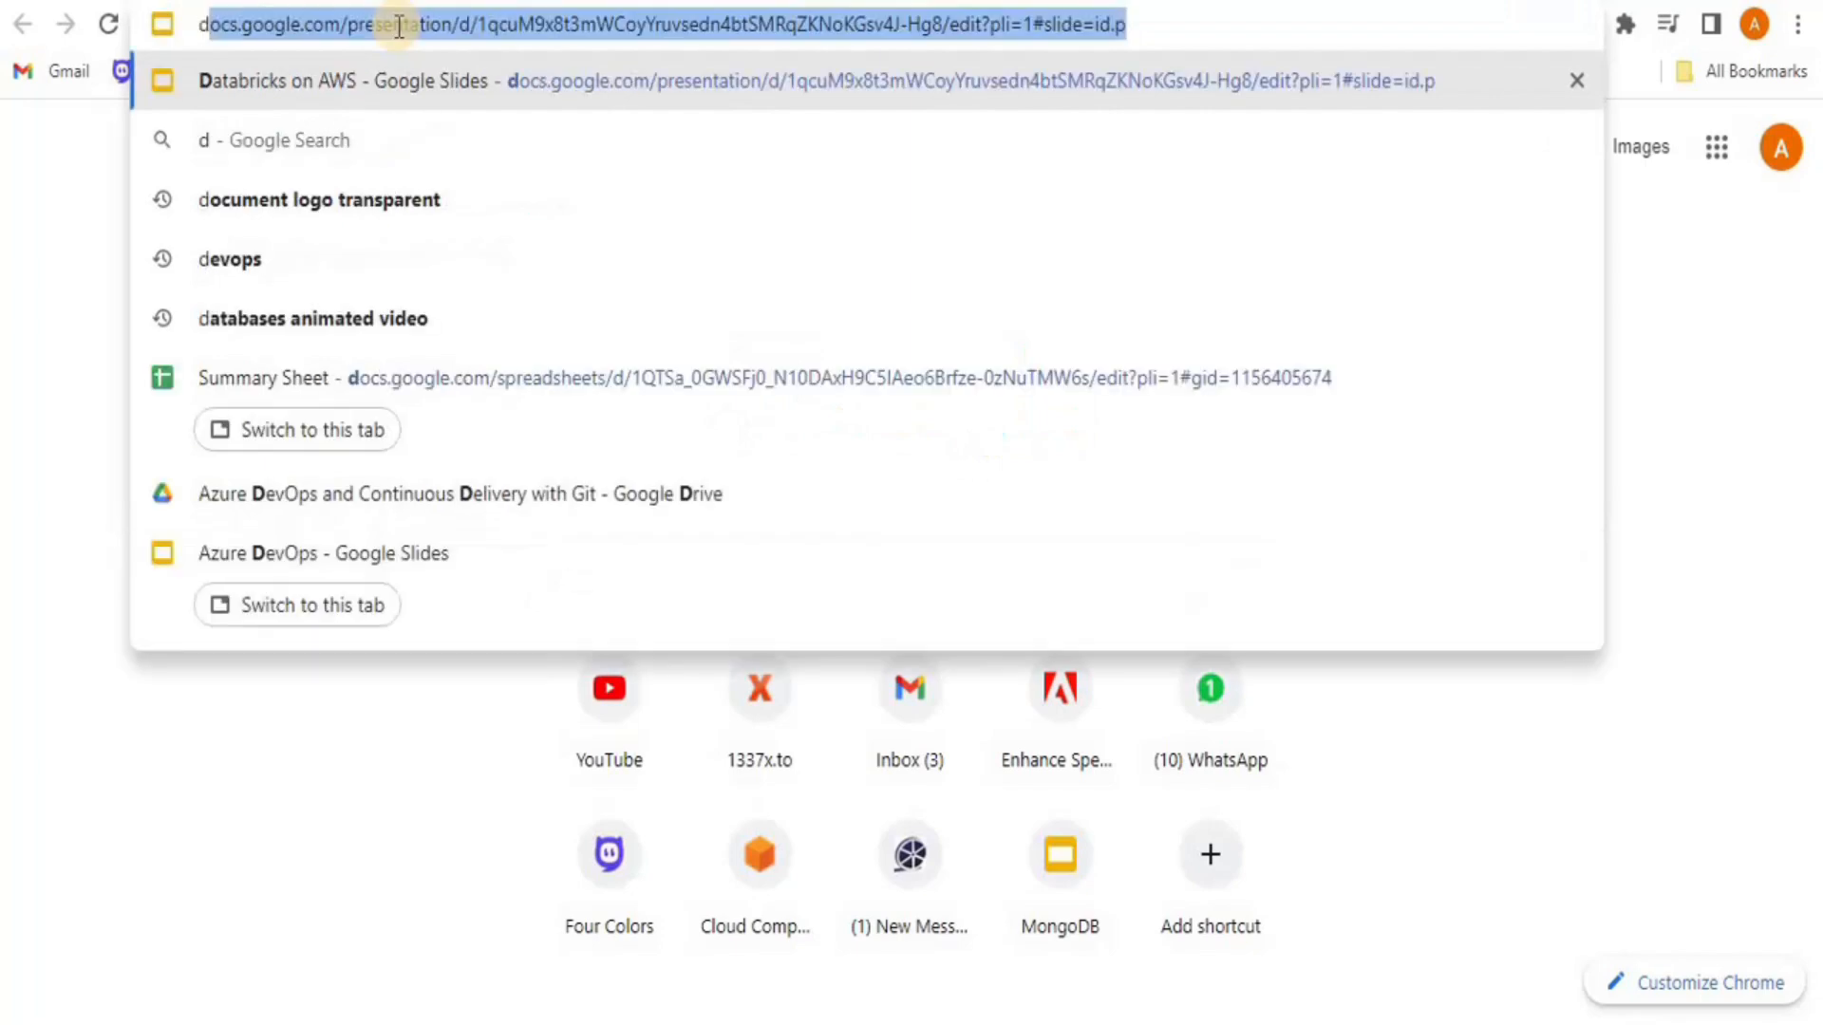
Go to dev.azure.com in Chrome to reach the Azure DevOps product page
key("Right")
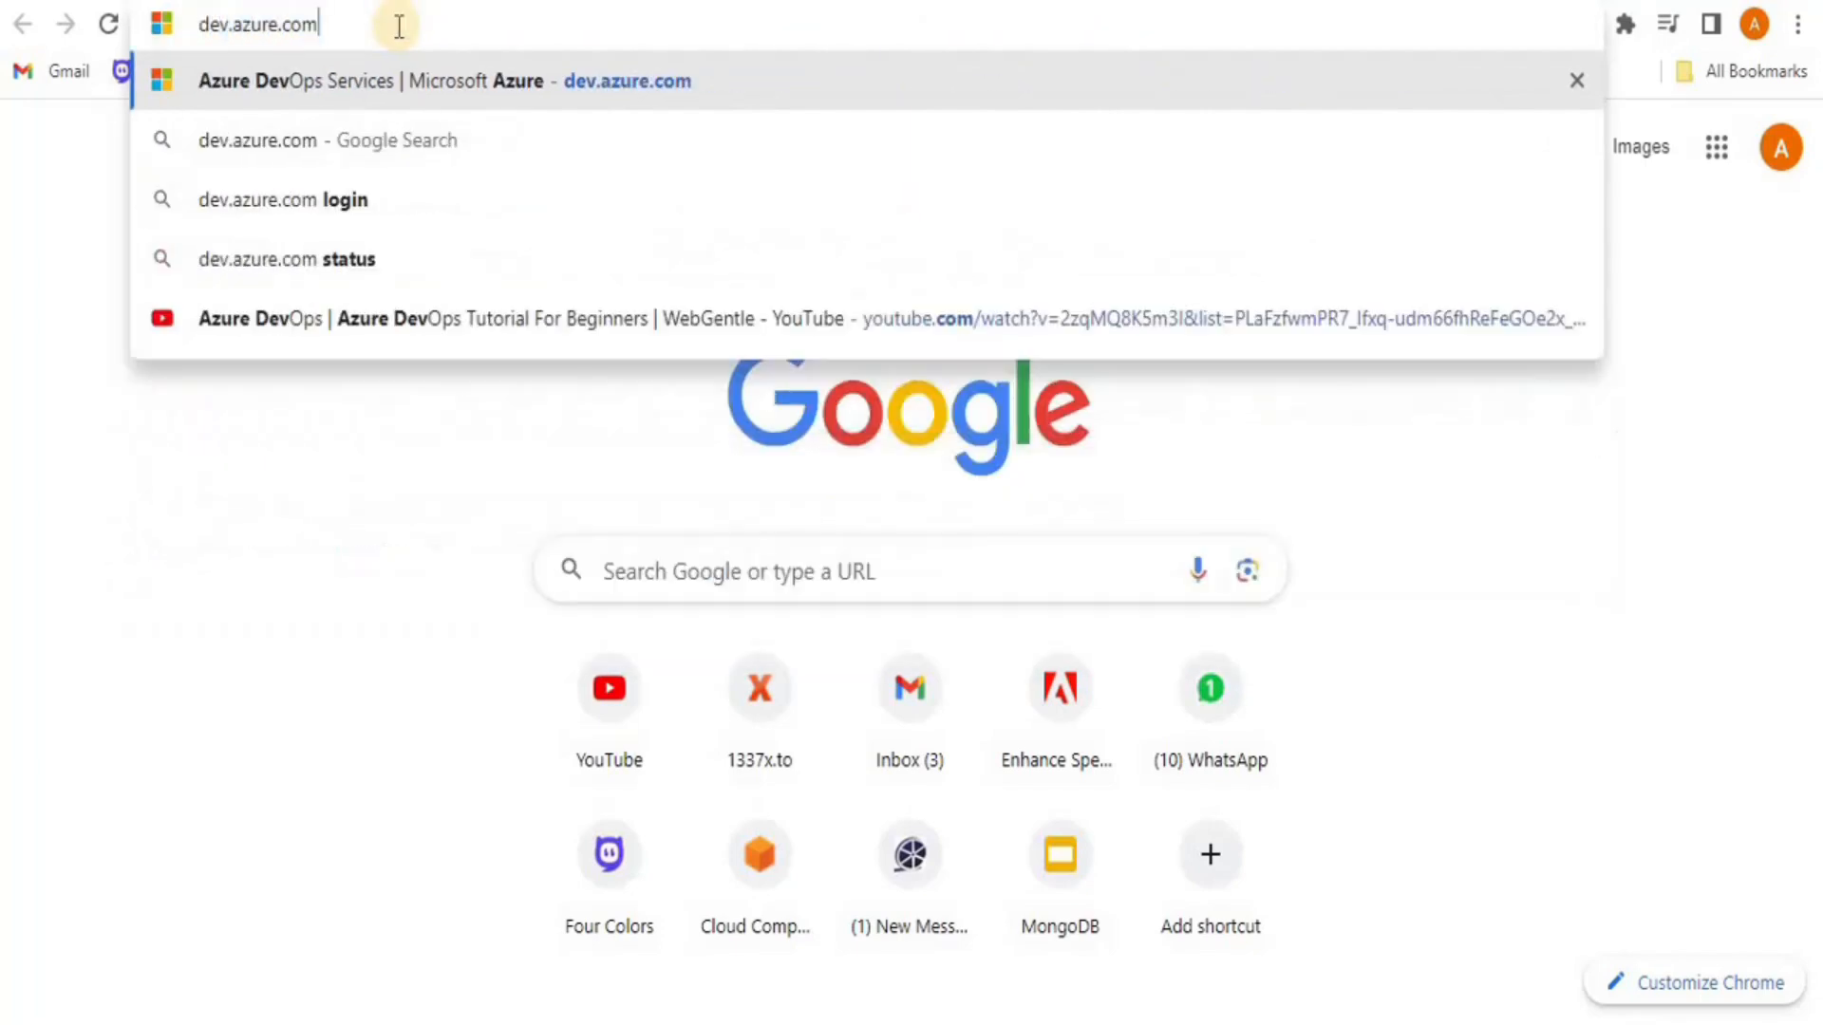
key("Return")
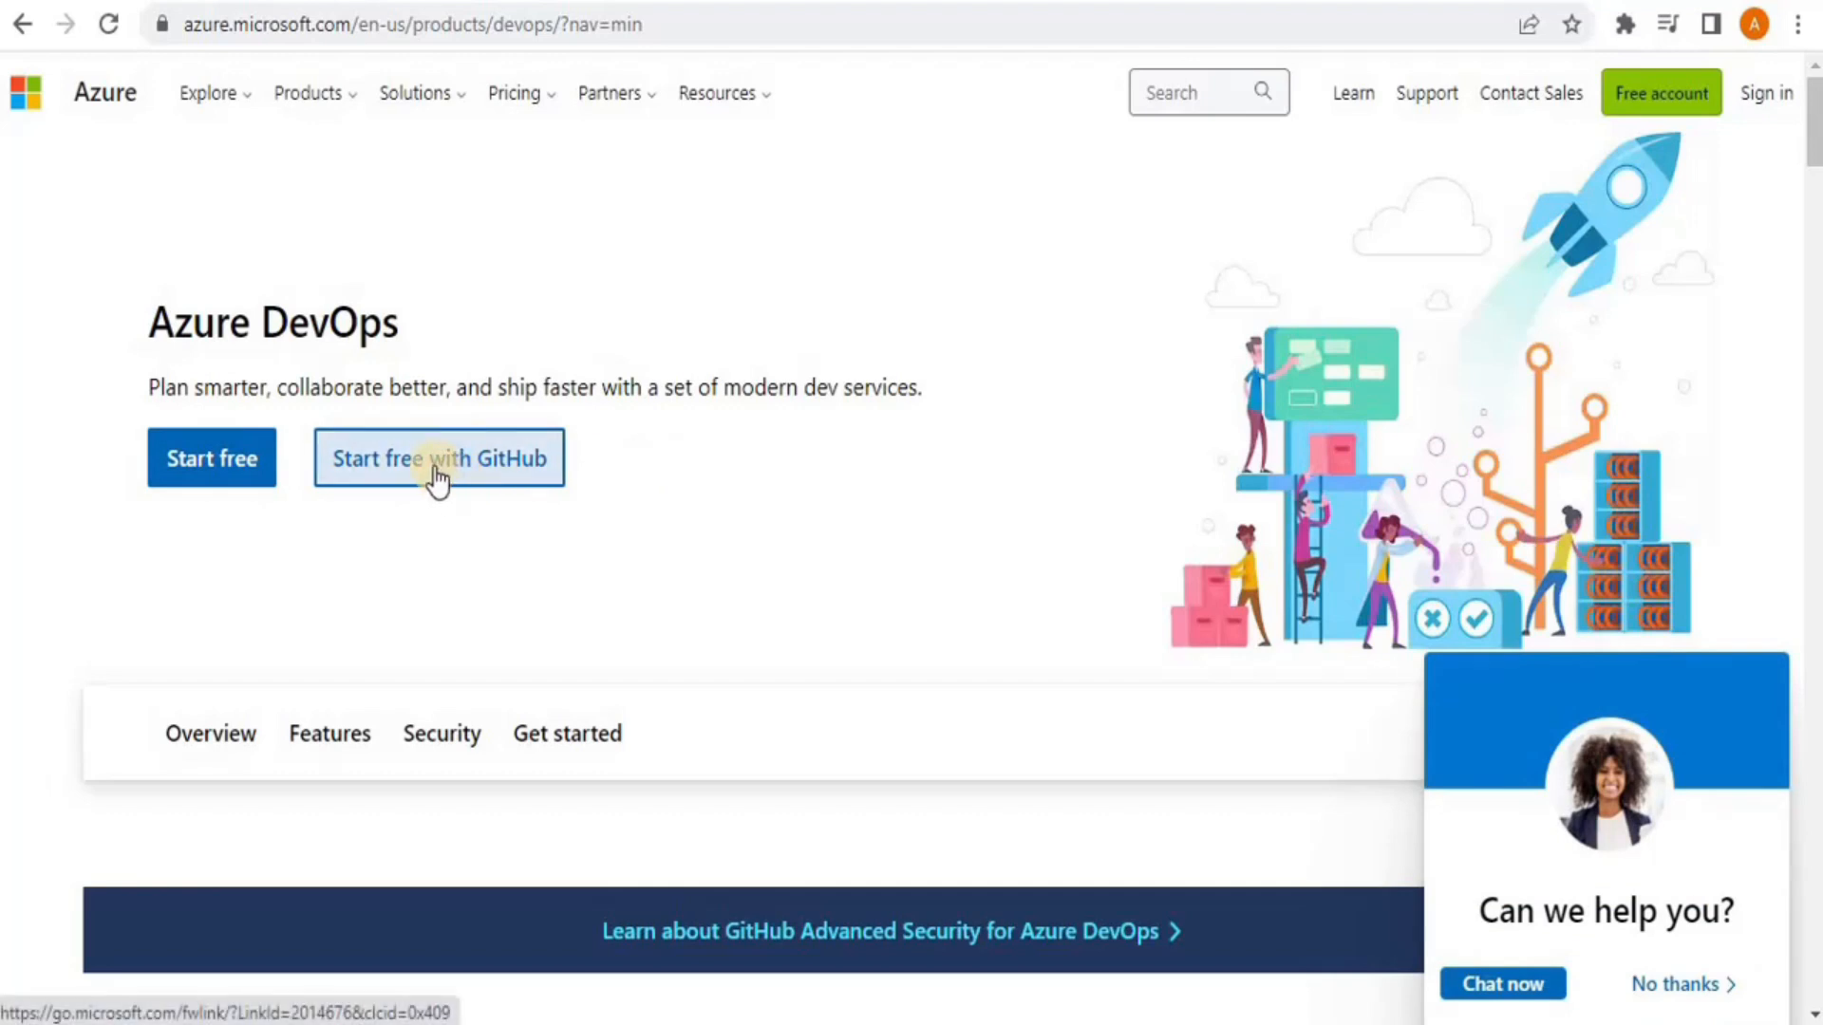
Start the free sign-up, sign in with a different Microsoft account, and accept the updated terms
left_click(212, 465)
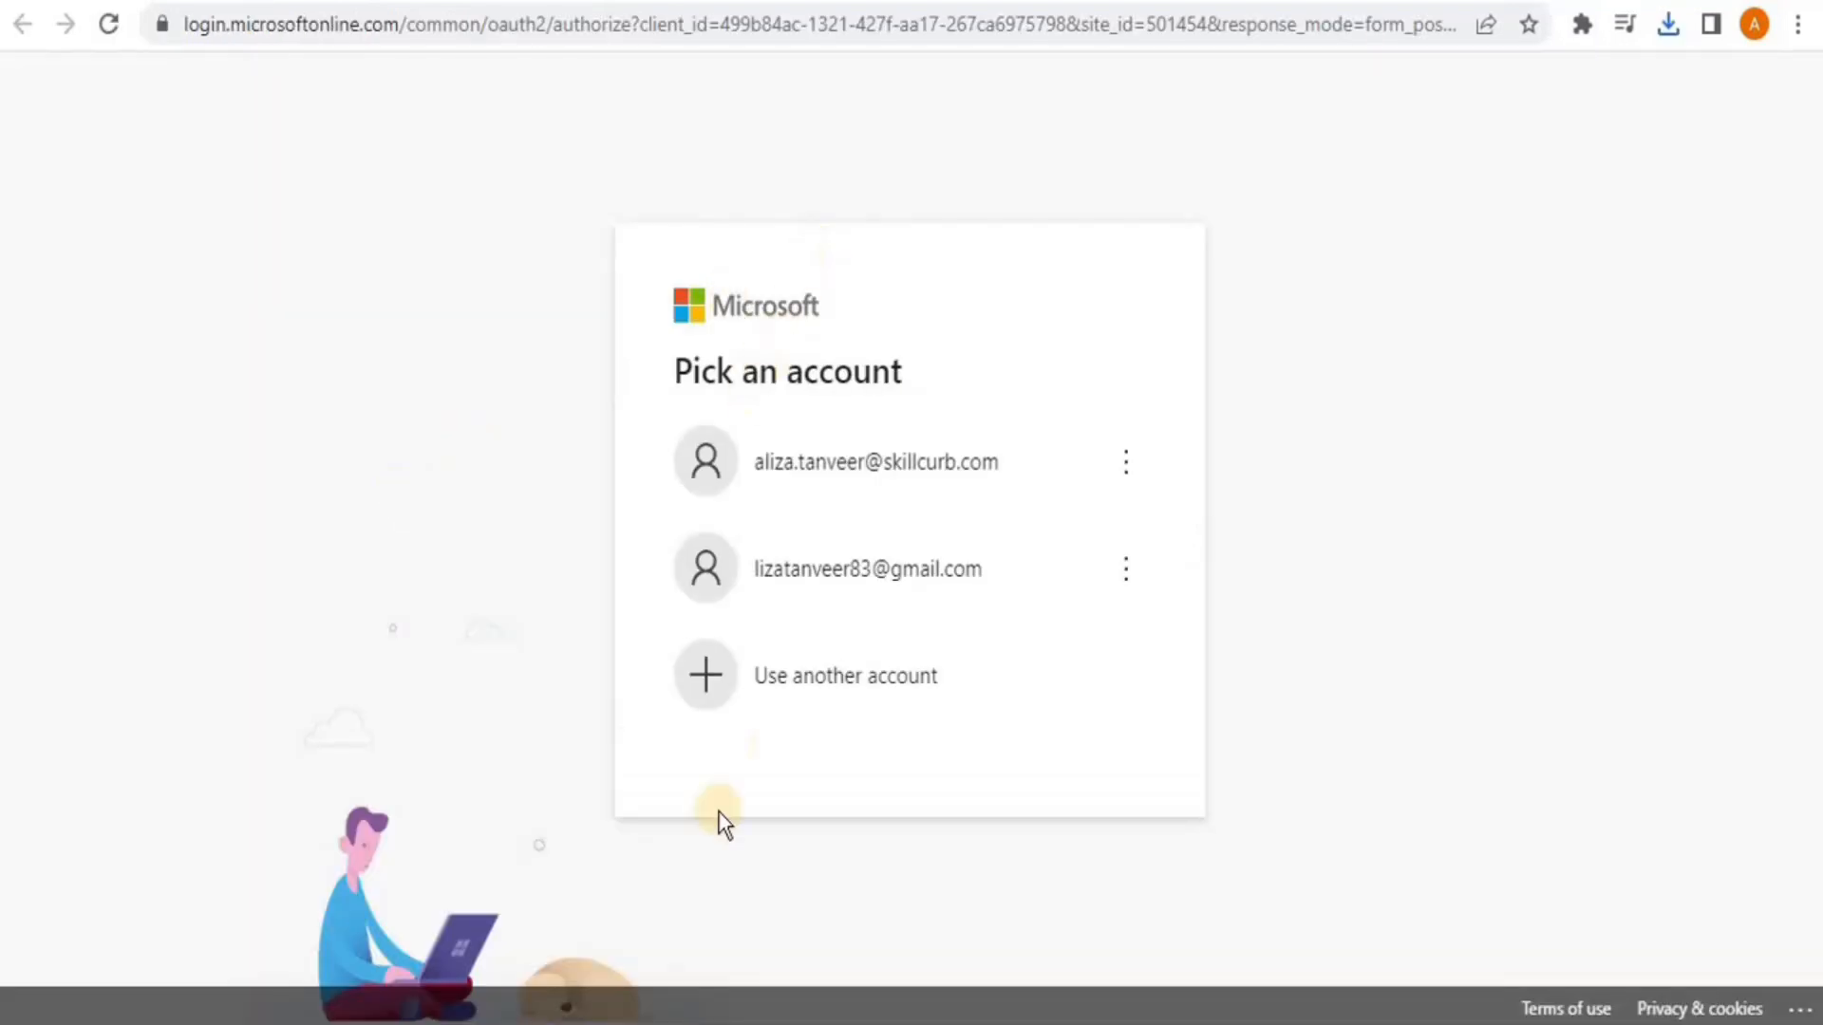
left_click(824, 699)
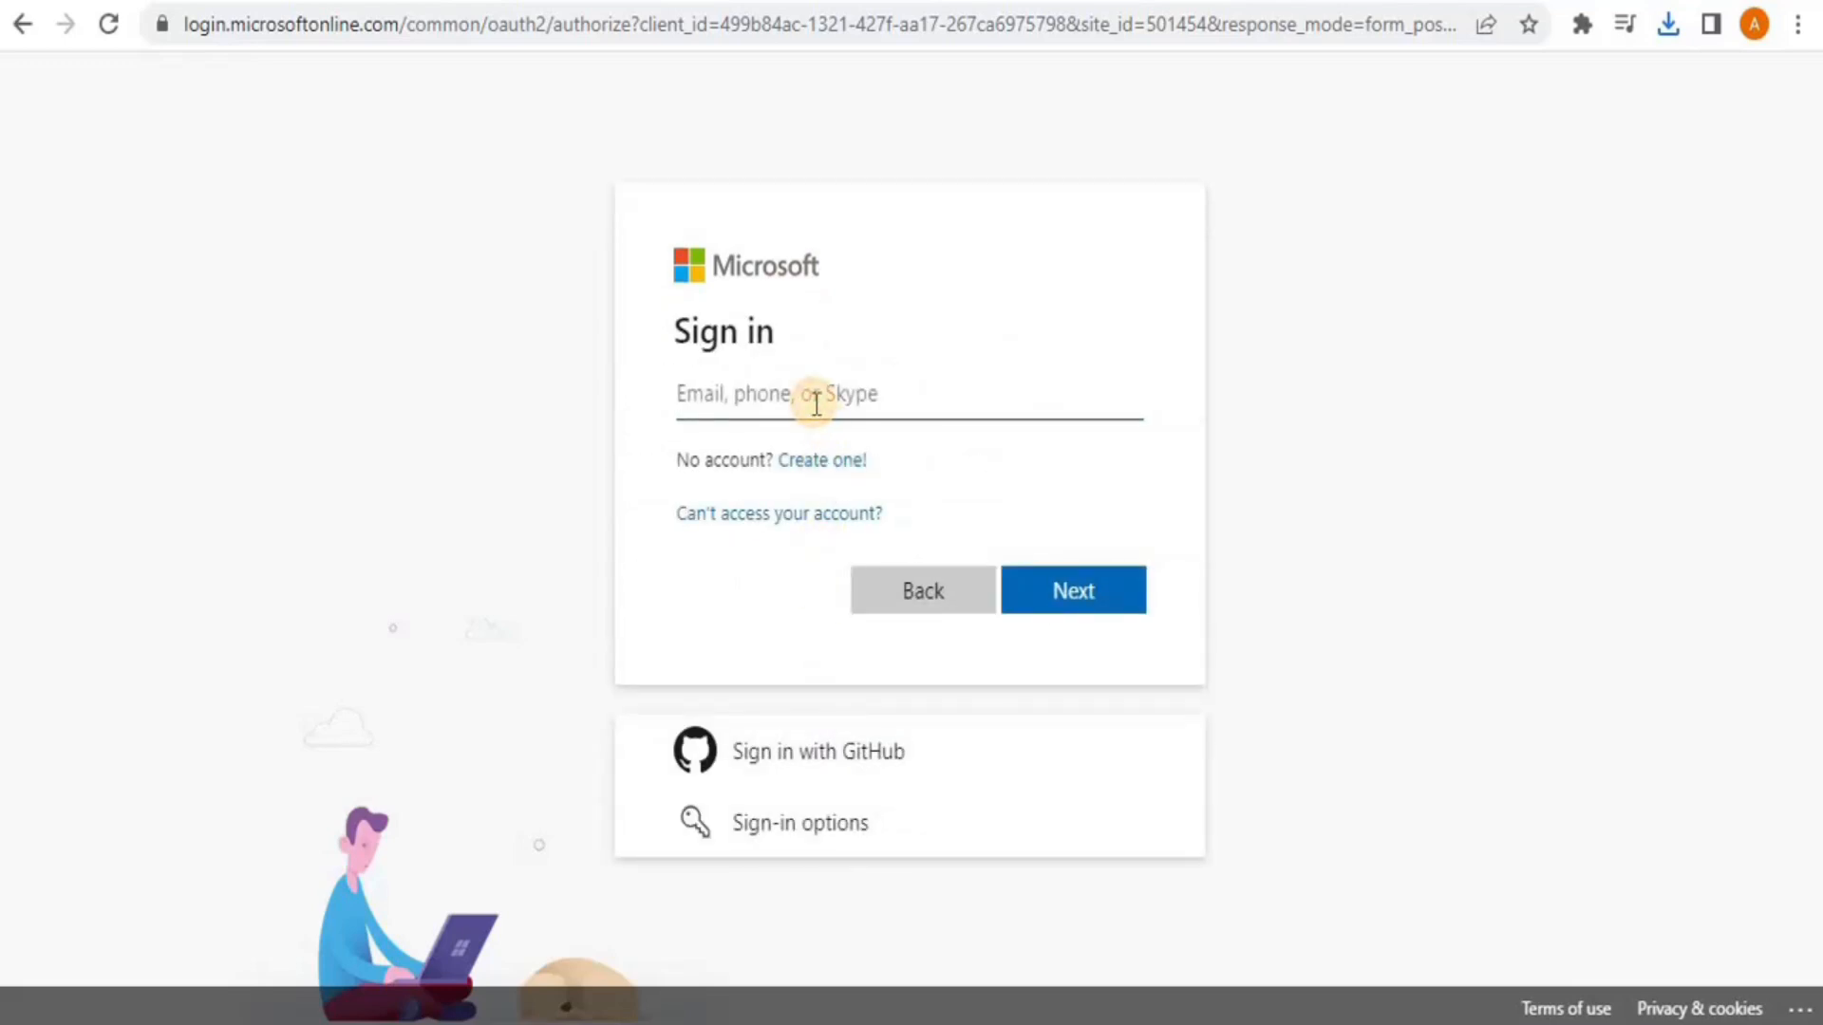
key("ctrl+v")
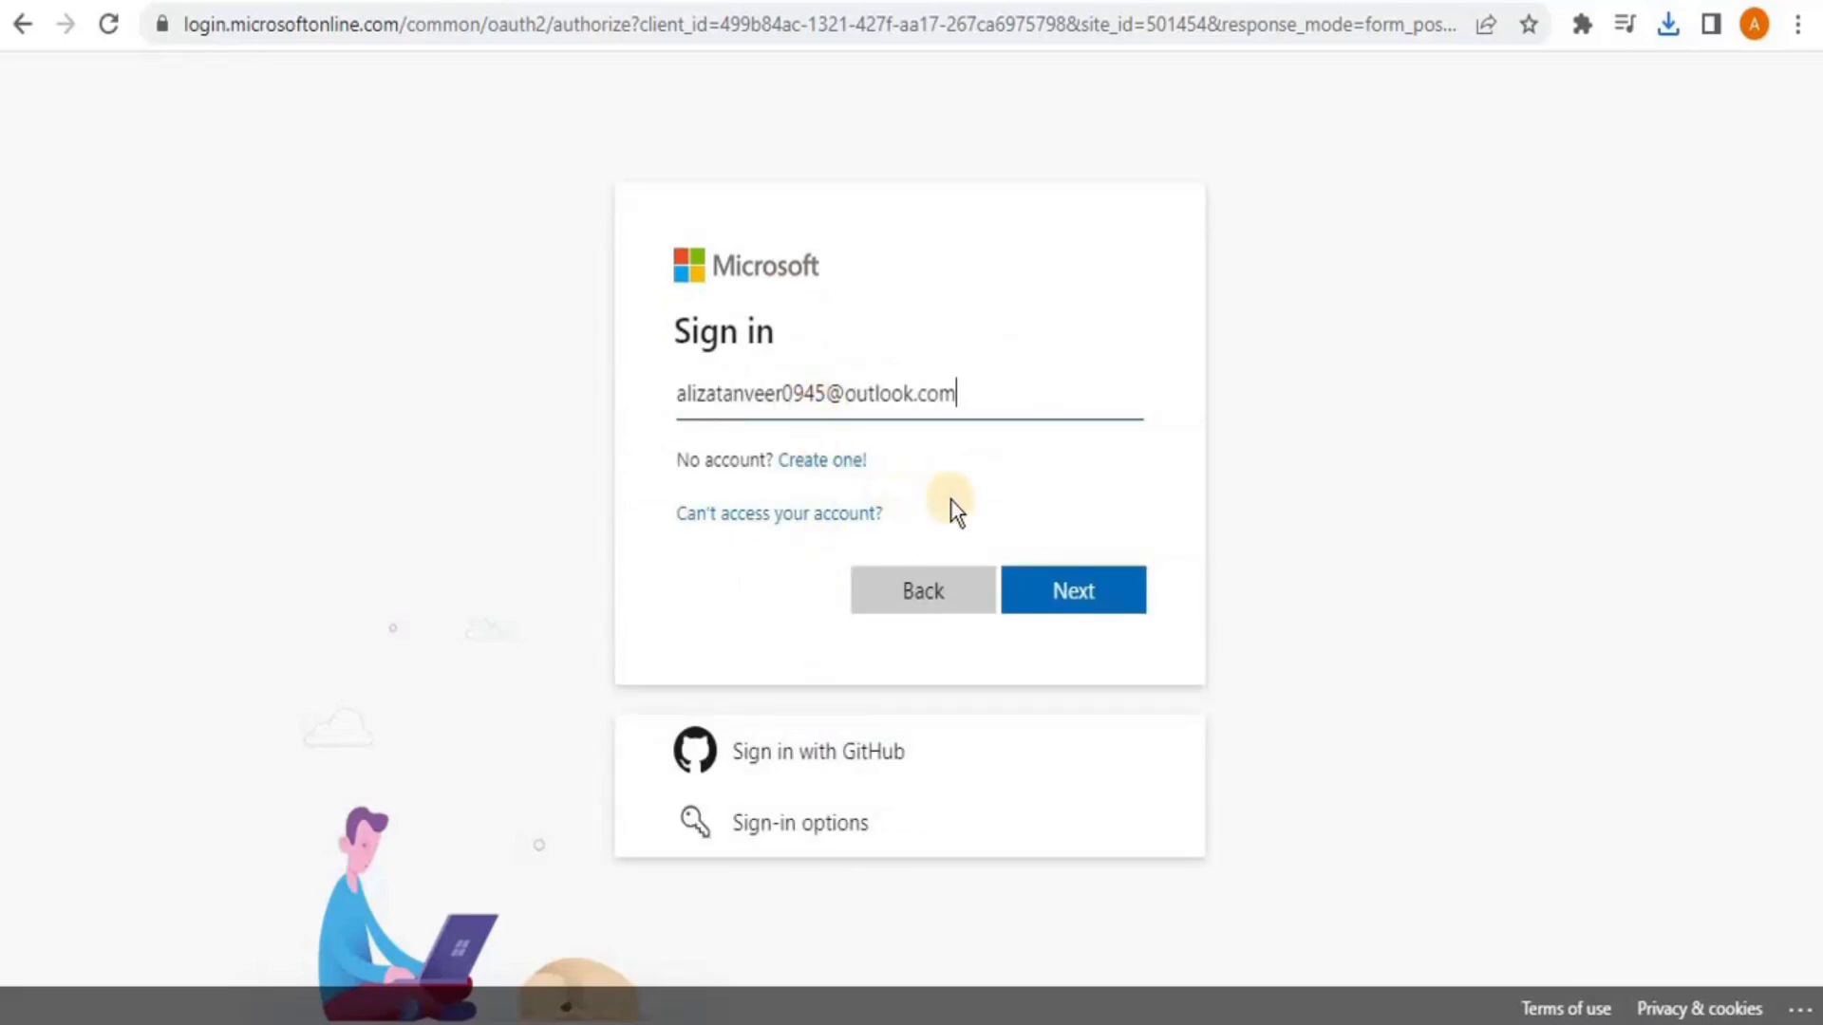
left_click(1068, 586)
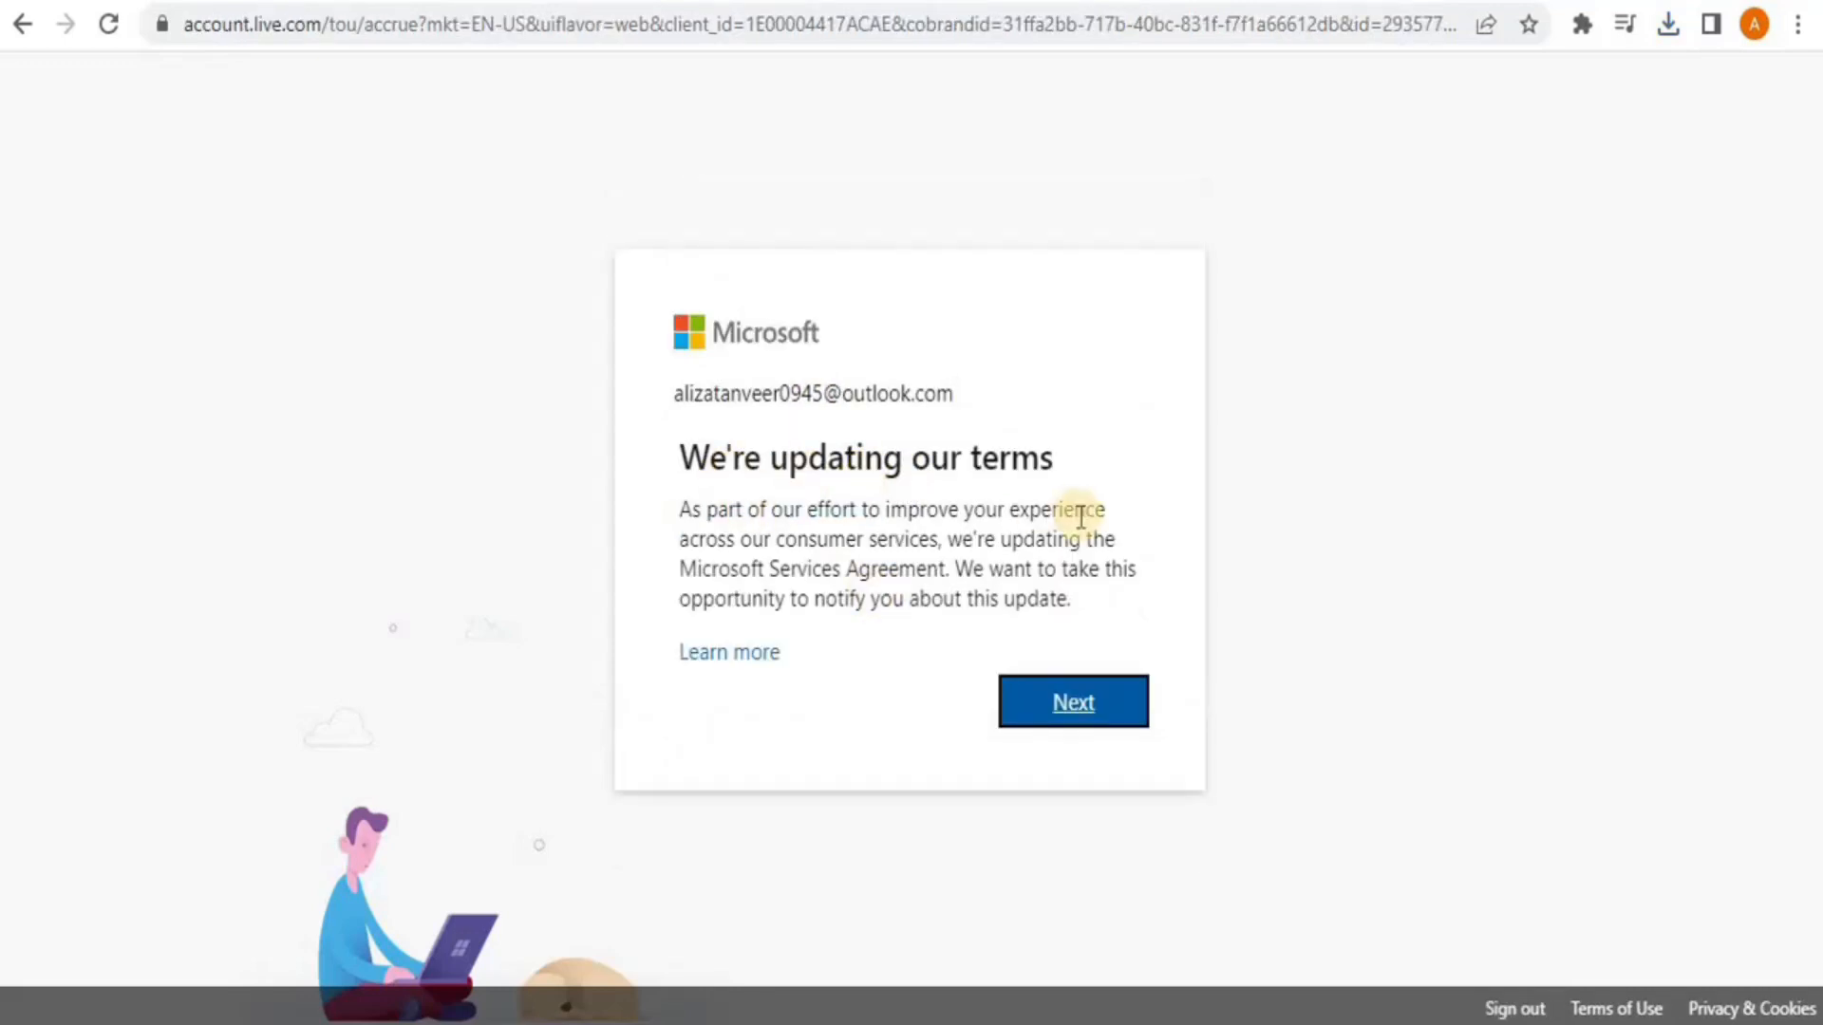
left_click(1070, 714)
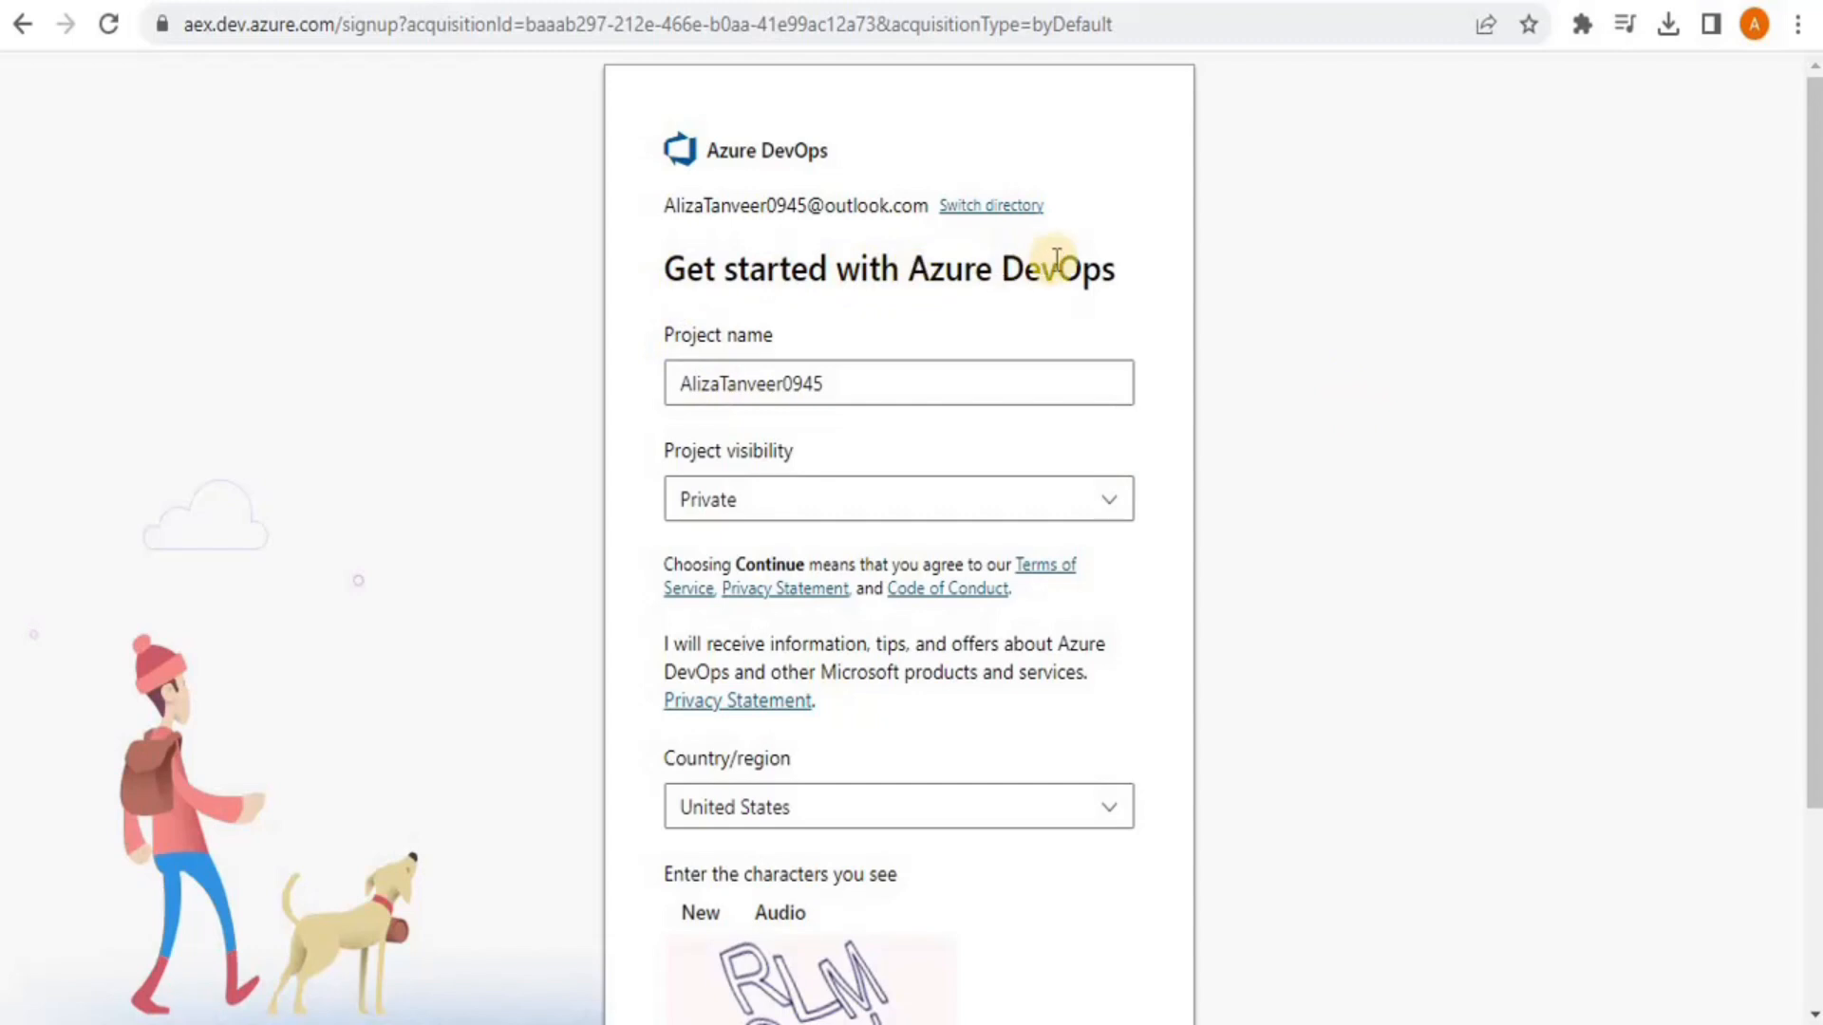
Remove the trailing digits from the project name and keep visibility Private
left_click(824, 382)
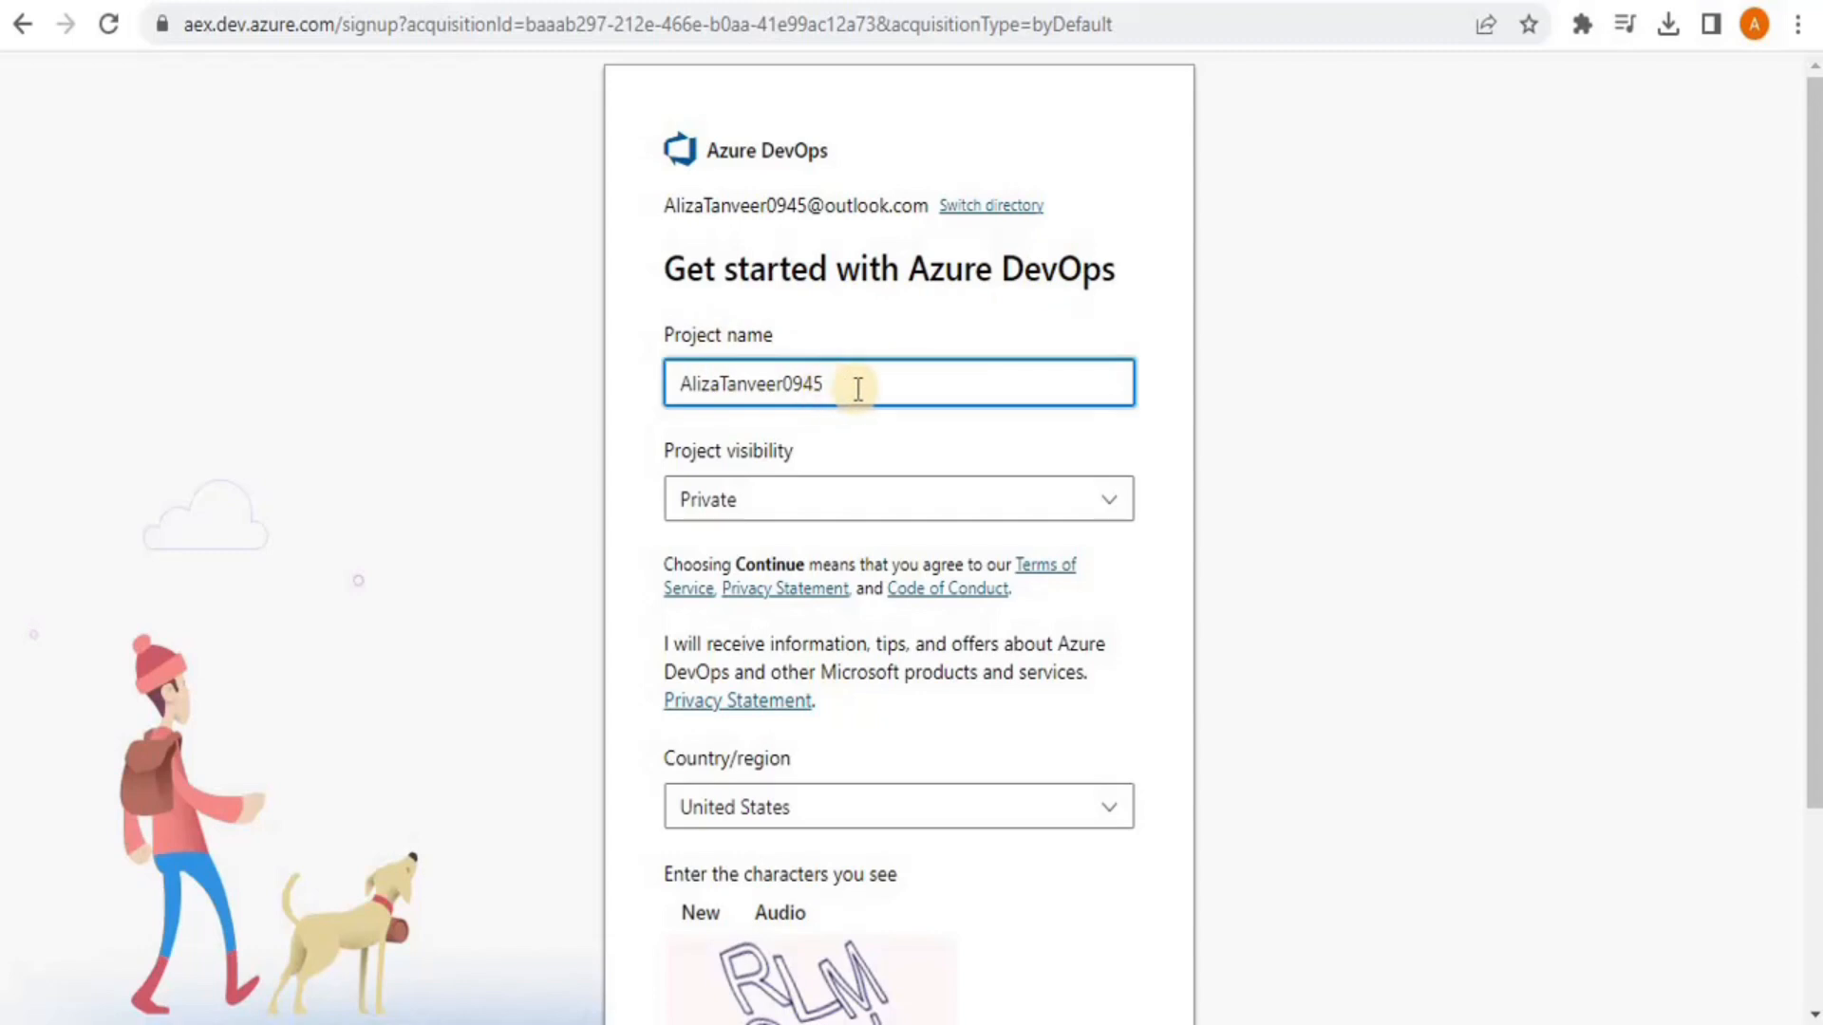
left_click_drag(825, 383, 788, 380)
key("BackSpace")
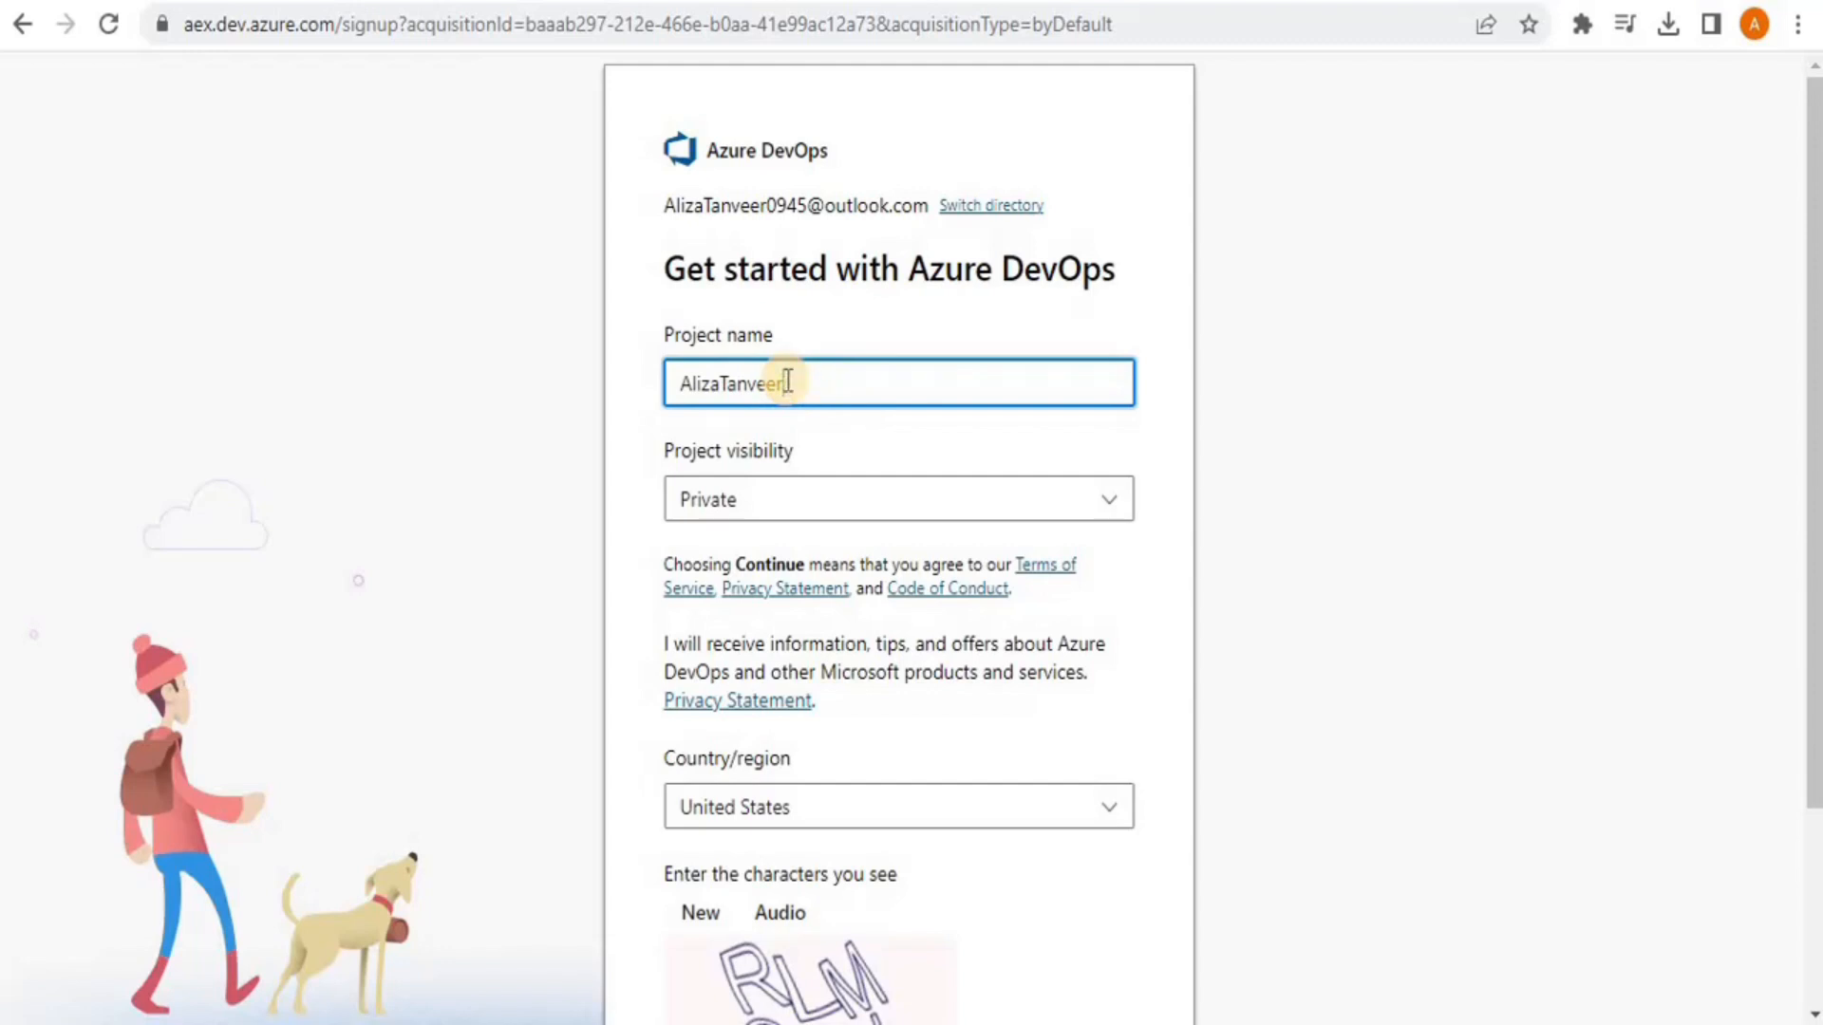
left_click(885, 514)
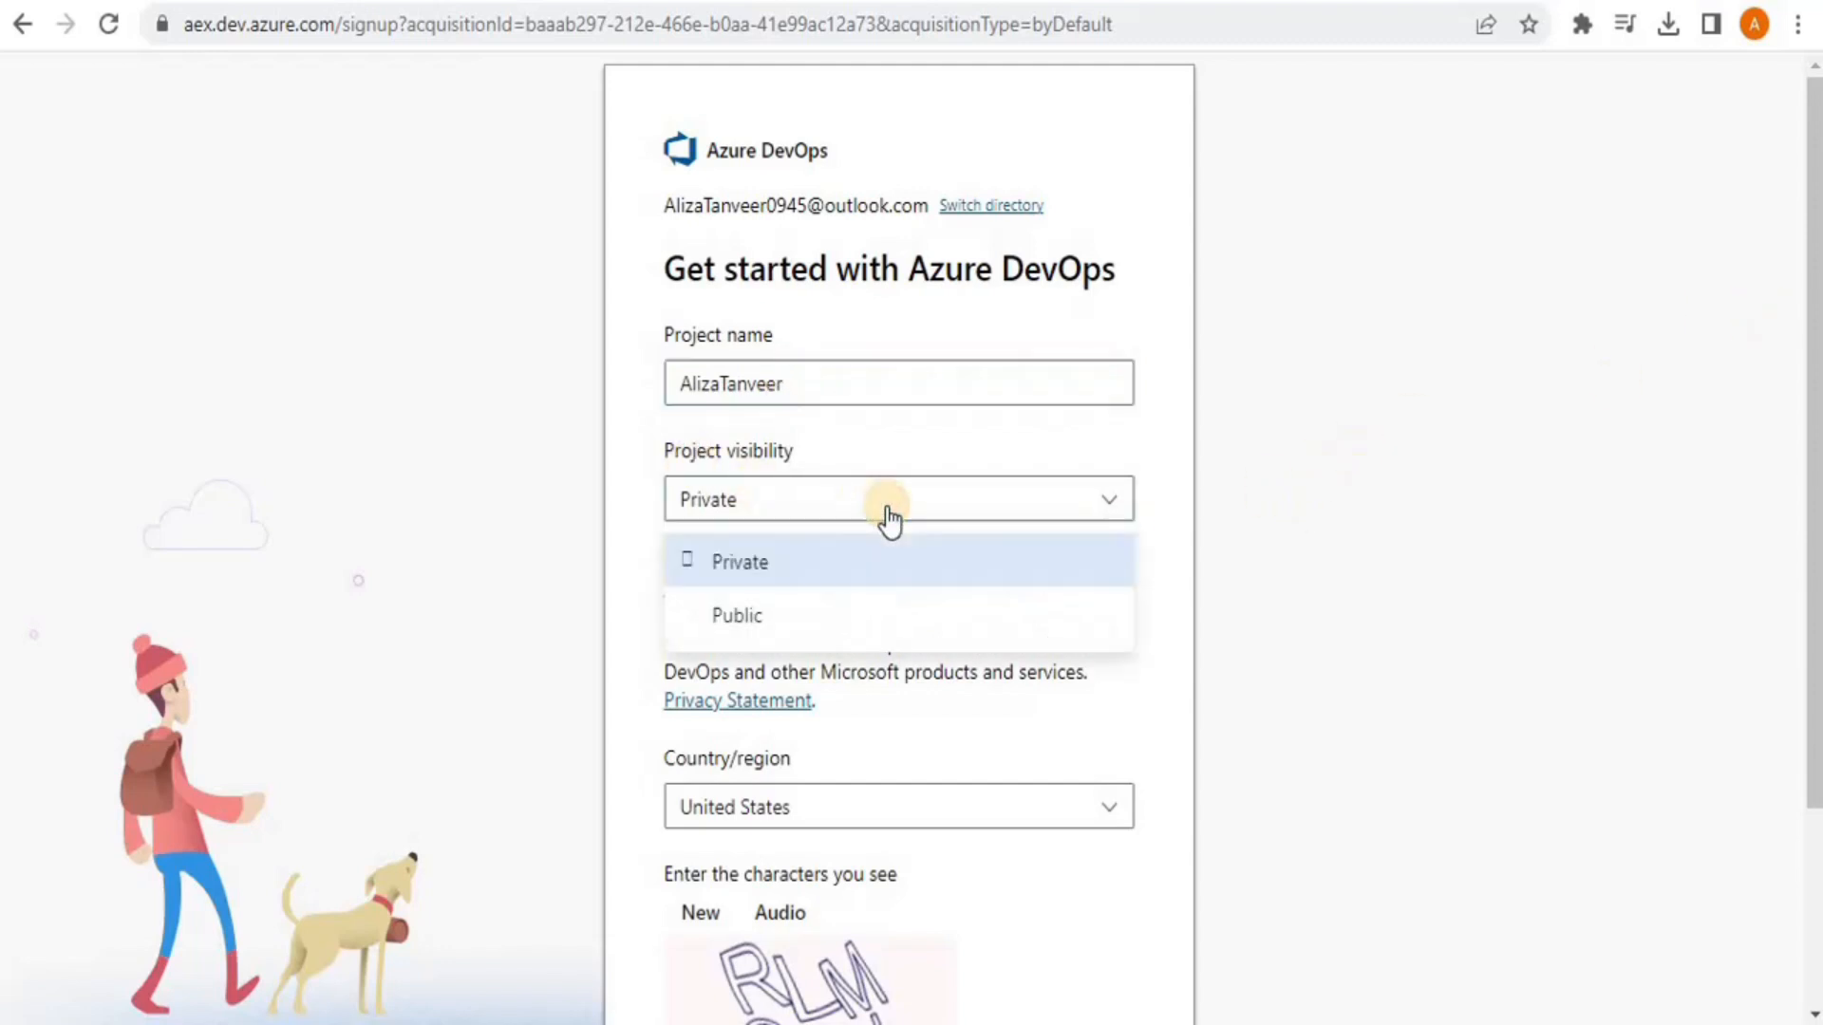
left_click(791, 569)
left_click_drag(1816, 351, 1562, 469)
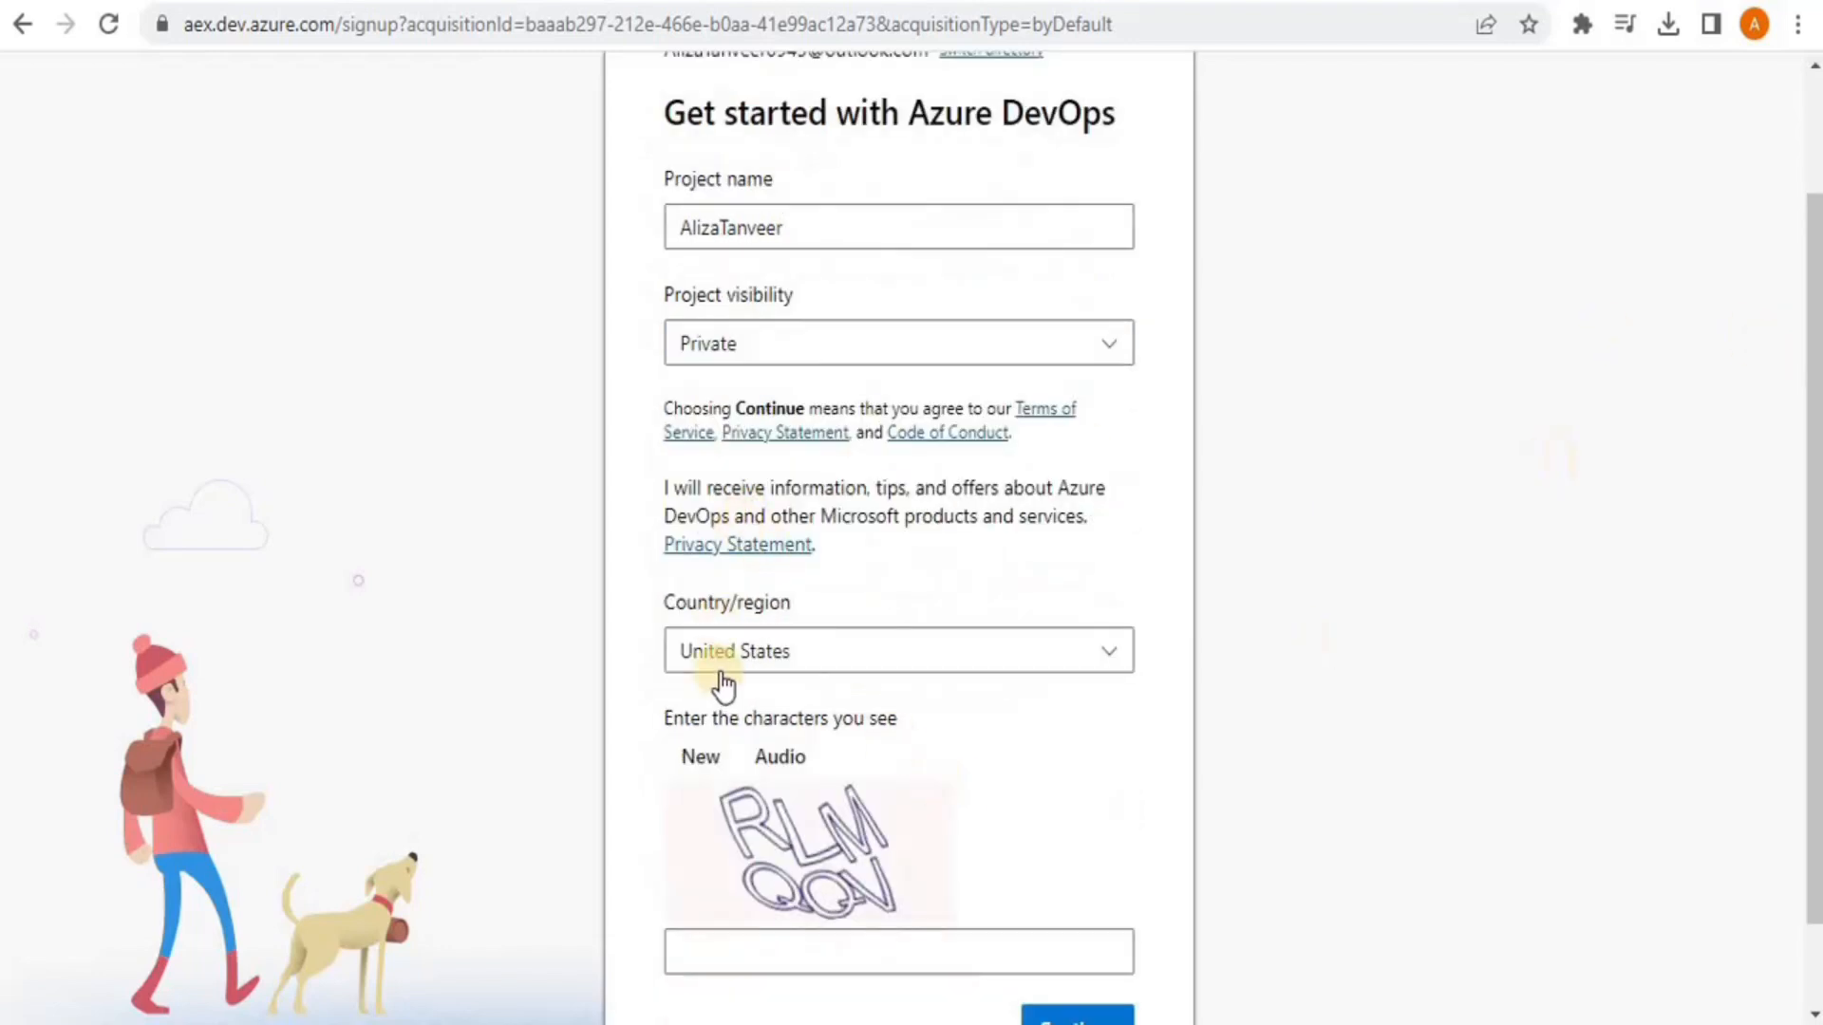
Set the country to Pakistan, enter the captcha characters, and submit the sign-up form
left_click(1039, 653)
left_click_drag(1129, 258, 1107, 403)
scroll(737, 390, "down", 15)
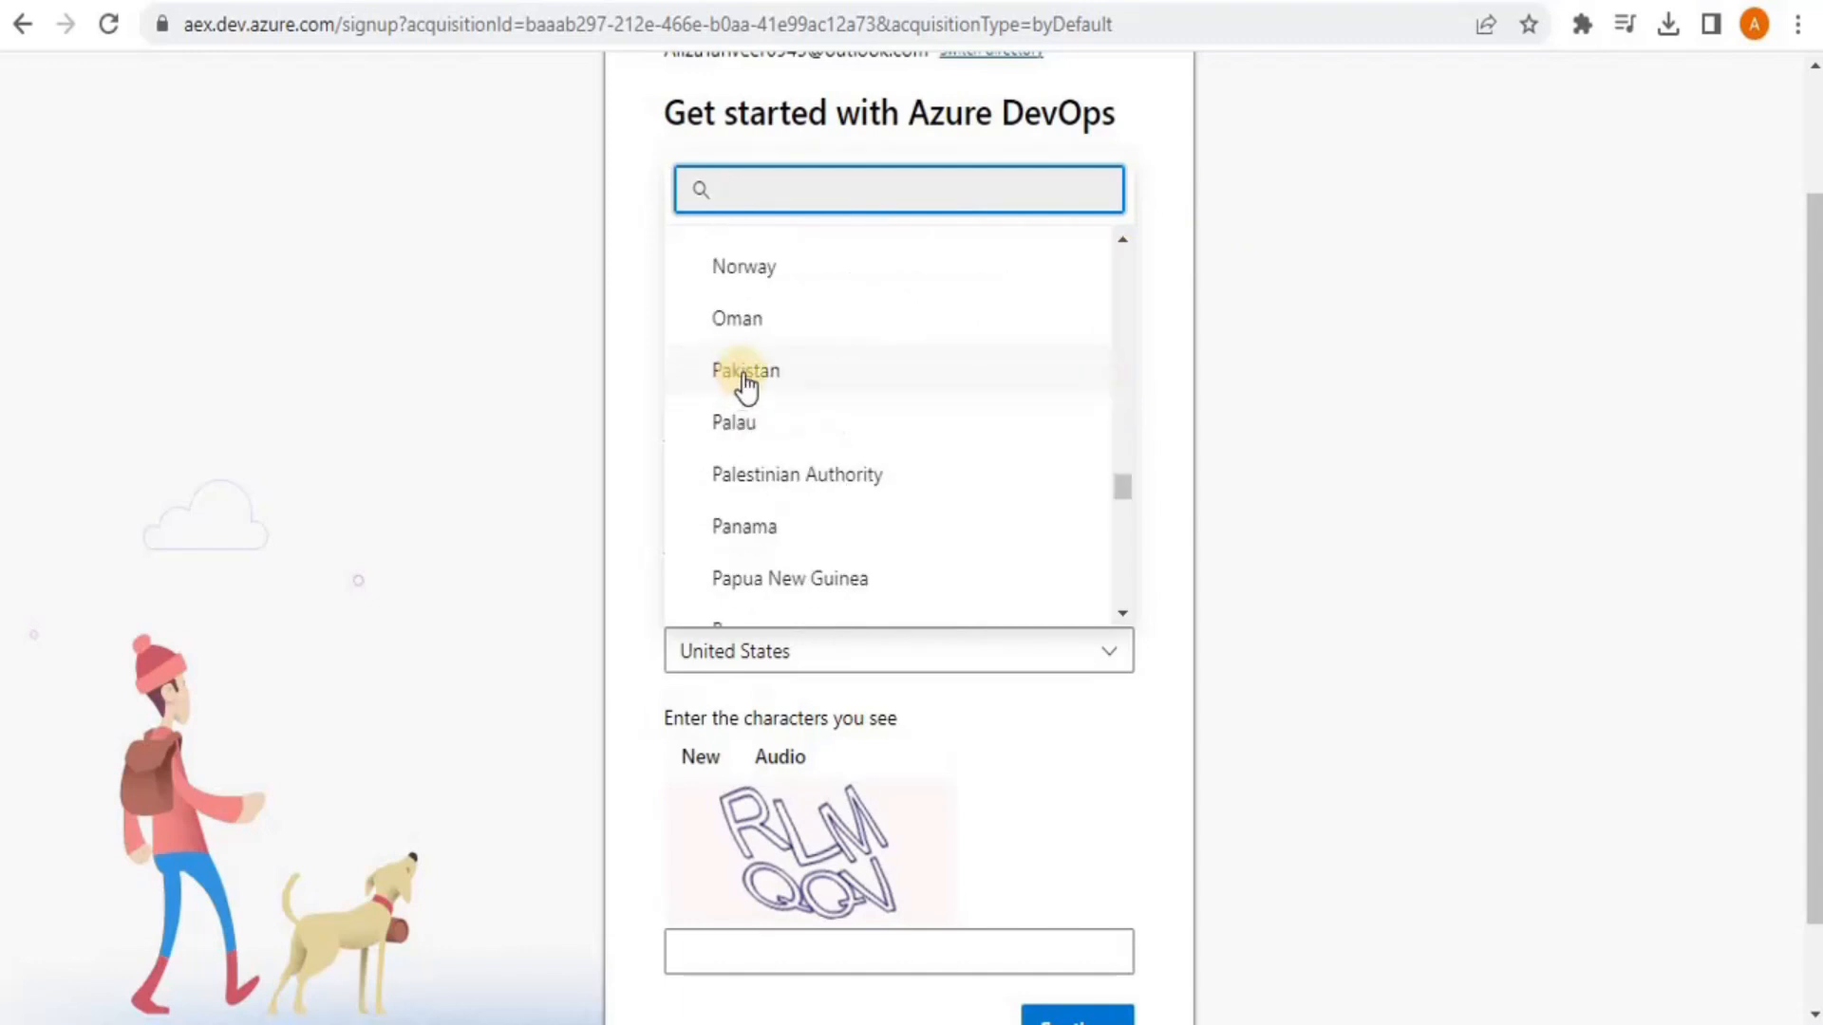
left_click(744, 373)
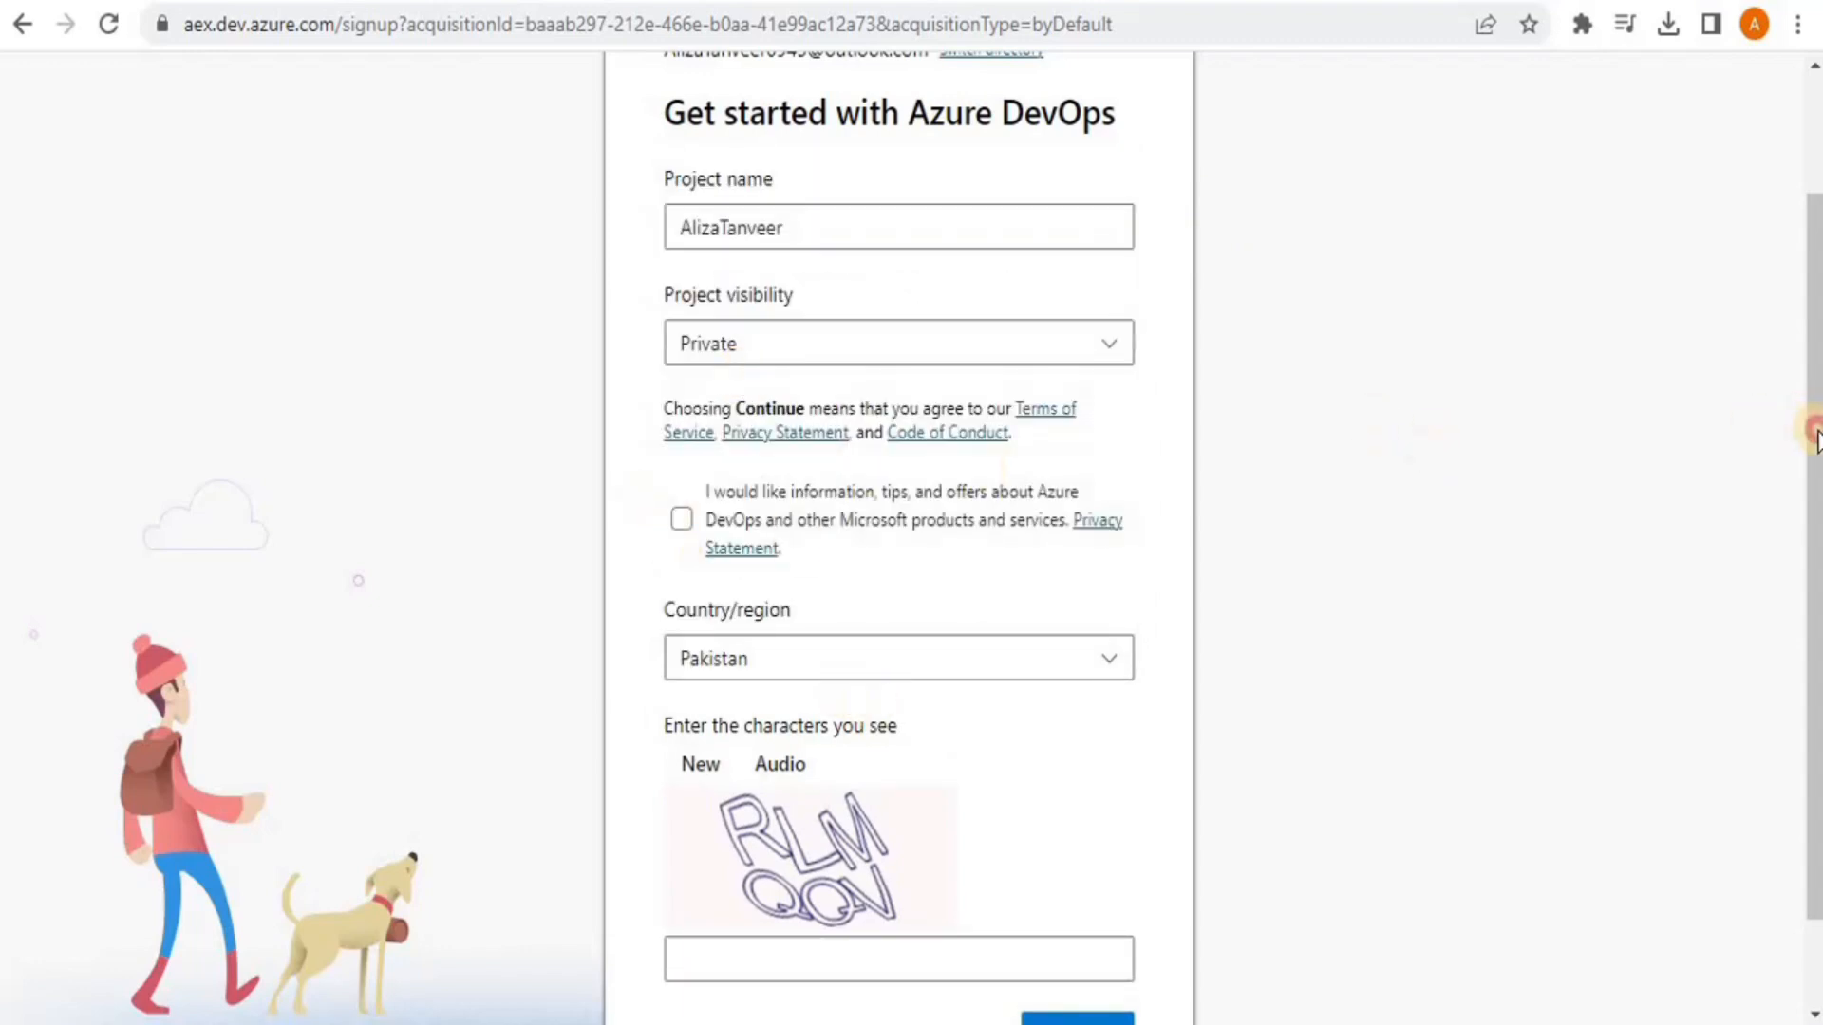
scroll(1814, 437, "down", 2)
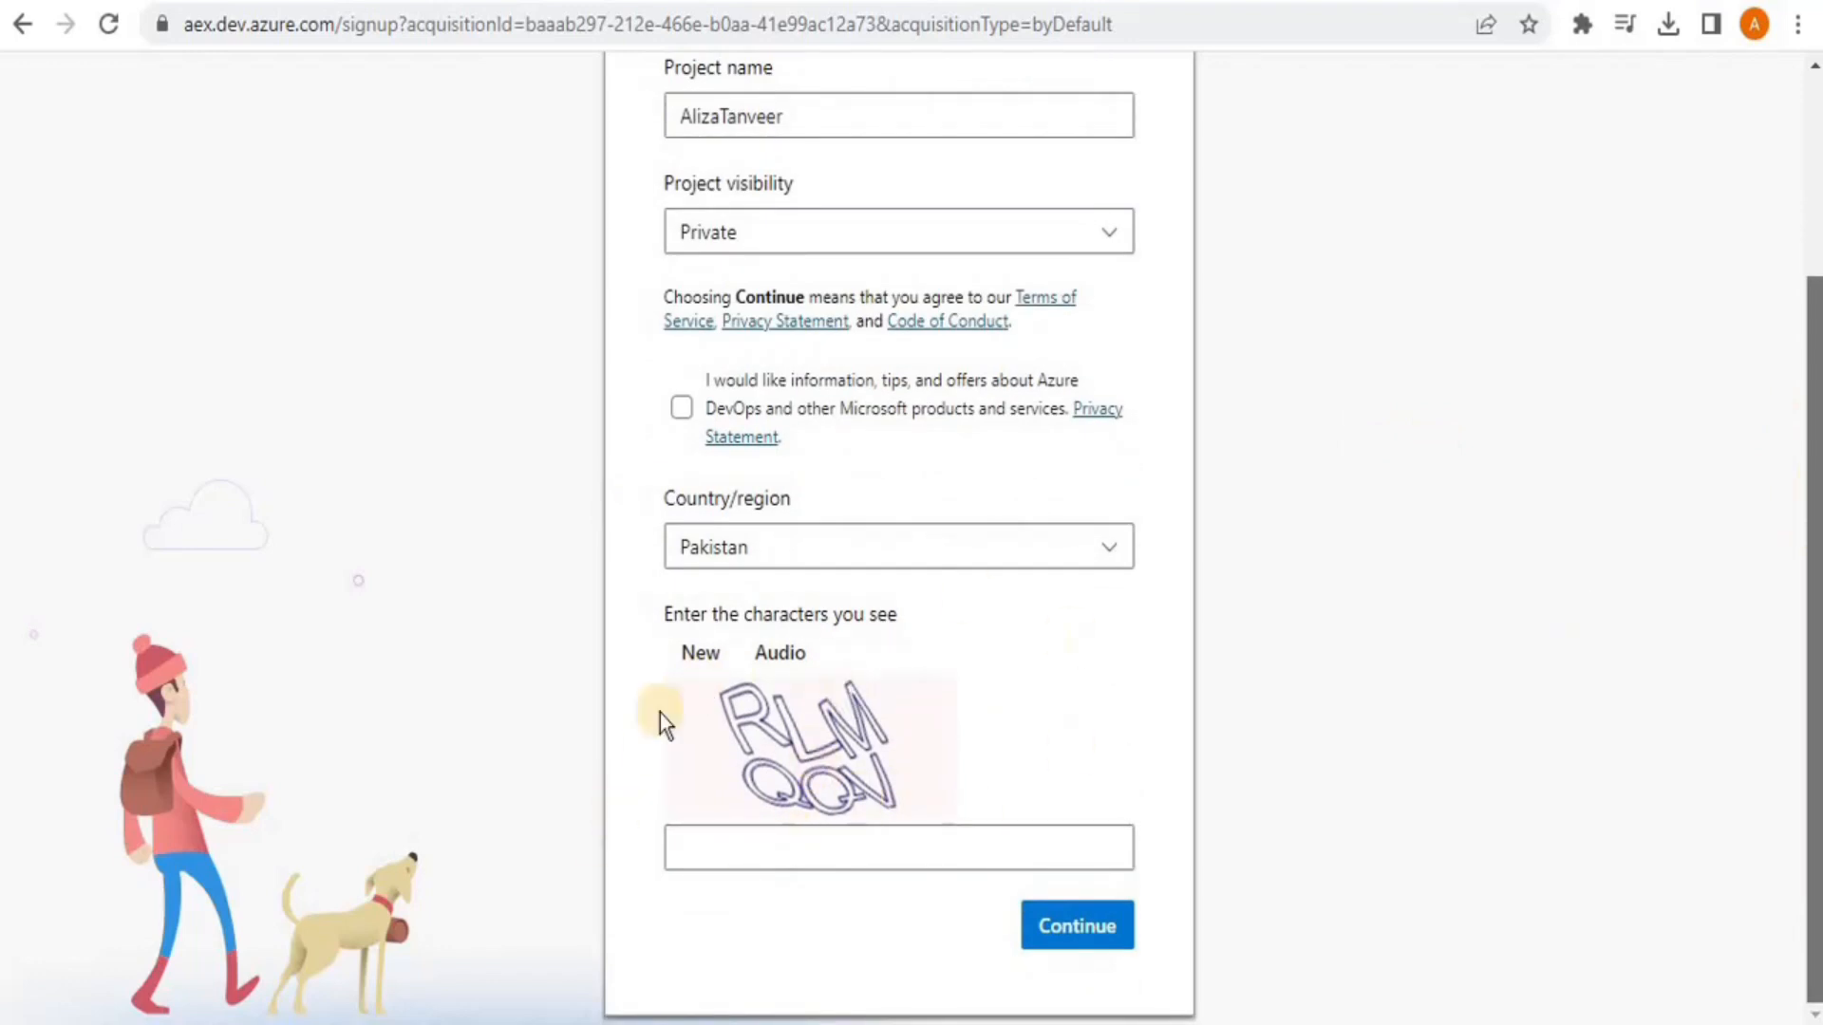
left_click(718, 855)
type("RLMQQV")
left_click(1067, 948)
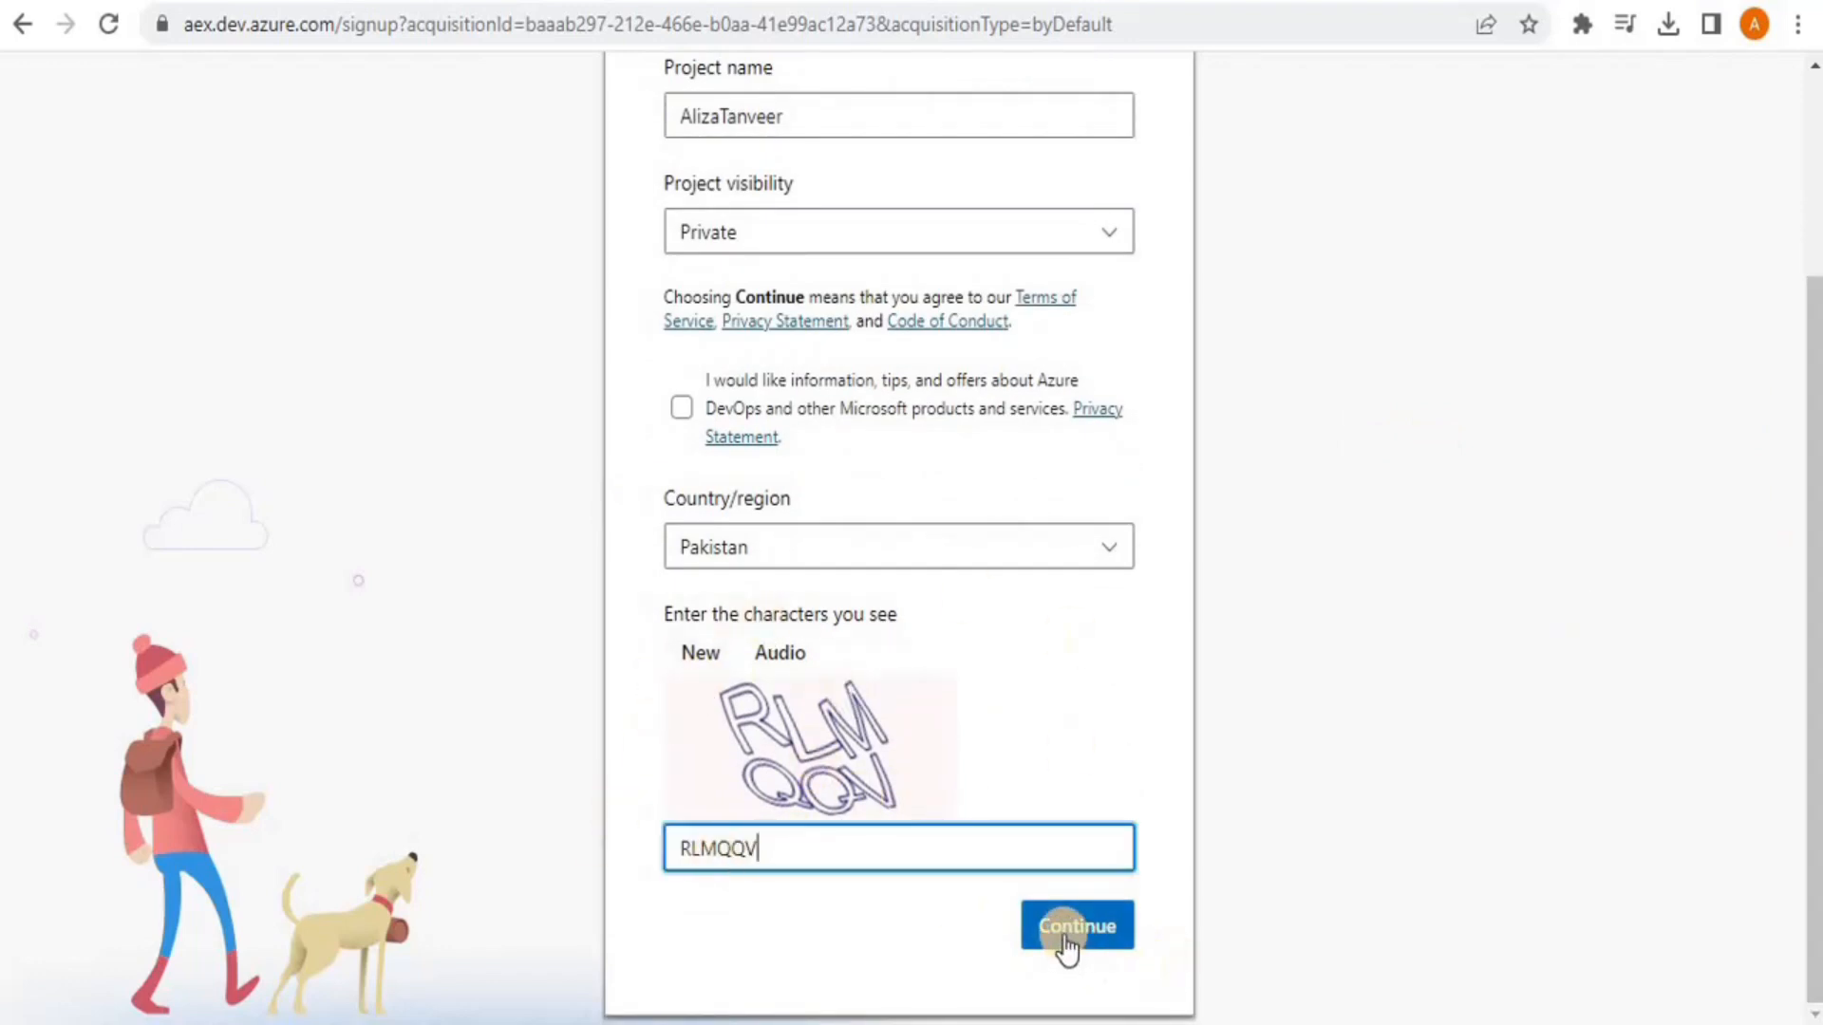
left_click(1063, 935)
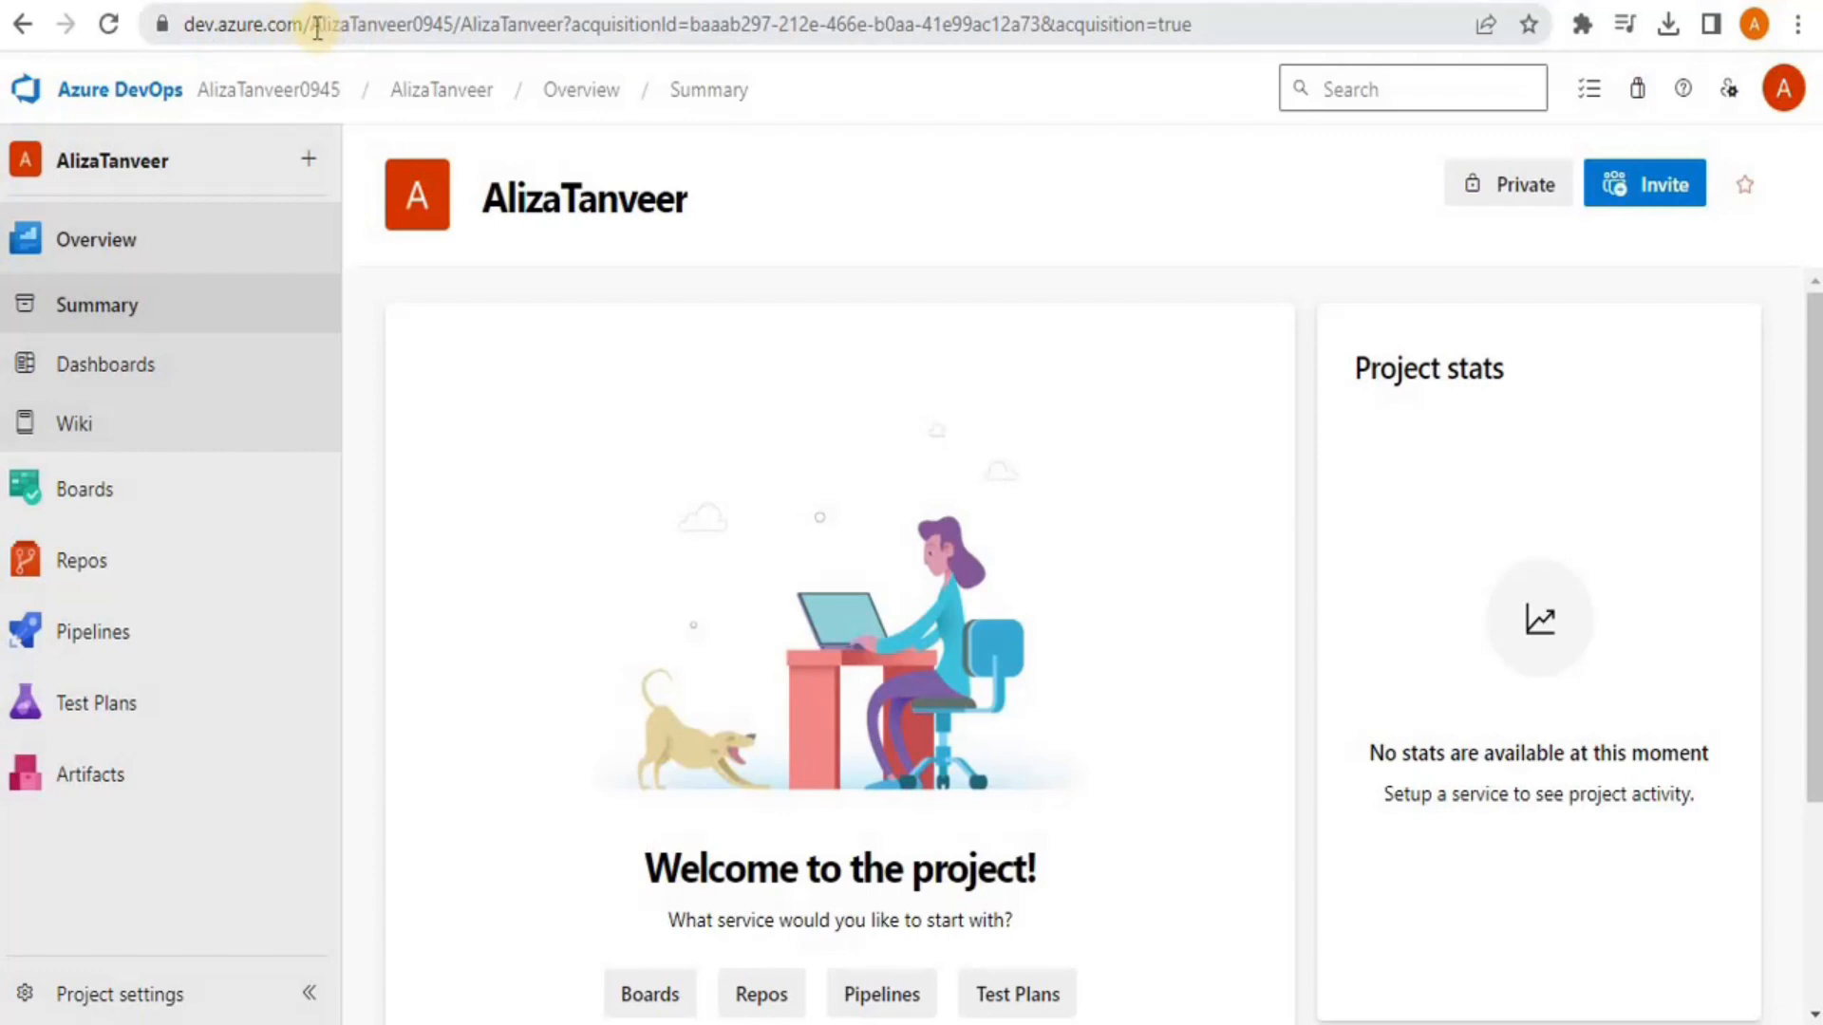
left_click_drag(314, 27, 448, 21)
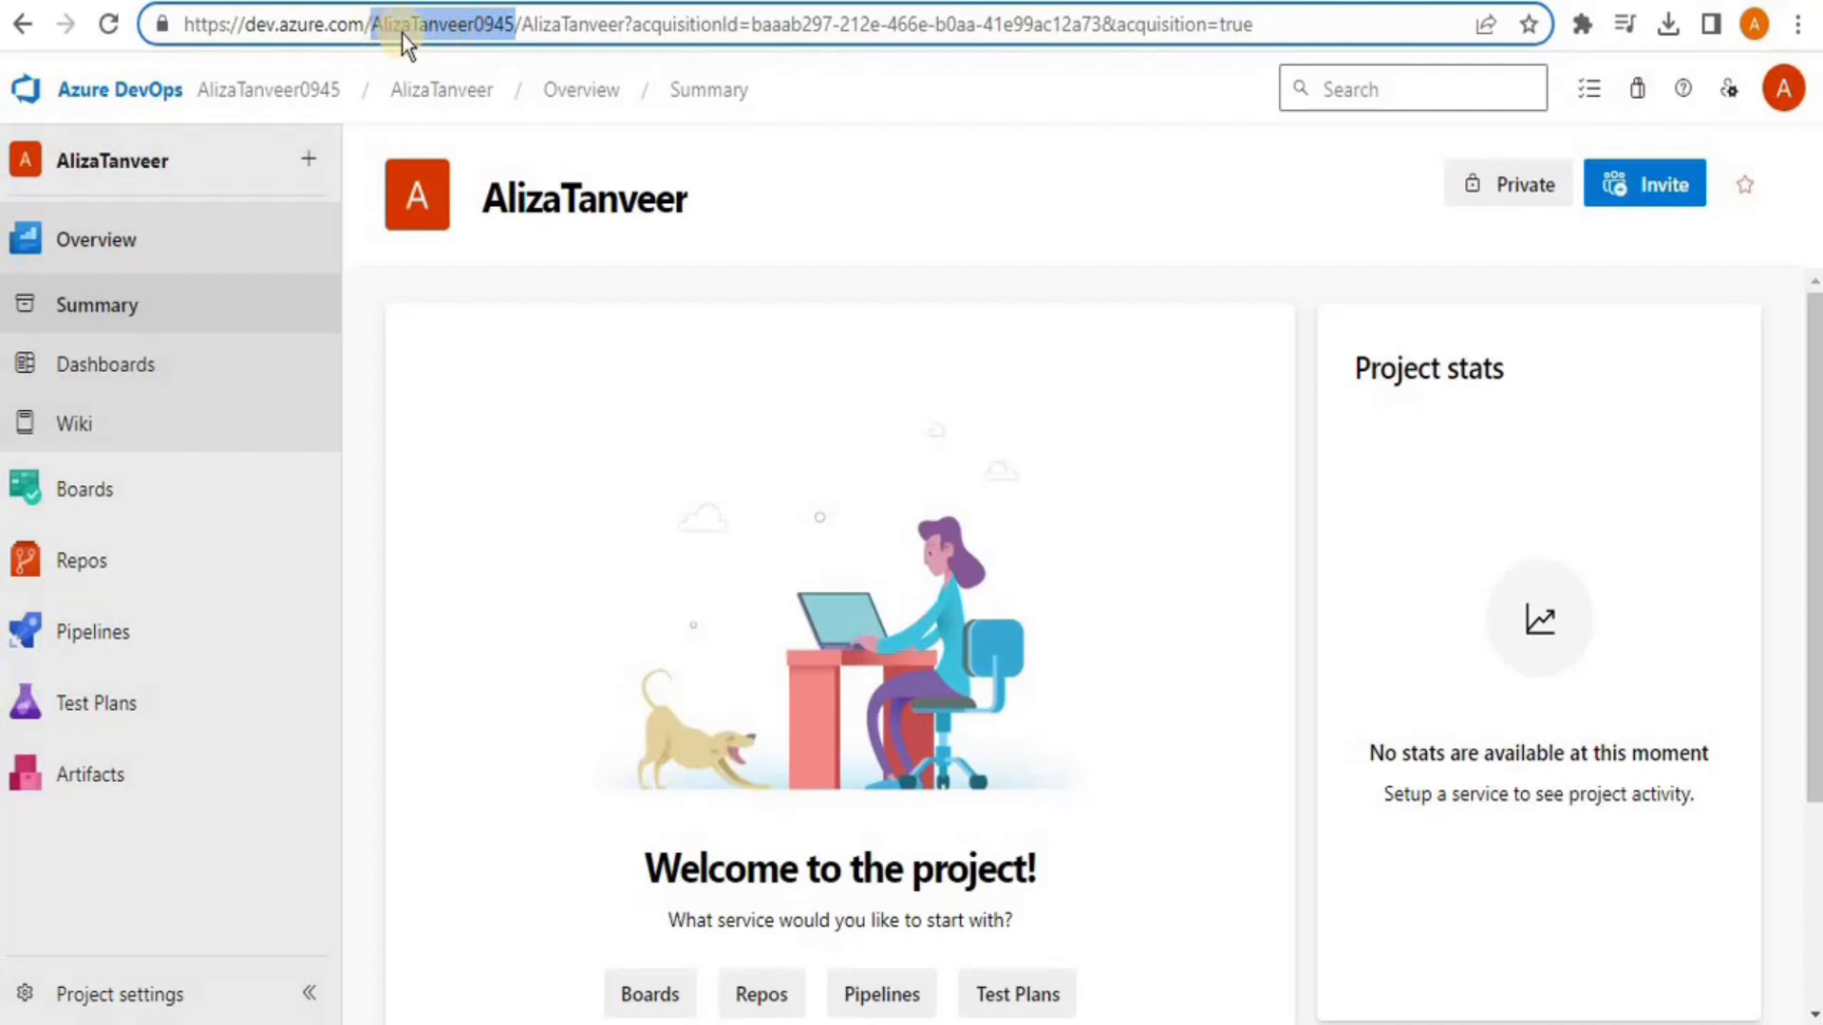
left_click(501, 25)
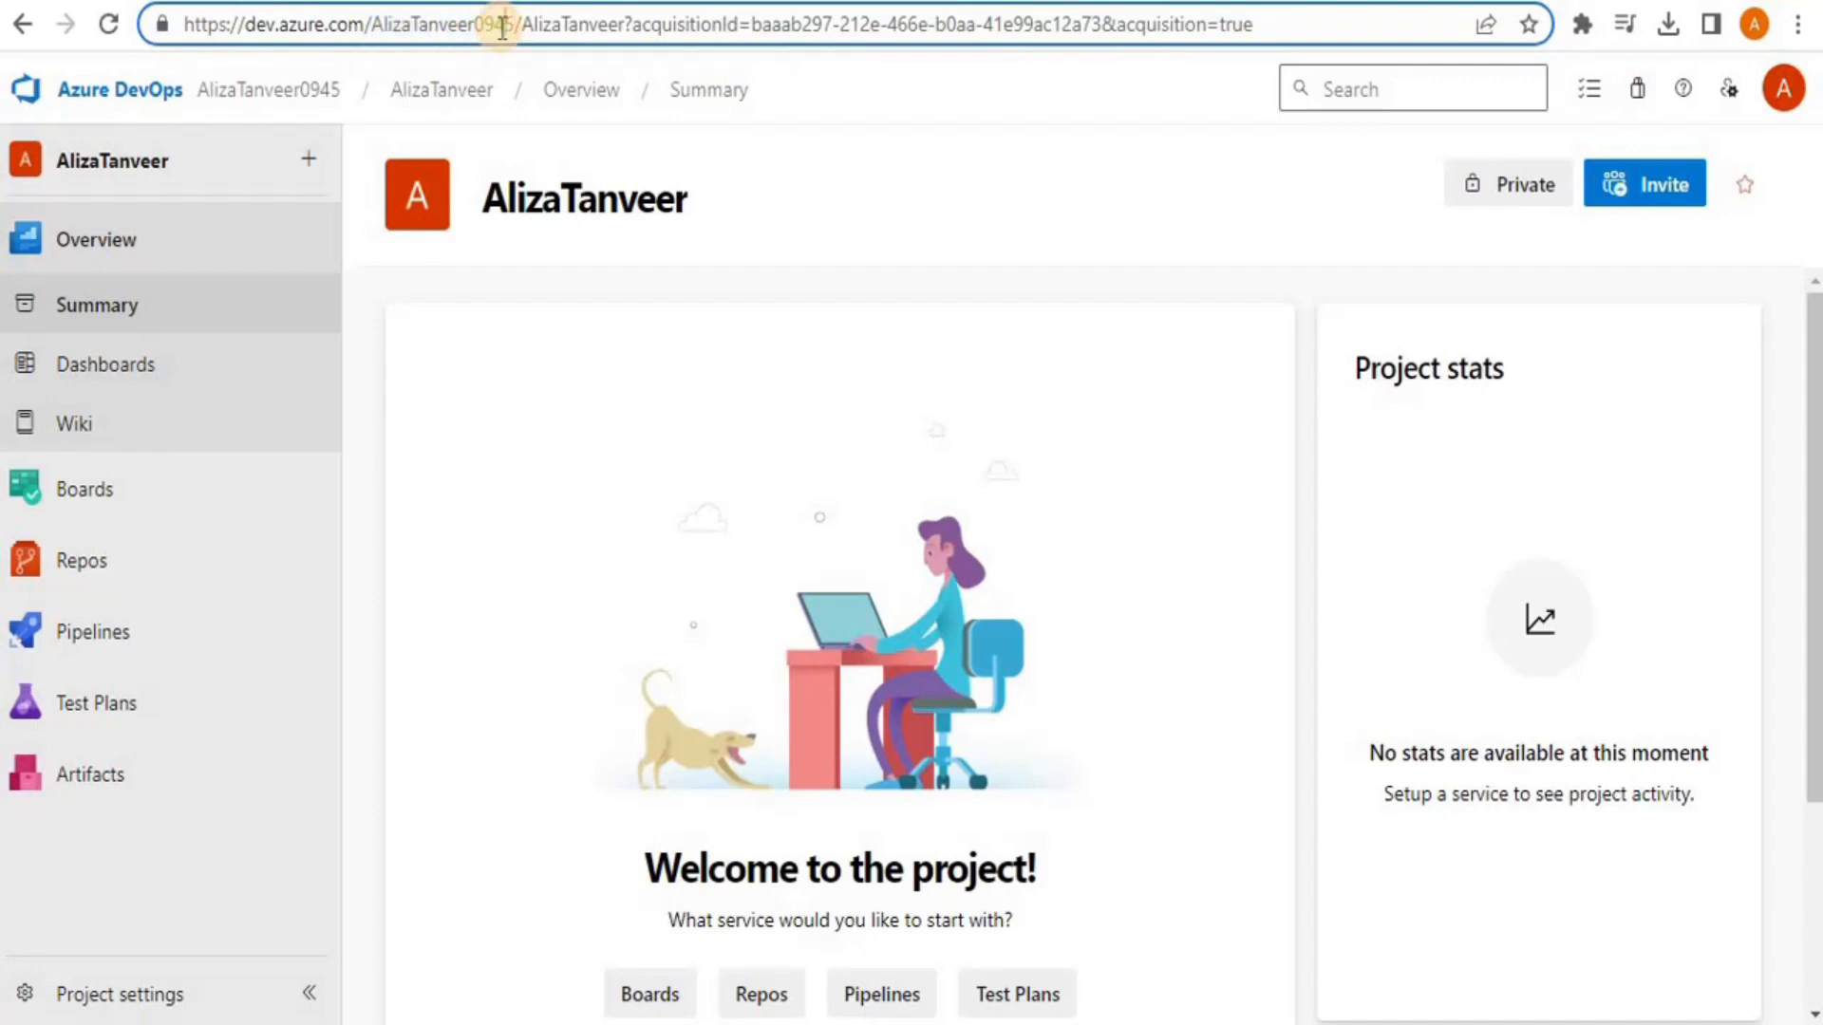
left_click(569, 26)
left_click_drag(520, 25, 621, 24)
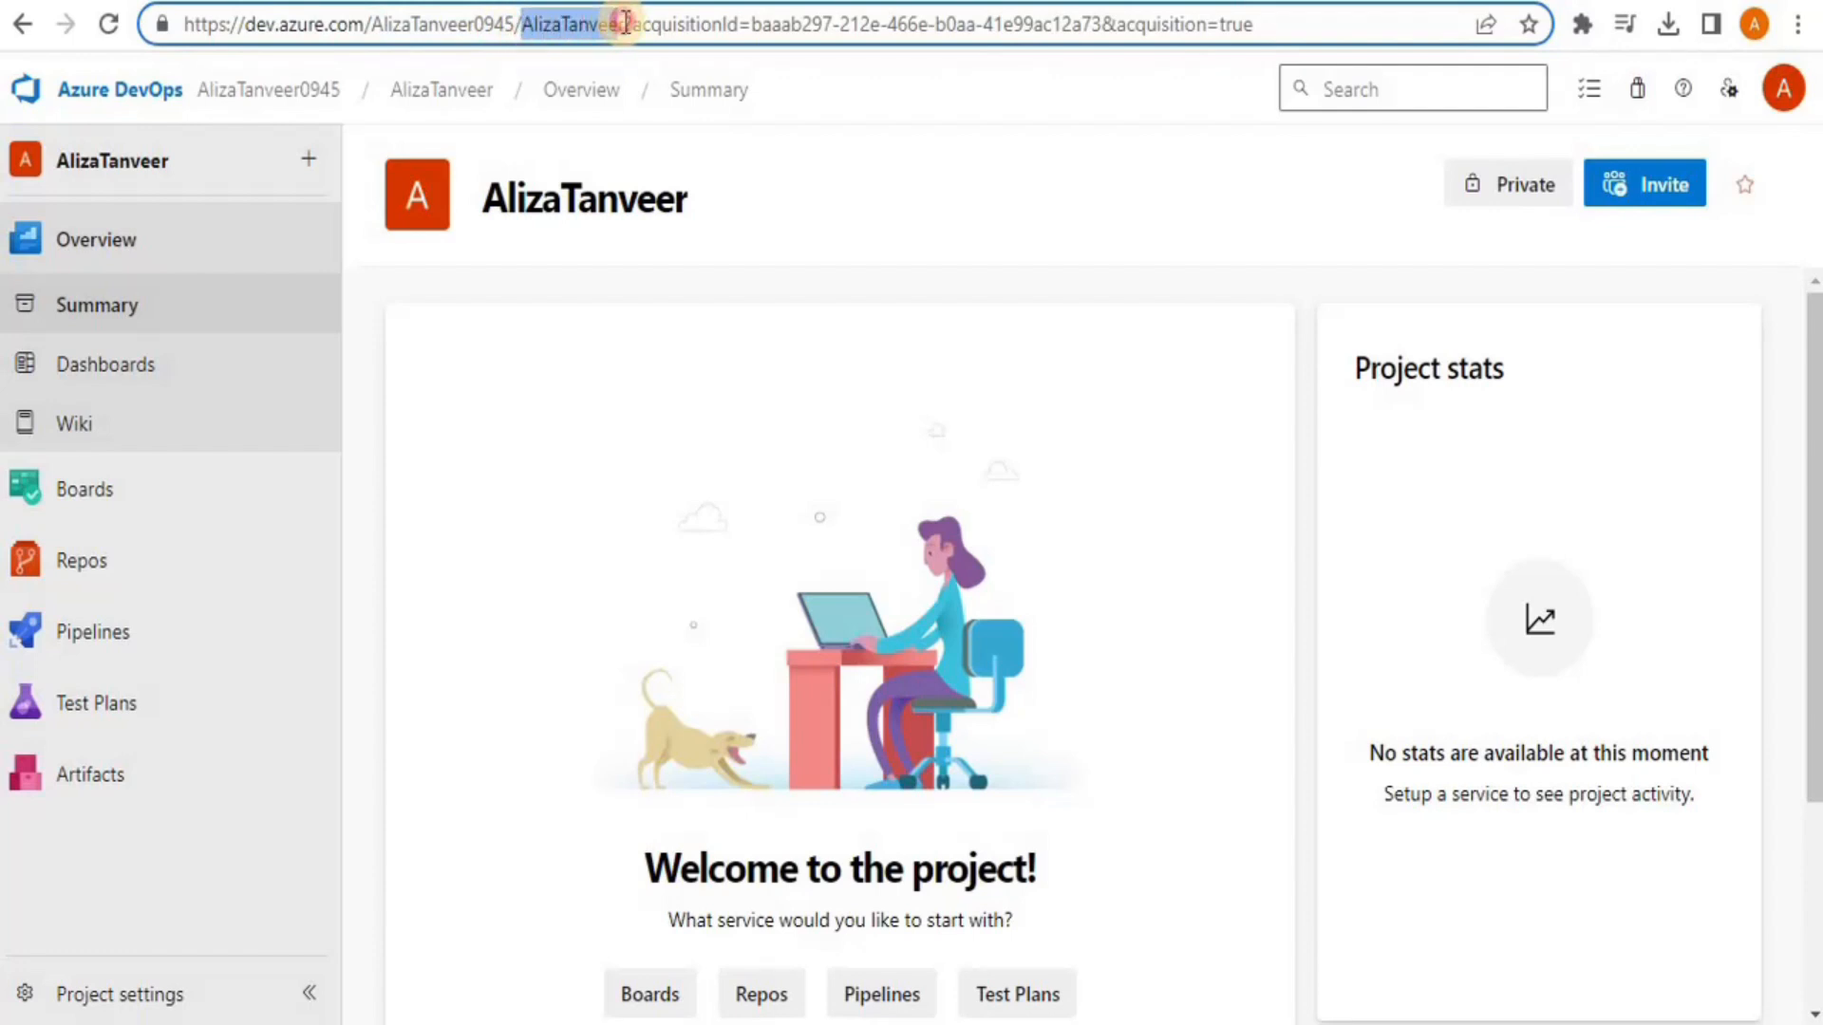
left_click(626, 24)
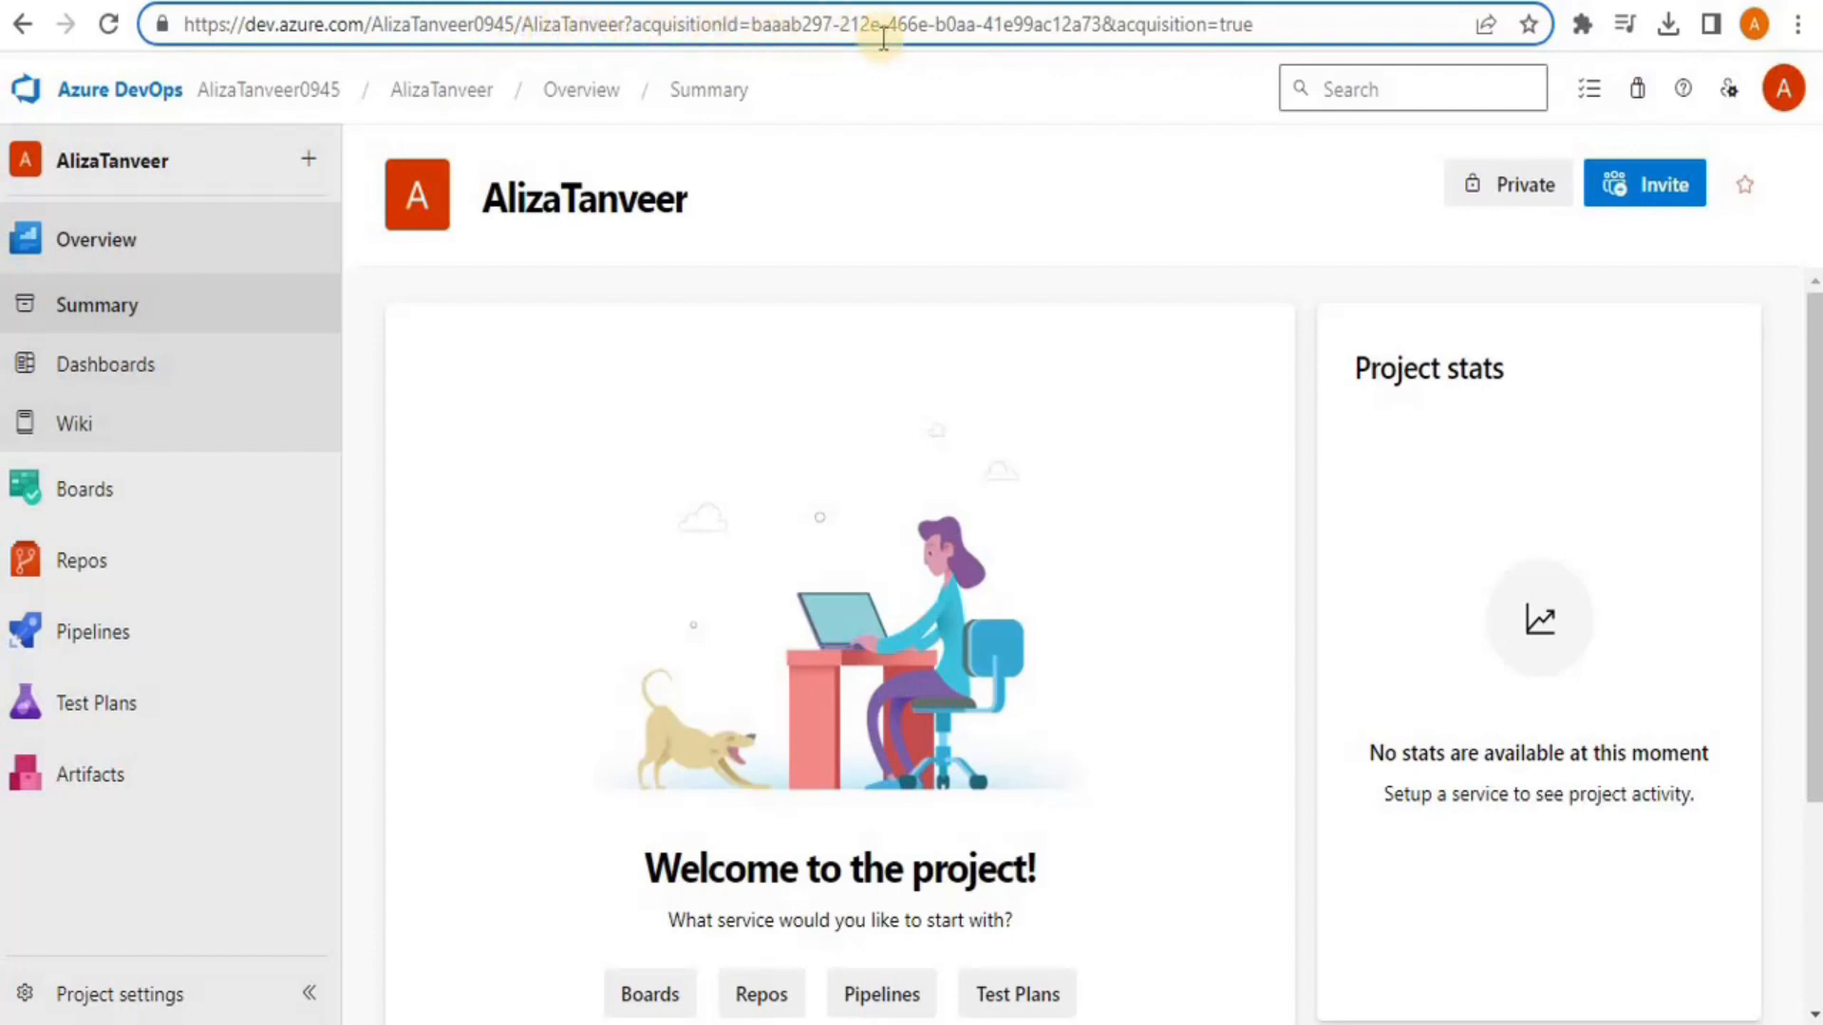
left_click(1141, 161)
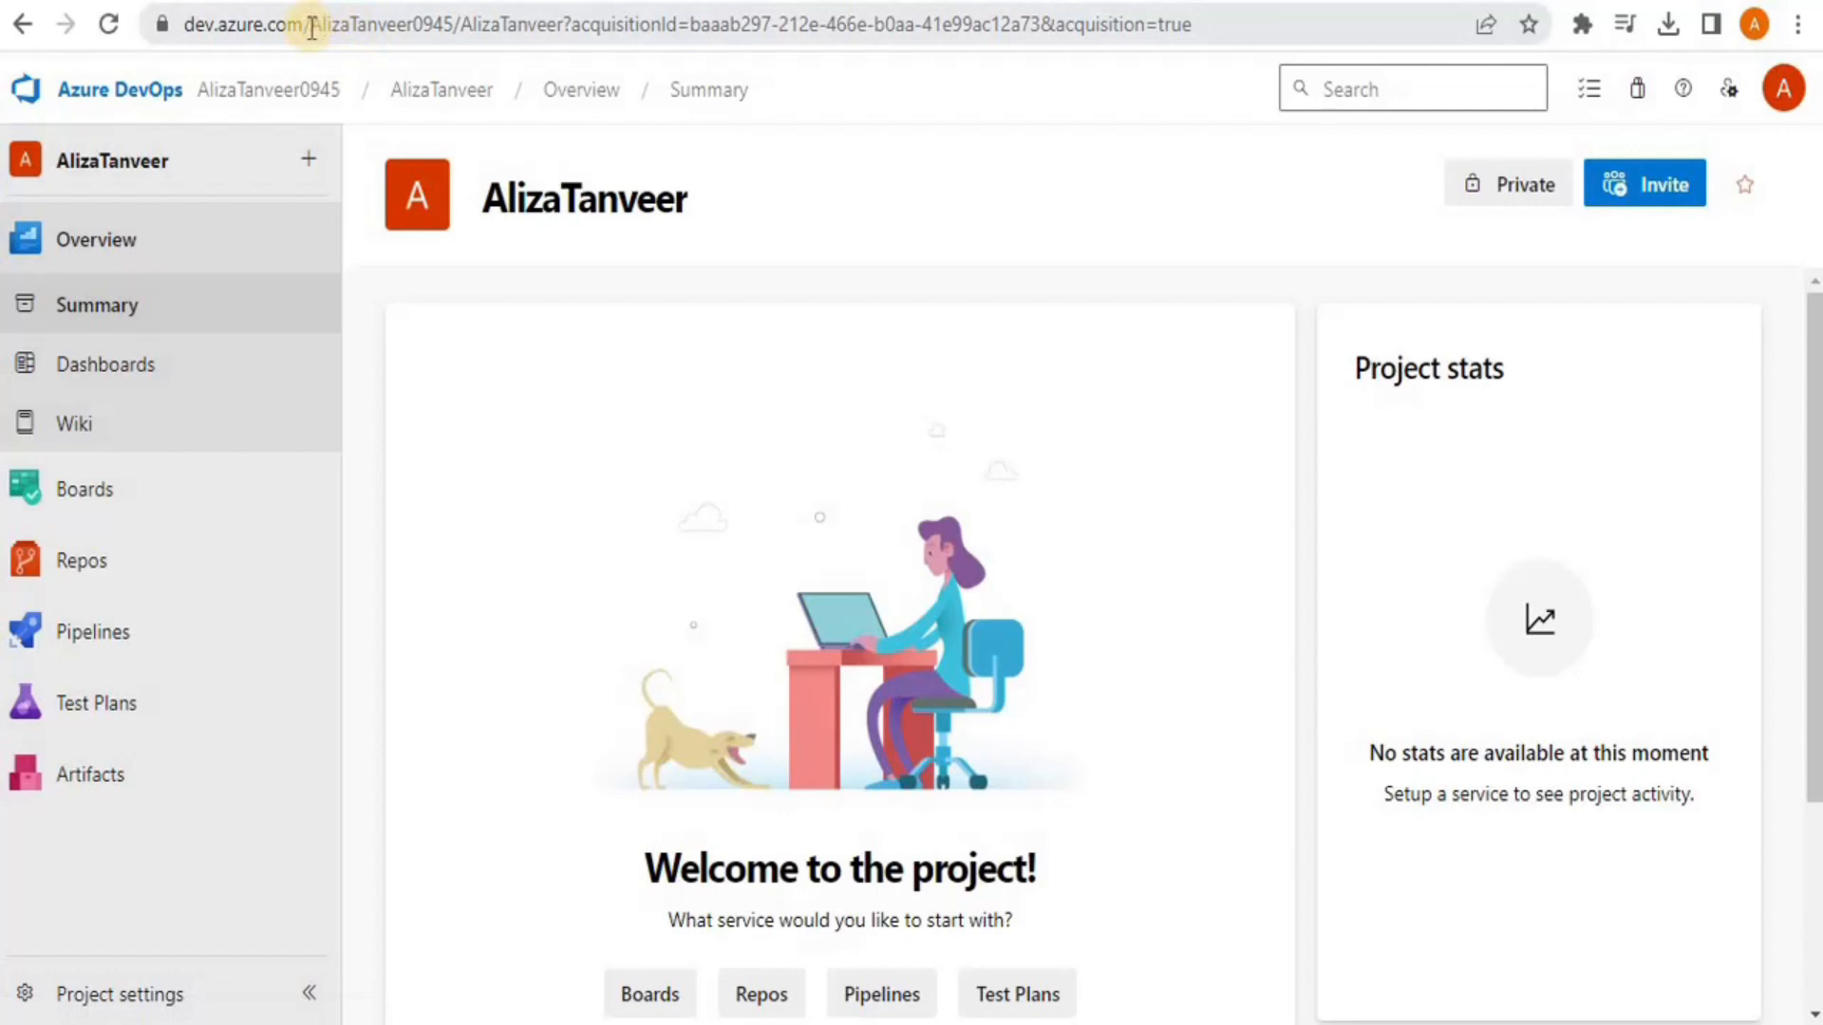
left_click_drag(311, 27, 454, 12)
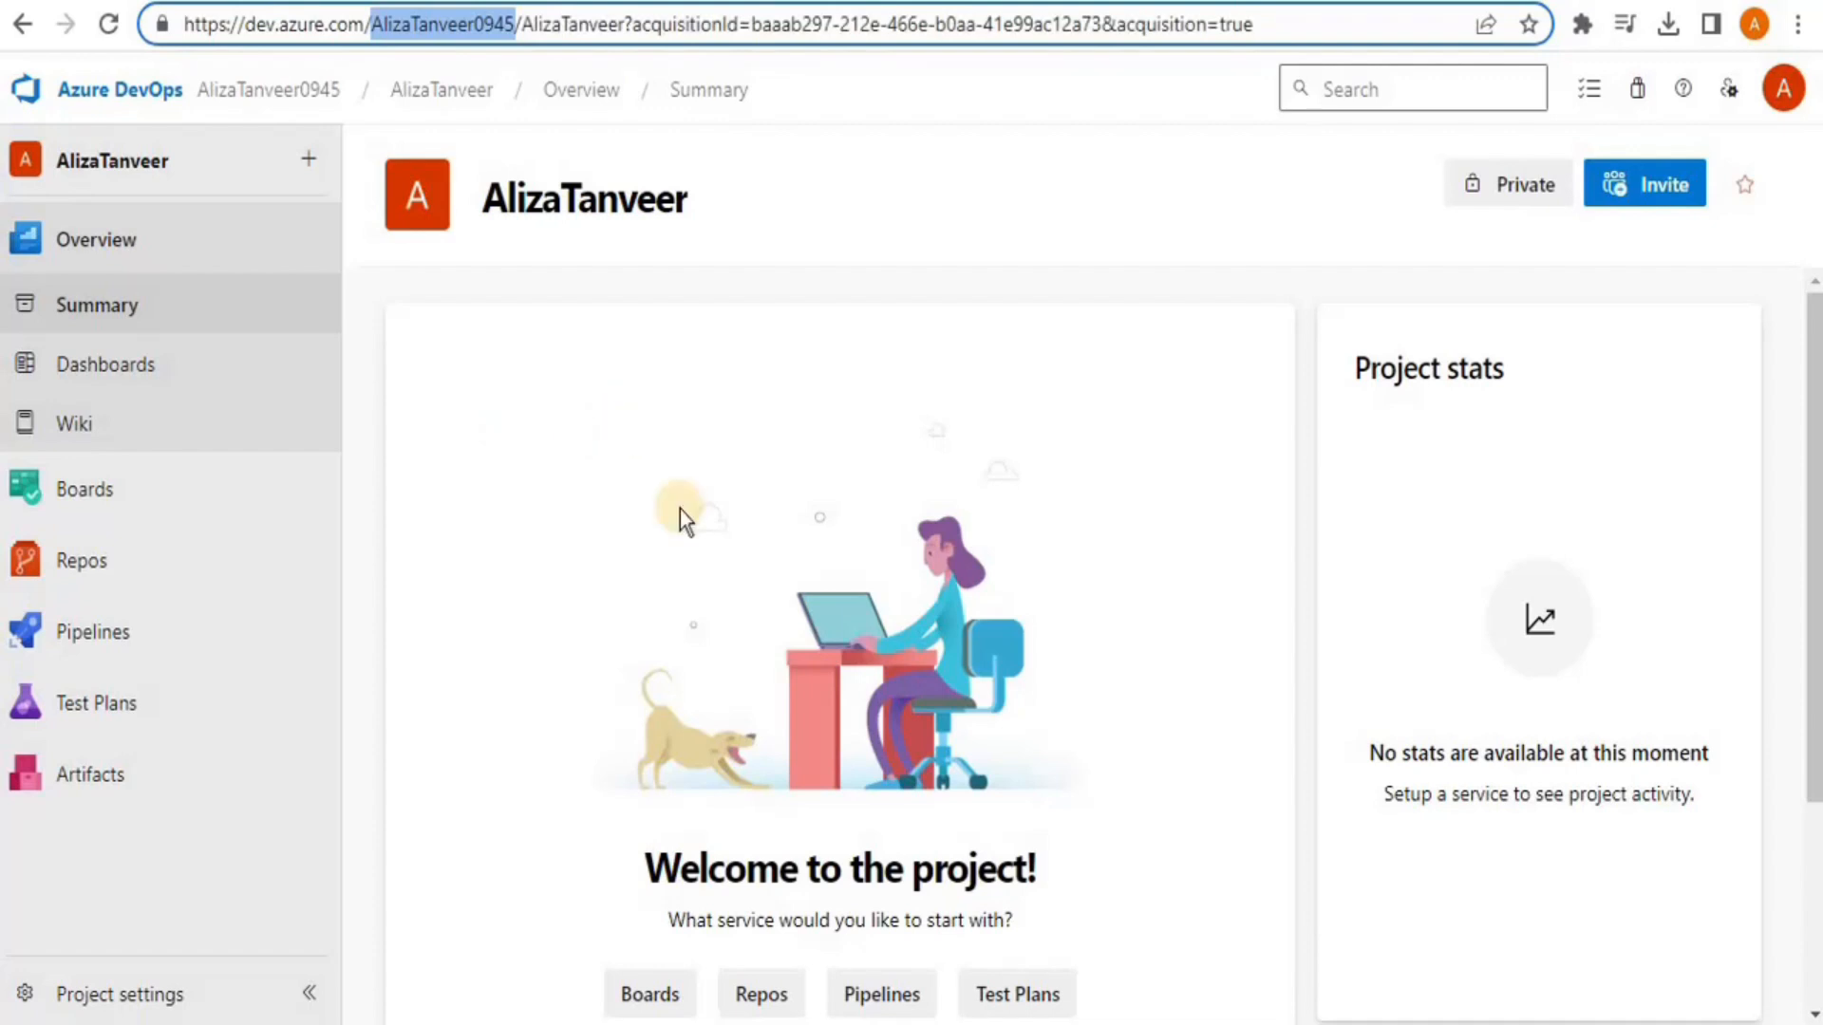
left_click(581, 404)
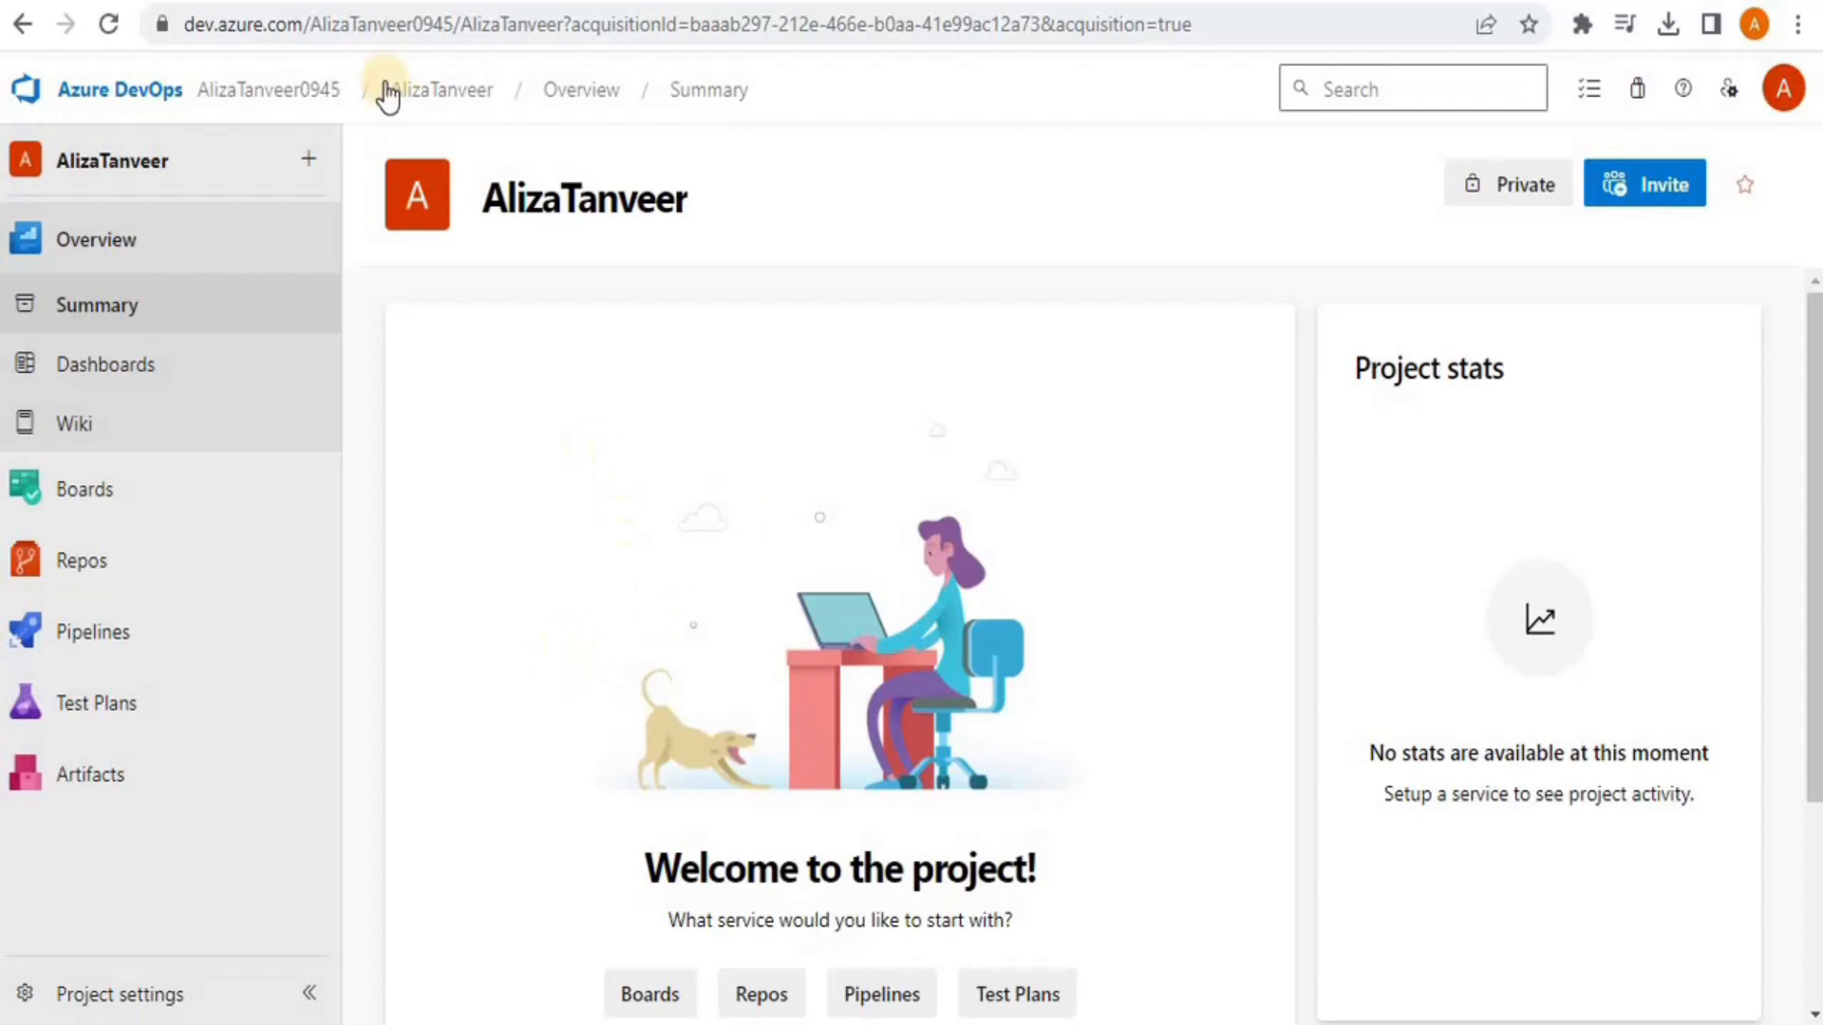
From the organization home, start a New organization and continue past the Get started page
left_click(261, 92)
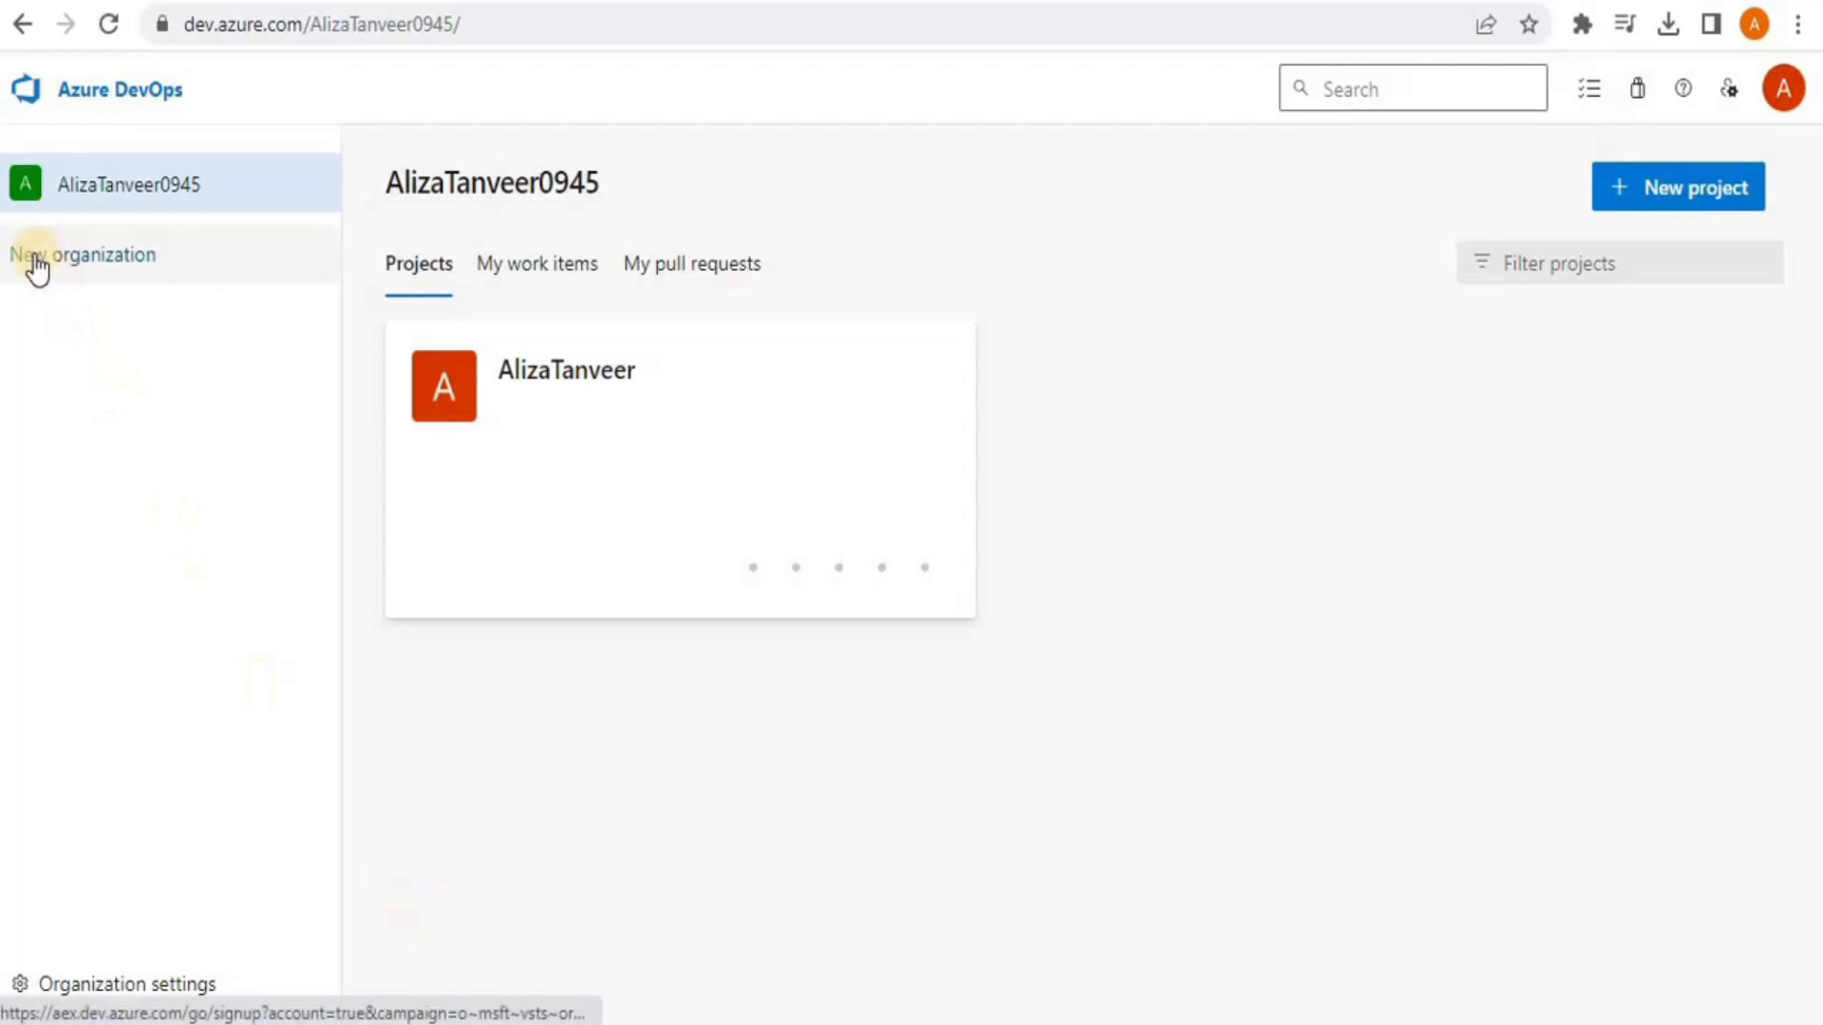
left_click(91, 266)
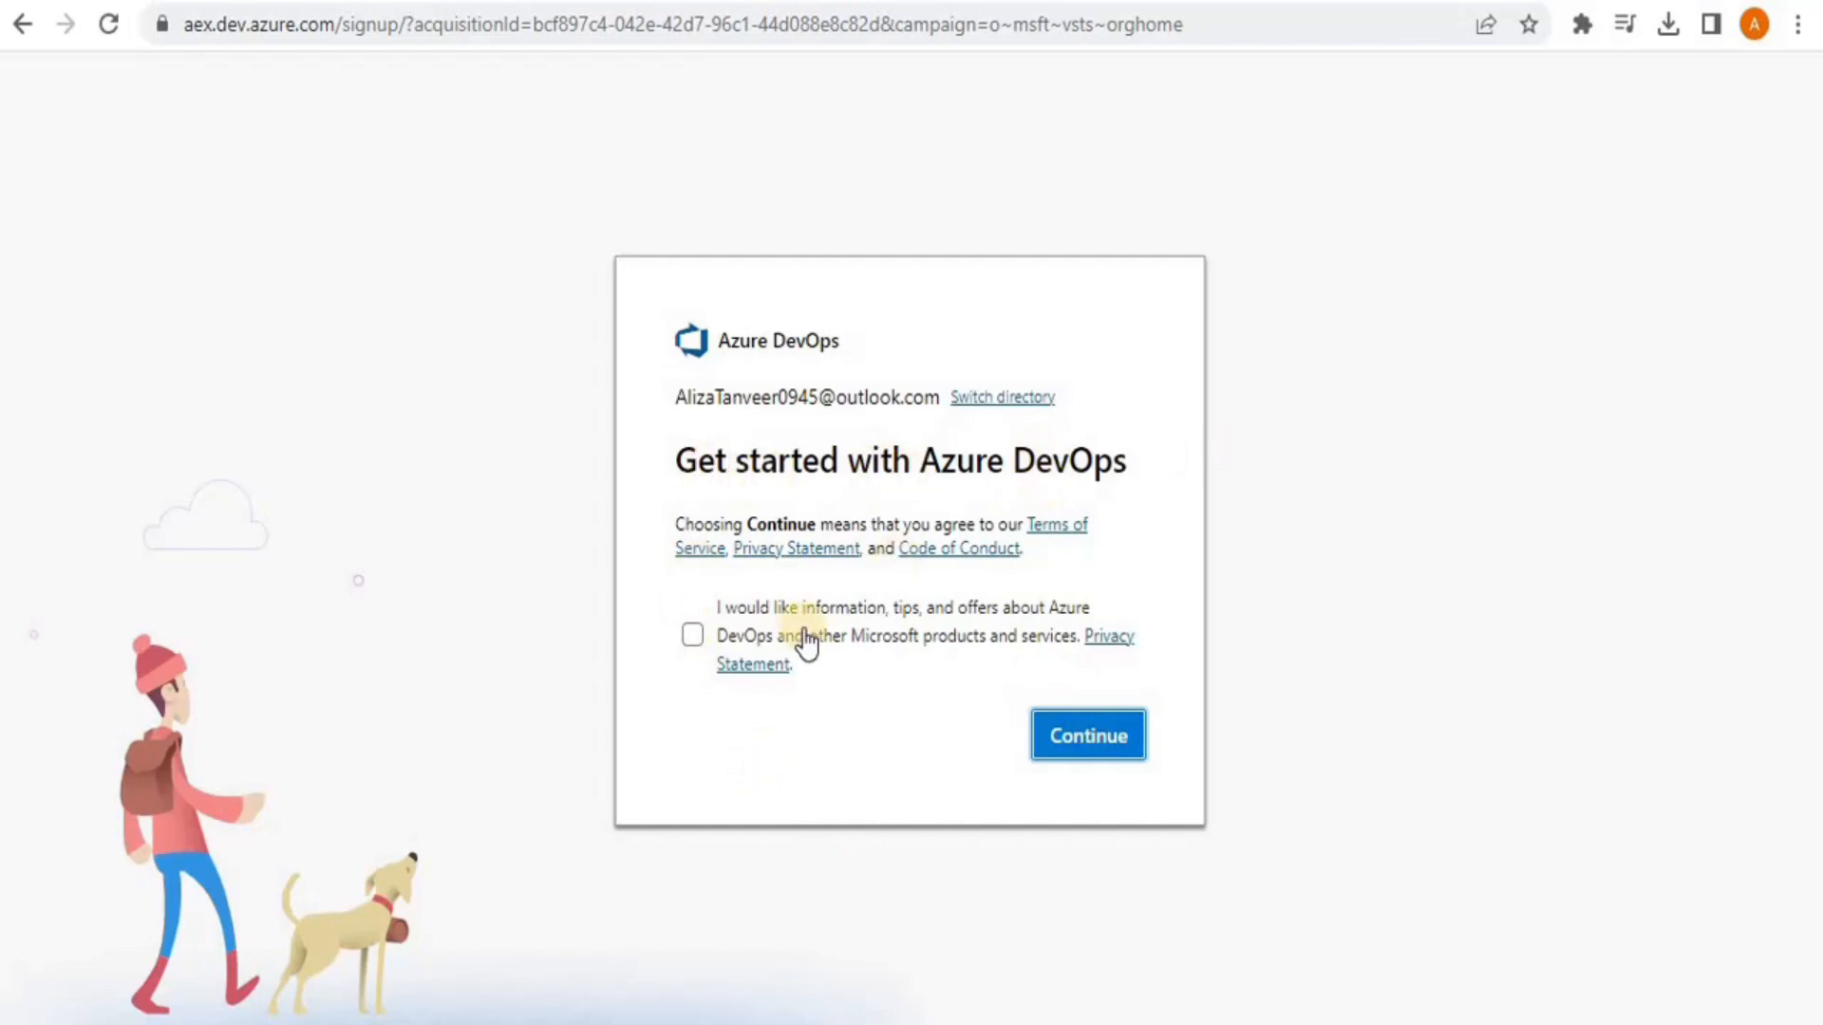
left_click(1101, 739)
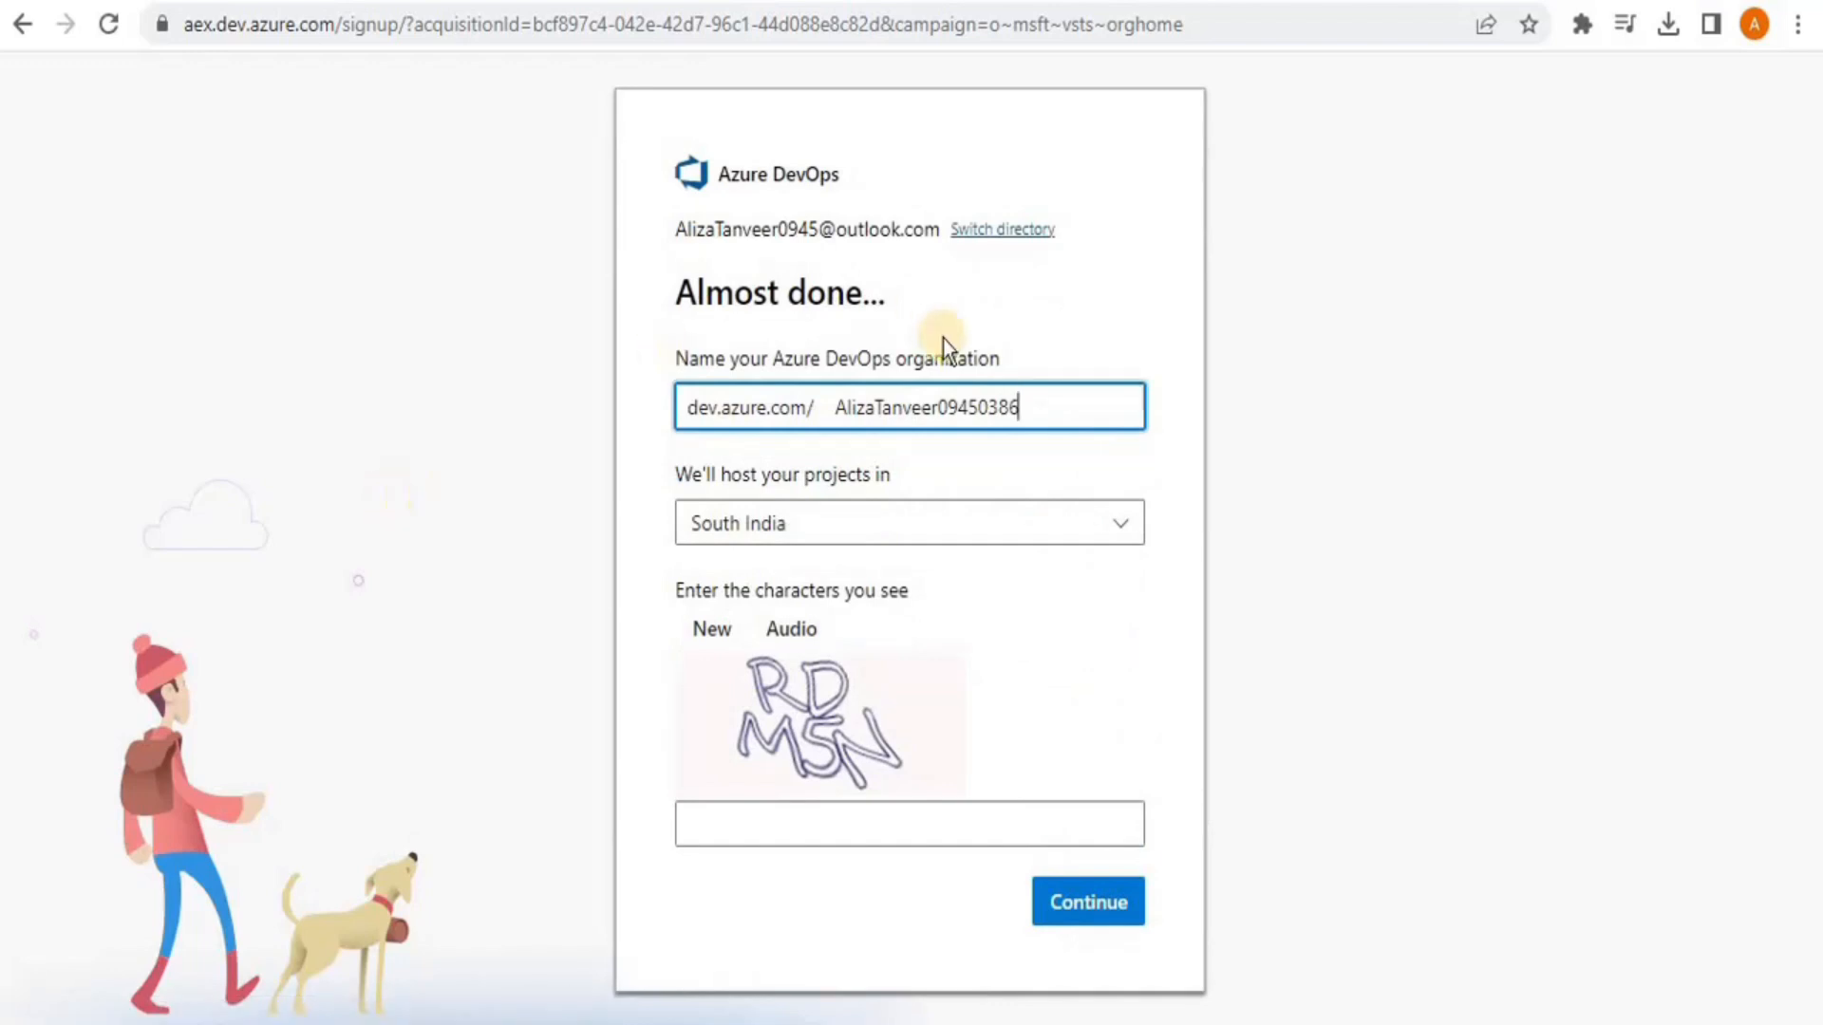
Replace the suggested organization name and keep South India as the hosting region
left_click_drag(691, 410, 1037, 406)
key("BackSpace")
type("s")
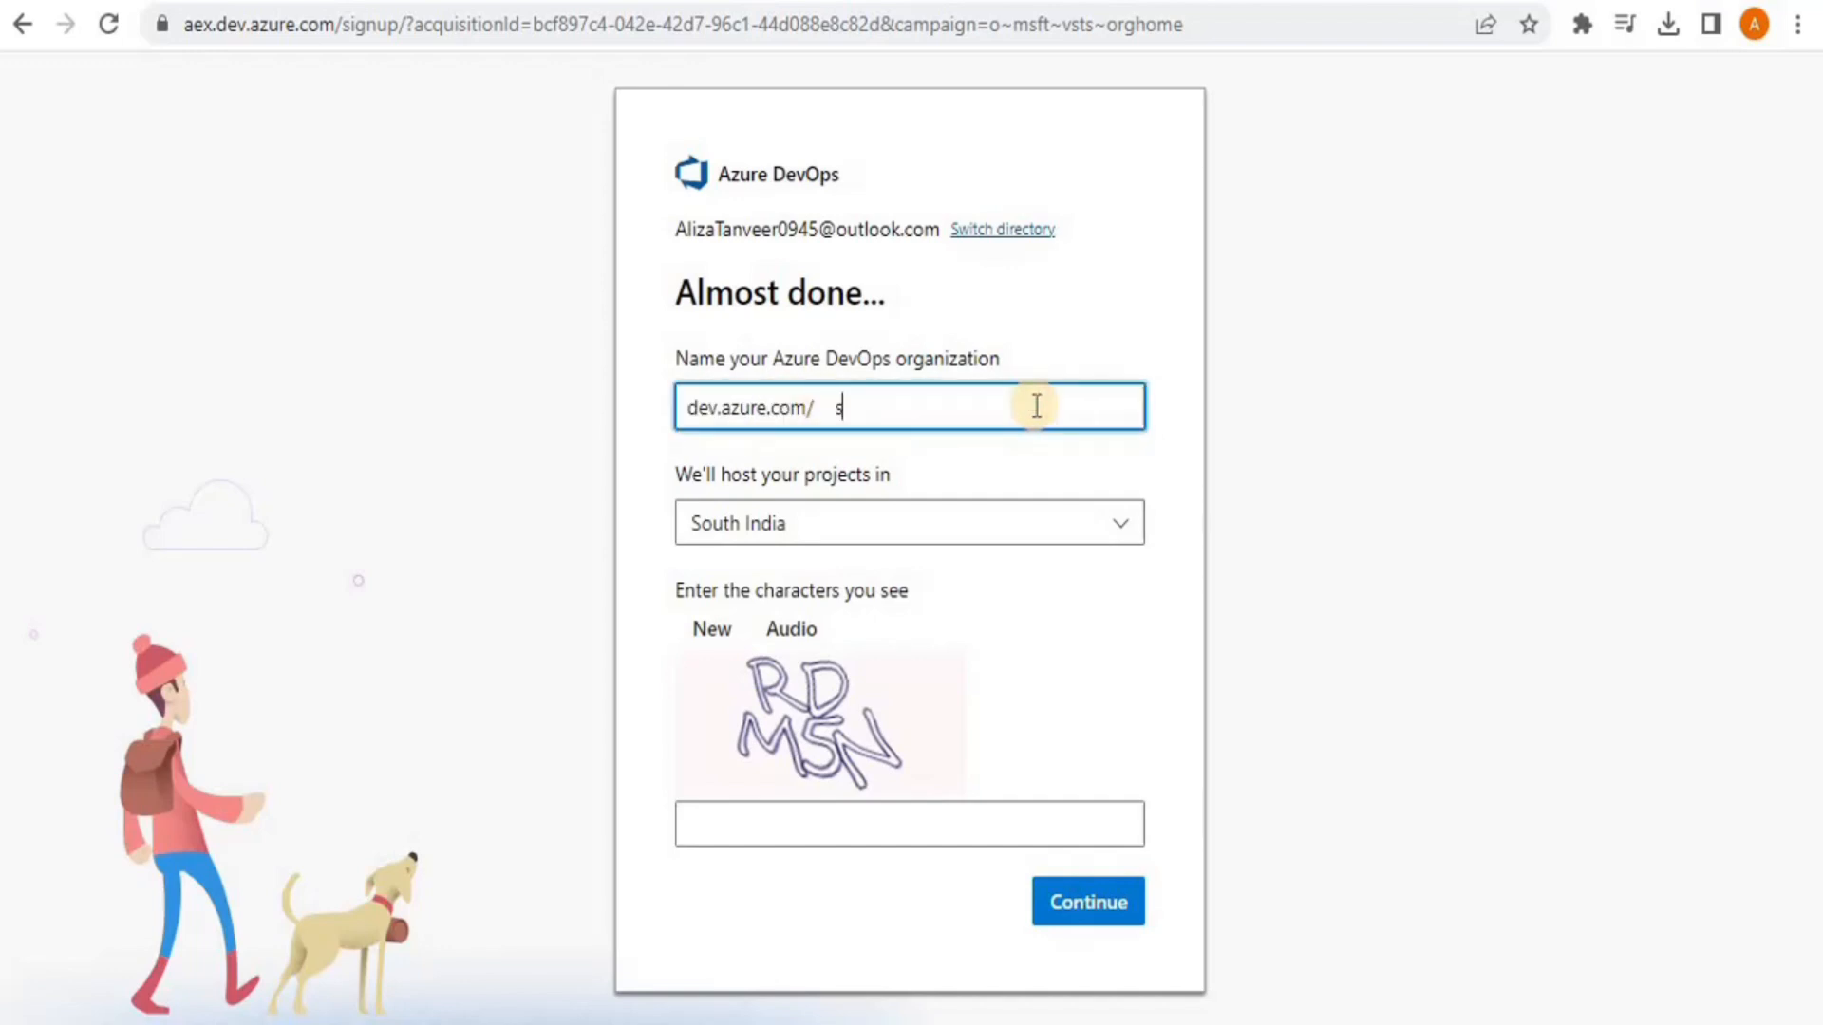
type("ample-org")
left_click(810, 391)
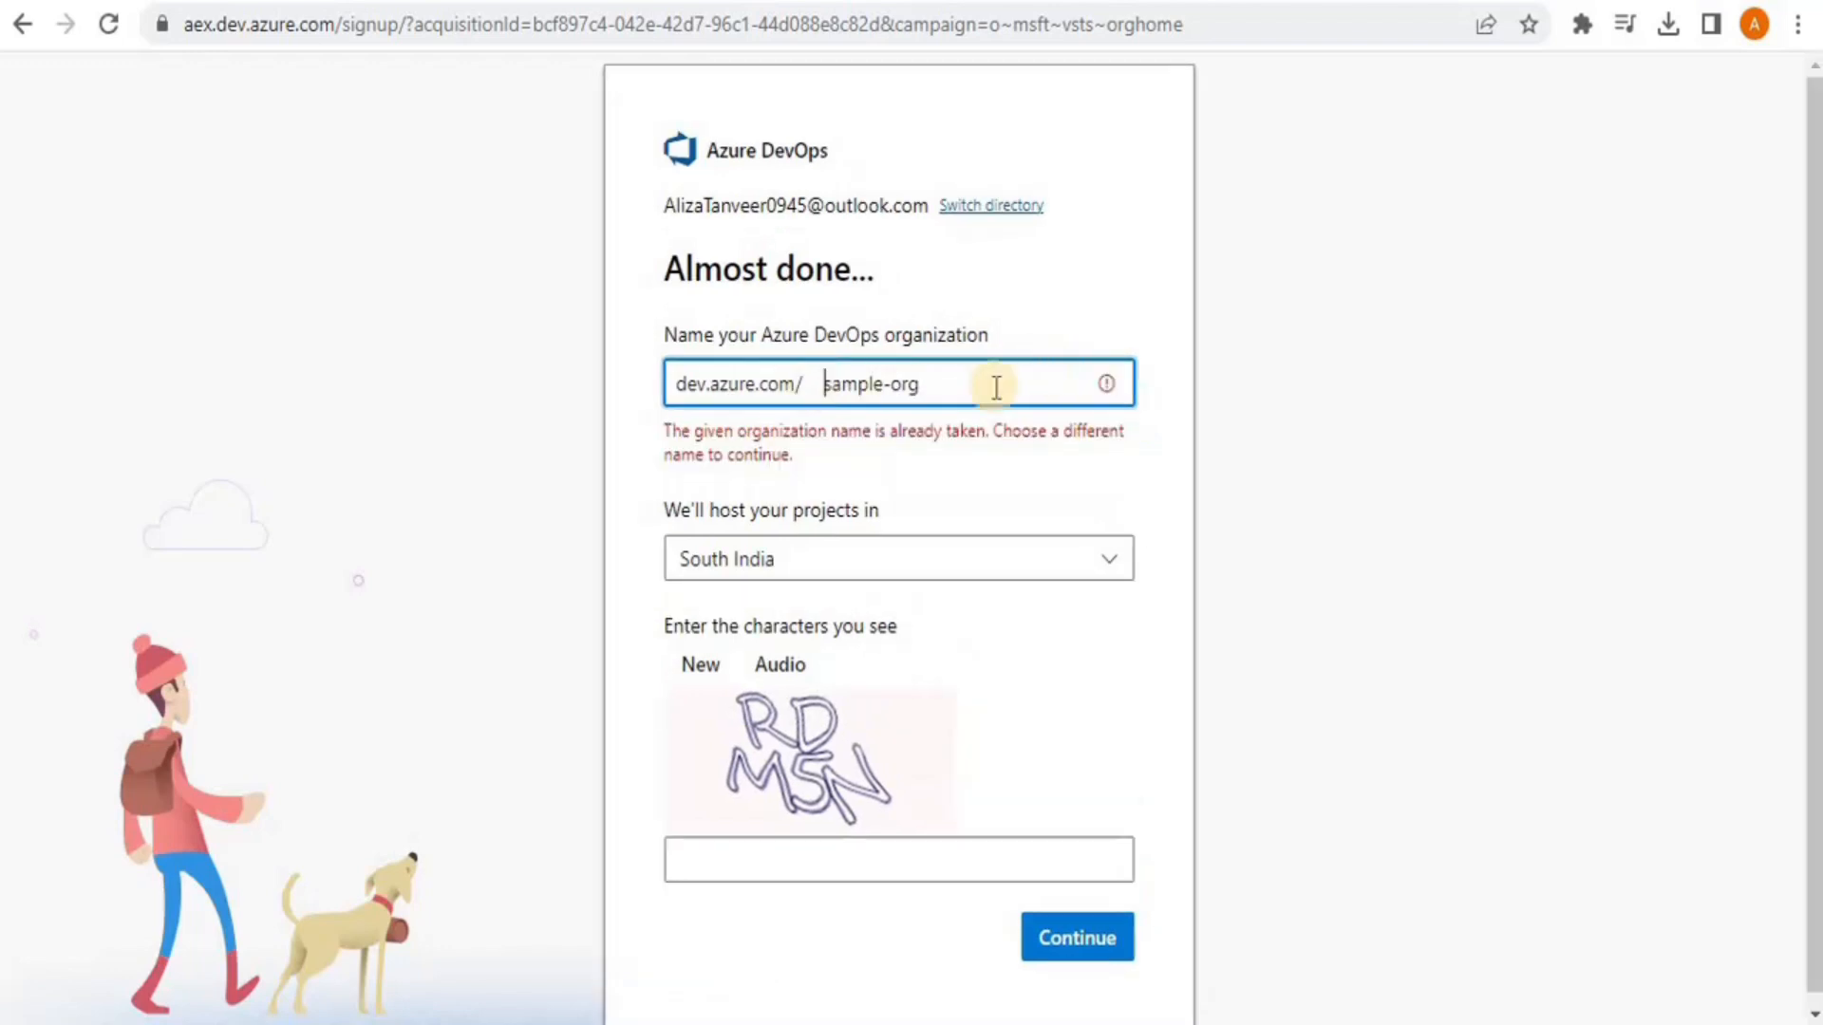
left_click(935, 396)
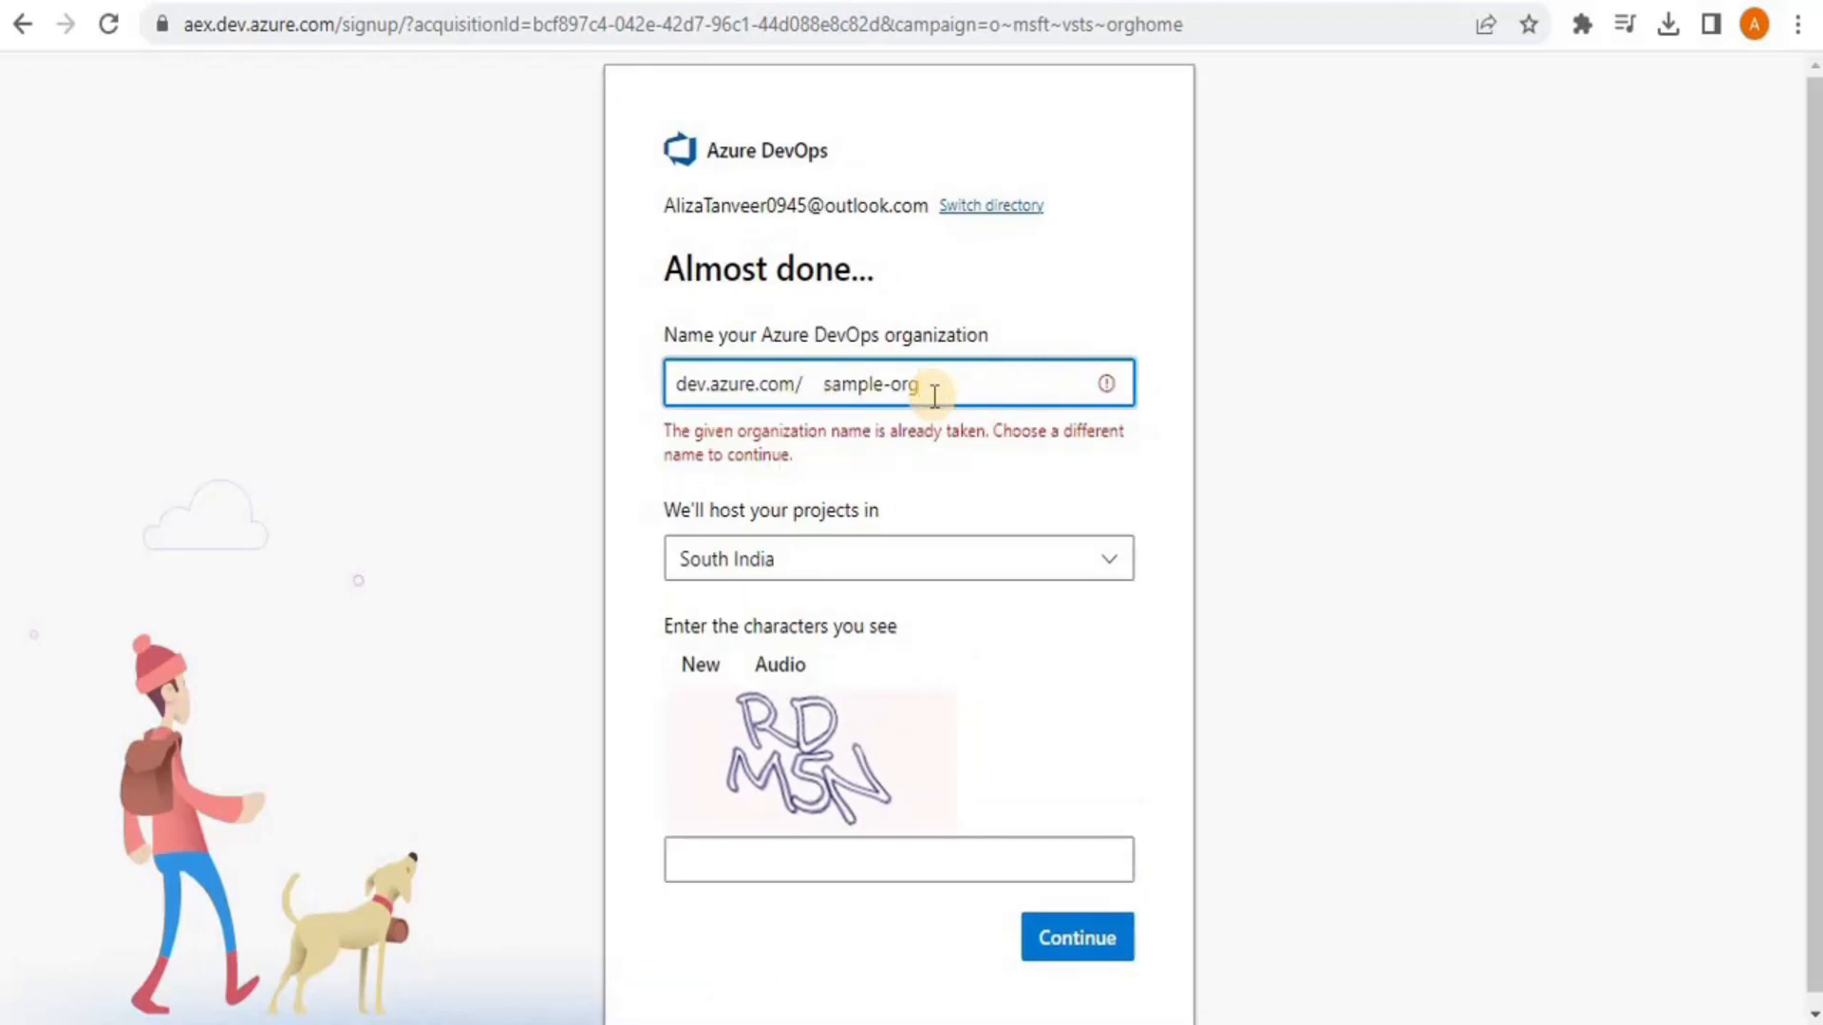
type("-")
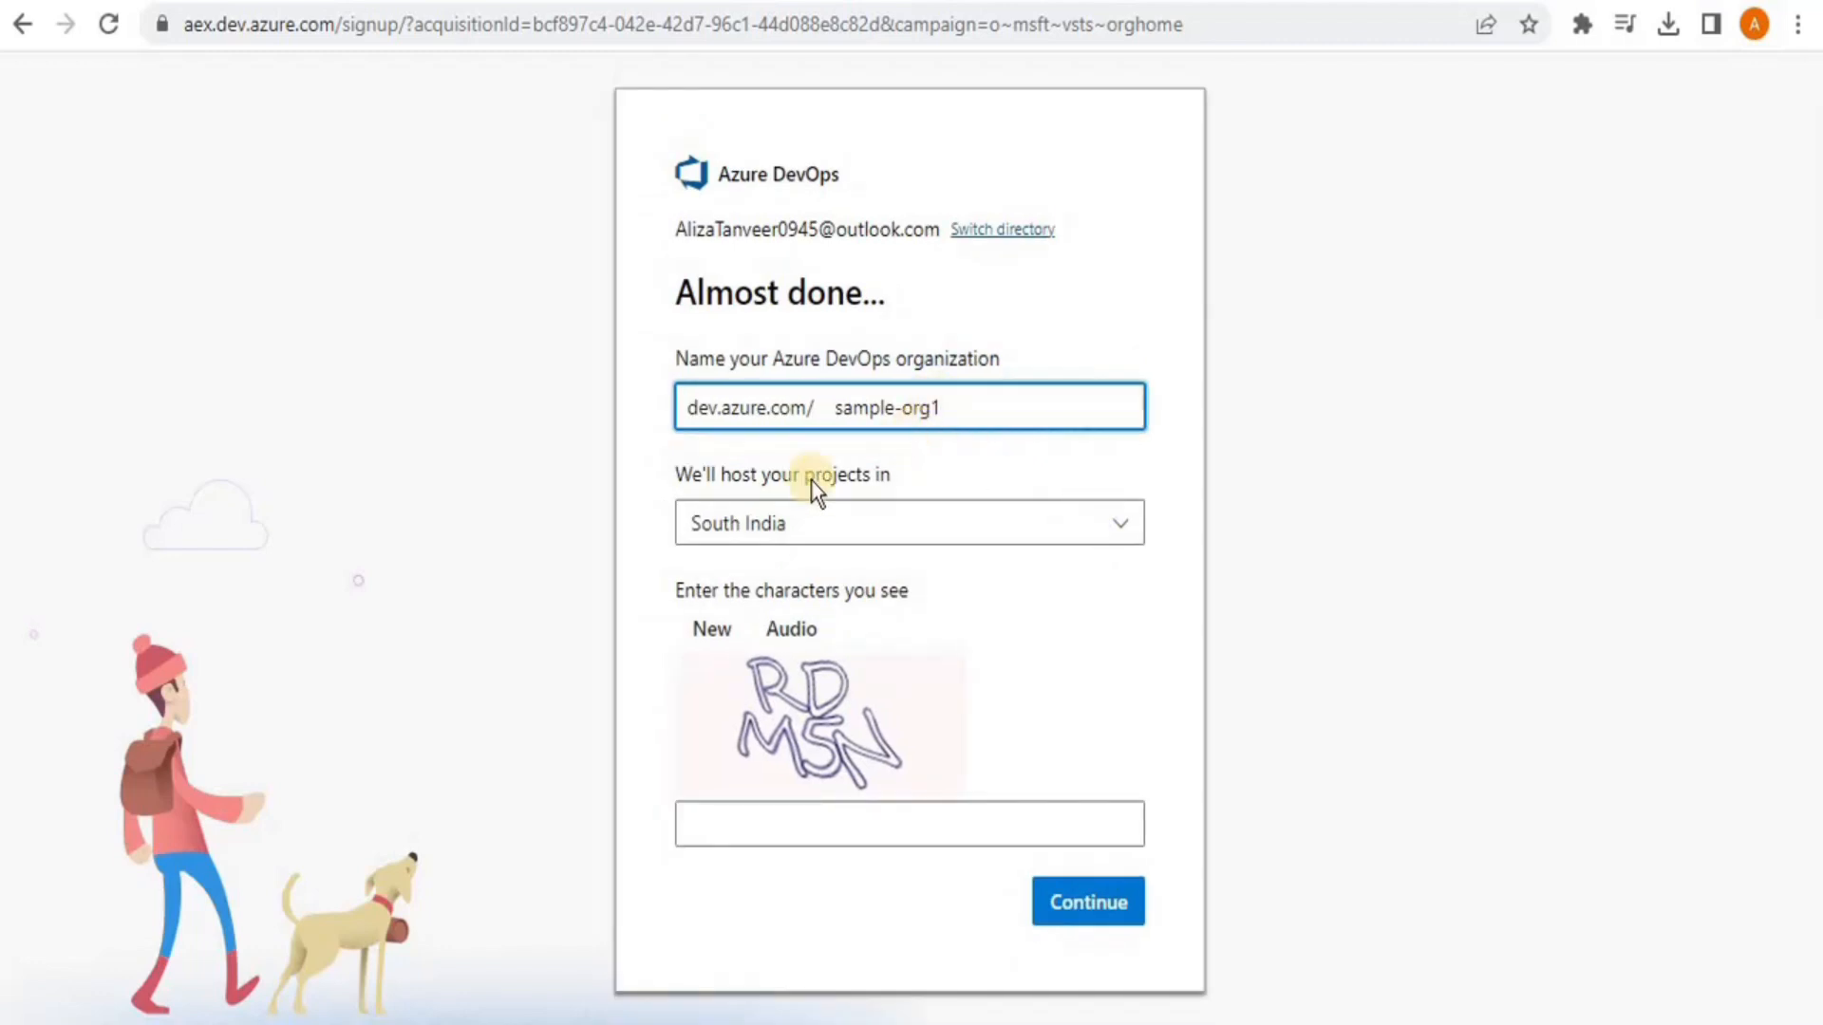
left_click(846, 525)
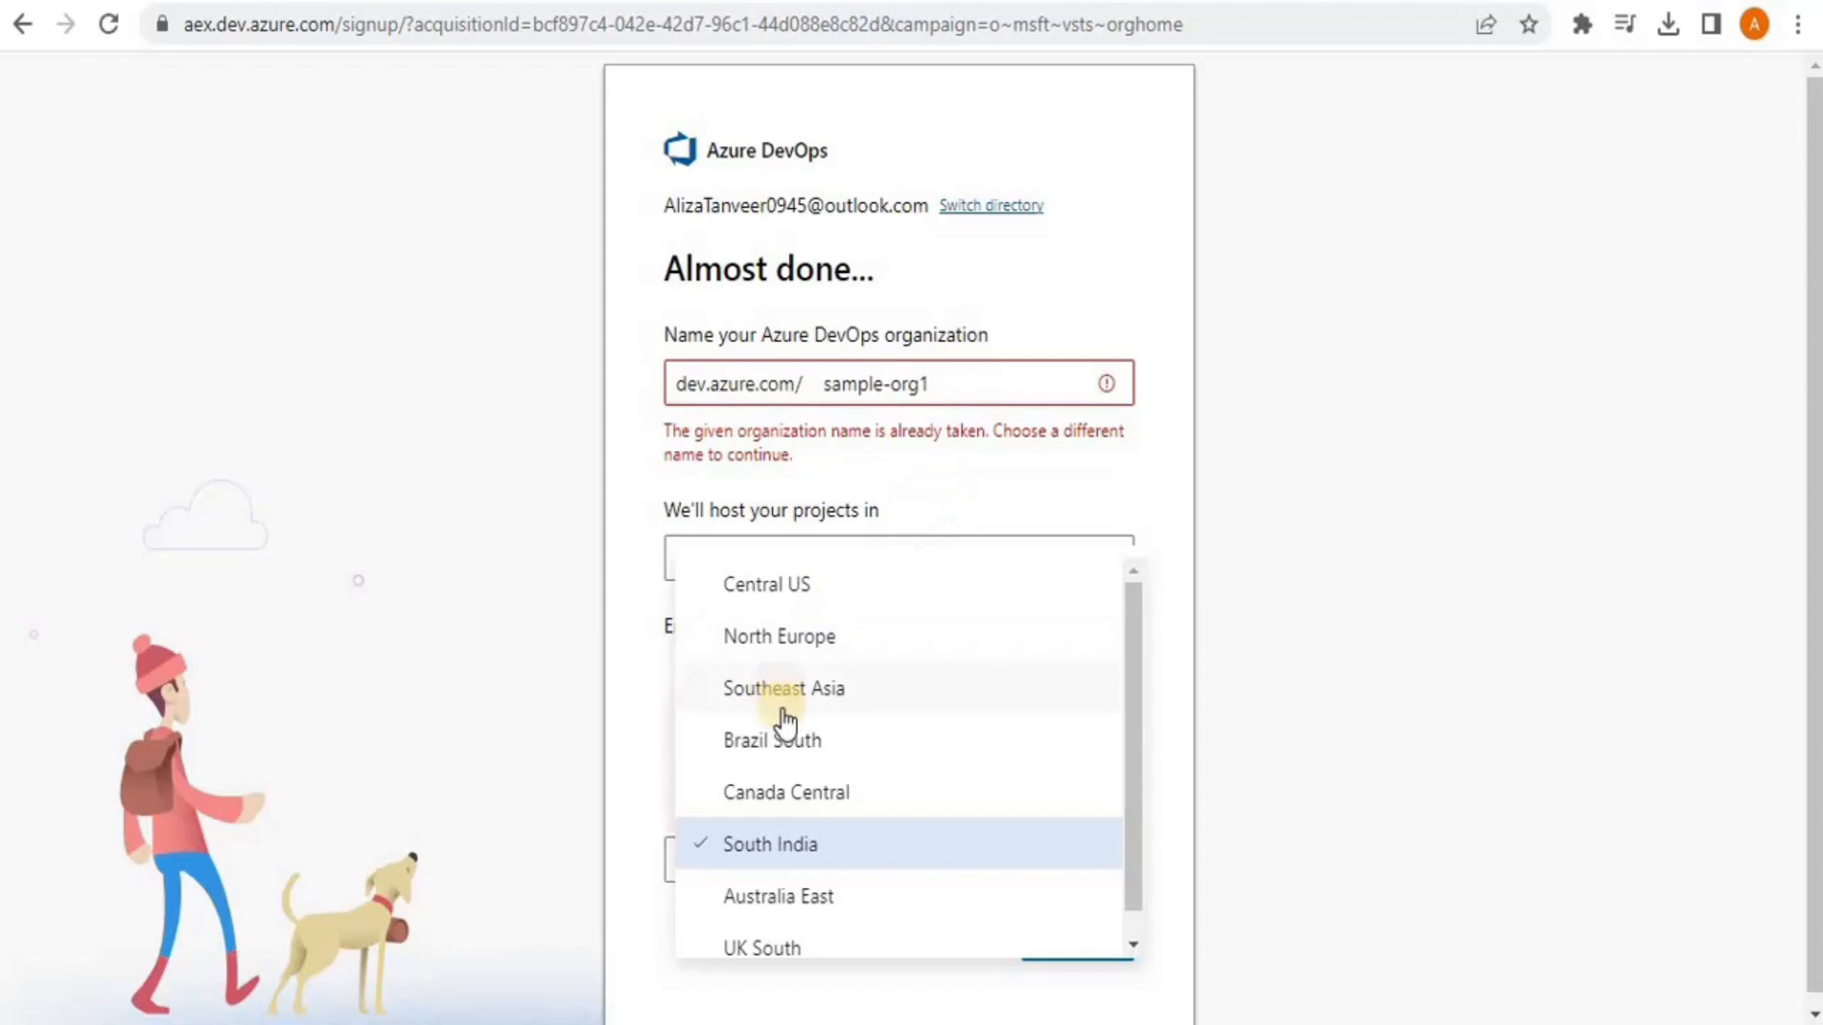
left_click(777, 864)
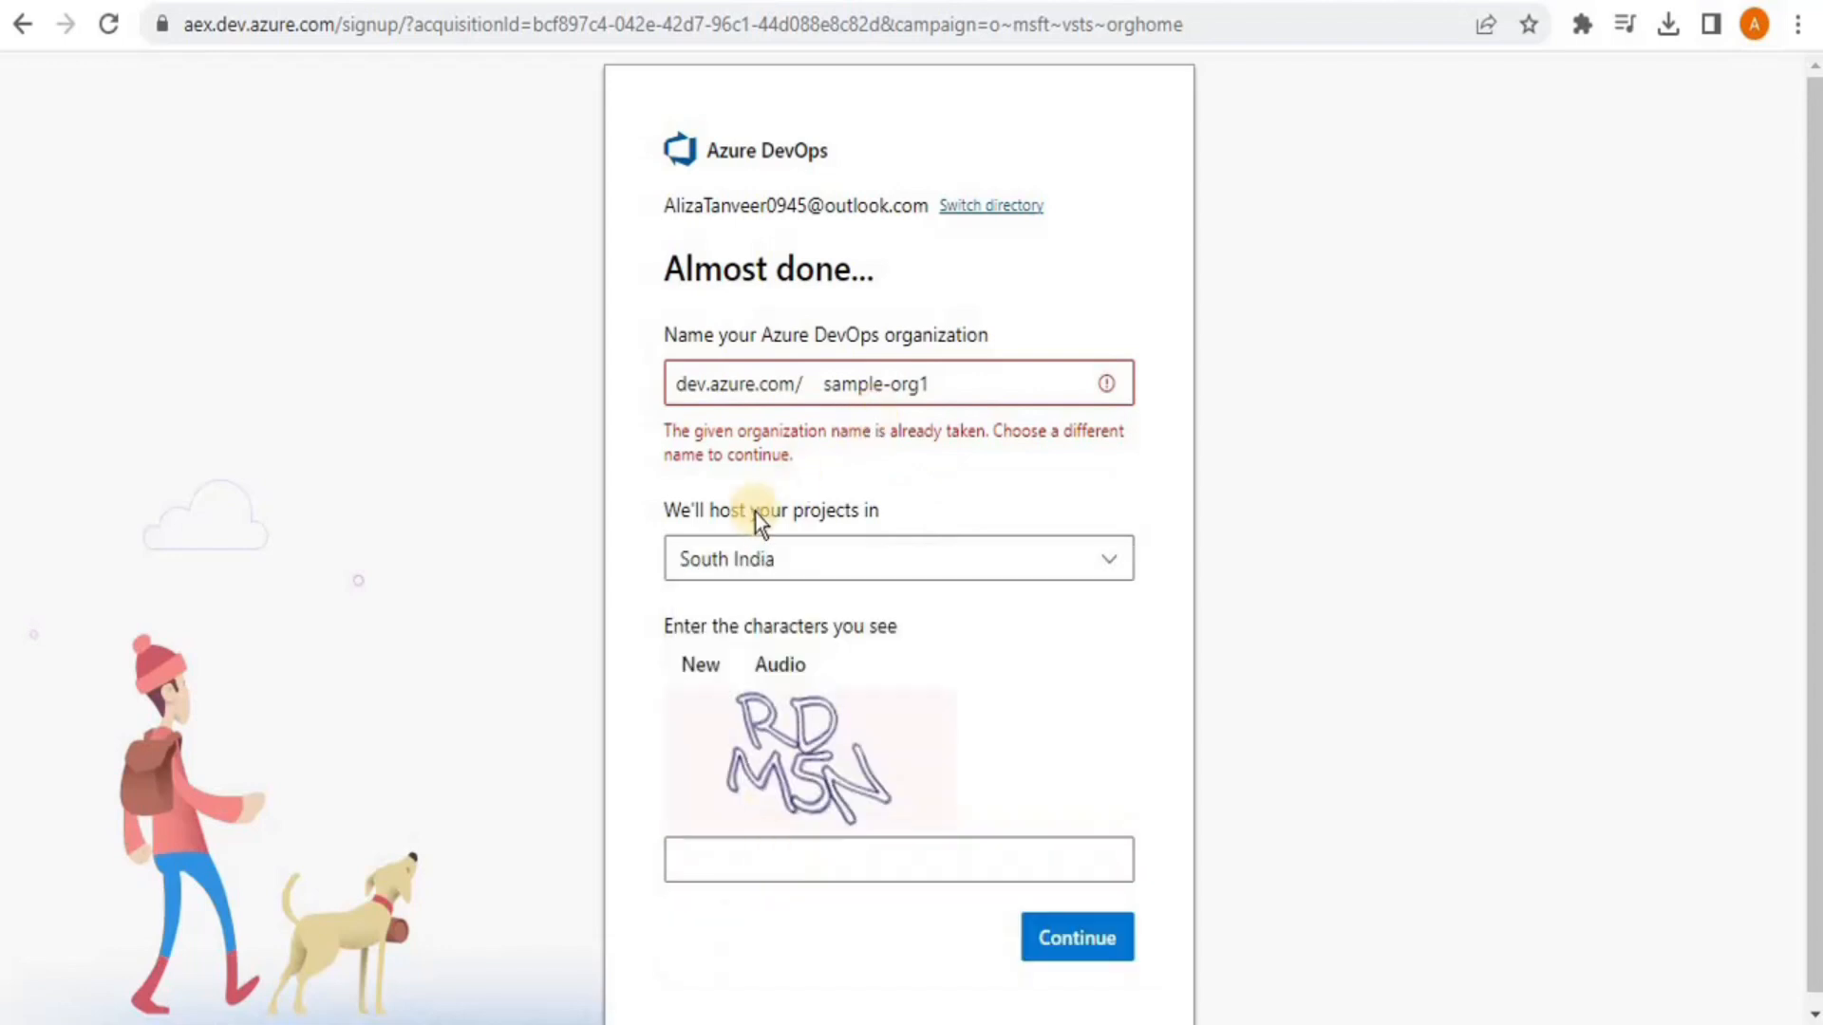
Finalize the name as sample-orgn1, enter the captcha characters, and submit
left_click(937, 382)
key("BackSpace")
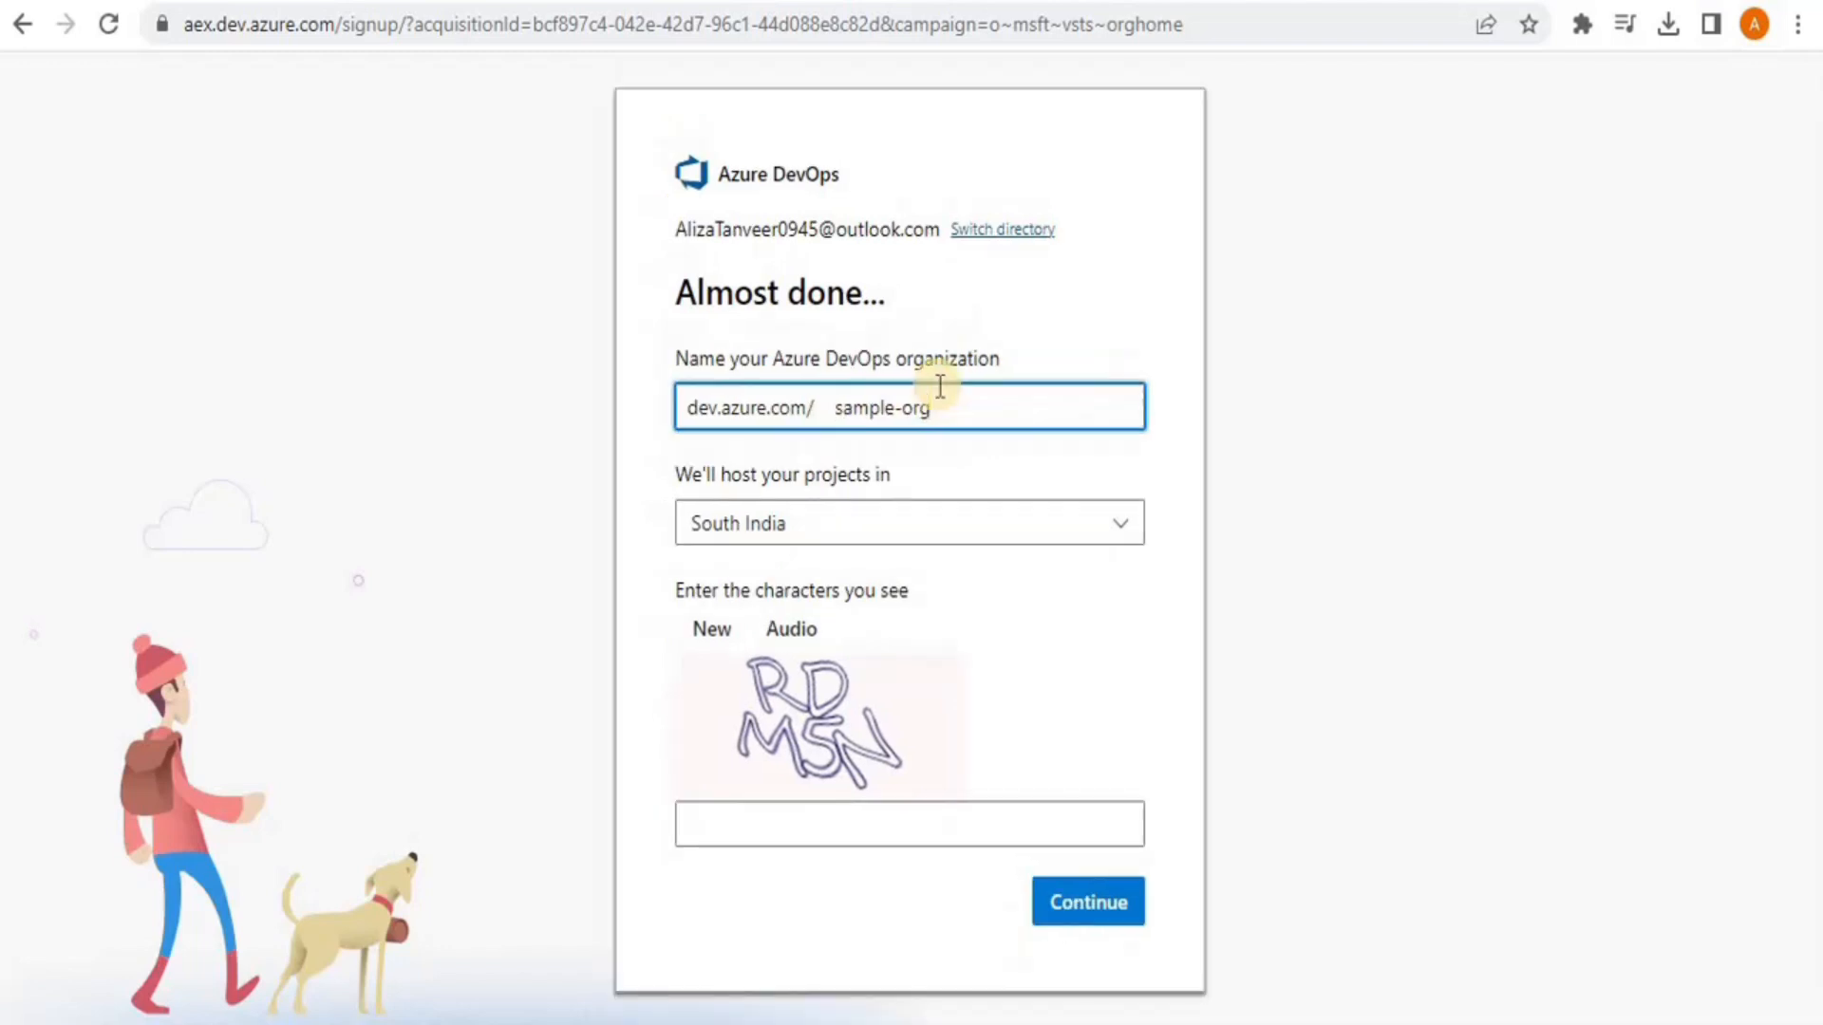
type("n1")
key("Tab")
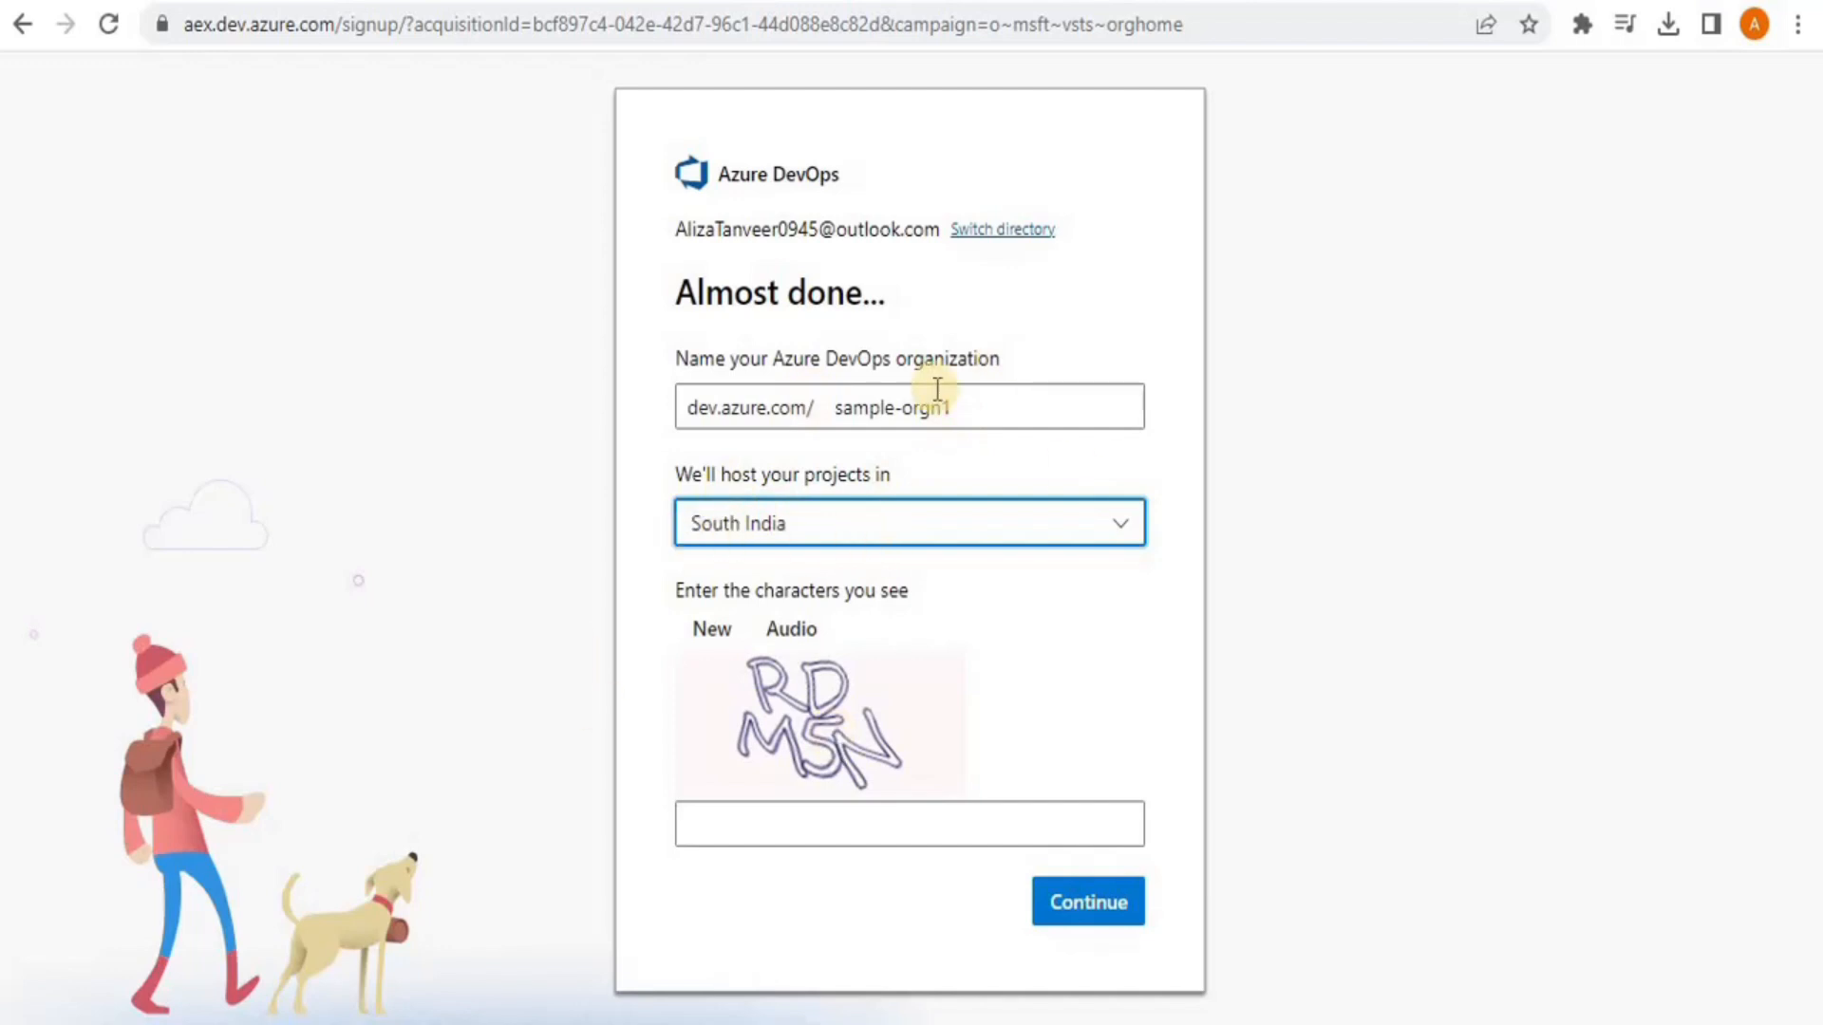
left_click(821, 818)
type("RDMSN")
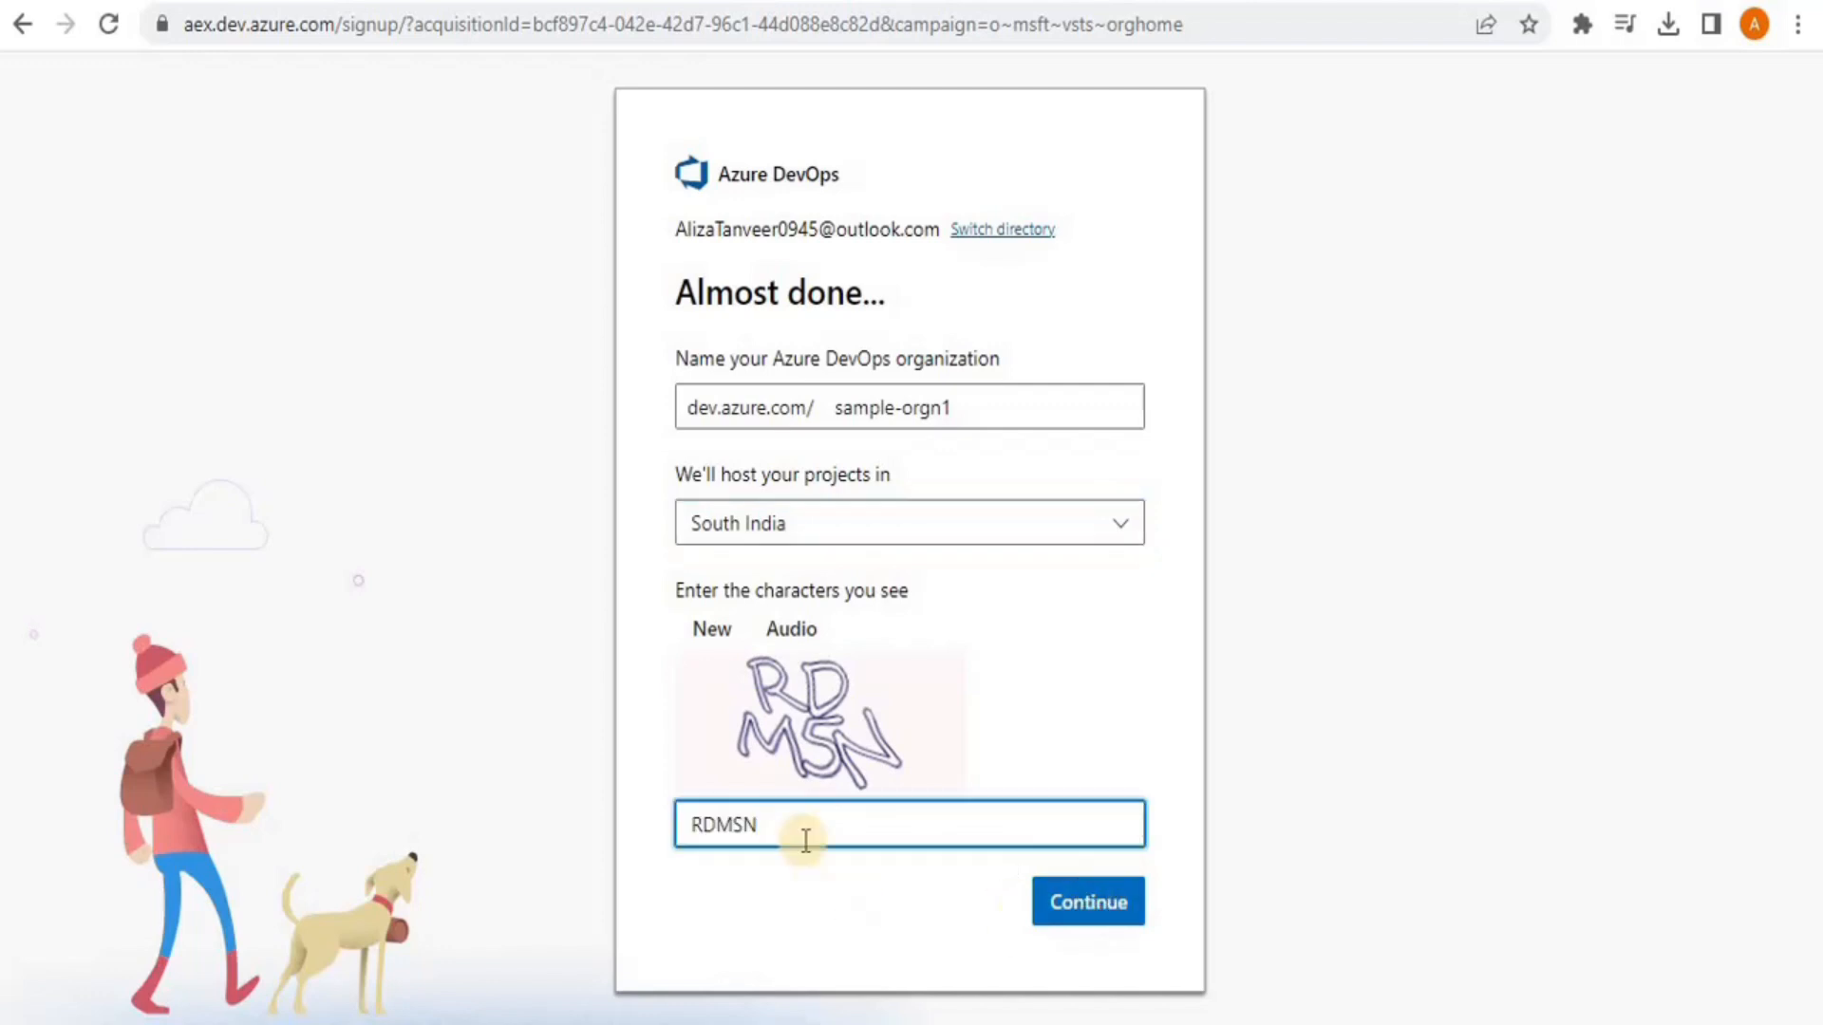
left_click(1104, 900)
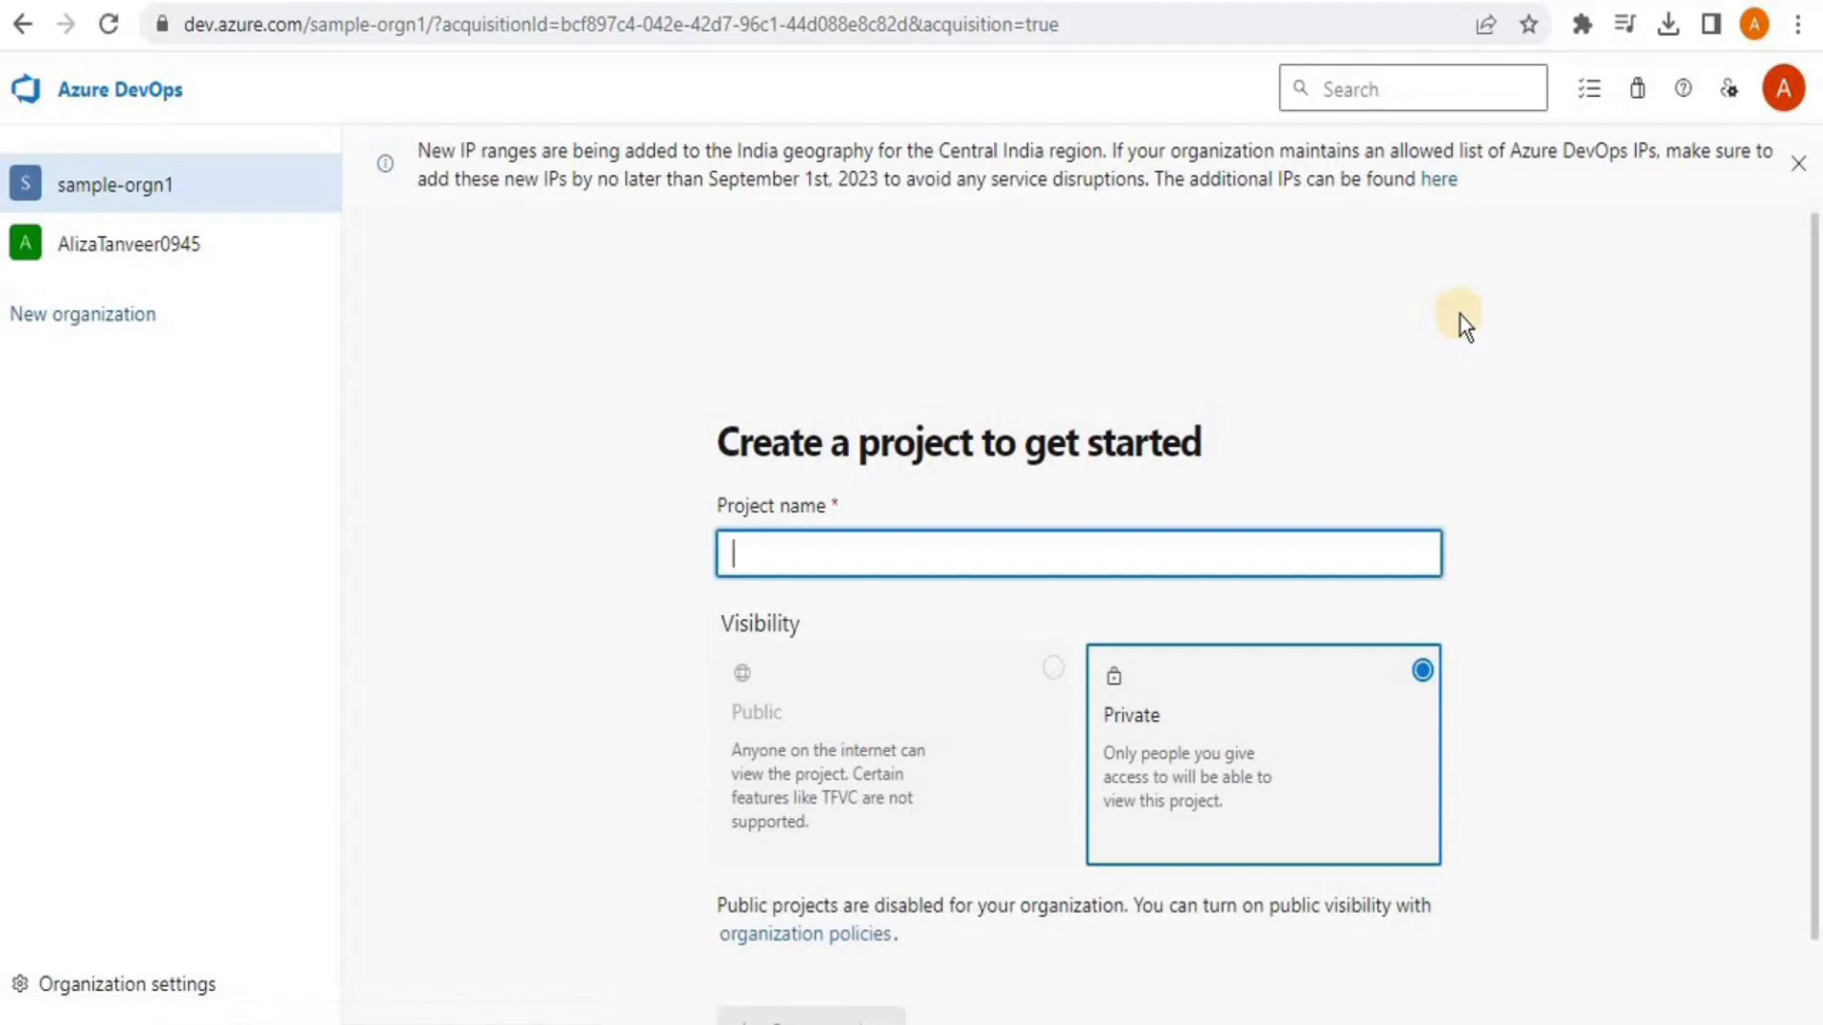
Close the info banner about new IP ranges
left_click(1798, 165)
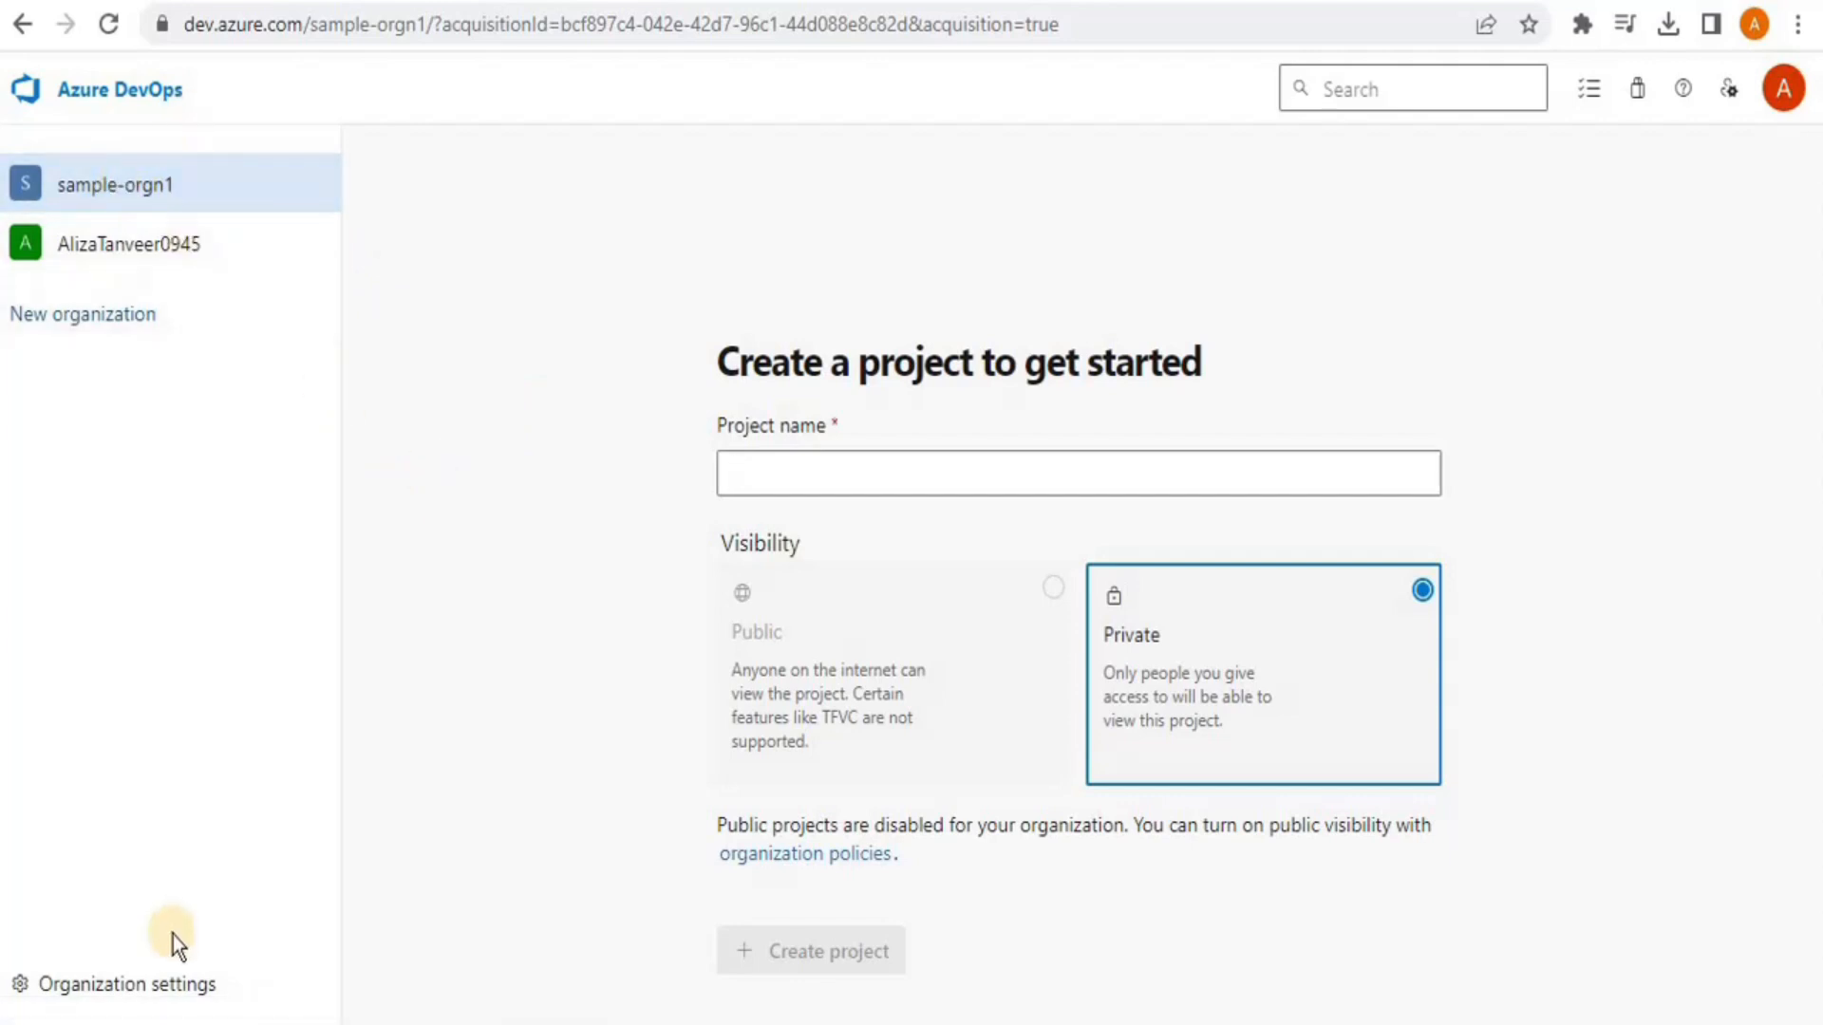
left_click(124, 984)
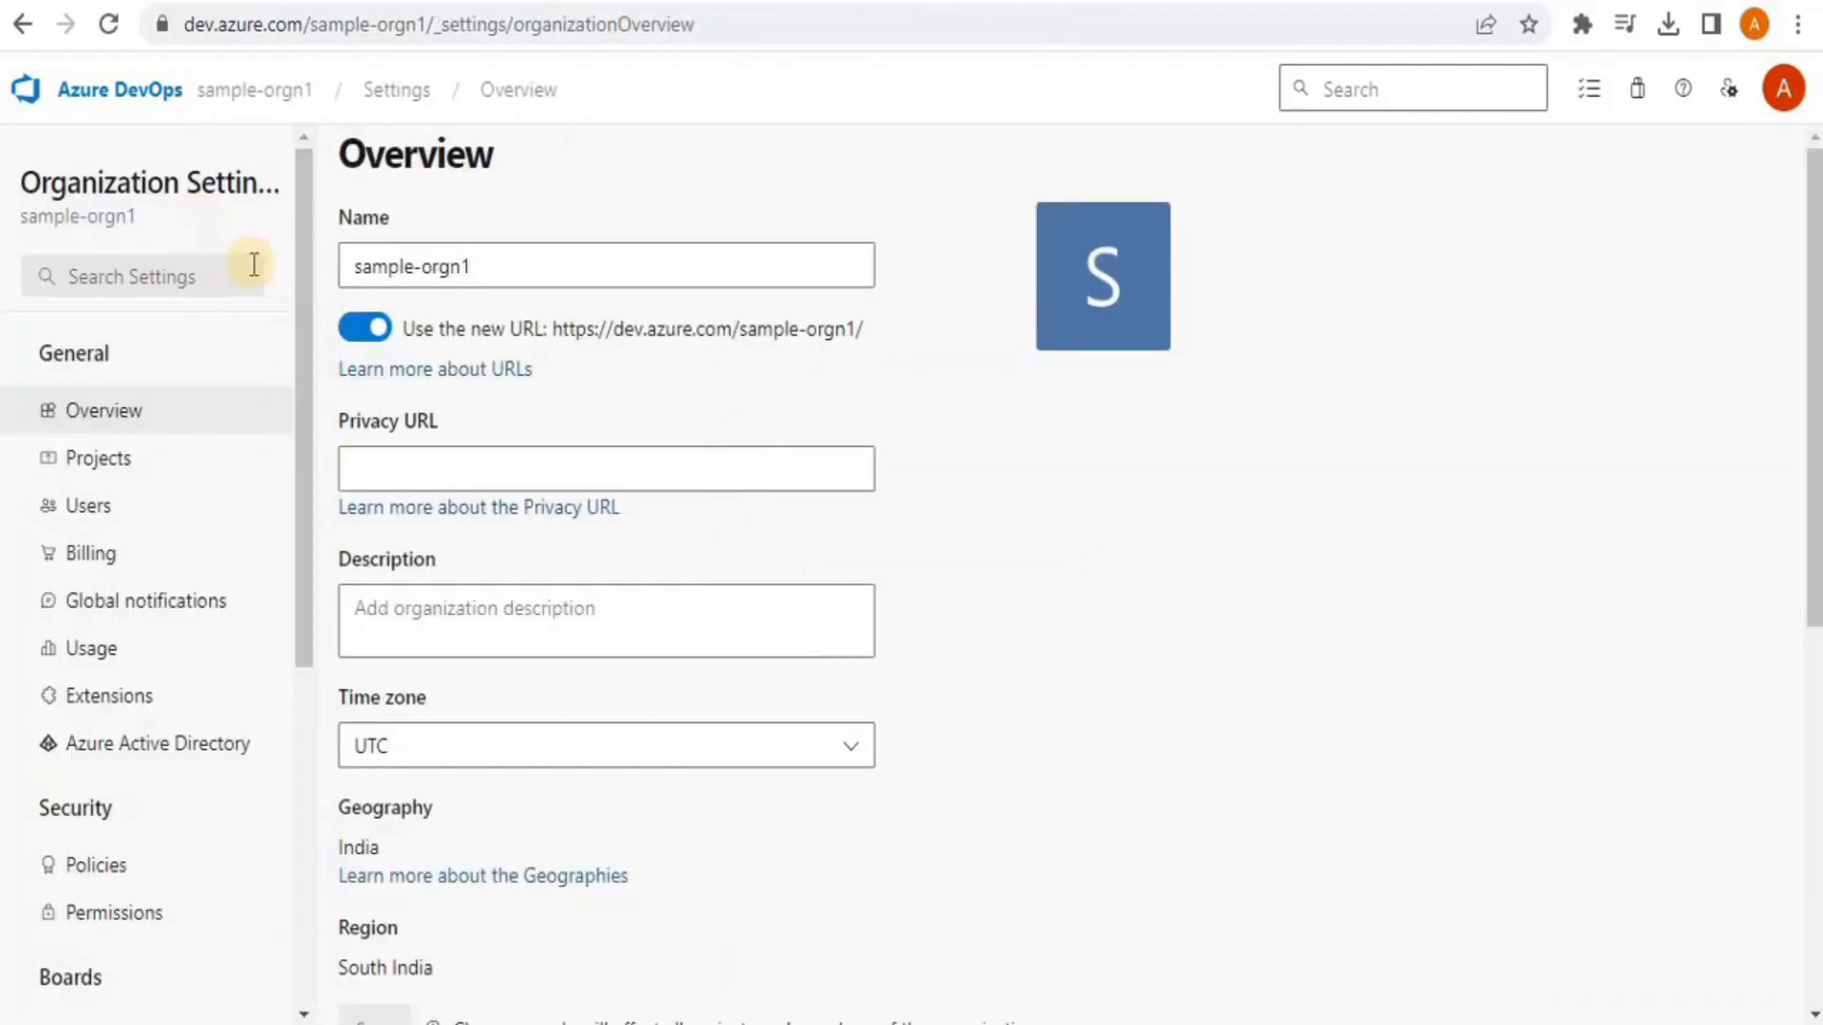
mouse_move(294, 198)
left_mouse_down()
mouse_move(321, 619)
mouse_move(292, 470)
mouse_move(284, 194)
left_mouse_up()
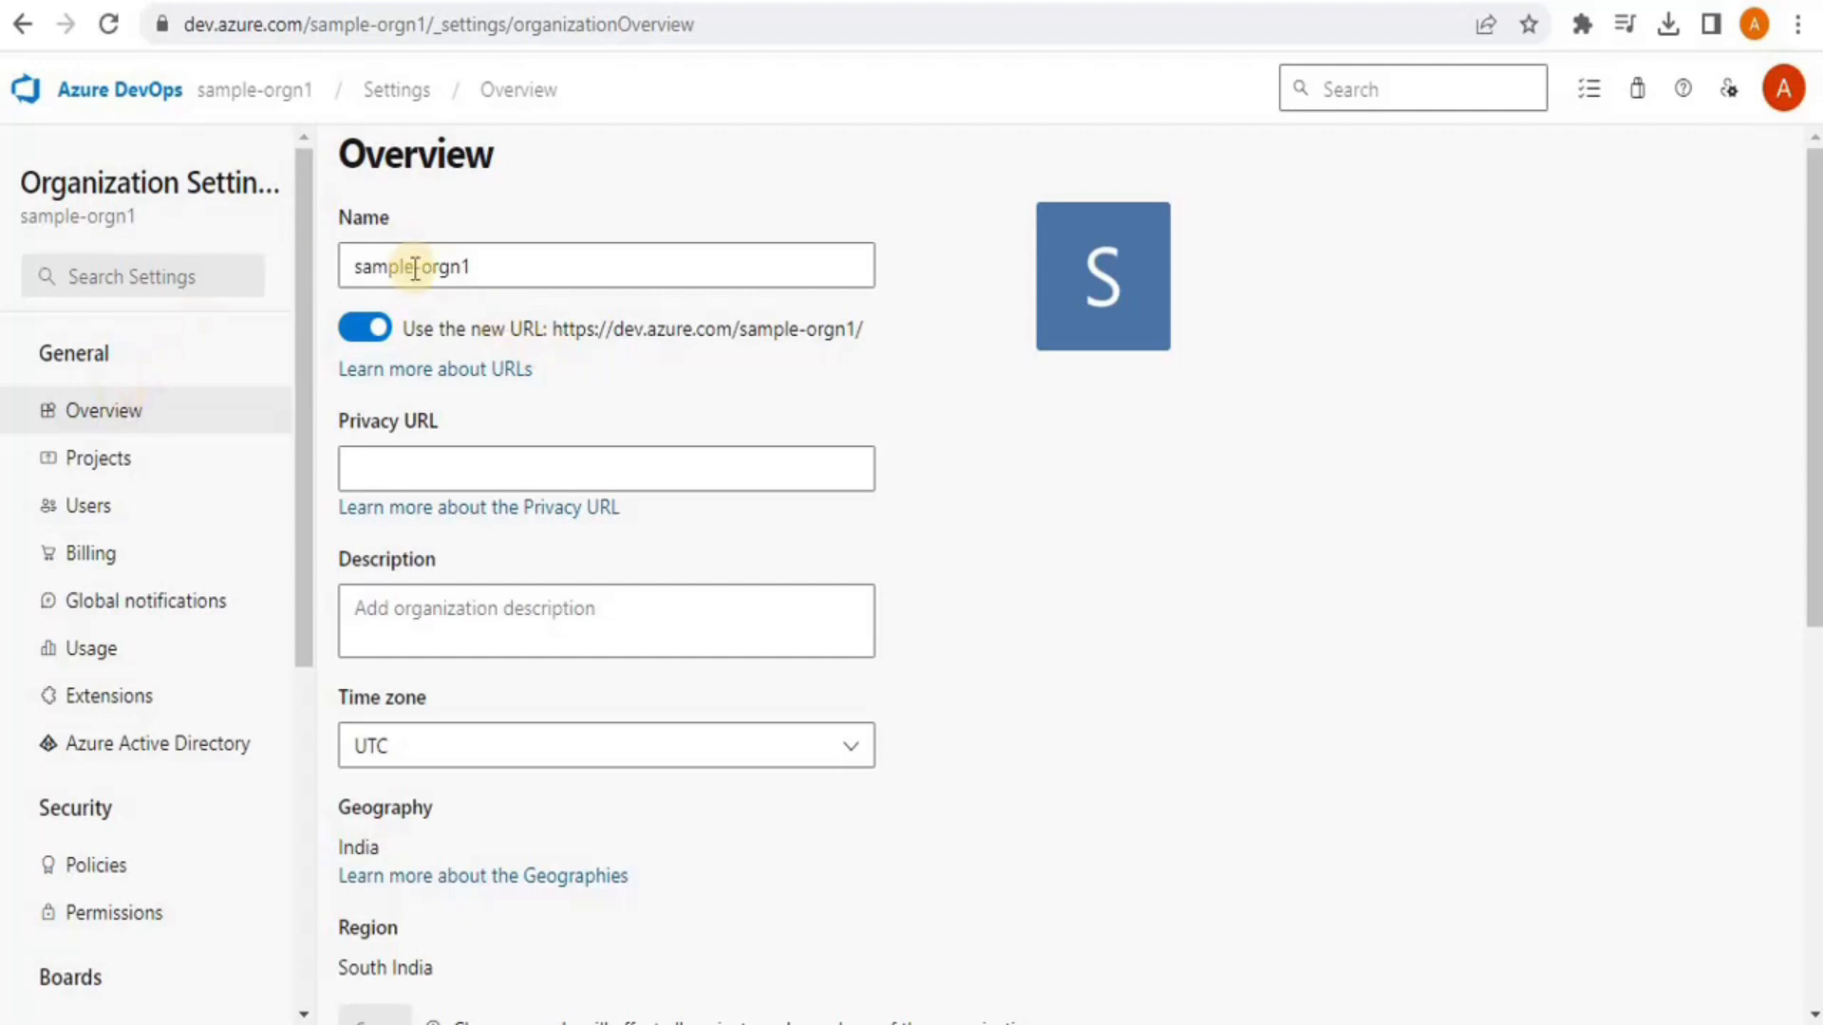
left_click(520, 277)
left_click(618, 467)
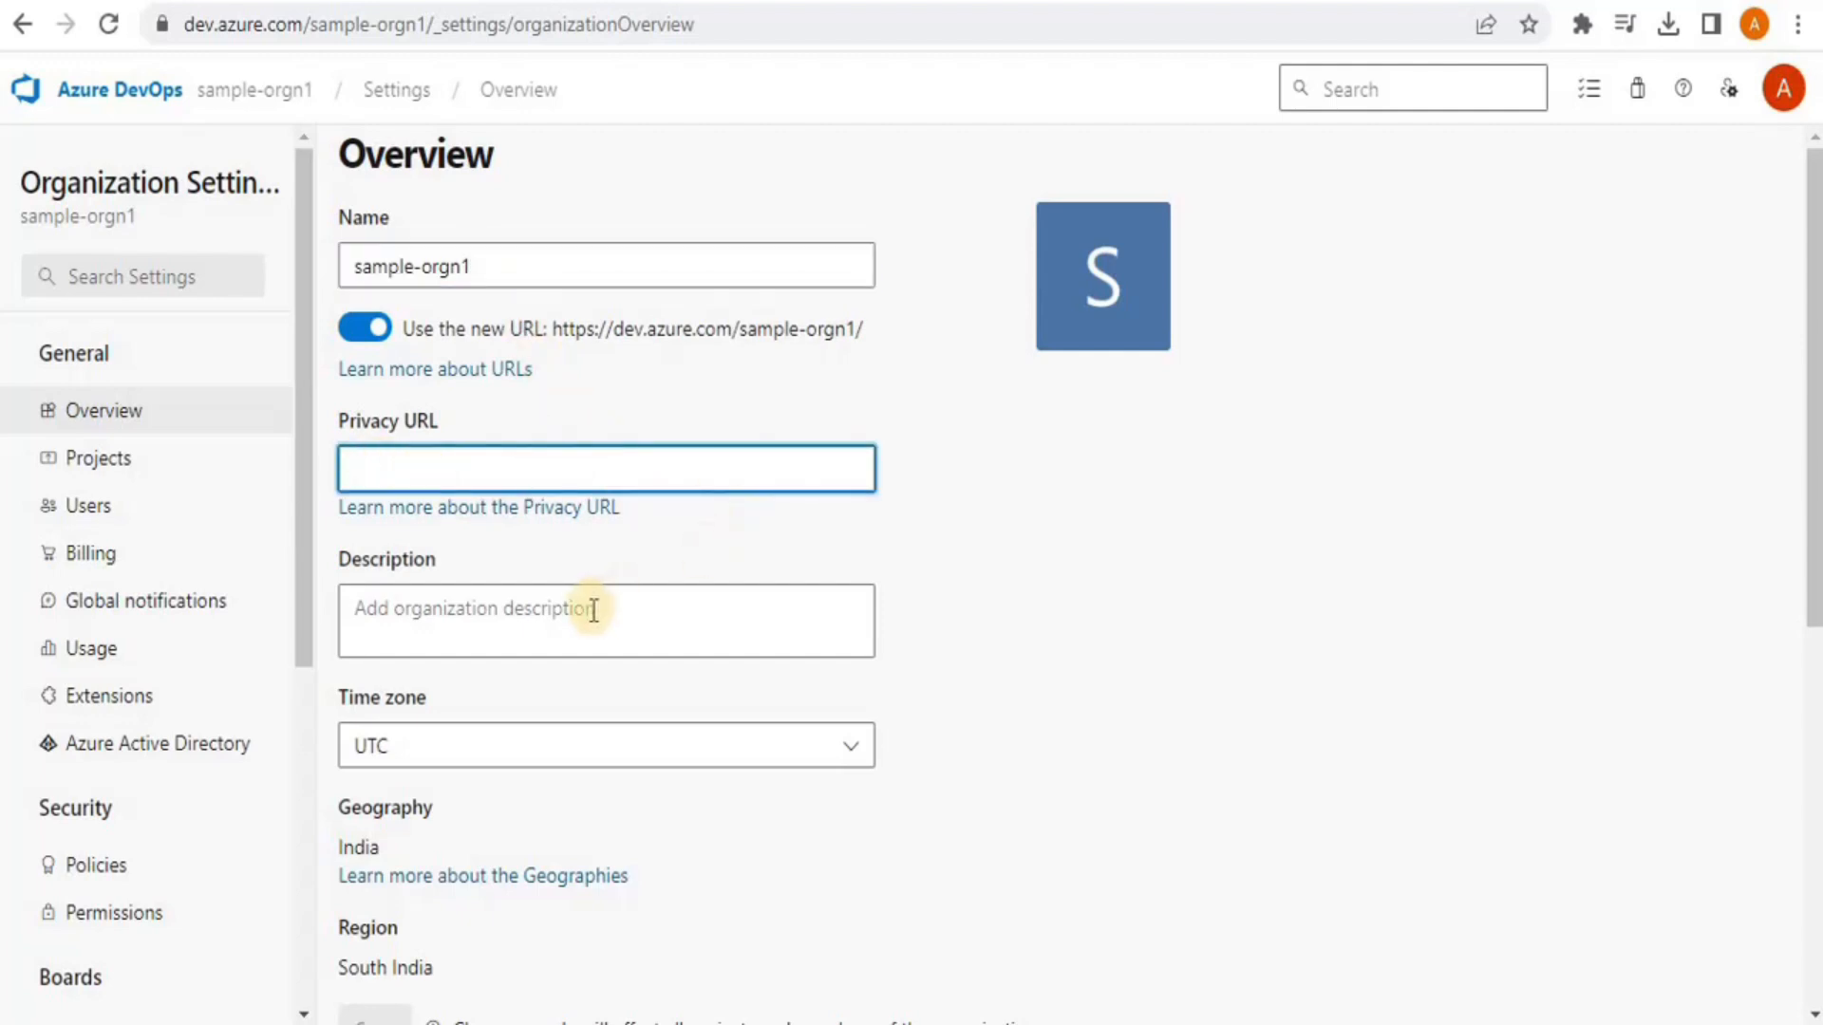
left_click(501, 608)
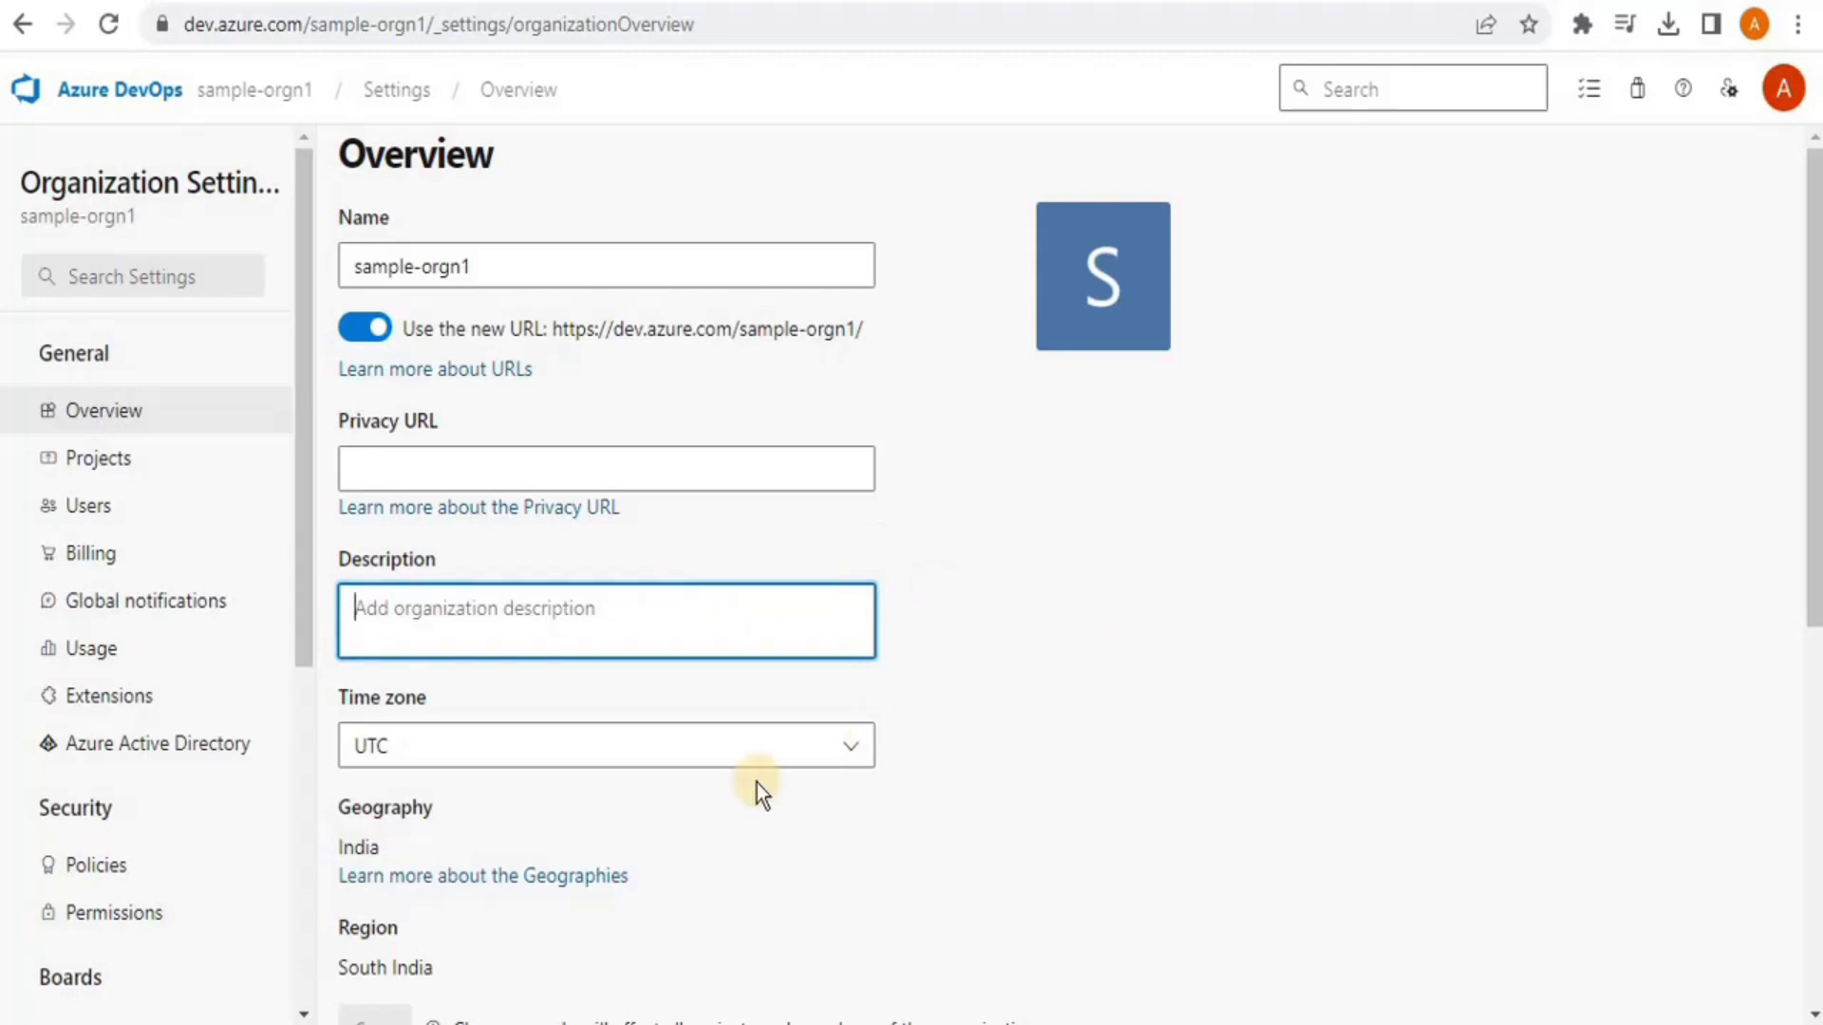
left_click_drag(1814, 249, 1814, 439)
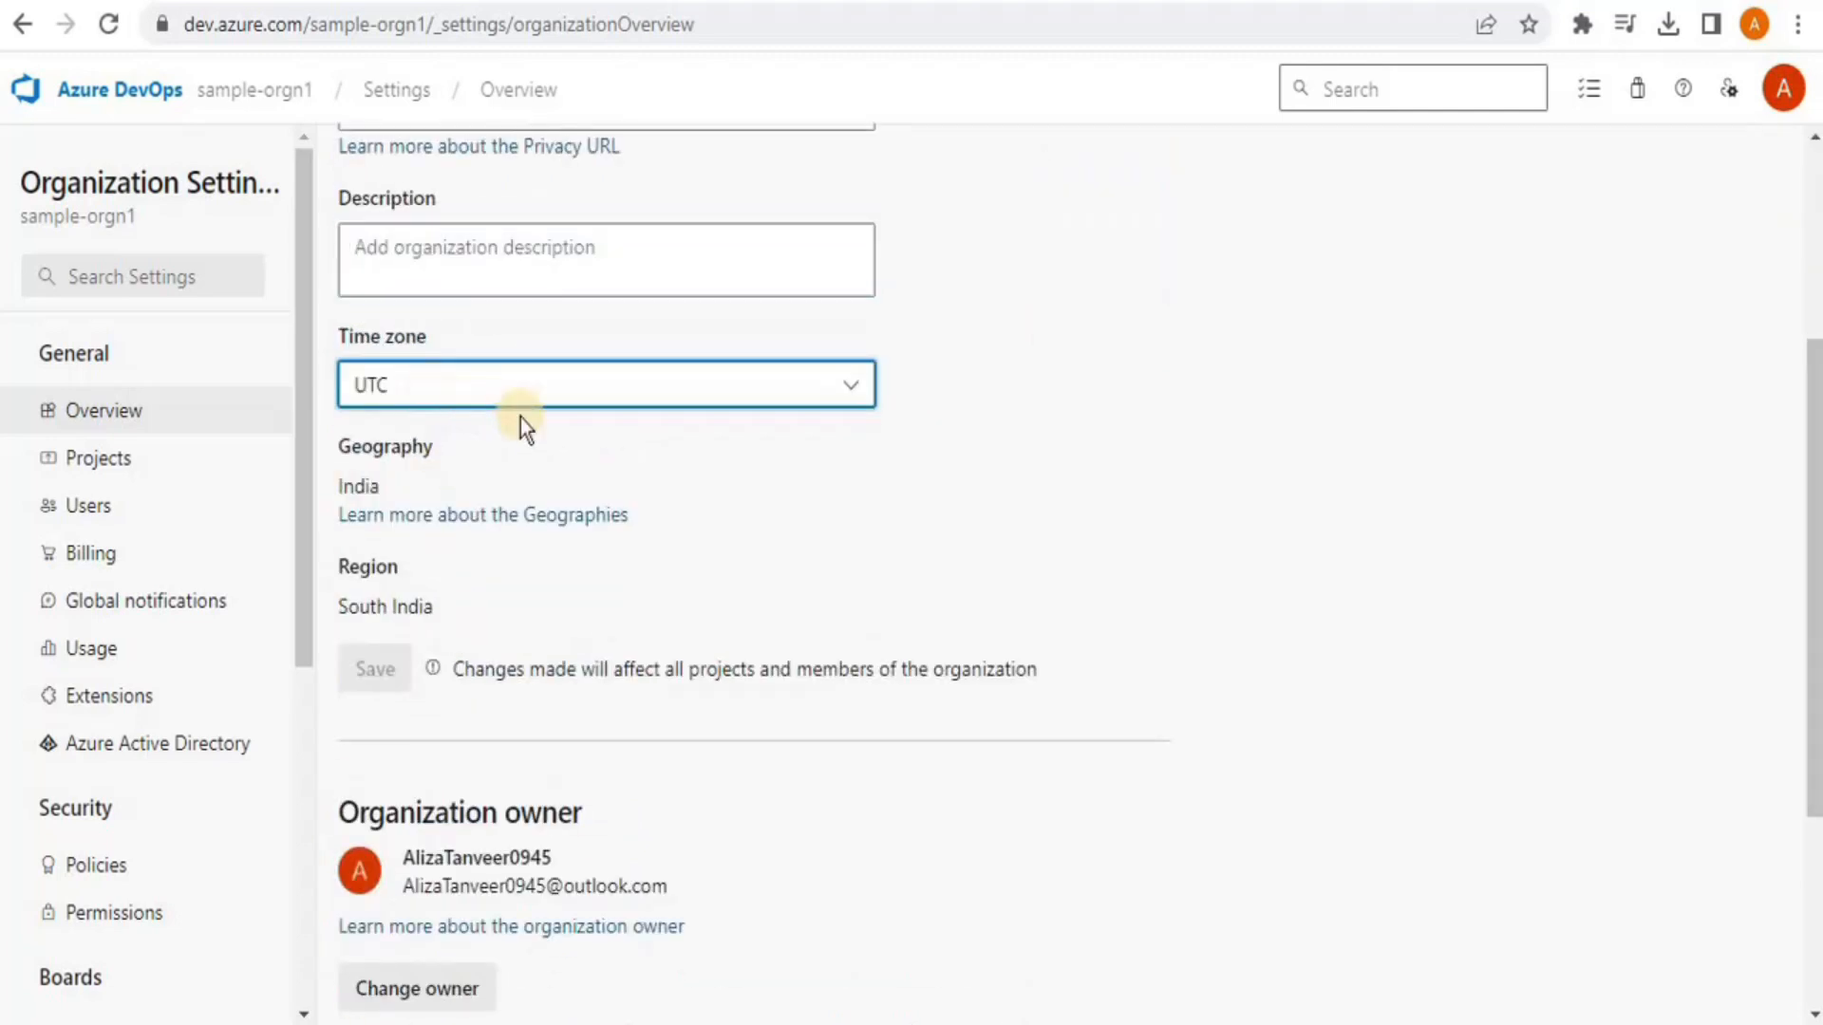
left_click(645, 407)
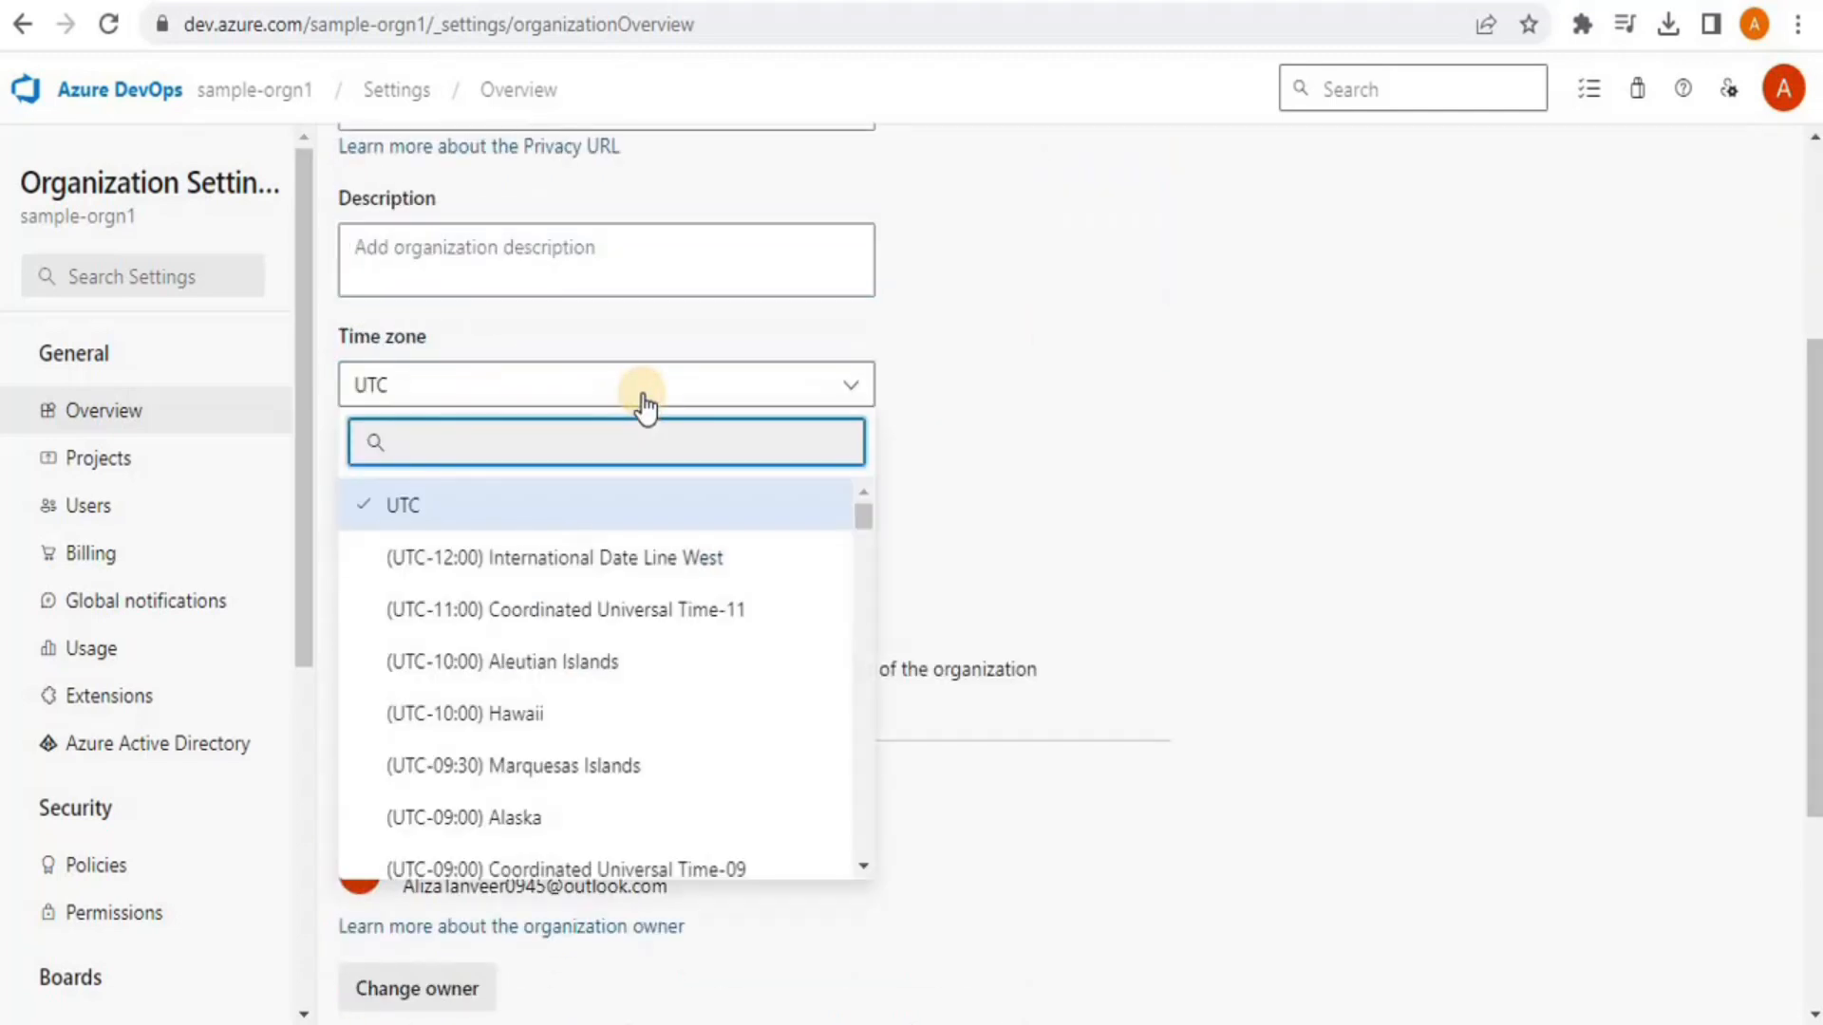
left_click(643, 404)
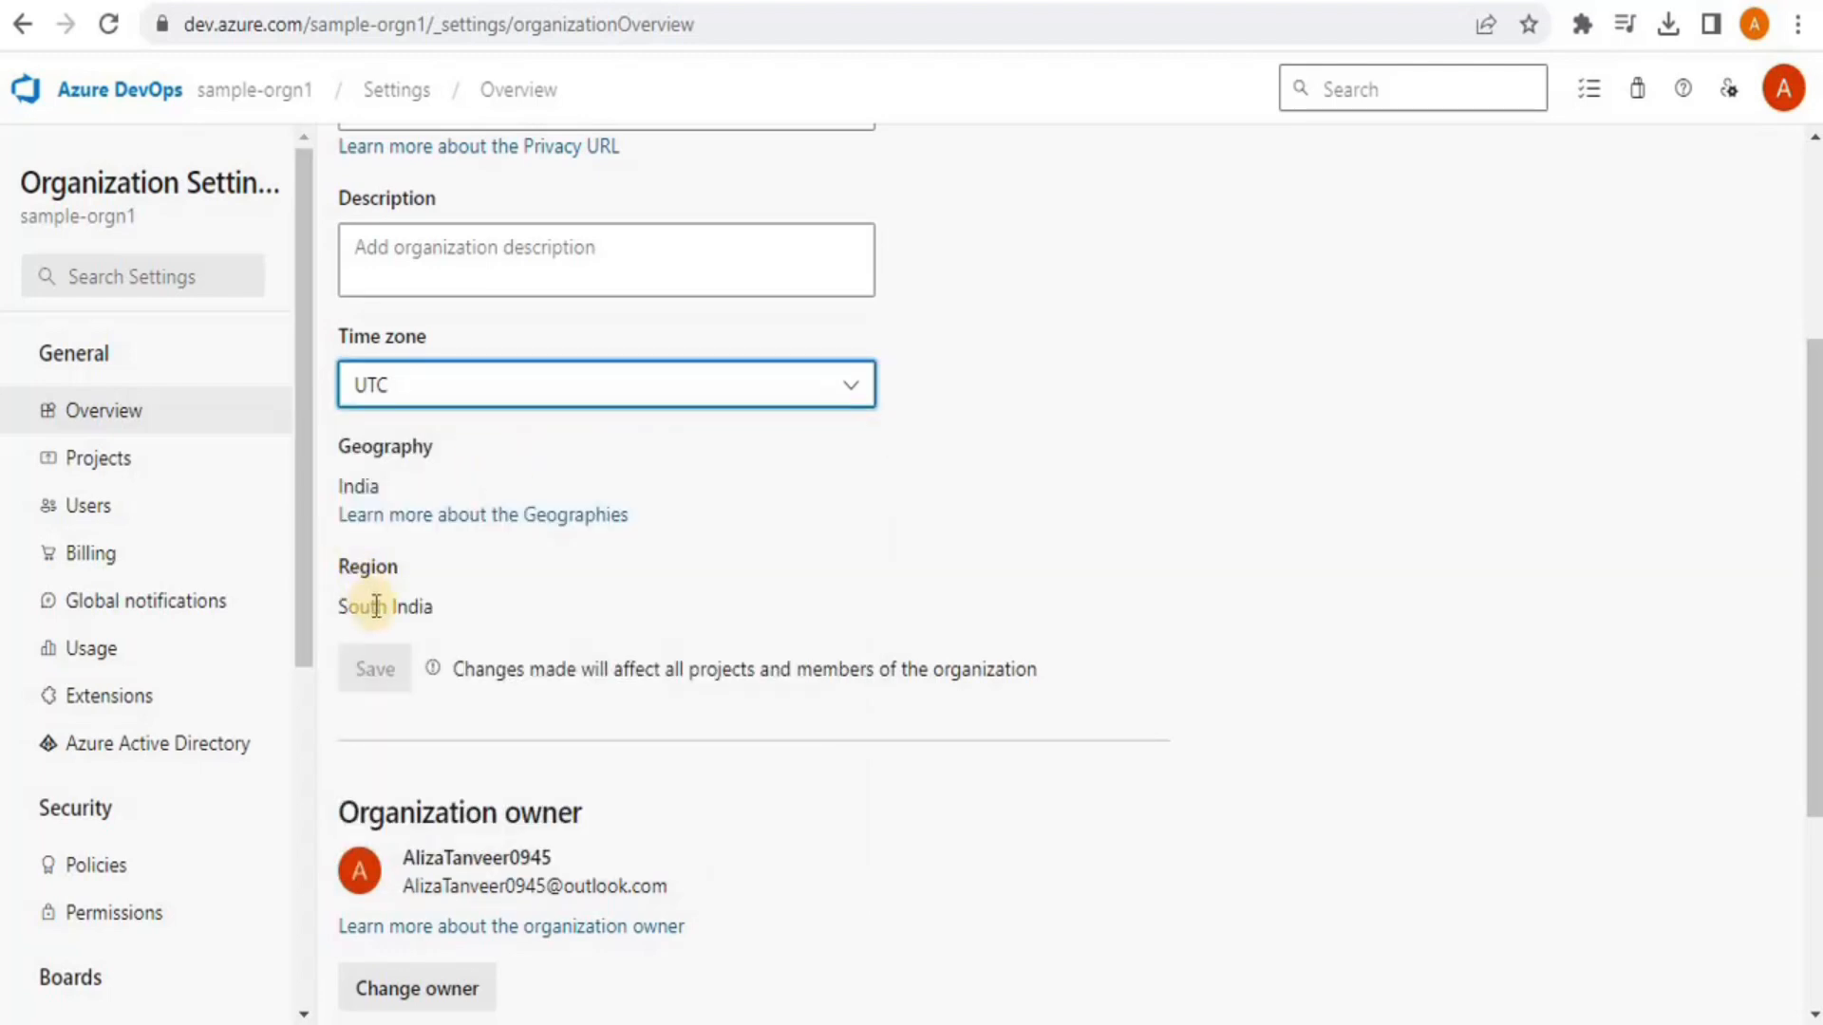
left_click(428, 608)
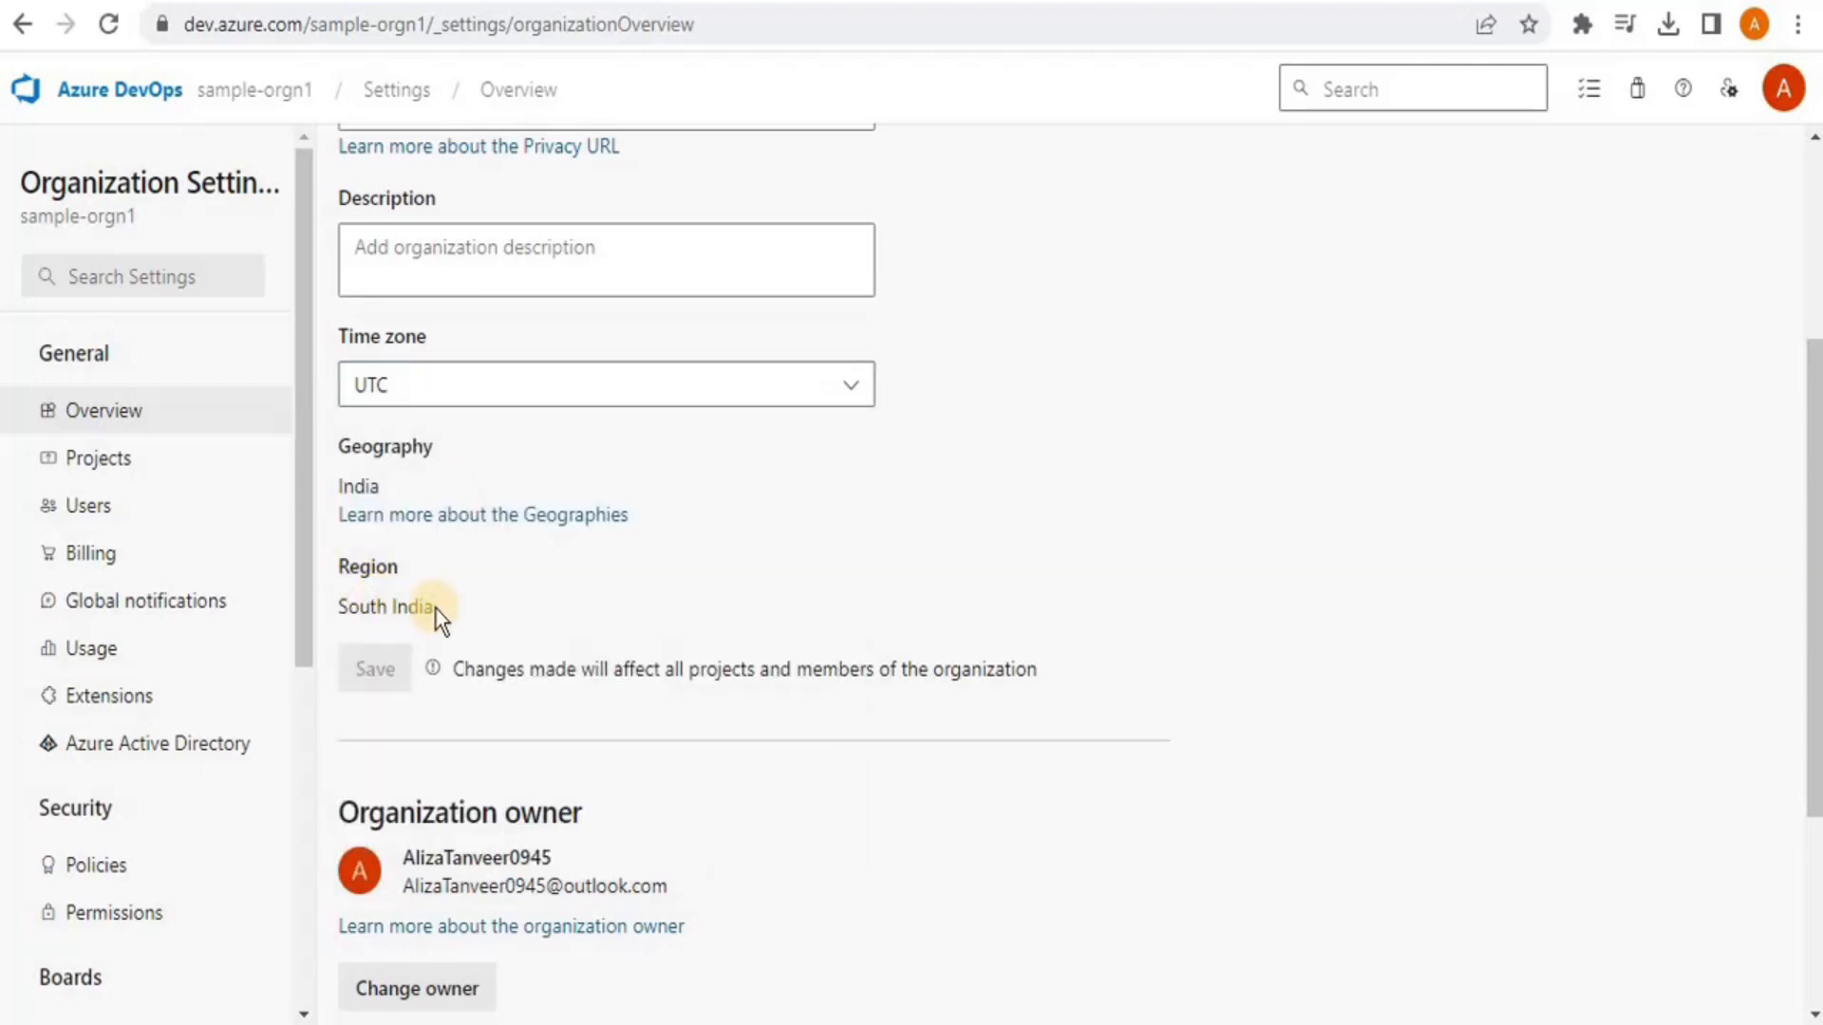
left_click_drag(439, 608, 336, 608)
Save the description 'This is a sample organization', then view the Projects page listing 0 projects
left_click(572, 255)
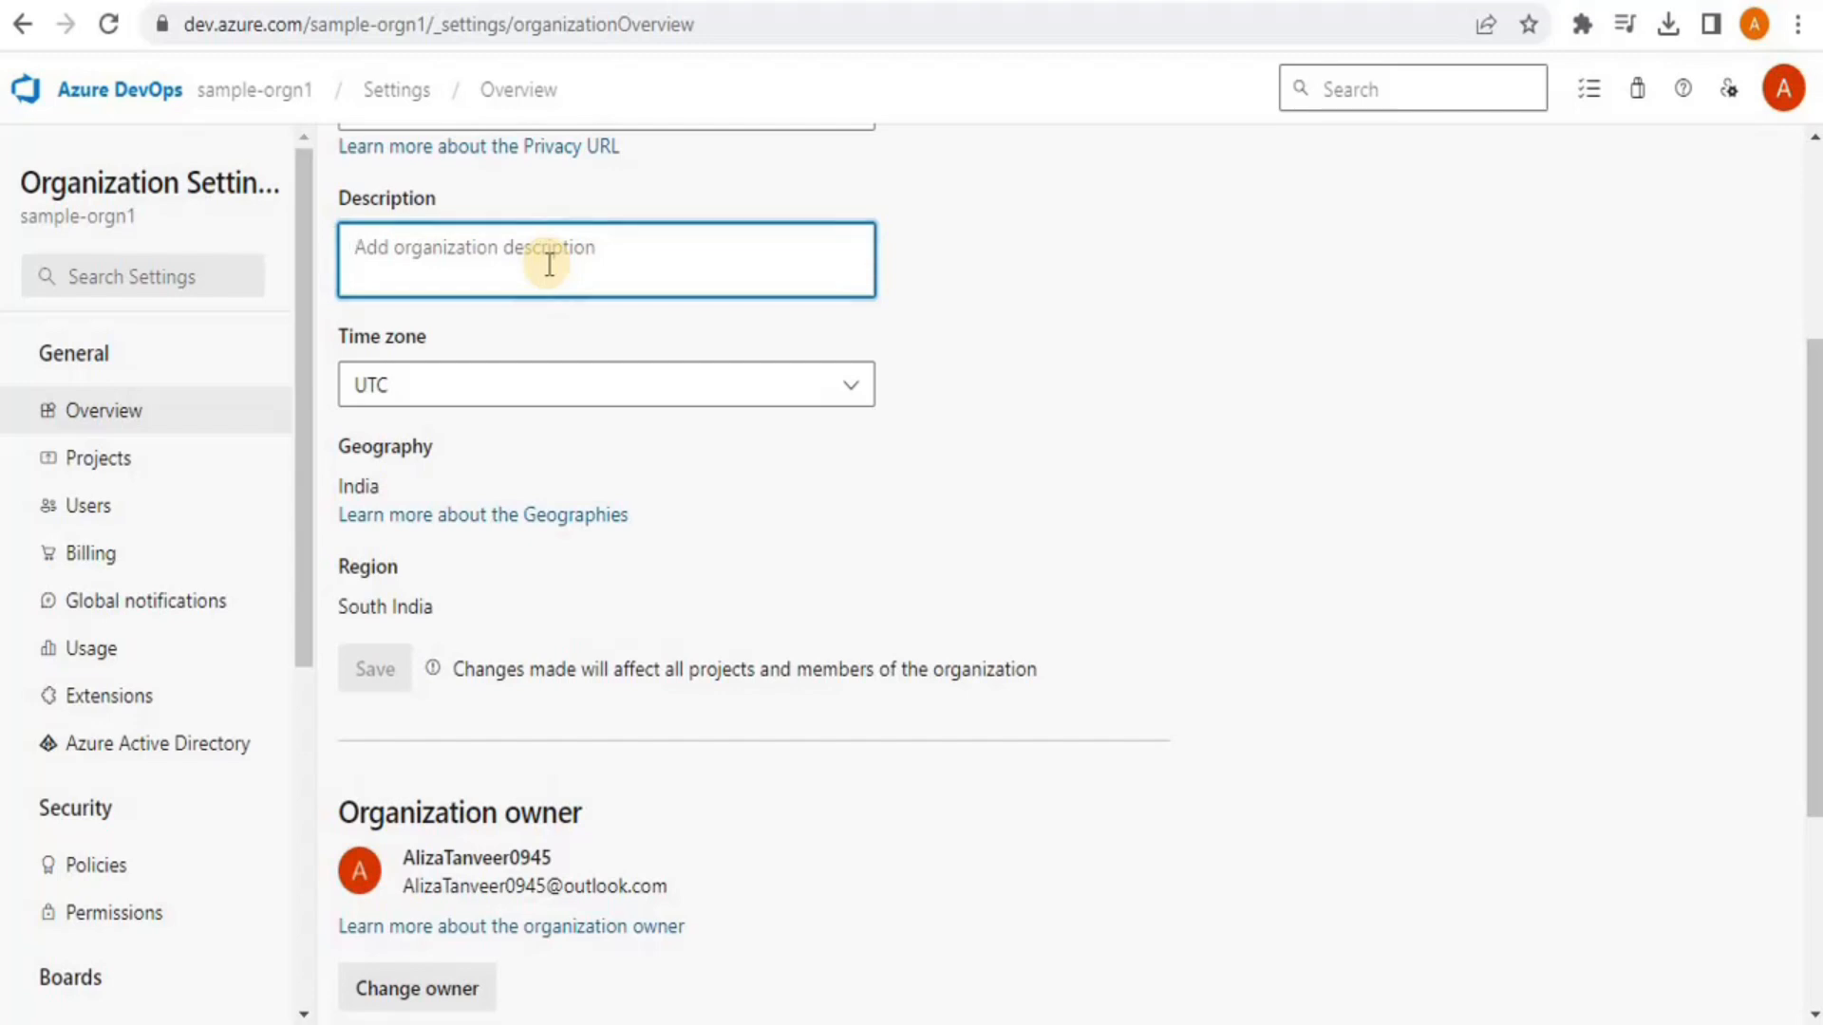
type("This is a sample organization")
left_click(351, 676)
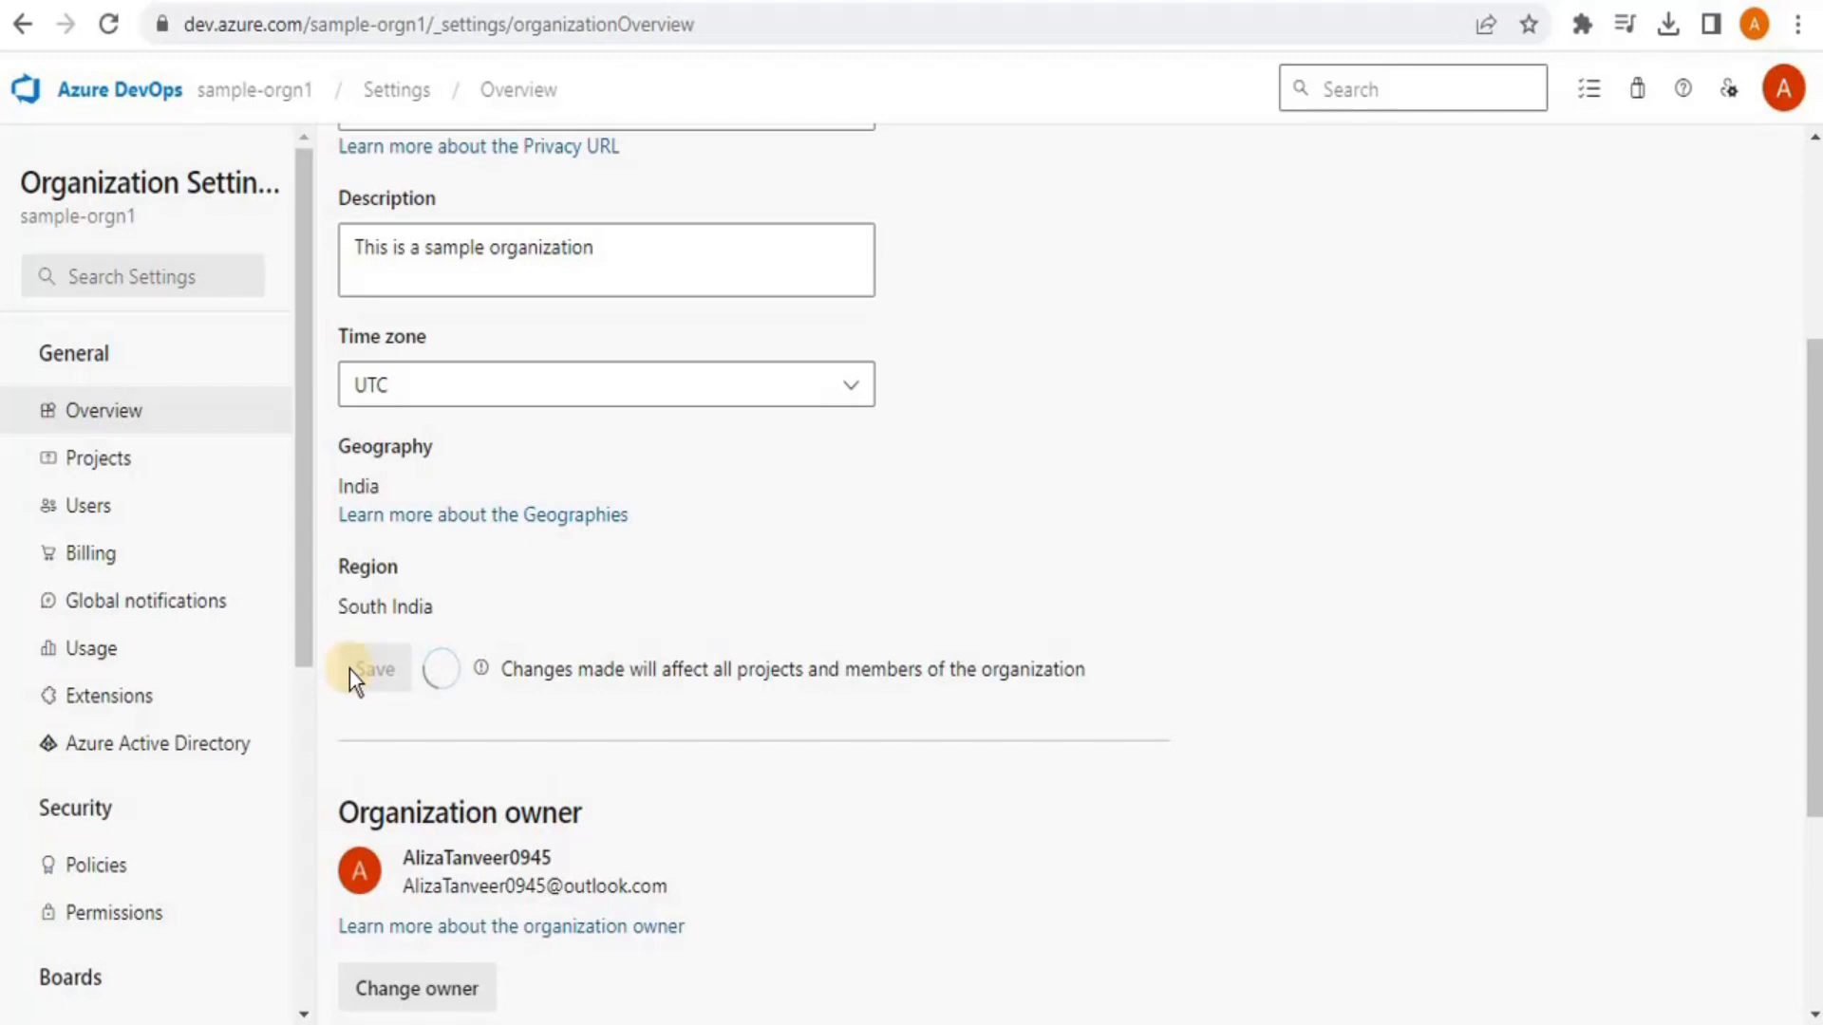
left_click(106, 473)
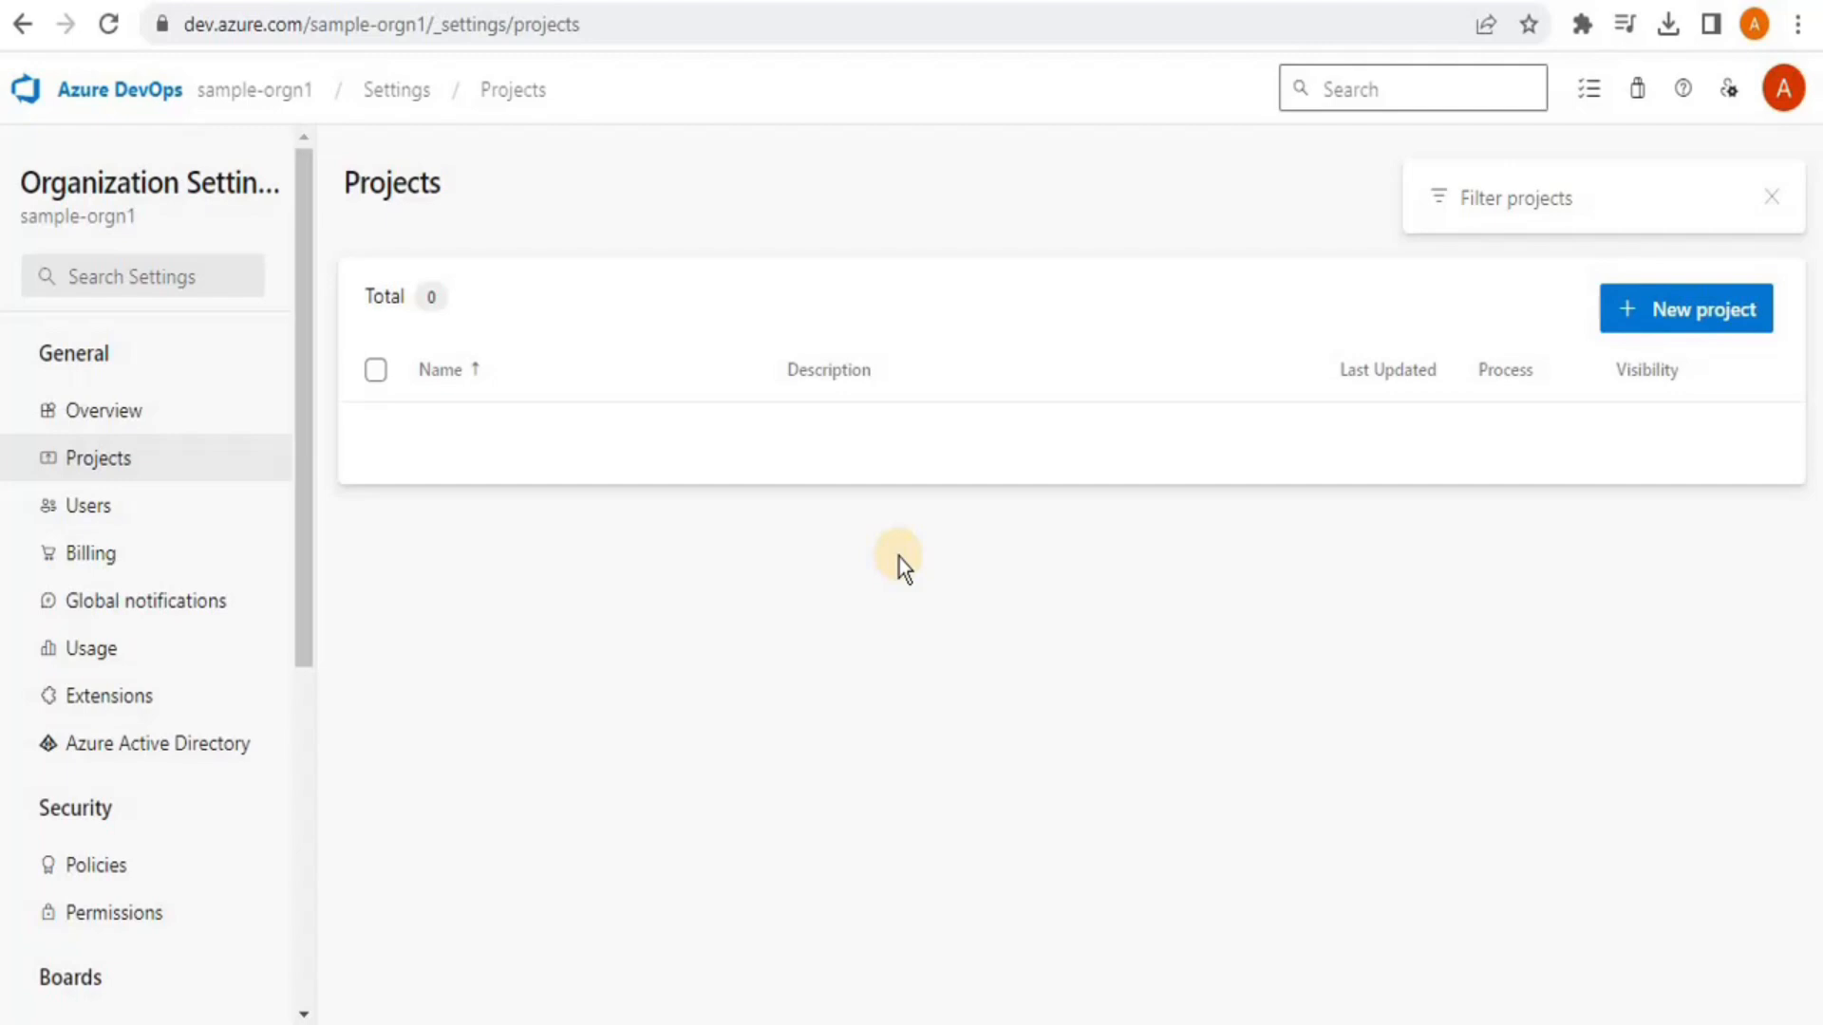
Switch organizations and review sample-orgn1's Projects and Users settings, showing one Basic user
left_click(212, 93)
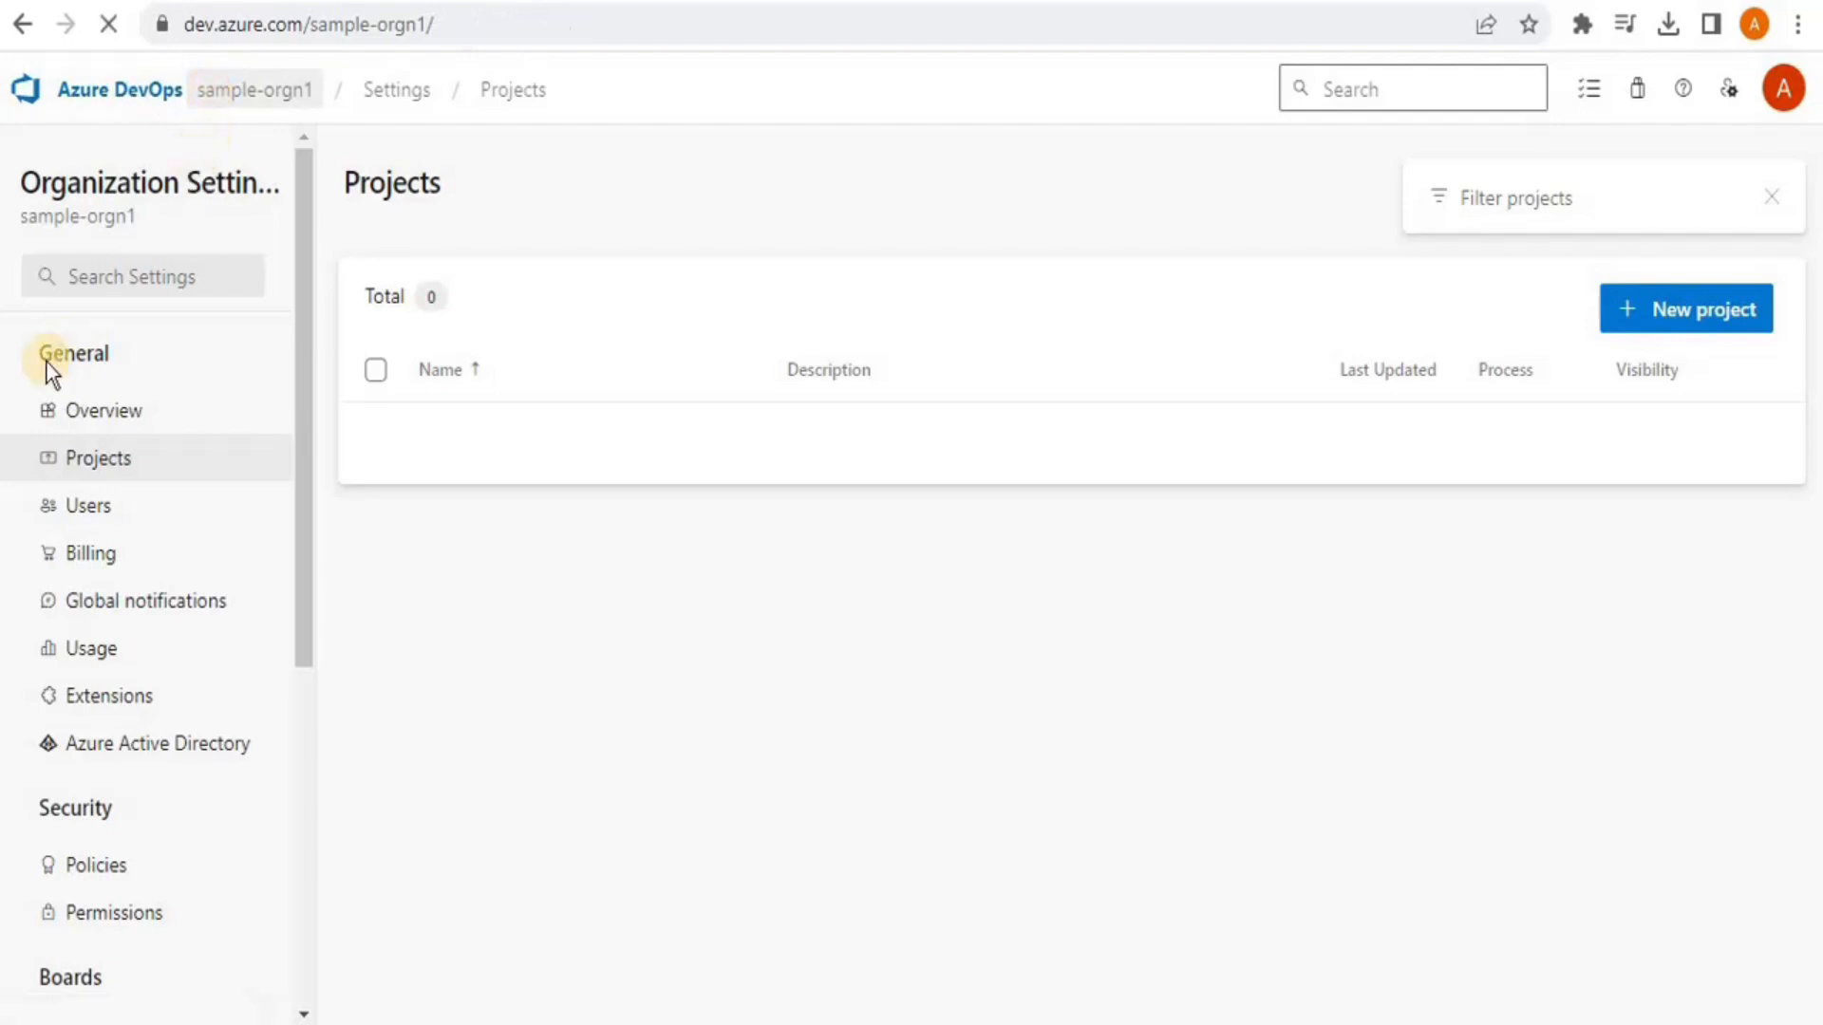
left_click(93, 256)
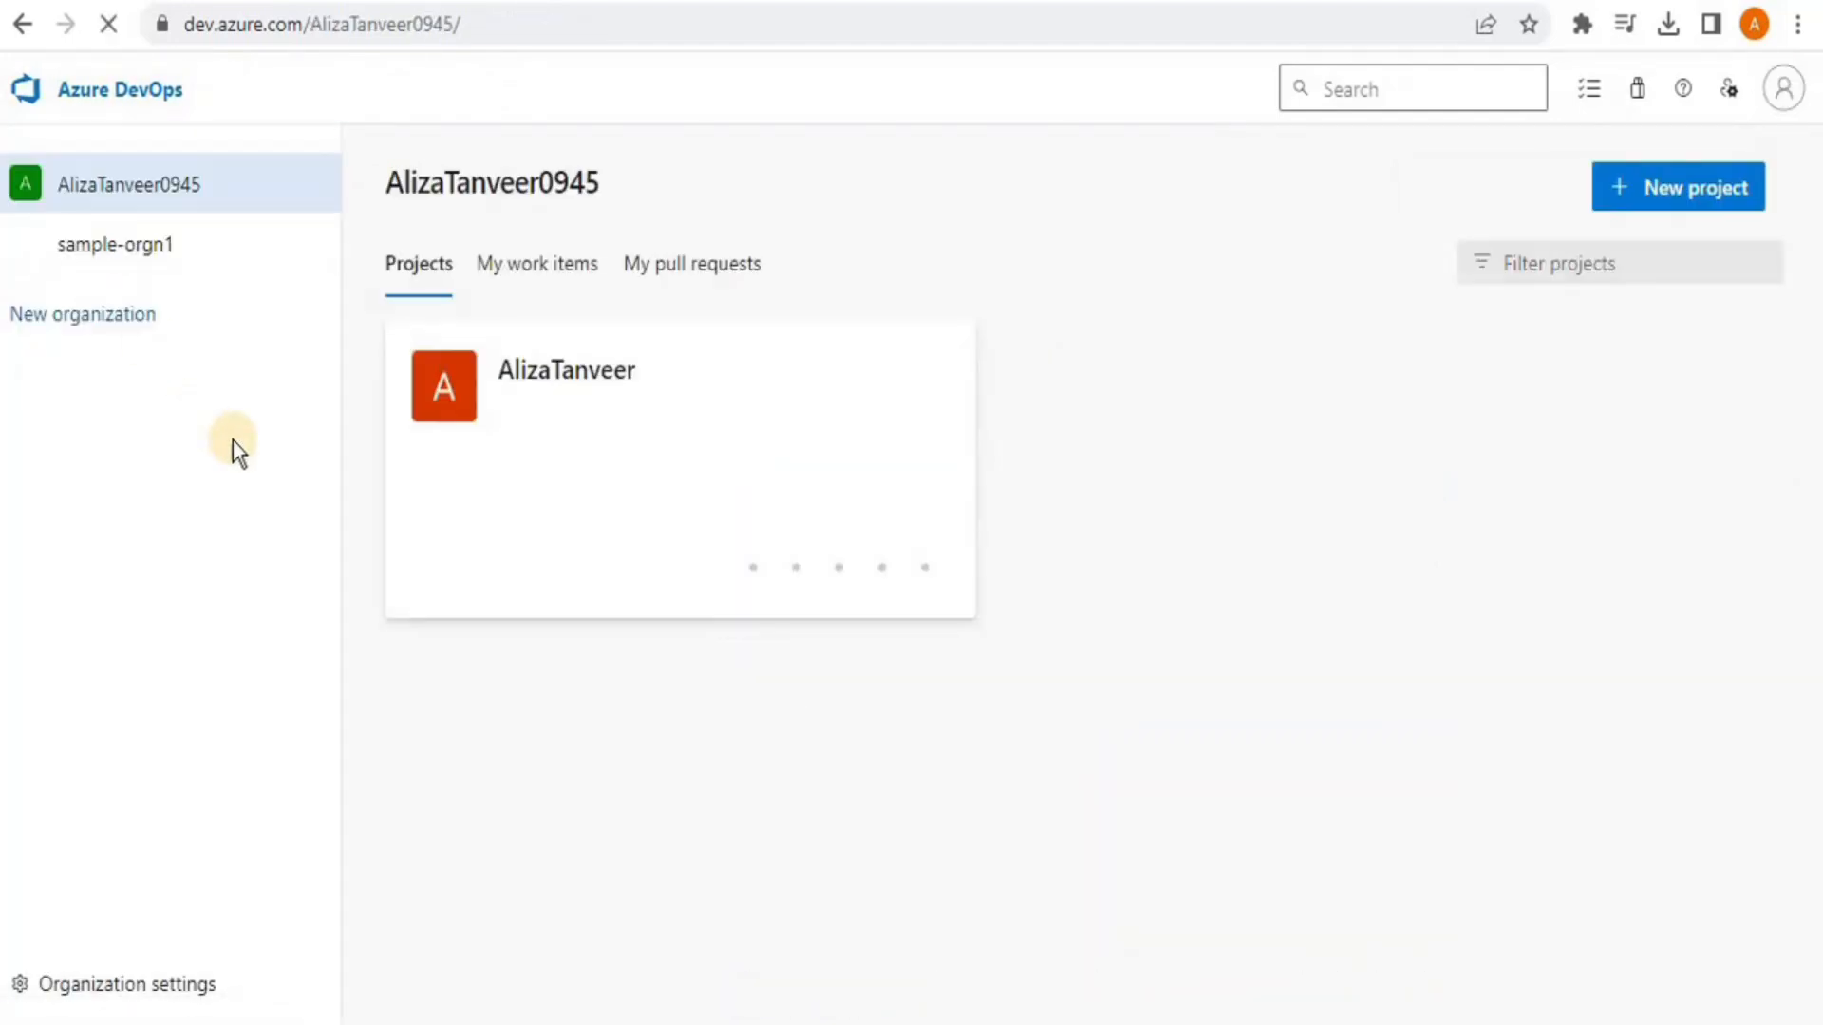
left_click(87, 992)
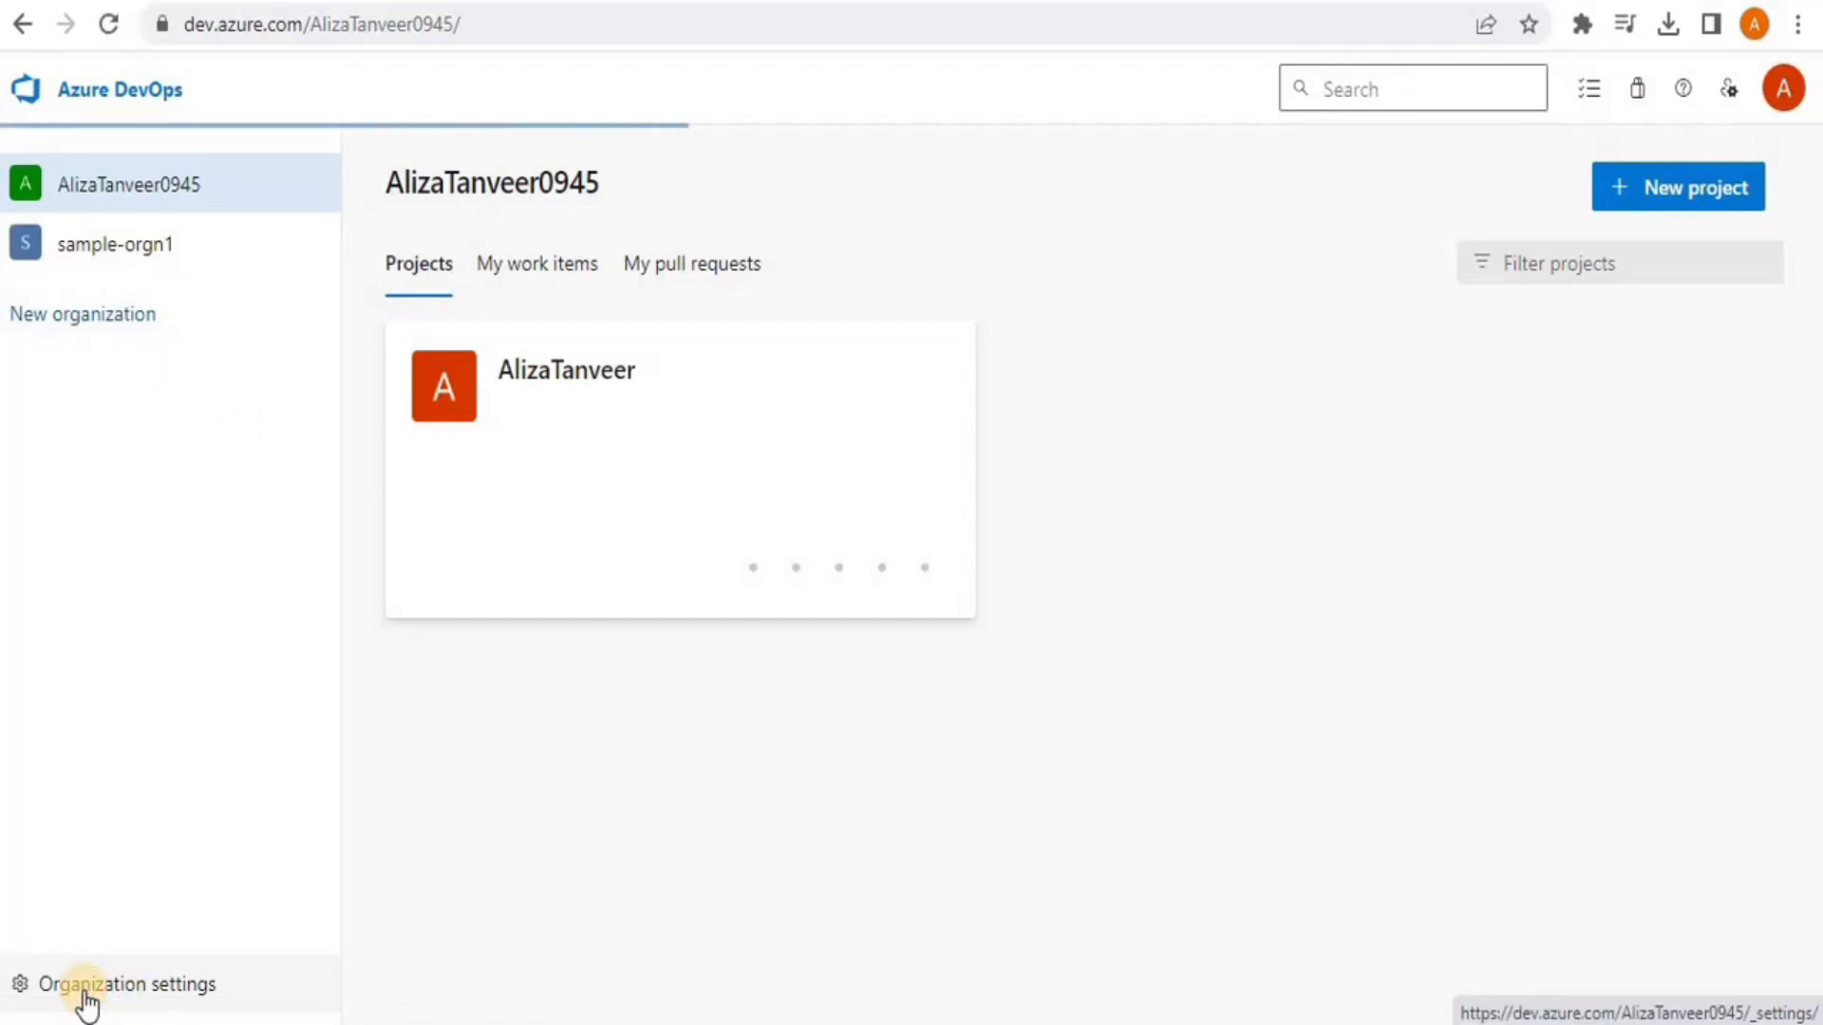
left_click(100, 461)
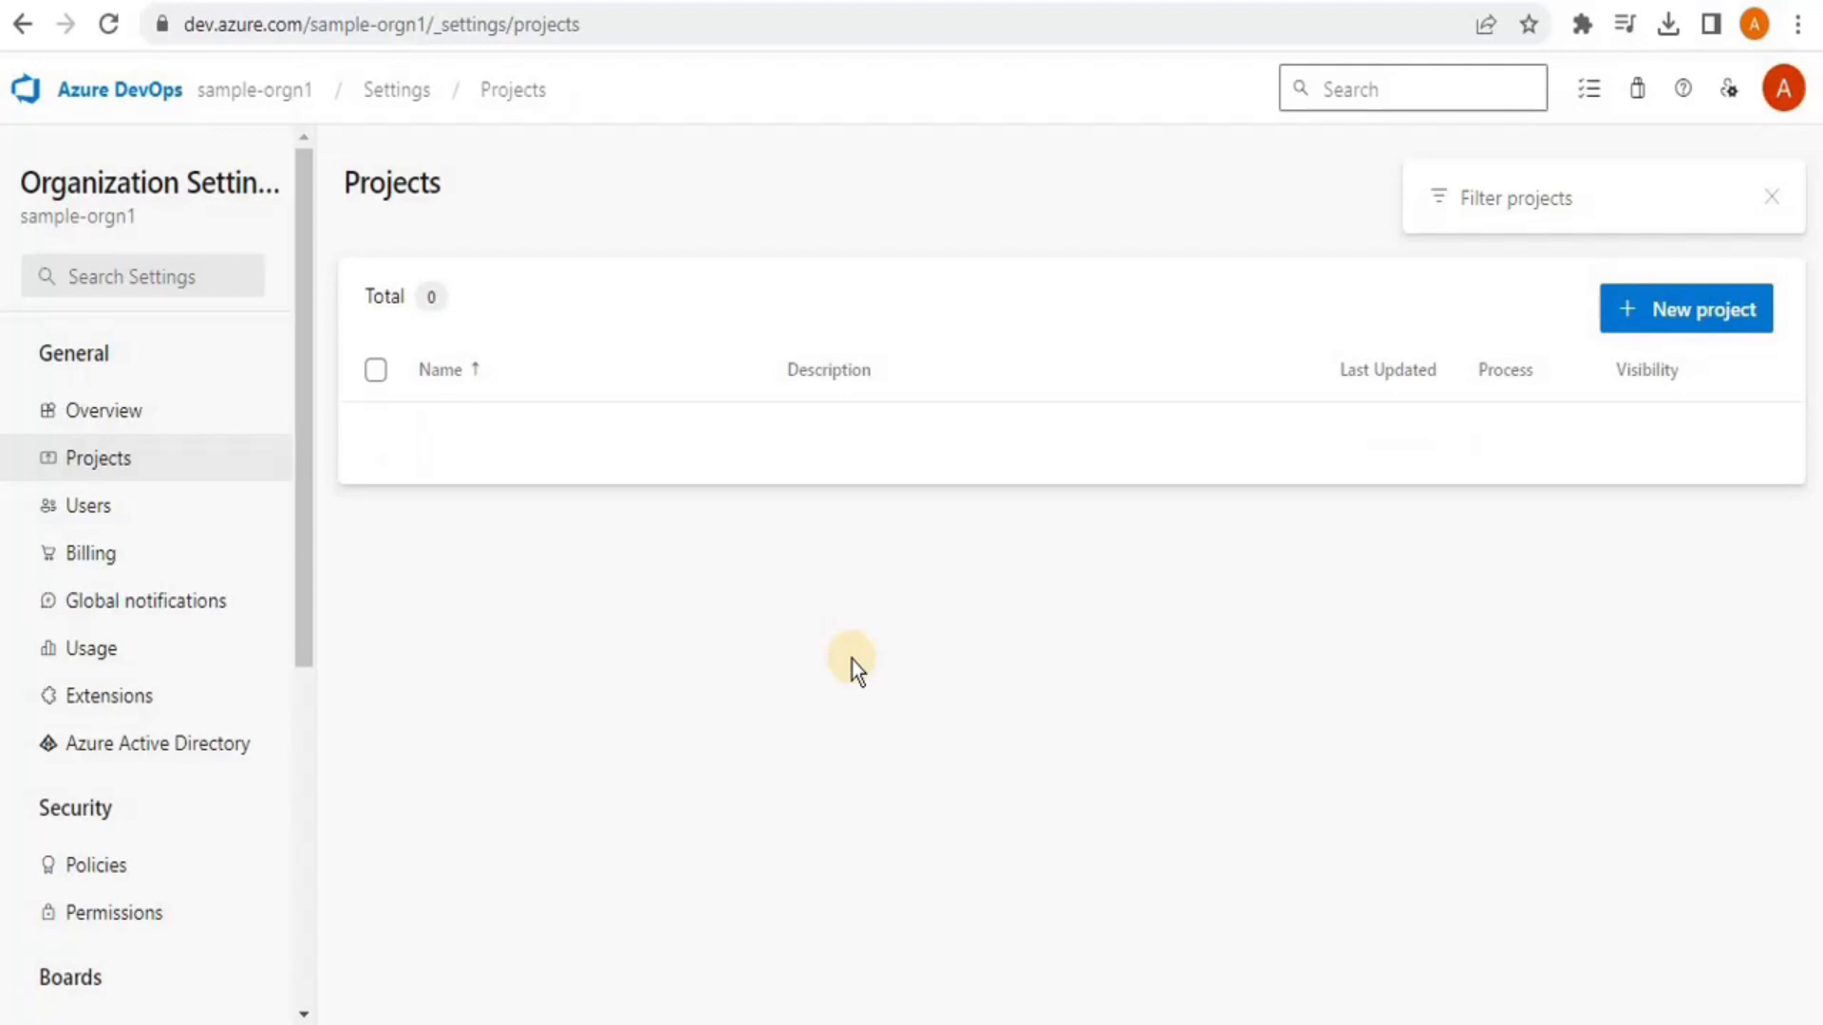
left_click(97, 518)
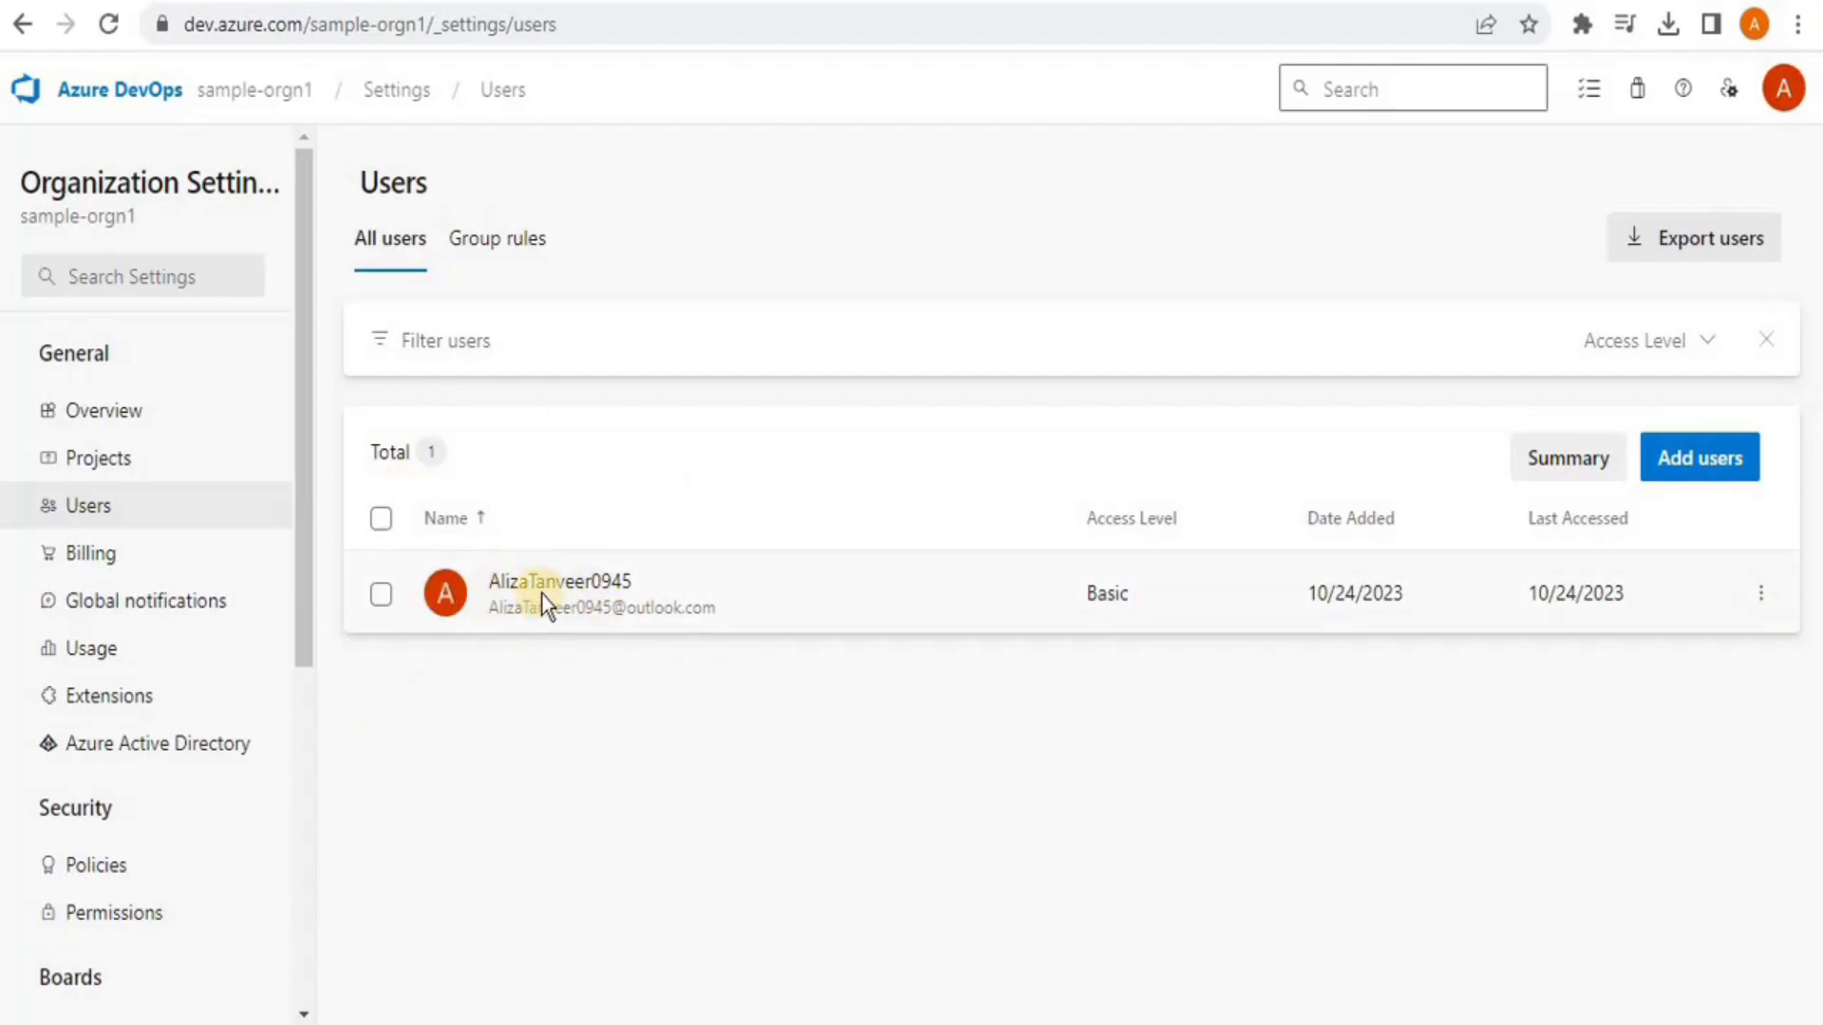
Review Billing: no billing set up, 1800 free hosted minutes, 5 free Basic users
left_click(63, 558)
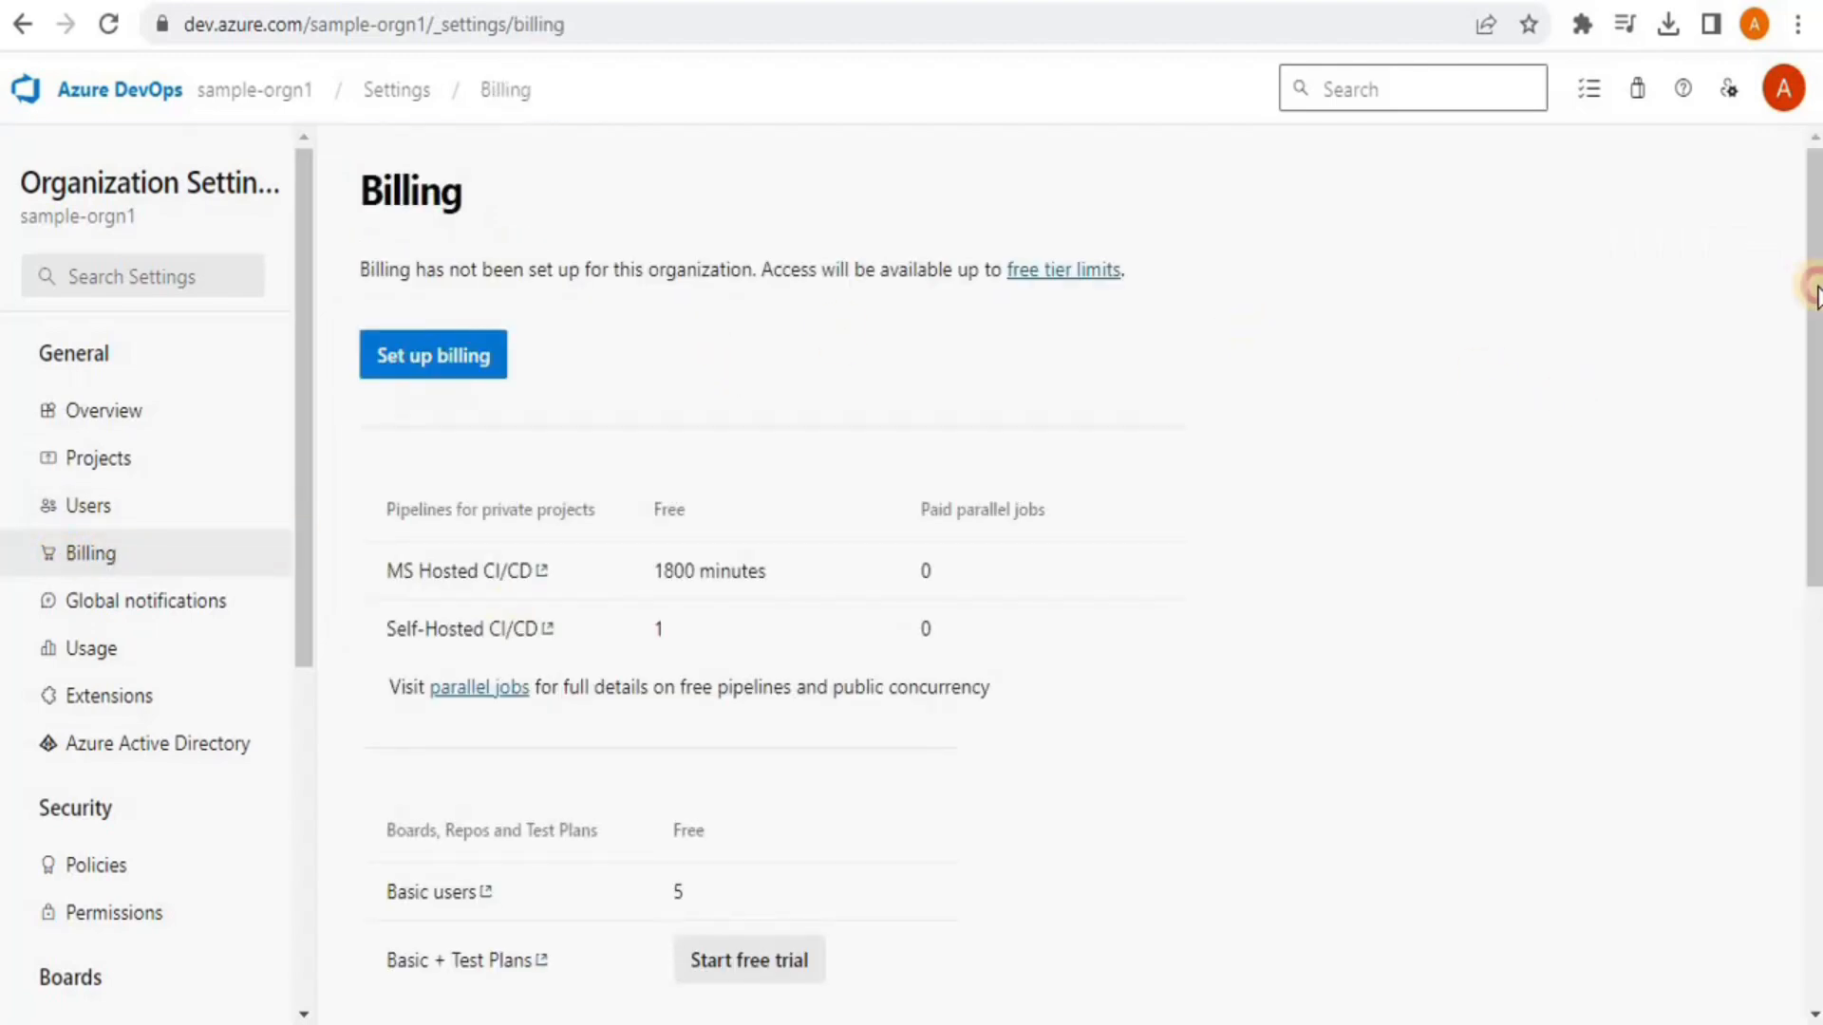
scroll(1812, 285, "down", 1)
scroll(960, 610, "down", 1)
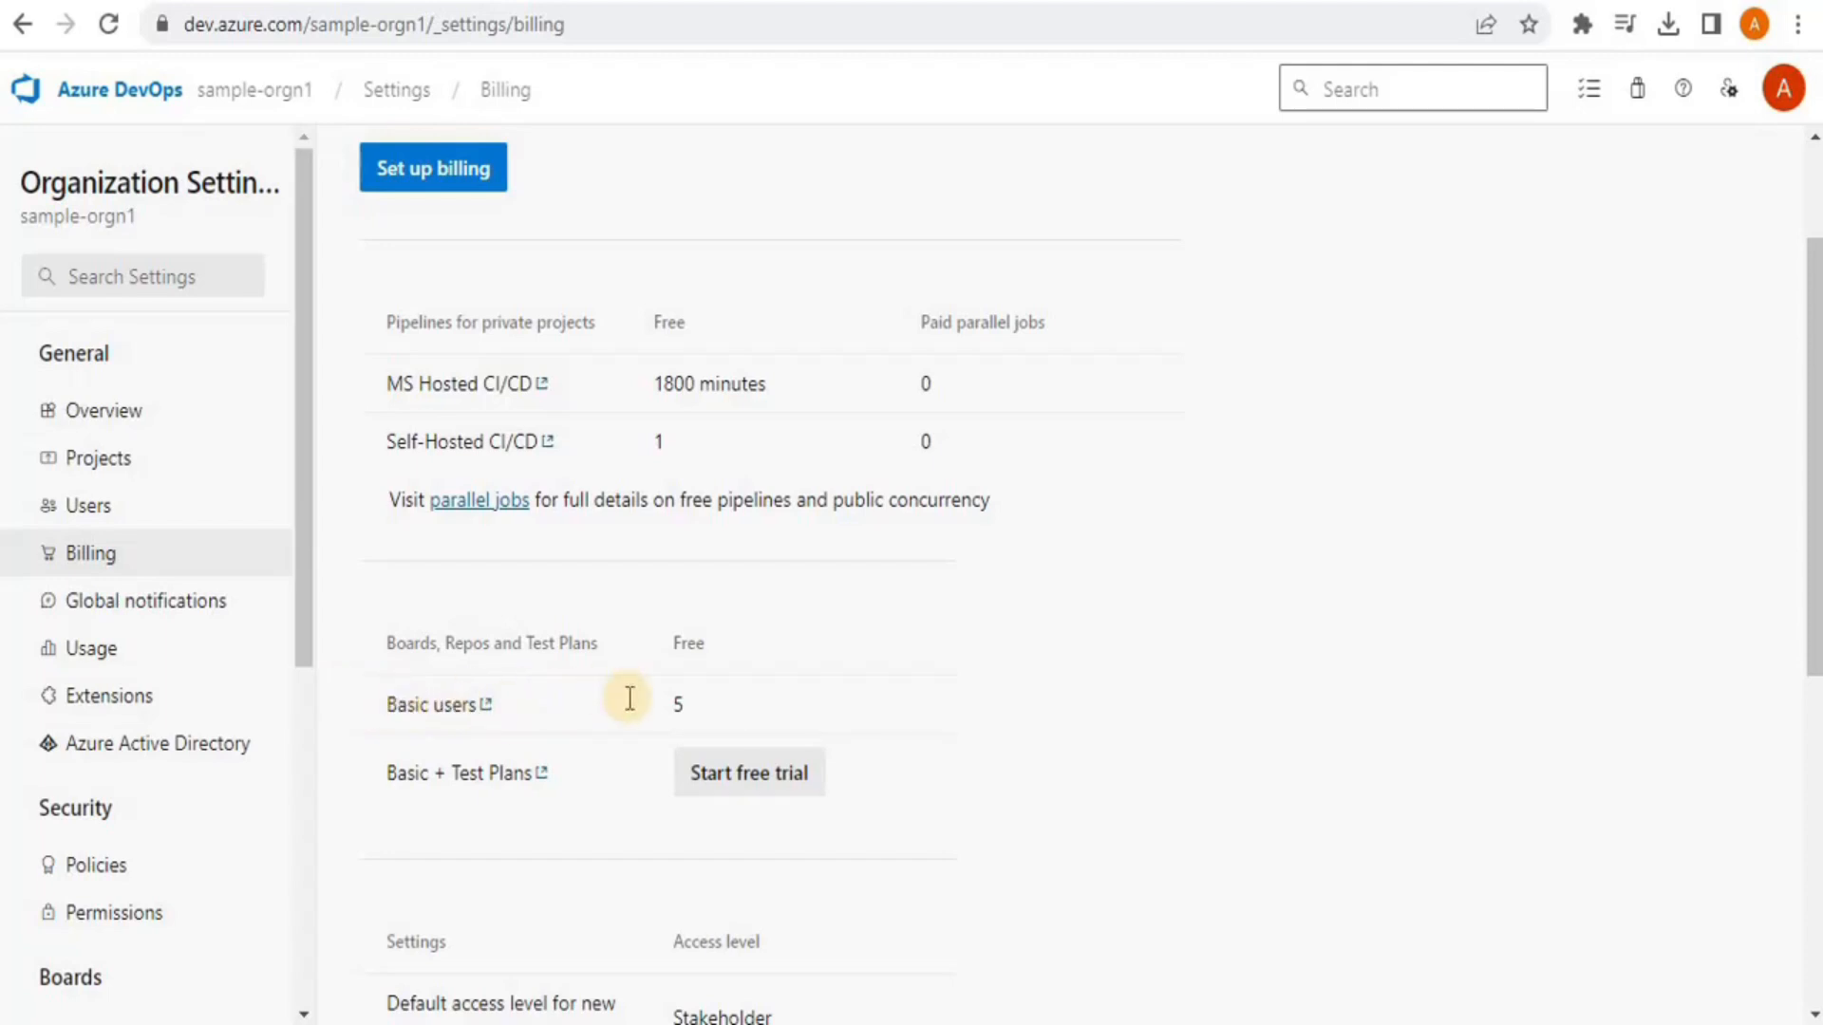
scroll(1814, 584, "down", 1)
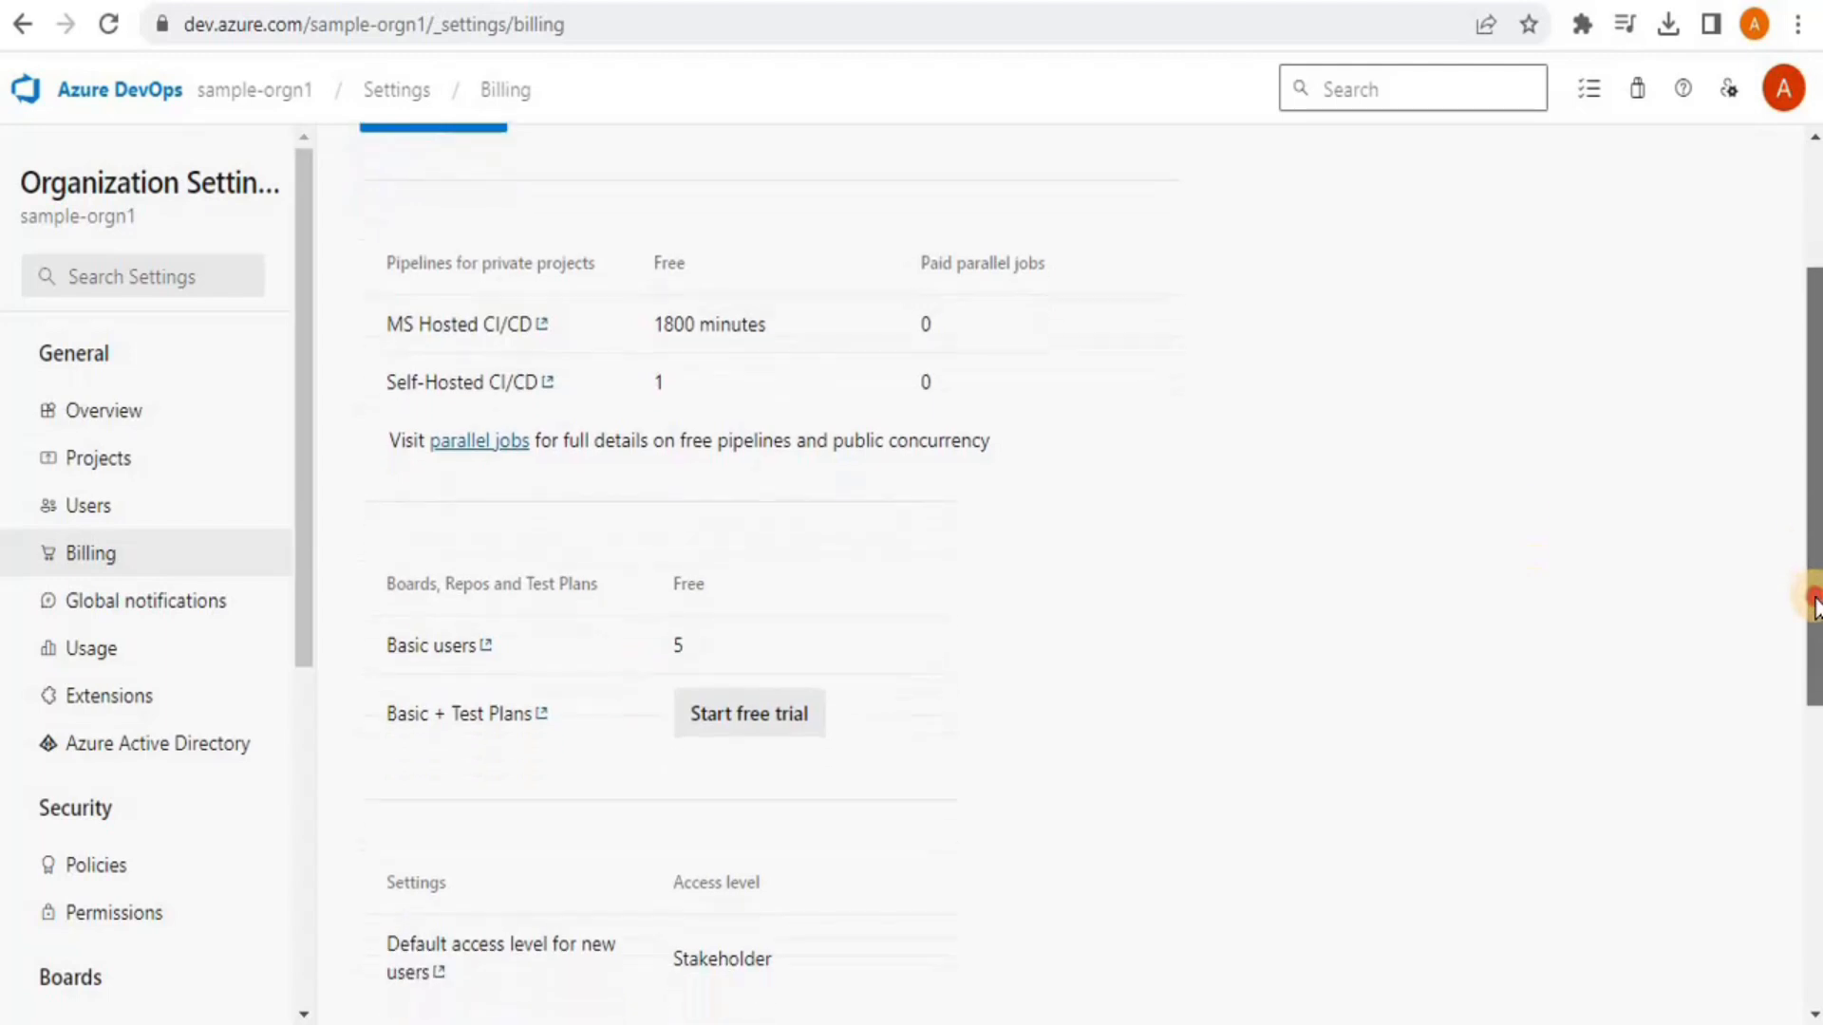
scroll(1811, 712, "down", 4)
scroll(1792, 631, "up", 5)
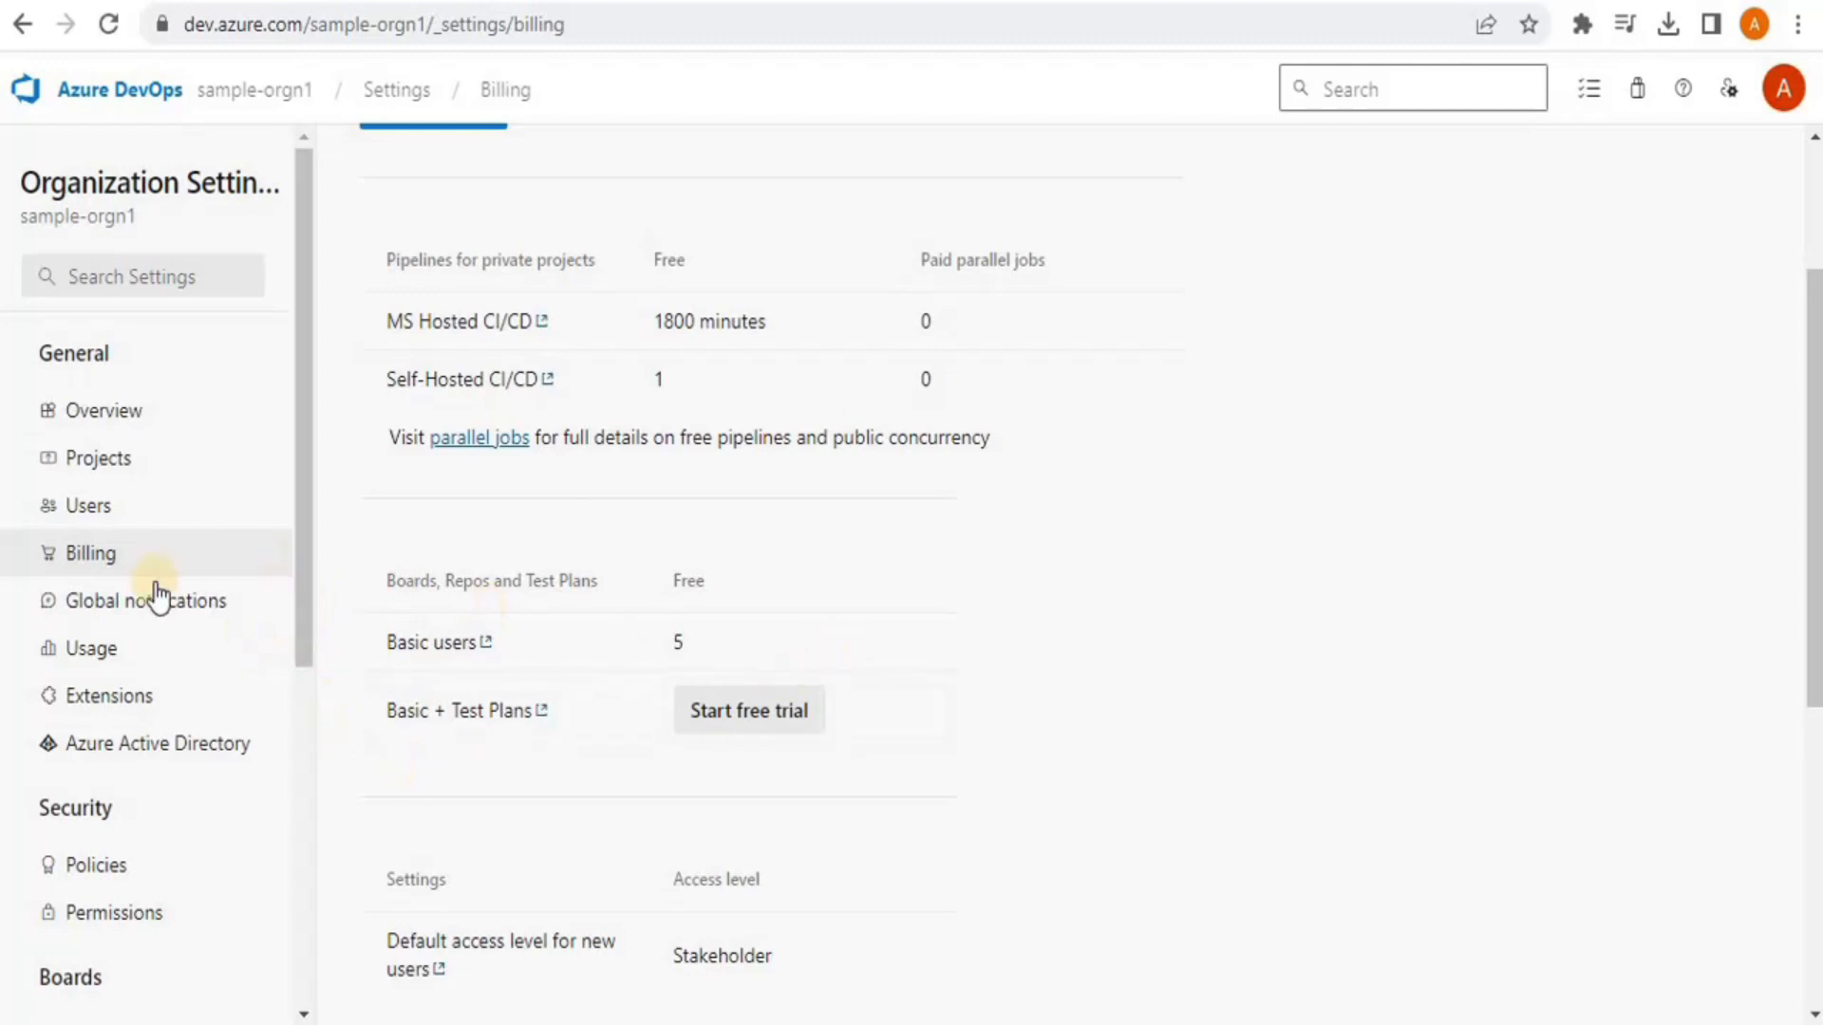
Check Global notifications, then the Azure Active Directory page showing no connected directory
left_click(99, 612)
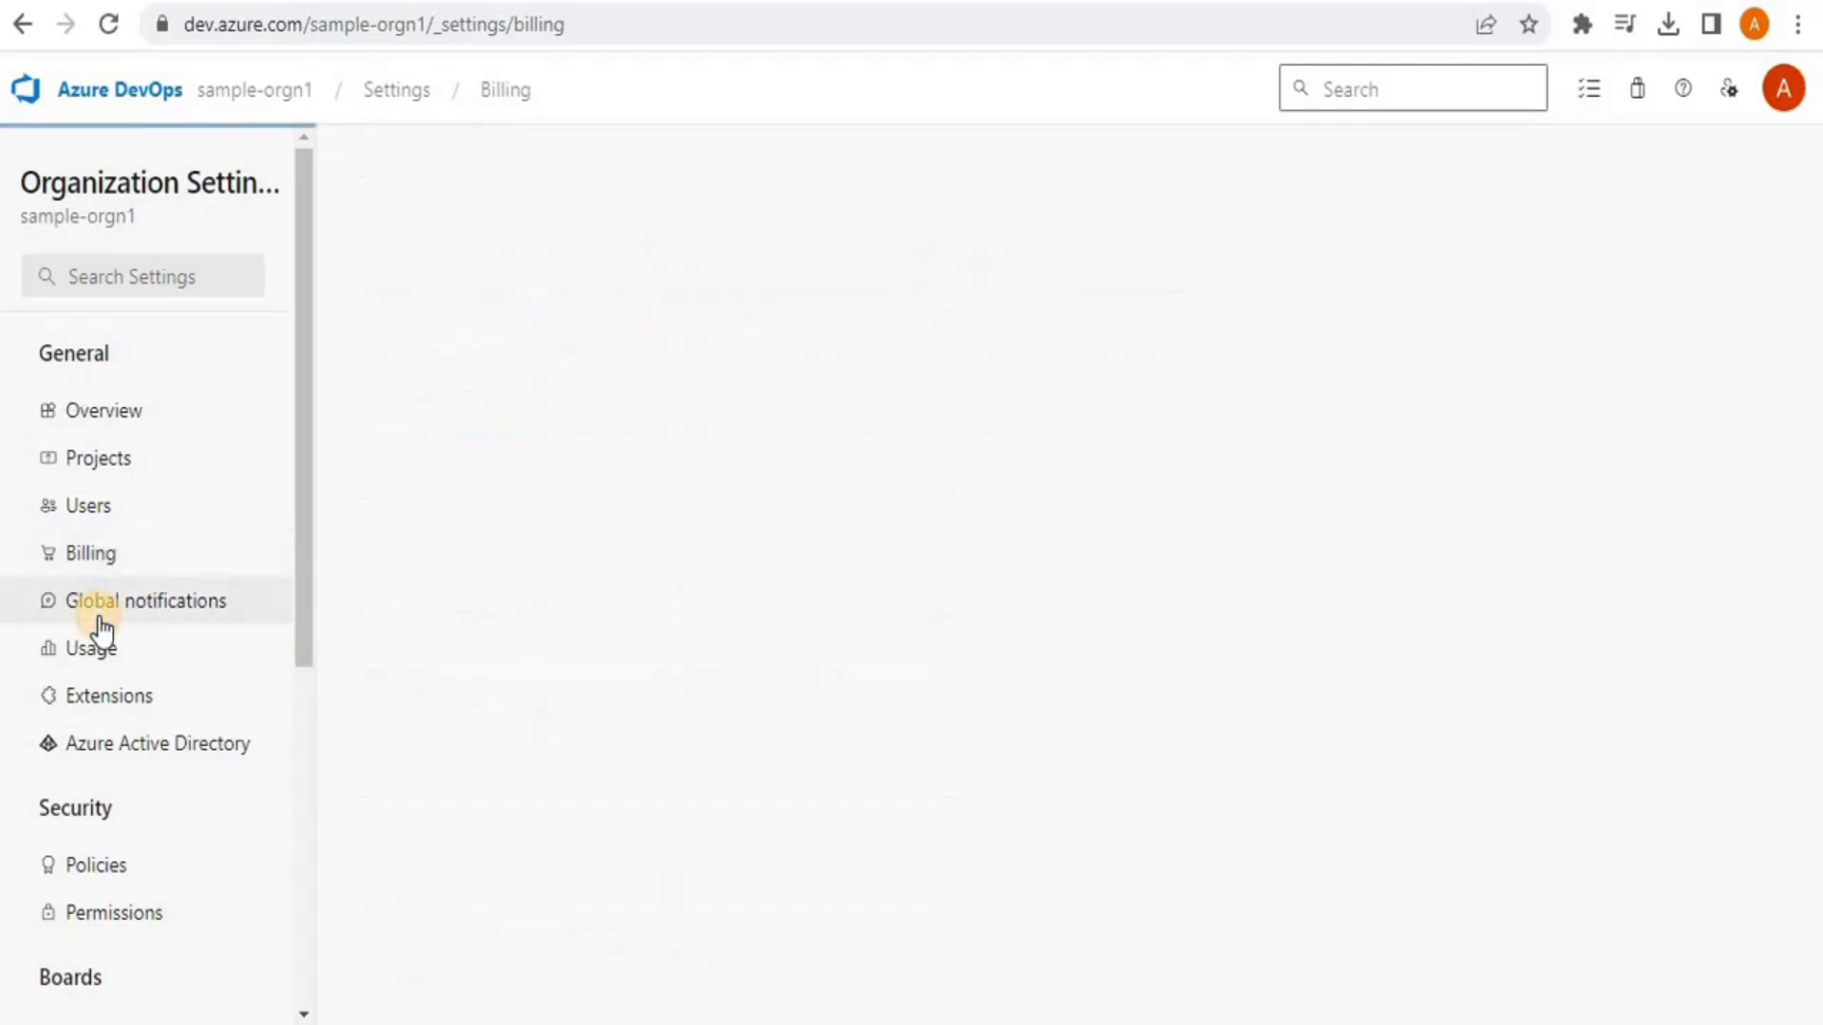
left_click(124, 750)
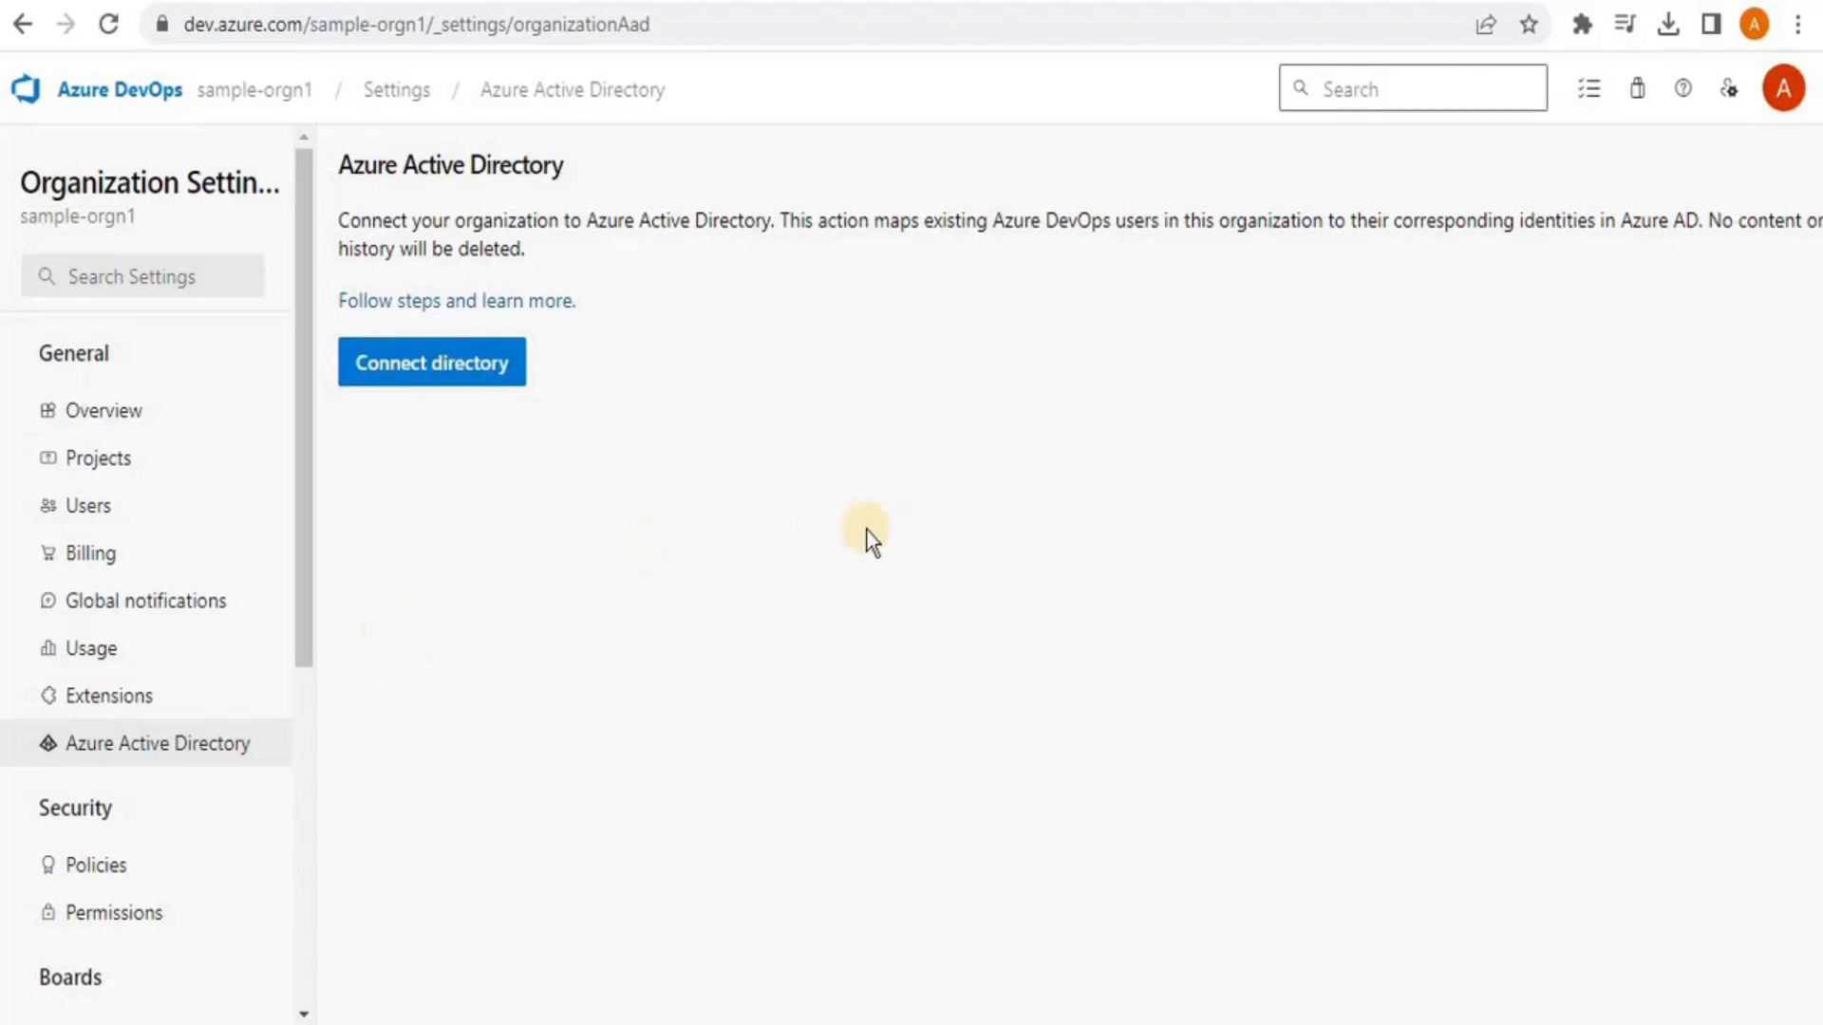
left_click_drag(298, 522, 309, 465)
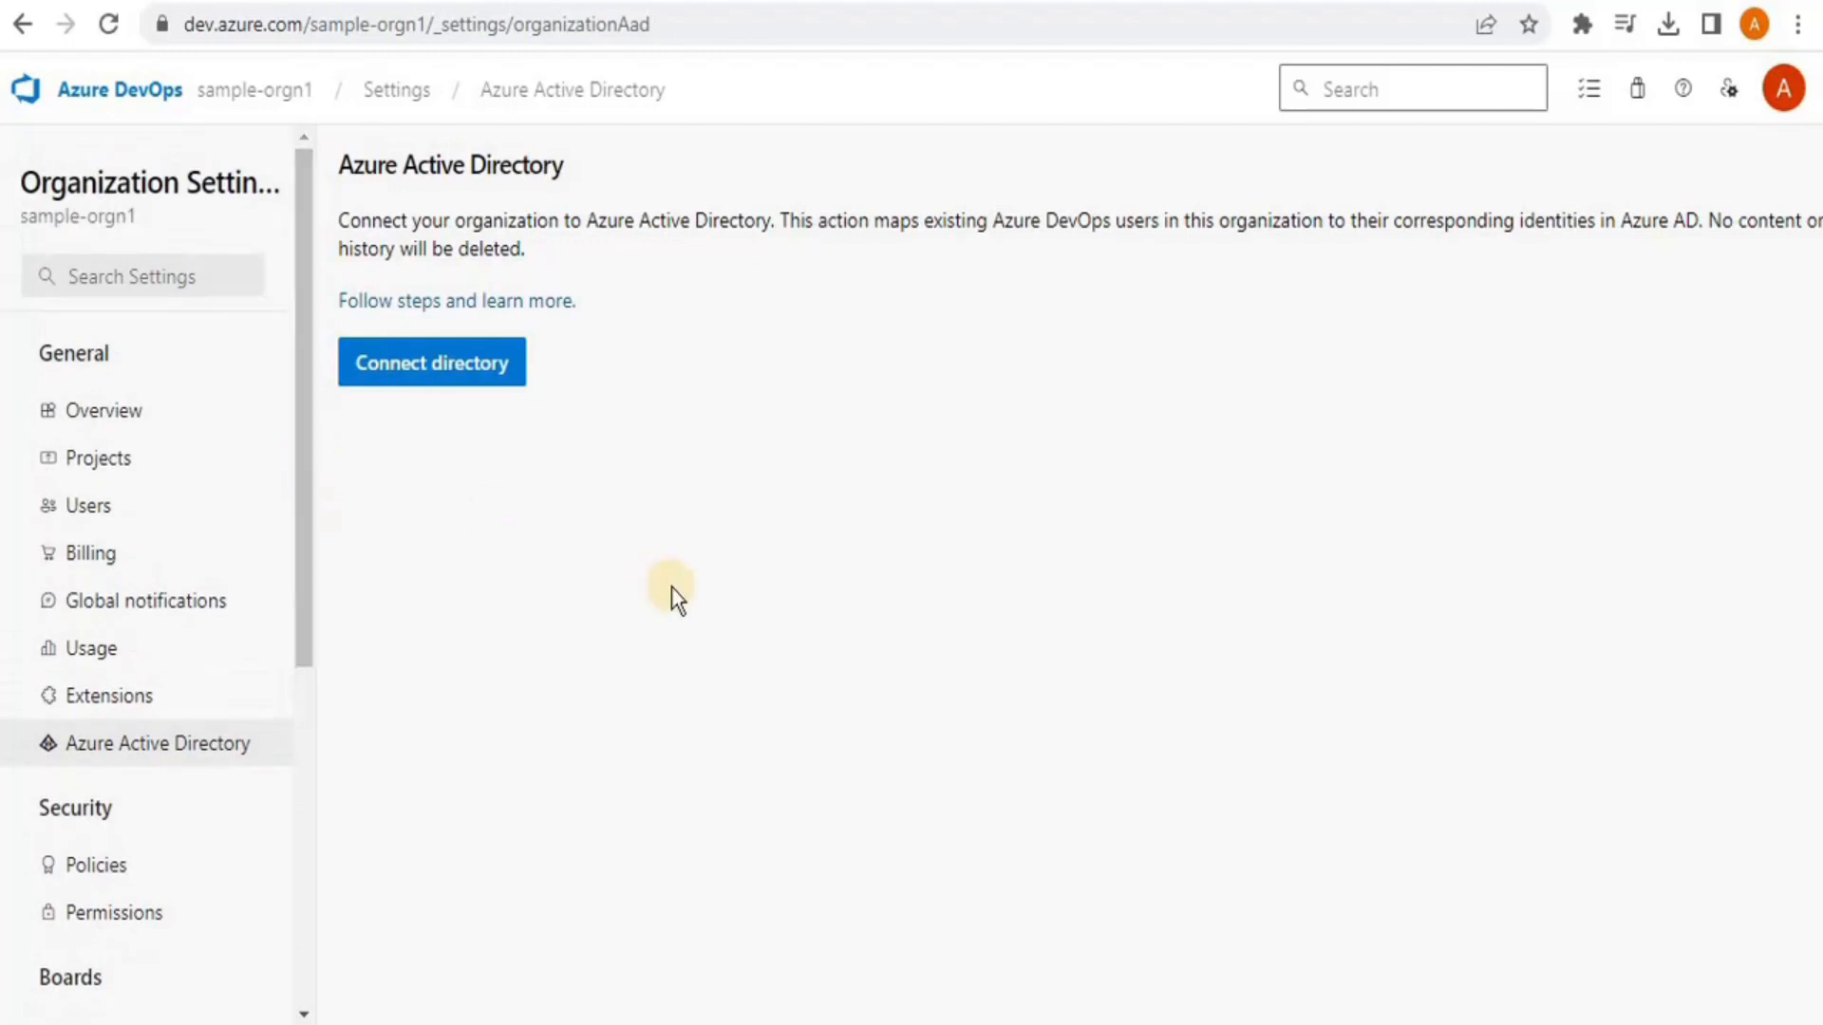
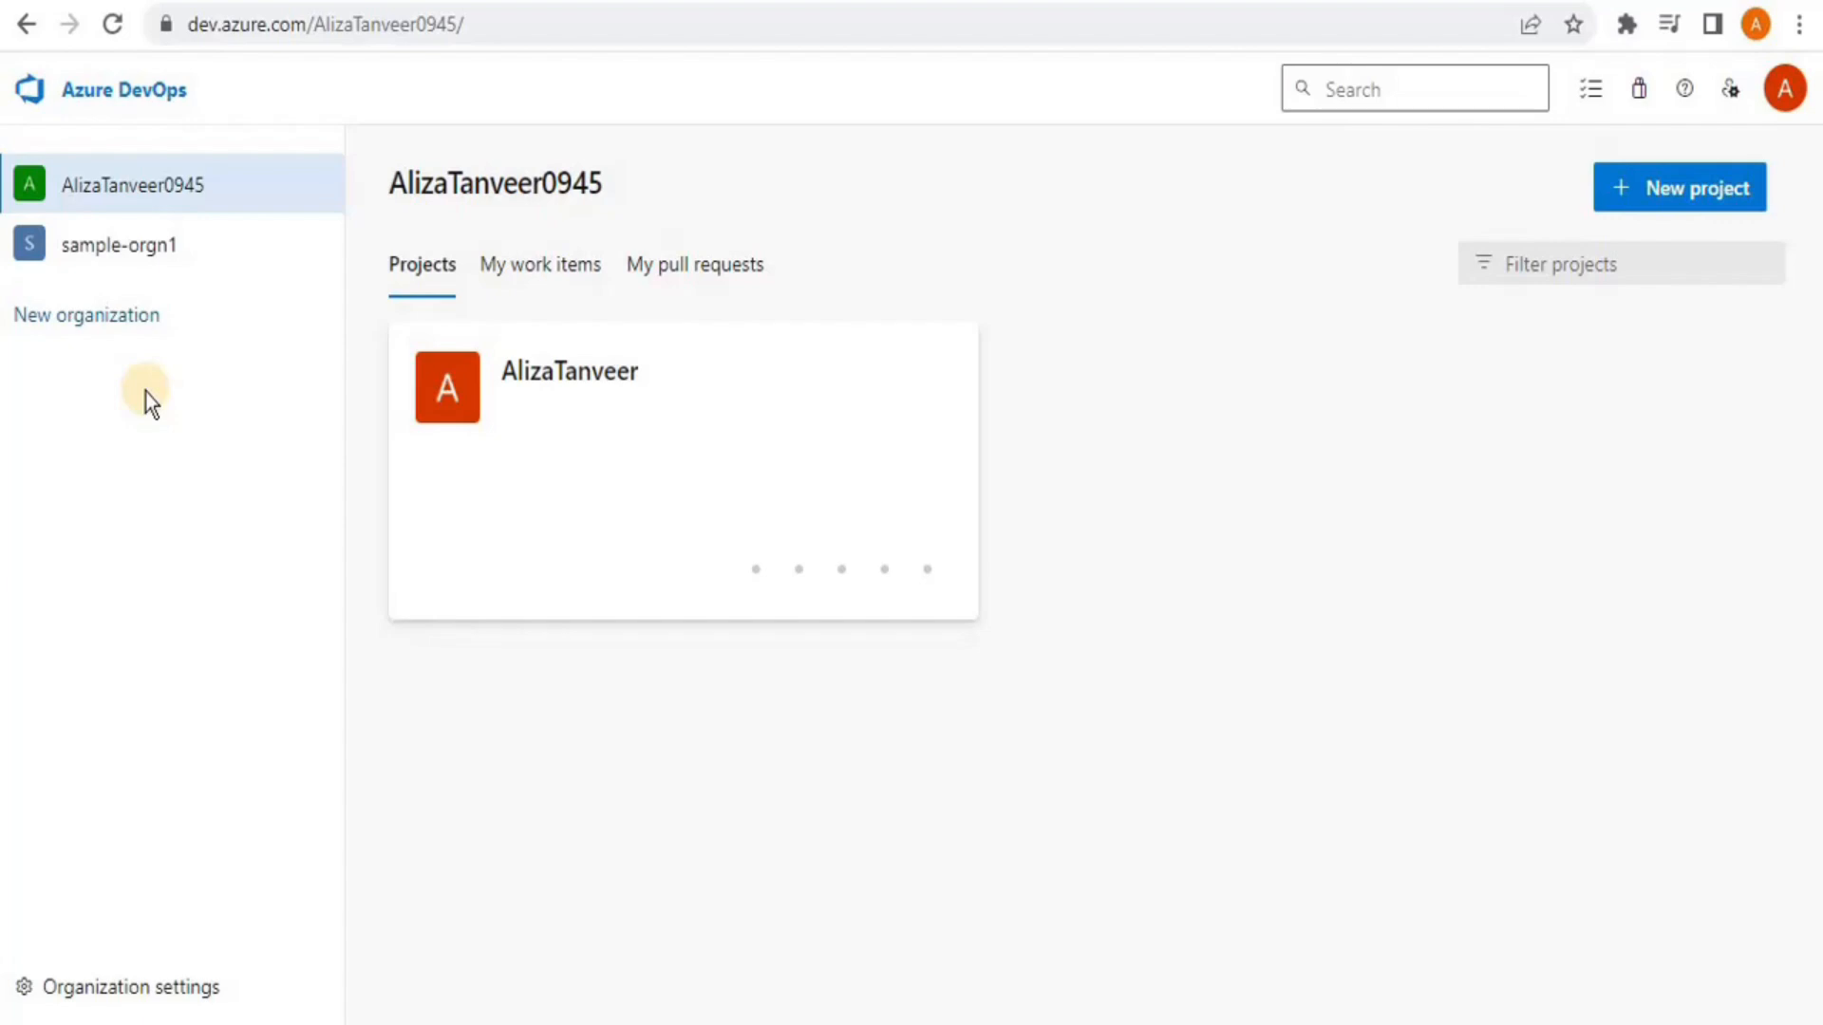
Switch to sample-orgn1, briefly back to the other organization, then return to sample-orgn1's Create a project form
left_click(99, 256)
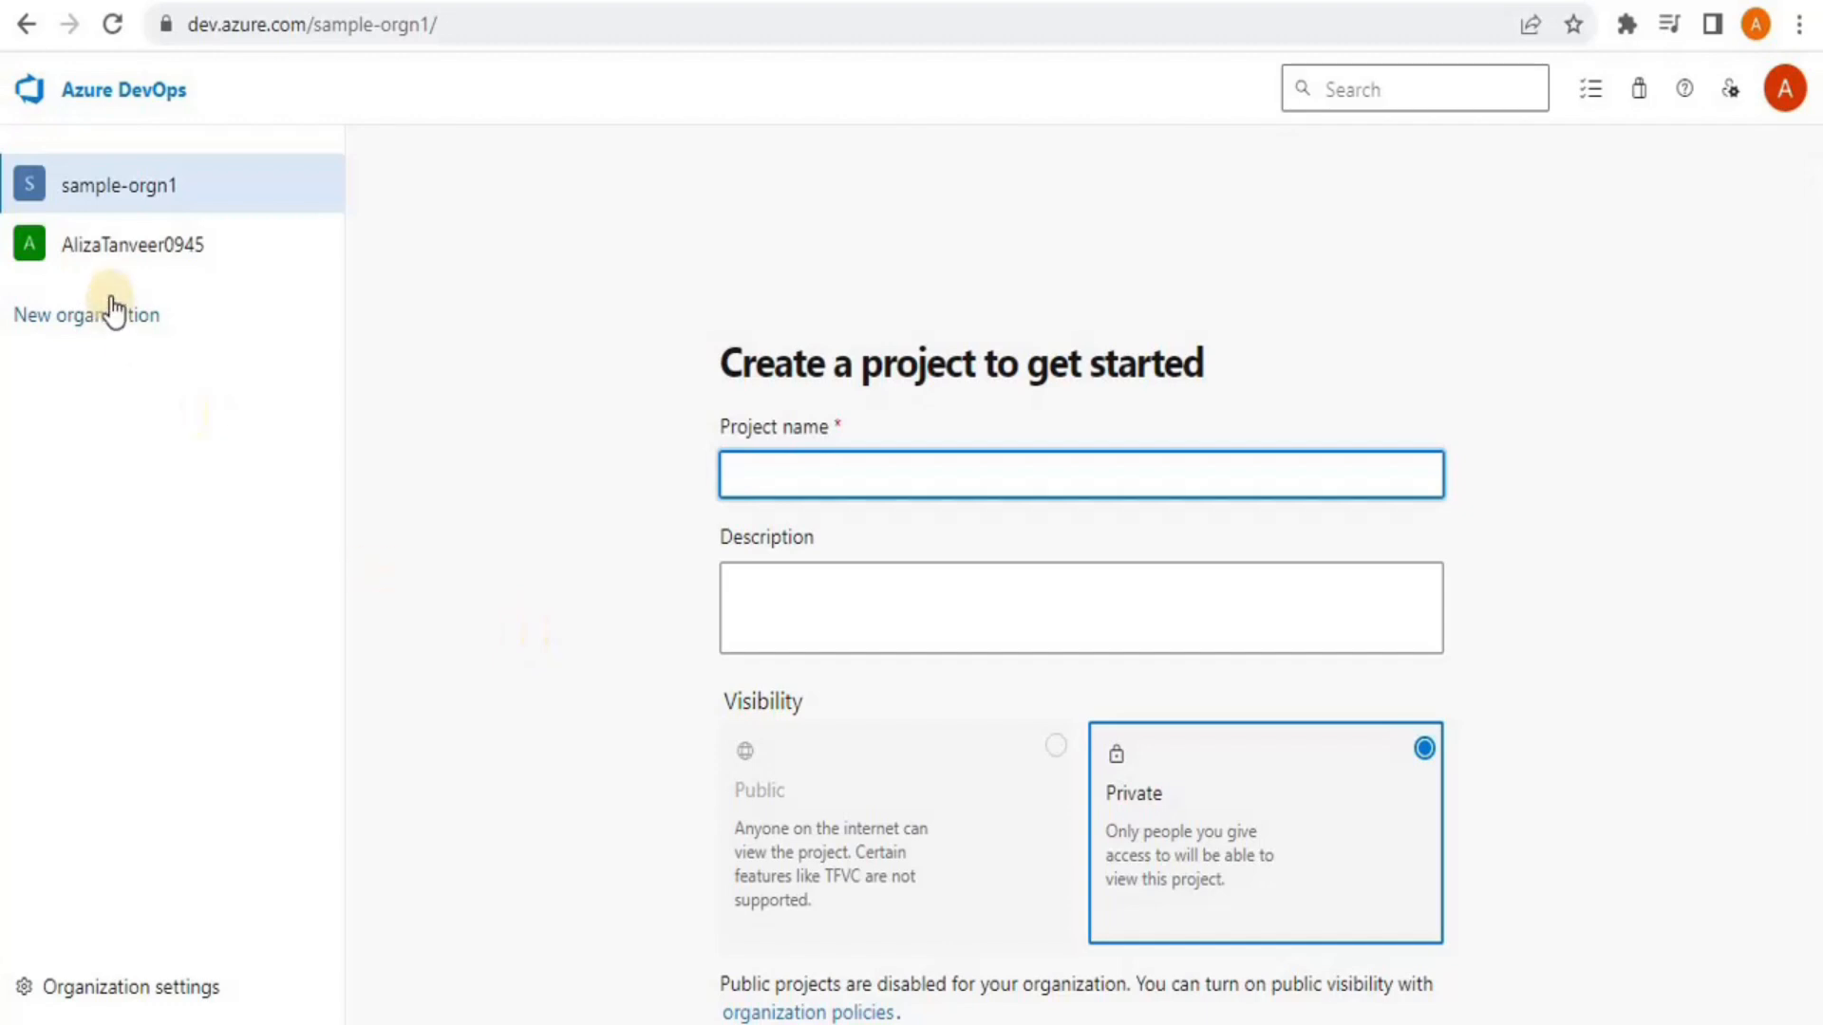
left_click(118, 239)
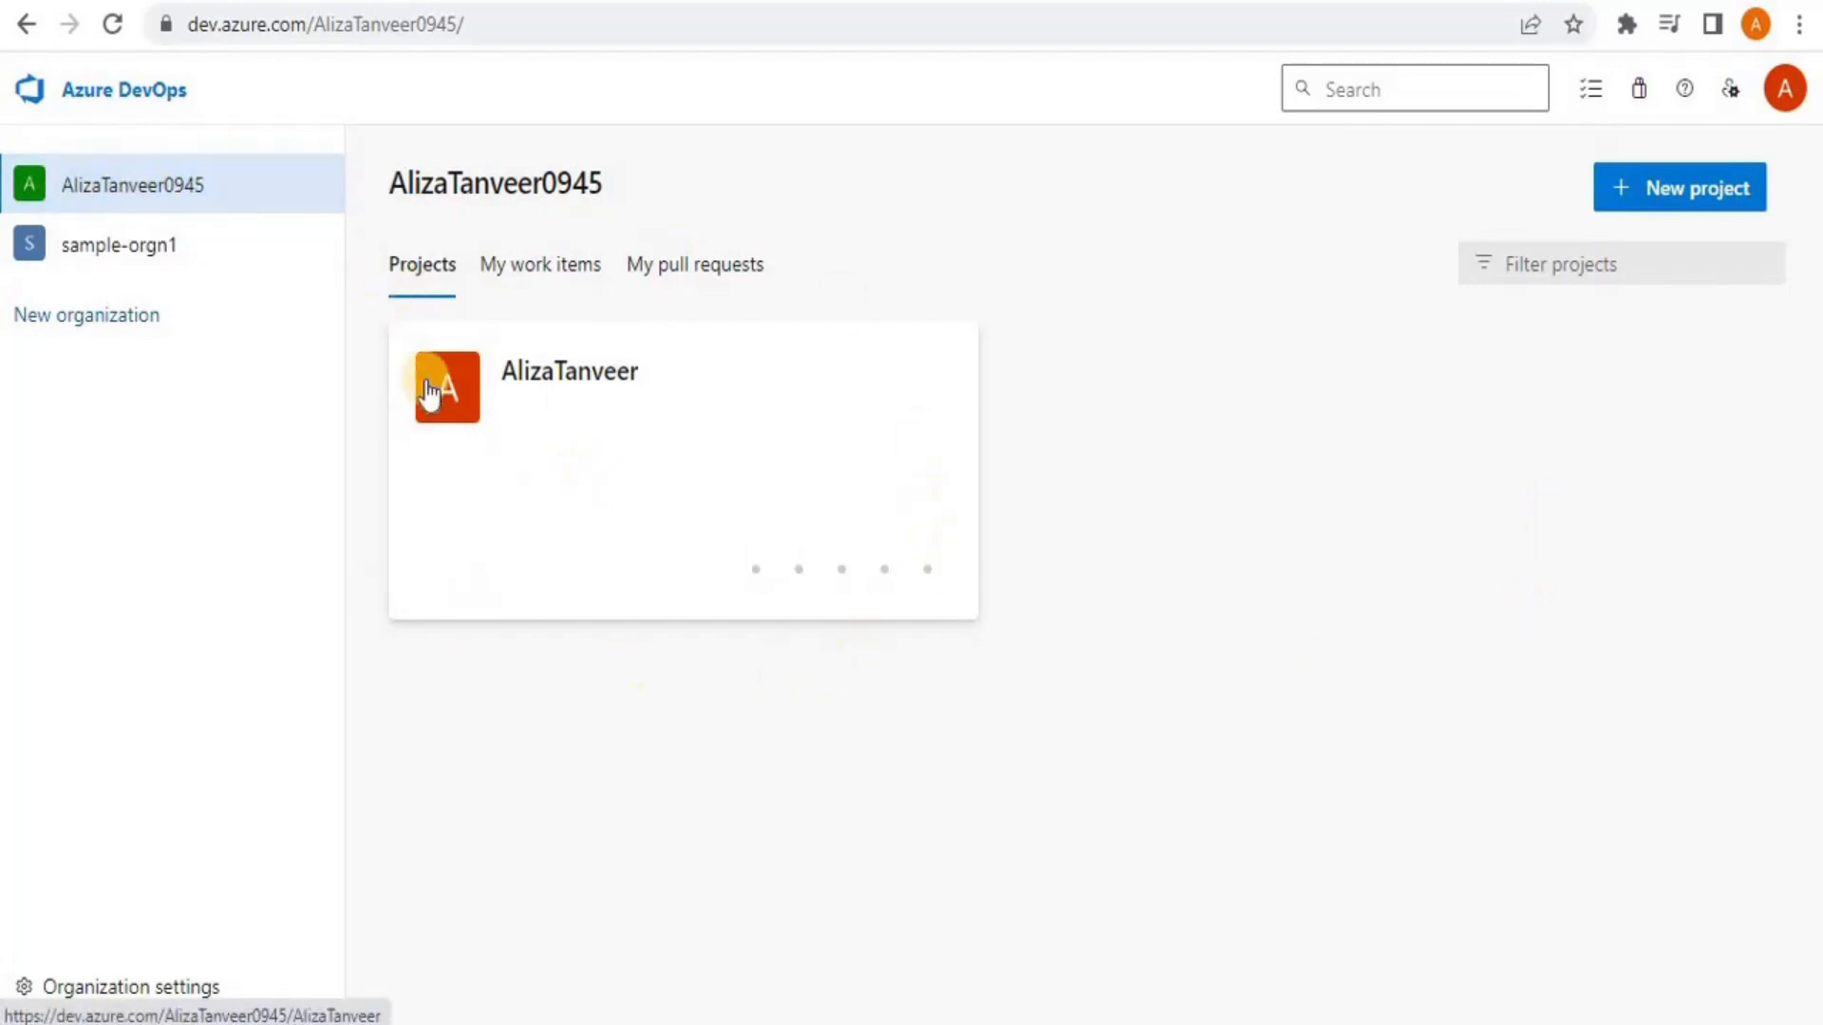
left_click(109, 253)
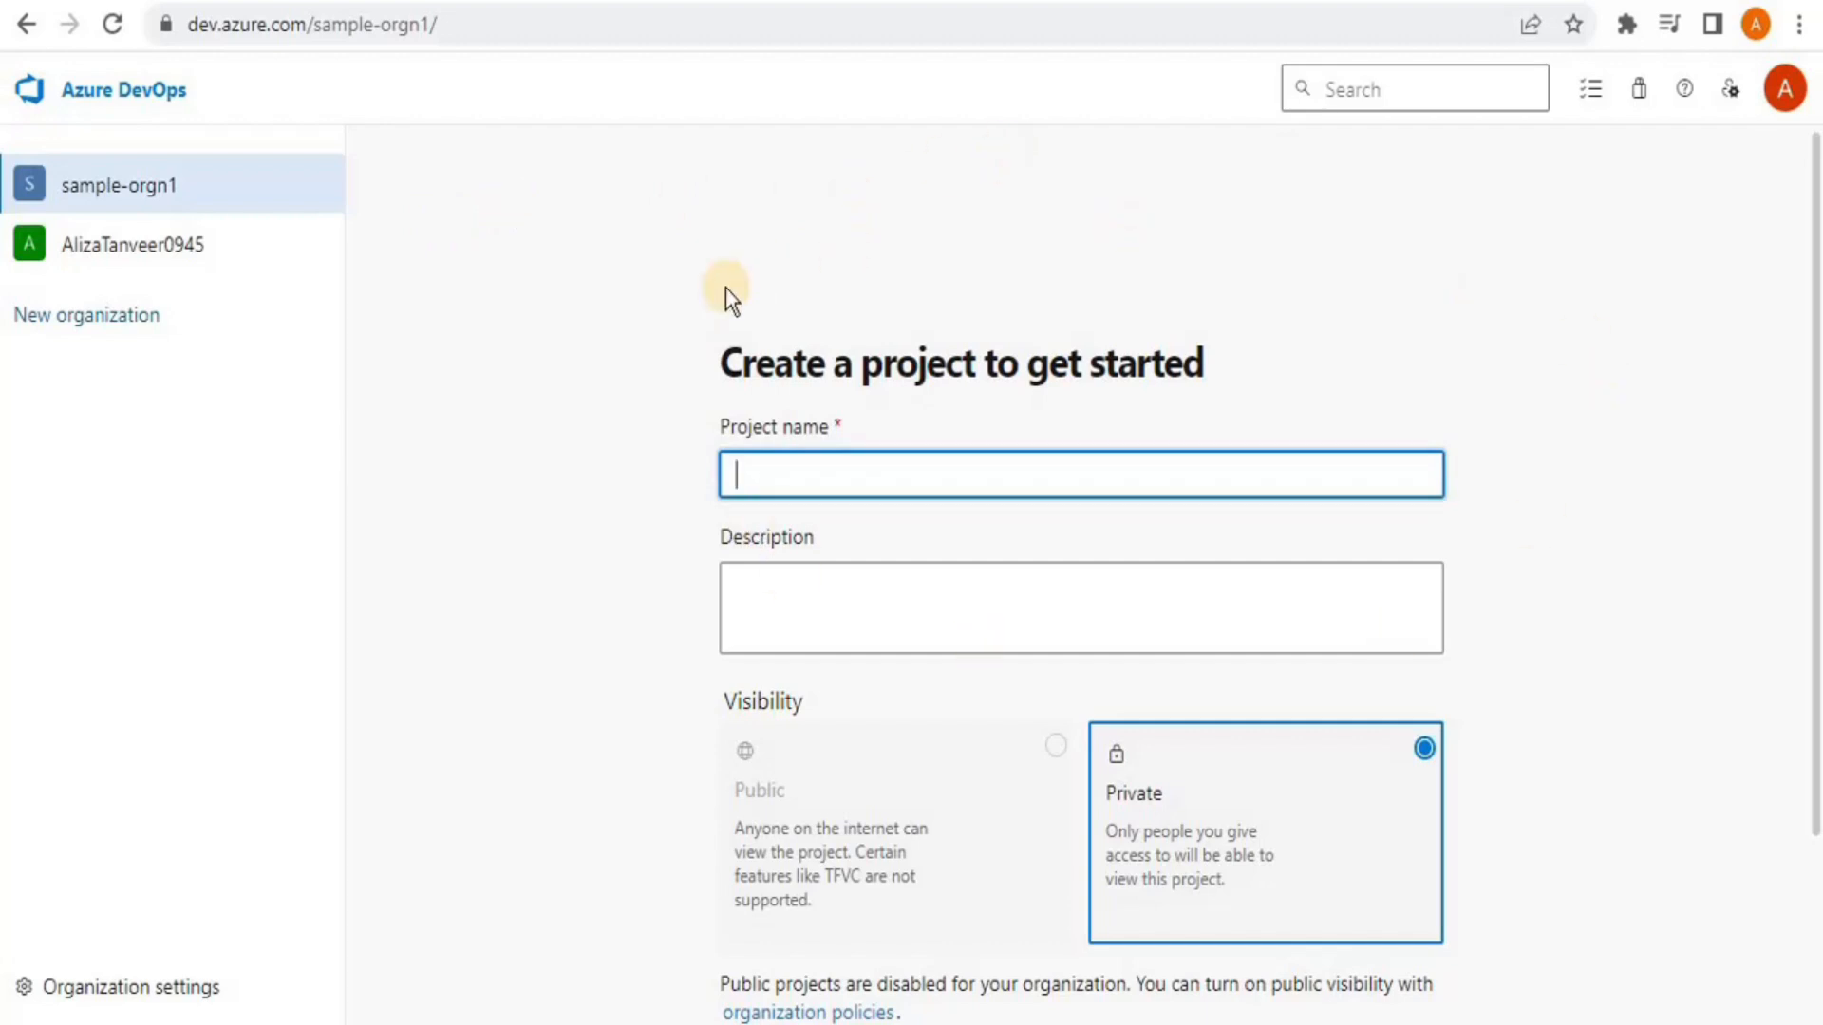
left_click_drag(1814, 284, 1821, 384)
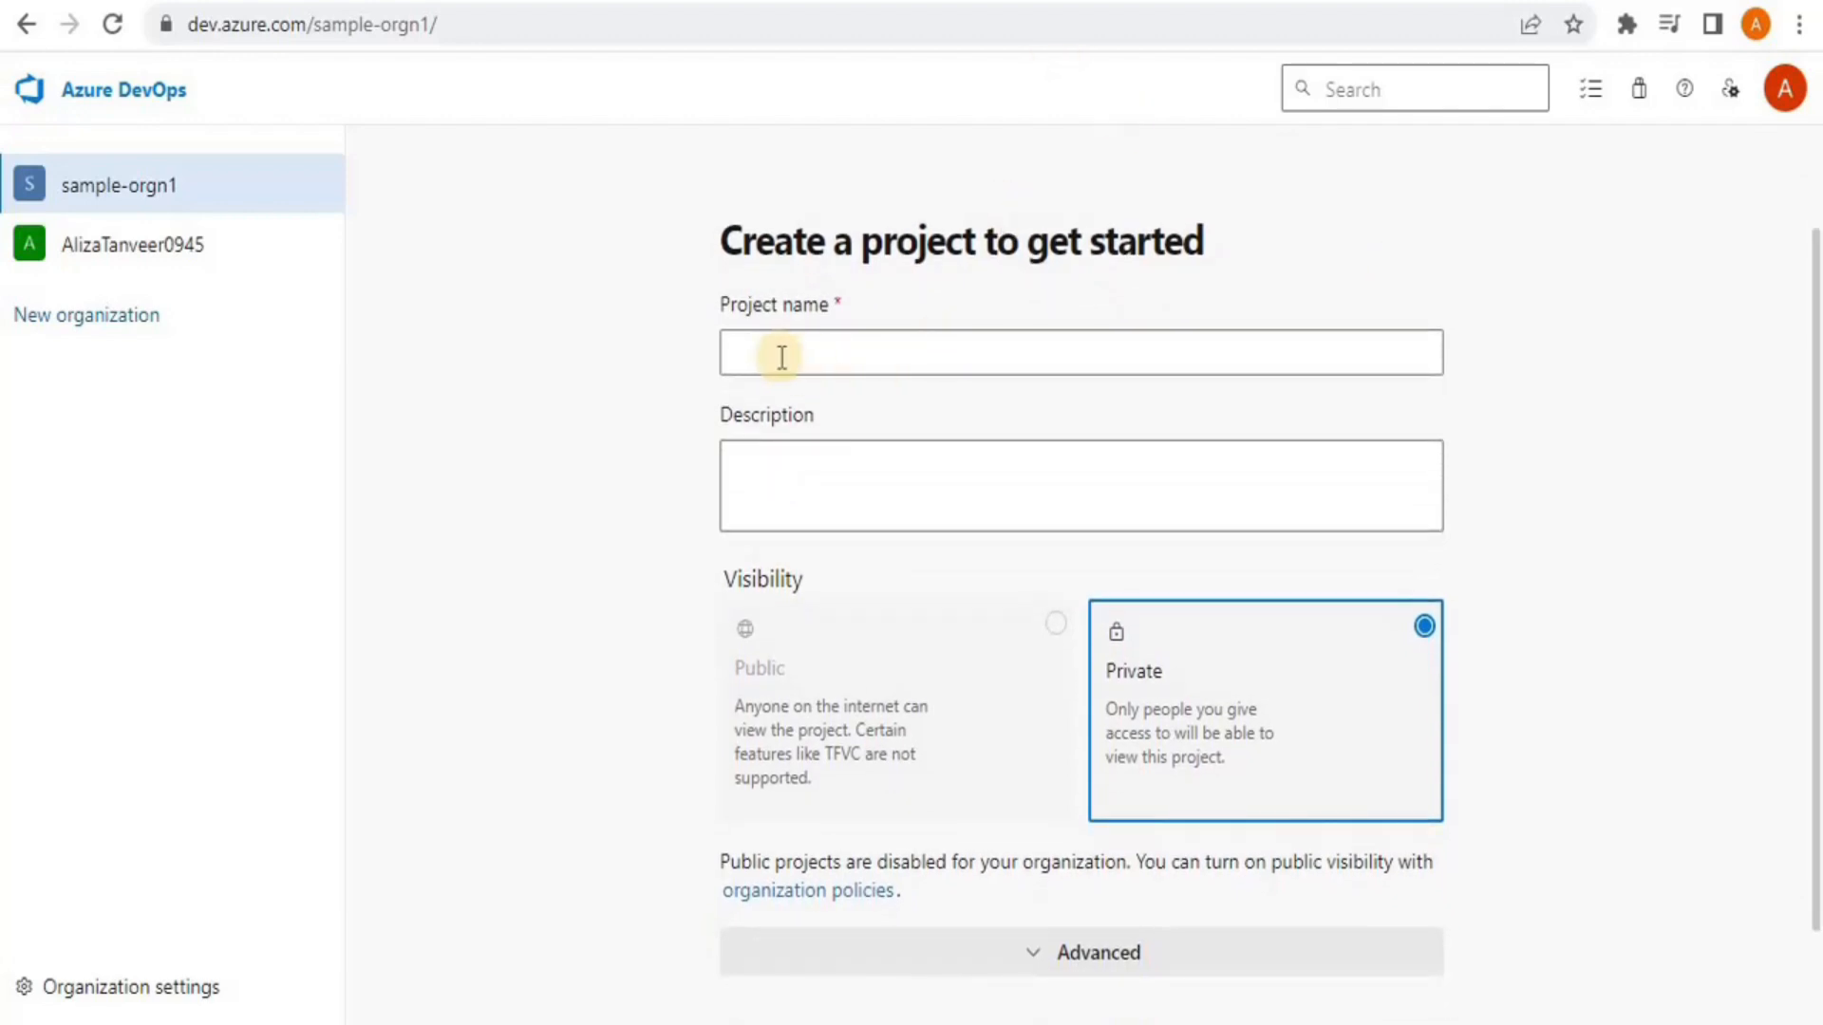
Name the project 'School Management System' with description 'Management system for xyz school', then open organization policies
left_click(838, 357)
type("School Management System")
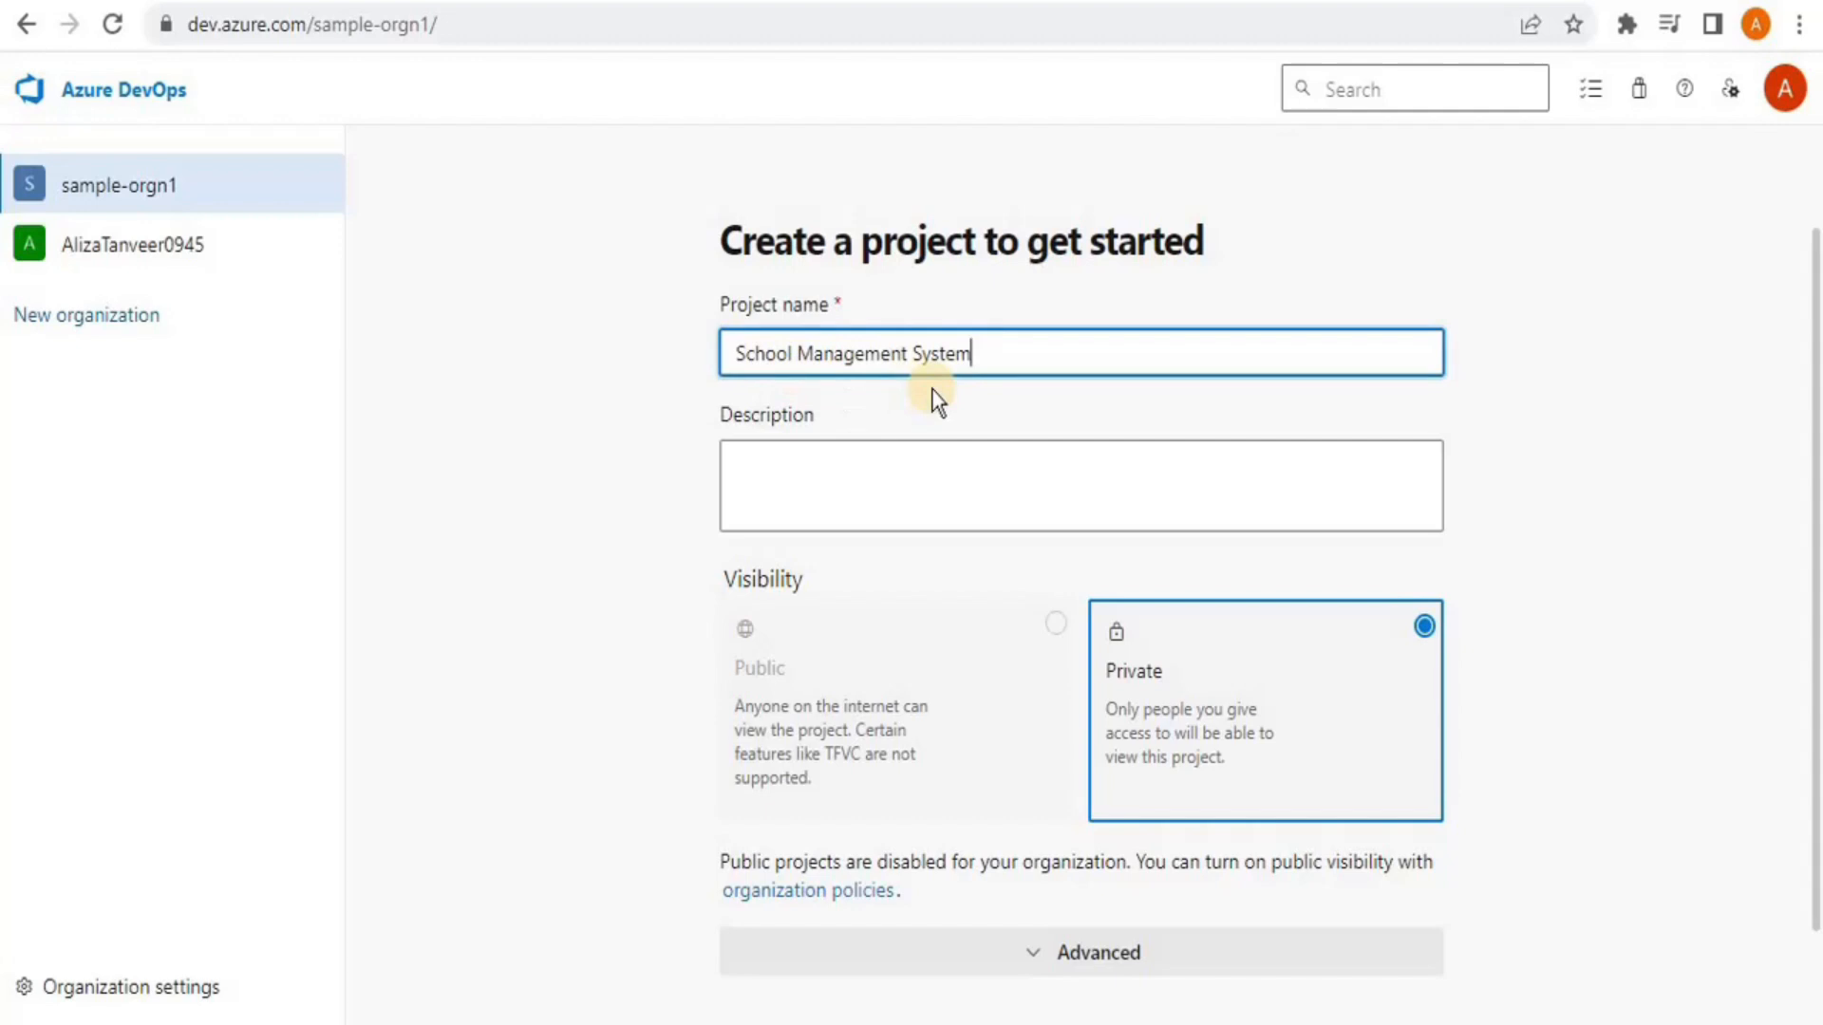
left_click(823, 504)
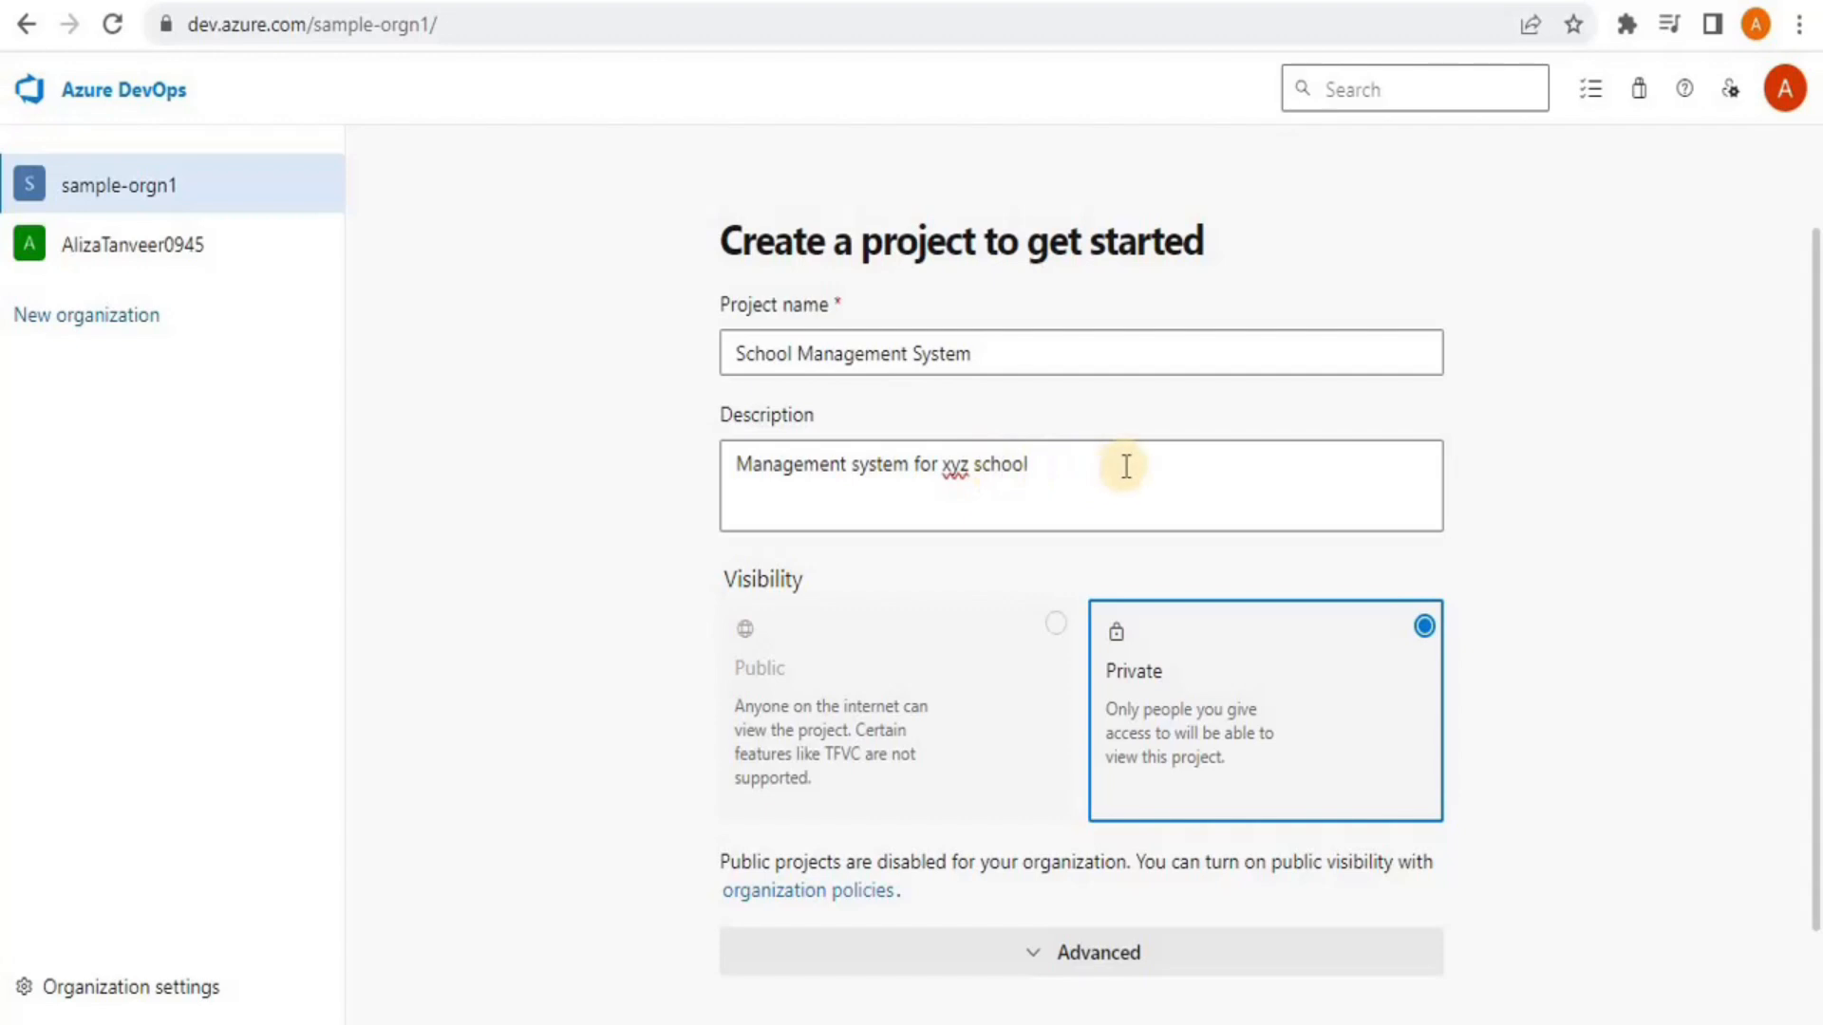
left_click_drag(732, 463, 1029, 493)
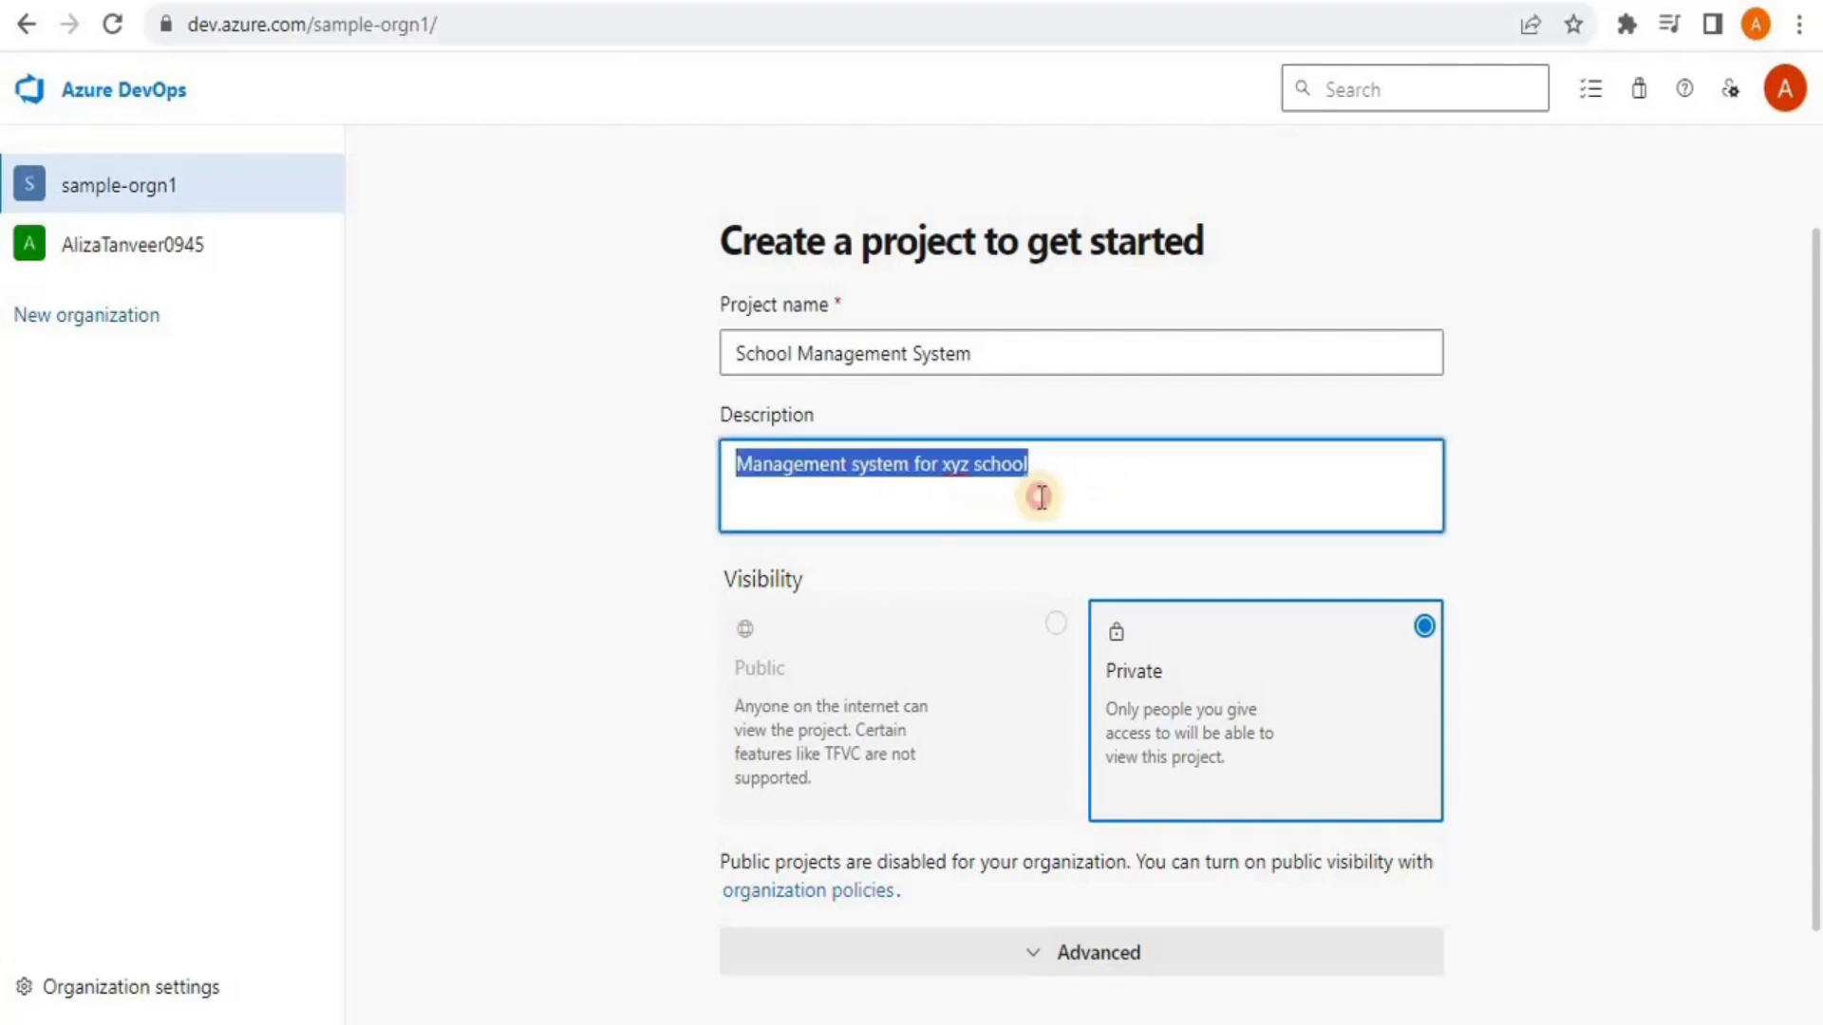
left_click(1569, 437)
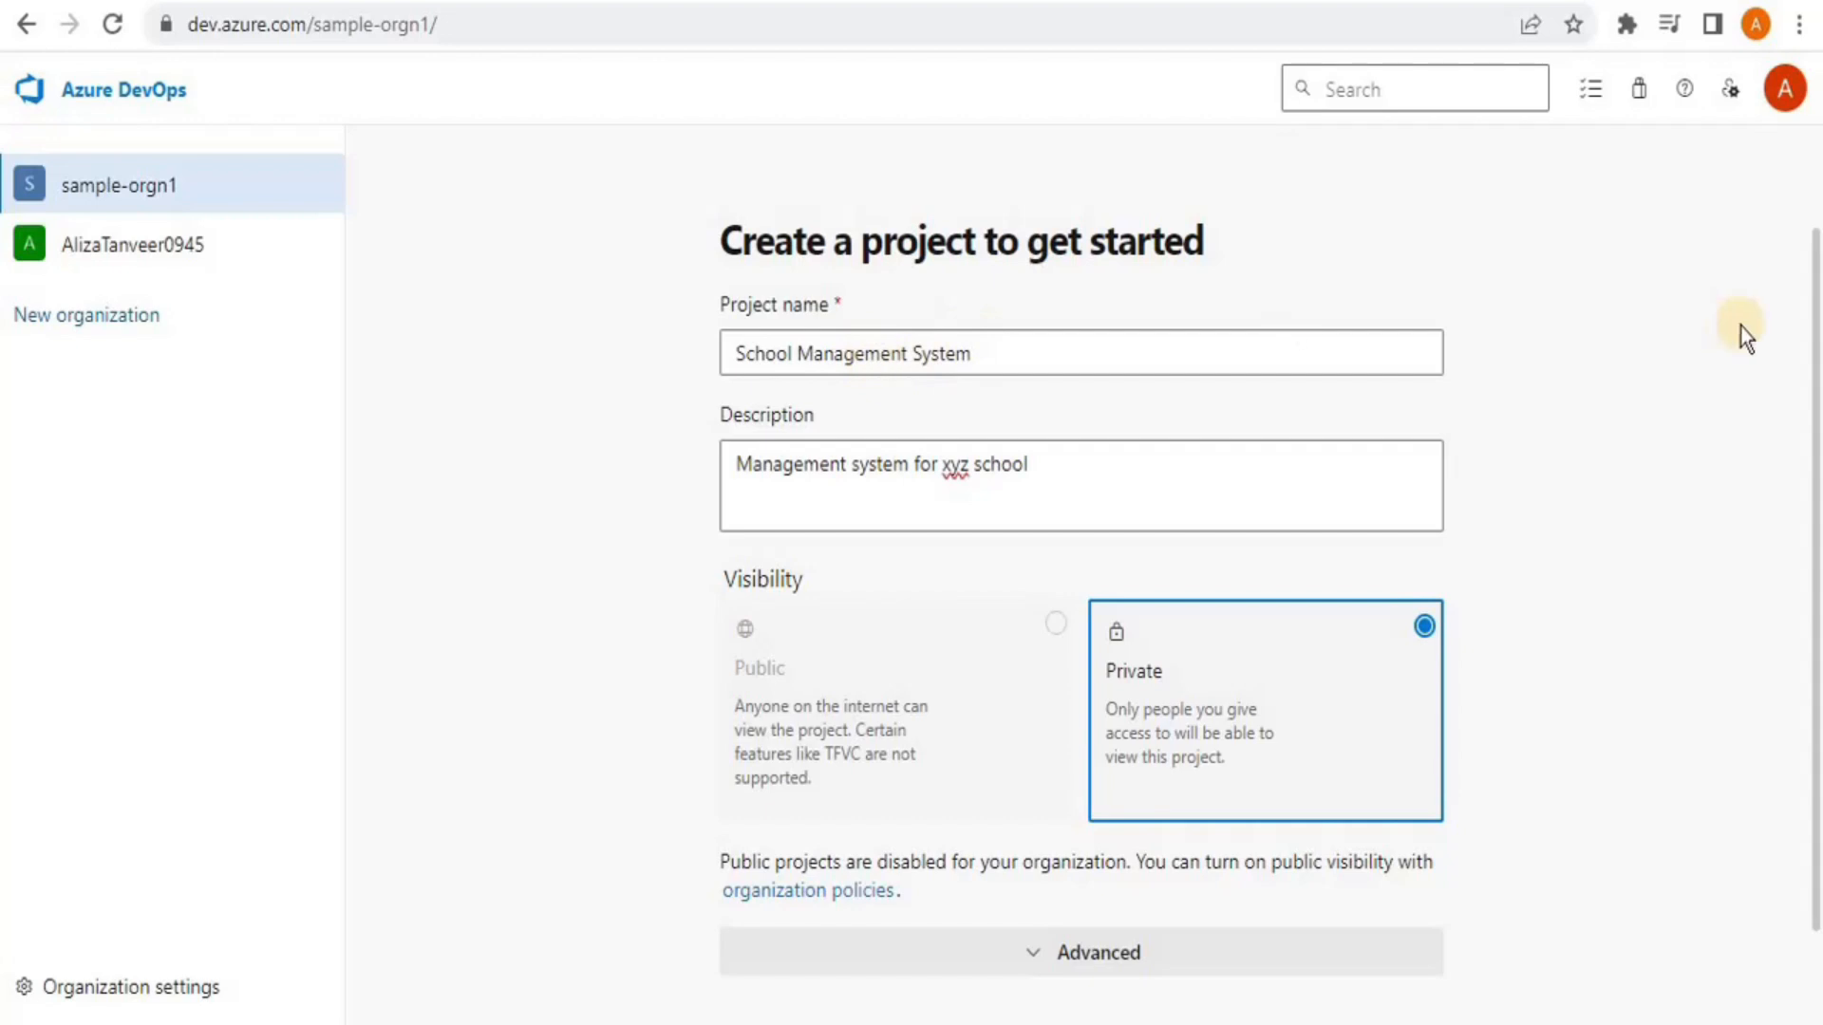
scroll(1811, 304, "down", 1)
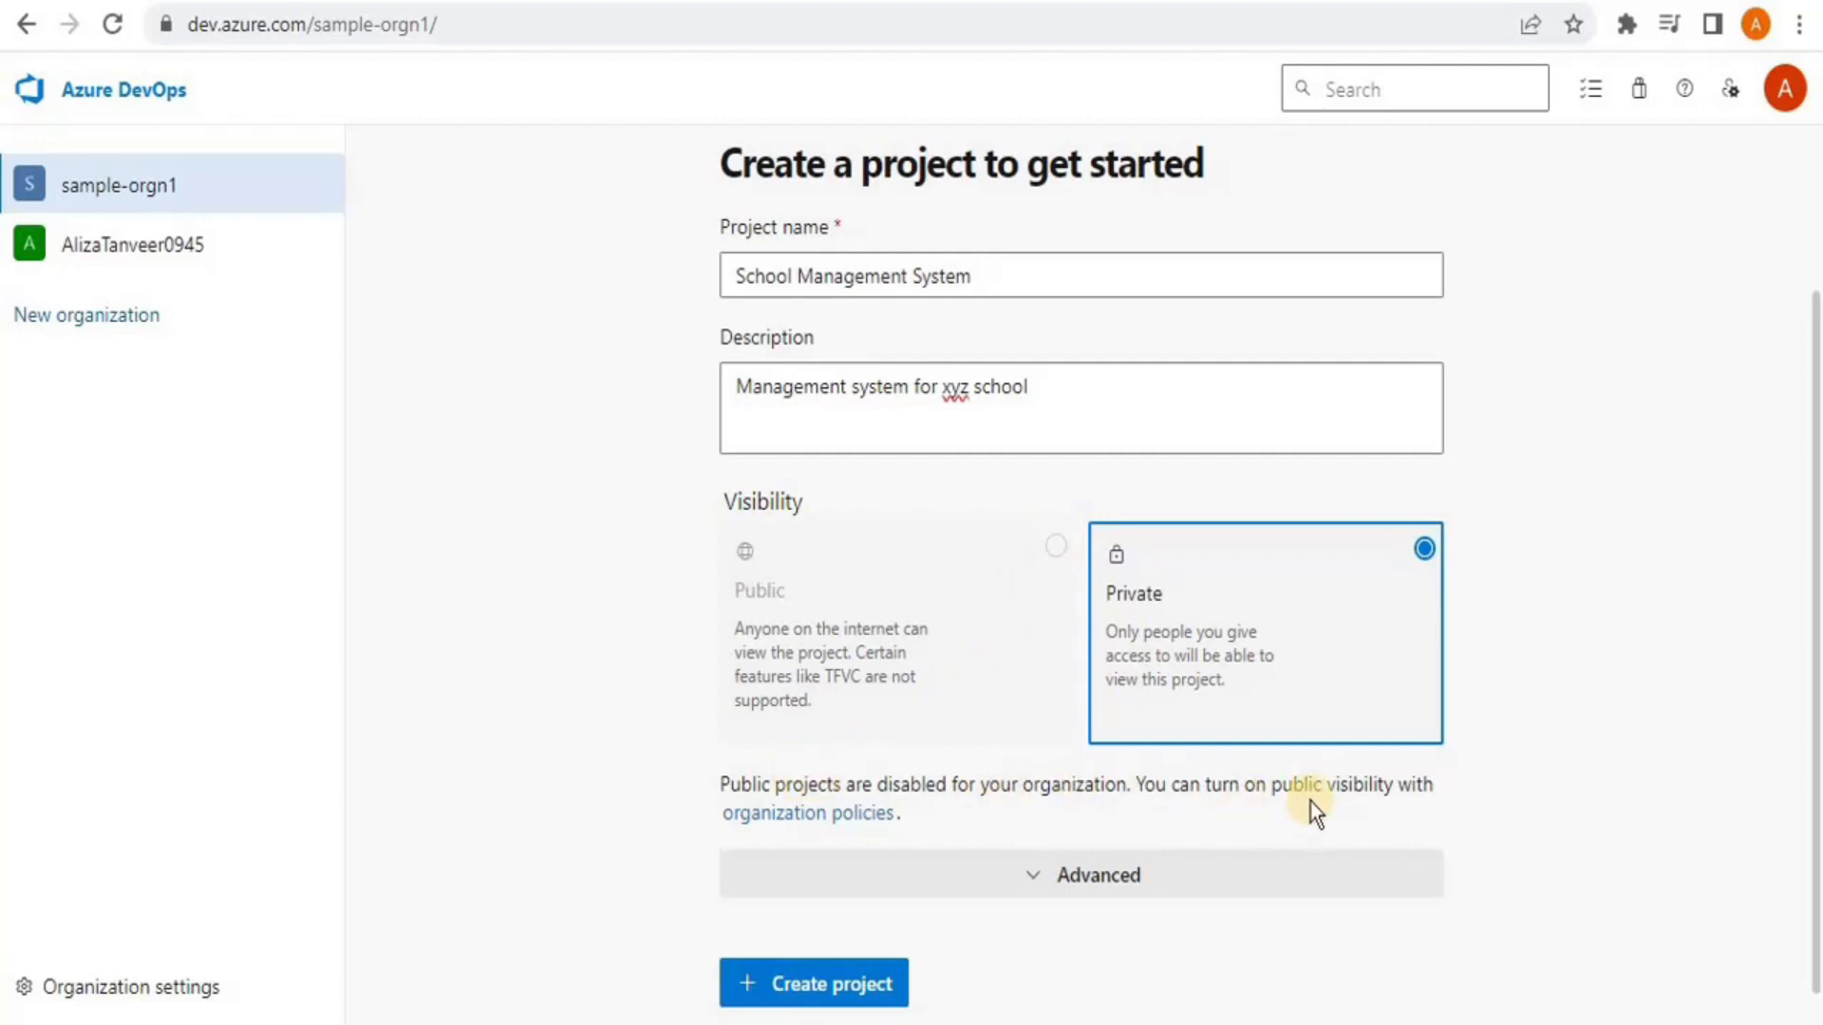
left_click(829, 819)
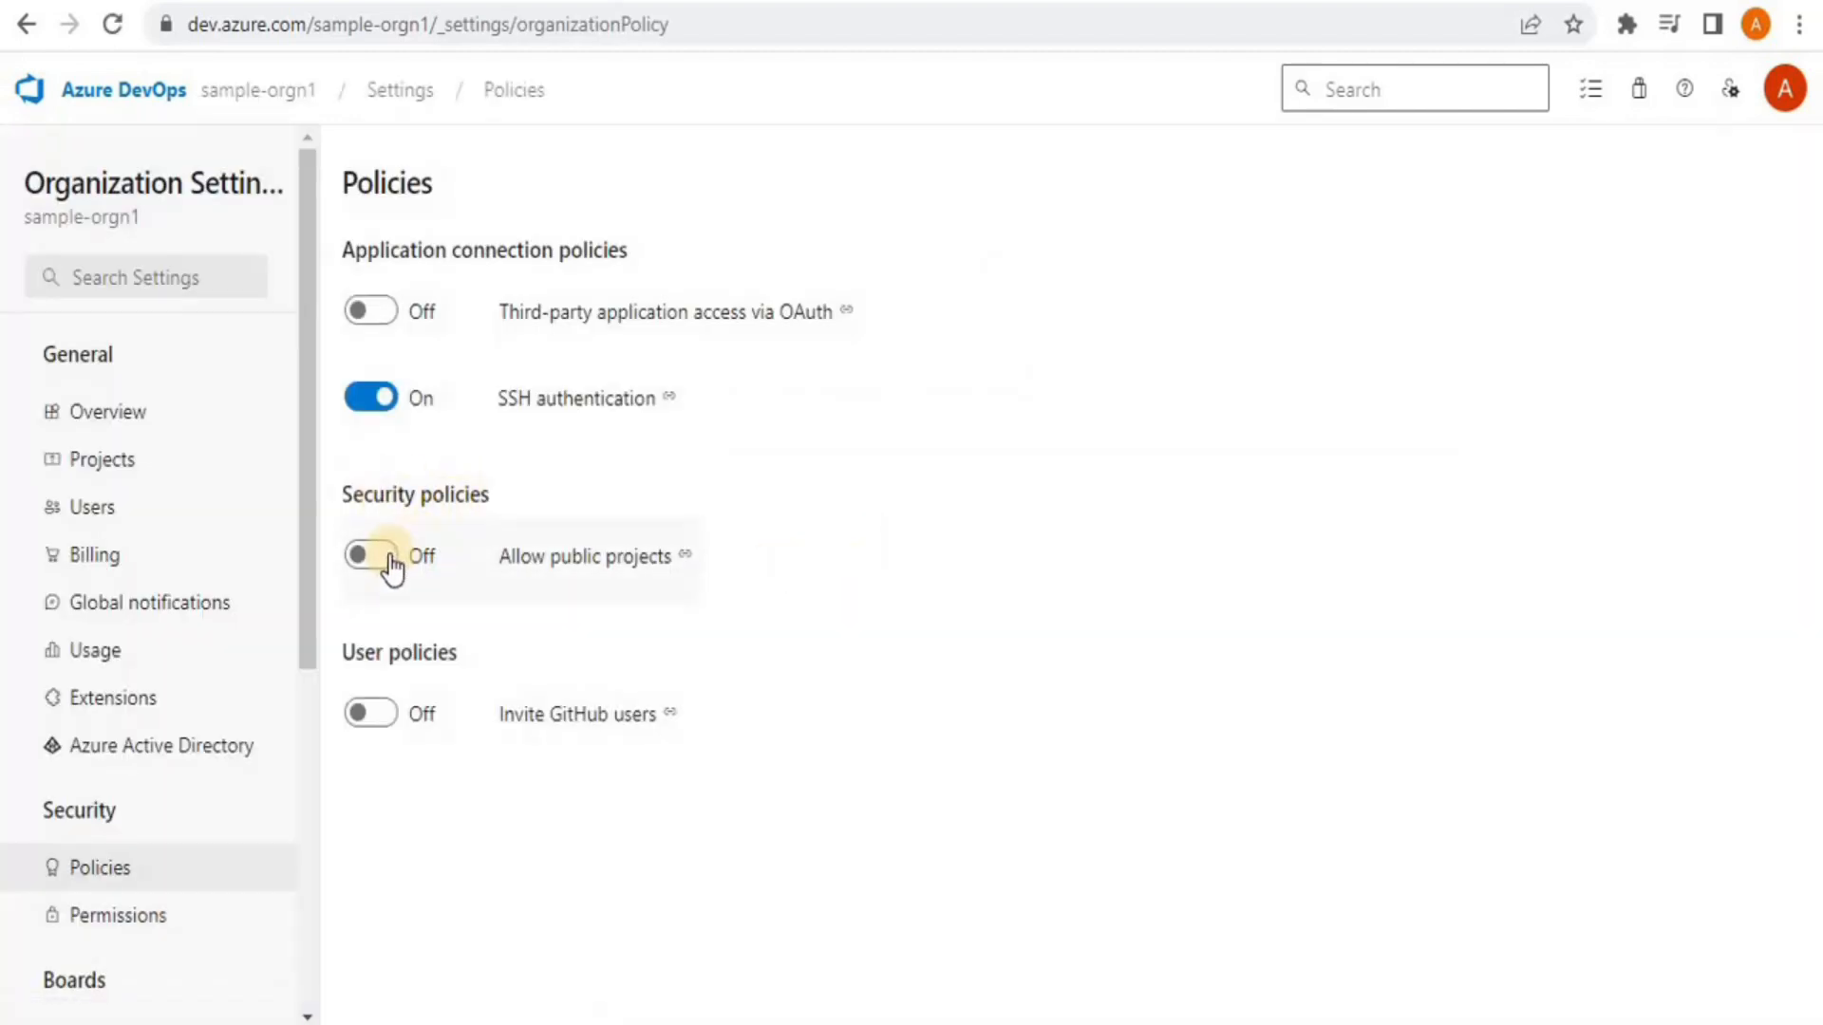
Turn on and save Allow public projects for sample-orgn1, then return to the project form
left_click(375, 556)
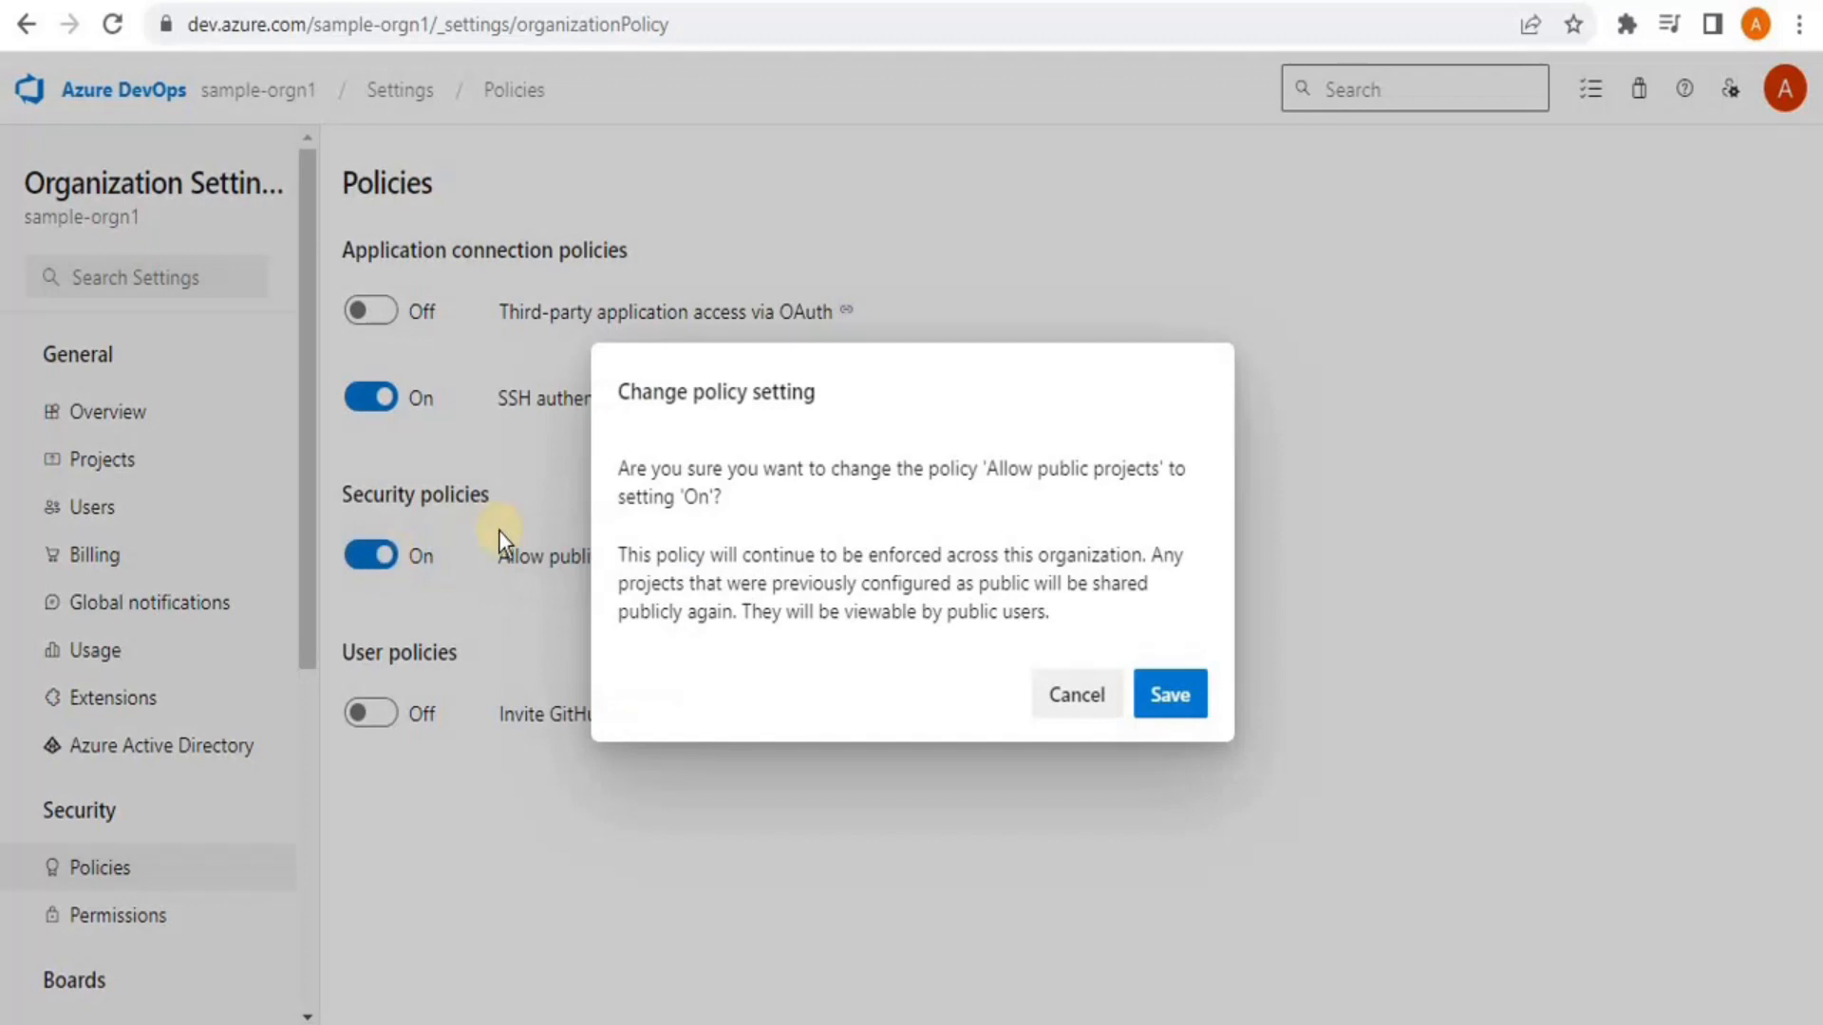
left_click(1188, 696)
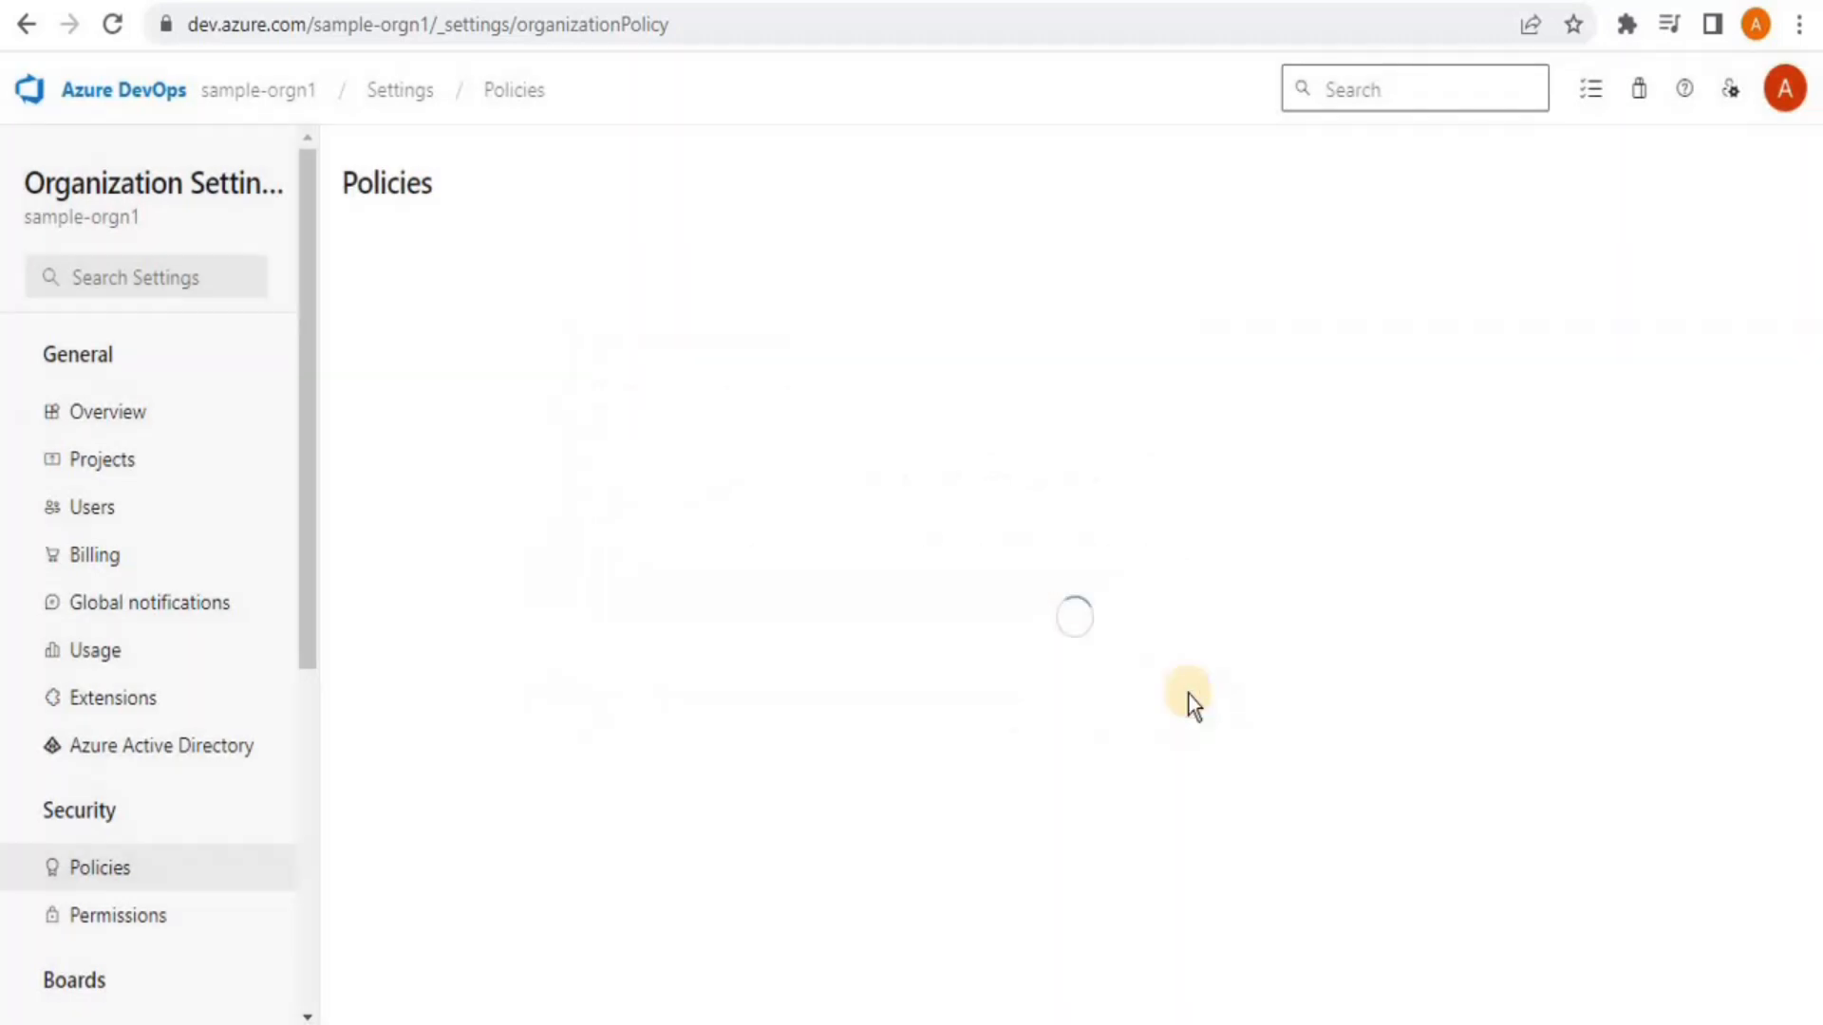
left_click(248, 95)
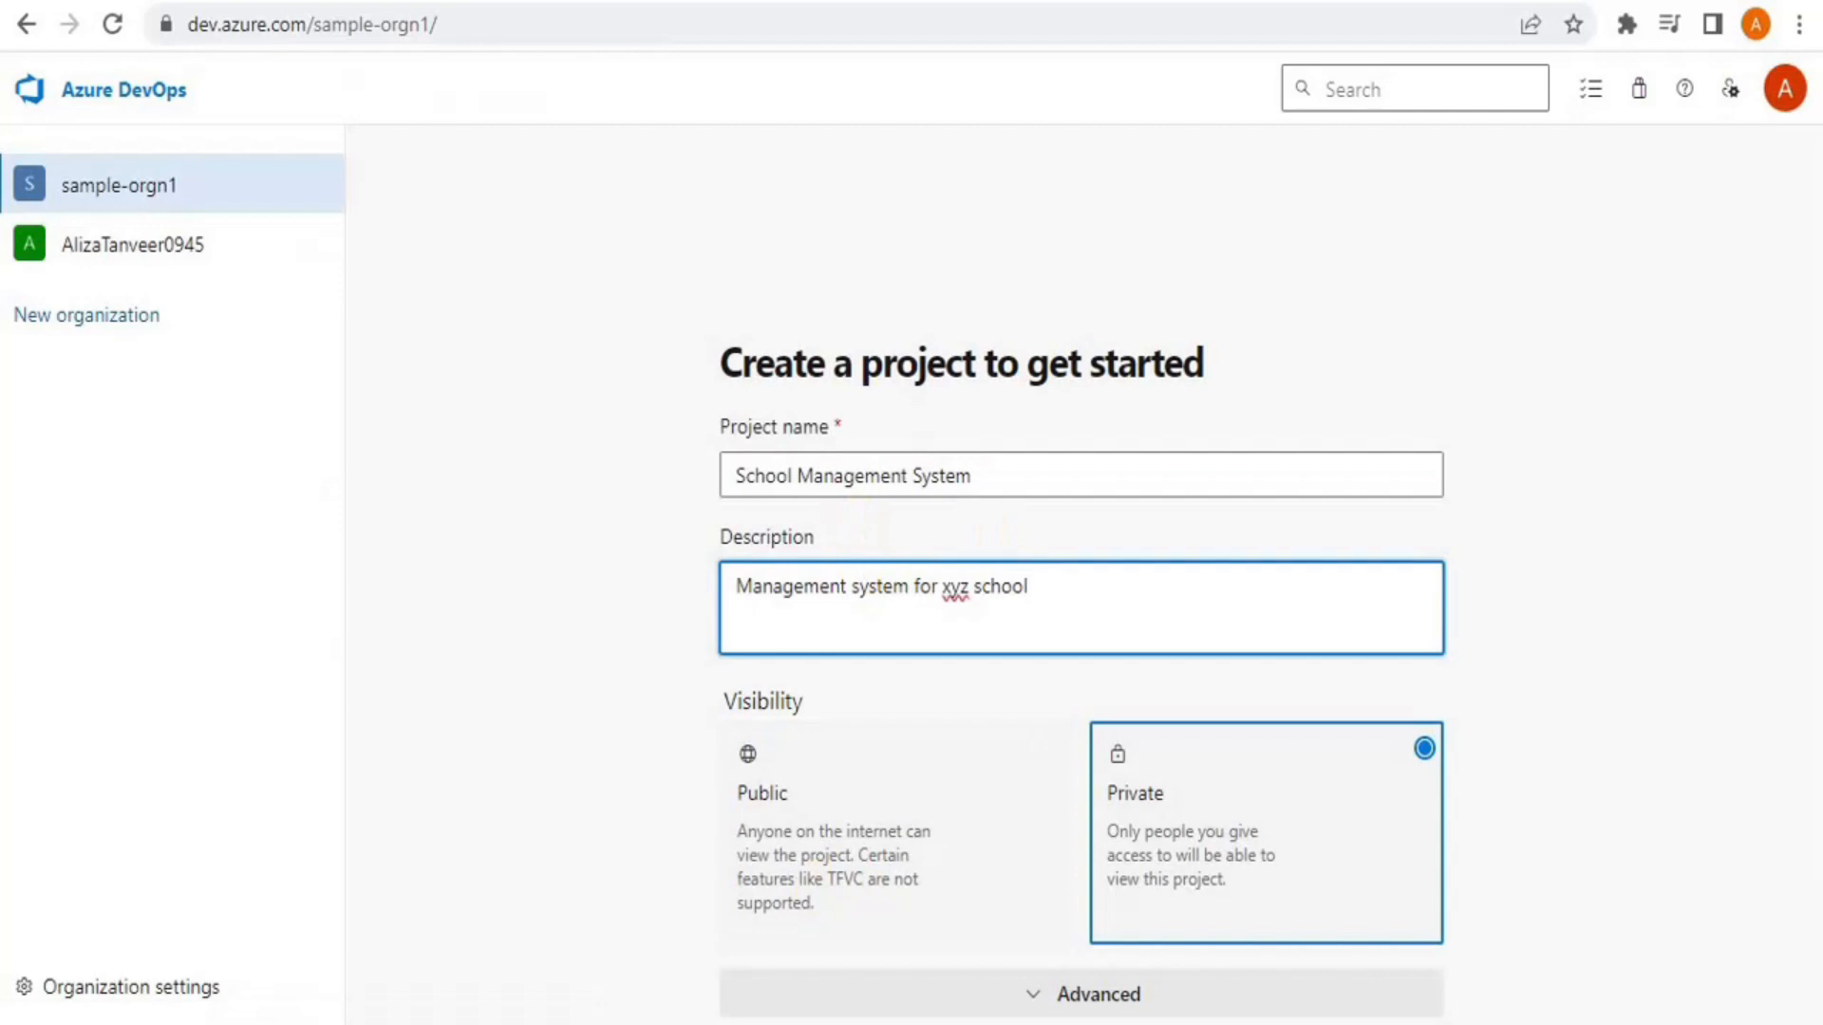
left_click_drag(1813, 302, 1815, 447)
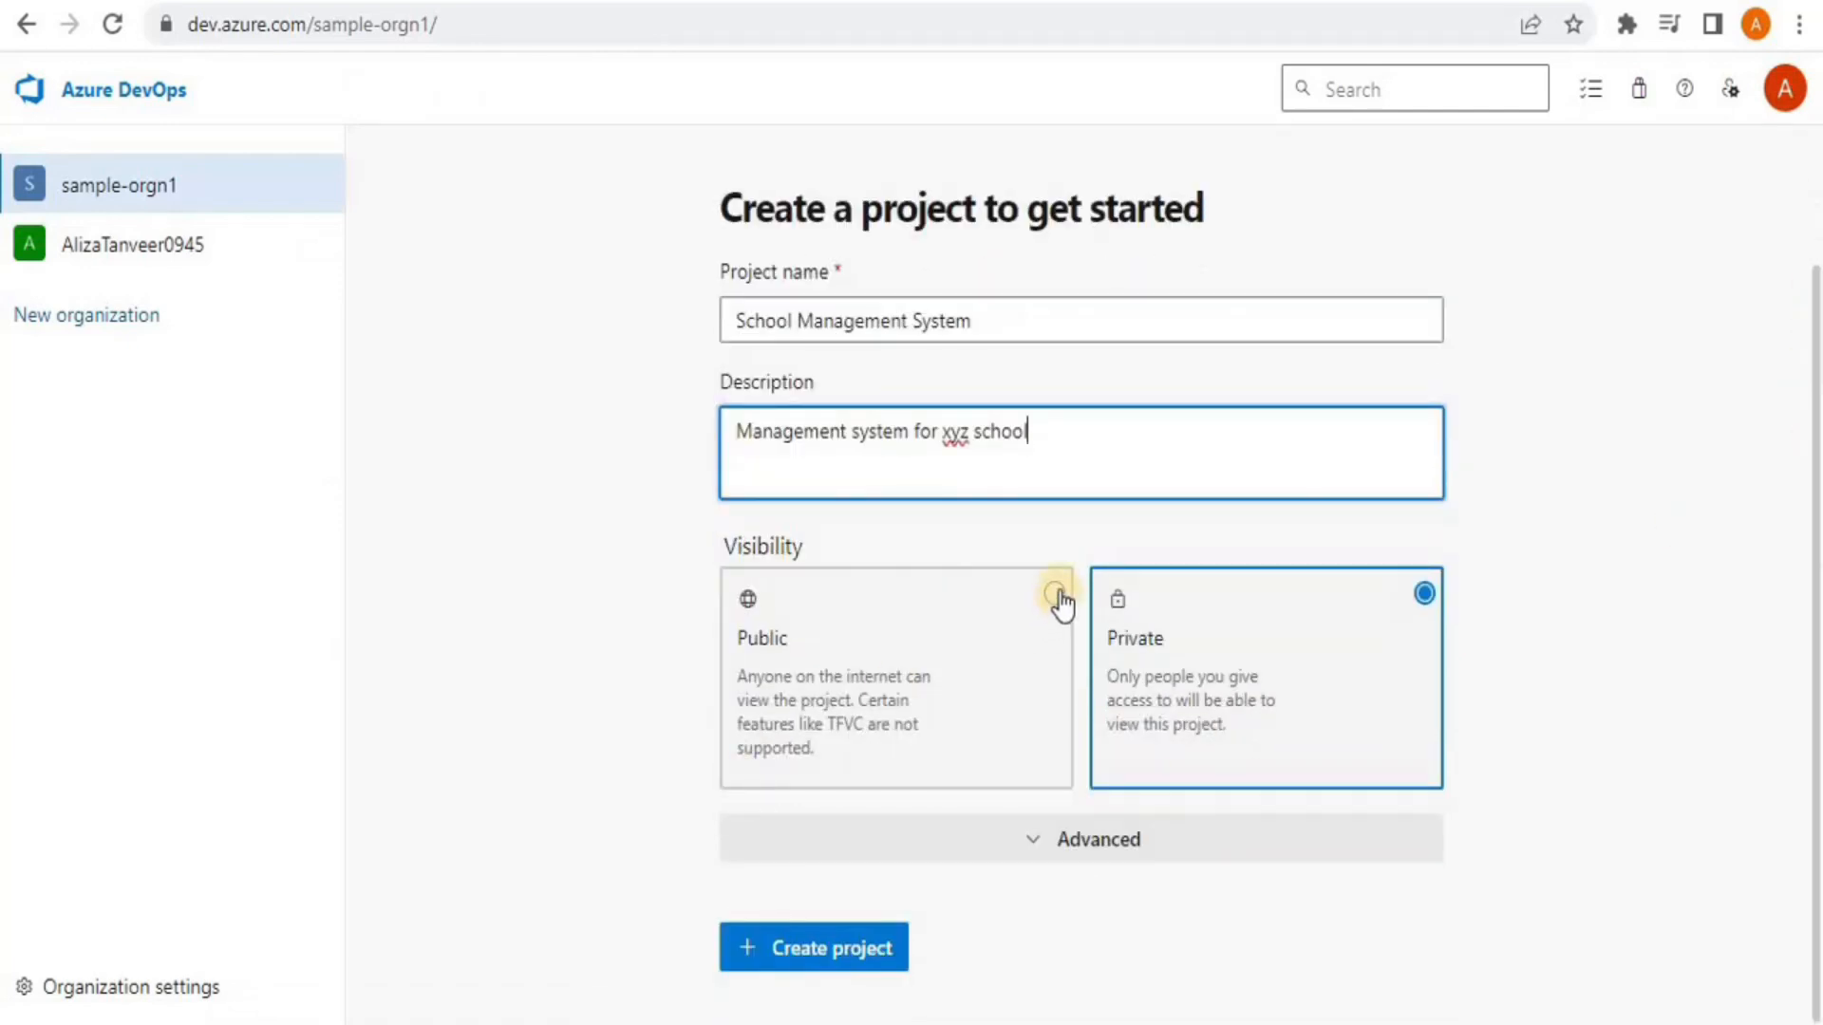
Set the new project's visibility to Public and expand the Advanced options
left_click(1056, 595)
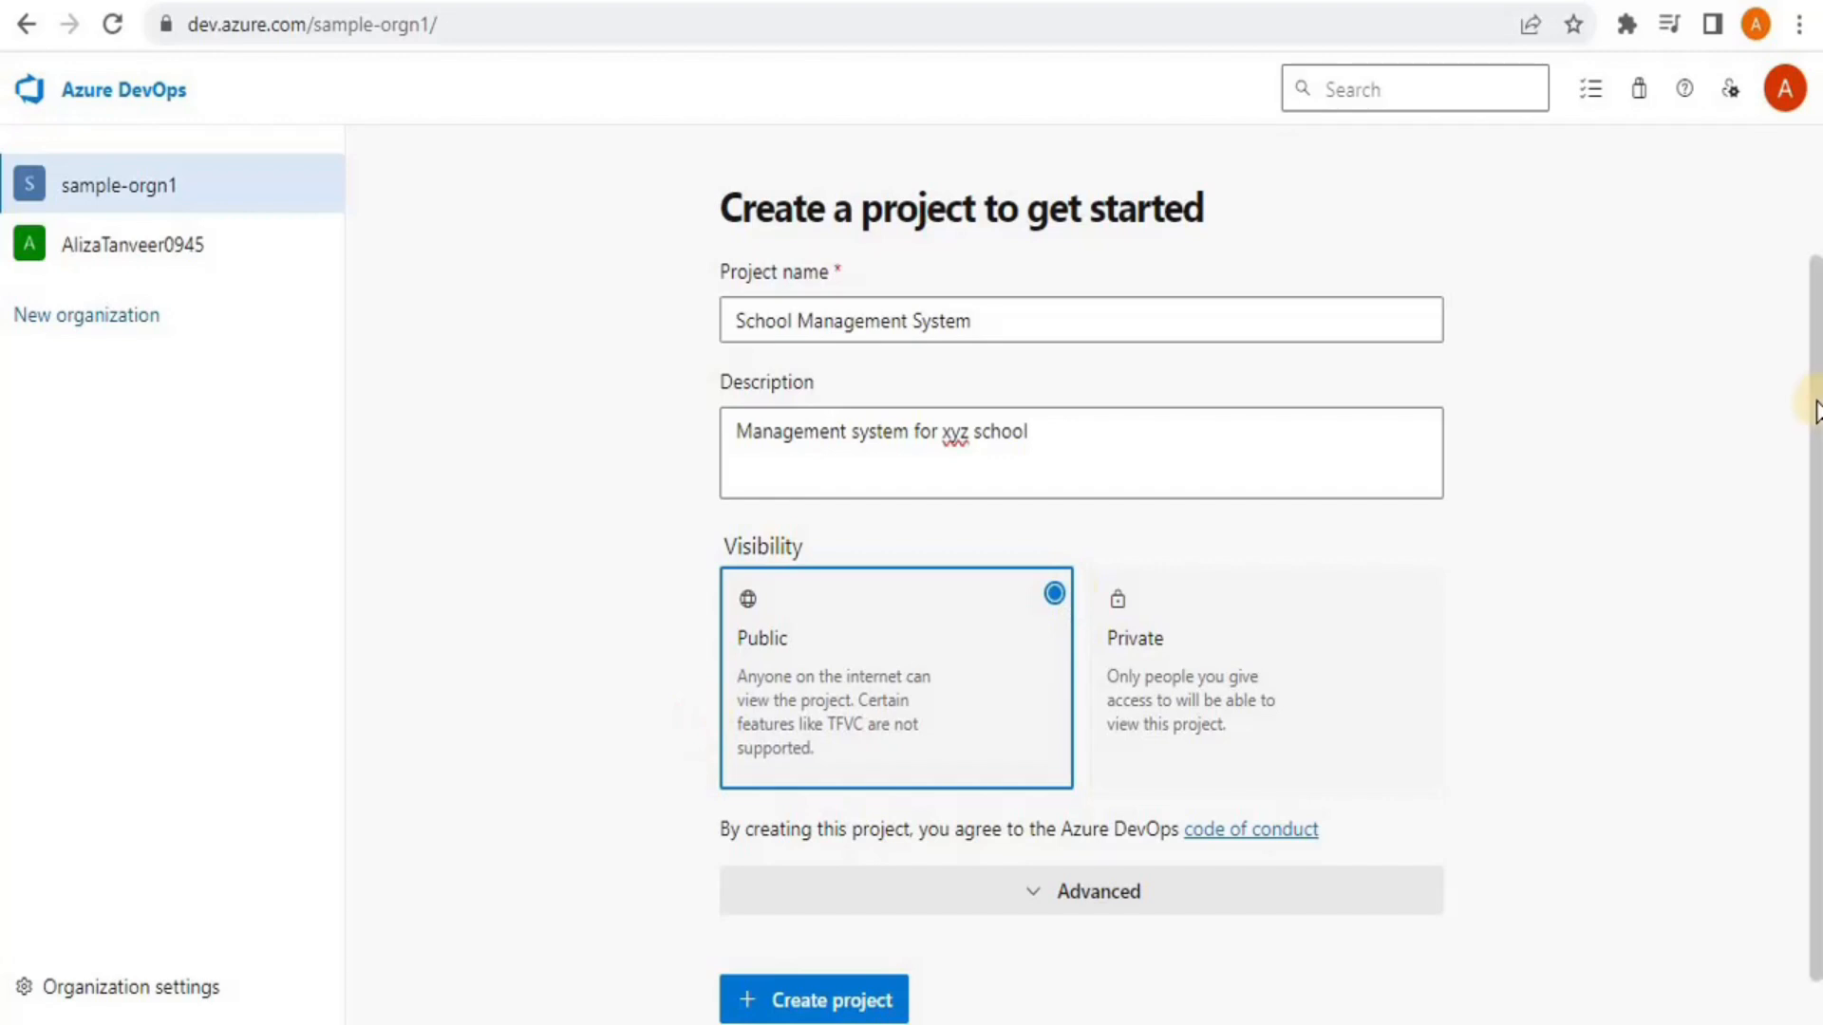
scroll(1815, 555, "down", 1)
scroll(1816, 555, "down", 1)
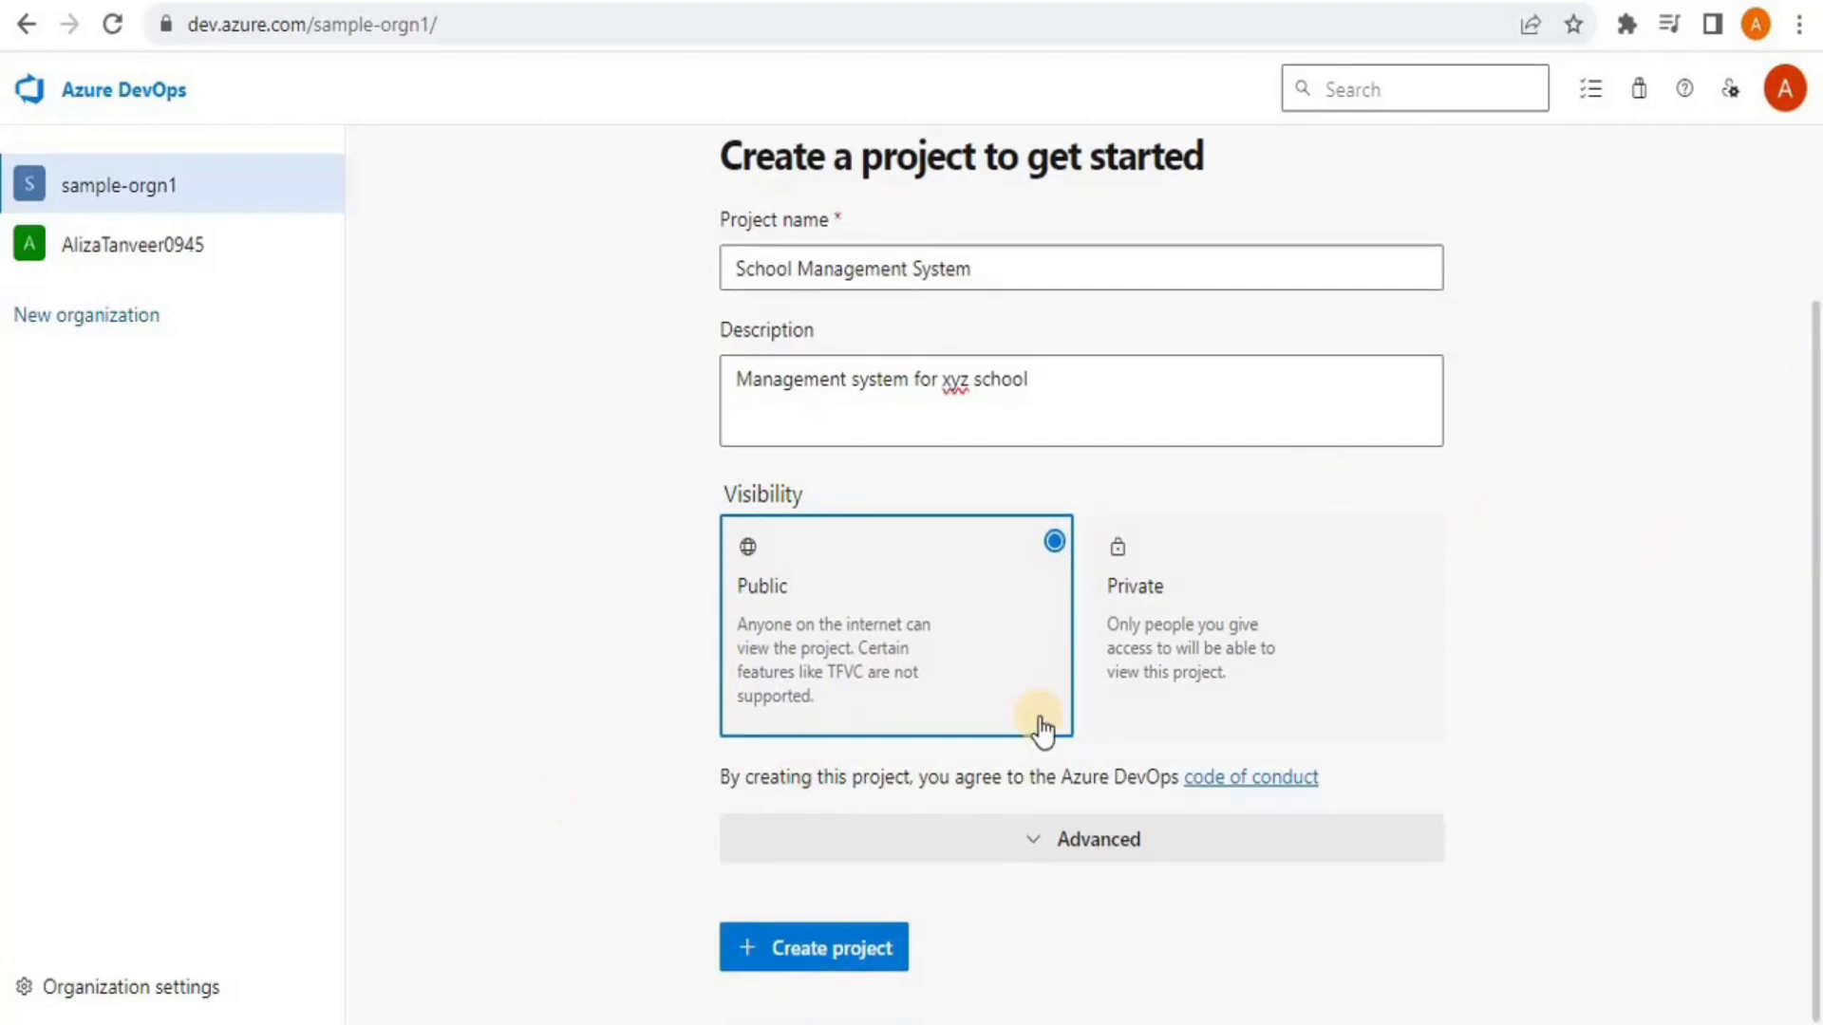
left_click(1043, 841)
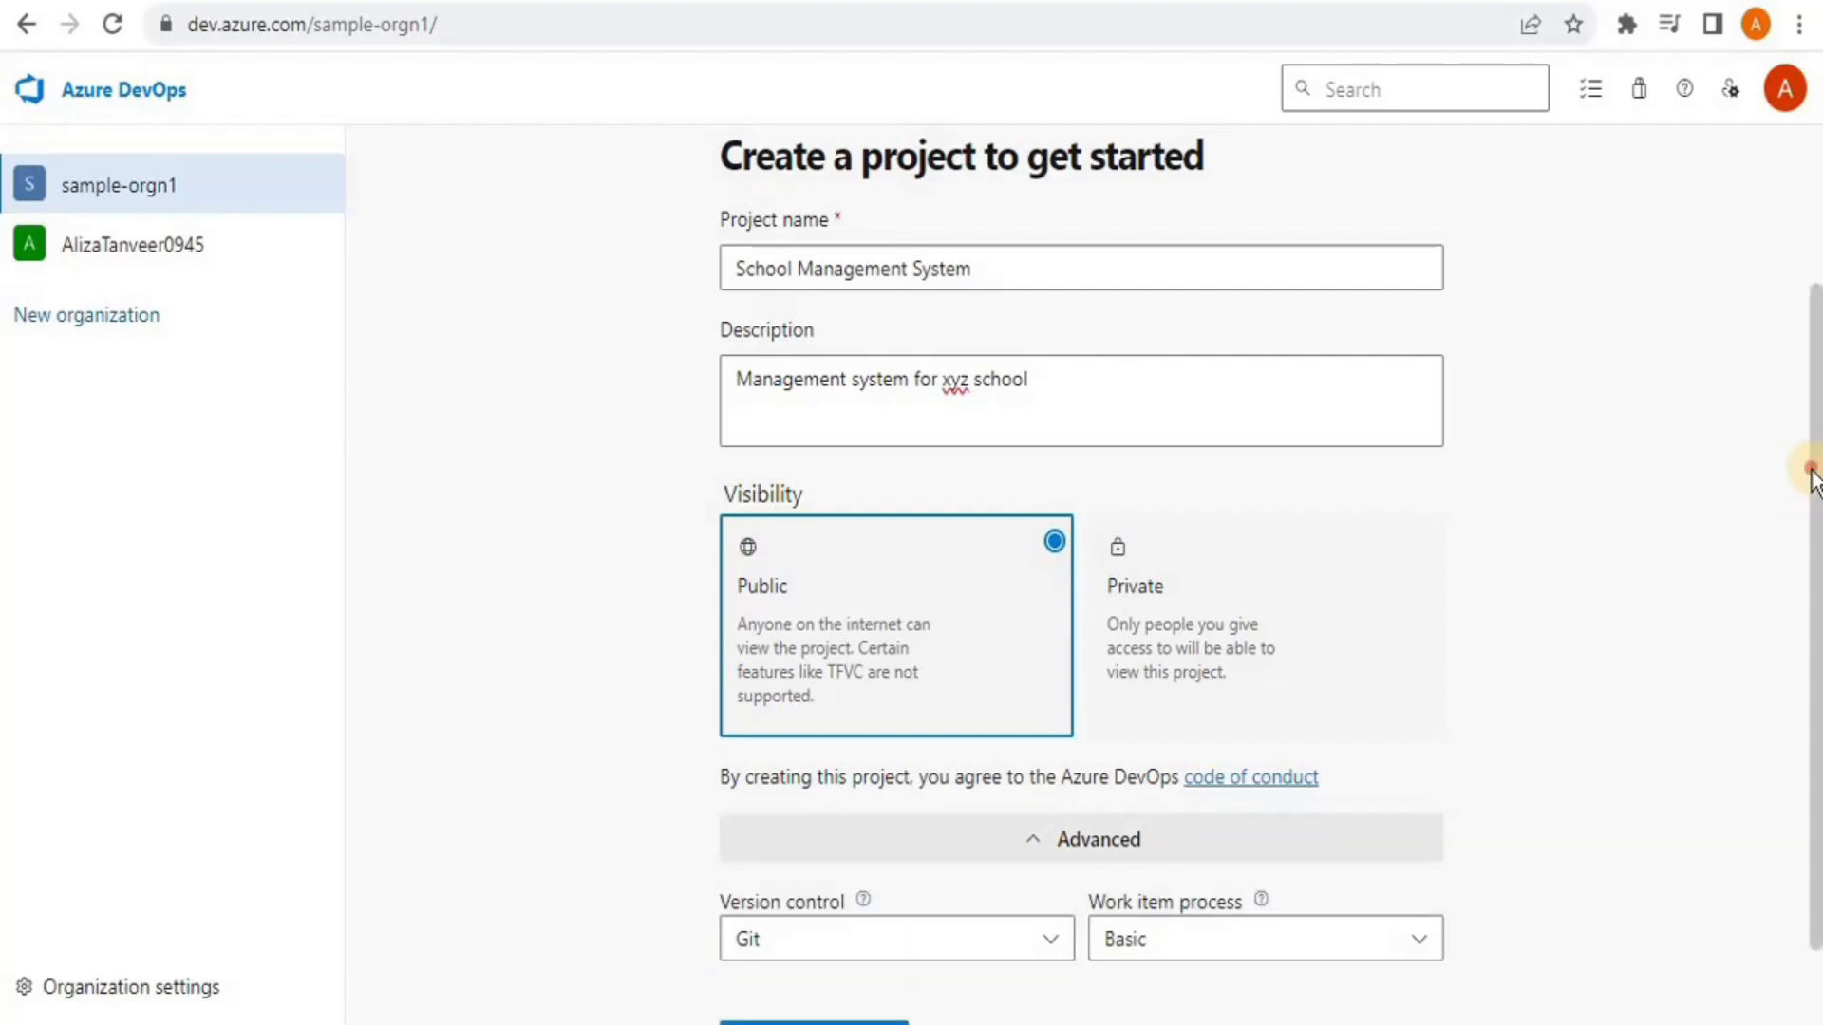
left_click_drag(1811, 475, 1808, 531)
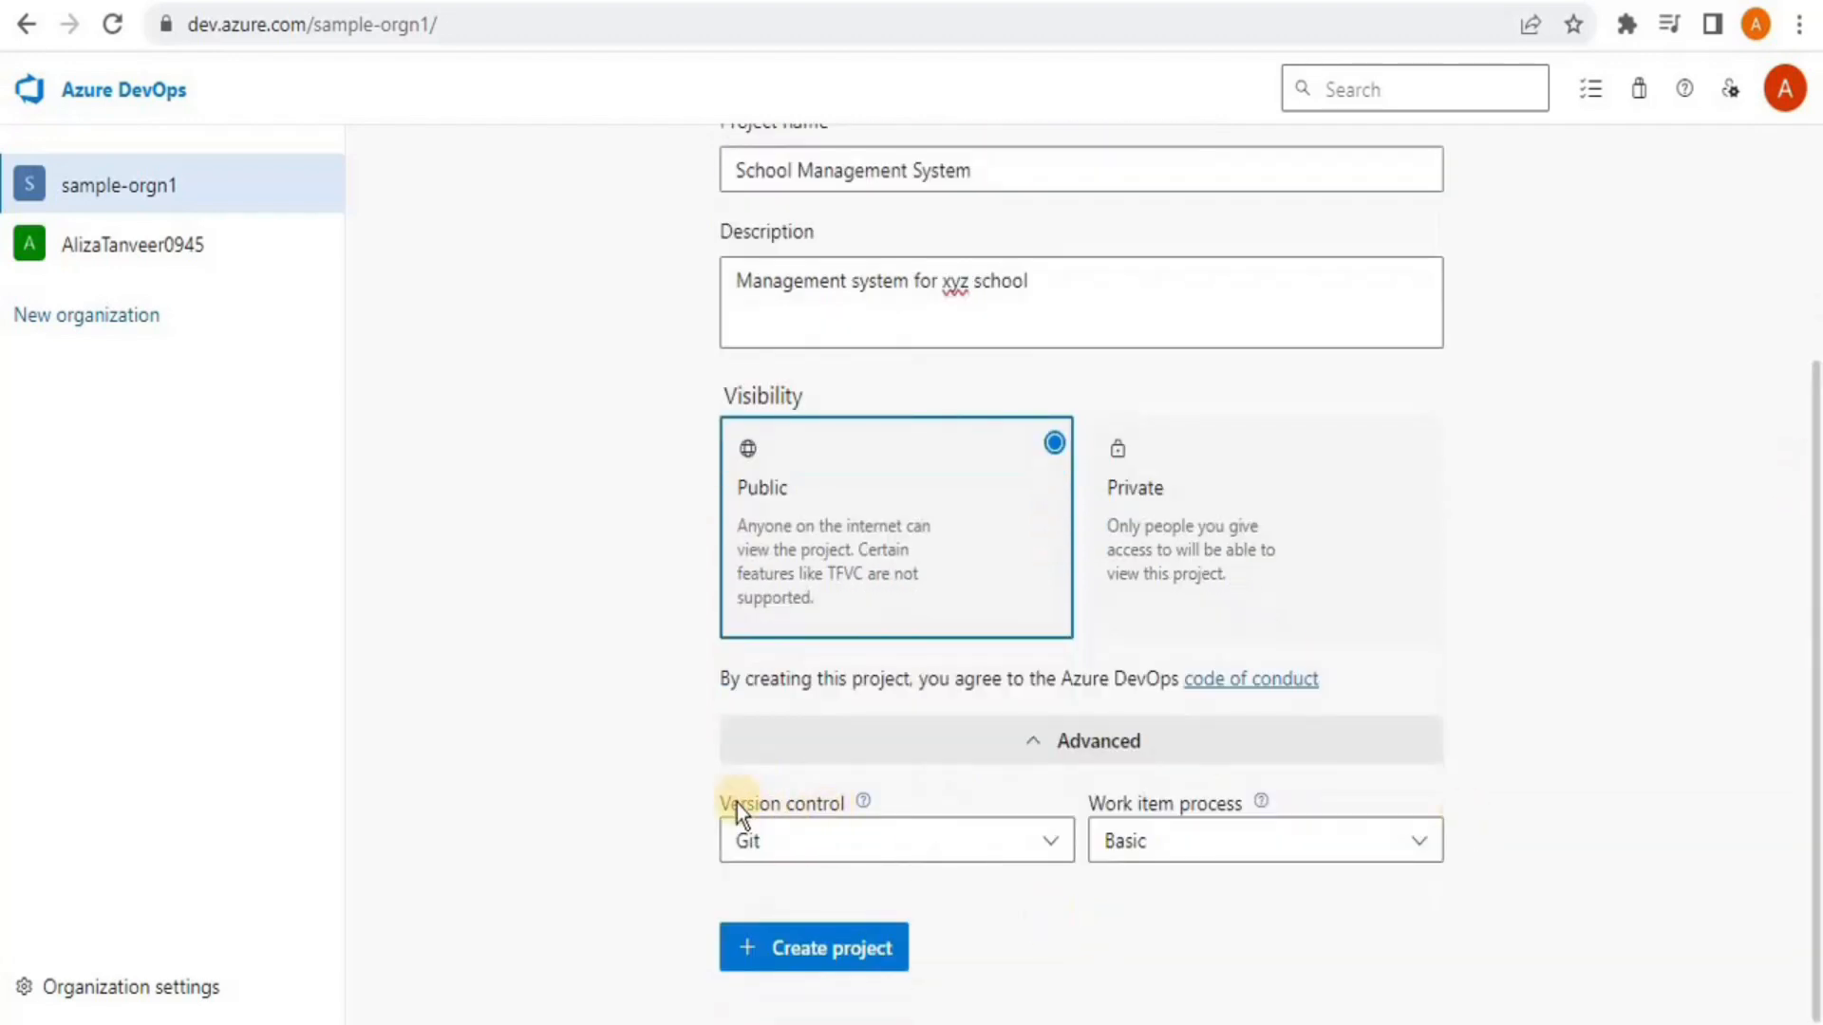
Keep Git as version control and Basic as the work item process
left_click(1048, 853)
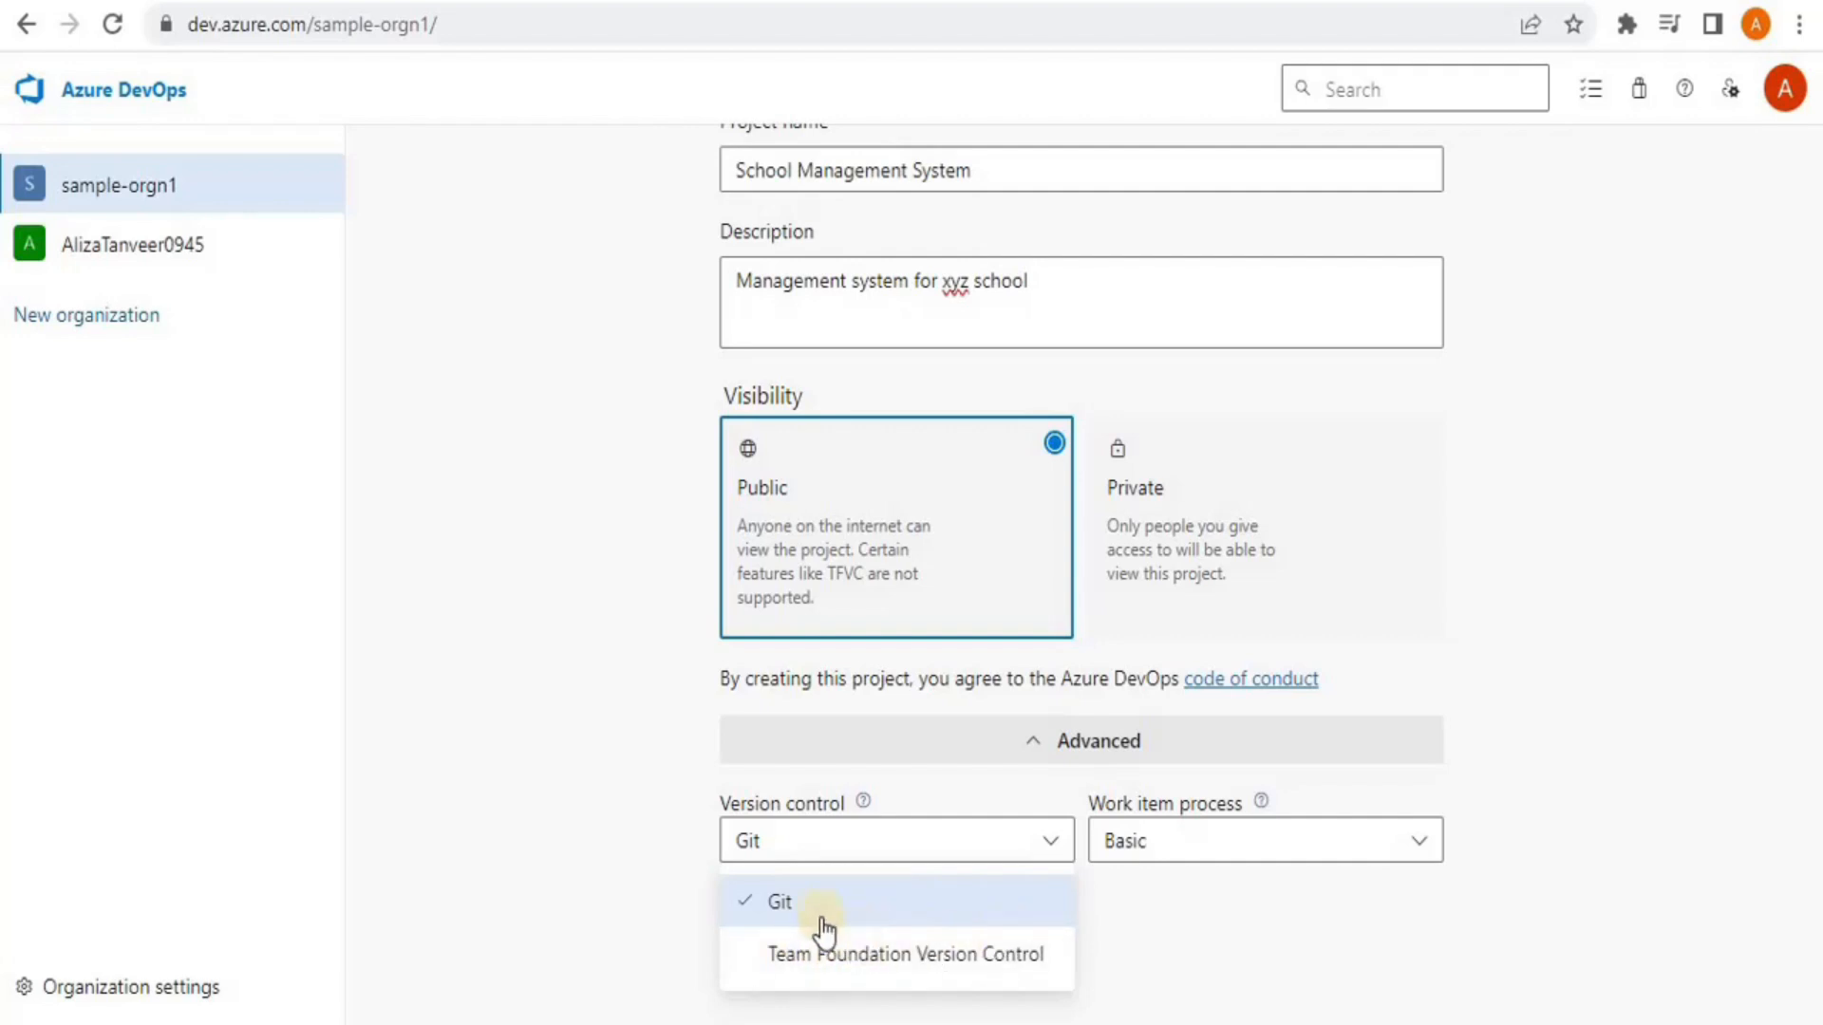
left_click(780, 900)
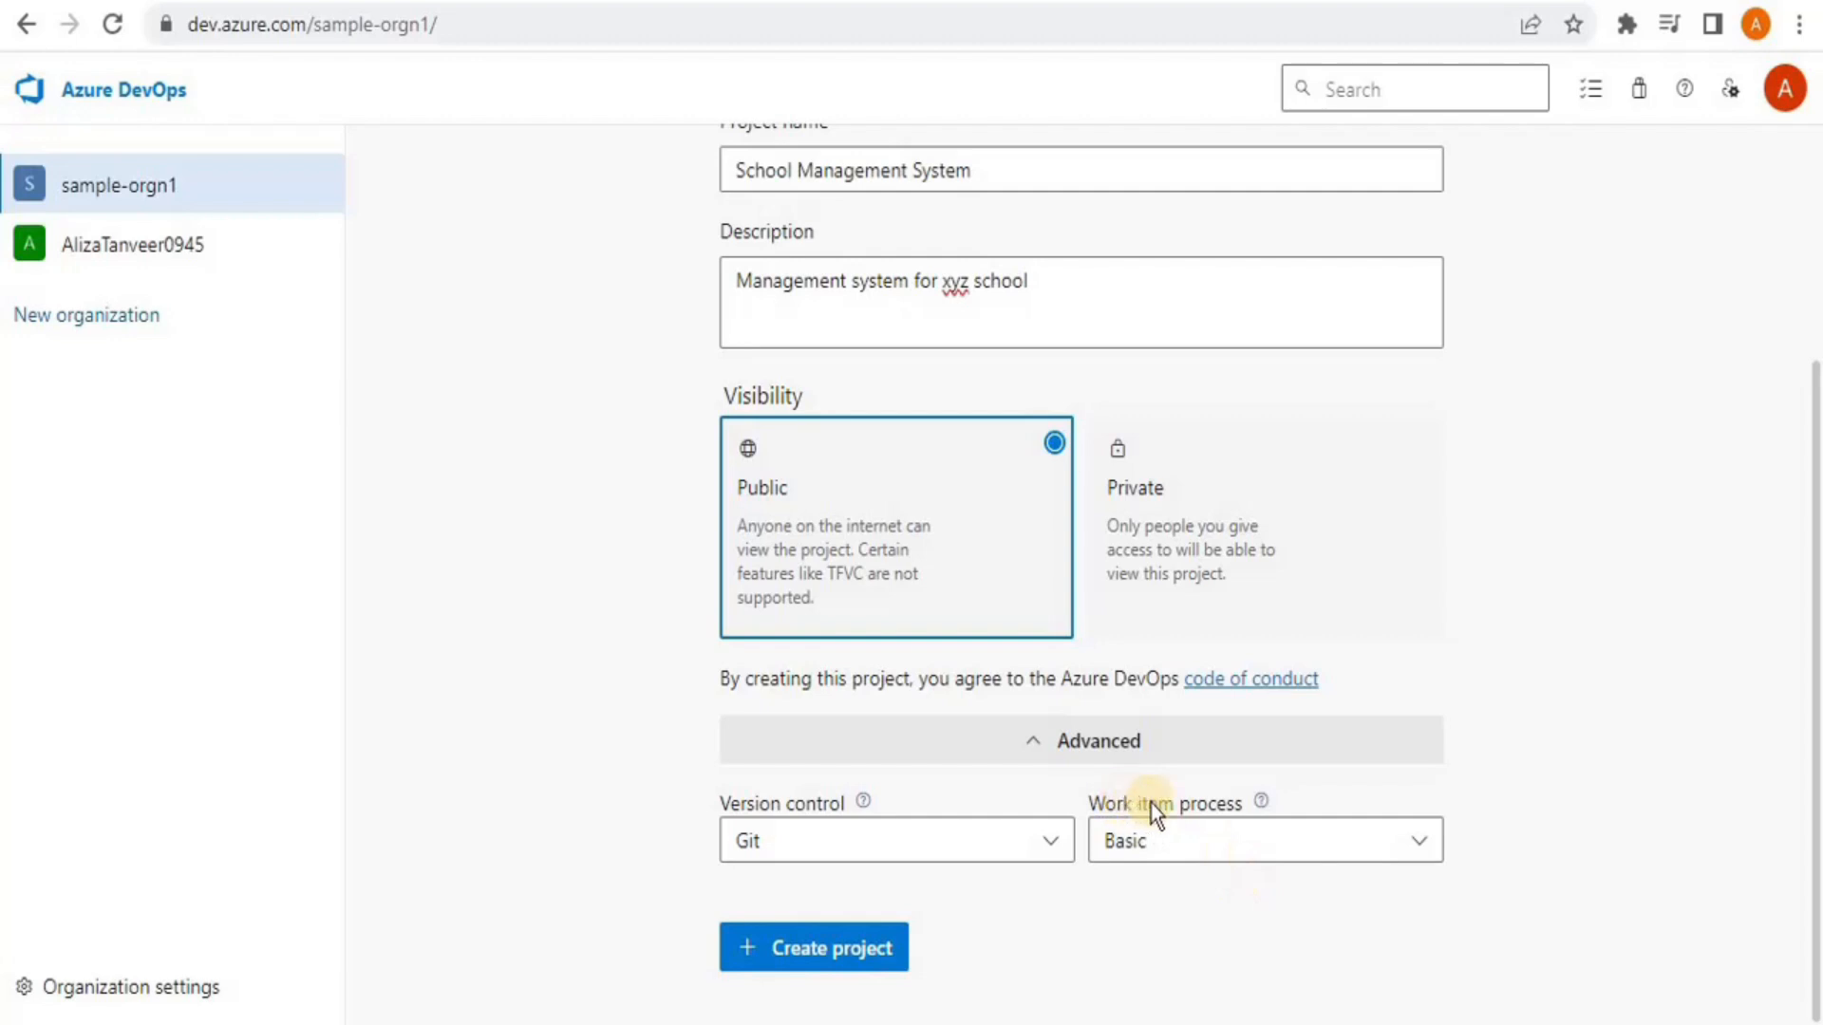
left_click(1400, 845)
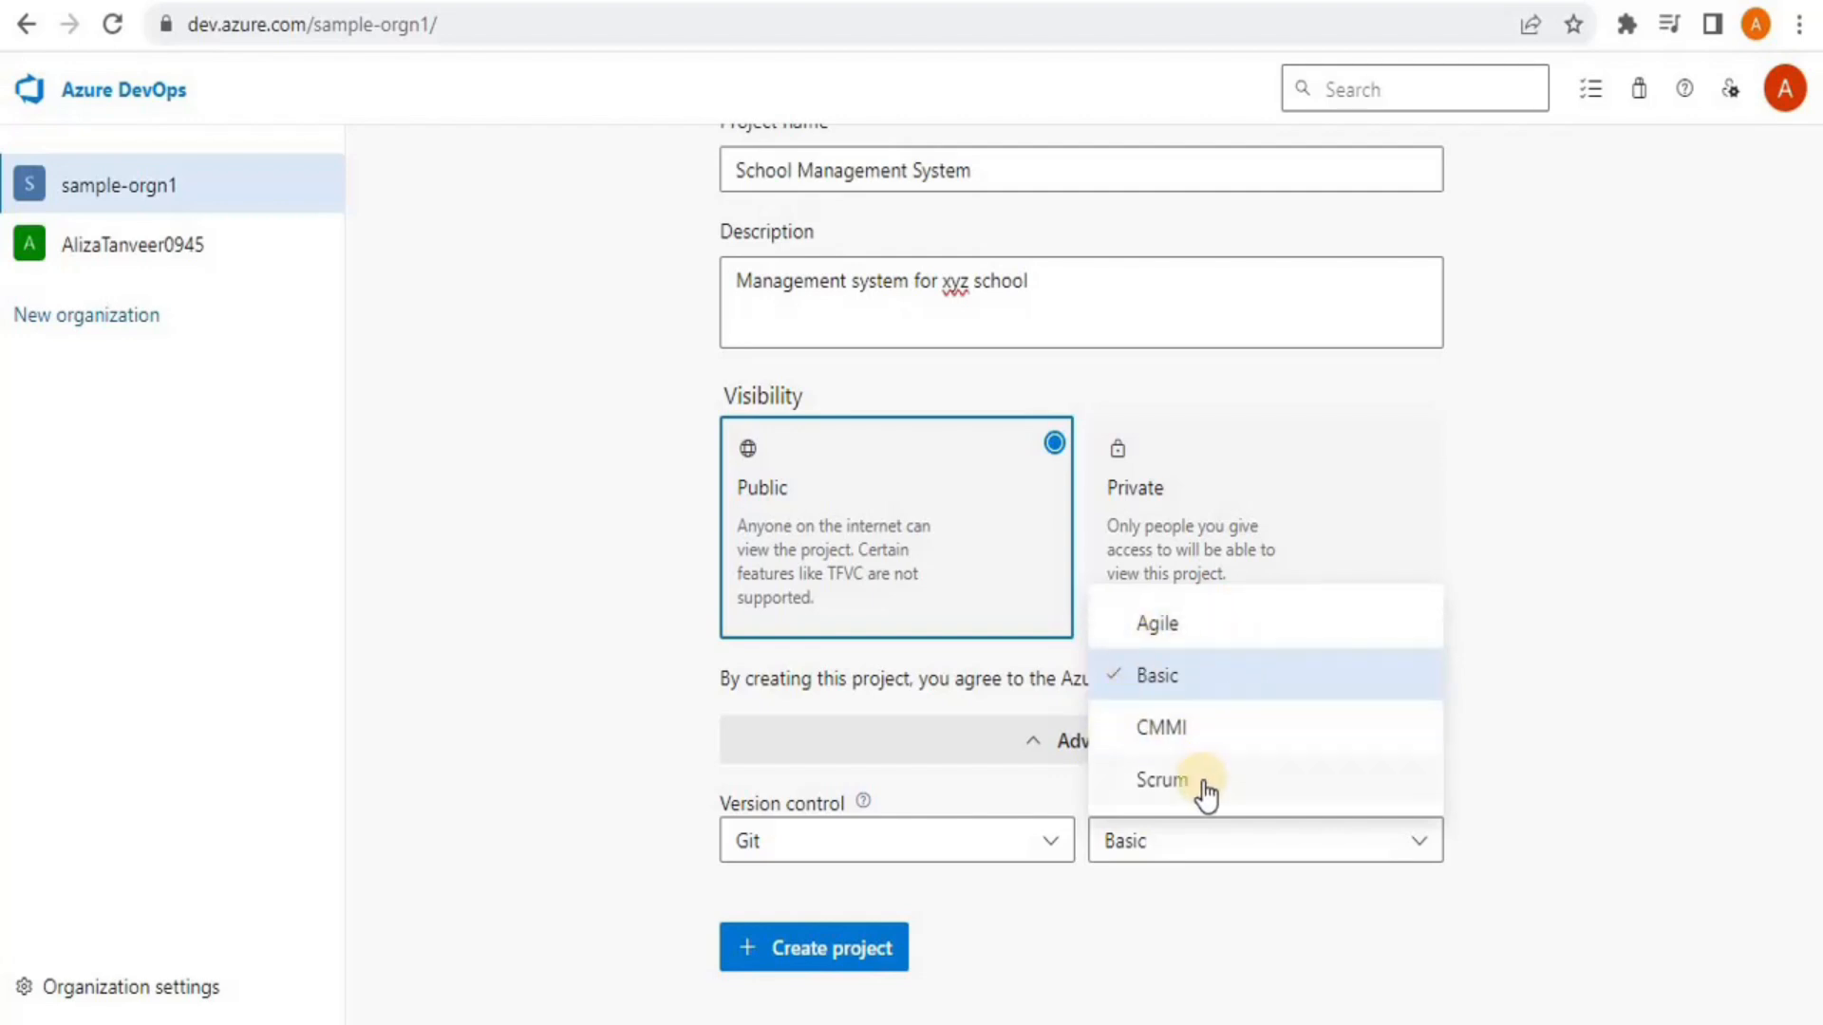
left_click(1190, 851)
left_click(1189, 852)
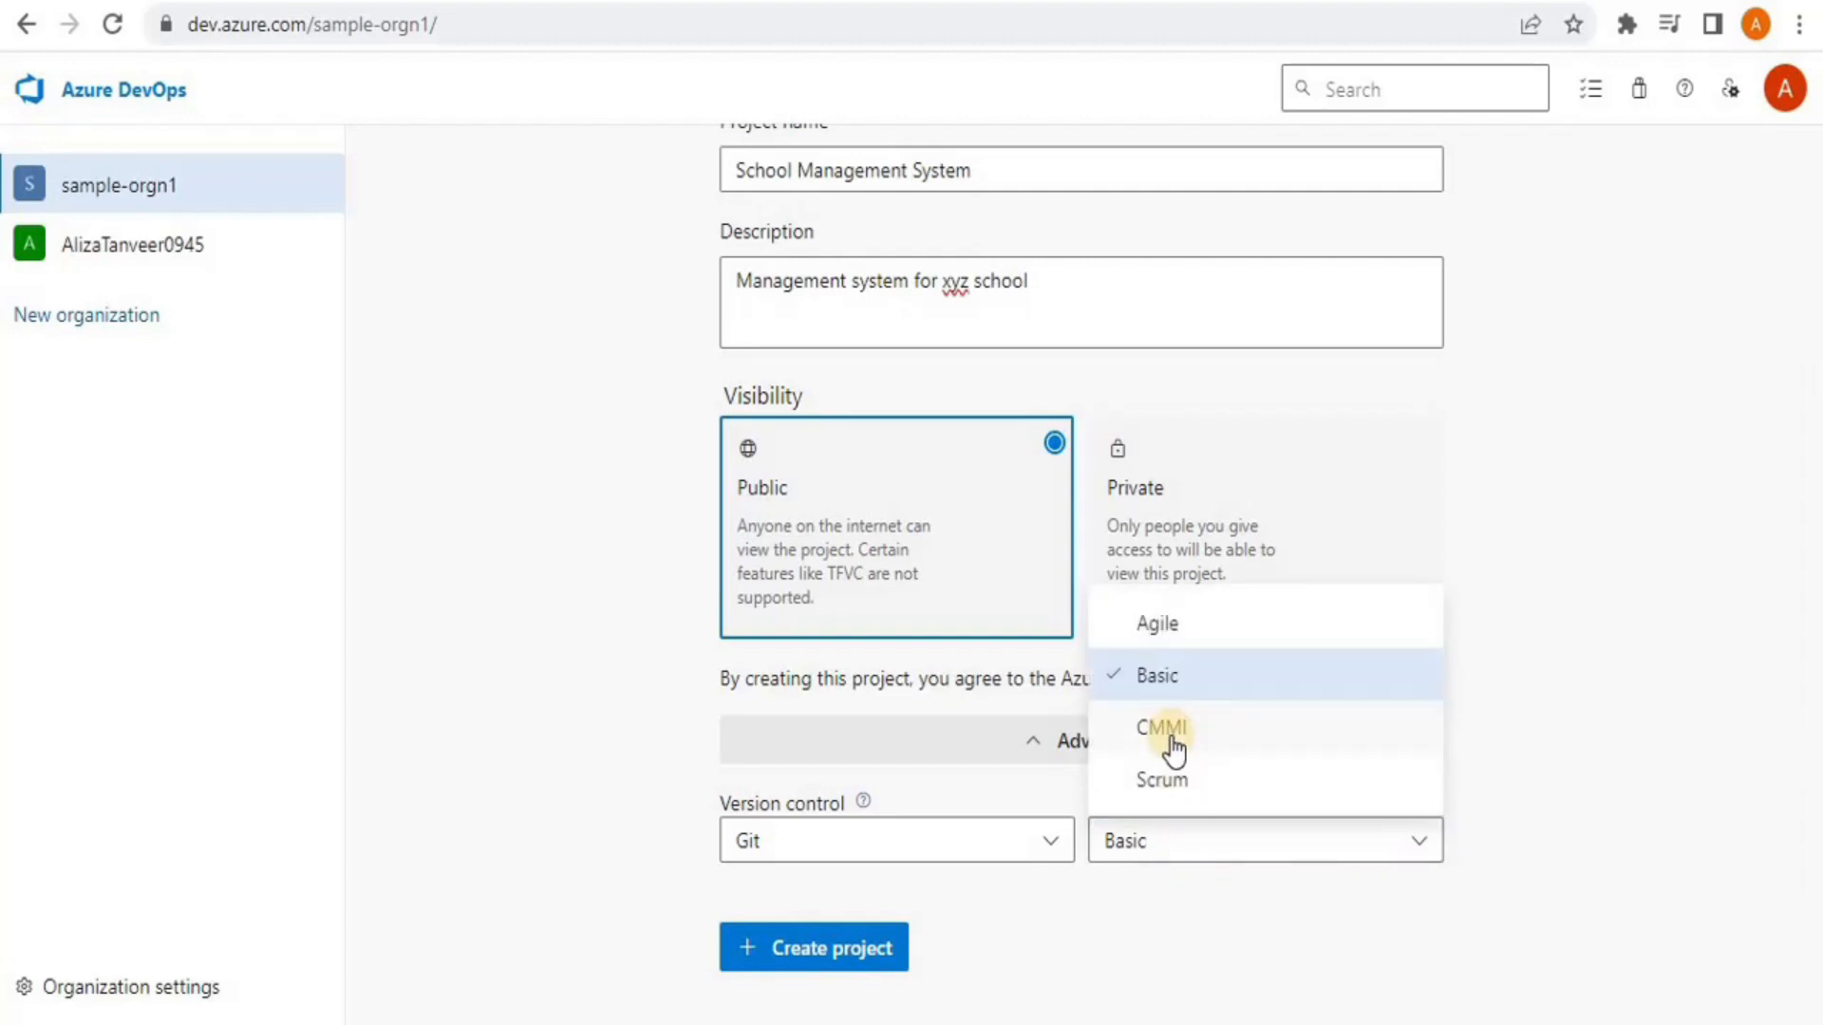
left_click(1159, 682)
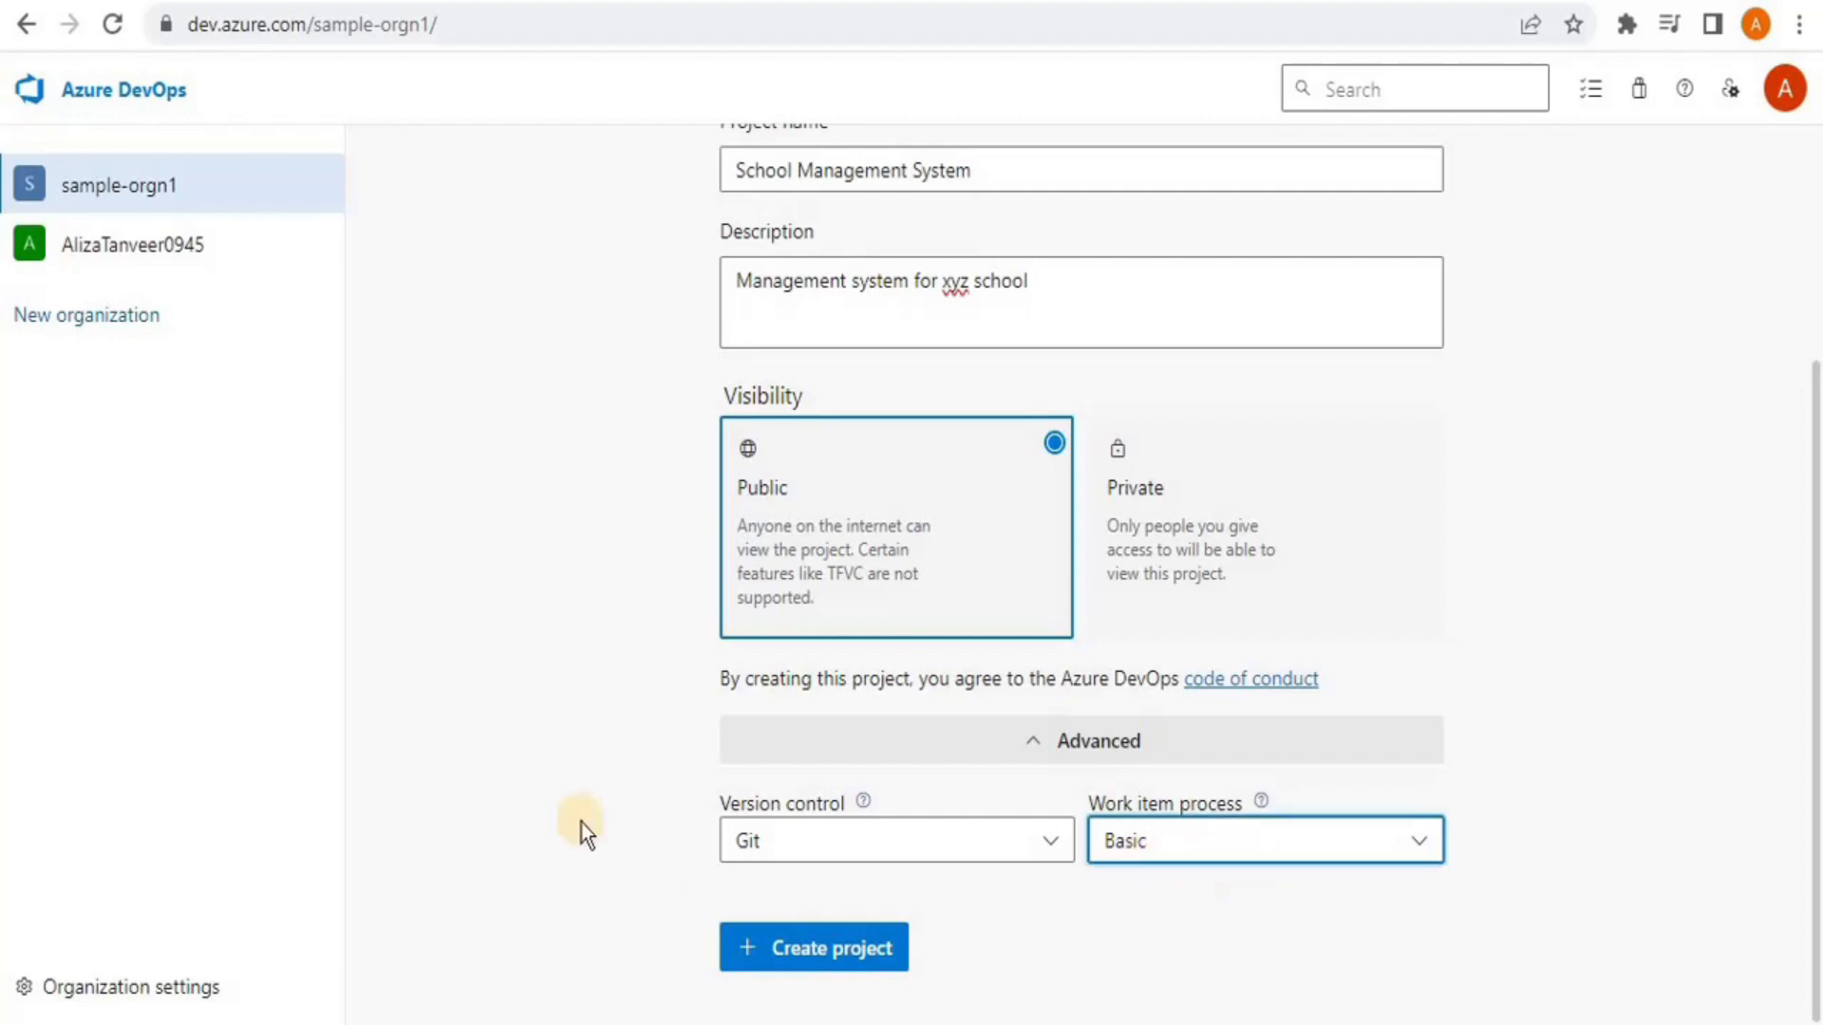
Create the public School Management System project and go to its empty Boards Work items page
left_click(862, 938)
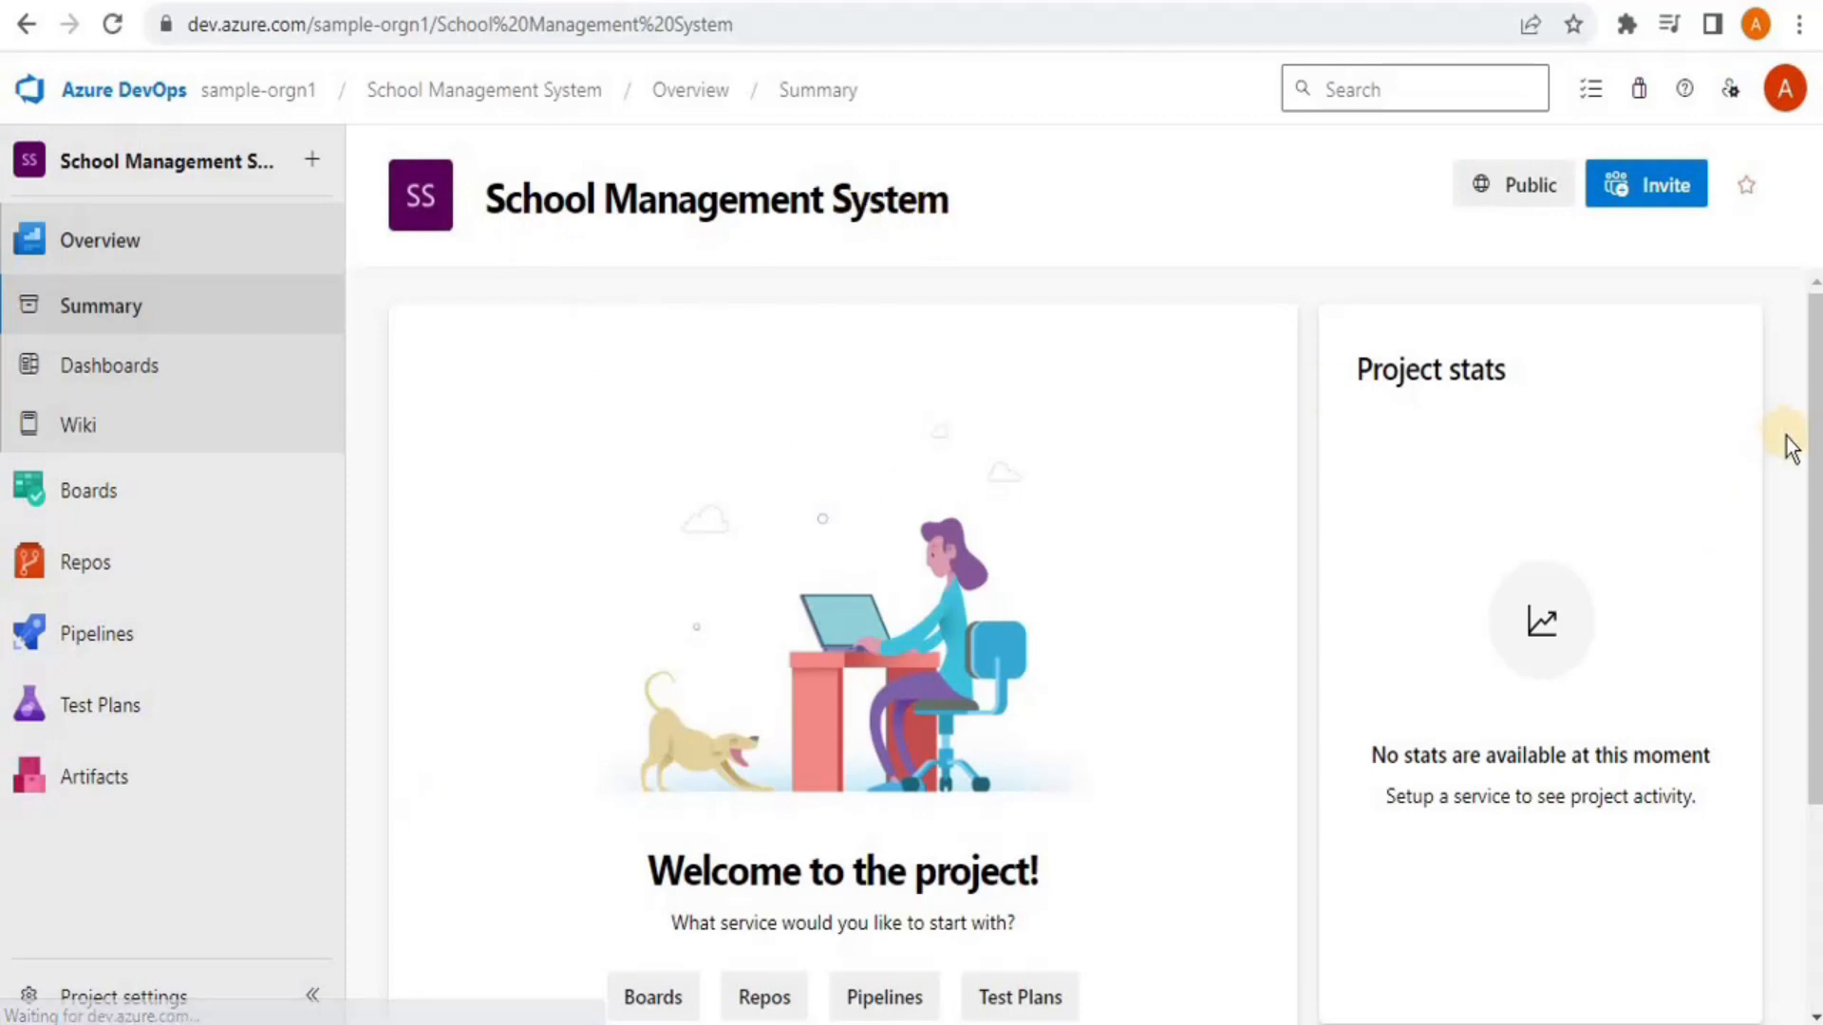
left_click_drag(1813, 432, 1813, 383)
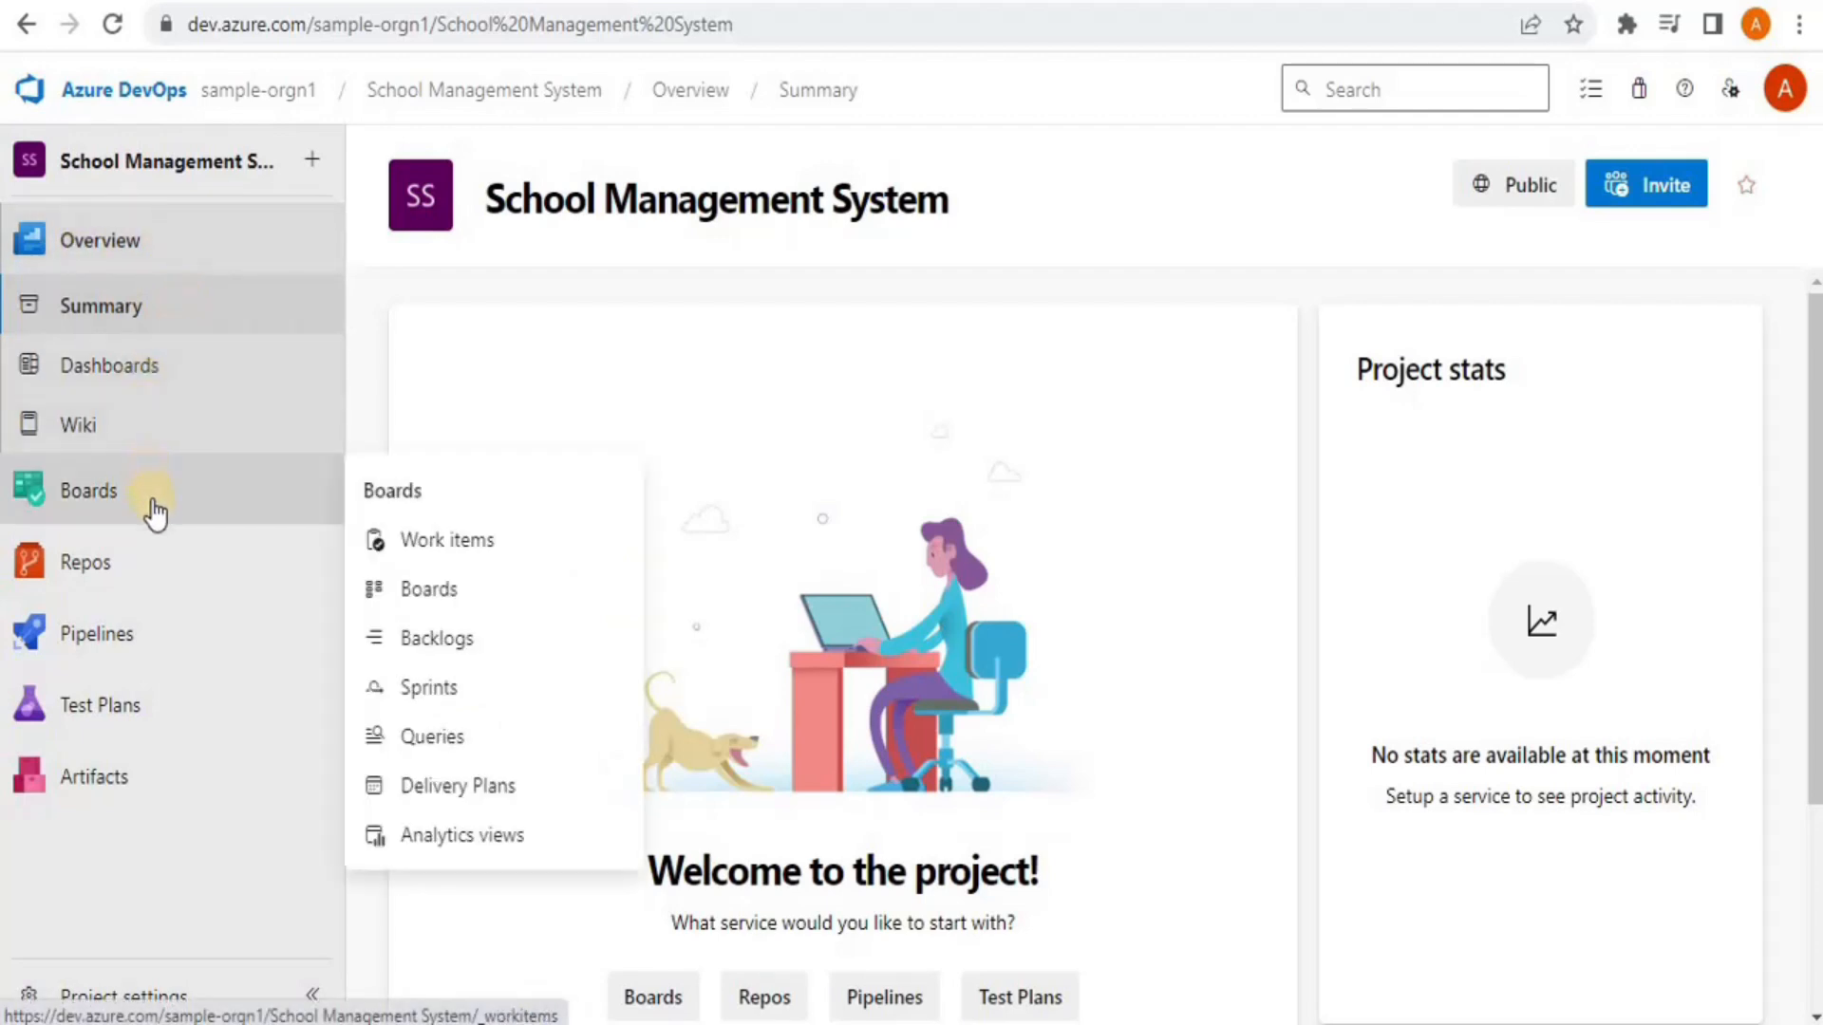
mouse_move(124, 655)
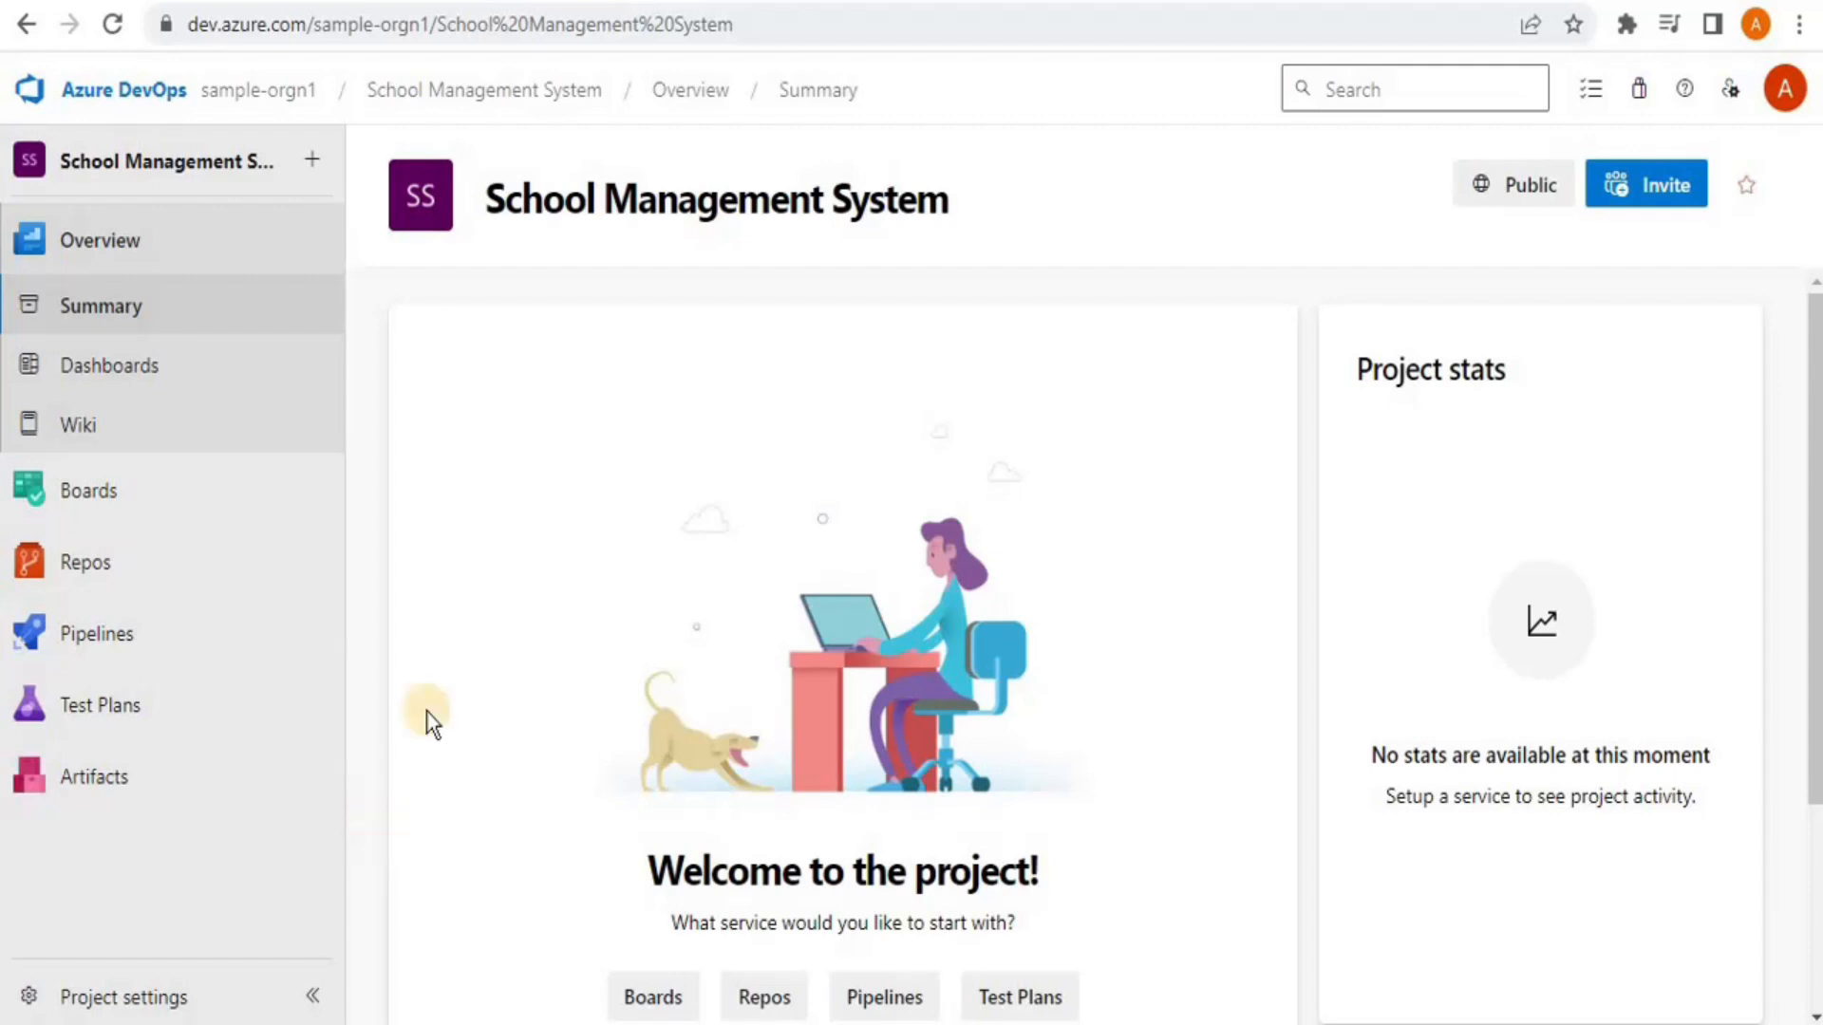
mouse_move(102, 493)
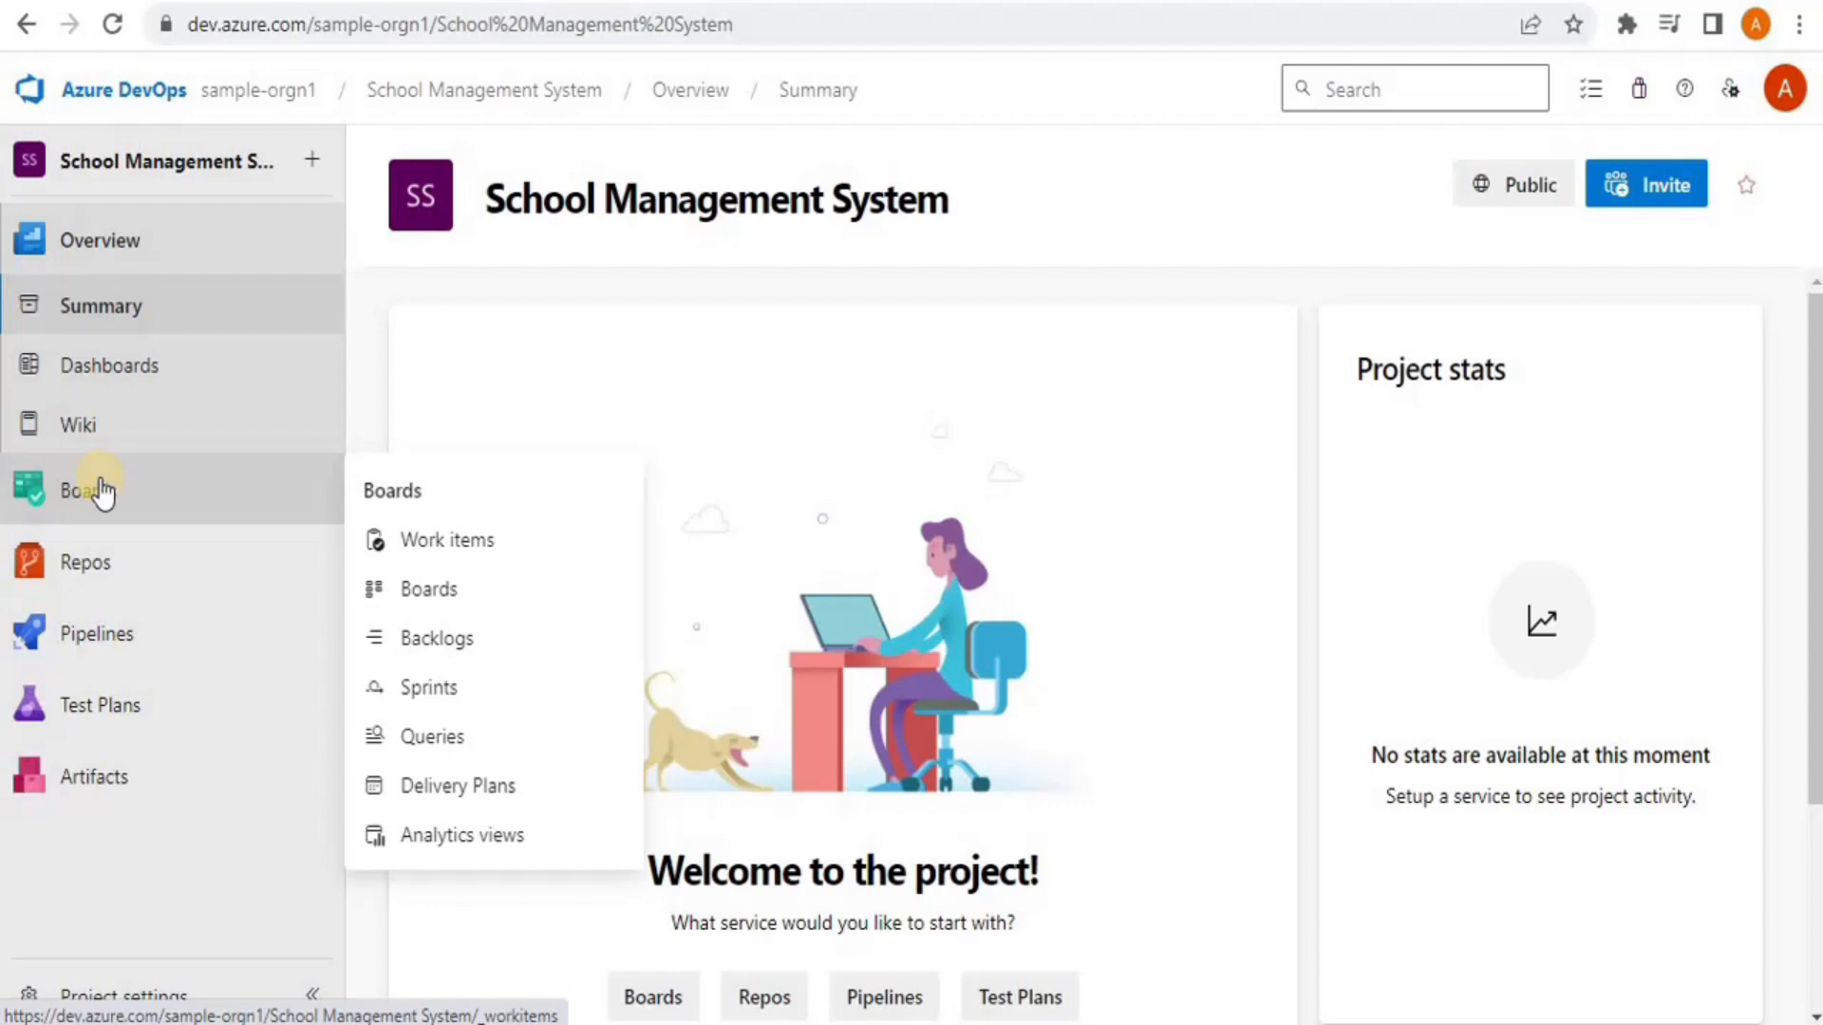
left_click(86, 491)
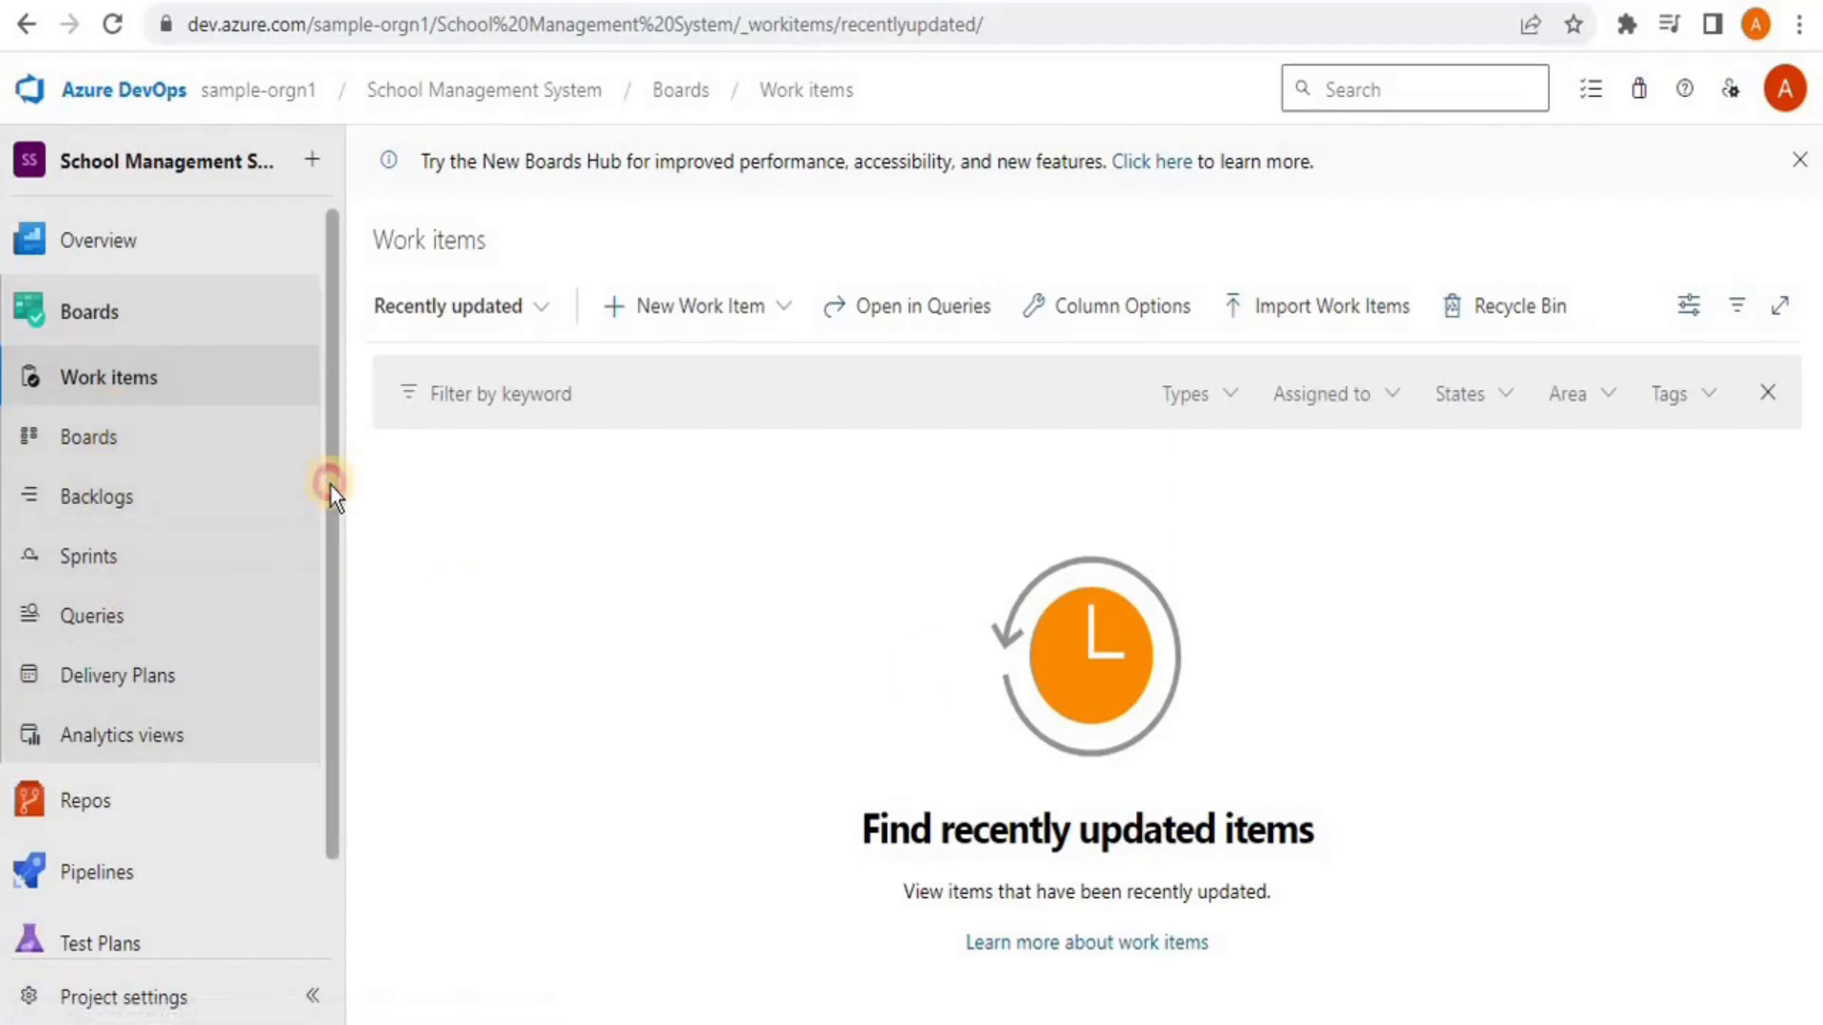
Visit Boards and the empty repository's Files page with clone instructions, then the empty Pipelines page
left_click_drag(330, 487, 322, 648)
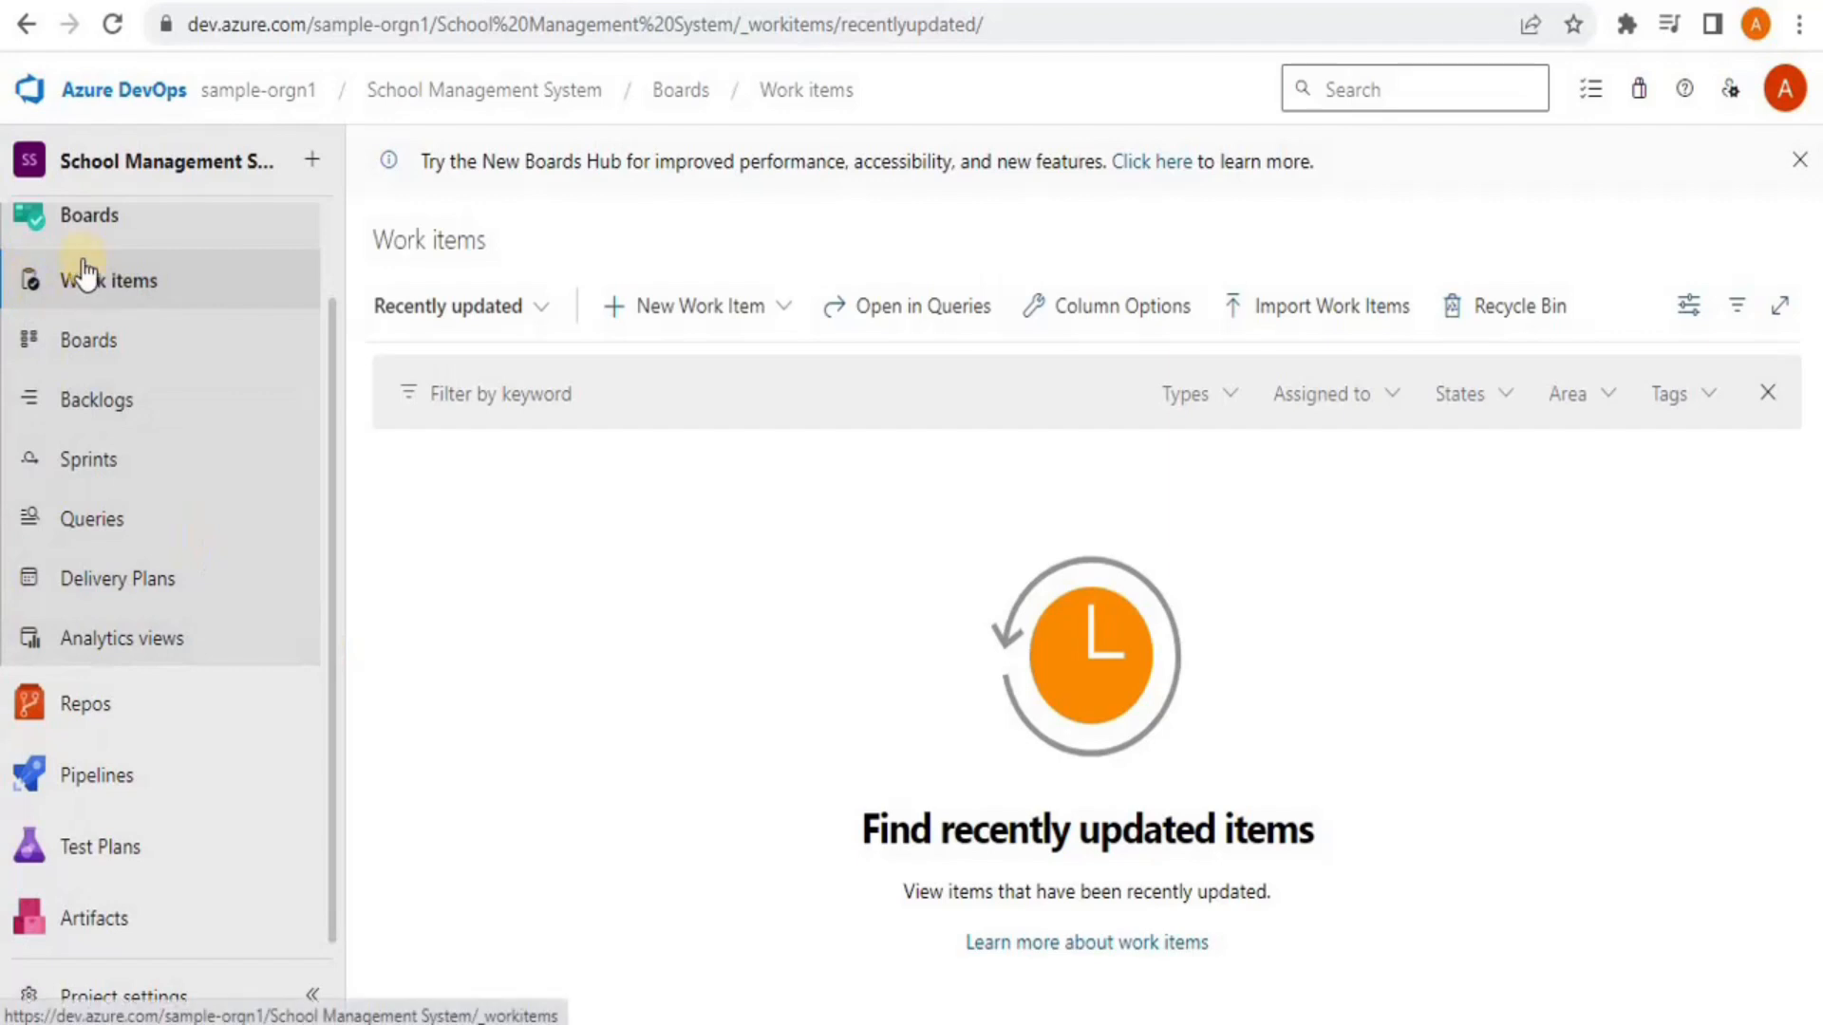
left_click(44, 230)
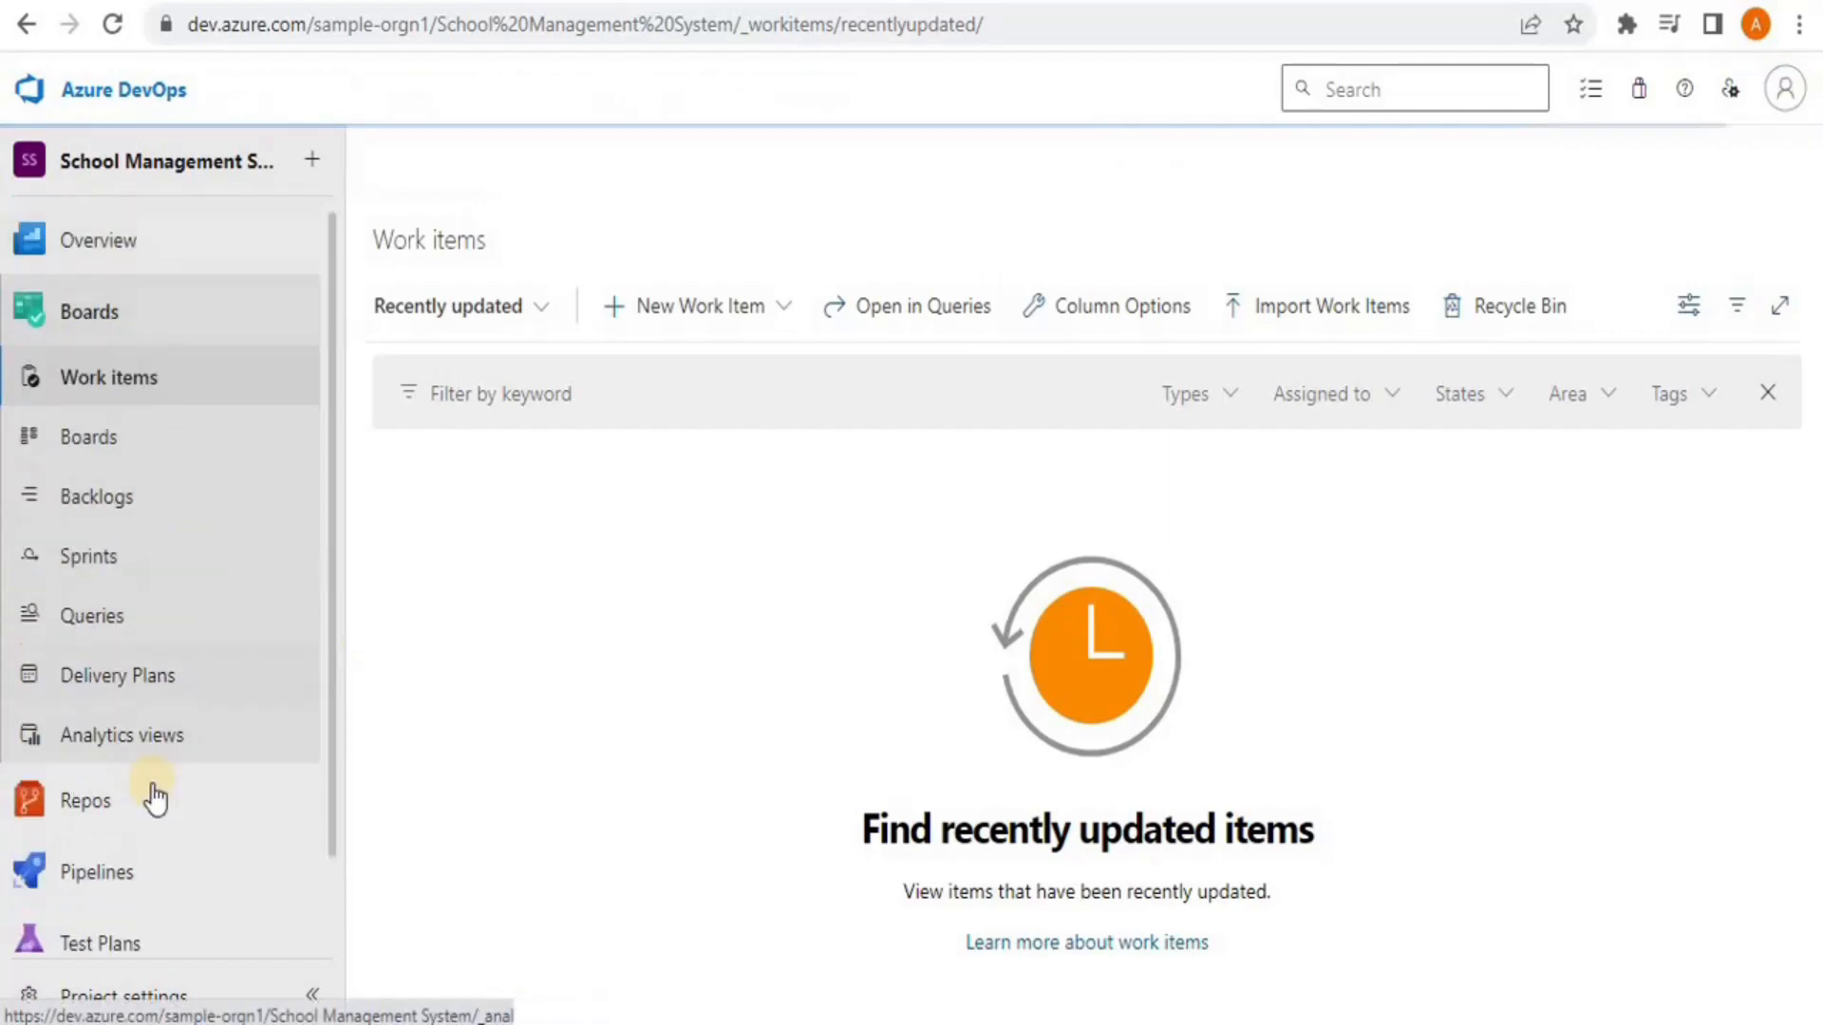
left_click_drag(333, 754, 272, 797)
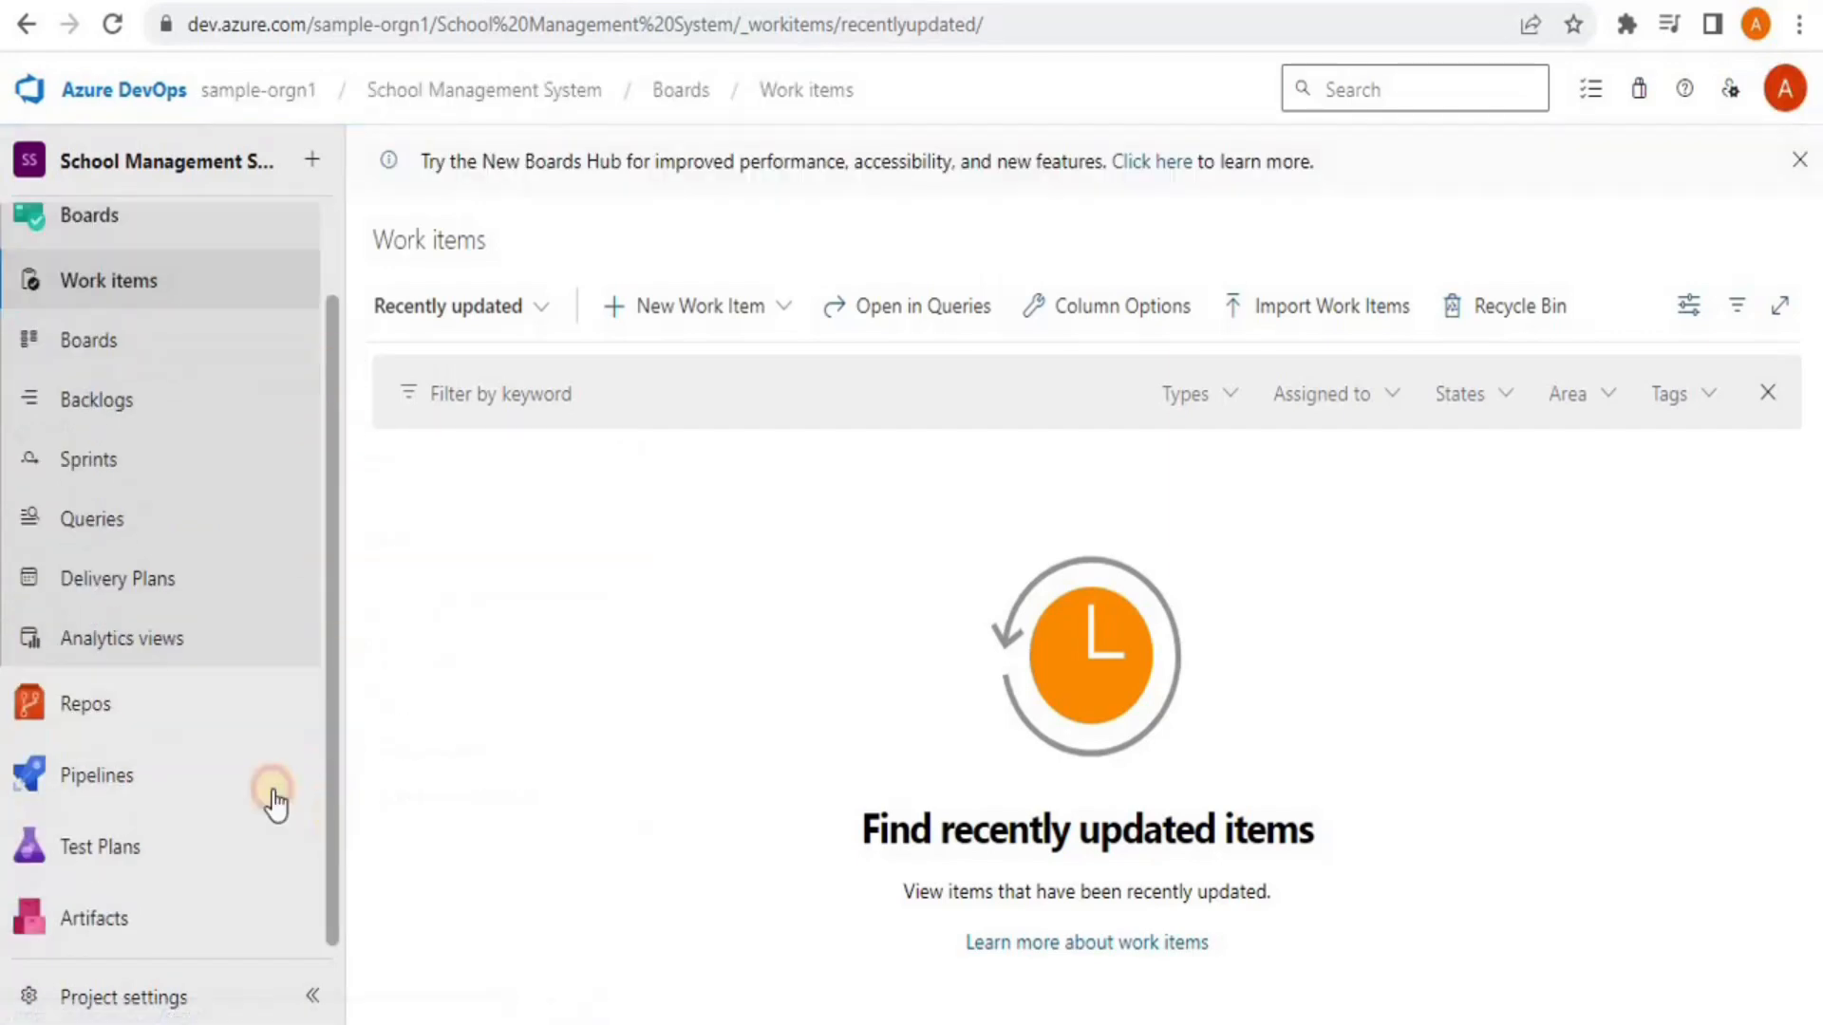
left_click(91, 707)
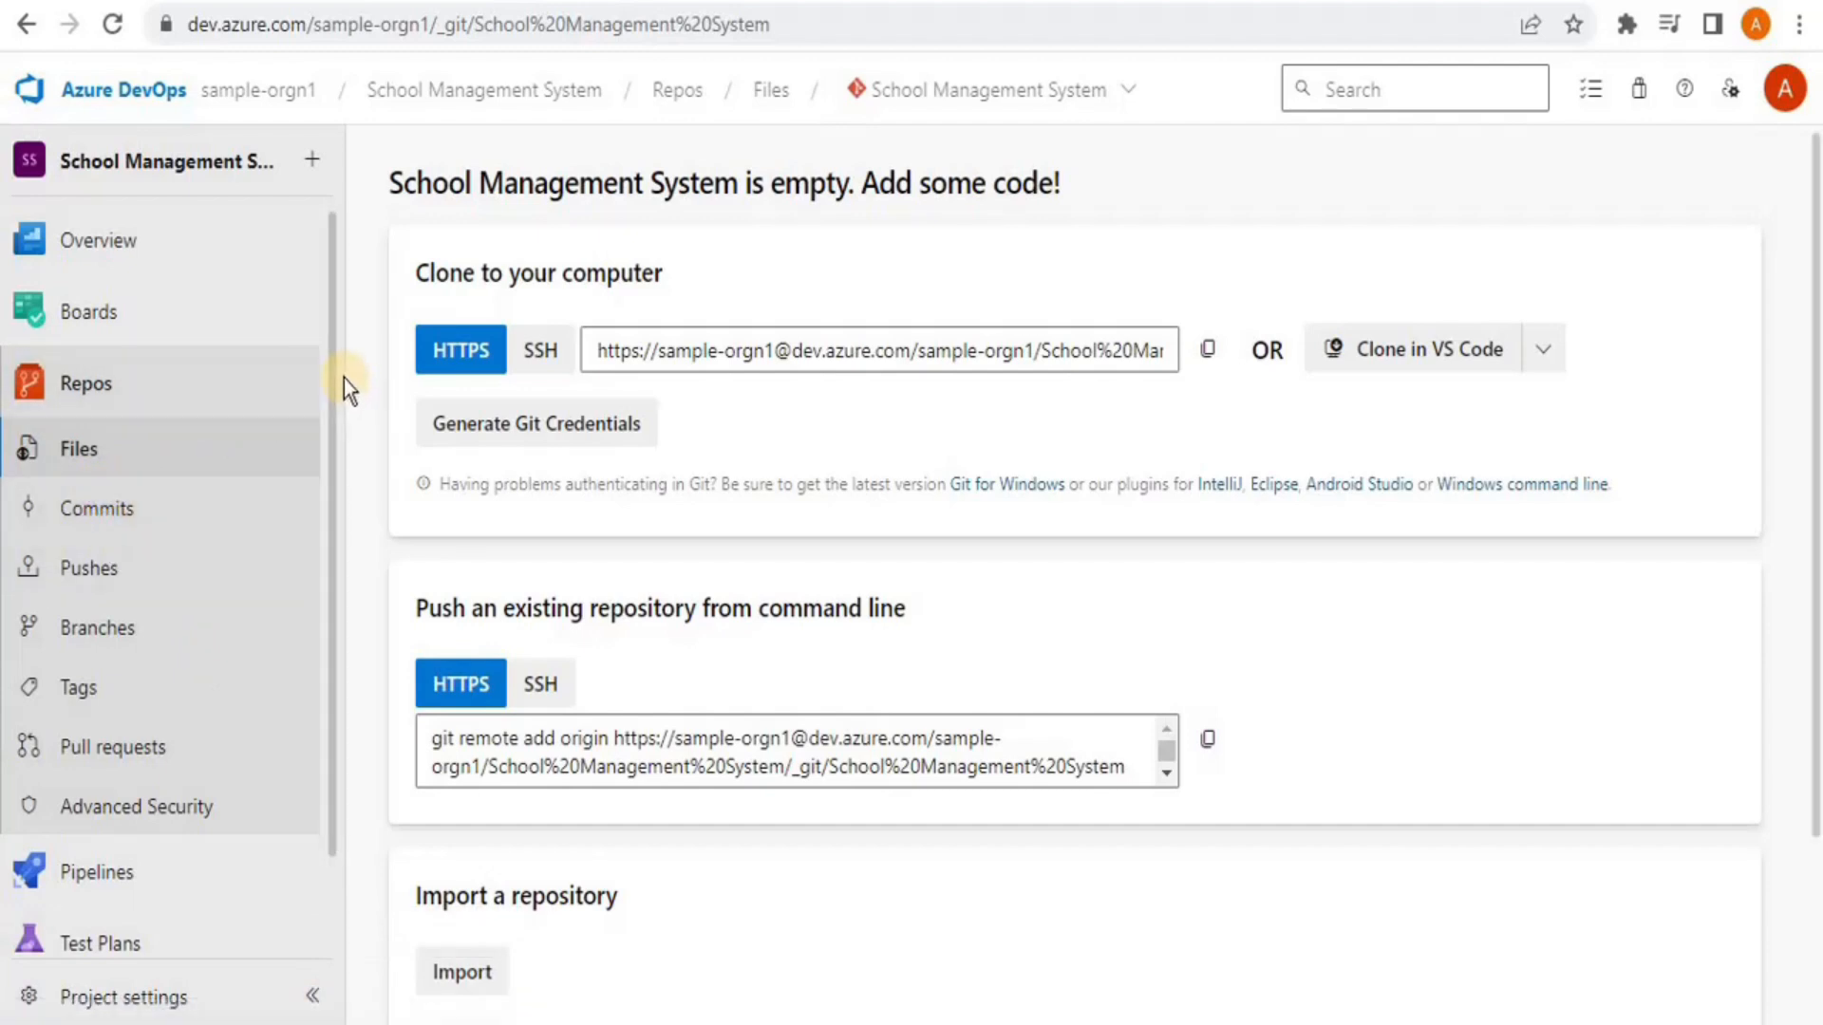
scroll(325, 671, "down", 2)
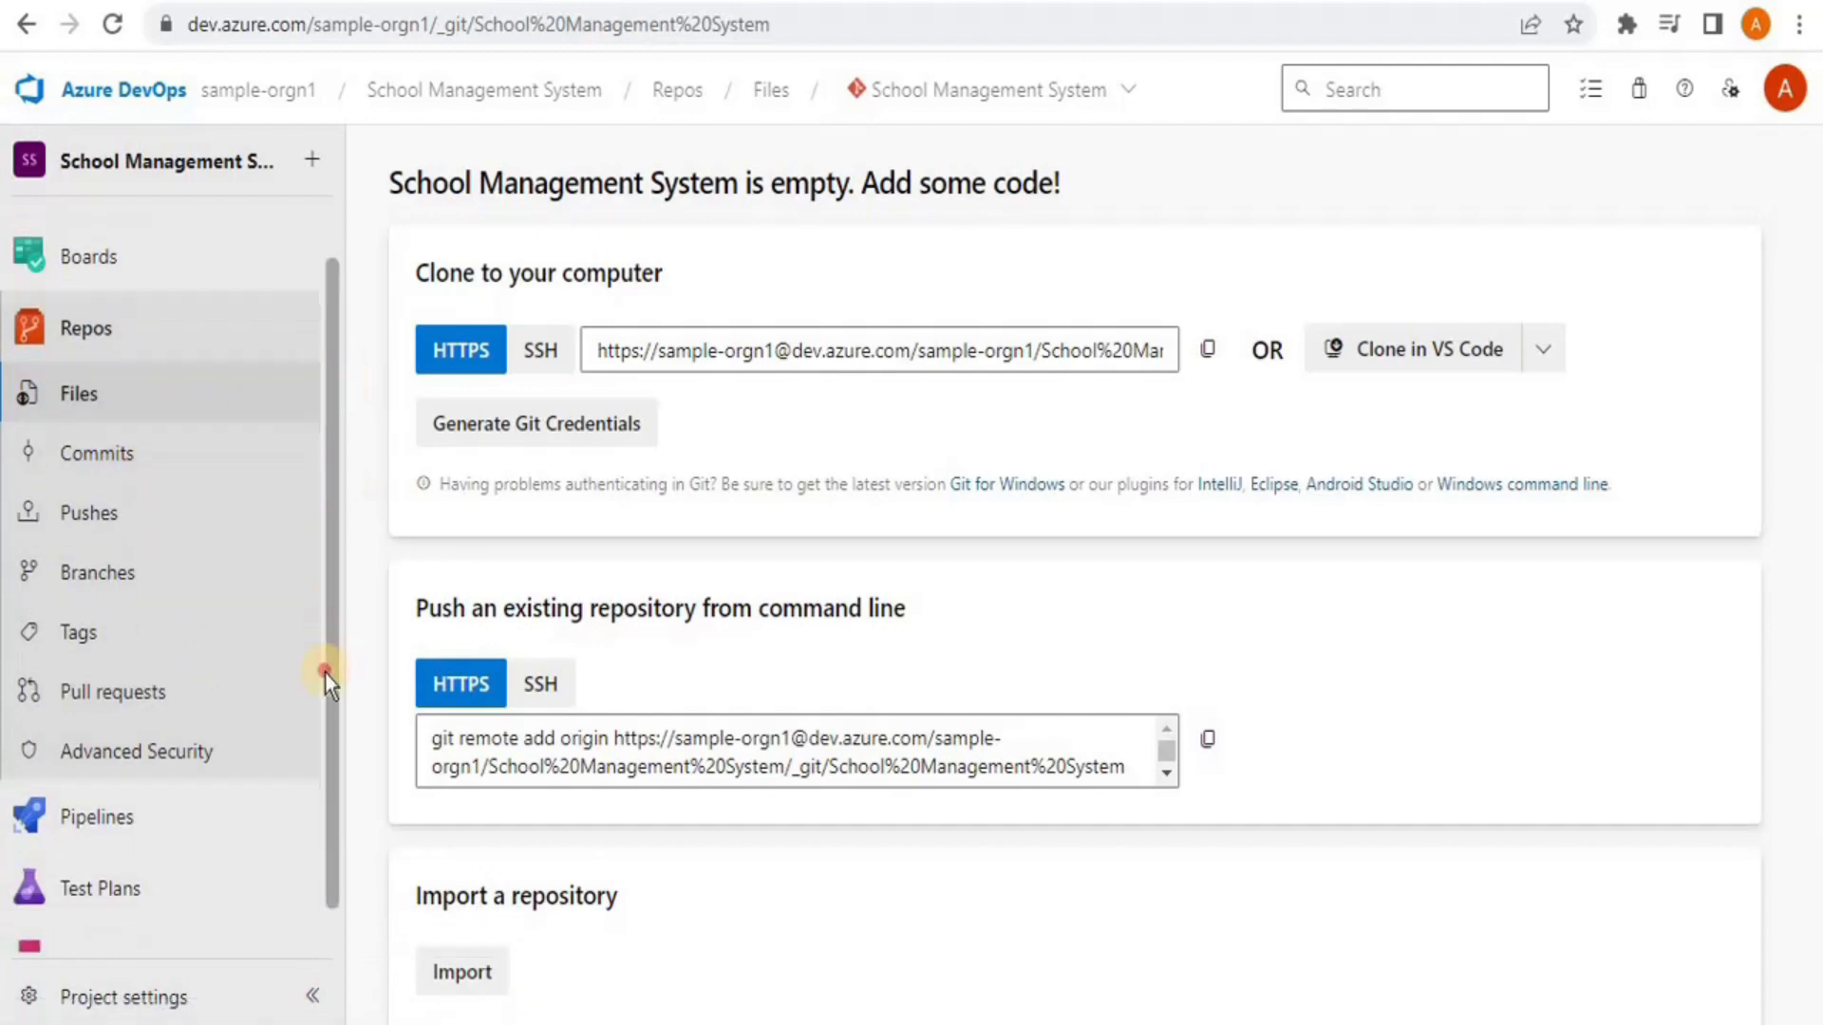
left_click(98, 795)
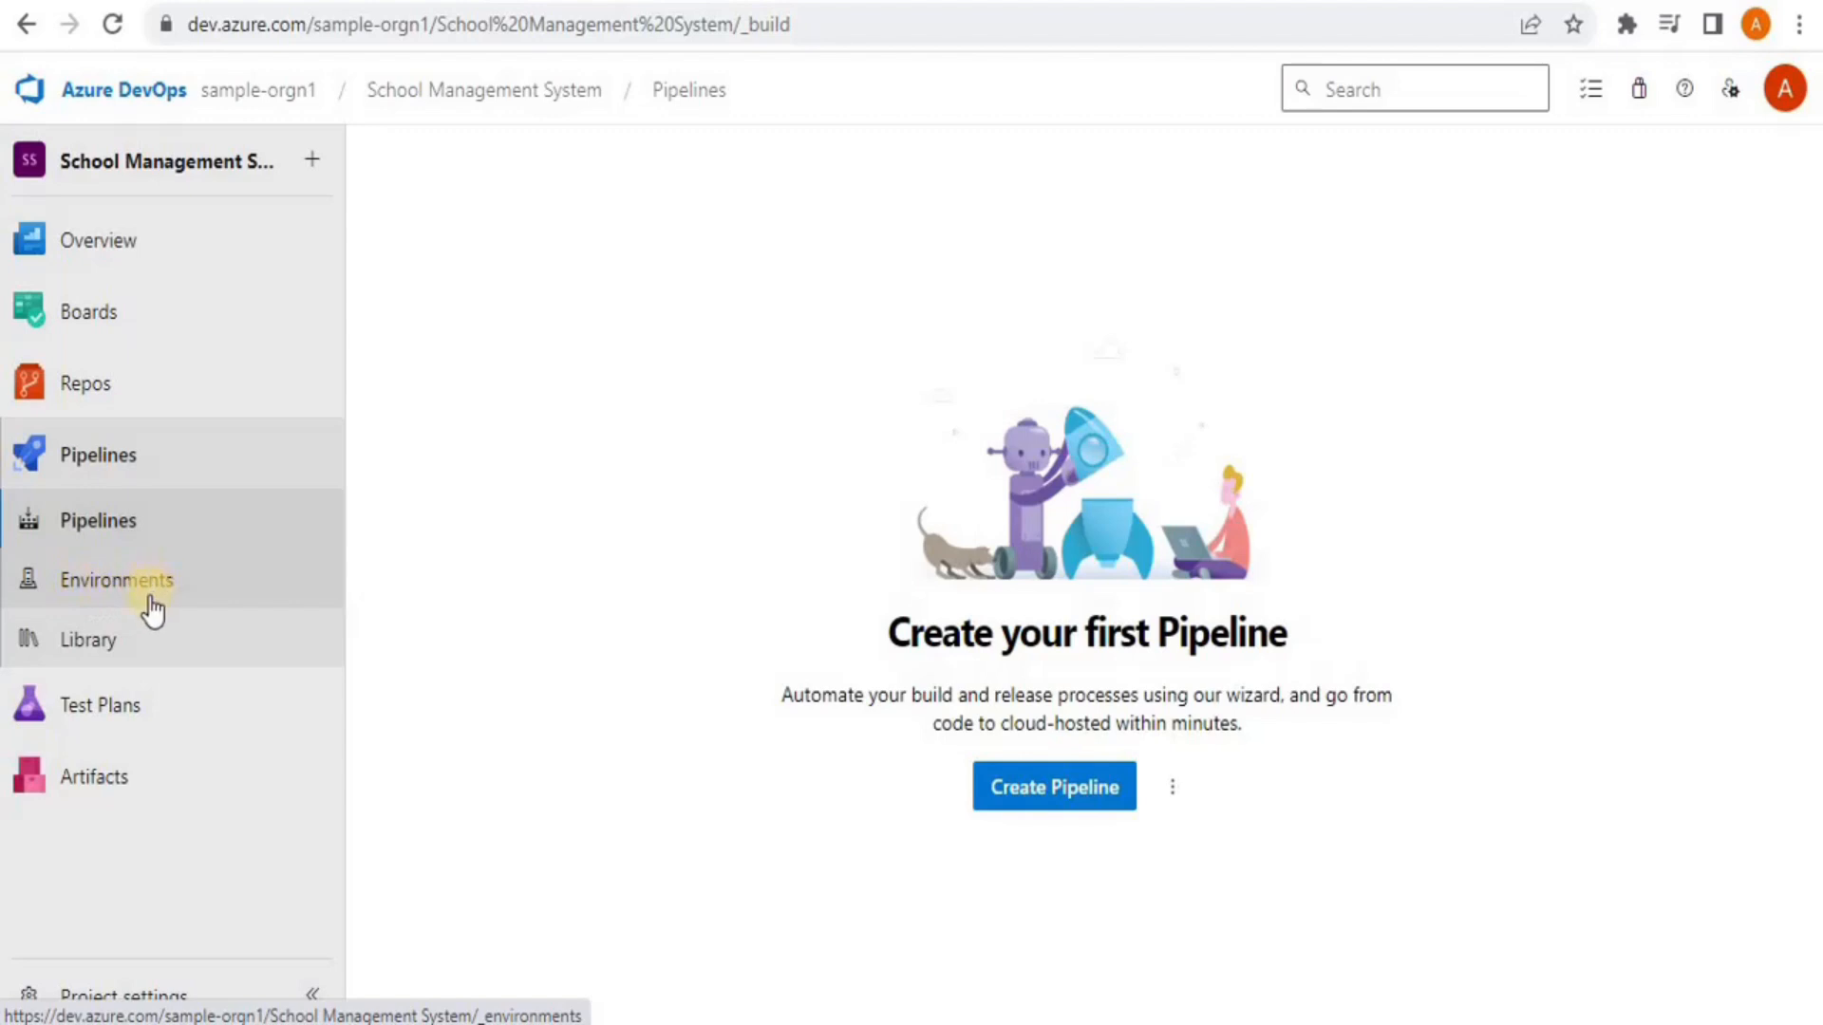
Tour Pipelines Environments, Library and Test Plans, ending on the empty sample-orgn1 Artifacts feed
left_click(120, 598)
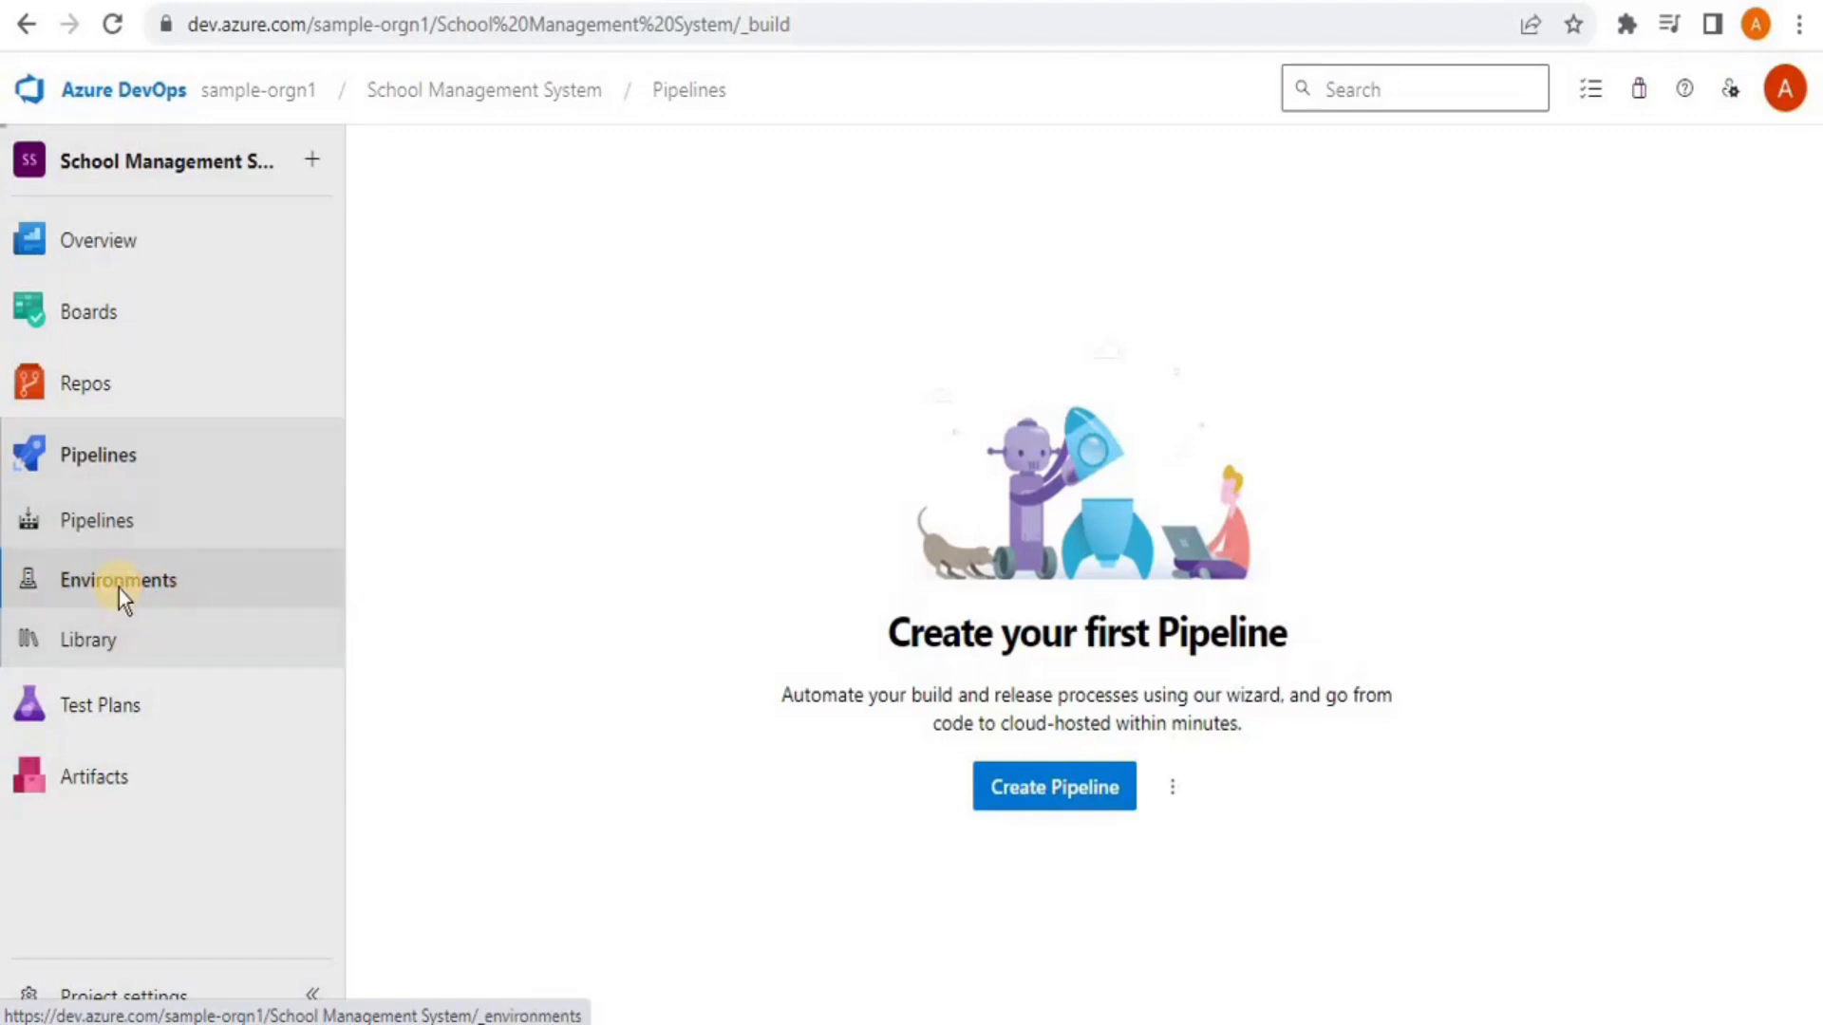
left_click(116, 643)
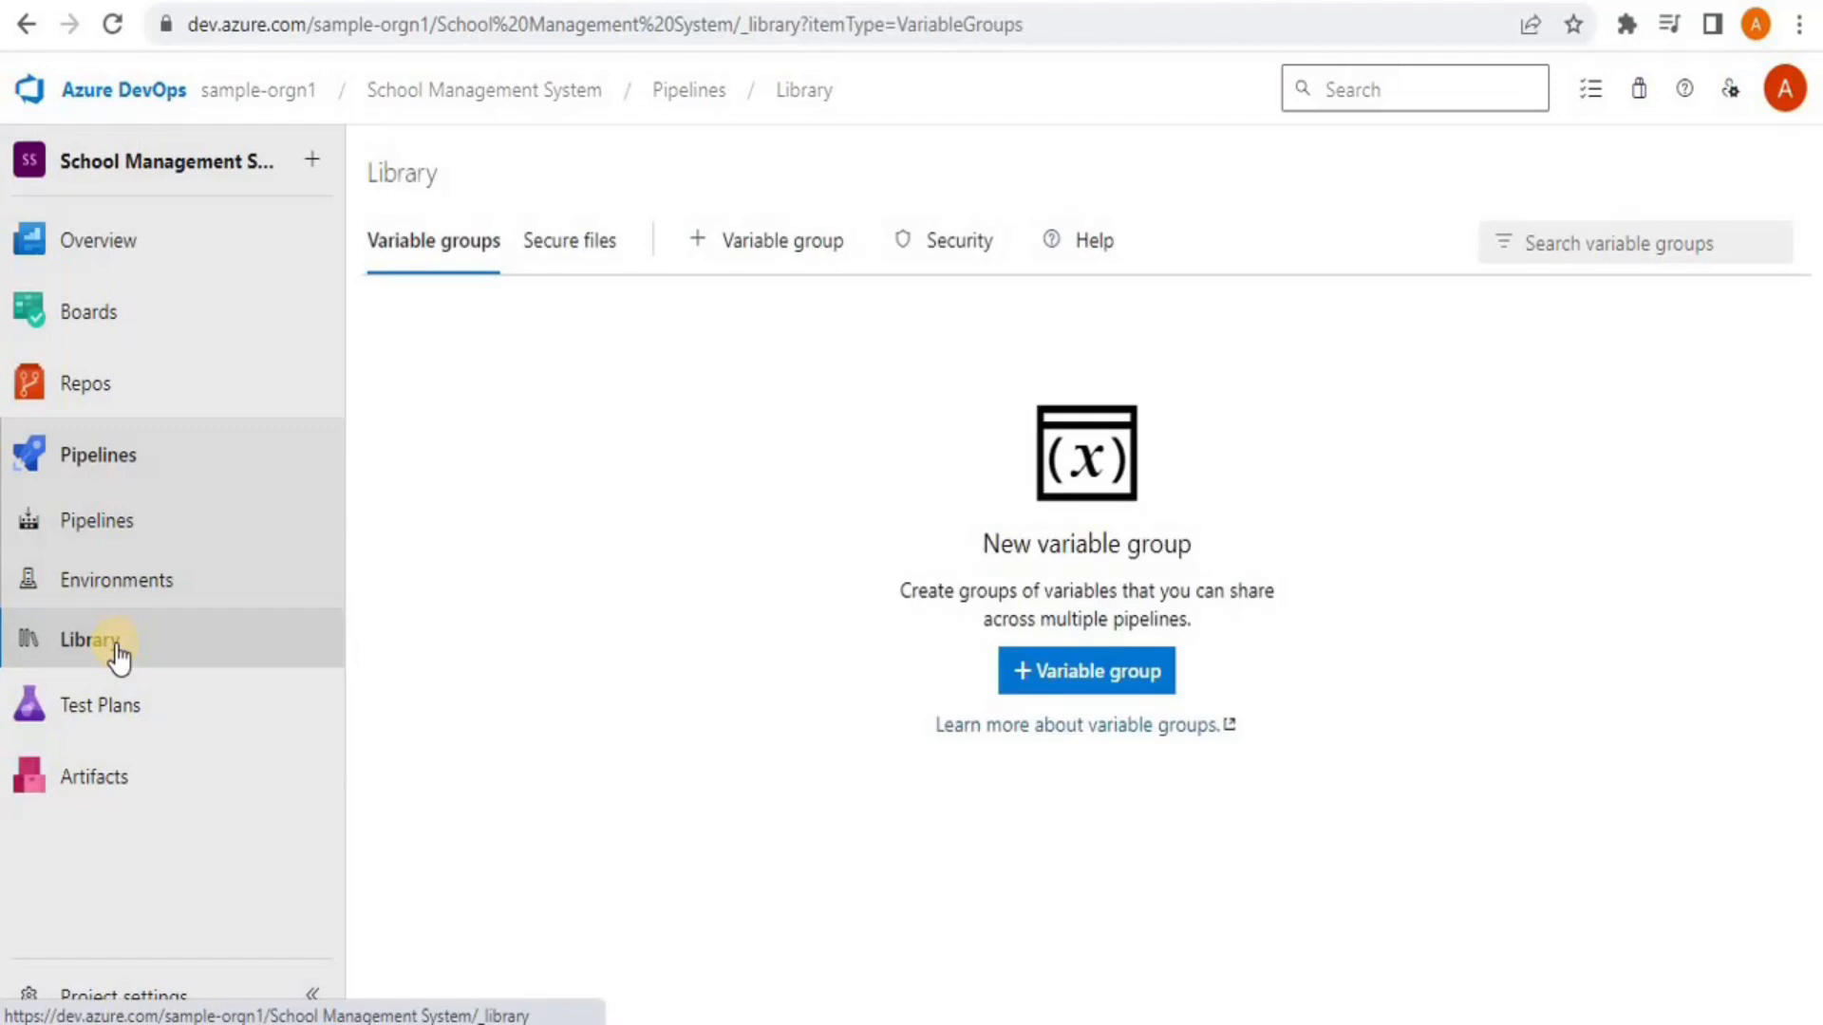
left_click(95, 712)
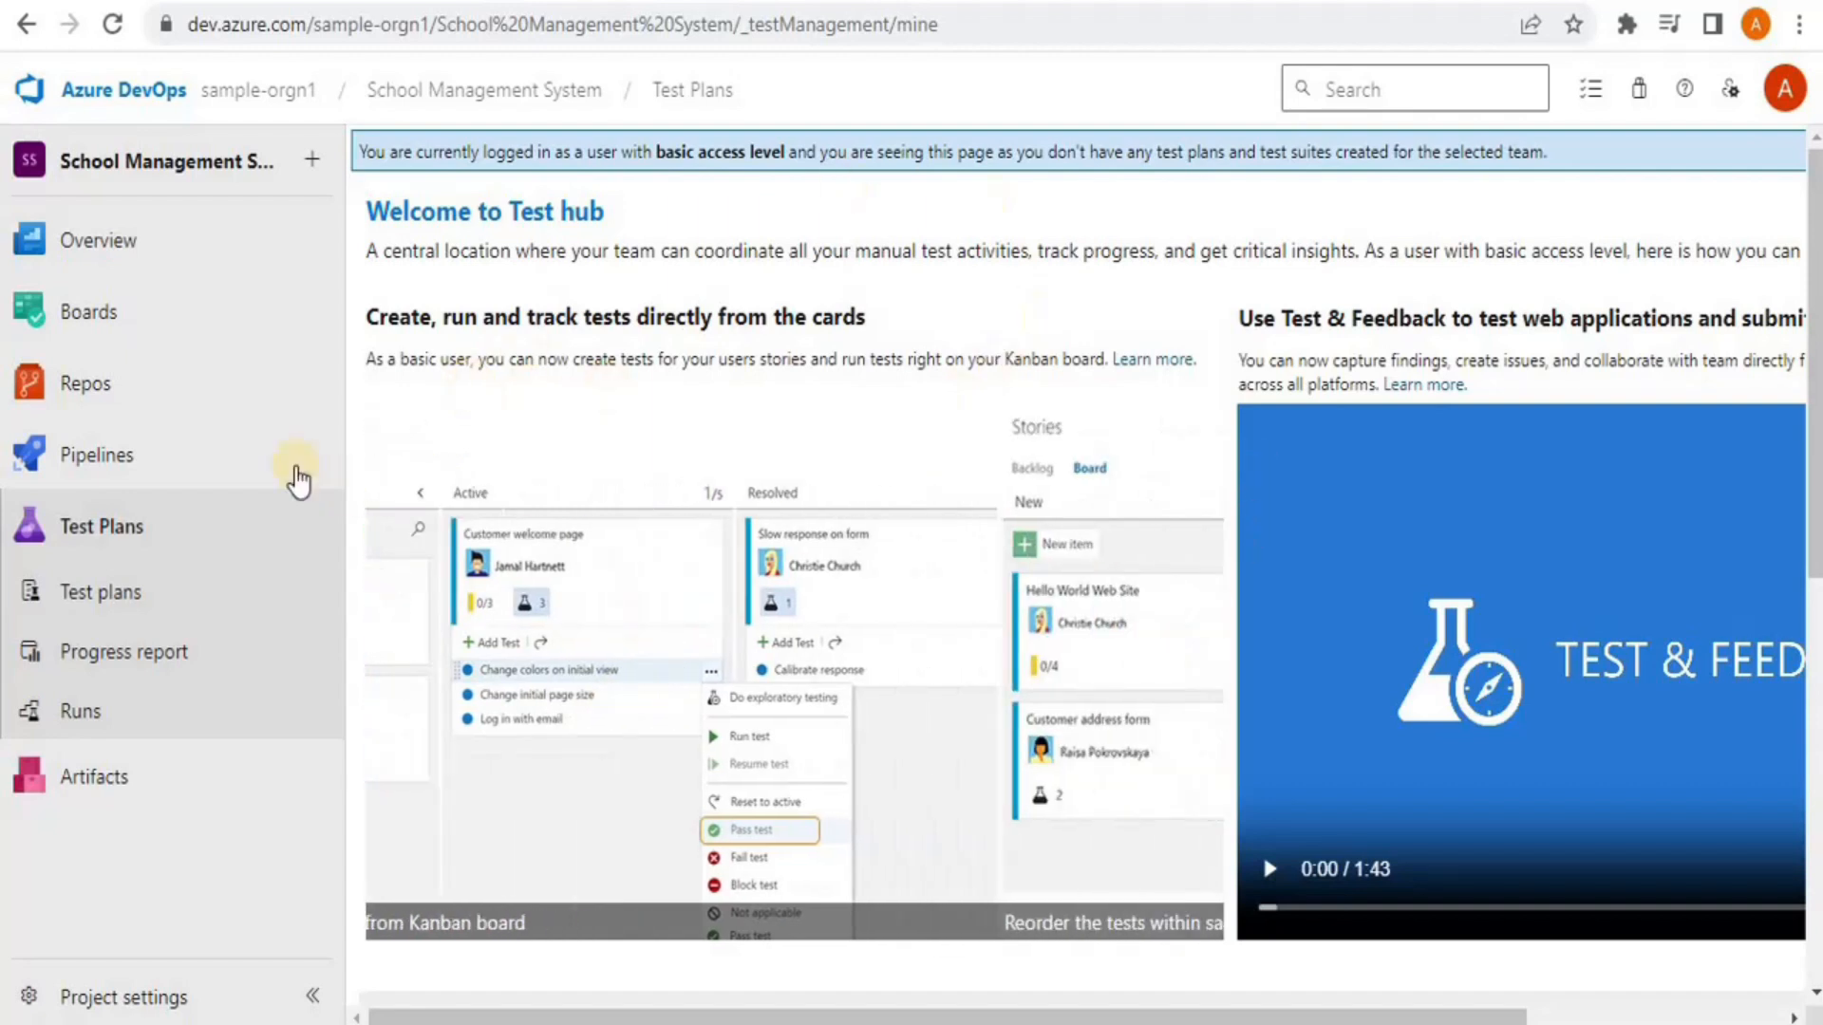
left_click(48, 788)
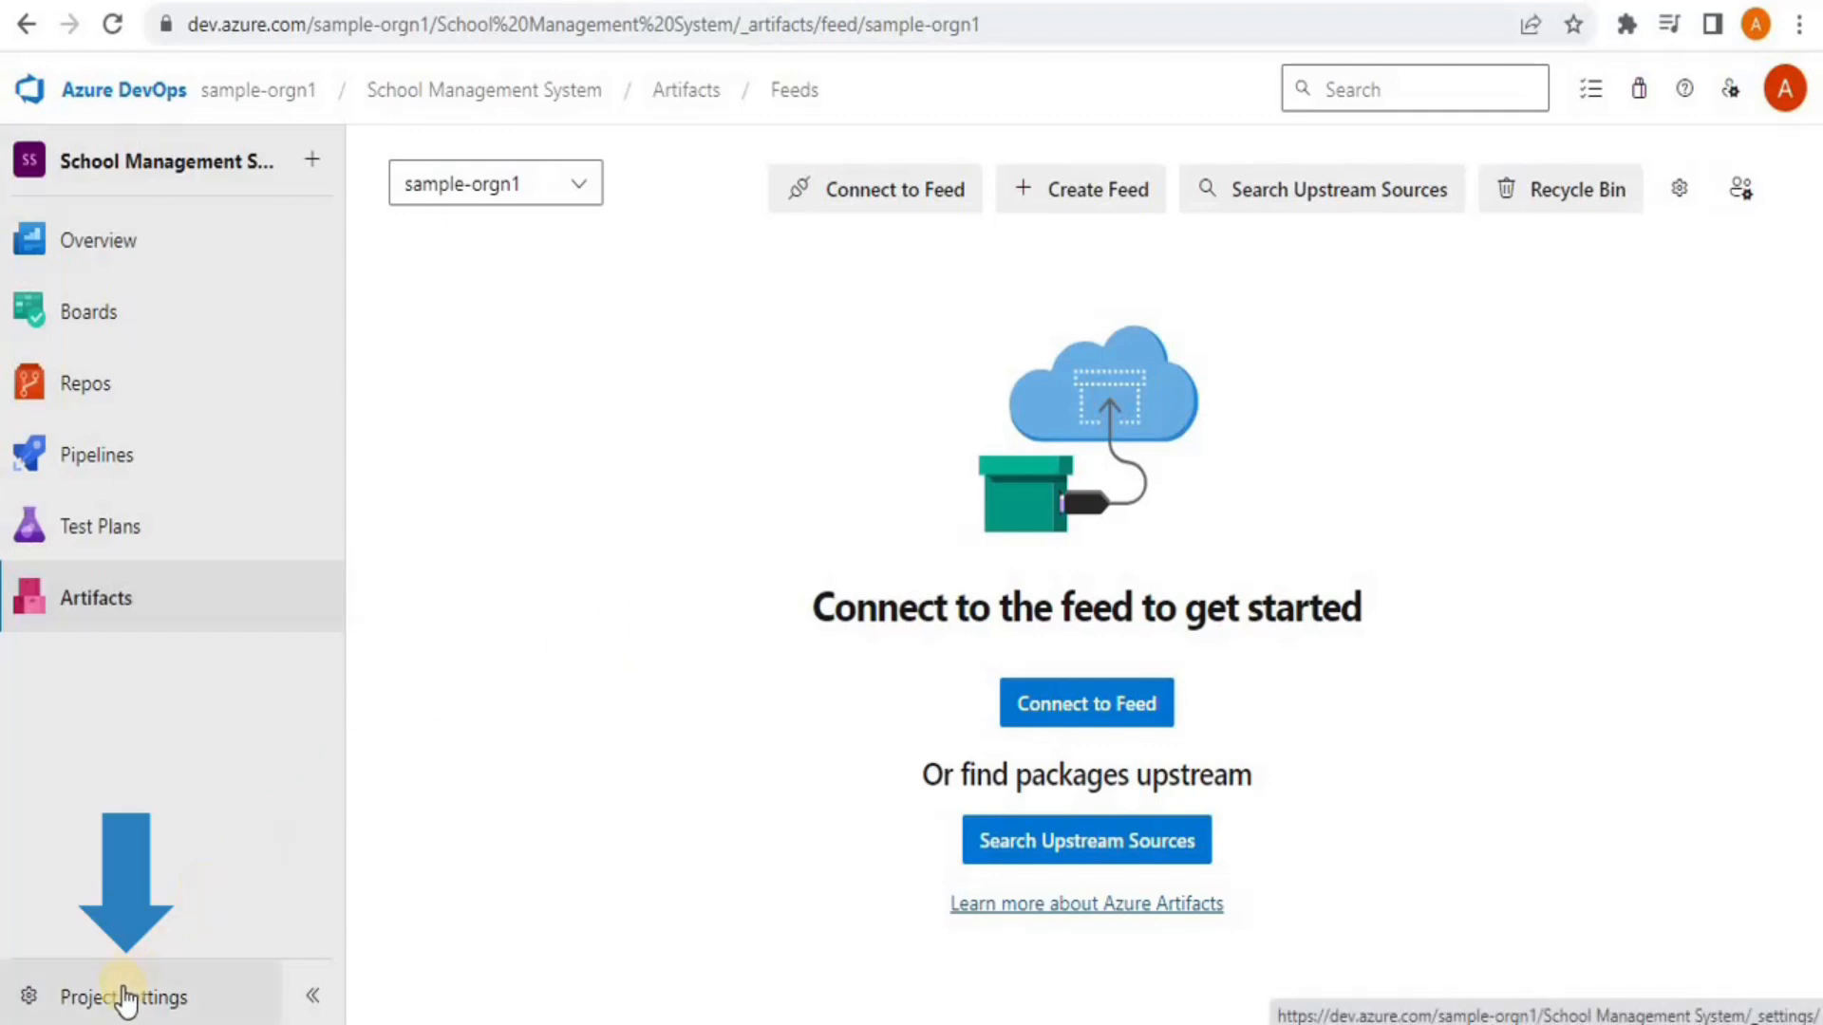
In Project settings Overview, review the School Management System name and description fields
left_click(166, 999)
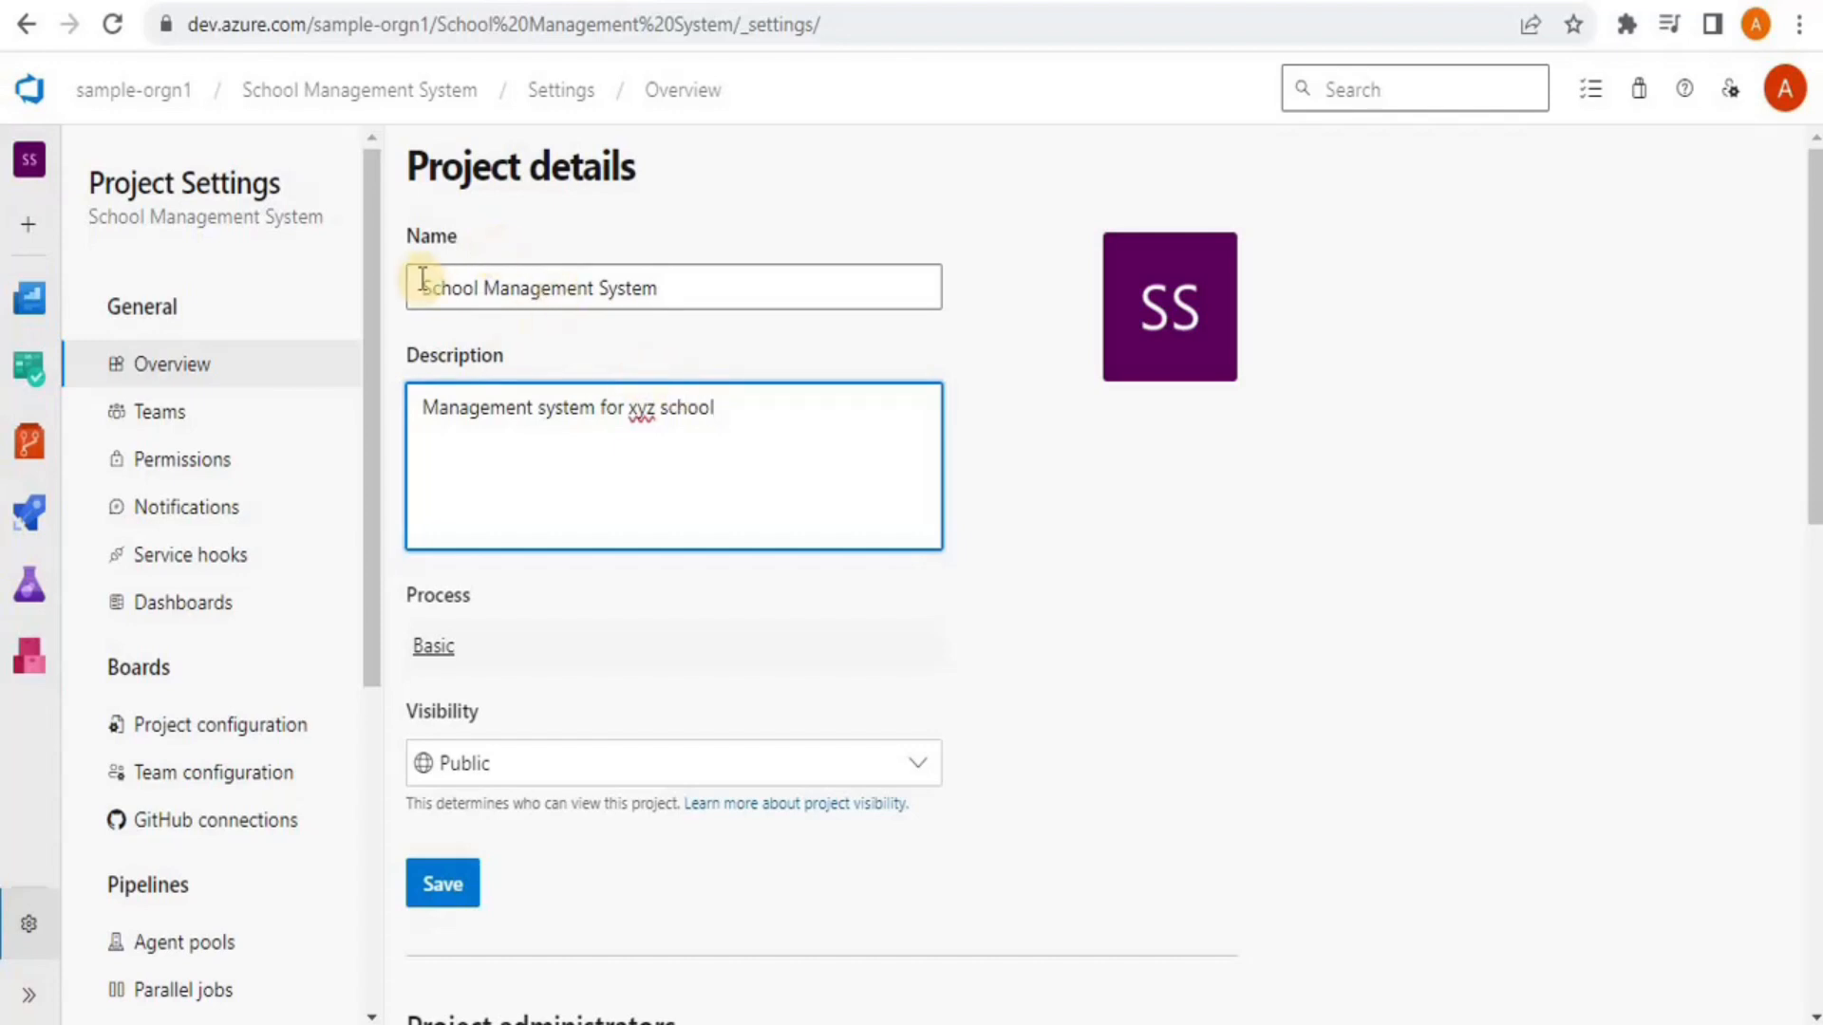
left_click(717, 289)
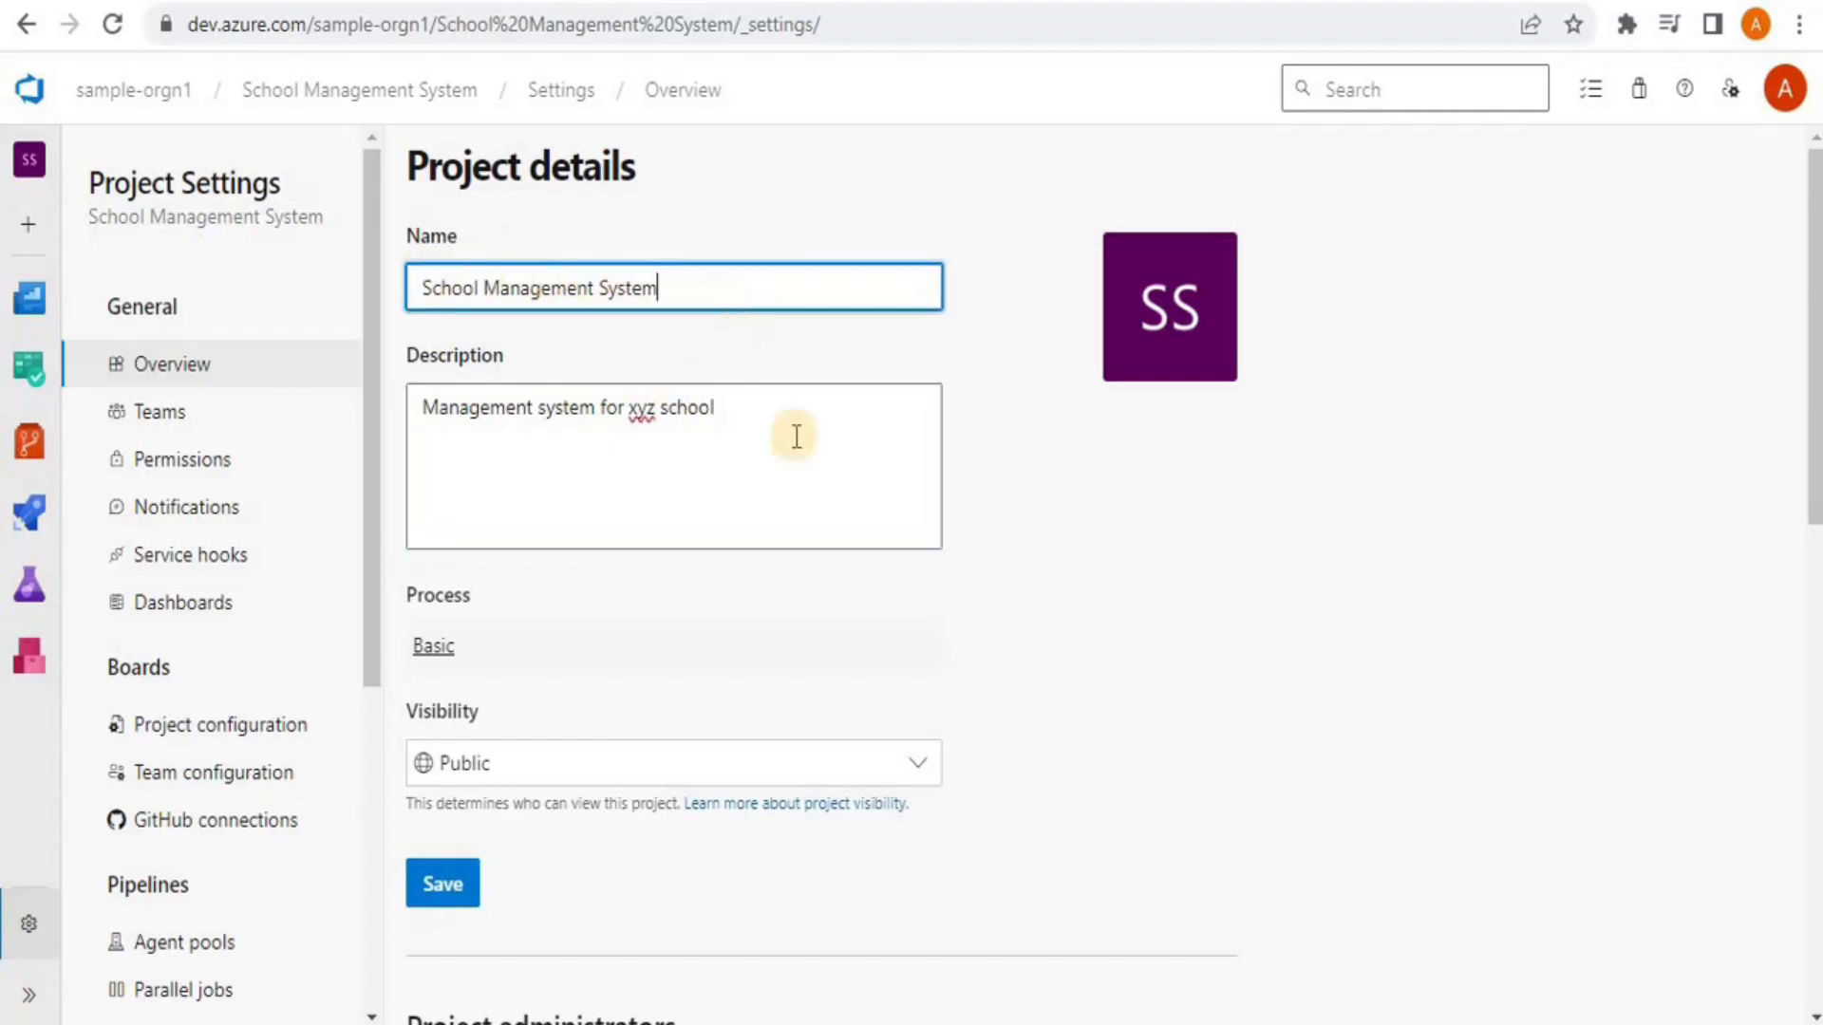
left_click(811, 481)
left_click_drag(1814, 409, 1814, 499)
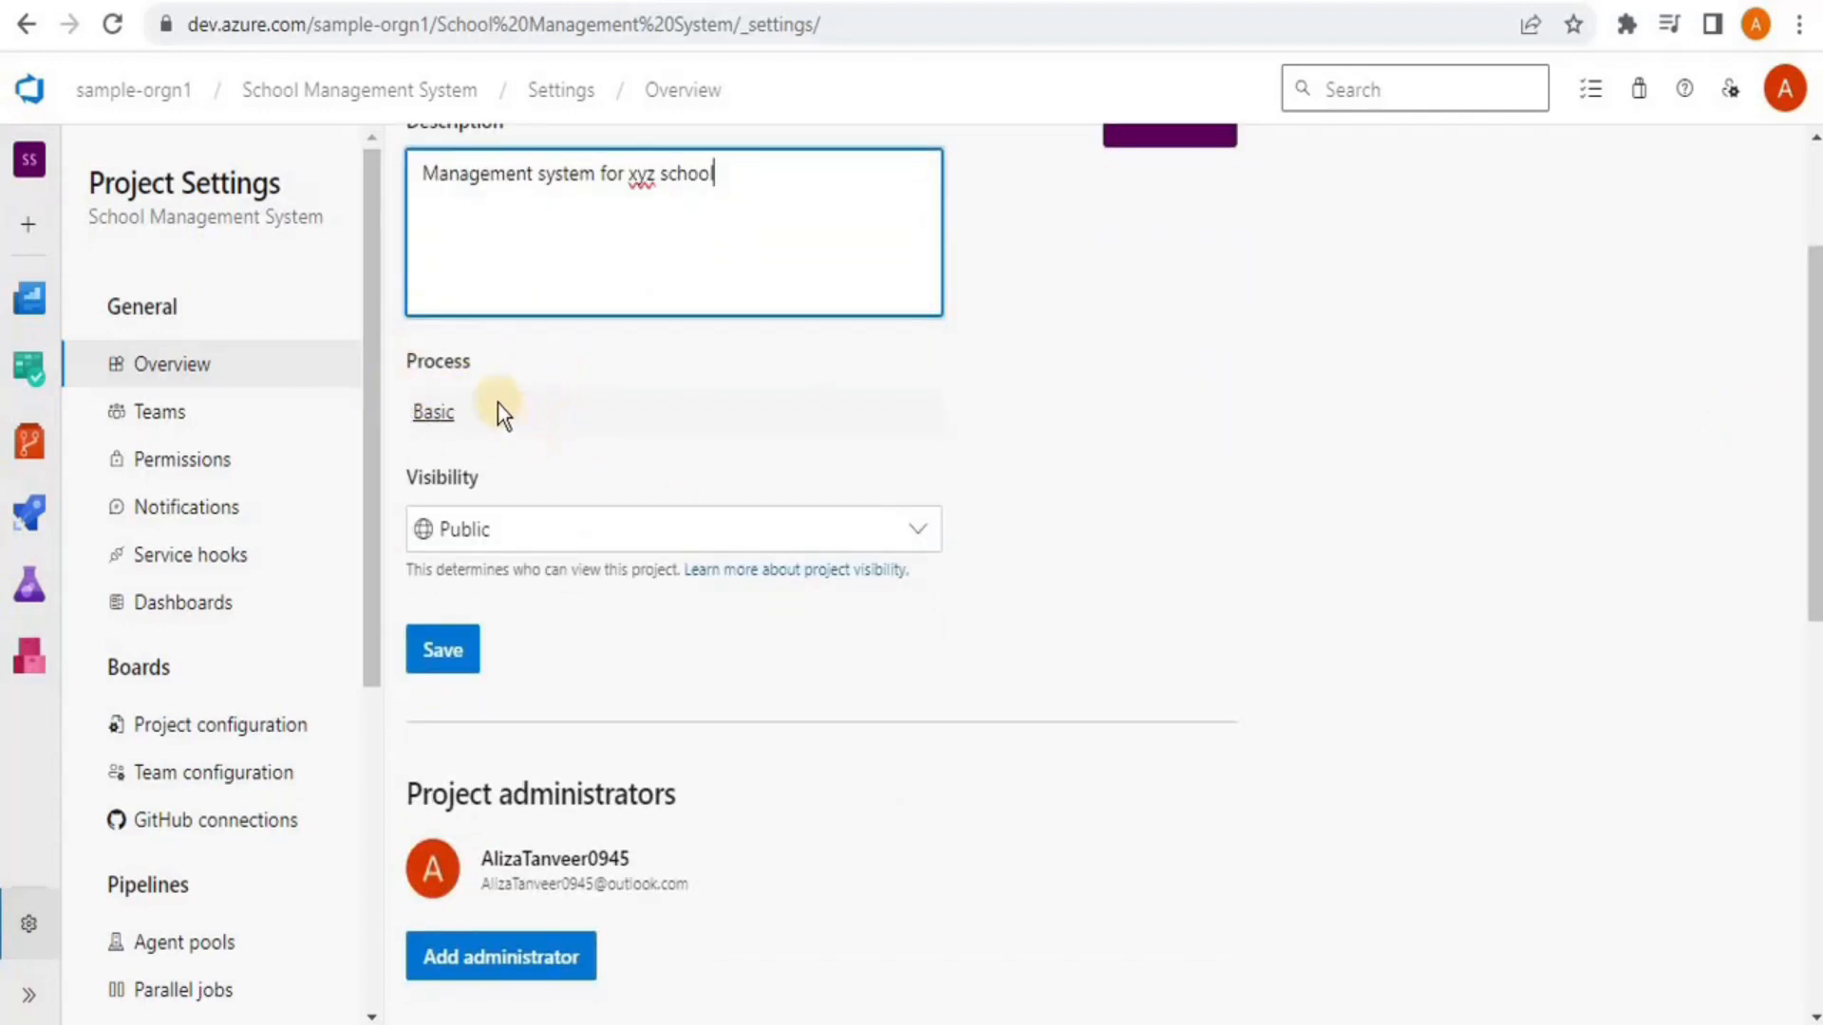
left_click(464, 414)
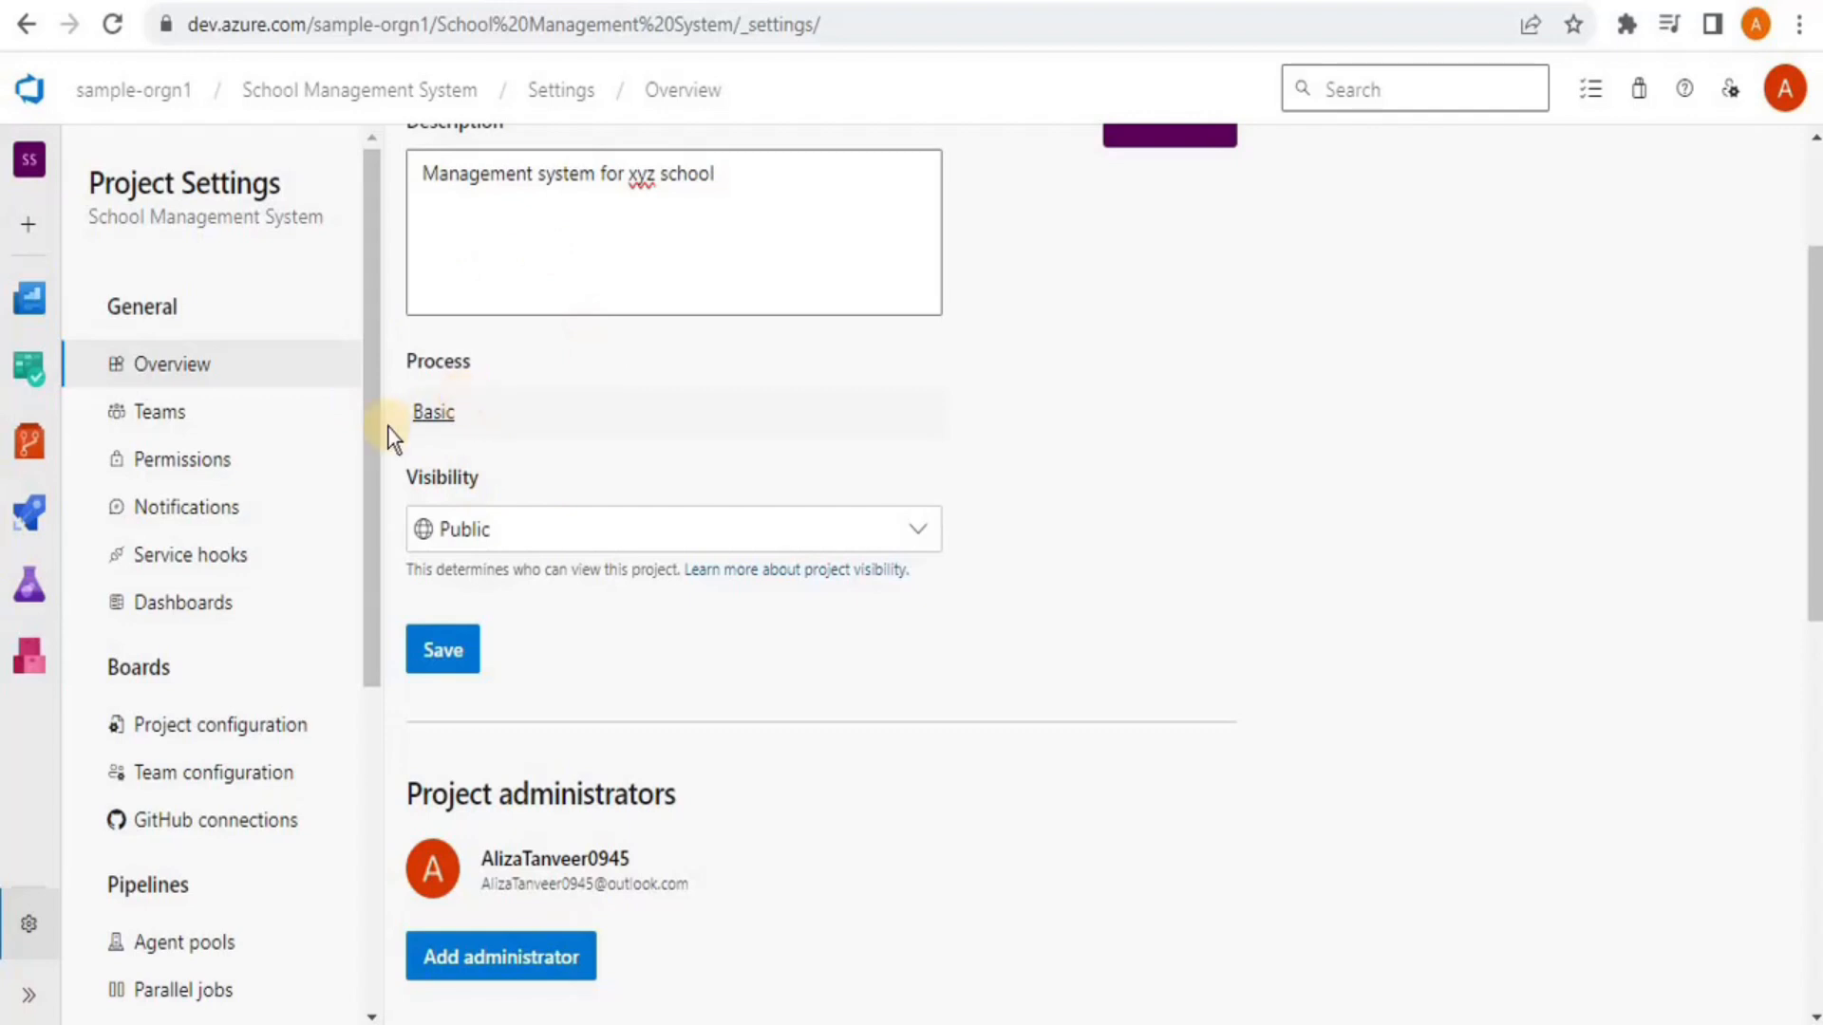
Keep visibility Public and scroll to see all five services turned On
left_click(880, 534)
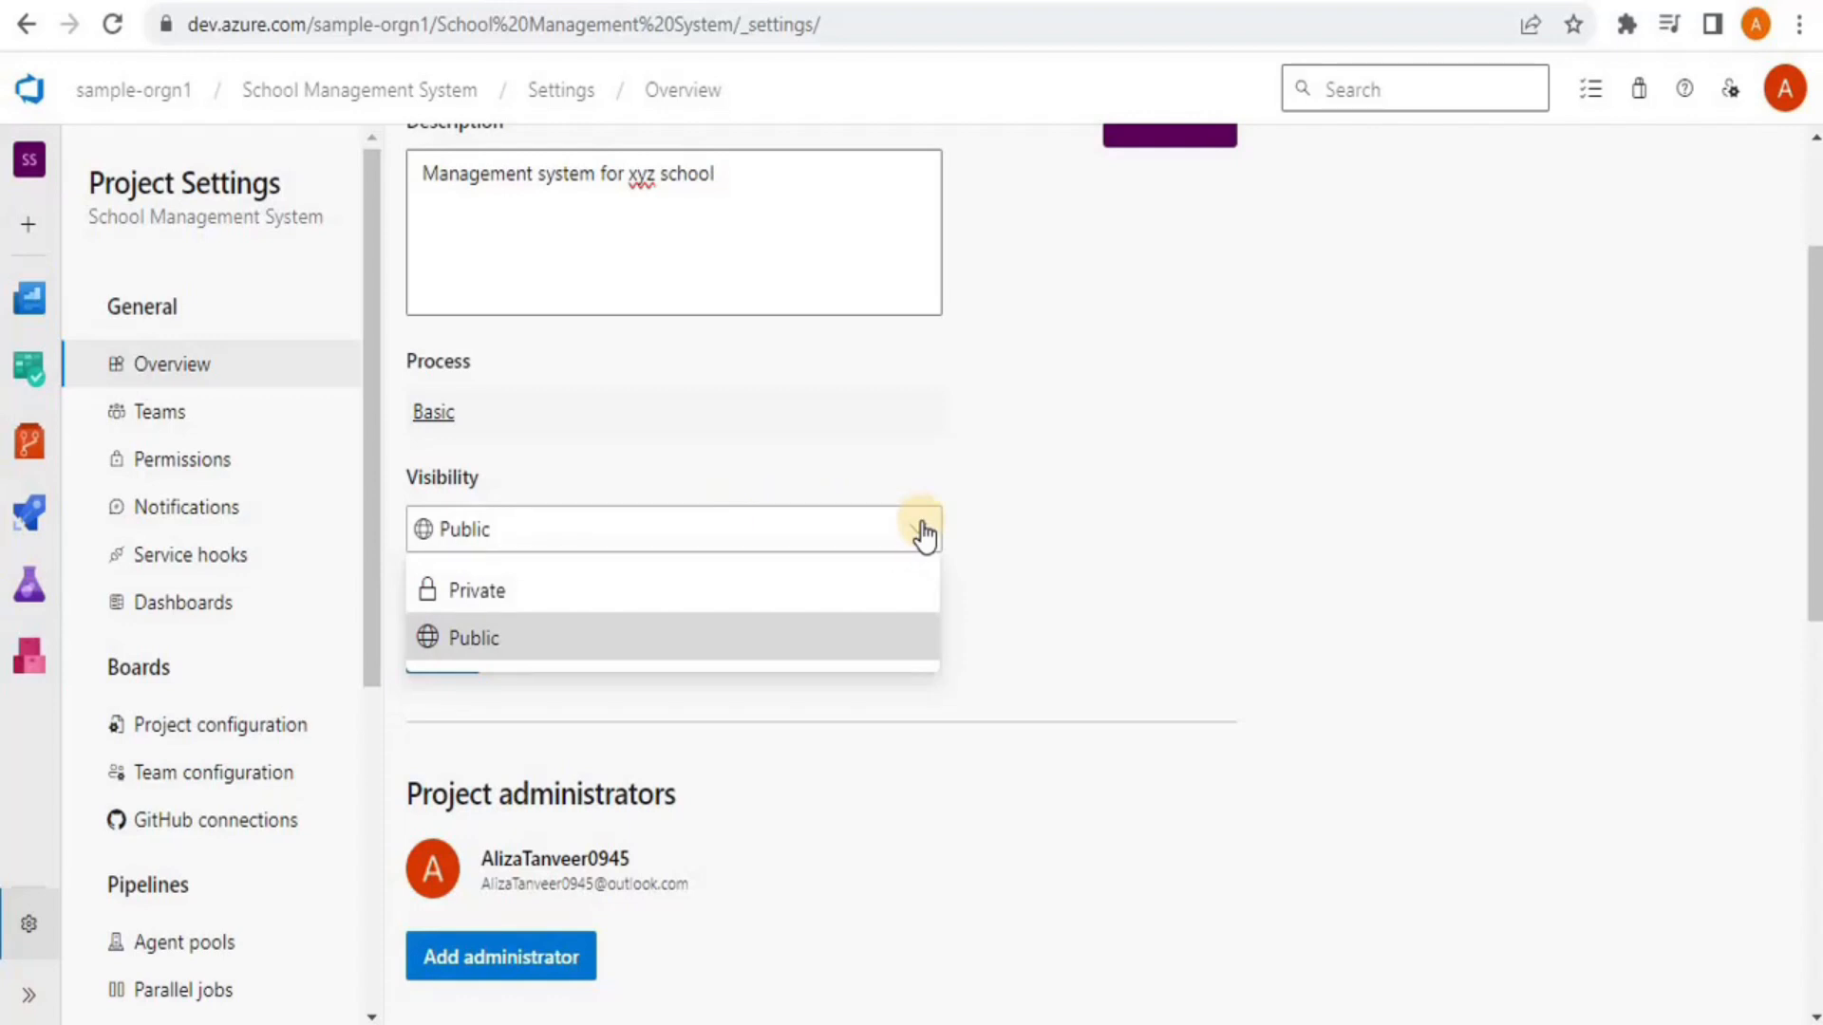
left_click(922, 531)
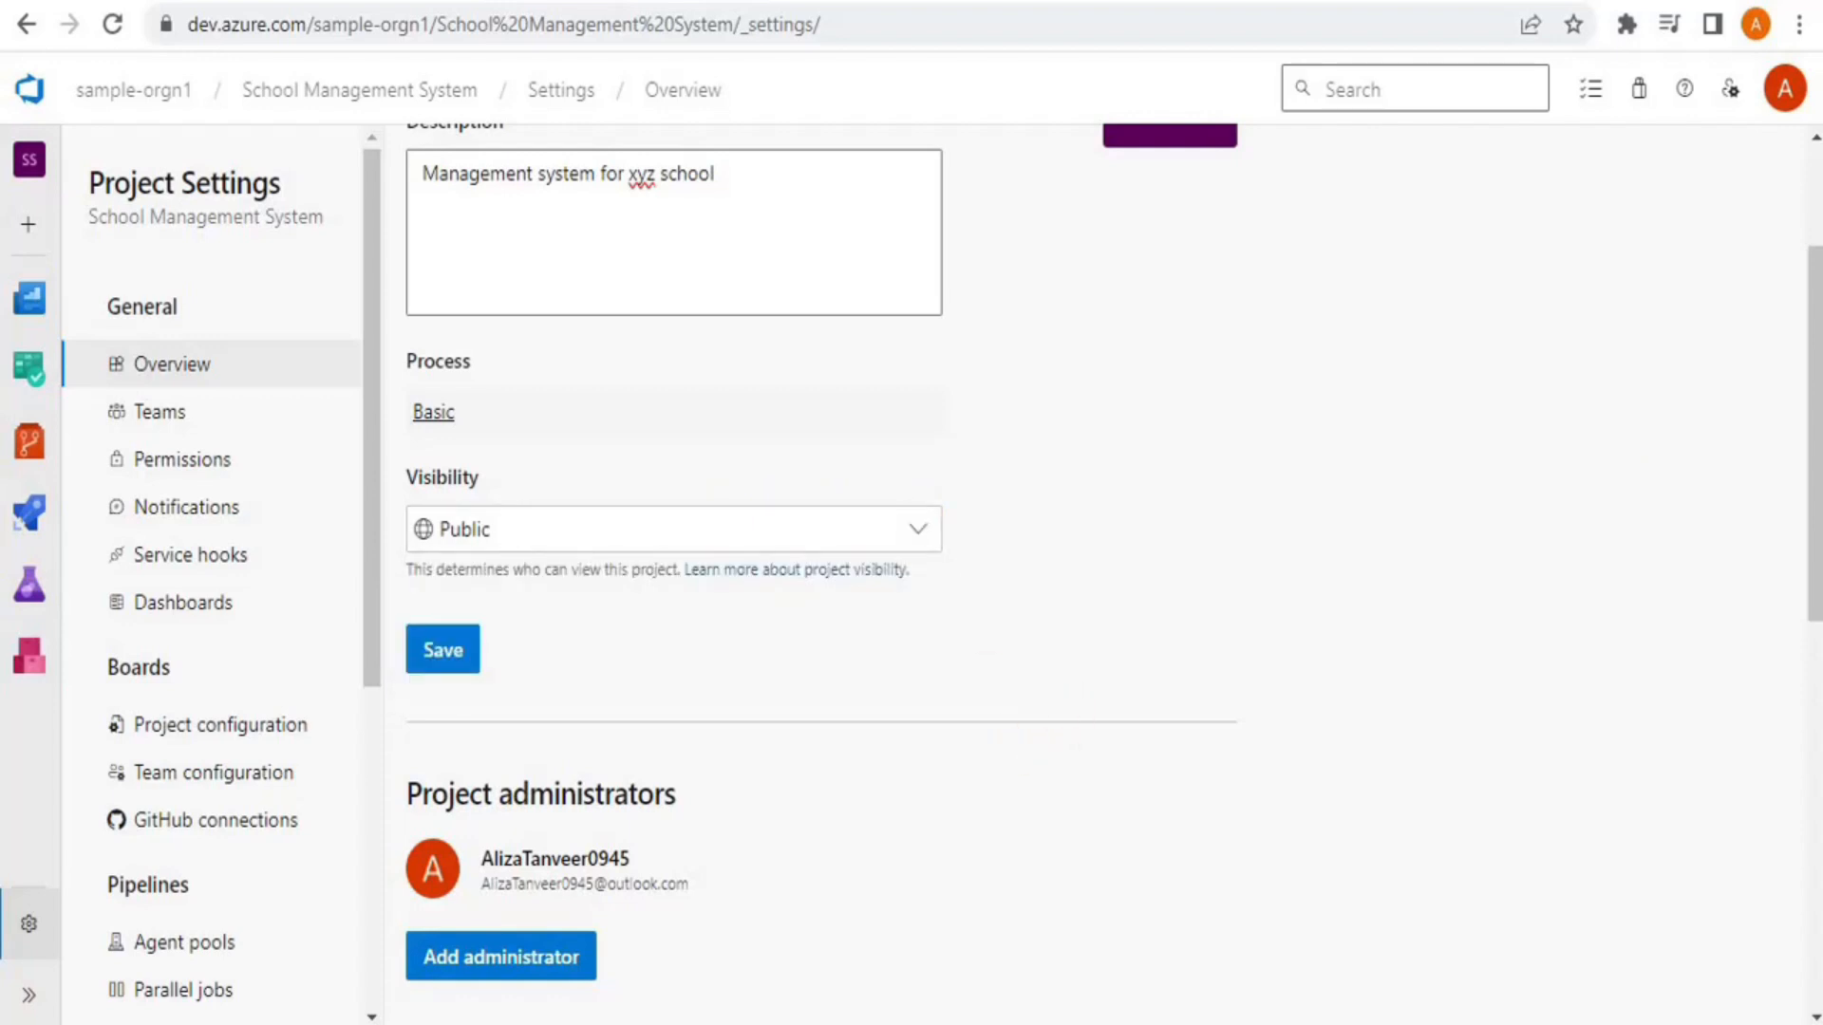
left_click_drag(1814, 316, 1801, 496)
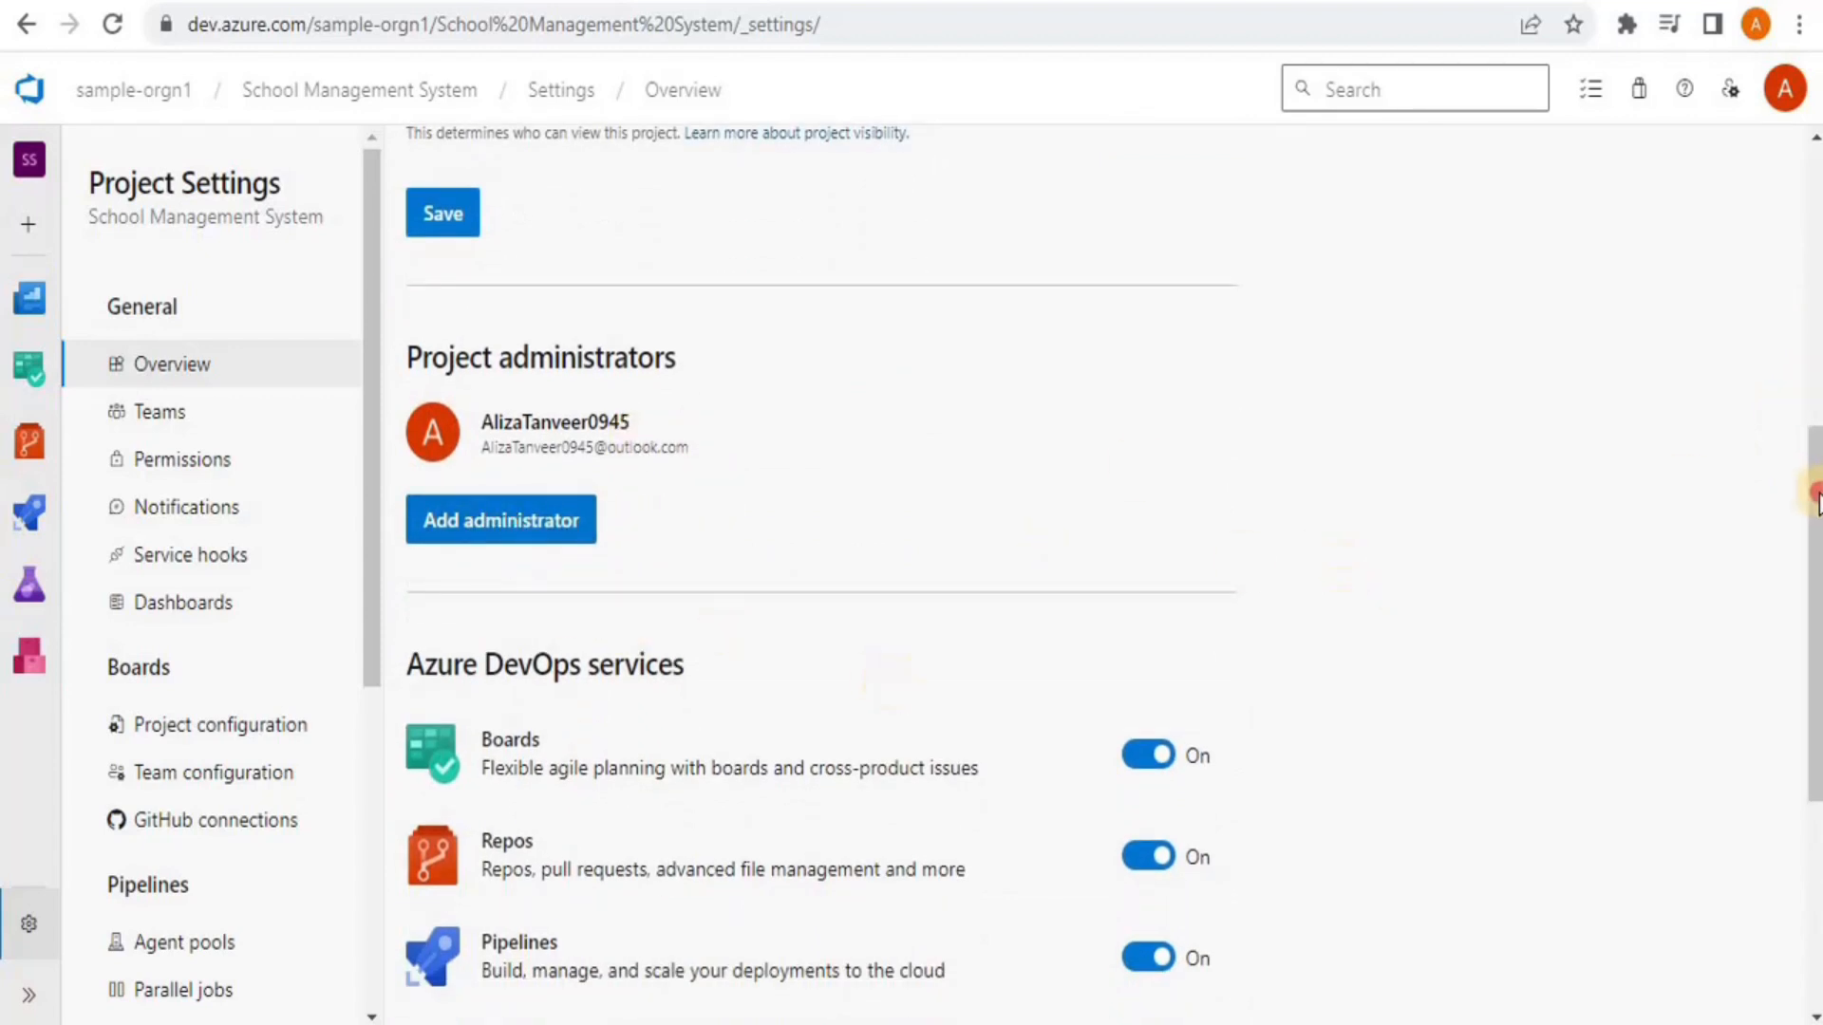
left_click_drag(1809, 493, 1811, 634)
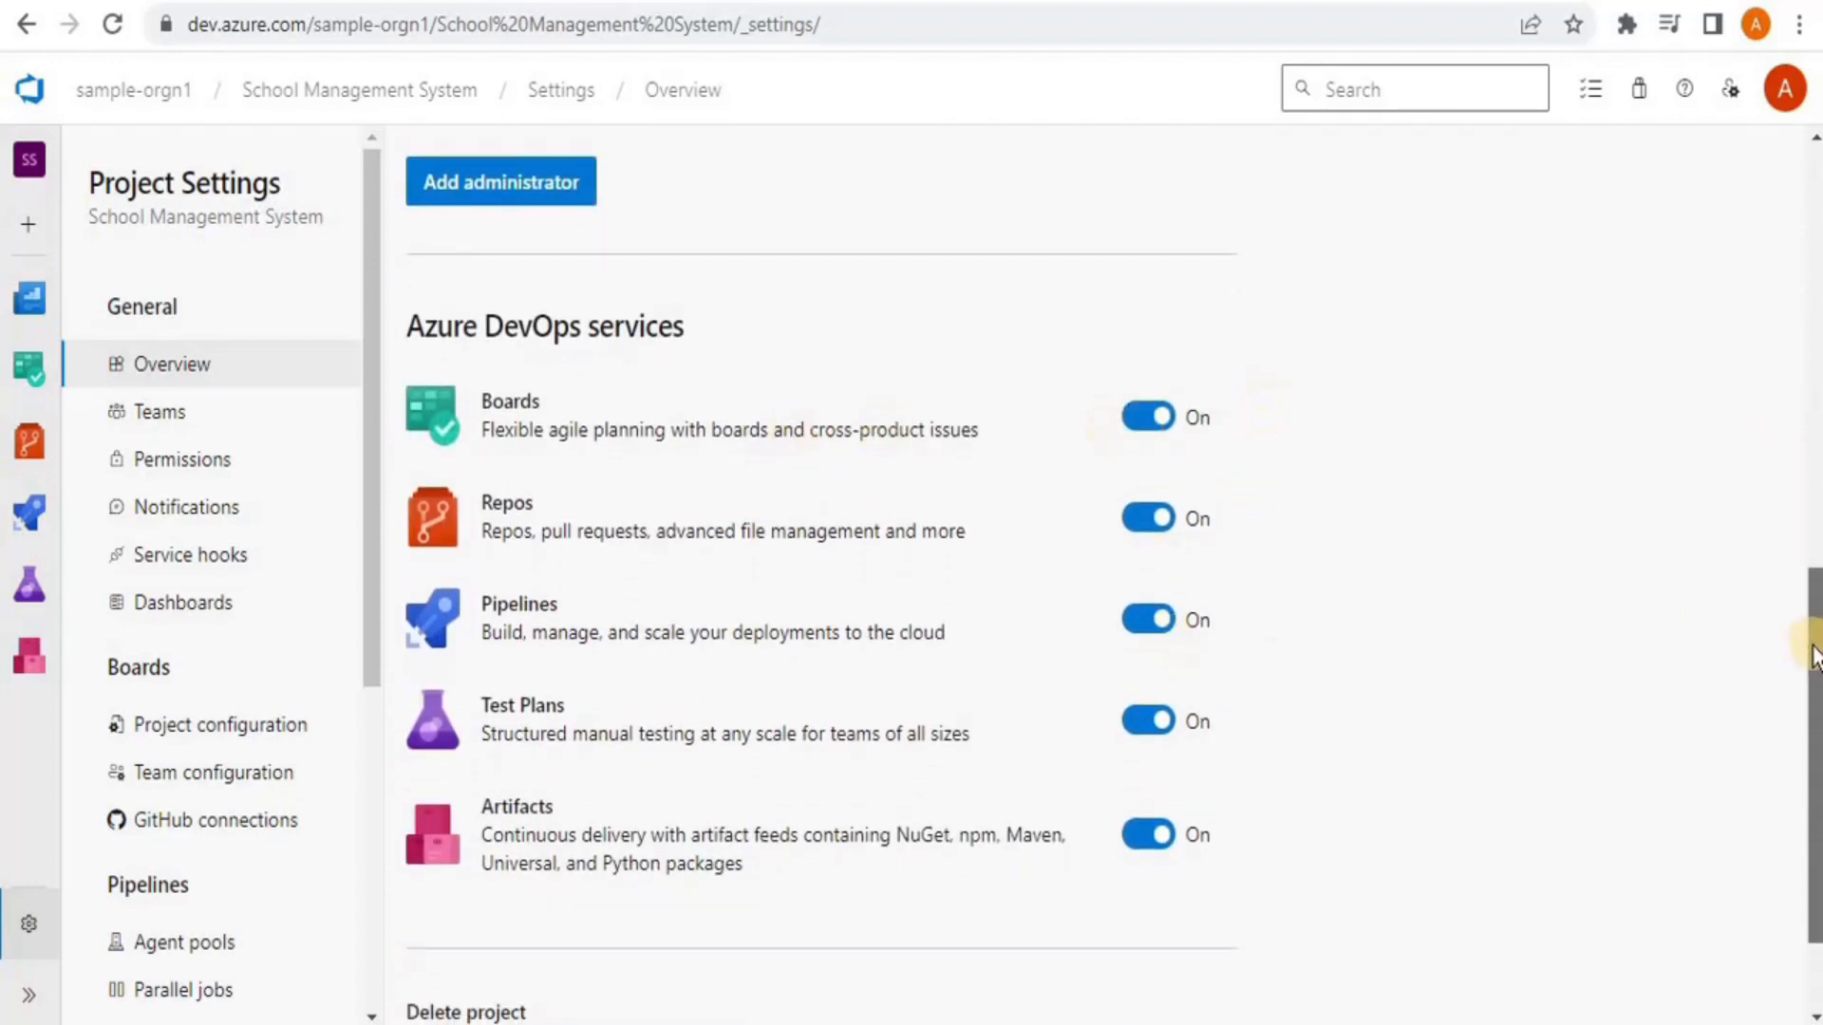
Show the Delete project section, then view Teams with the default School Management System Team's actions
left_click_drag(1811, 641, 1812, 673)
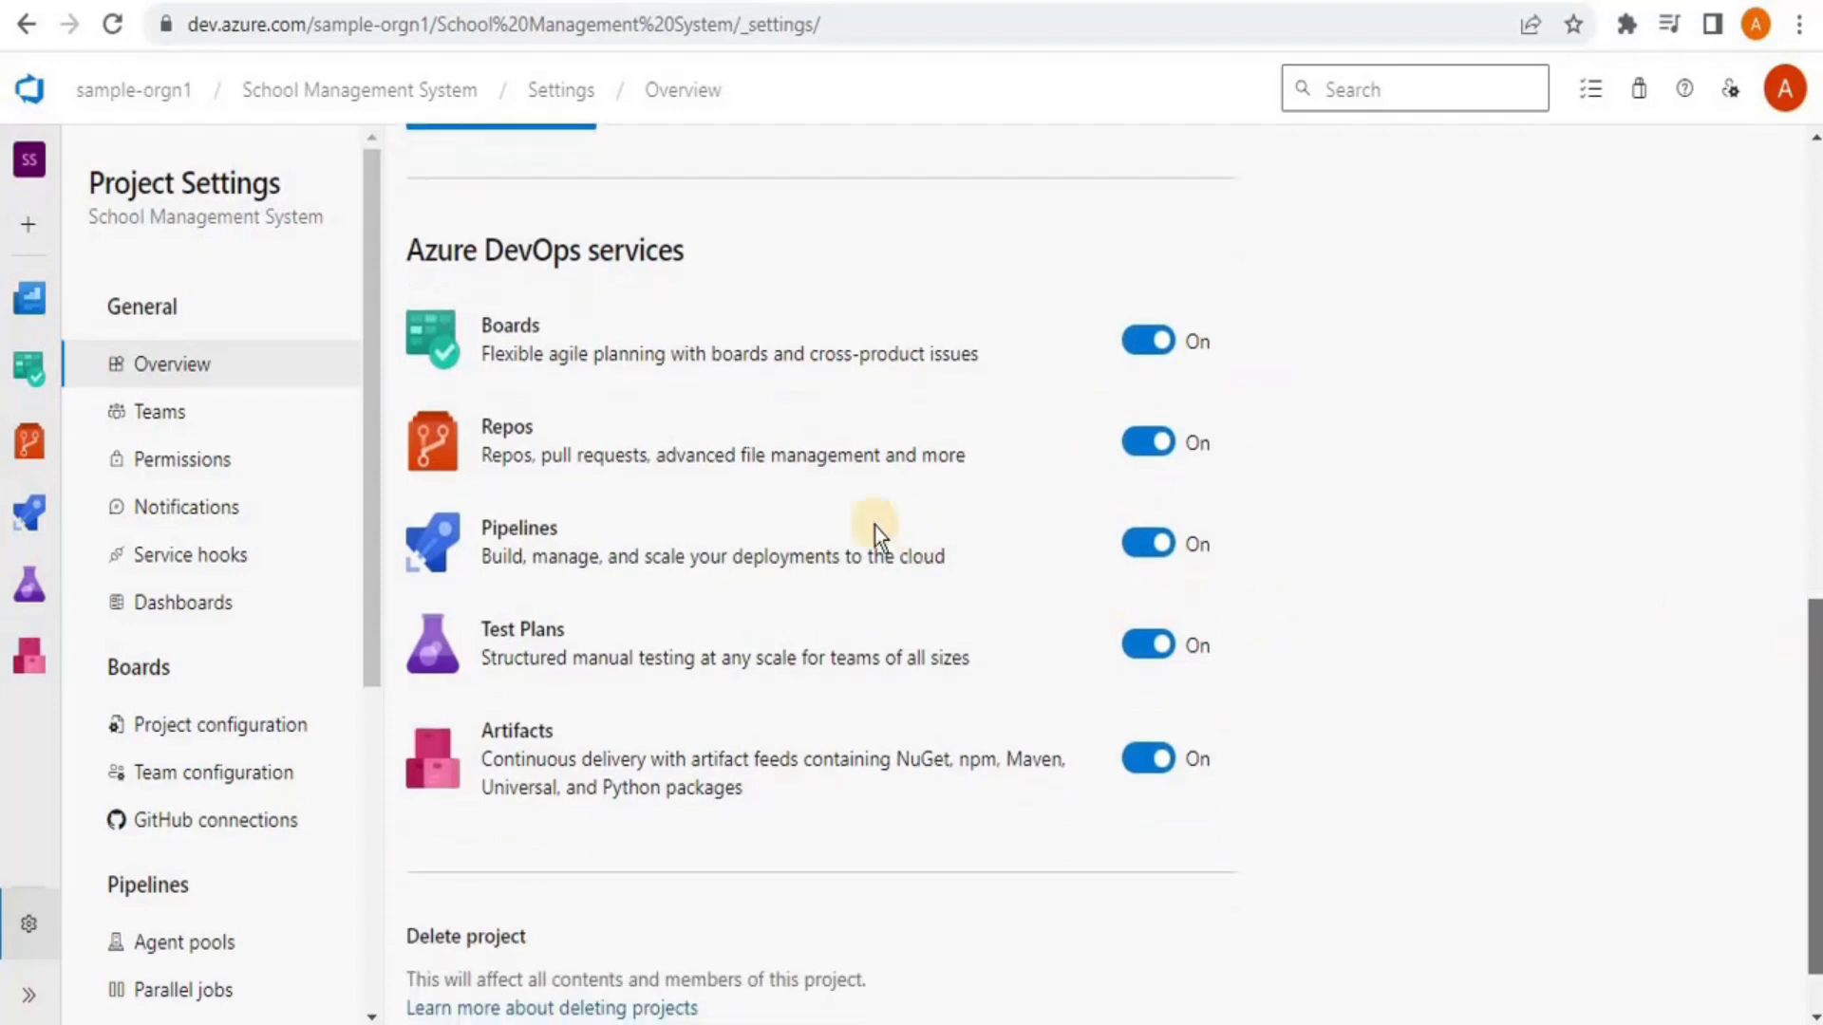
left_click_drag(1814, 919, 1815, 951)
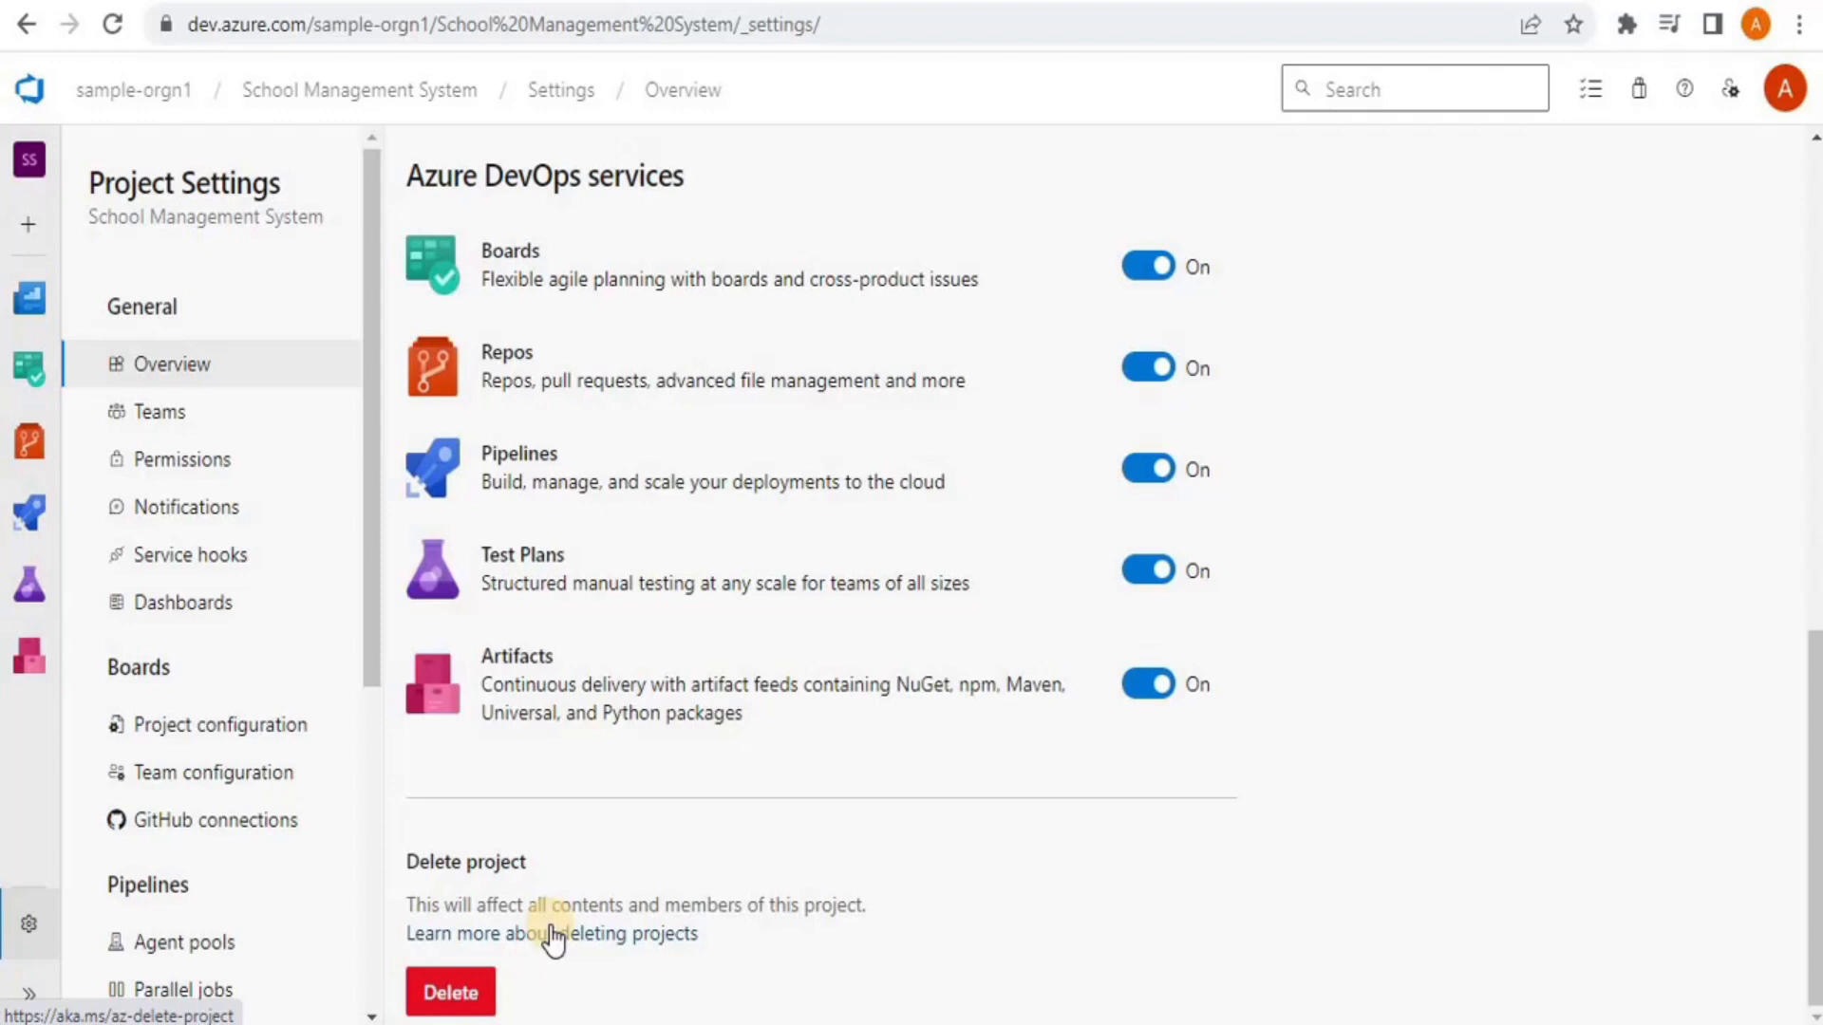
left_click(450, 997)
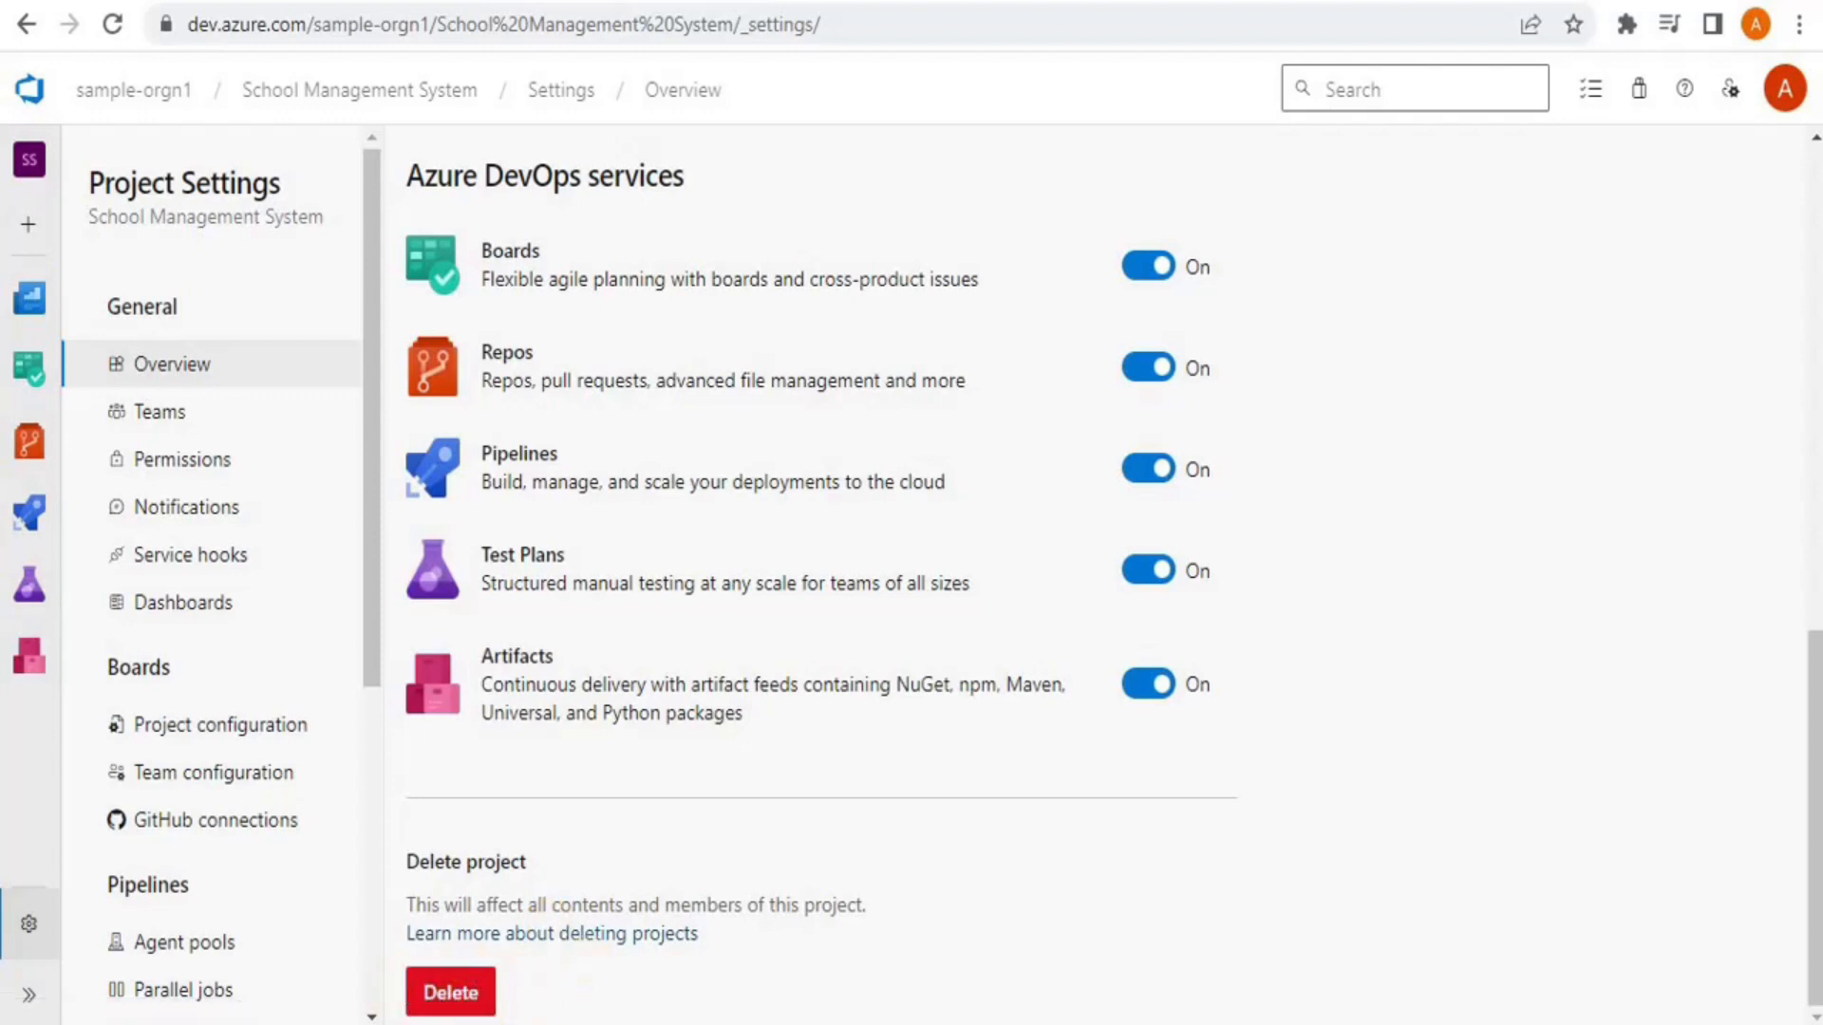
left_click_drag(1811, 794, 1644, 291)
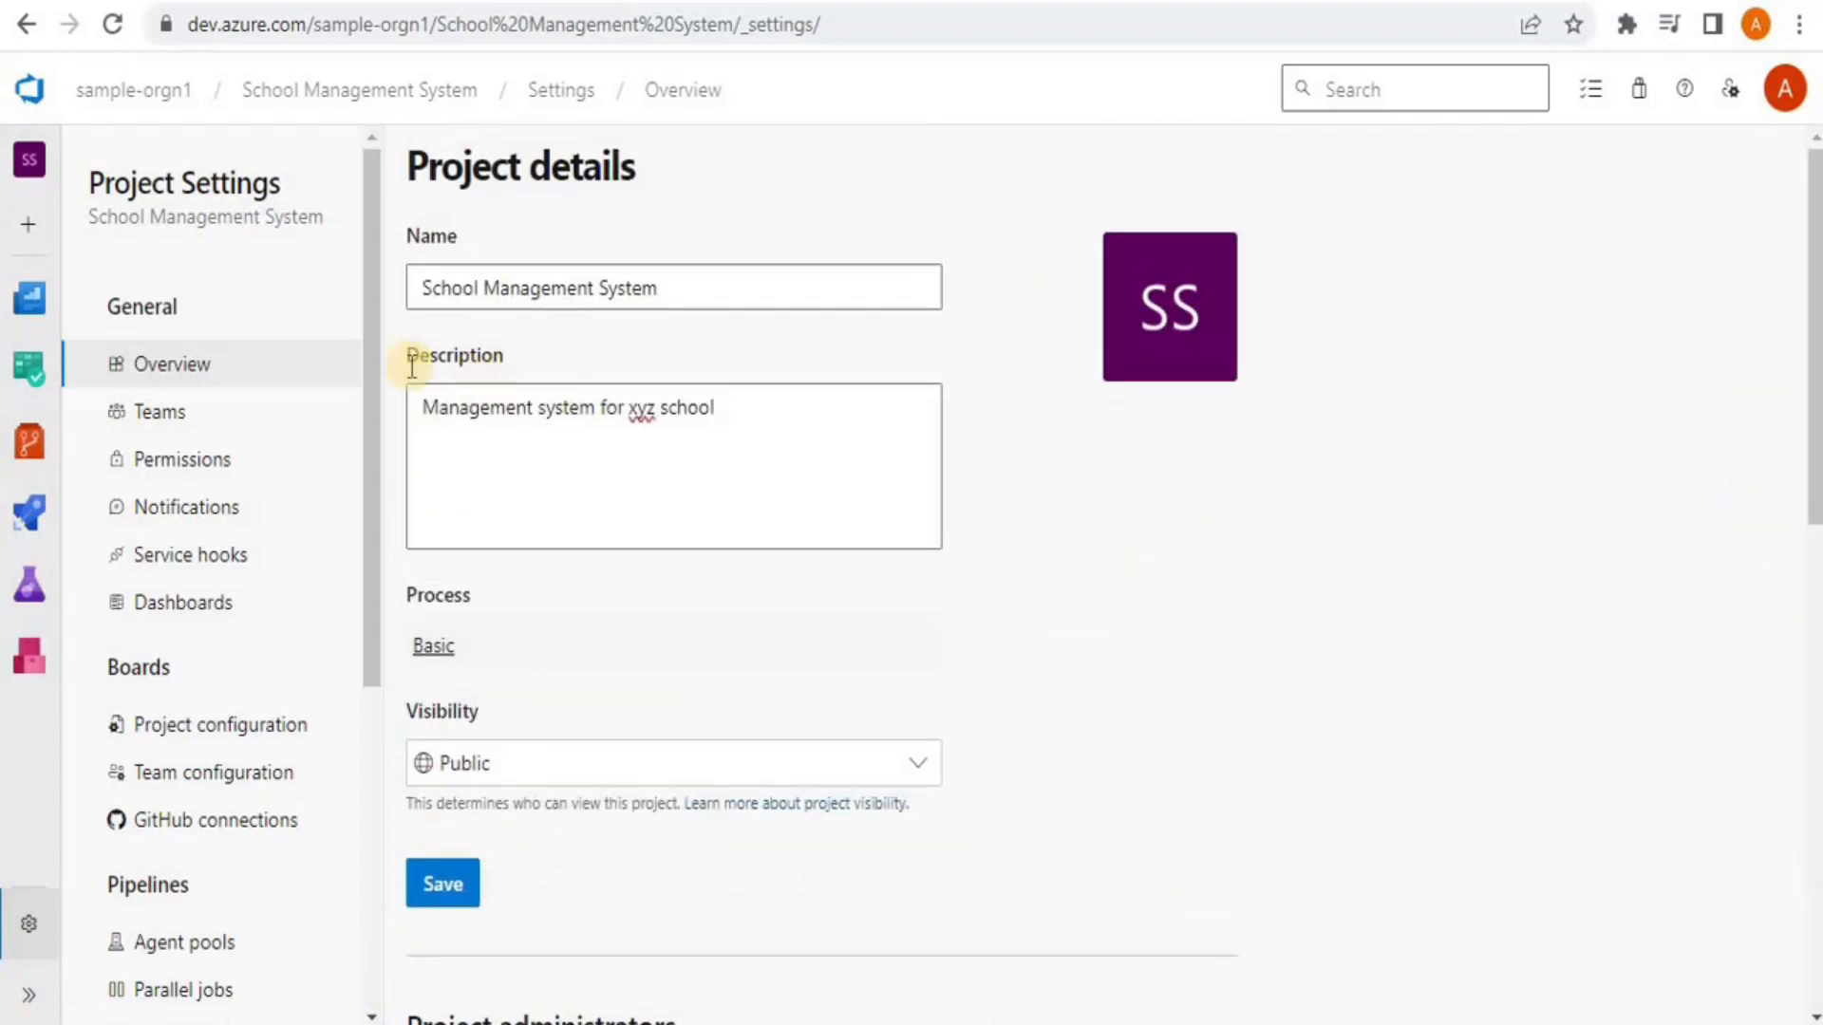
left_click(142, 413)
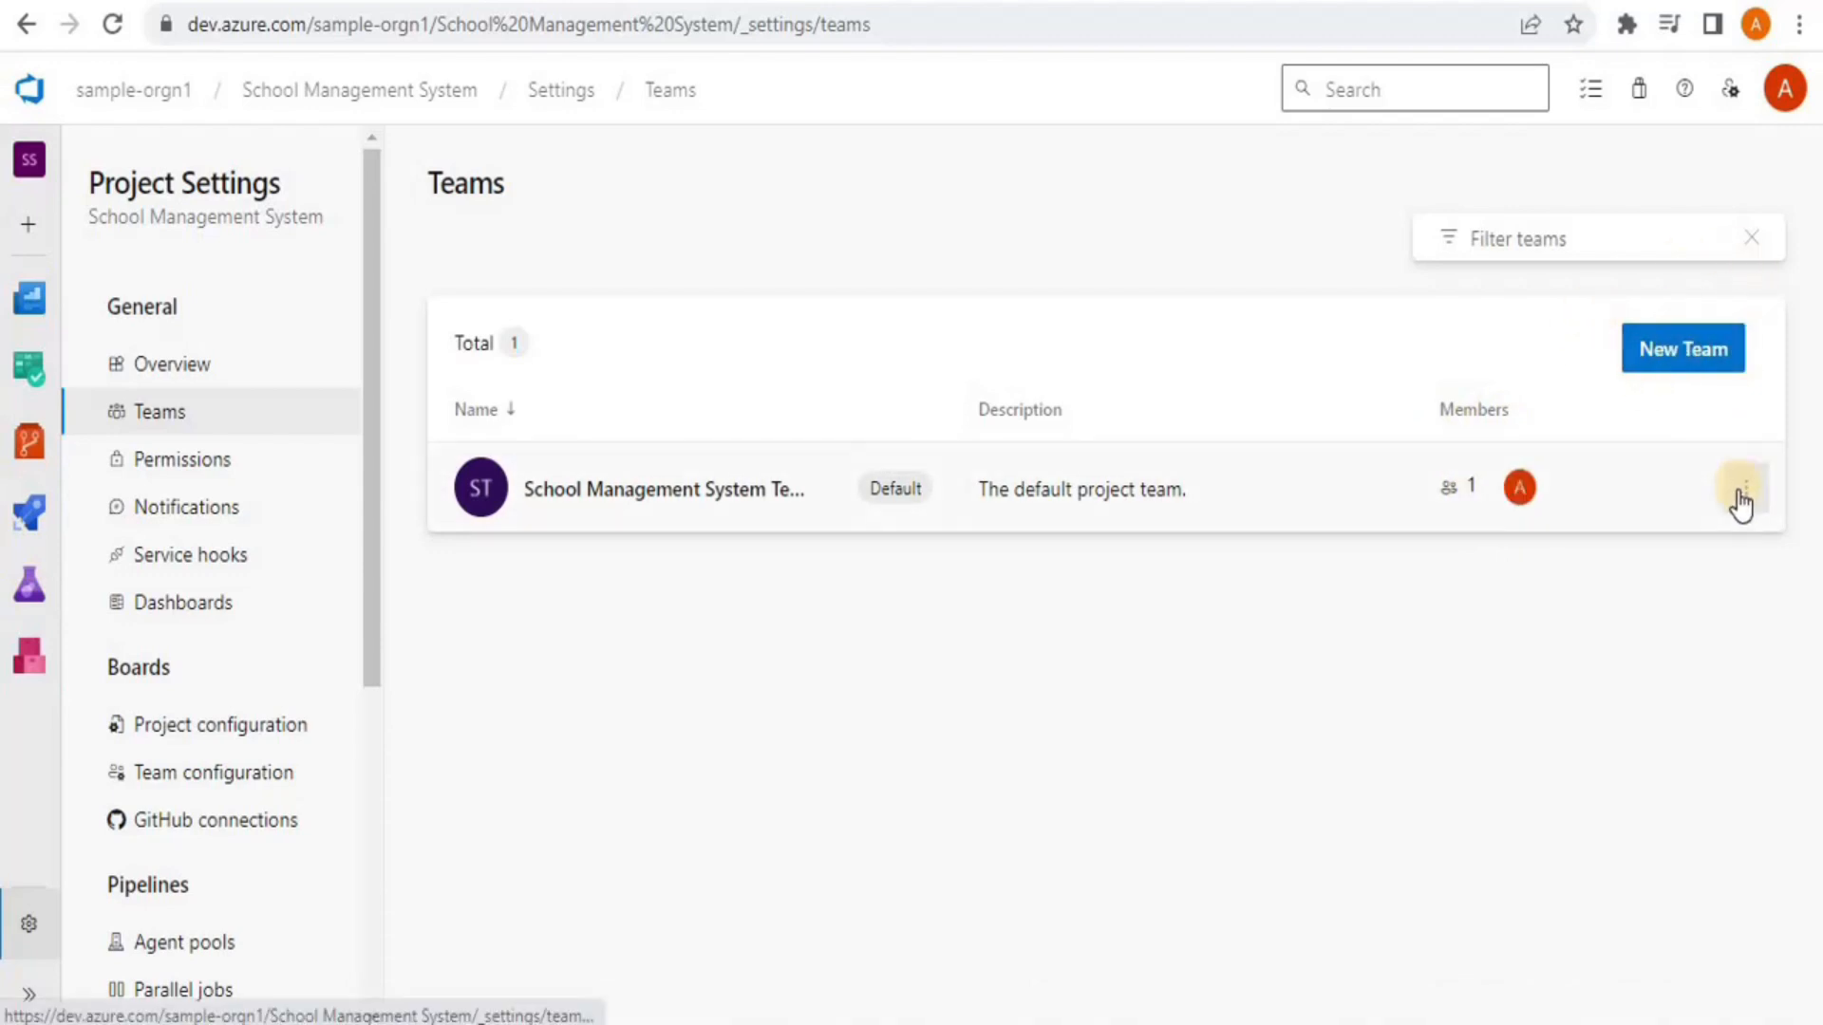
left_click(1743, 496)
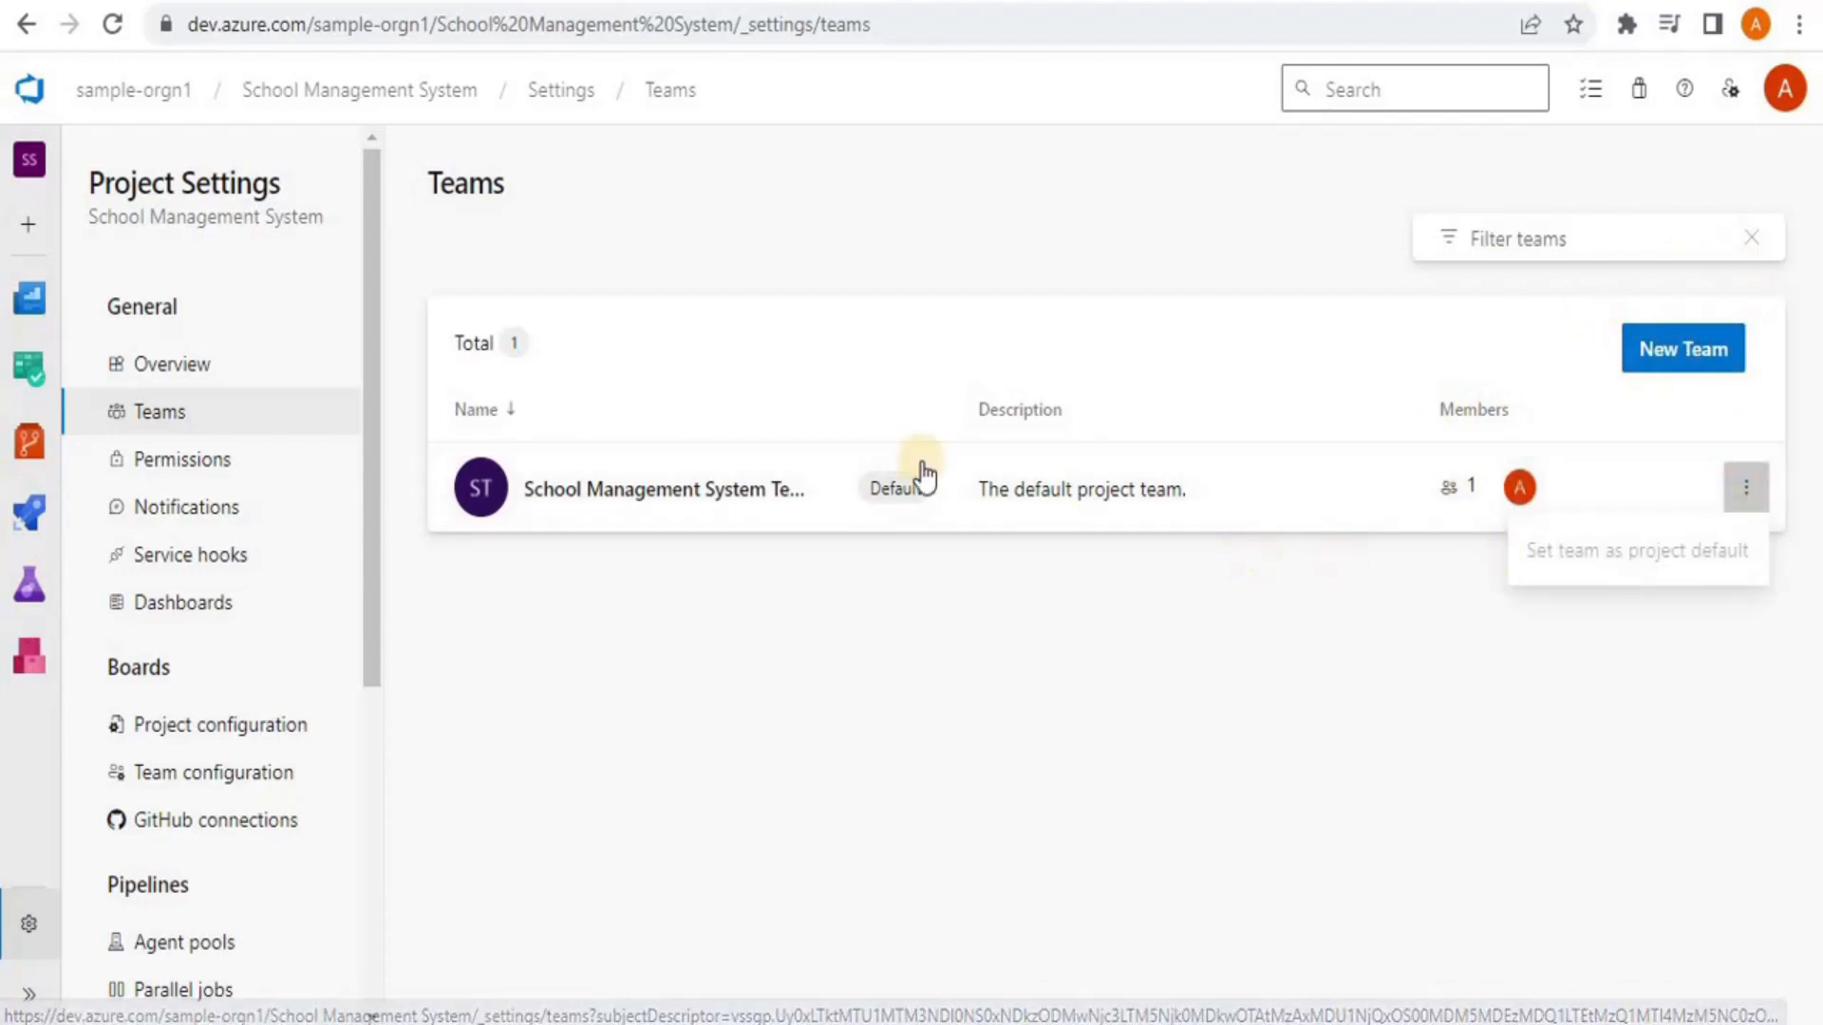
View the default team's members, then the Permissions page listing 7 groups
left_click(611, 494)
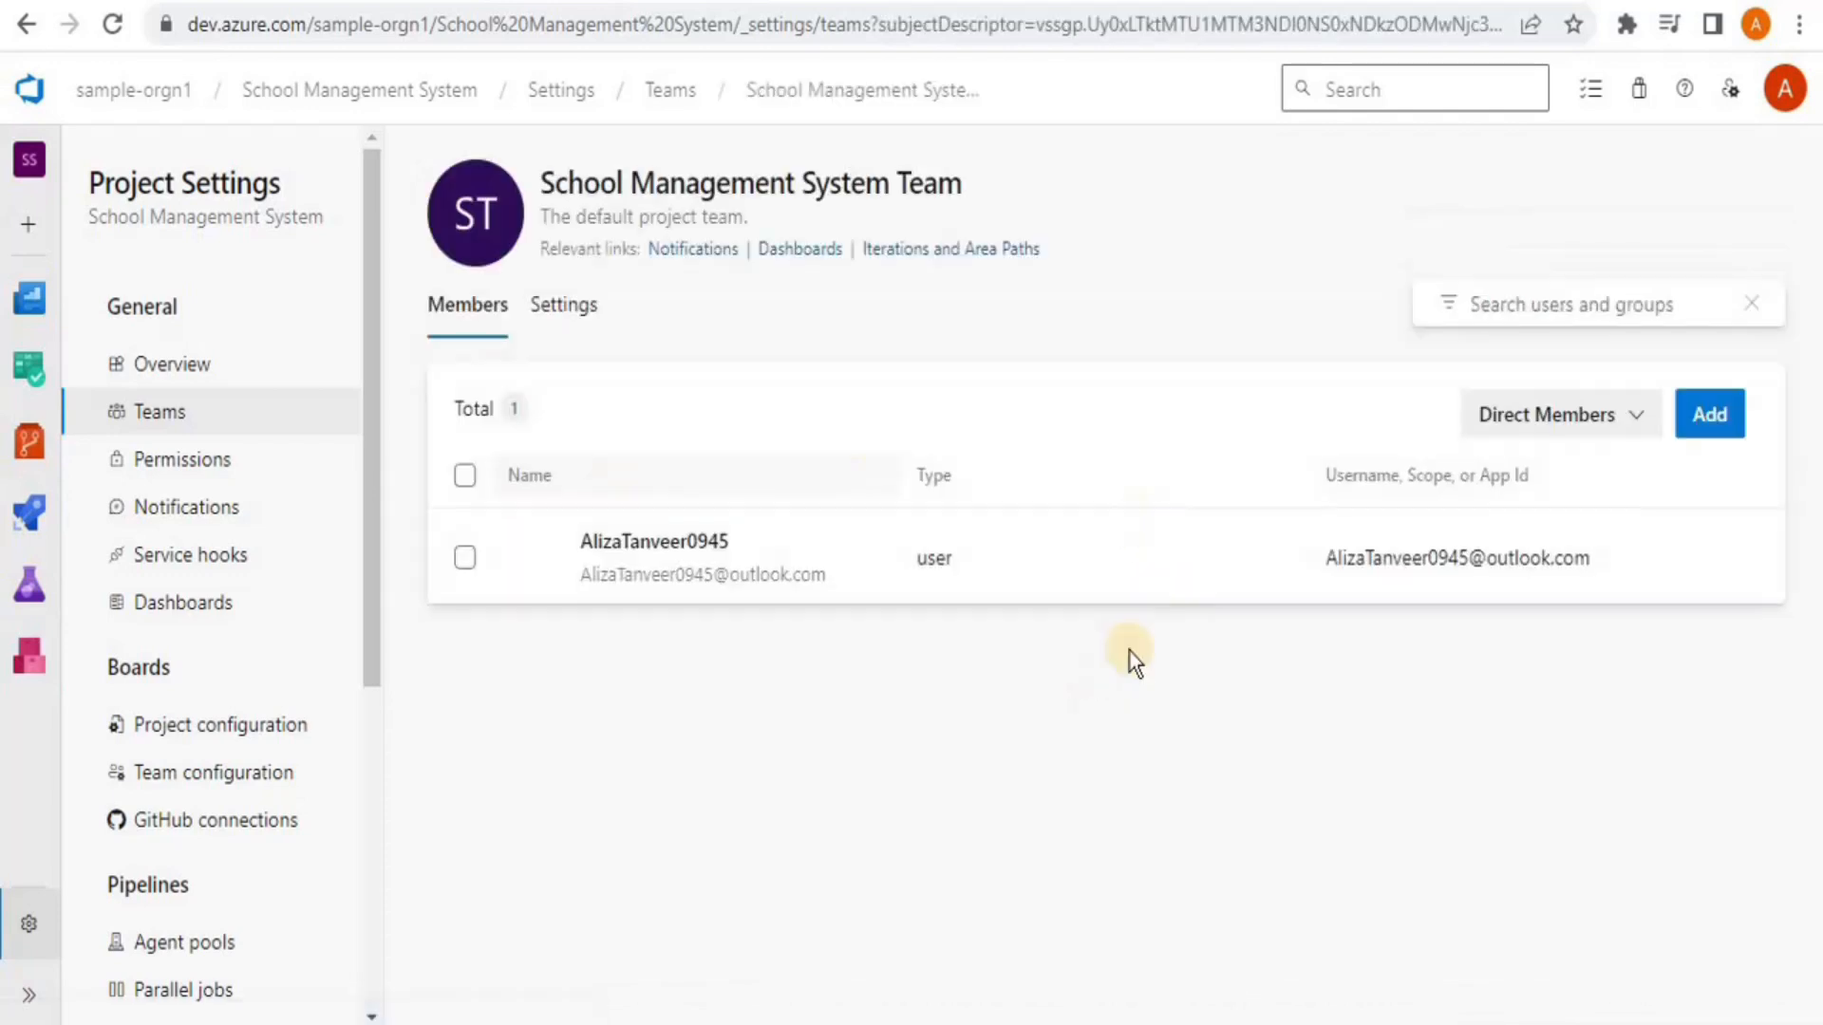
left_click(24, 25)
left_click(183, 463)
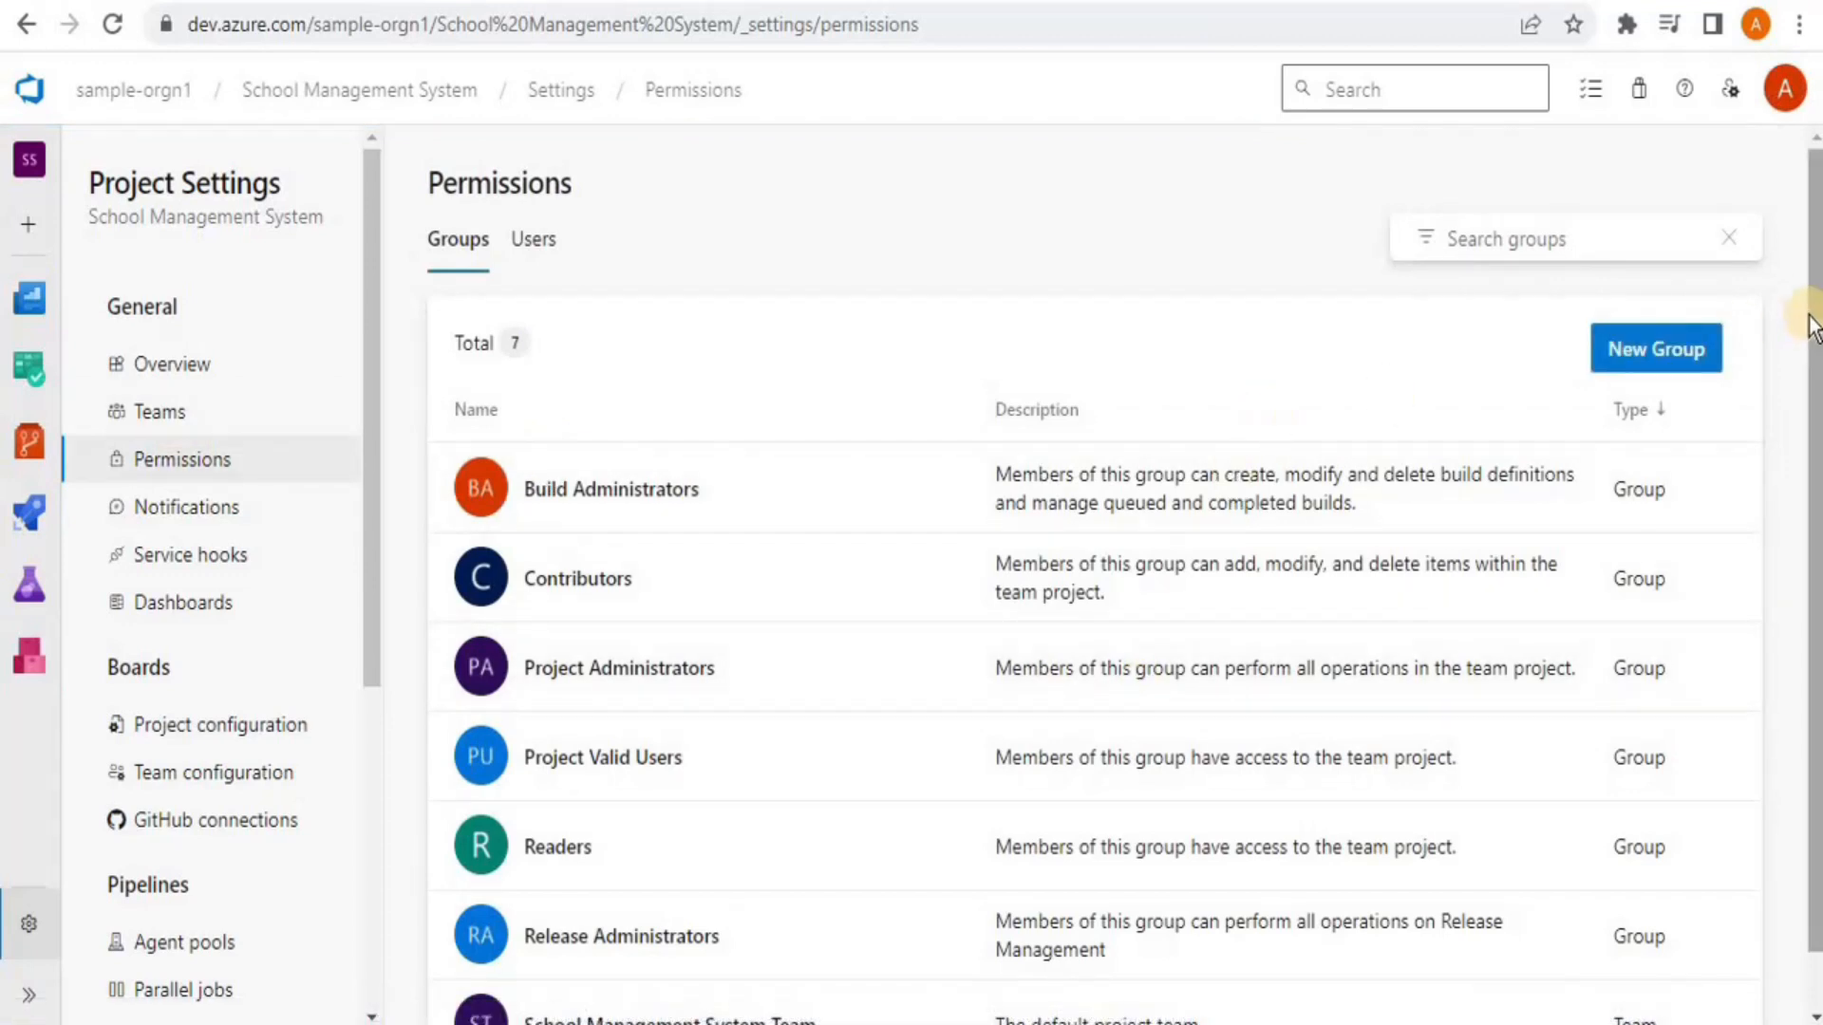
left_click_drag(1810, 332, 1785, 431)
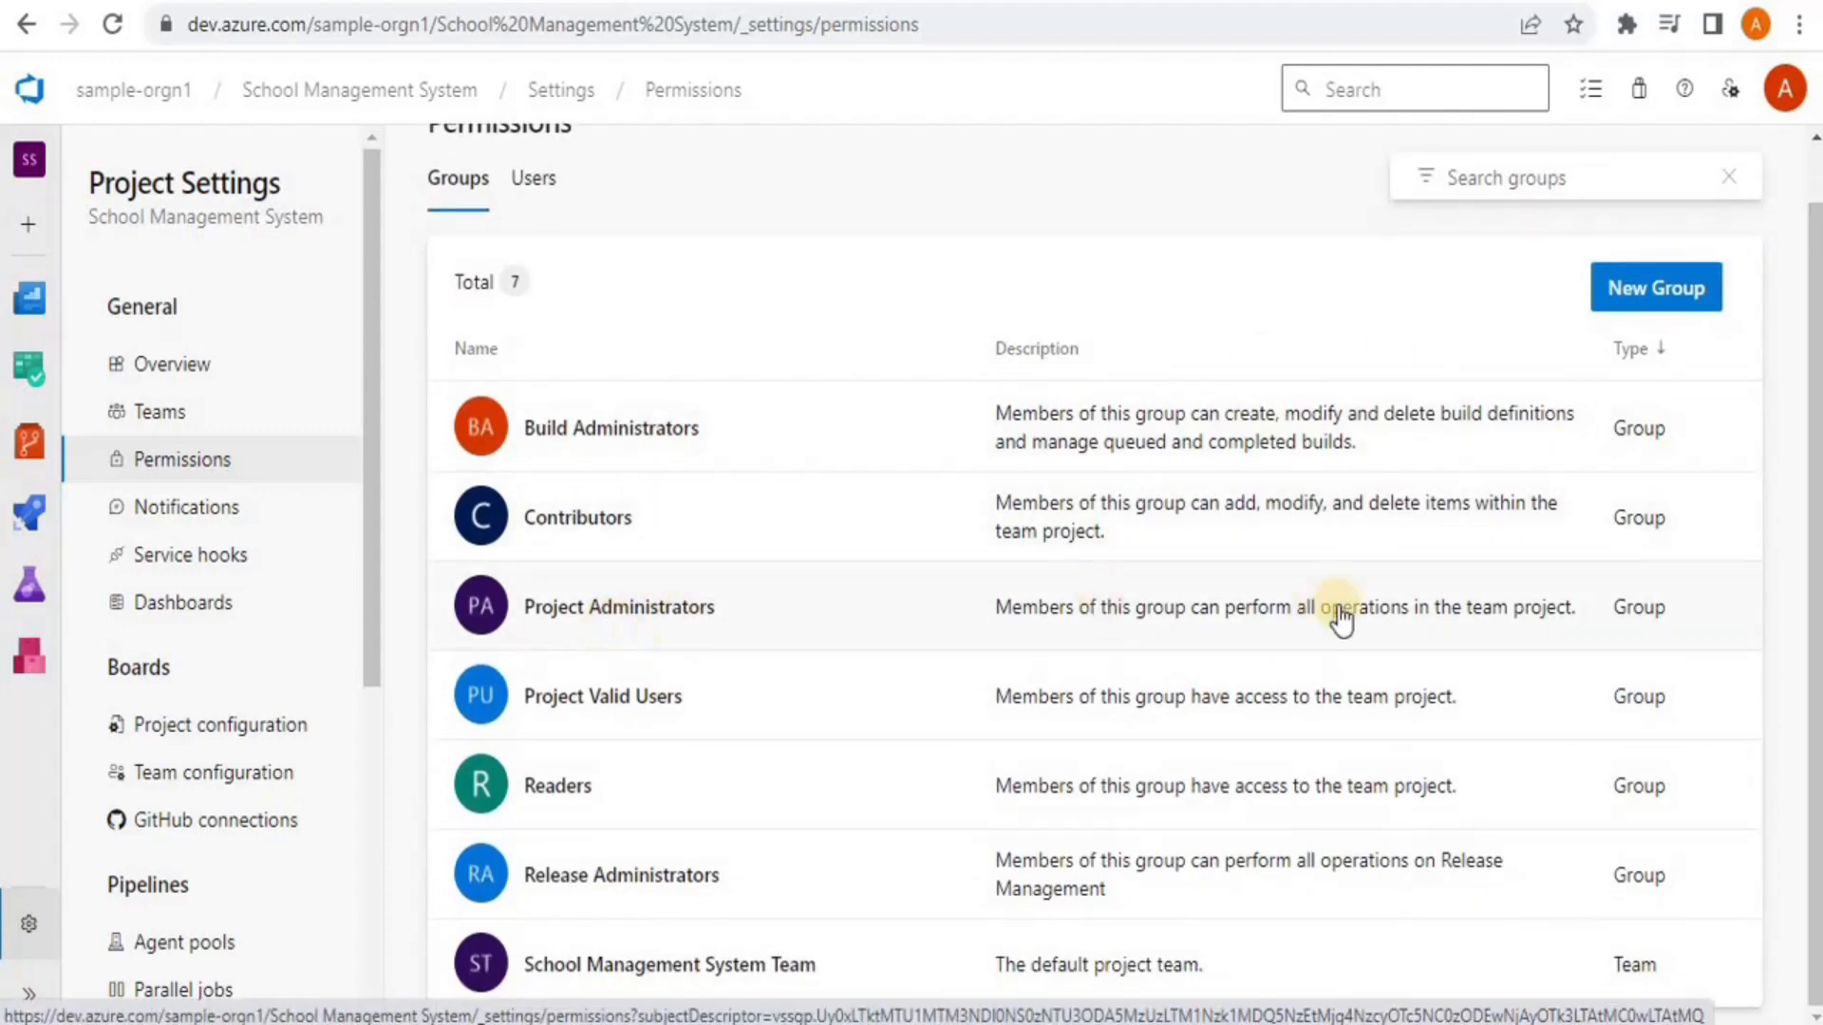
Show the team's Notifications settings, with Build completes and Pull request changes subscriptions On
scroll(992, 608, "up", 1)
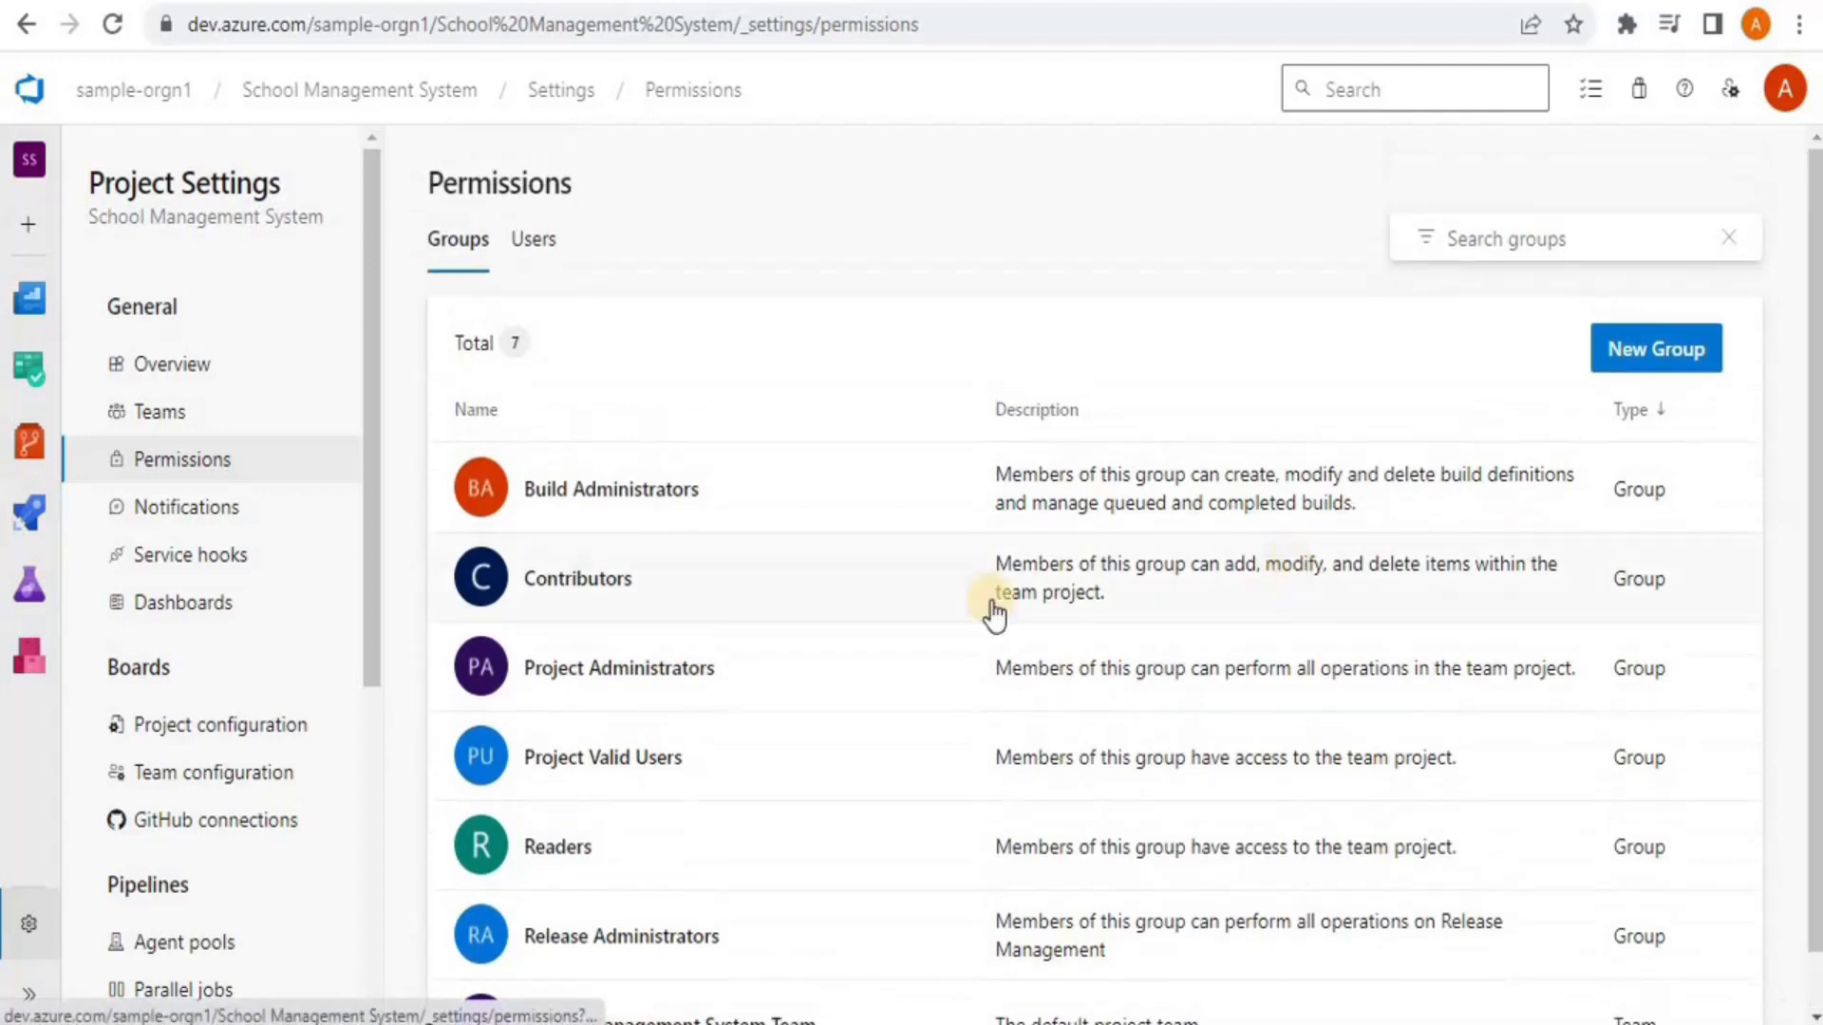
left_click(181, 517)
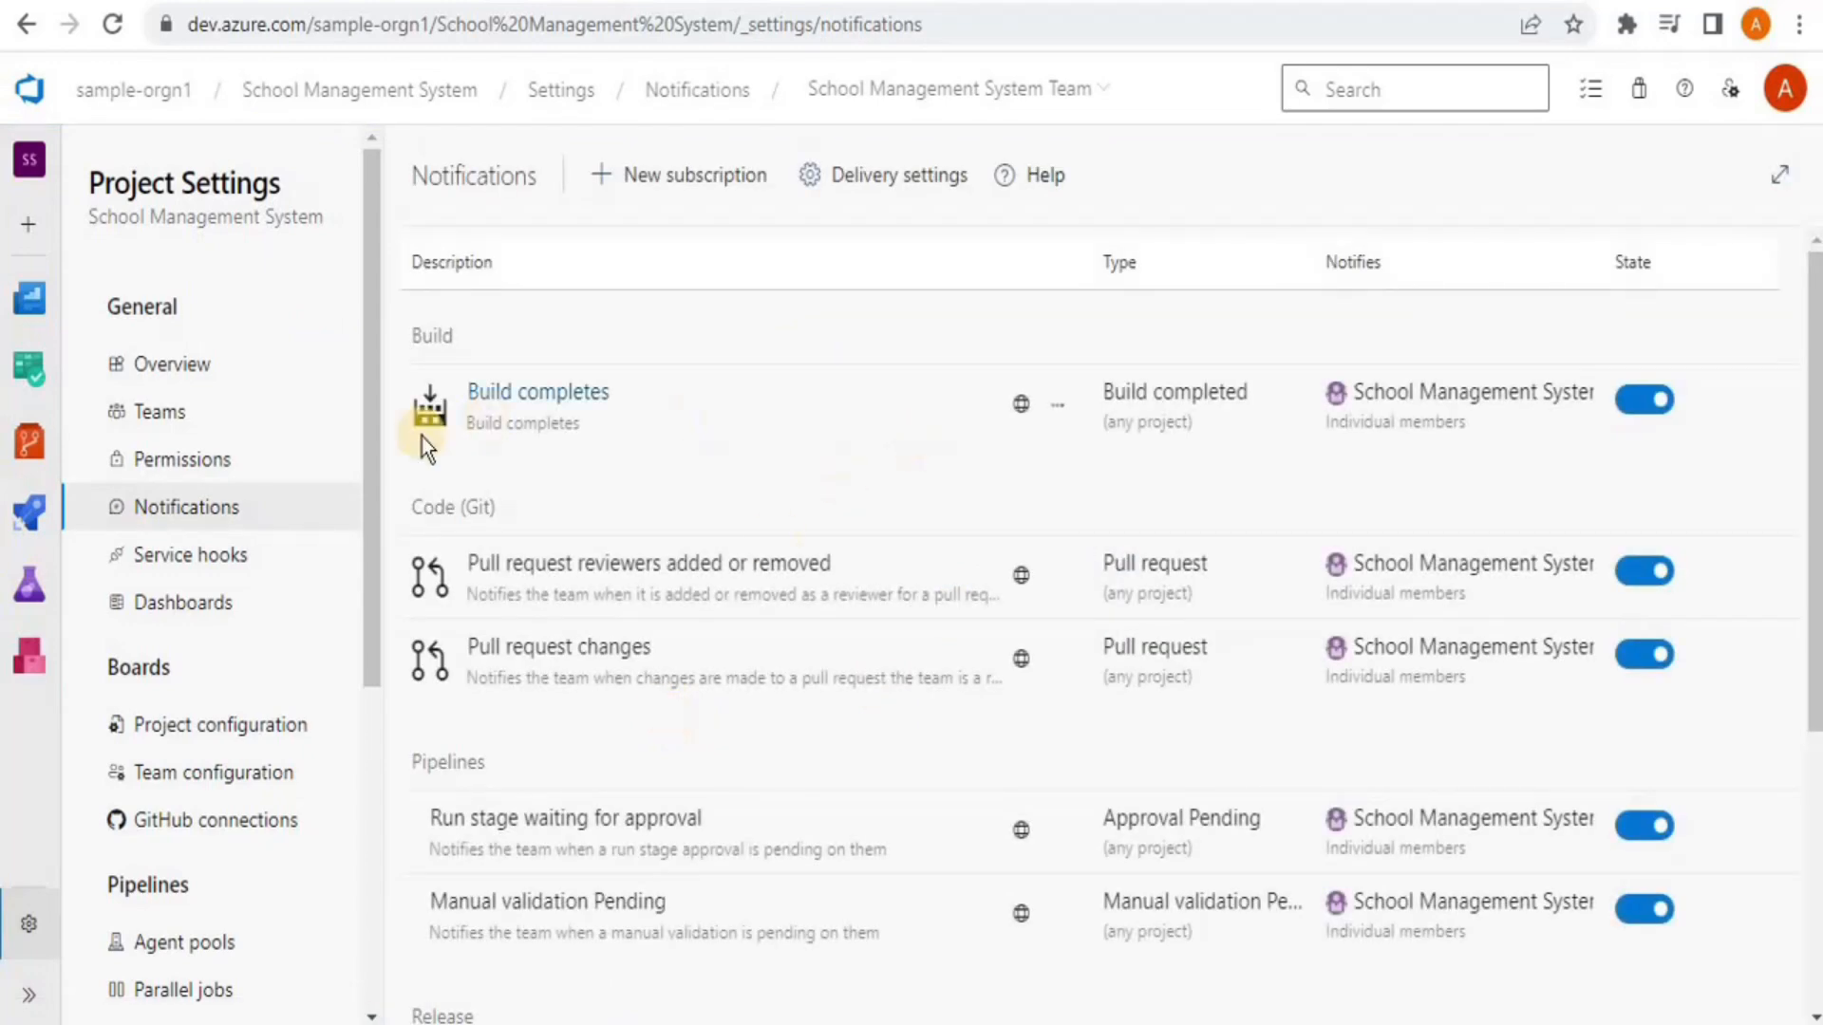
Show the team's Dashboards settings, with Create, Edit and Delete dashboards Off, and browse the remaining sidebar sections
left_click(201, 598)
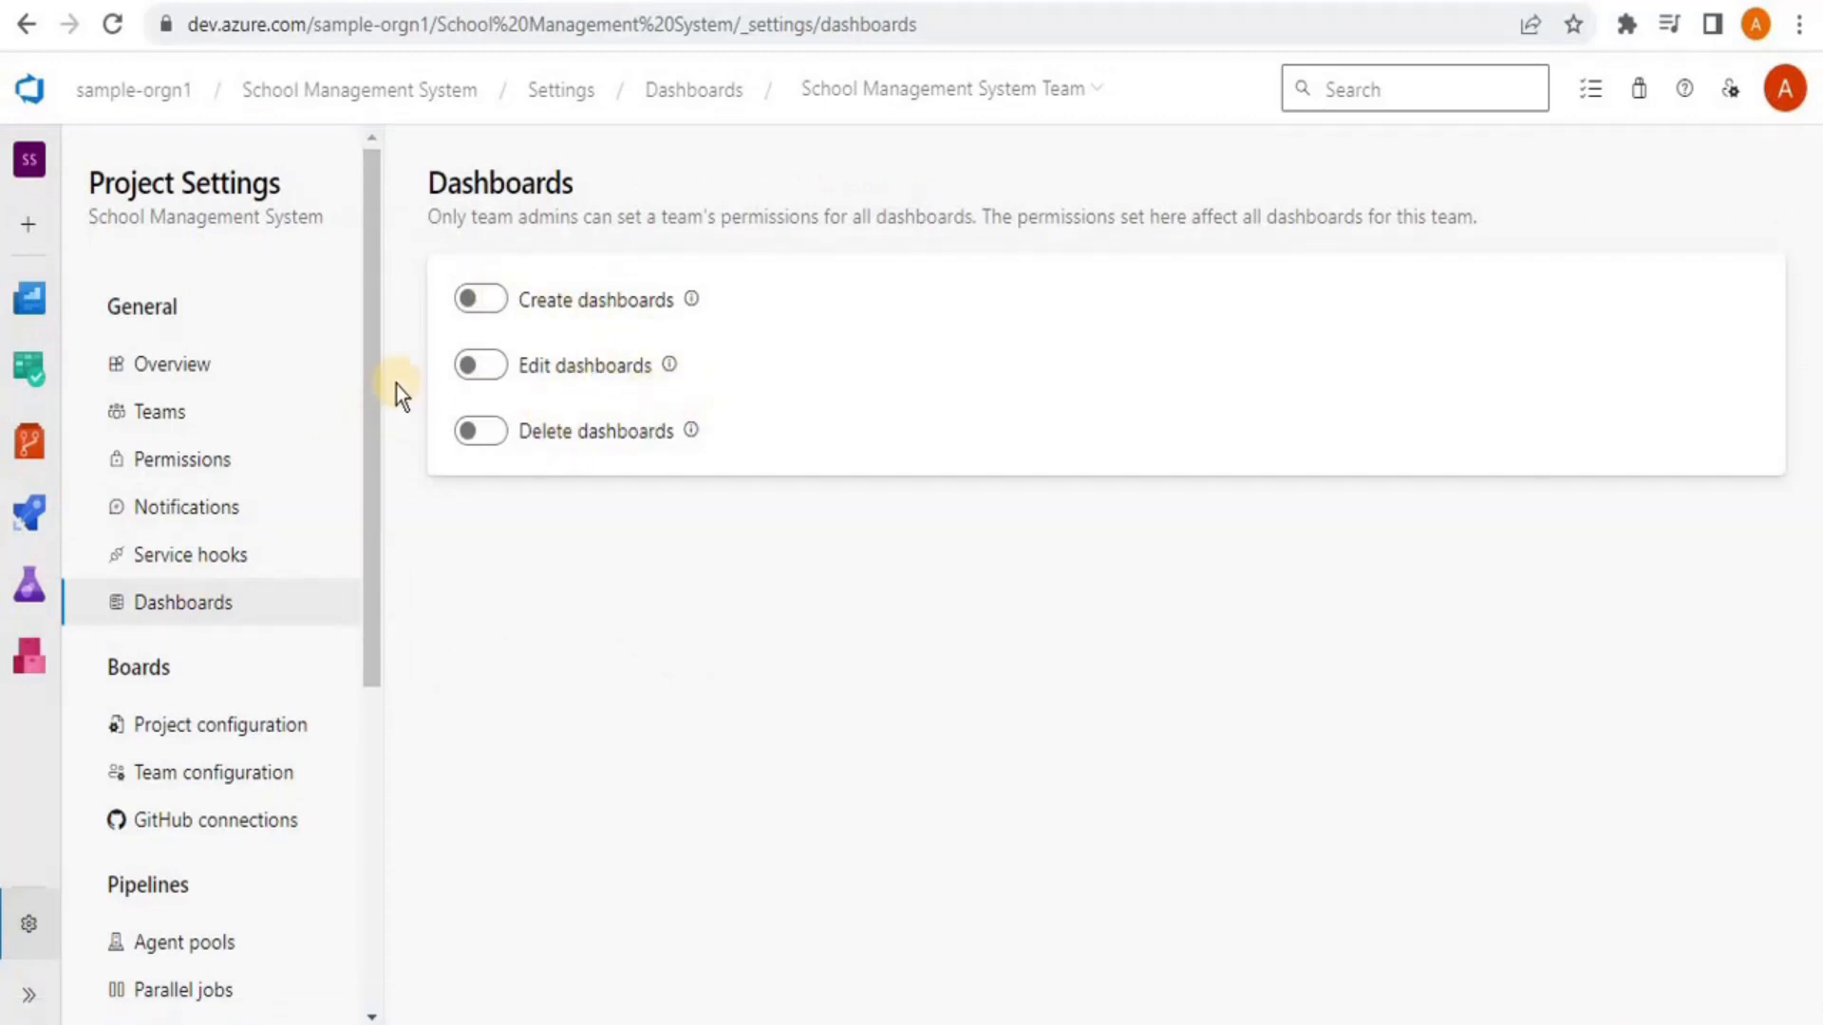
left_click_drag(372, 369, 373, 607)
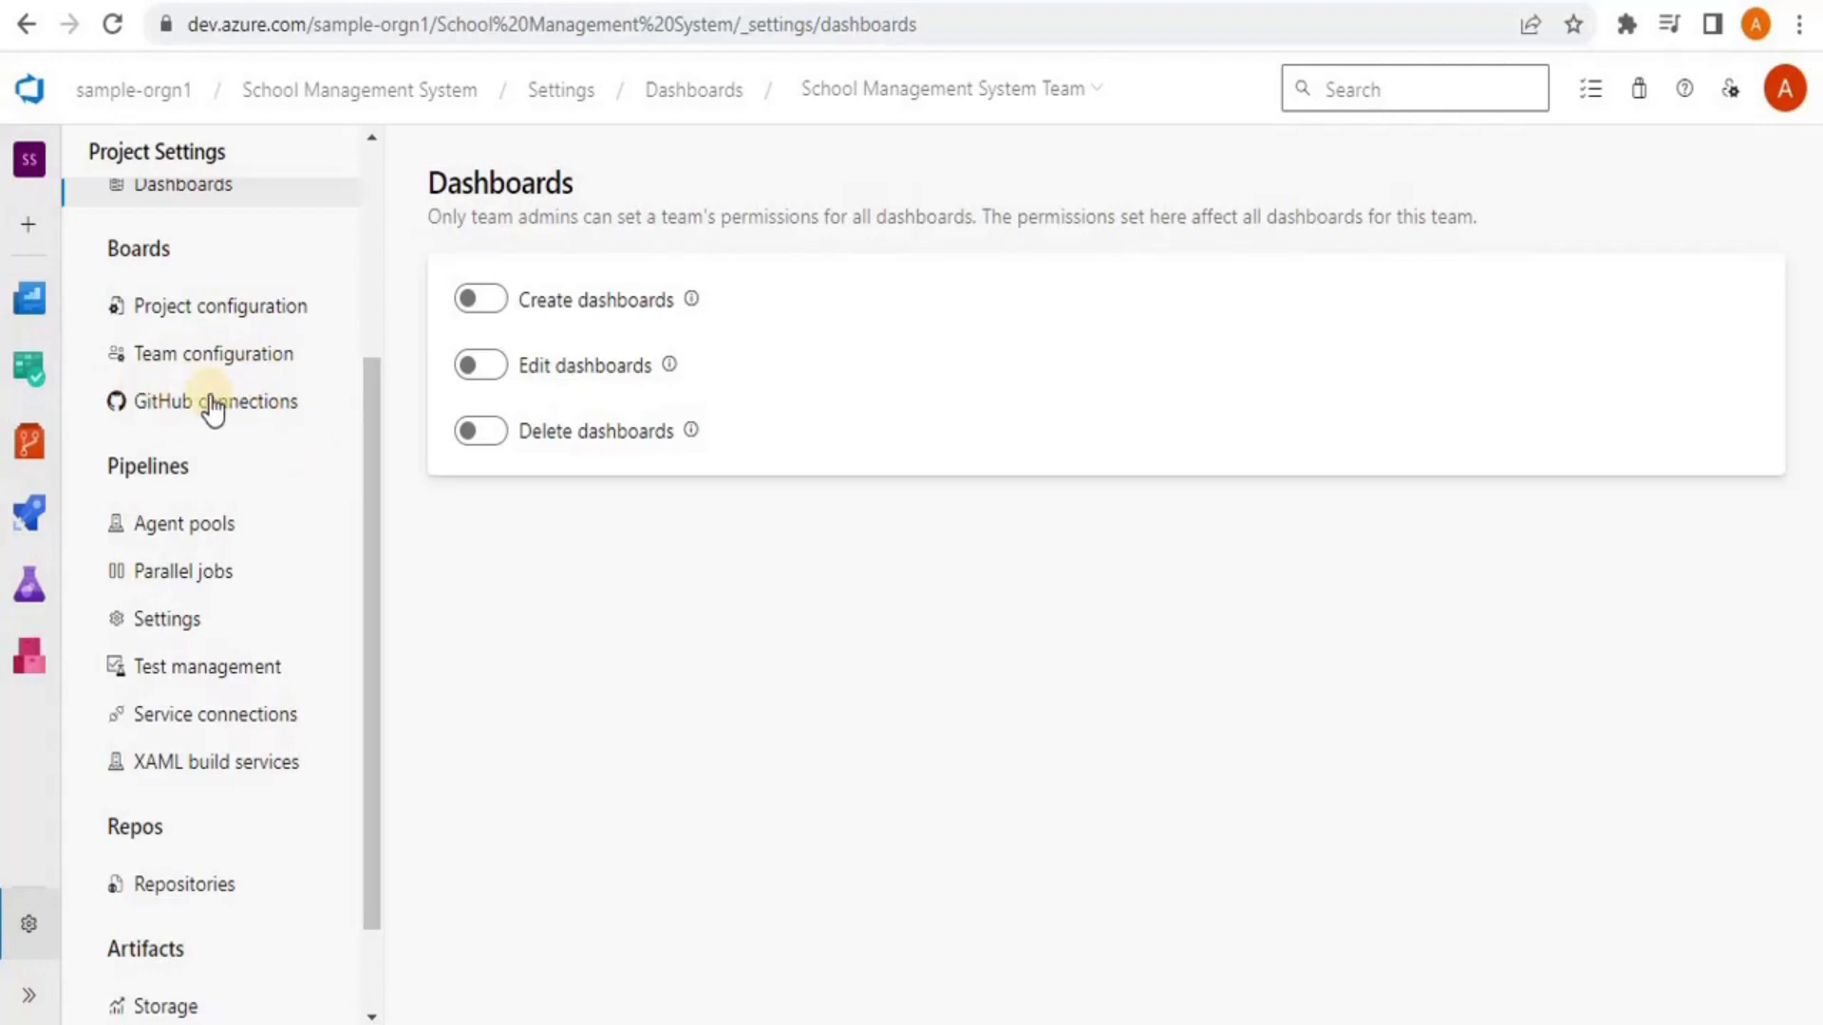
left_click_drag(377, 425, 350, 161)
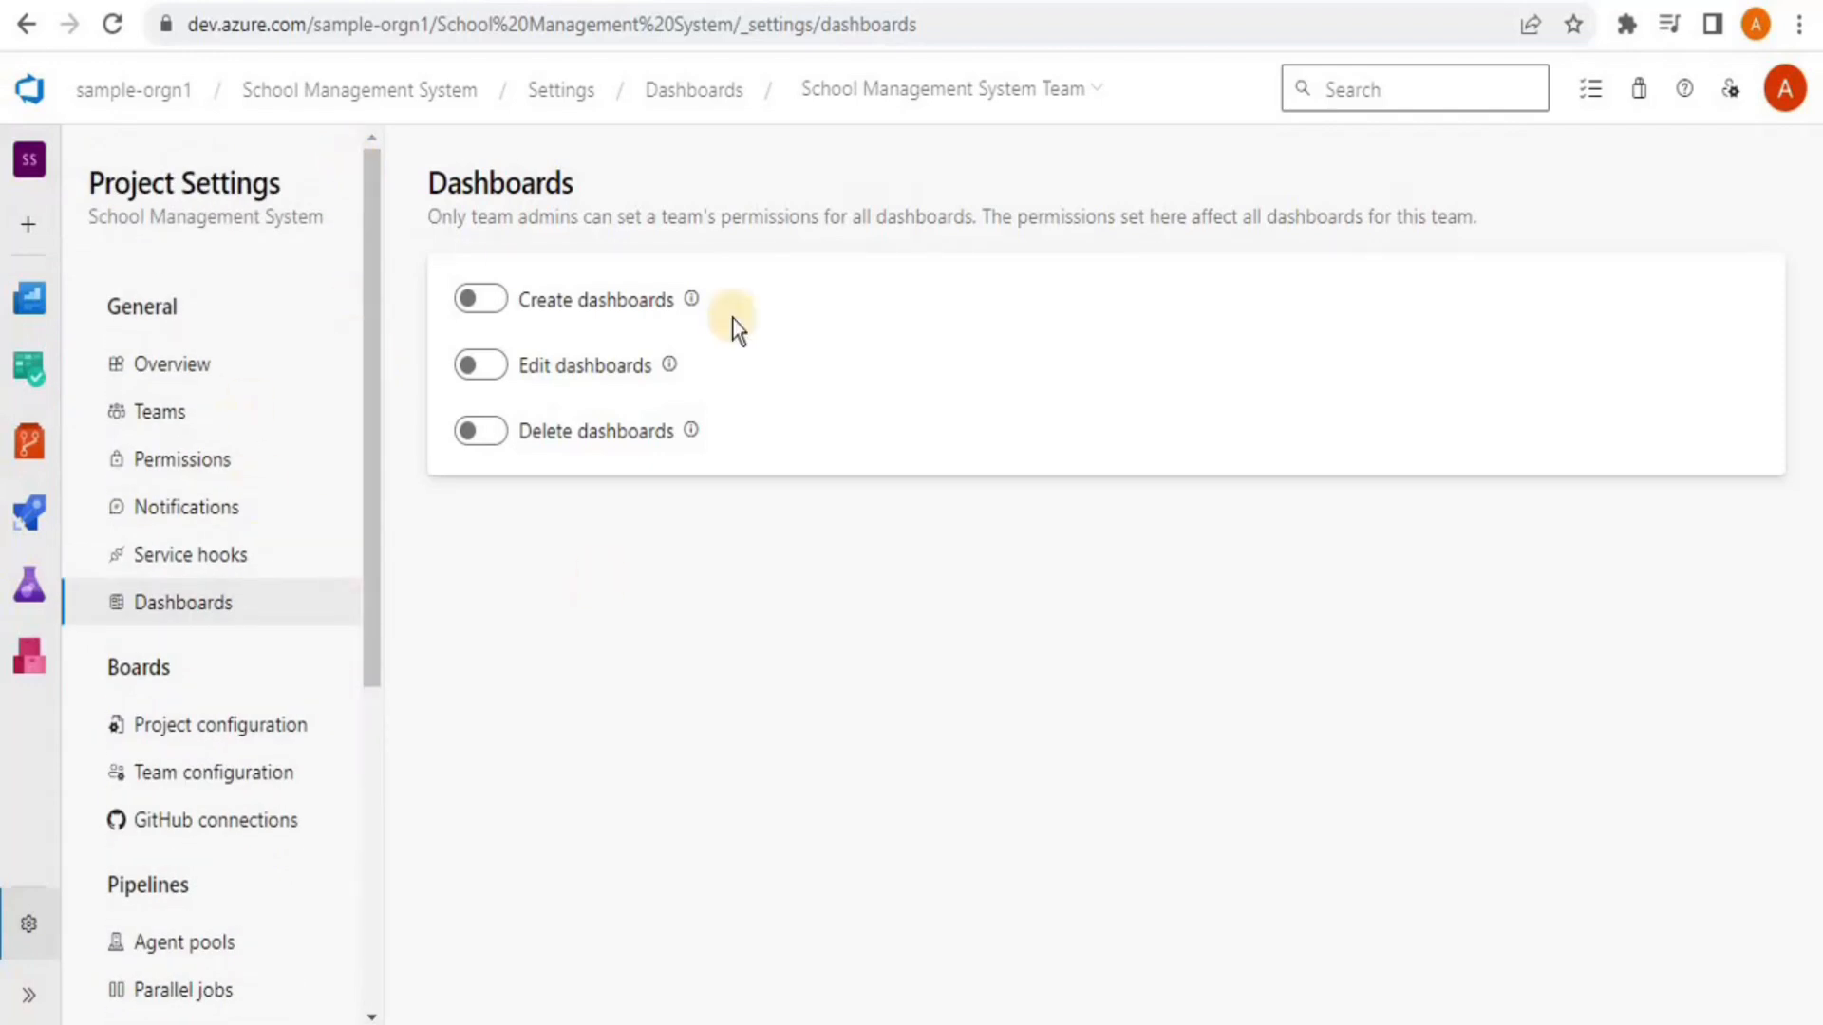
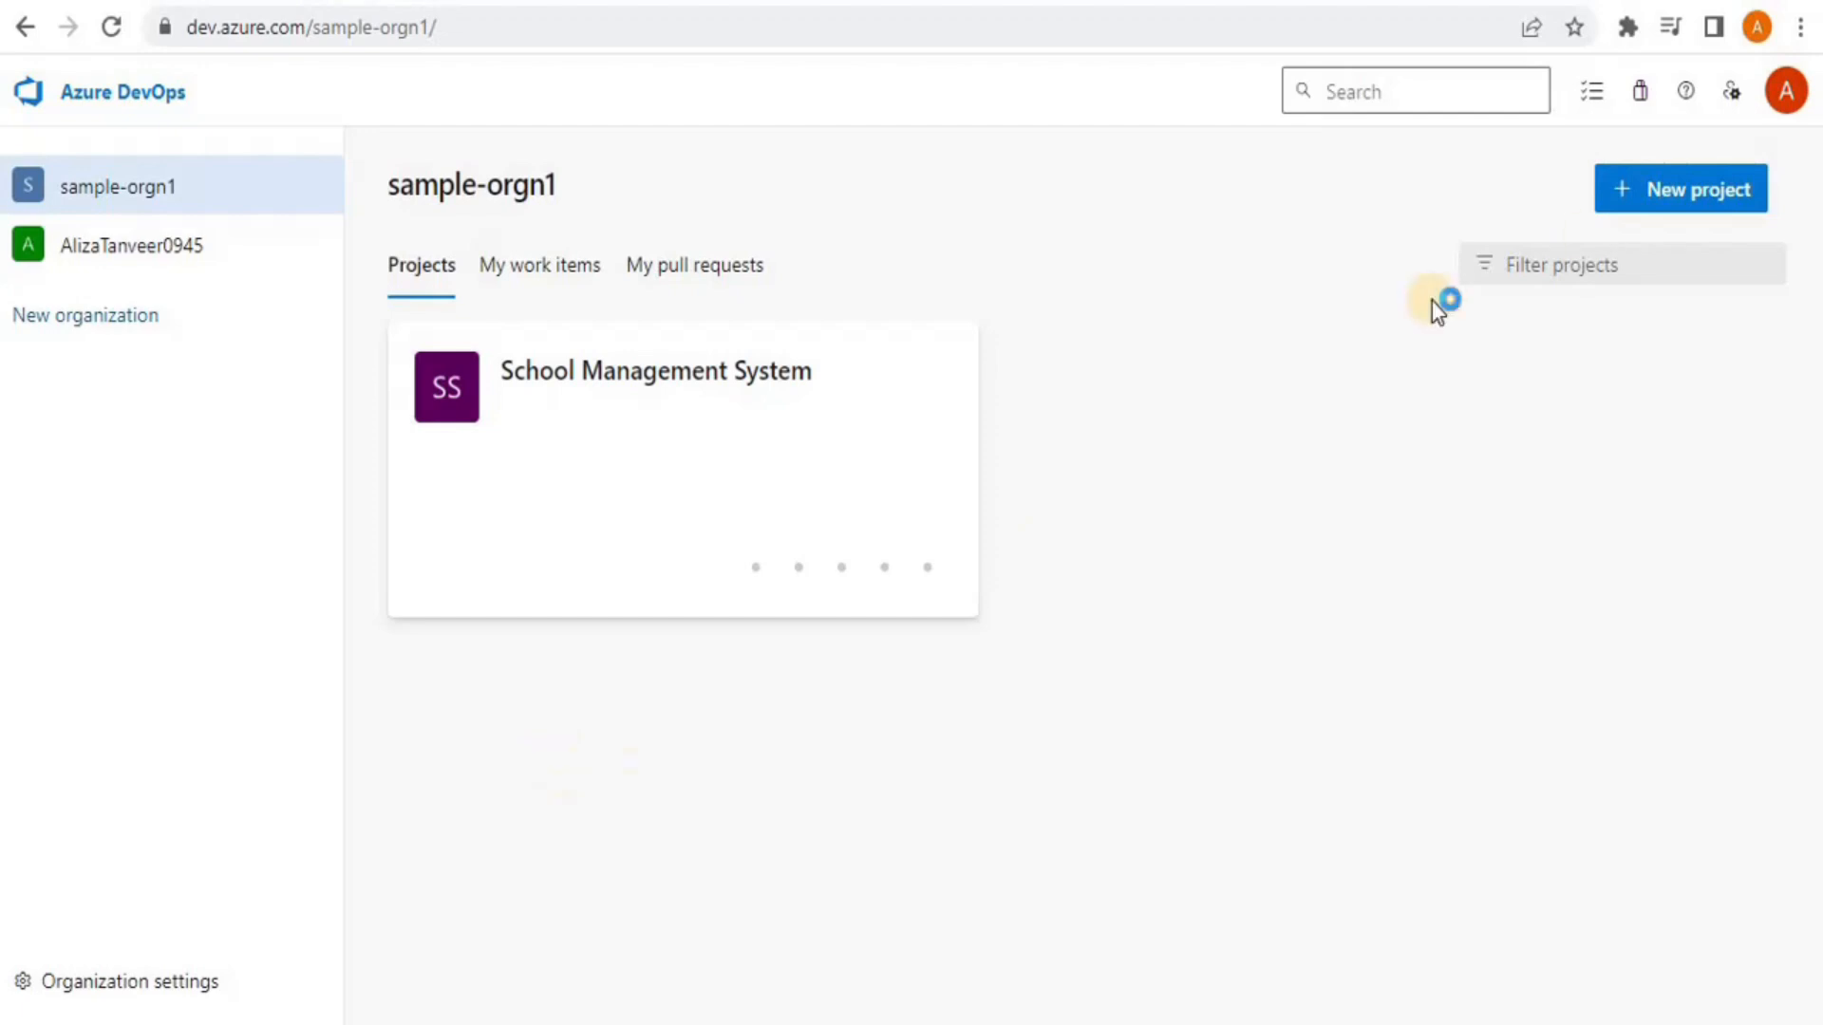
Name a new project 'School Management System Scrum', describe it 'Using scrum', and make it Public
left_click(1668, 195)
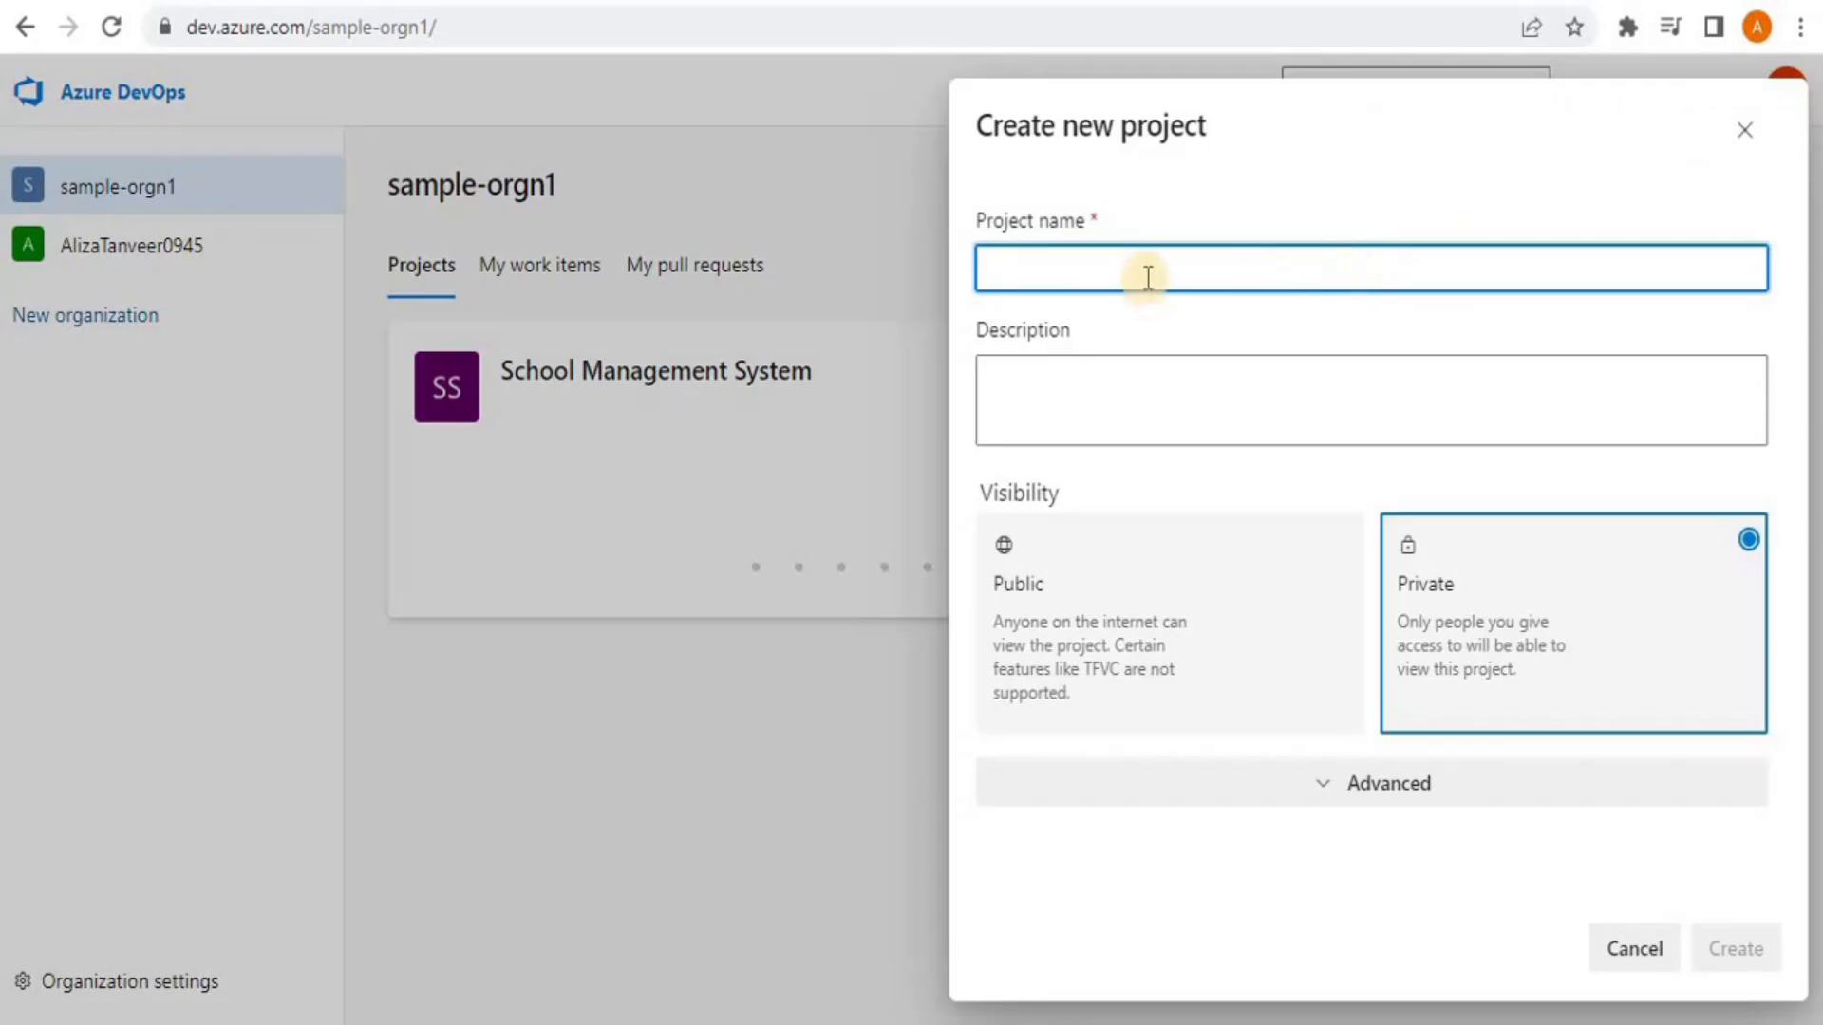
type("School Management system Scrum")
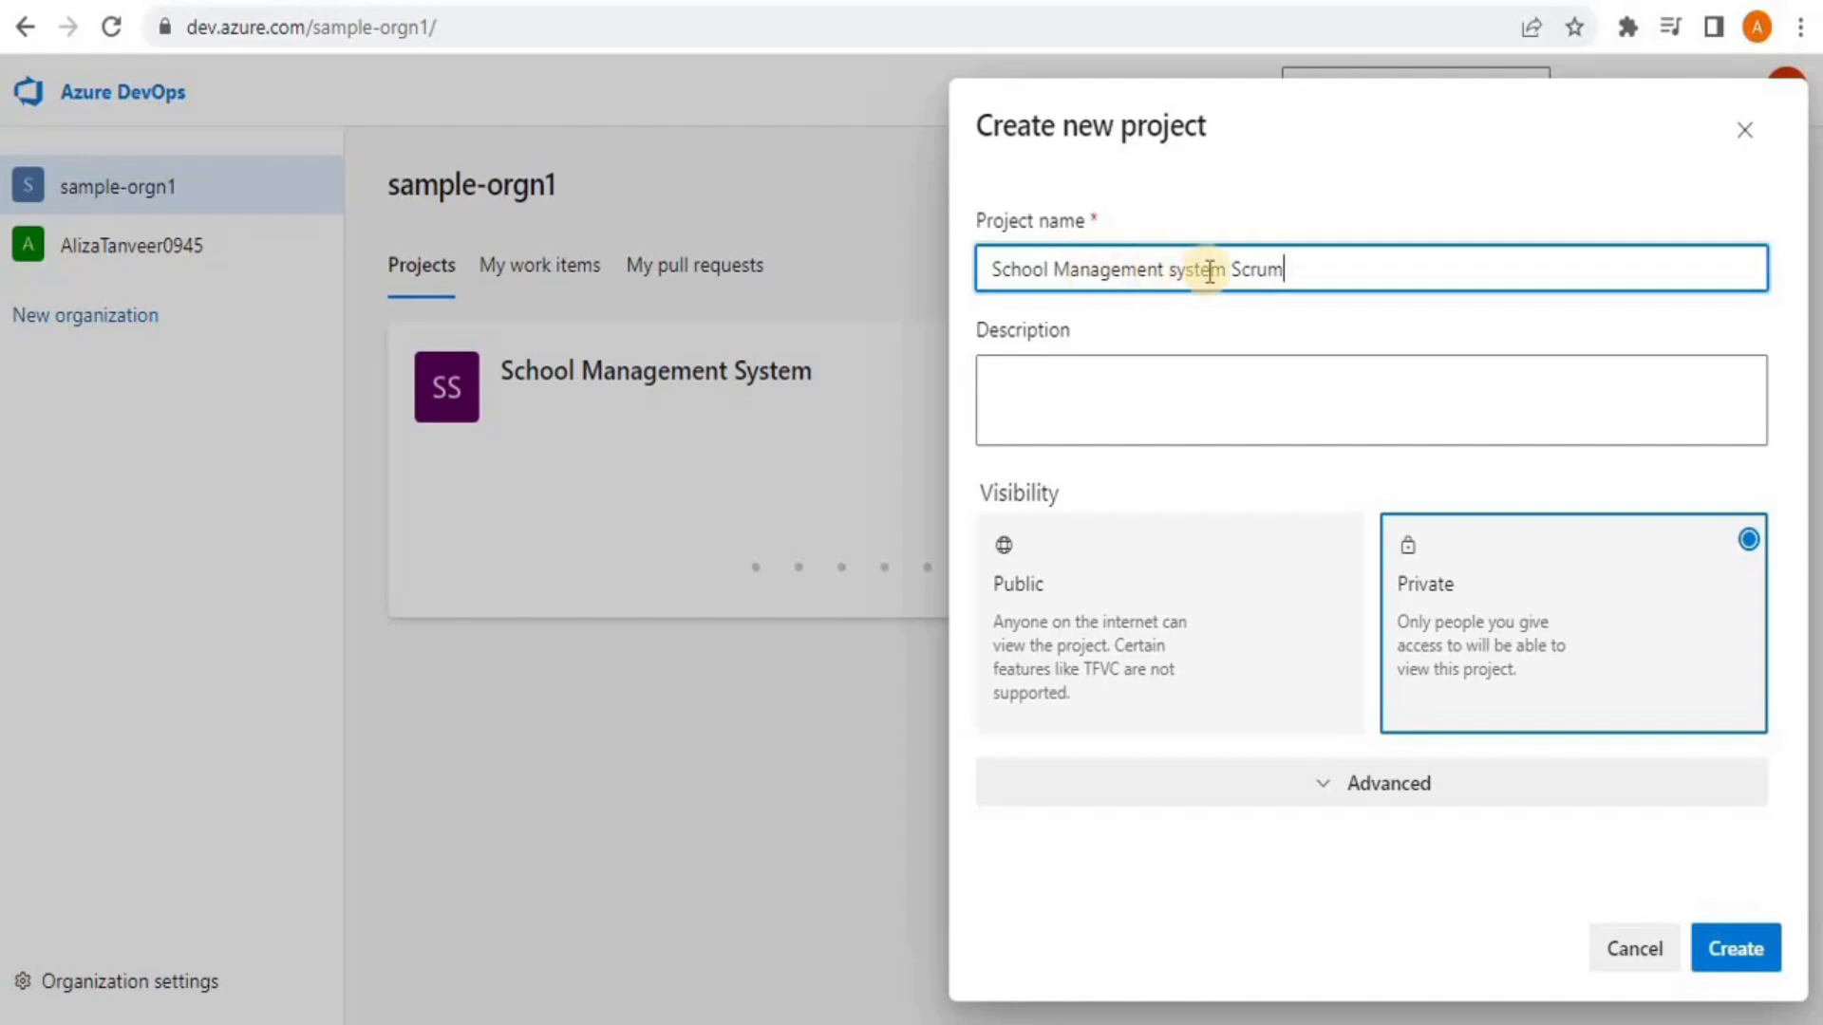
left_click(1175, 271)
key("BackSpace")
type("S")
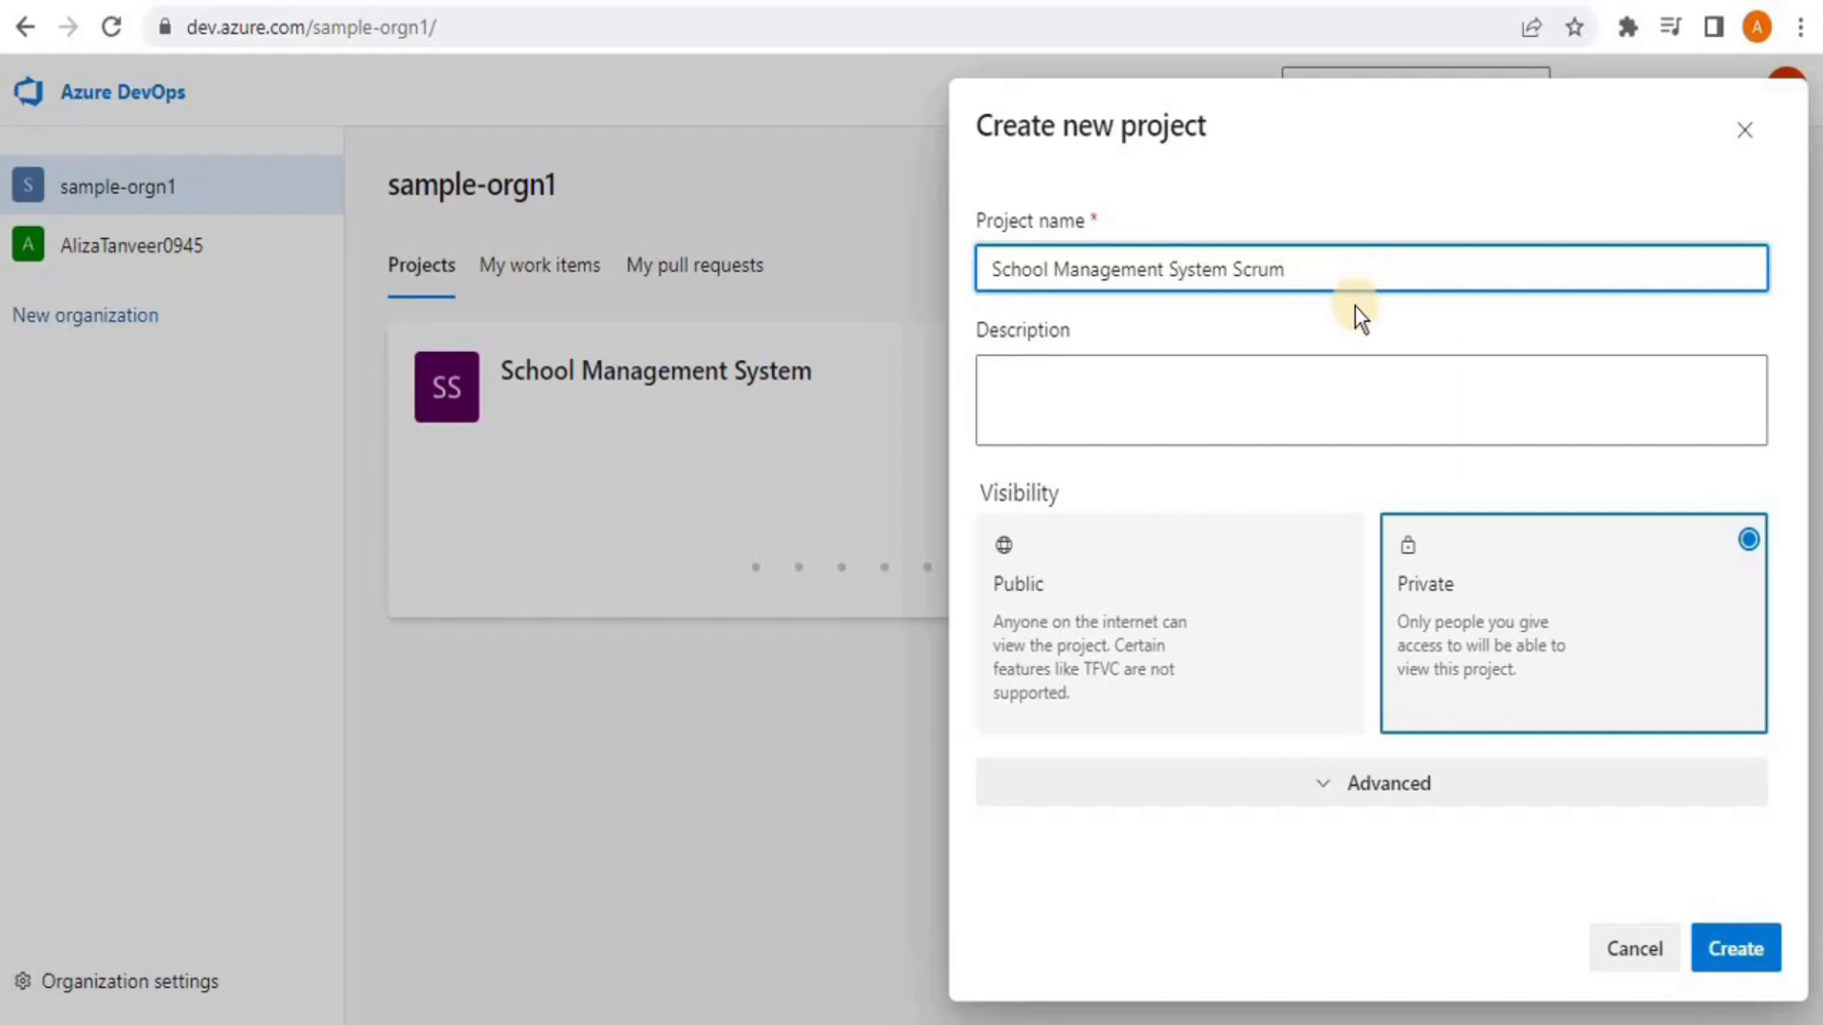
left_click(1315, 411)
type("Using scrum")
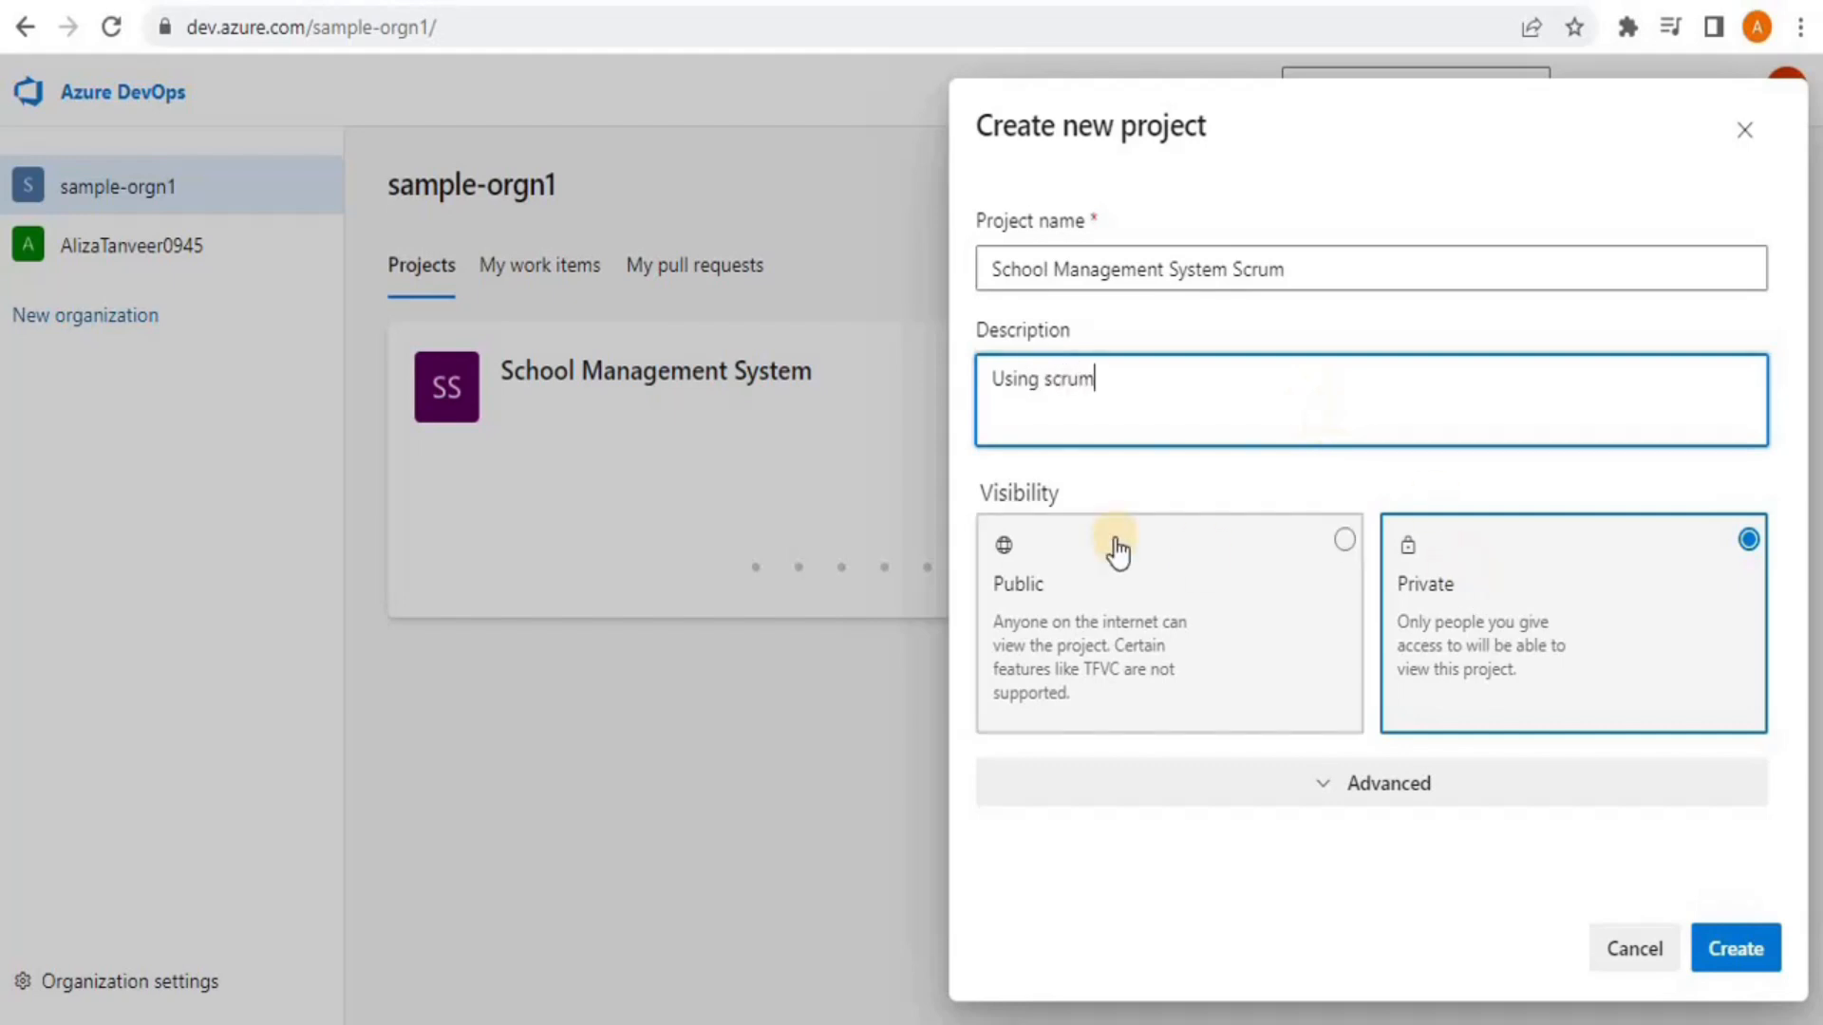
left_click(1350, 547)
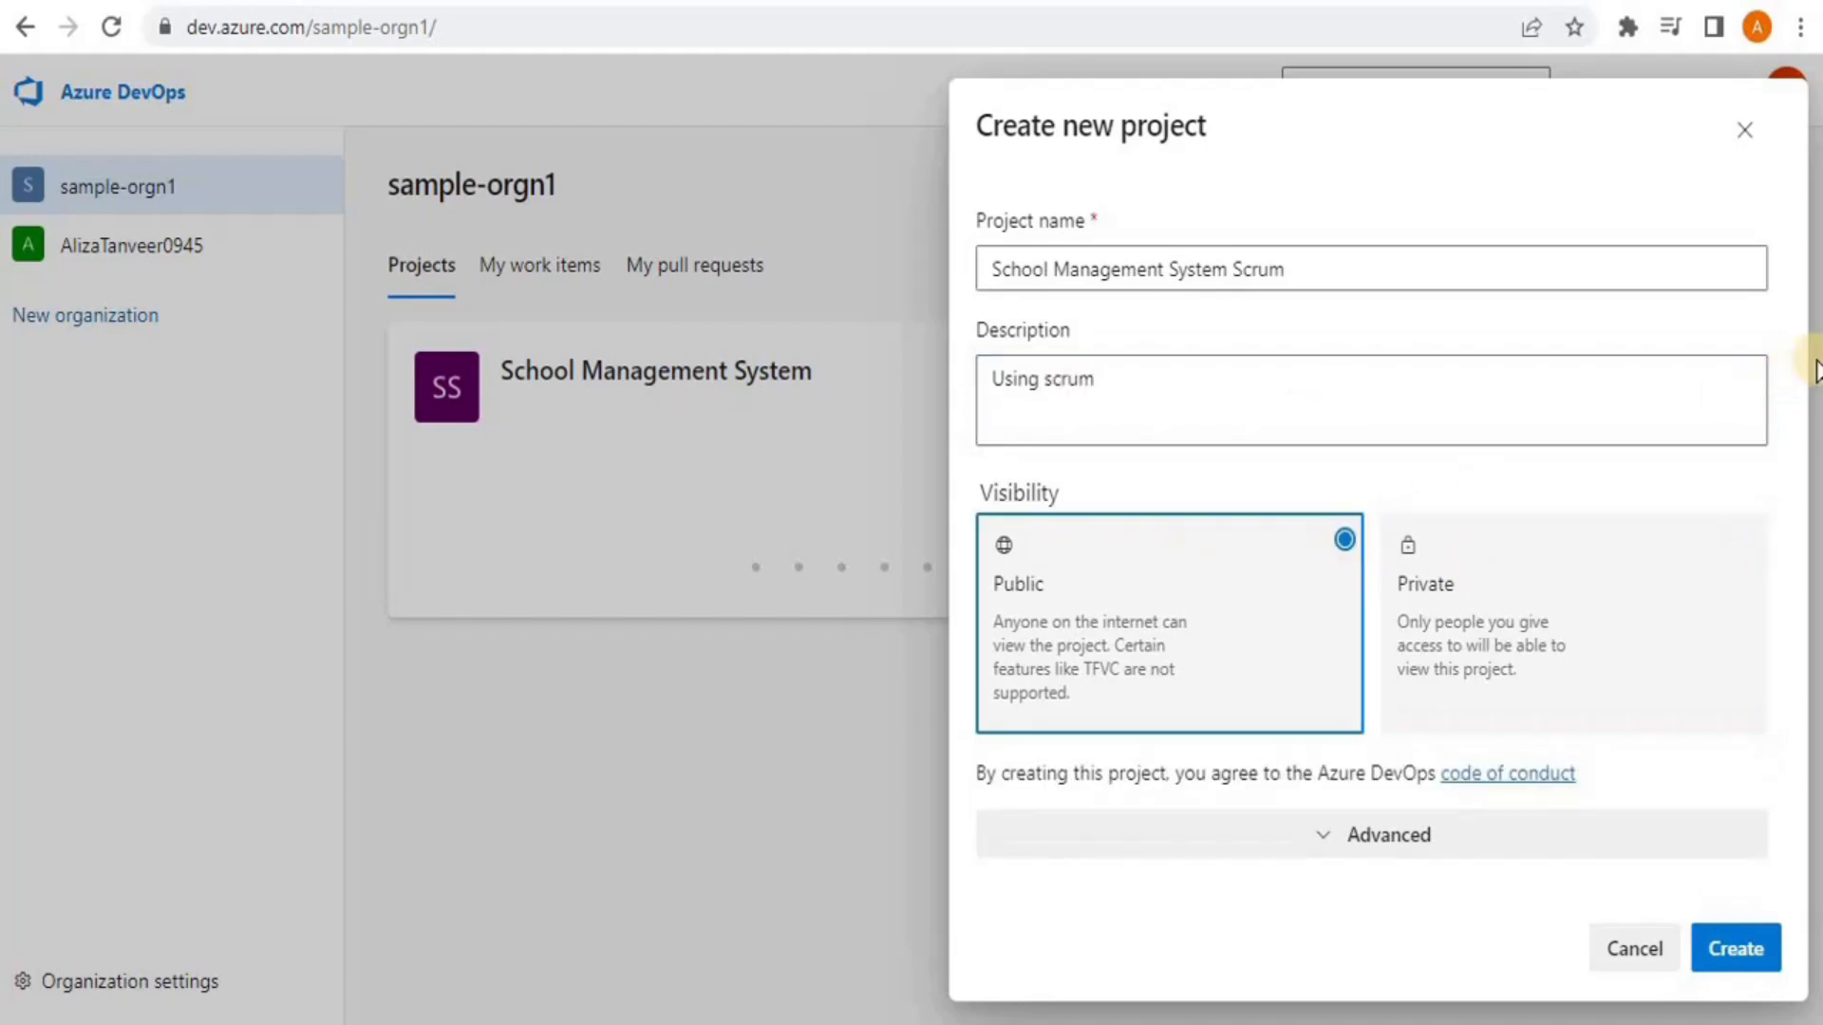
Set the work item process to Scrum under Advanced and create the project
left_click(1363, 835)
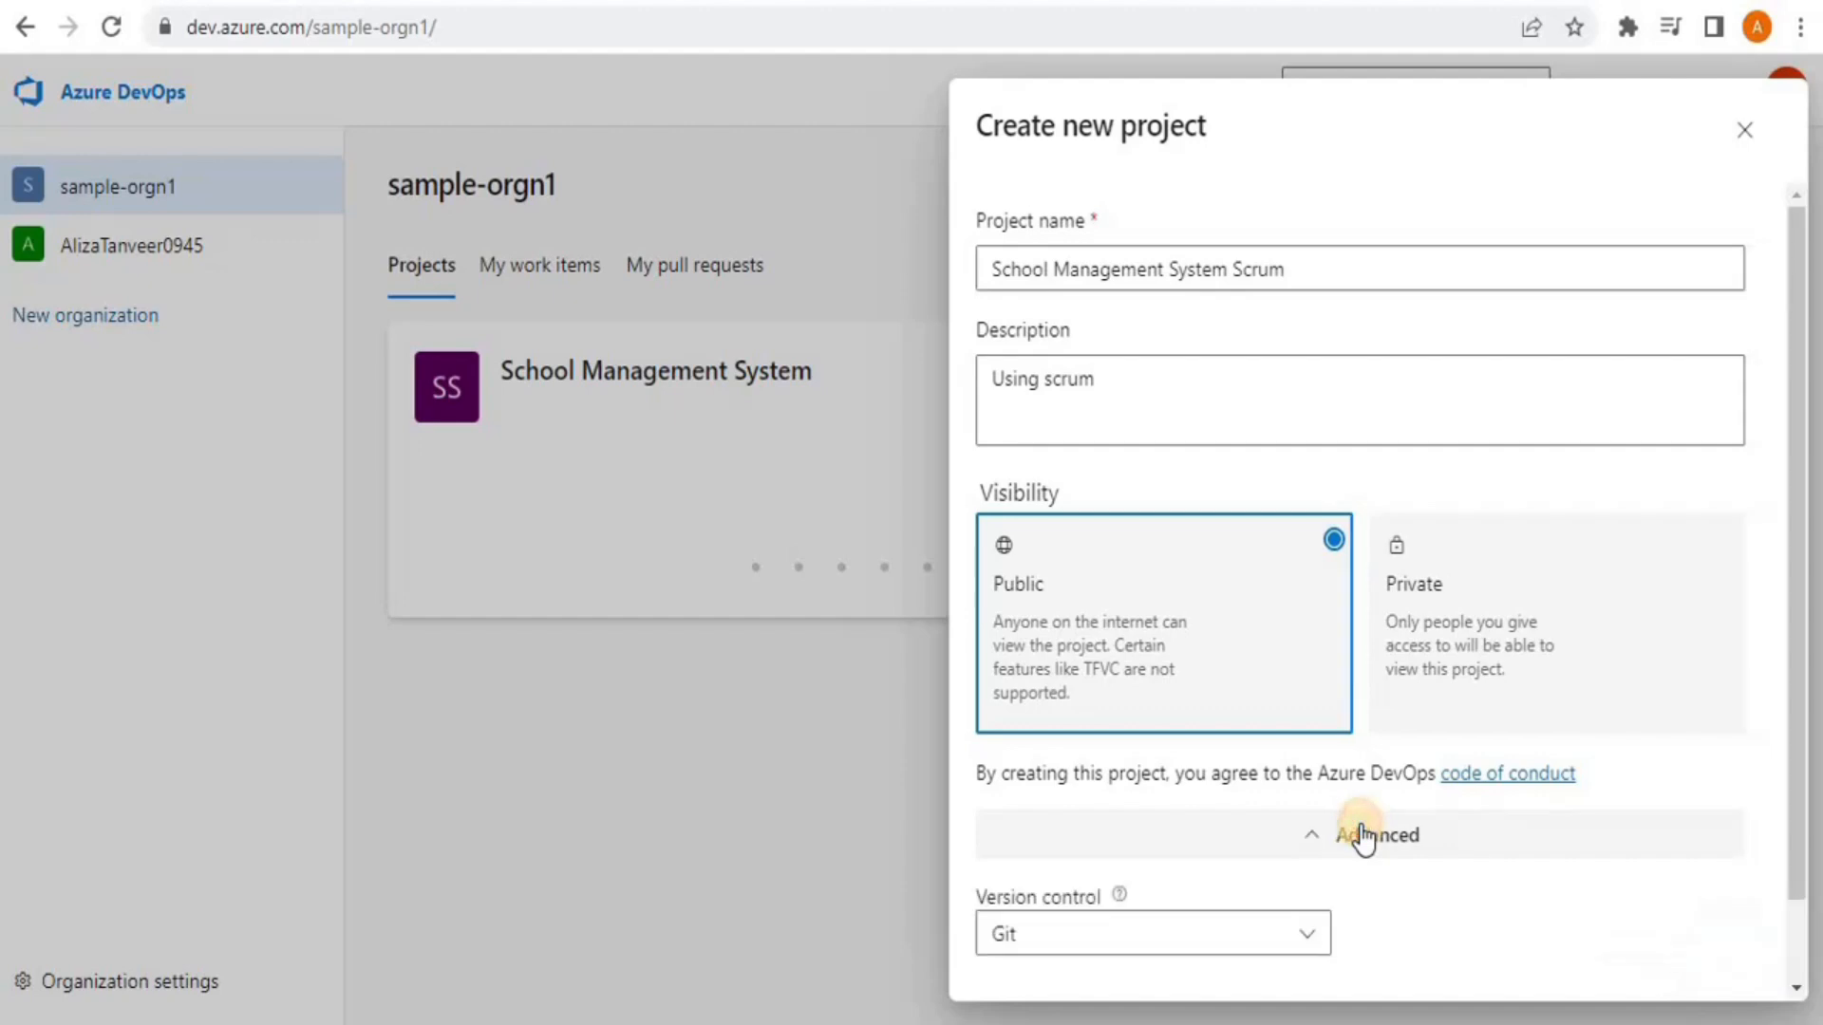
scroll(1798, 646, "down", 2)
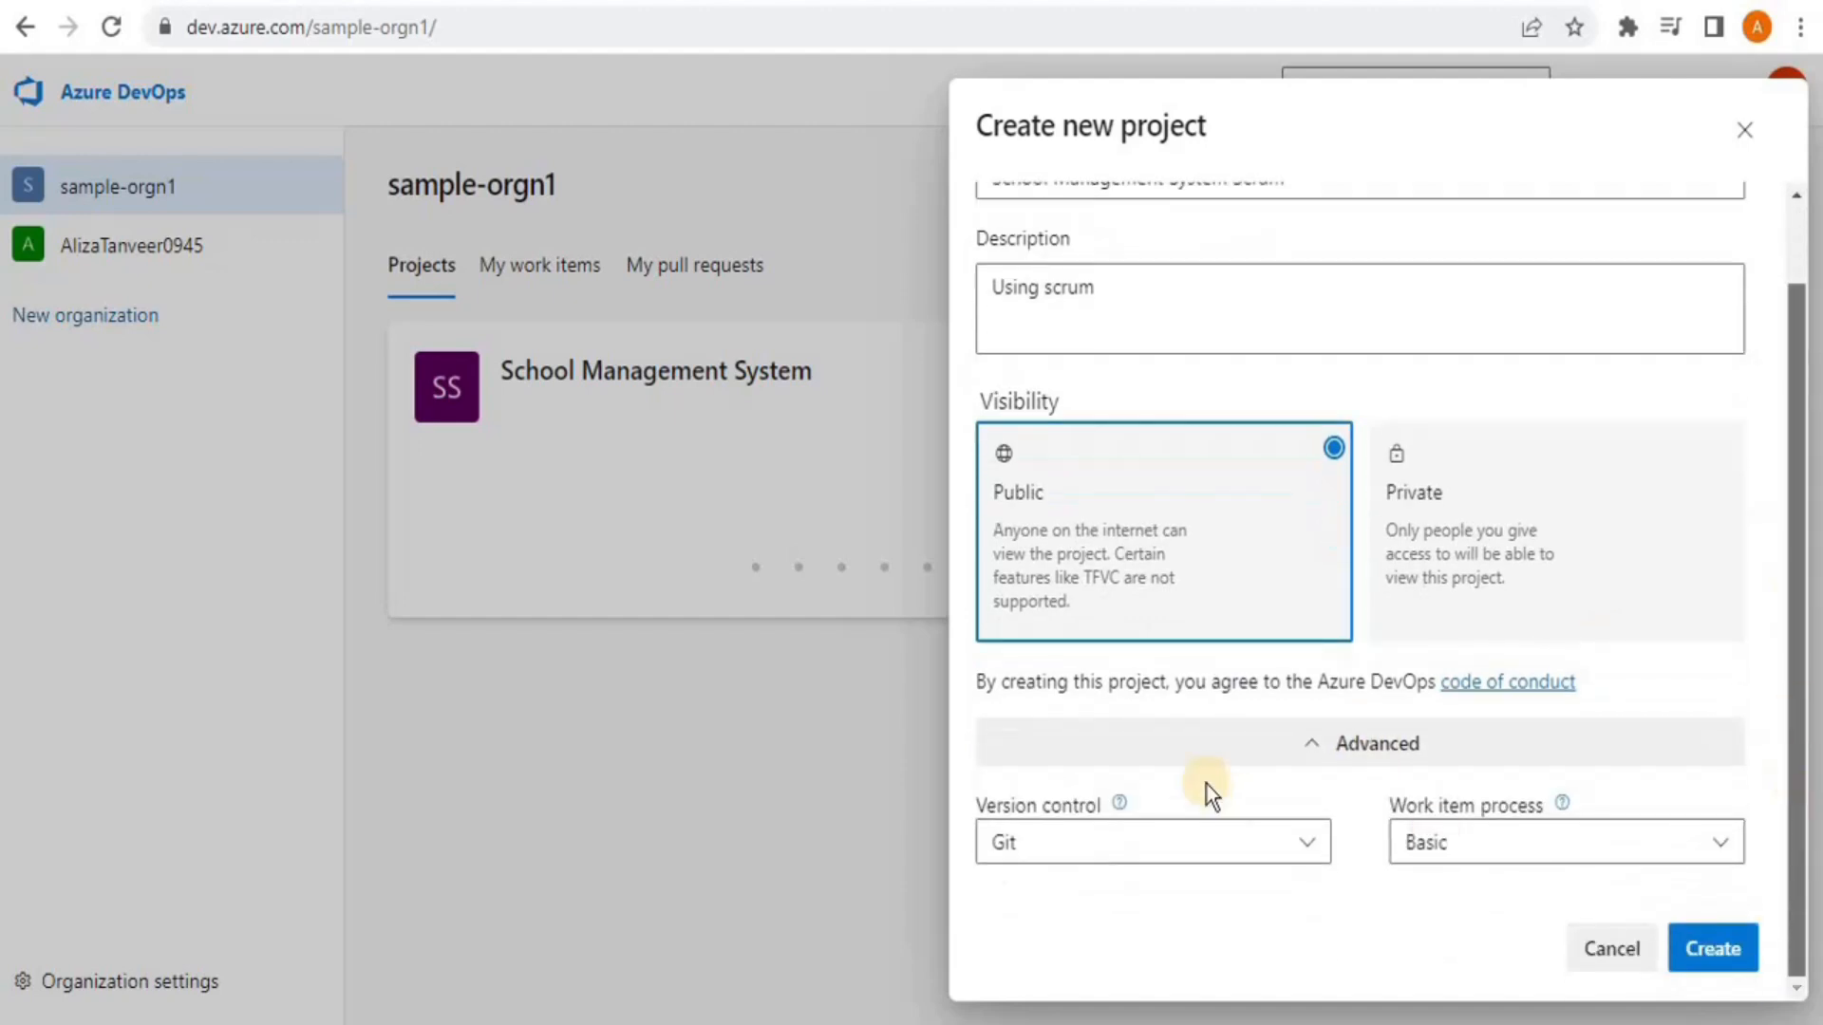
left_click(1508, 860)
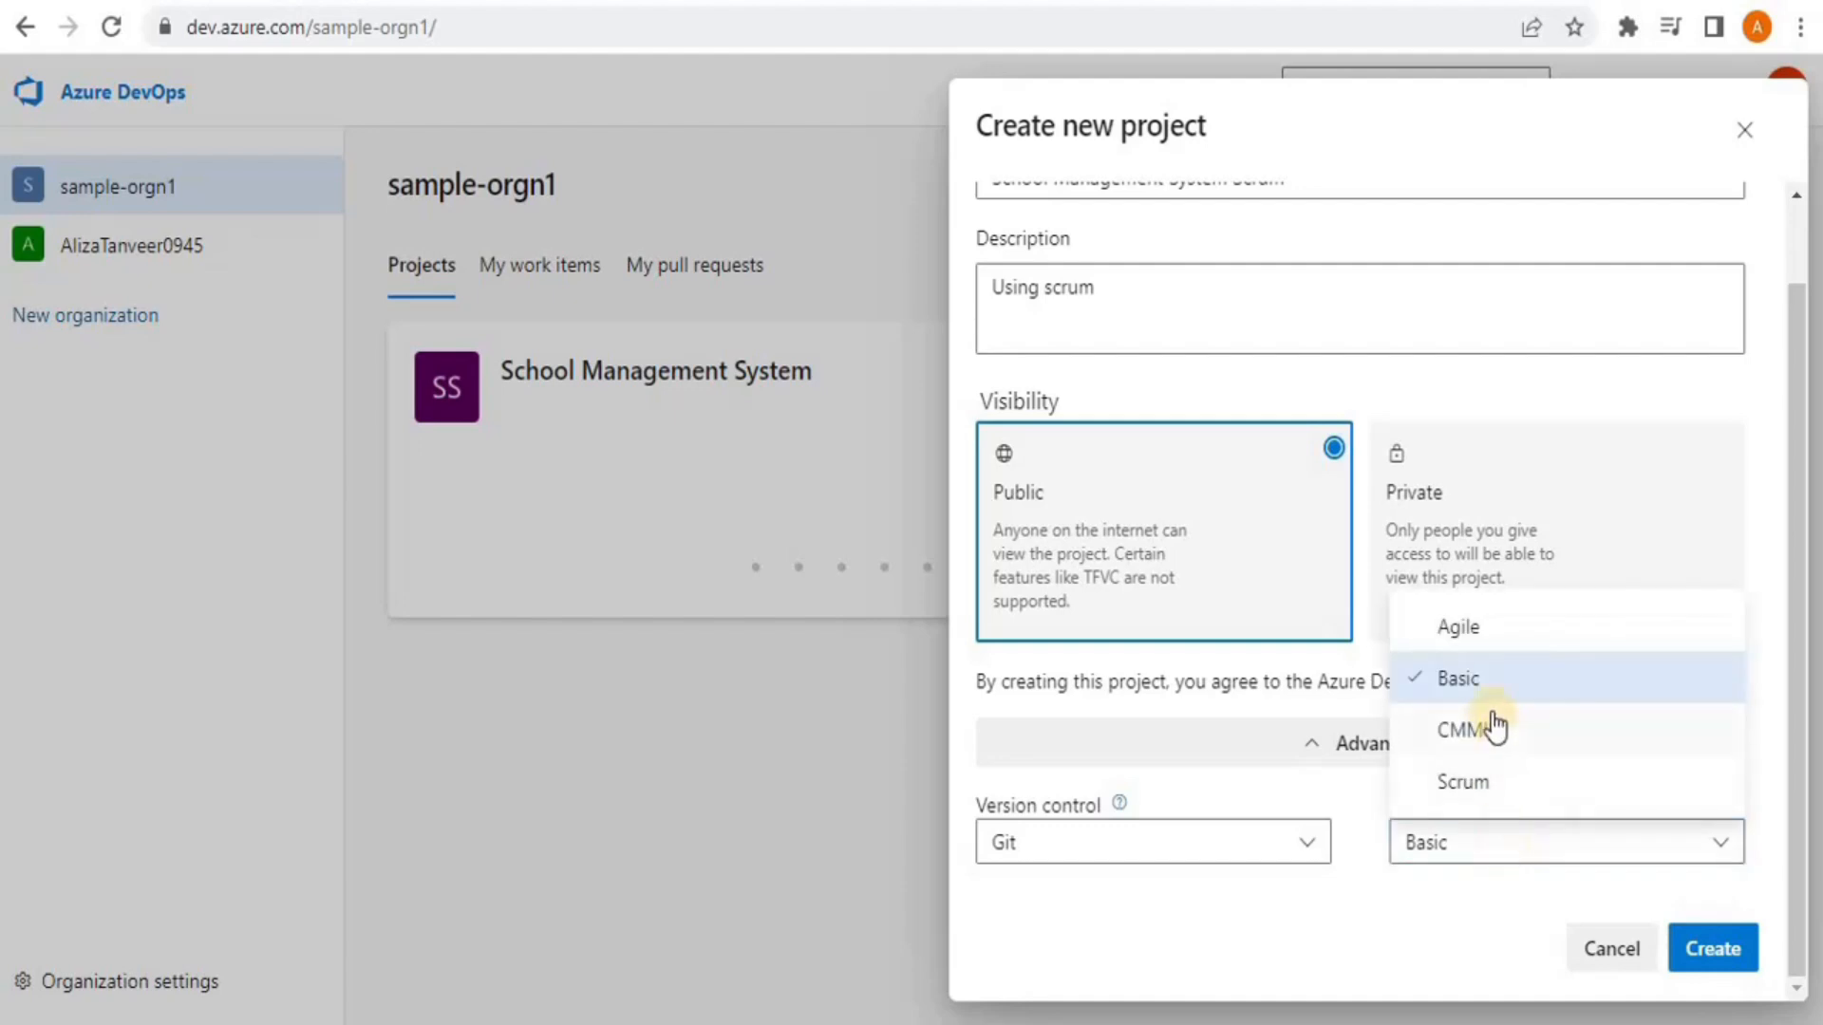
left_click(1483, 784)
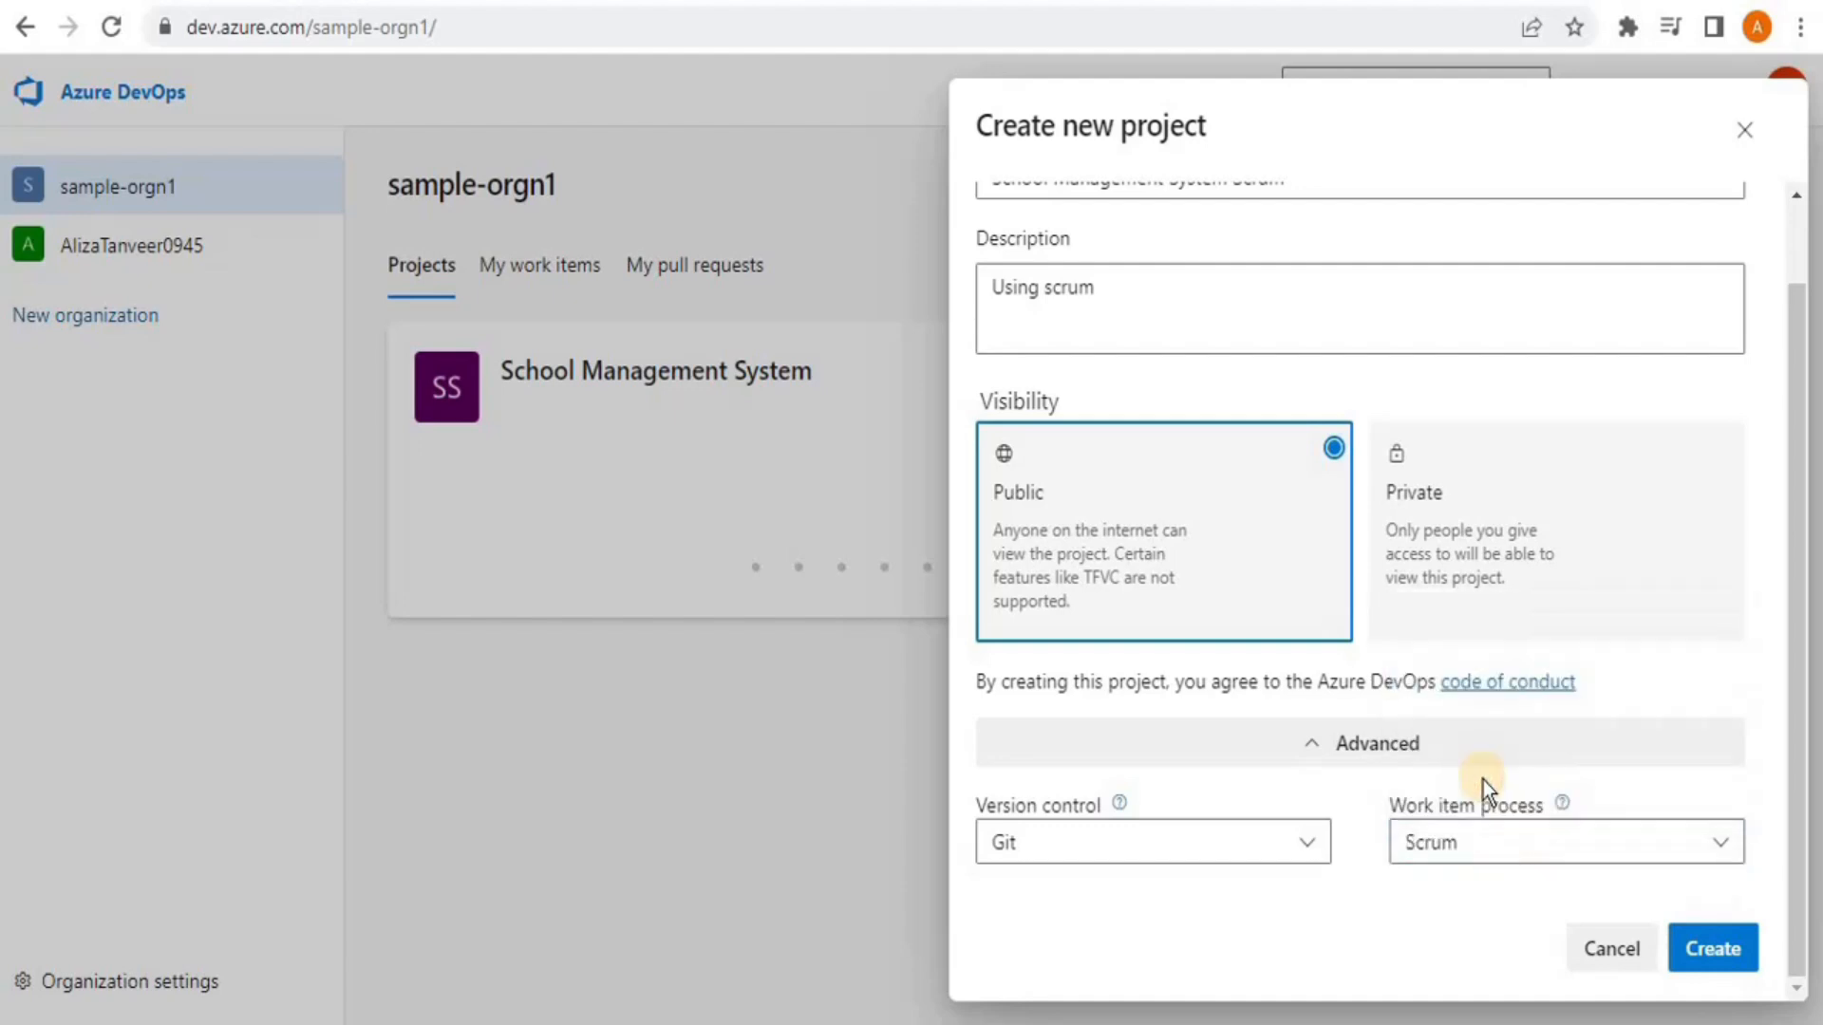
left_click(1700, 954)
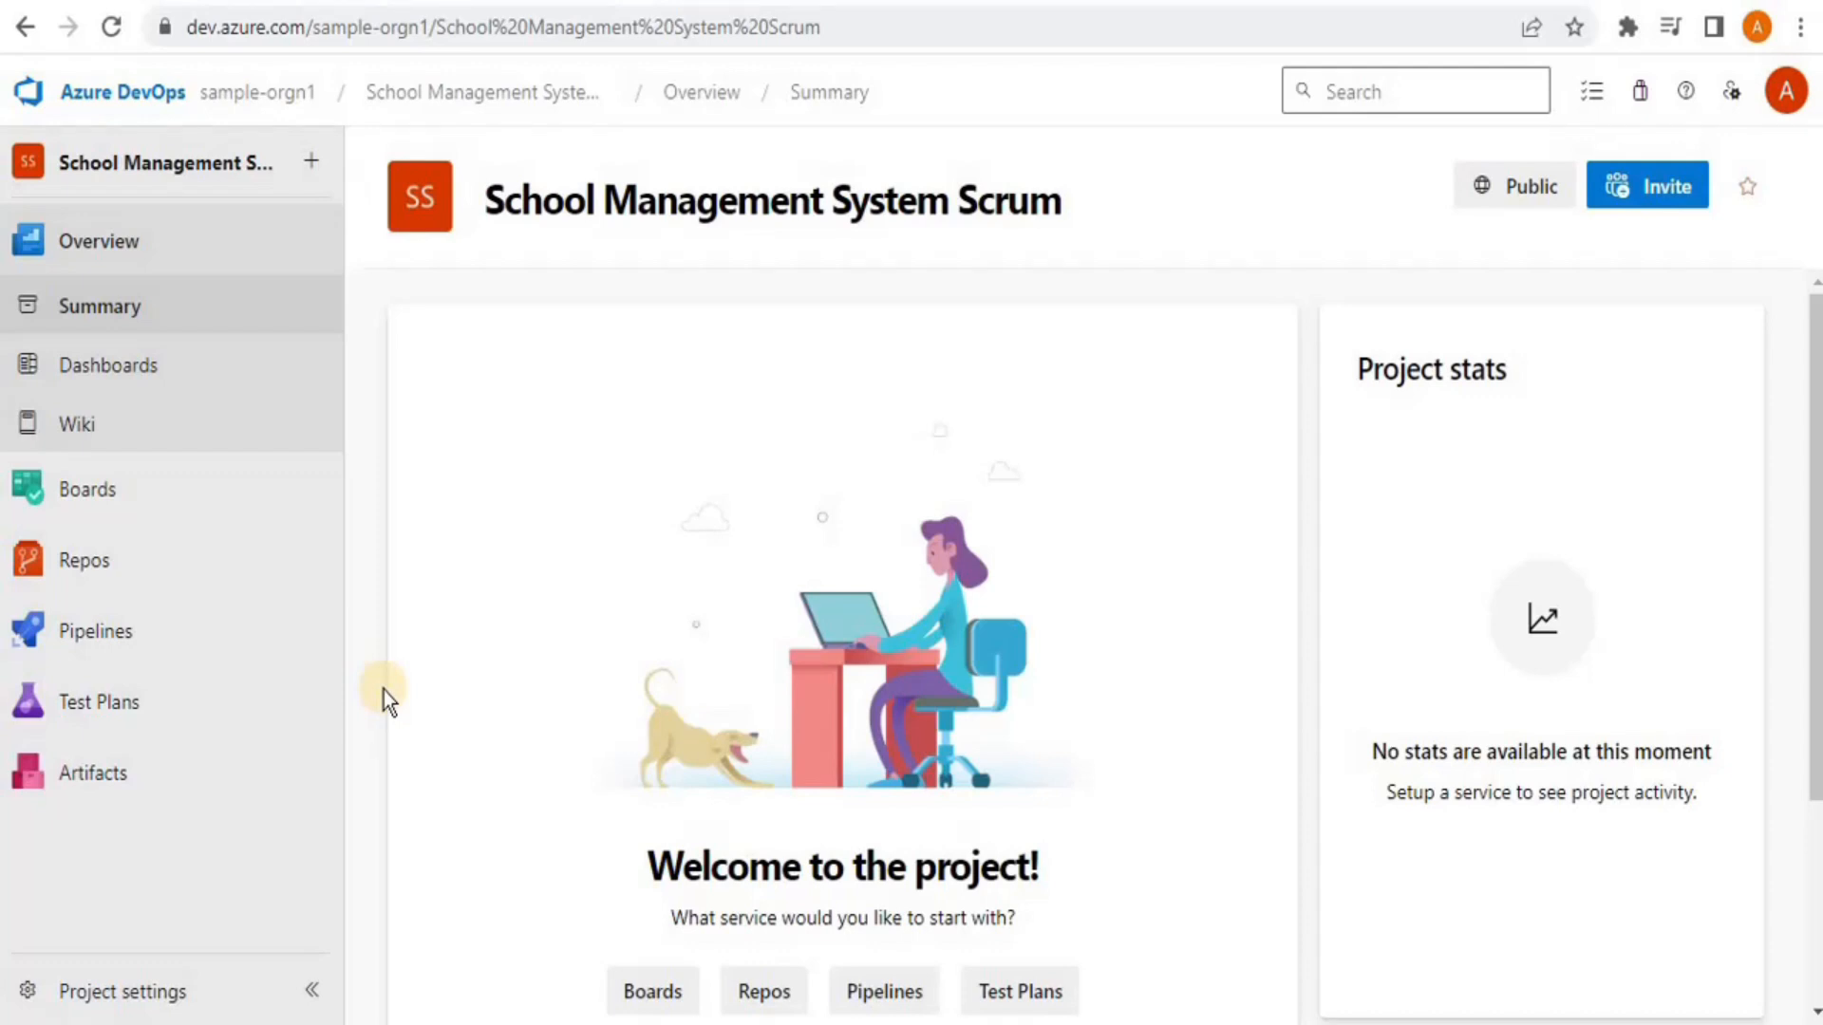
Check the Scrum project's empty Work items and new item types, then return to sample-orgn1
left_click(108, 488)
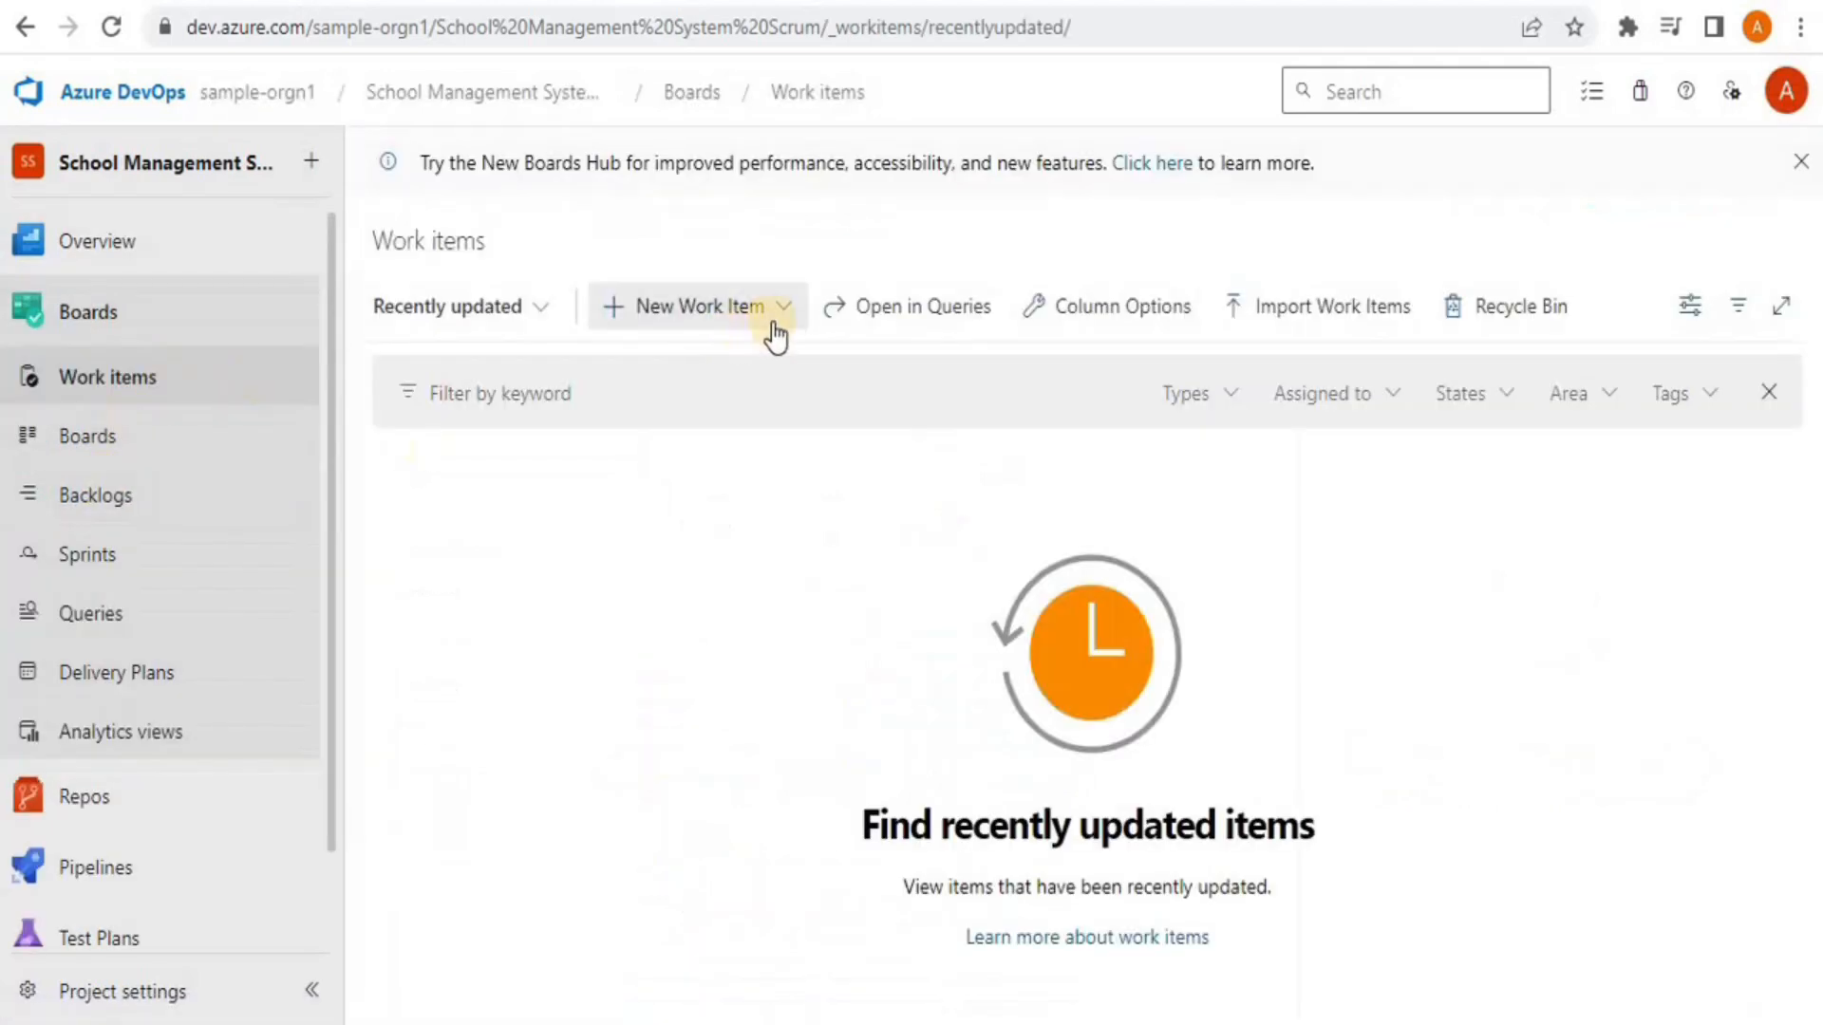
left_click(781, 325)
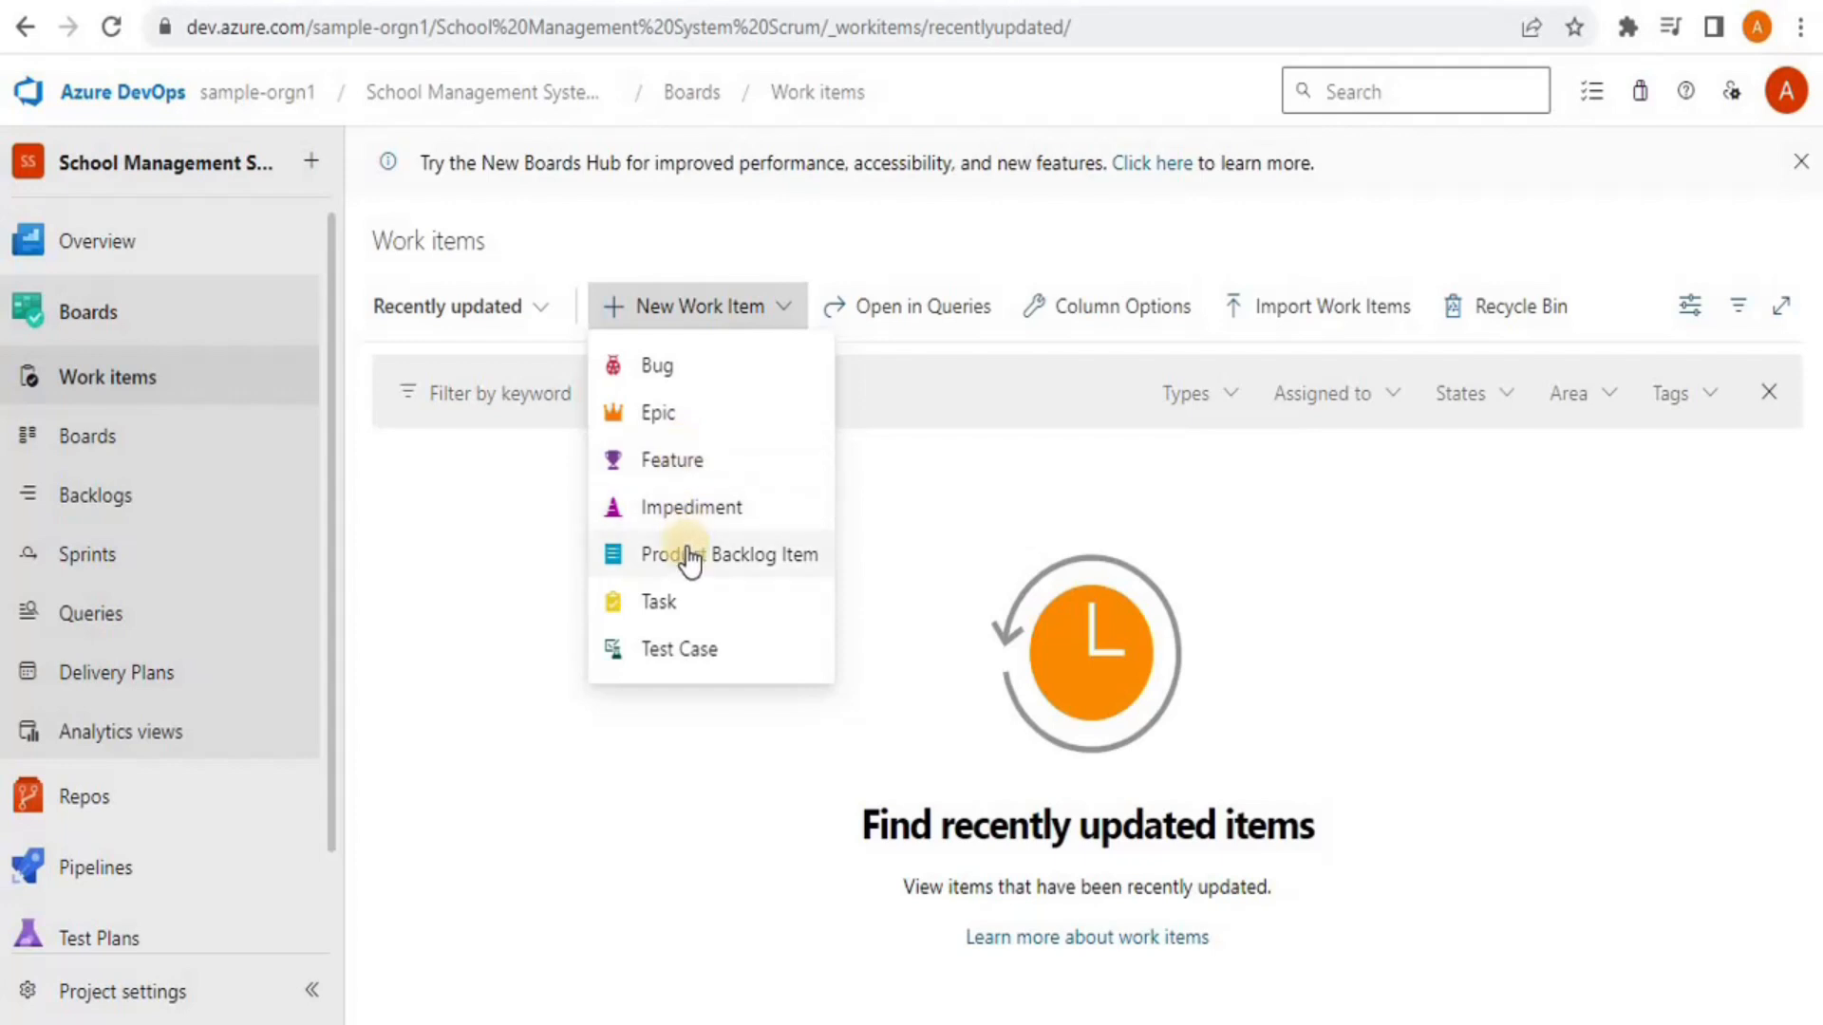
left_click(434, 625)
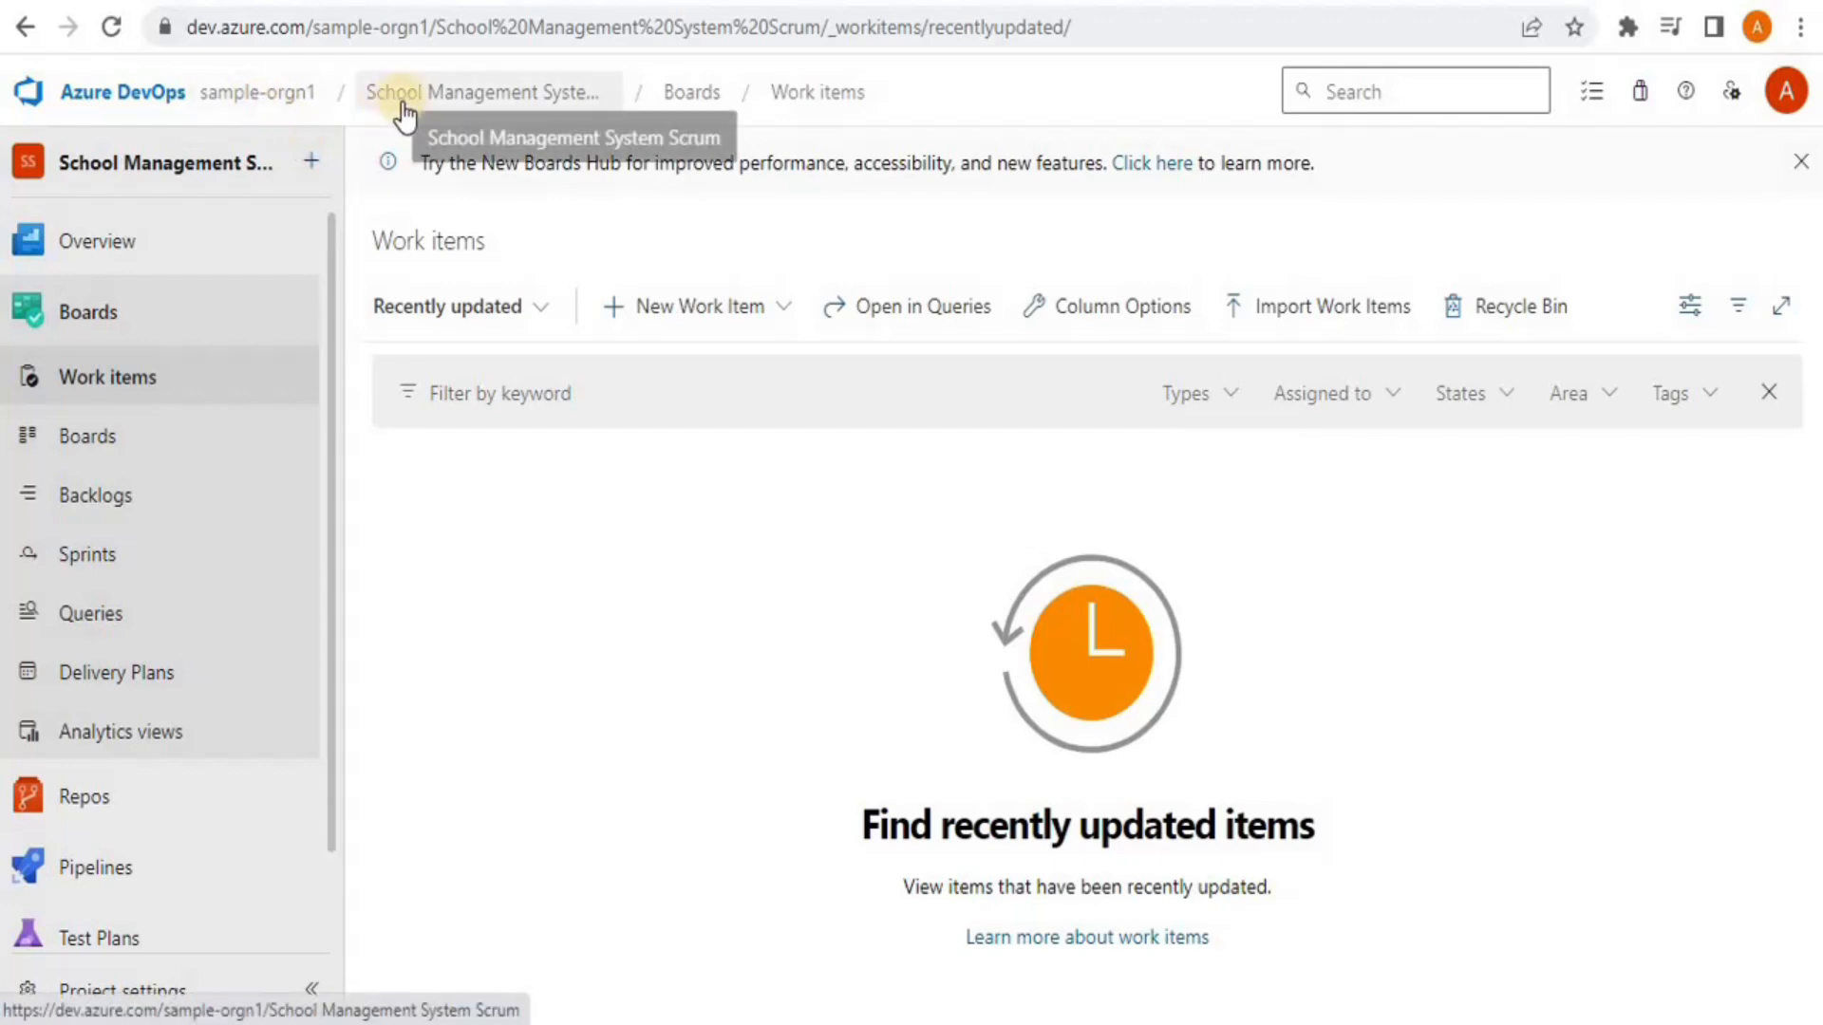
left_click(257, 92)
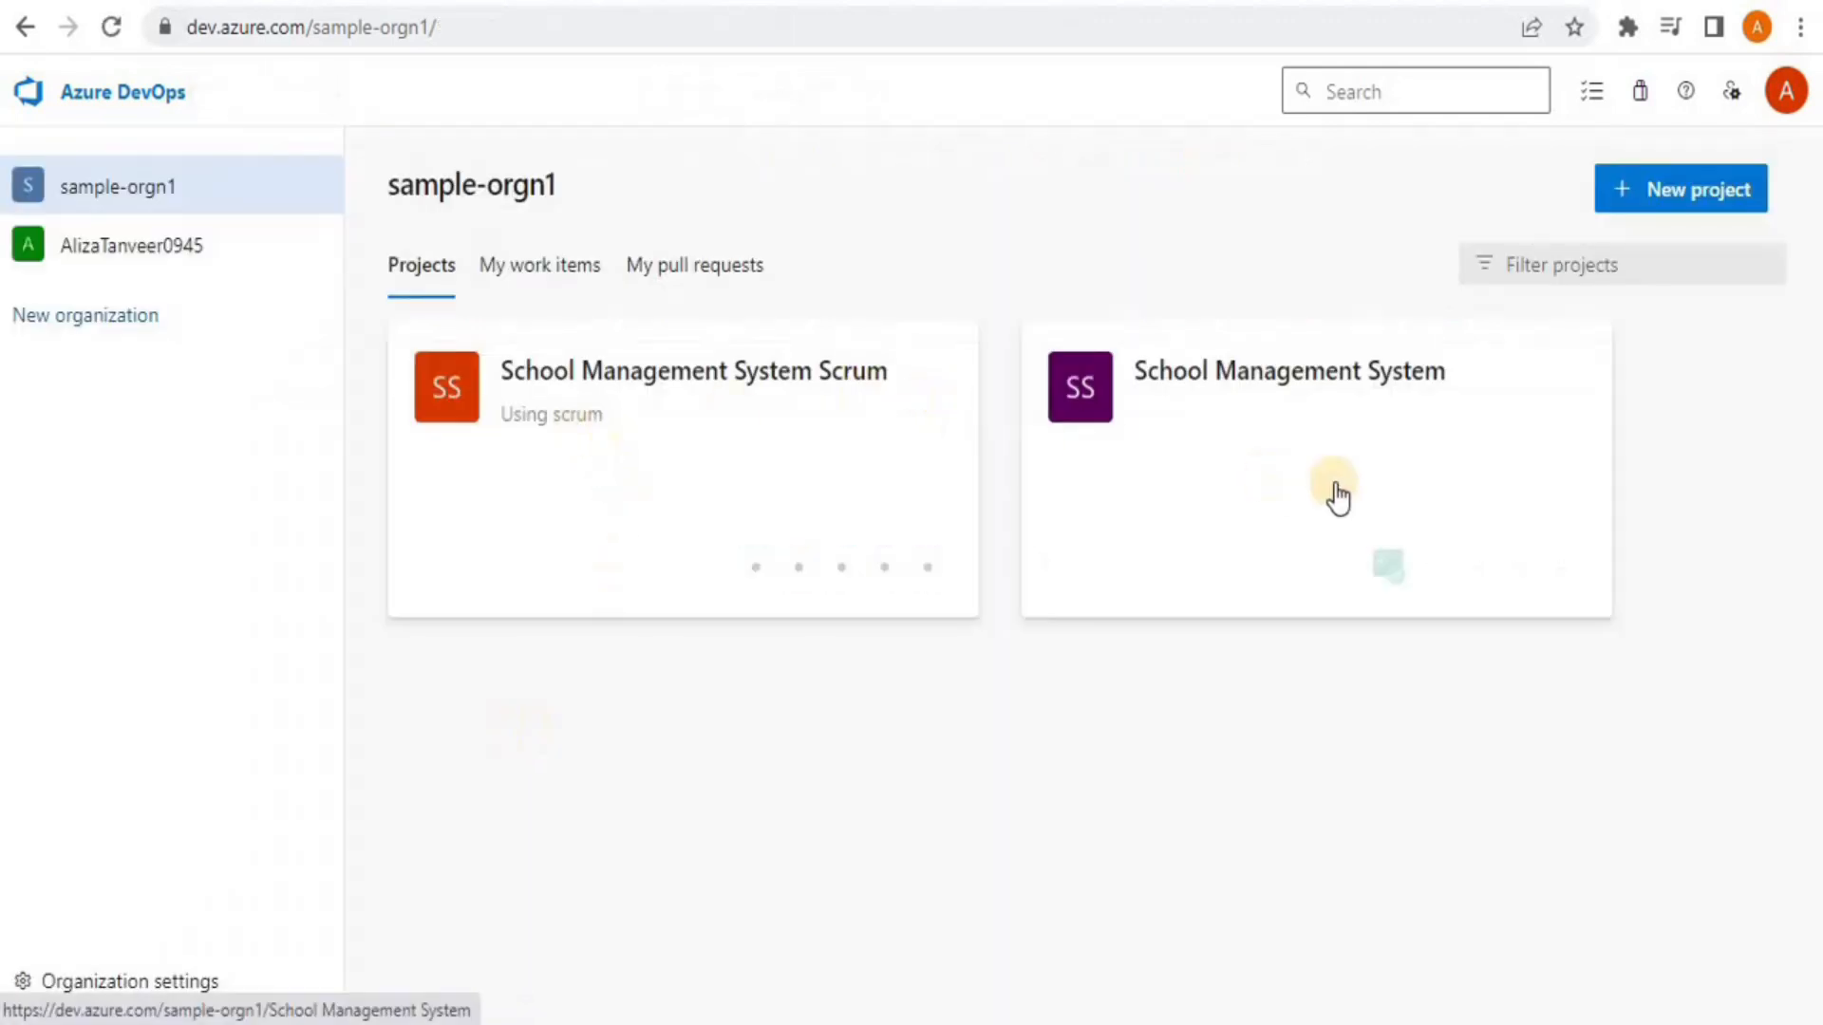
Compare the new work item types offered in the School Management System project's Work items
left_click(1294, 436)
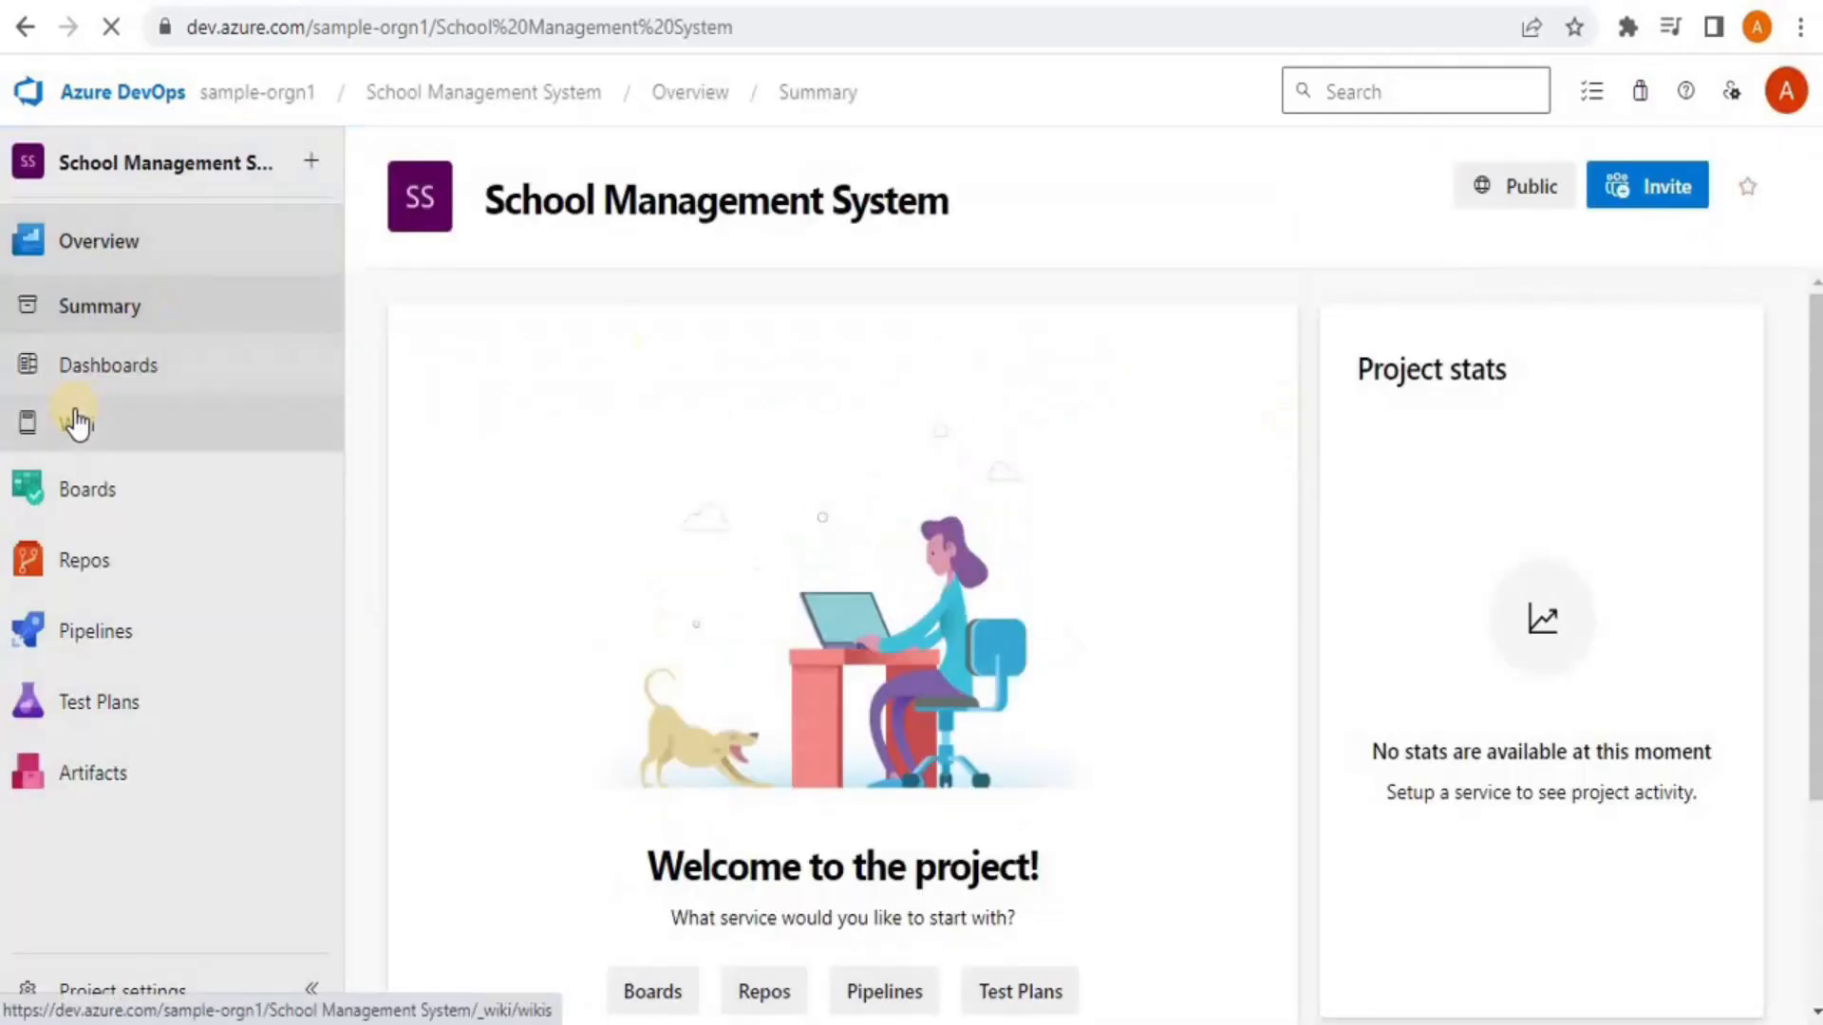
left_click(83, 492)
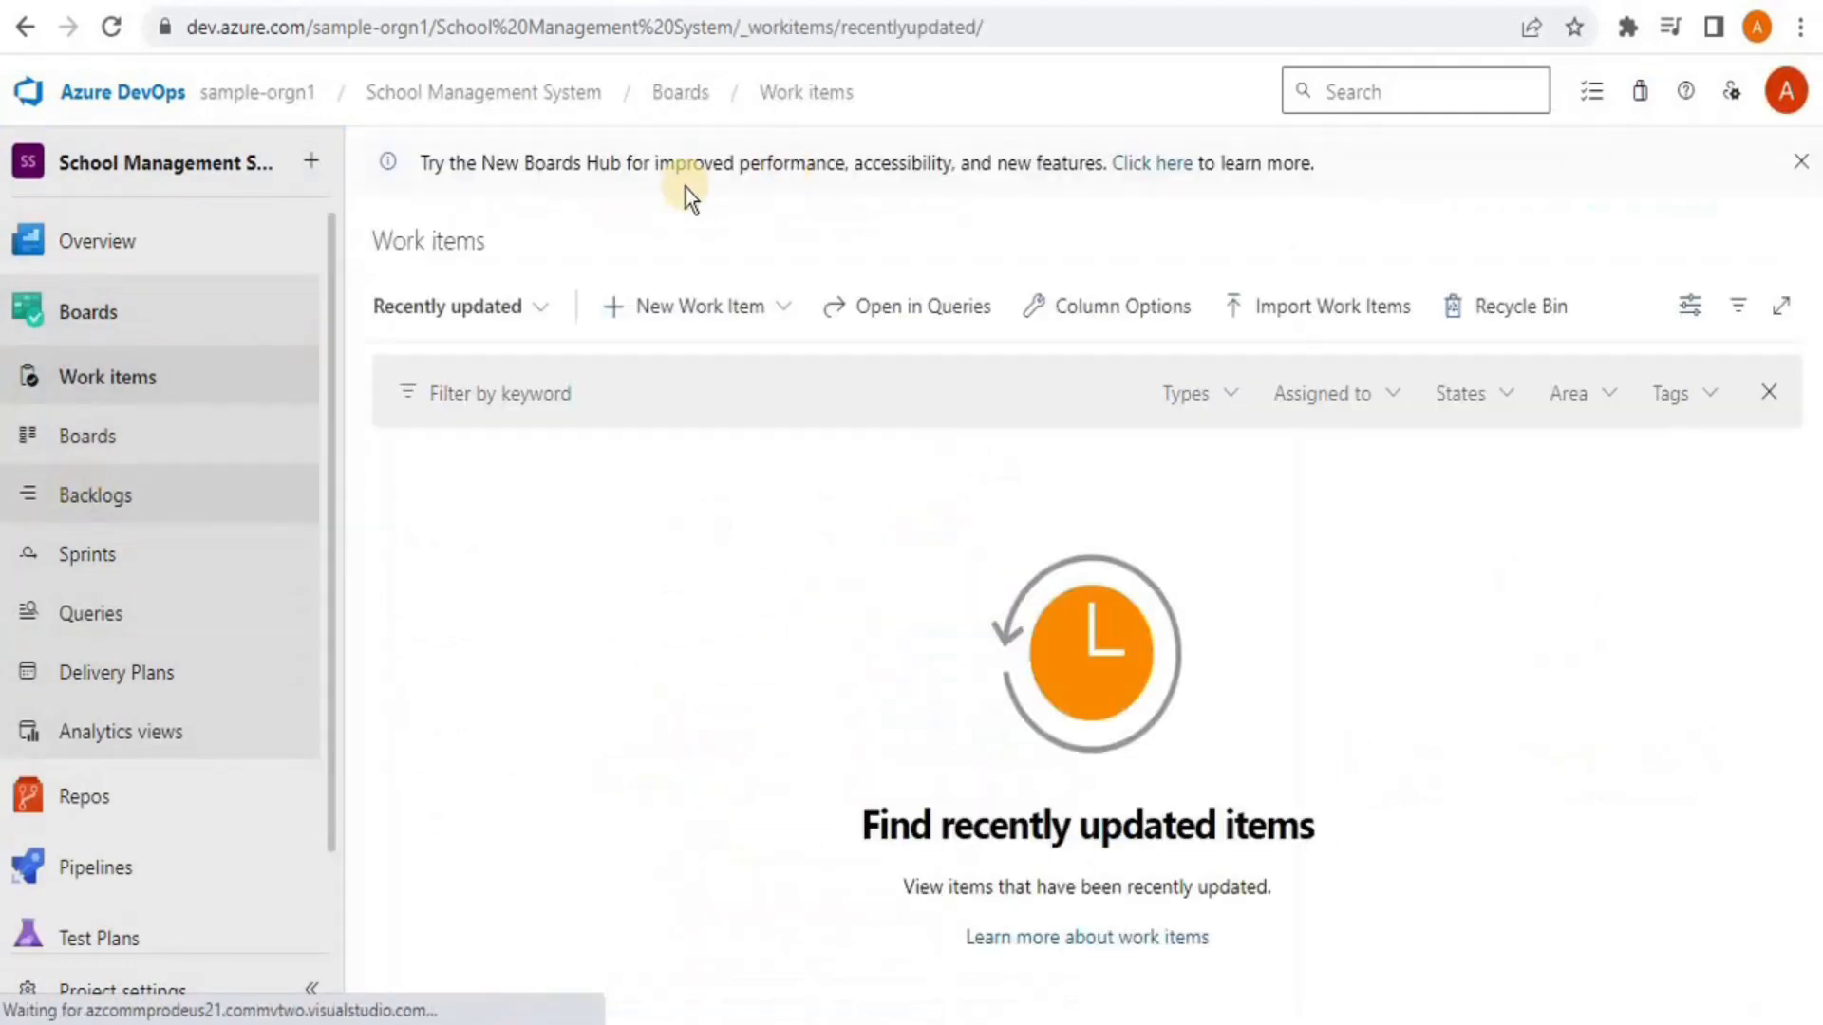
left_click(784, 306)
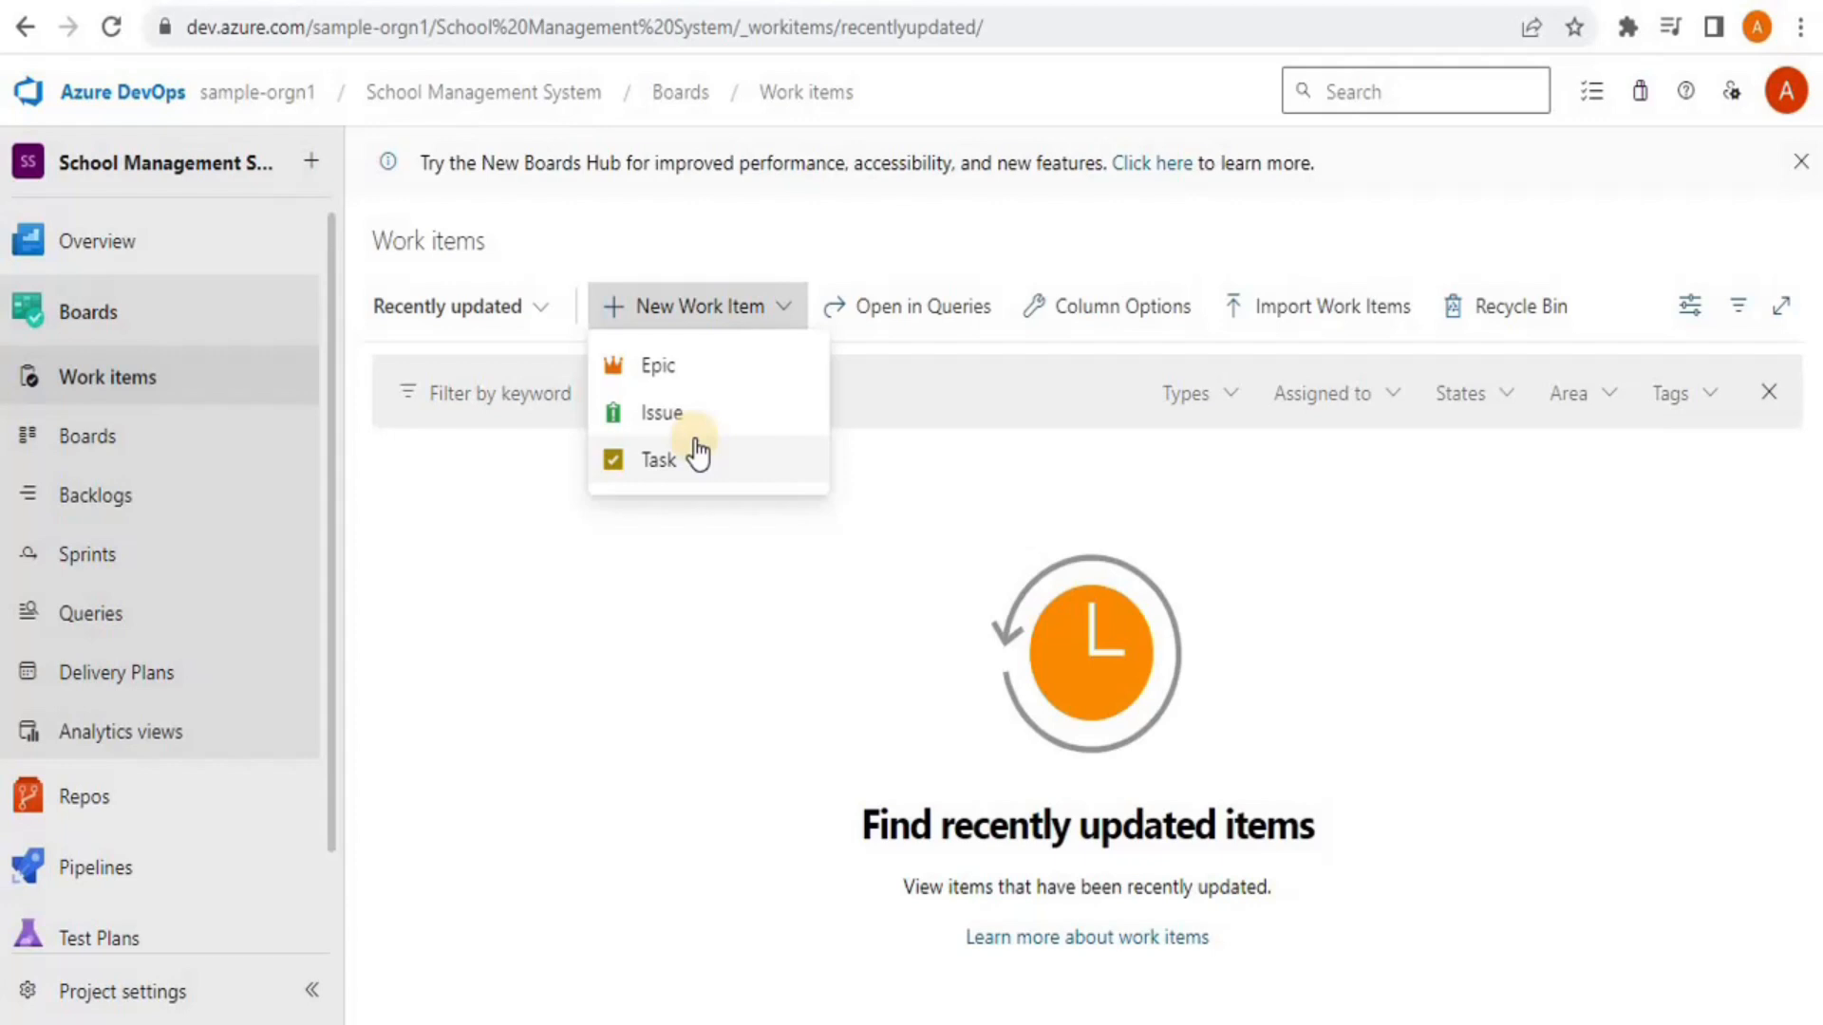
left_click(598, 726)
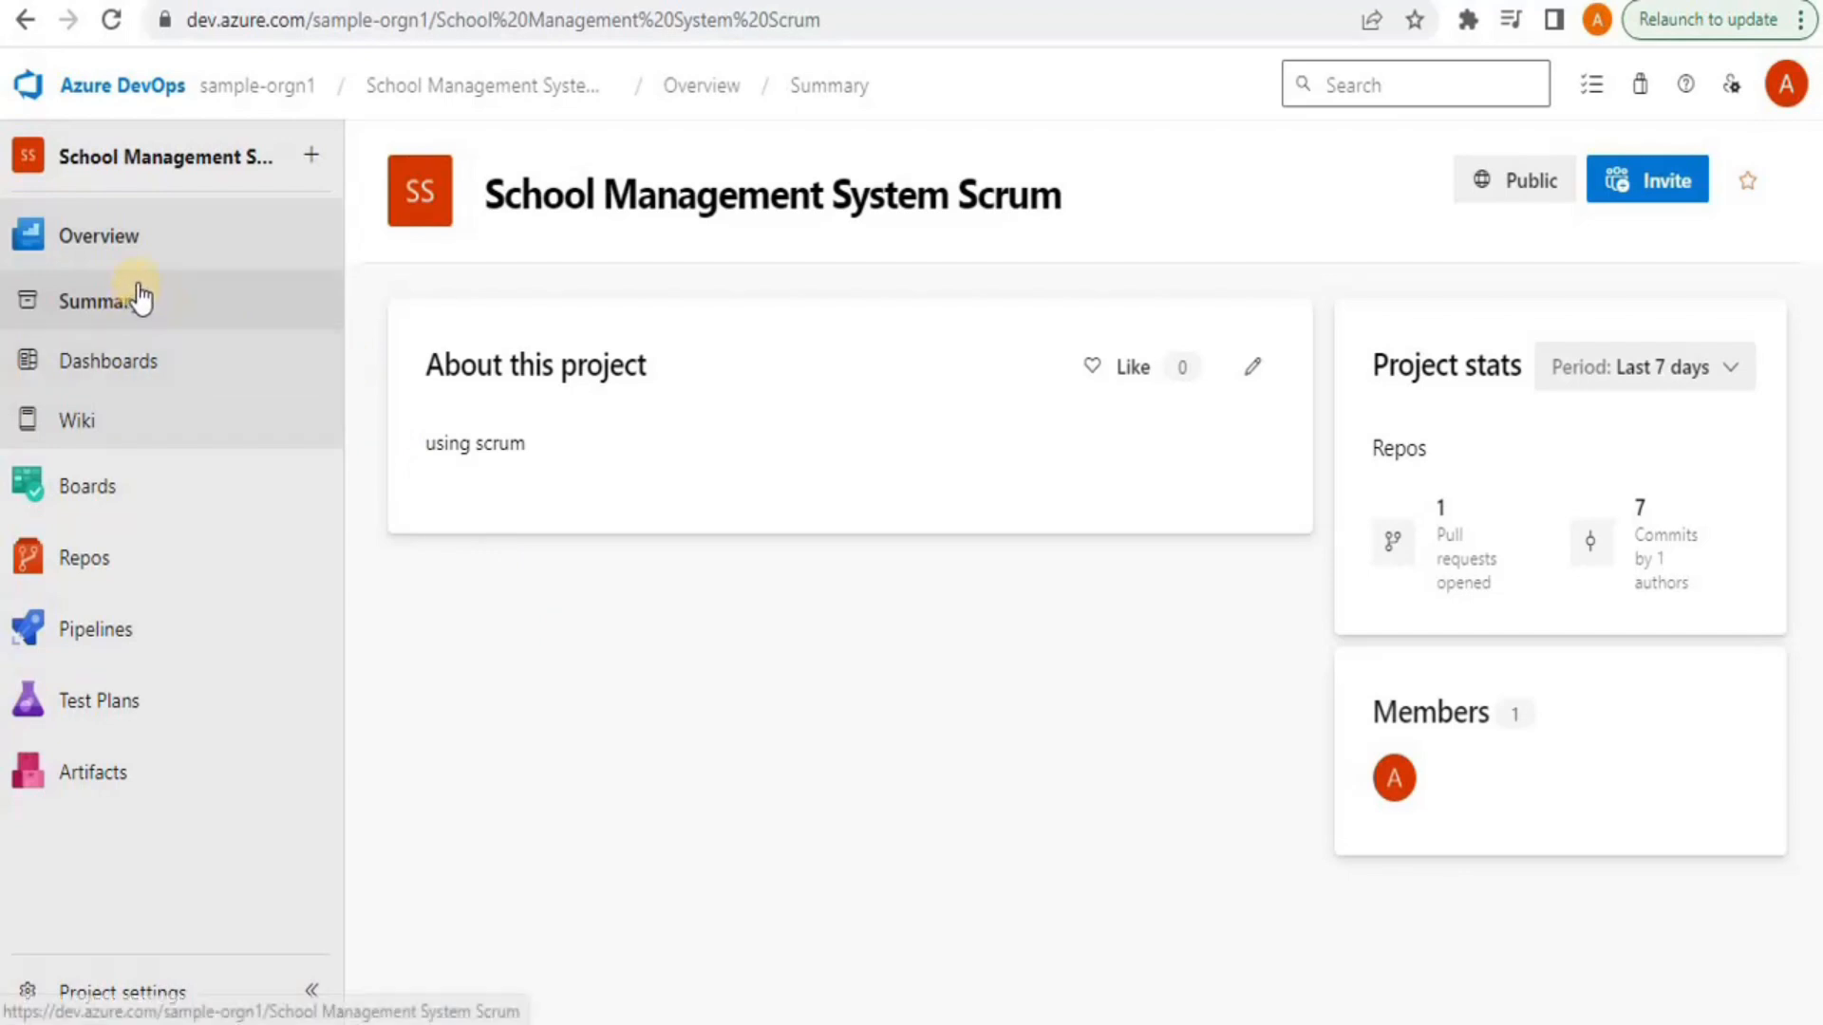
left_click(149, 992)
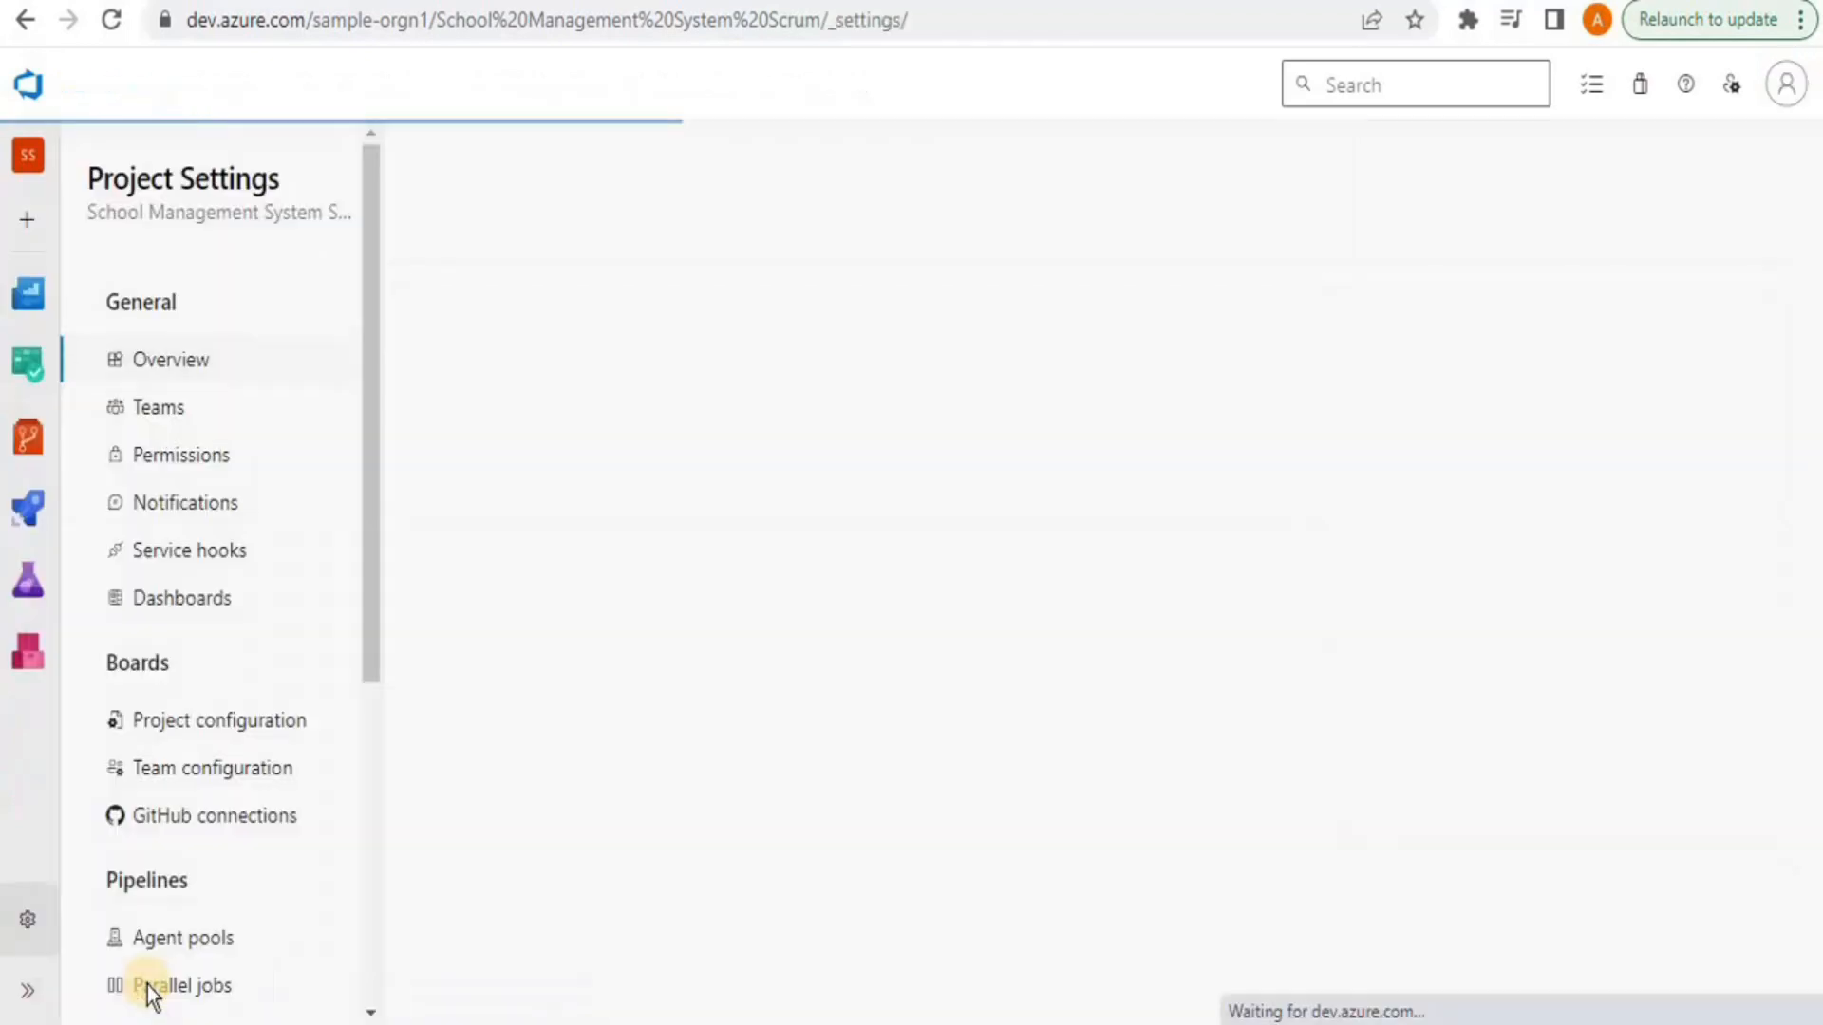
left_click(181, 407)
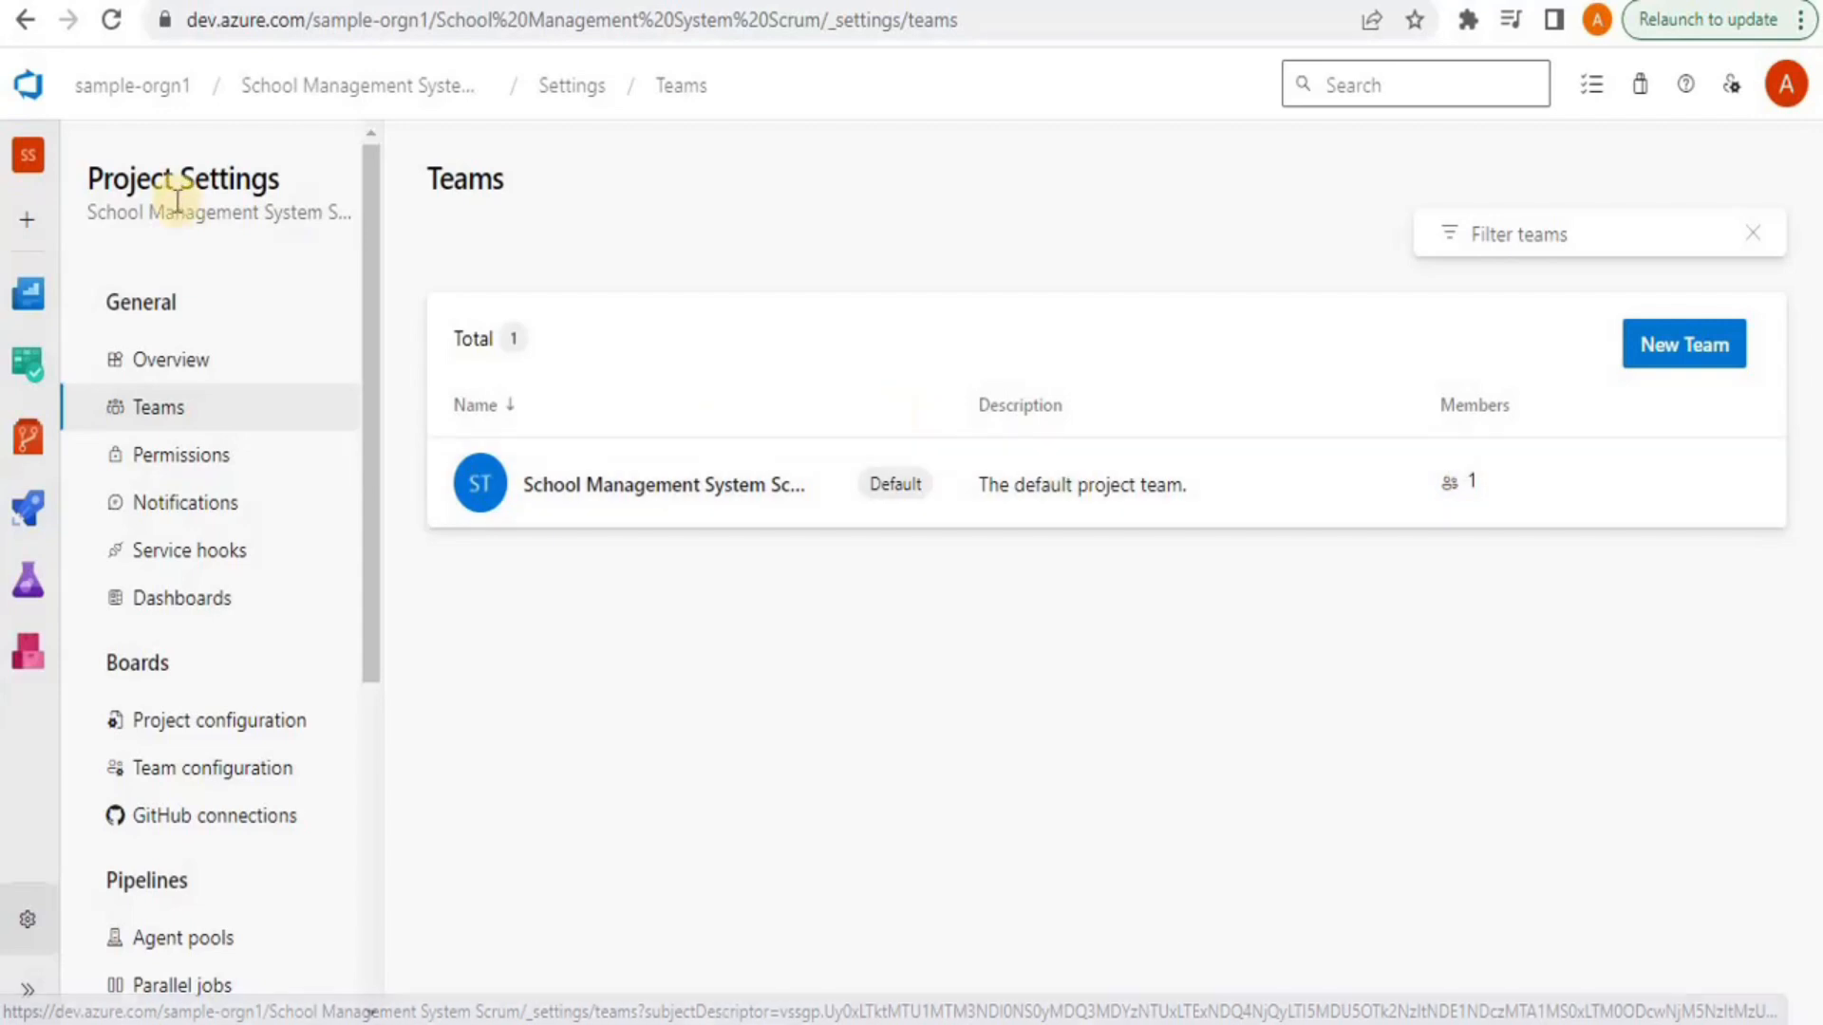
left_click(340, 90)
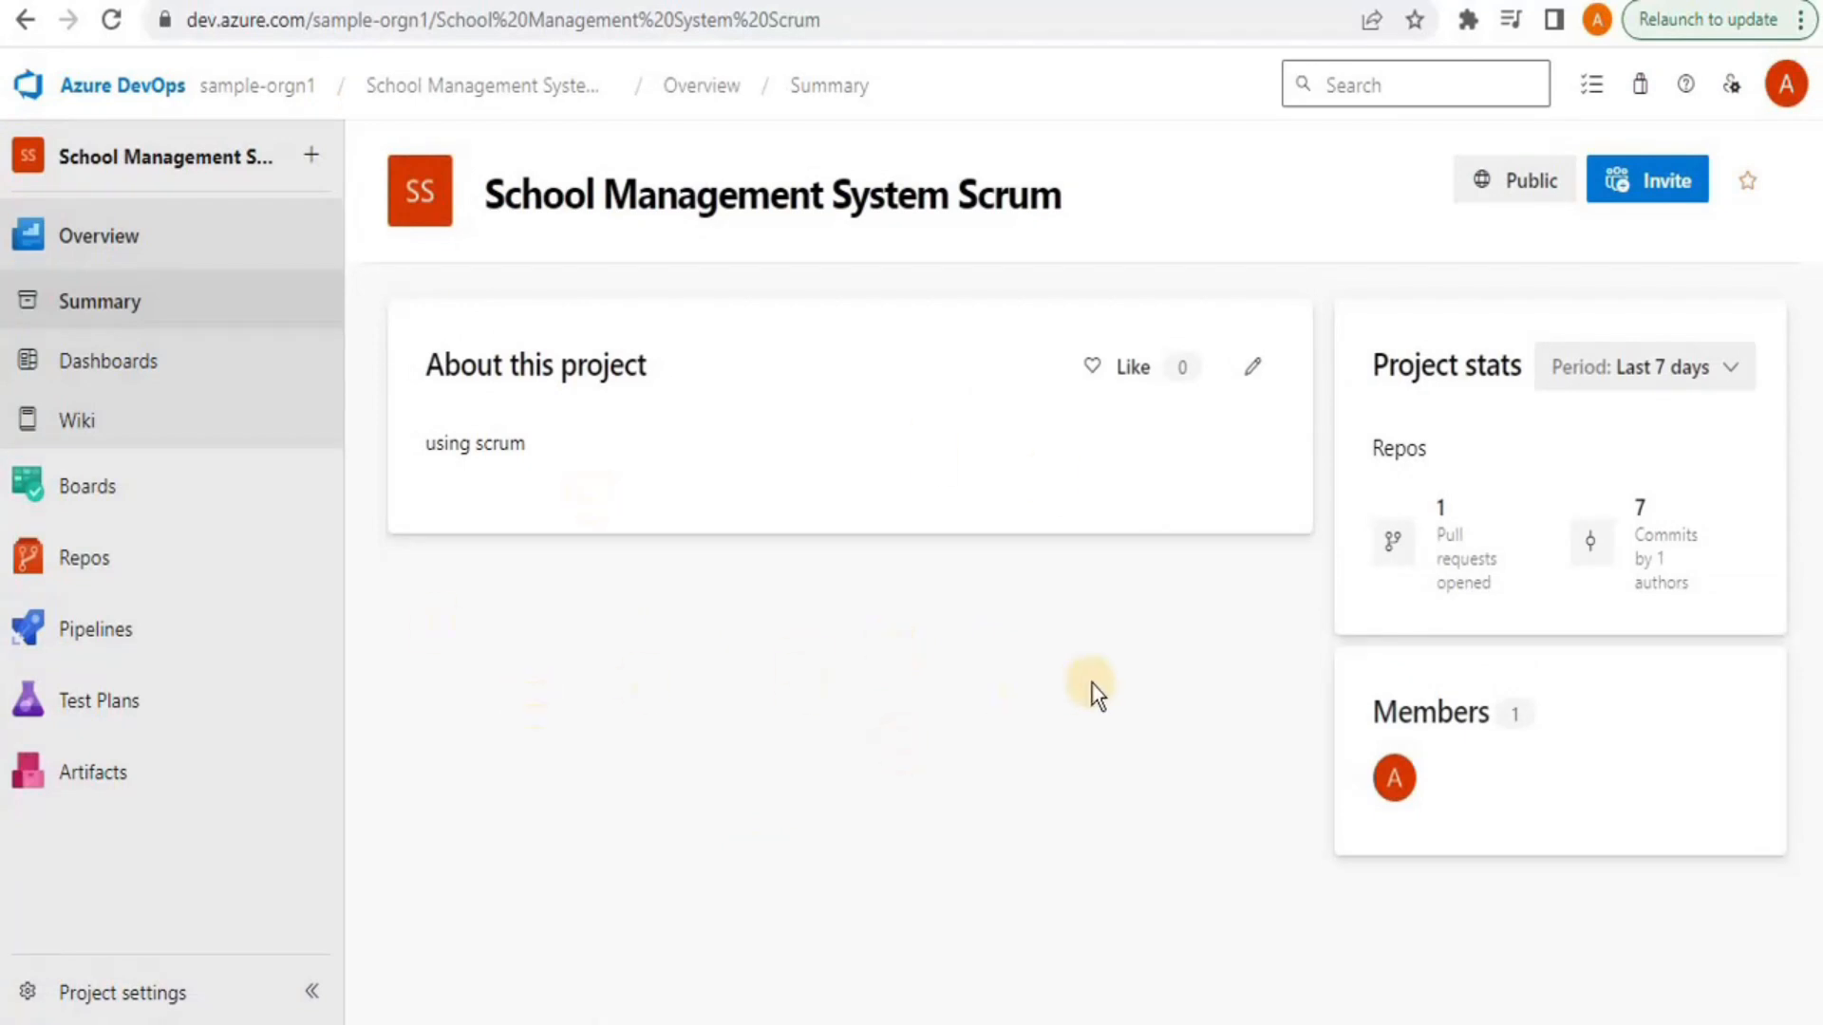
Invite the new user by their e-mail address and add them to the project
left_click(1649, 172)
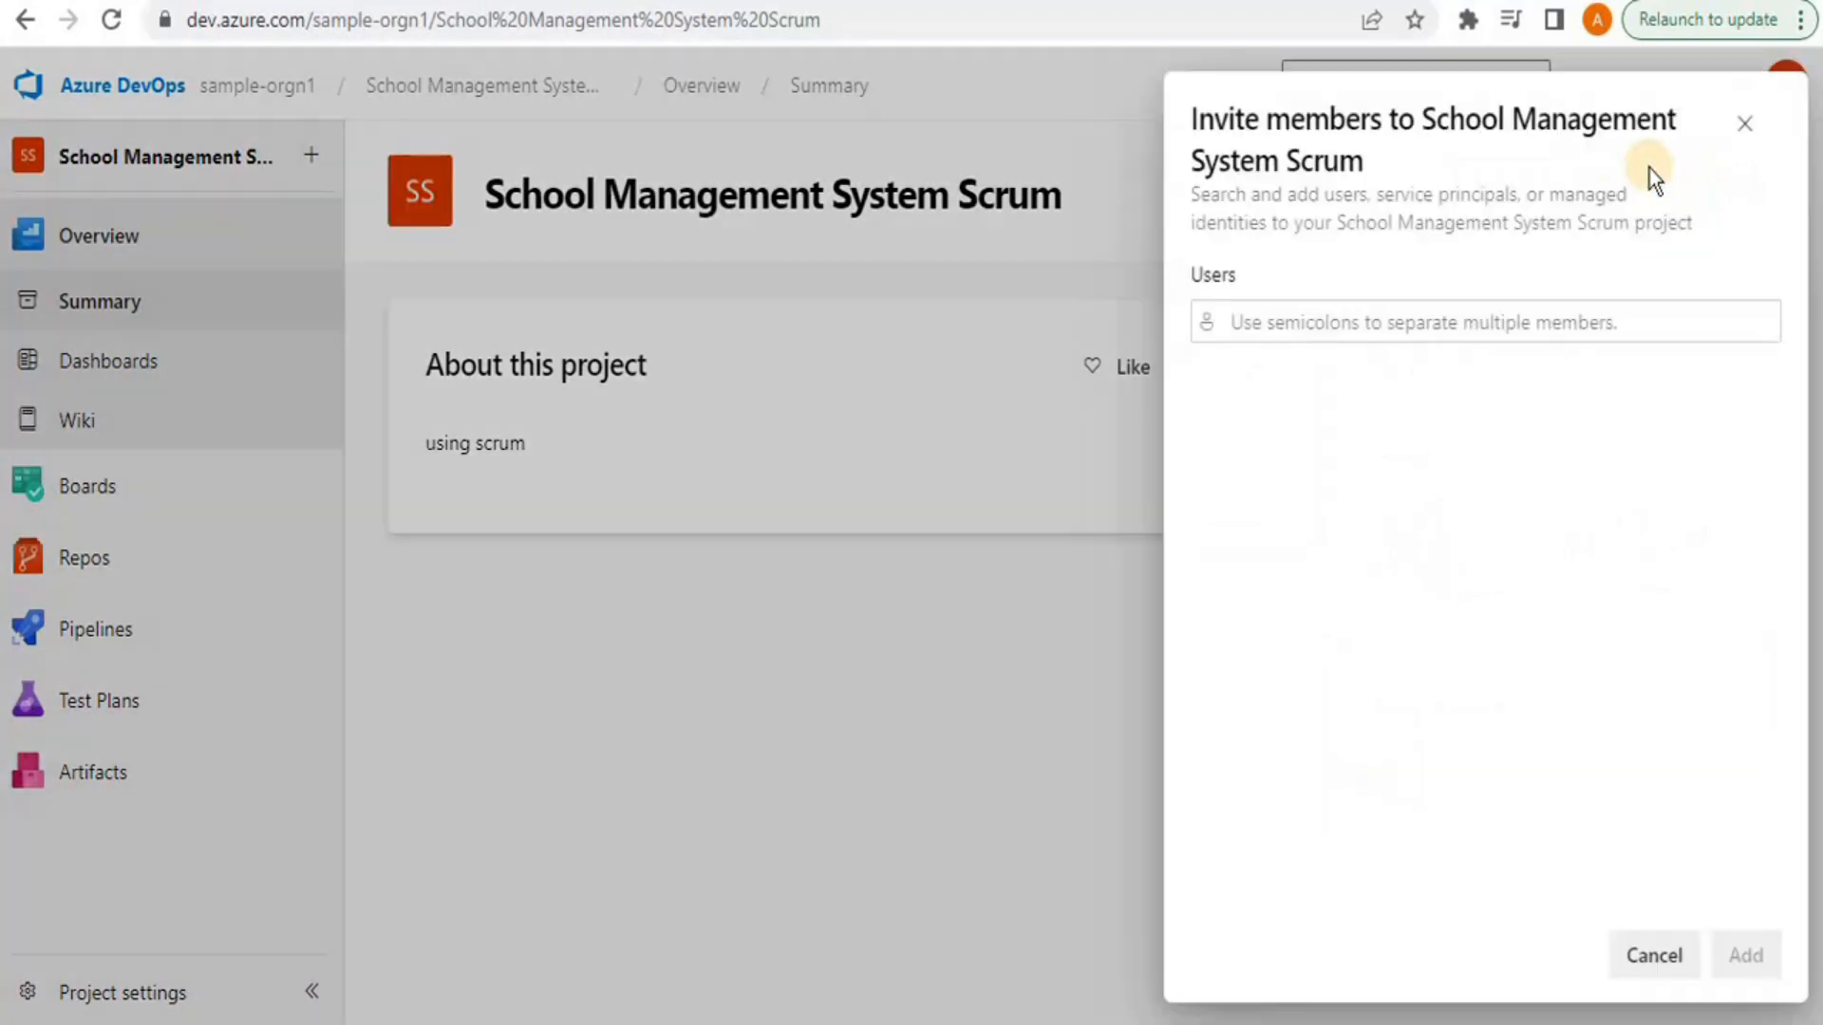
left_click(1381, 321)
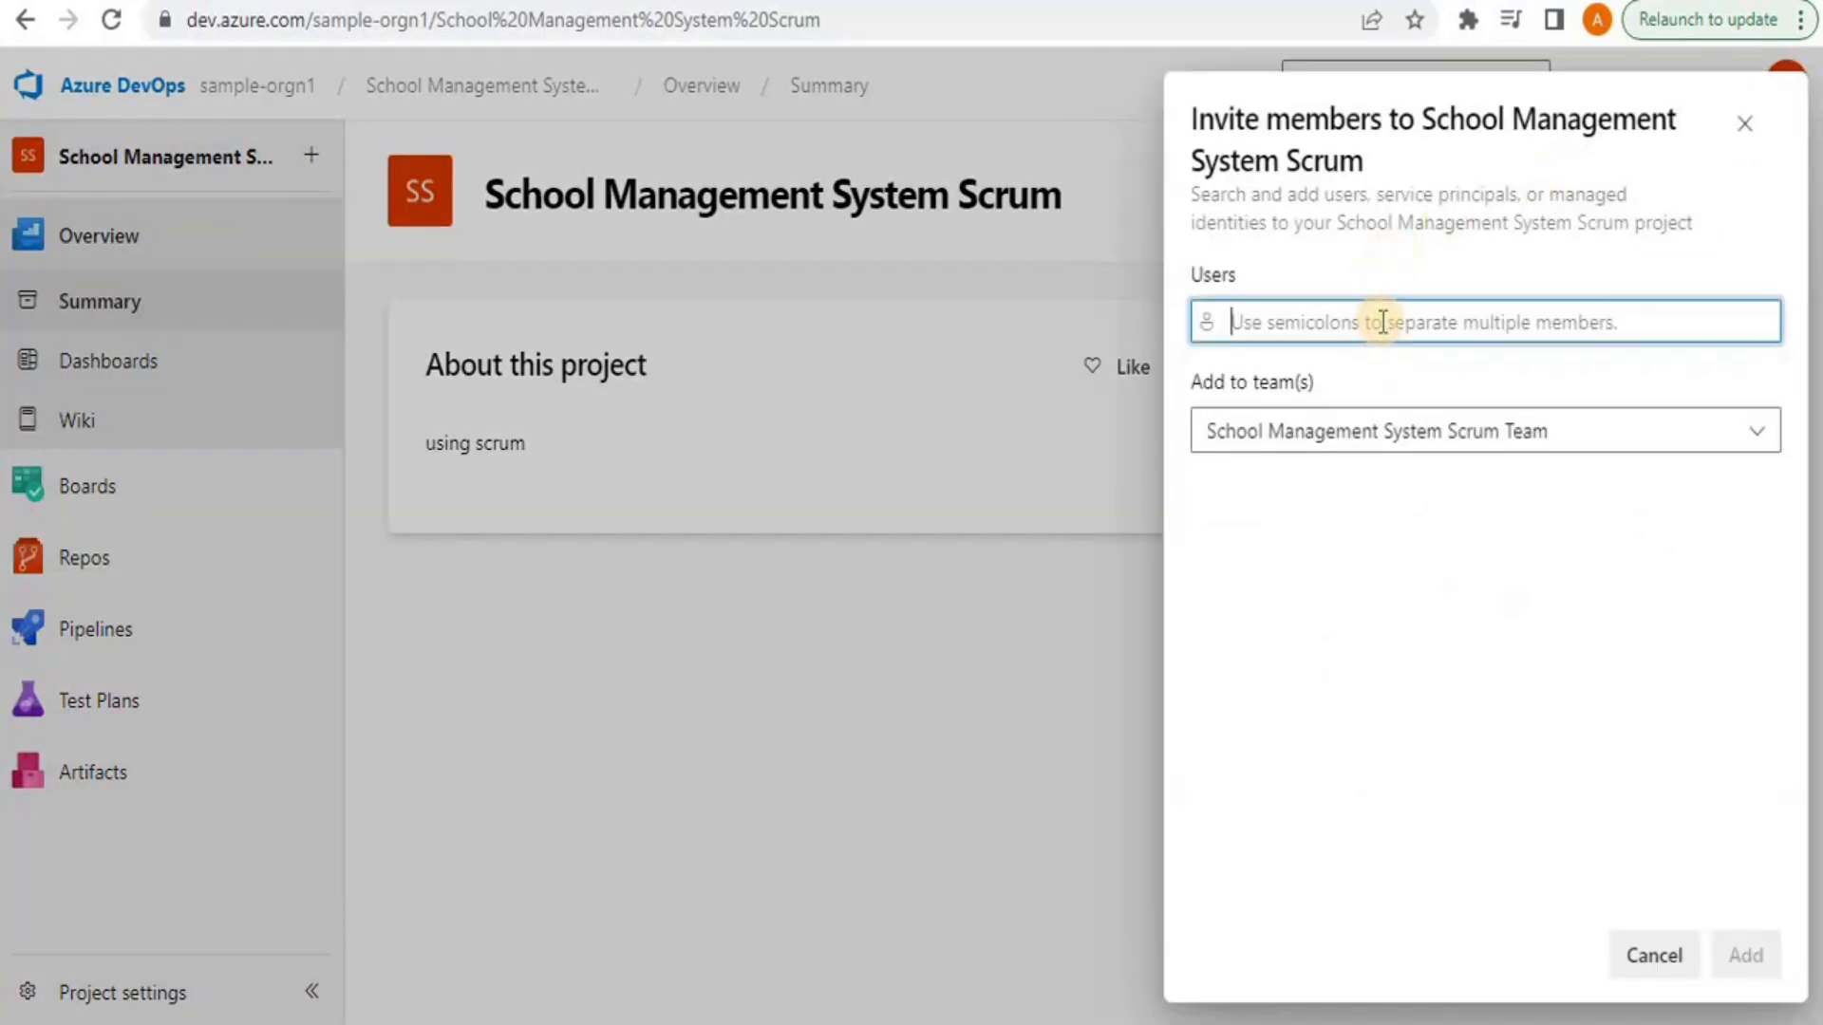
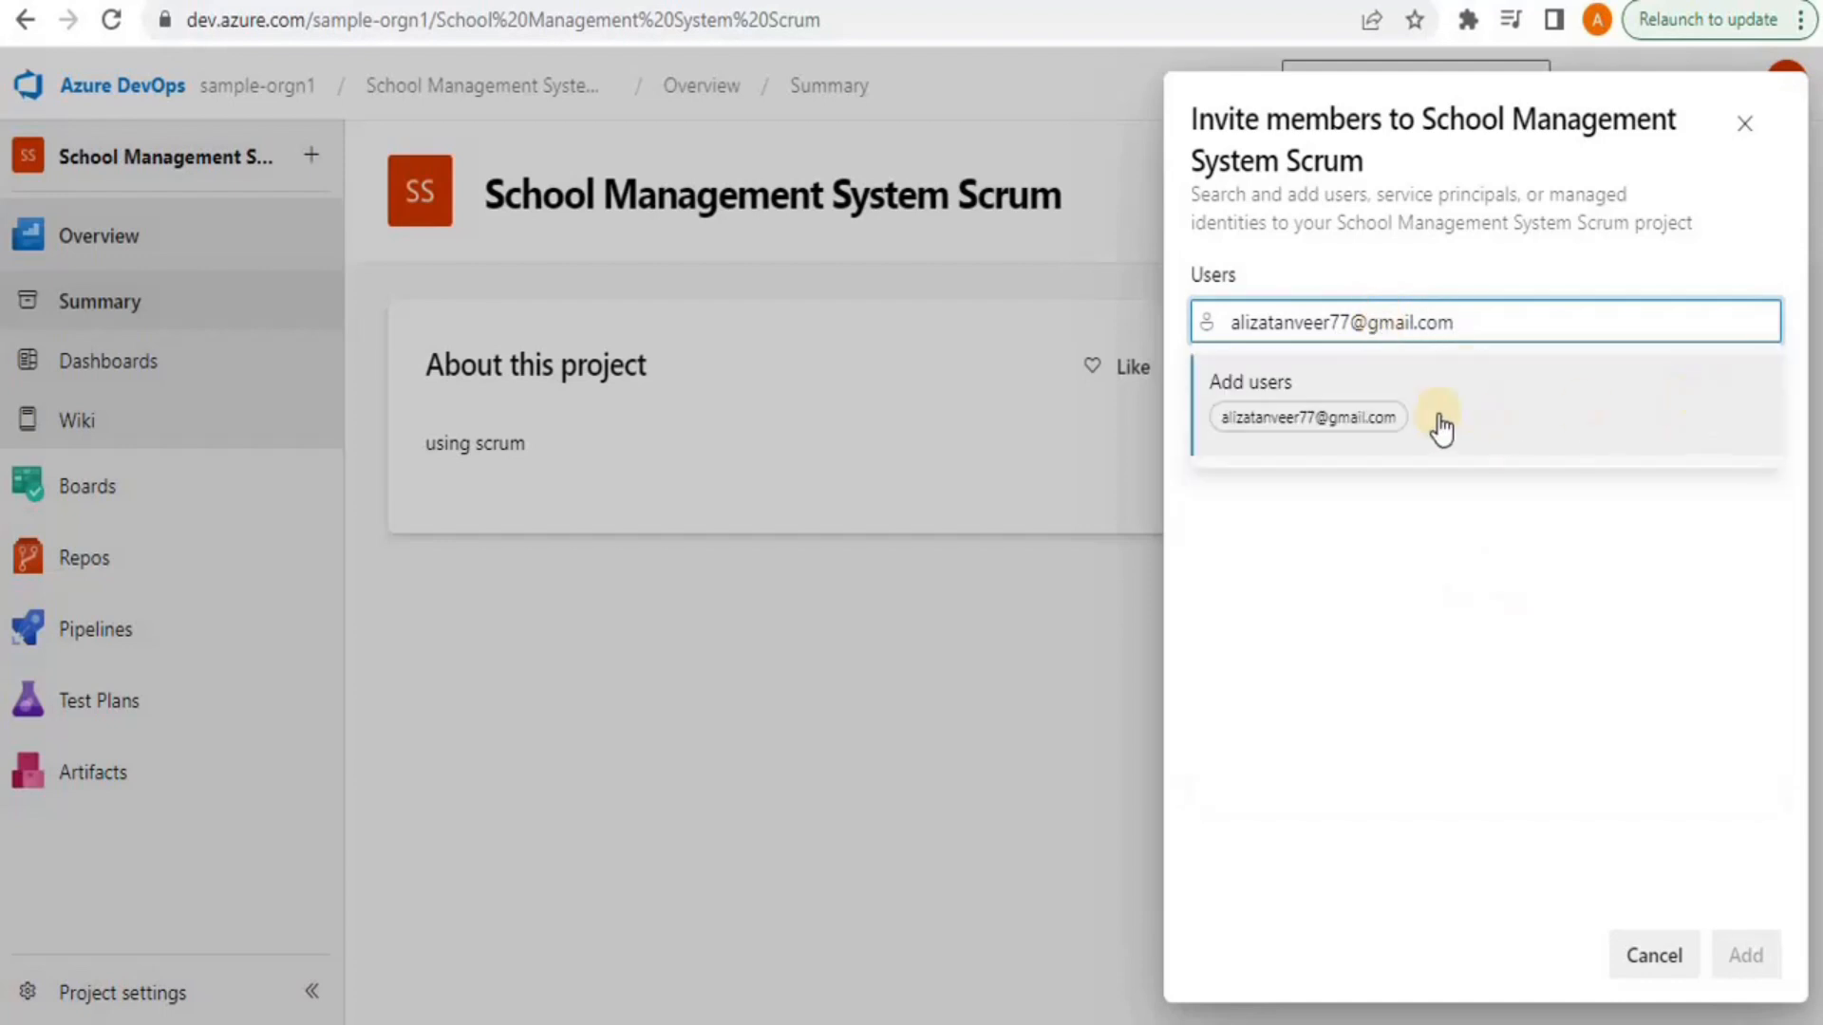
left_click(1382, 399)
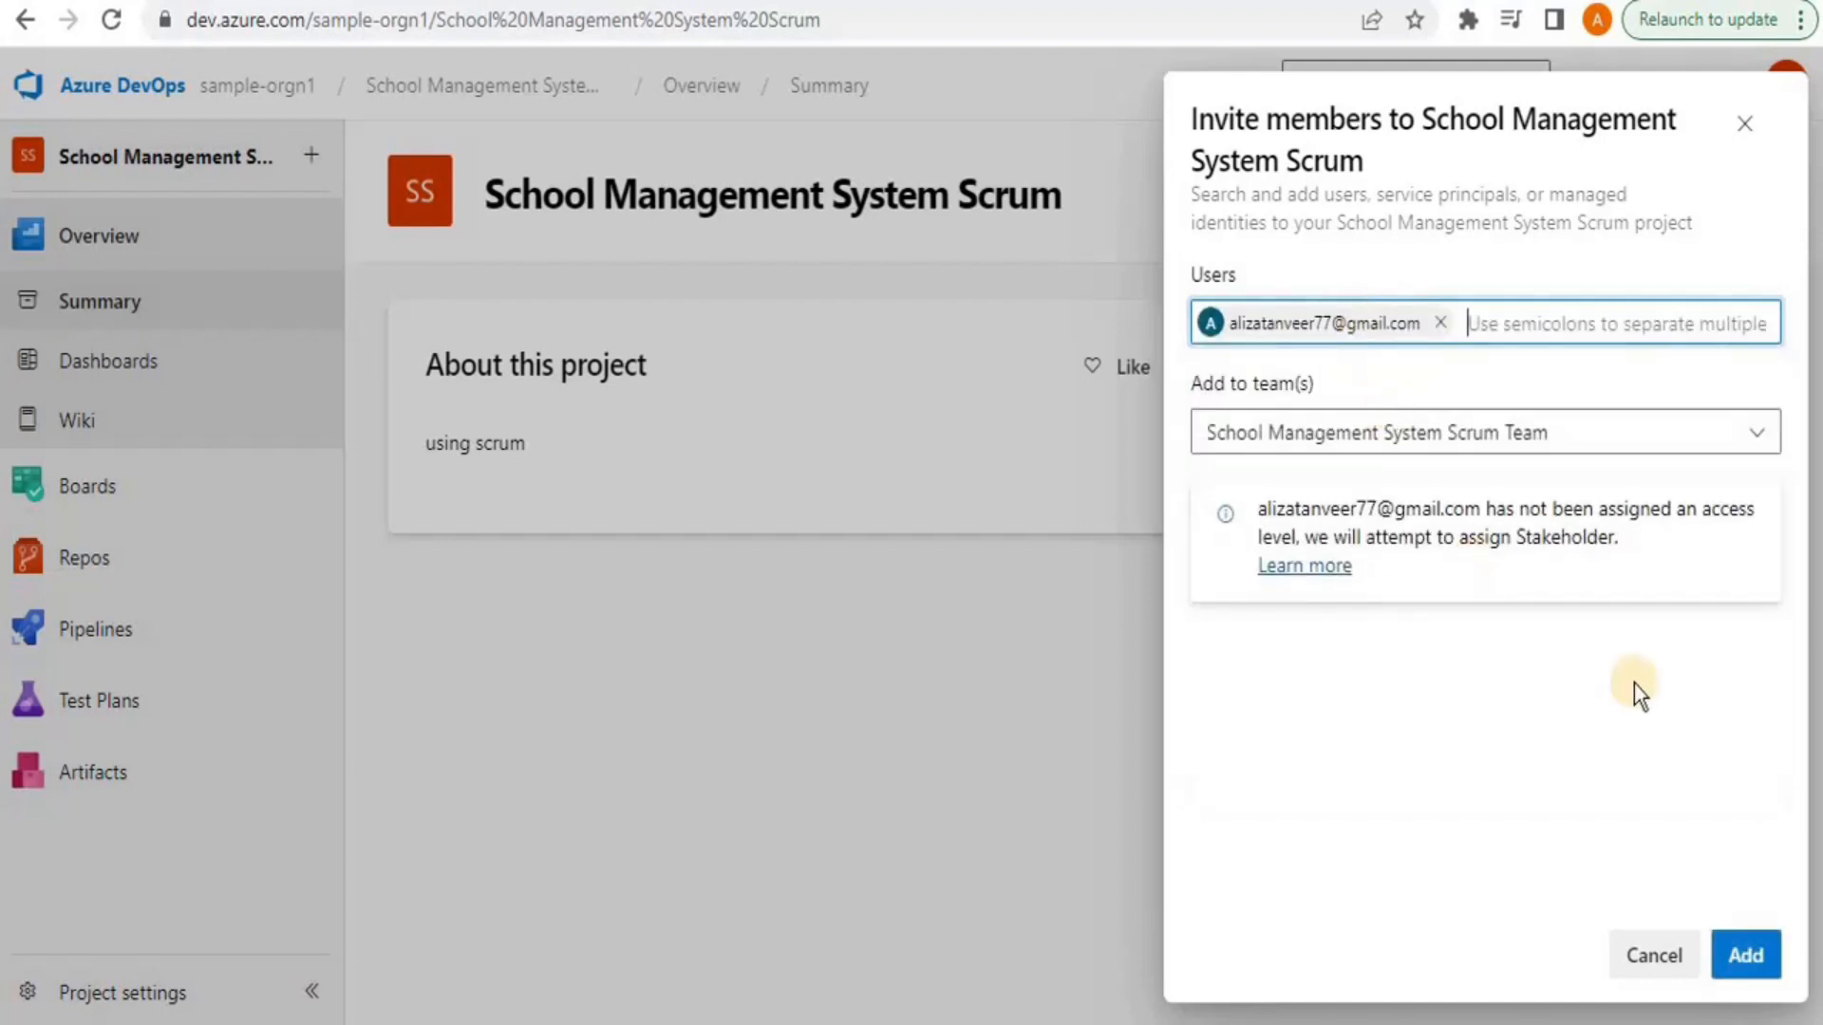
left_click(1743, 952)
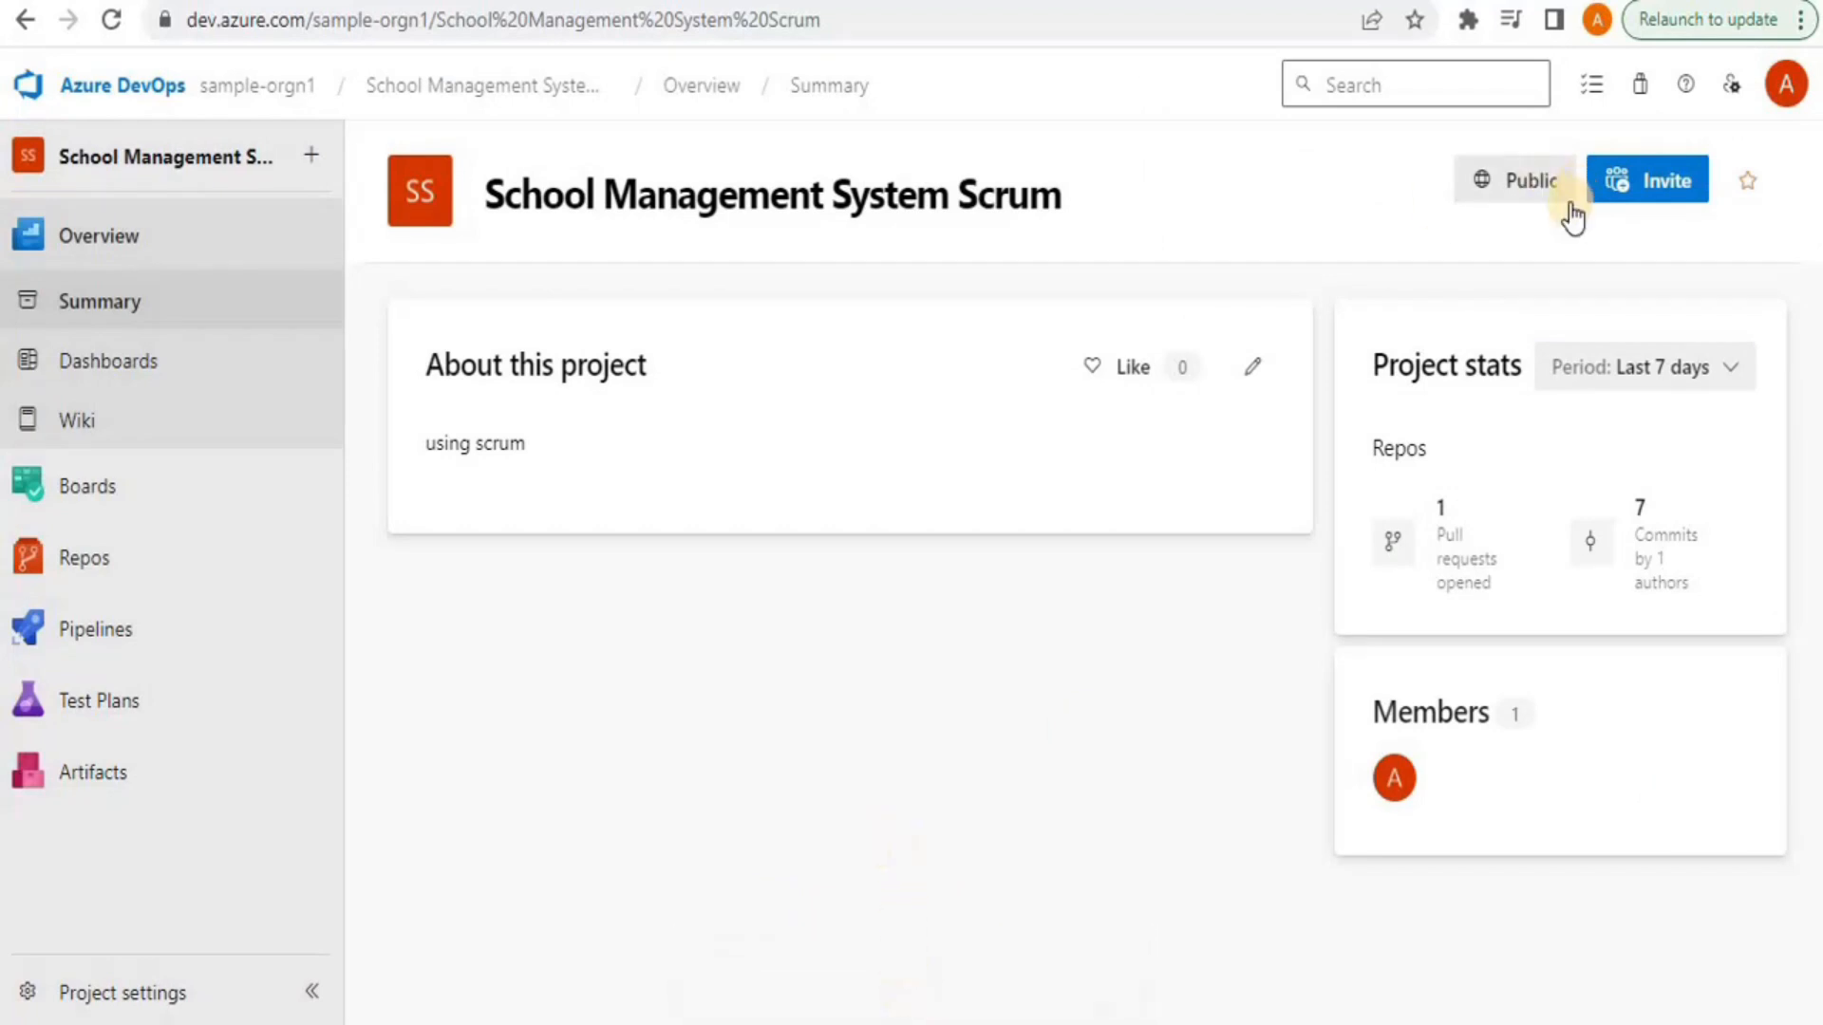
Review the team's two members in Project Settings > Teams, then switch to the Gmail invitation
left_click(150, 993)
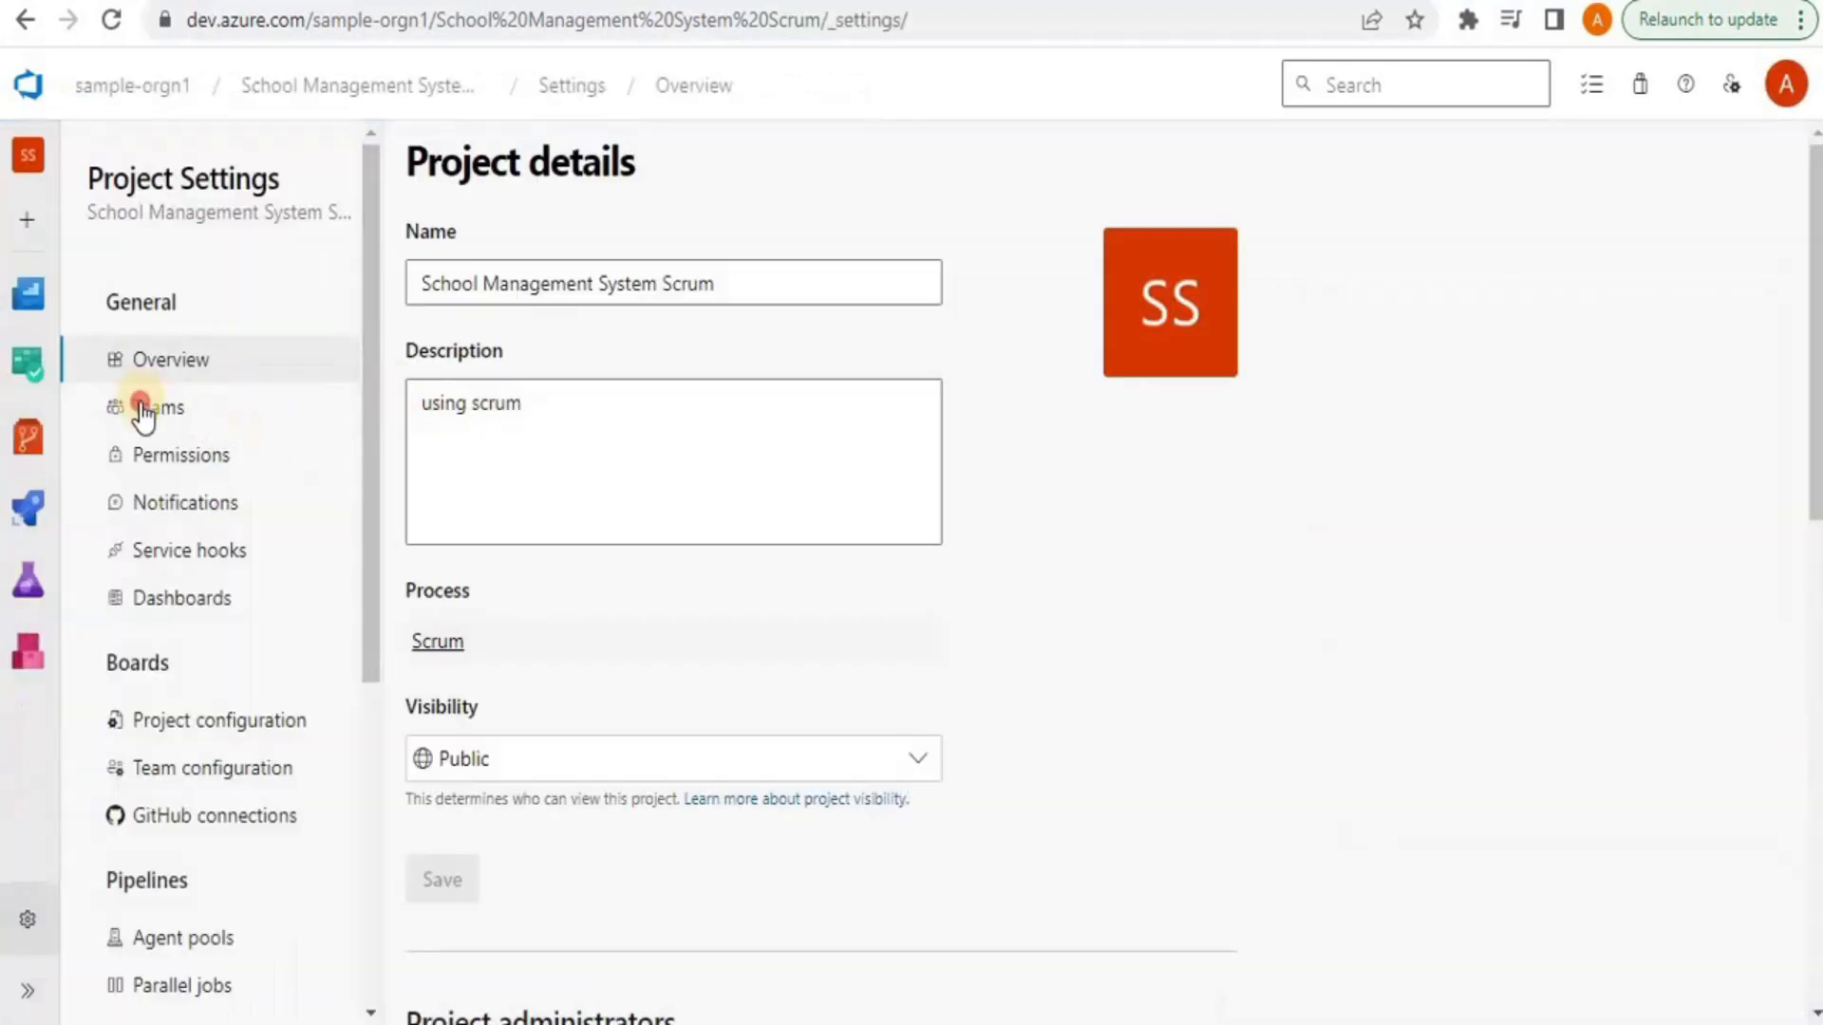
left_click(143, 406)
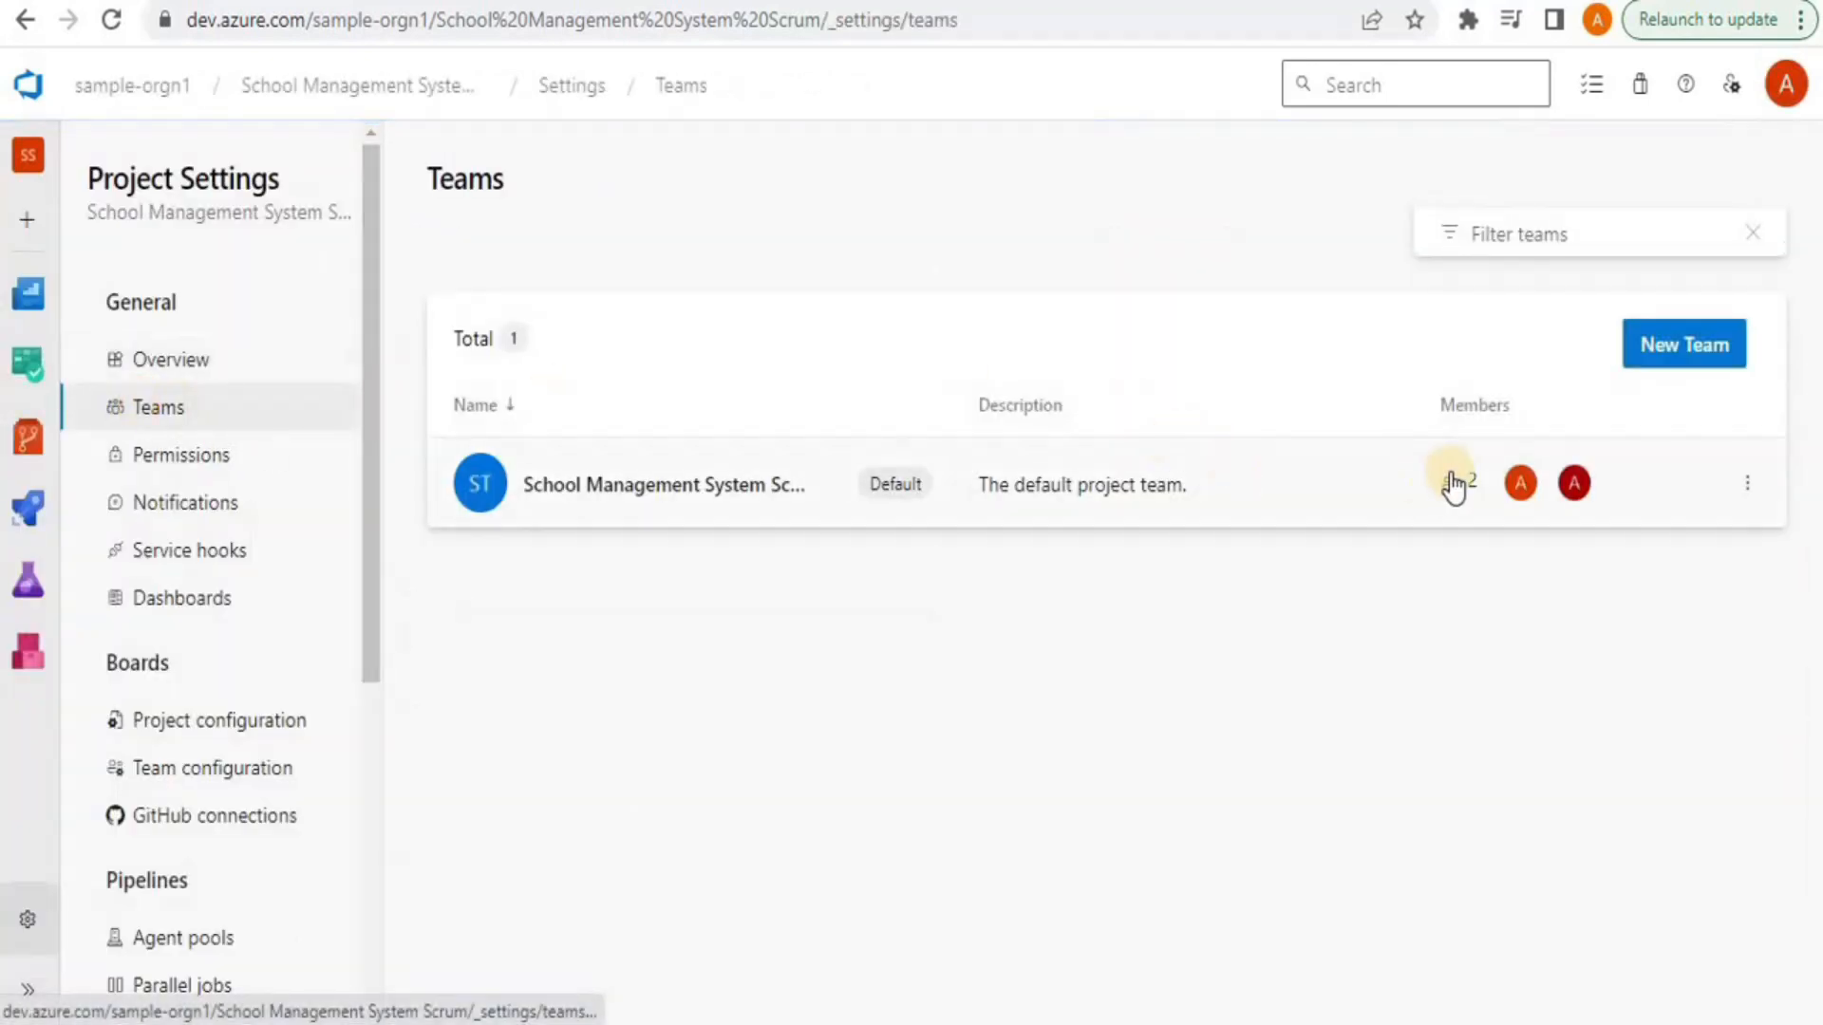
left_click(725, 484)
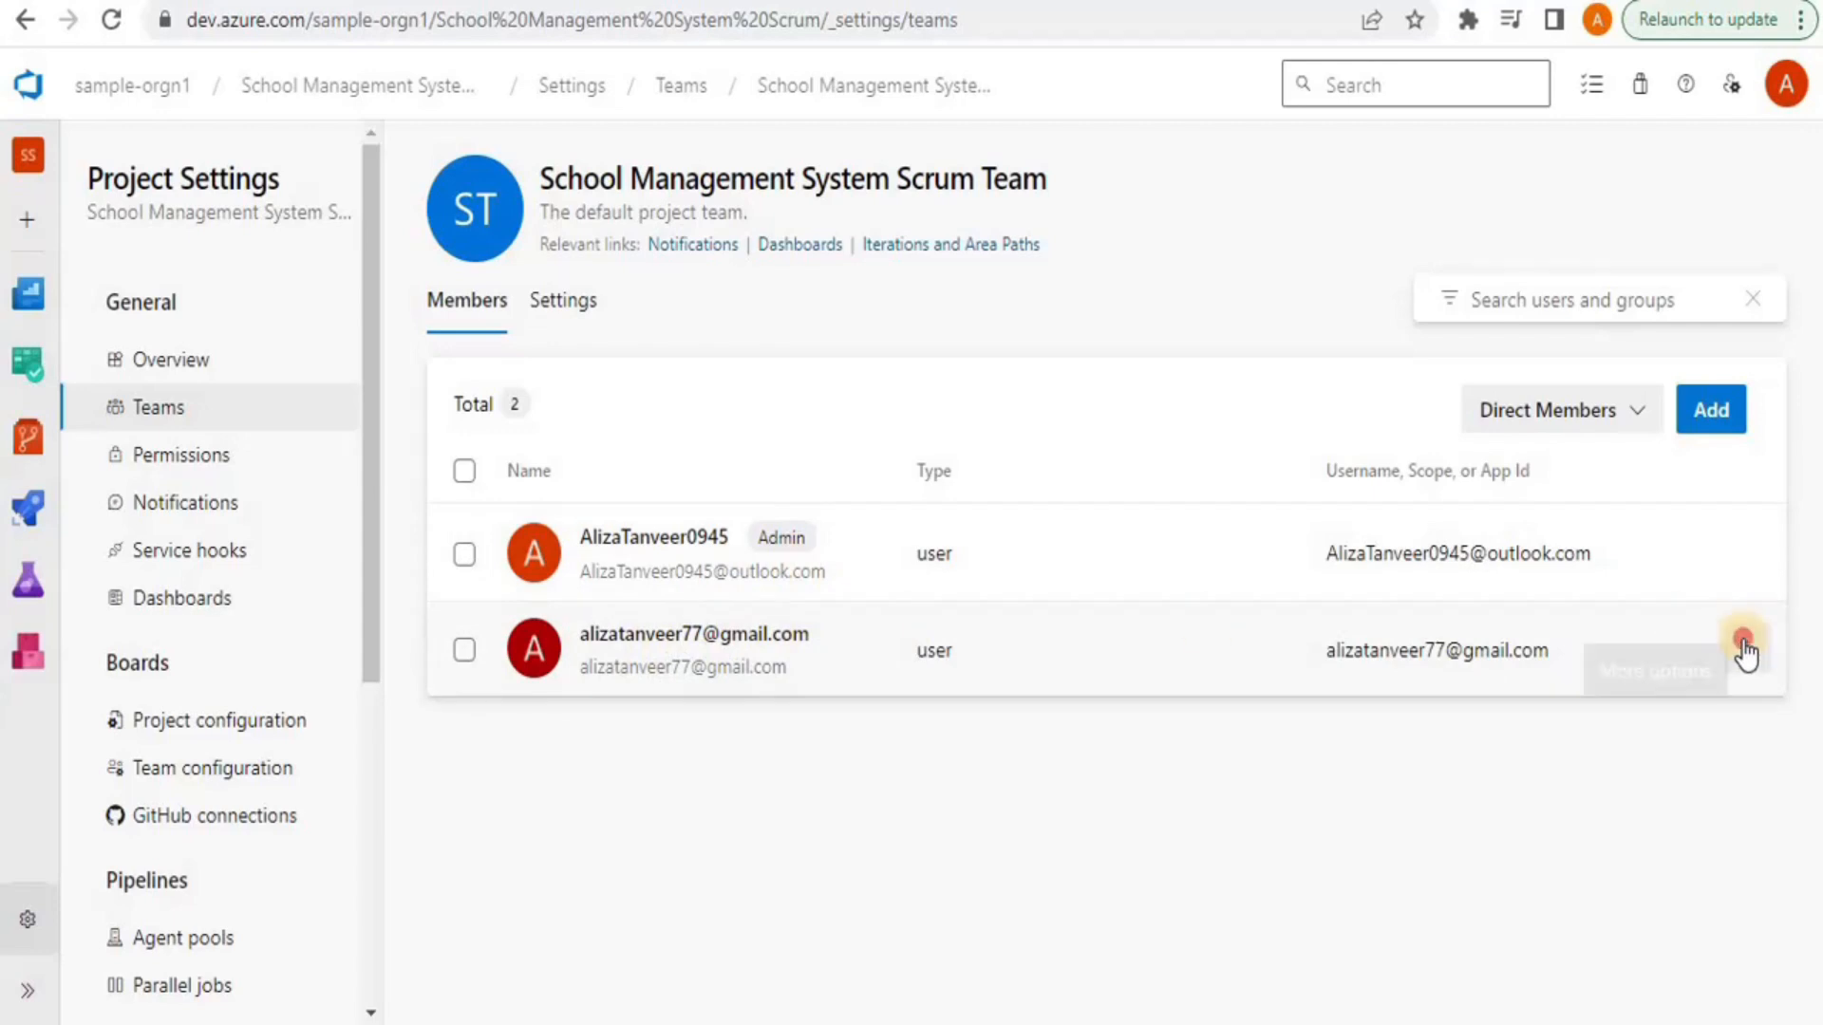
left_click(1747, 649)
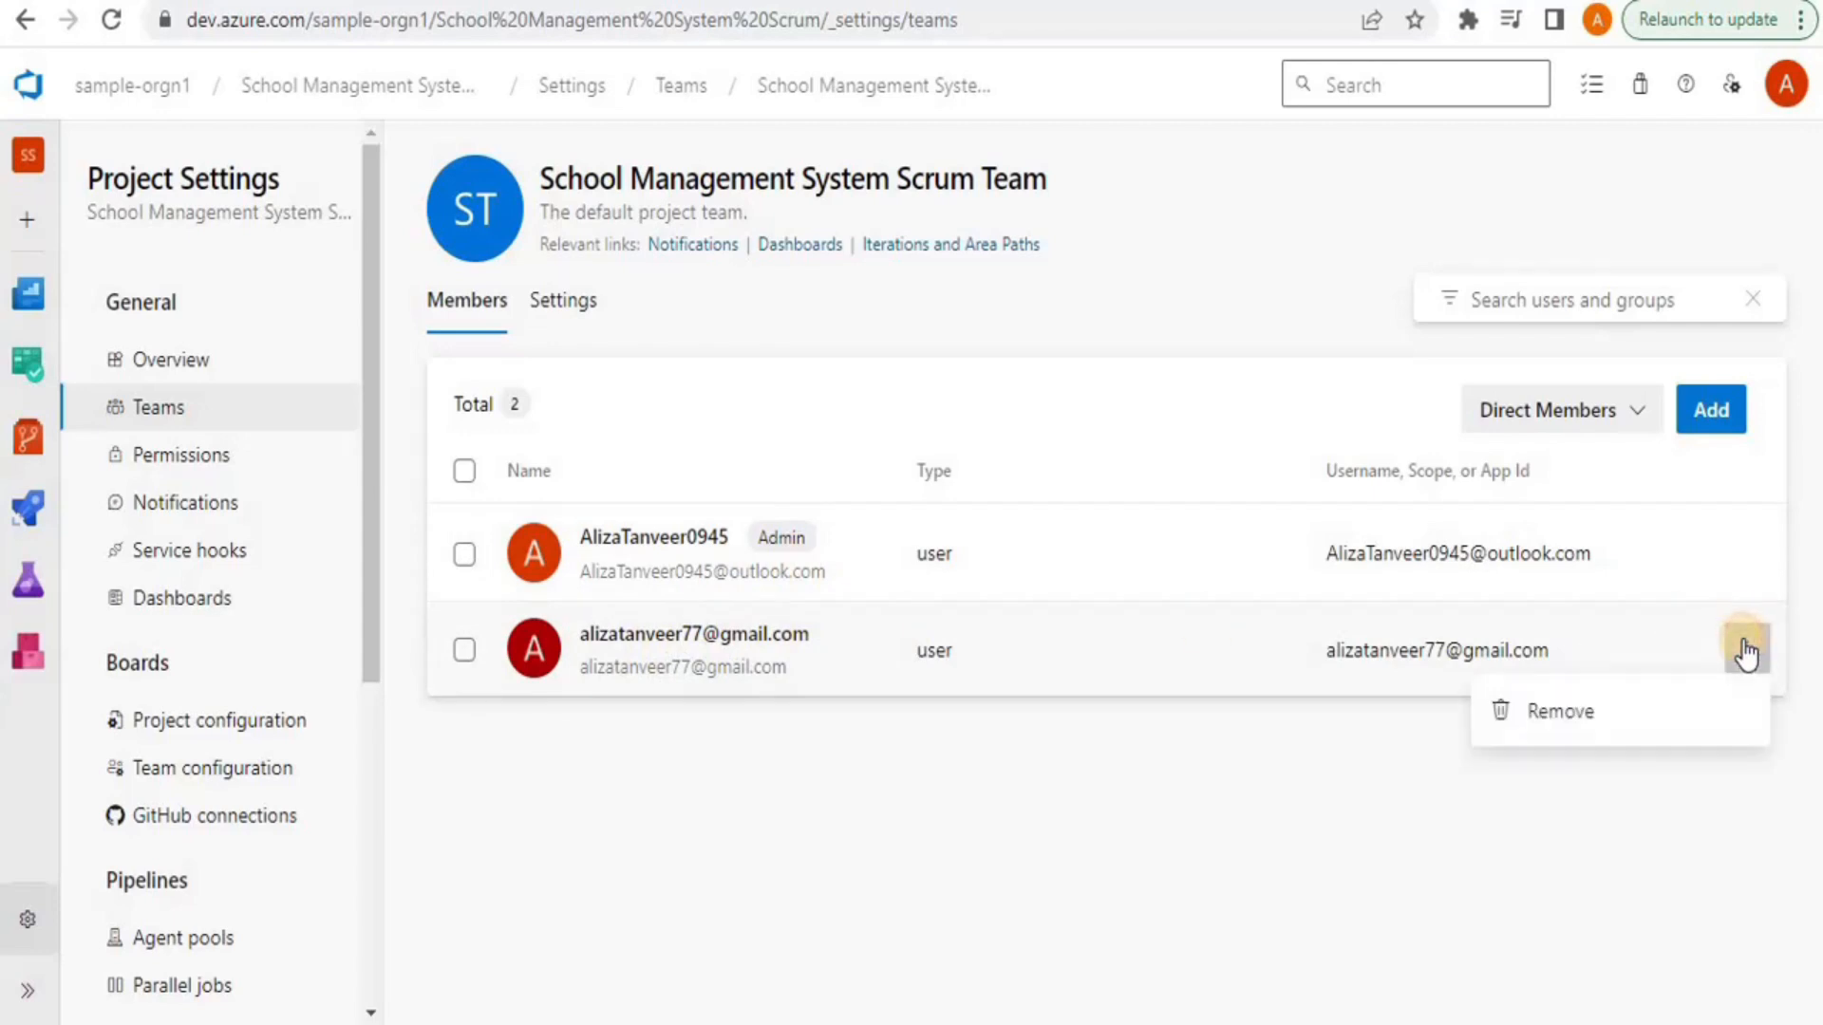
left_click(1631, 411)
left_click(1632, 411)
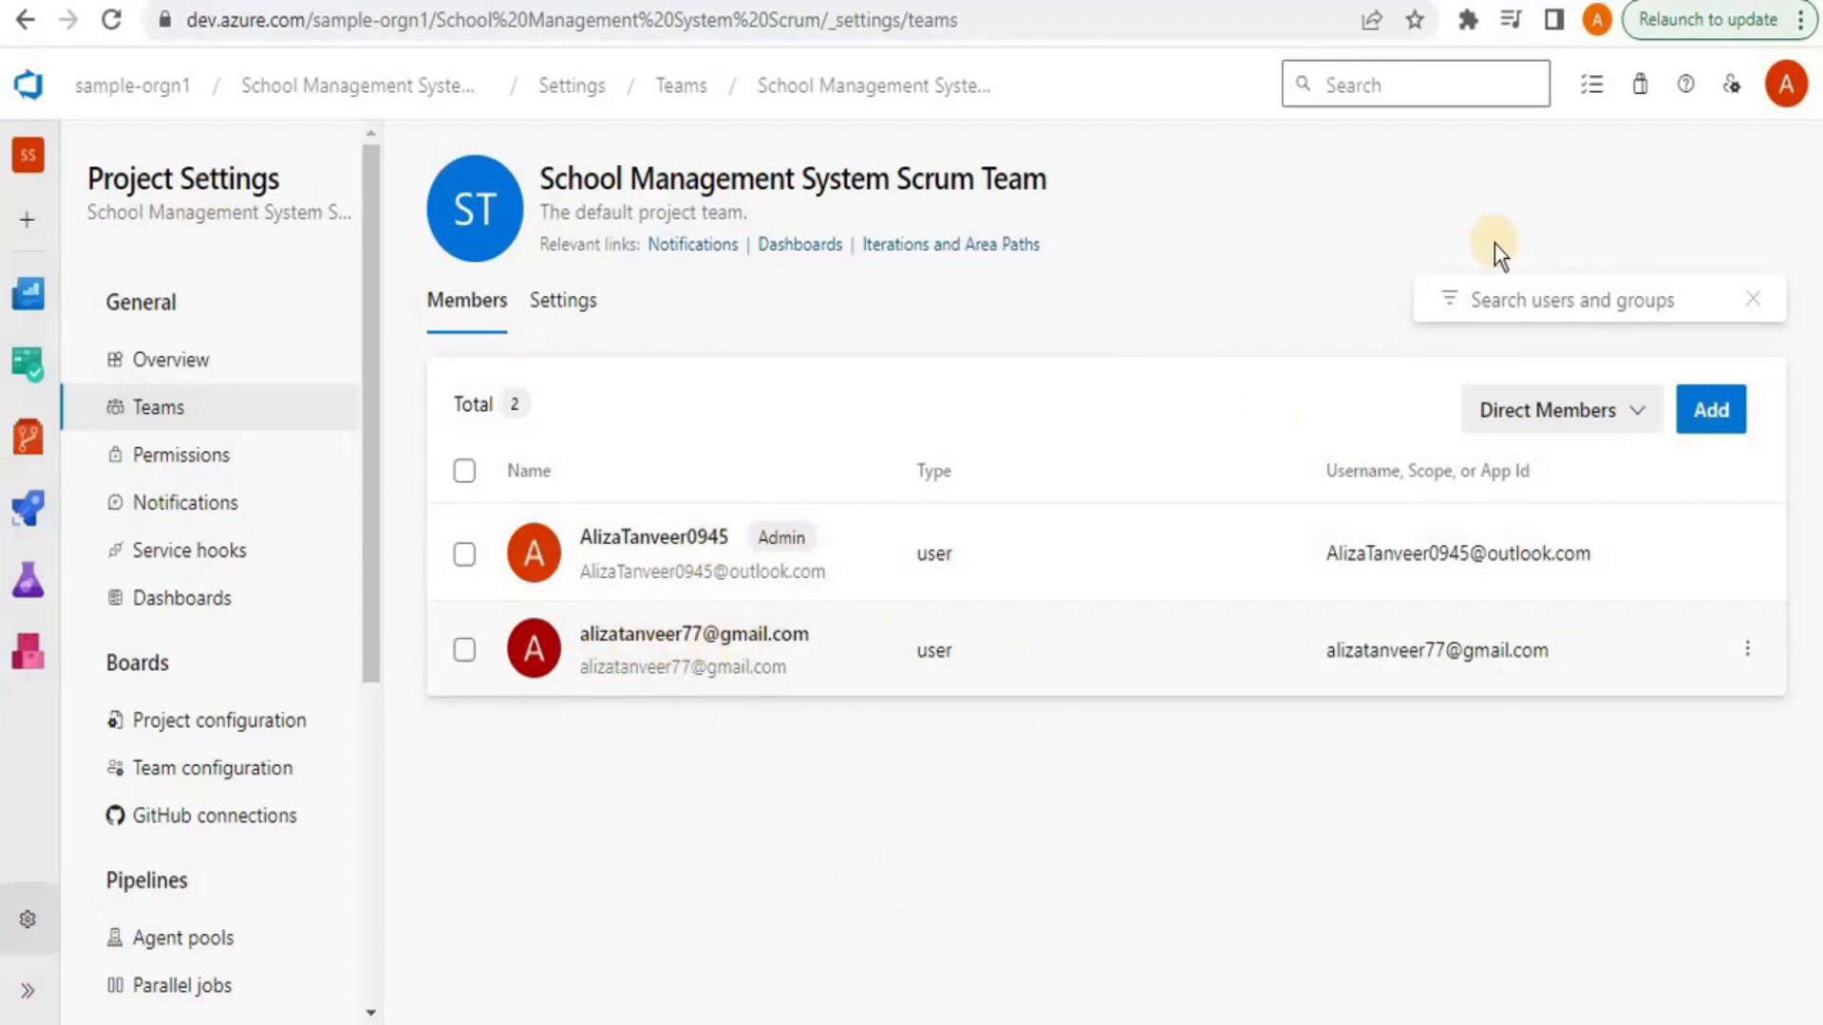
left_click(1424, 2)
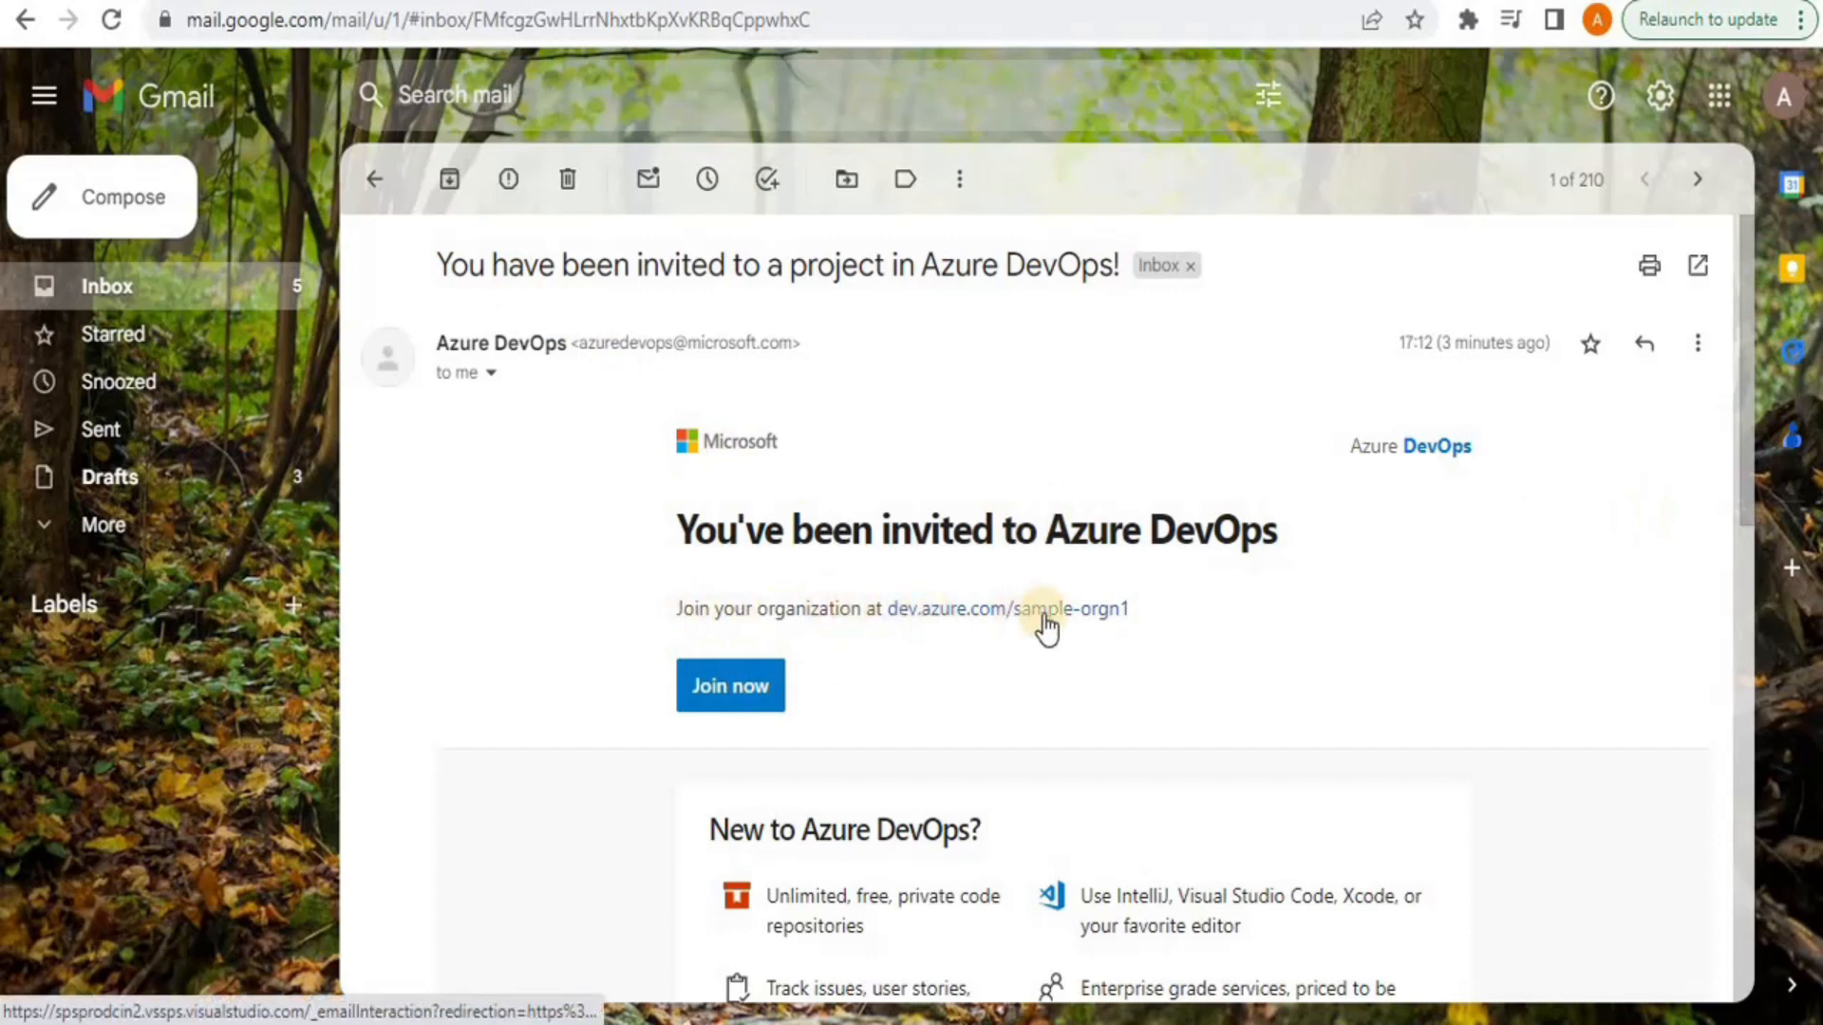
Join the sample-orgn1 organization via the invitation's Join now button
left_click(721, 687)
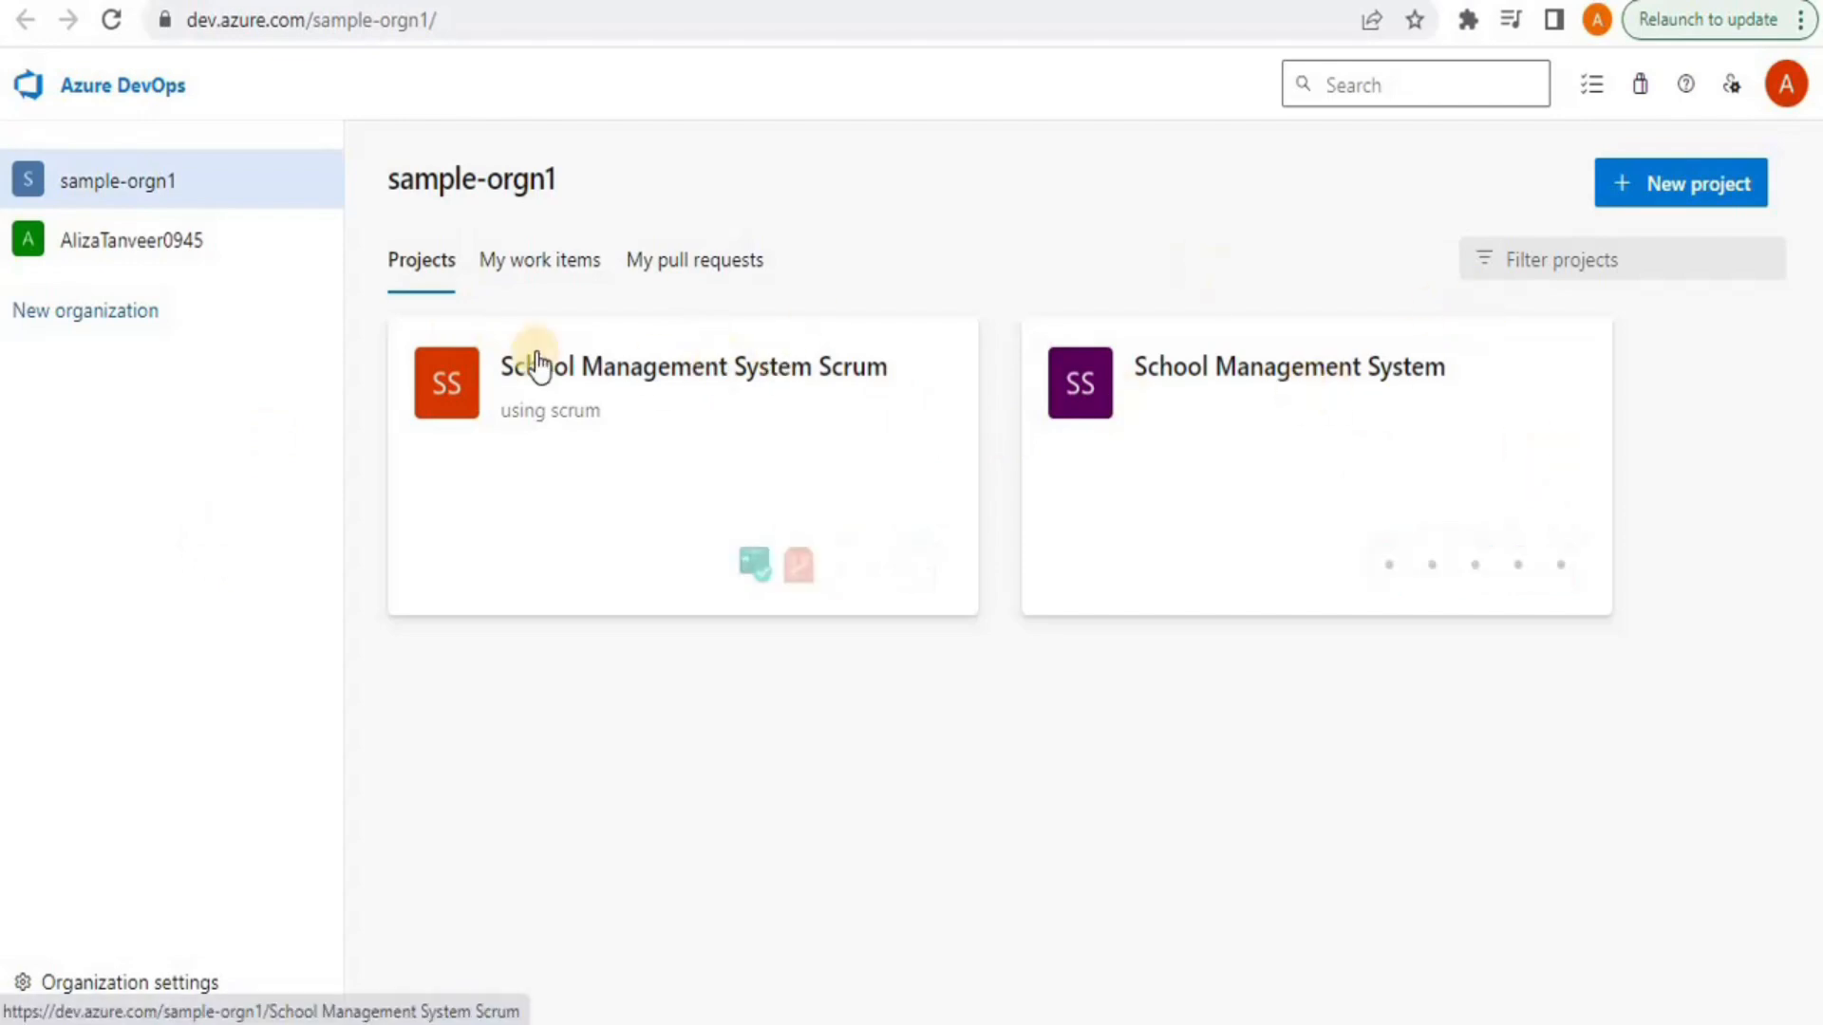
left_click(707, 416)
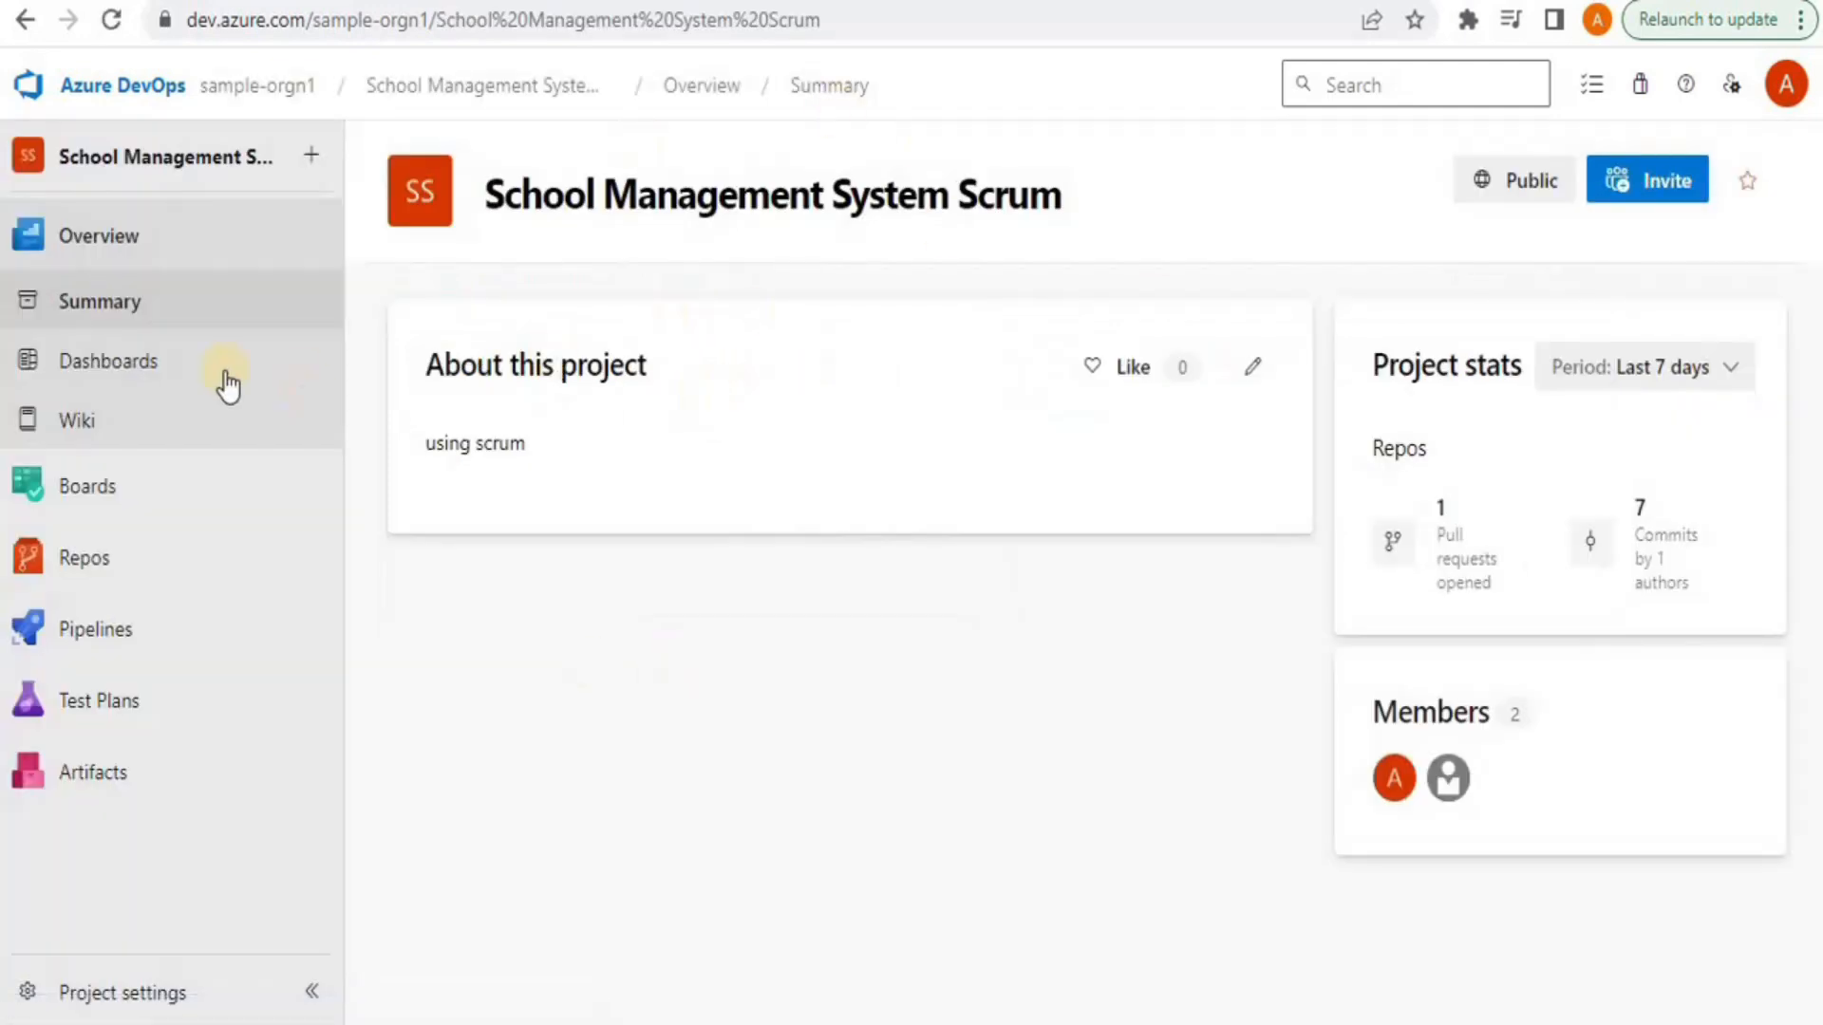
left_click(95, 494)
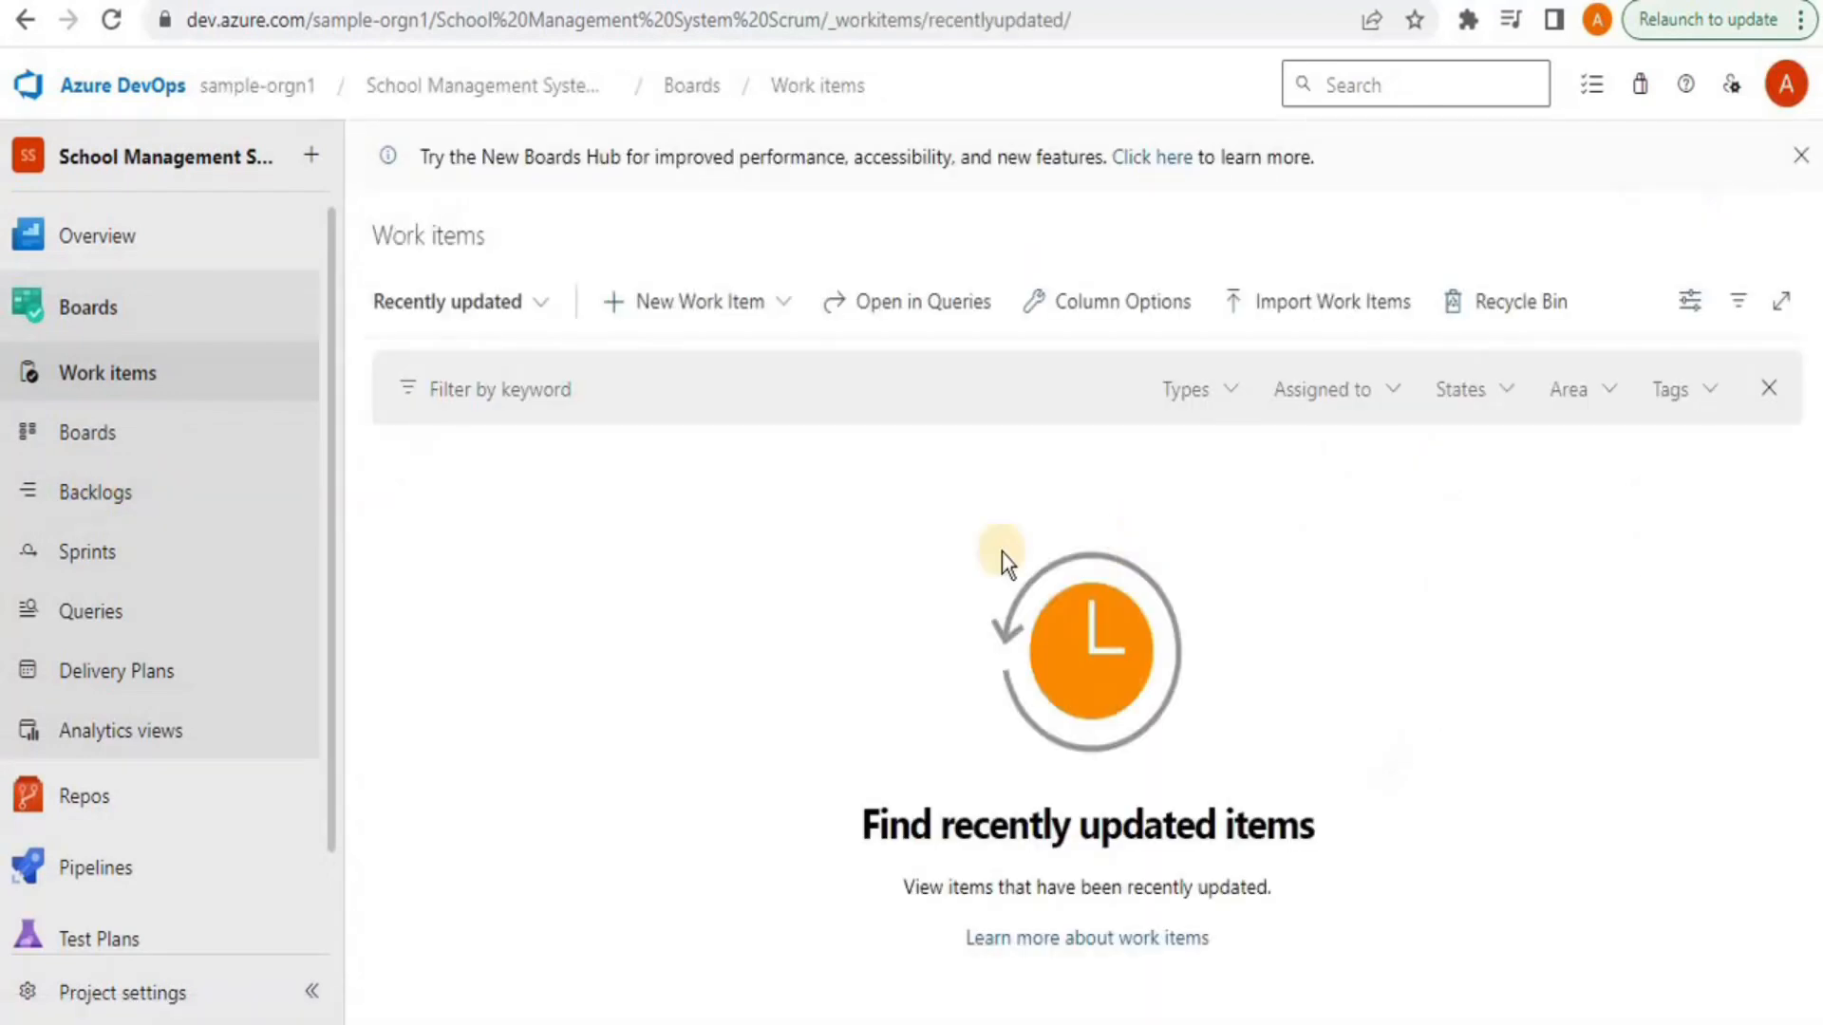
left_click(68, 802)
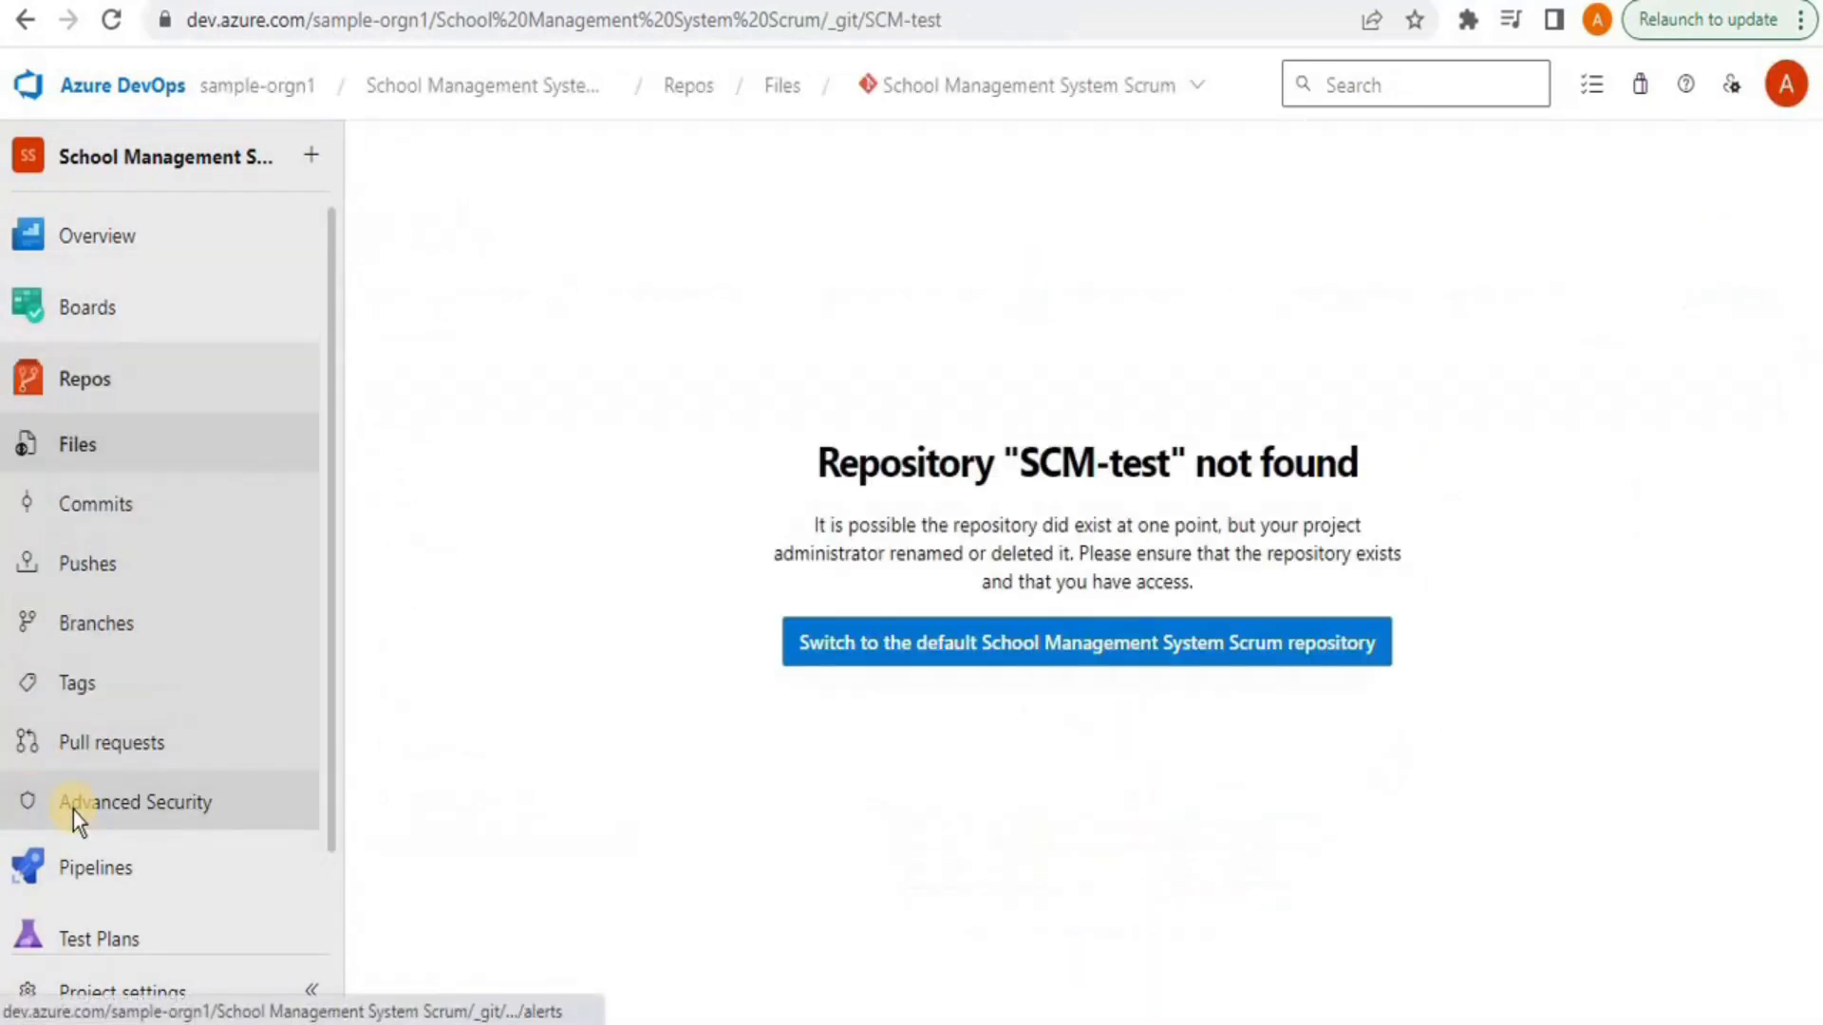
left_click(1103, 673)
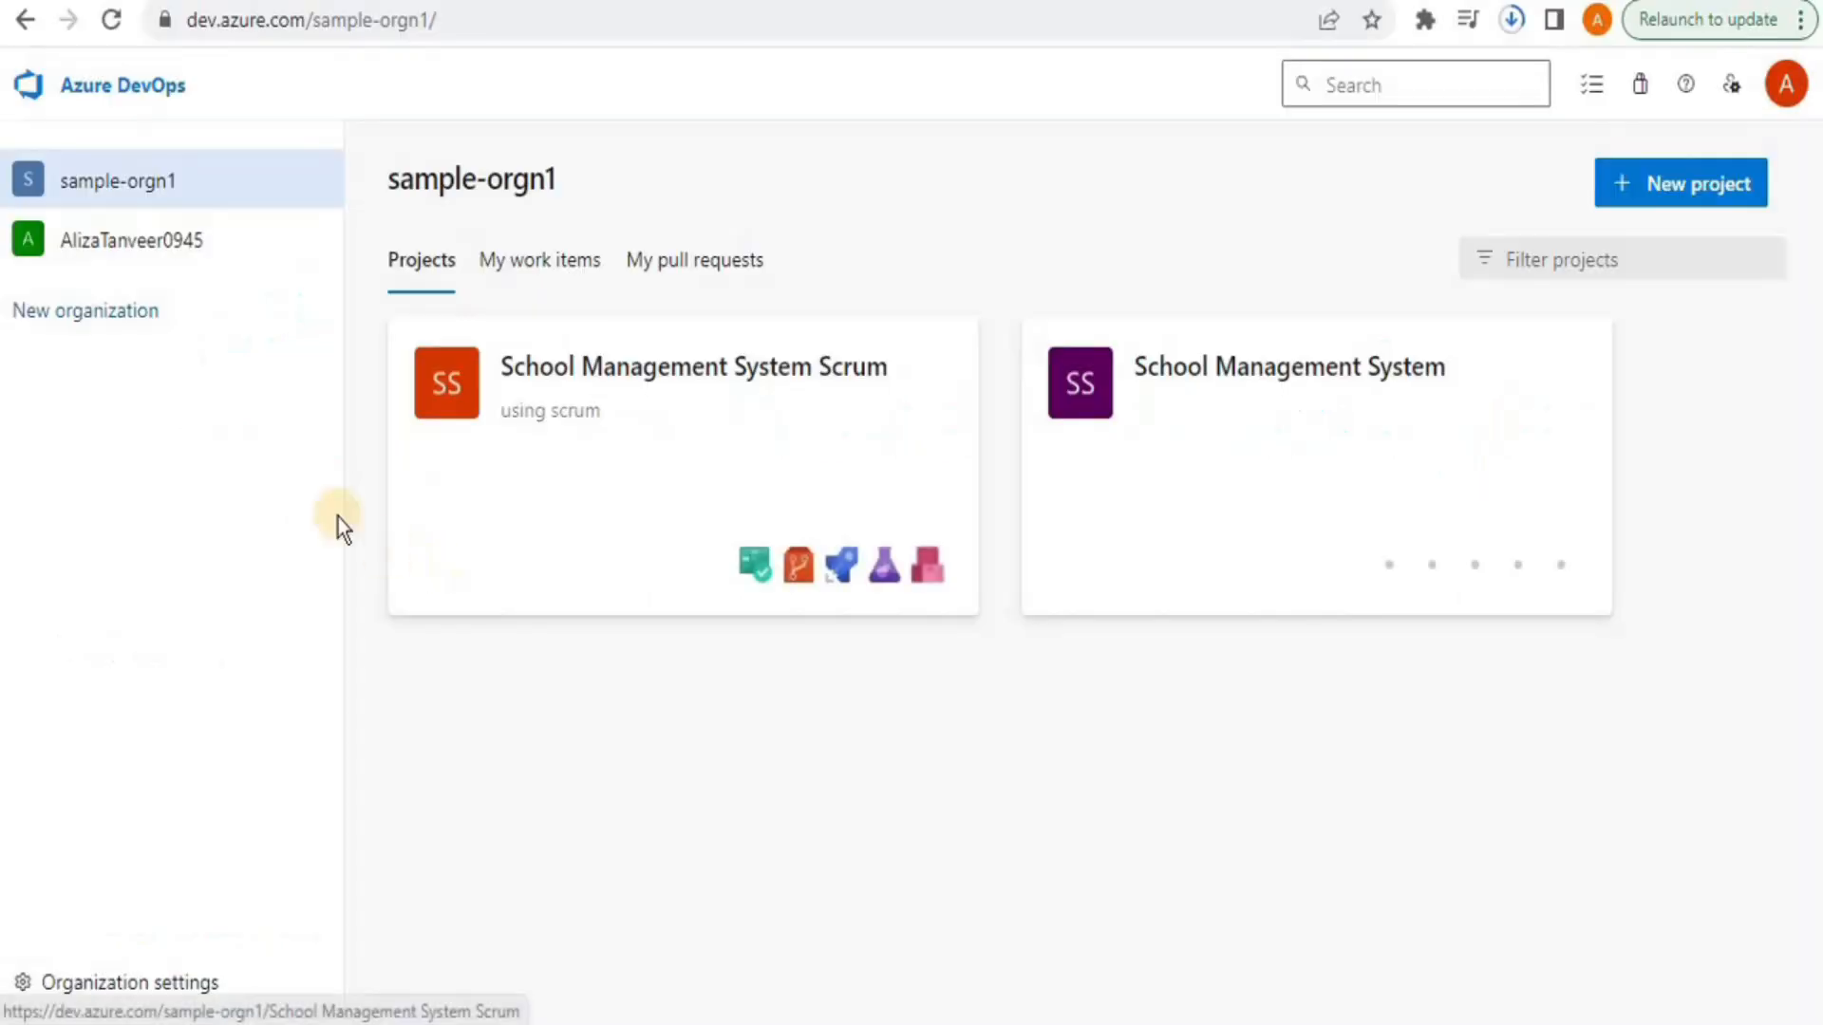
Open the School Management System Scrum board and check its Backlog items level options
left_click(813, 444)
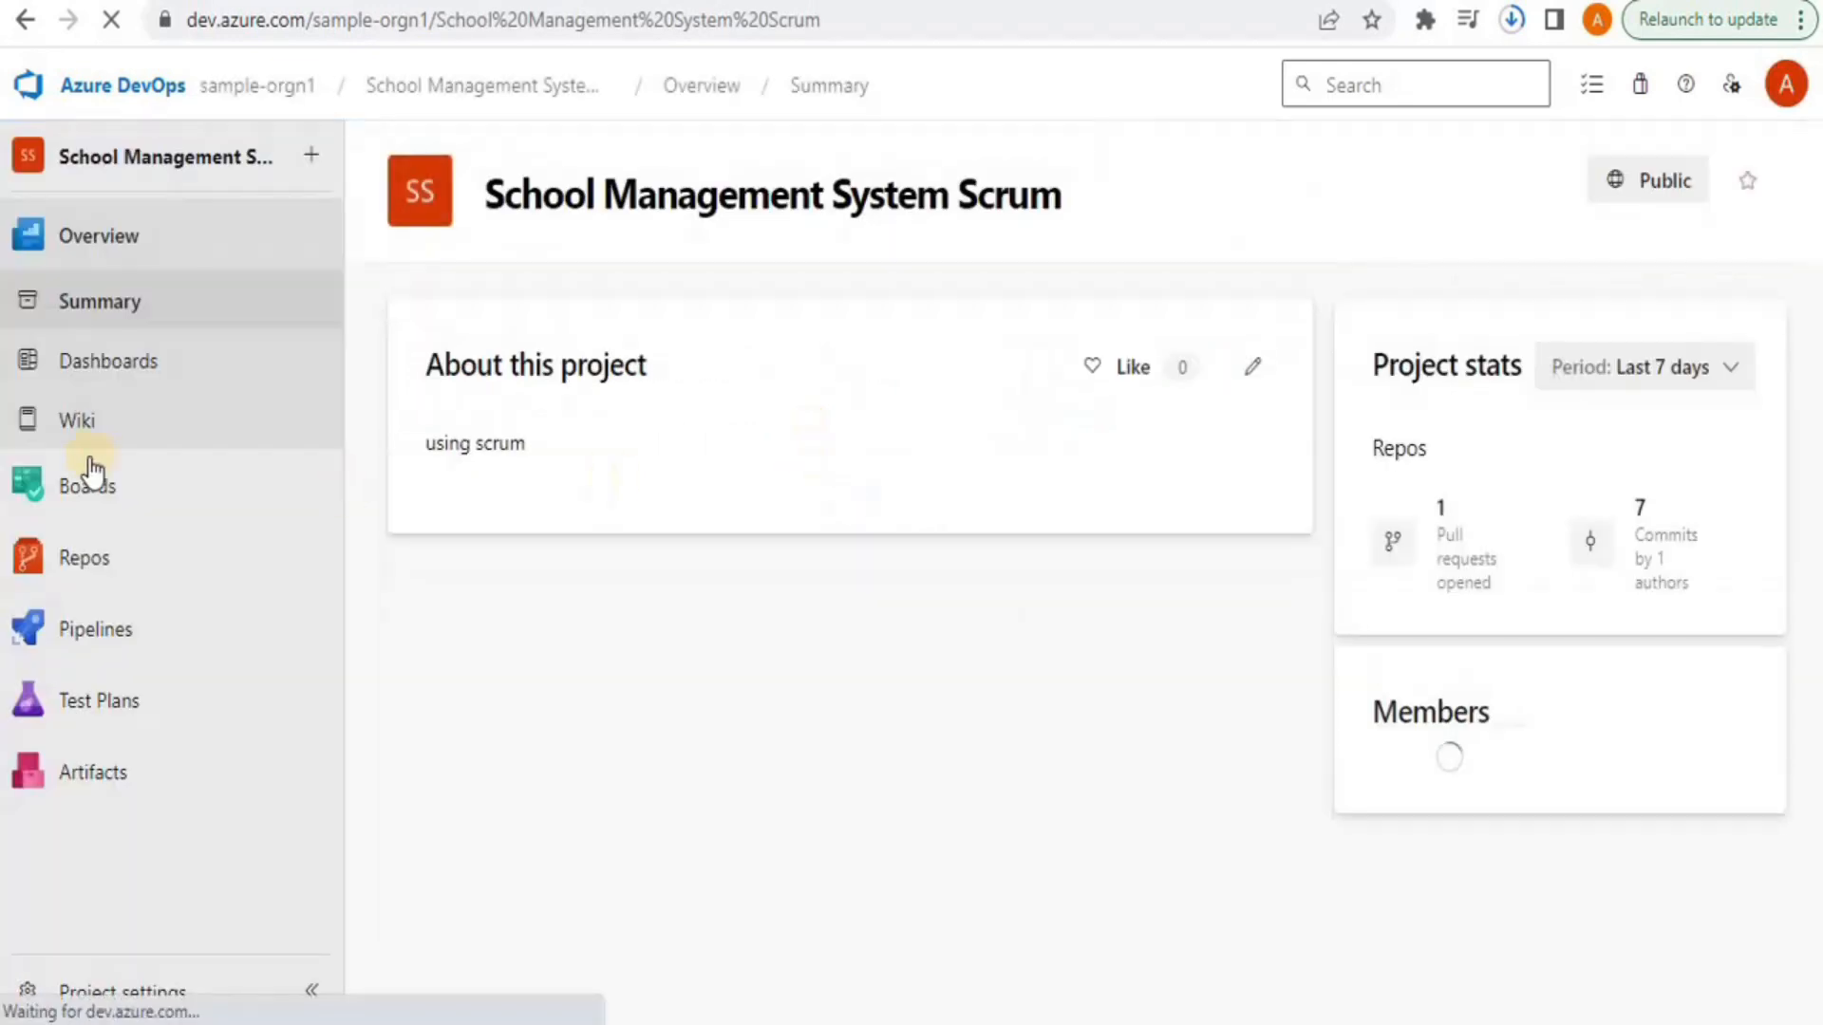
mouse_move(41, 512)
left_click(112, 488)
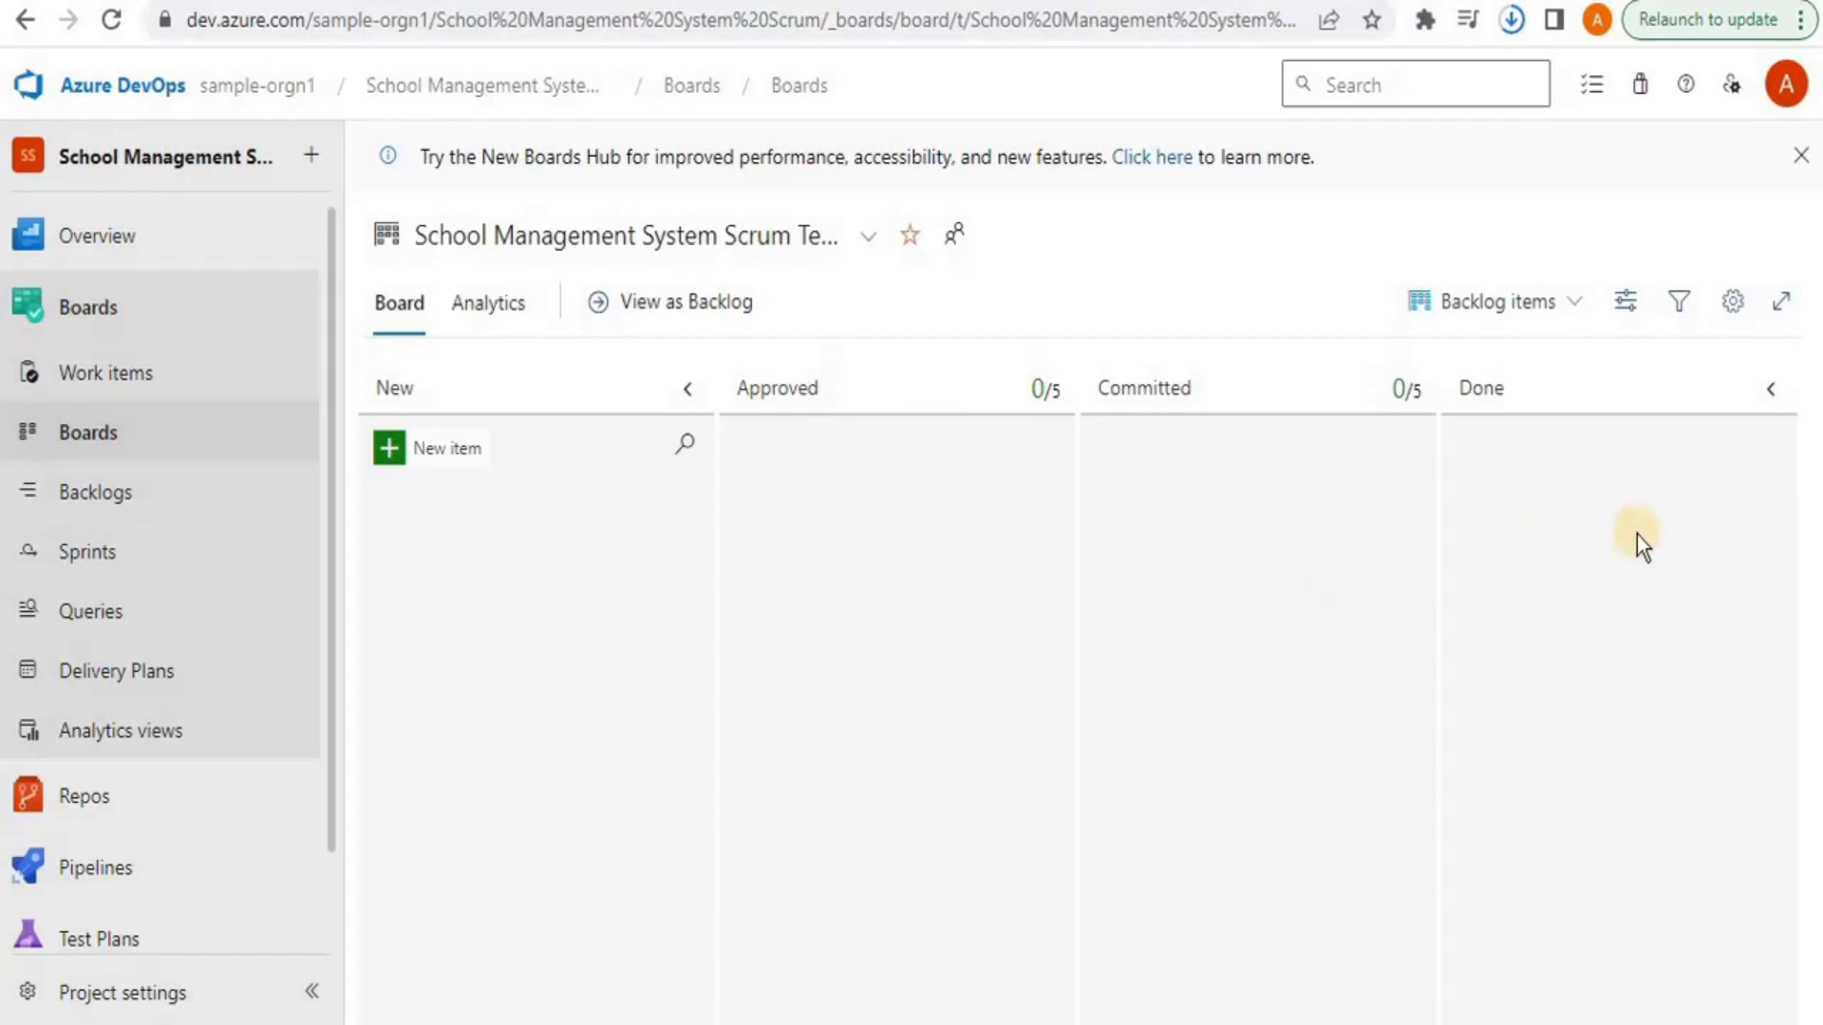
left_click(1570, 308)
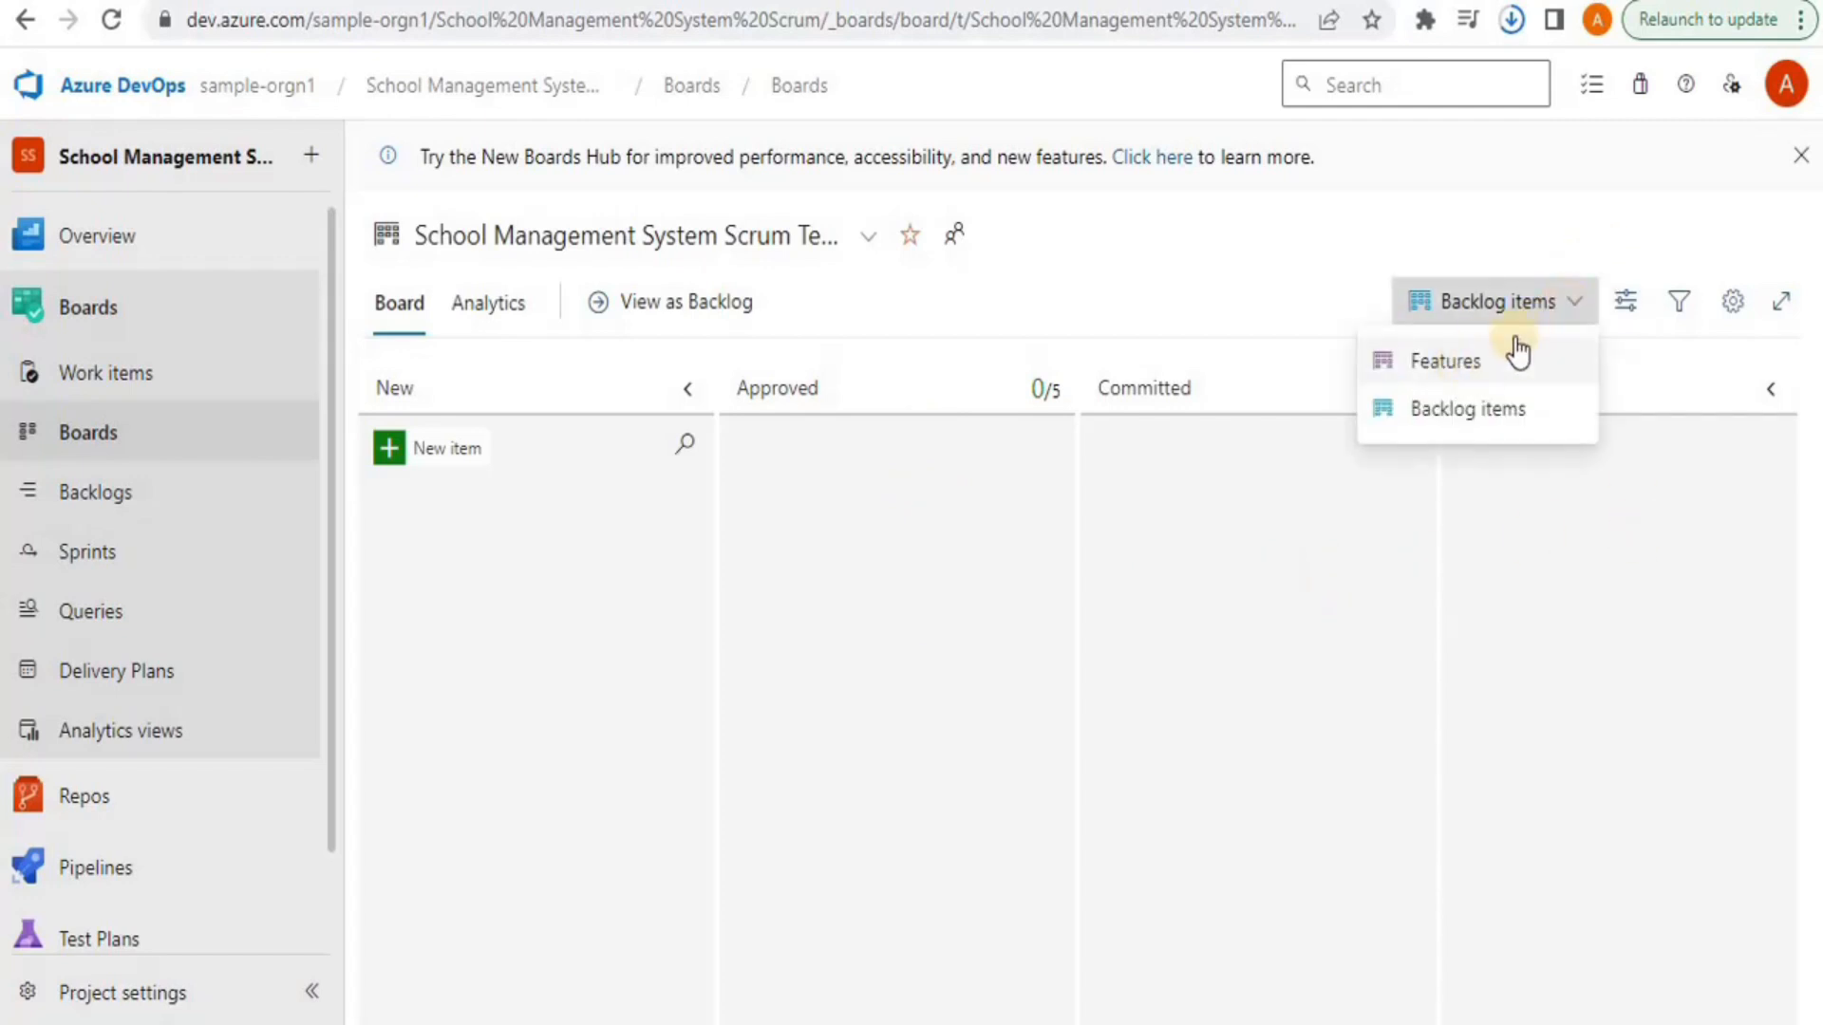
left_click(1572, 311)
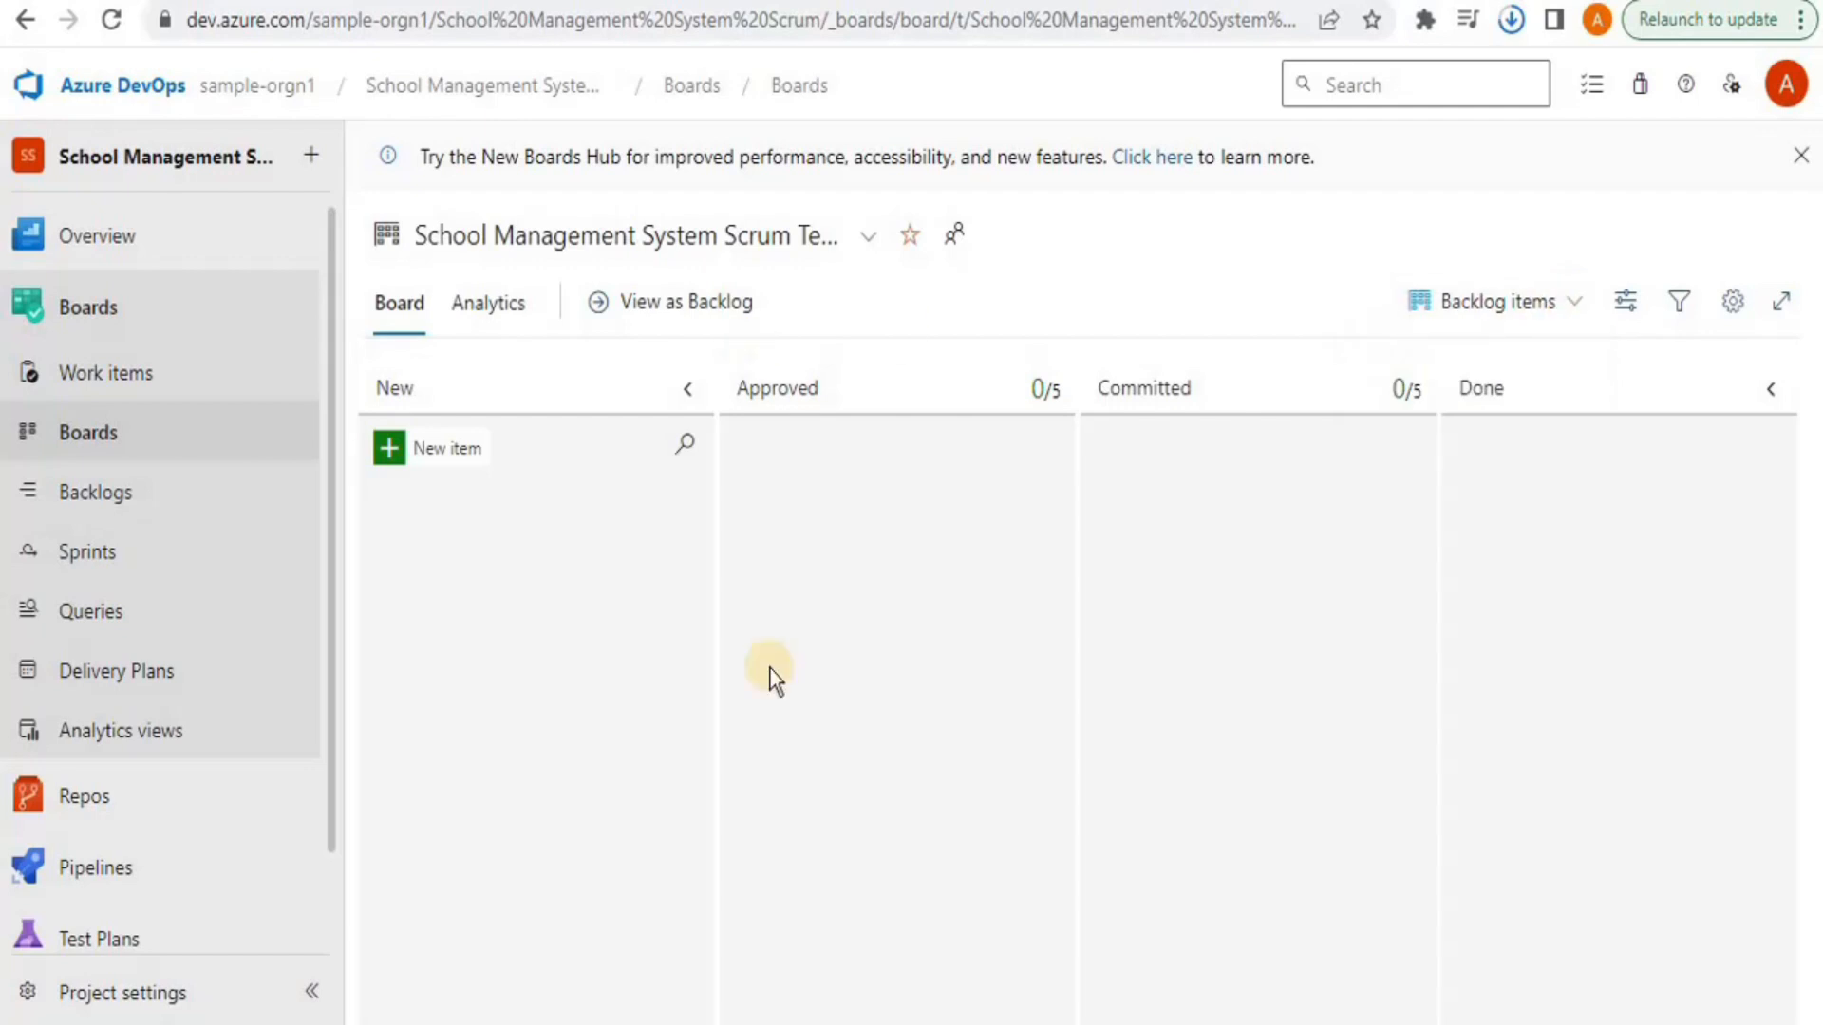
Show the New column's item types: Product Backlog Item and Bug
left_click(388, 451)
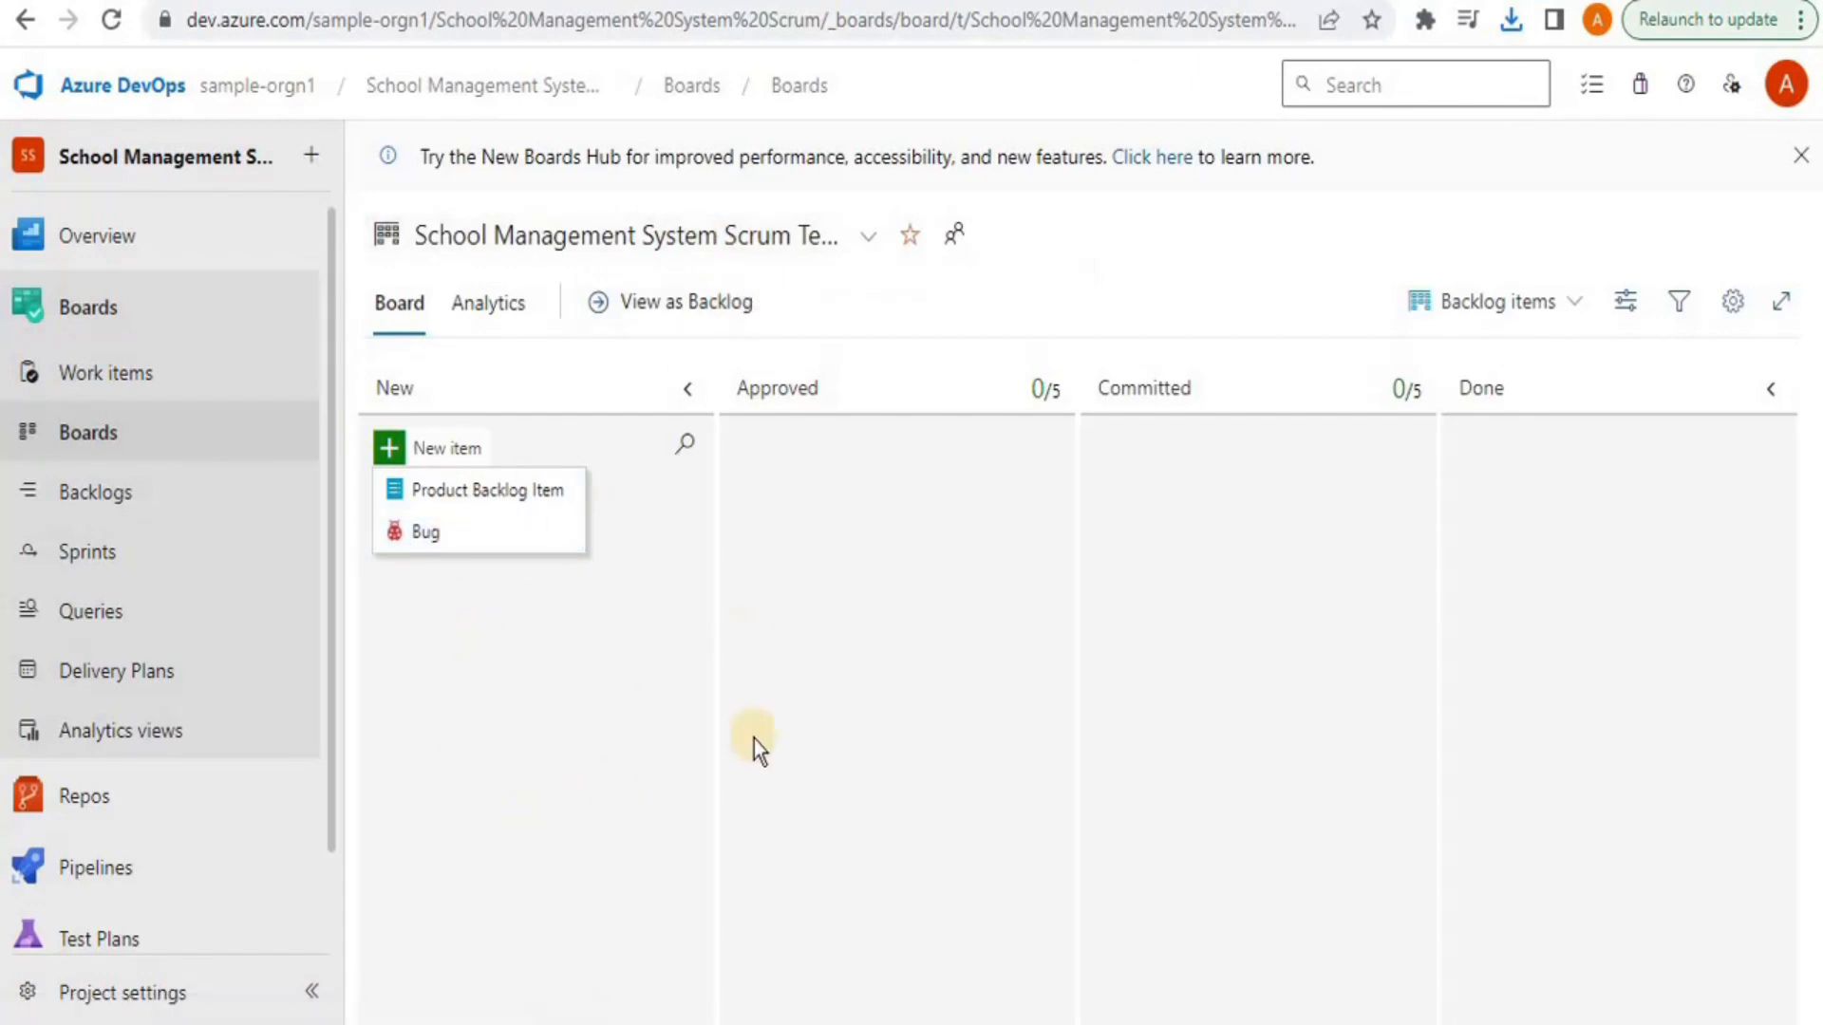
Return to sample-orgn1, open the School Management System Team board, and dismiss the tip
left_click(217, 99)
left_click(217, 99)
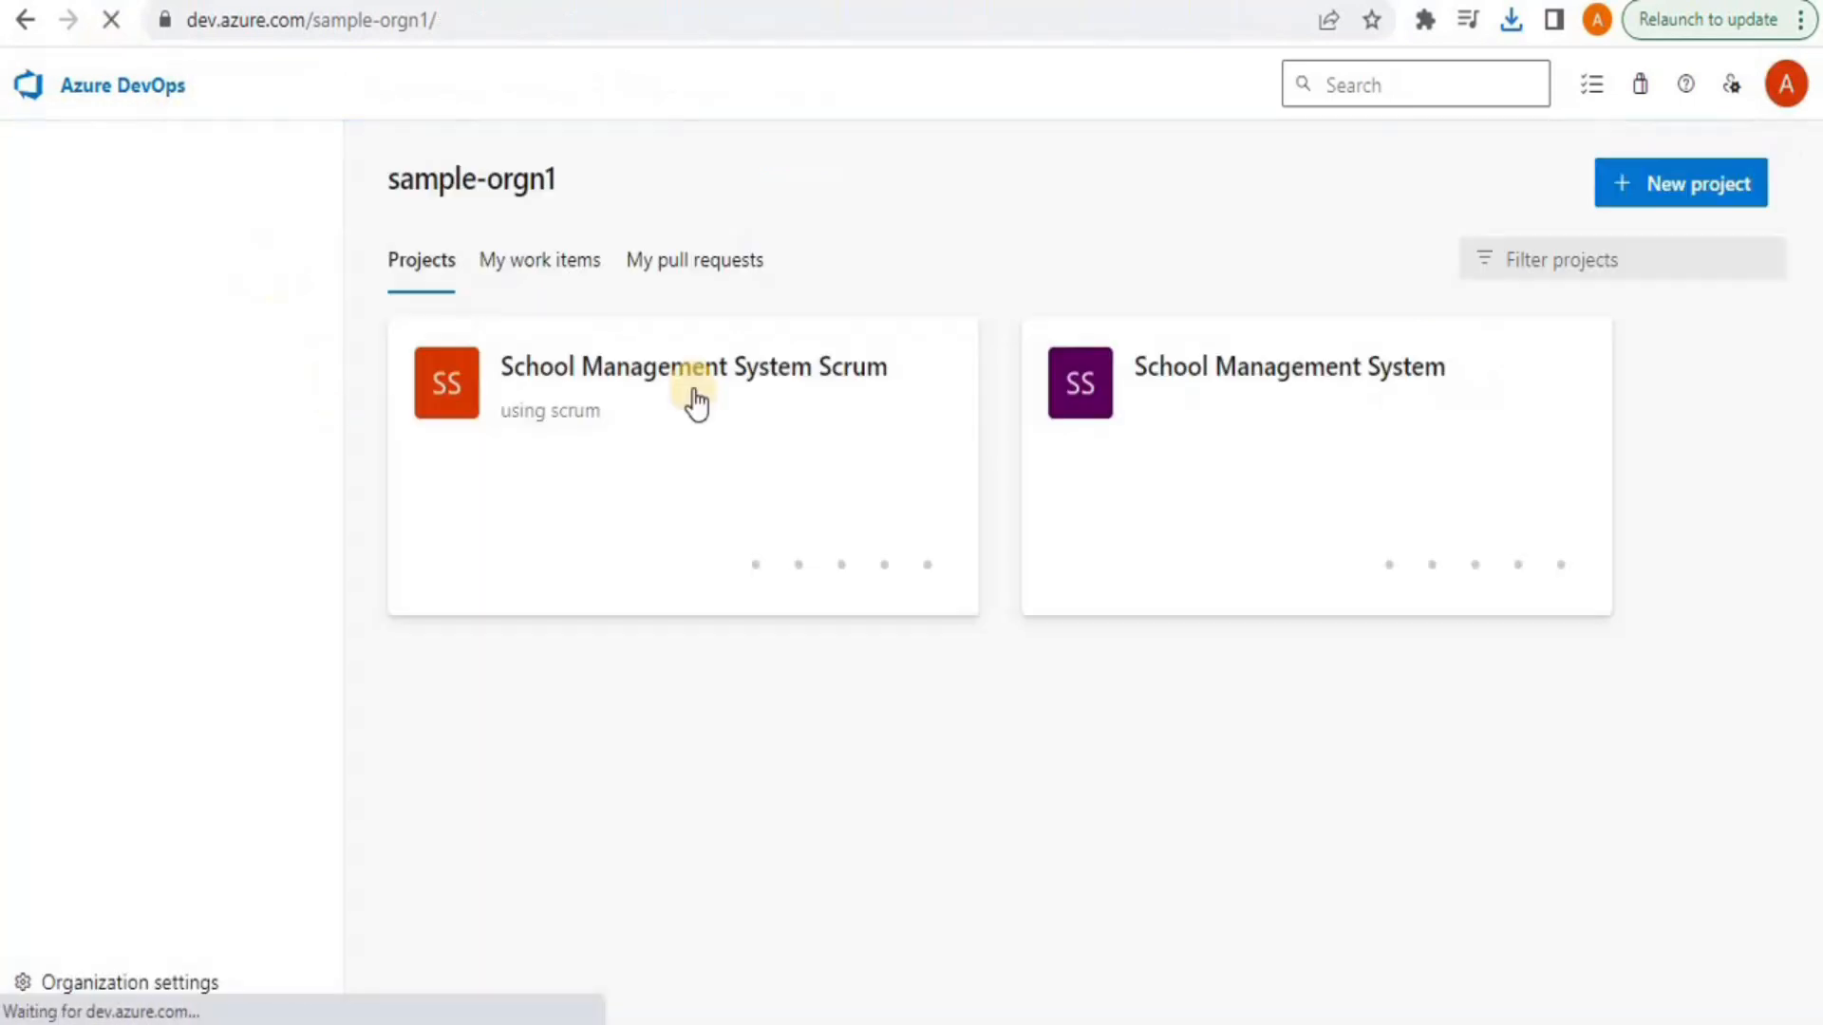
left_click(1275, 484)
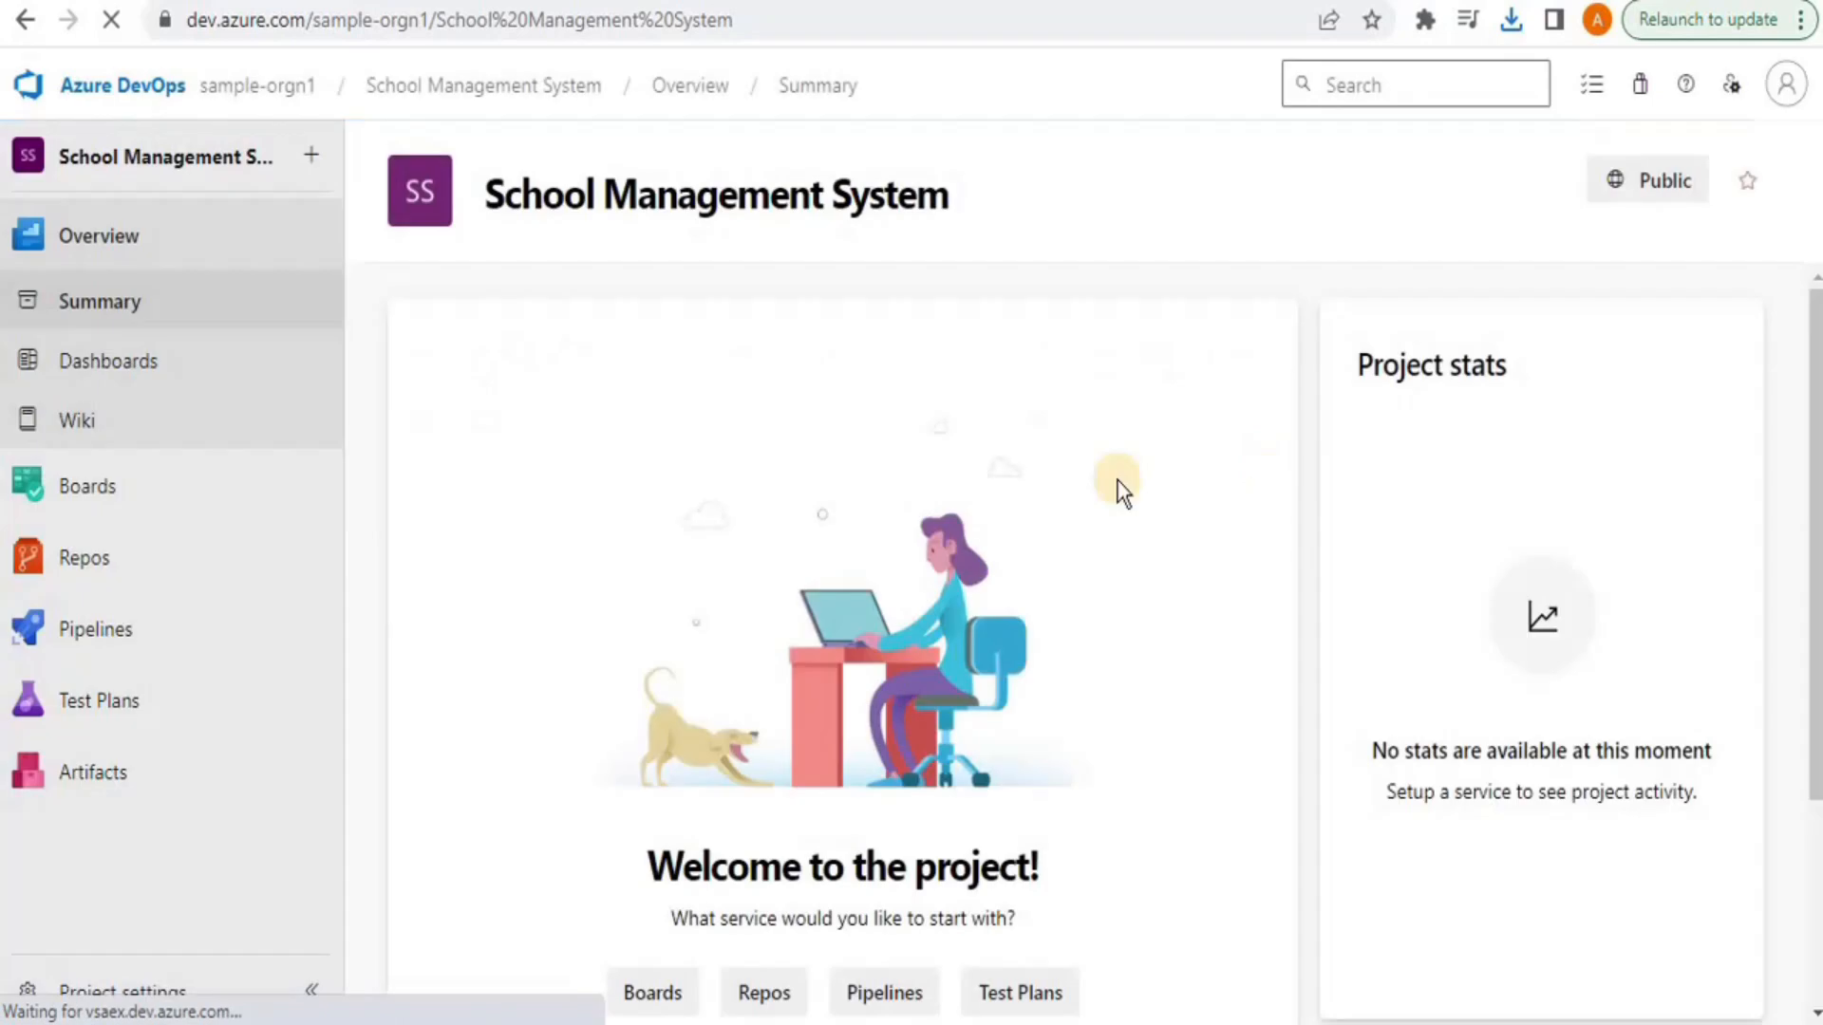
mouse_move(123, 466)
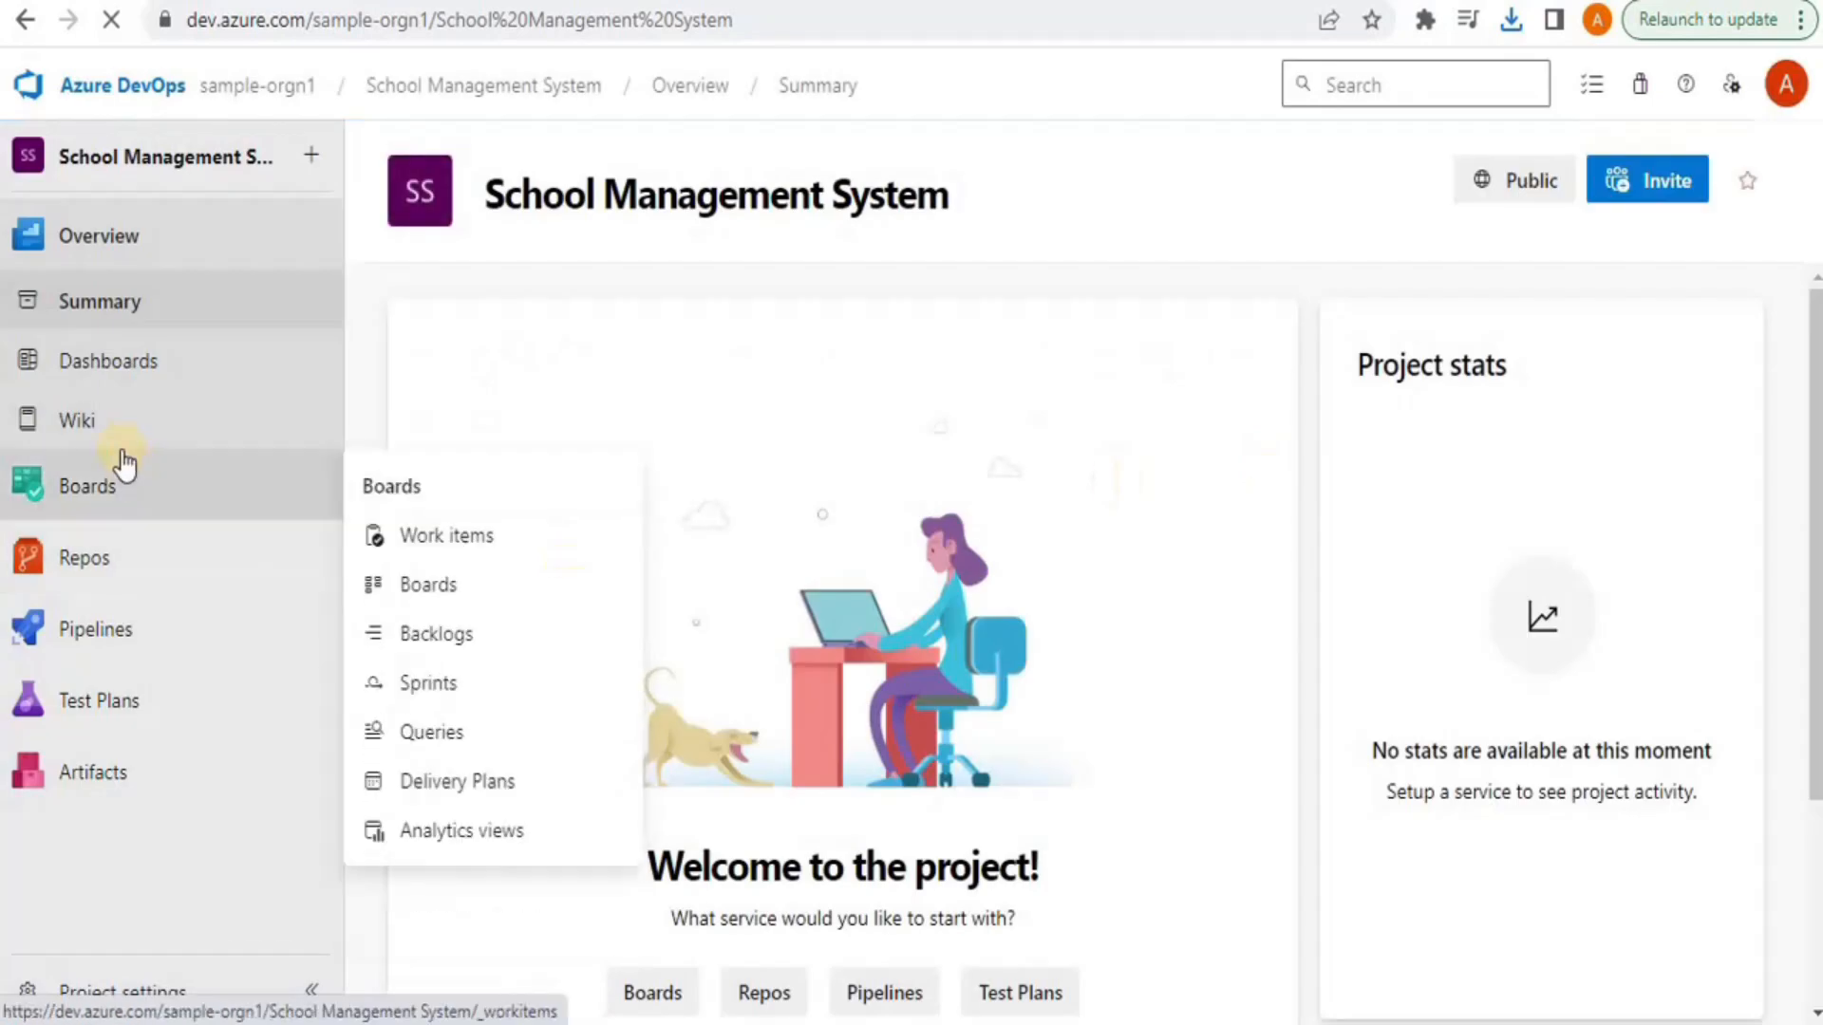
left_click(83, 488)
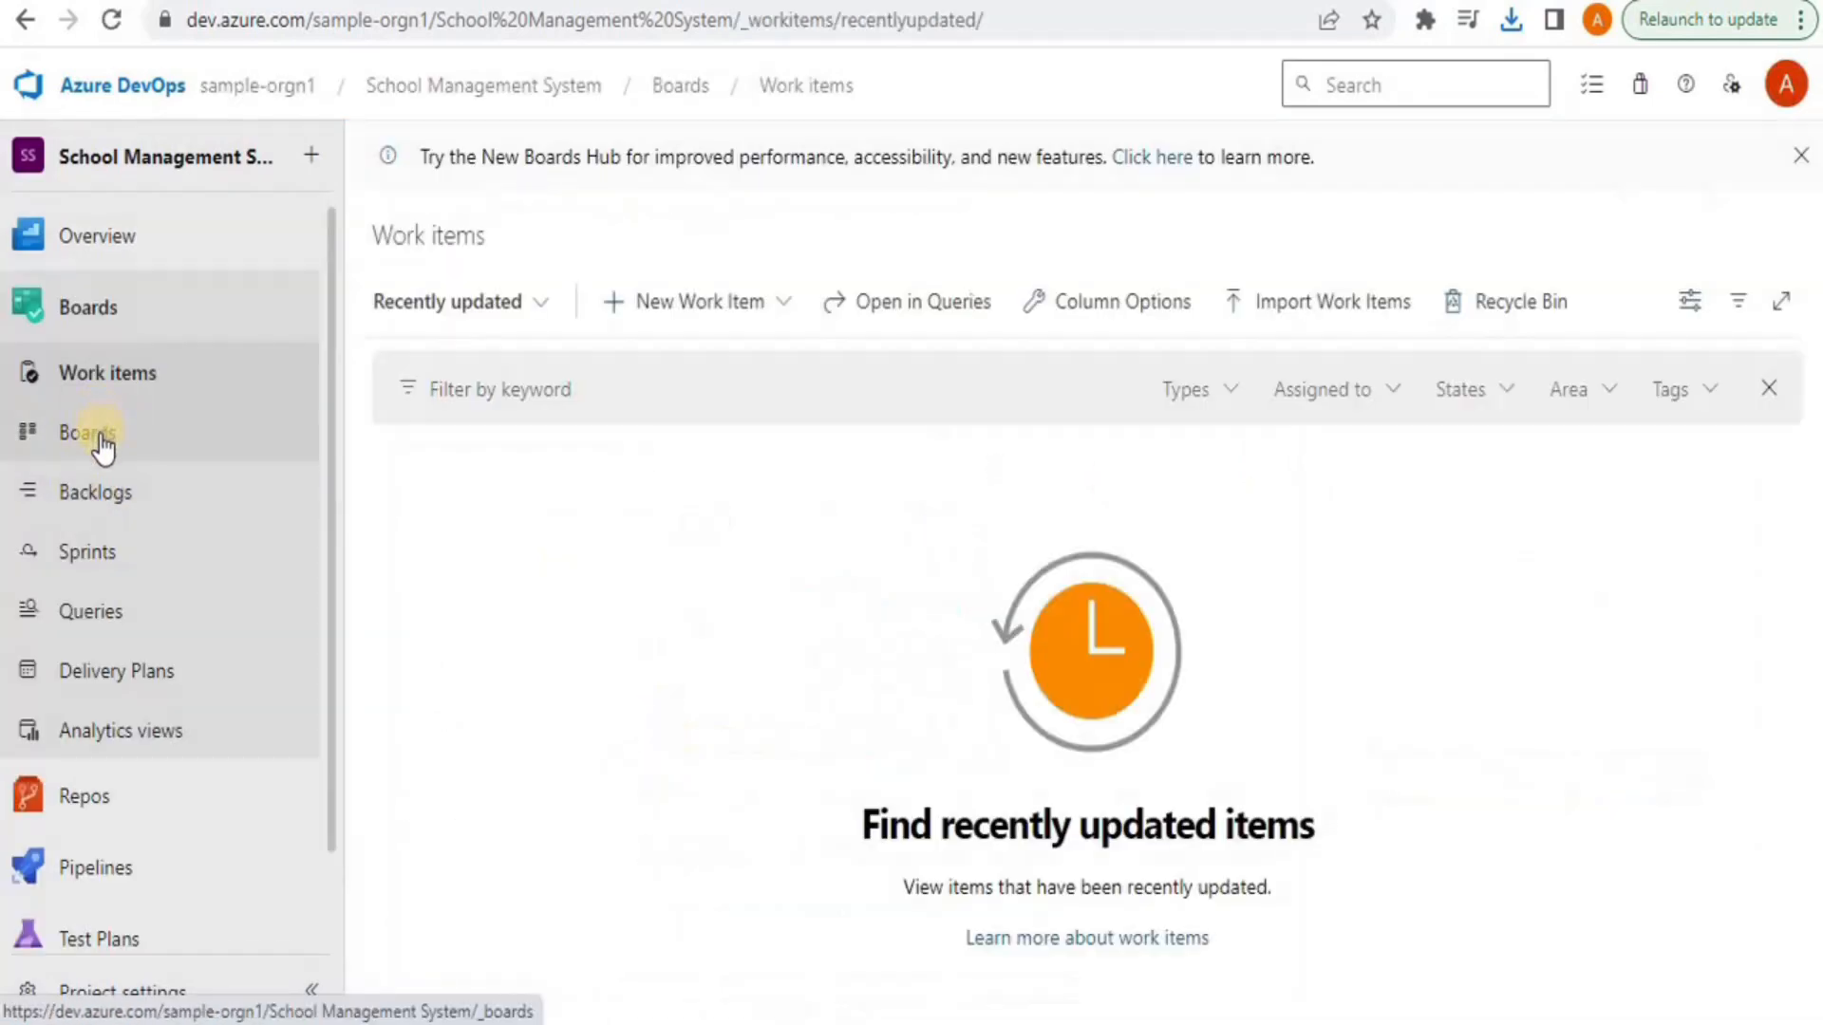
left_click(99, 438)
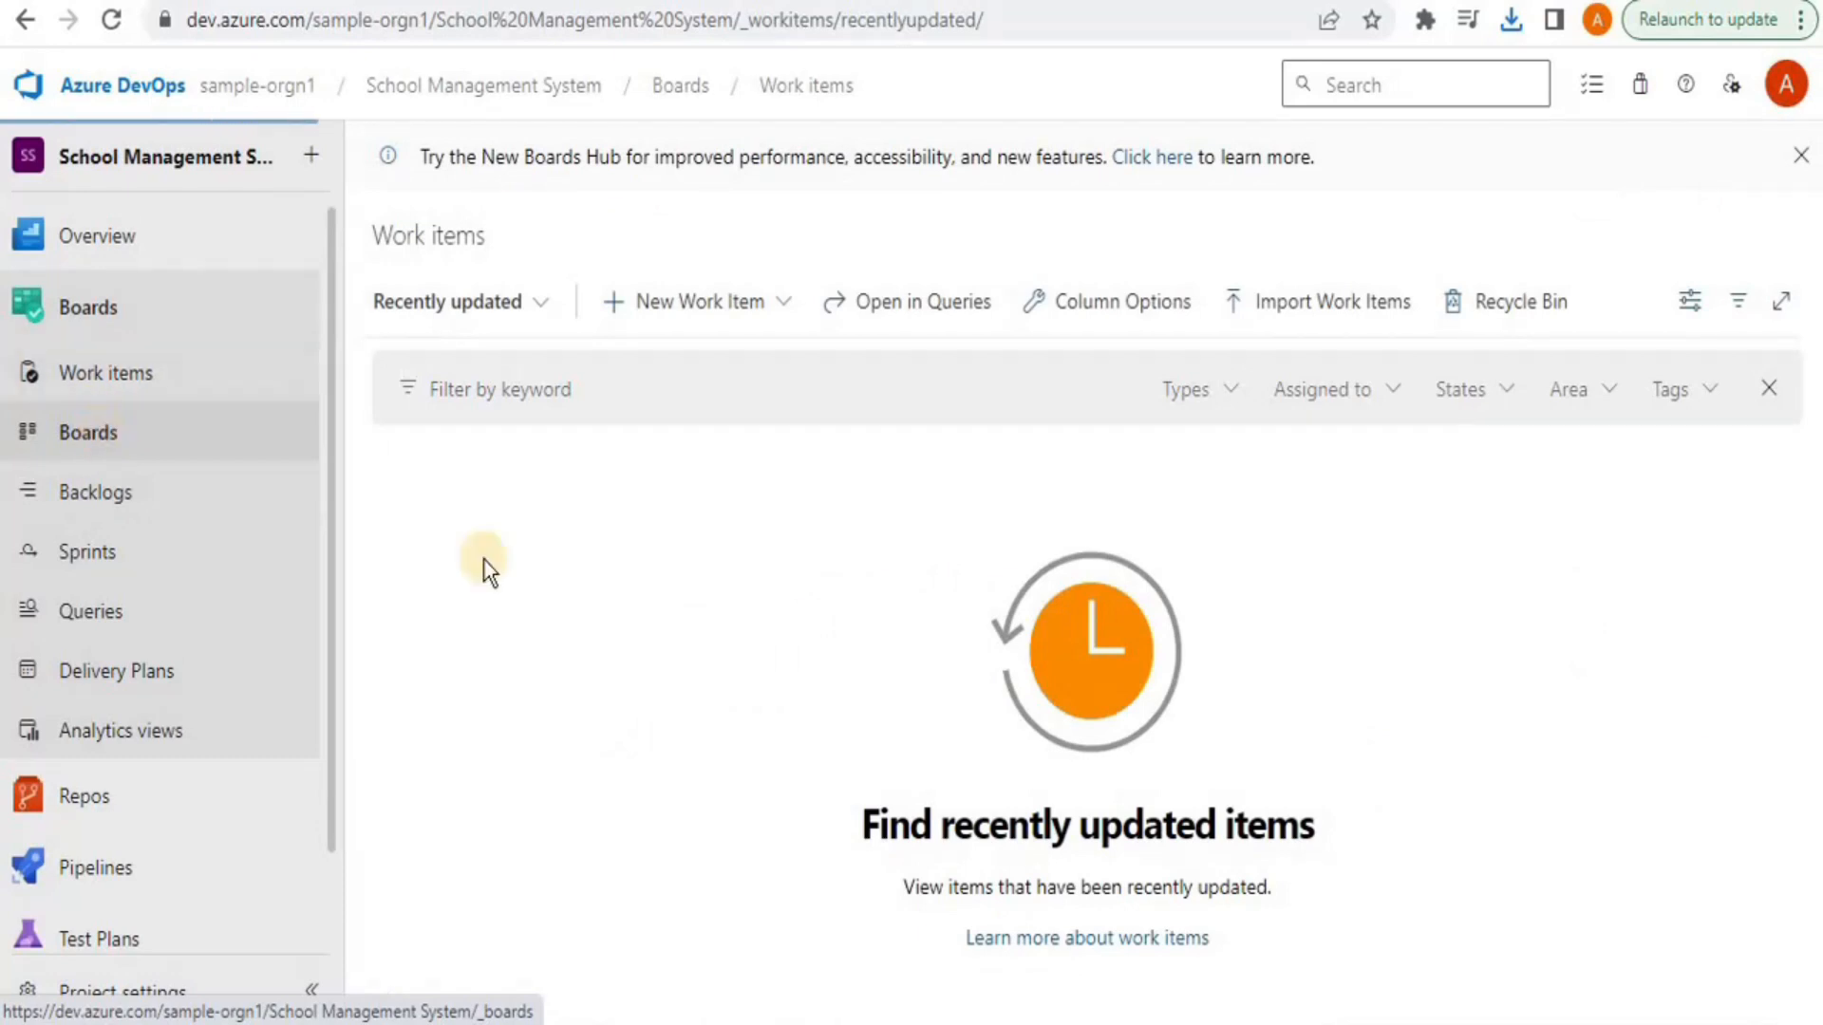
left_click(1273, 461)
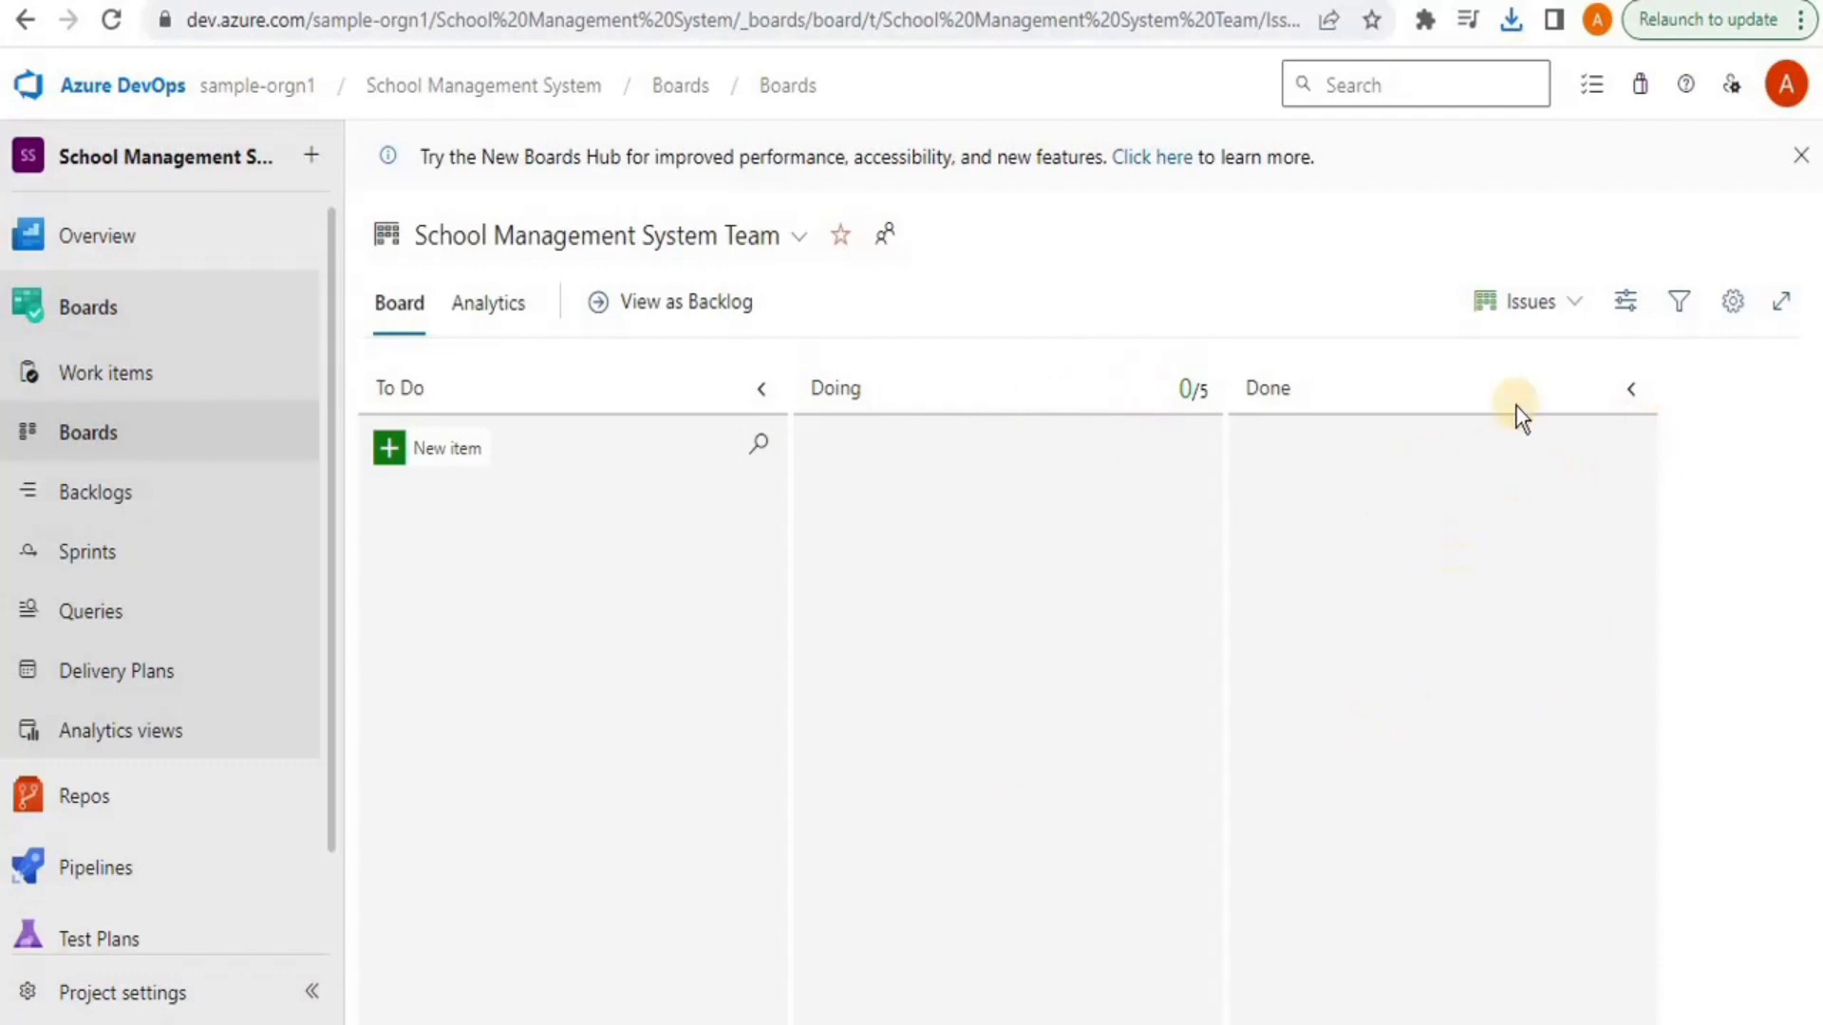
Add a 'Parent Login' issue to To Do, moving it to Doing and back
left_click(388, 450)
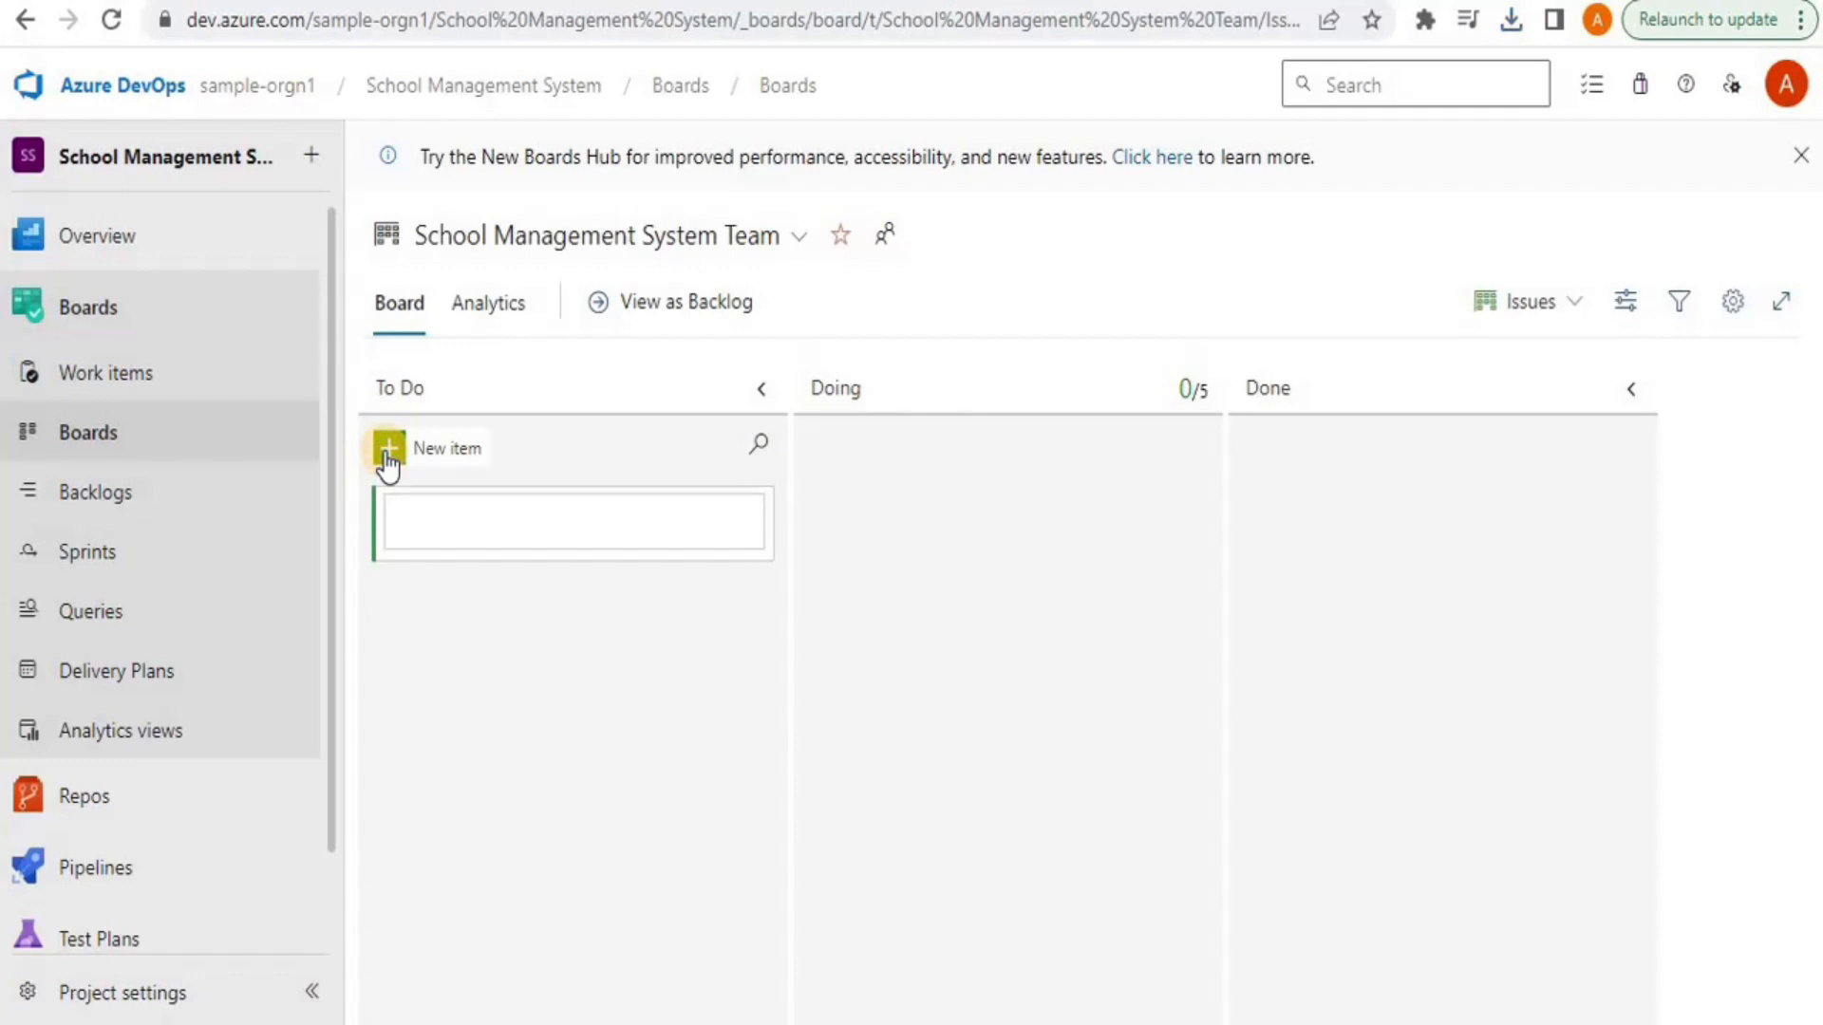
left_click(414, 524)
type("Parent")
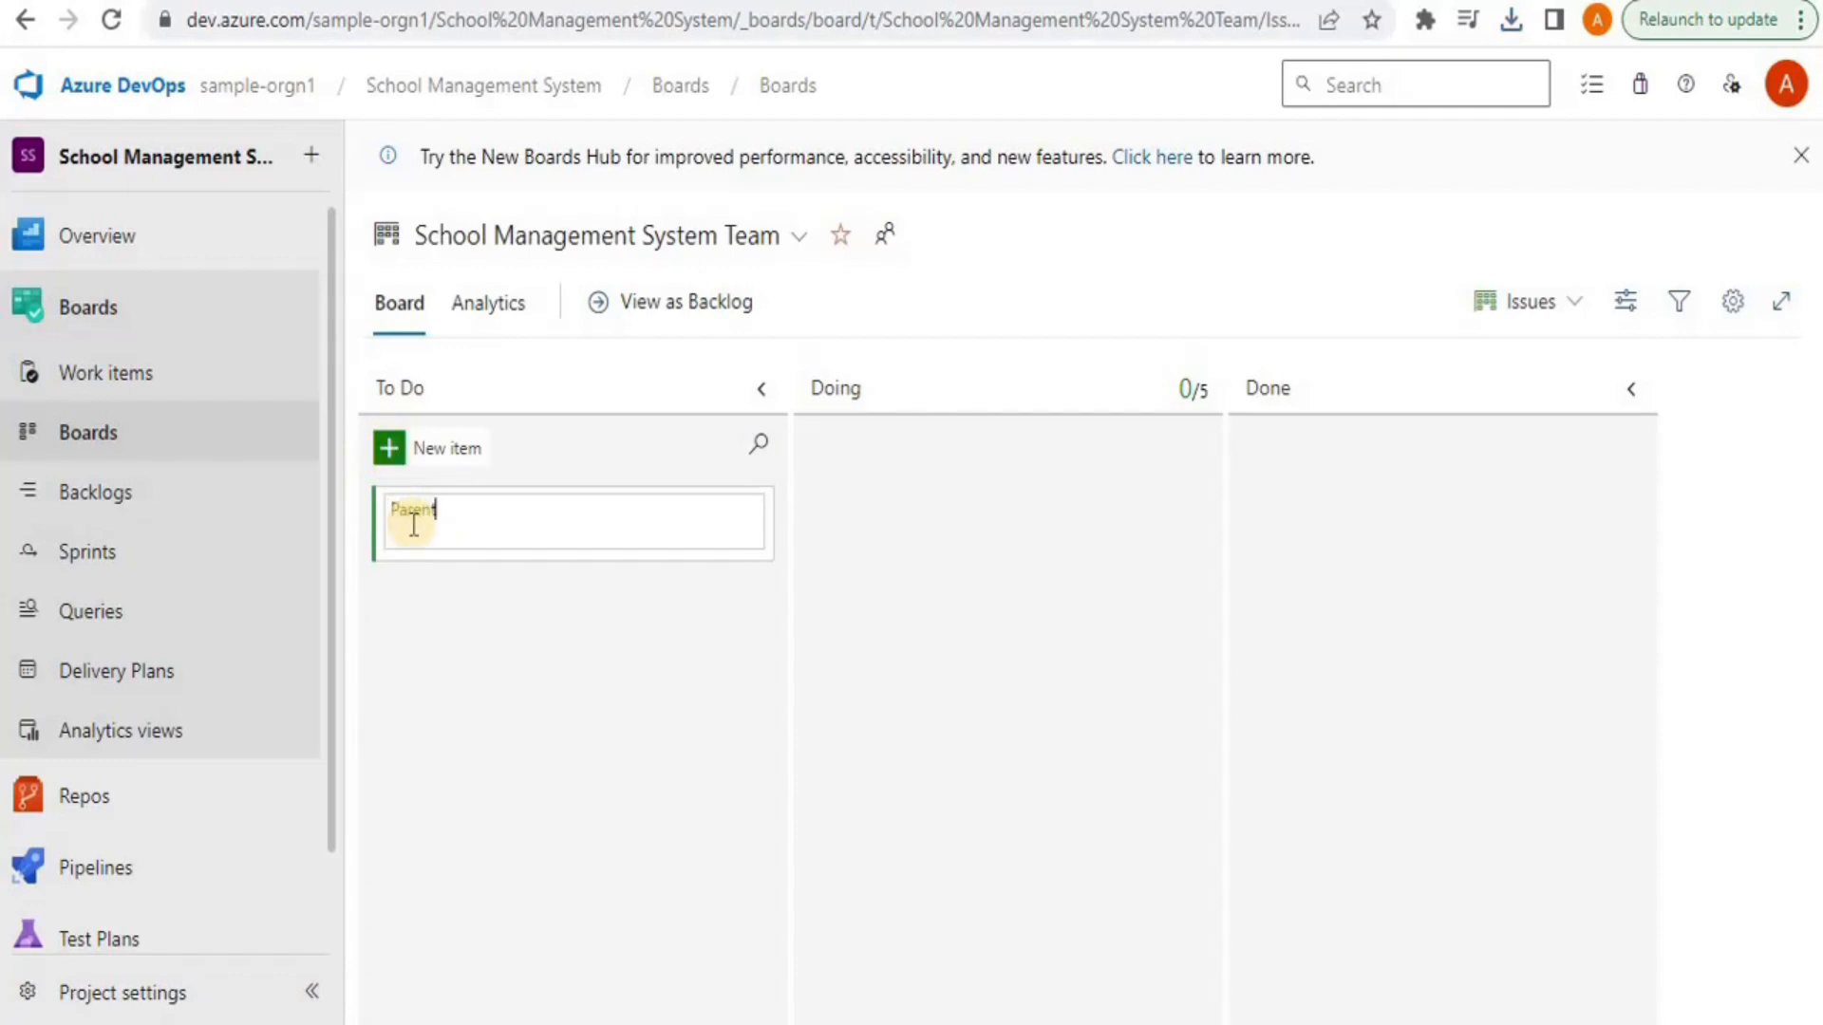
type(" Login")
key("Return")
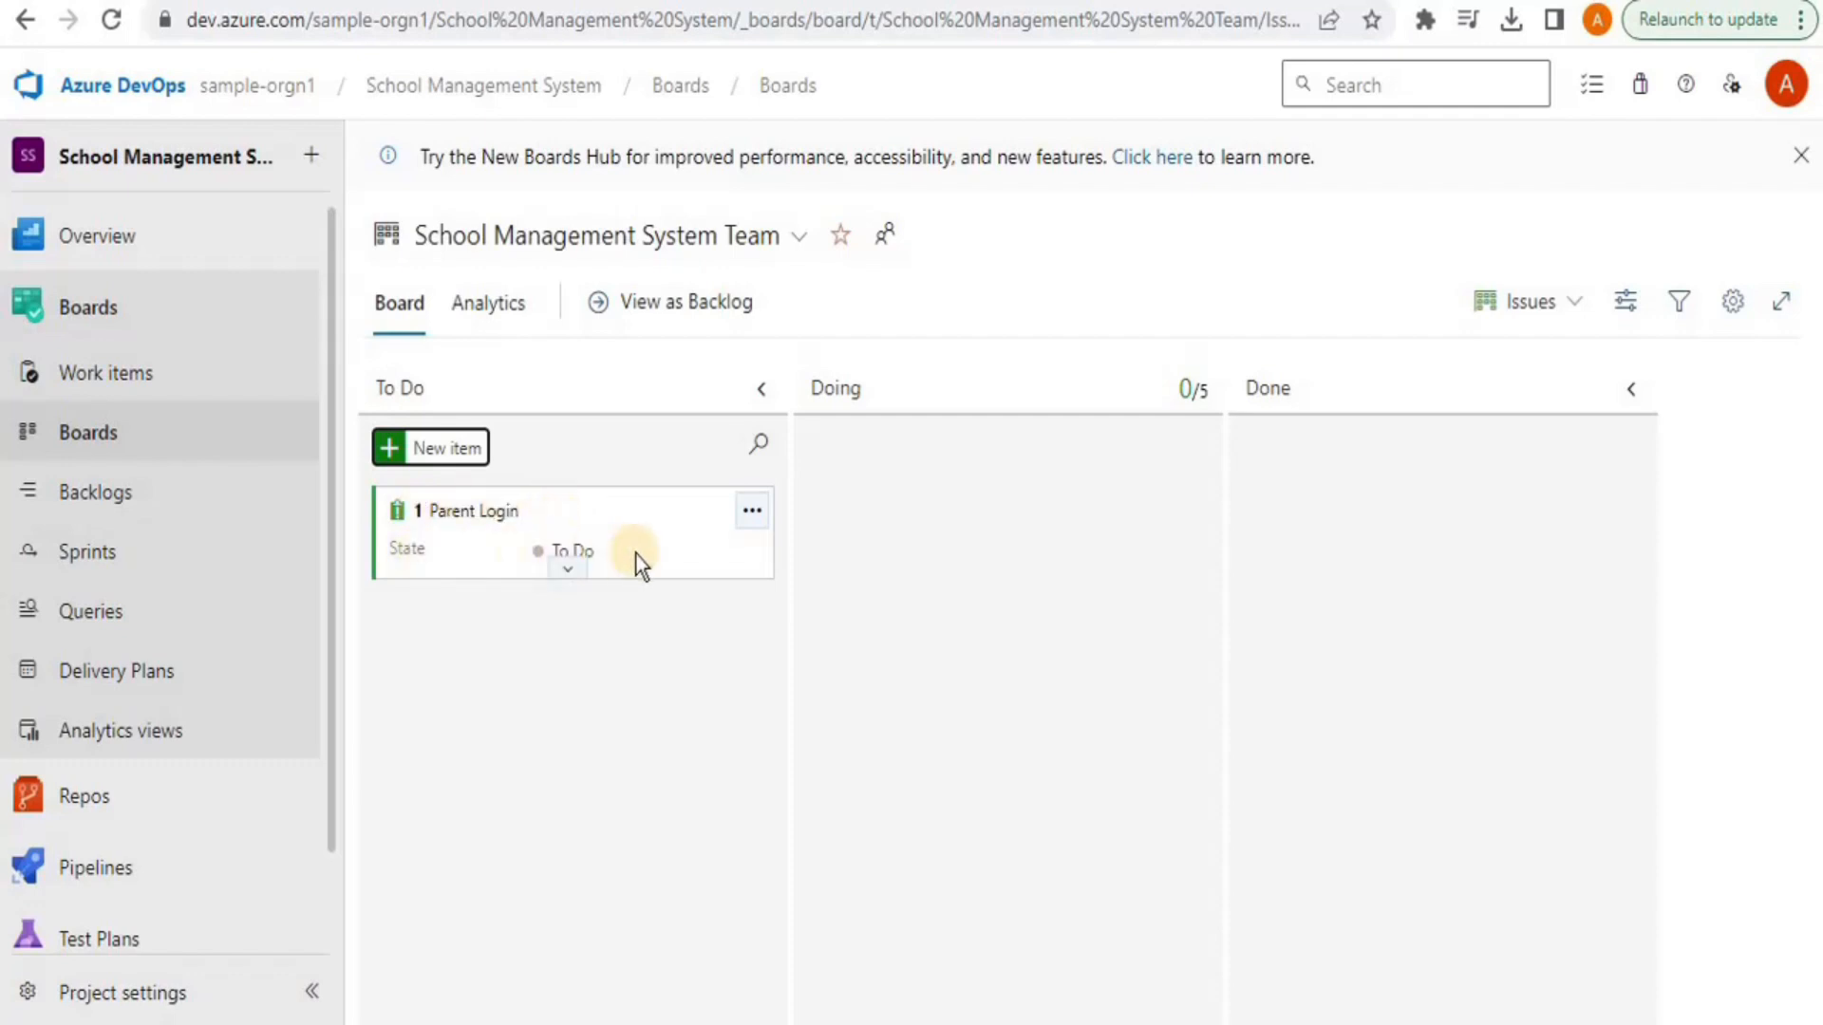
left_click(602, 550)
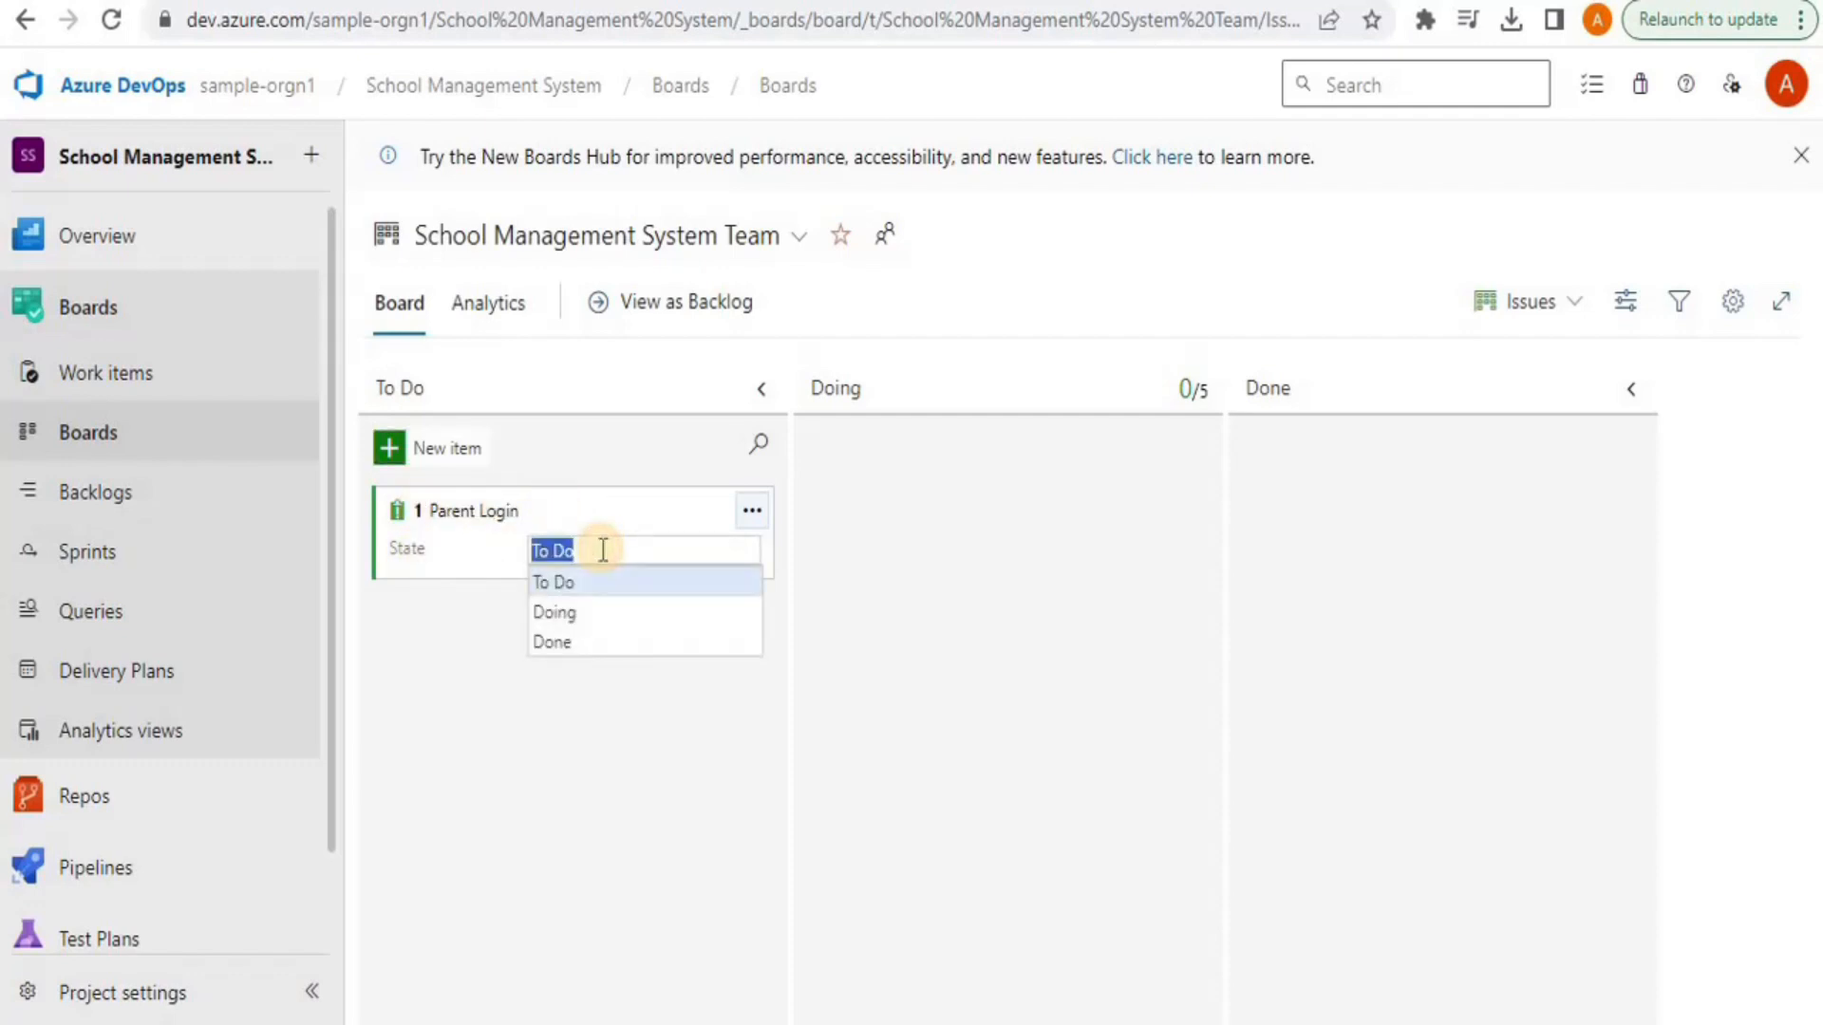
left_click(578, 615)
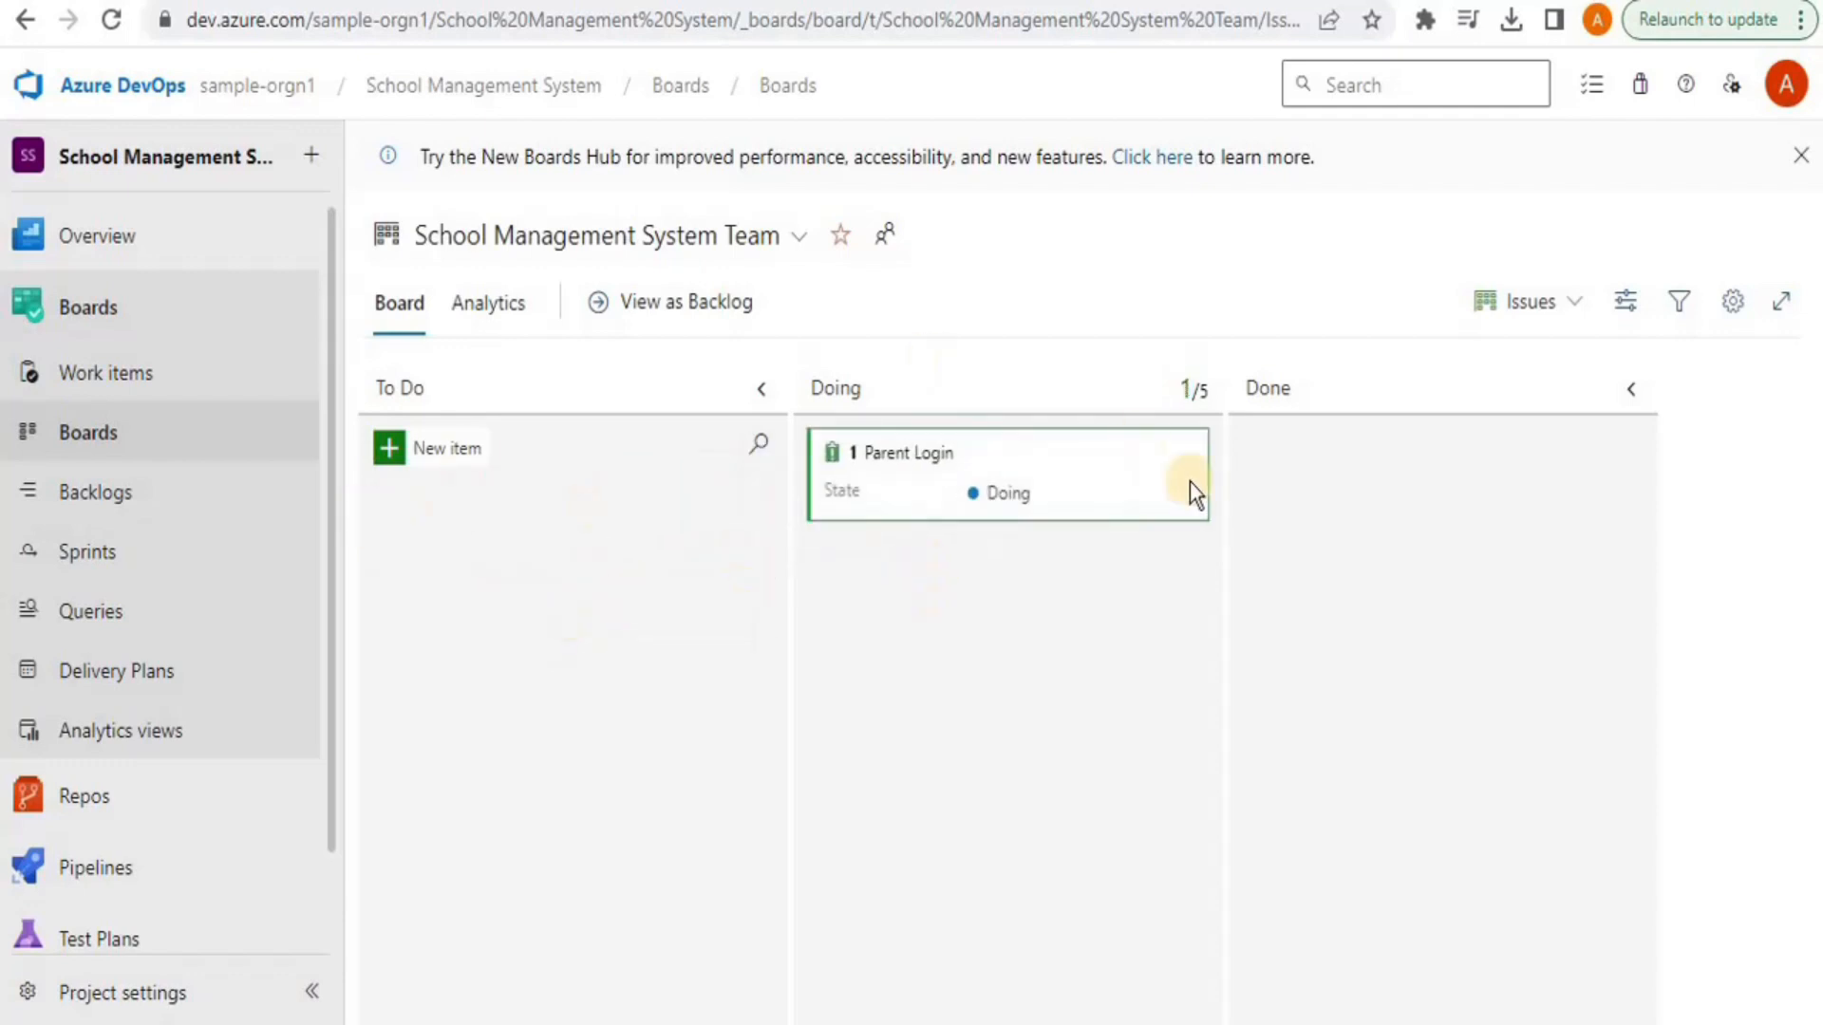
left_click(1052, 489)
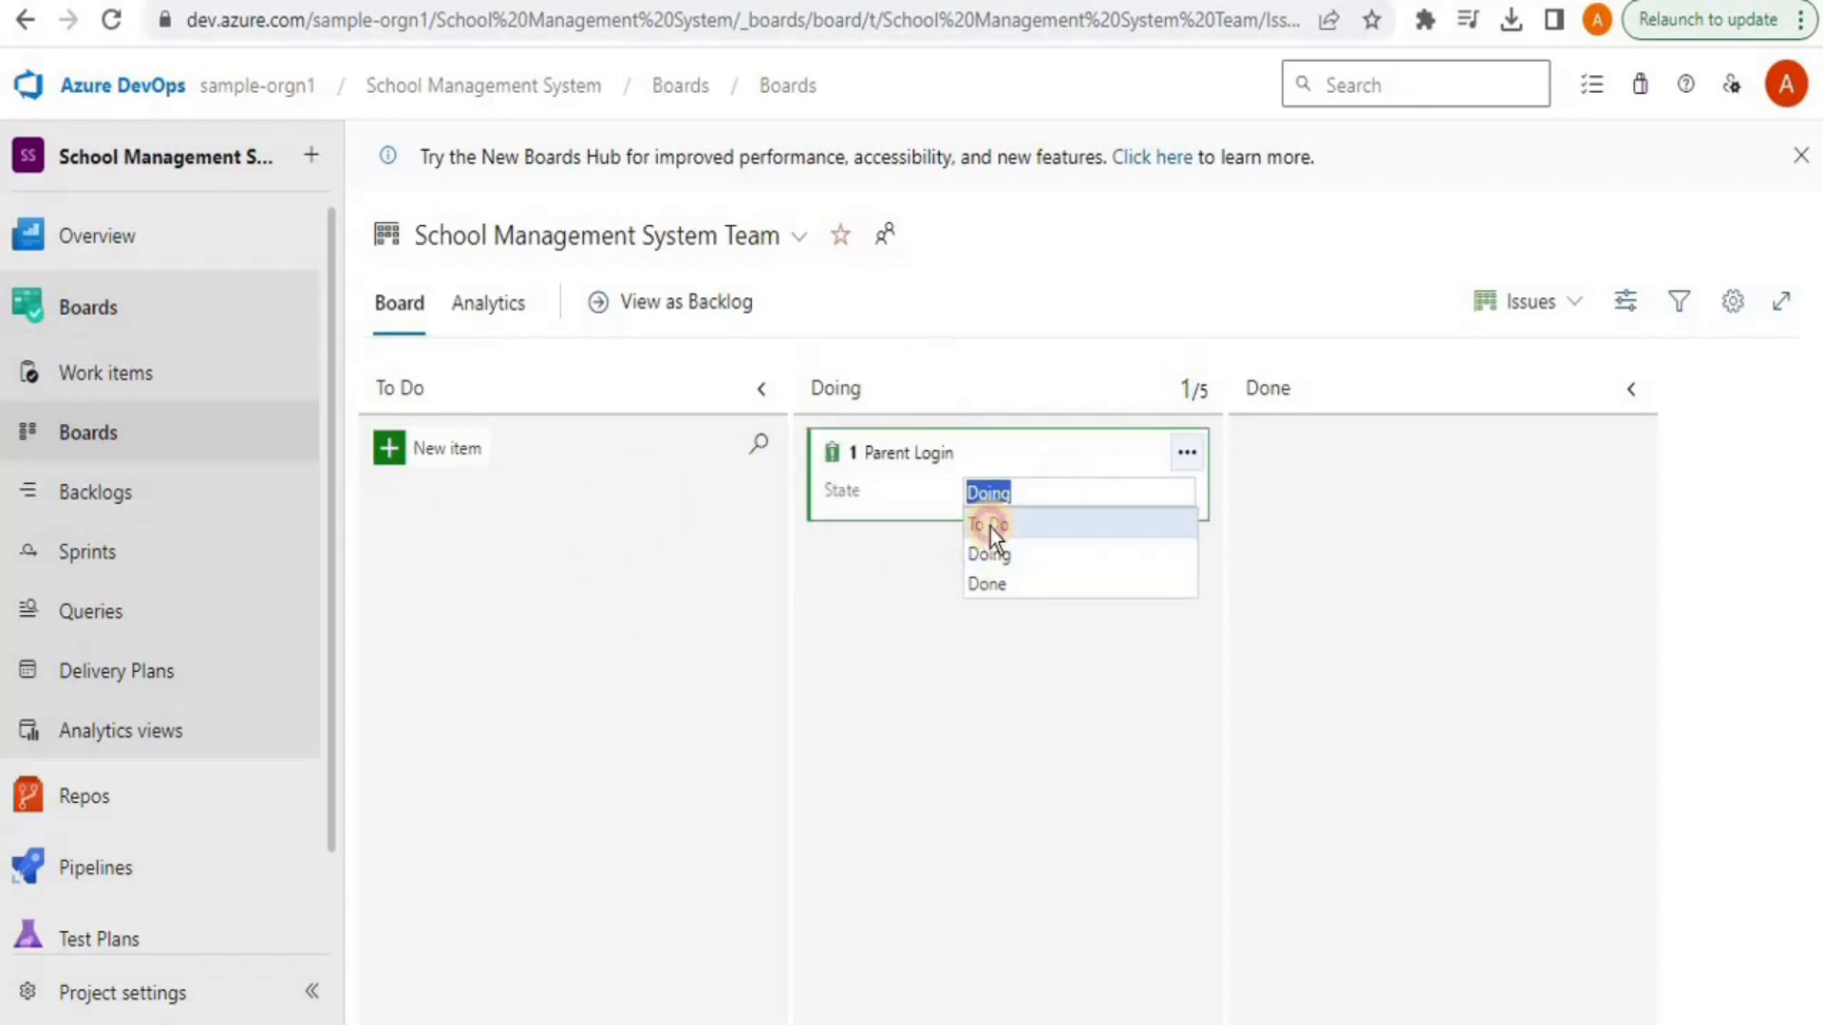
left_click(989, 528)
Assign Parent Login to the invited user's account found by e-mail search
left_click(571, 567)
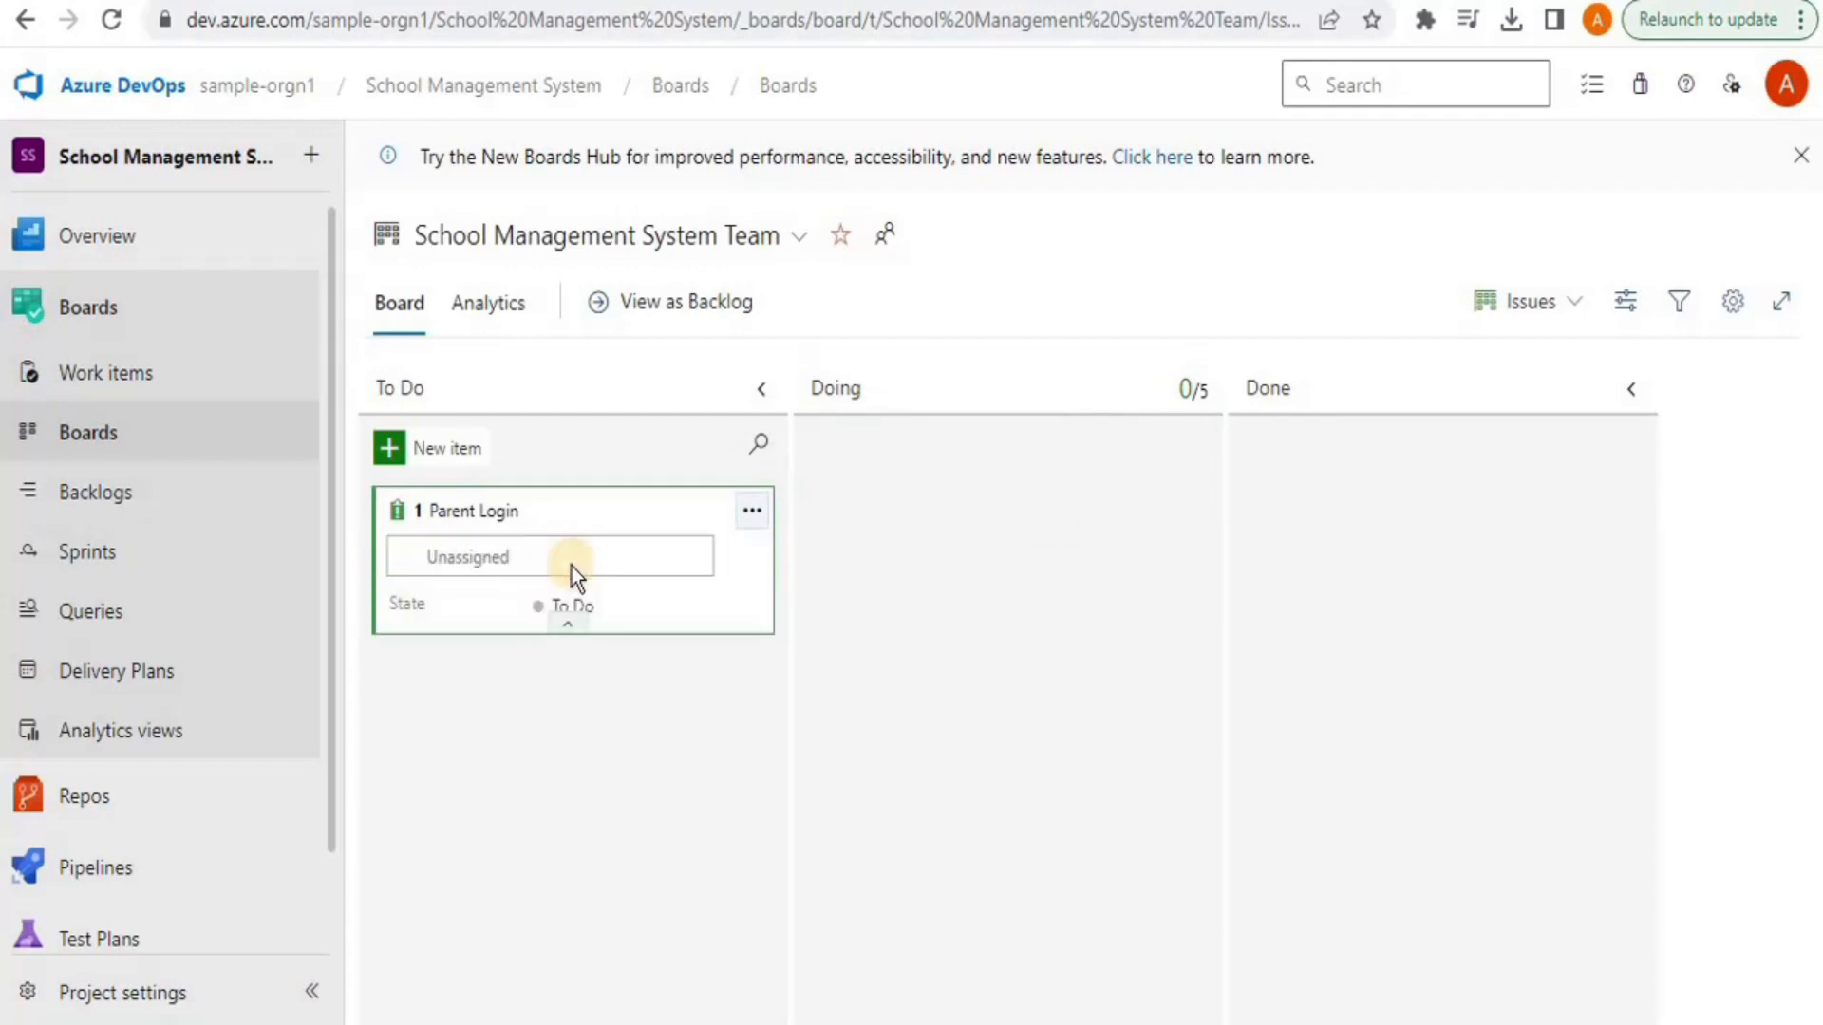
left_click(479, 562)
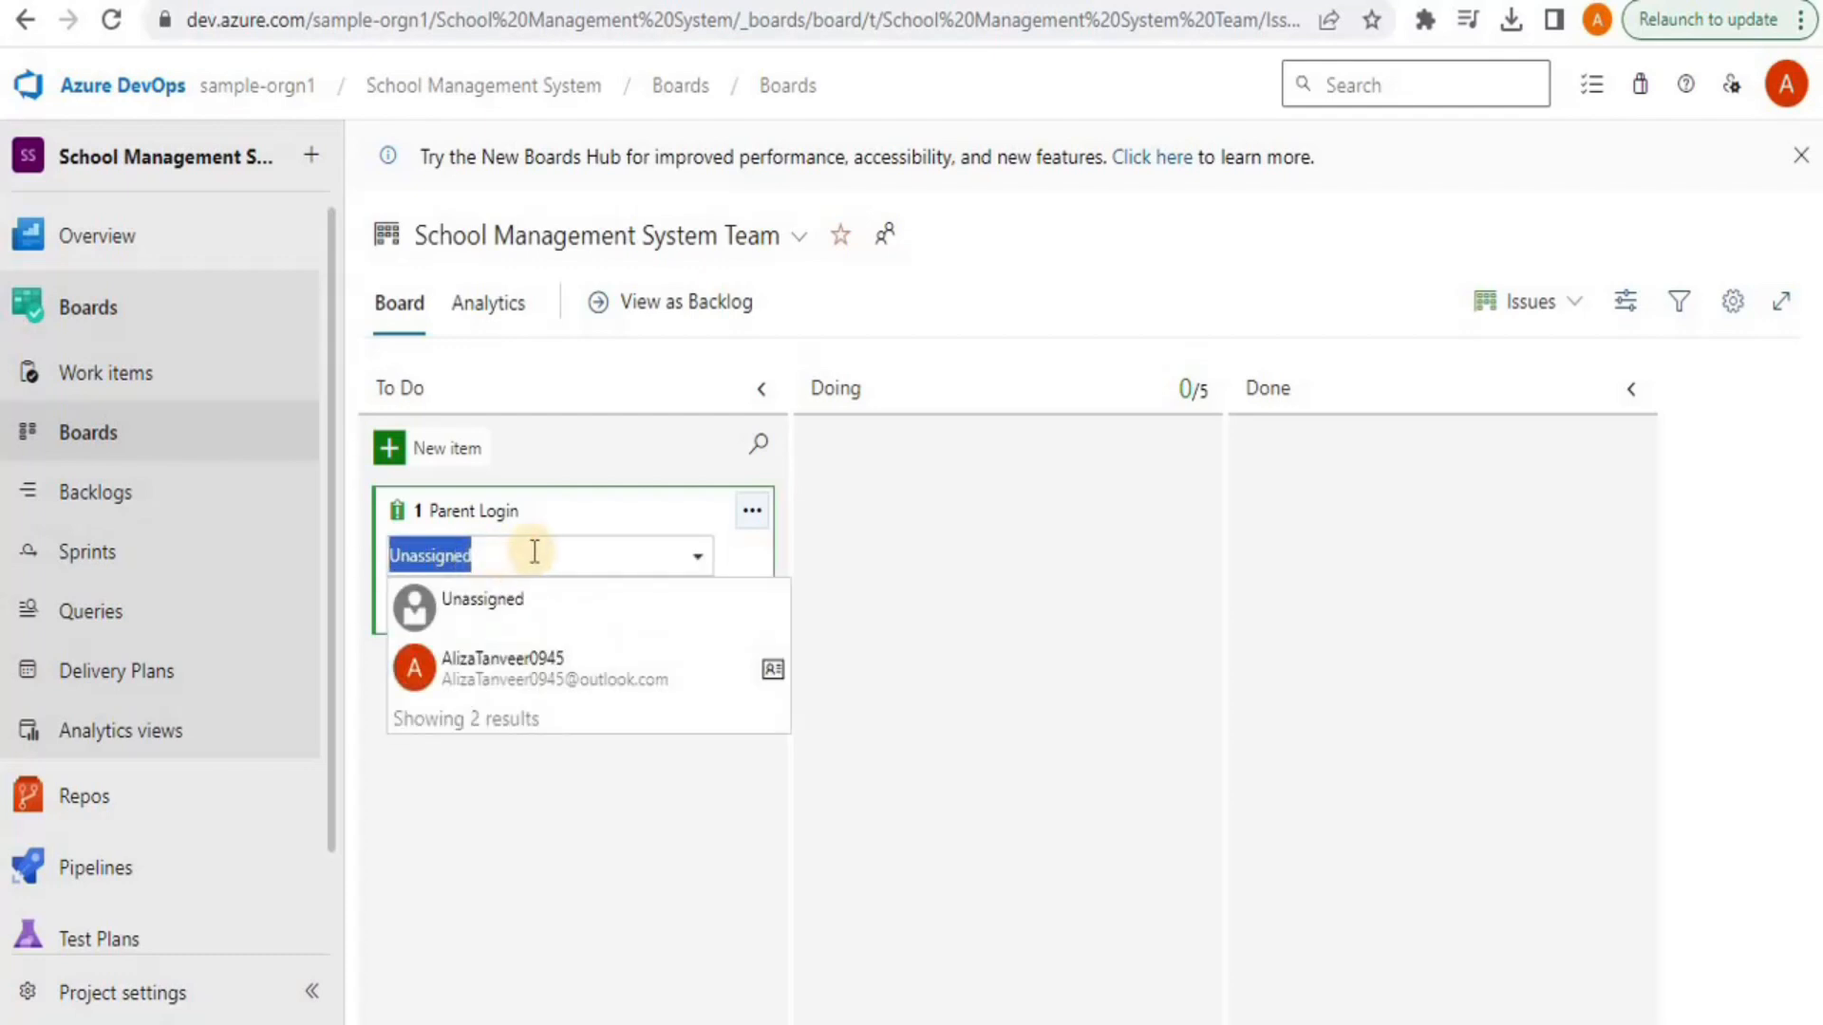
key("BackSpace")
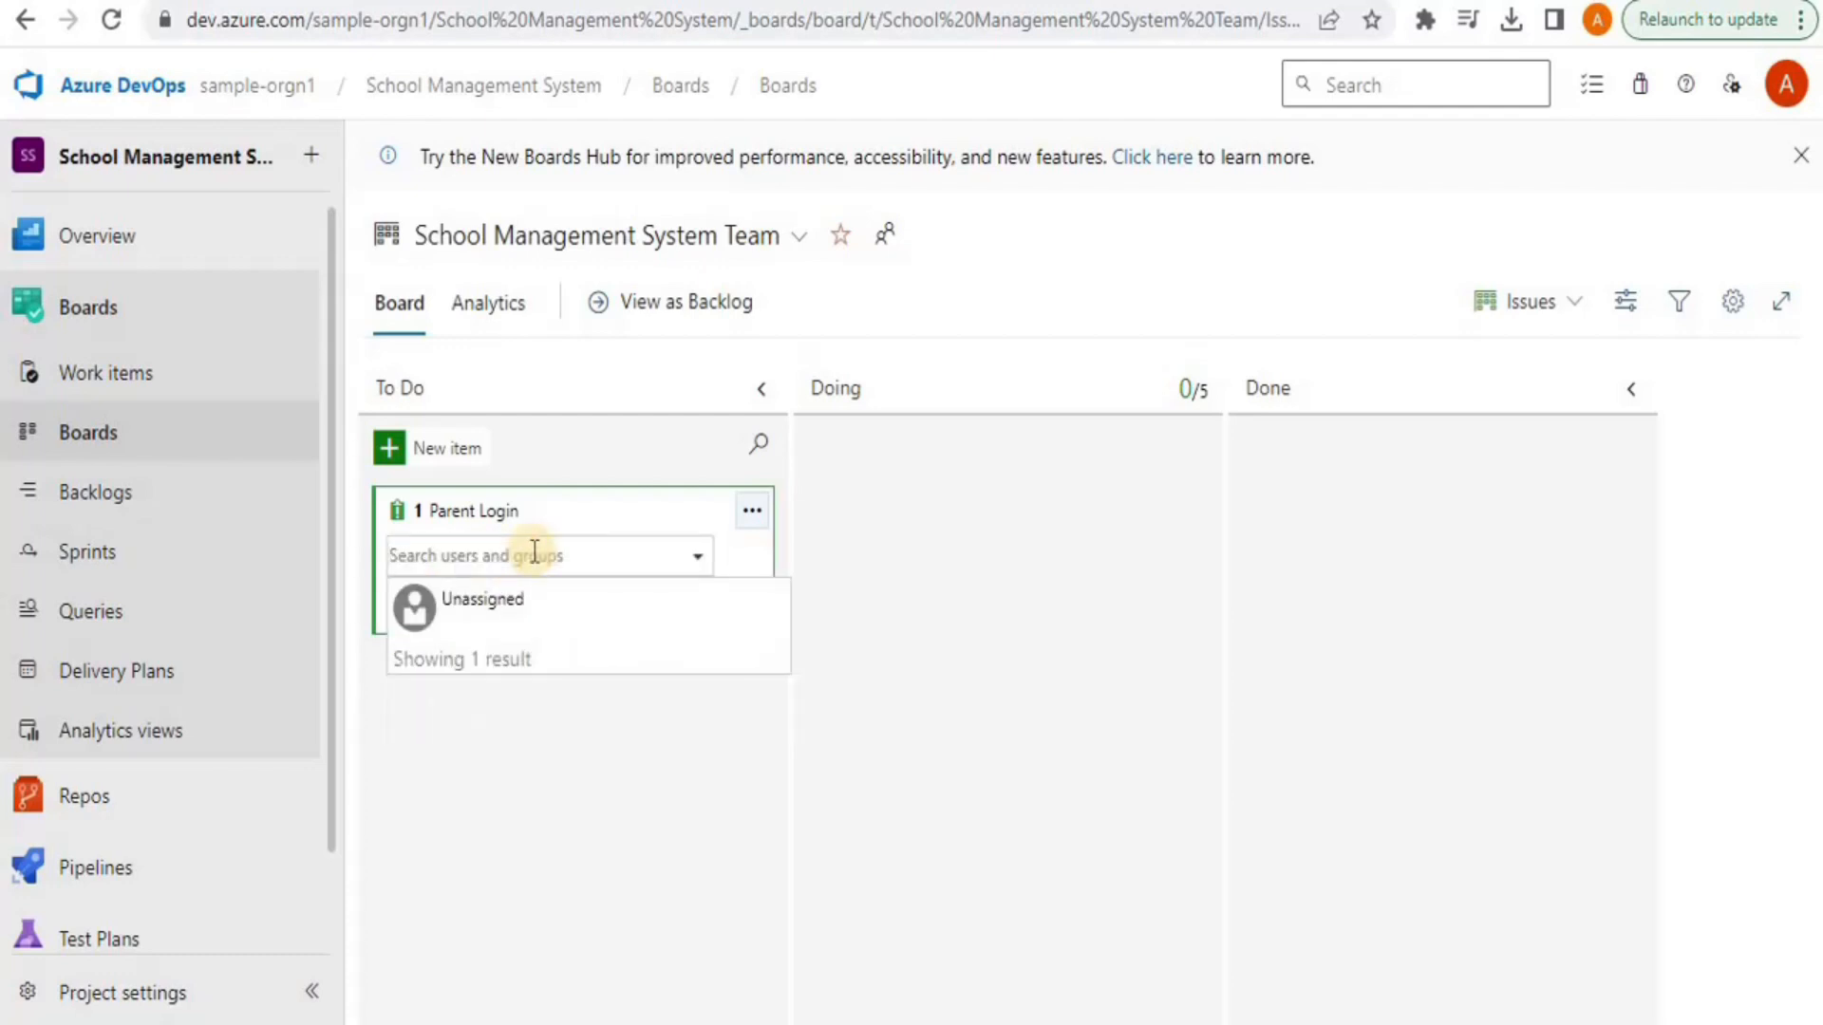
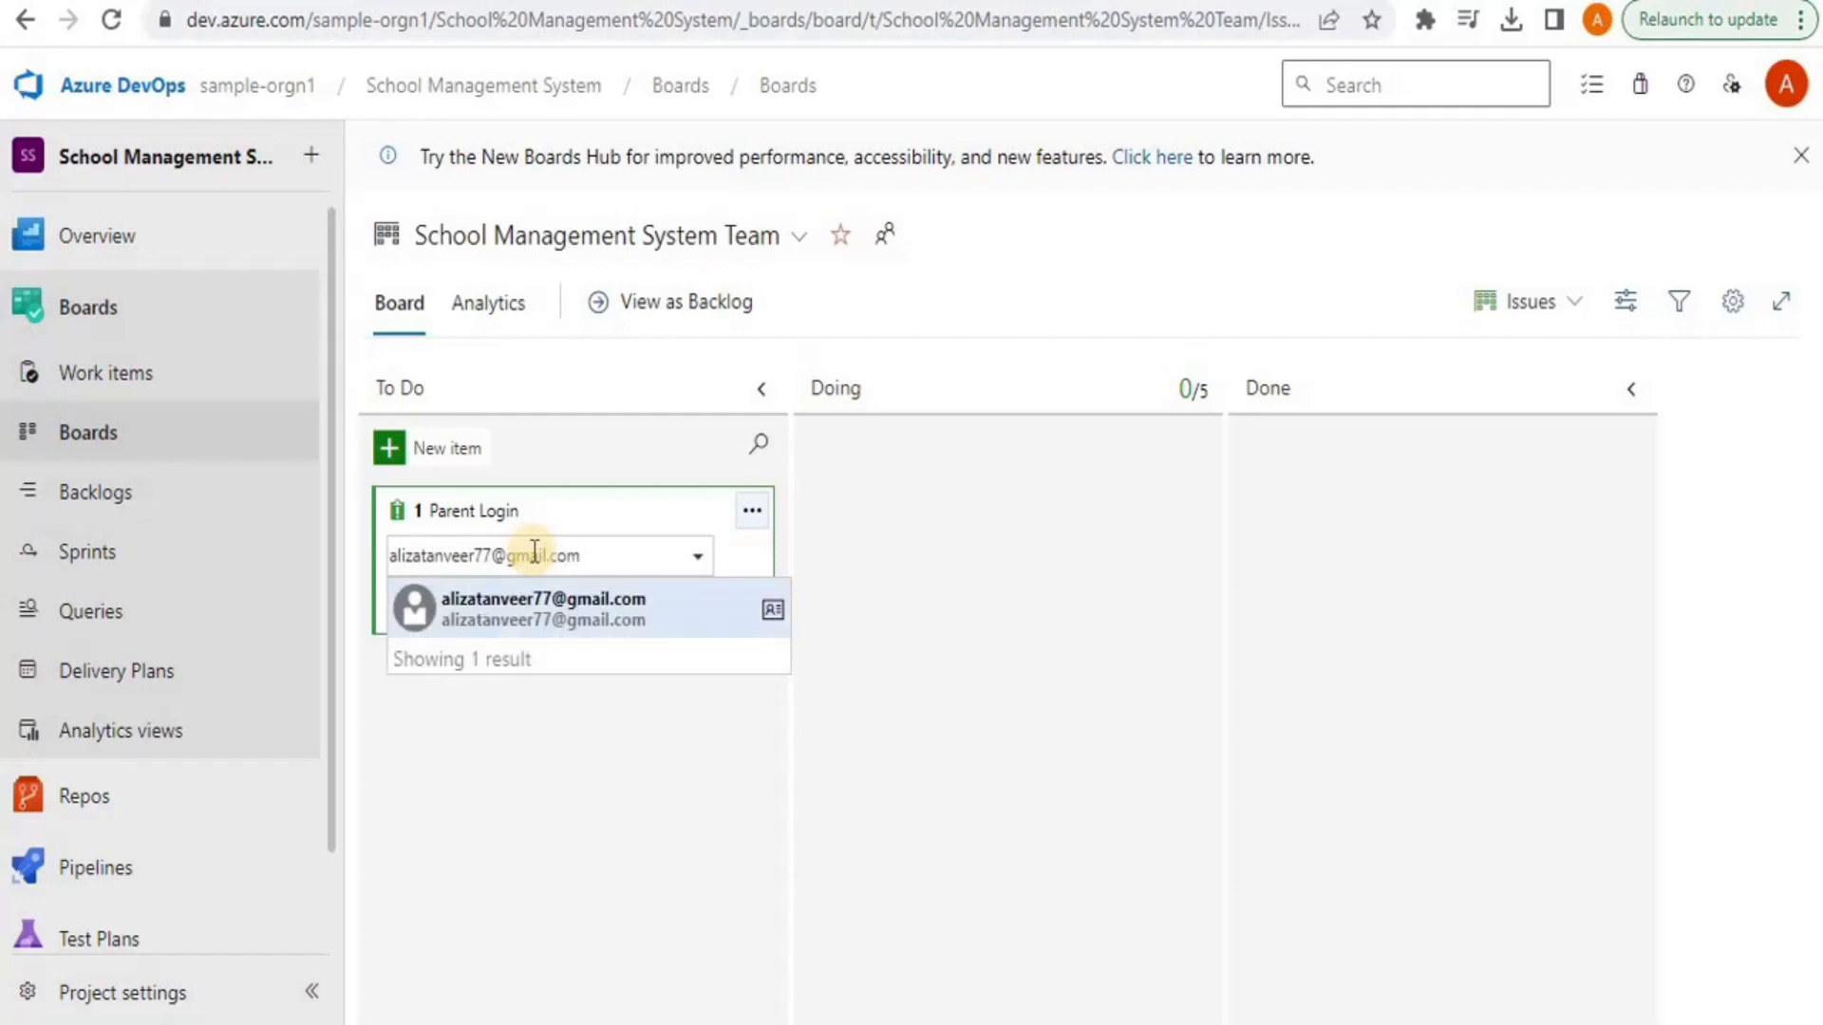
left_click(502, 612)
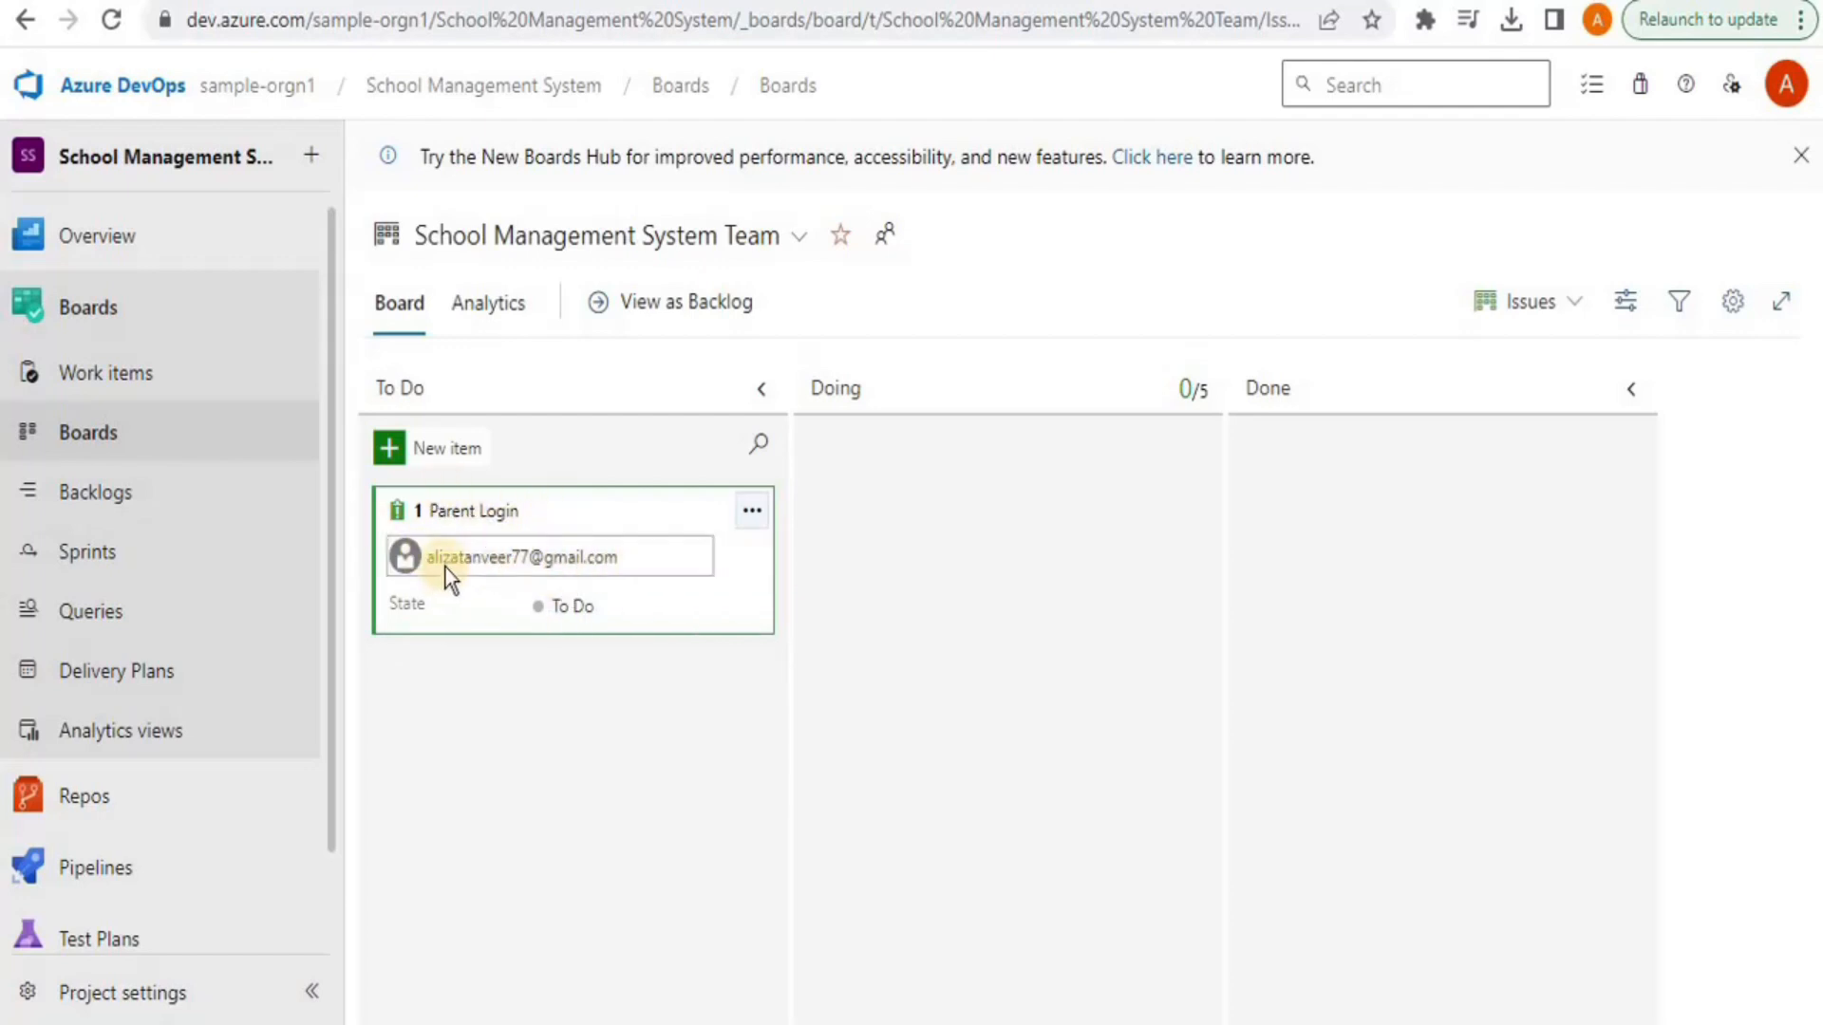
On the Epics board, create the 'Parent Signup' epic in To Do and assign it to the project owner
left_click(1498, 313)
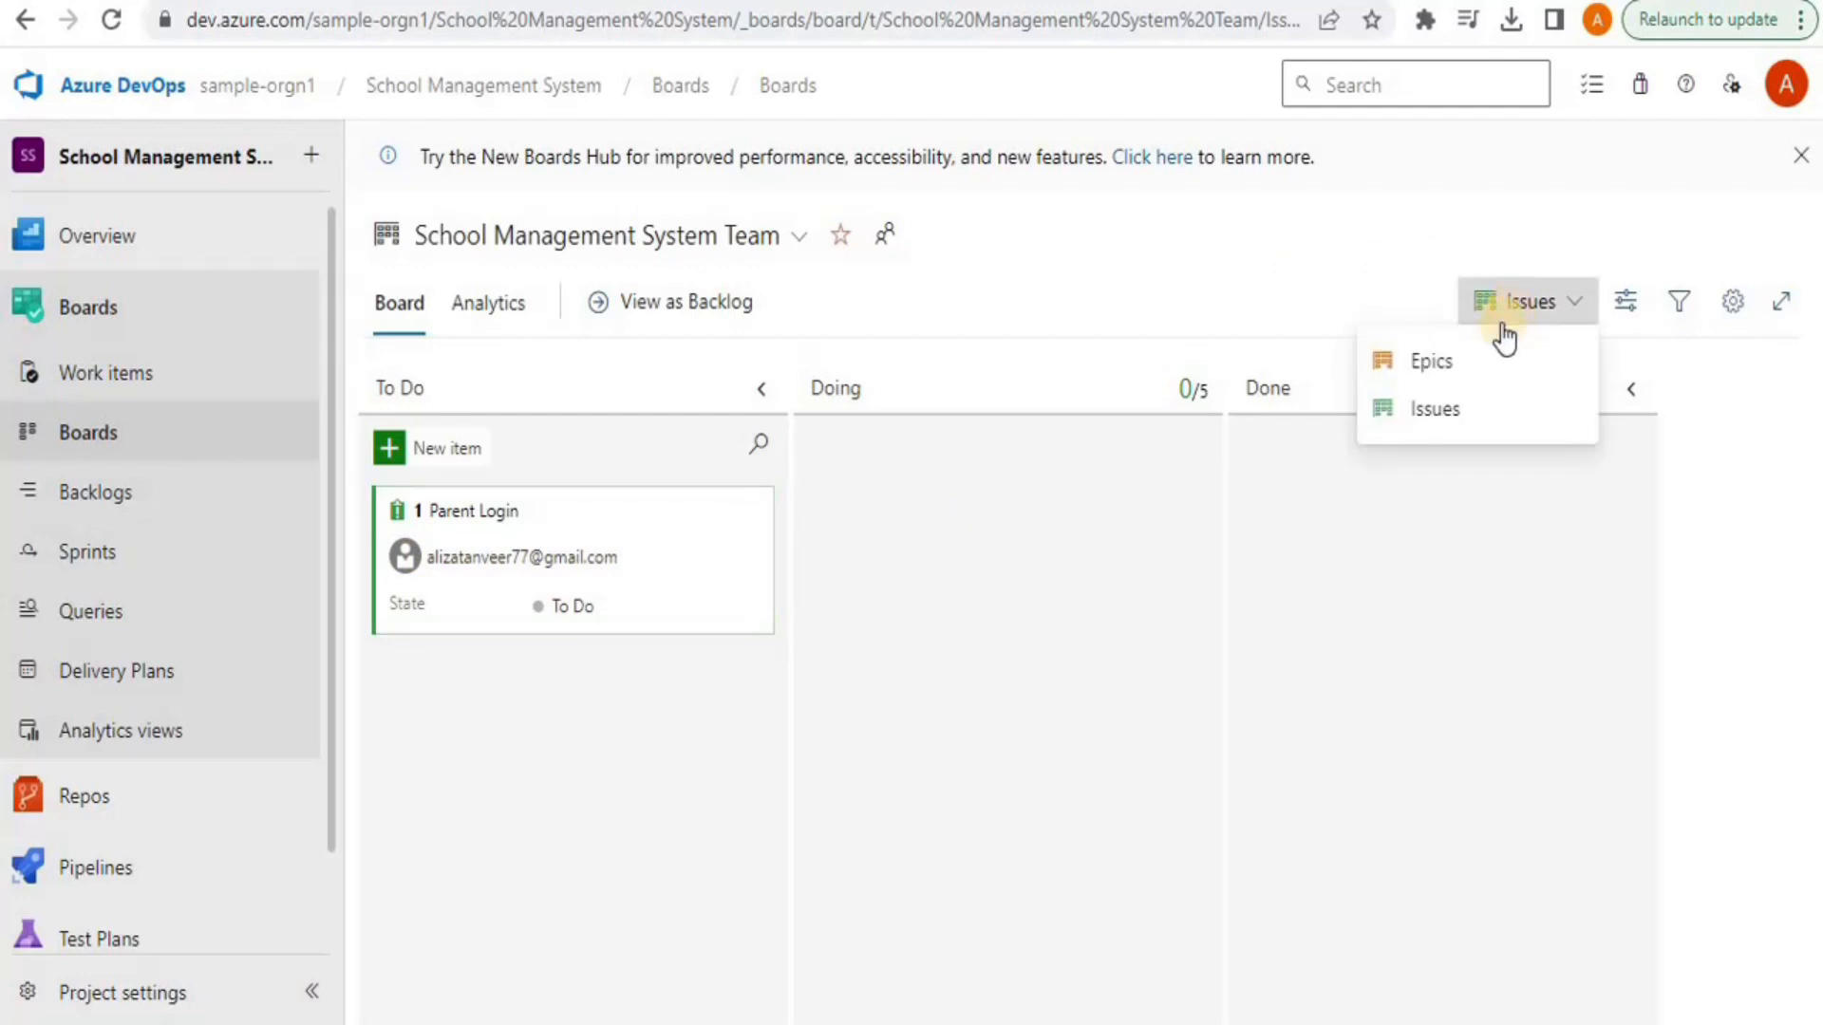
left_click(1435, 361)
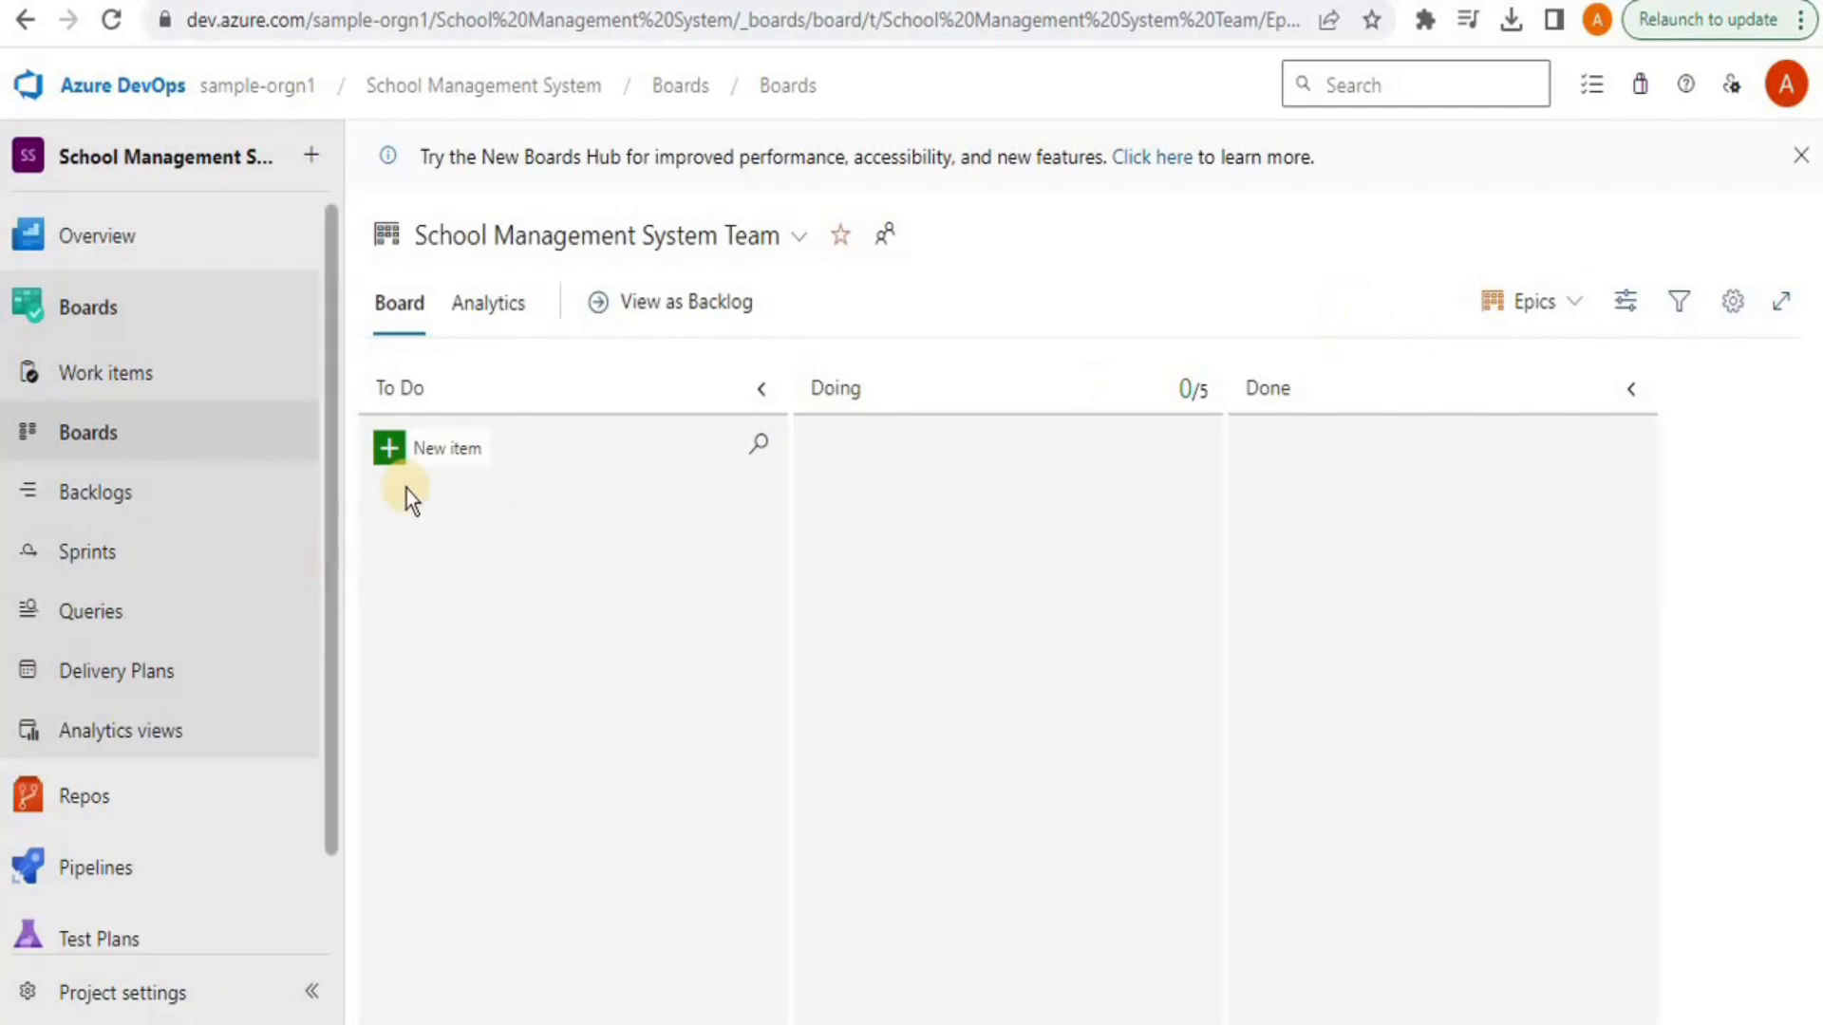
left_click(401, 454)
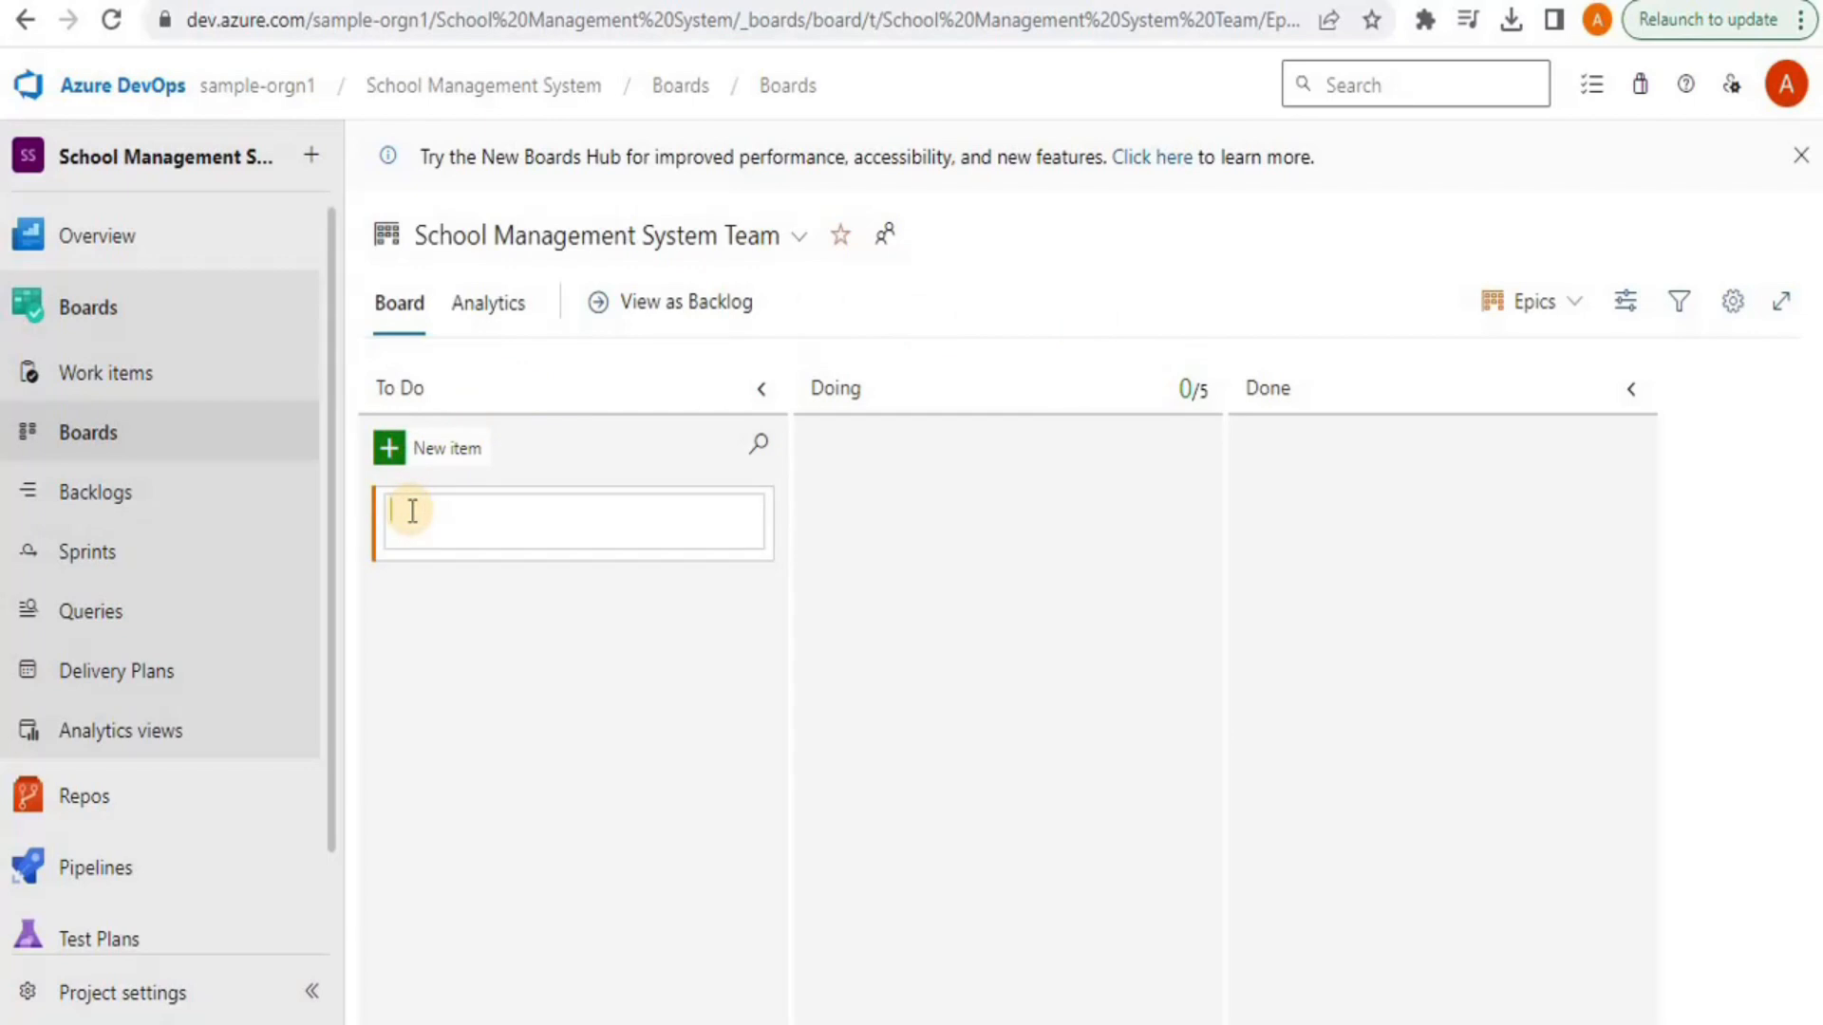
type("Parent Signup")
key("Return")
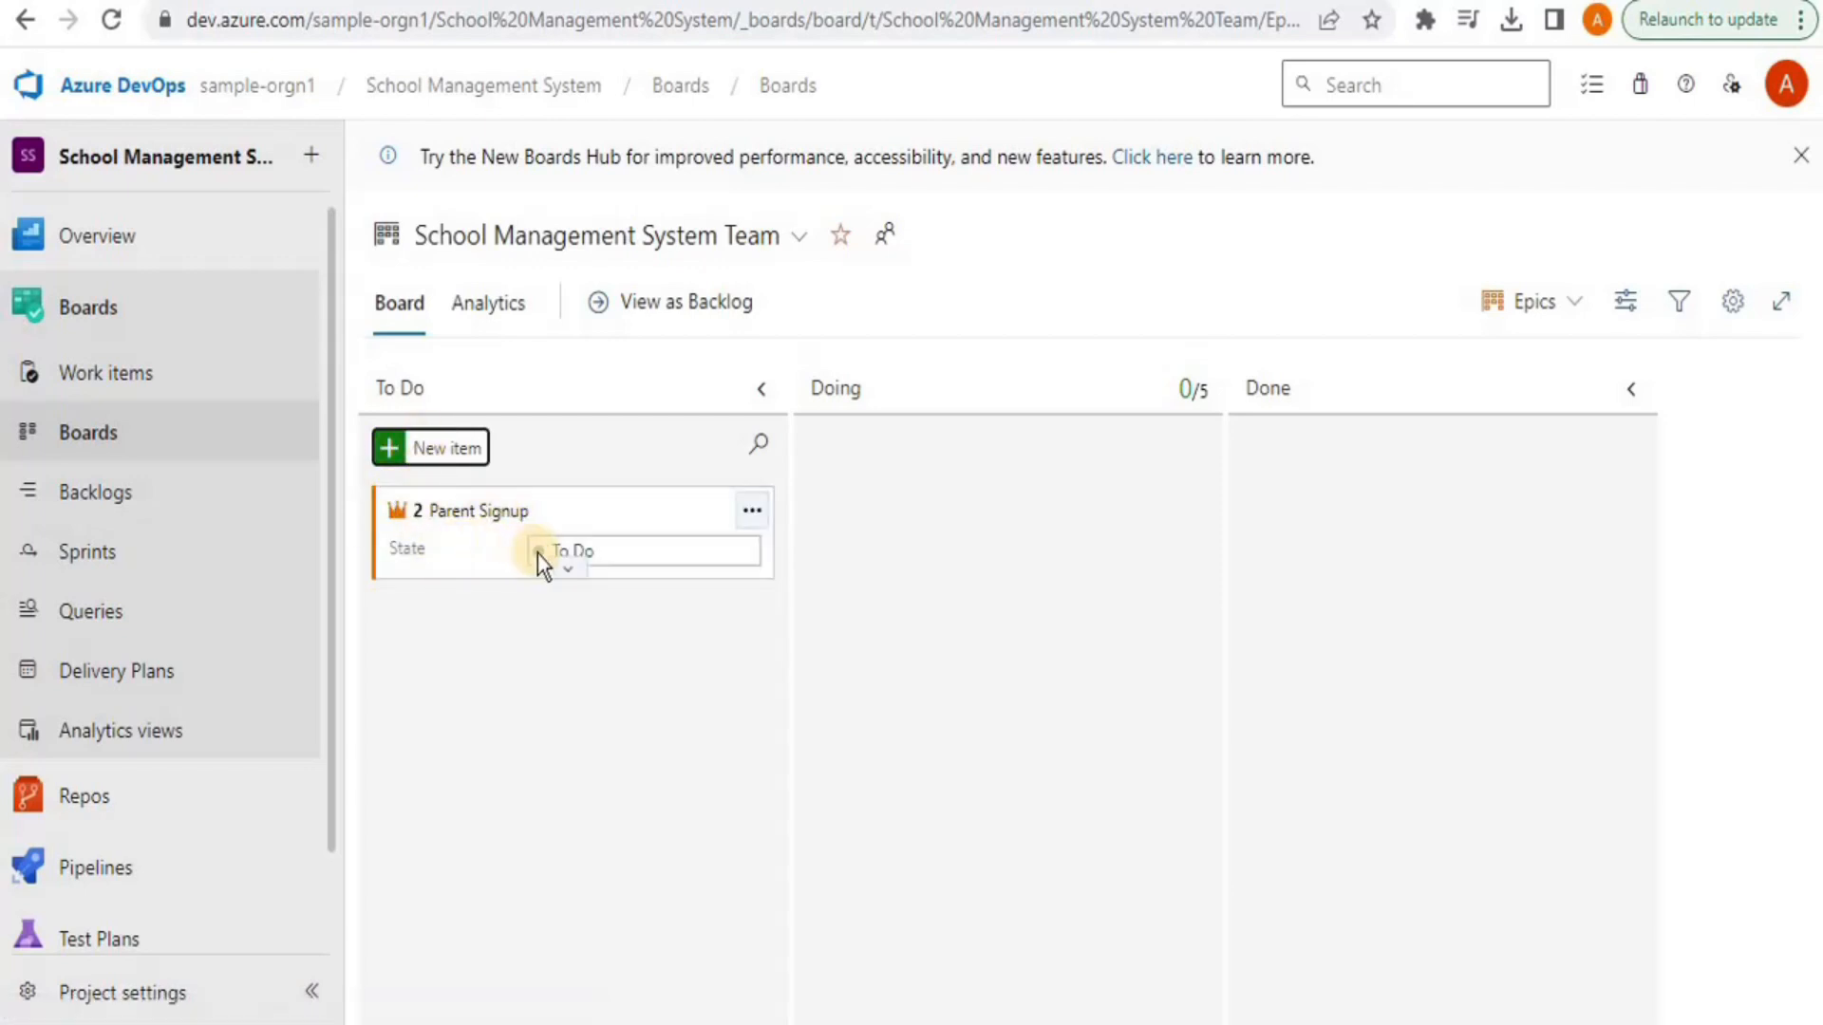
left_click(568, 570)
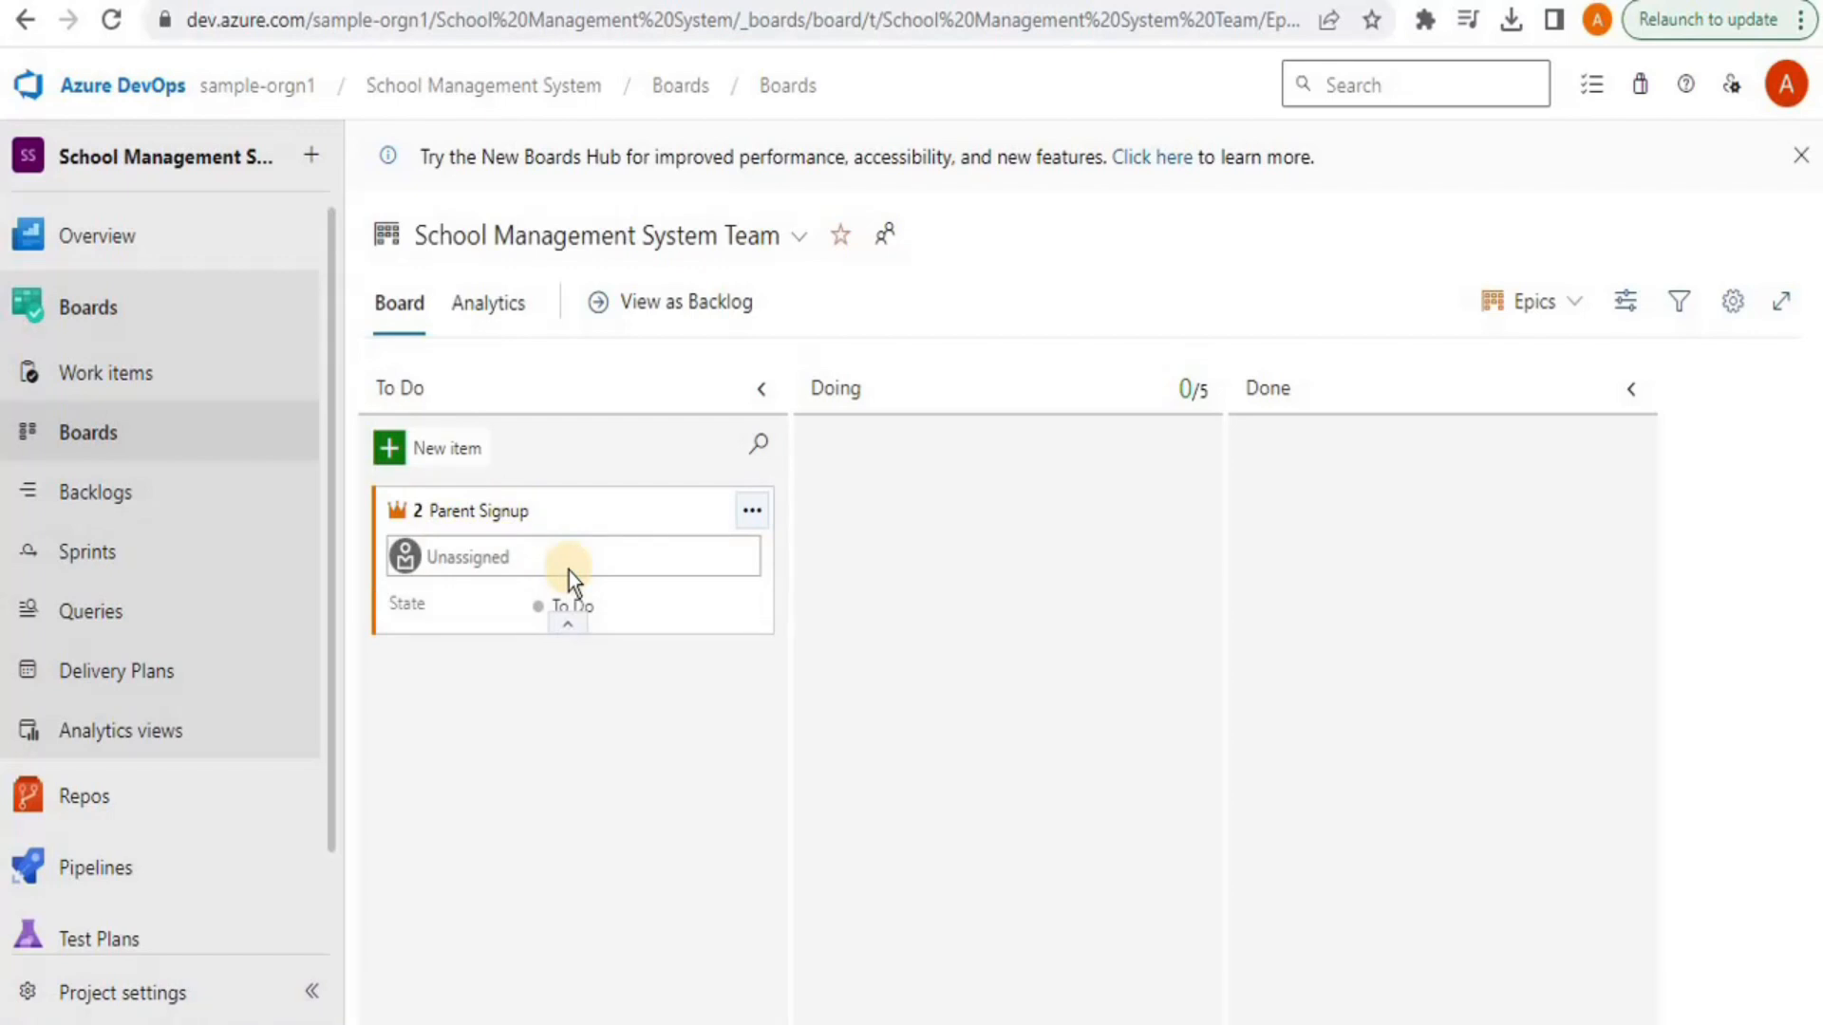
left_click(512, 565)
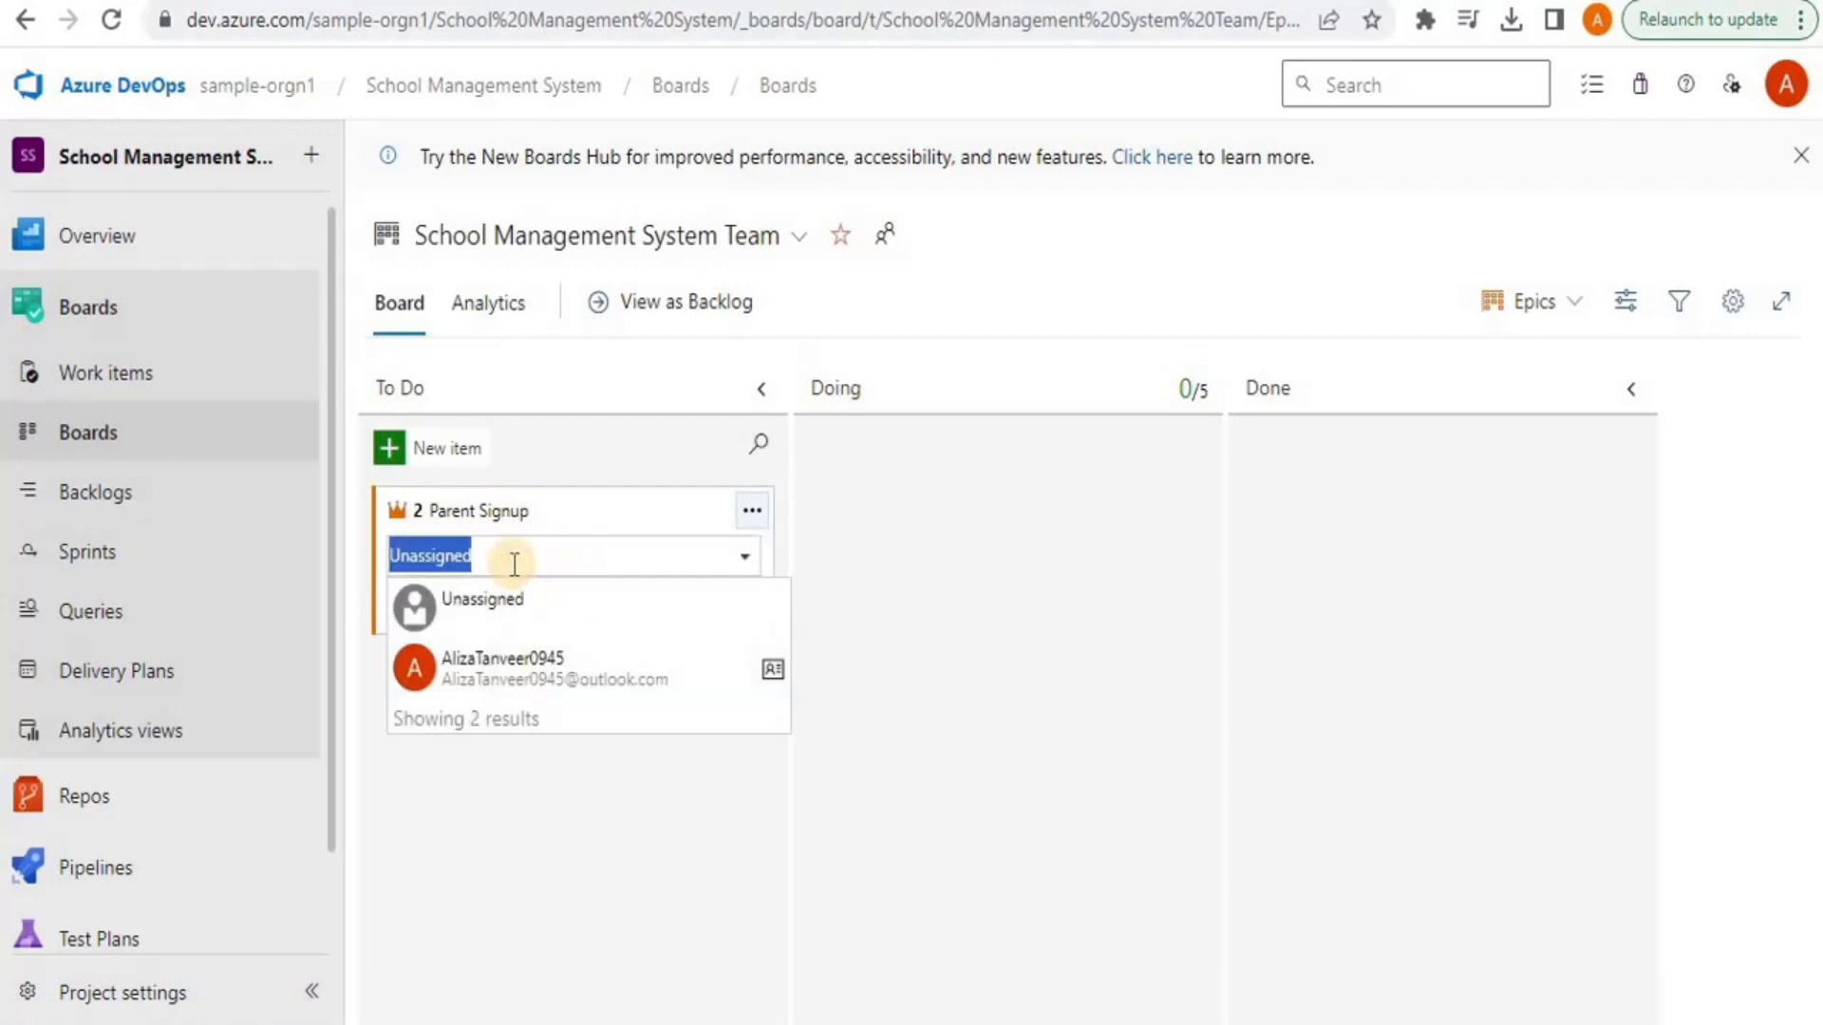
left_click(562, 669)
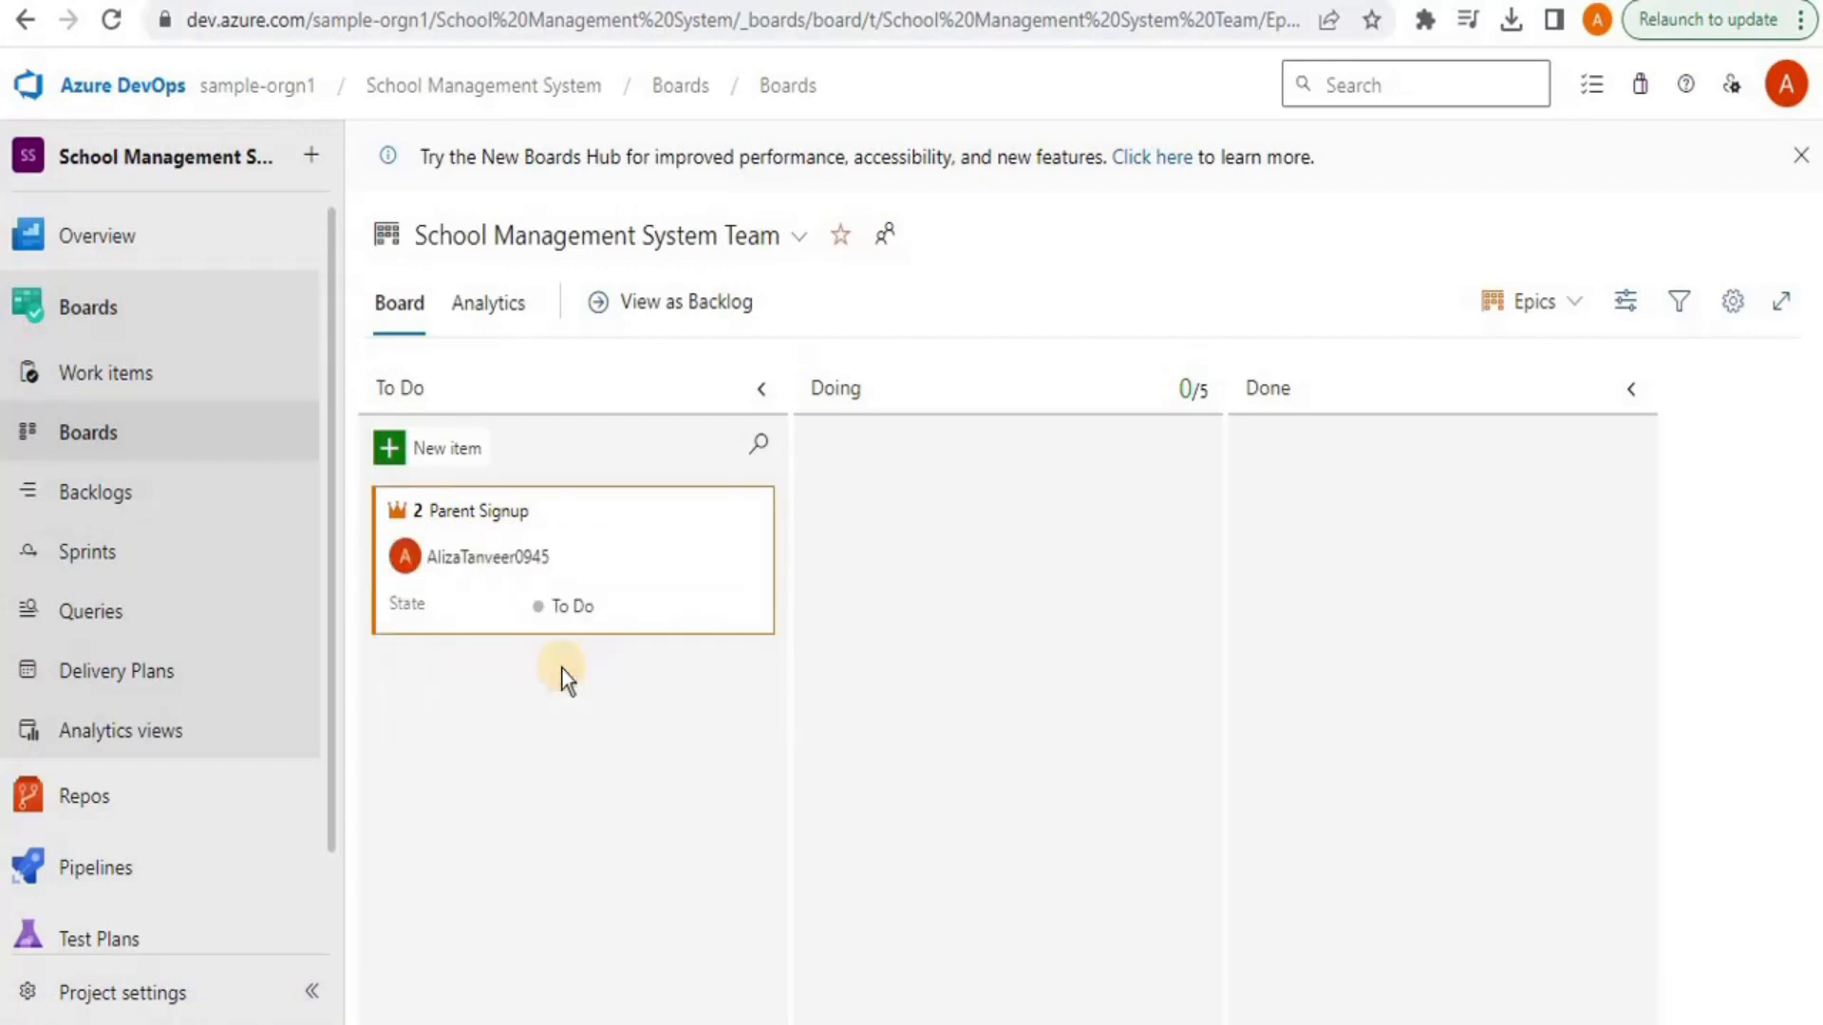
Add a child issue titled 'No option to view password' under the Parent Signup epic
left_click(743, 514)
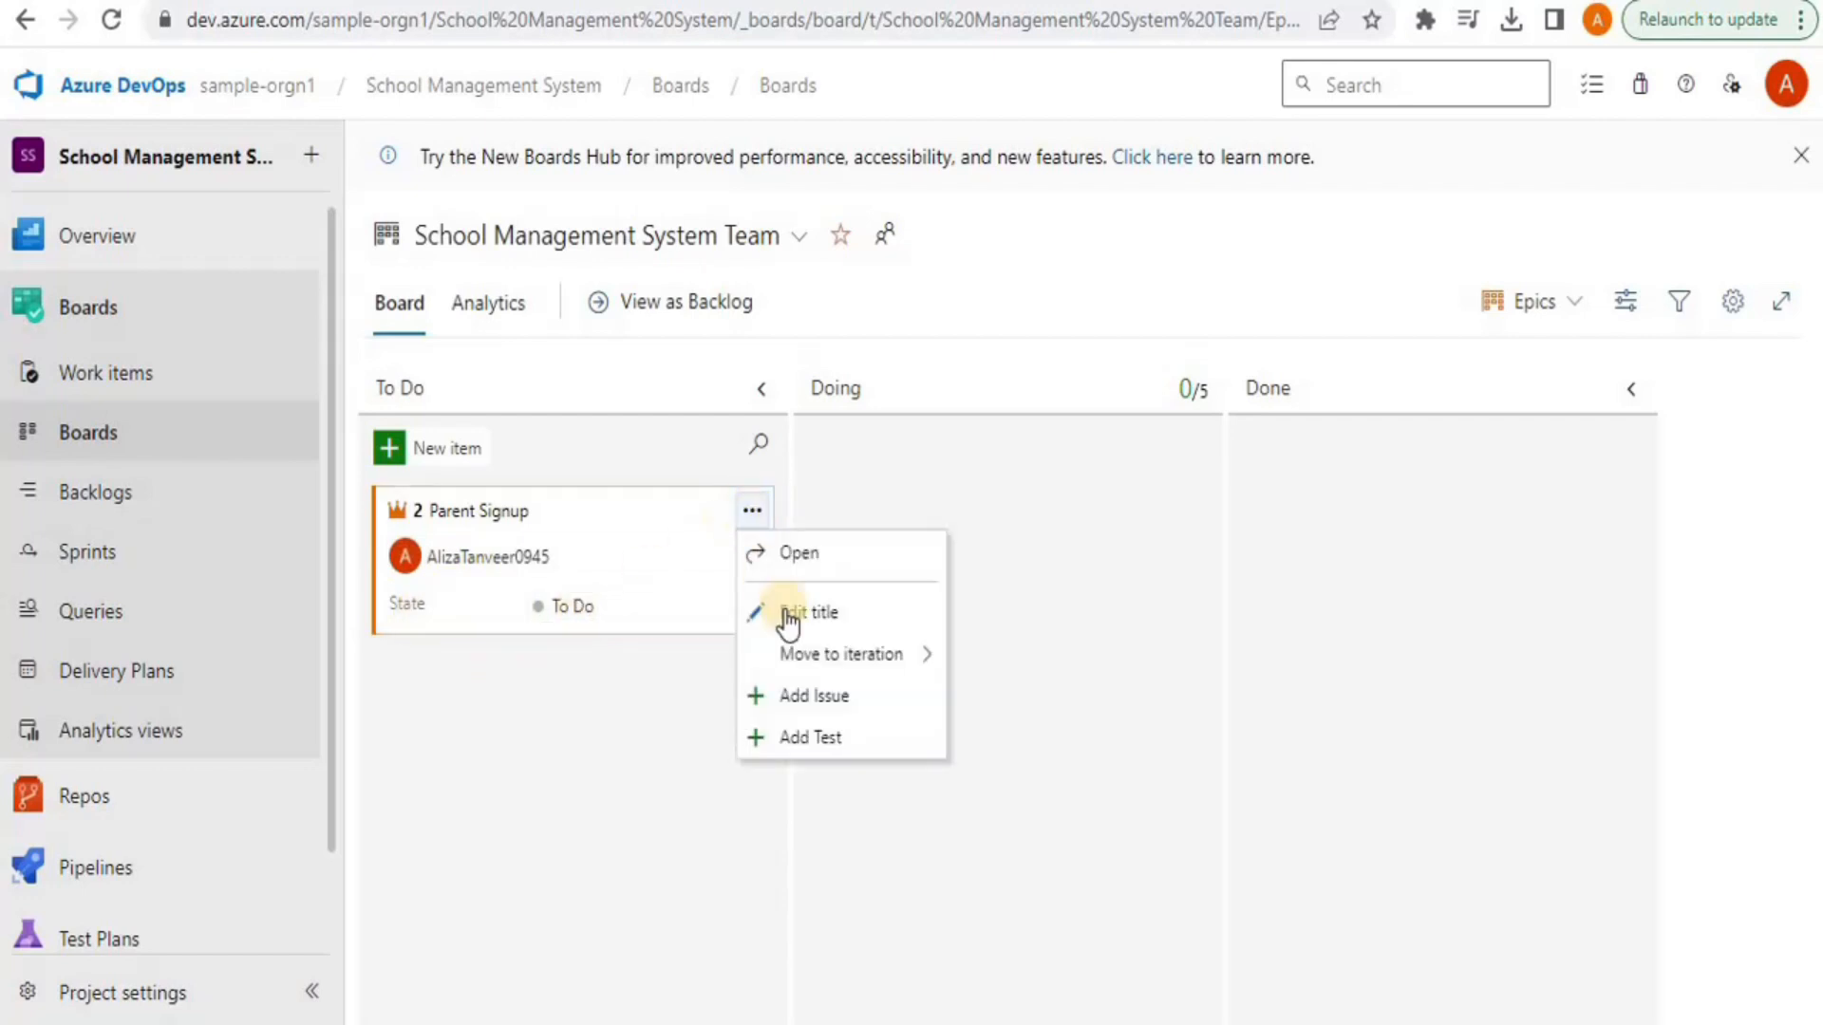
left_click(822, 665)
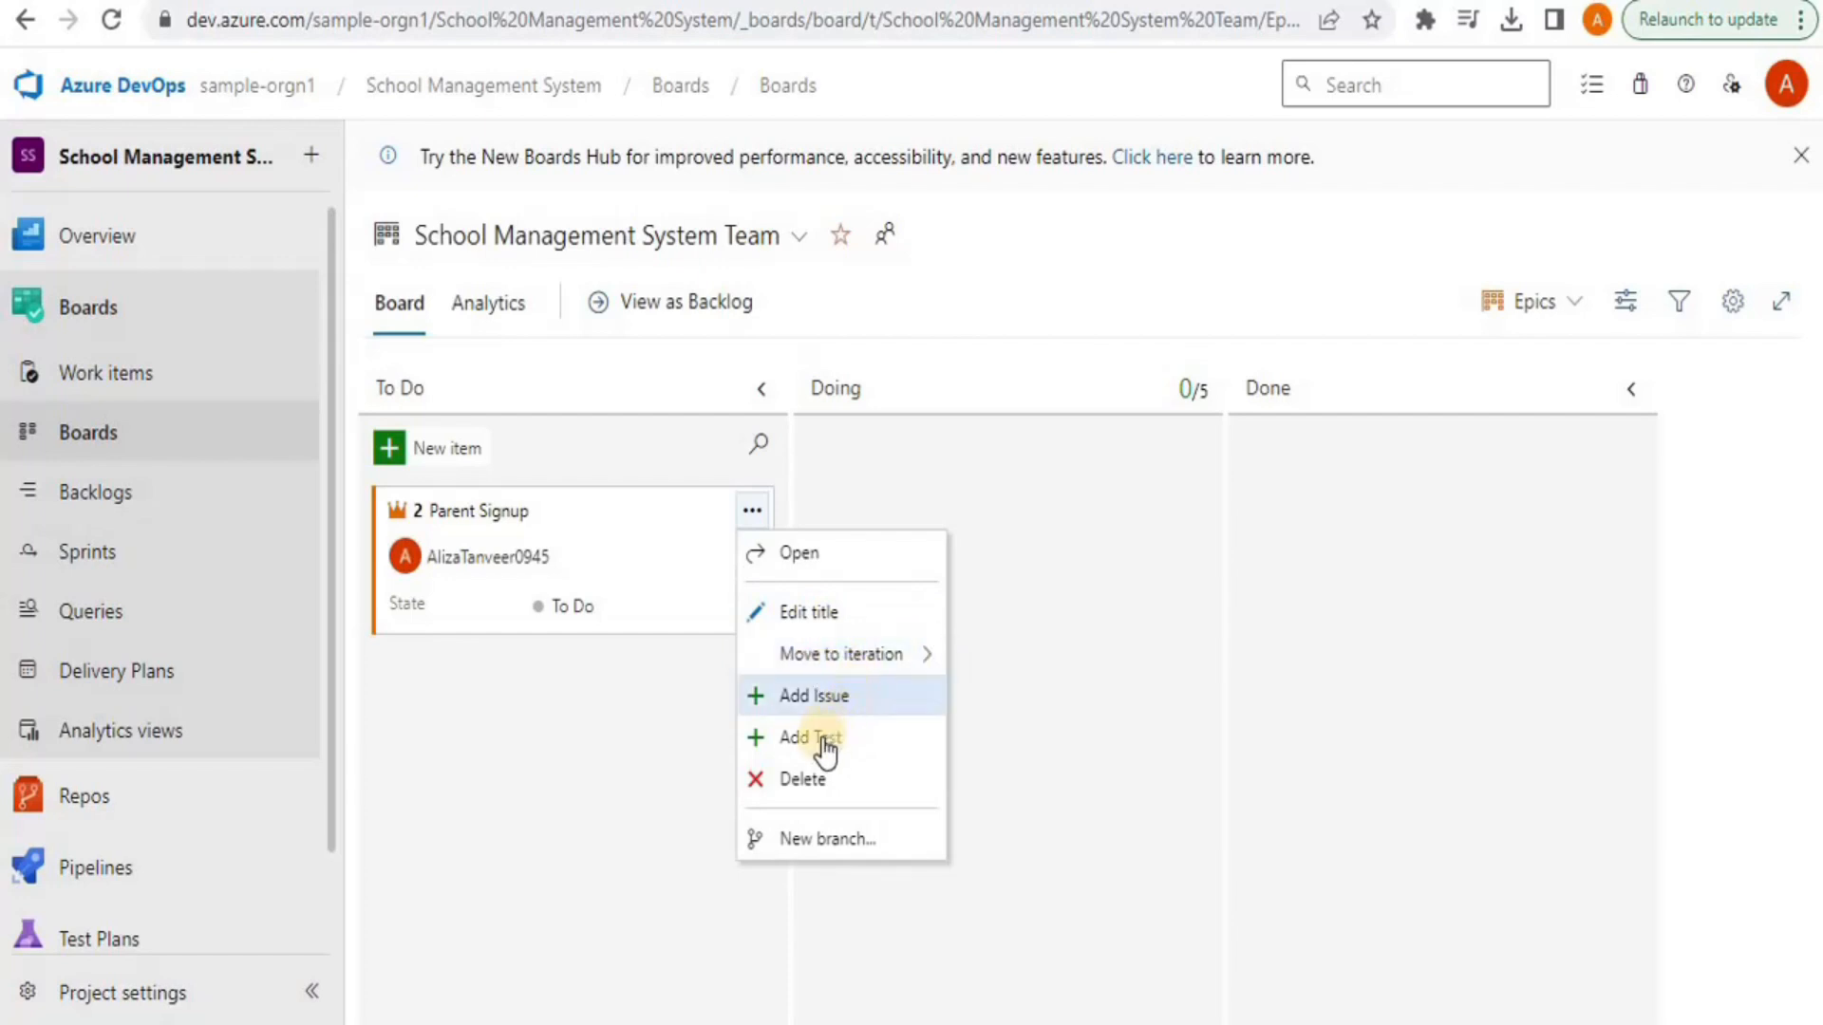
left_click(791, 702)
left_click(520, 710)
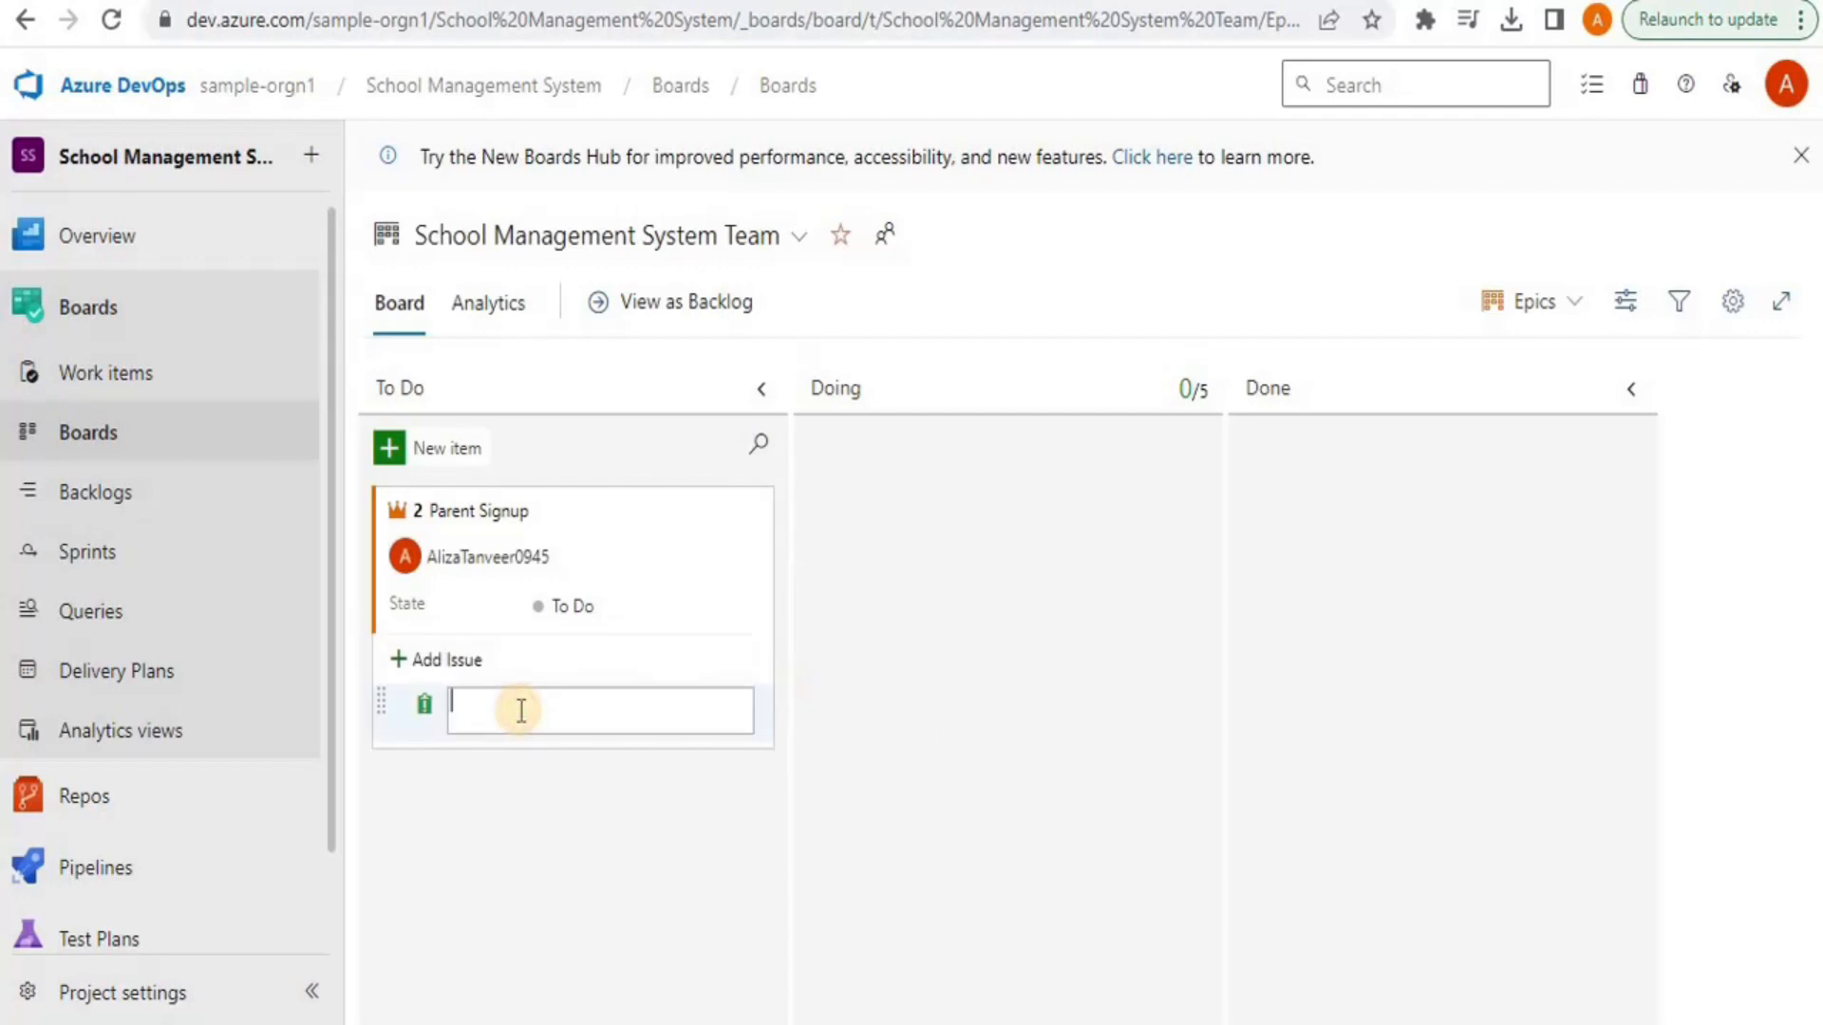
type("No option to view option")
key("BackSpace")
key("BackSpace")
key("BackSpace")
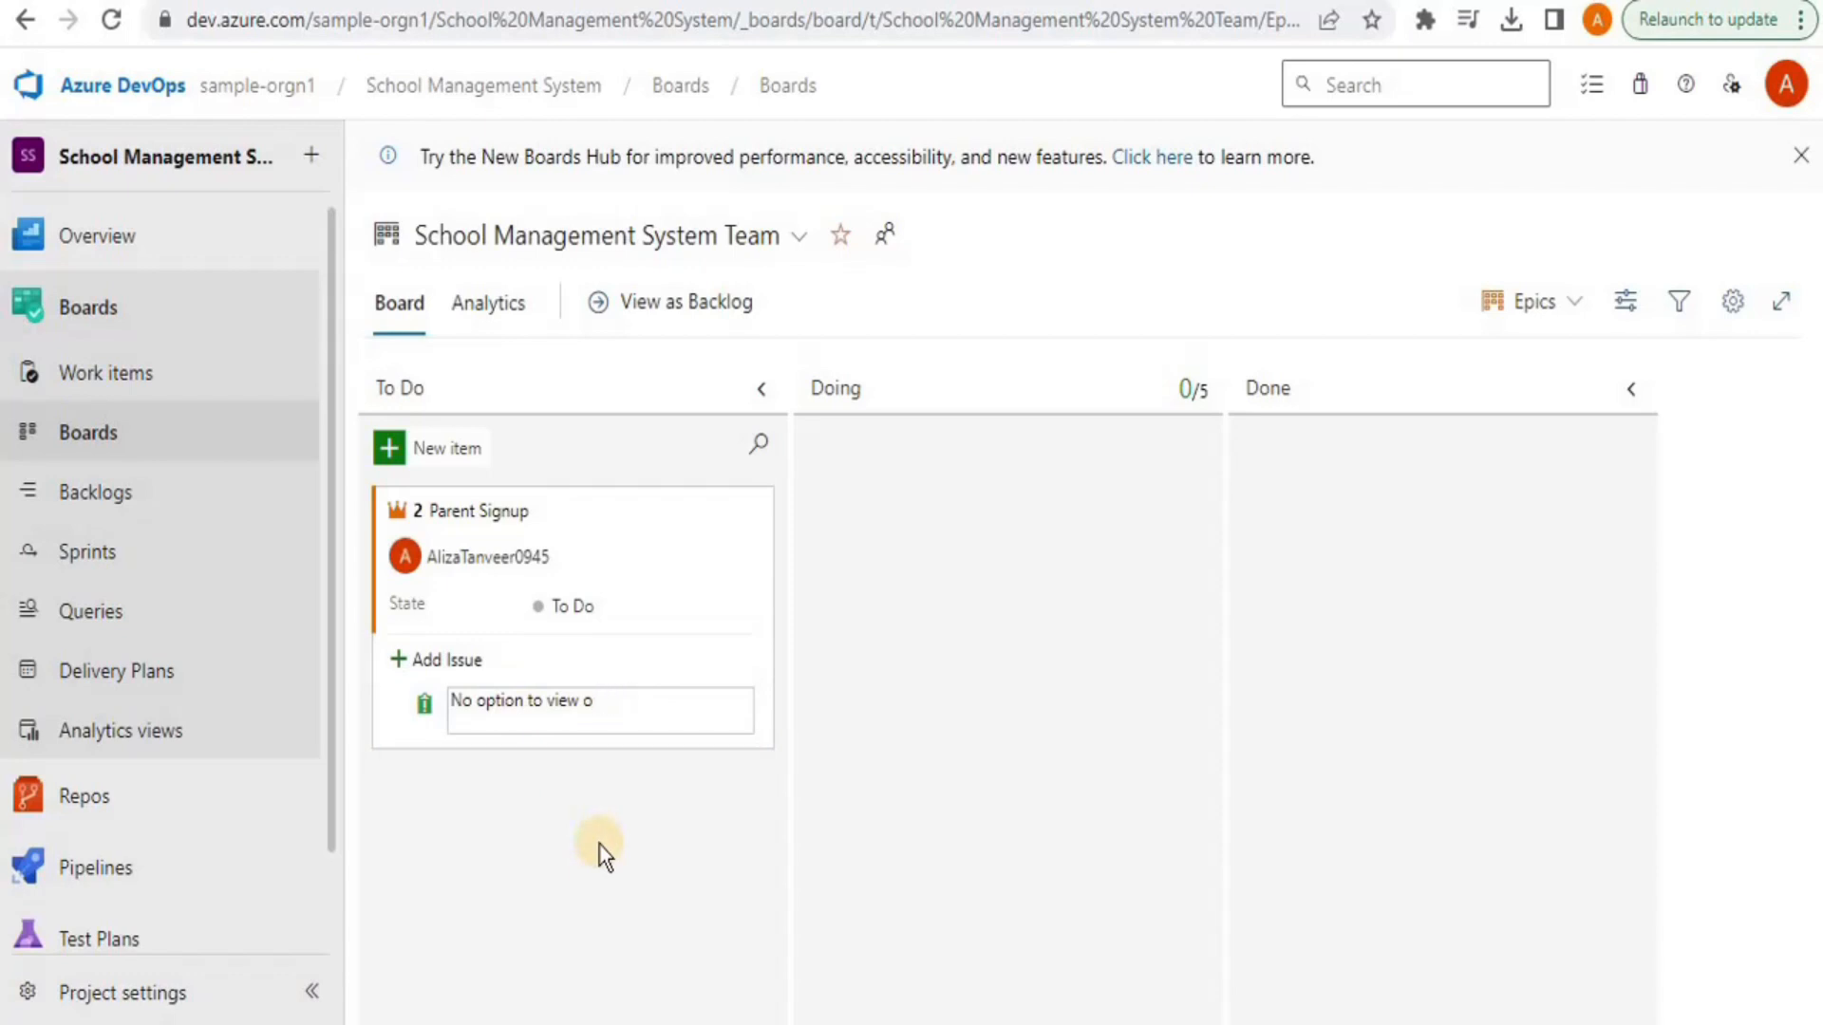
type("password")
key("Return")
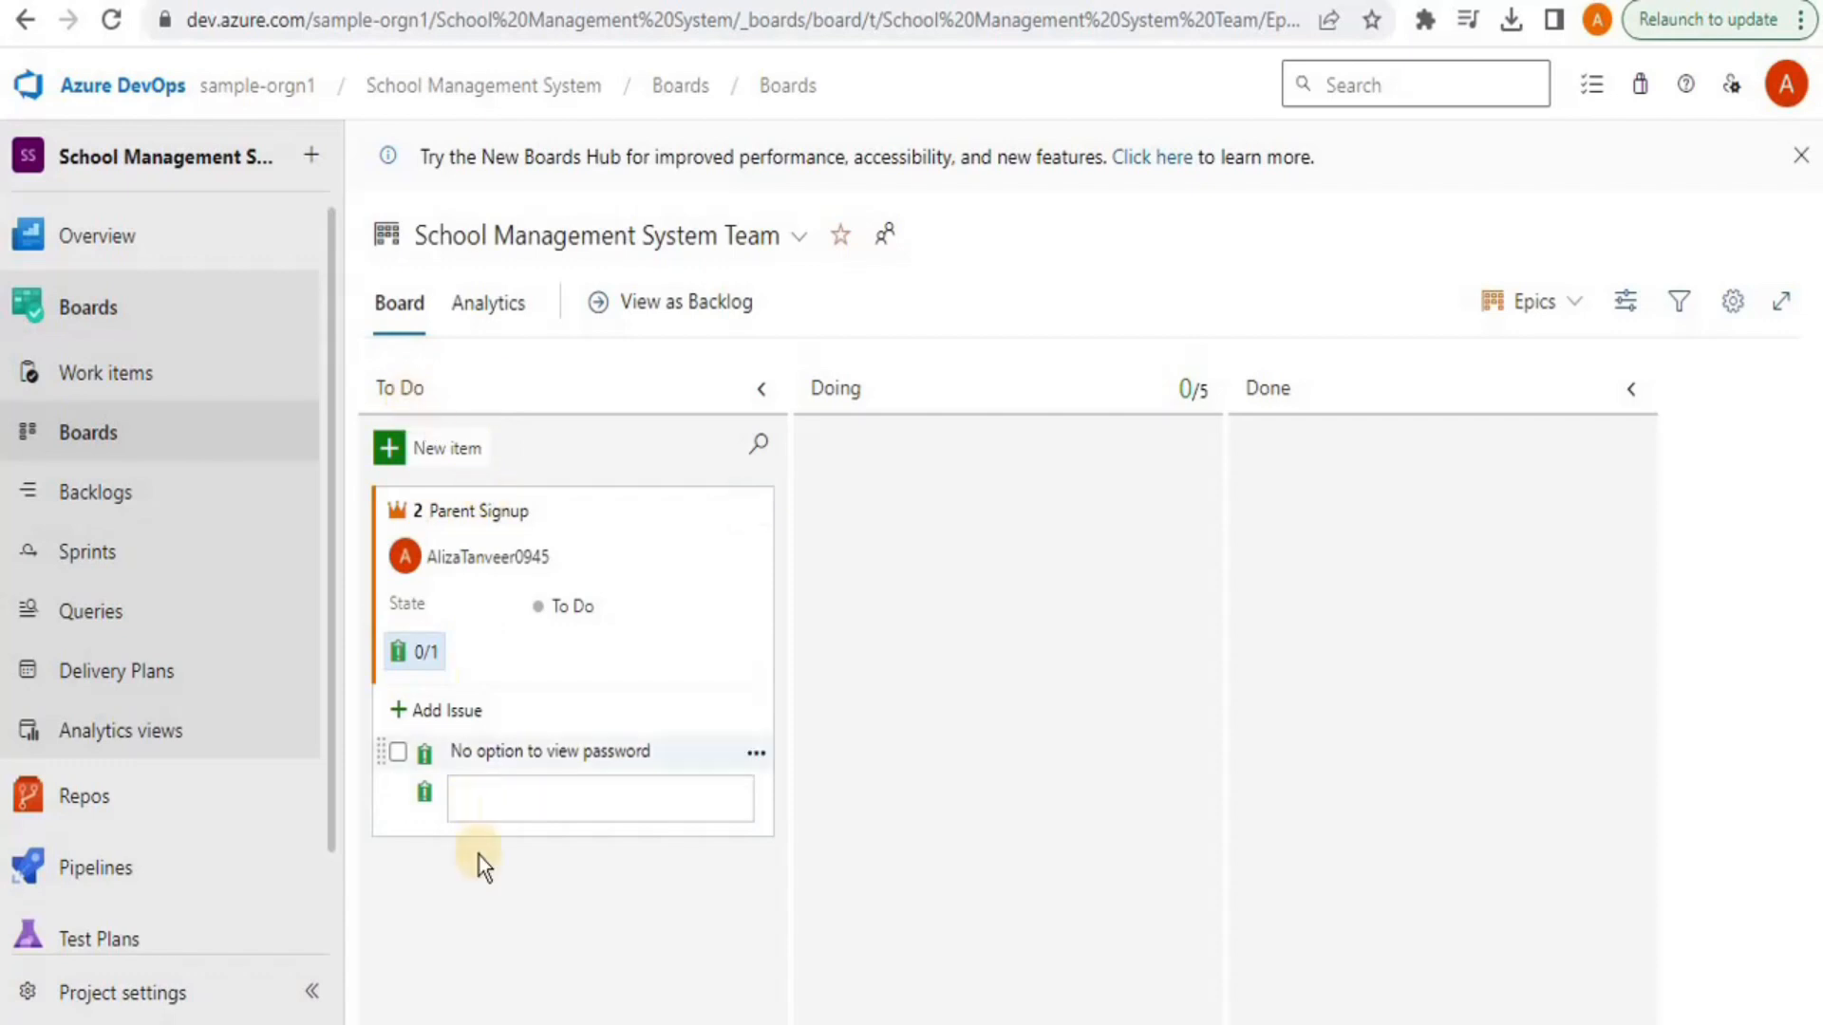
Move the Parent Signup epic through Doing to Done, leaving the password issue open
left_click(602, 612)
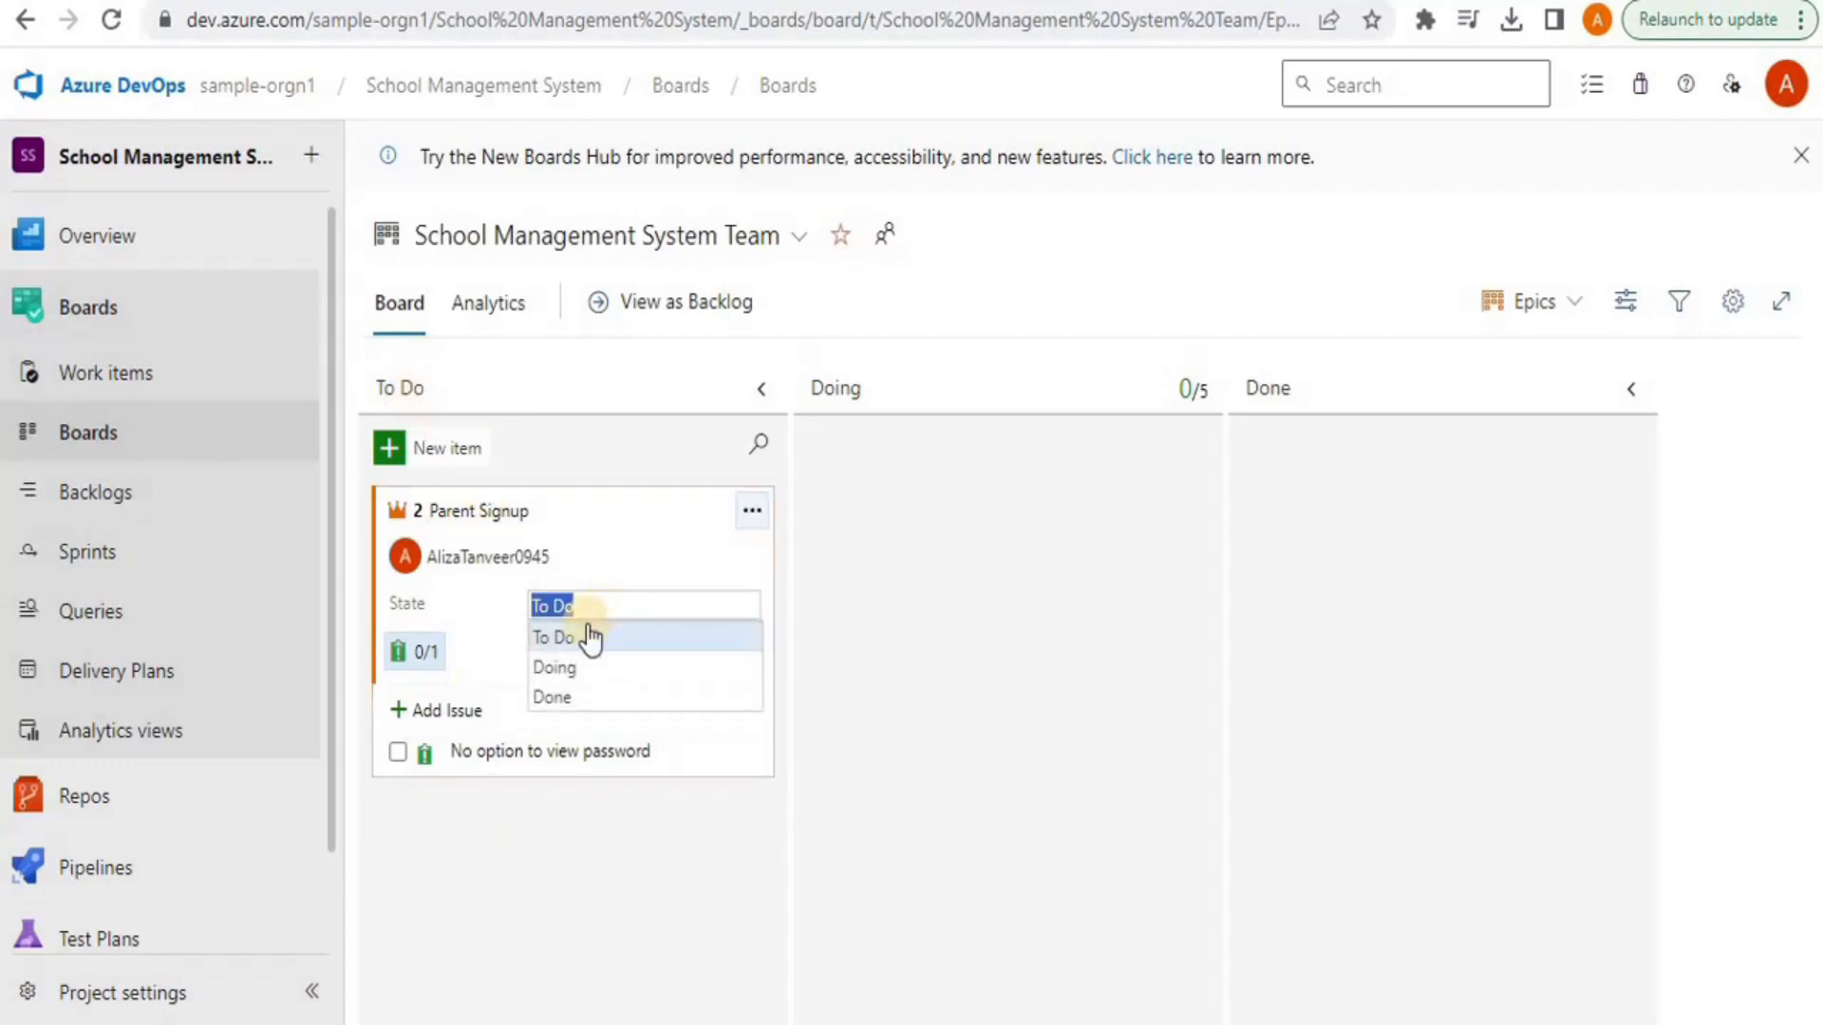
left_click(568, 671)
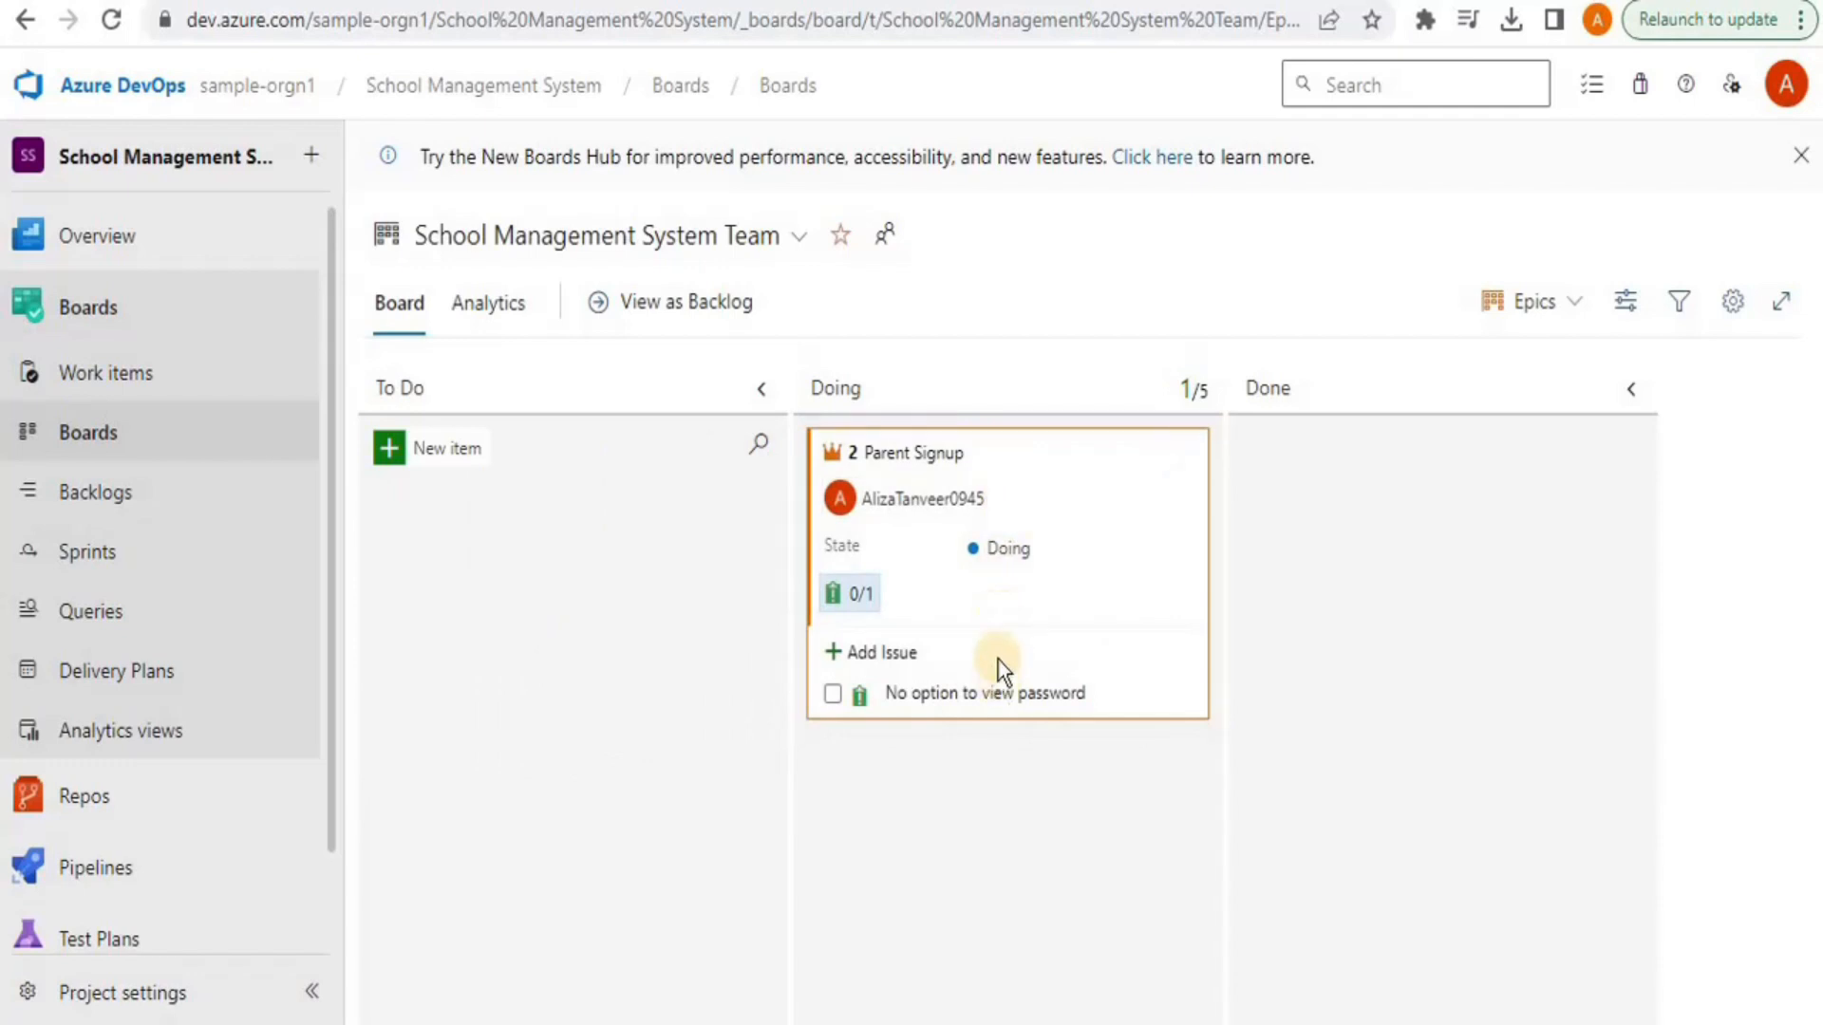
left_click(1021, 552)
left_click(1010, 636)
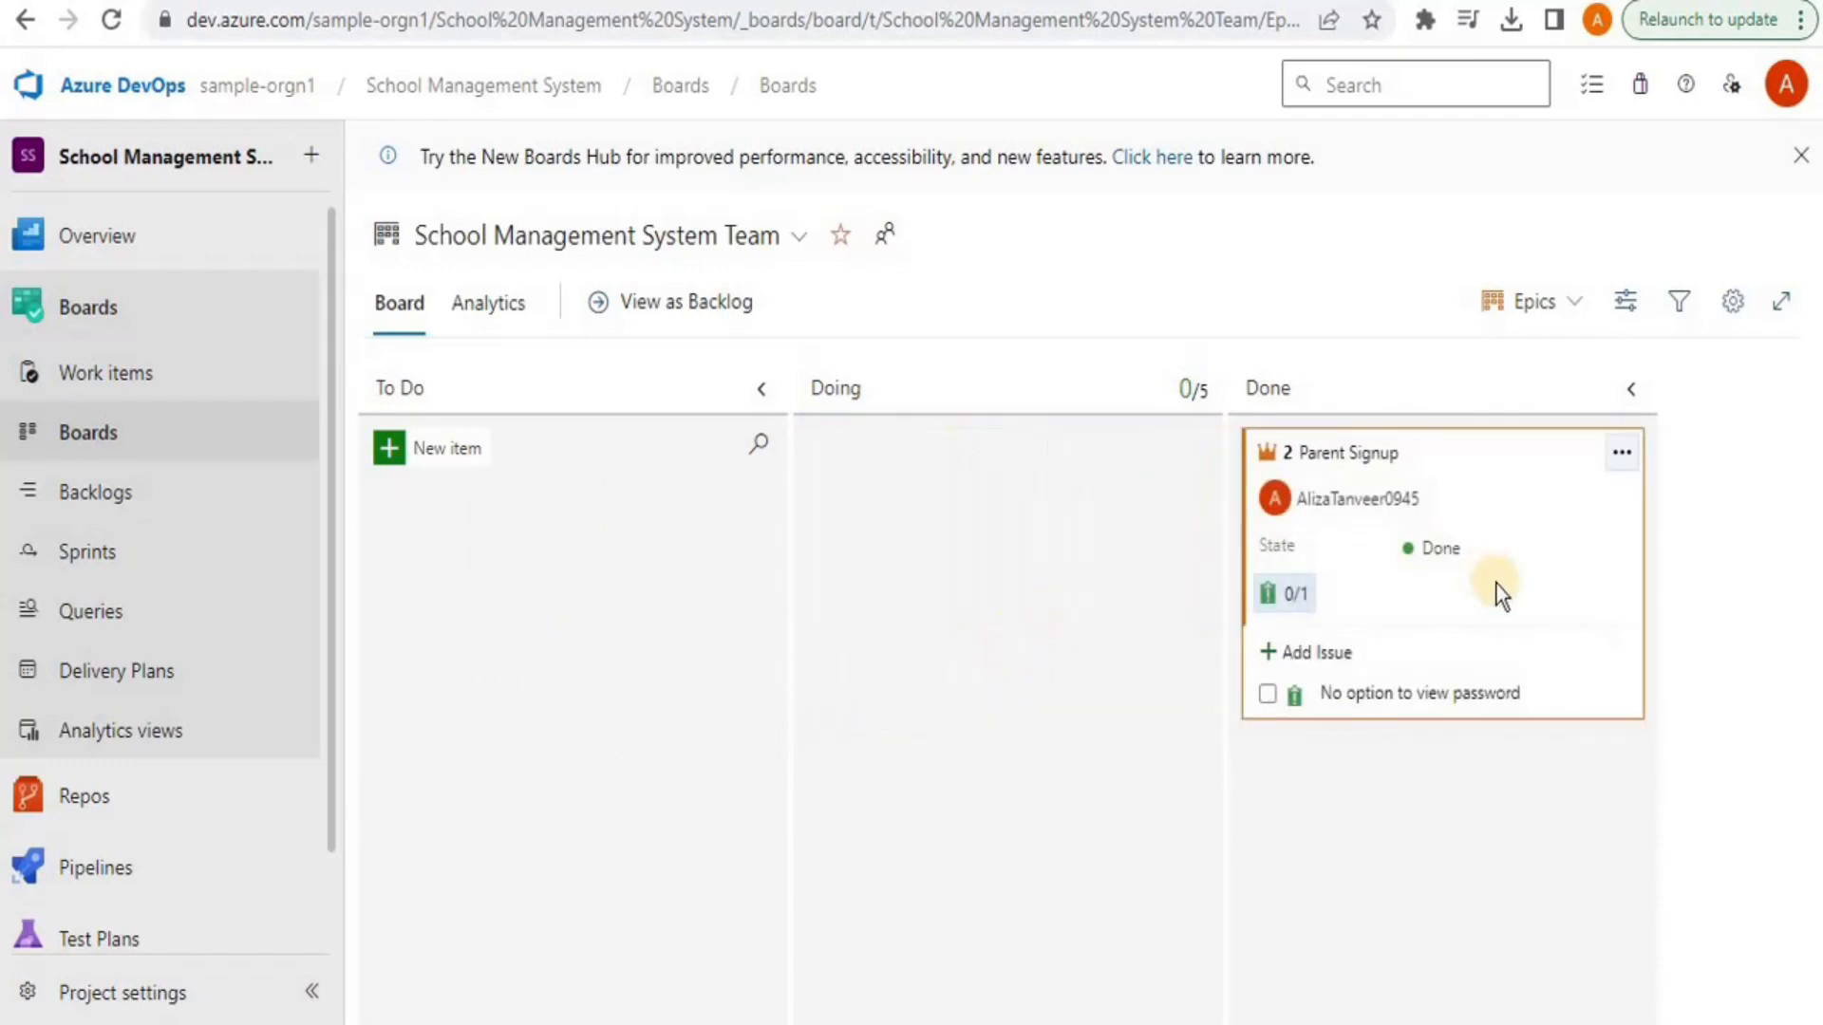
left_click(1266, 694)
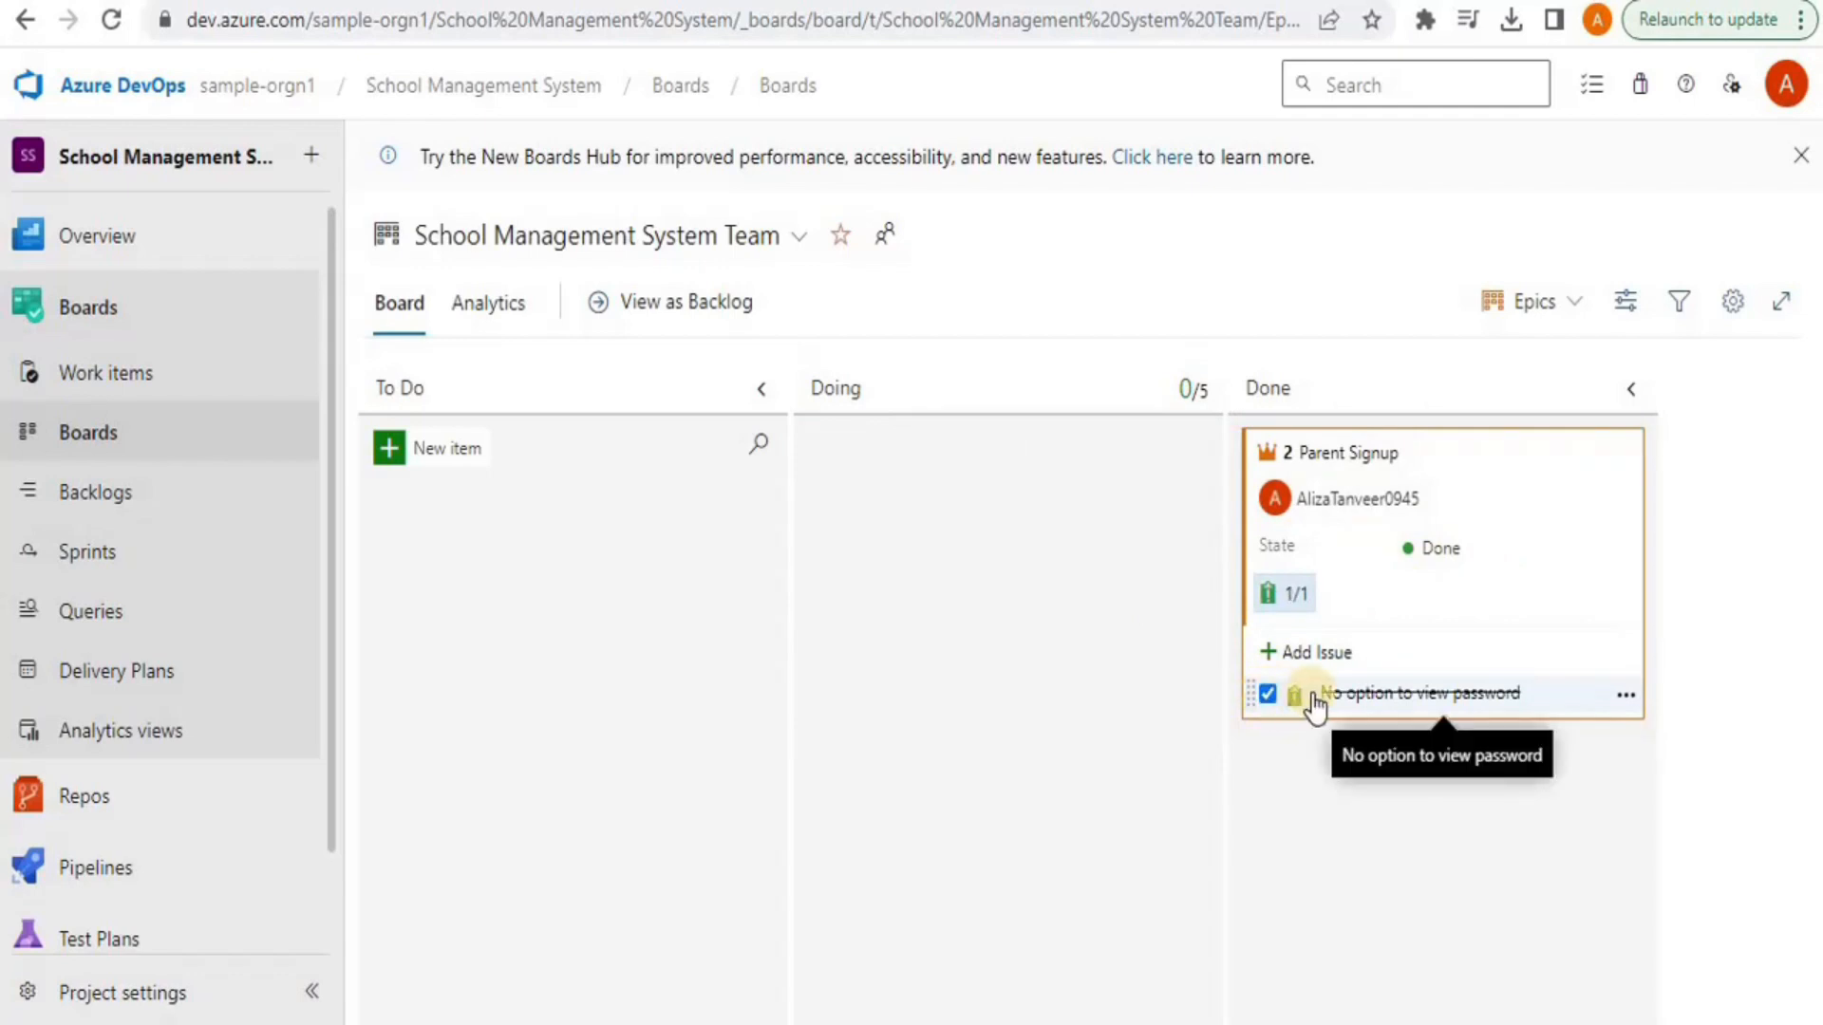
left_click(1268, 694)
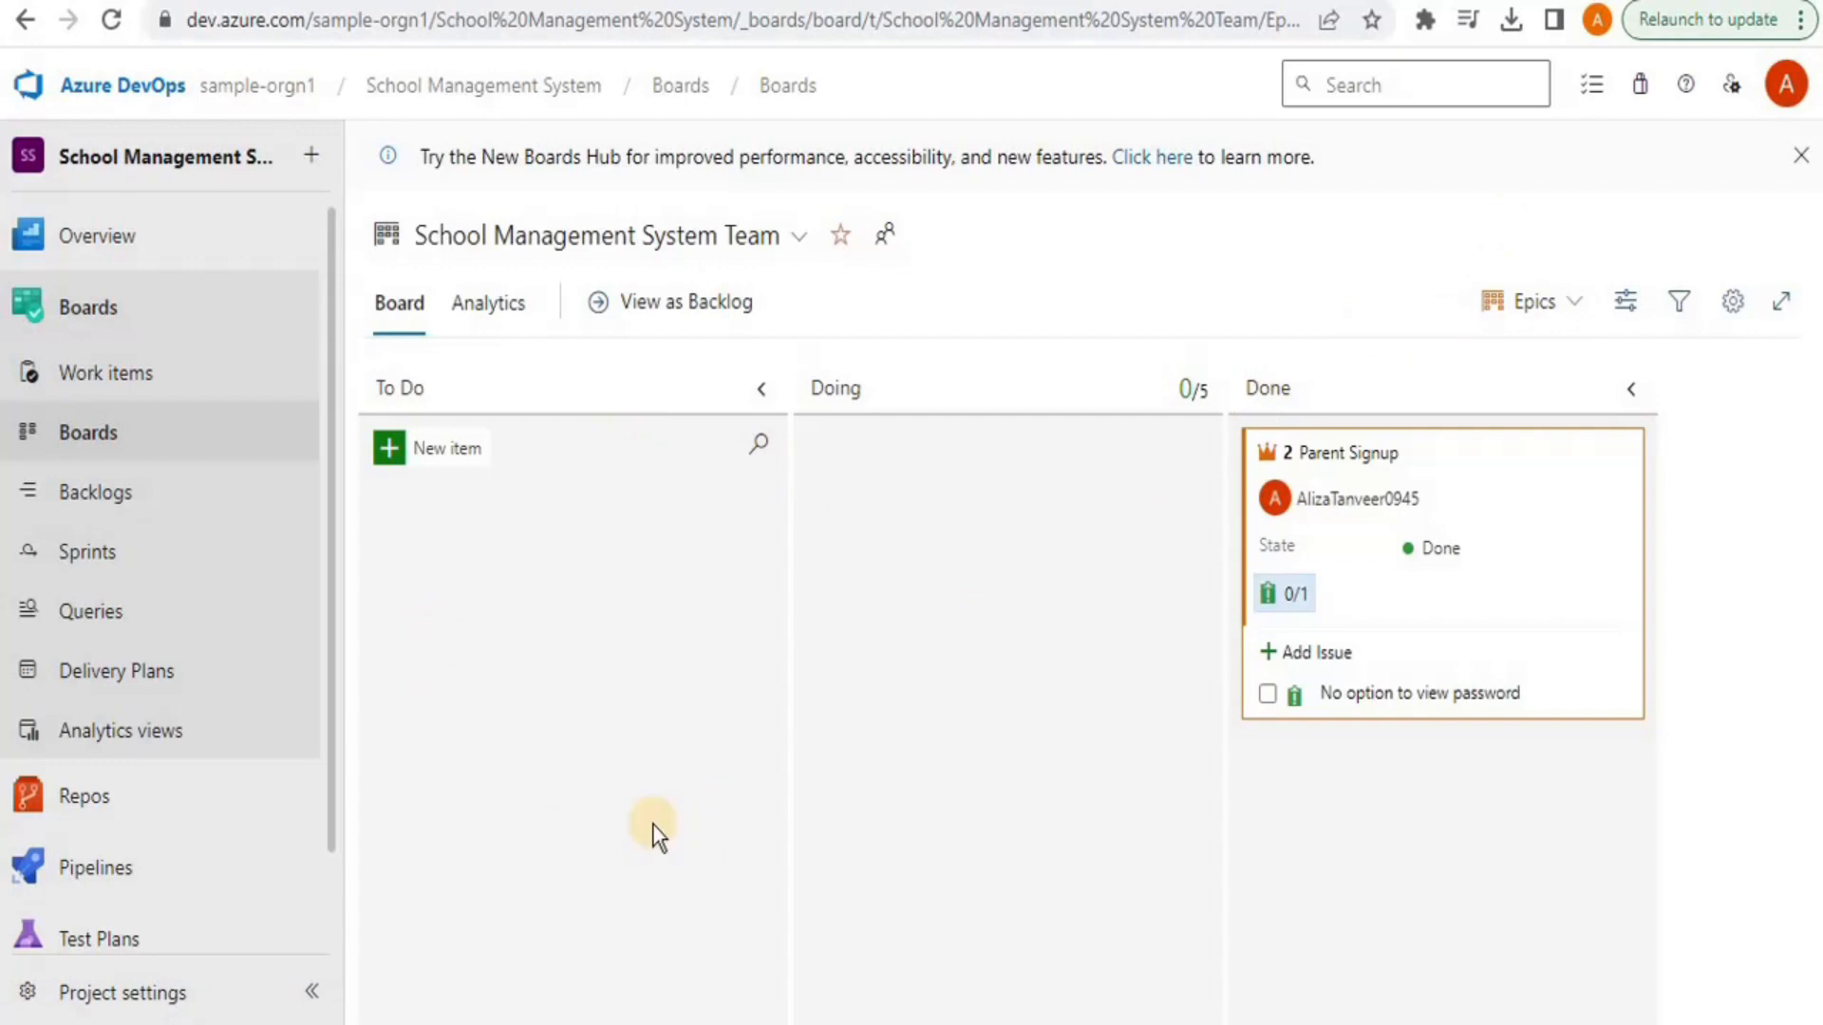
Visit Work items, check the New Work Item types, then return to the organization overview
left_click(66, 385)
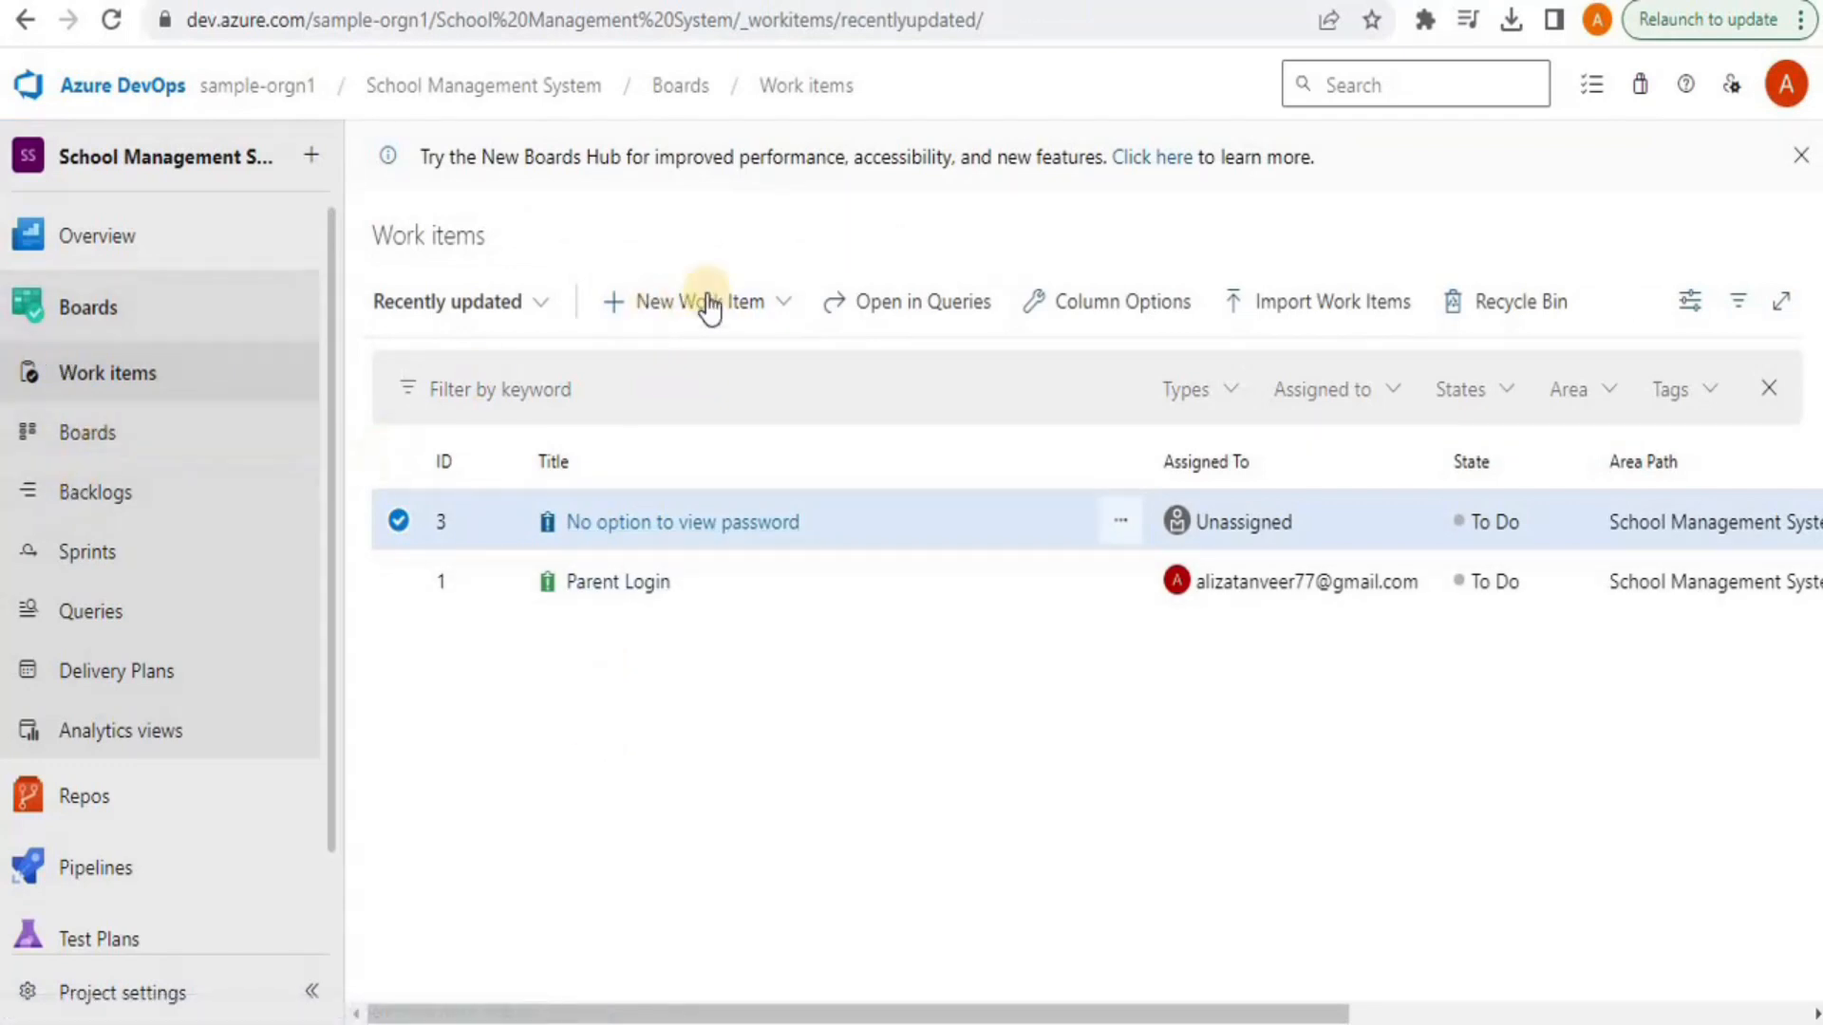
left_click(767, 306)
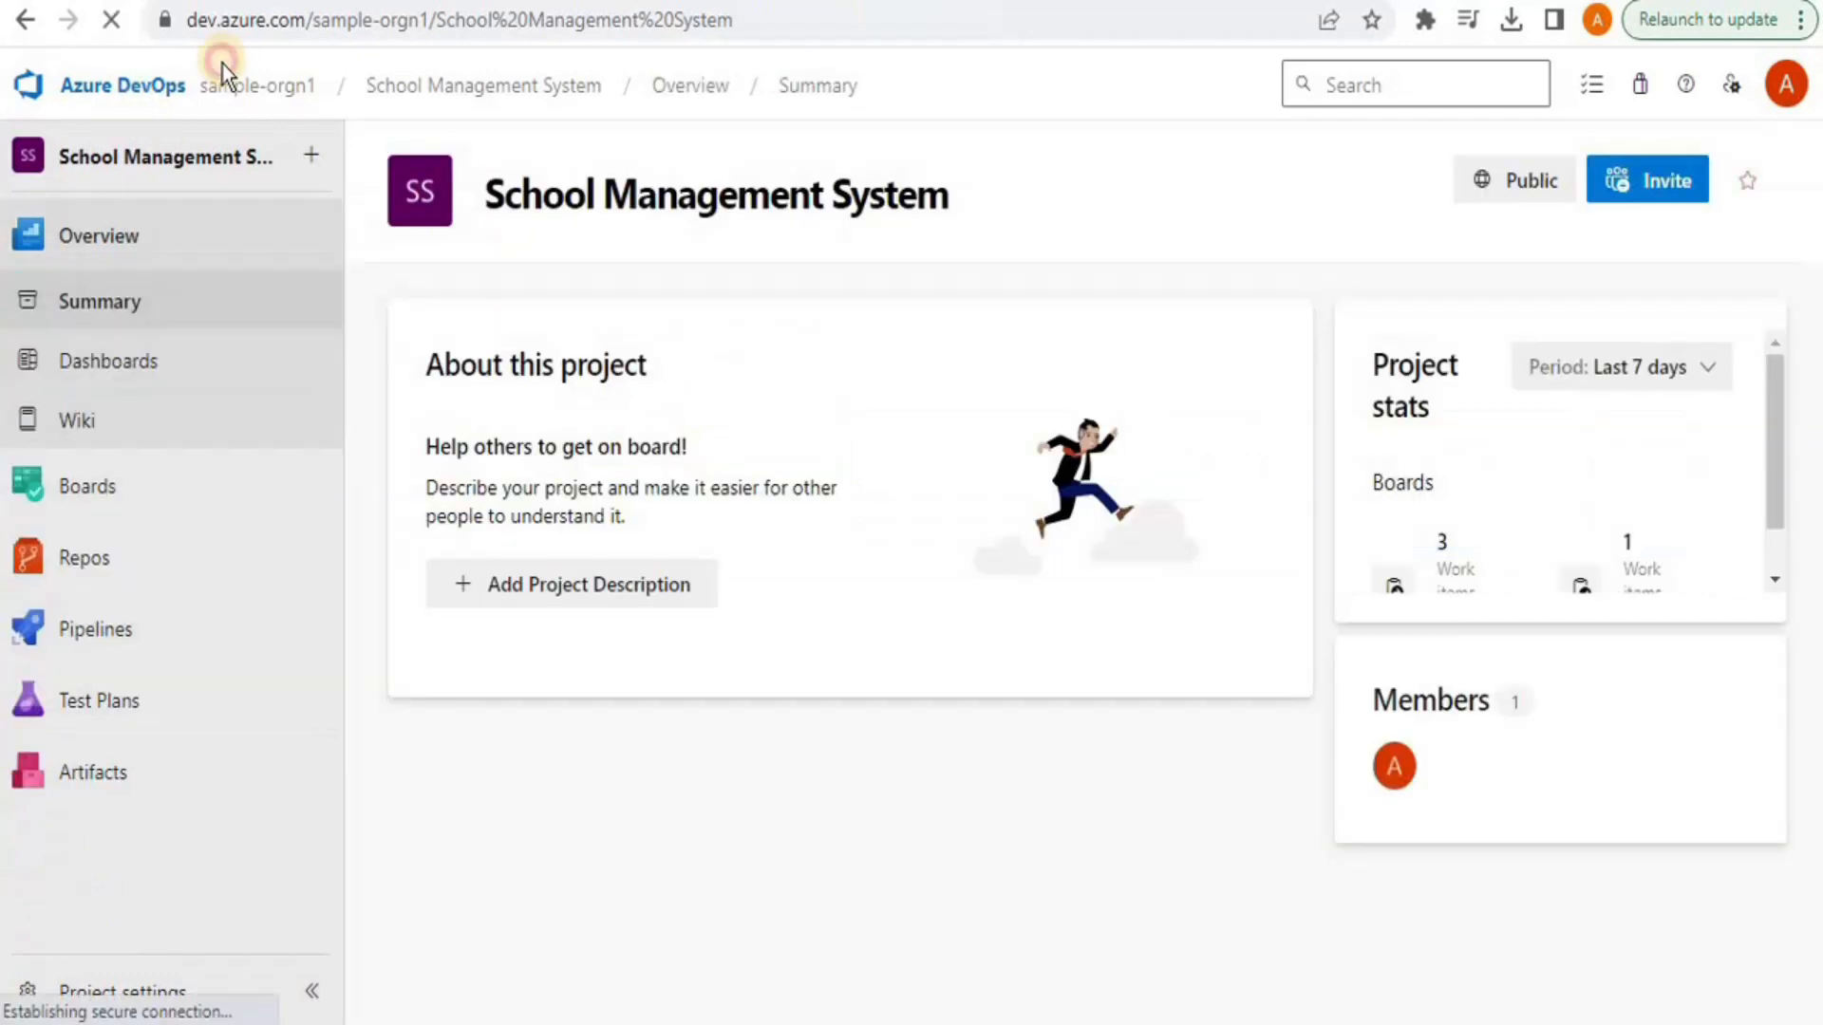
left_click(235, 95)
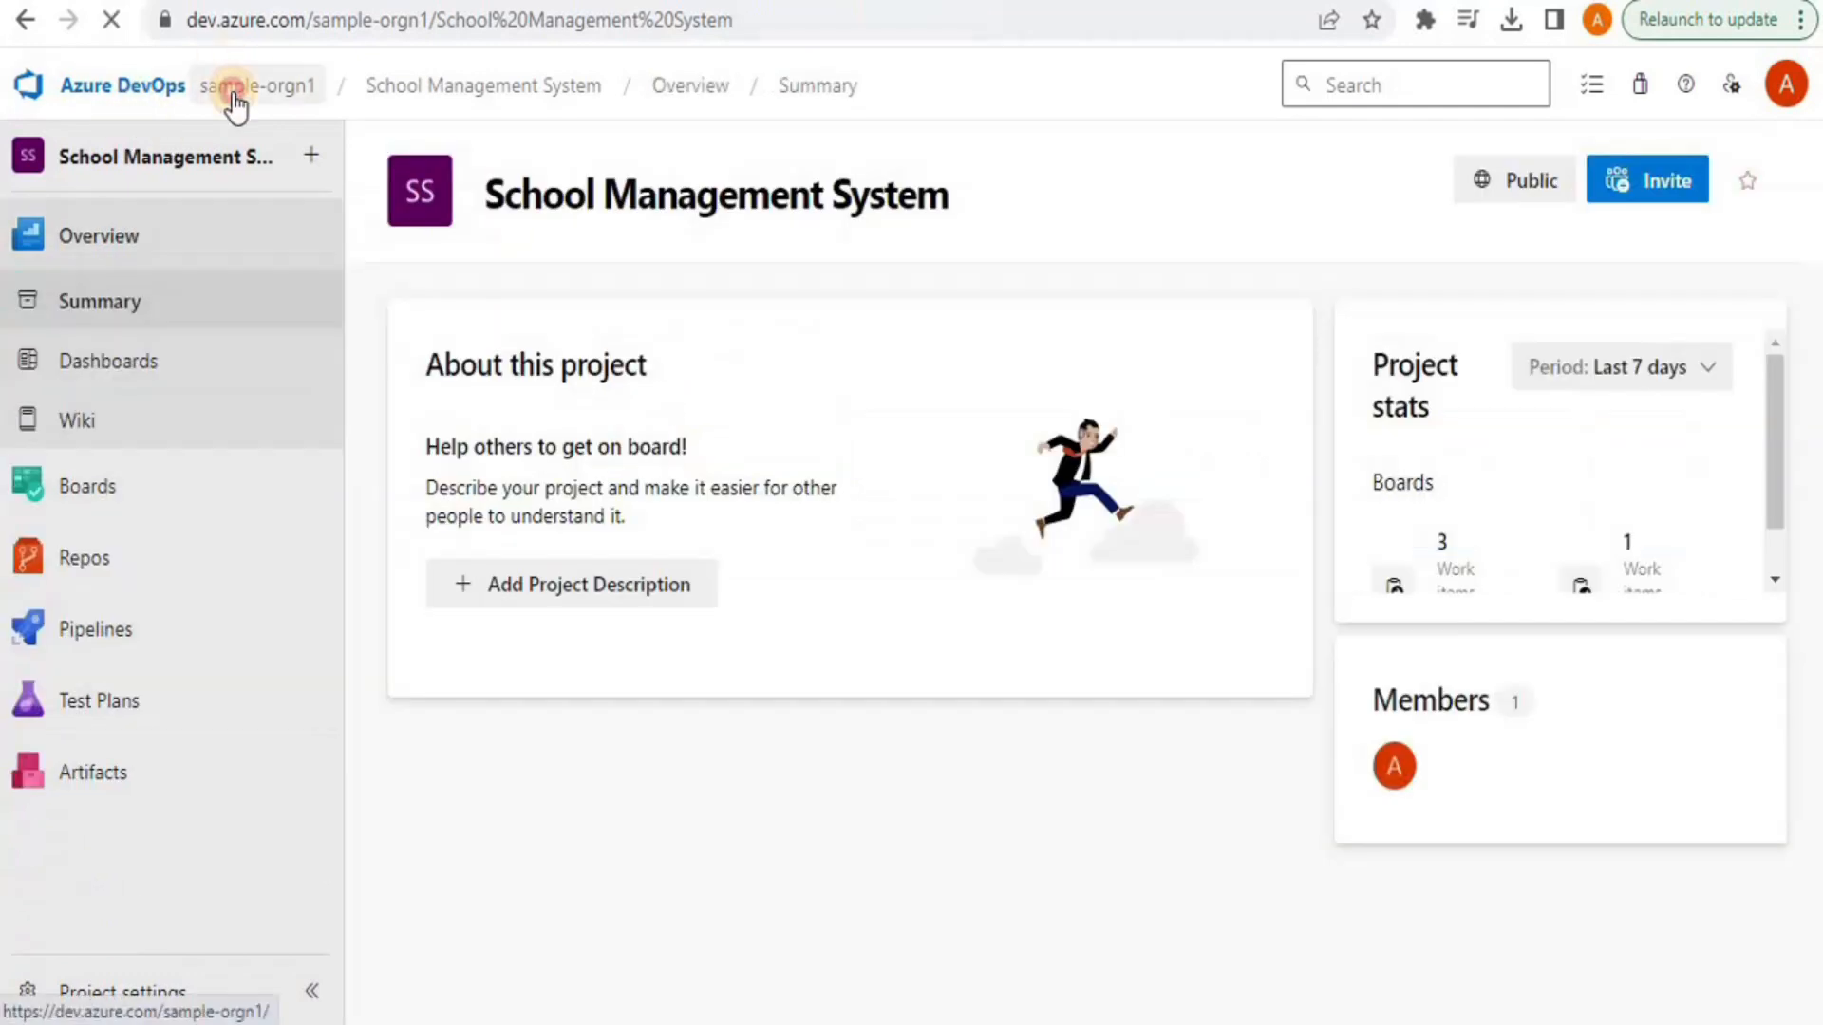
In the Scrum project, create a new Epic titled 'Student Portal'
left_click(1255, 465)
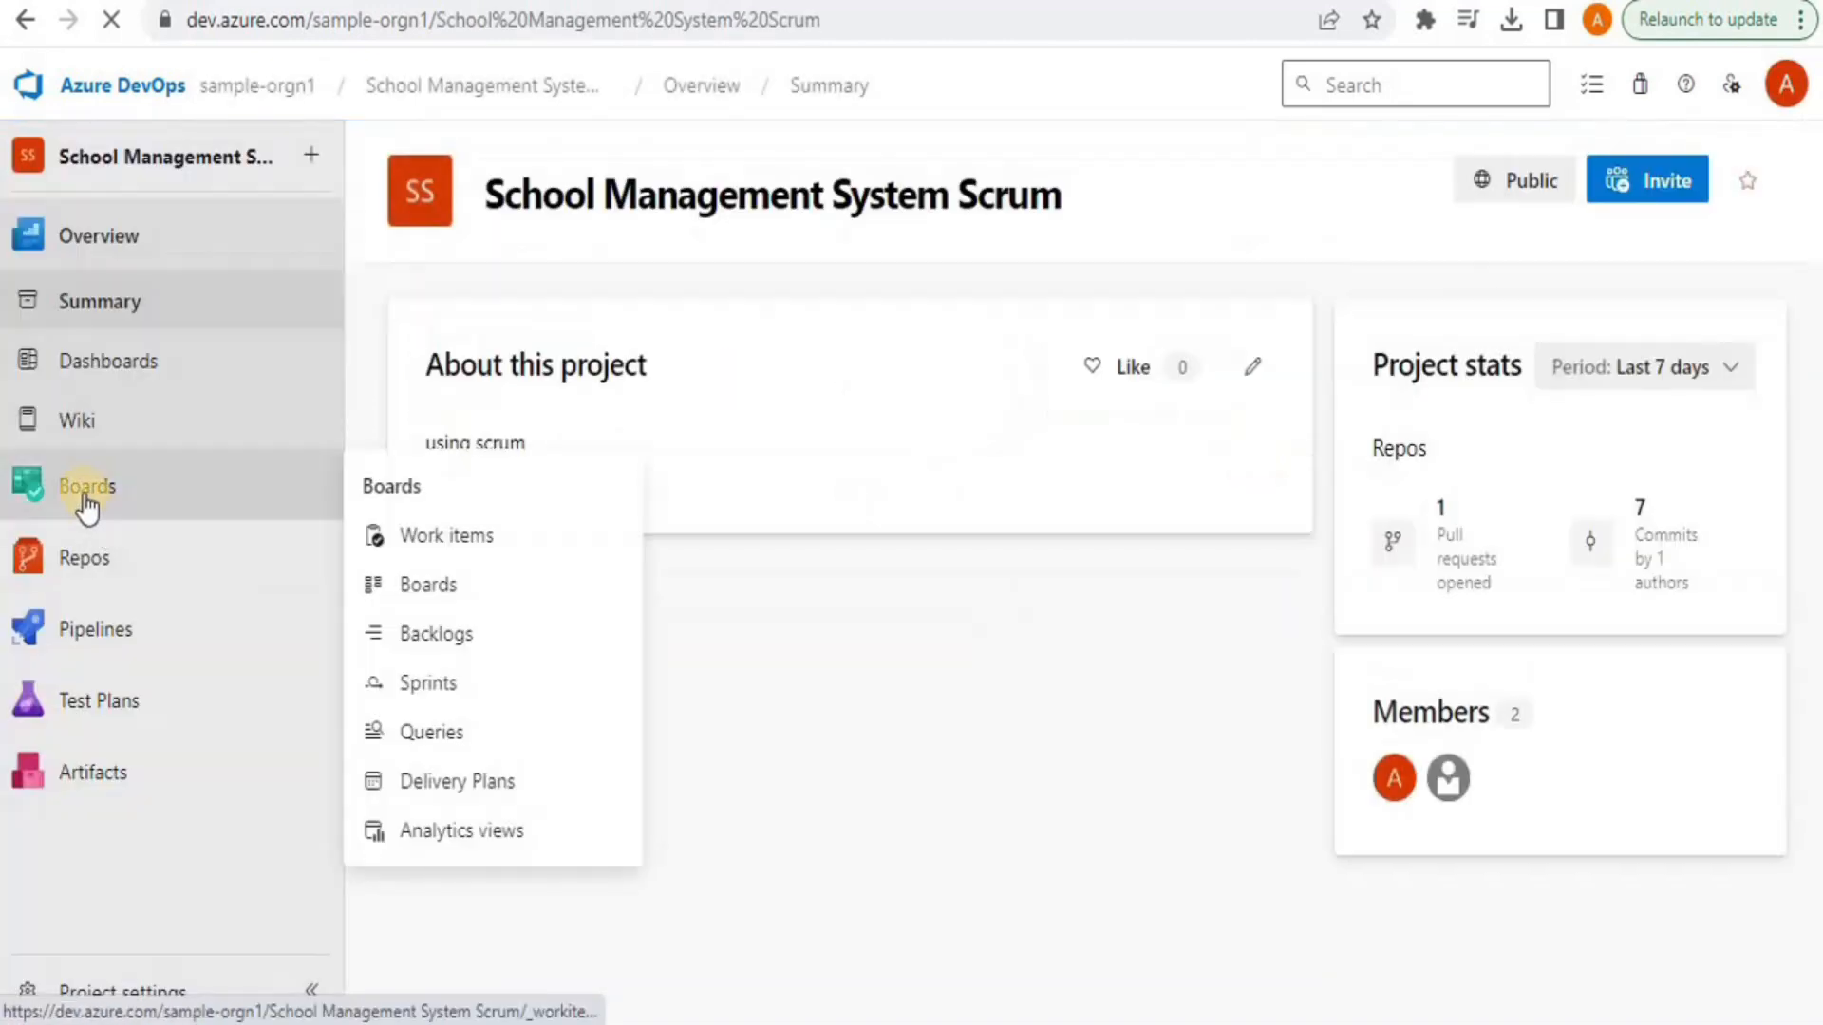
left_click(85, 503)
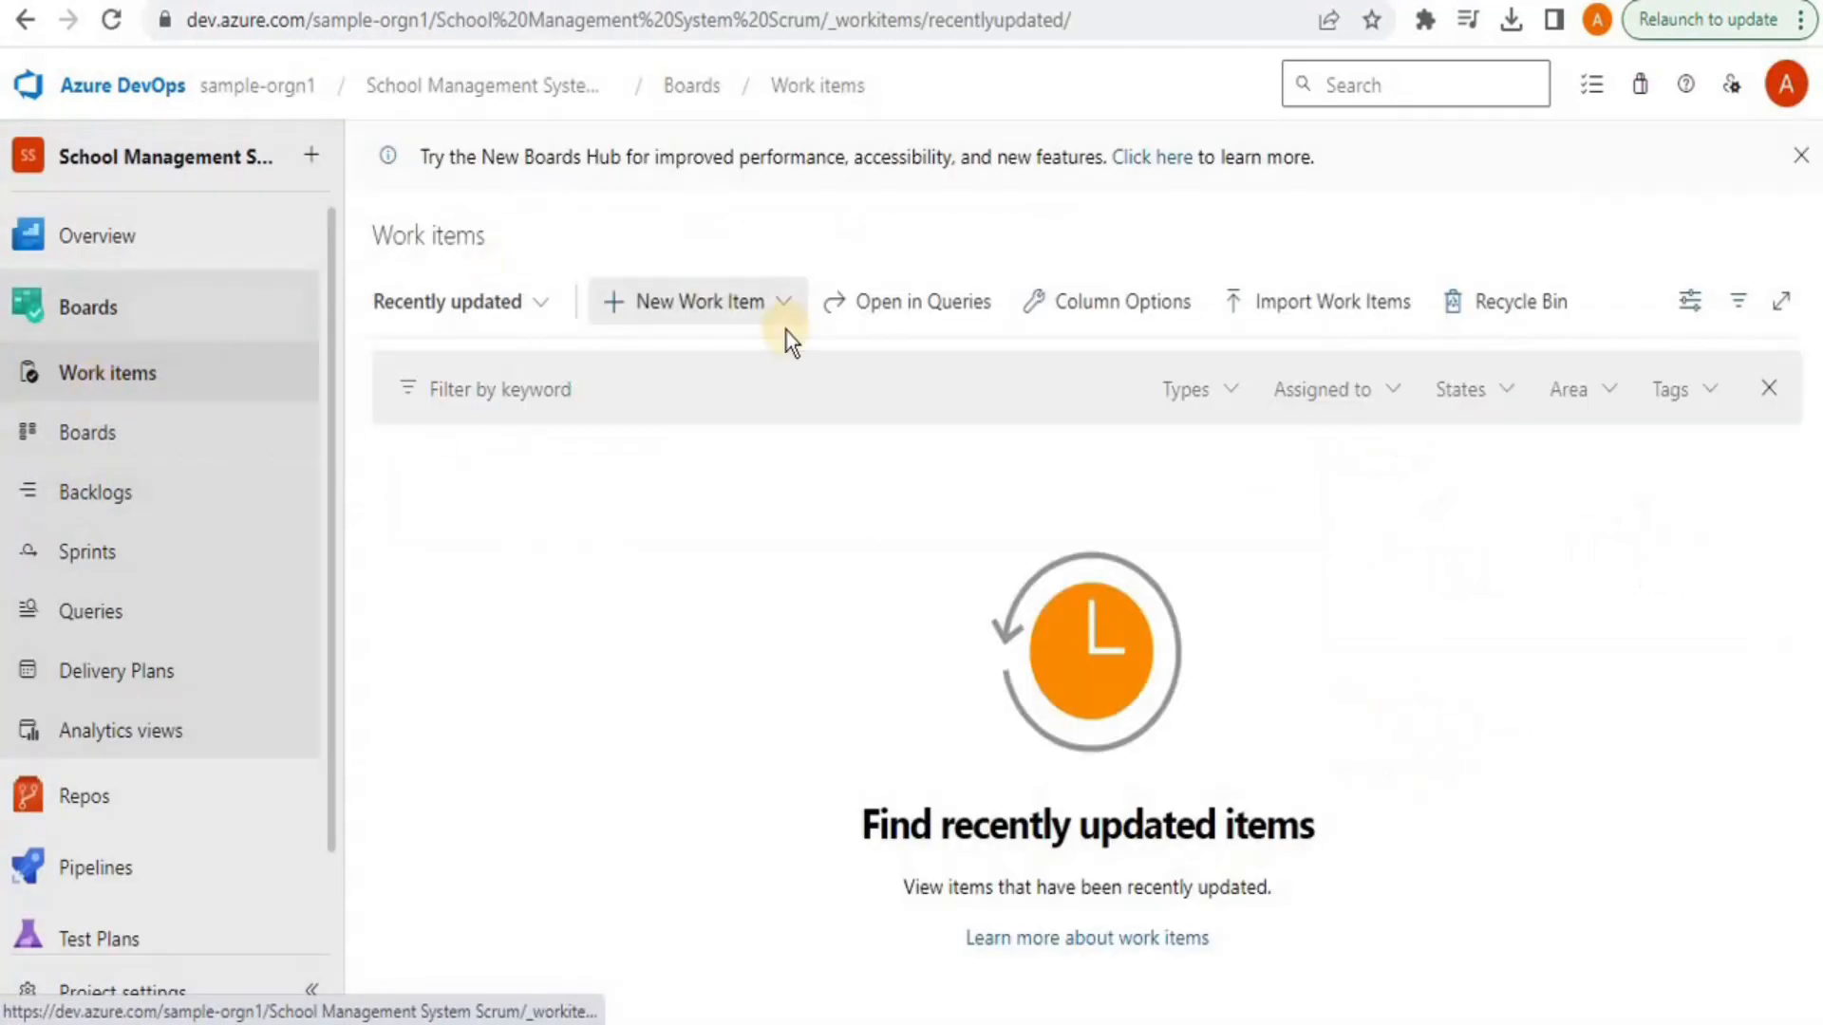
left_click(719, 317)
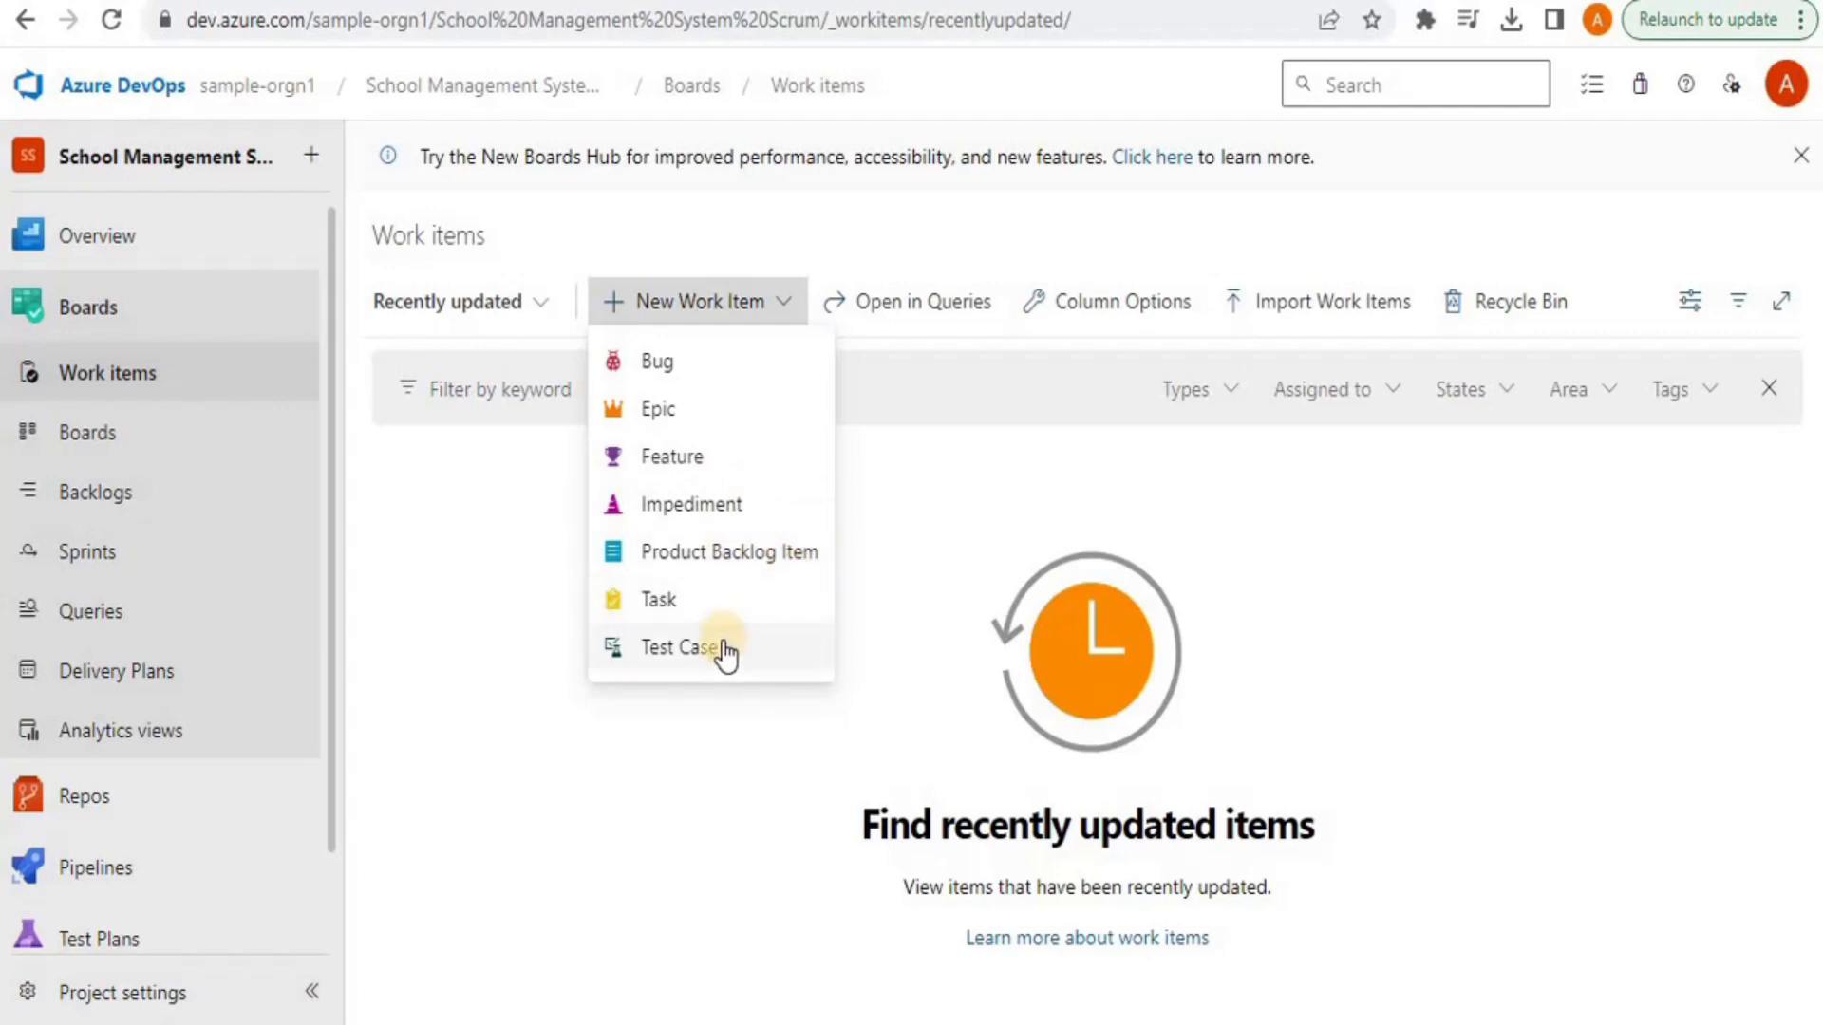
left_click(660, 415)
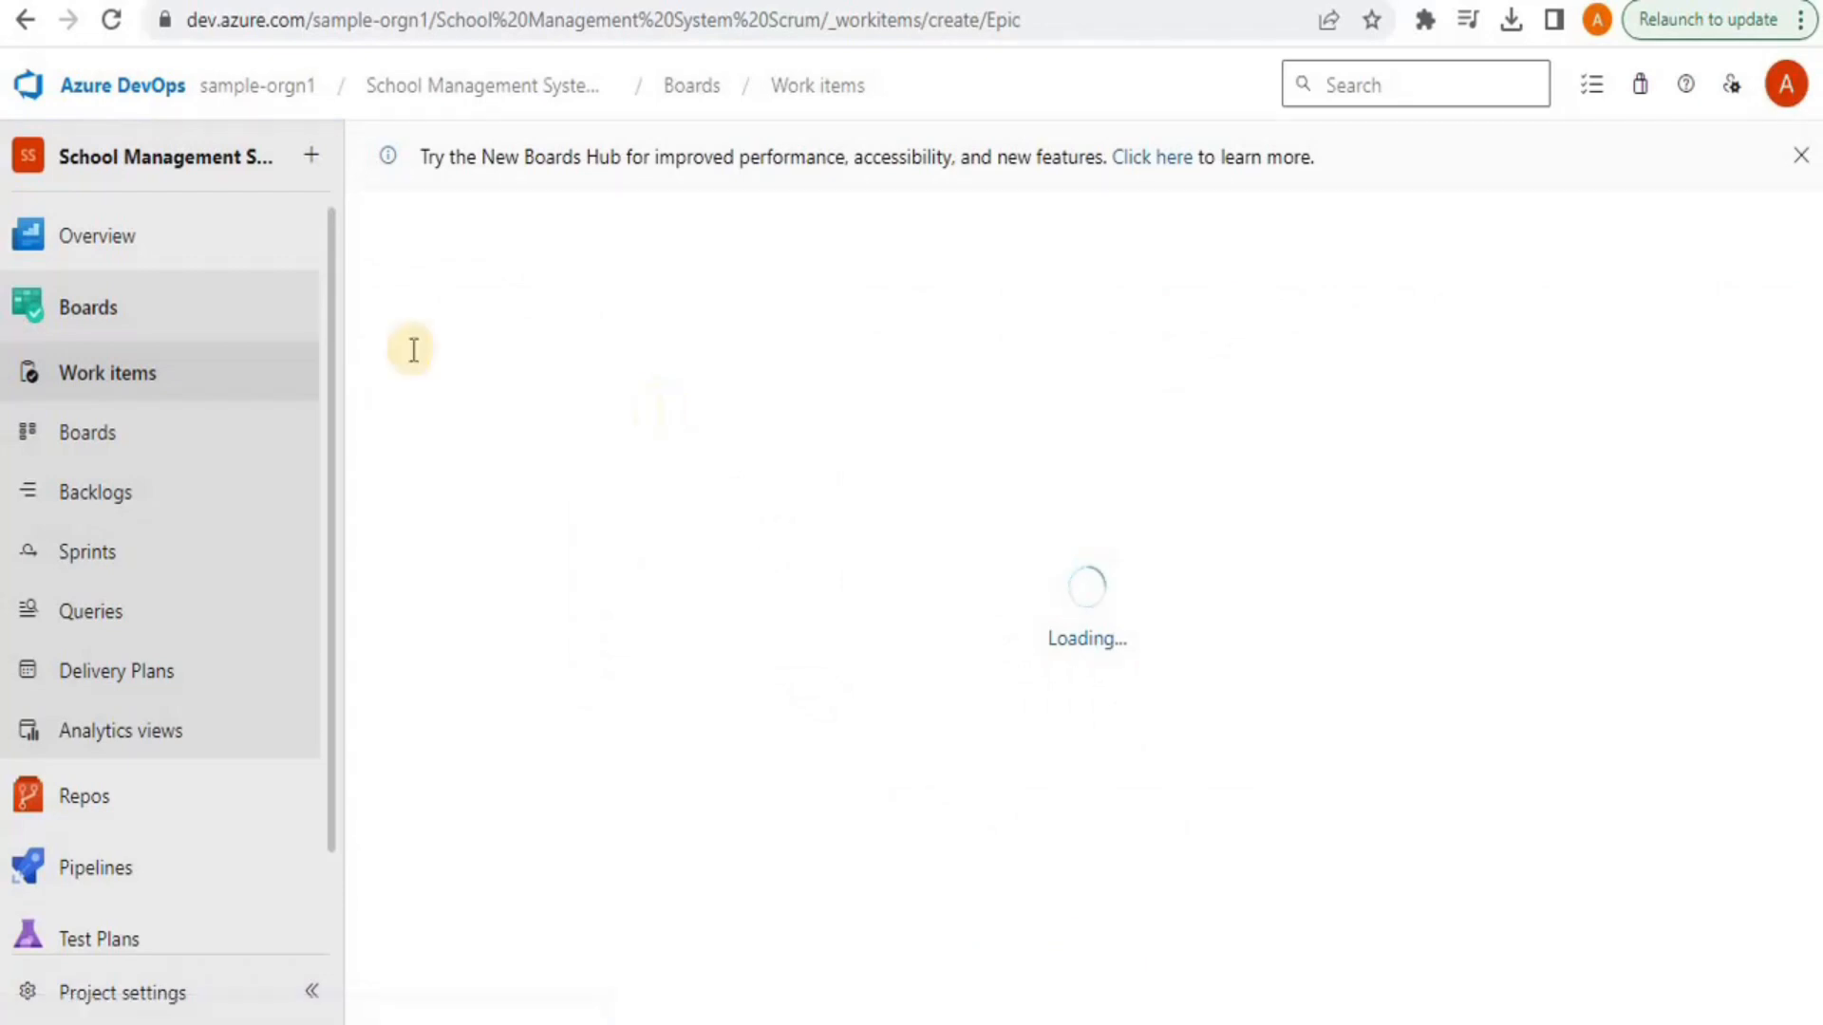
left_click(514, 354)
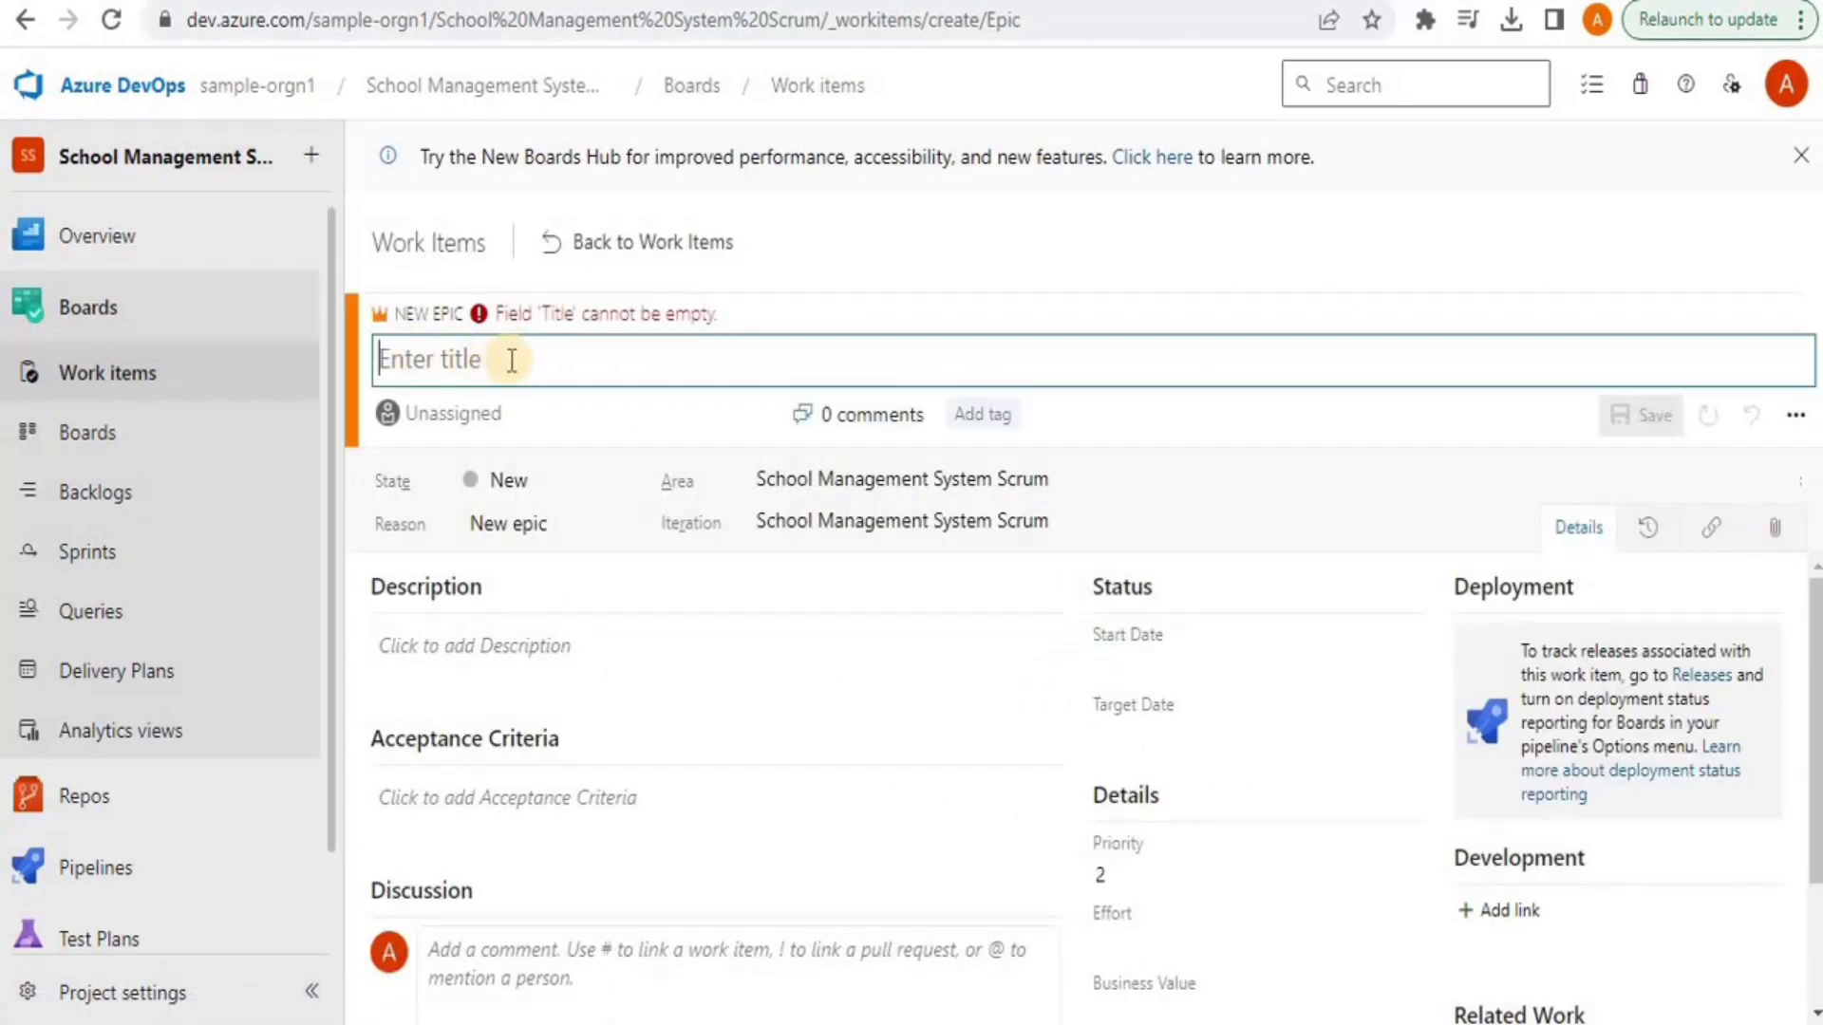
type("S")
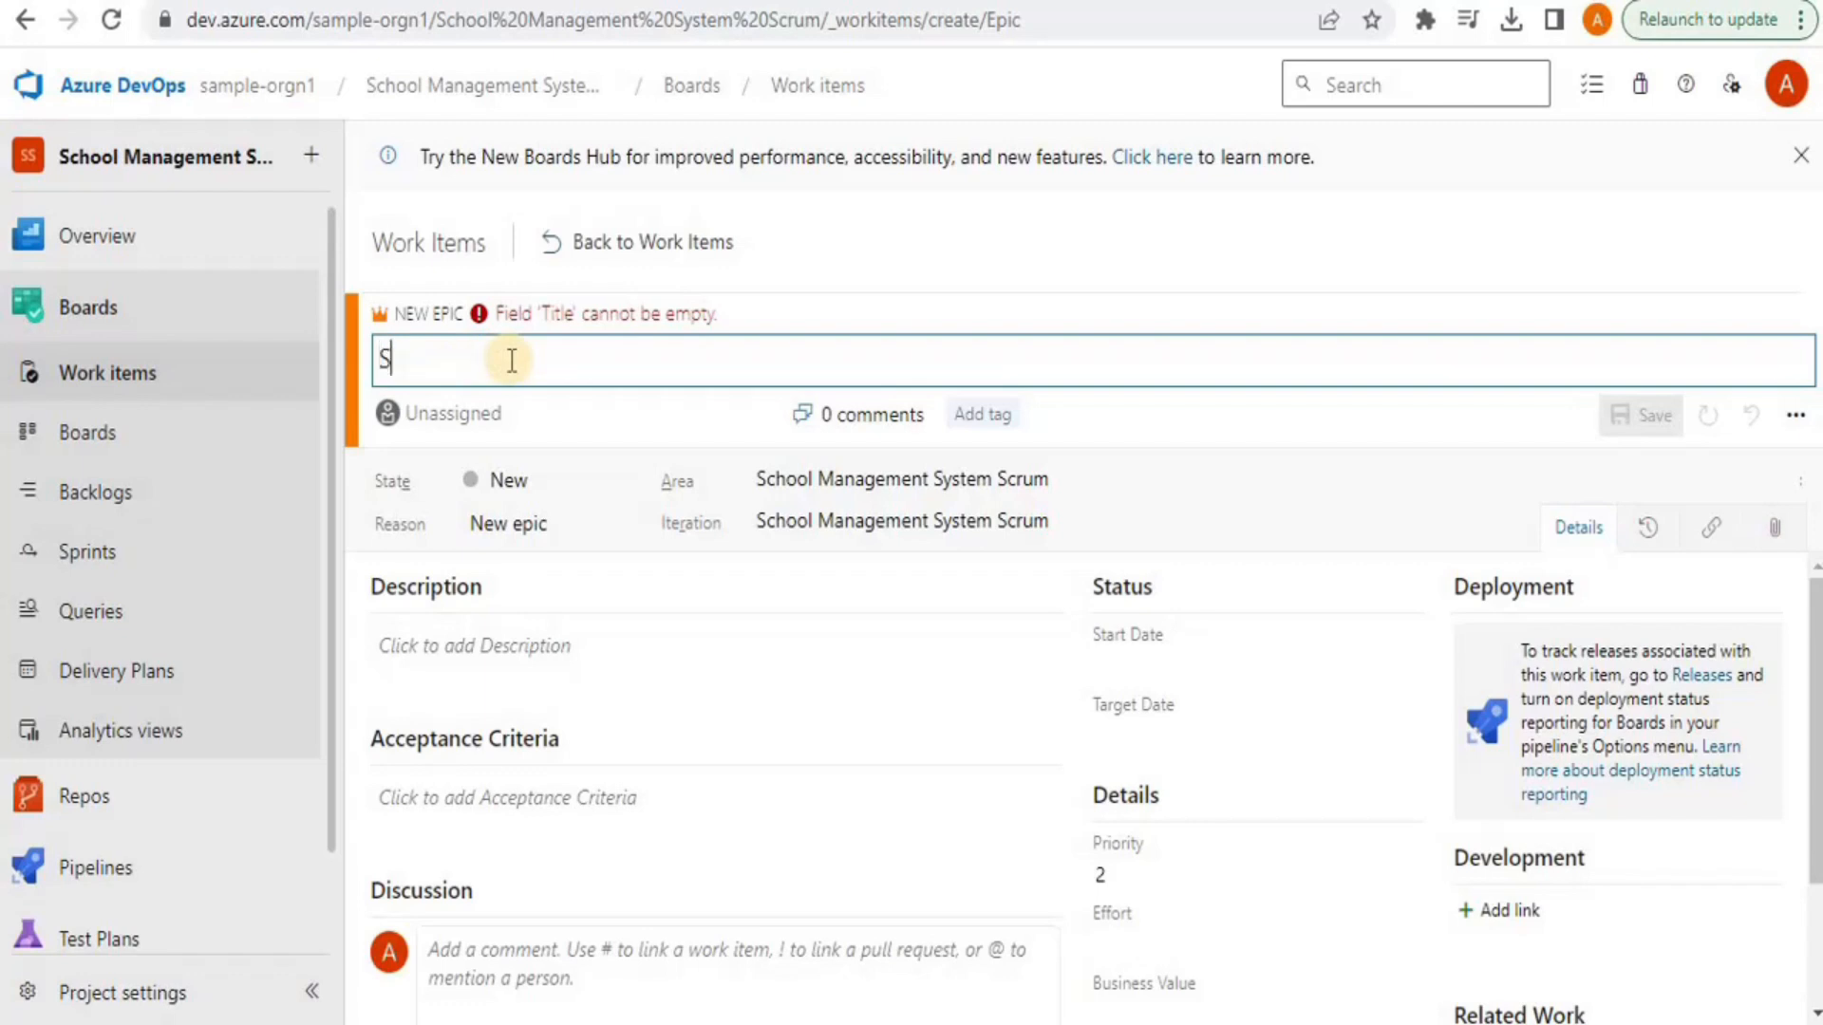
type("tudent L")
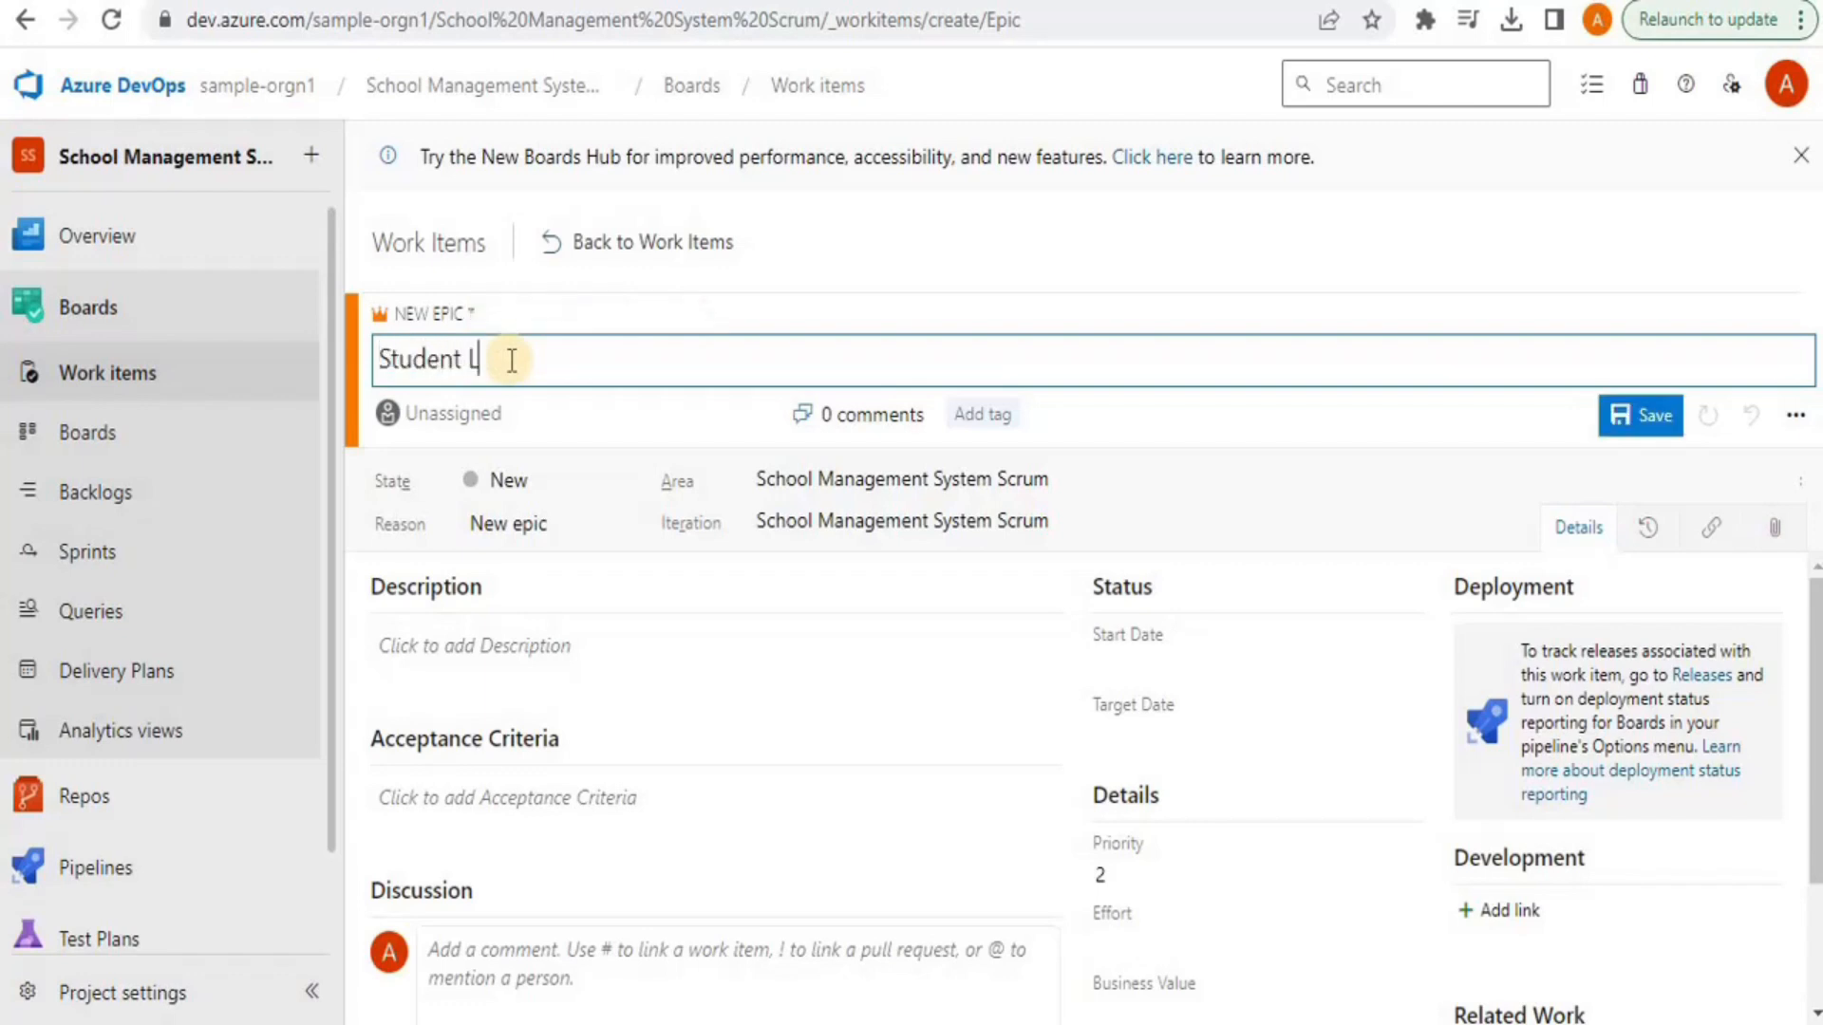
type("ogin")
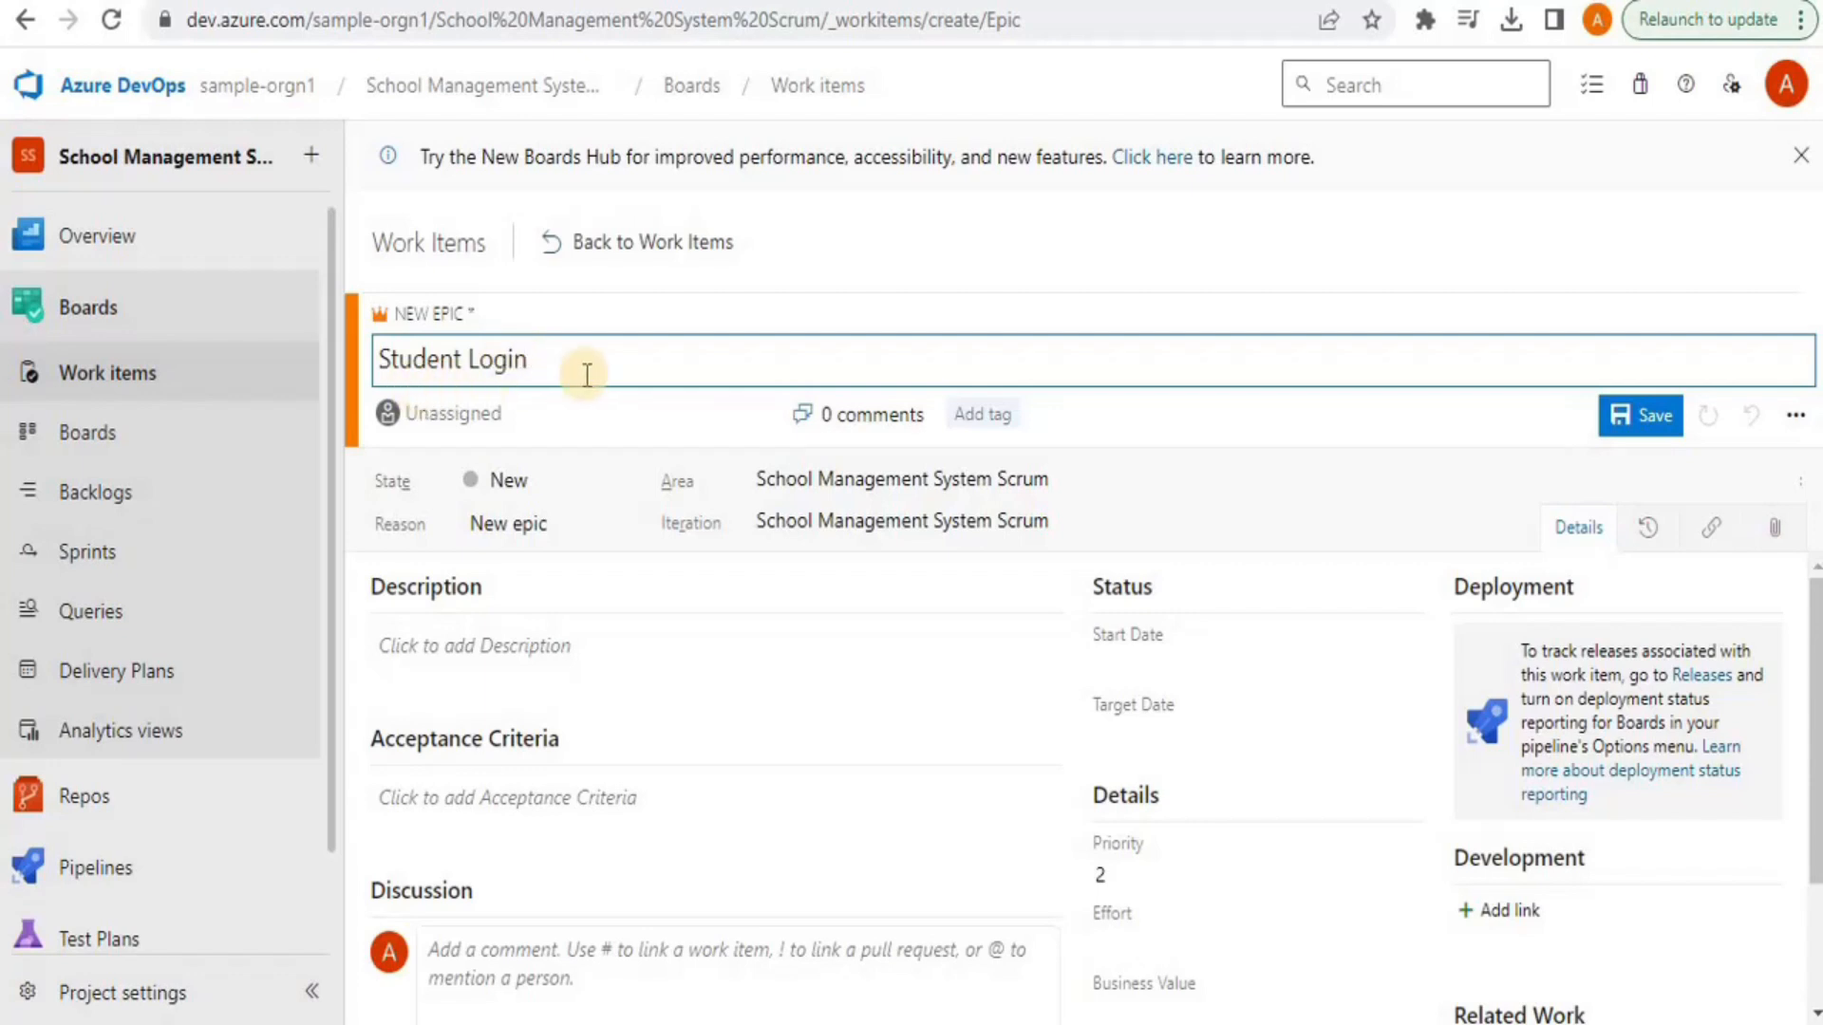
left_click_drag(533, 361, 470, 361)
type("Portal")
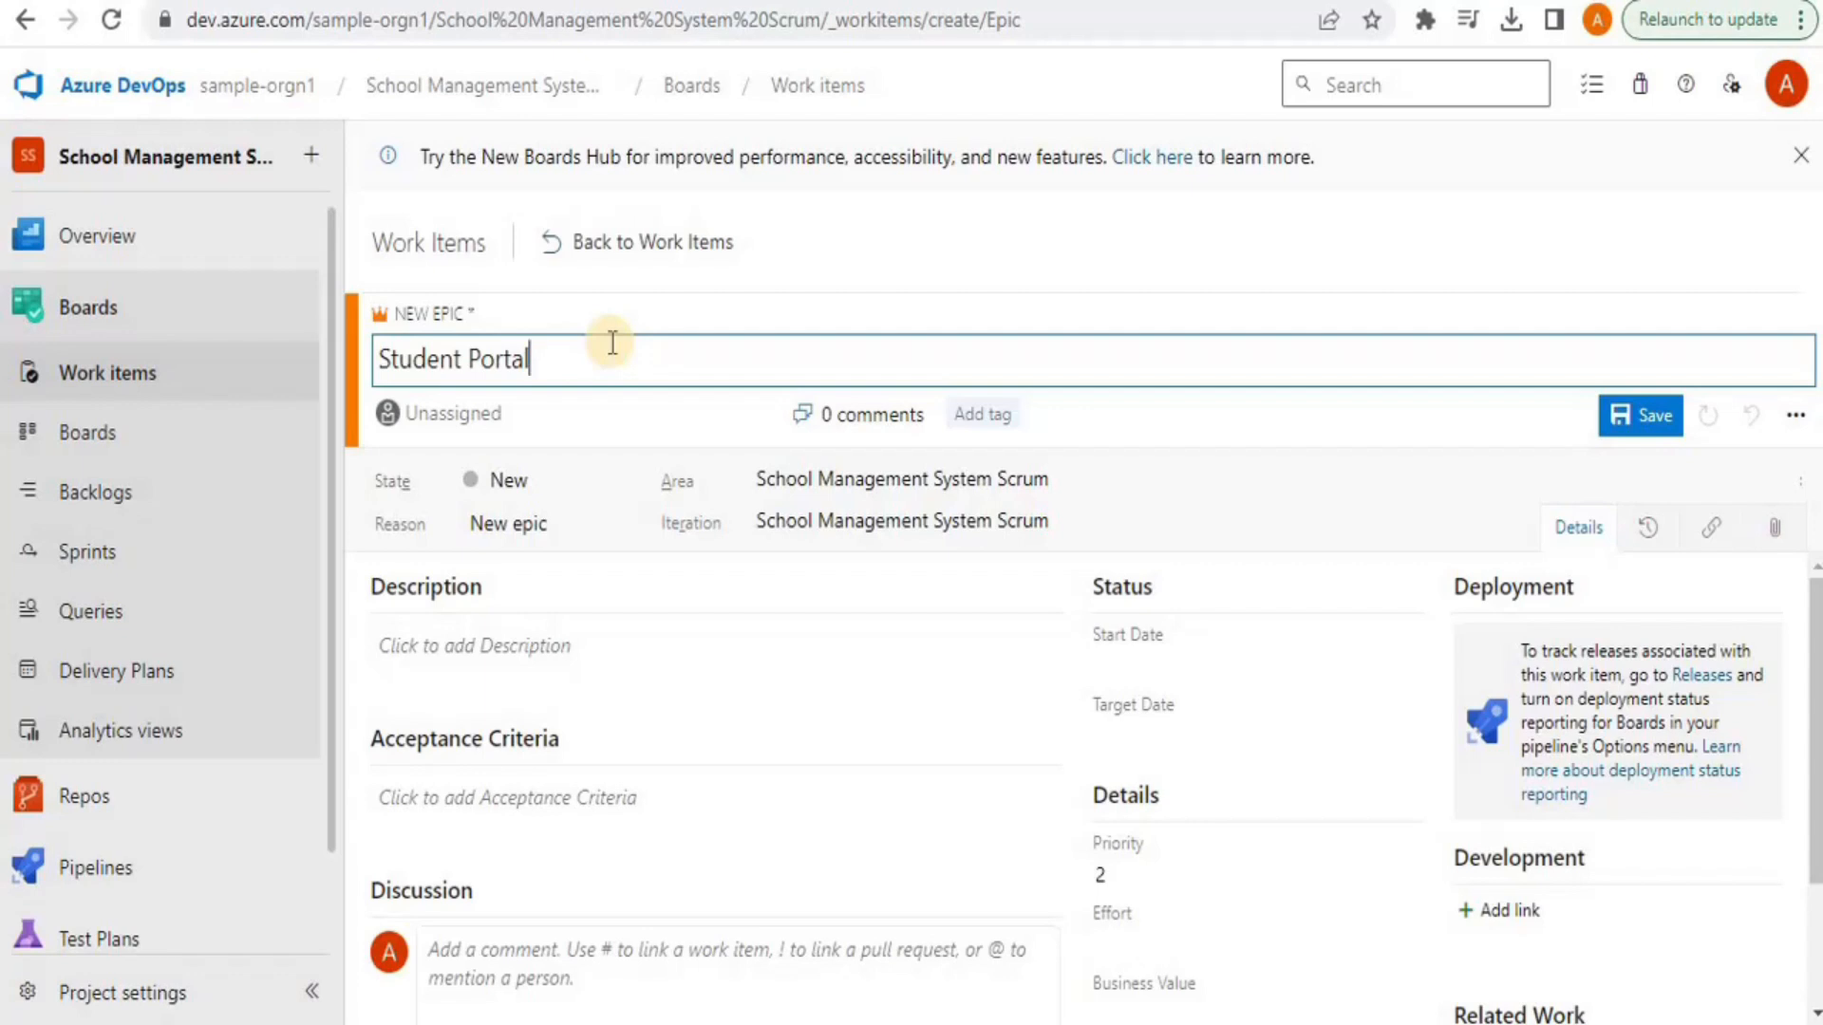
left_click(1813, 657)
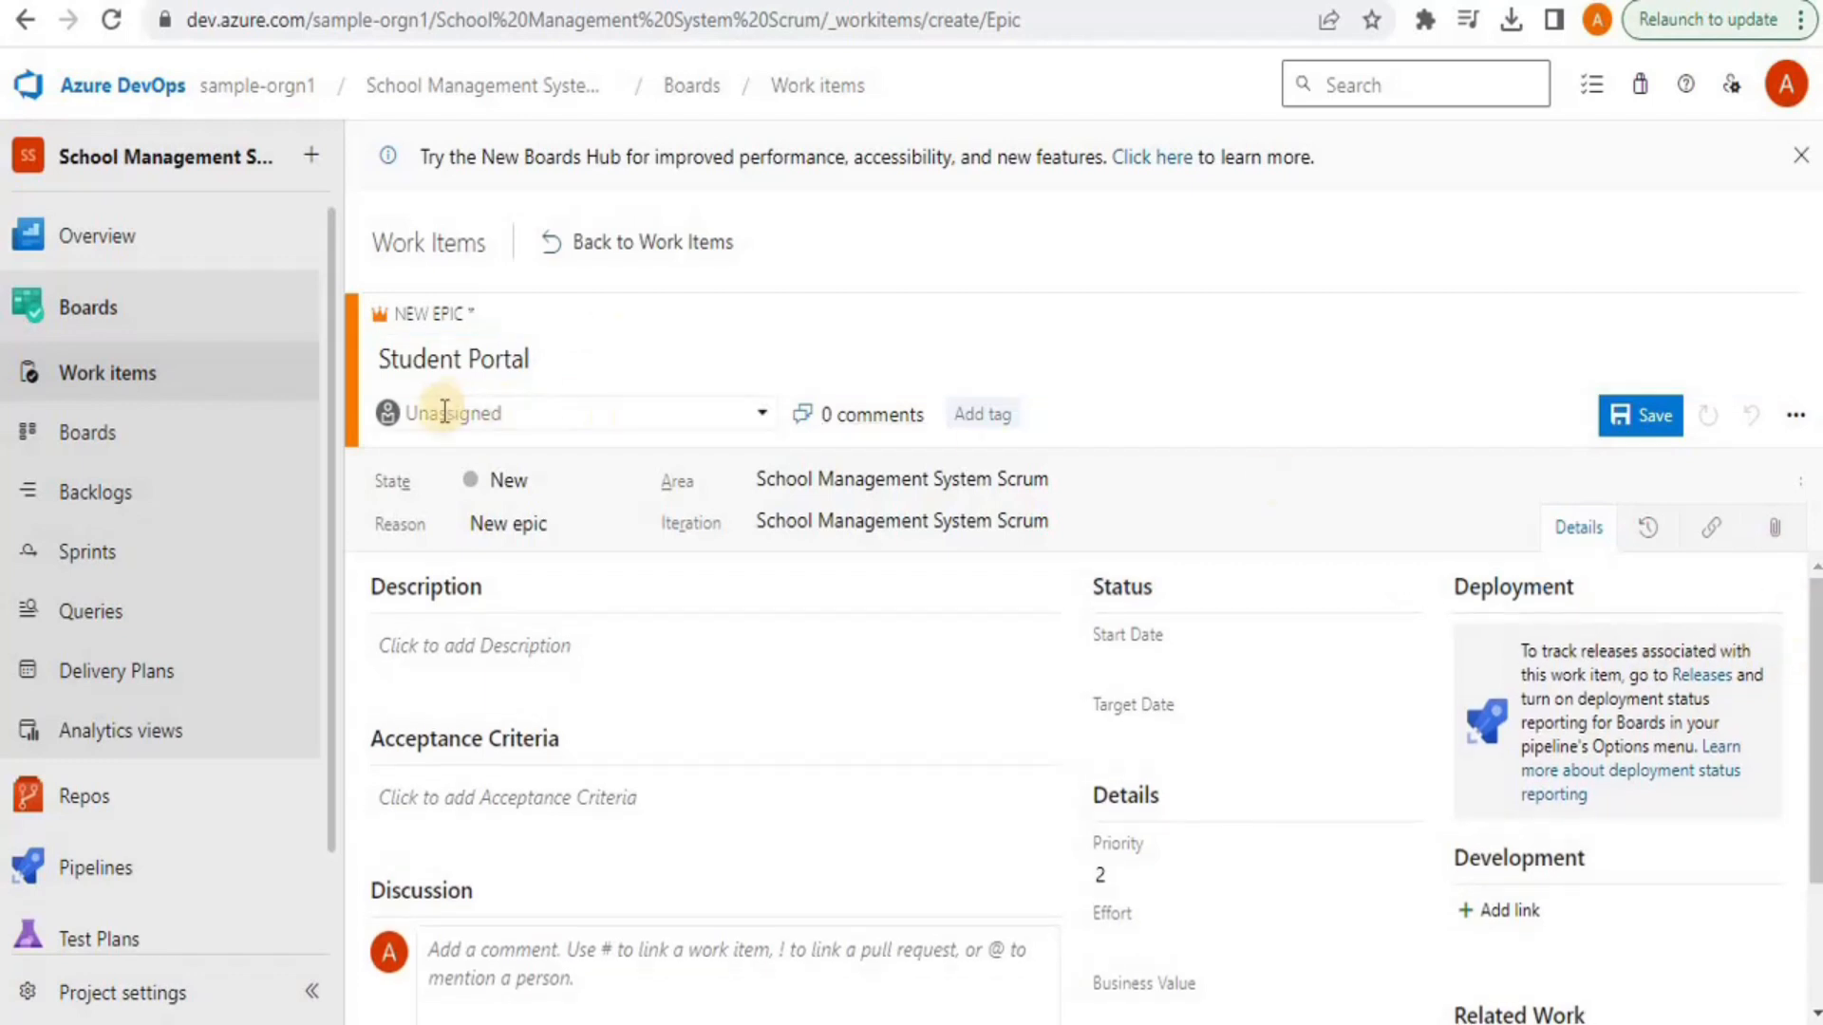
Assign the epic to a team member, keeping state New and the default area and iteration
left_click(589, 412)
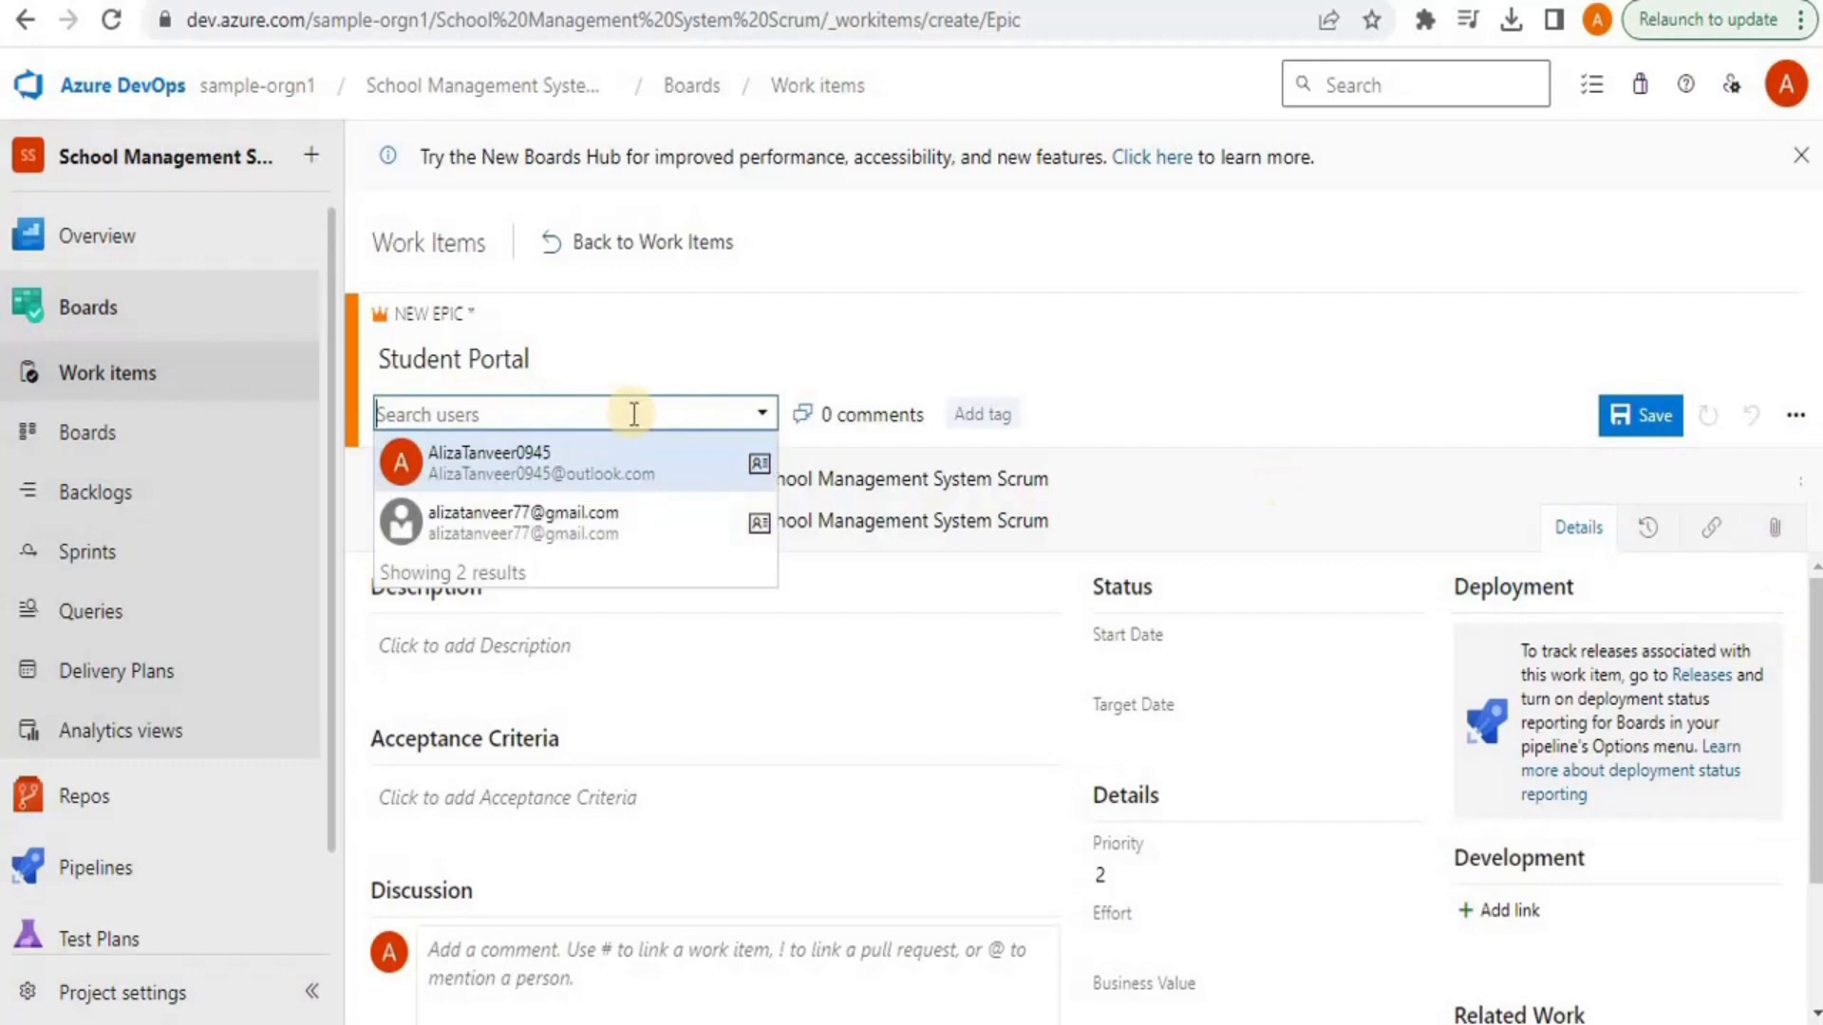
left_click(584, 523)
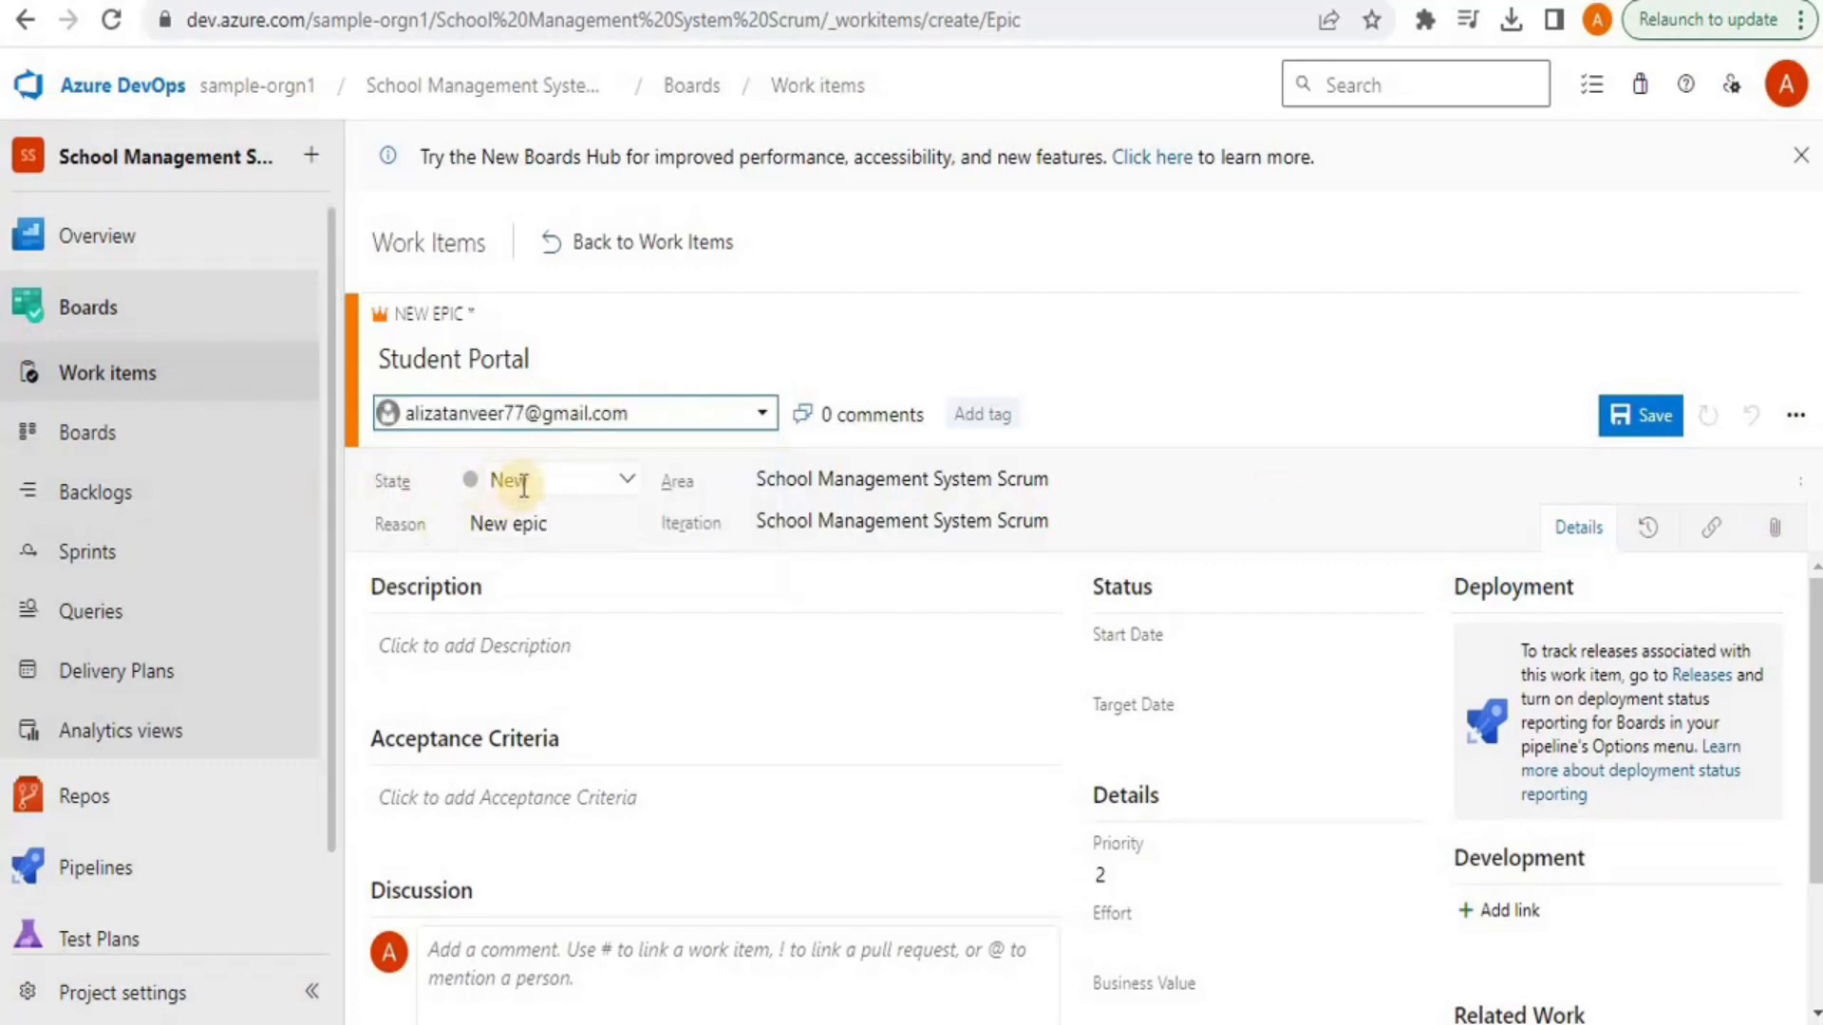
left_click(619, 484)
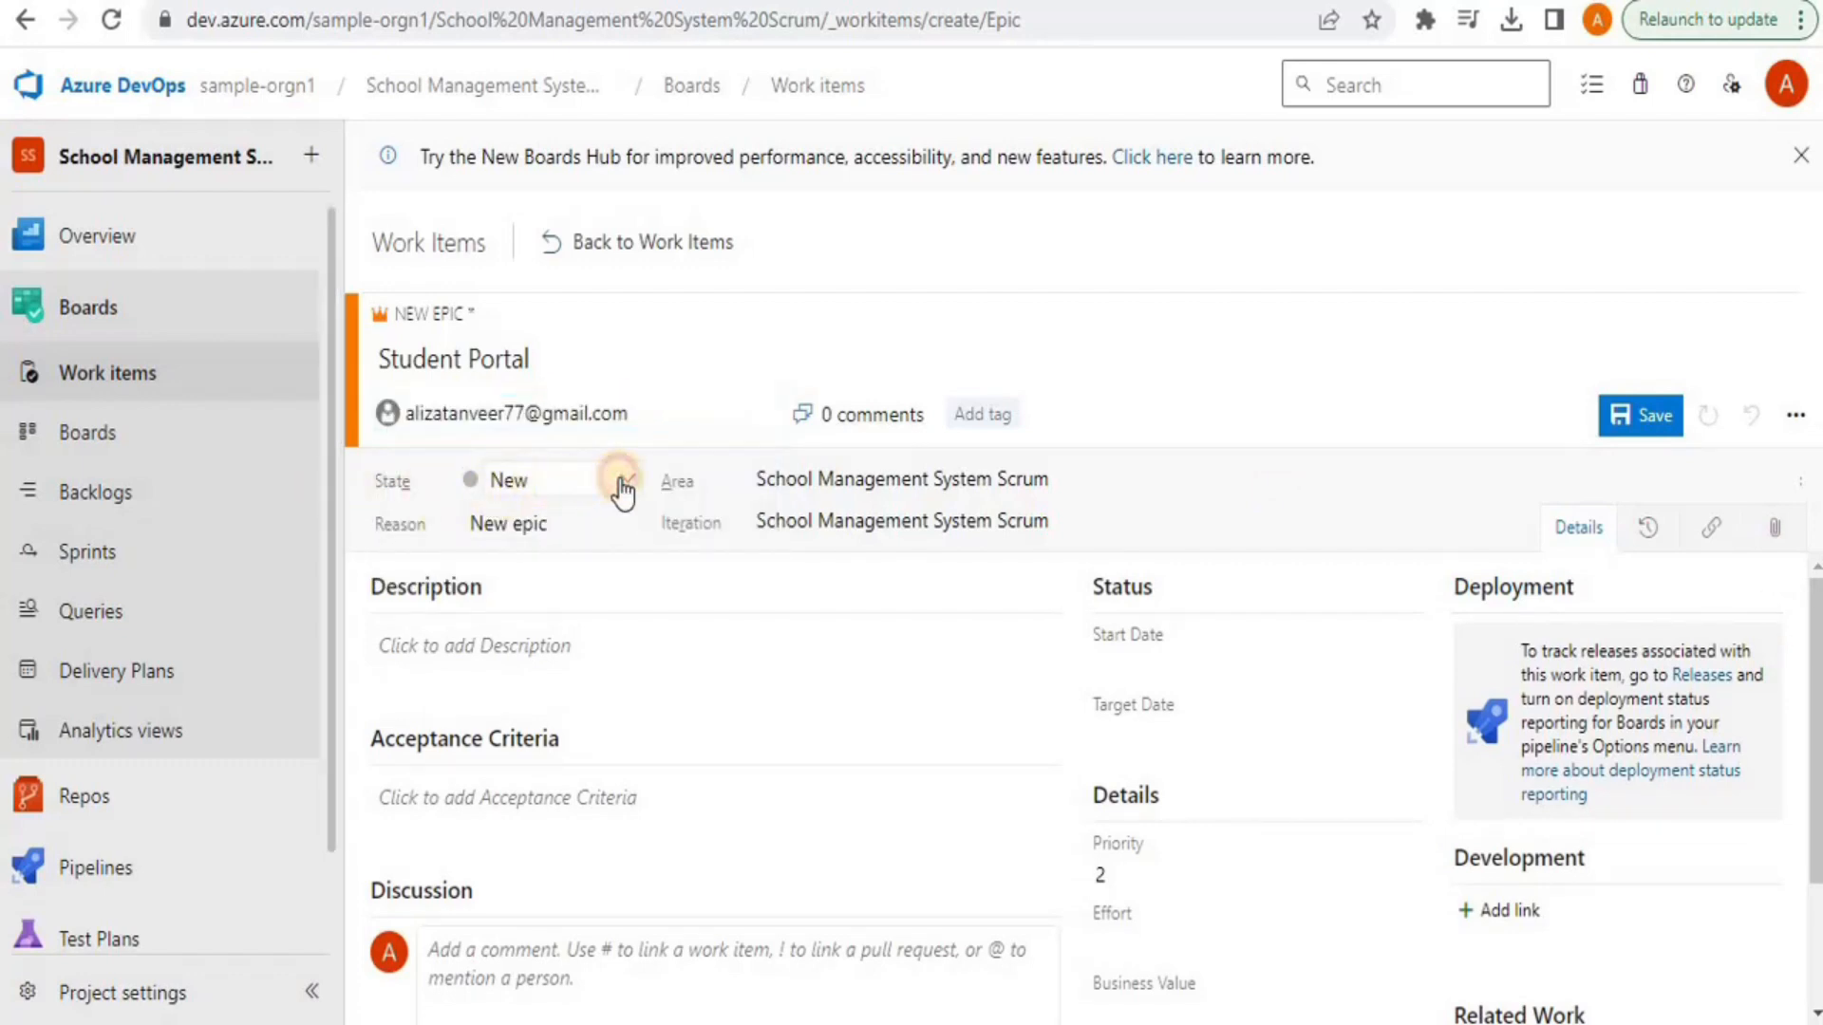
left_click(617, 479)
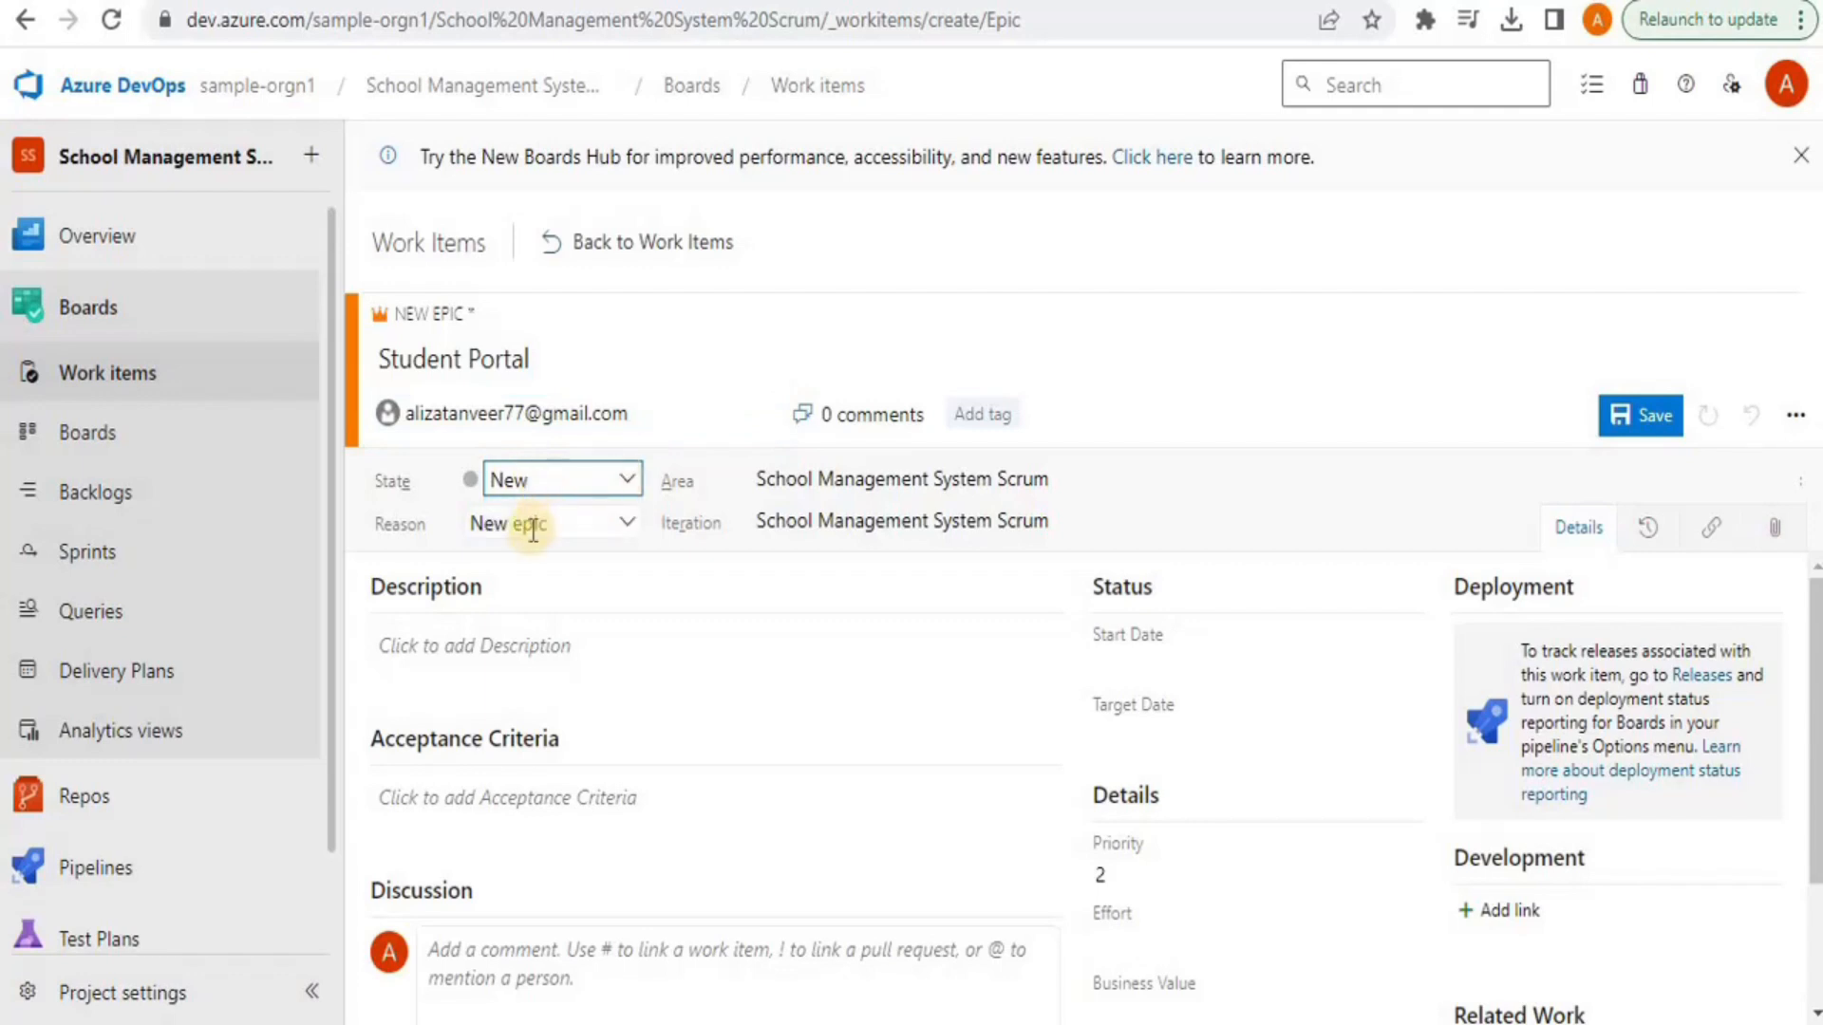
left_click(538, 523)
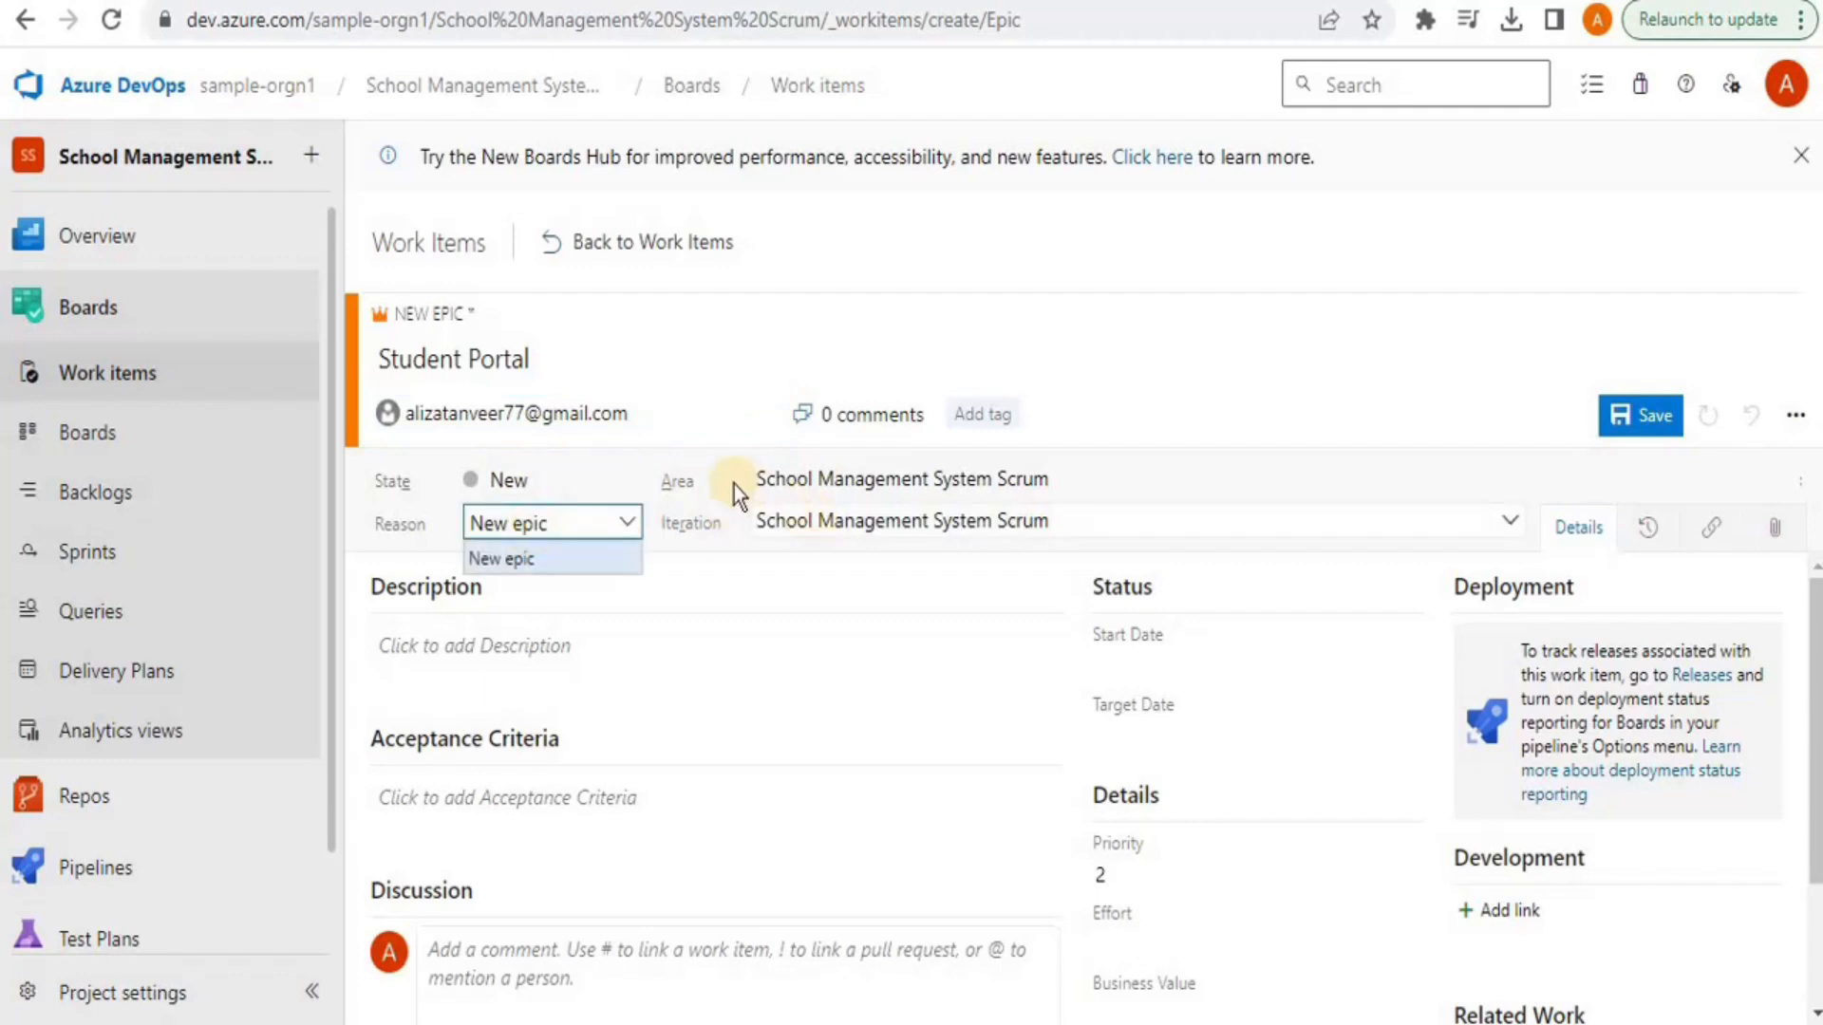
left_click(1216, 479)
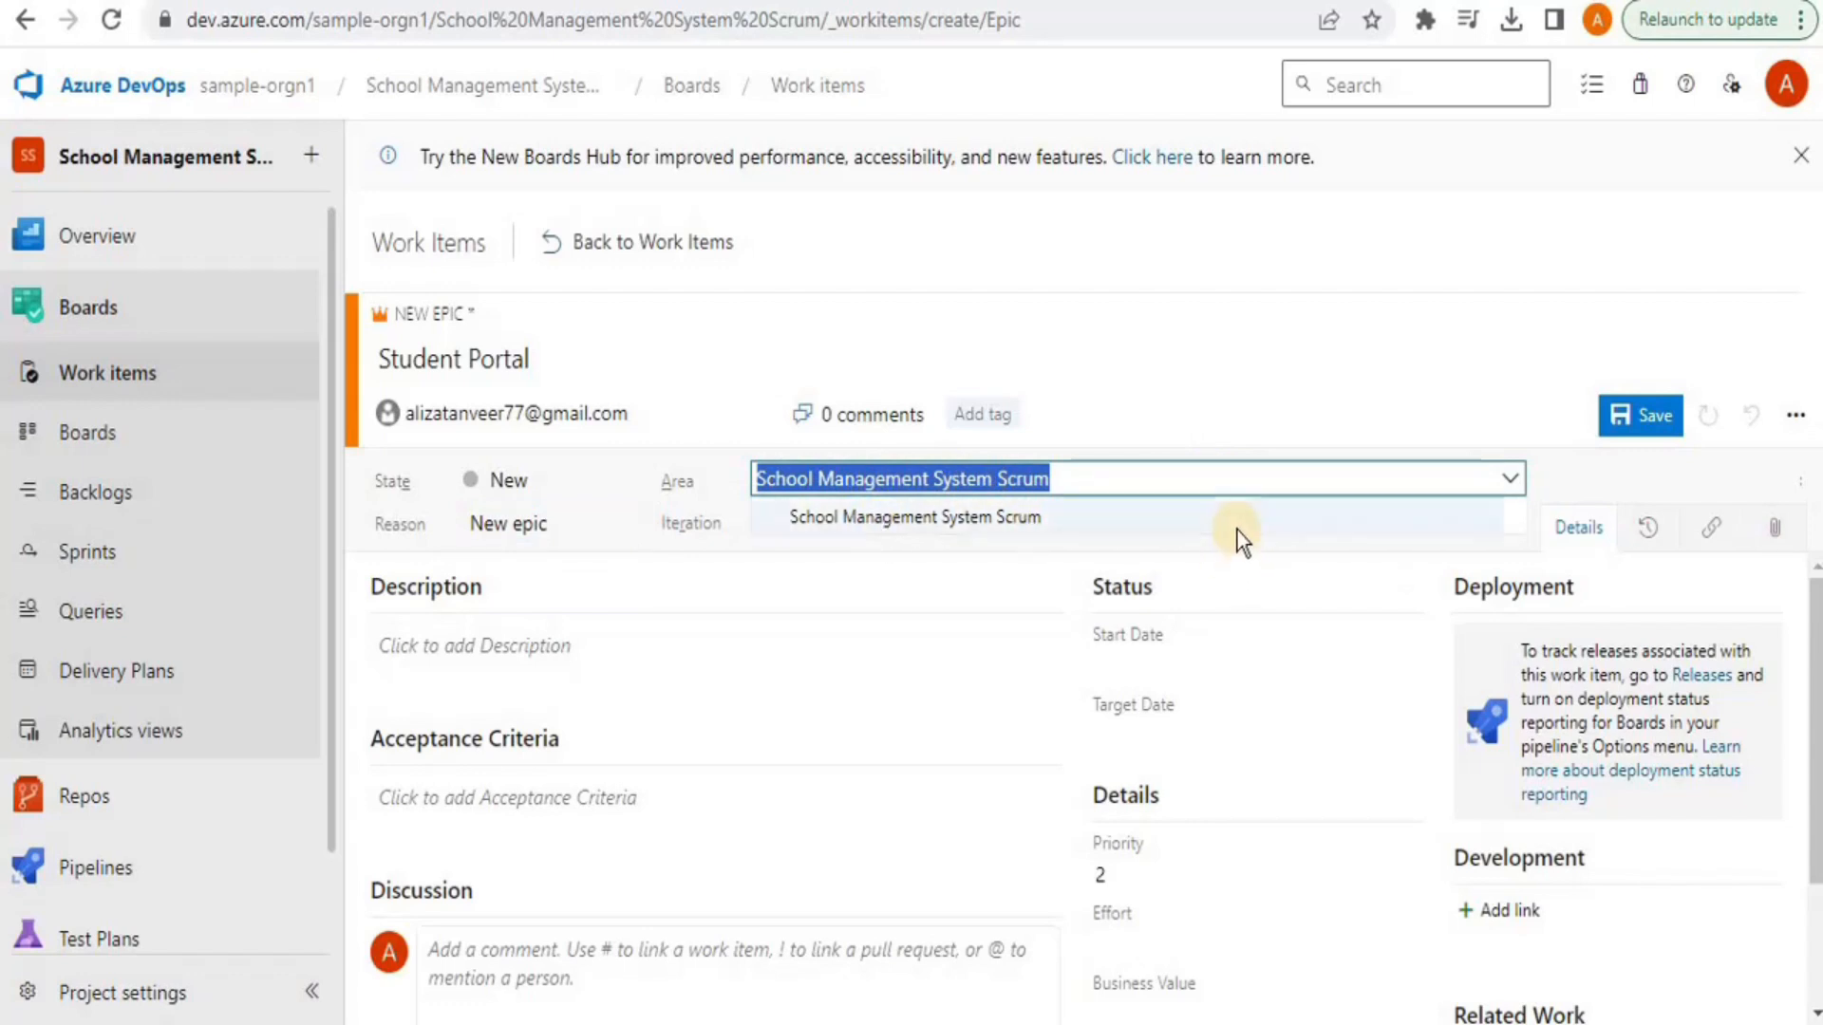
left_click(1050, 528)
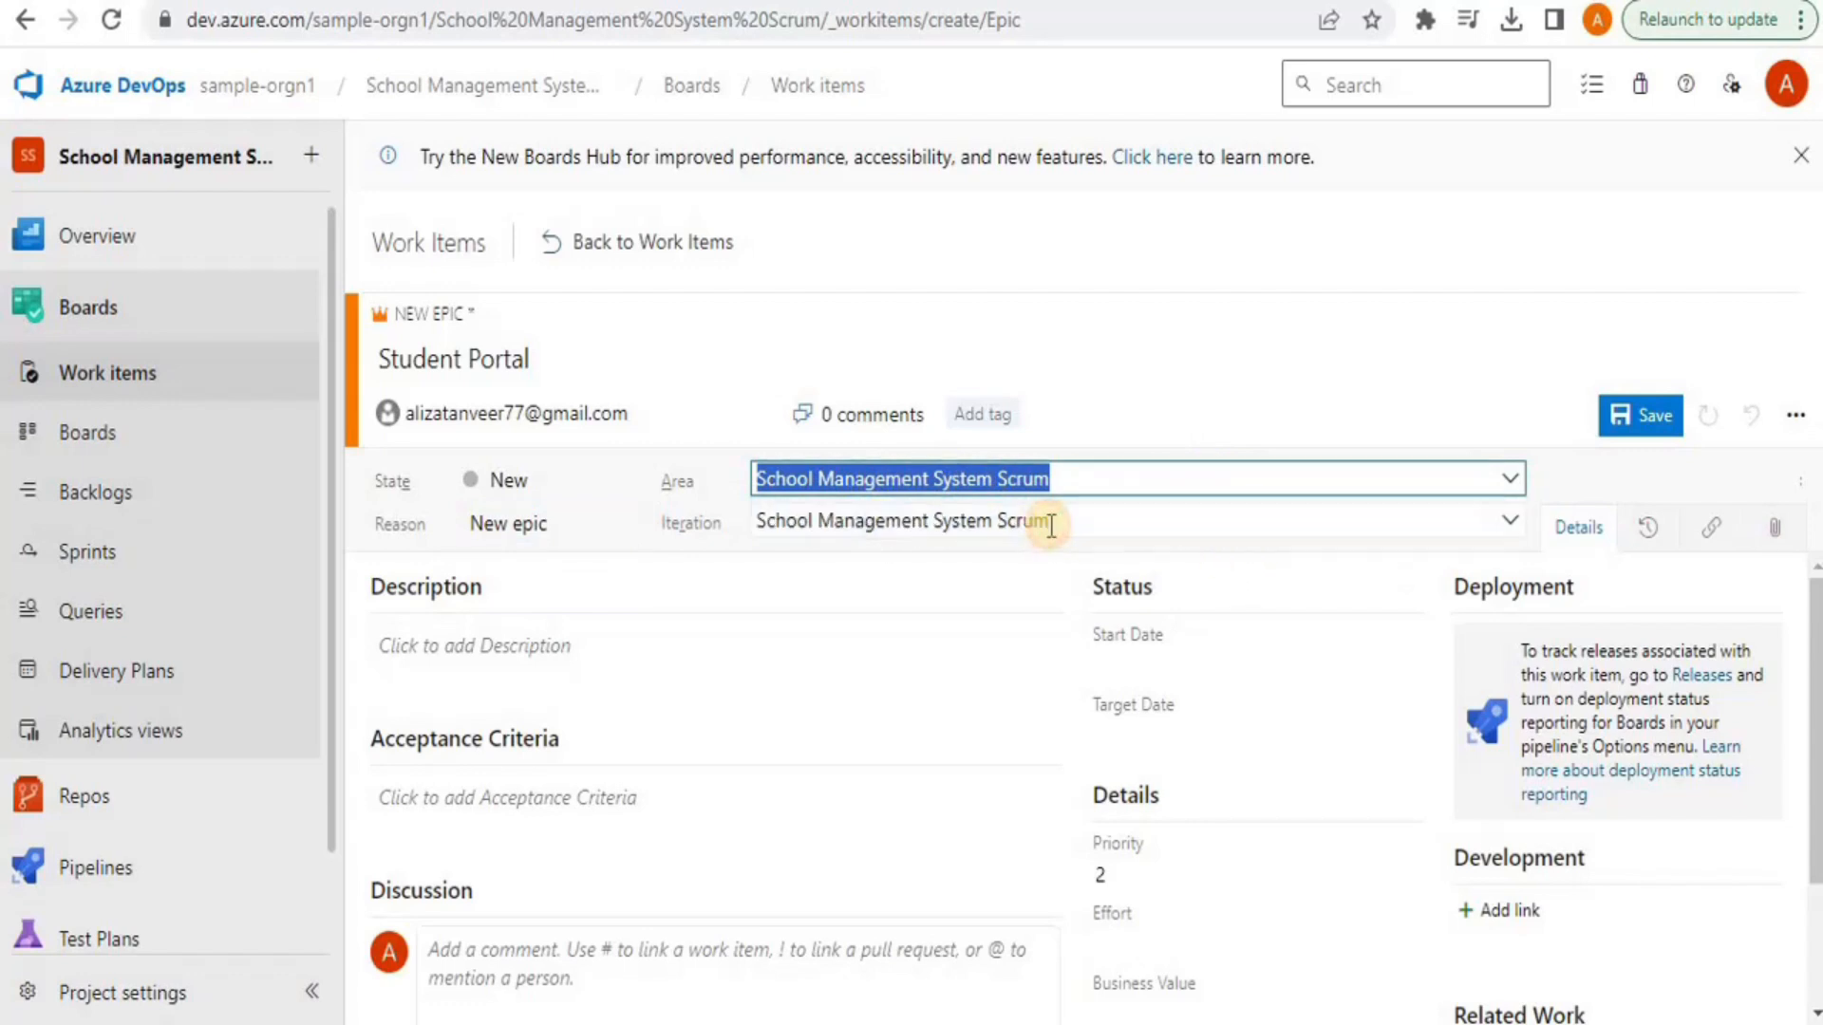
left_click(1082, 520)
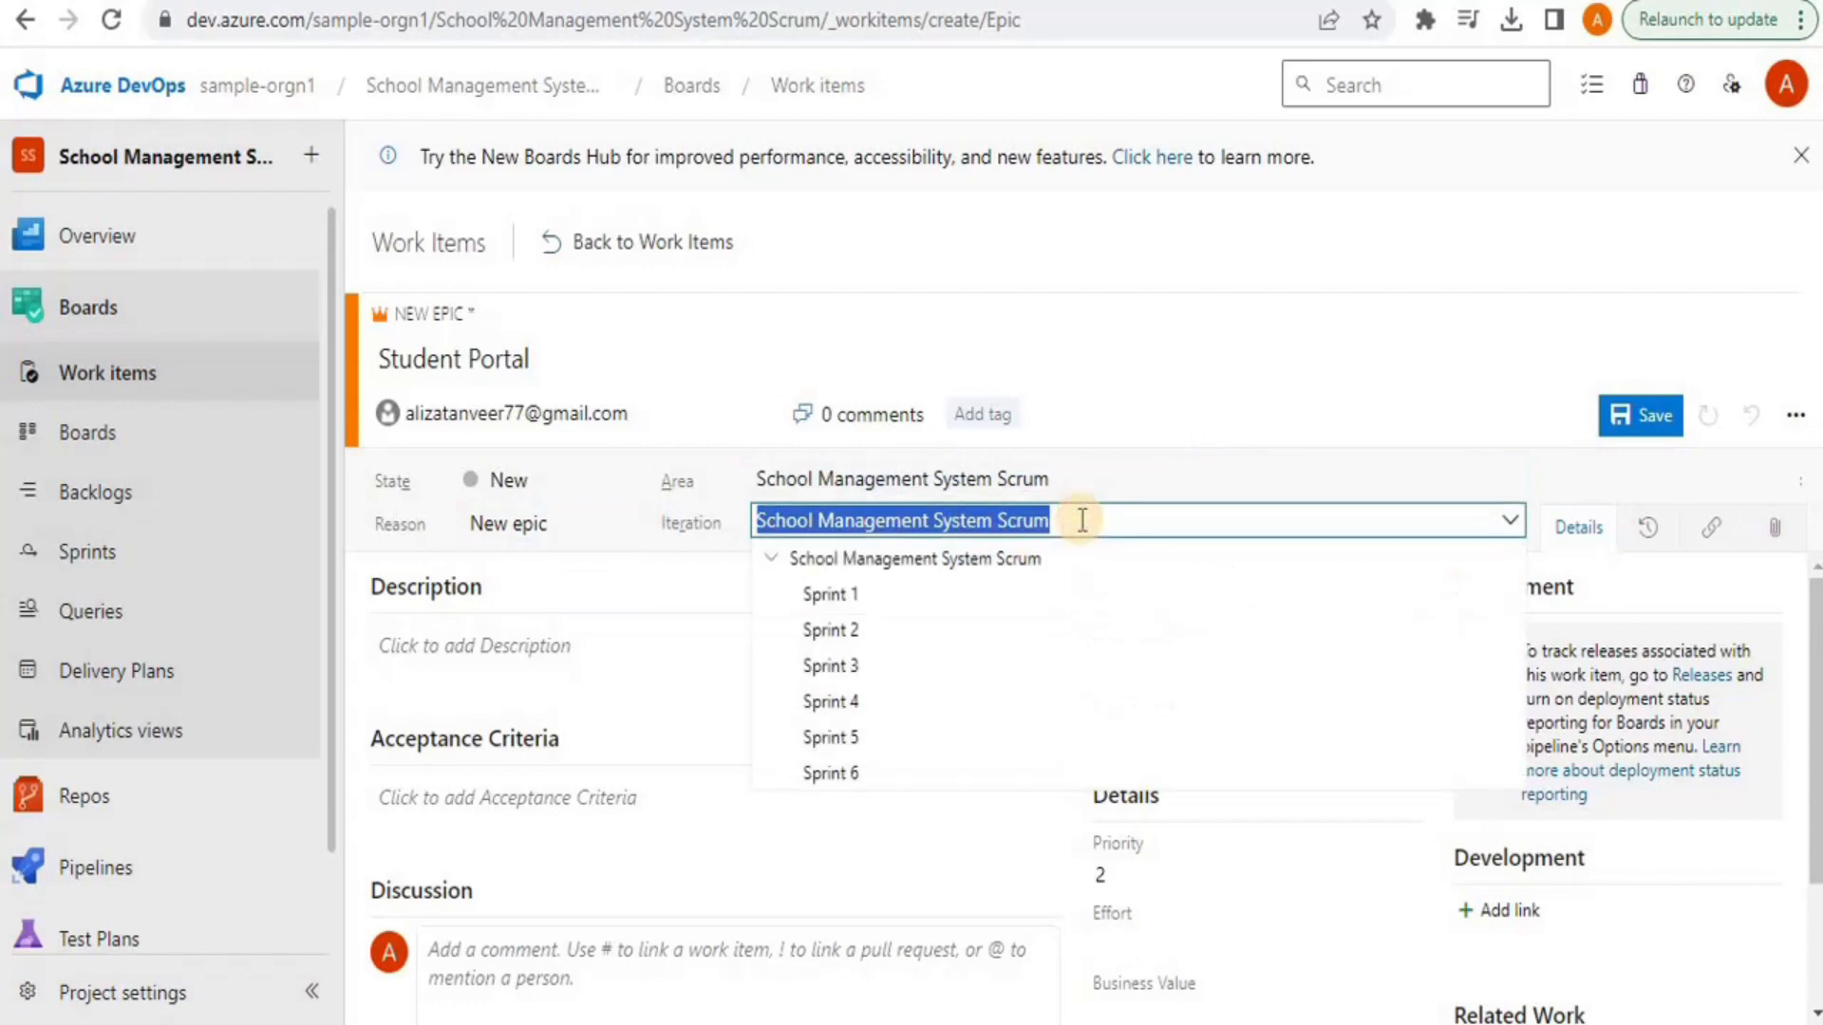
left_click(1083, 520)
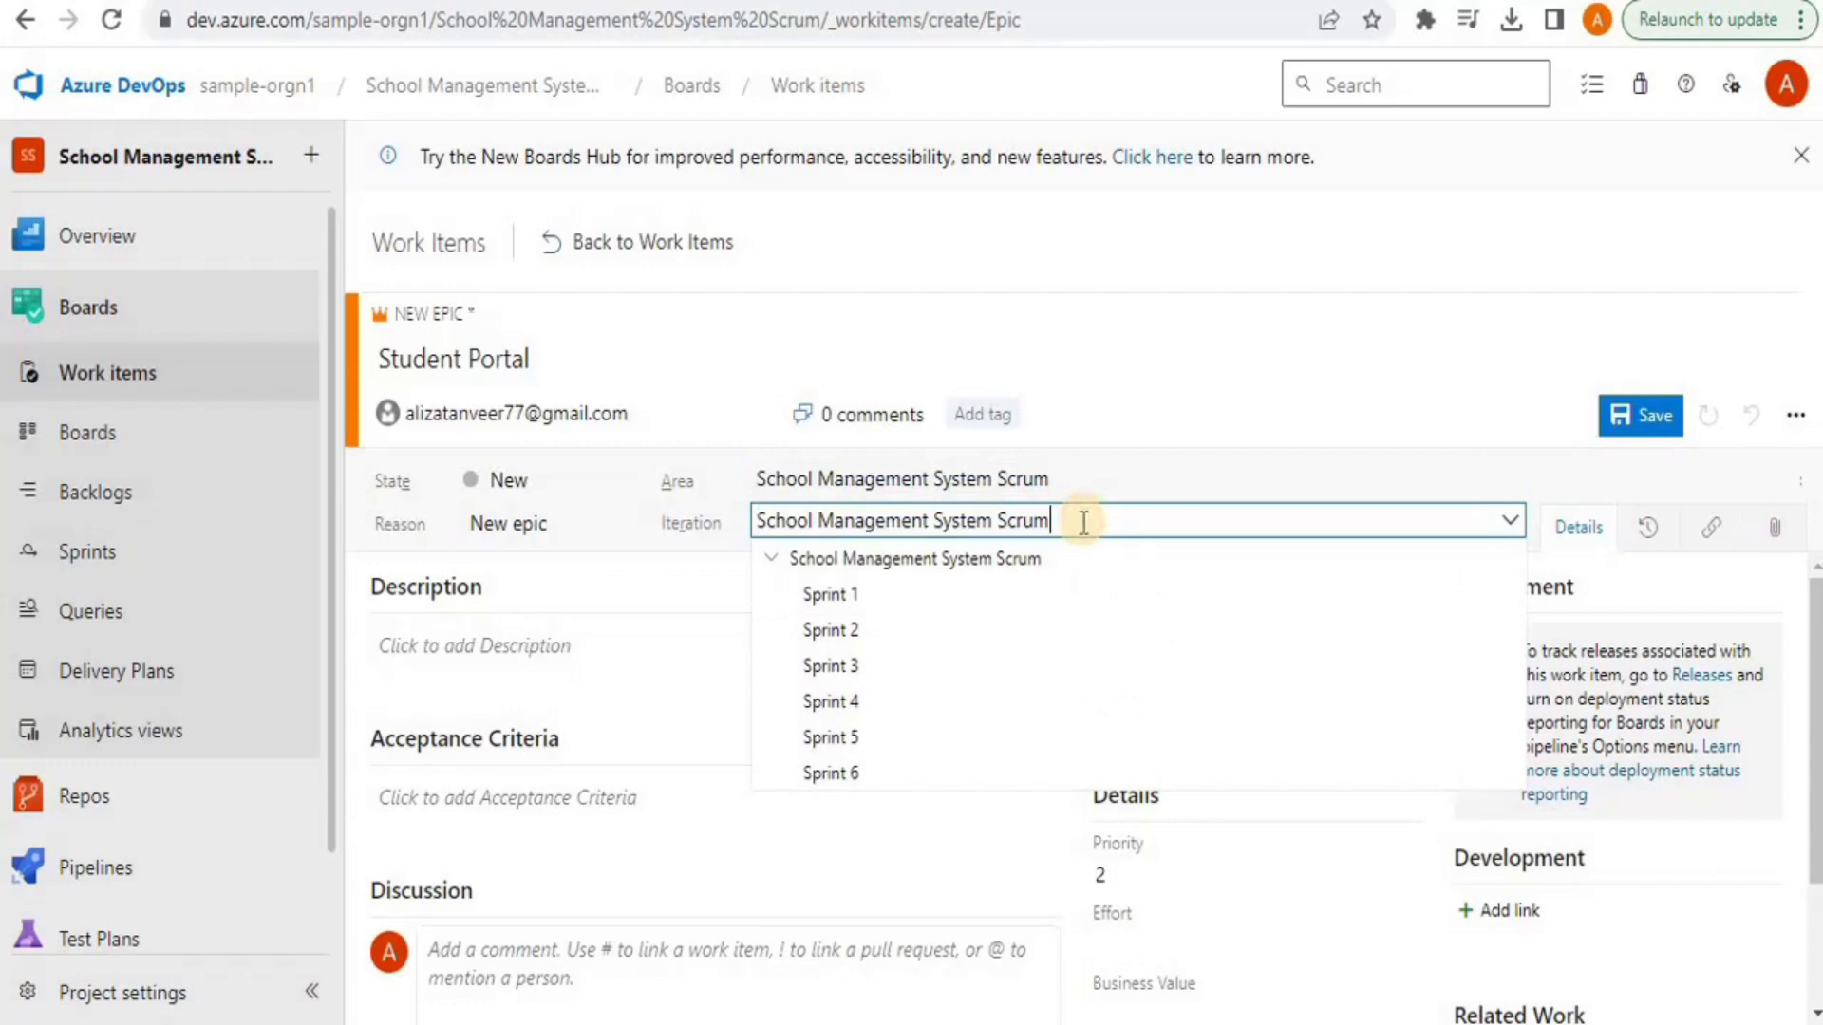
Set the epic's Priority to 1 in the Details fields
left_click(596, 664)
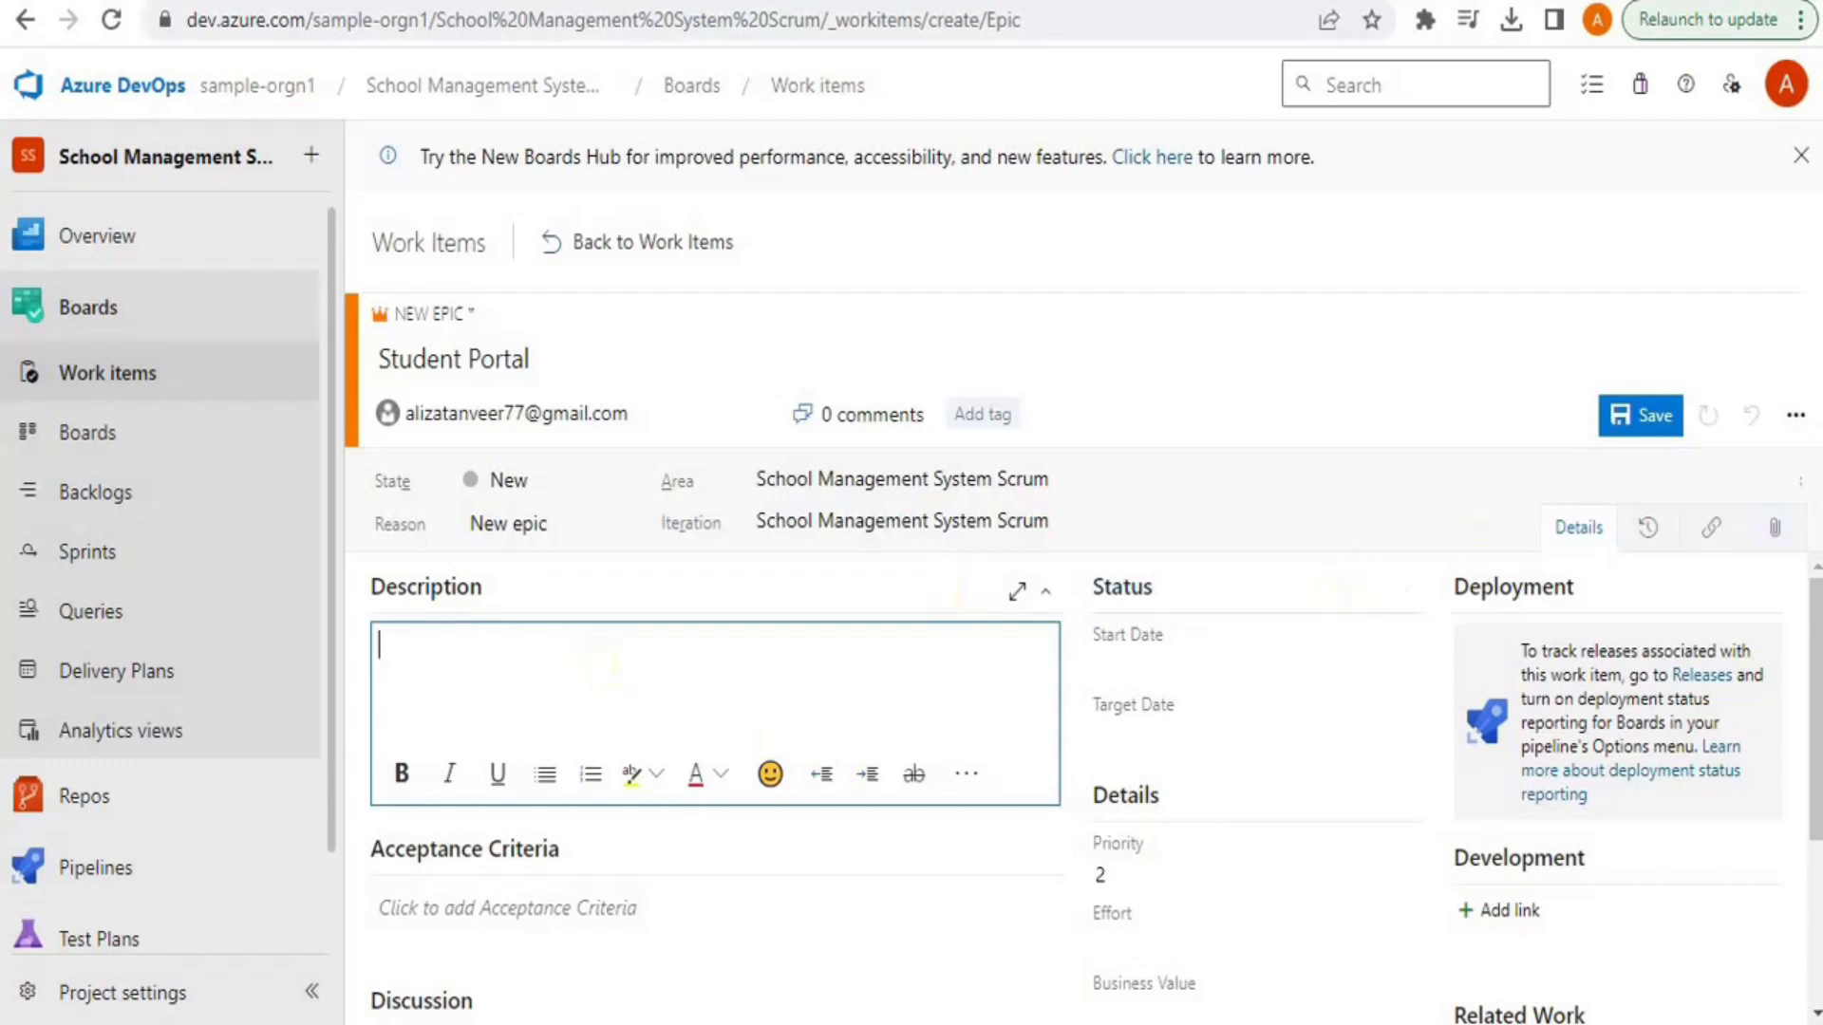
left_click_drag(1814, 689, 1816, 783)
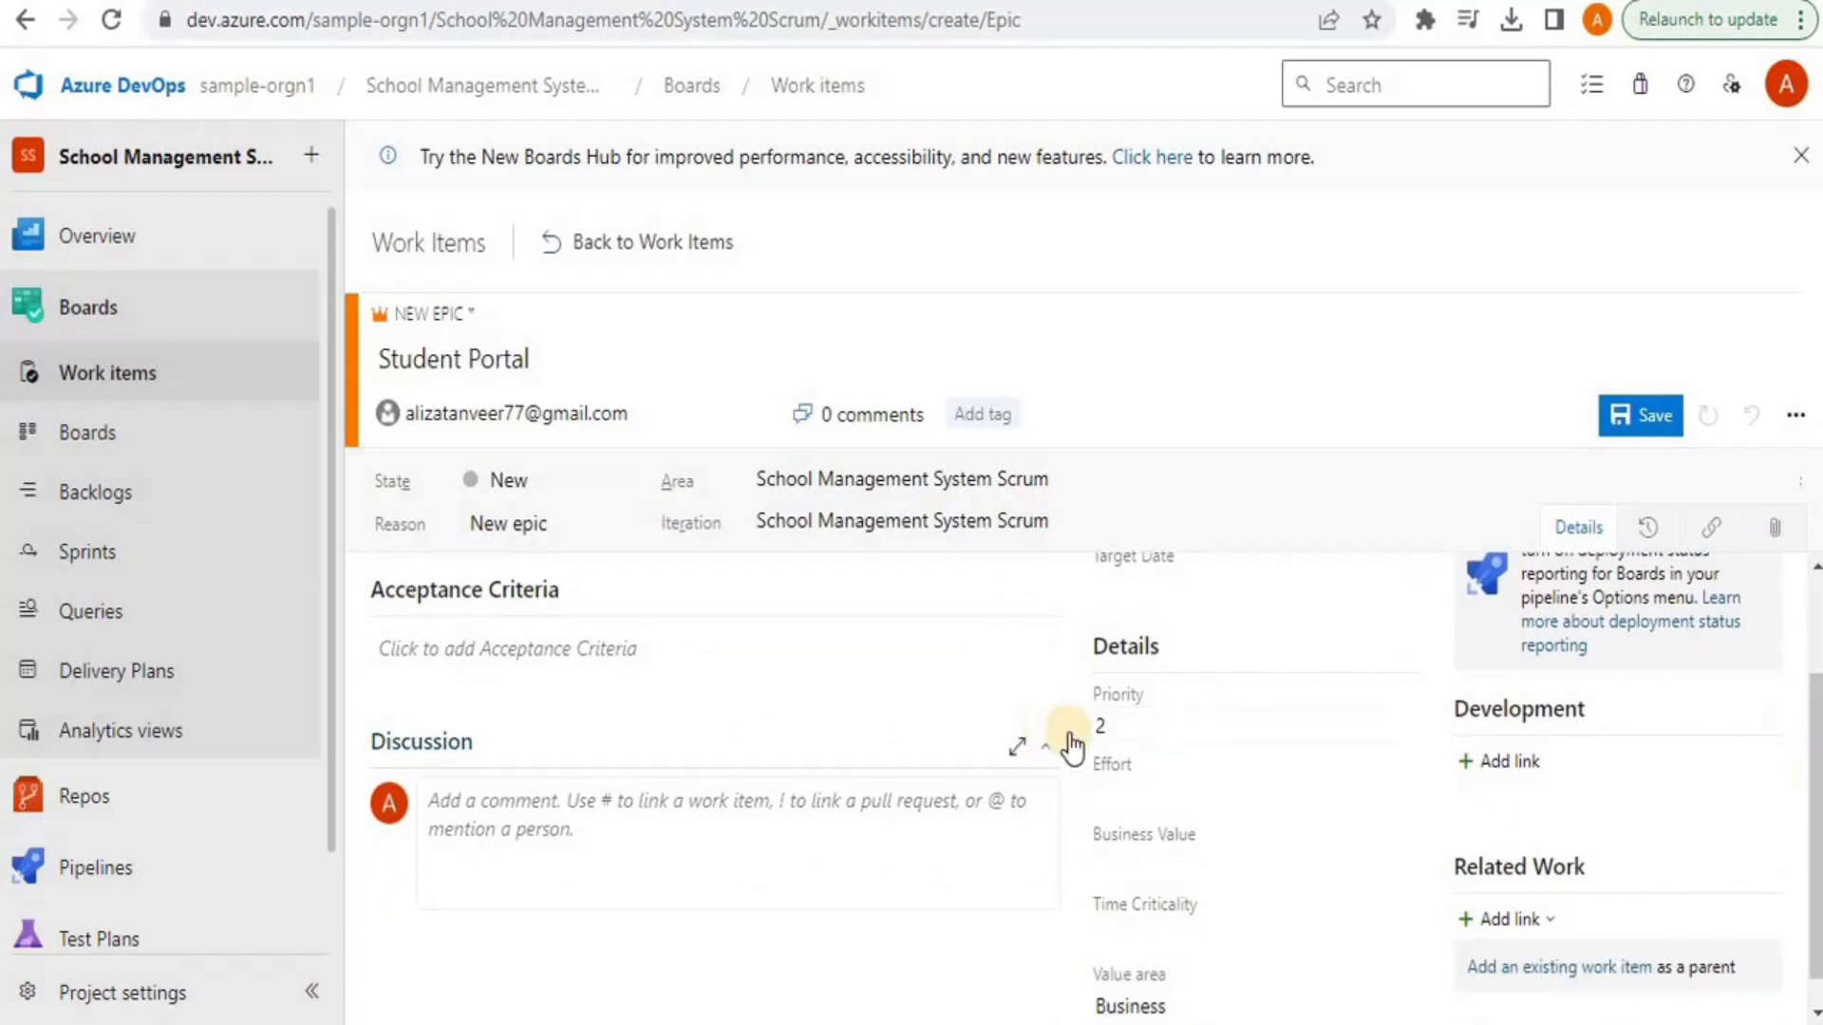
left_click(1142, 724)
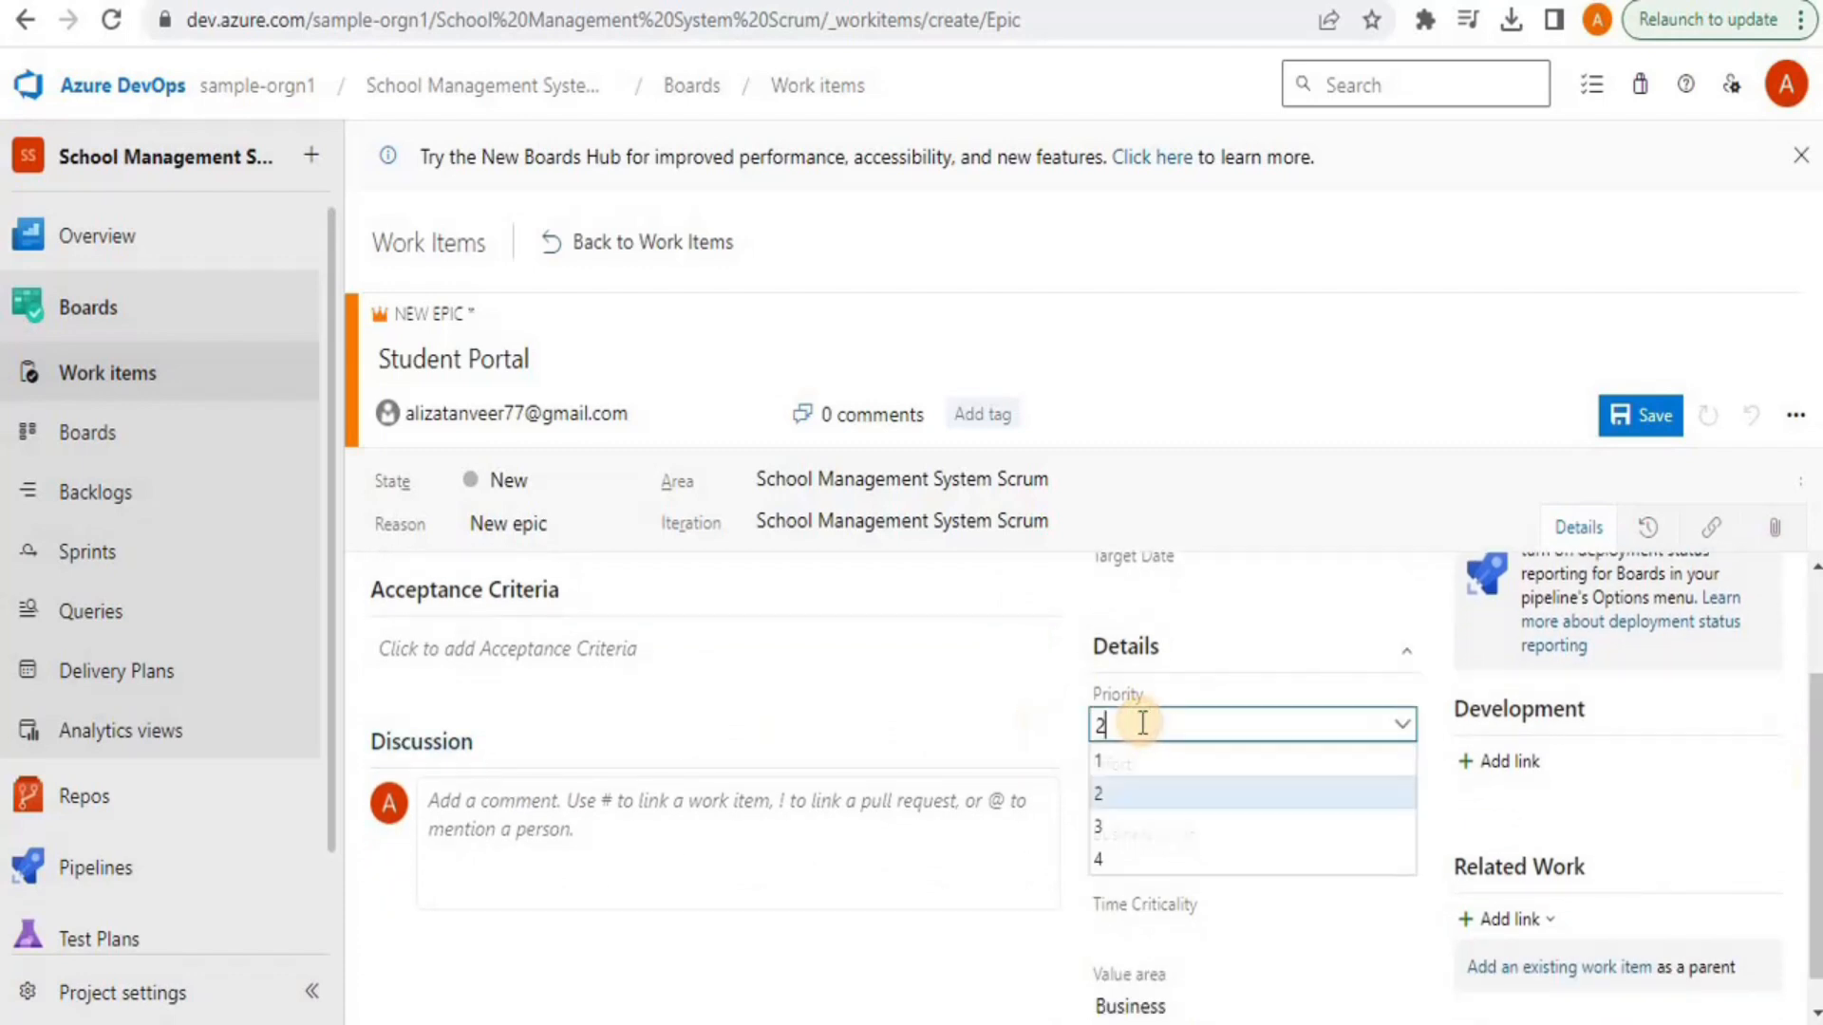
left_click(1106, 767)
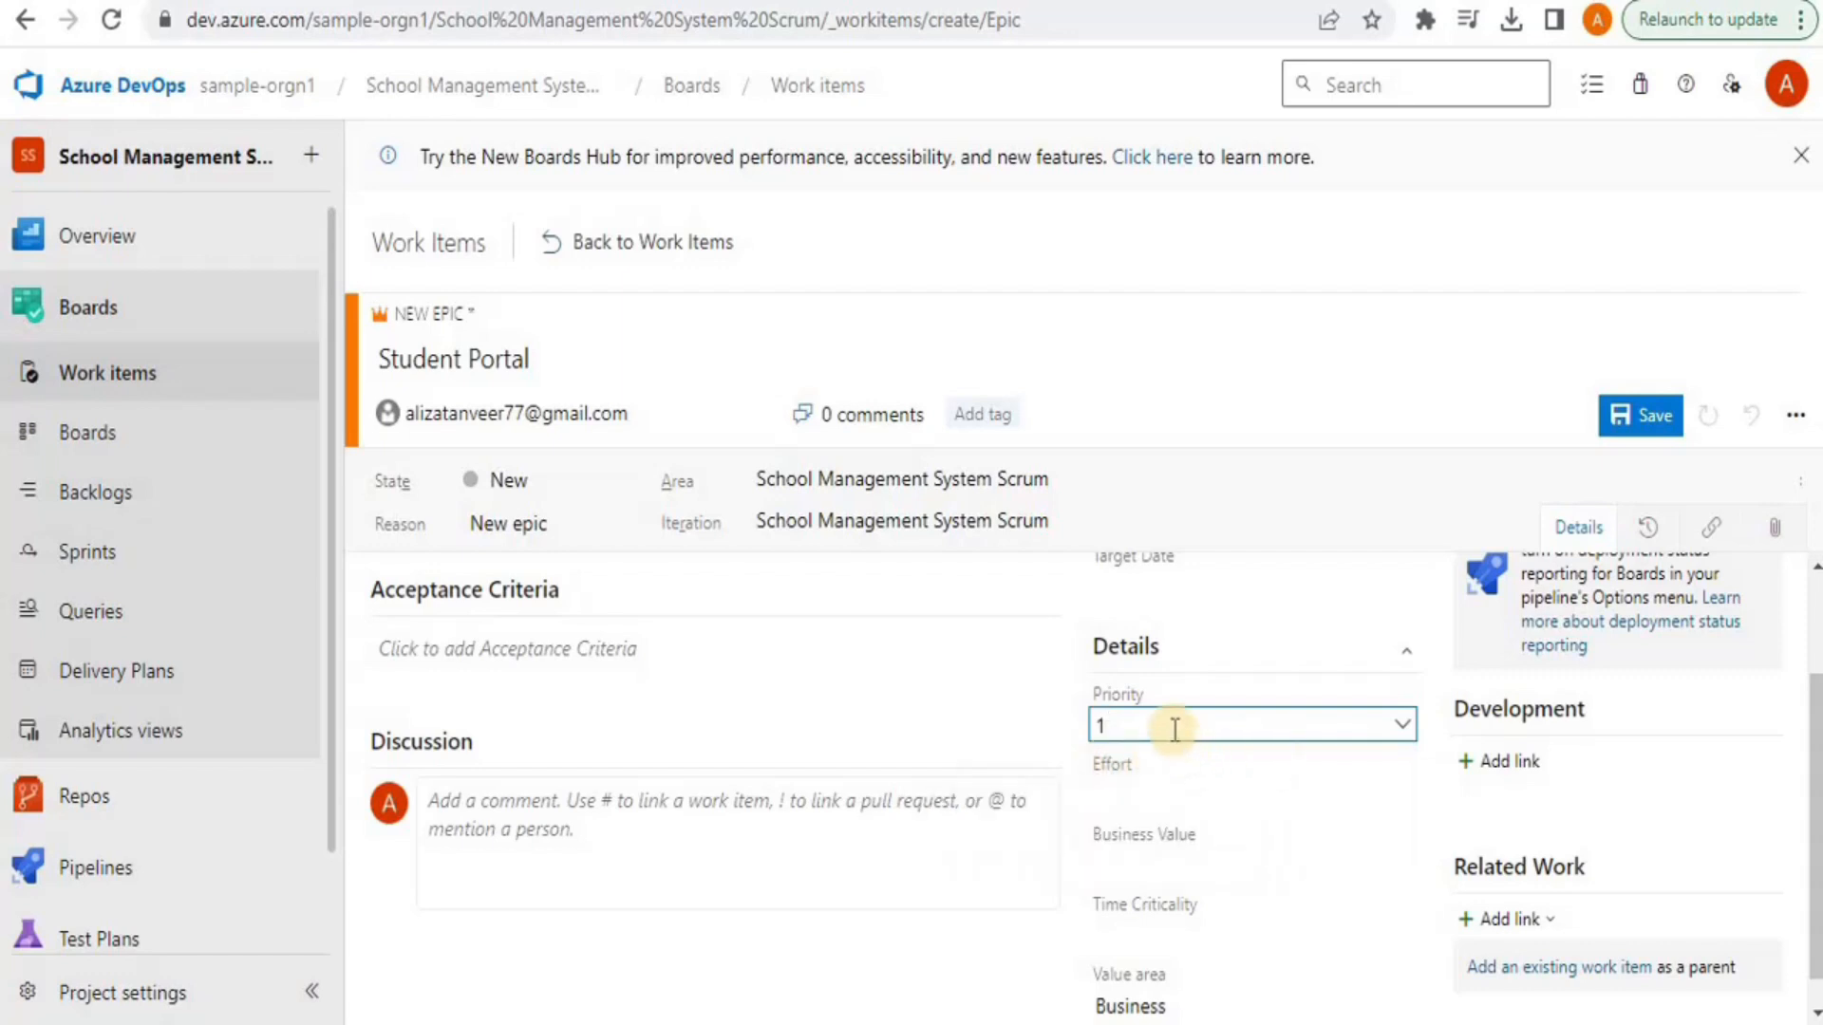
left_click(1129, 802)
left_click(1132, 864)
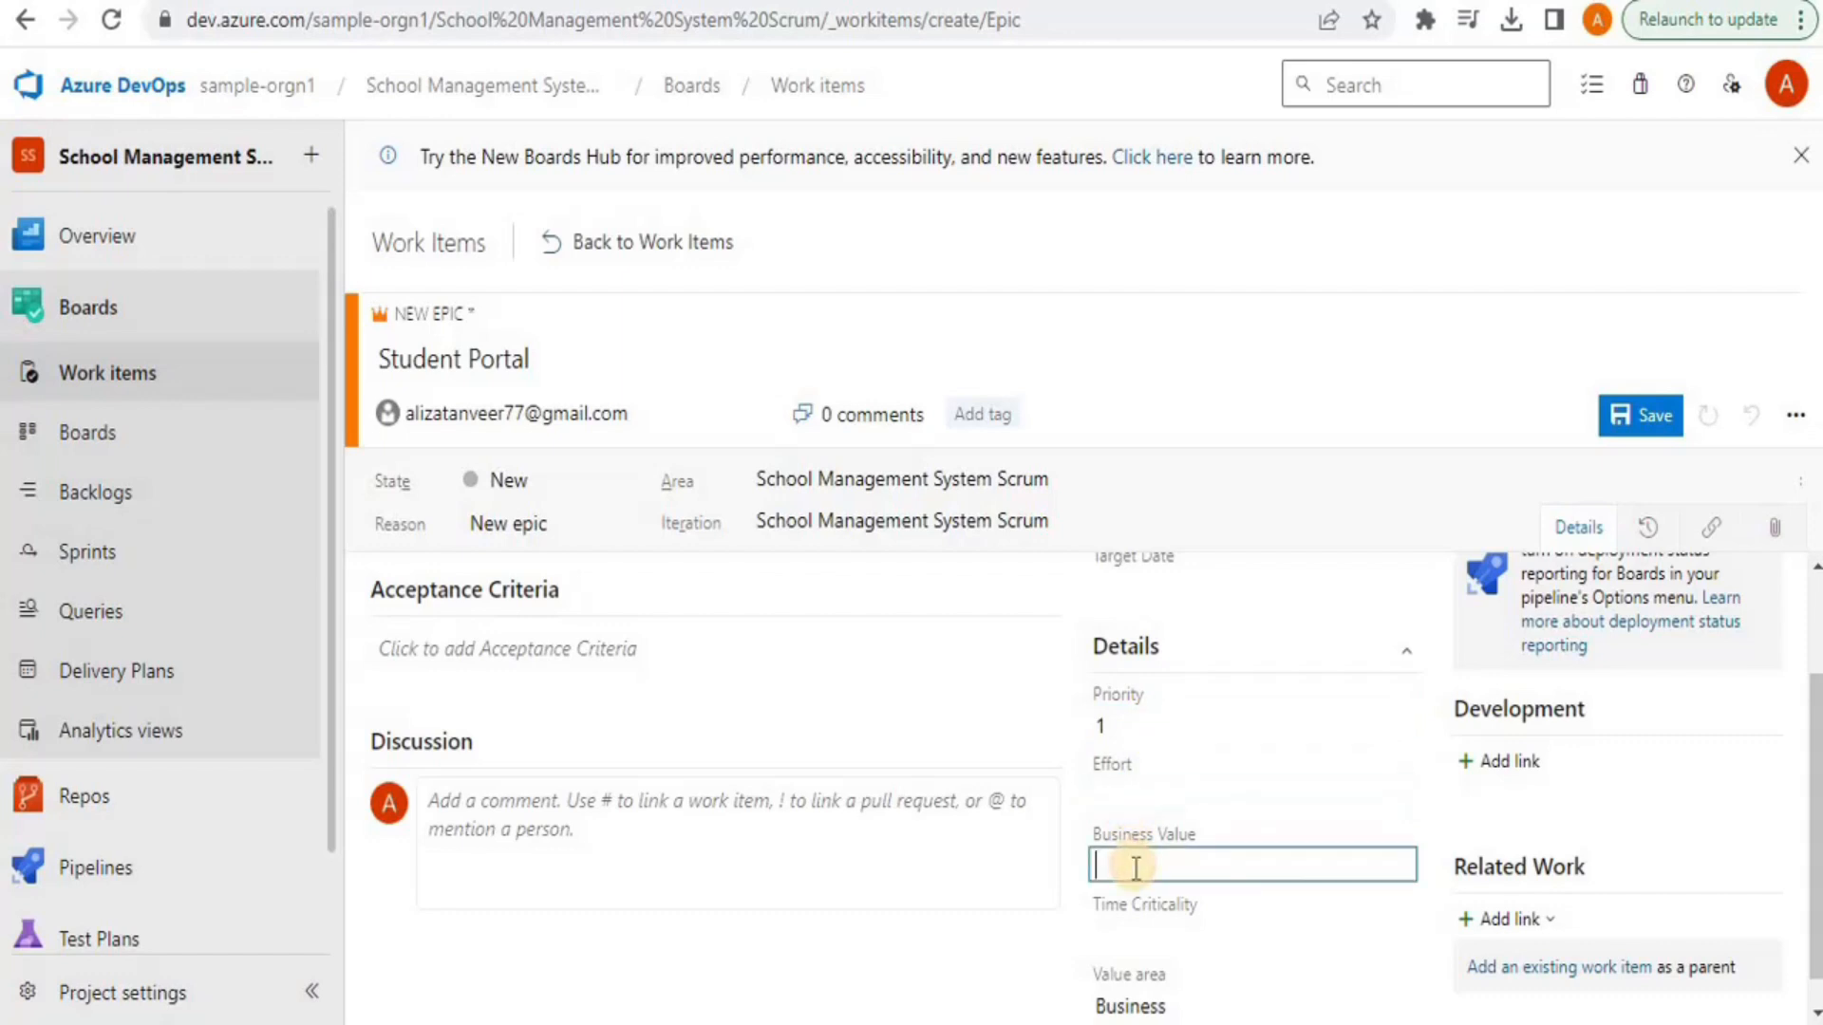
left_click(1141, 934)
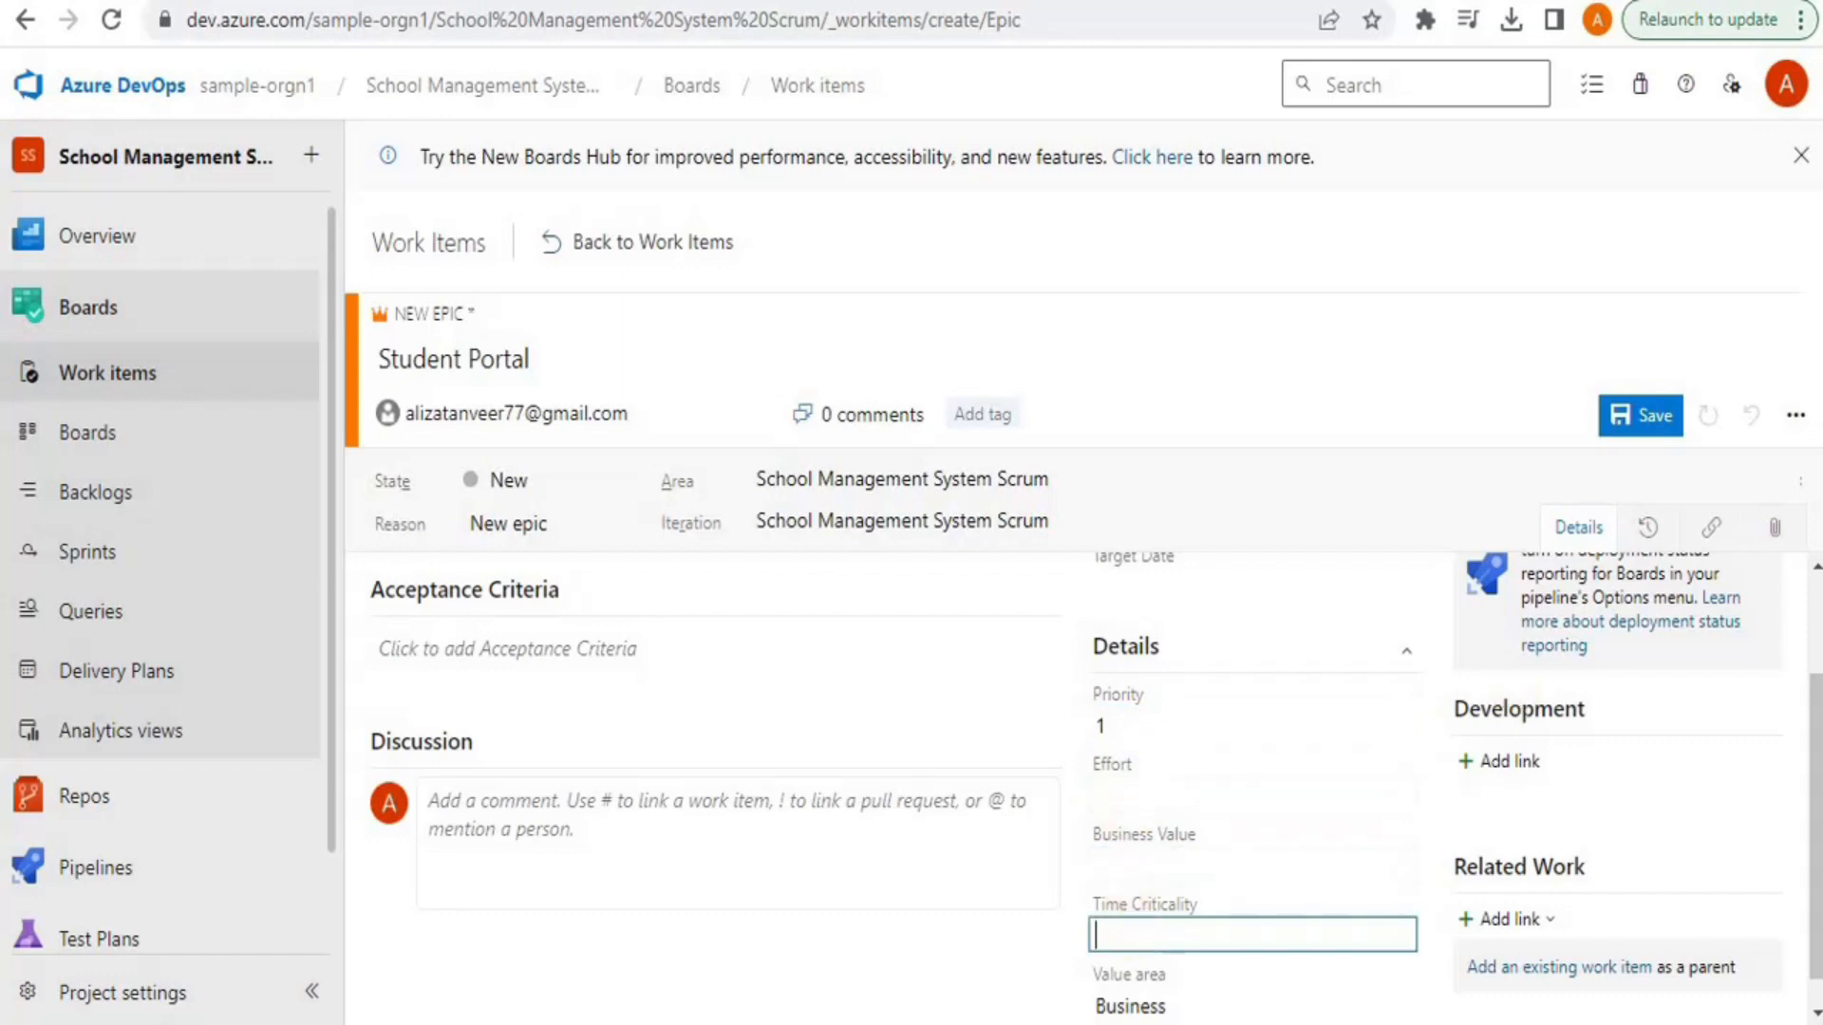
left_click_drag(1811, 714, 1812, 745)
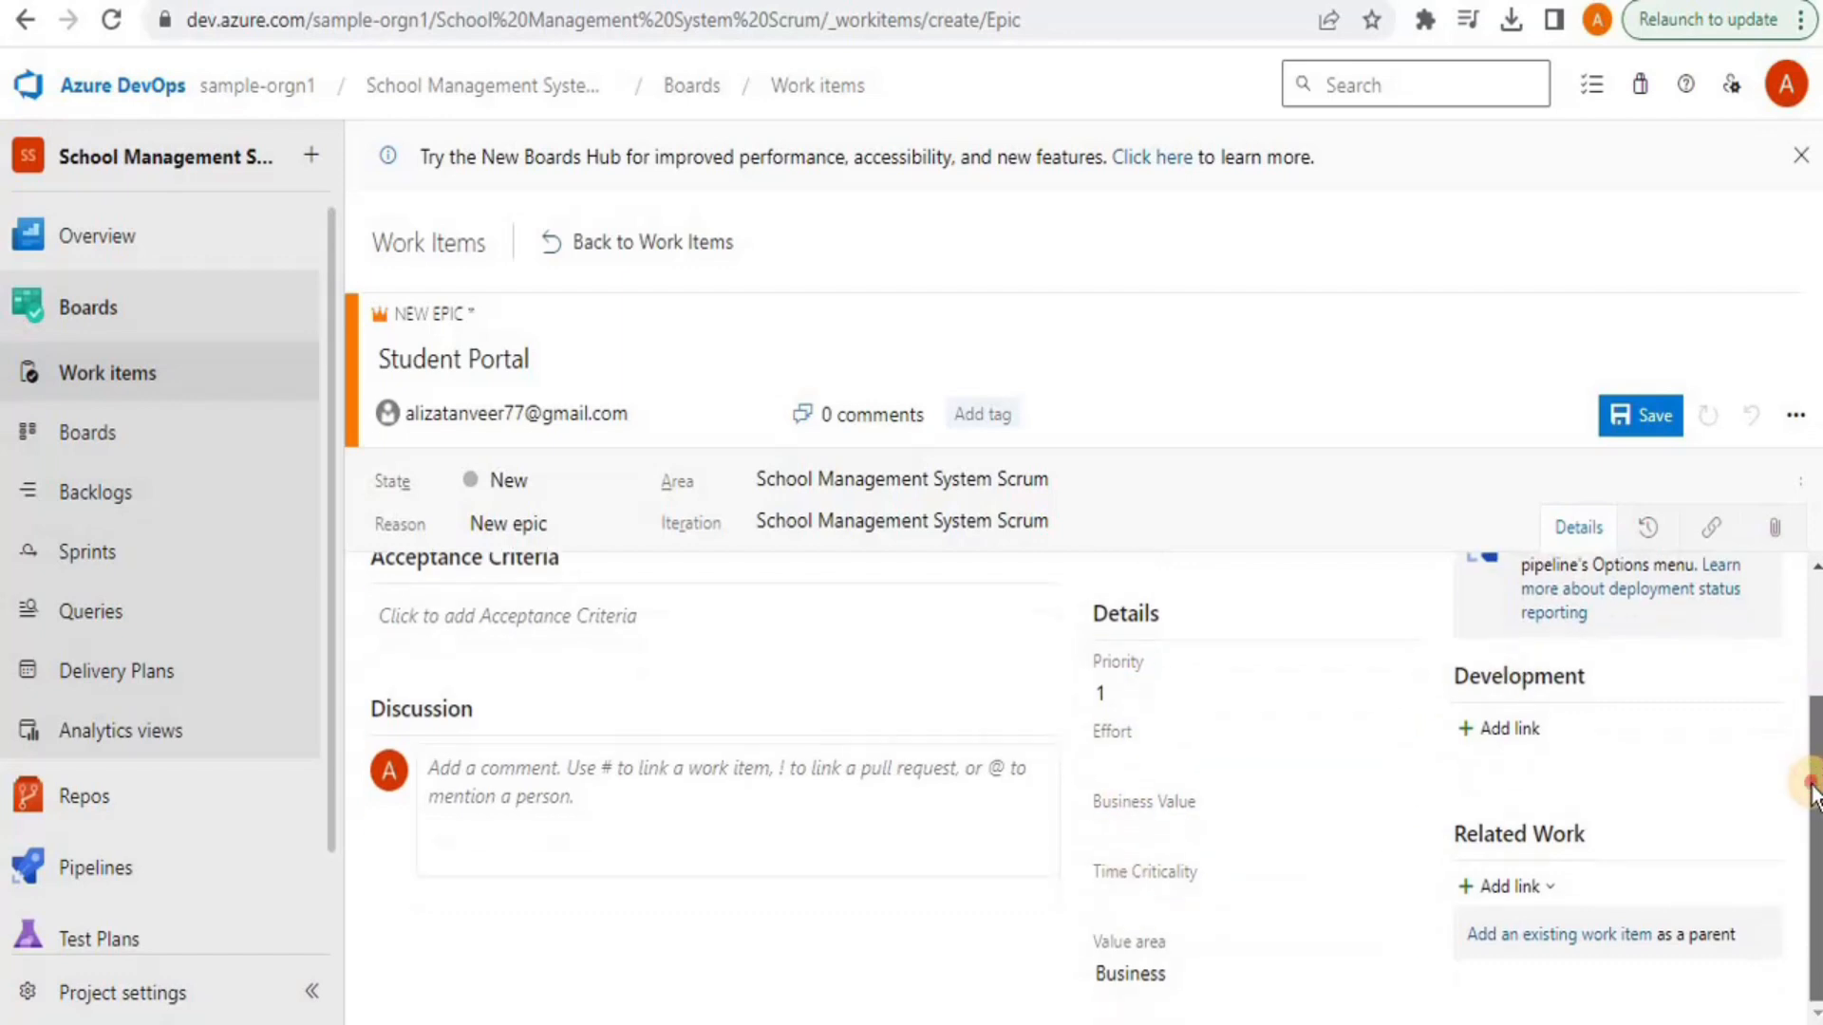
Save the Student Portal epic as ID 4, glance at the board levels, and return to Work items
left_click(1642, 423)
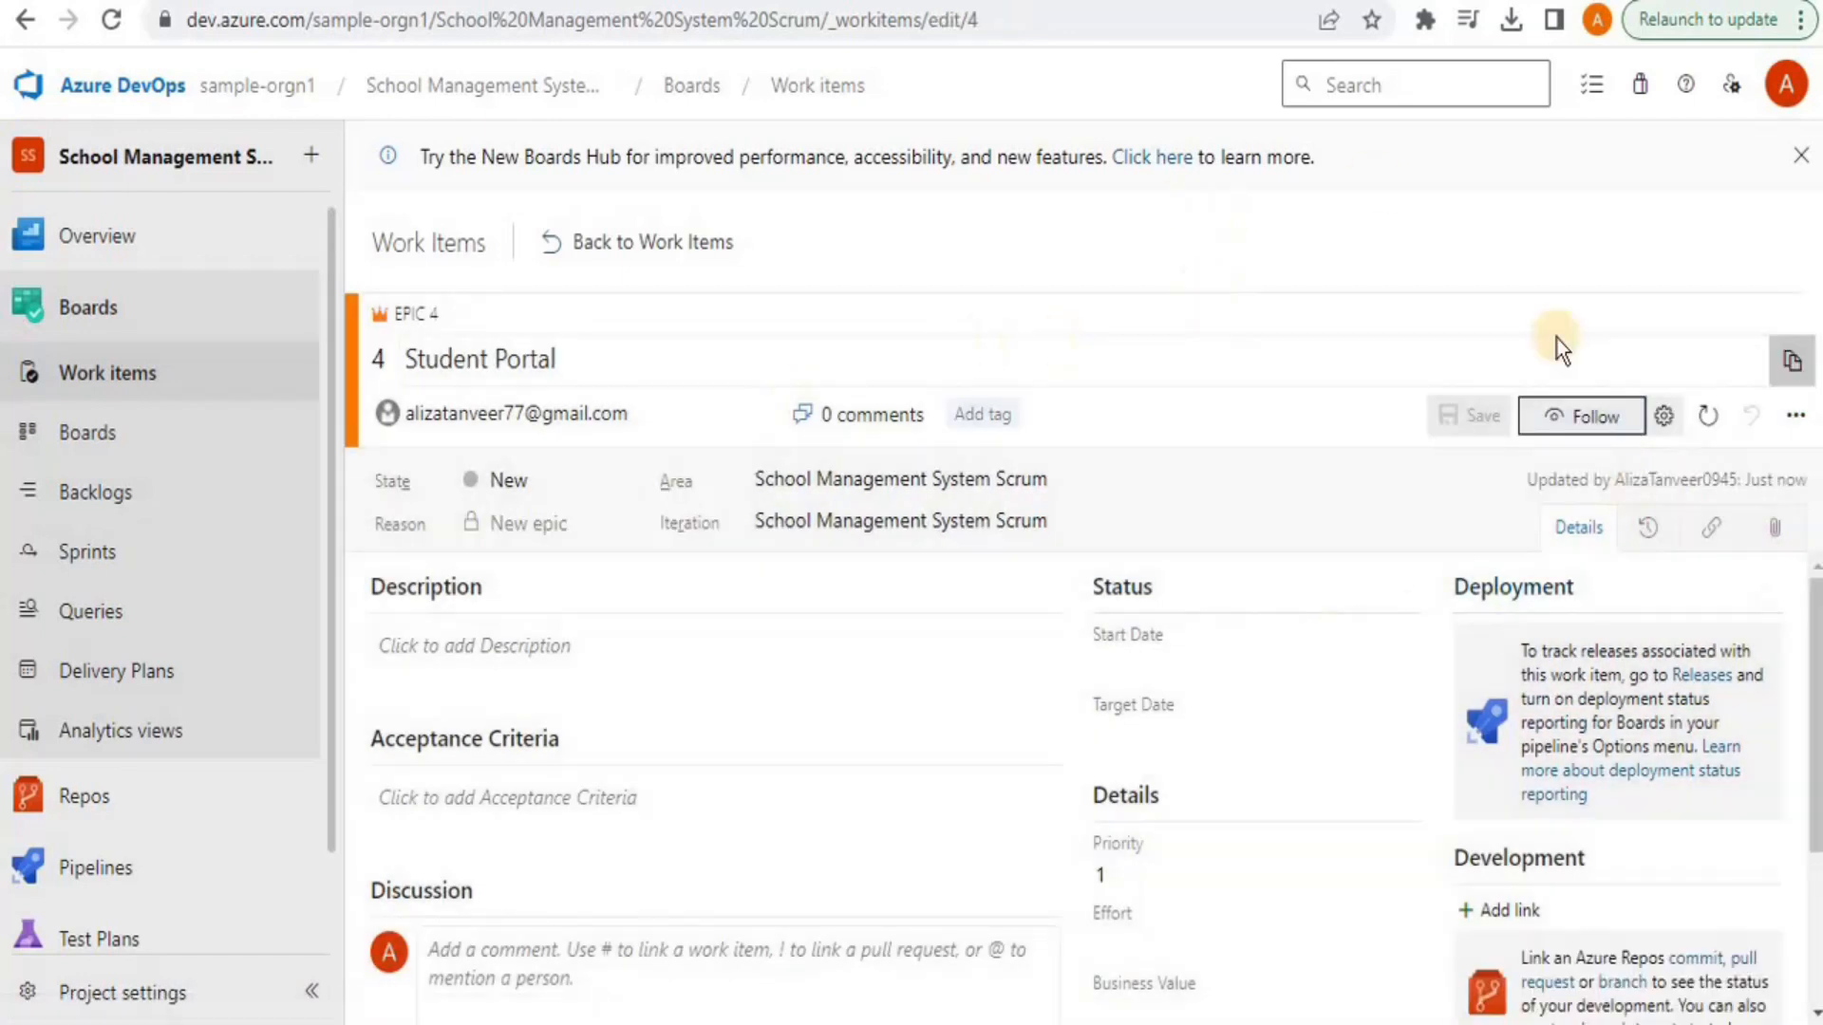
left_click(603, 242)
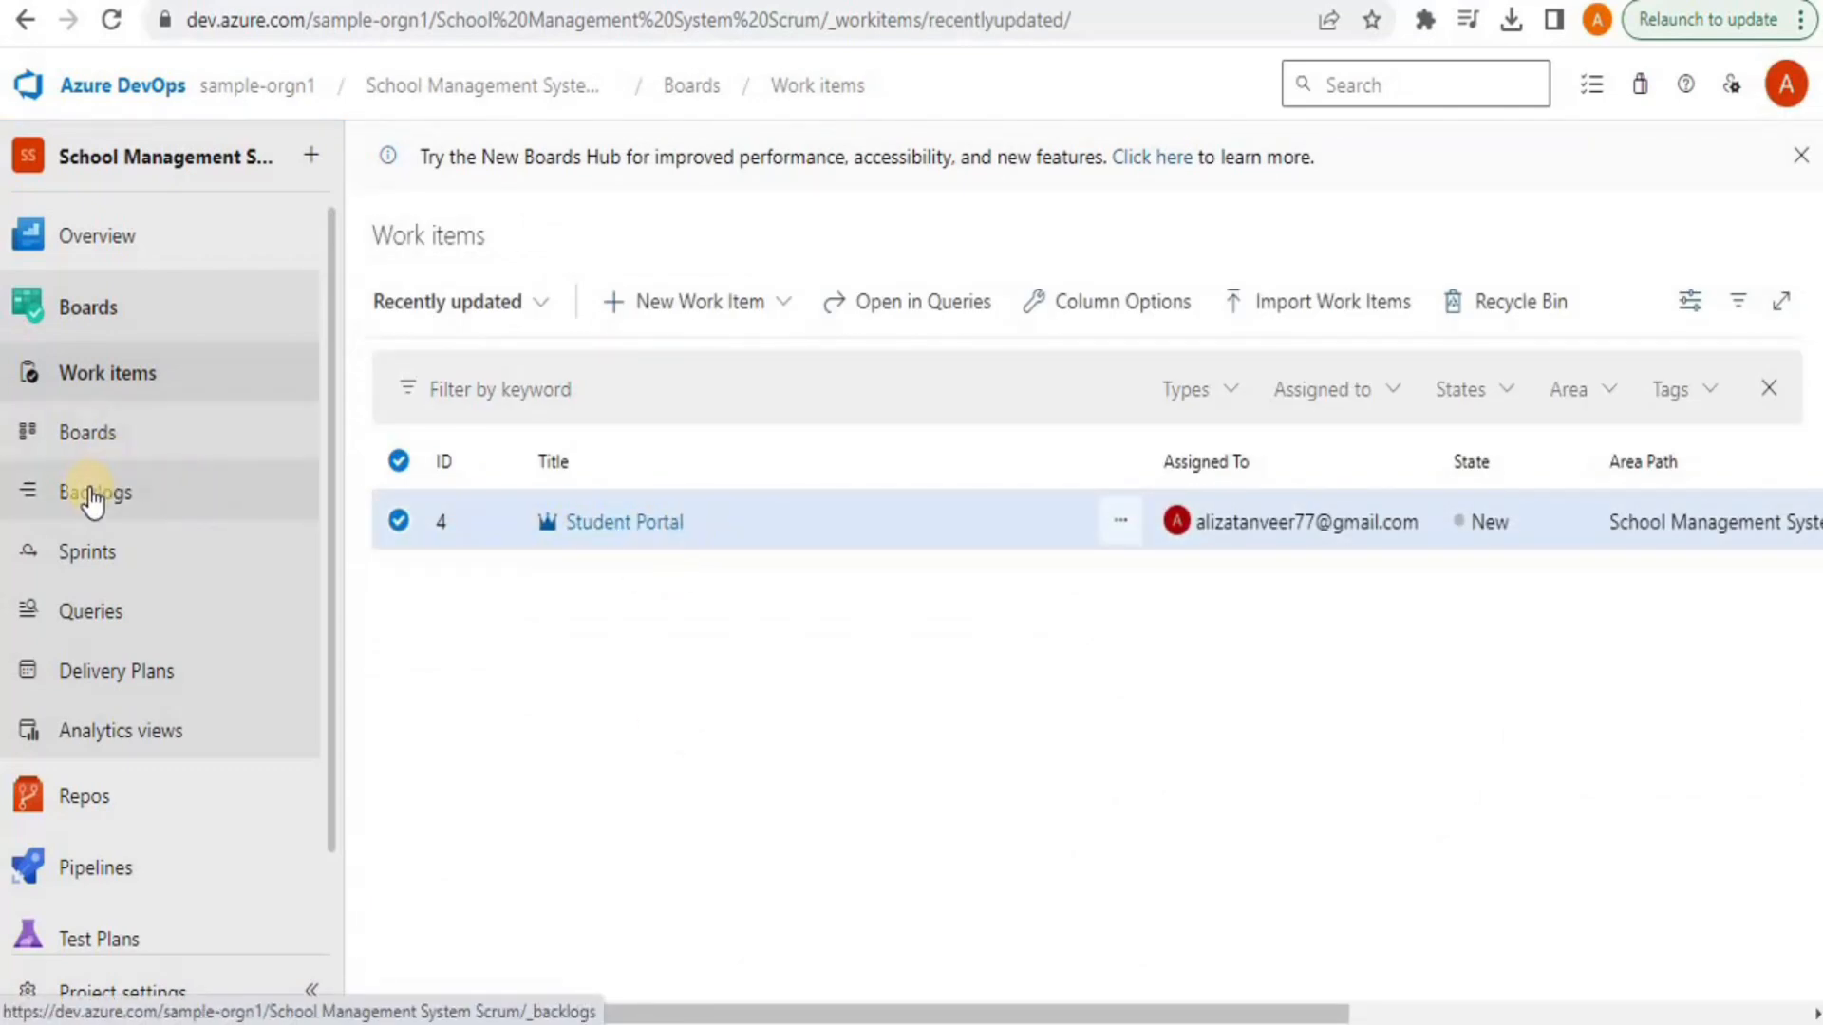
left_click(84, 458)
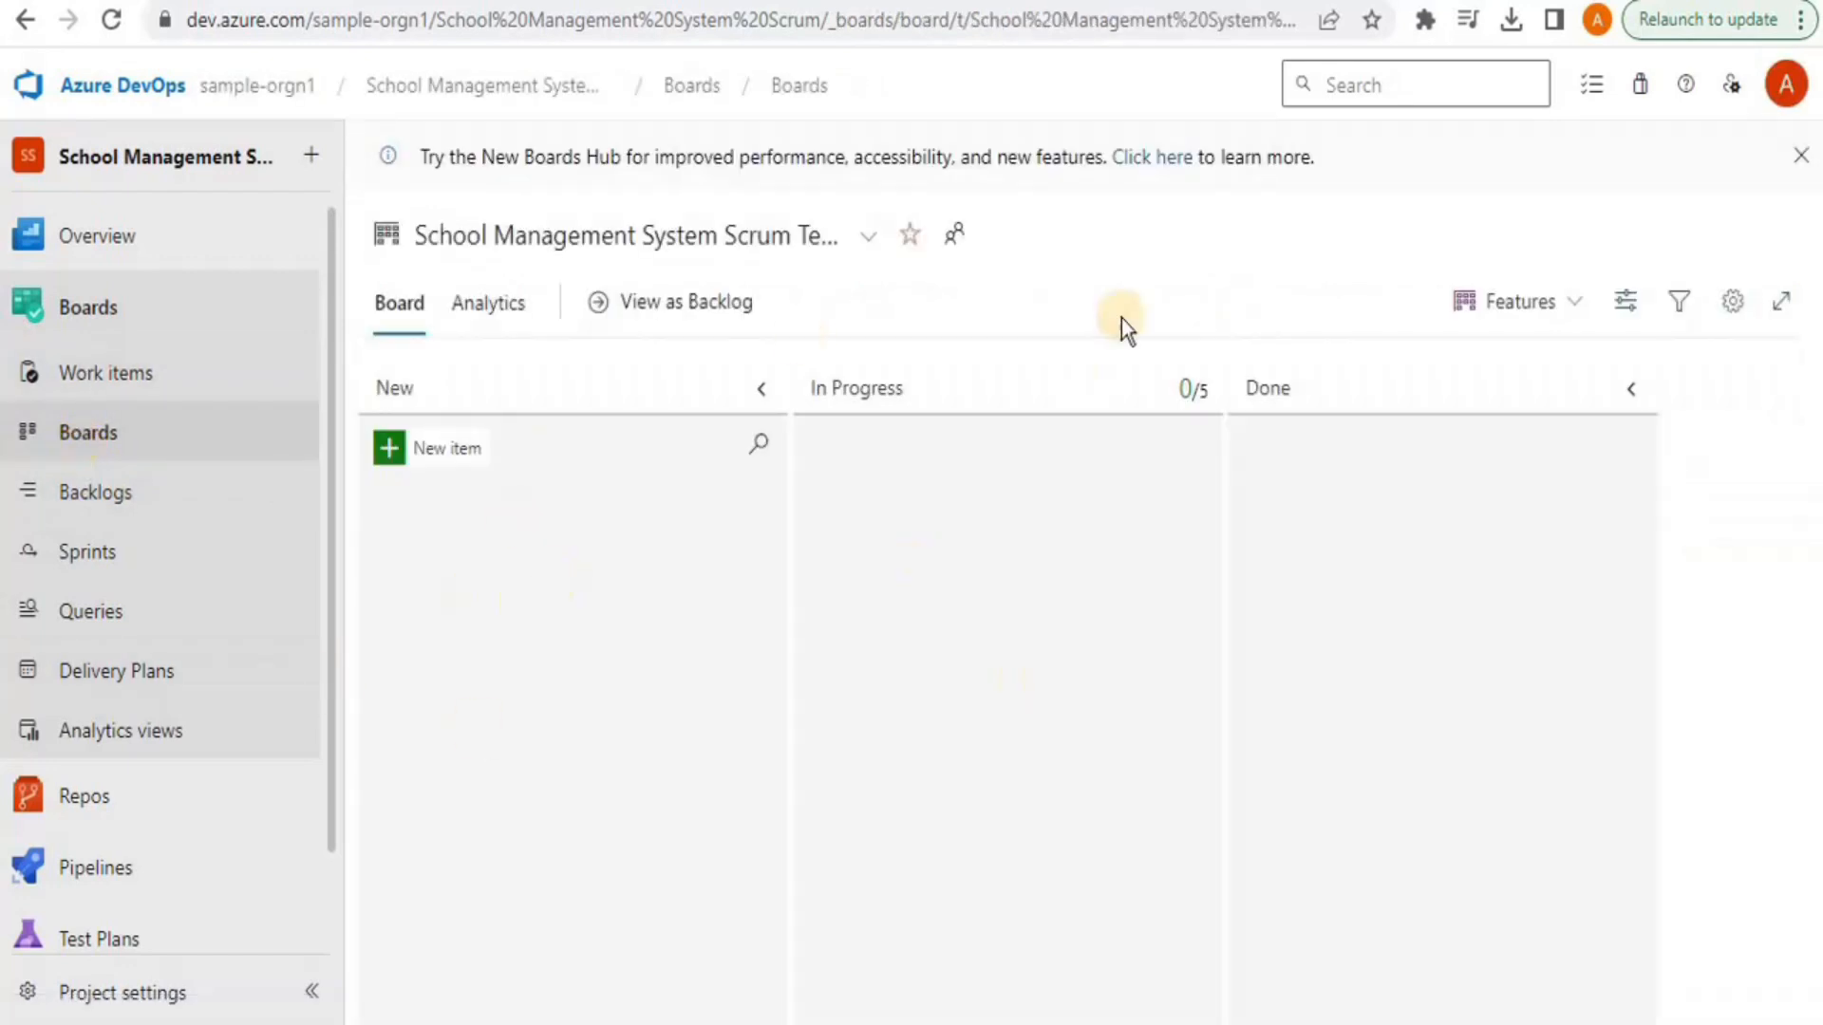
left_click(1548, 316)
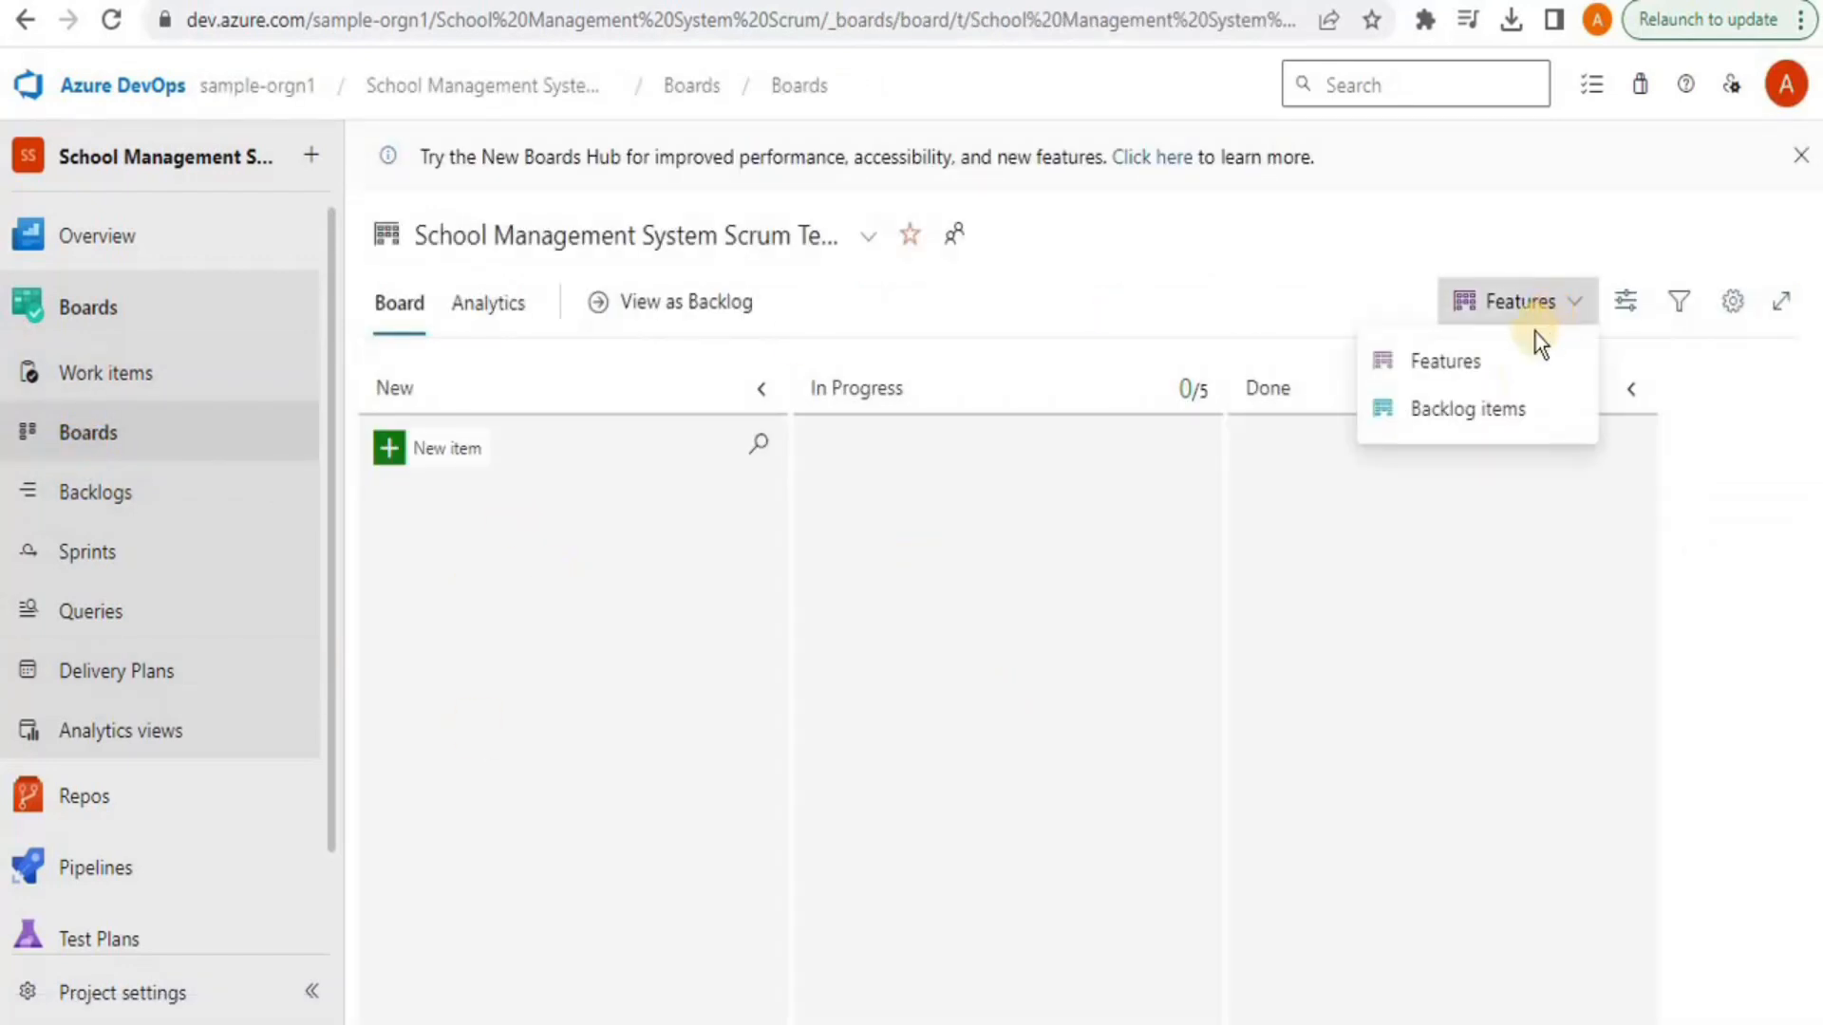
left_click(92, 385)
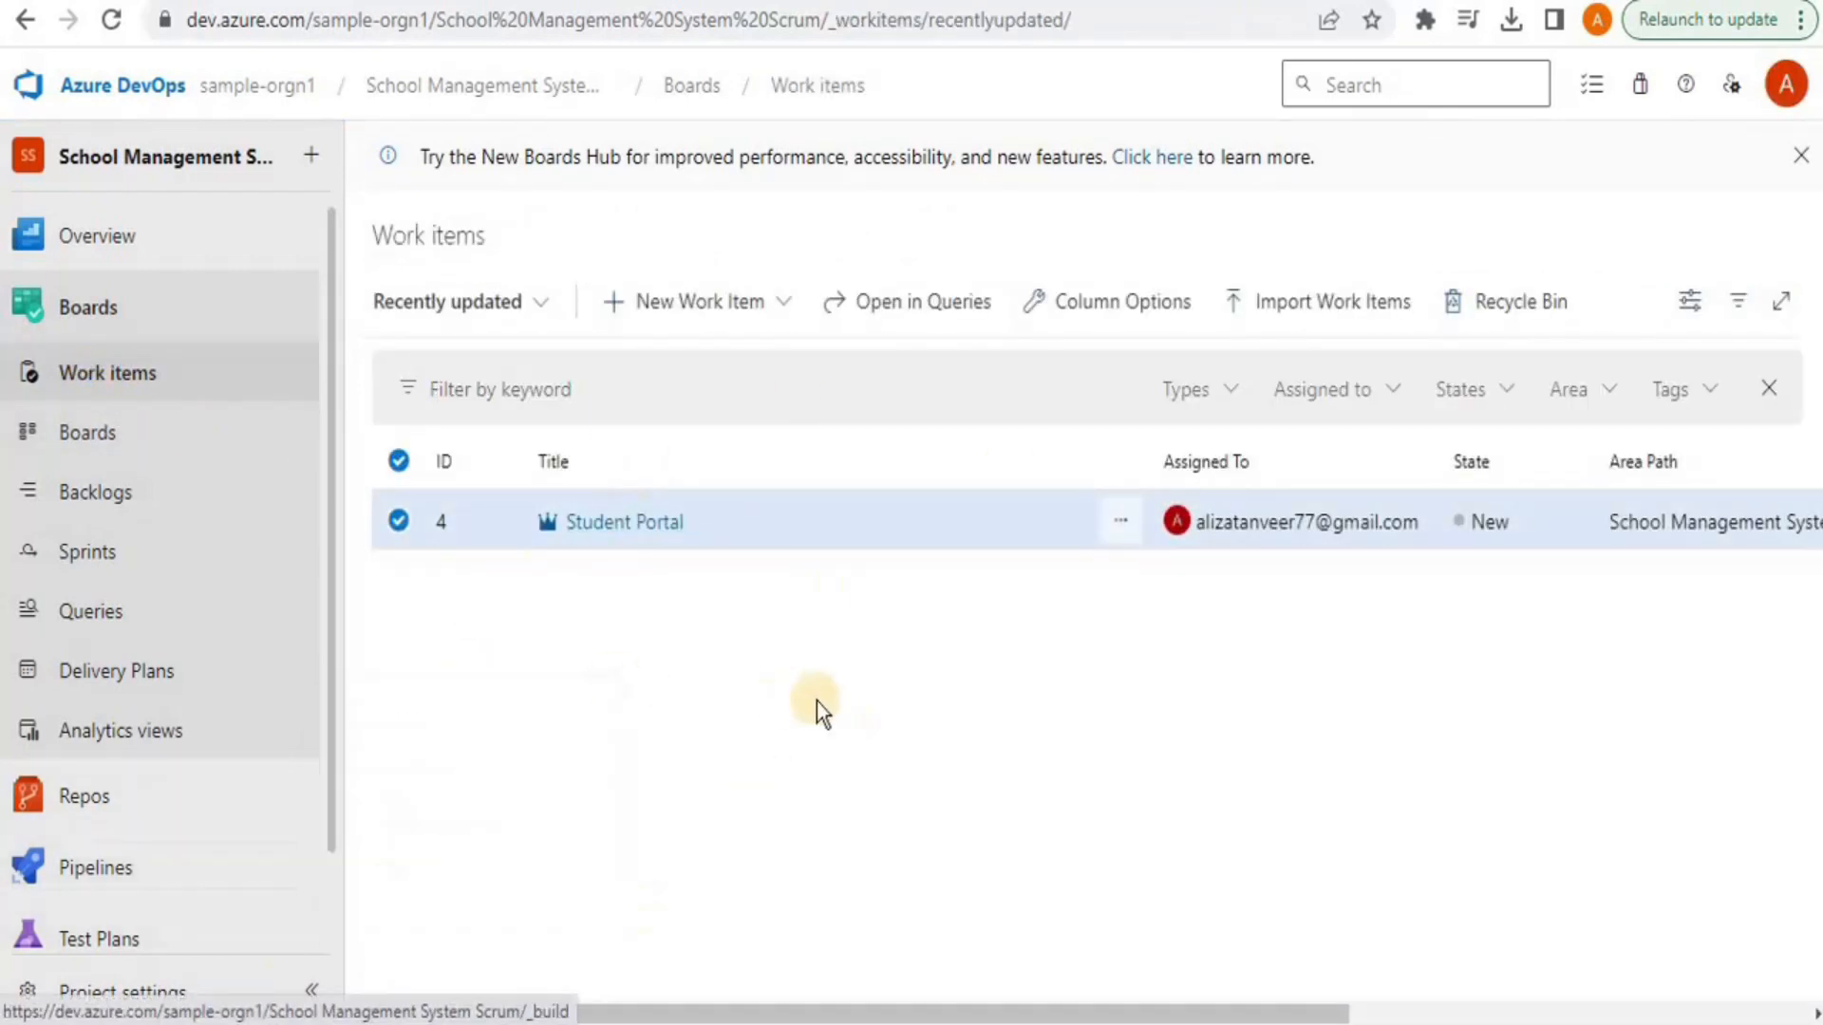
Open and dismiss the New Work Item type list
left_click(758, 312)
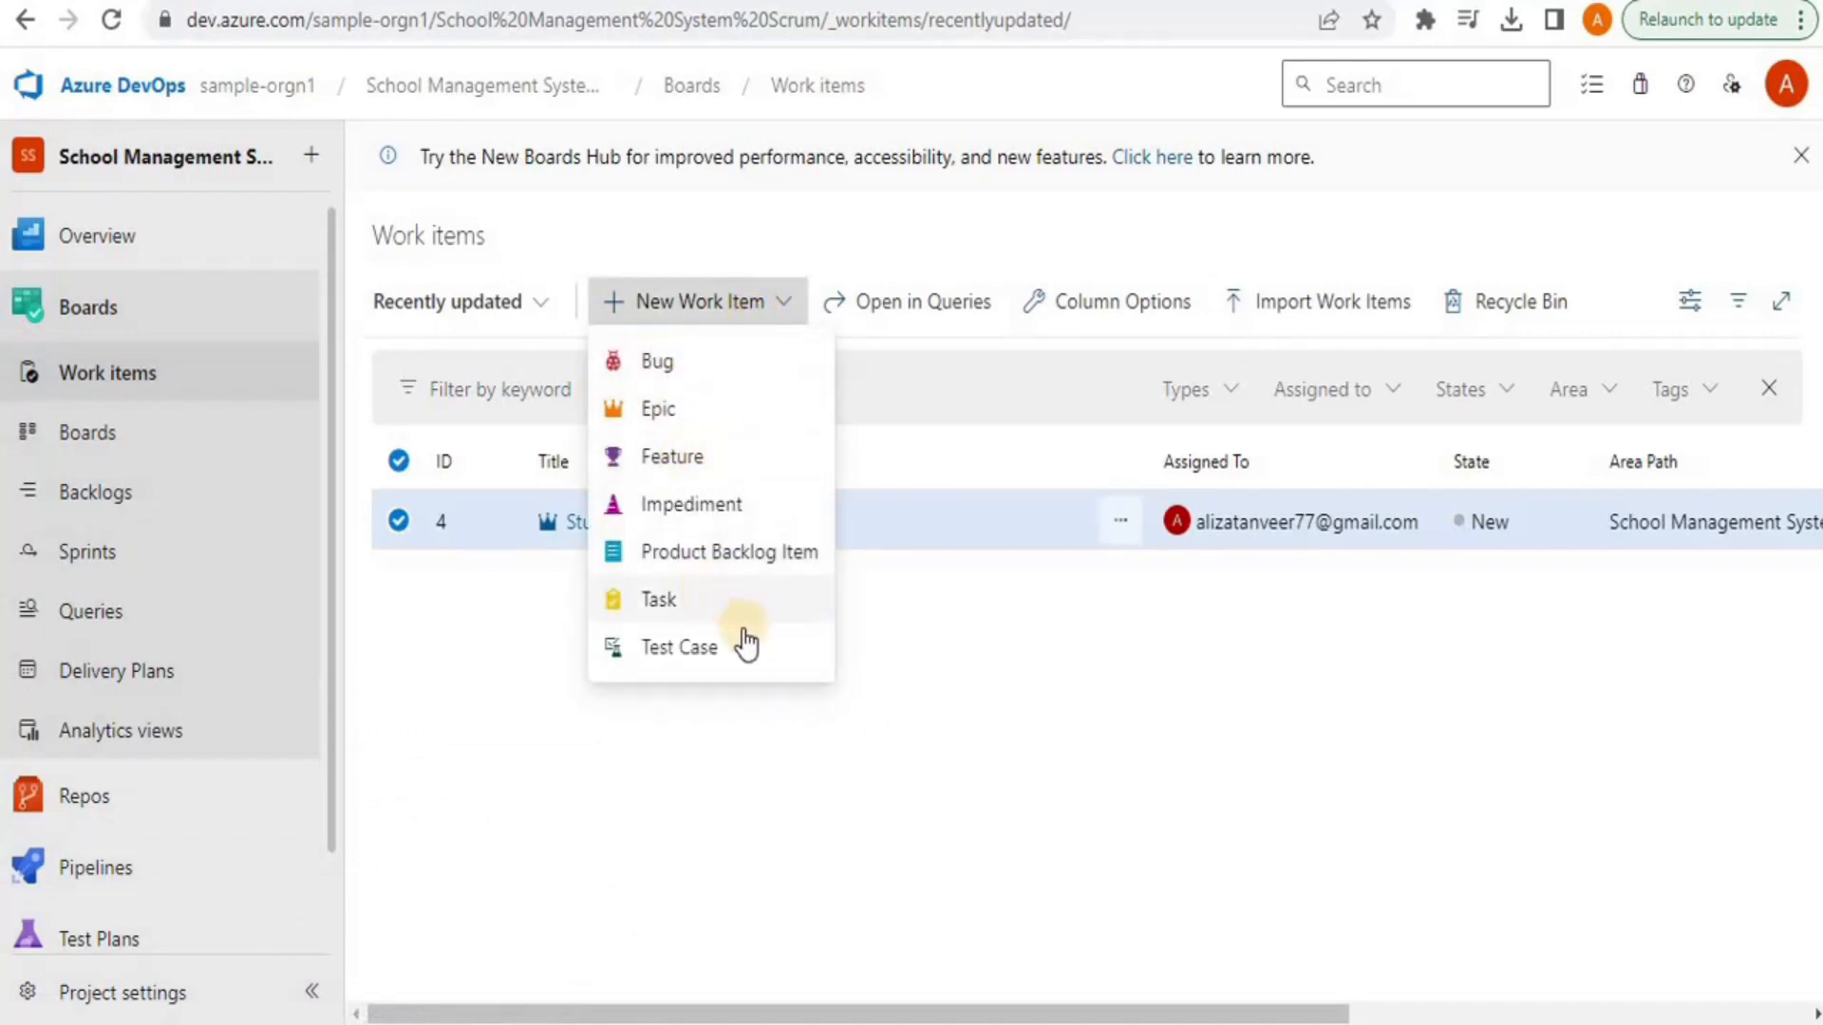
left_click(718, 763)
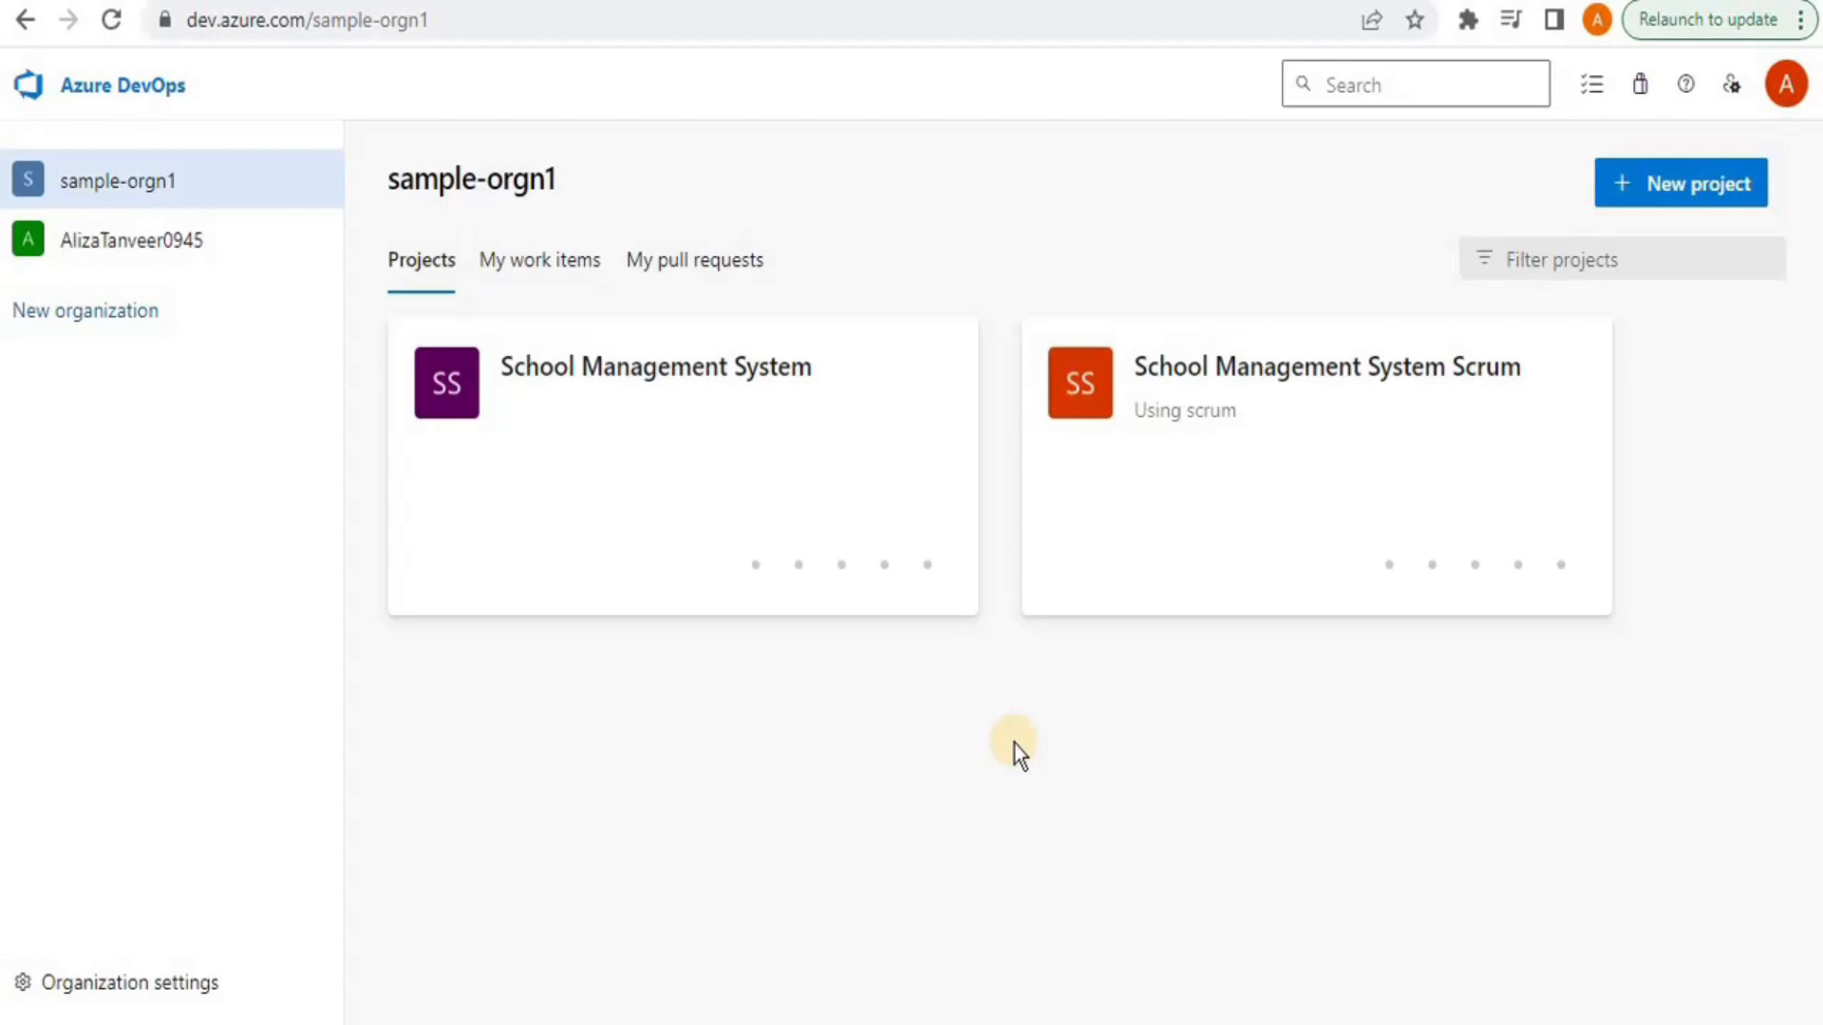
Open the School Management System Scrum project's Repos > Files page, which shows an empty repository
left_click(1231, 380)
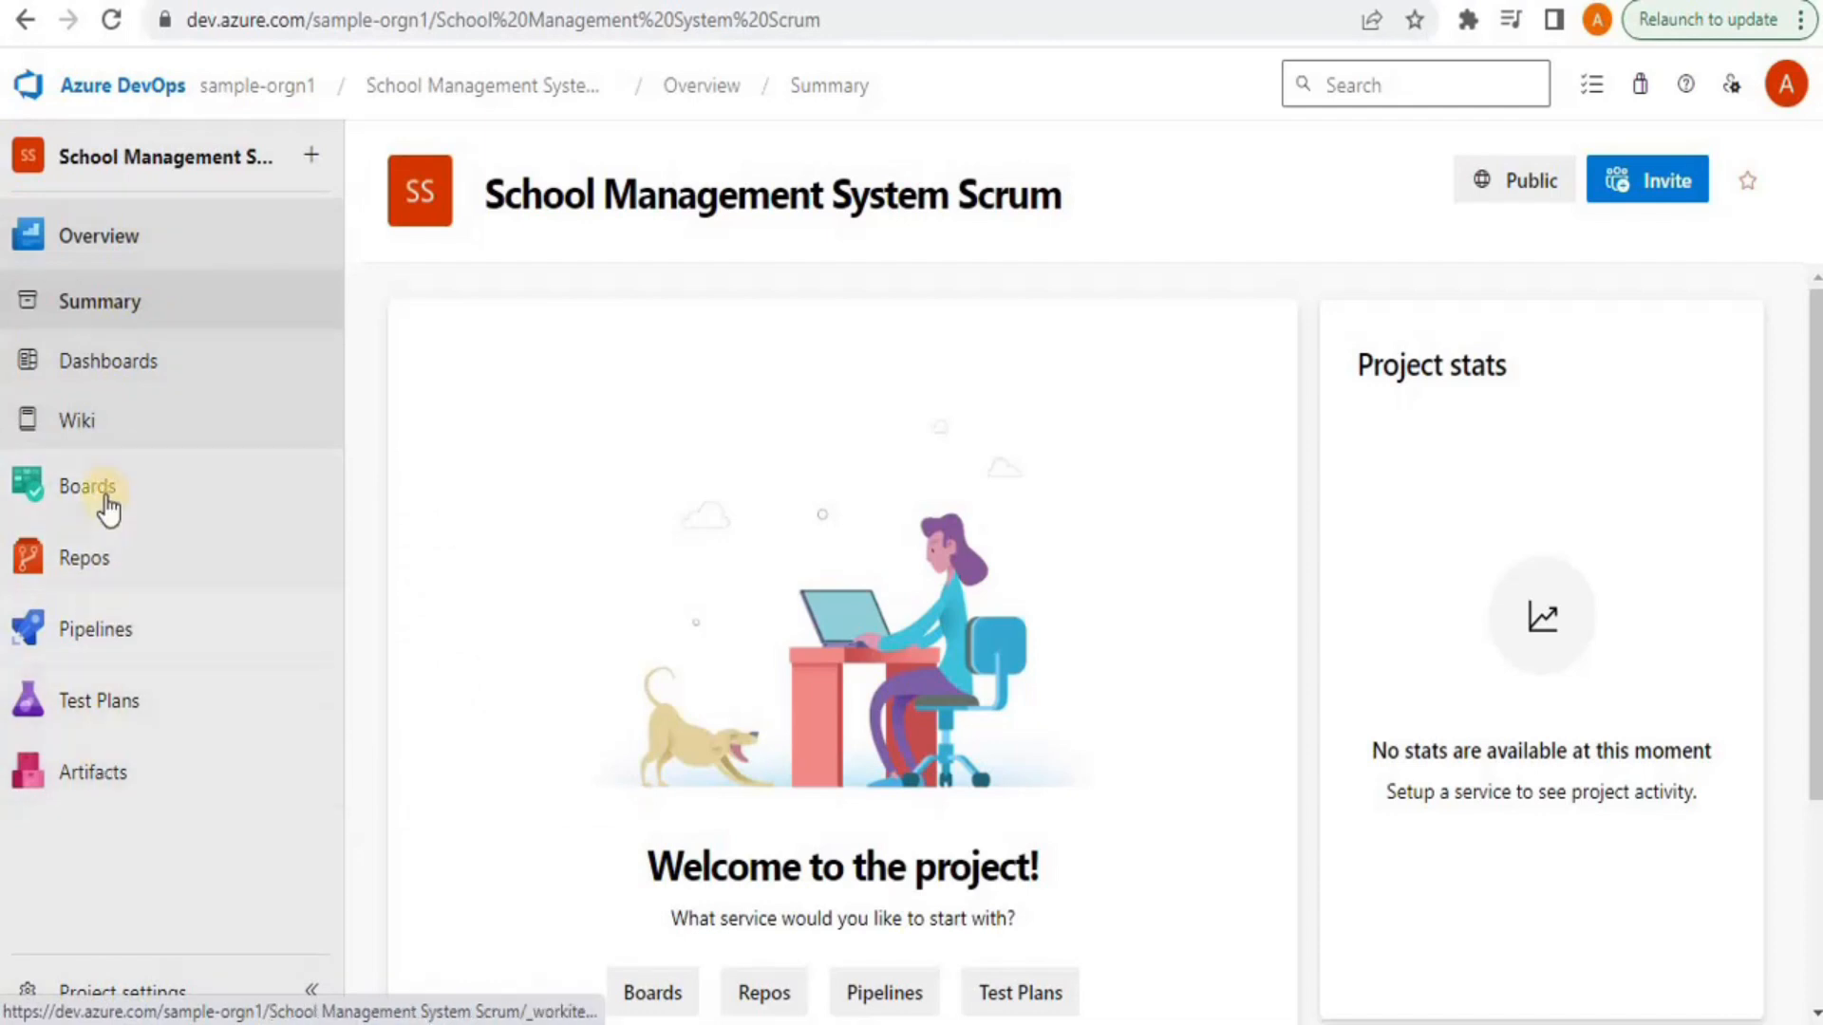
mouse_move(57, 570)
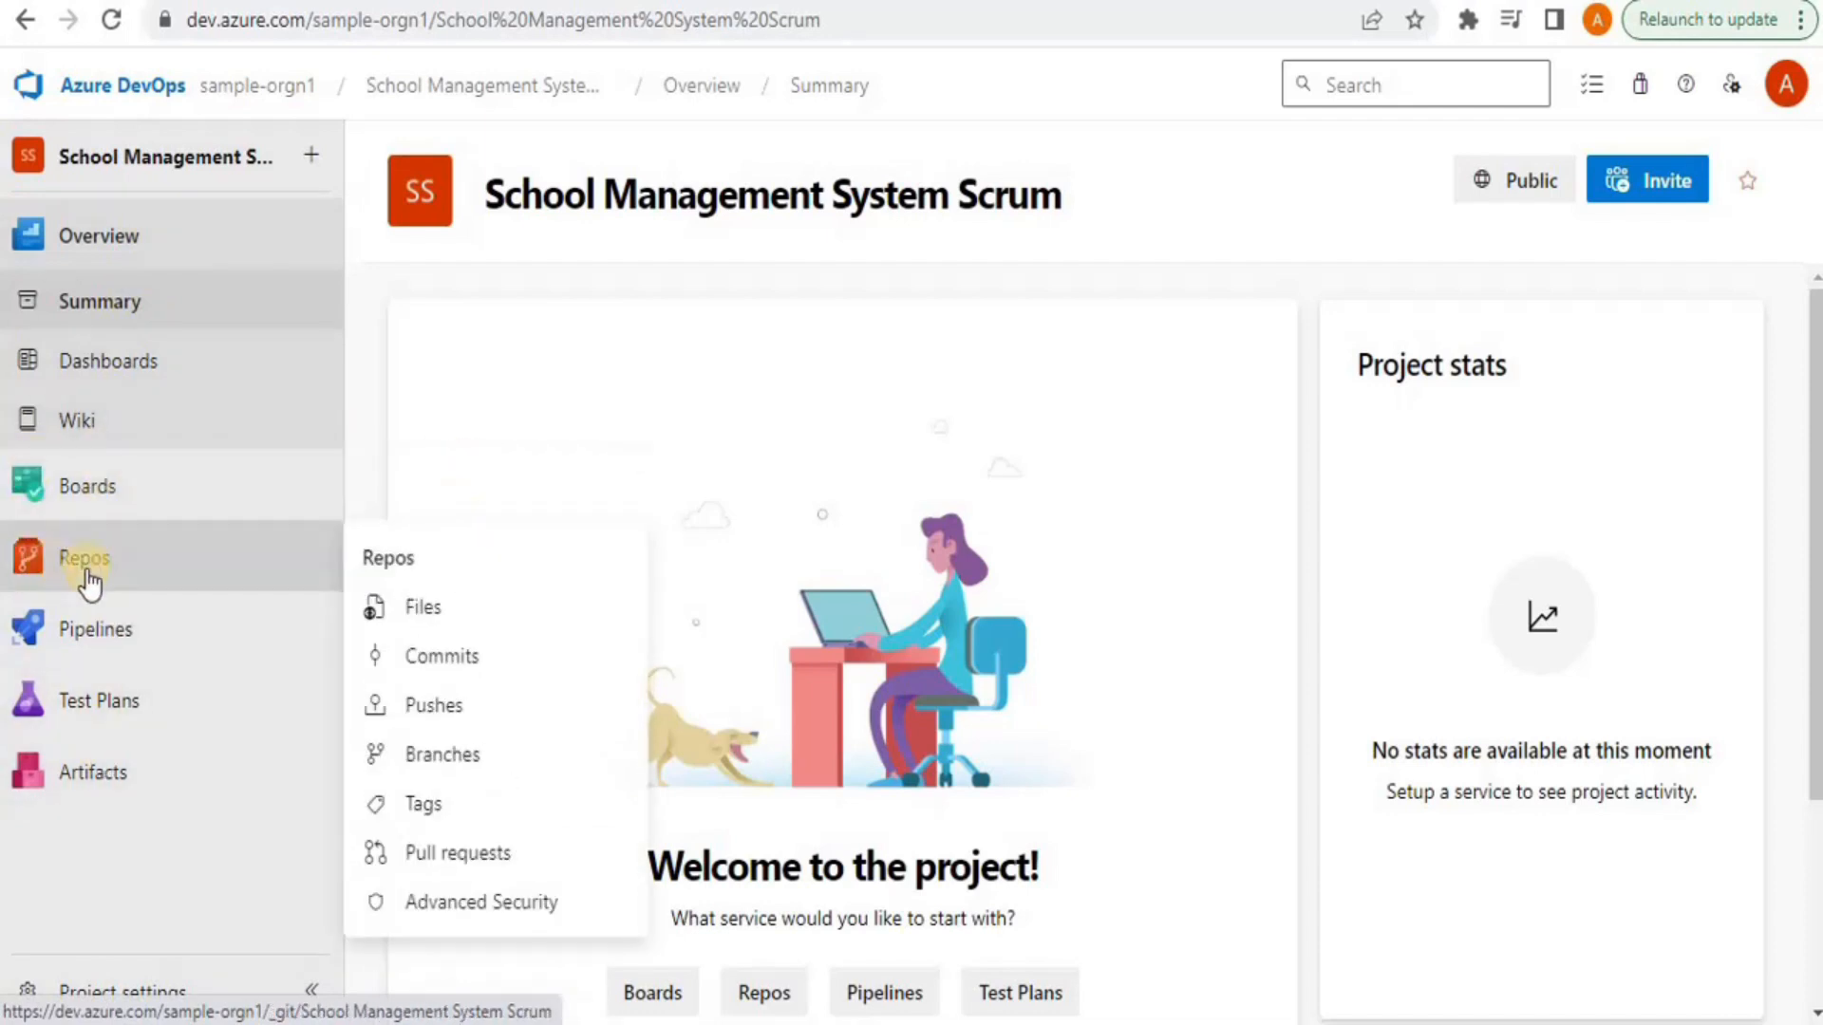
left_click(124, 568)
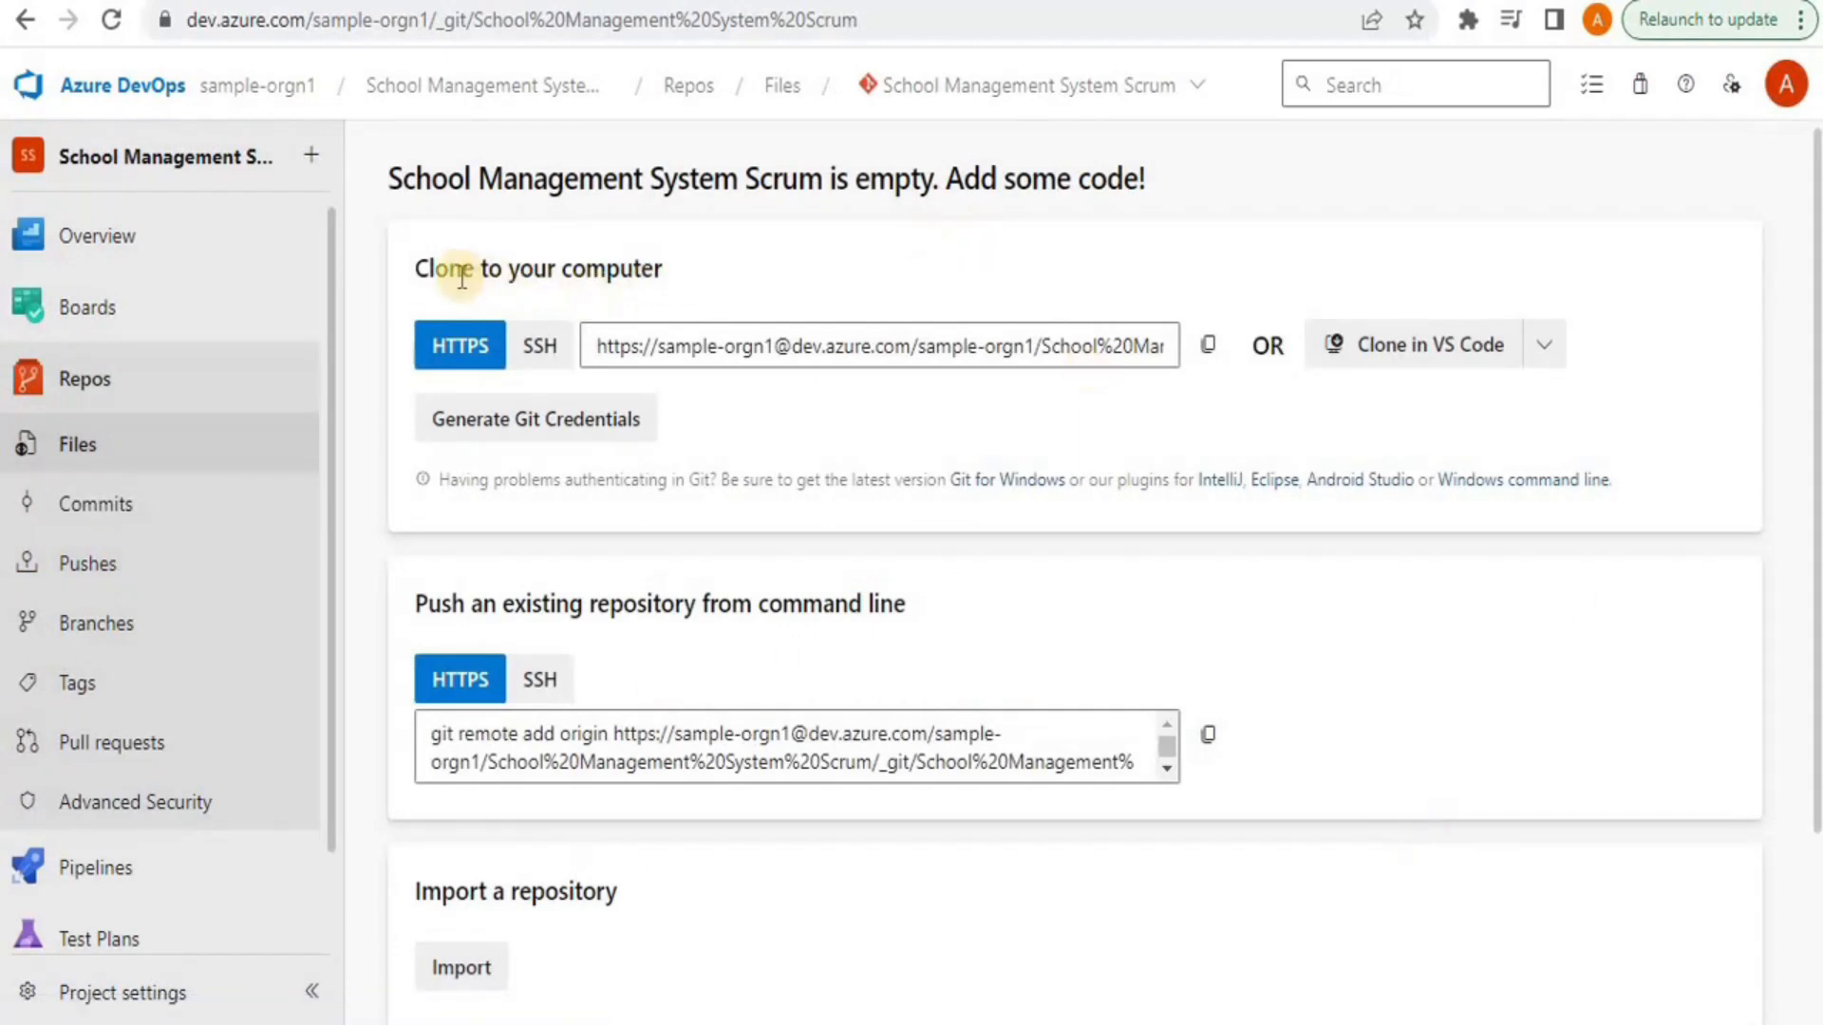
left_click_drag(417, 265, 691, 262)
left_click(691, 262)
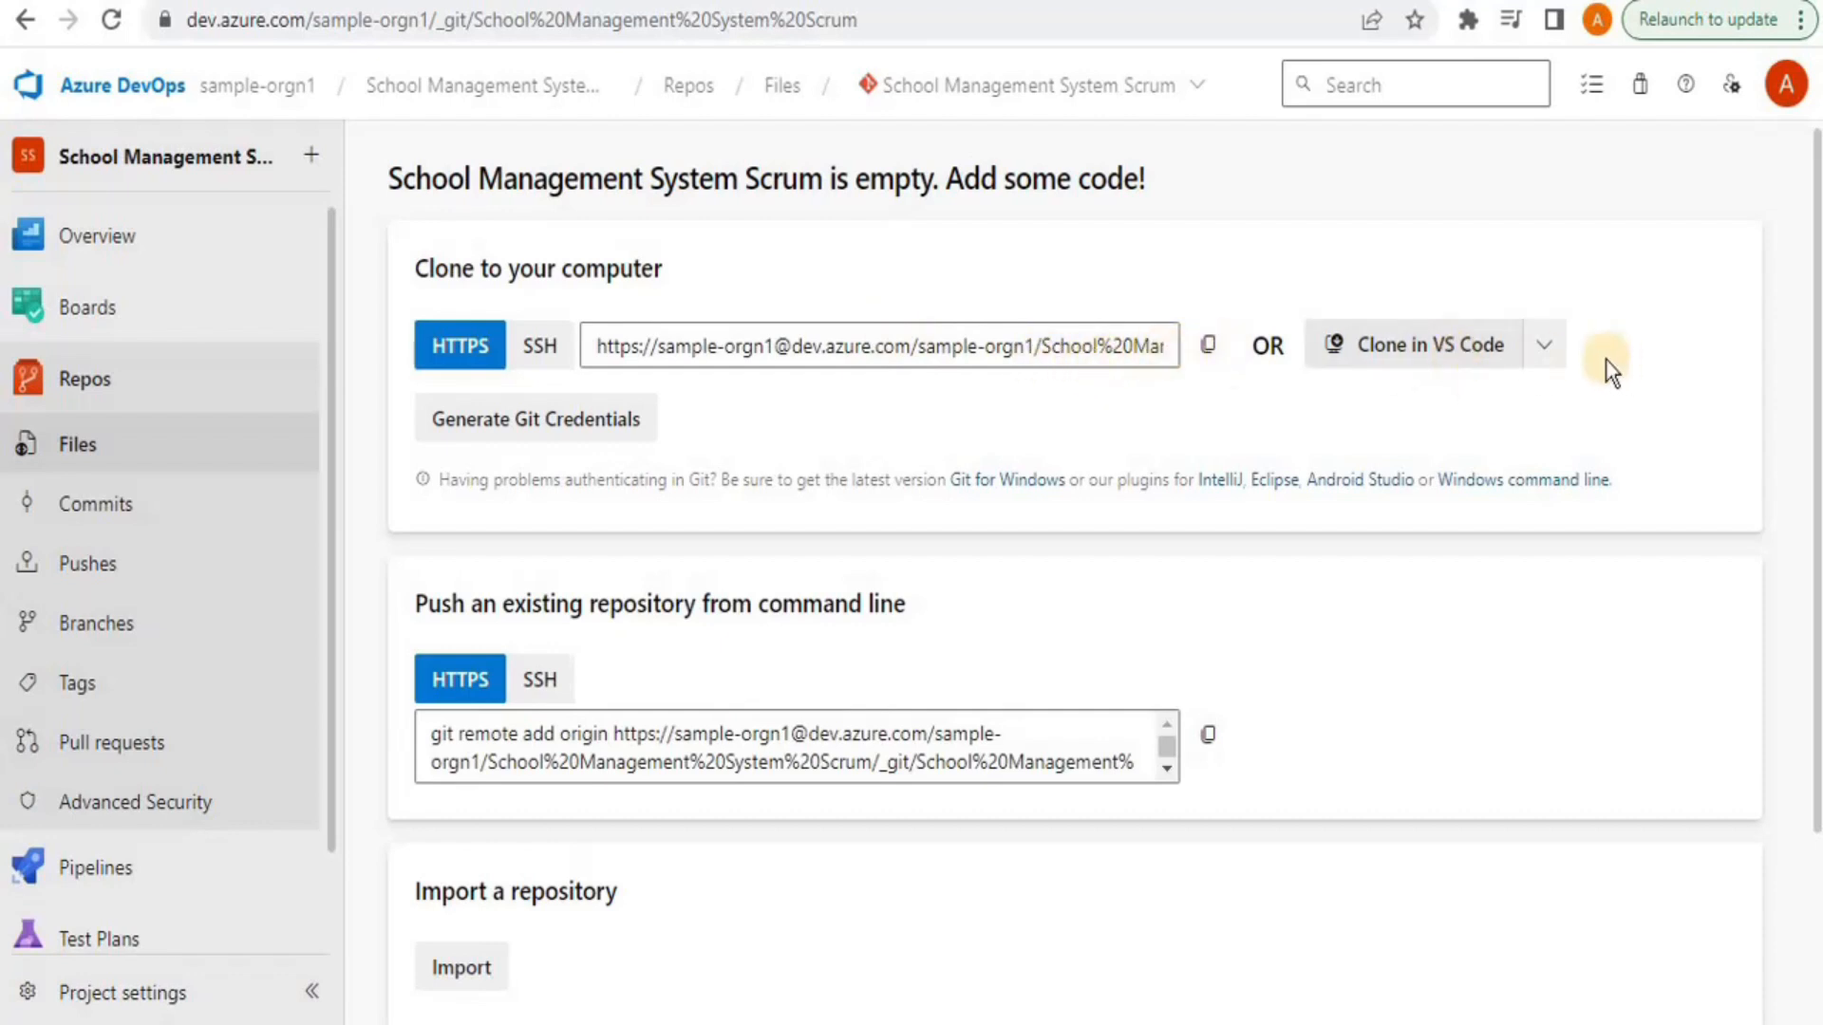
left_click(1546, 347)
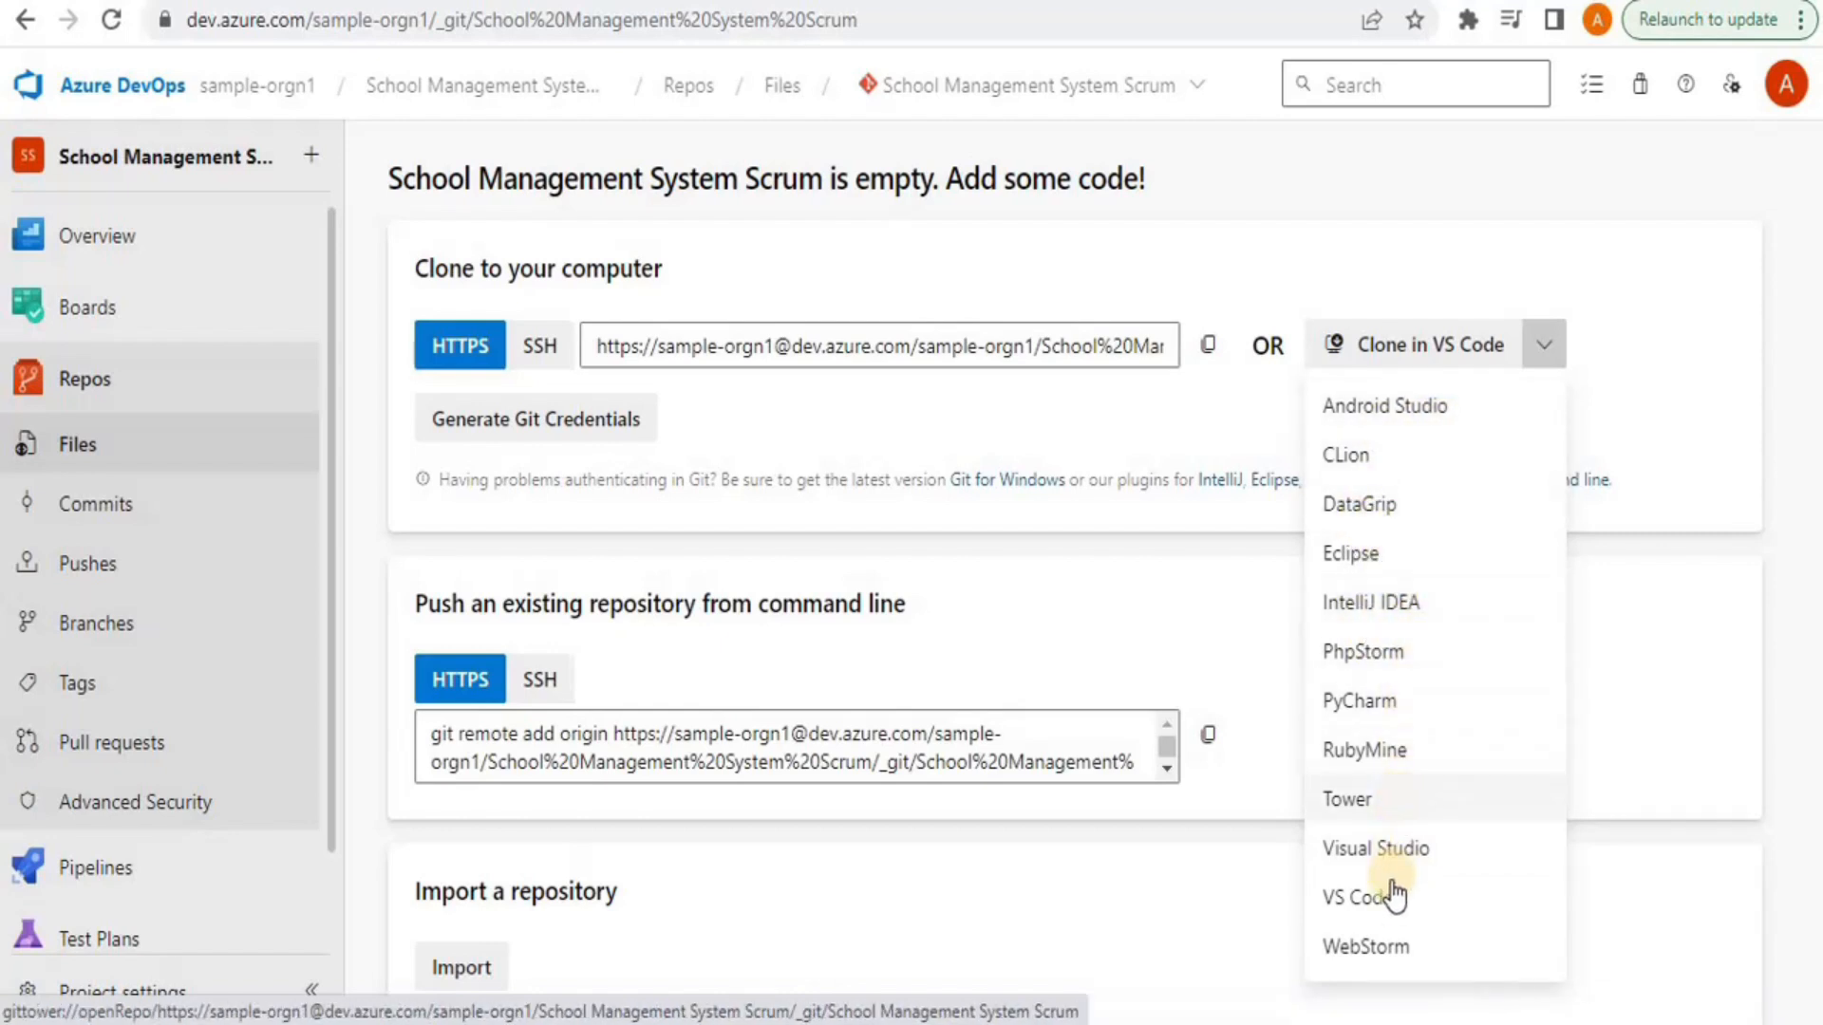
left_click(1770, 487)
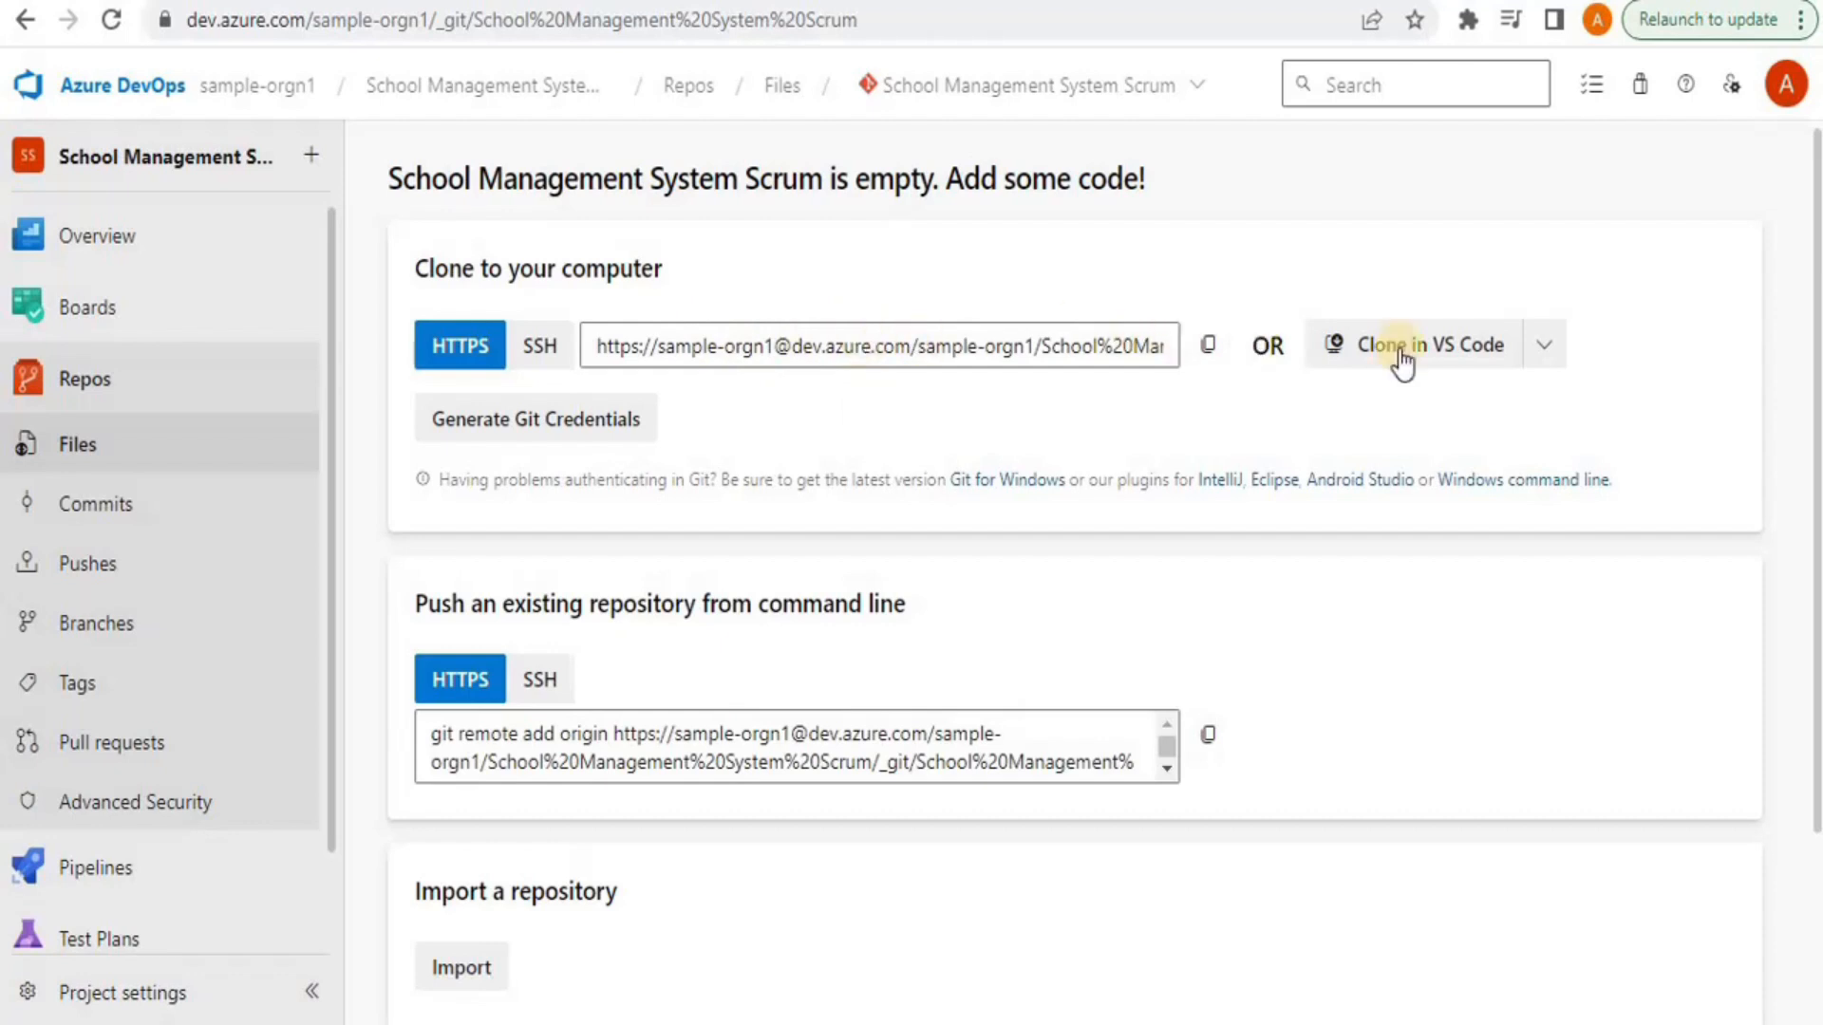
left_click(1544, 345)
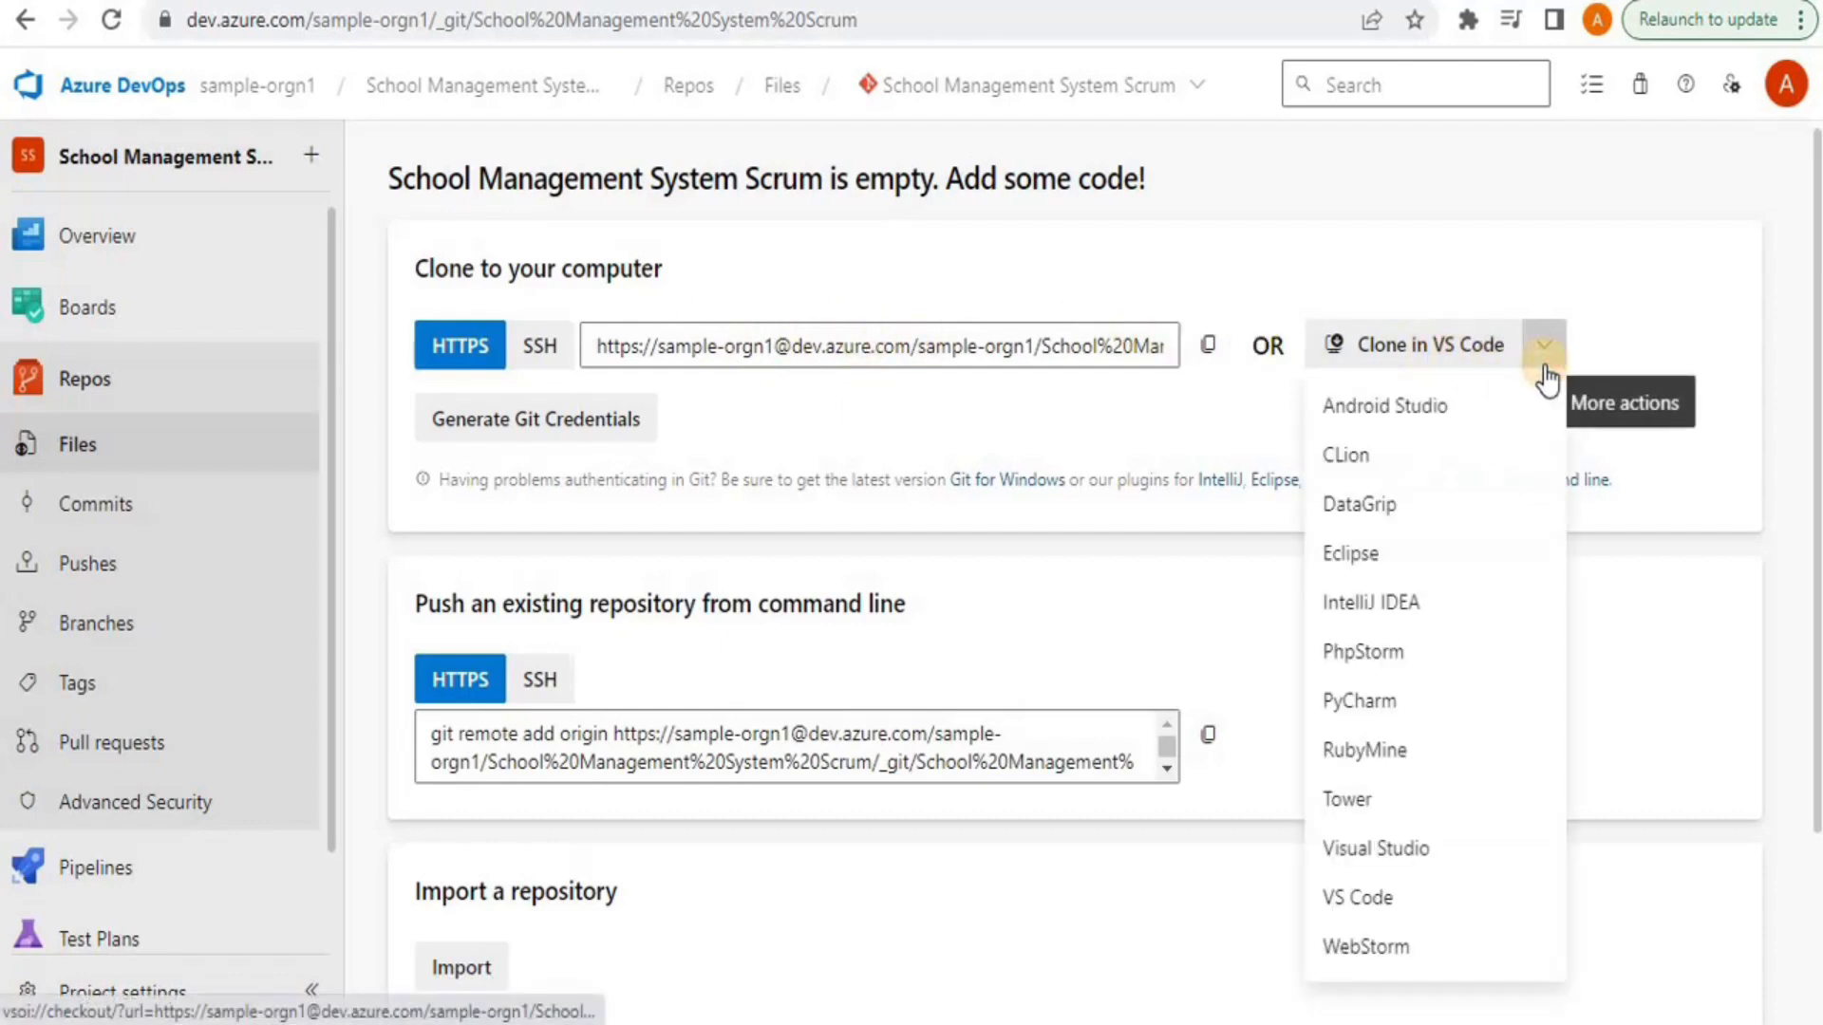
left_click(1544, 346)
left_click_drag(1810, 337, 1811, 451)
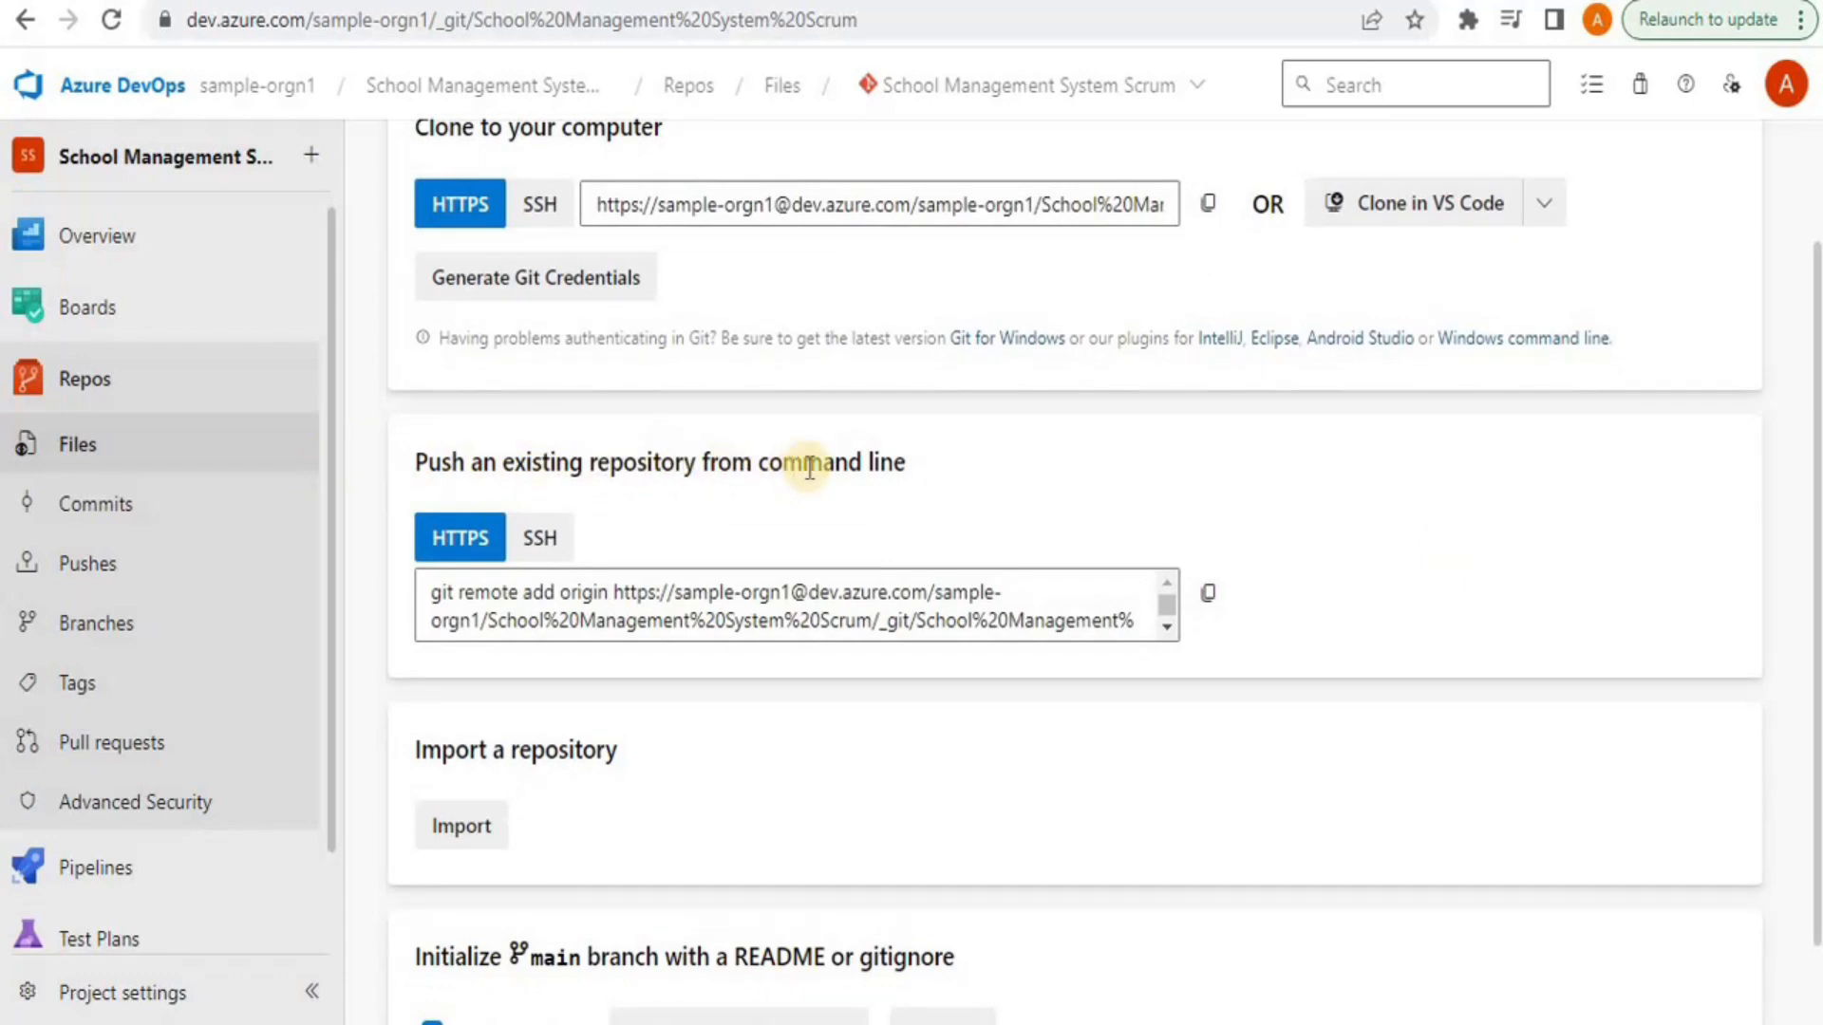
left_click(1168, 601)
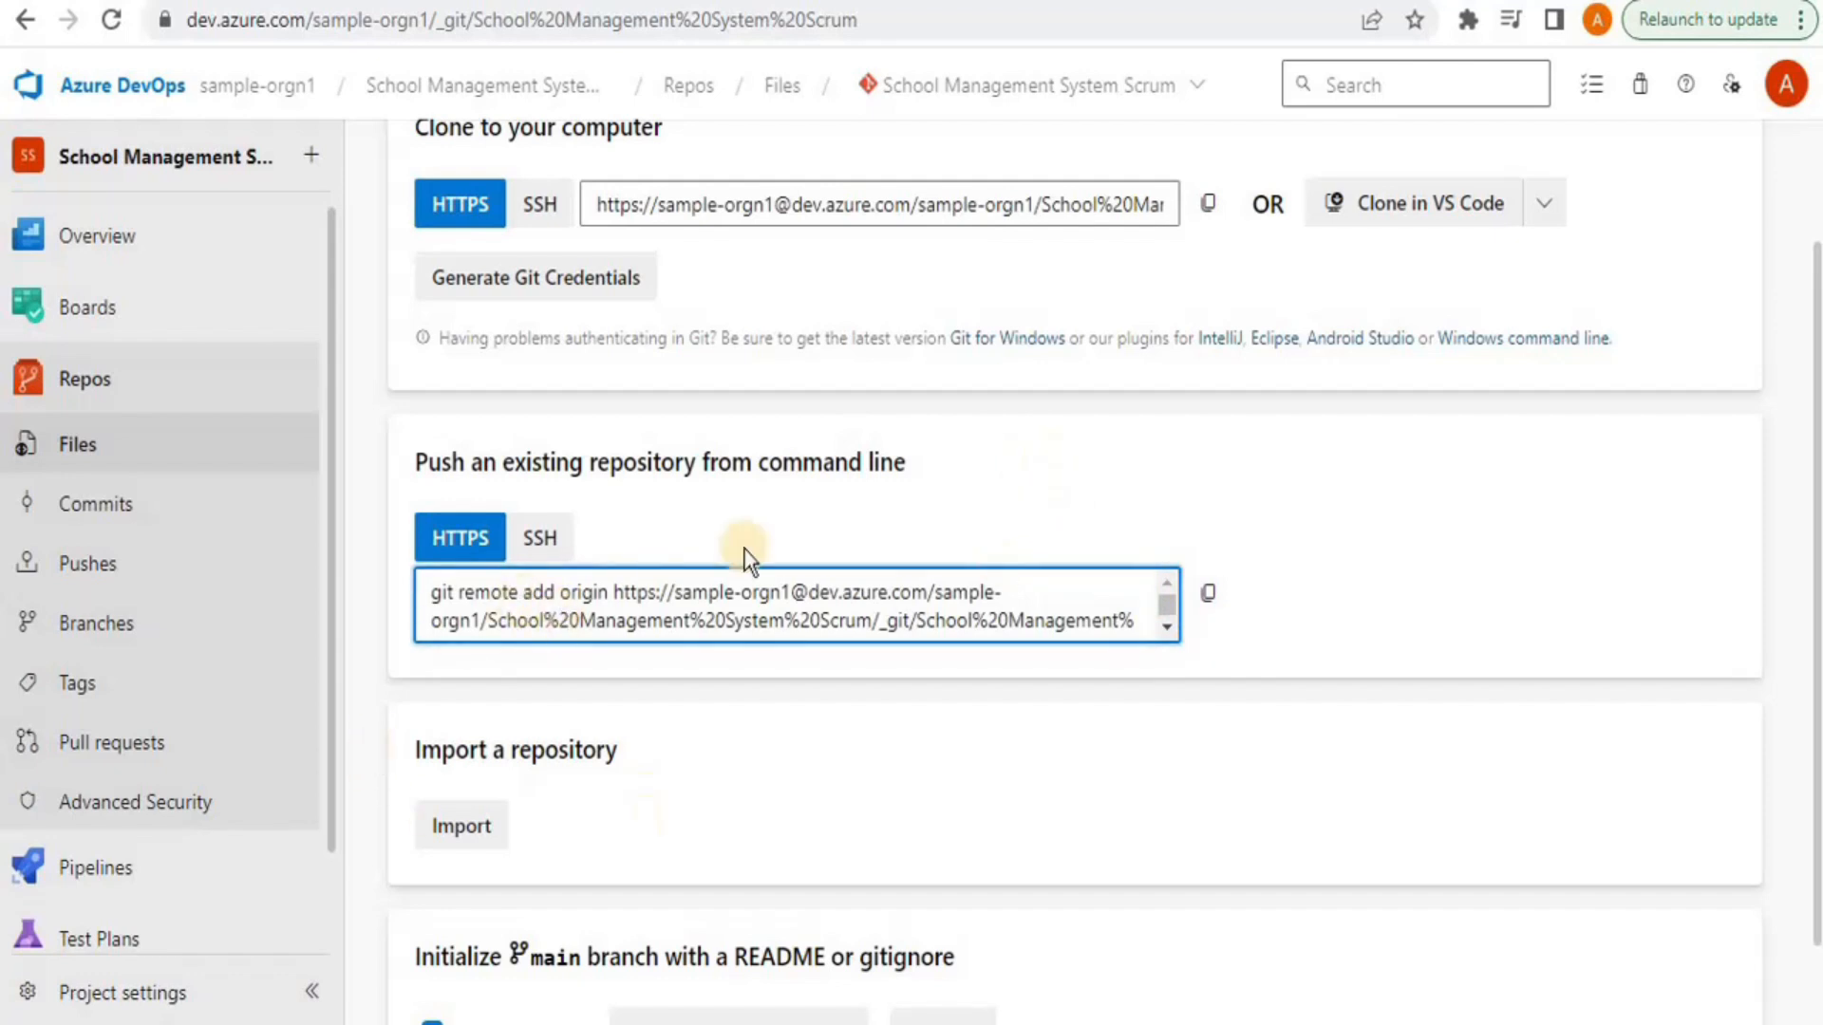
scroll(1139, 665, "down", 1)
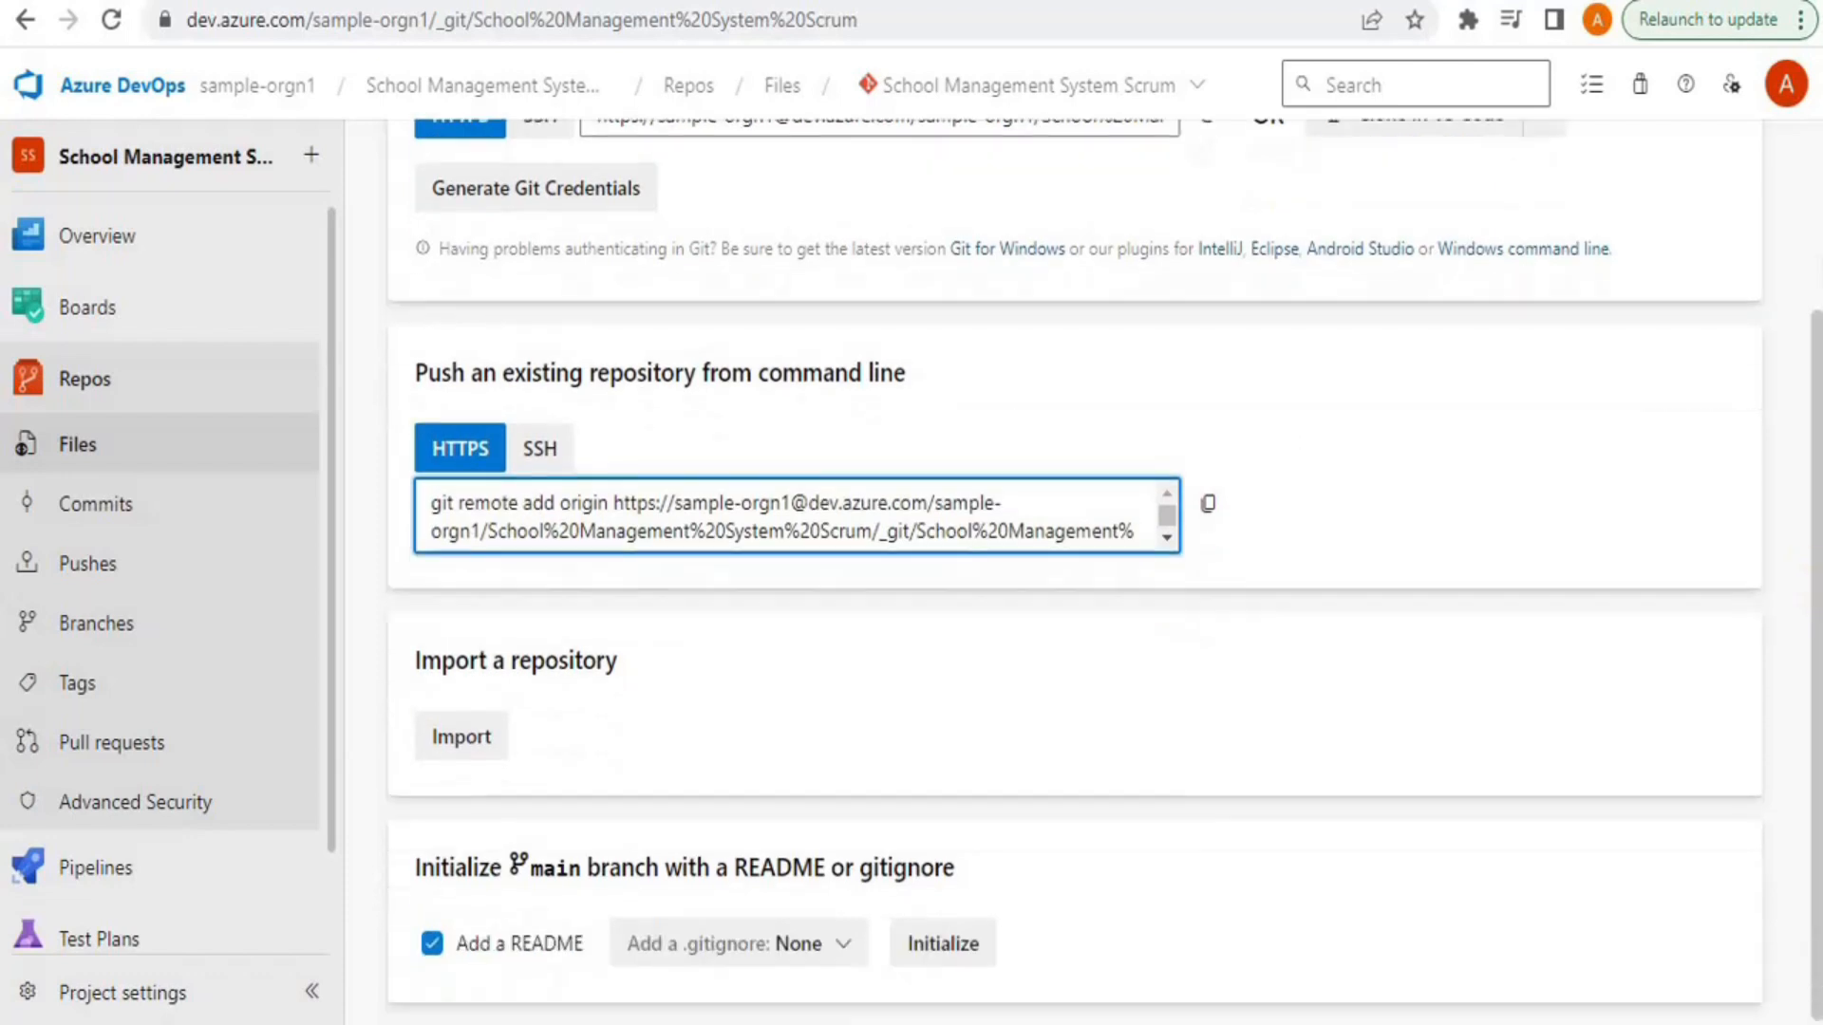
left_click(476, 737)
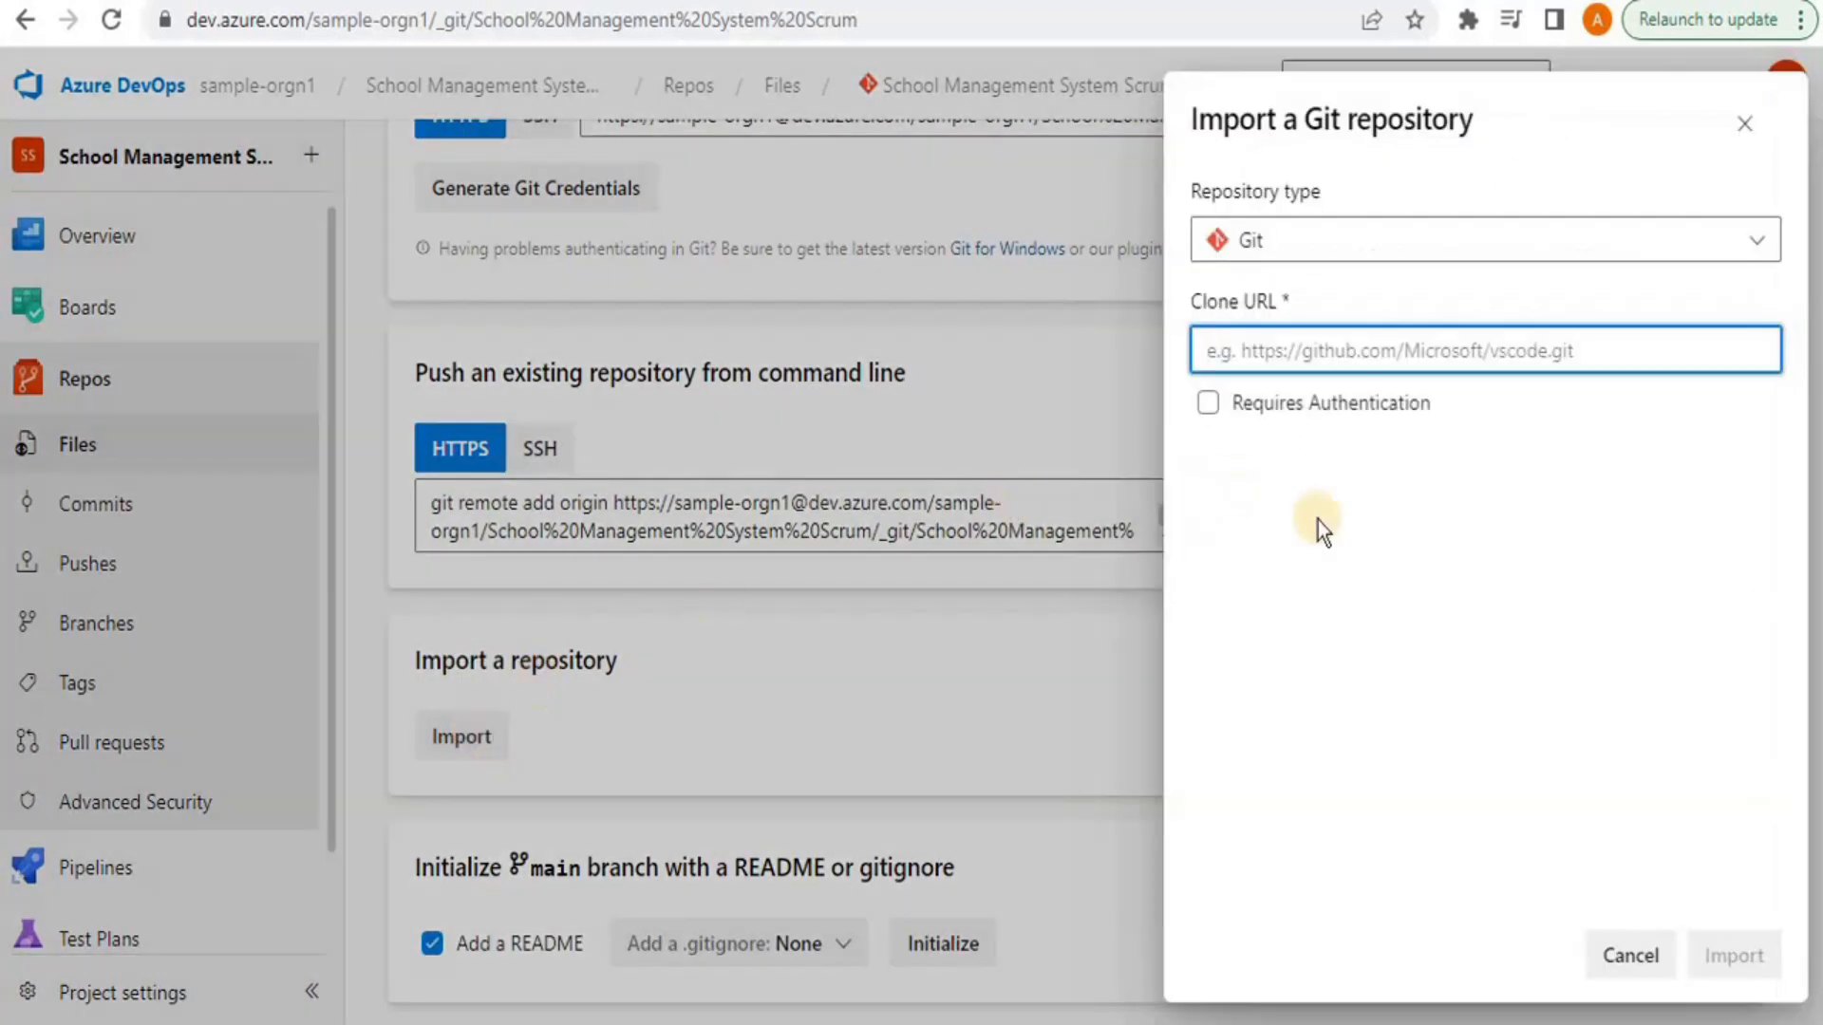
left_click(1743, 240)
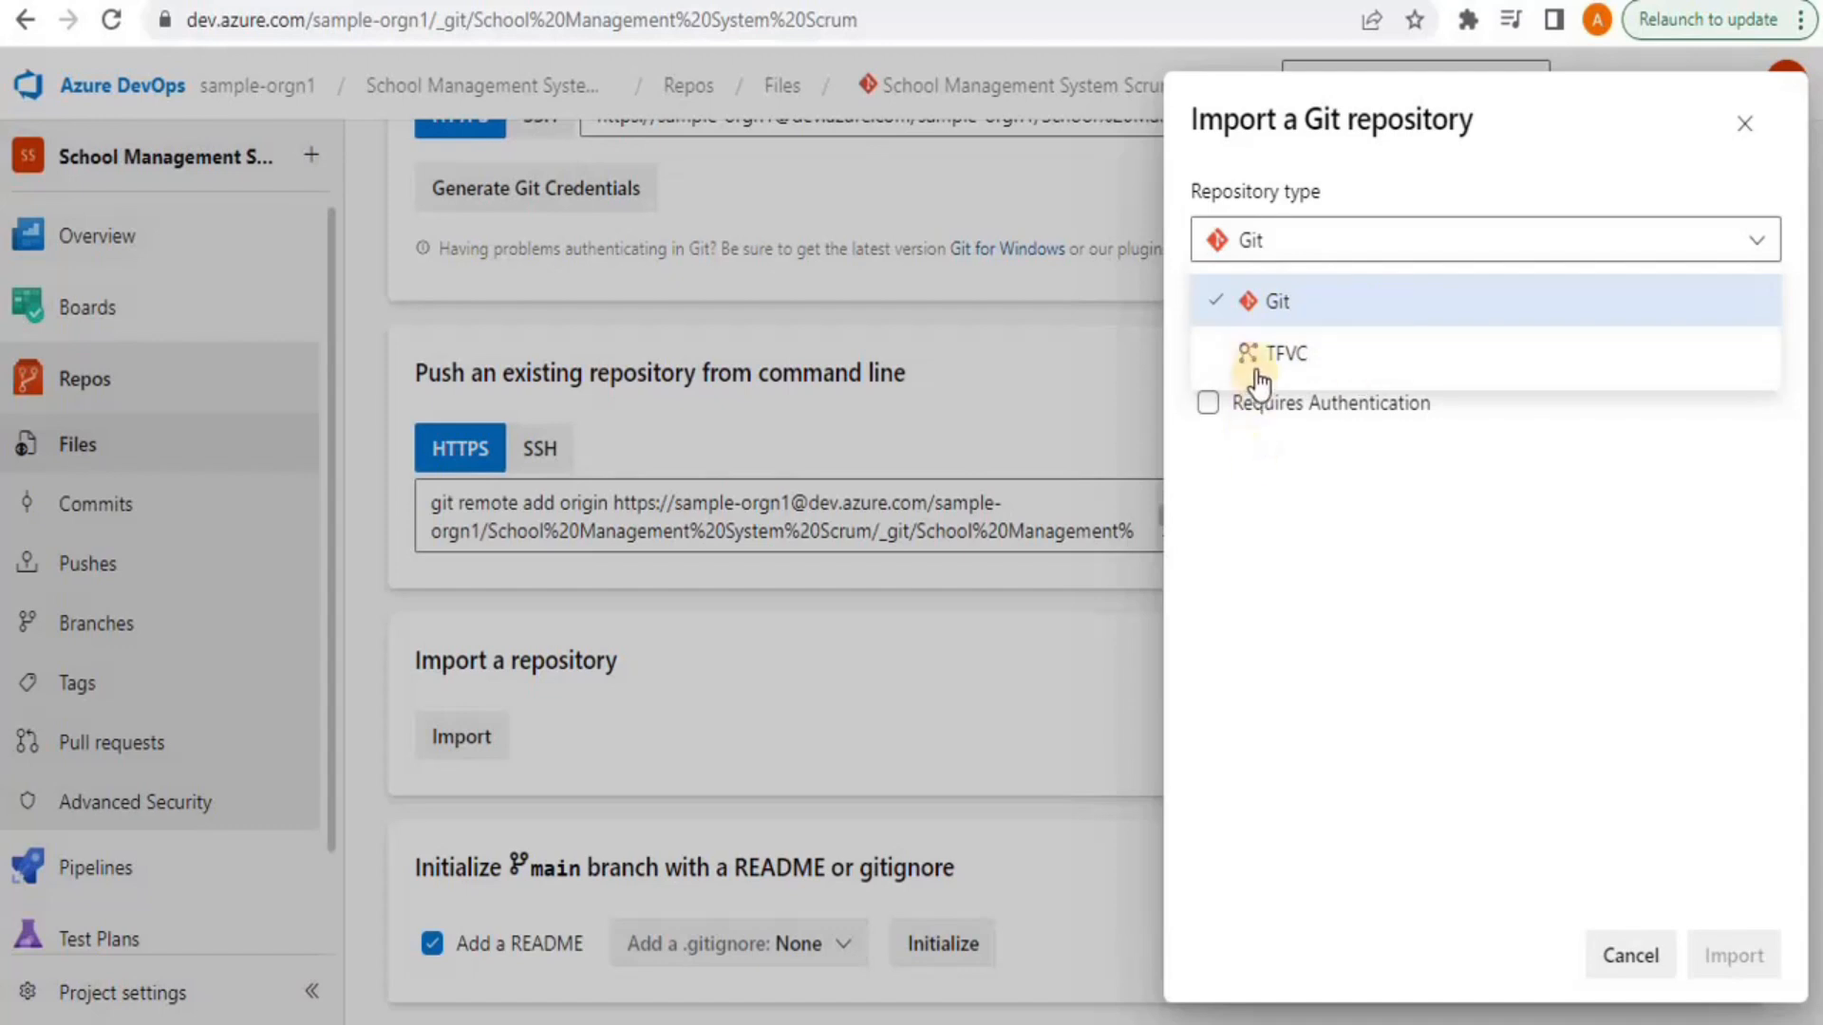
left_click(1273, 583)
left_click(1255, 353)
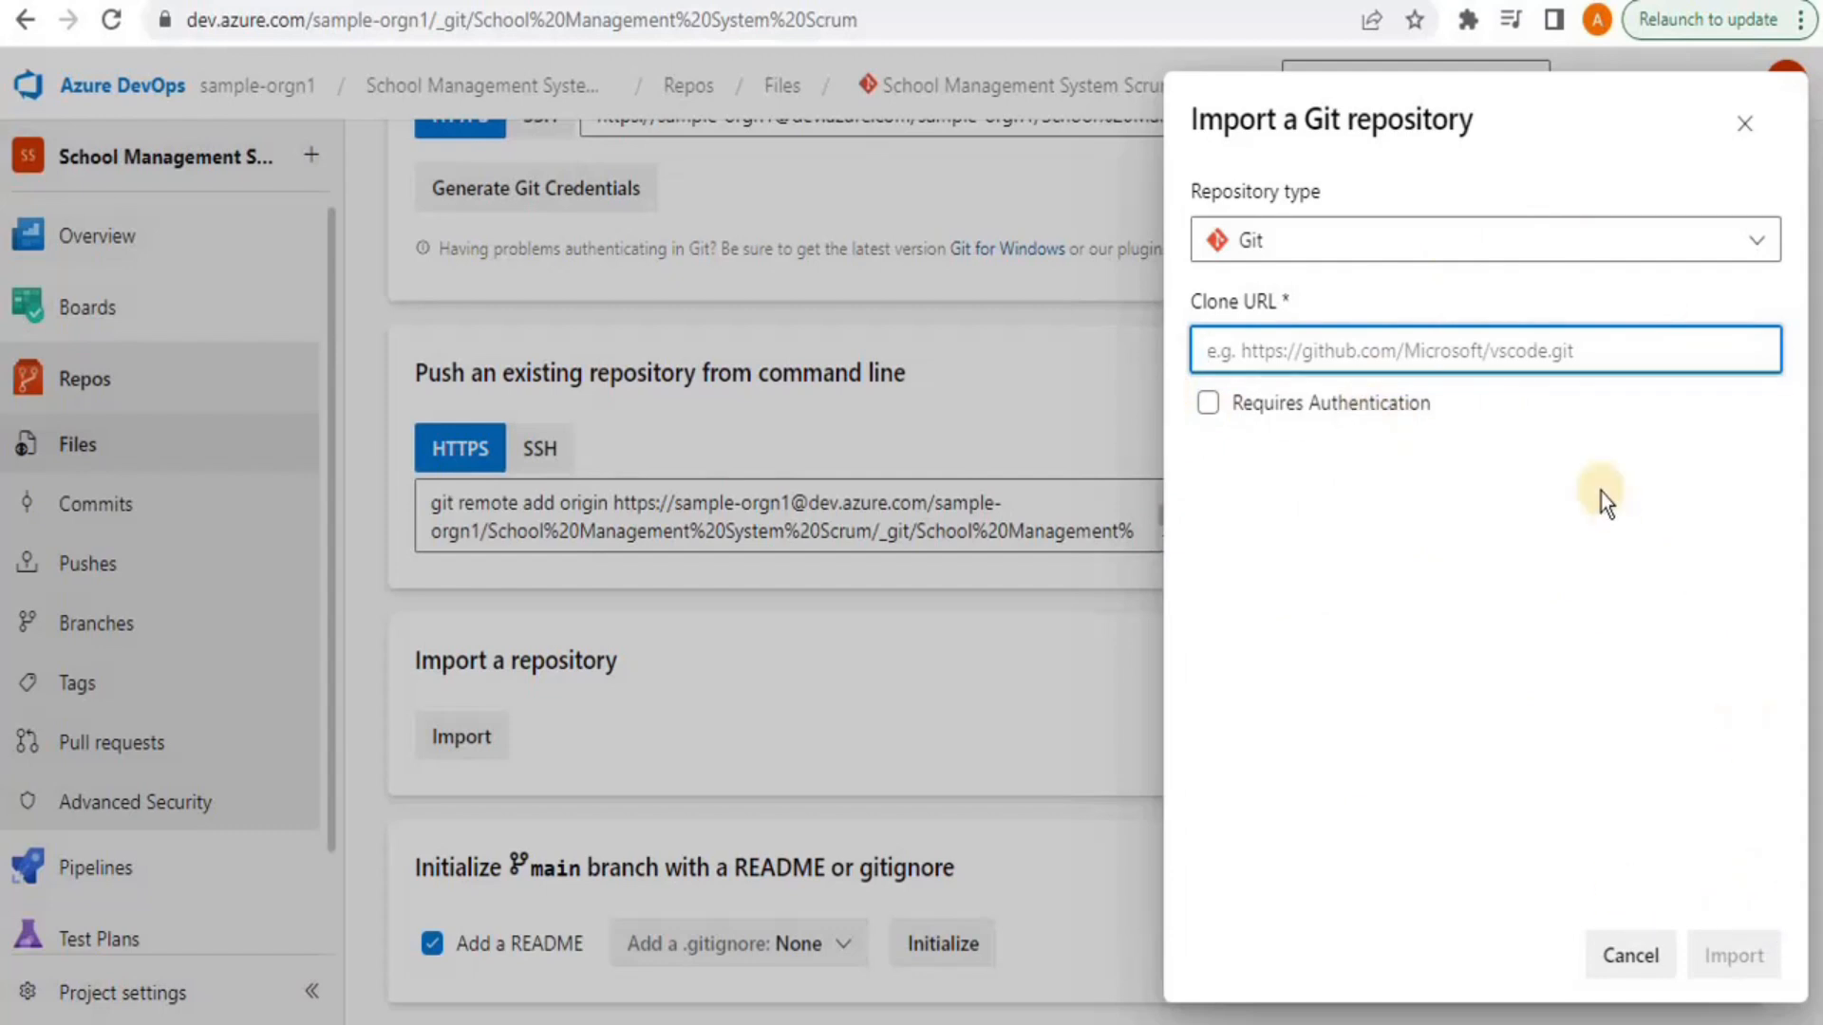
left_click(1743, 126)
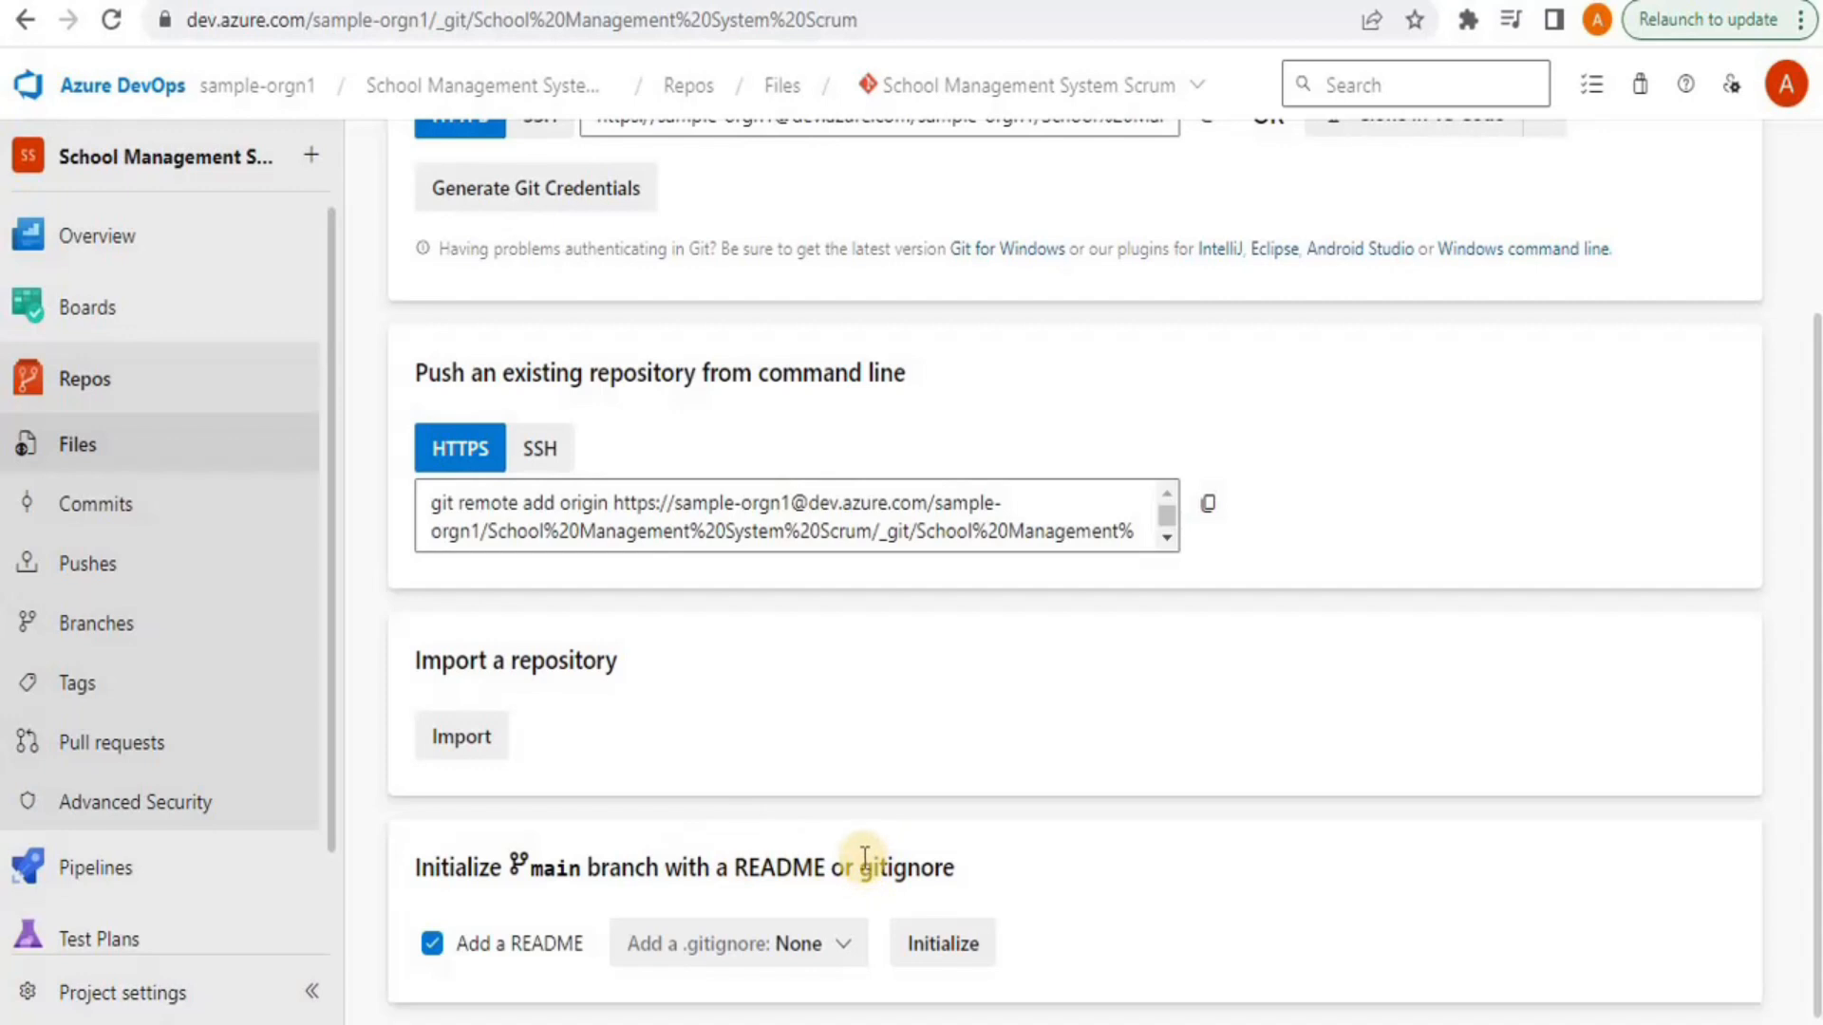
Initialize main with a README and the VisualStudio .gitignore template
left_click_drag(859, 867, 1054, 874)
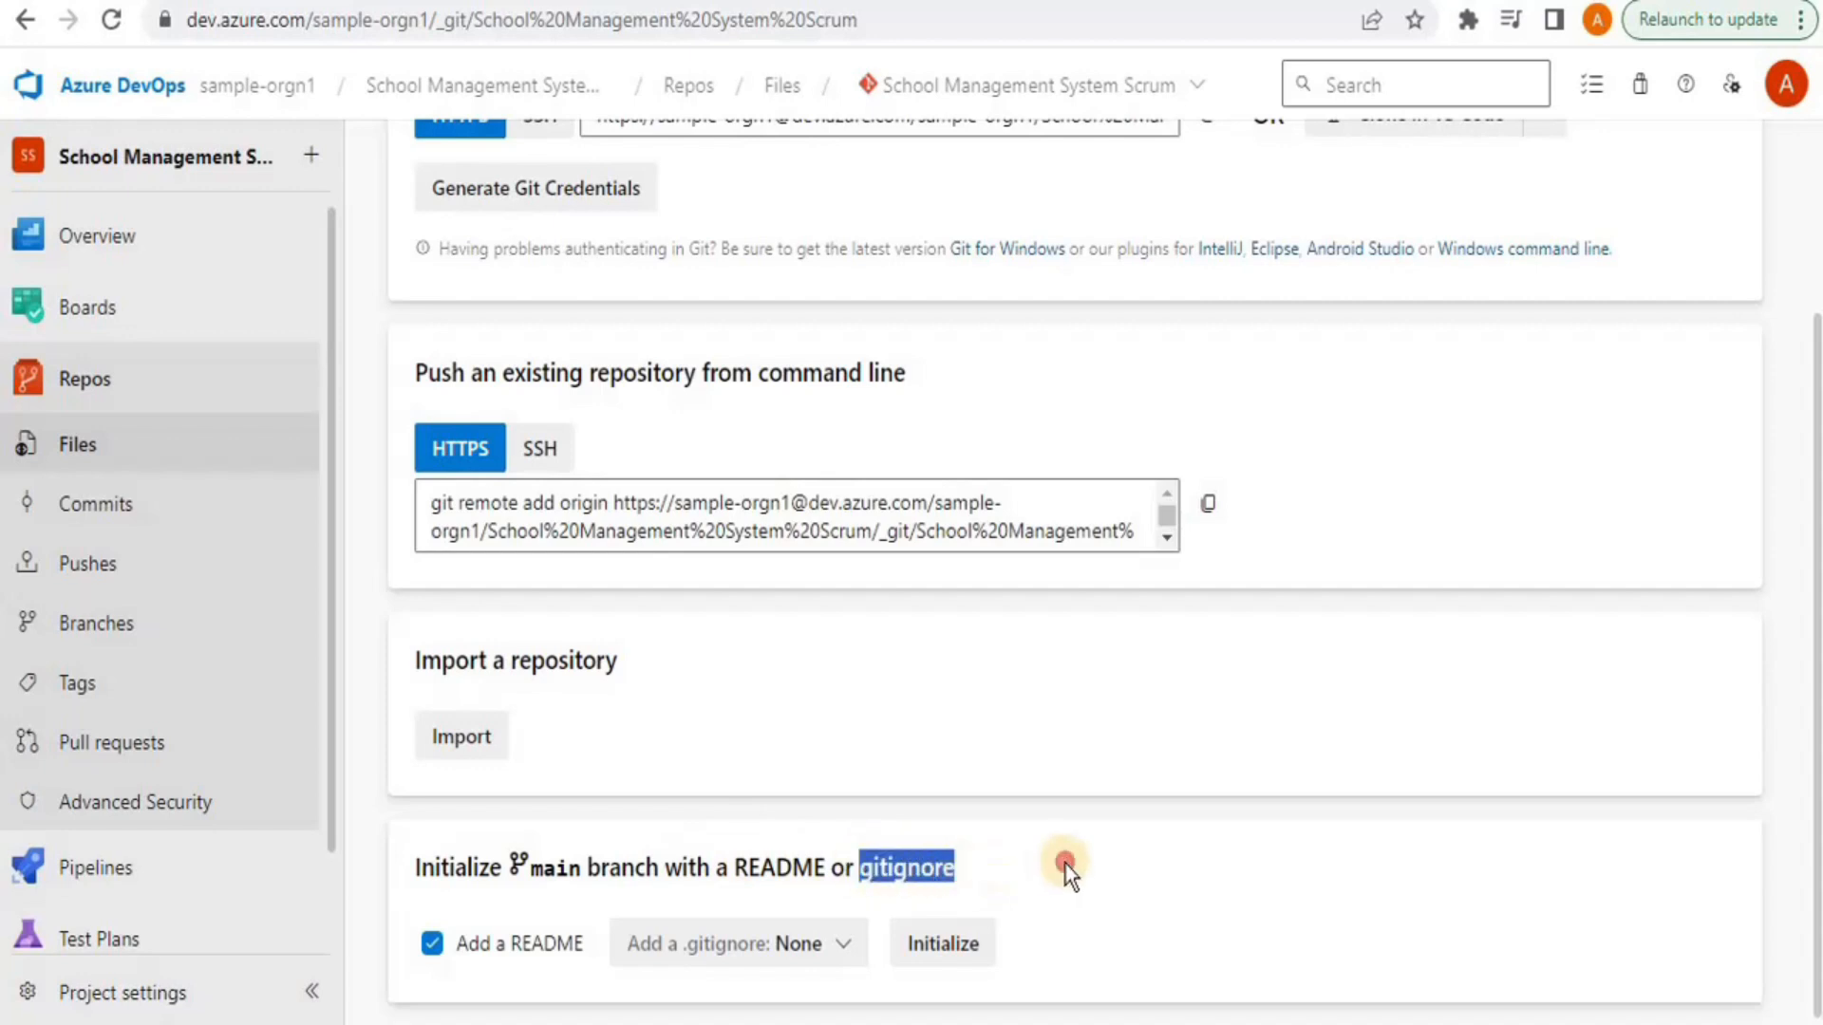
left_click(1065, 864)
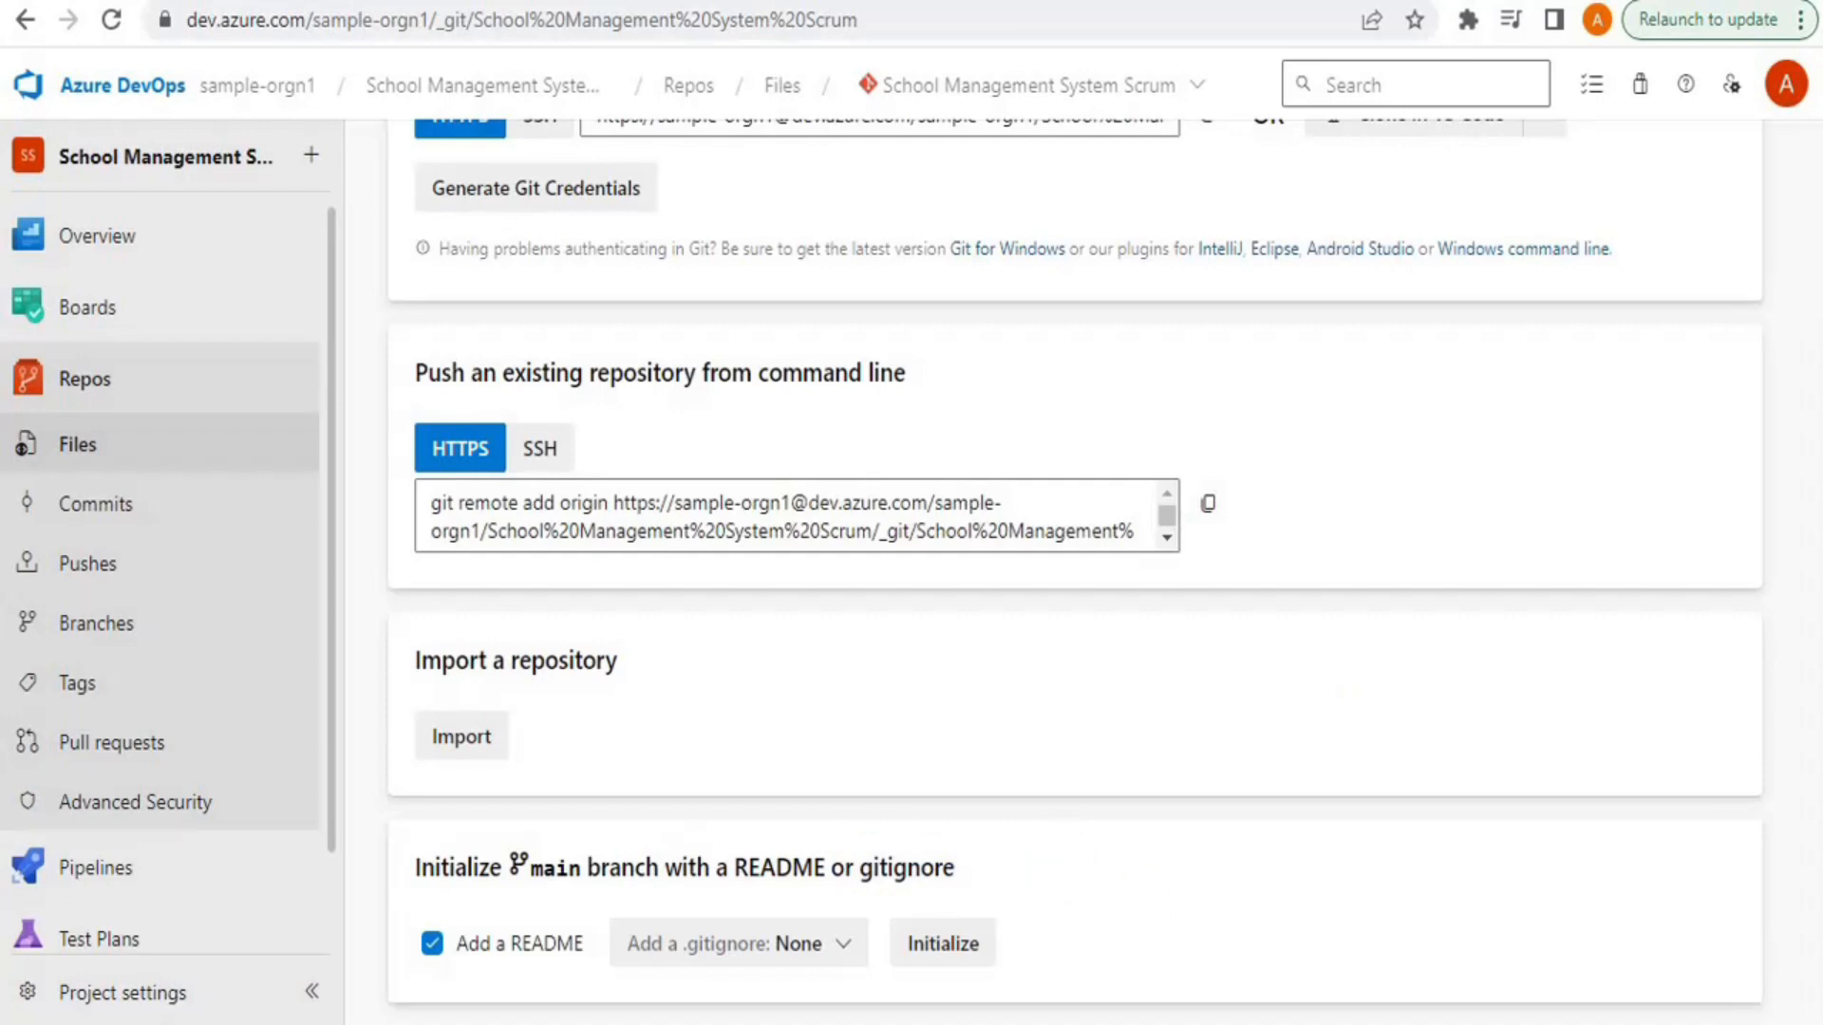
left_click(793, 960)
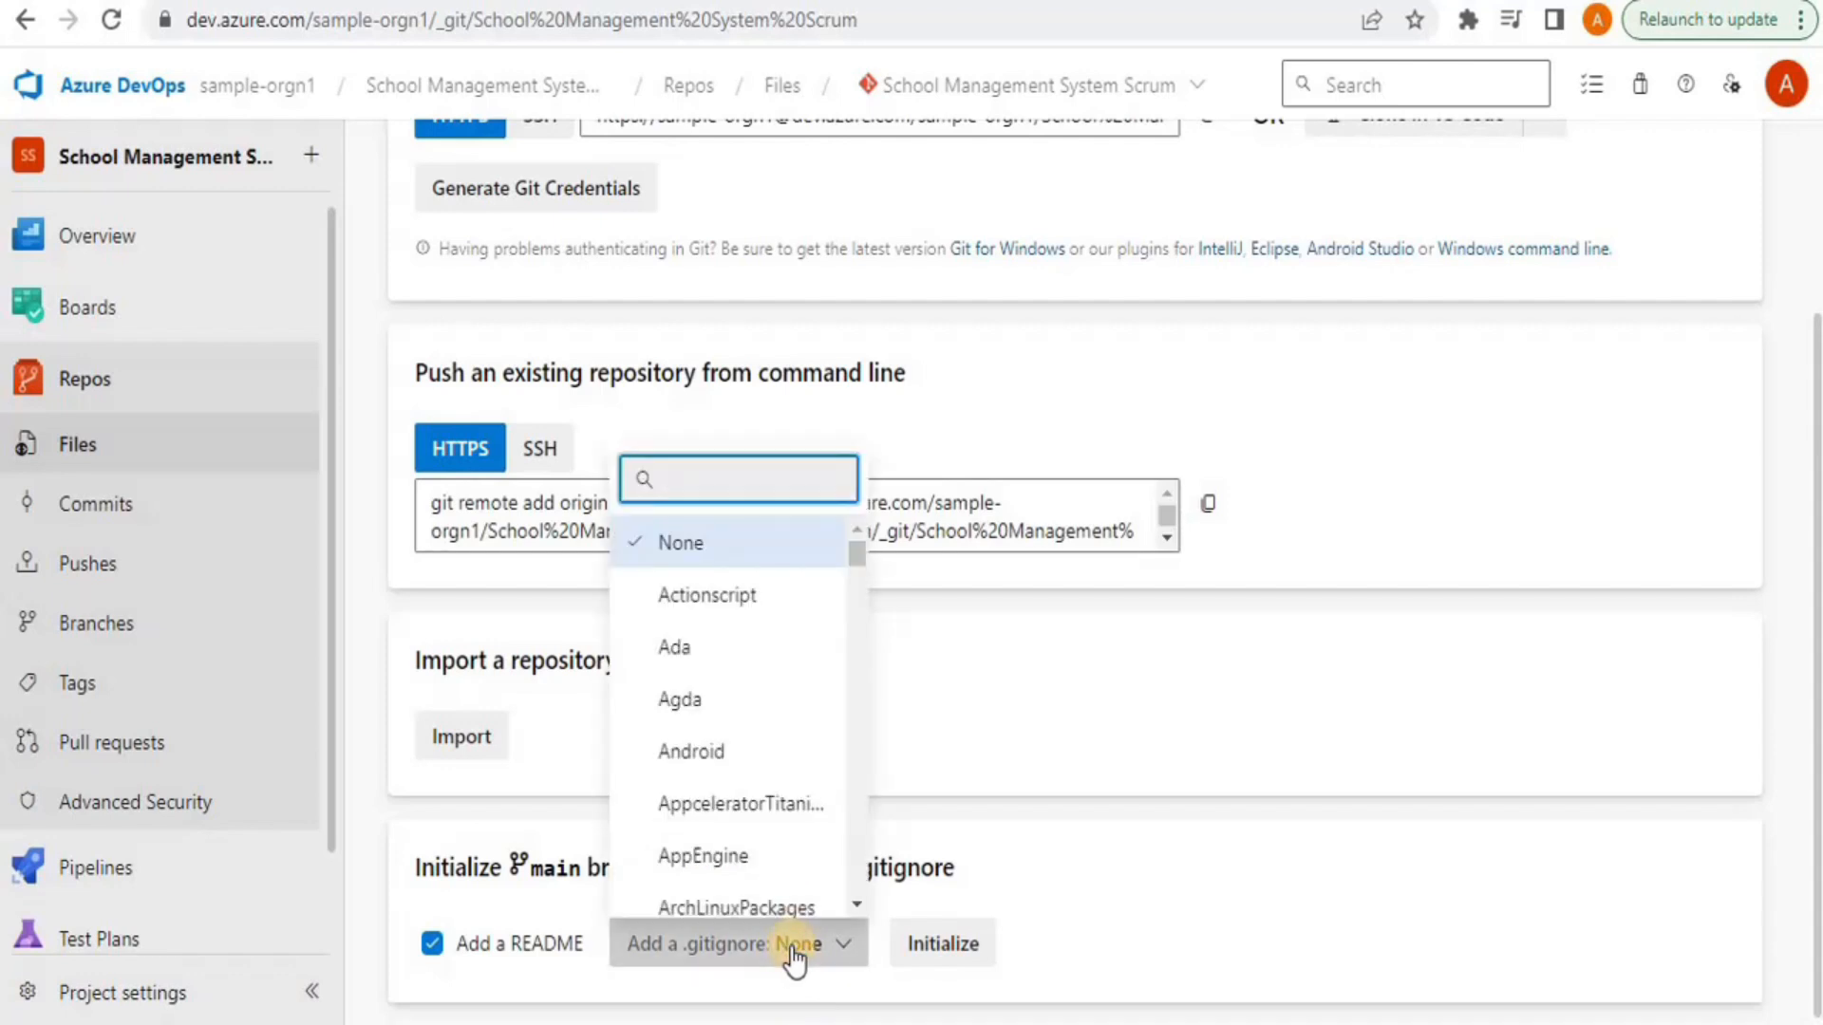
type("vis")
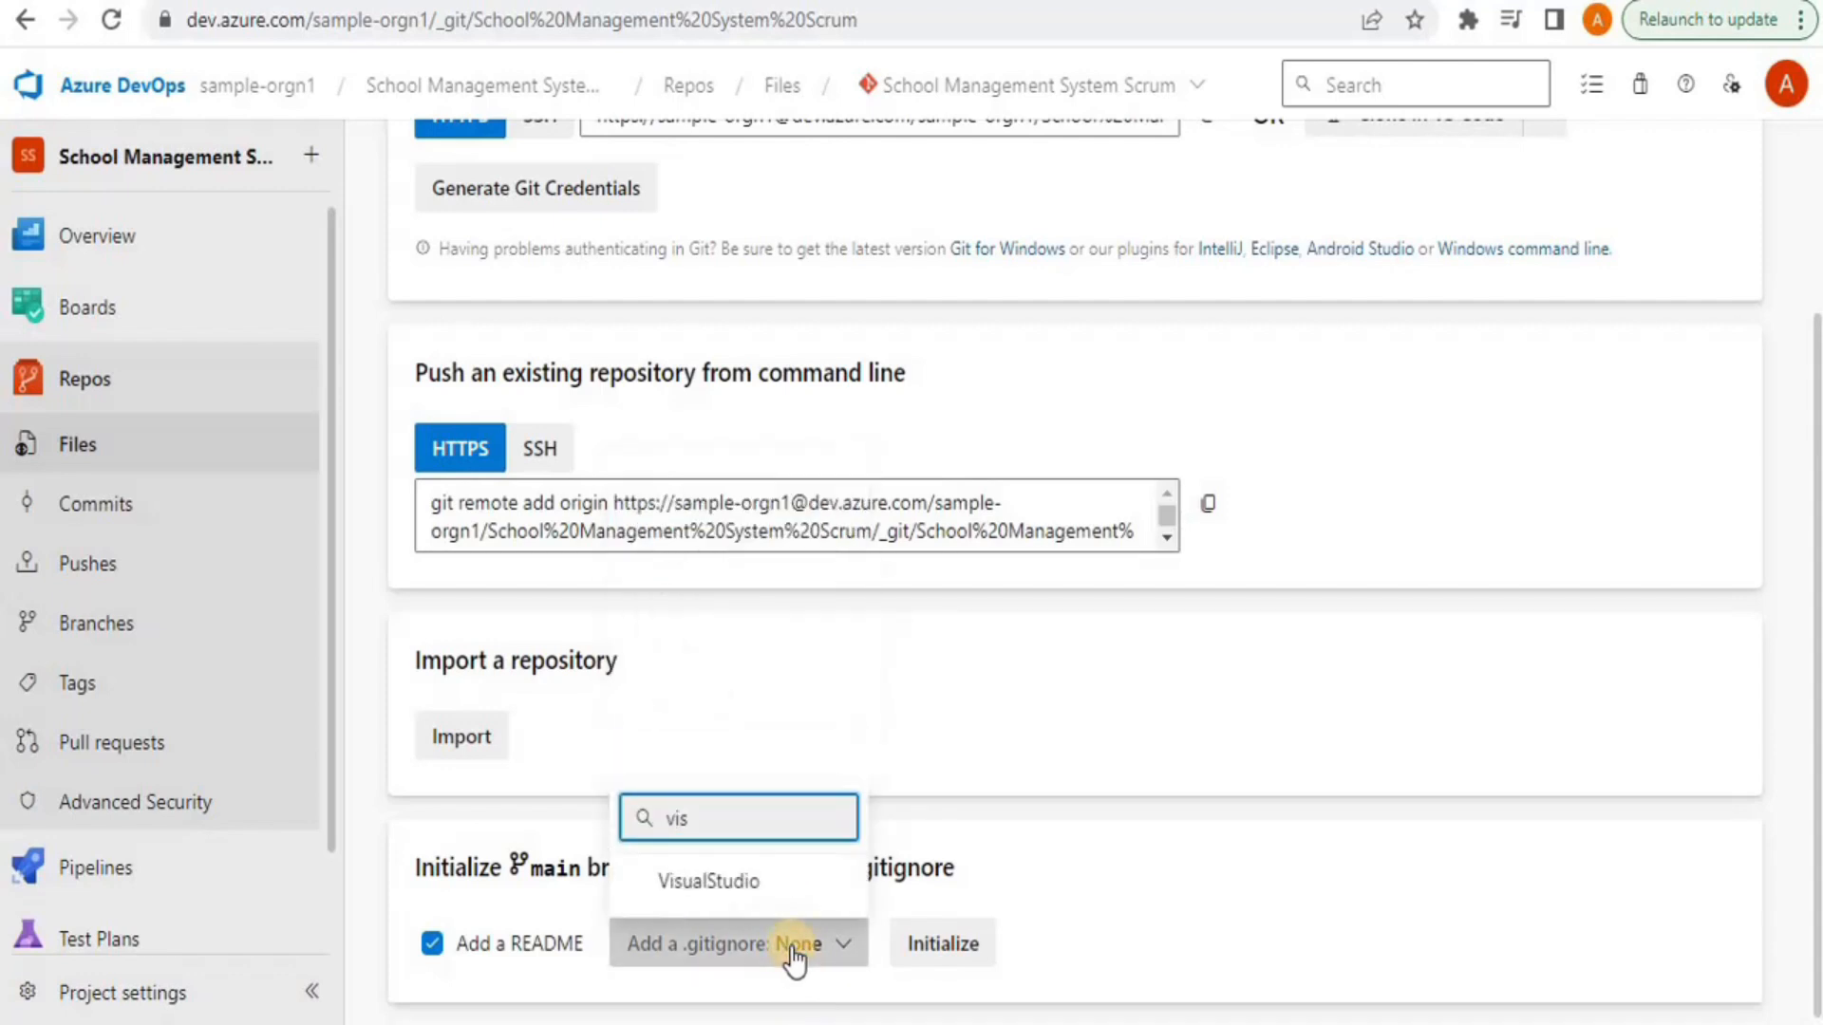
left_click(749, 877)
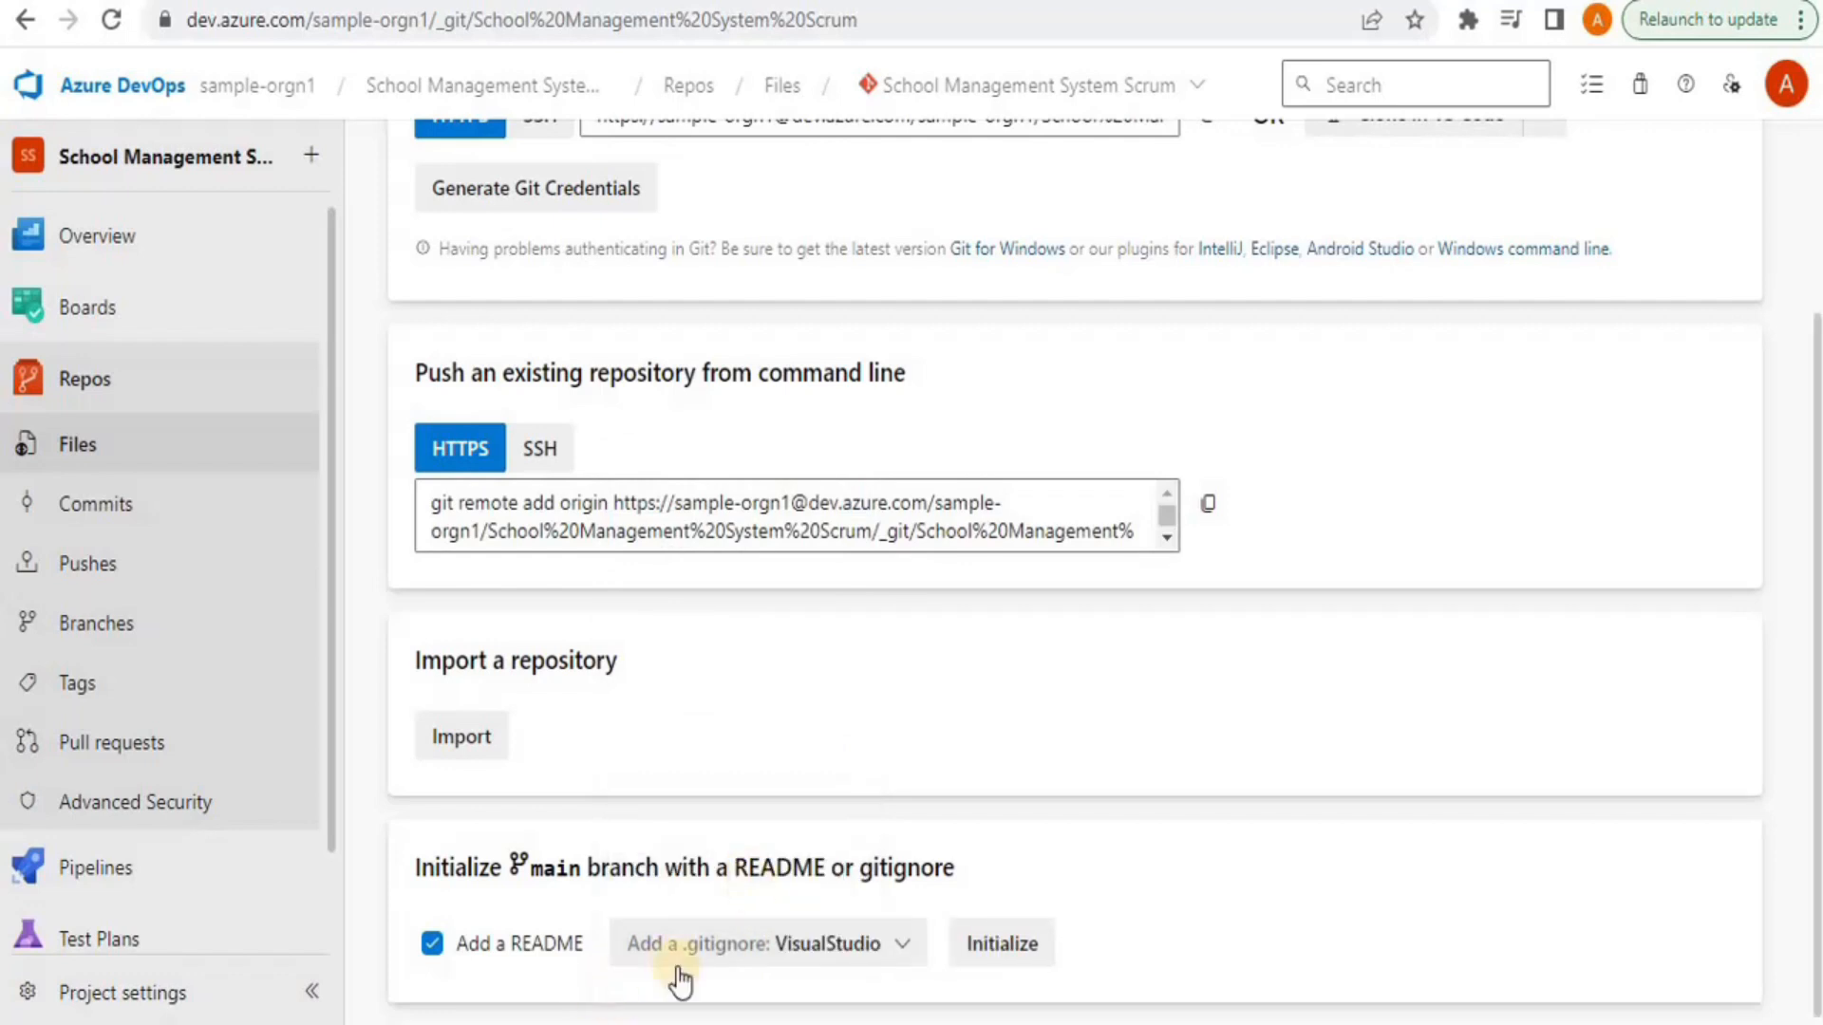
left_click(999, 947)
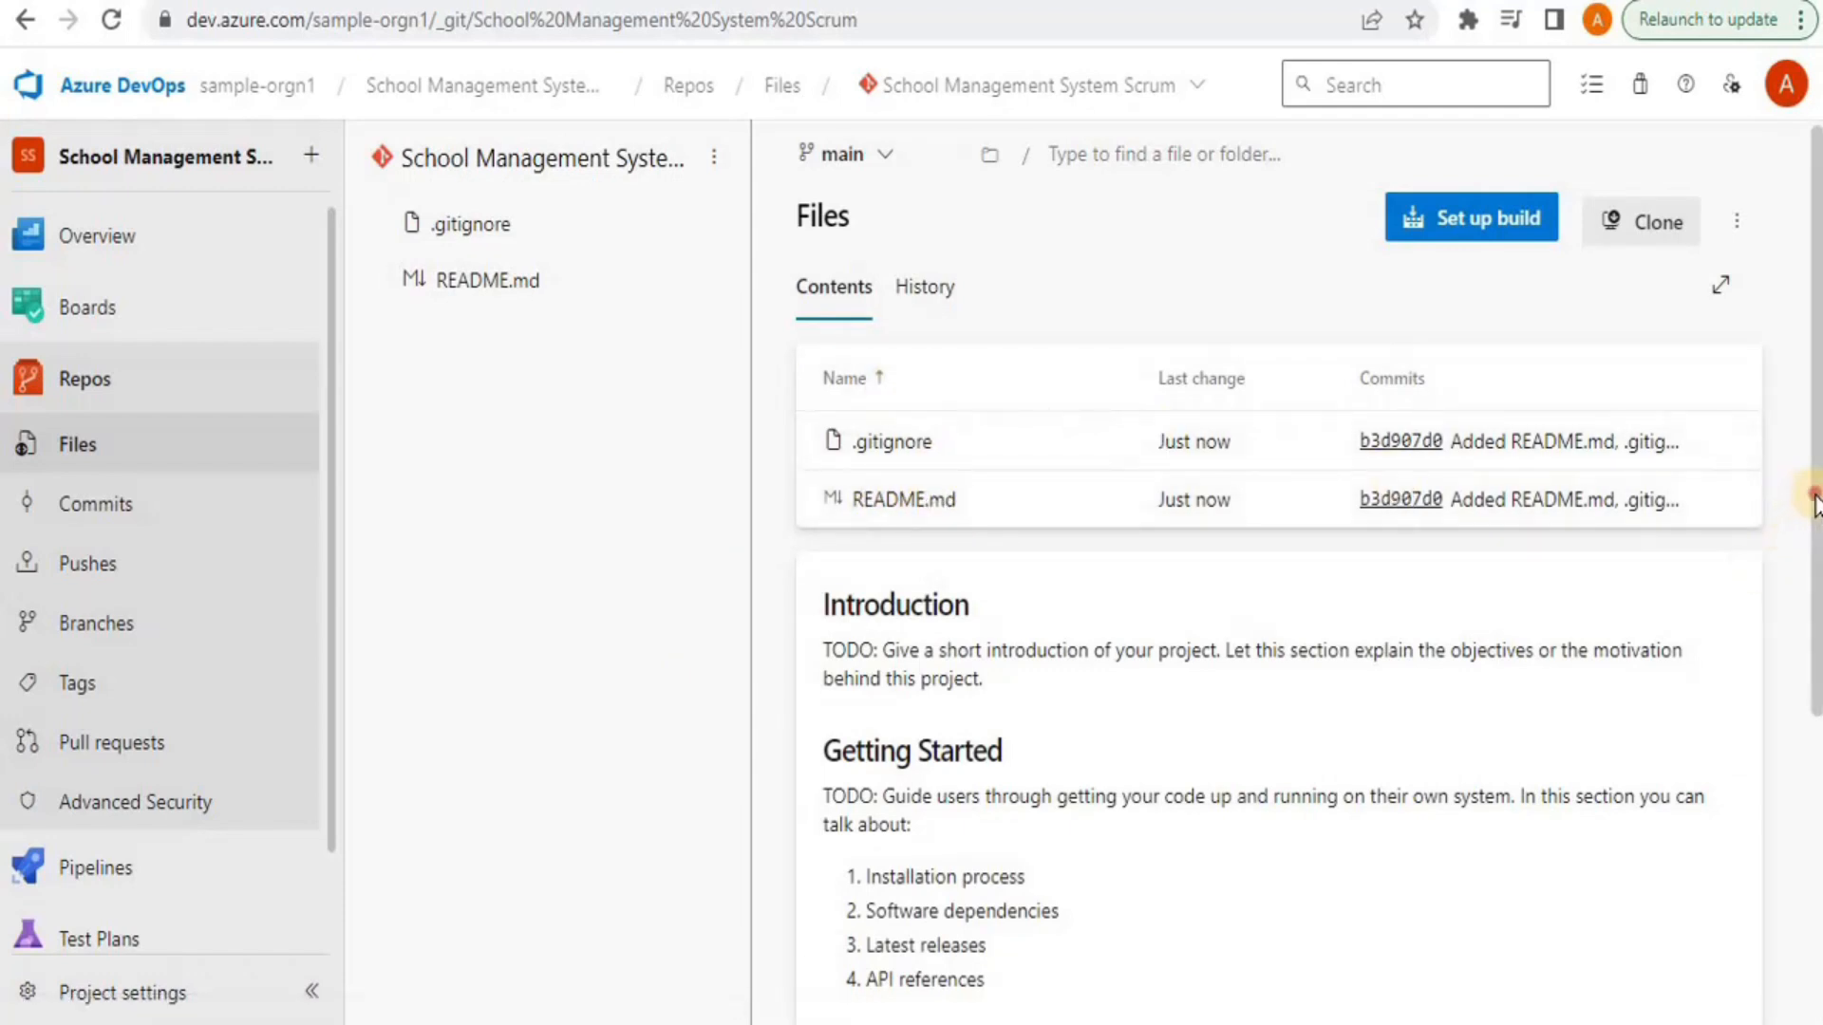
Scroll through the README, then view the .gitignore file's Visual Studio ignore rules
scroll(1811, 569, "down", 2)
scroll(1742, 468, "down", 4)
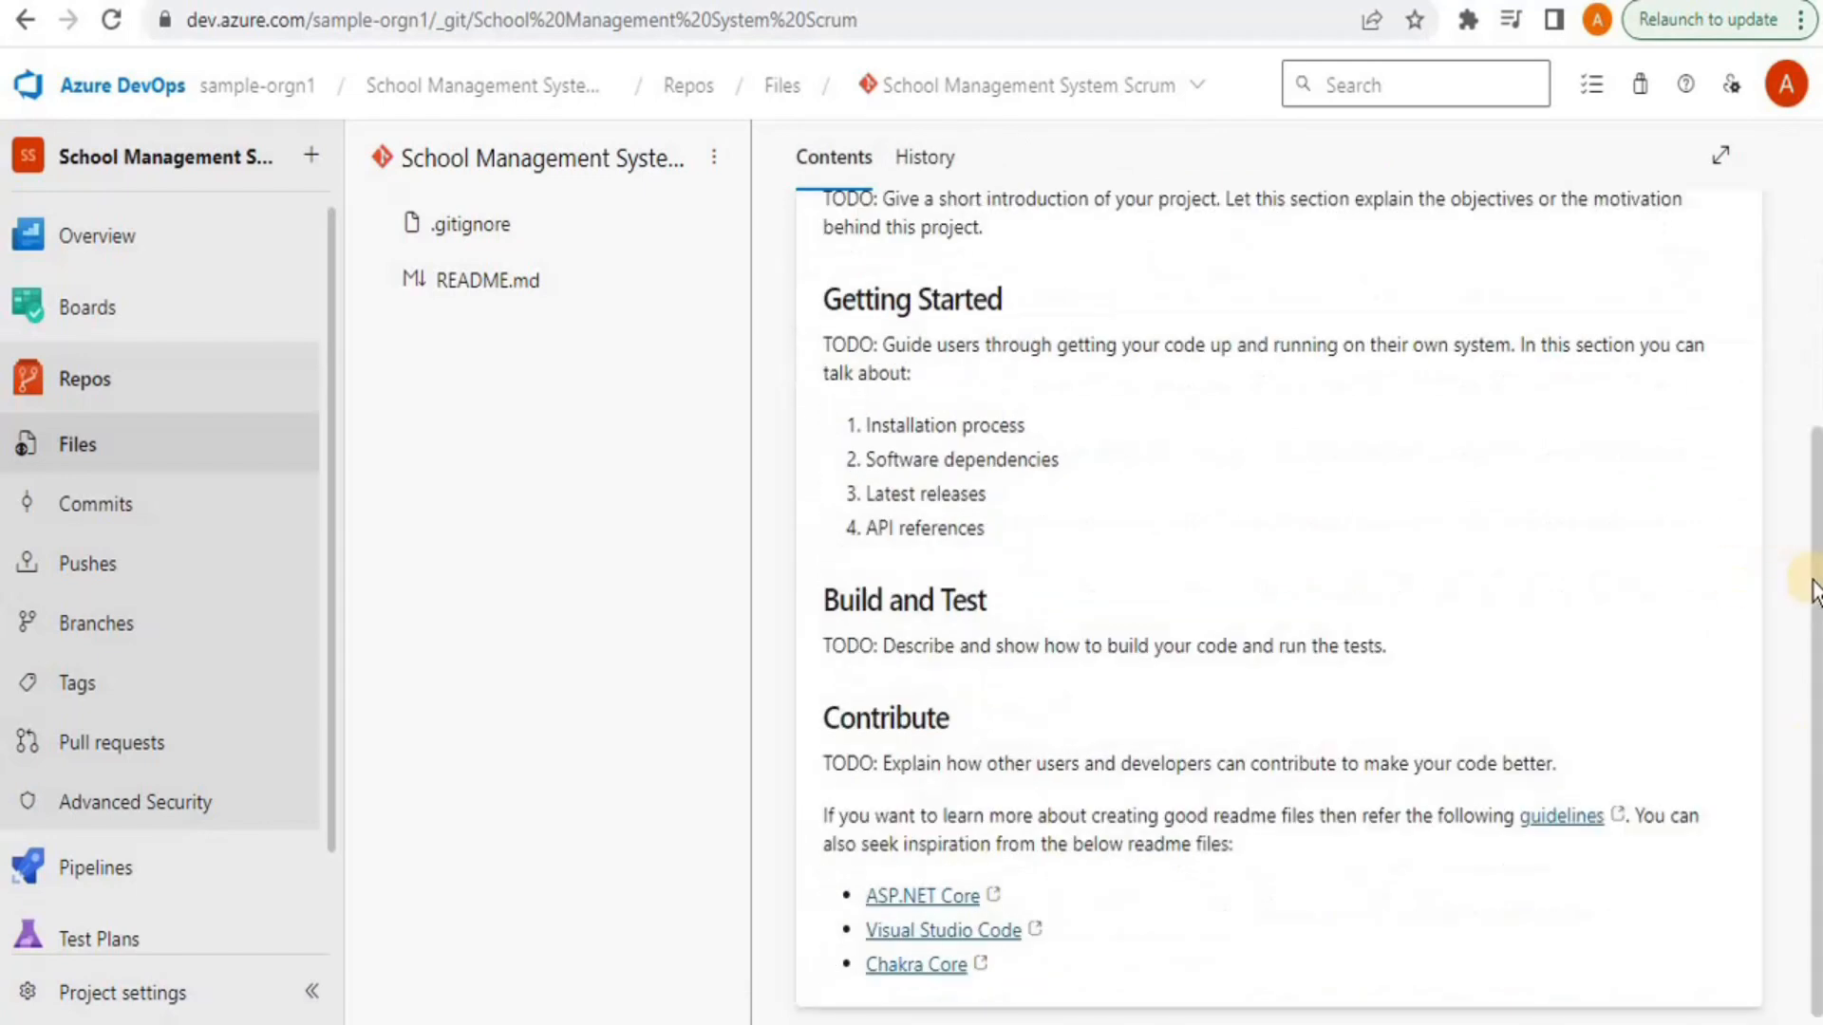
scroll(1778, 399, "up", 4)
left_click(902, 264)
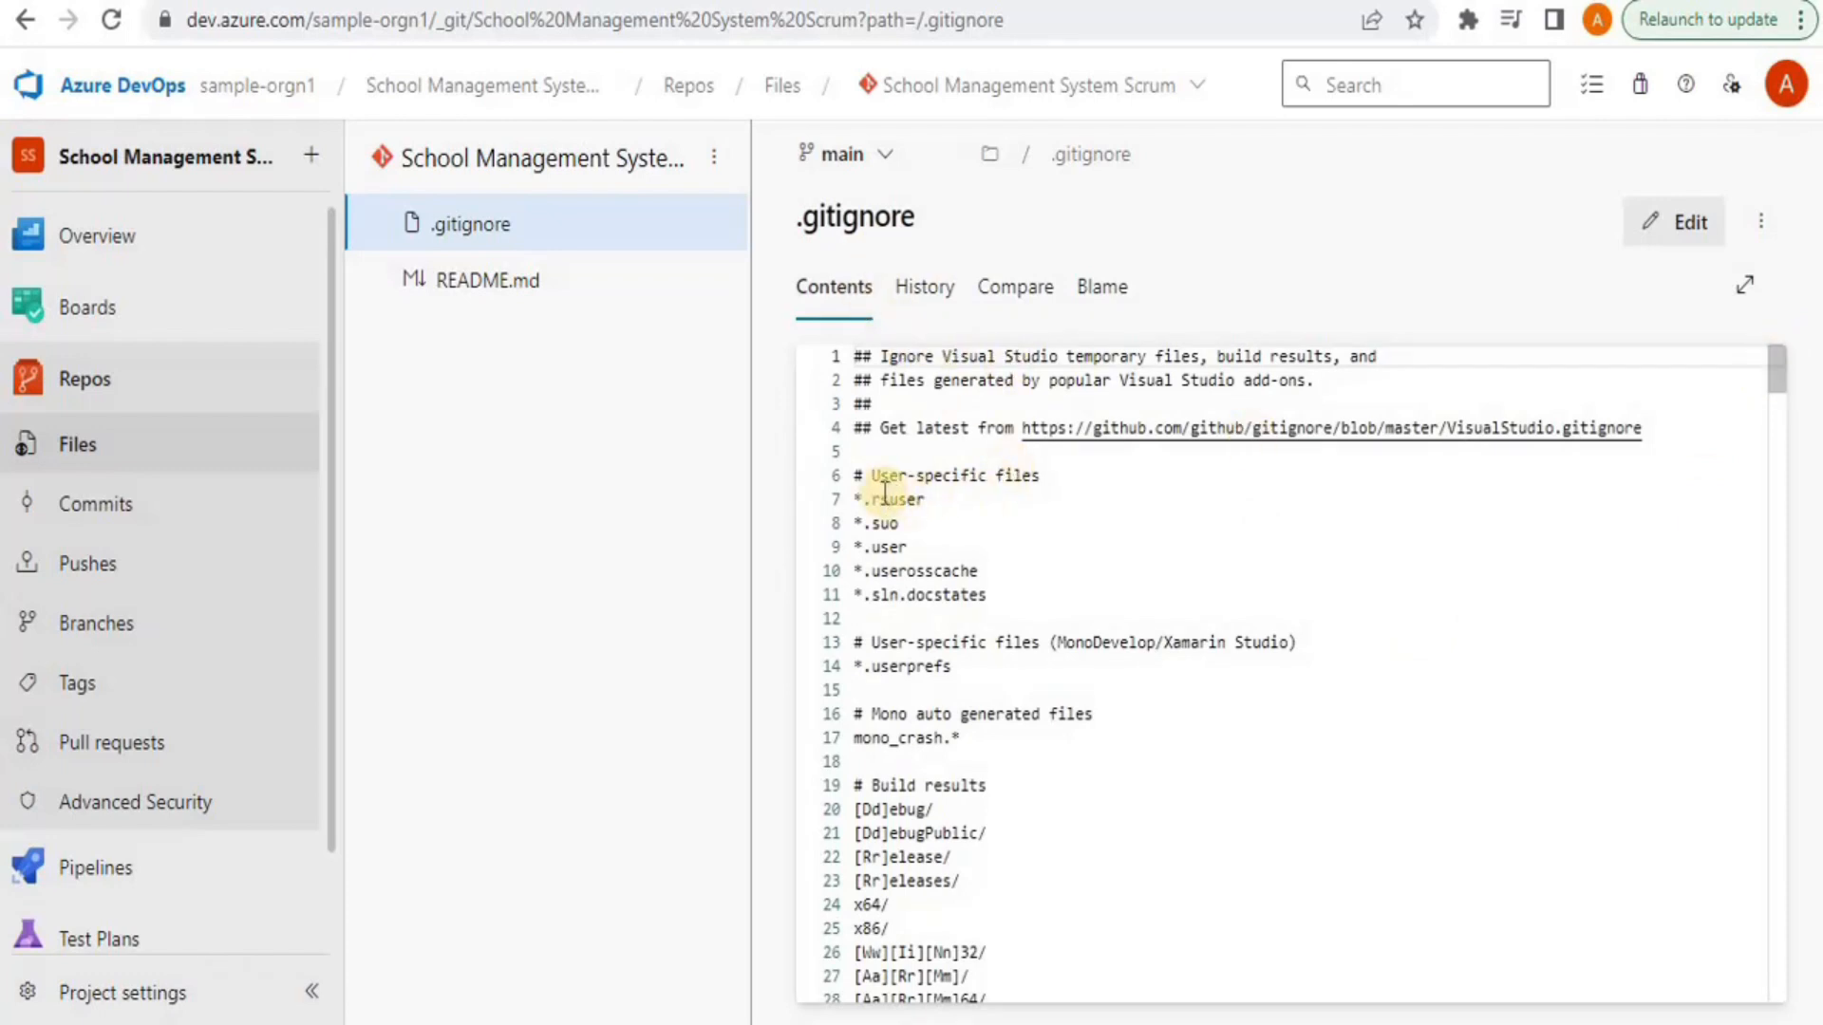
left_click_drag(1005, 598, 856, 496)
left_click(1059, 560)
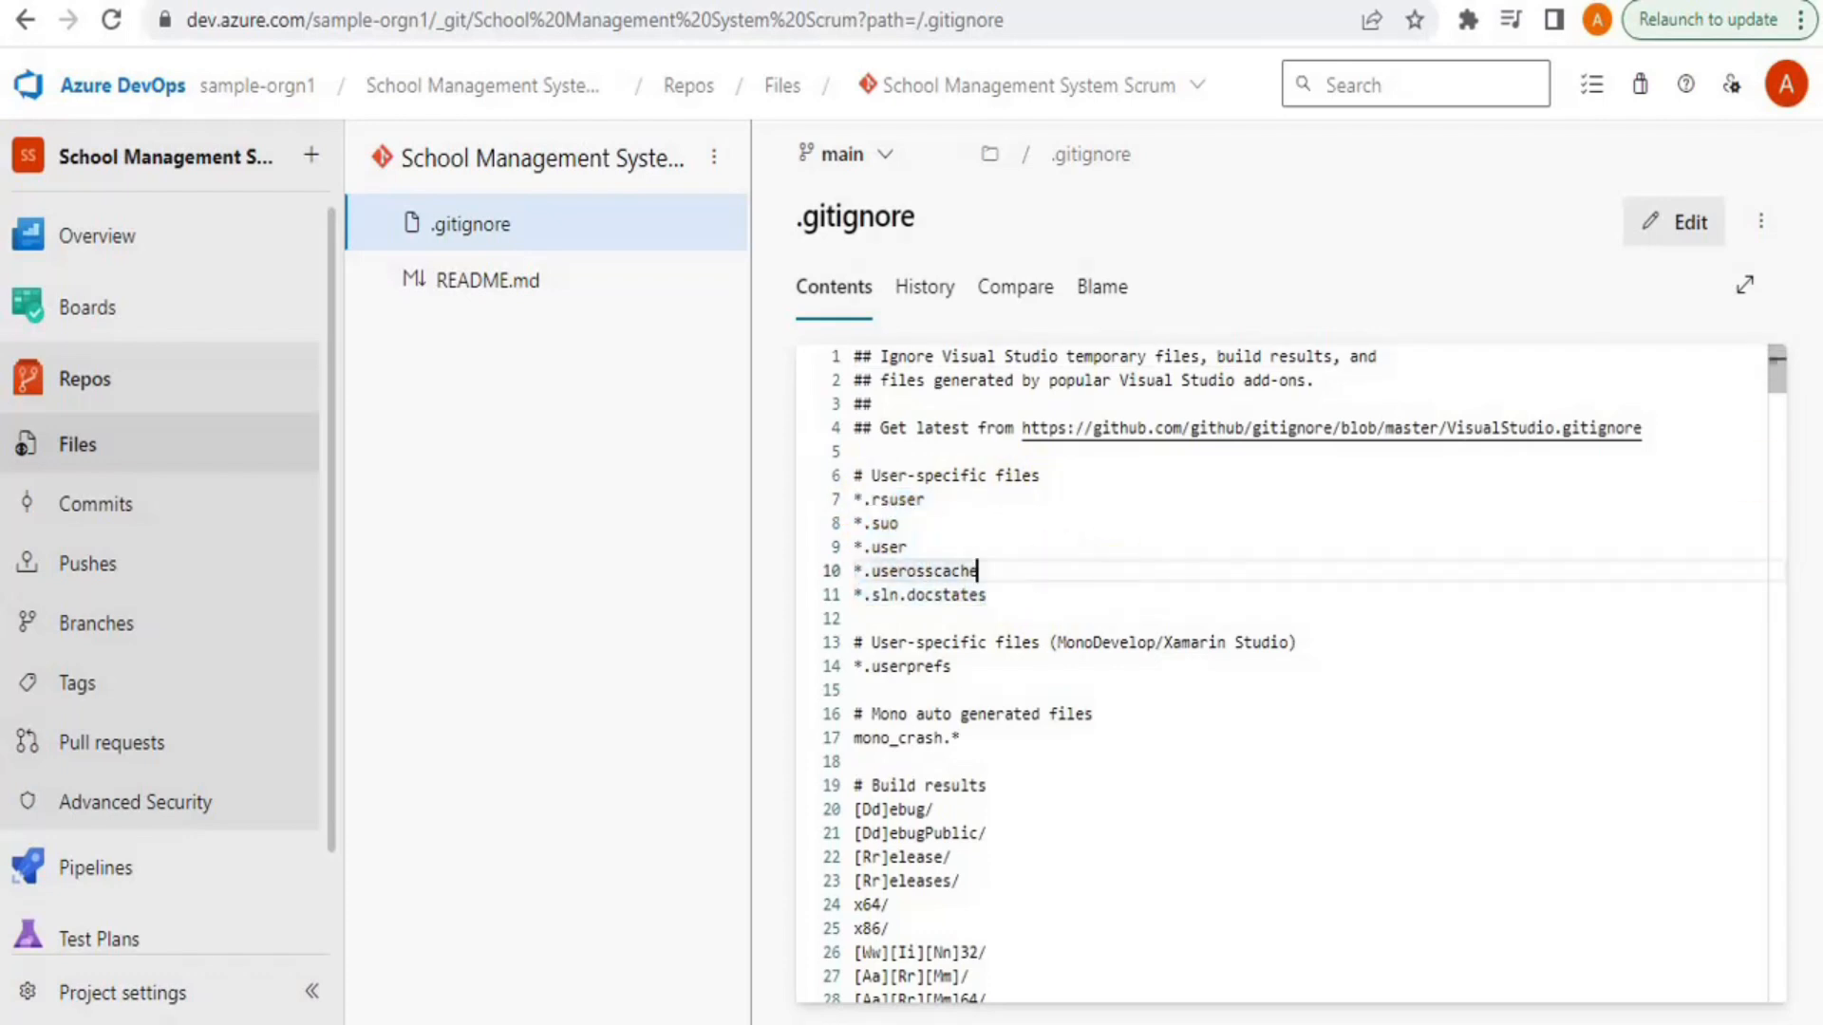
left_click_drag(1774, 366, 1193, 509)
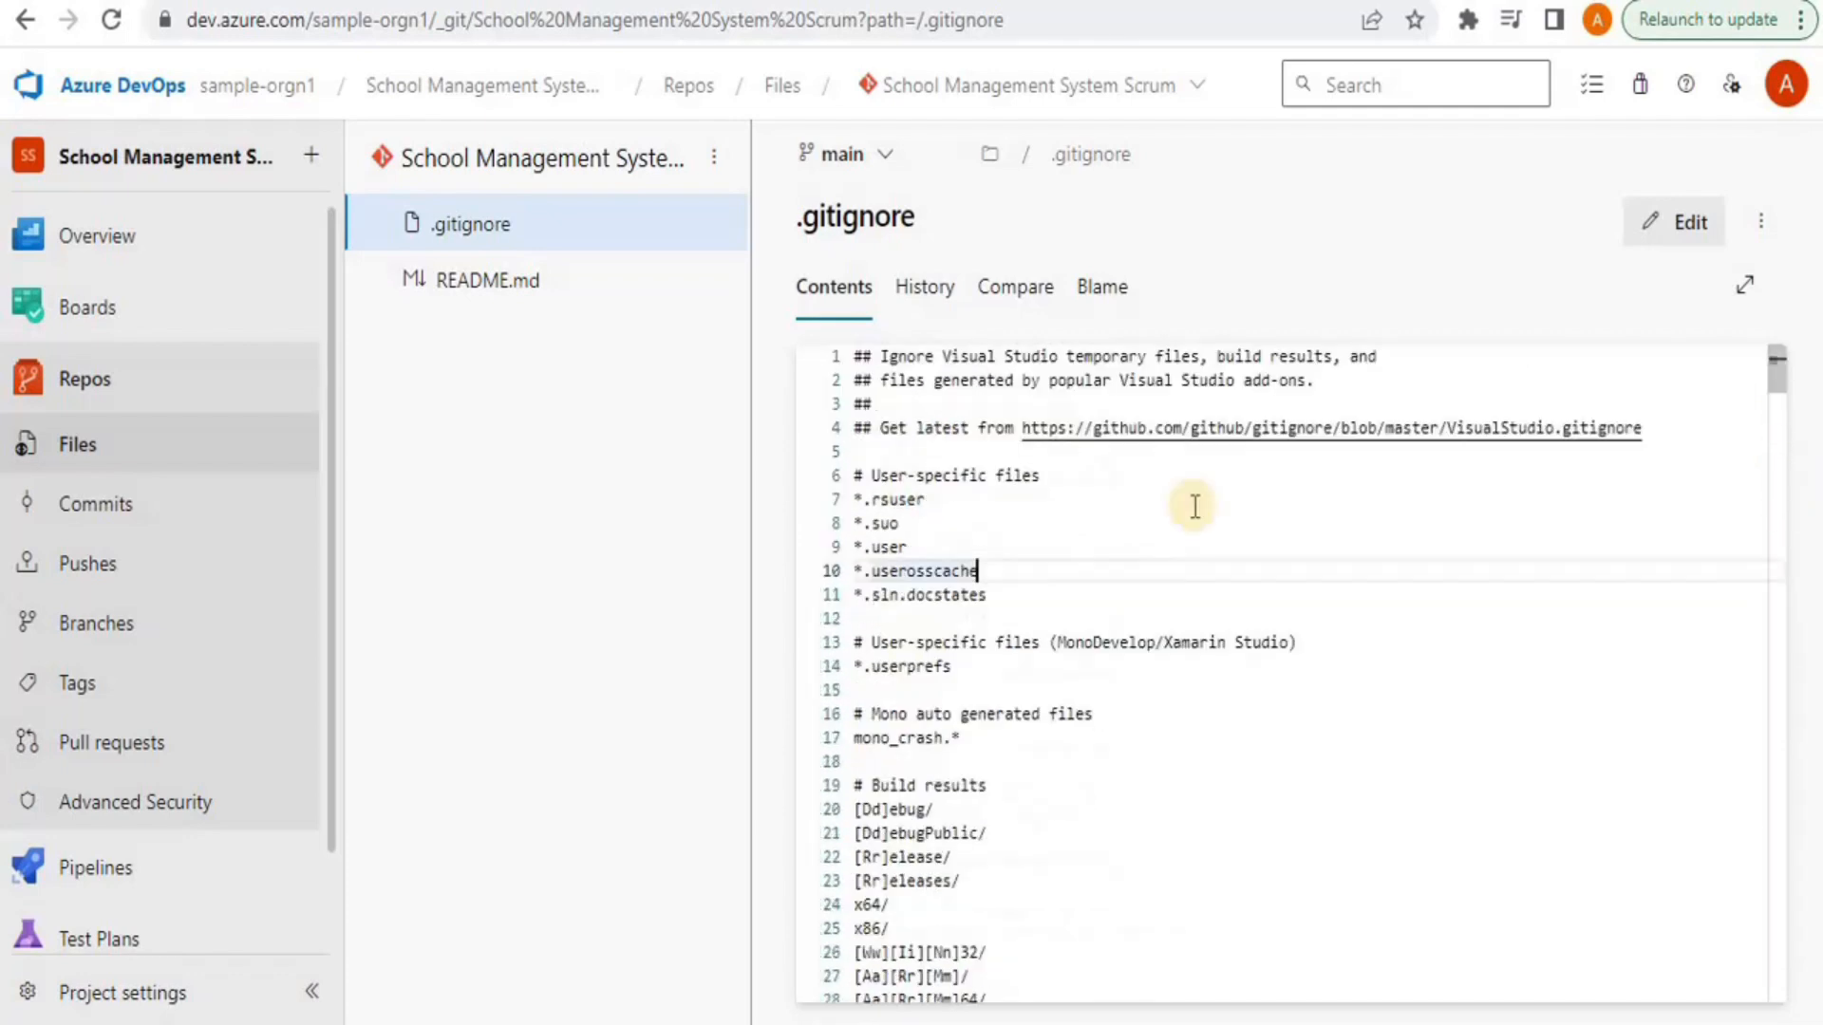
left_click(465, 278)
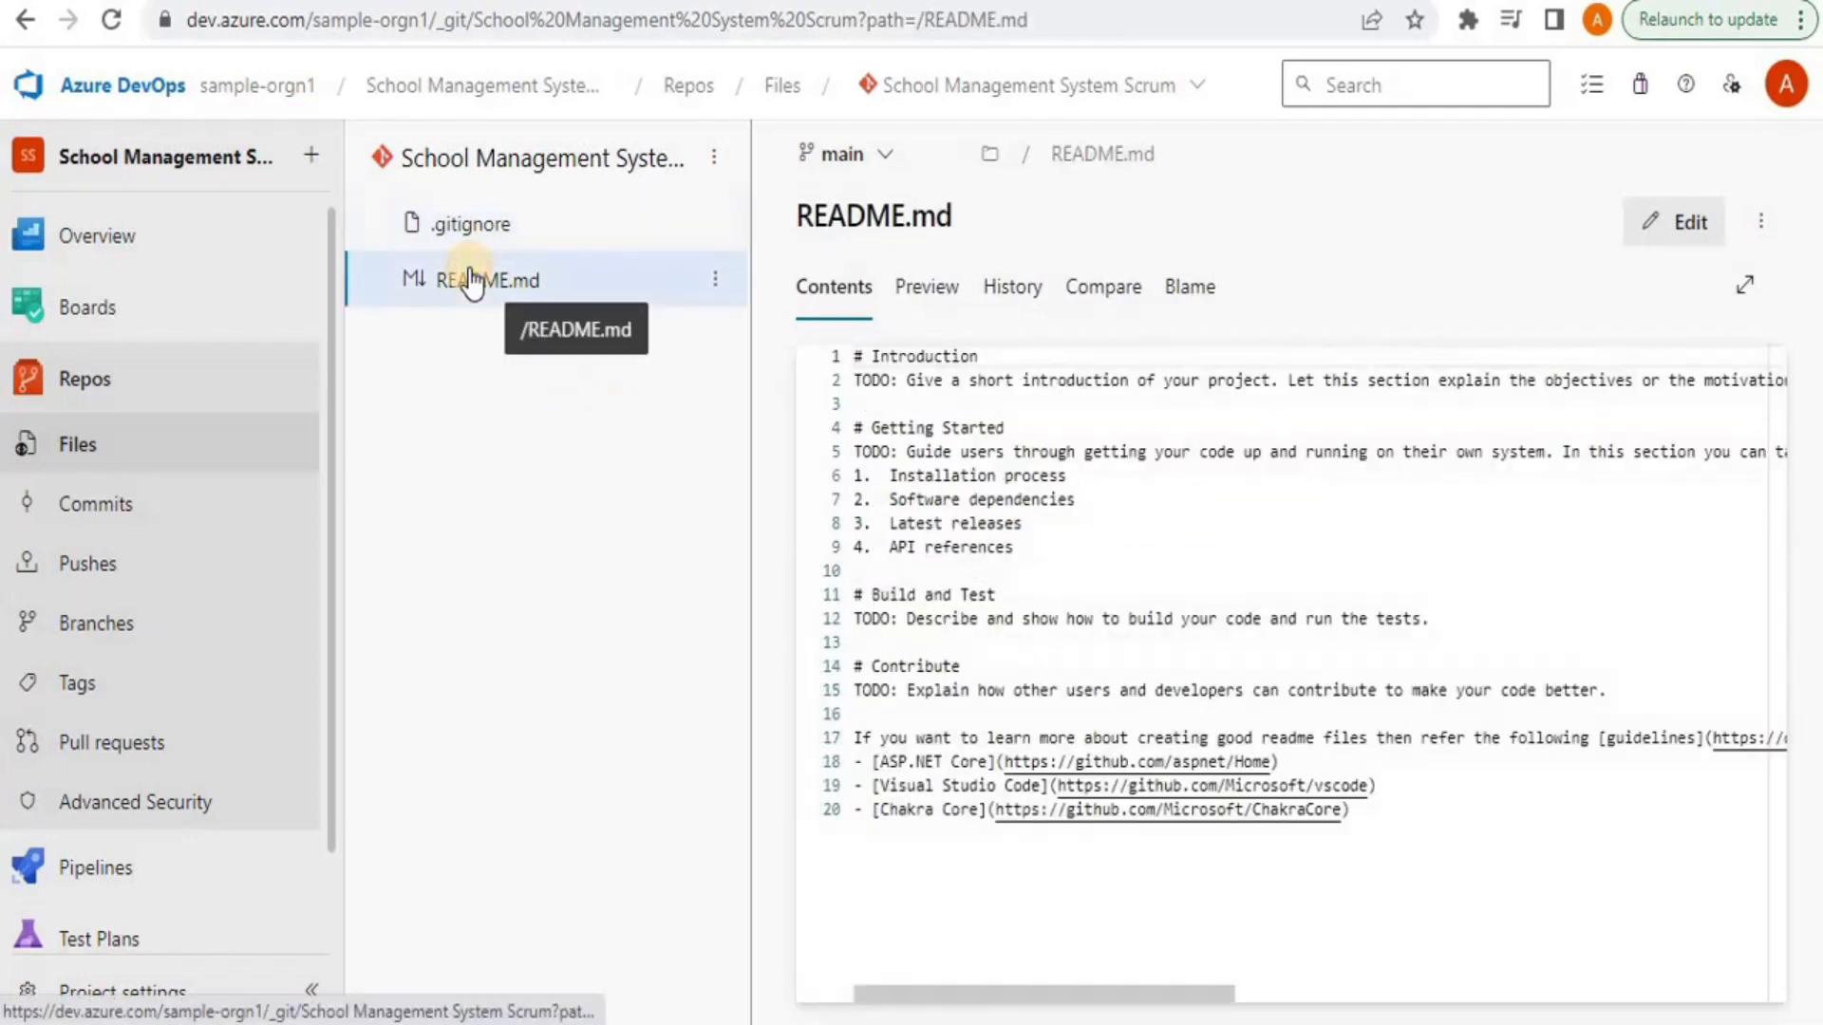
left_click(1393, 820)
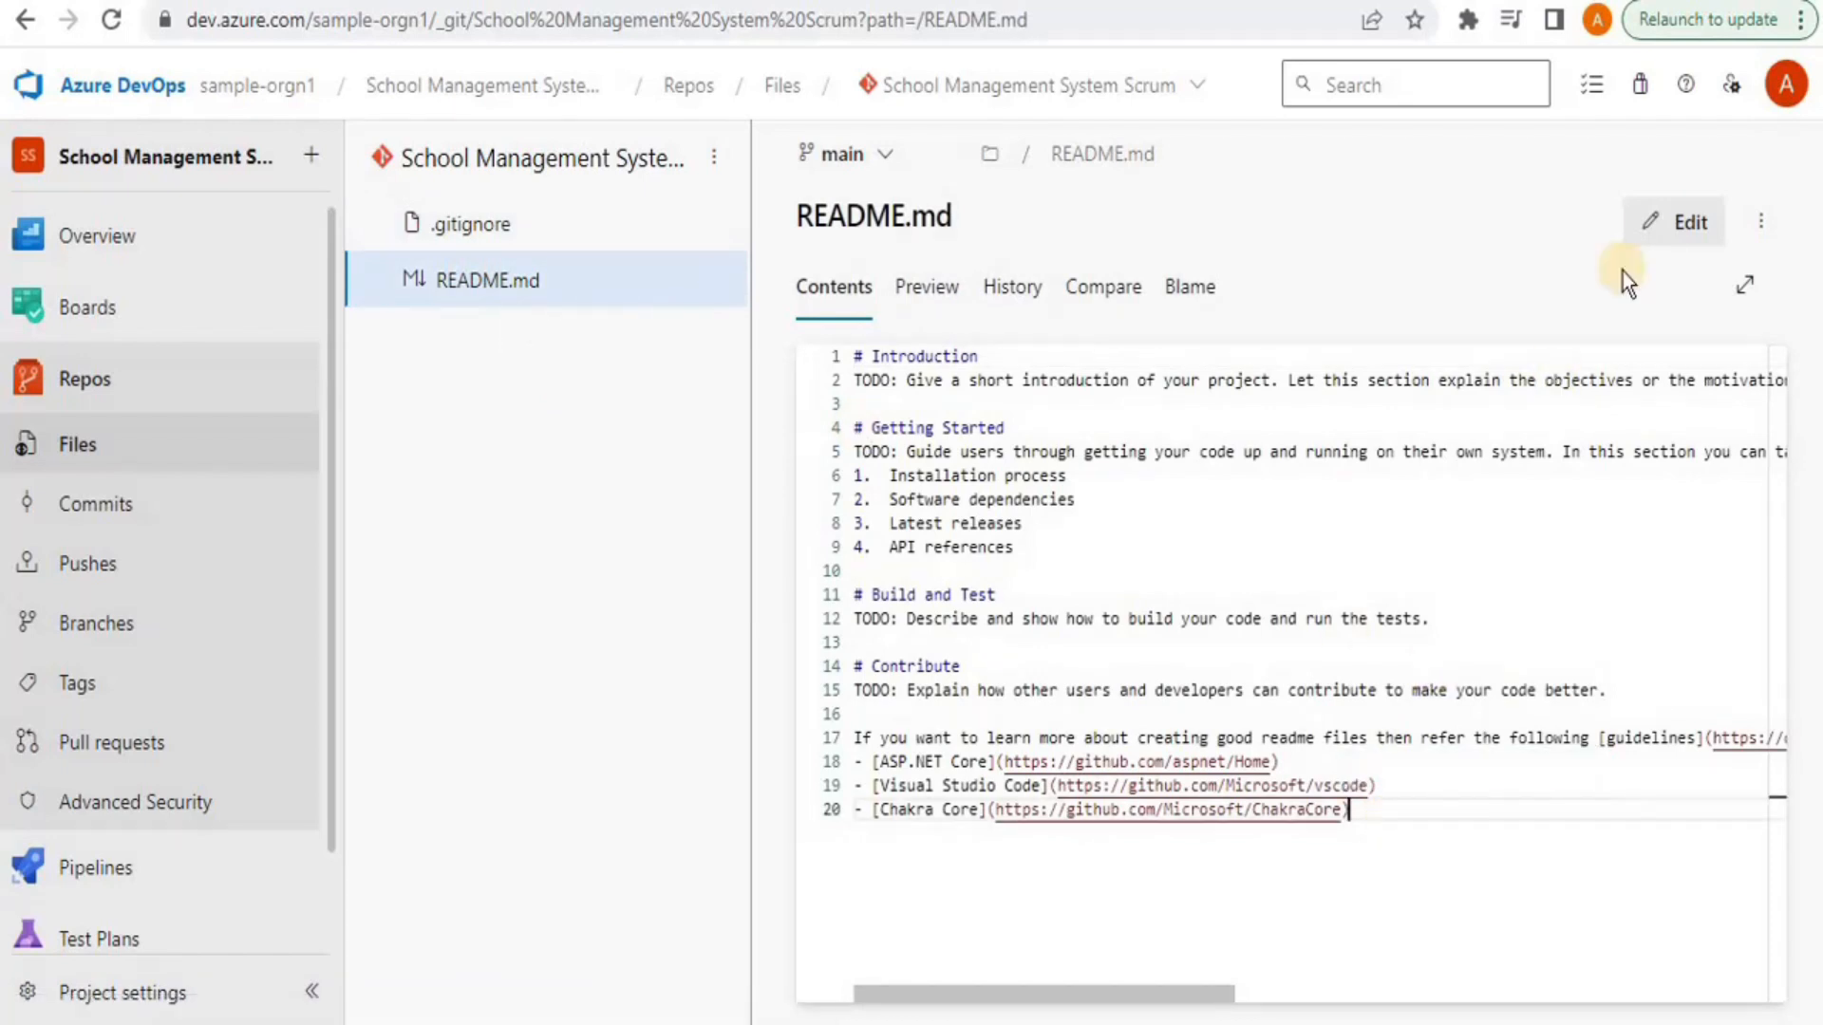
left_click(1668, 222)
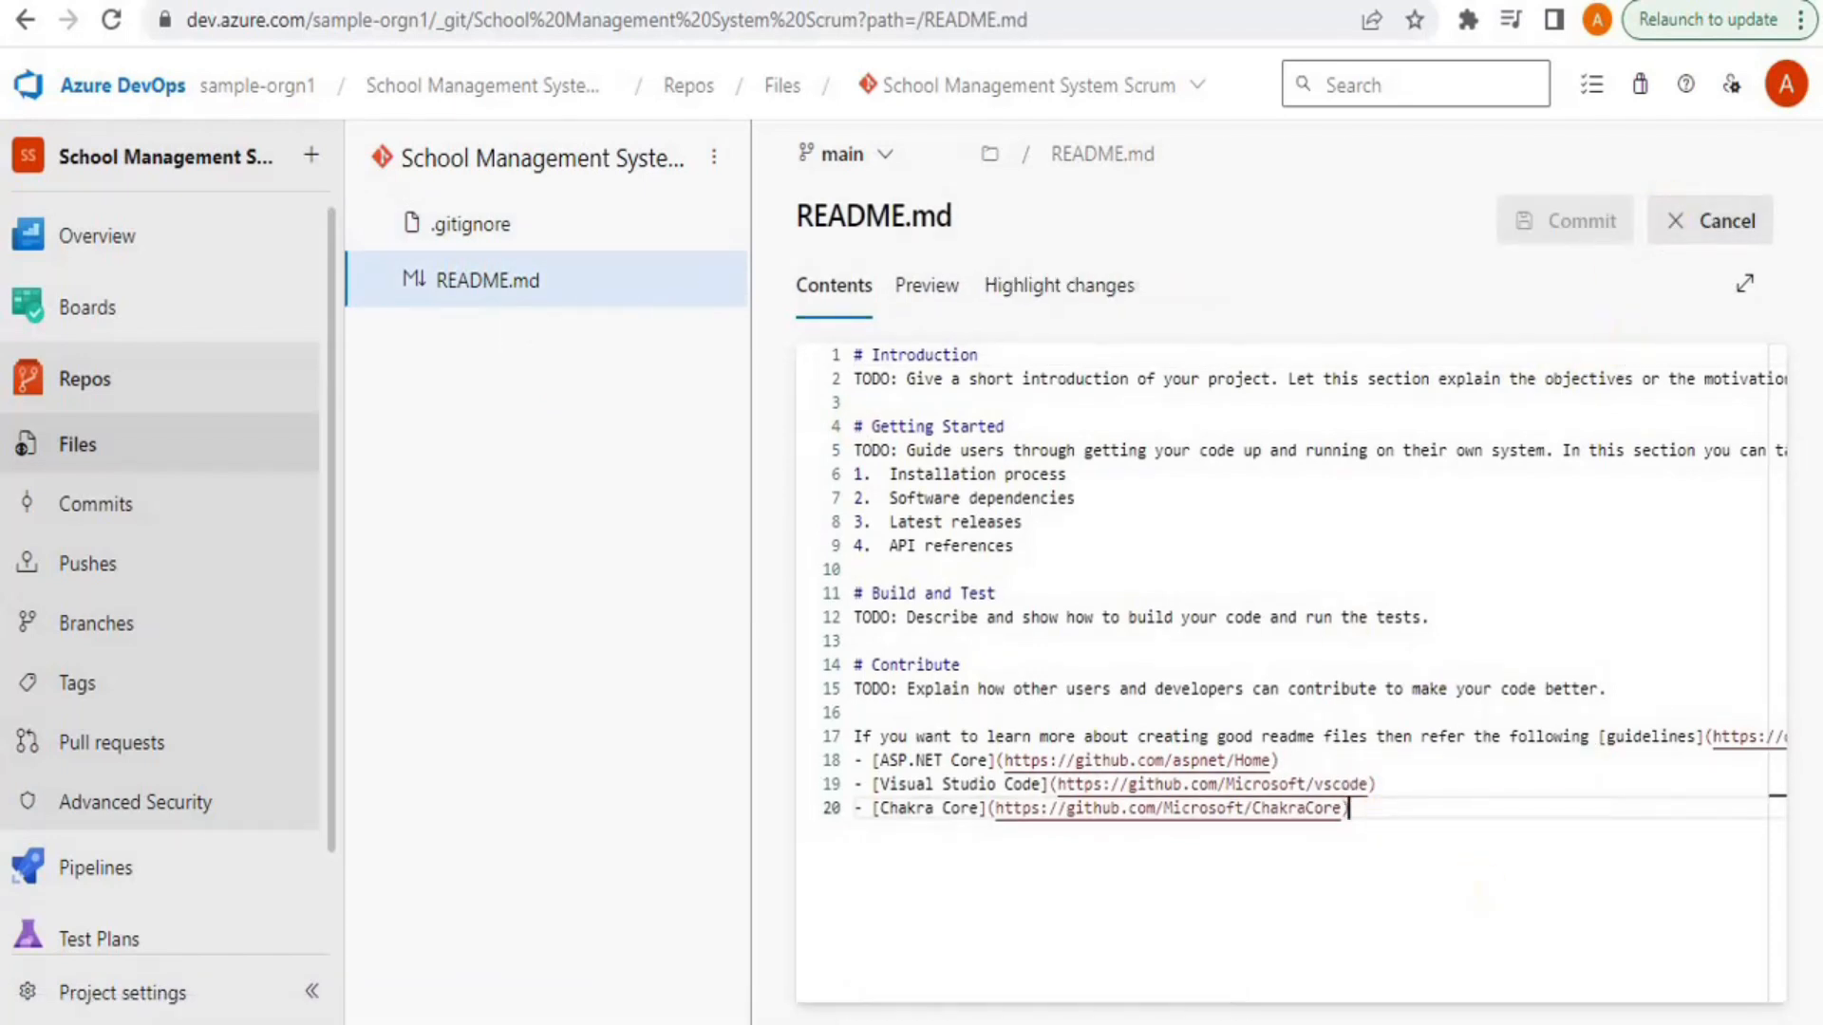
key("Return")
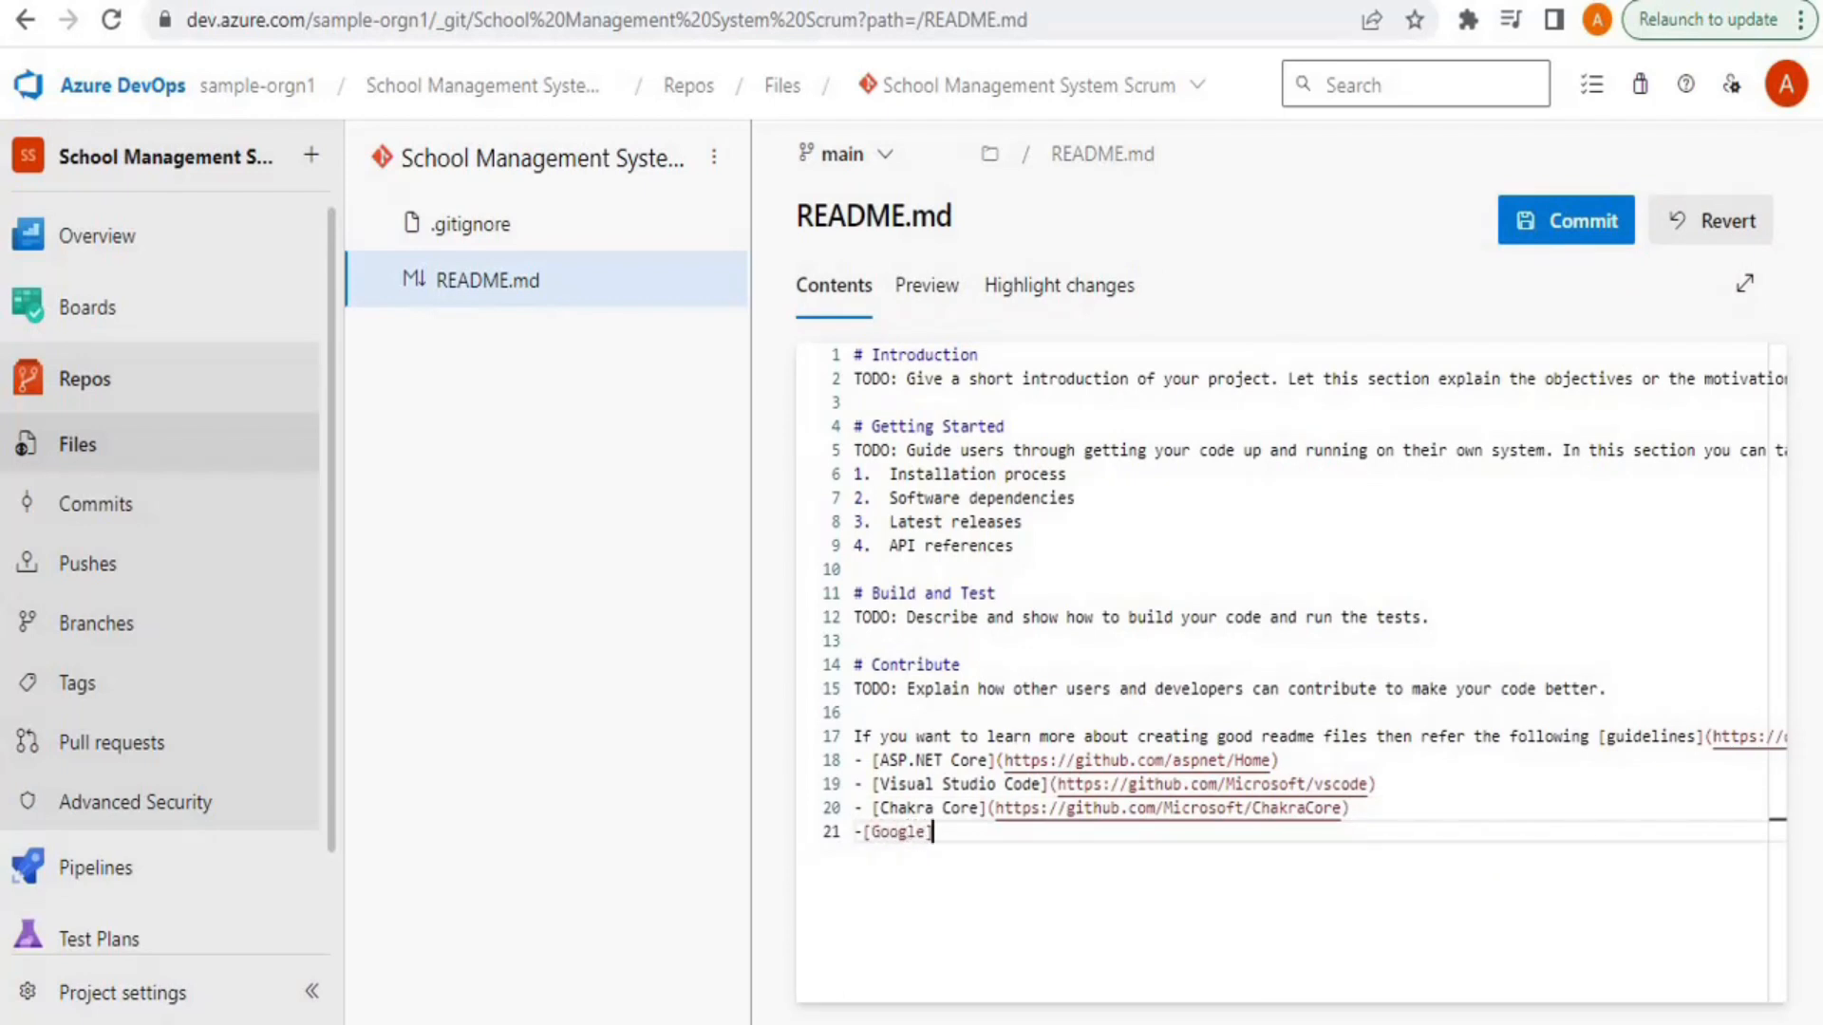
type("-[Google] (https:")
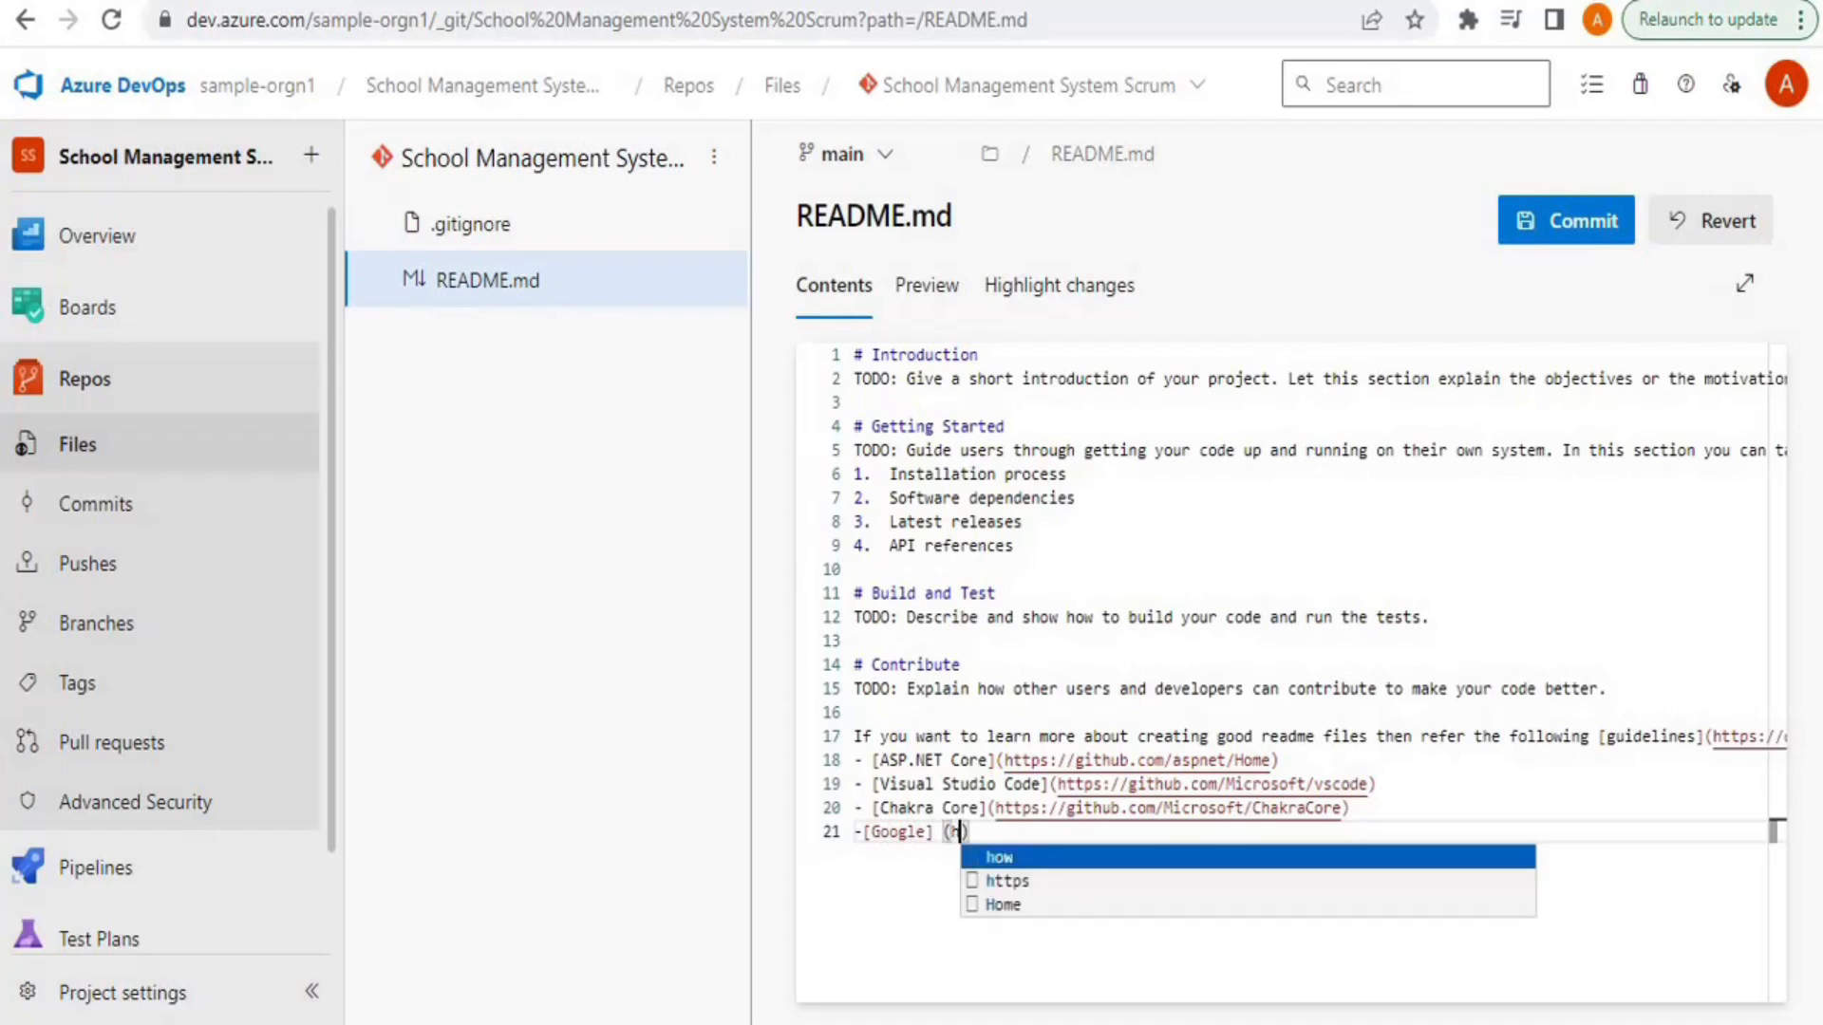
type("//Google.")
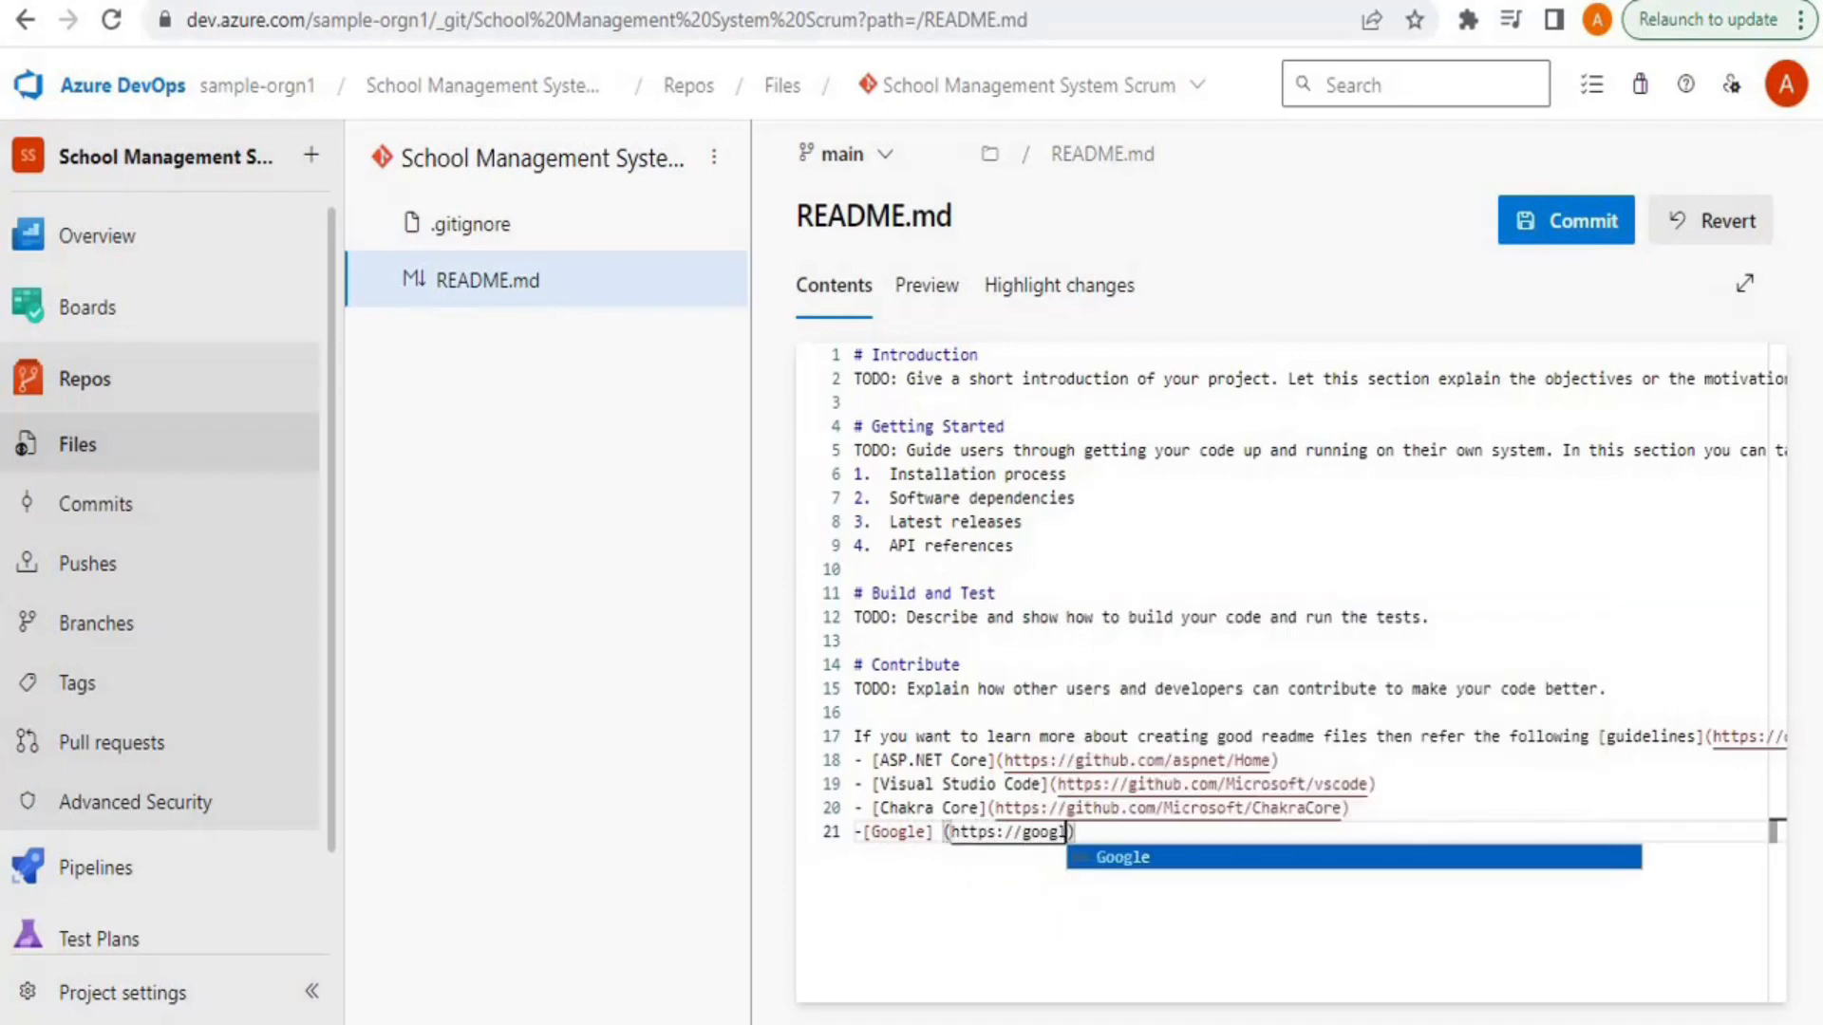
type("com")
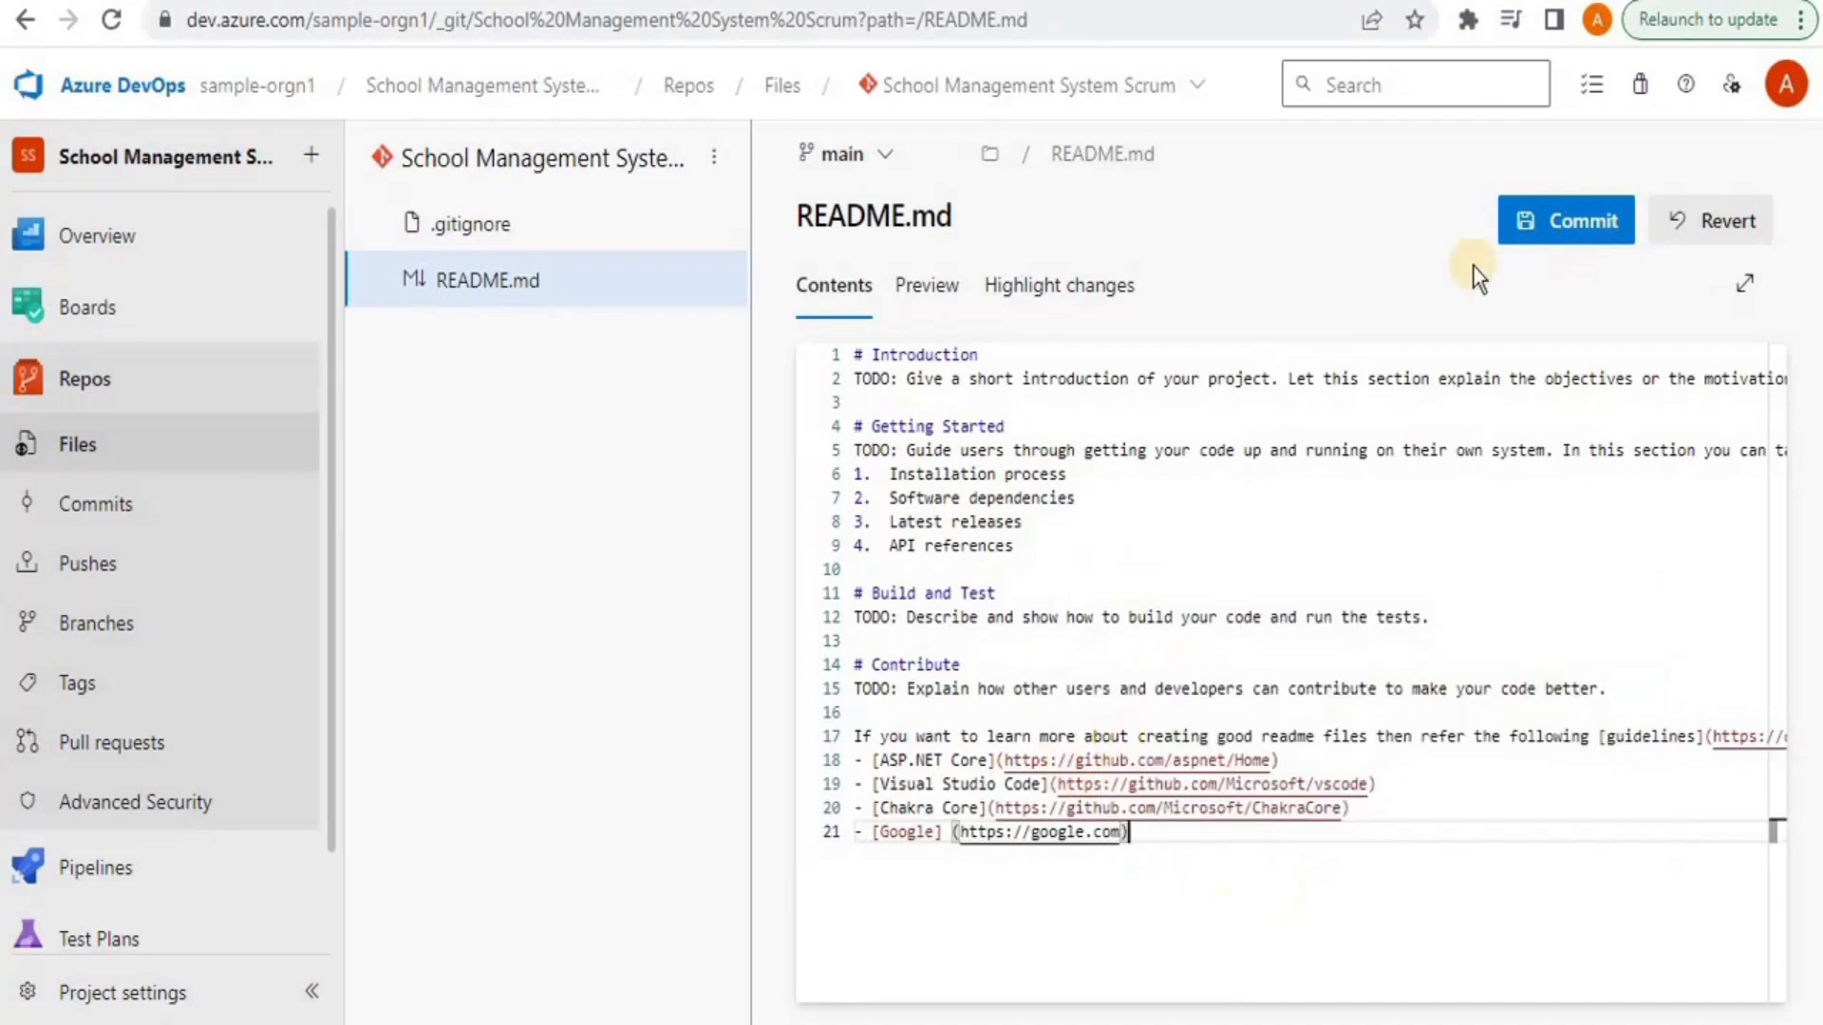
left_click(1548, 226)
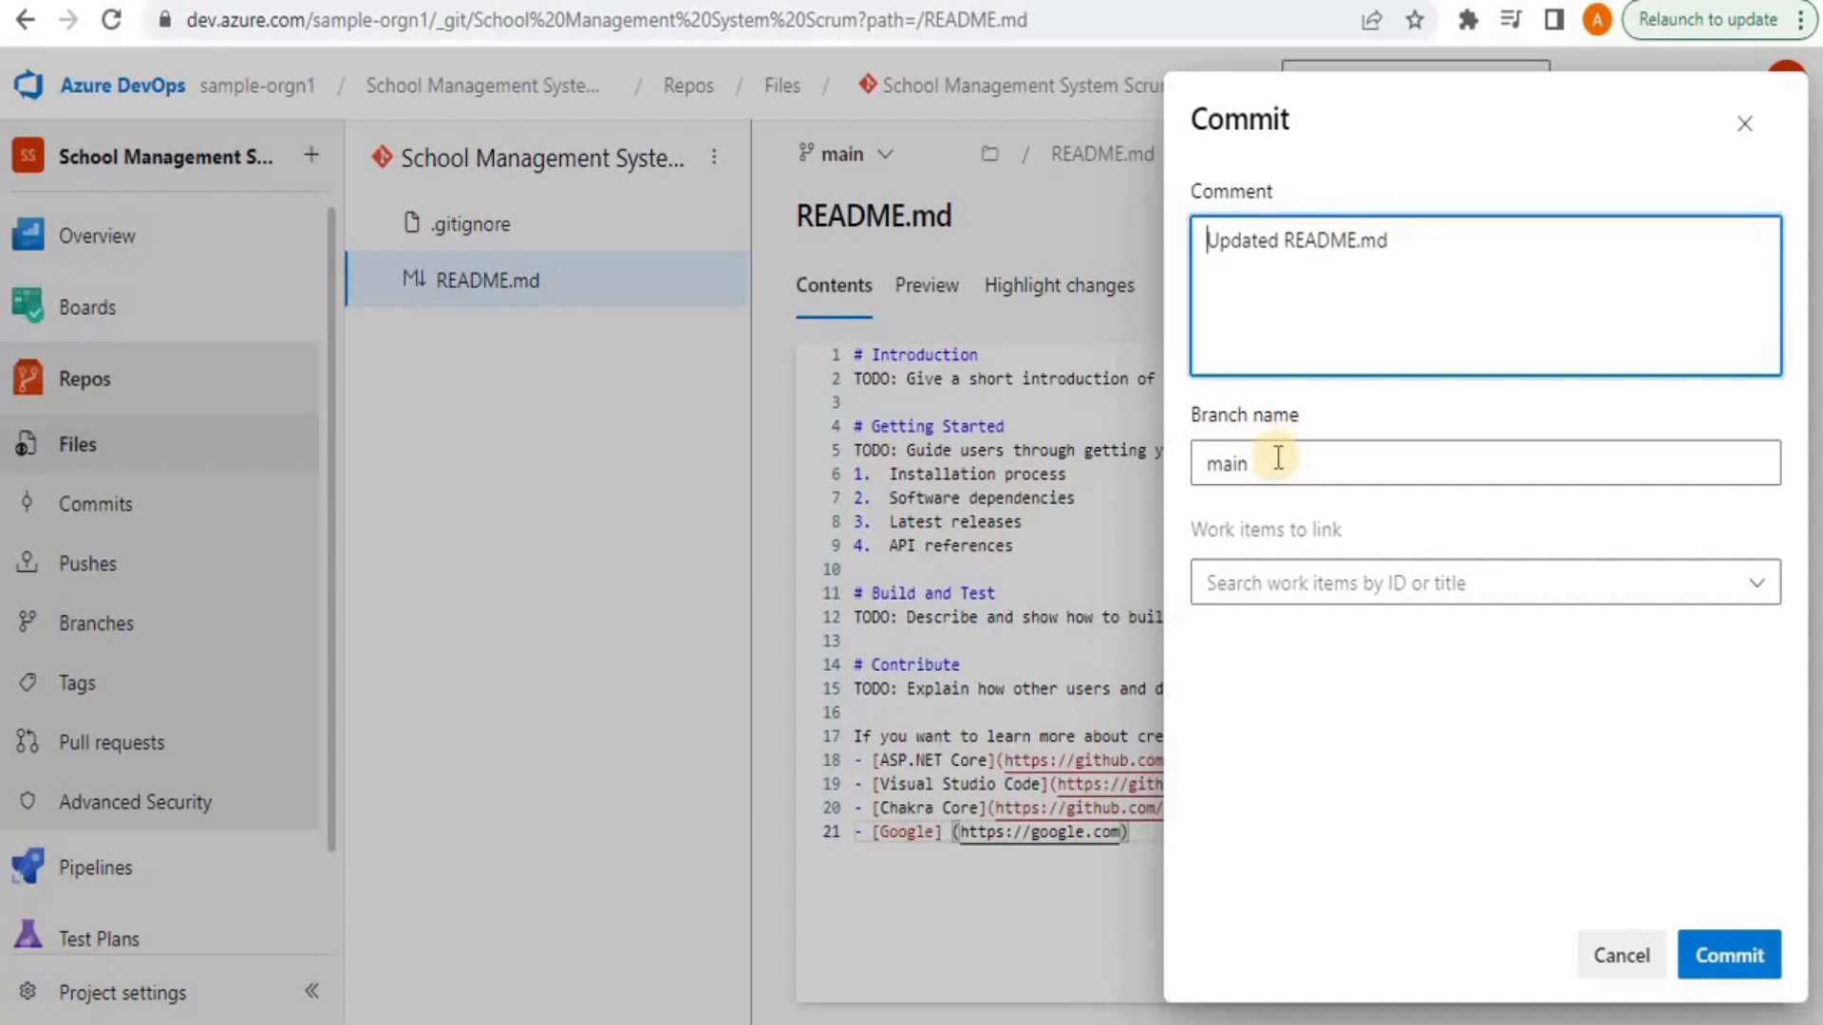
Commit the README.md edit to main as 'Updated README.md' without linking work items
left_click(1253, 579)
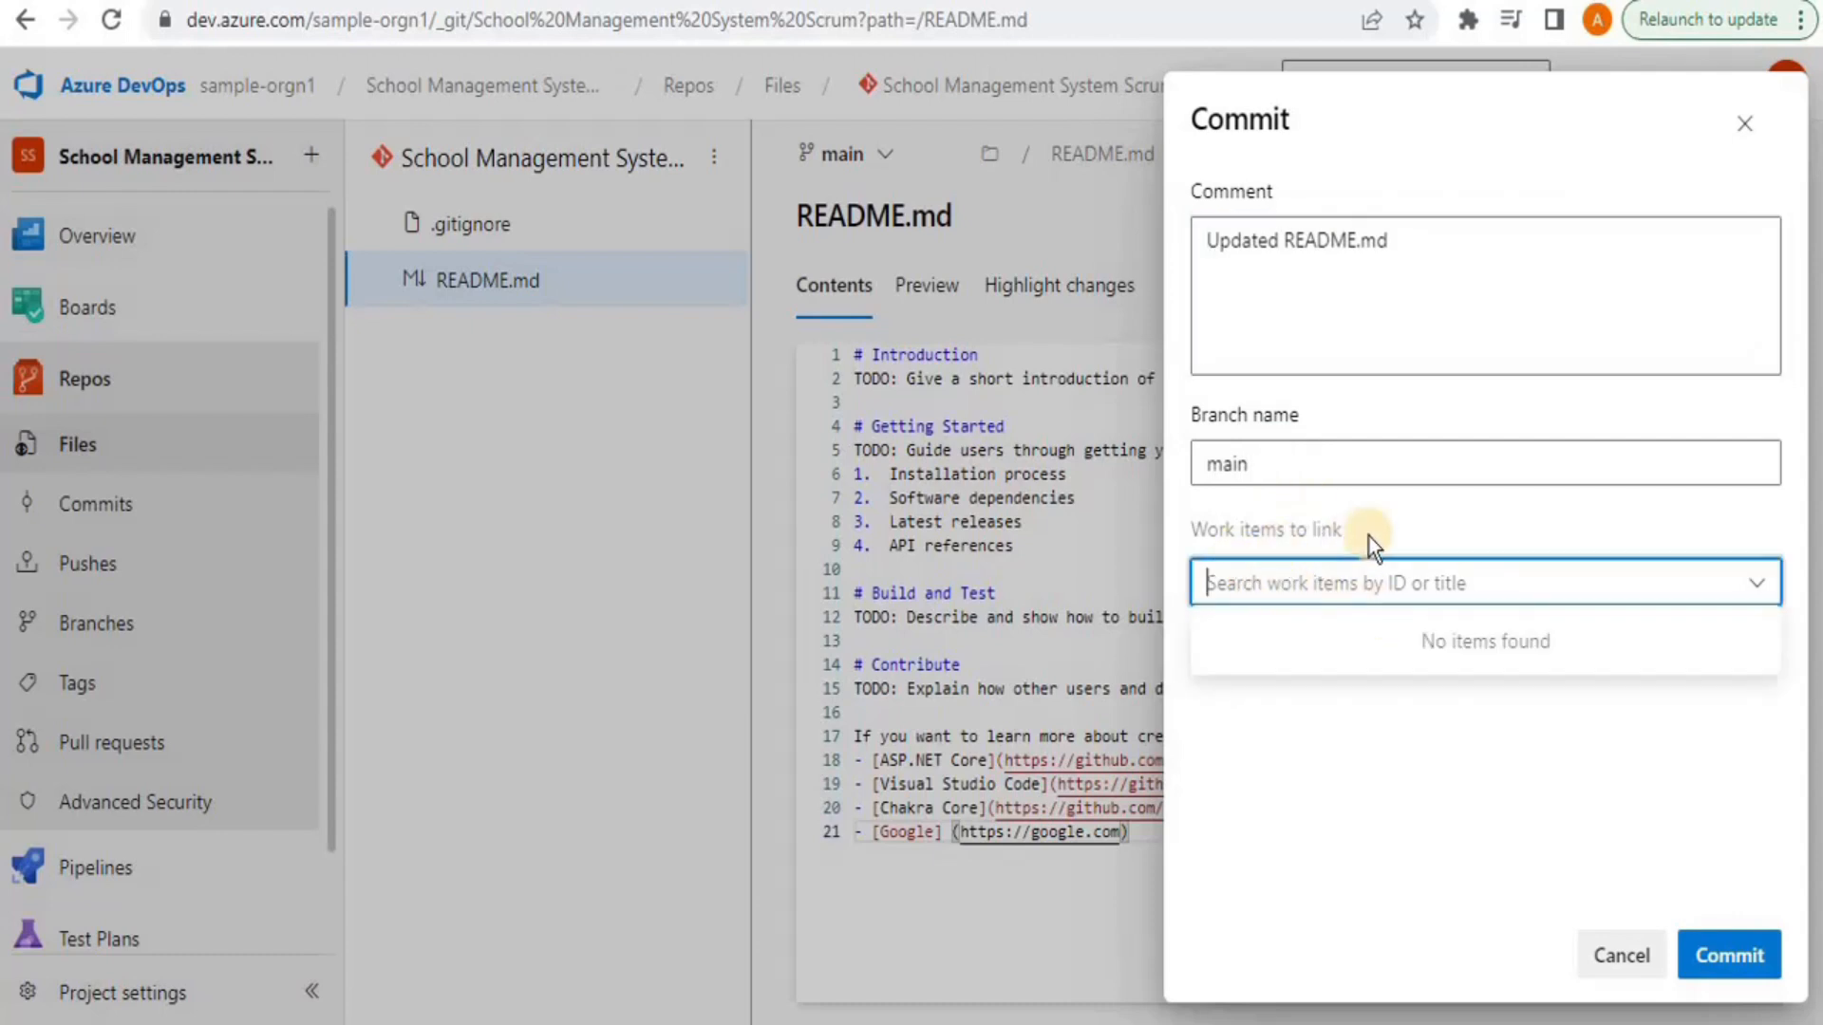
left_click(1263, 715)
left_click(1741, 946)
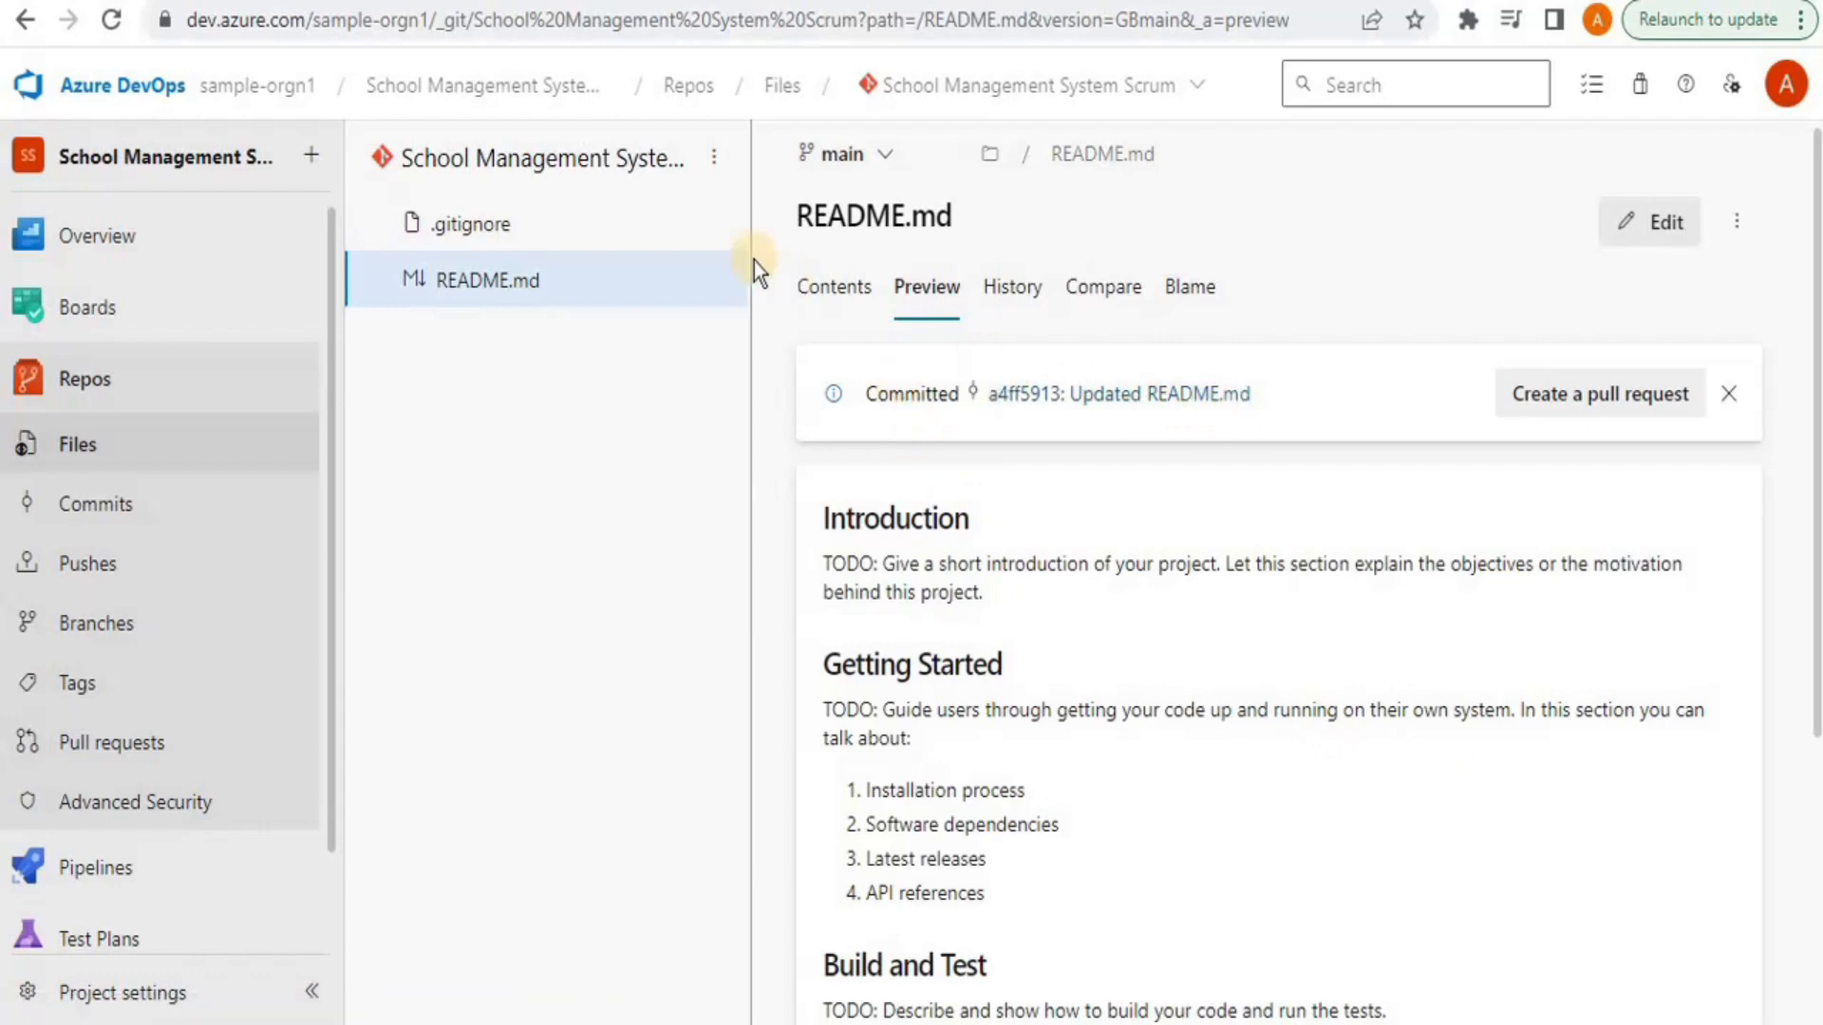
Check README.md's commit history, then return to the repository's root file list
left_click(993, 298)
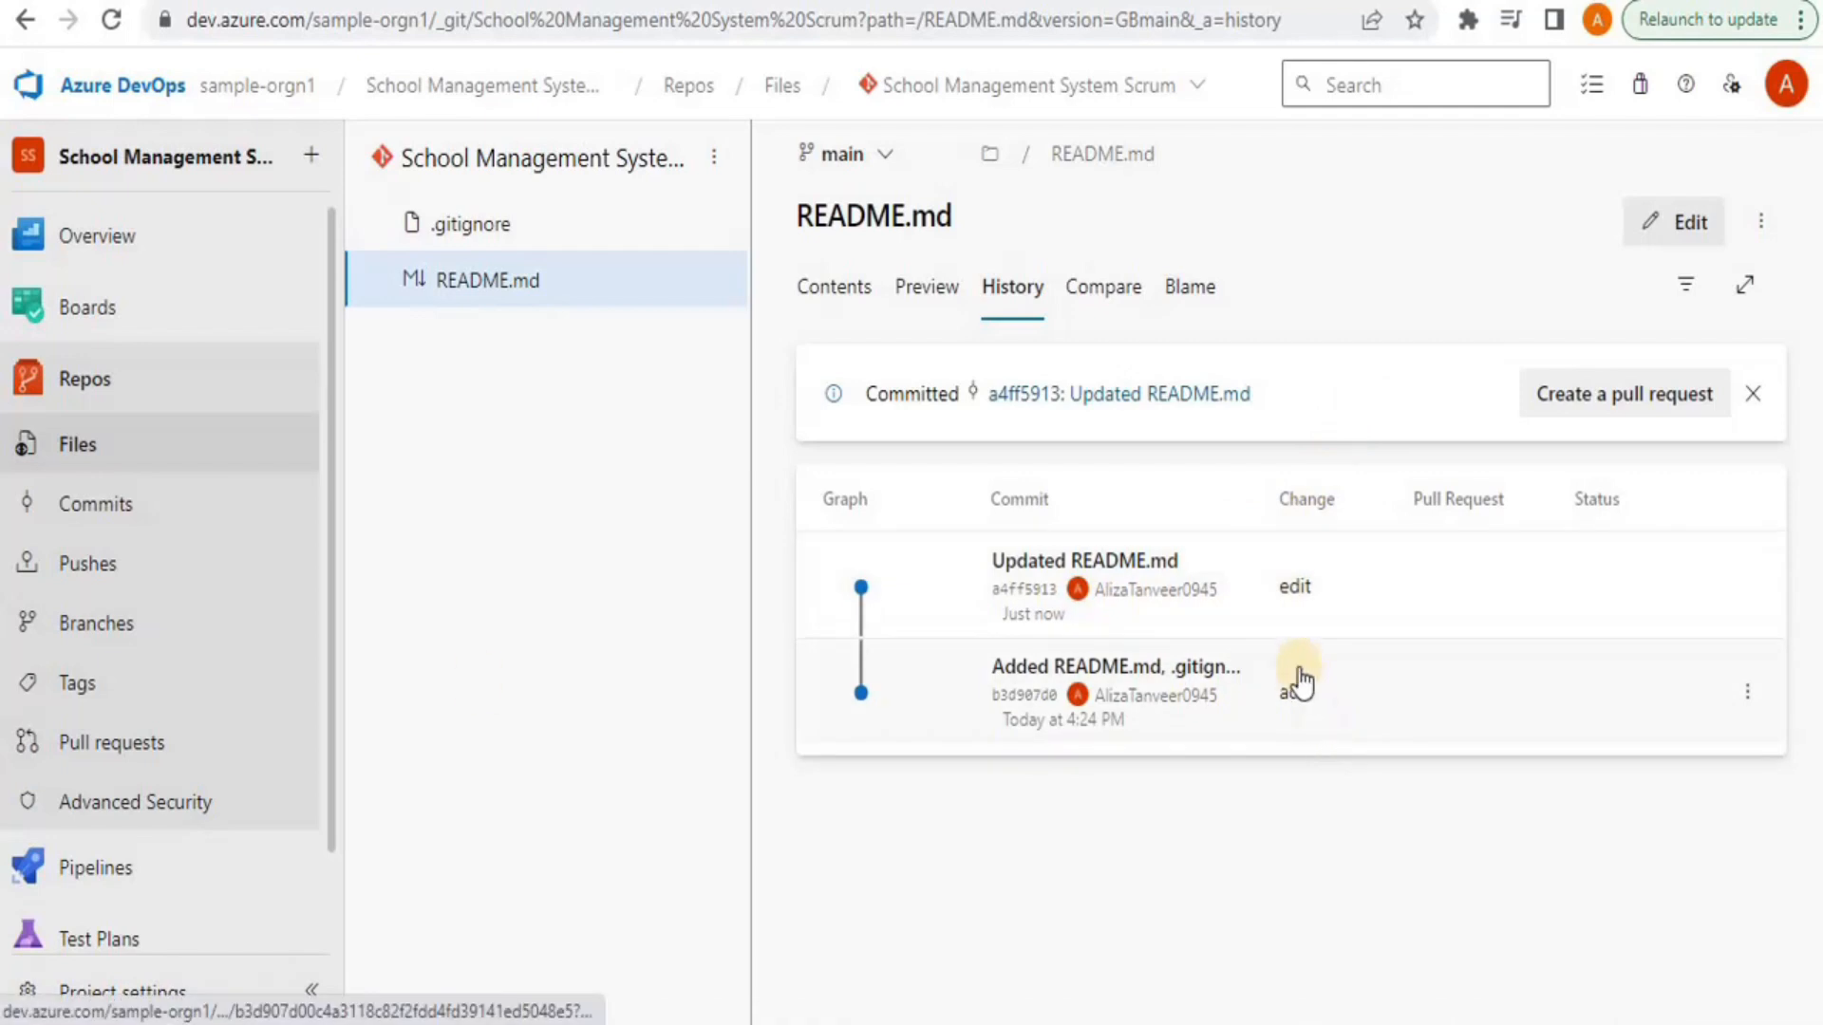
left_click(51, 457)
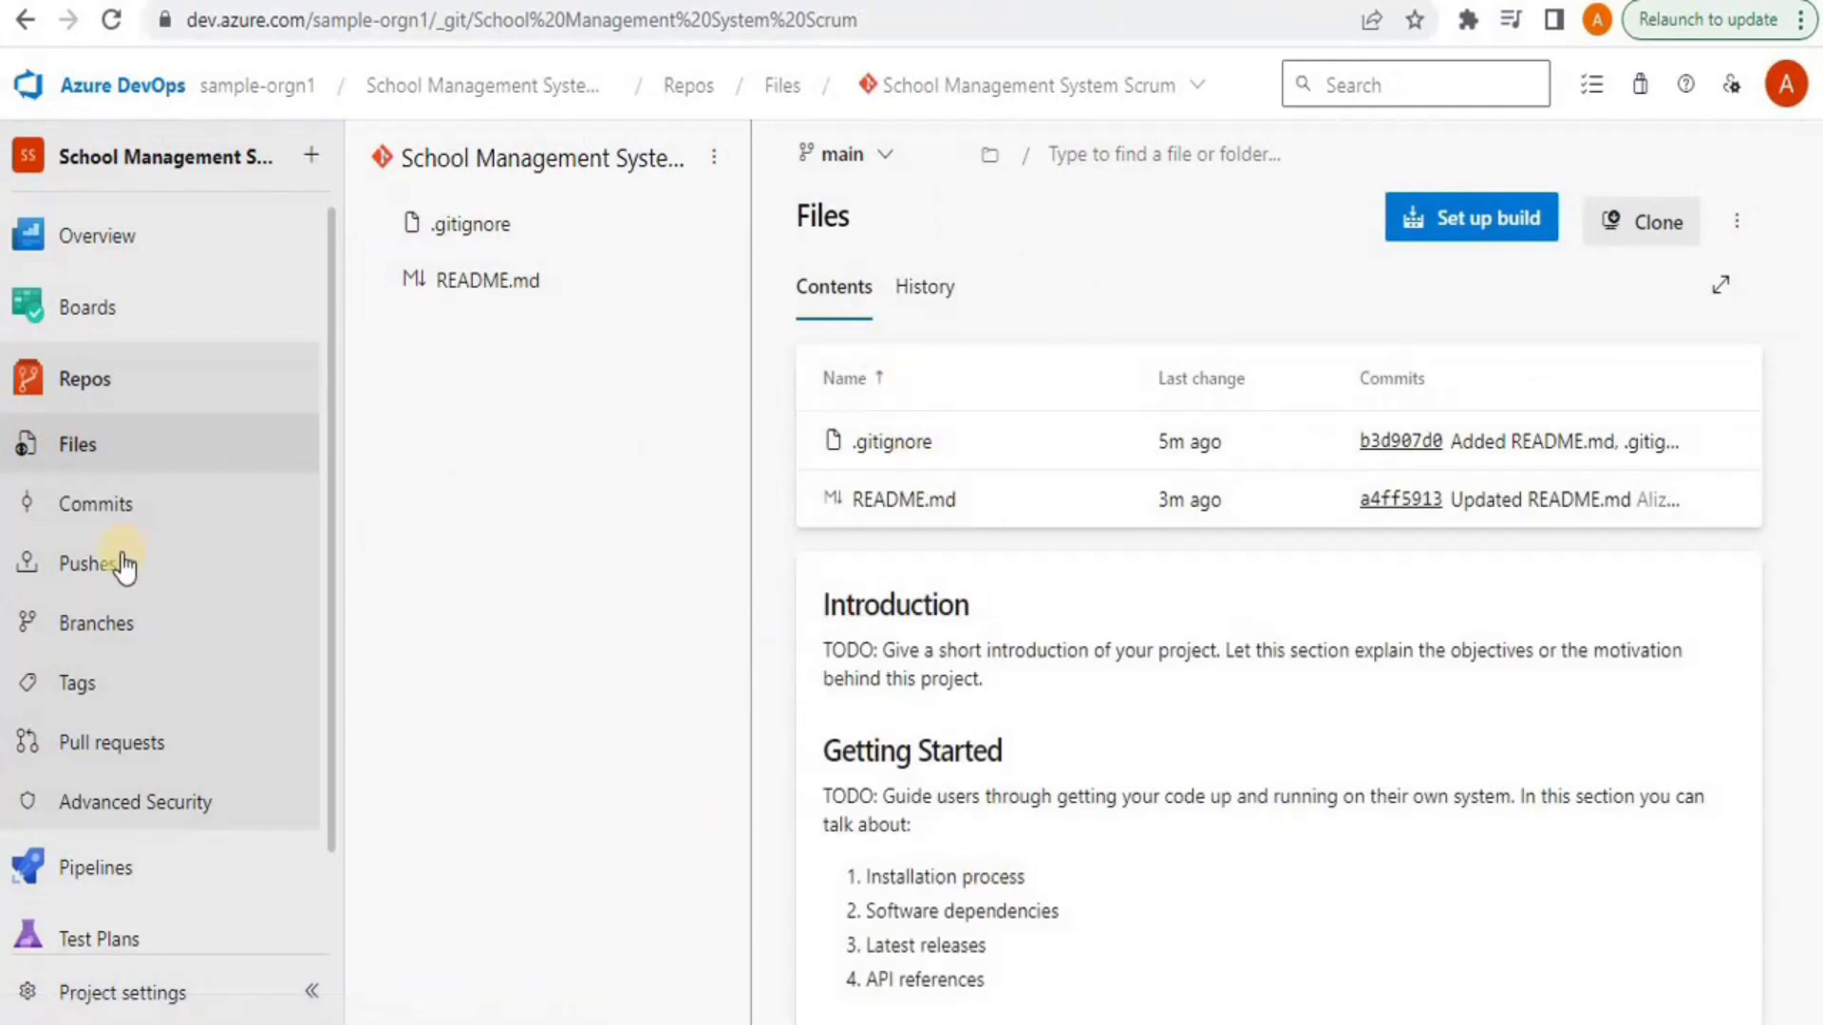
left_click(67, 528)
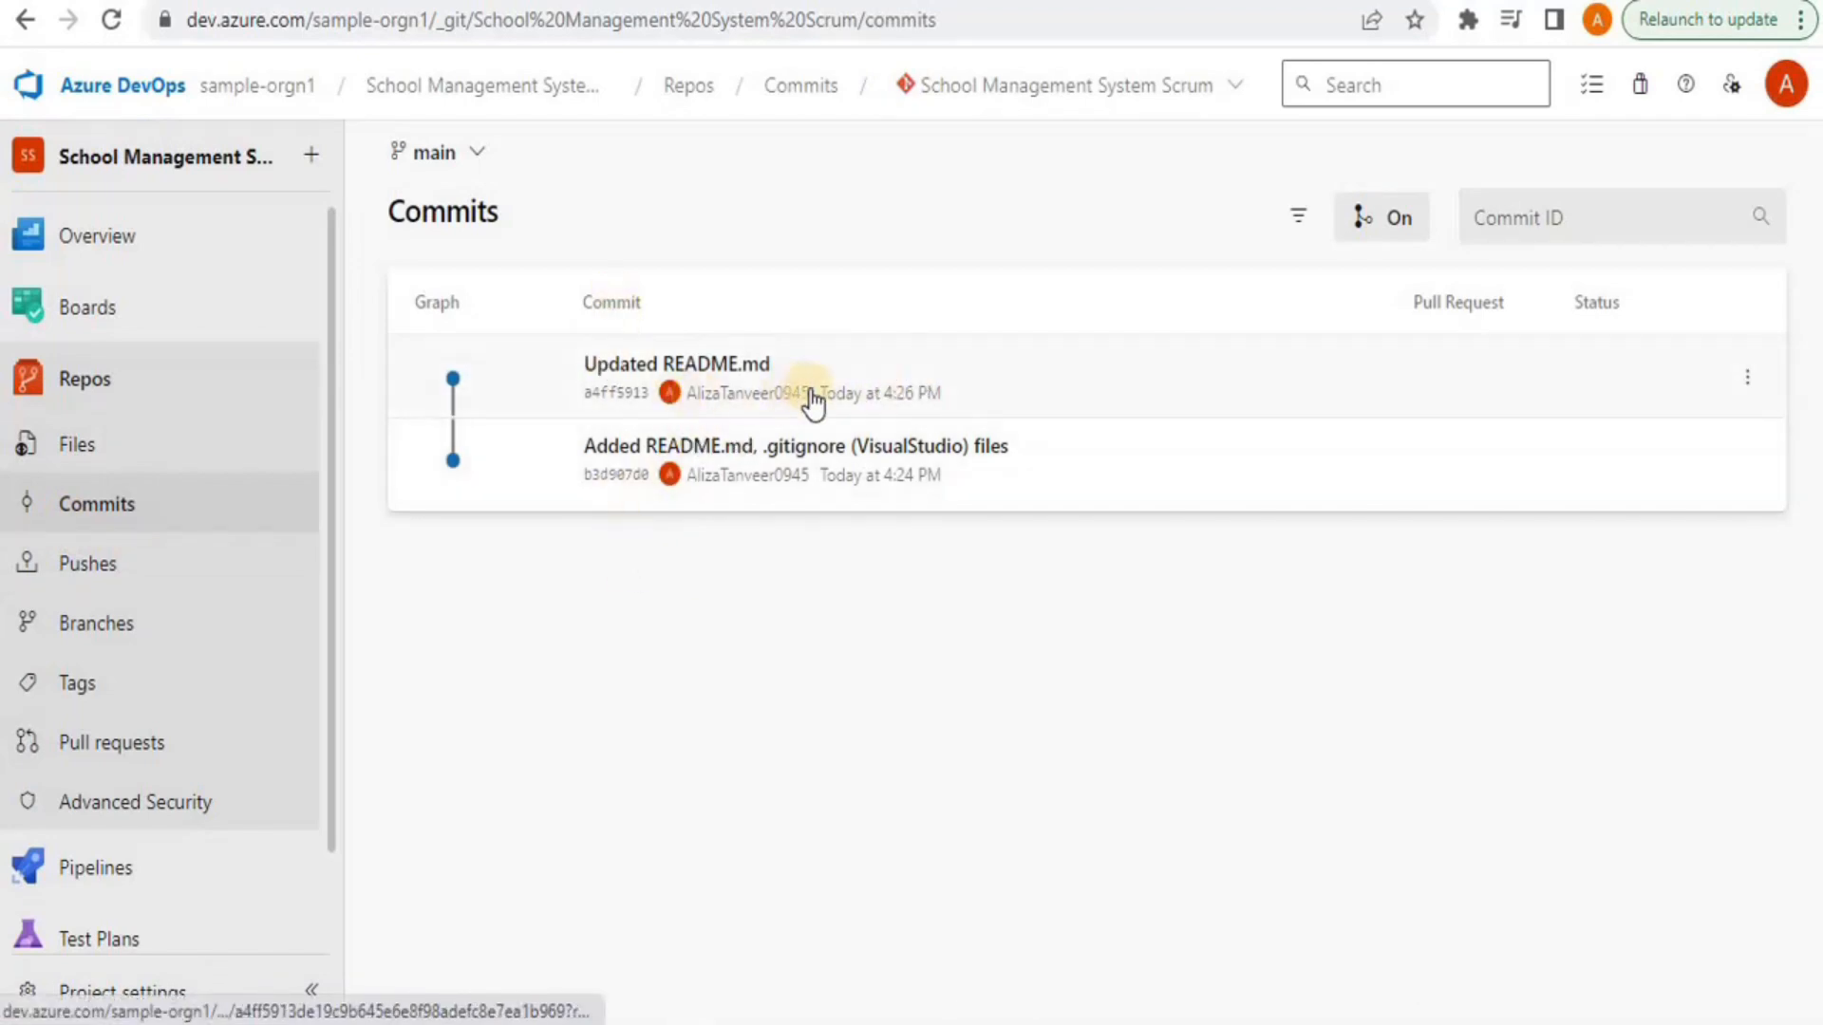
left_click(136, 570)
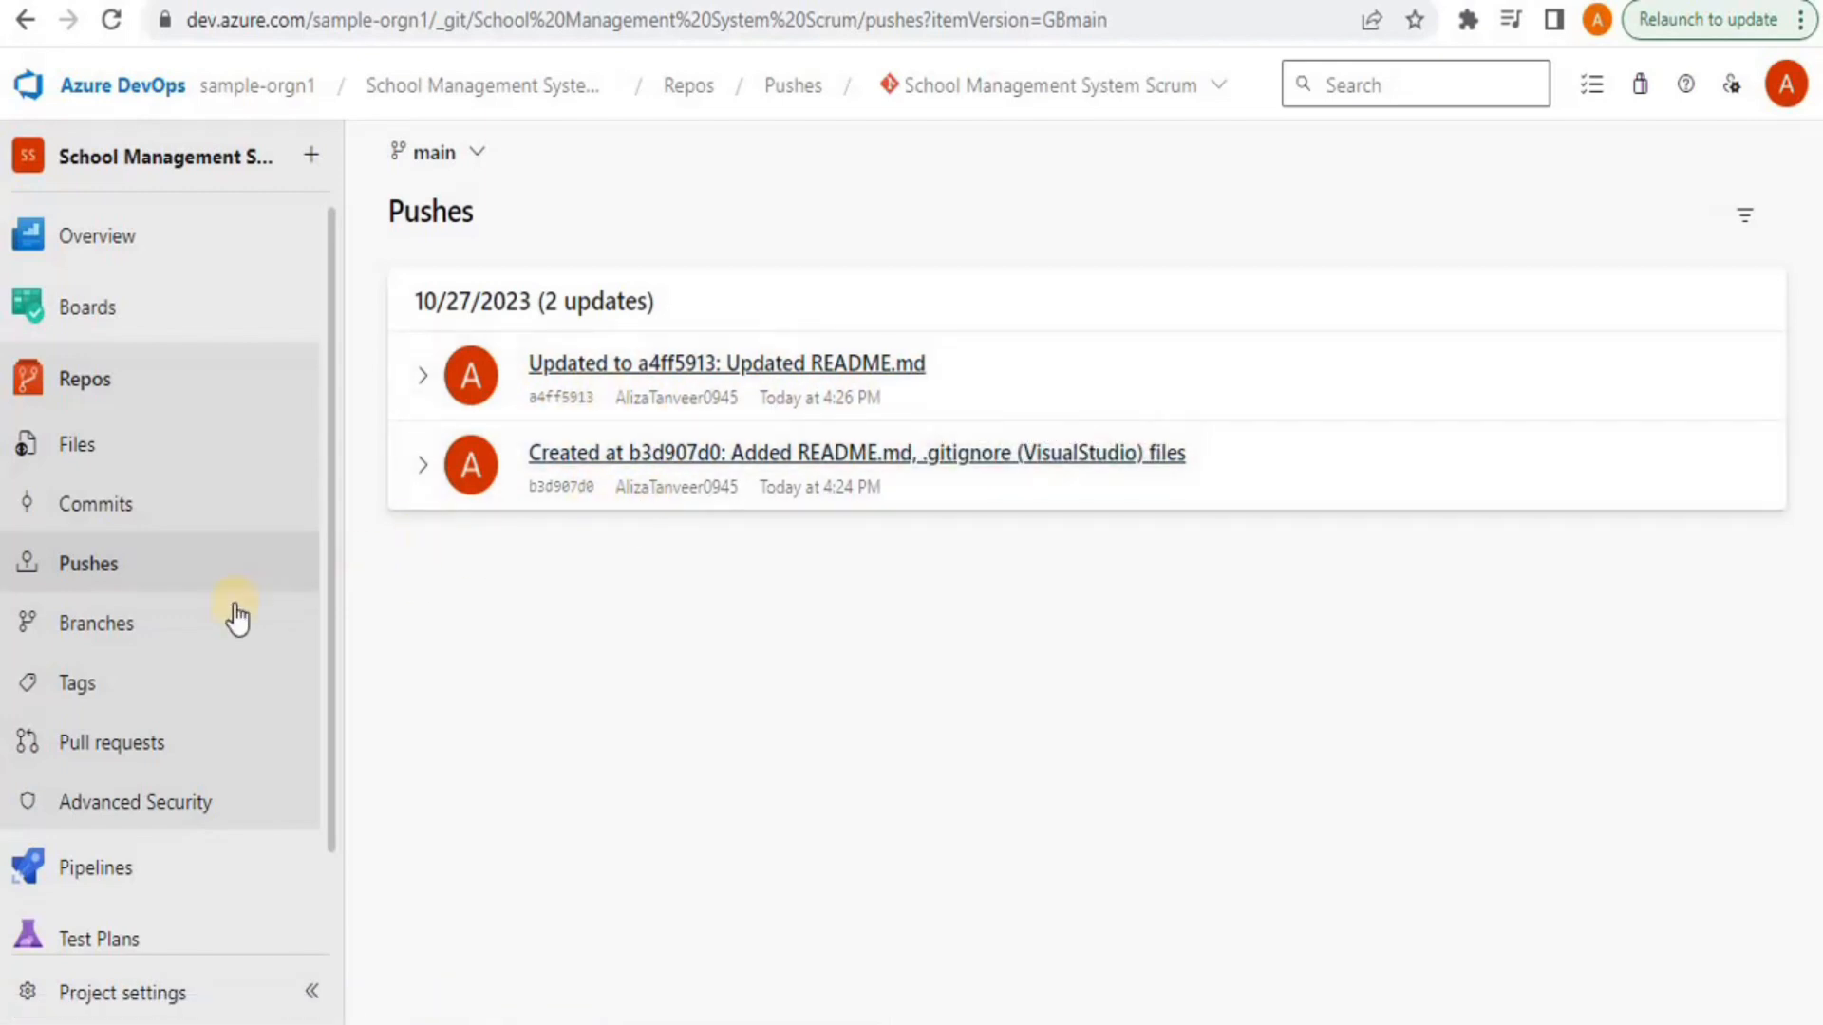
left_click(190, 624)
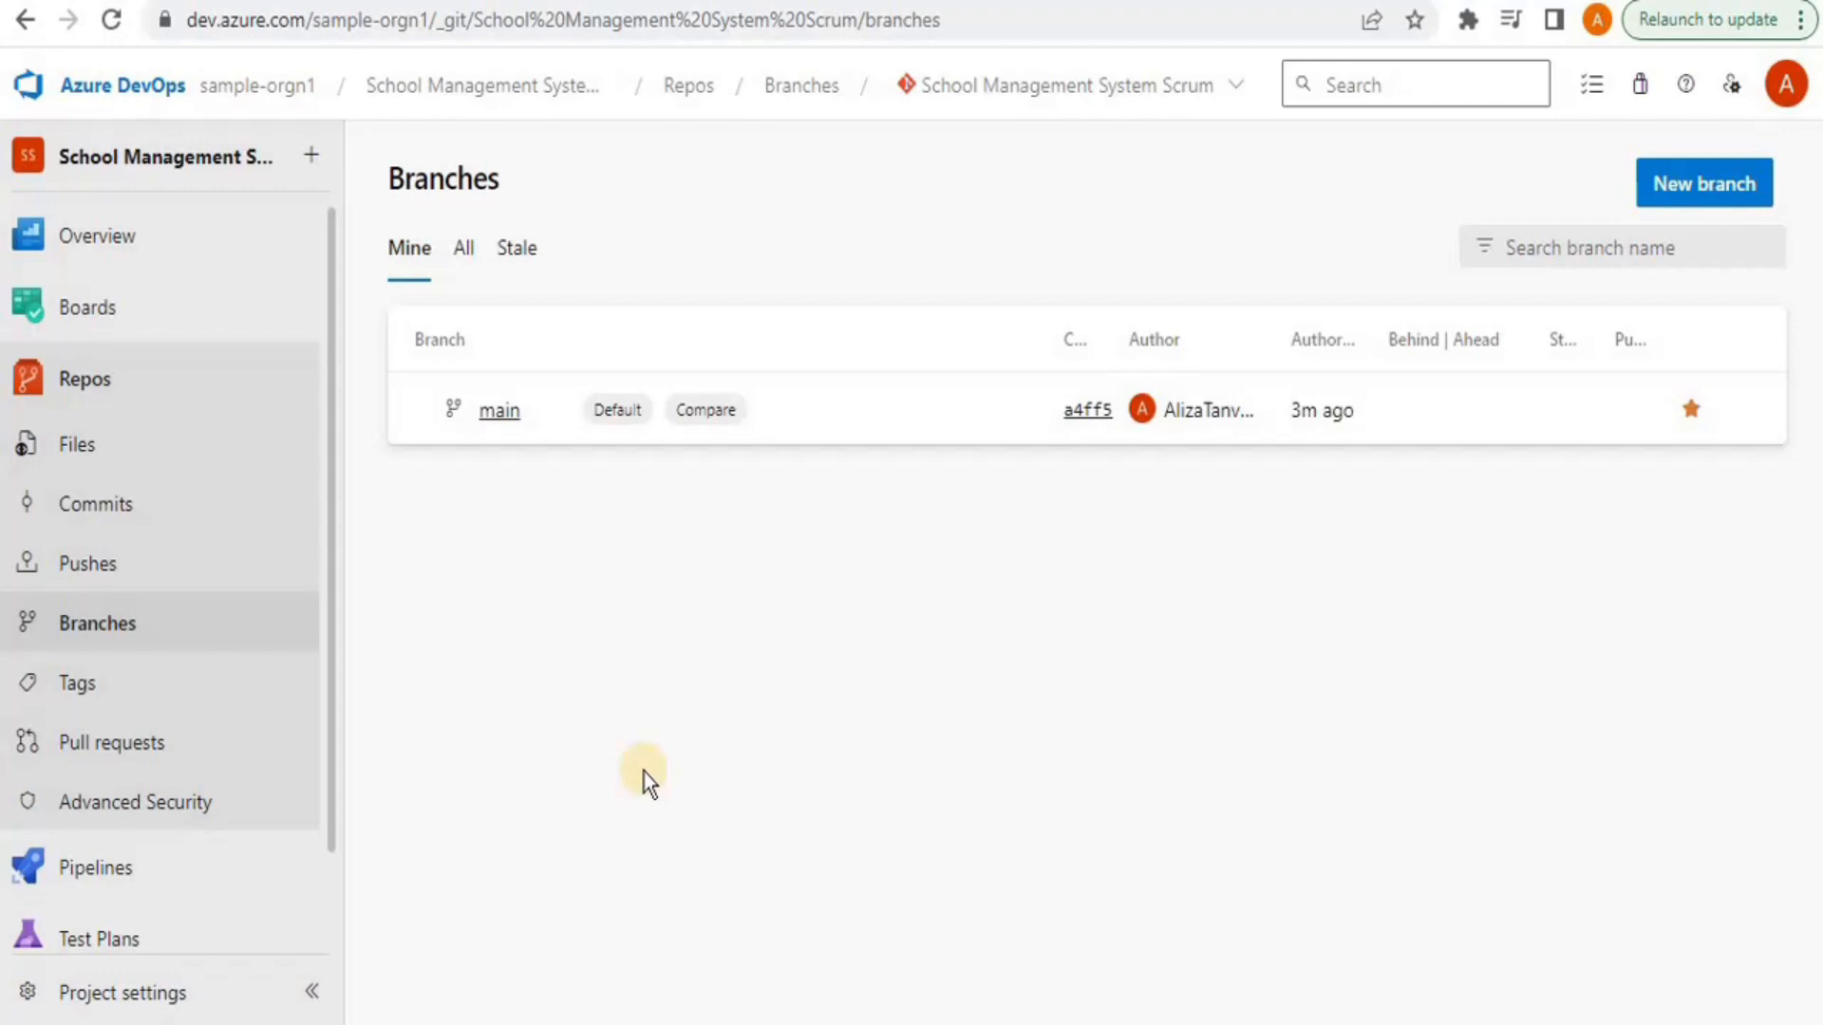
left_click(495, 418)
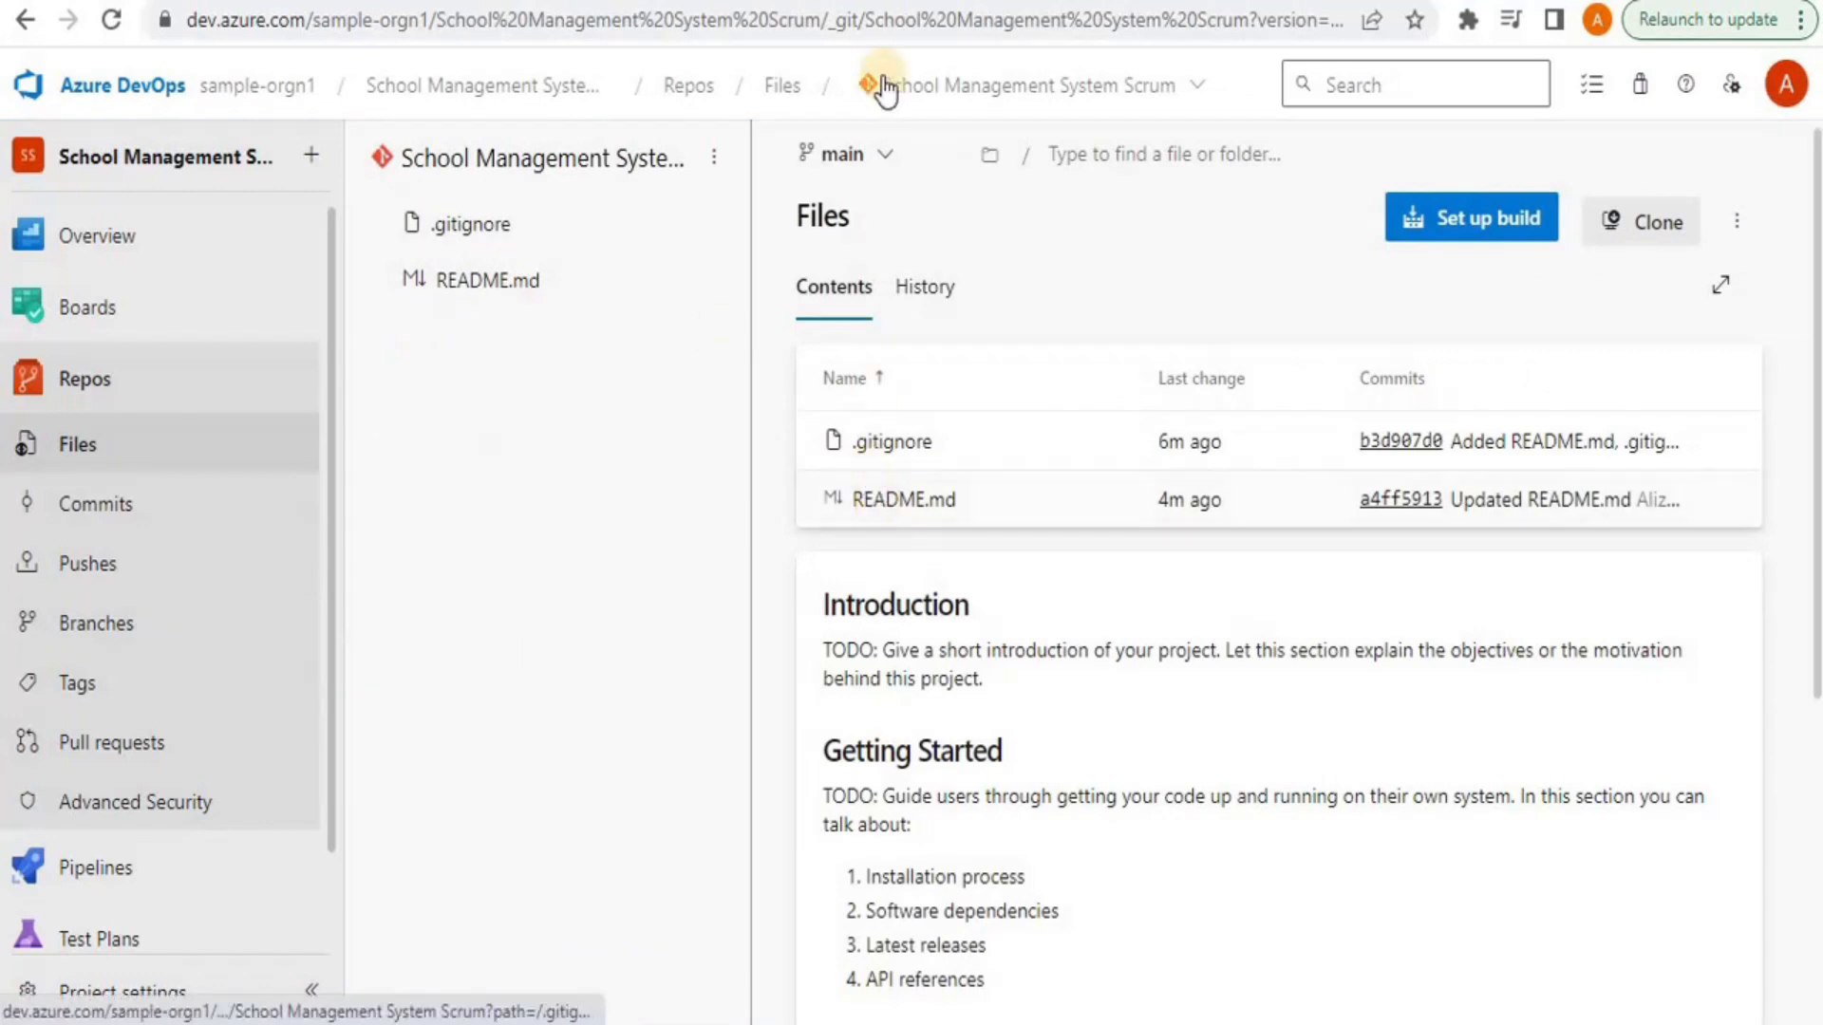
Create a branch named ParentPortal from main with no linked work items
left_click(855, 157)
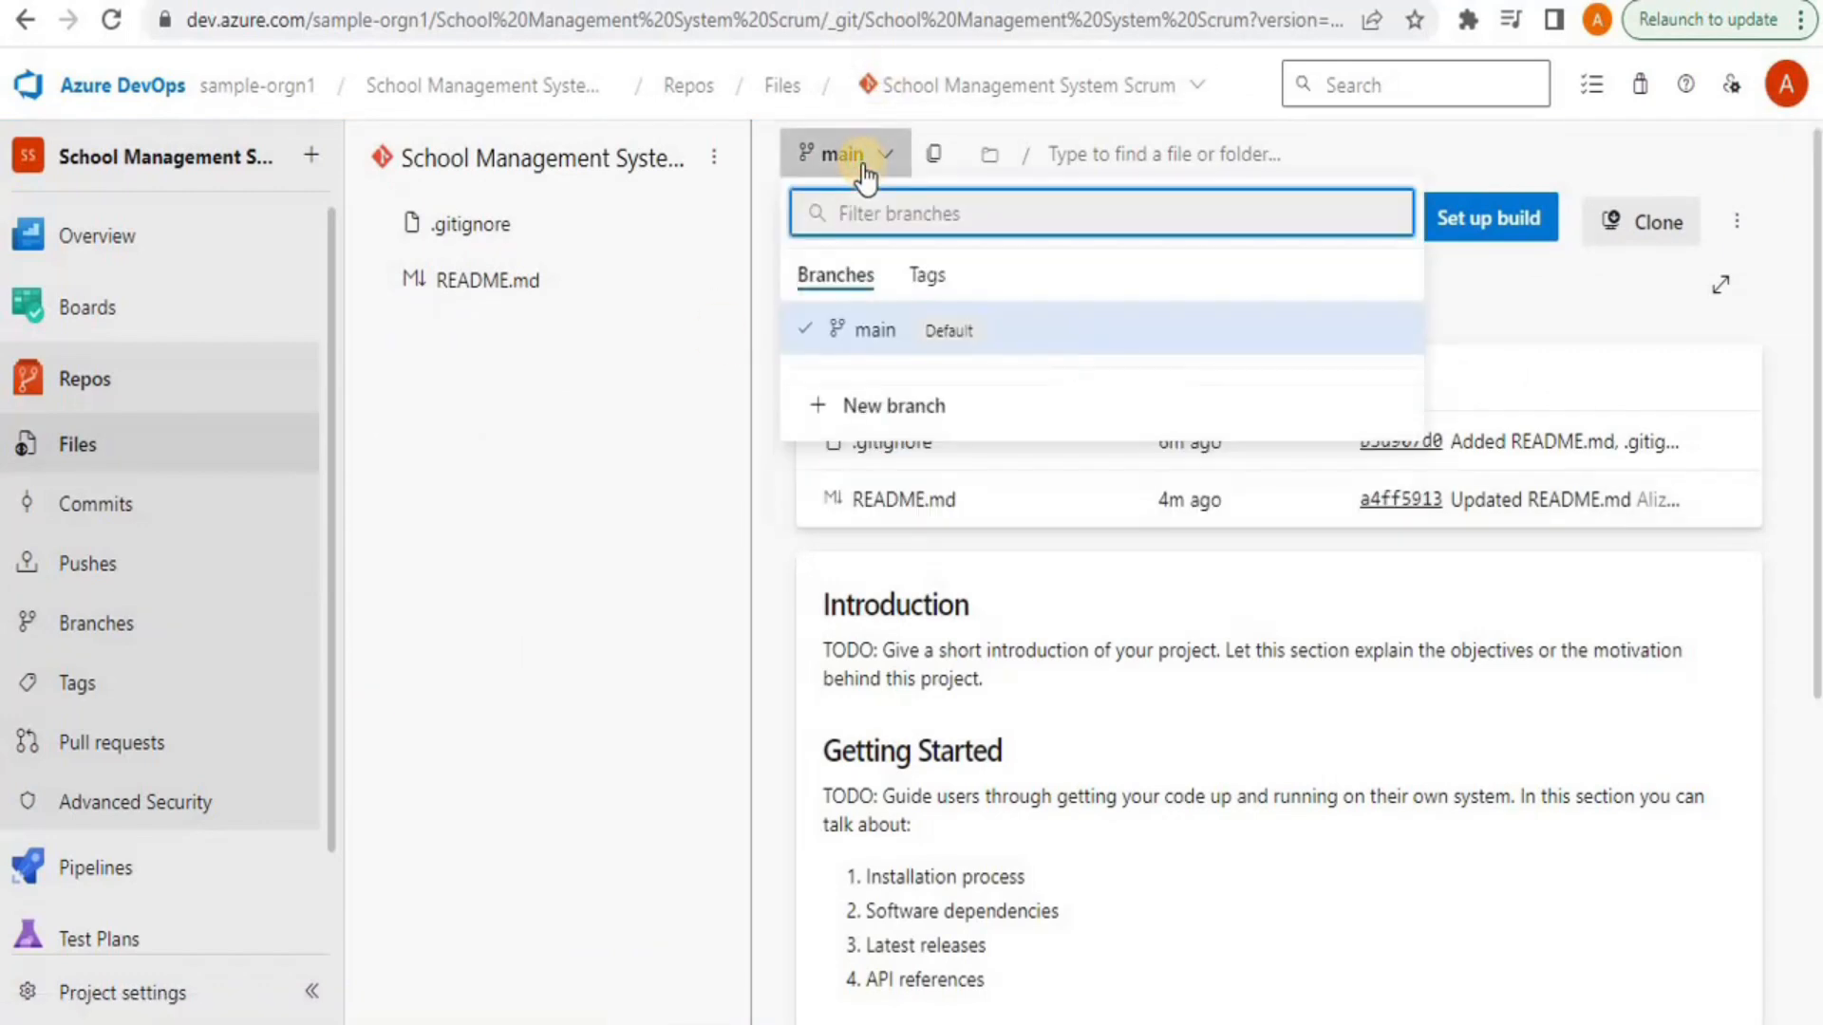
left_click(896, 408)
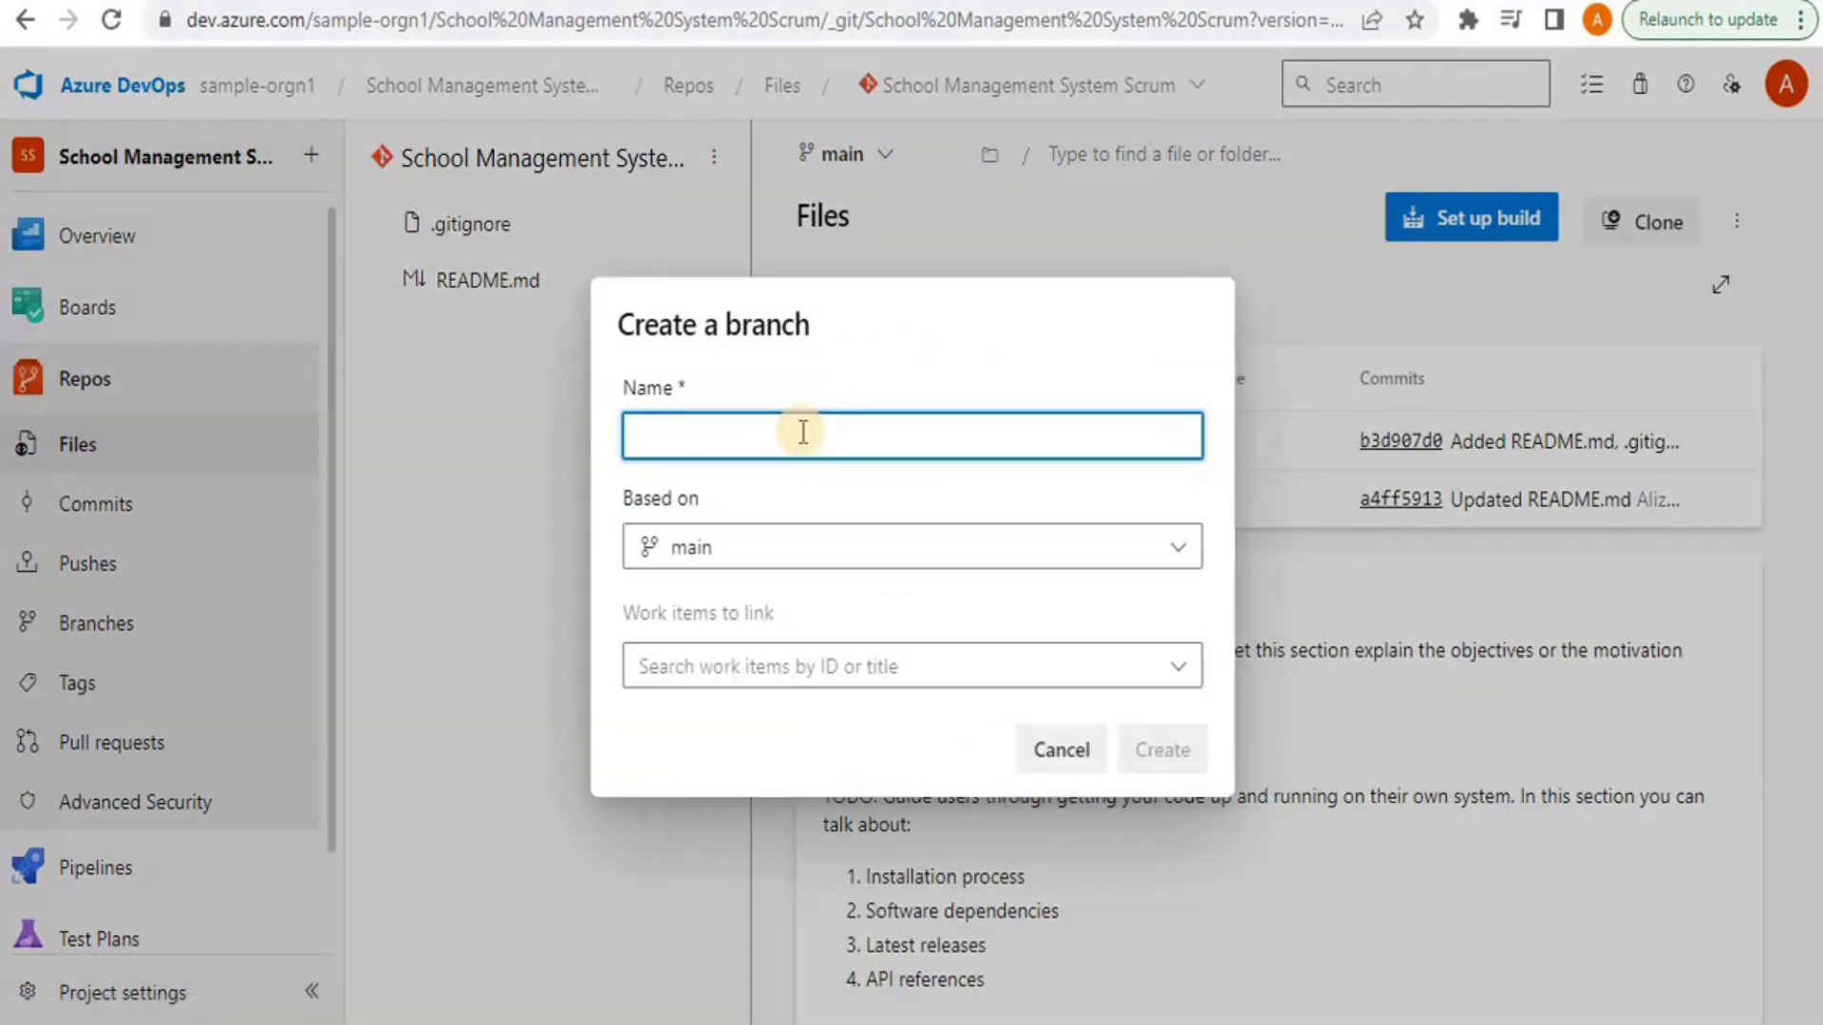
type("ParentPortal")
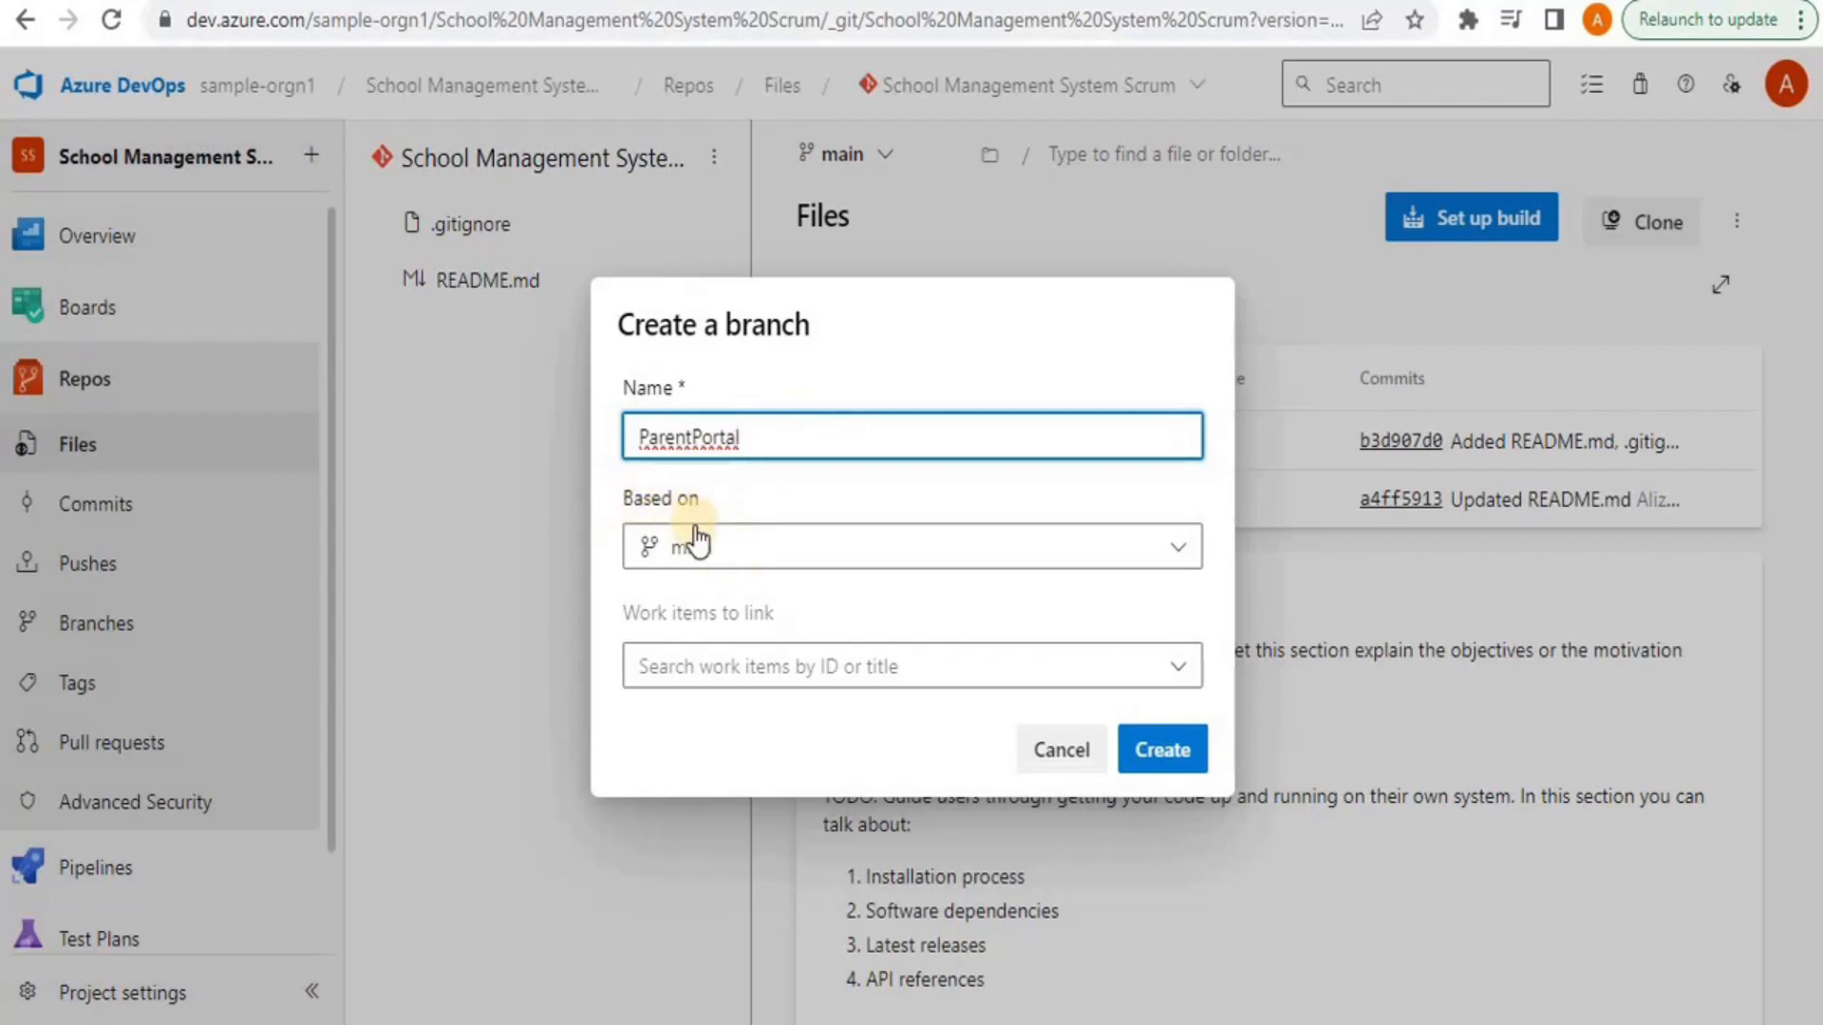
left_click(1008, 666)
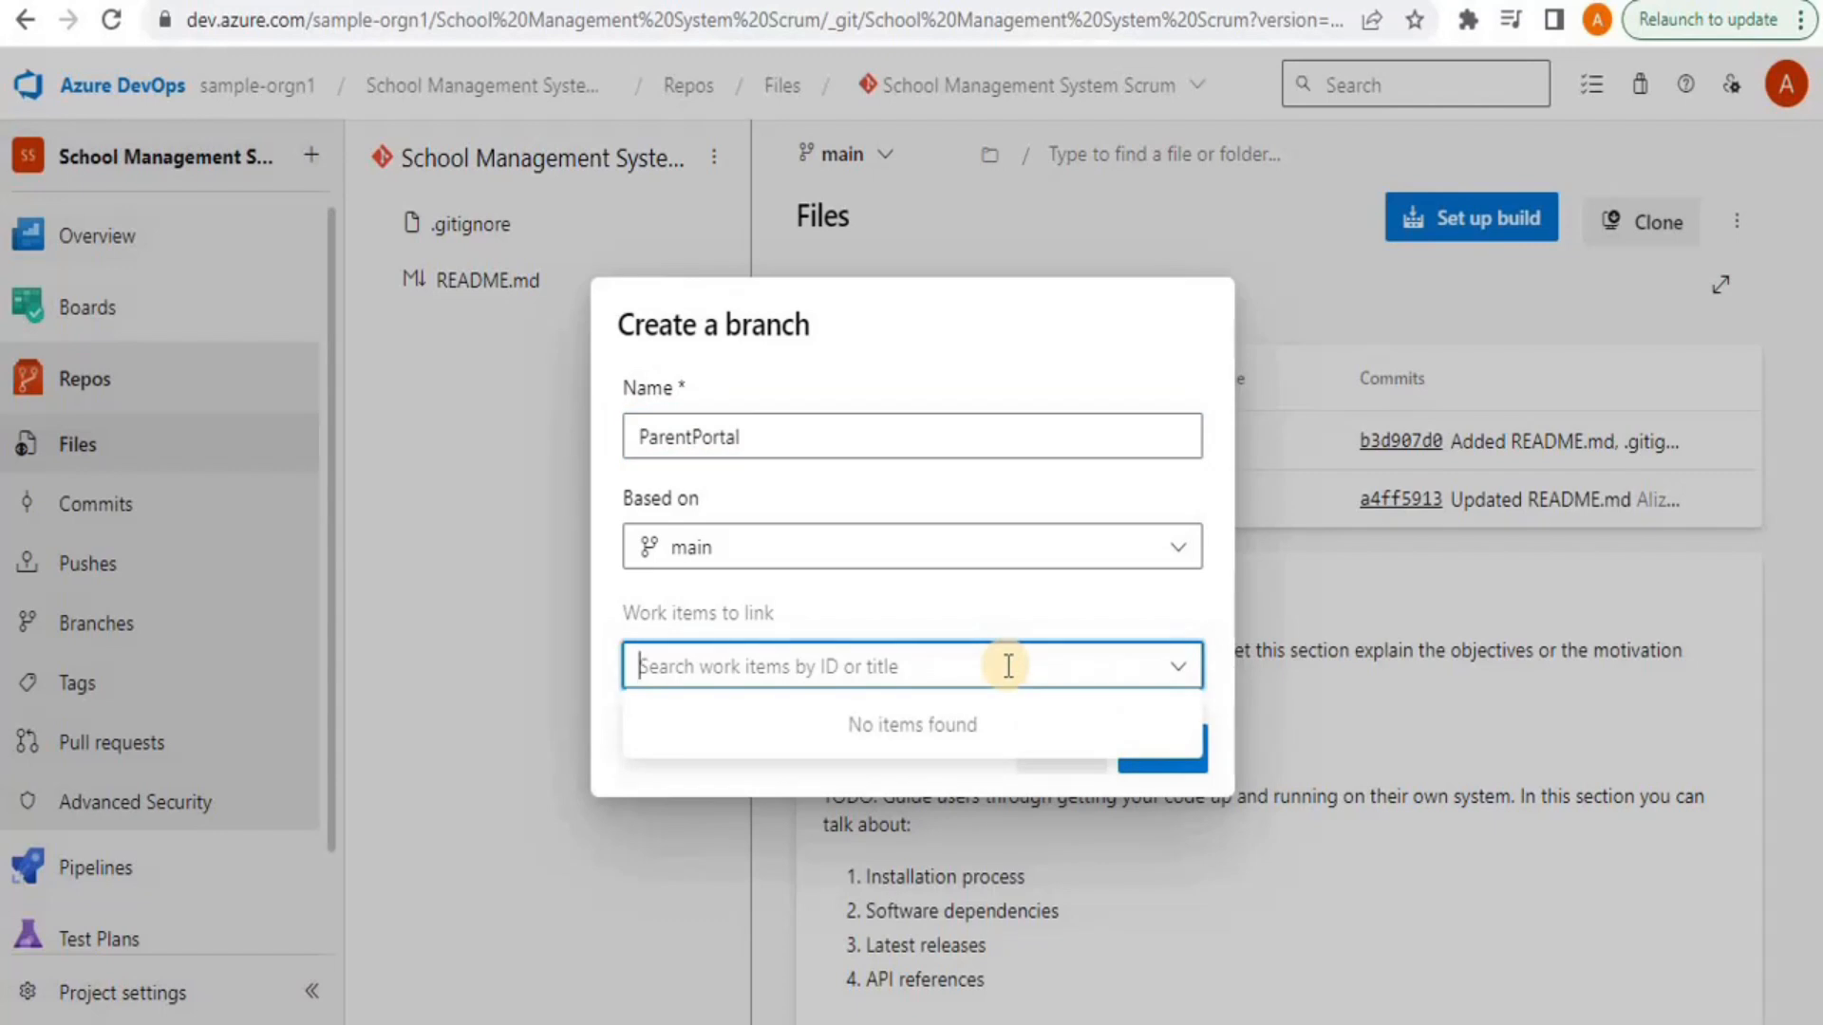
left_click(765, 445)
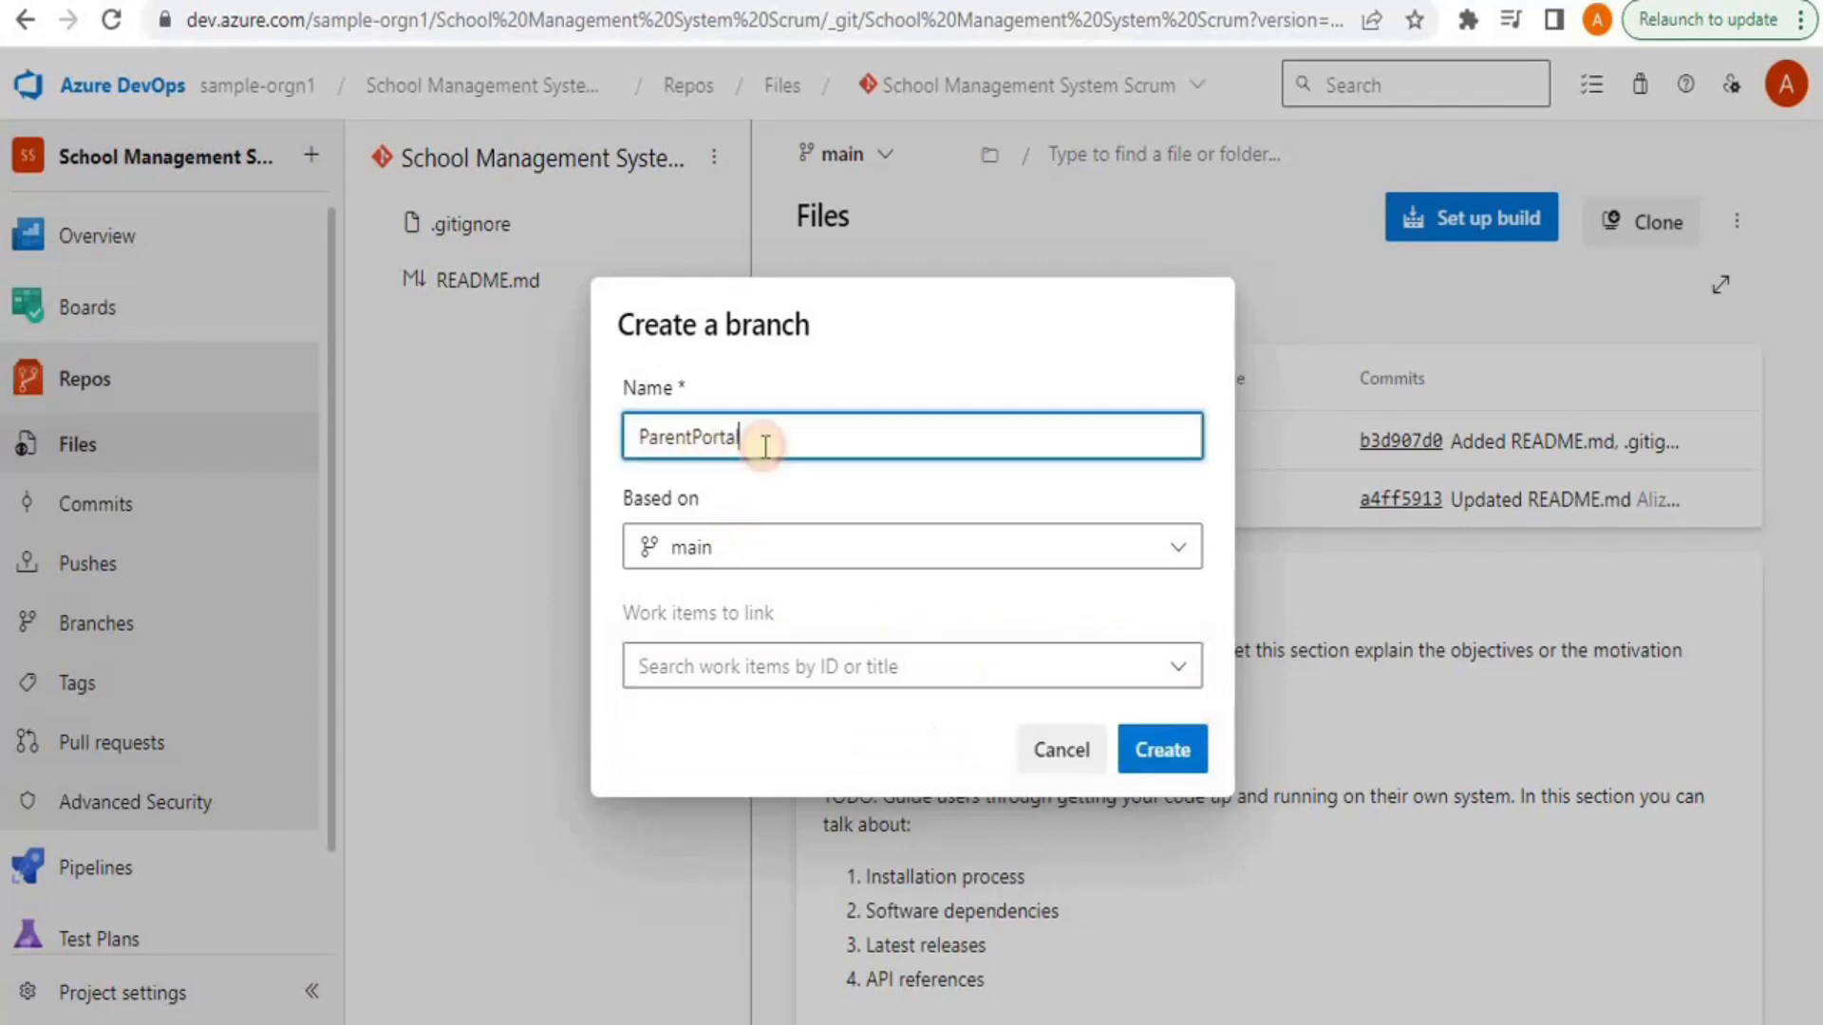
left_click(842, 674)
left_click(1223, 722)
left_click(1160, 748)
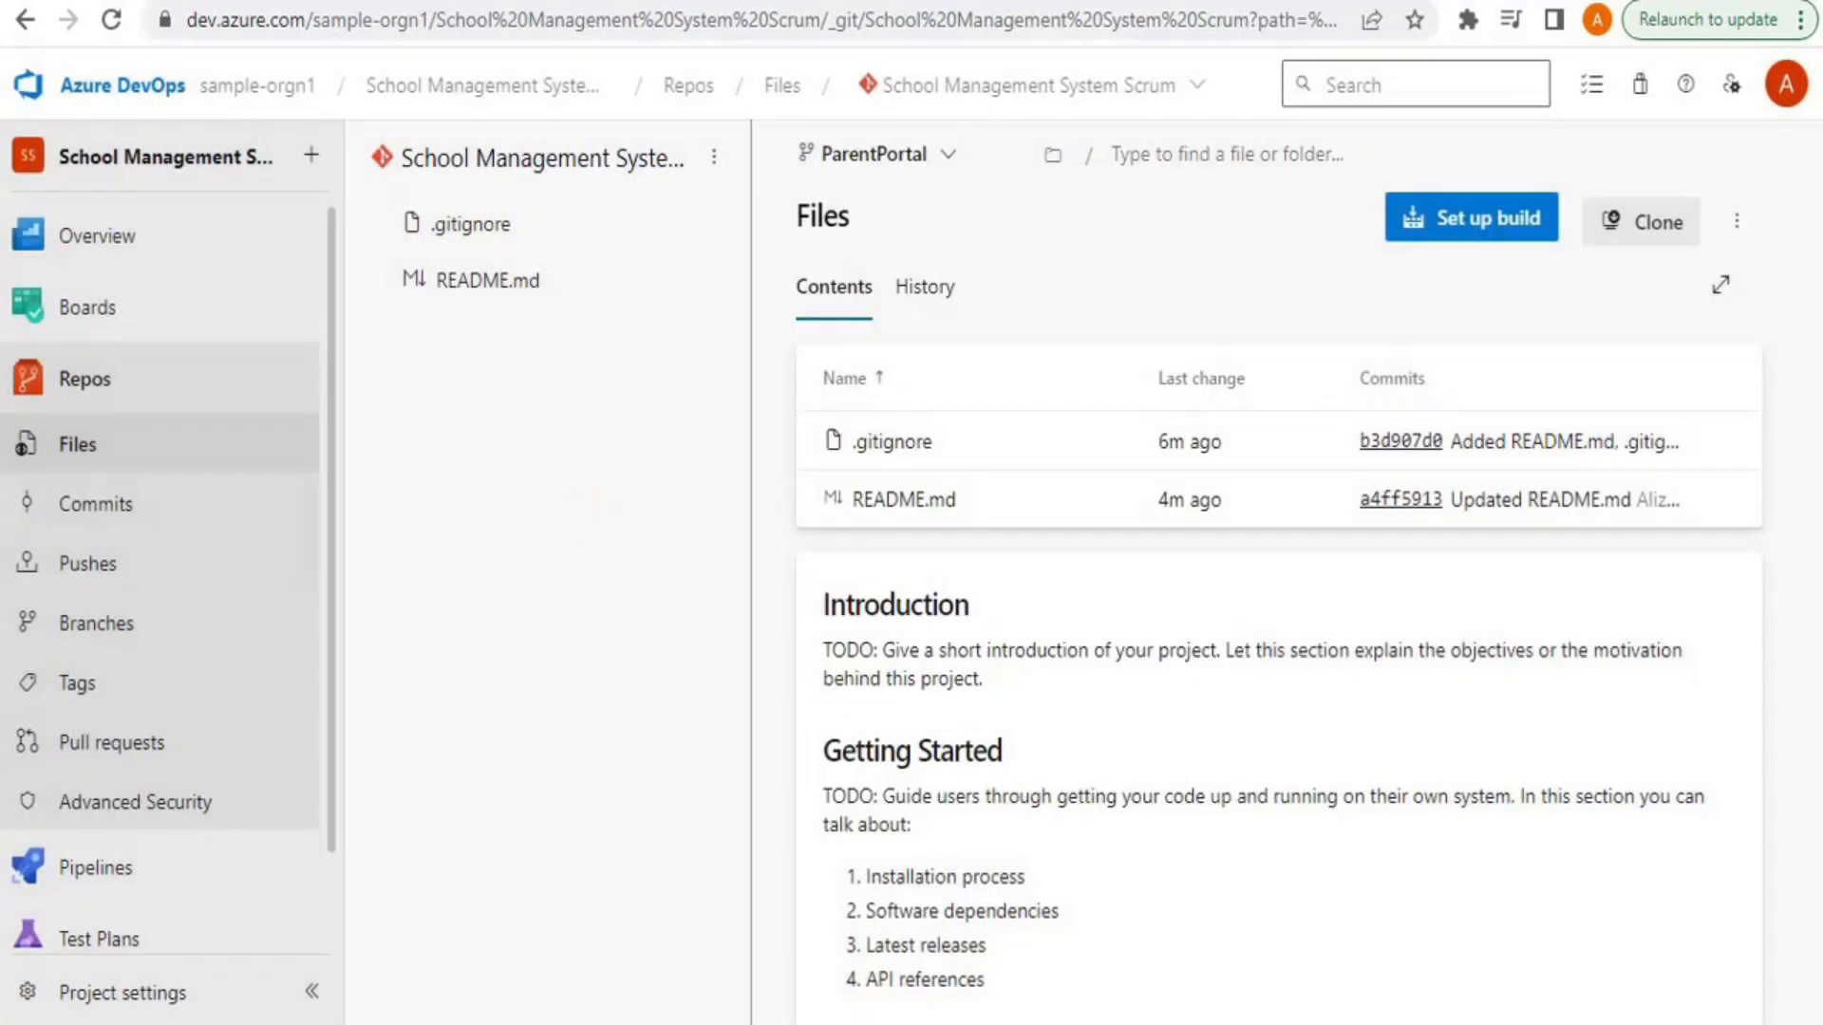
left_click(89, 627)
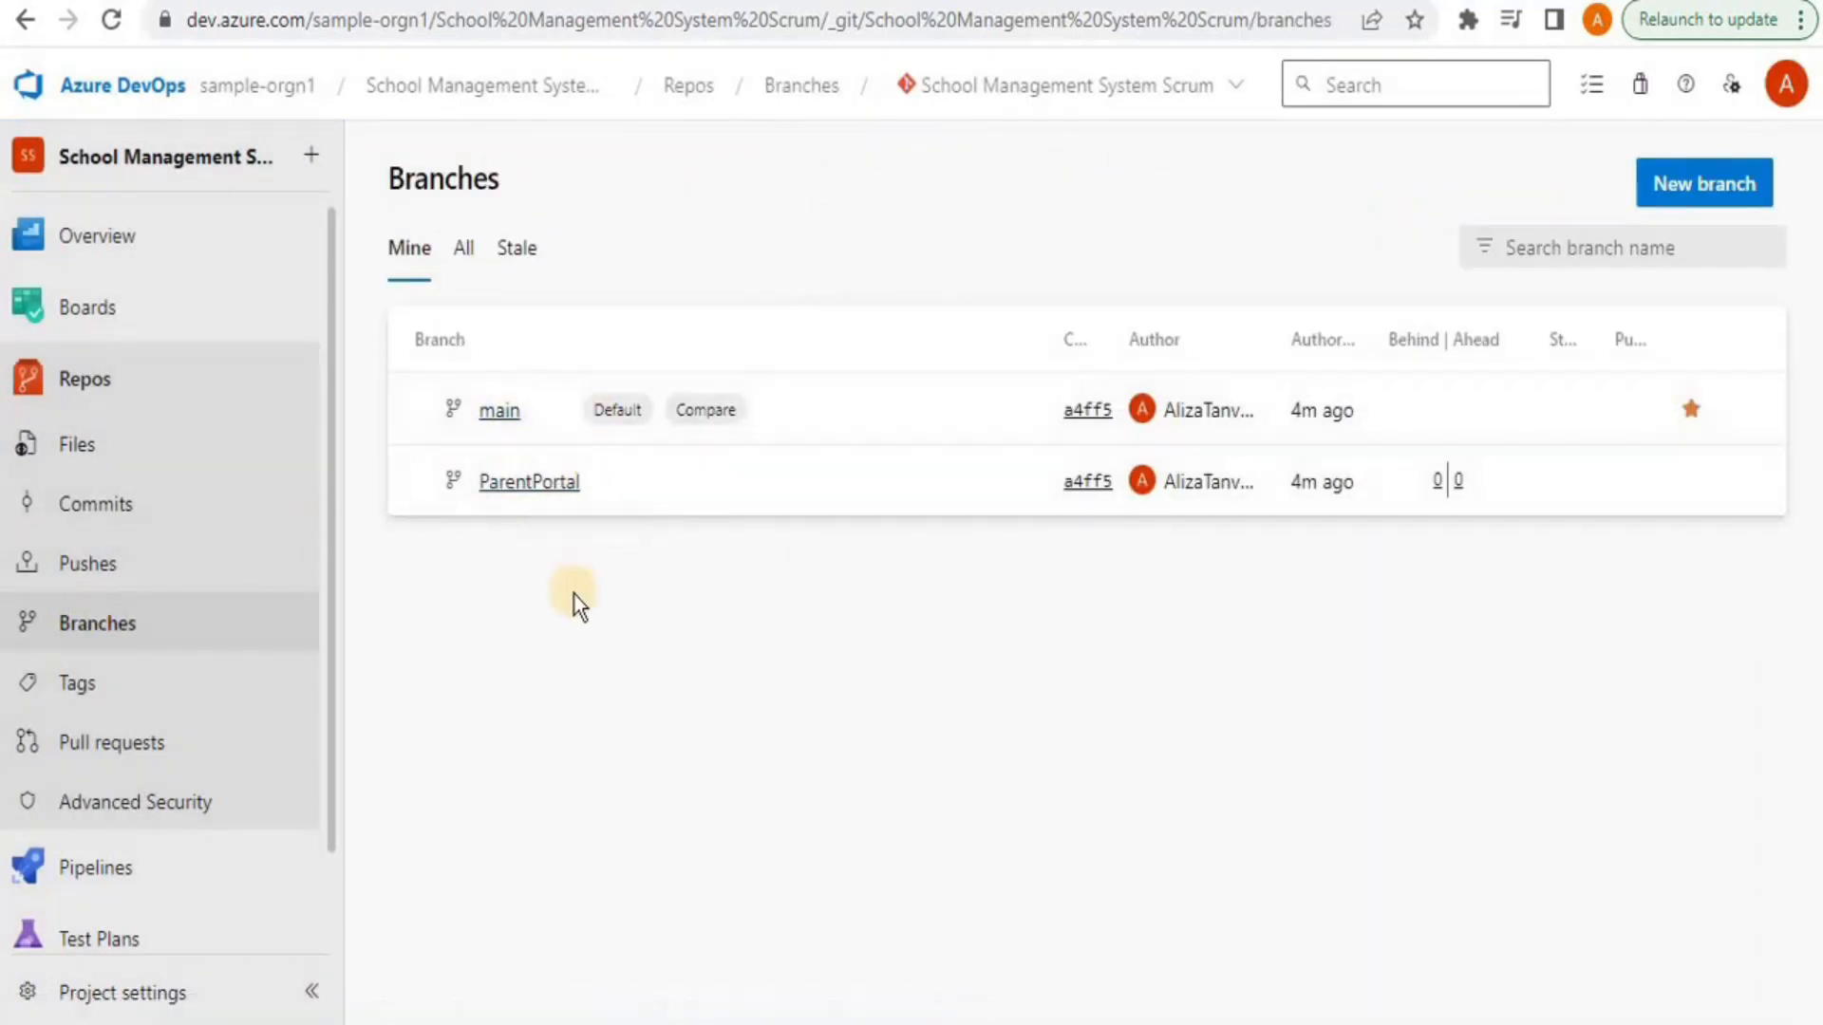
left_click(545, 483)
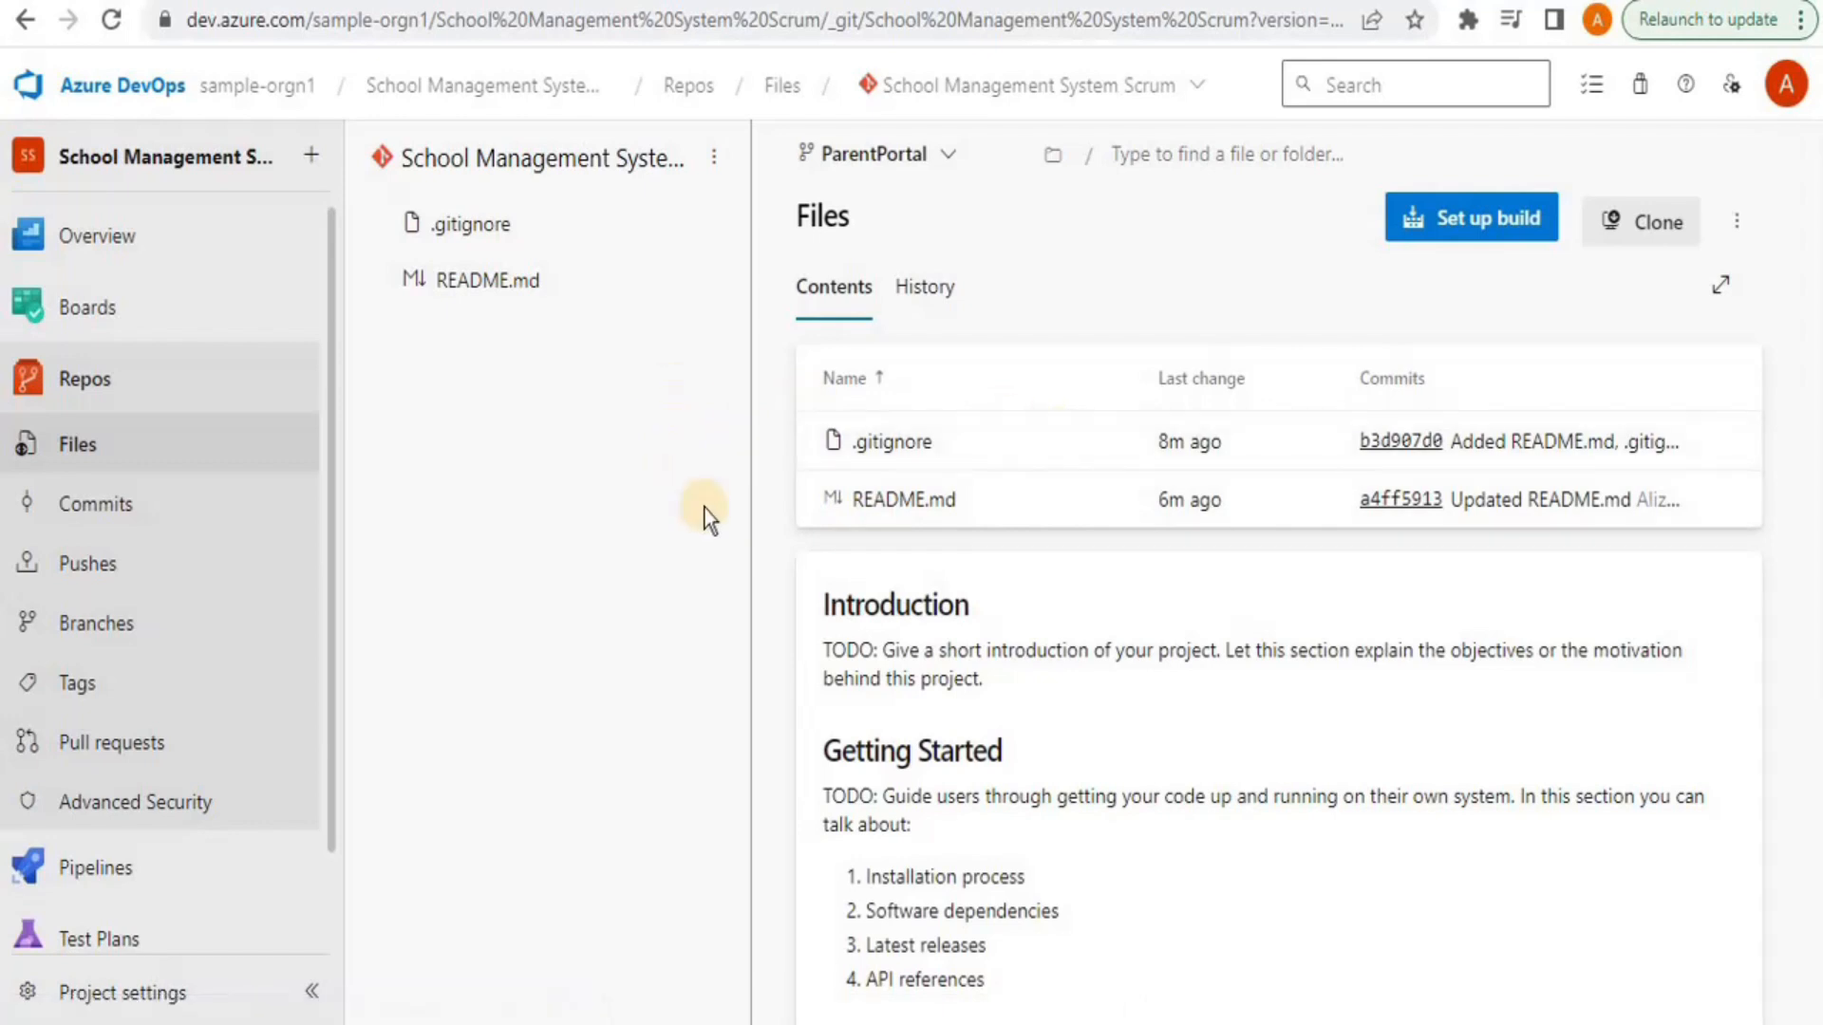
Edit README.md on ParentPortal, inserting 'www' into the Google link on line 21
left_click(926, 500)
left_click(1679, 226)
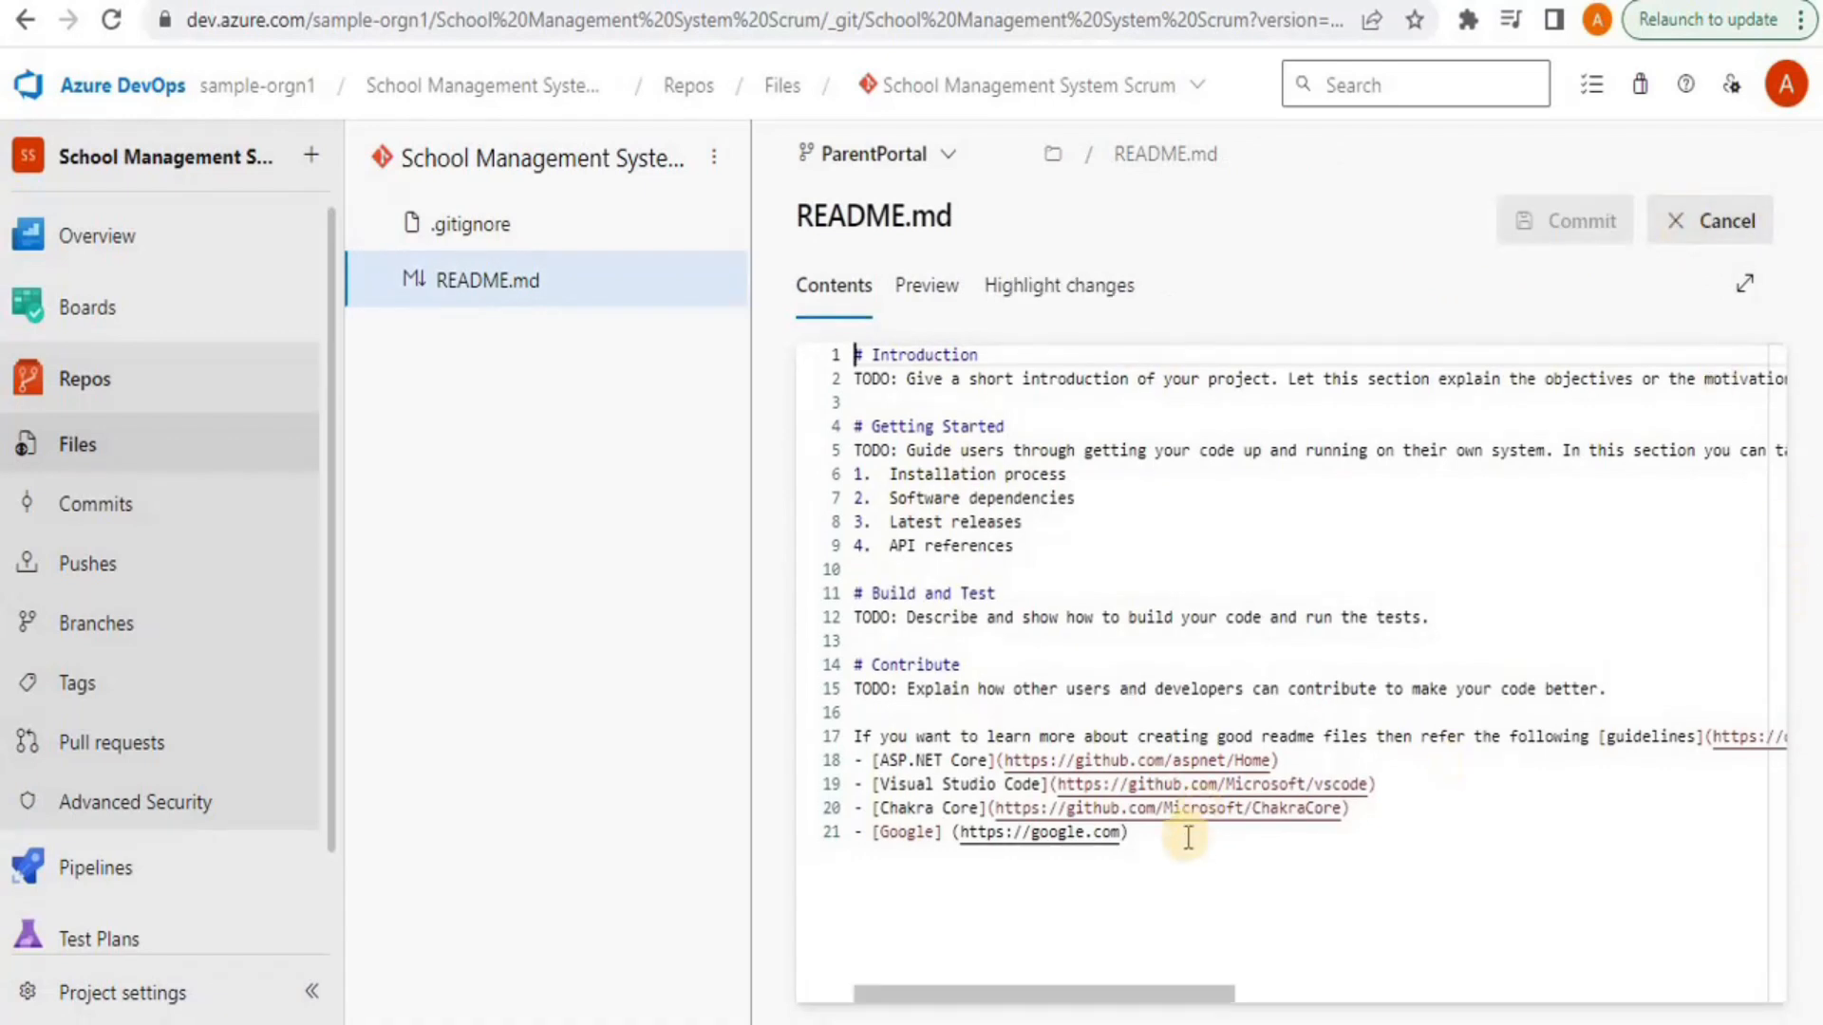
left_click(1171, 847)
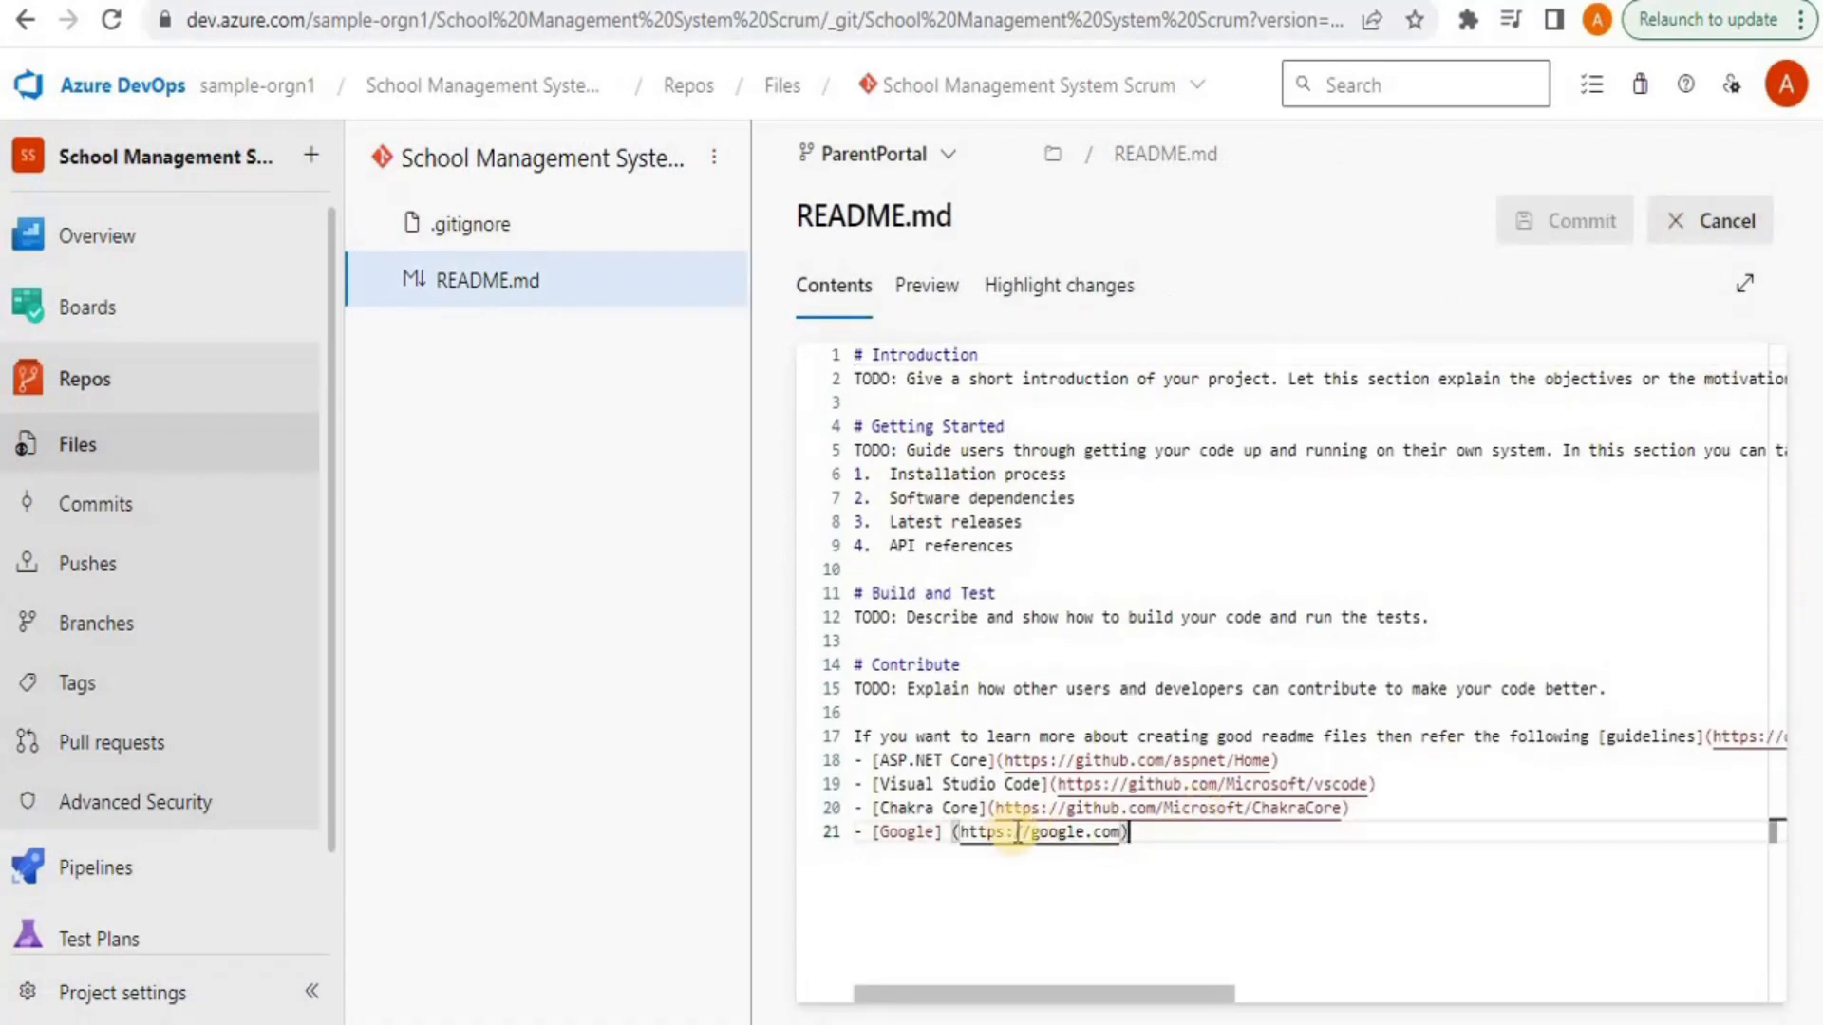
type("ww")
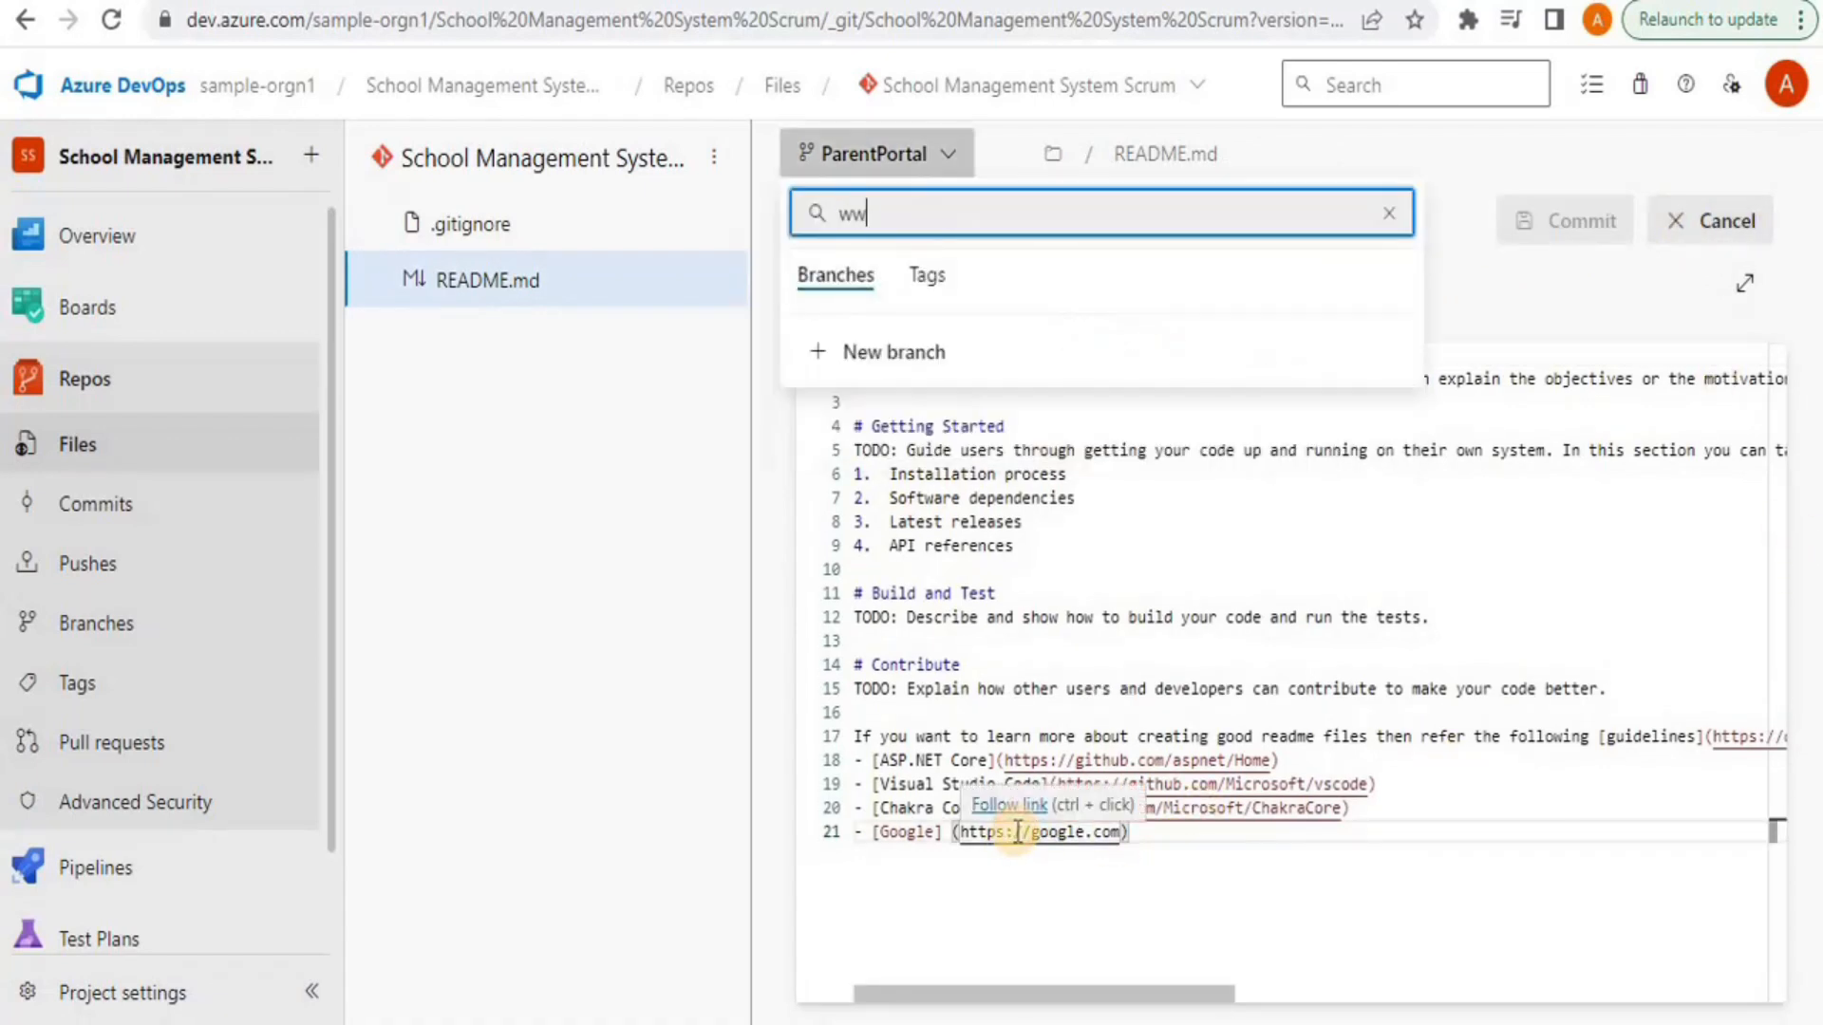
left_click(1015, 832)
type("www")
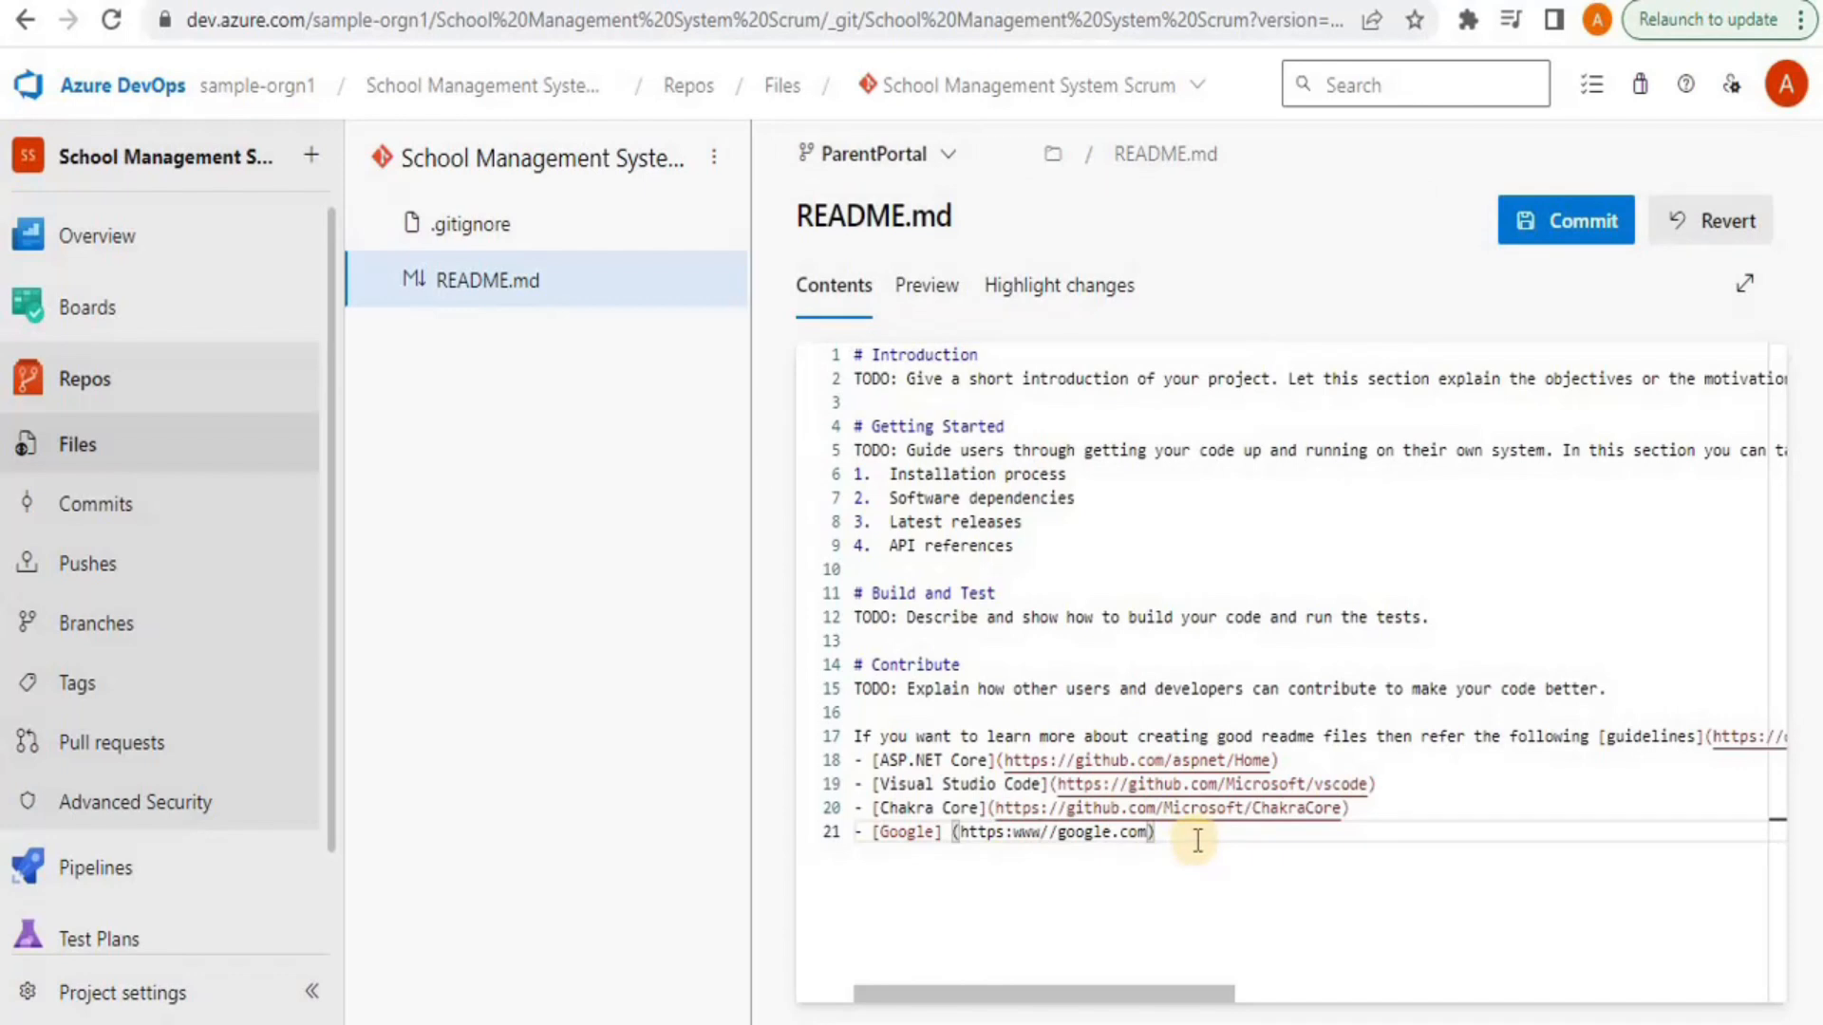
Add the heading '#### working on Parent Portal Feature' below the links and start the commit
left_click(1195, 833)
key("Return")
key("Return")
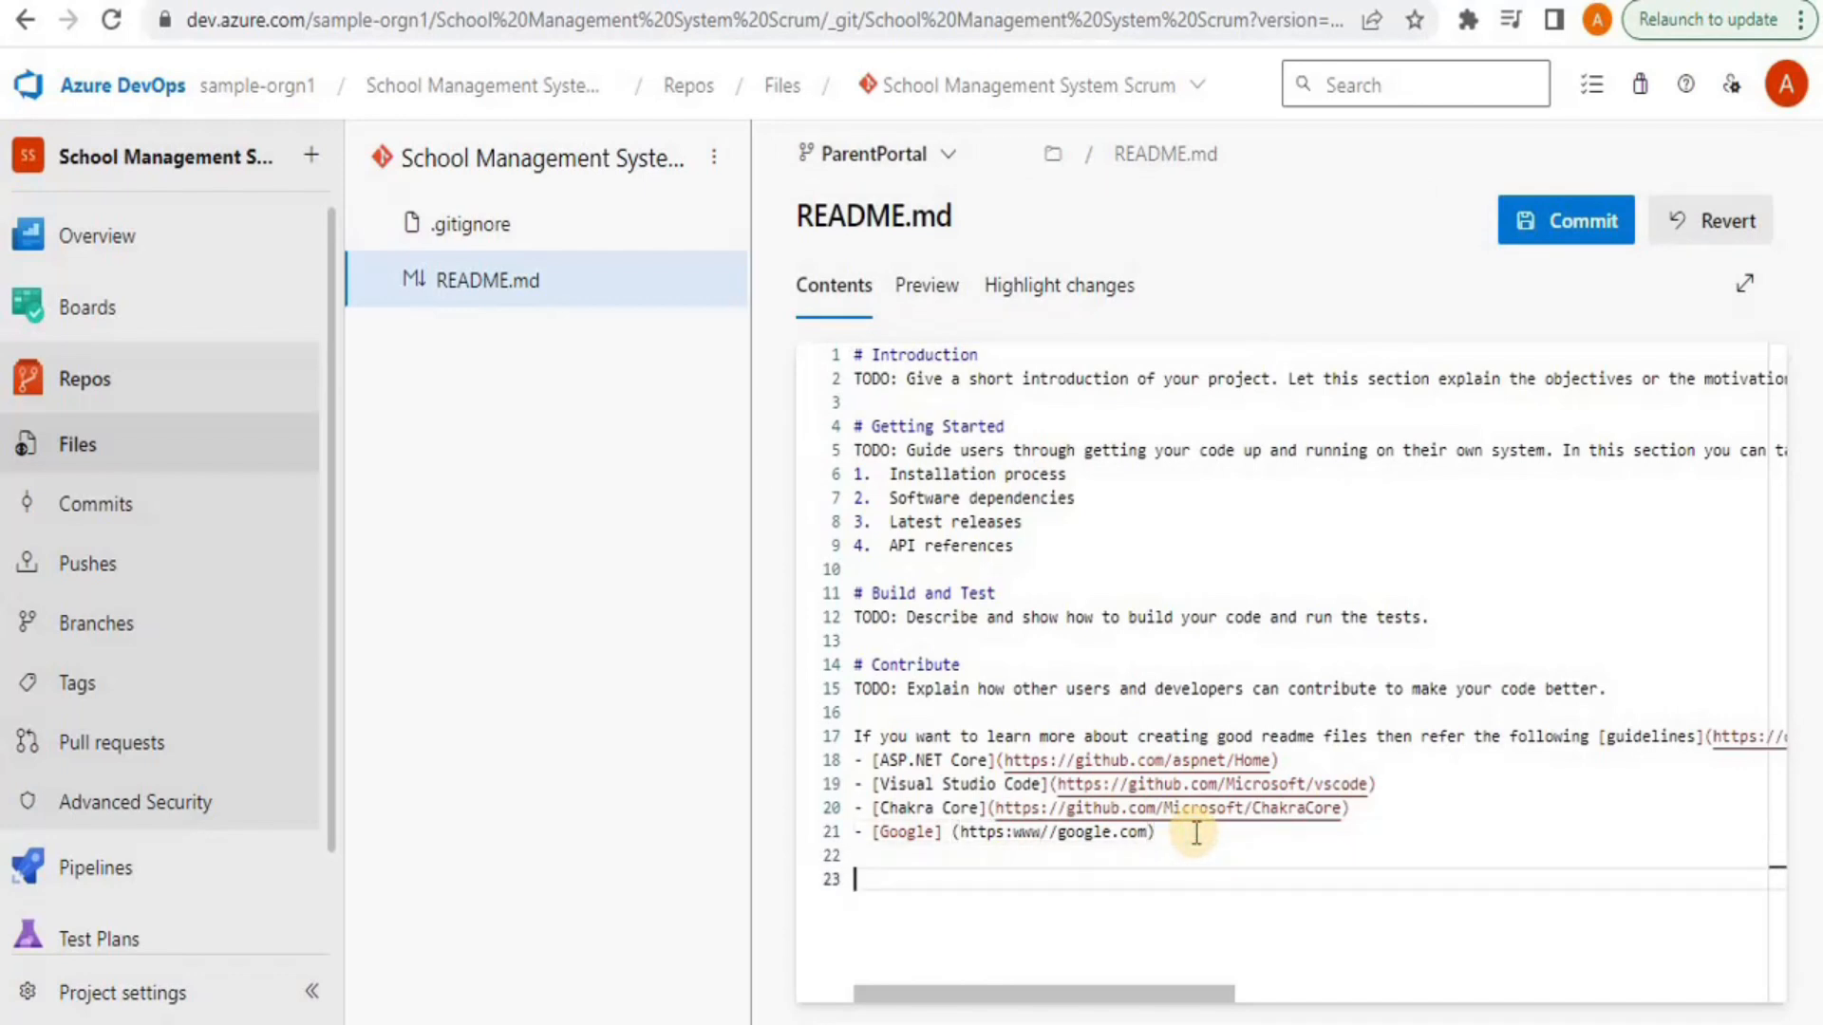
type("####")
type(" w")
type("orking on ")
type("Pa")
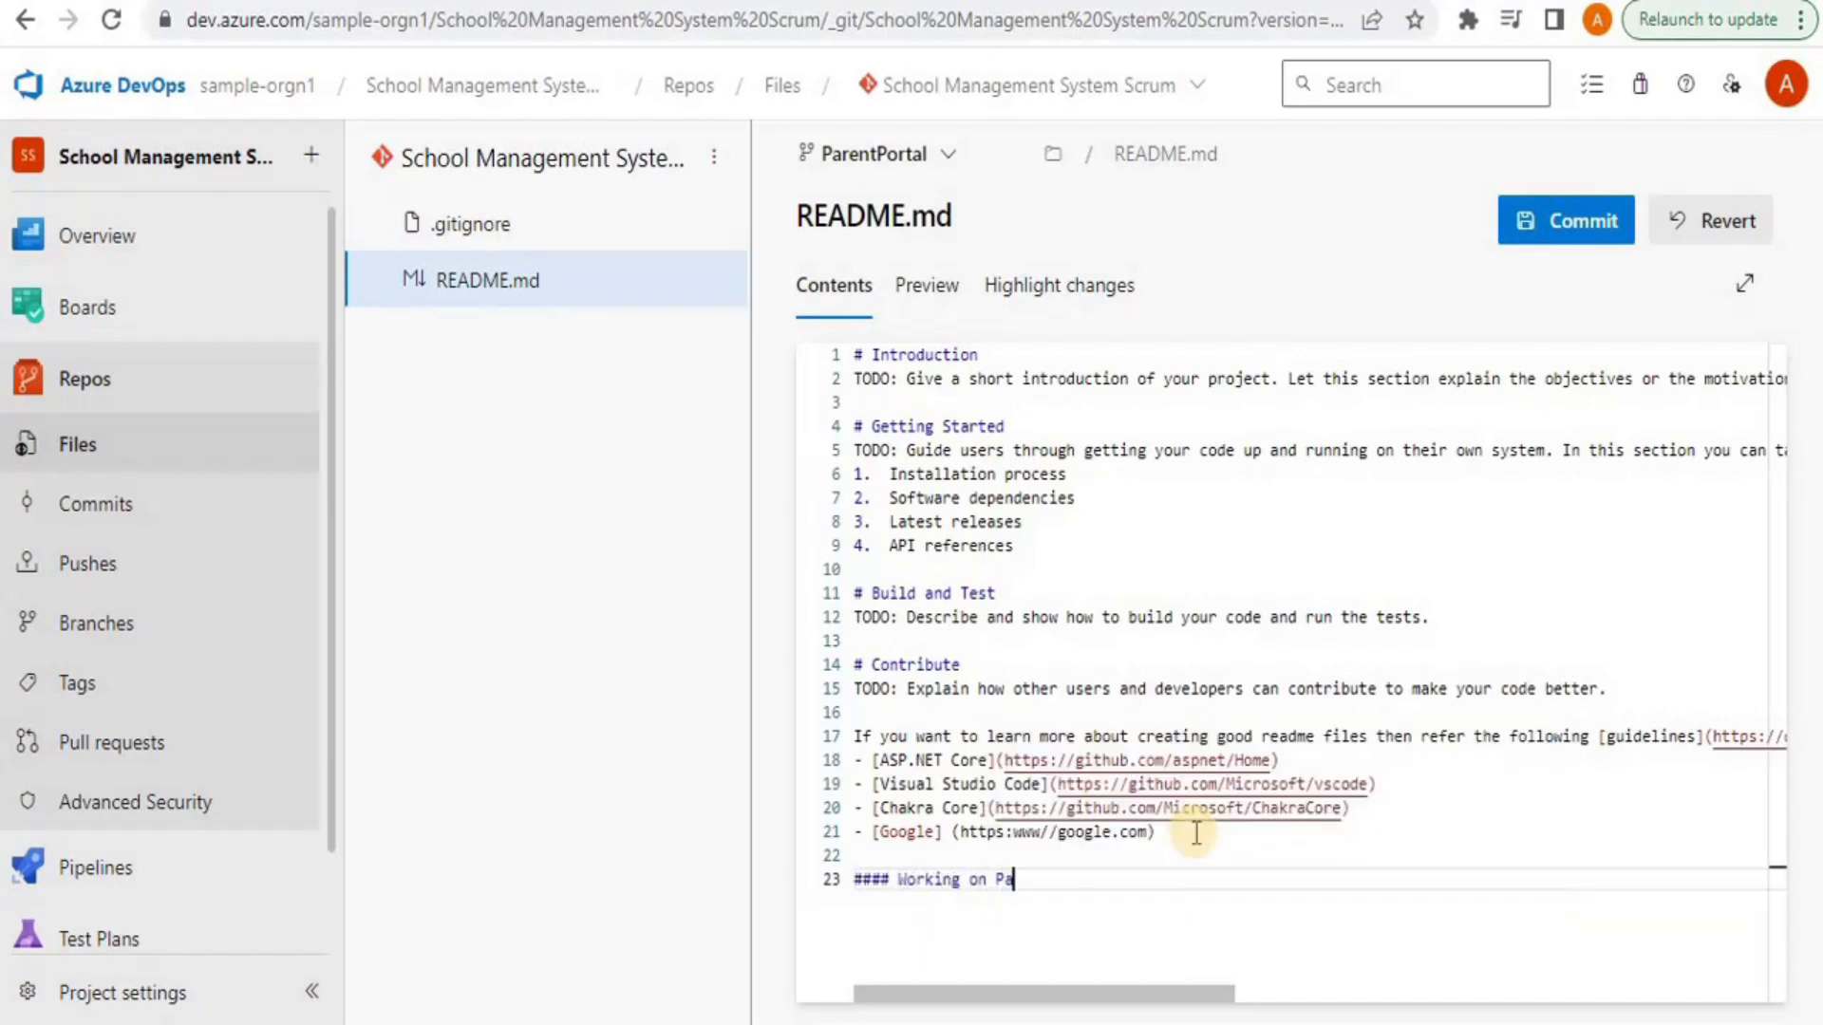
type("rent Portal Feature")
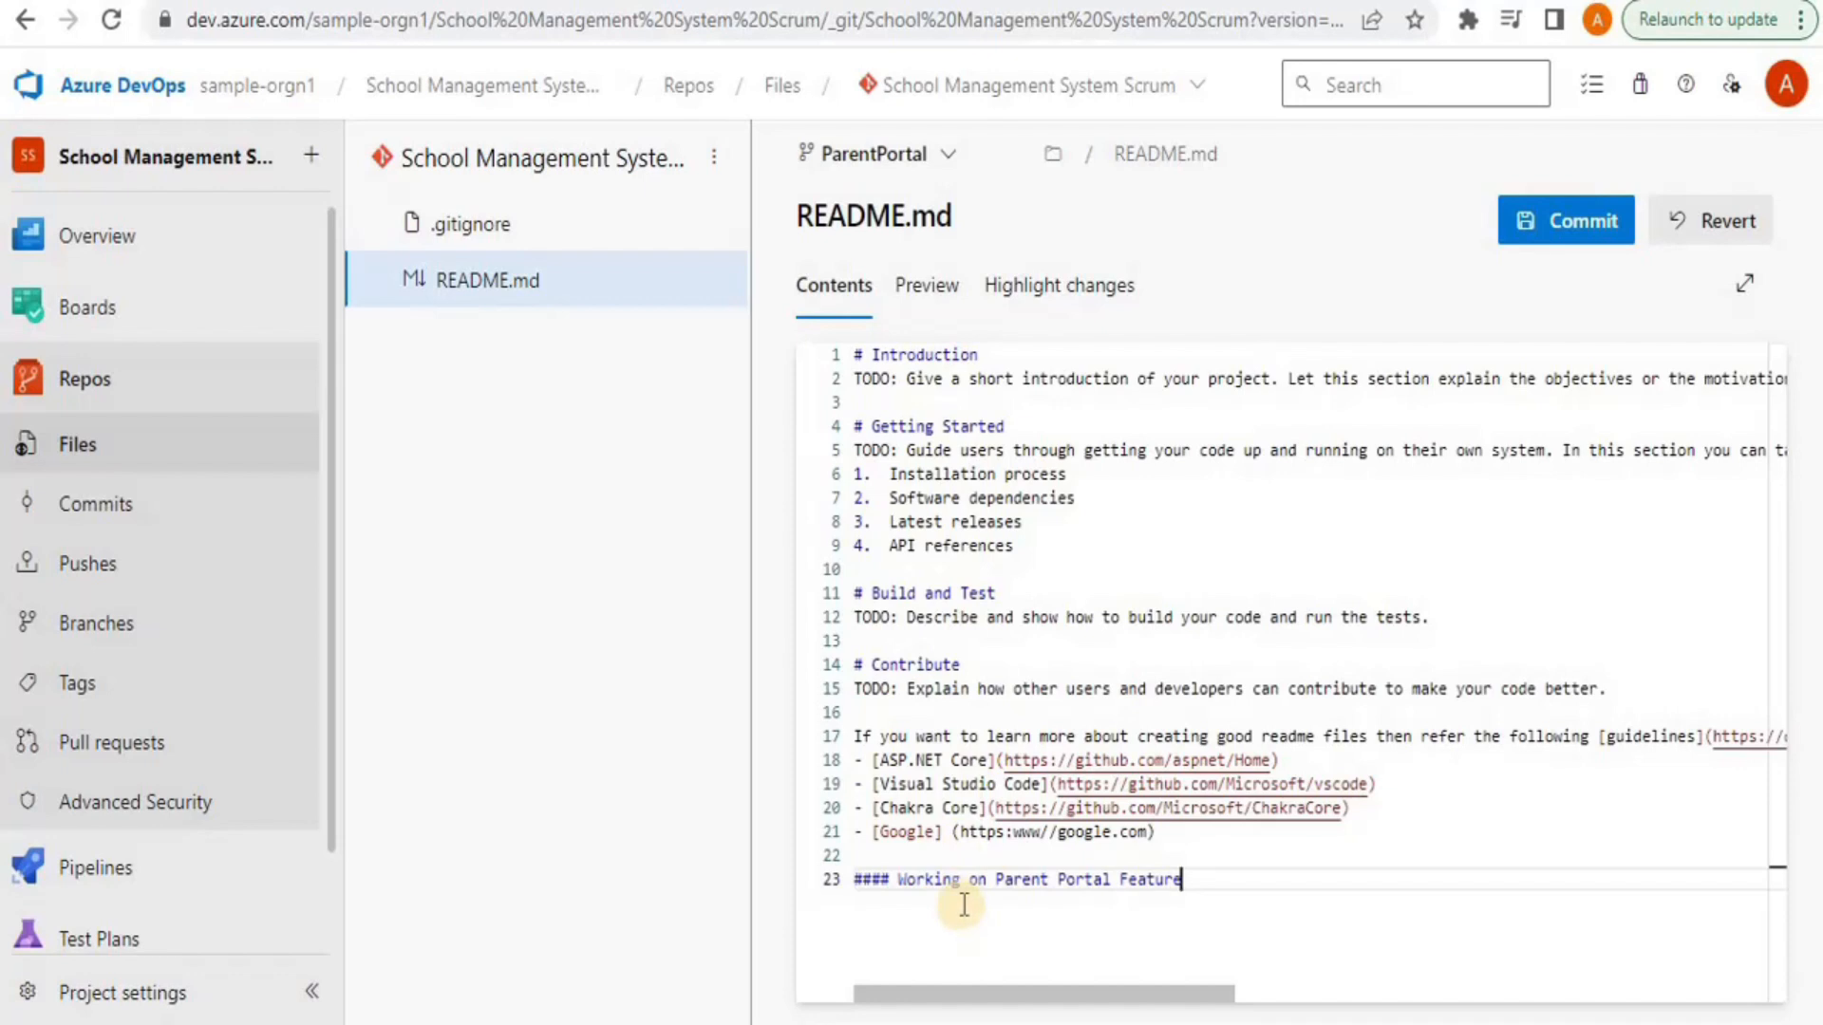
left_click(1525, 237)
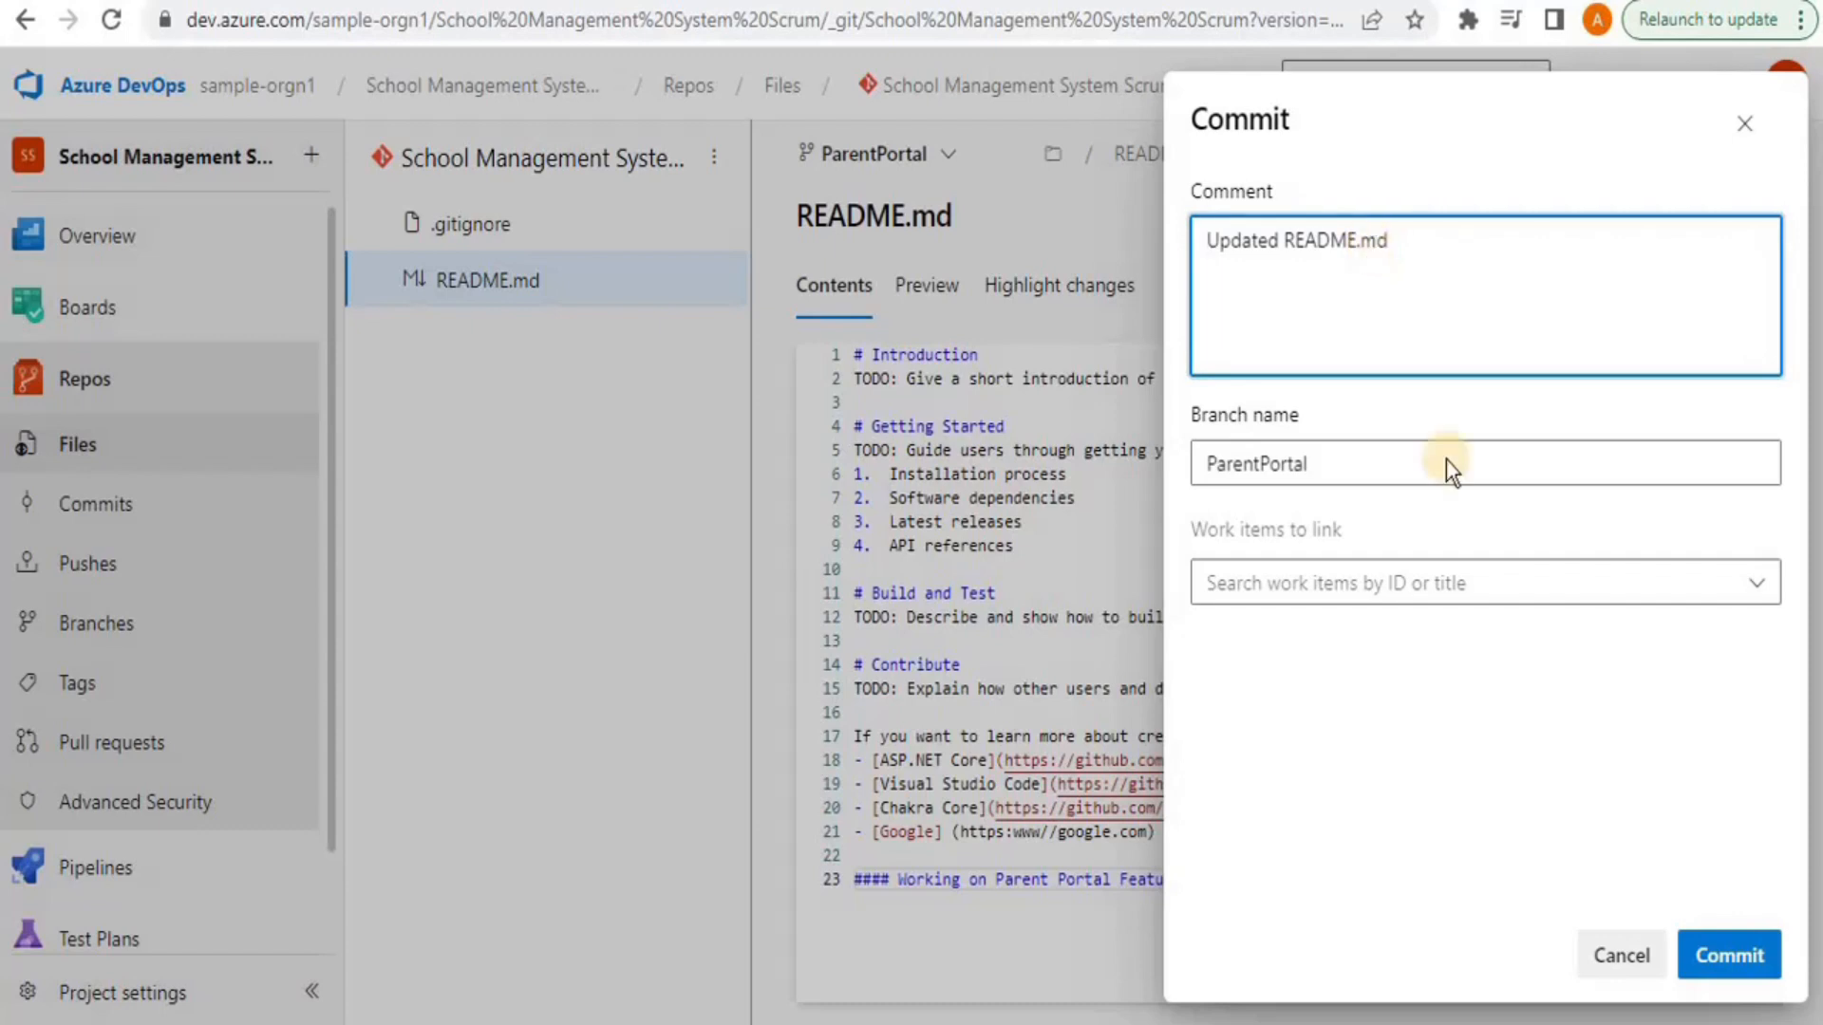
Commit the README change to ParentPortal with the message 'Updated README.md'
left_click(1718, 949)
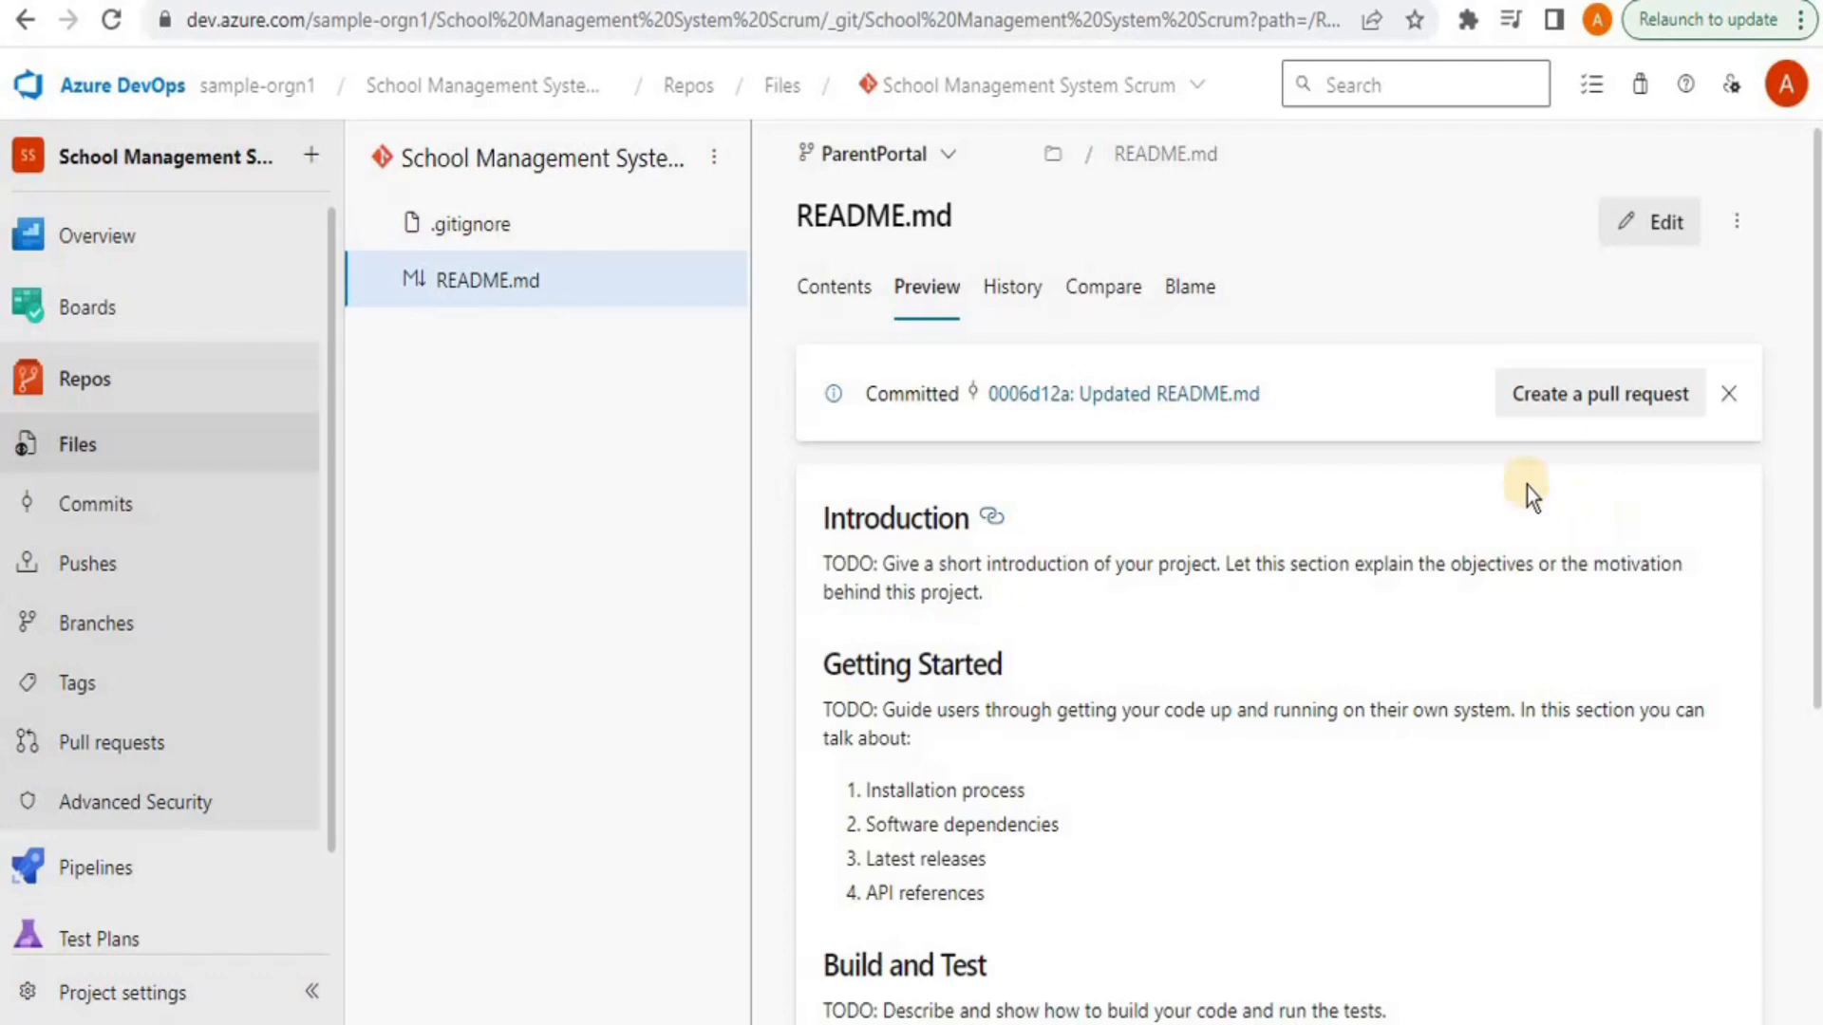
Create a pull request from ParentPortal into main titled 'Updated README.md', with no reviewers
left_click(1548, 395)
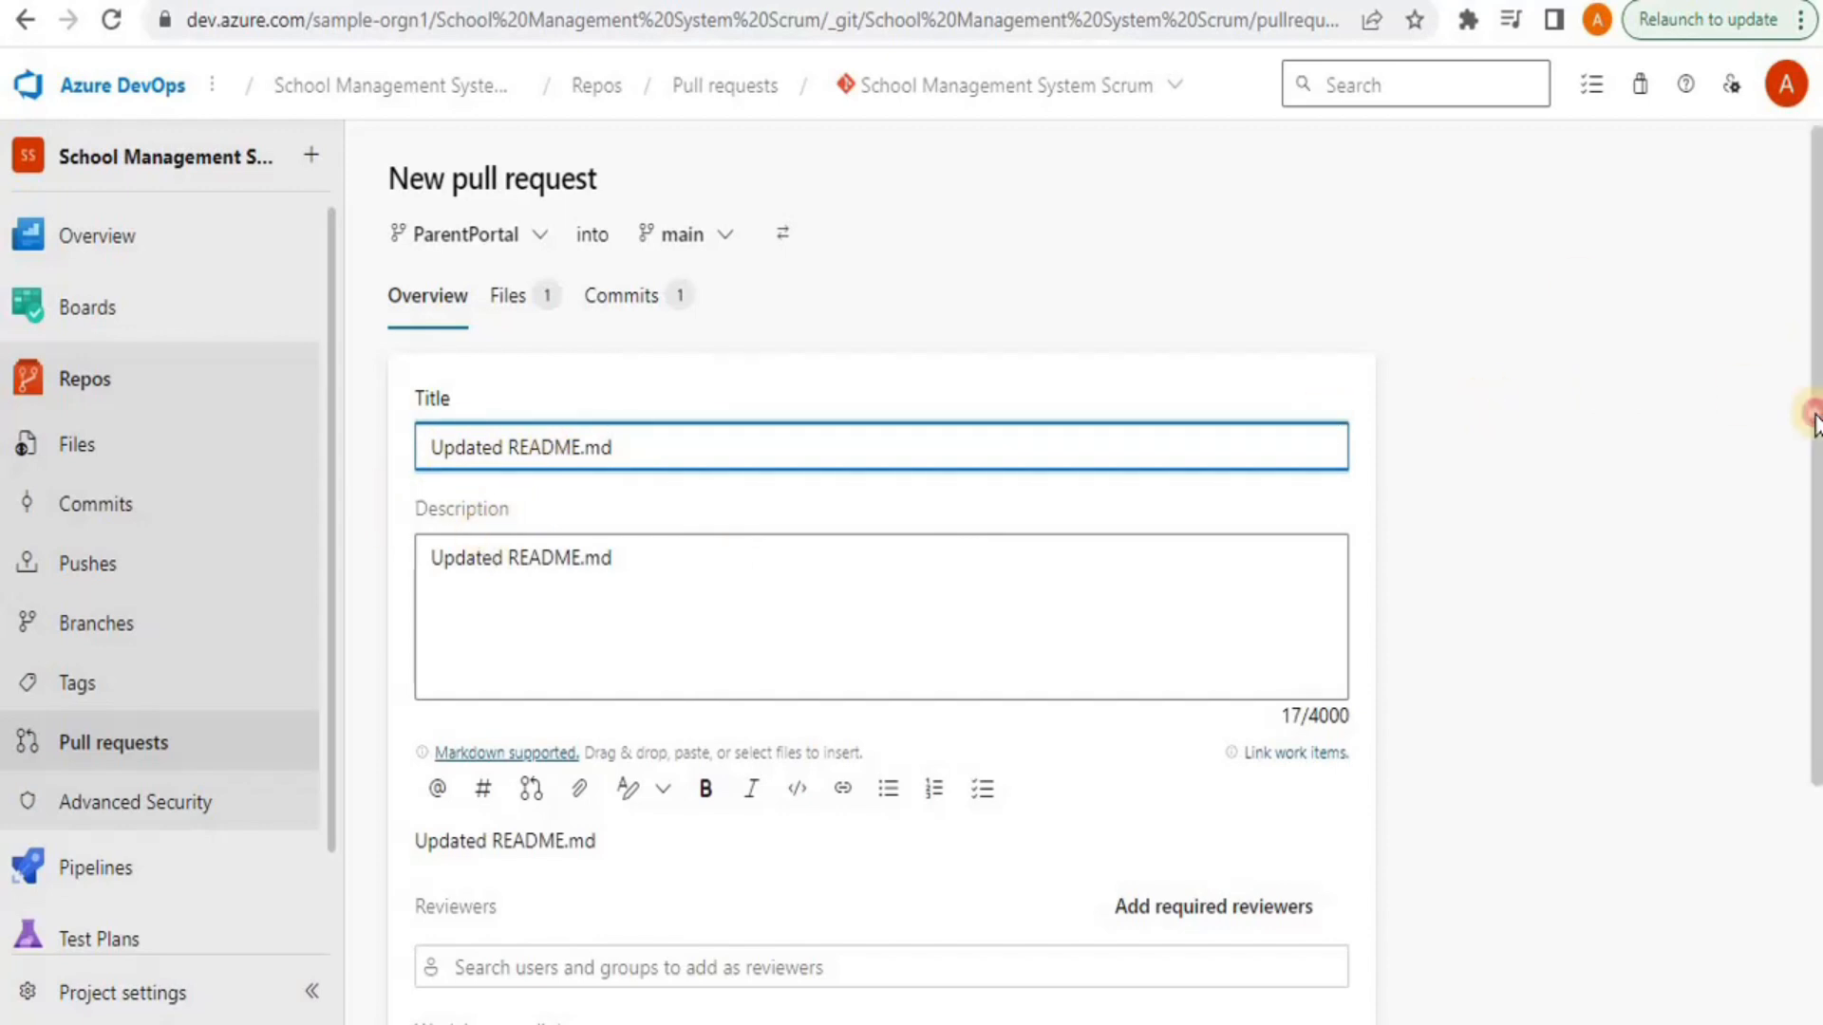
scroll(1810, 415, "down", 3)
left_click(465, 712)
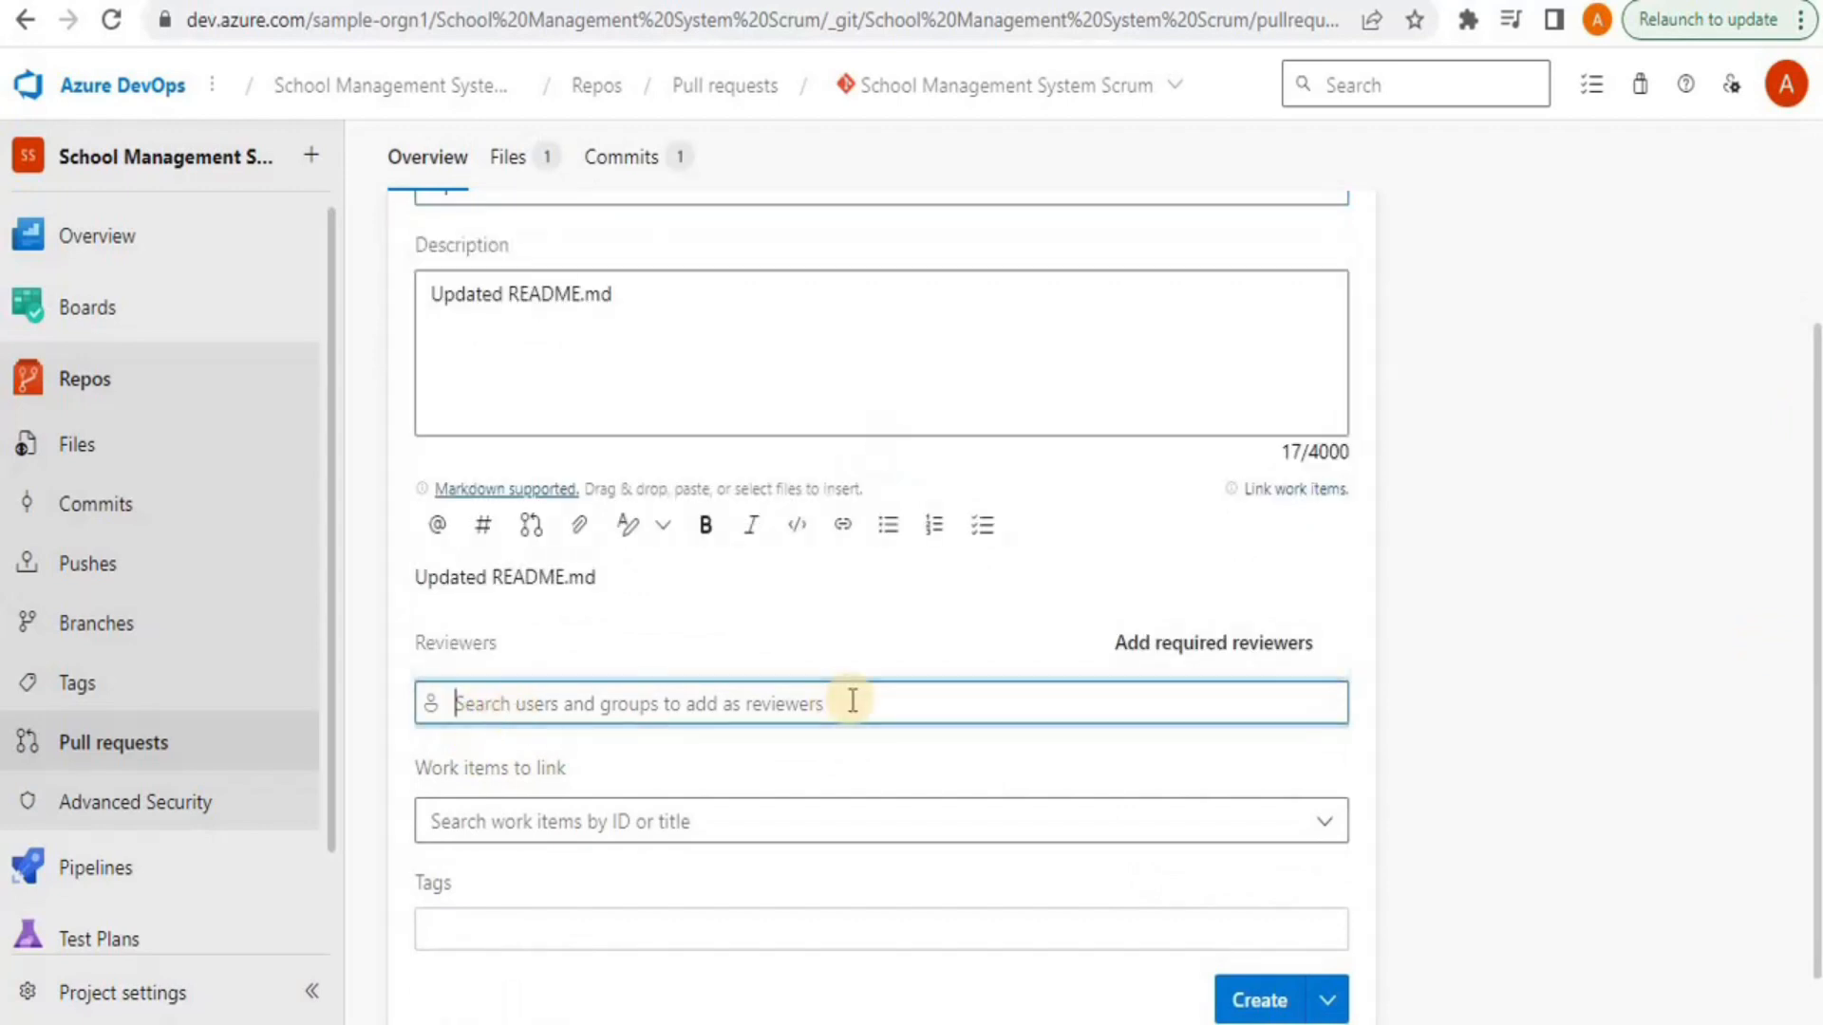
left_click(1667, 556)
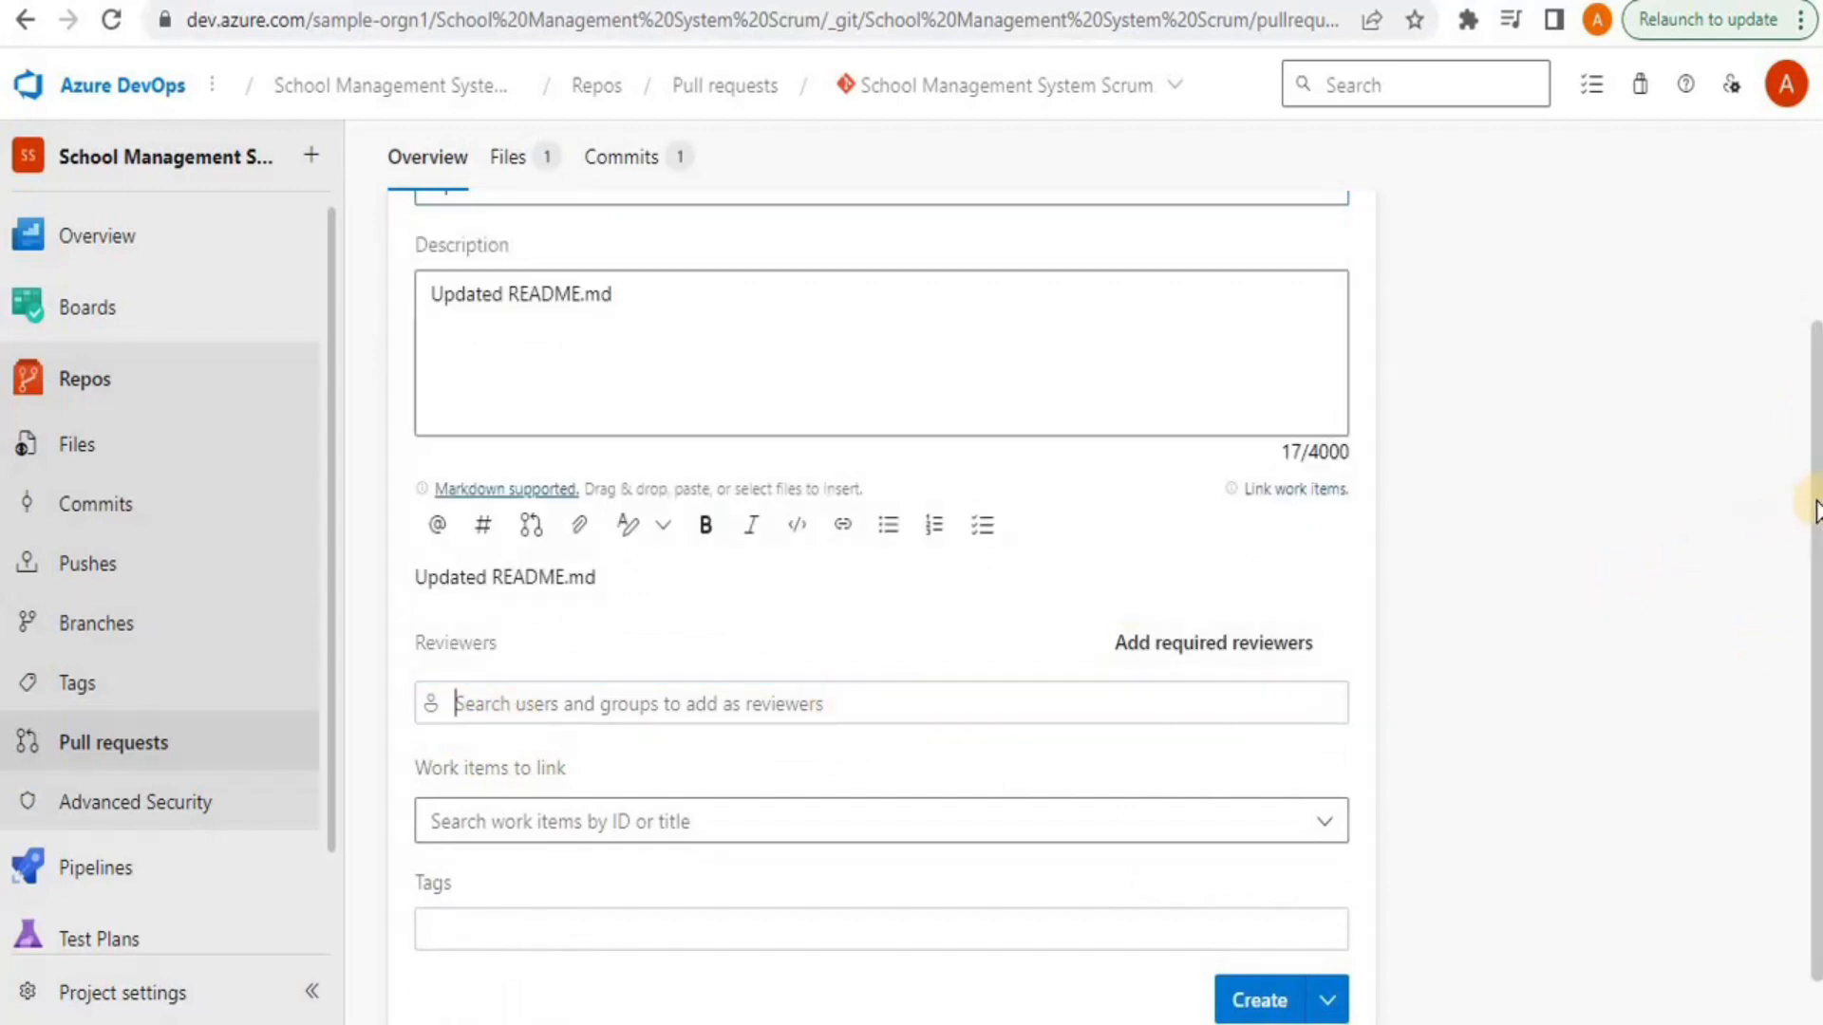
left_click_drag(1816, 560, 1817, 677)
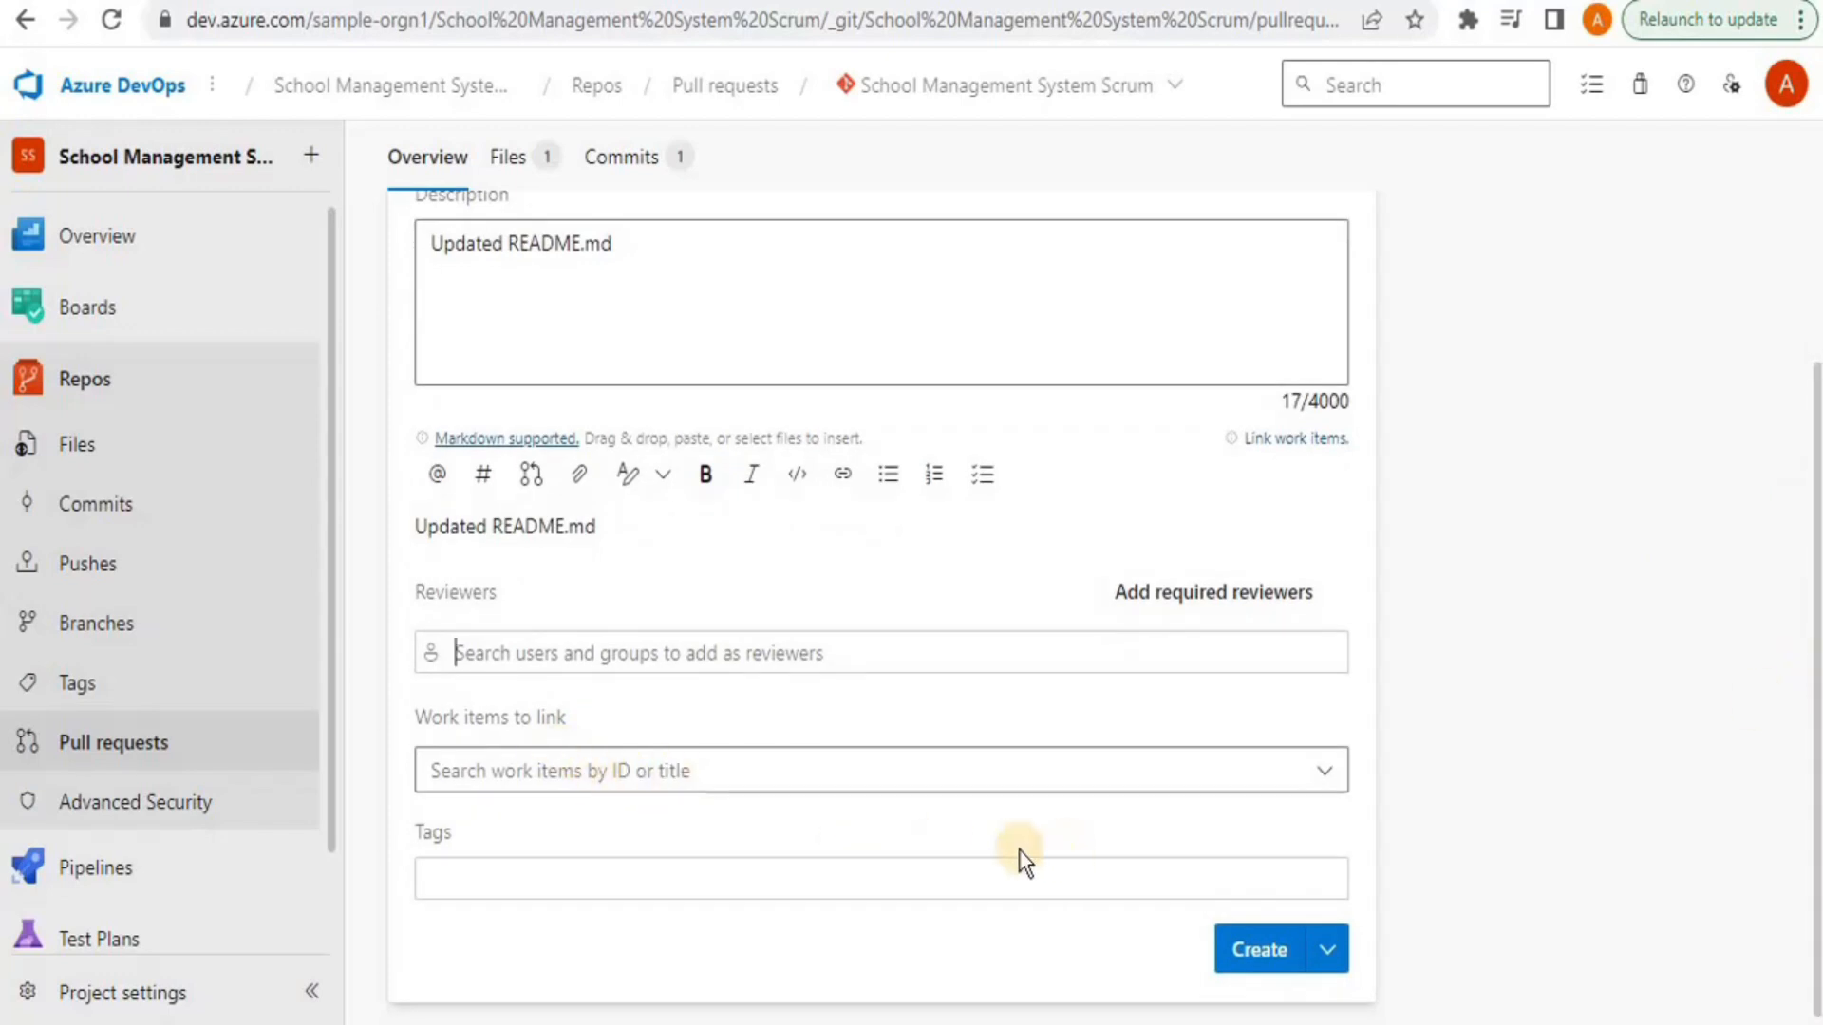
left_click(1246, 944)
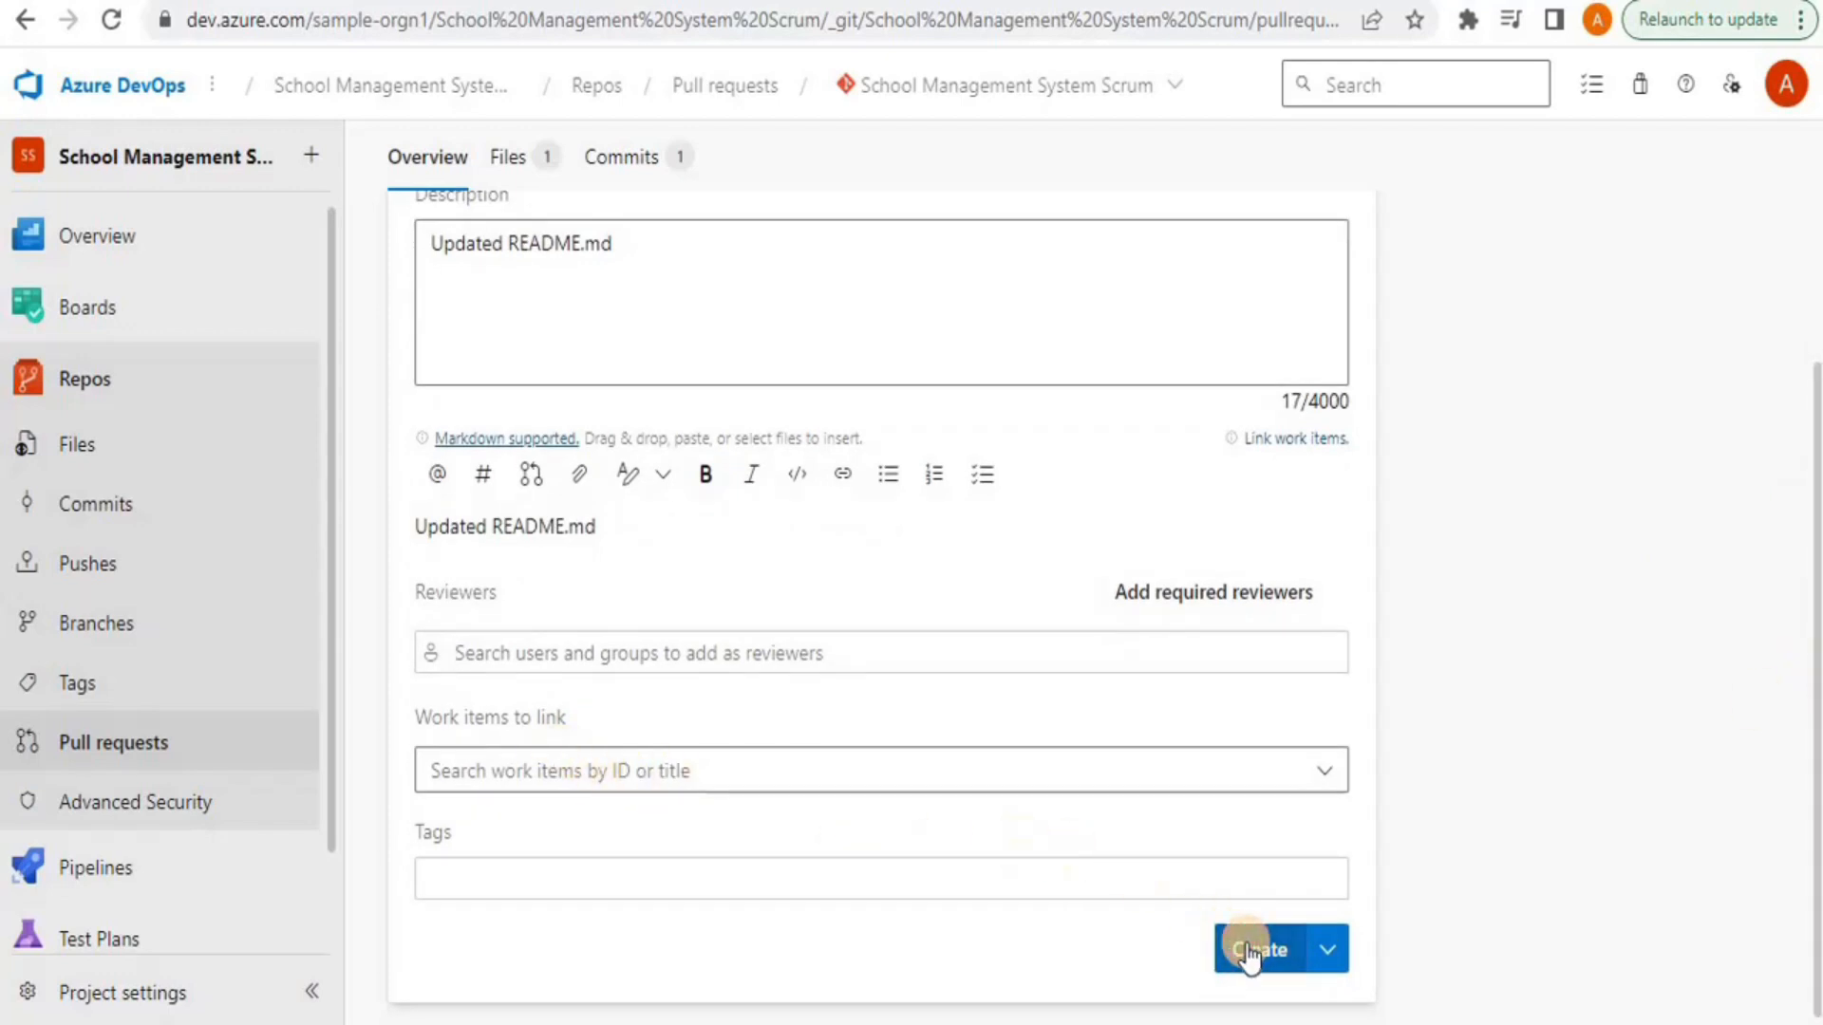
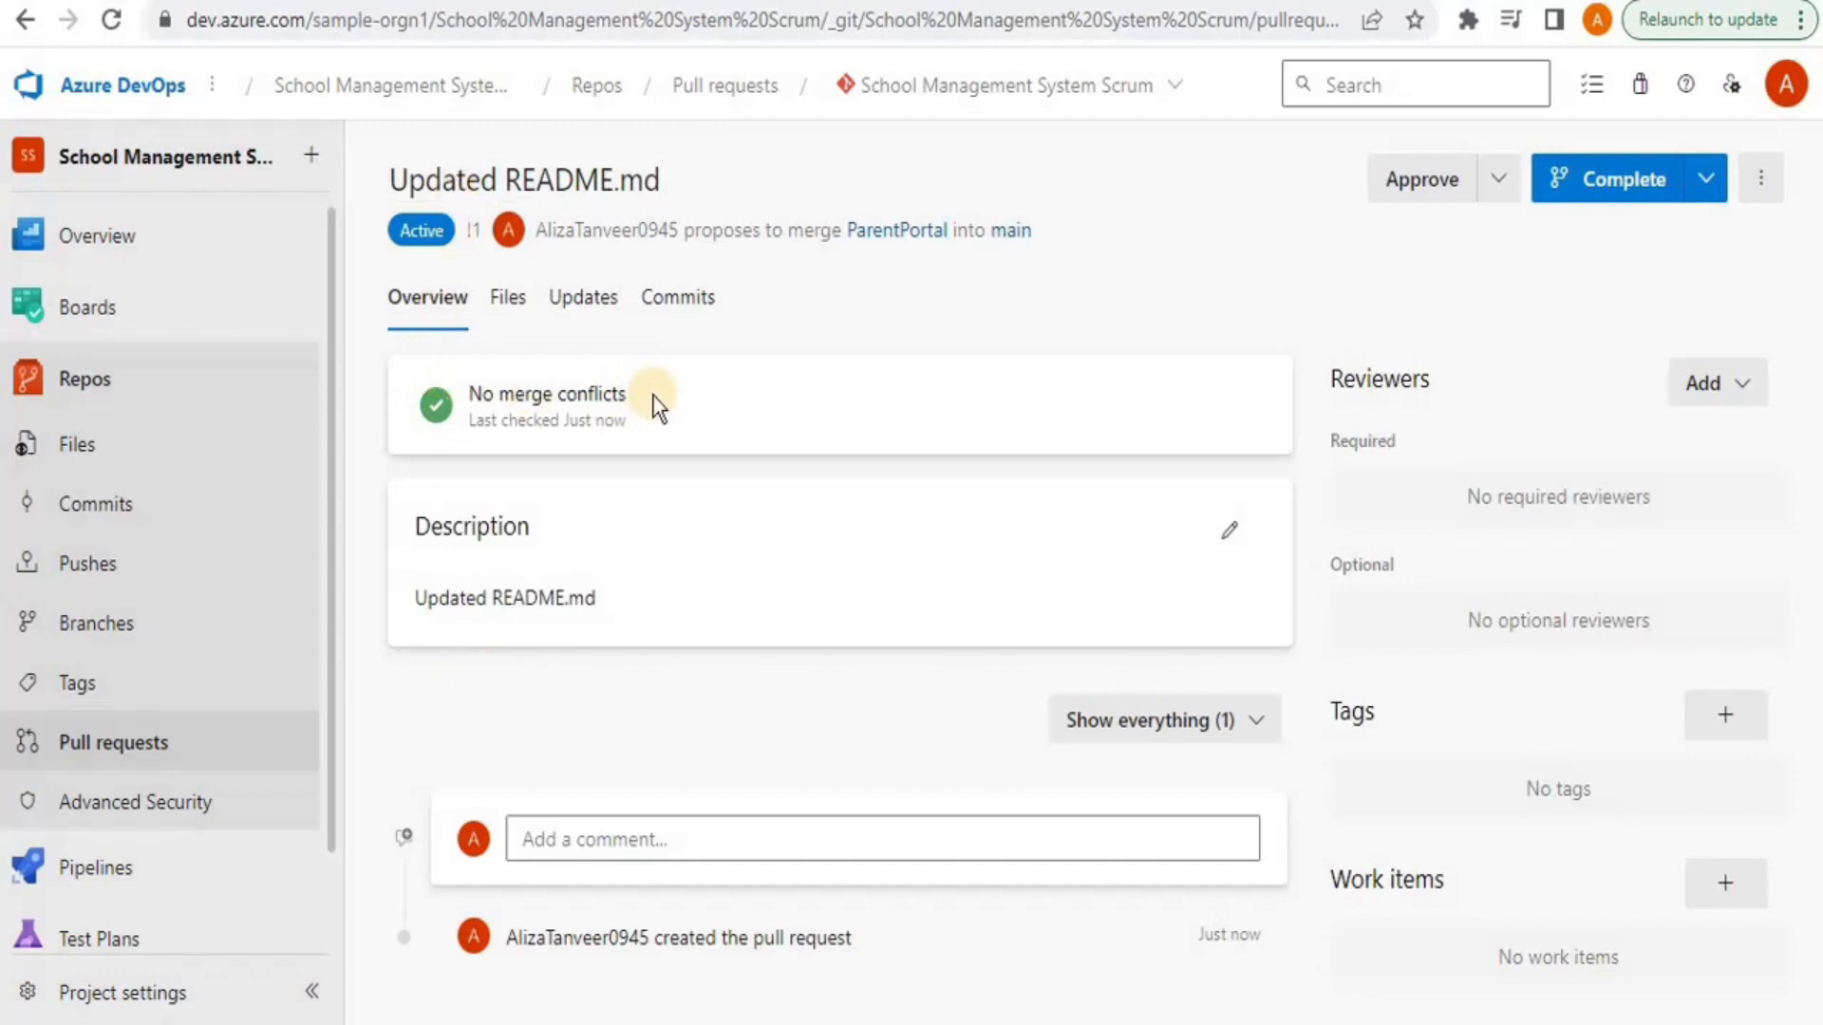
Look over the pull request's approval and completion options without choosing either
left_click(1498, 194)
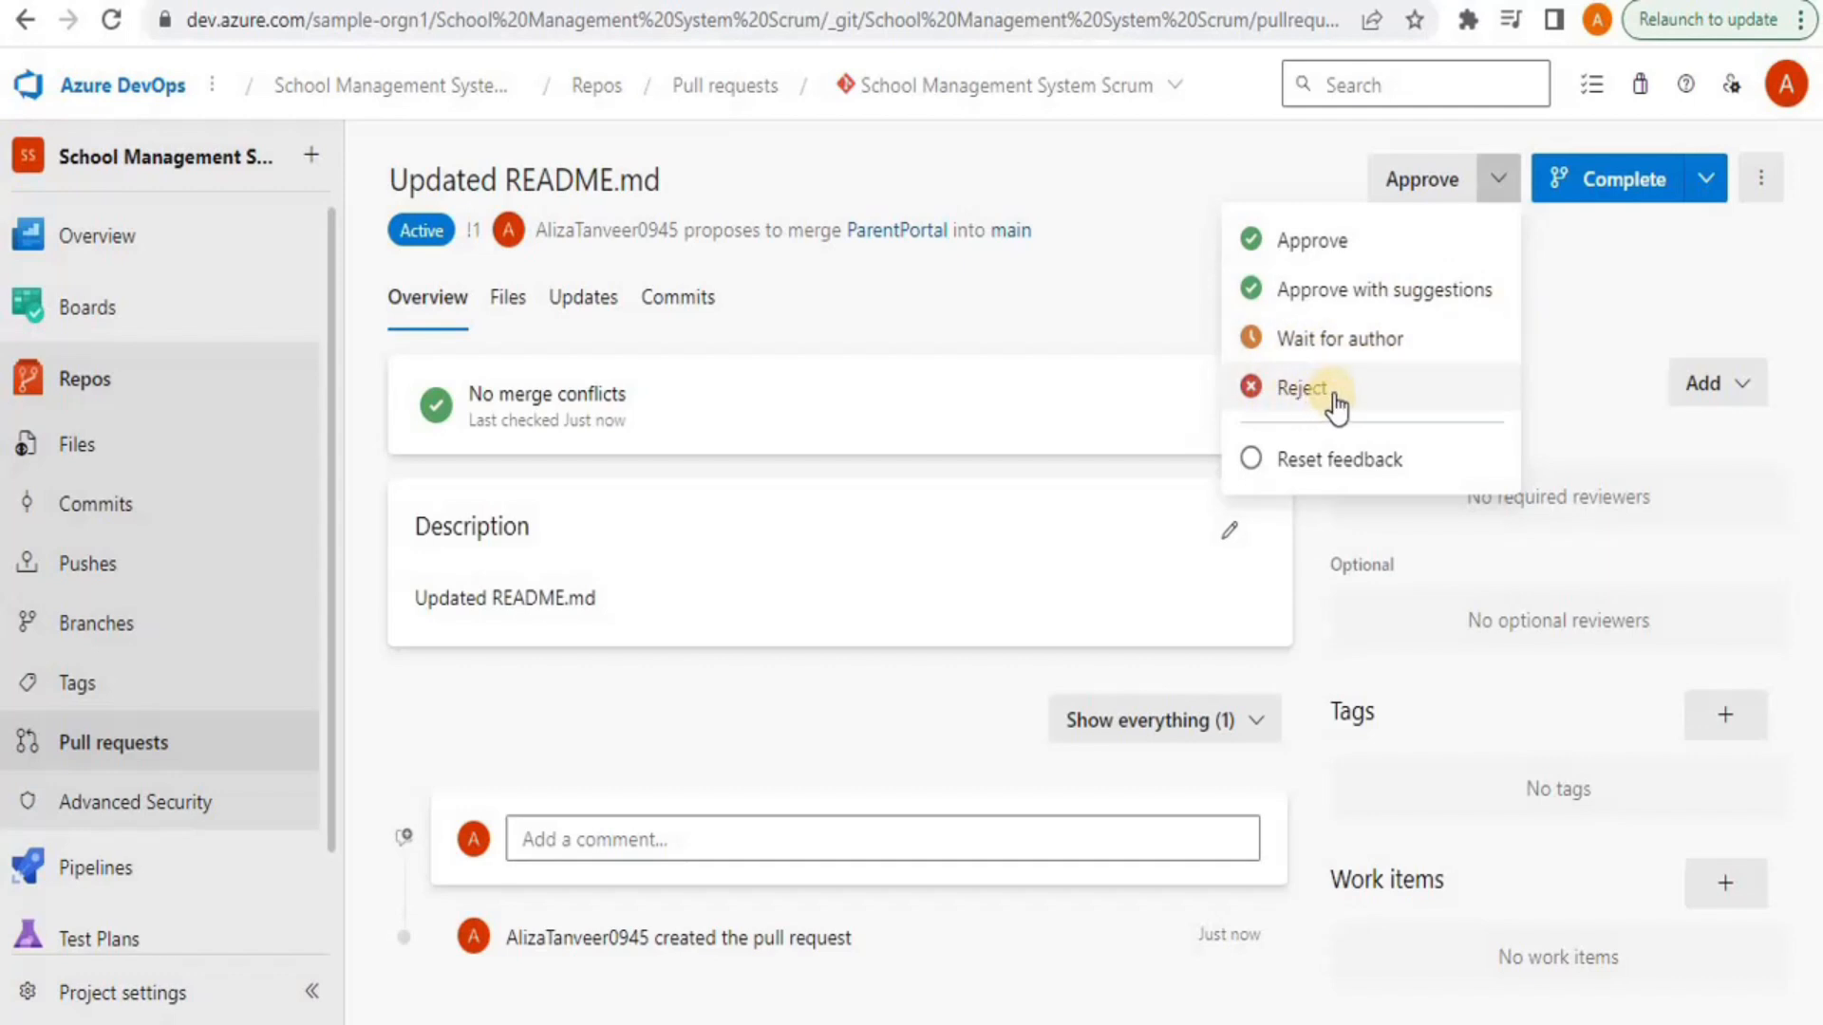
left_click(1591, 267)
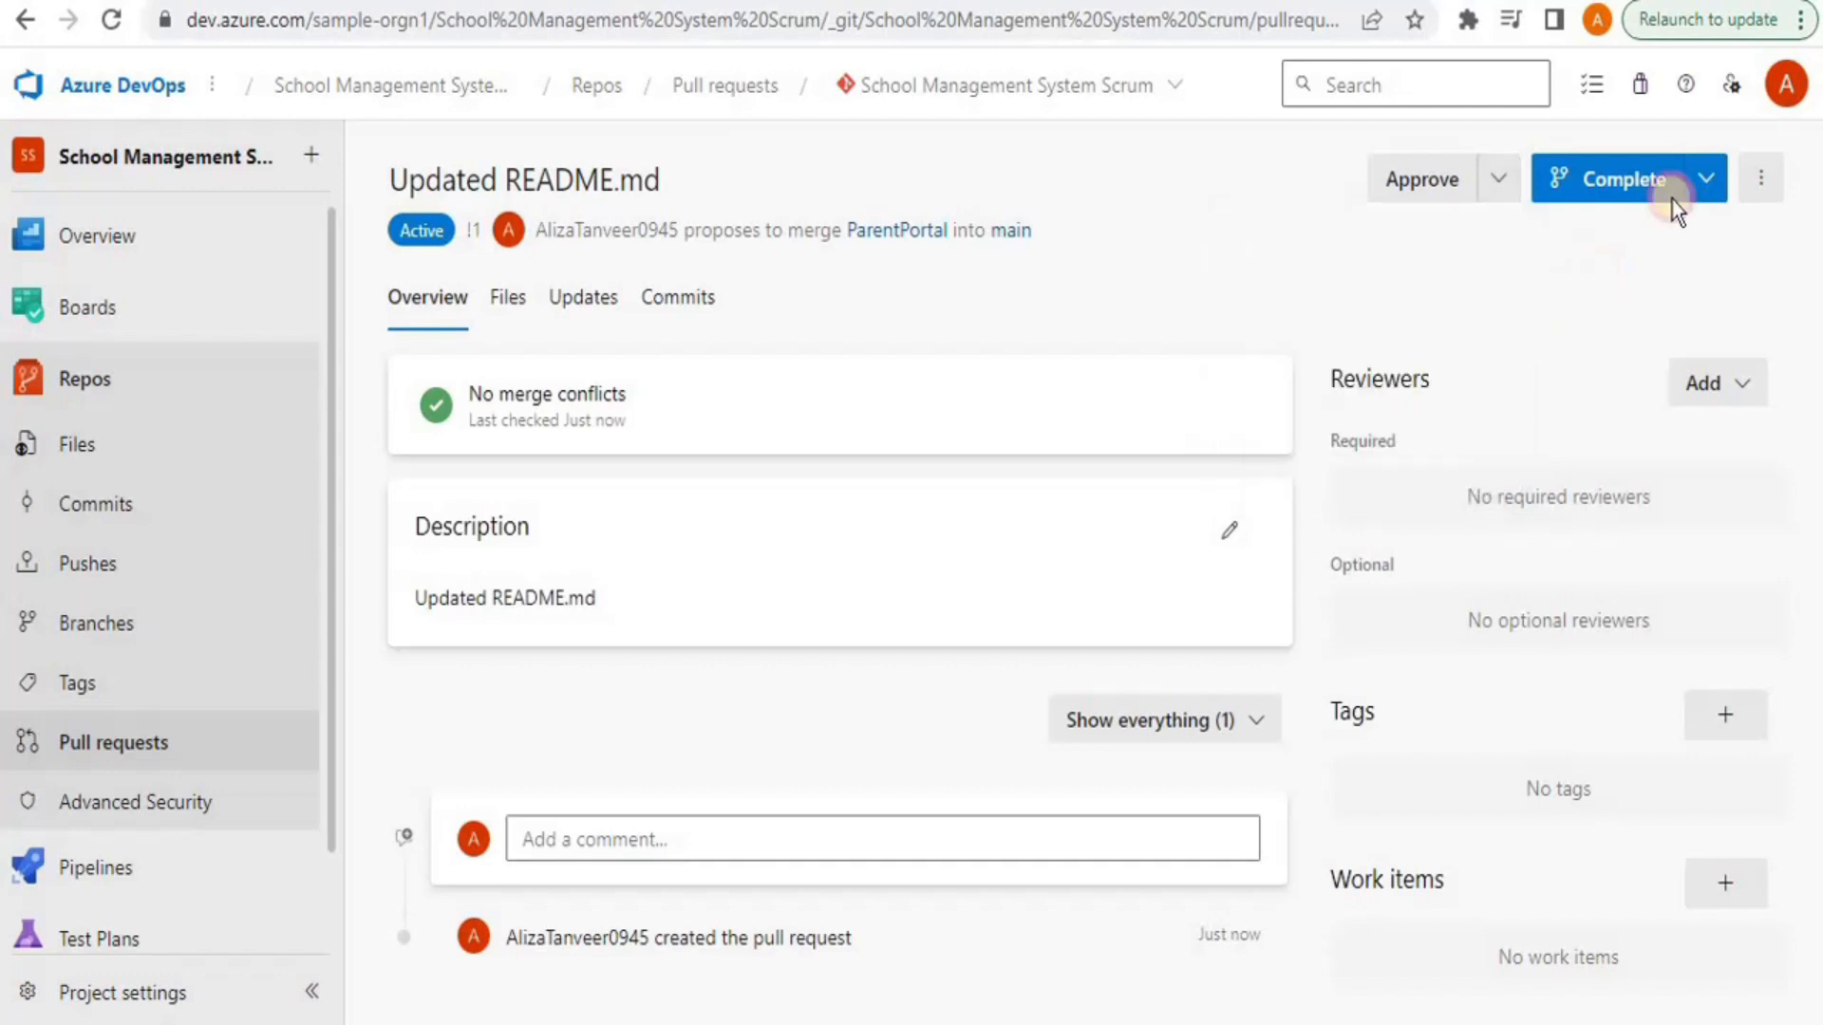
left_click(1708, 180)
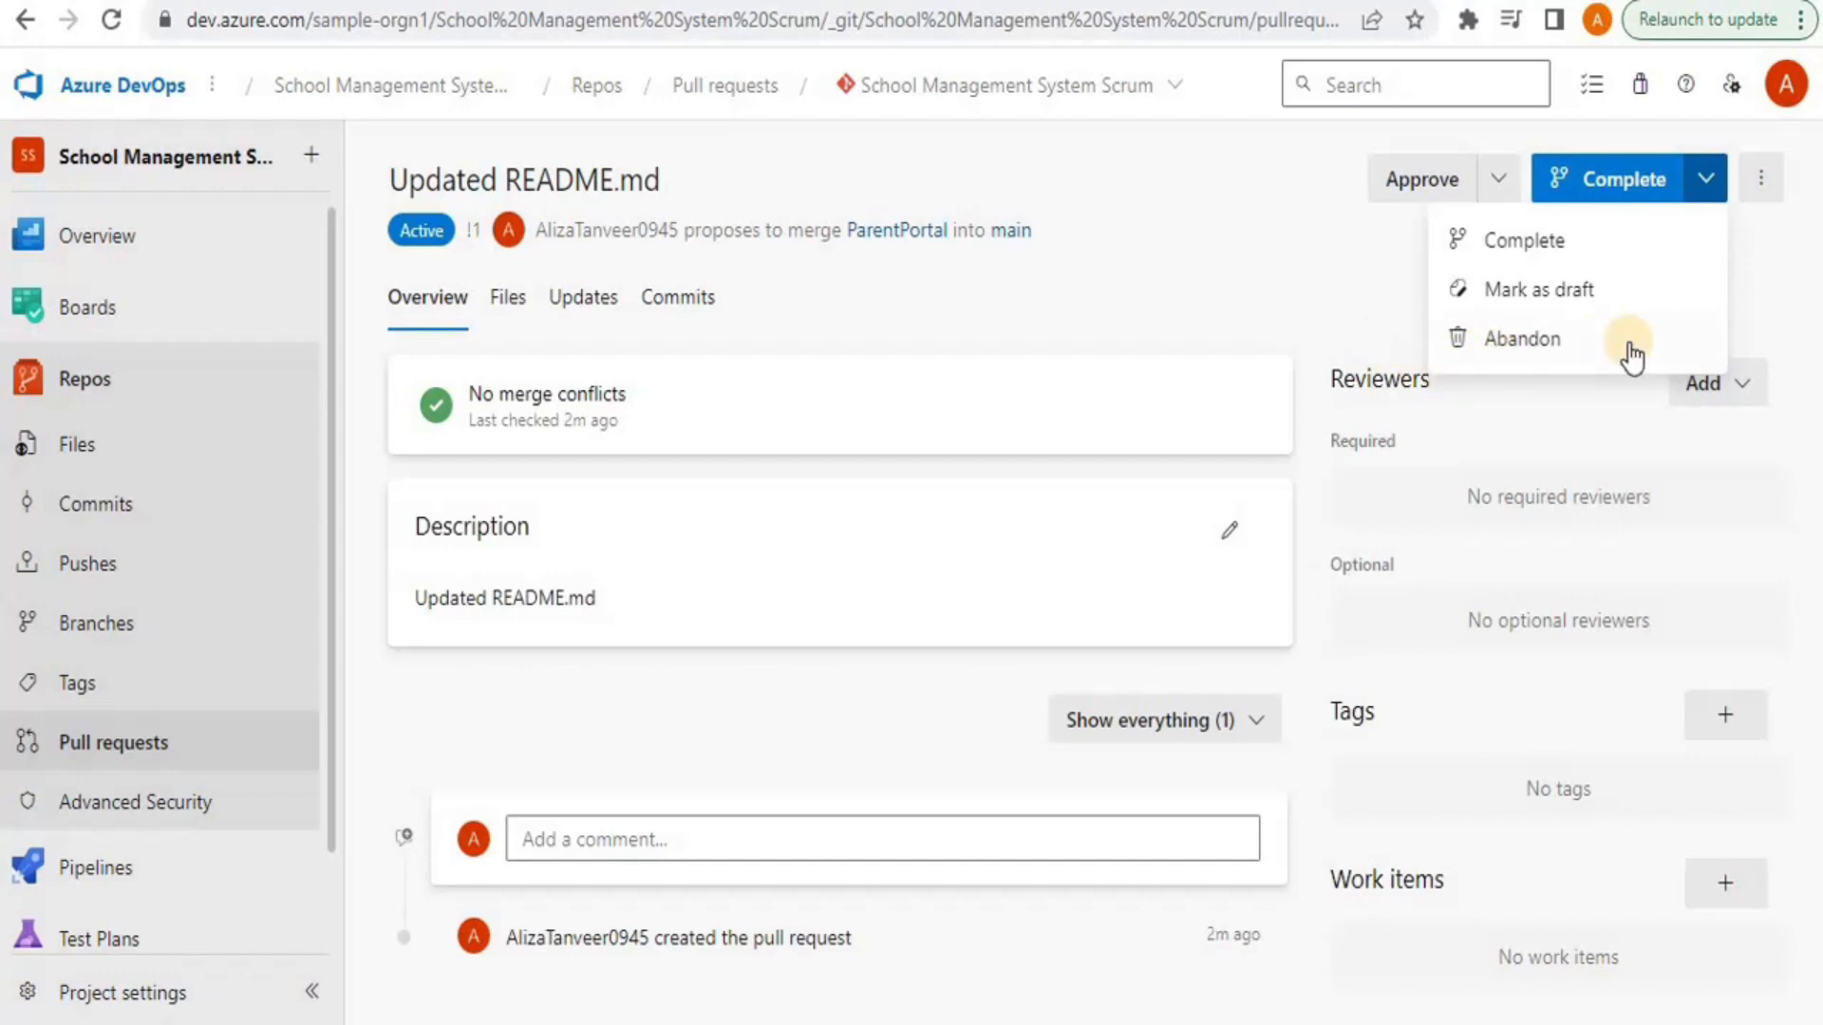
left_click(1192, 237)
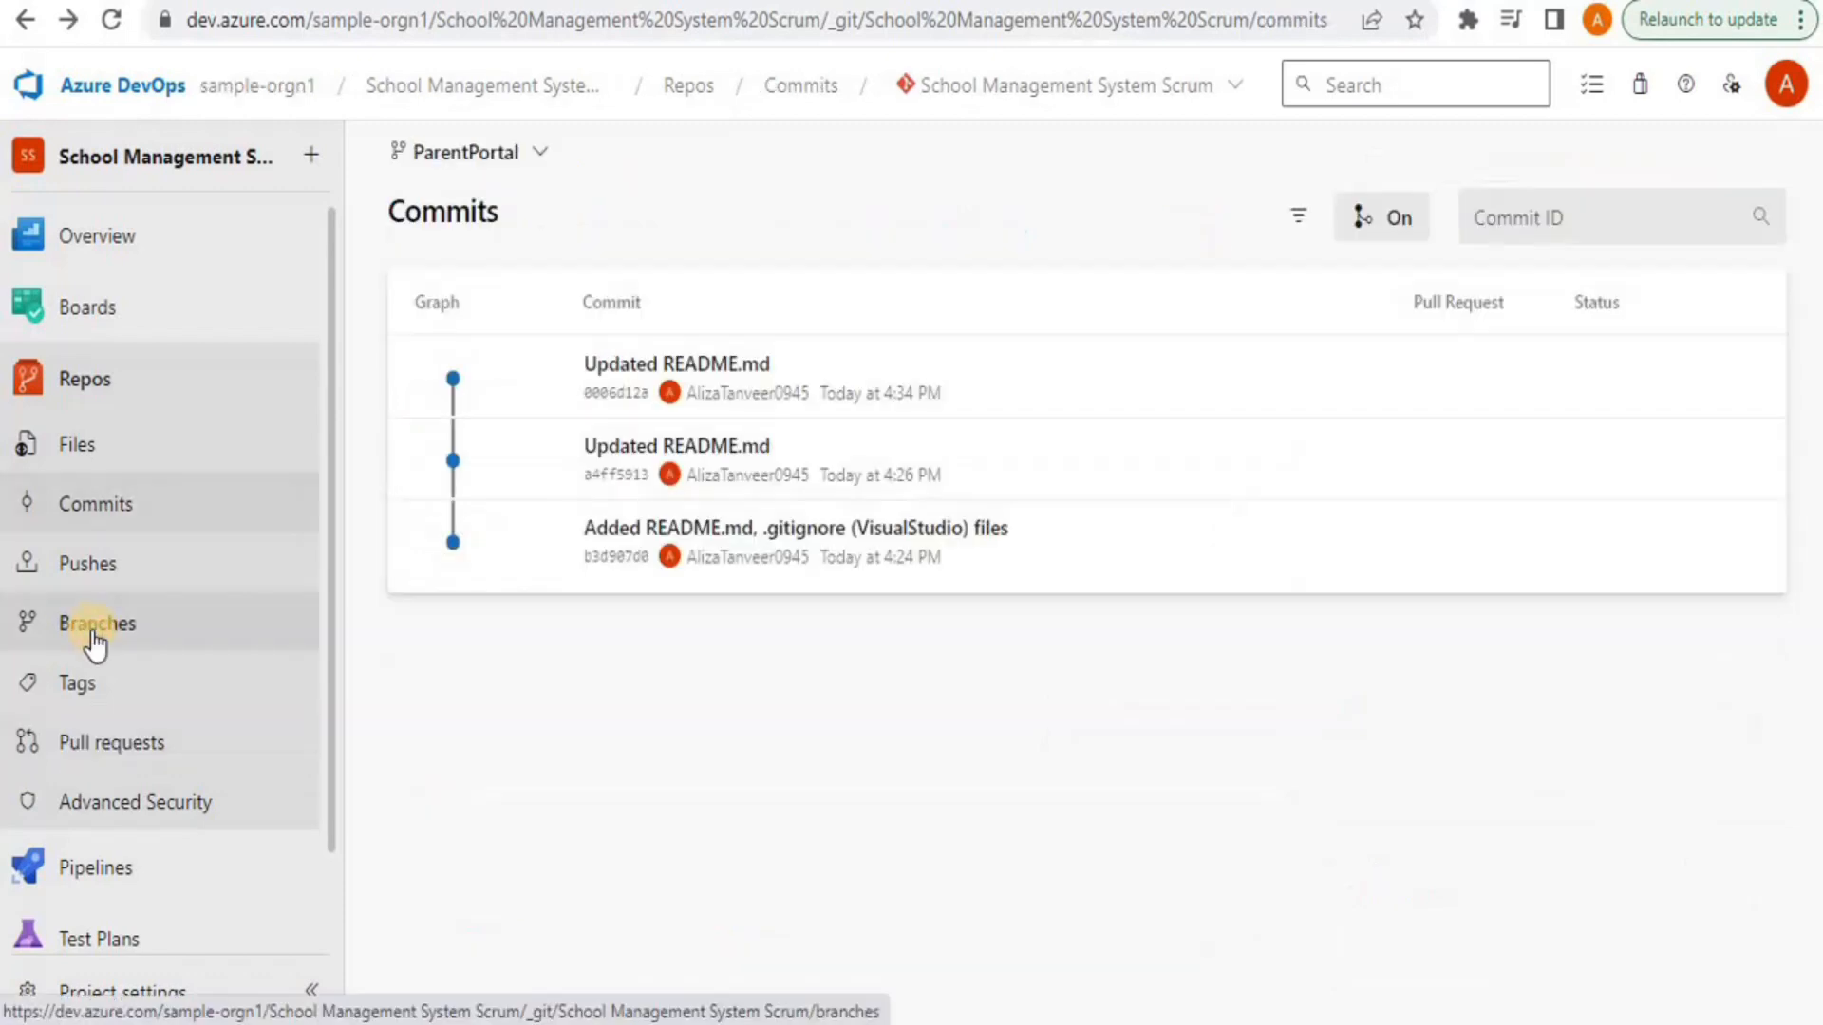
On ParentPortal, append 's' to the README.md heading to read 'Parent Portal Features' and commit
left_click(91, 630)
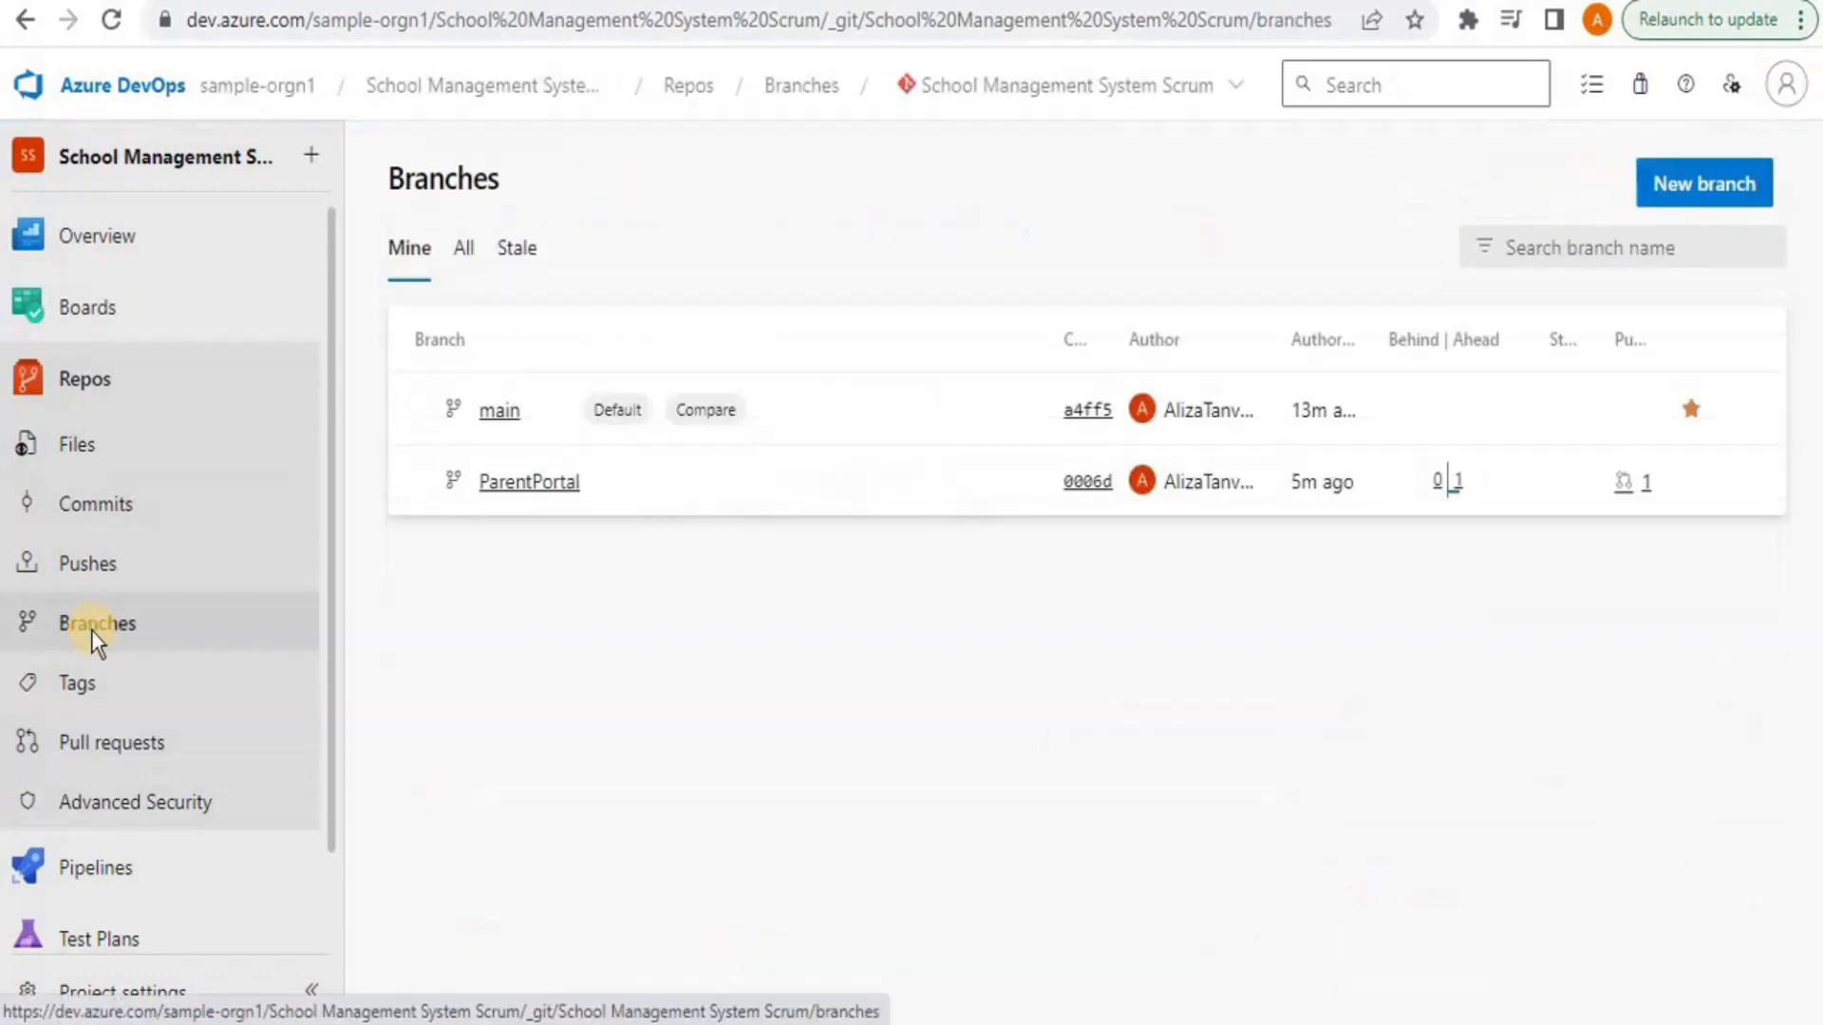
left_click(501, 486)
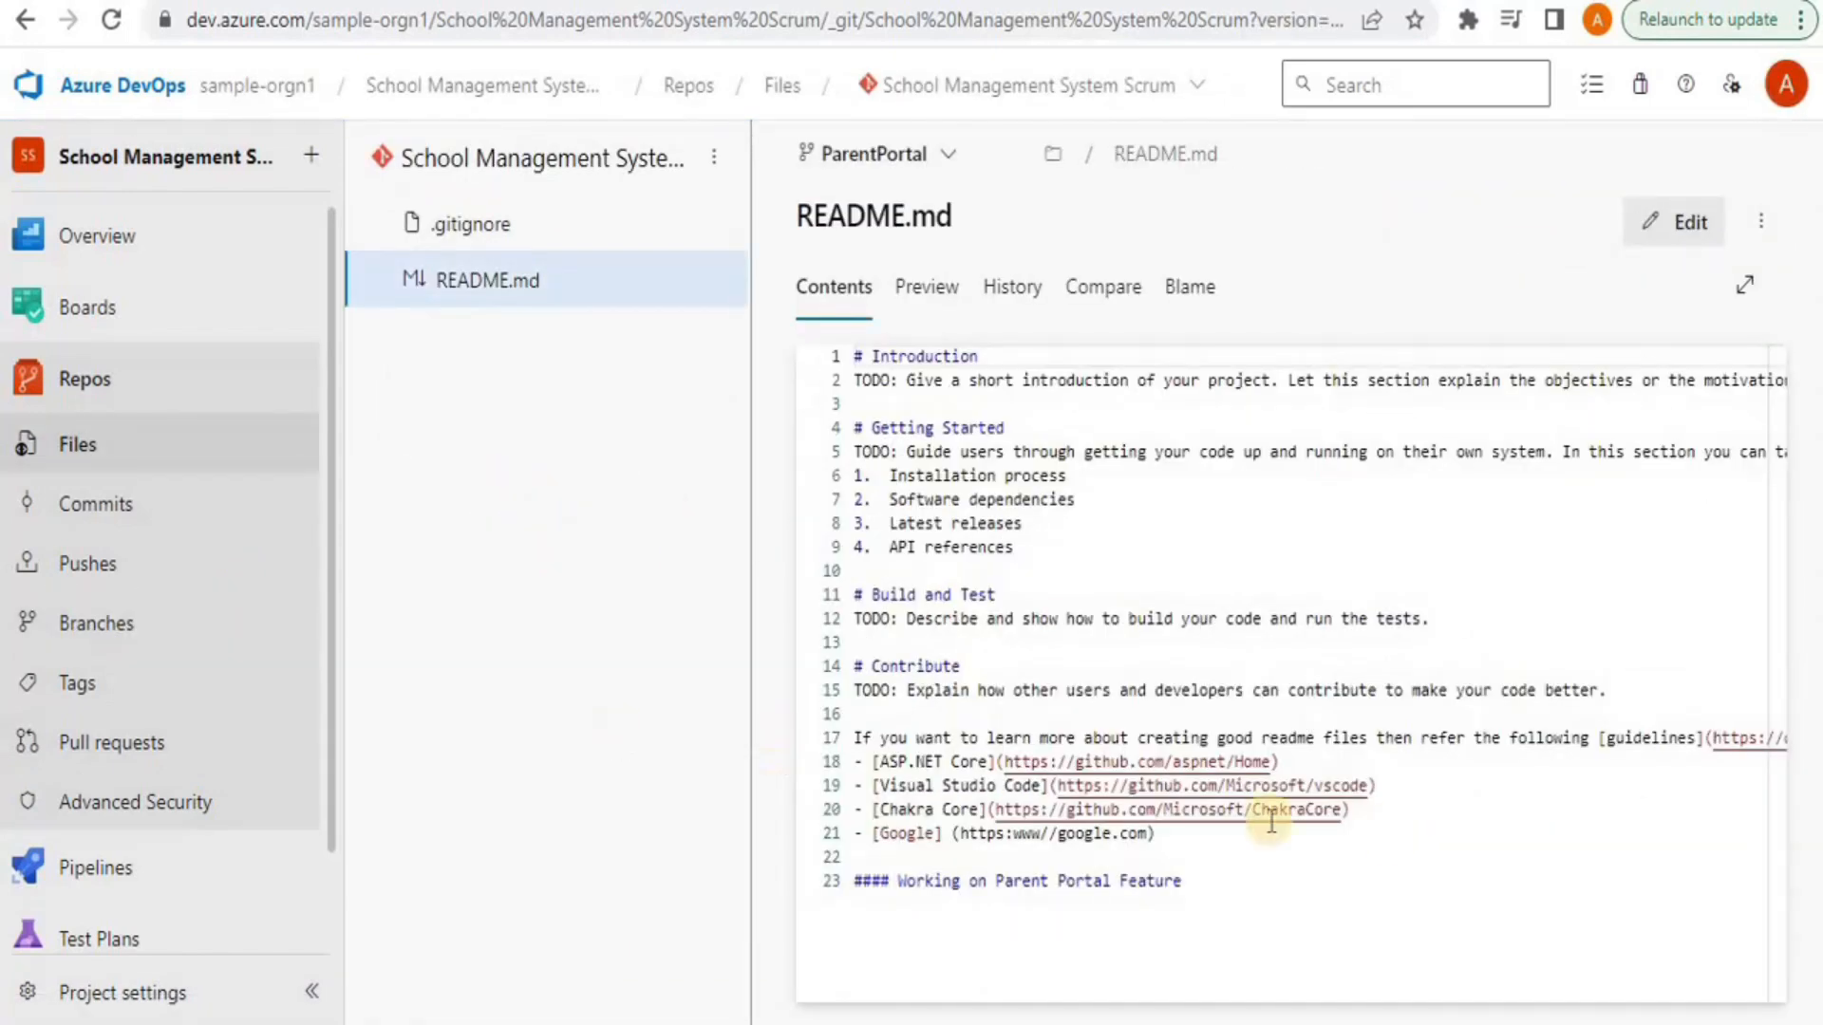
left_click(1330, 874)
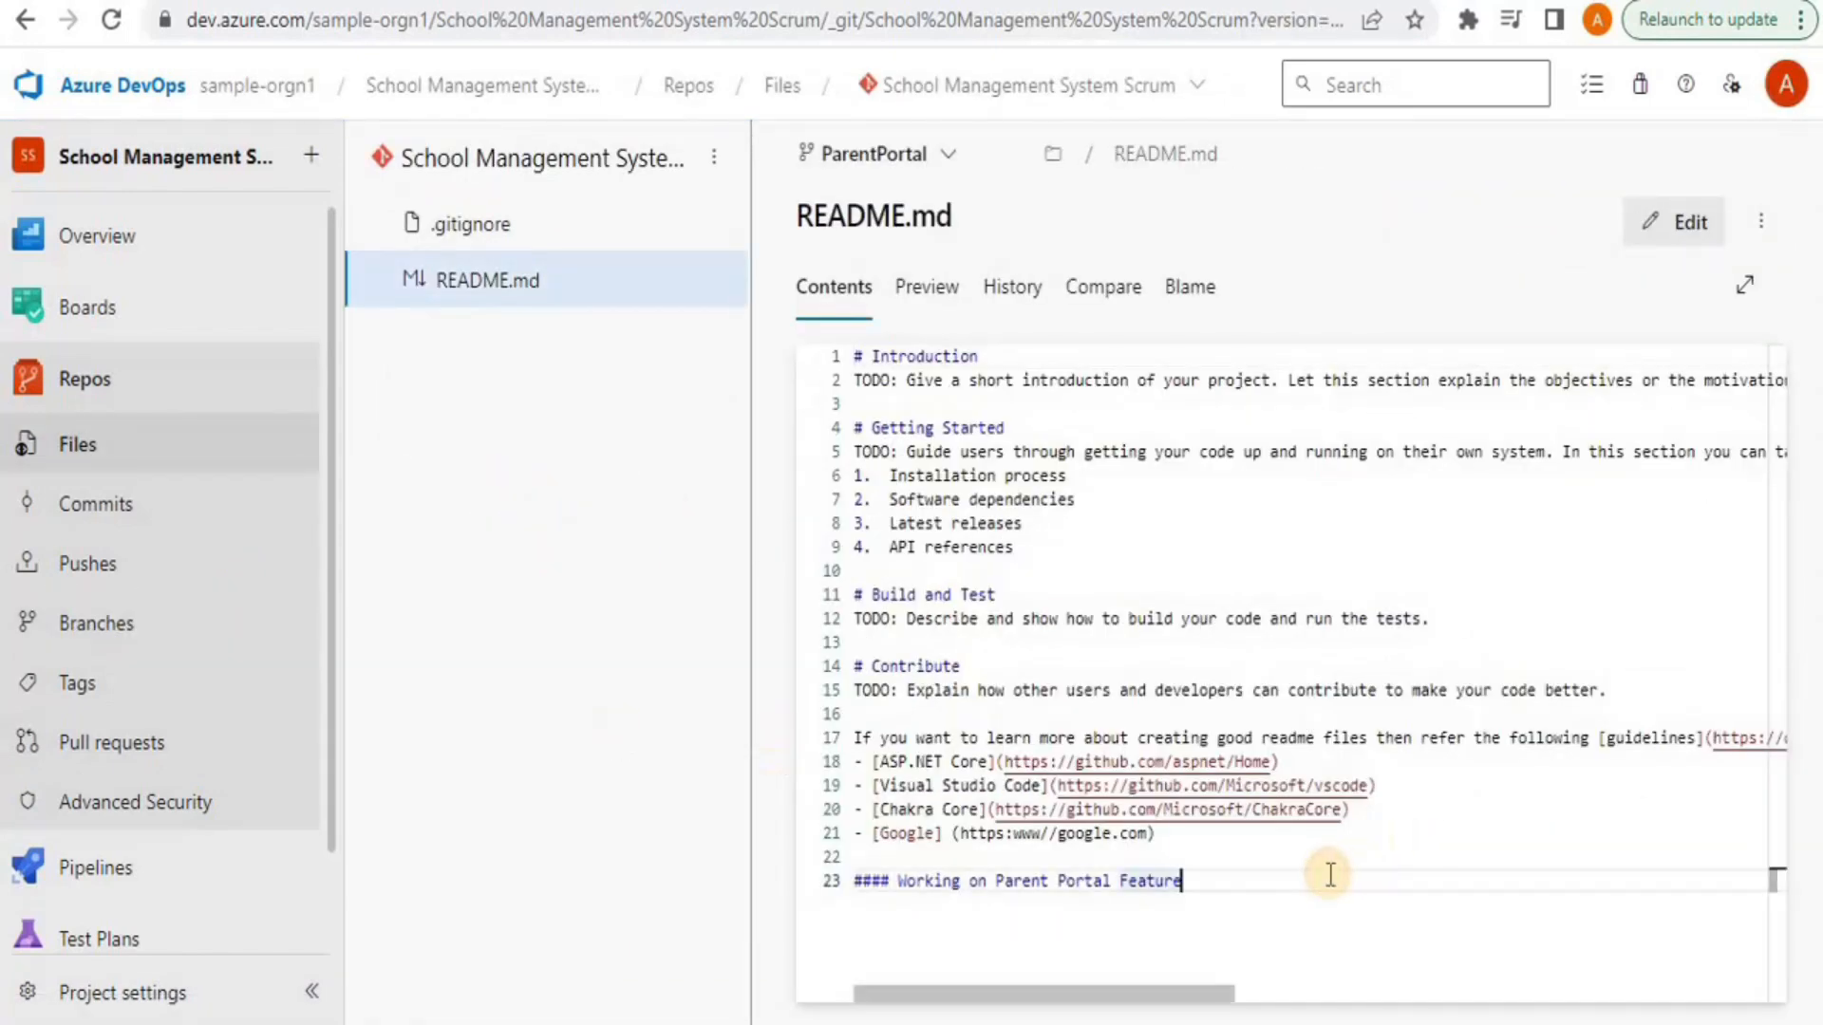
key("Return")
left_click(1652, 224)
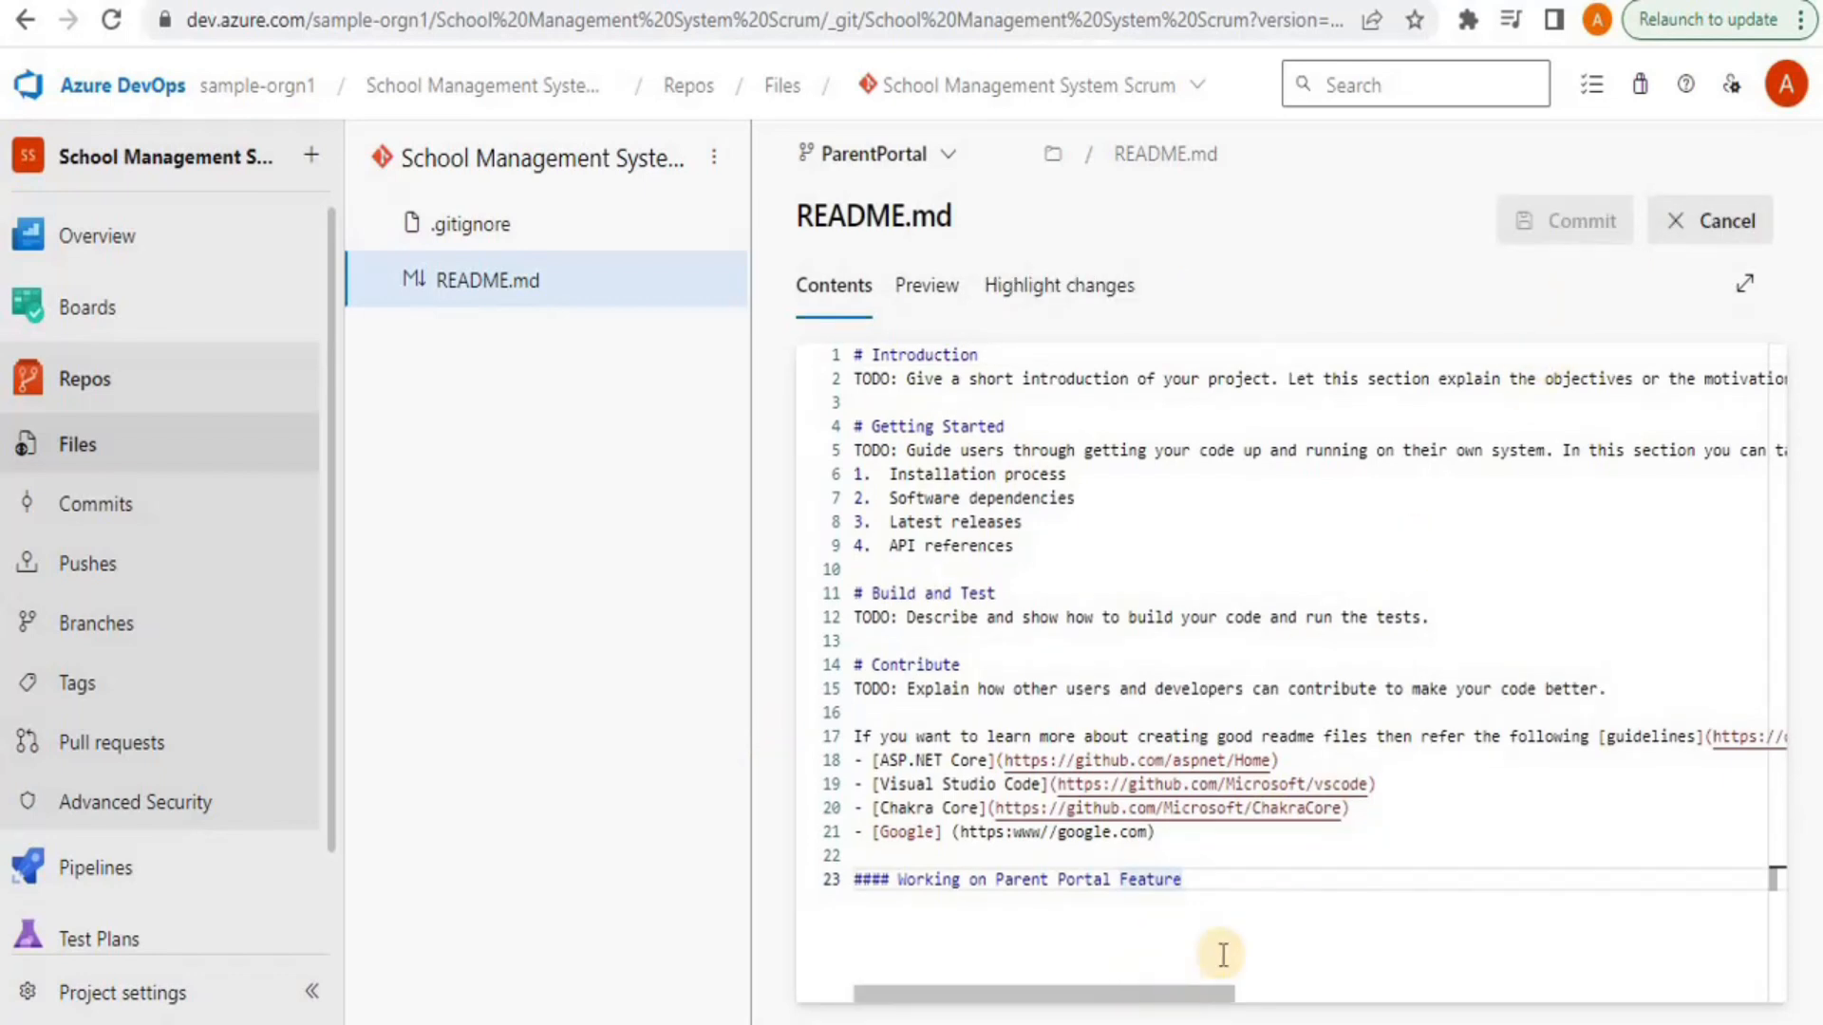
type("s")
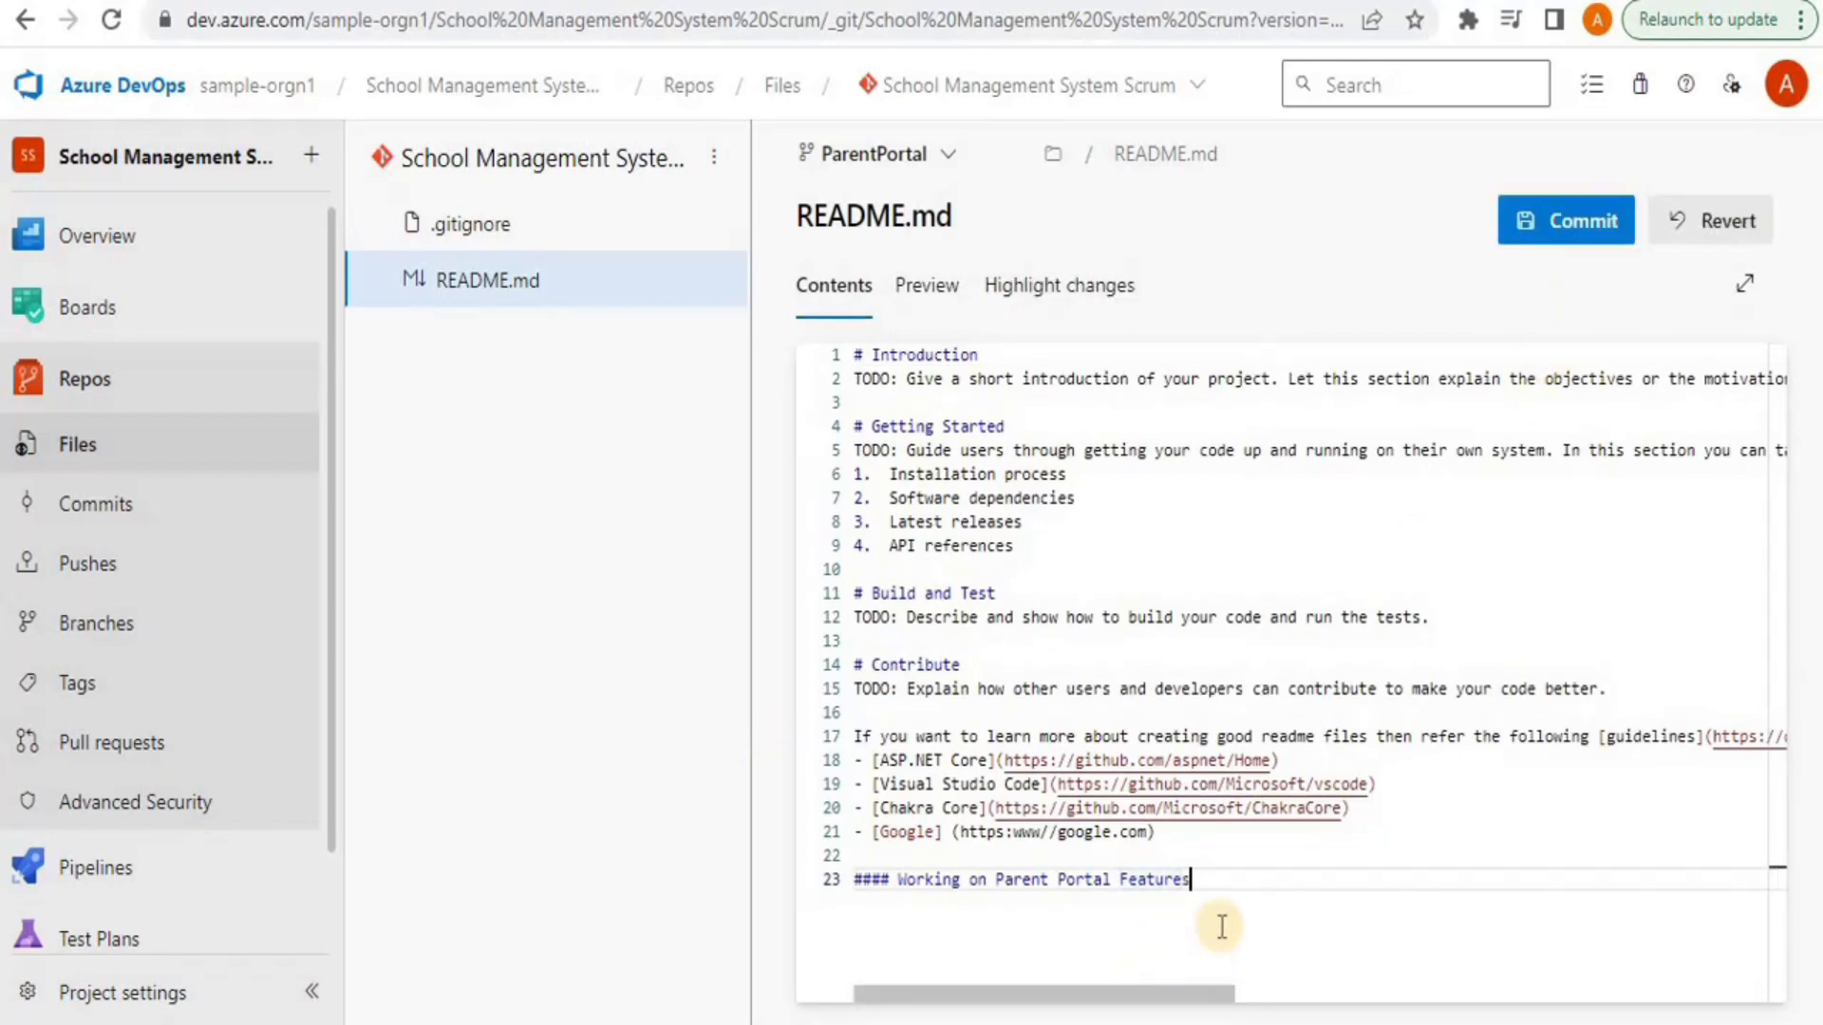
left_click(1549, 225)
left_click(1730, 952)
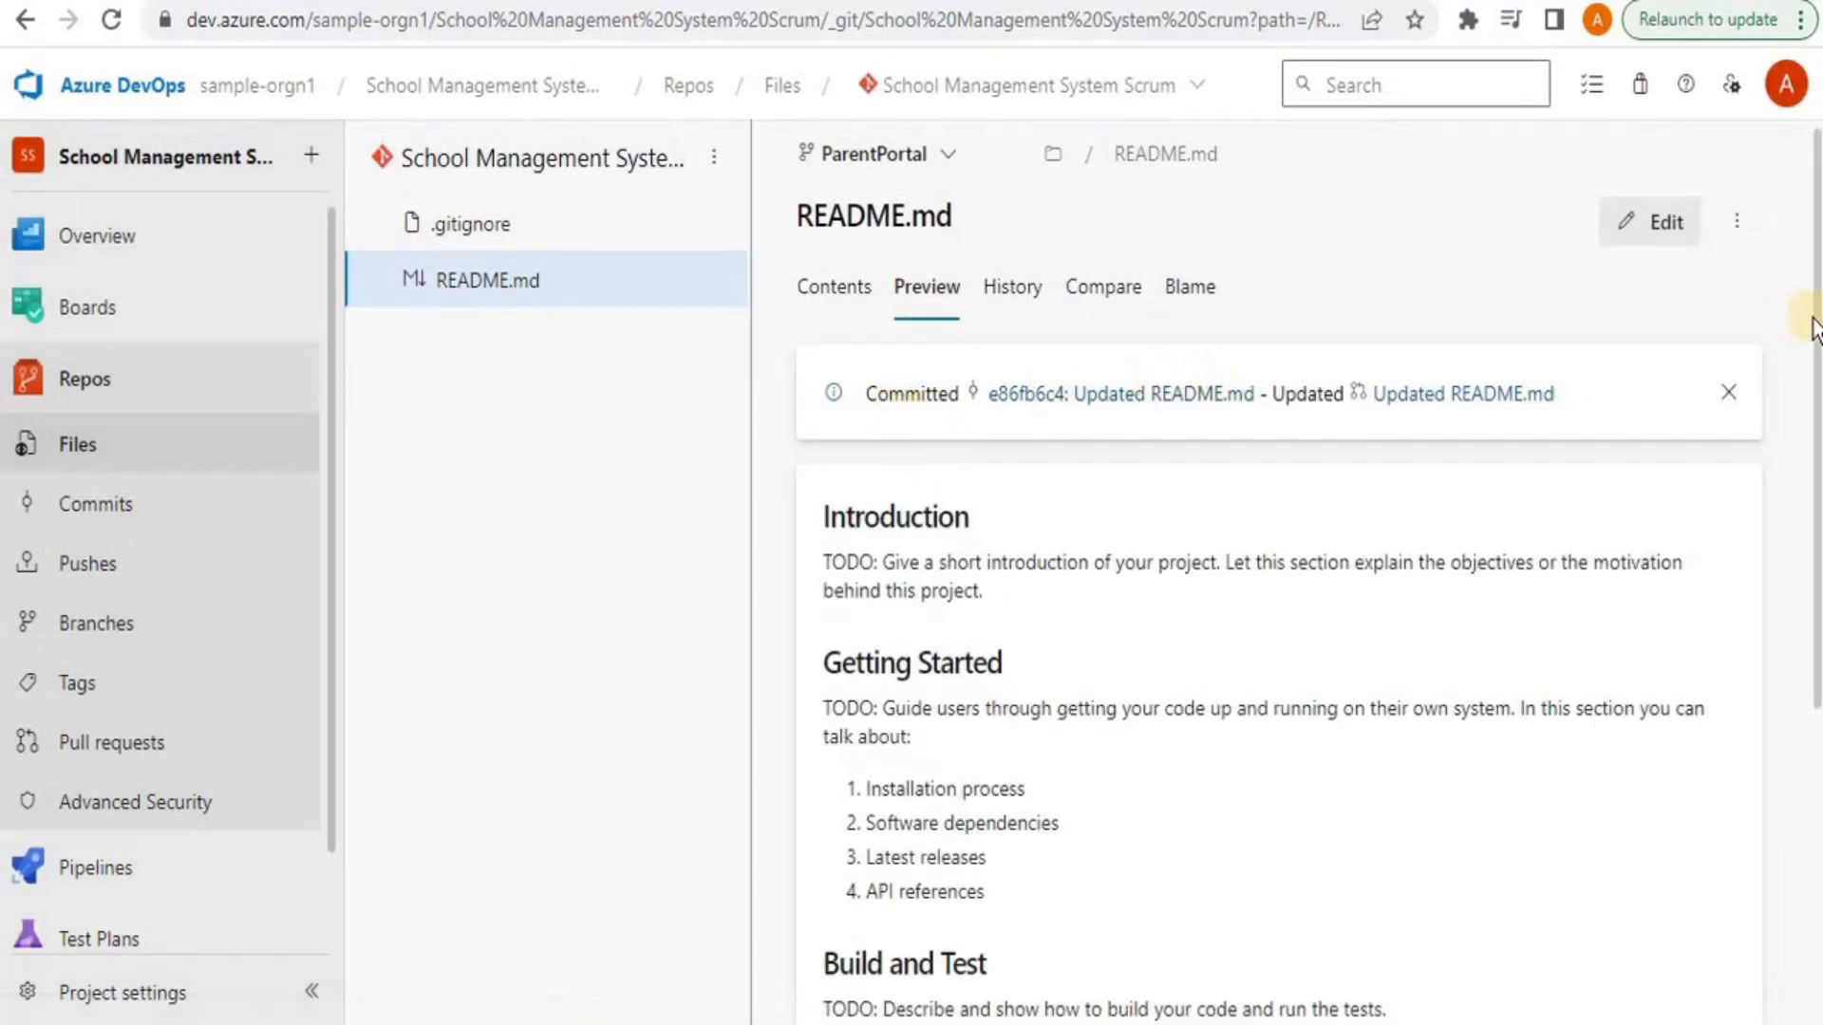
Go back to the repository's Pull requests list
scroll(1761, 671, "down", 5)
scroll(1761, 671, "up", 5)
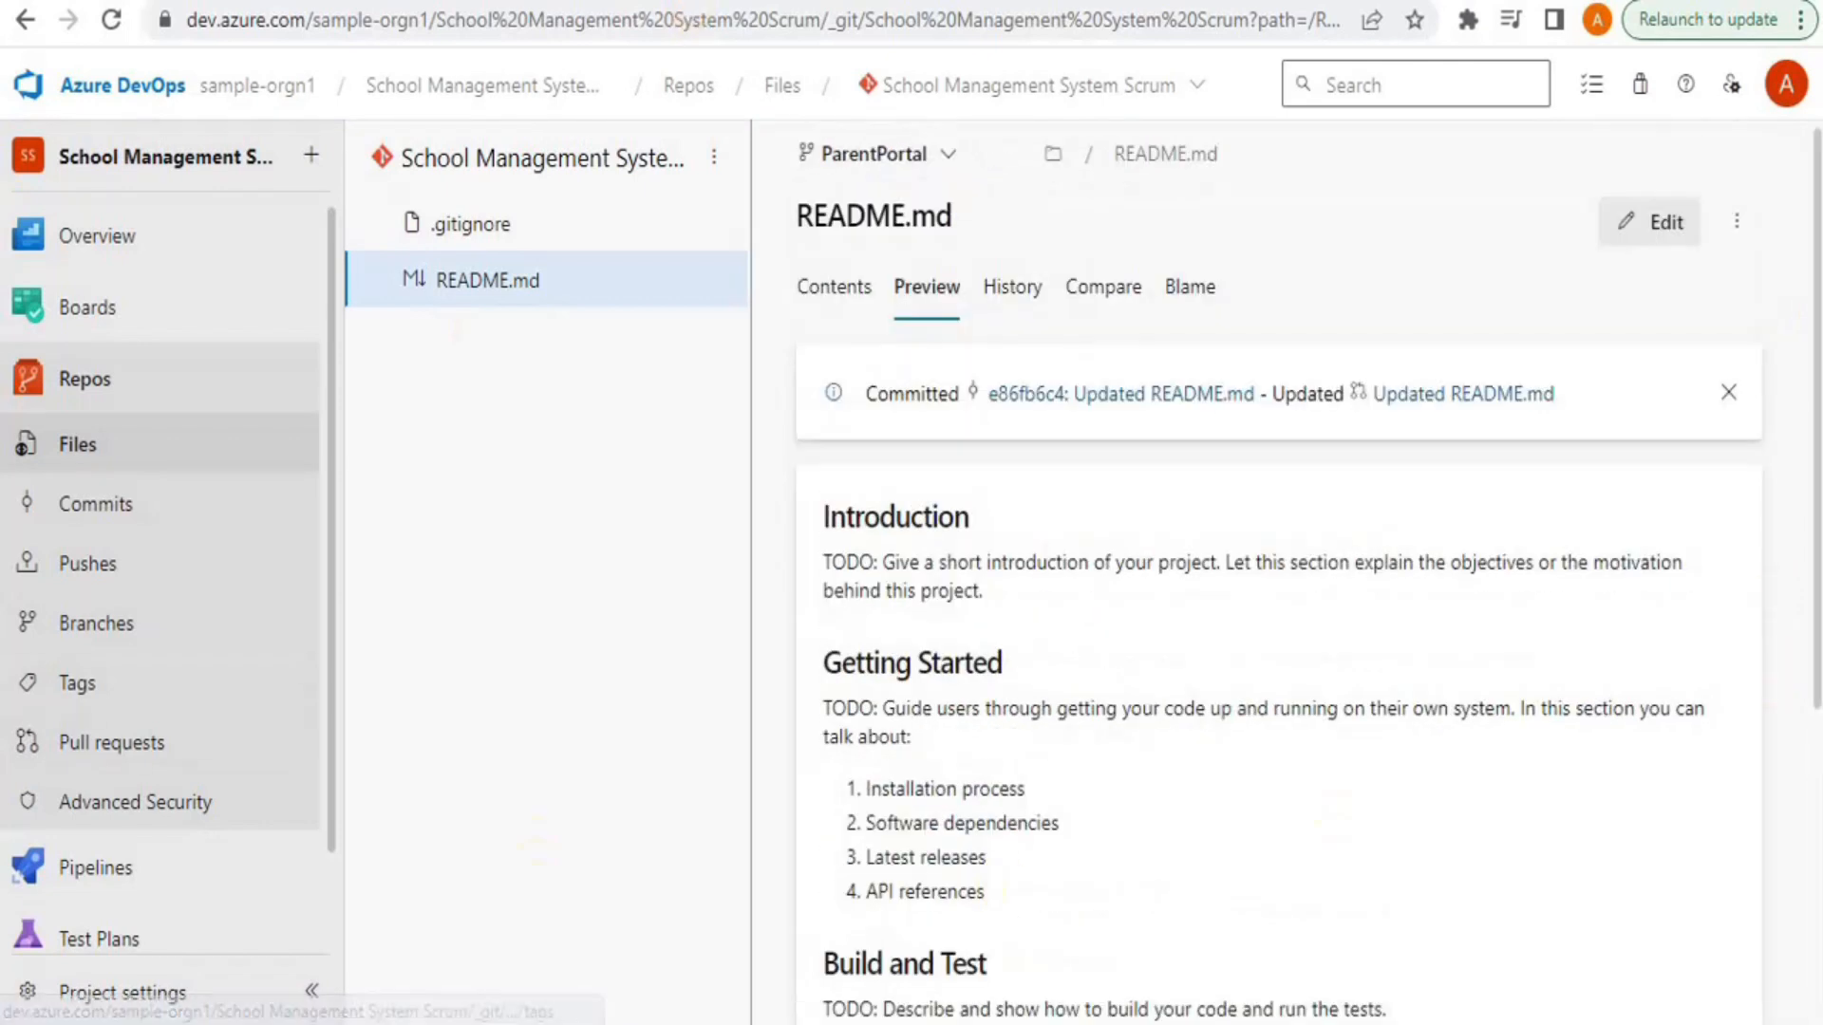
left_click(118, 743)
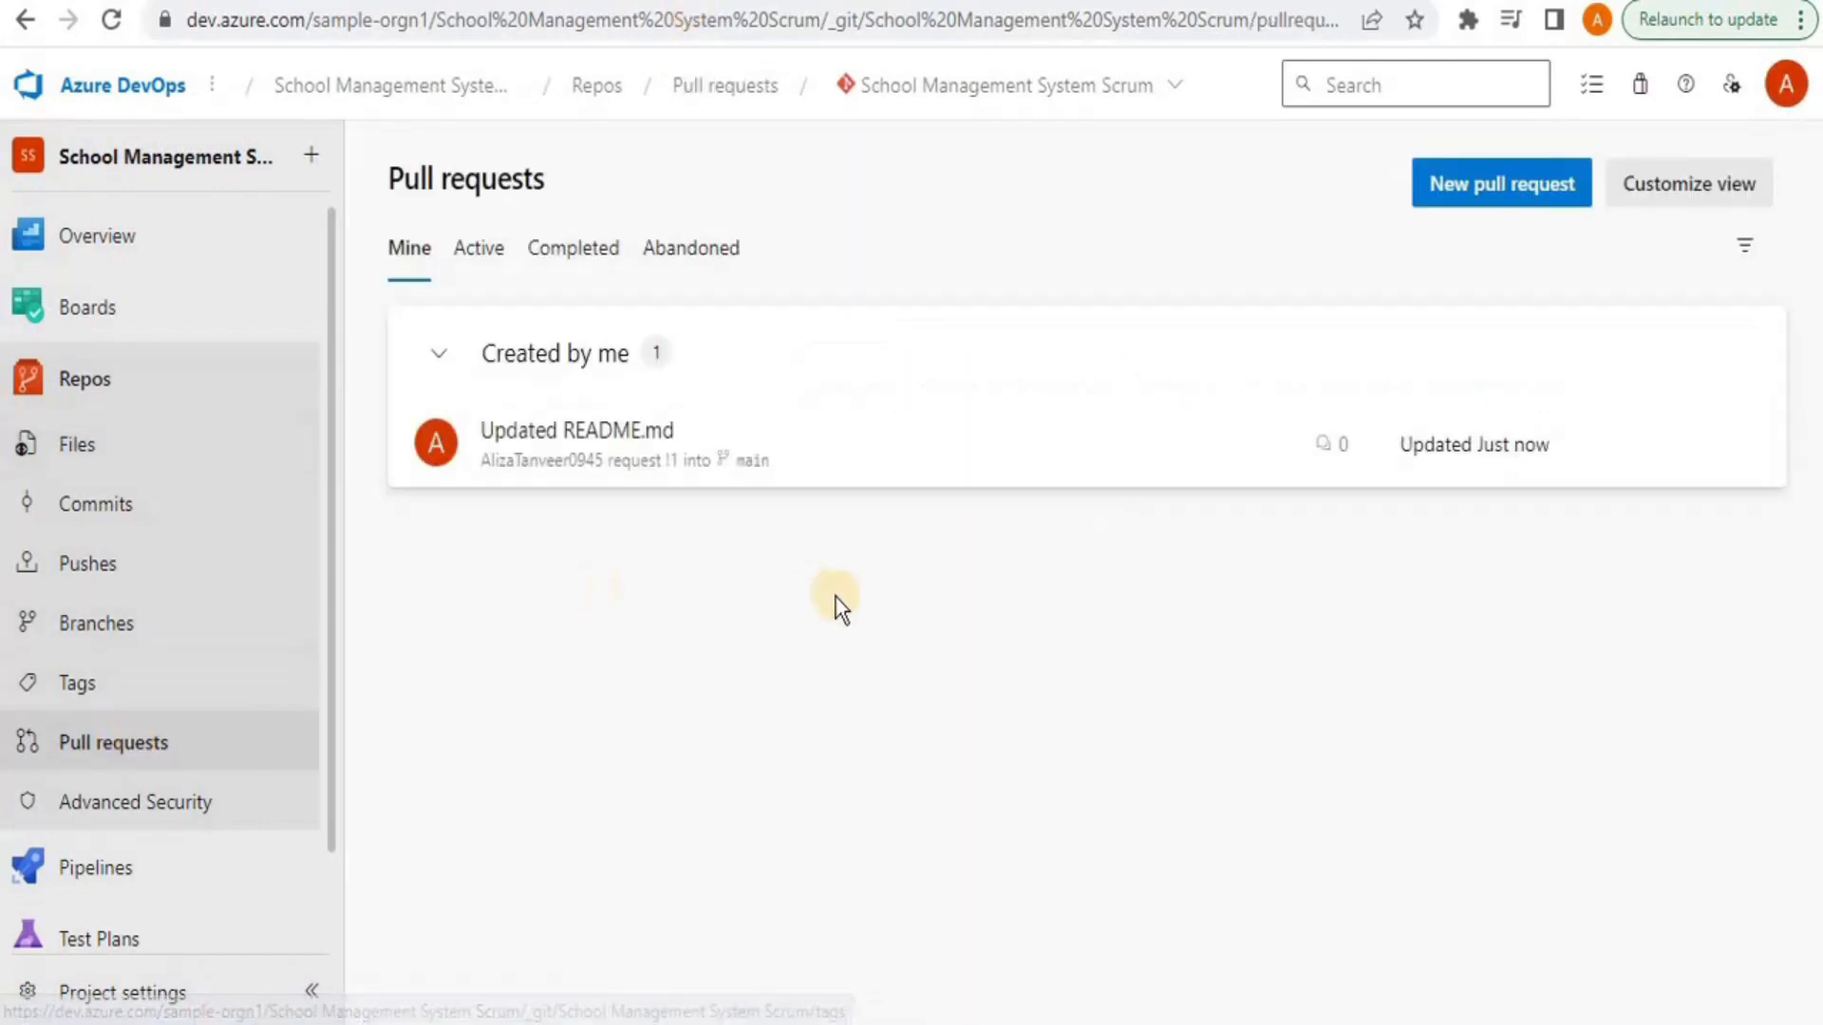
Approve the 'Updated README.md' pull request
left_click(734, 472)
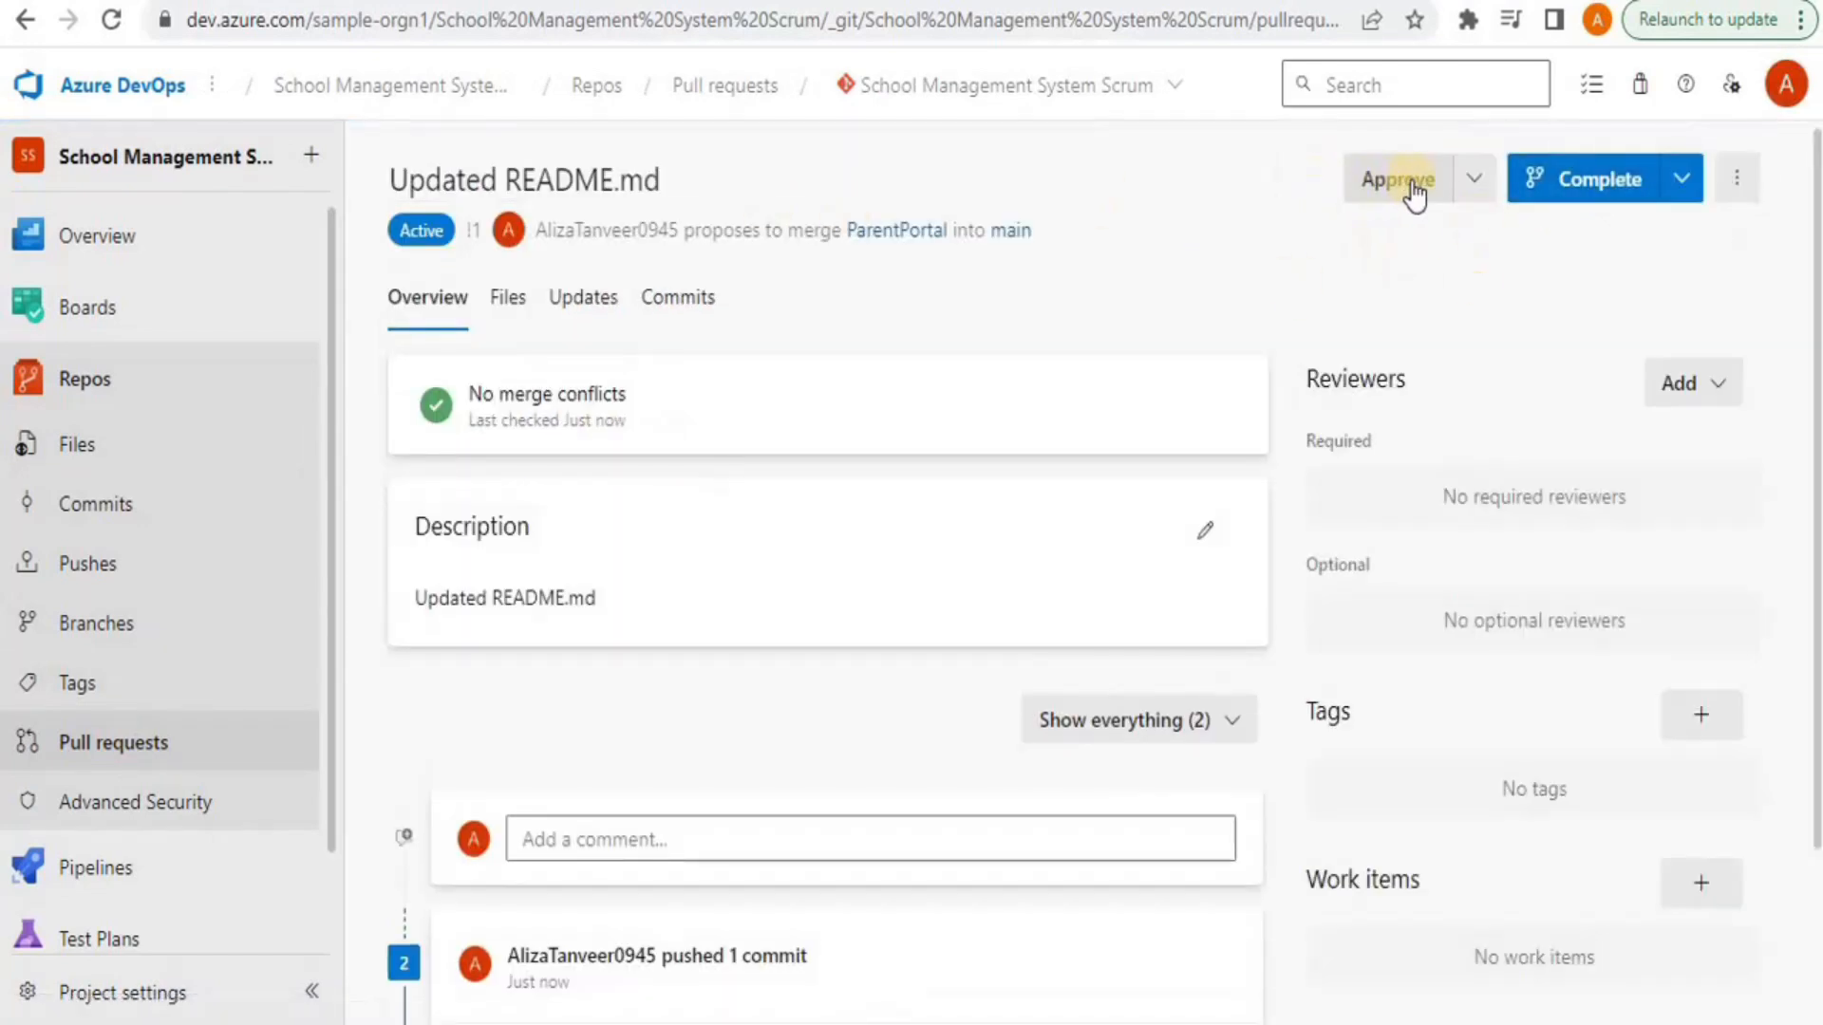
left_click(1384, 180)
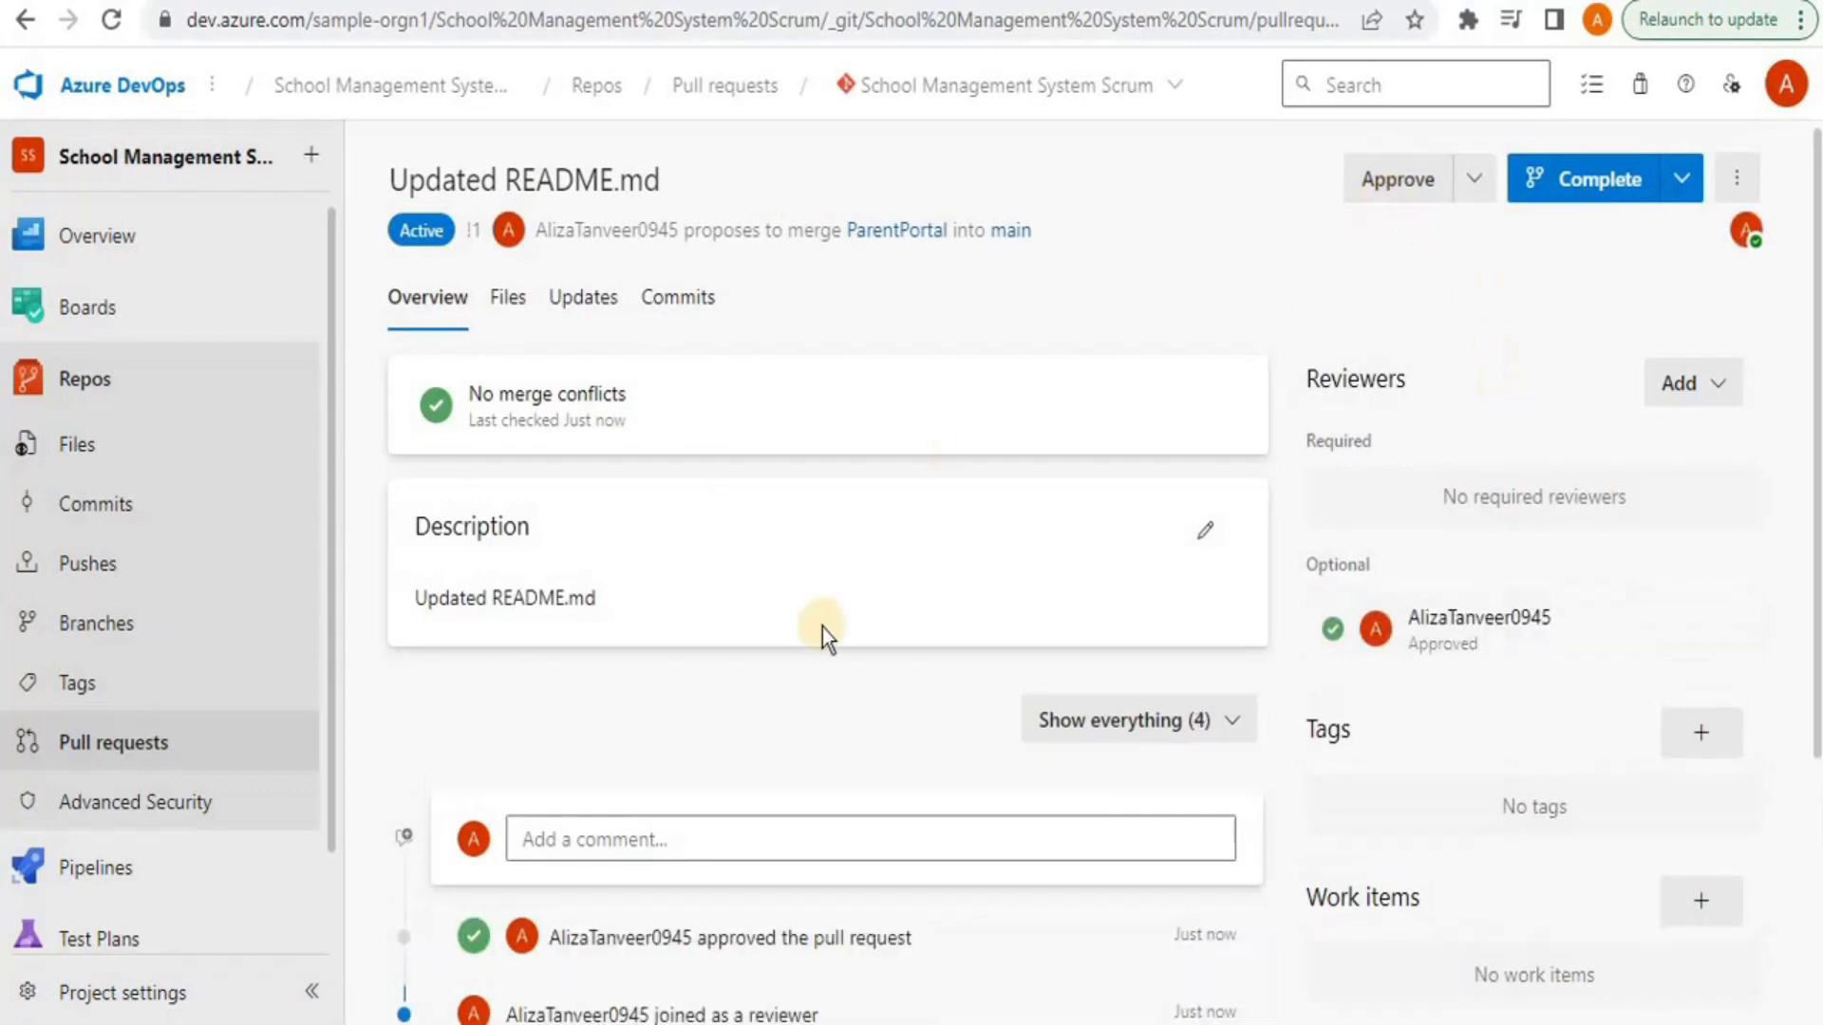
left_click_drag(1812, 339, 1811, 139)
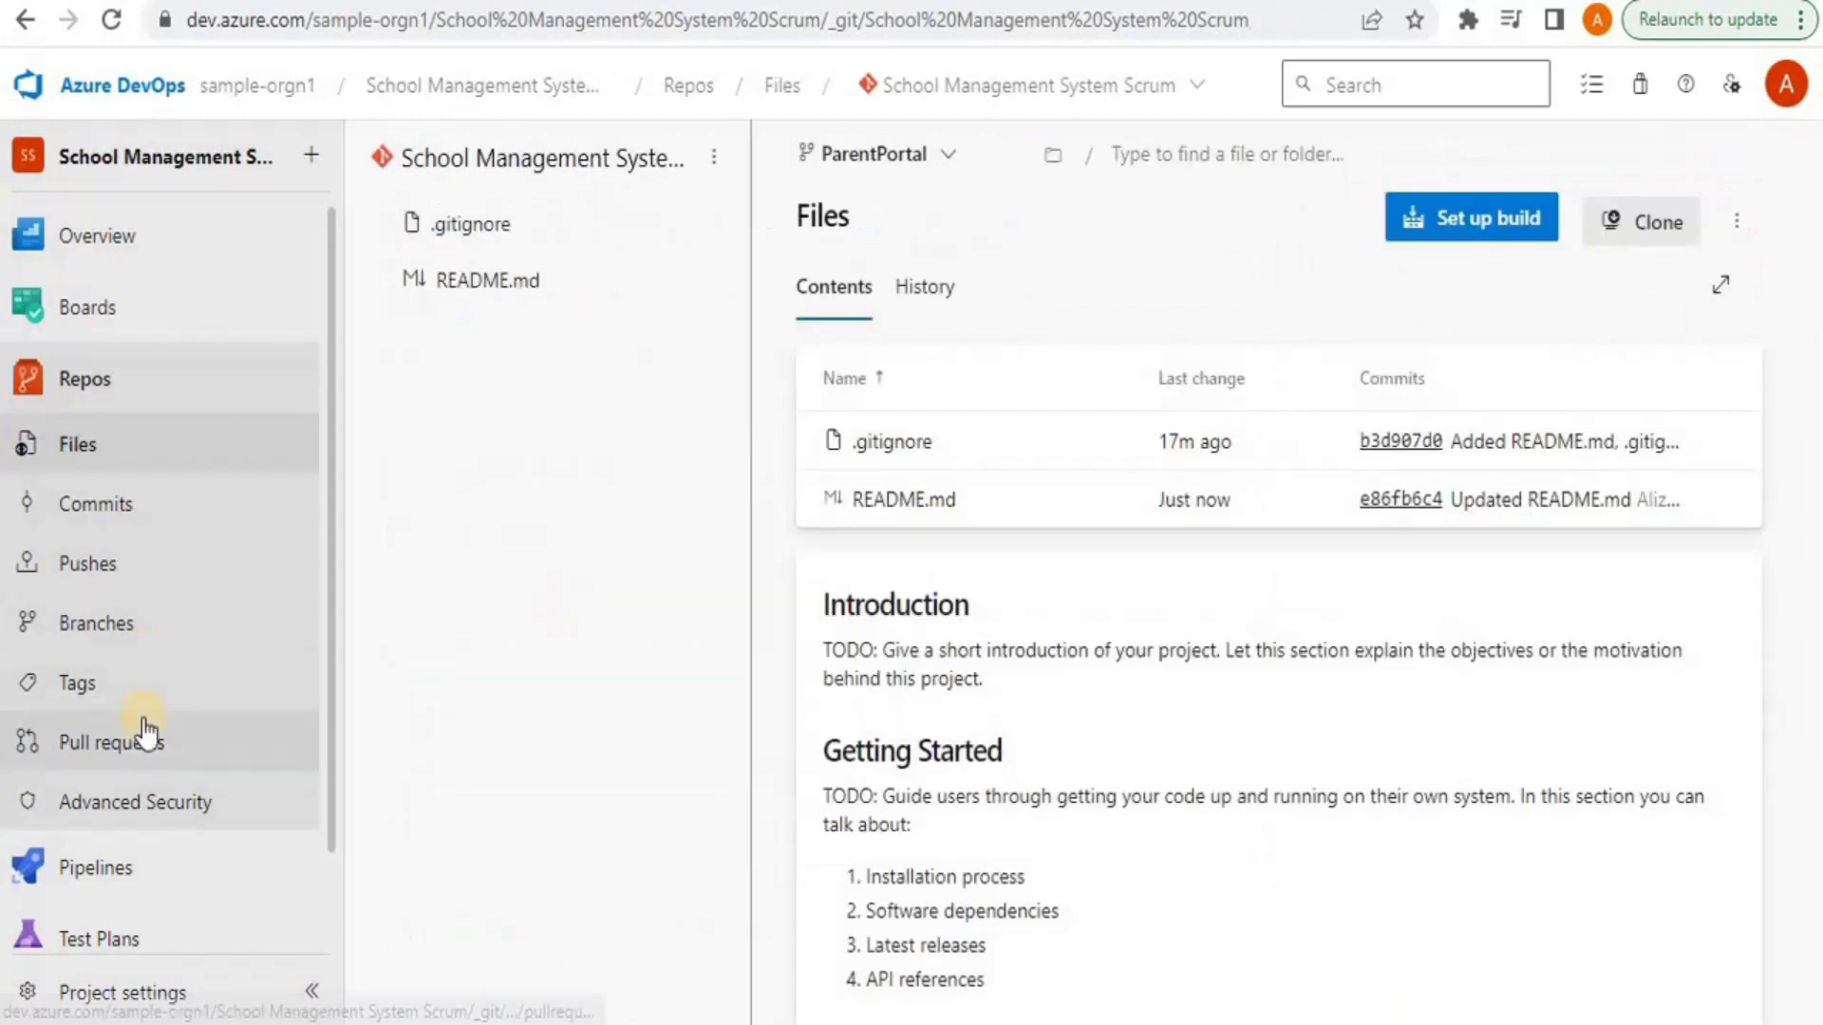
Reopen the 'Updated README.md' pull request and bring up its completion options
left_click(145, 733)
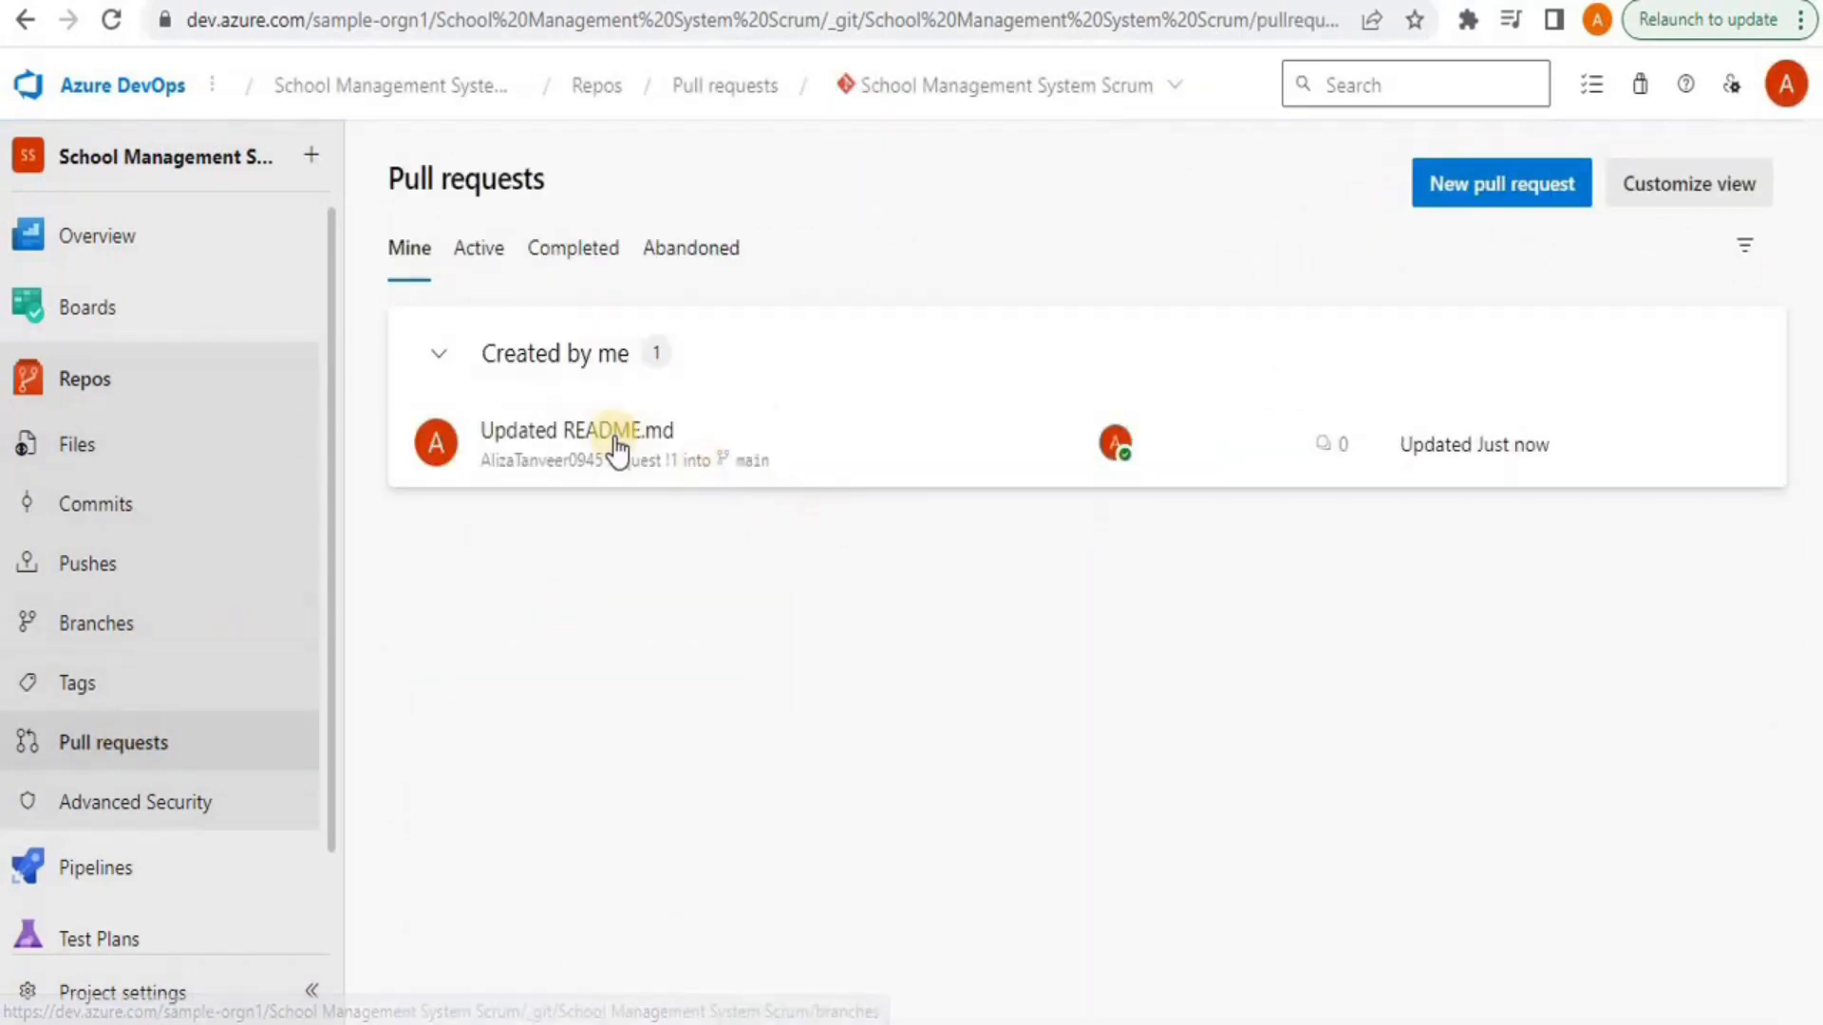
left_click(600, 436)
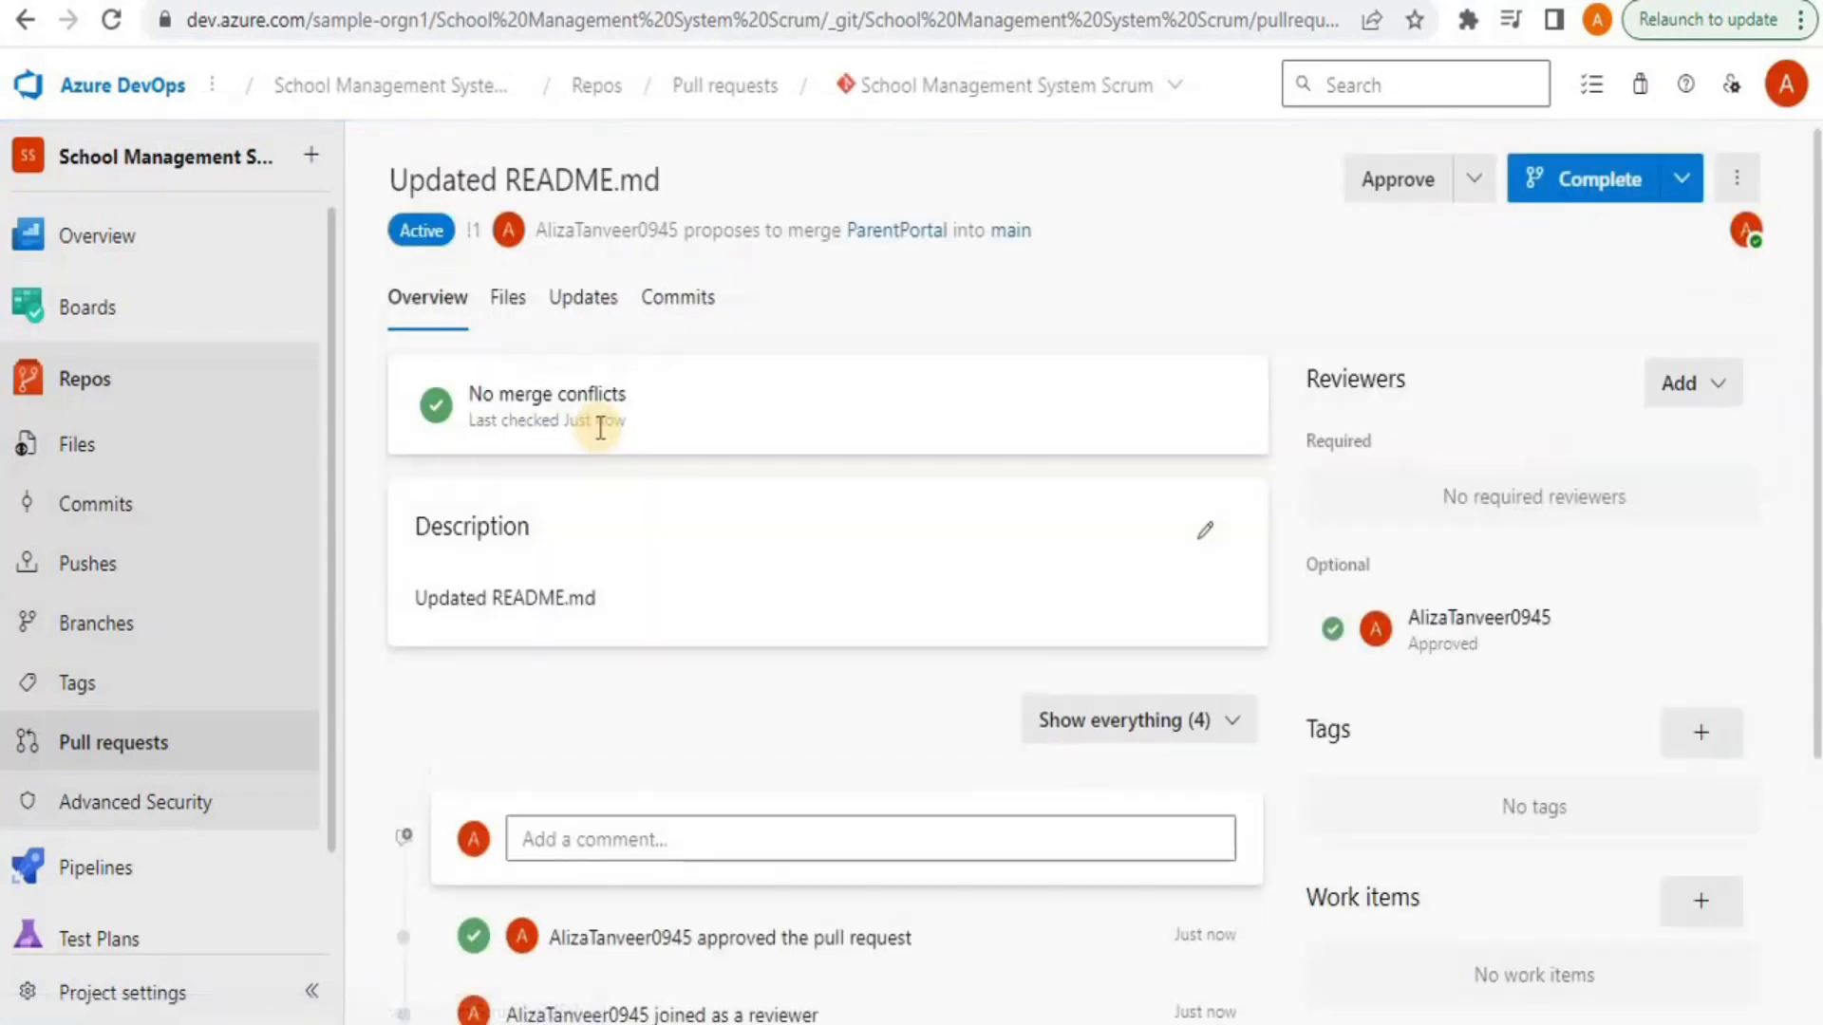
left_click(1676, 190)
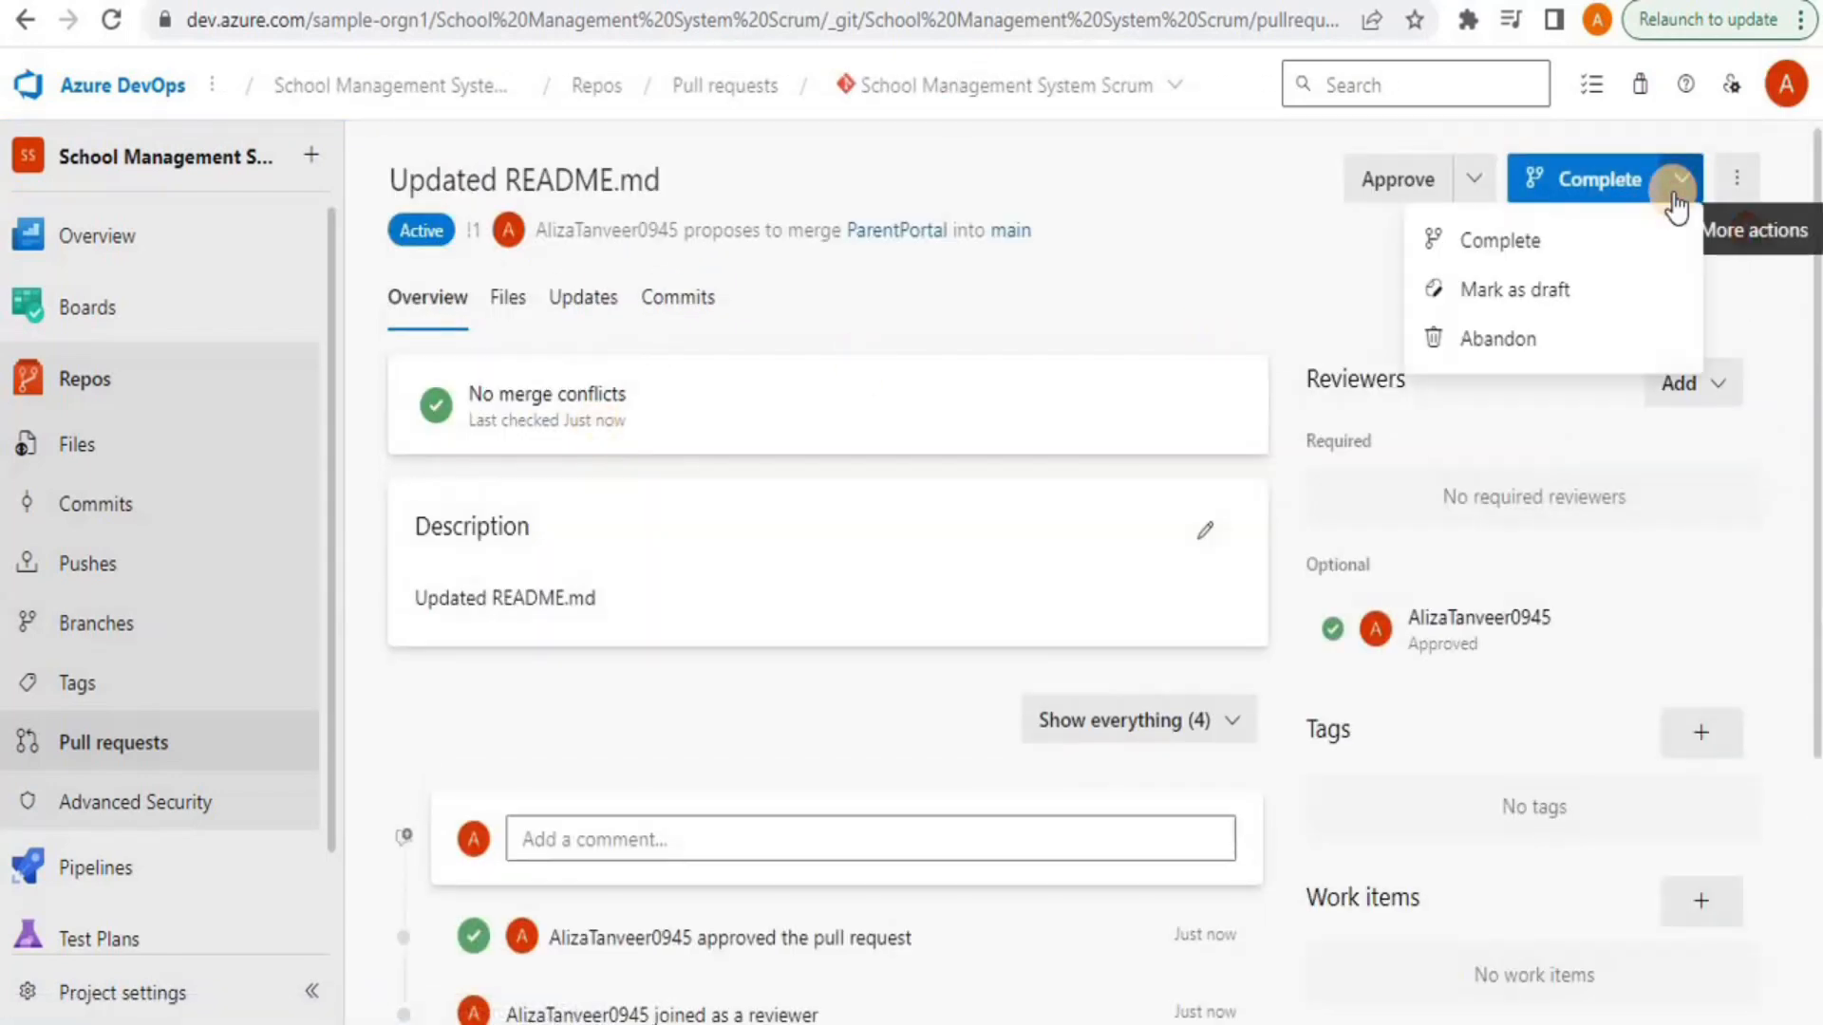
Complete the pull request into main using the Merge (no fast forward) type
left_click(1508, 260)
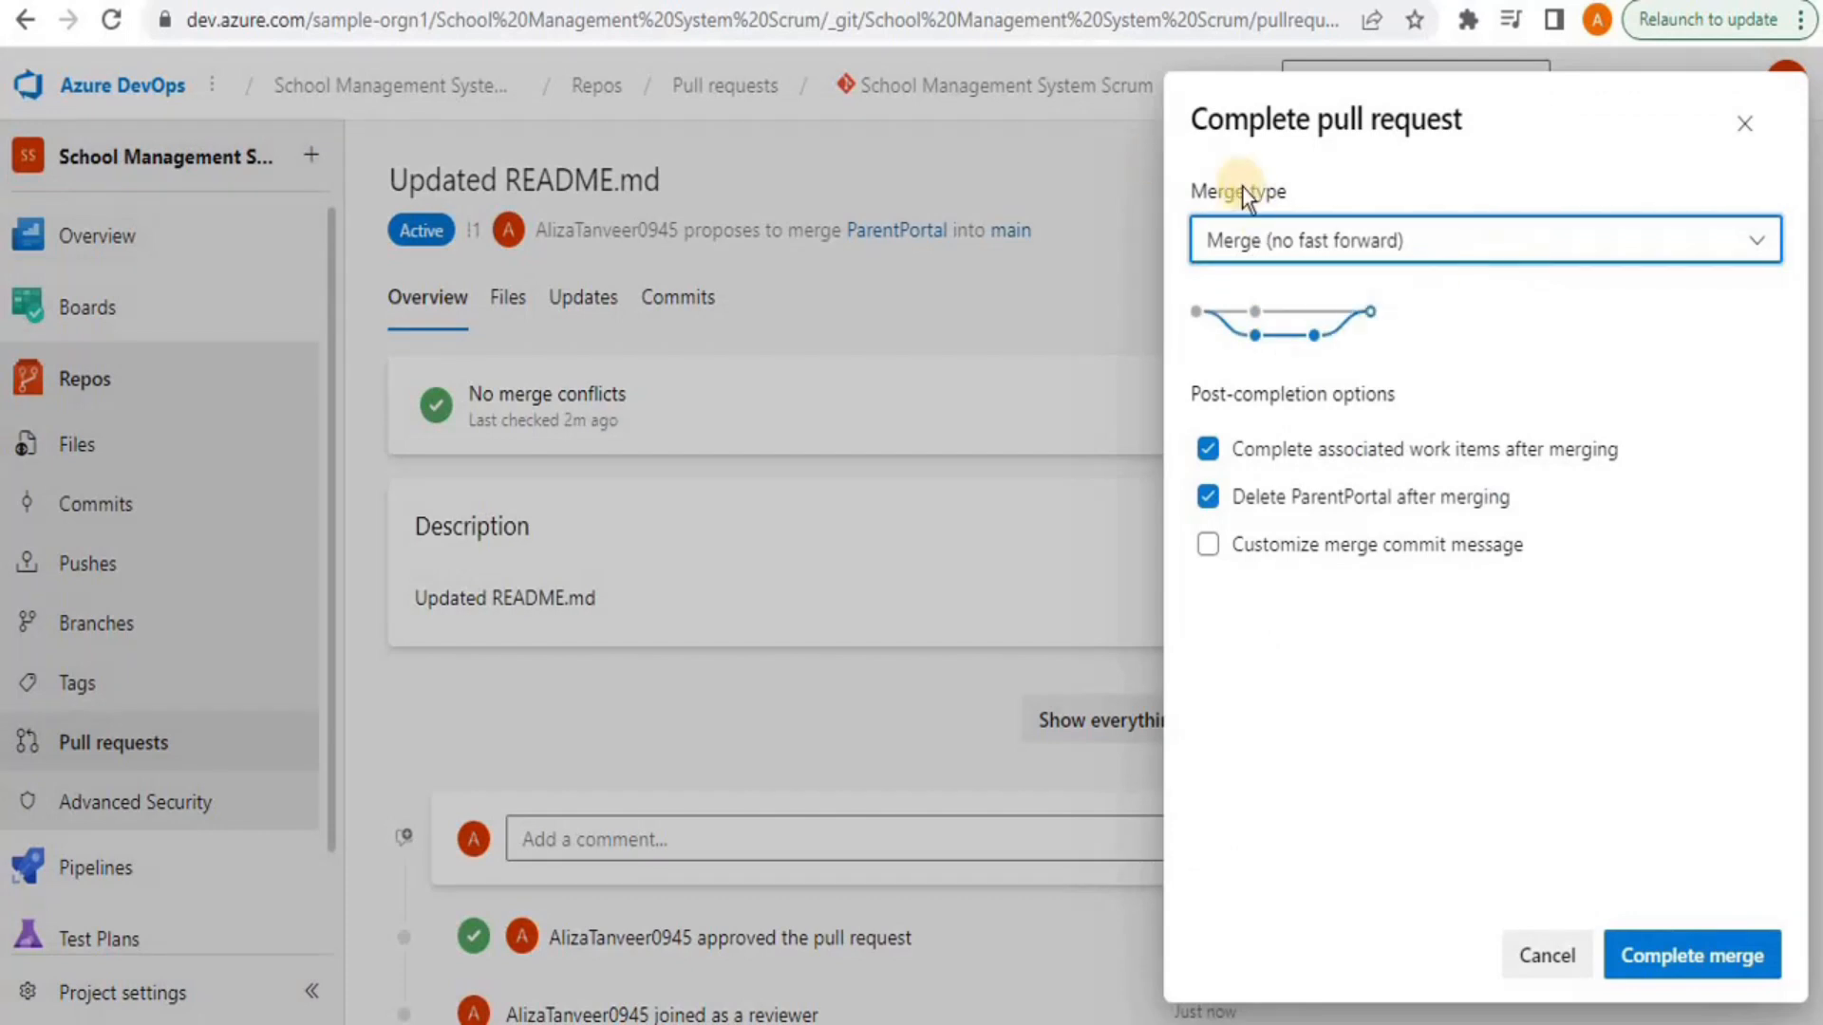
left_click(1582, 244)
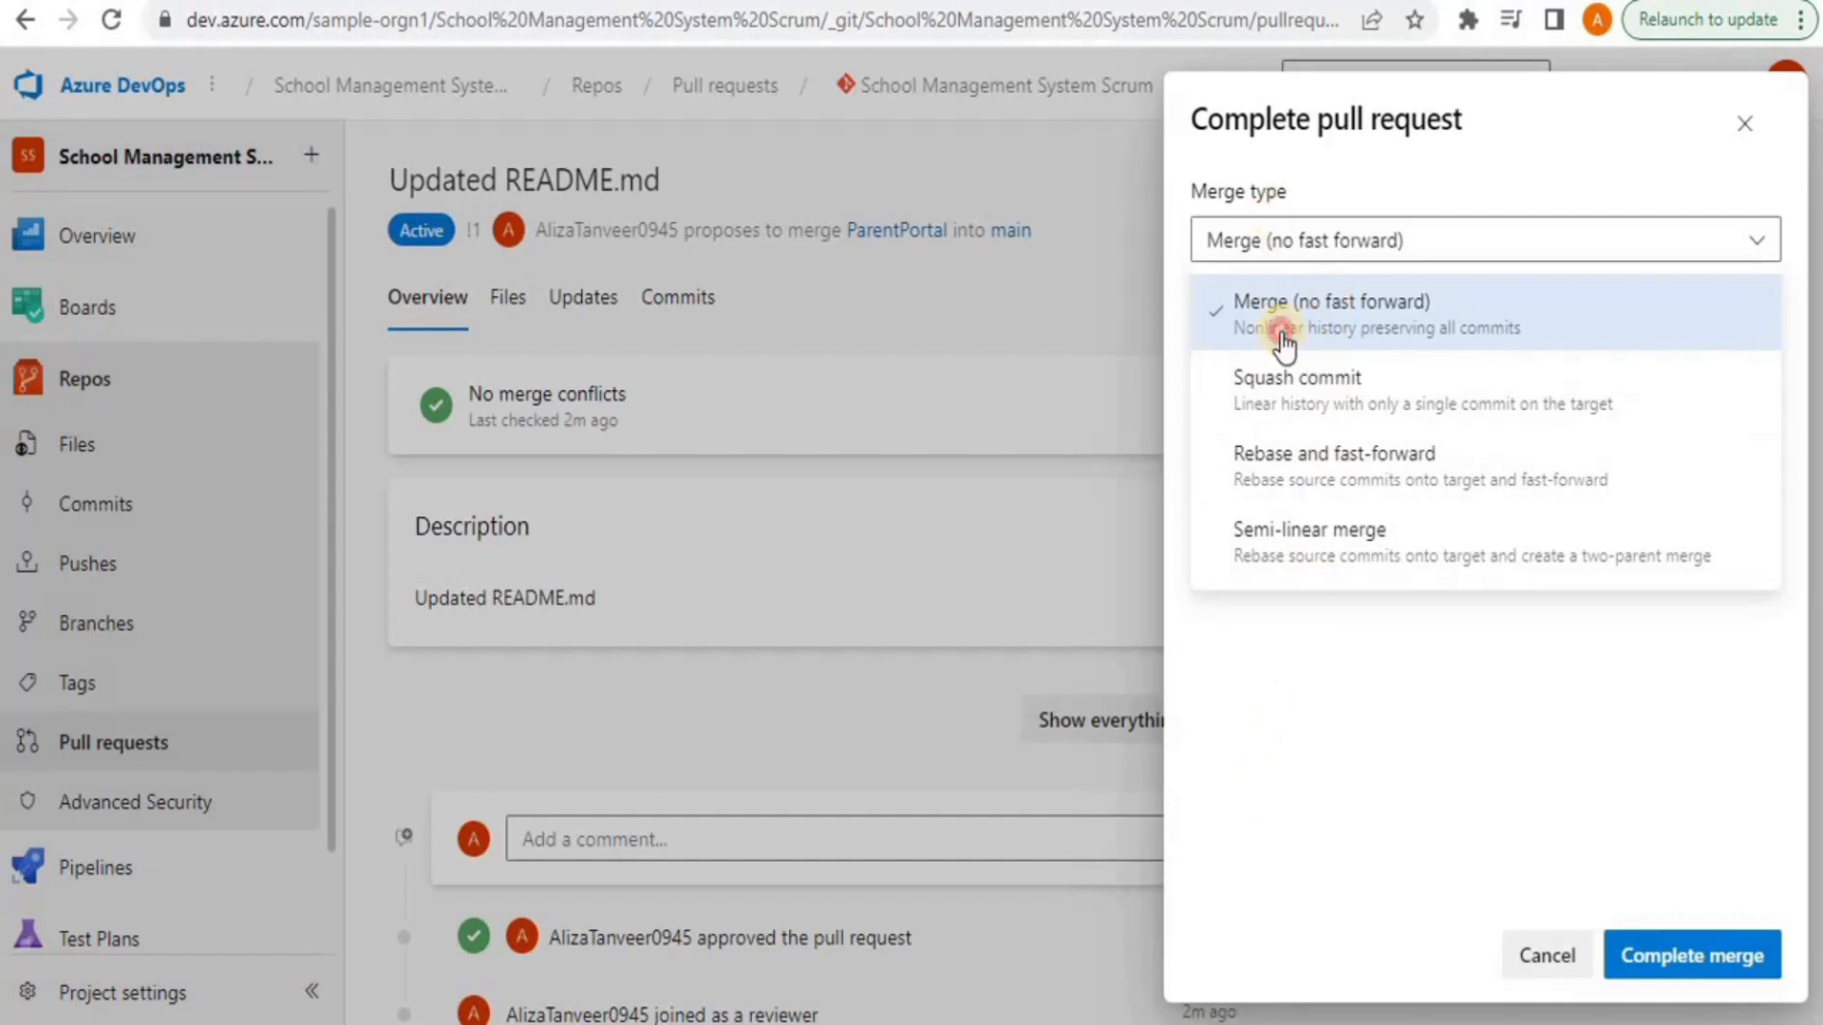
left_click(1280, 328)
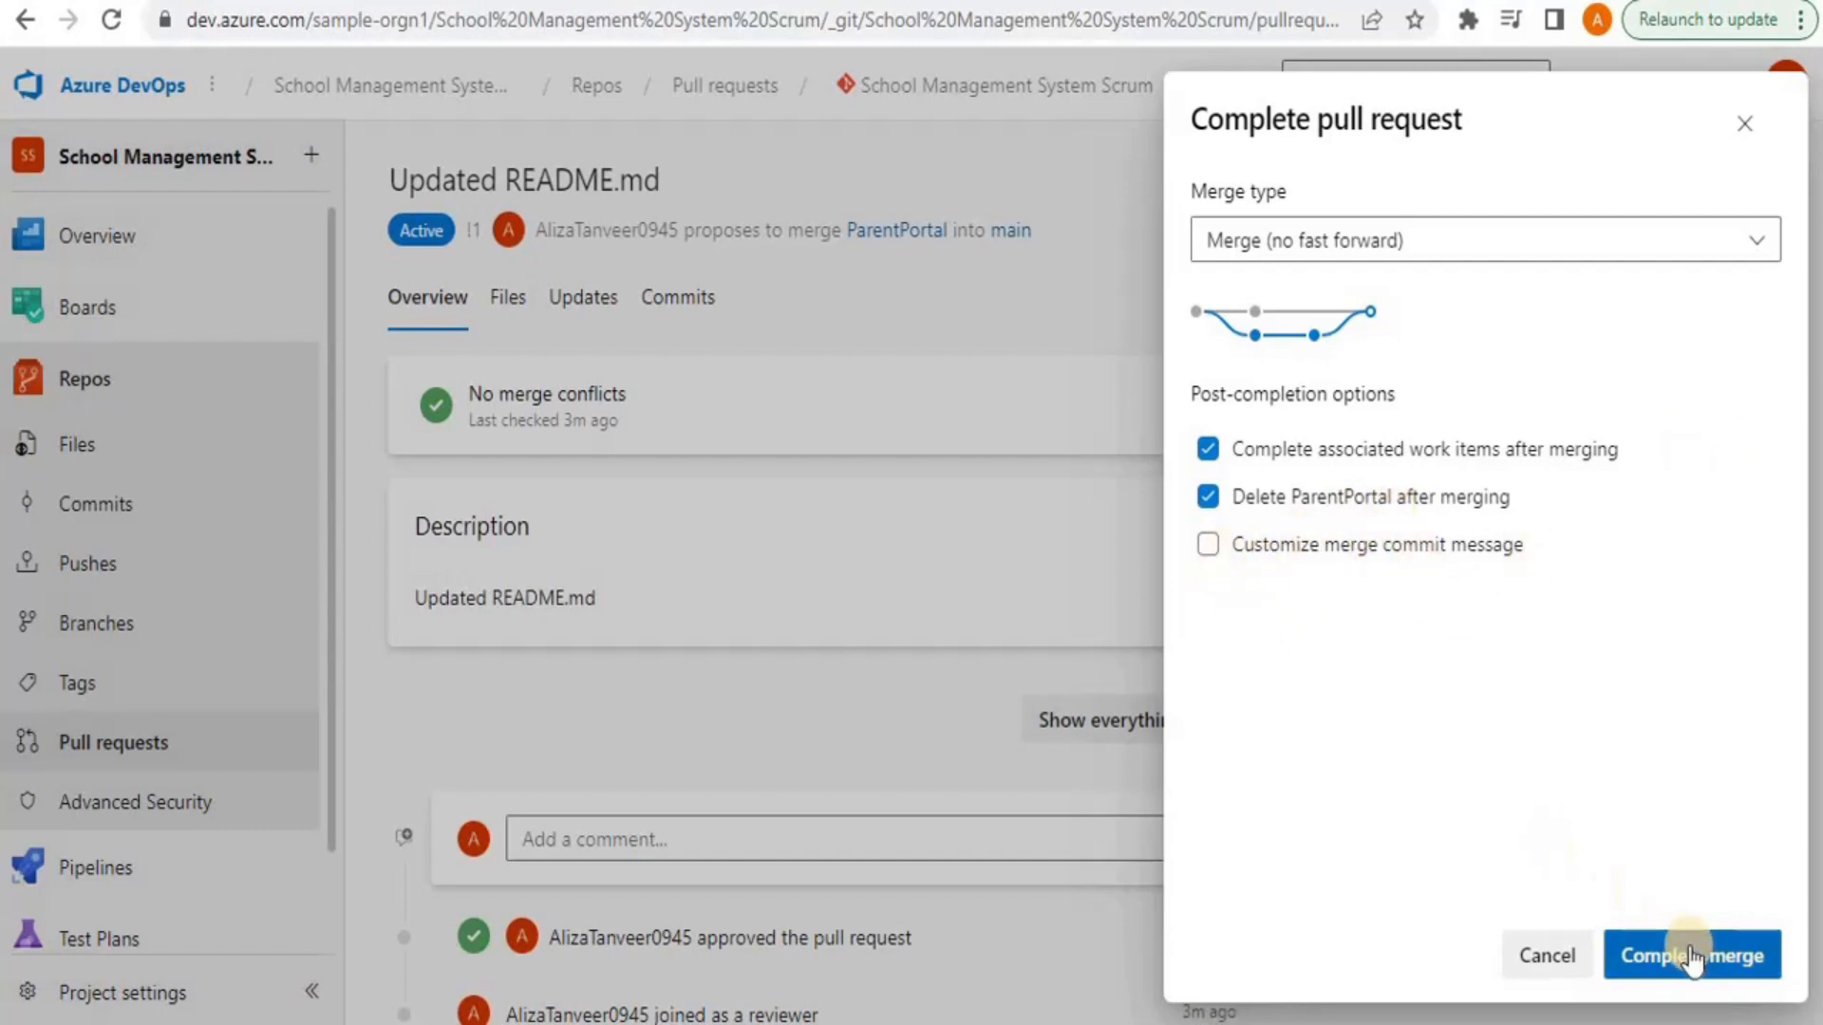
left_click(1689, 957)
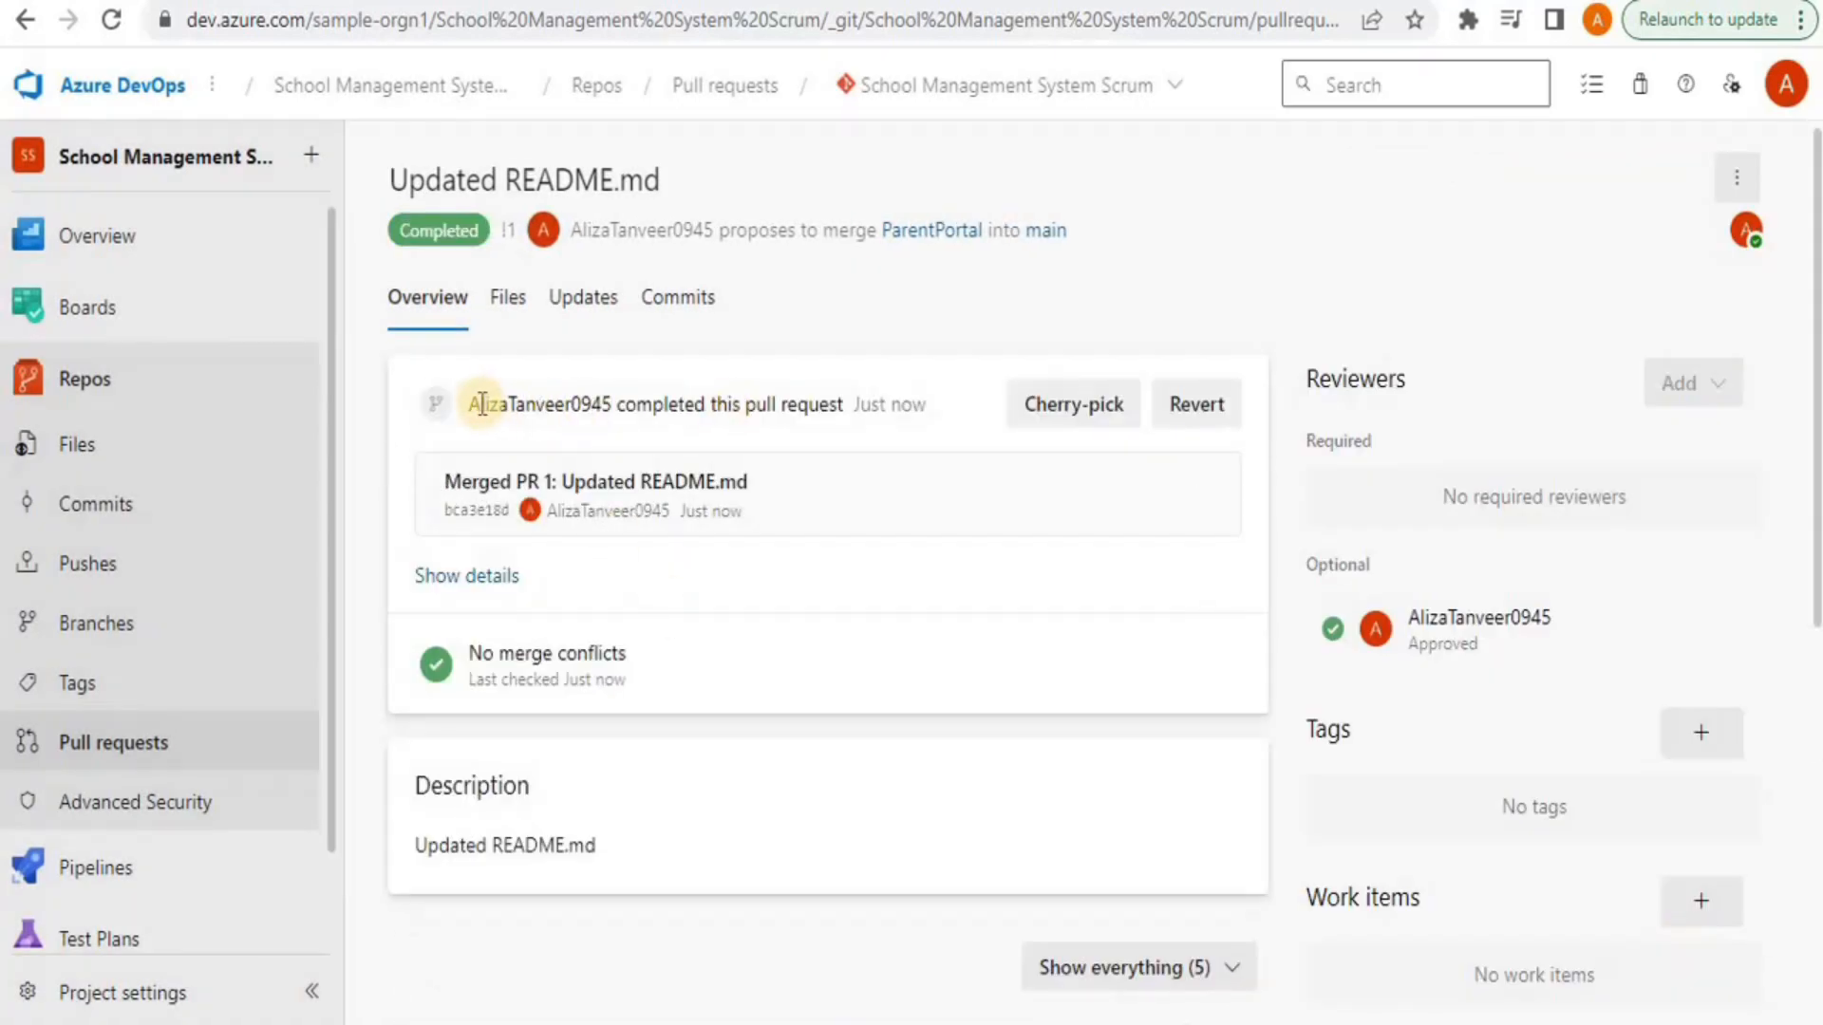
Check main's files to confirm README.md now ends with 'Working on Parent Portal Features'
left_click_drag(463, 405, 830, 405)
left_click(773, 653)
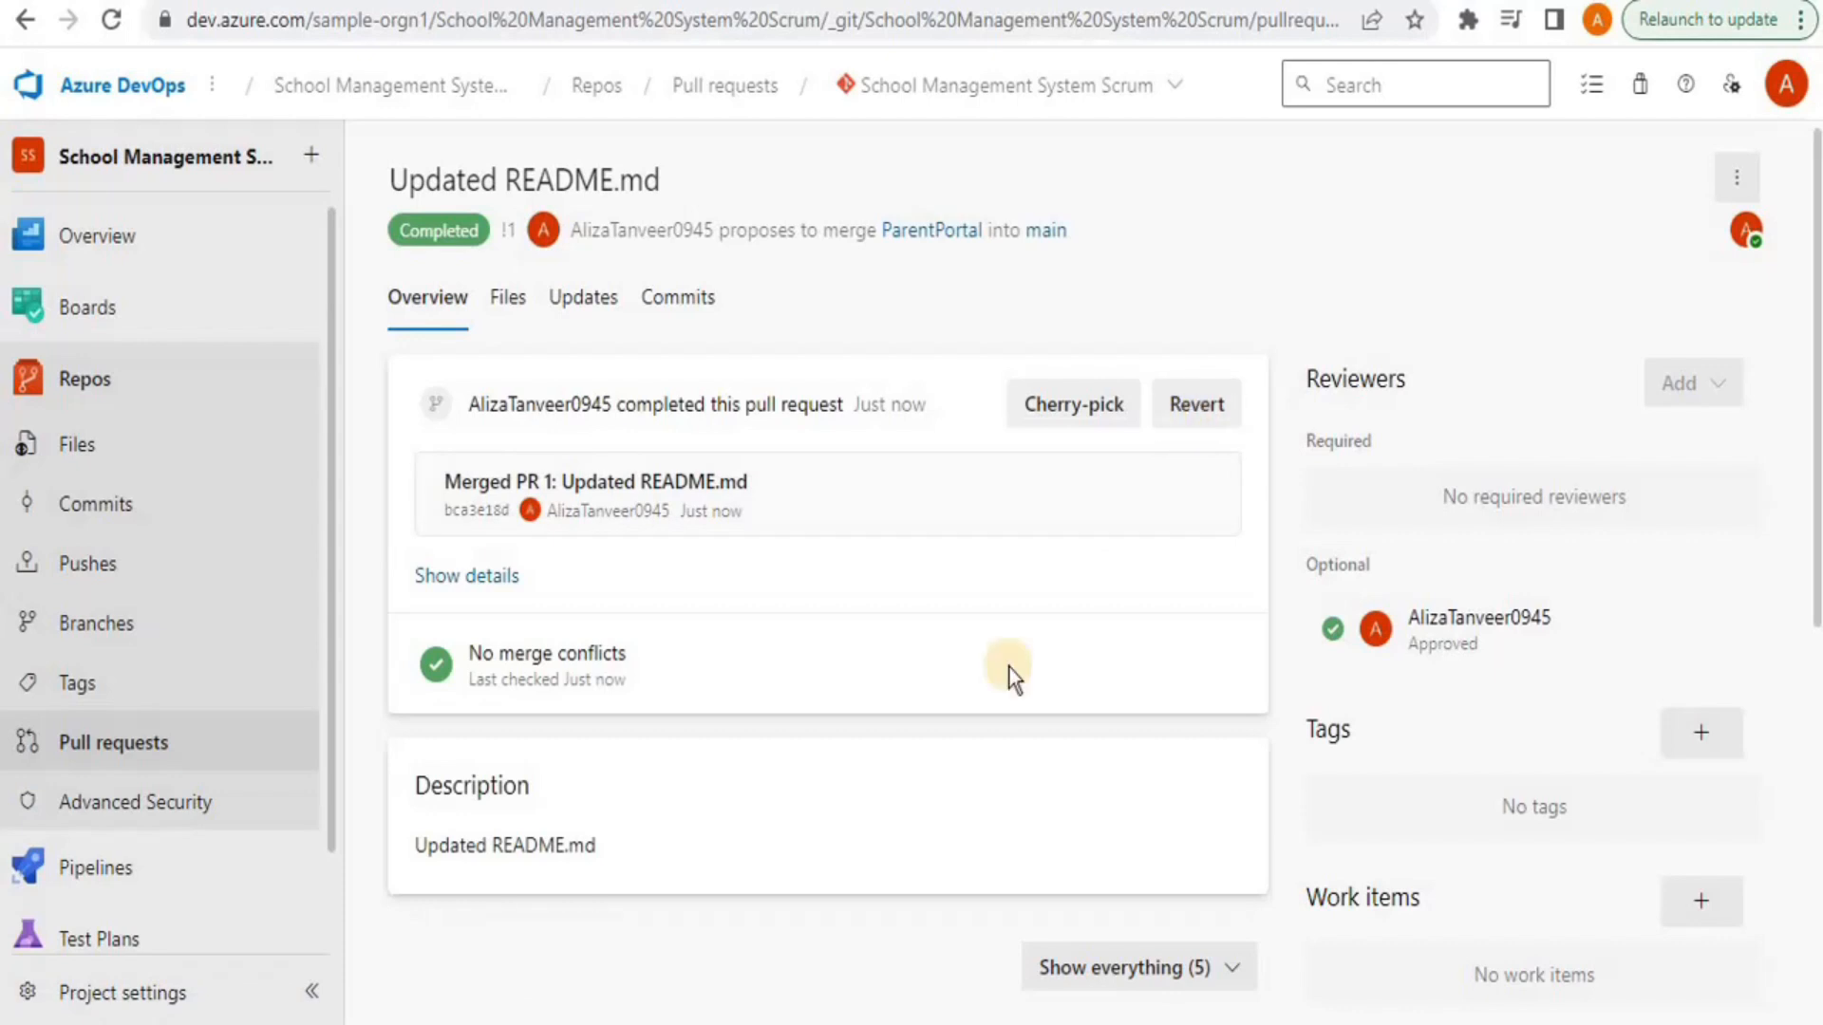
left_click(93, 636)
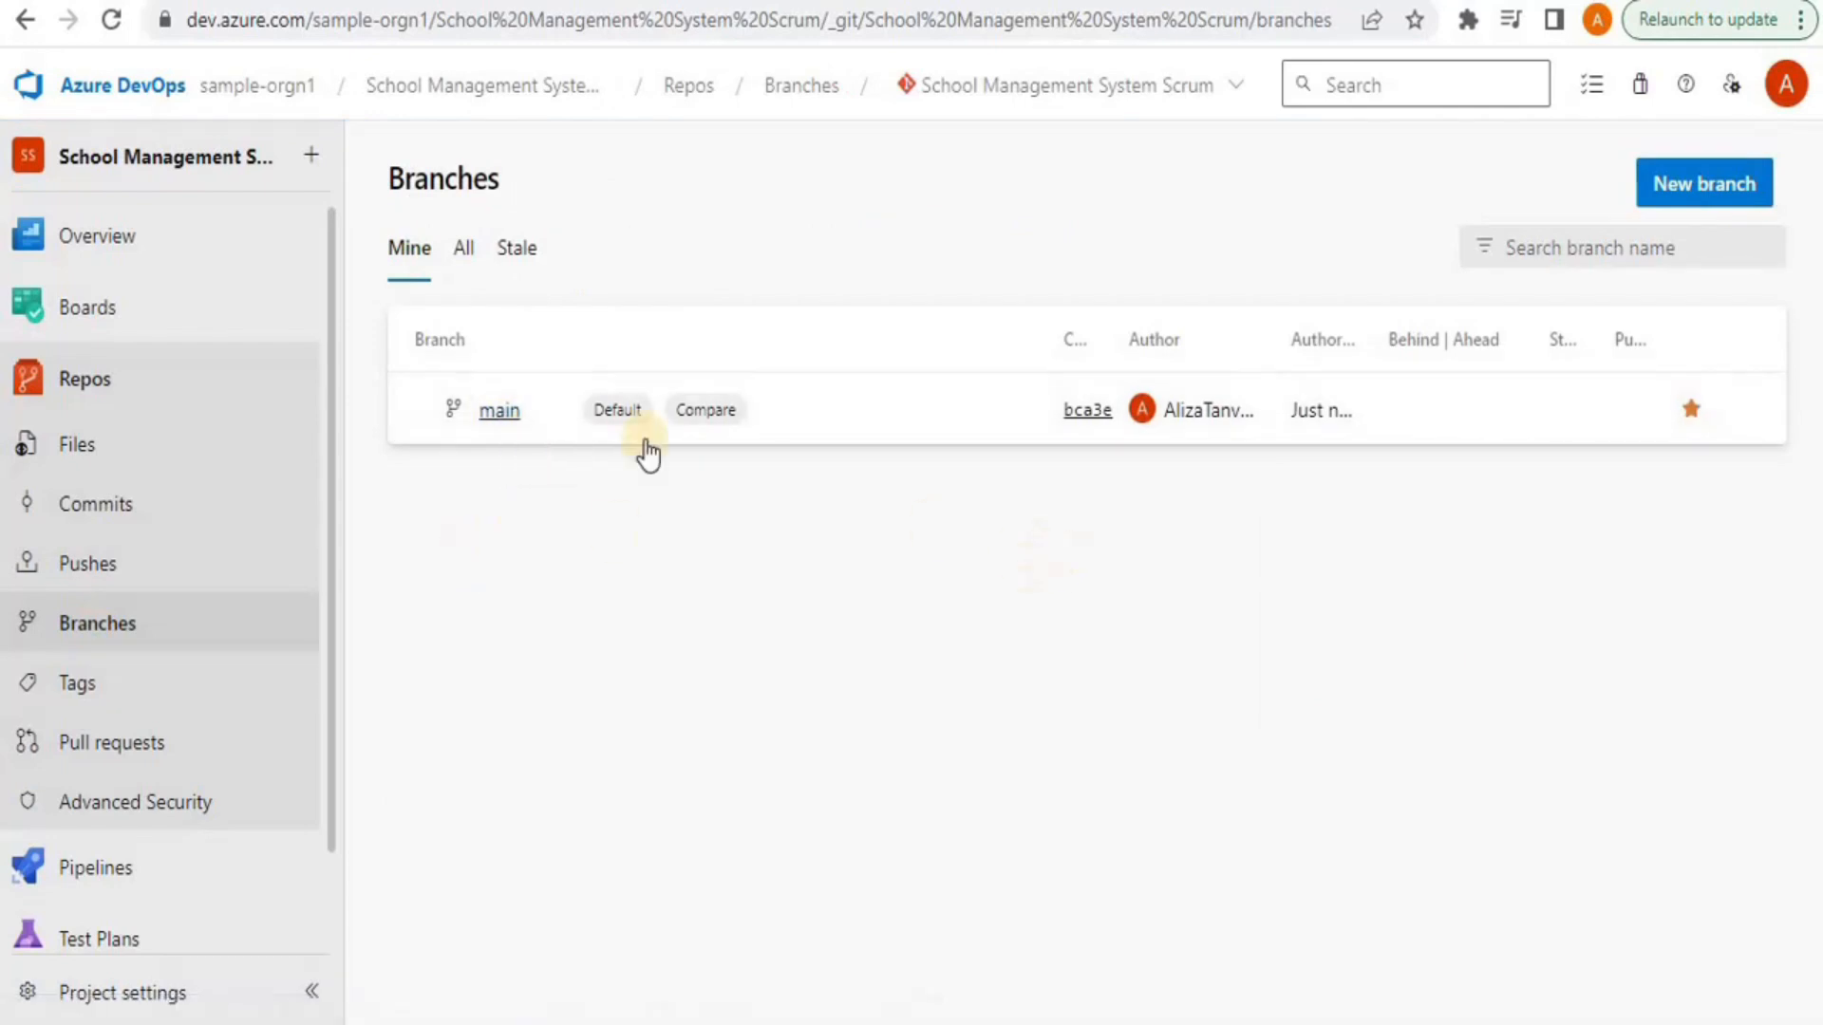
left_click(503, 412)
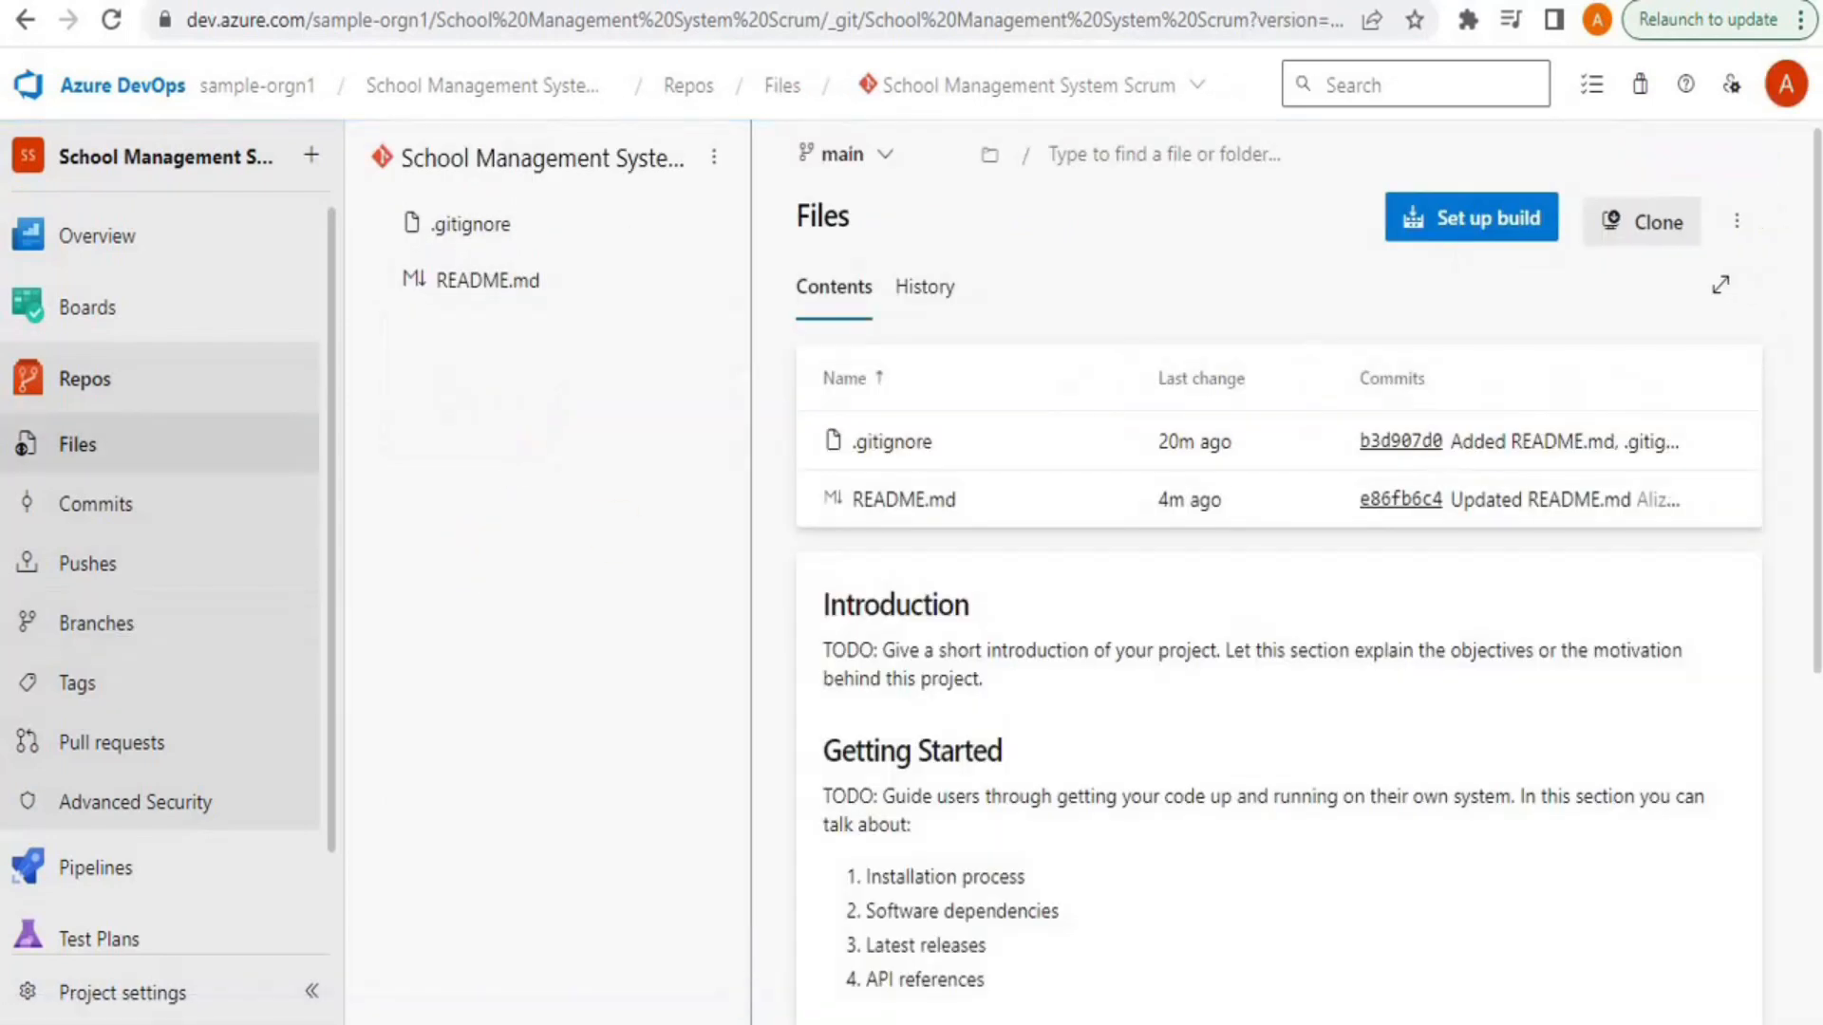
left_click_drag(1813, 446, 1807, 788)
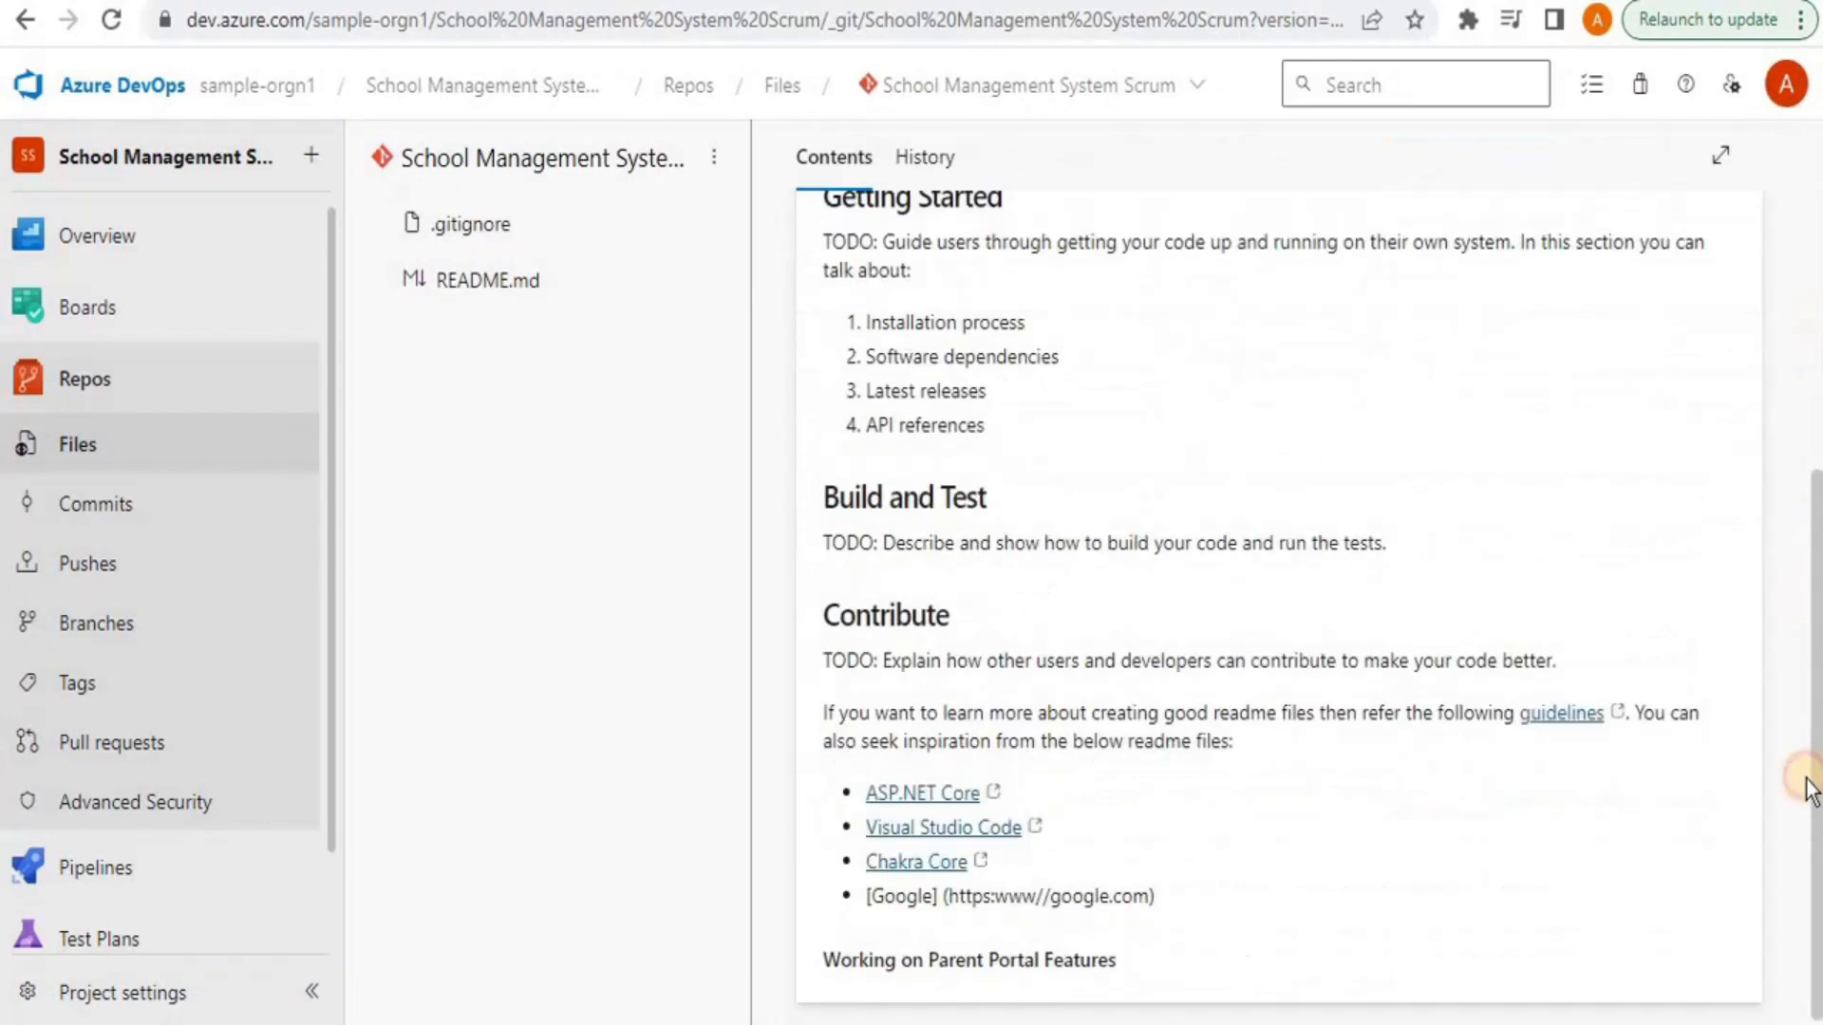
scroll(864, 984, "up", 6)
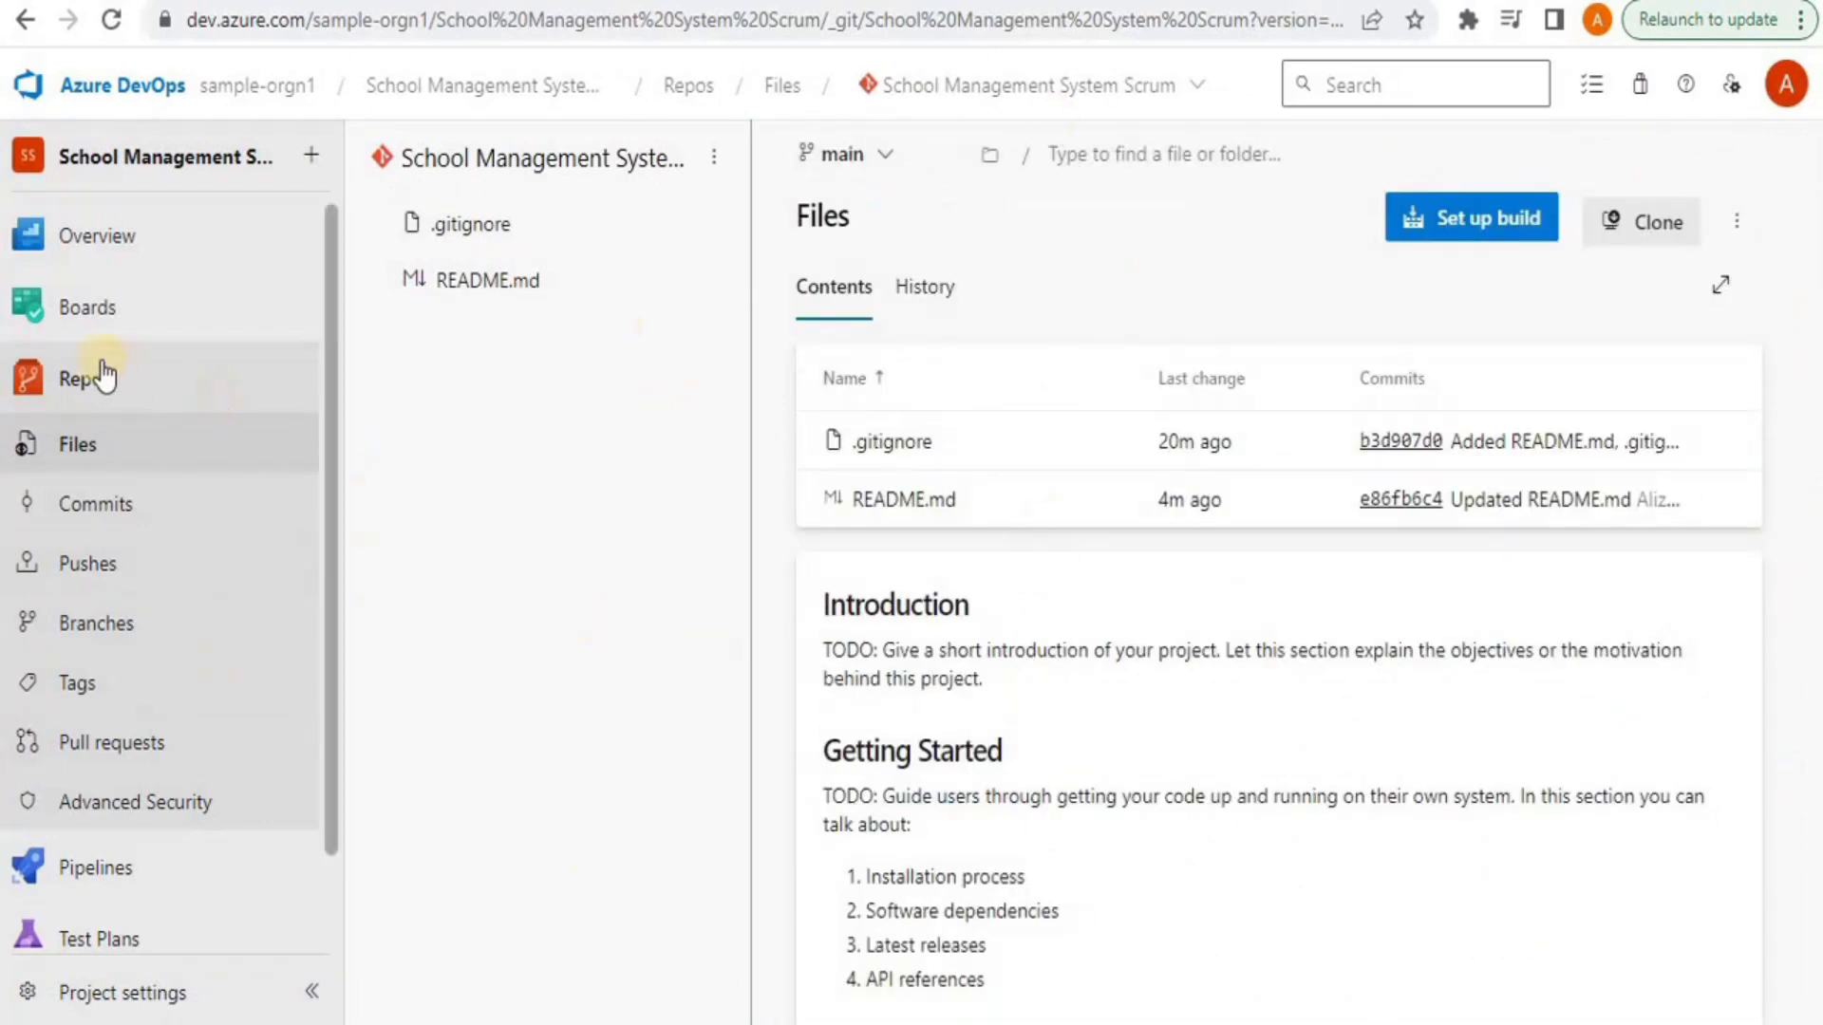
left_click(78, 376)
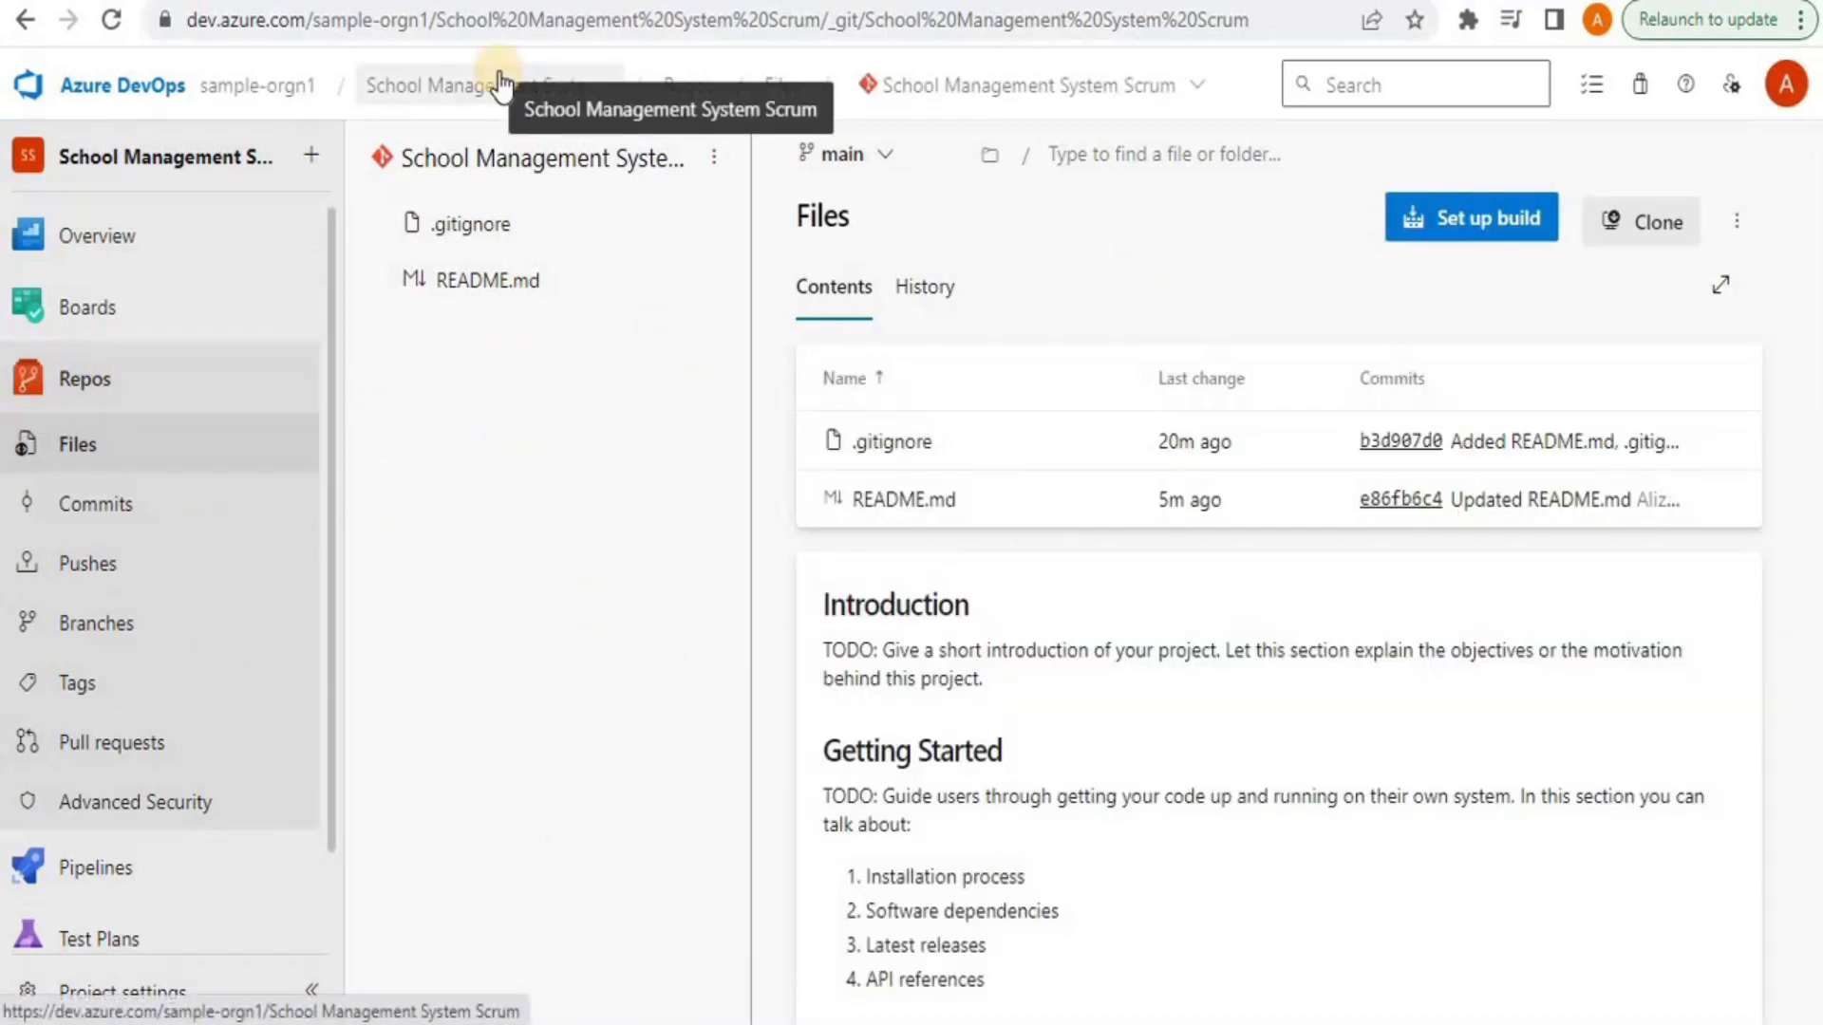
Create a new repository named 'SCM-test' using the VisualStudio .gitignore template
left_click(1049, 115)
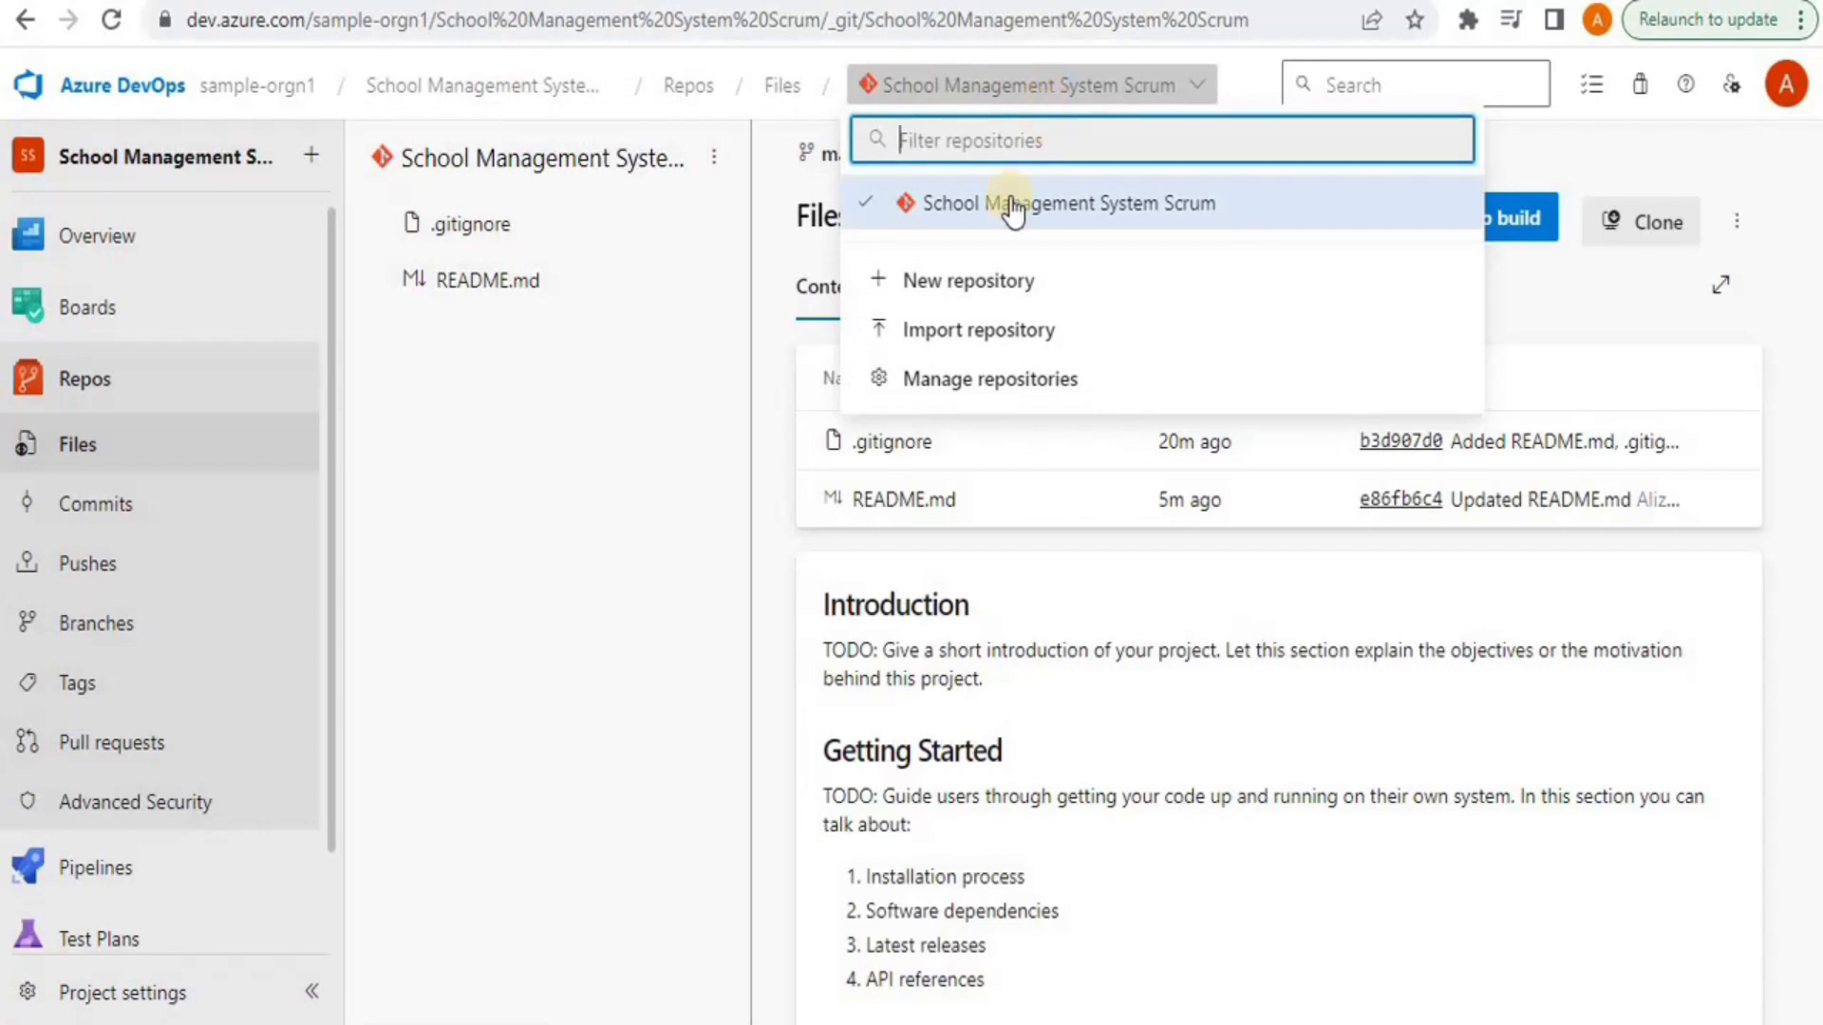
left_click(965, 283)
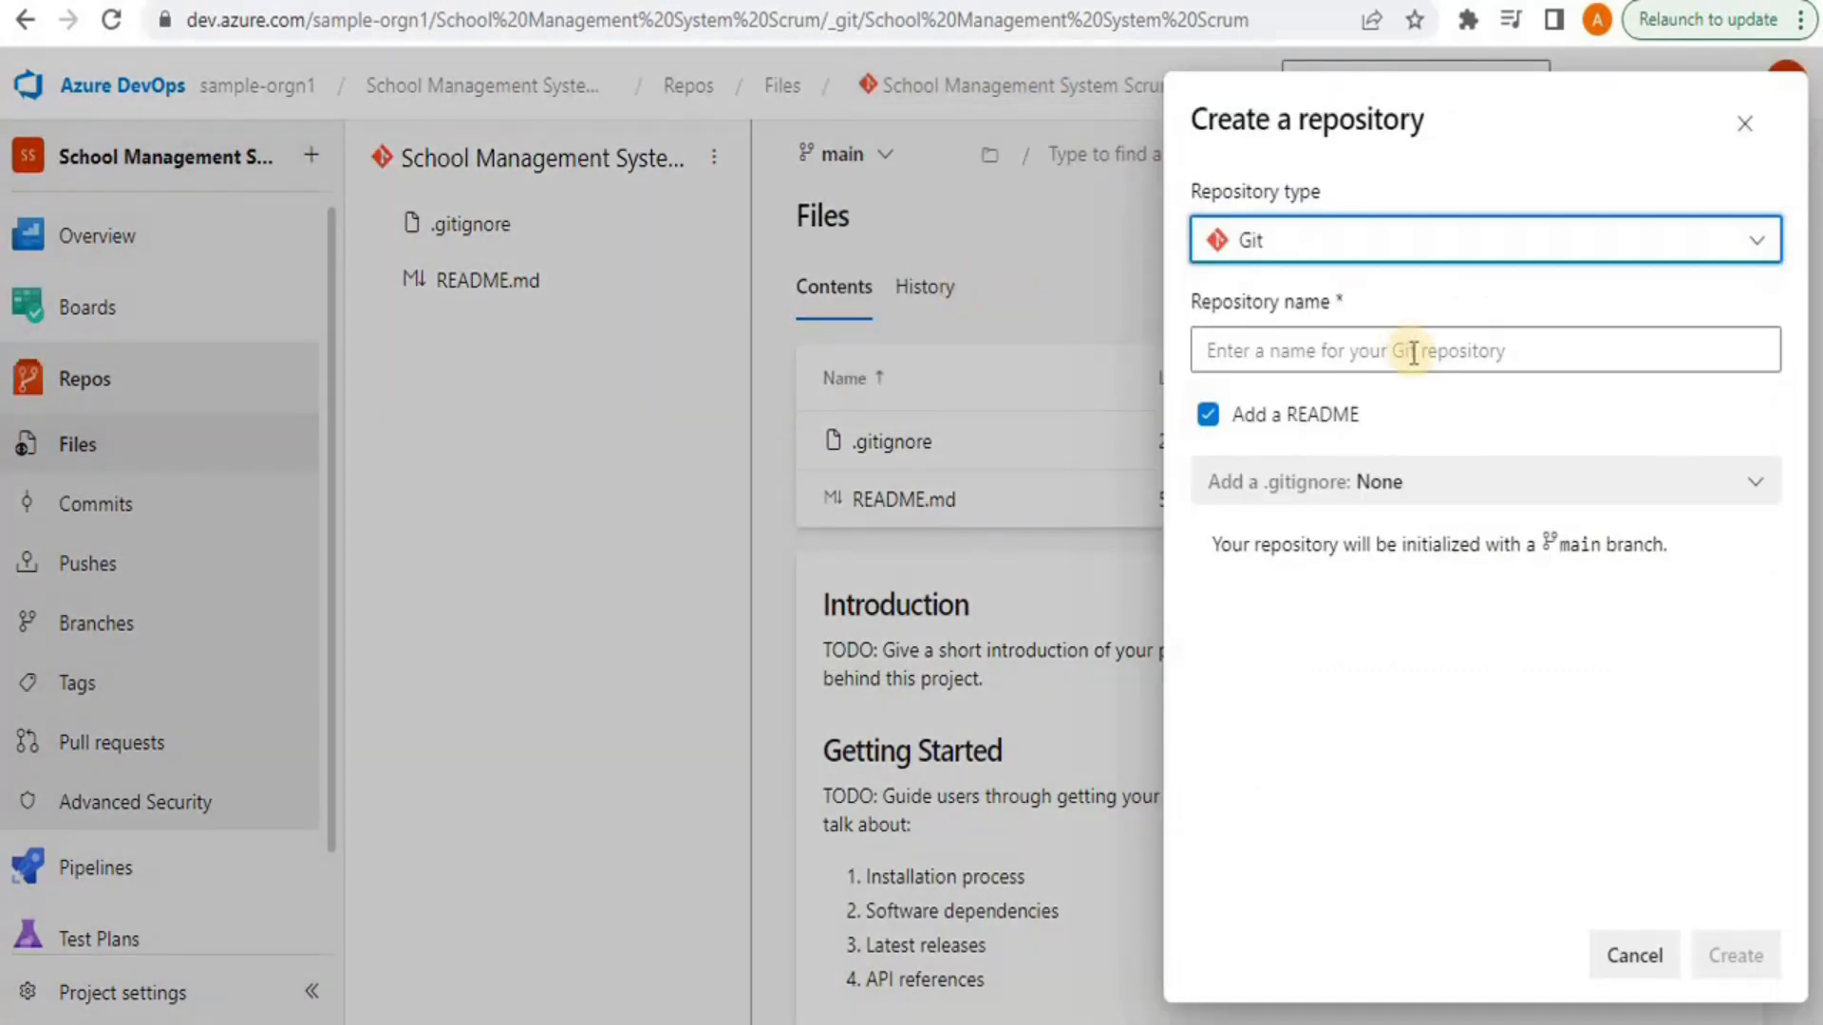
left_click(1302, 353)
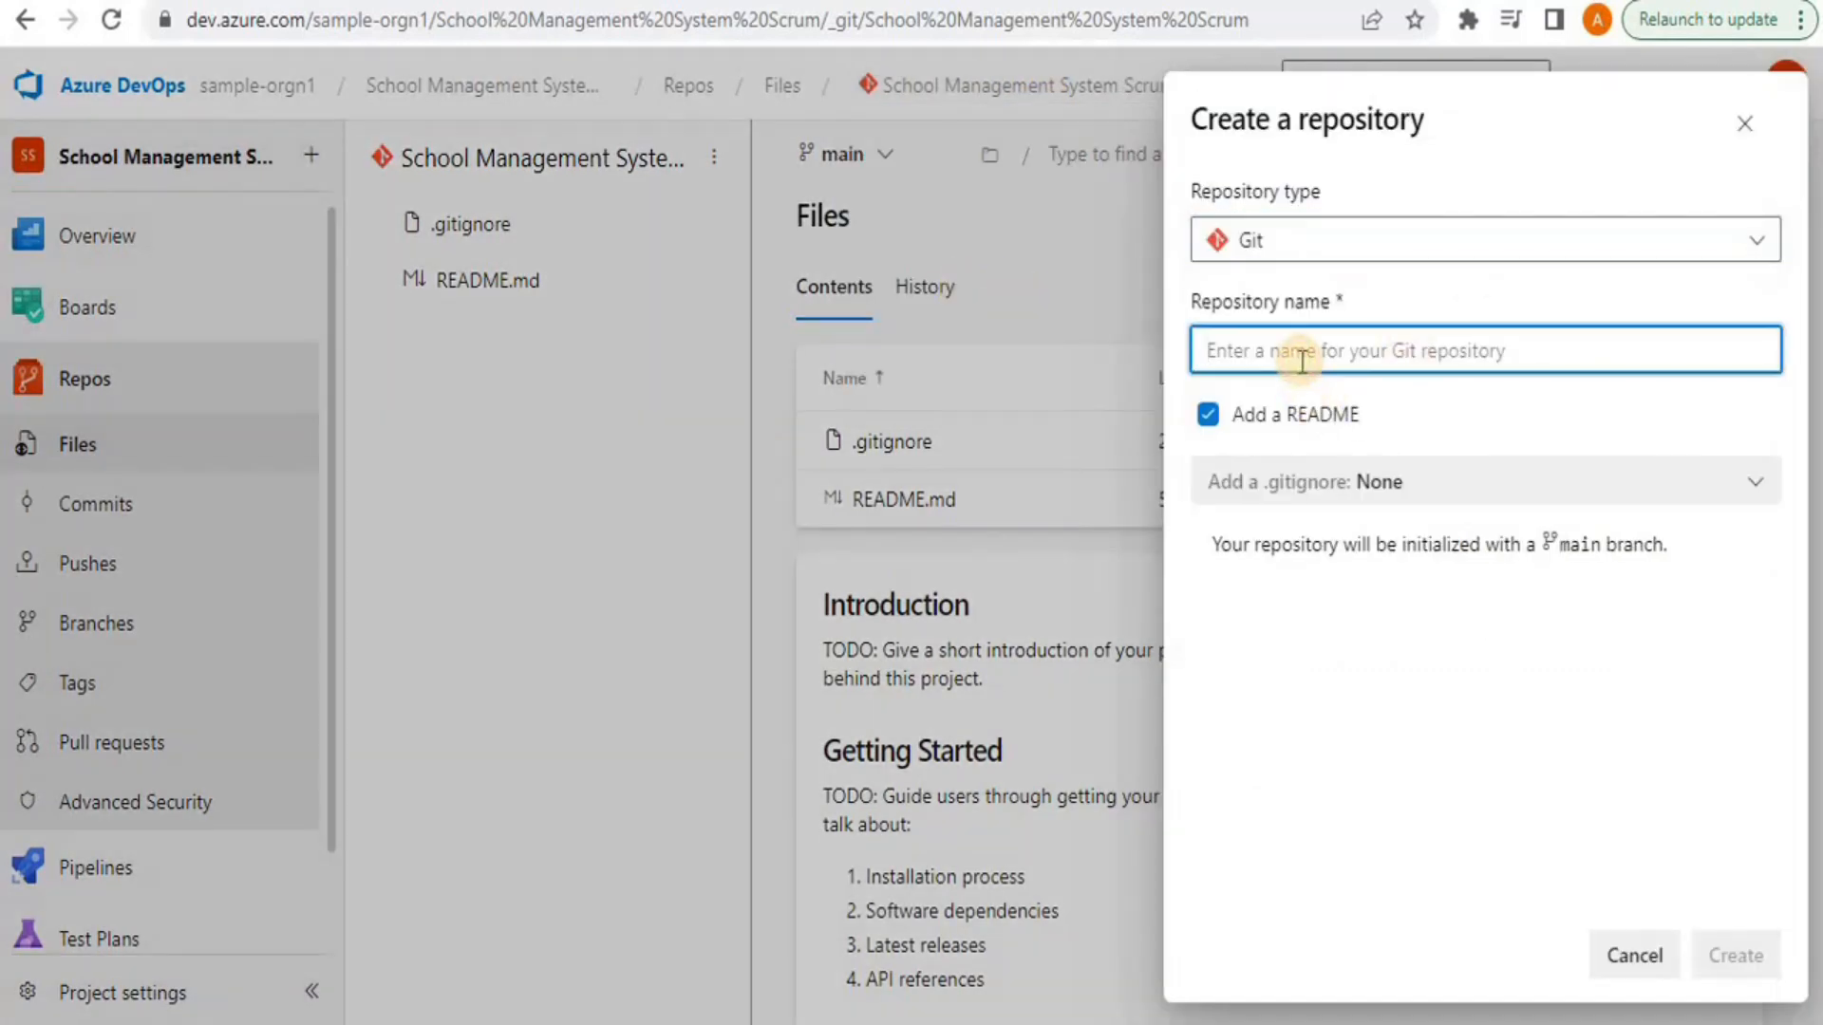
type("ScM")
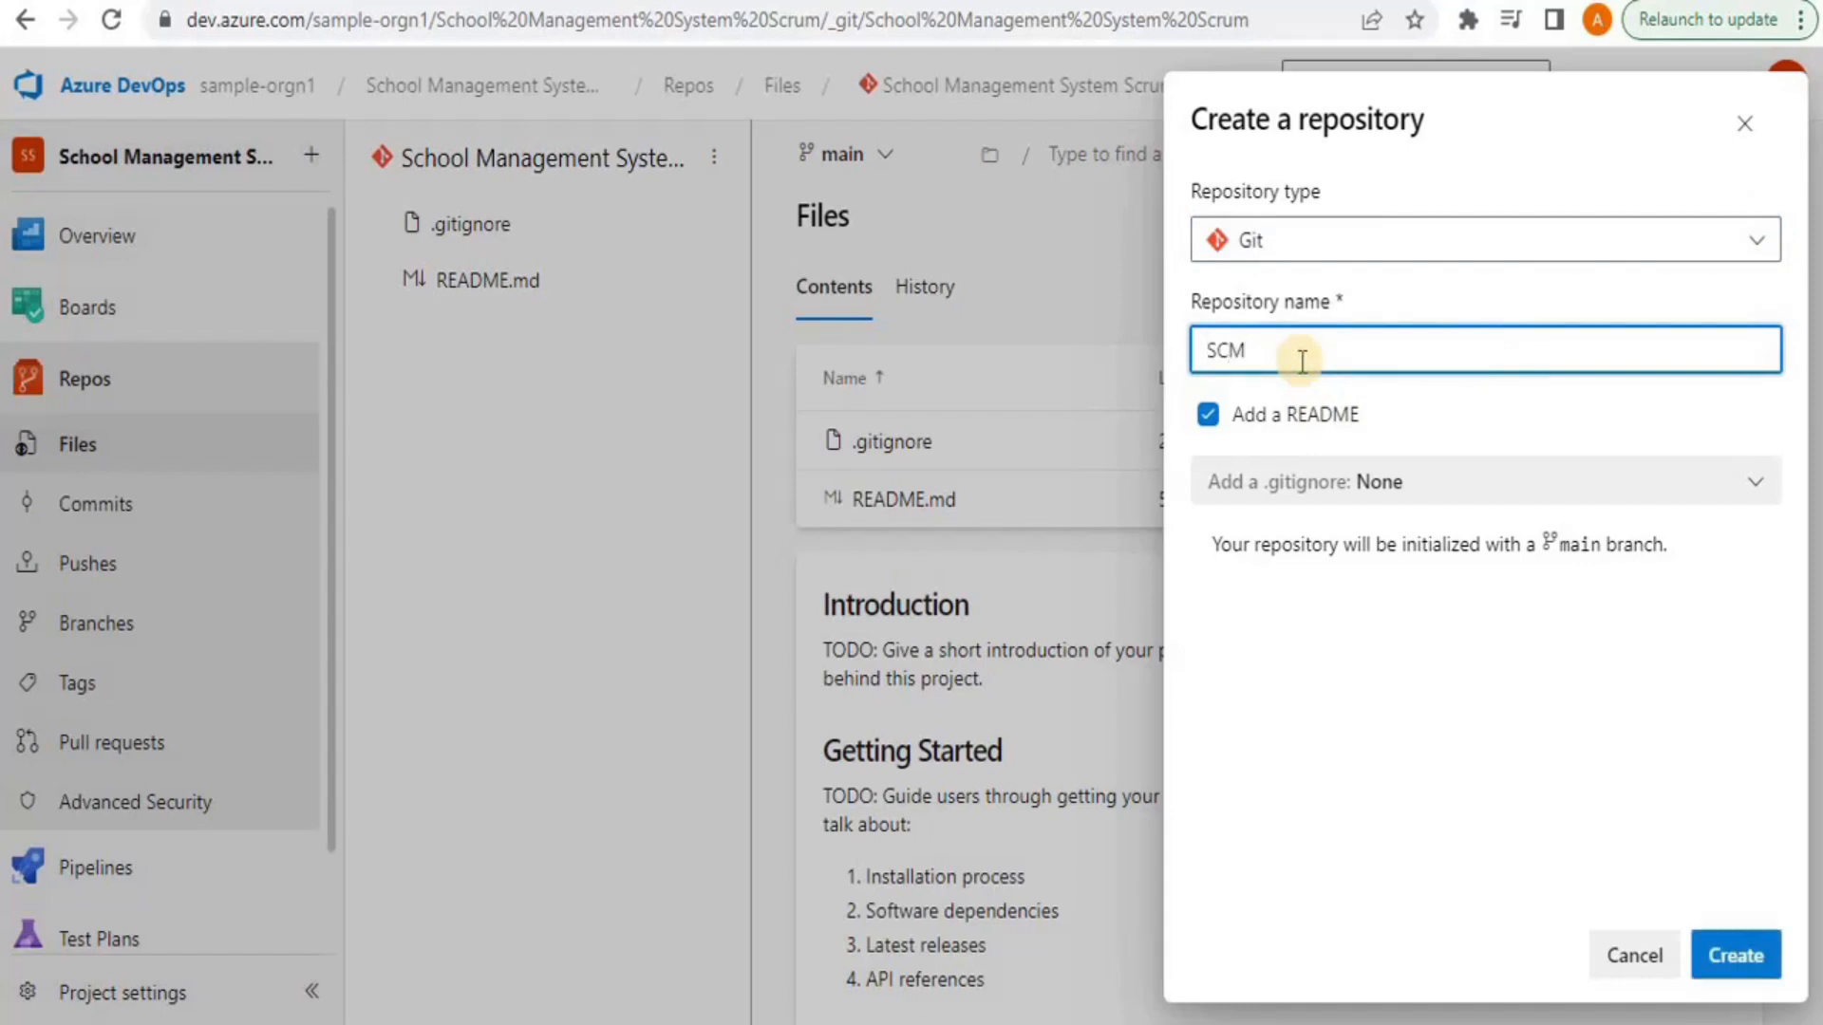
type("-test")
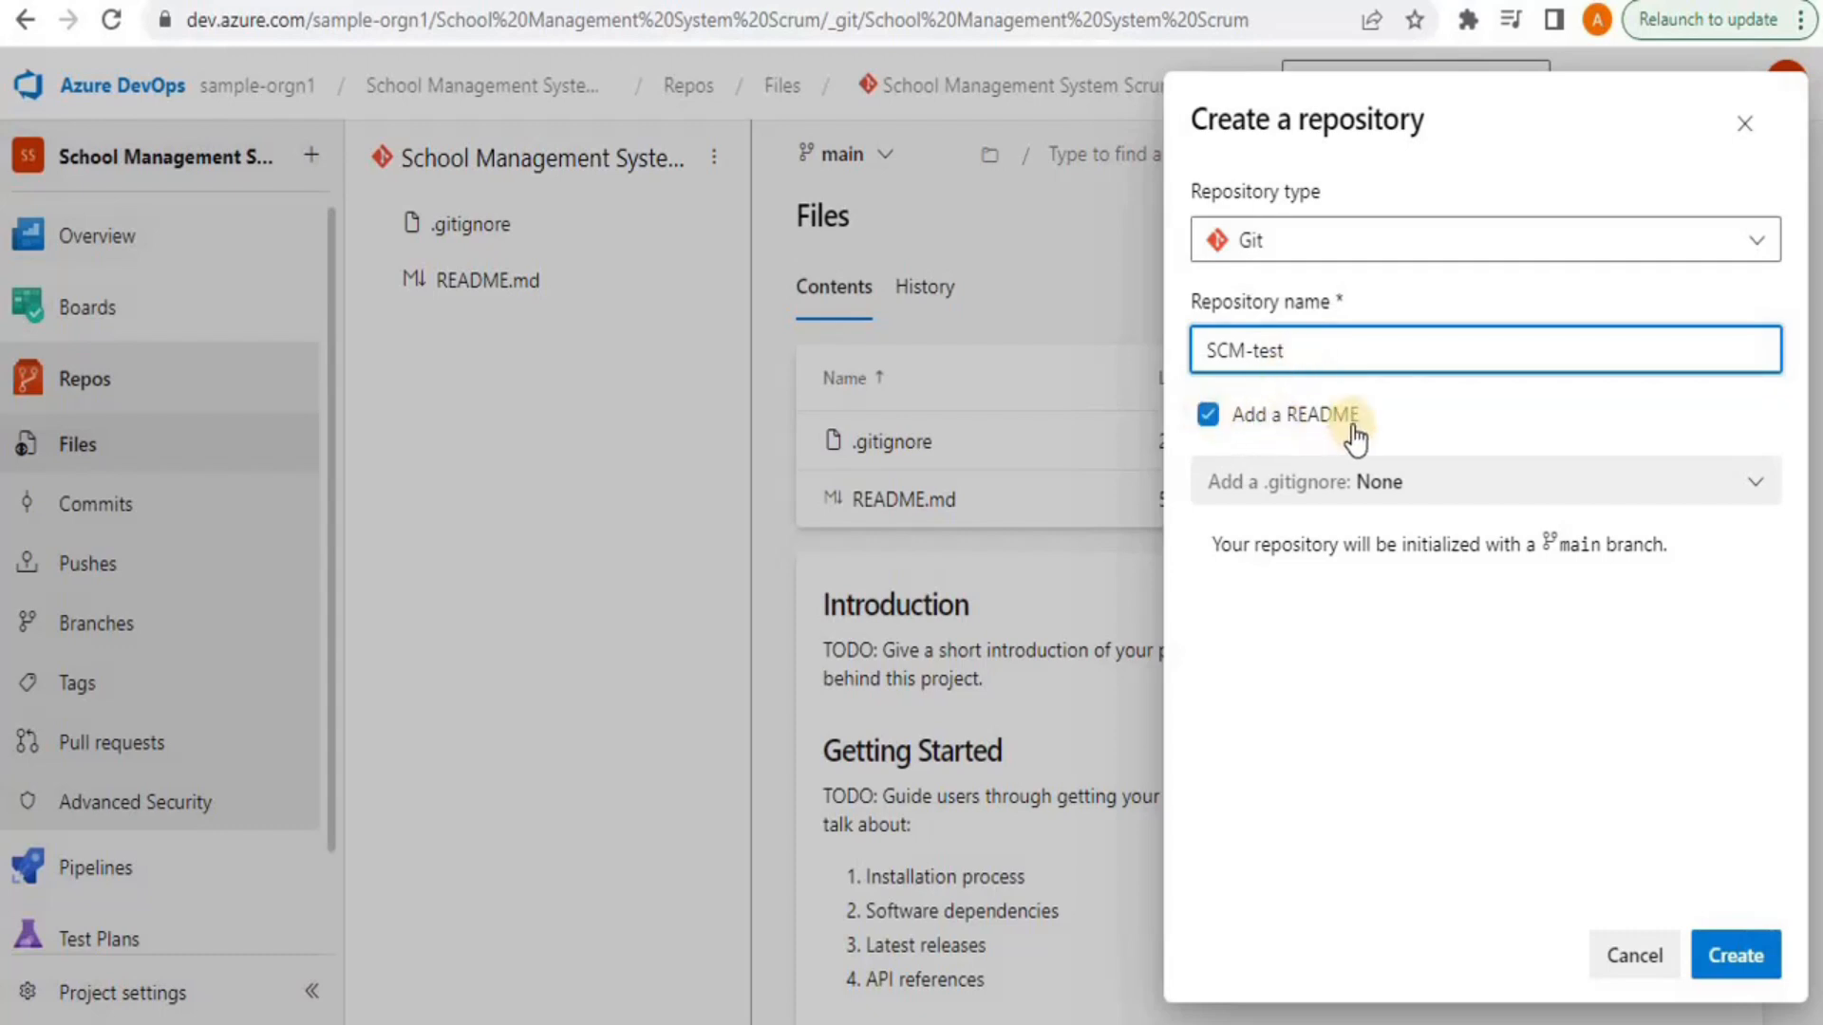
left_click(1391, 489)
type("Visua")
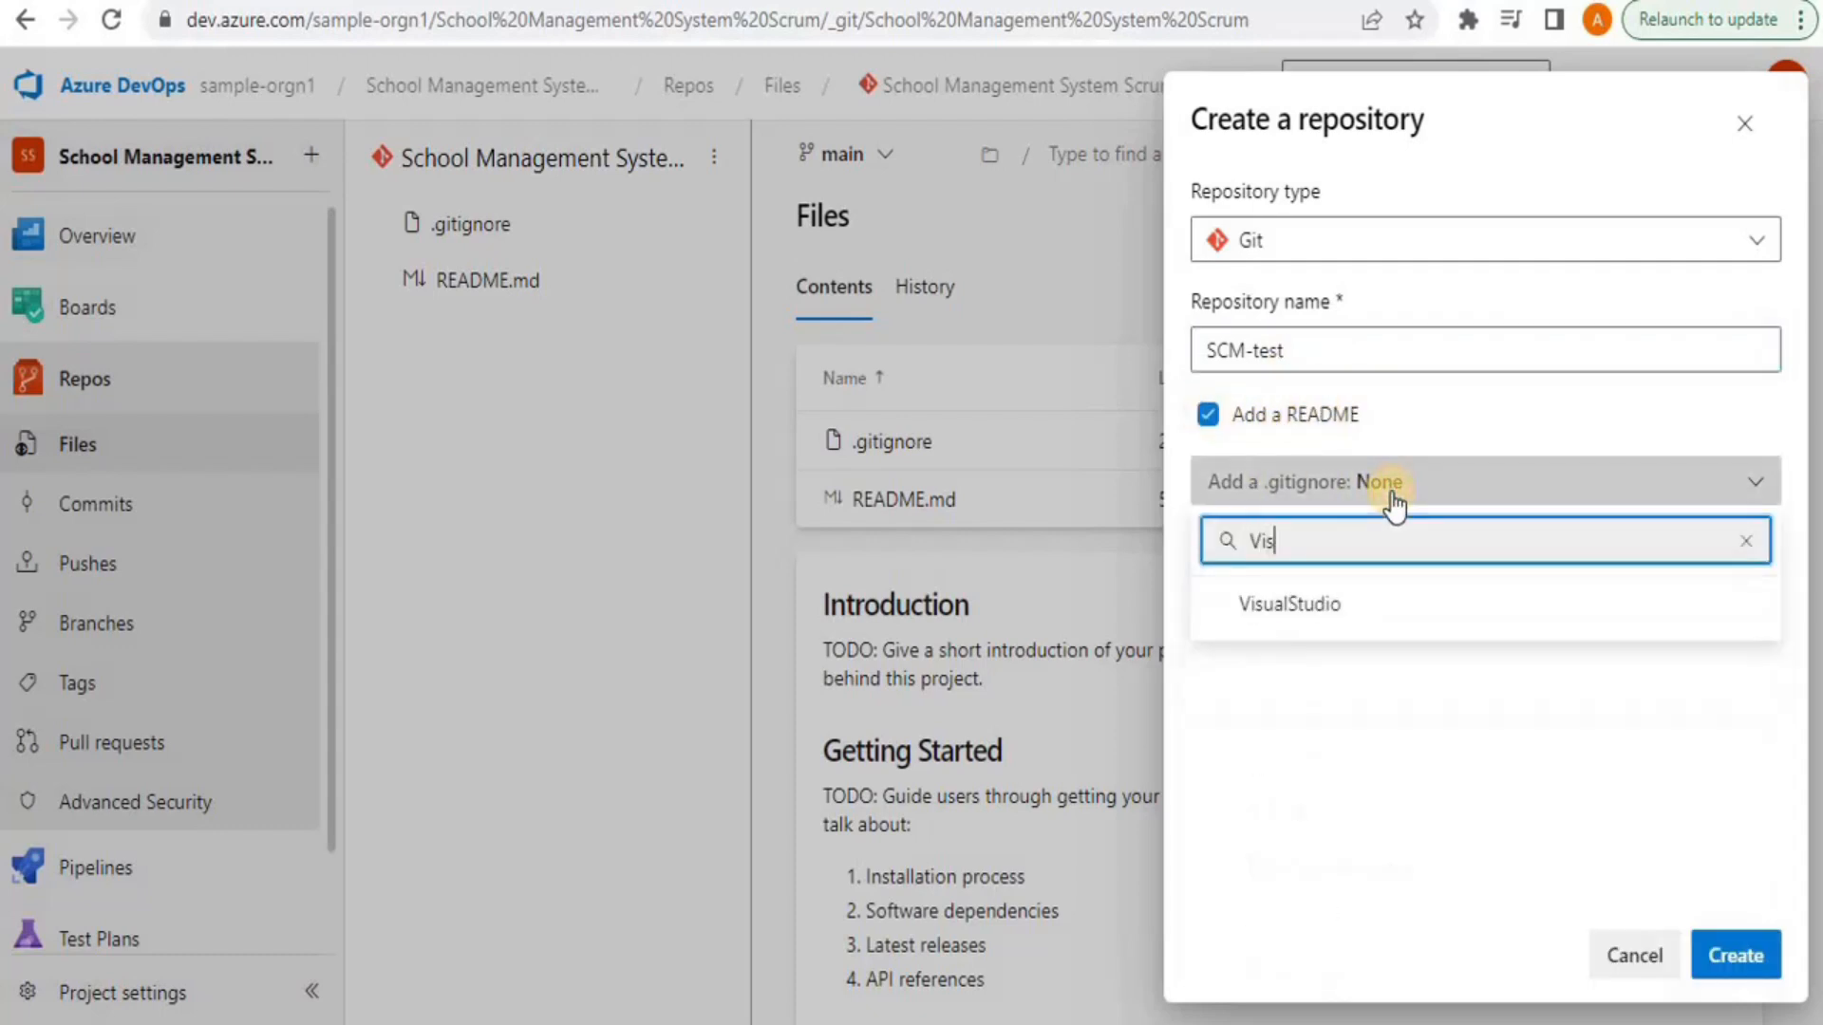
left_click(1325, 604)
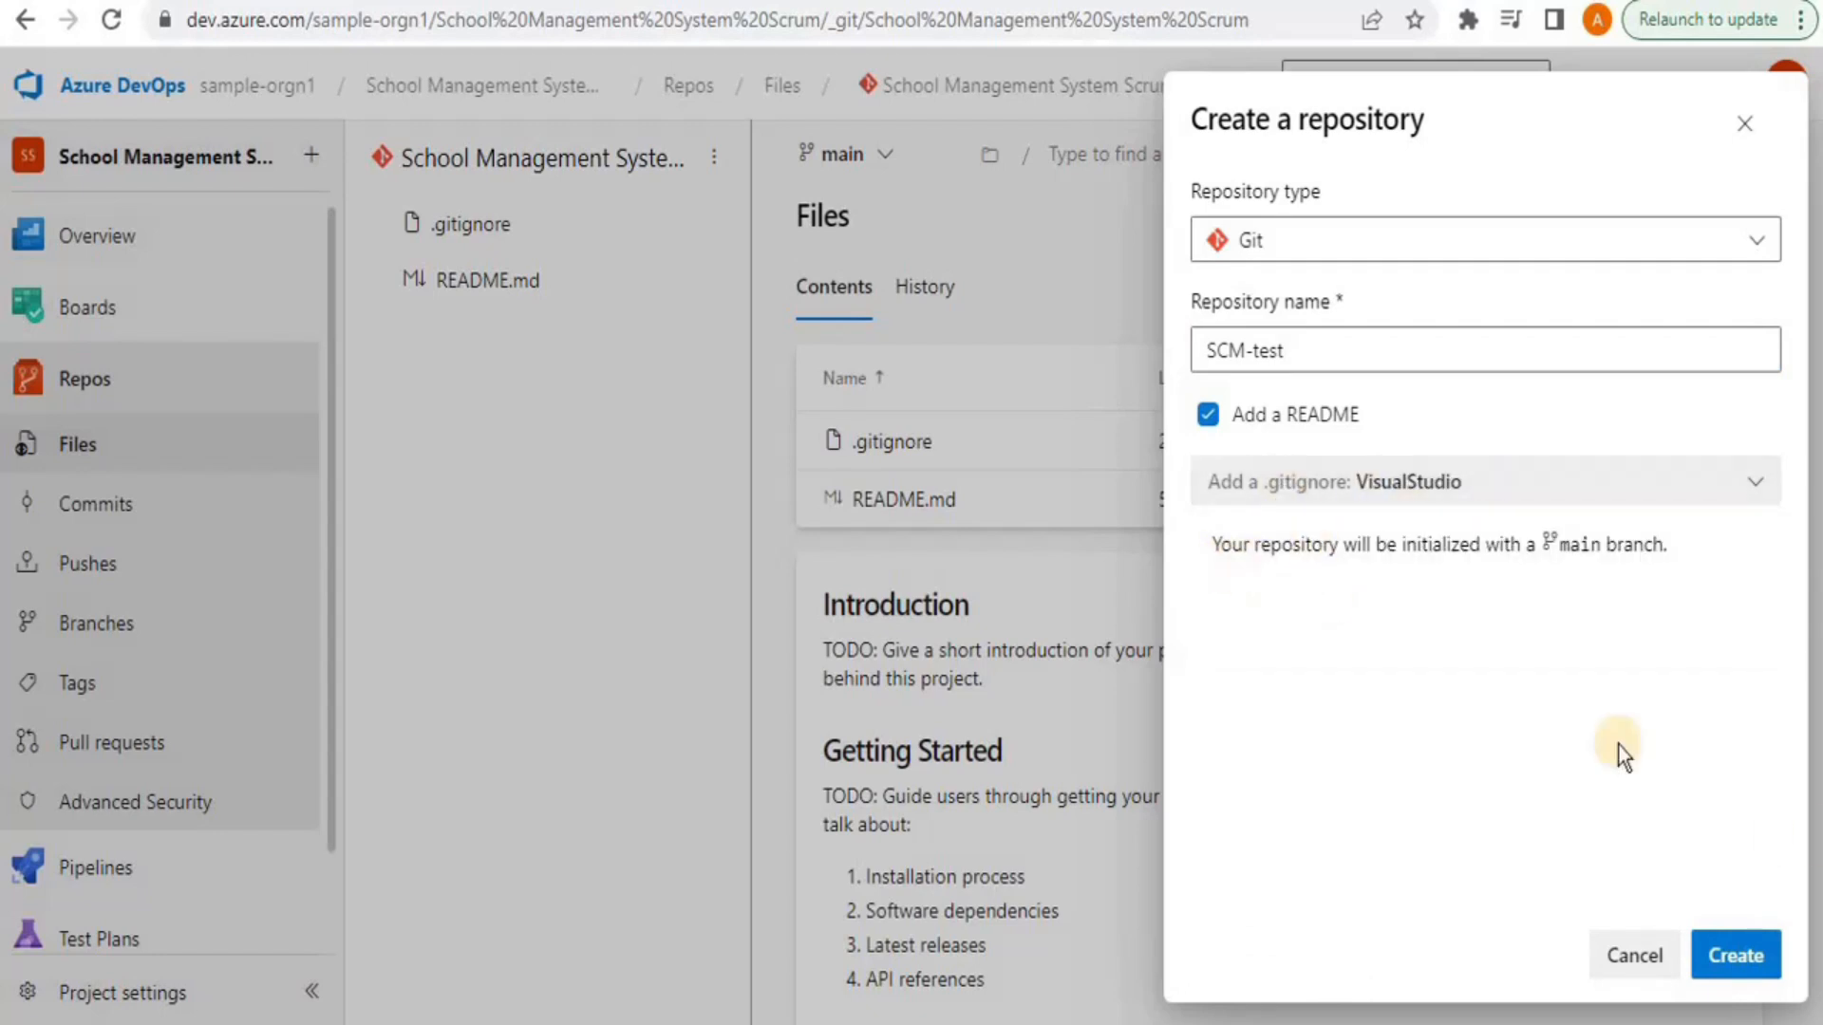
left_click(1737, 956)
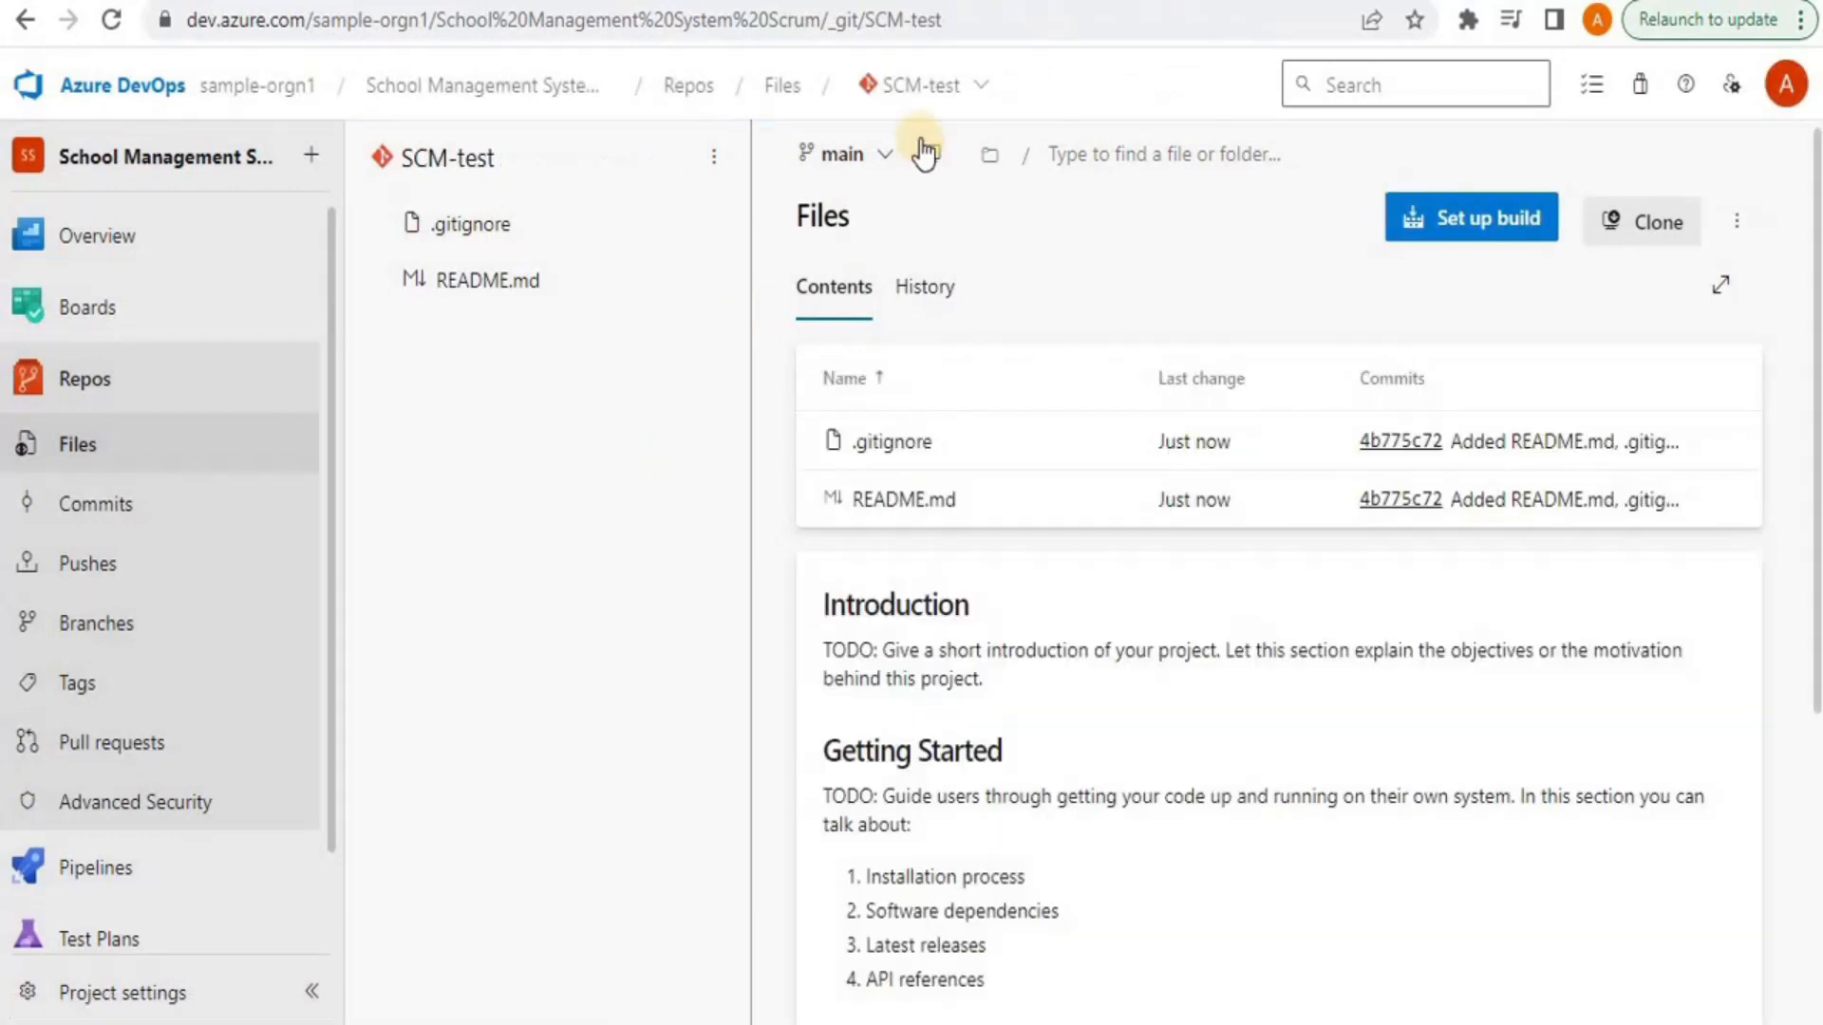
left_click(969, 108)
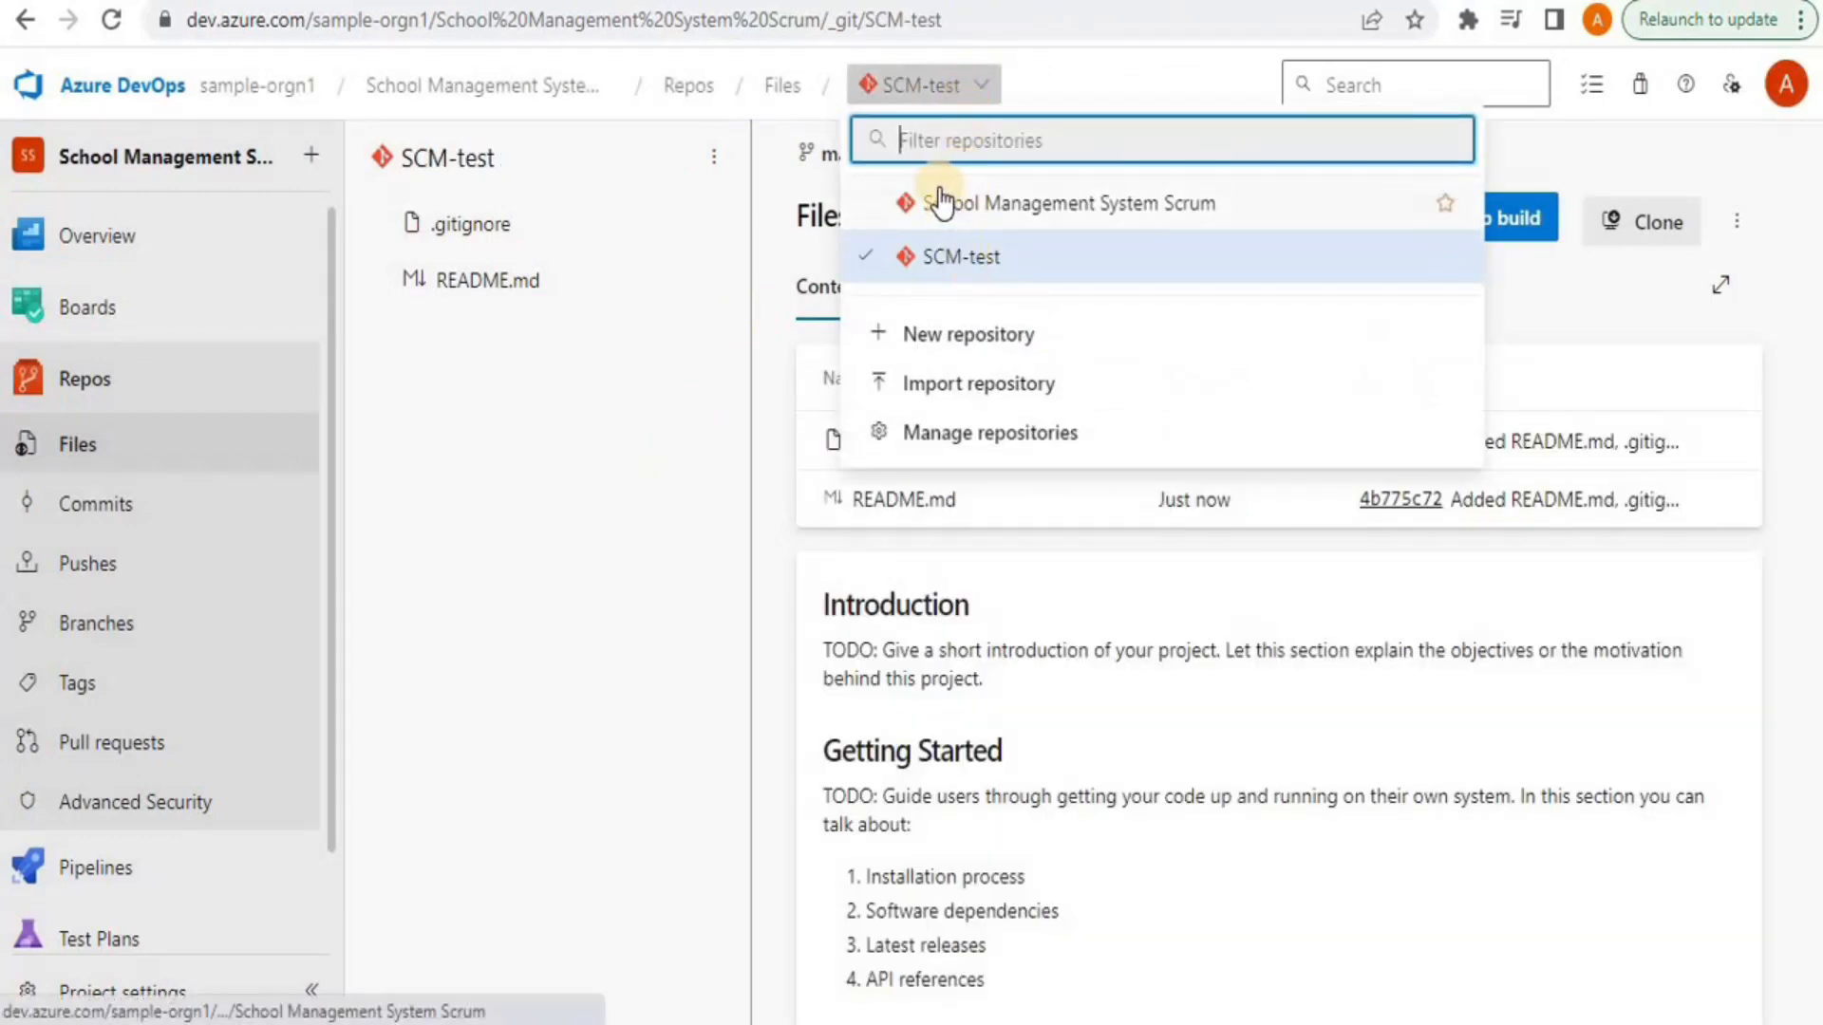
left_click(991, 272)
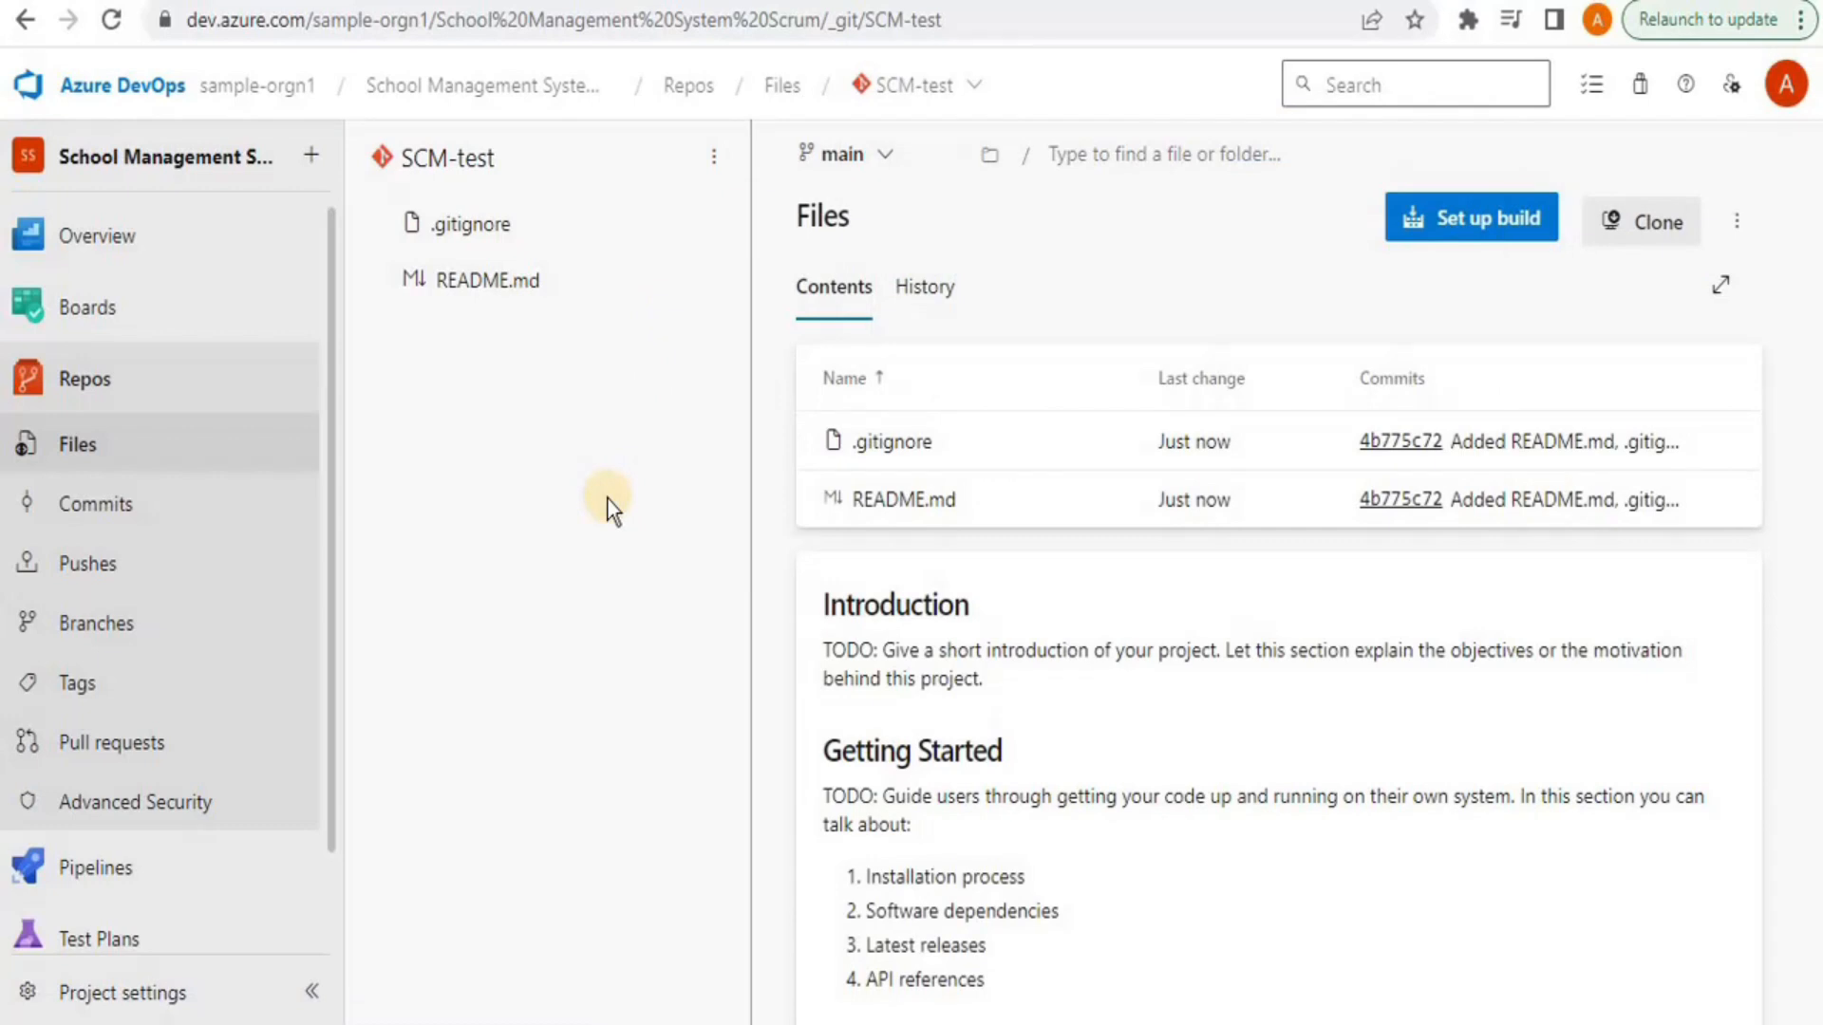
Delete the SCM-test repository from repository settings, confirming with its pasted name
left_click(919, 88)
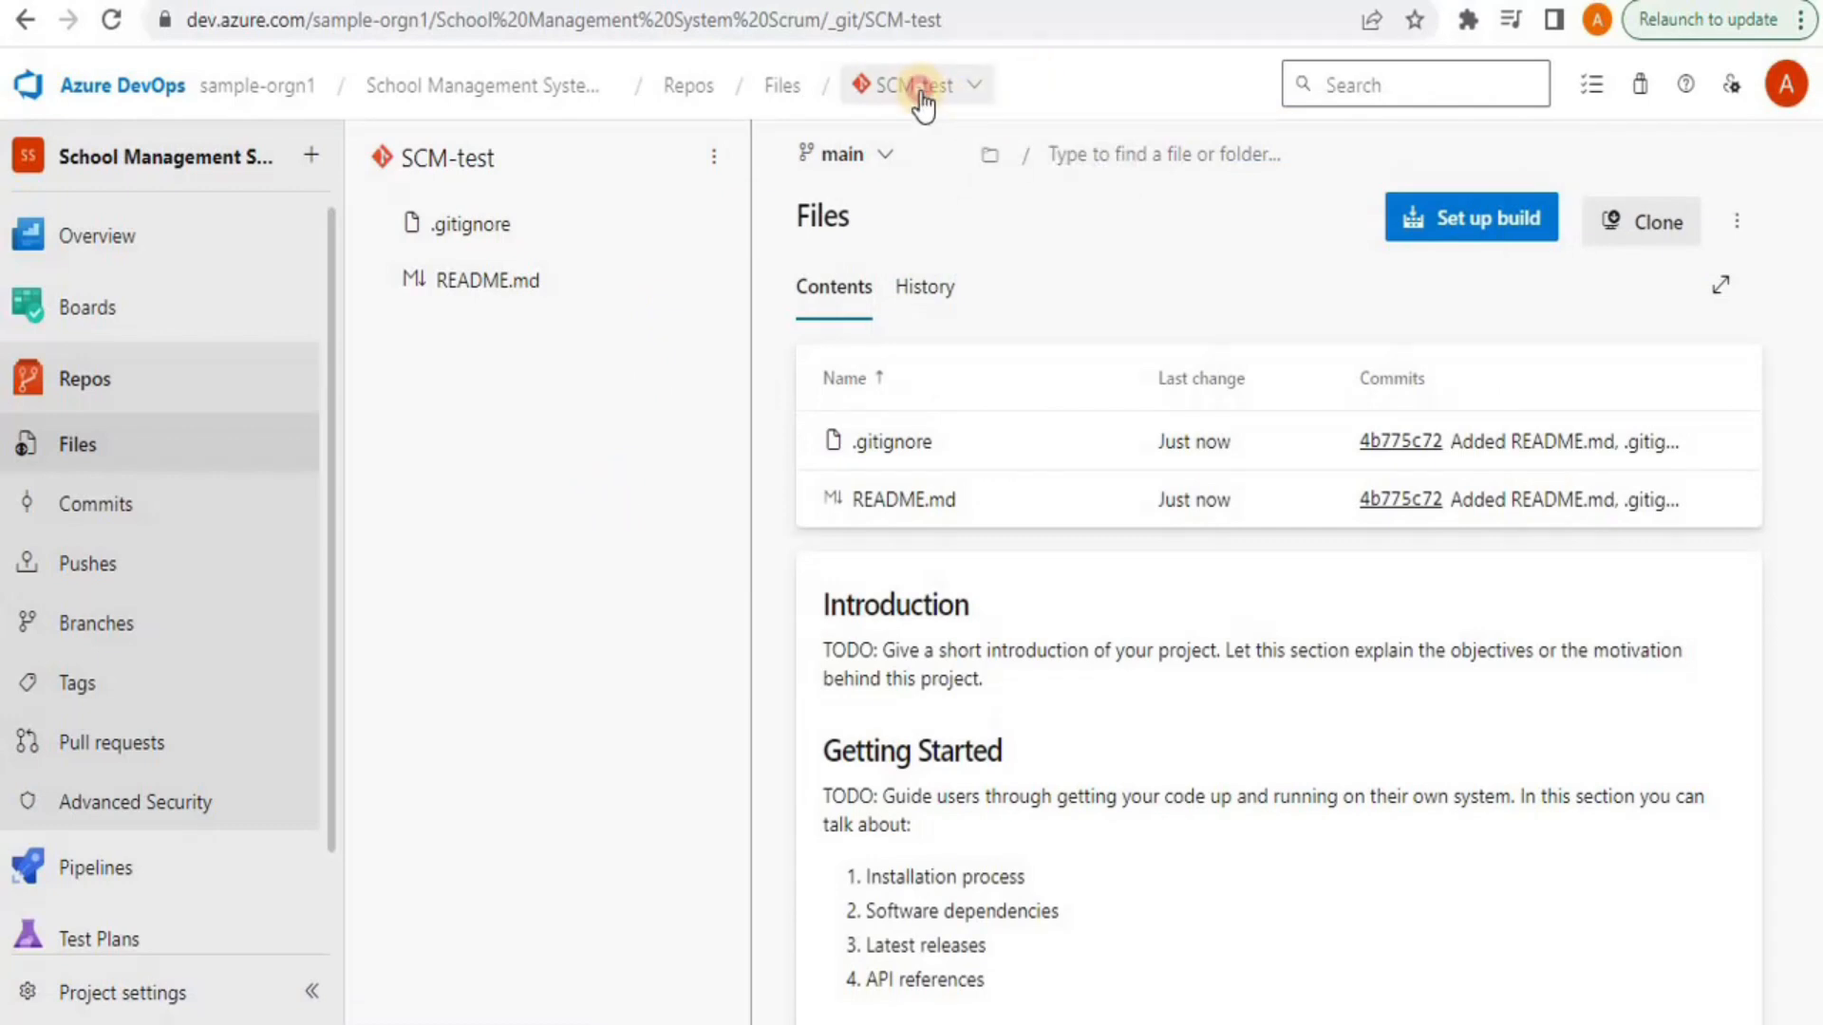
left_click(969, 442)
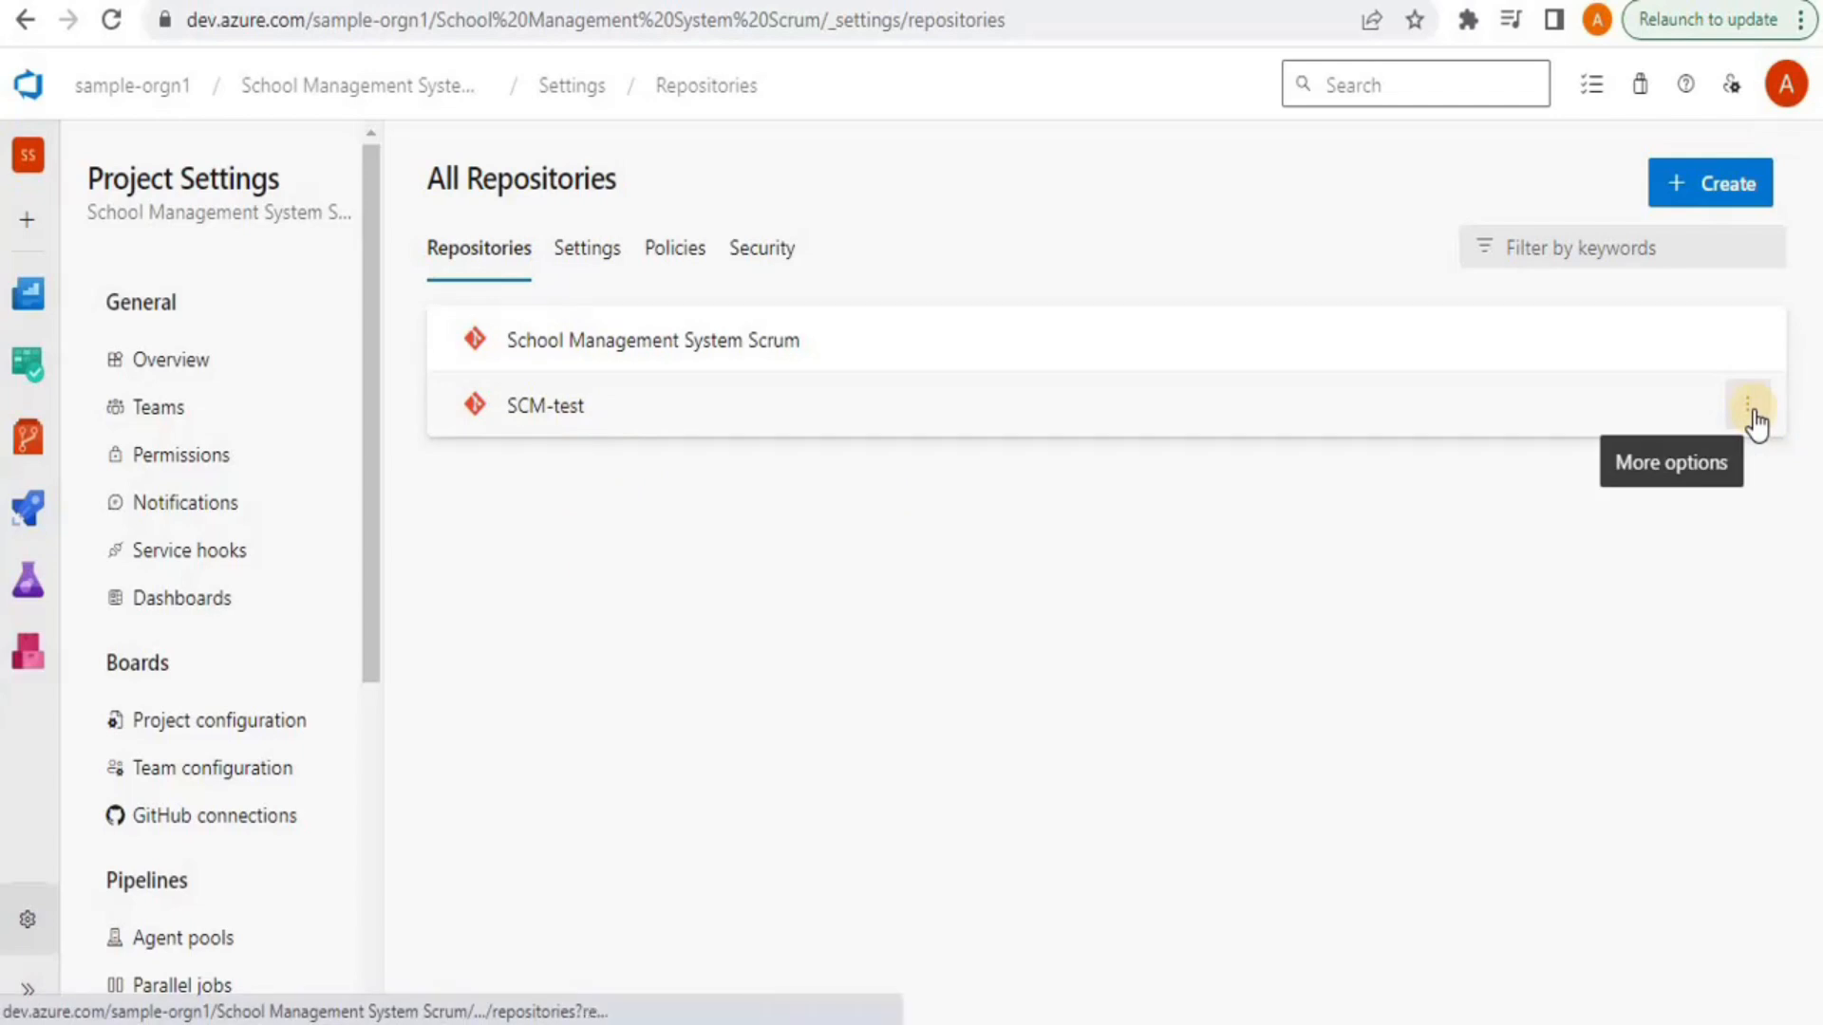
left_click(1750, 406)
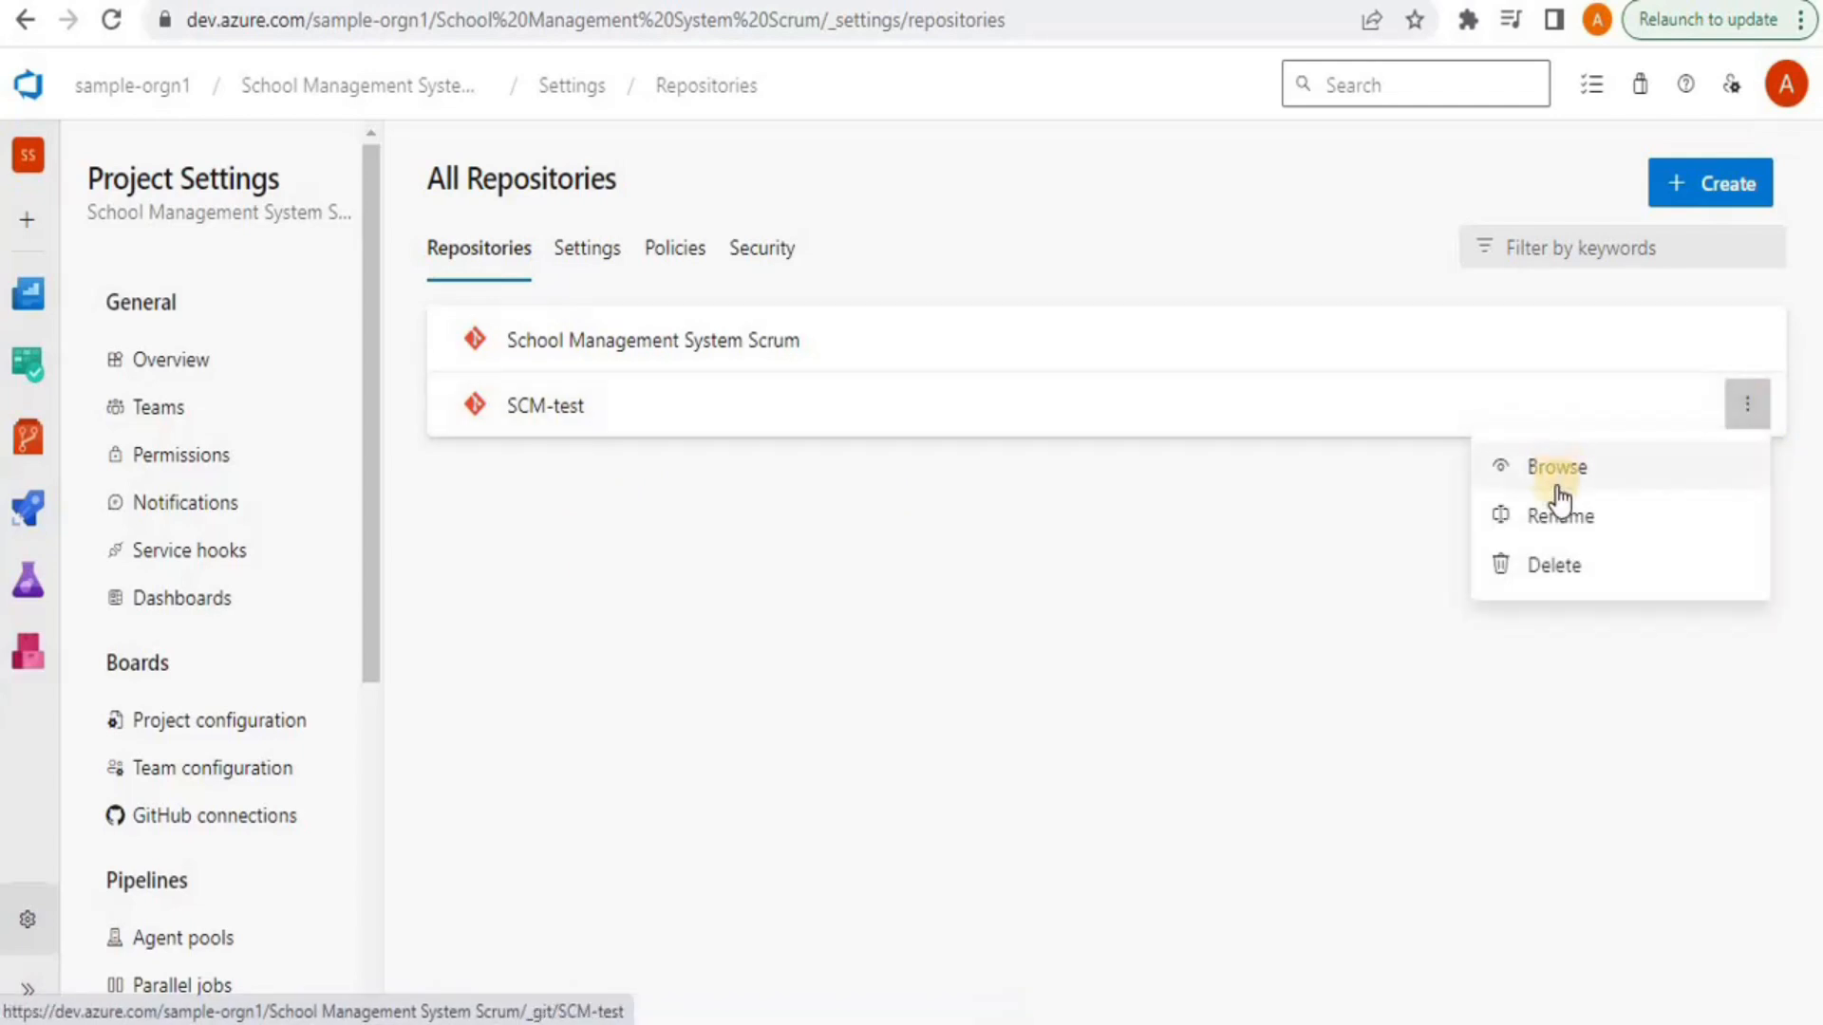
left_click(1576, 566)
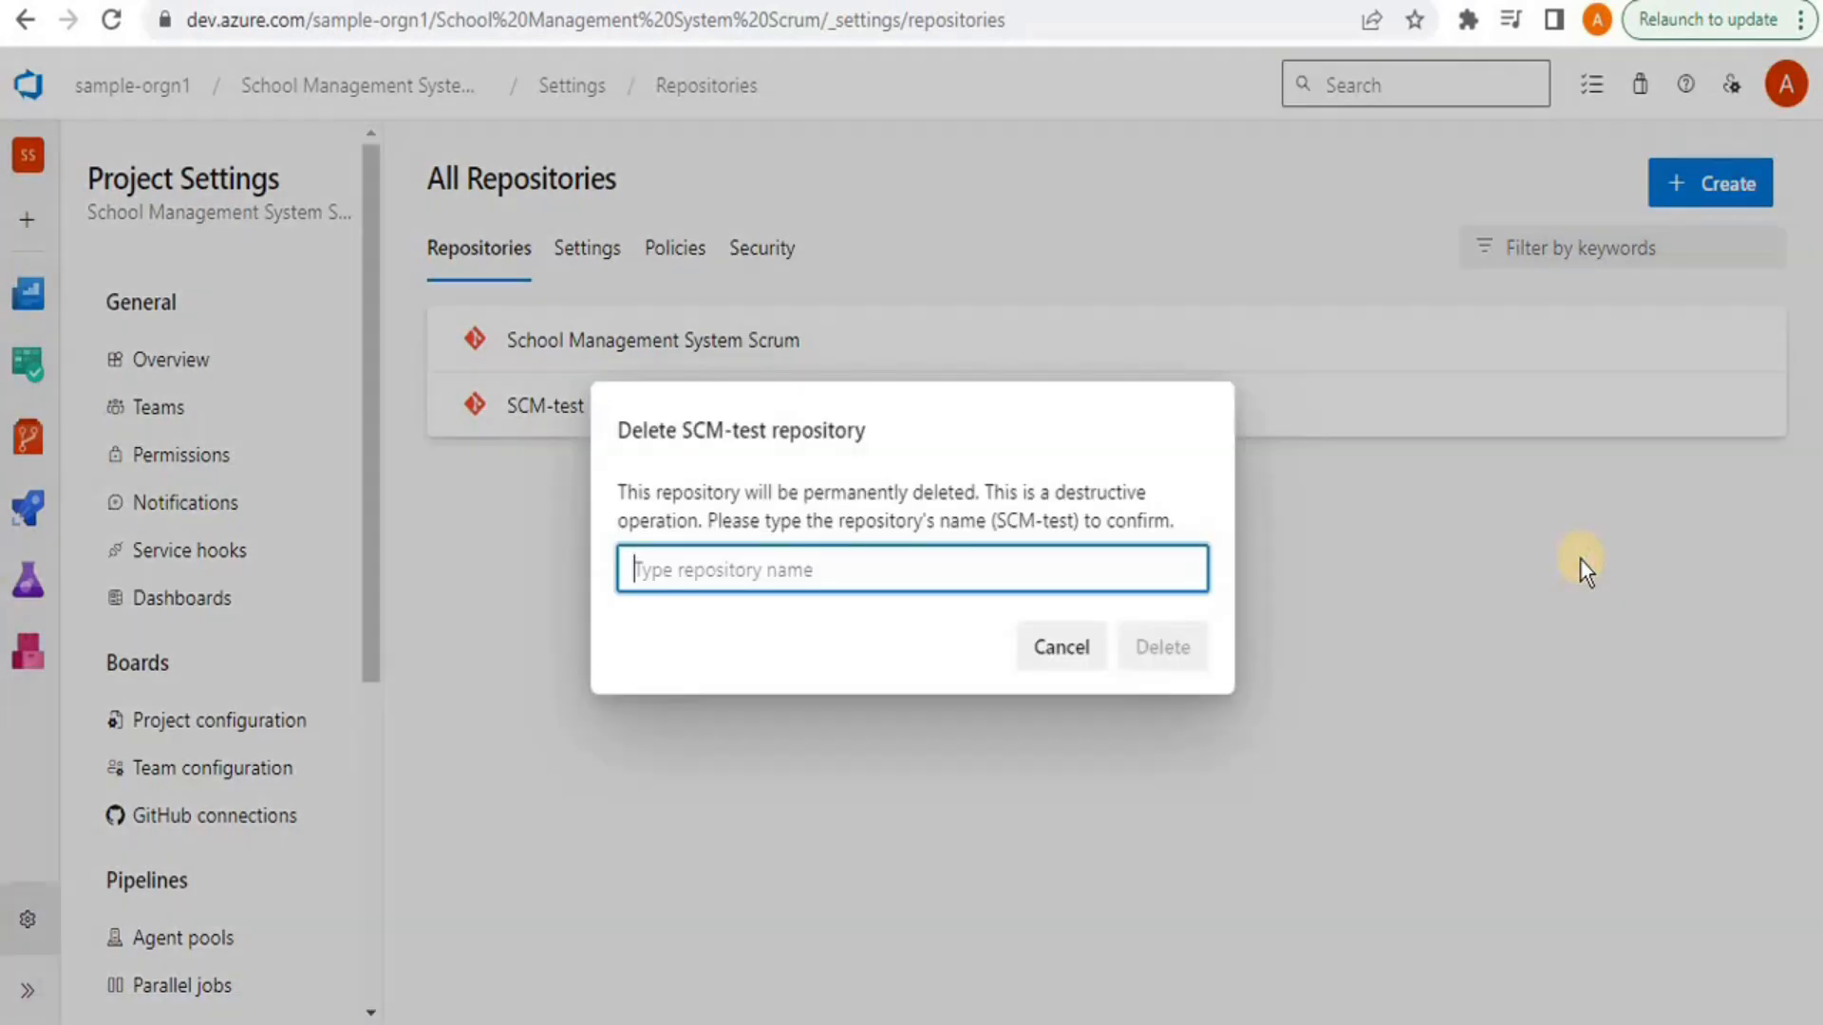
left_click_drag(999, 522, 1058, 522)
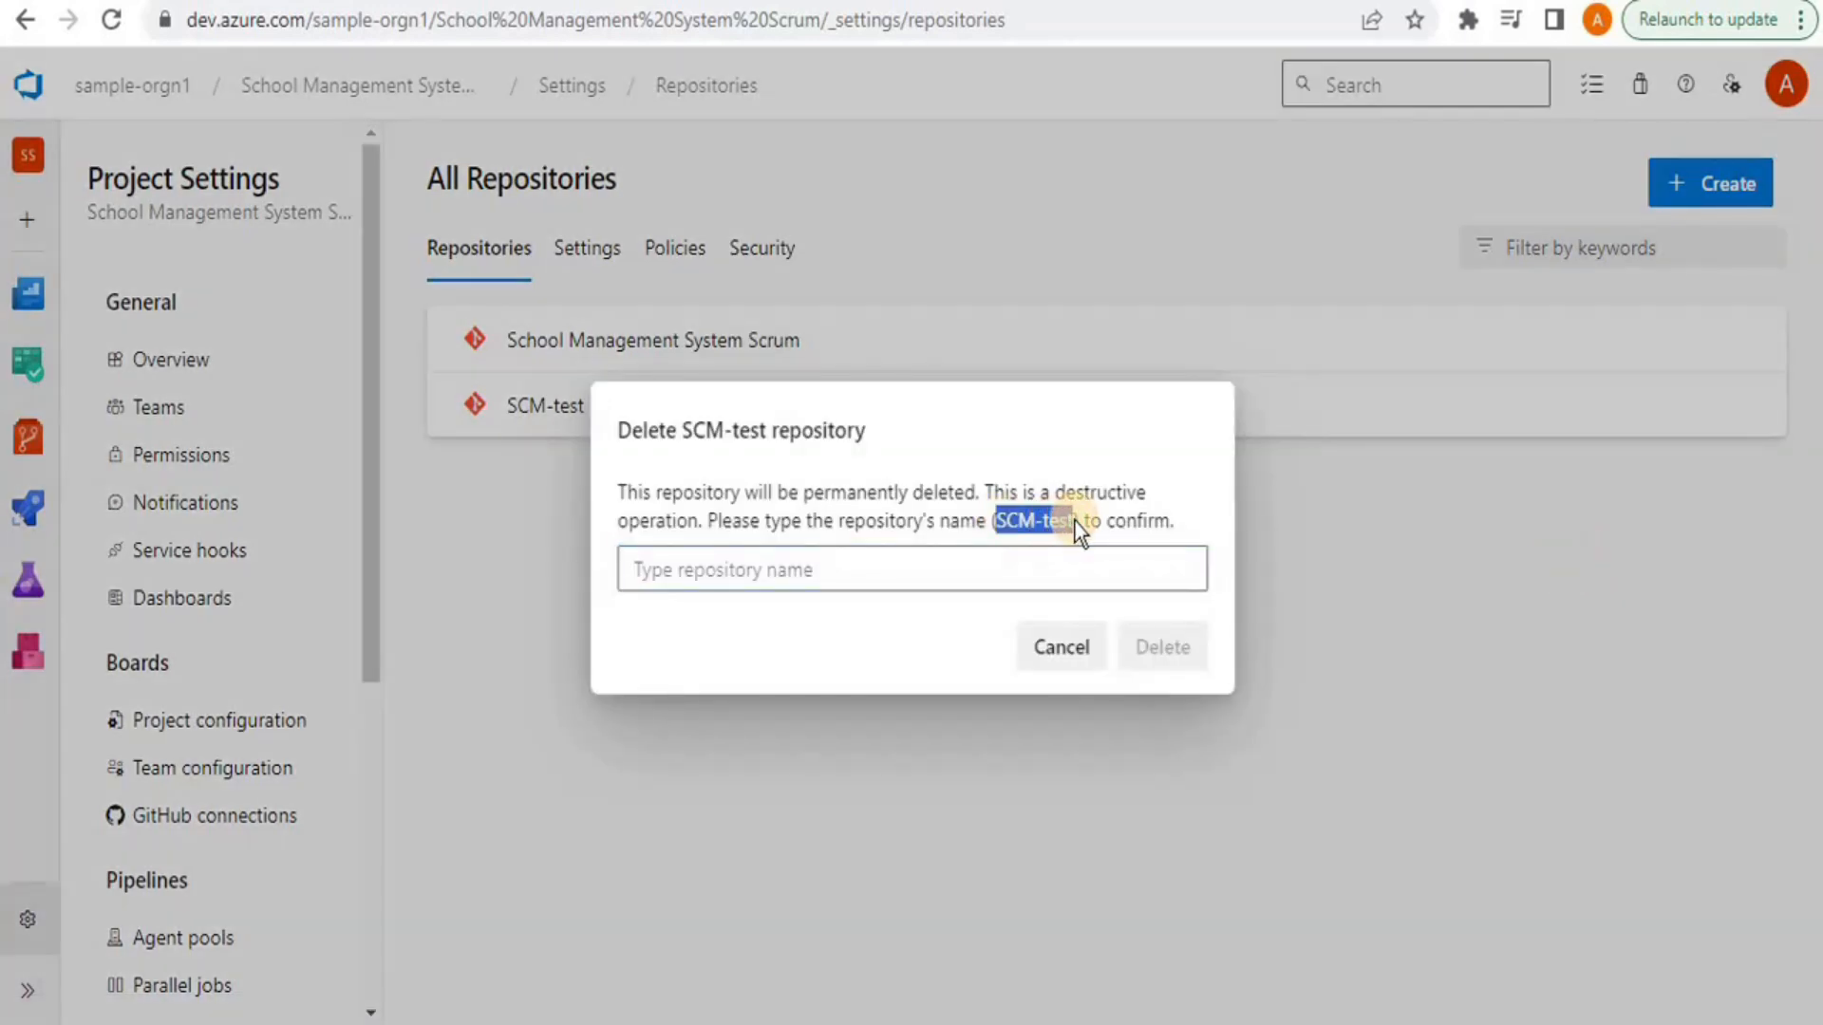
left_click(1076, 568)
type("SCM-test")
left_click(1178, 646)
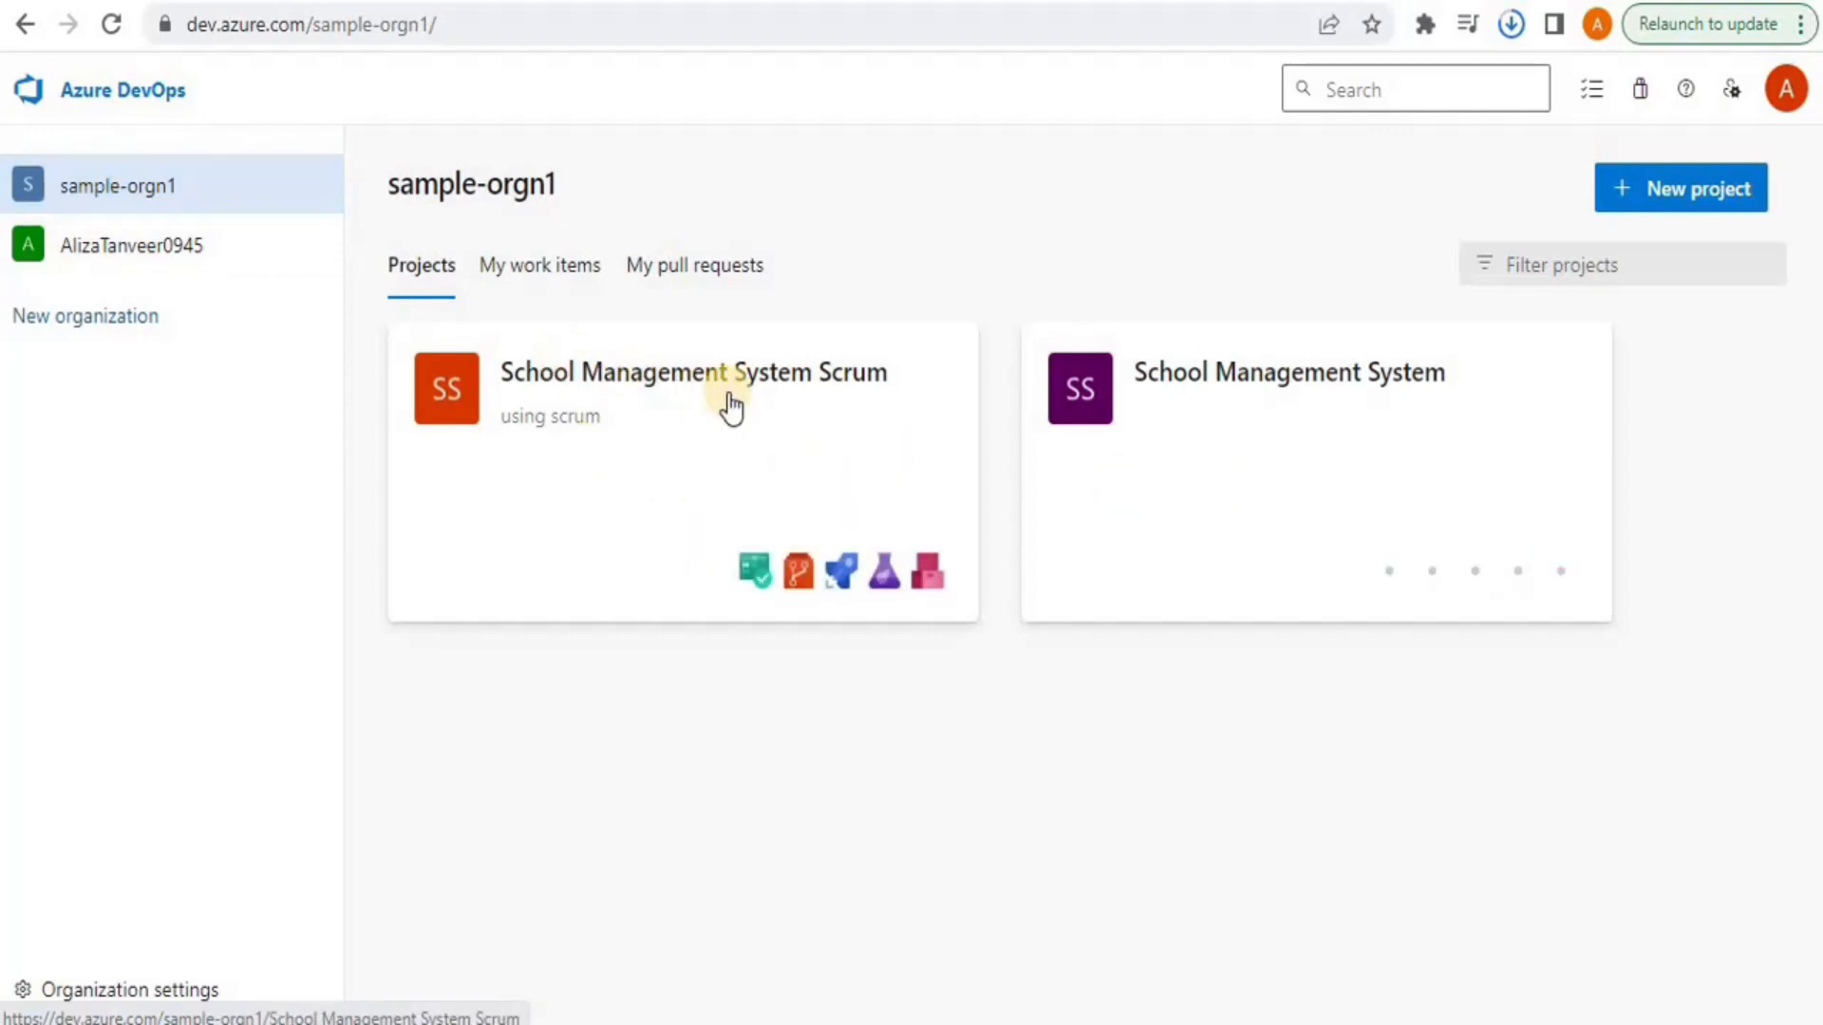
Copy the School Management System Scrum repository's HTTPS clone URL
left_click(731, 406)
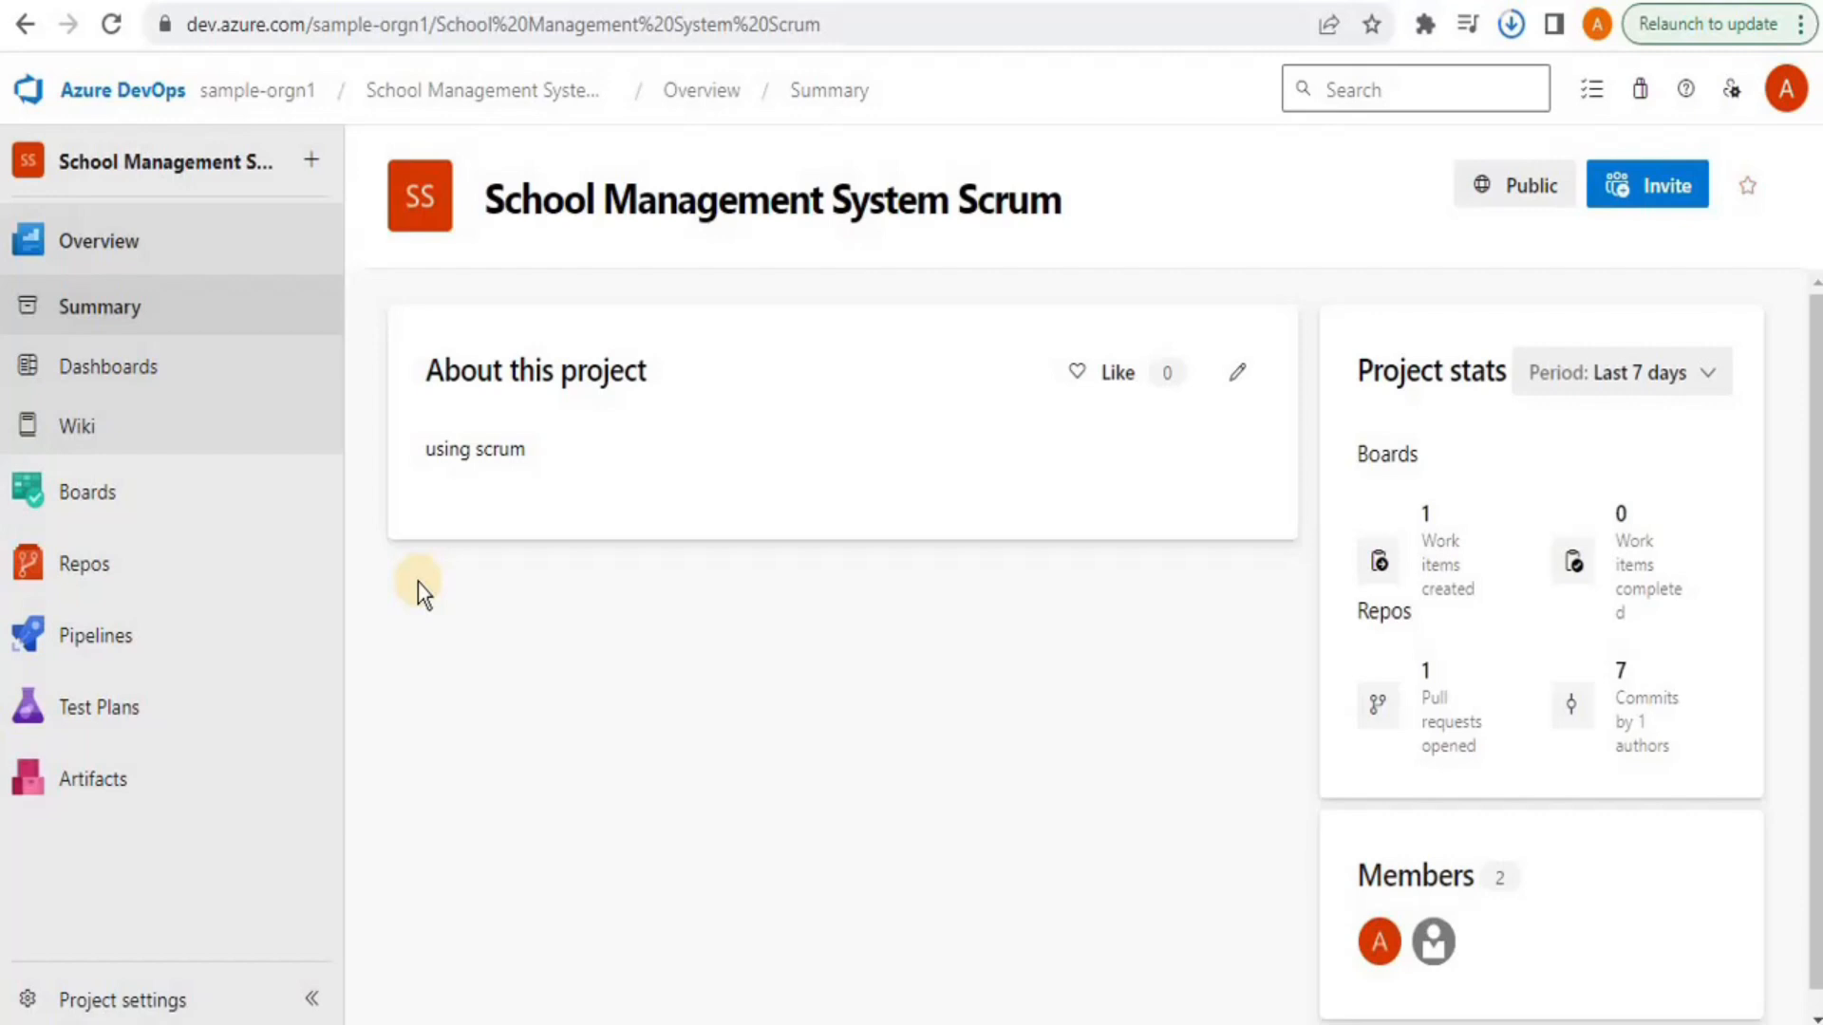
left_click(96, 579)
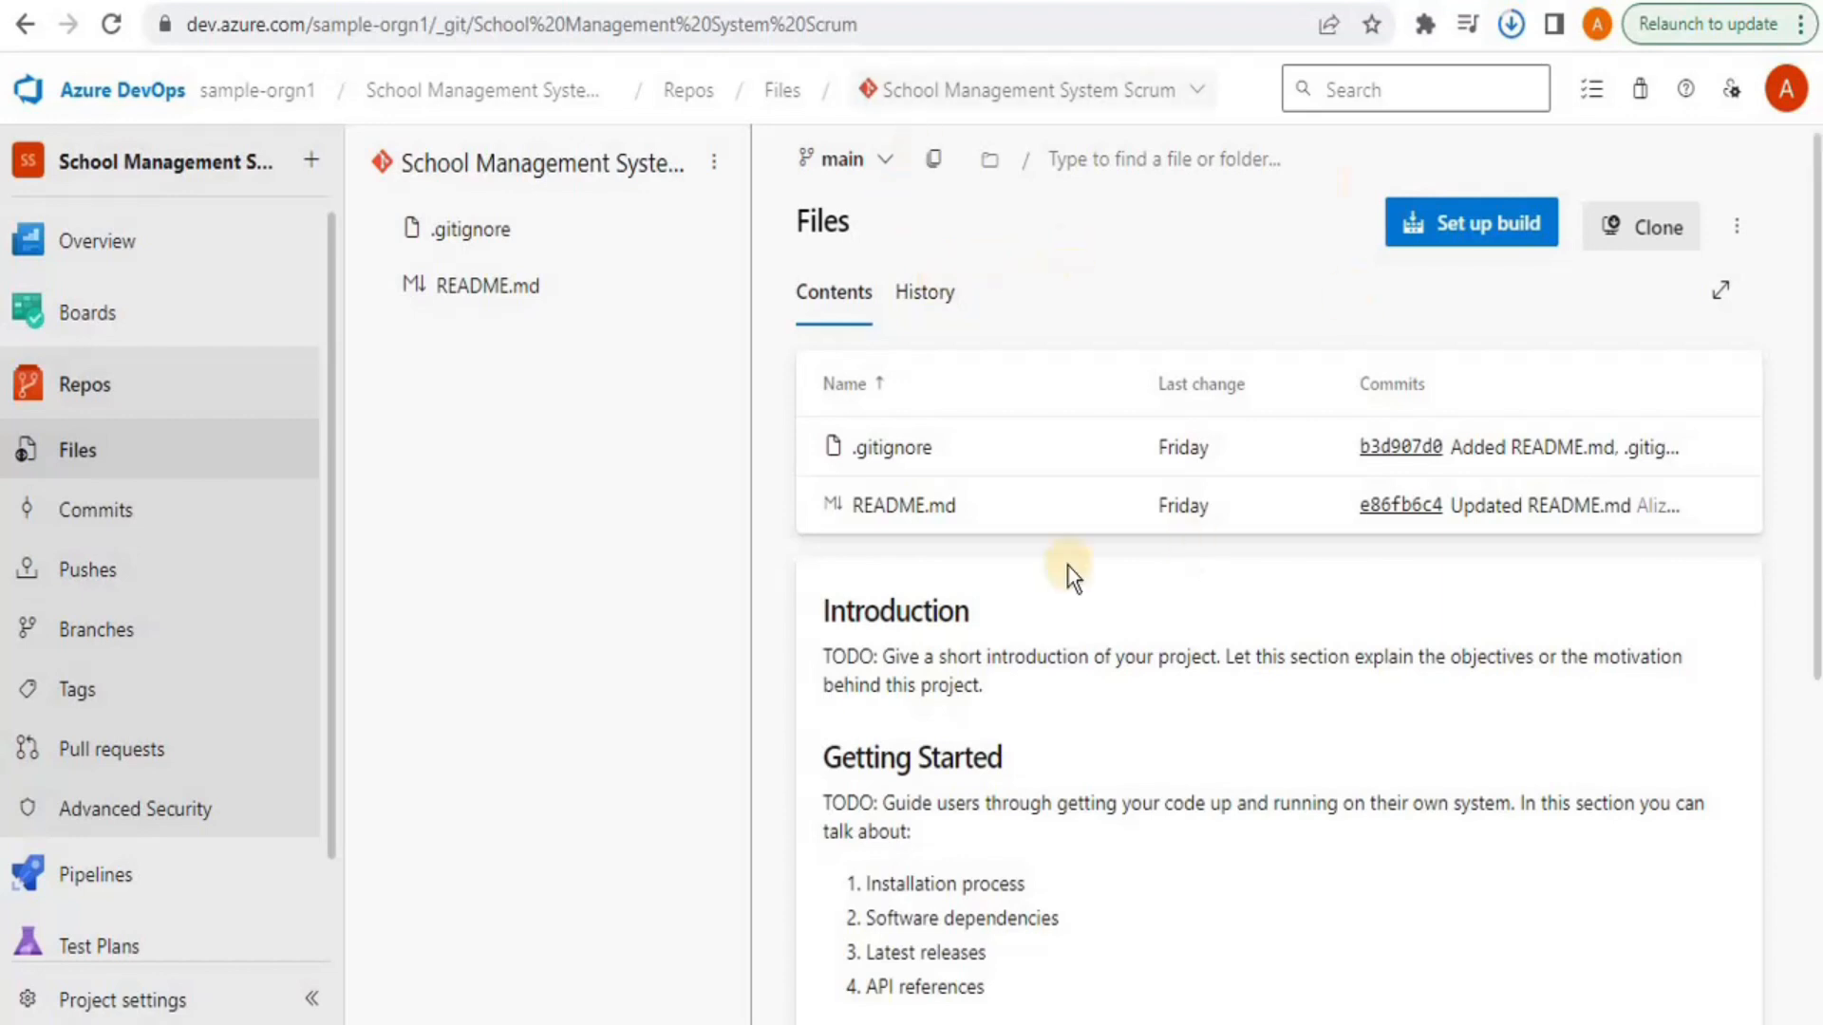
left_click(1655, 256)
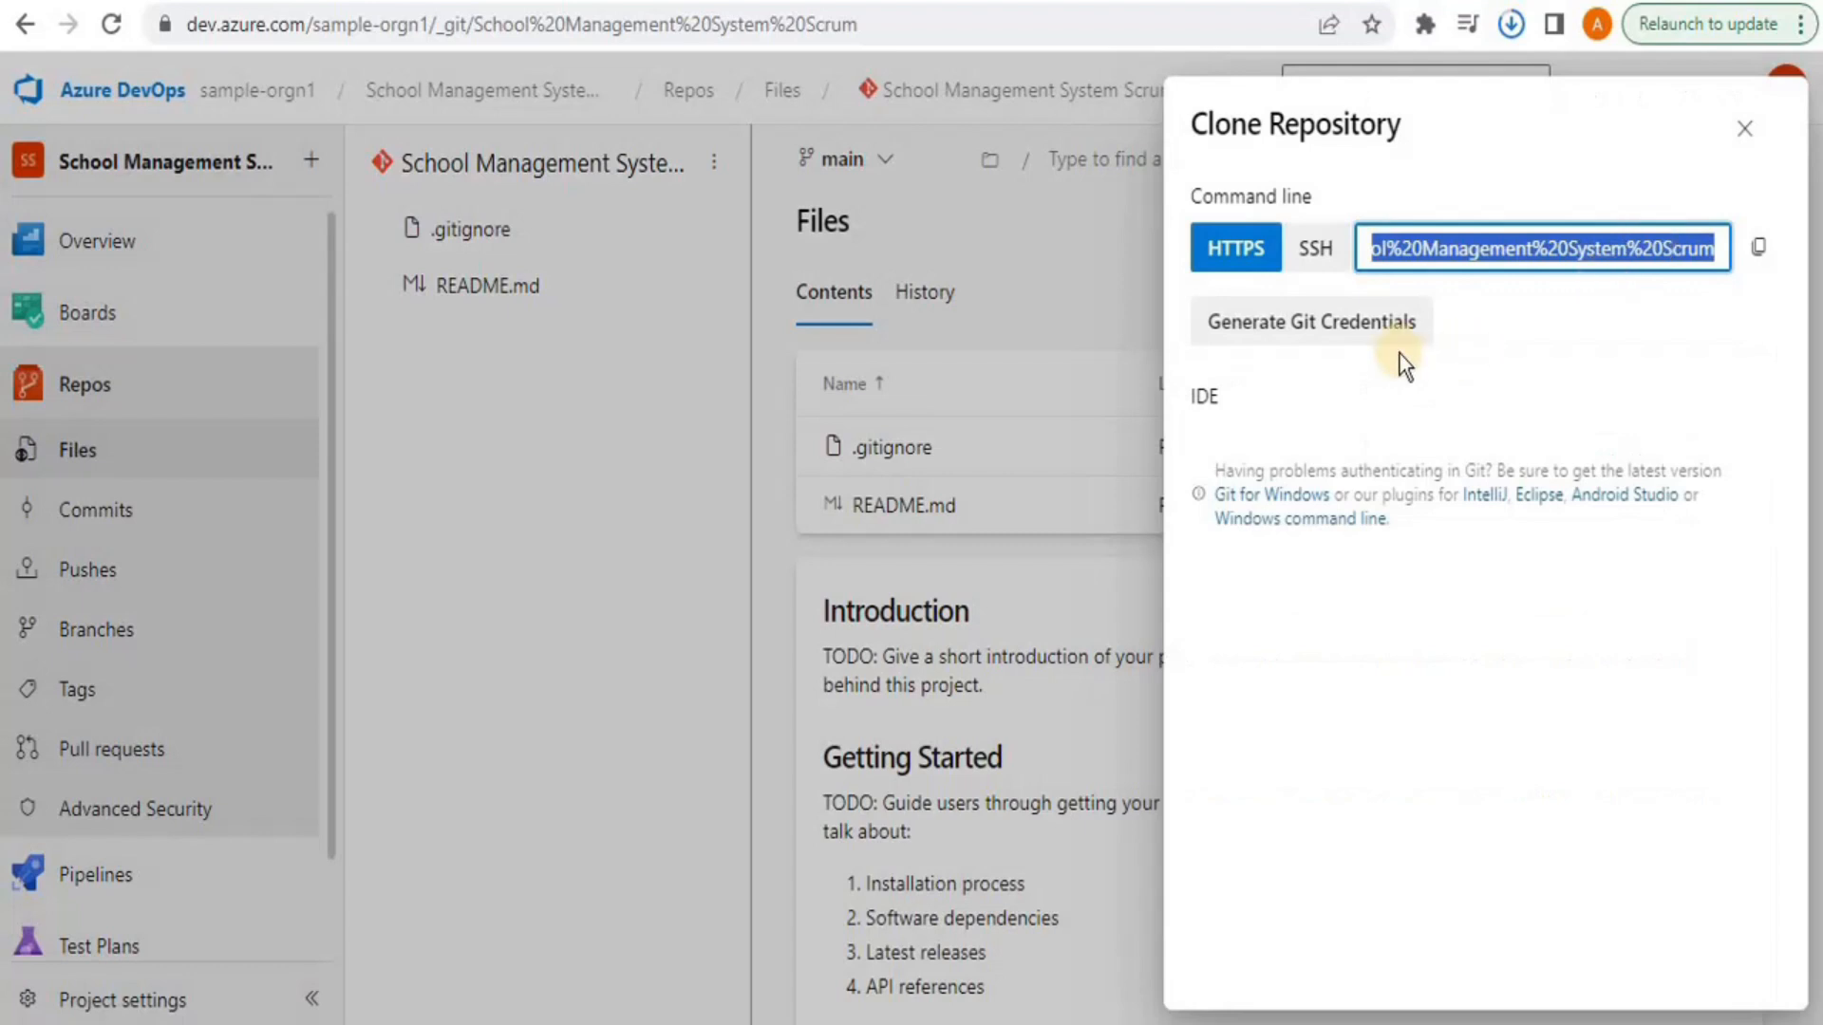
left_click(1222, 255)
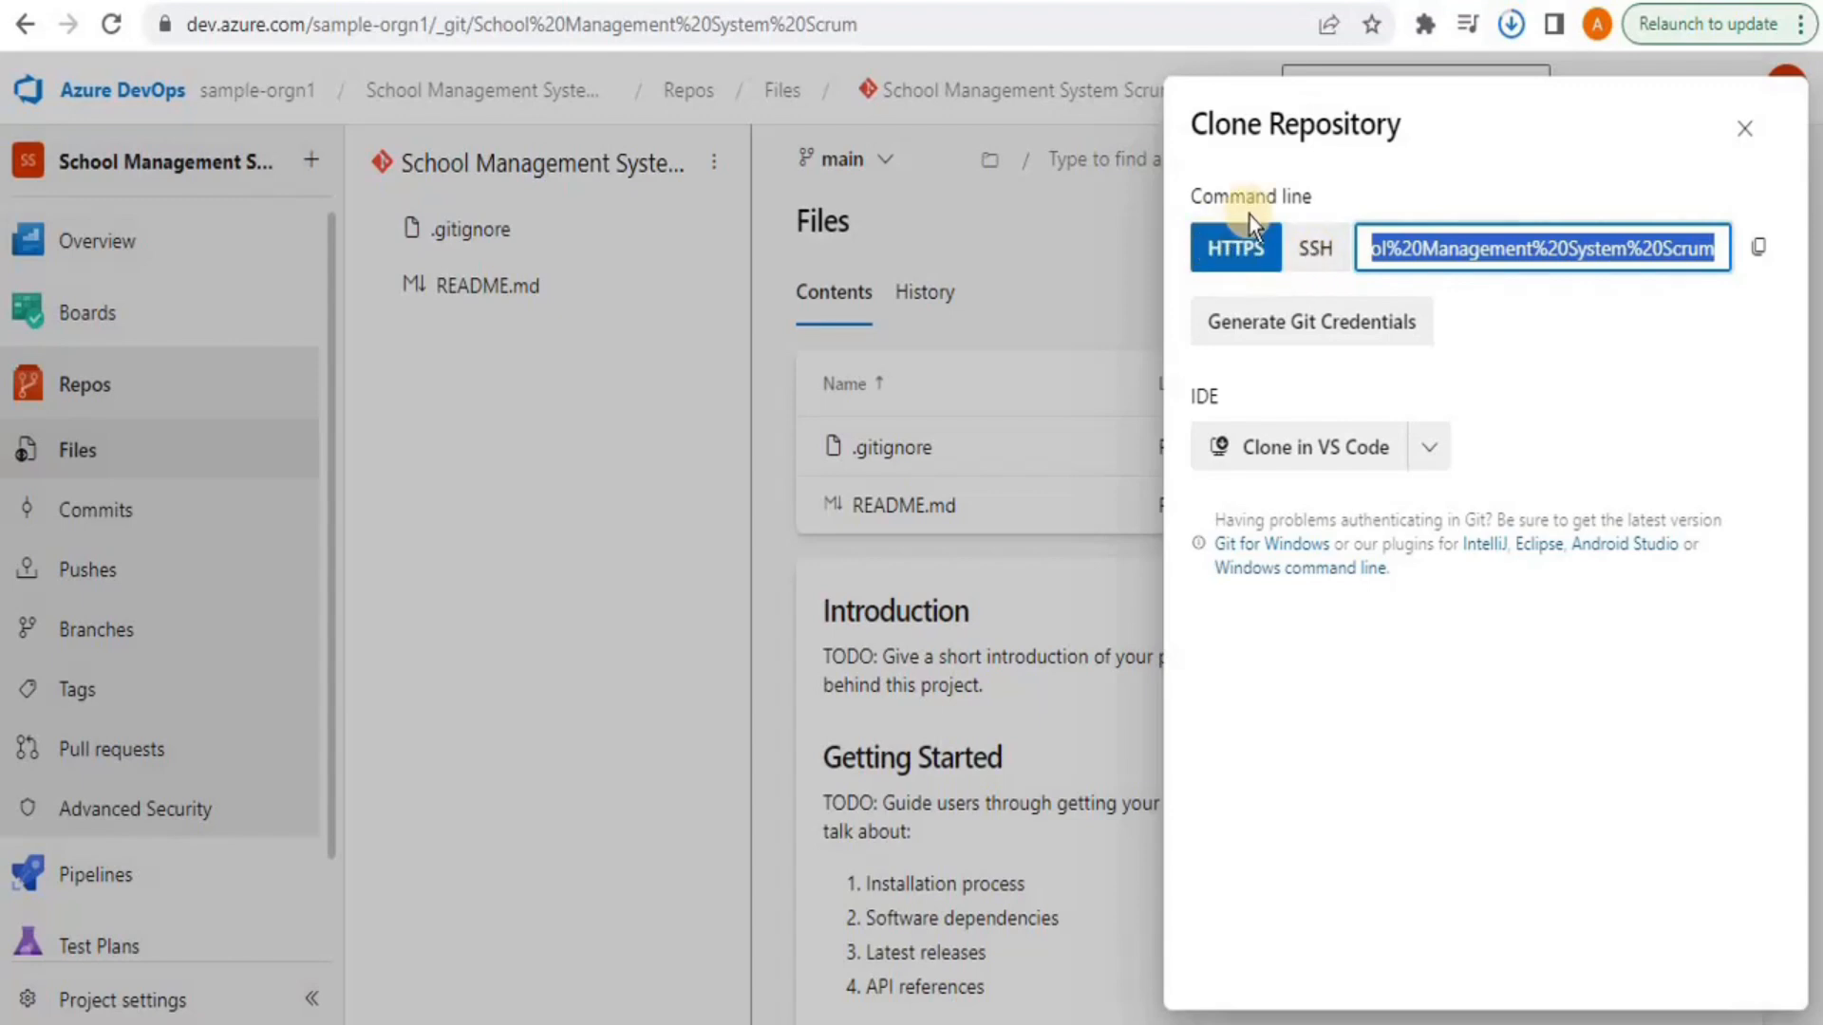
left_click(1760, 251)
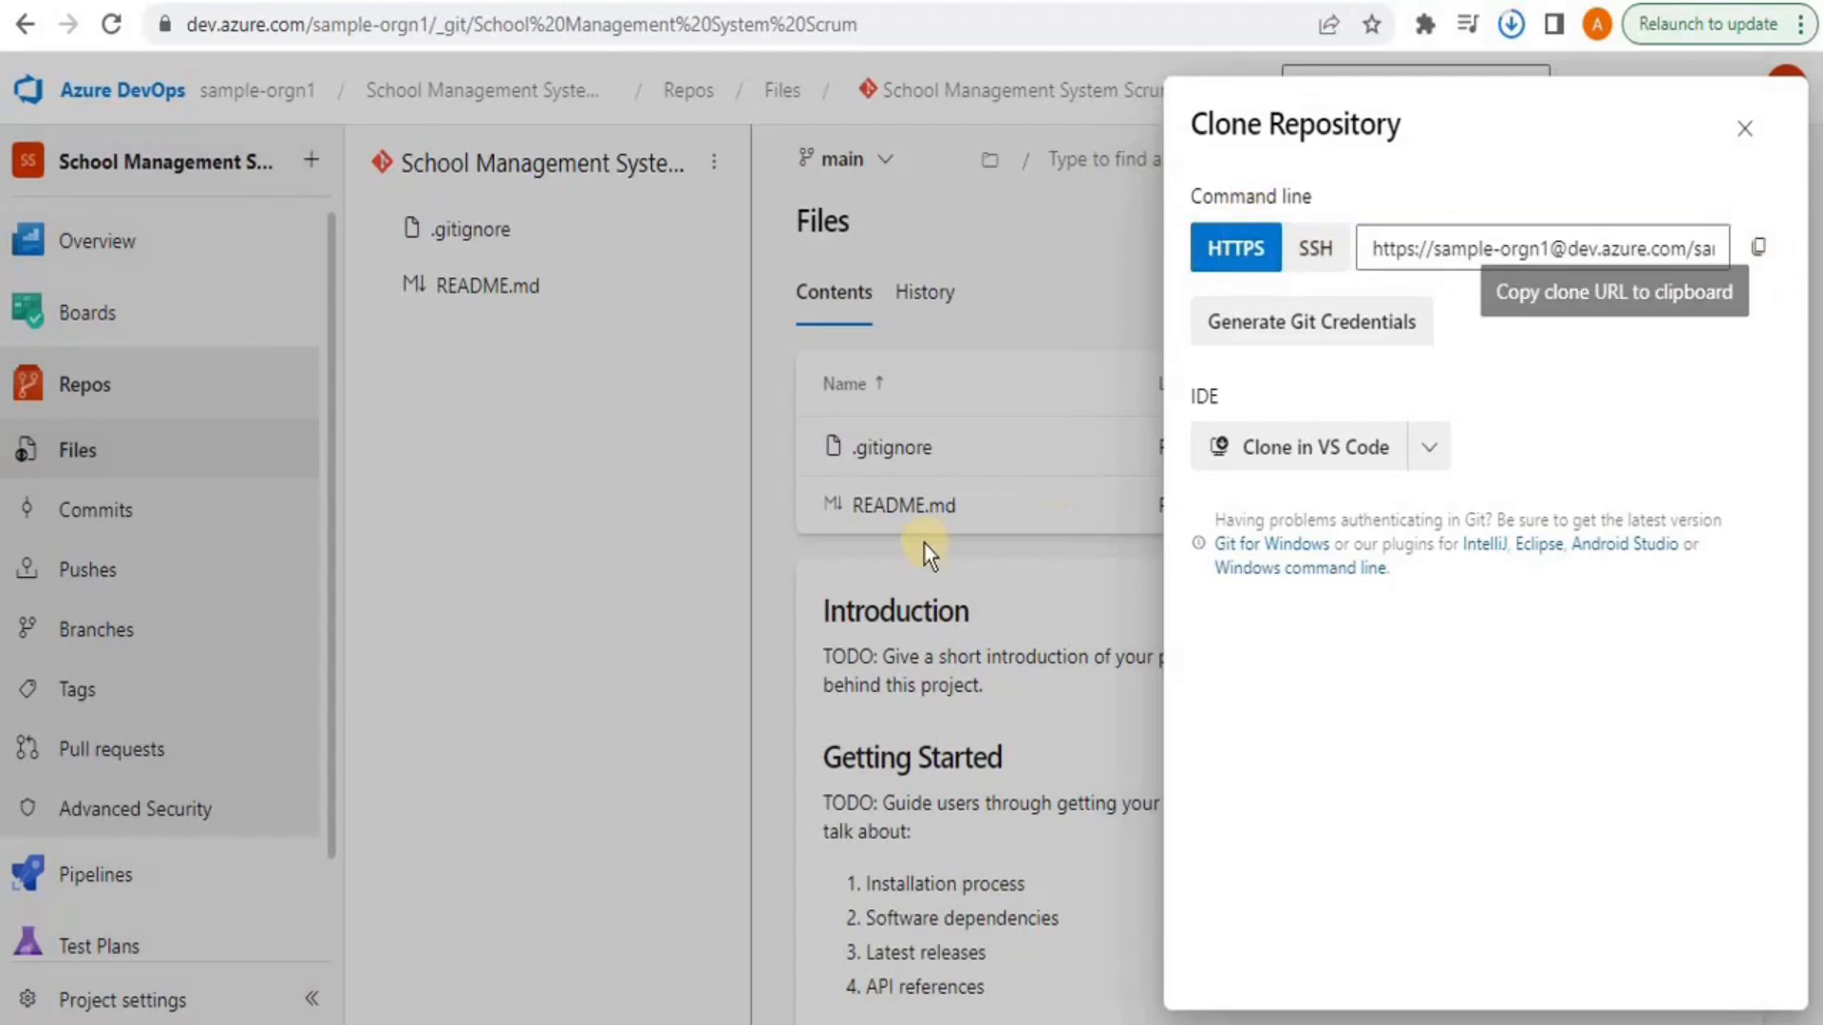
left_click(686, 657)
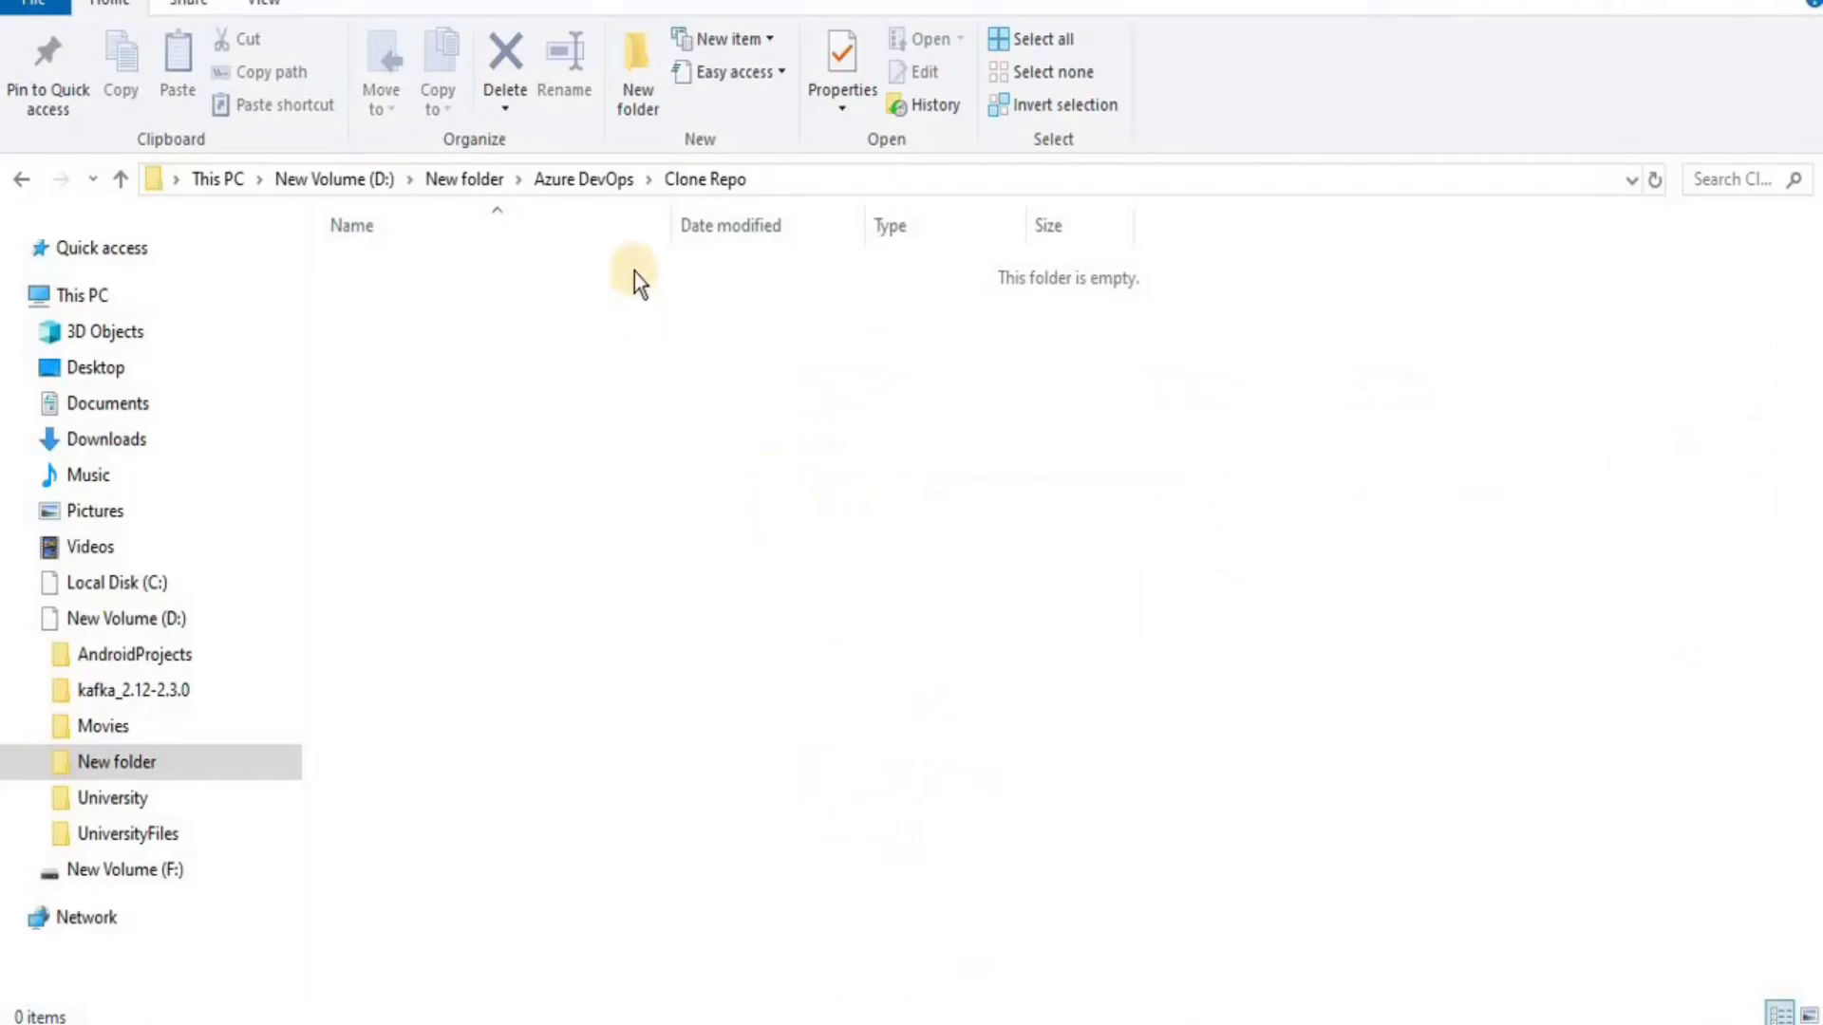
Open D:\New folder\Azure DevOps\Clone Repo in File Explorer and ready its address bar
left_click(618, 191)
left_click(419, 363)
double_click(419, 363)
left_click(927, 180)
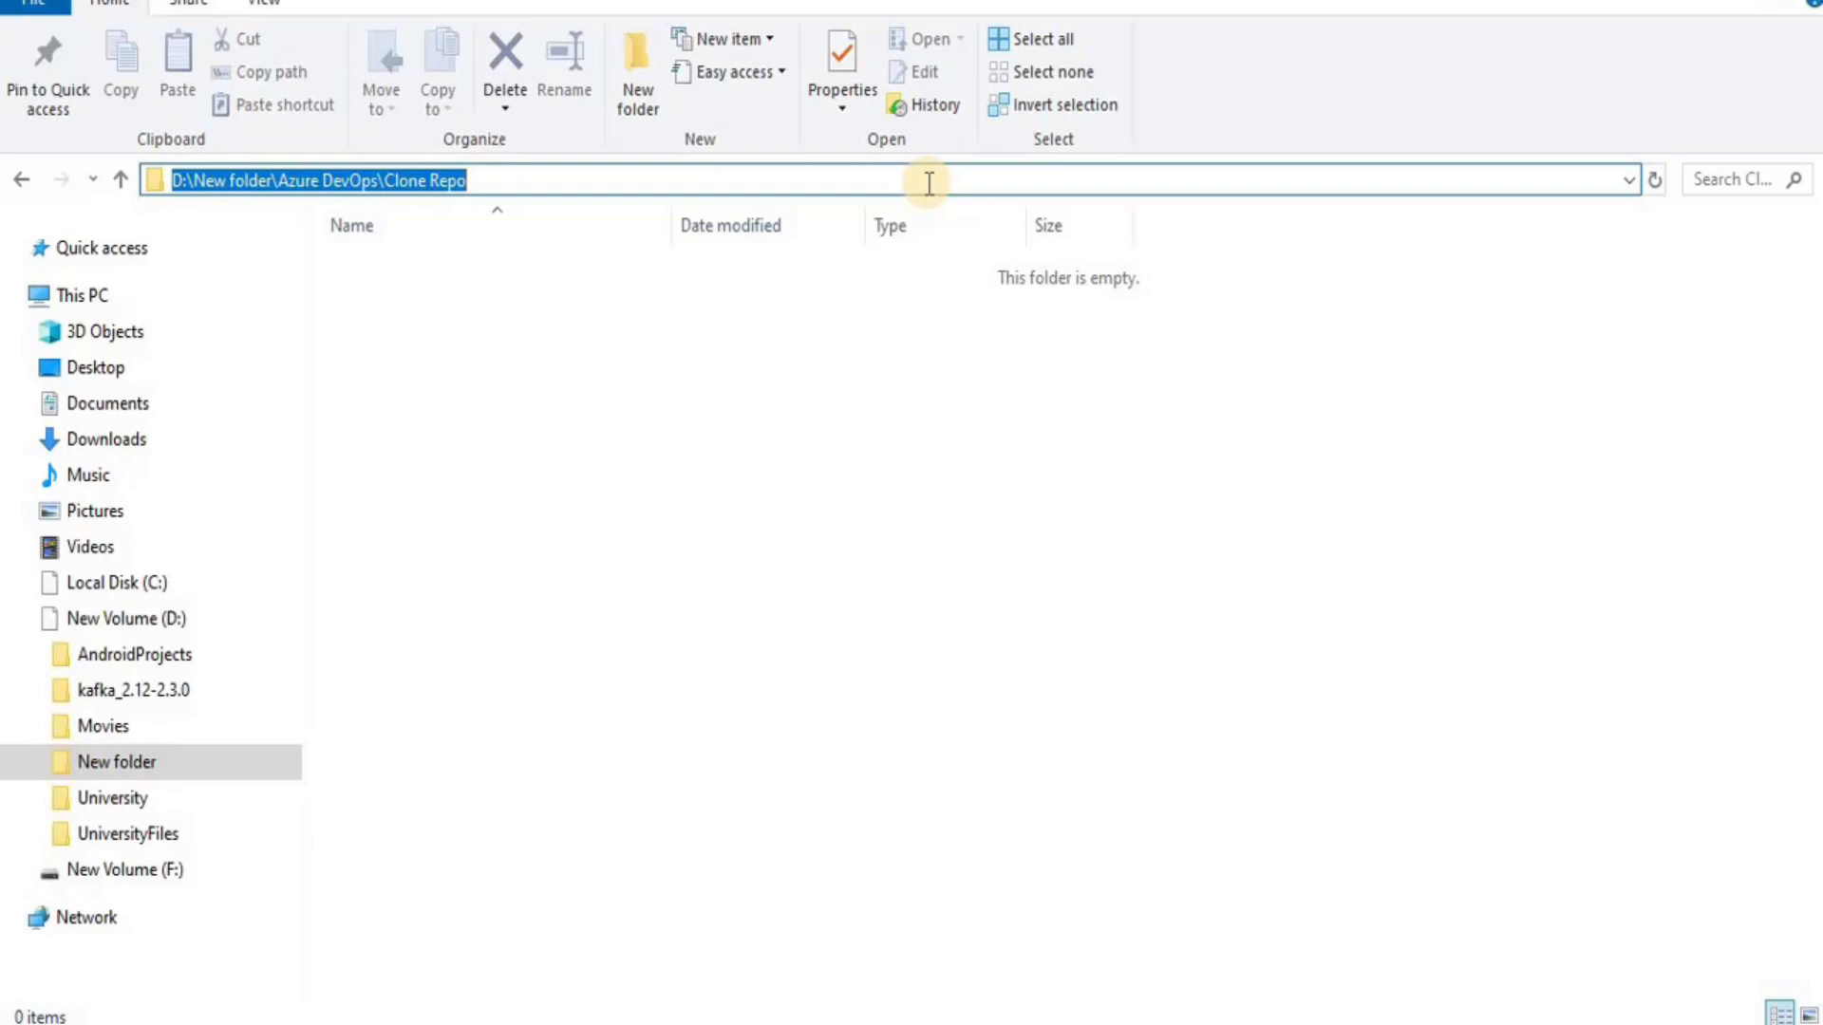
Start cmd in Clone Repo and run 'git clone' with the copied HTTPS URL
type("cmd")
key("Return")
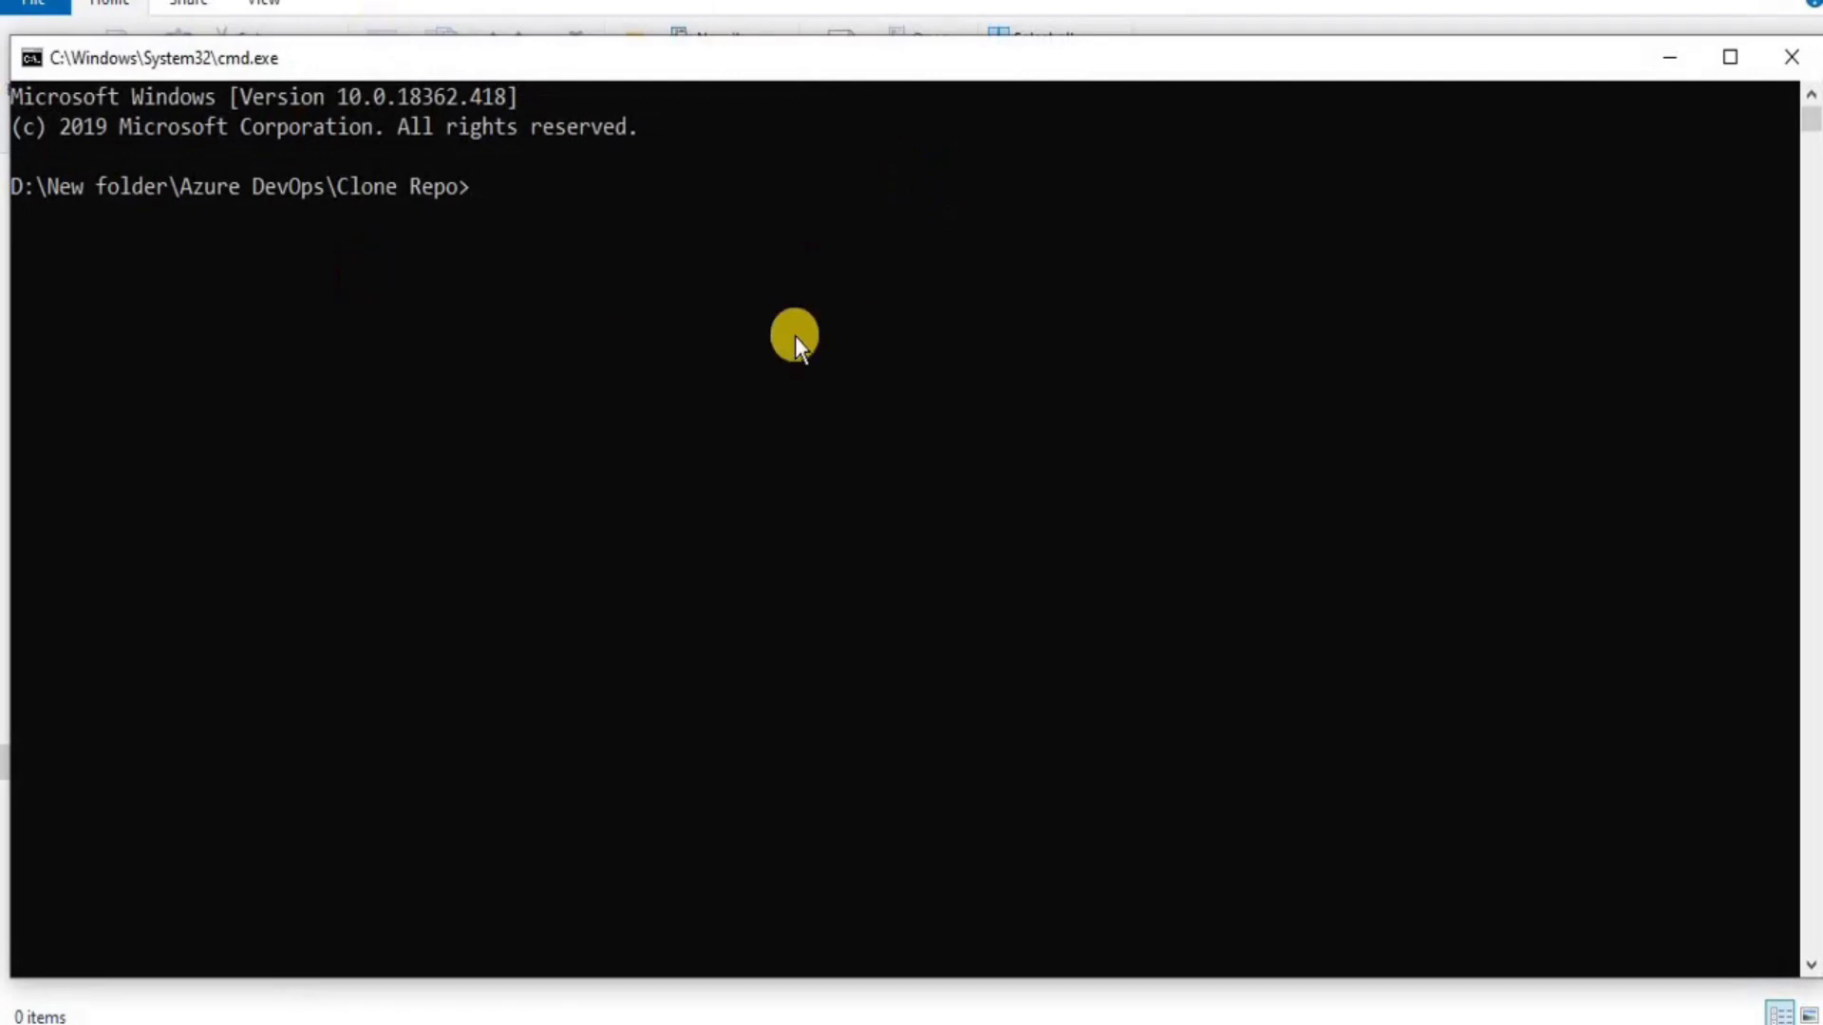
type("git clone")
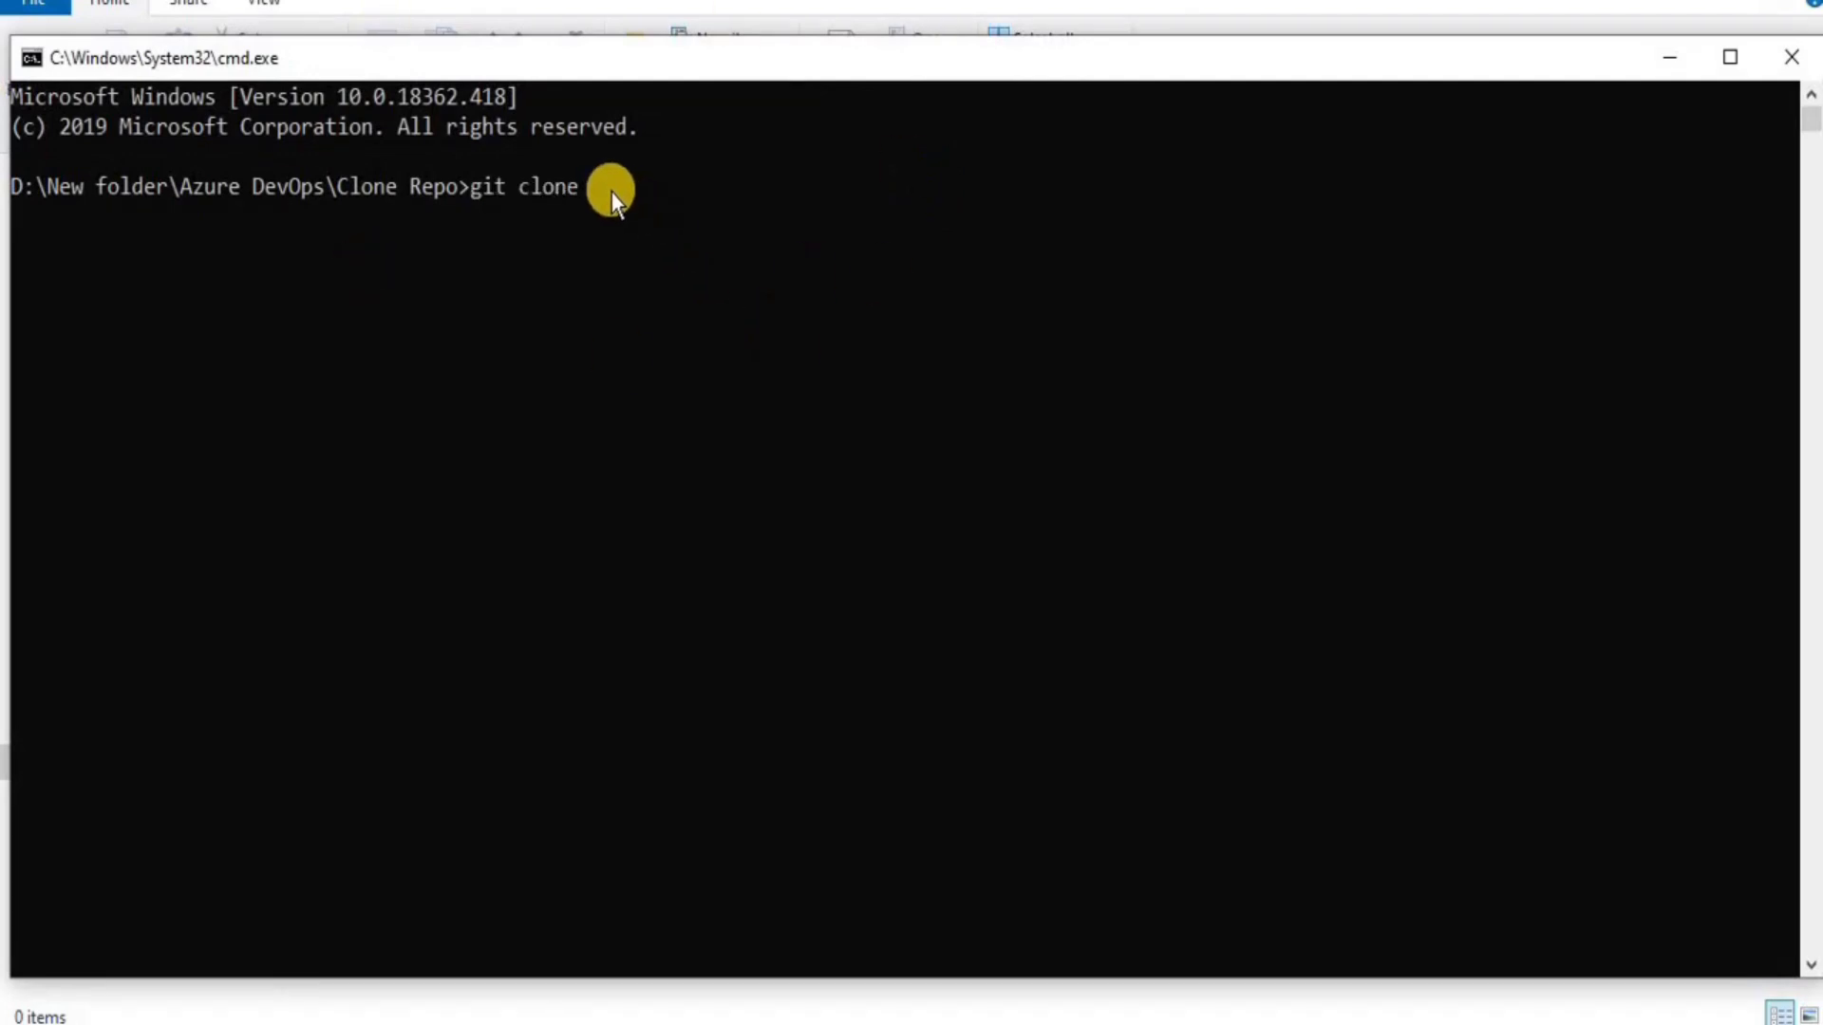
key("ctrl+v")
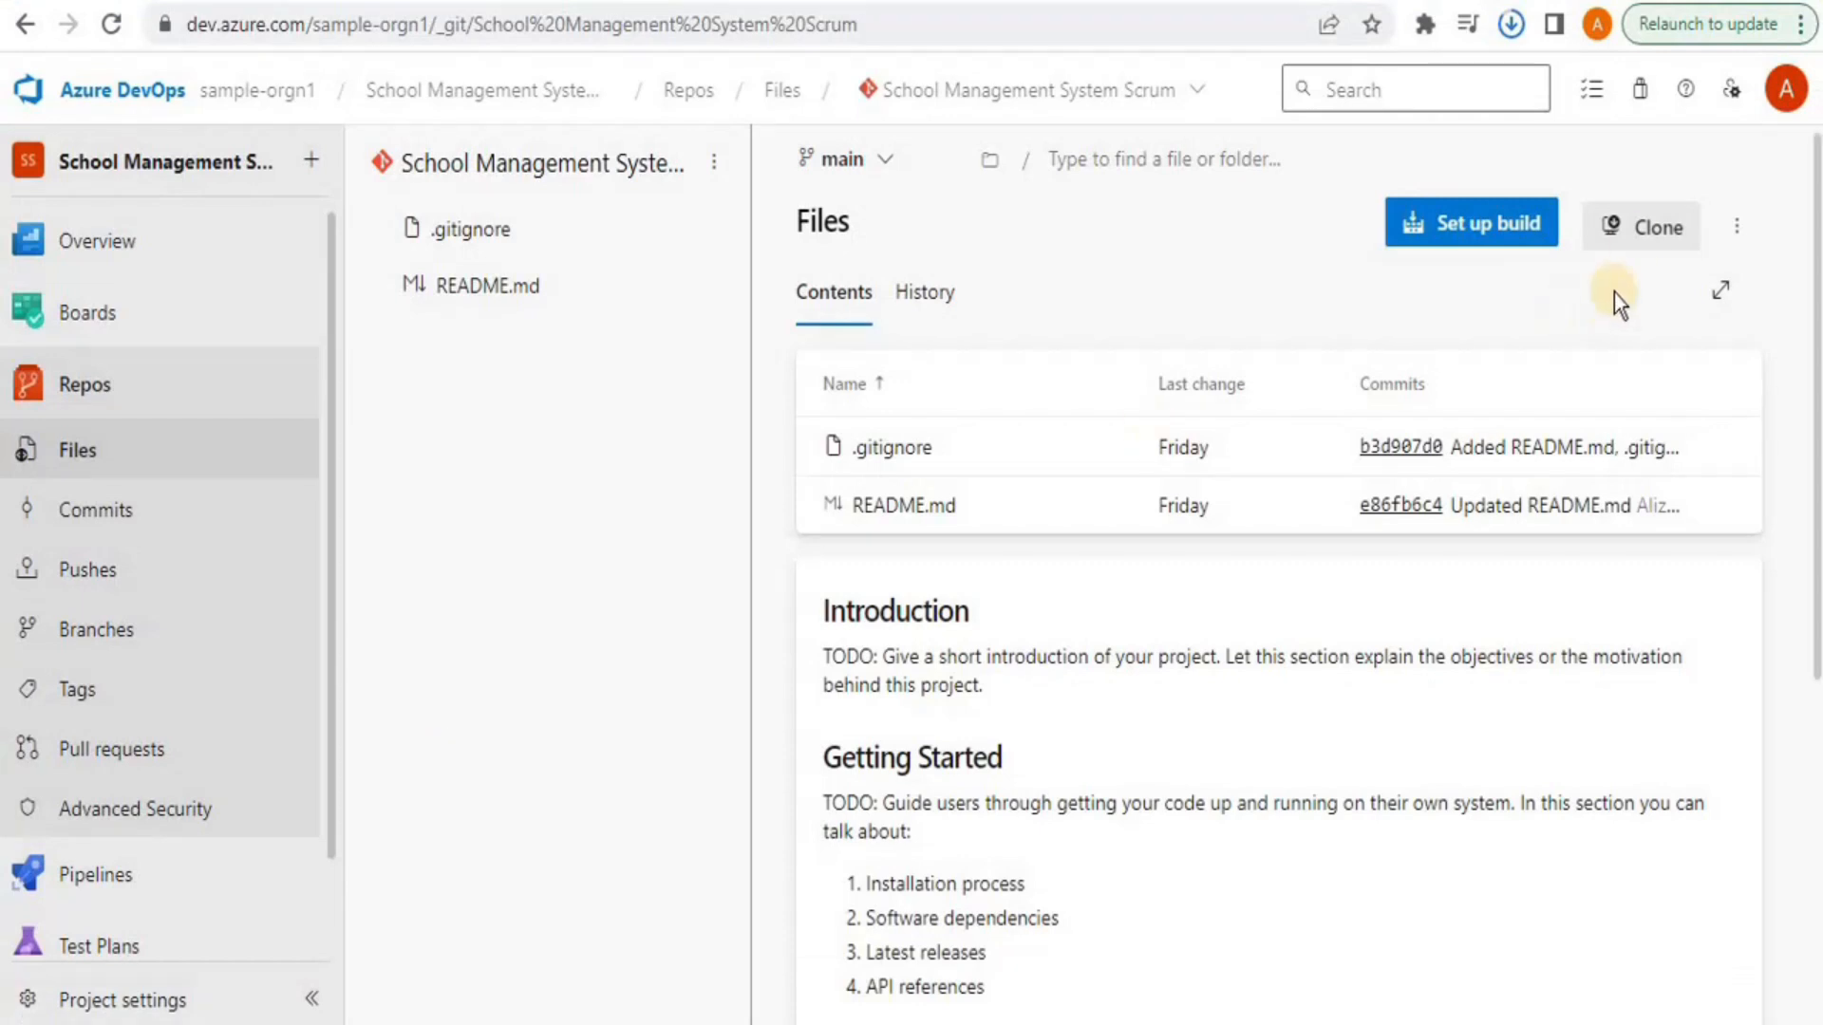
left_click(1635, 237)
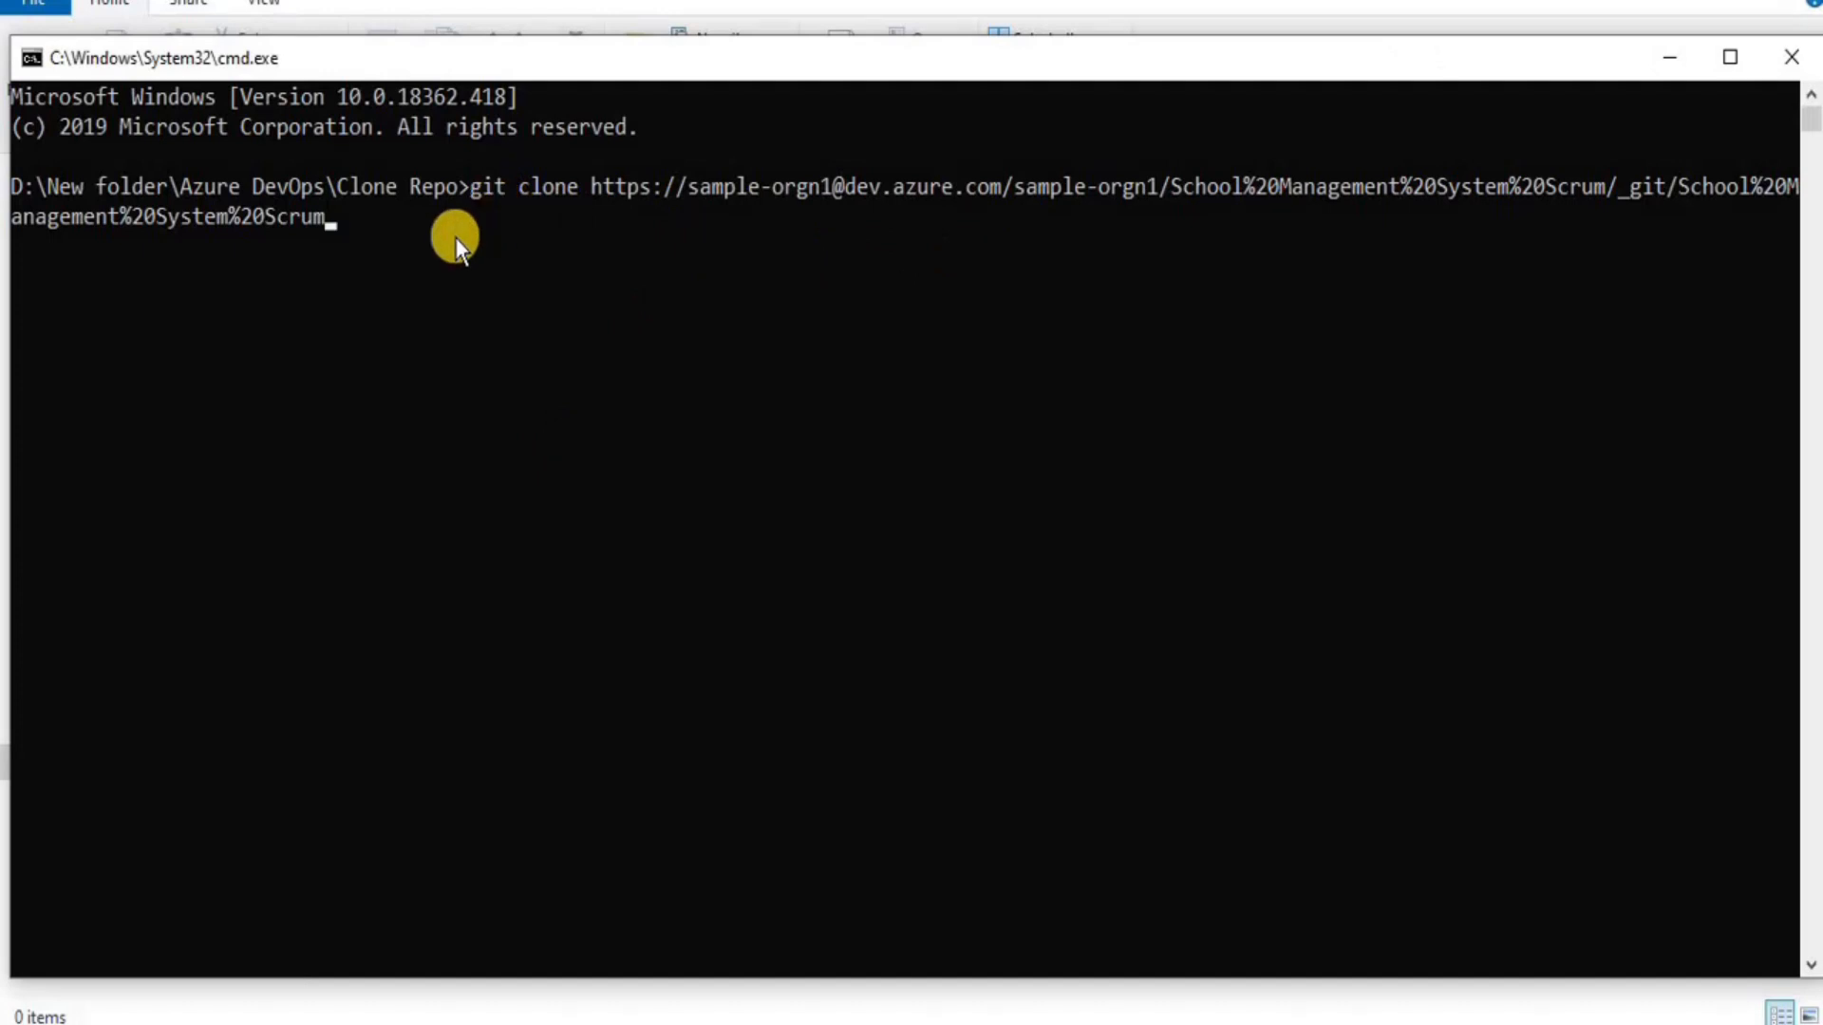
key("Return")
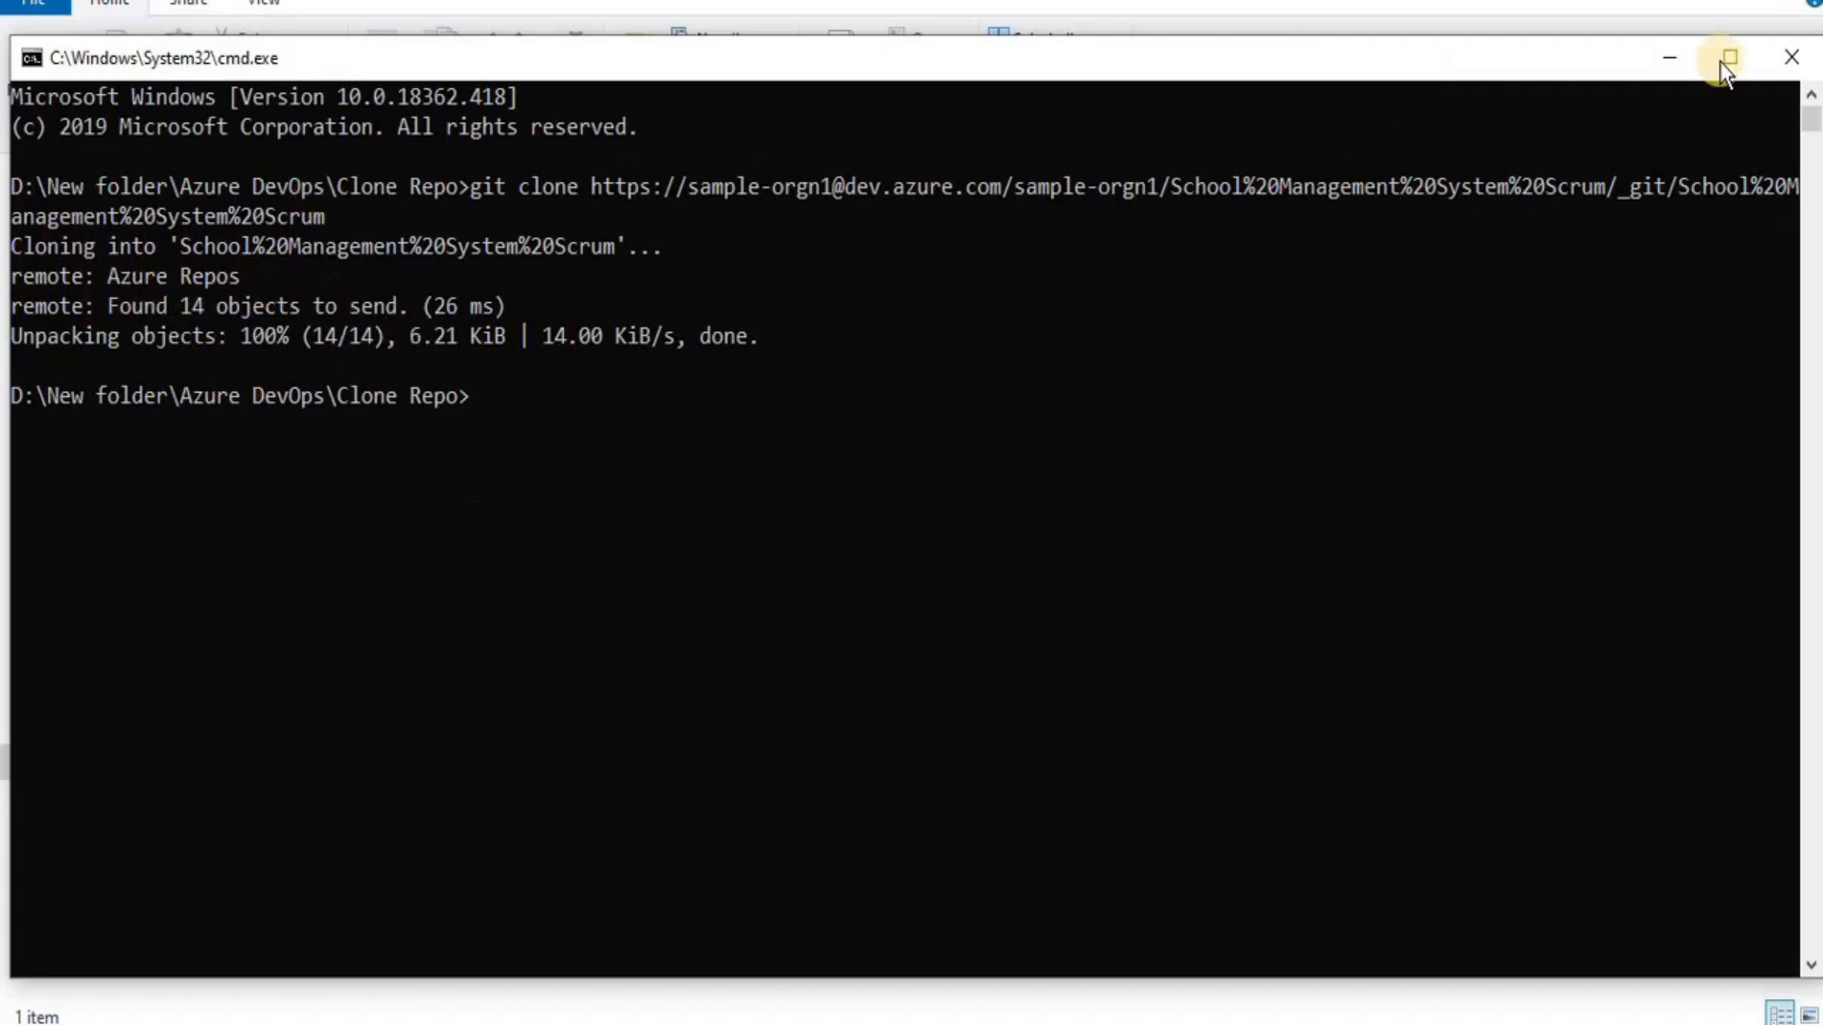
Open the cloned repository folder and permanently delete its .vs folder
left_click(1668, 58)
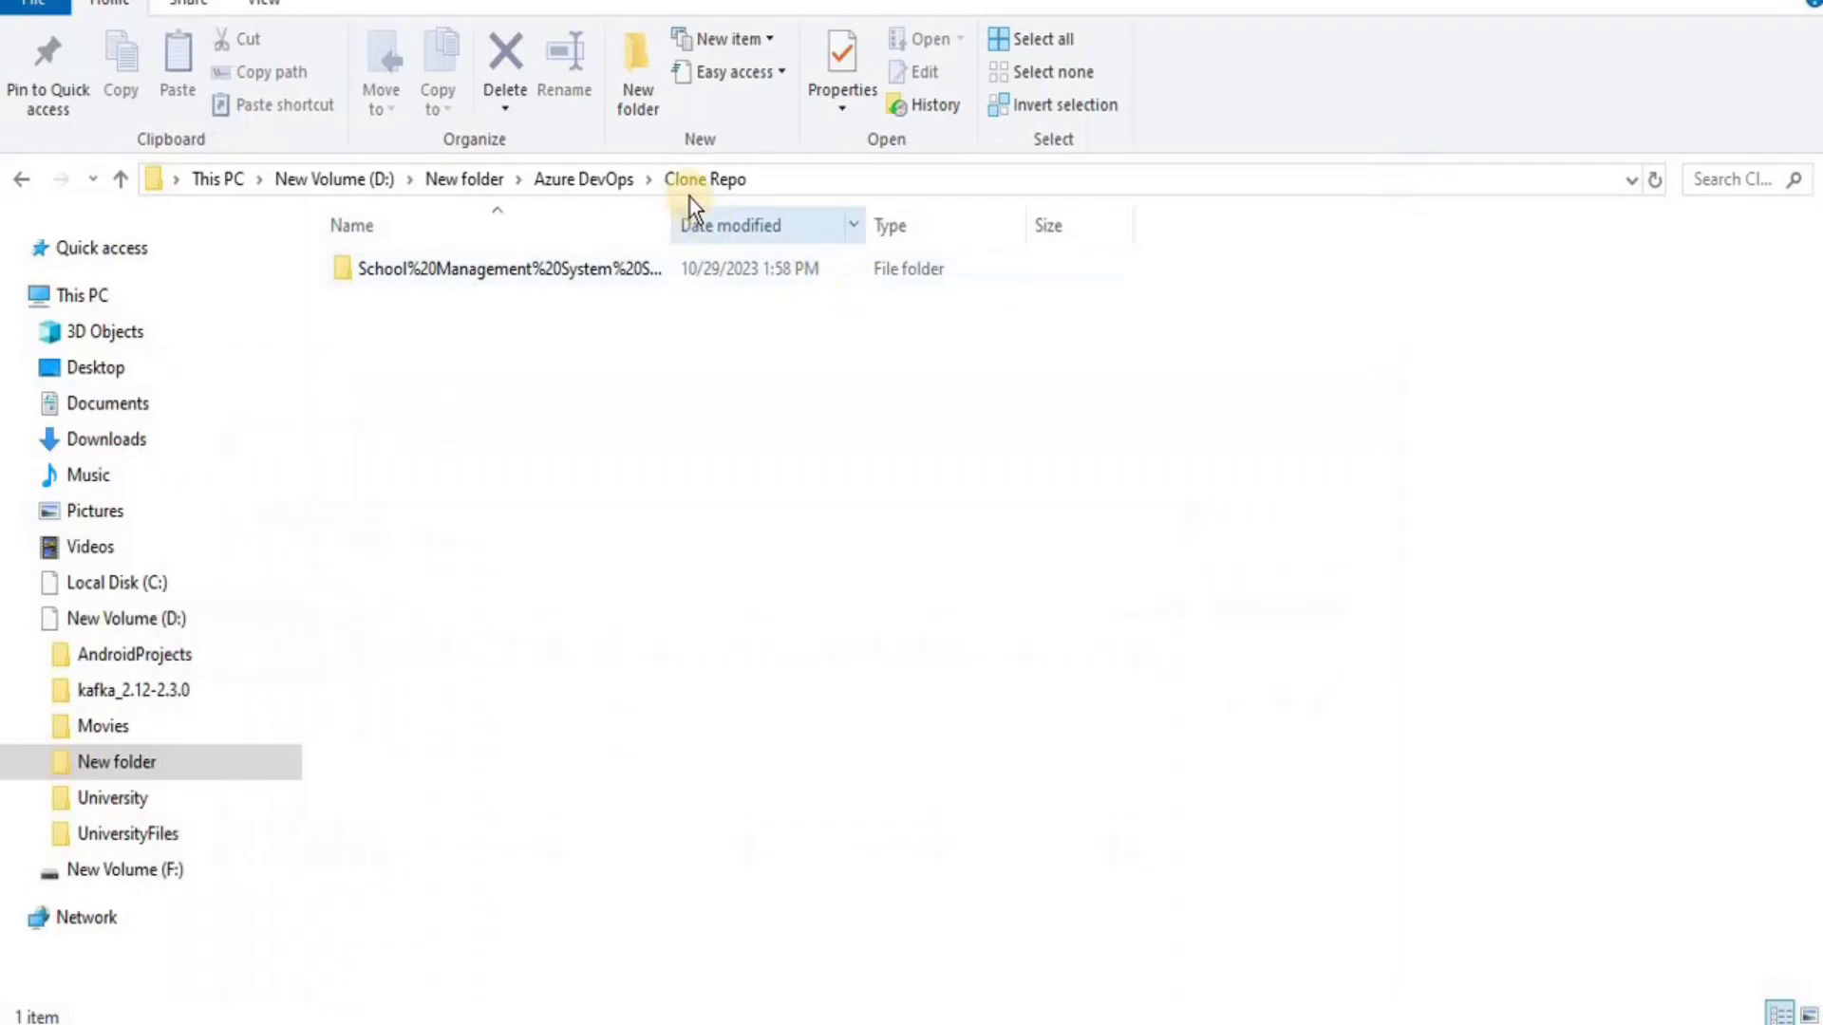
double_click(513, 266)
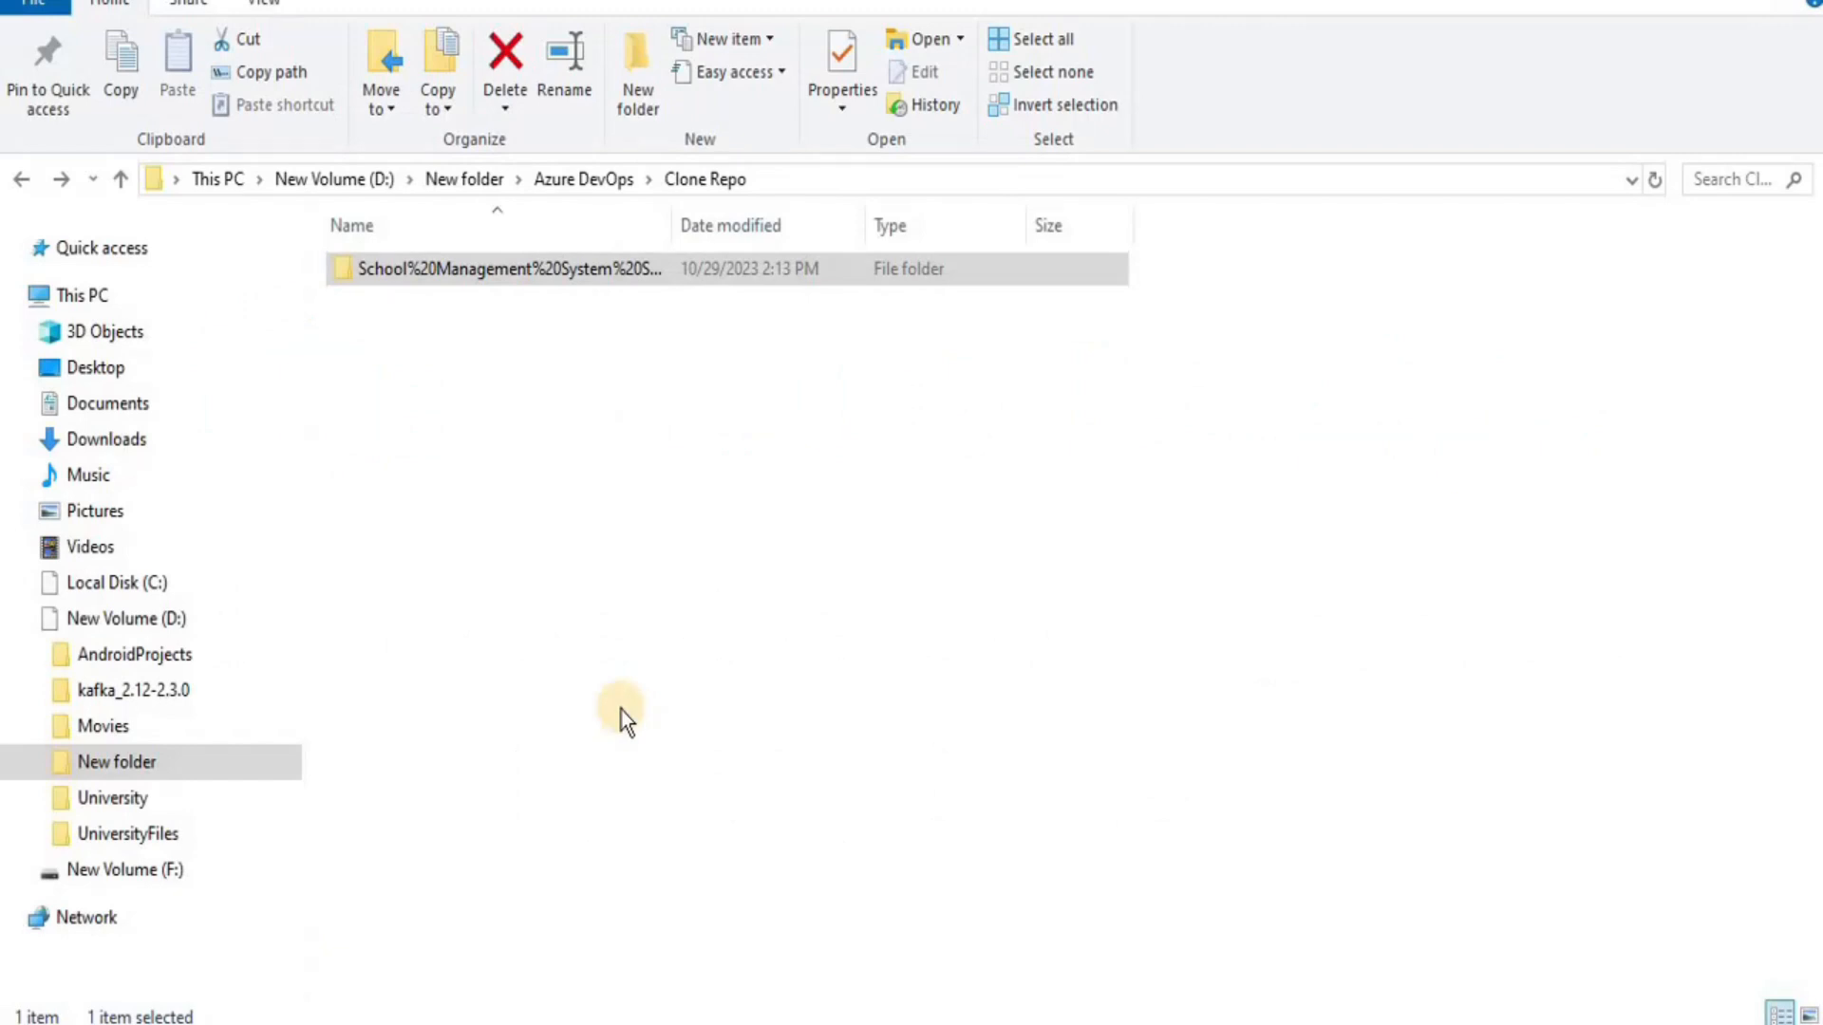
double_click(447, 283)
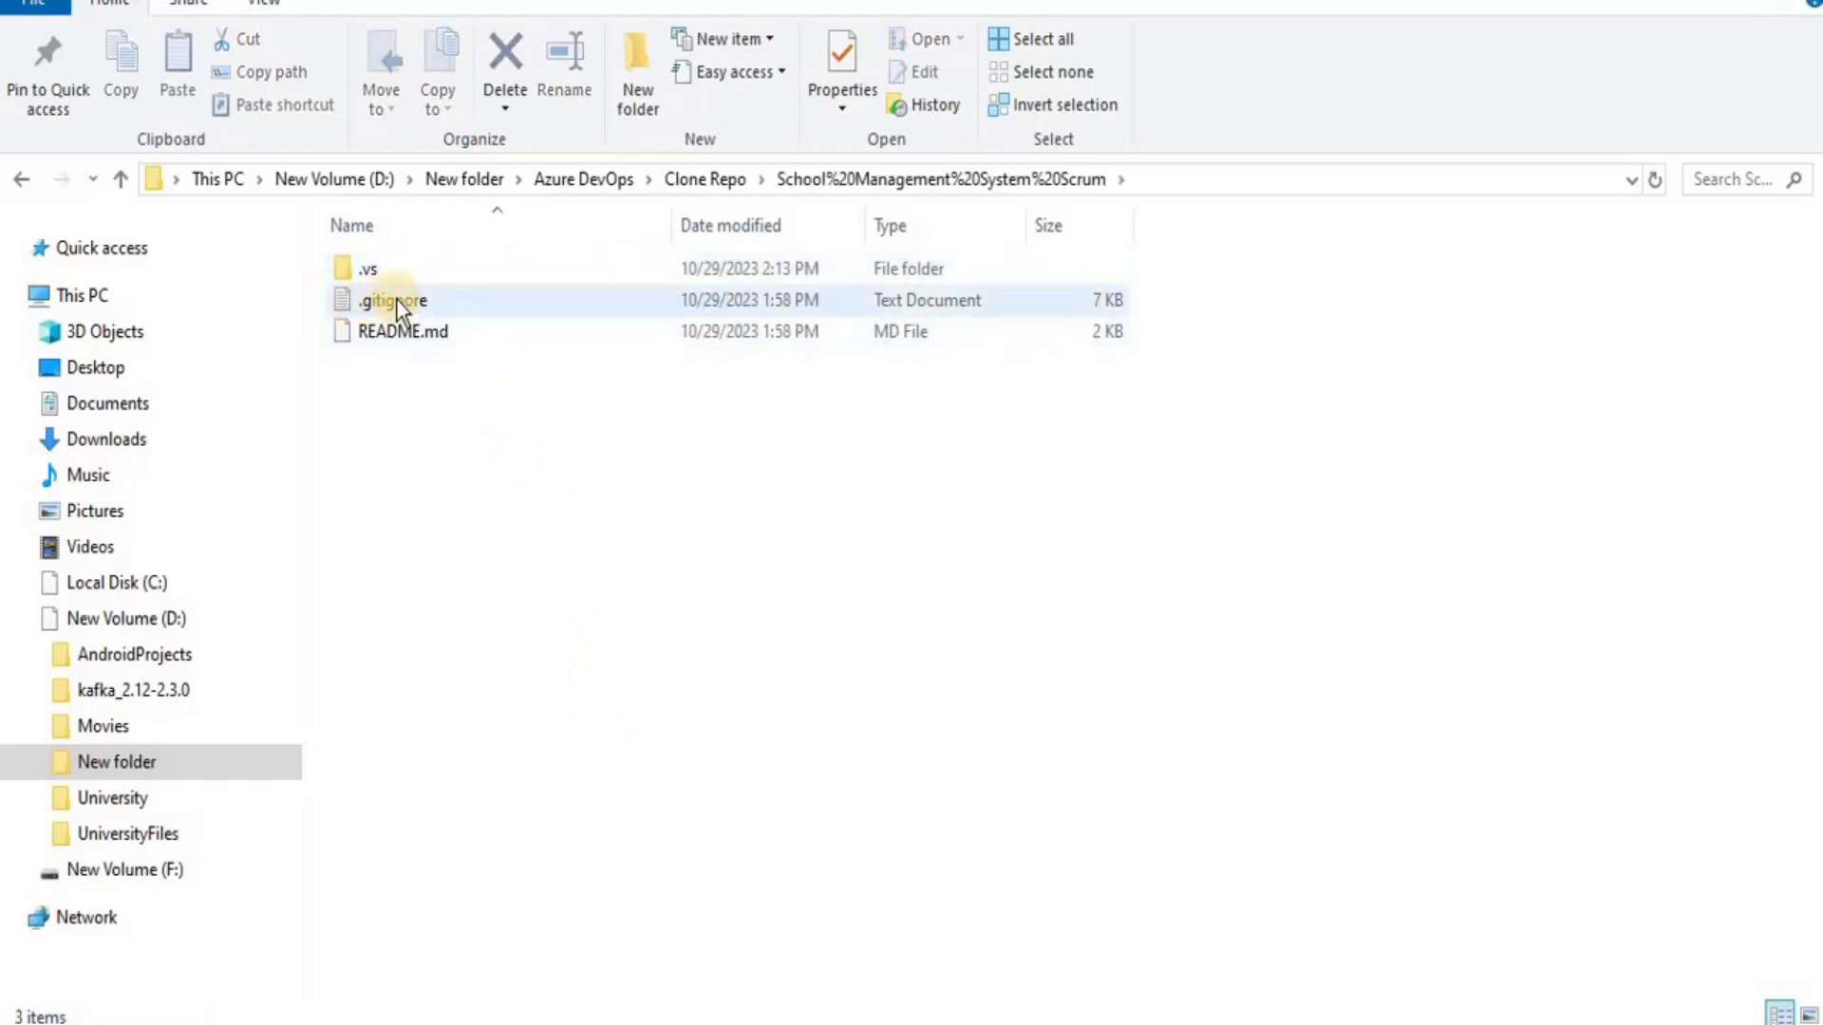
left_click(378, 275)
key("shift+Delete")
key("Return")
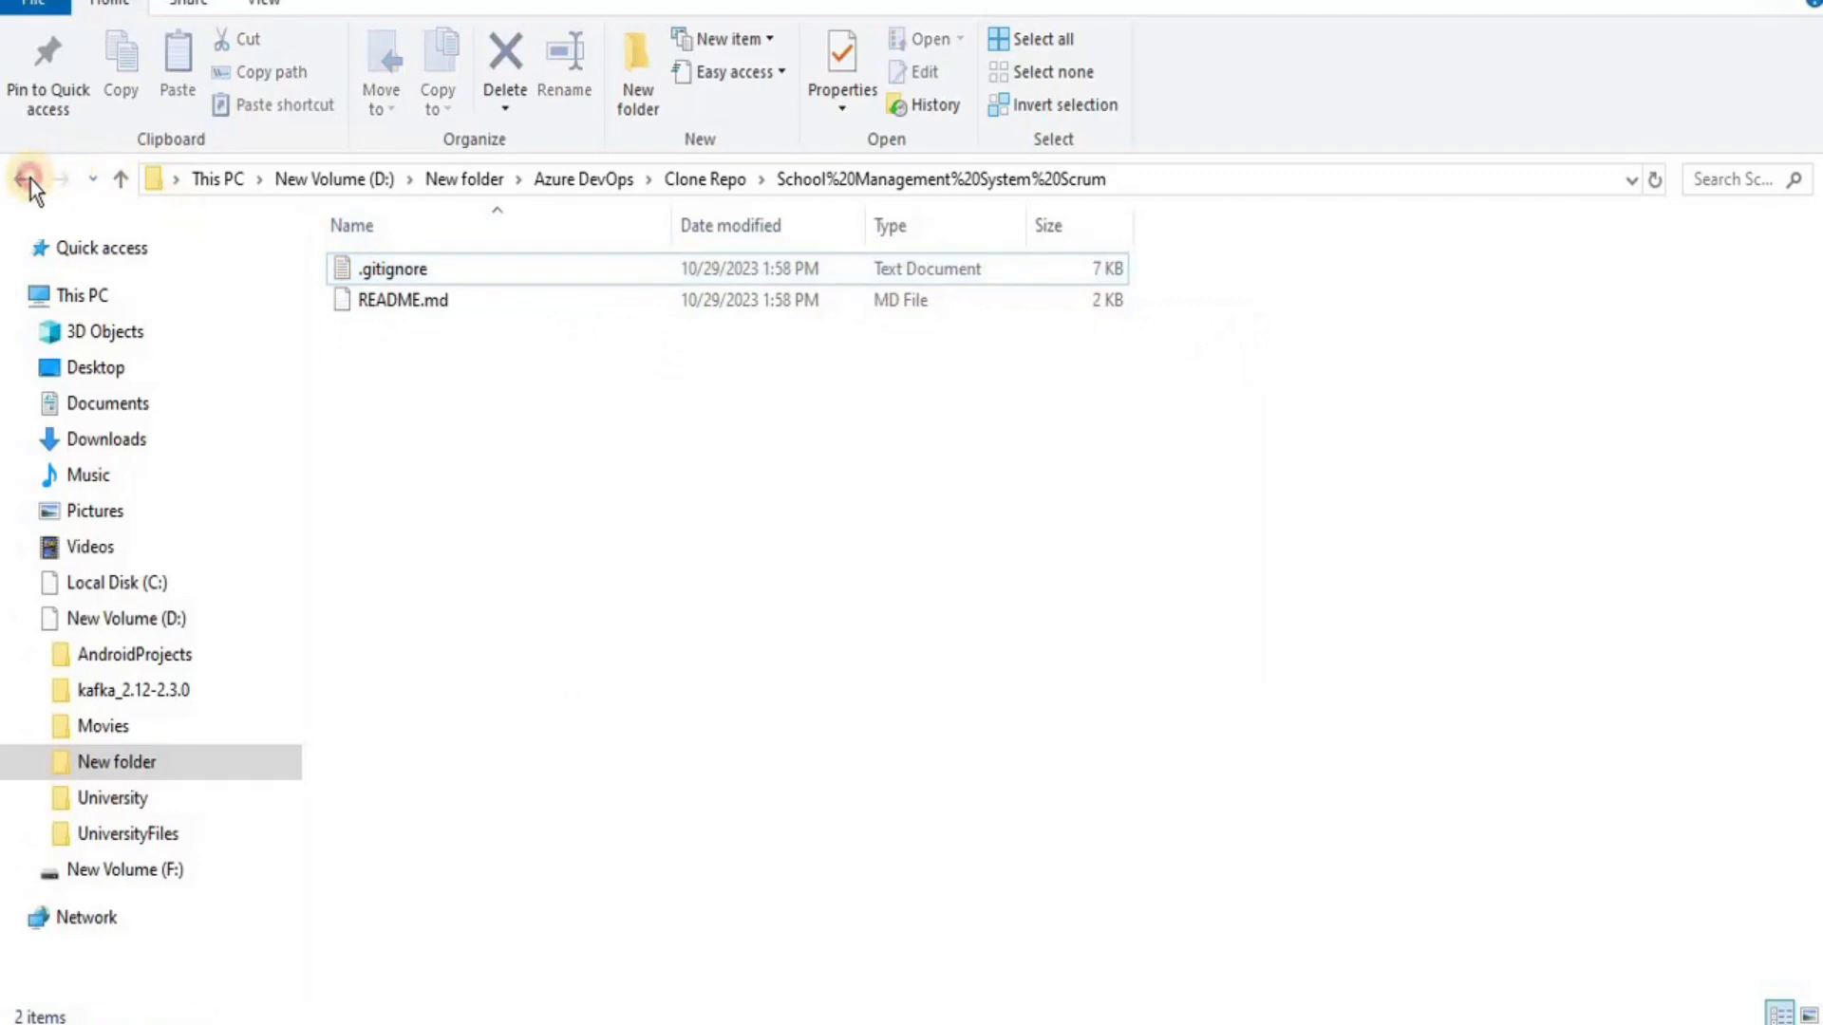
left_click(28, 179)
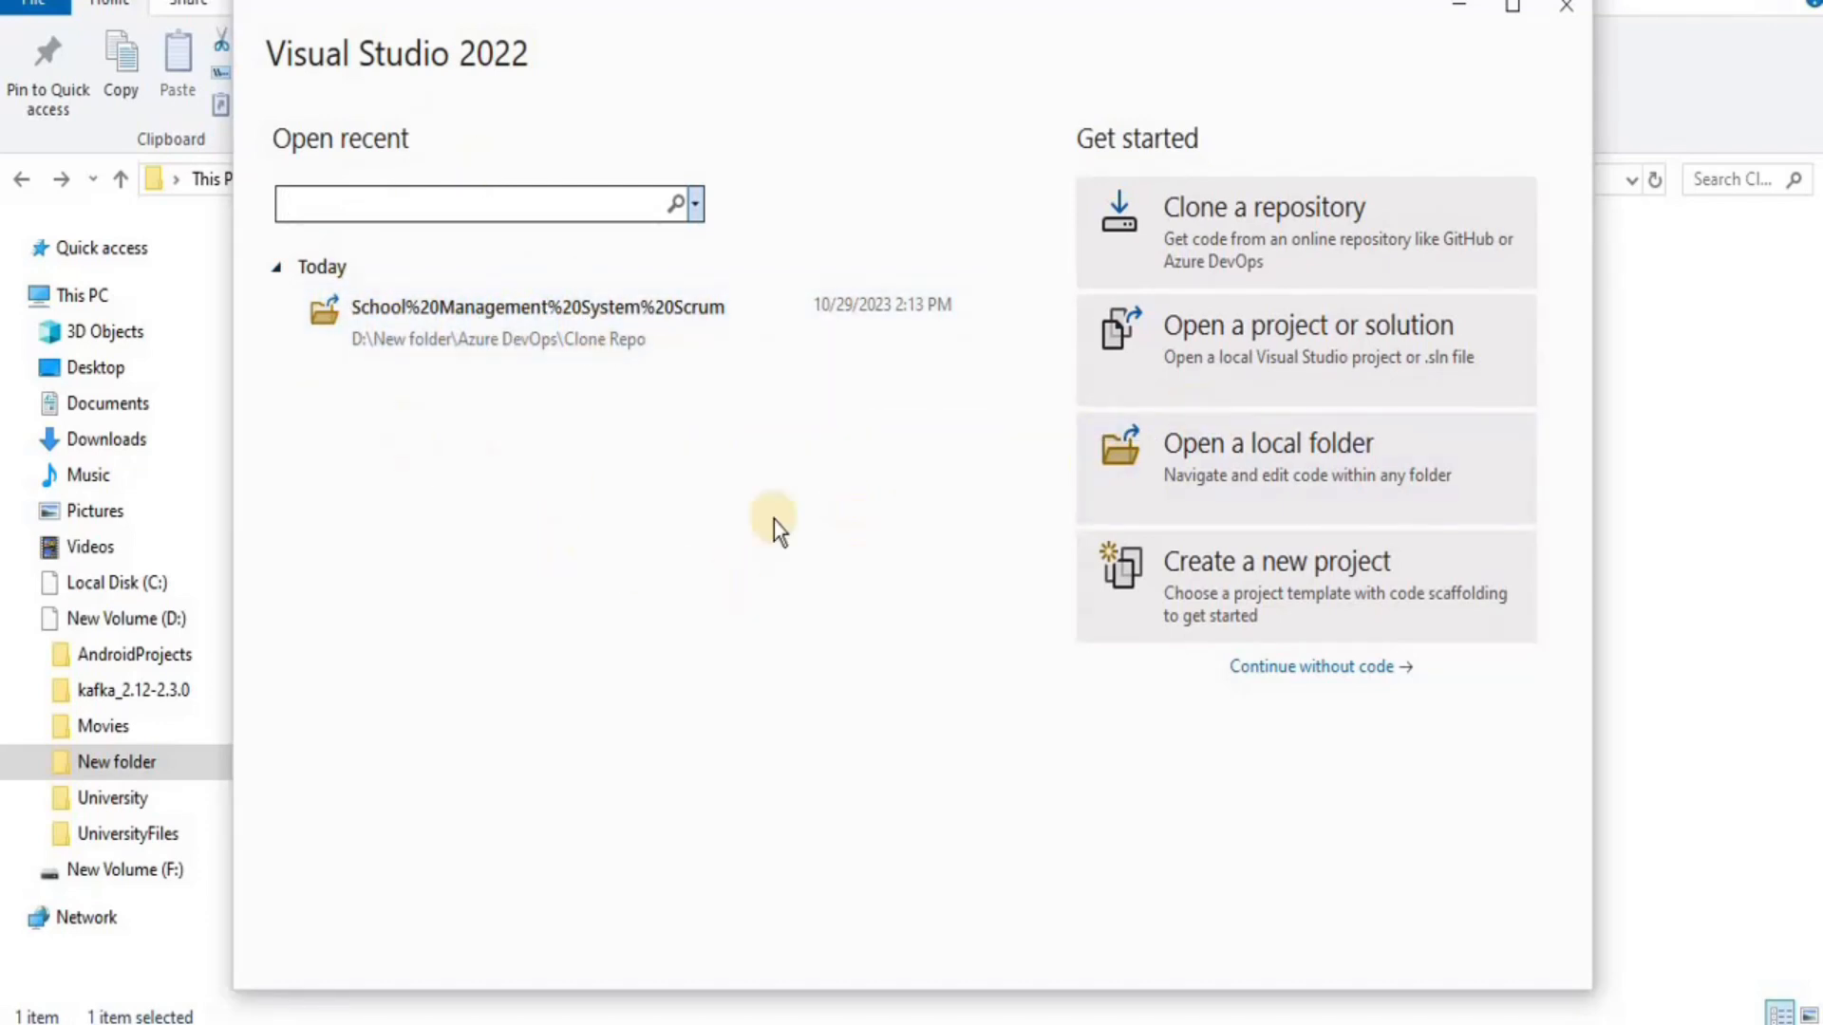
Open the cloned School%20Management%20System%20Scrum folder from D:\New folder\Azure DevOps\Clone Repo
left_click(1274, 452)
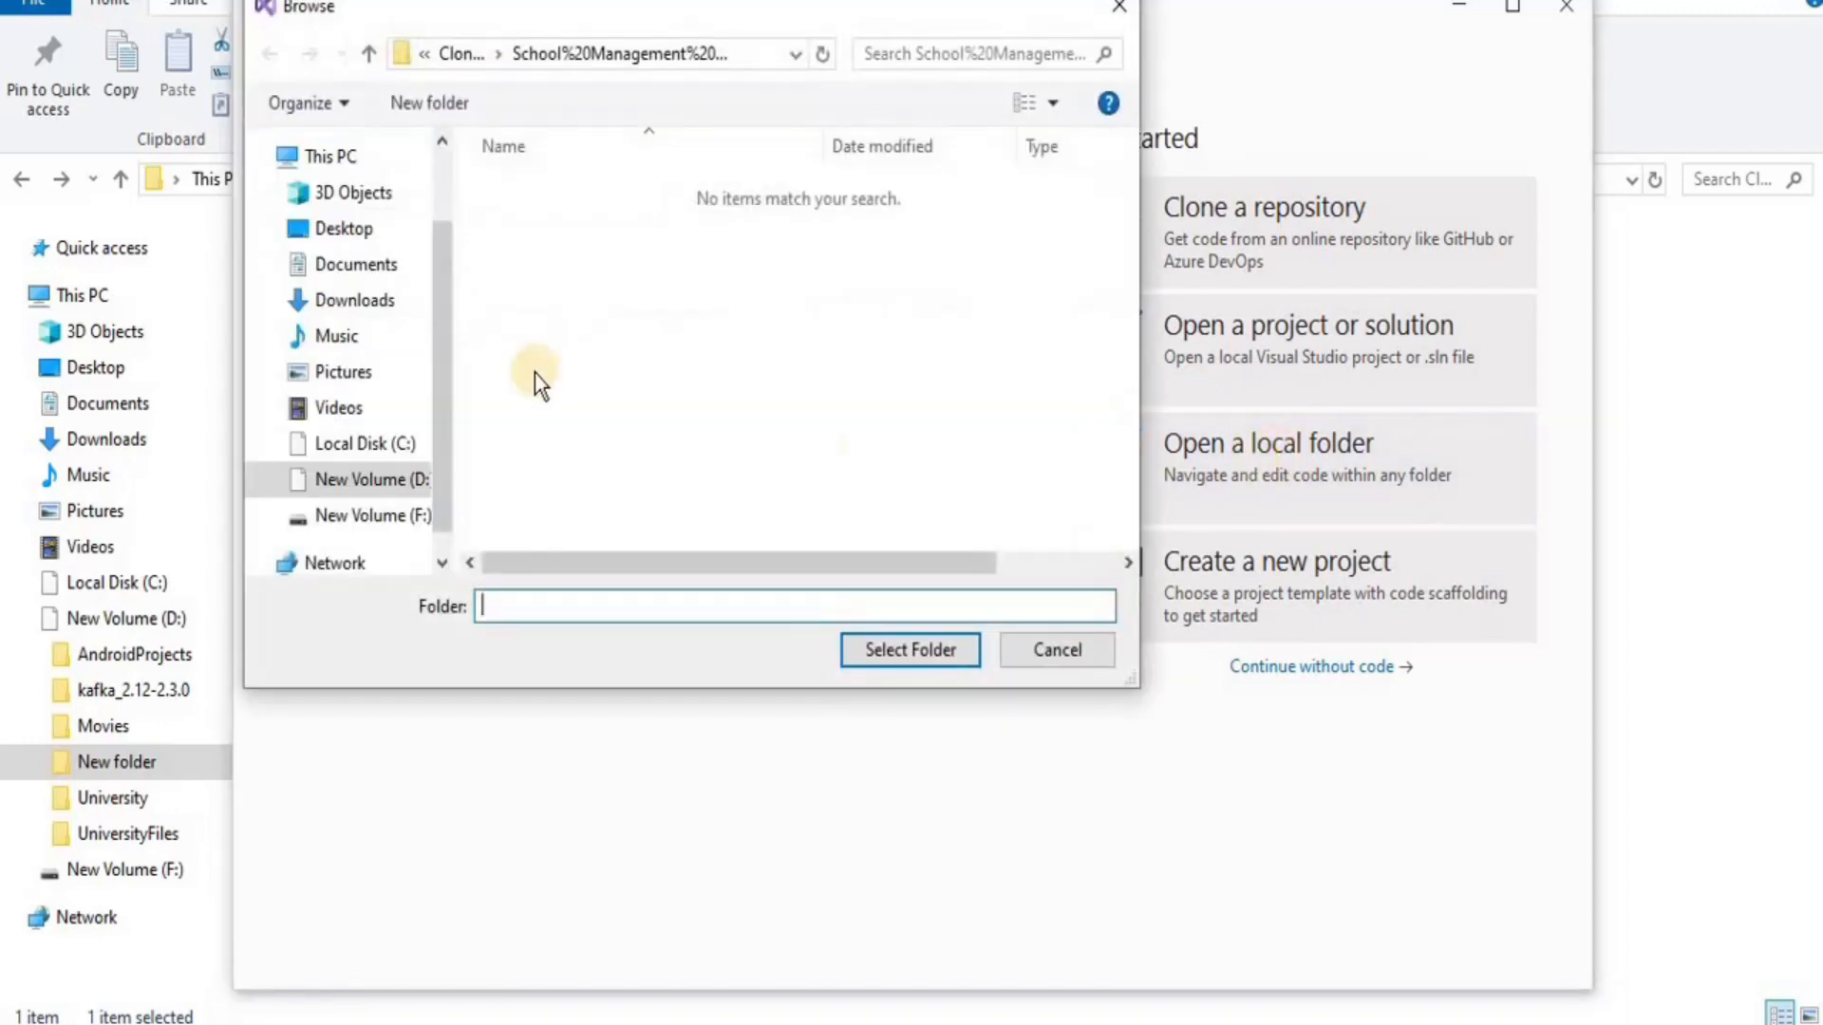
left_click(346, 489)
double_click(536, 291)
double_click(538, 257)
double_click(529, 292)
left_click(566, 197)
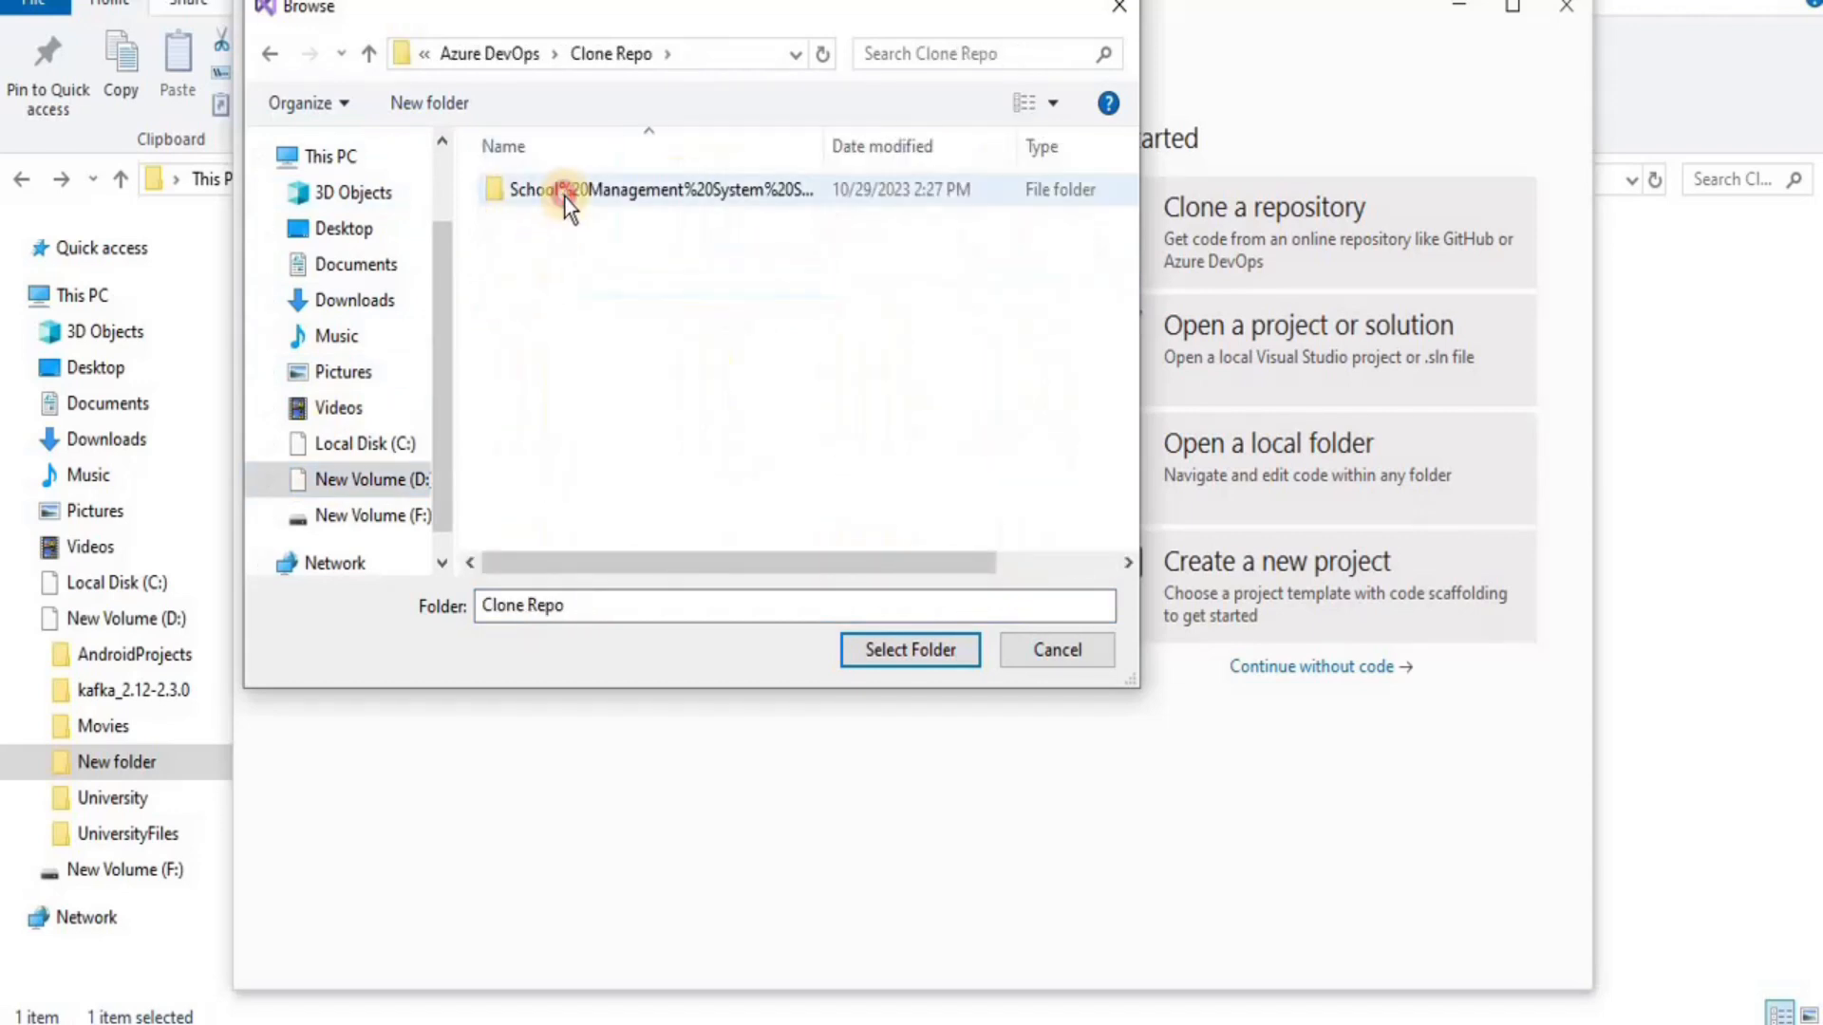
left_click(873, 649)
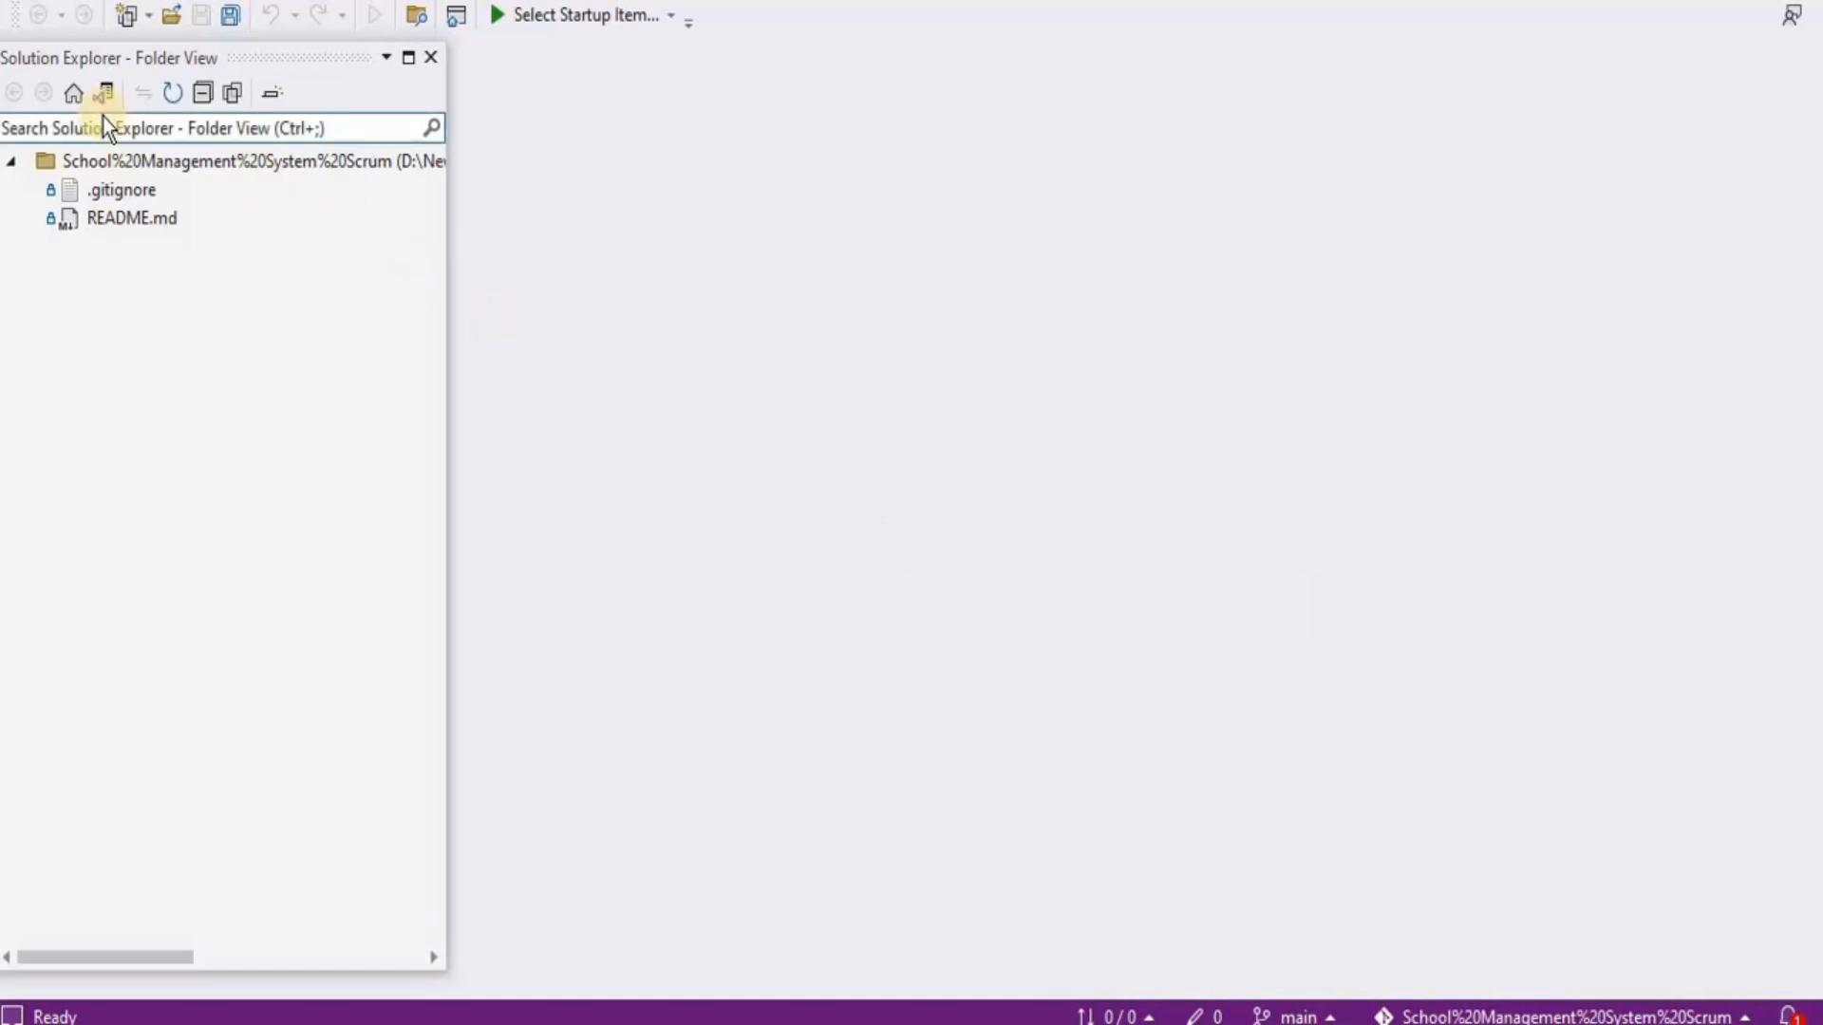
Start a new project from the C++ Empty Project template
left_click(63, 0)
mouse_move(104, 5)
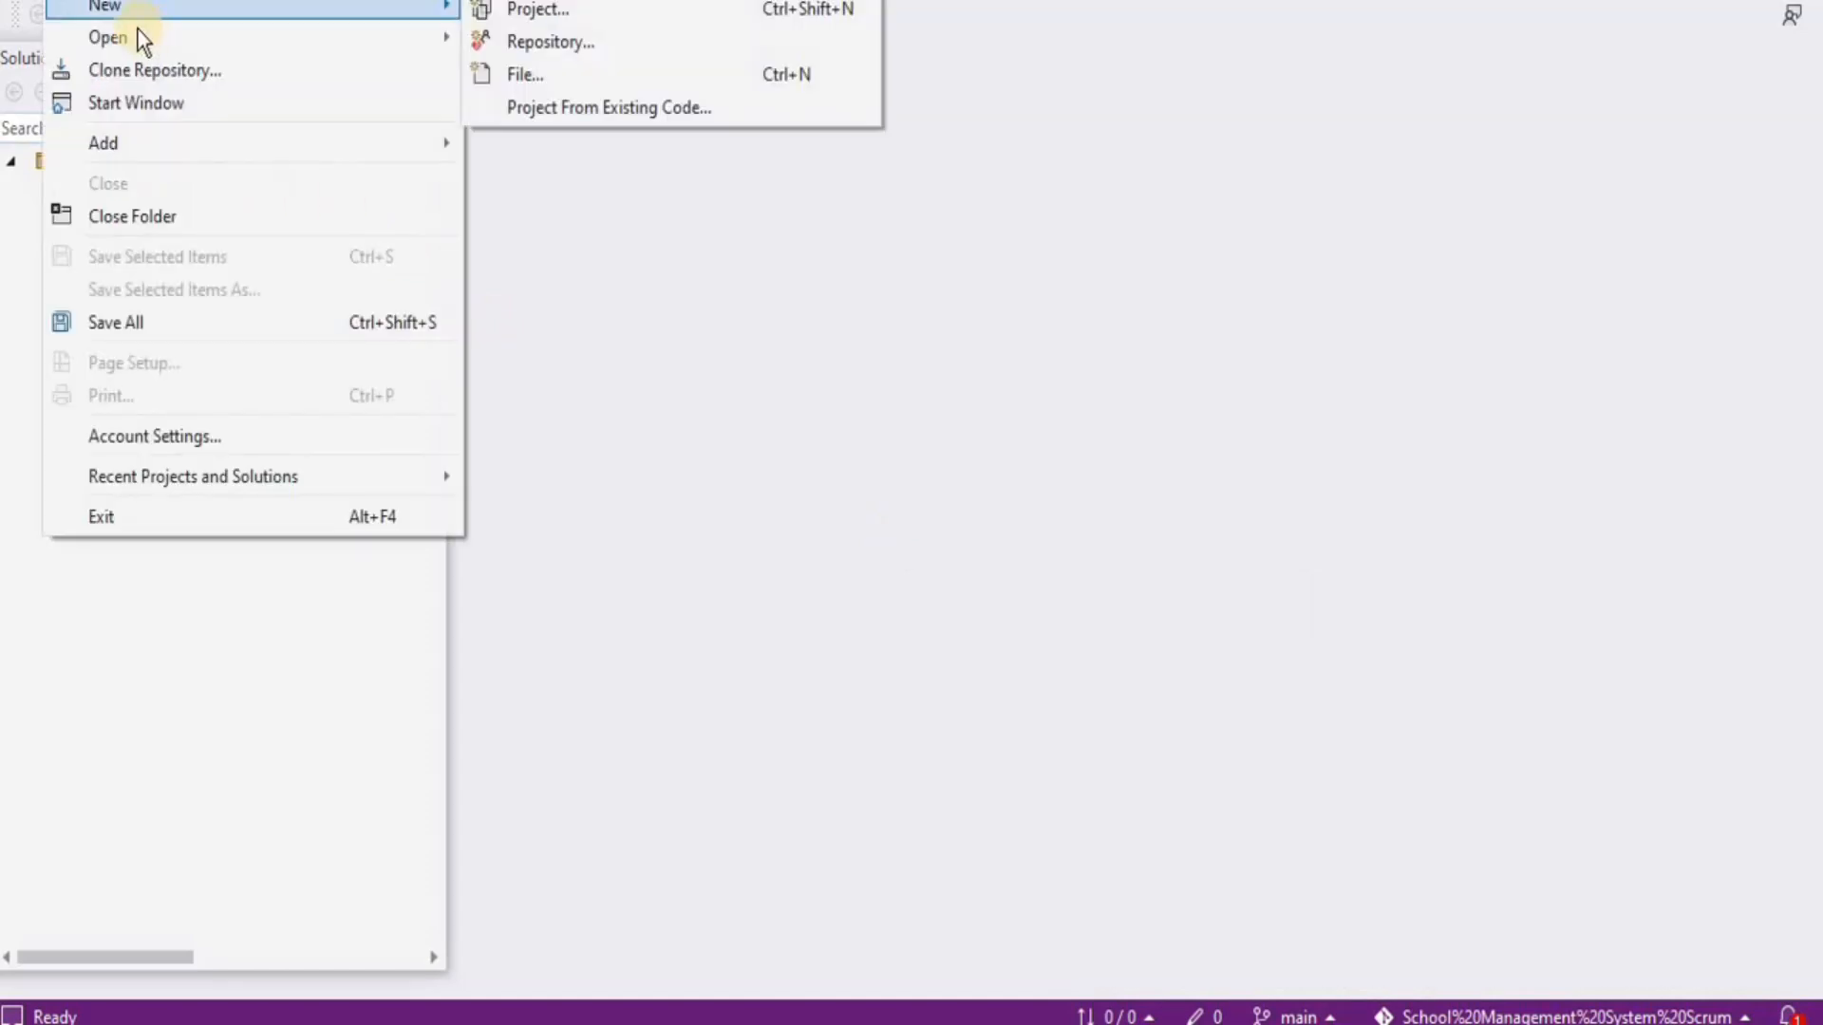
left_click(541, 11)
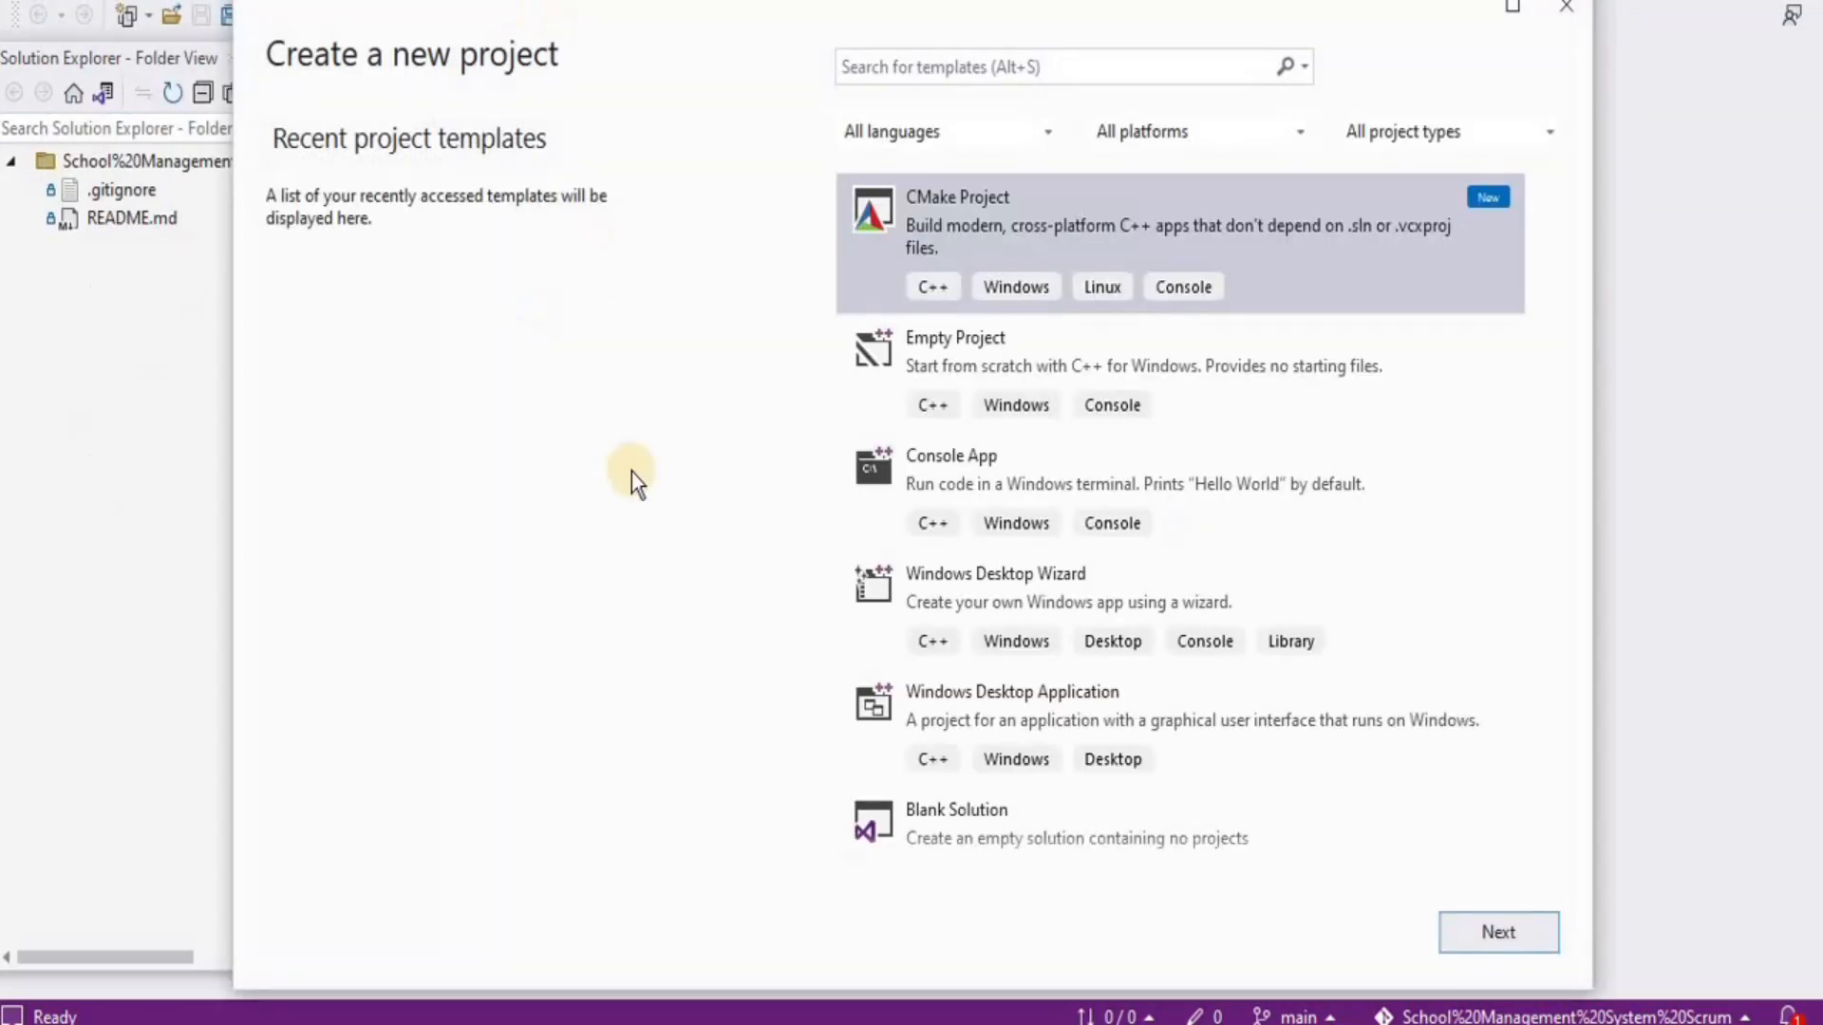
left_click(1204, 389)
left_click(1495, 940)
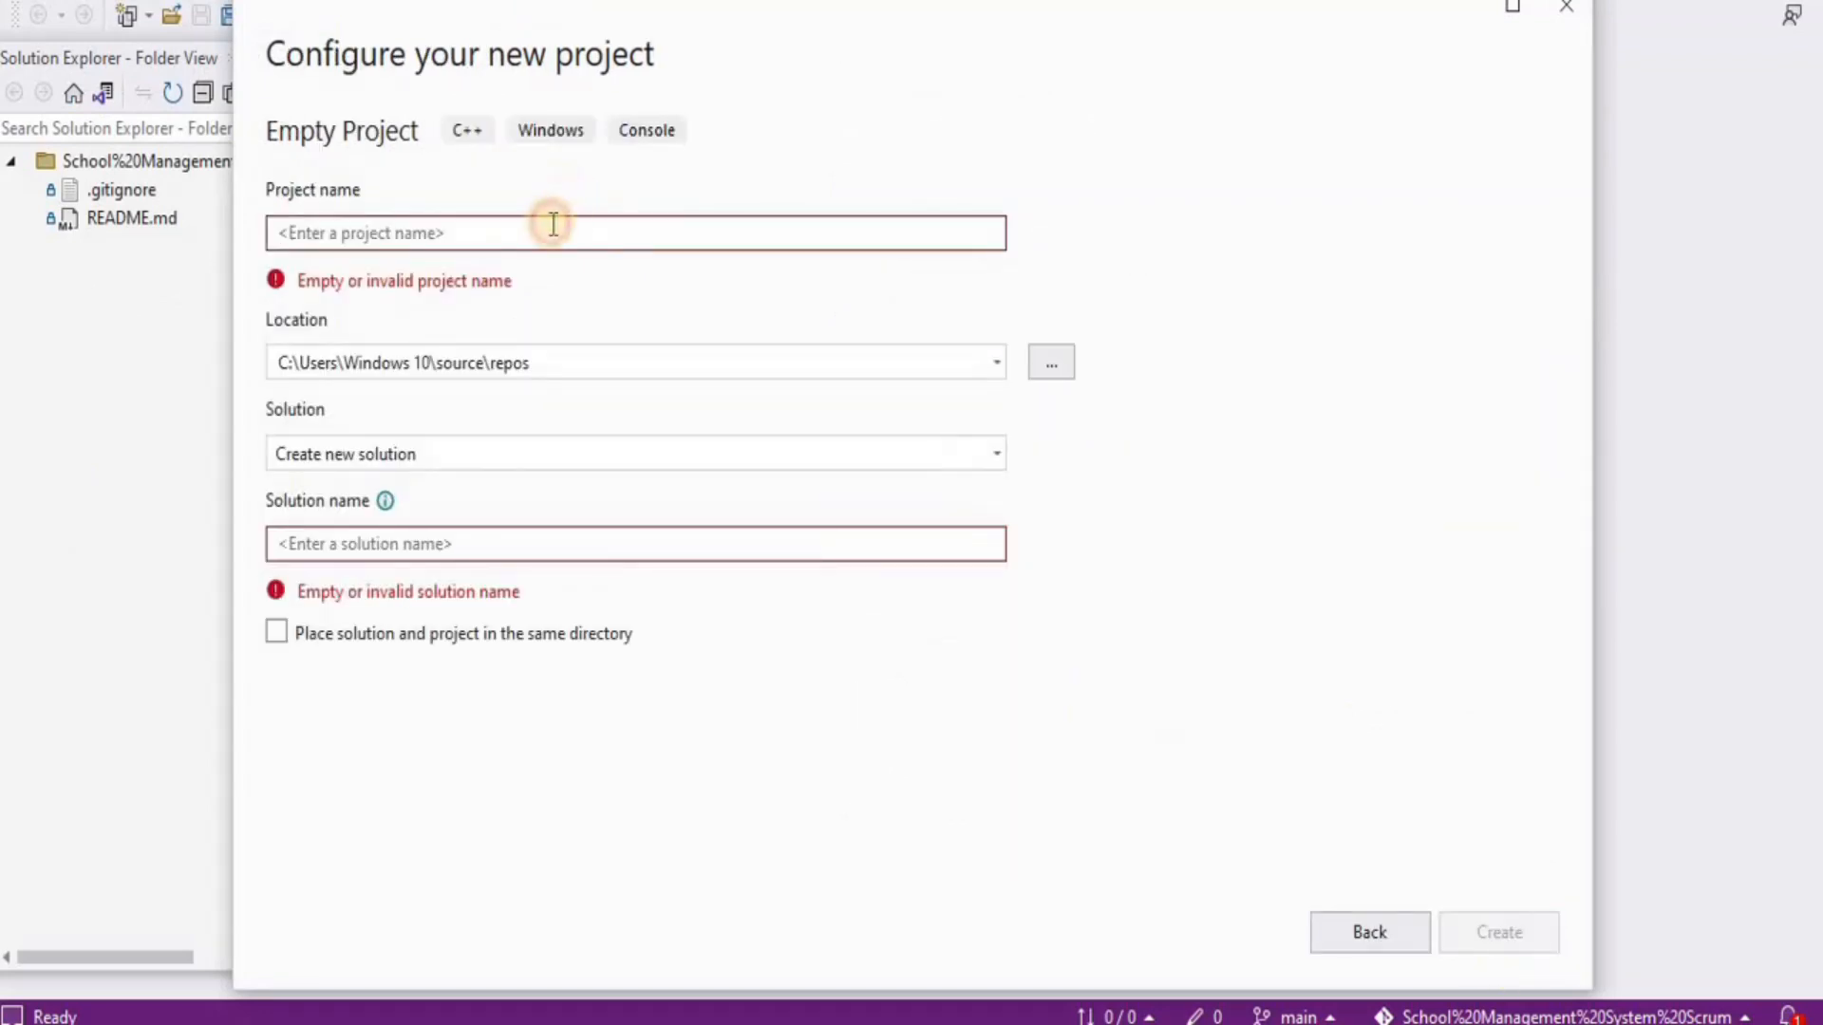
Name the project School Management System.App in a new solution named School Management System
type("Scool")
key("BackSpace")
key("BackSpace")
key("BackSpace")
type("hool")
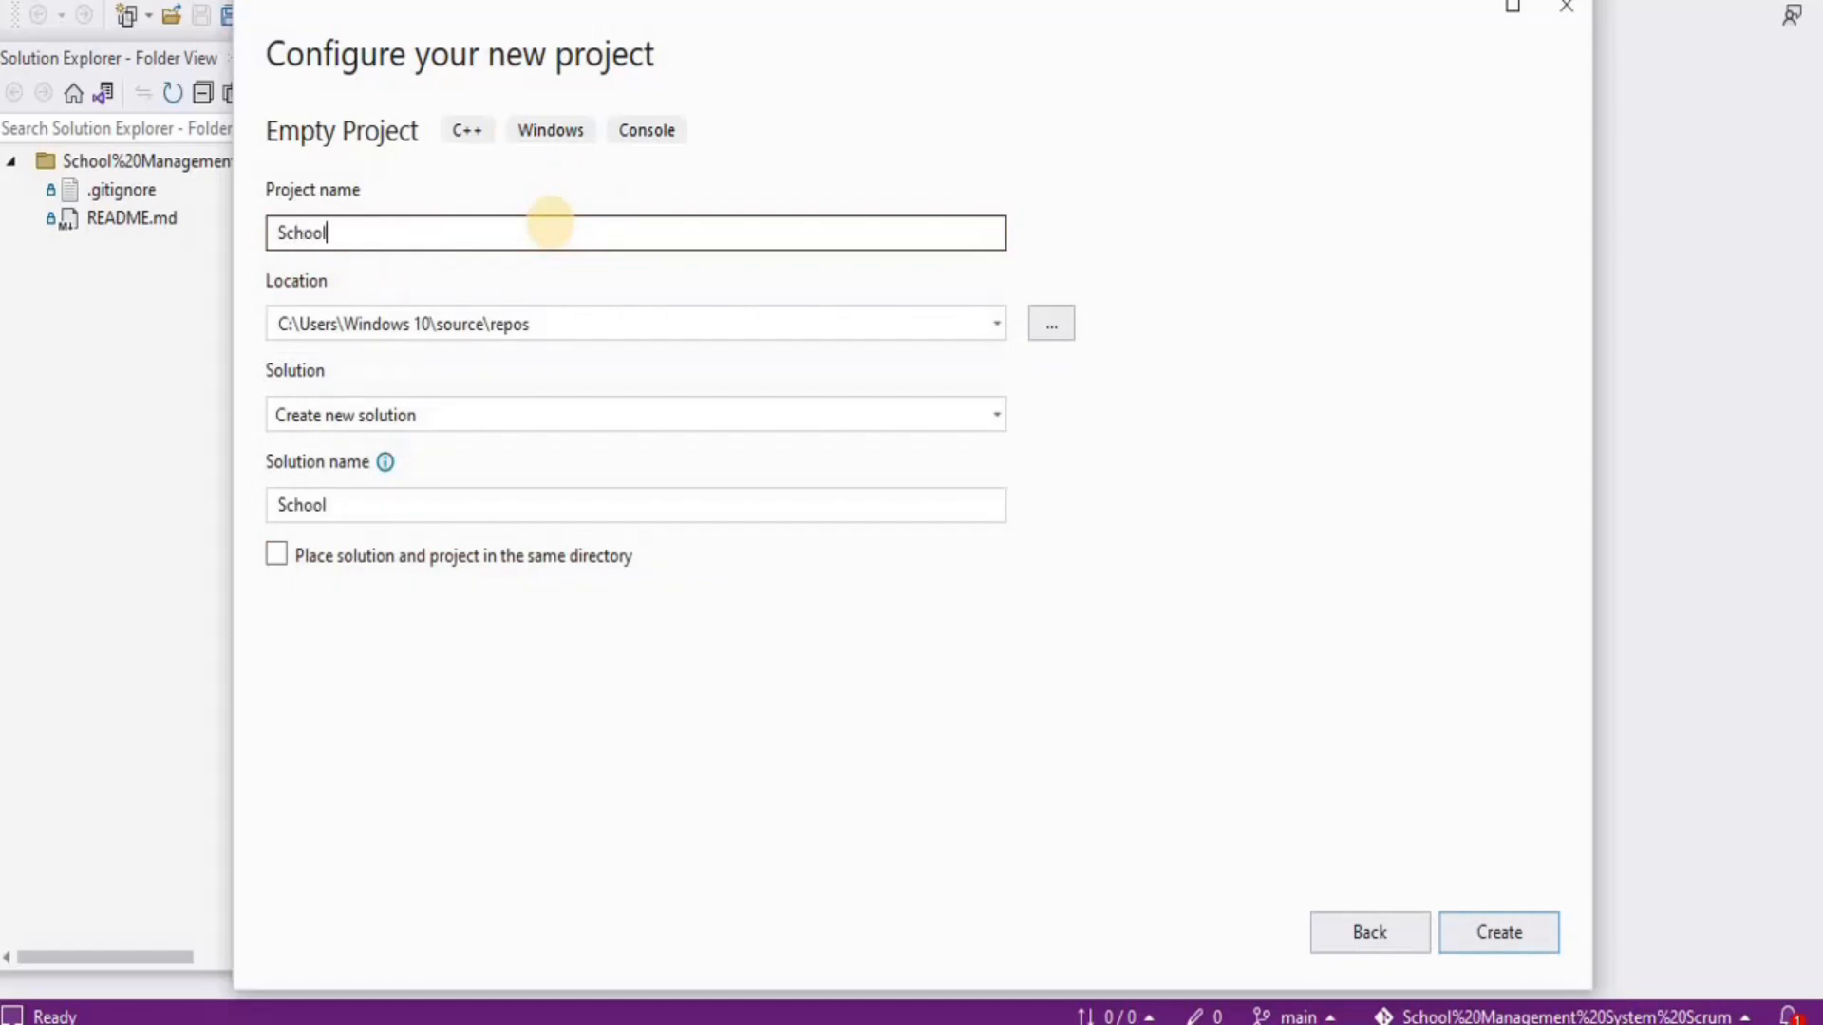
type(" Management System")
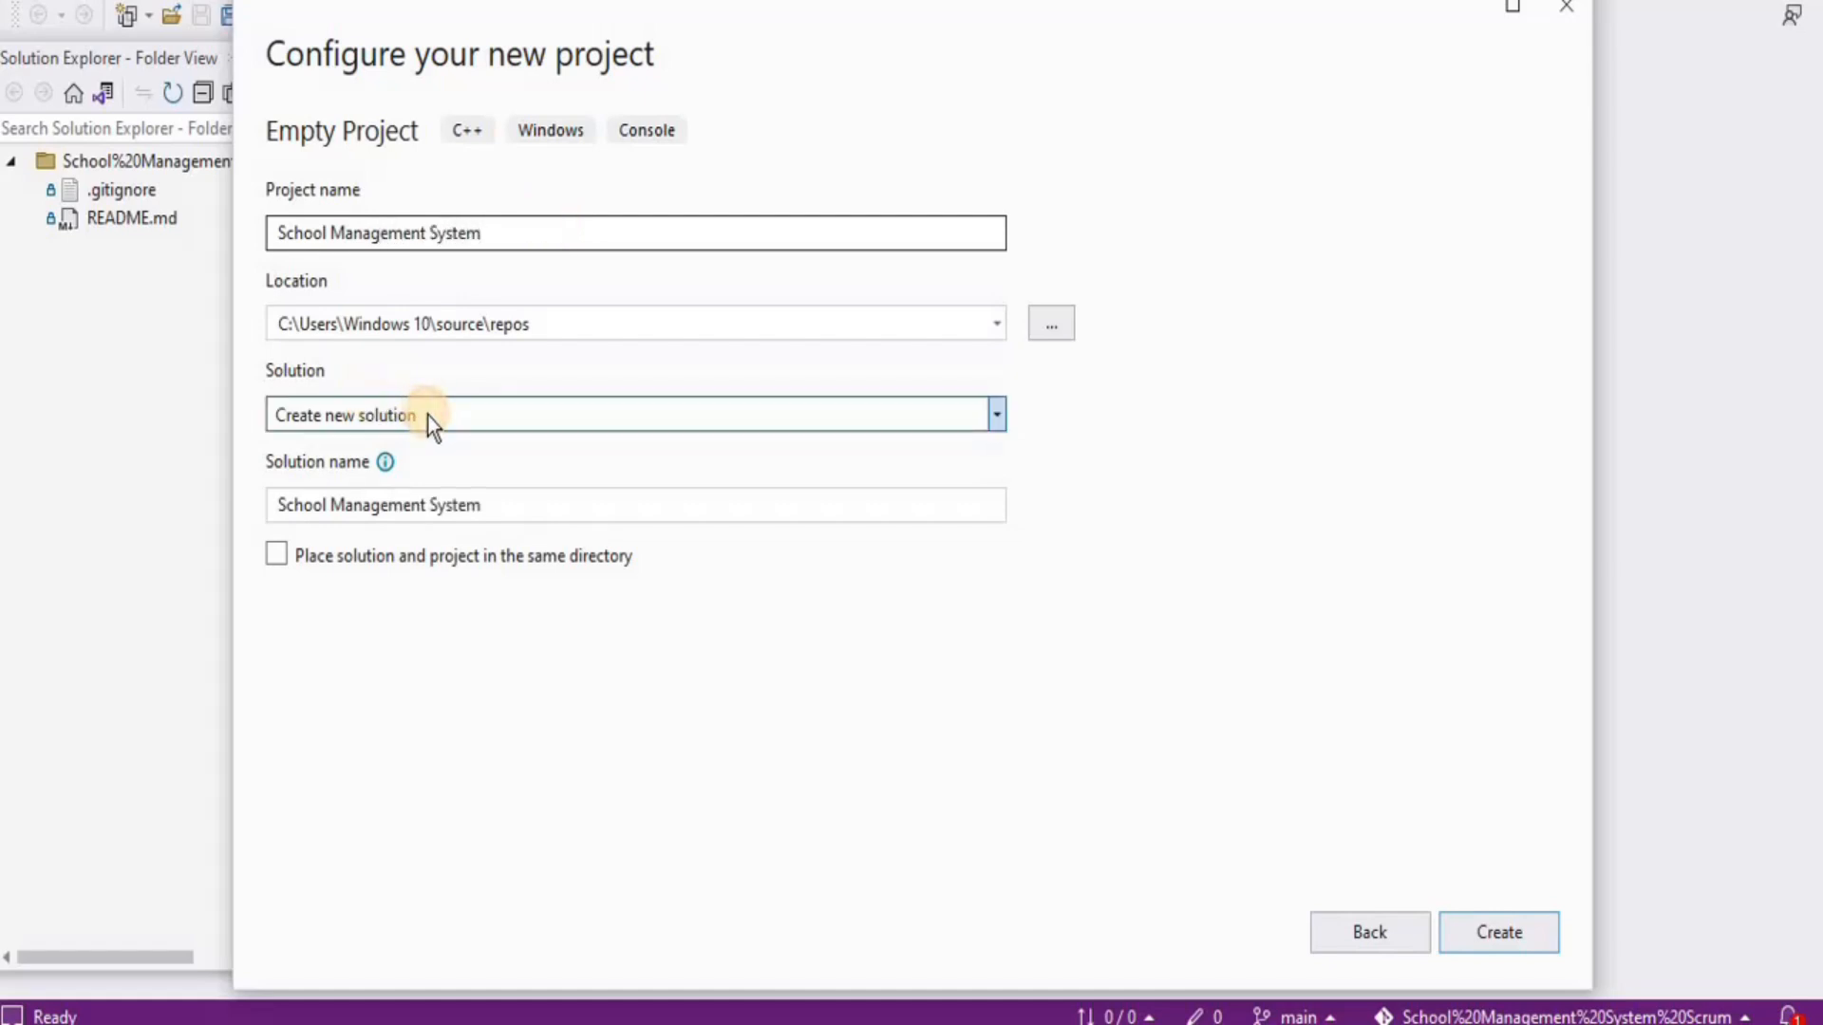
left_click(428, 415)
left_click(435, 417)
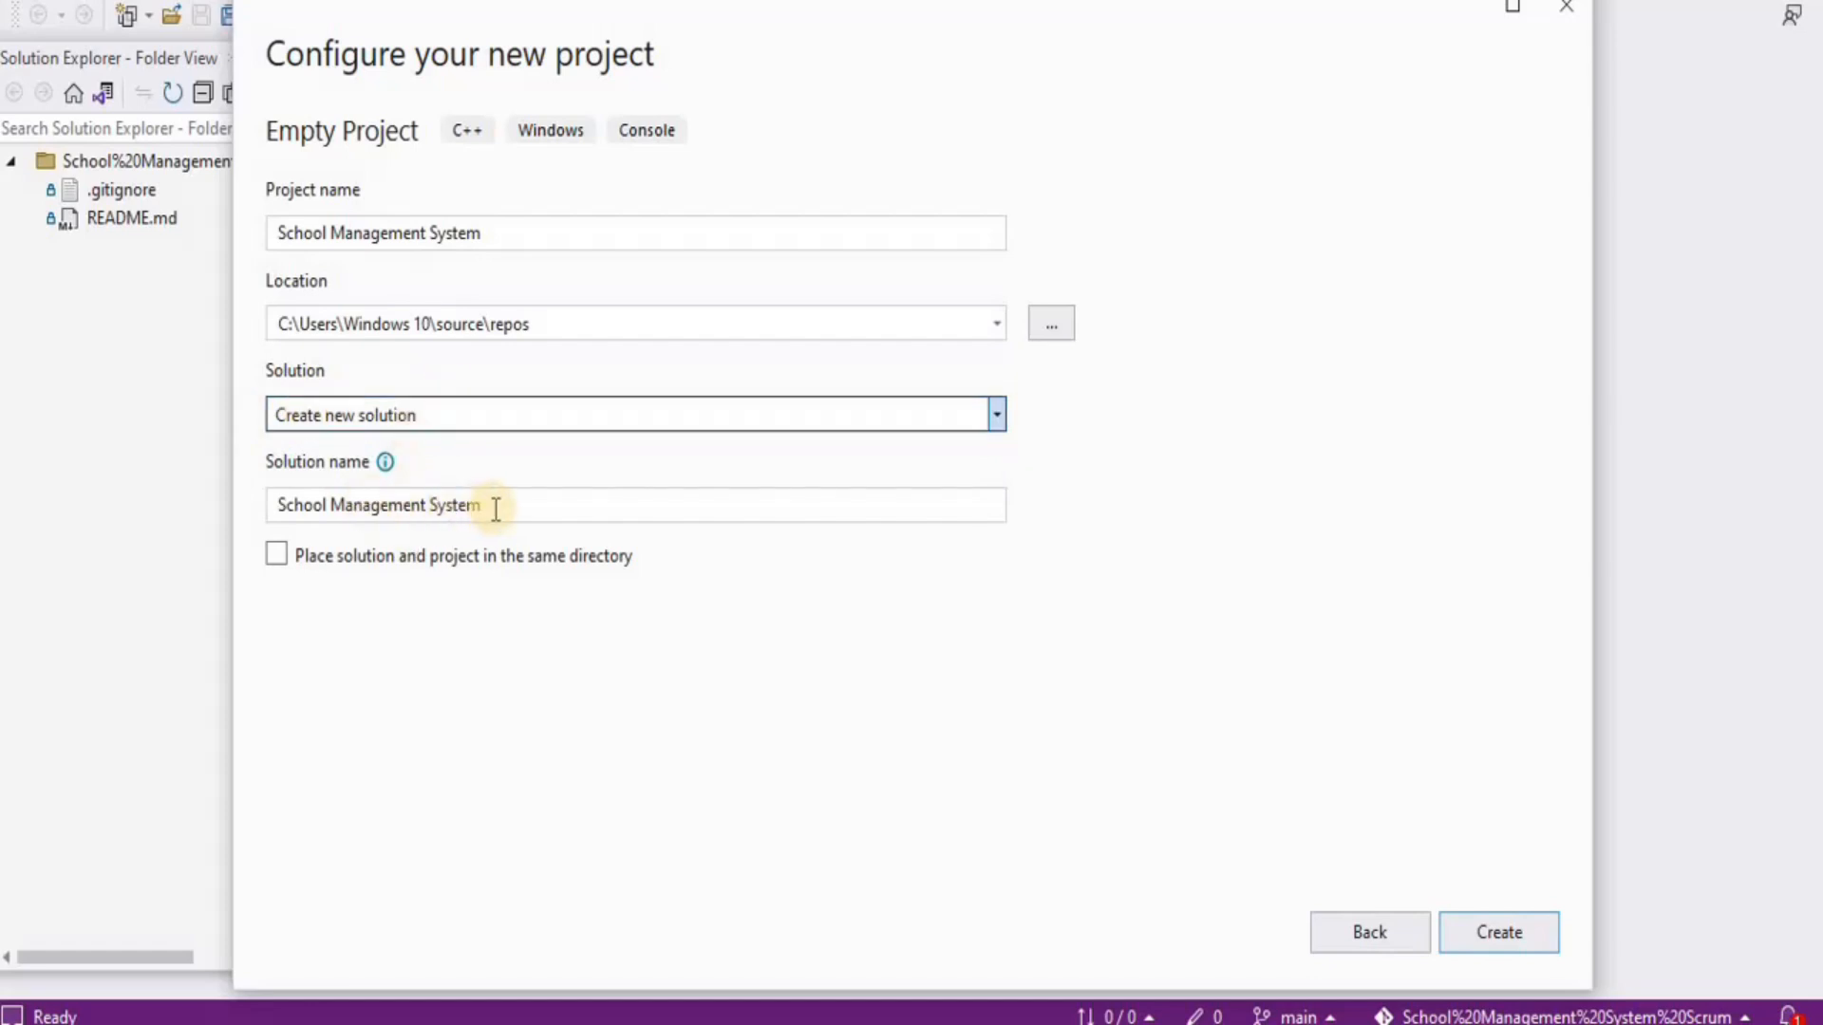
left_click(500, 235)
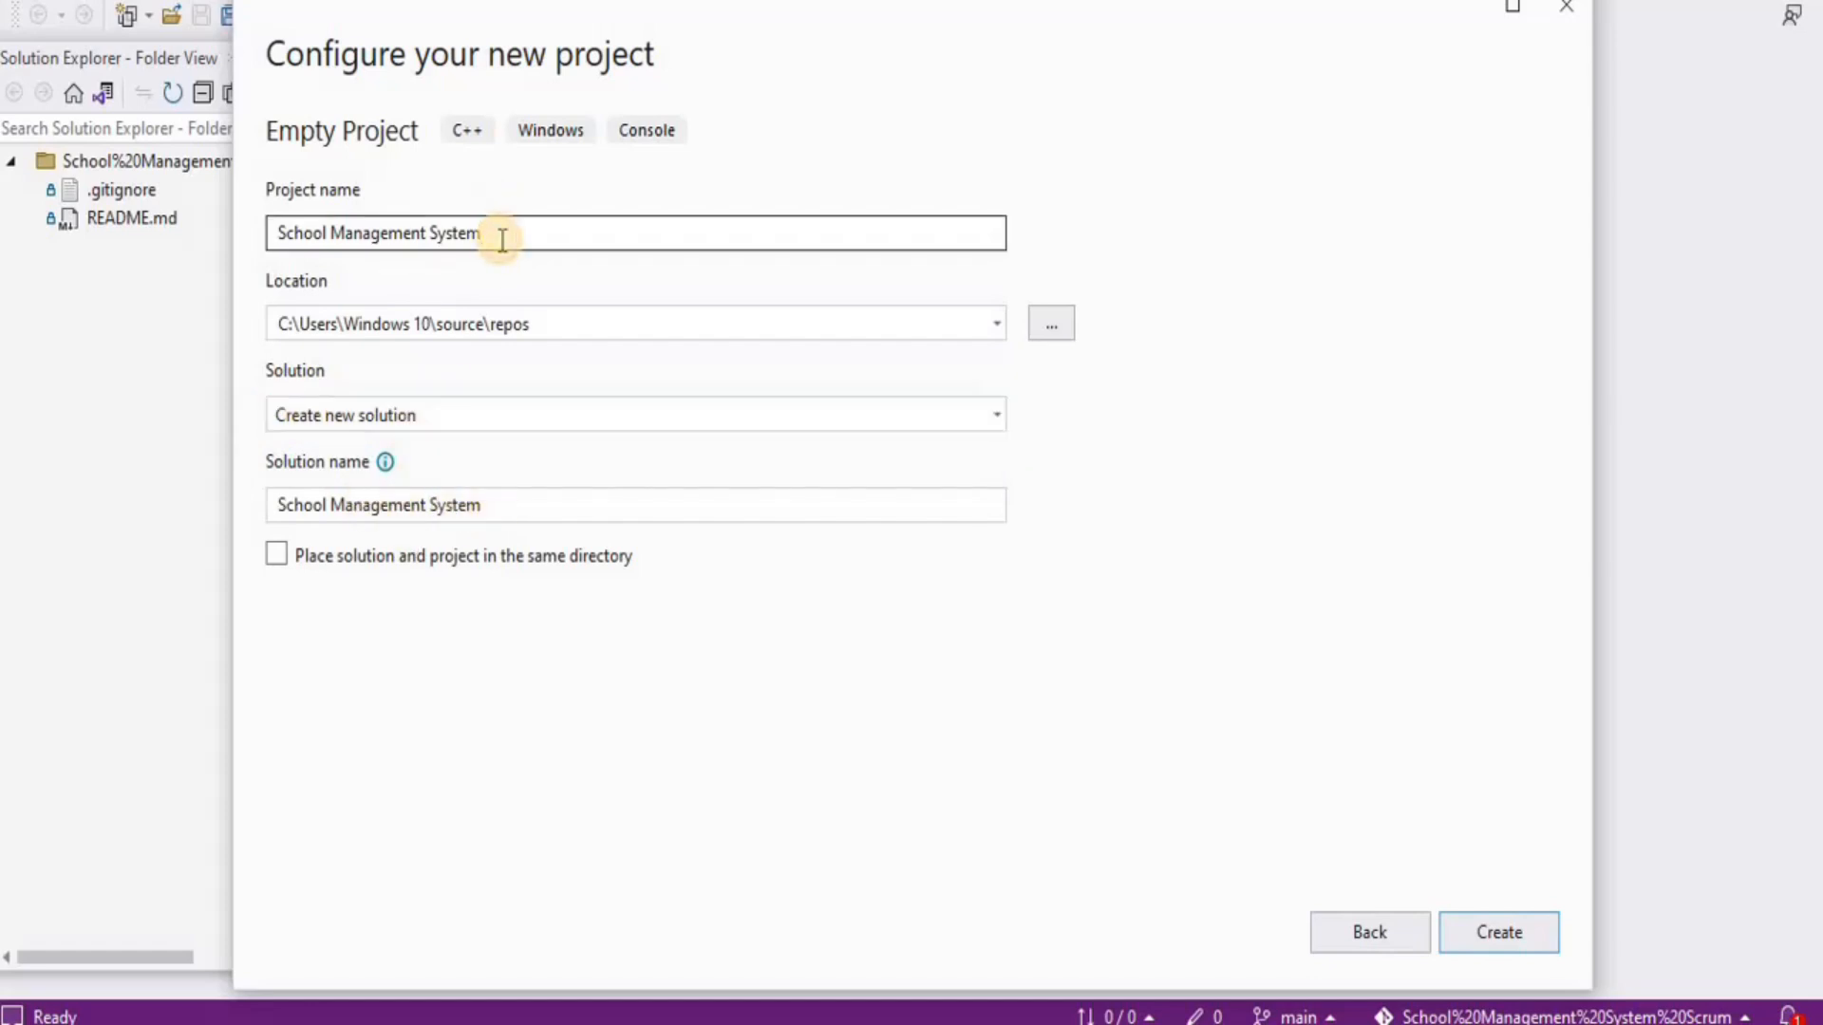
type(".App")
left_click(546, 506)
key("BackSpace")
key("BackSpace")
key("BackSpace")
key("BackSpace")
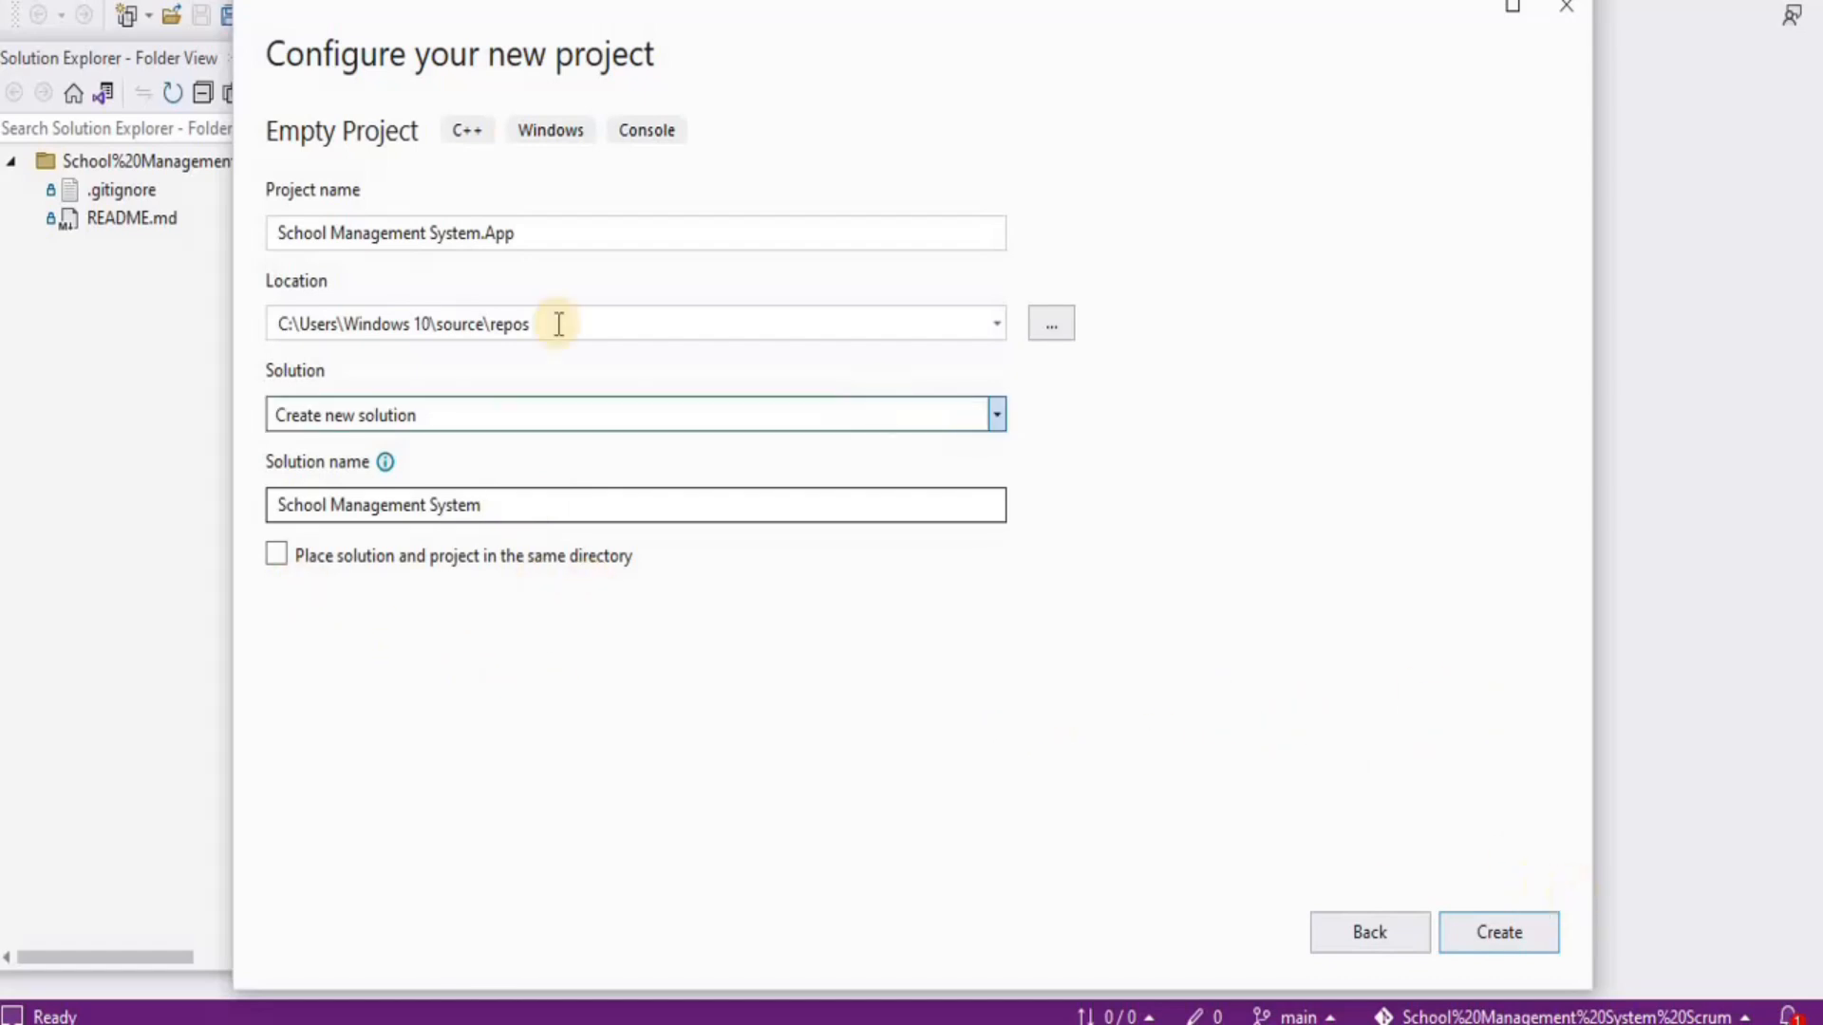
Set the project location to the cloned repository folder under Clone Repo and create it
left_click(1045, 328)
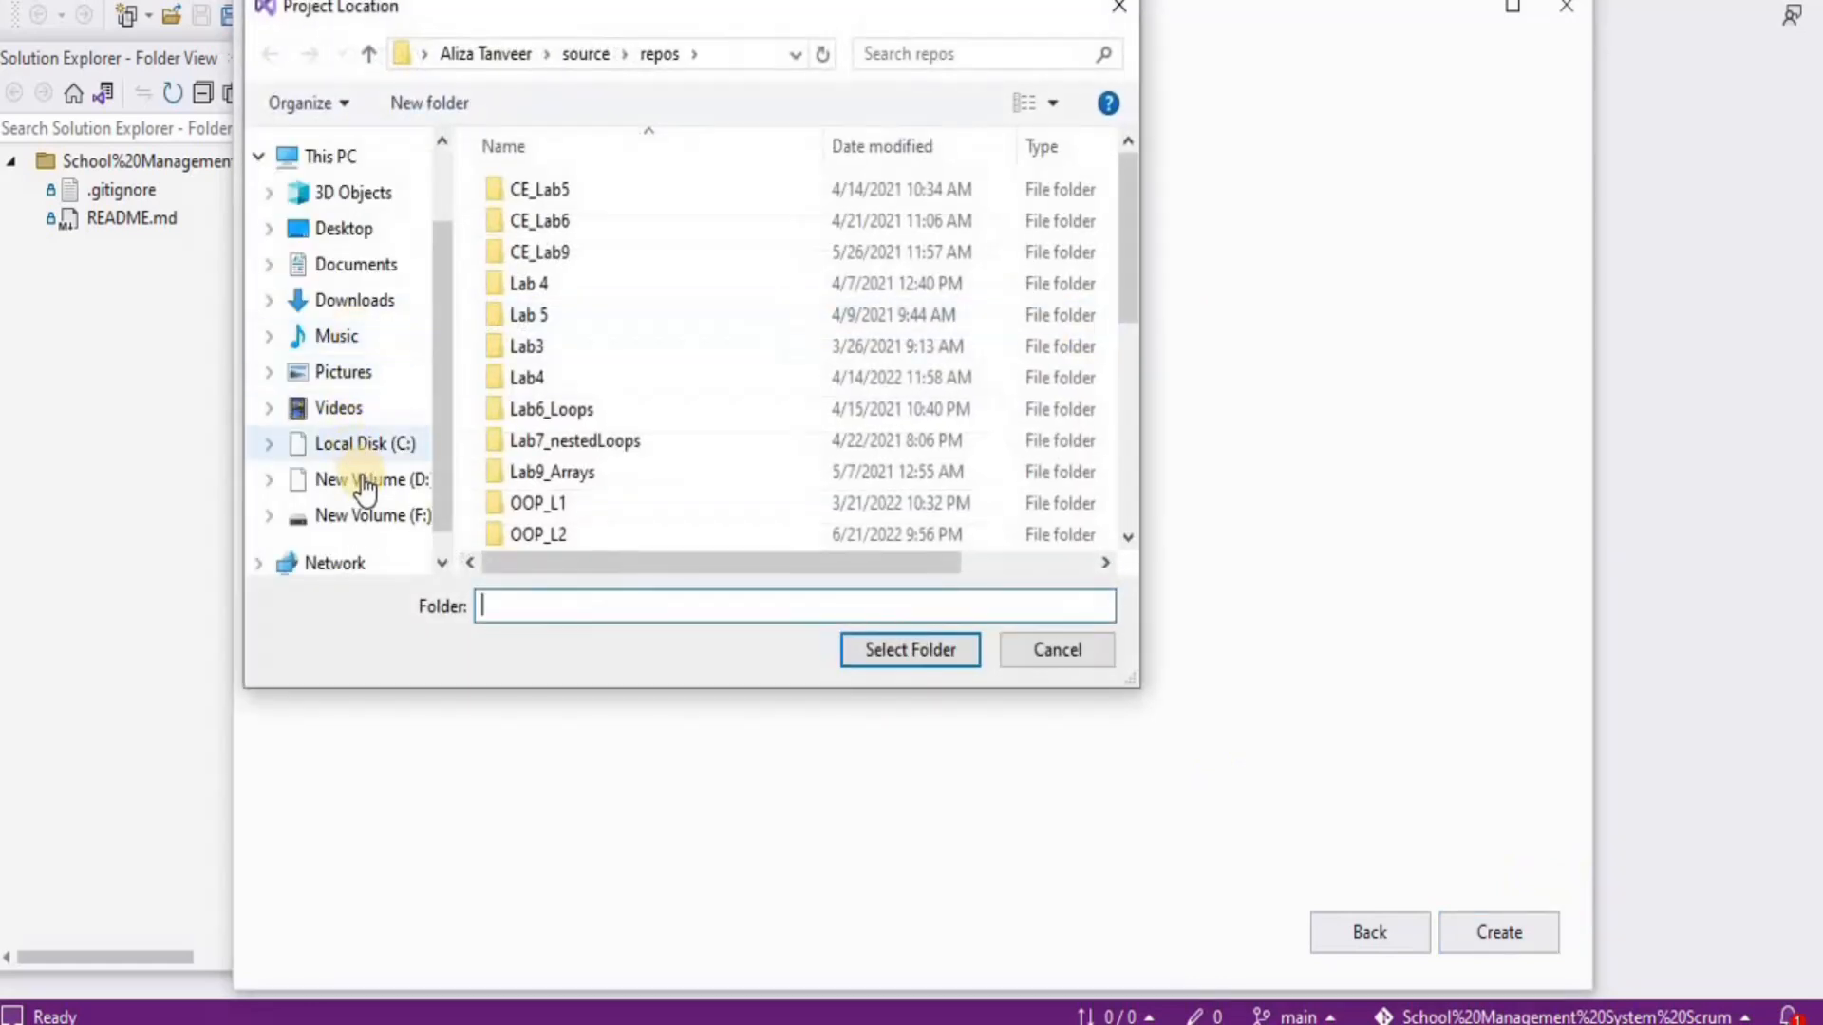
left_click(363, 480)
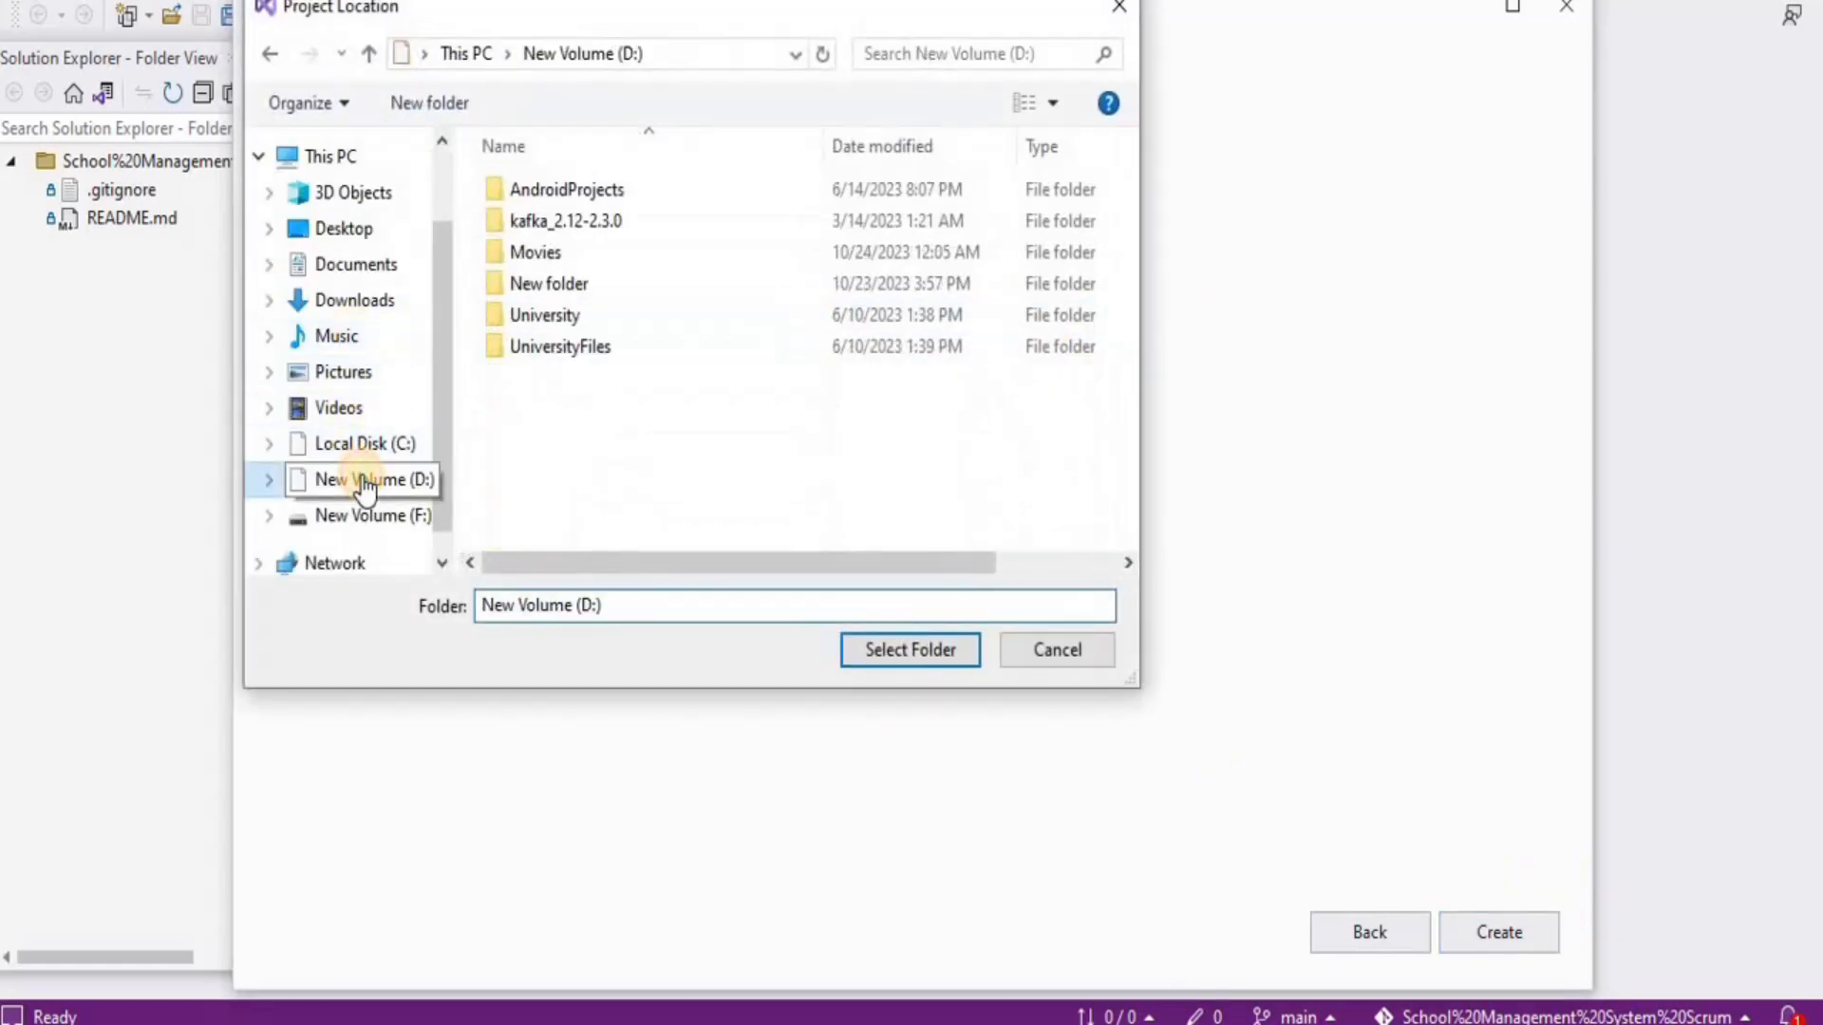
double_click(547, 282)
double_click(539, 247)
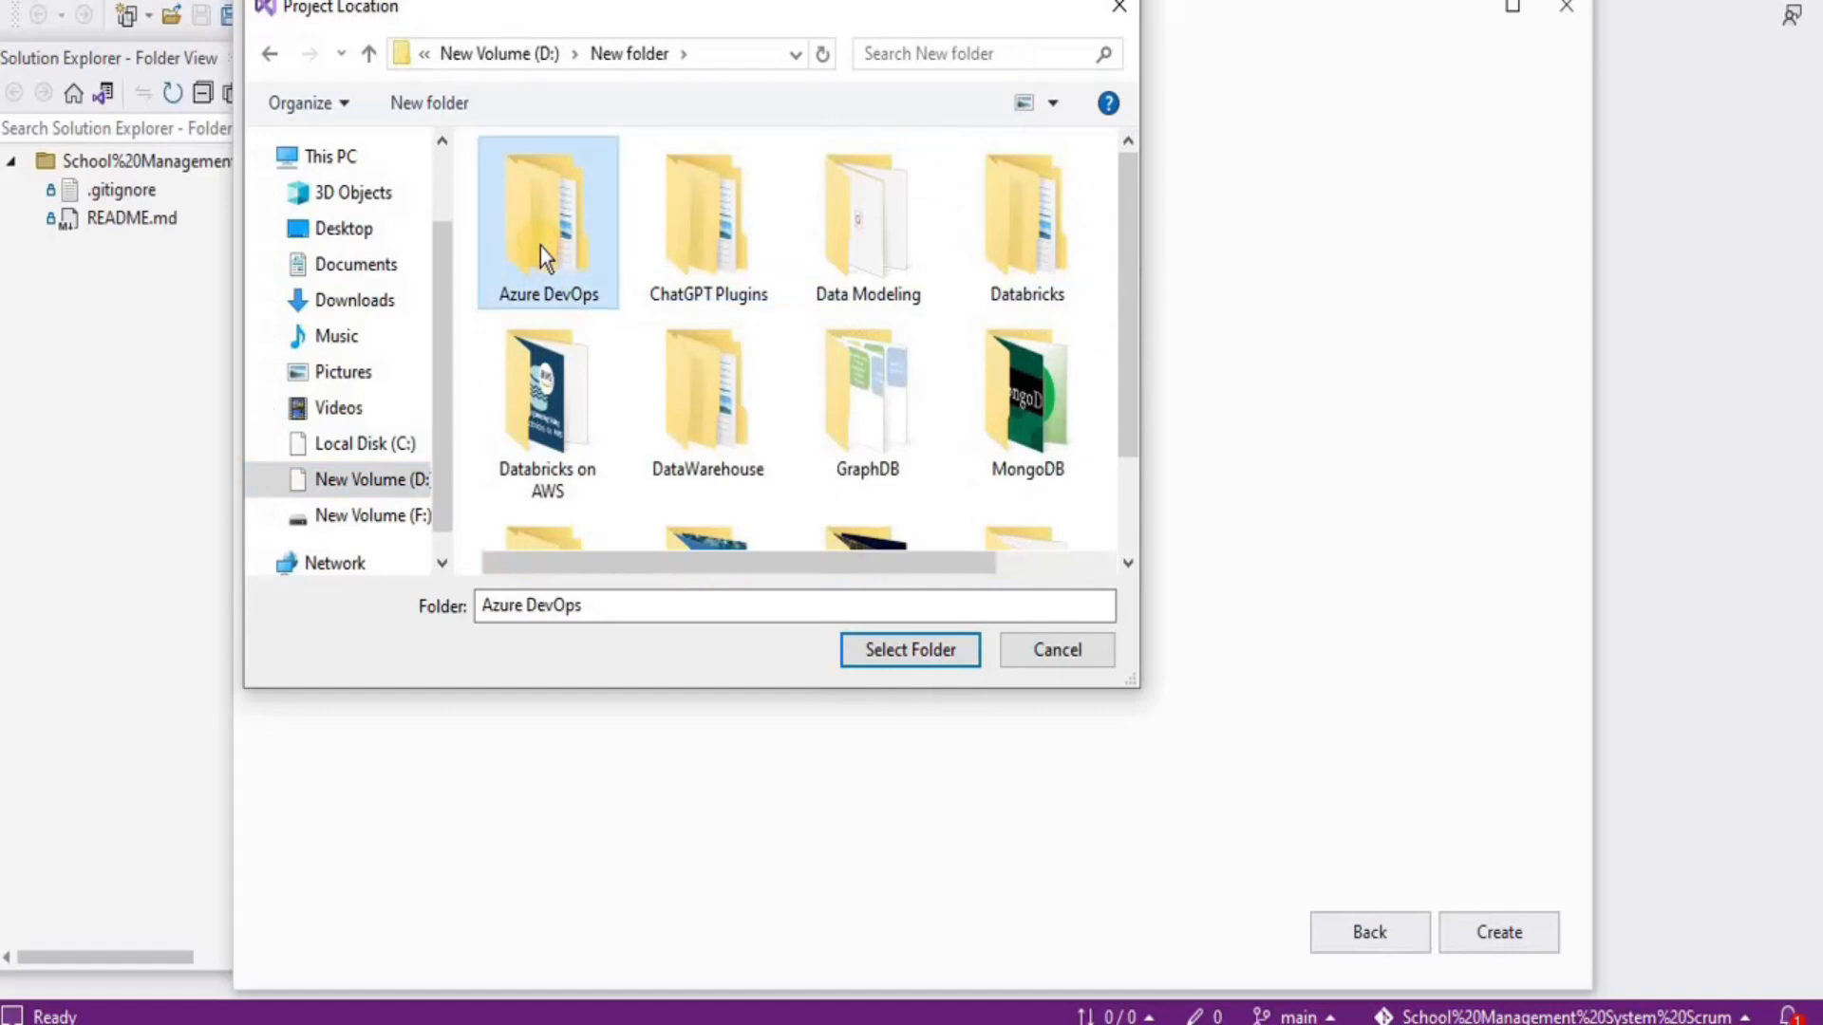
left_click(543, 296)
double_click(543, 298)
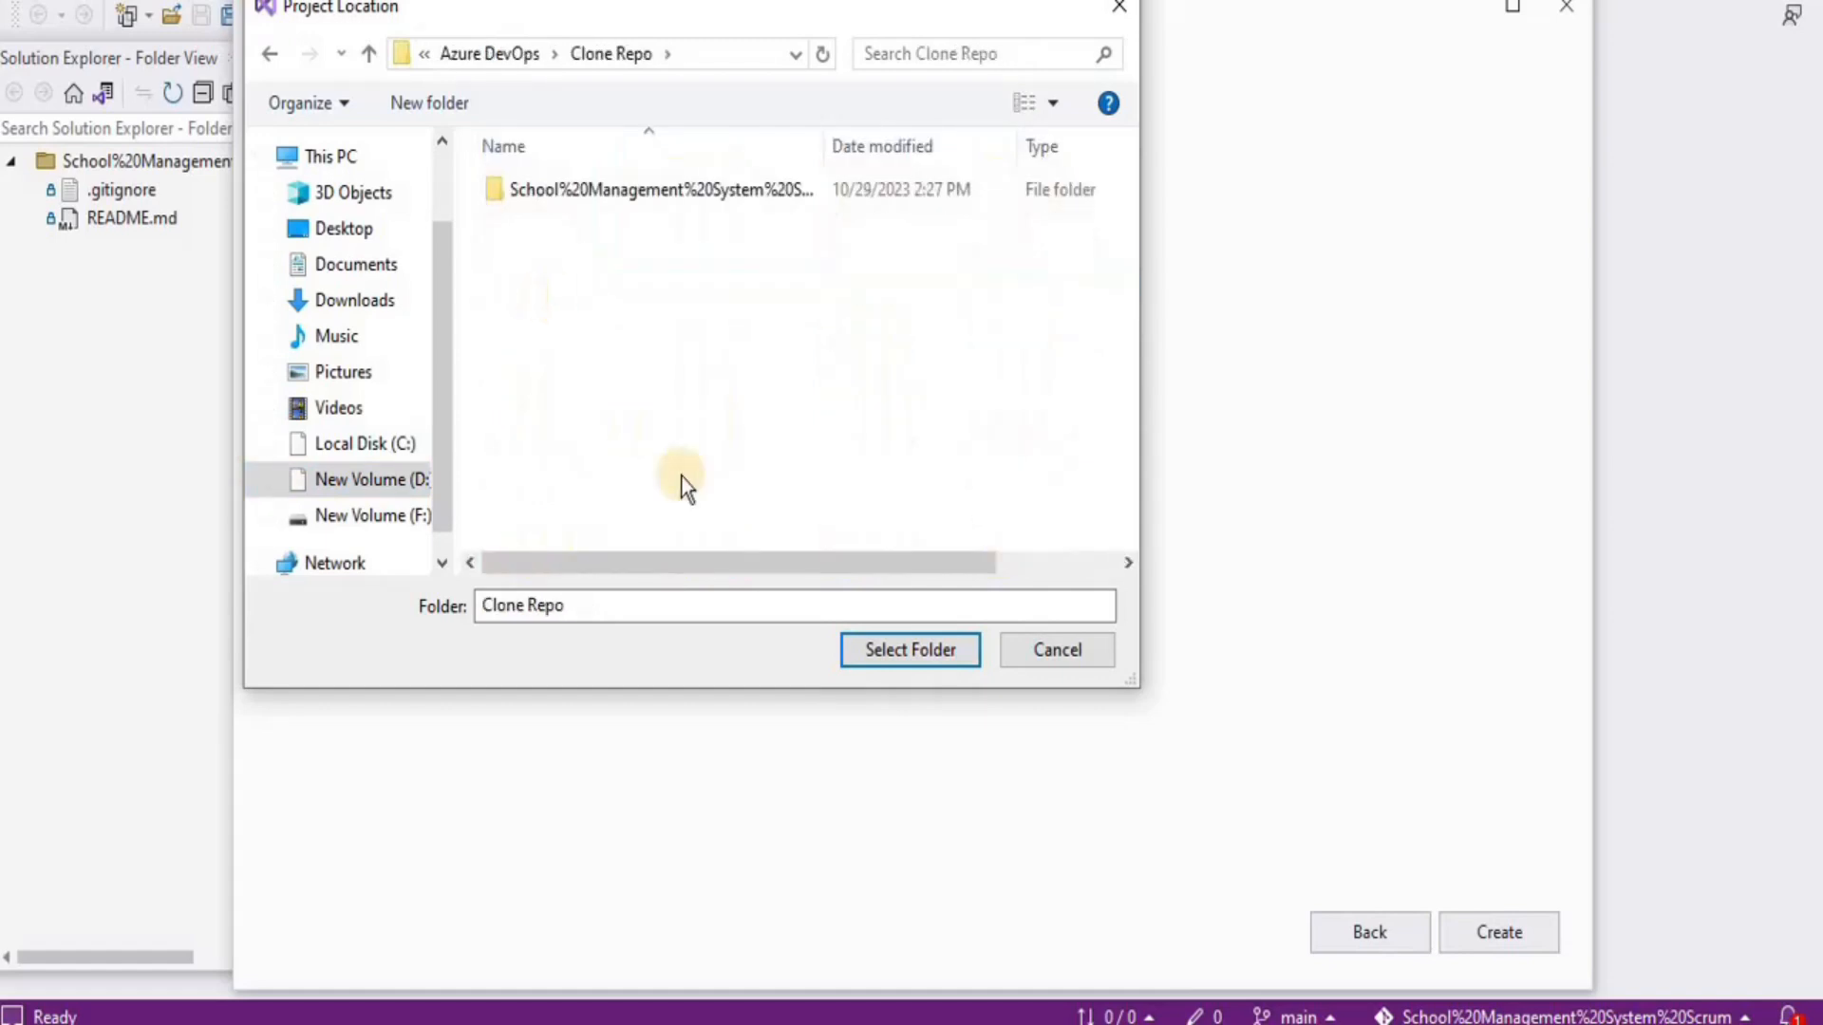
double_click(611, 190)
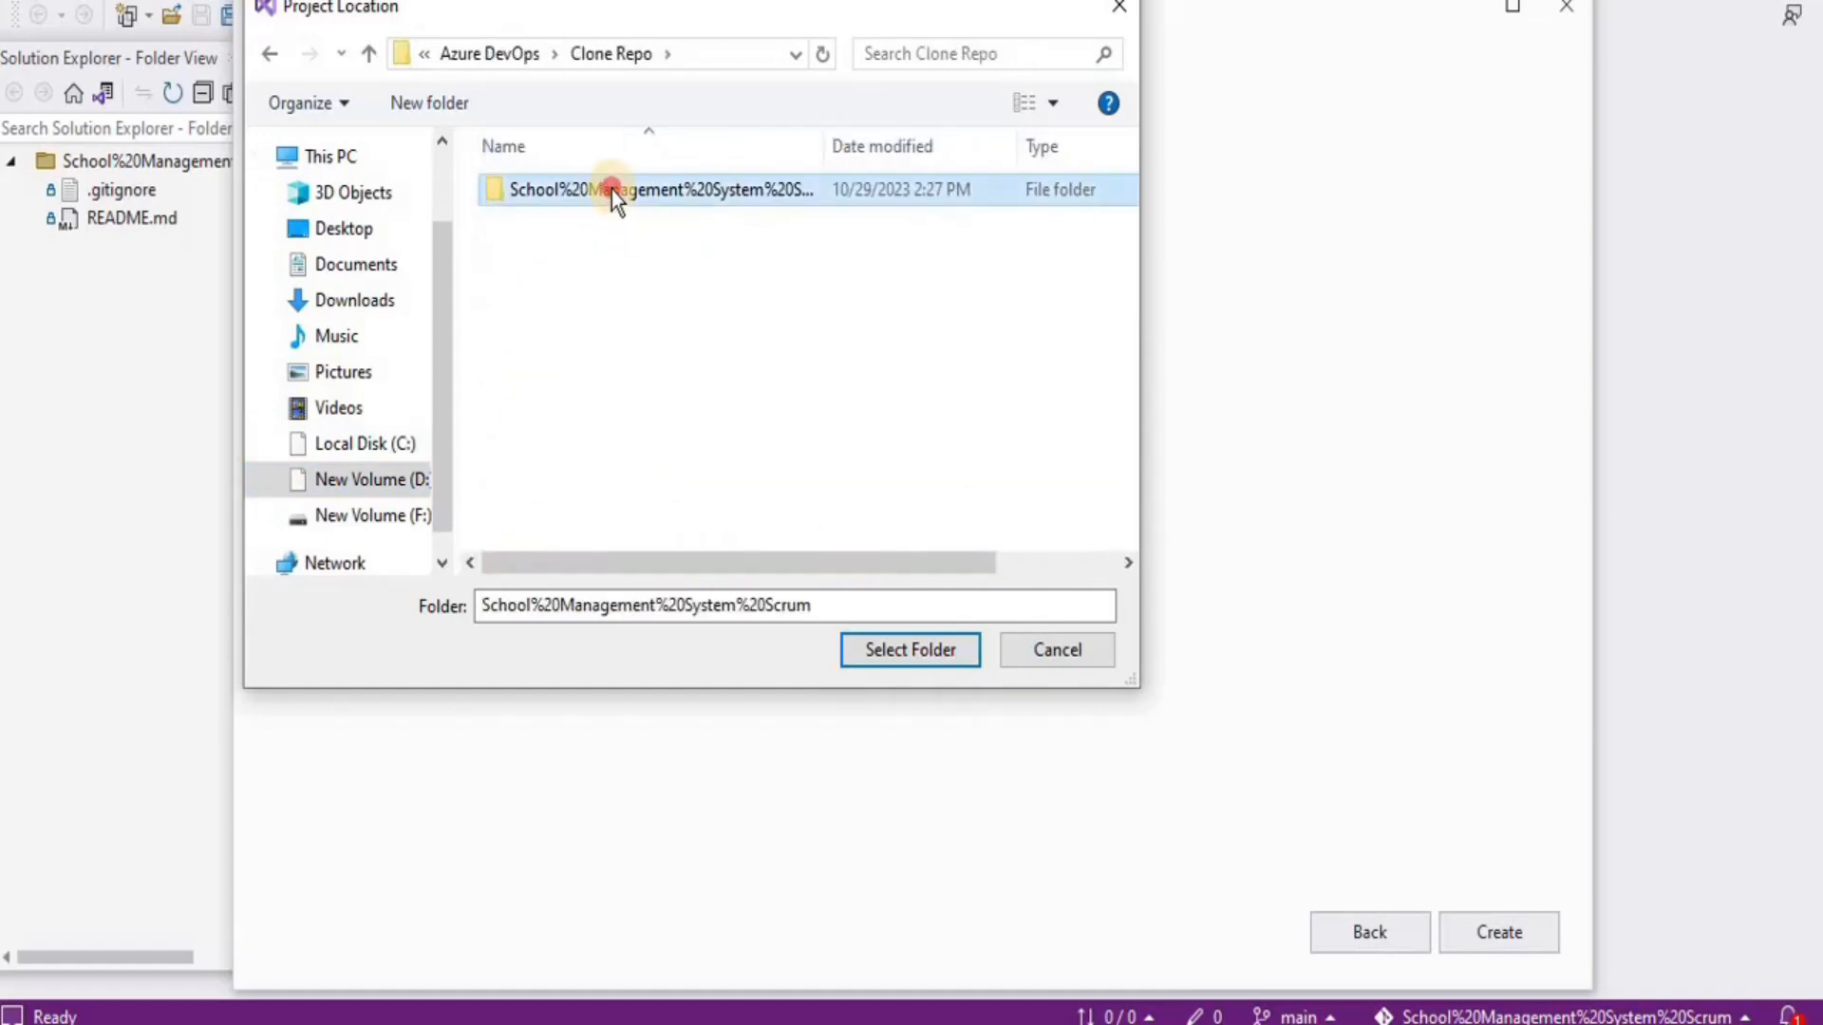
left_click(874, 651)
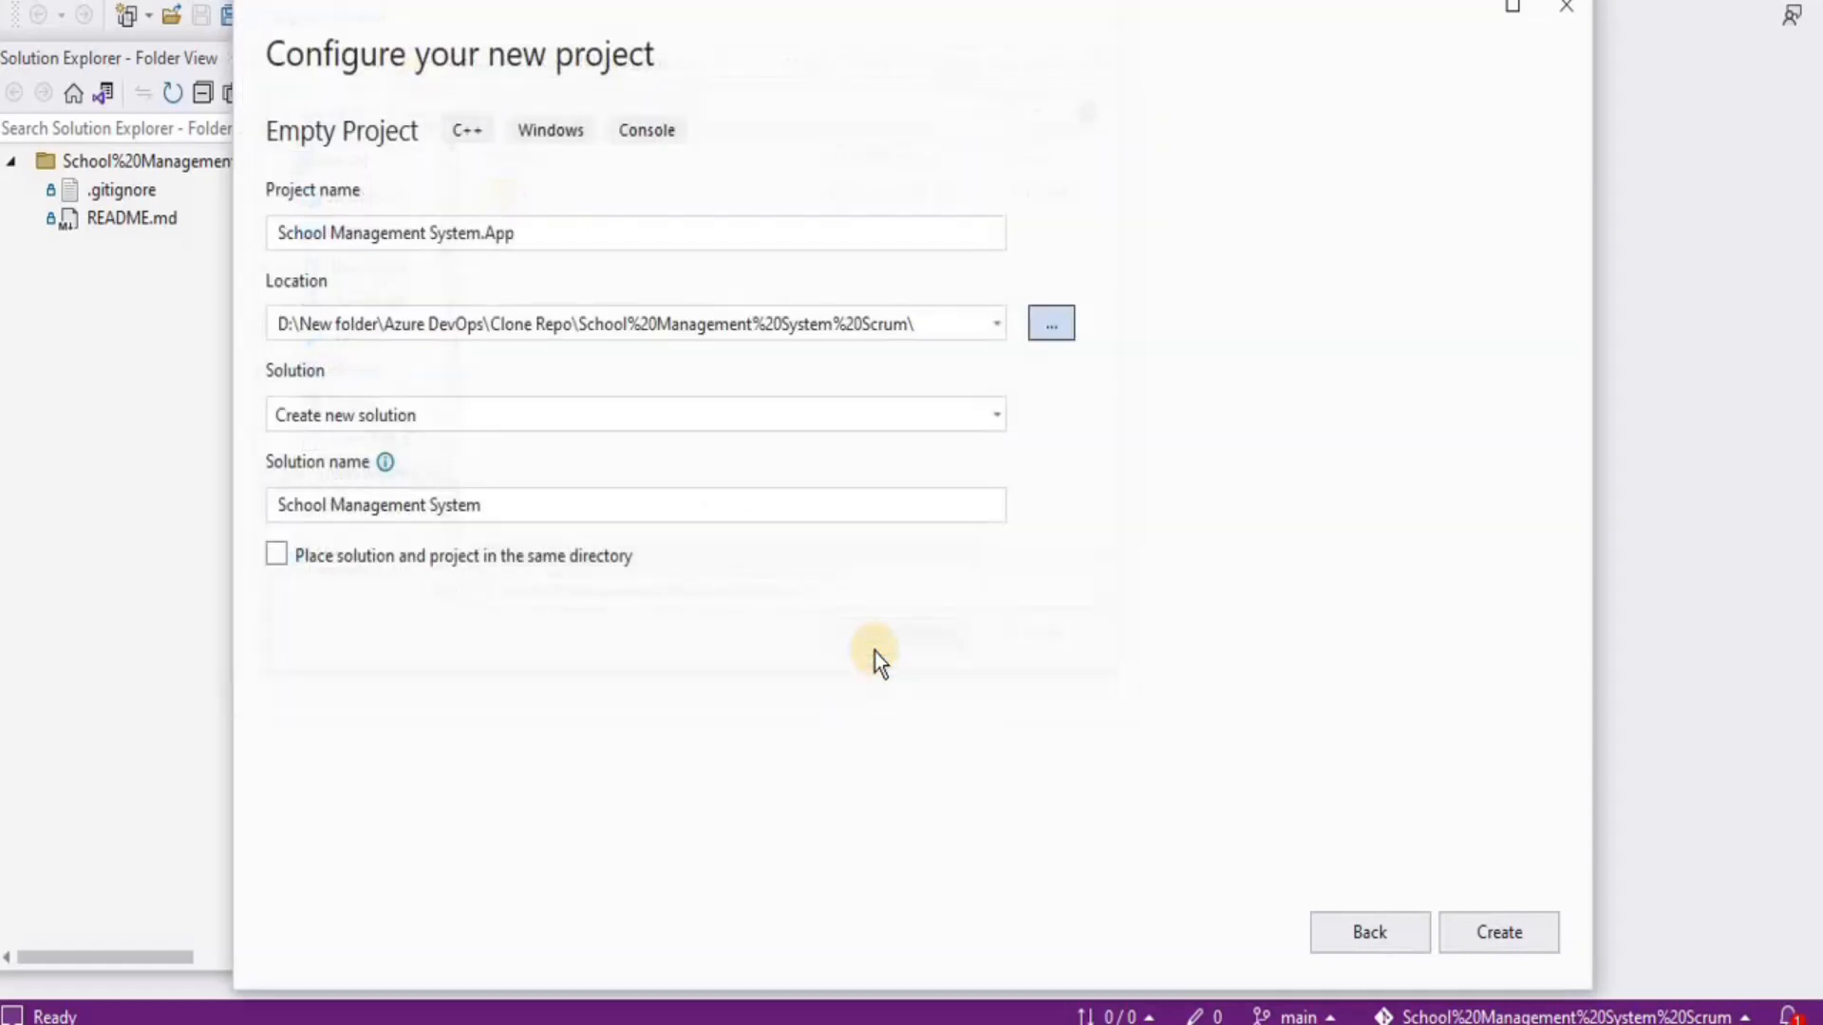
left_click(1500, 934)
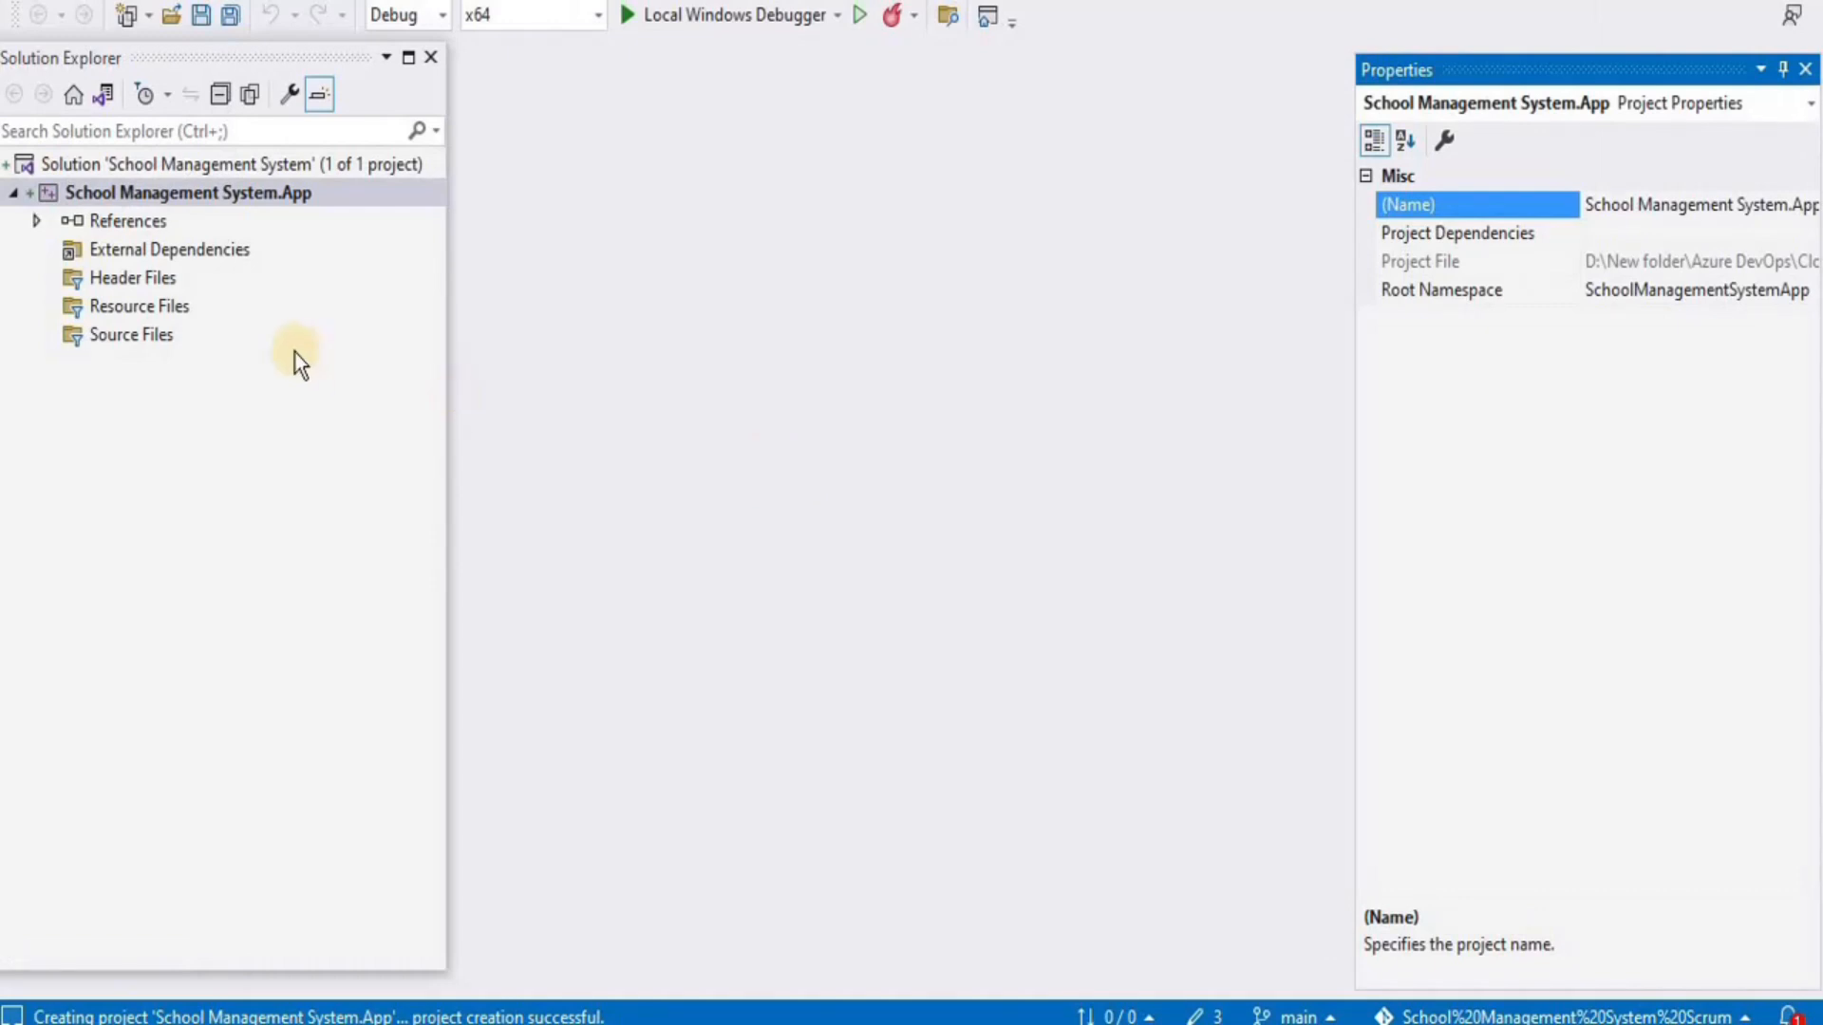
left_click(10, 164)
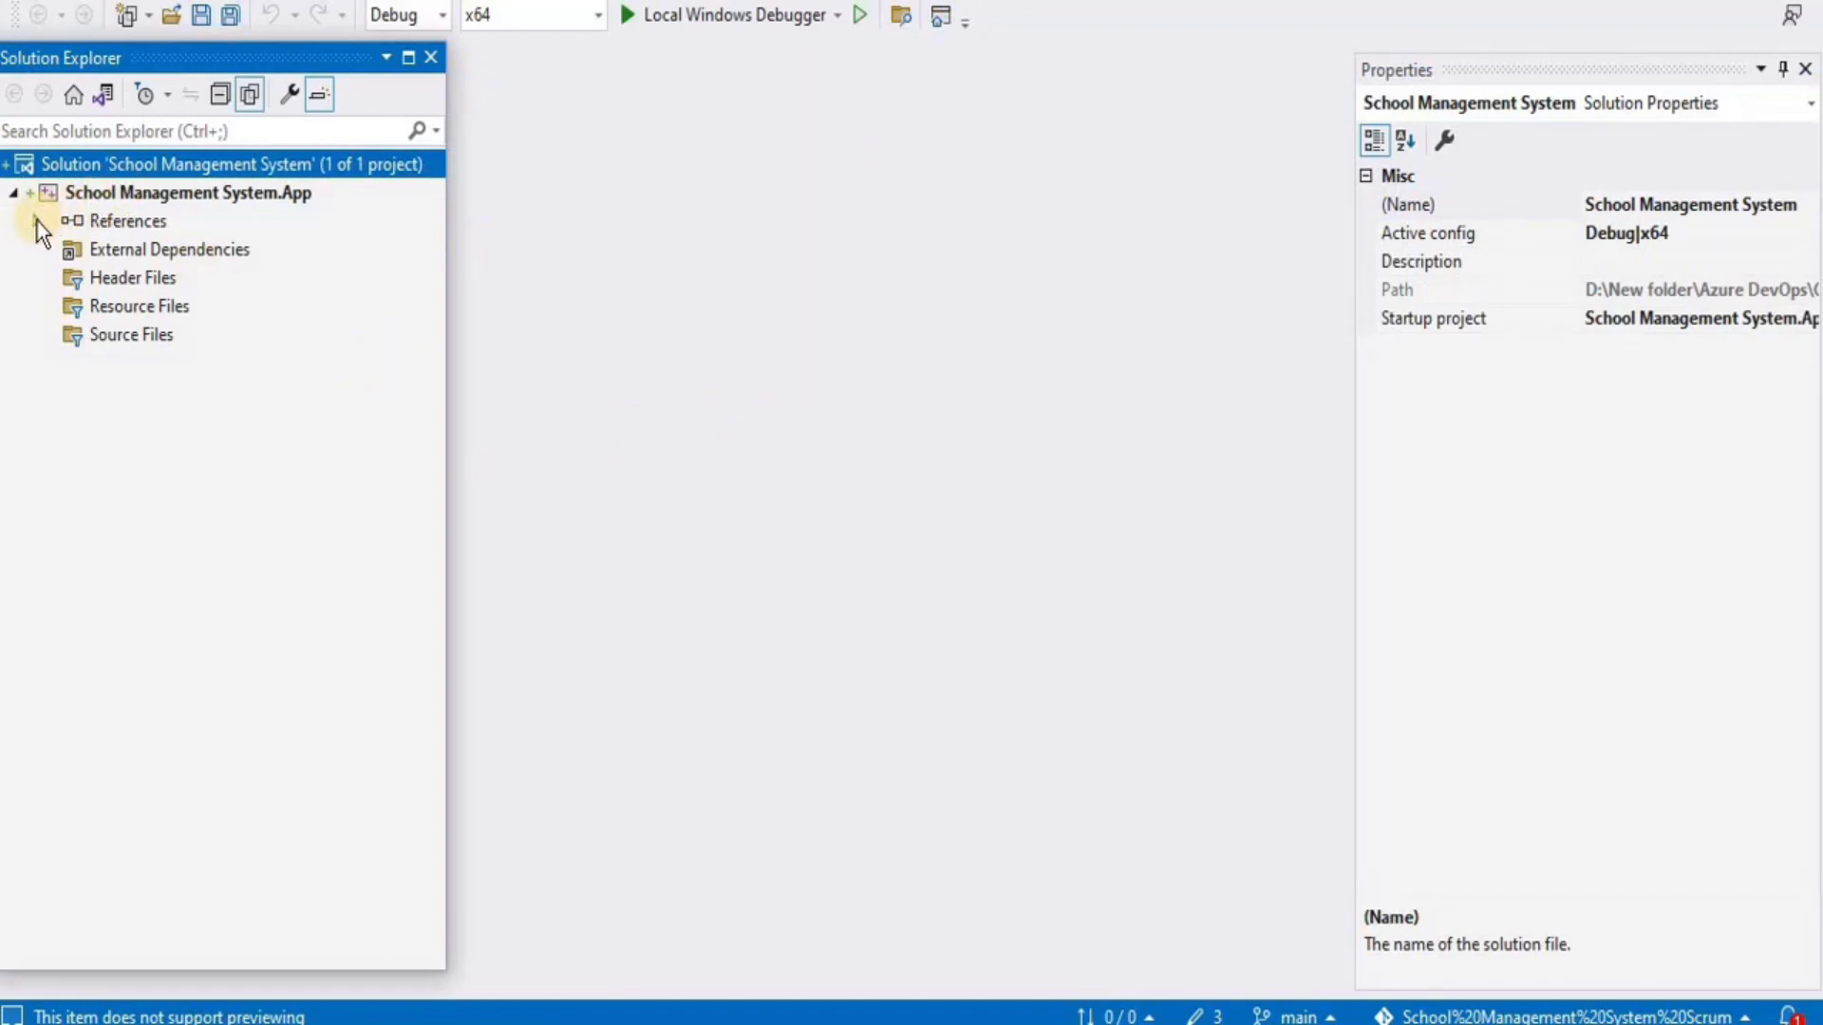
left_click(133, 336)
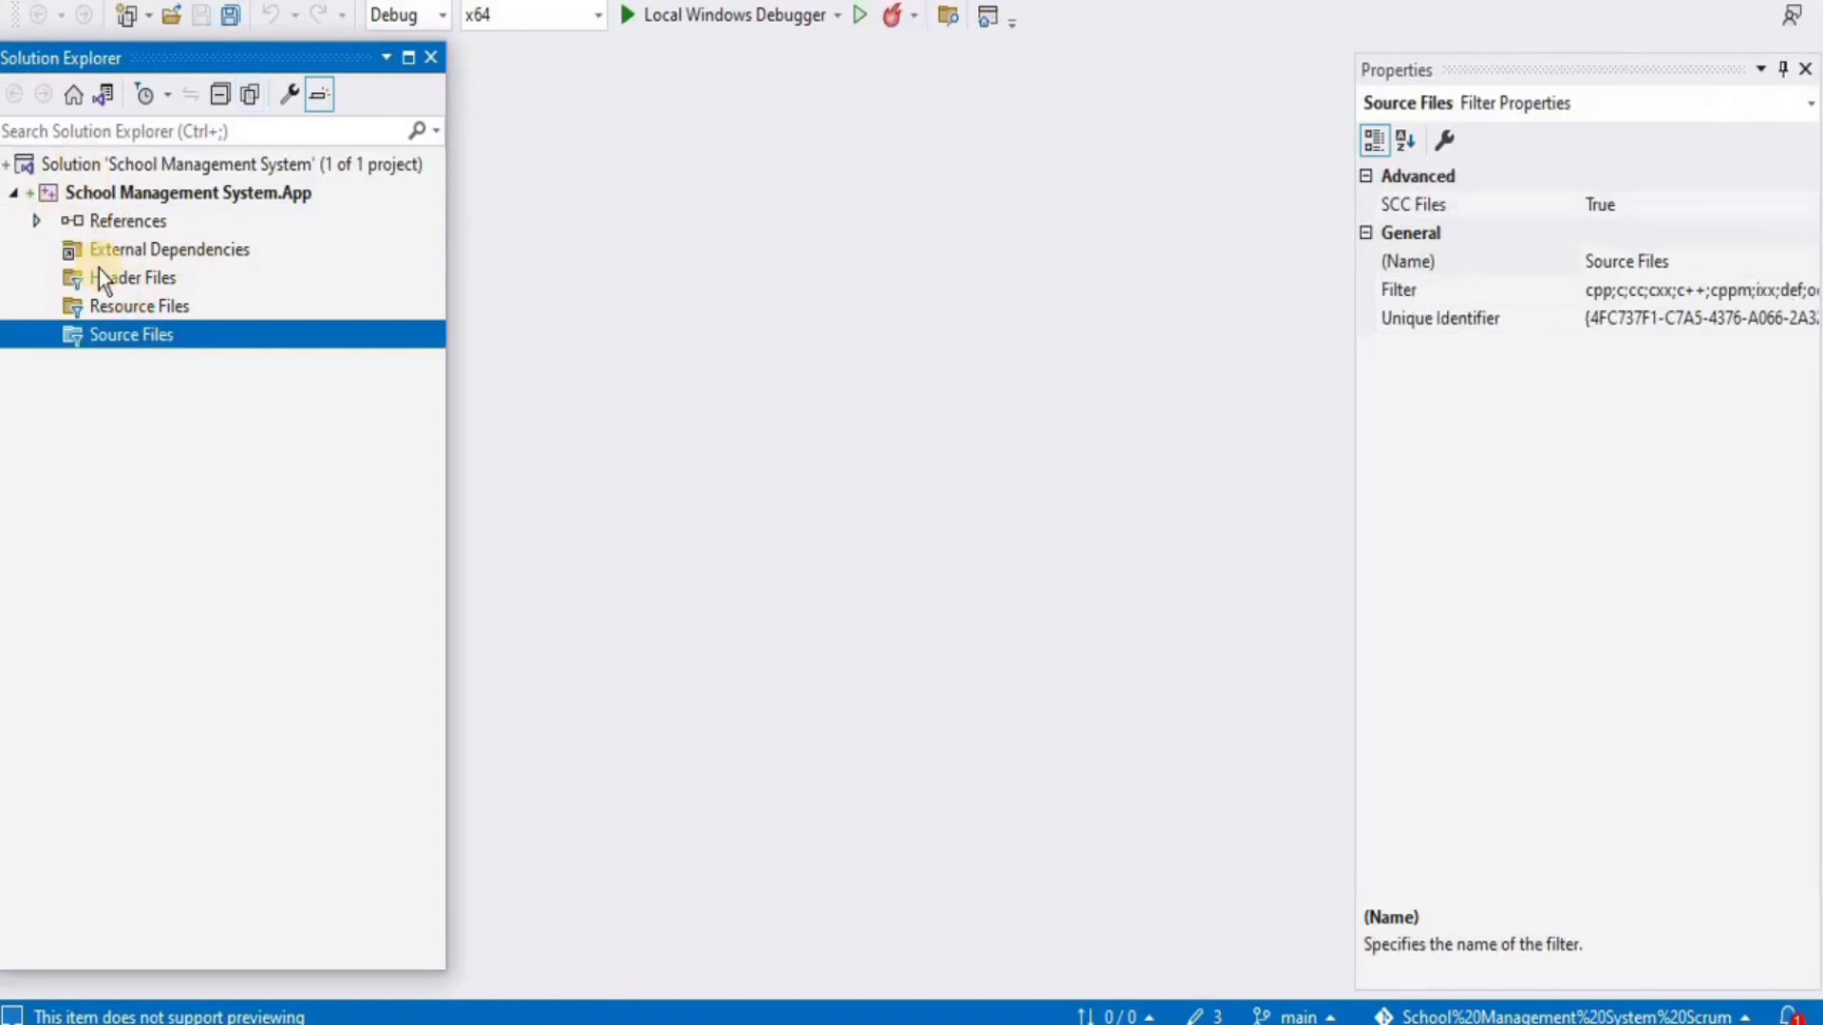
Add a C++ File named main.cpp under the project's Source Files folder
right_click(125, 339)
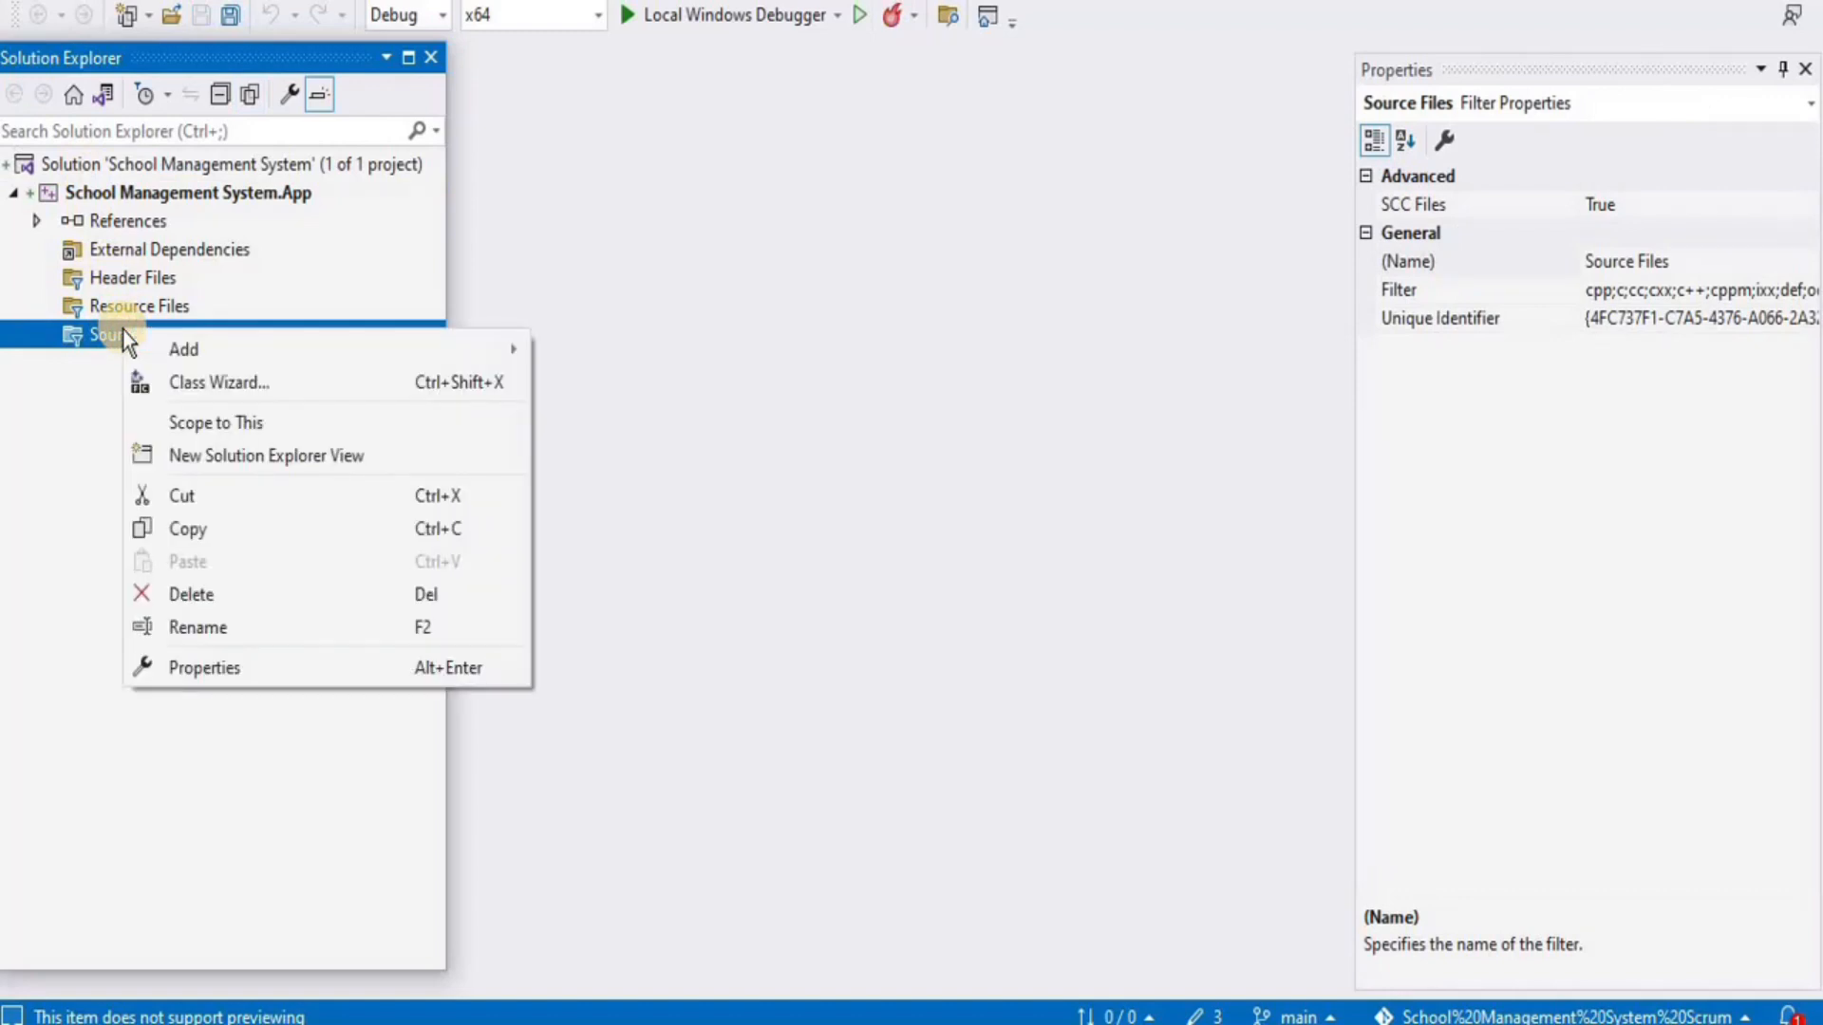
mouse_move(439, 348)
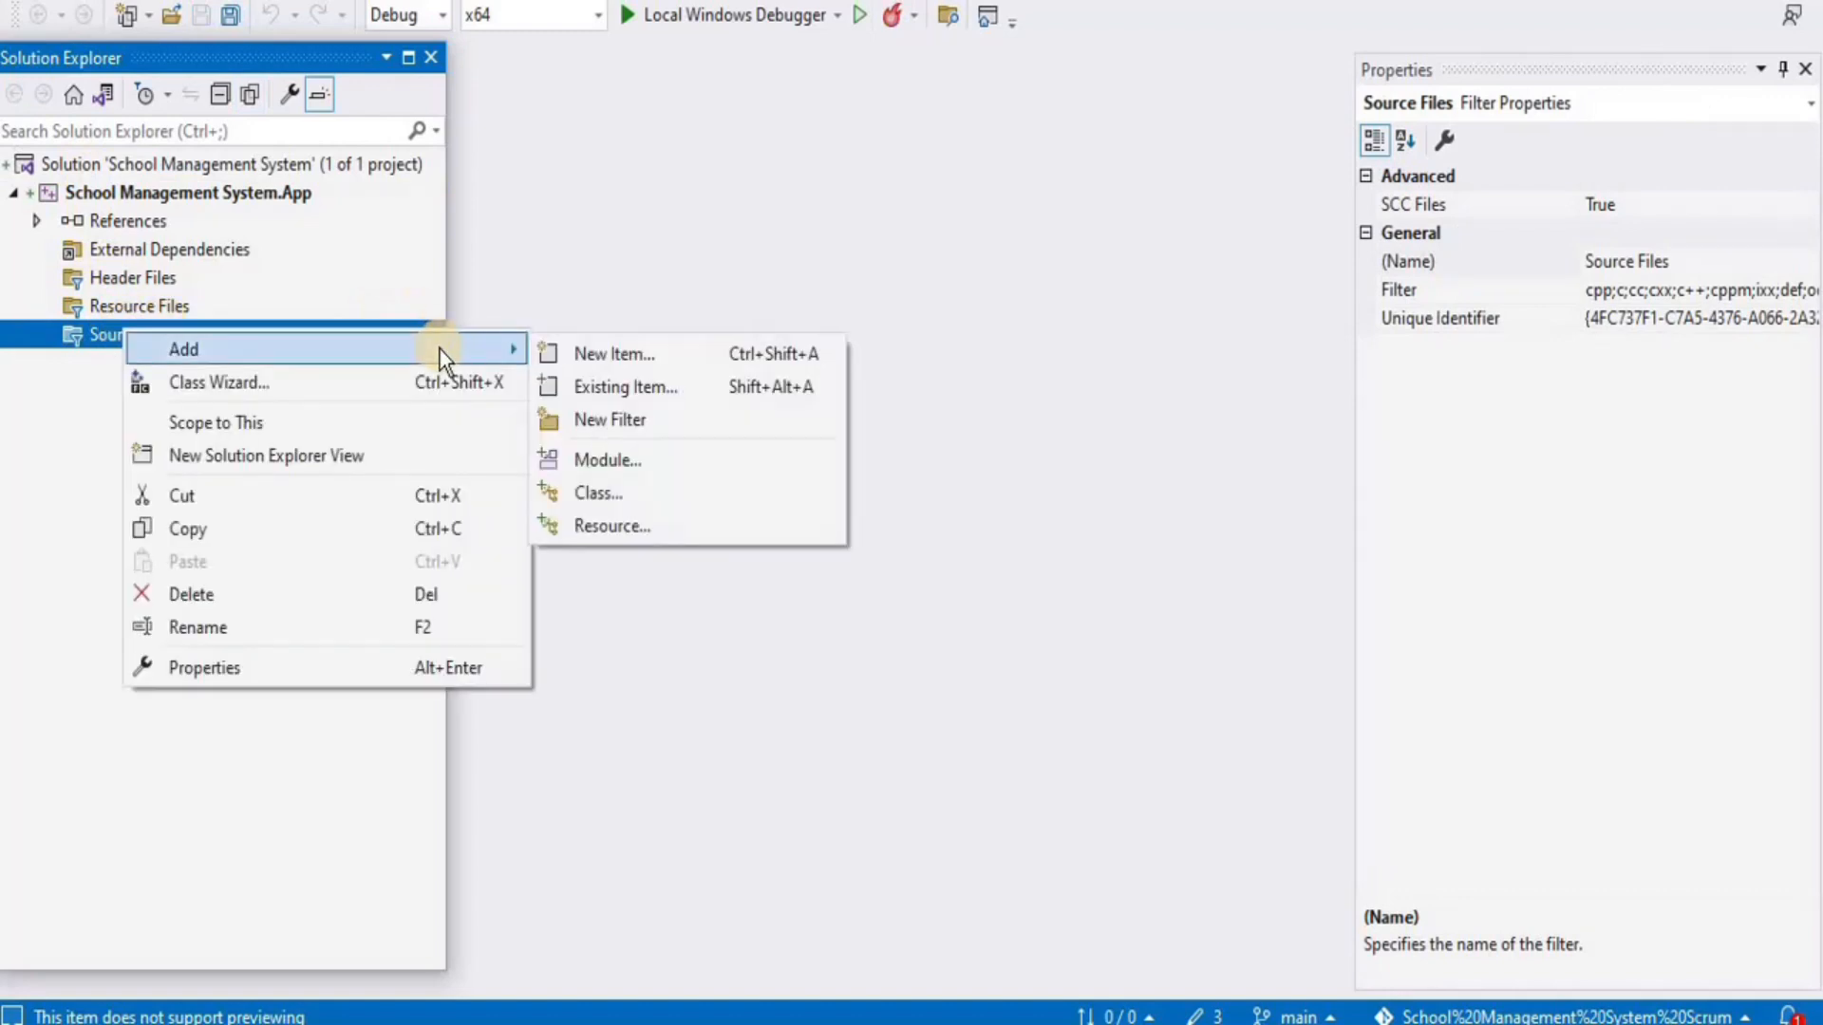
left_click(693, 353)
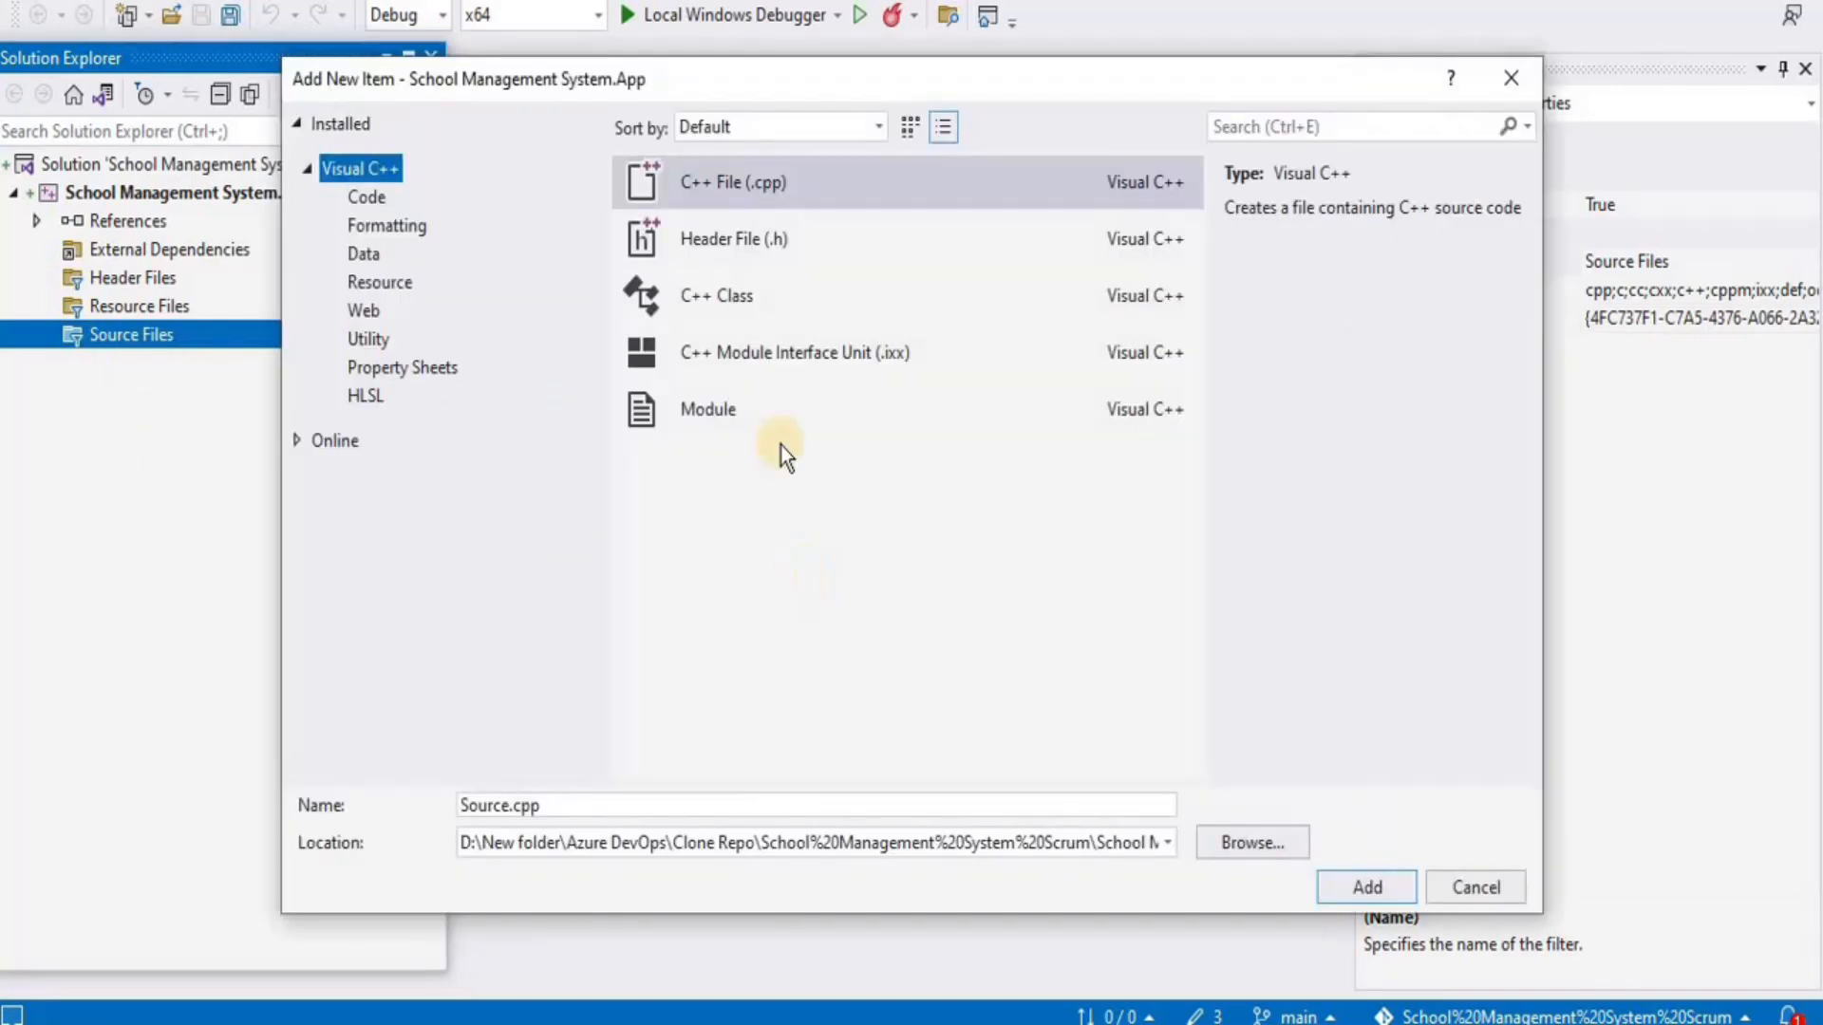
left_click(738, 191)
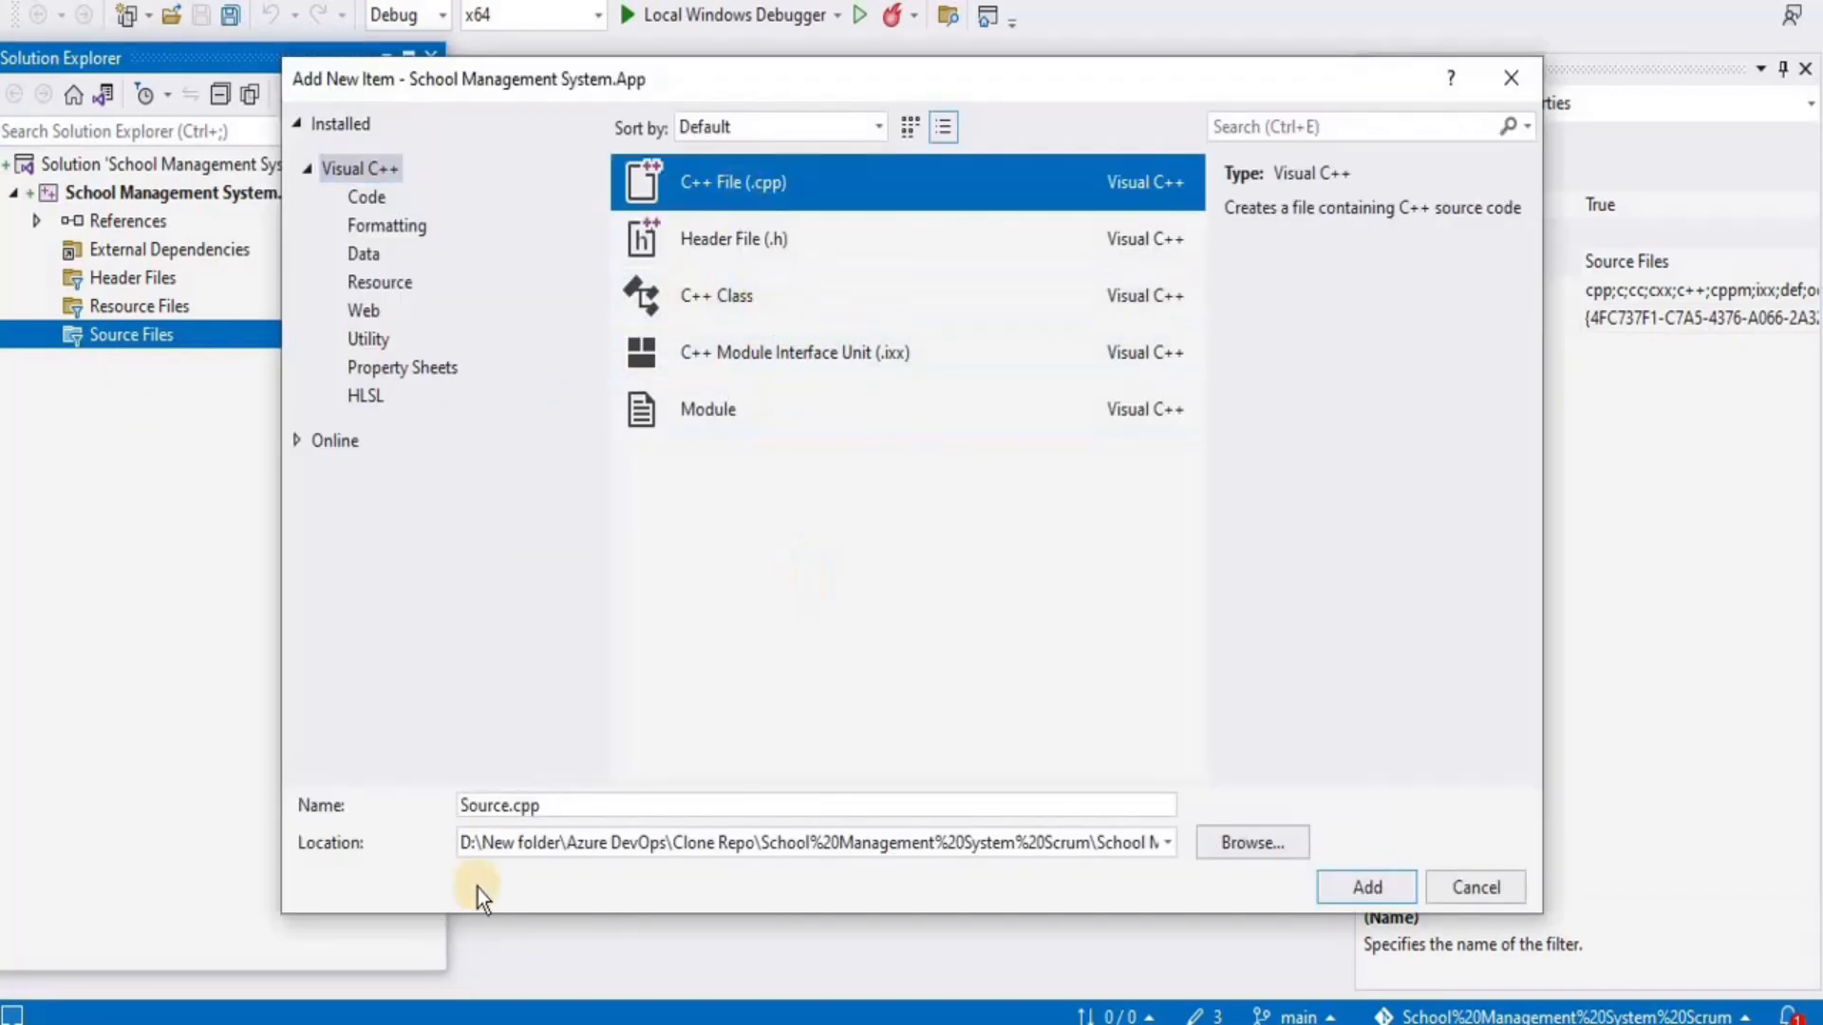
left_click_drag(541, 807, 433, 807)
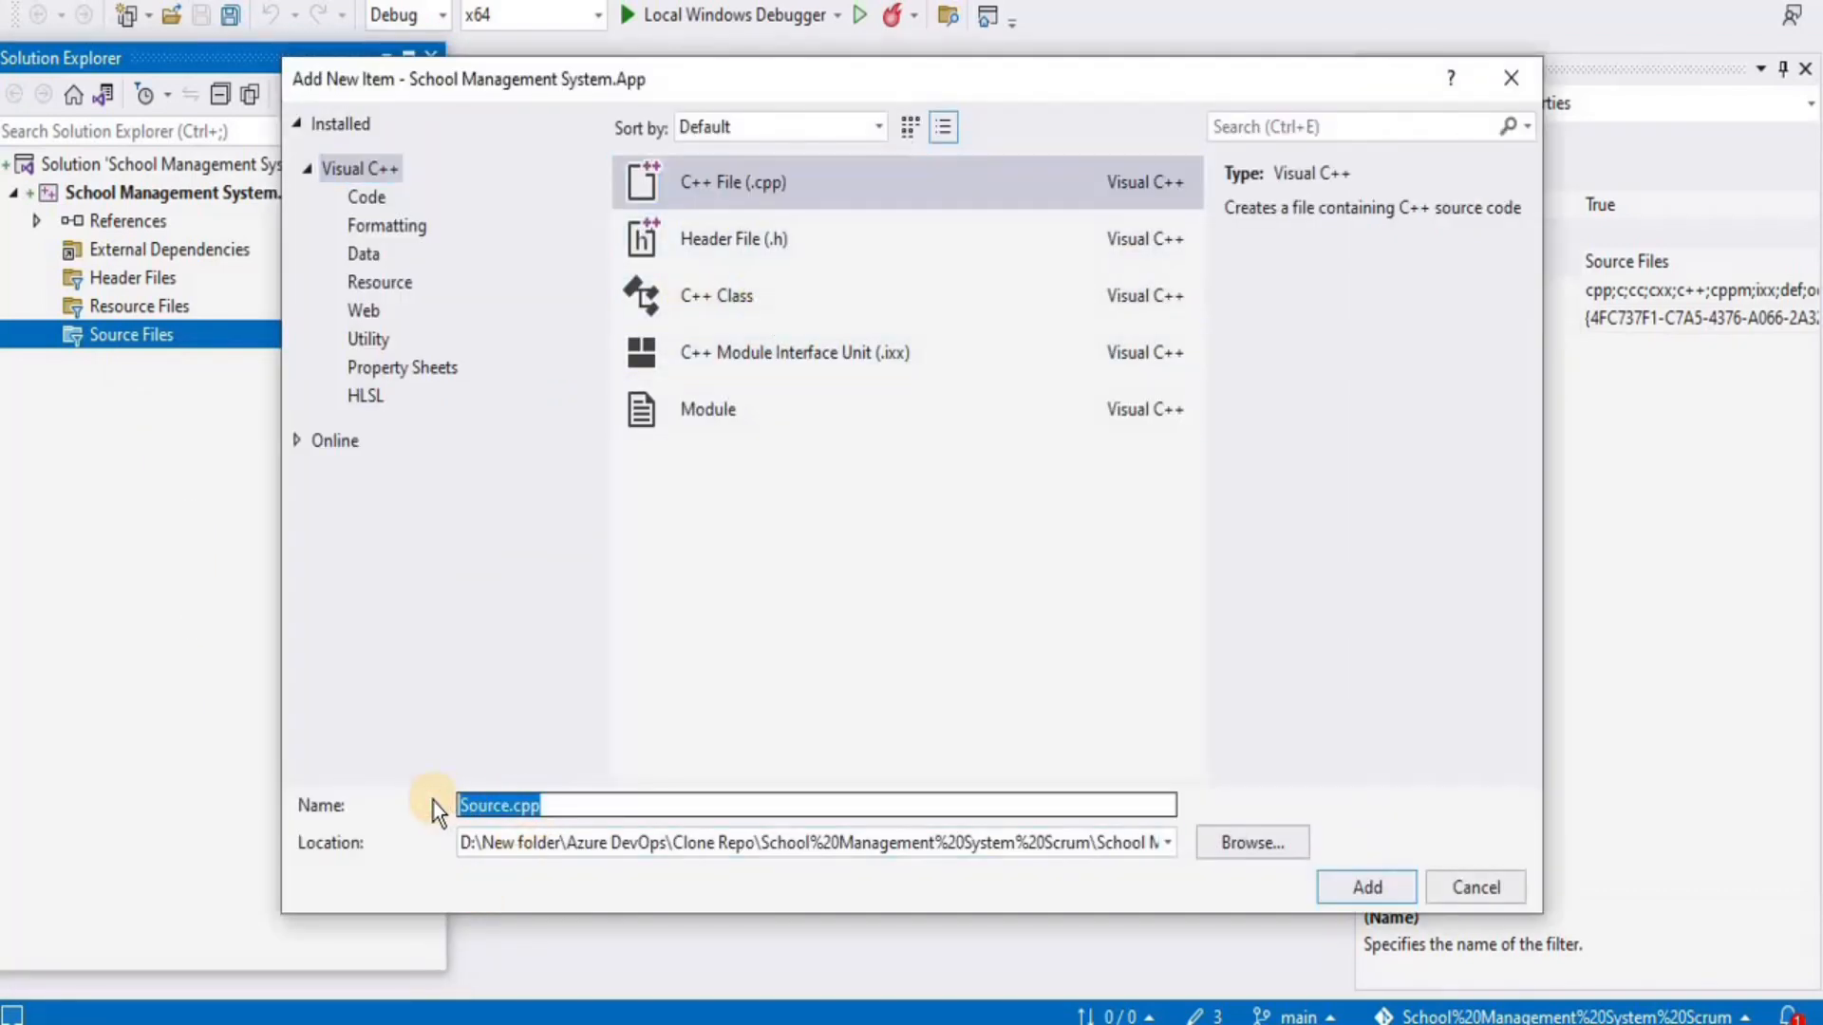
type("main")
left_click(1370, 886)
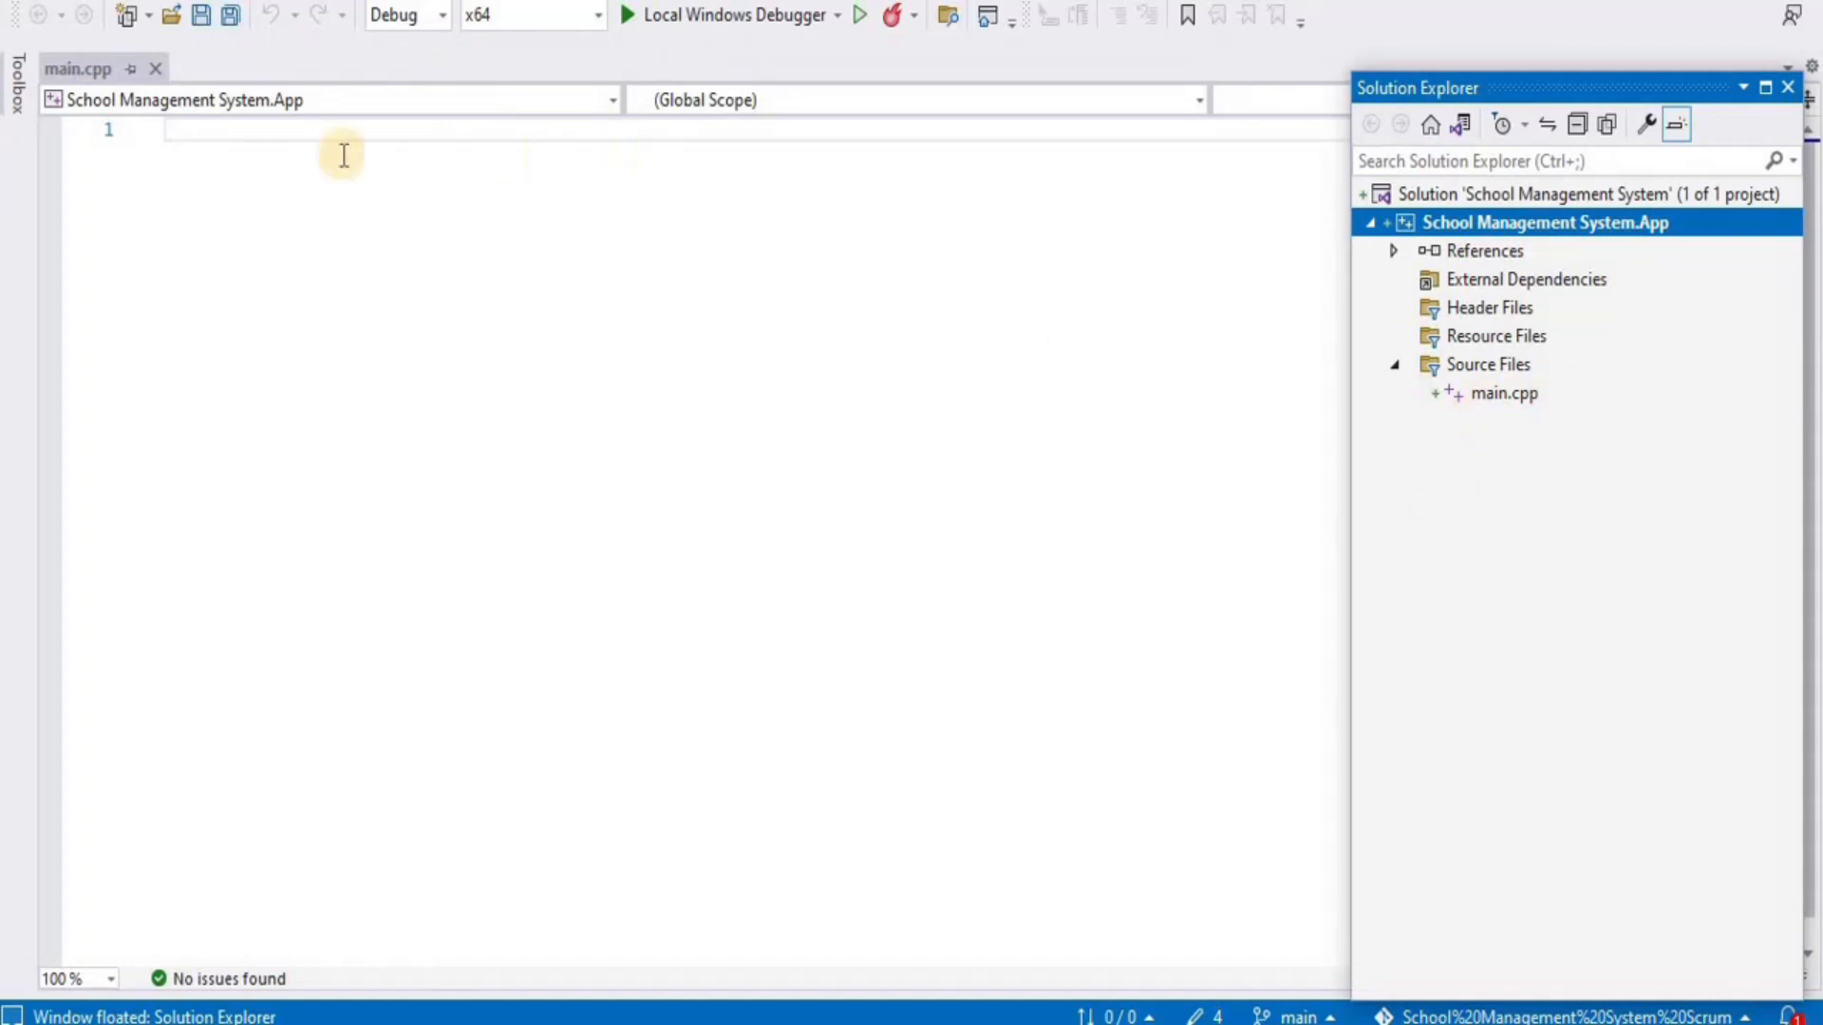
Write Hello World code in main.cpp, run it with Local Windows Debugger, and close the console
left_click(323, 134)
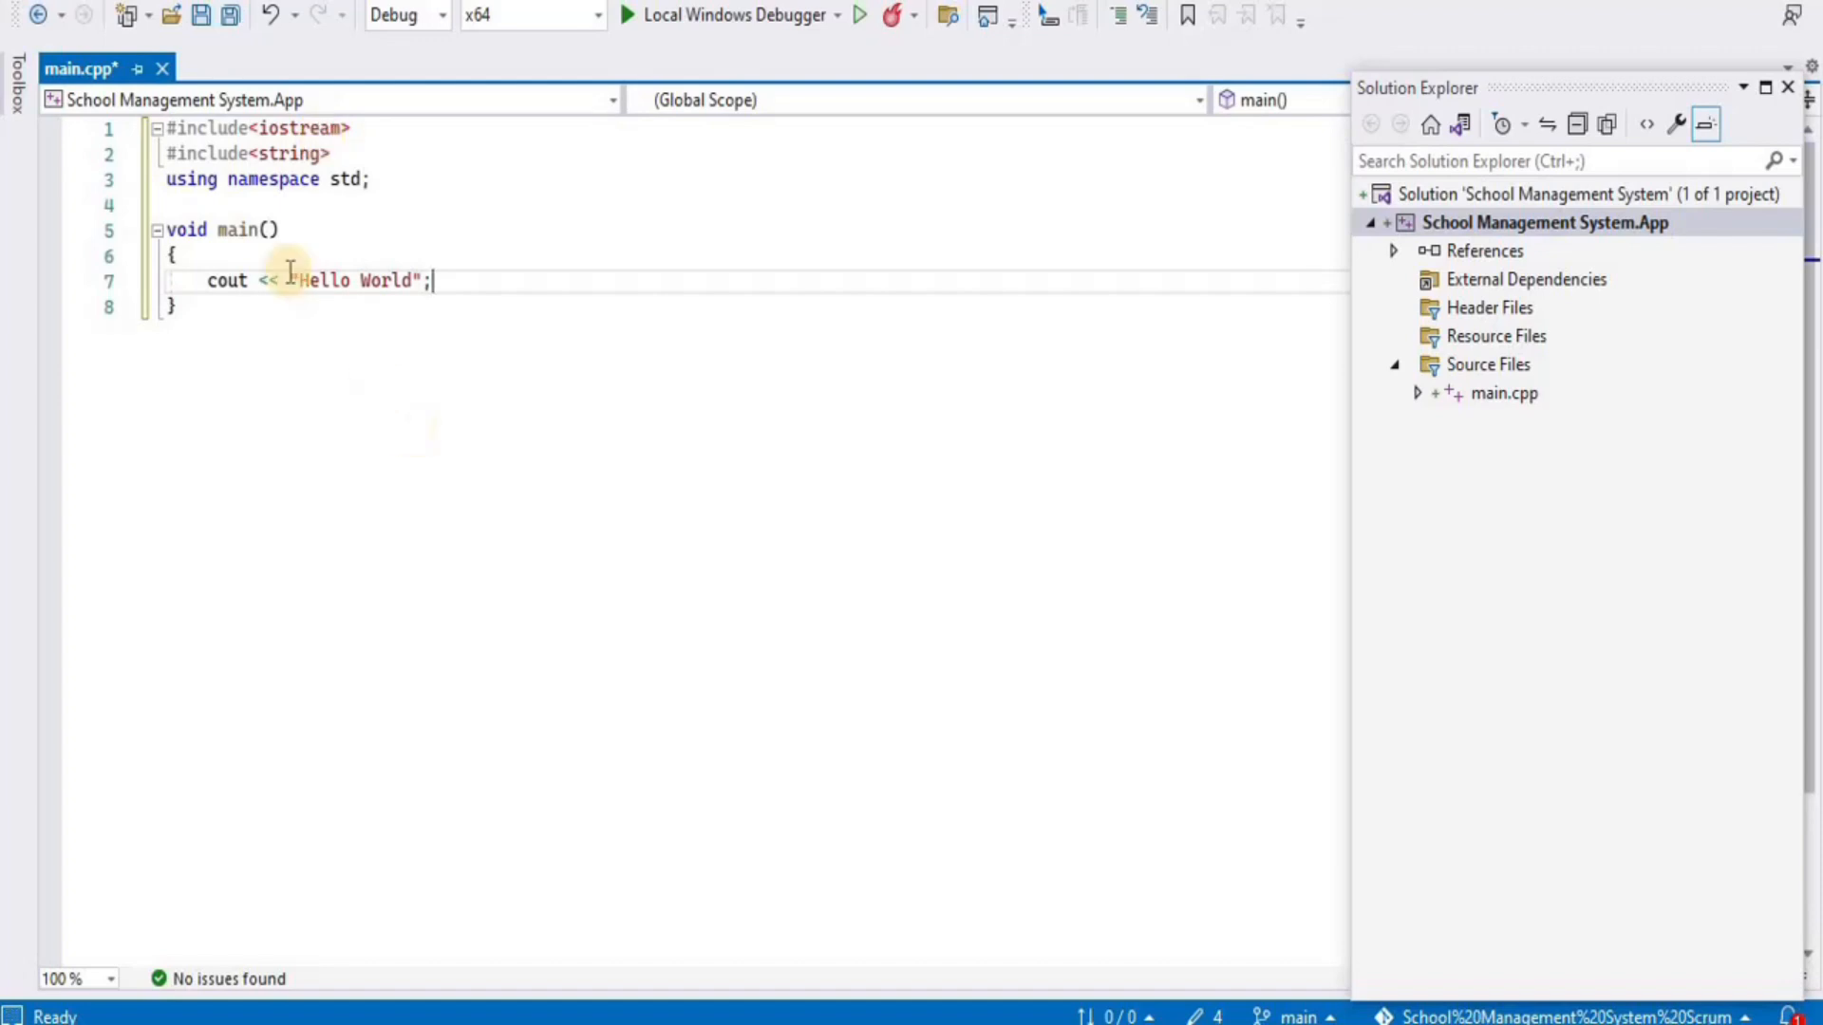
left_click(377, 419)
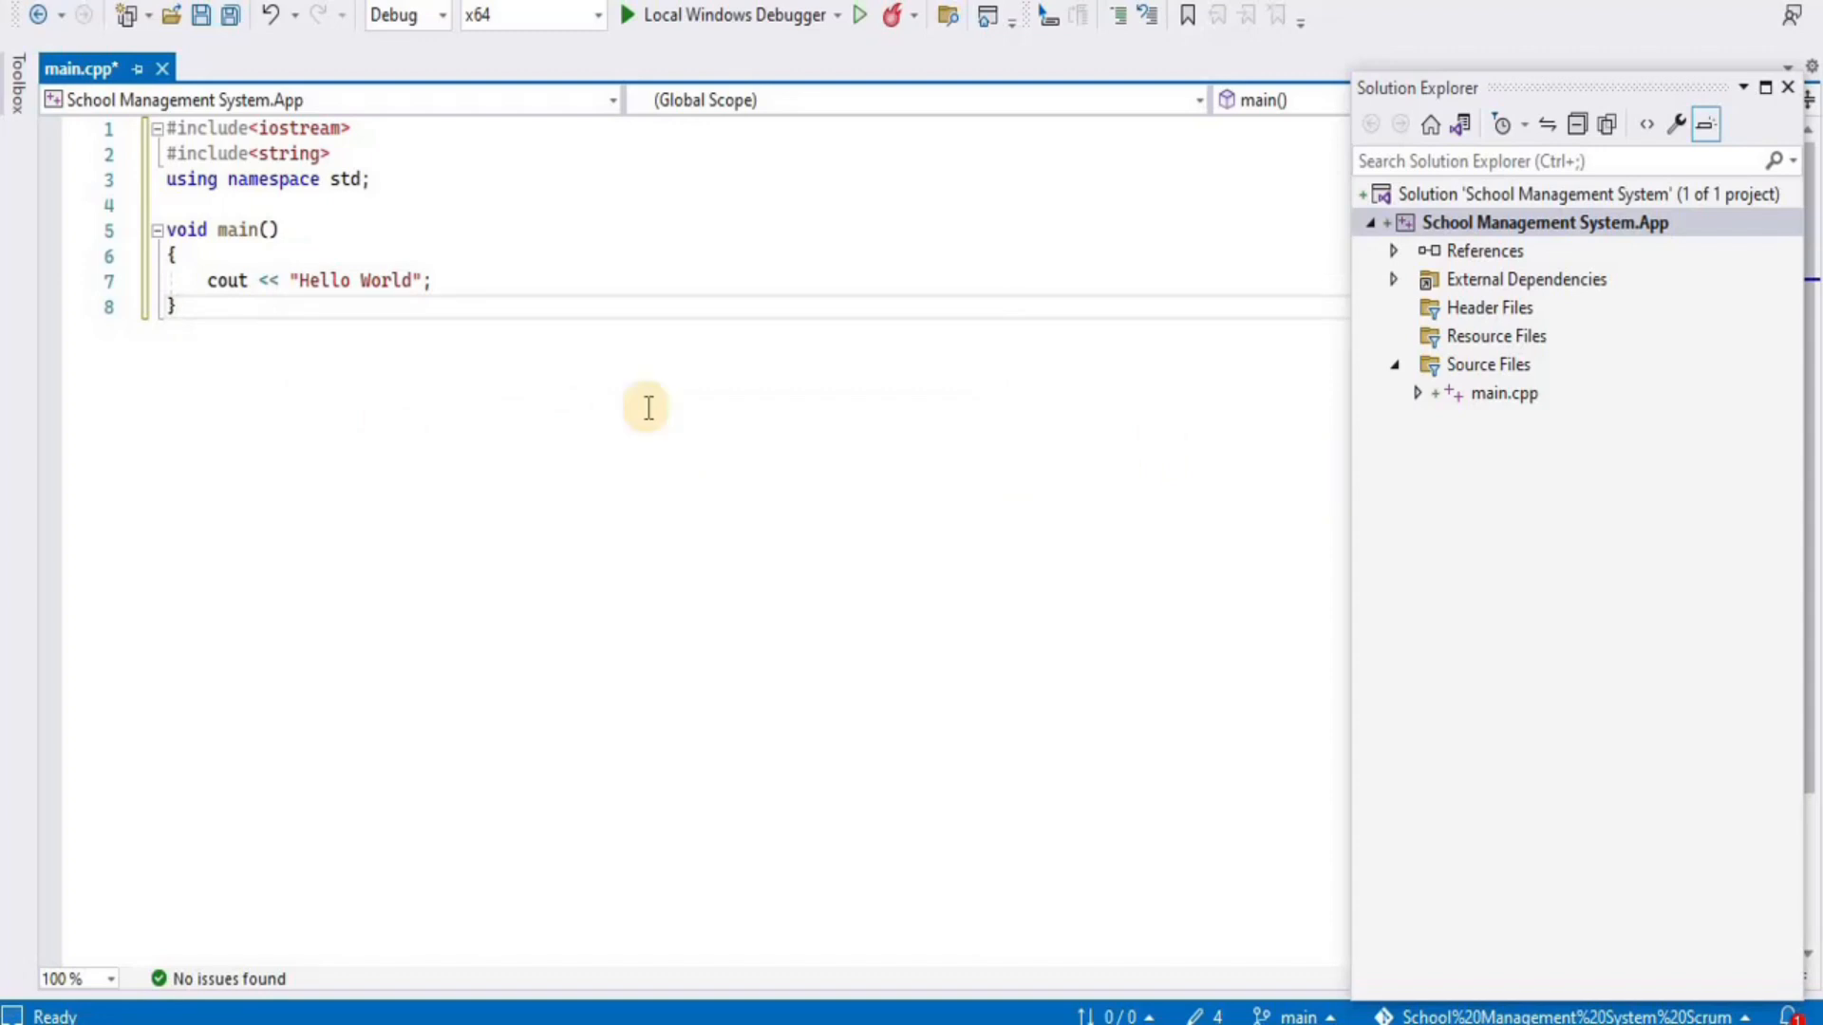
left_click(655, 19)
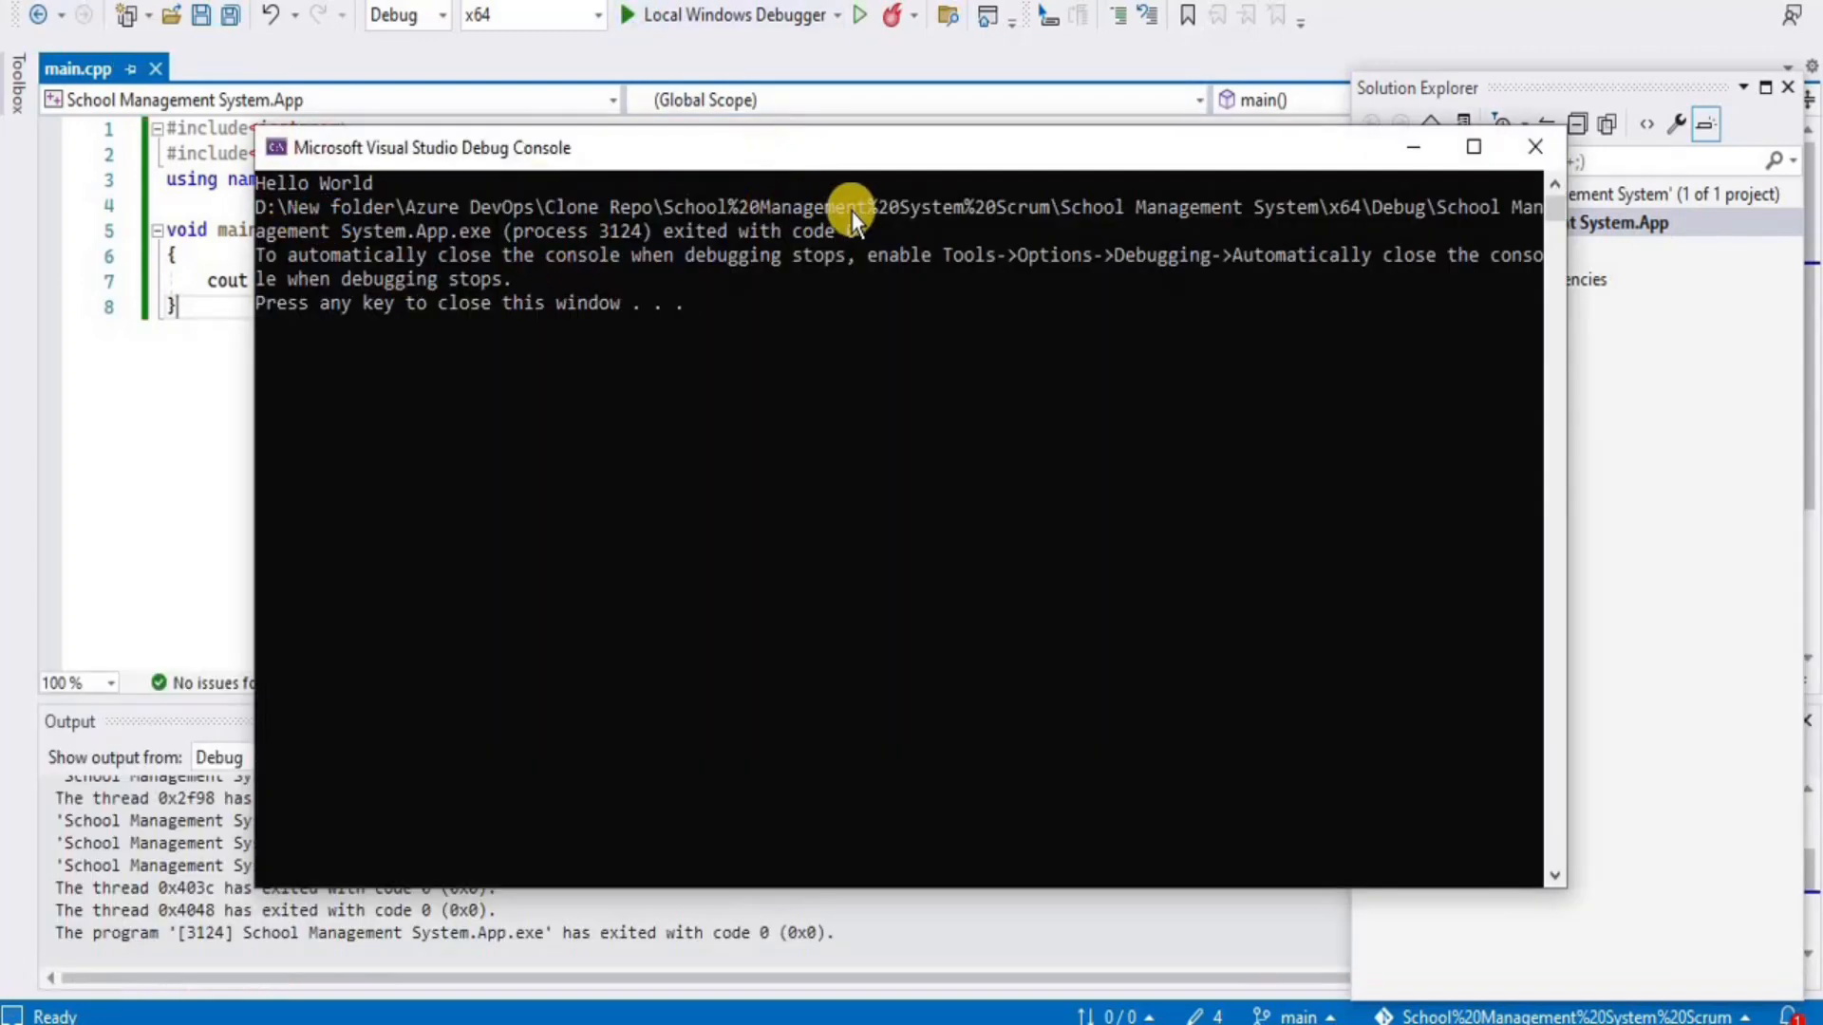
left_click(1532, 149)
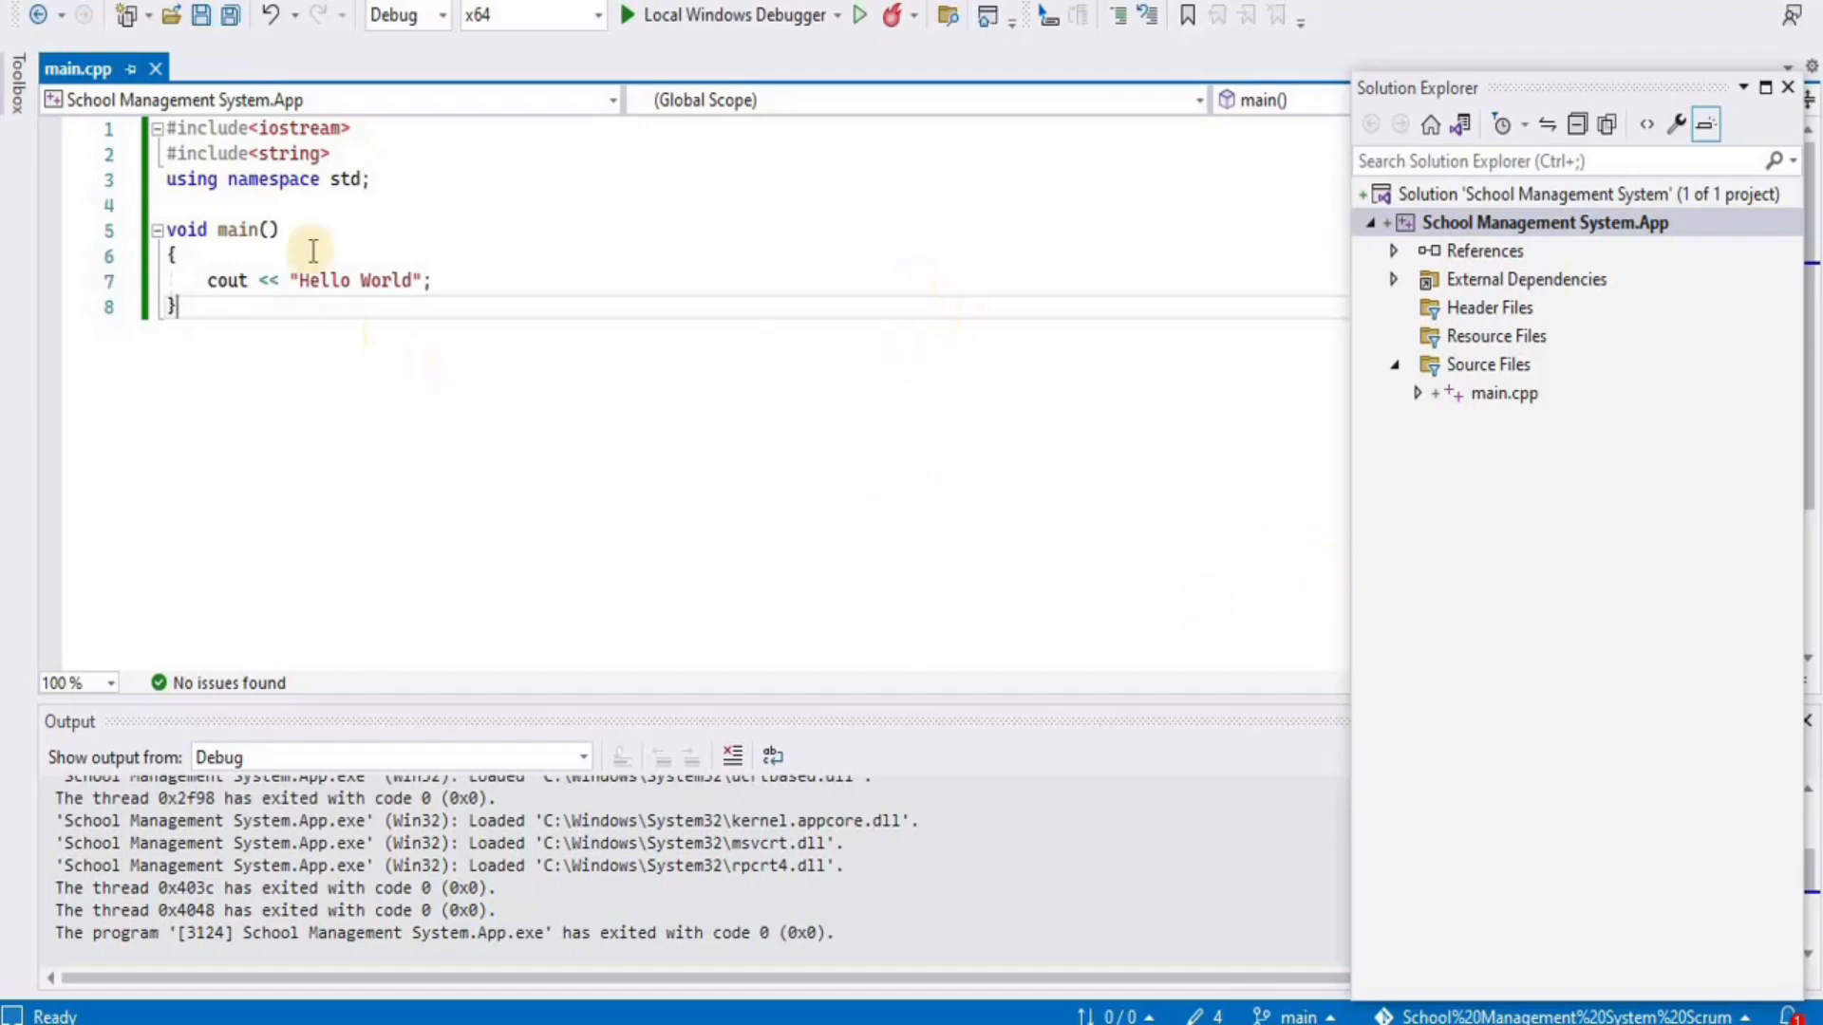
Pull the latest changes, then push the local main branch and watch the background task progress
left_click(225, 0)
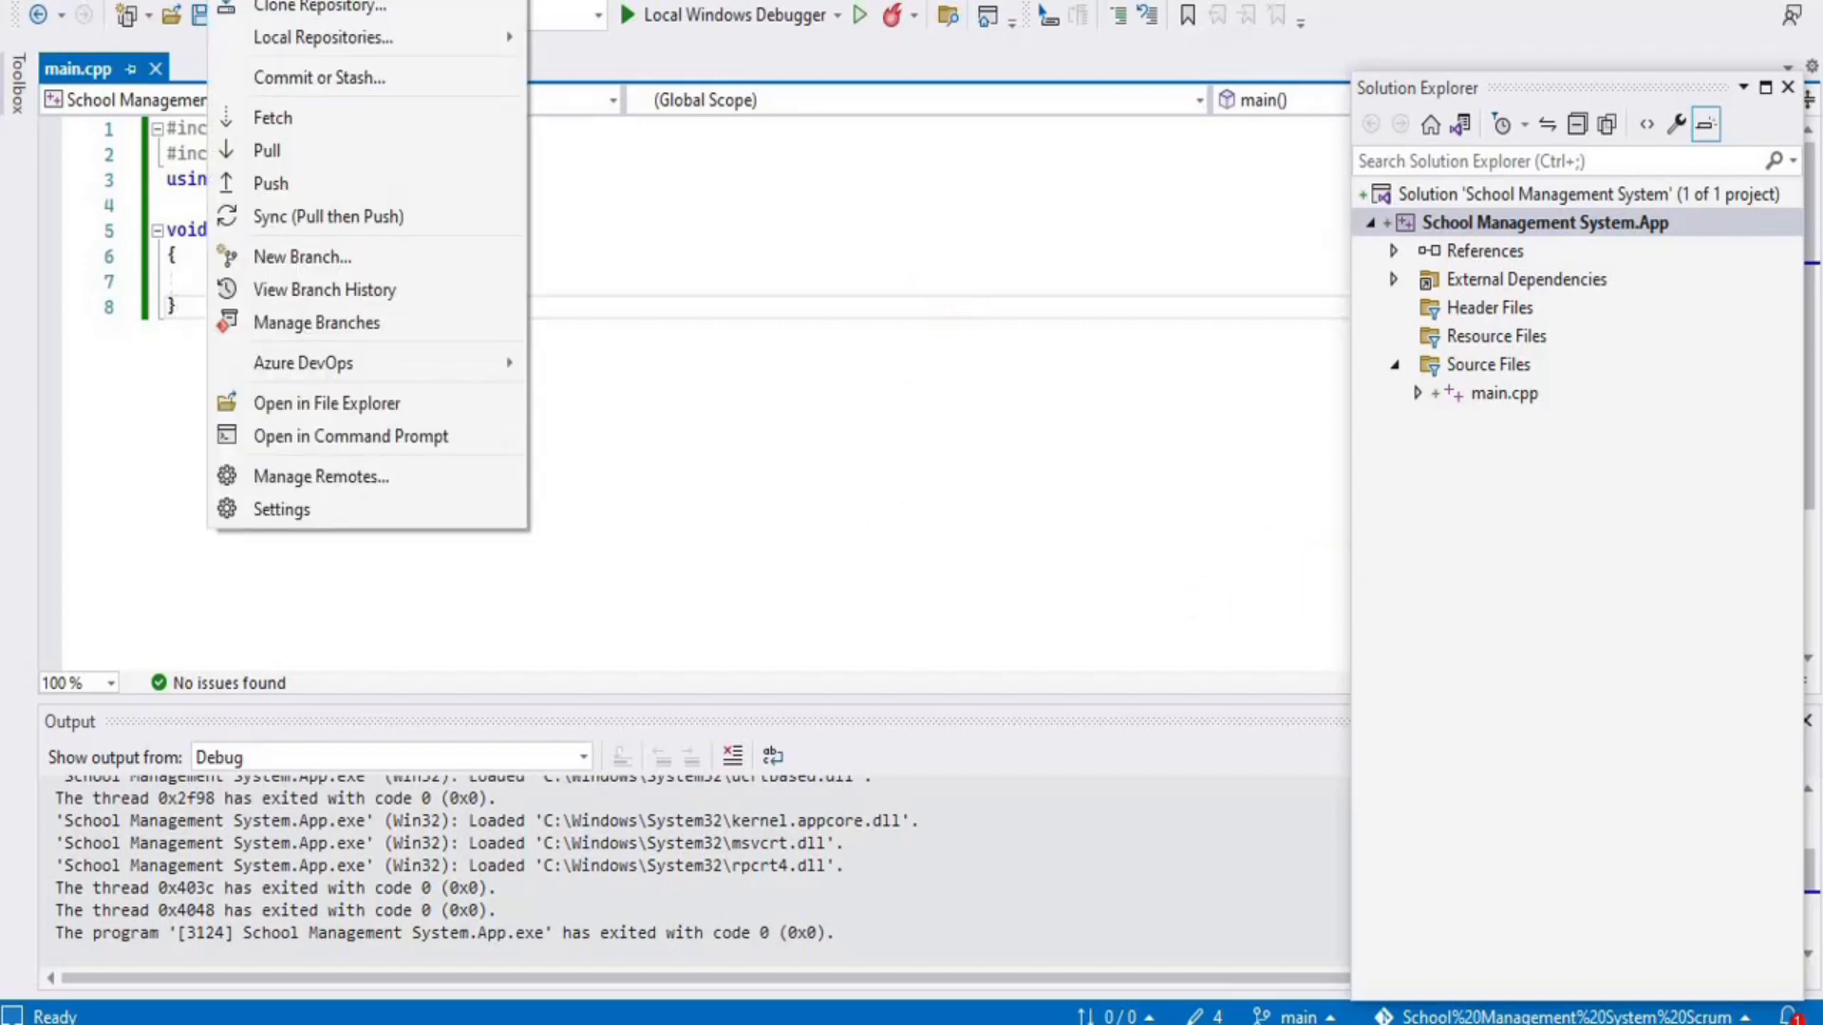
left_click(271, 150)
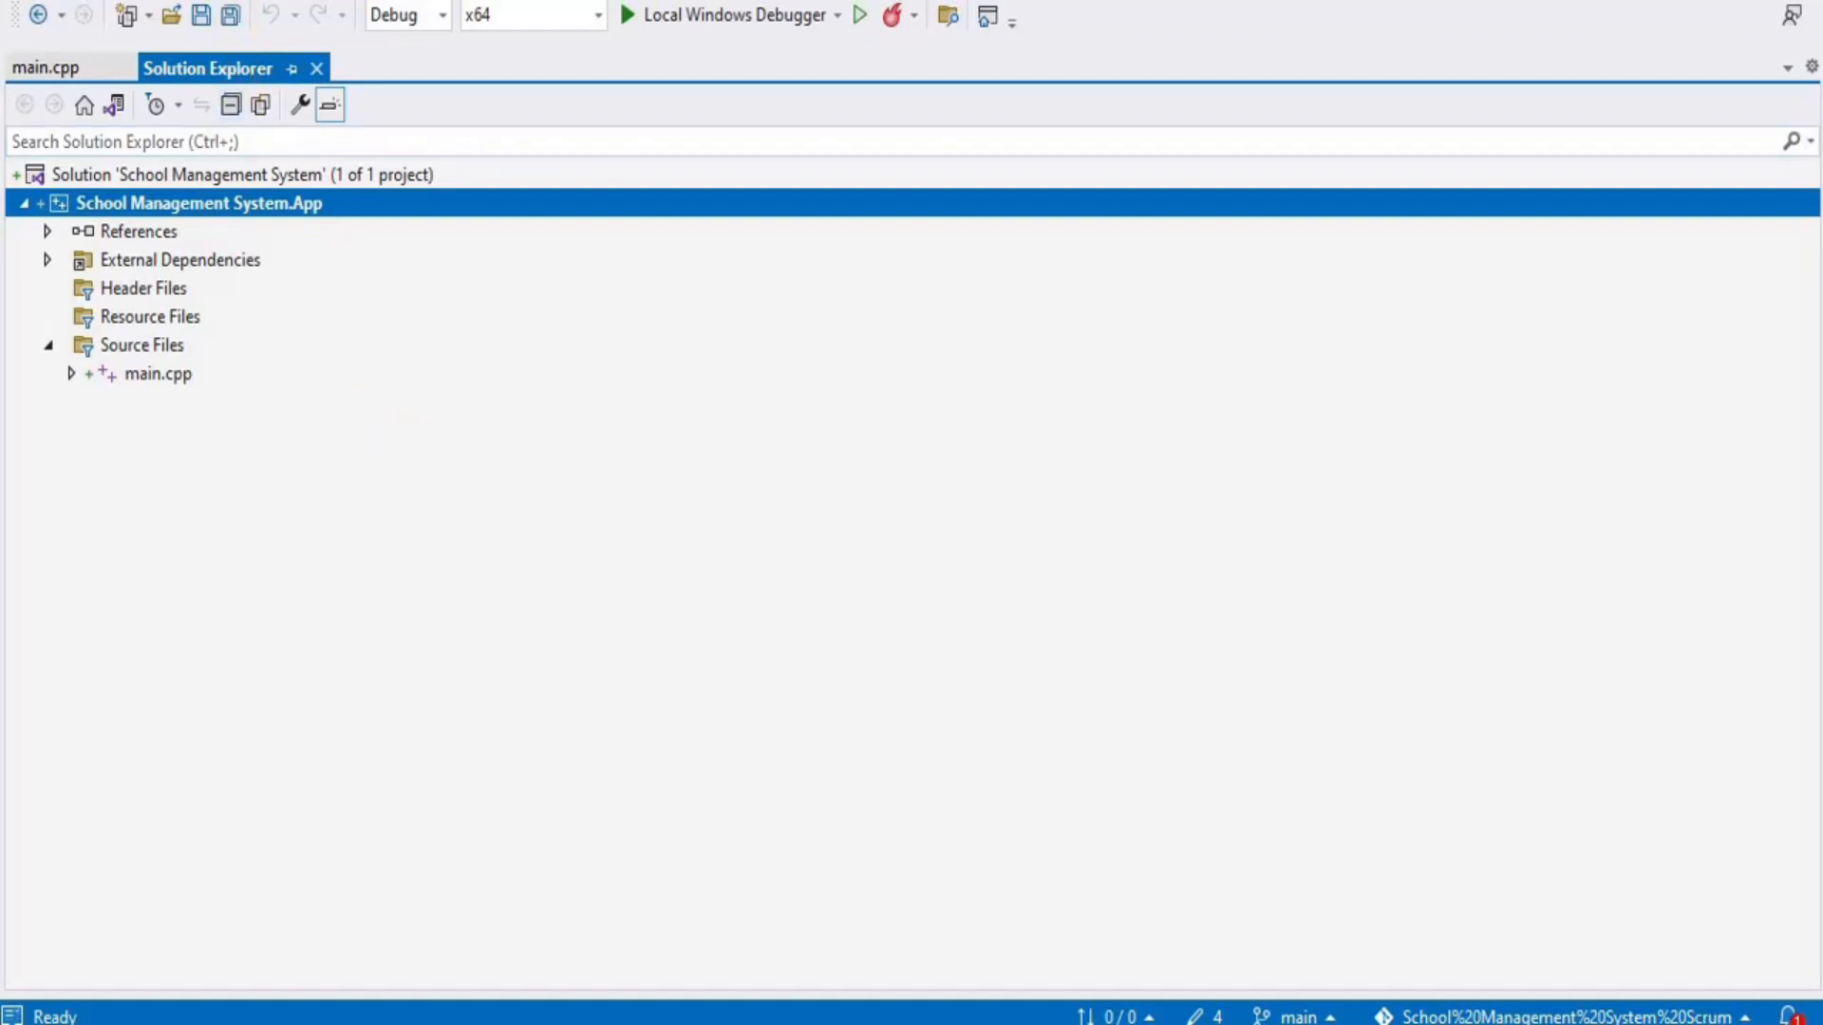
left_click(226, 1)
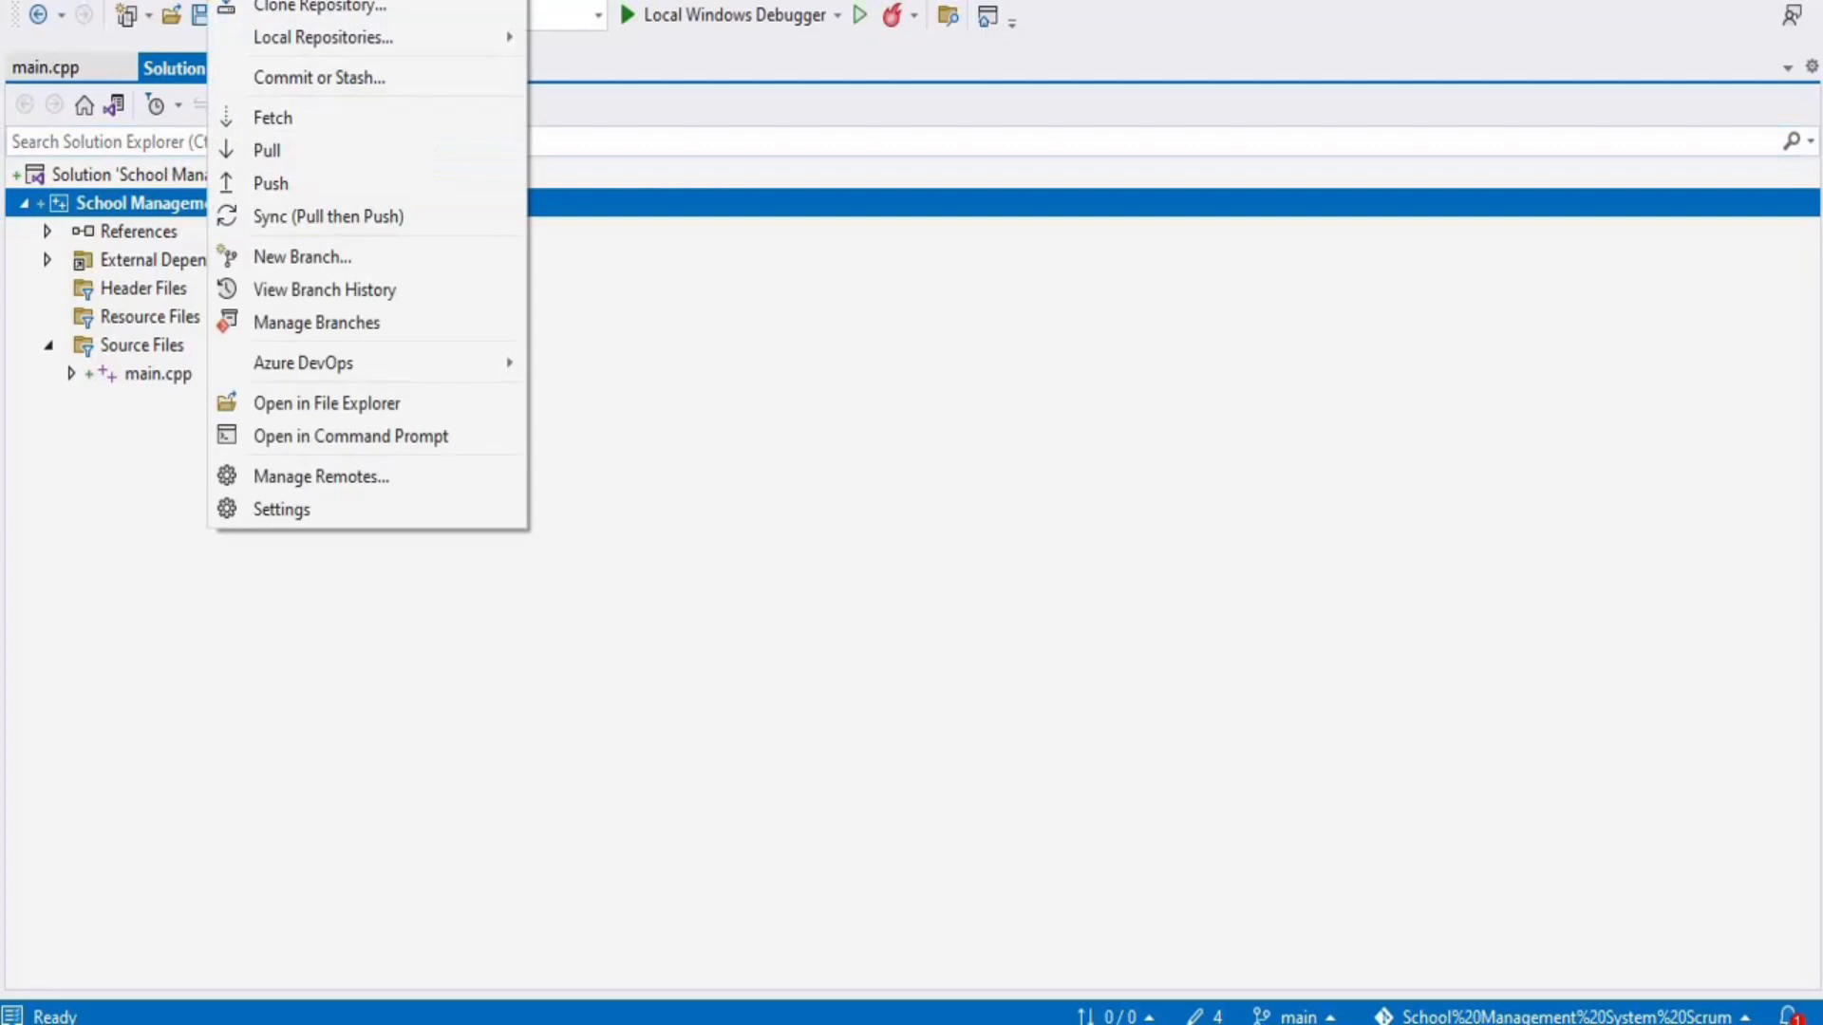
left_click(281, 186)
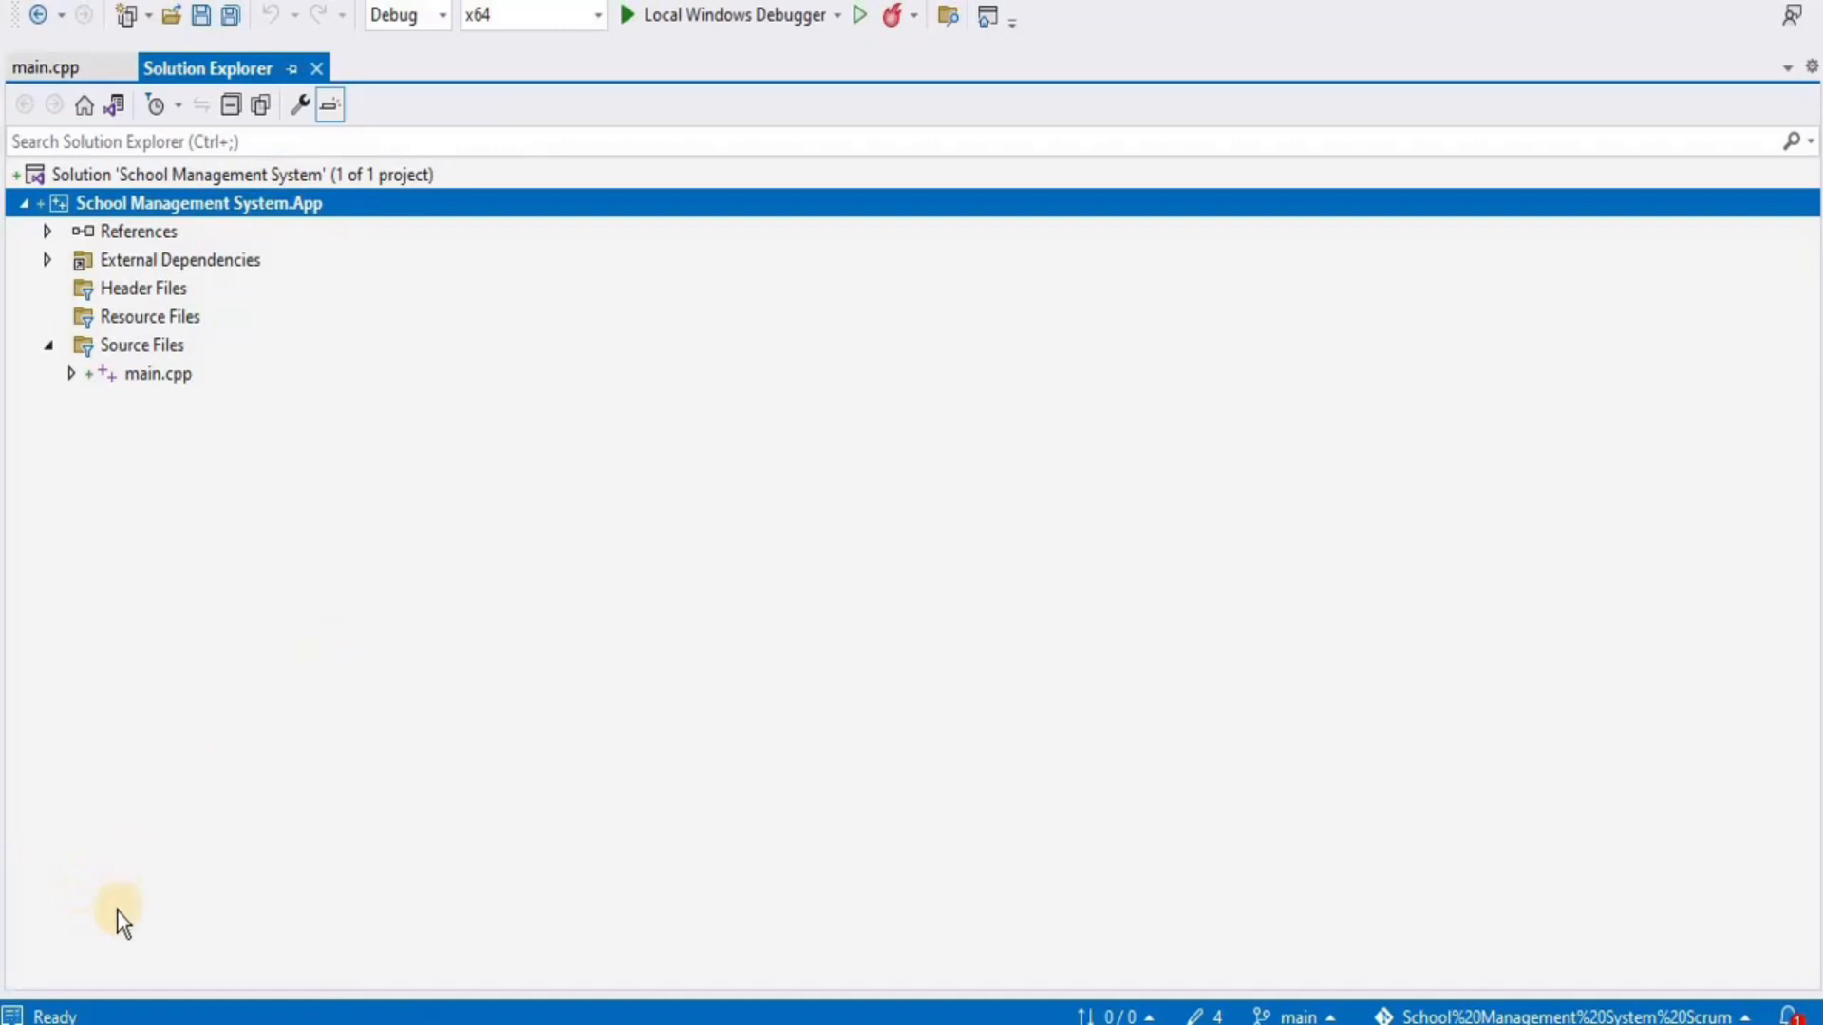
left_click(10, 1014)
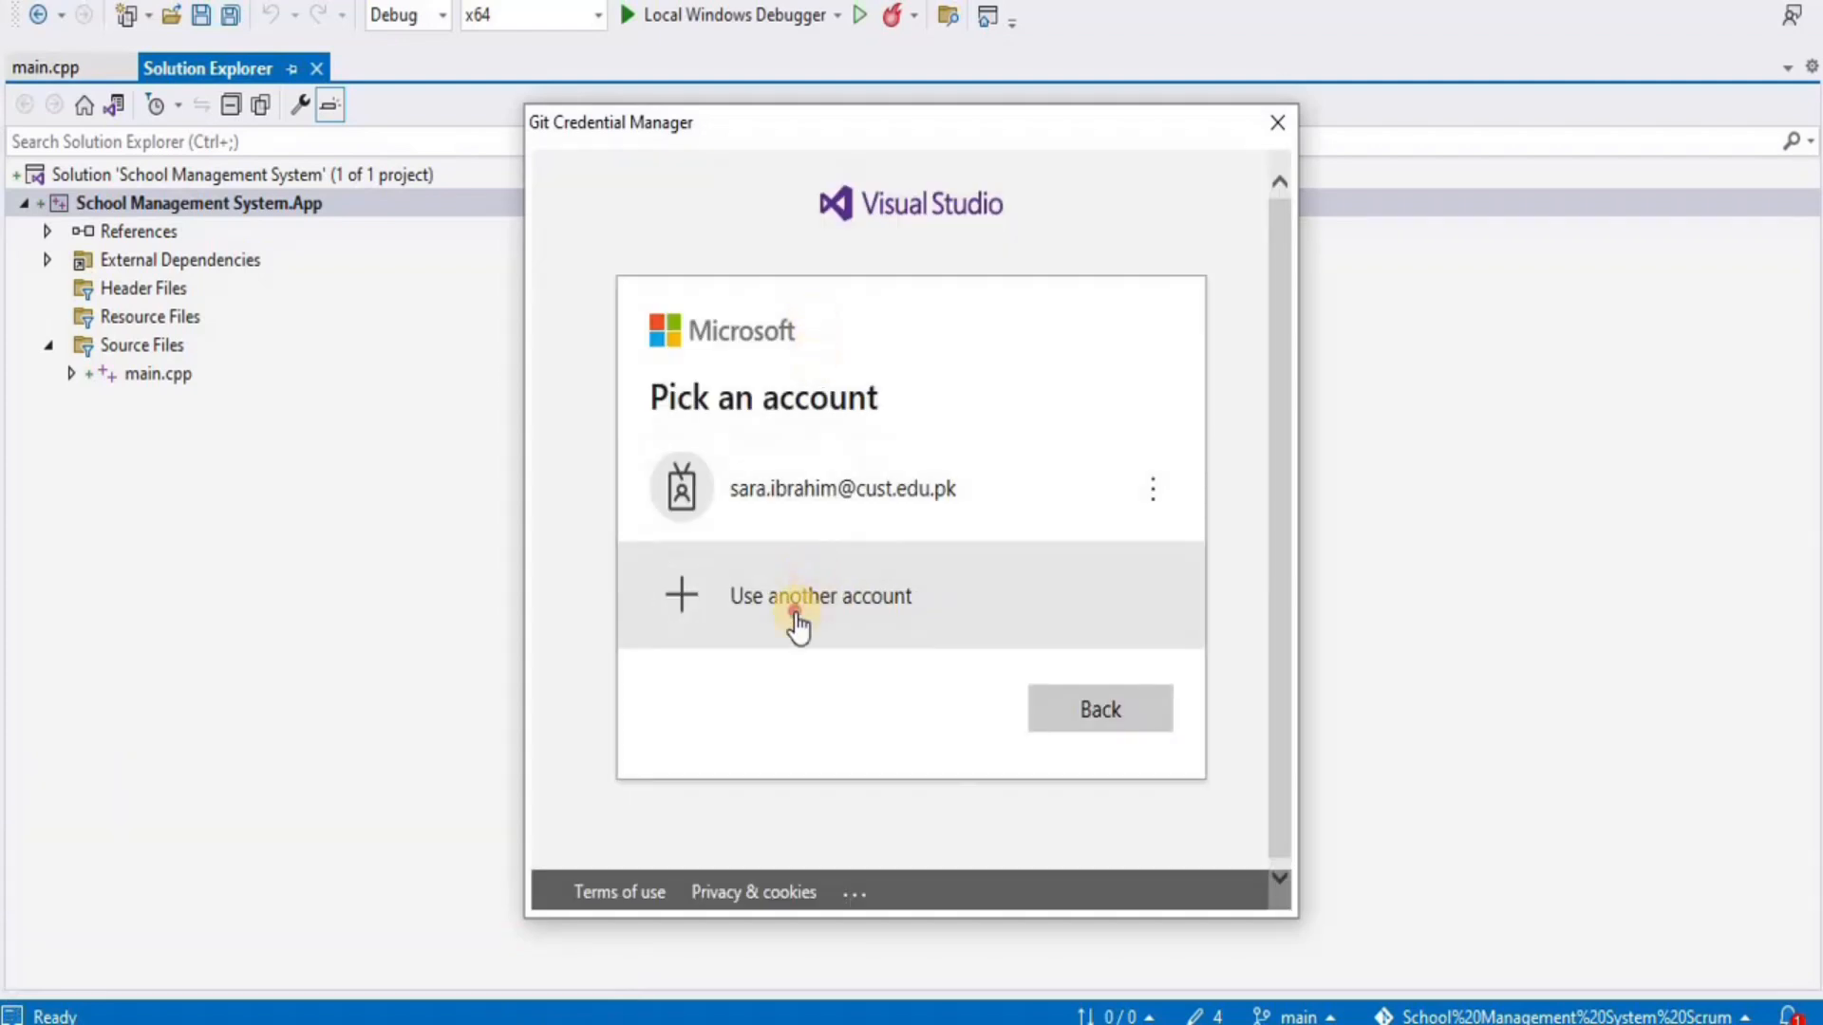
Sign in with another Microsoft account's e-mail and password, then confirm the push finished
left_click(798, 627)
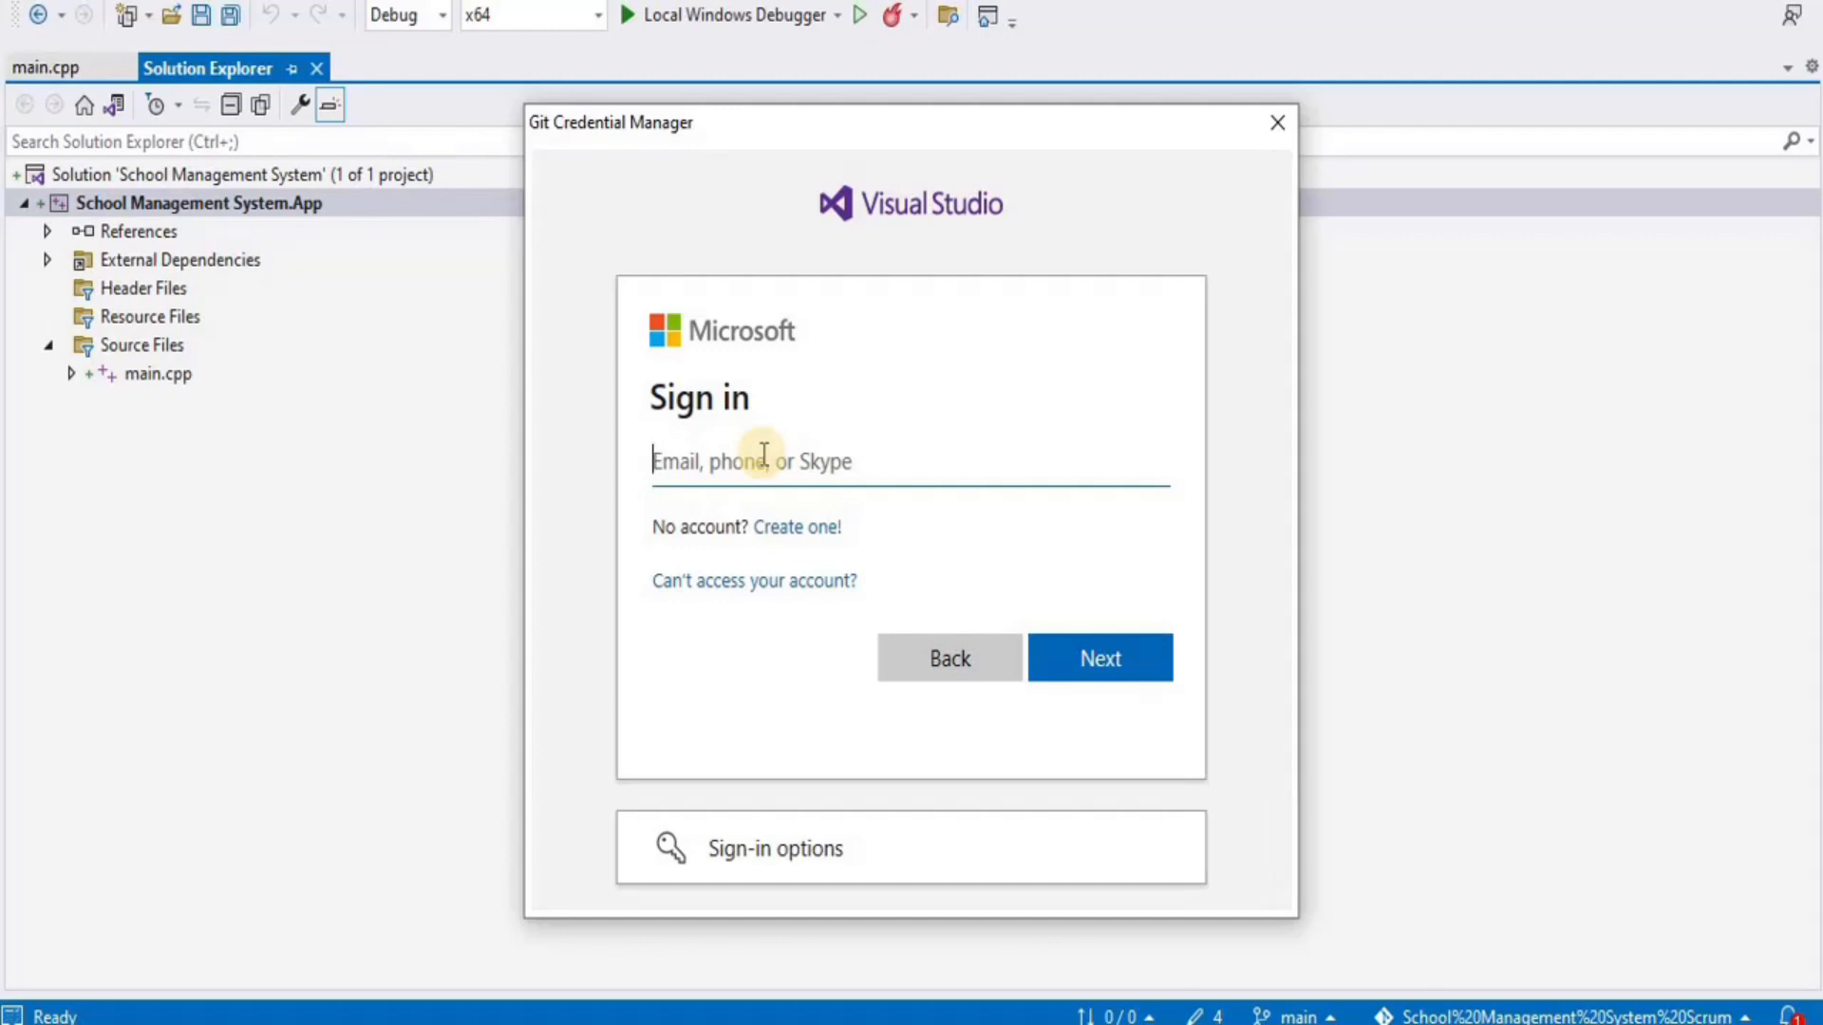
key("ctrl+v")
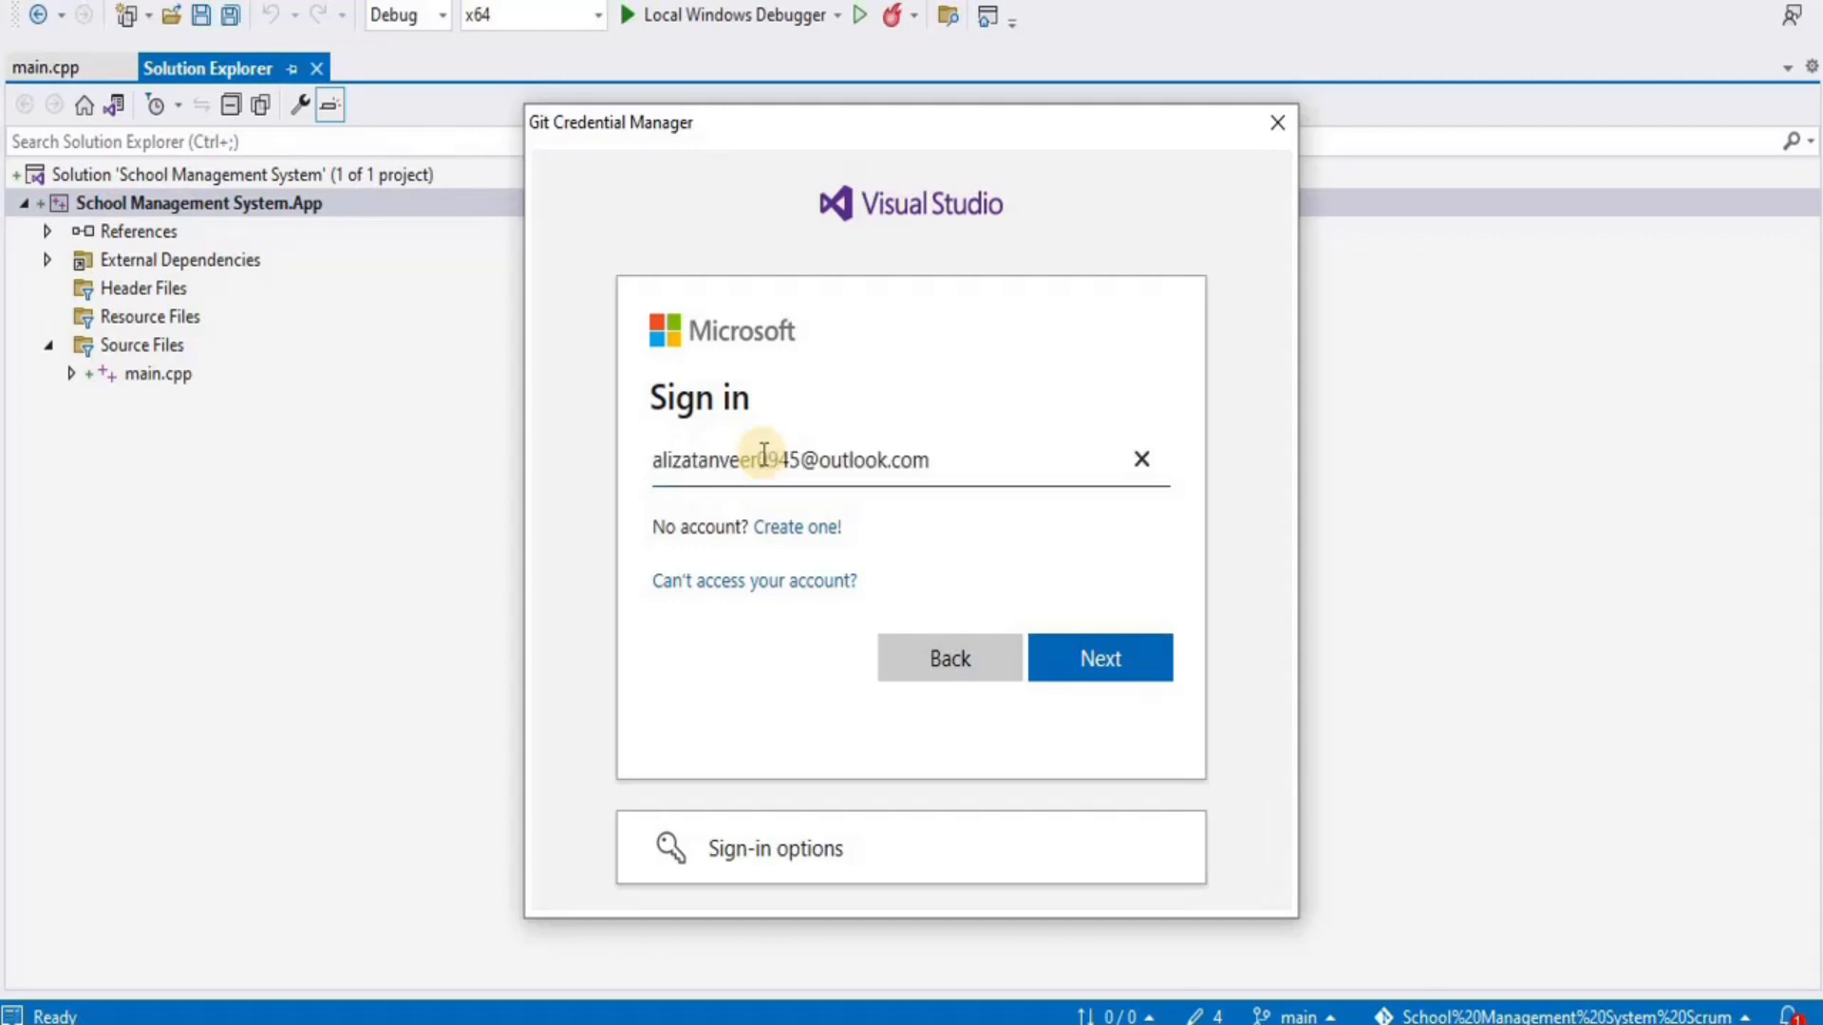
left_click(1092, 657)
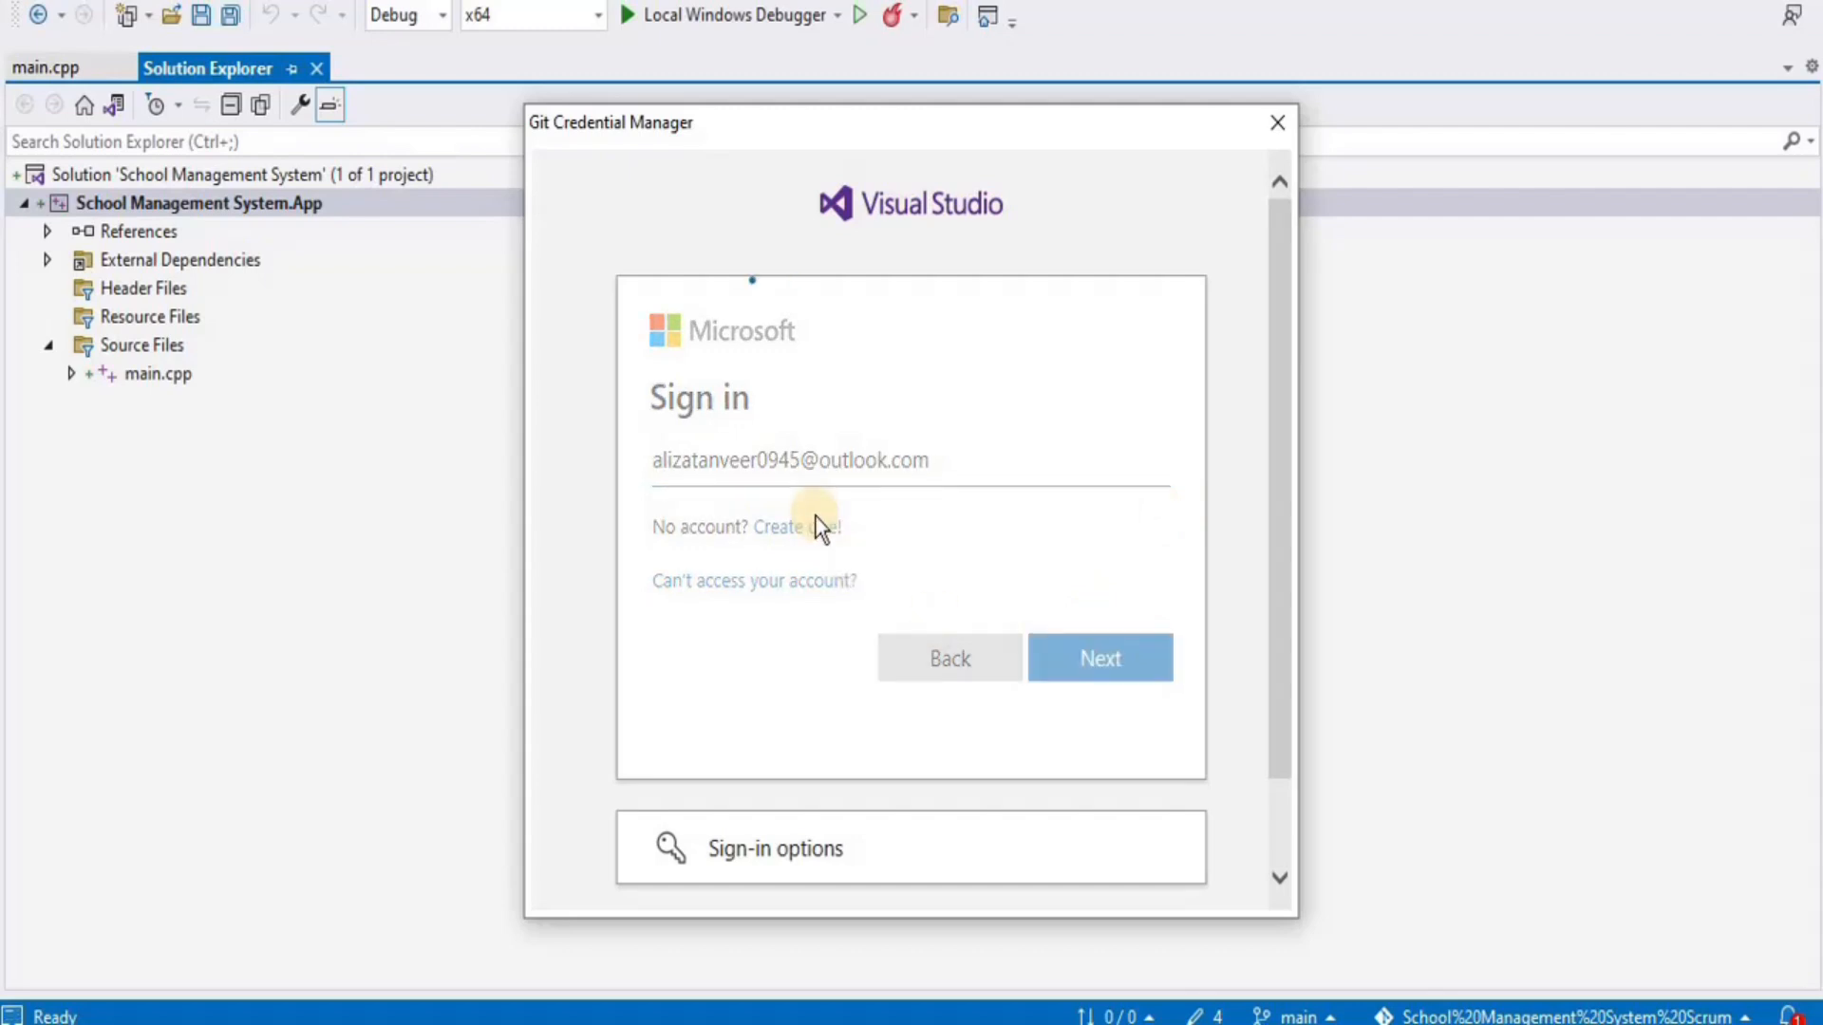
left_click(746, 510)
key("ctrl+v")
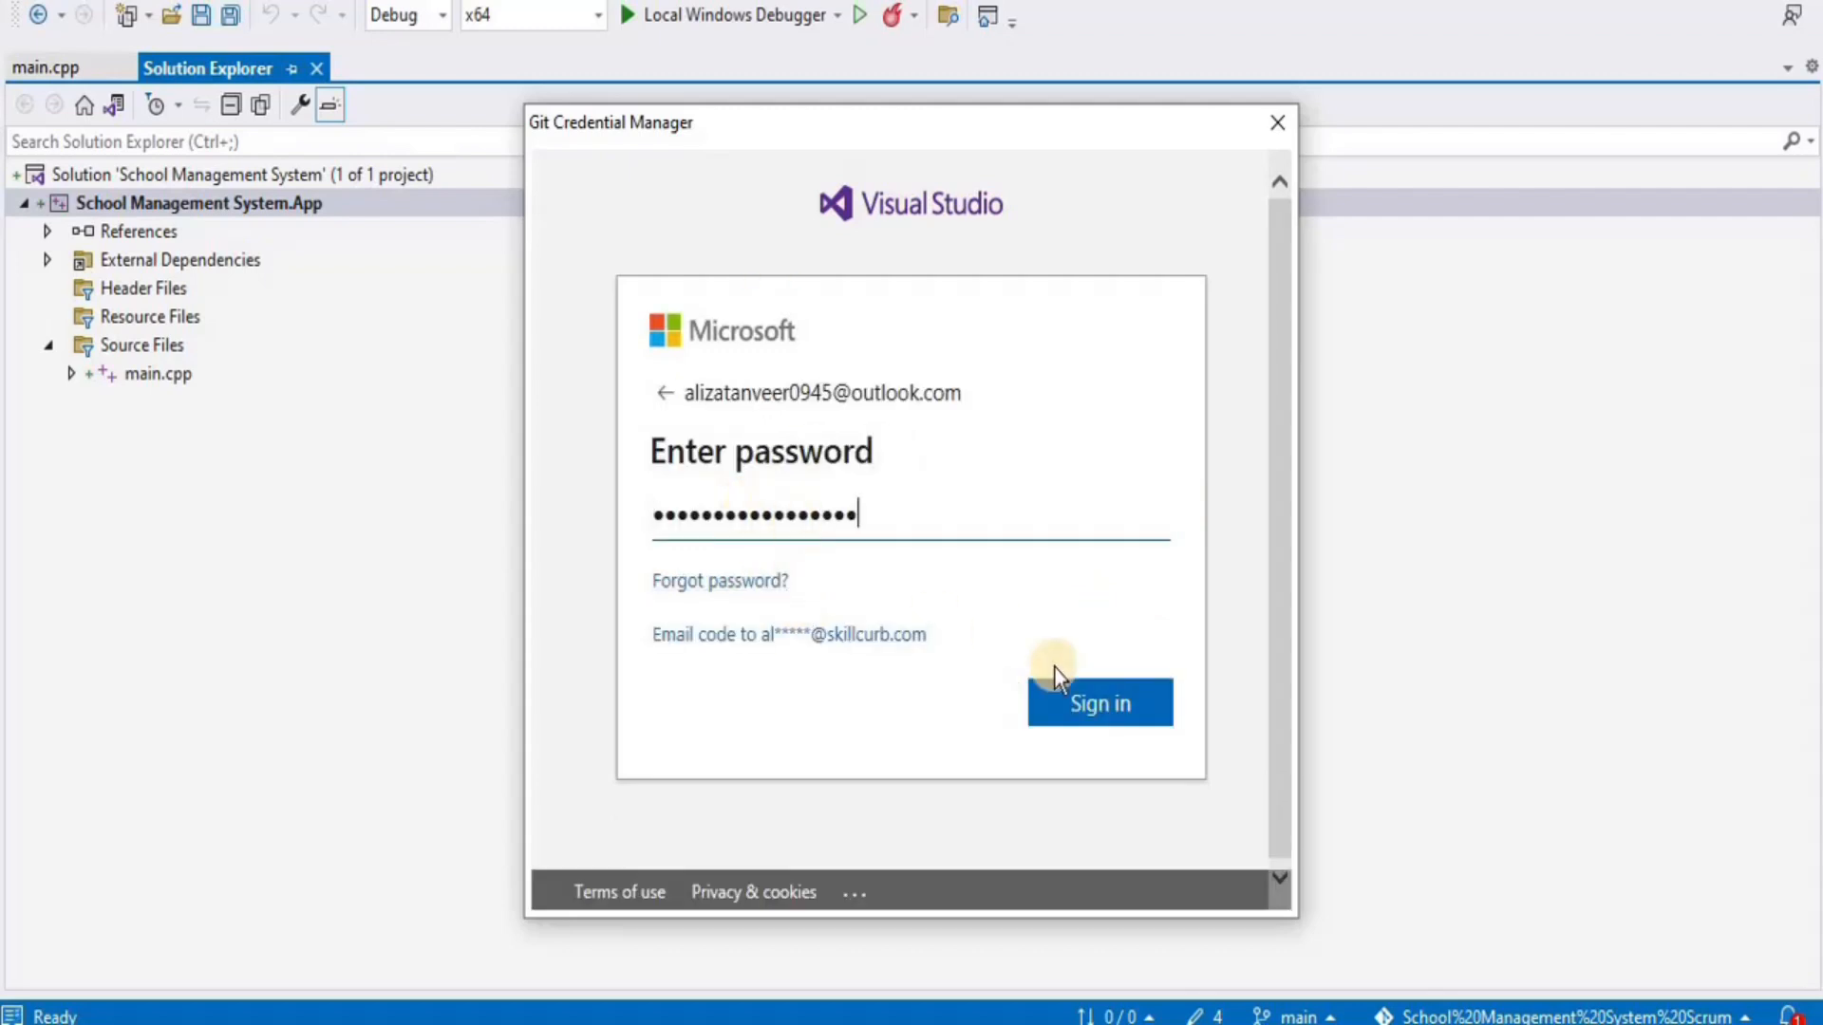
left_click(1097, 708)
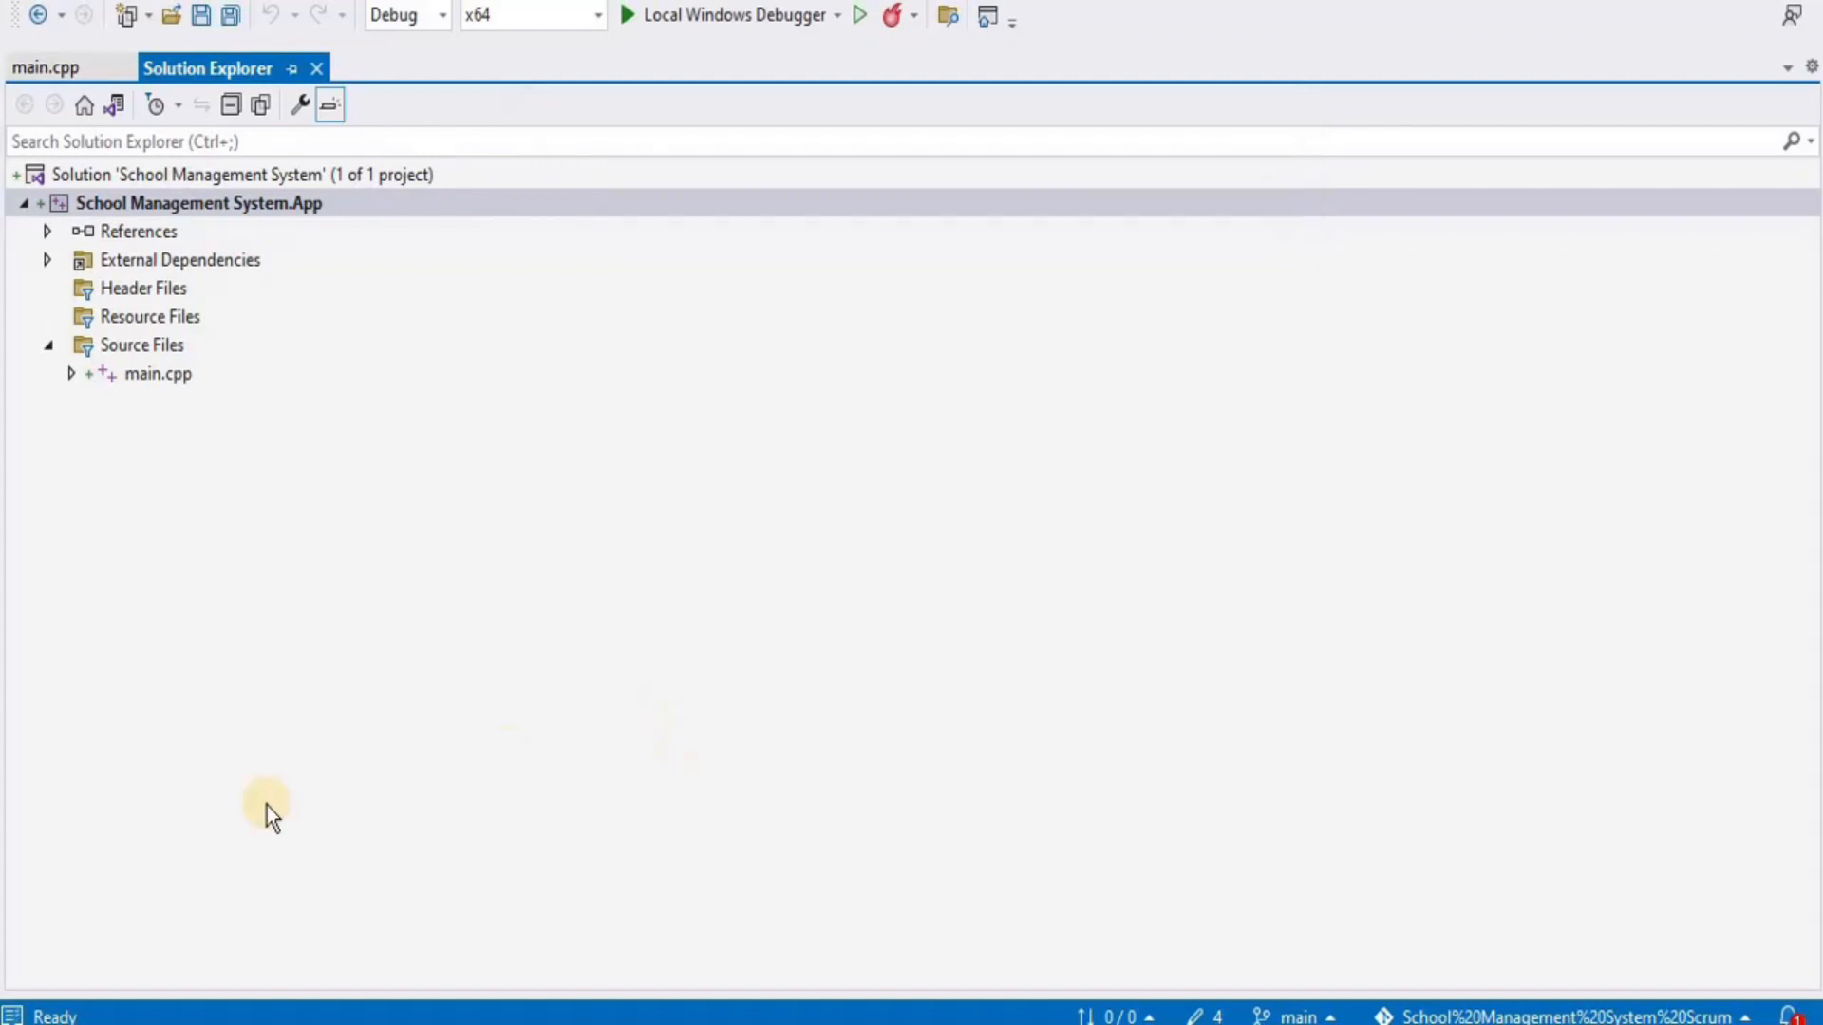
left_click(13, 1013)
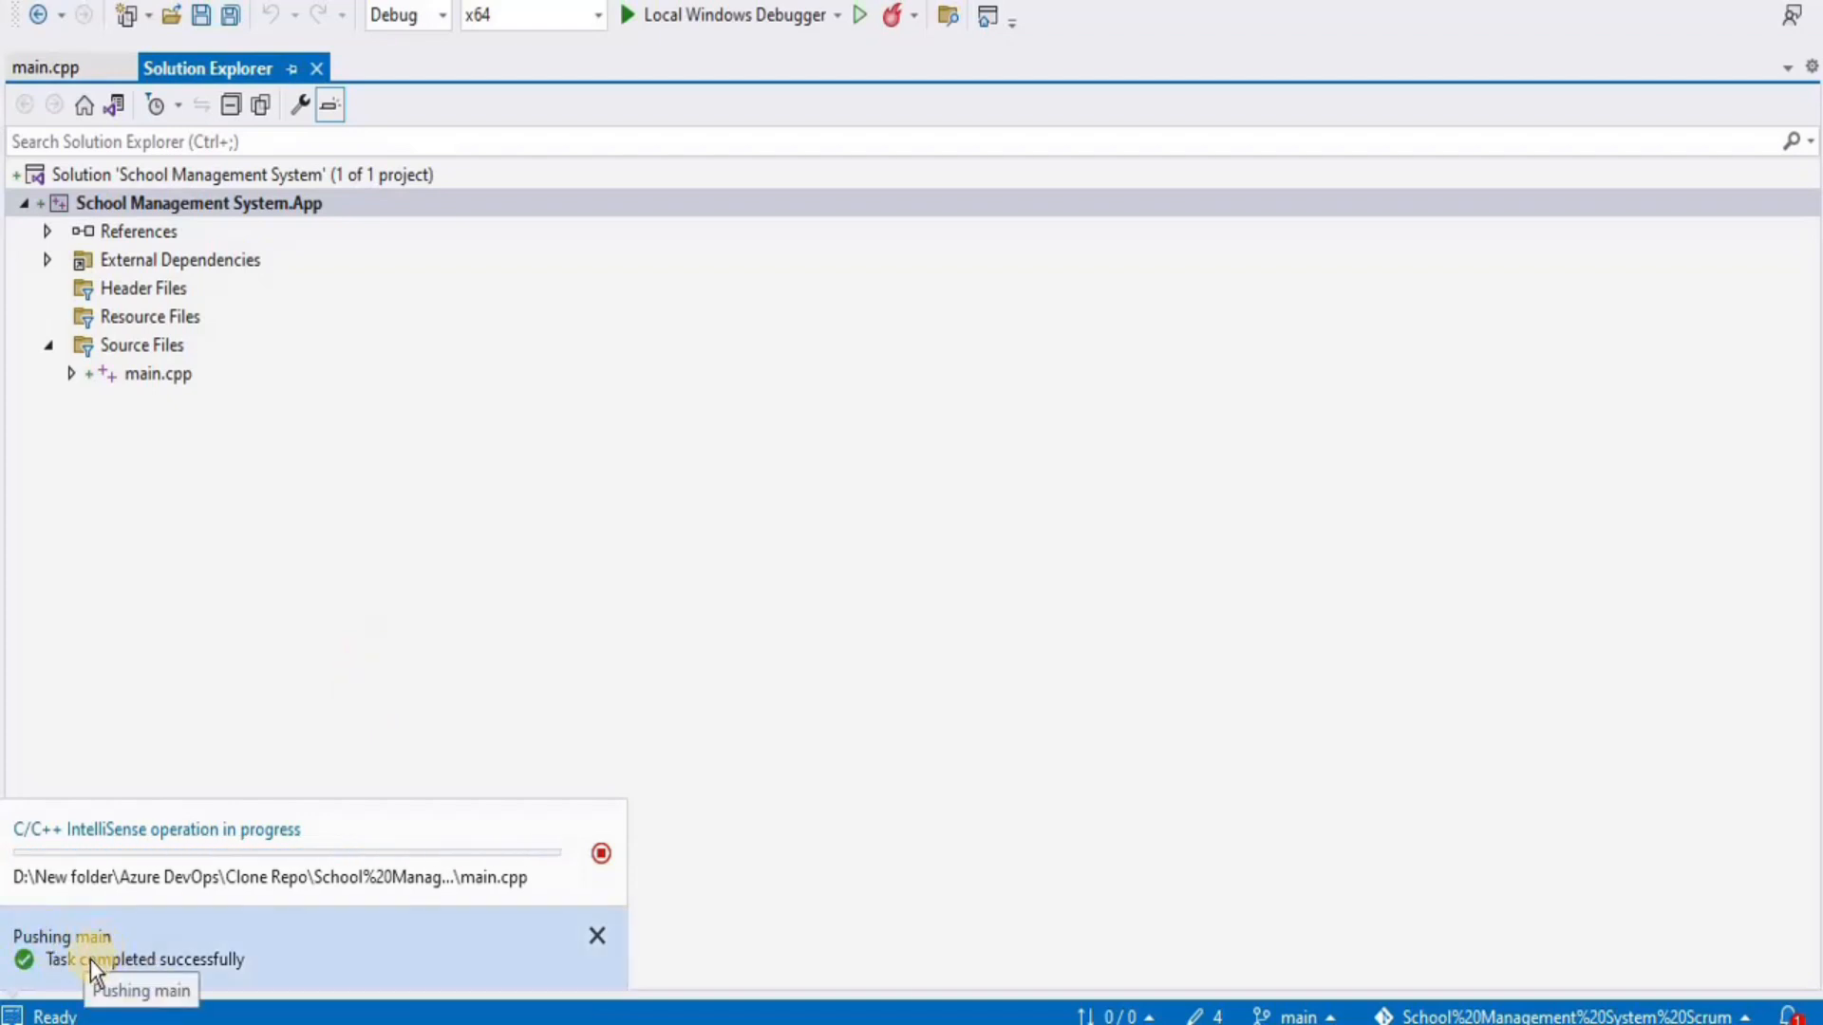
left_click(785, 597)
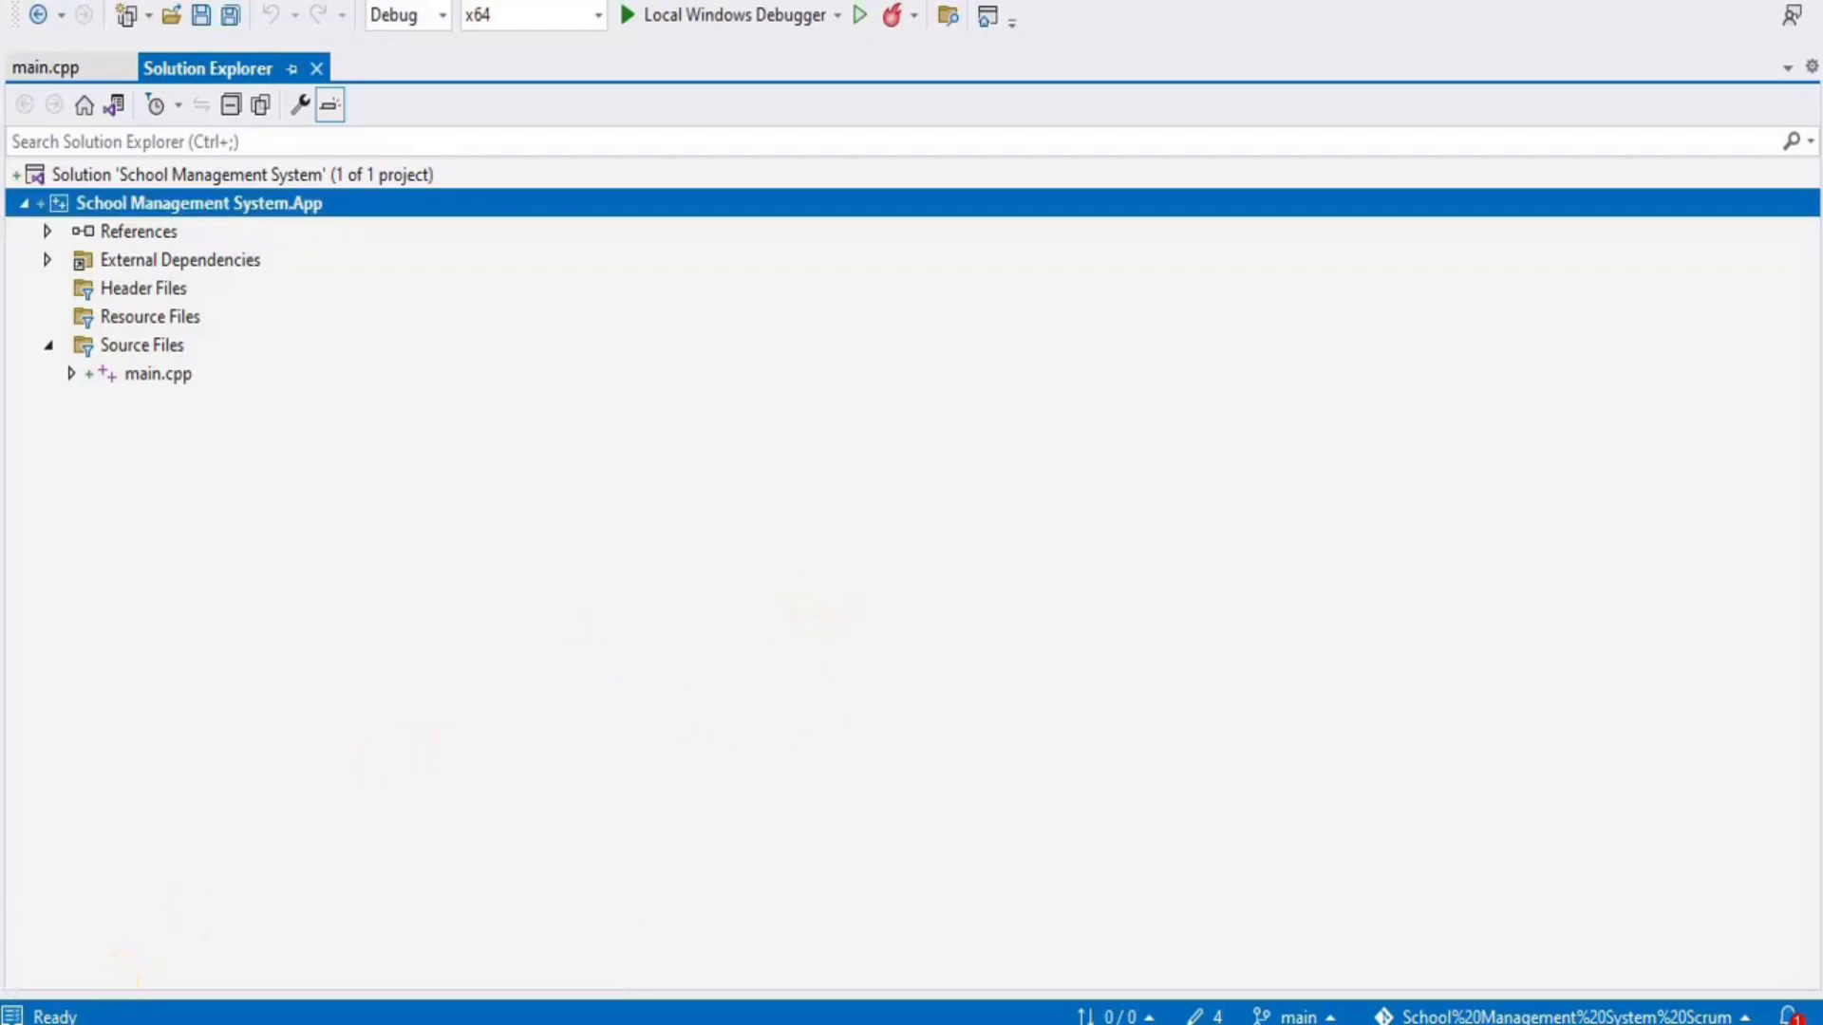
Go from the organization's projects to School Management System Scrum's Repos > Files in Azure DevOps
left_click(114, 1023)
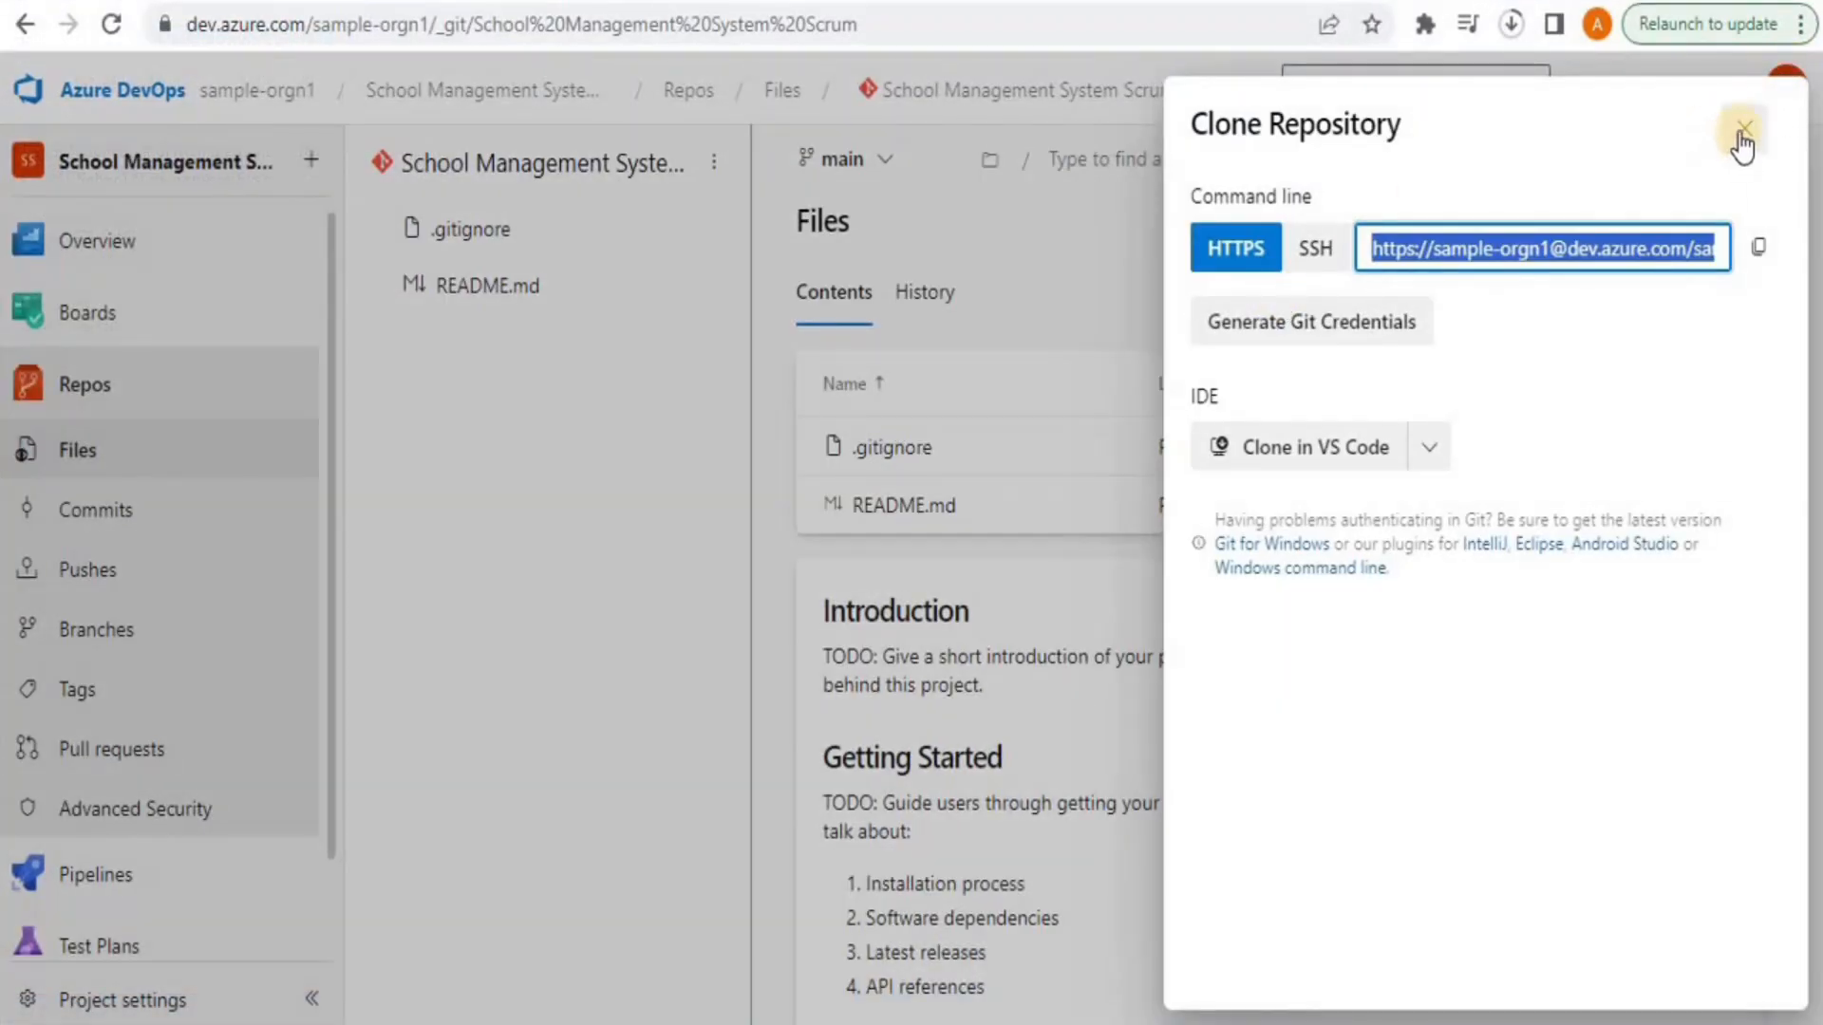
left_click(1742, 133)
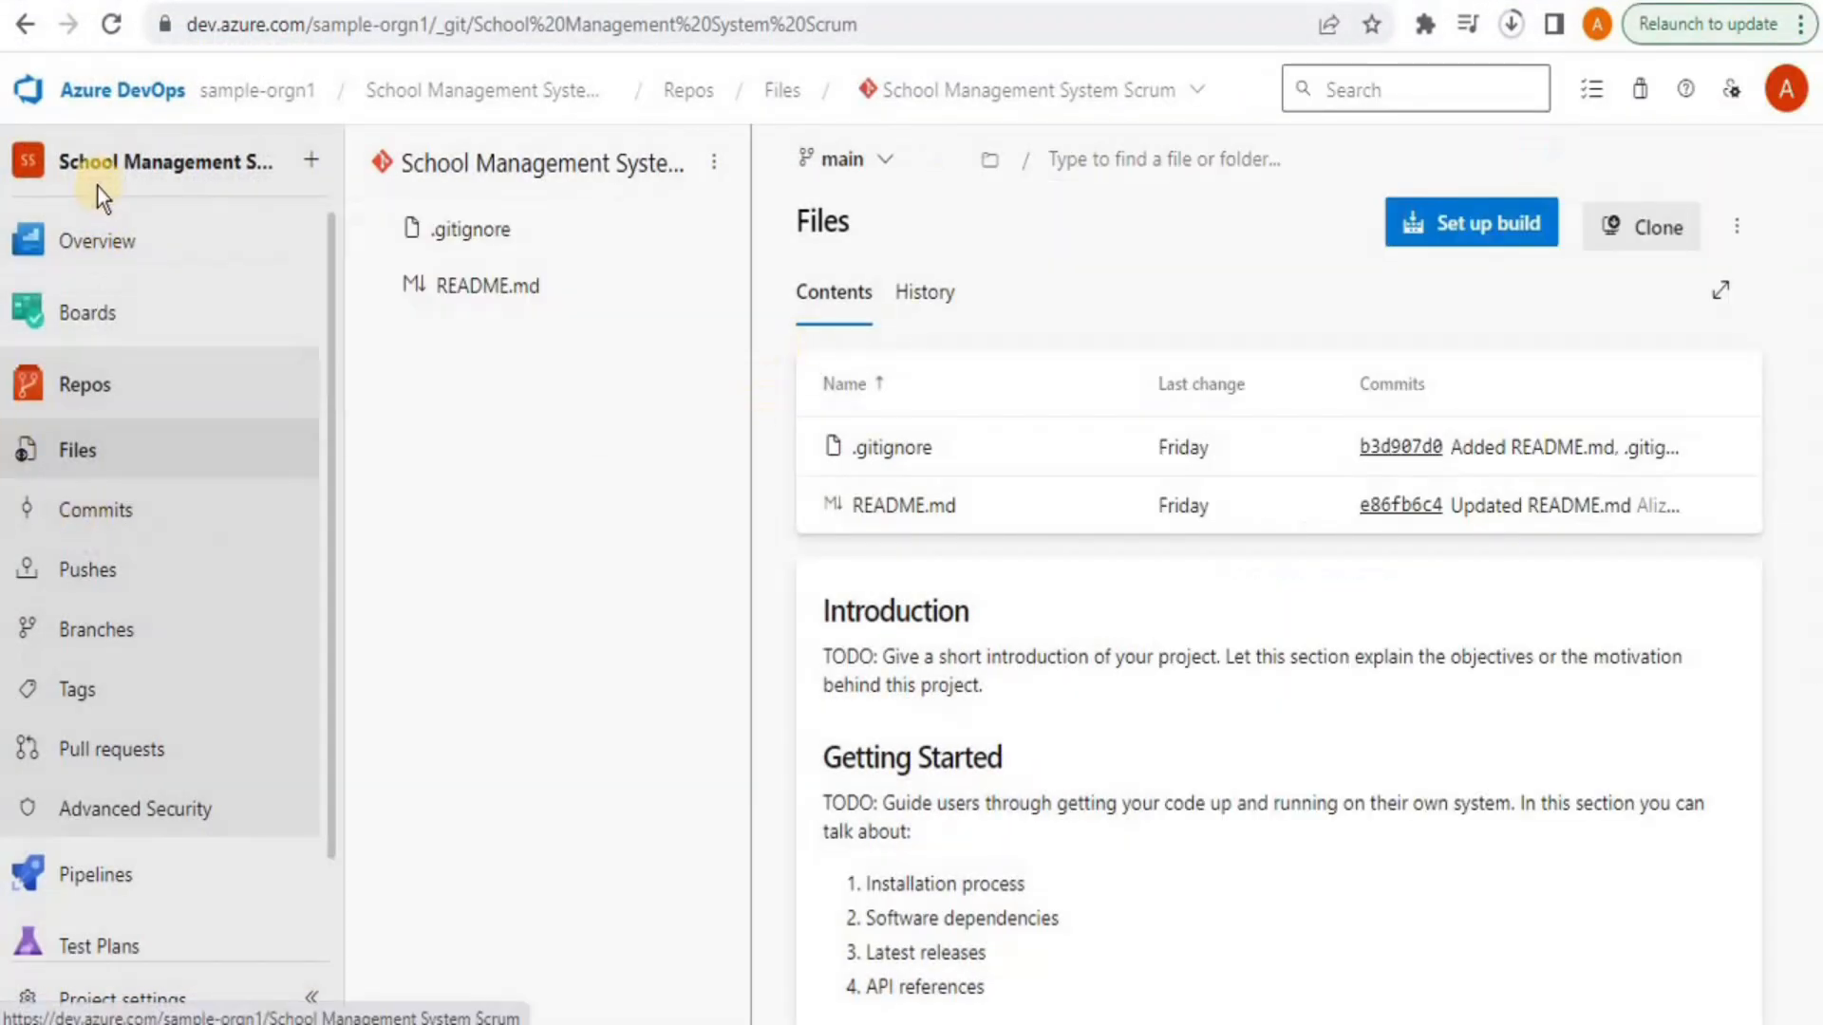
left_click(236, 95)
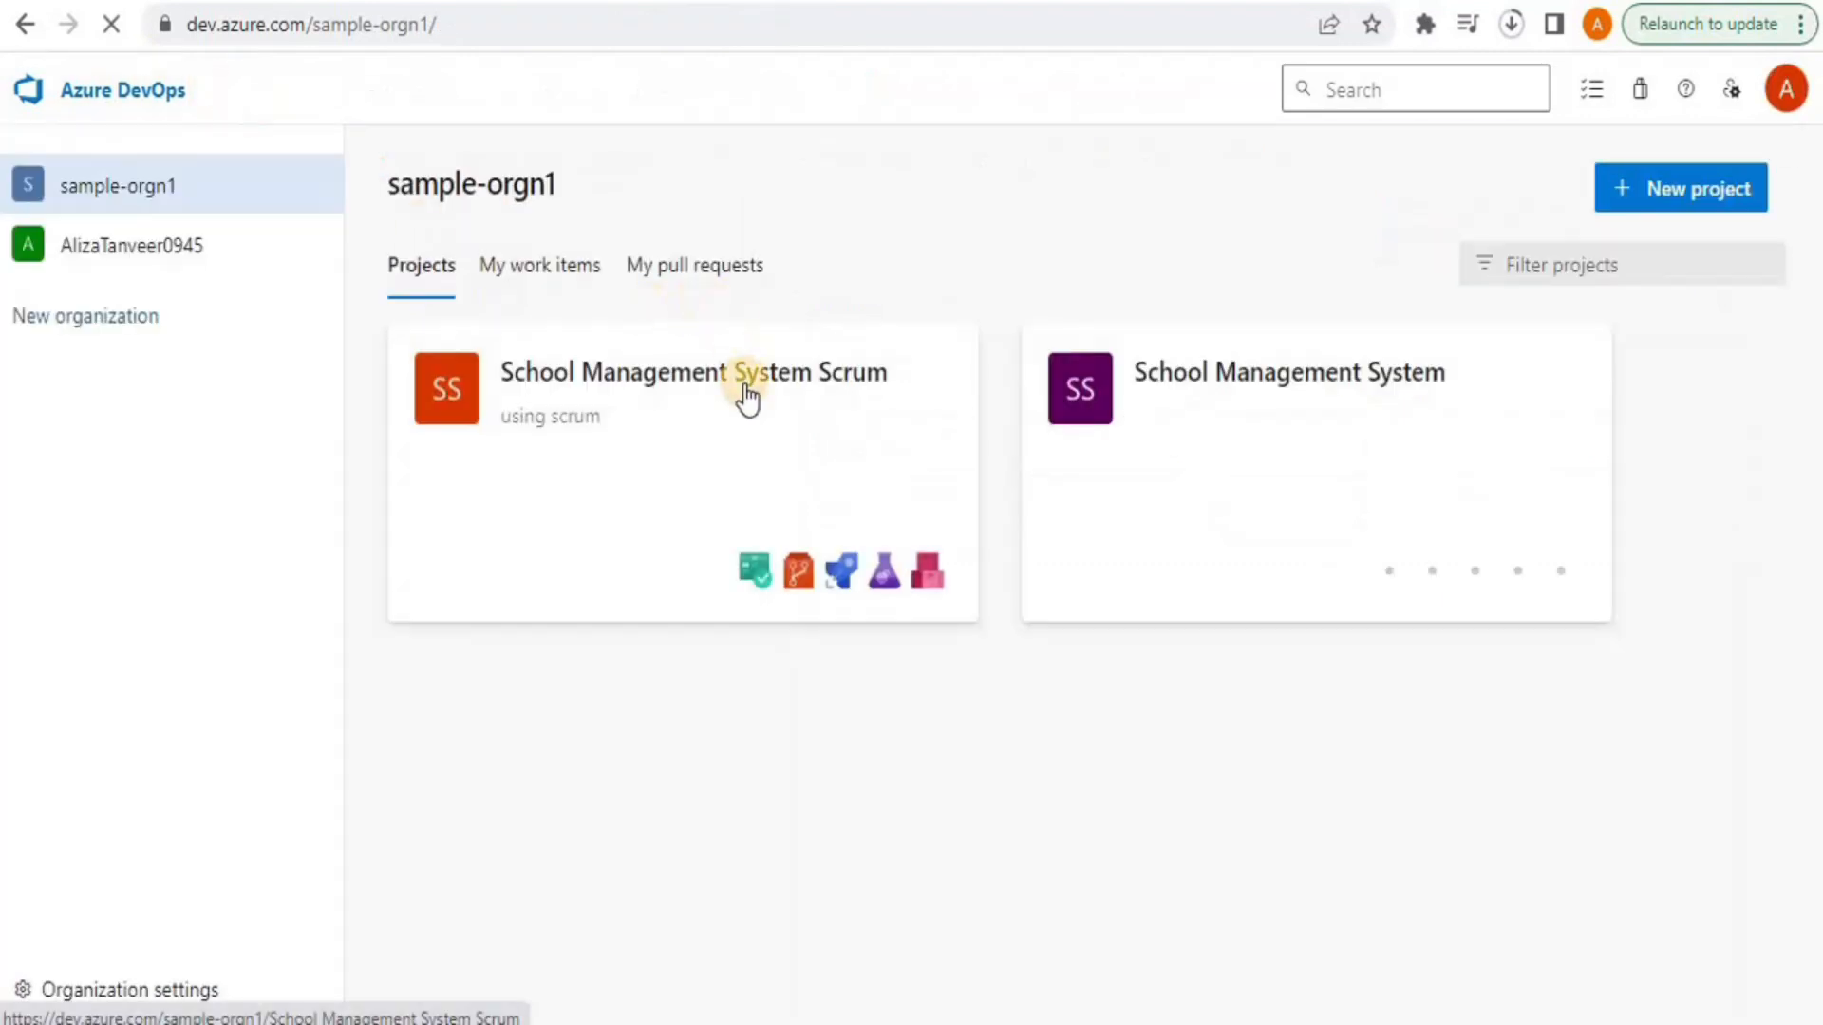
left_click(747, 397)
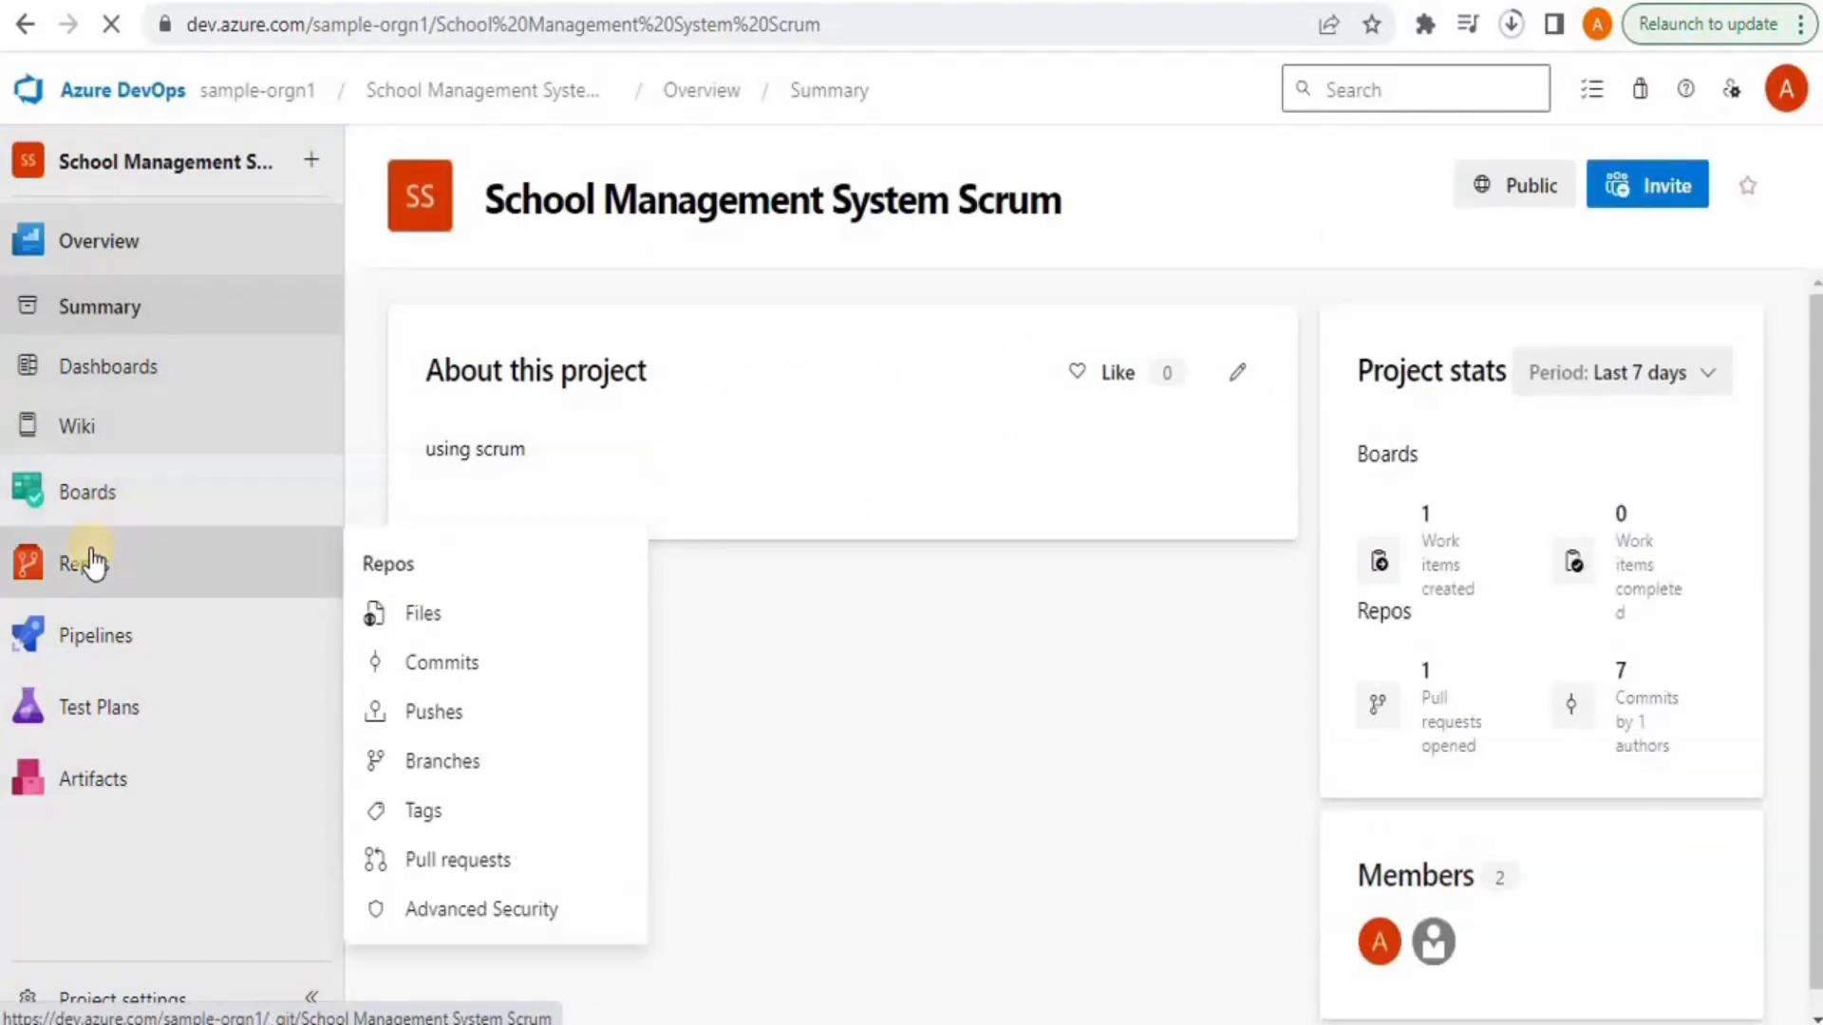
left_click(85, 565)
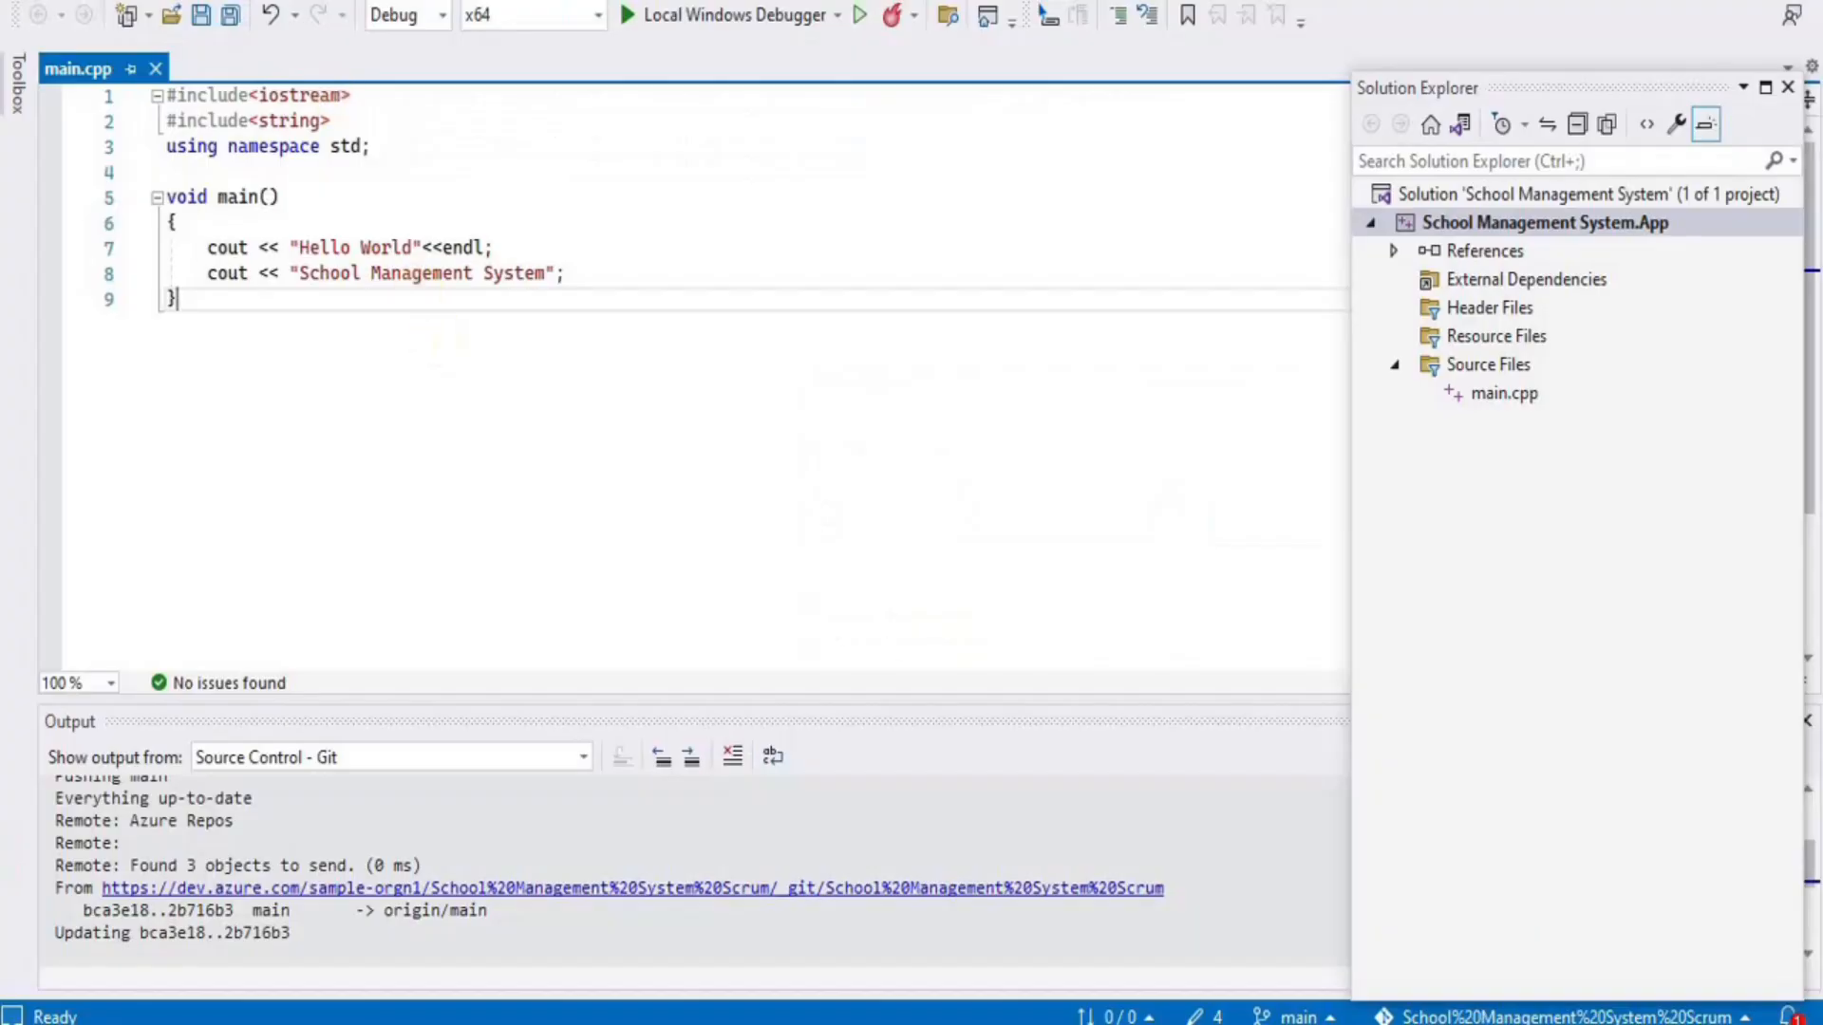
Edit the origin remote, clear and restore its fetch URL, then save it unchanged and close Options
key("alt+g")
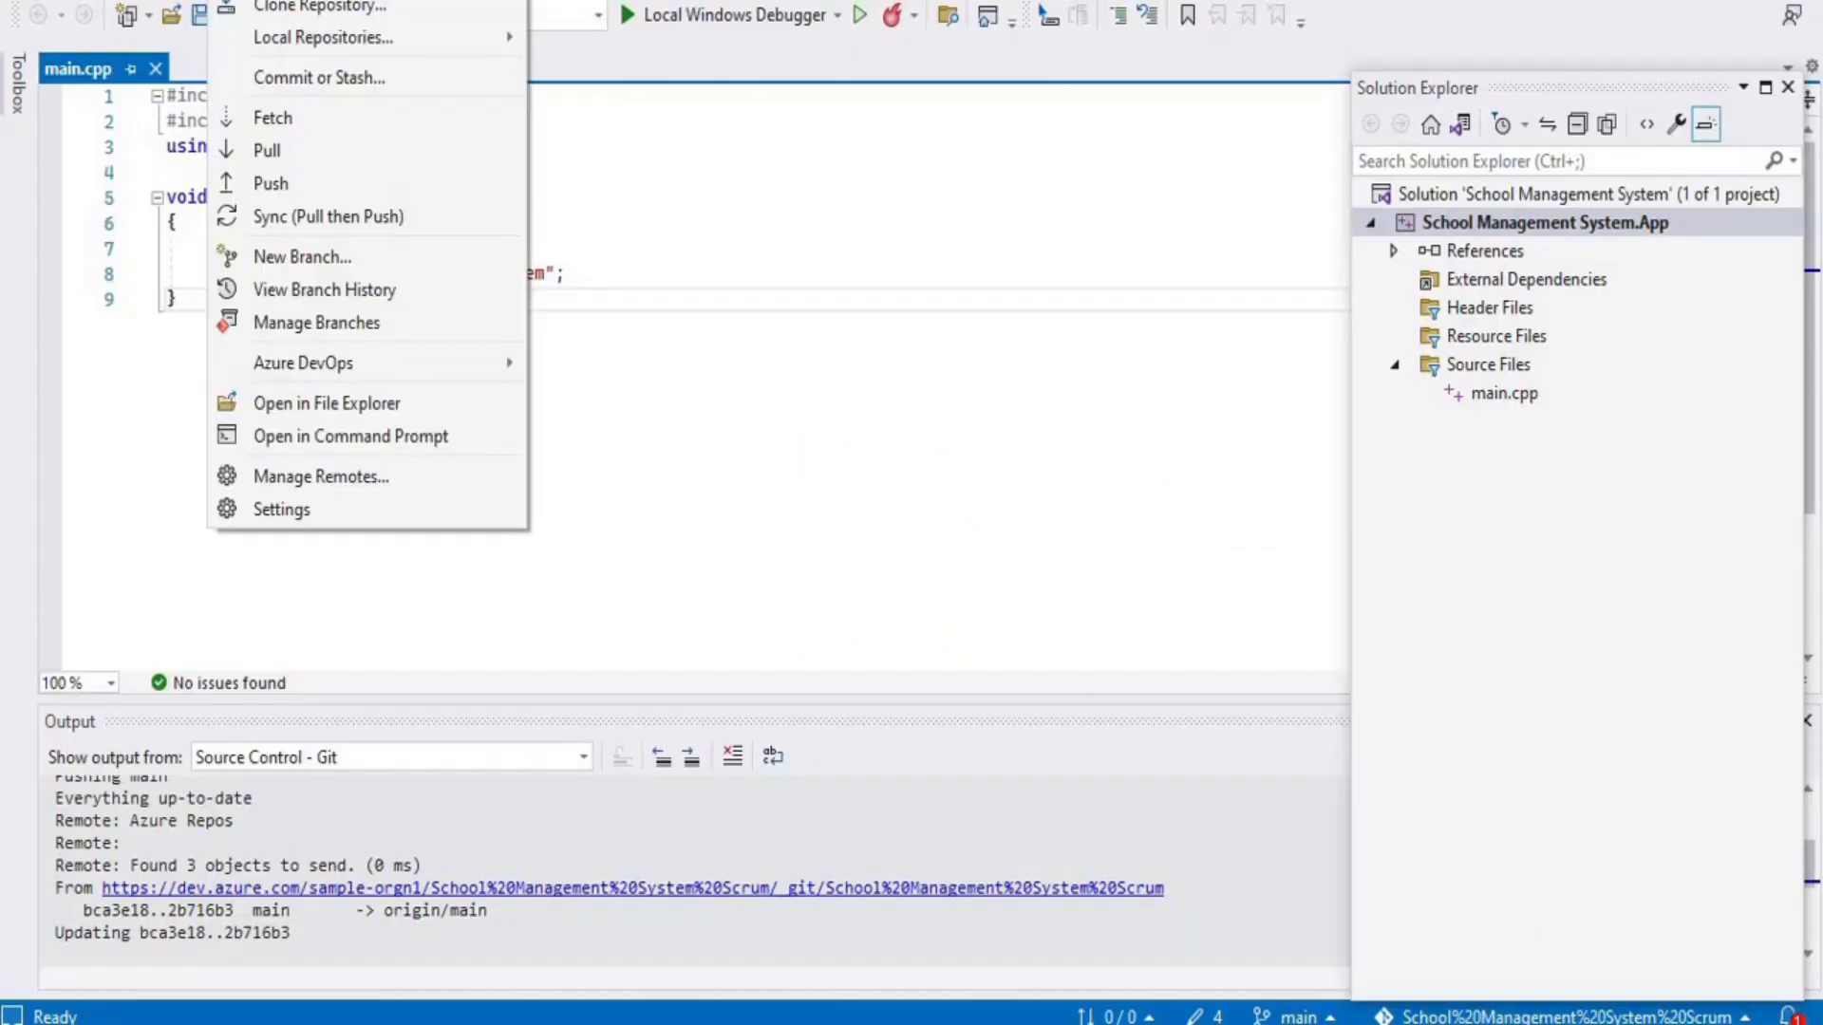
left_click(328, 477)
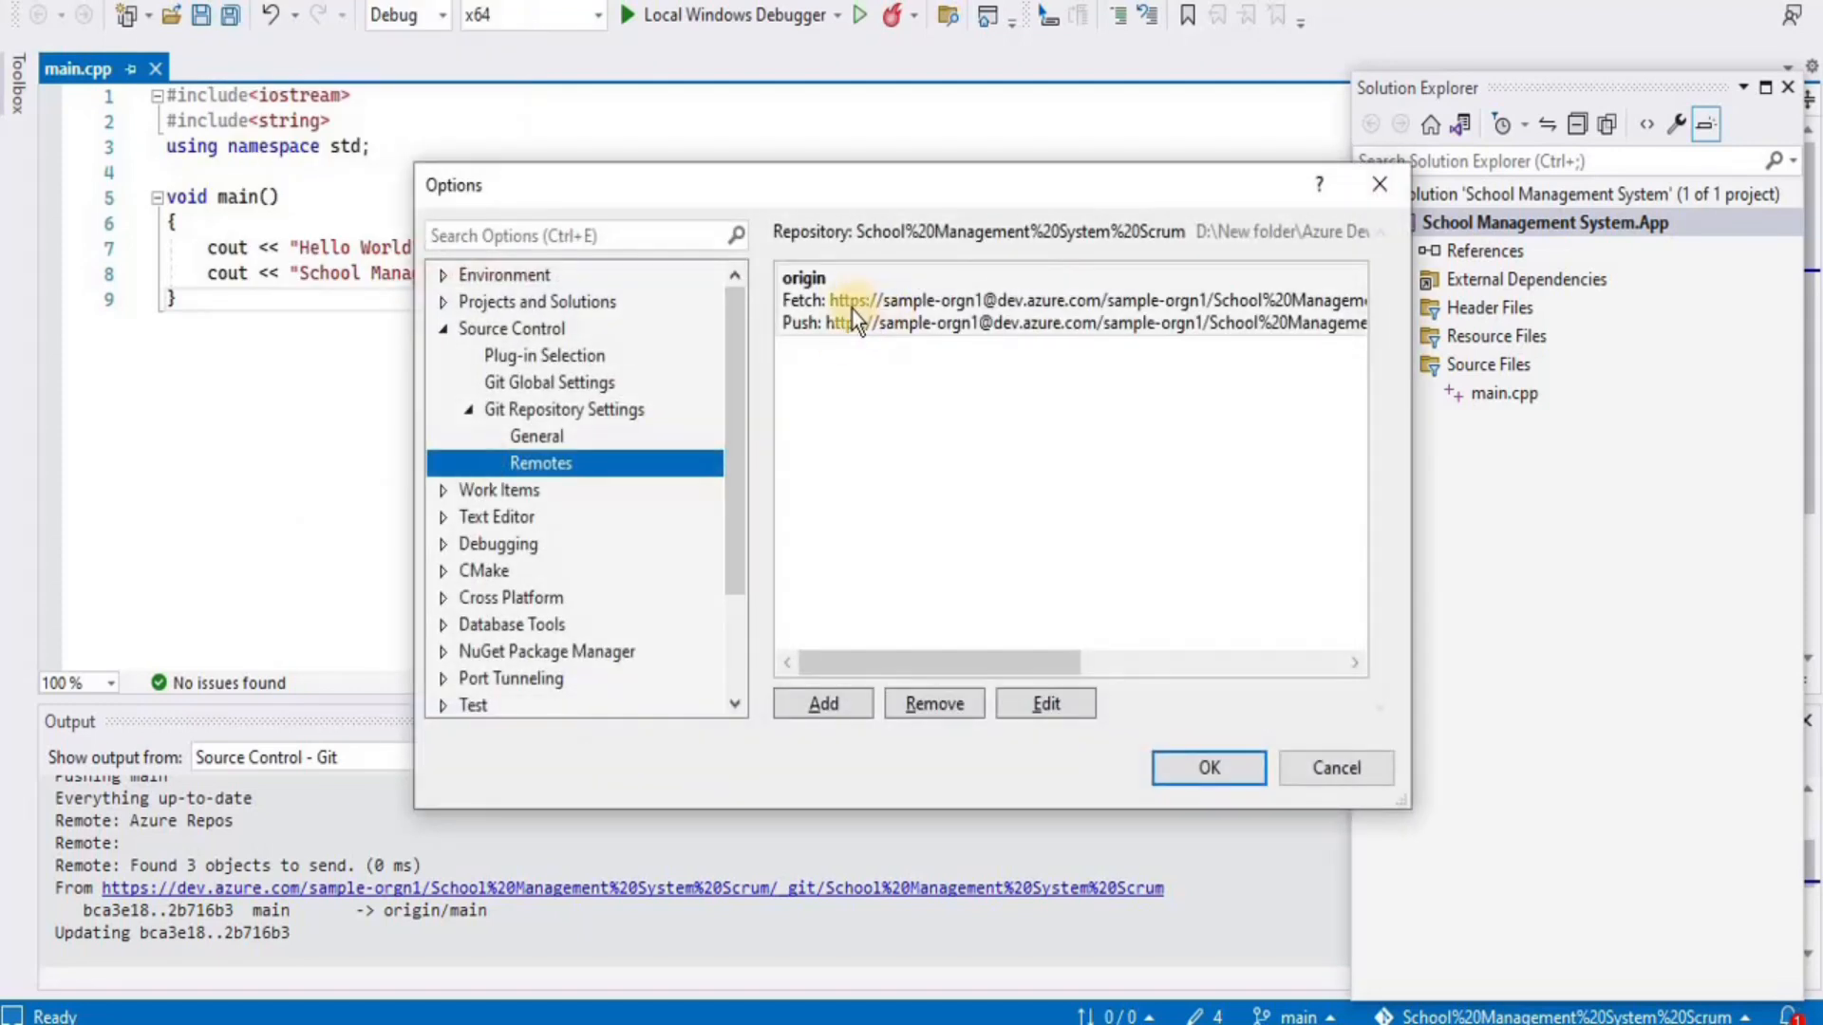
left_click(953, 311)
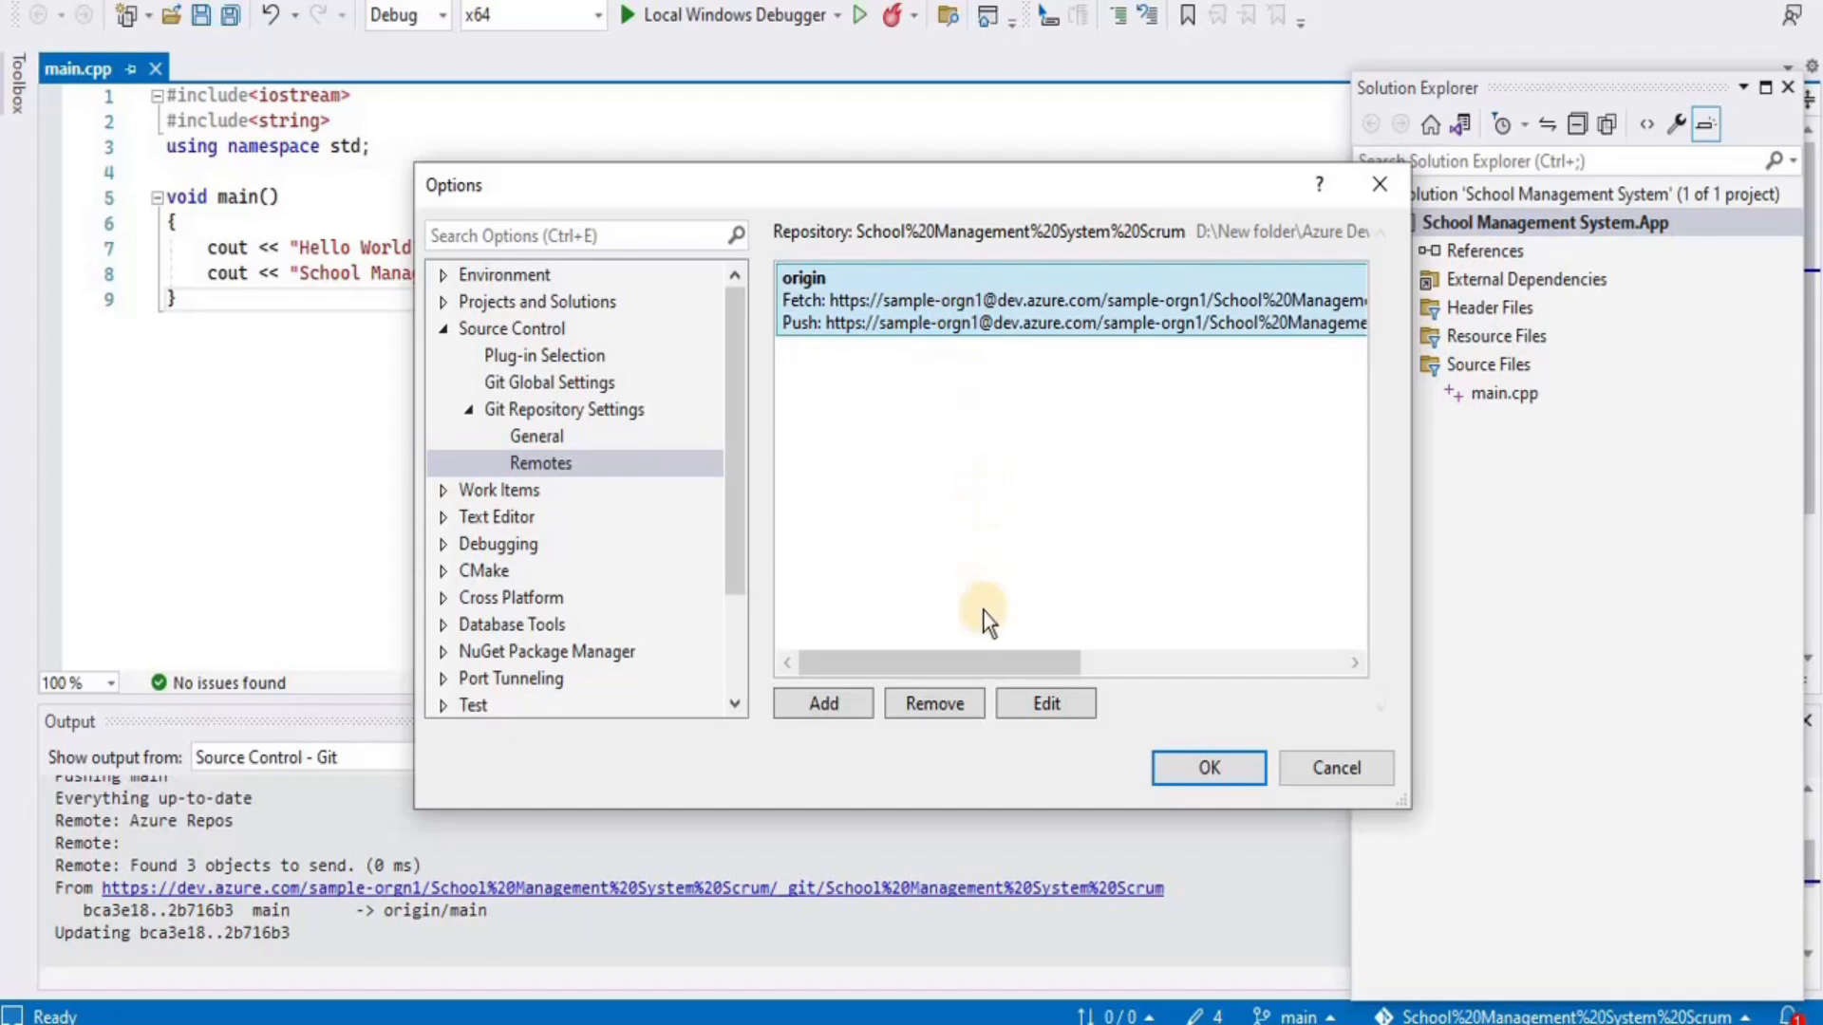
left_click(1025, 705)
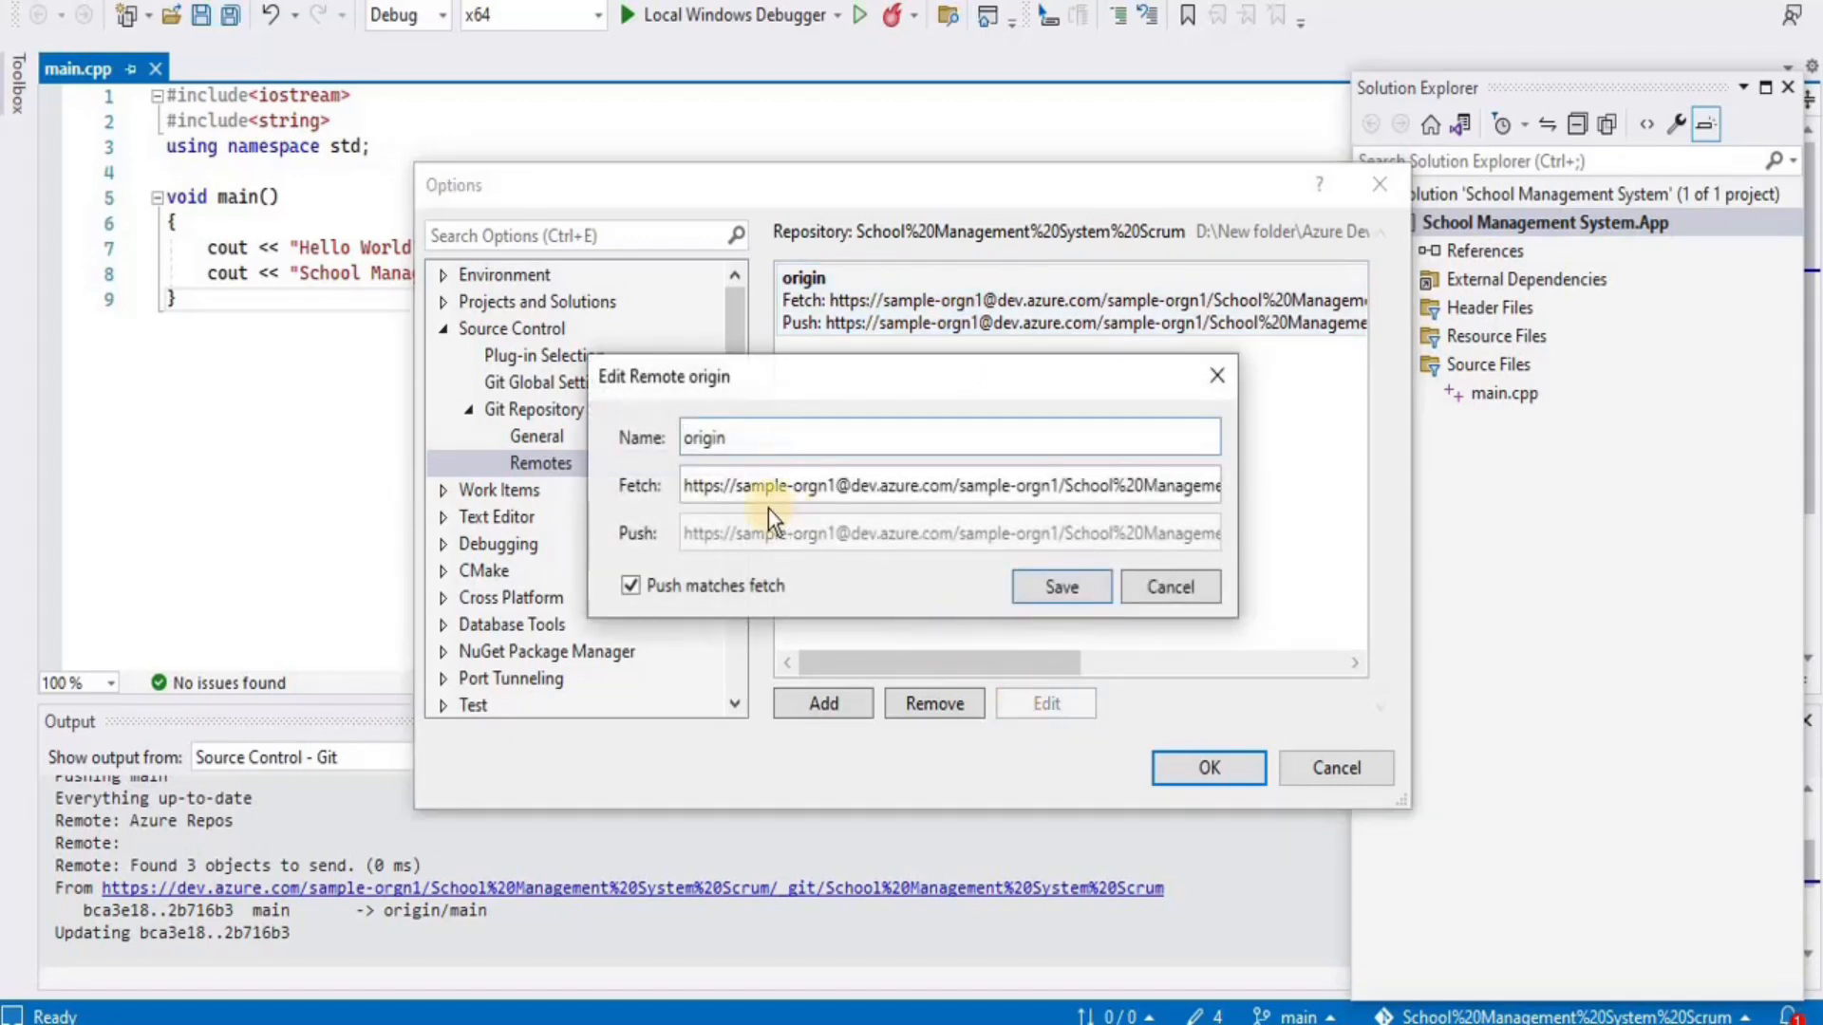
left_click_drag(687, 487, 1683, 511)
key("ctrl+c")
key("BackSpace")
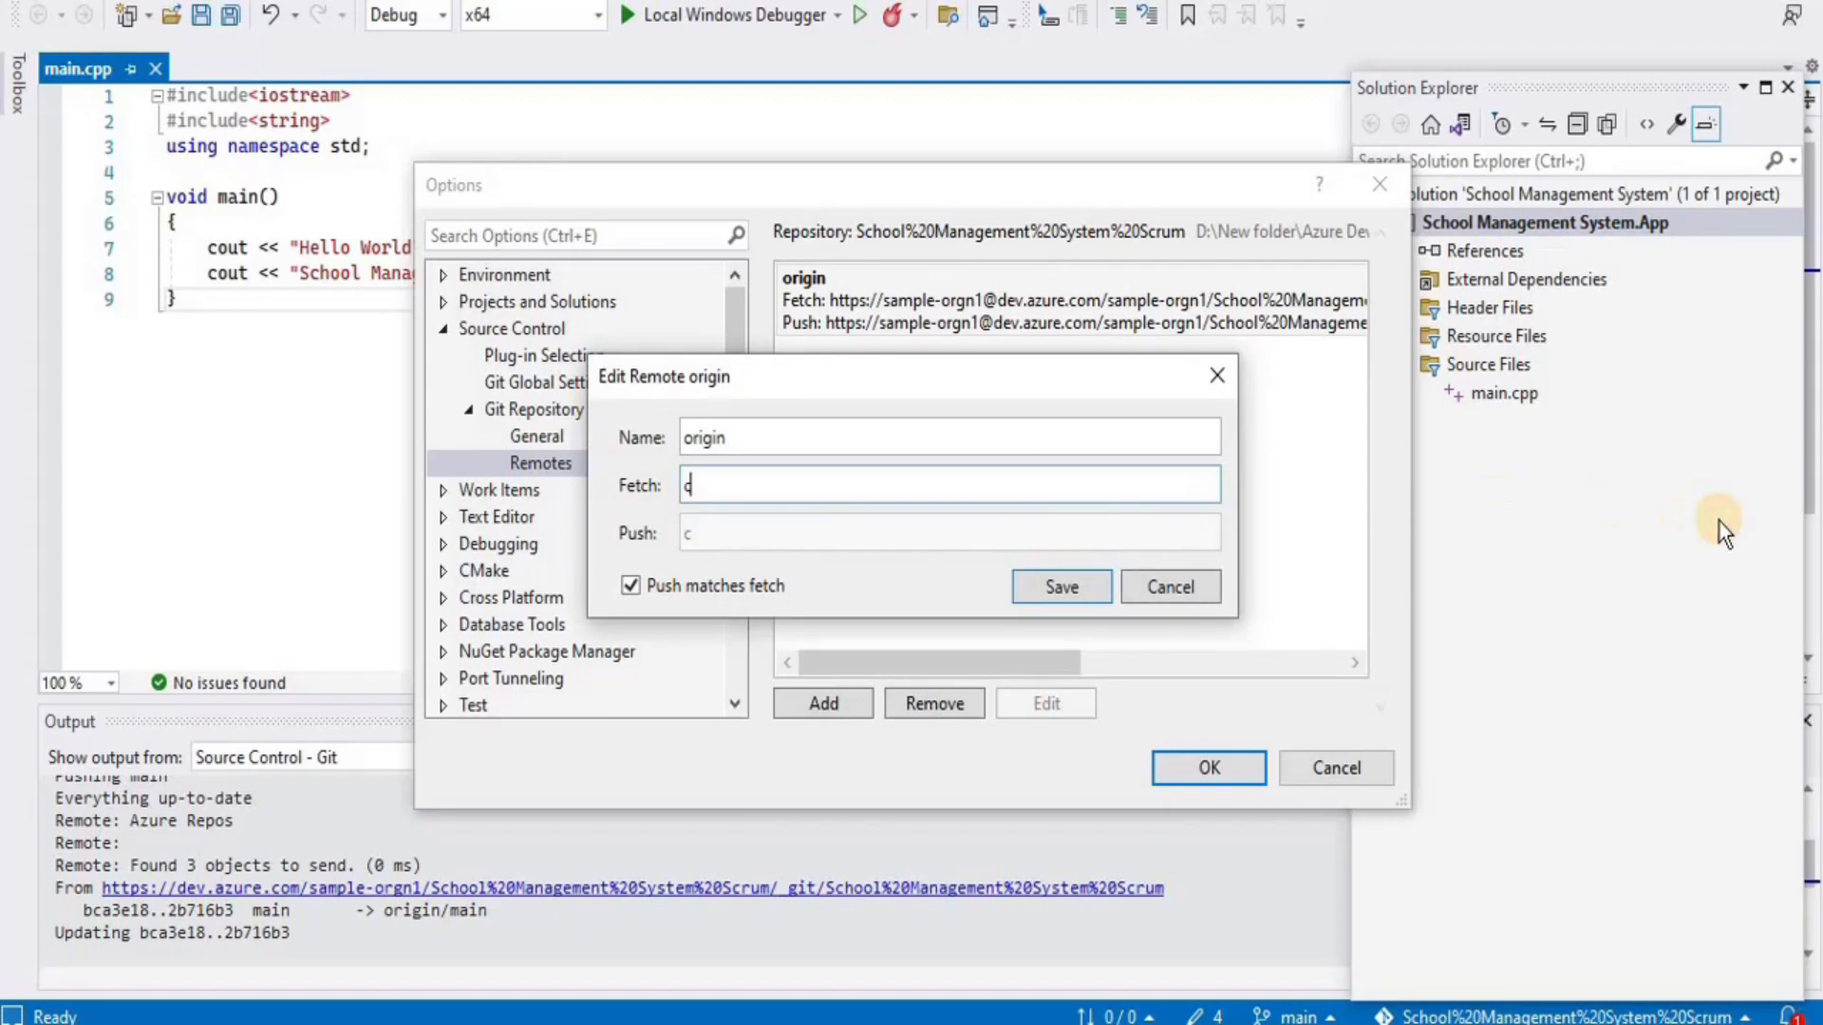
key("ctrl+z")
left_click(1102, 596)
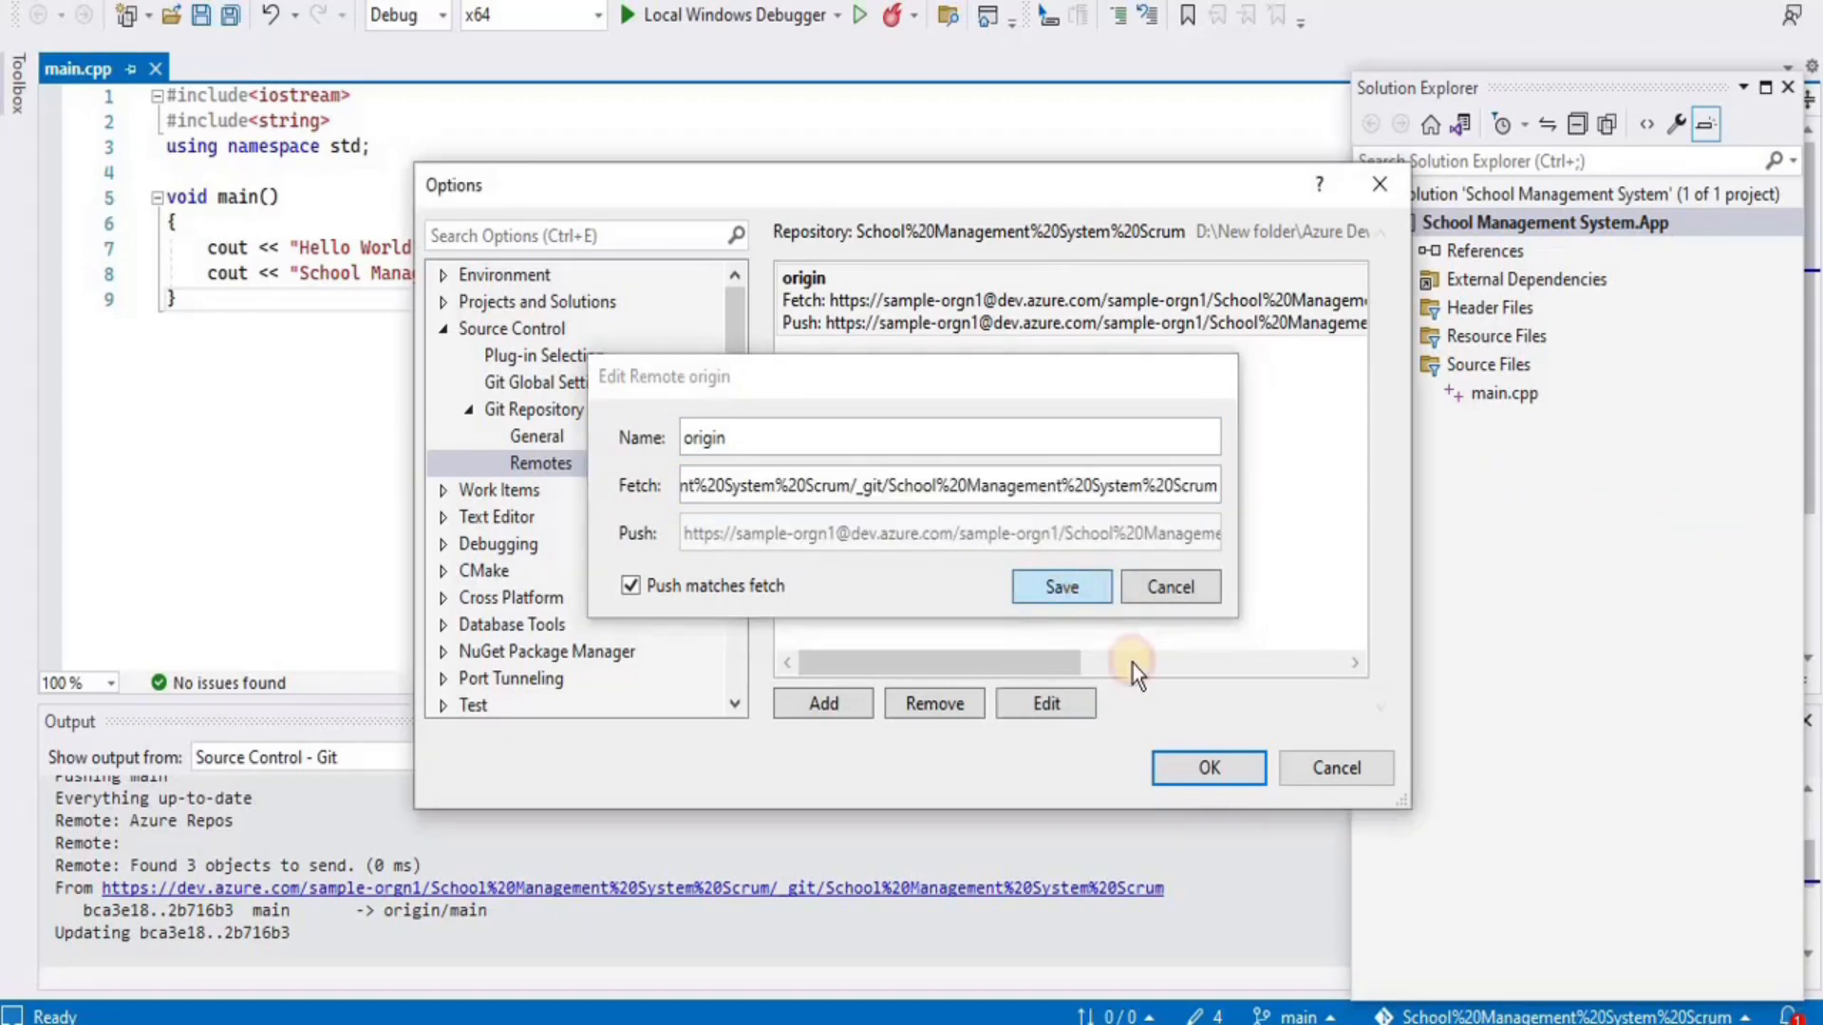
left_click(1215, 781)
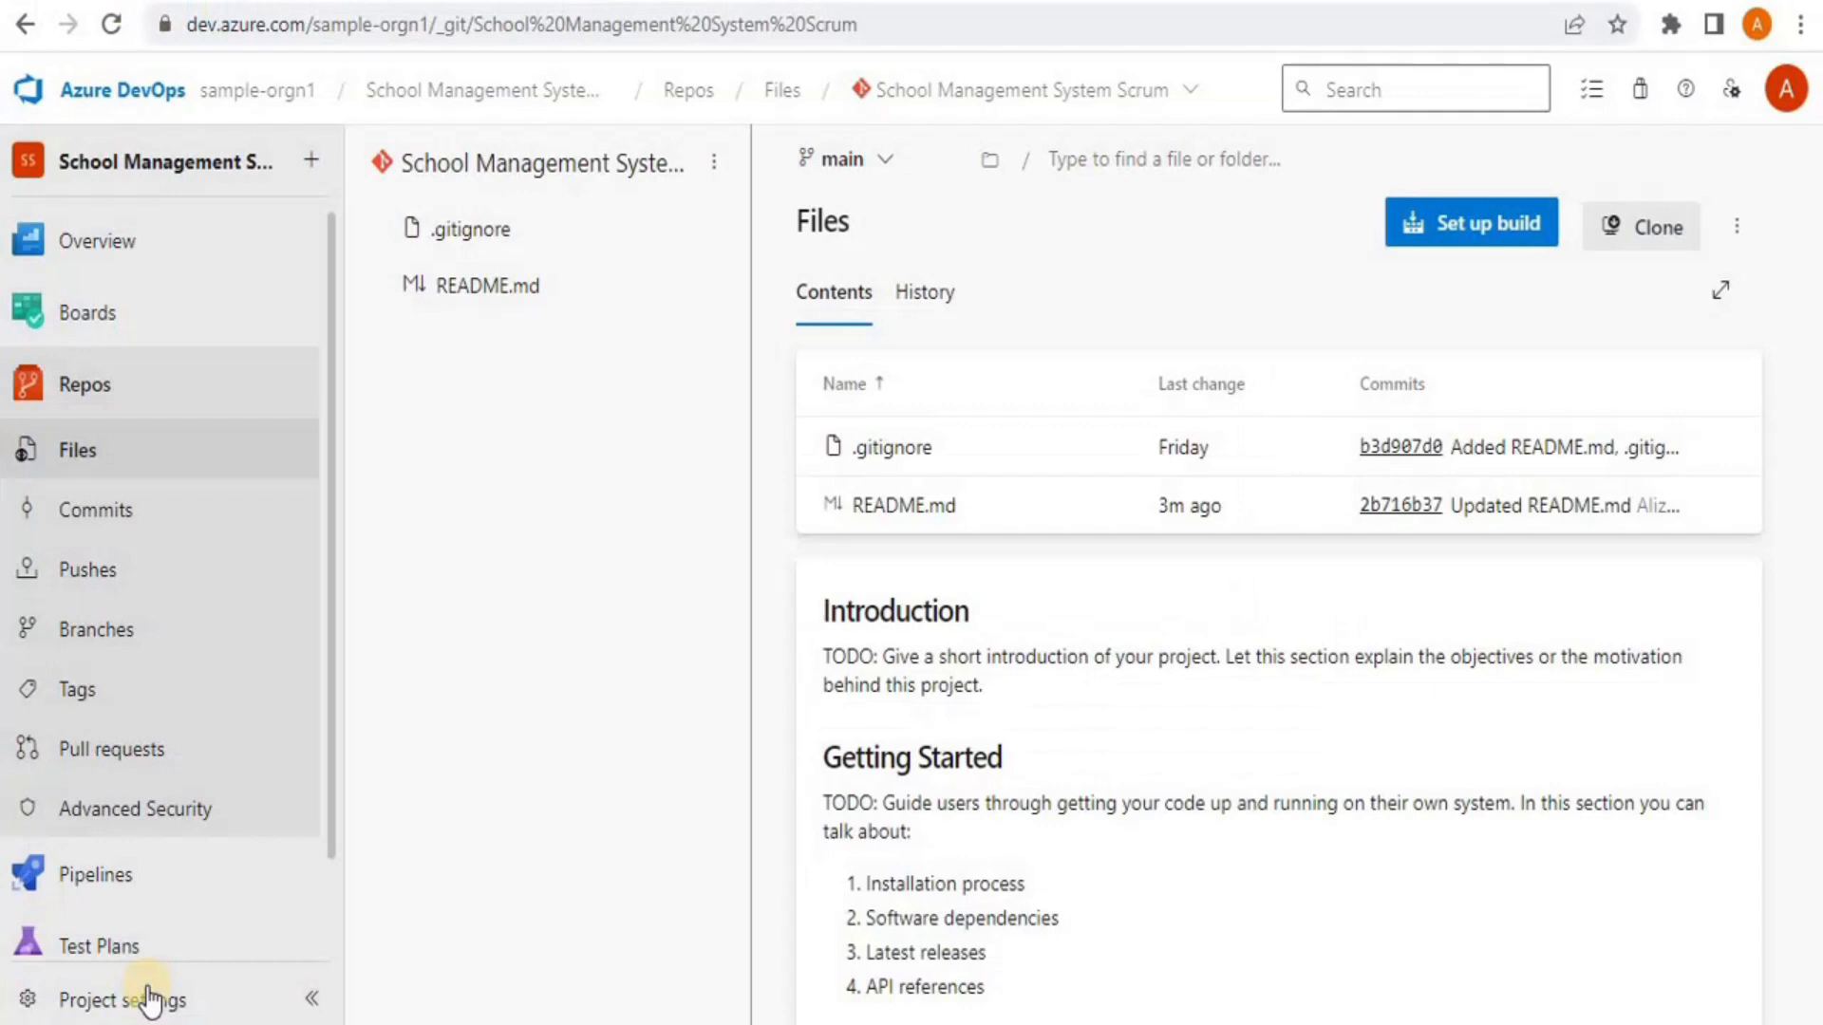
Load the pasted clone URL in a new tab, then select the Files page's web address
key("ctrl+t")
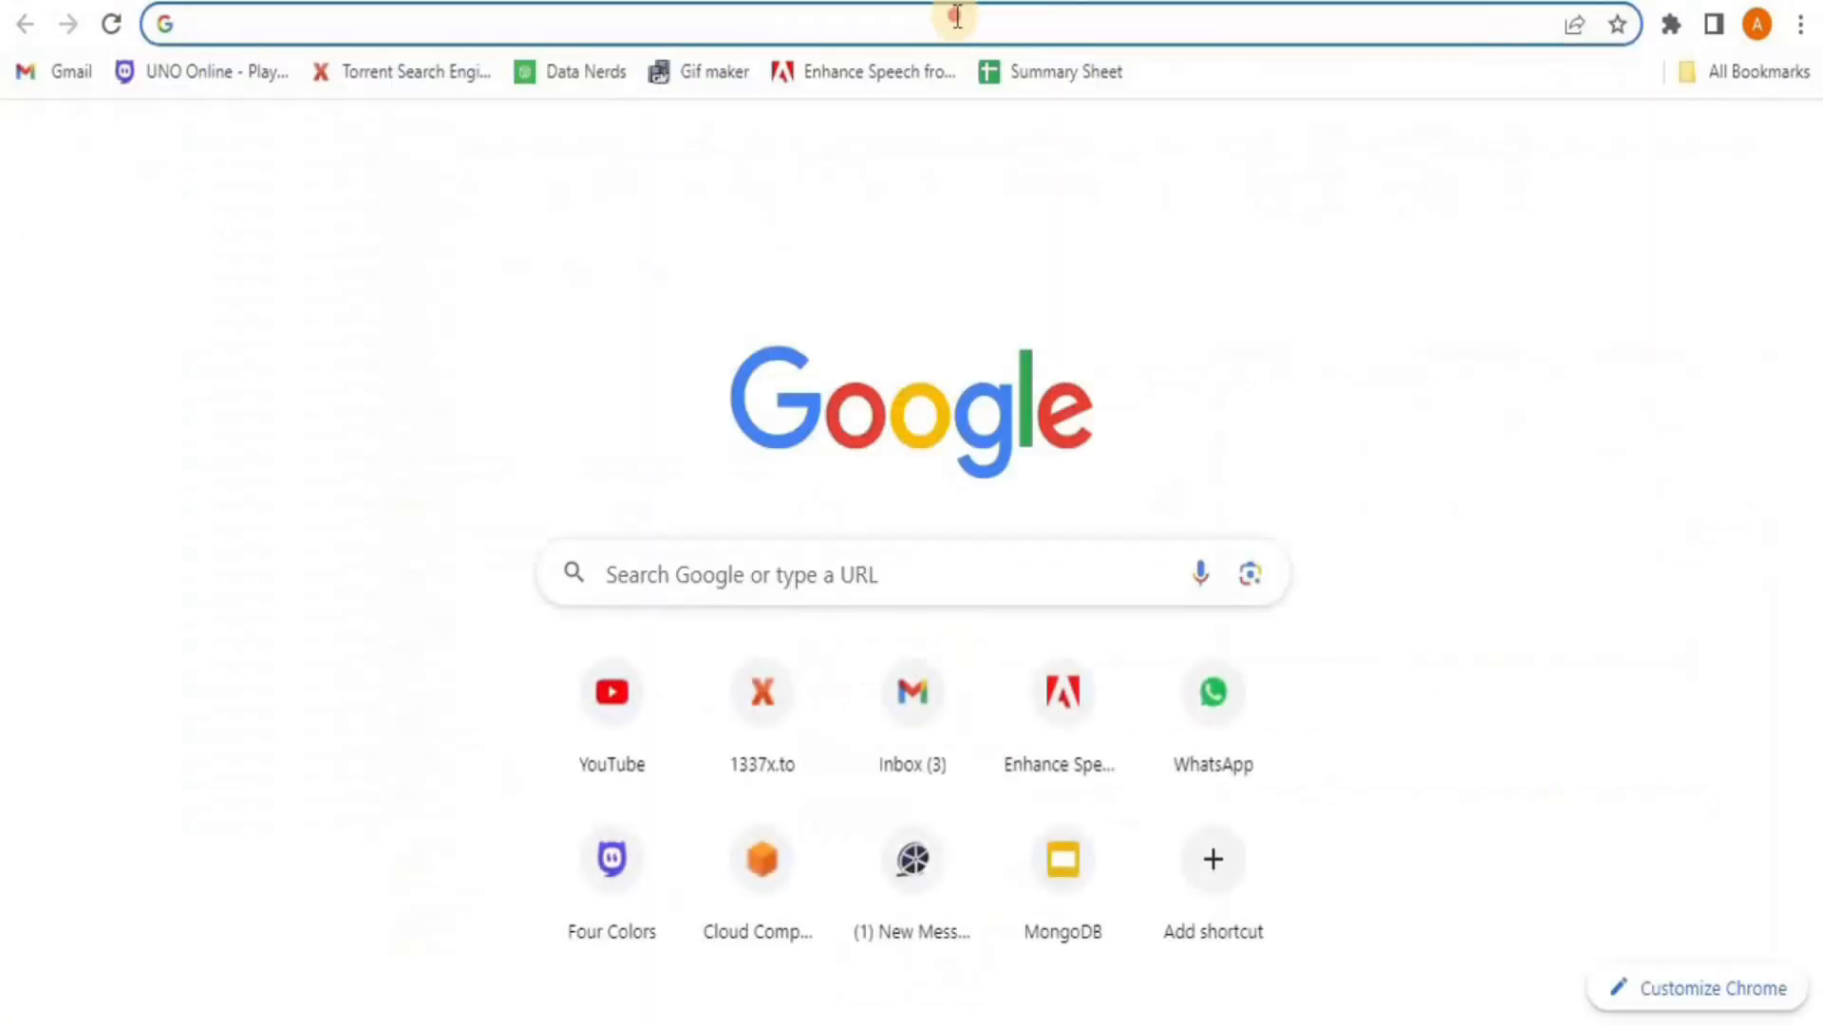
key("ctrl+v")
key("Return")
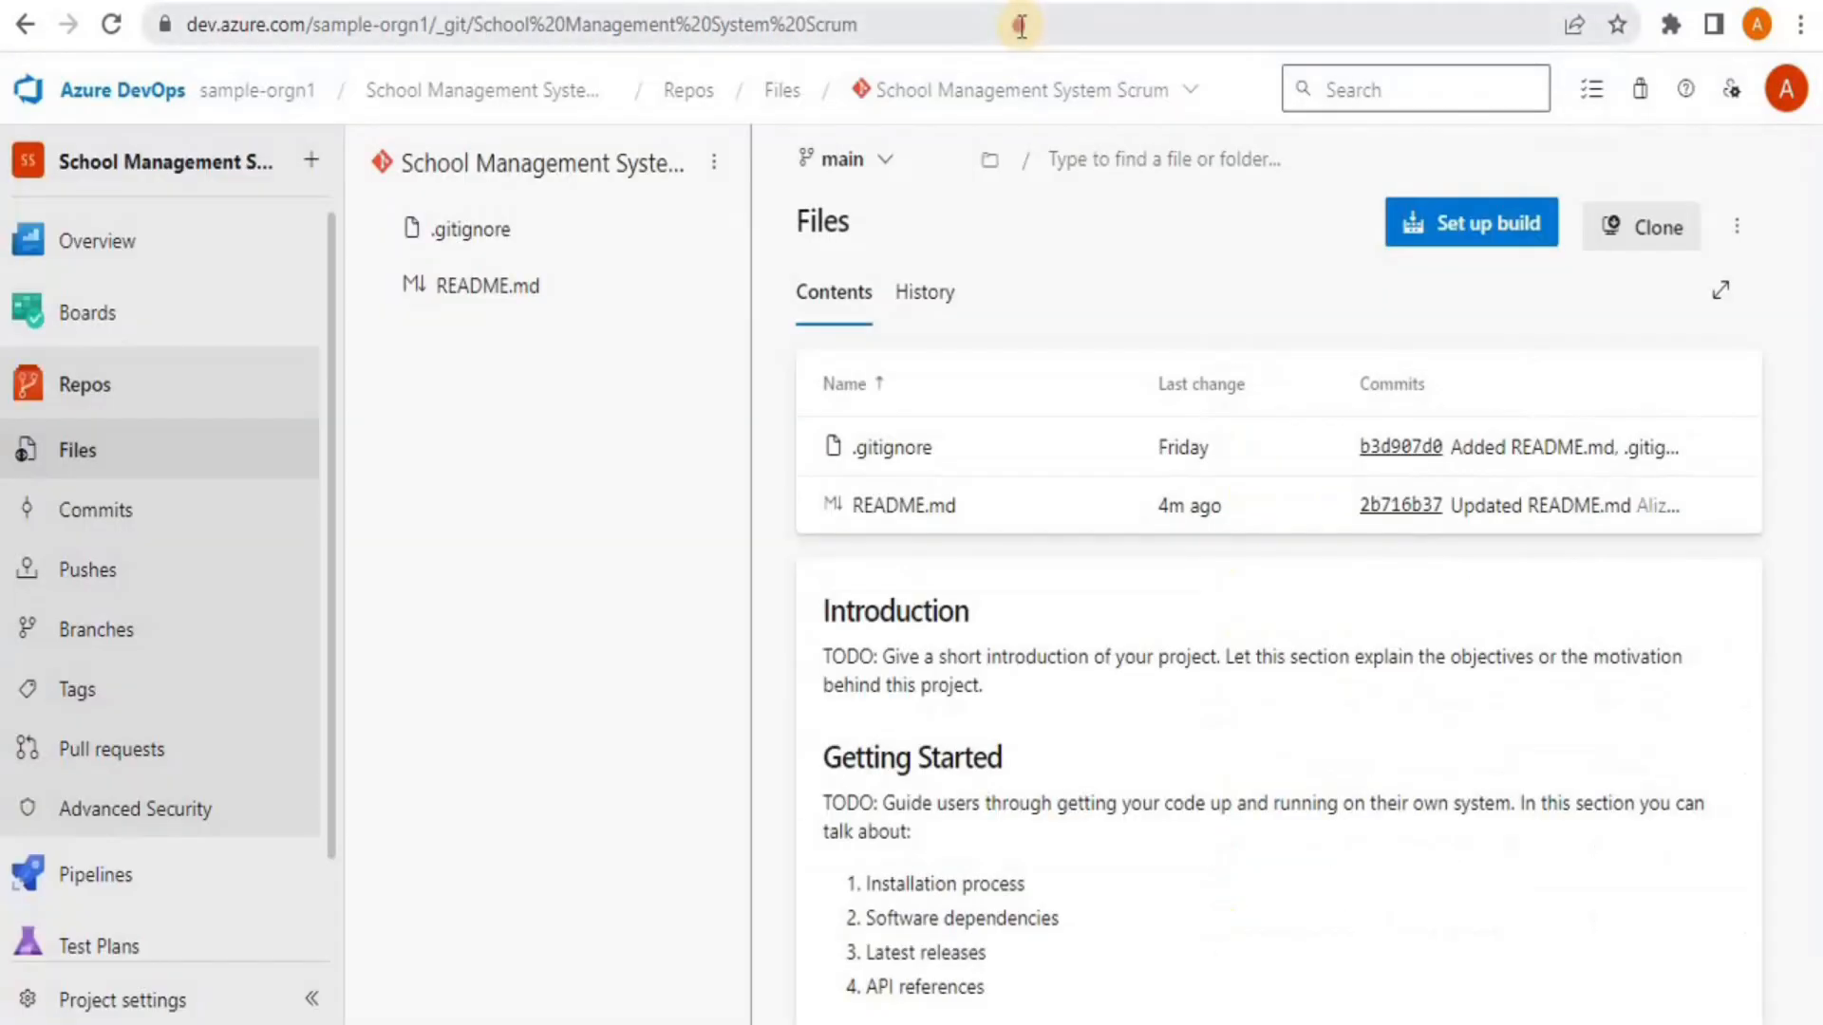
left_click(1022, 25)
key("ctrl+c")
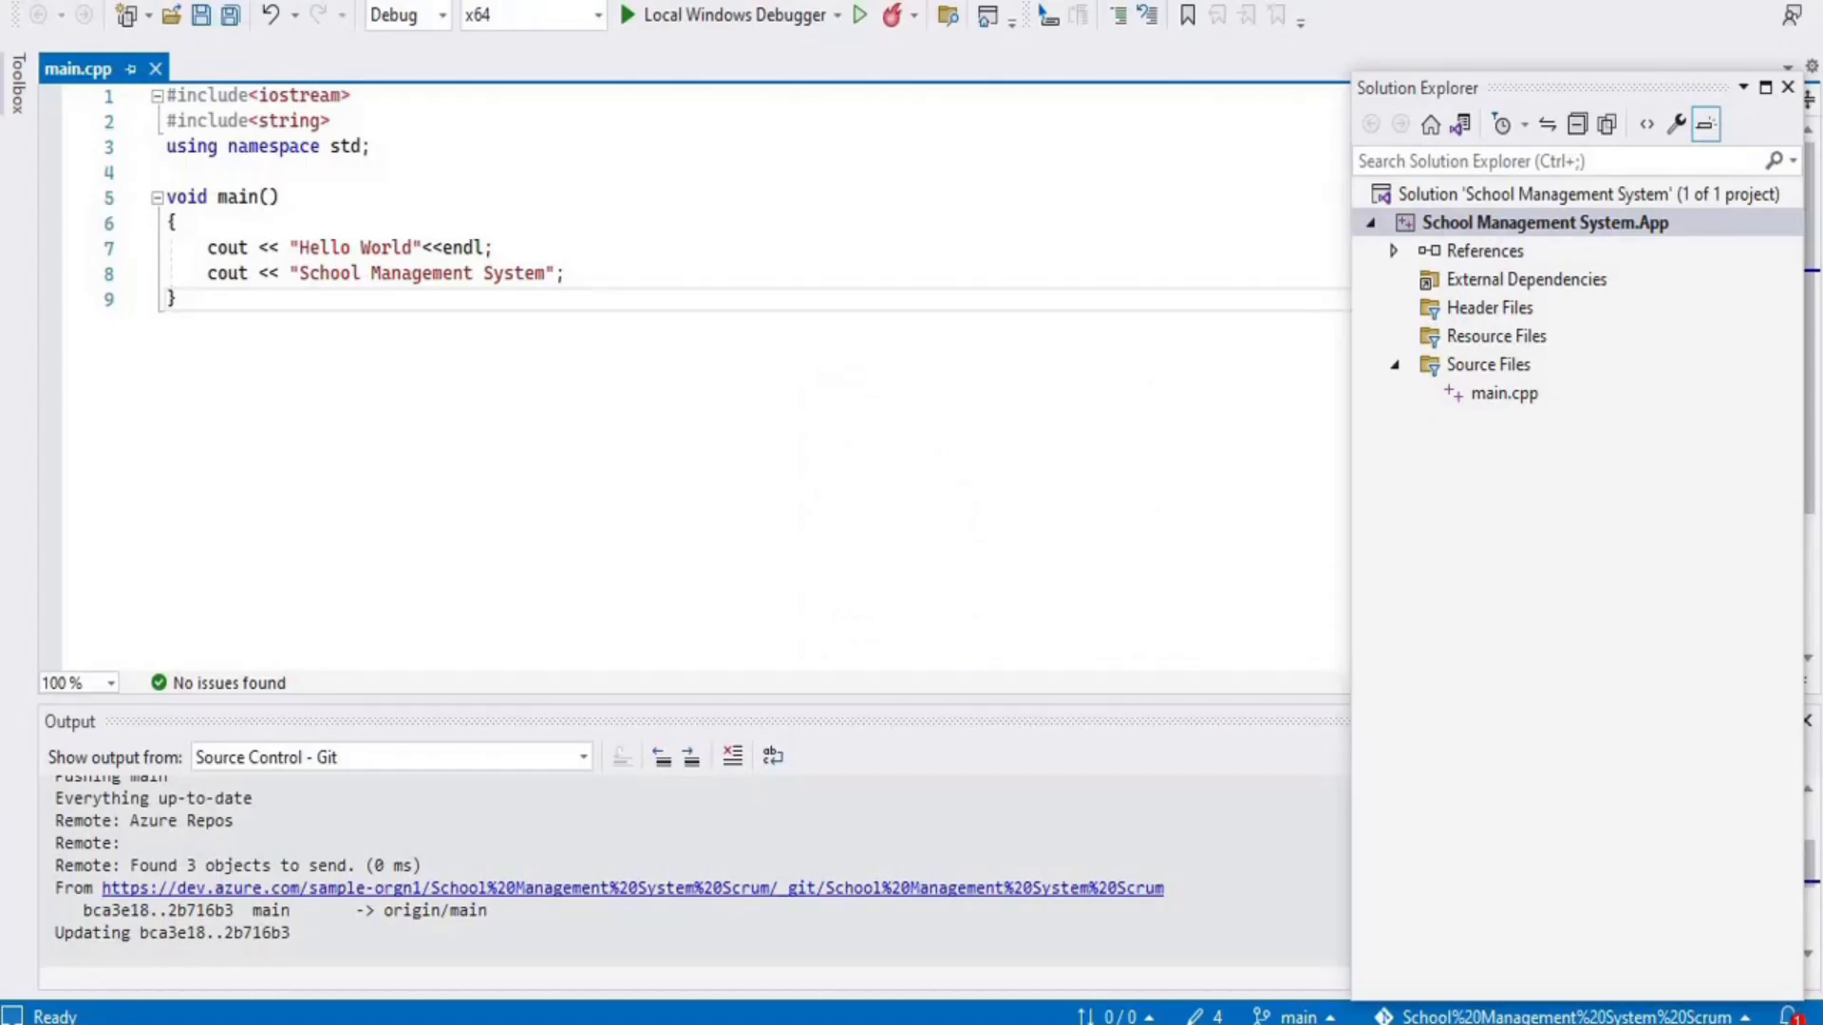
Replace origin's fetch URL with the plain dev.azure.com/sample-orgn1/_git repository address and save
left_click(226, 0)
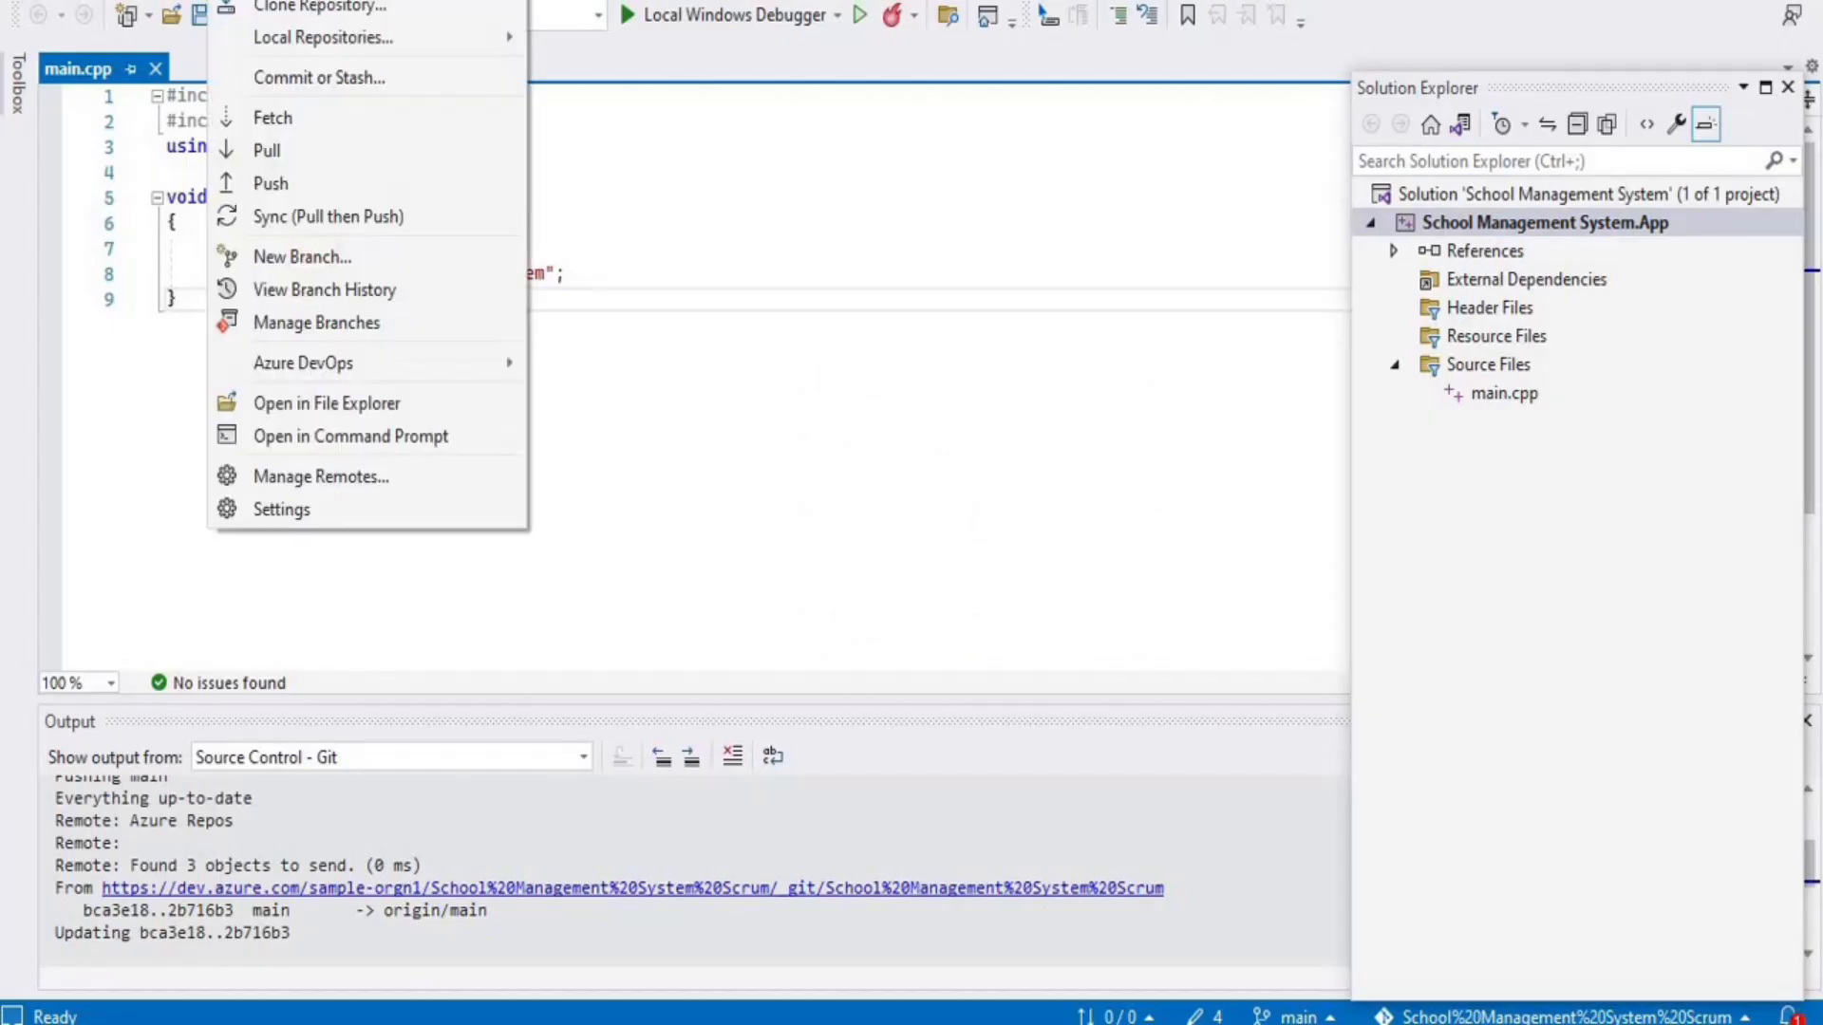
left_click(309, 481)
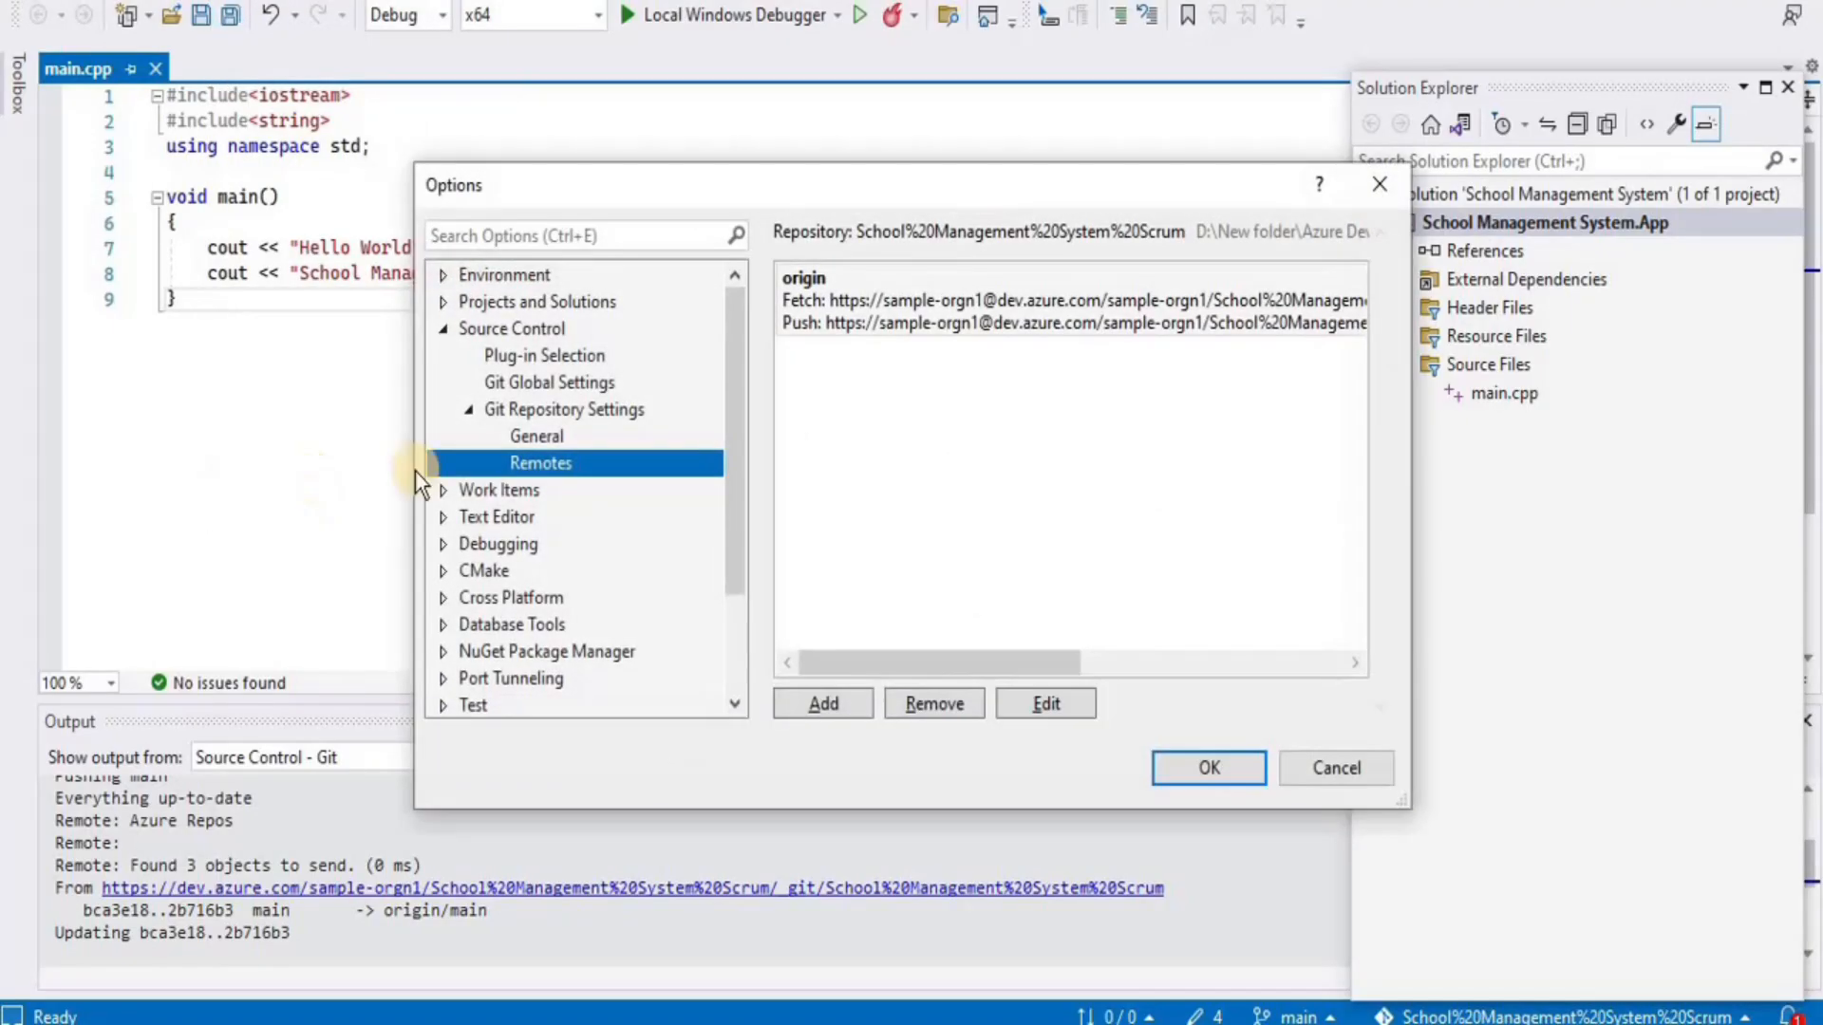
left_click(1021, 703)
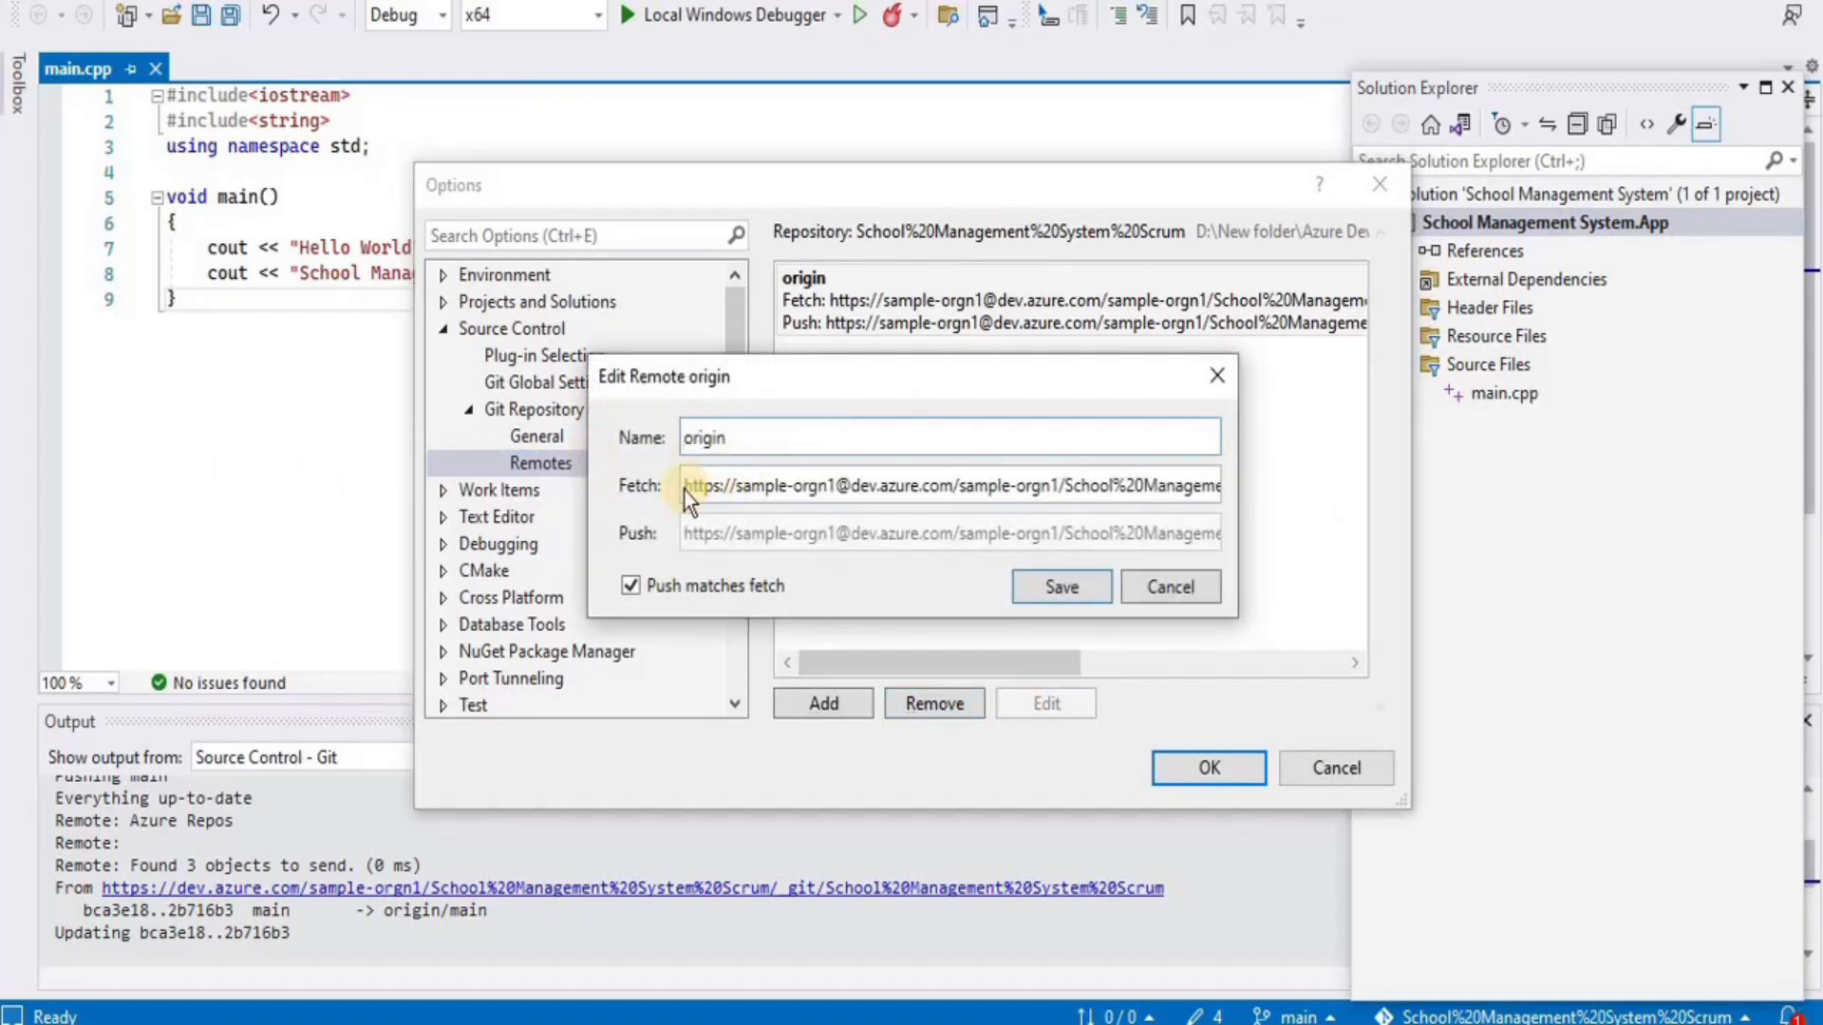
key("Tab")
left_click_drag(757, 487, 1447, 470)
key("ctrl+v")
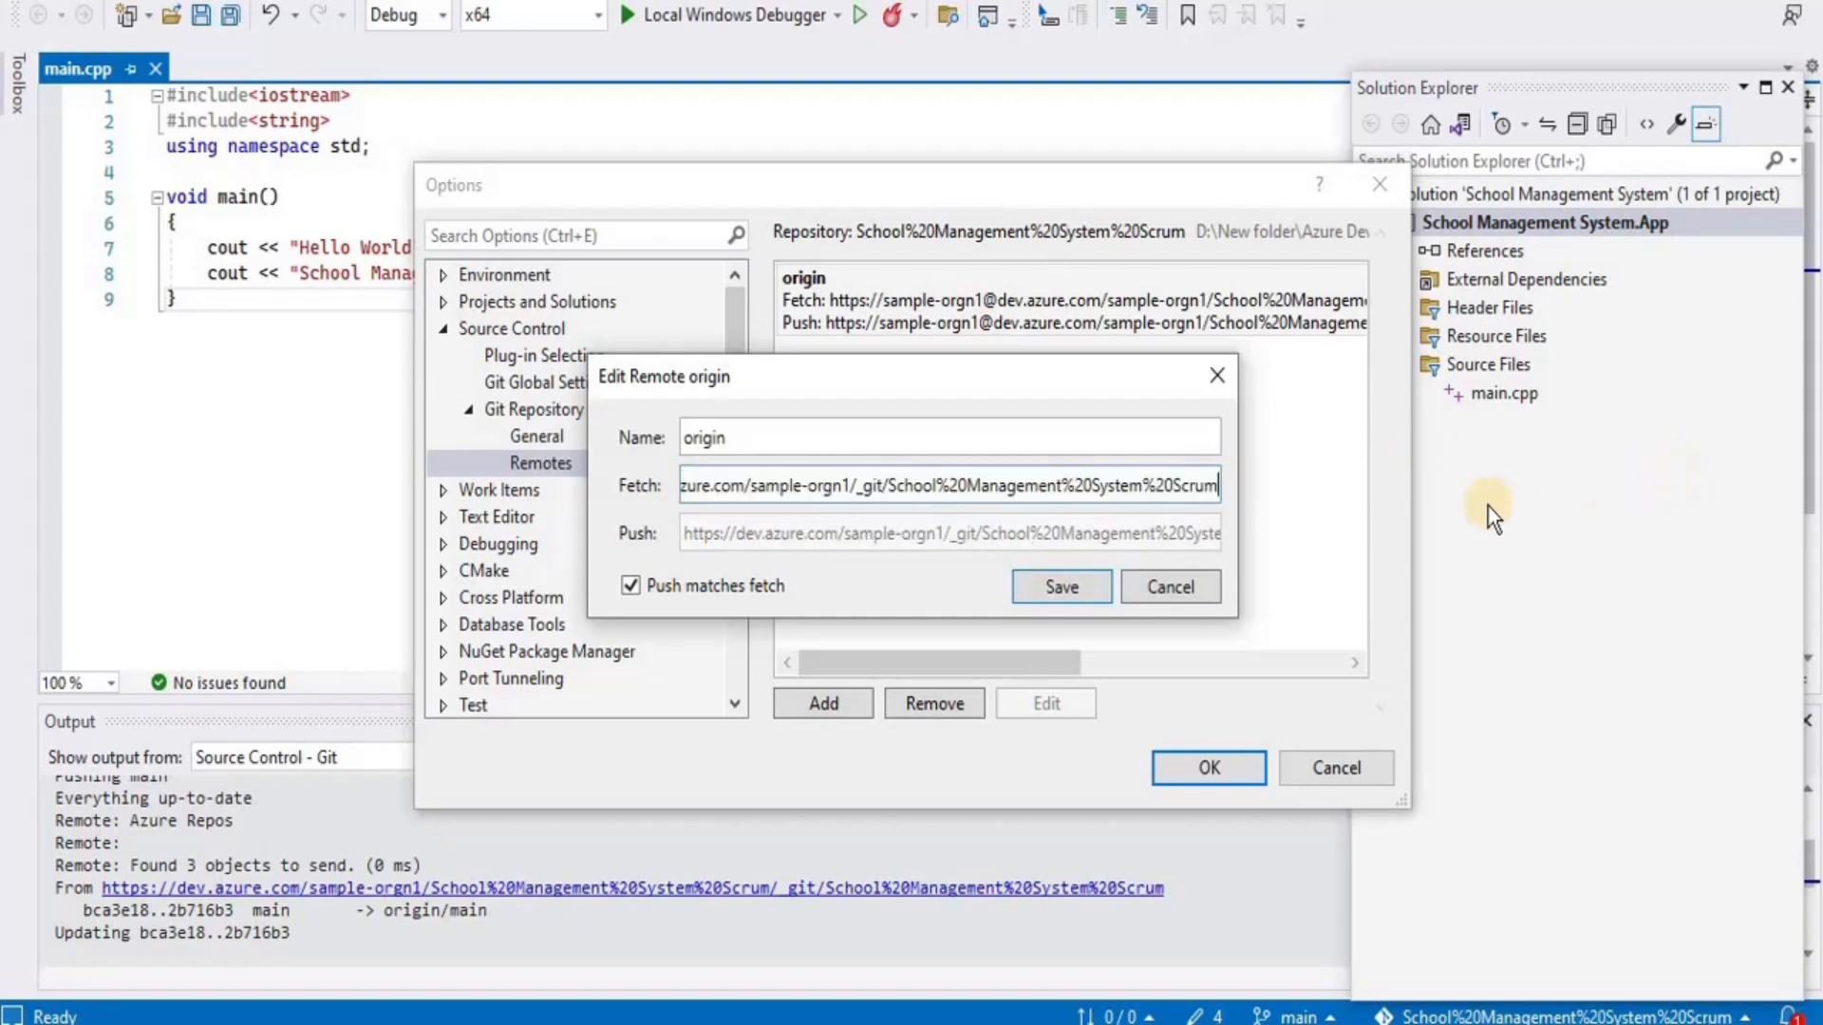
left_click(1050, 594)
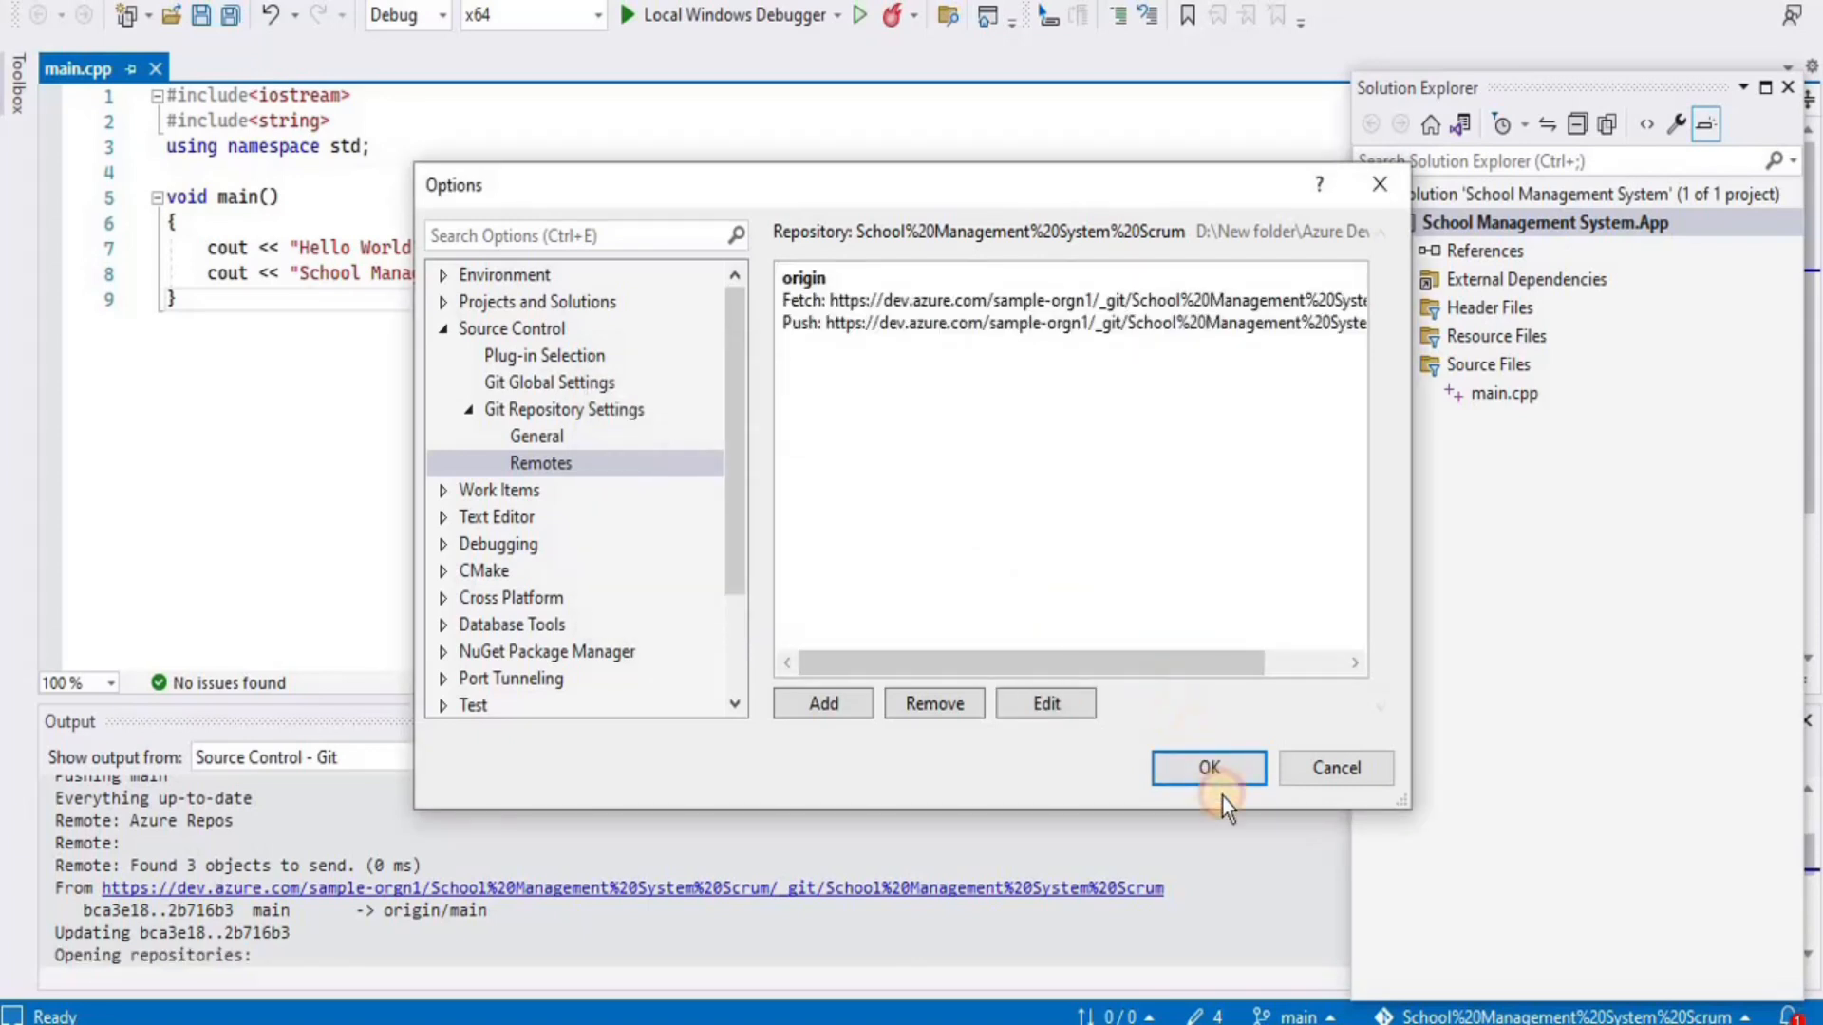
left_click(1208, 768)
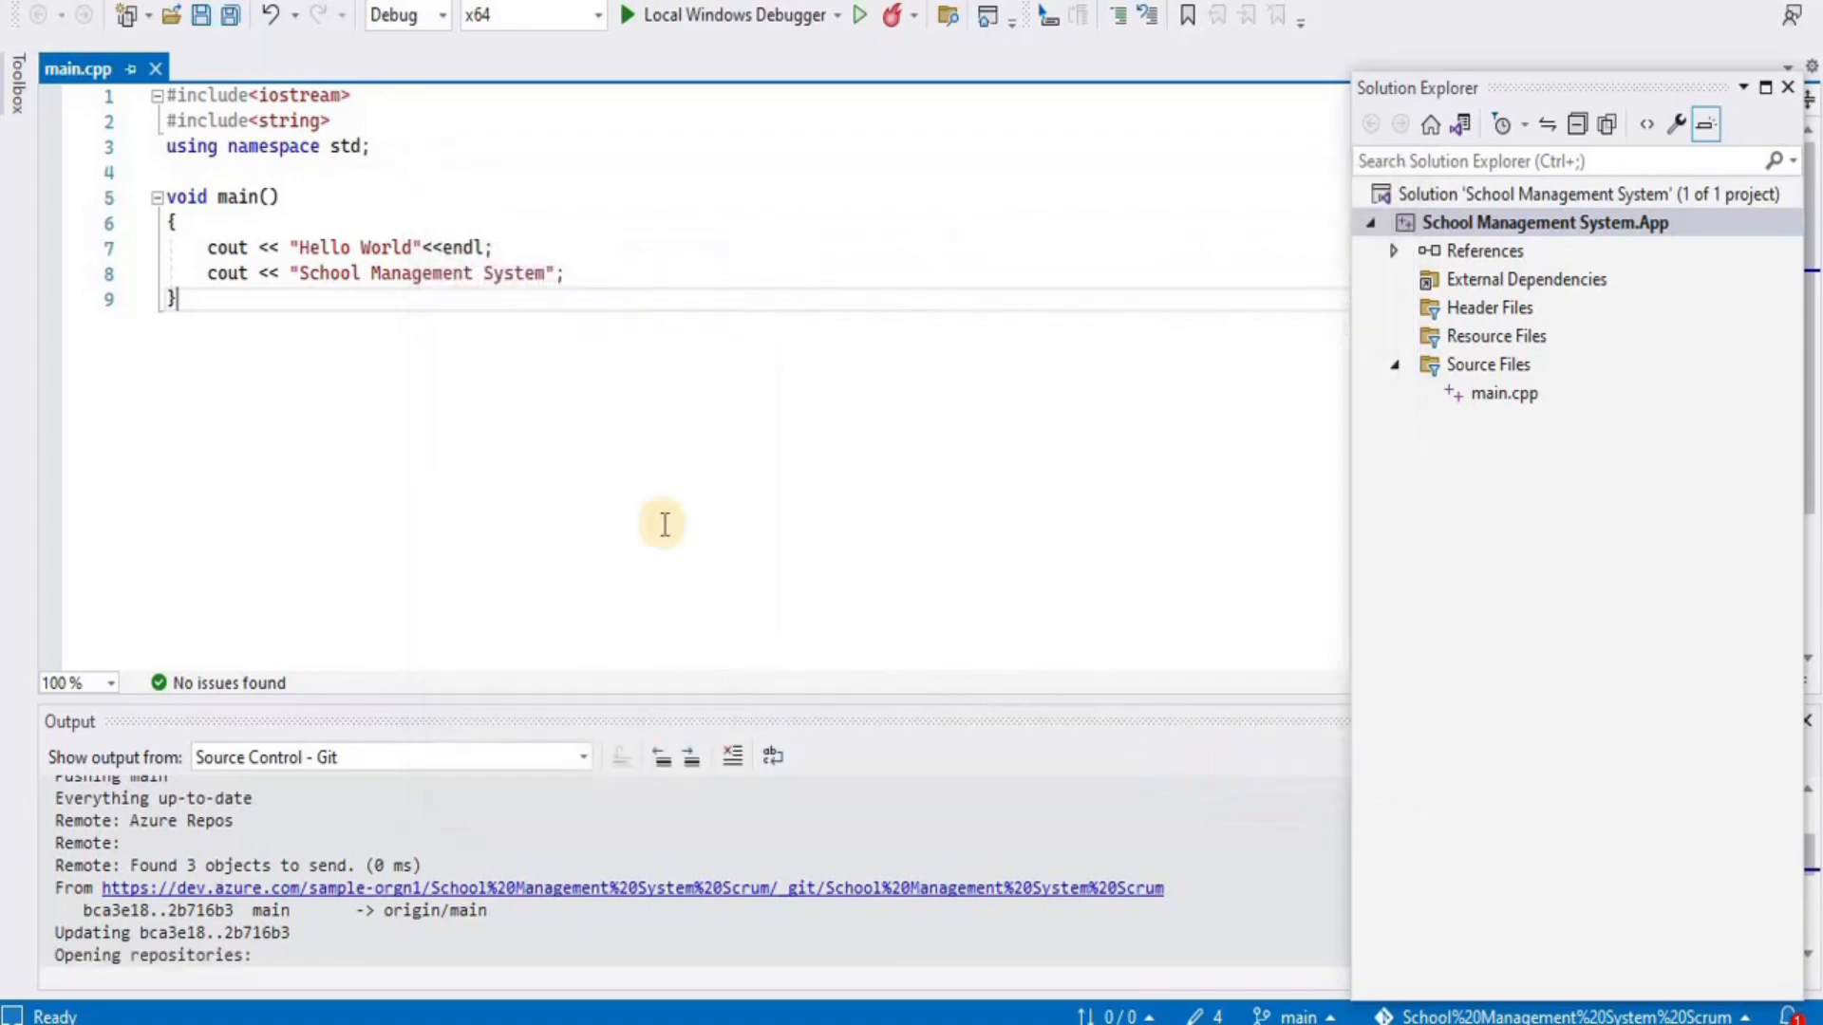
In Visual Studio, pull and then push main to the corrected Azure remote, then return to the browser
left_click(233, 4)
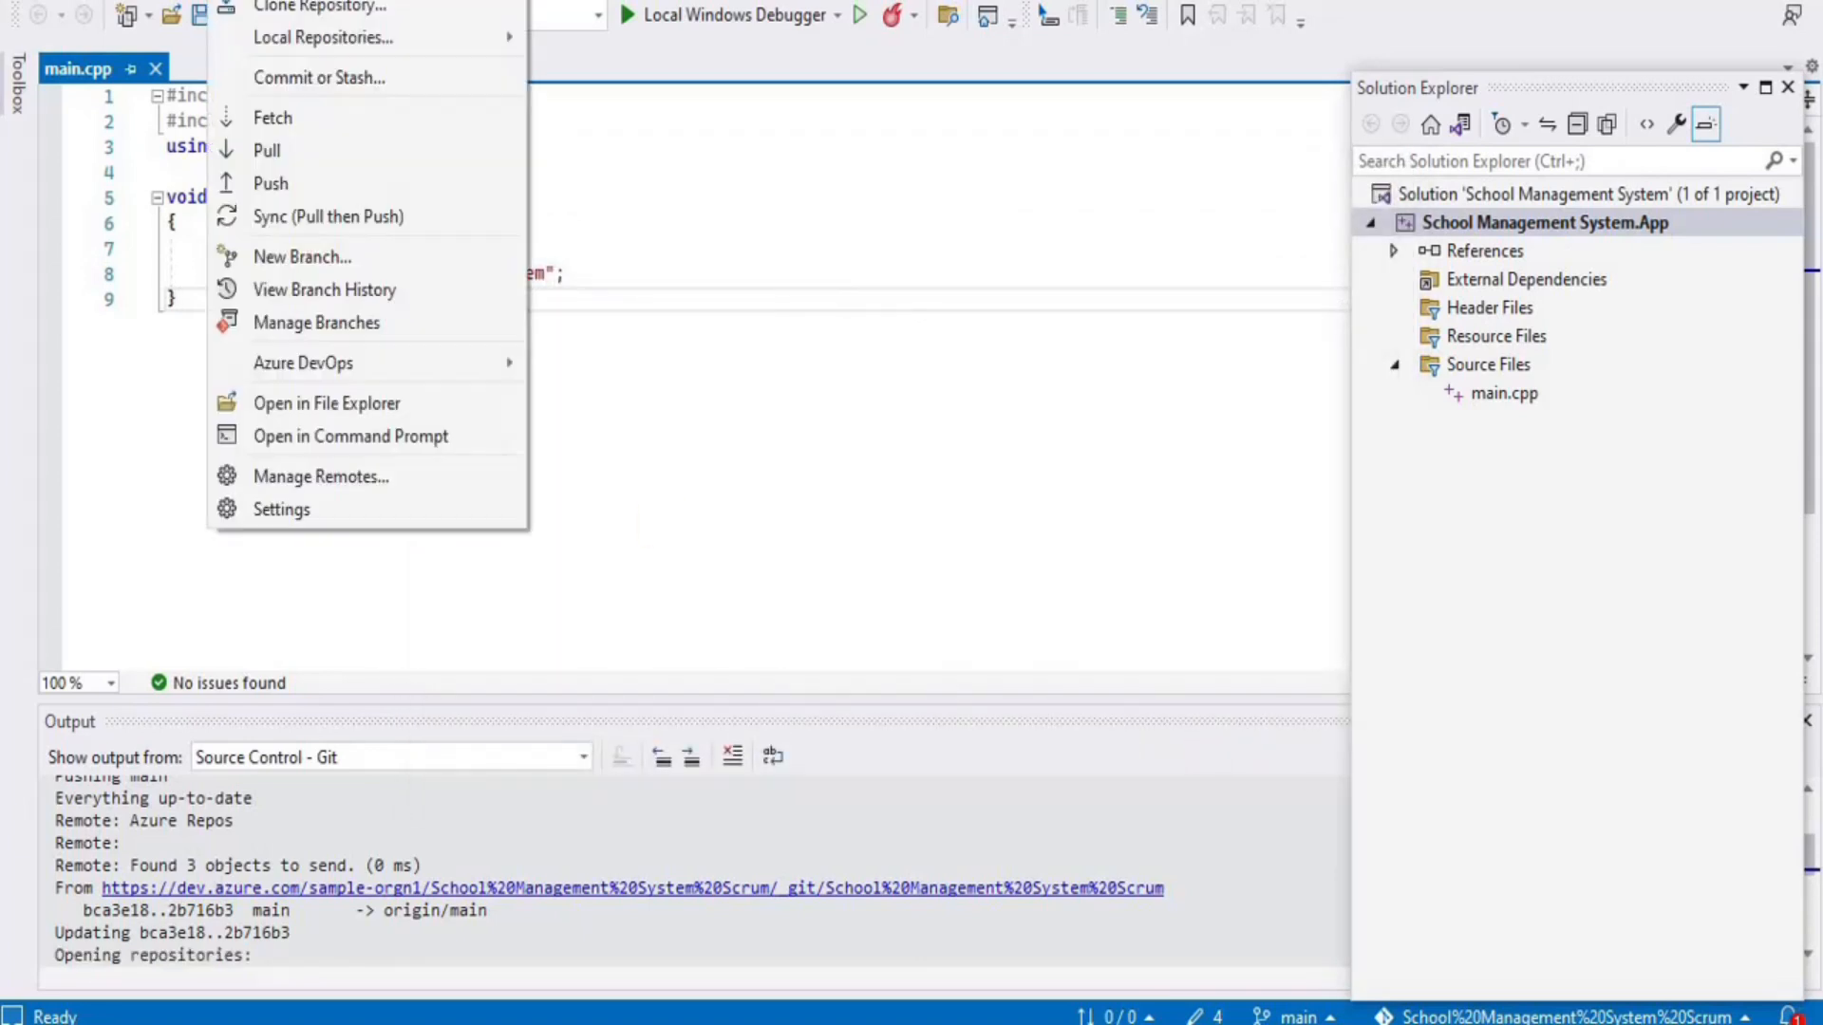
left_click(266, 149)
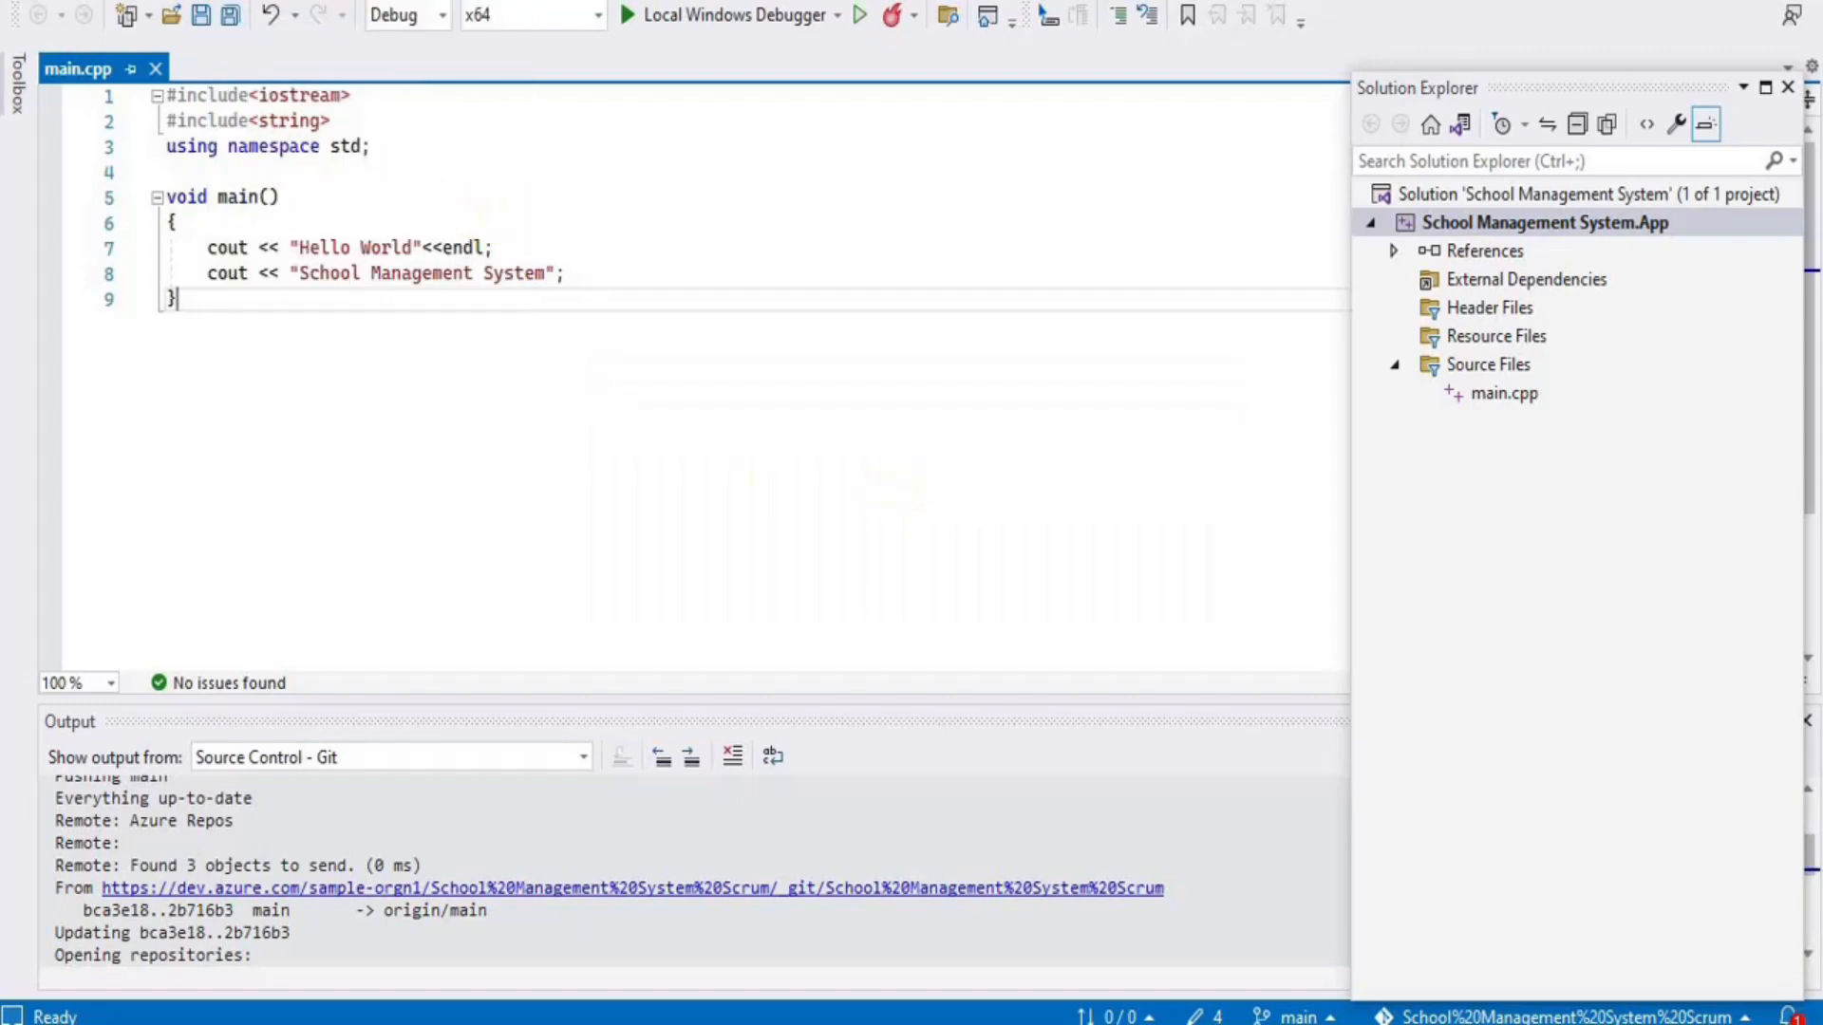
left_click(233, 3)
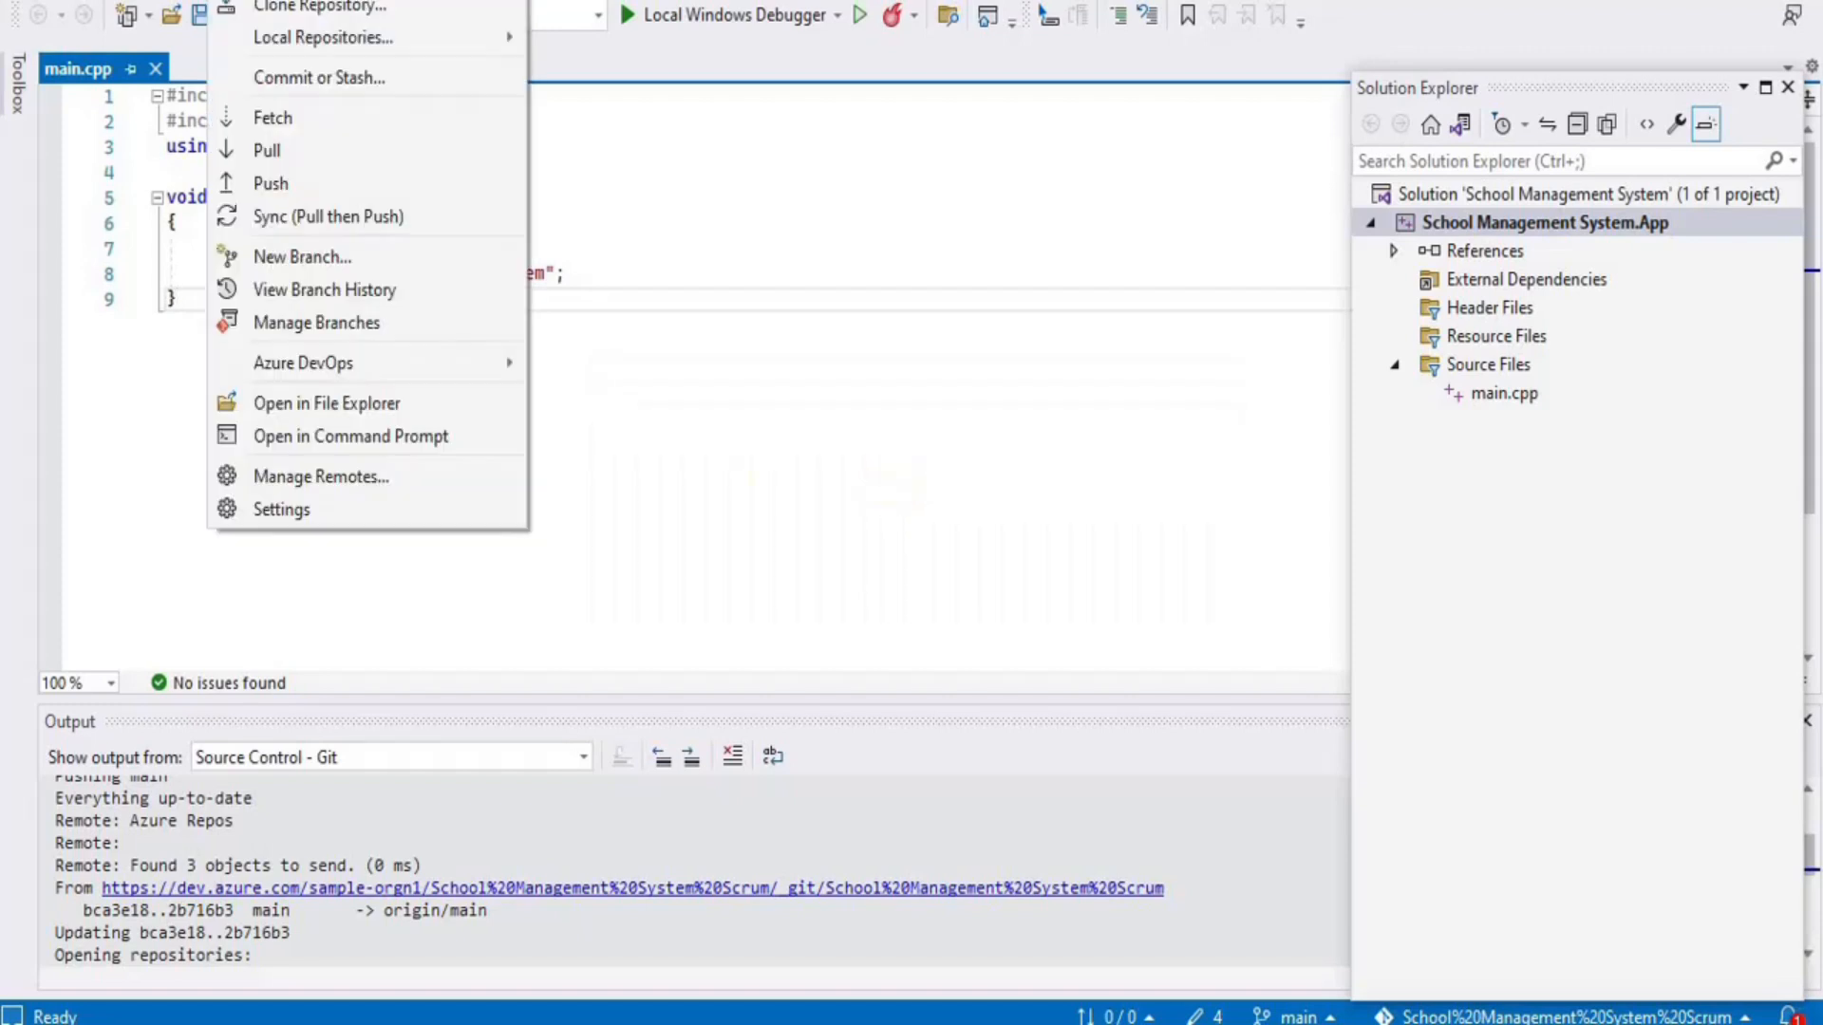
left_click(280, 183)
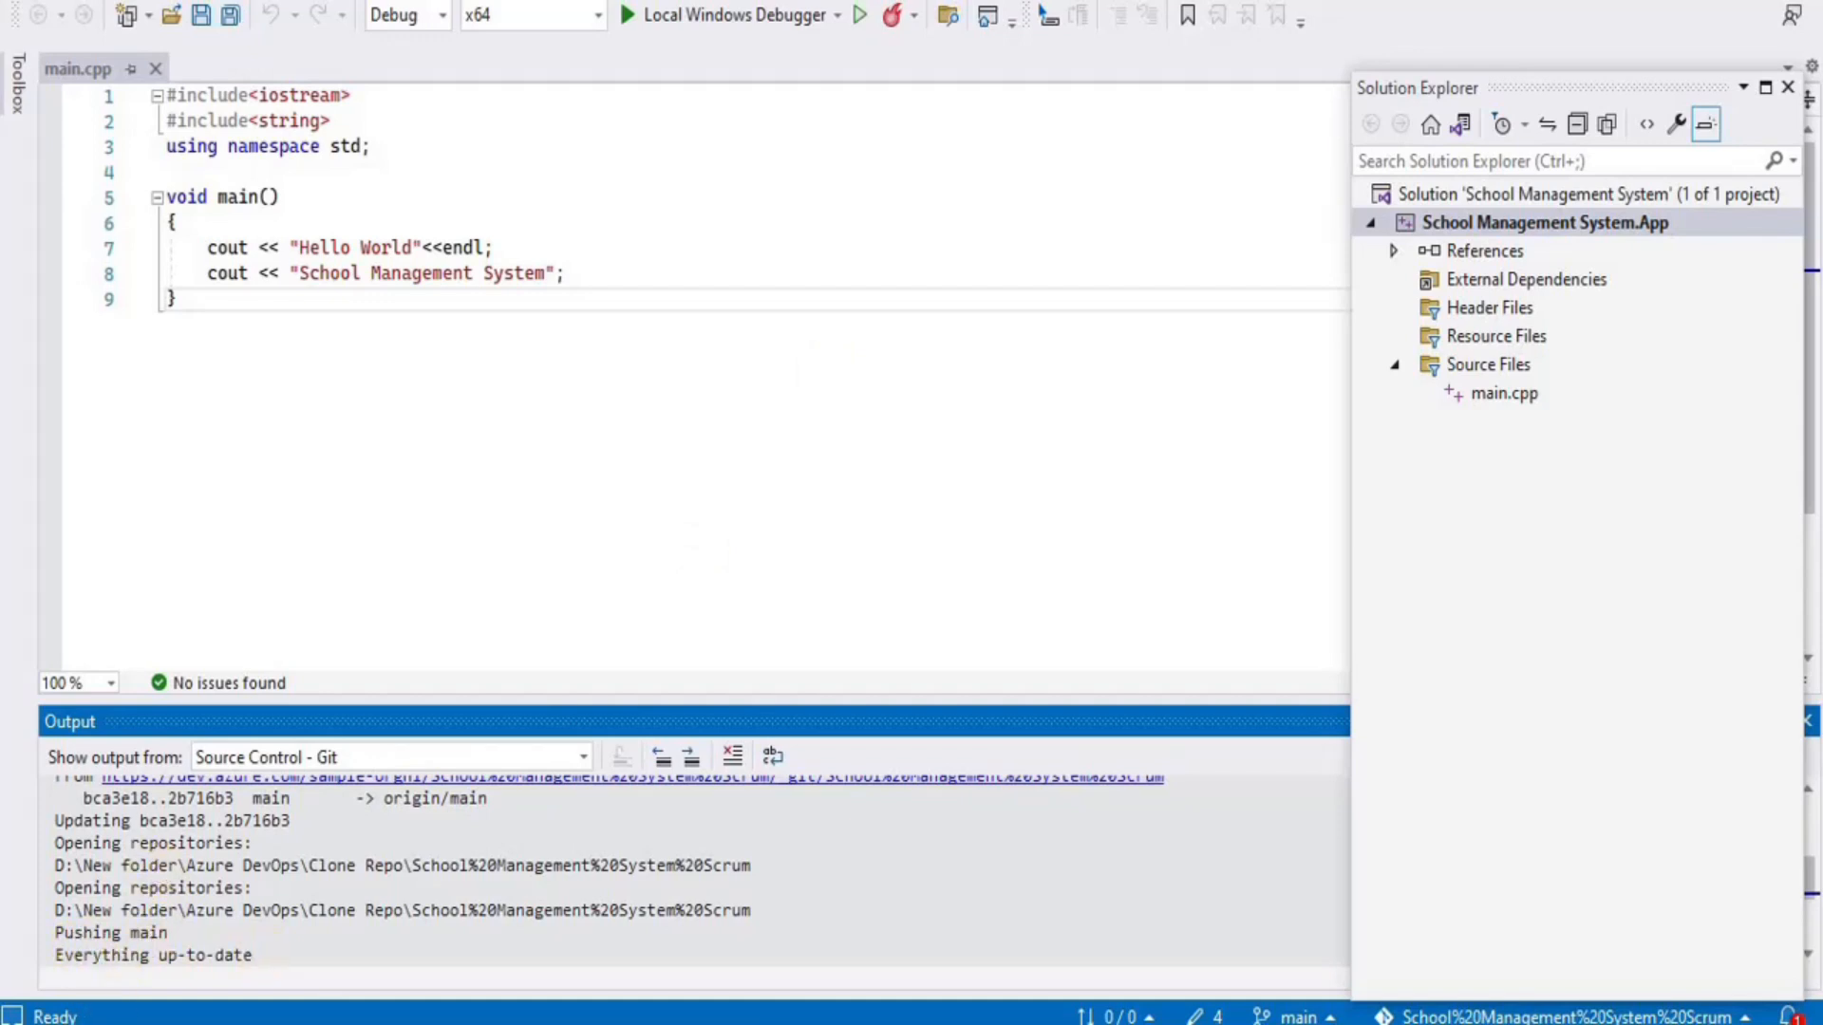
key("alt+Tab")
left_click(595, 465)
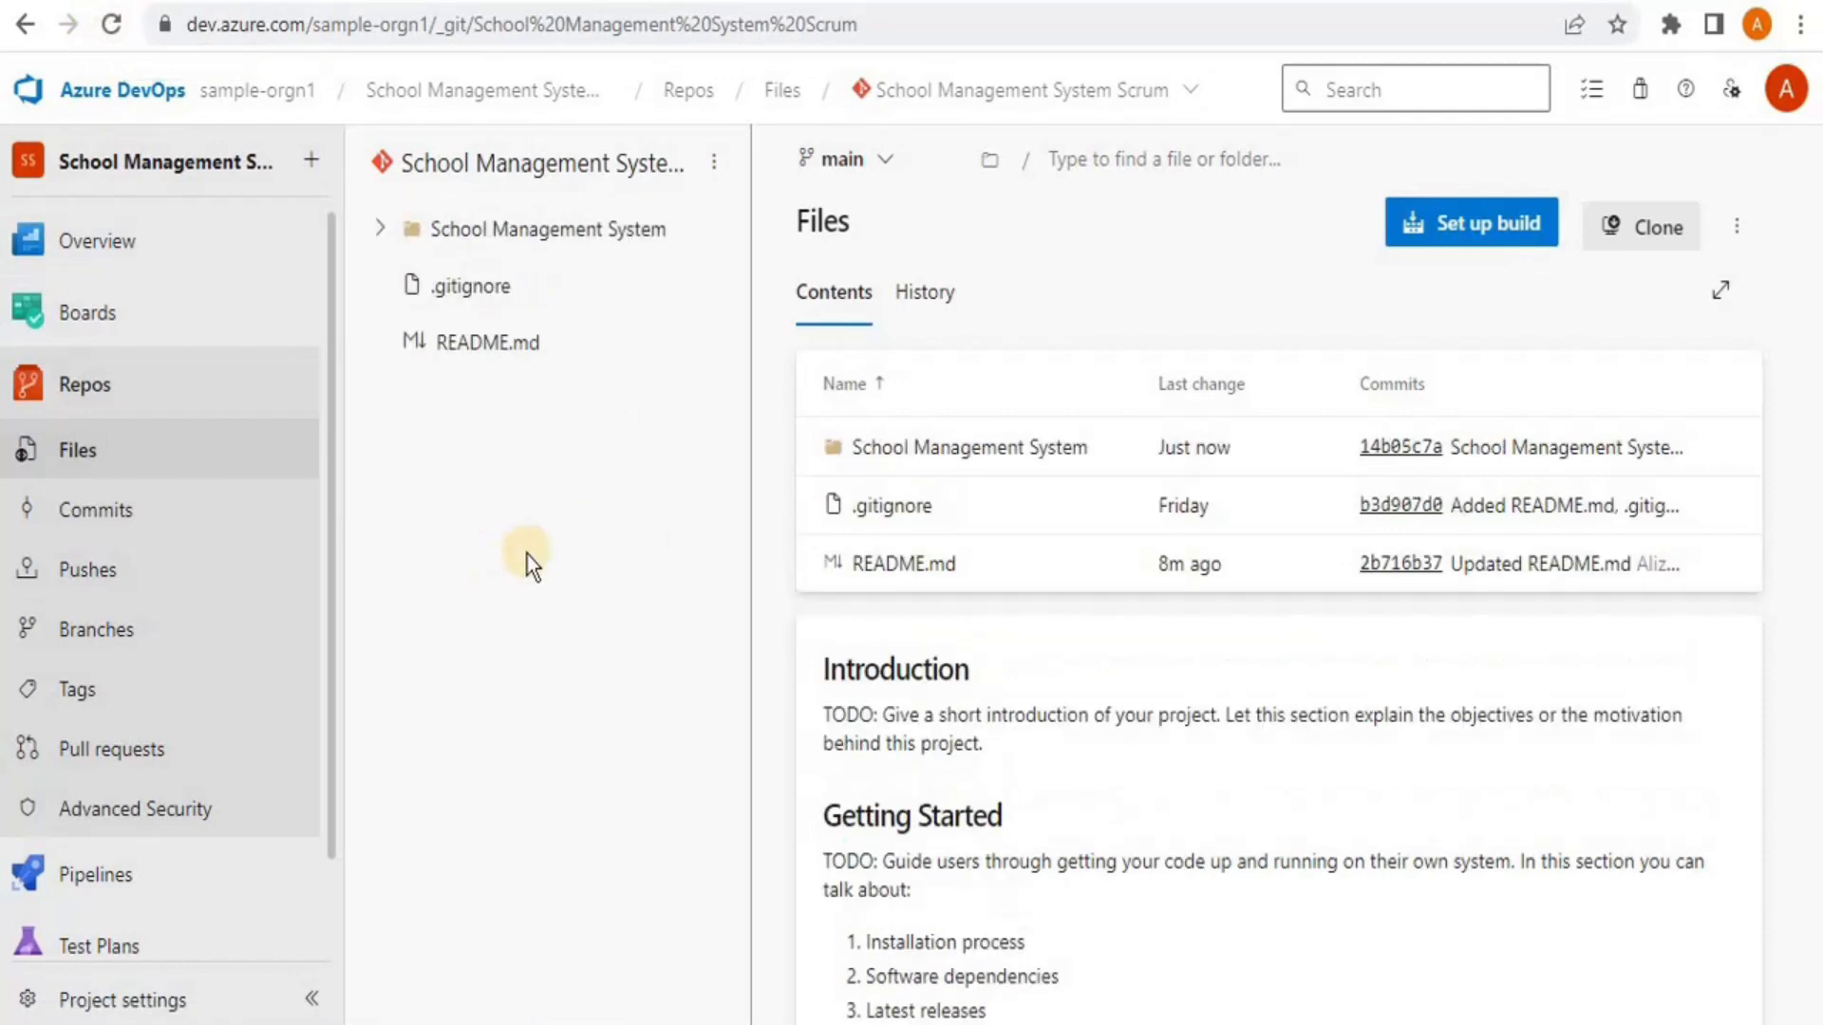
Browse into the School Management System folder and its School Management System.App subfolder, then back up
left_click(962, 457)
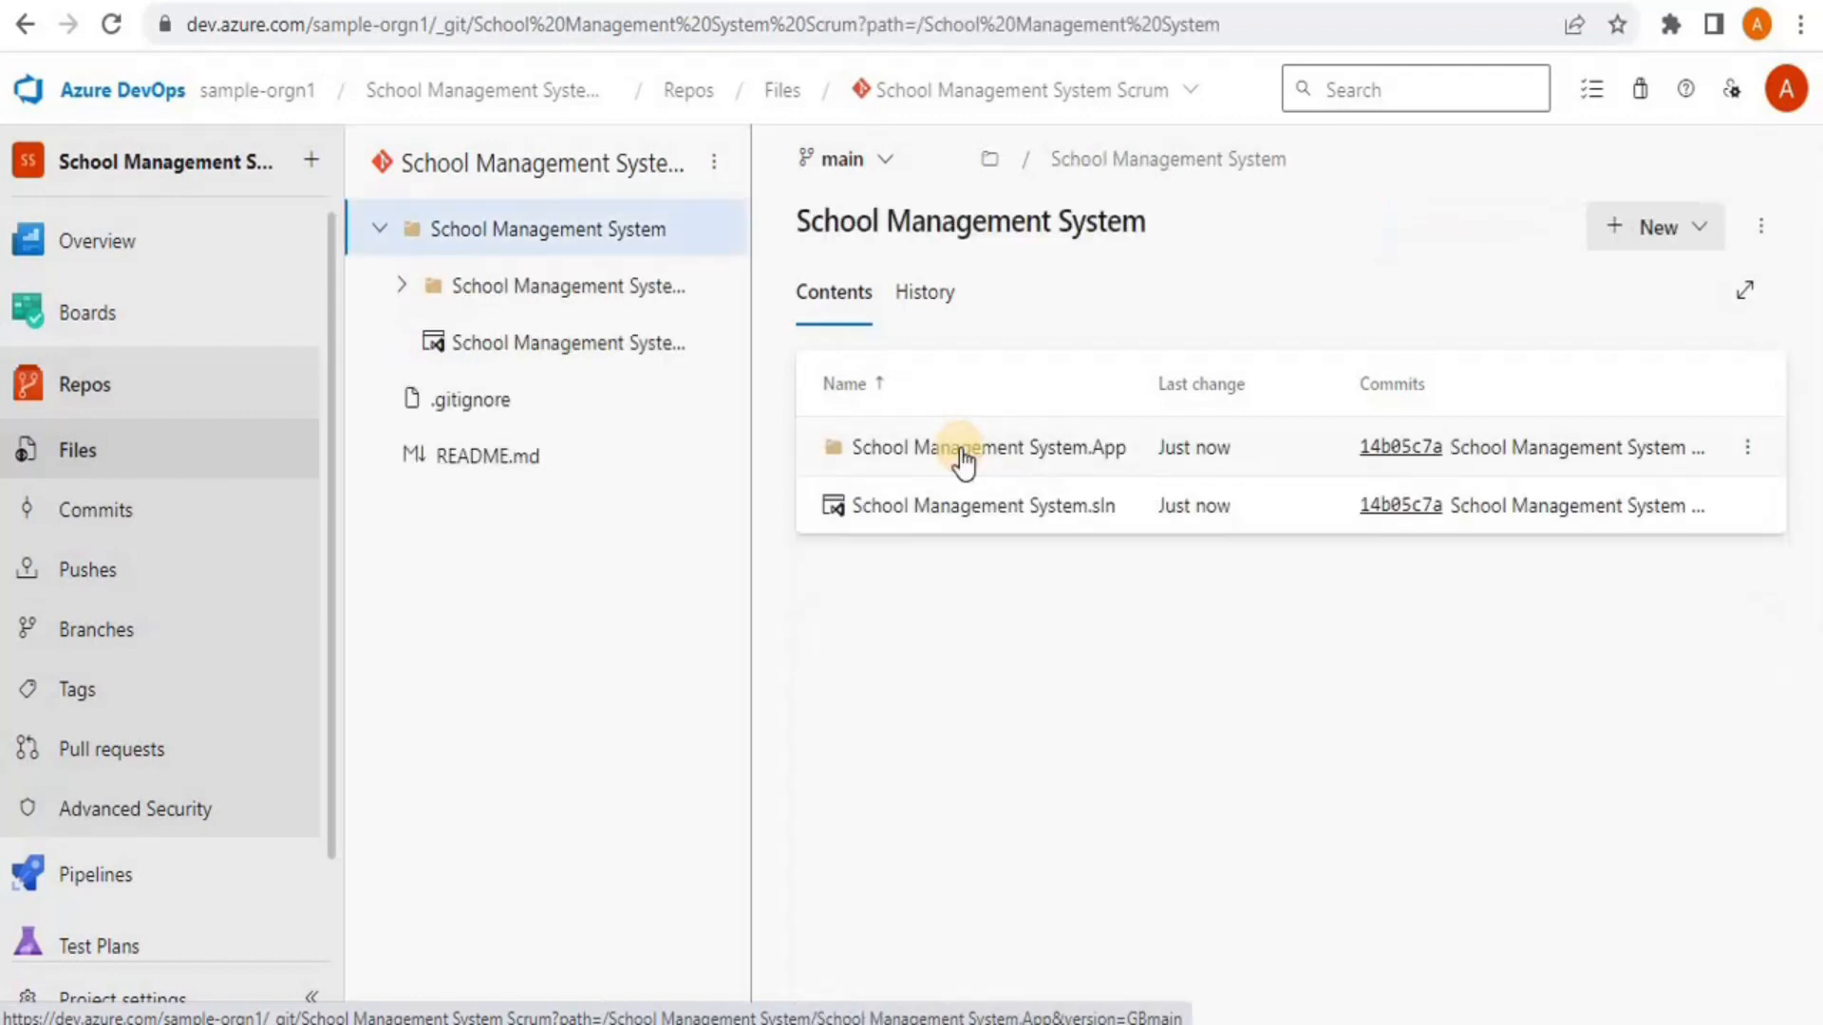
left_click(1062, 454)
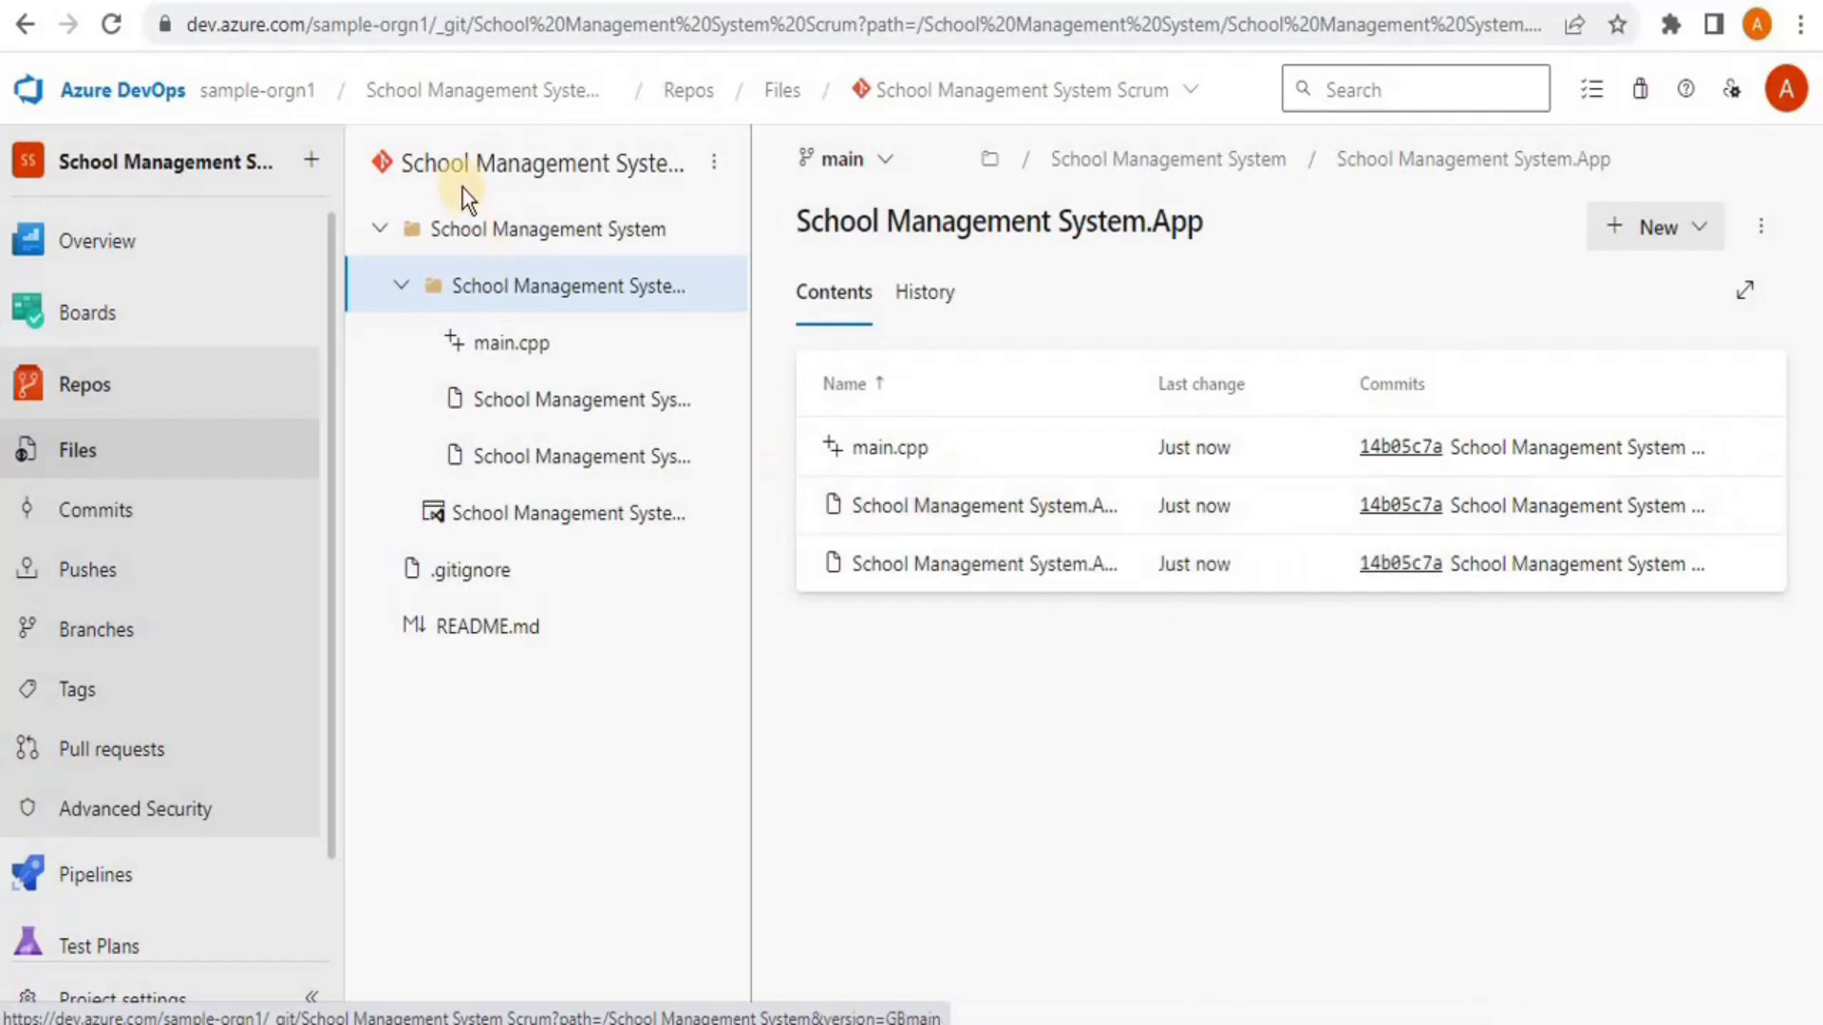
left_click(488, 226)
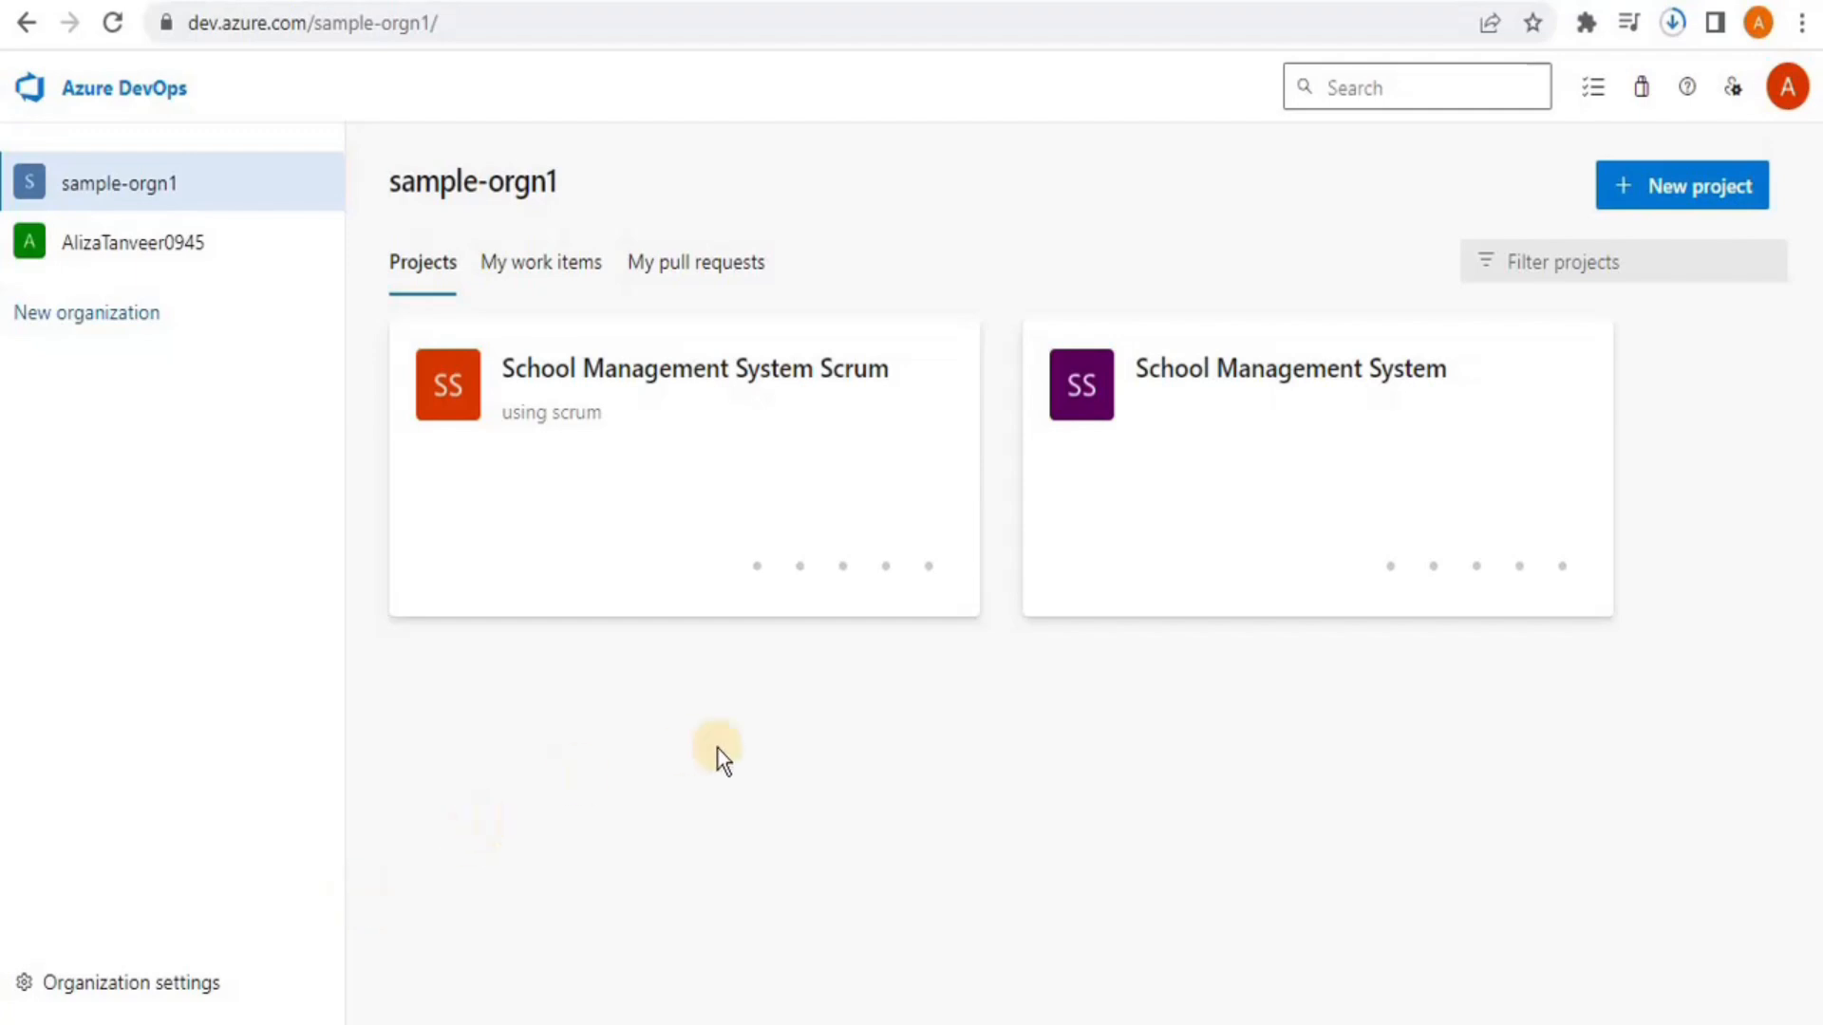
Open the School Management System Scrum project card and go to its empty Pipelines page
mouse_move(783, 532)
left_click(841, 404)
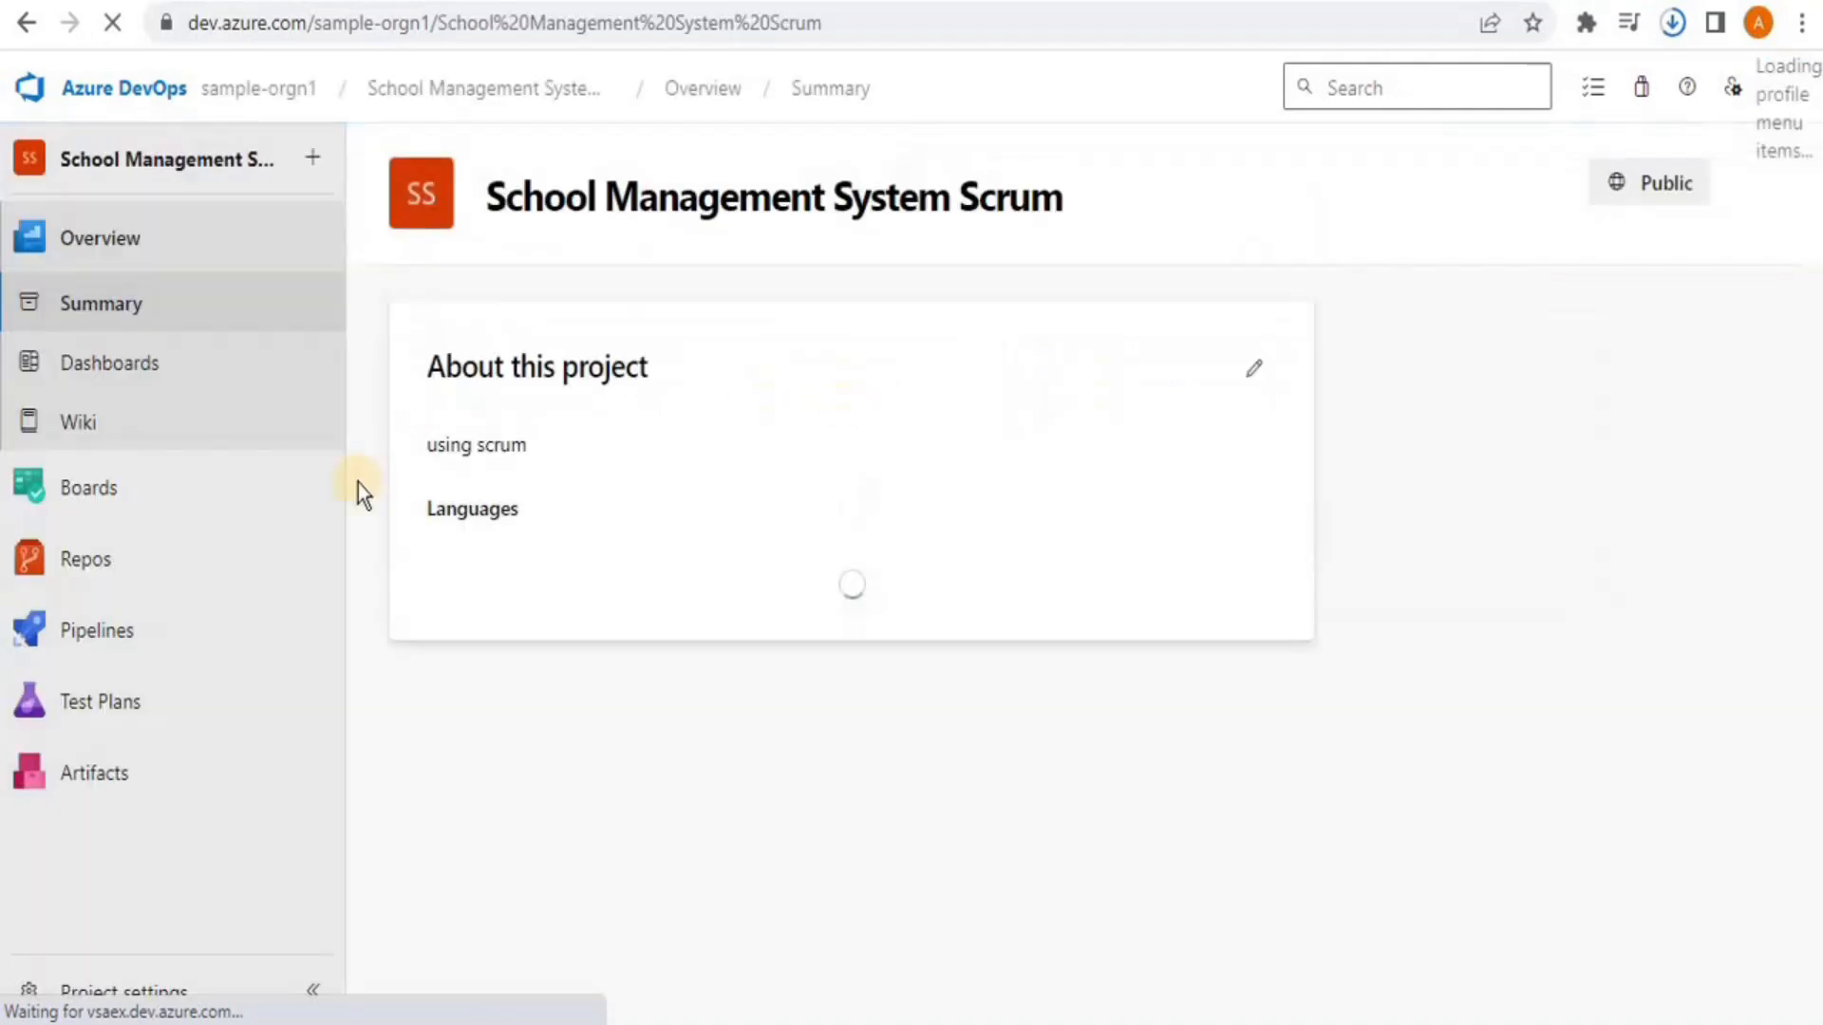
mouse_move(301, 492)
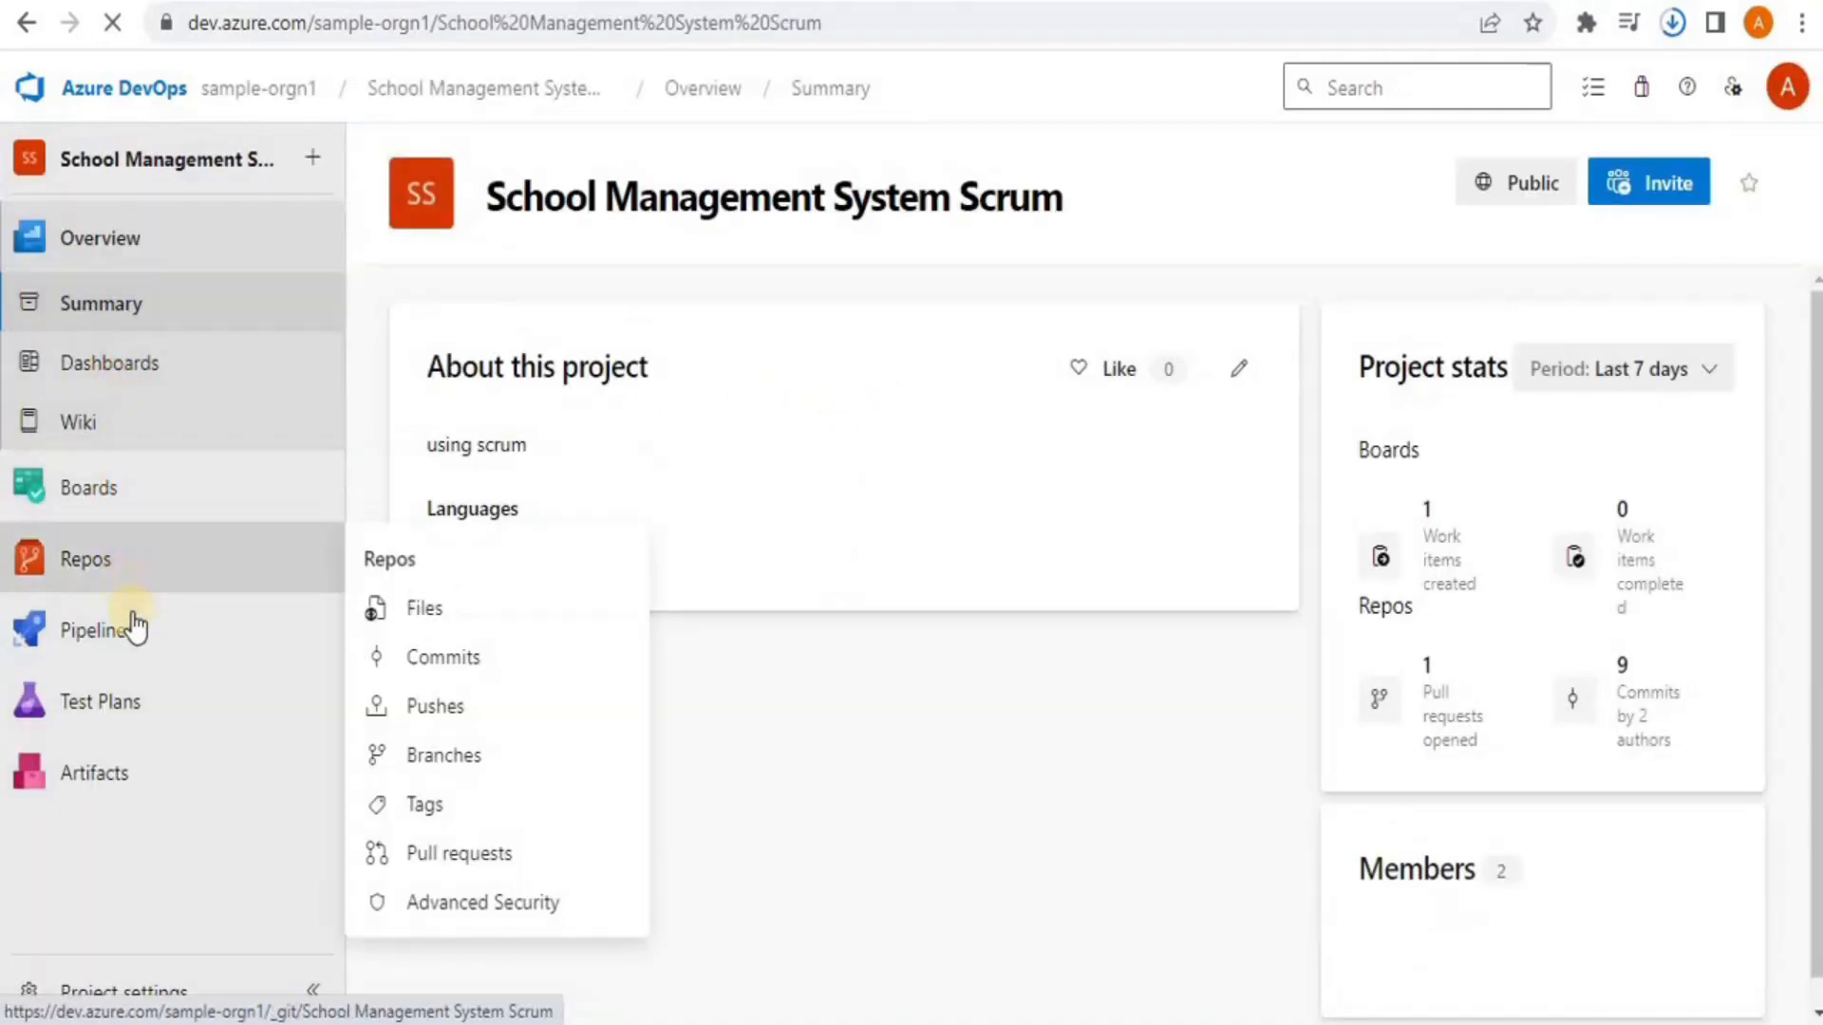
mouse_move(140, 643)
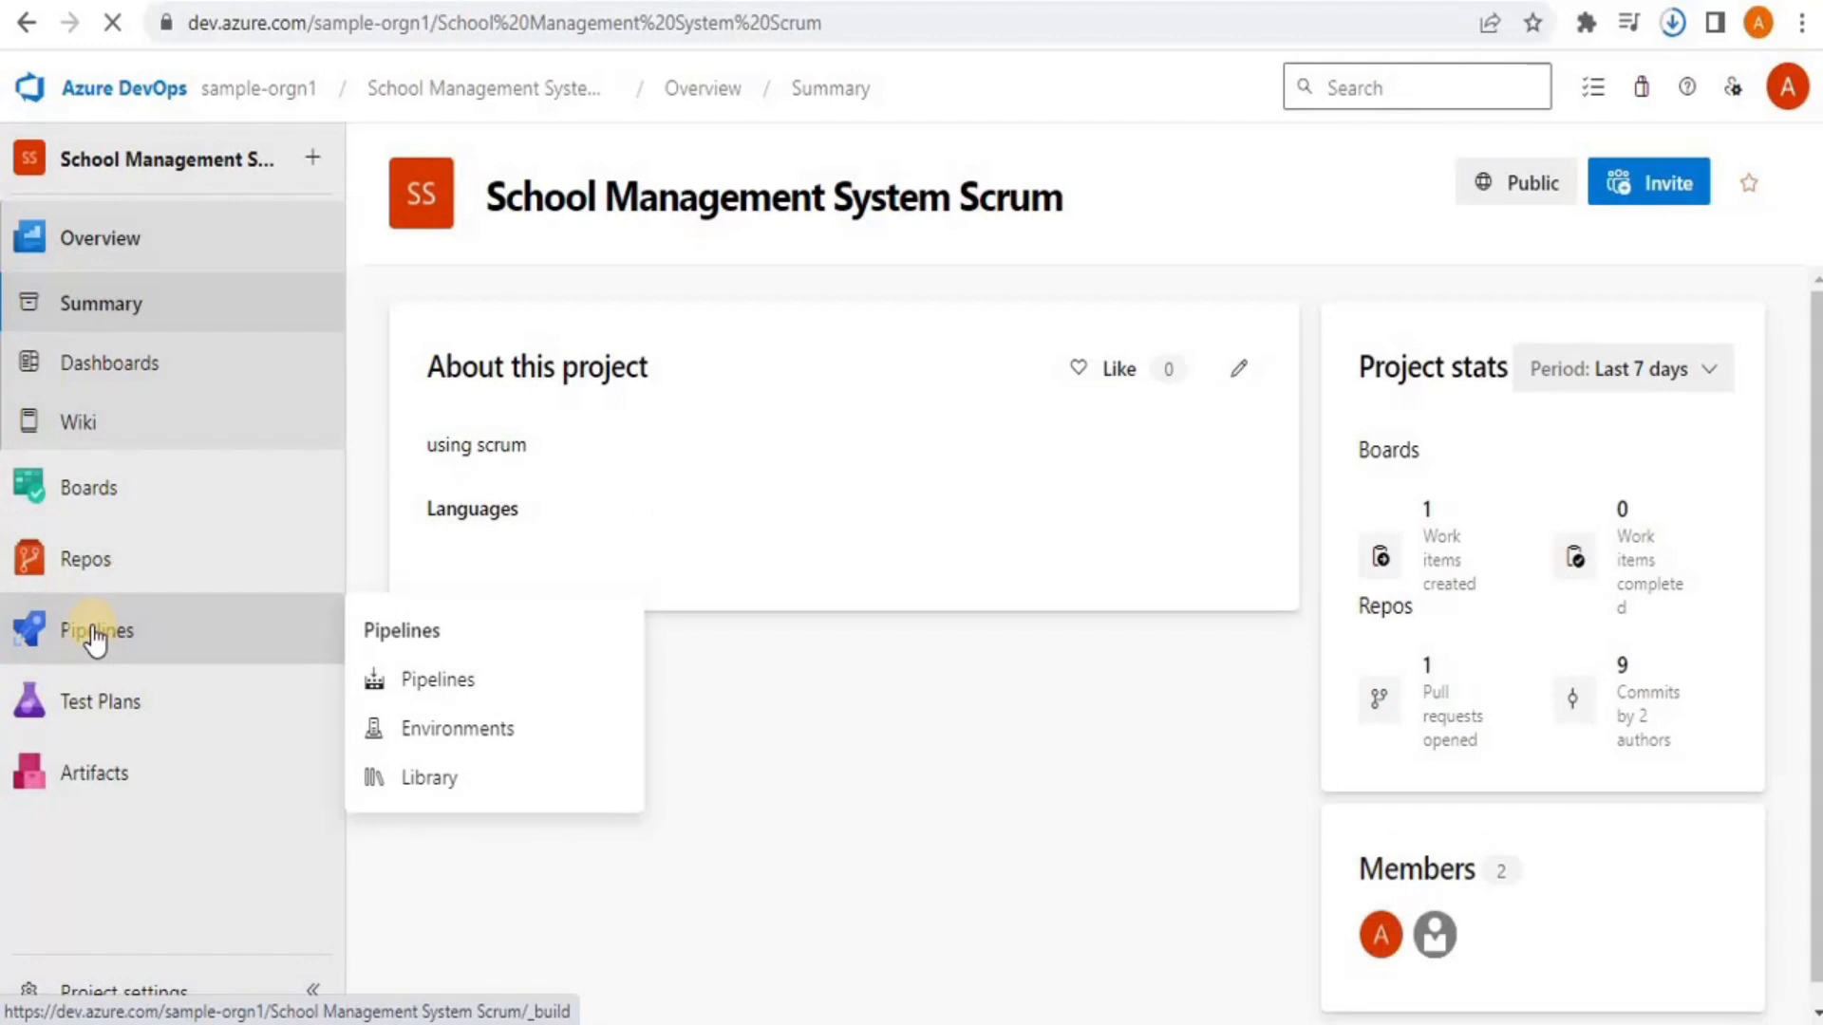
left_click(92, 631)
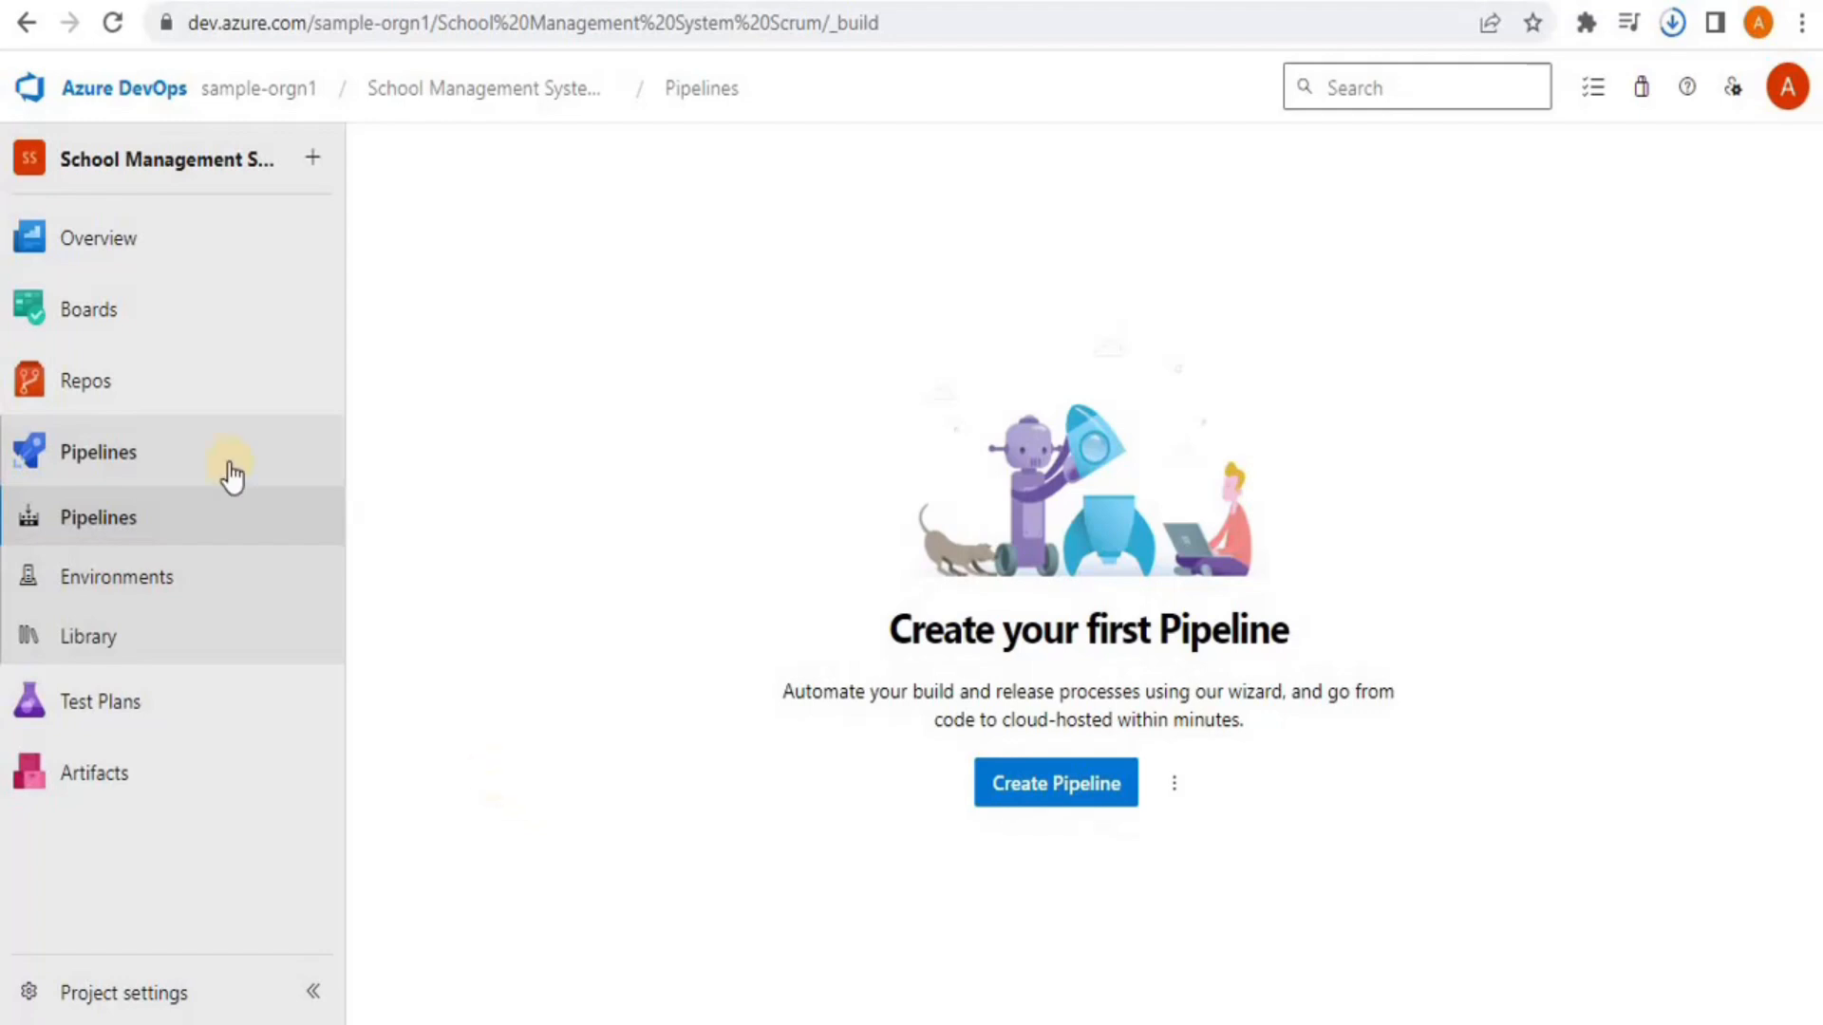
From the repository files, set up a build and pick the C/C++ with GCC template
left_click(112, 395)
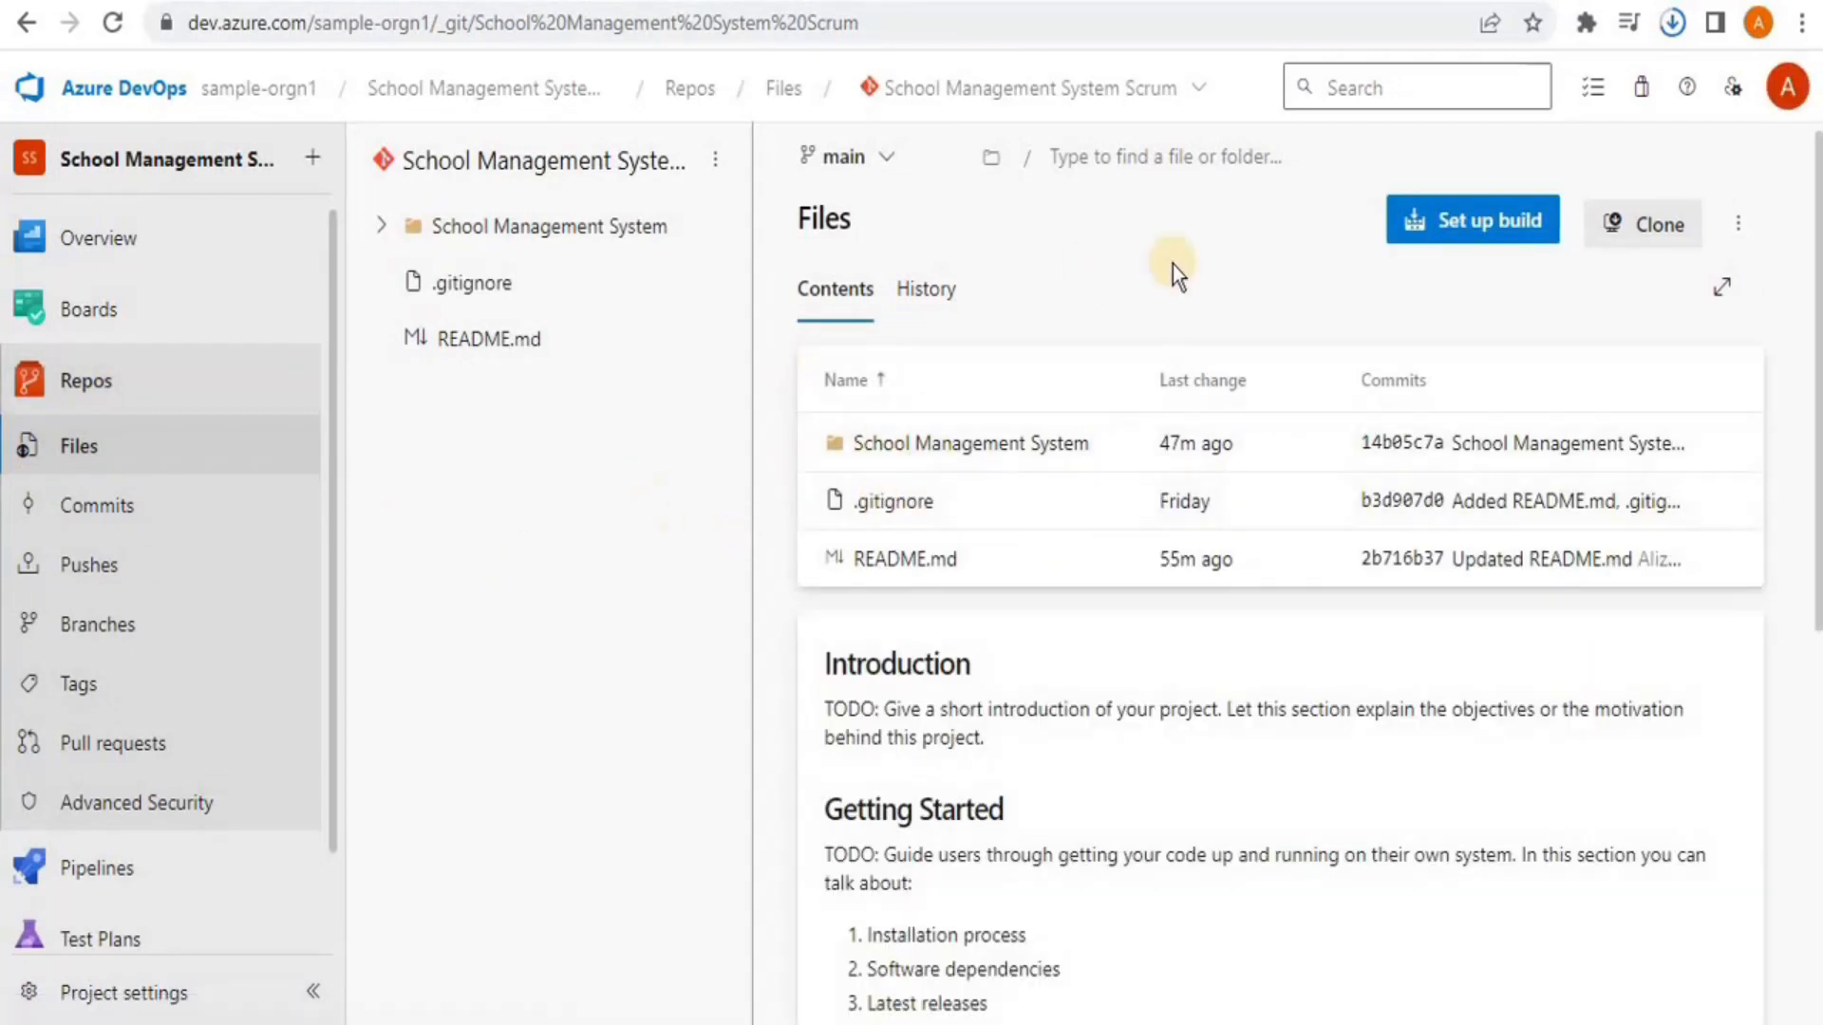
left_click(1479, 242)
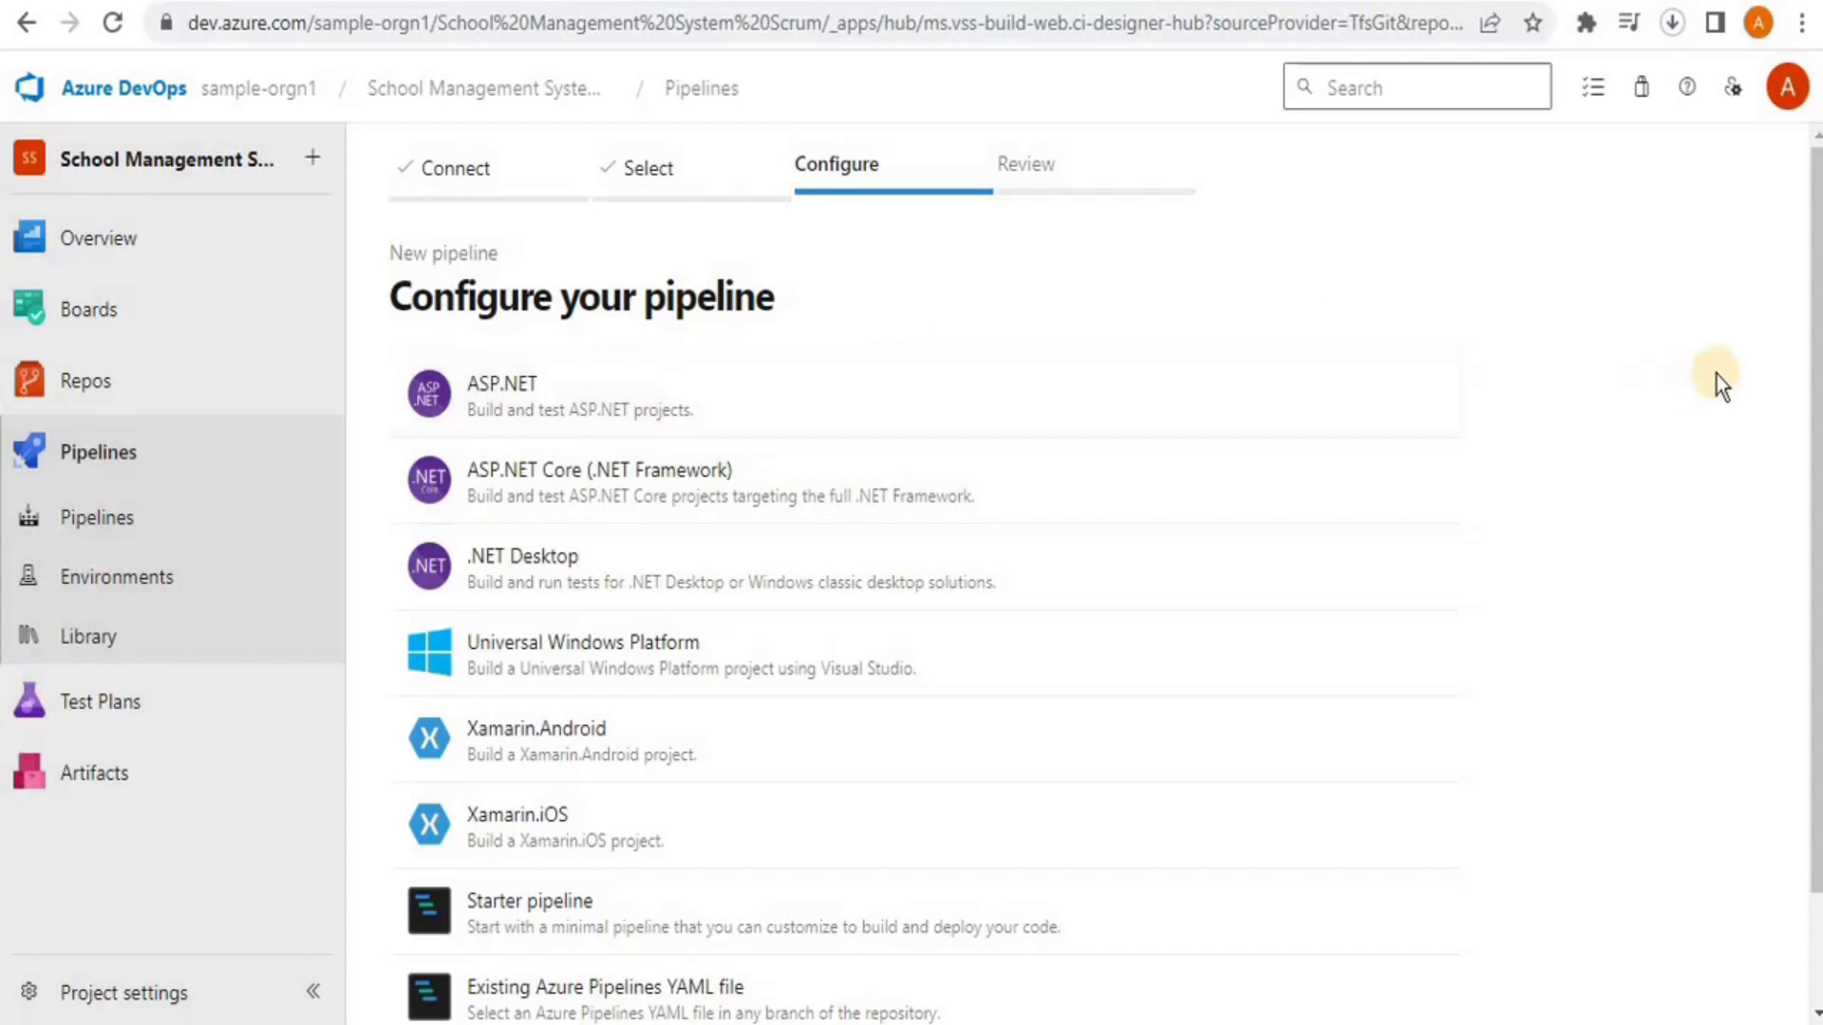
mouse_move(1815, 342)
left_mouse_down()
mouse_move(1814, 468)
mouse_move(1814, 317)
mouse_move(1749, 807)
left_mouse_up()
left_click(431, 980)
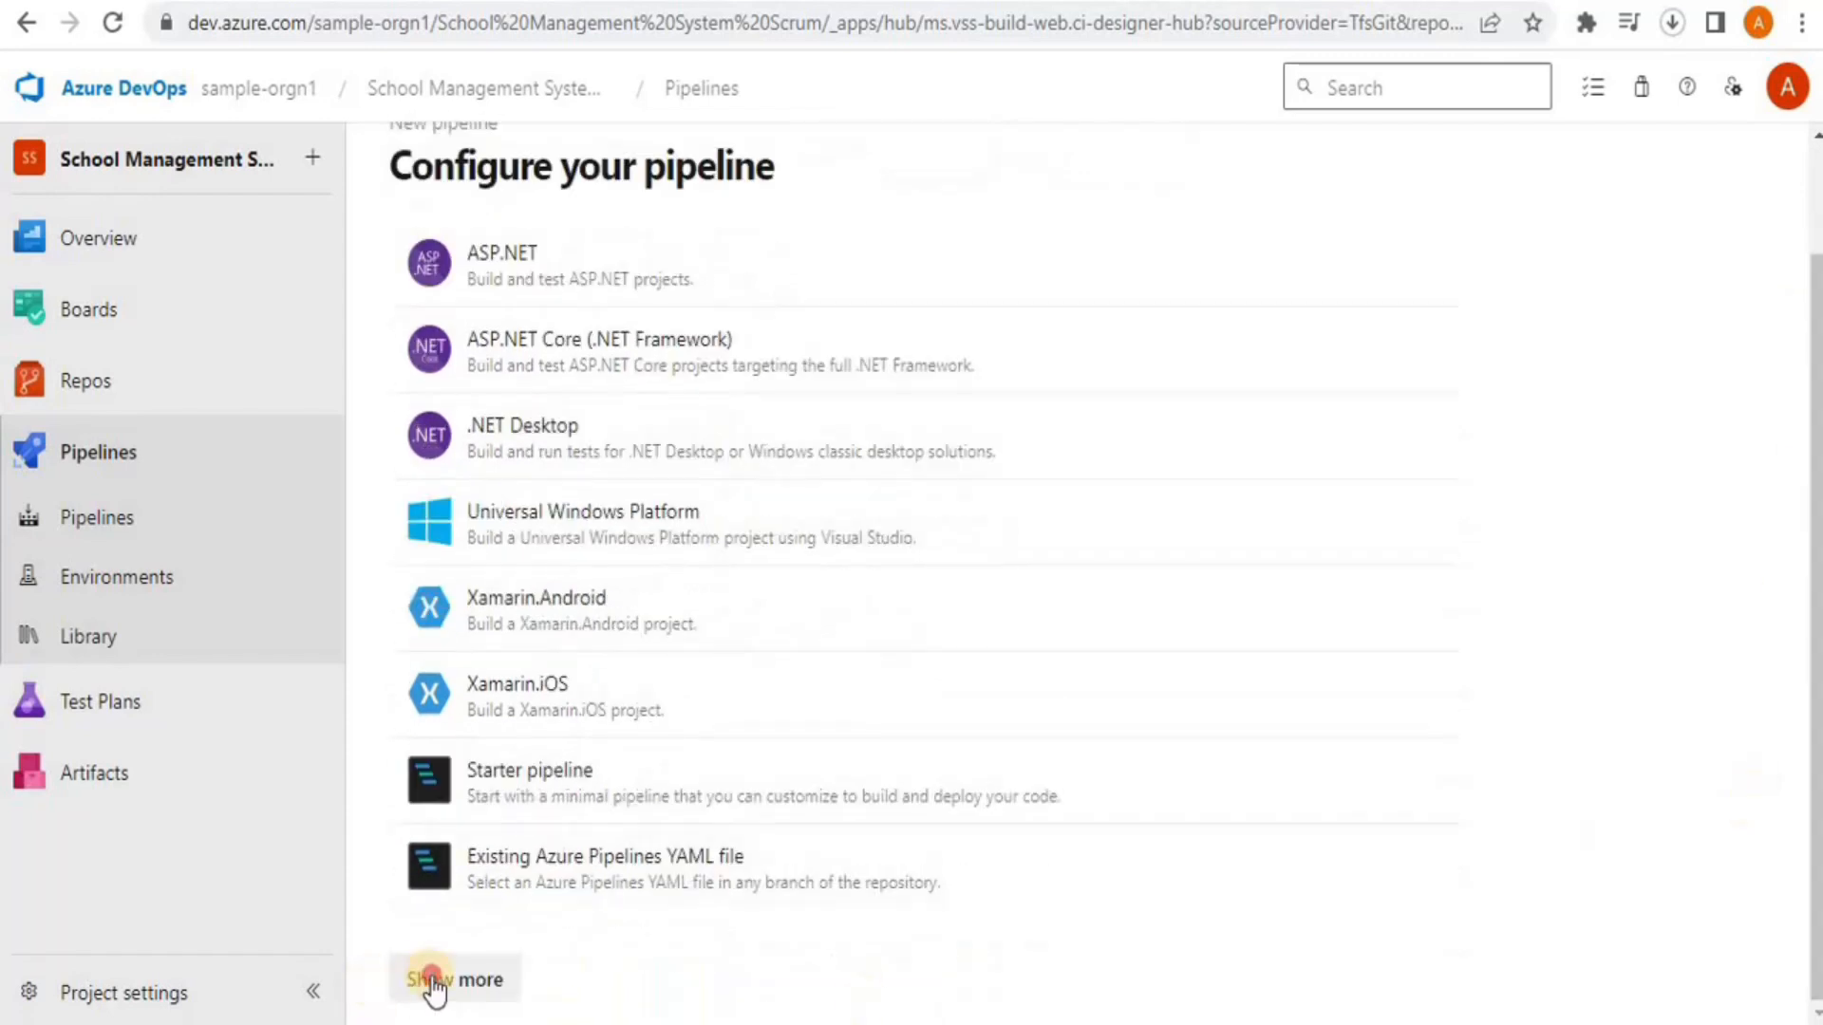
mouse_move(1813, 324)
left_mouse_down()
mouse_move(1814, 949)
mouse_move(1814, 299)
left_mouse_up()
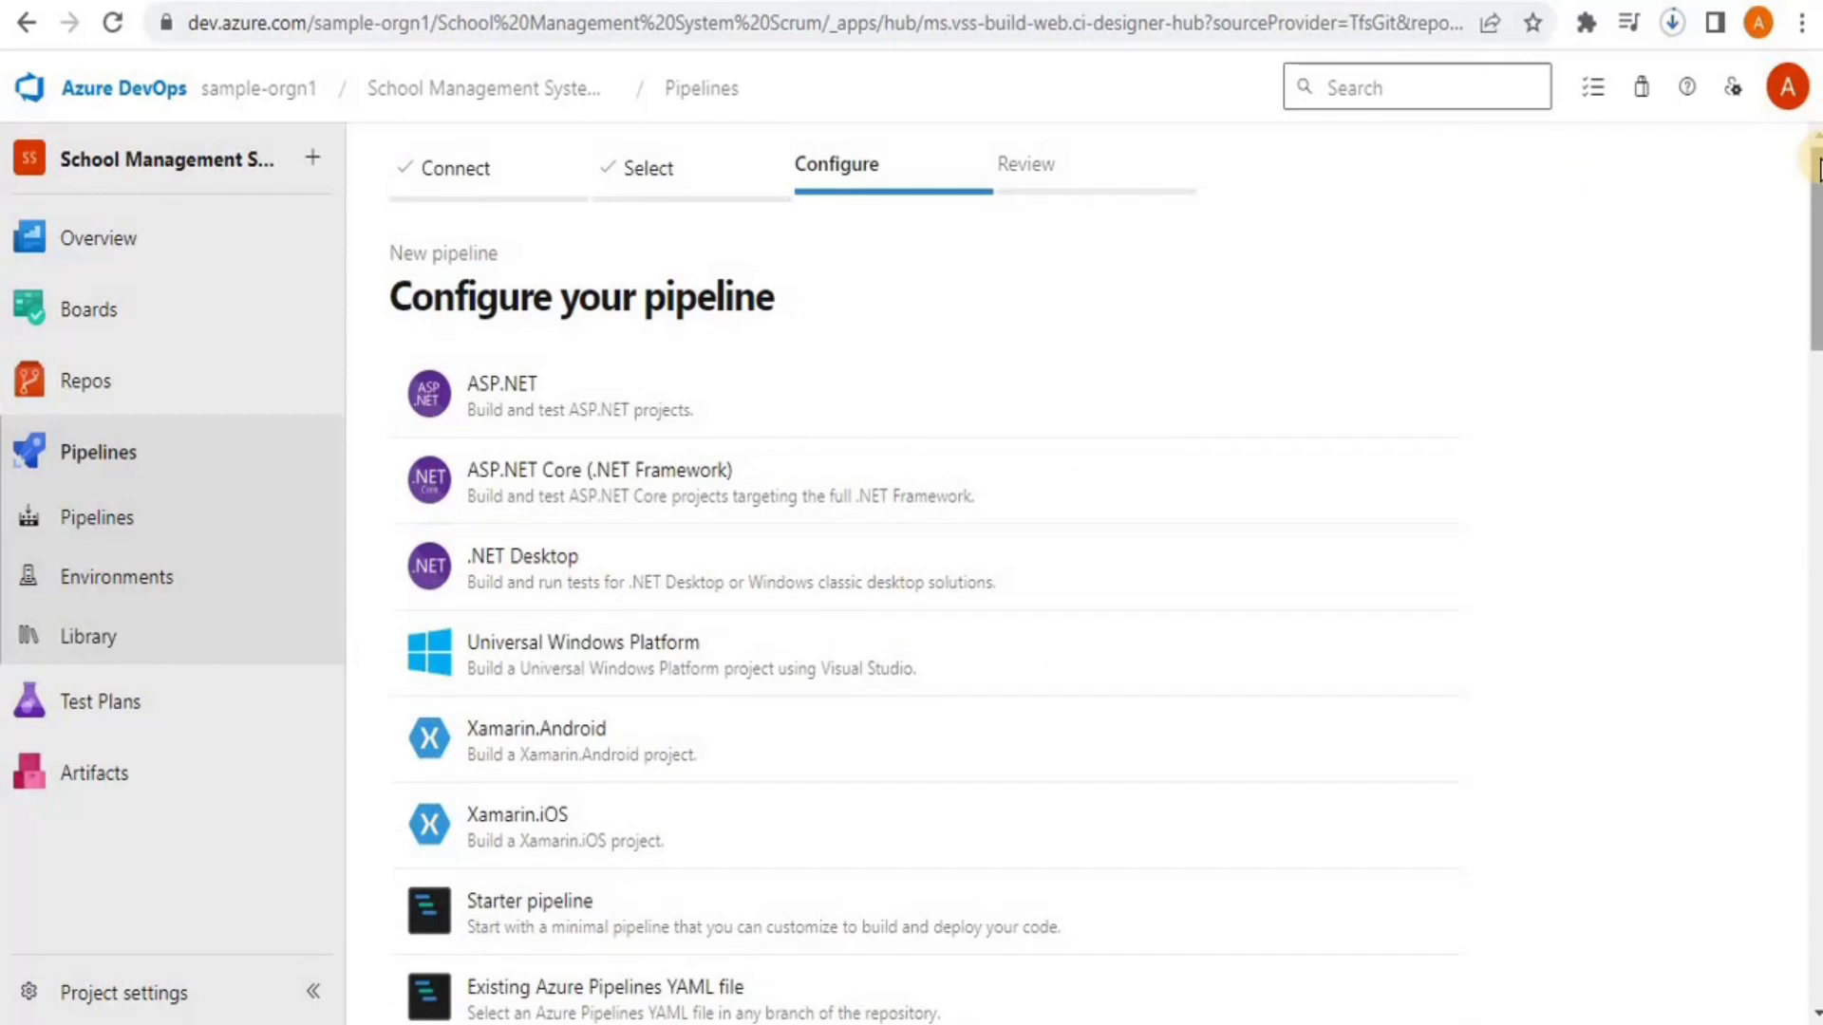
scroll(1815, 237, "down", 3)
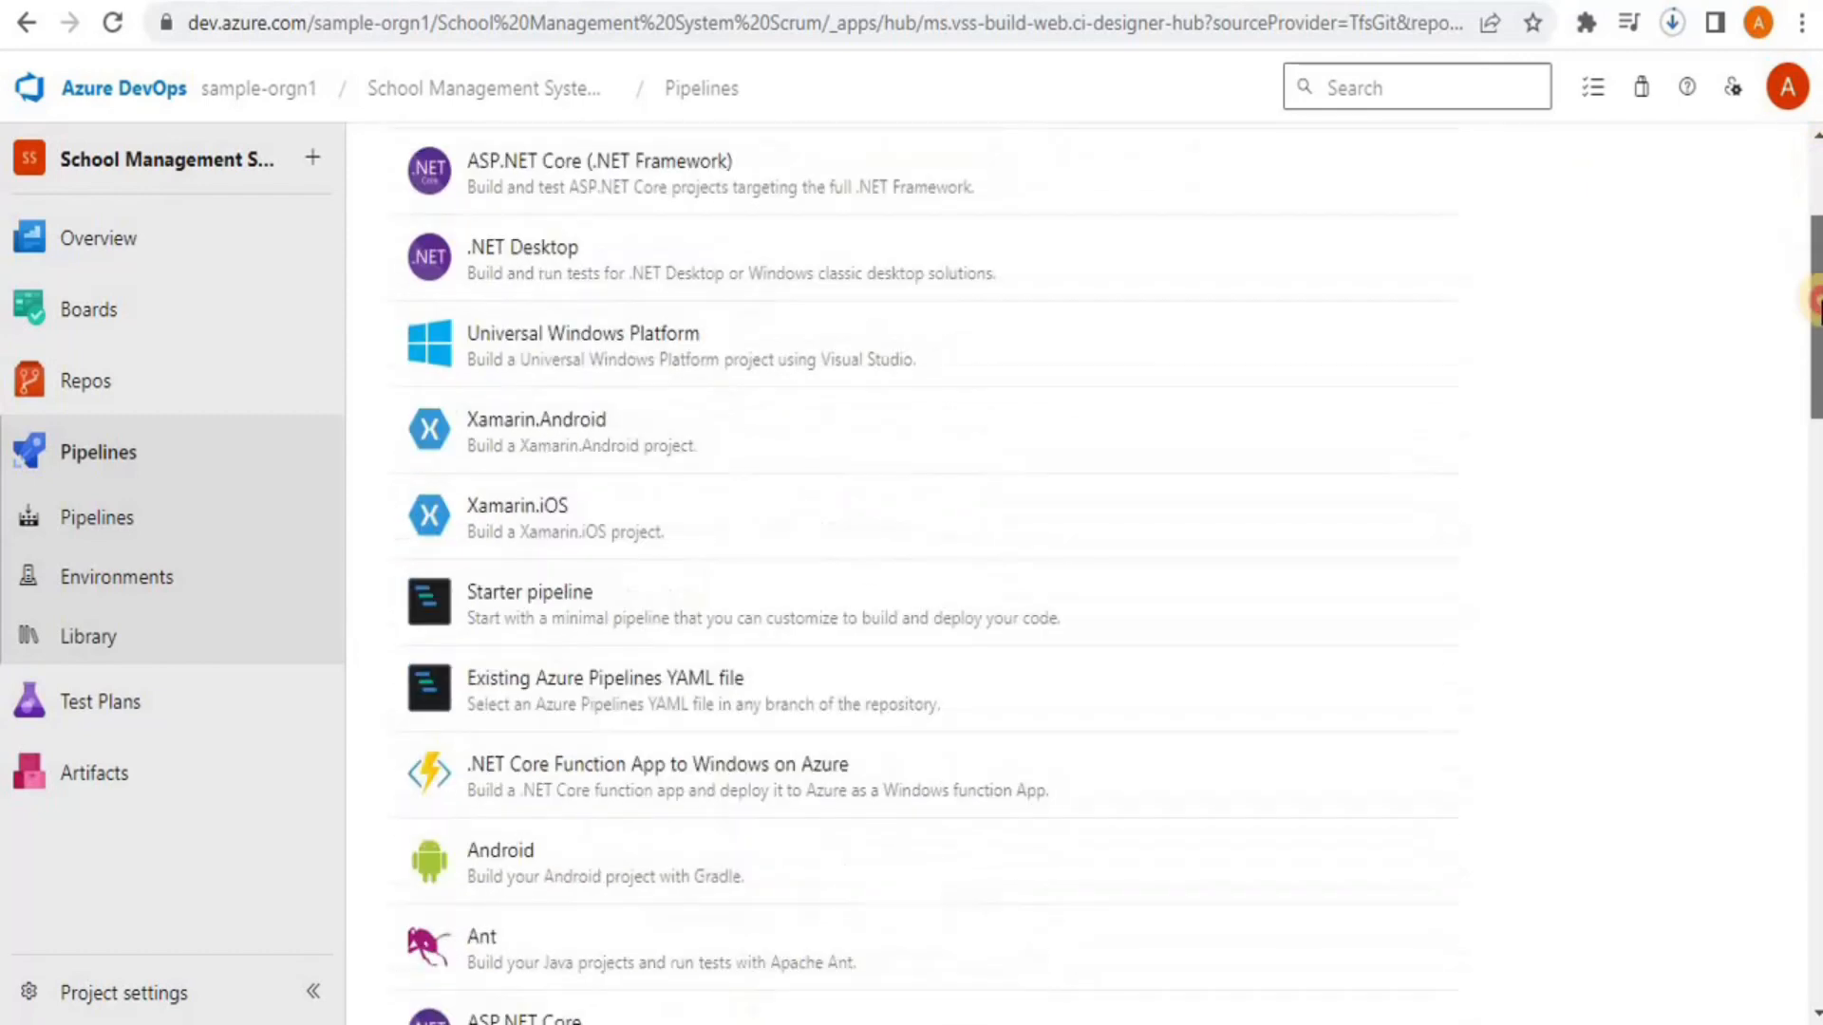
scroll(1816, 301, "down", 3)
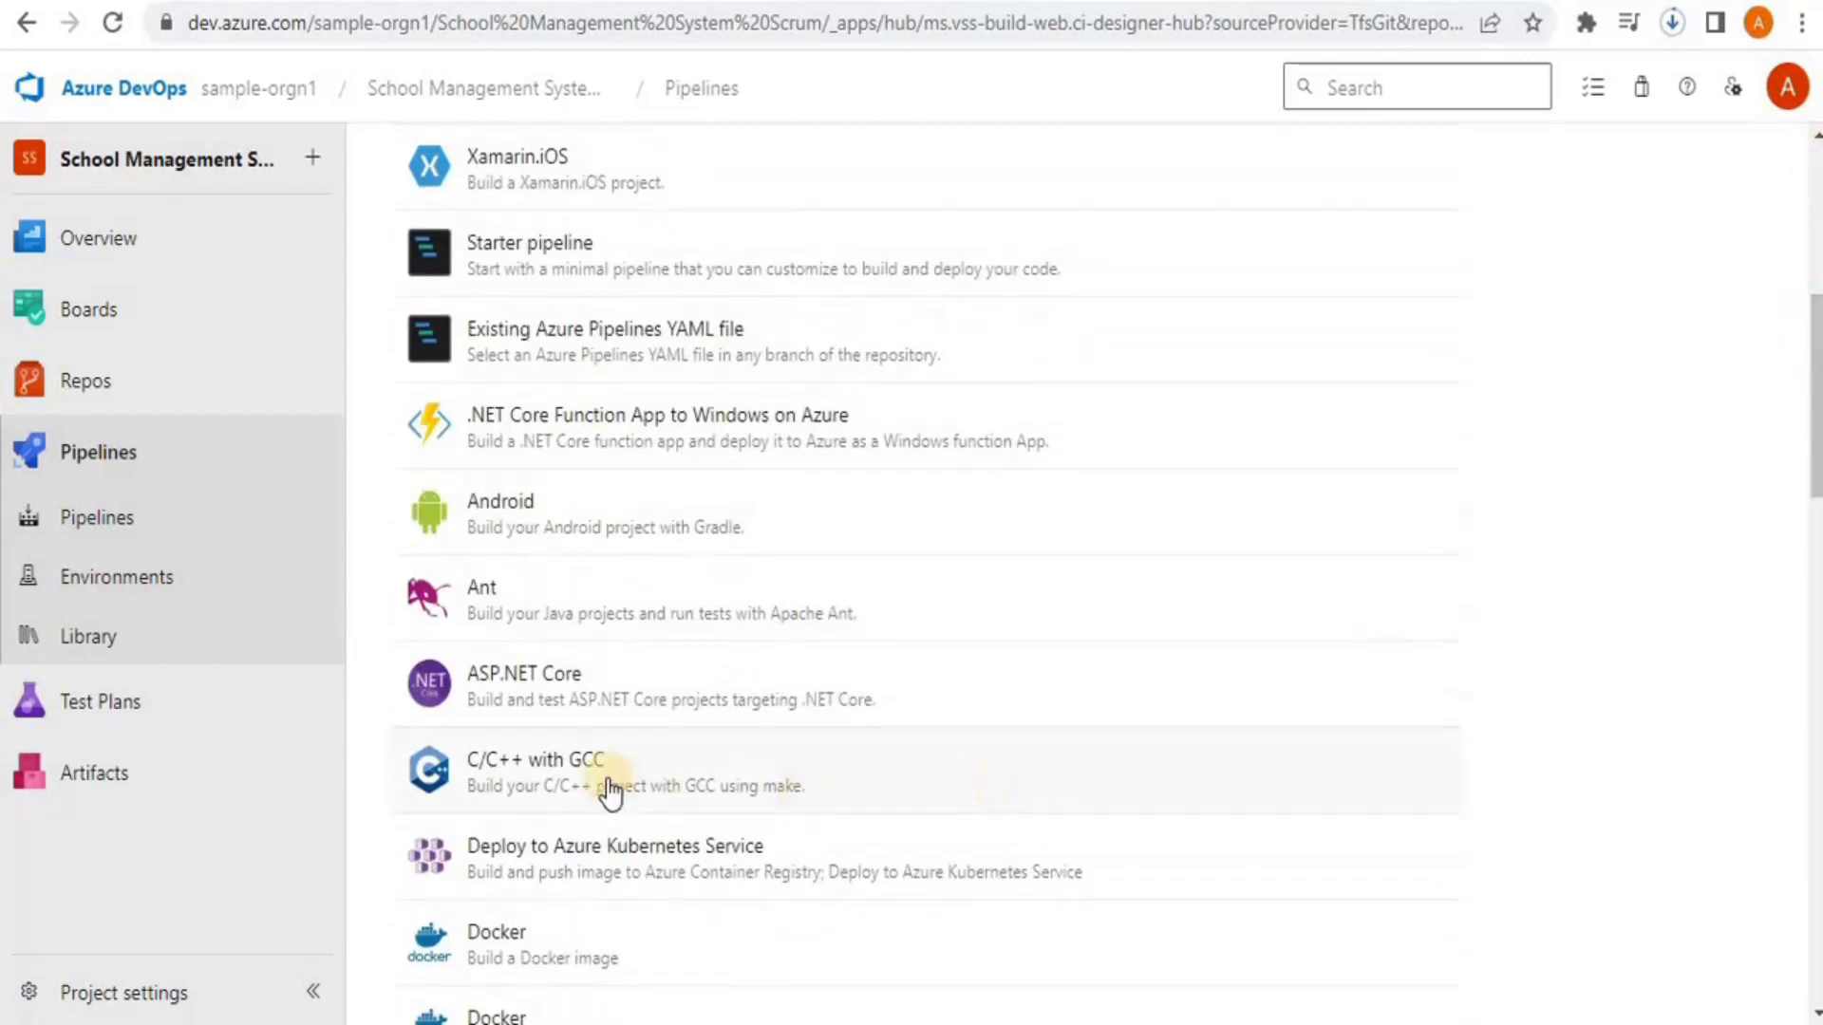
left_click(590, 771)
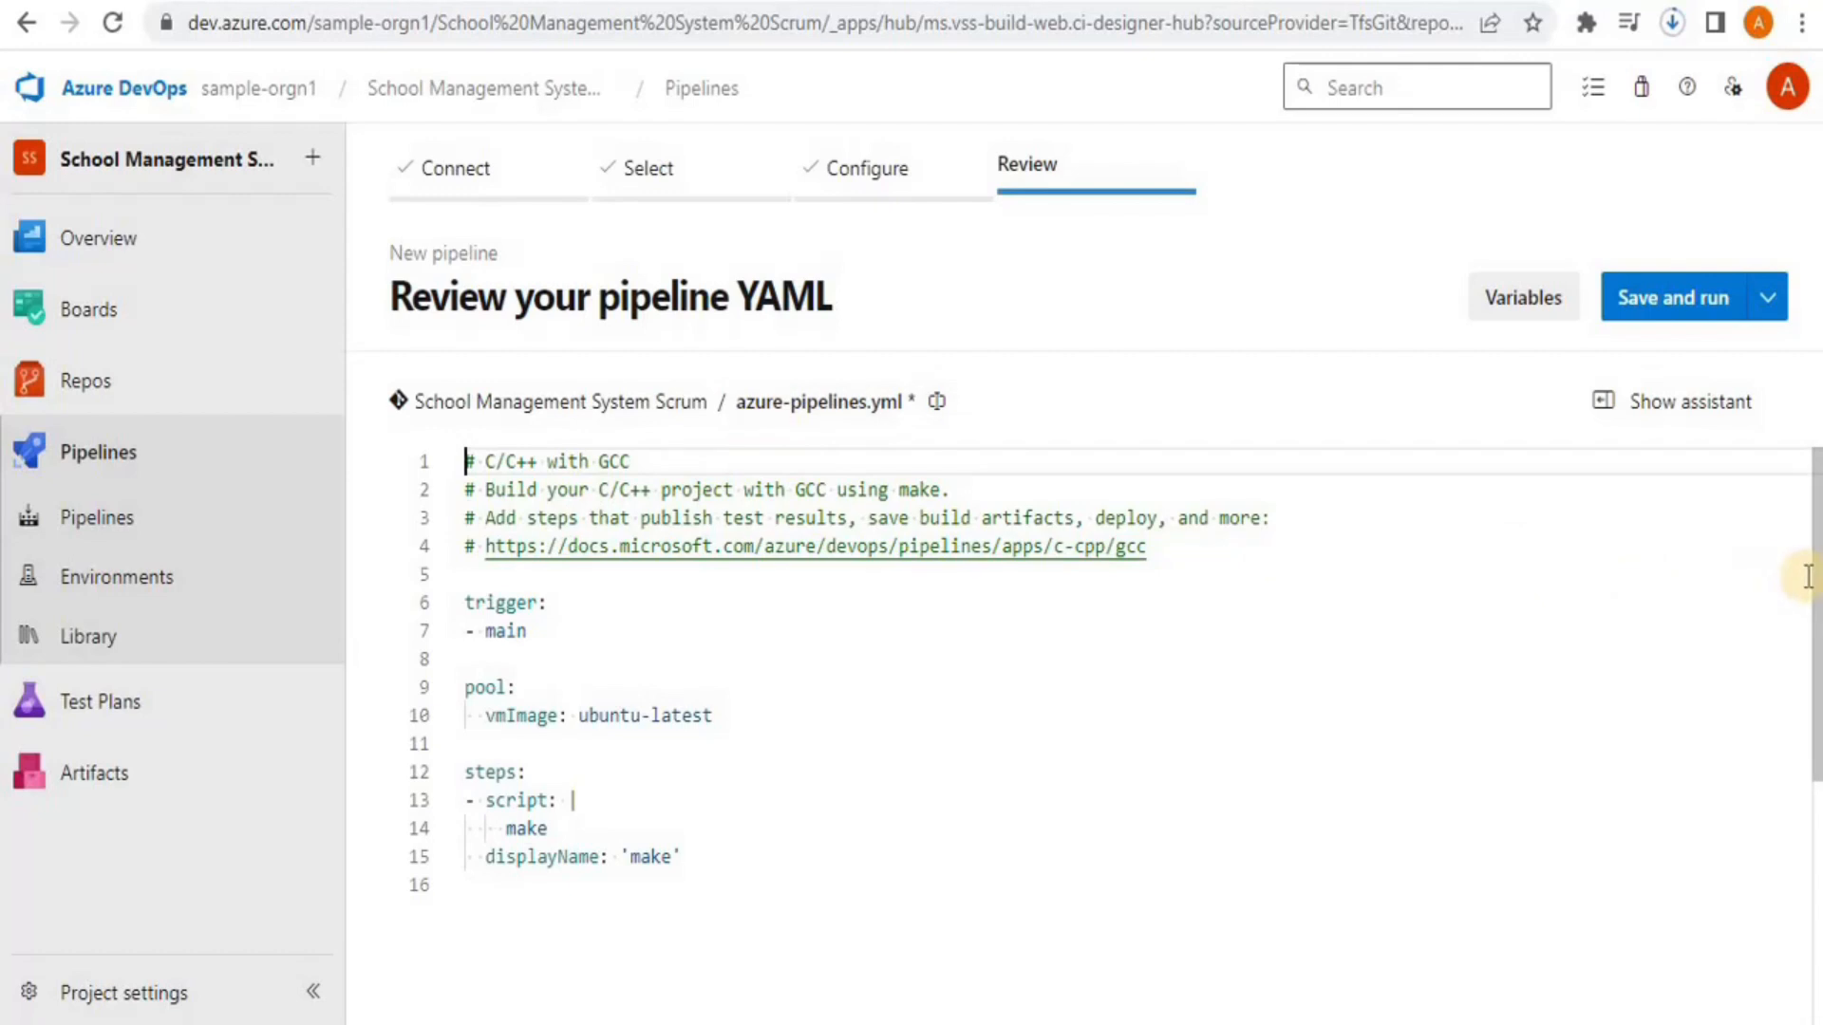
Open Save and run and set it to commit azure-pipelines.yml directly to main
mouse_move(1808, 577)
left_mouse_down()
mouse_move(1809, 702)
mouse_move(1807, 571)
left_mouse_up()
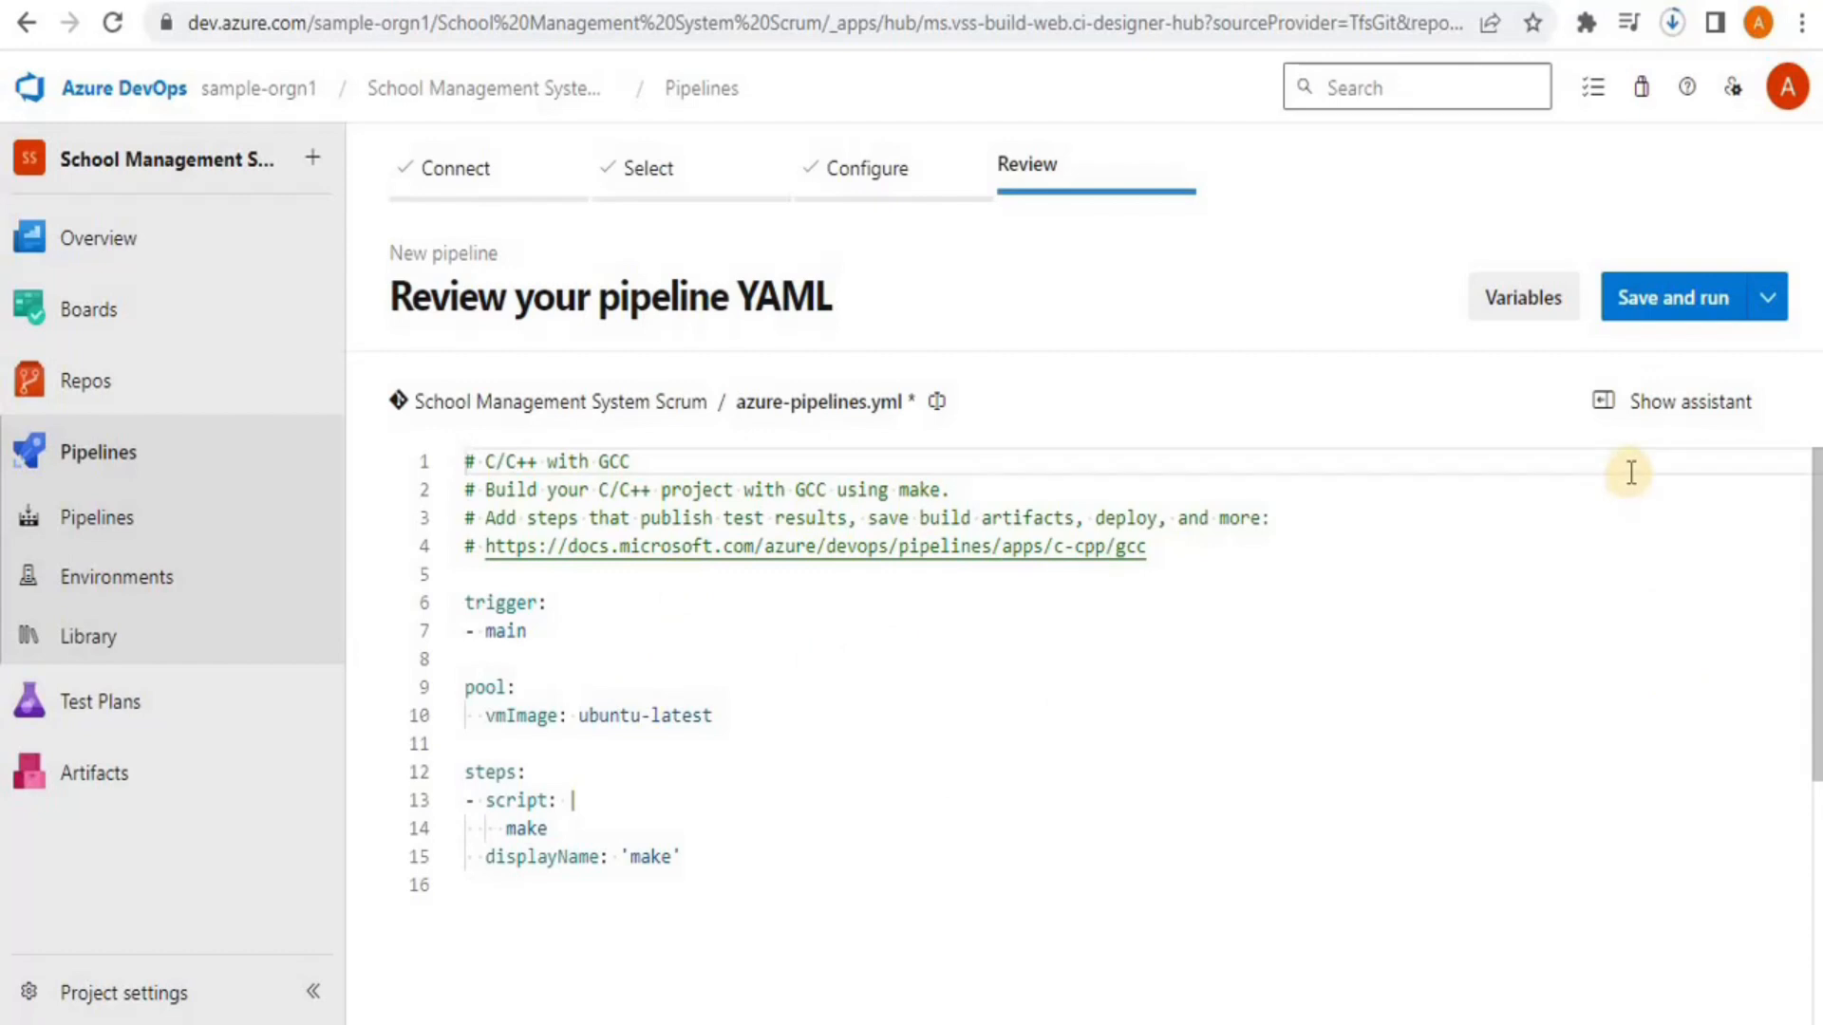
left_click(1709, 300)
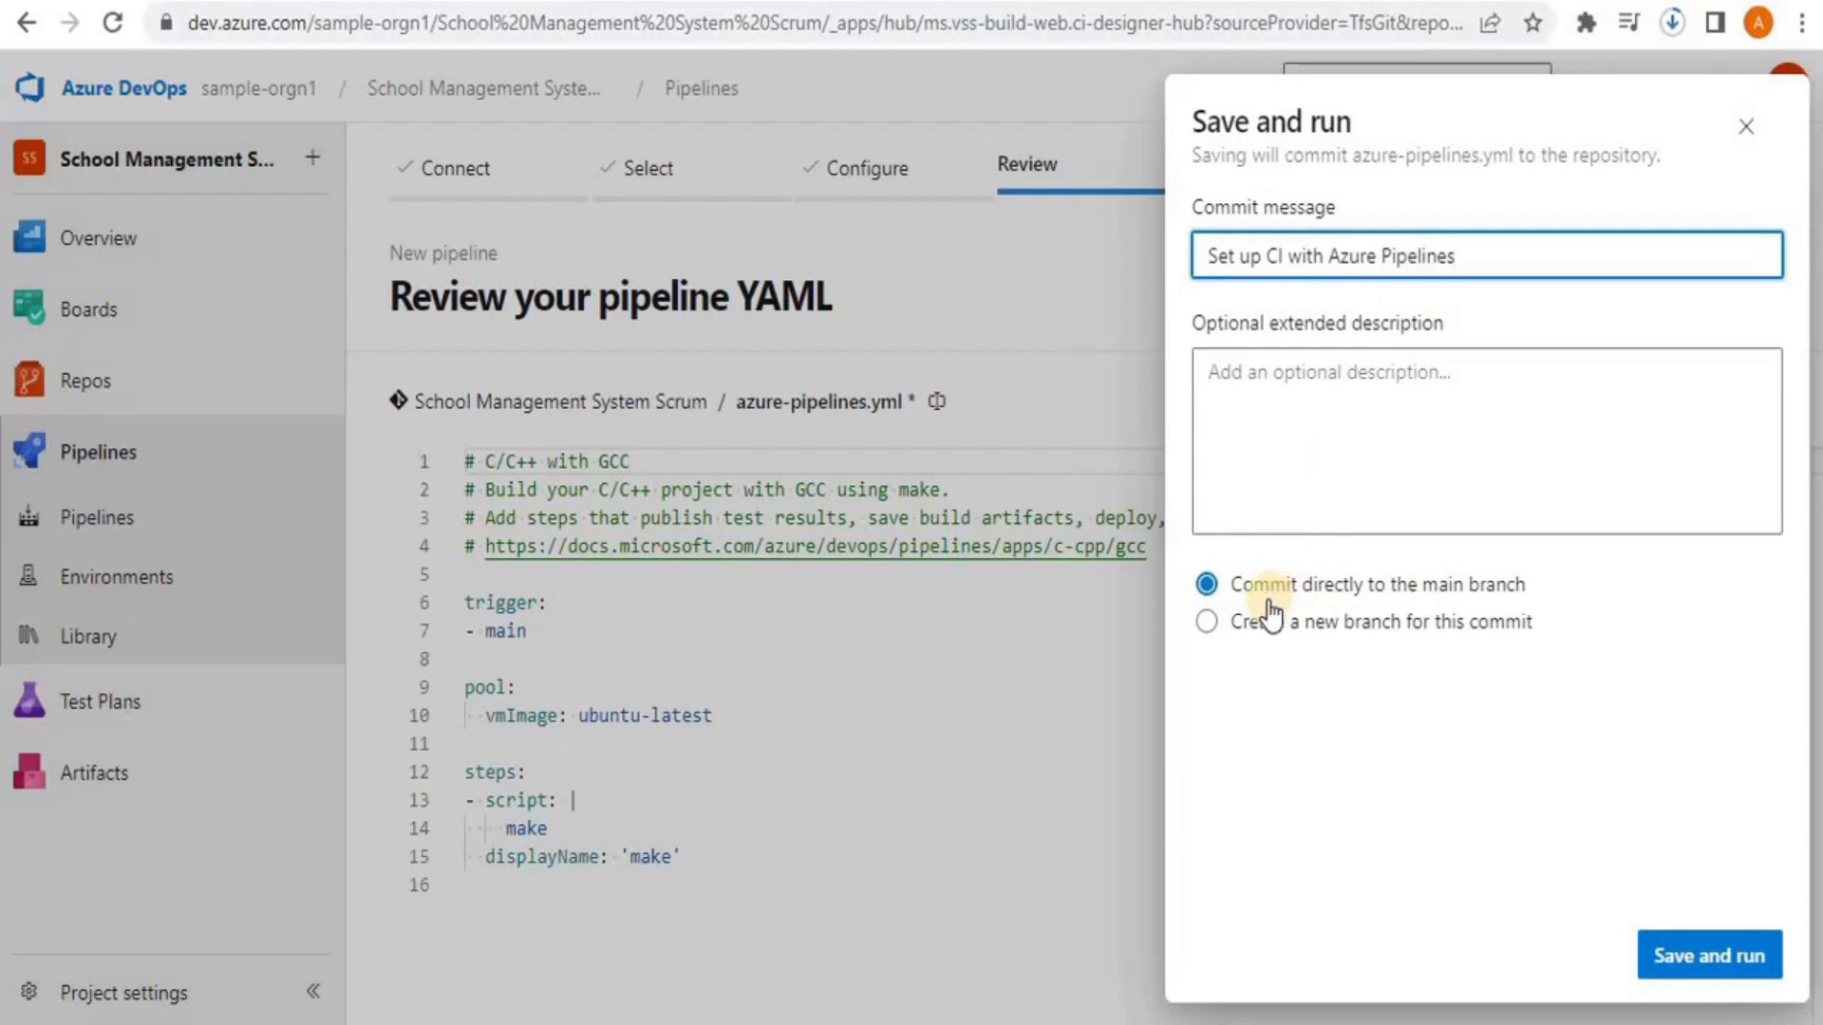
left_click(1225, 629)
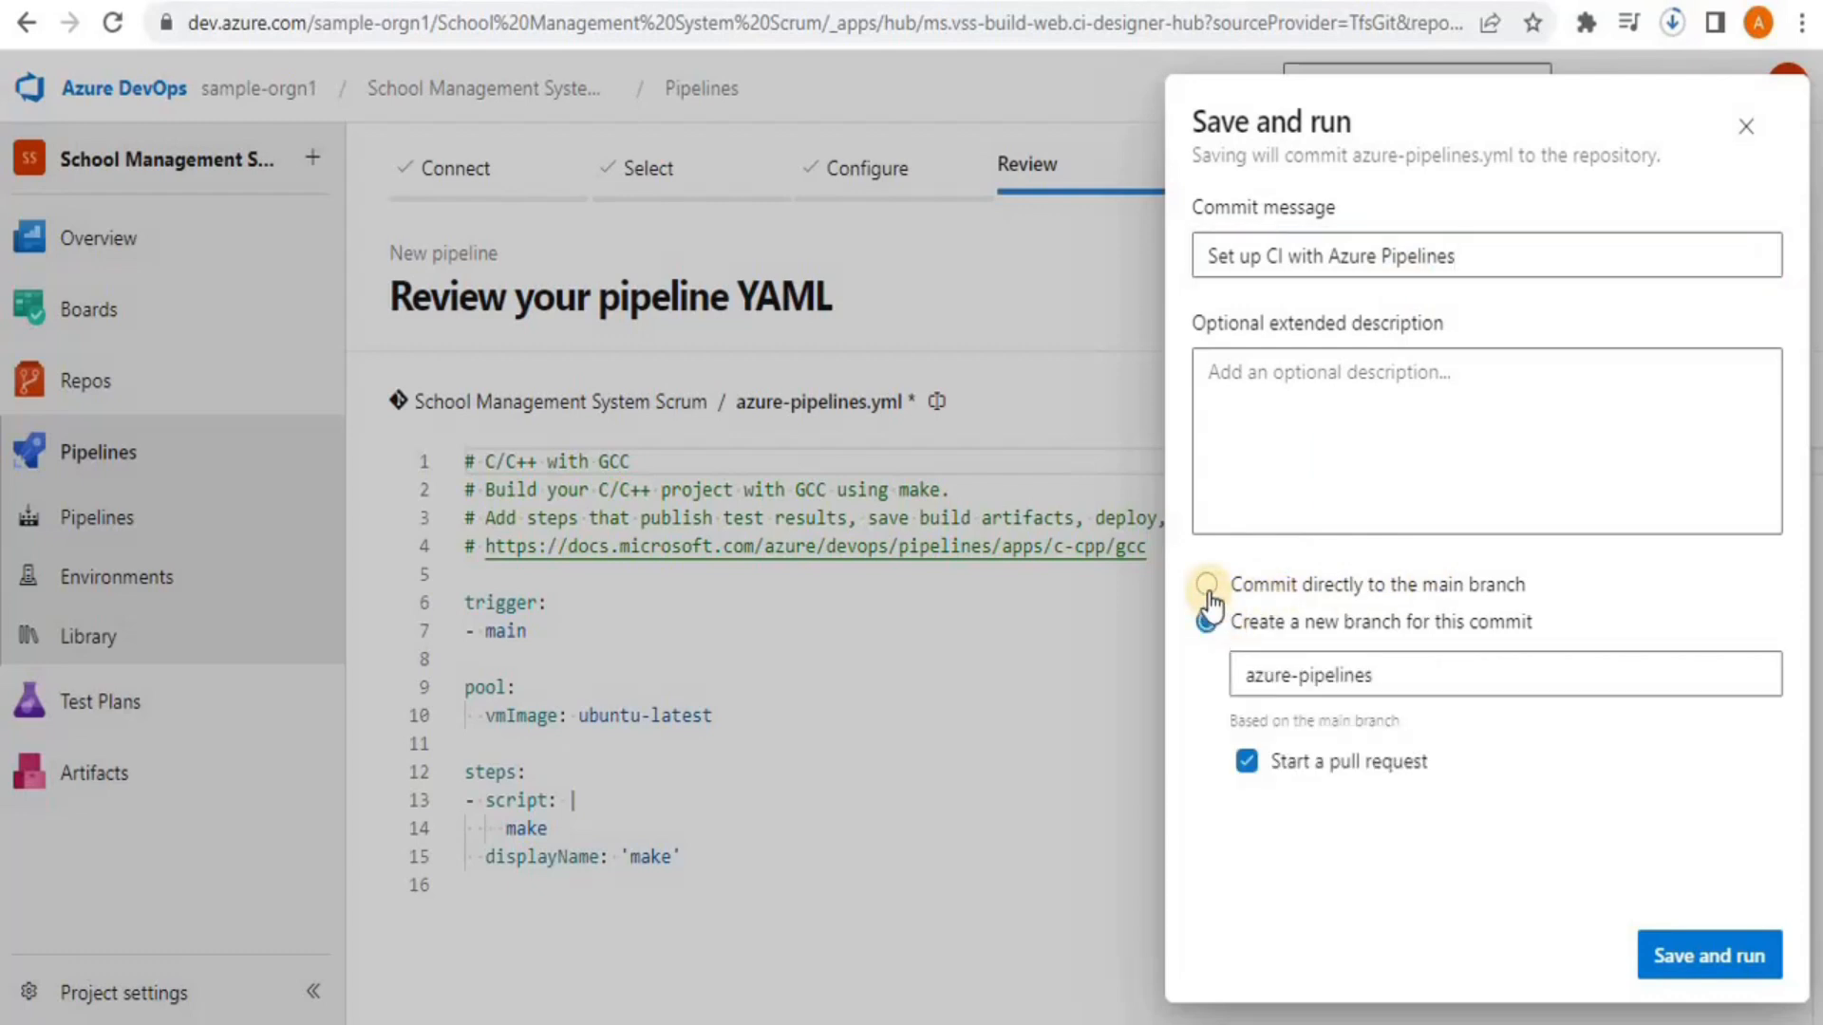
left_click(1208, 587)
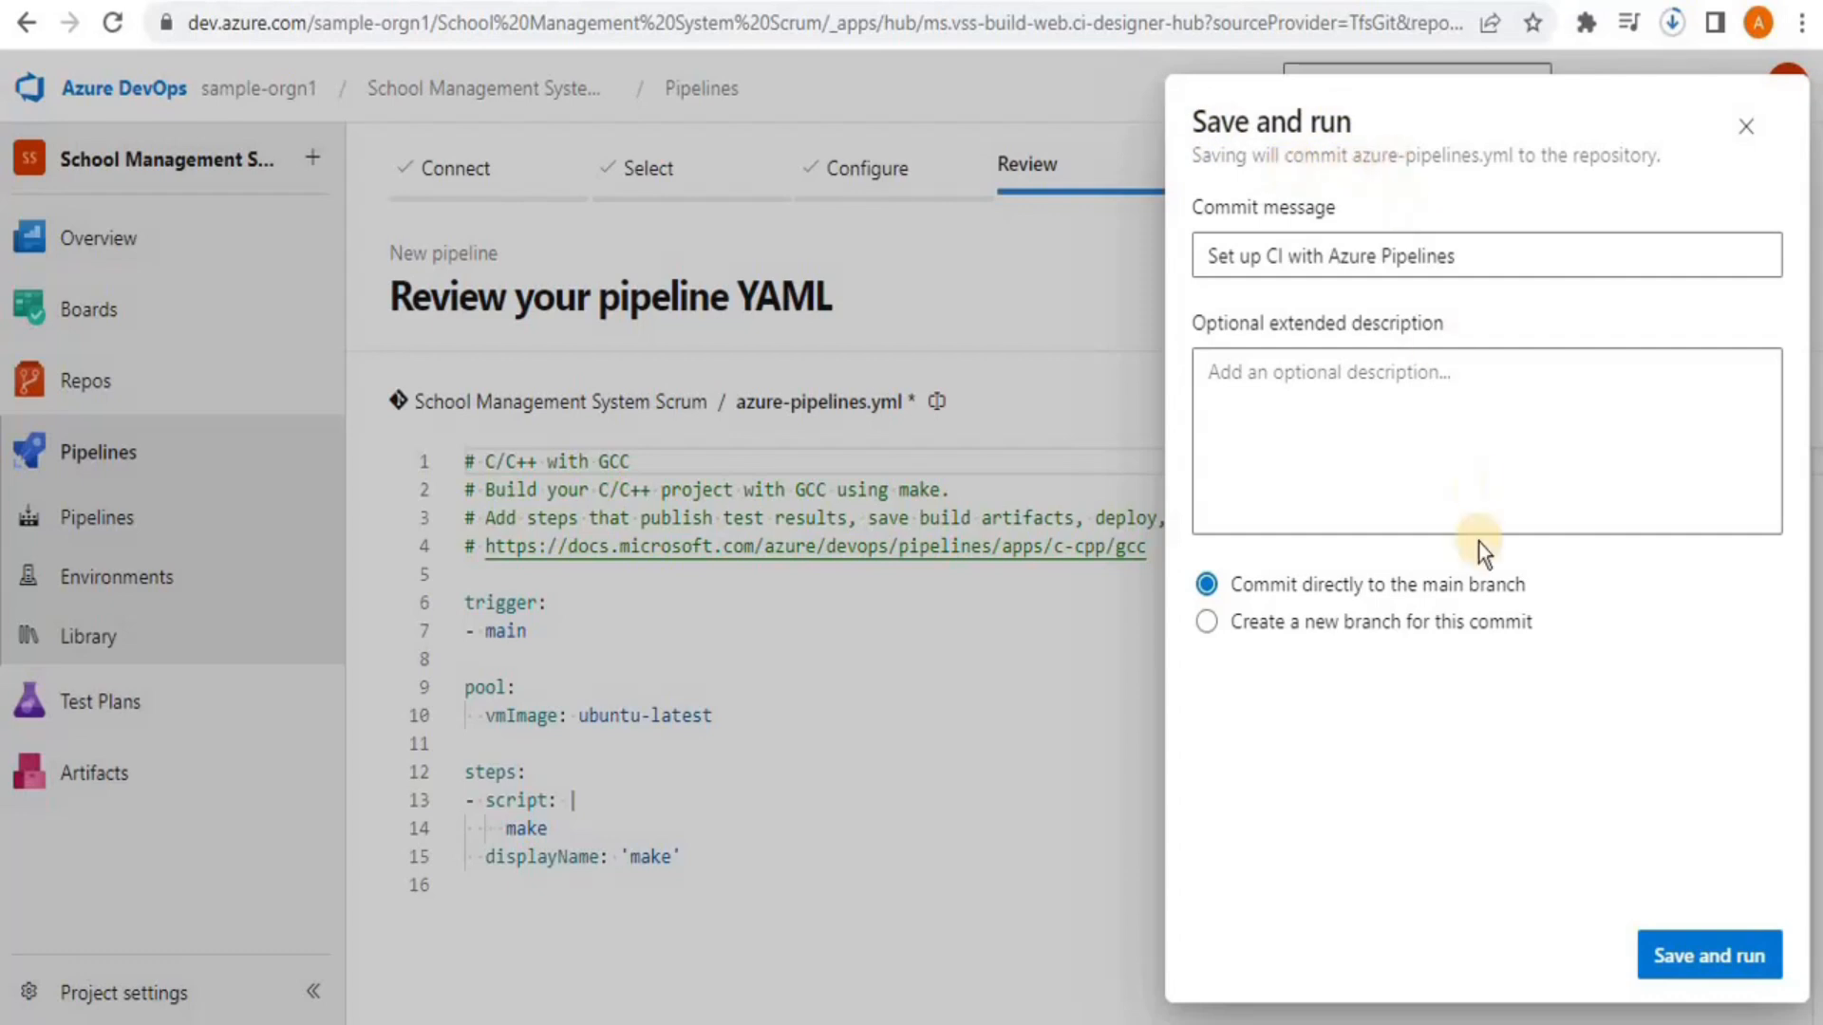
Save and run the pipeline, then view the free parallelism grant request form after it fails
left_click(1686, 969)
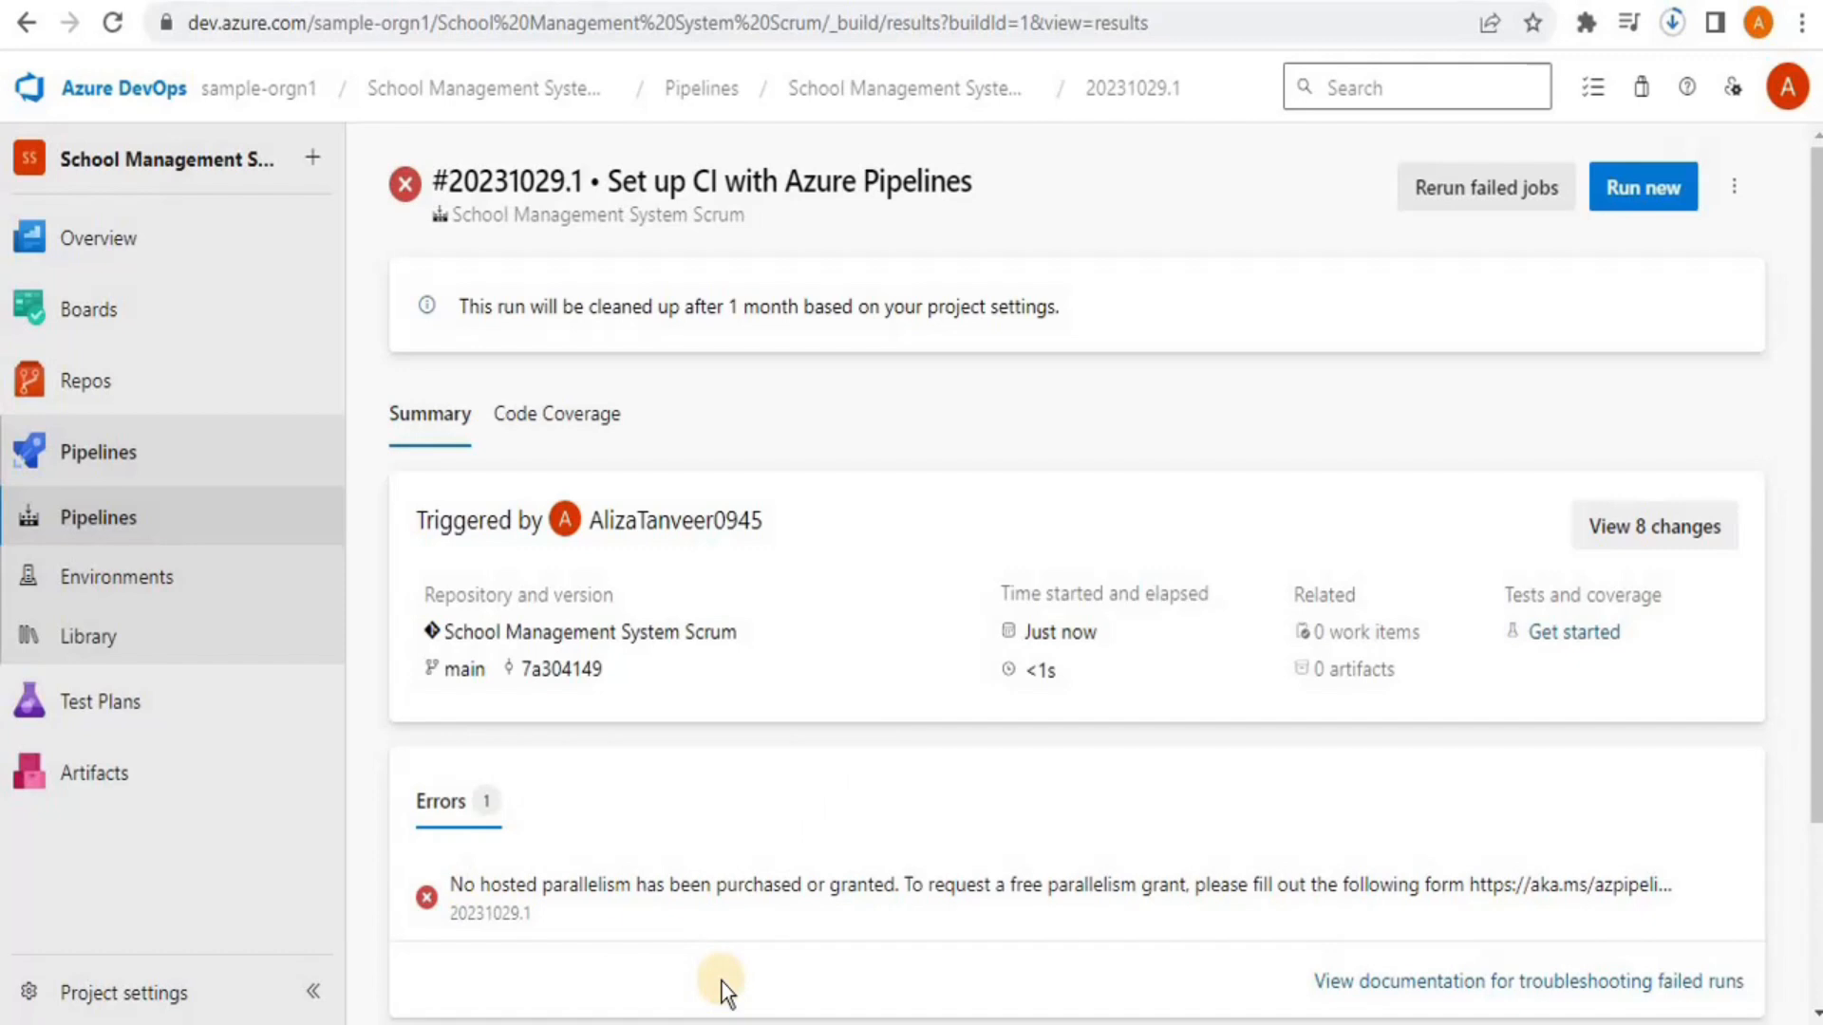
left_click(1549, 893)
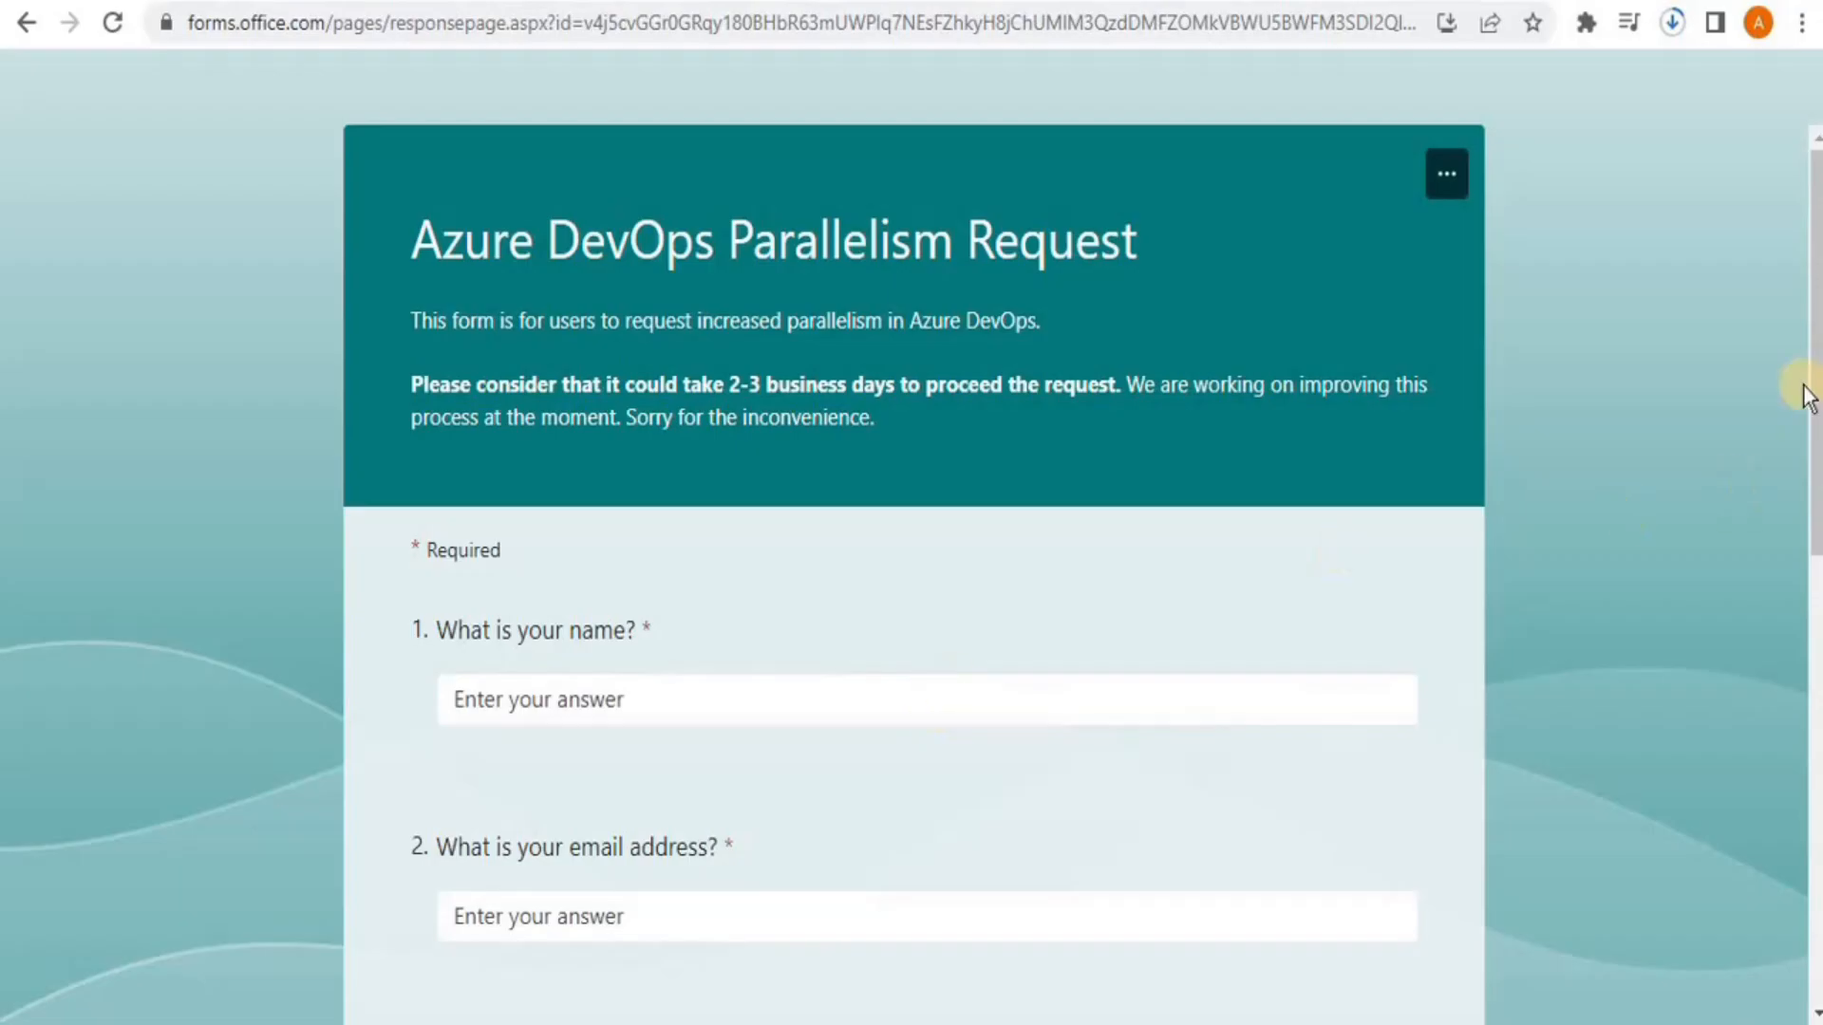
scroll(1776, 570, "down", 8)
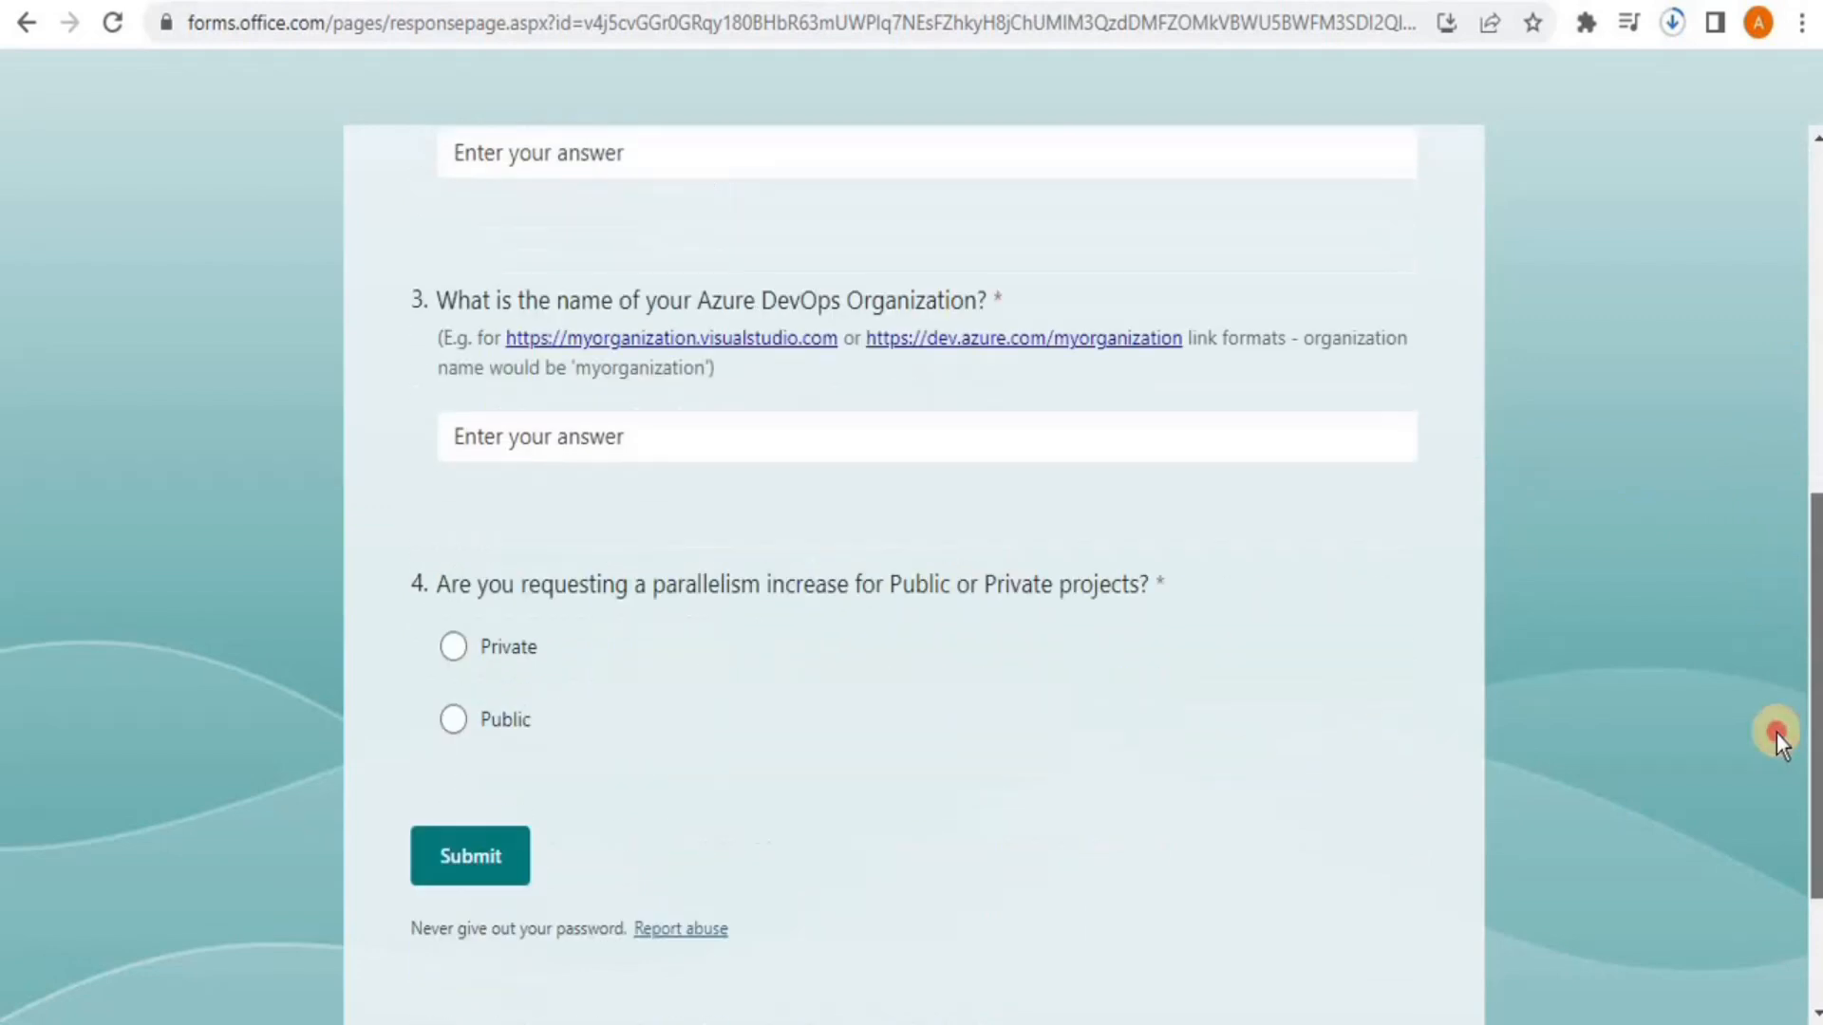
scroll(1768, 582, "up", 8)
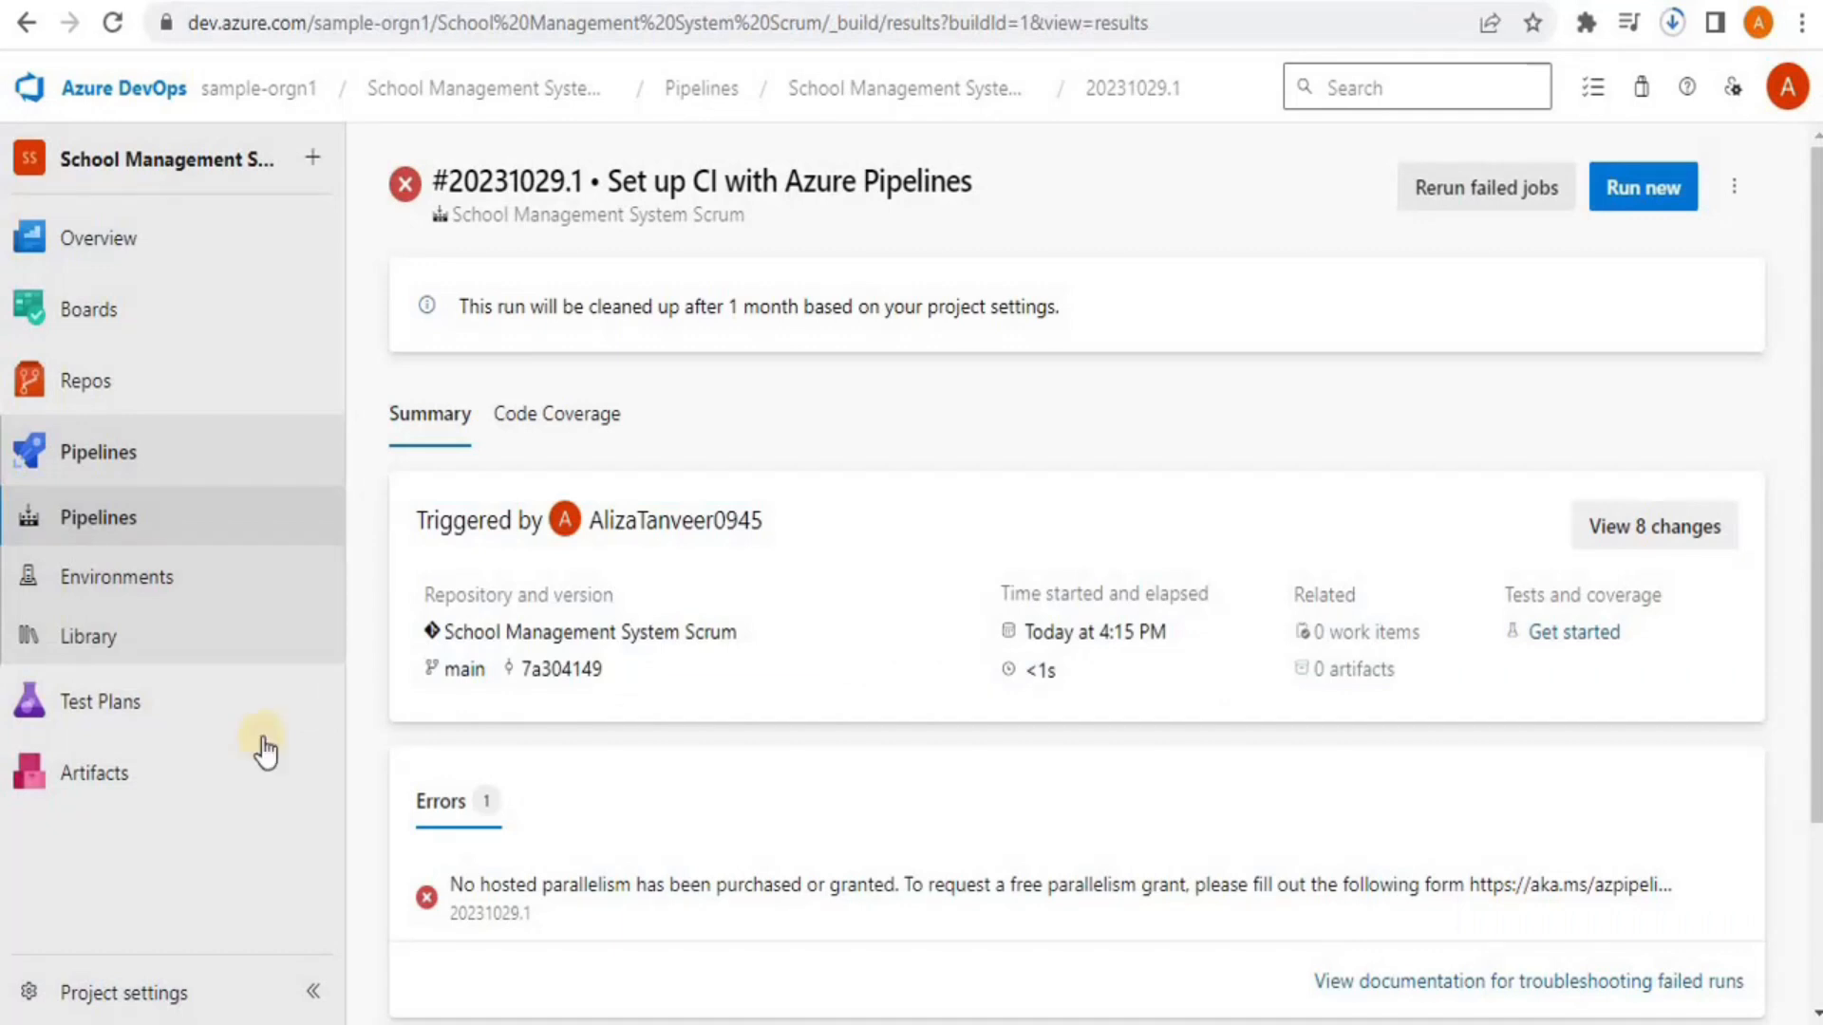
Check organization Policies for public projects, then open the School Management System Scrum project settings
left_click(96, 88)
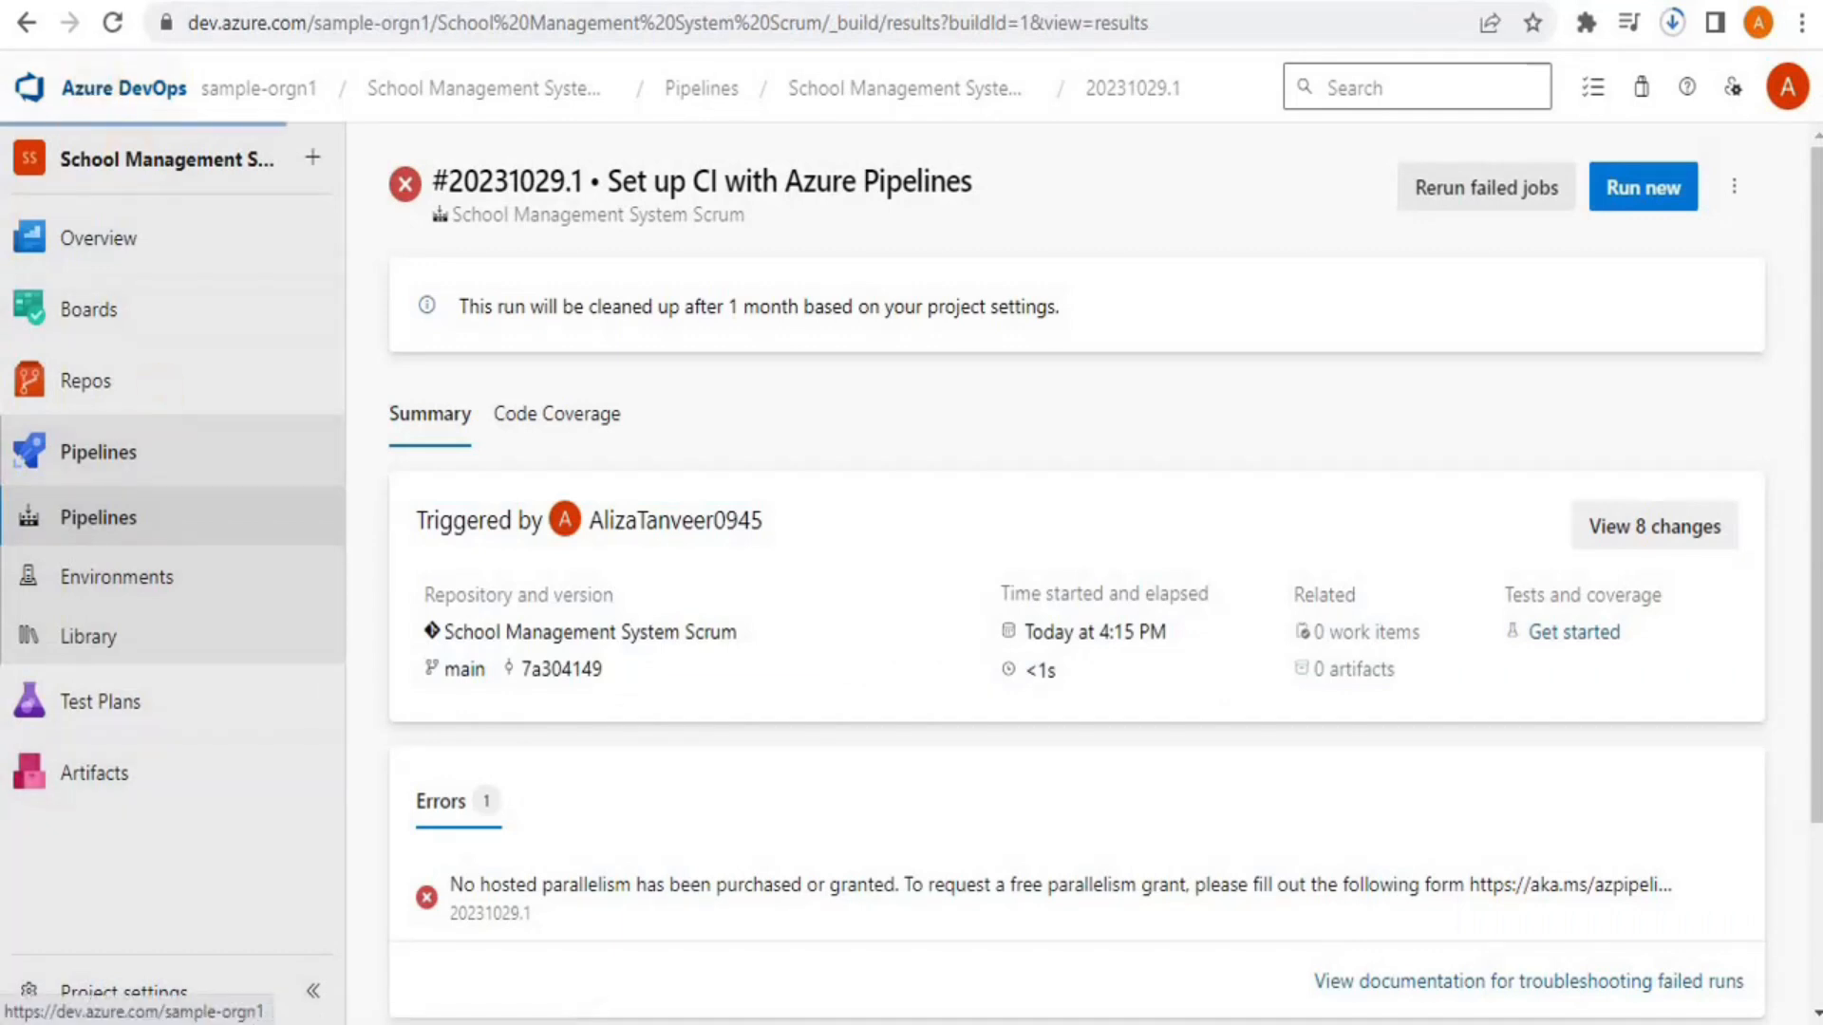
left_click(161, 983)
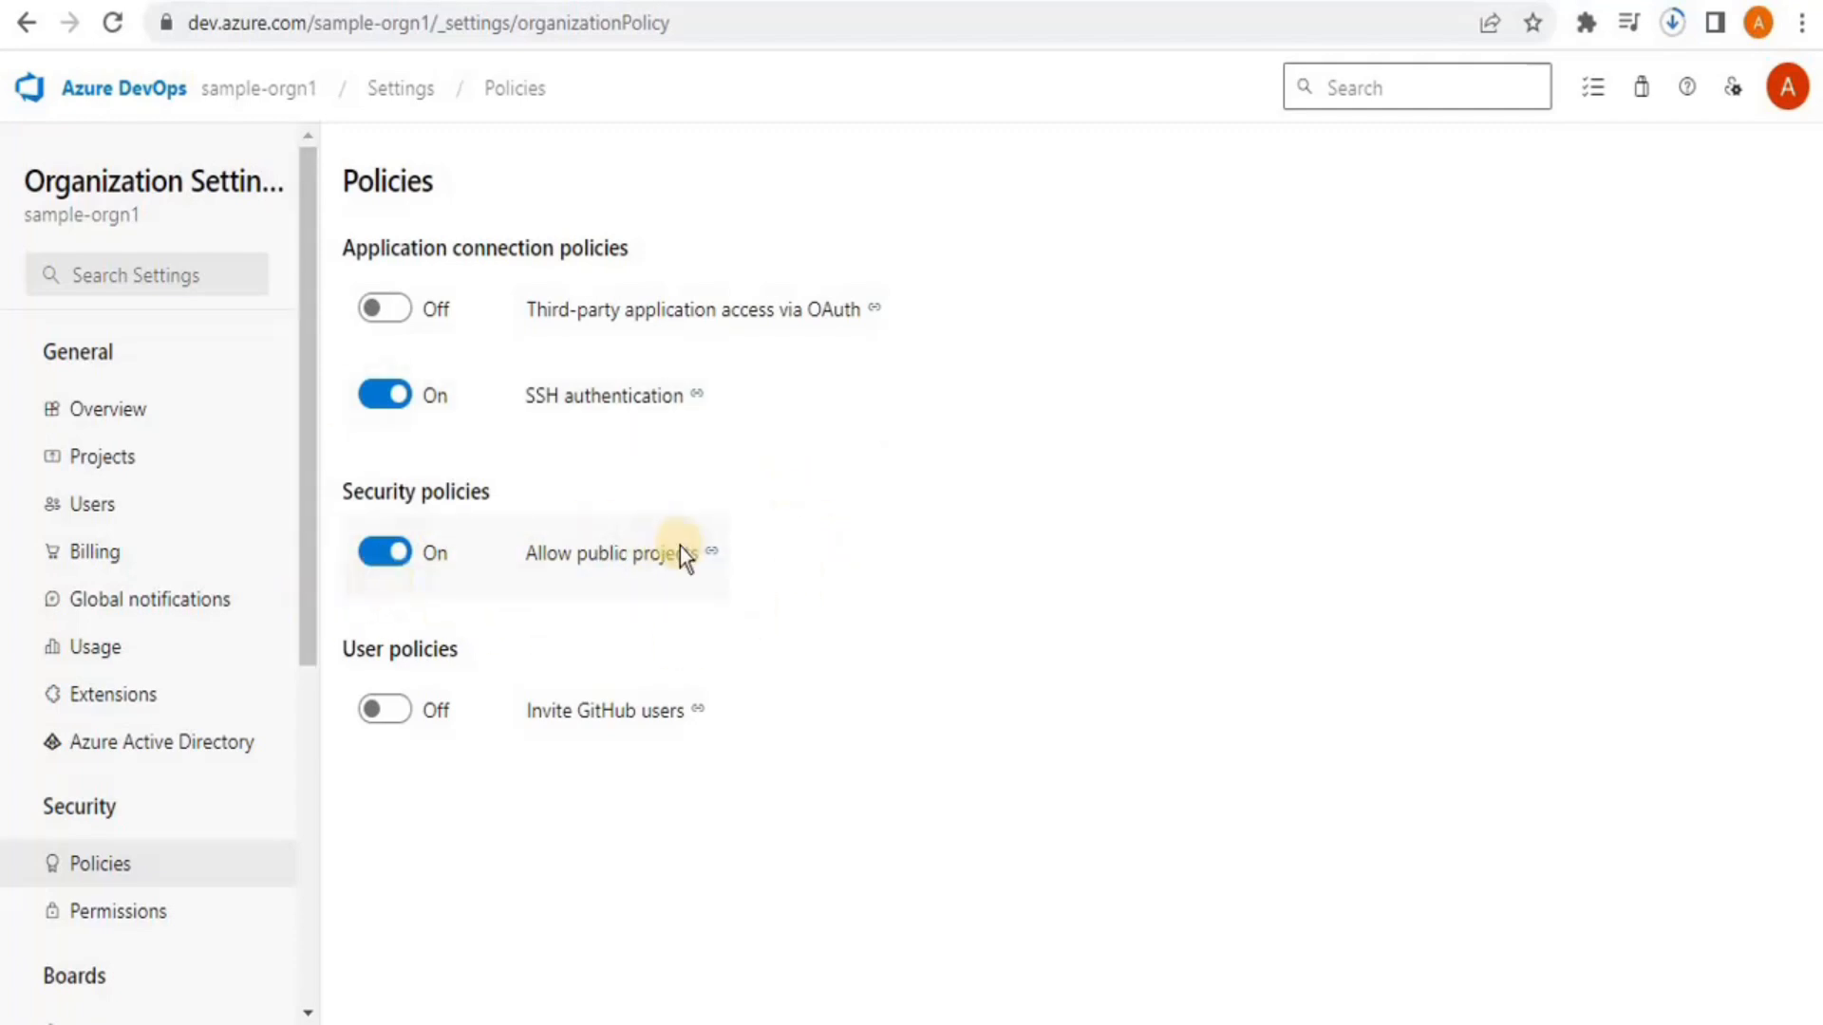
left_click(298, 104)
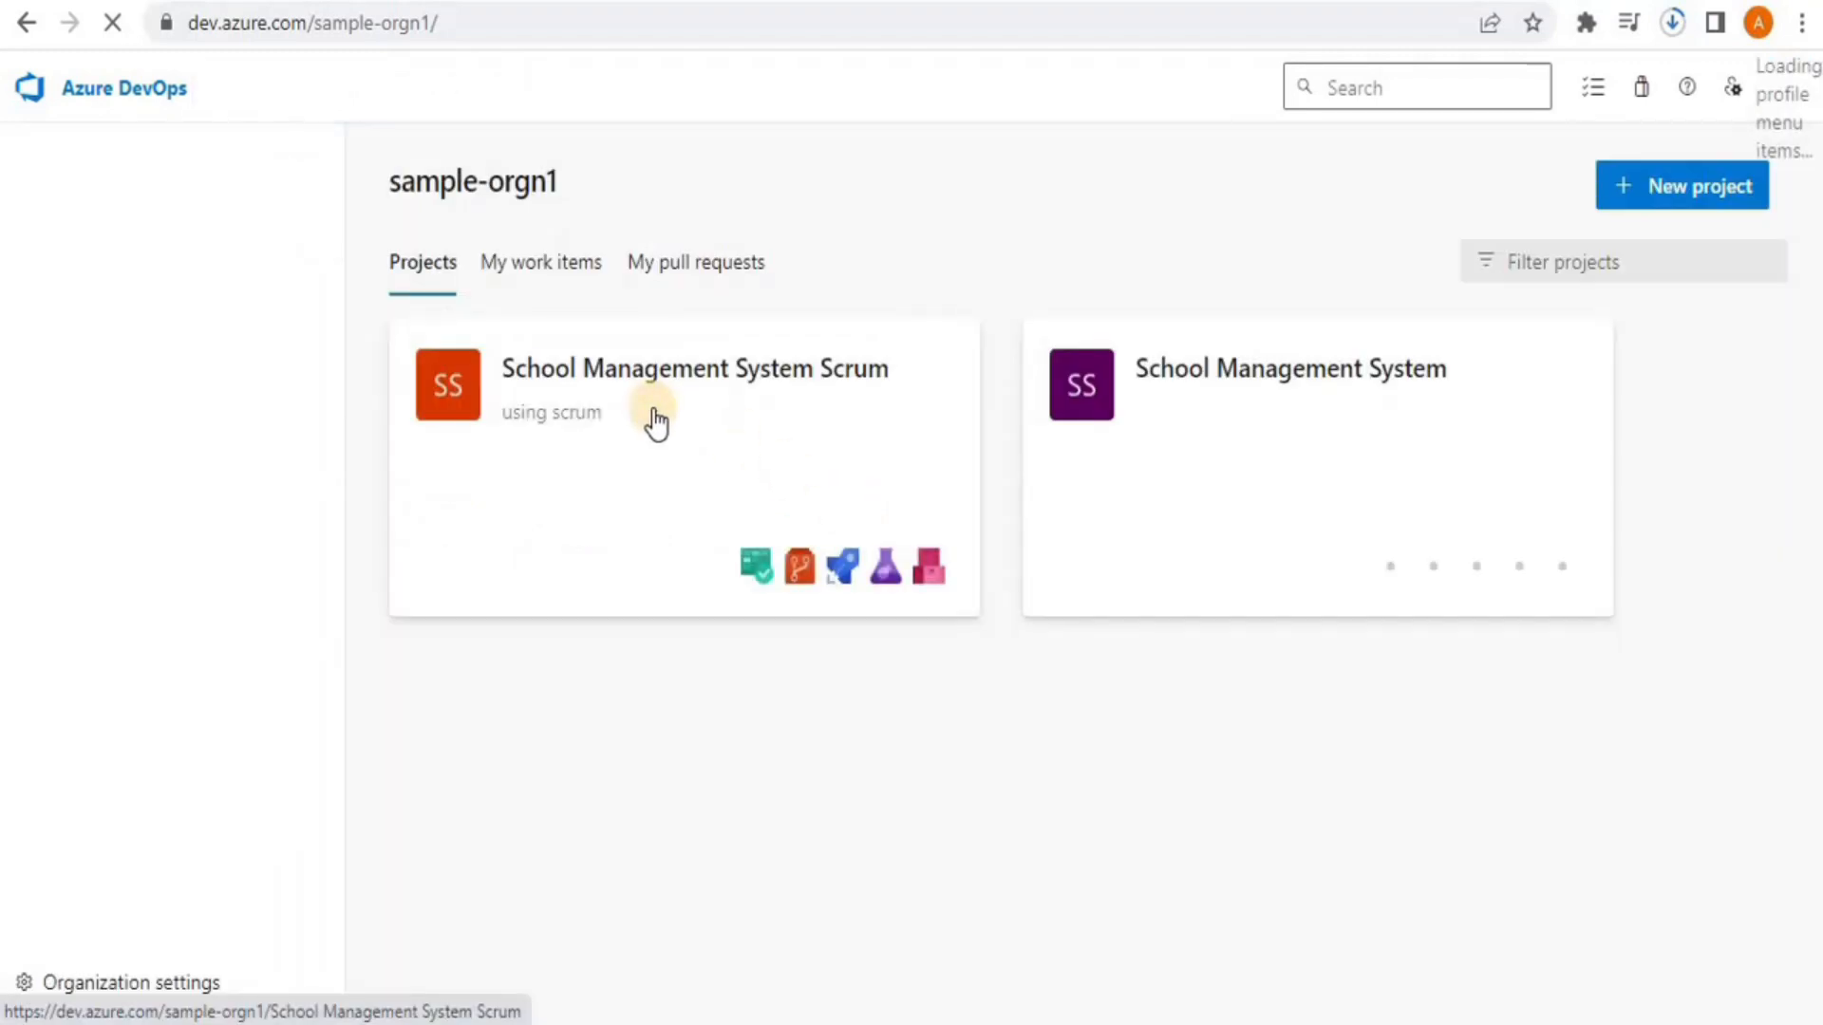
left_click(653, 420)
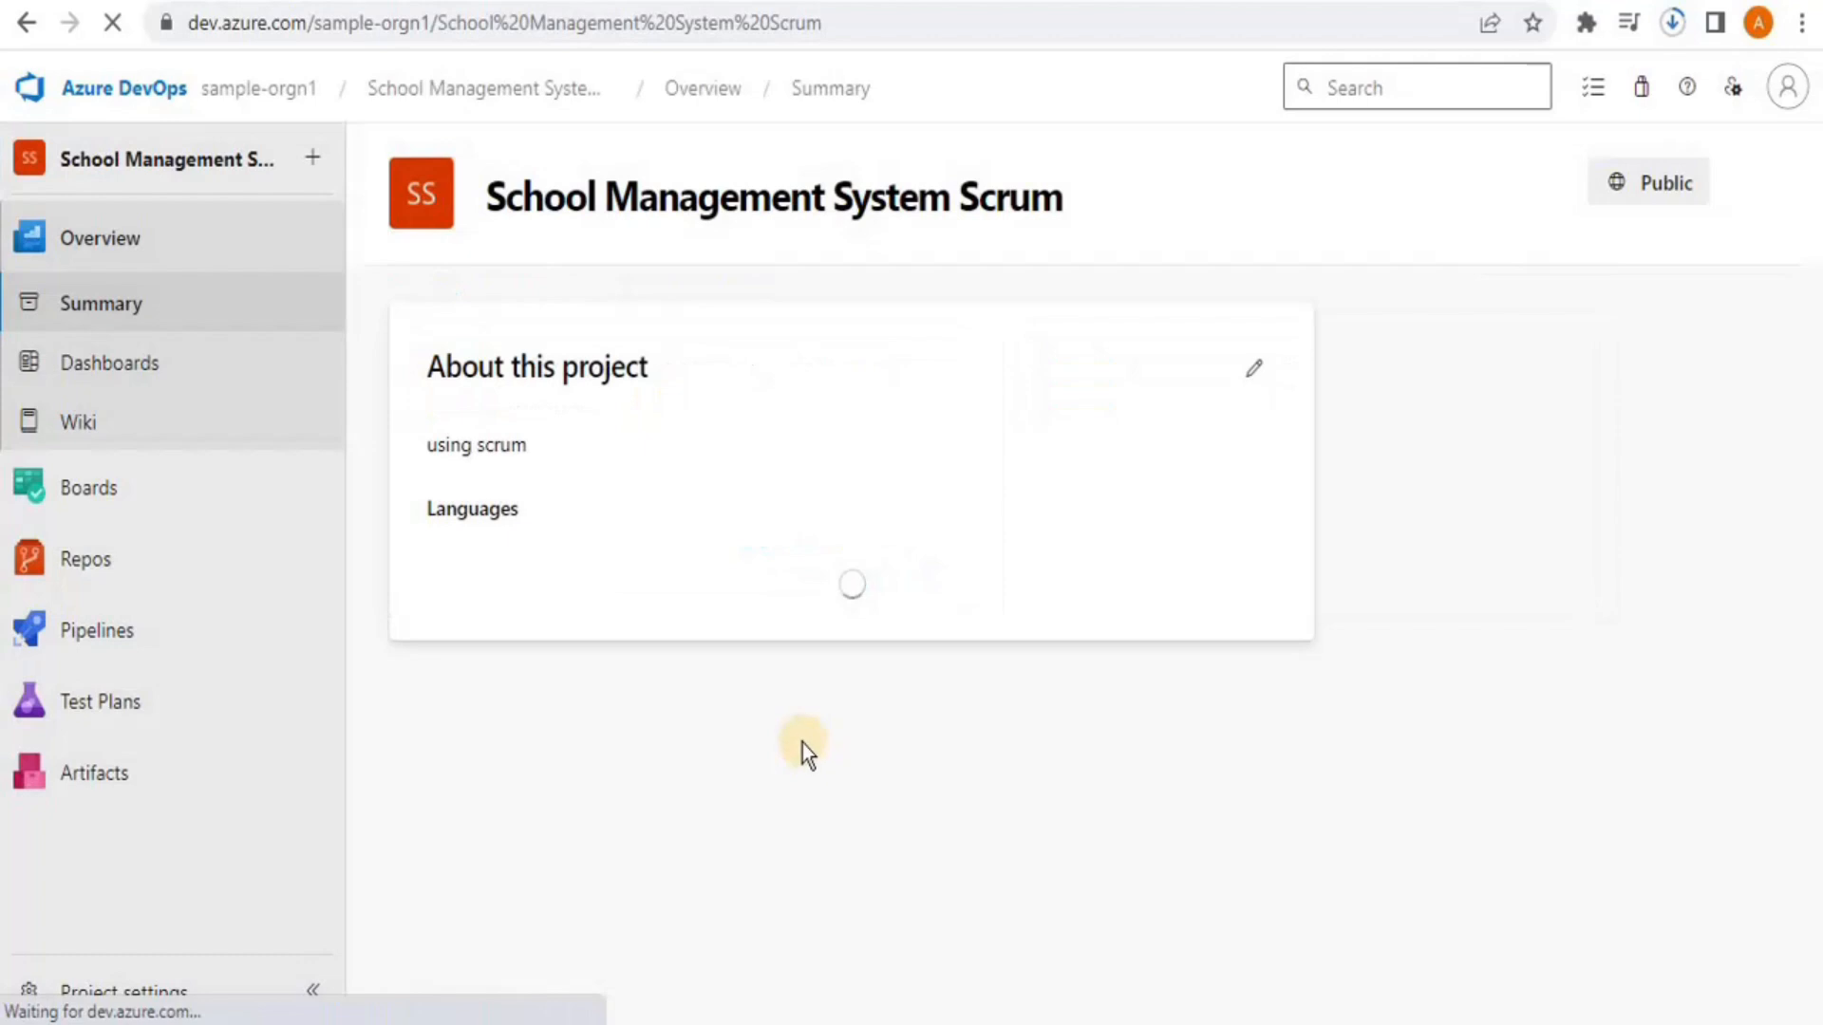
left_click(190, 992)
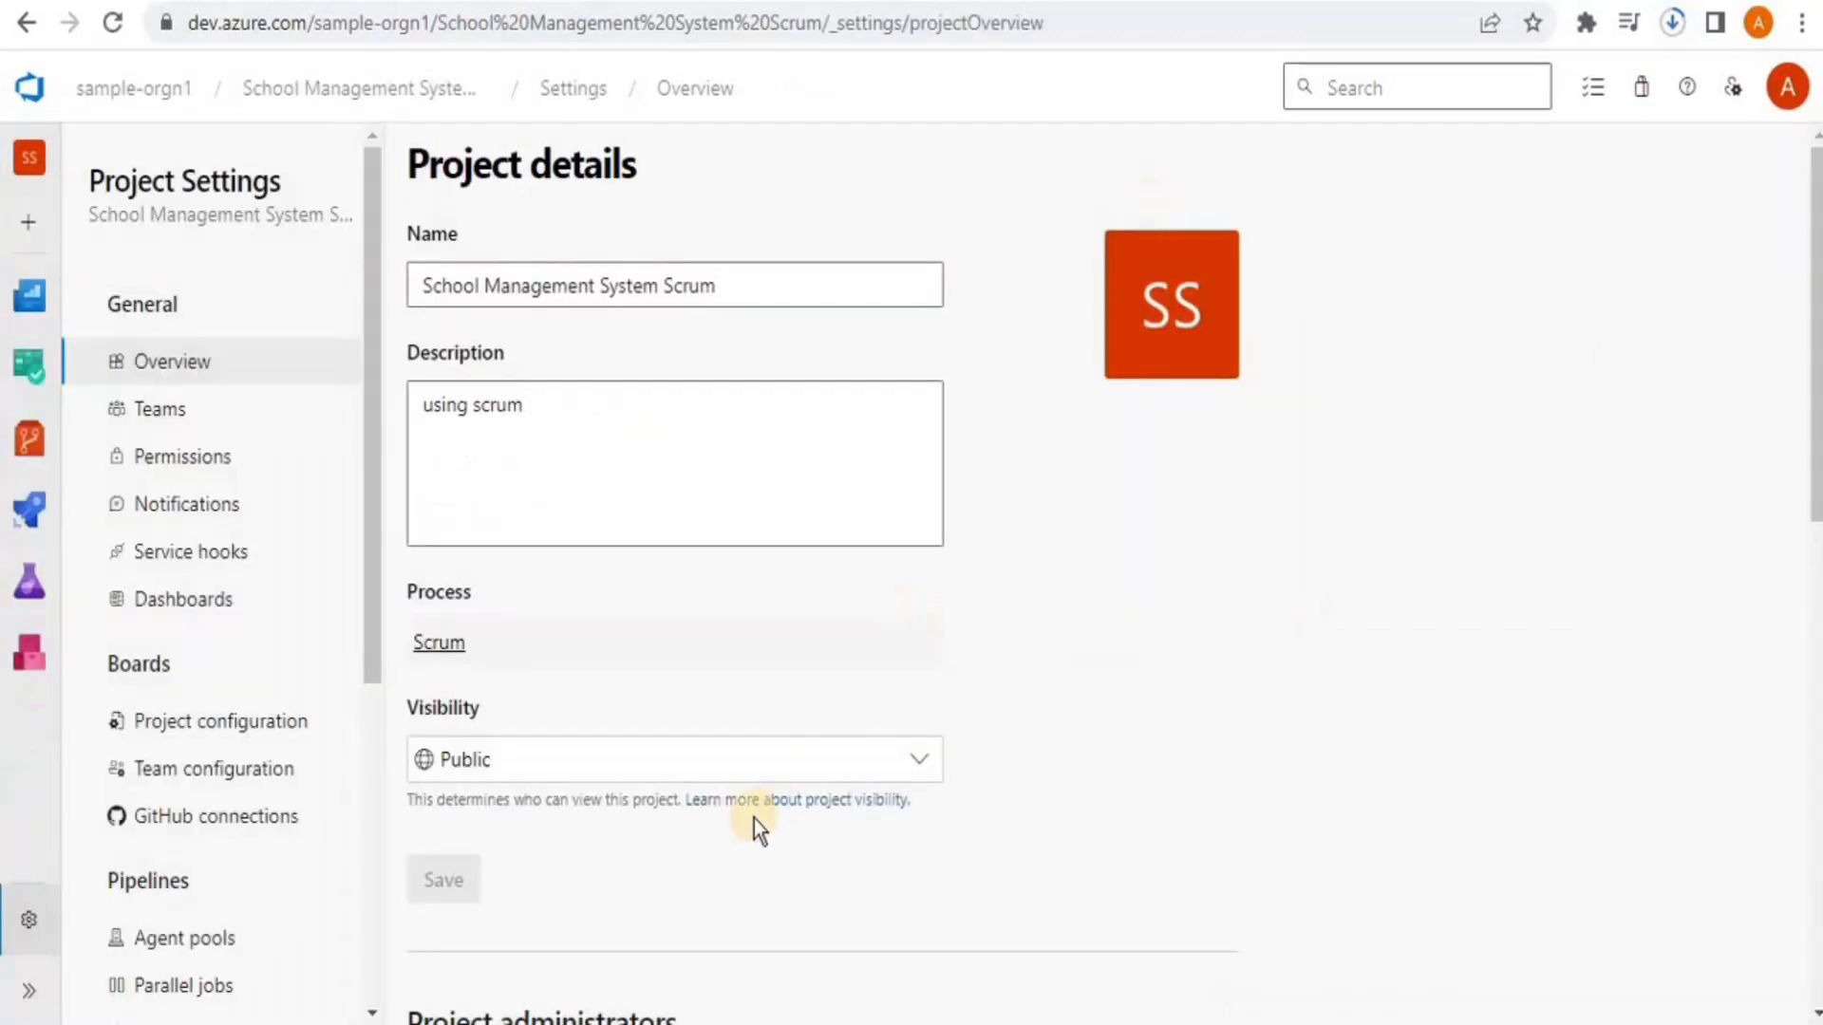
Keep project visibility Public and view Parallel jobs, showing 0 Microsoft-hosted jobs for public projects
left_click(911, 765)
left_click(912, 765)
left_click(62, 985)
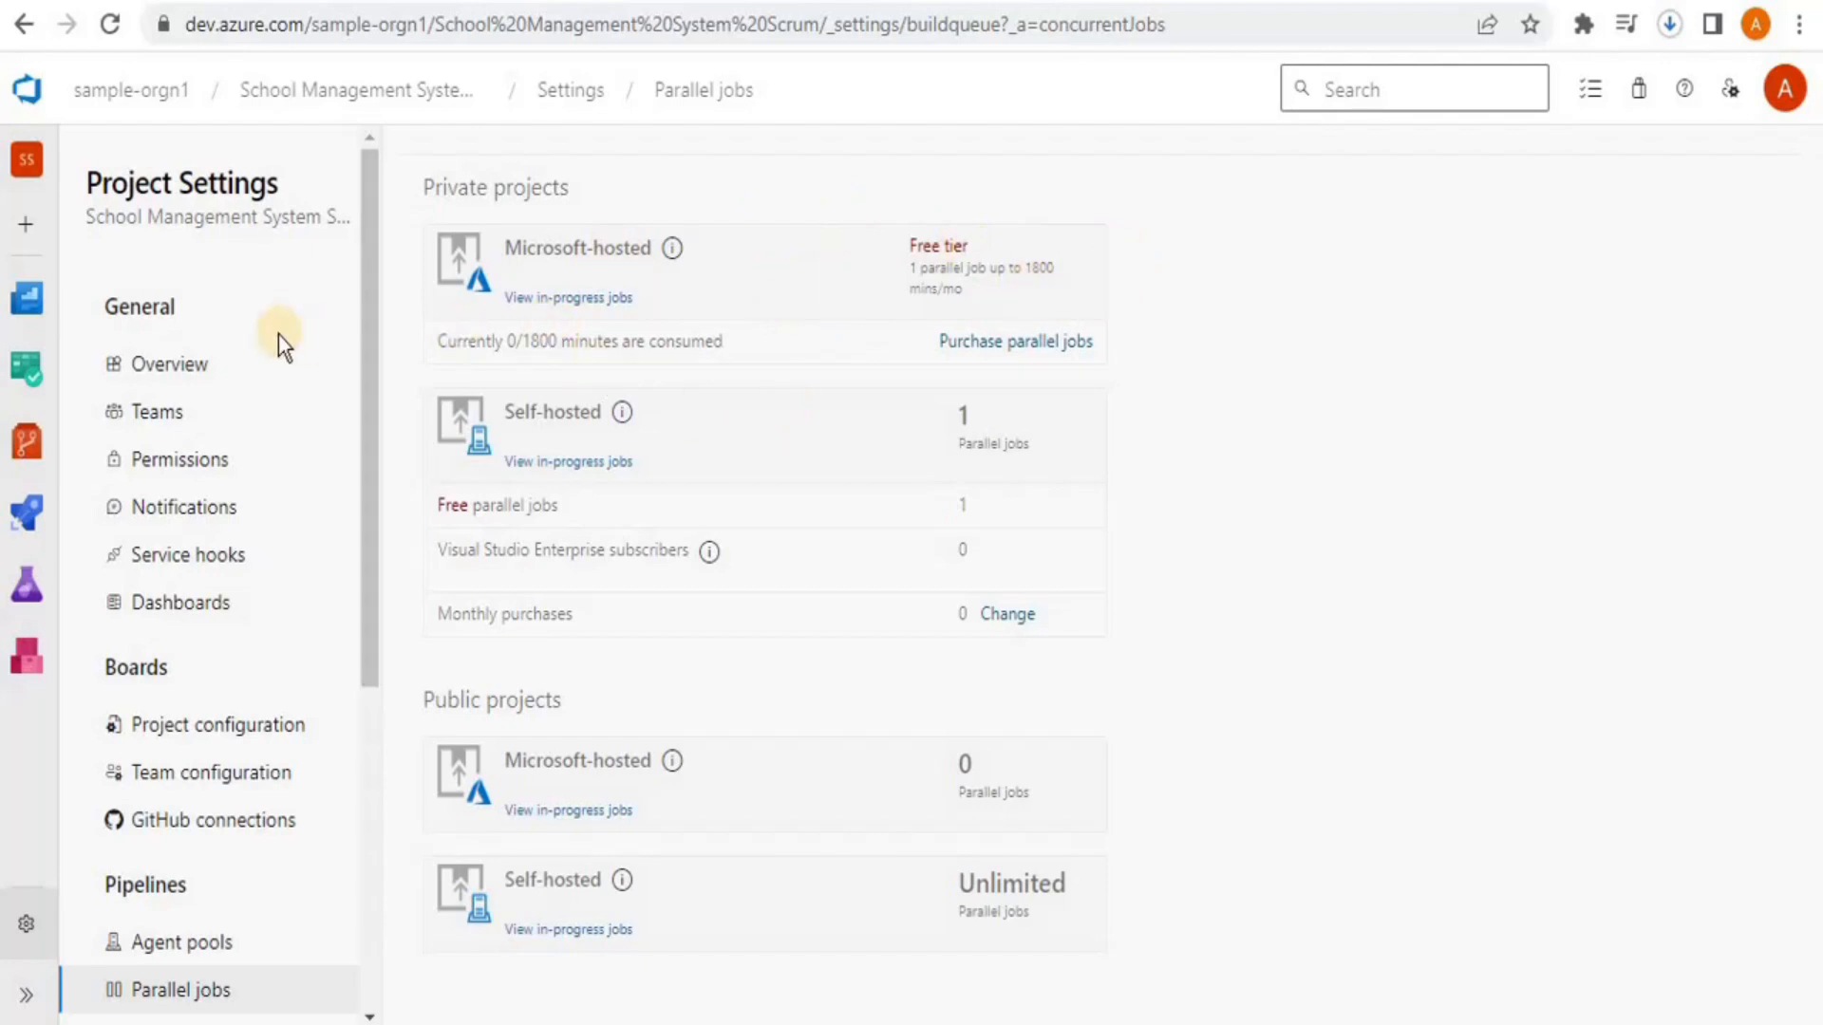
Delete the failed pipeline, confirming by pasting its name
left_click(28, 541)
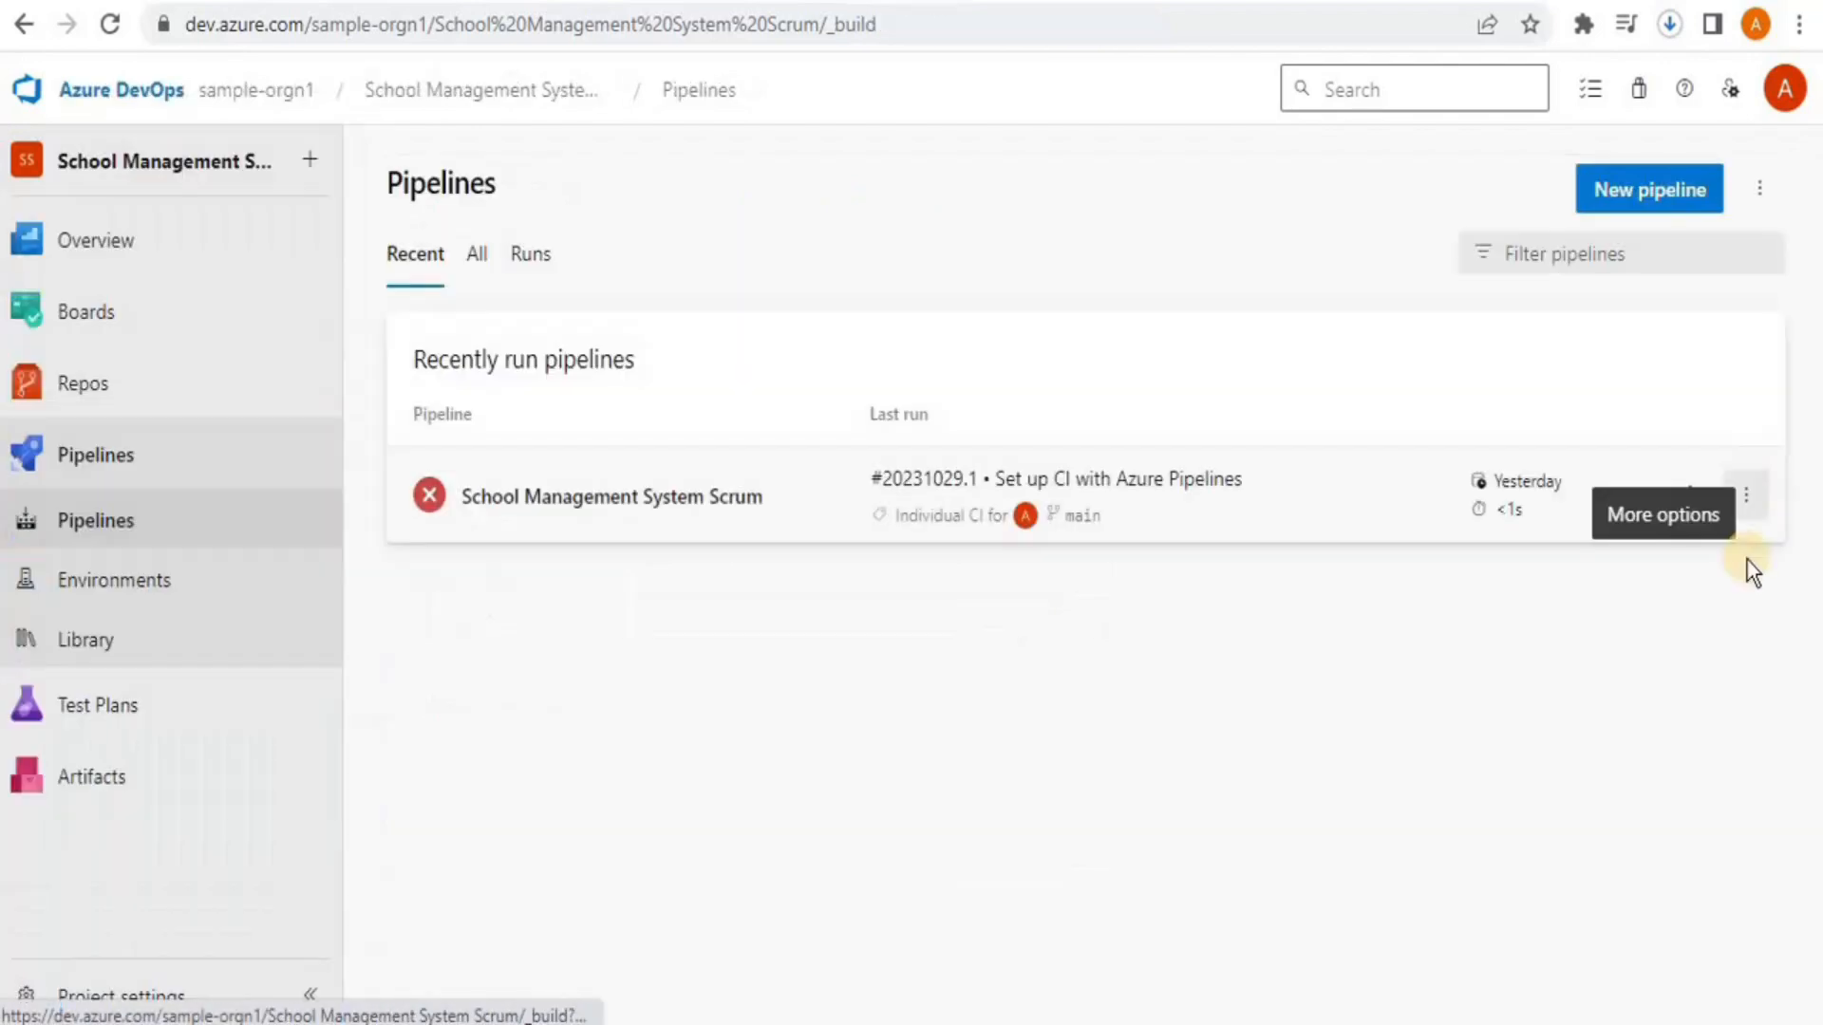
left_click(1745, 495)
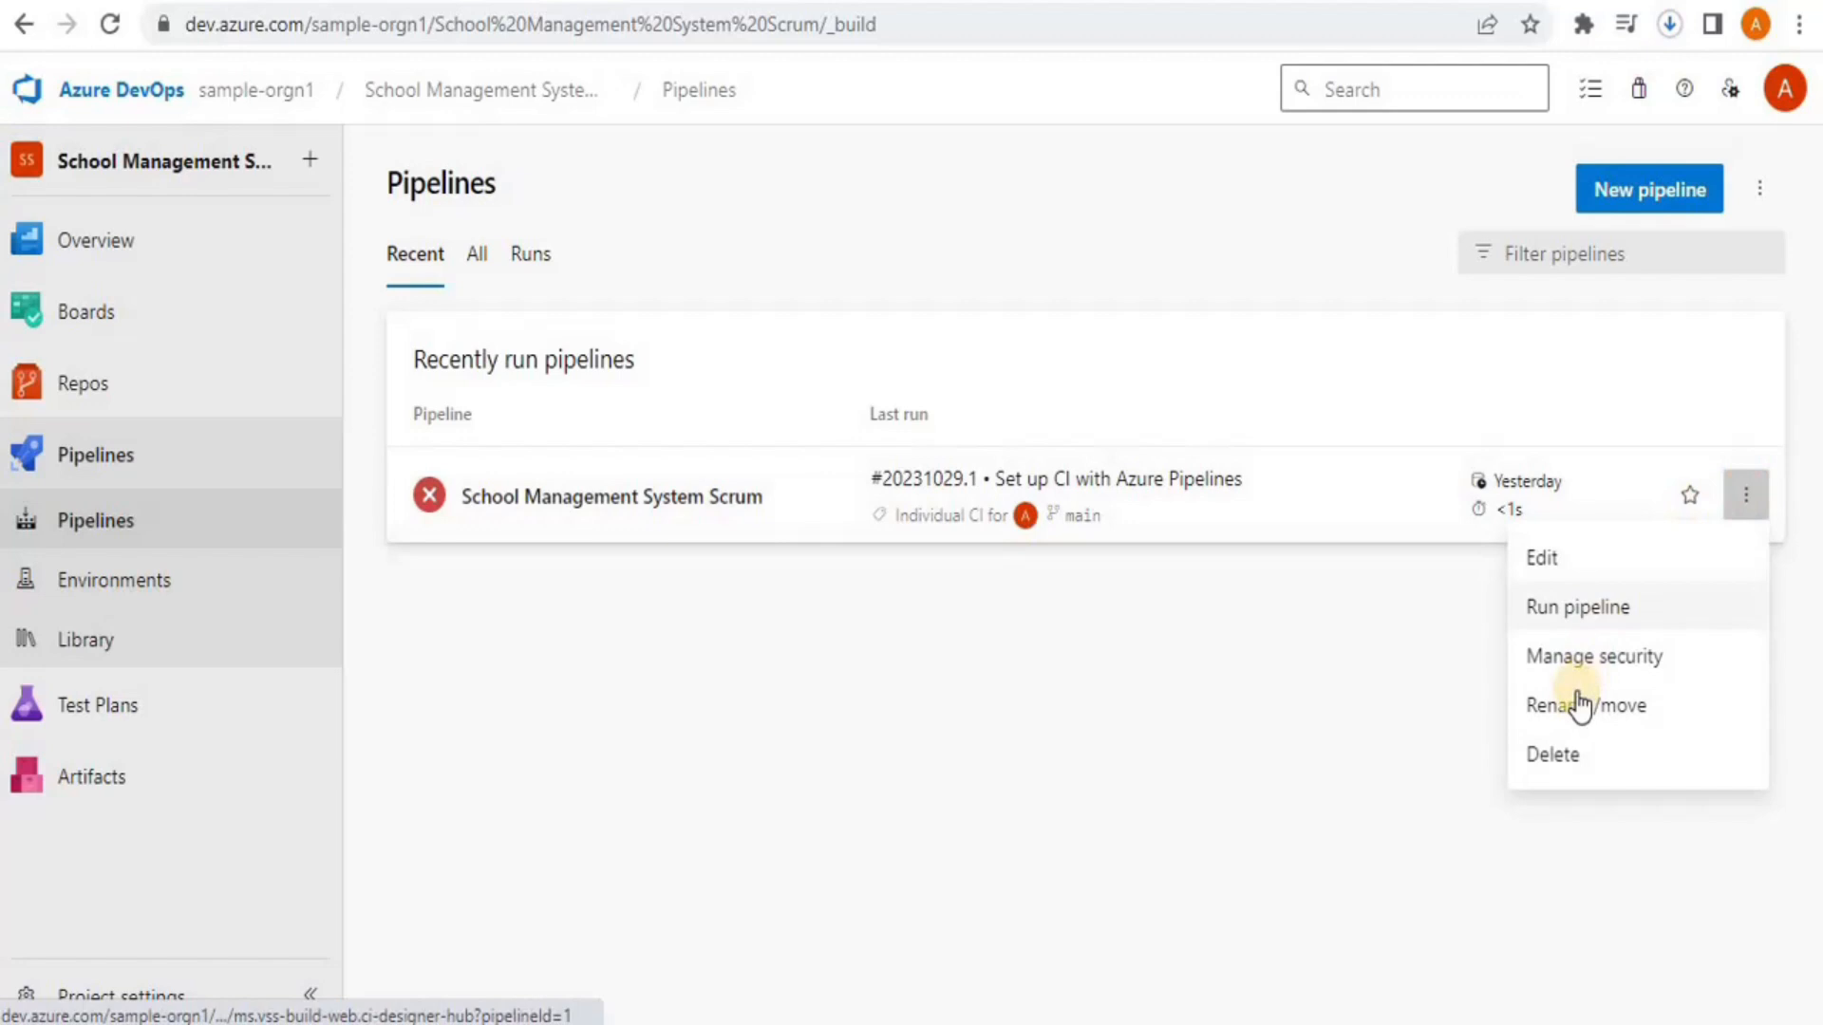
left_click(1557, 755)
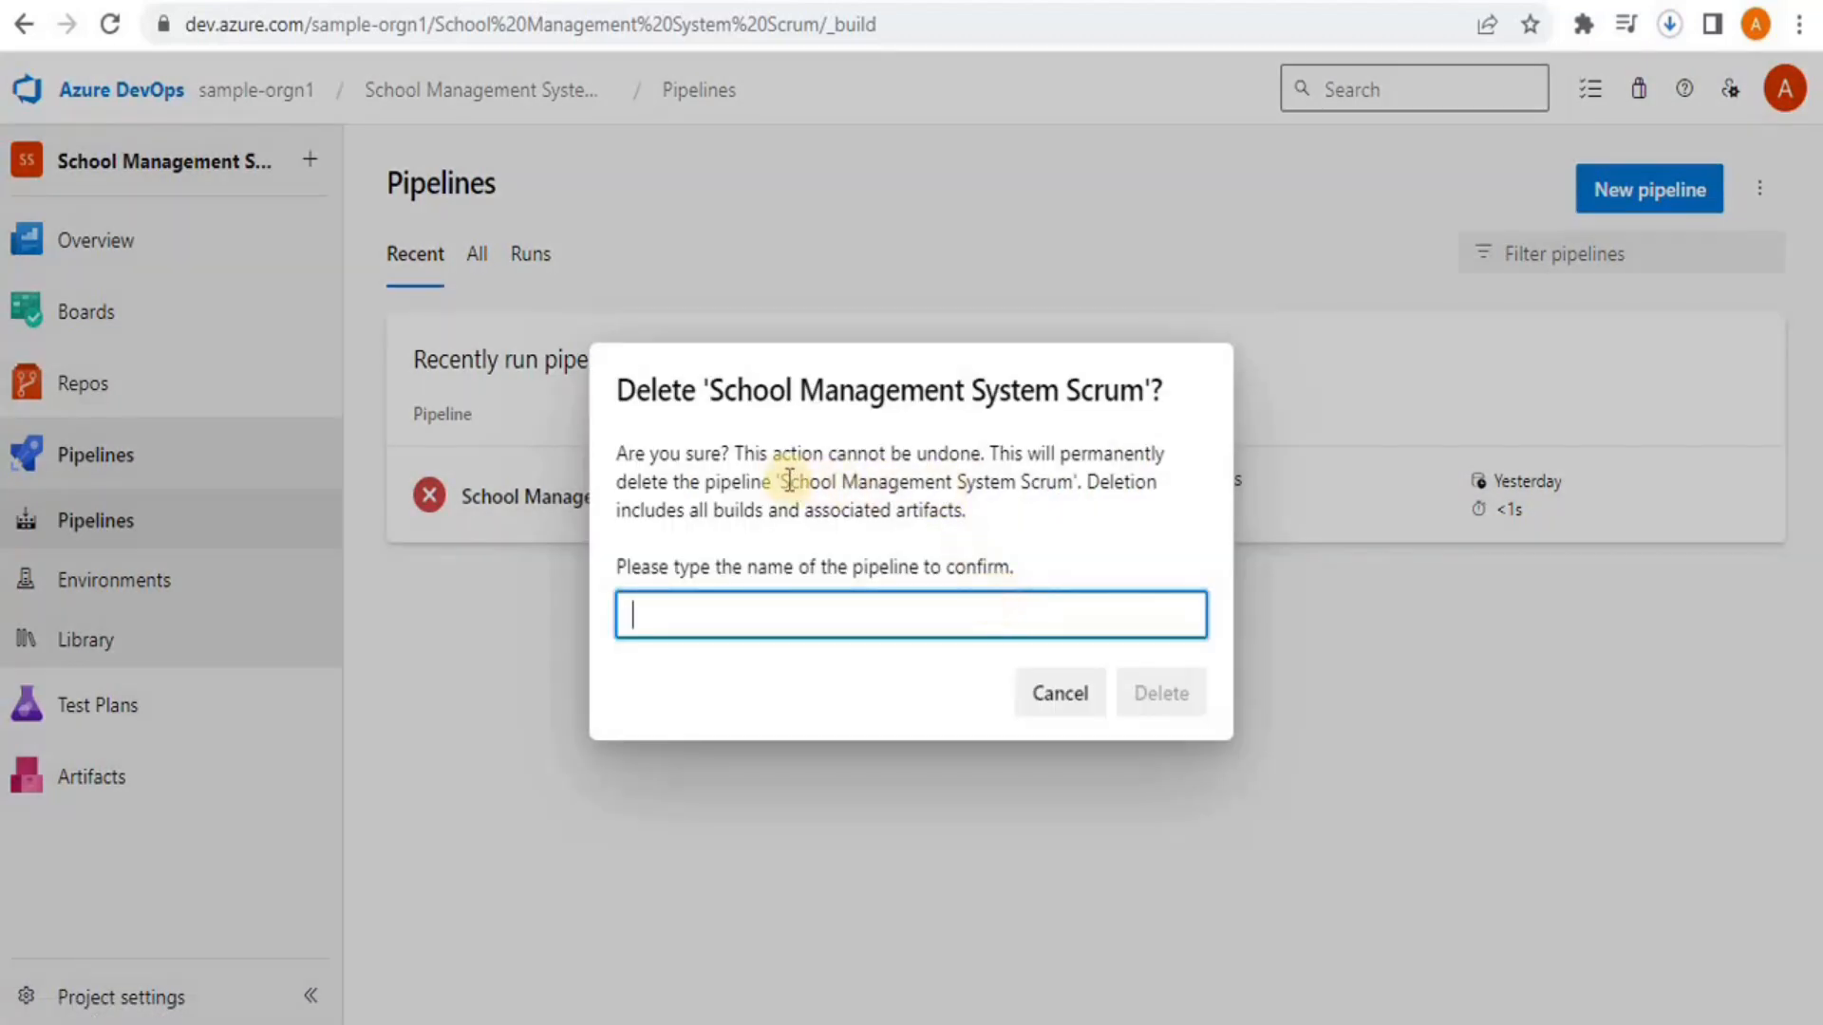
left_click_drag(779, 481, 1070, 482)
key("ctrl+c")
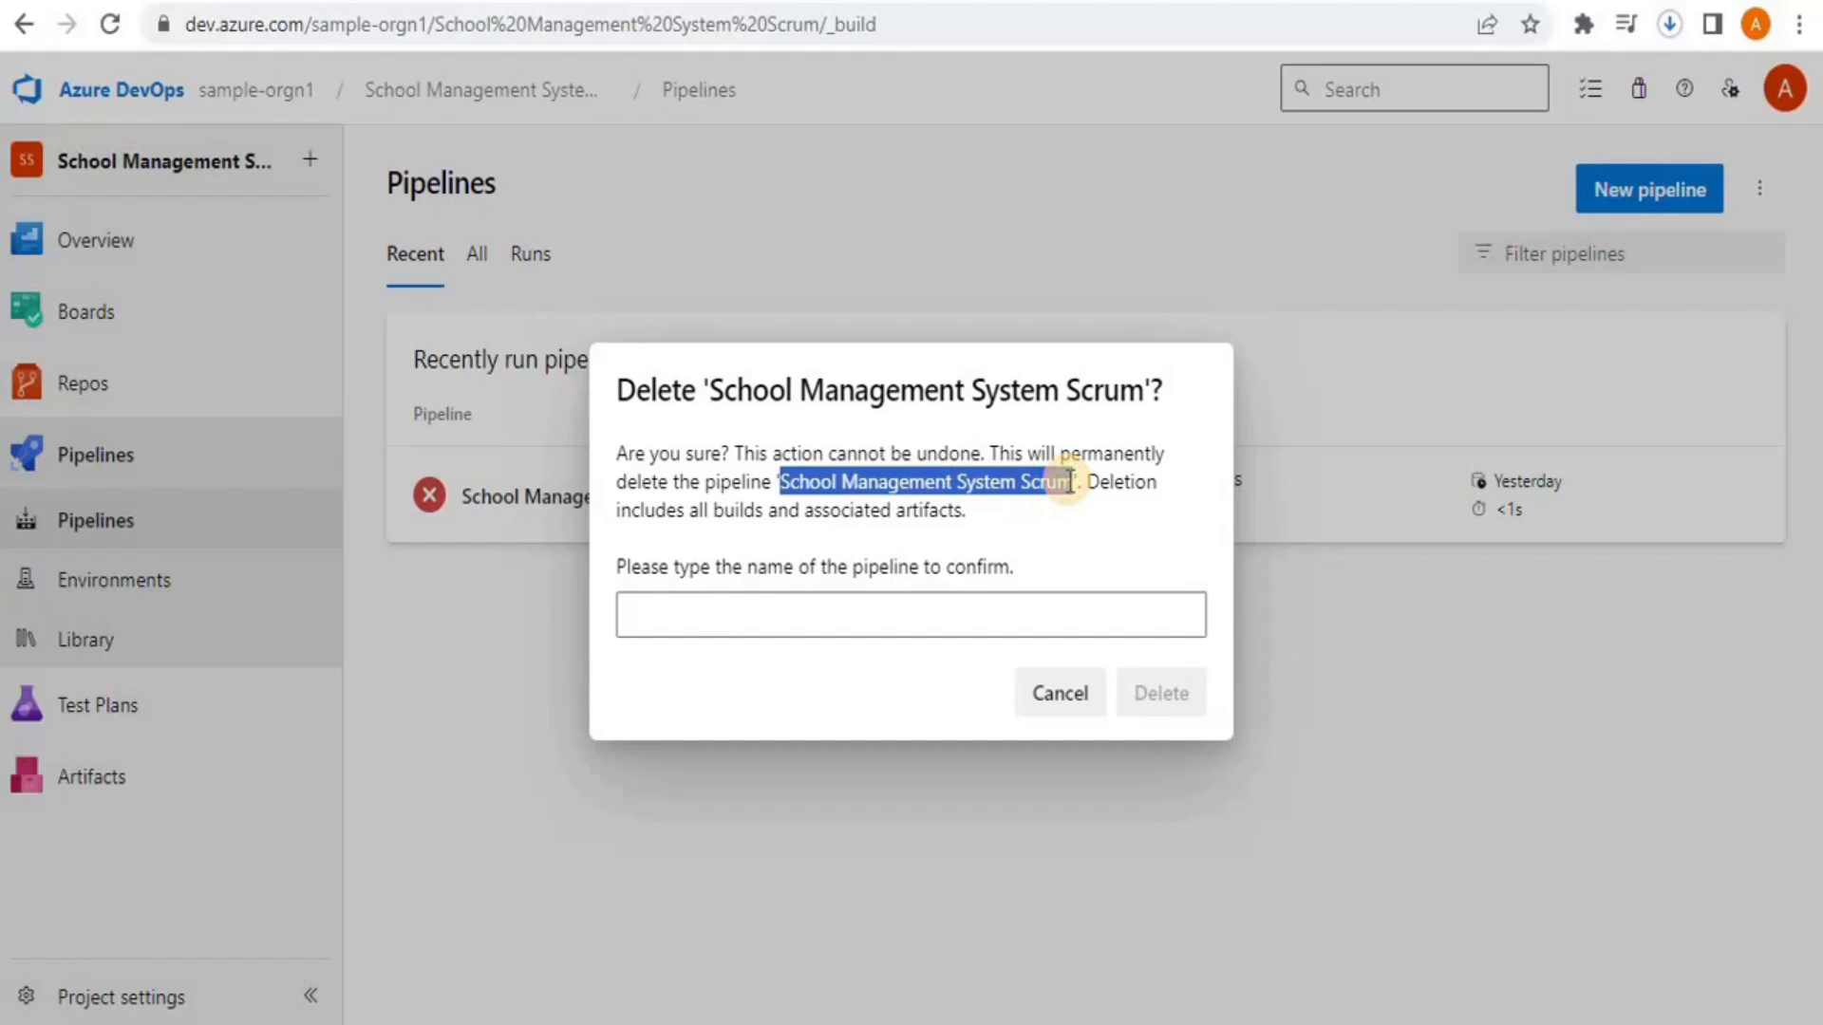
left_click(1026, 618)
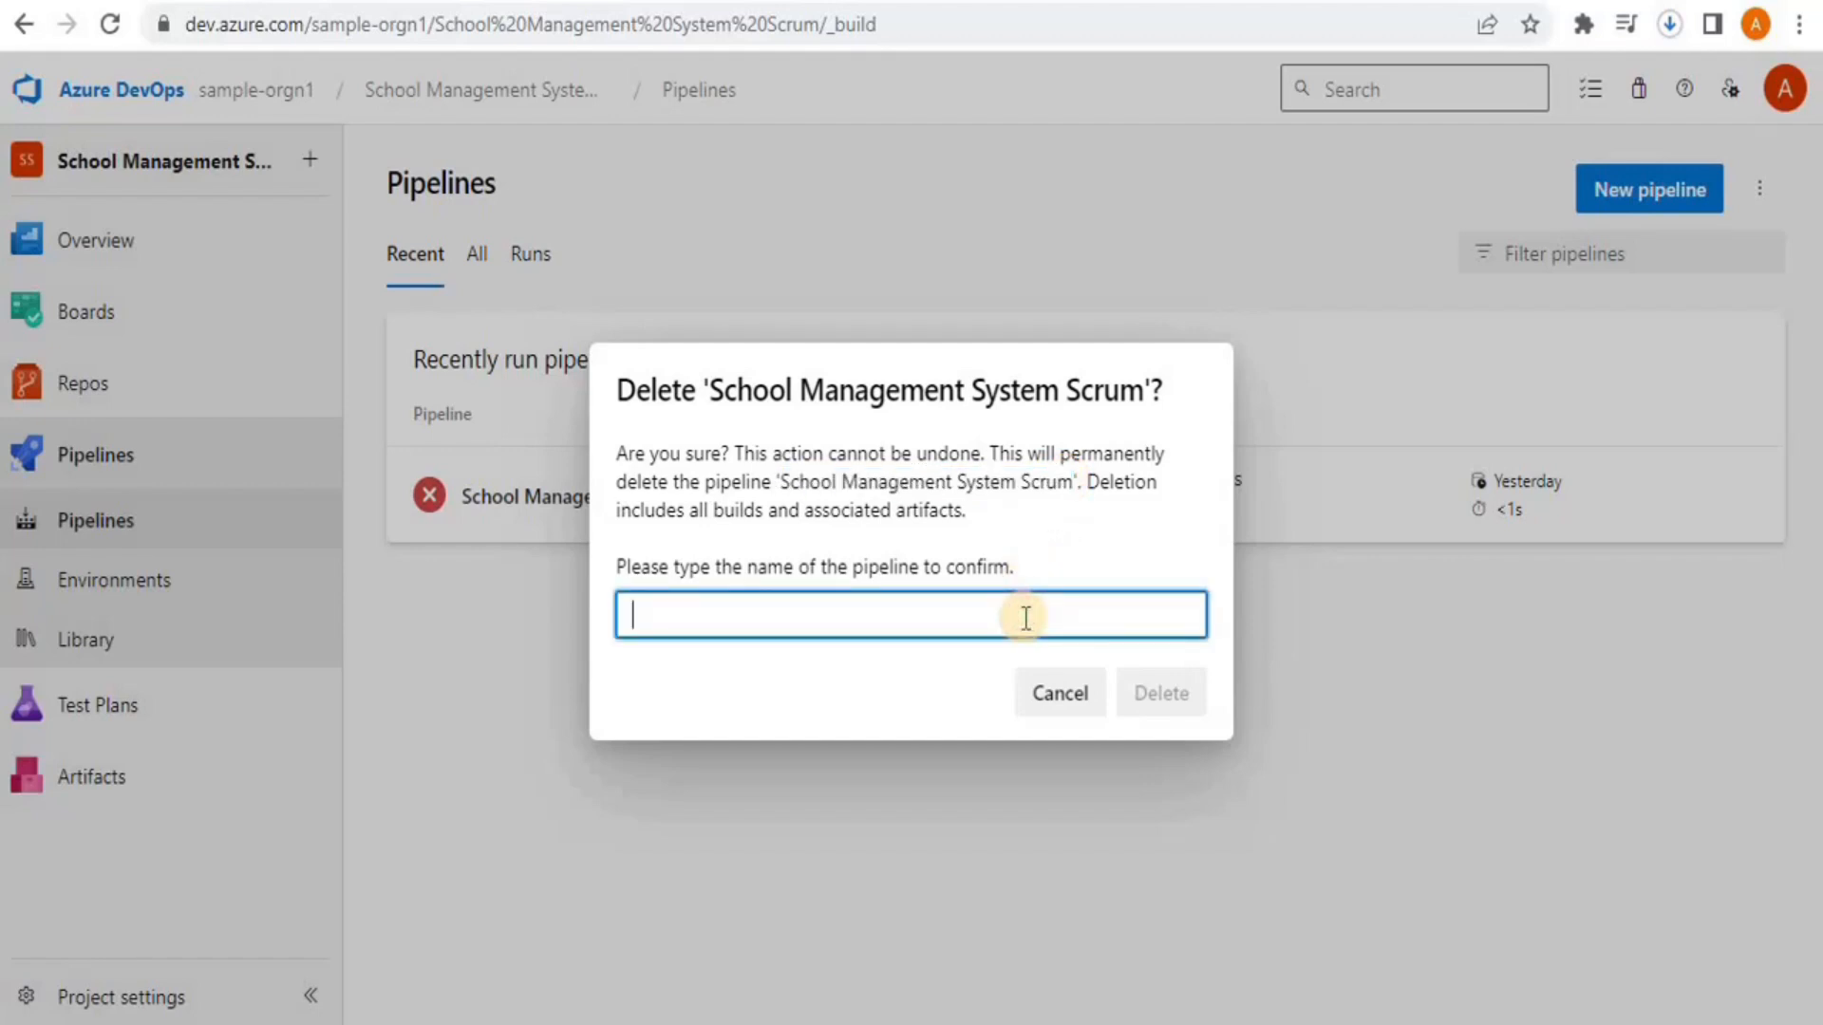
key("ctrl+v")
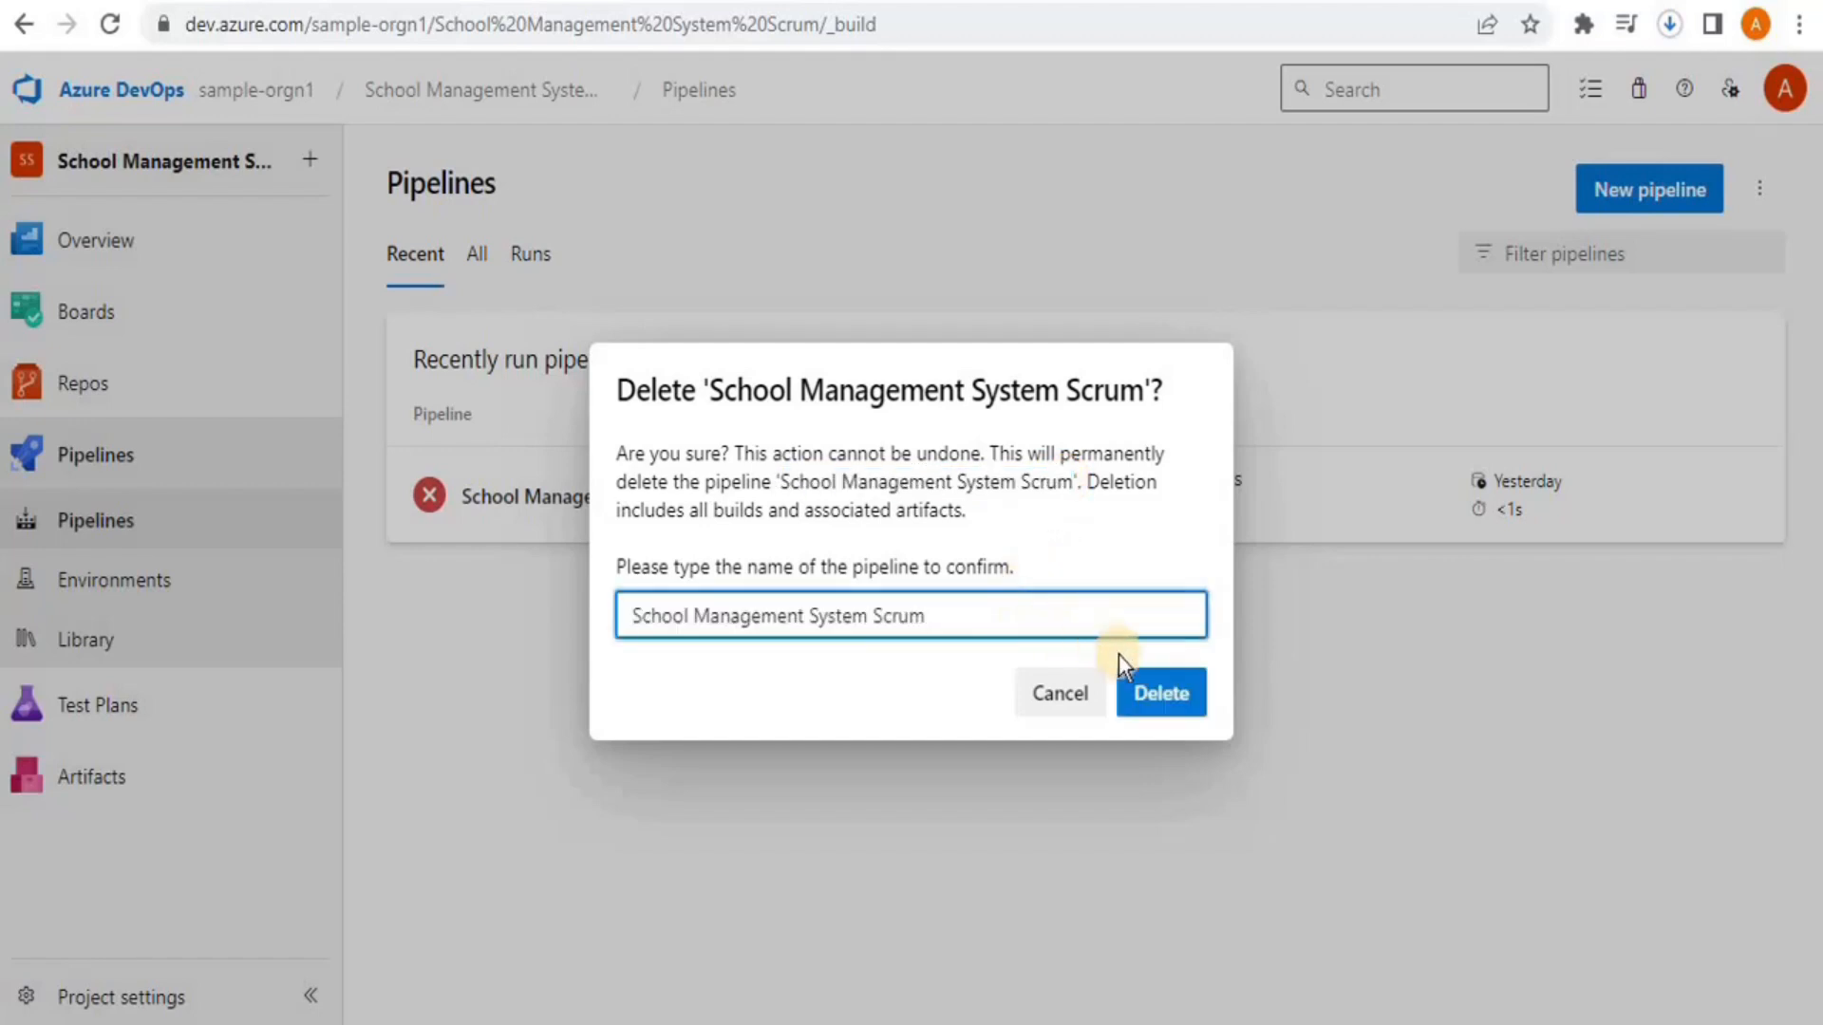
left_click(1159, 682)
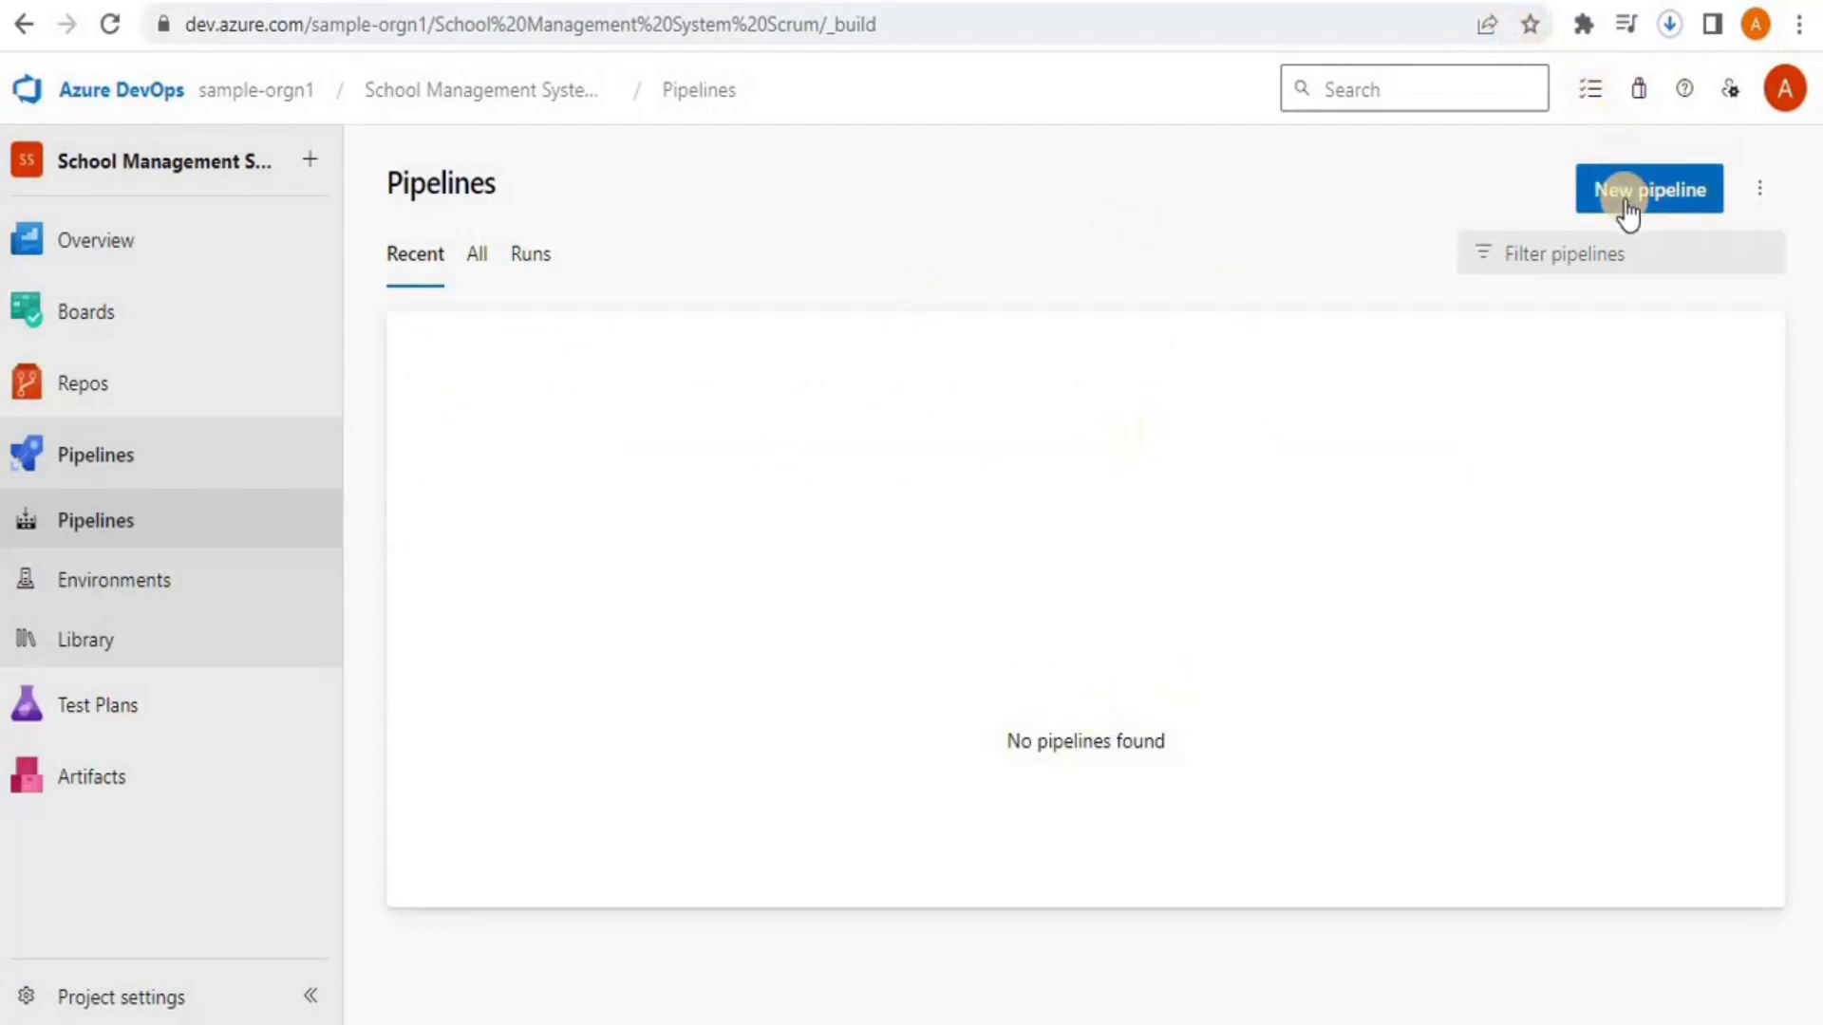
Delete azure-pipelines.yml from main with a commit, then start a new pipeline setup
left_click(124, 380)
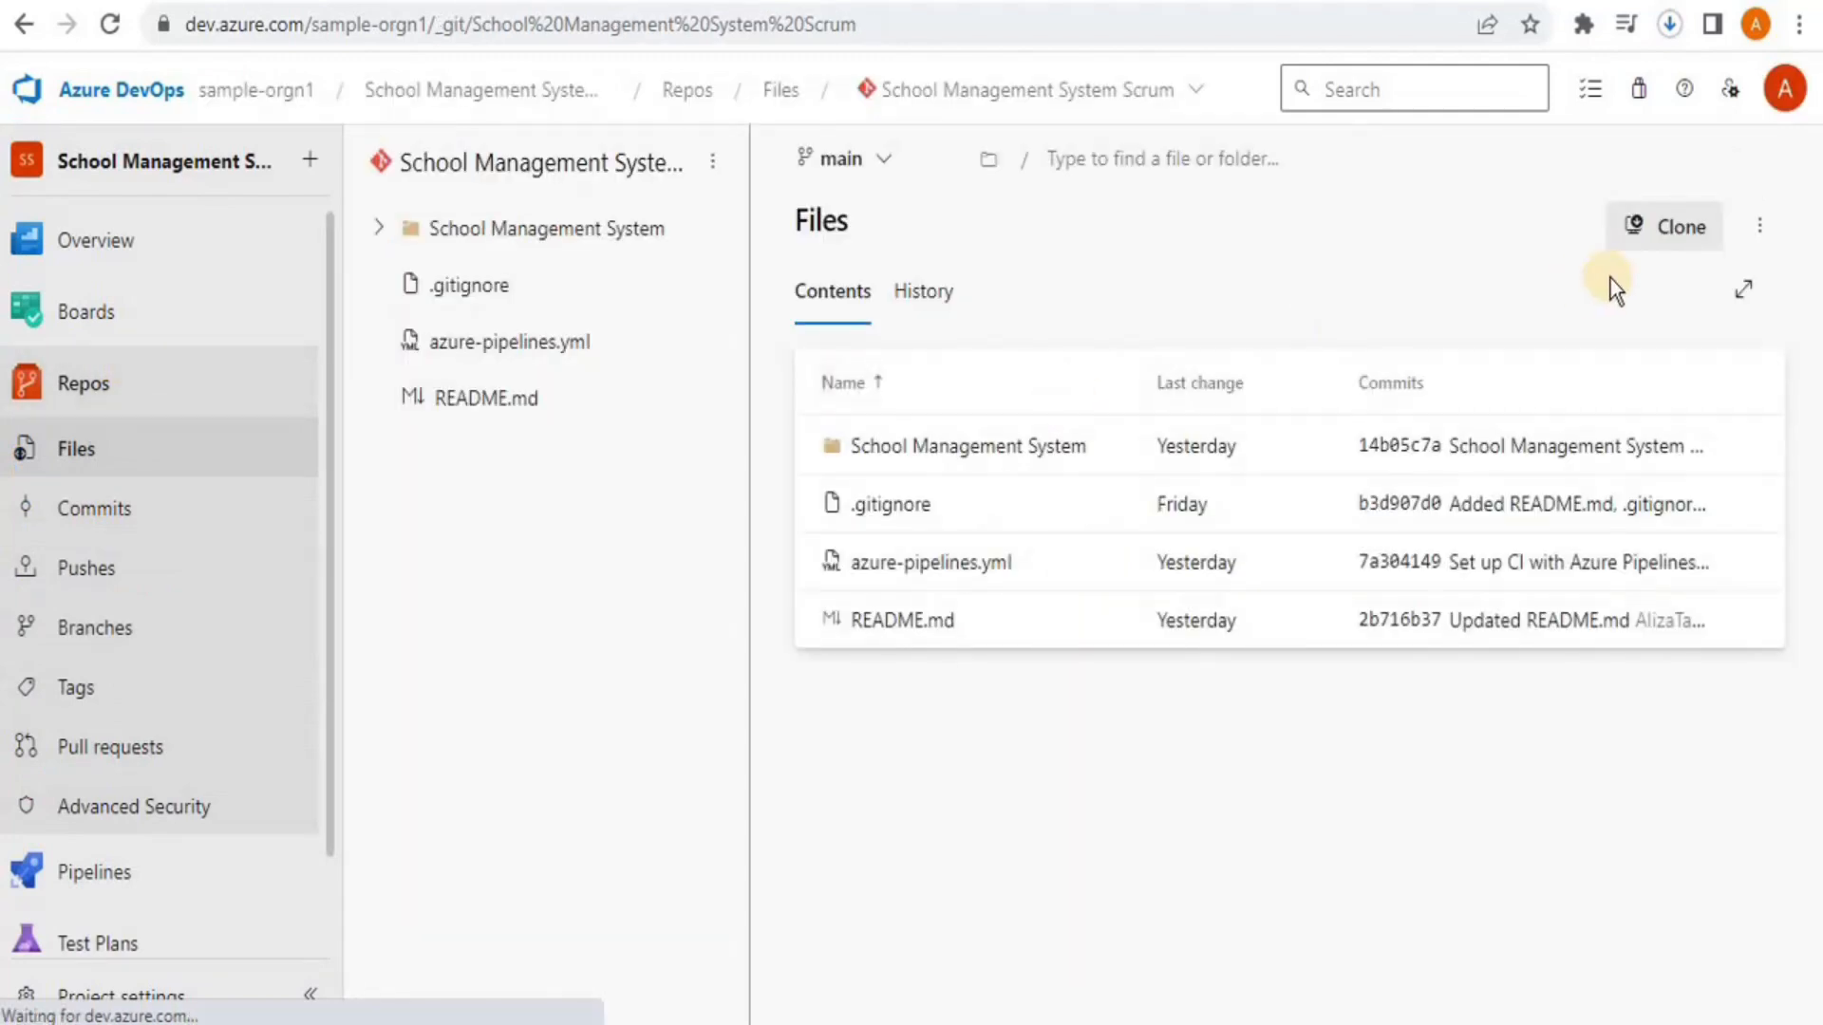
left_click(1706, 570)
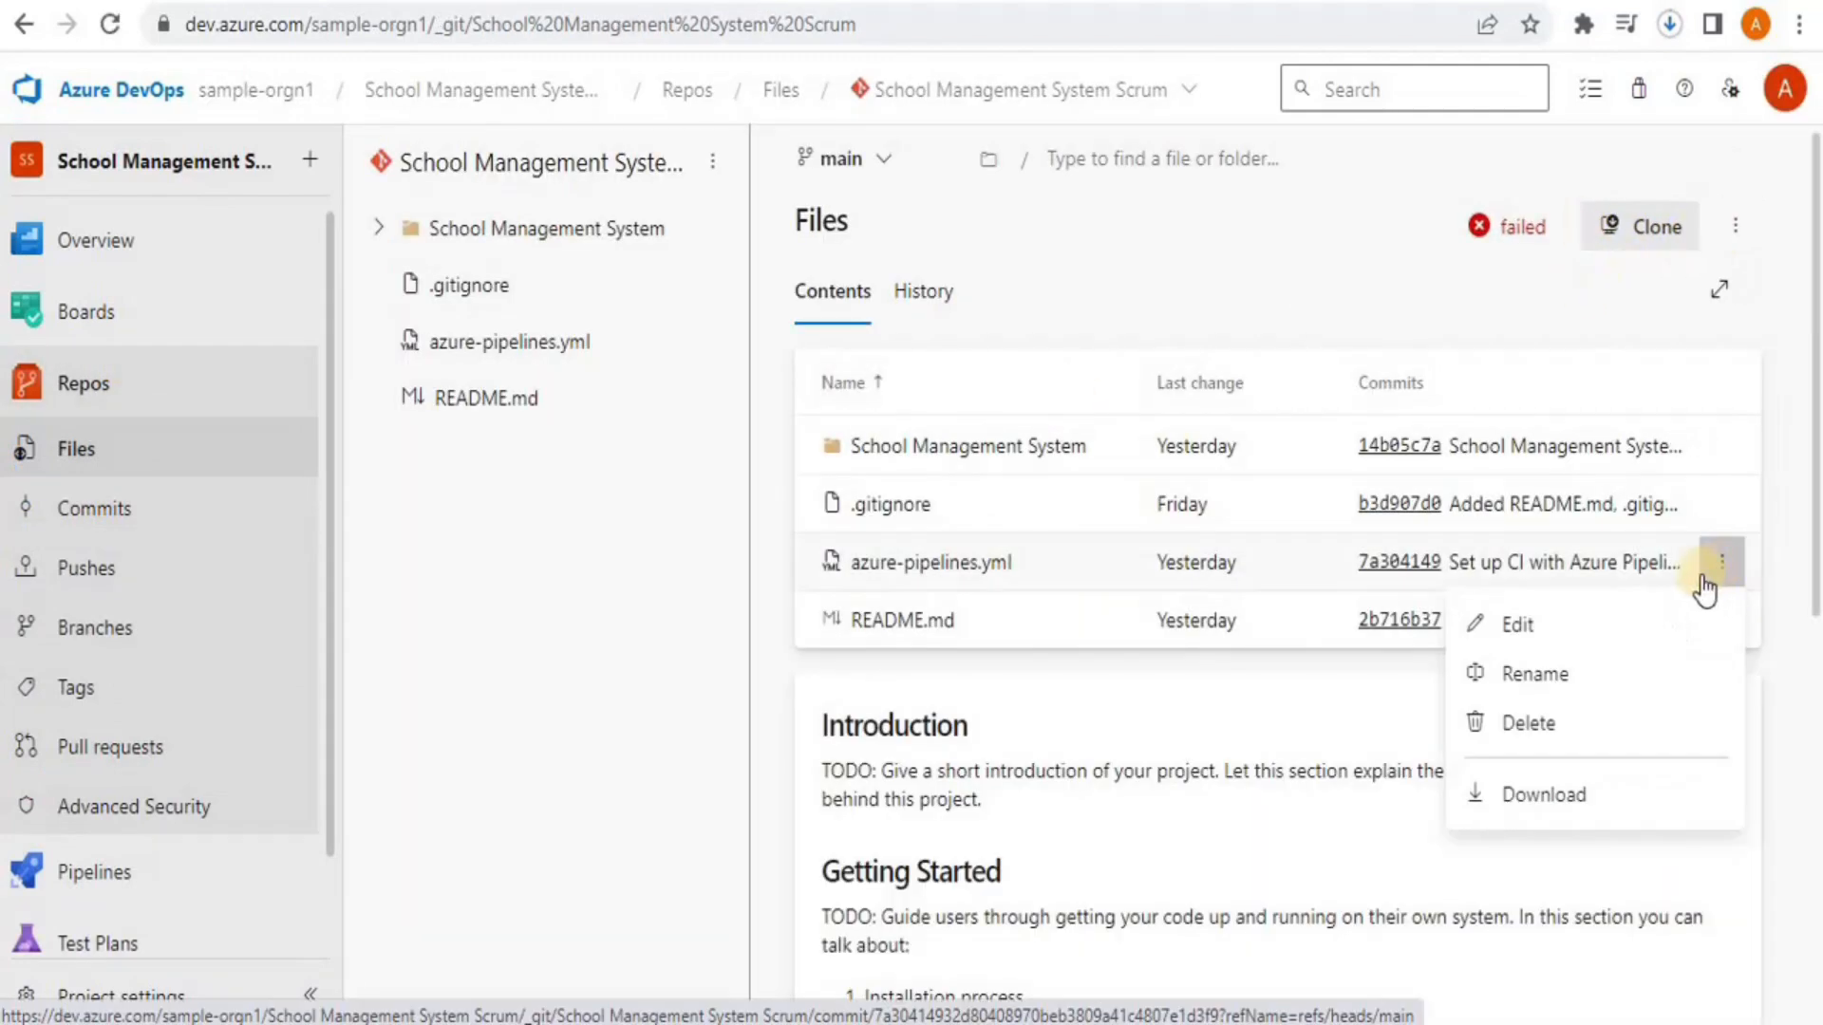
left_click(1547, 728)
left_click(1713, 958)
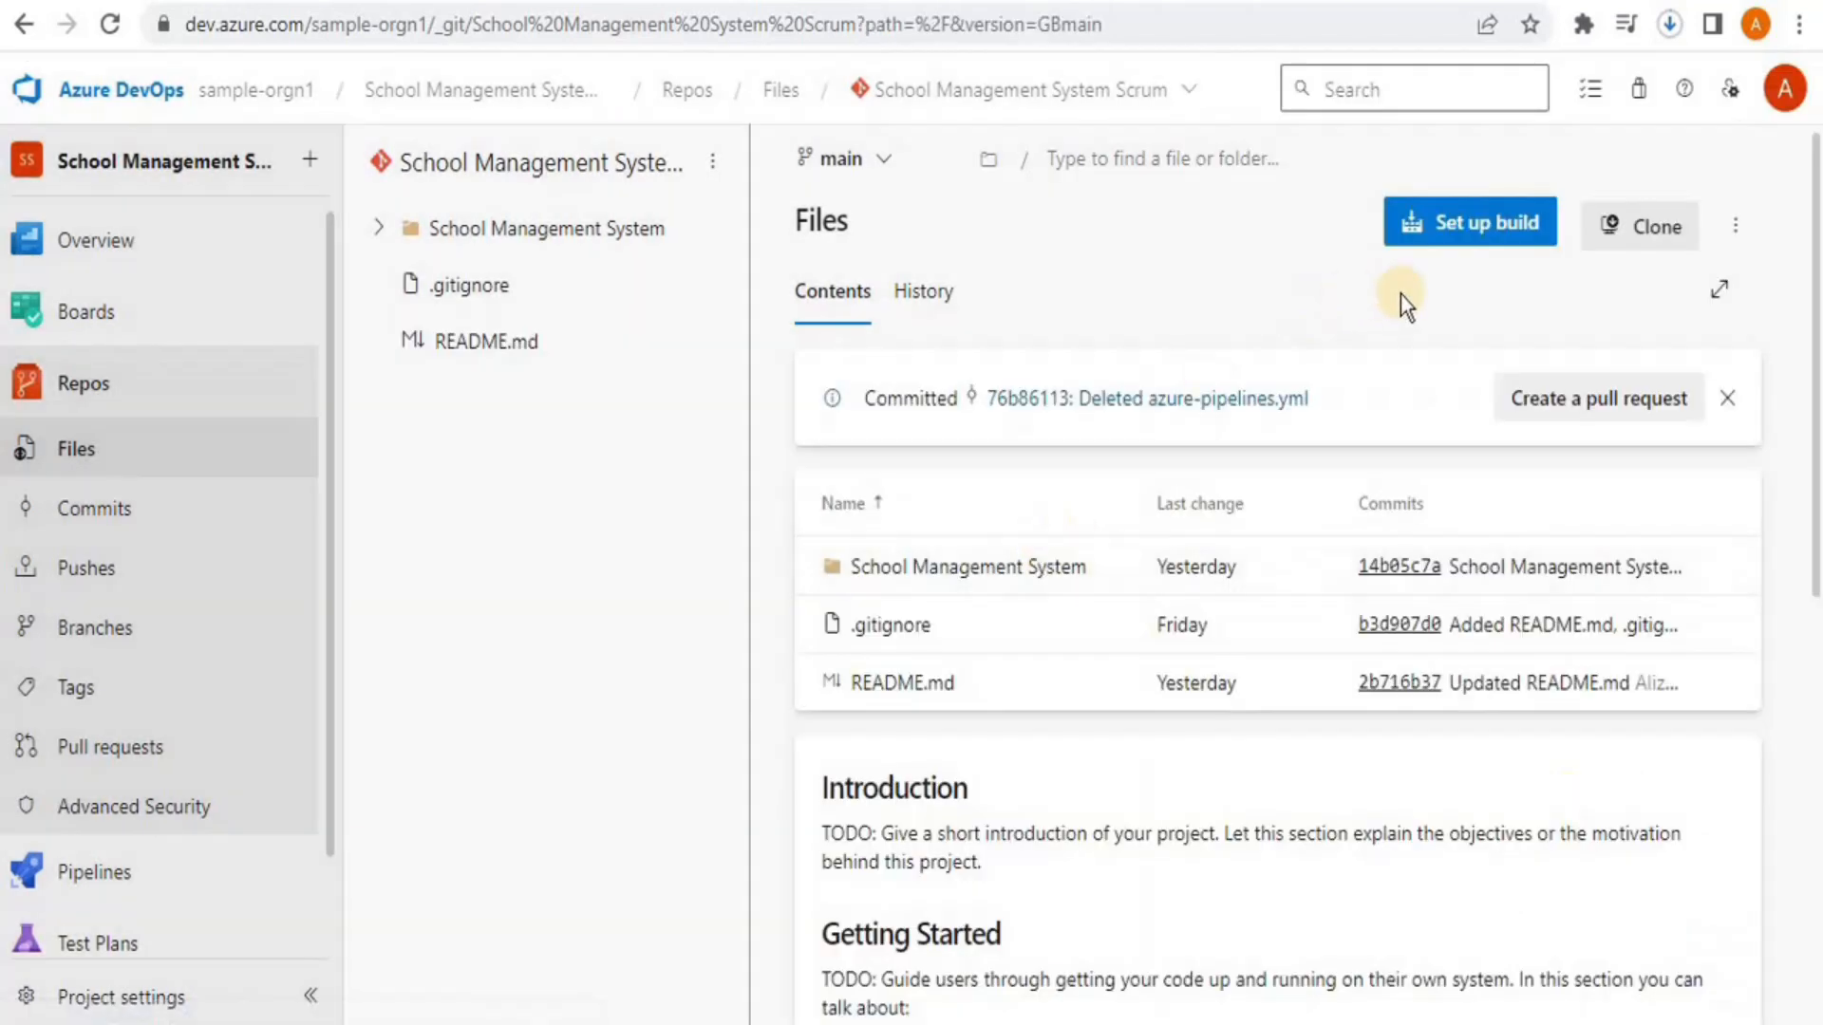
left_click(1510, 224)
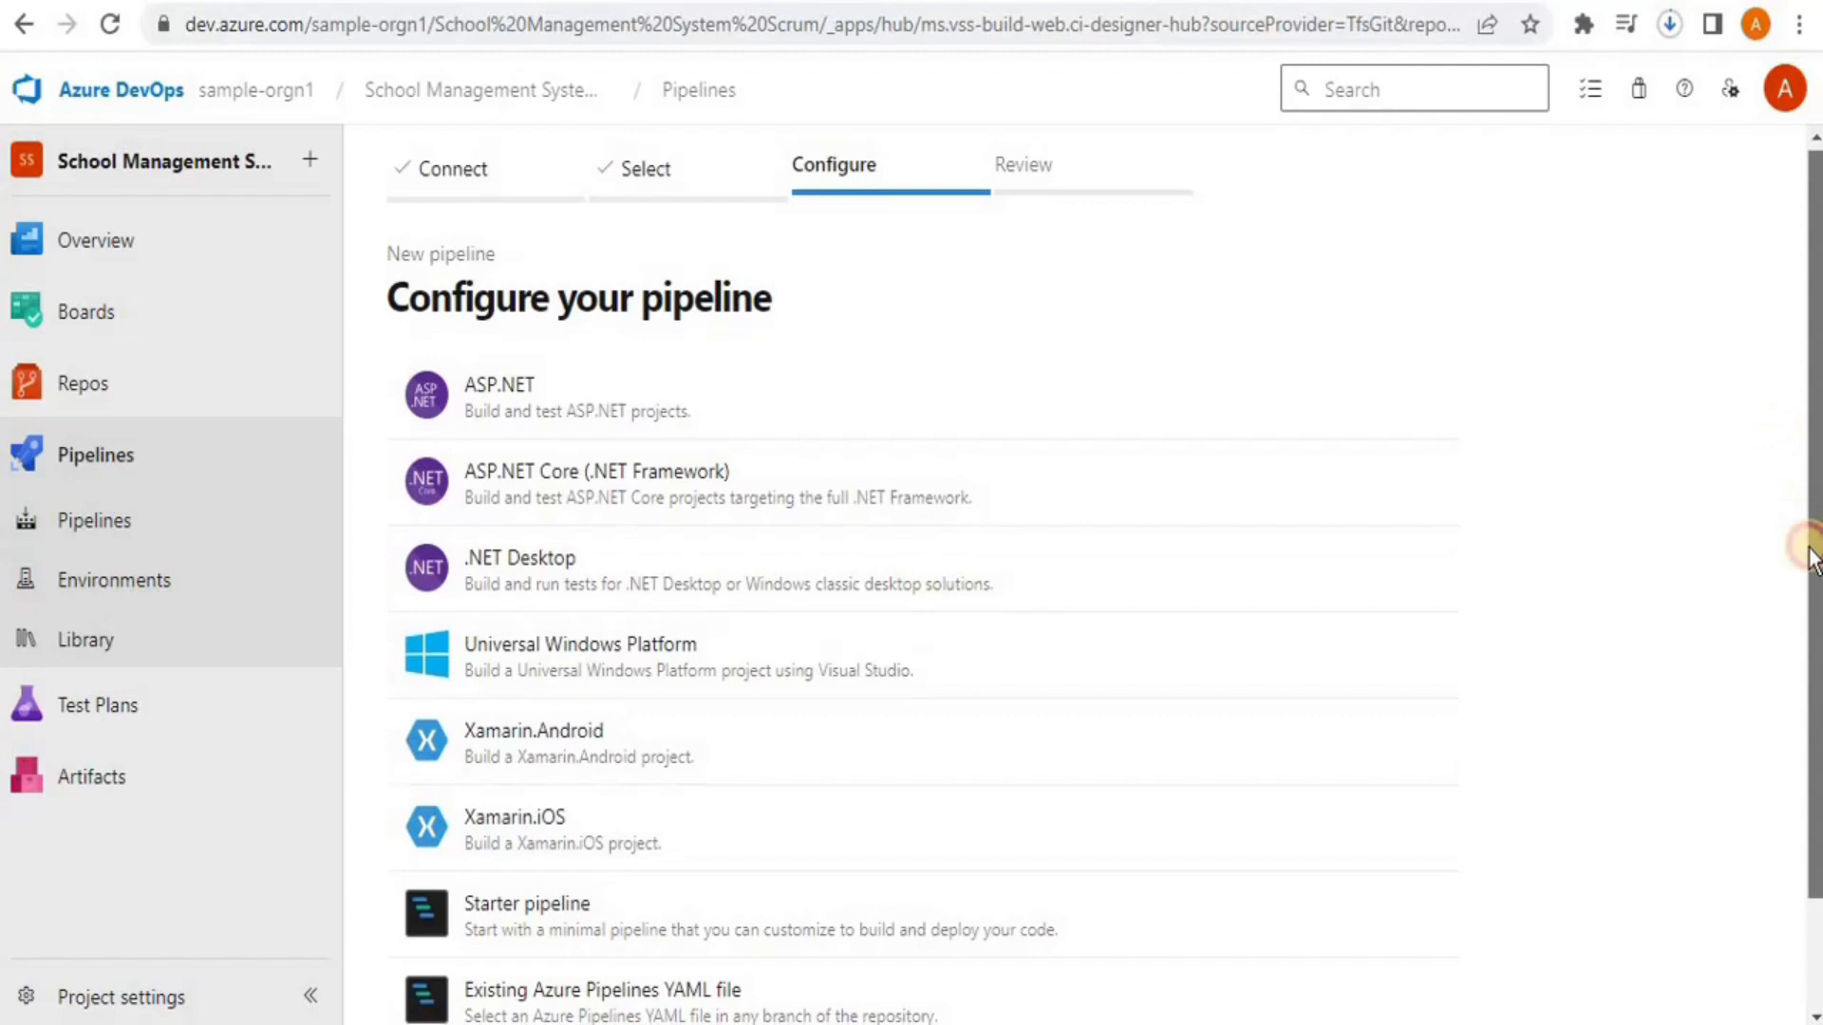
Show more templates and choose C/C++ with GCC
scroll(1804, 546, "down", 2)
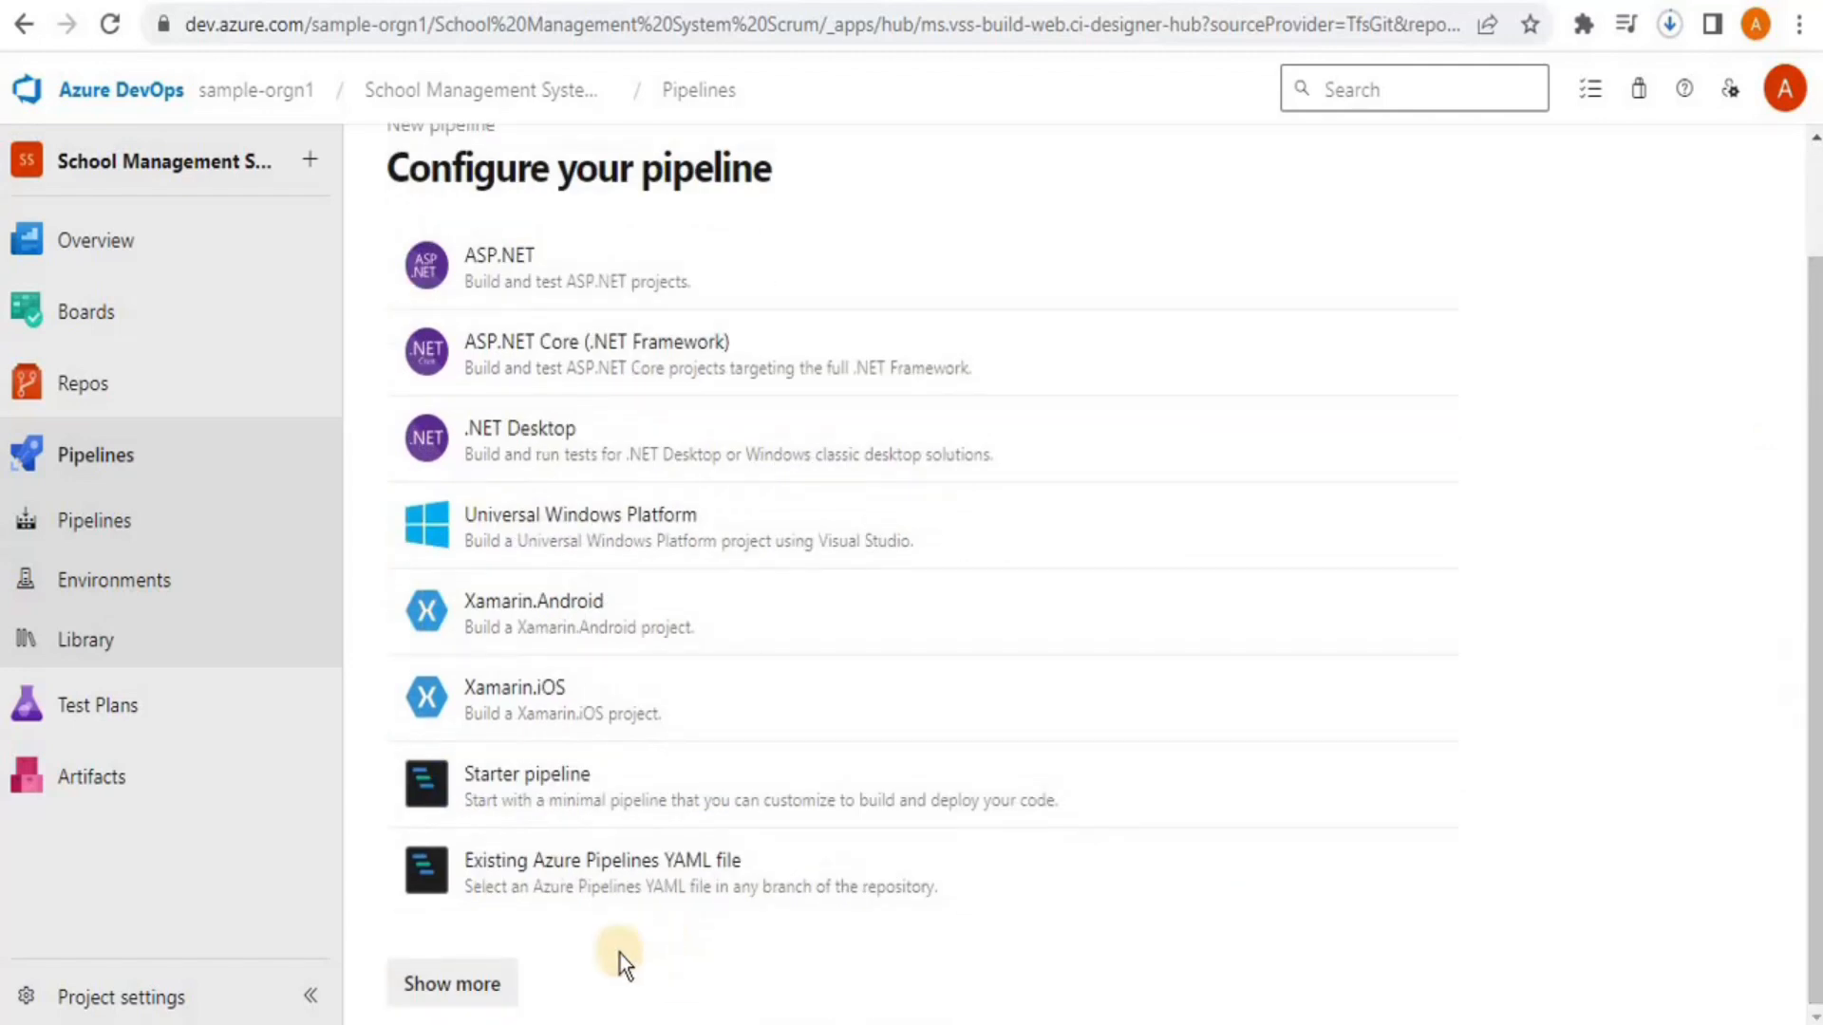
left_click(515, 987)
left_click_drag(1813, 232, 1810, 401)
left_click(532, 619)
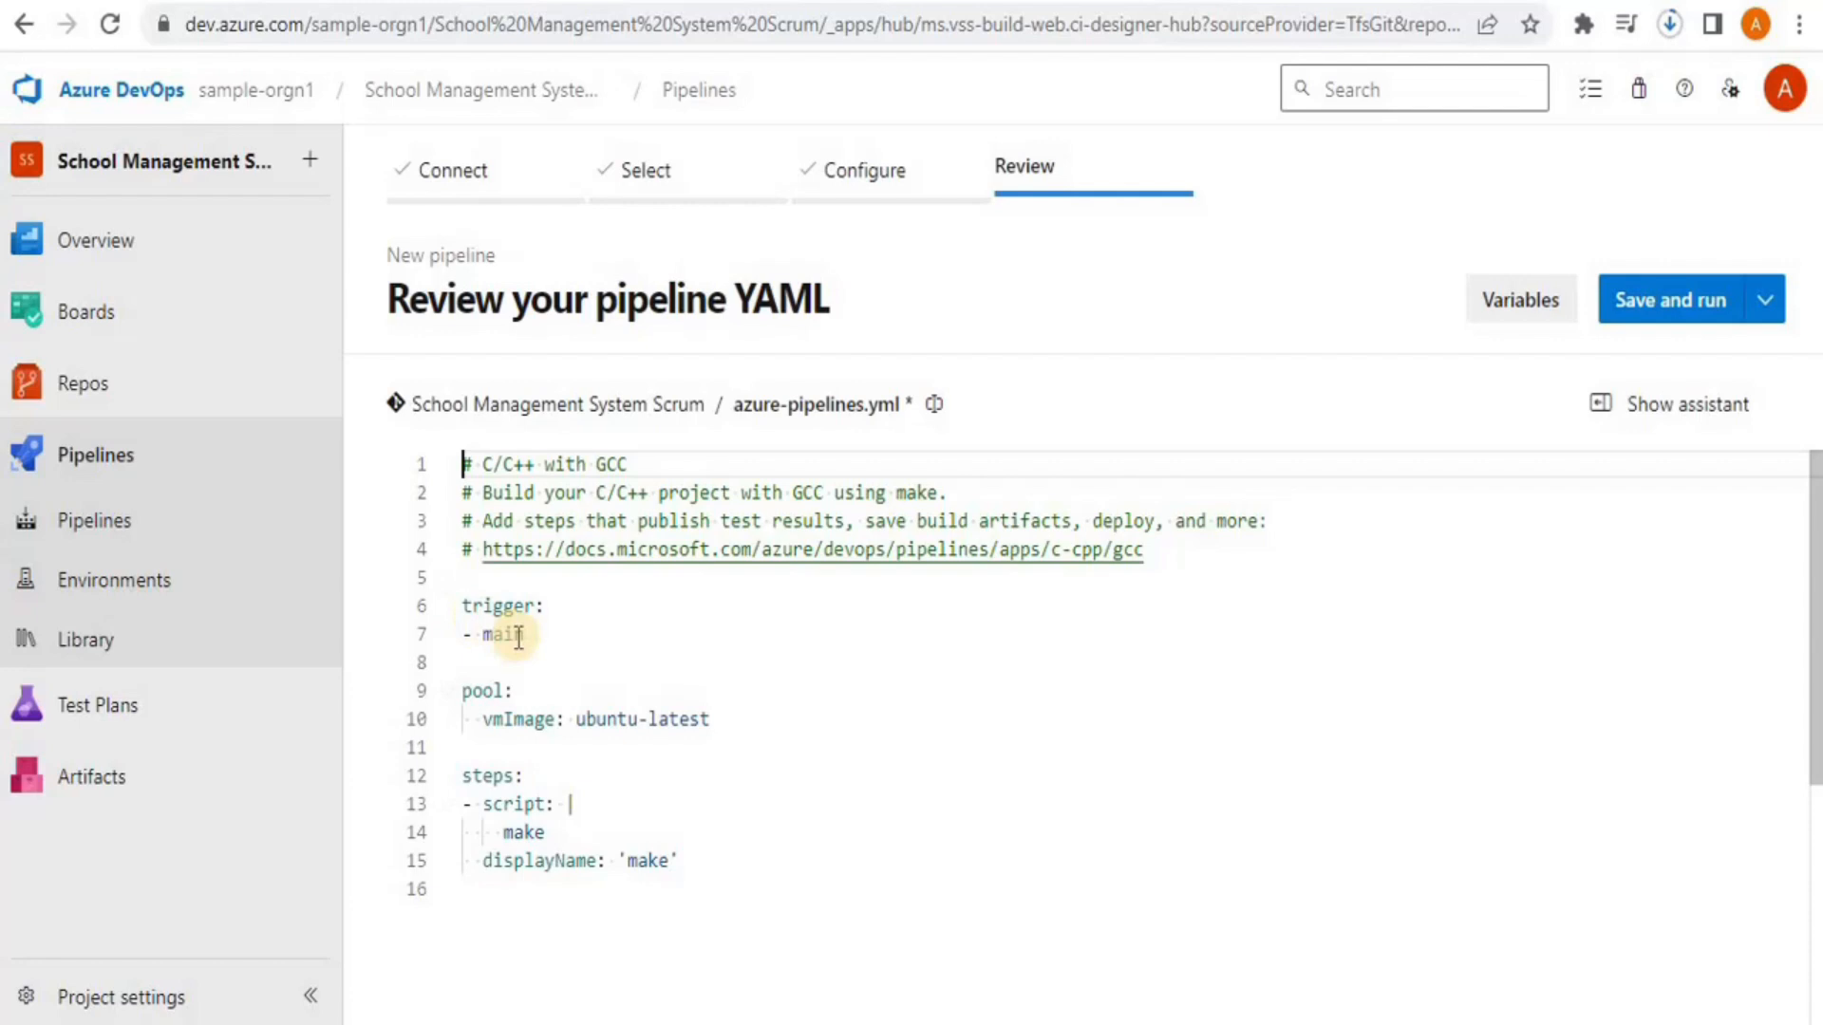
Replace vmImage ubuntu-latest with 'windows 2010' in the YAML and bring up Save and run
left_click(538, 636)
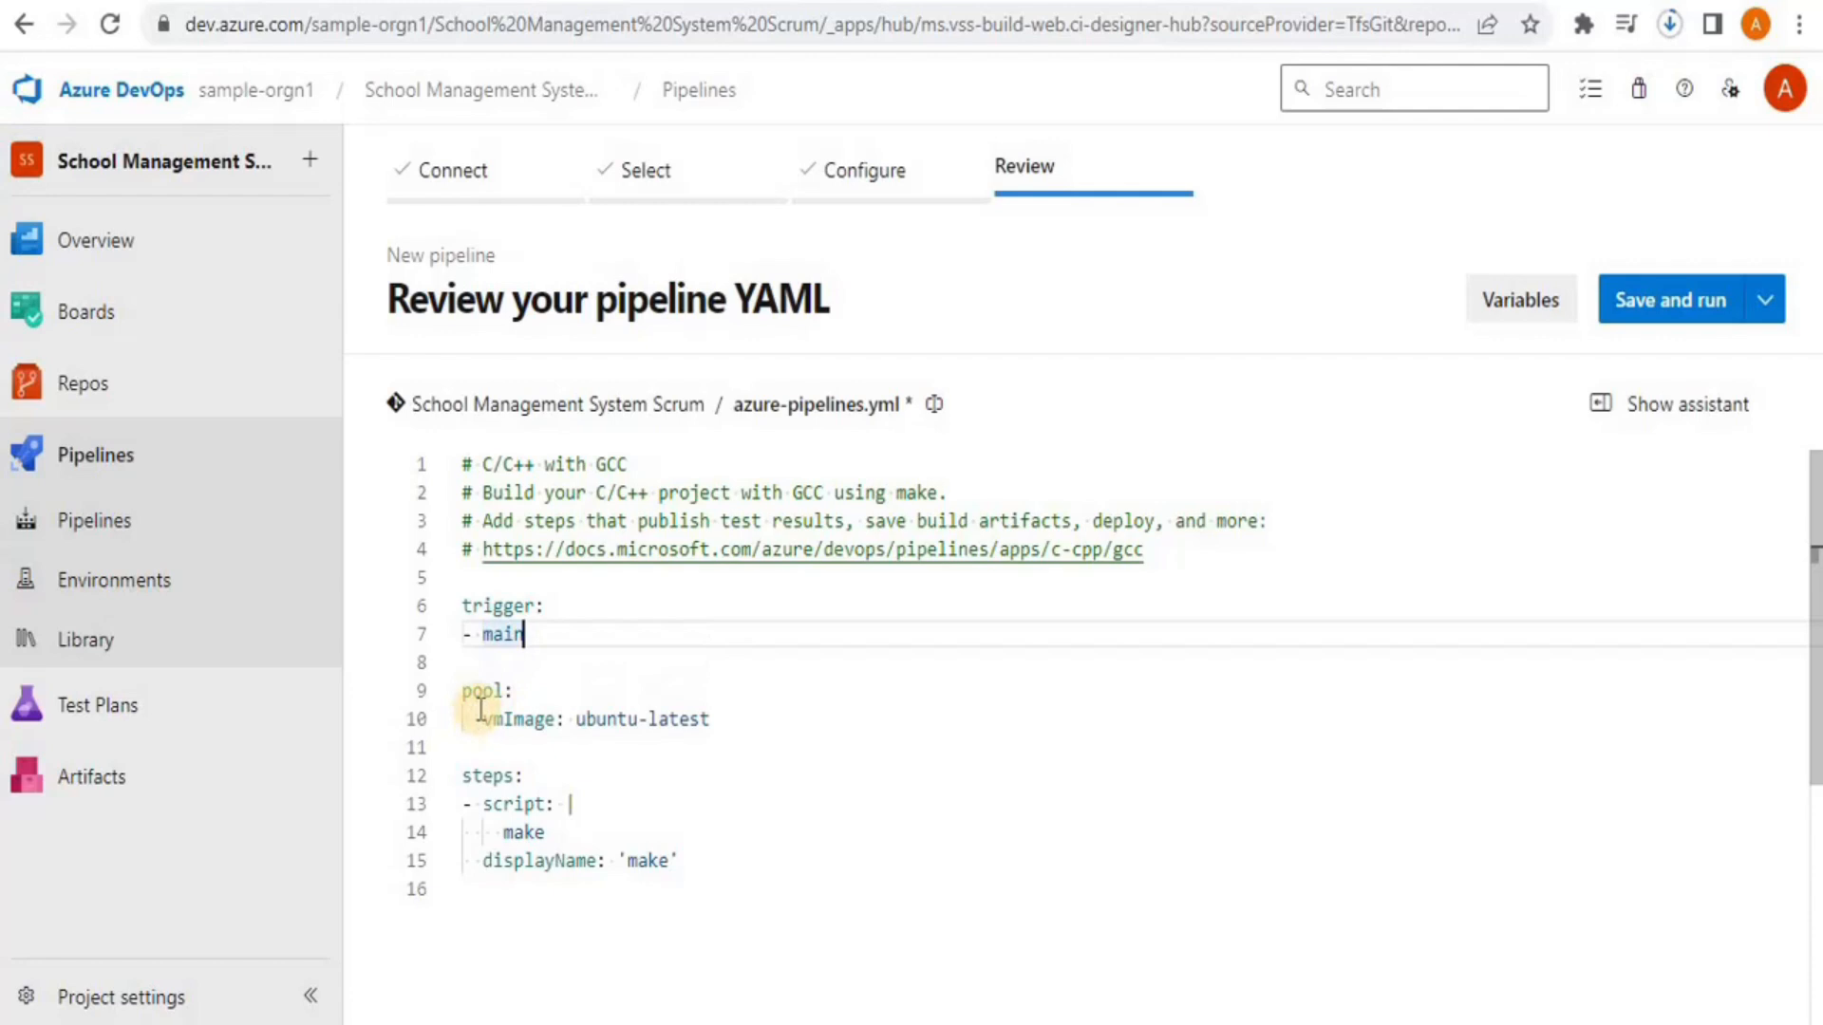
left_click(512, 719)
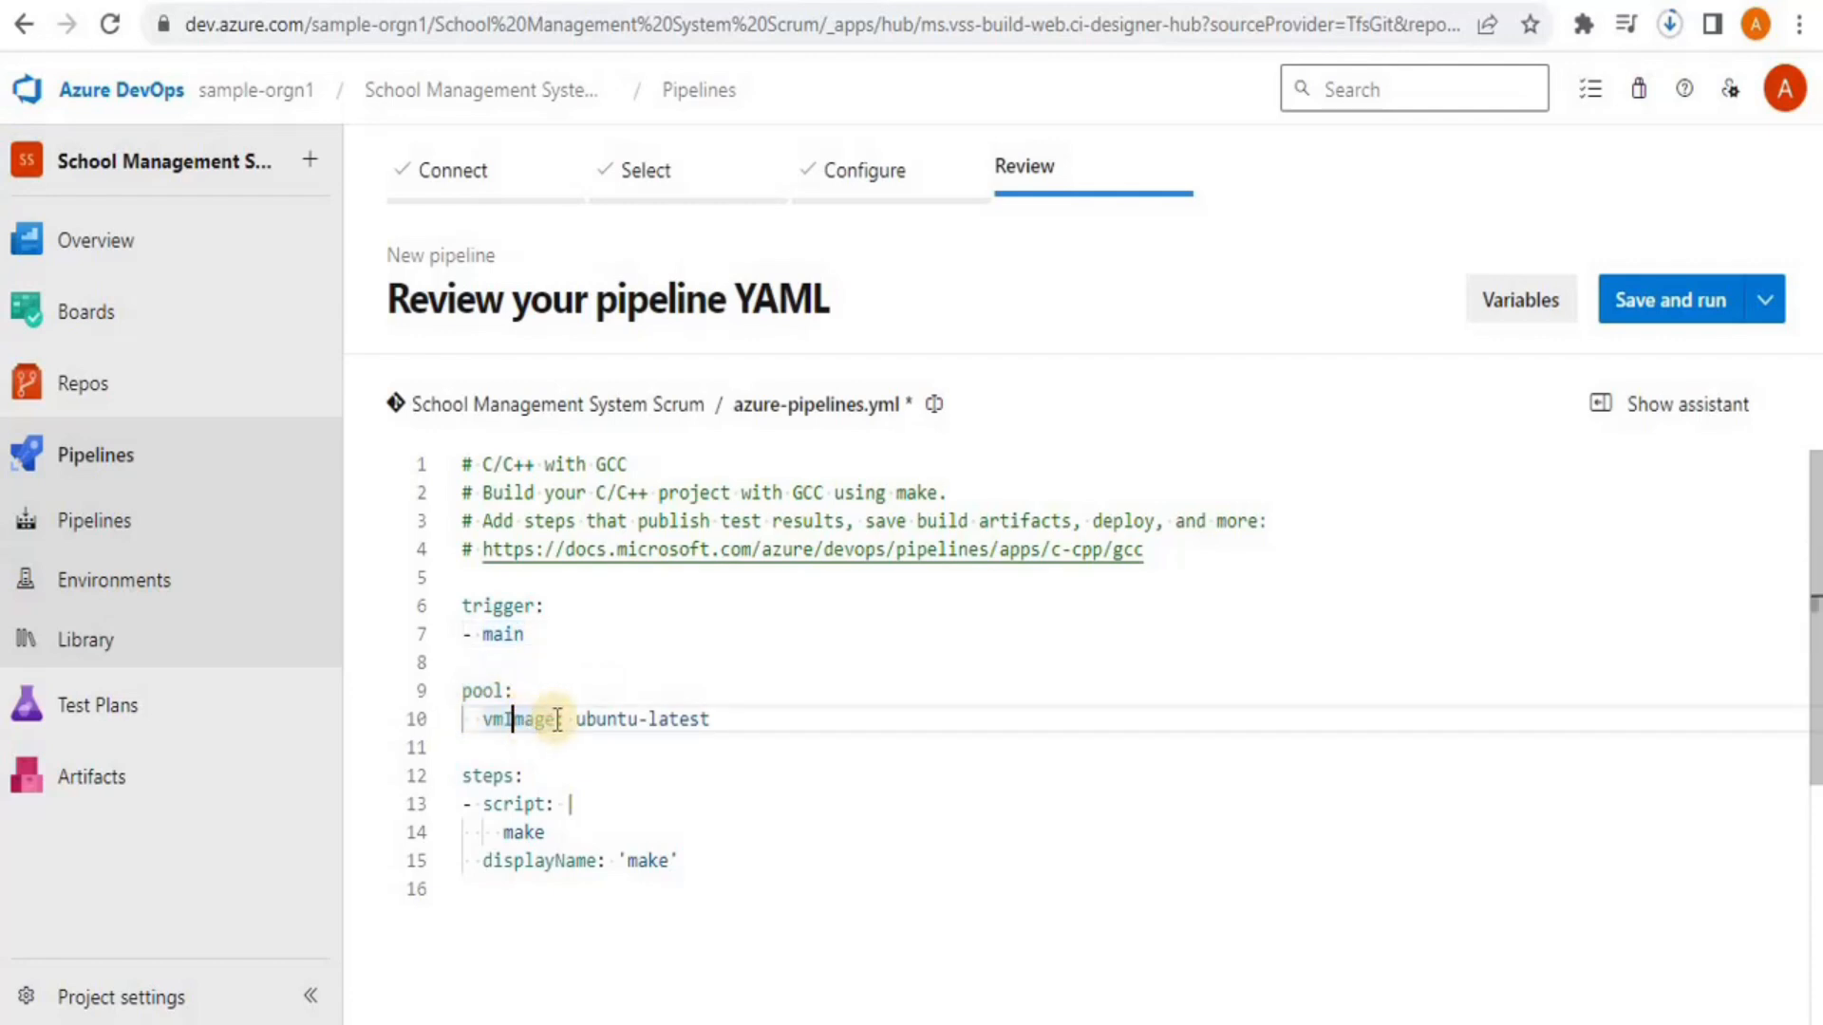
left_click_drag(592, 722, 712, 719)
key("BackSpace")
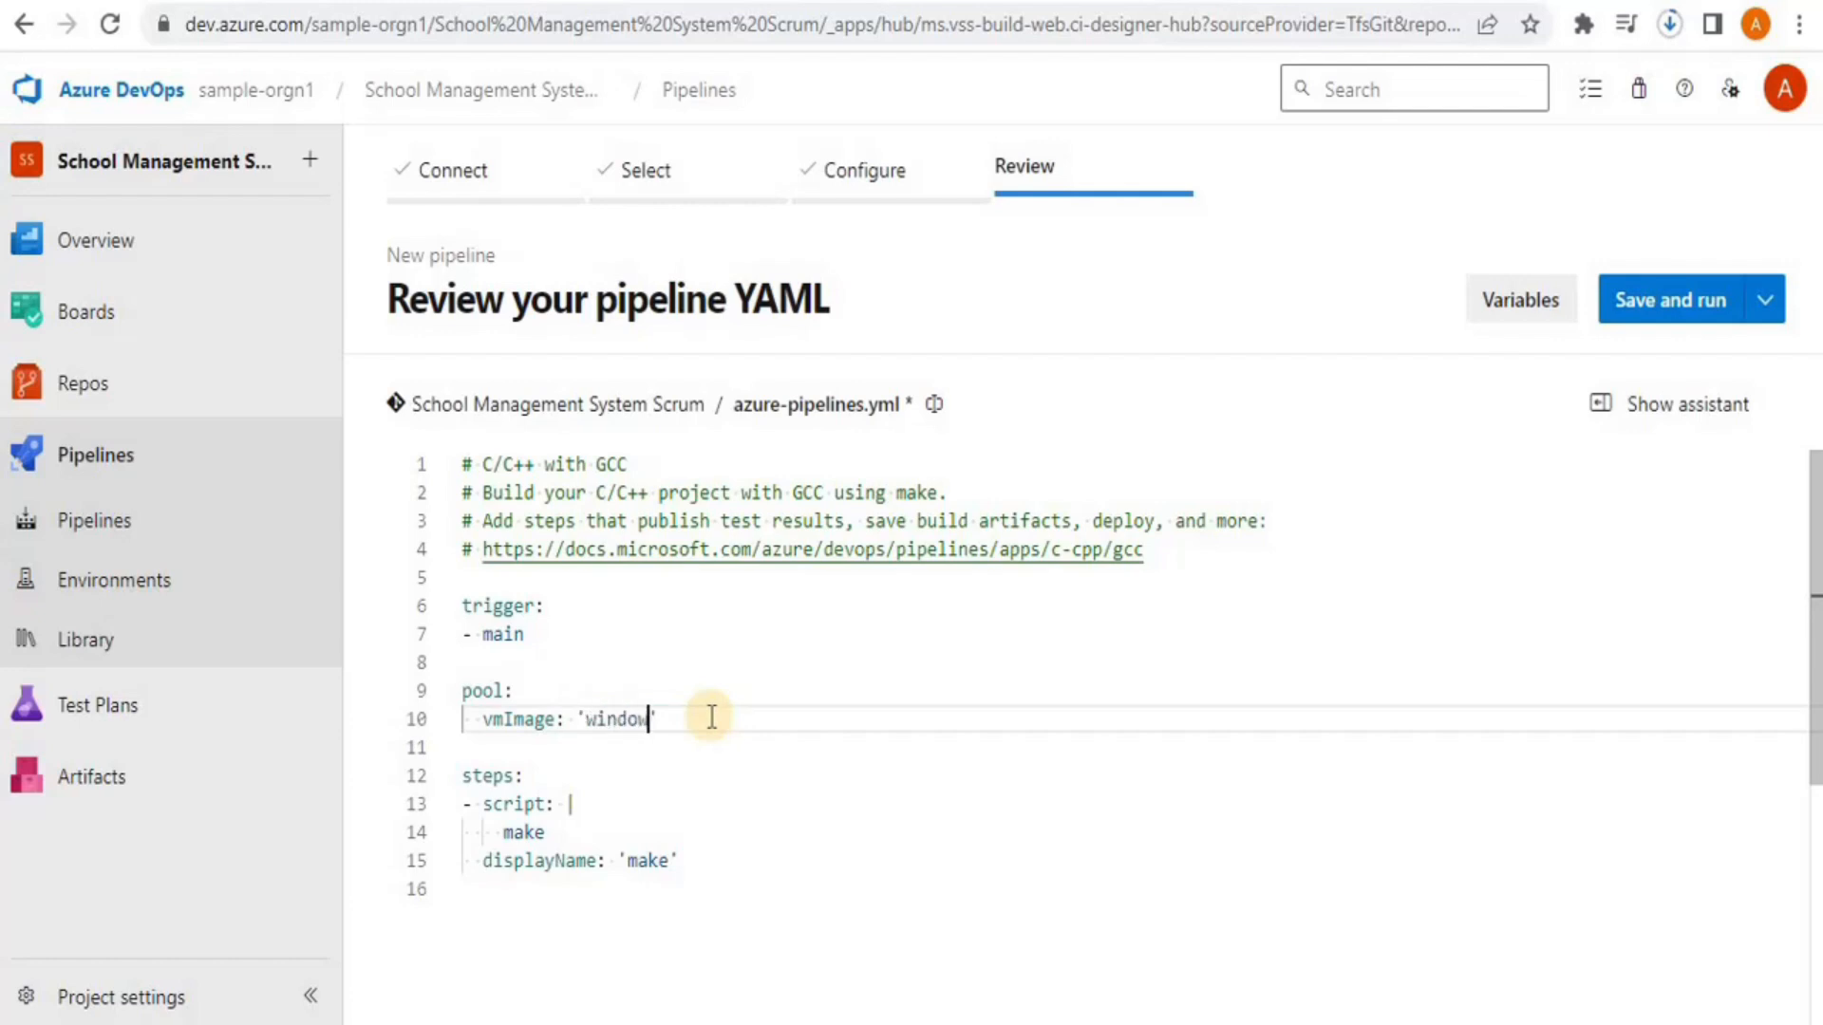
type("'windows 2010'")
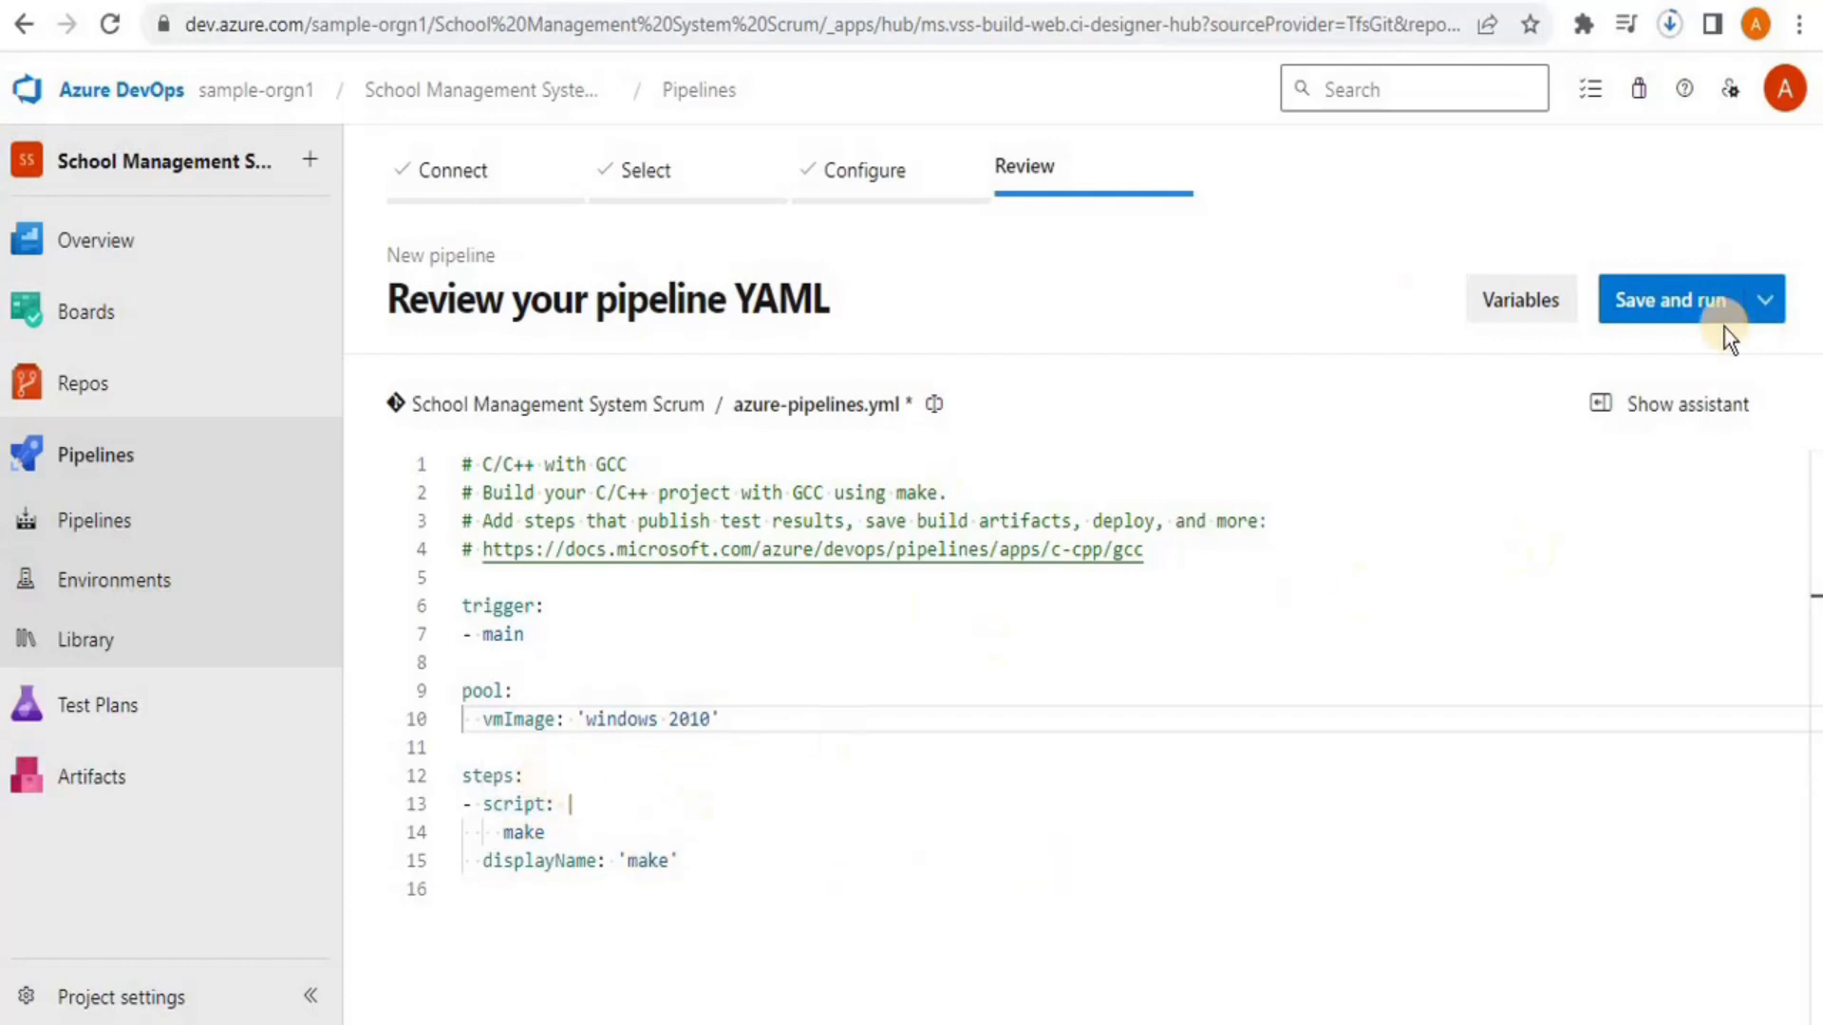
left_click(1647, 305)
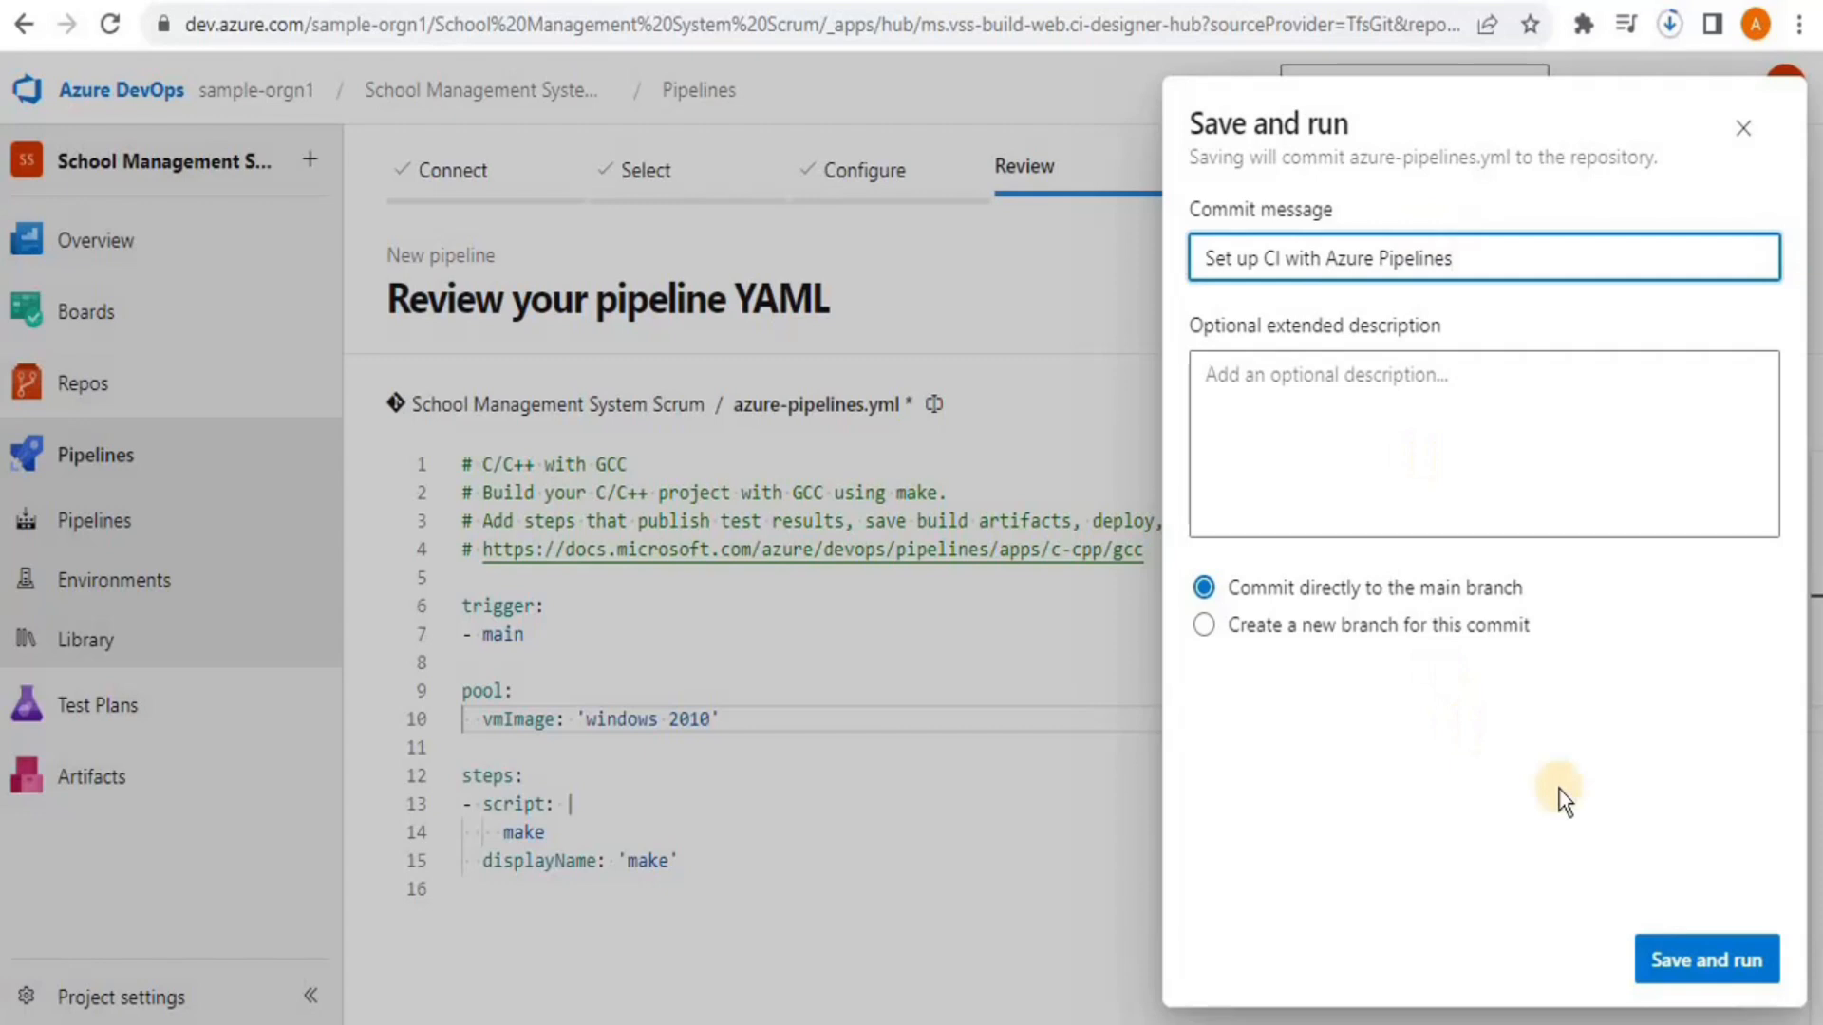
Commit and run the C/C++ pipeline, then inspect the failed make step's no-makefile error
left_click(1719, 961)
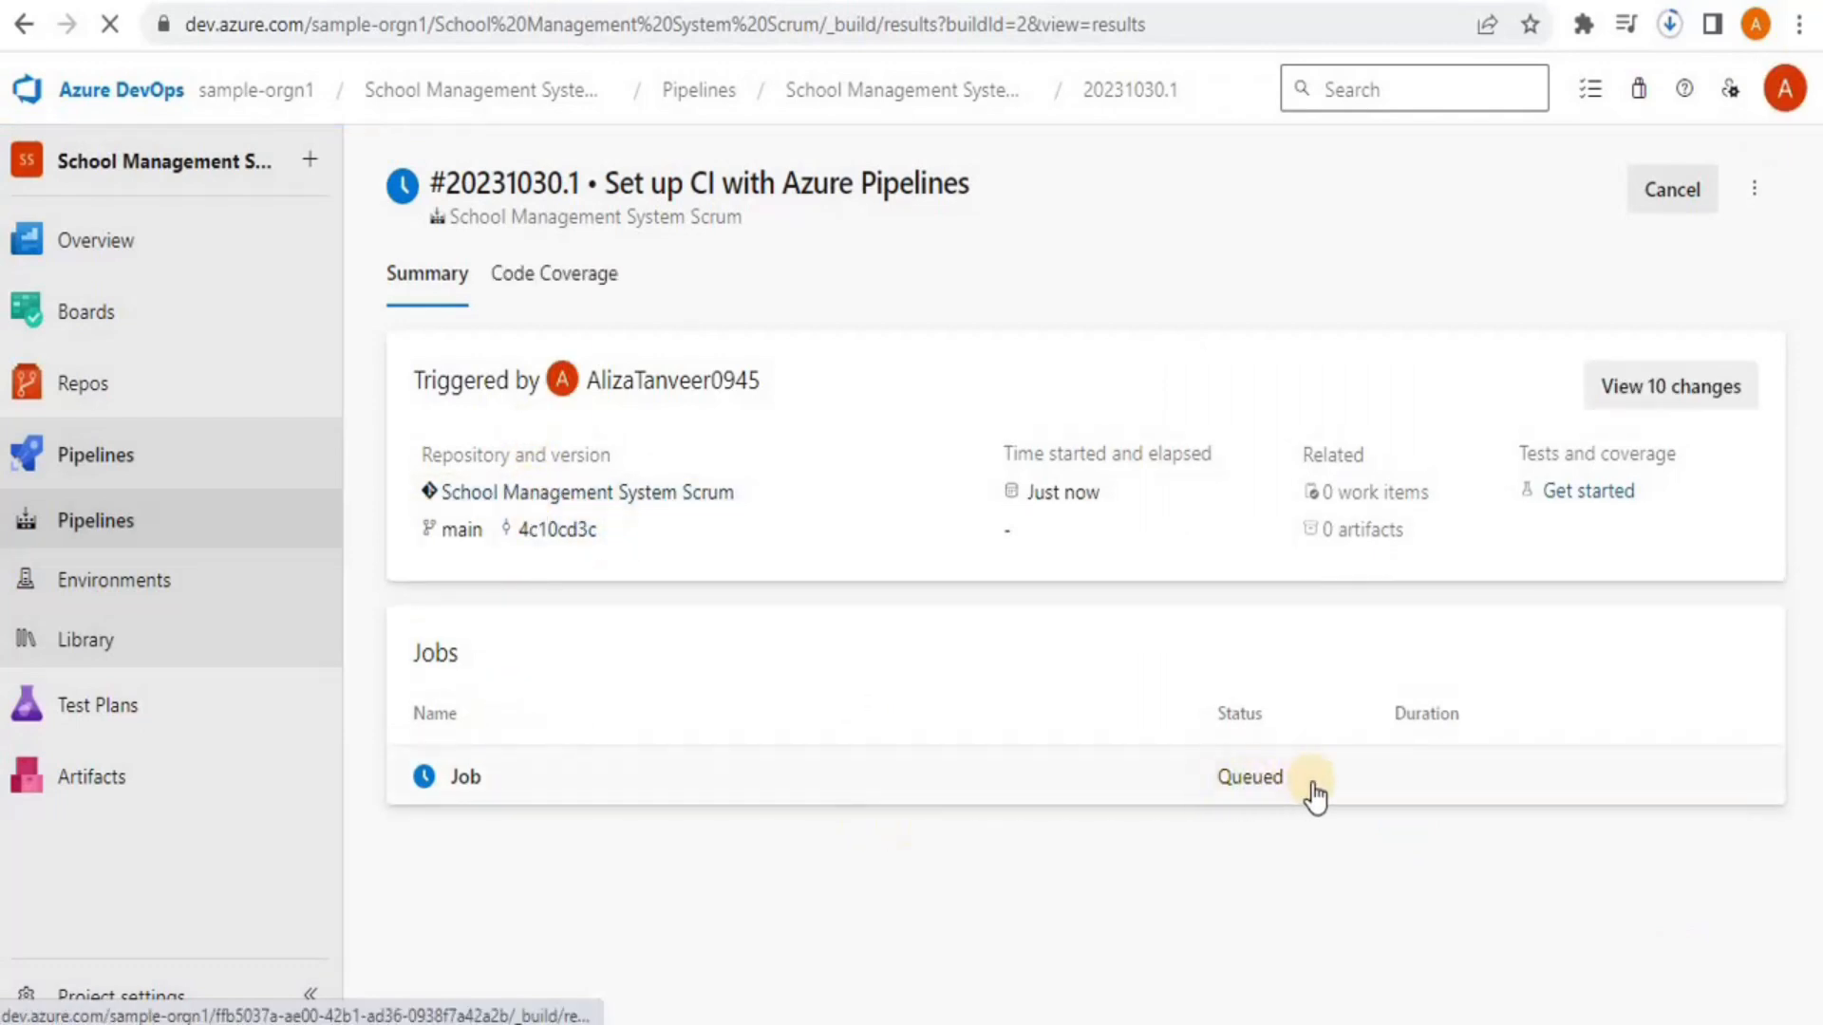
left_click(1224, 796)
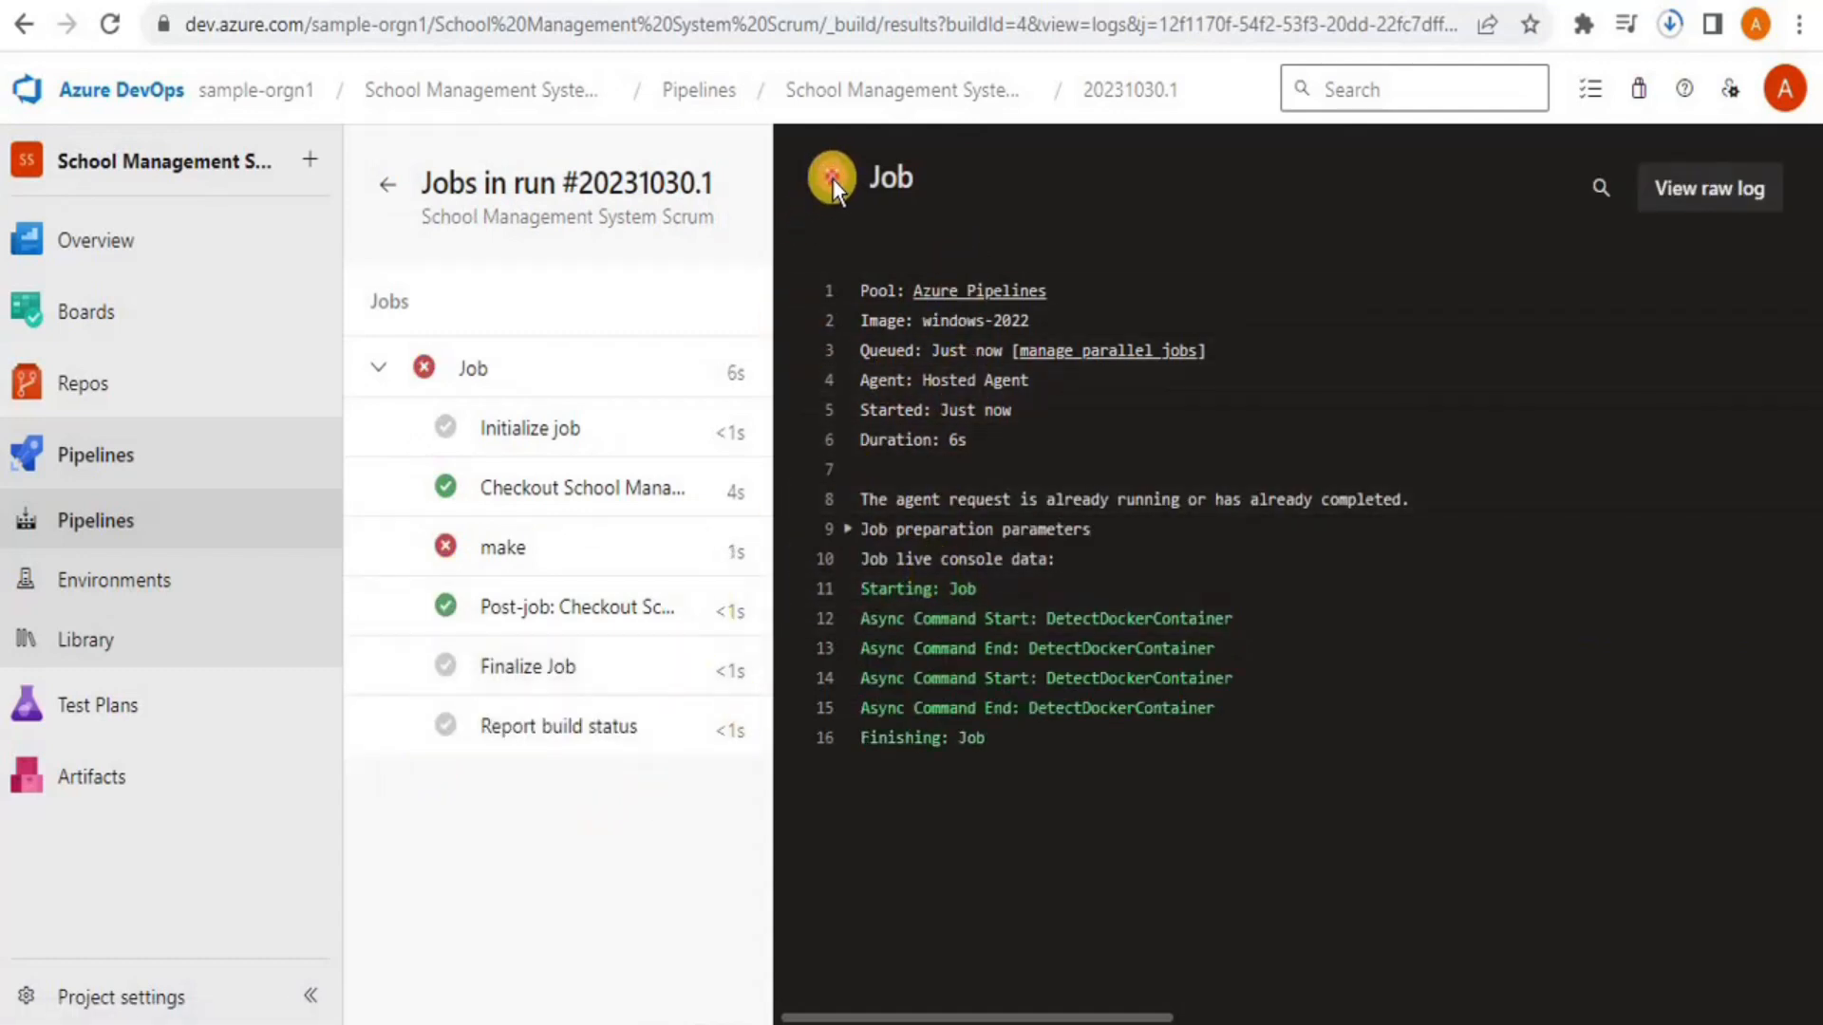
left_click(486, 368)
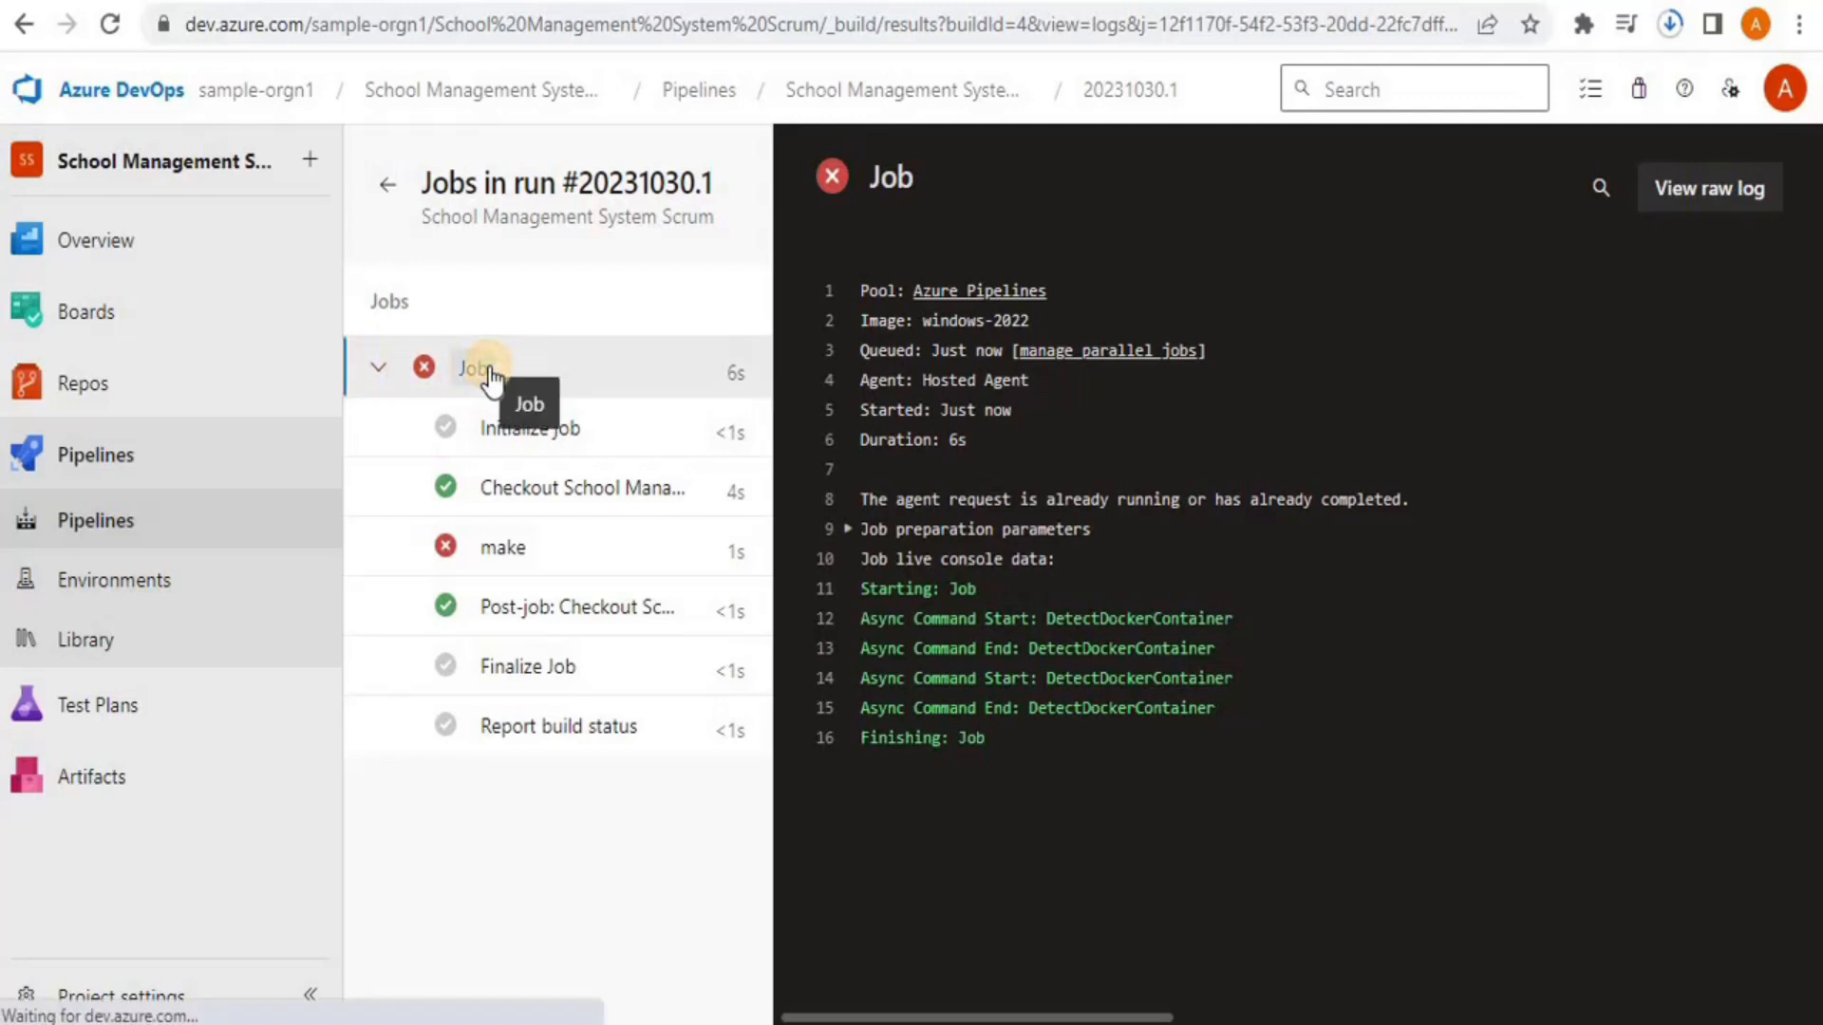
left_click(507, 552)
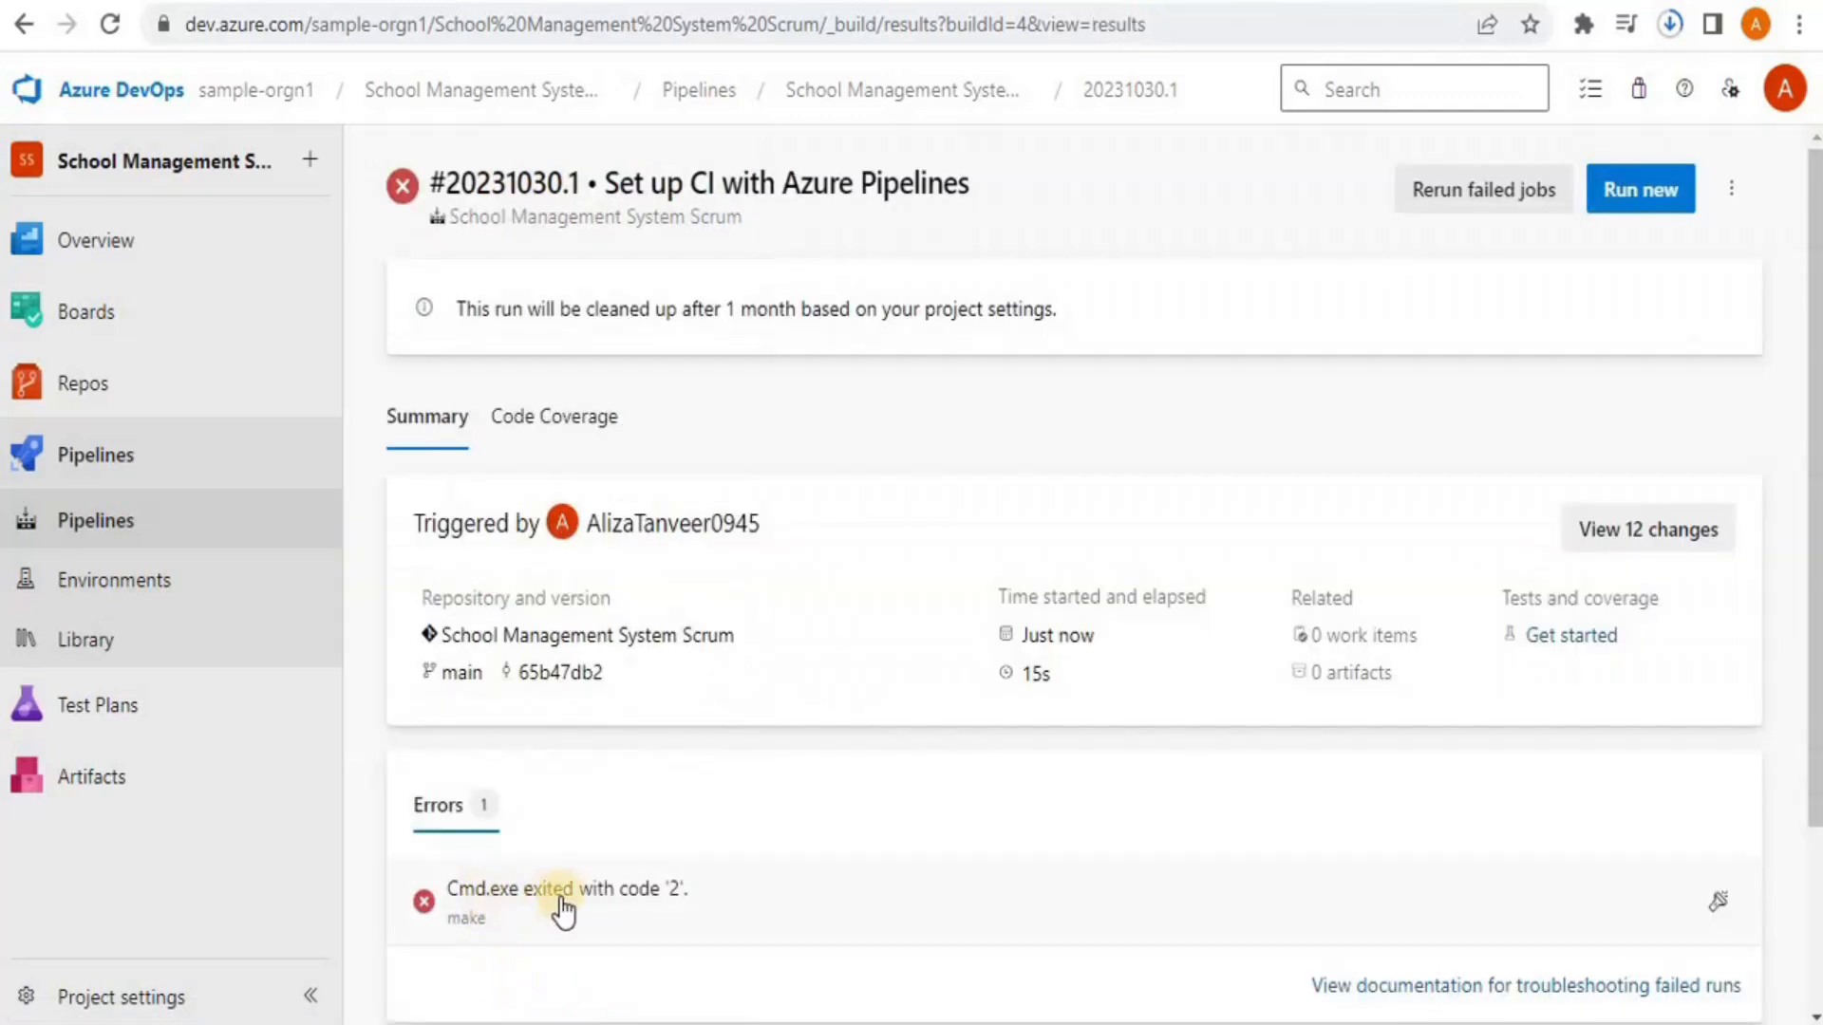
left_click(687, 900)
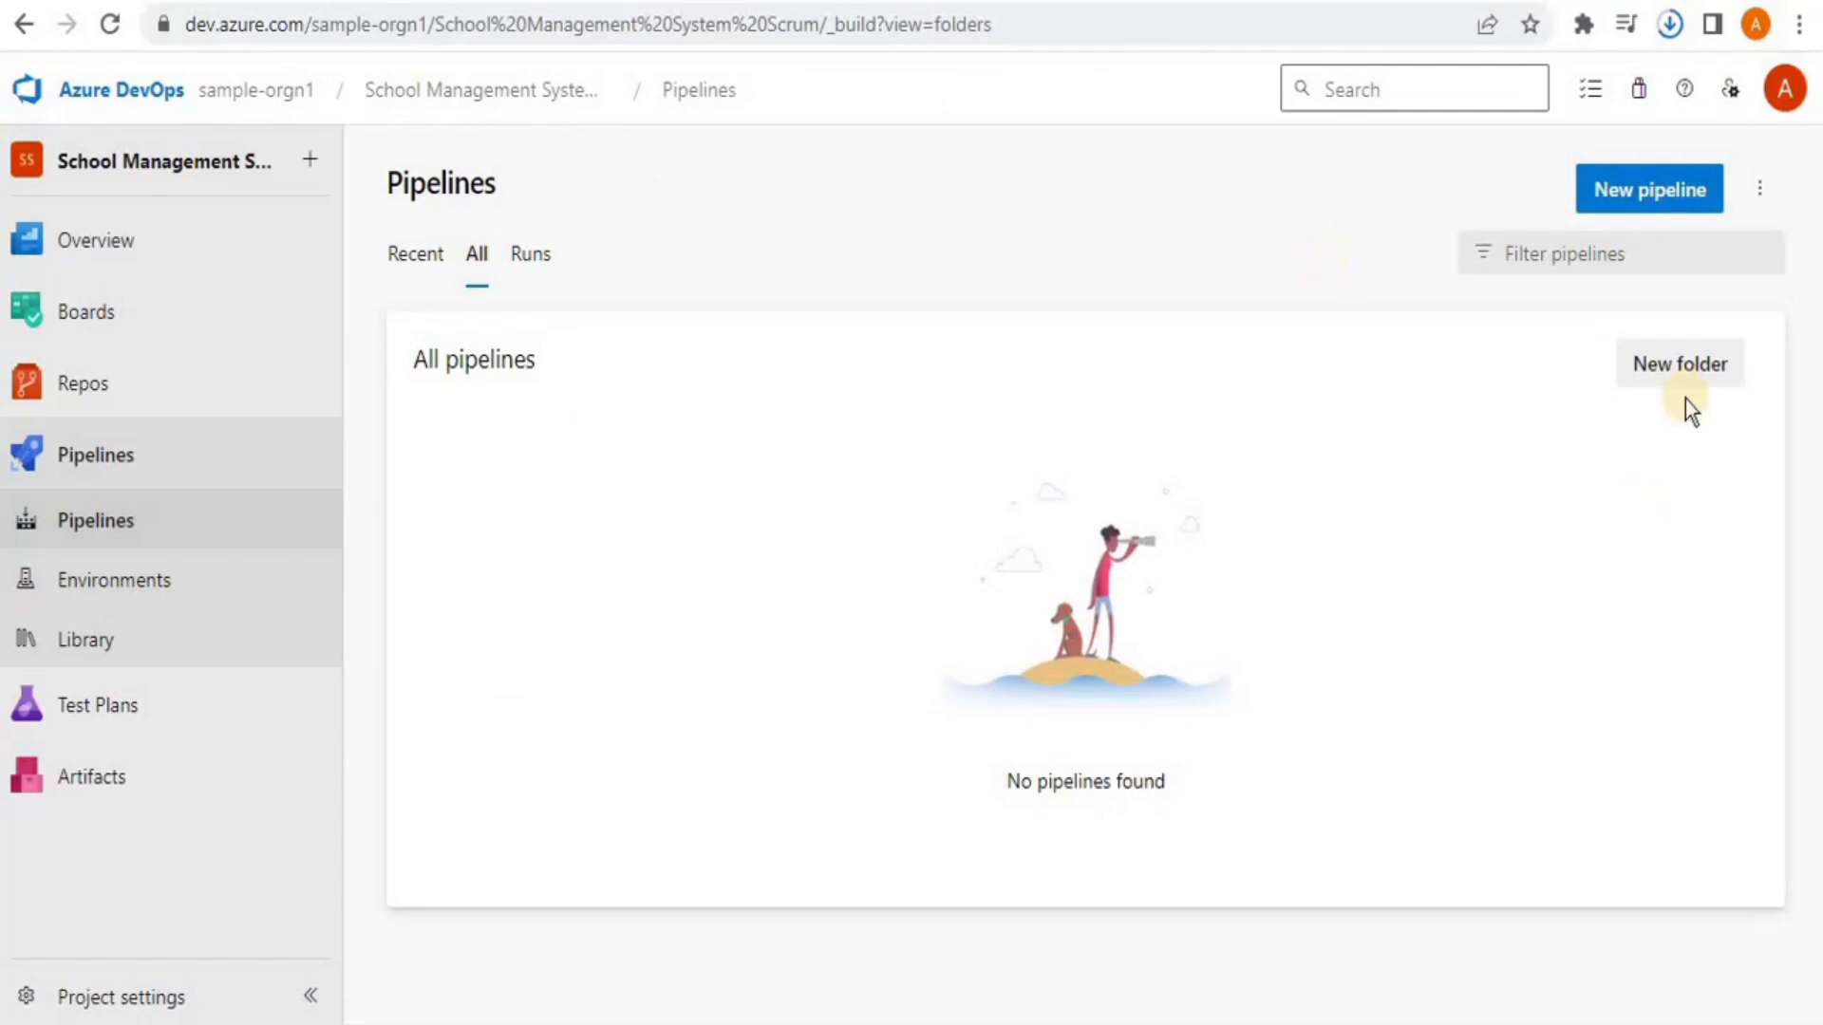
Delete azure-pipelines.yml from main, commit the deletion, and start setting up a new build
left_click(1647, 197)
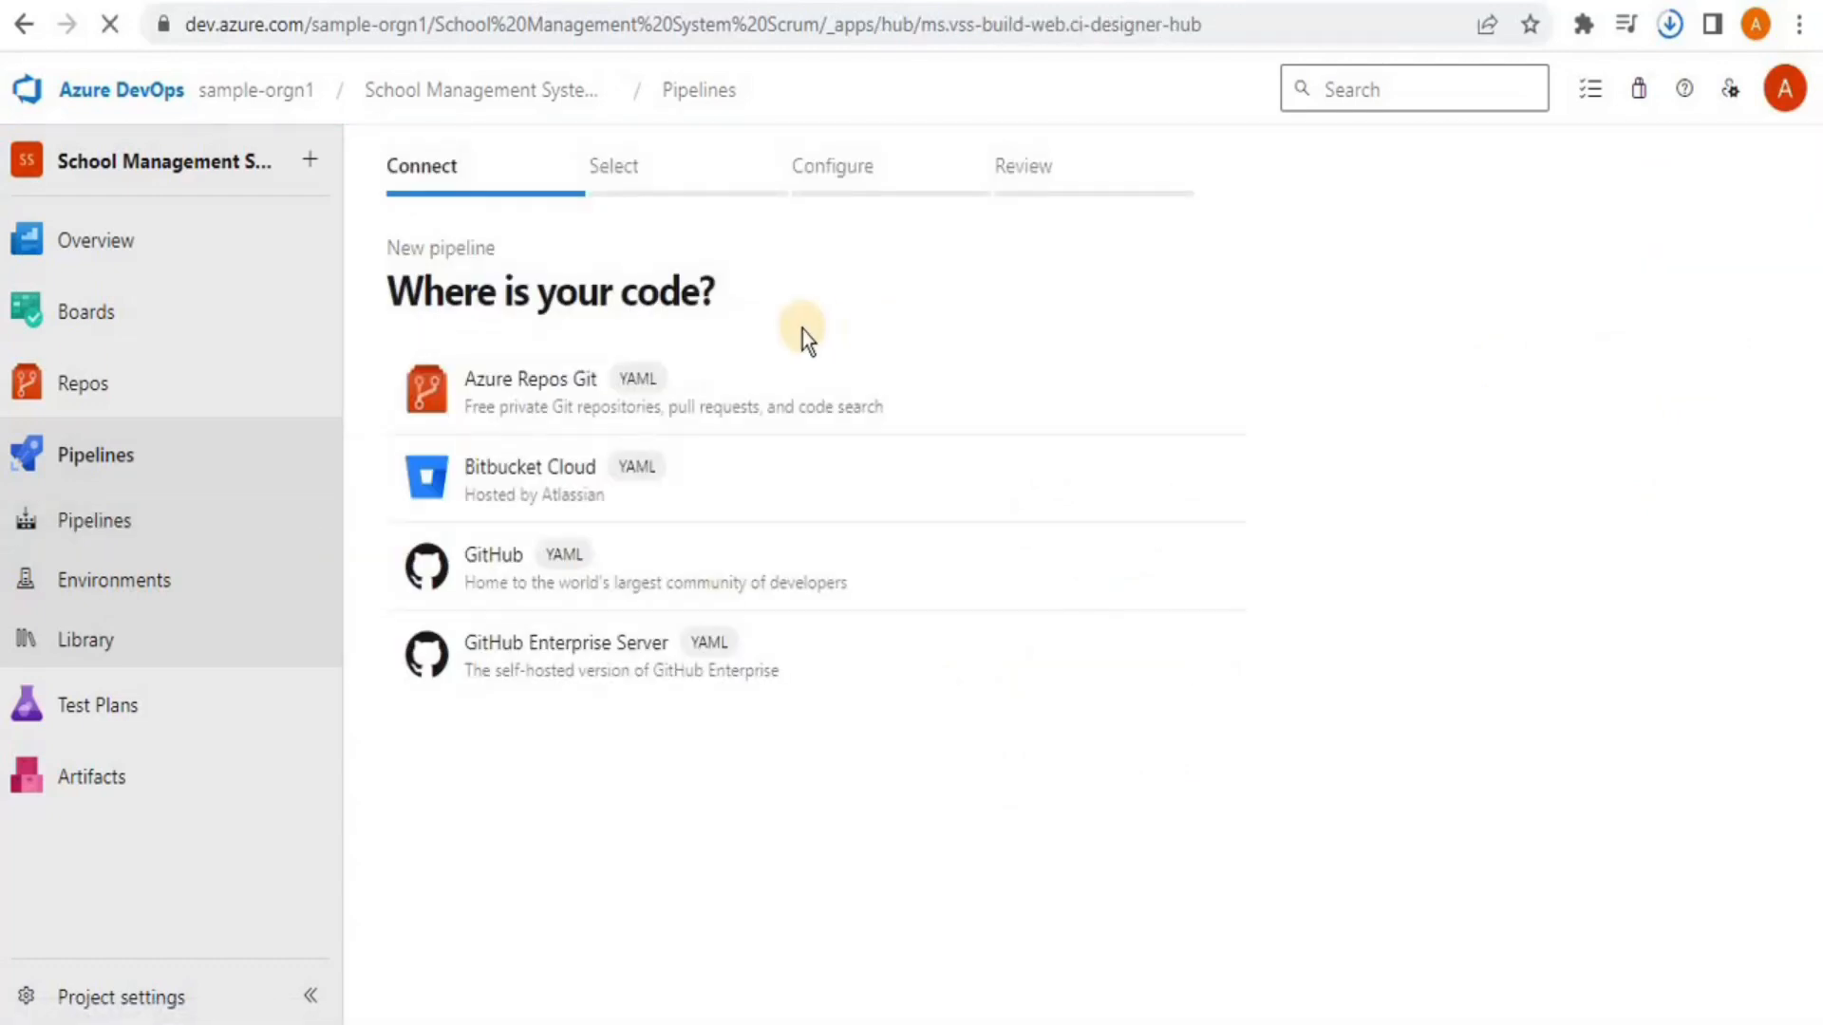
left_click(144, 389)
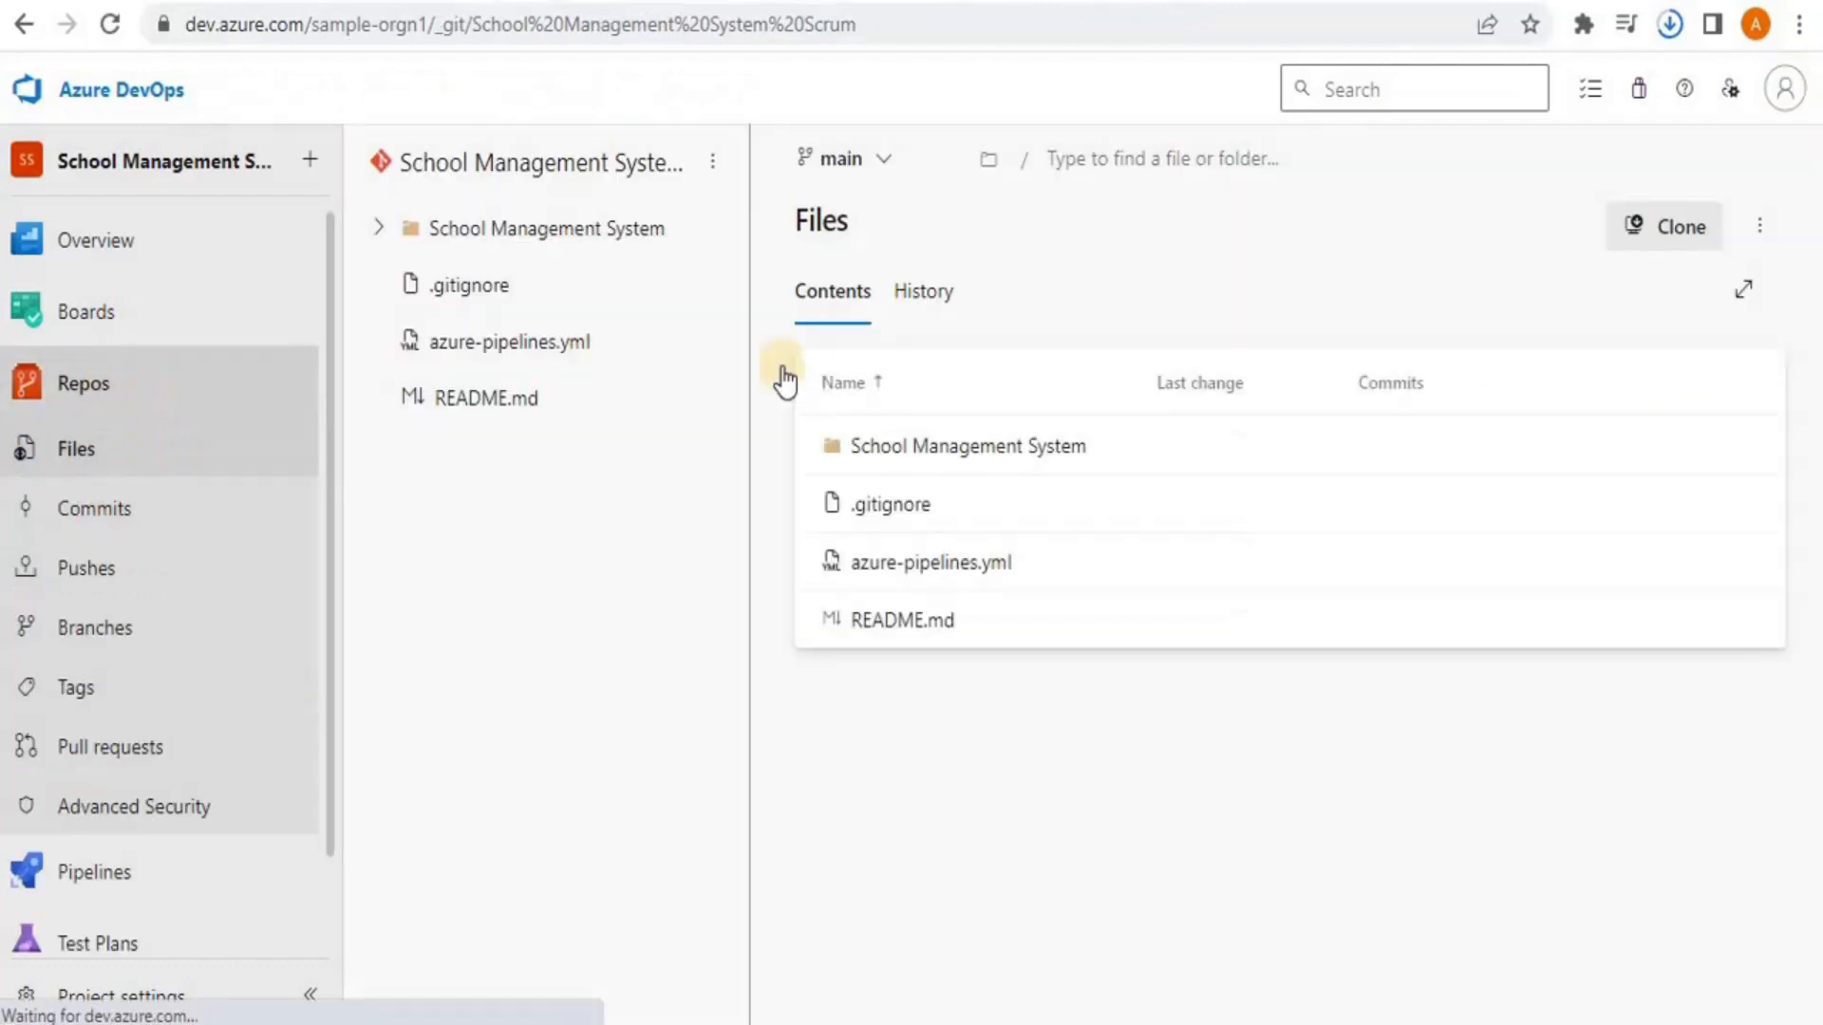
left_click(1737, 572)
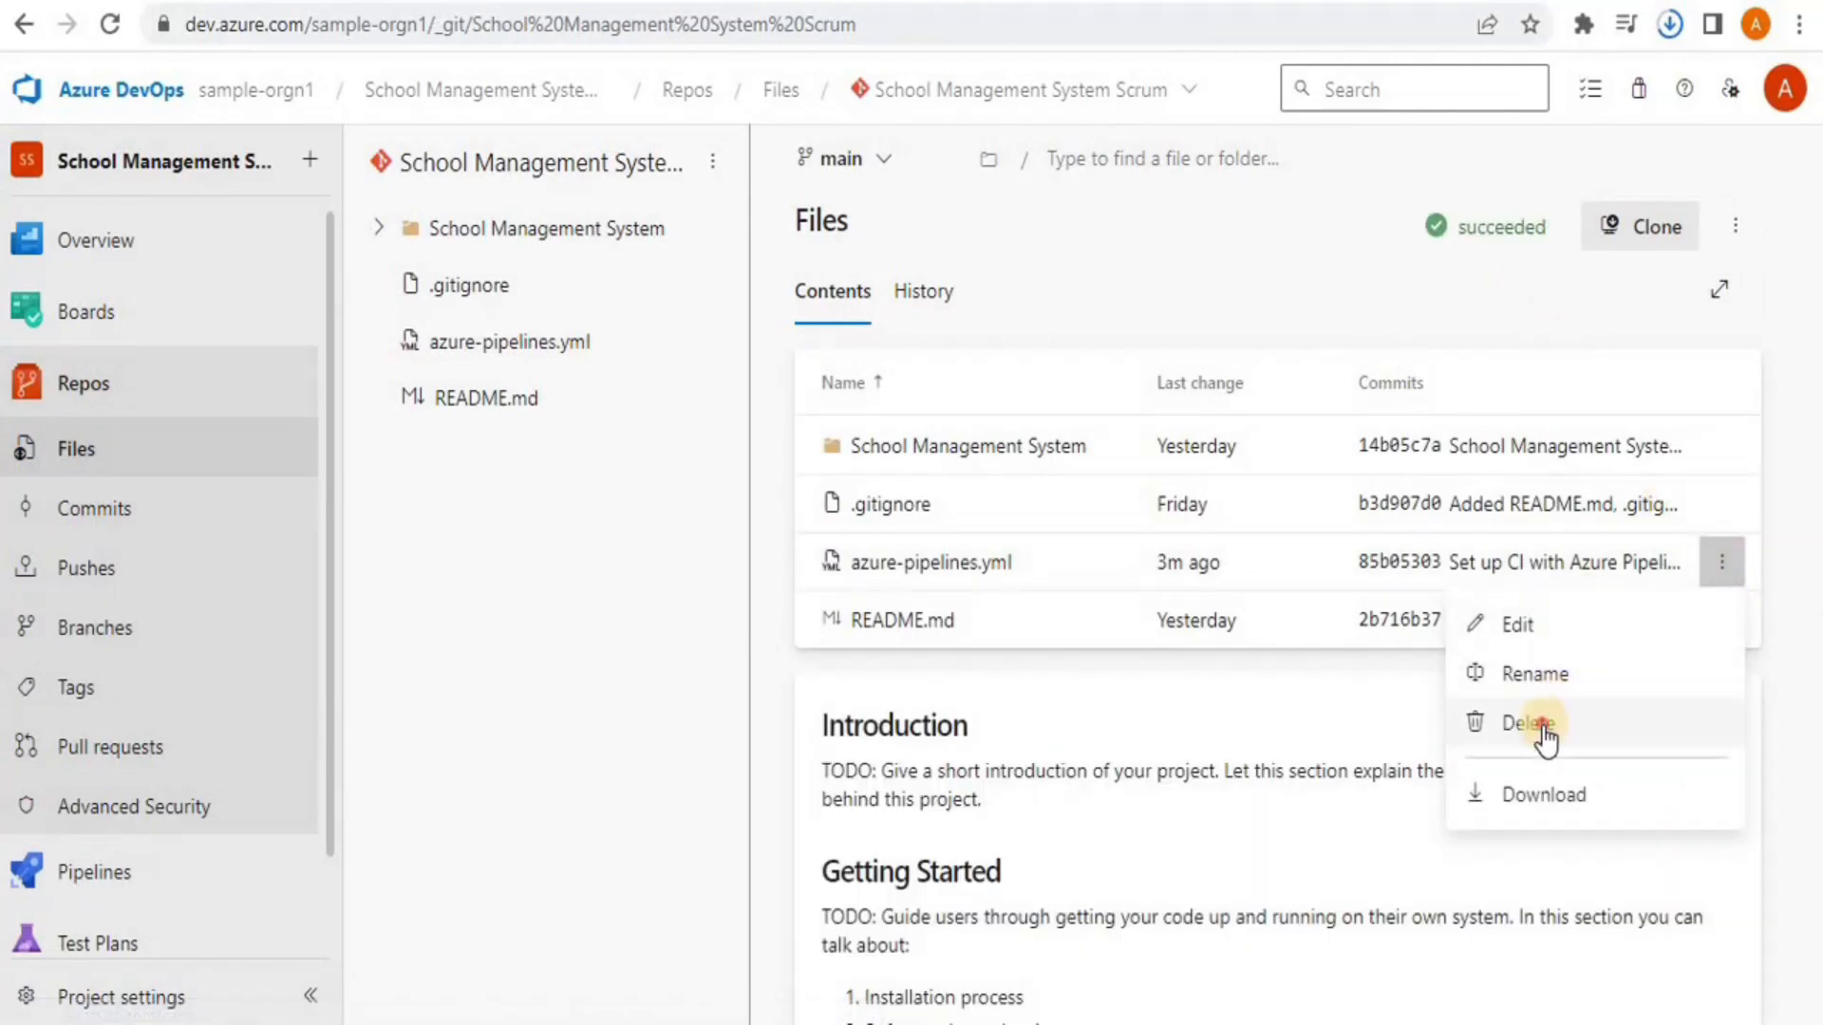
left_click(1540, 725)
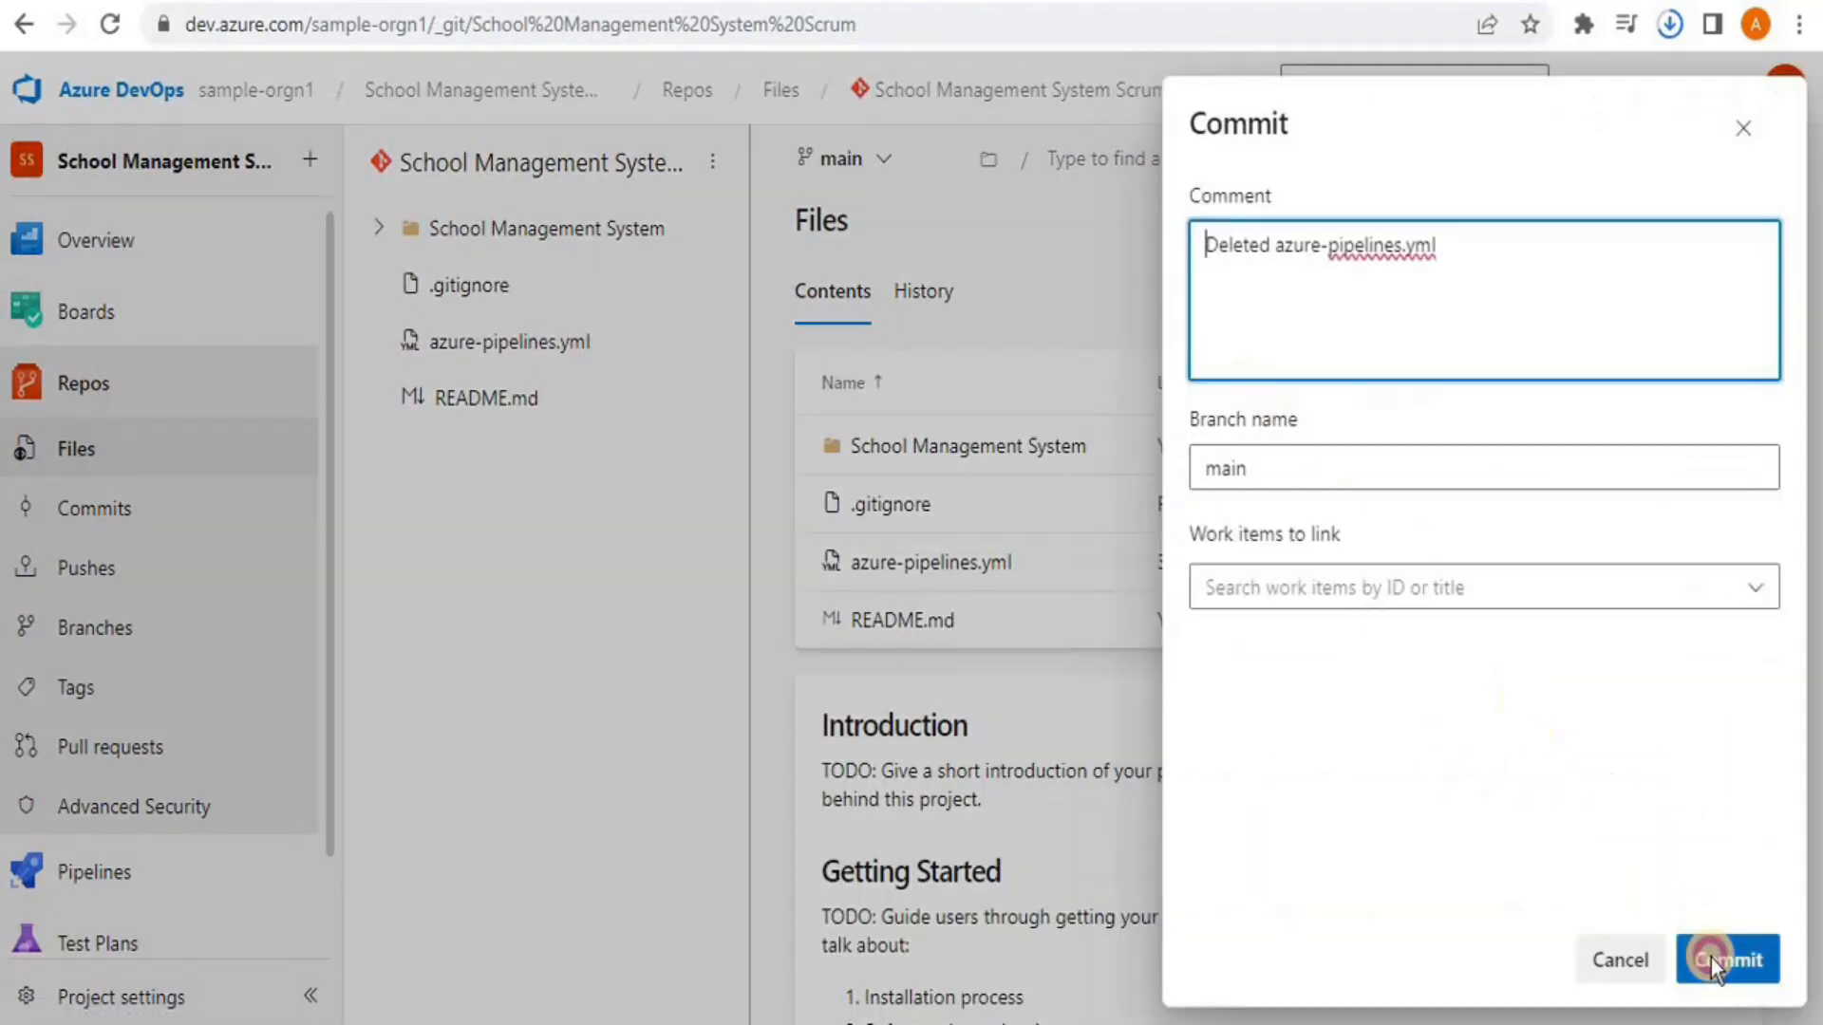
left_click(1702, 957)
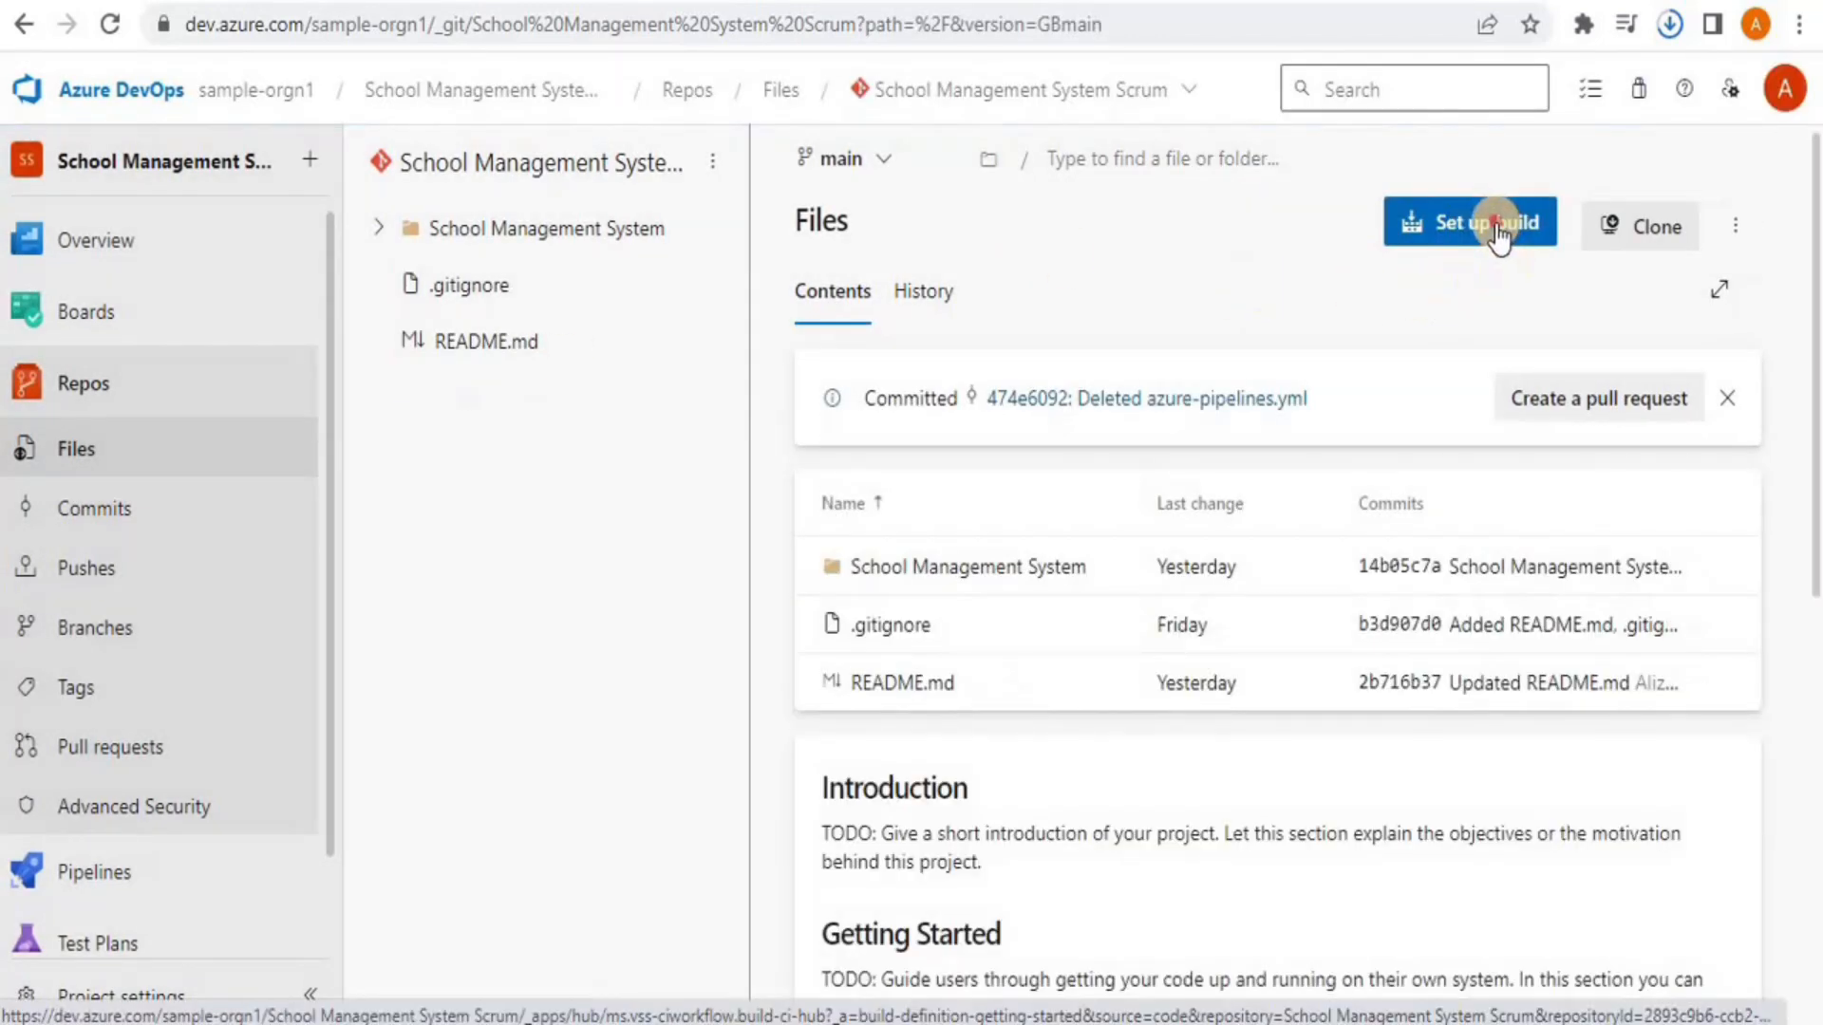
left_click(1497, 228)
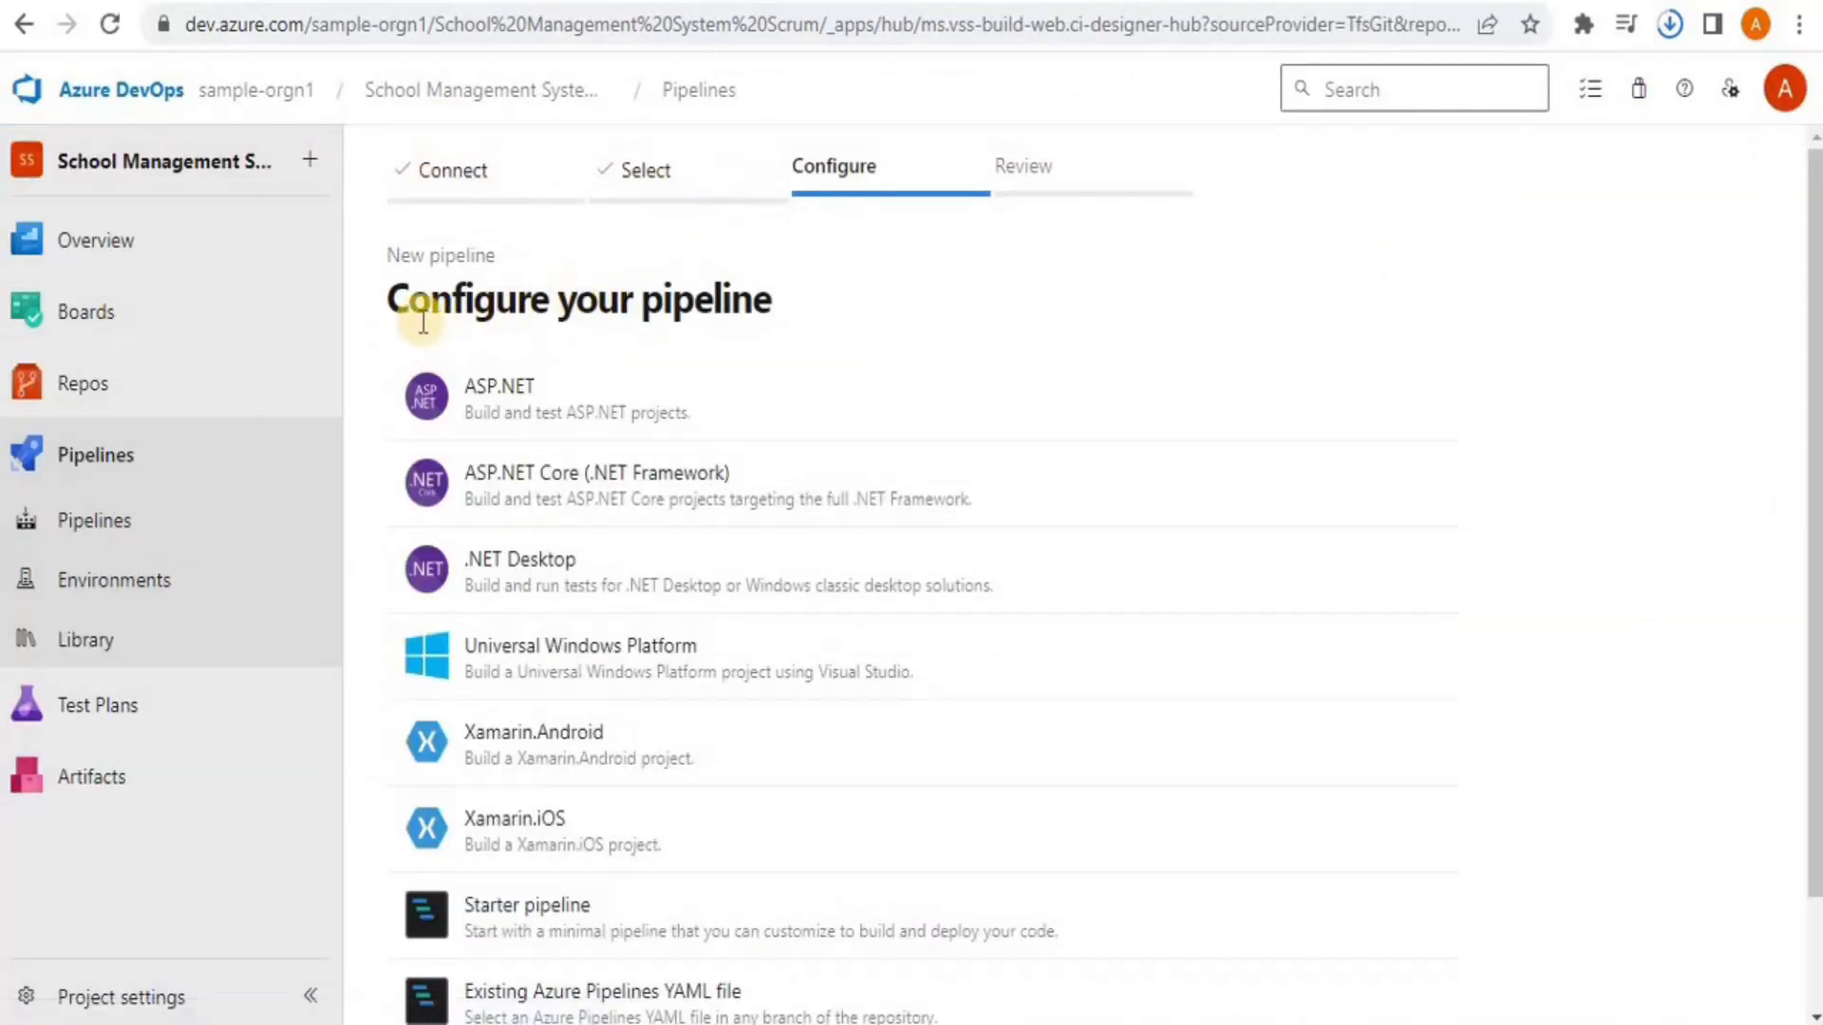
Commit and queue an ASP.NET template pipeline on windows-latest, then open its queued job log
left_click(514, 427)
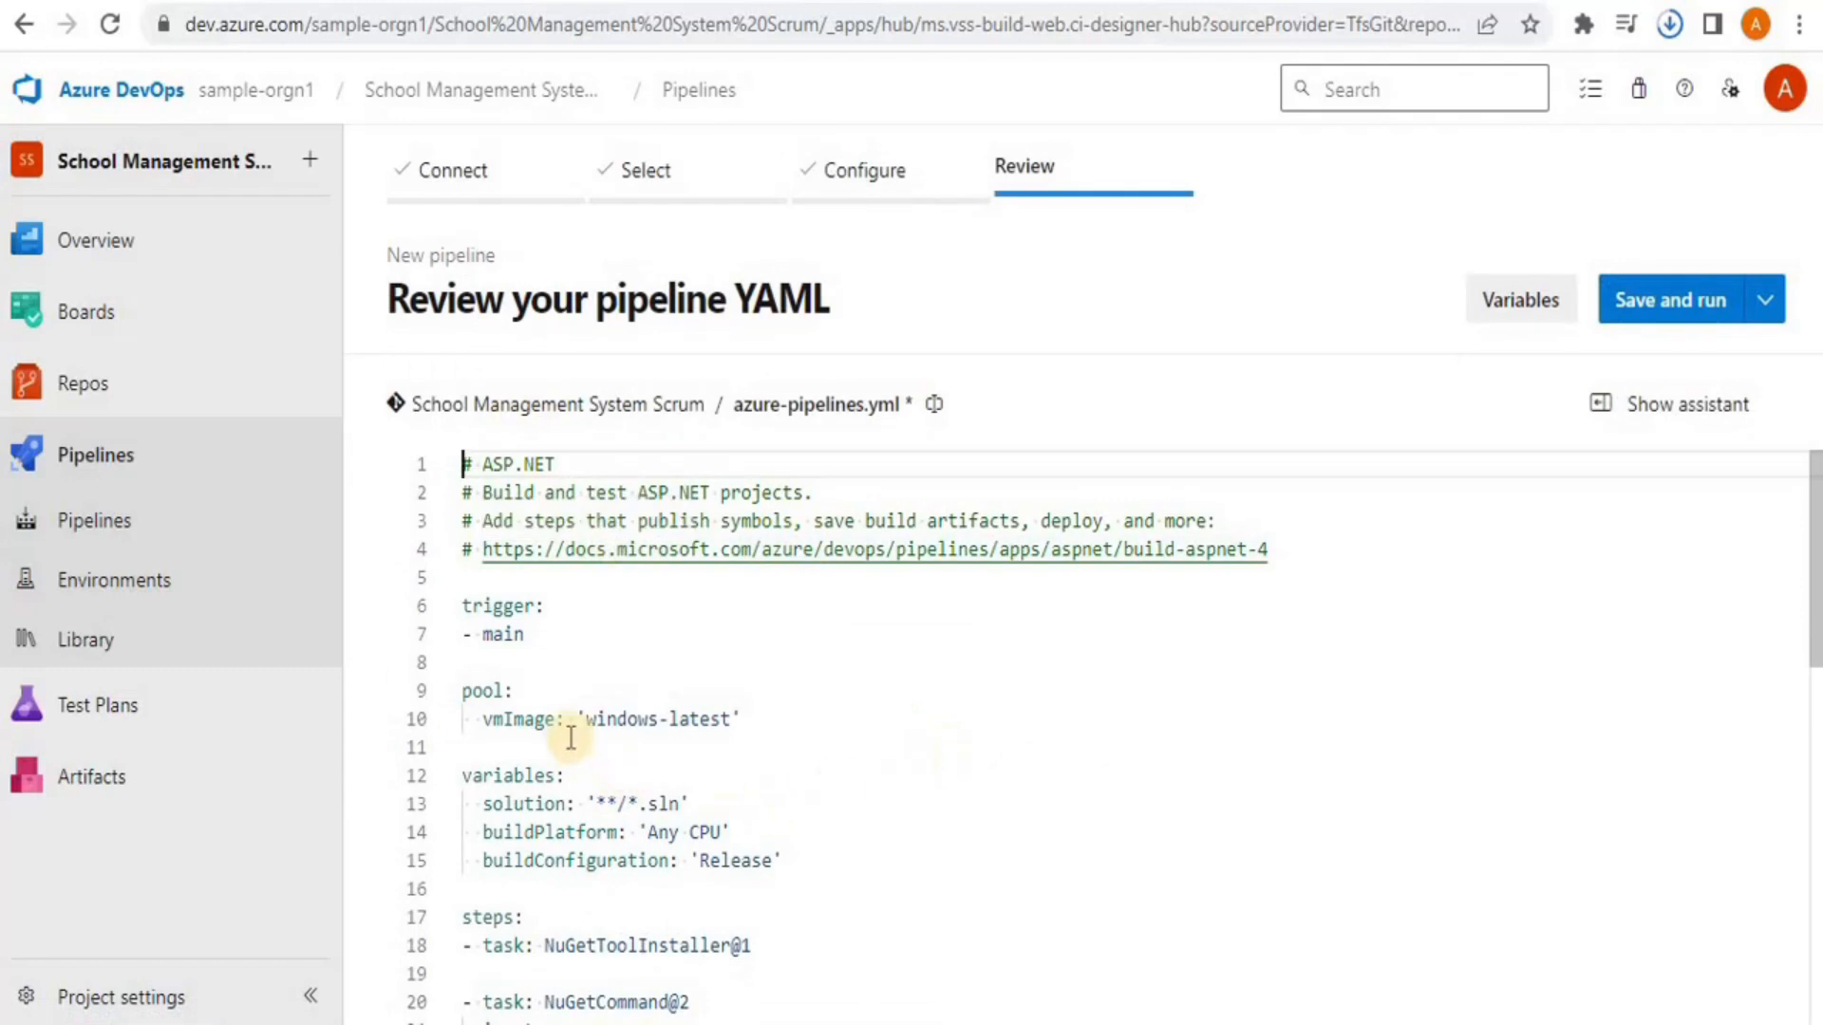
left_click(636, 719)
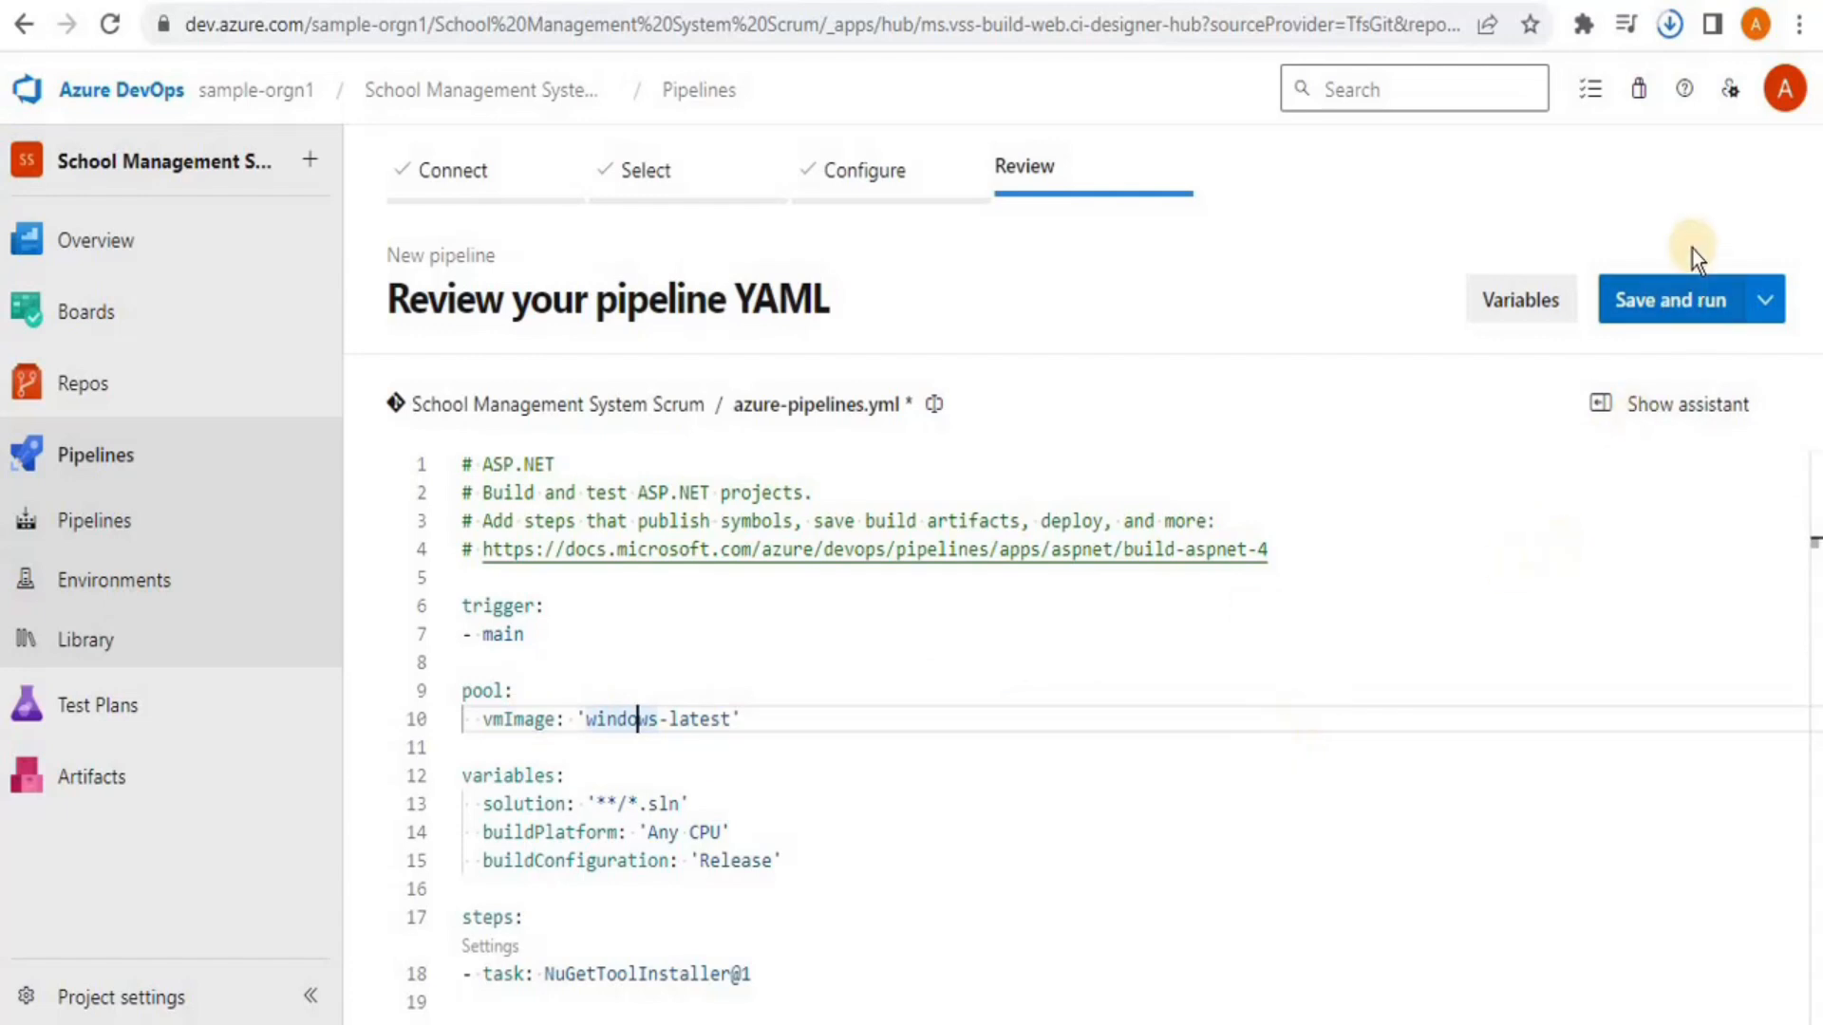
left_click(1661, 306)
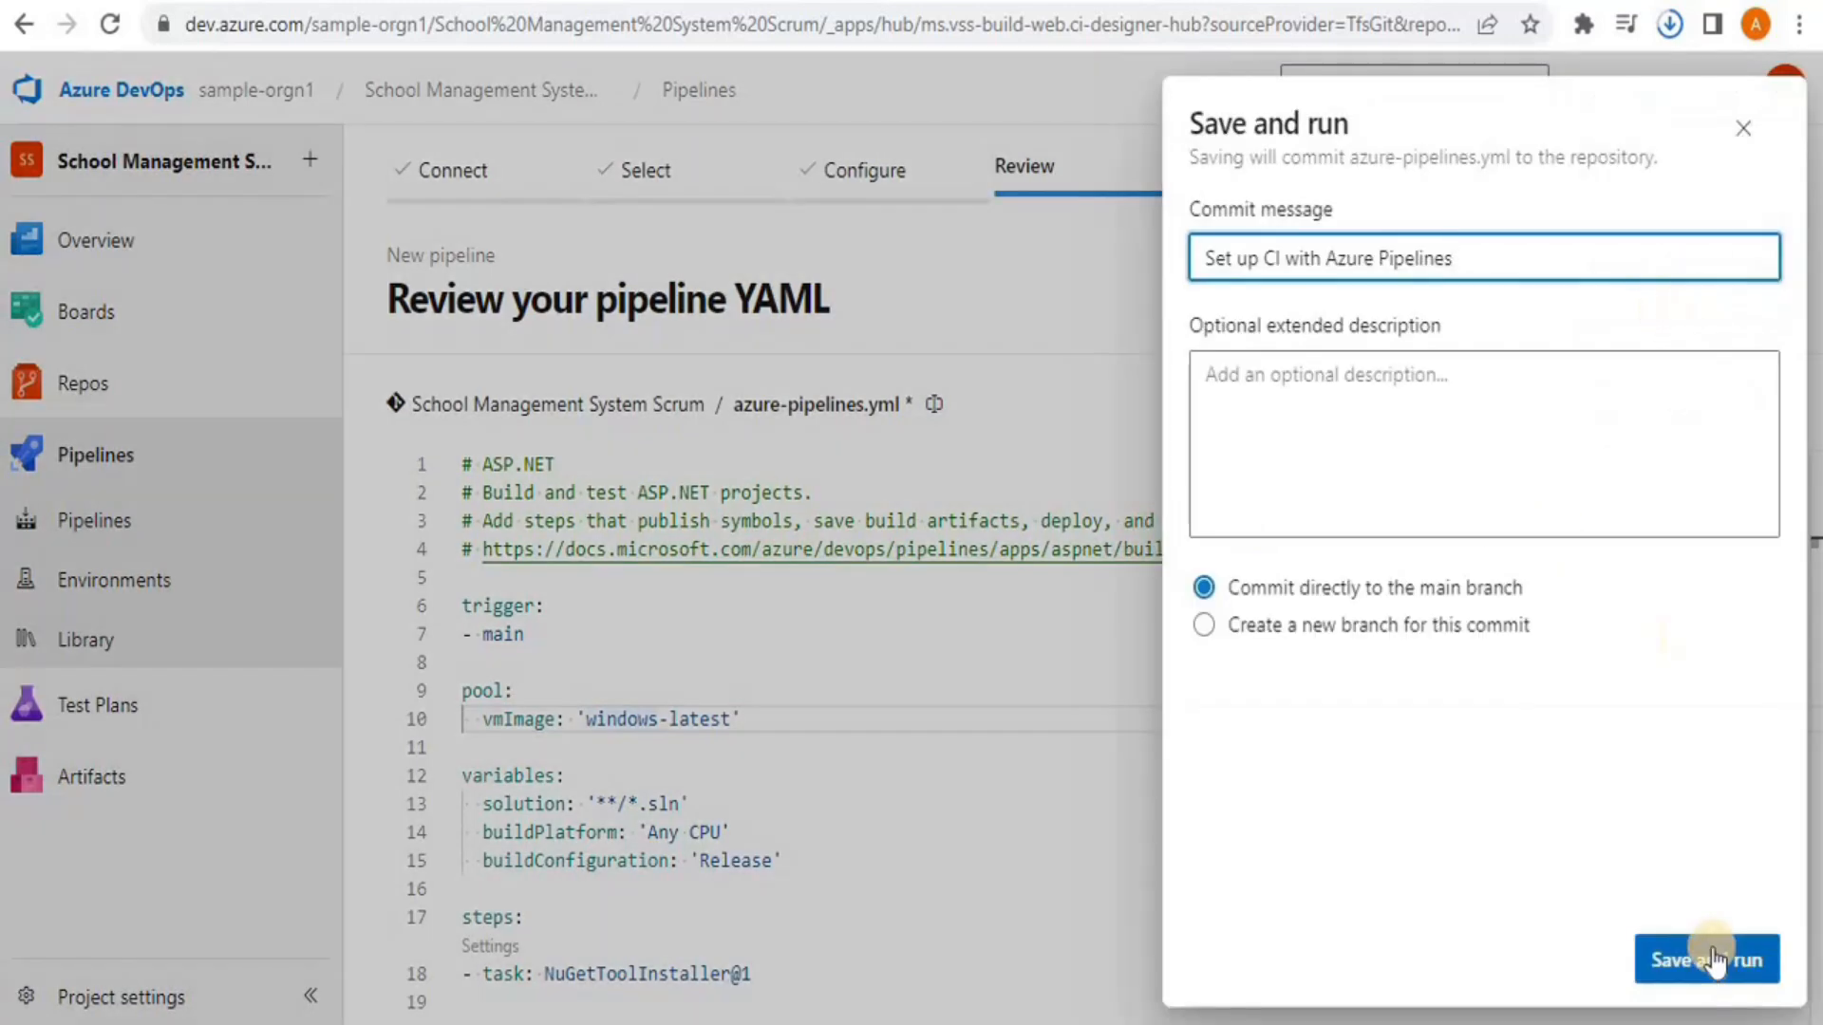
left_click(1712, 961)
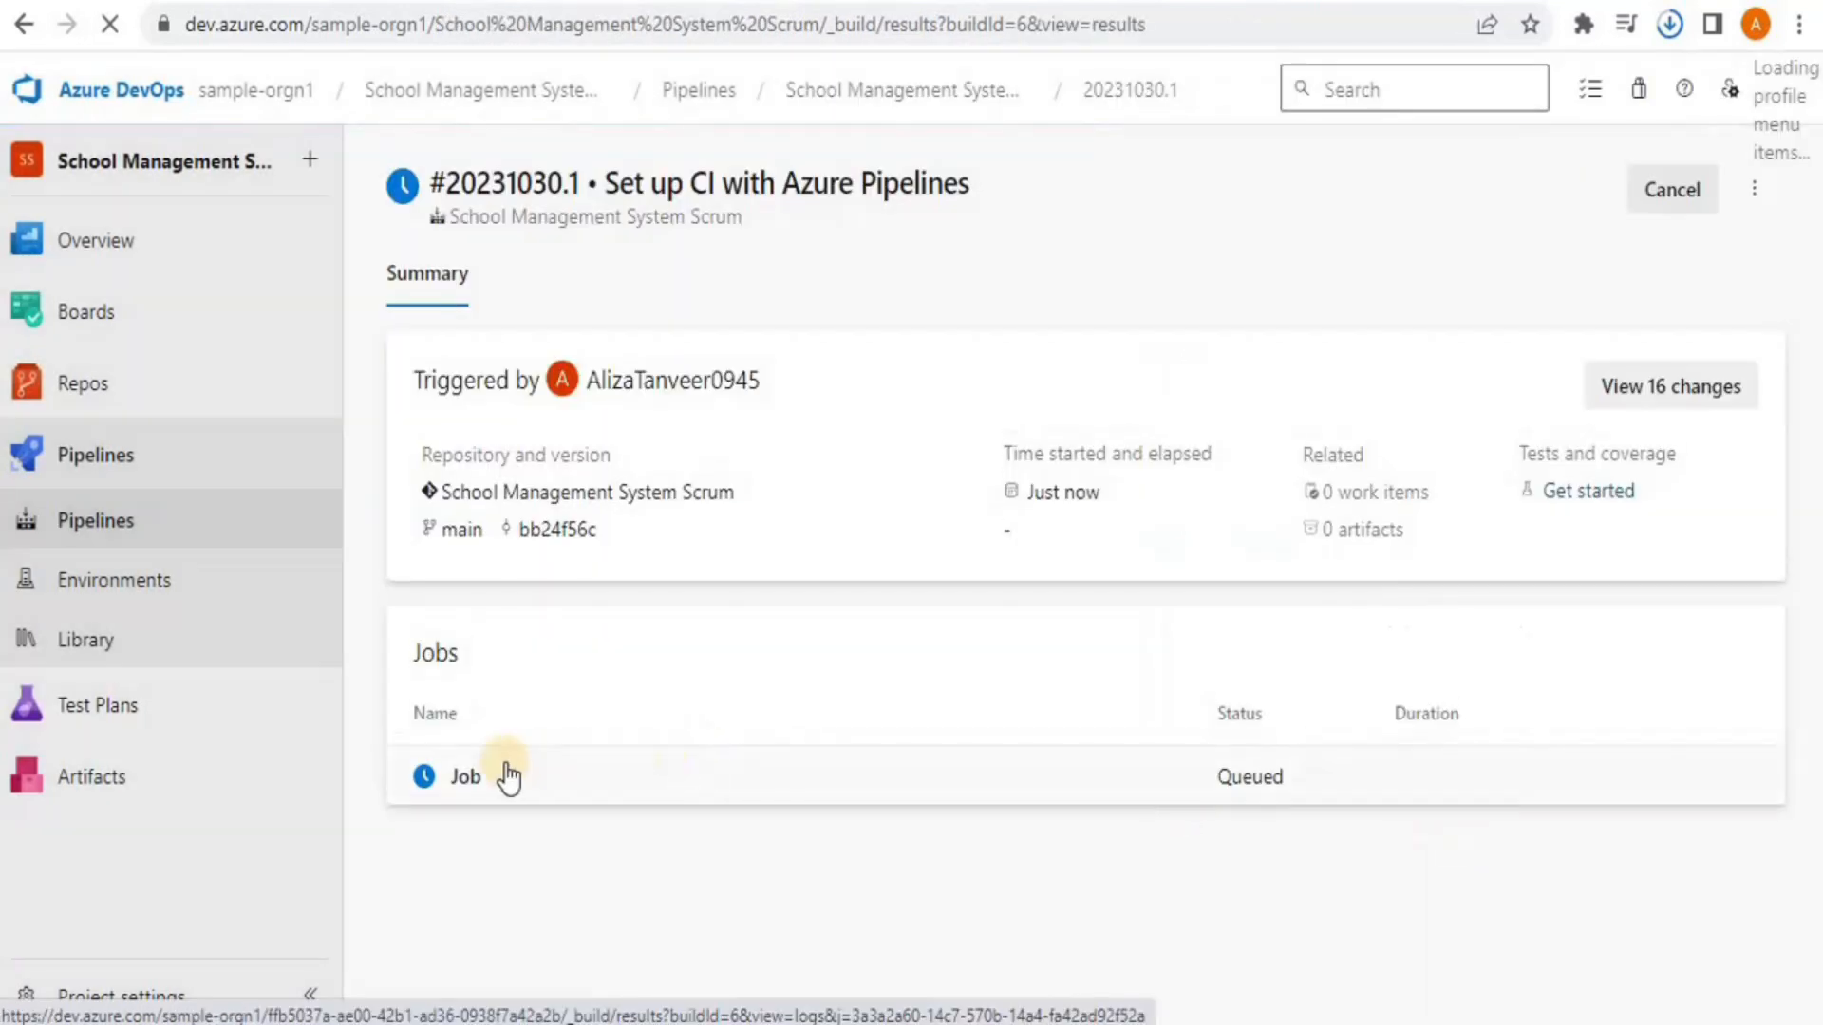
left_click(486, 779)
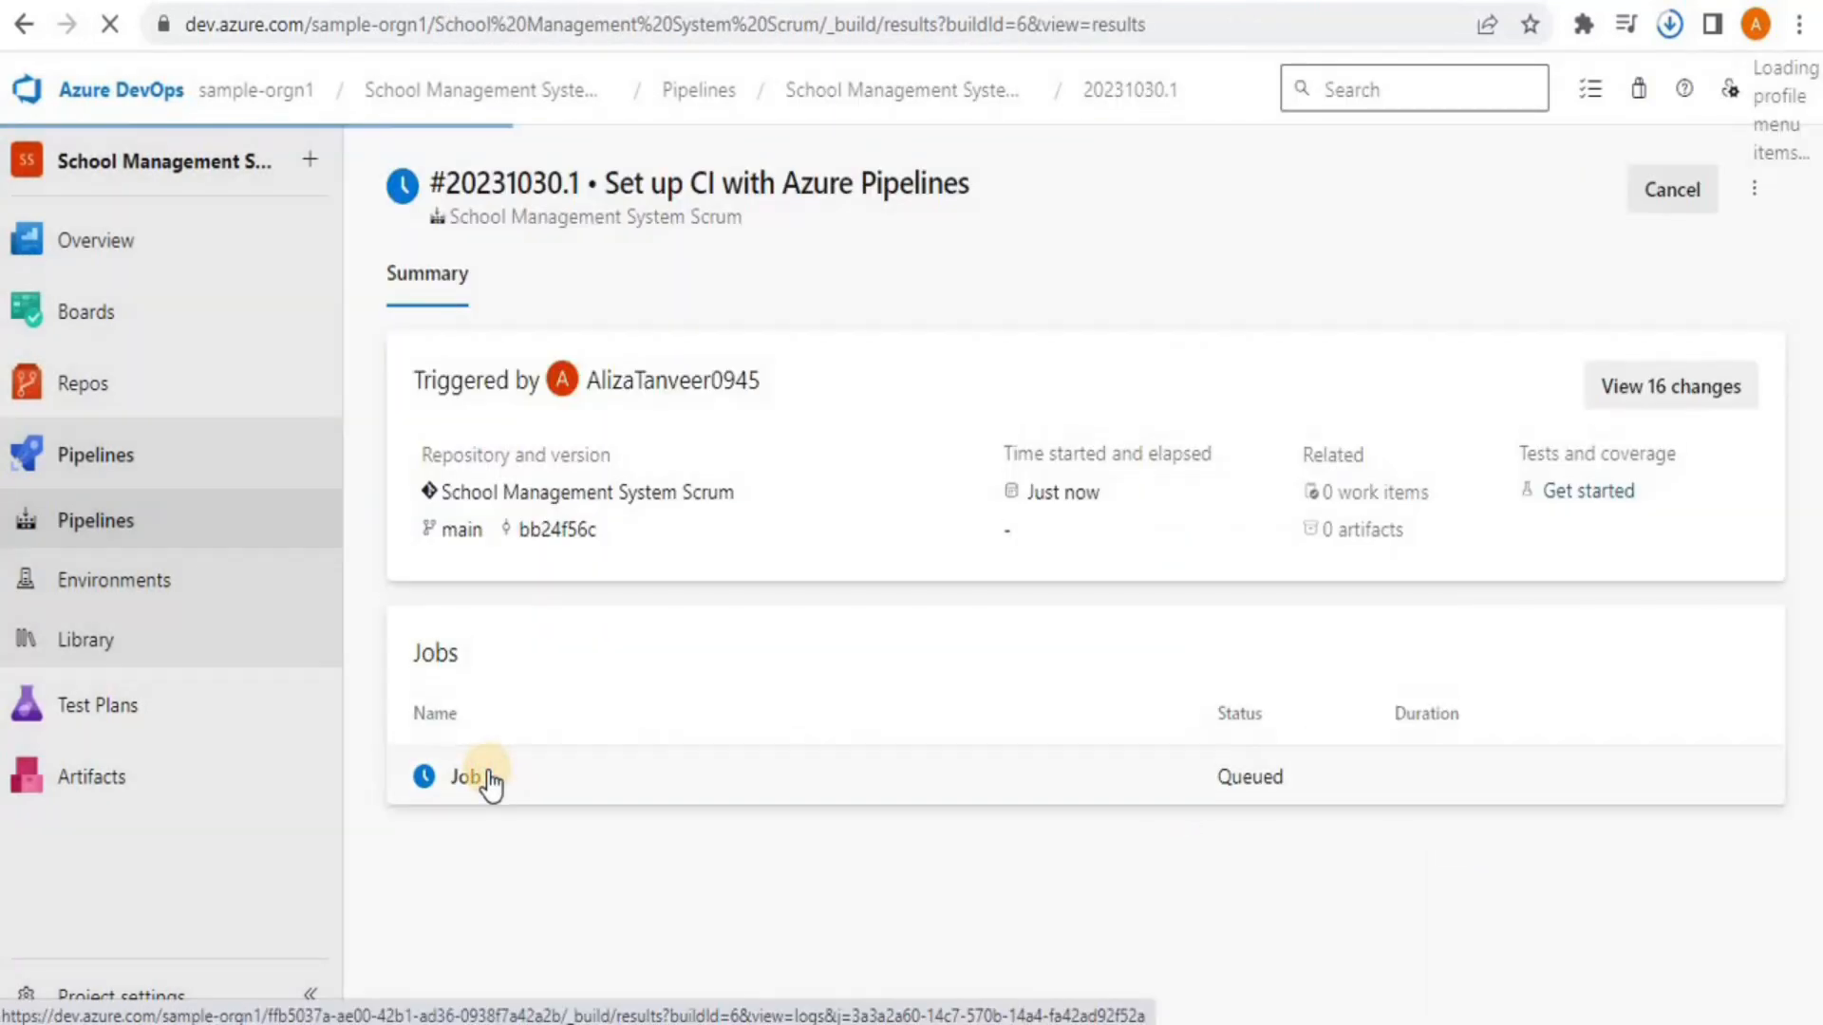
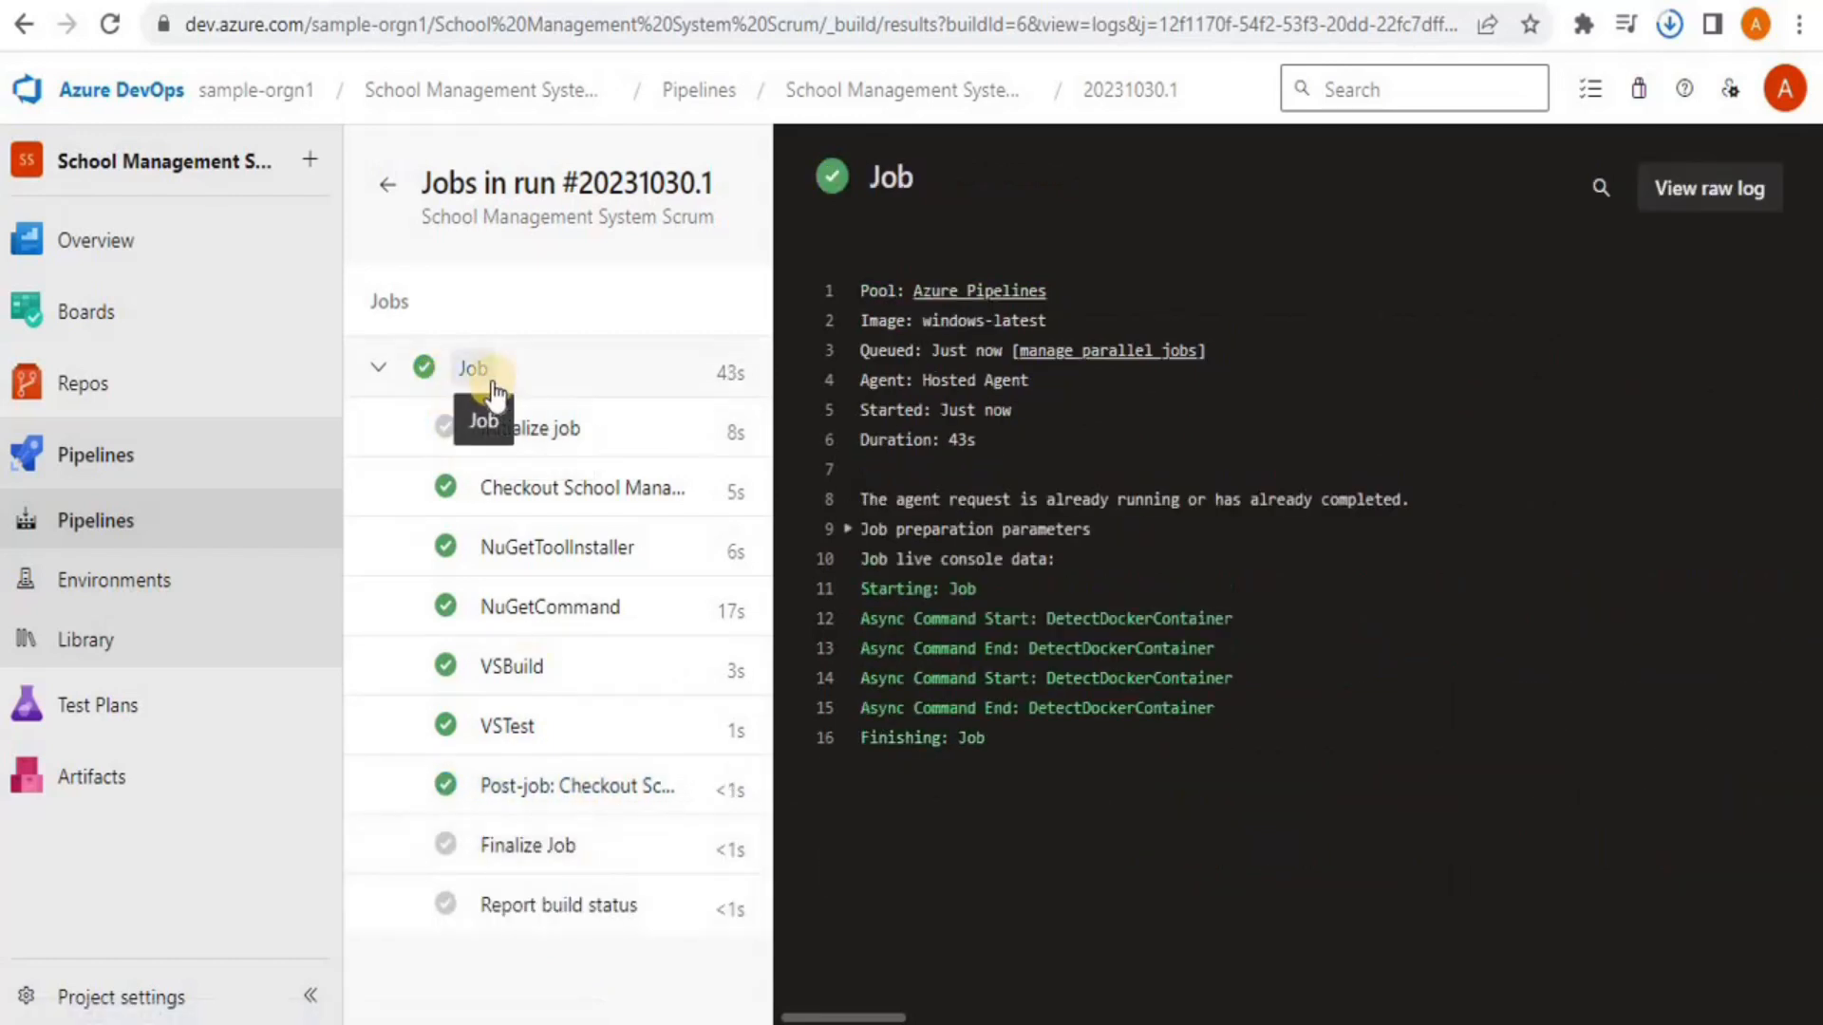
Return from the job log to the summary of run #20231030.1, which succeeded with 2 warnings
left_click(378, 372)
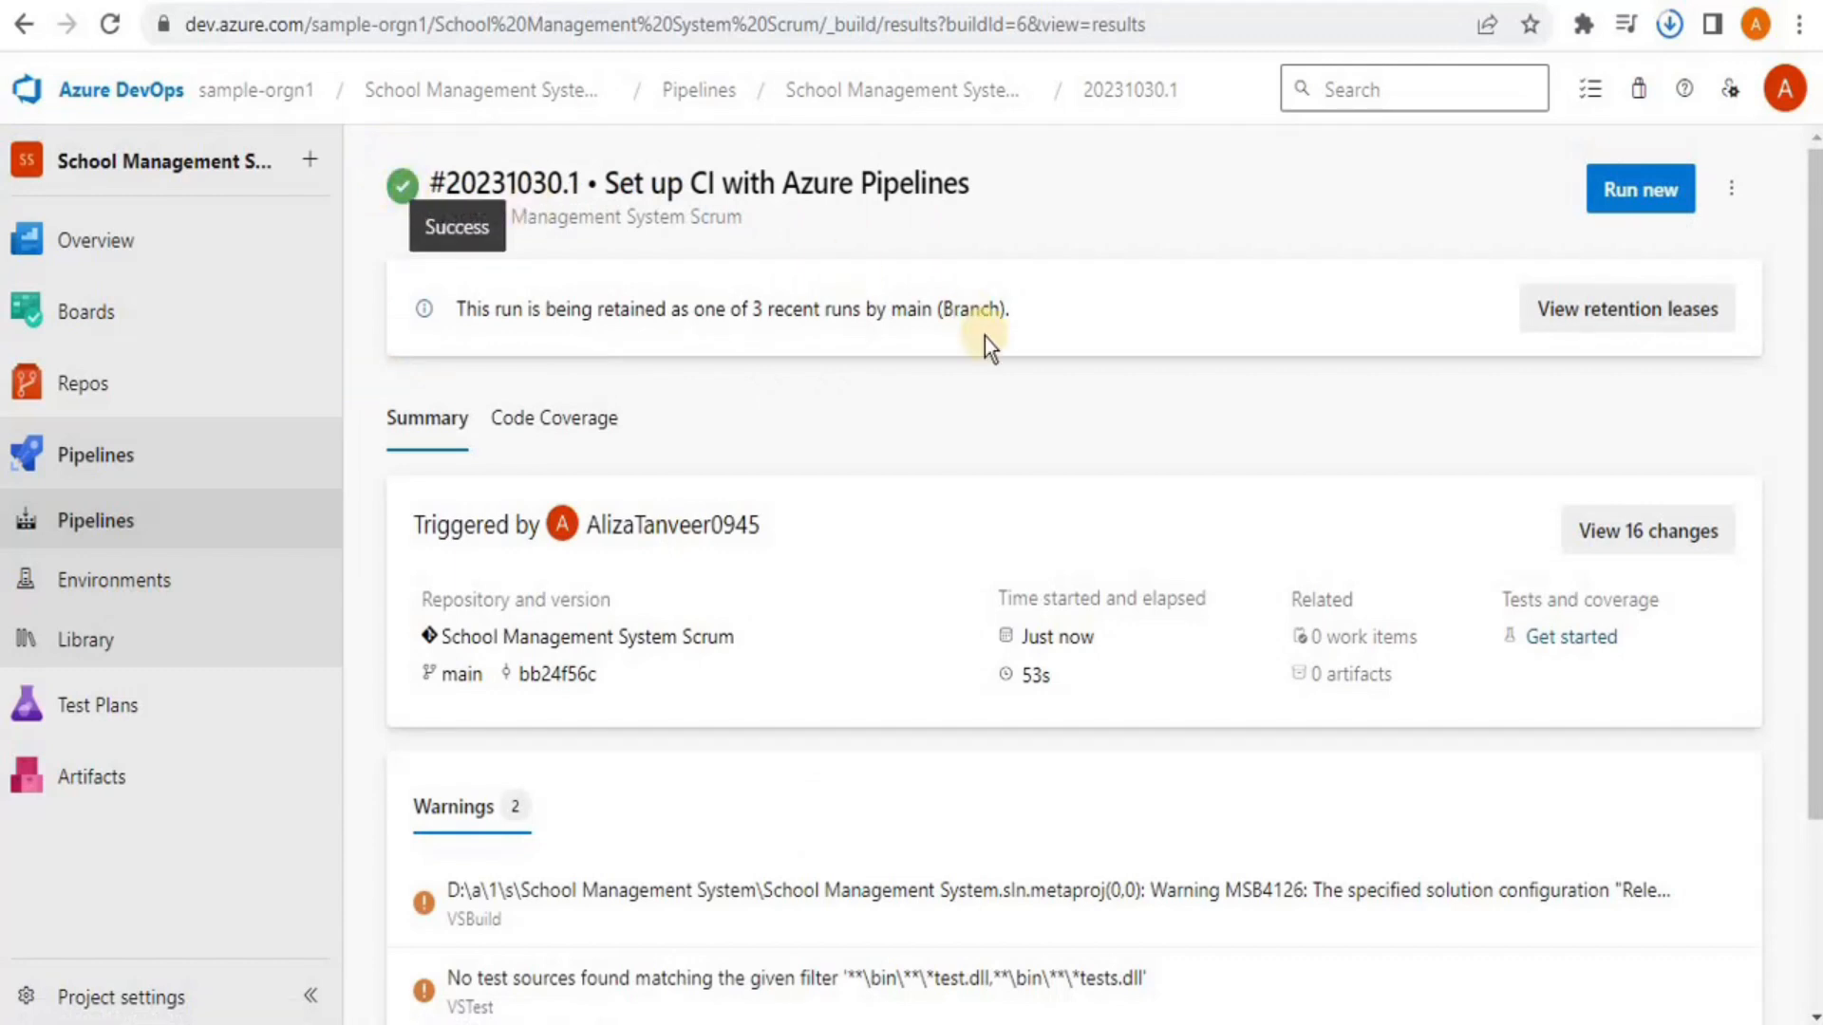
left_click_drag(1812, 335, 1816, 185)
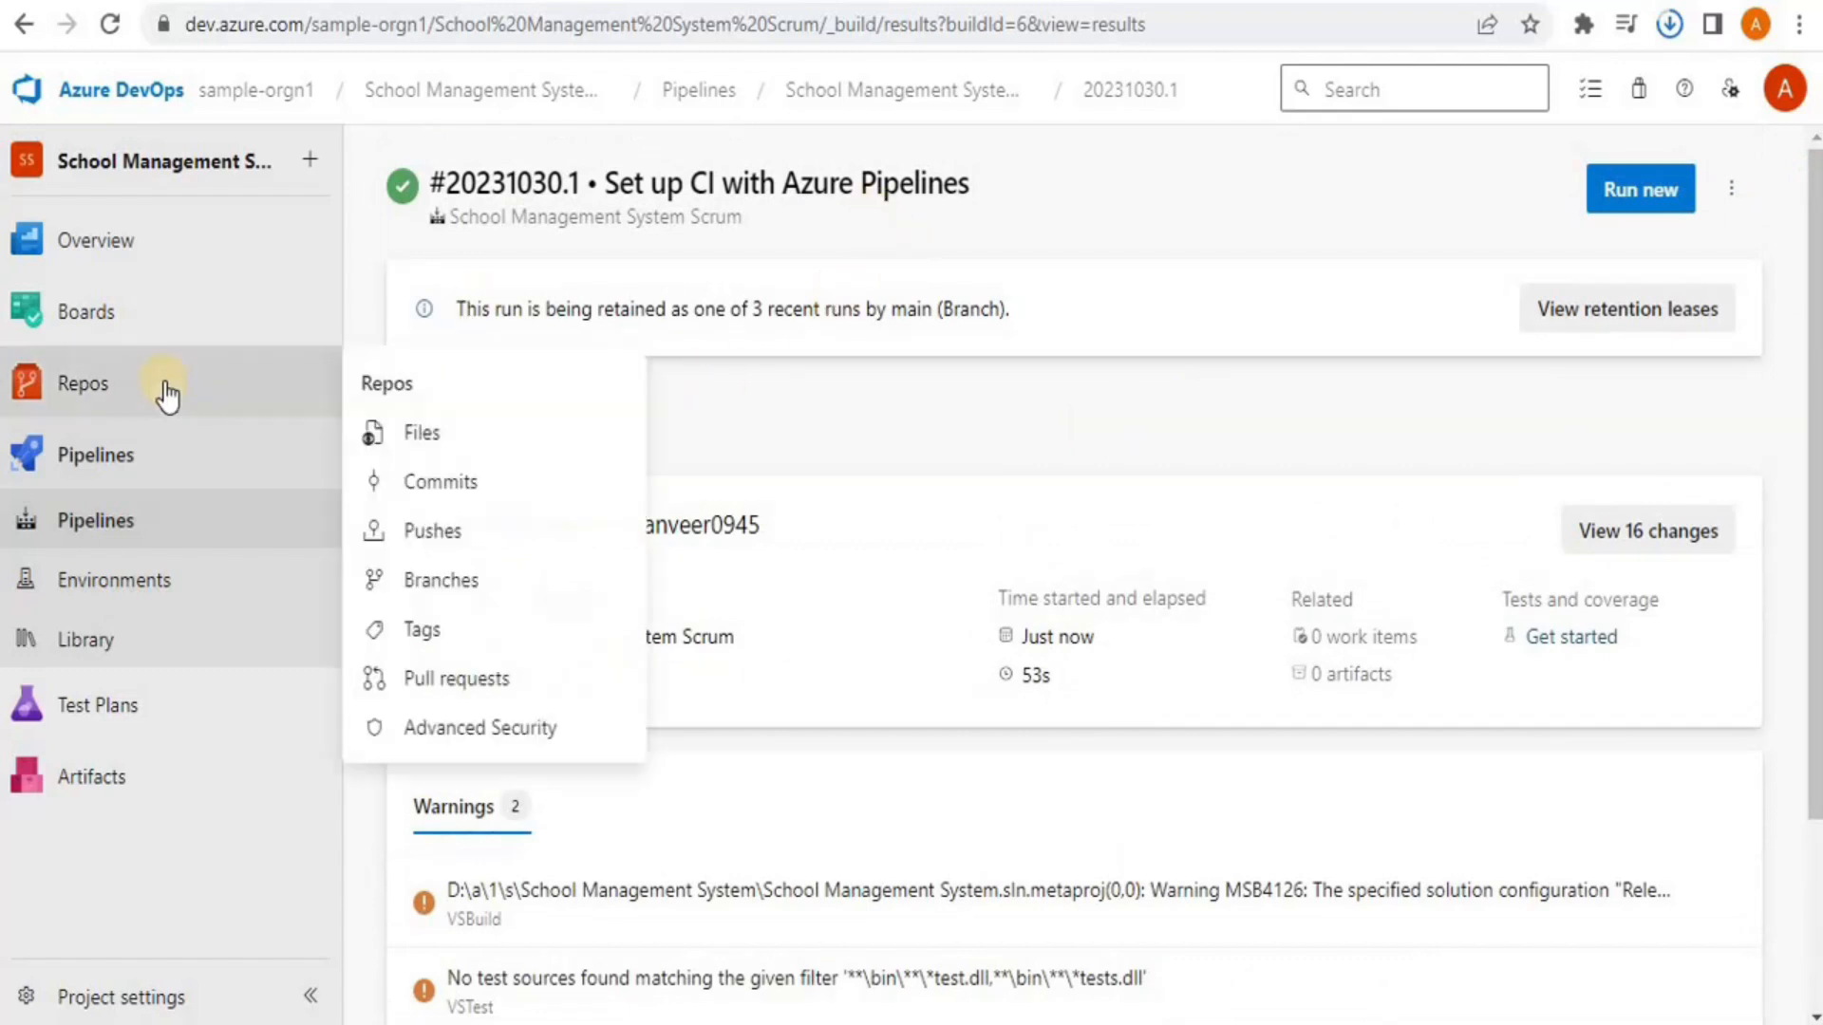
Append the heading '#### Created a new Pipeline' to the end of README.md and commit it to main
left_click(81, 395)
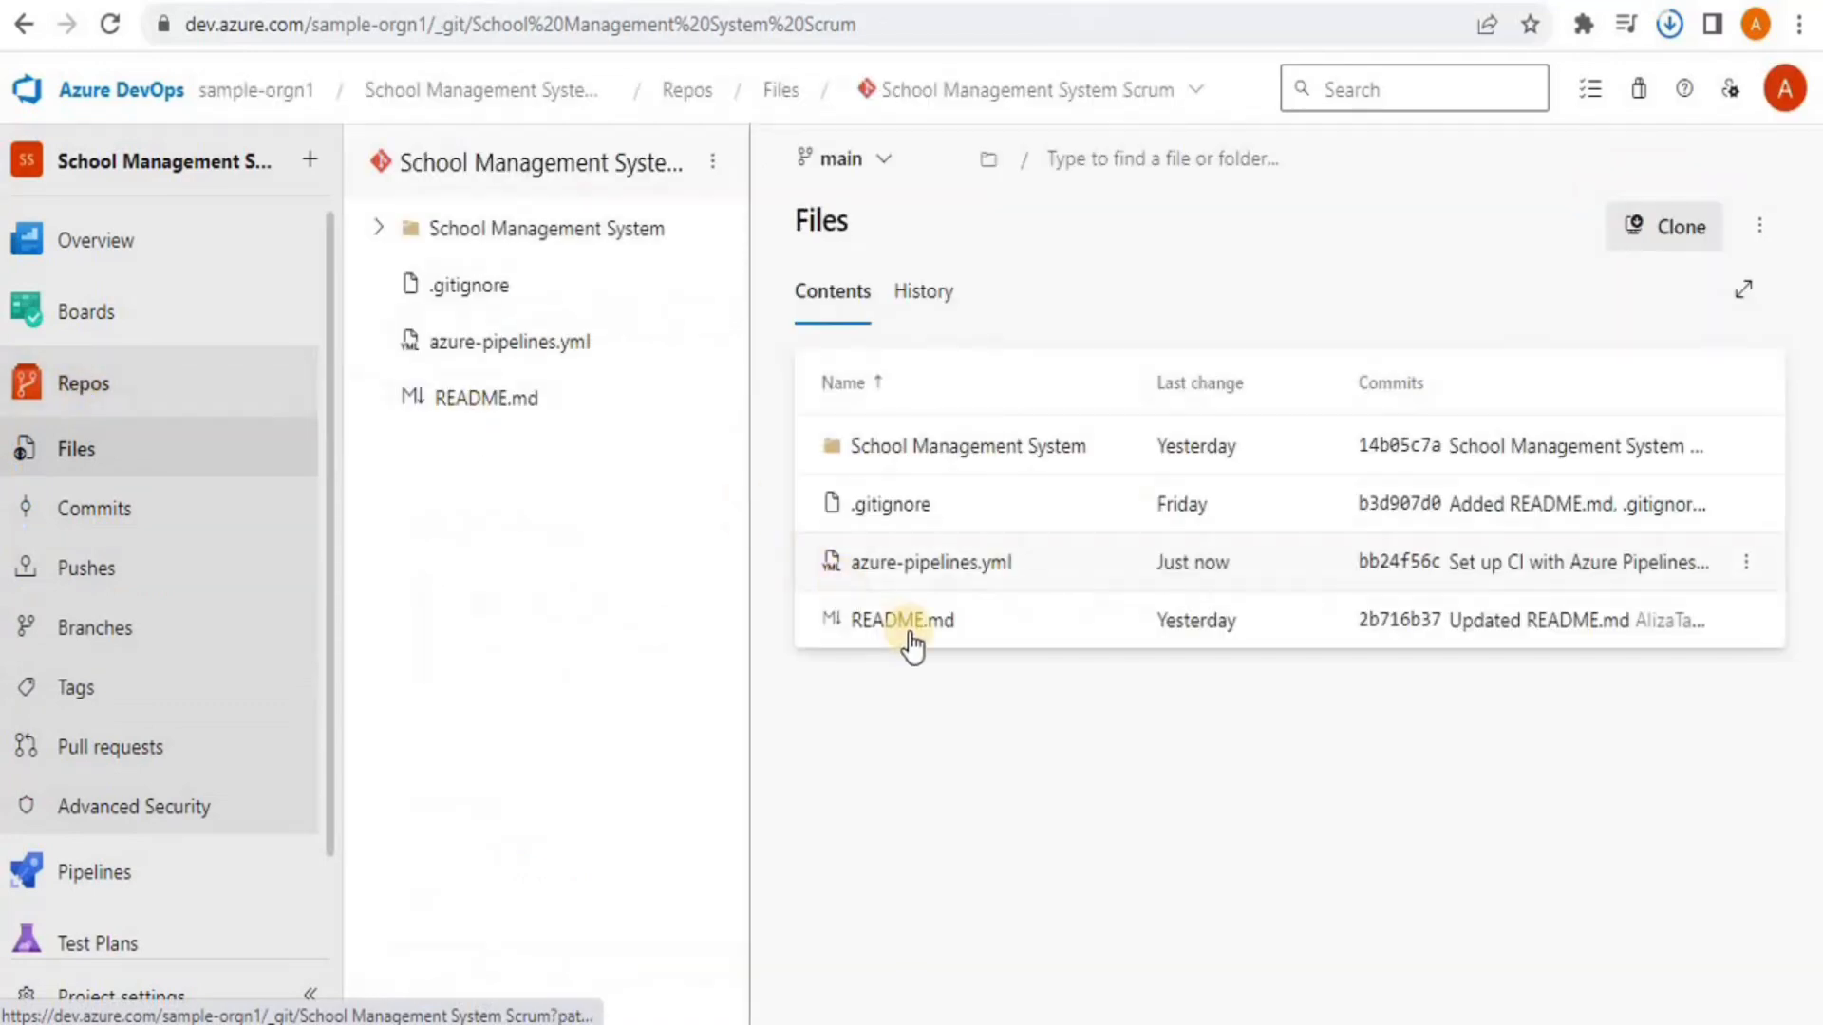
left_click(915, 626)
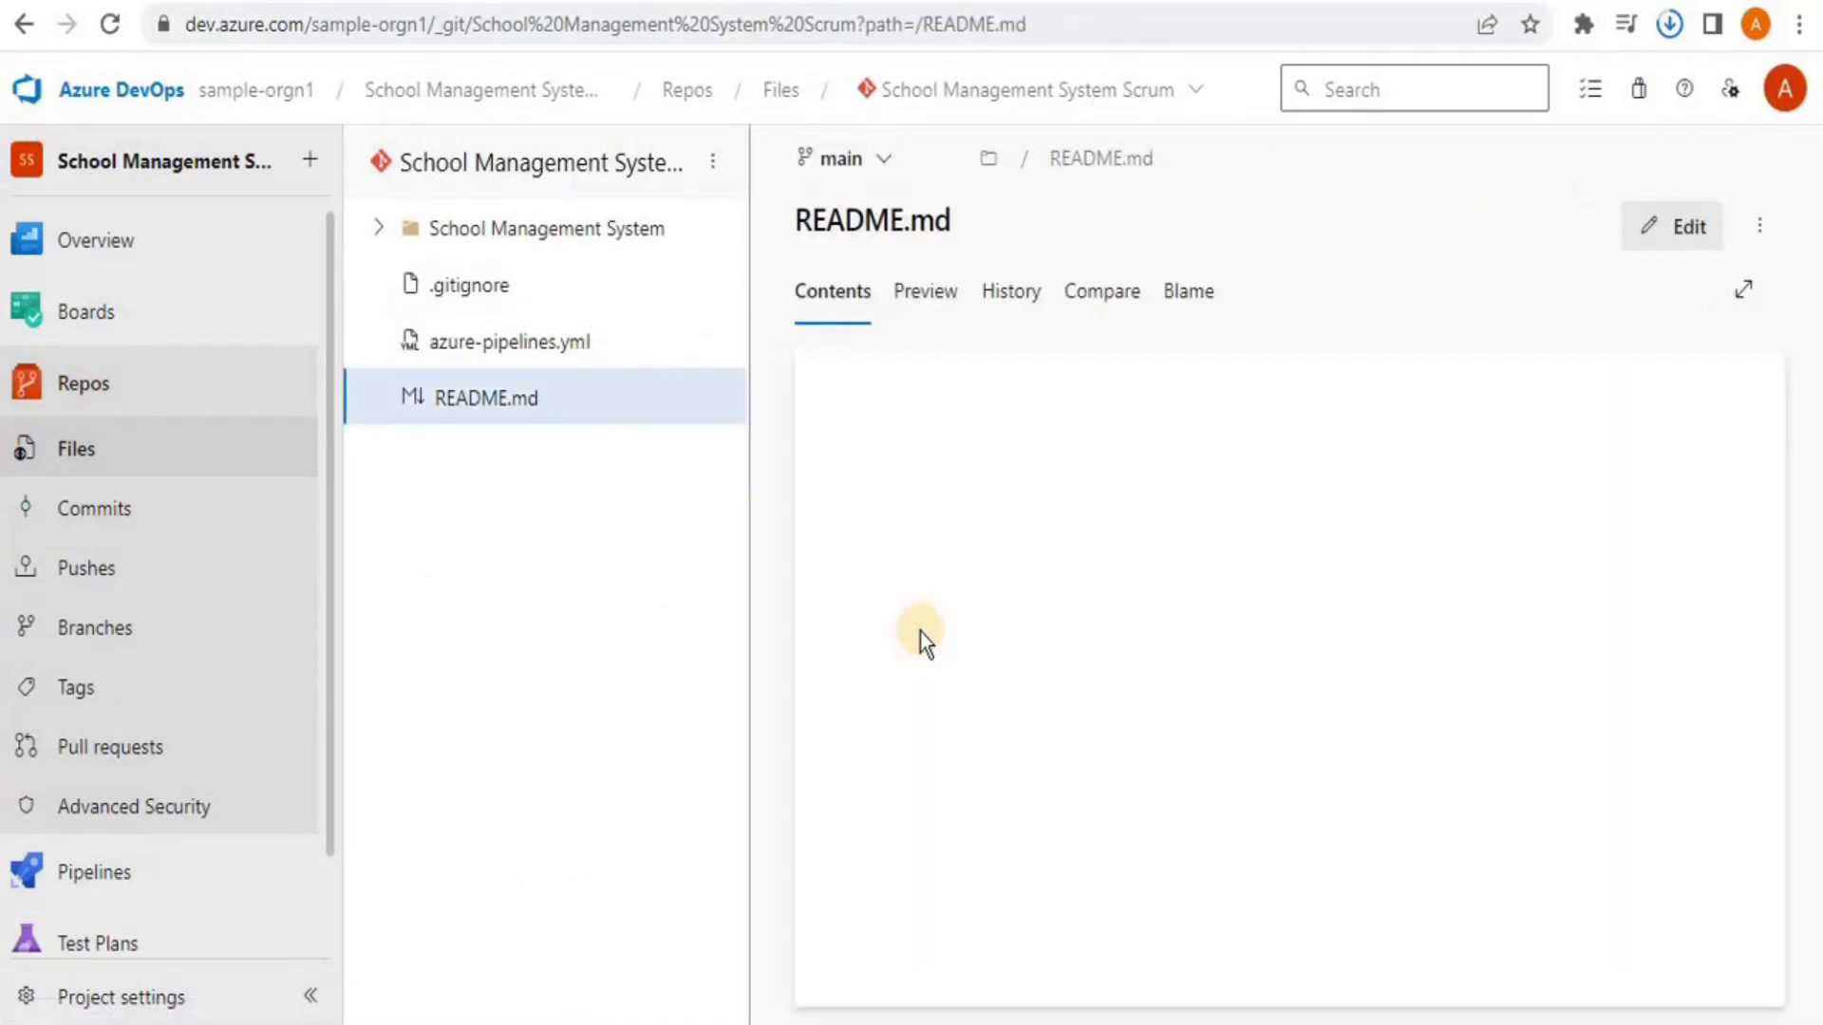
left_click(1657, 226)
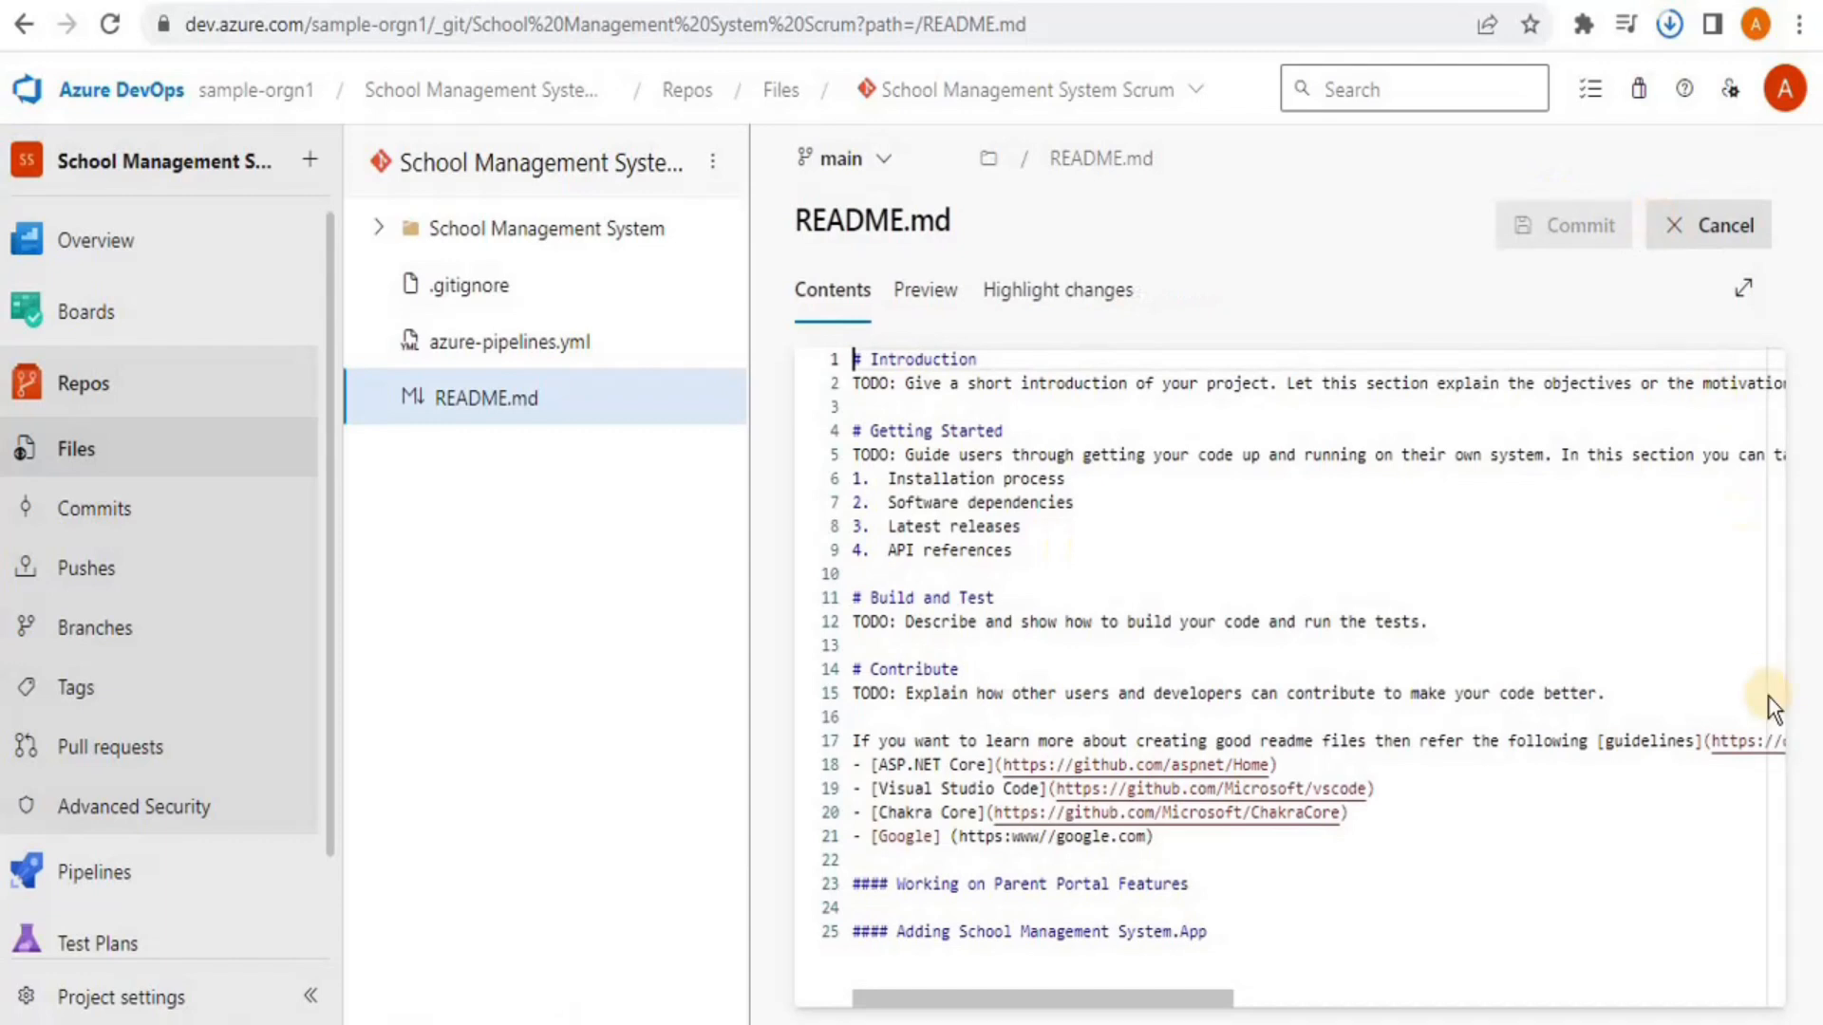
left_click(1236, 936)
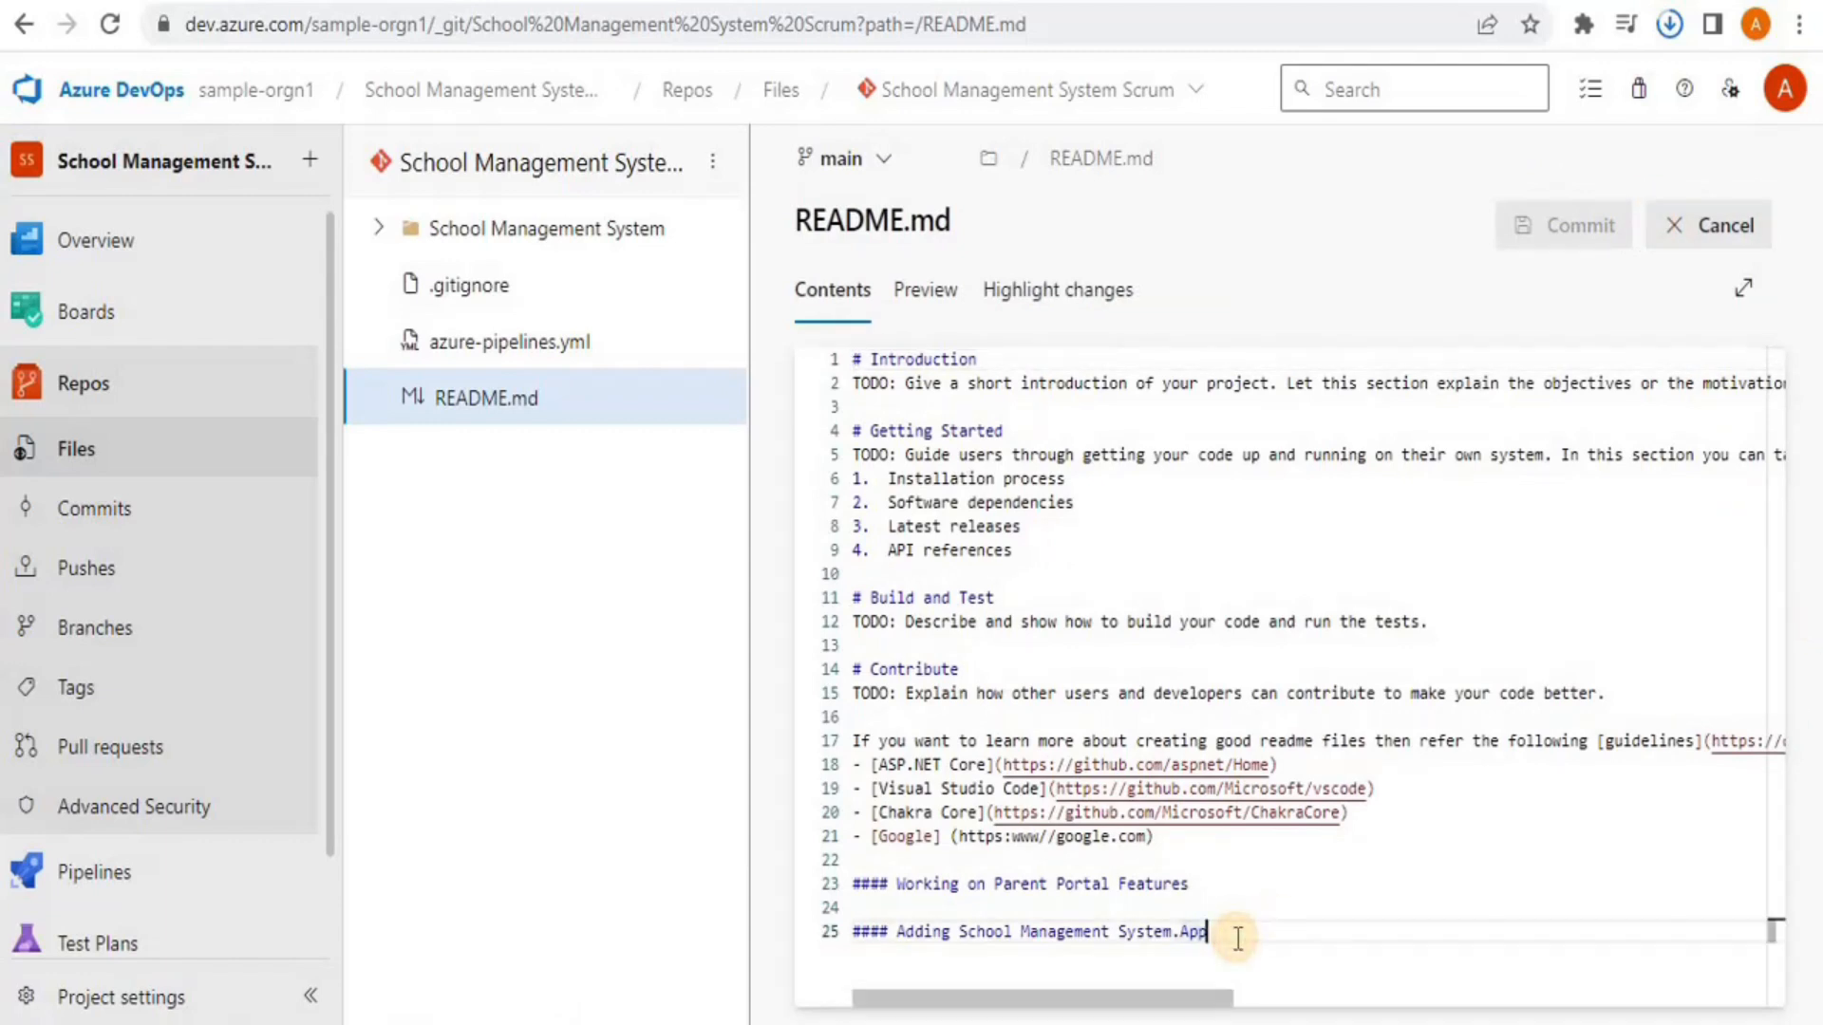
key("Return")
key("Return")
type("#### ")
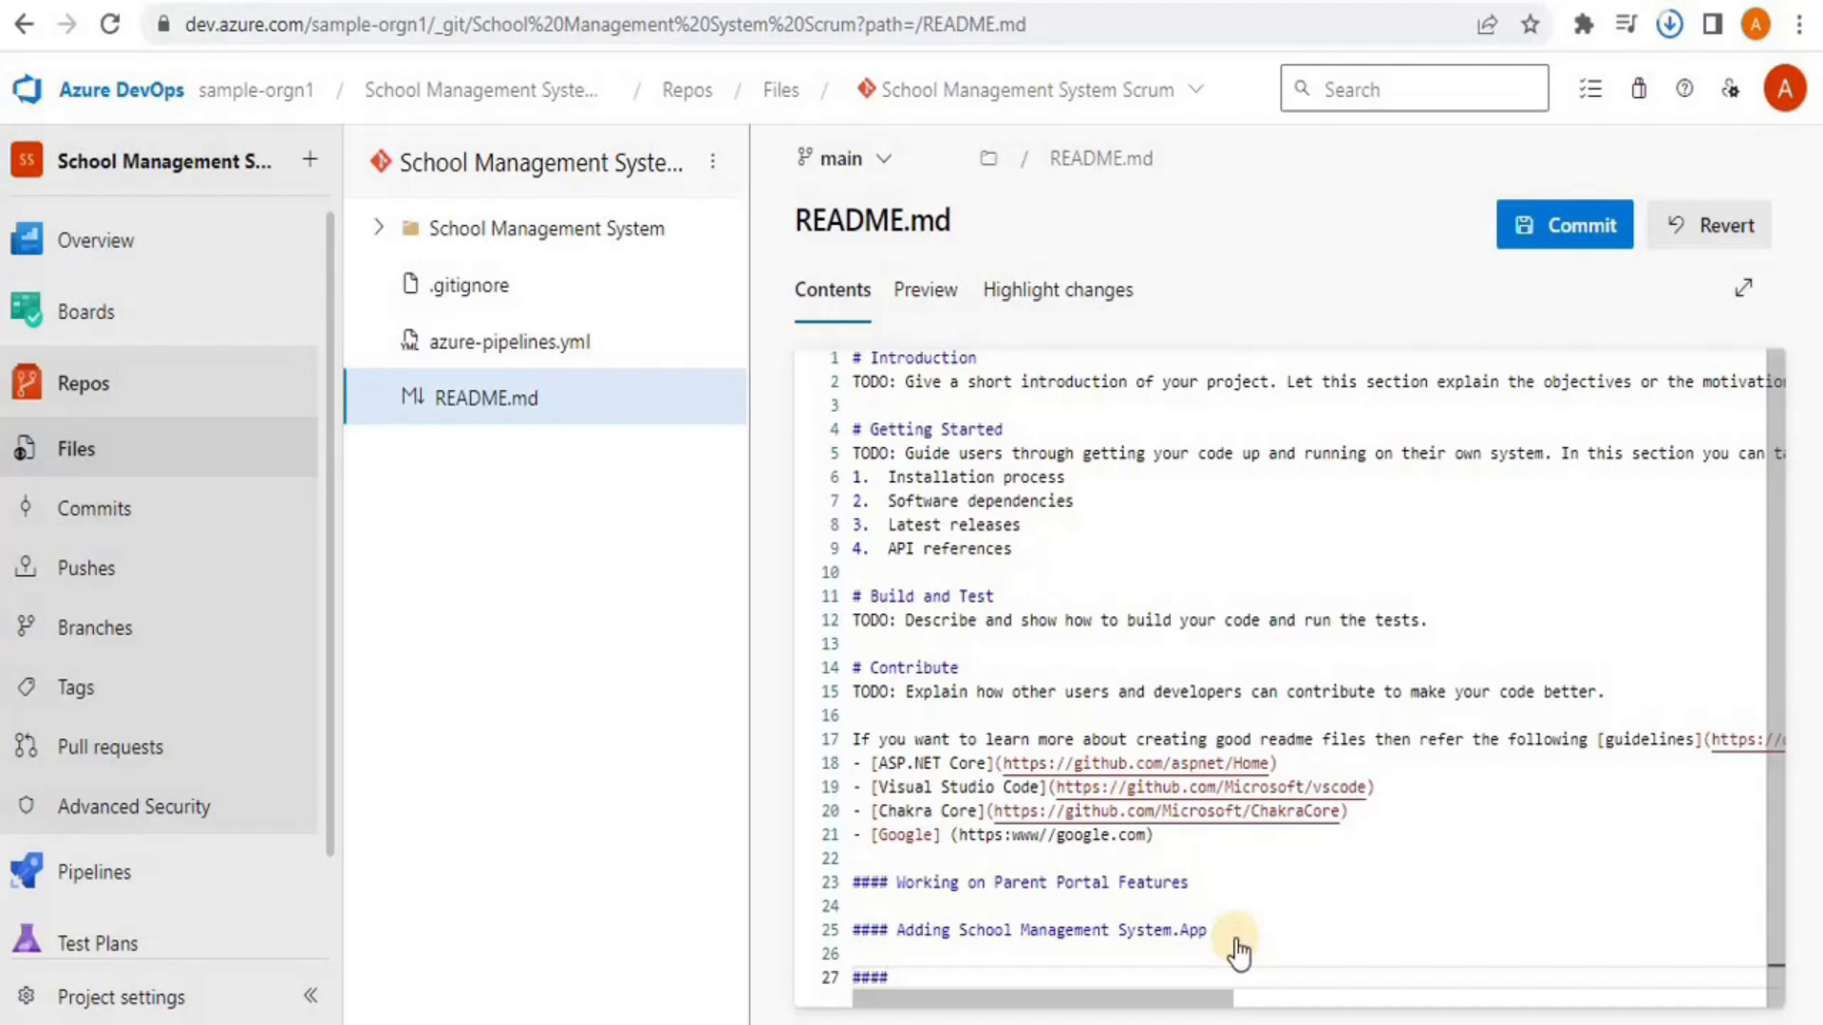
type("Created a new Pipeline")
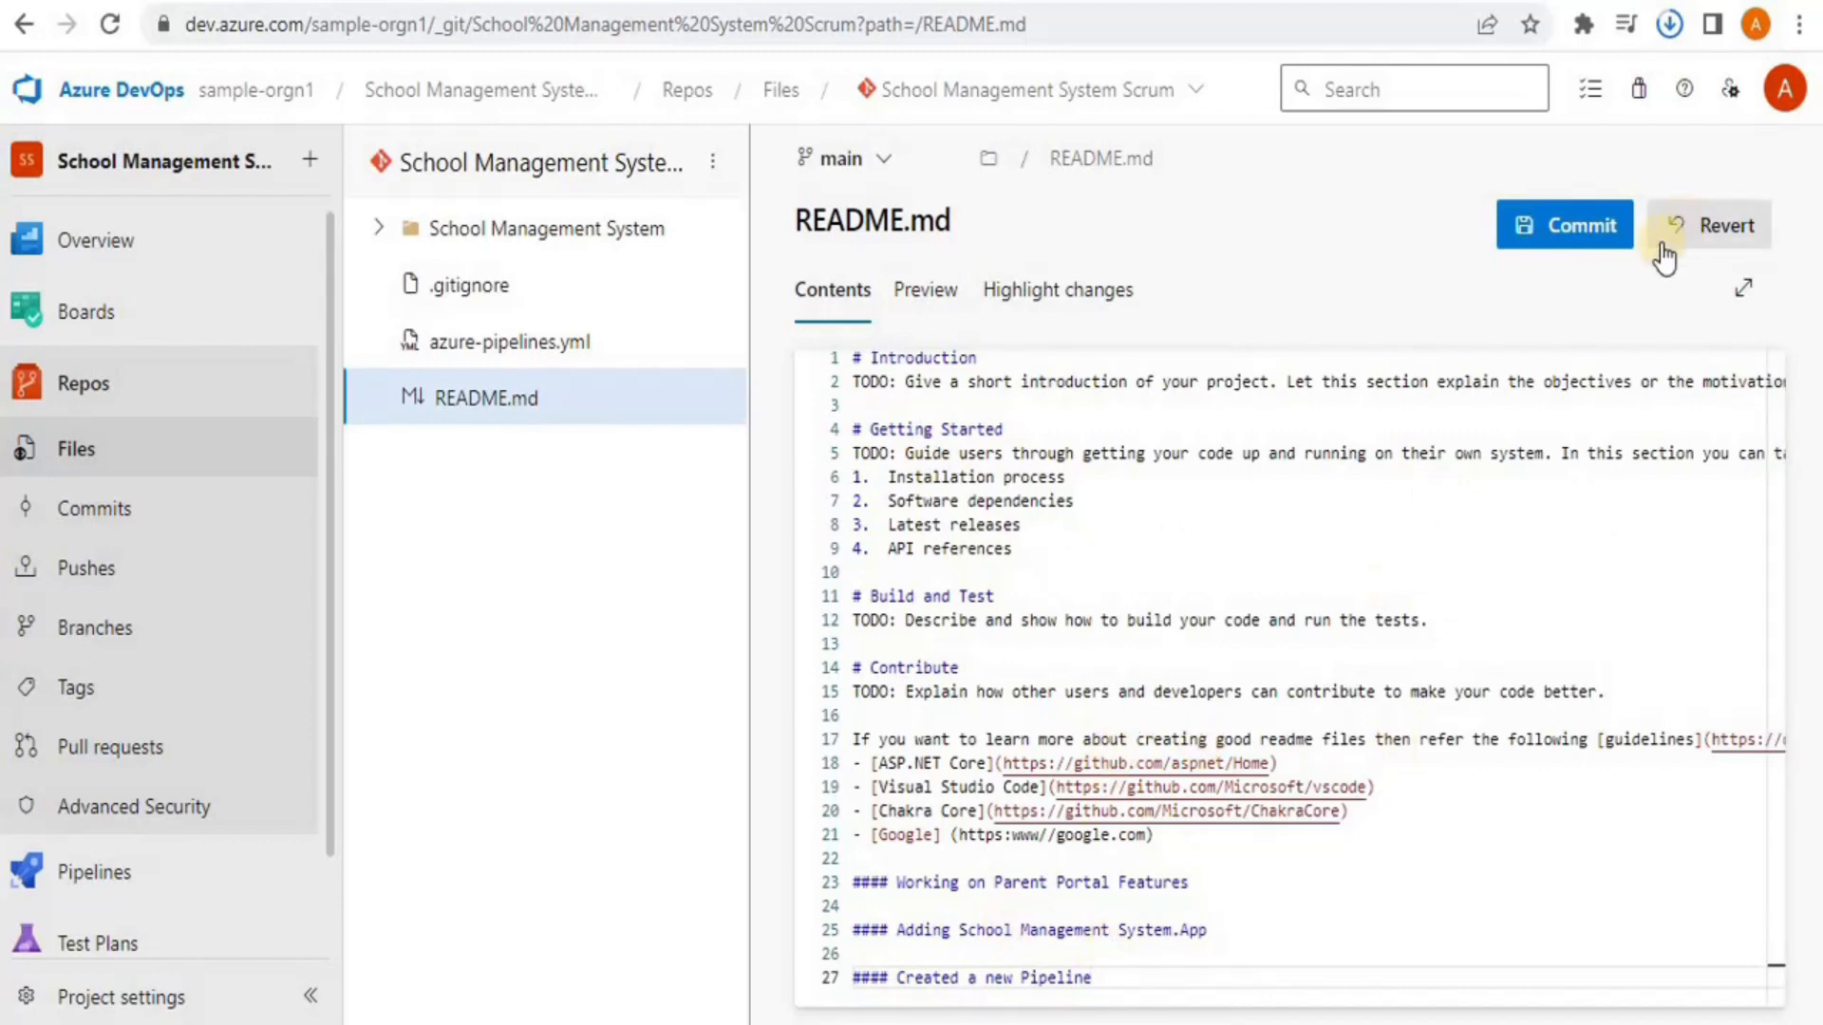
left_click(1567, 231)
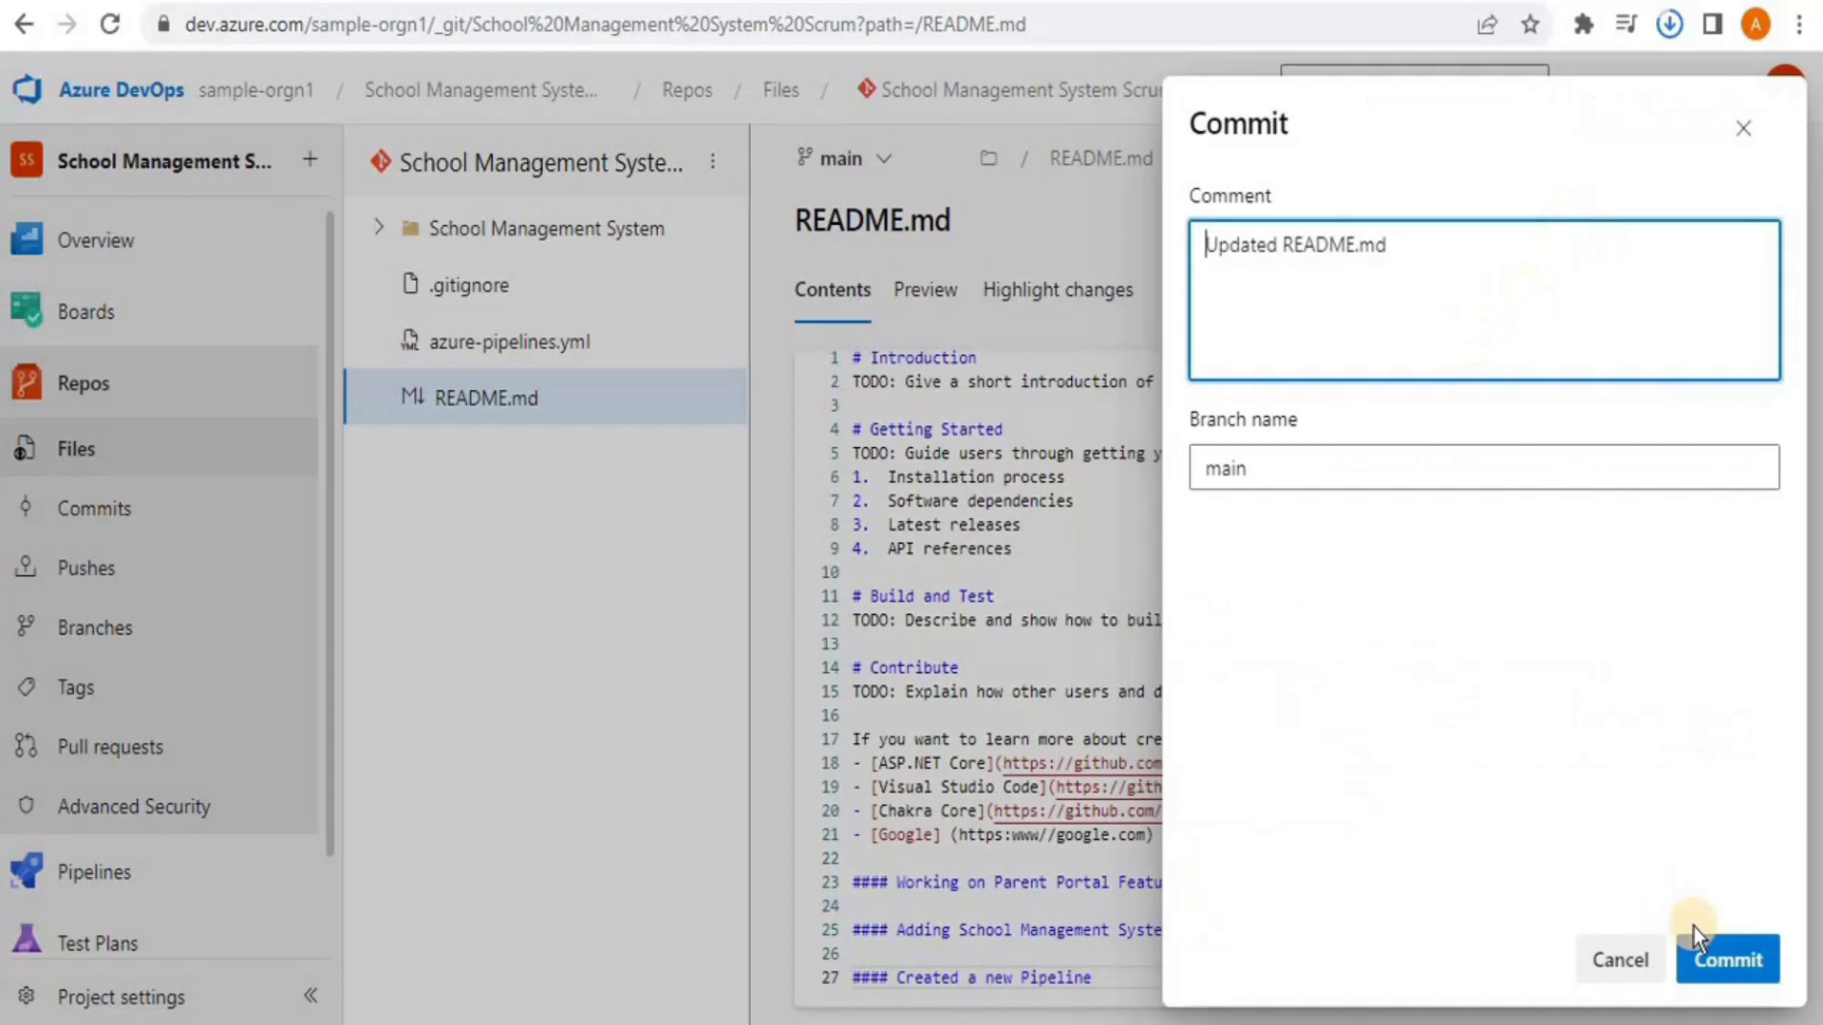
left_click(1717, 959)
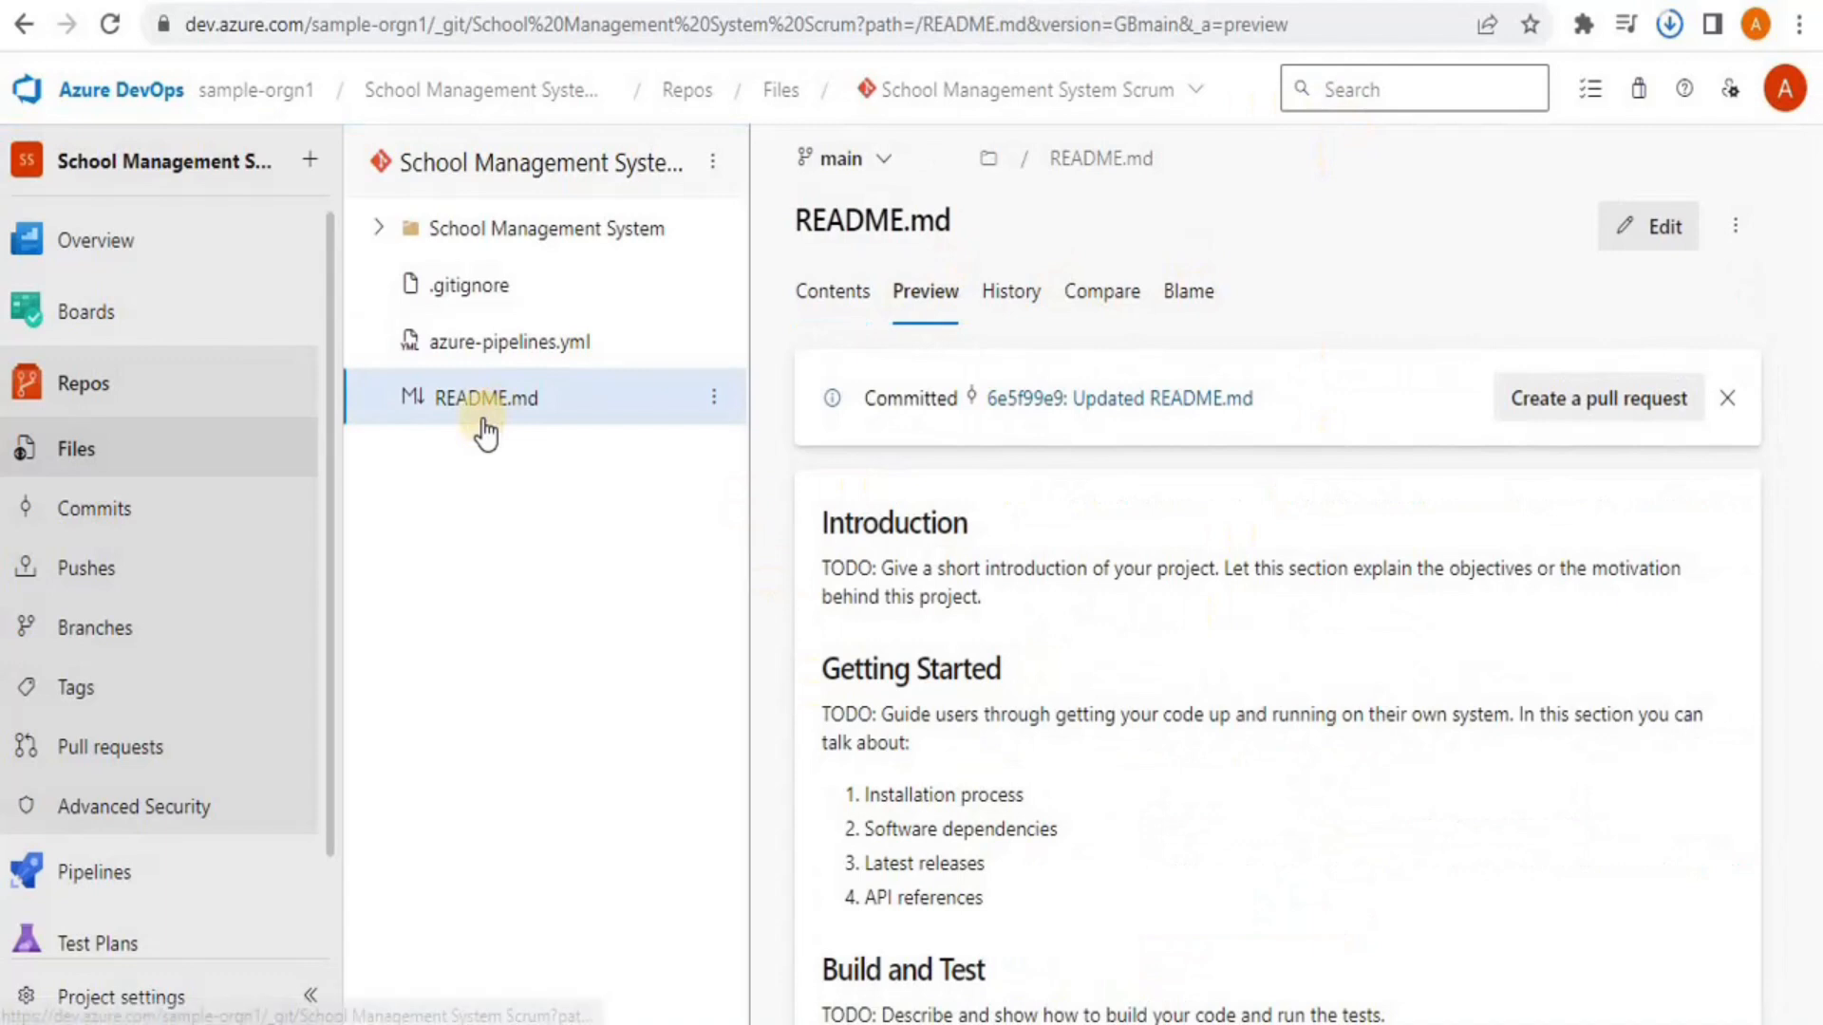
left_click(60, 869)
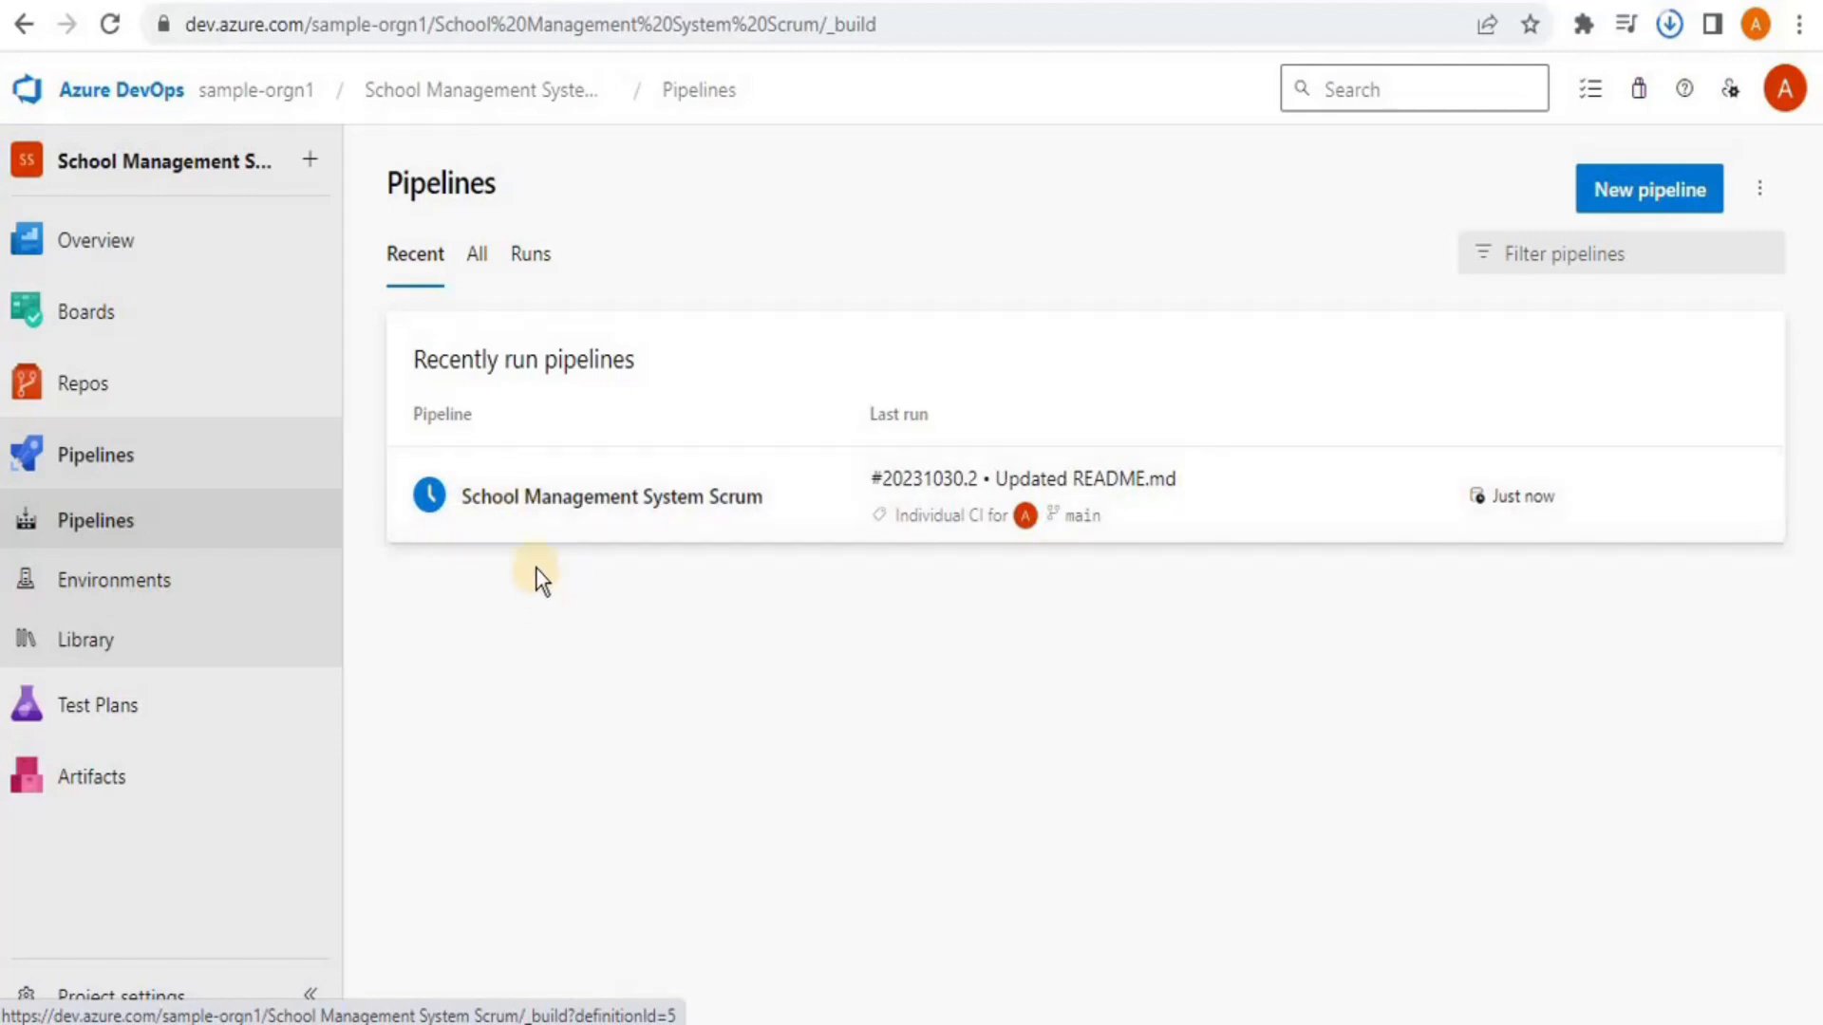
Open the School Management System Scrum pipeline and watch run #20231030.2 succeed in 45s
left_click(619, 501)
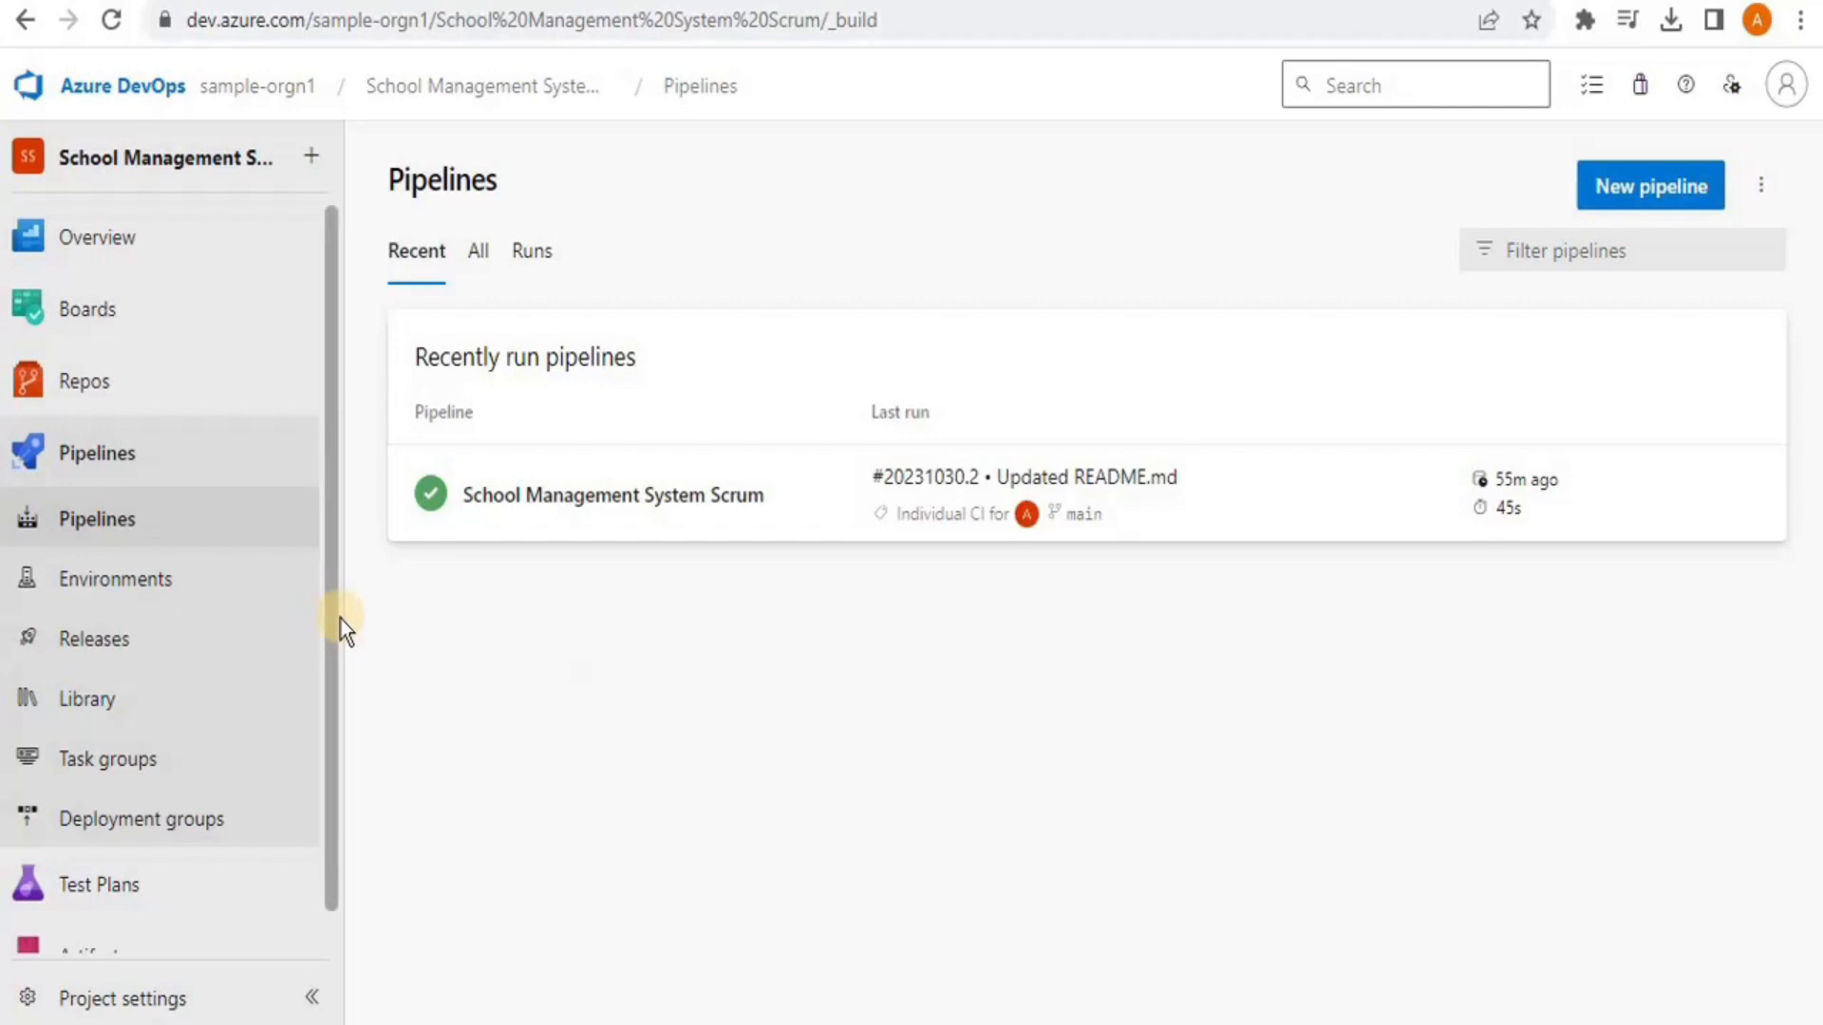
Create a new release pipeline under Releases, starting Stage 1 from the Empty job template
left_click(112, 652)
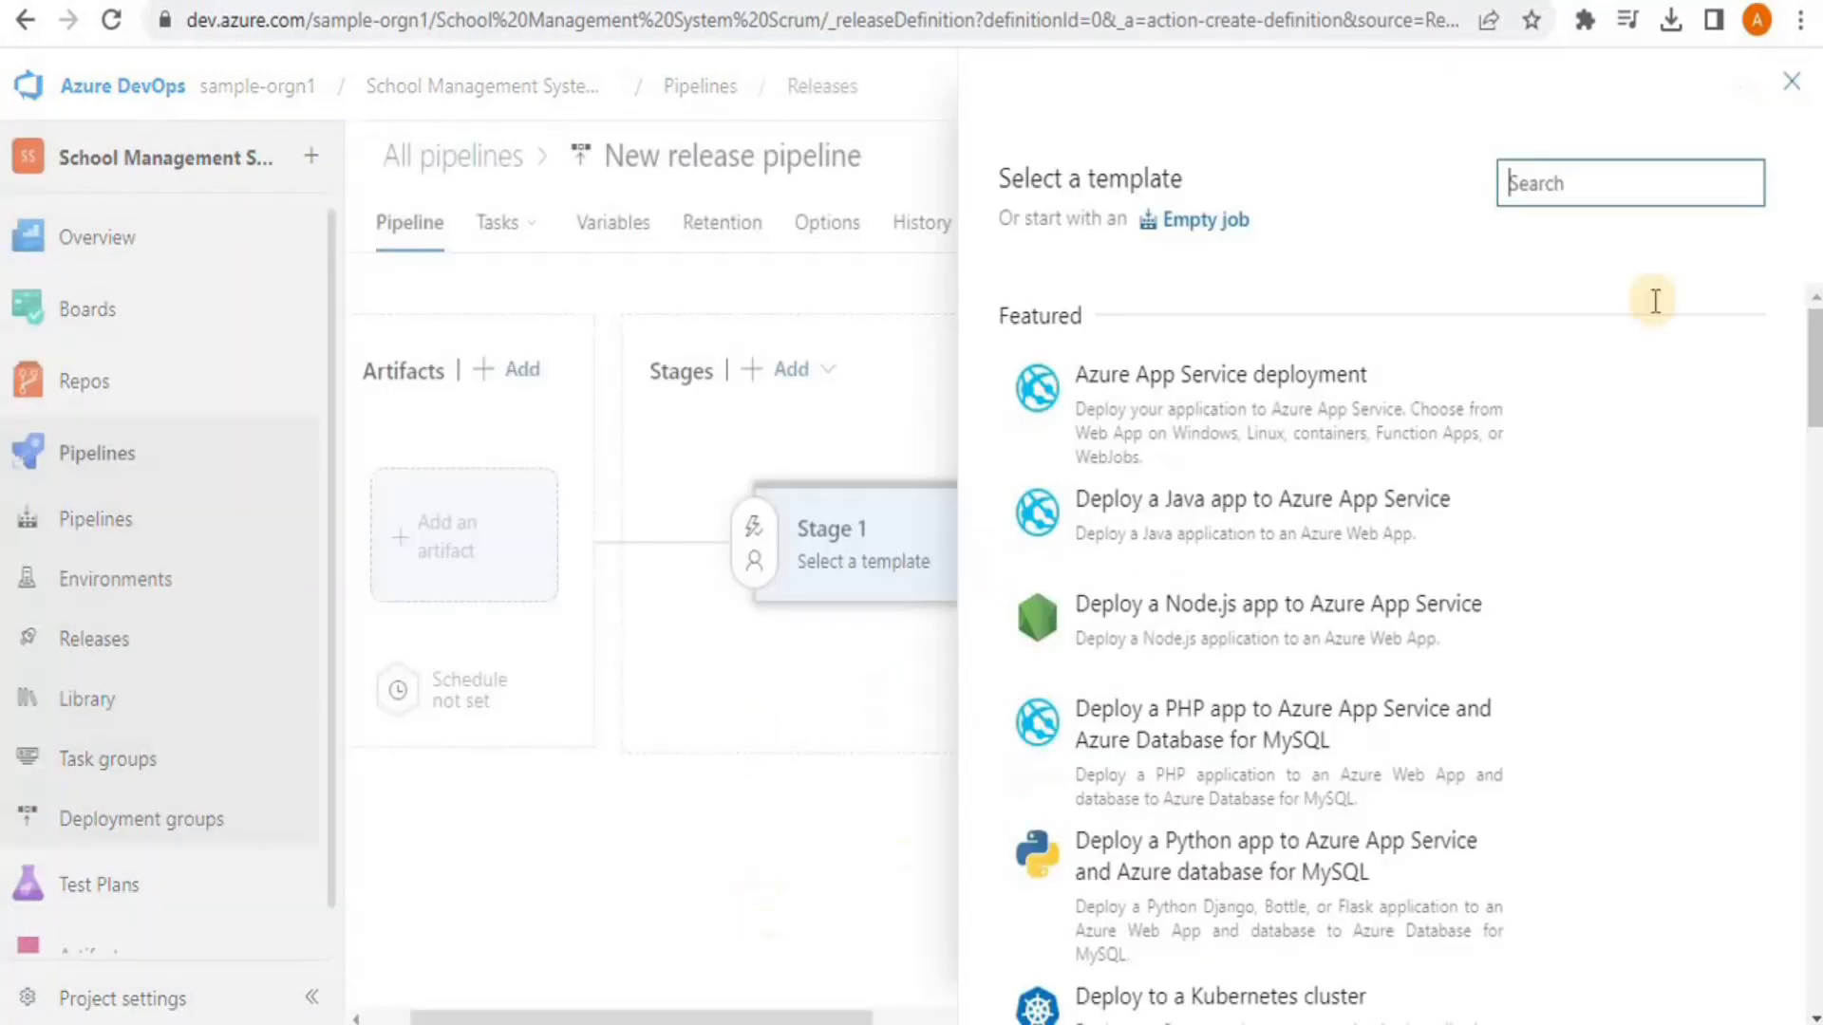
mouse_move(1818, 348)
left_mouse_down()
mouse_move(1816, 684)
mouse_move(1808, 313)
left_mouse_up()
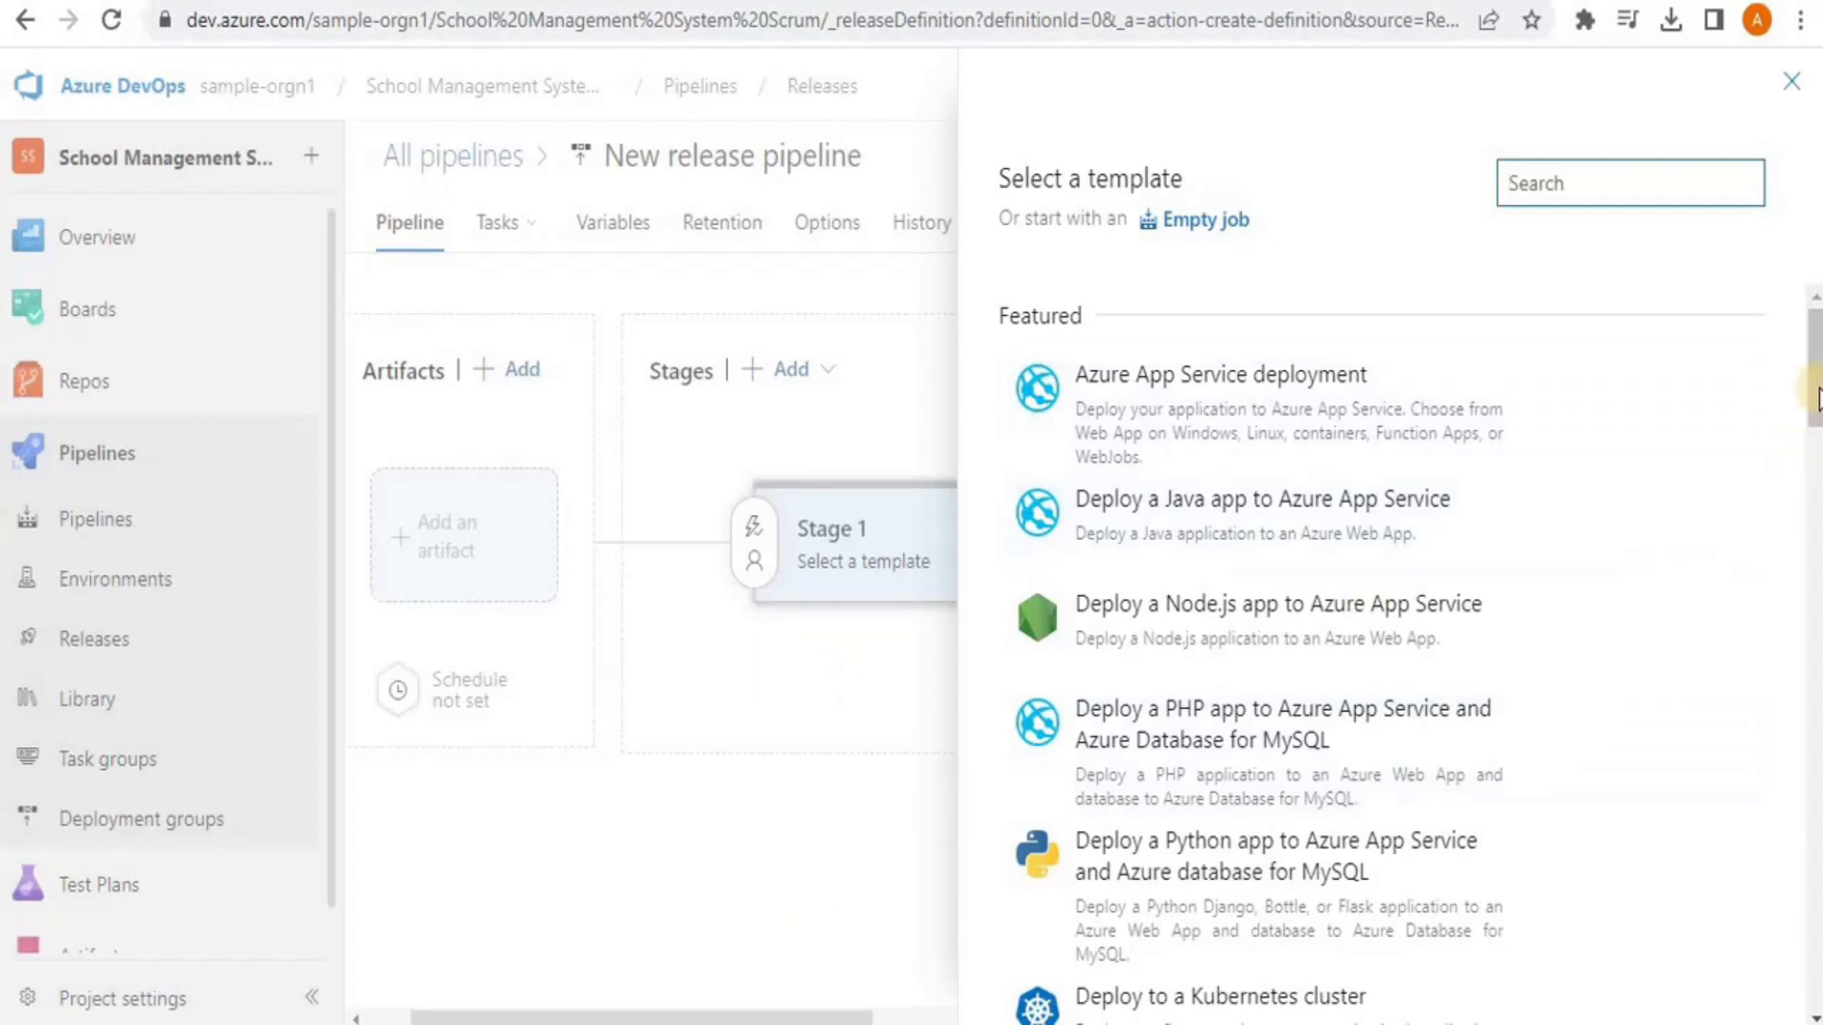
scroll(1411, 653, "down", 5)
left_click_drag(1815, 456, 1815, 384)
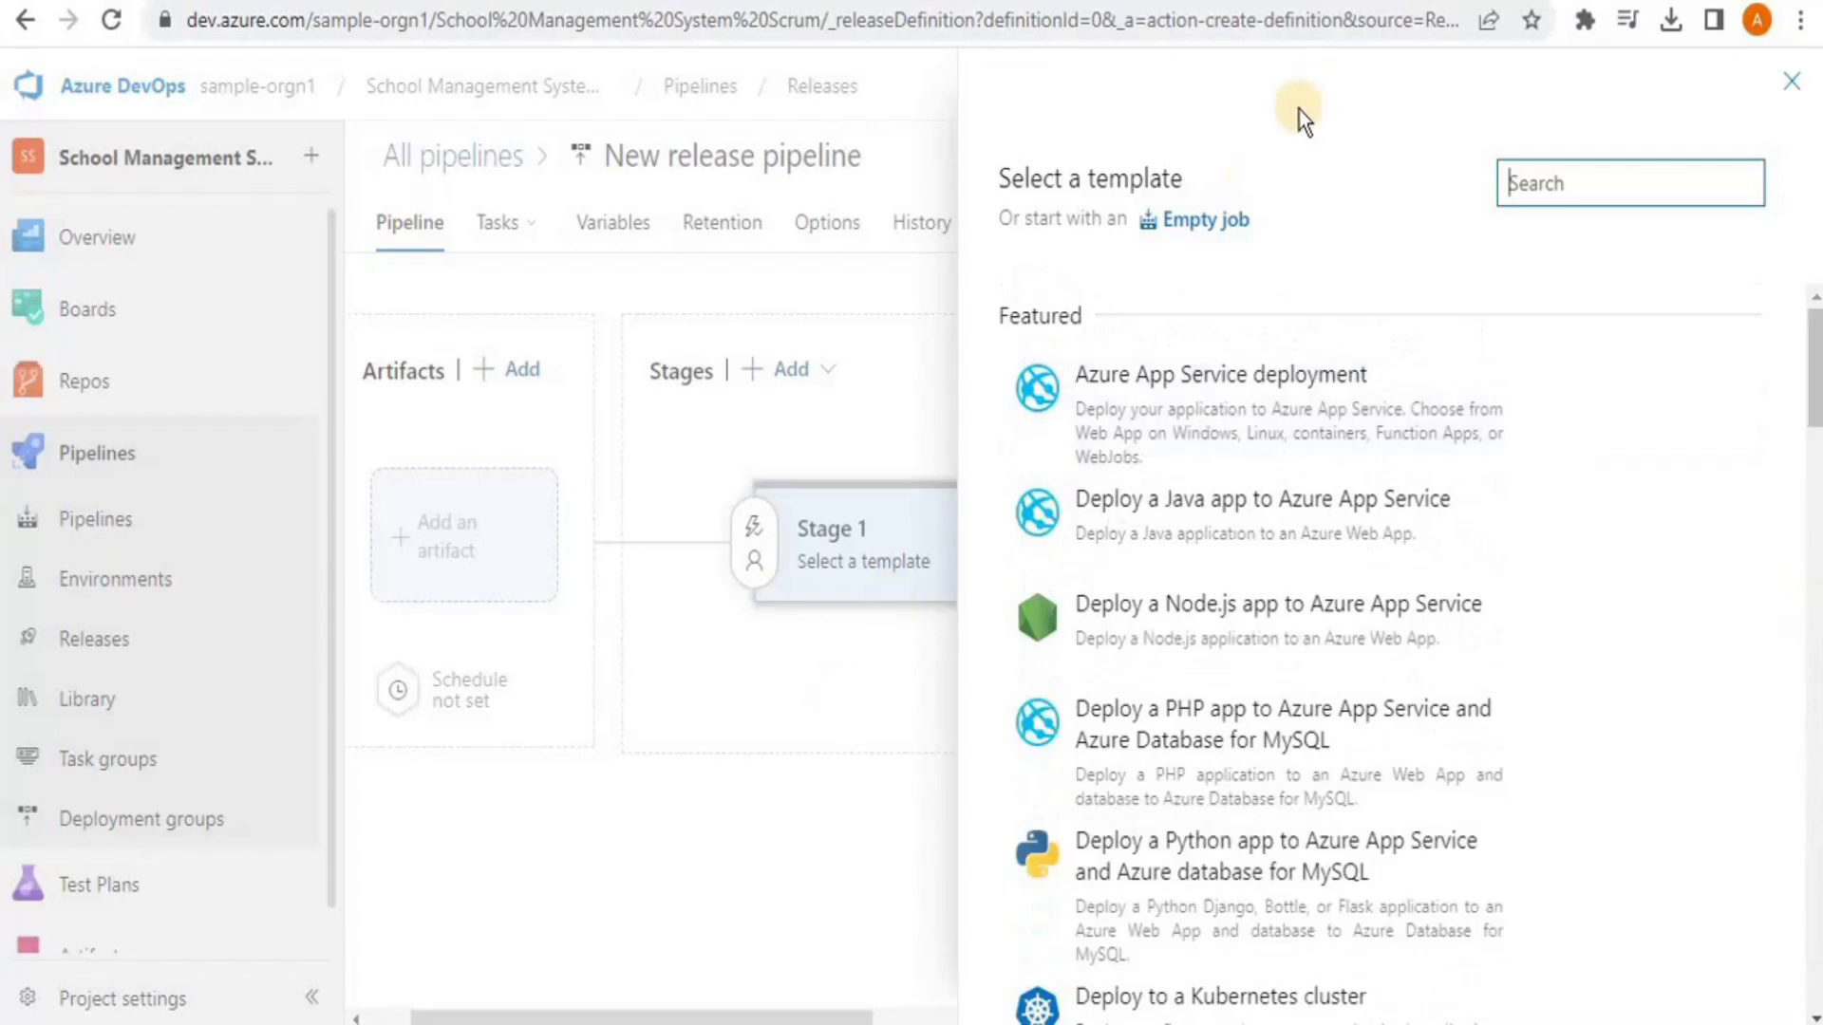
left_click(1204, 224)
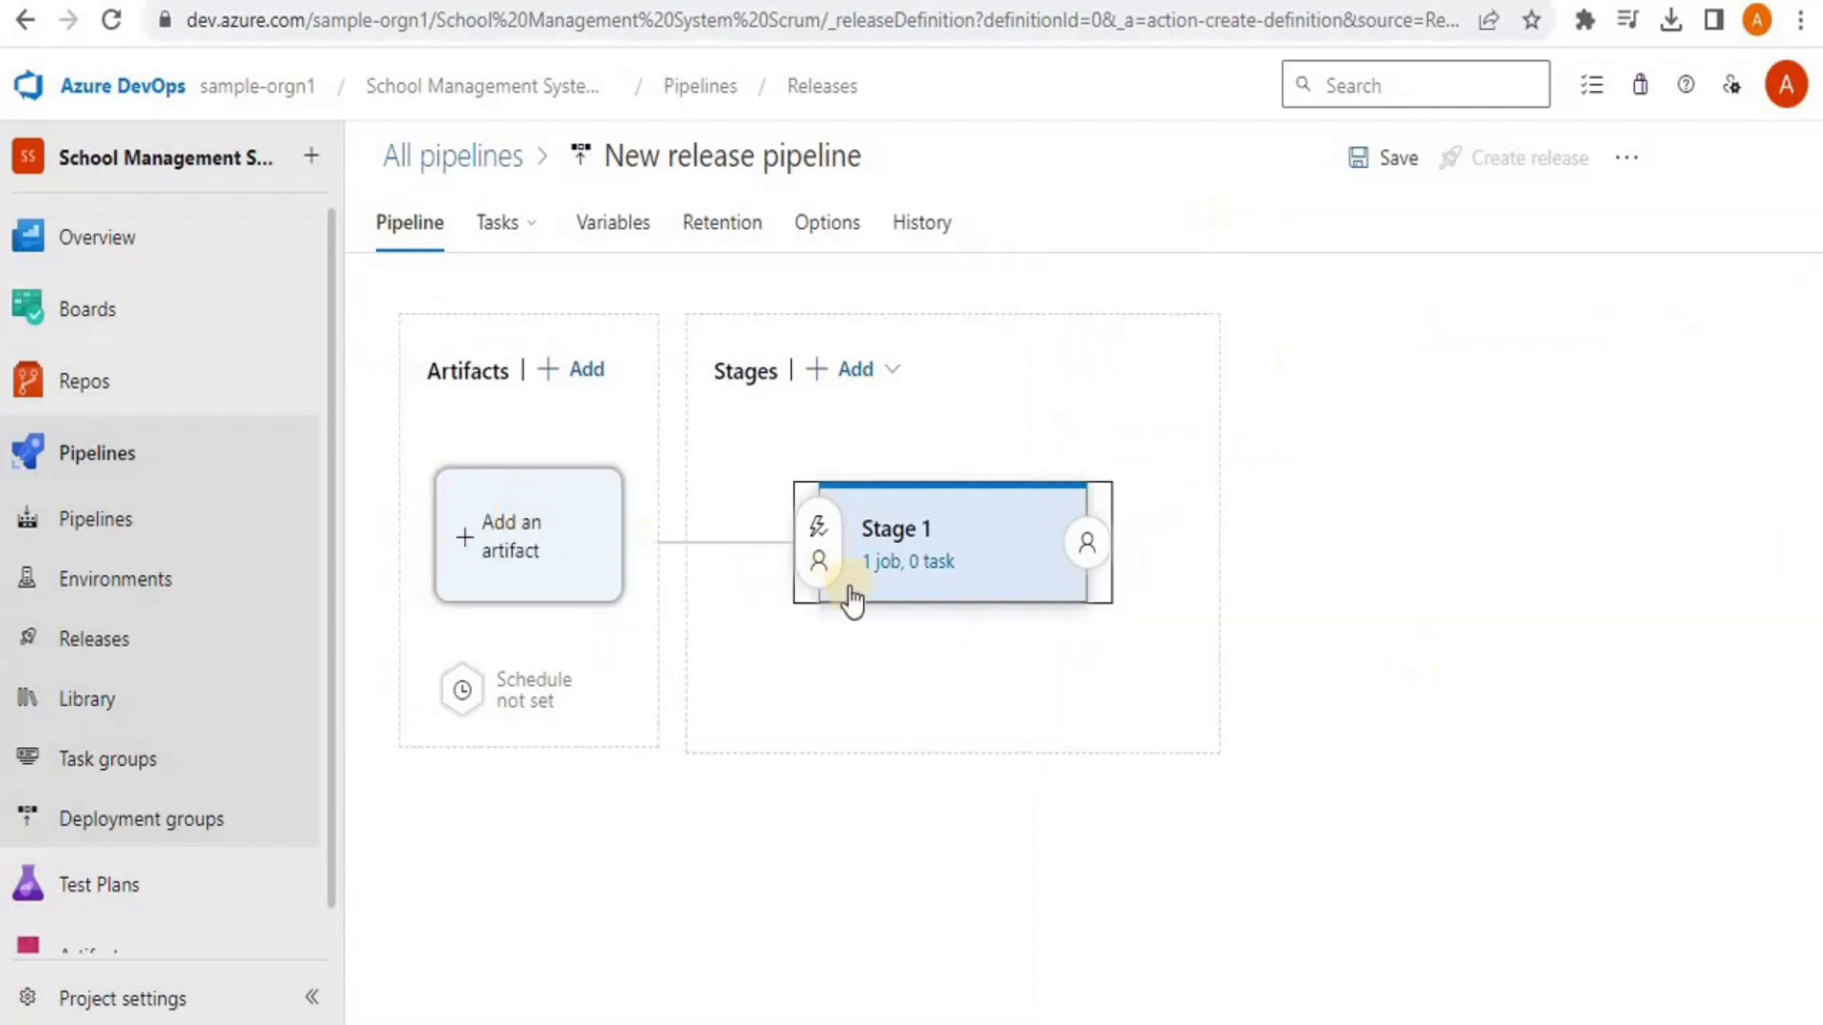
left_click(510, 551)
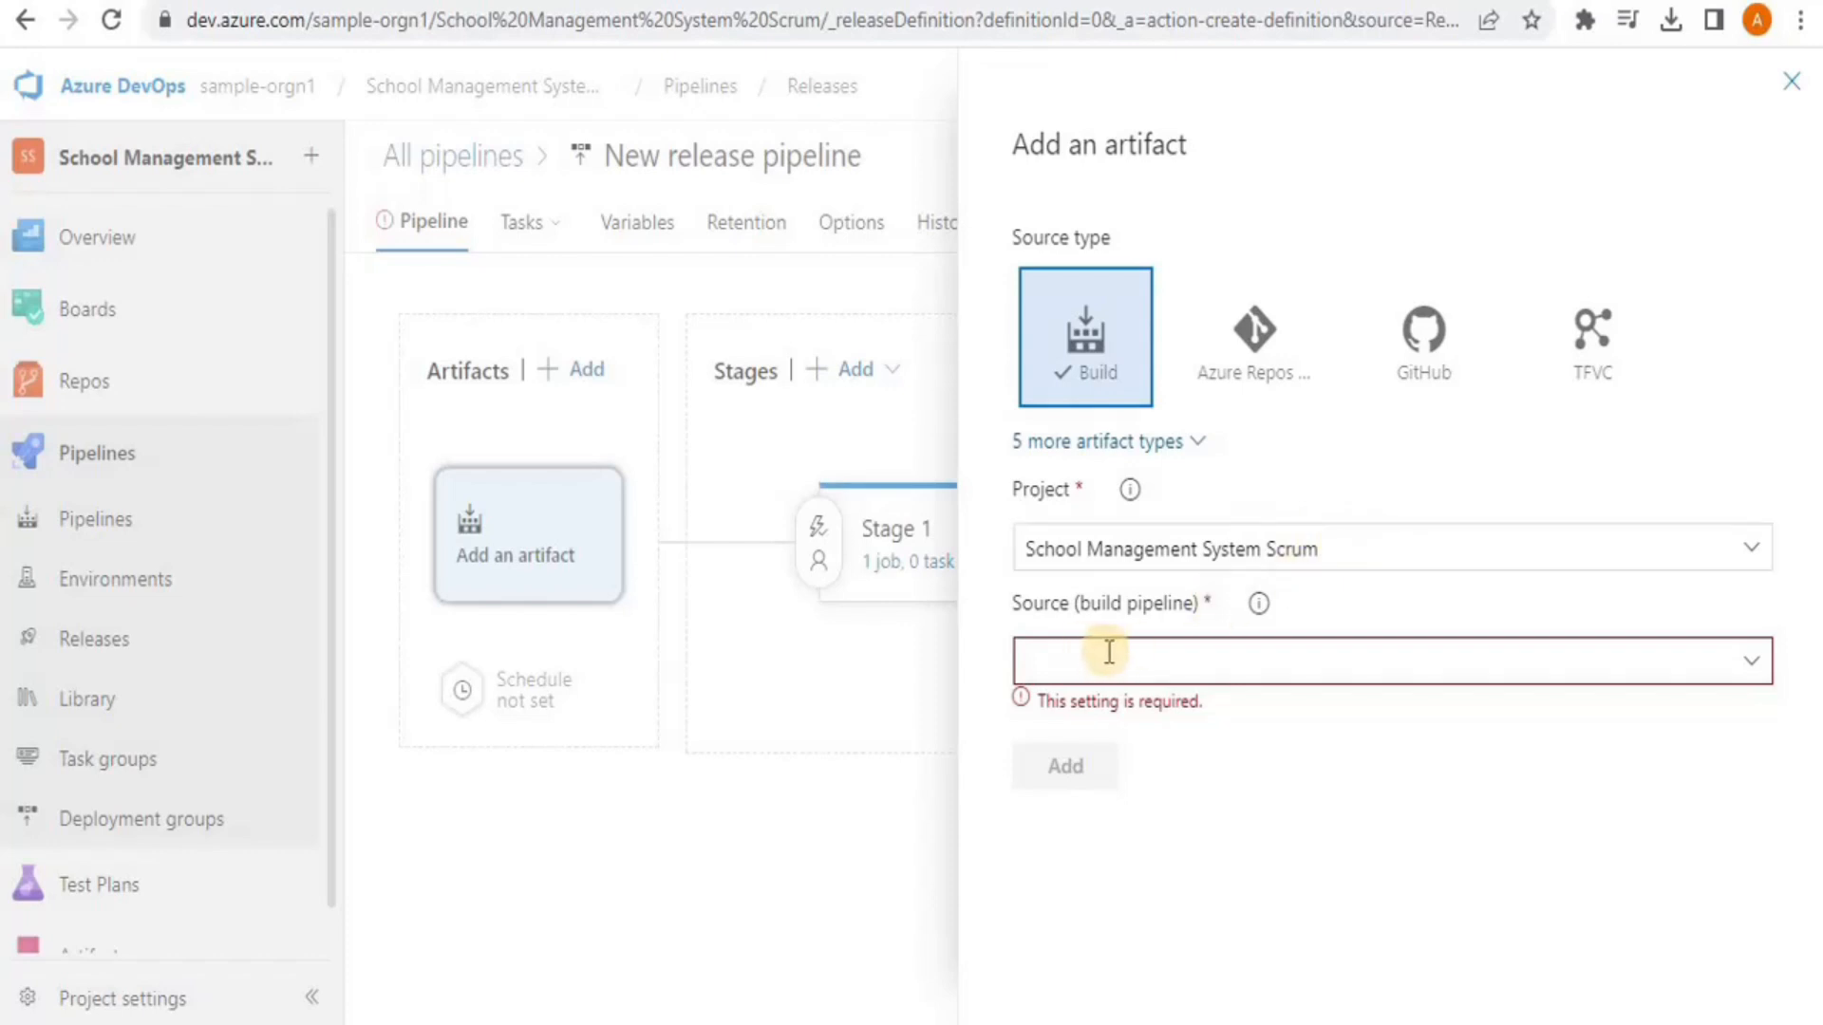
left_click(1215, 655)
left_click(1745, 661)
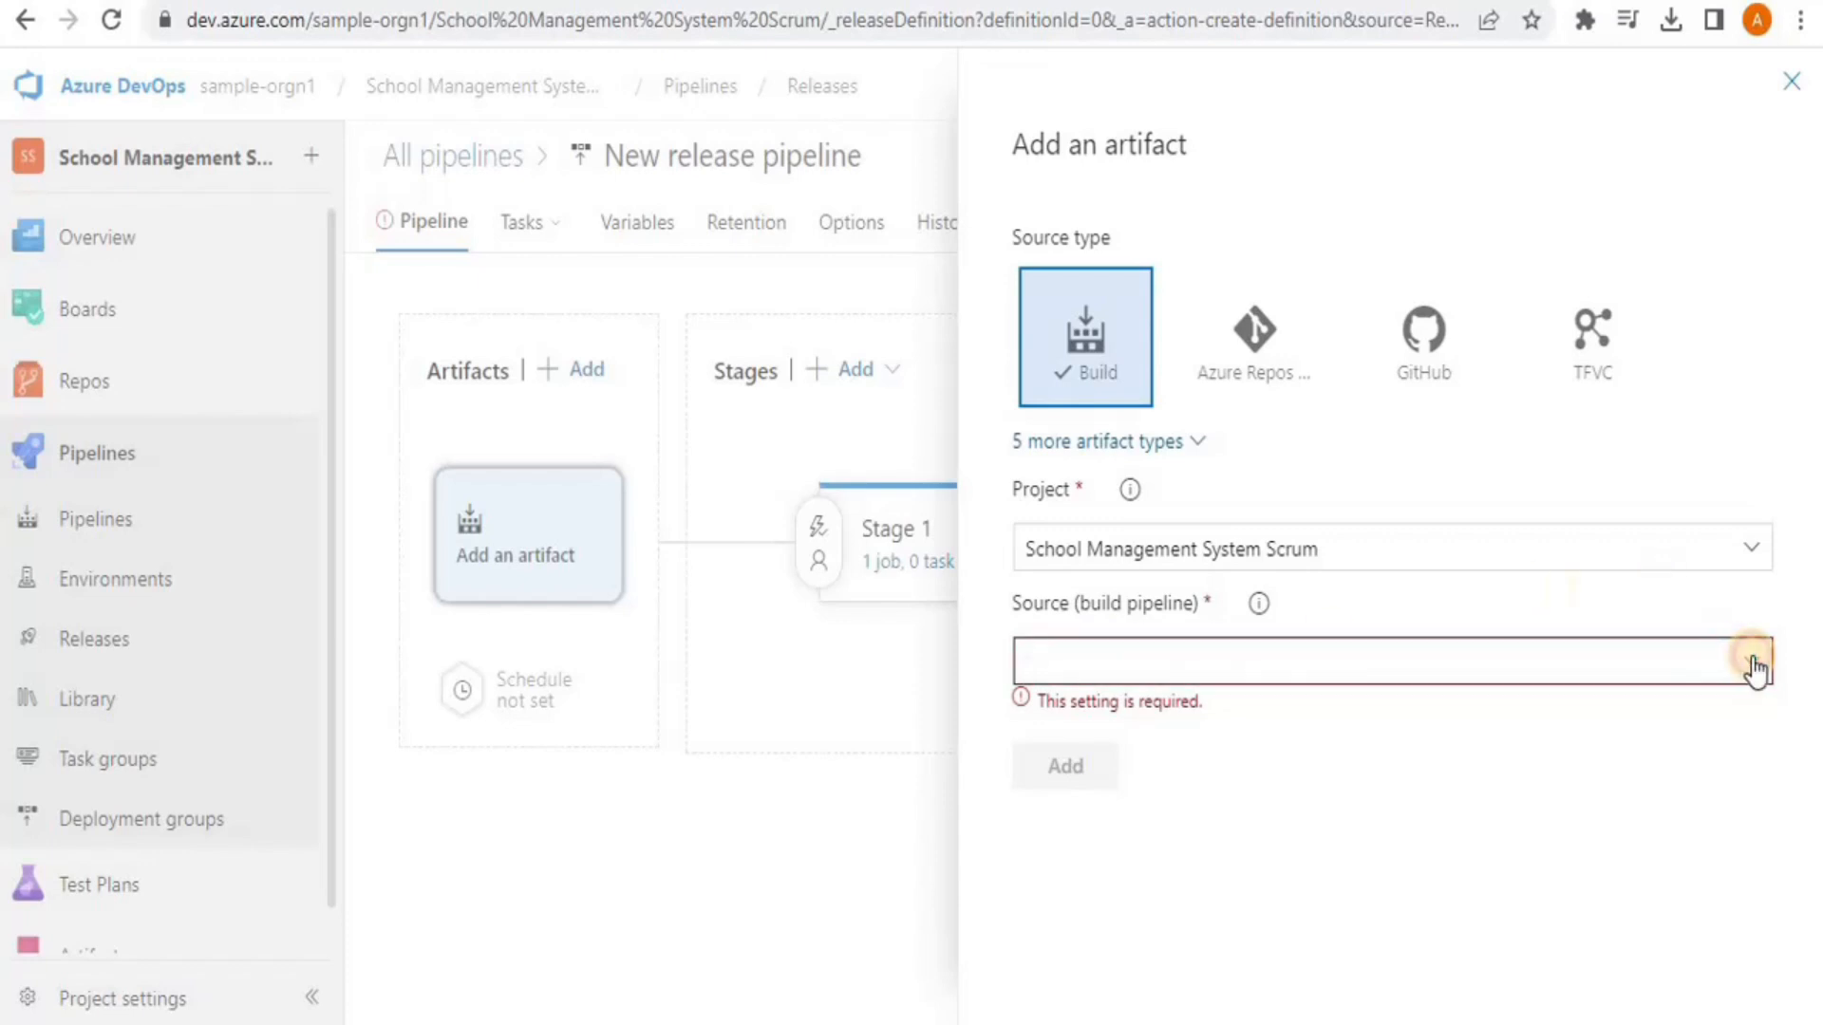
left_click(1496, 718)
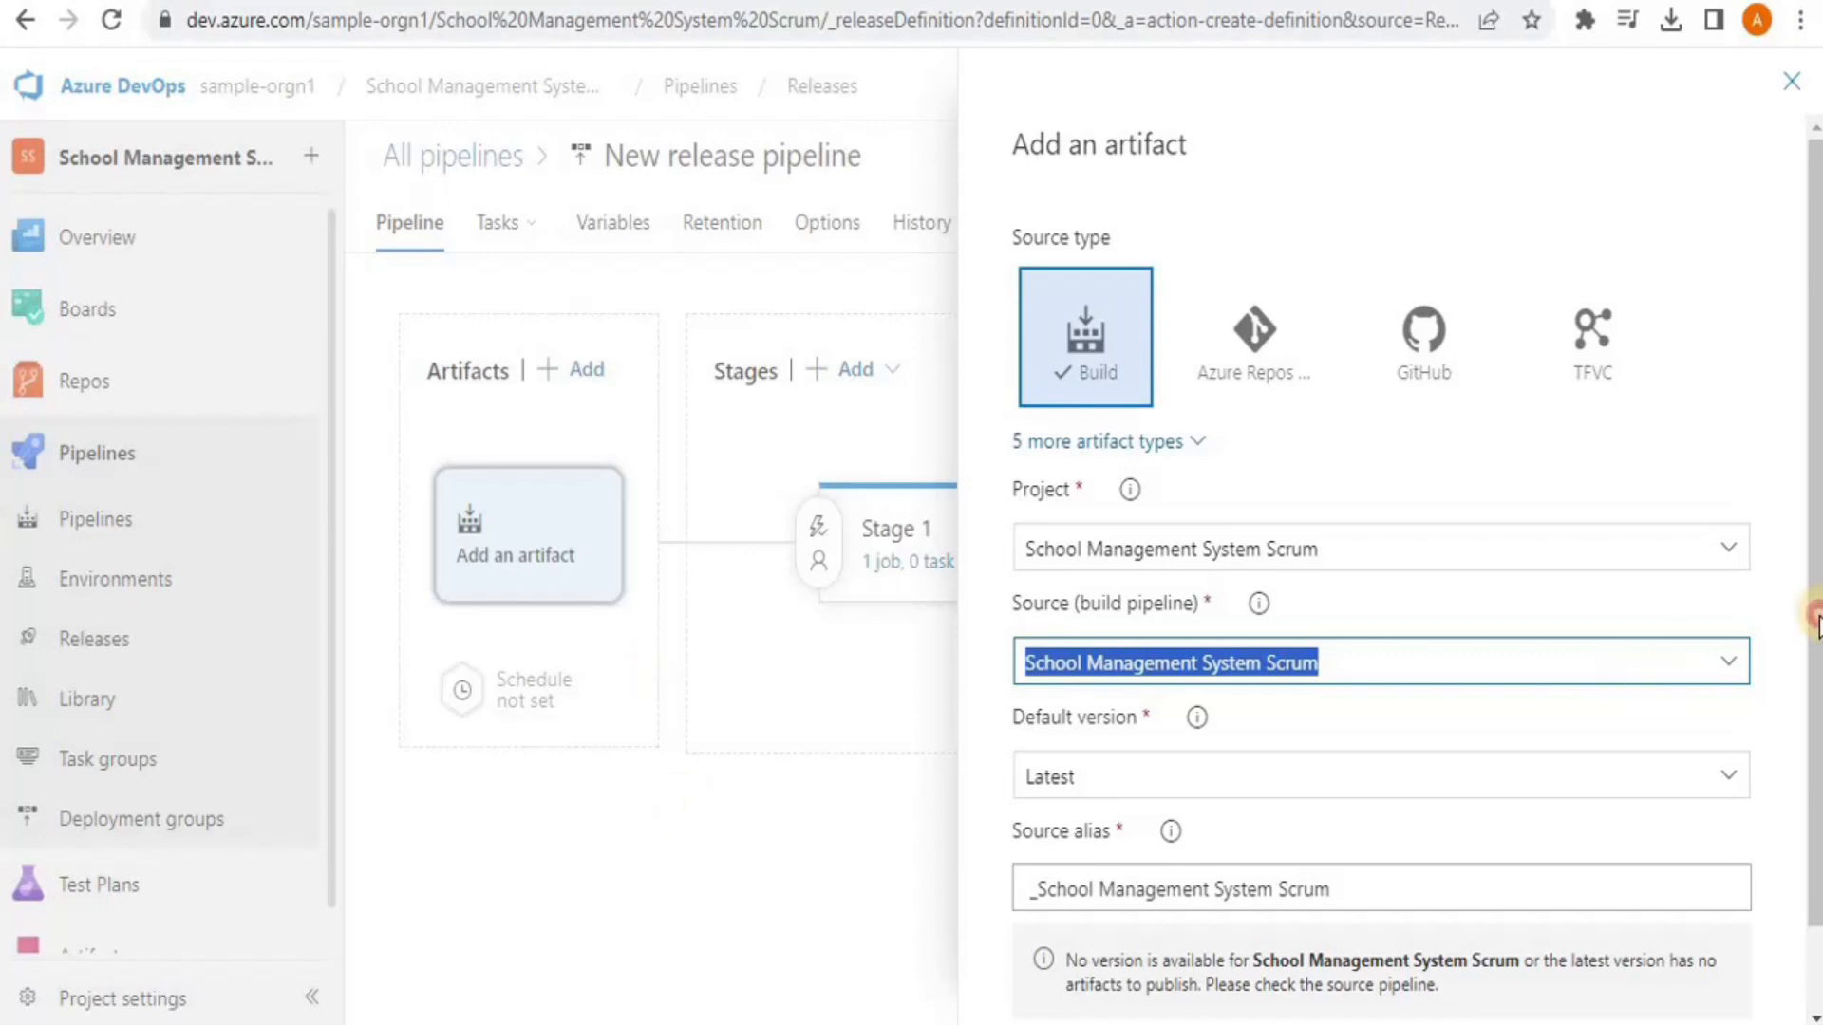
scroll(1816, 615, "down", 2)
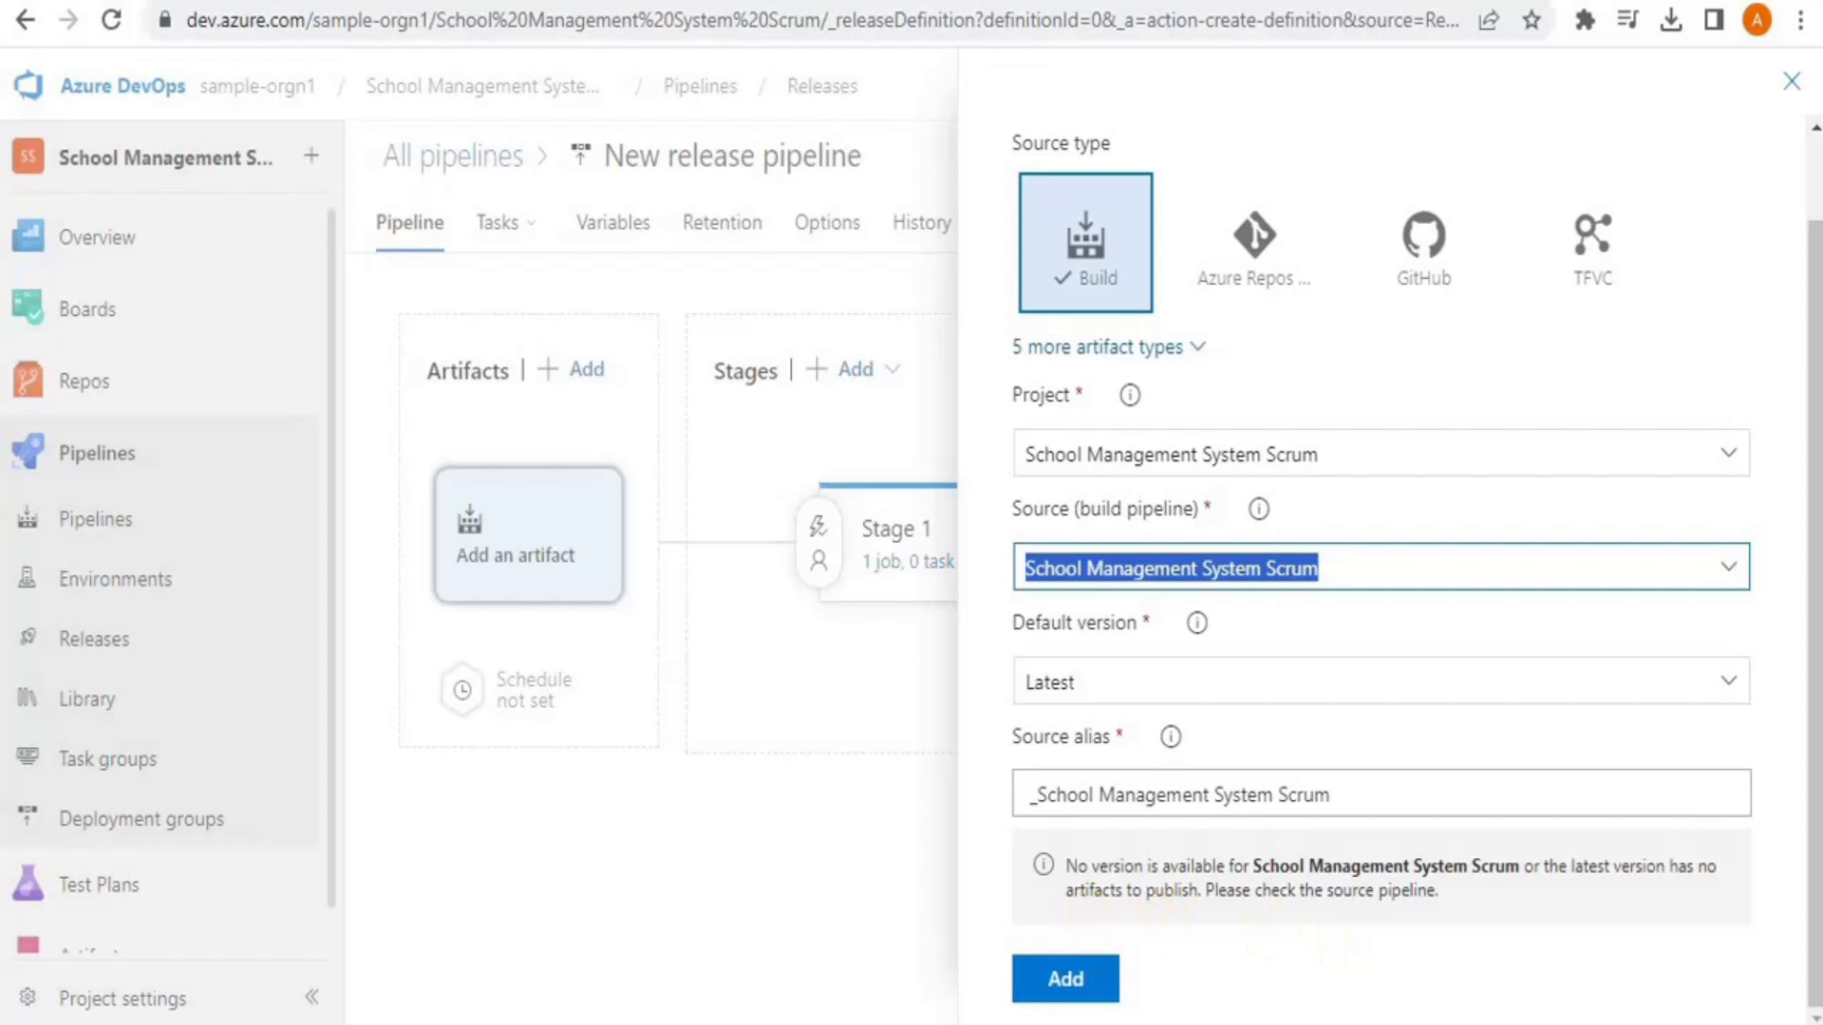
left_click(1785, 92)
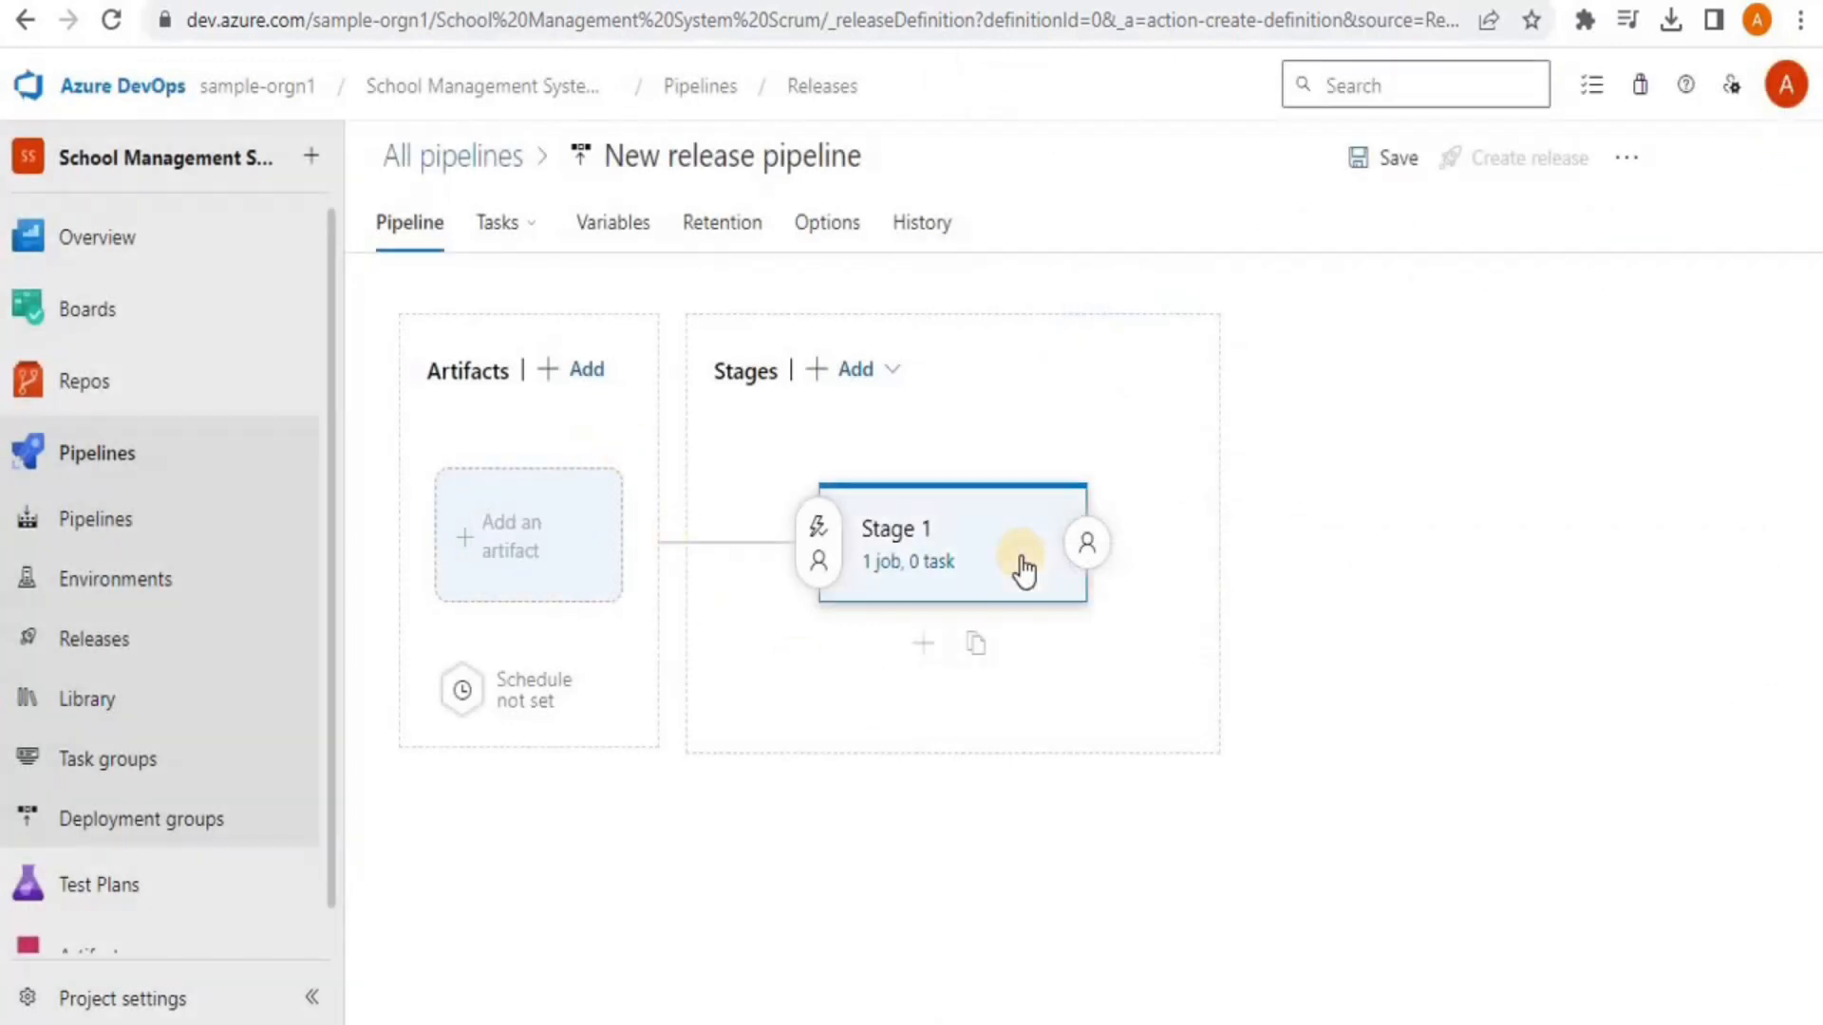
Leave the release pipeline without saving and open the build pipeline's YAML for editing
left_click(68, 461)
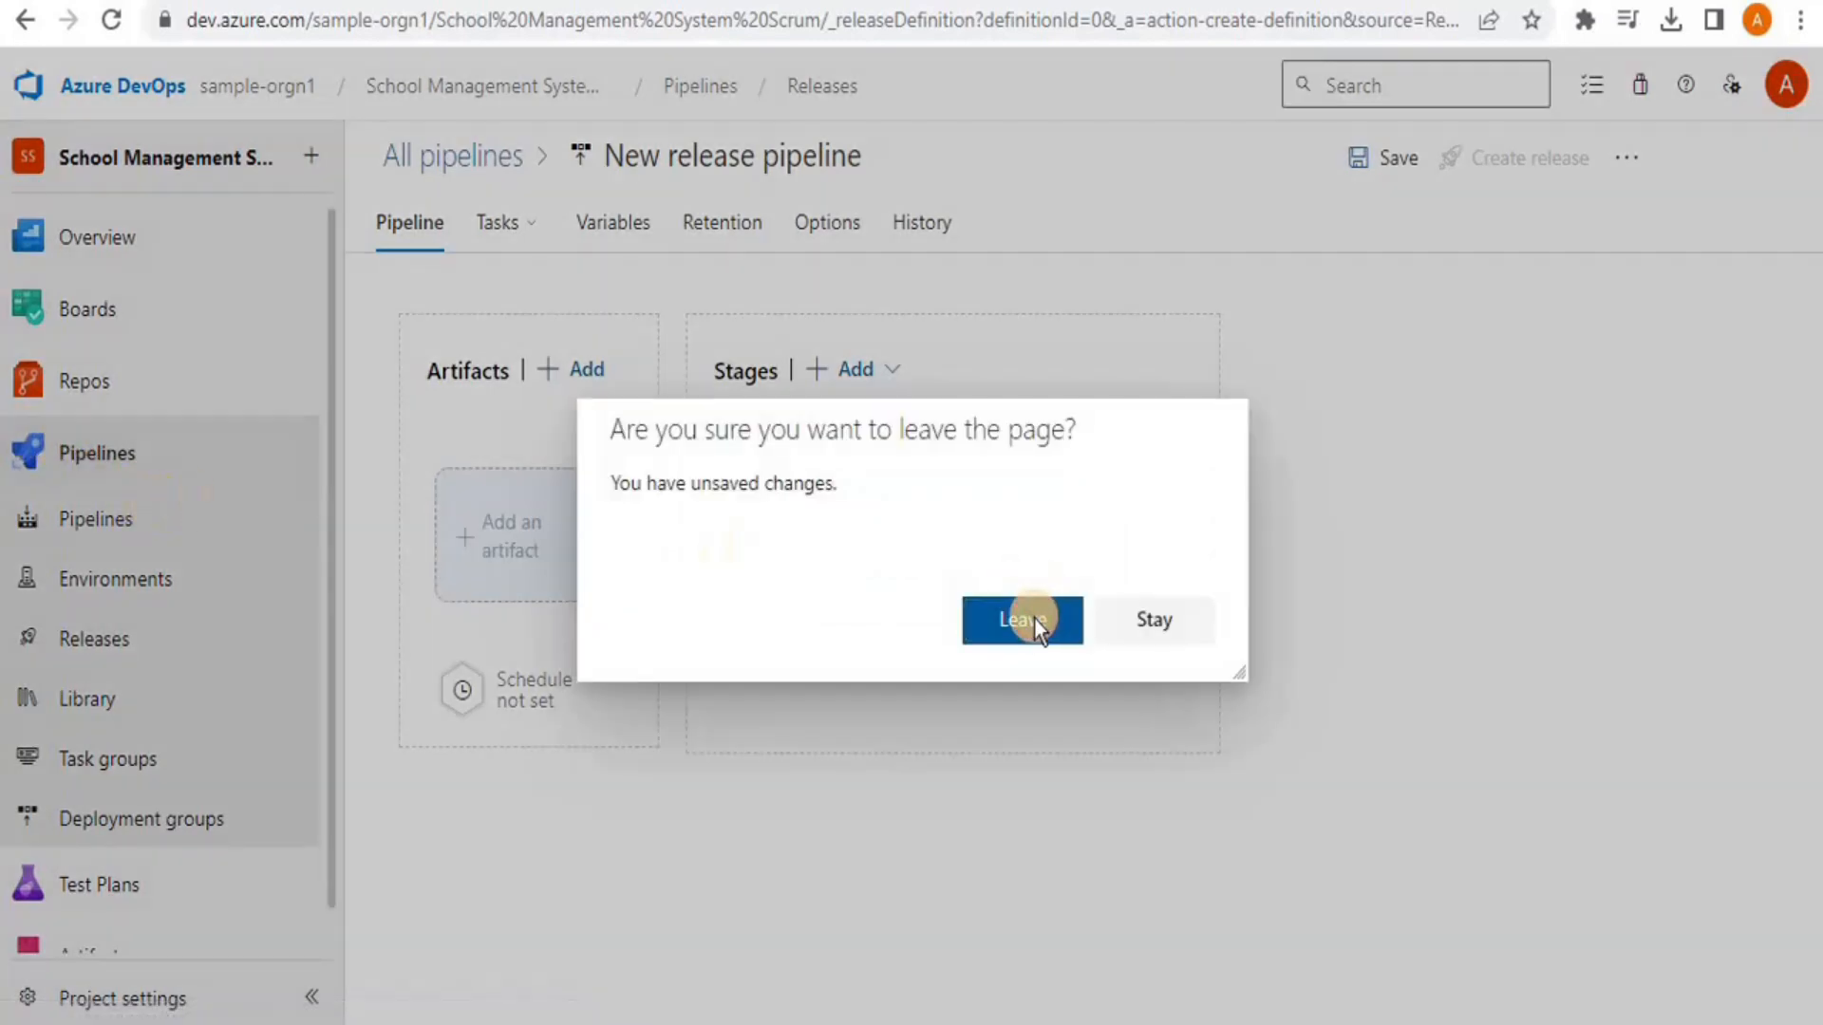
left_click(1023, 620)
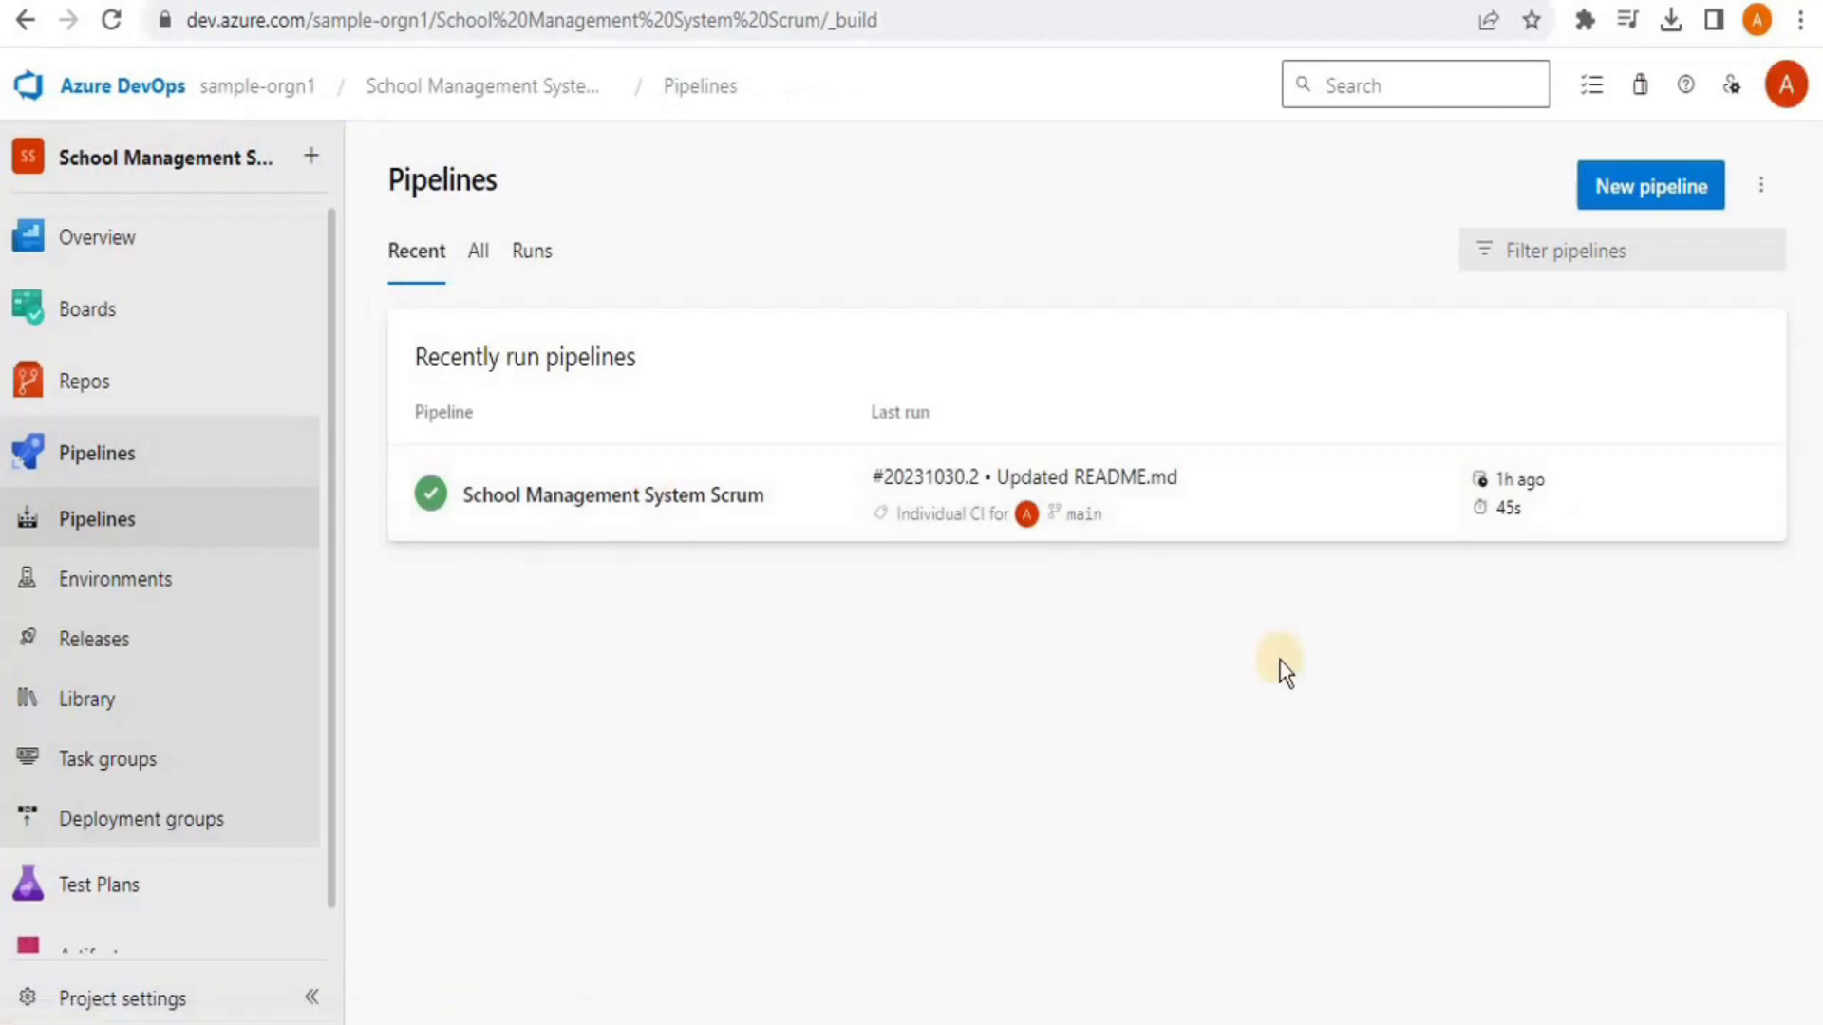
left_click(1746, 509)
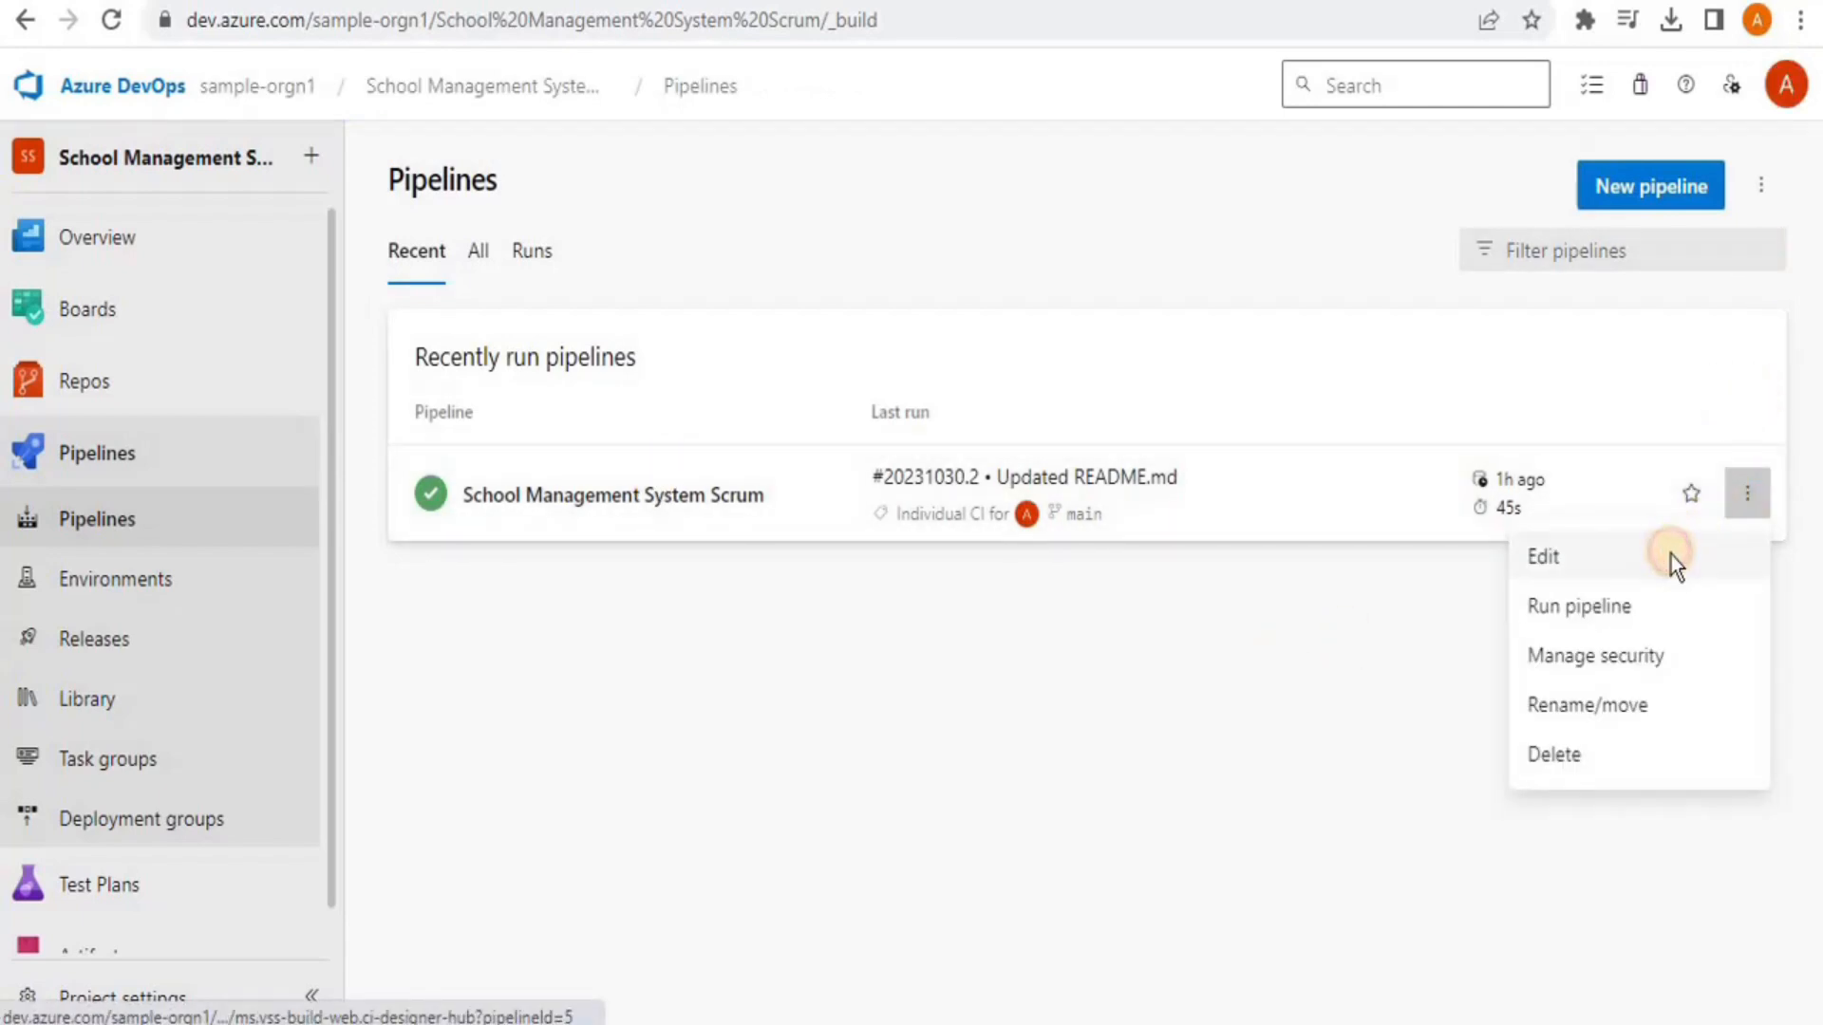
left_click(1671, 555)
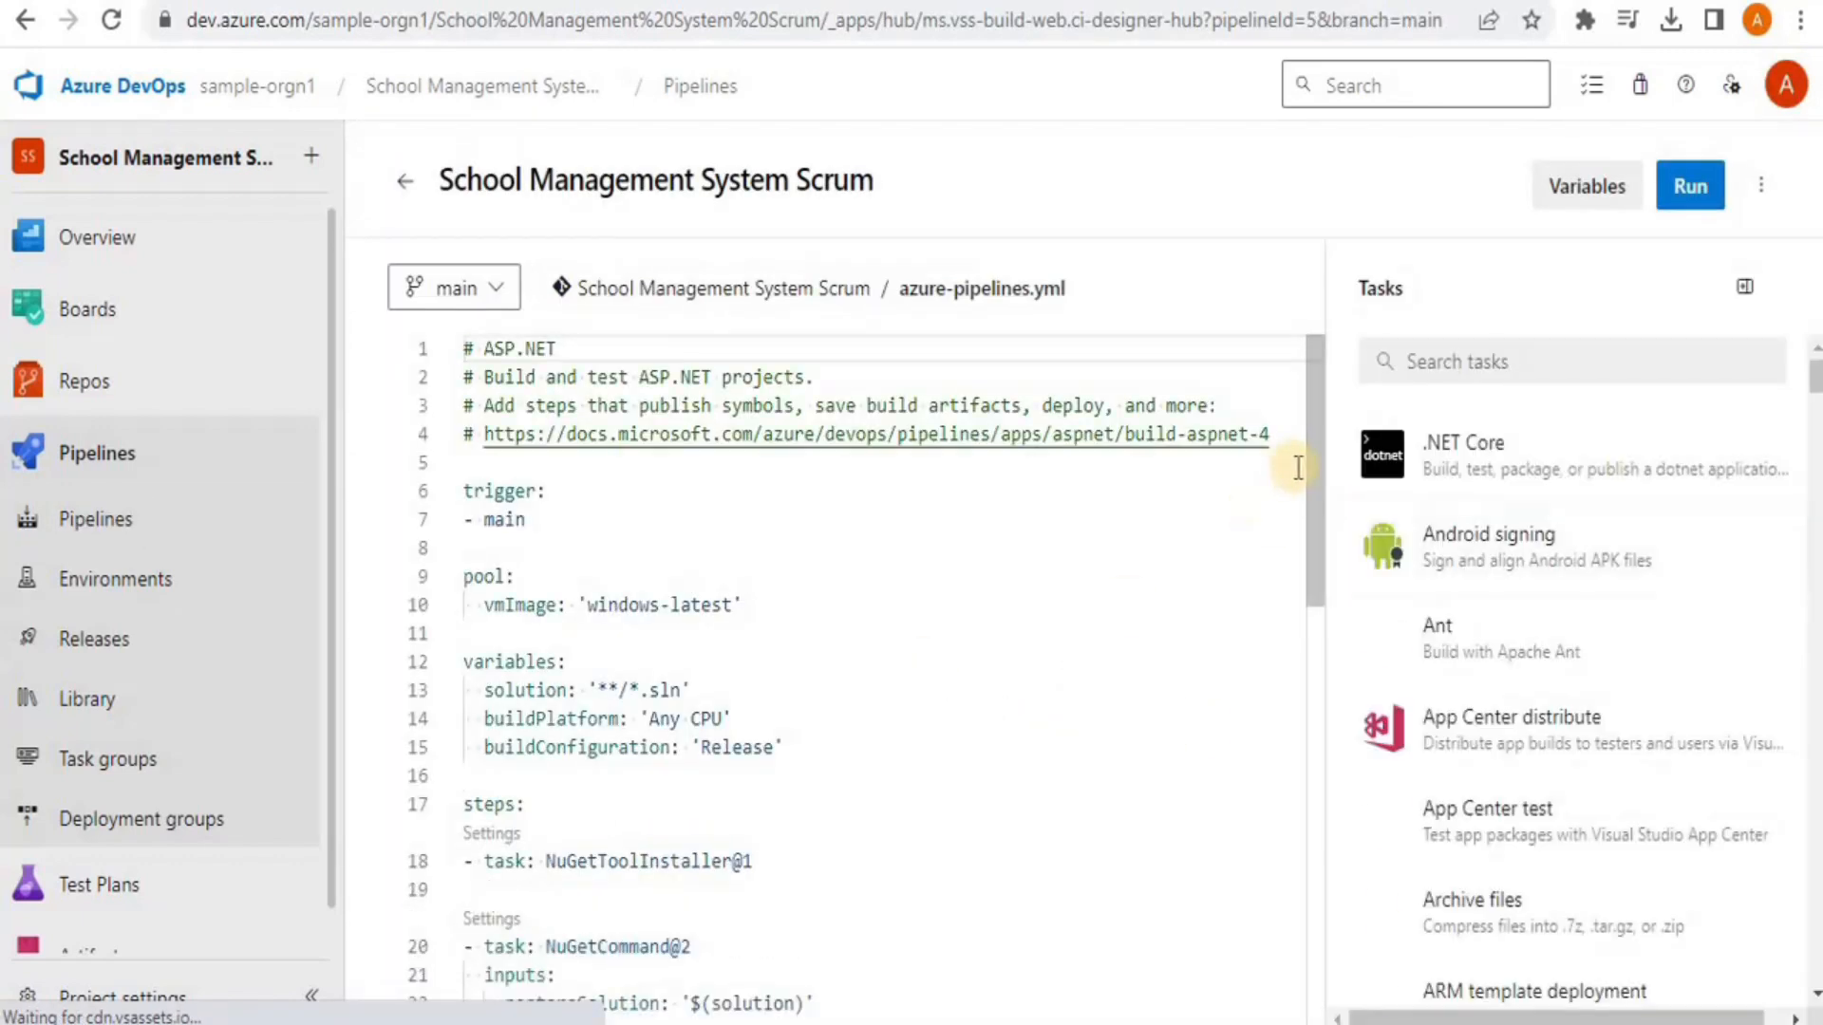
Add a PublishPipelineArtifact@1 task after VSTest publishing 'schoolmanagement.app' from '${Pipeline.Workspace}'
left_click_drag(1313, 461, 1297, 744)
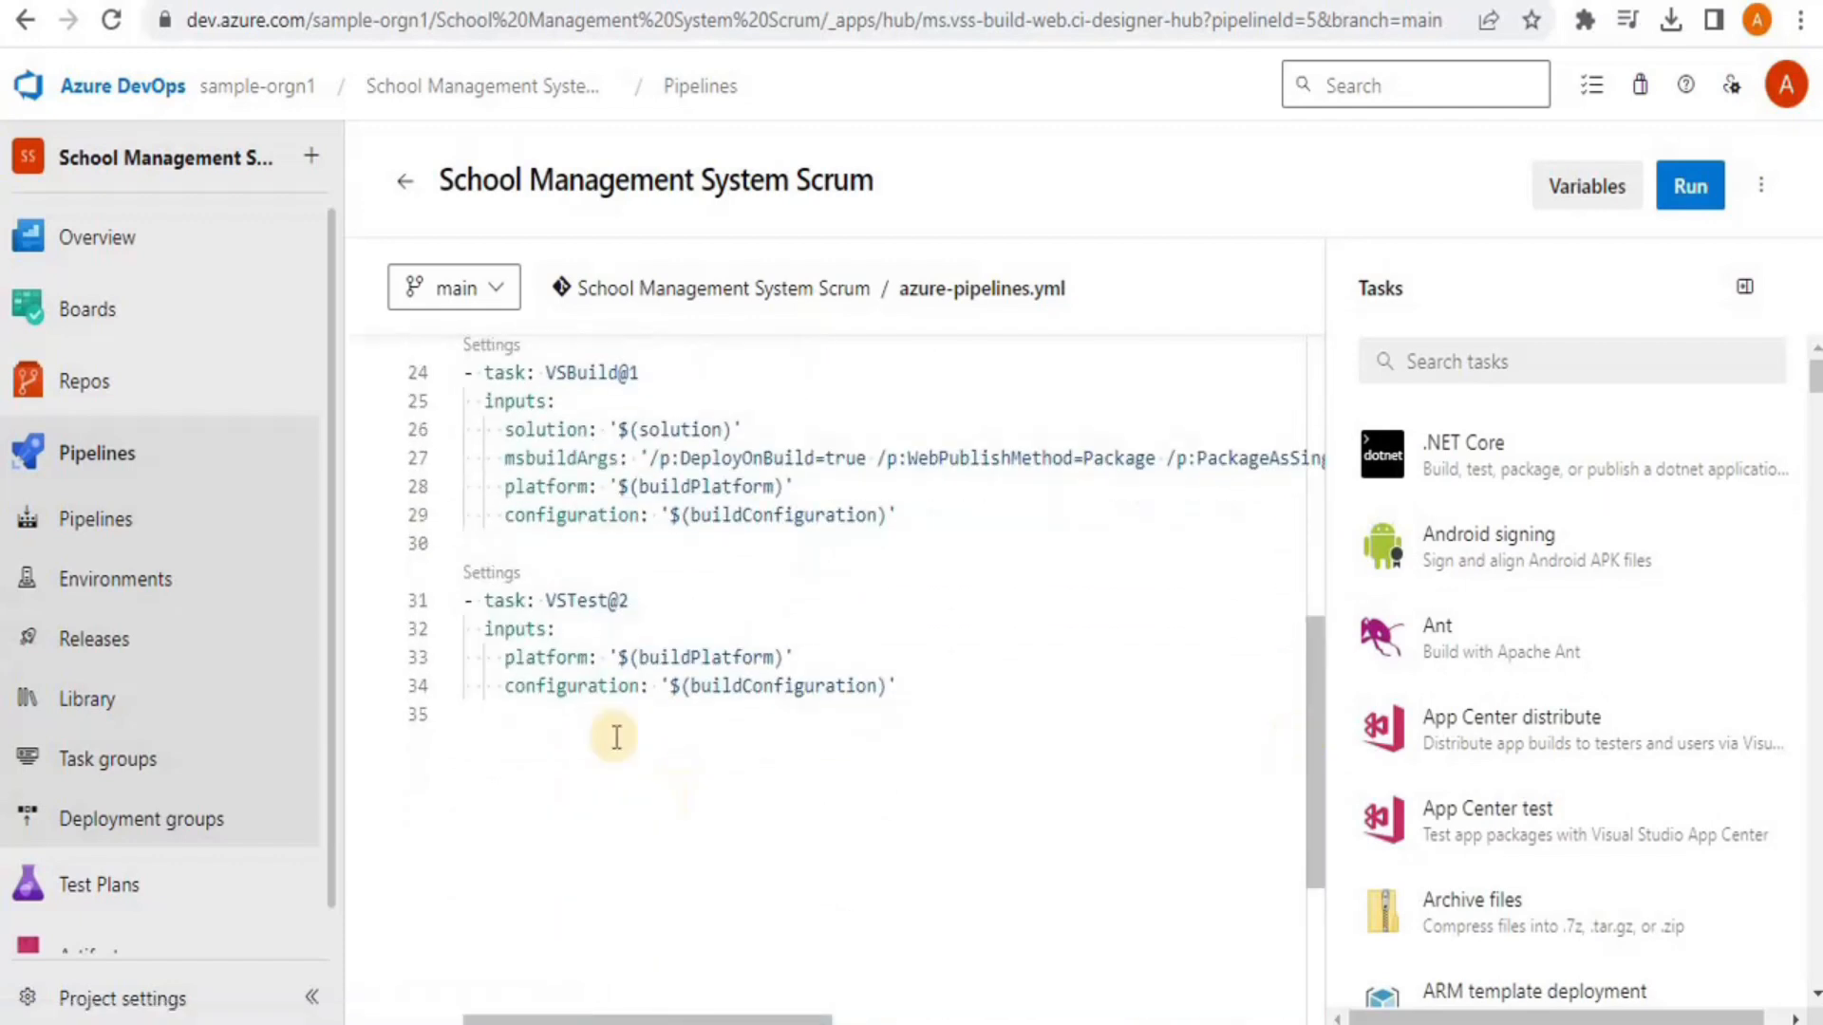
left_click(930, 695)
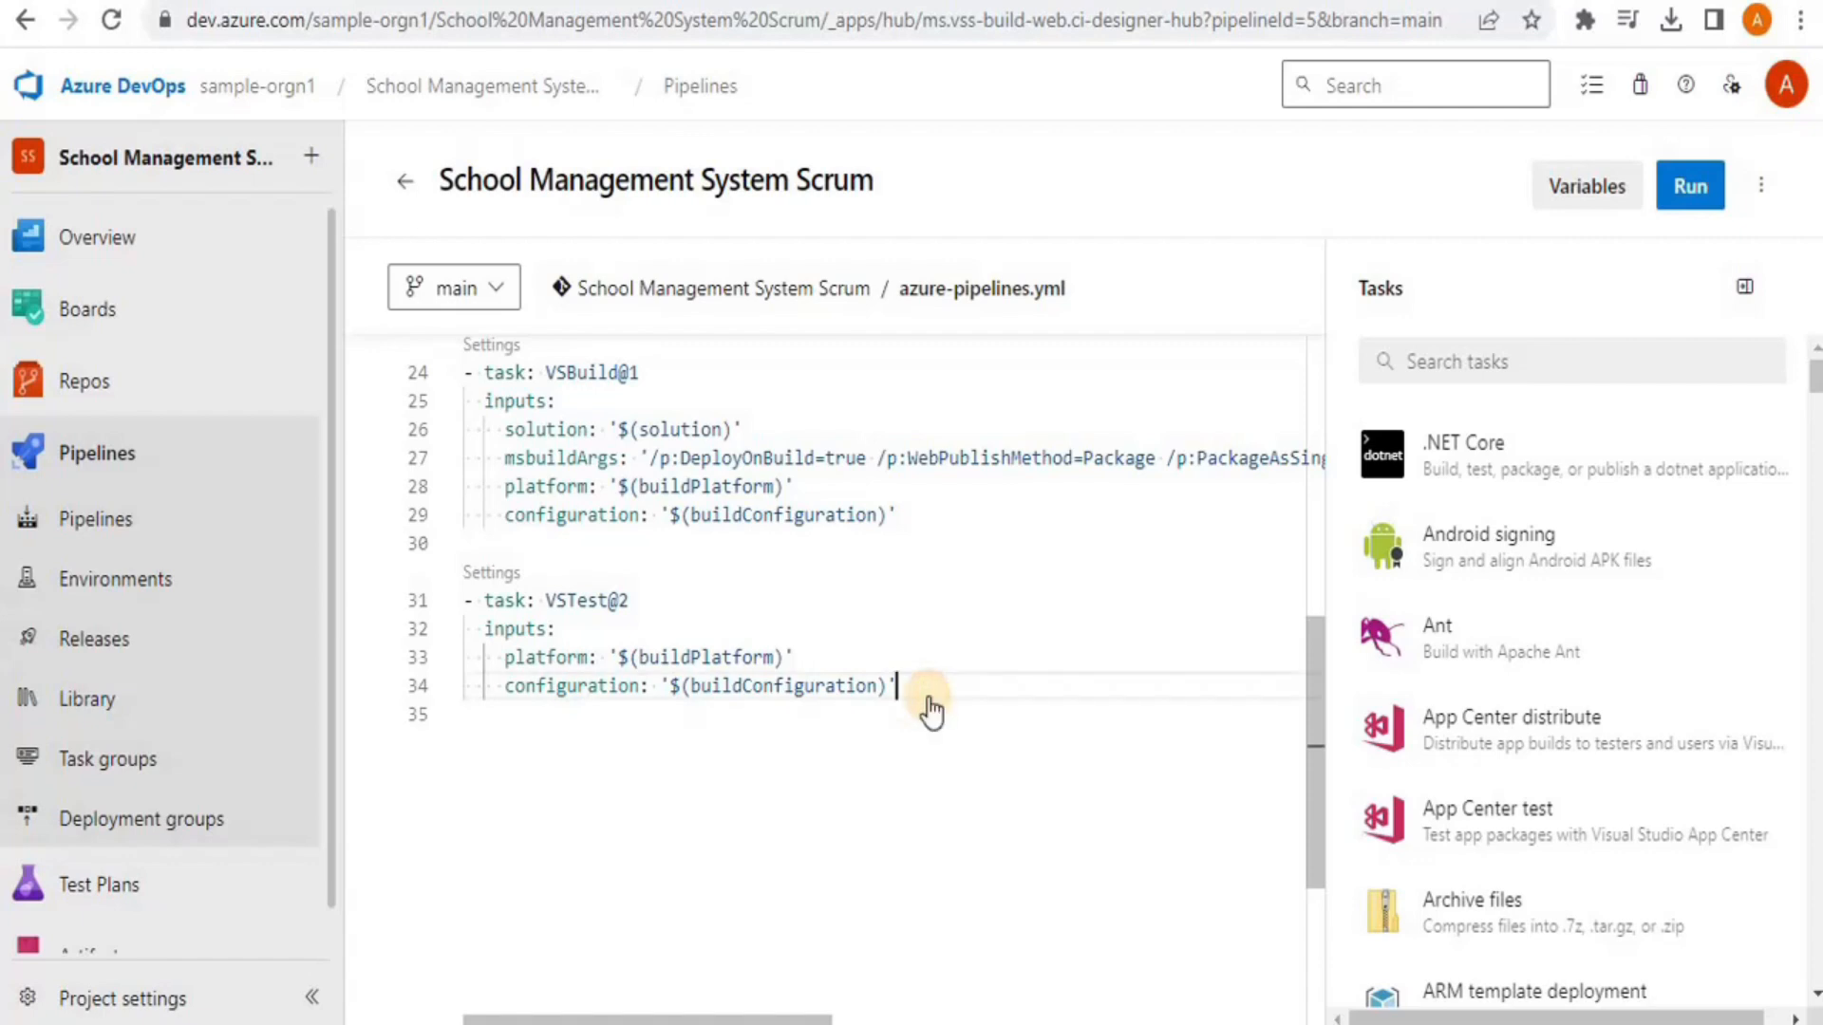
key("Return")
key("ctrl+space")
key("Return")
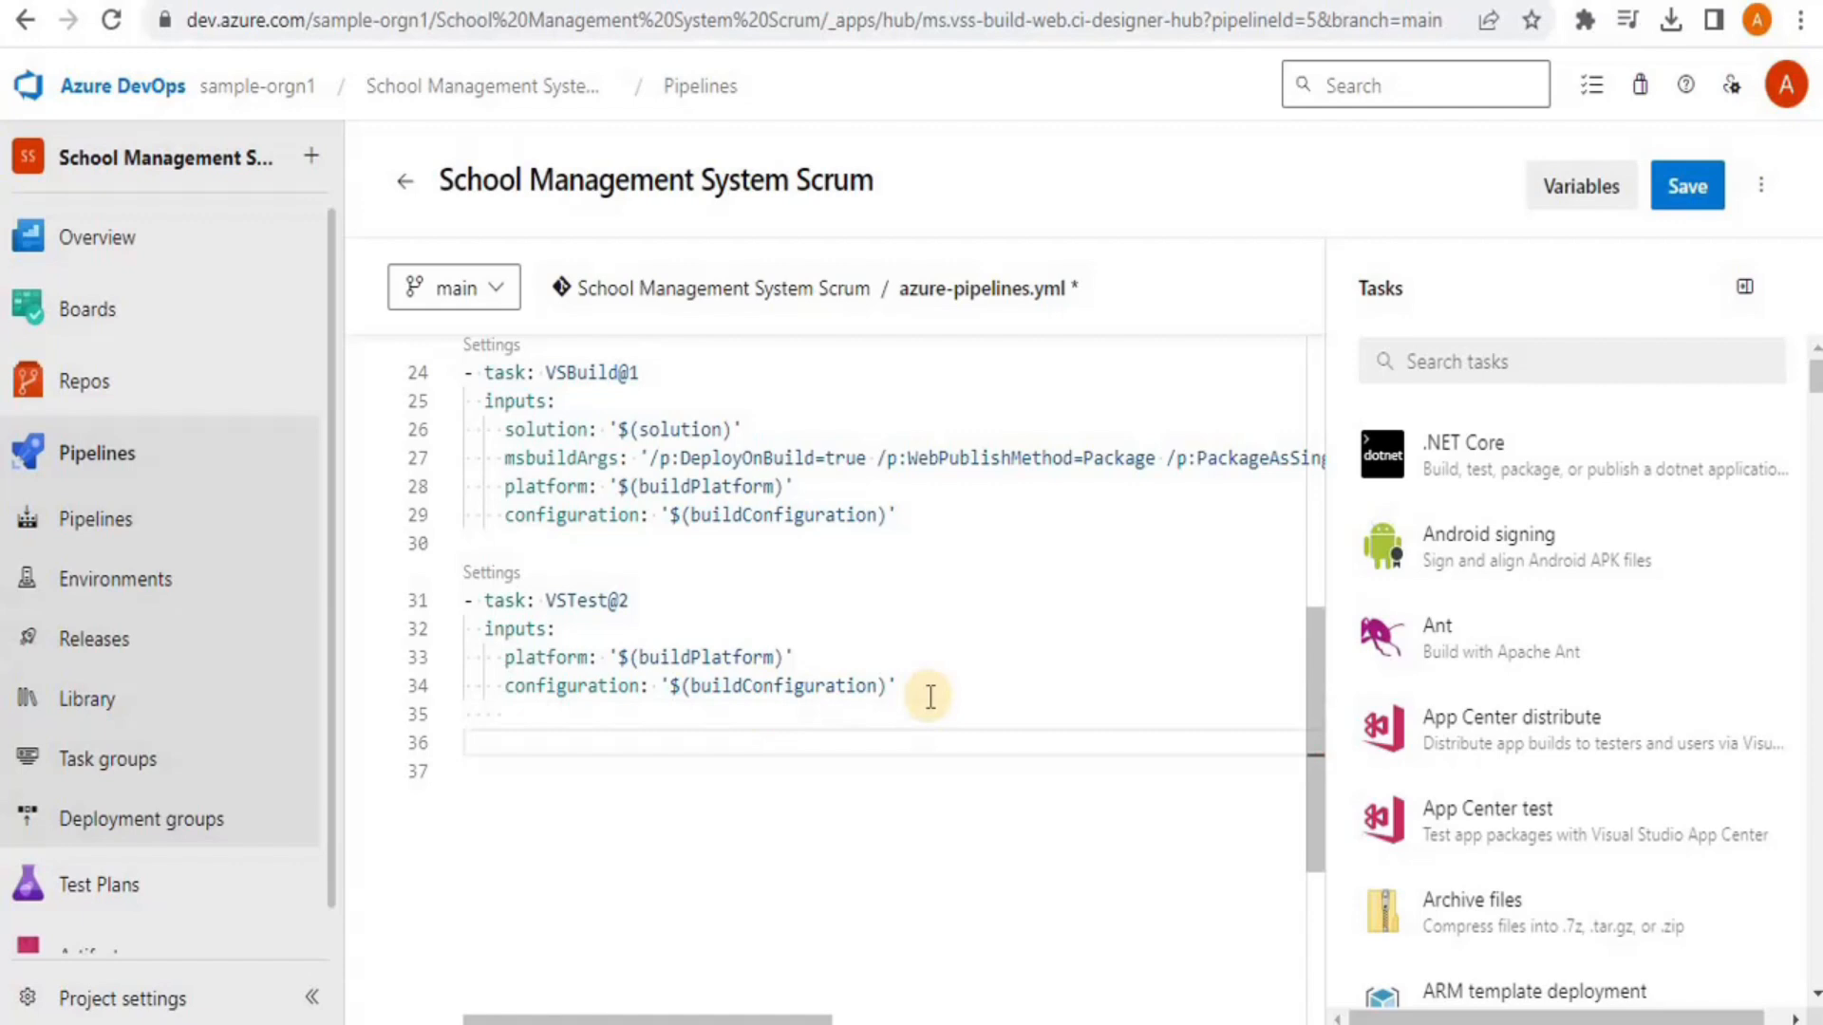
type("- task: PublishPipelineArtifact@1  inputs:    targetPath: '$Pipeline.Workspace}'    artifact: 'schoolmanagement.app'    publishLocation: 'pipeline'")
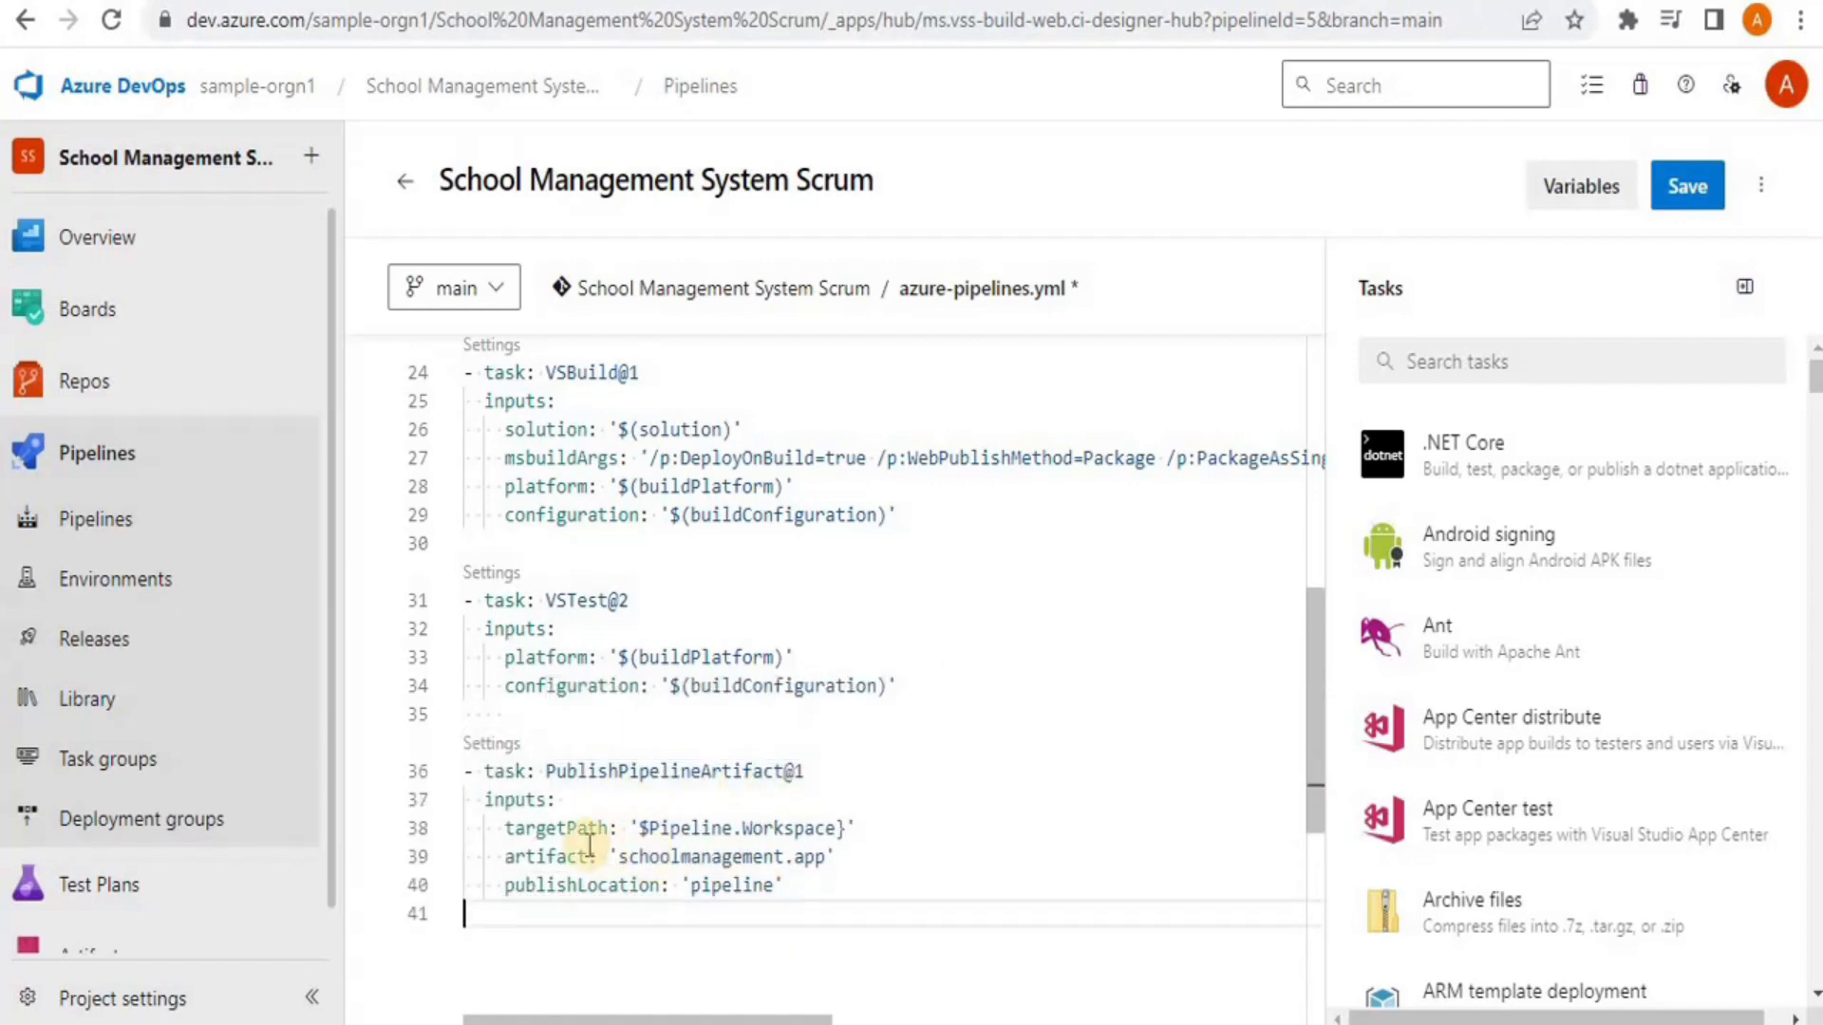
left_click(650, 833)
type("{")
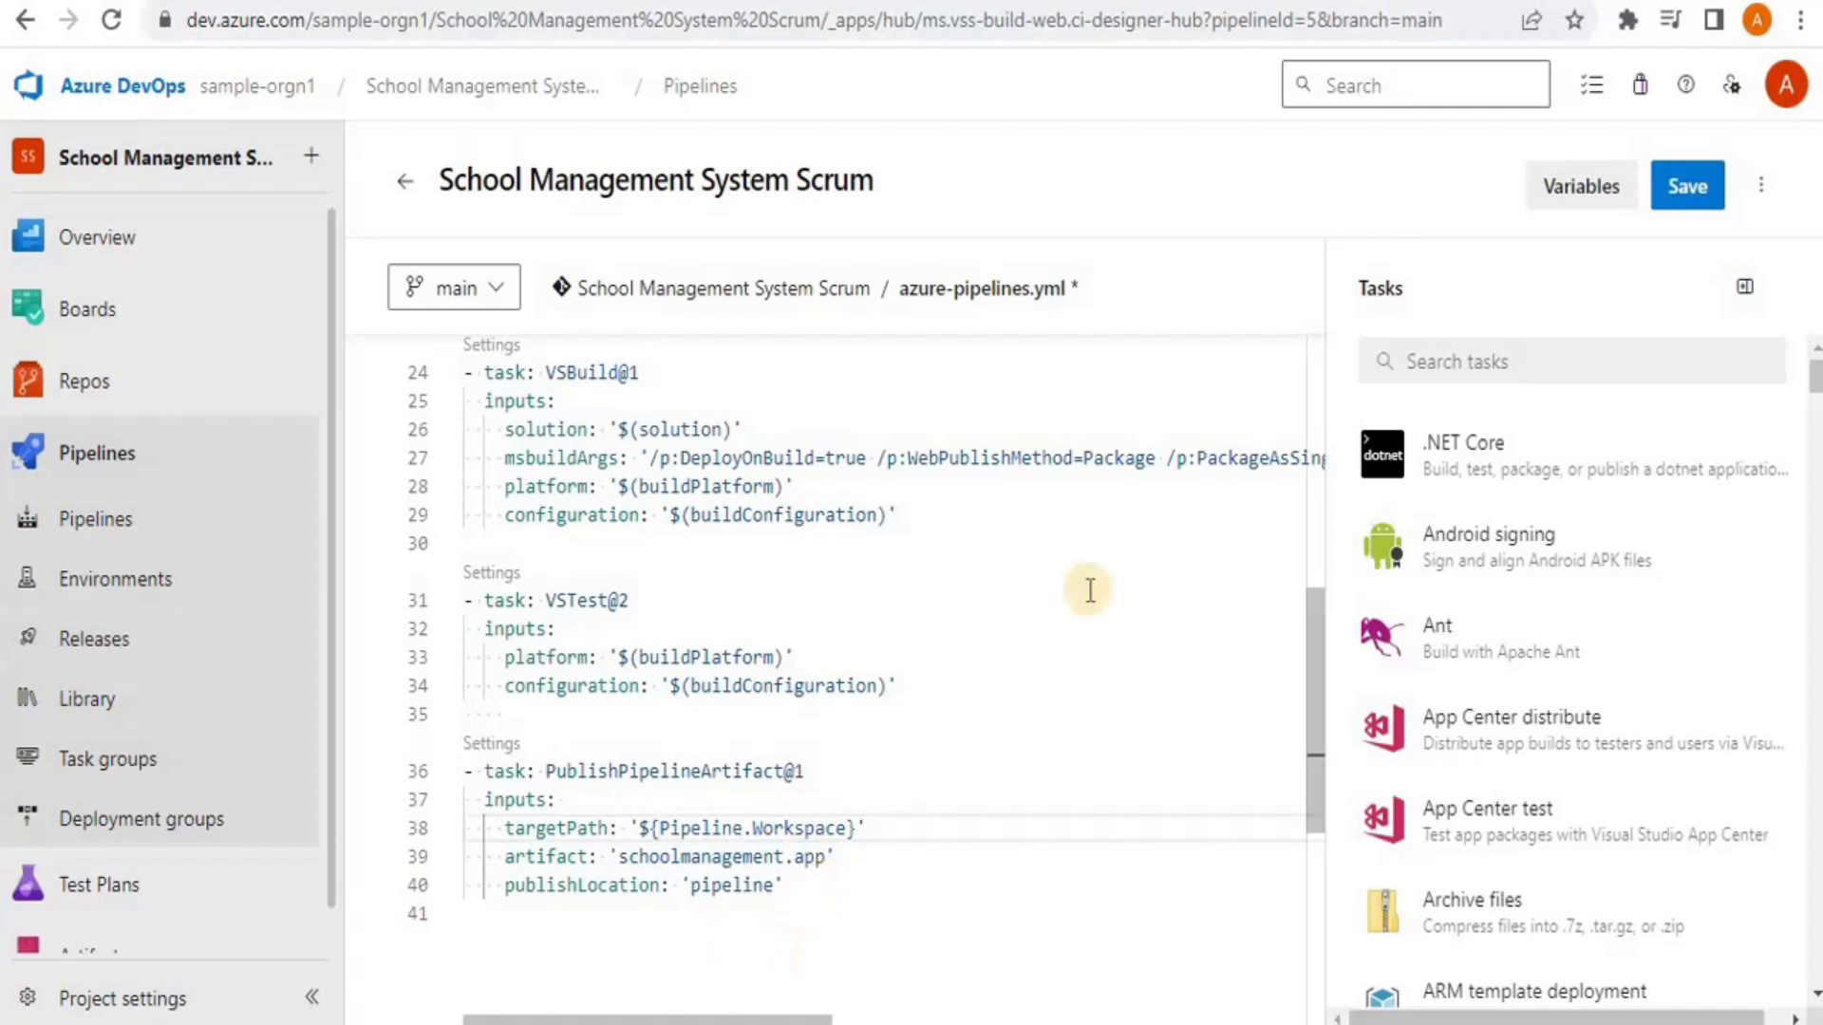
left_click(615, 790)
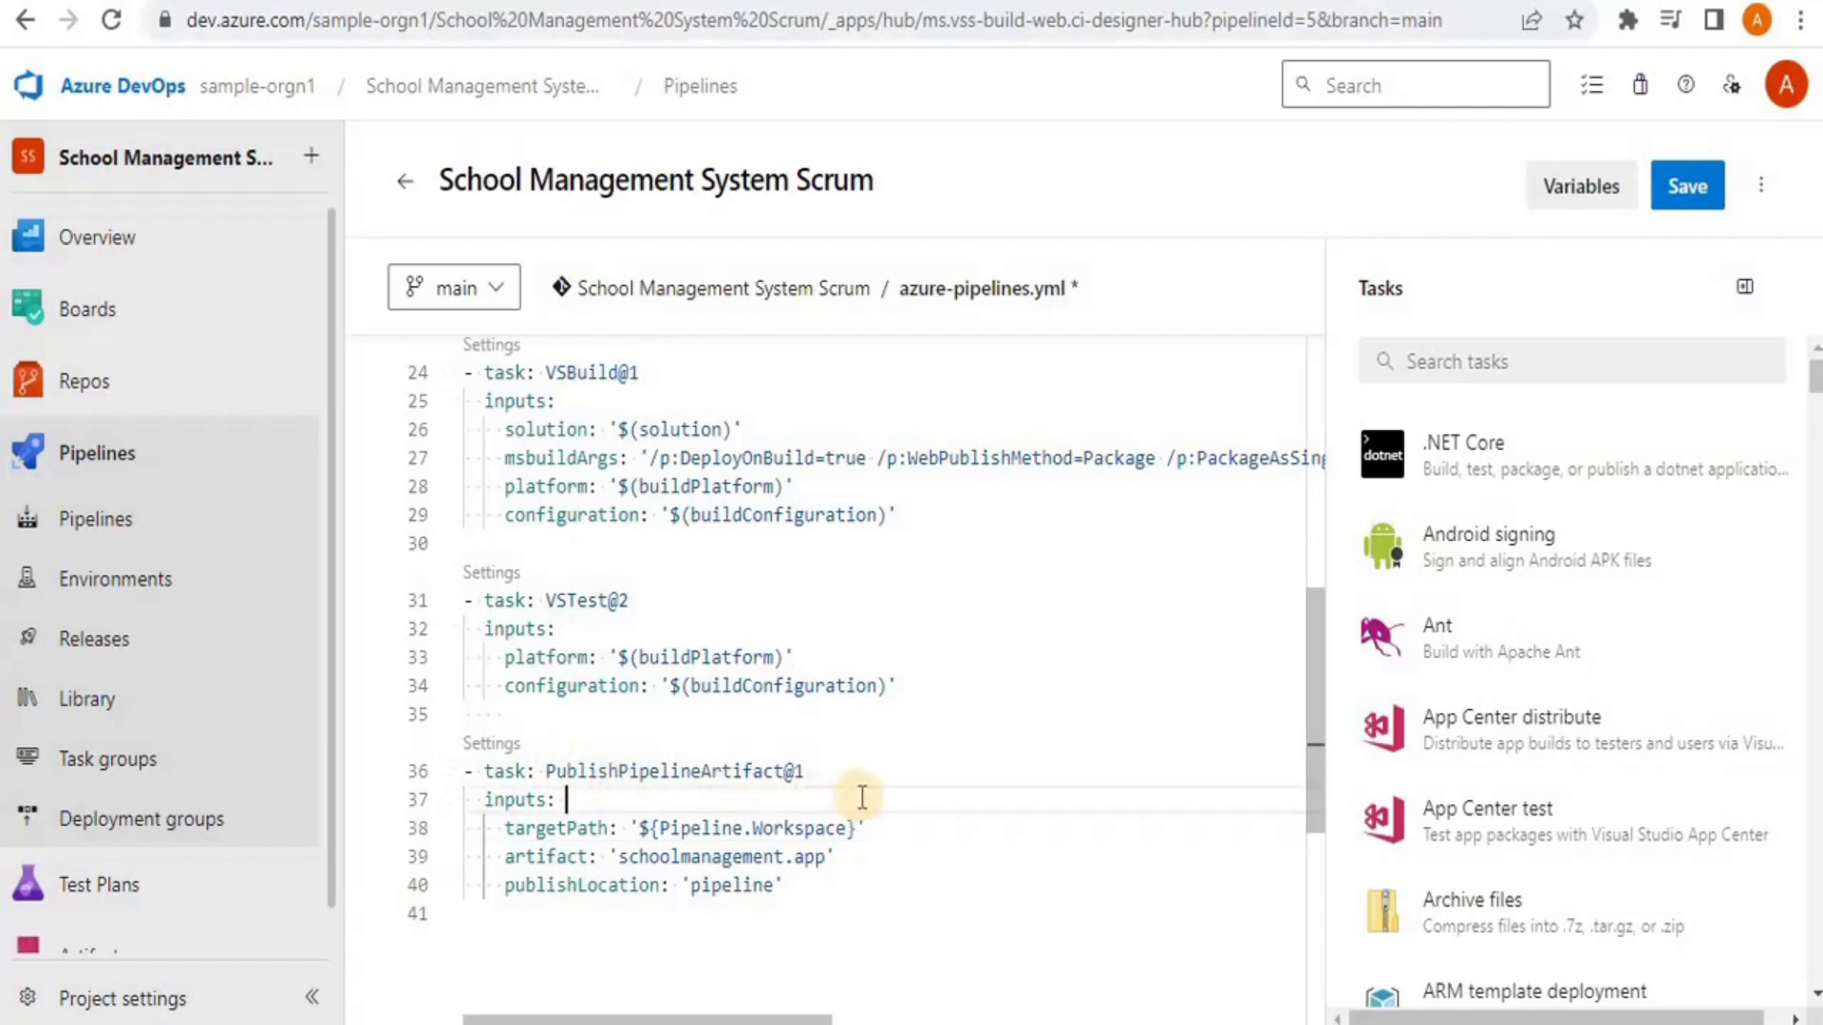
Search the task catalogue for 'Publichsh pip', then commit azure-pipelines.yml directly to main with the default message
left_click(1620, 369)
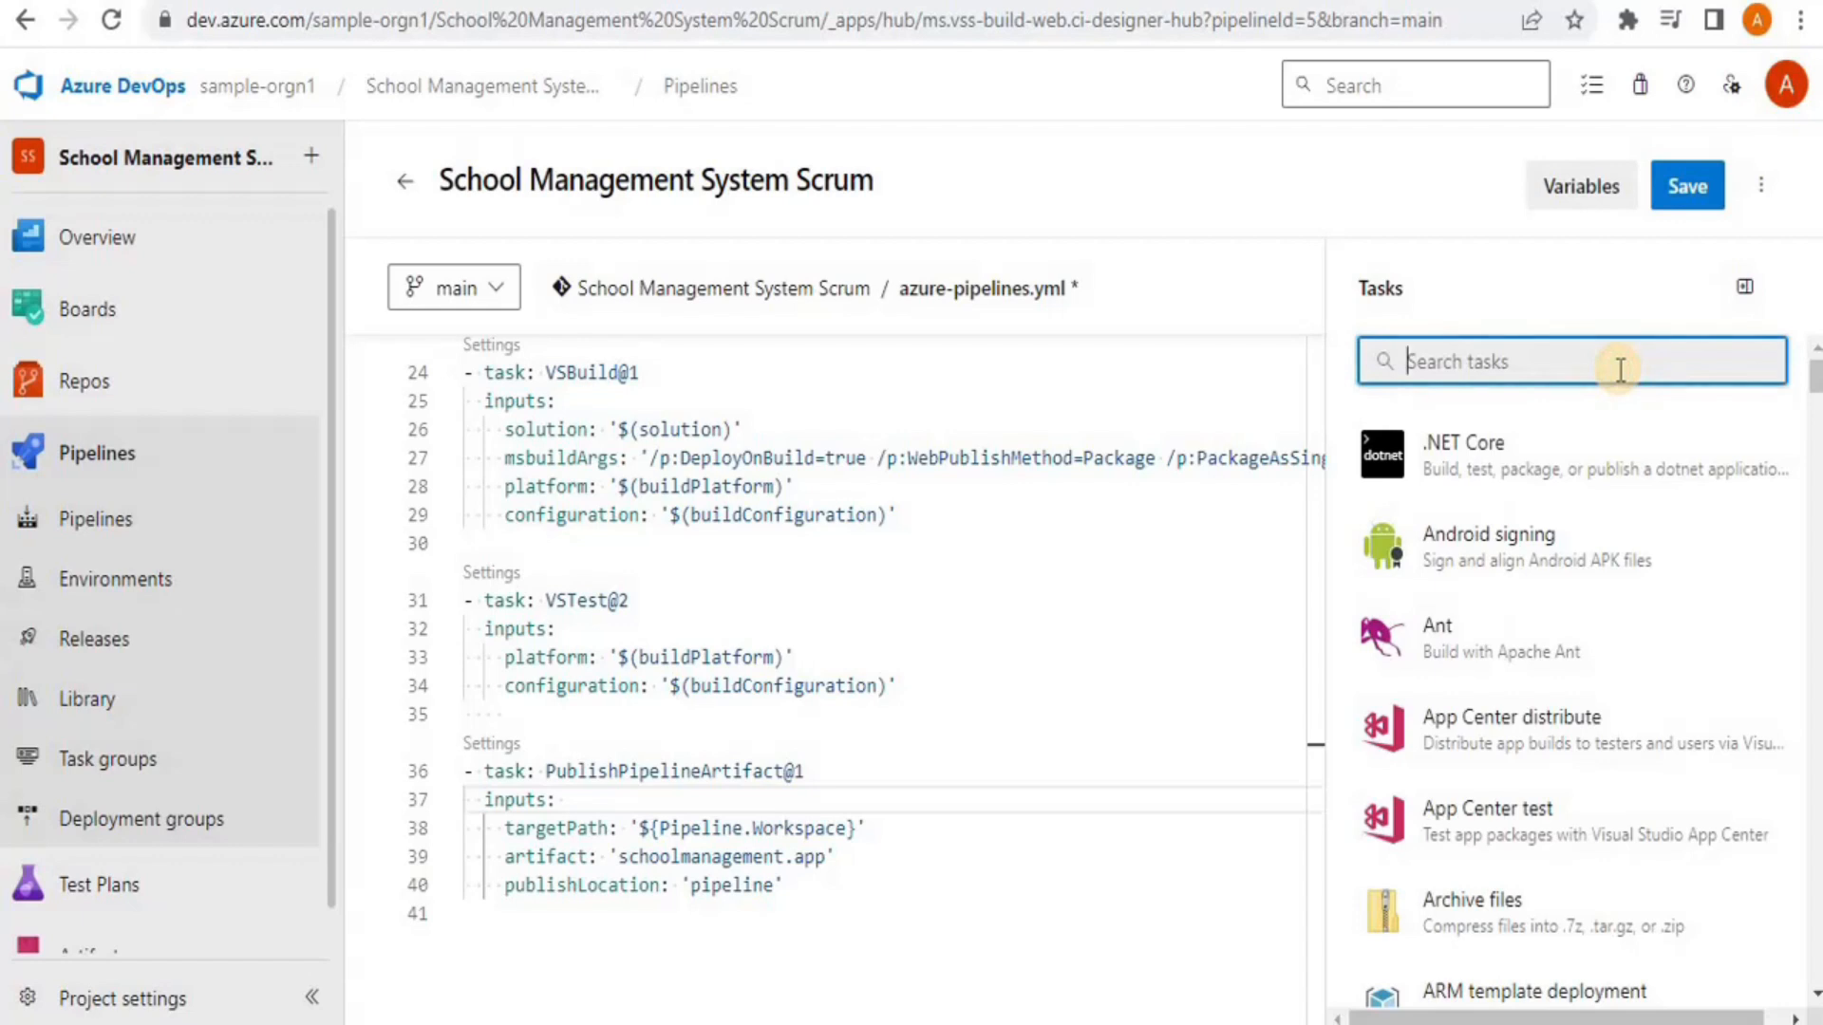
type("Public")
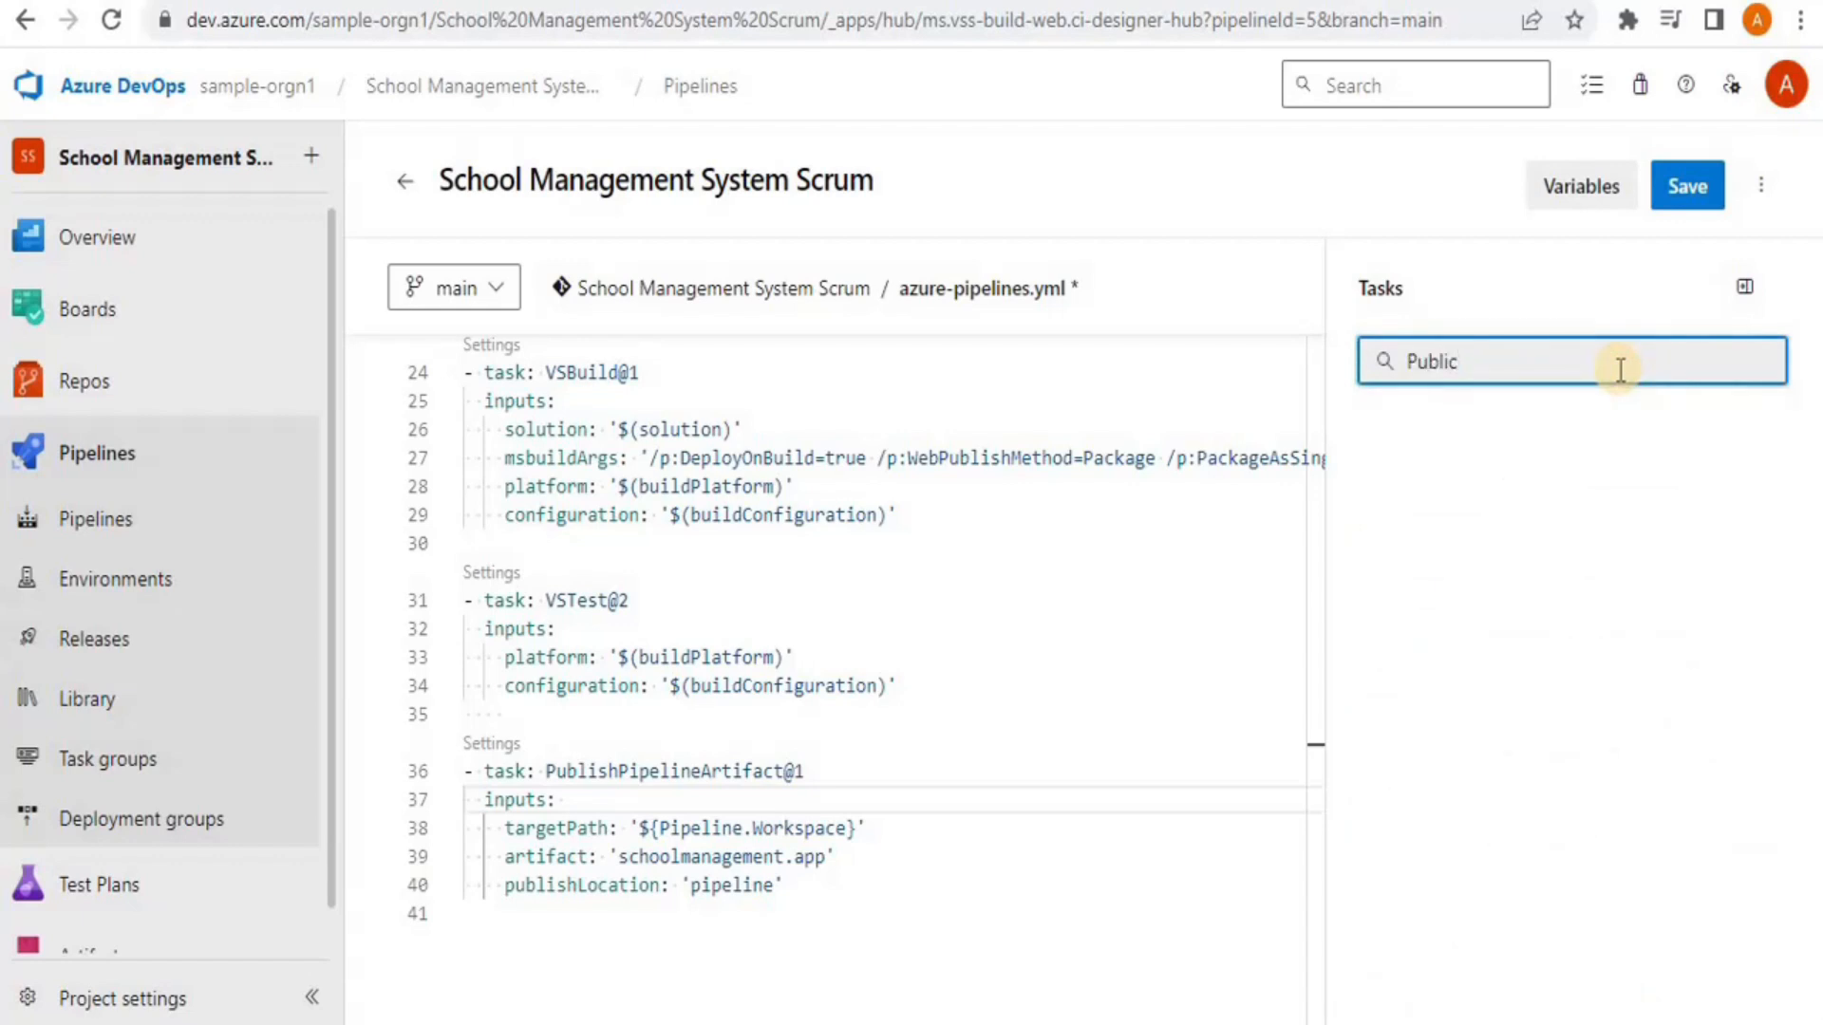
key("BackSpace")
type("sh")
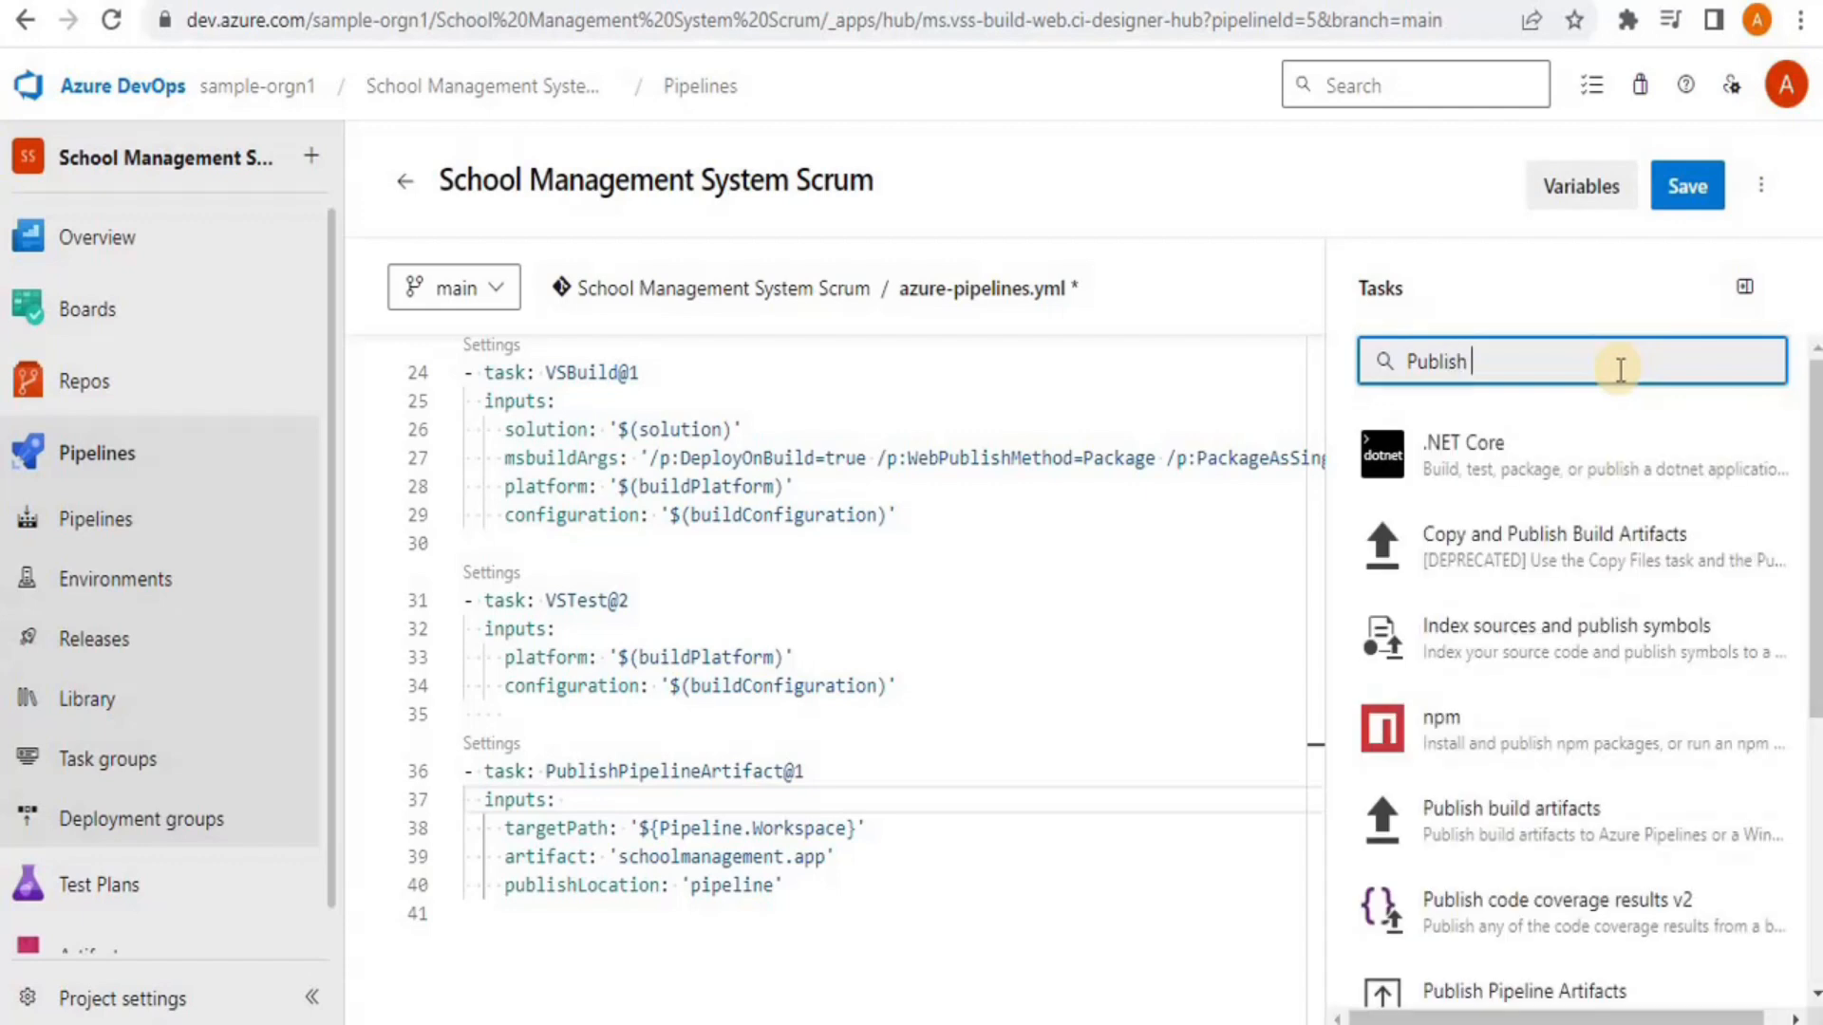
type("sh pip")
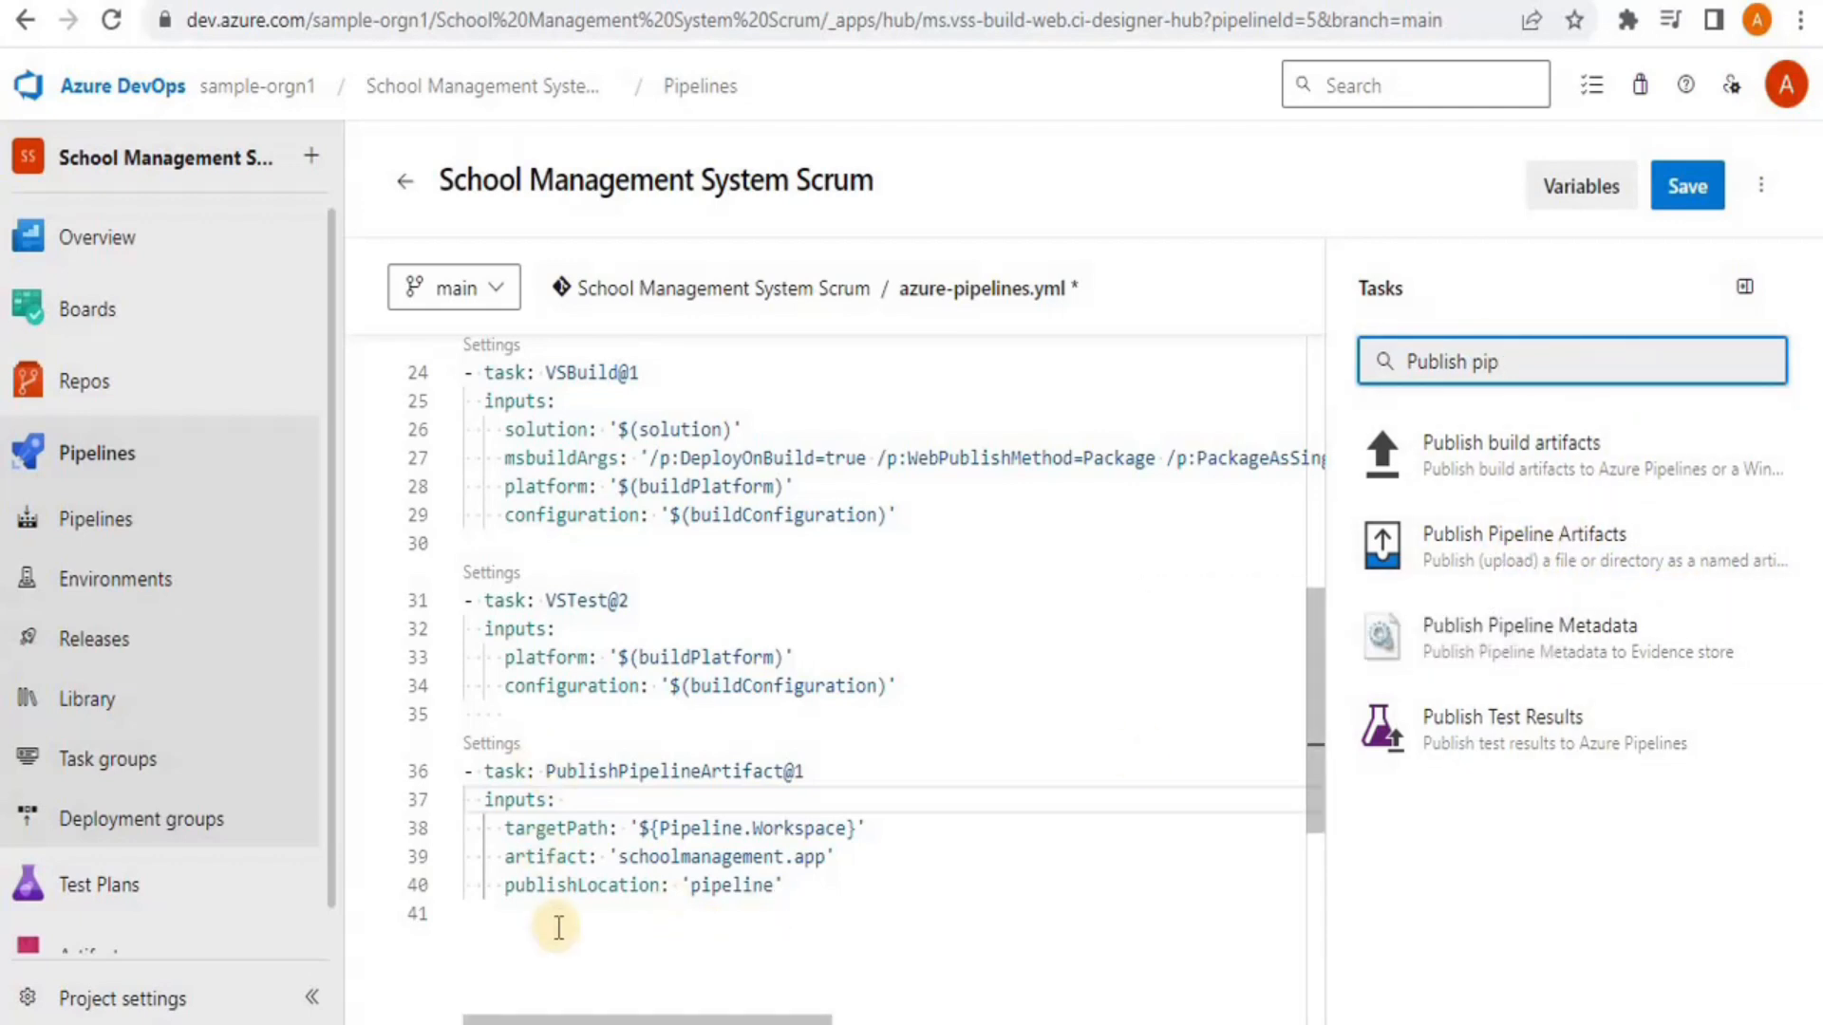
left_click(1682, 197)
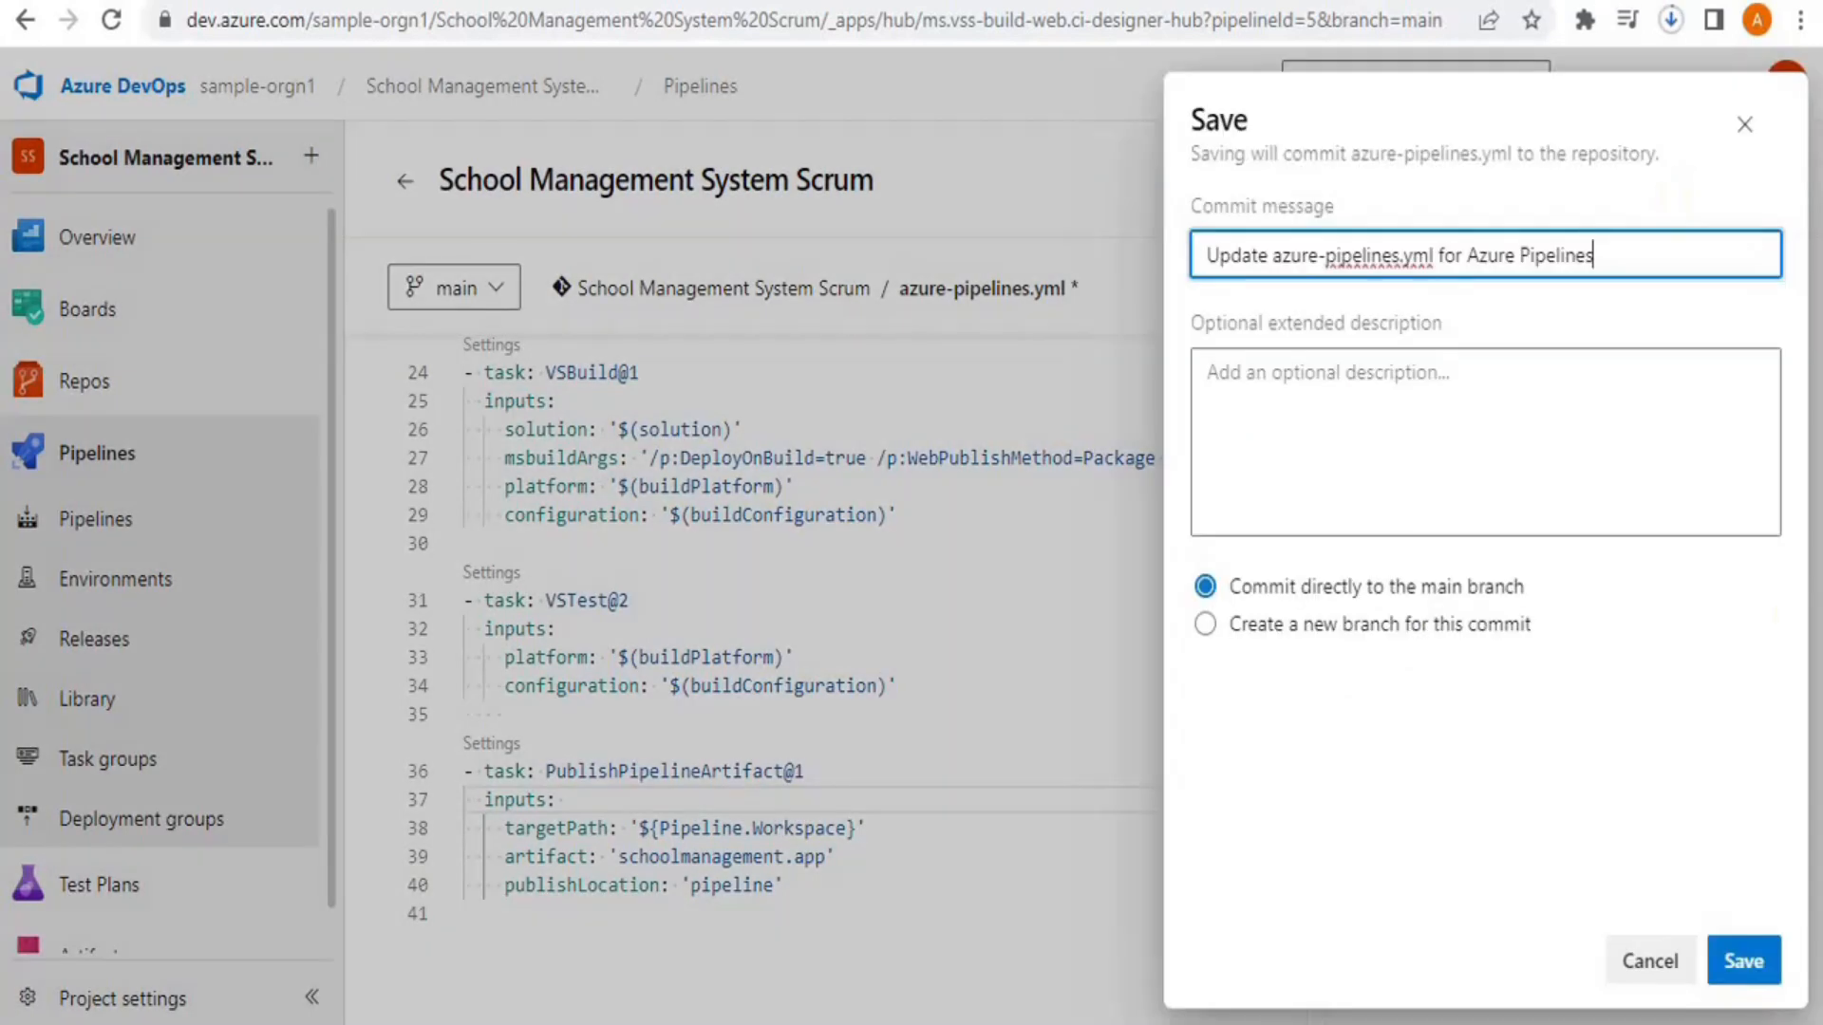
left_click(1747, 961)
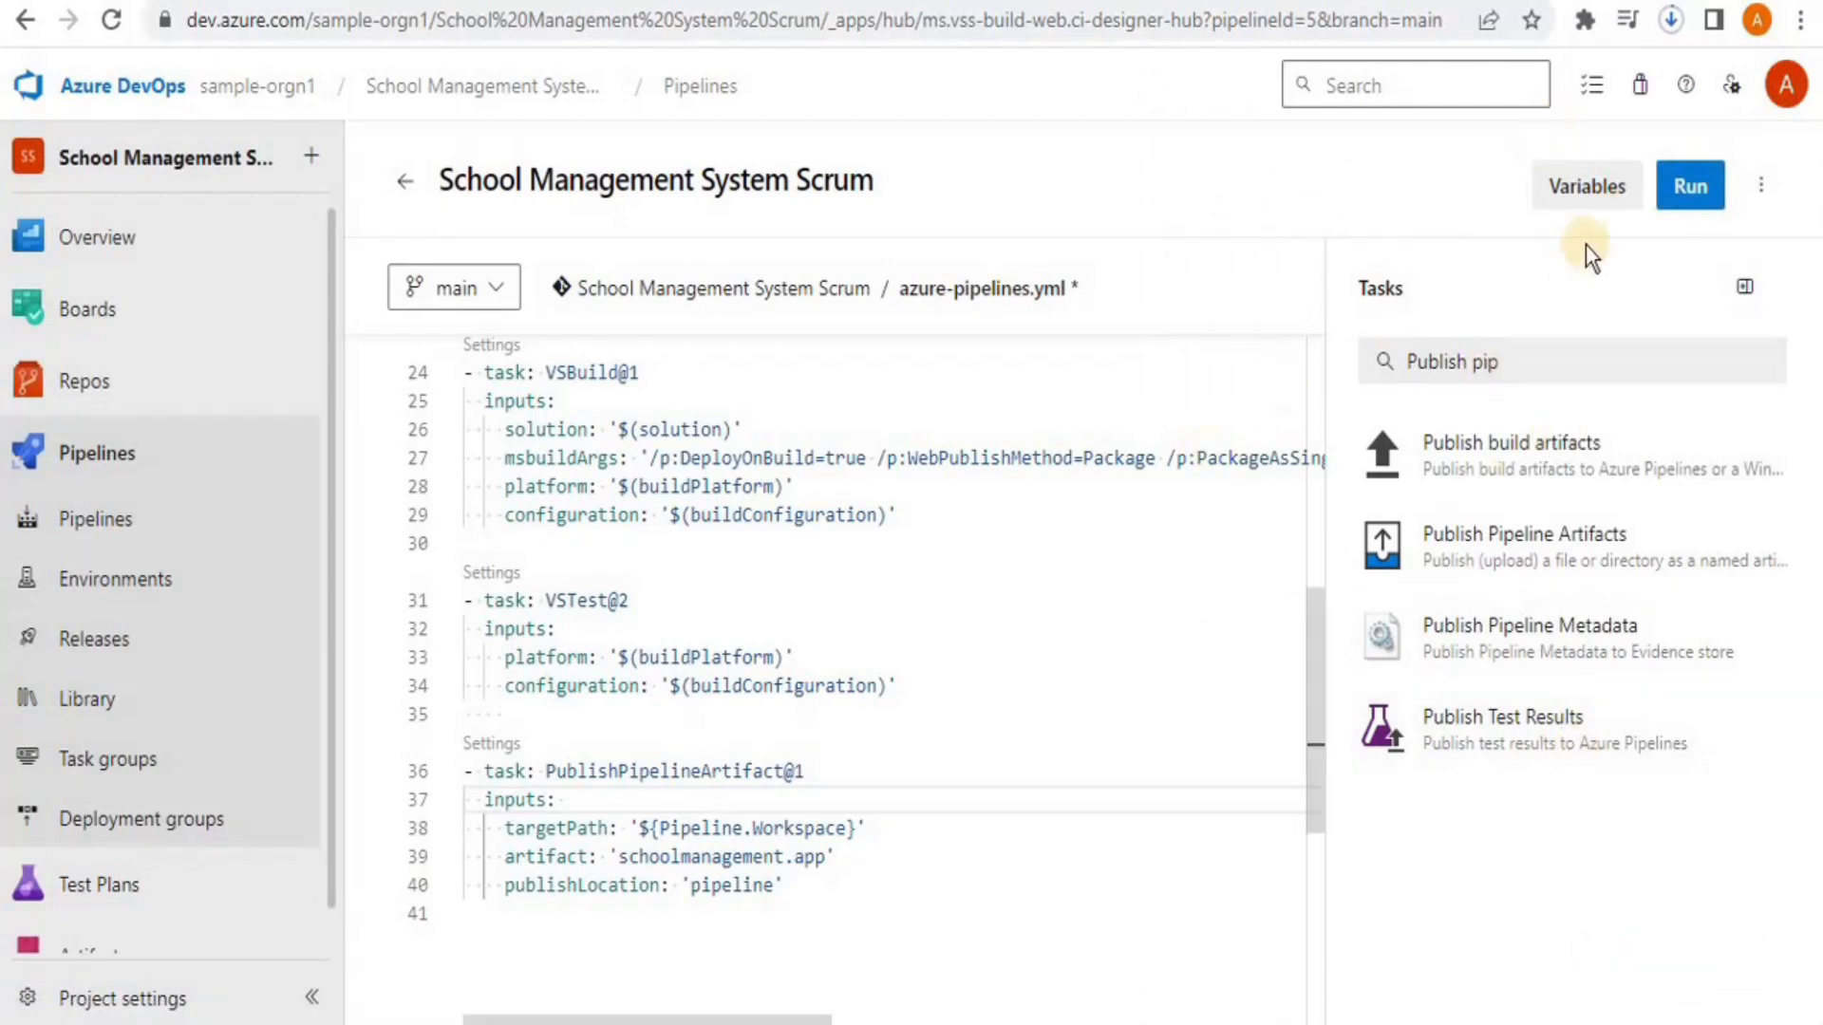
Run the pipeline on main until run #20231030.5 succeeds, then go to the empty Releases page
left_click(1681, 189)
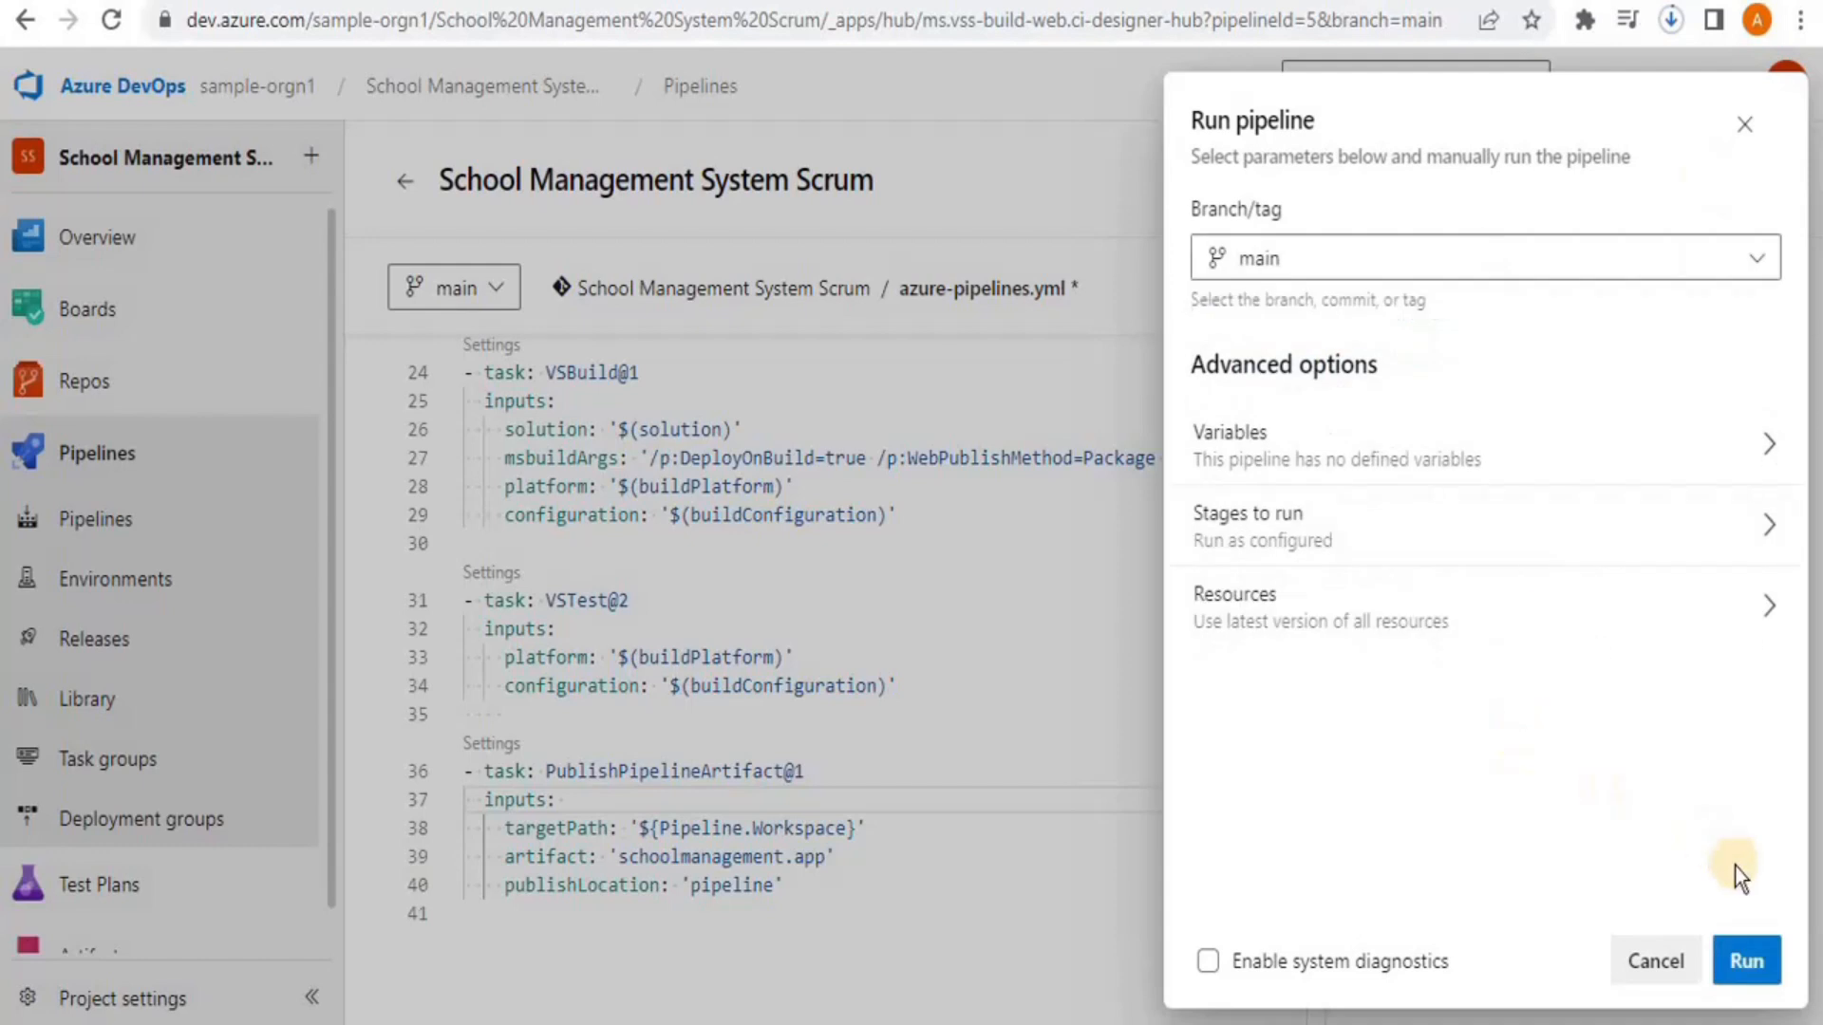
left_click(1756, 961)
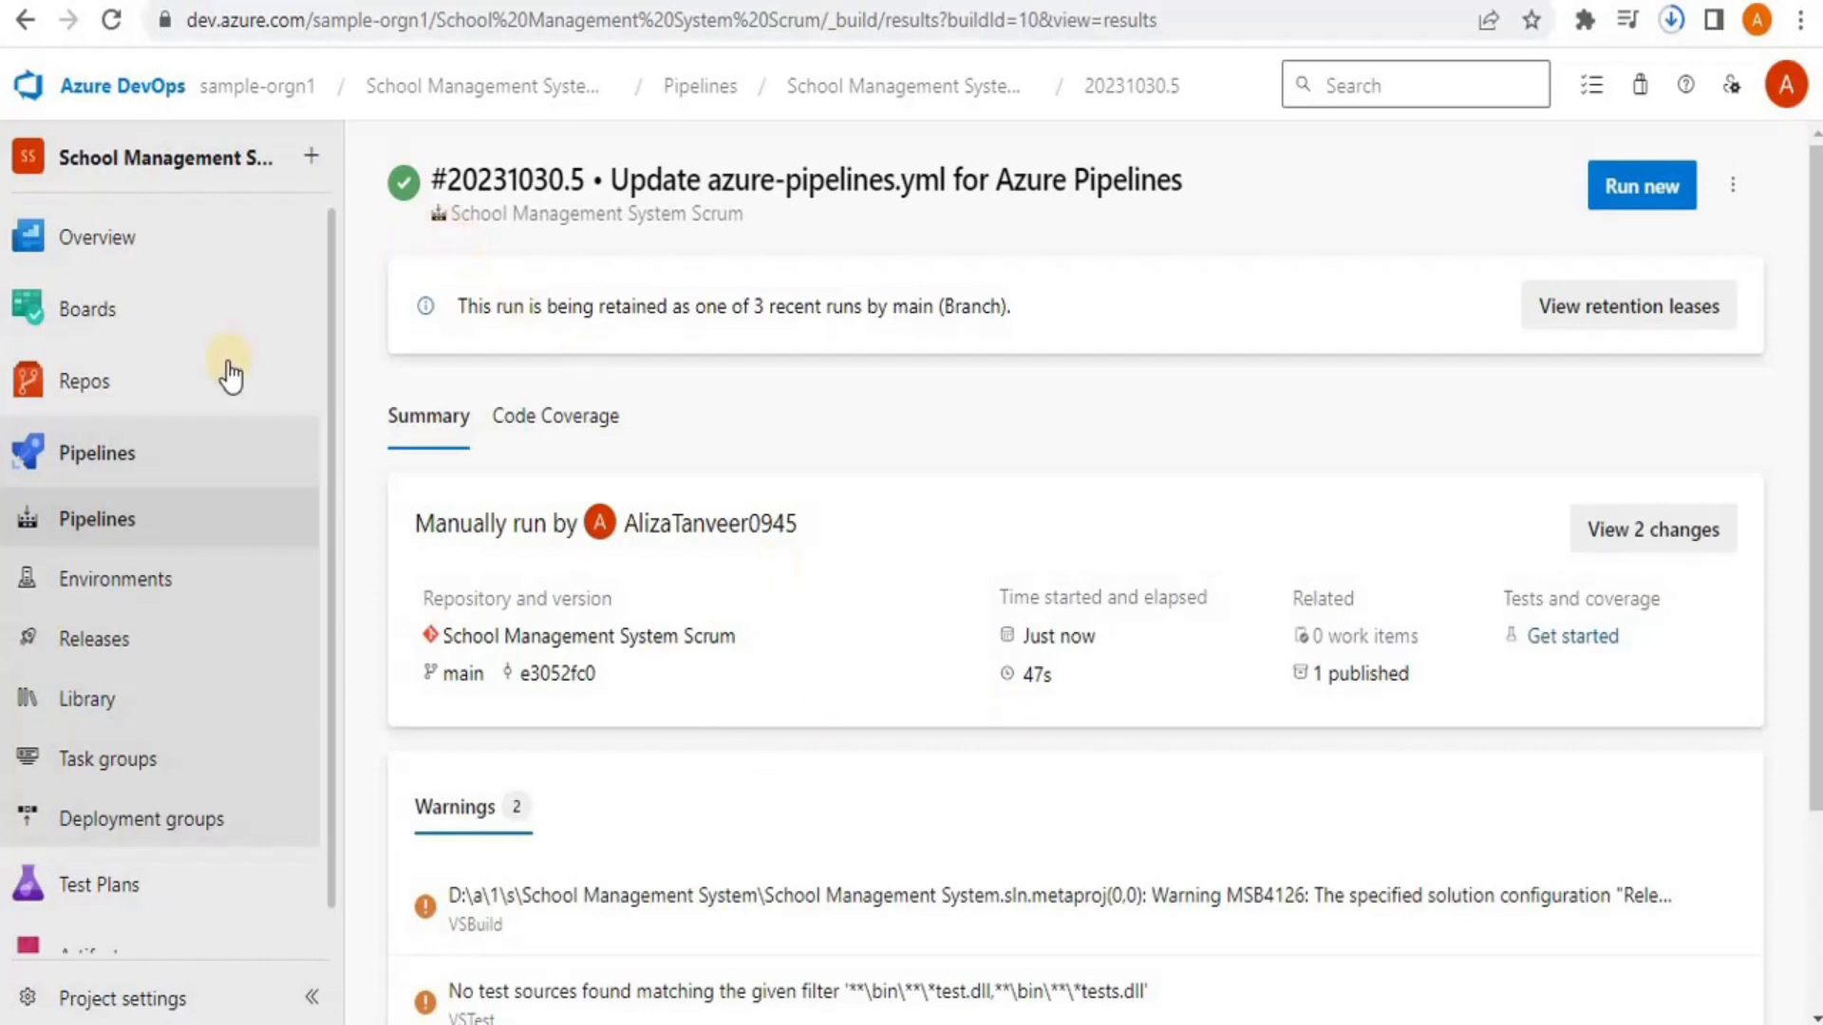
left_click(135, 644)
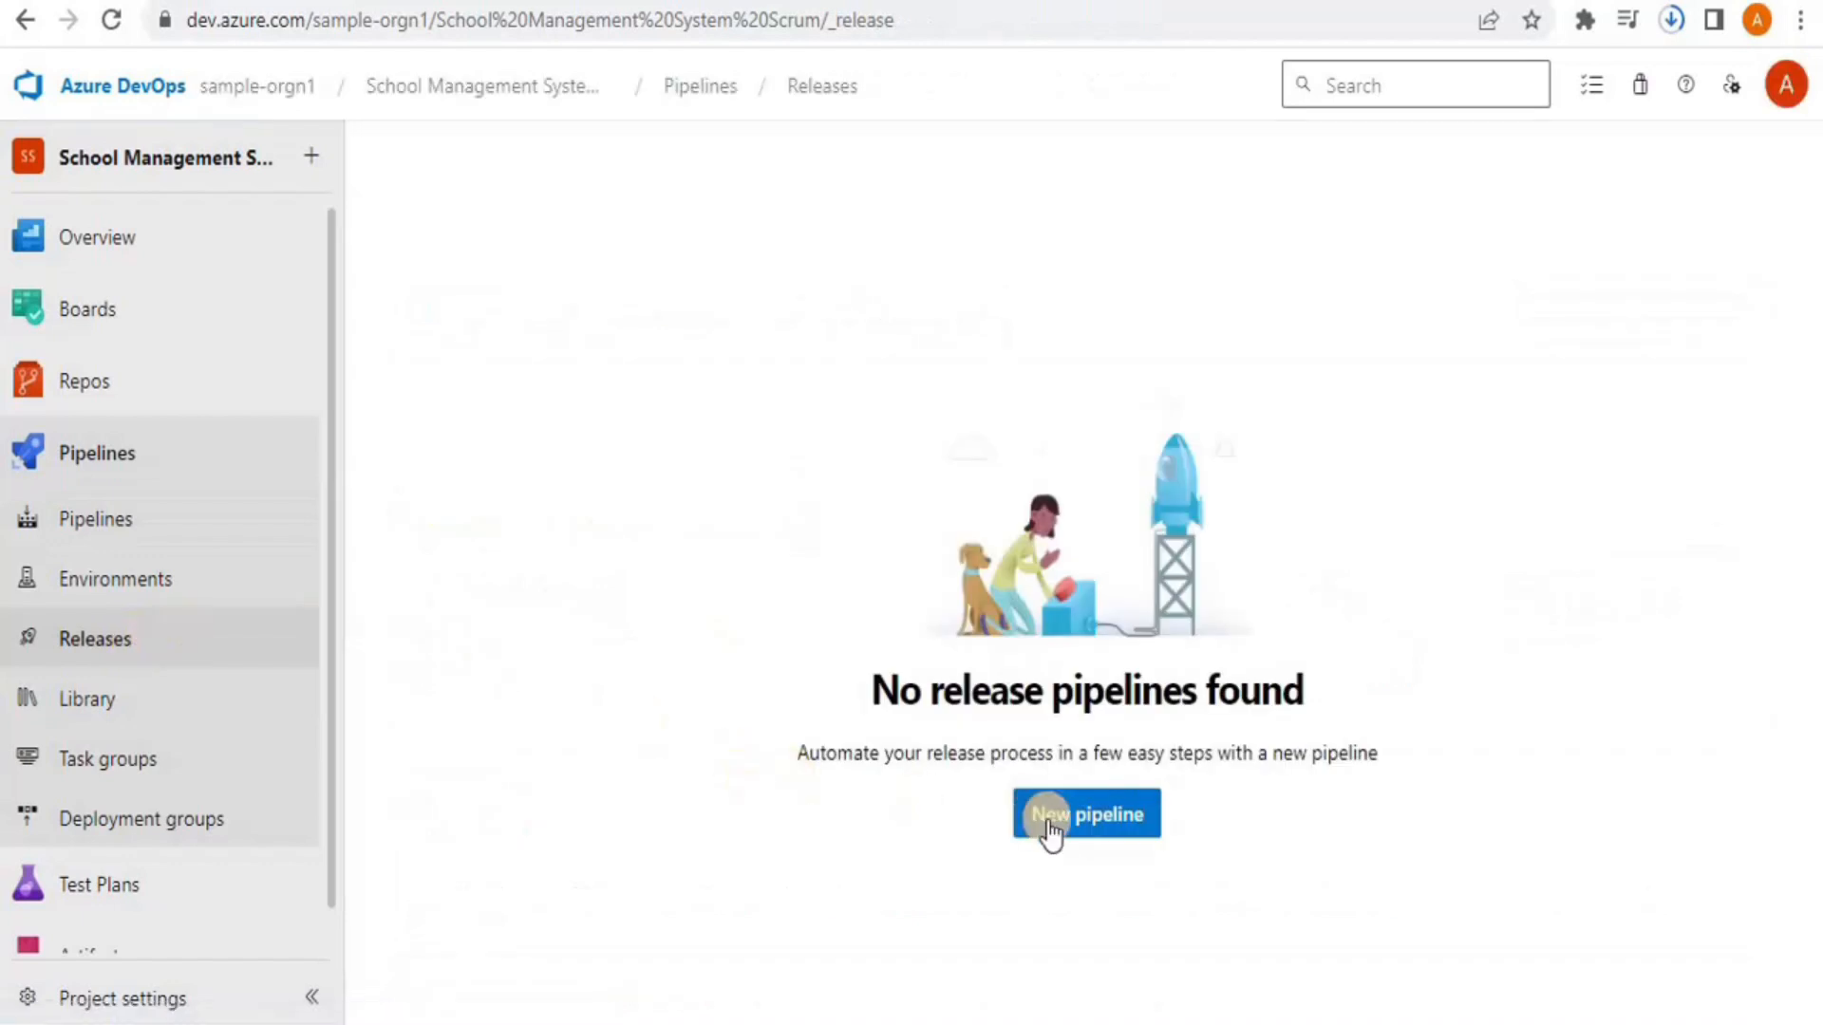
Create a new release pipeline with the School Management System Scrum build artifact at its Latest version
left_click(1049, 826)
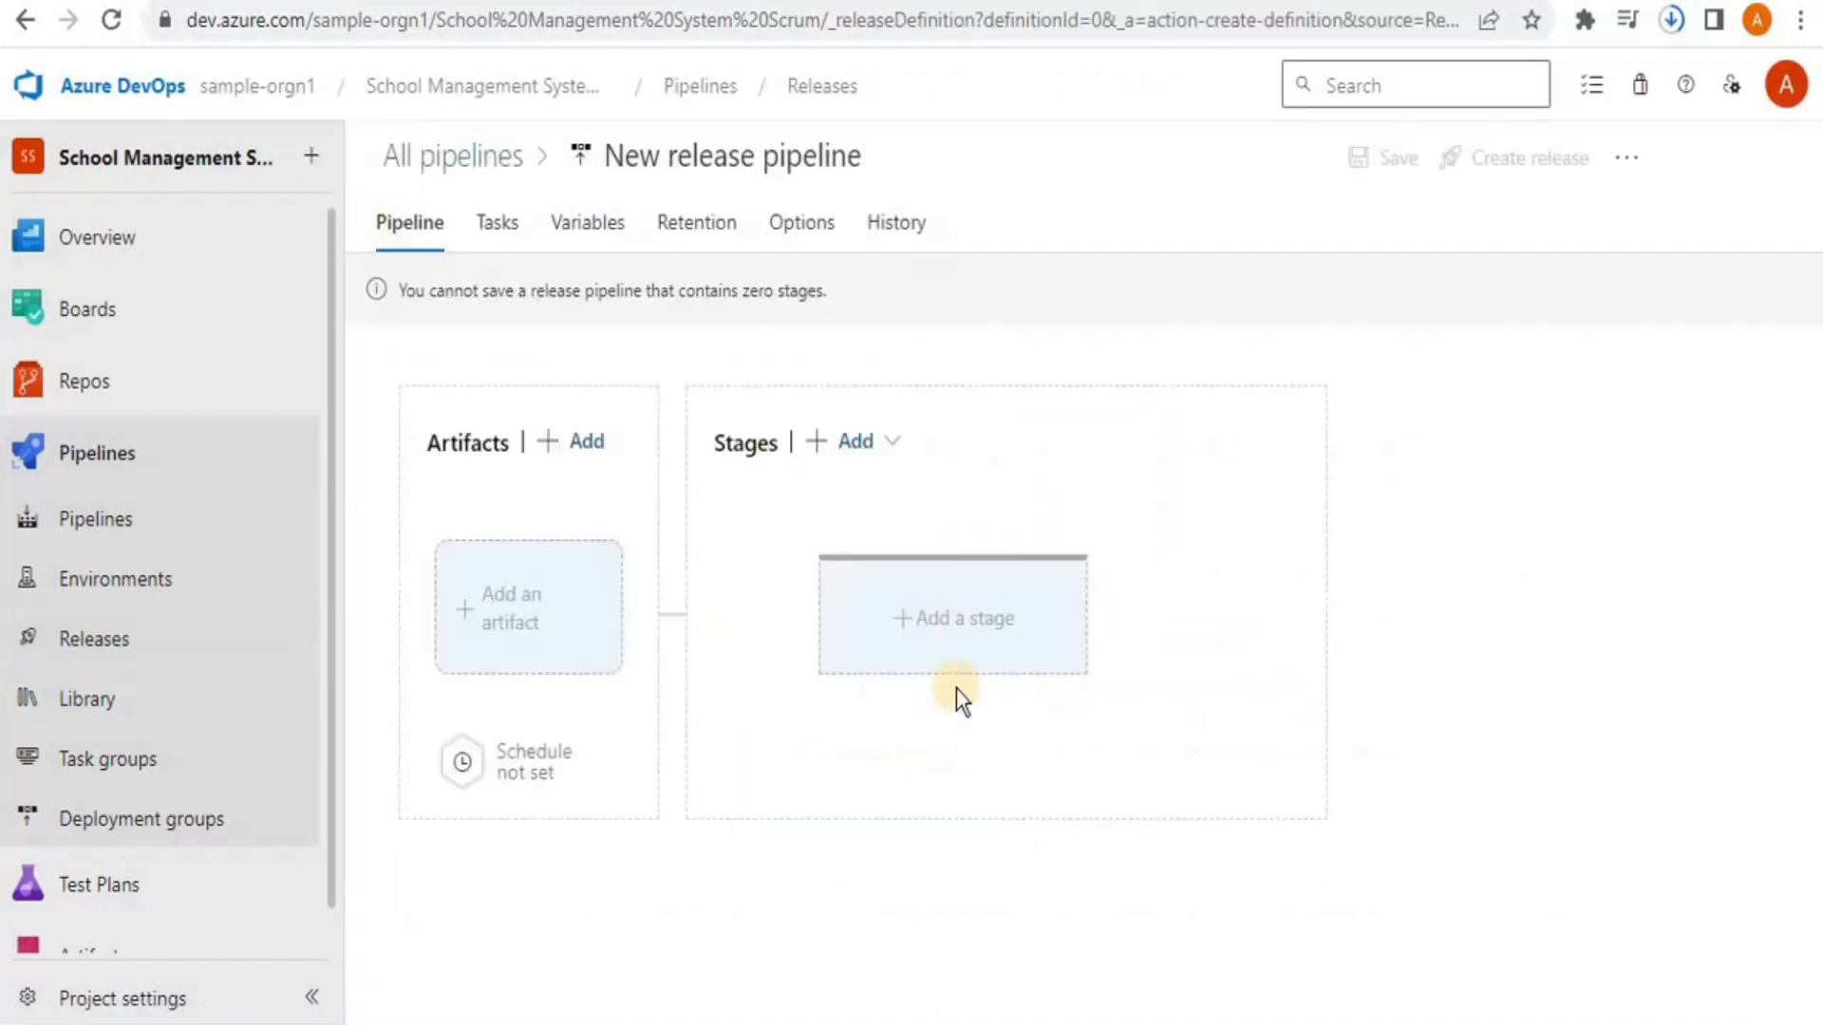
left_click(460, 605)
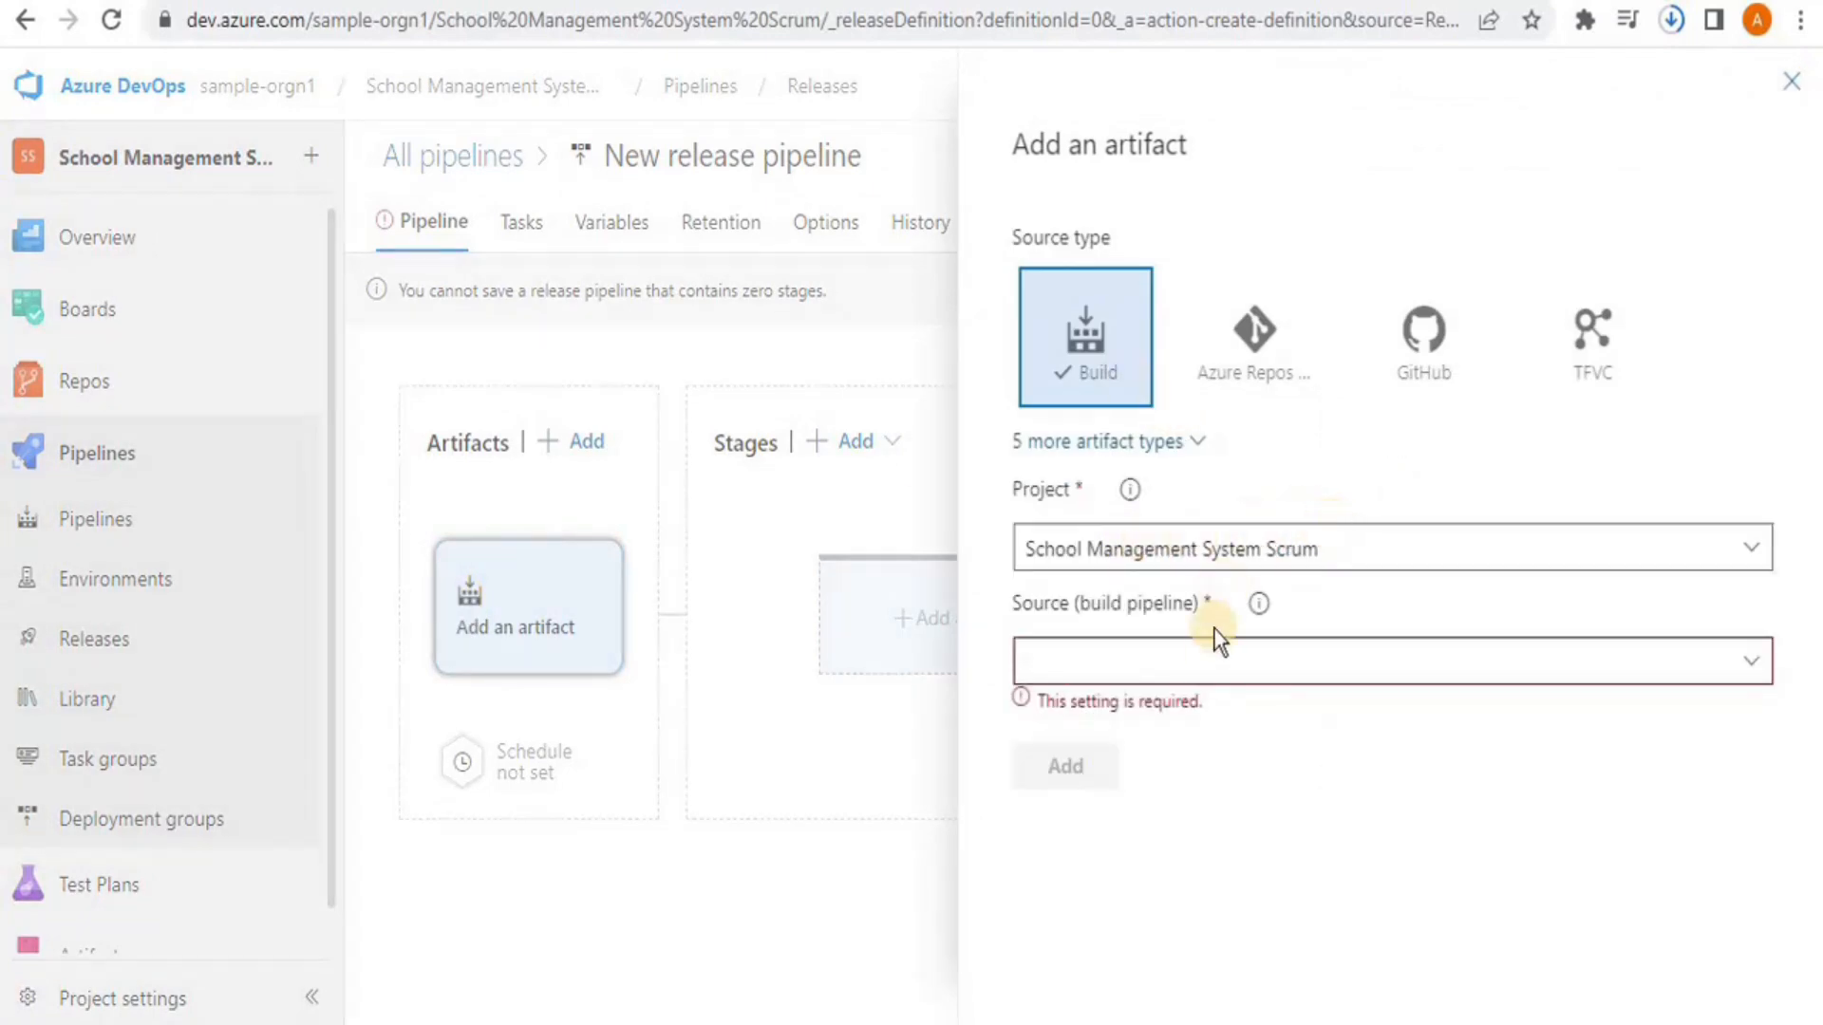
left_click(1610, 653)
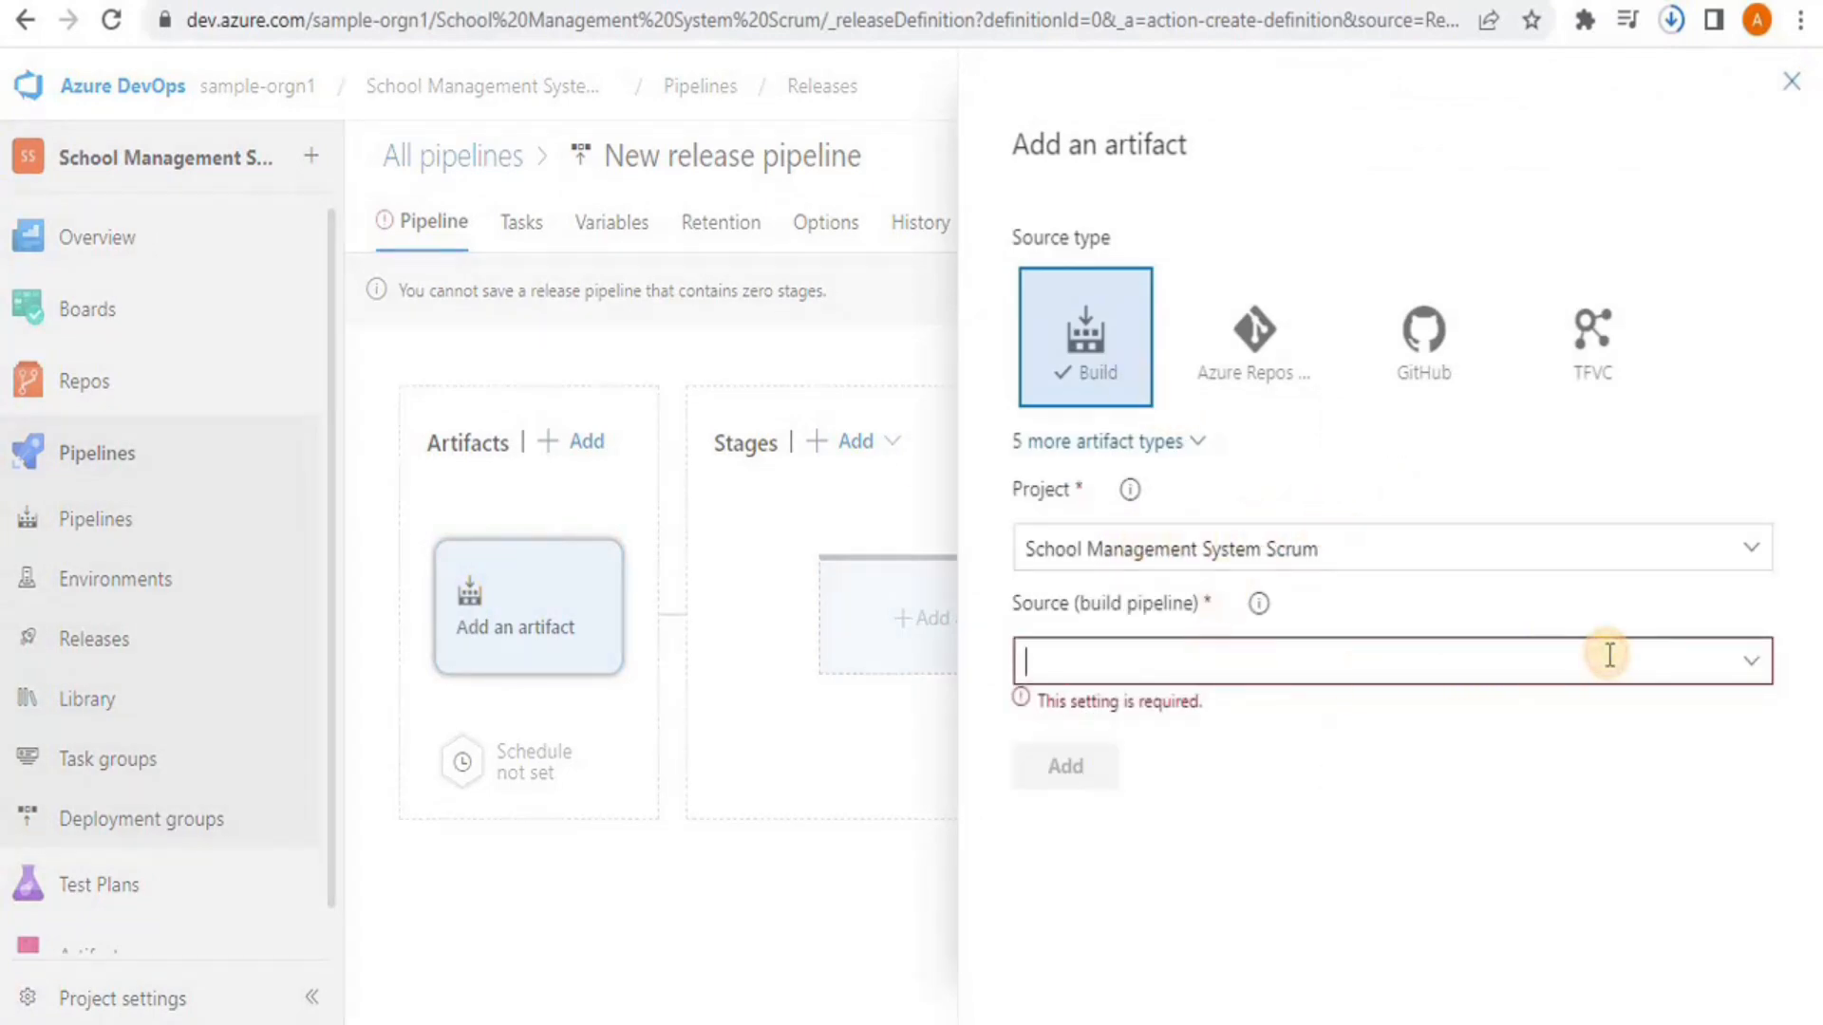
left_click(1749, 676)
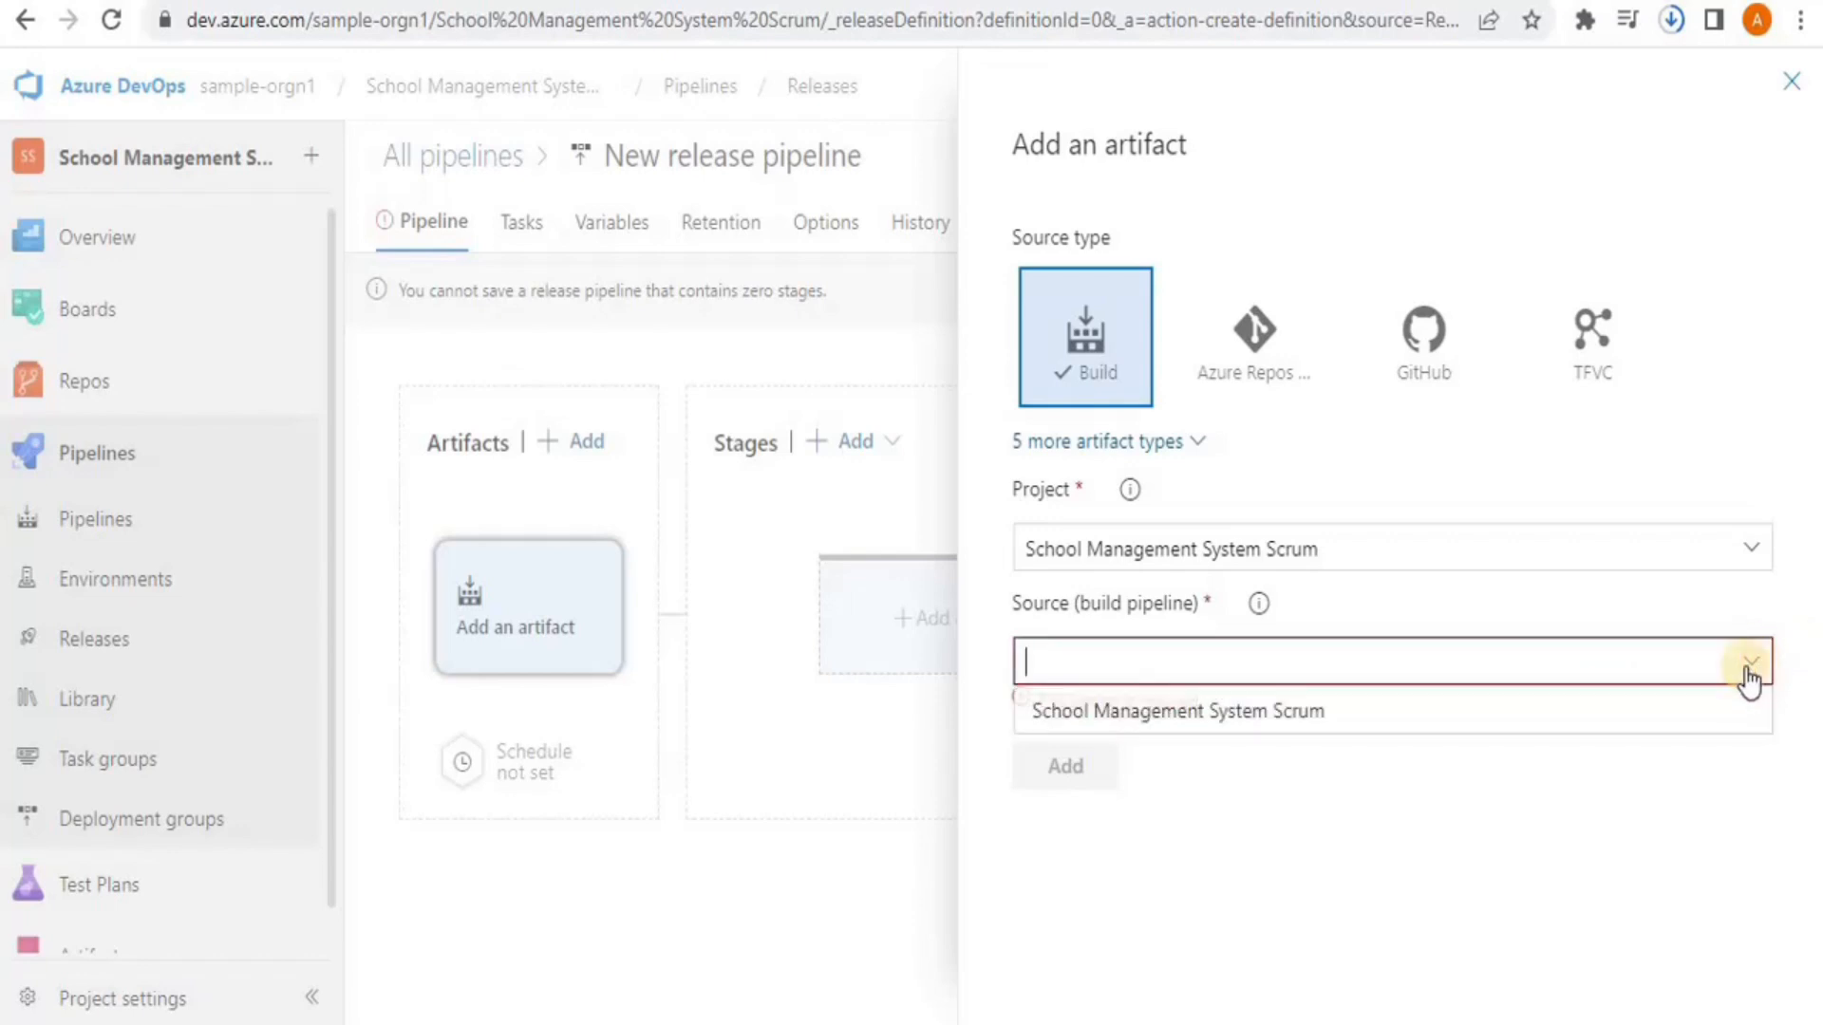
left_click(1322, 722)
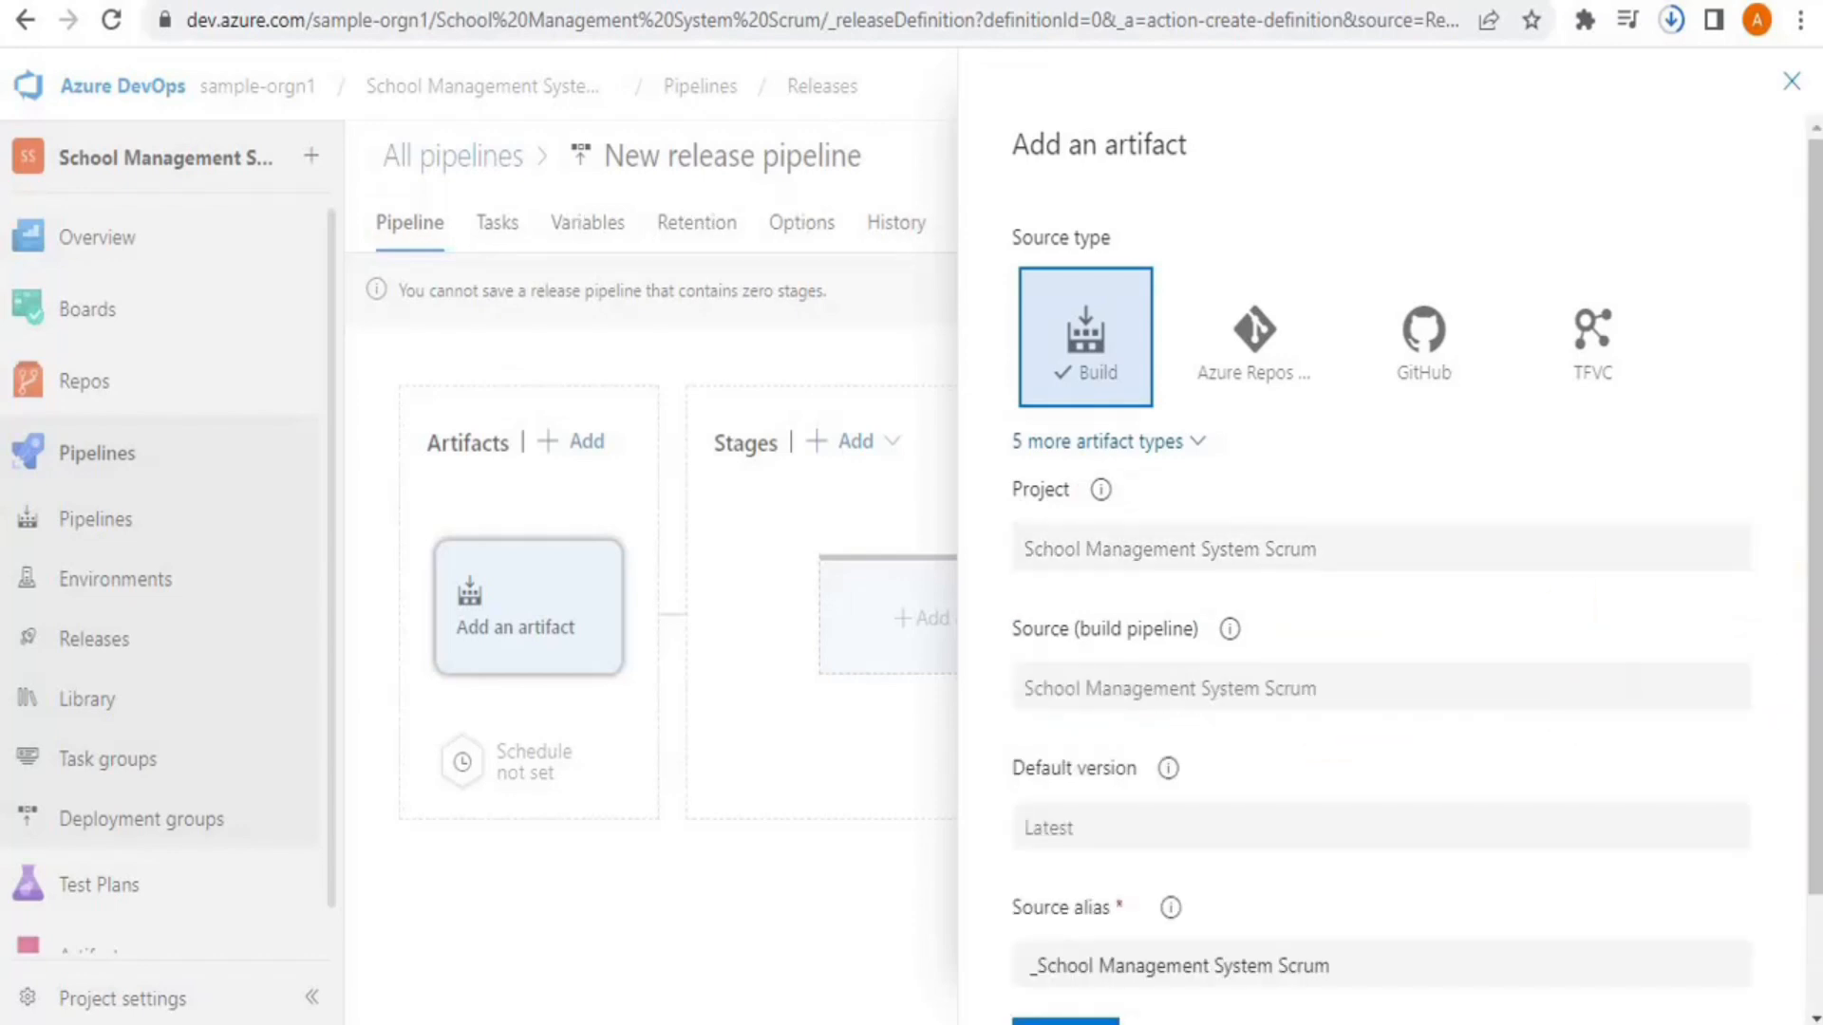
left_click_drag(1815, 532, 1816, 631)
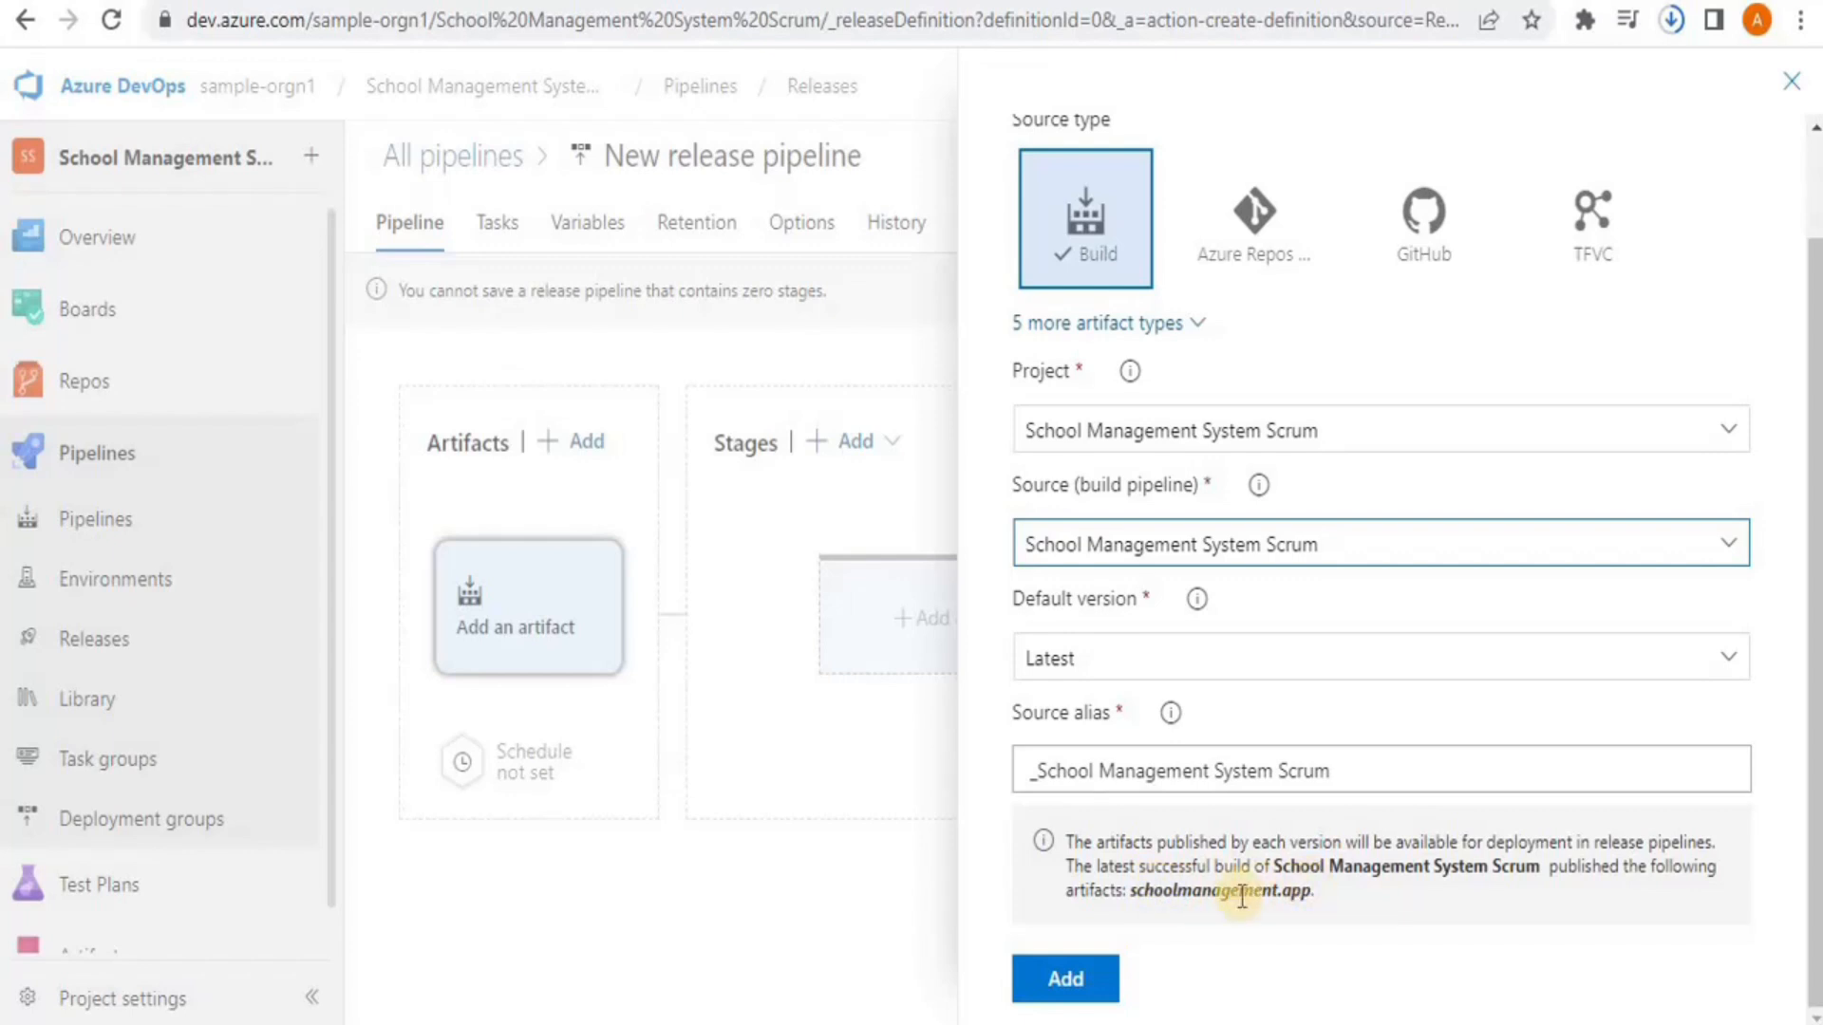
left_click(1058, 979)
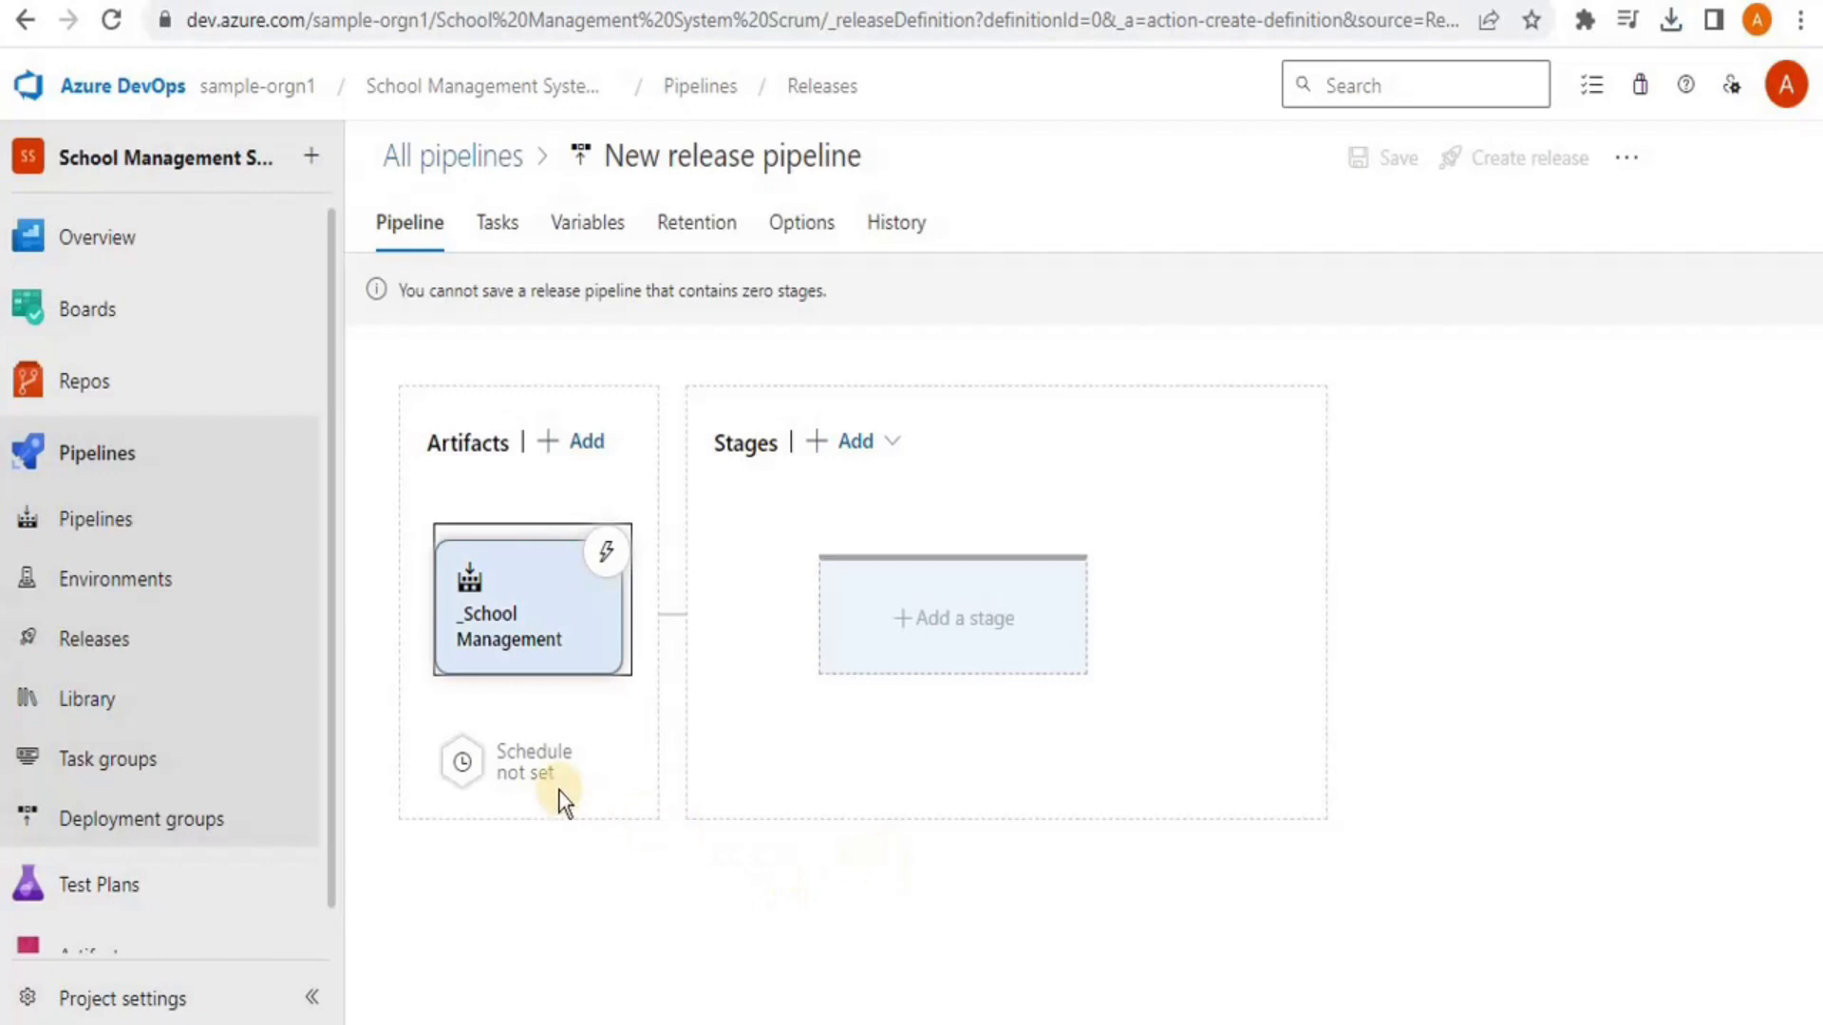
Try the scheduled release trigger, switch it back off, and add a new stage awaiting a template
left_click(462, 764)
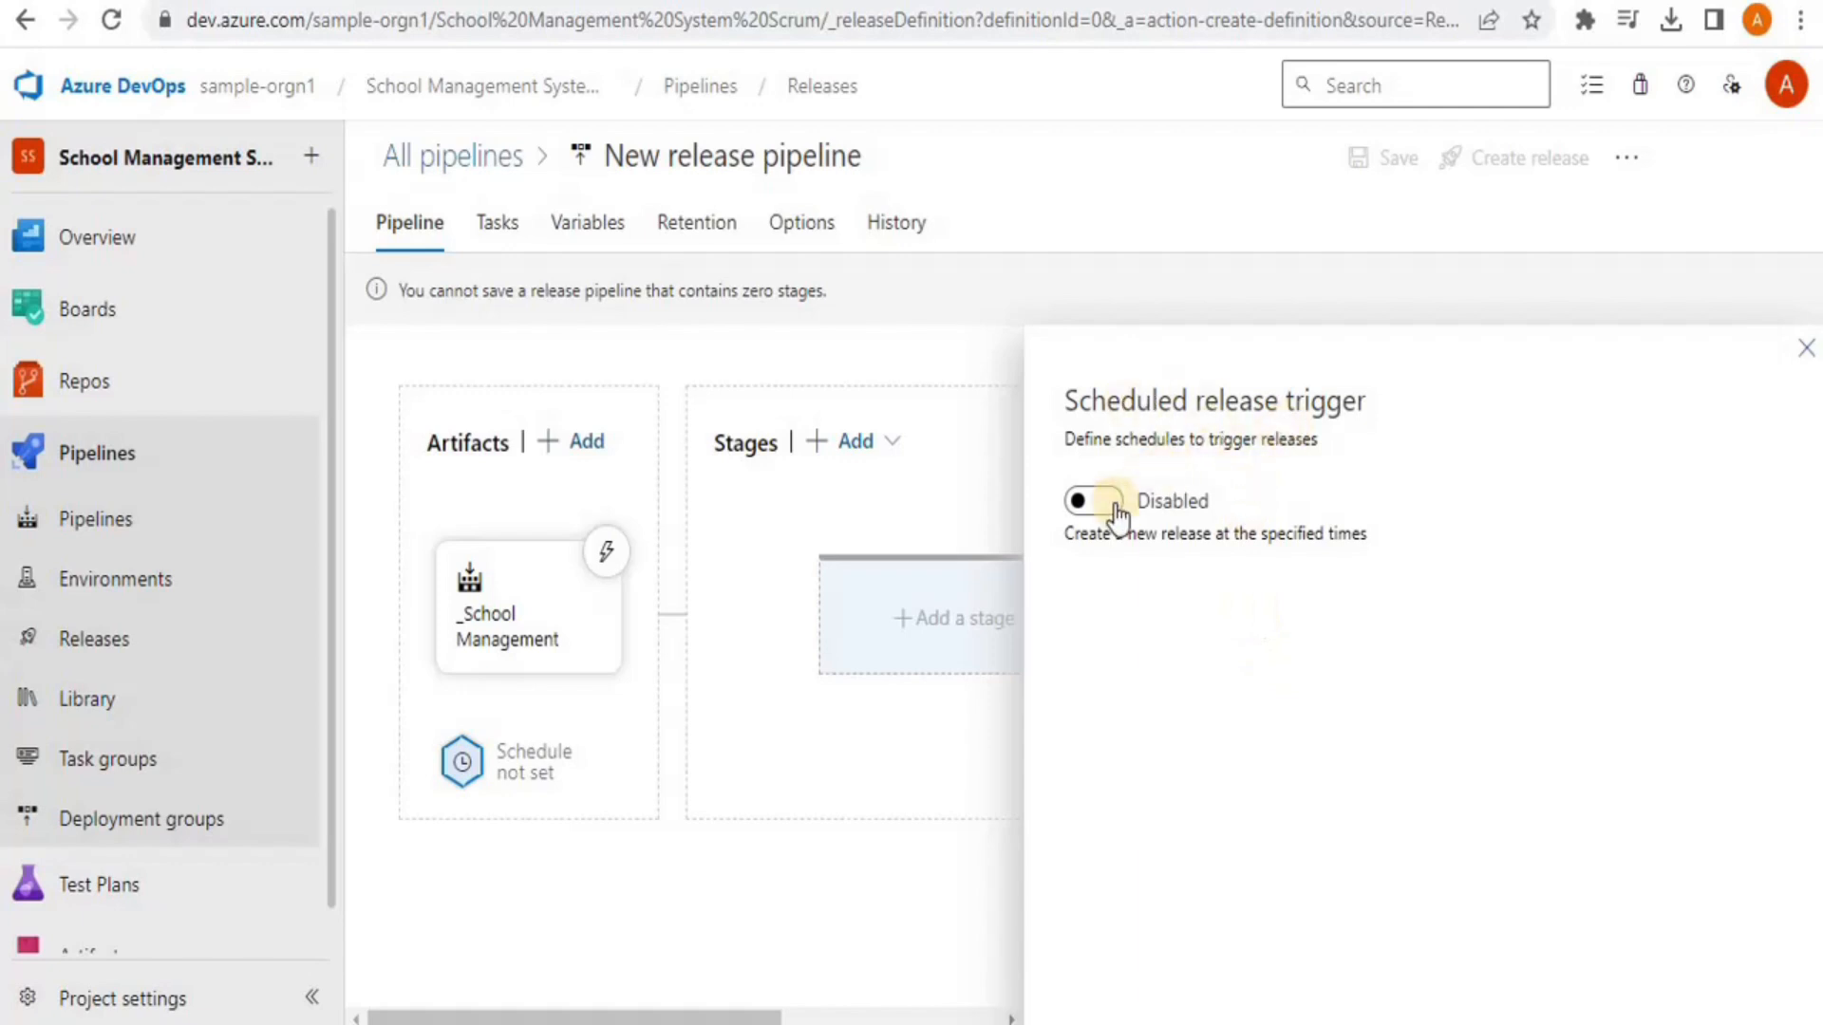
left_click(1106, 501)
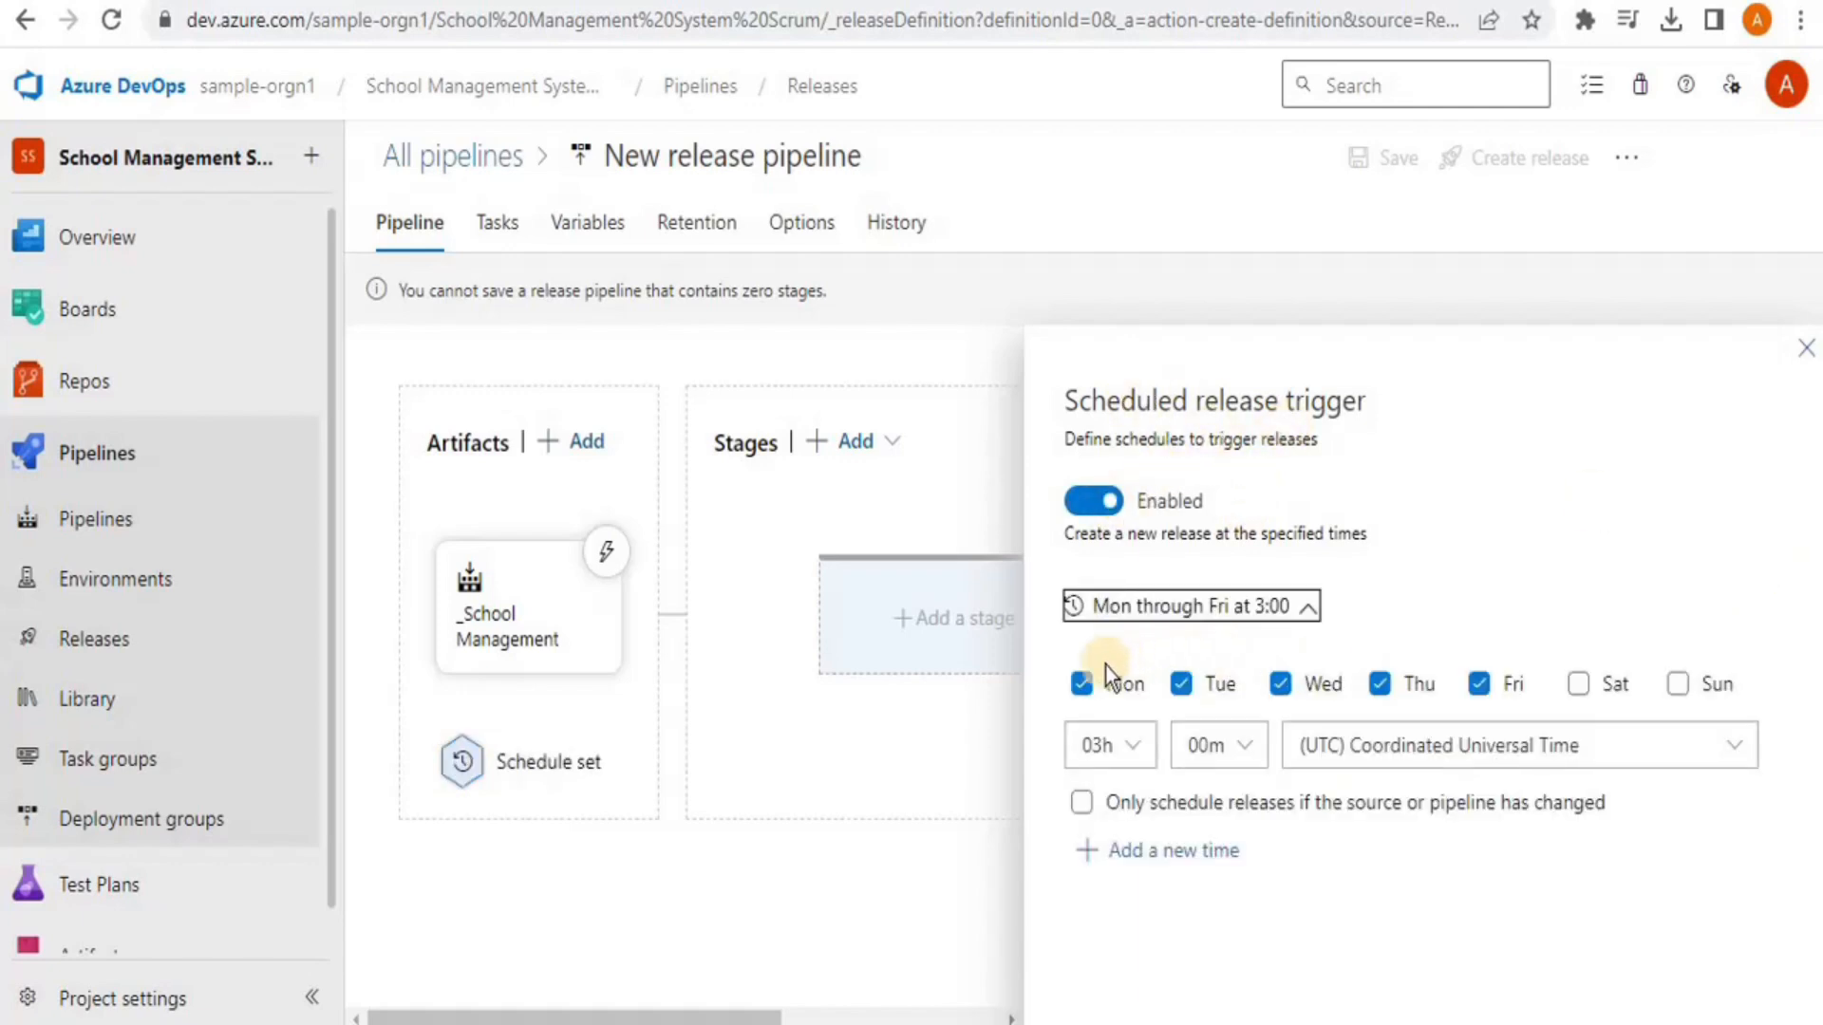
left_click(1087, 750)
left_click(1082, 501)
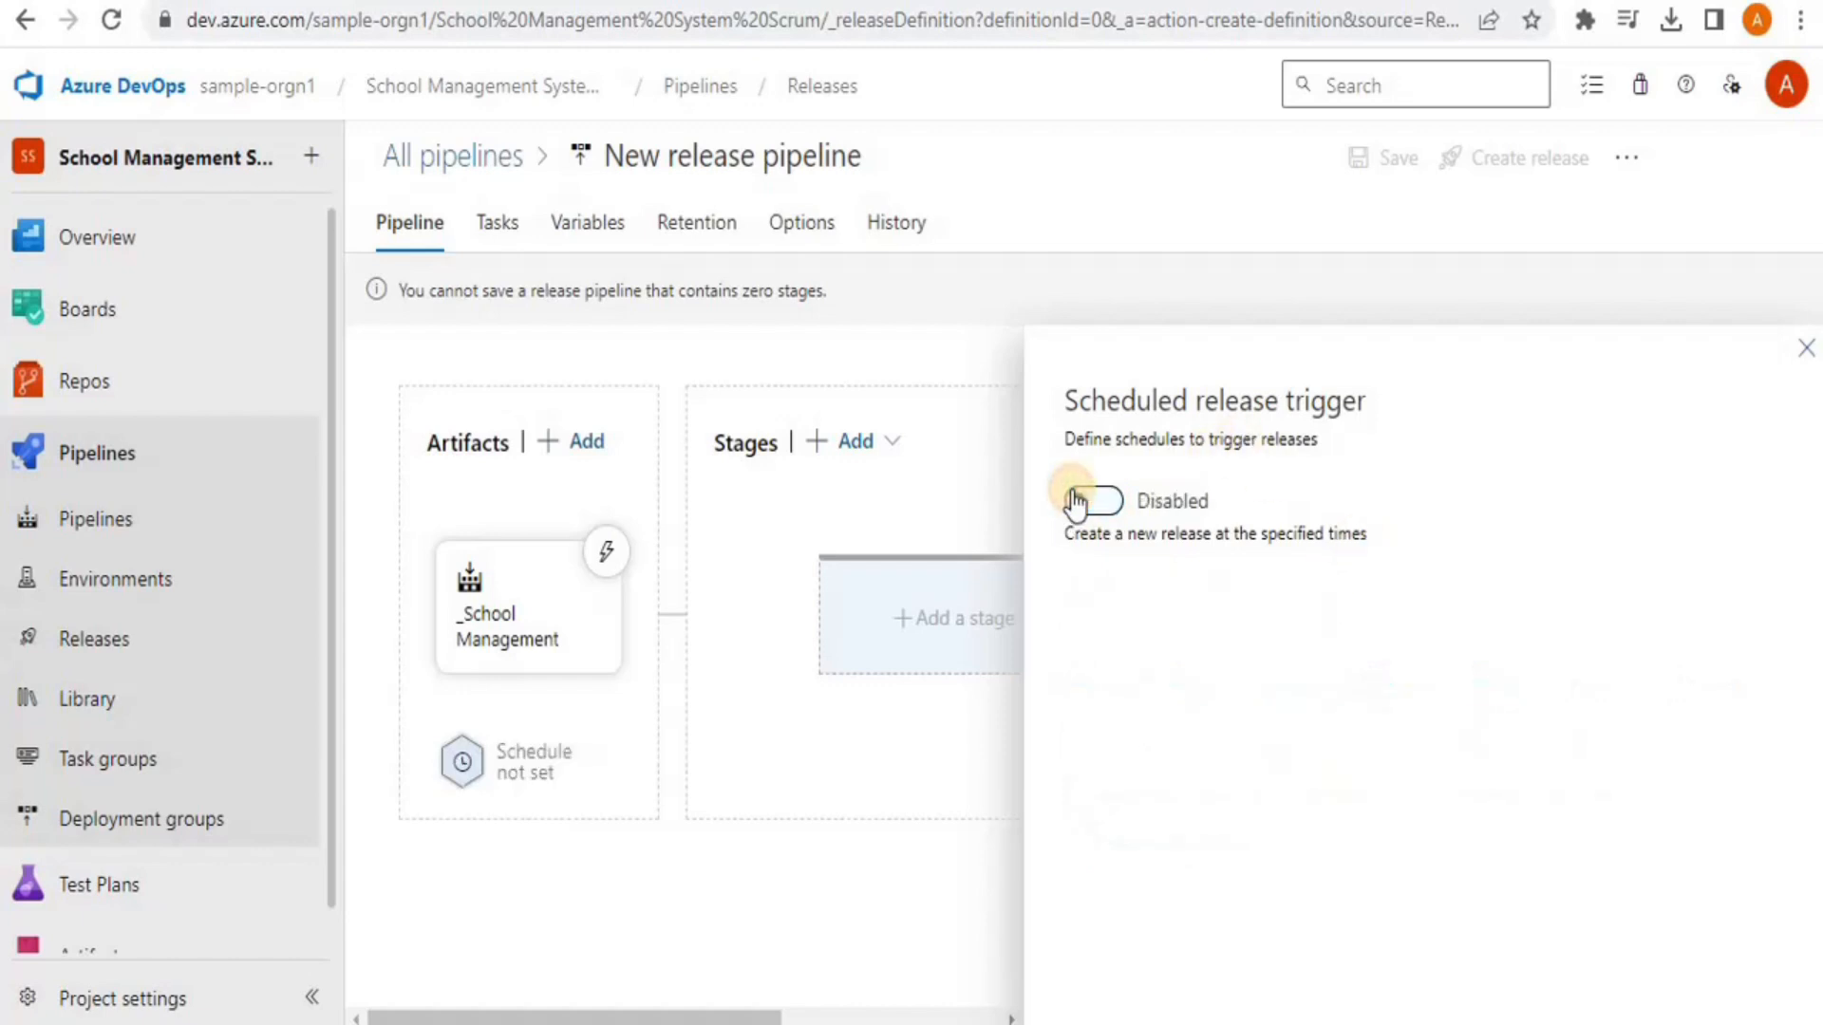
left_click(921, 880)
left_click(902, 600)
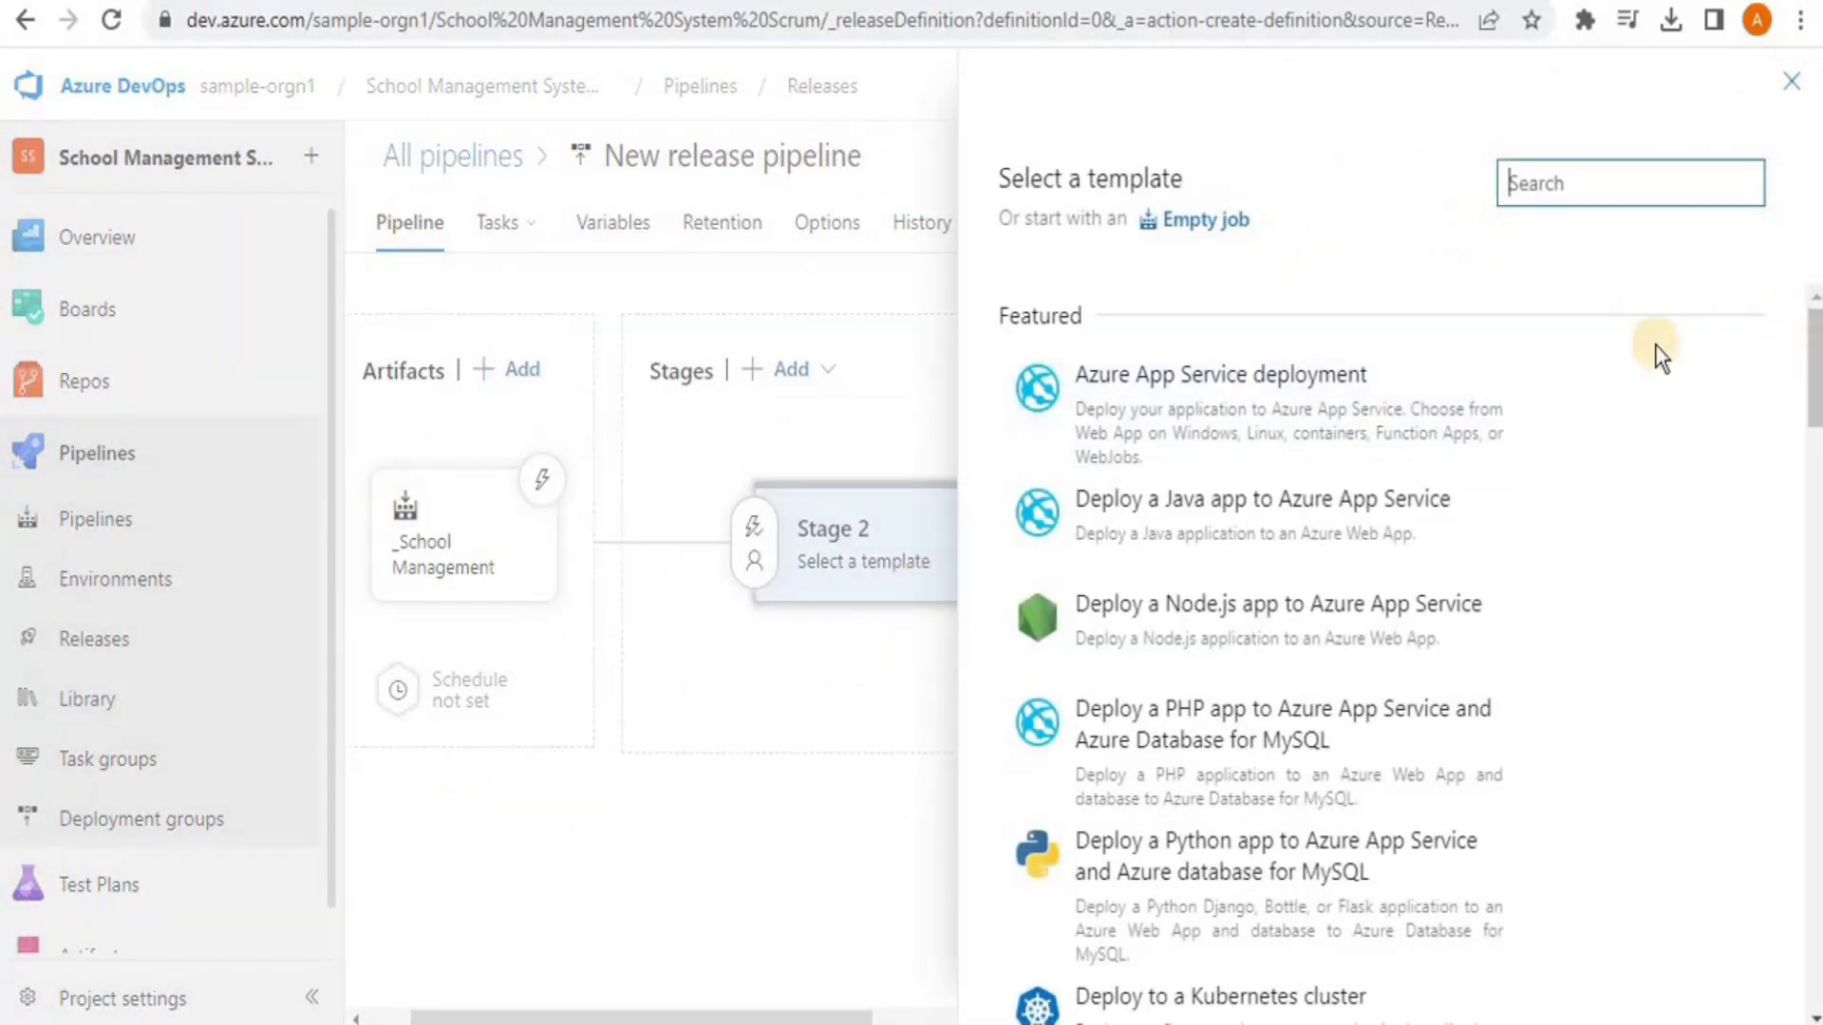
Apply the Azure App Service deployment template to Stage 2
mouse_move(1125, 399)
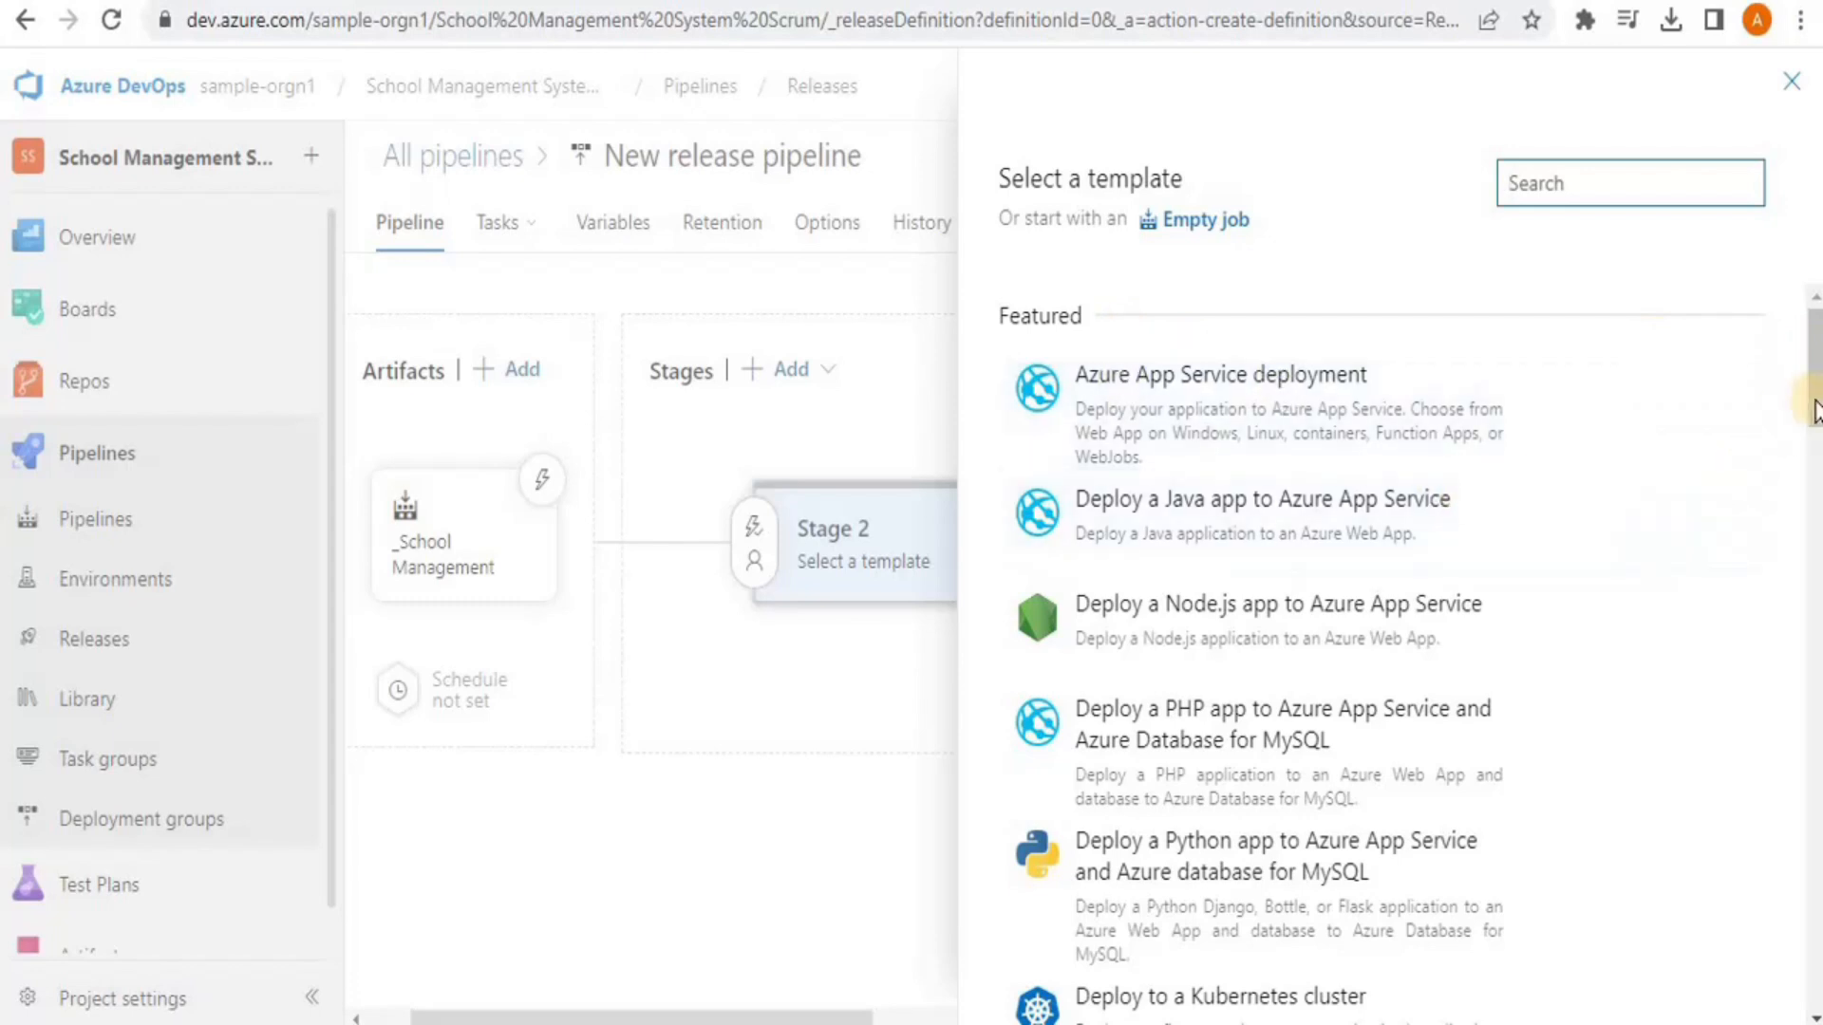
scroll(1816, 410, "down", 5)
left_click_drag(1804, 486, 1807, 349)
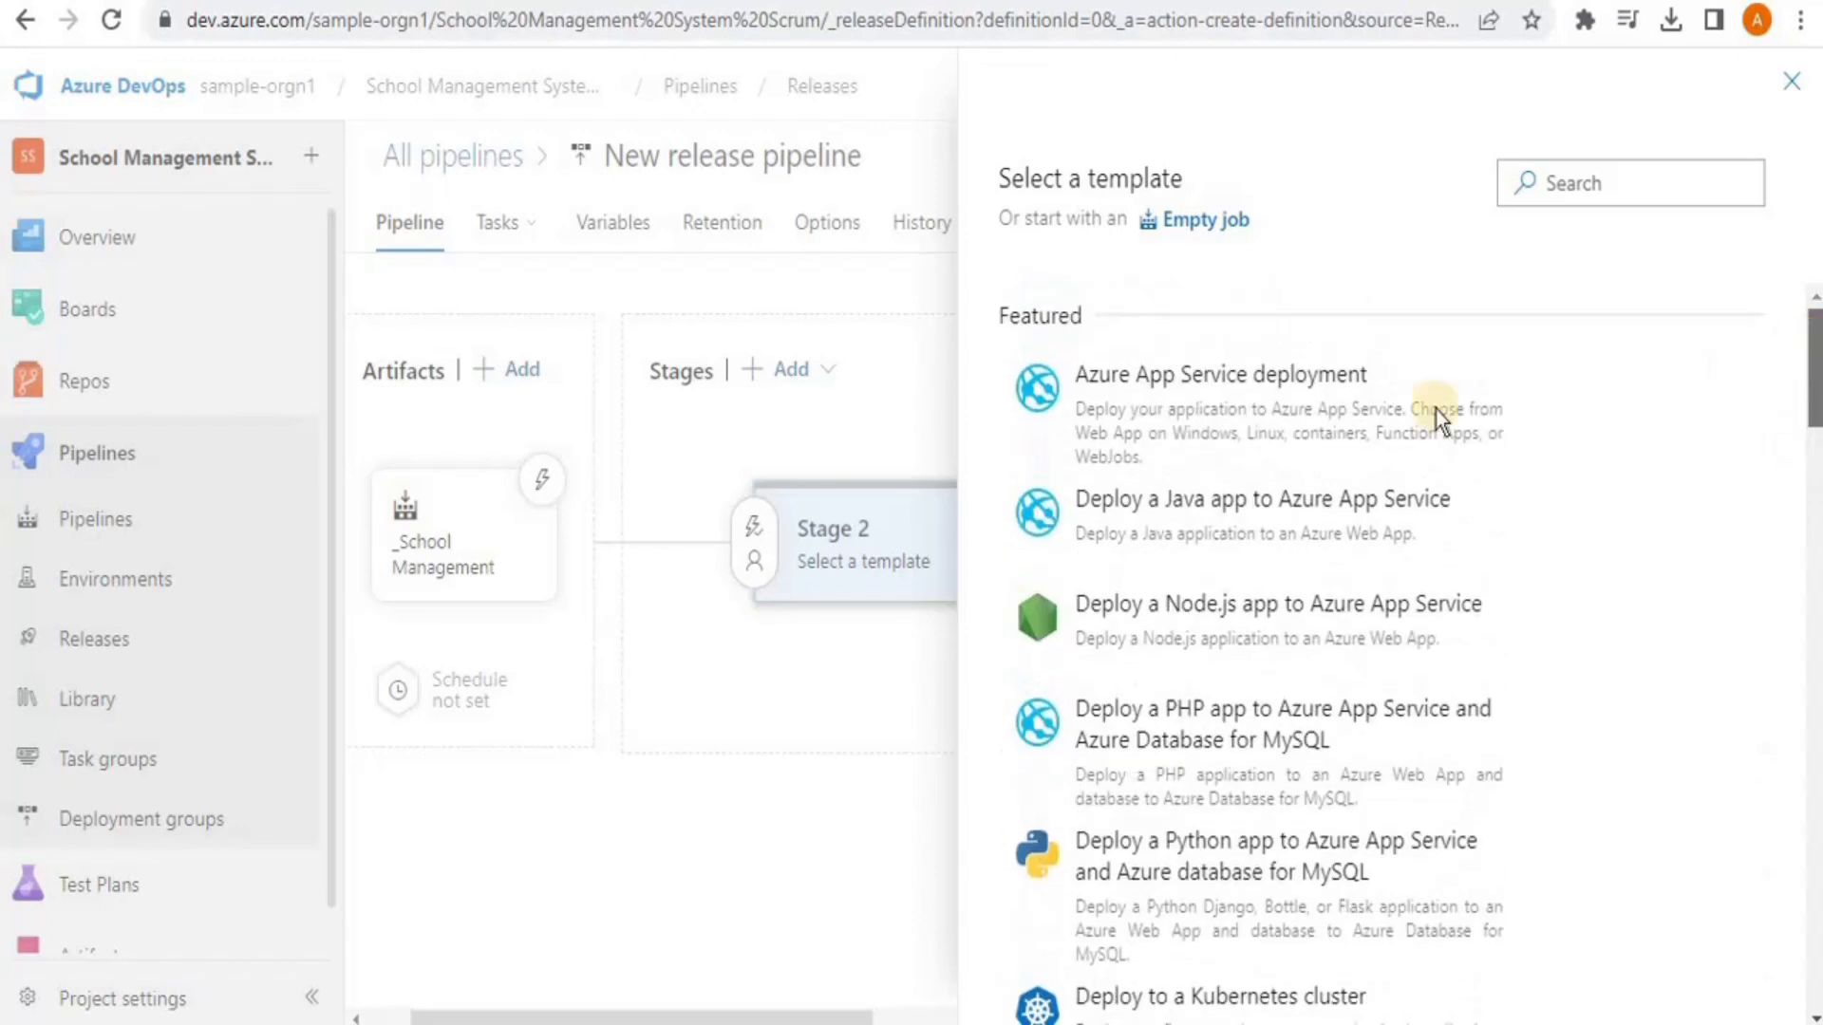
left_click(1306, 415)
left_click(1682, 418)
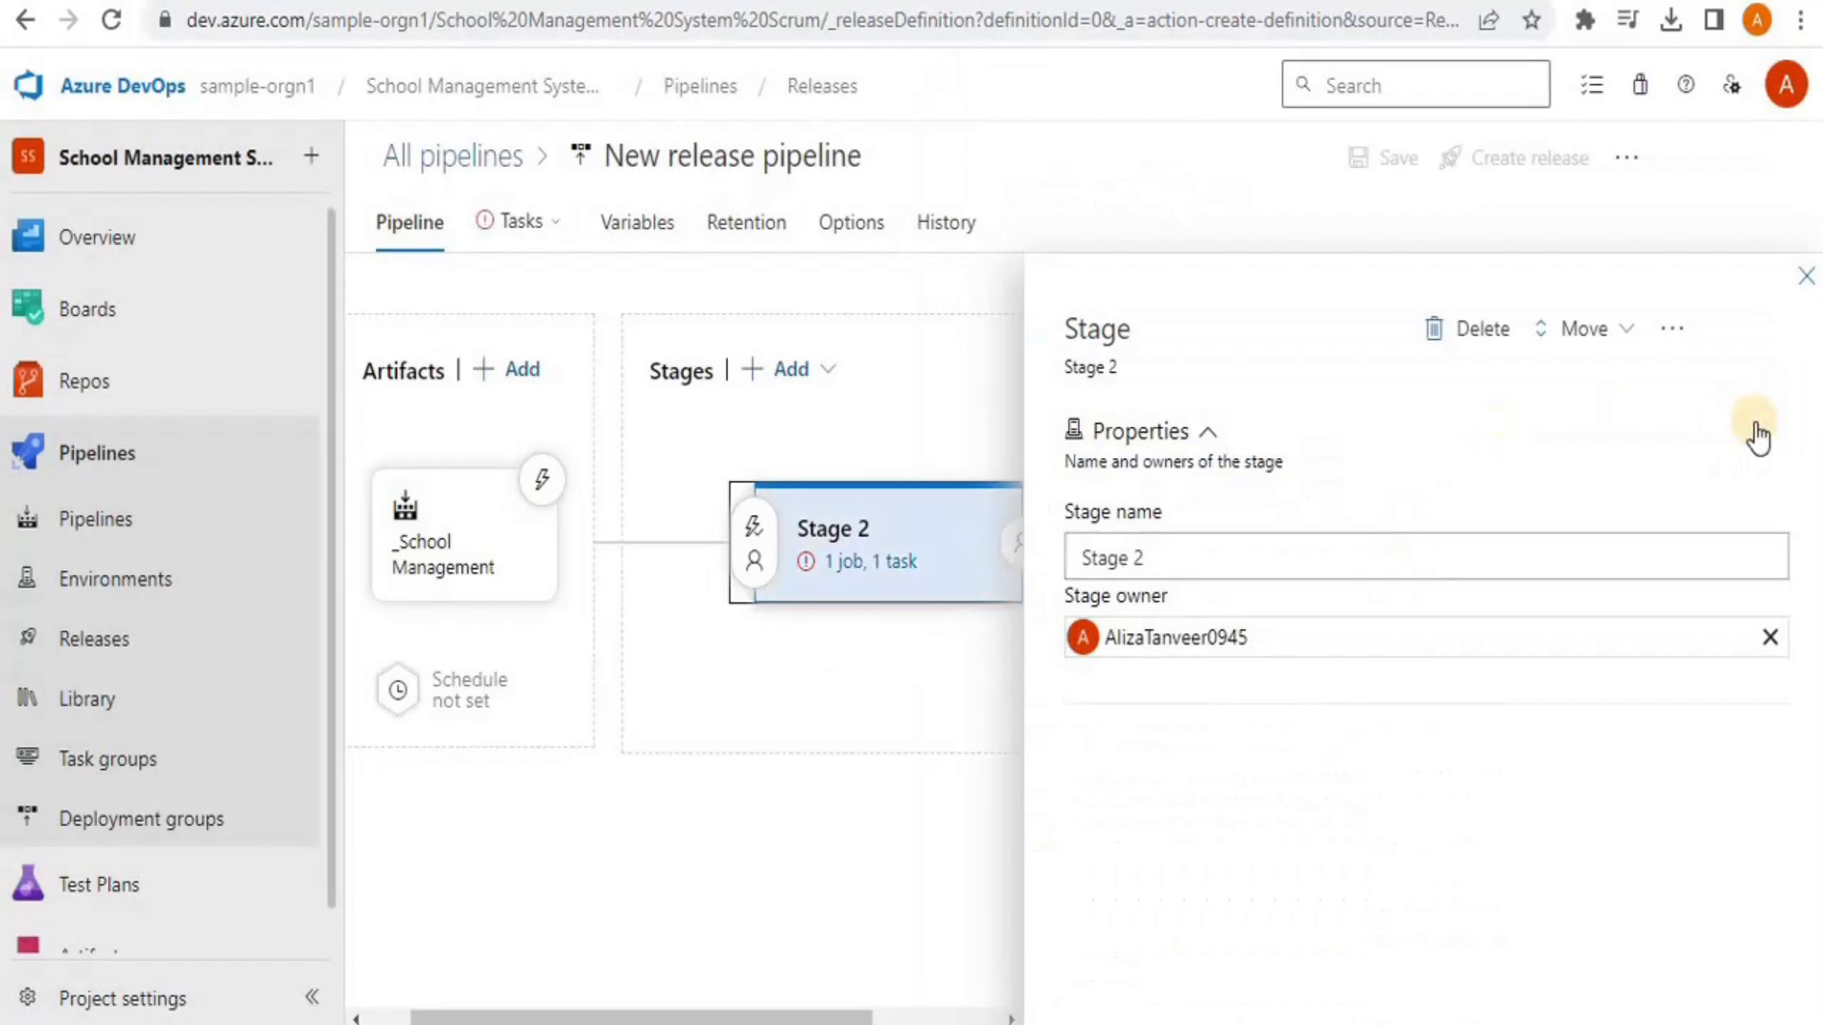
left_click(1806, 276)
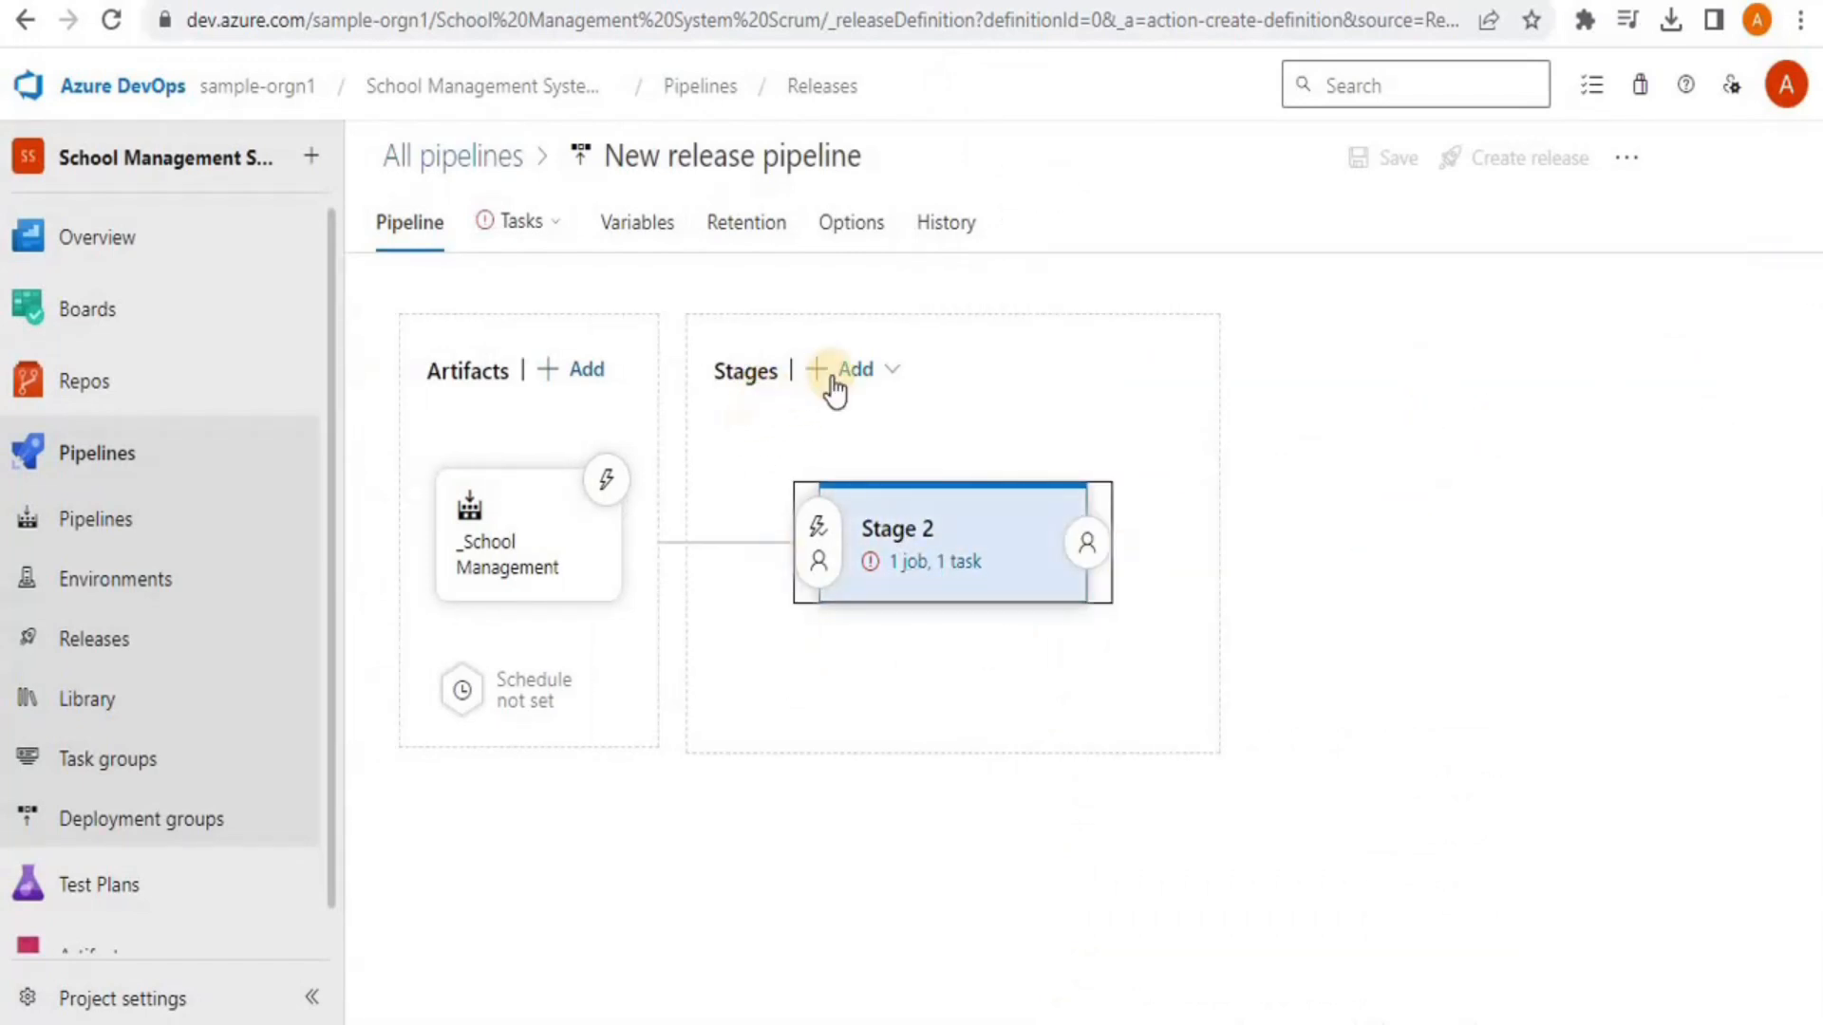
Add Stage 3 from the Deploy a Java app template, then view Stage 2's tasks
left_click(862, 370)
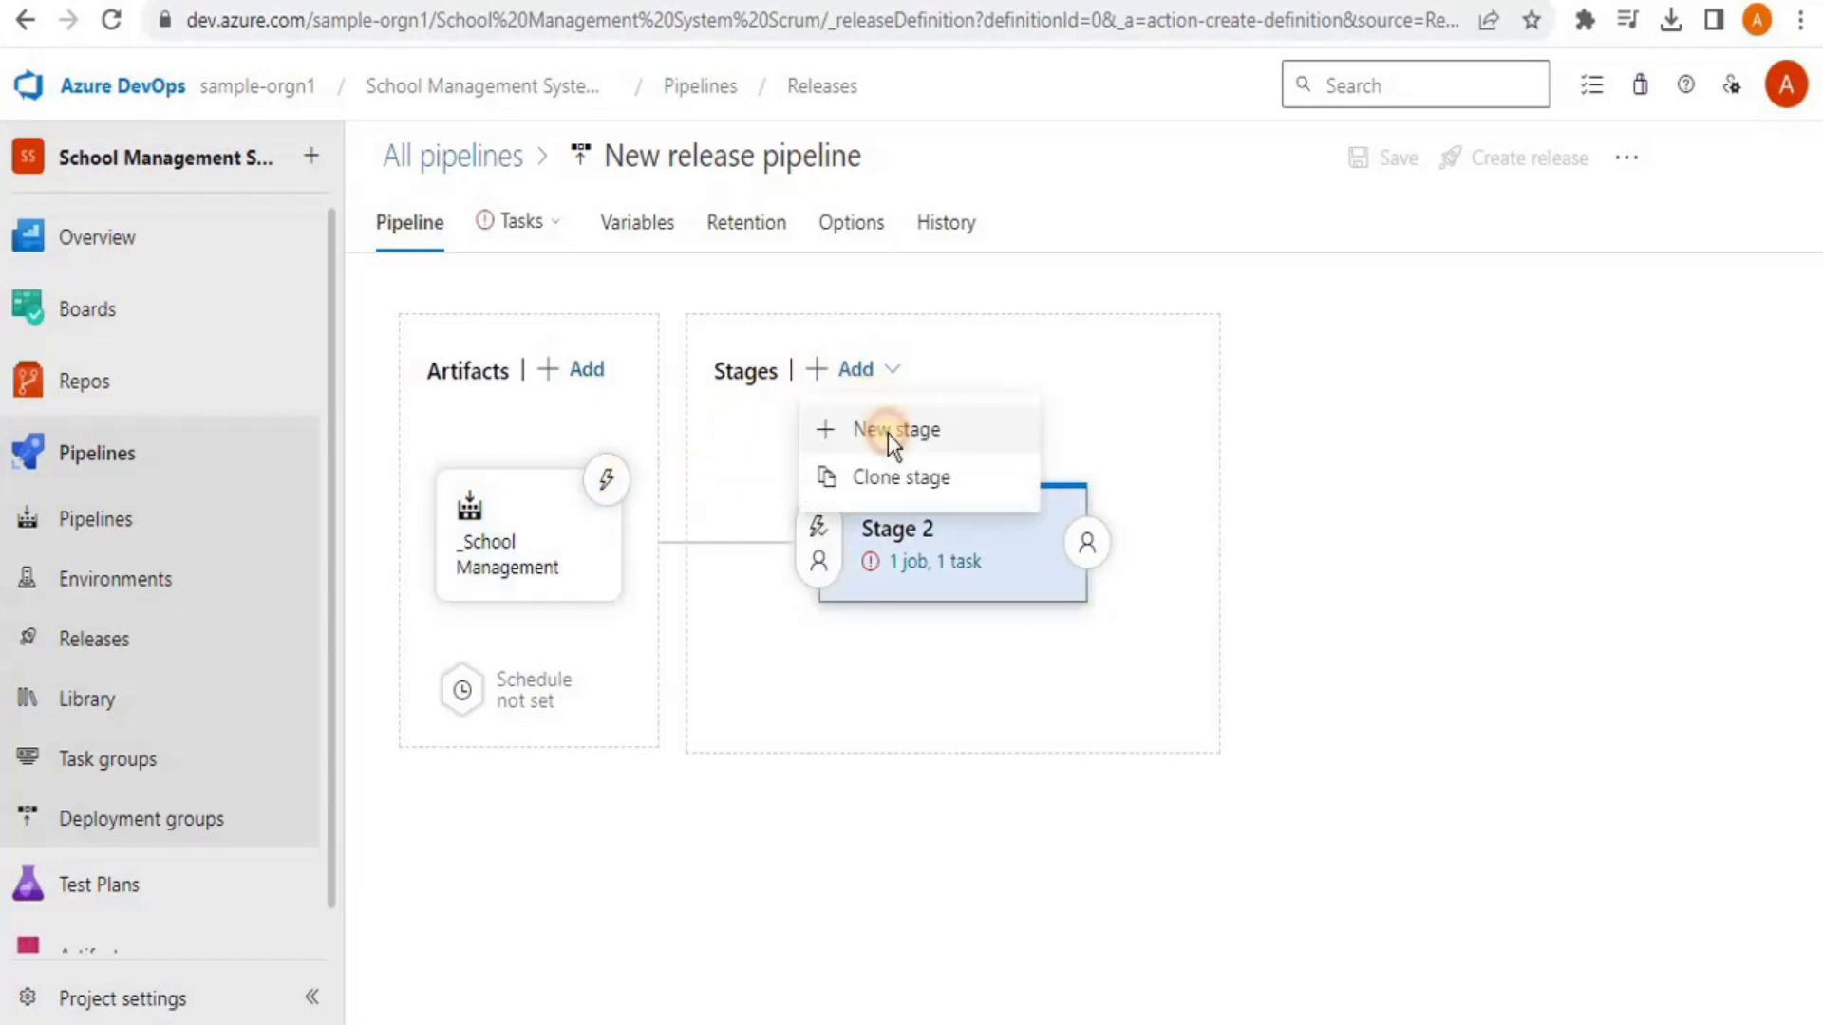
left_click(887, 435)
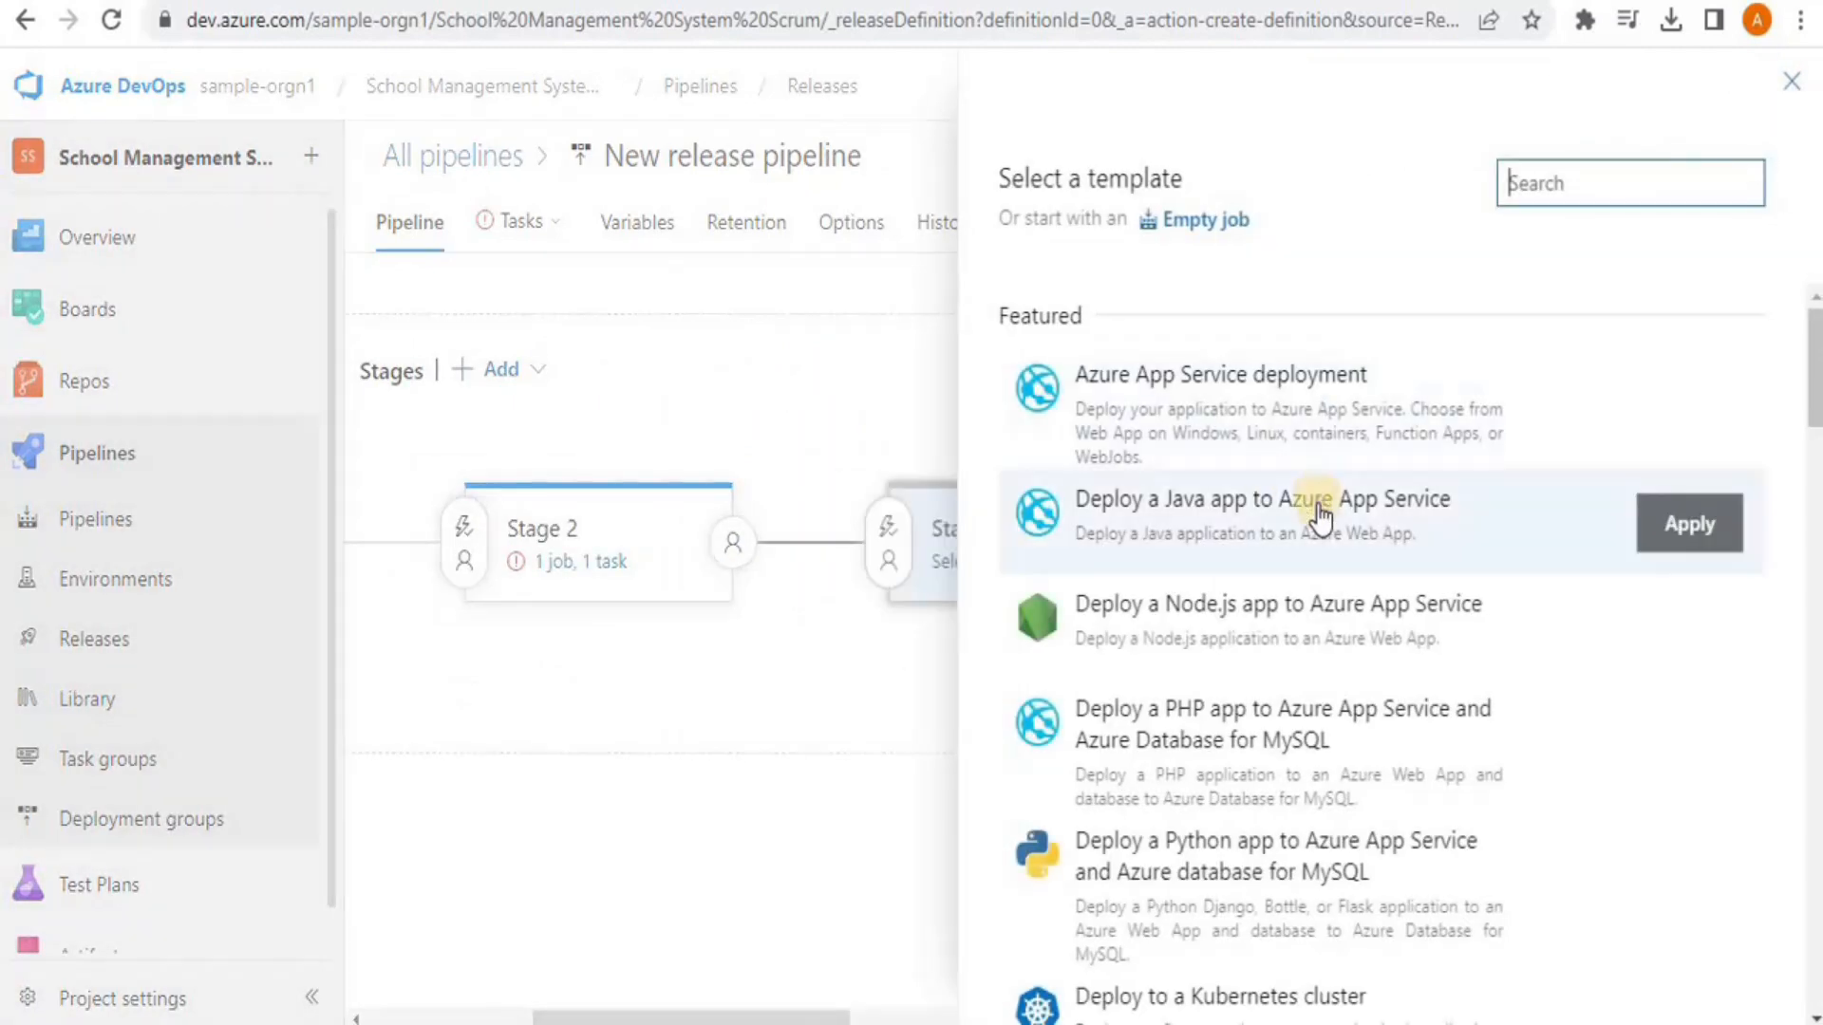
left_click(1679, 541)
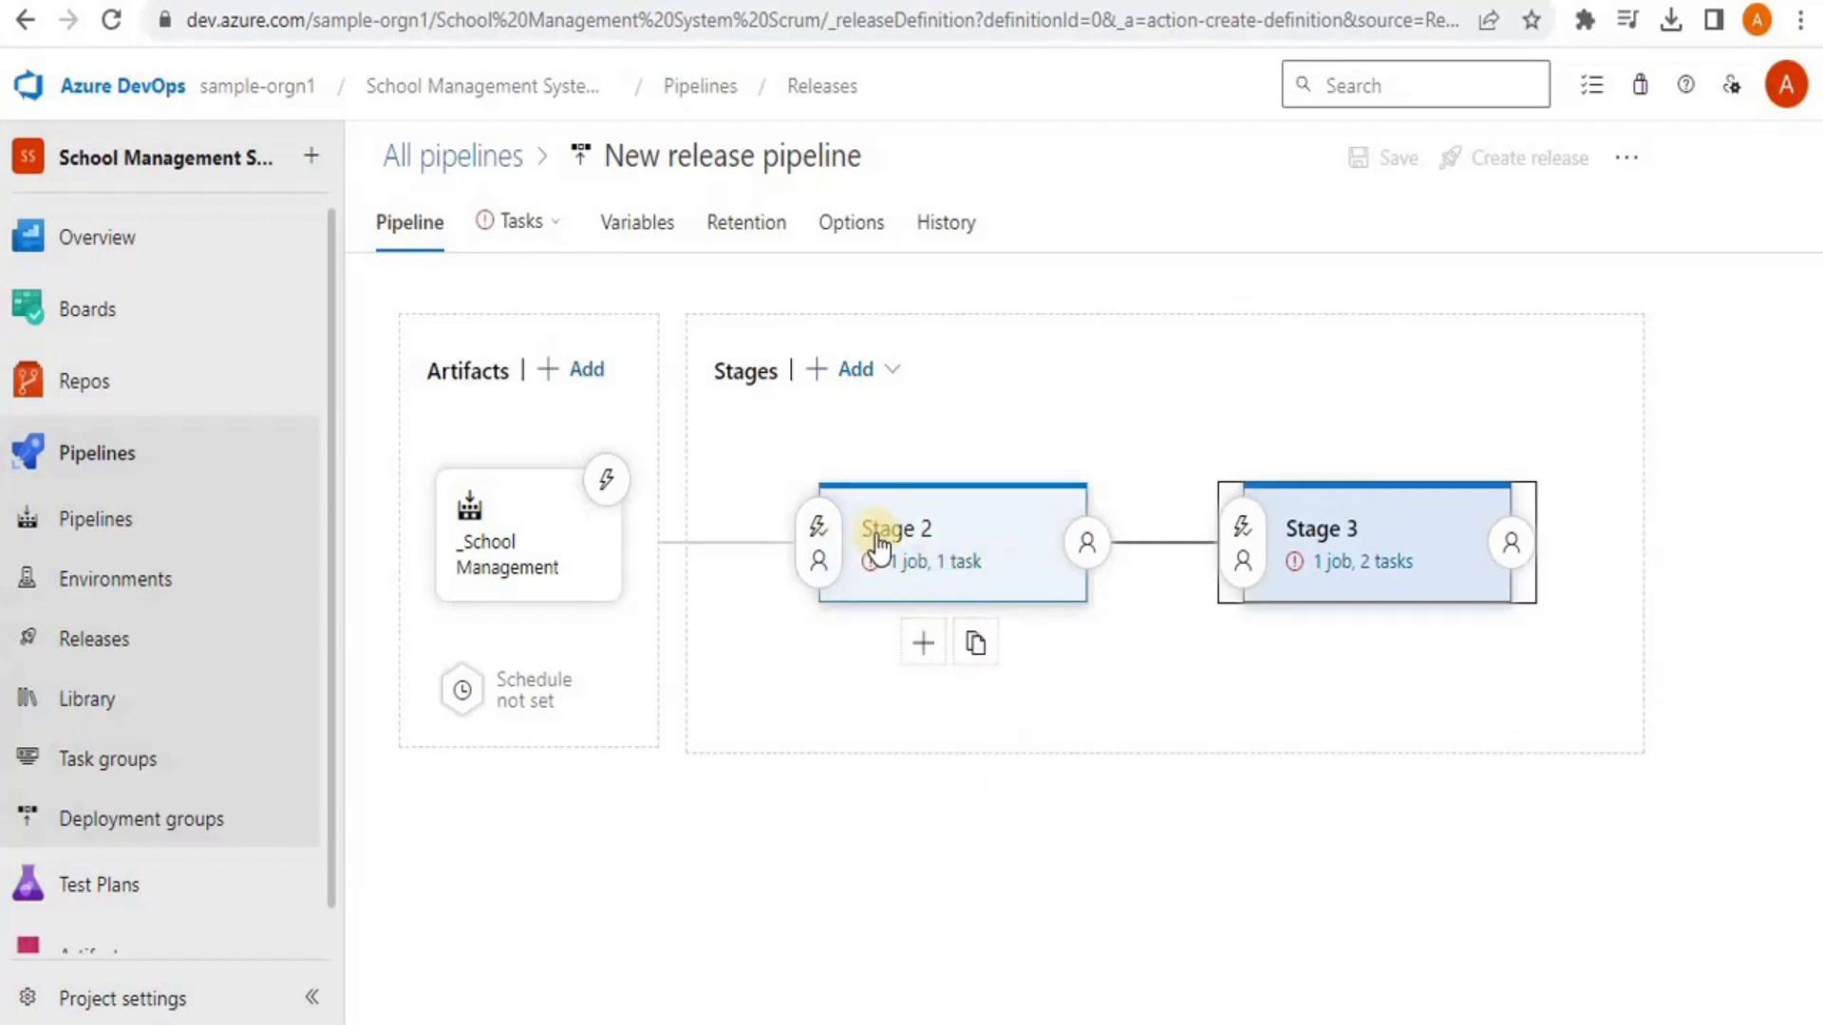
left_click(902, 562)
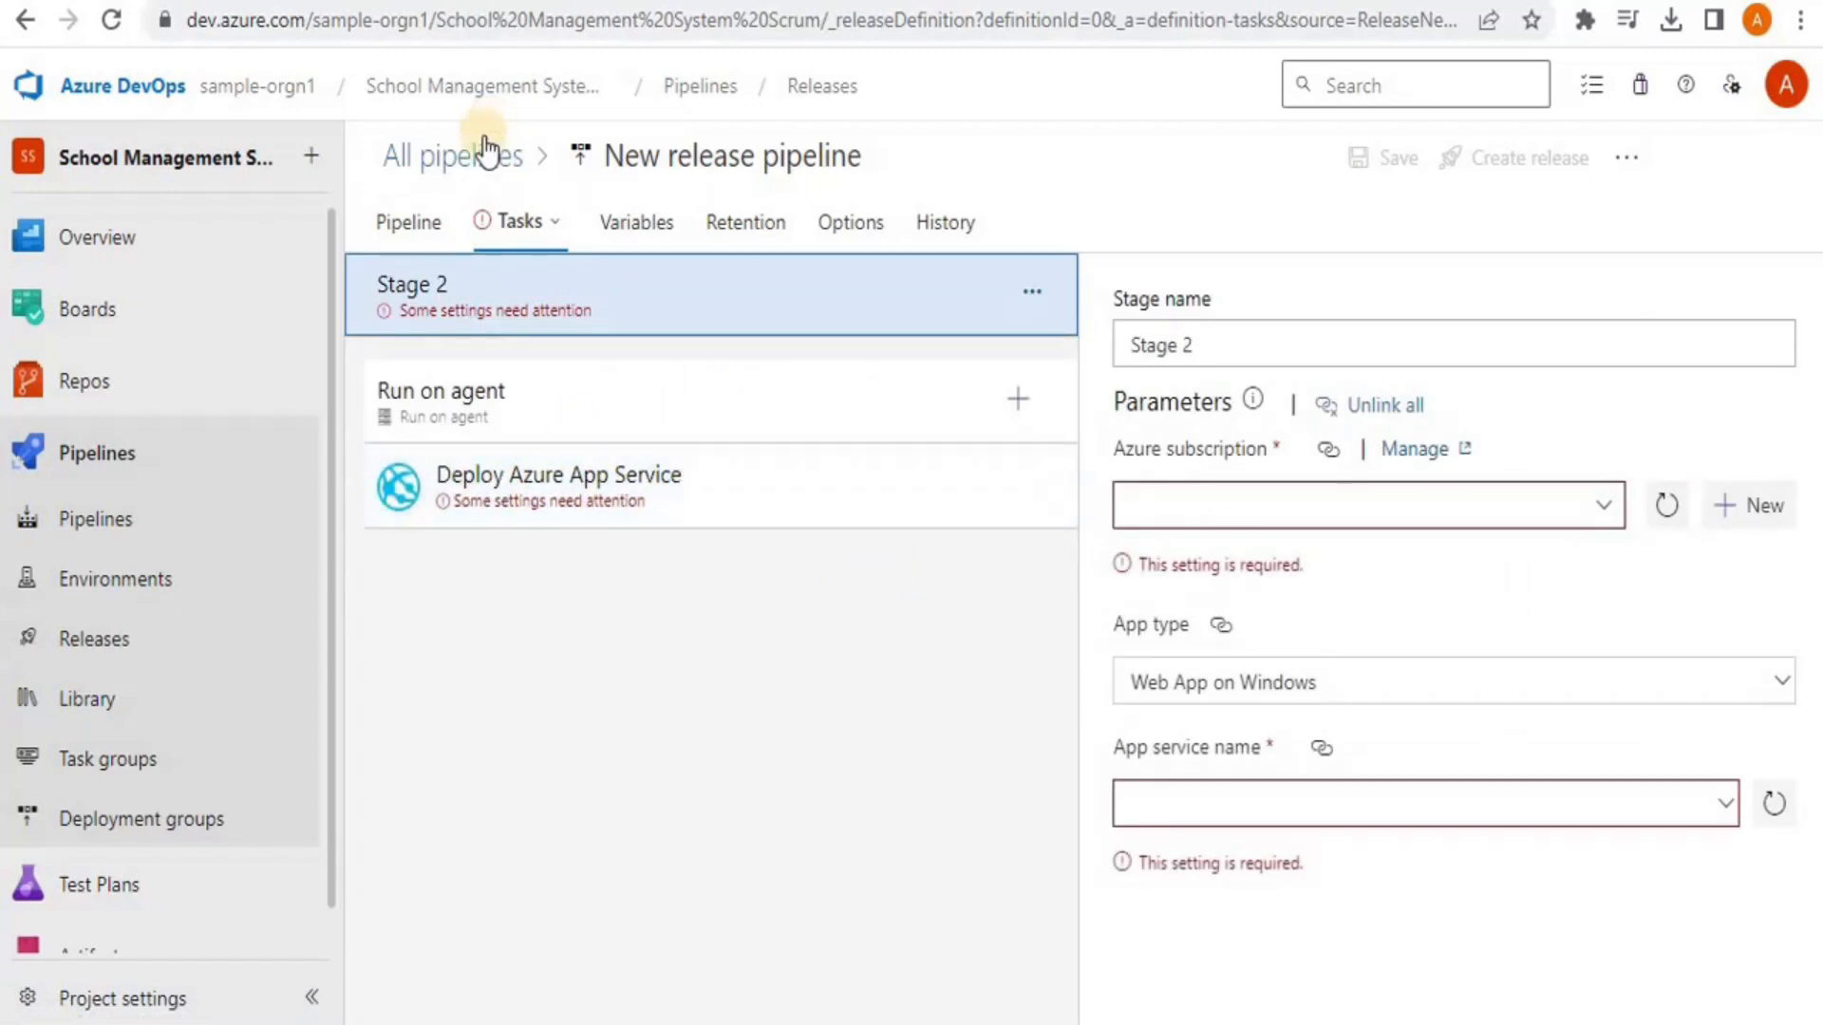
Review Stage 3's Azure subscription and App service name settings, then return to the pipeline canvas
left_click(24, 36)
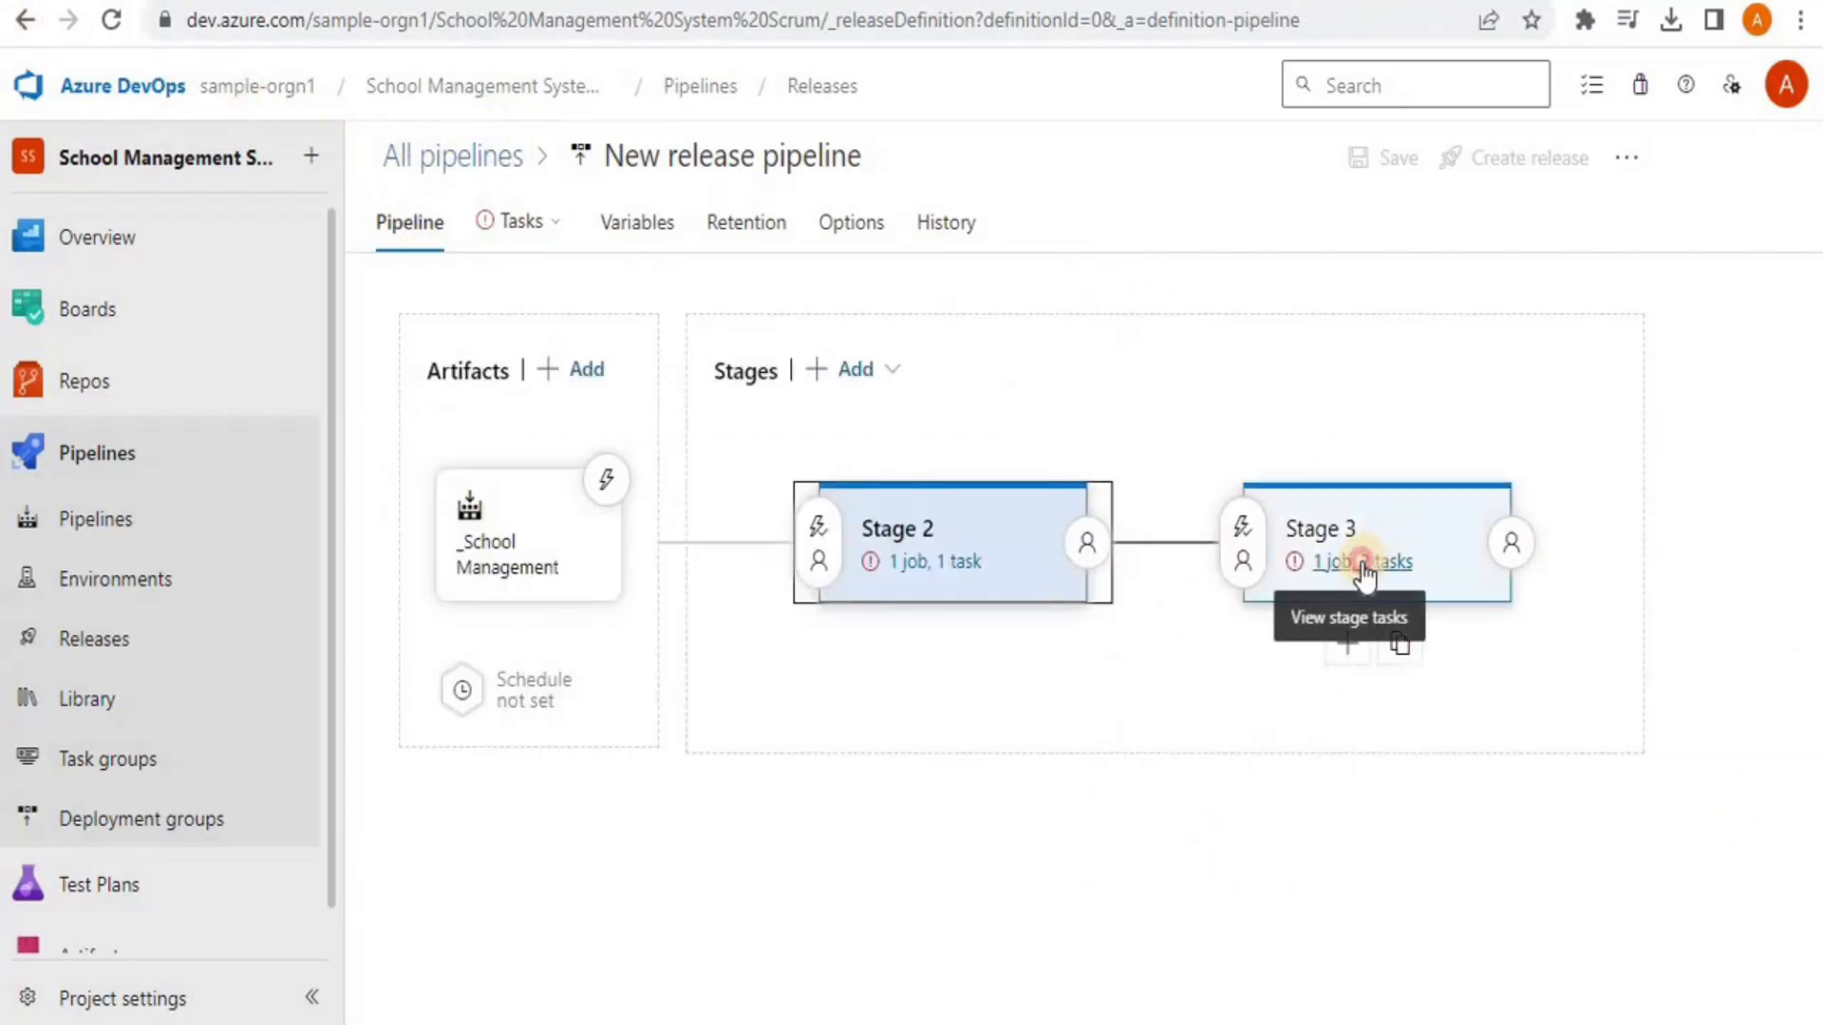
left_click(1364, 564)
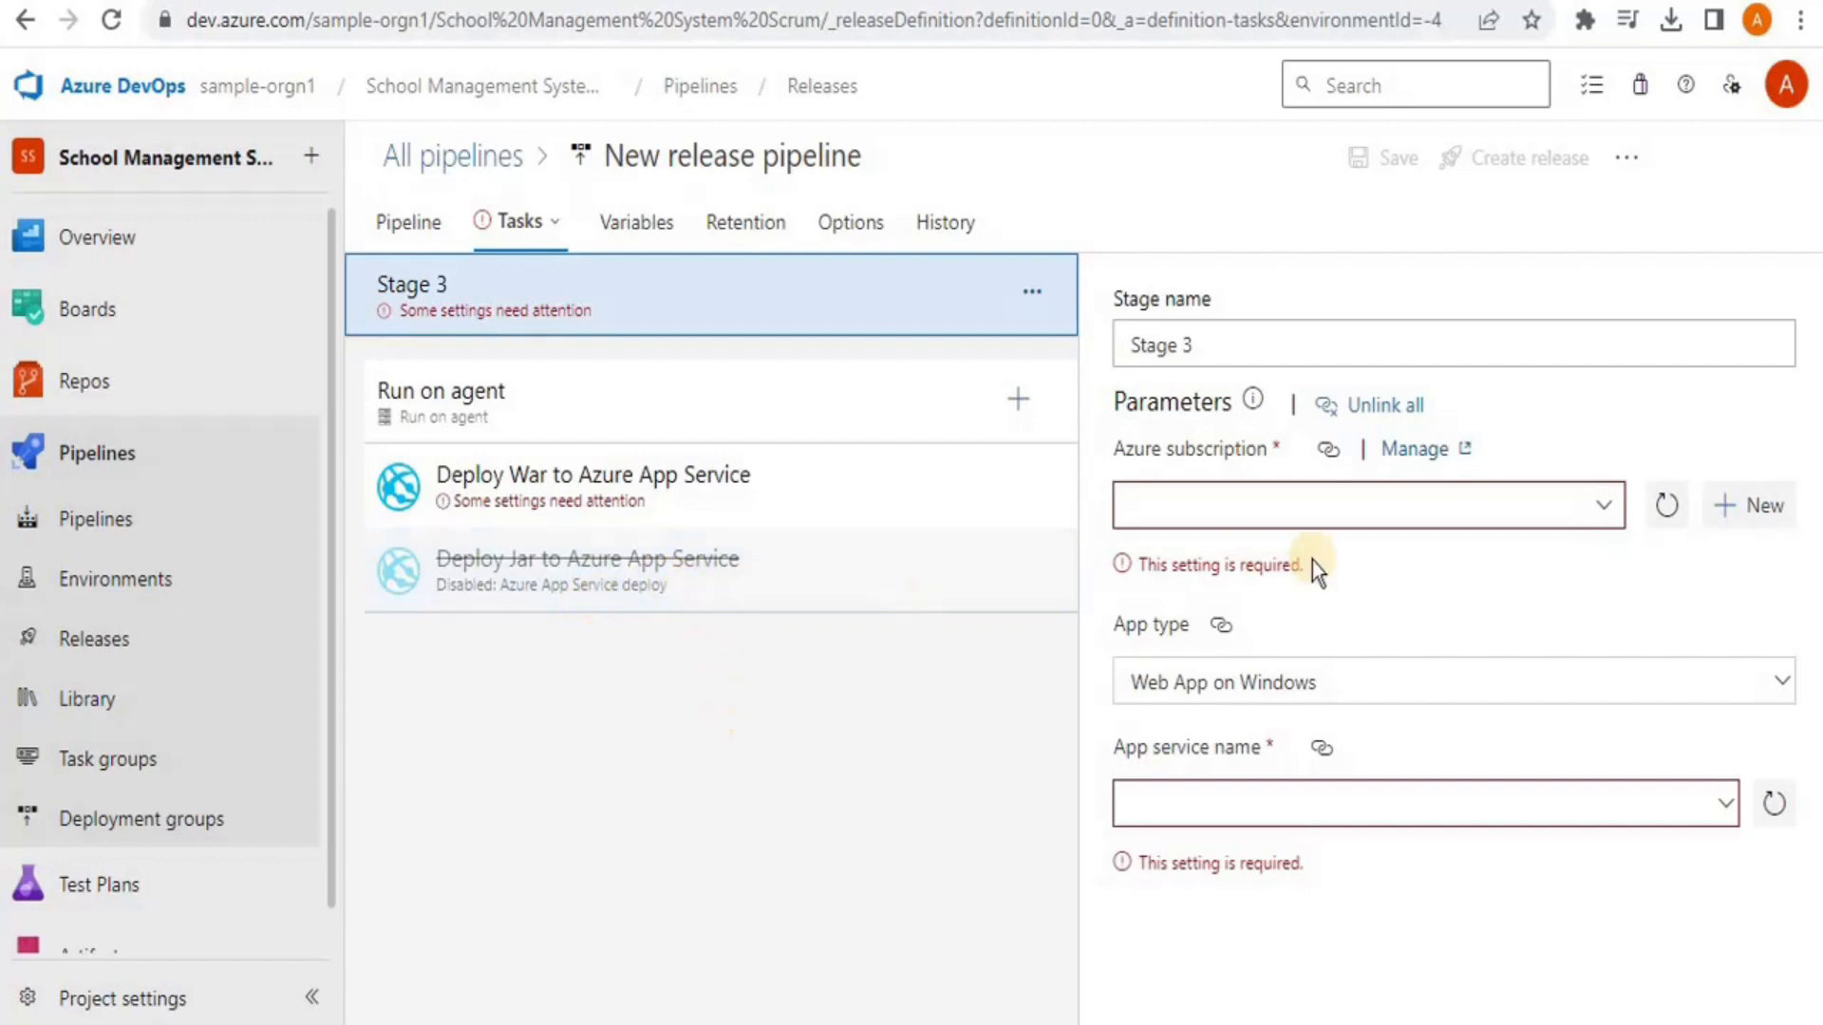
left_click(1296, 507)
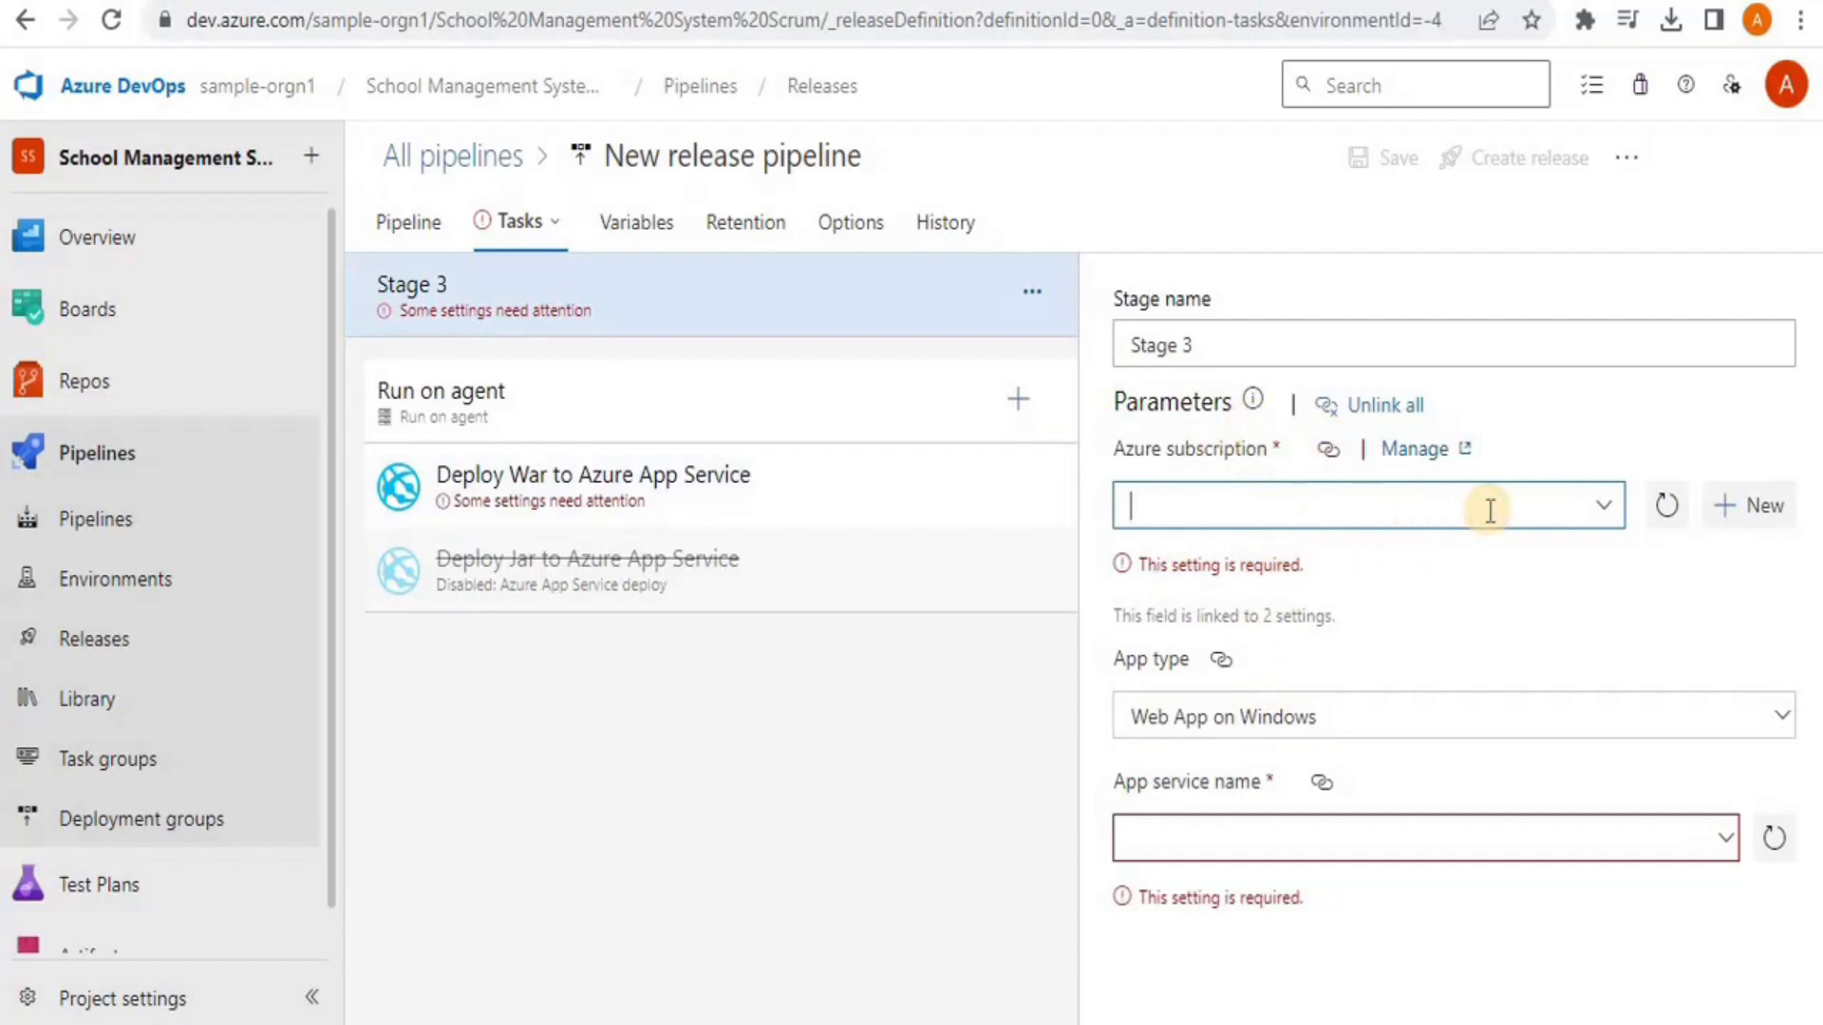
left_click(1368, 843)
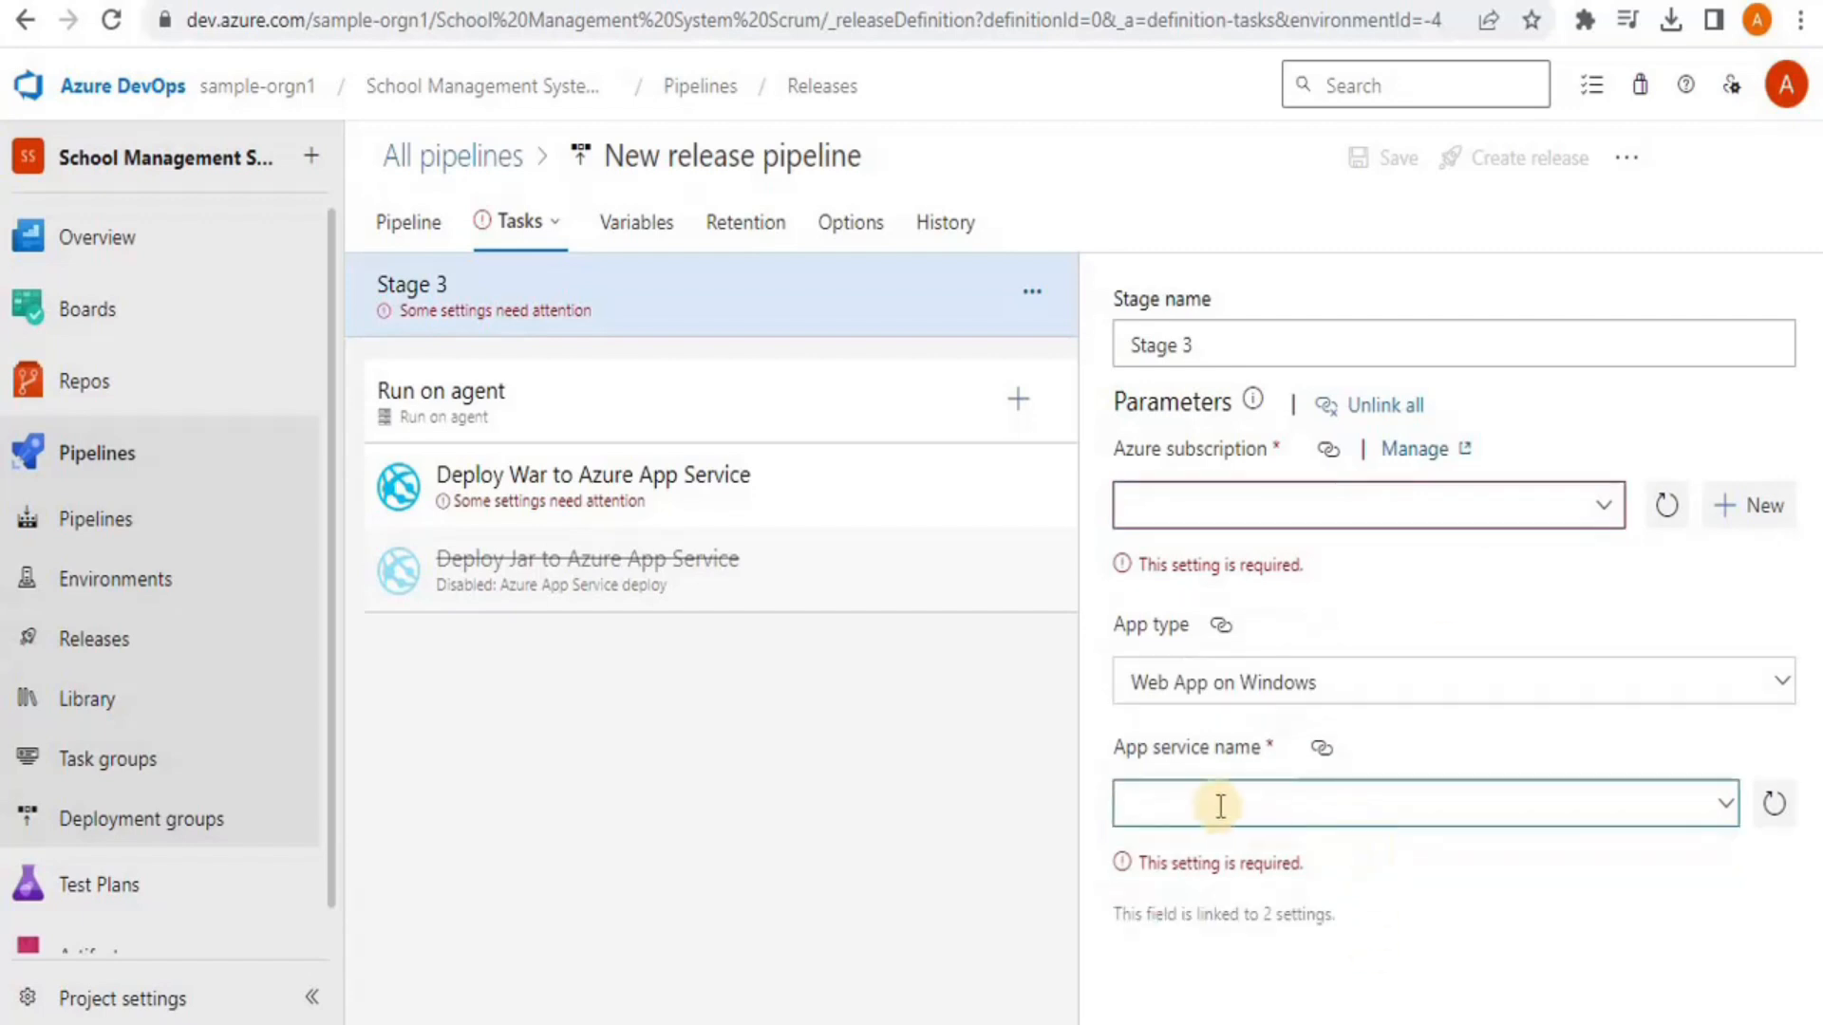
left_click(419, 233)
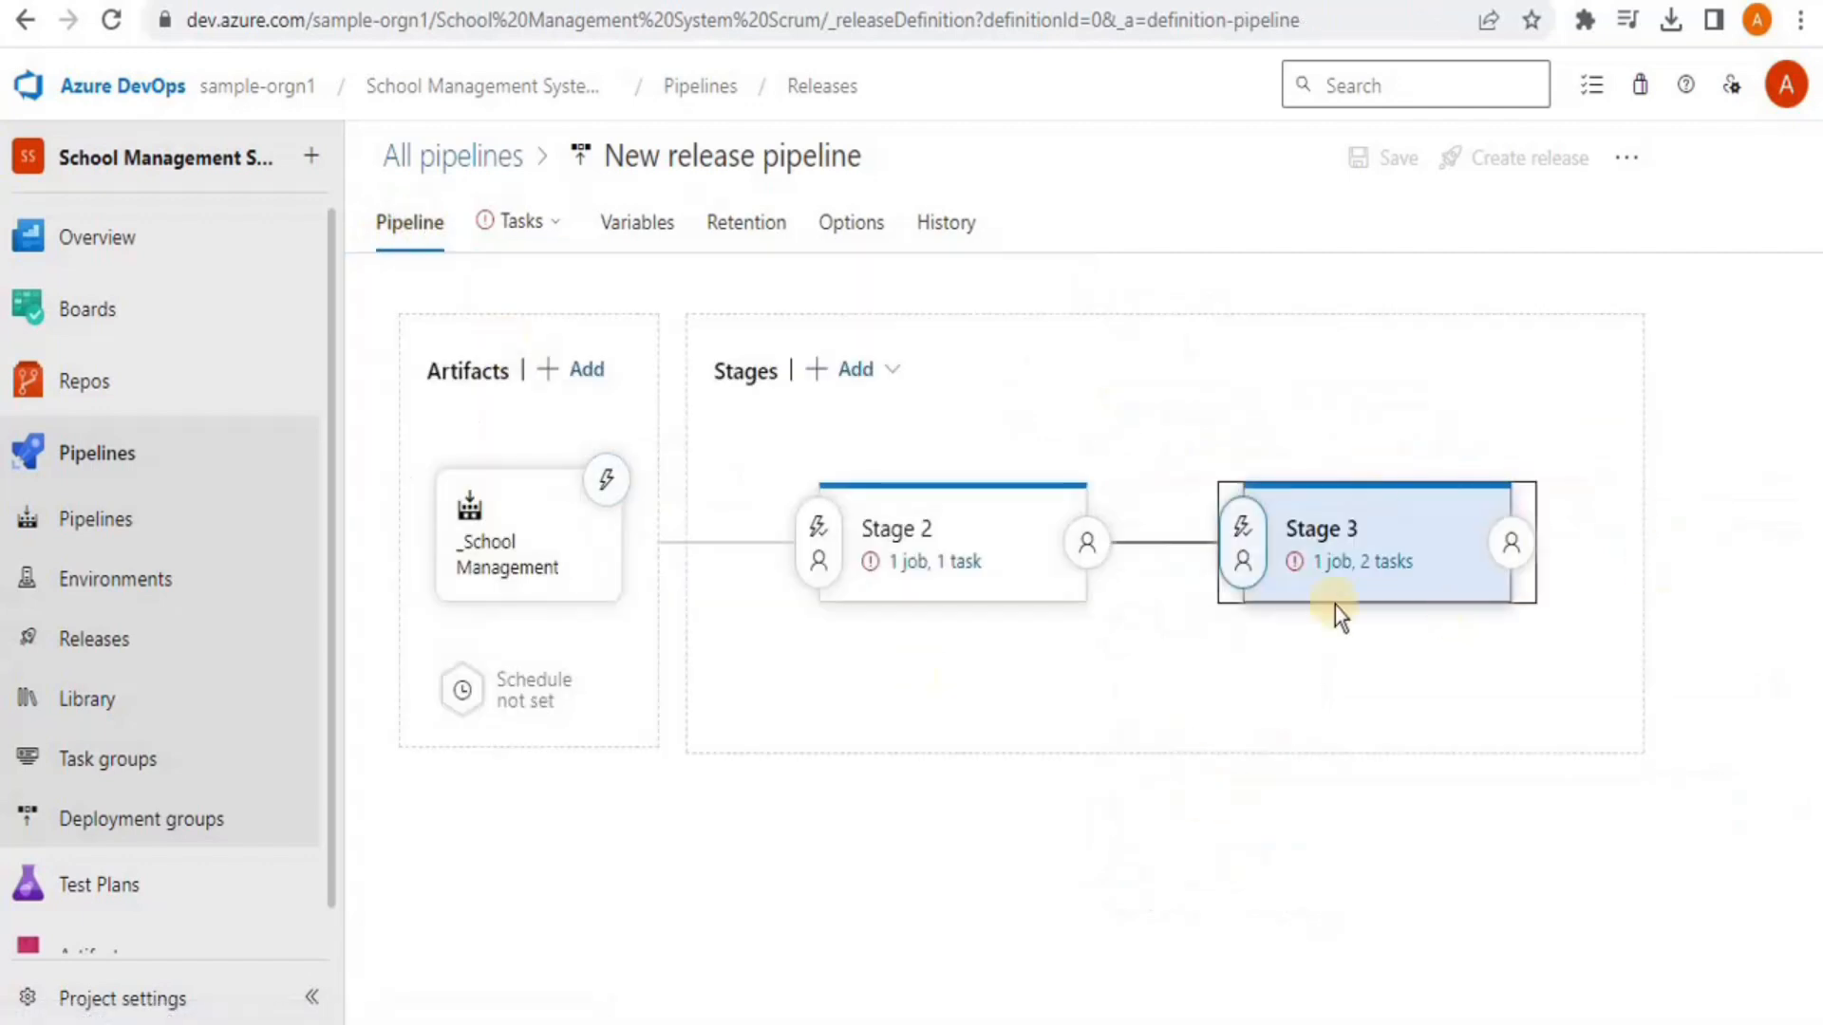
Delete Stage 2 and Stage 3 from the release pipeline
left_click(927, 528)
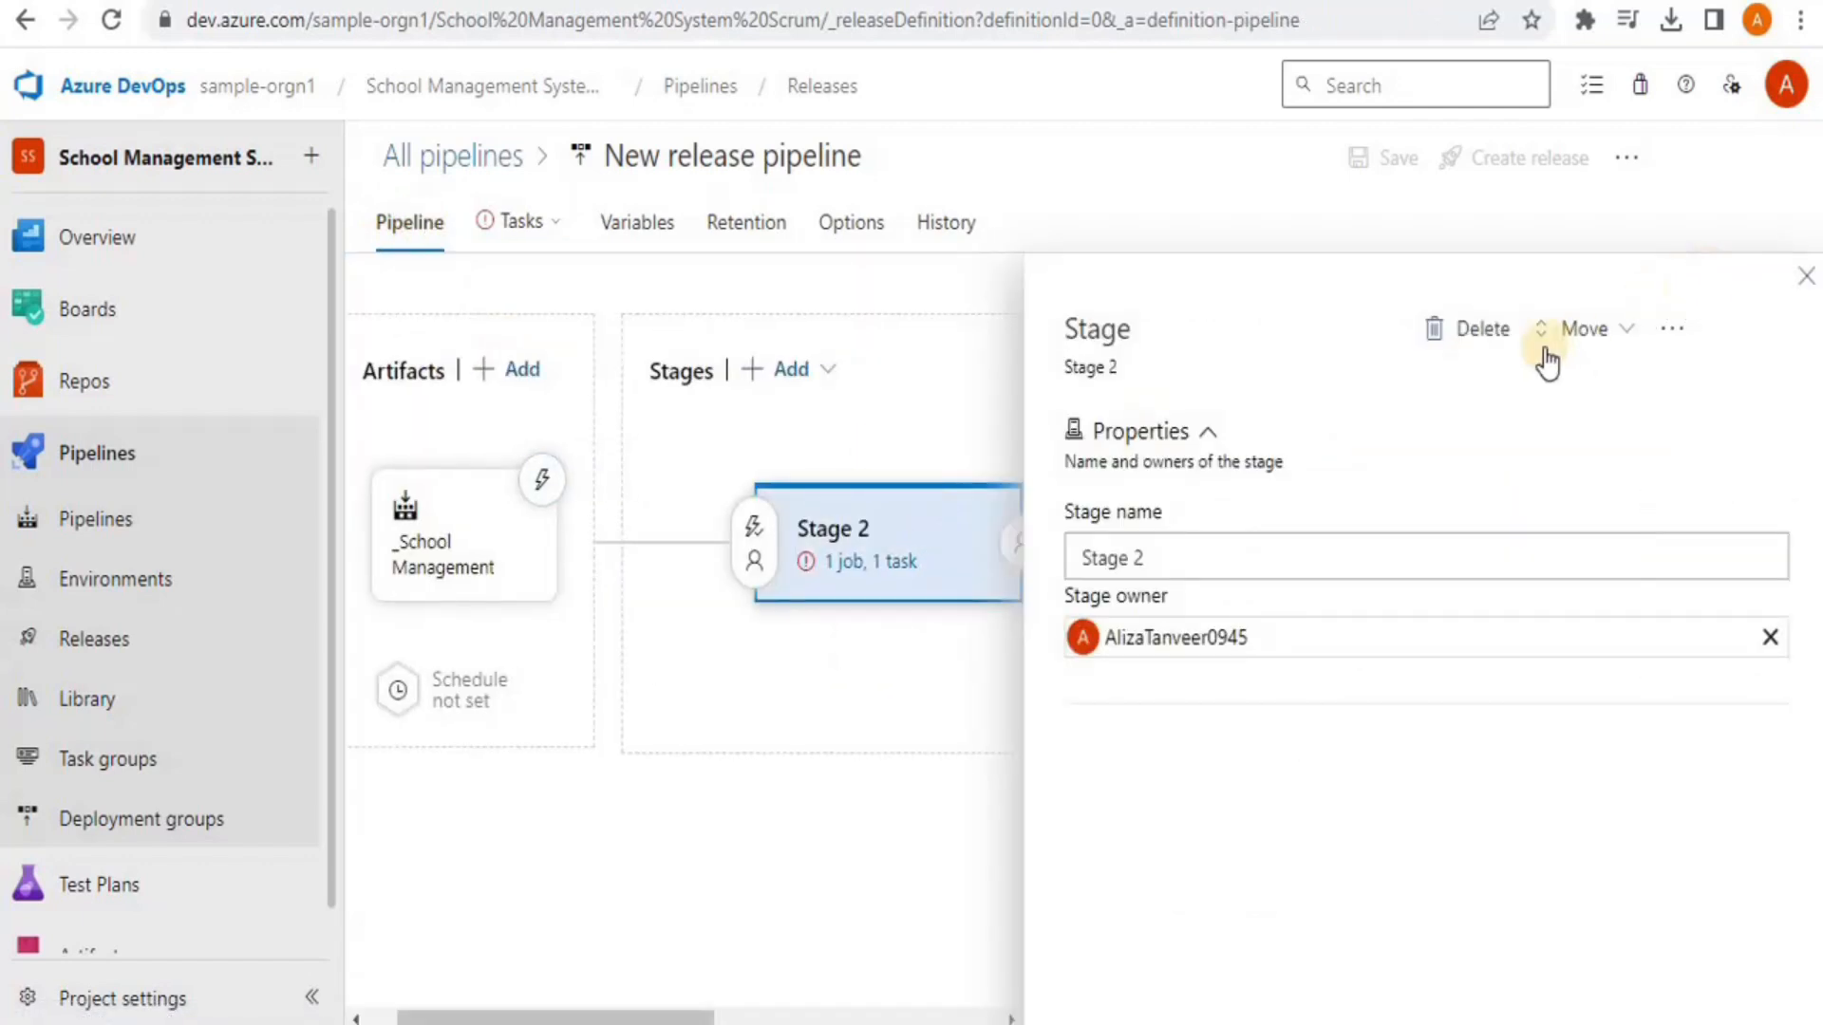
left_click(1481, 329)
left_click(984, 623)
left_click(1806, 276)
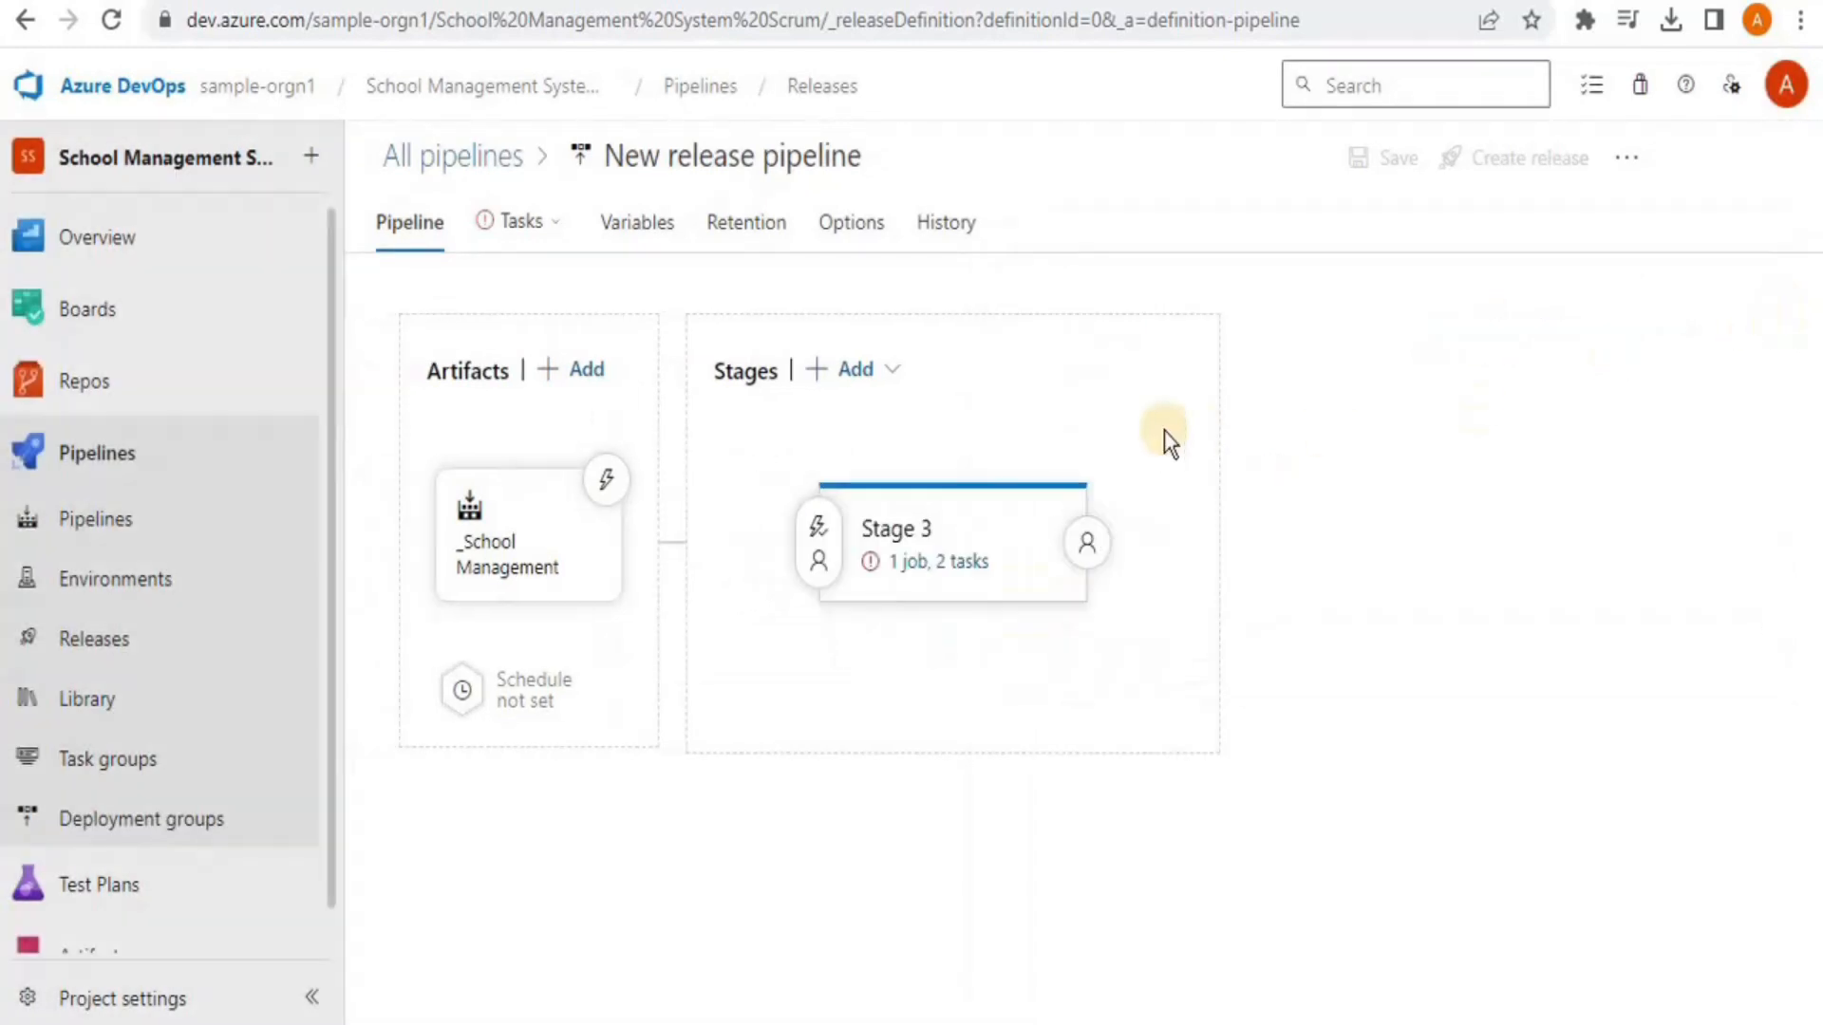
right_click(991, 520)
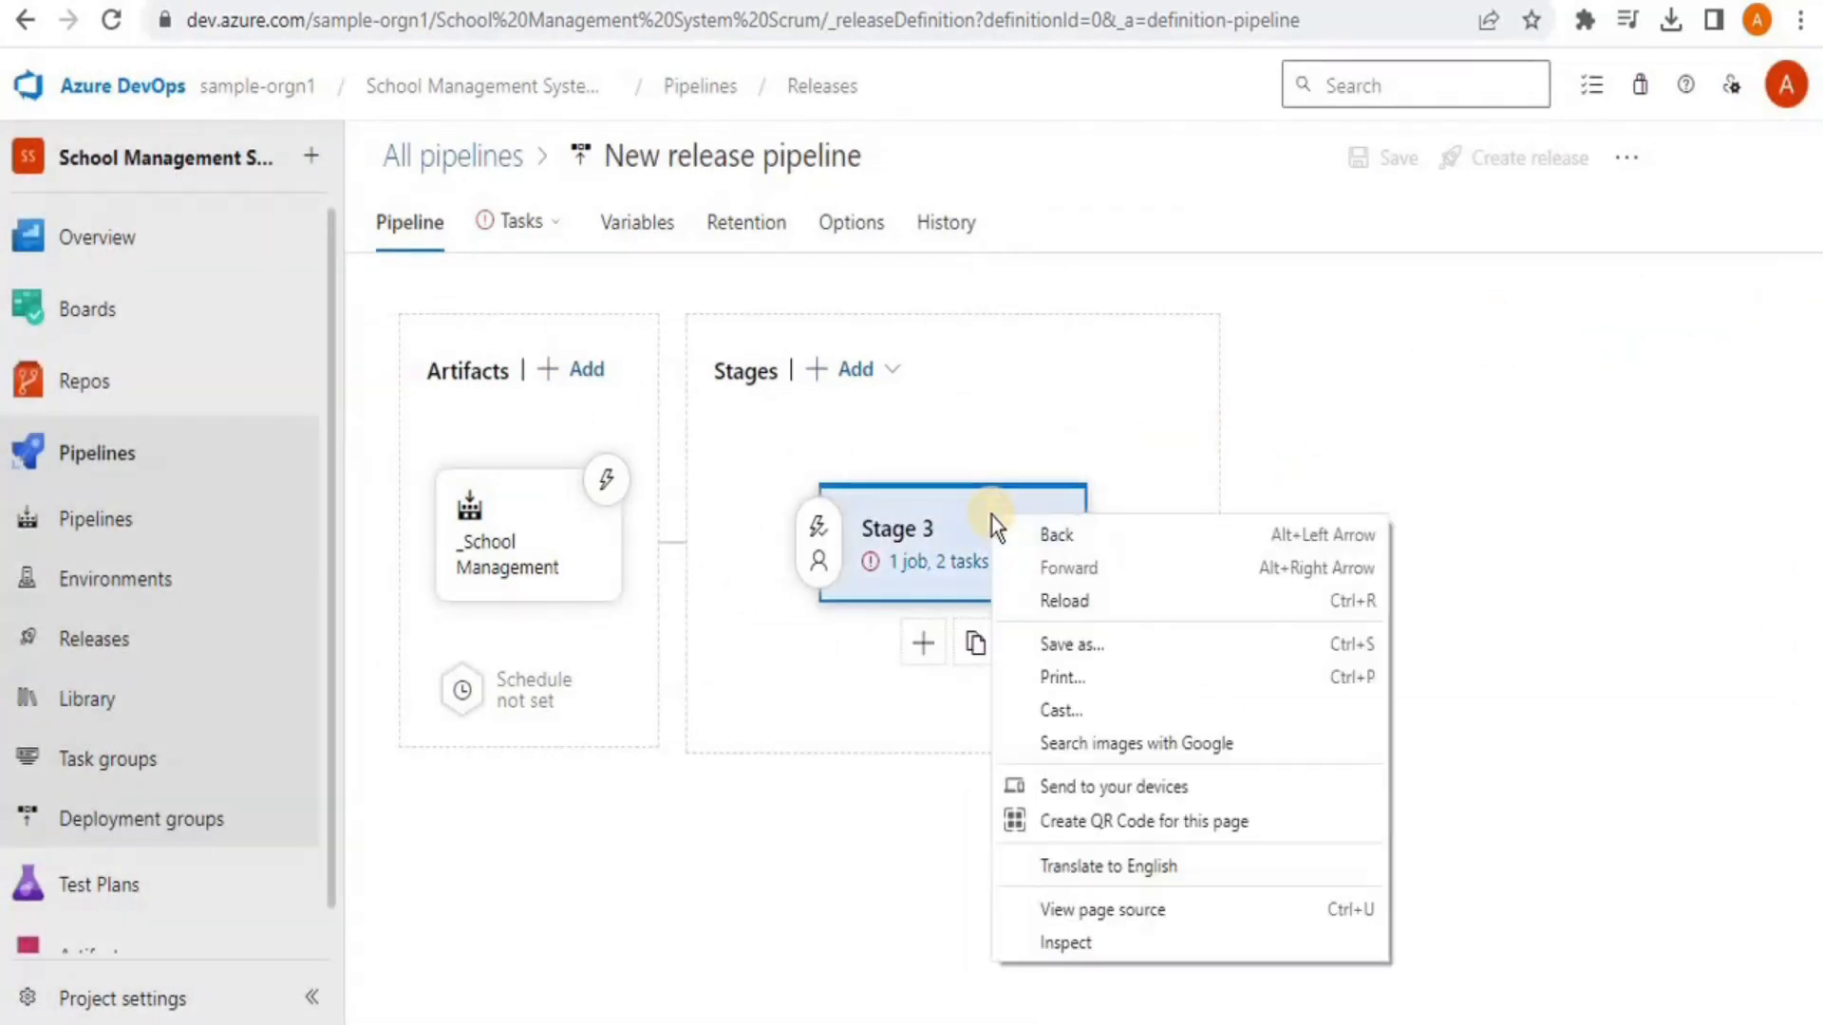
left_click(991, 521)
left_click(968, 520)
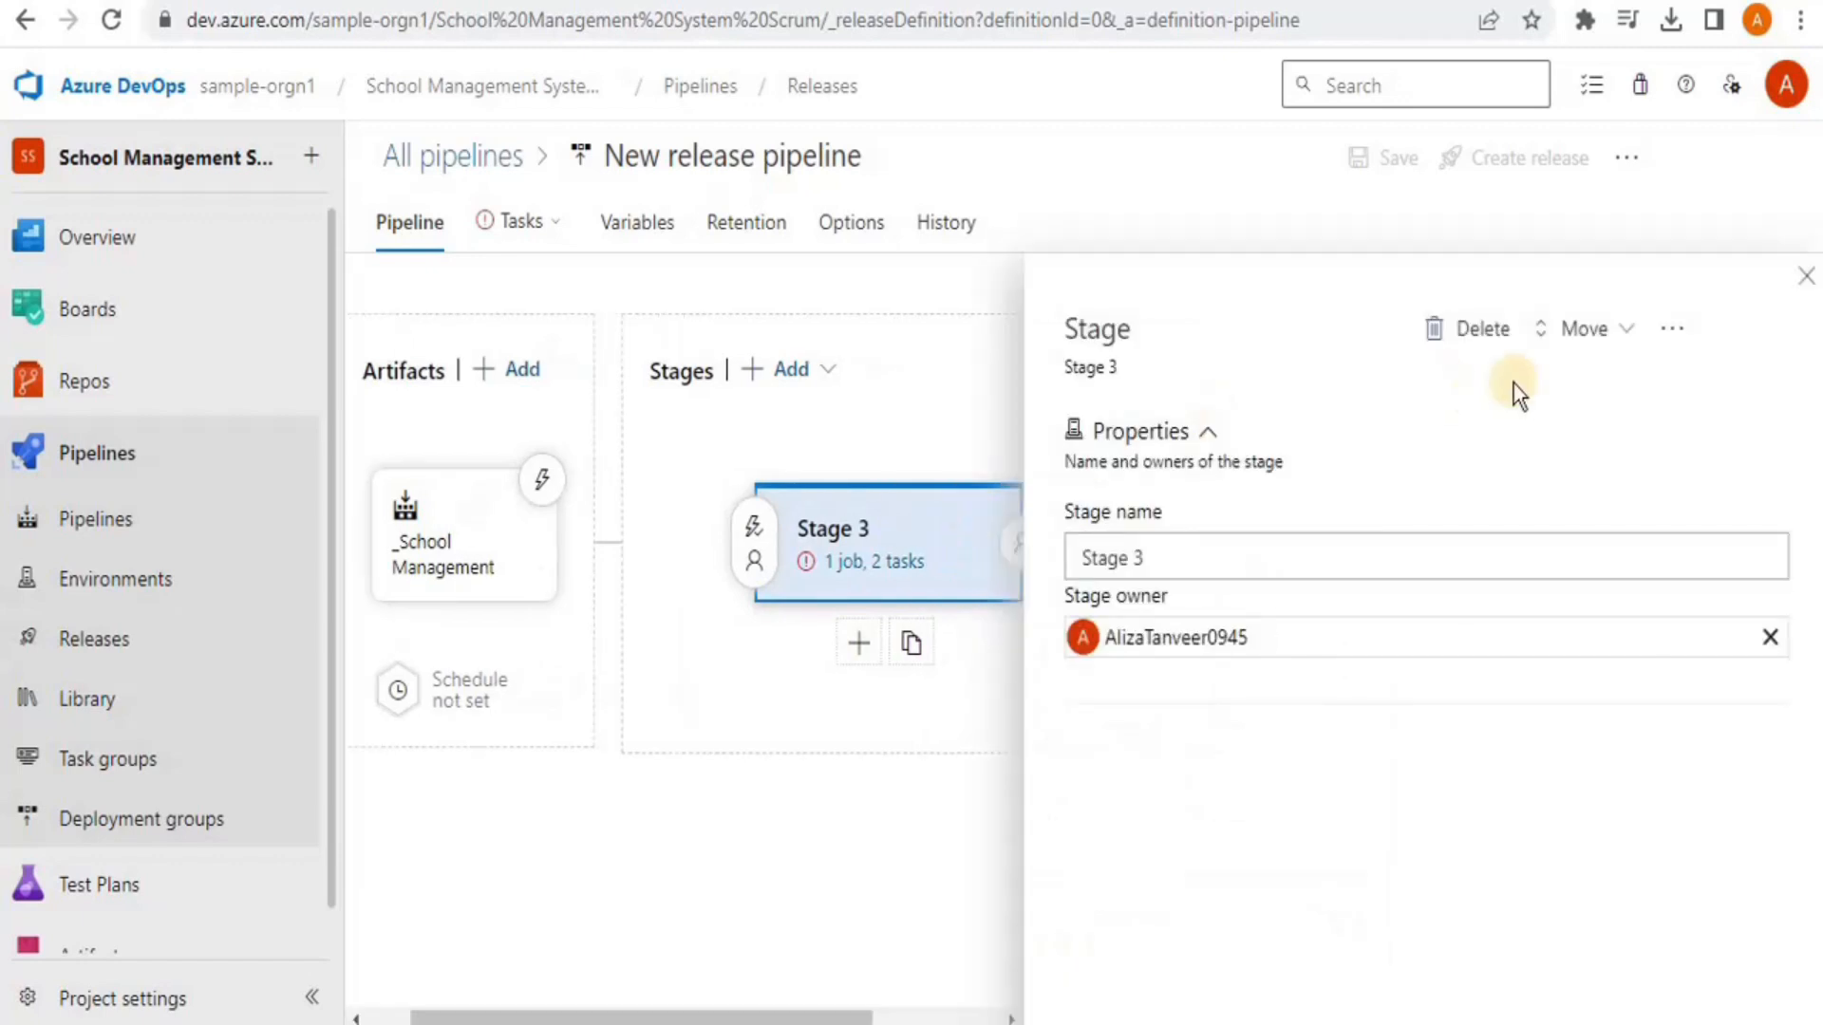
left_click(1479, 329)
left_click(993, 618)
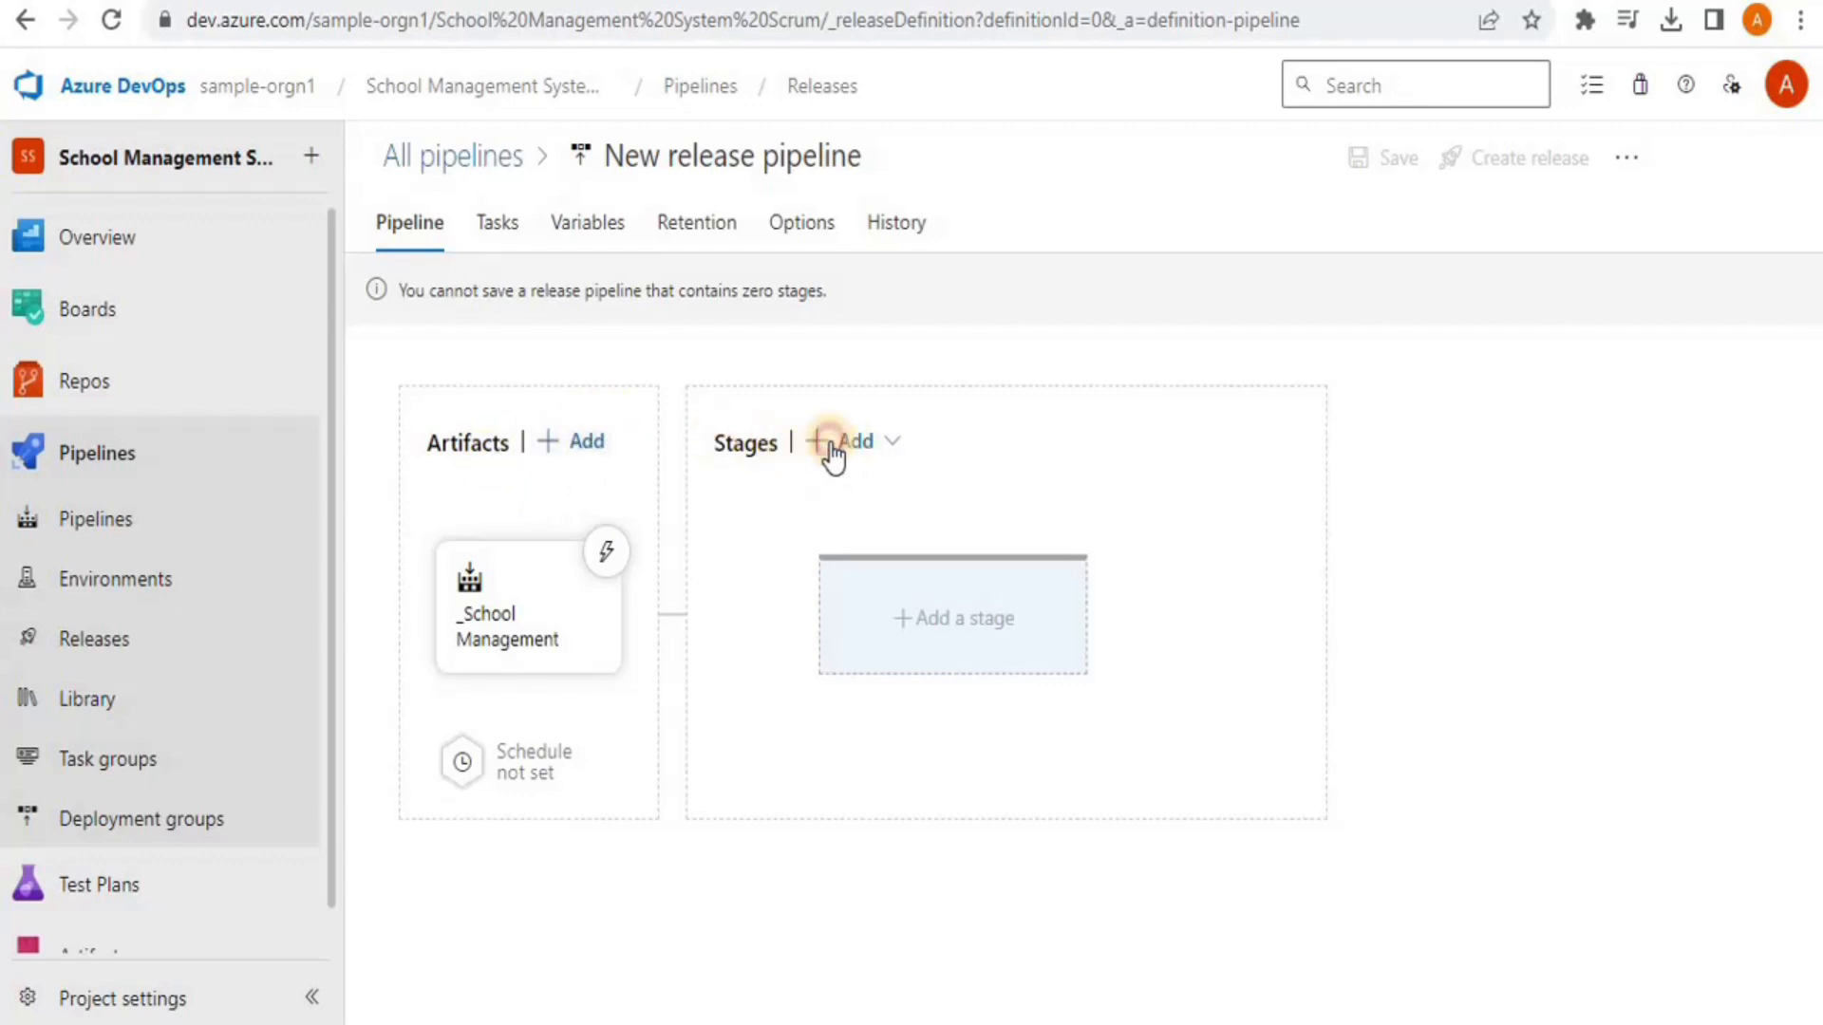
Add a new Stage 4 using the IIS website and SQL database deployment template
left_click(830, 448)
left_click(859, 501)
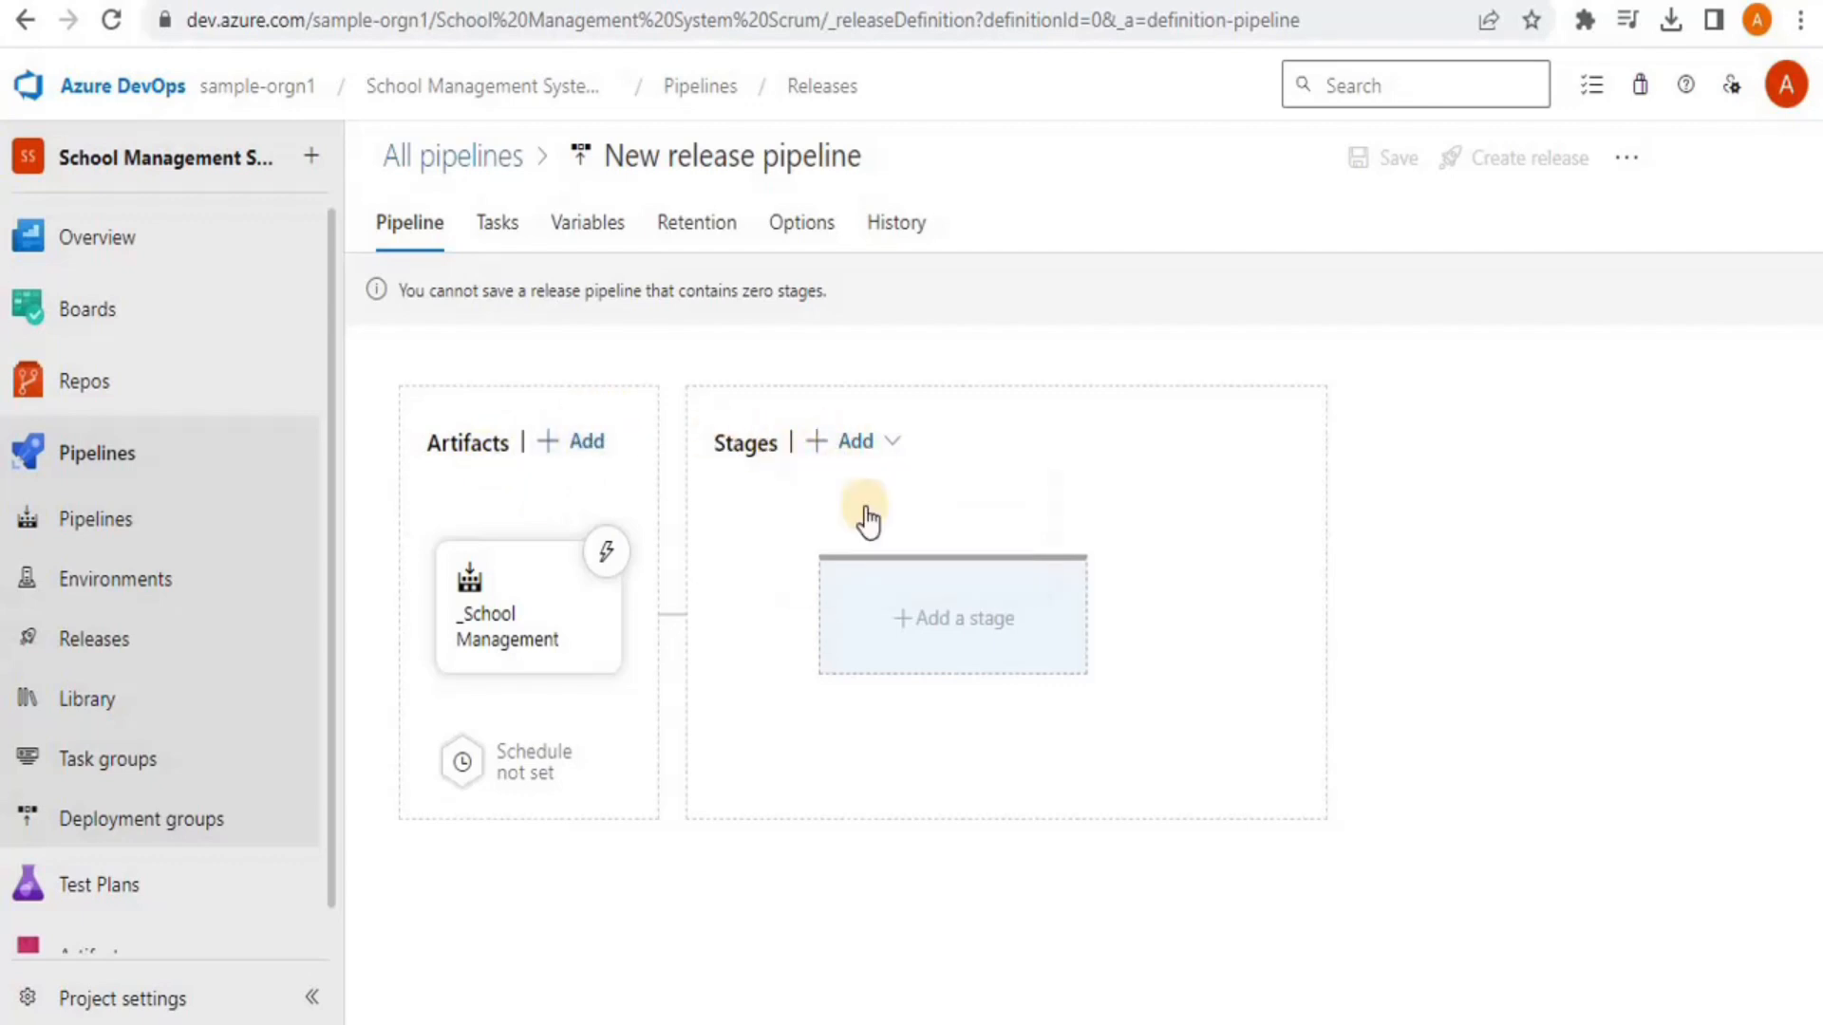
left_click_drag(1816, 378, 1818, 381)
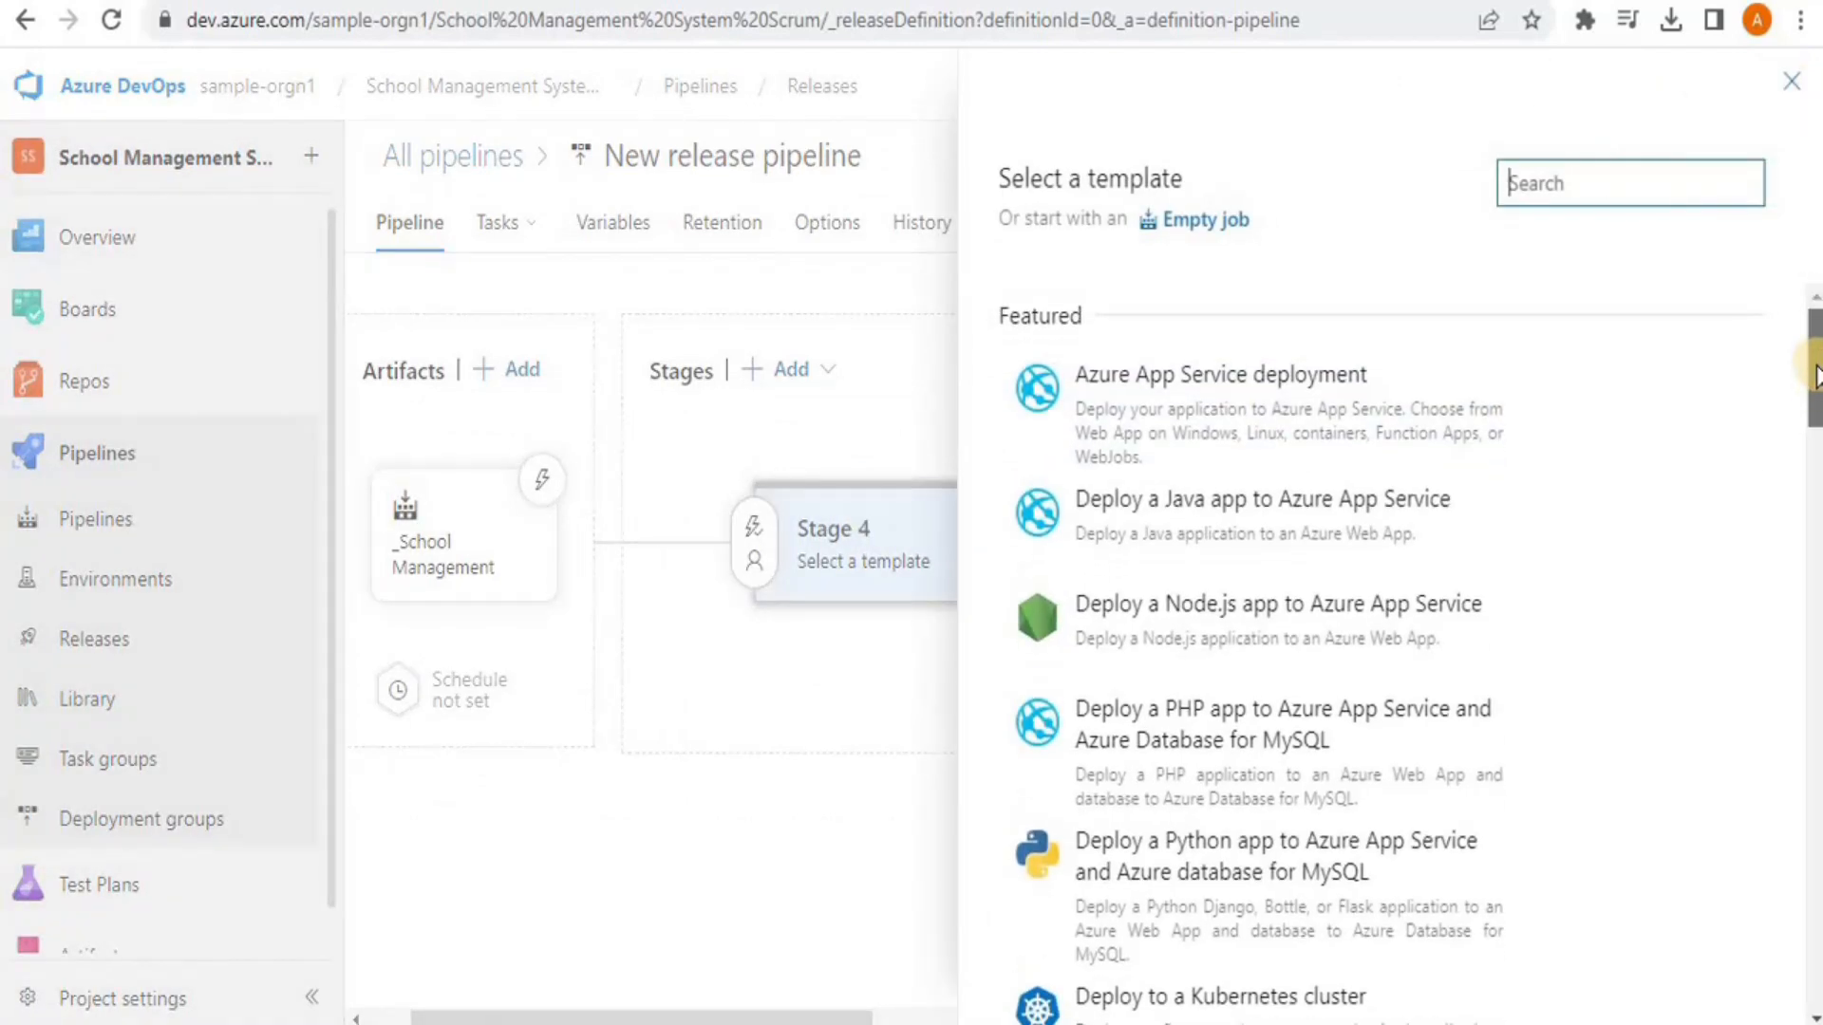
scroll(1747, 498, "down", 4)
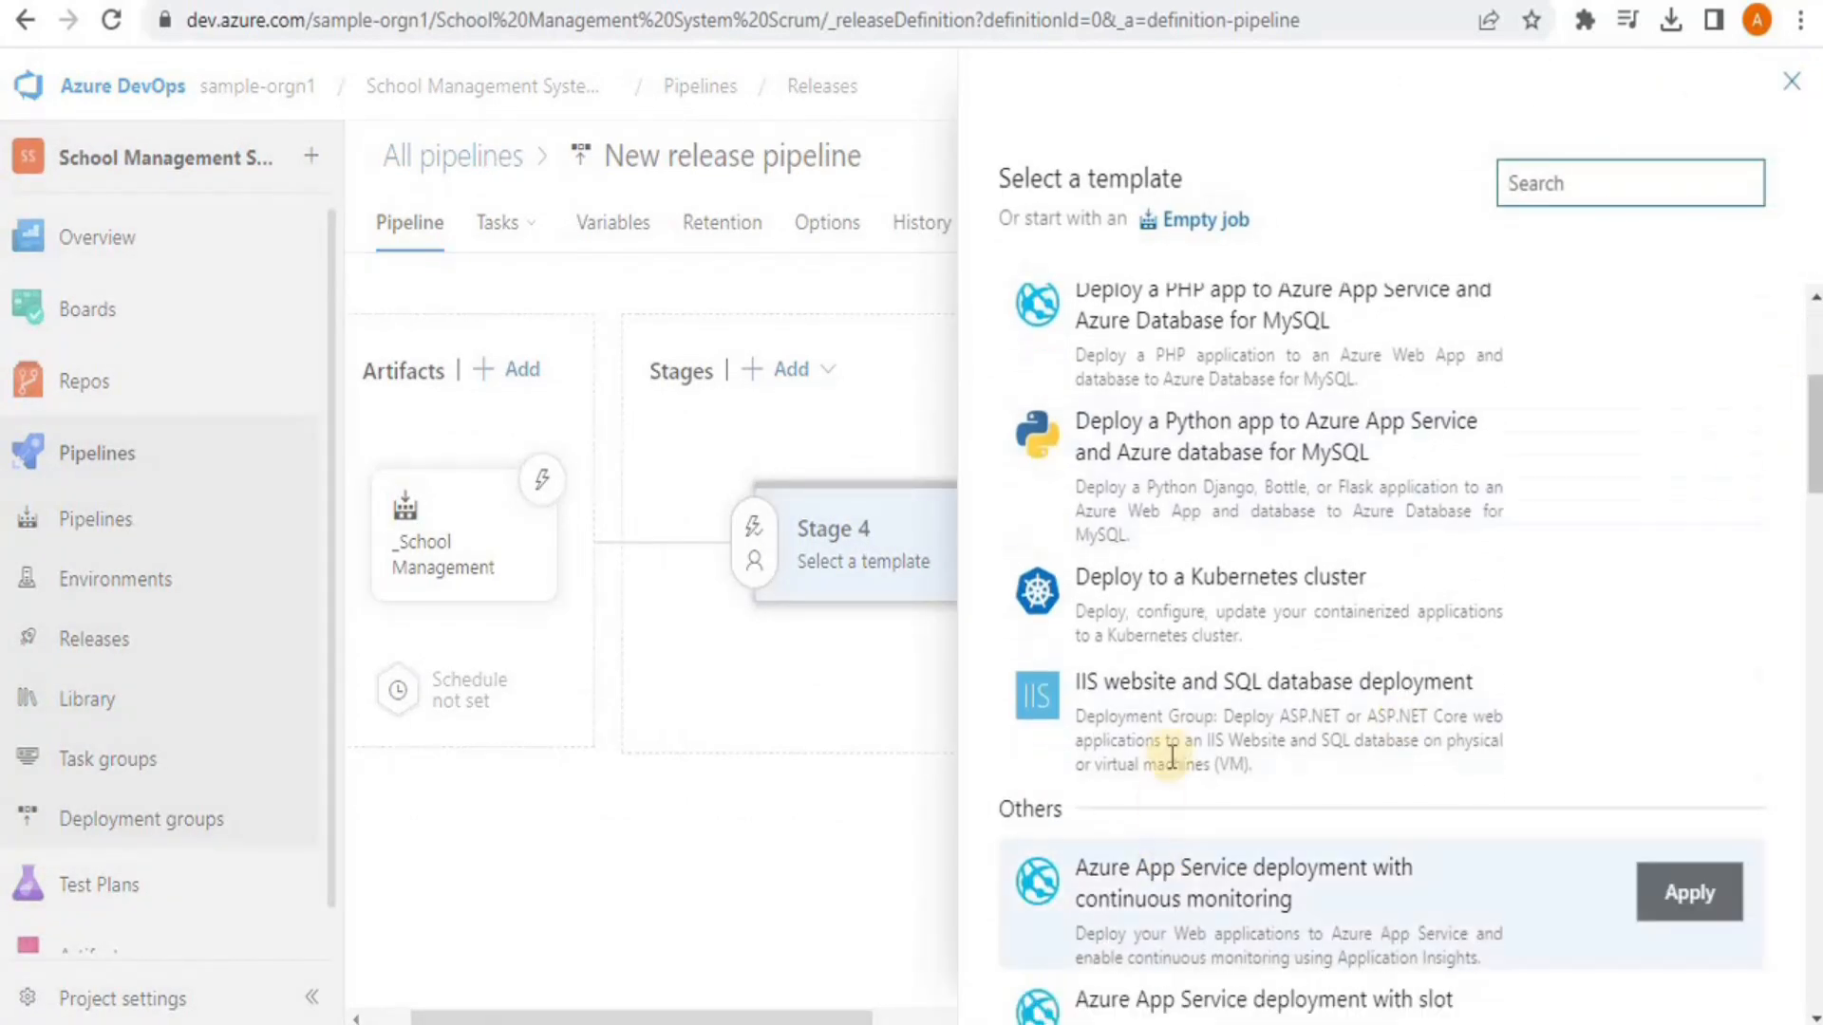
left_click(1177, 752)
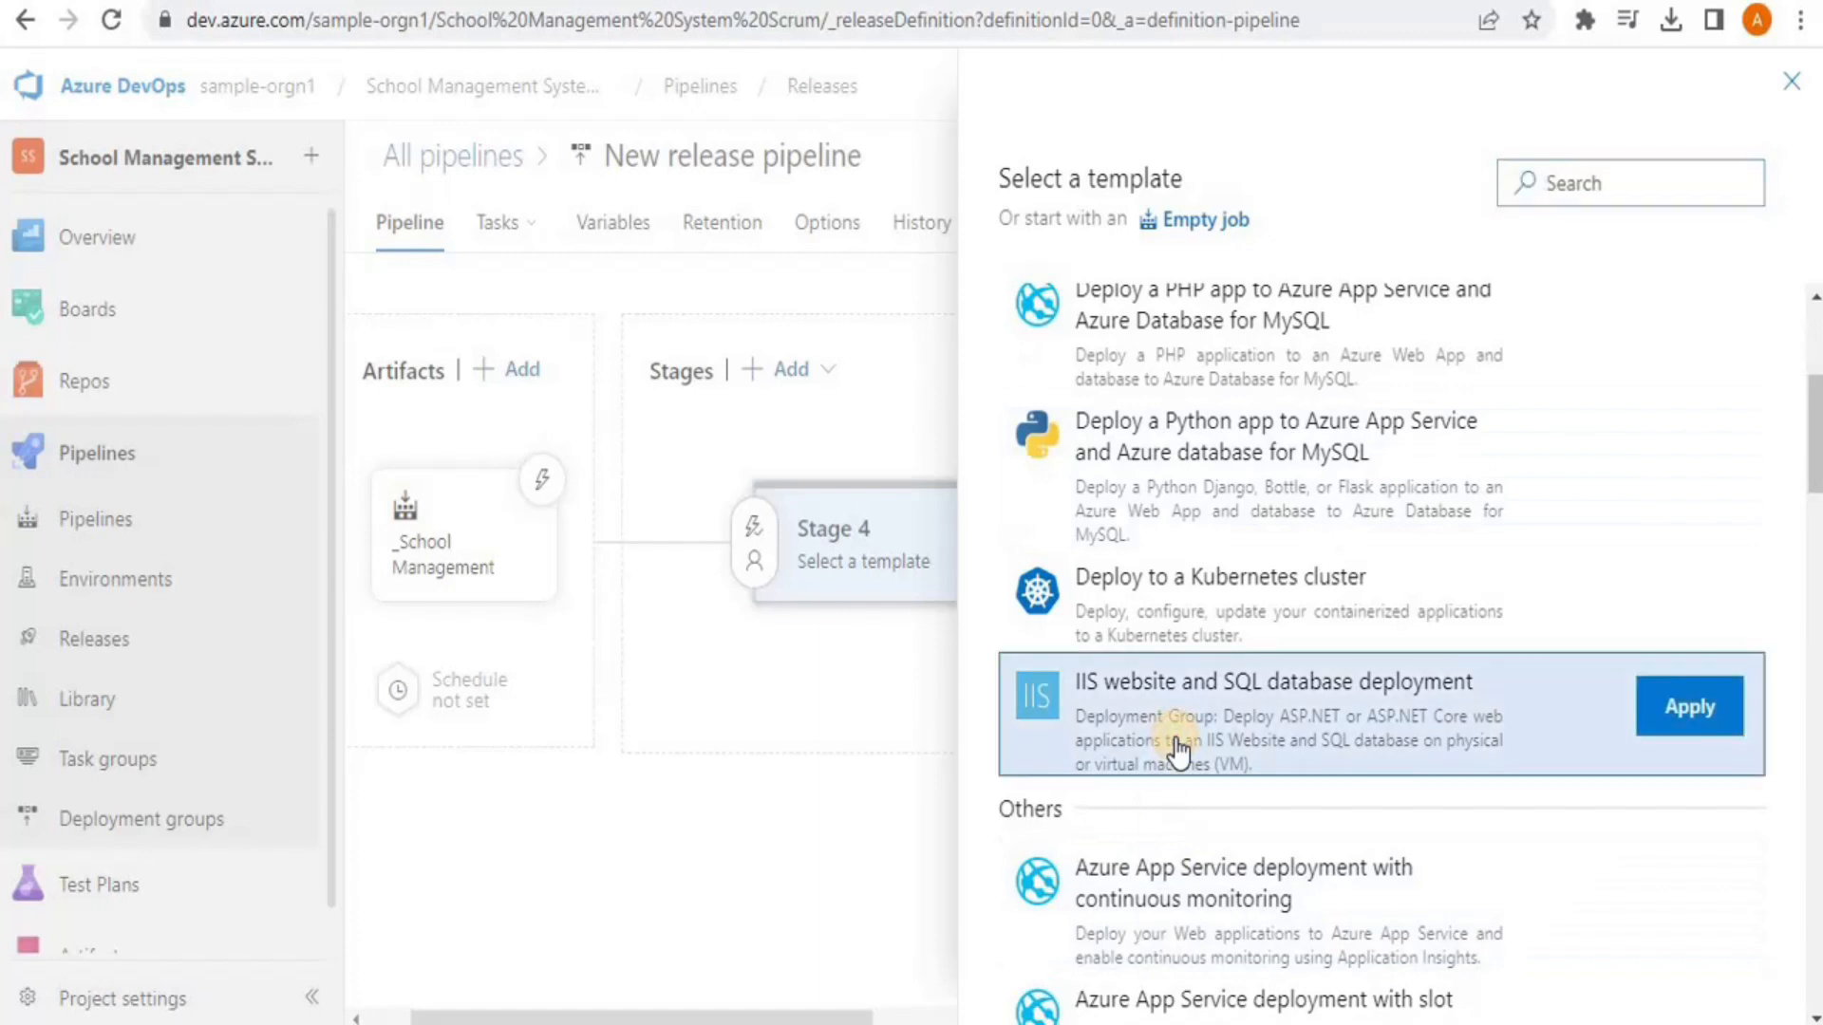
left_click(1673, 703)
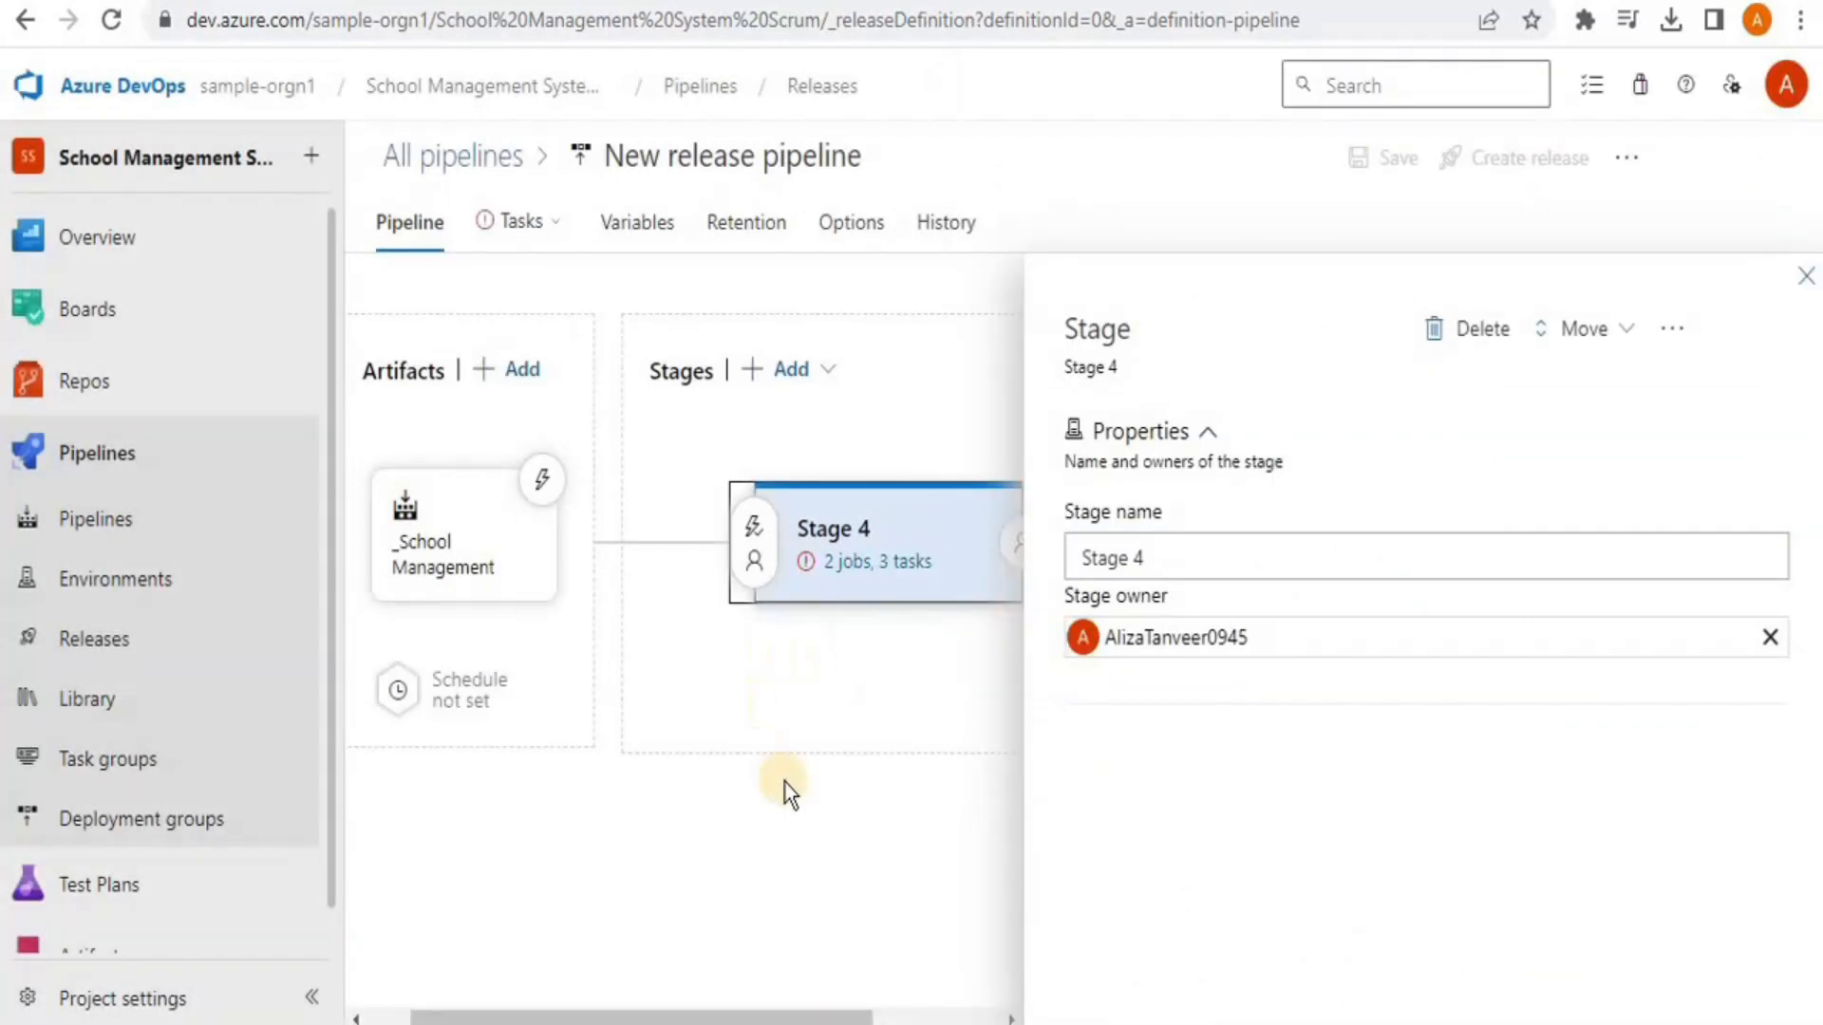
Enter 'School Management Website' as Stage 4's IIS website name, then open the IIS Deployment job
left_click(919, 577)
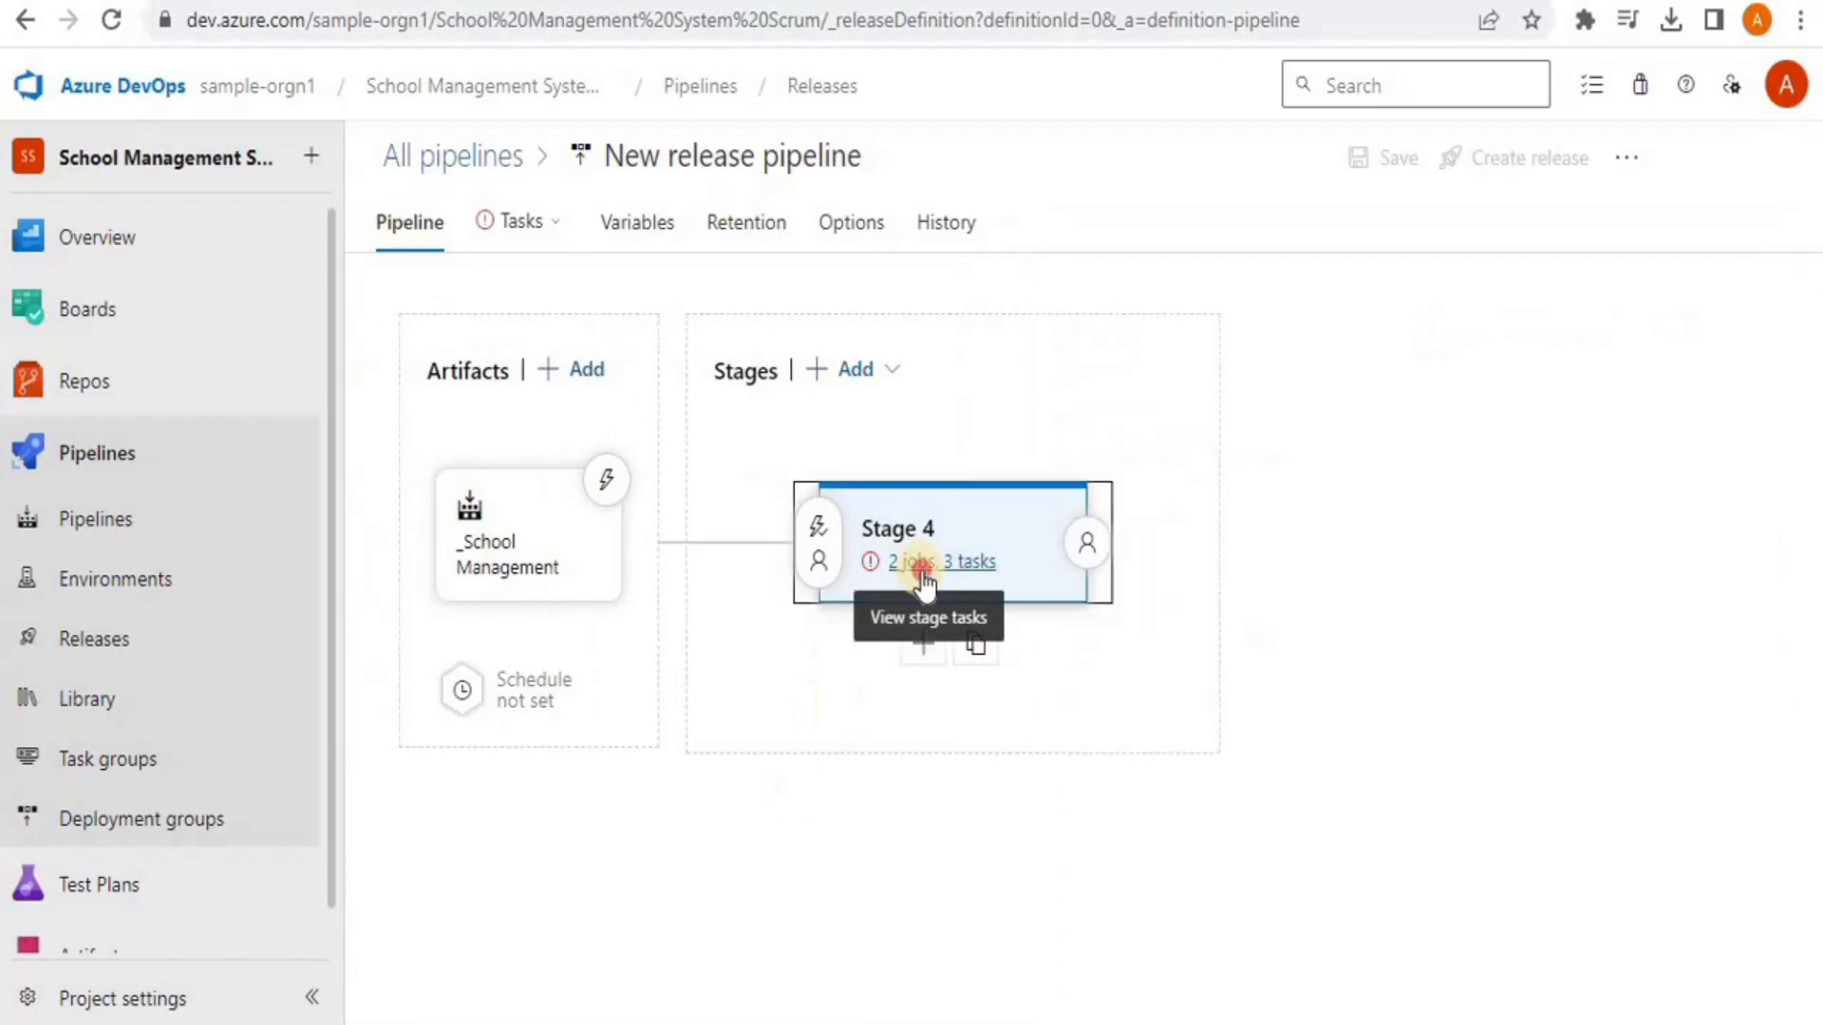
left_click(921, 574)
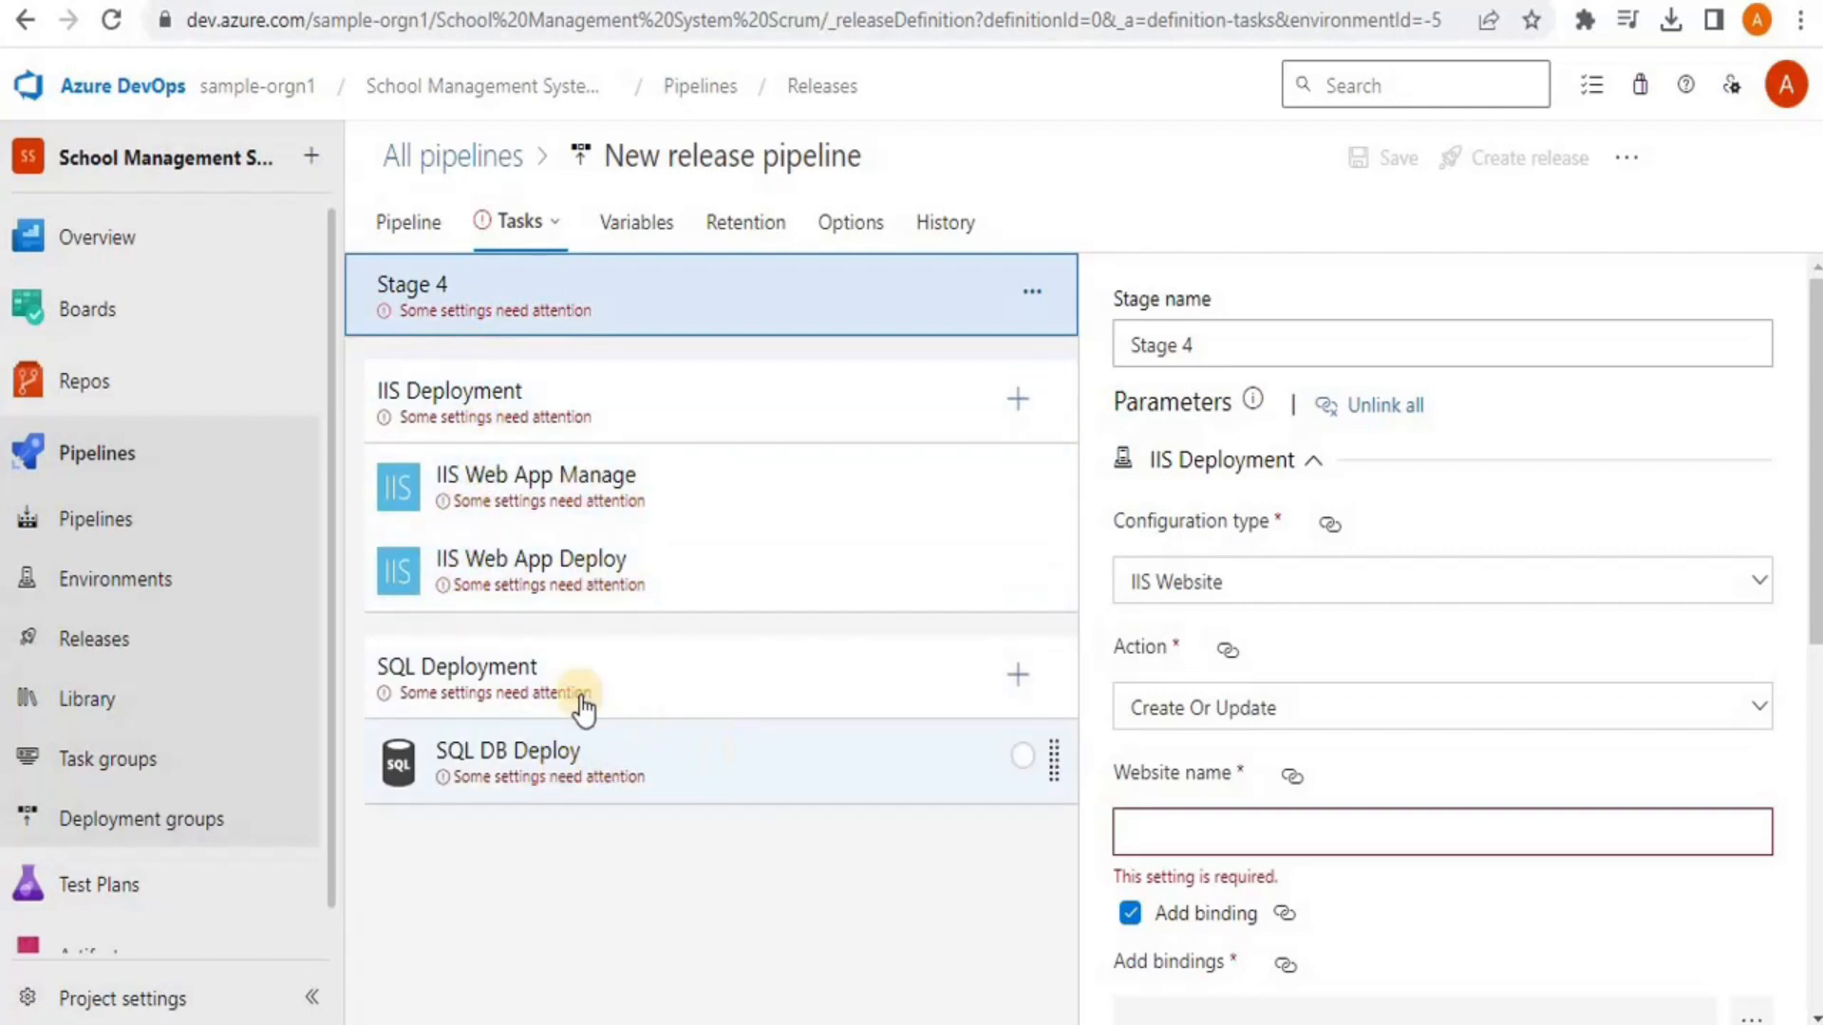
left_click(1259, 837)
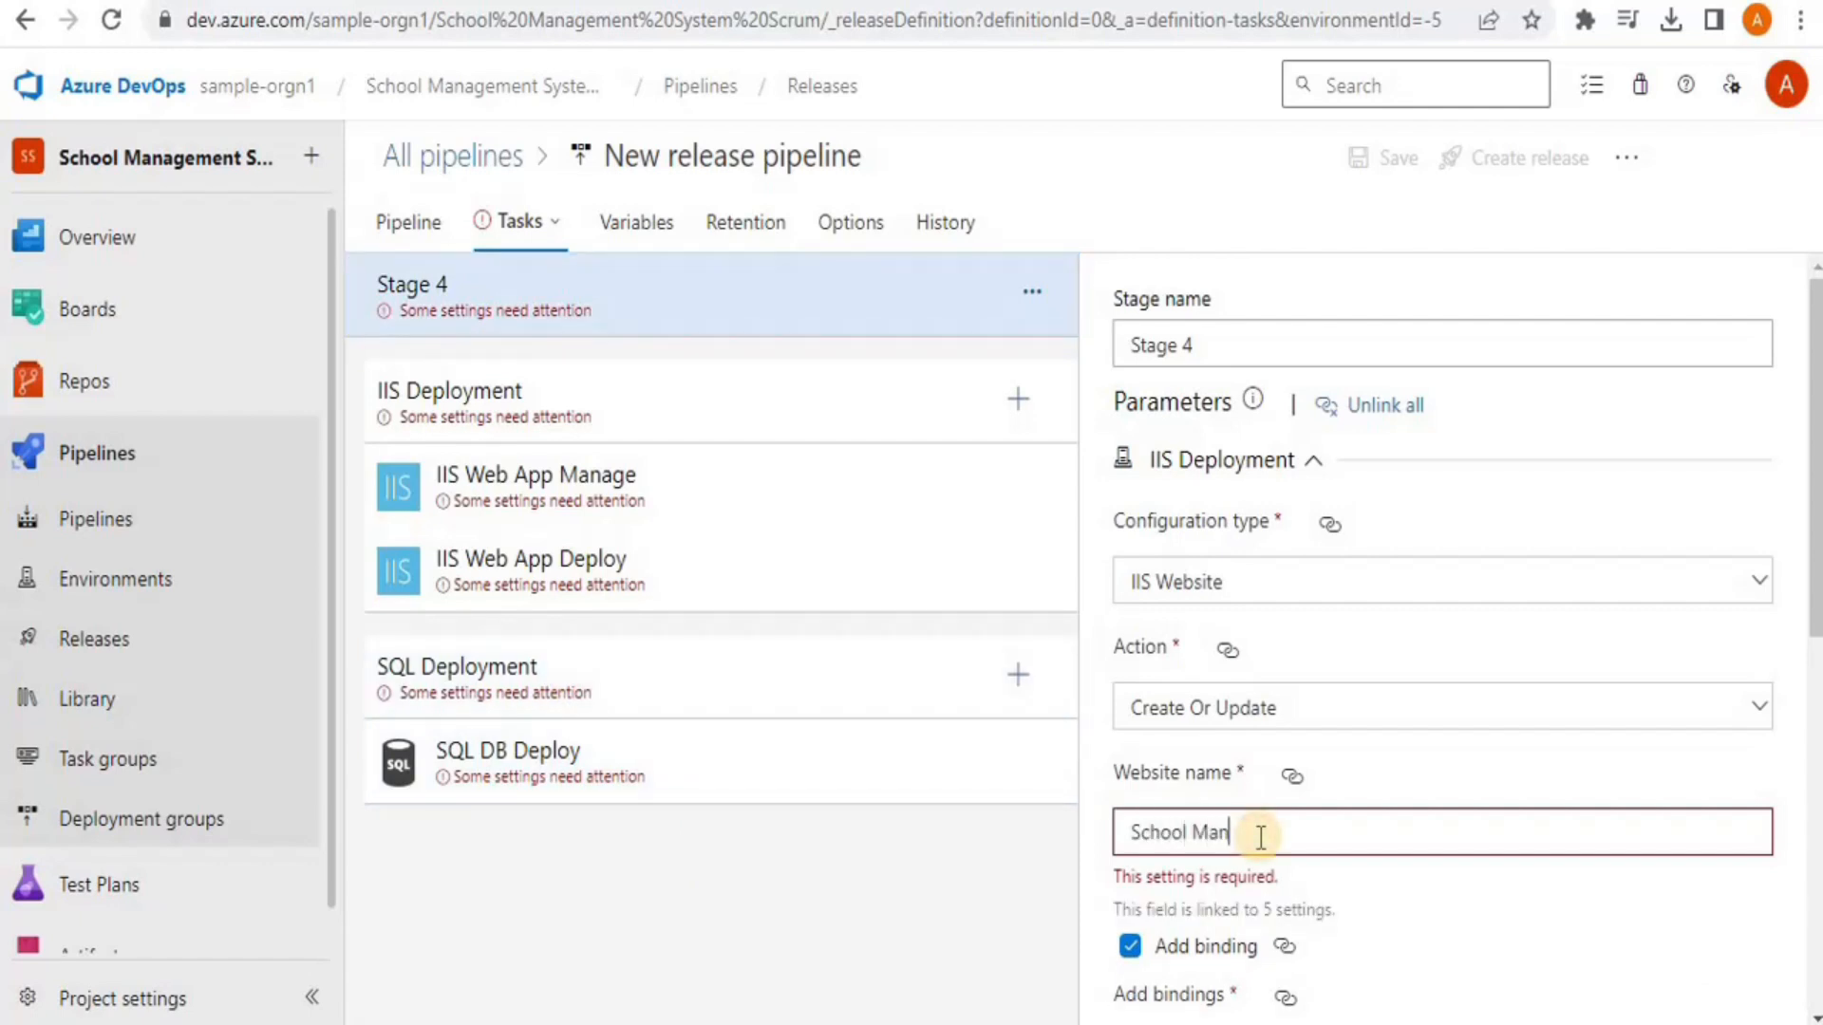
type("School Management Website")
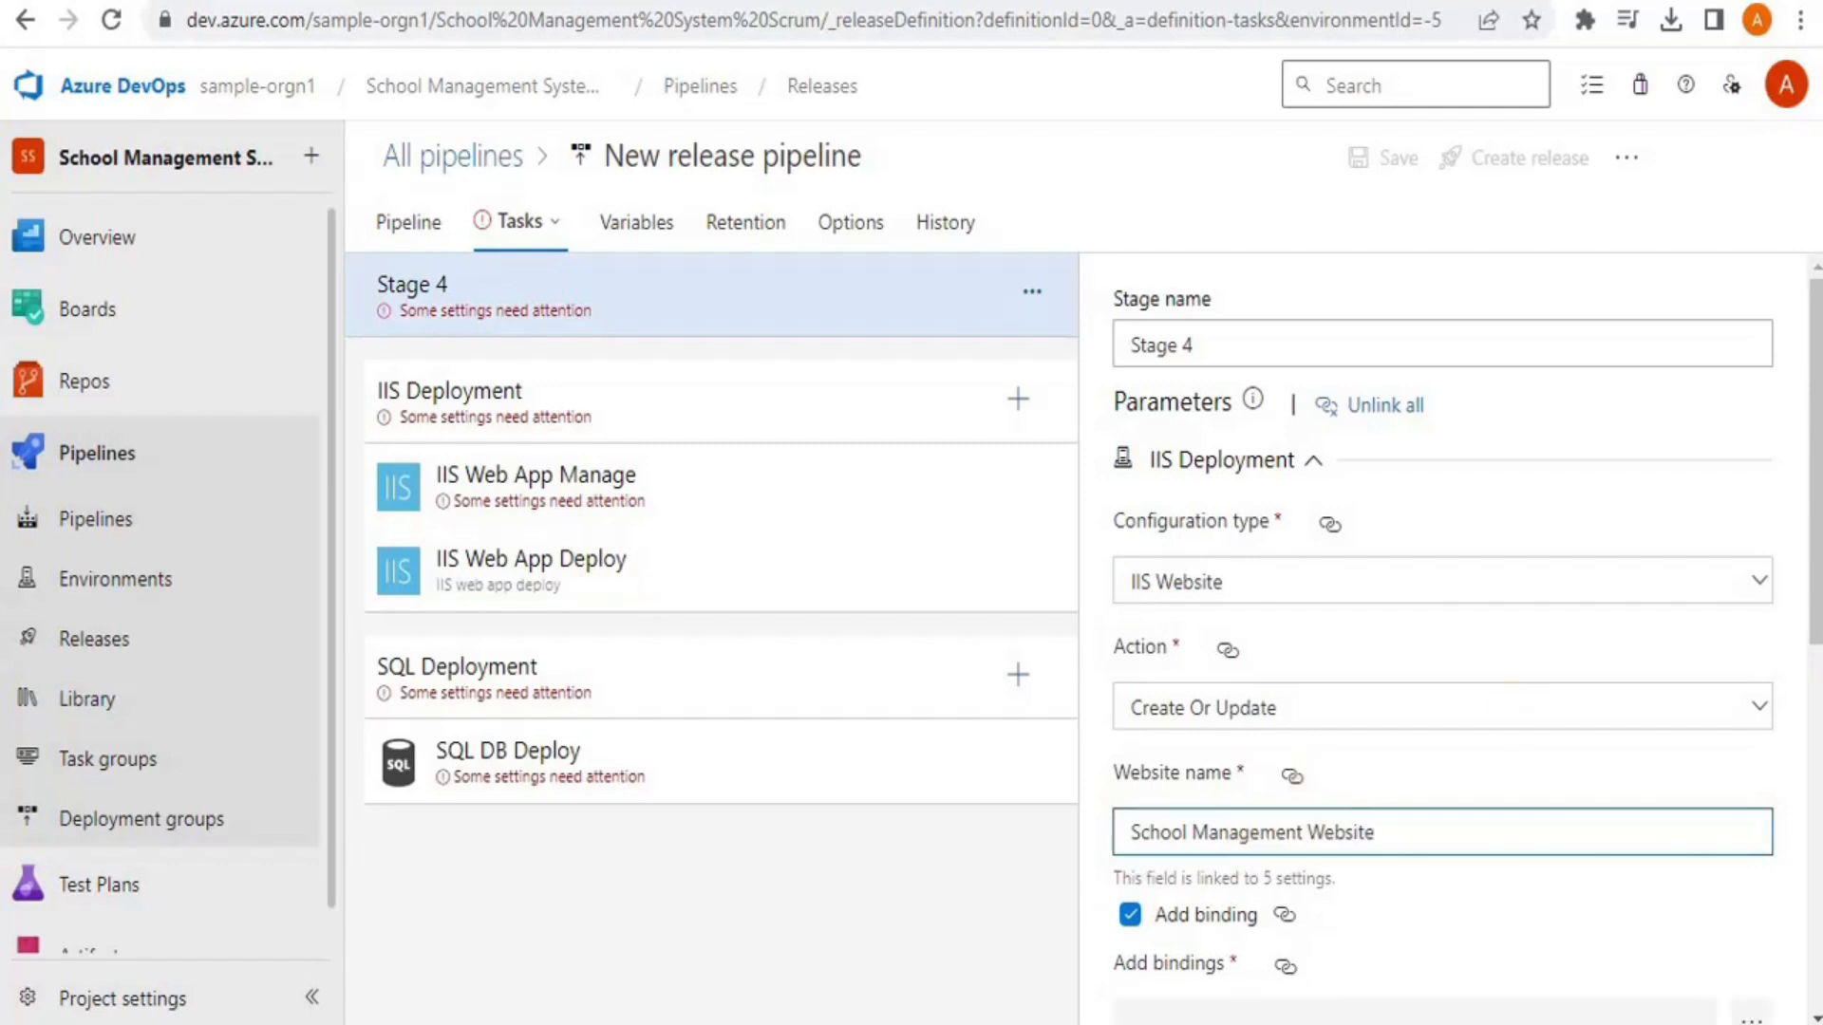
left_click_drag(1810, 631, 1797, 788)
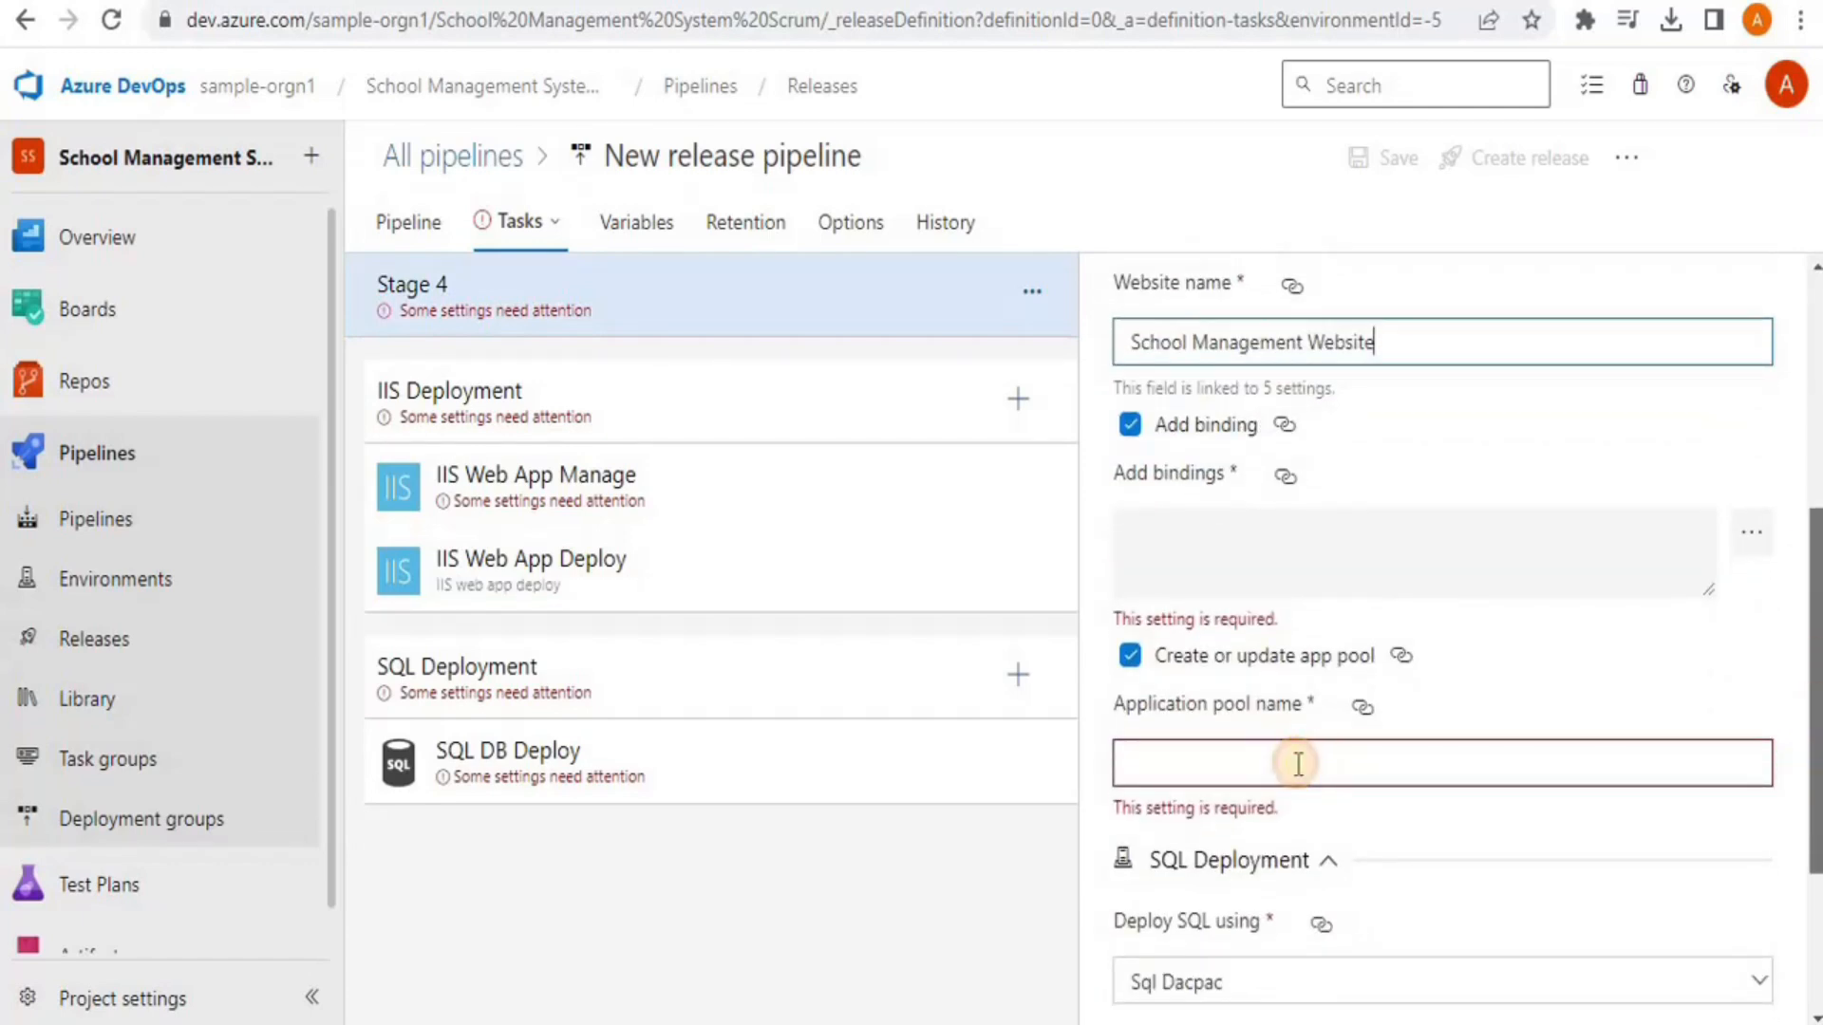
left_click(1296, 766)
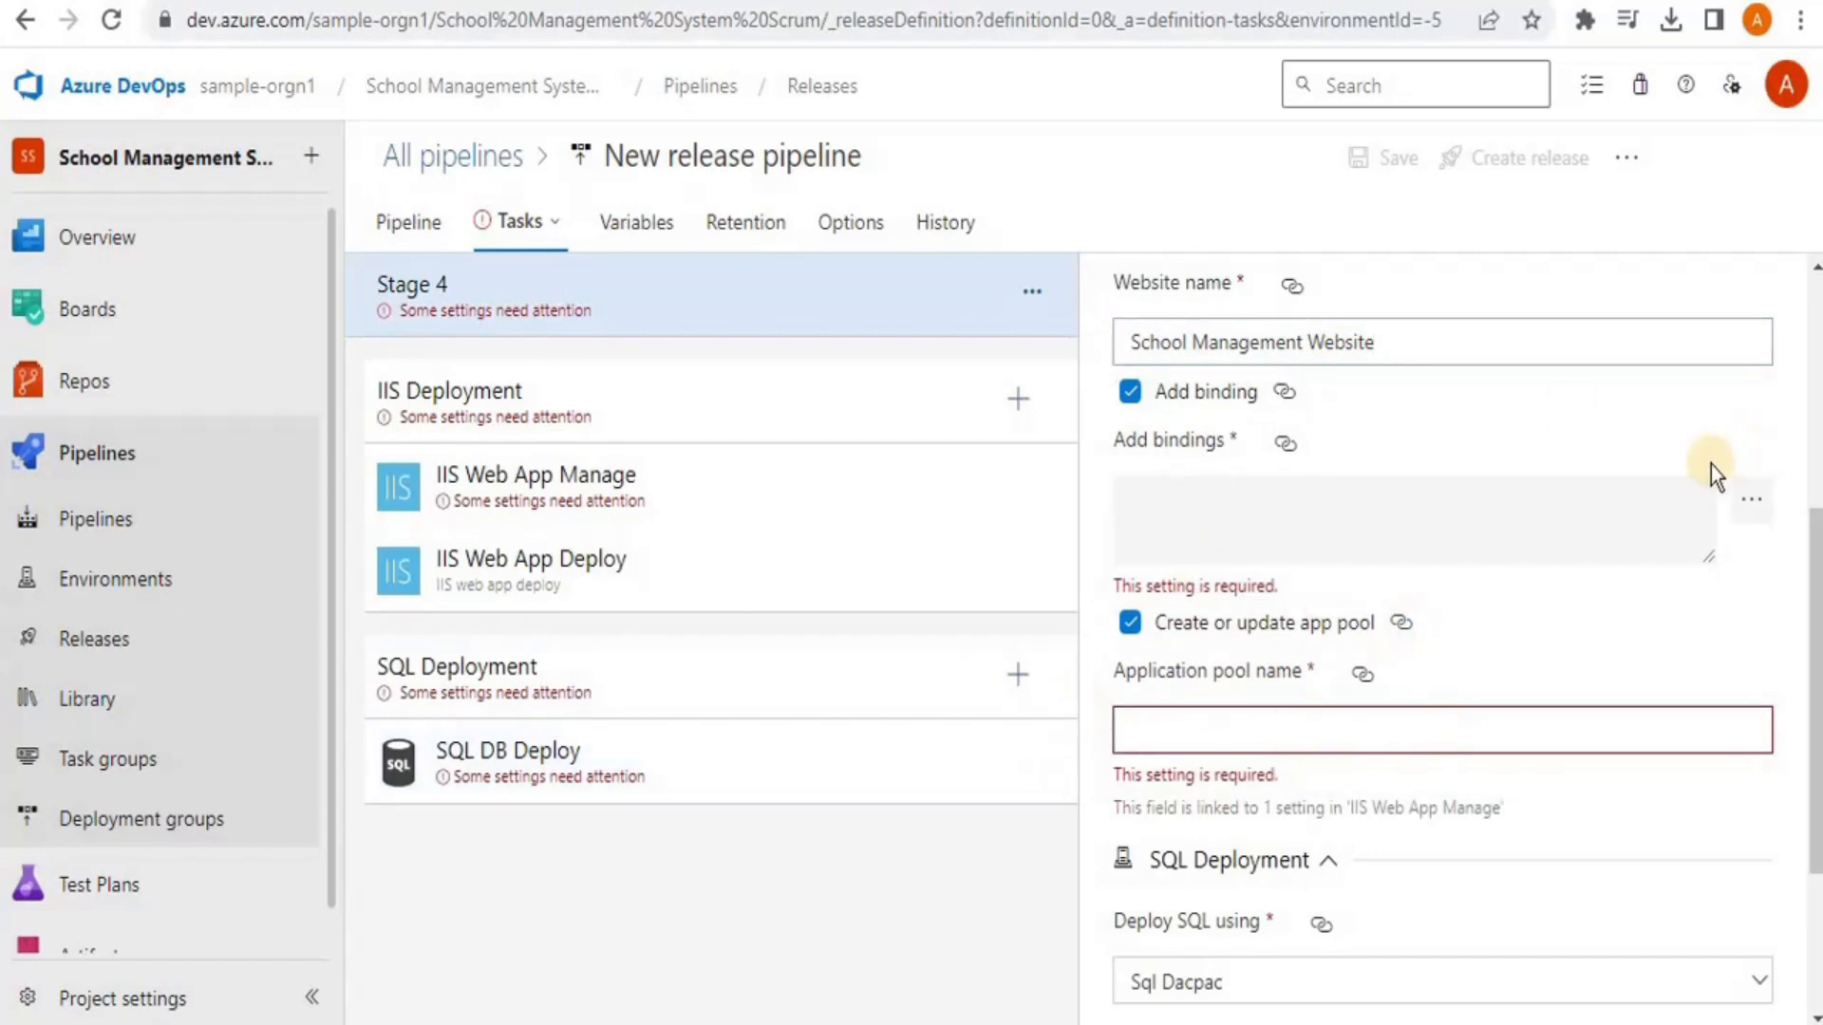
left_click(598, 429)
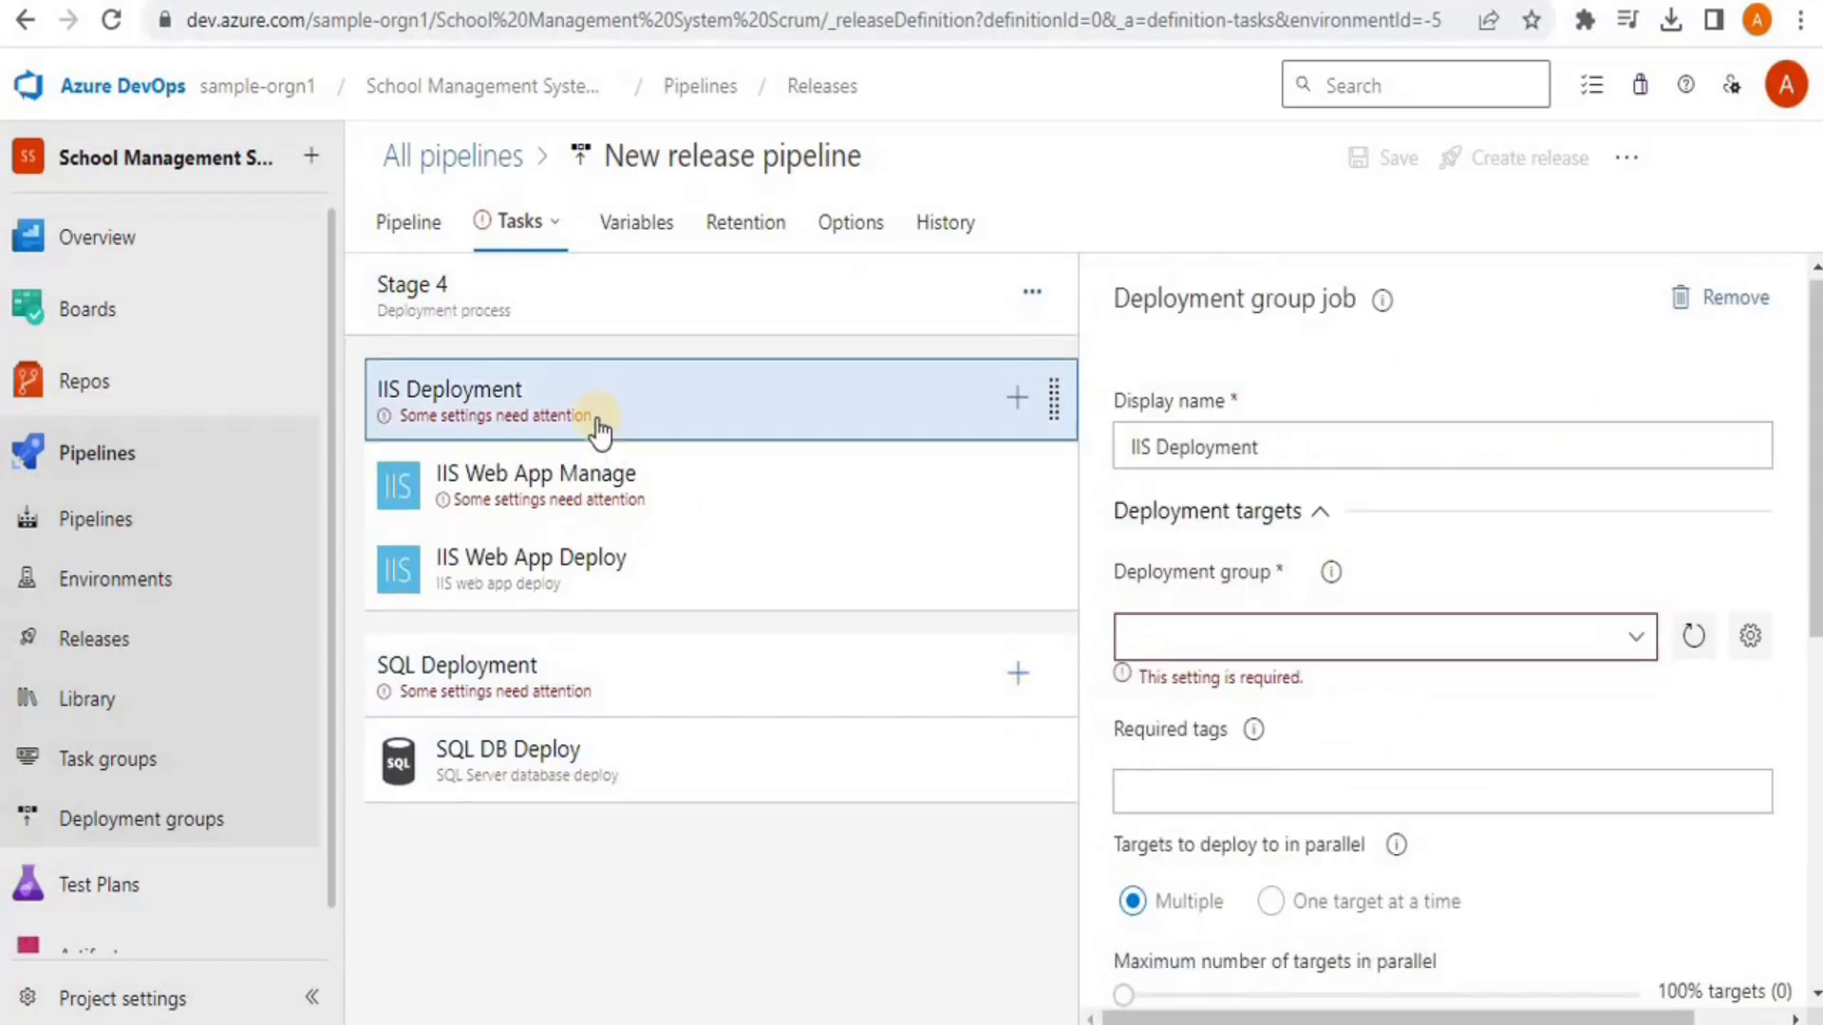
In a new Deployment groups tab, create a deployment group named 'School Management App-Dev'
left_click(1266, 631)
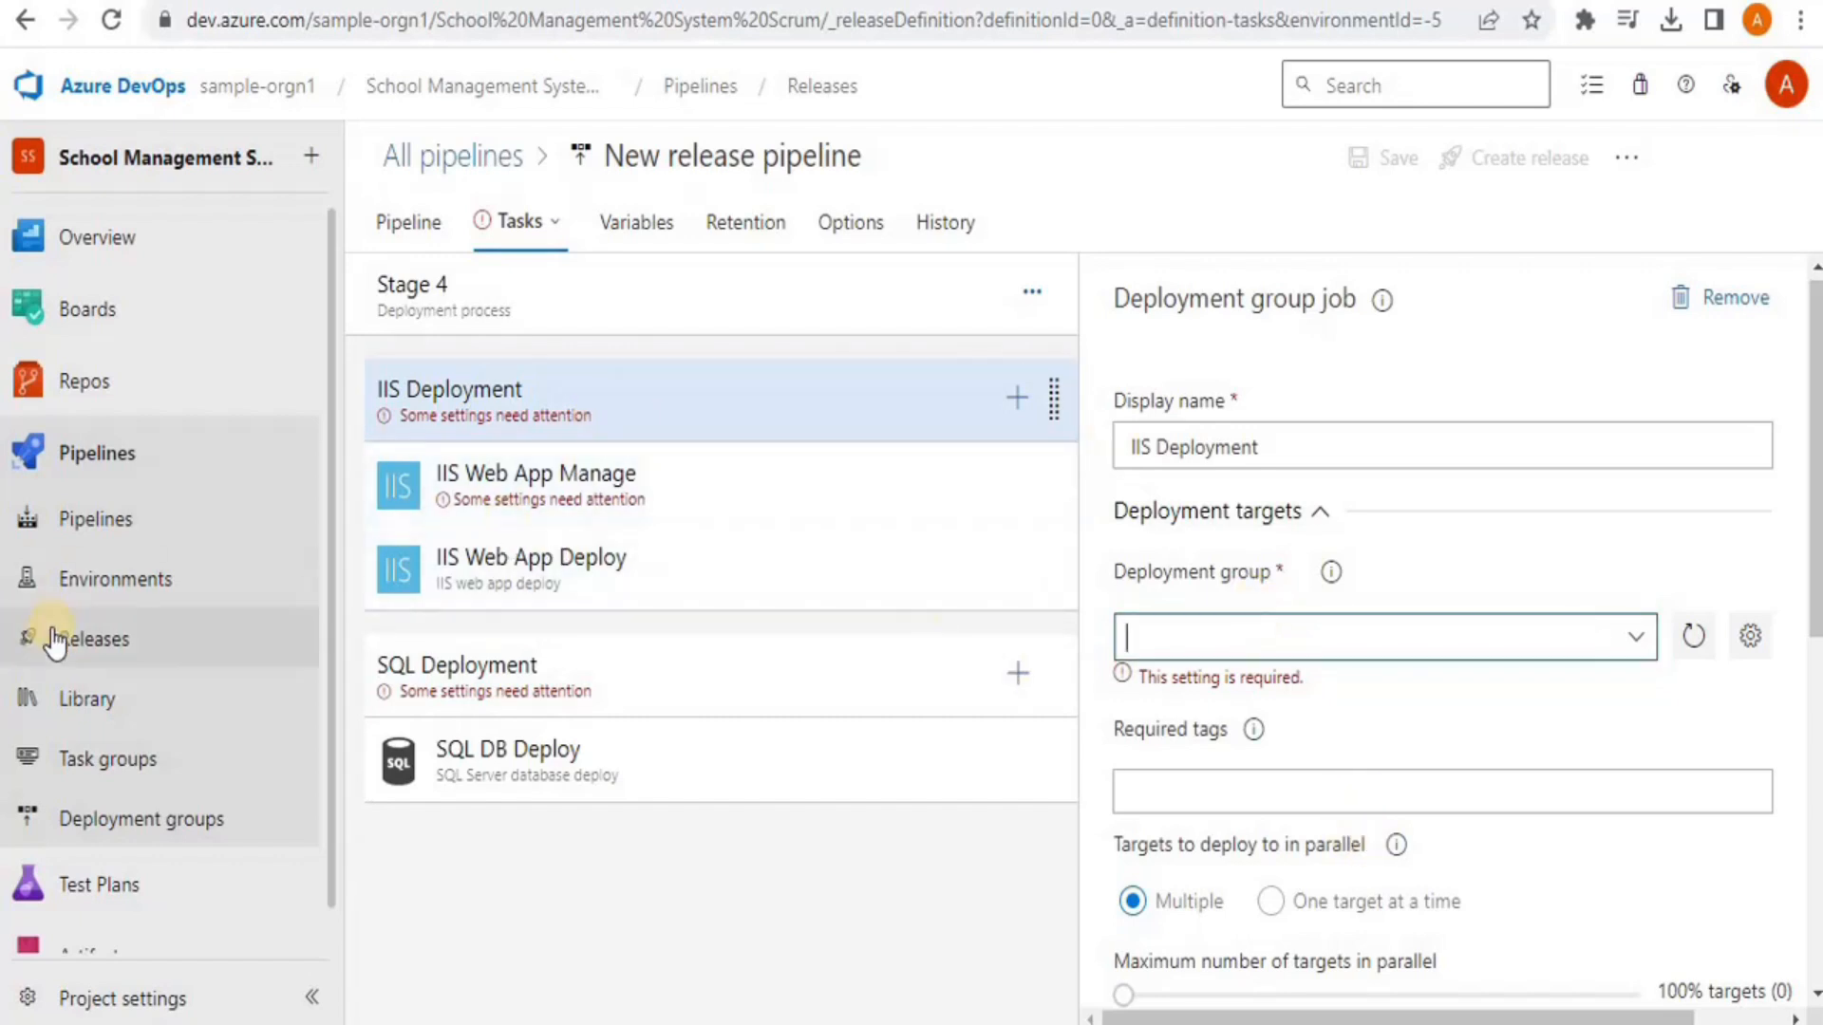
right_click(91, 818)
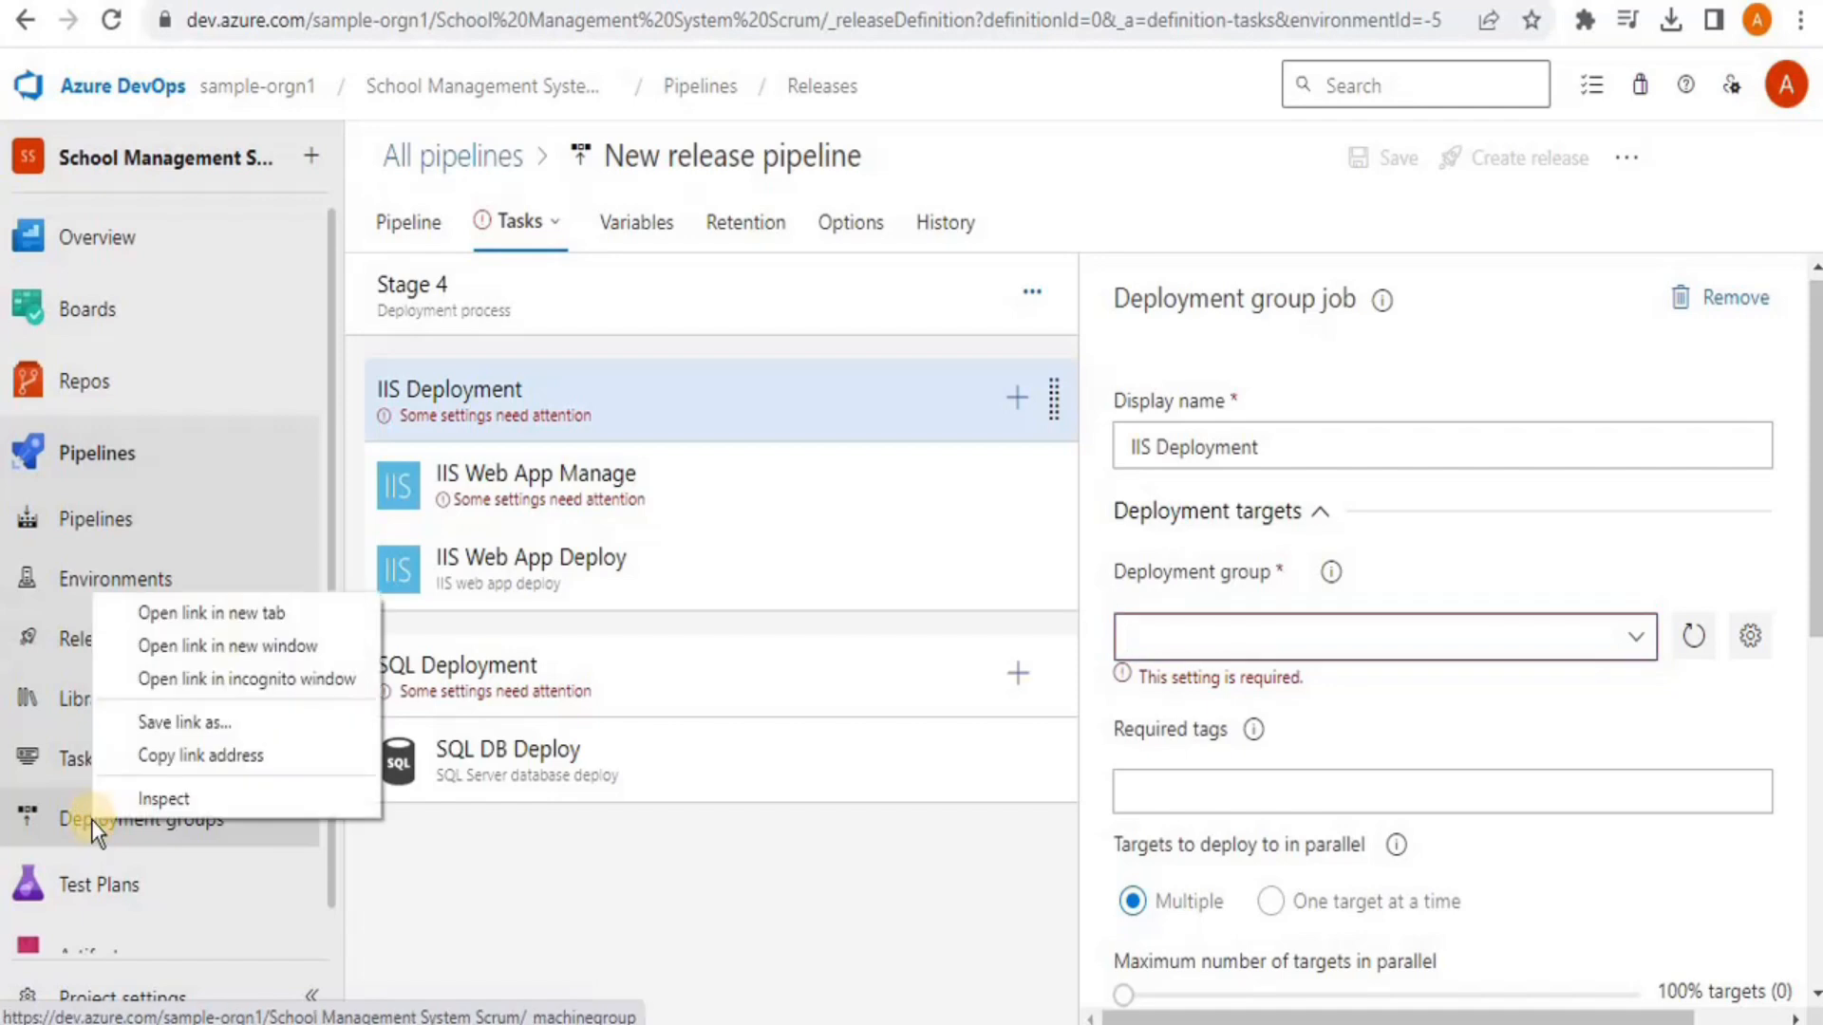
left_click(172, 607)
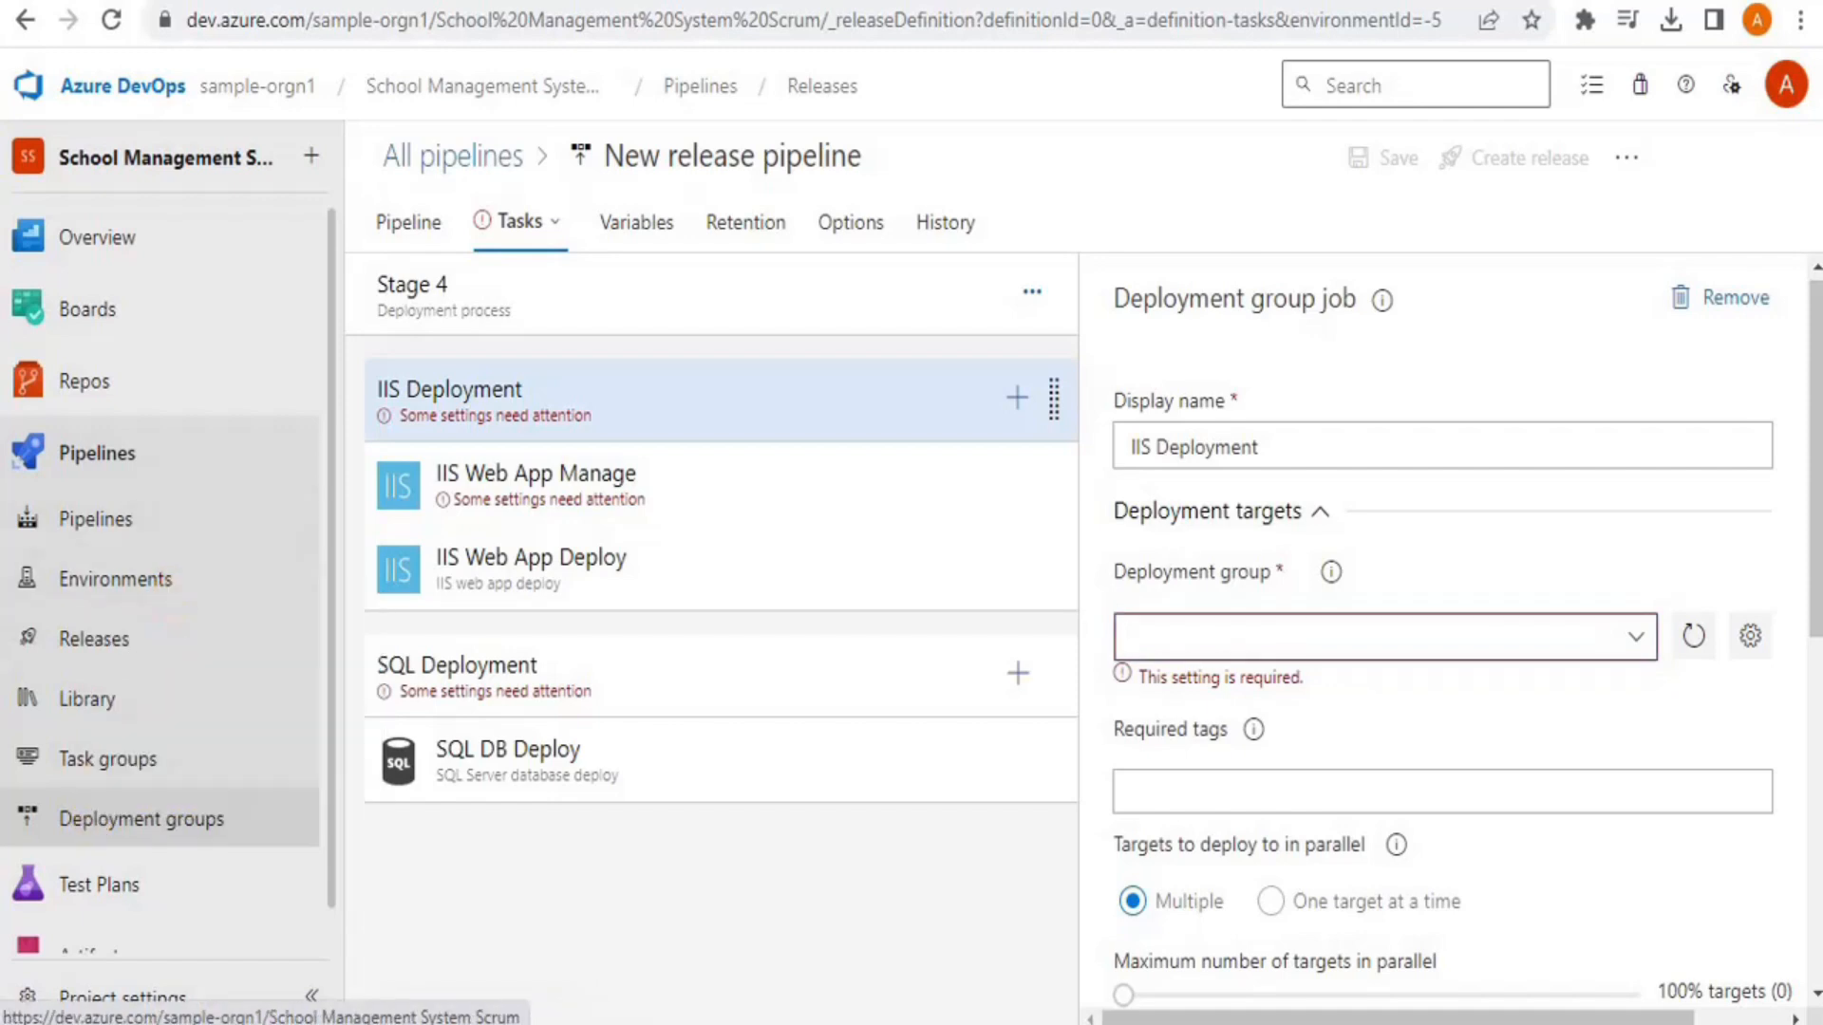
key("ctrl+Tab")
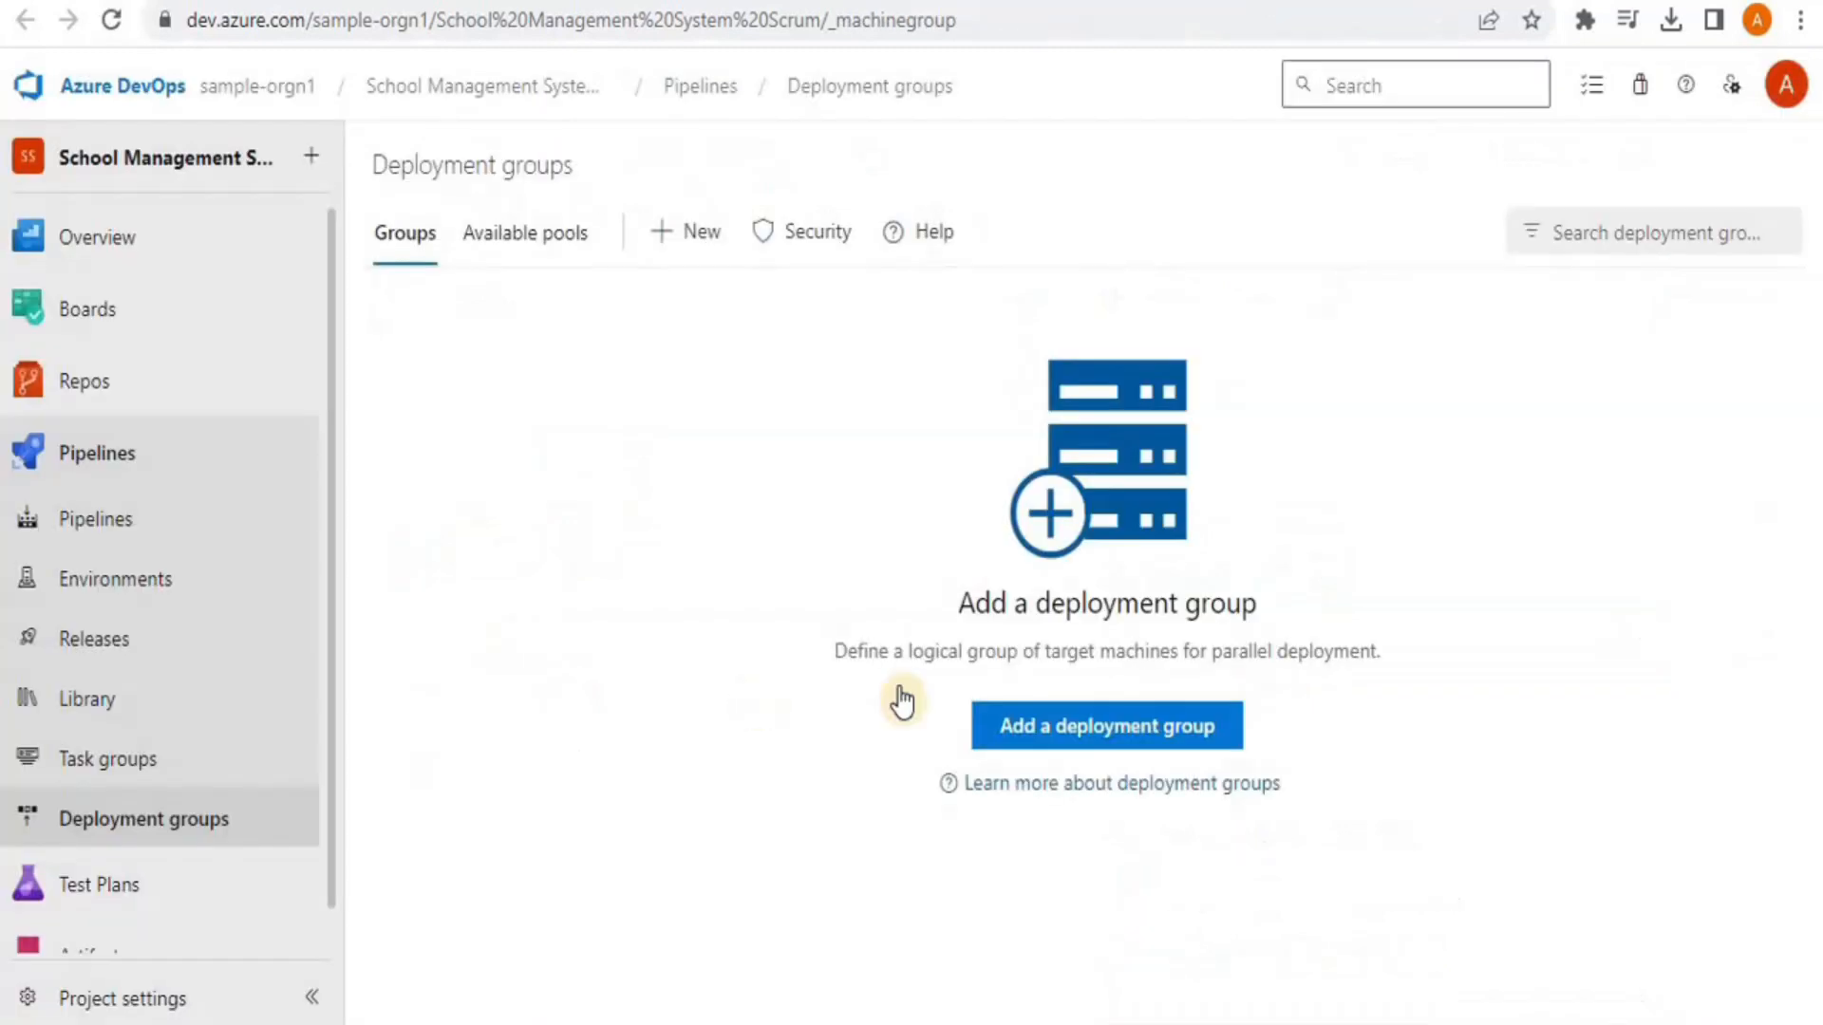
left_click(1073, 724)
left_click(515, 283)
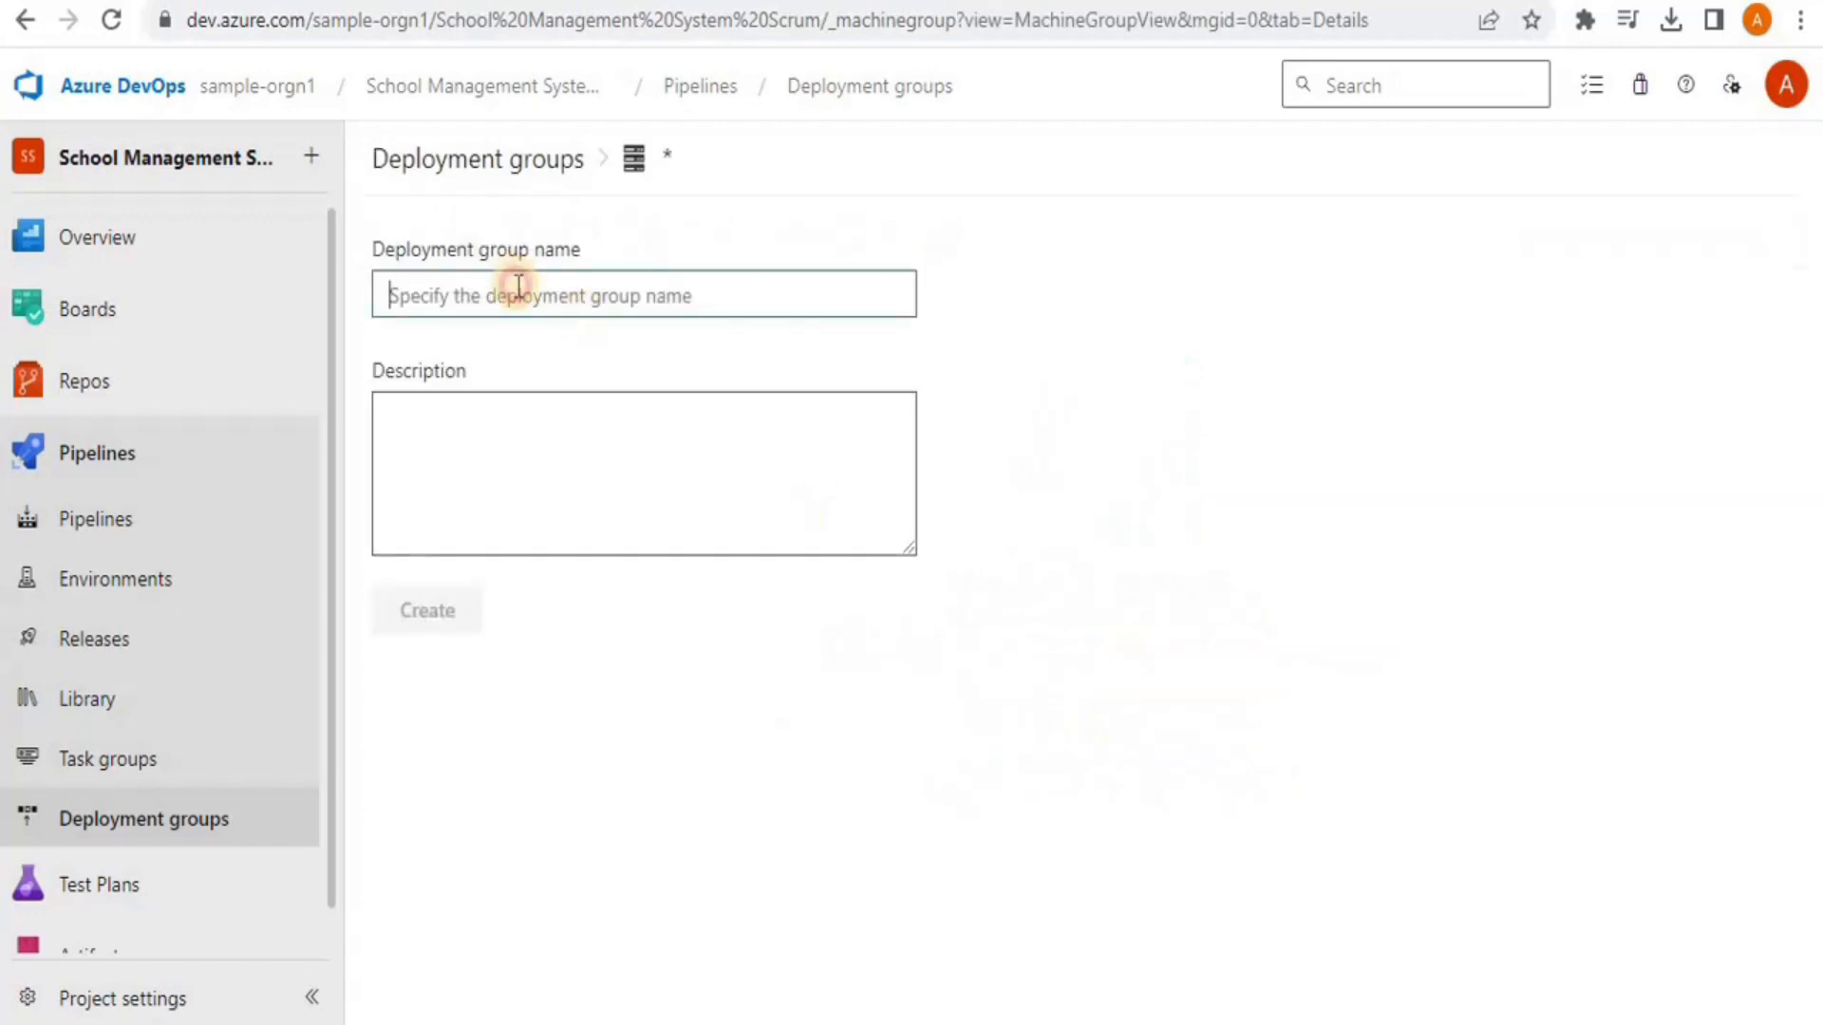
type("Scho")
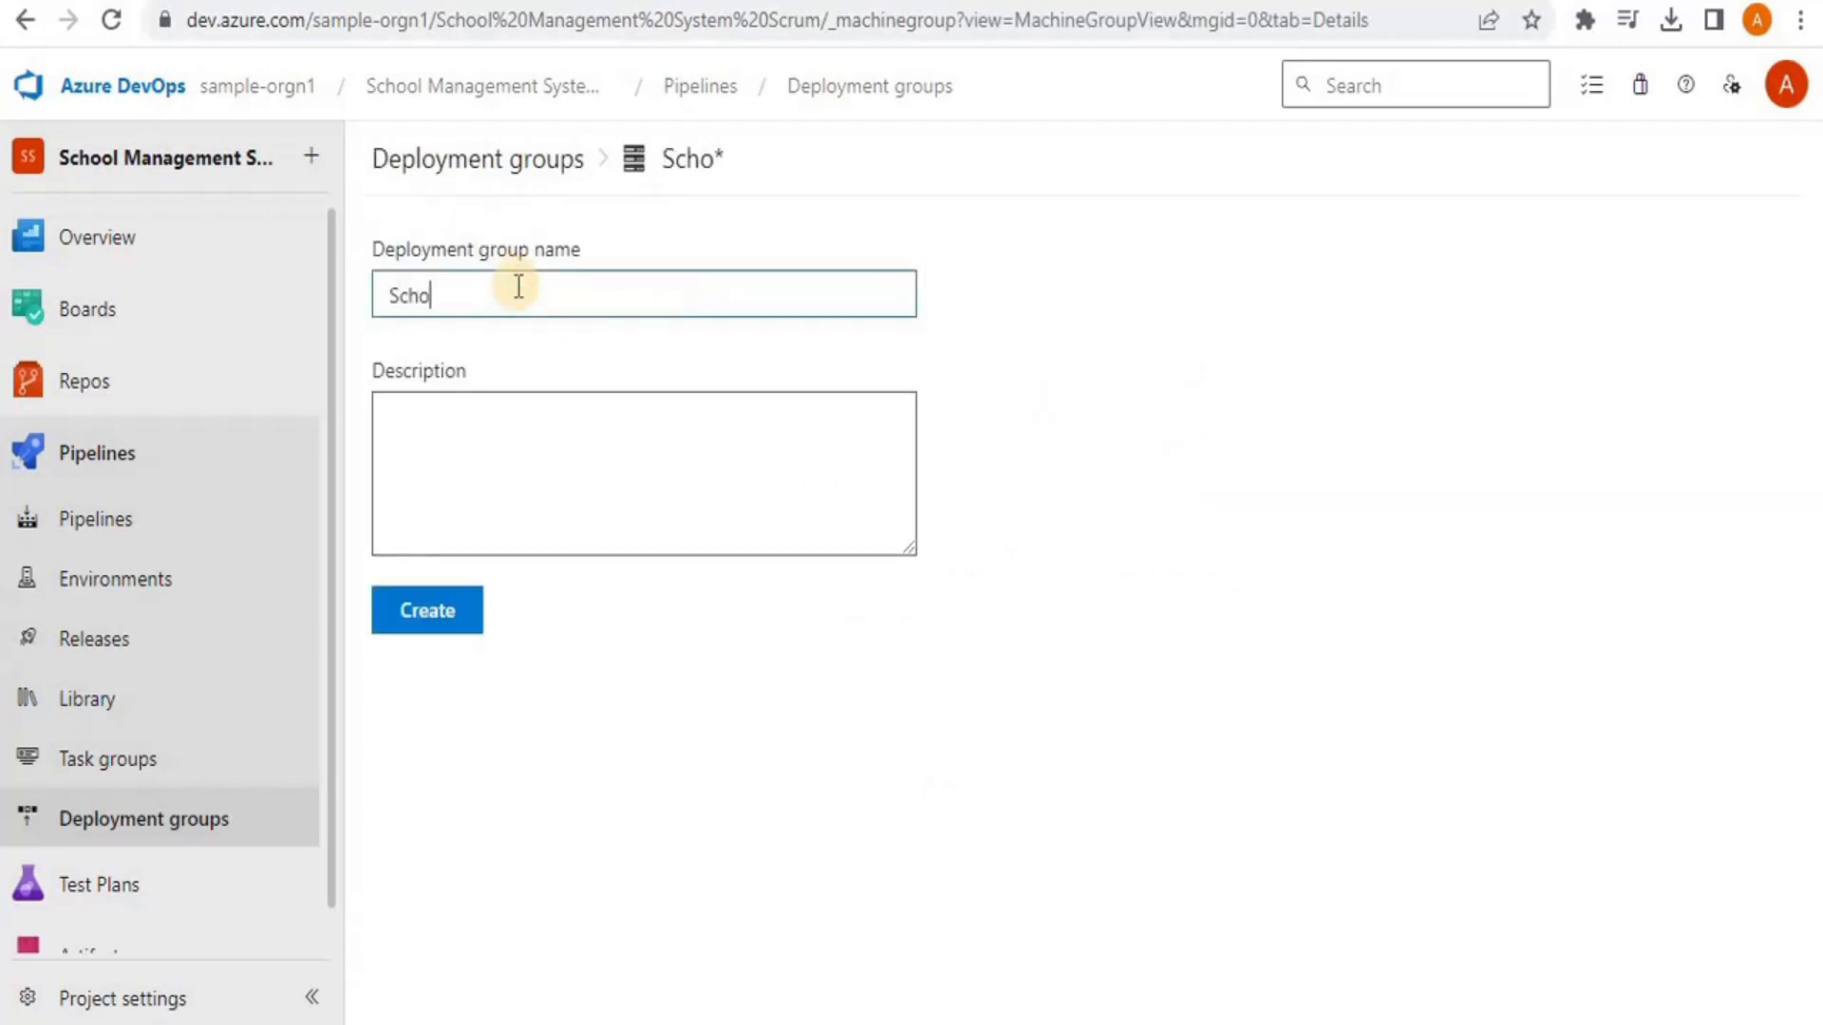
type("ol Managem")
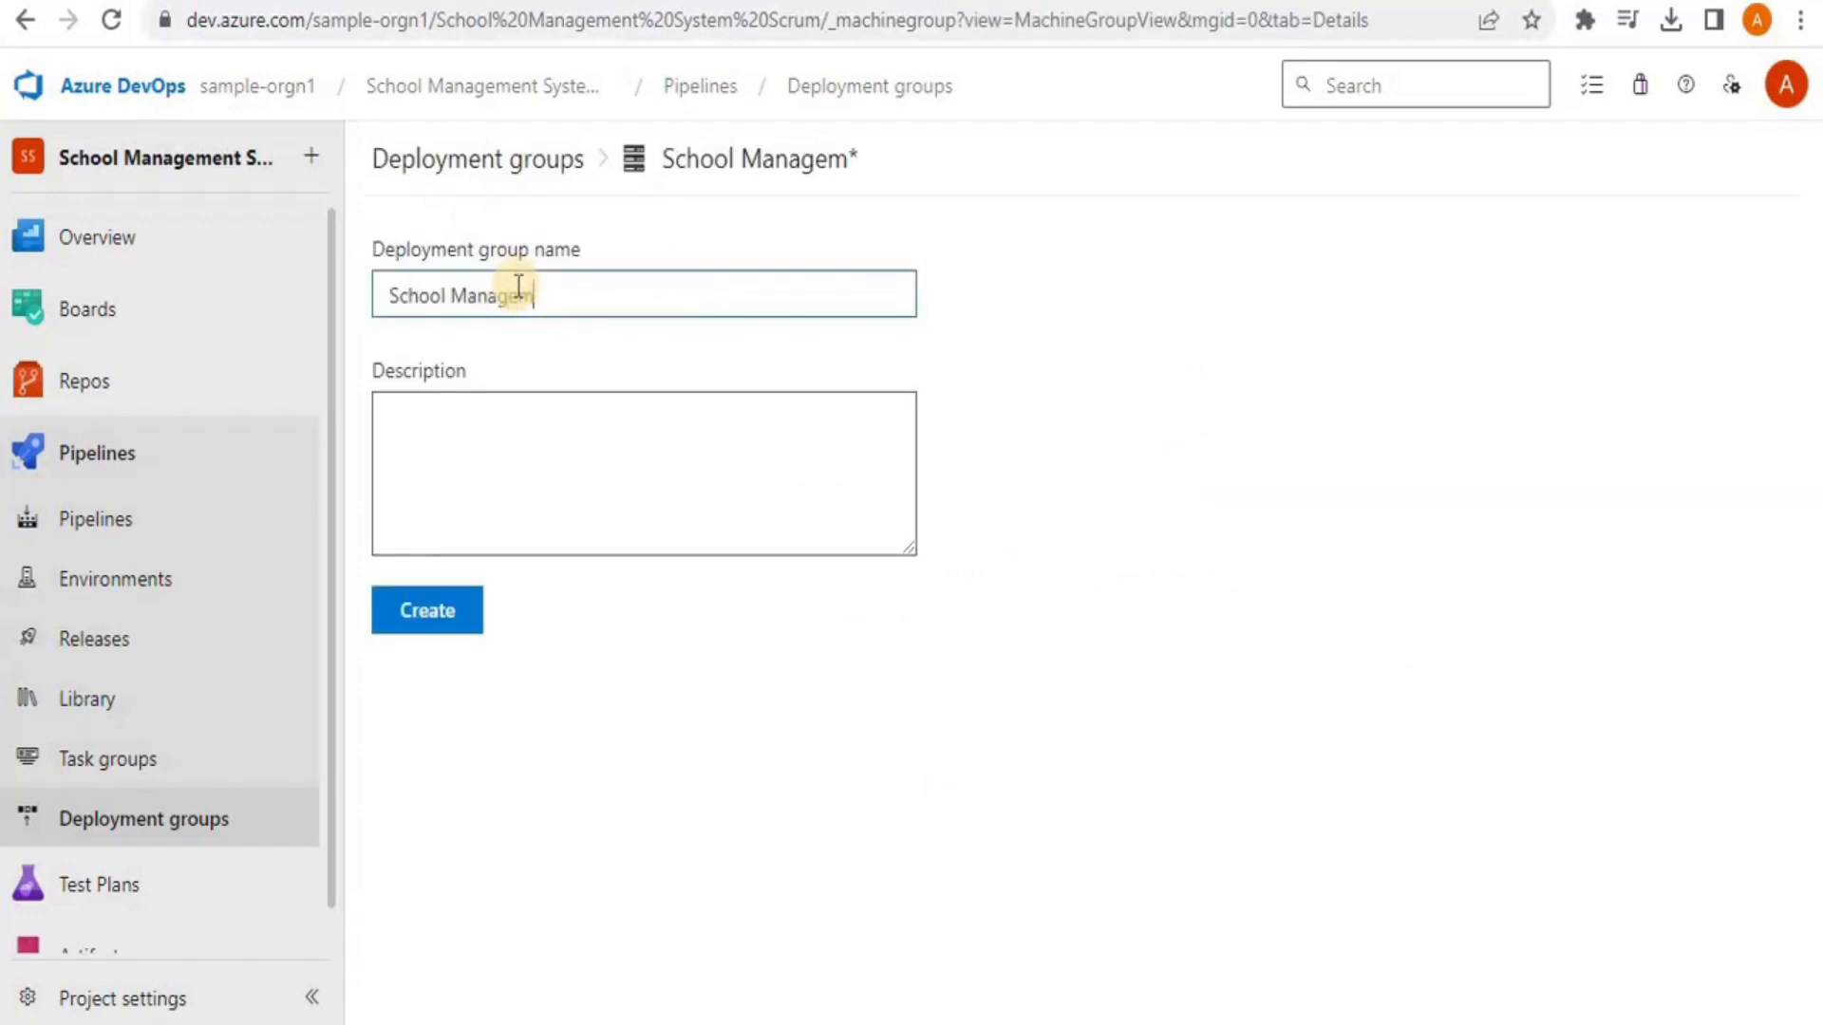
type("ent App-Dev")
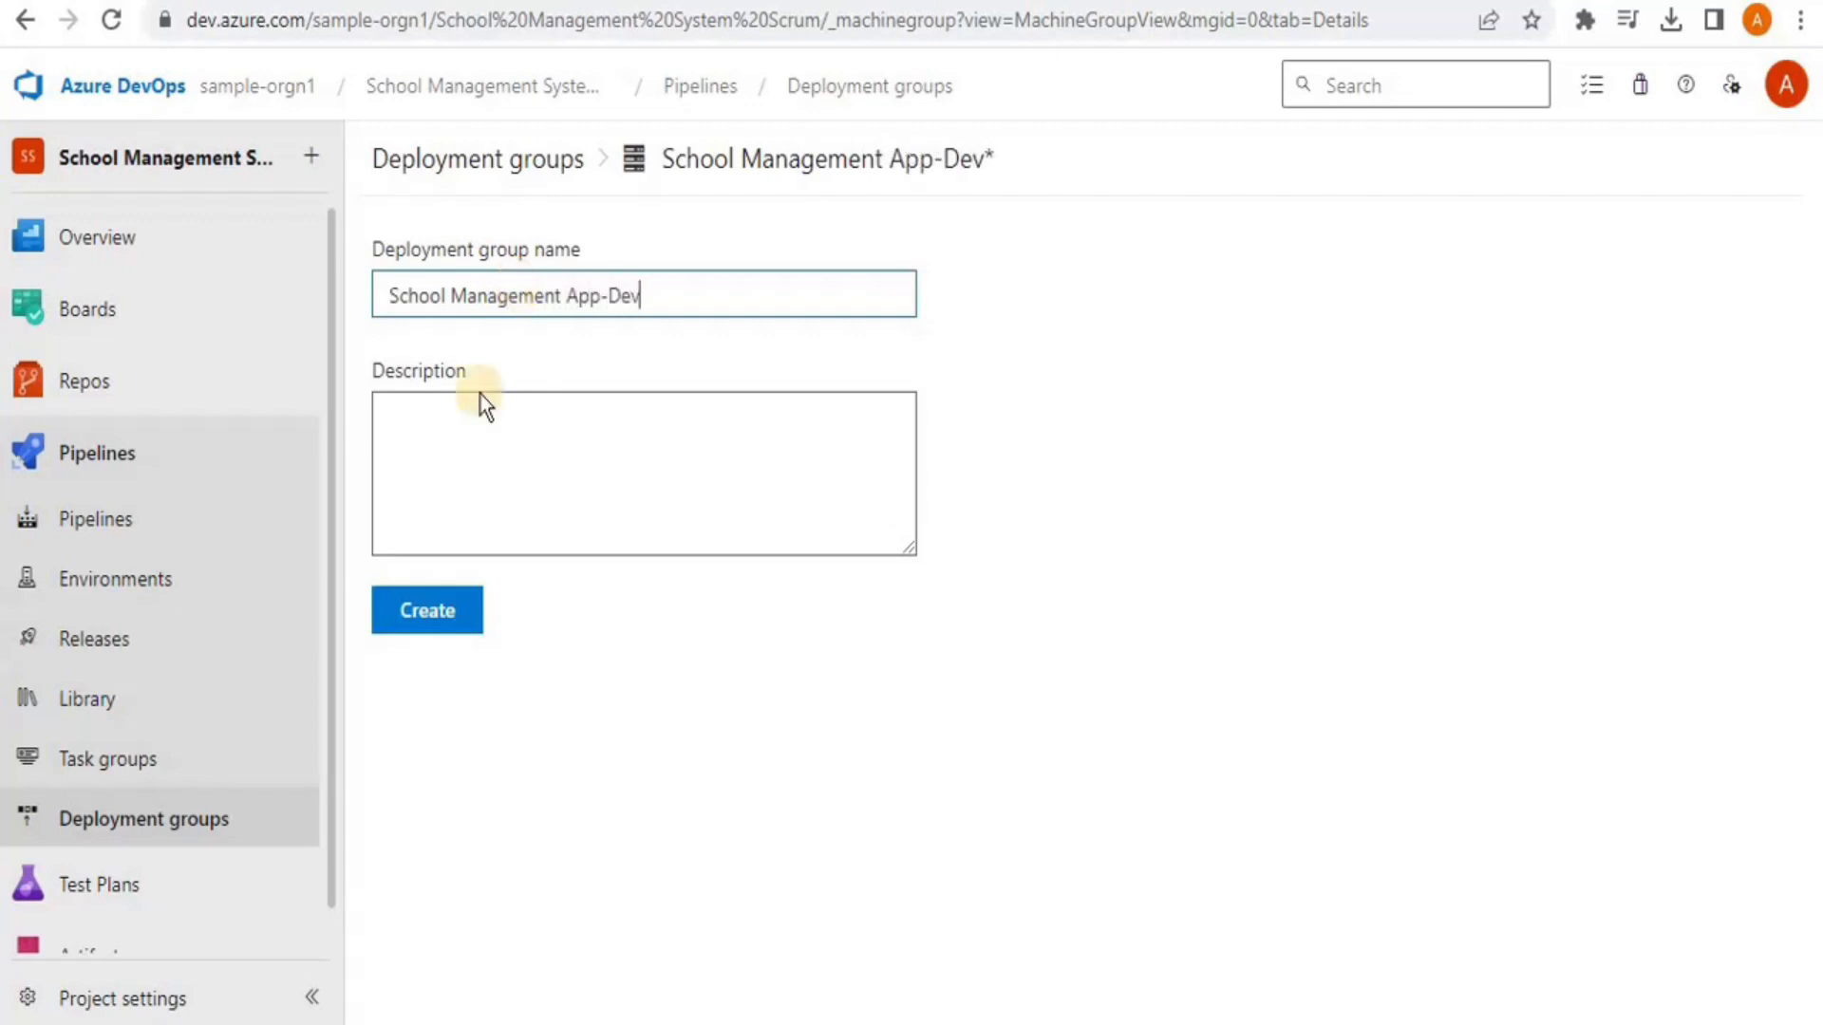
left_click(439, 611)
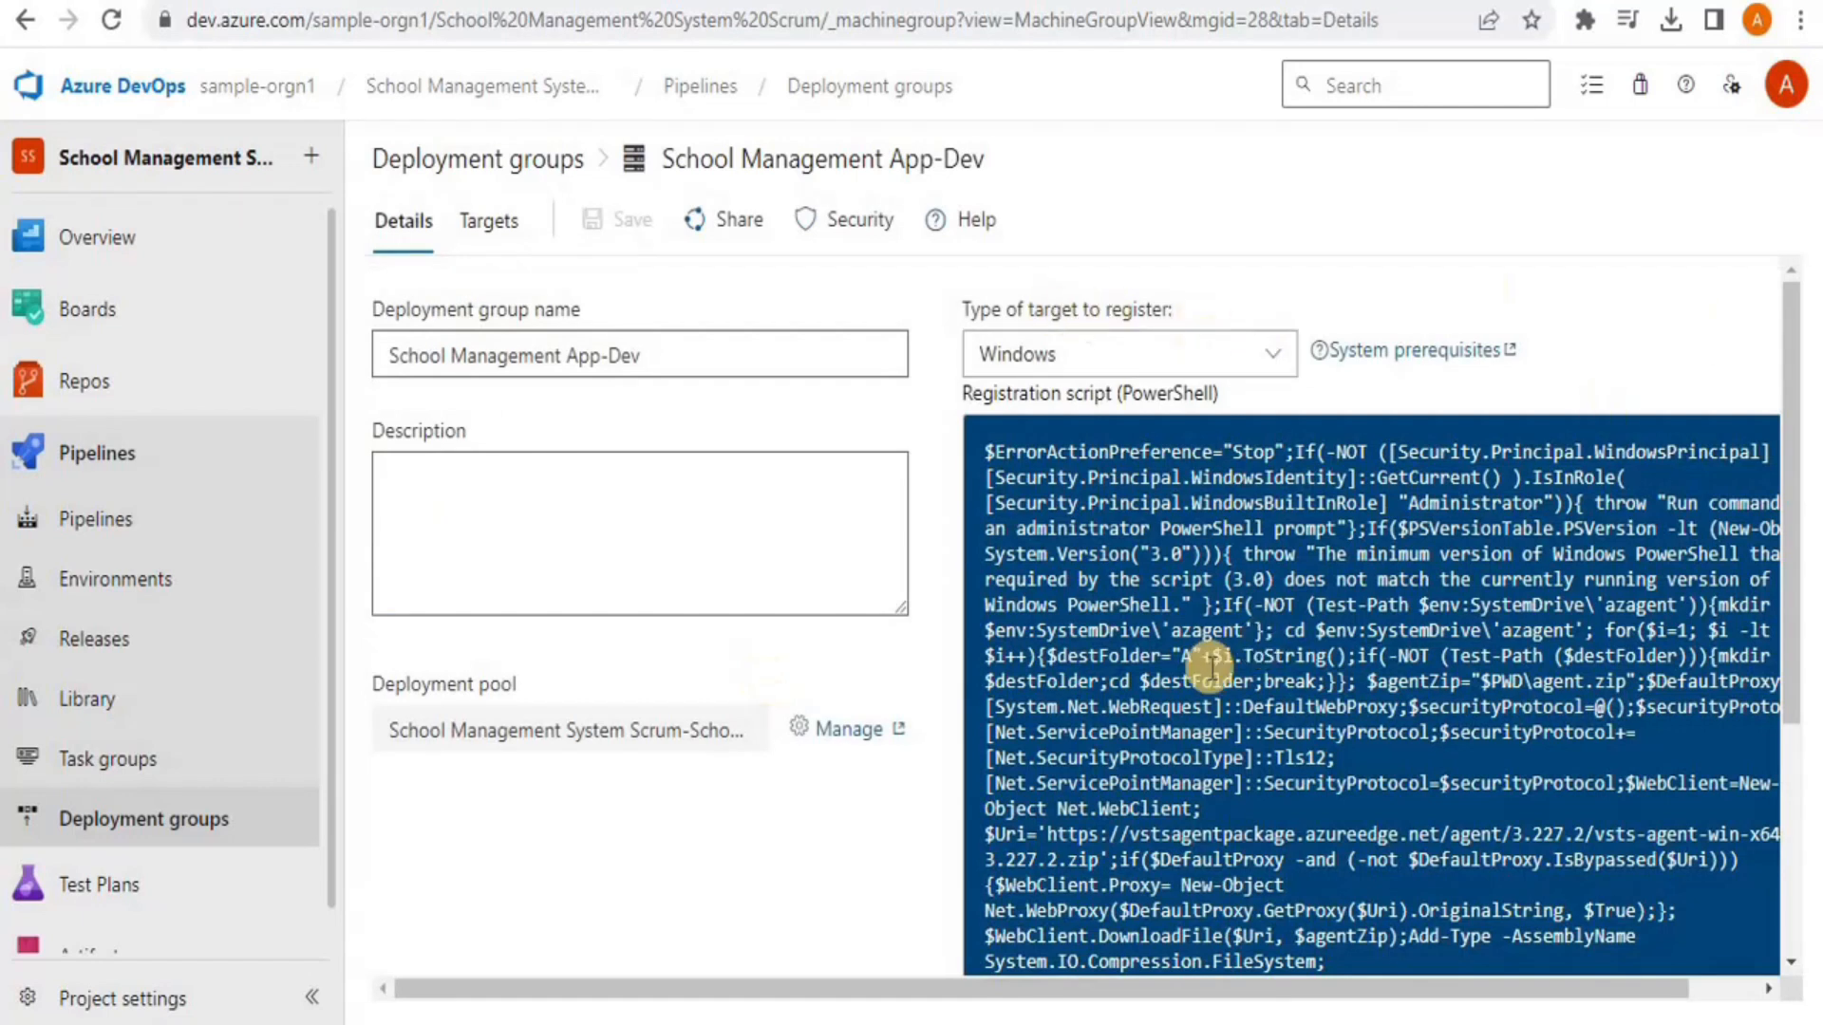
Copy the deployment group's agent registration script to the clipboard
left_click_drag(1081, 985, 1180, 989)
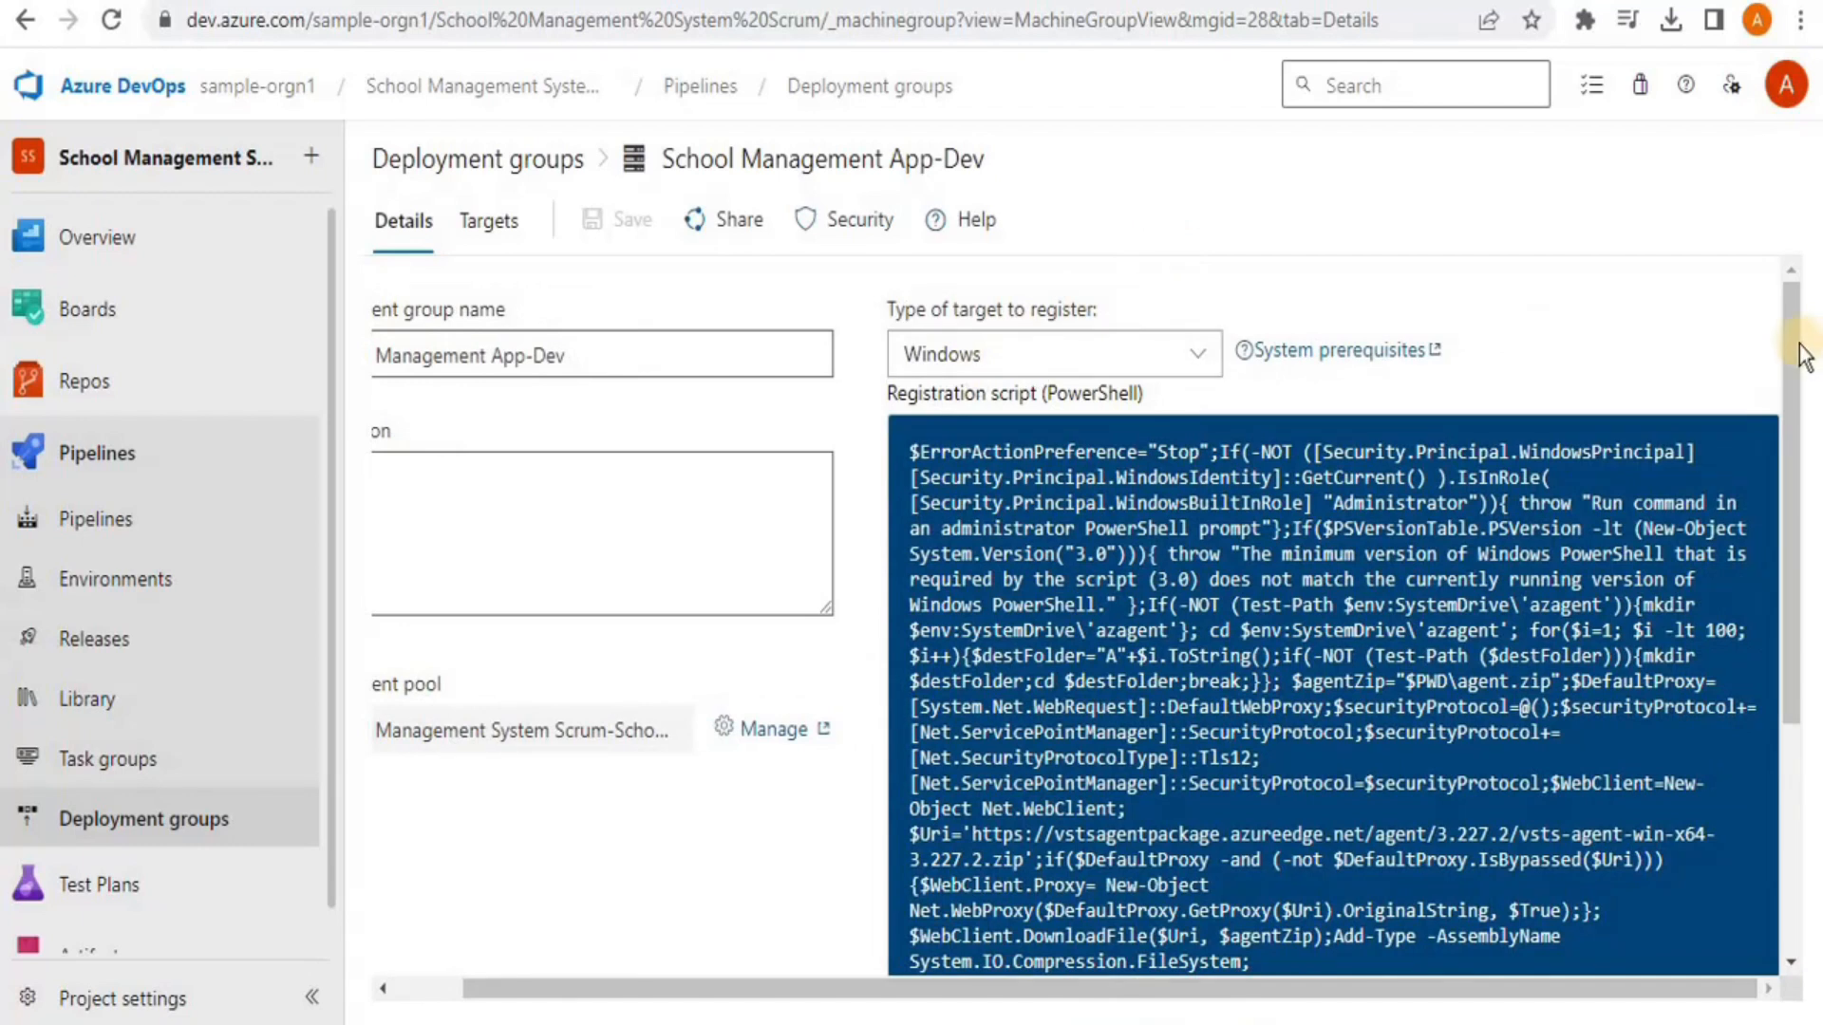
left_click_drag(1794, 350, 1764, 553)
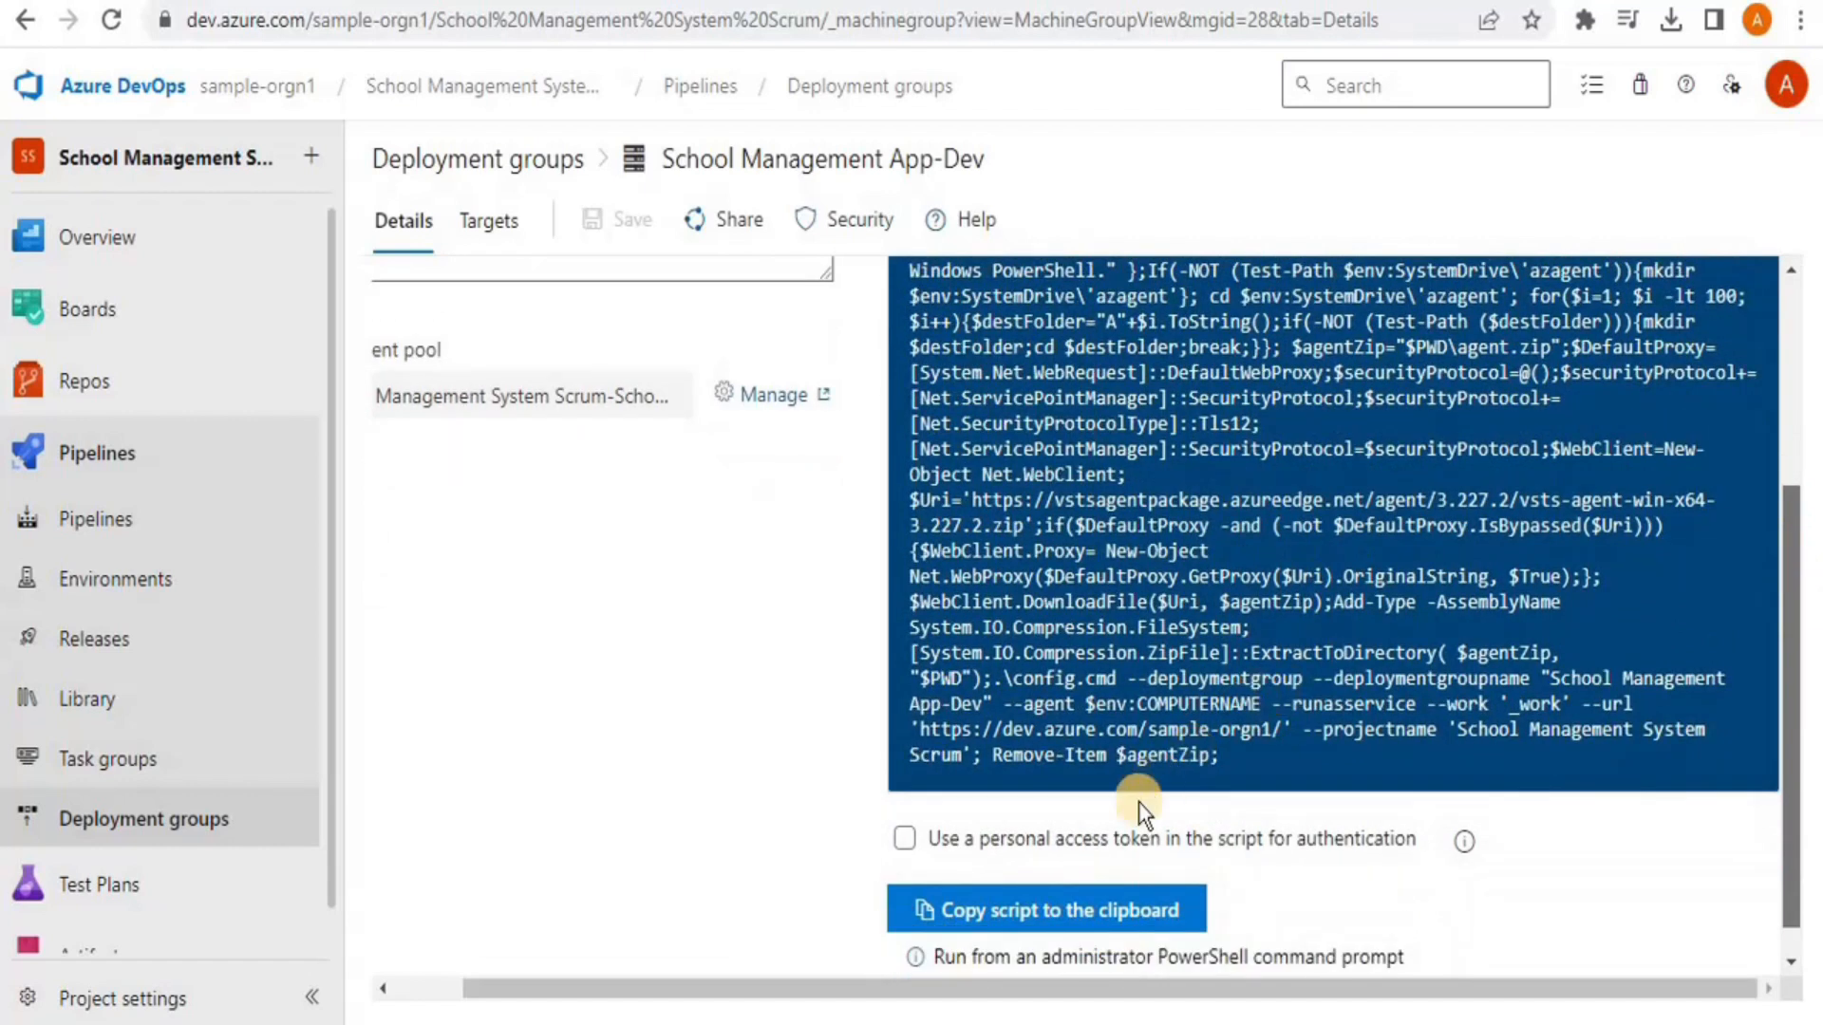
left_click(1074, 910)
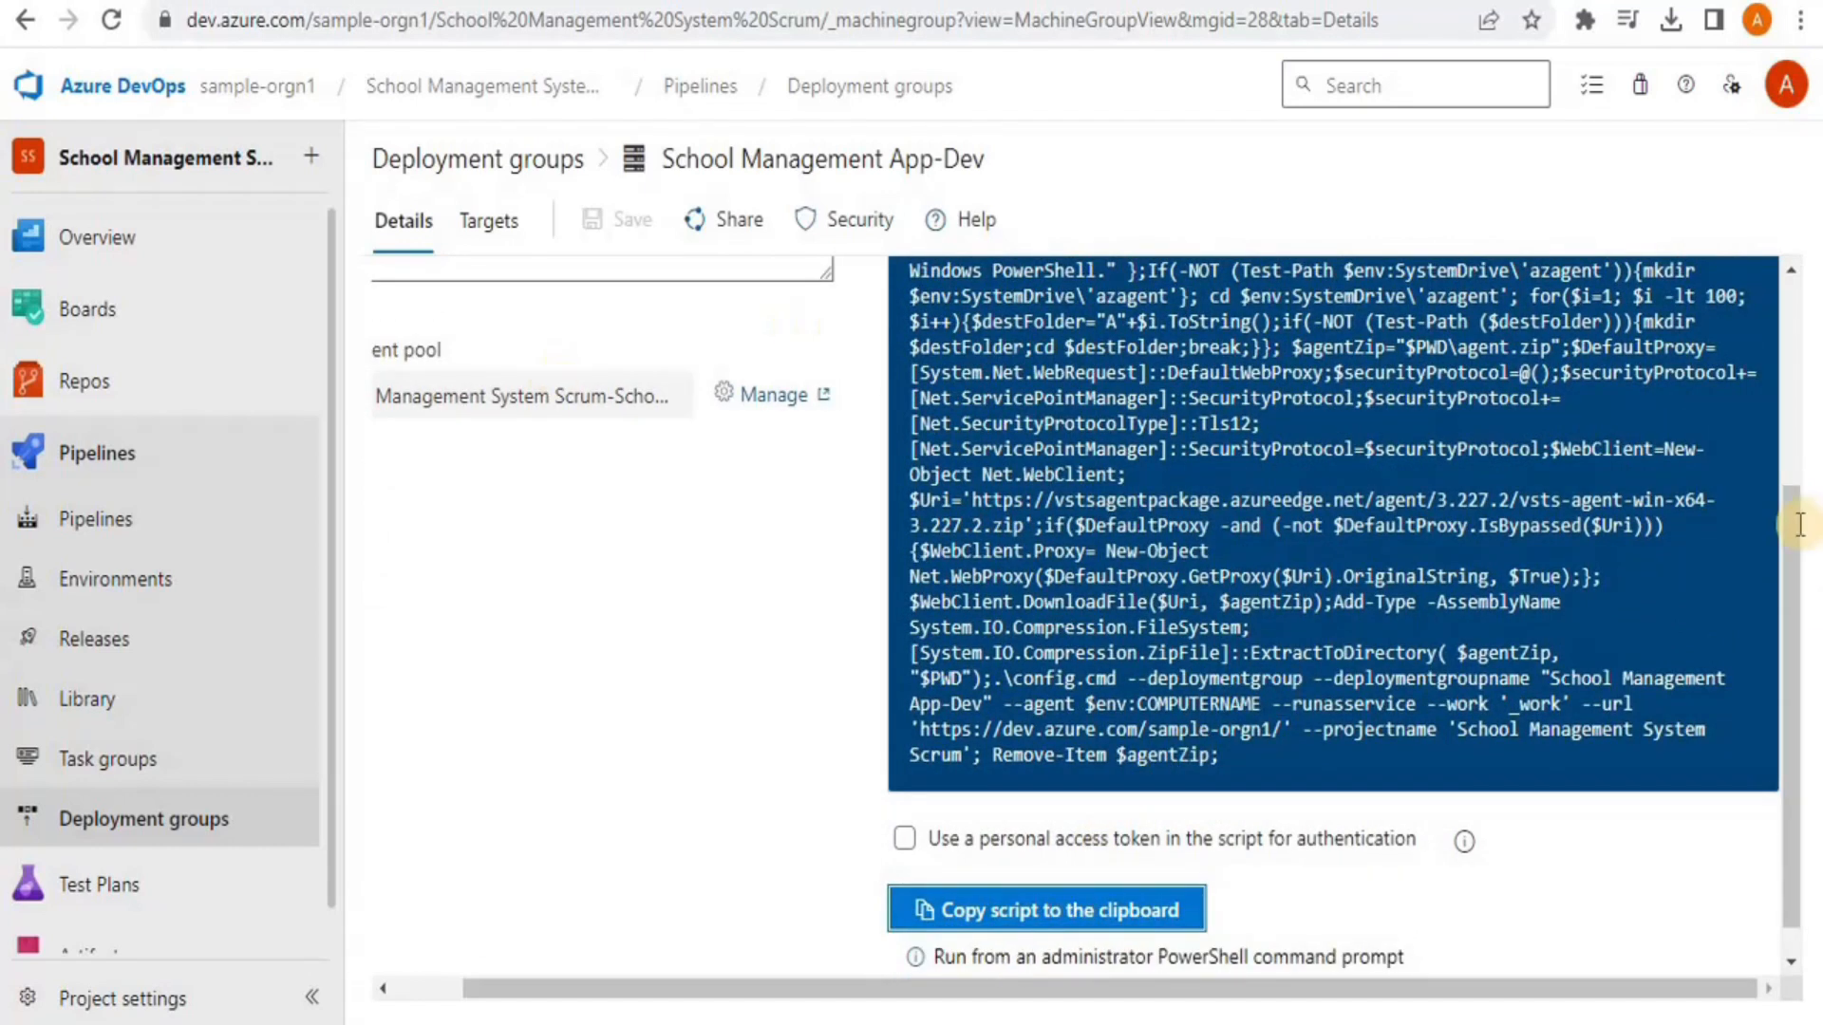
left_click_drag(1791, 520, 1759, 249)
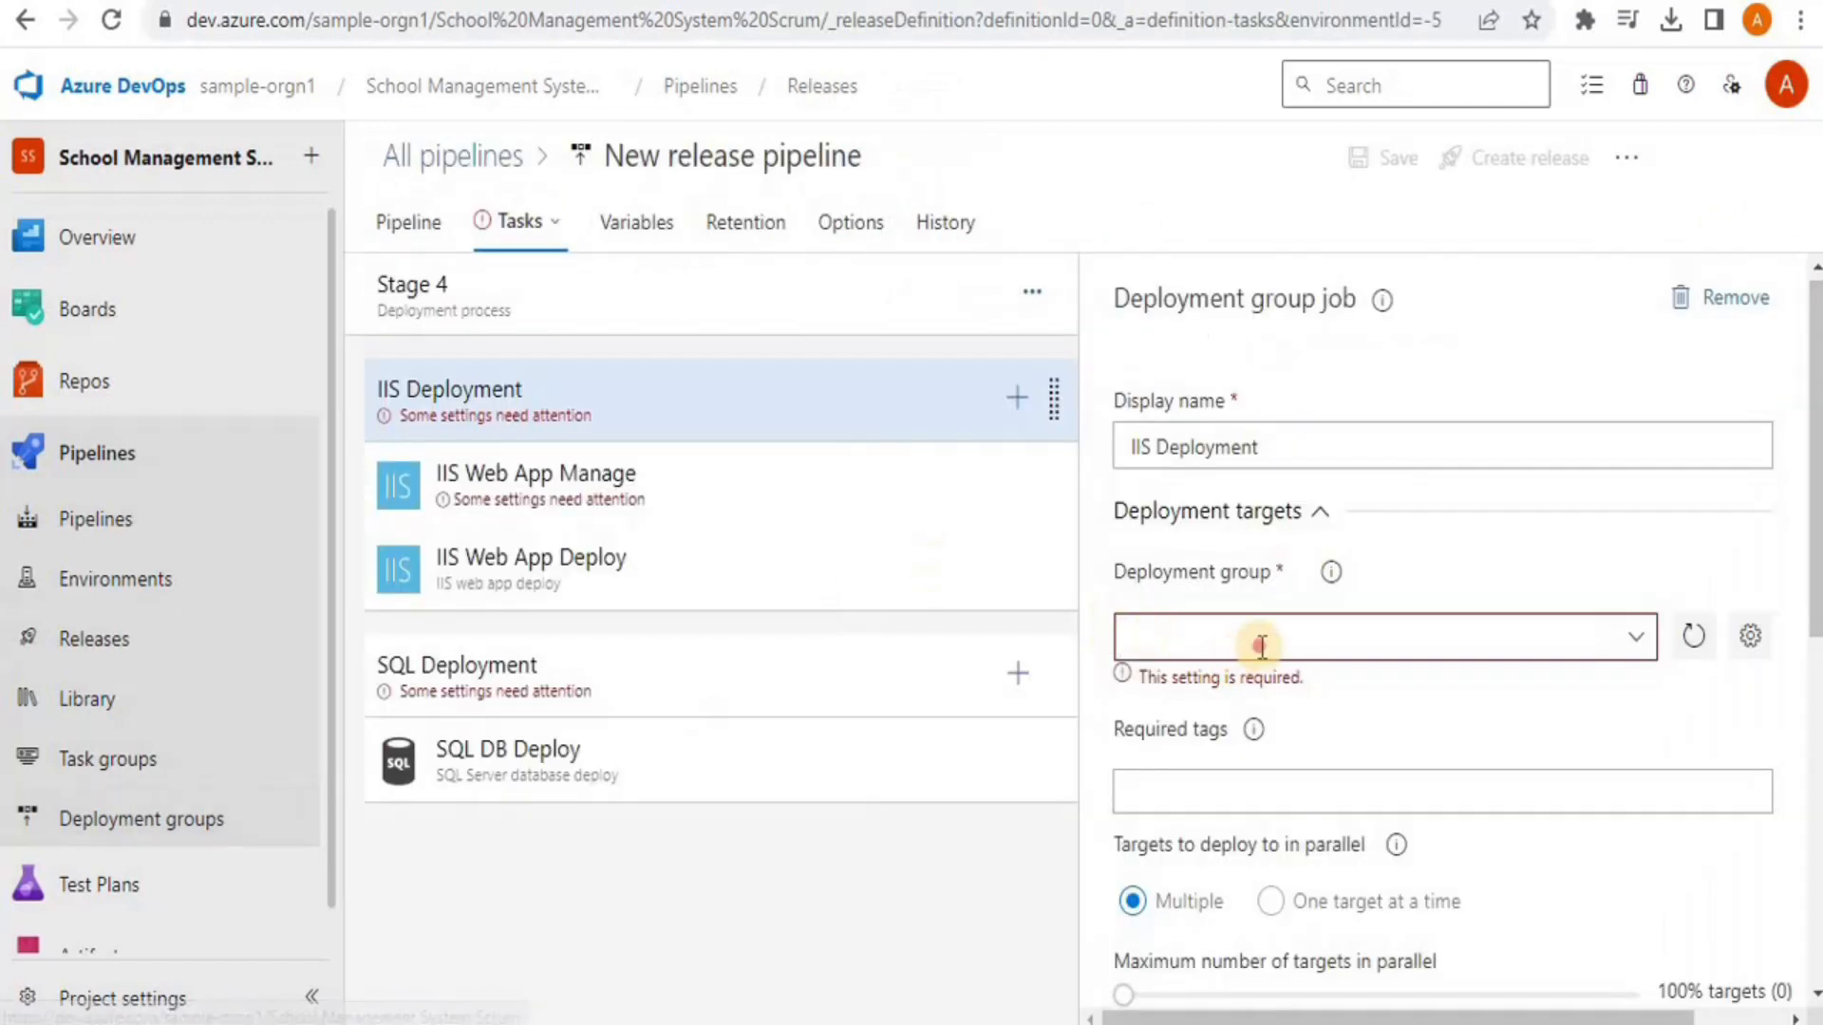
Assign School Management App-Dev as the IIS Deployment job's deployment group
left_click(1598, 648)
left_click(1639, 646)
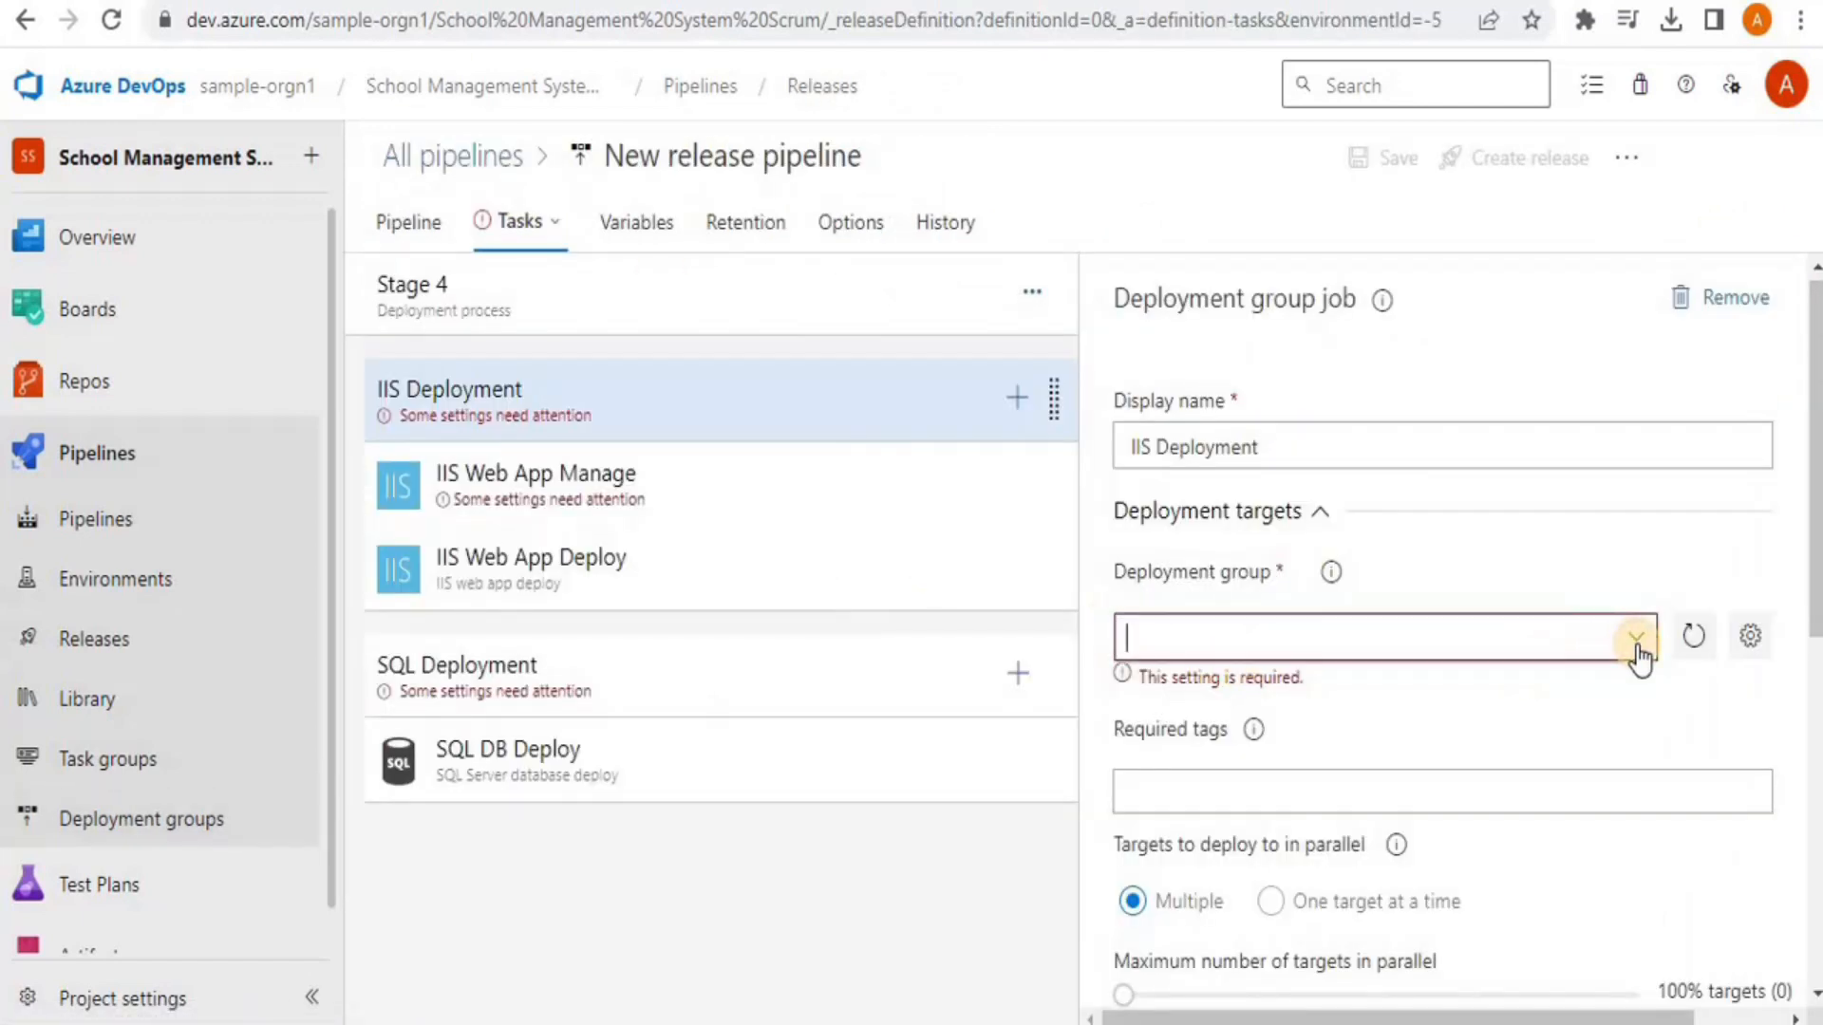
left_click(1483, 641)
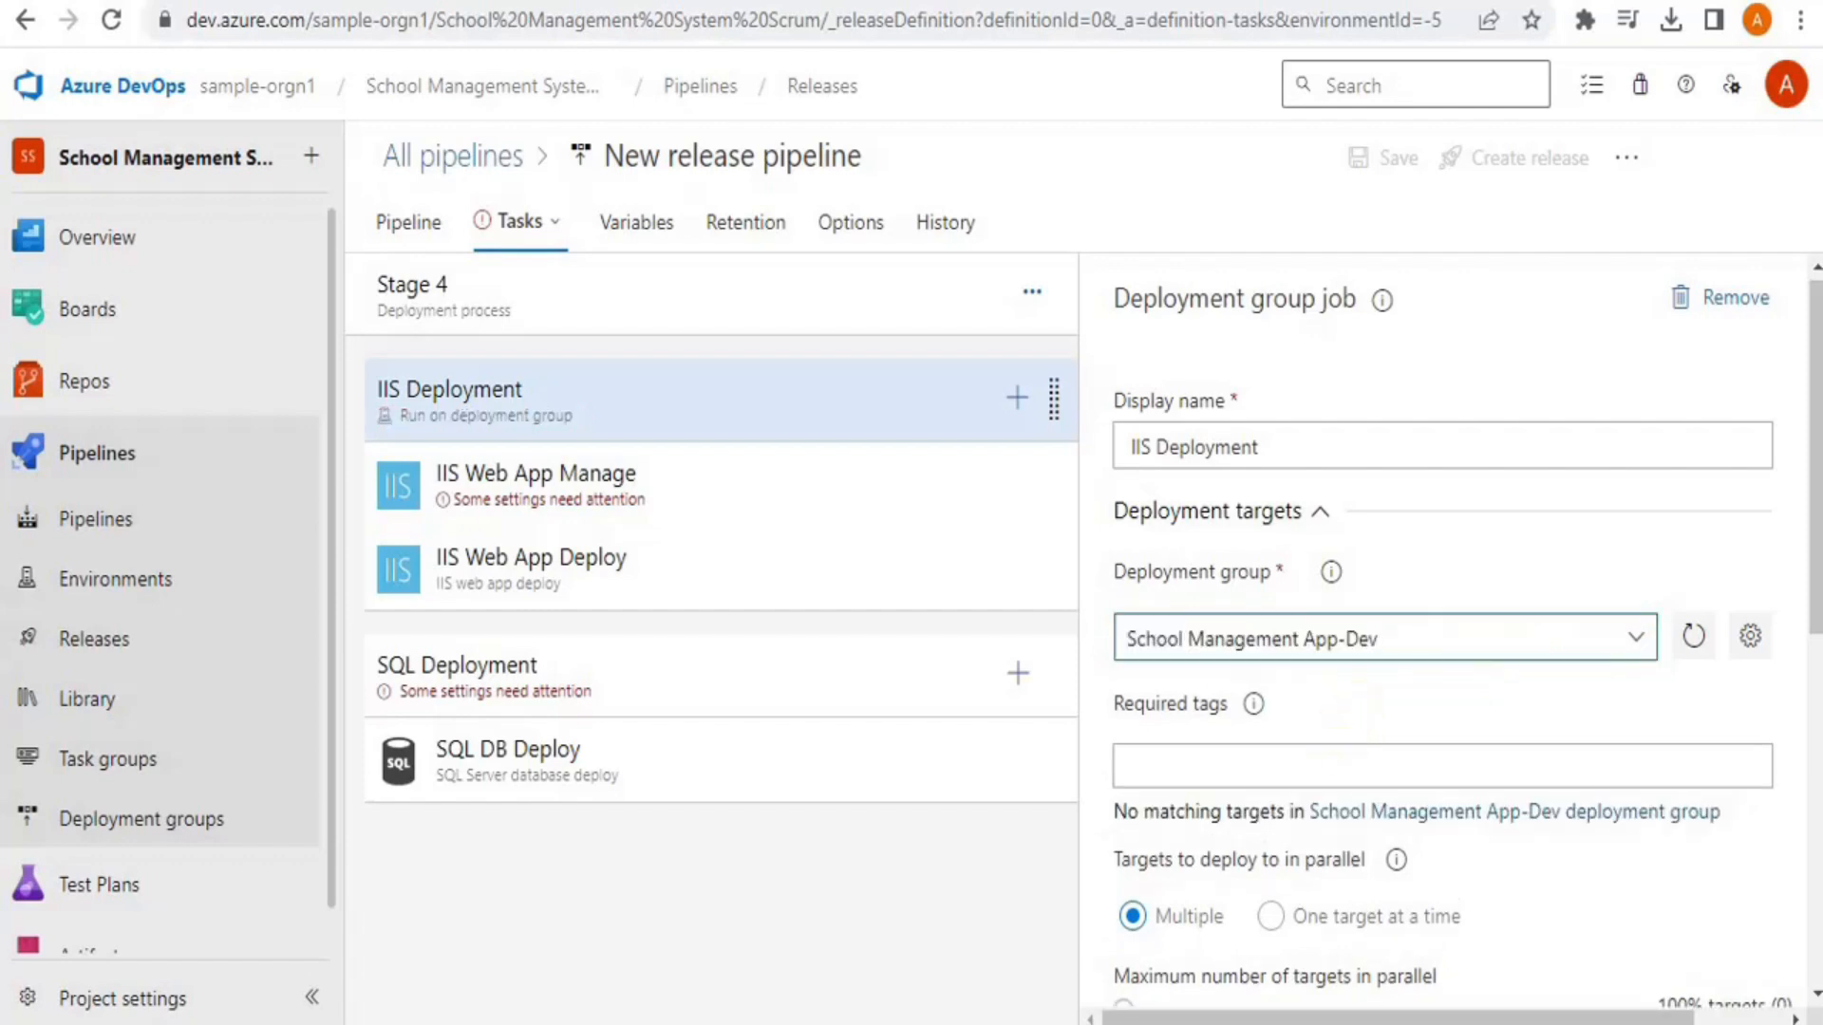
left_click_drag(1812, 521, 1098, 455)
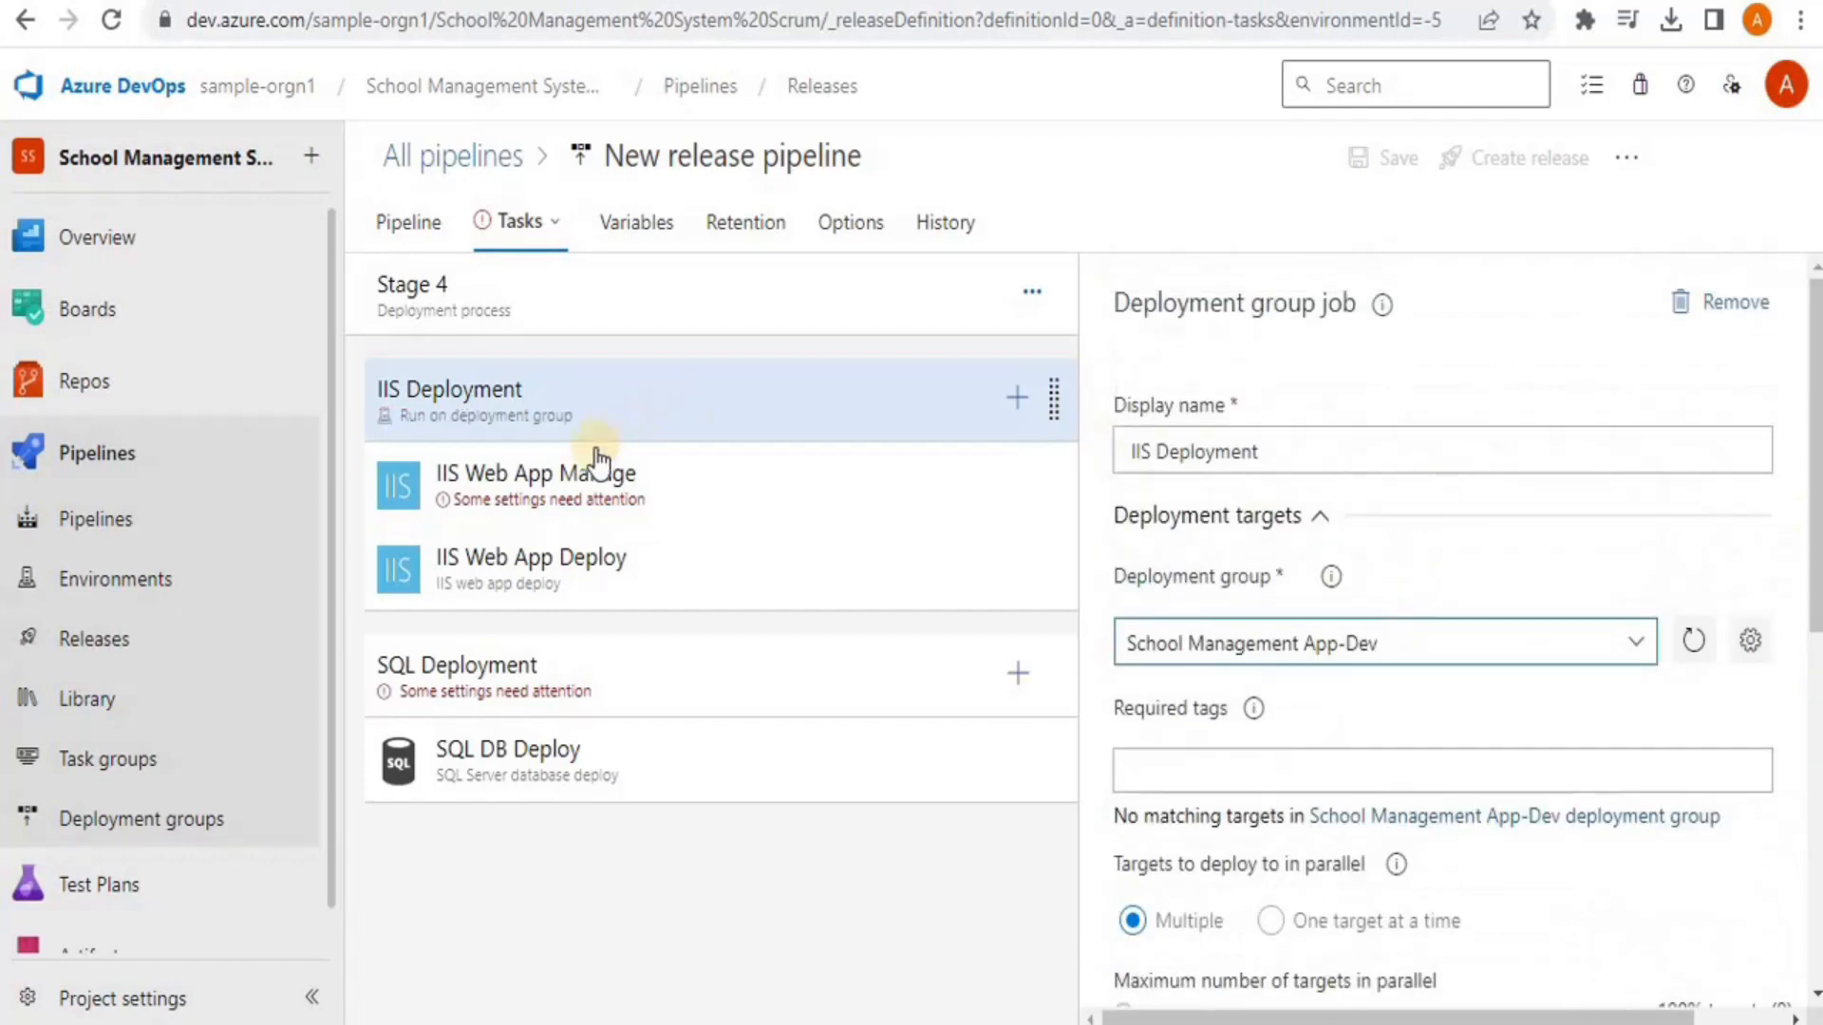
left_click(581, 488)
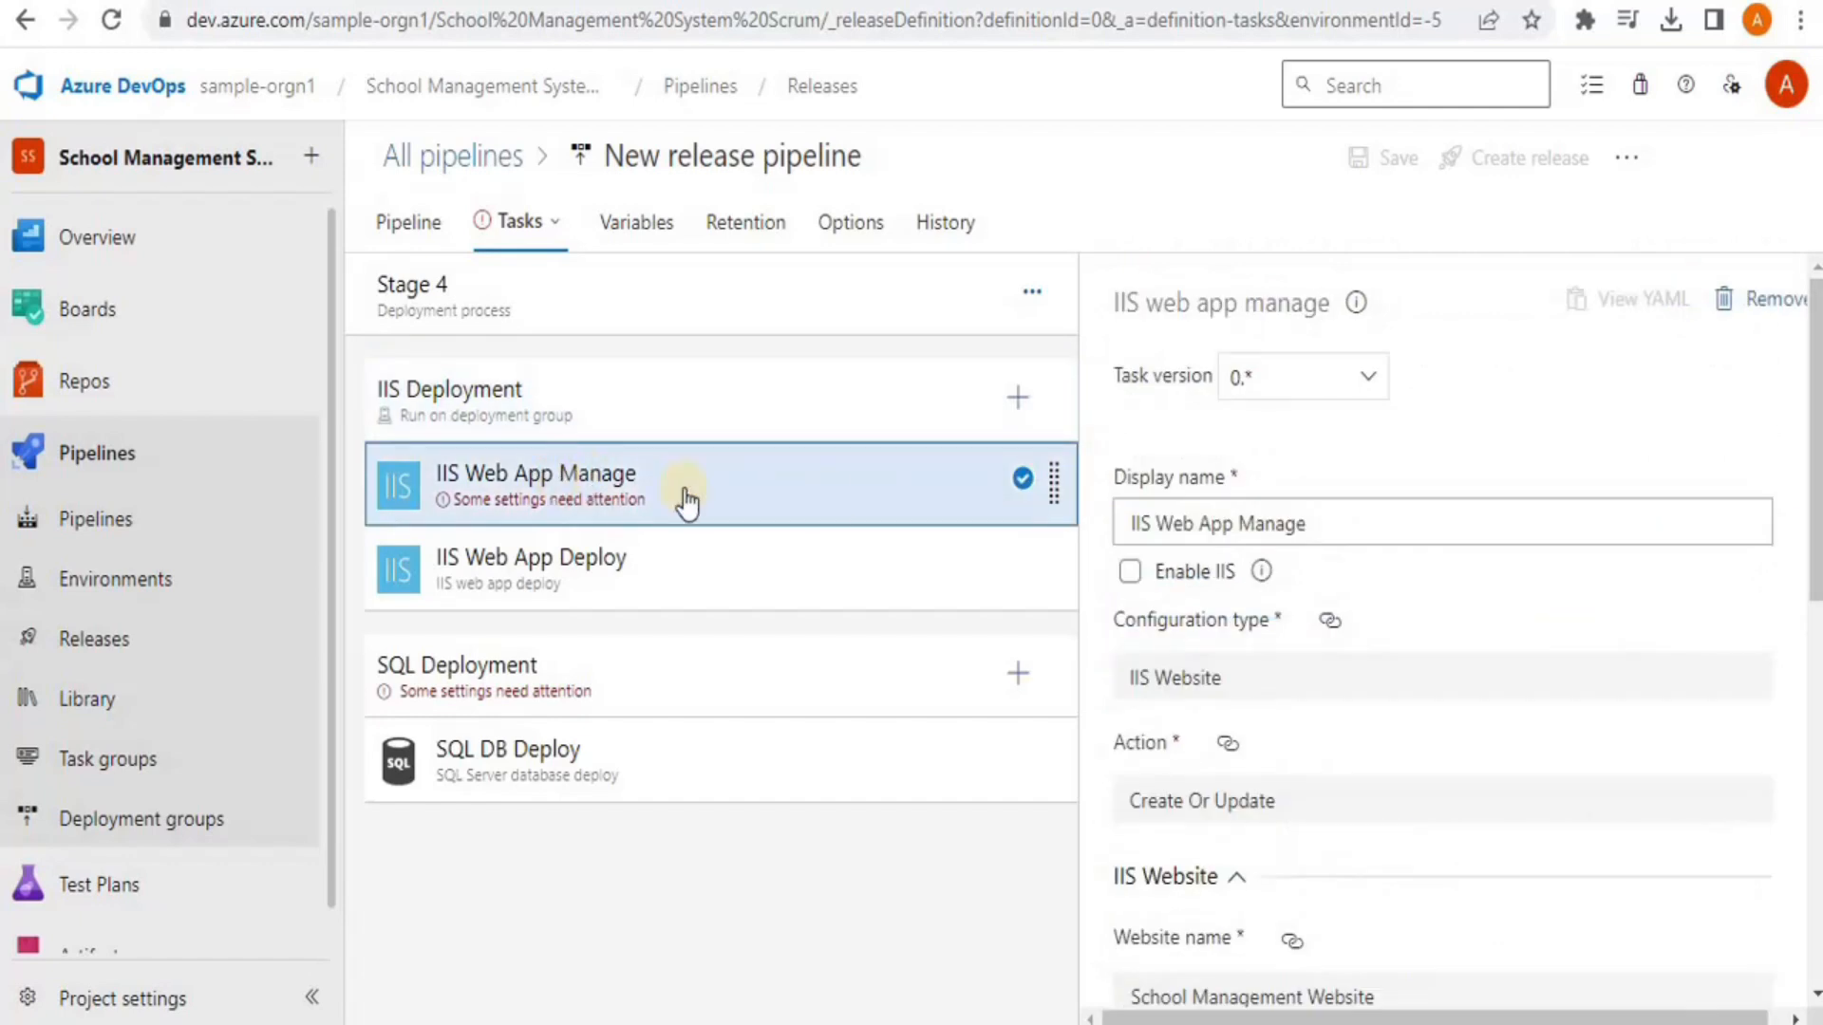
left_click_drag(1811, 680, 544, 748)
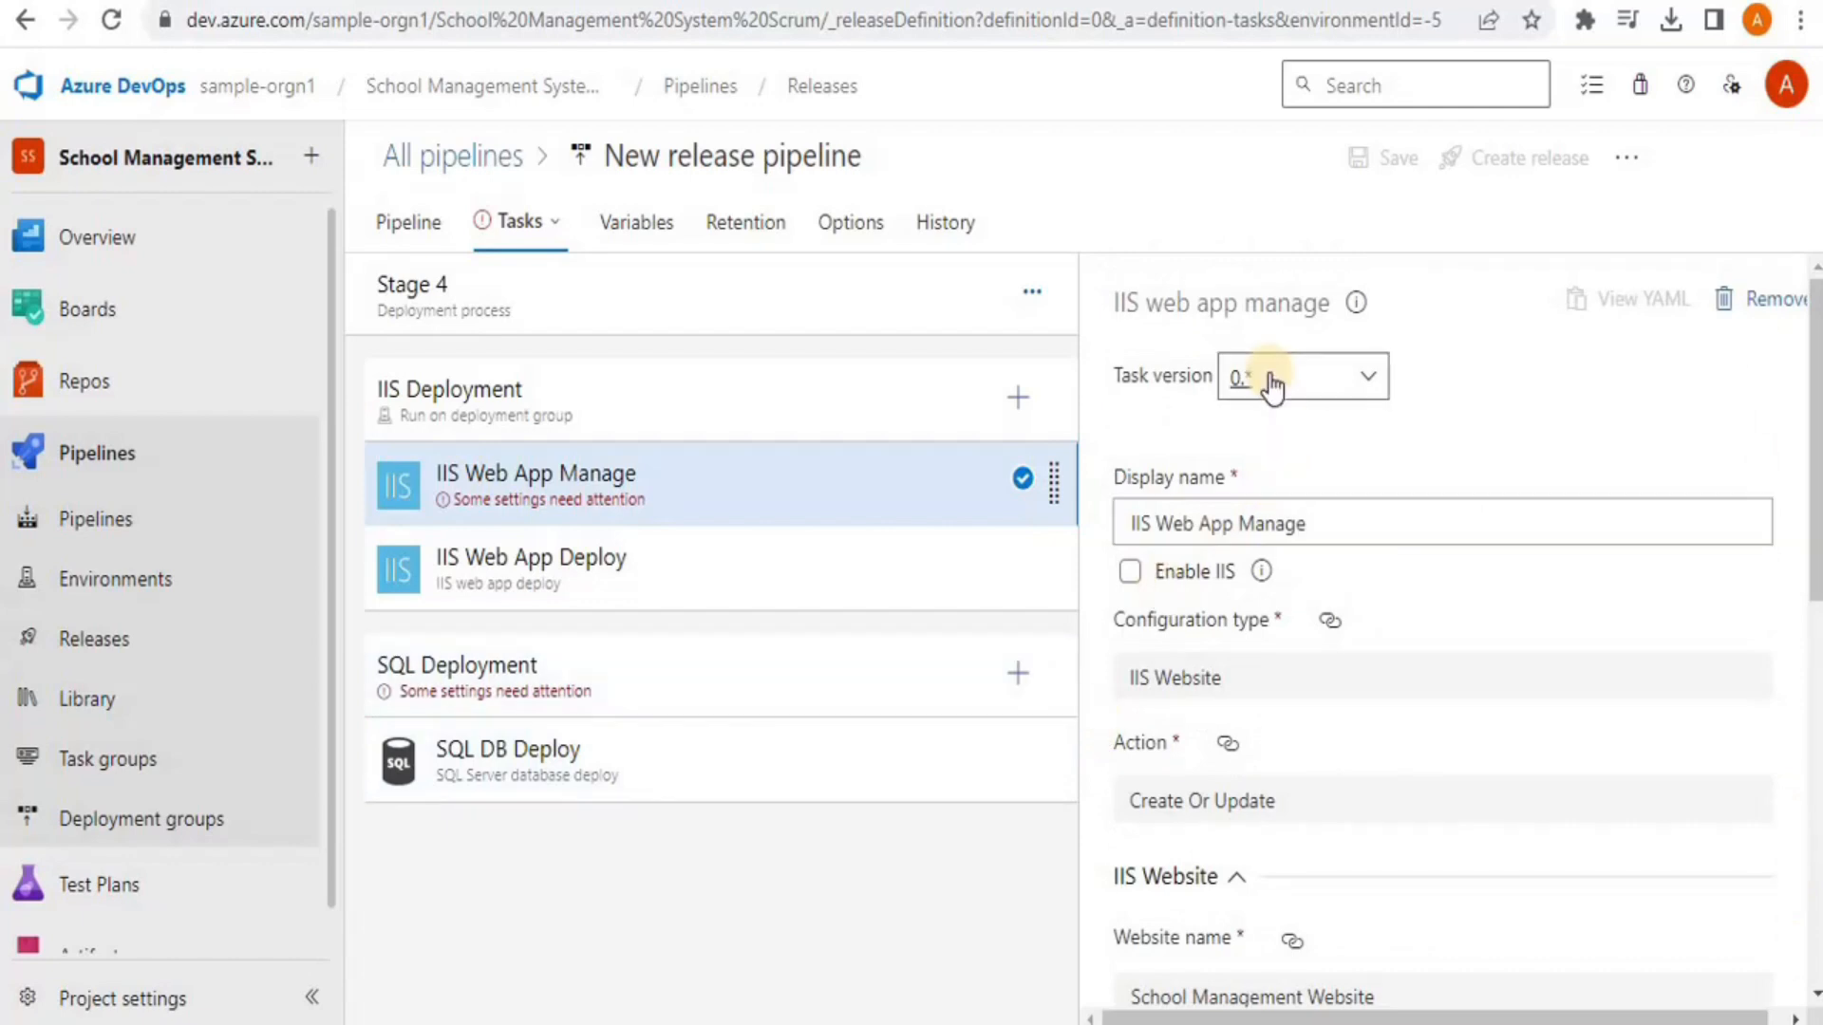
Assign School Management App-Dev to the SQL Deployment job and recheck IIS Web App Manage
left_click(662, 681)
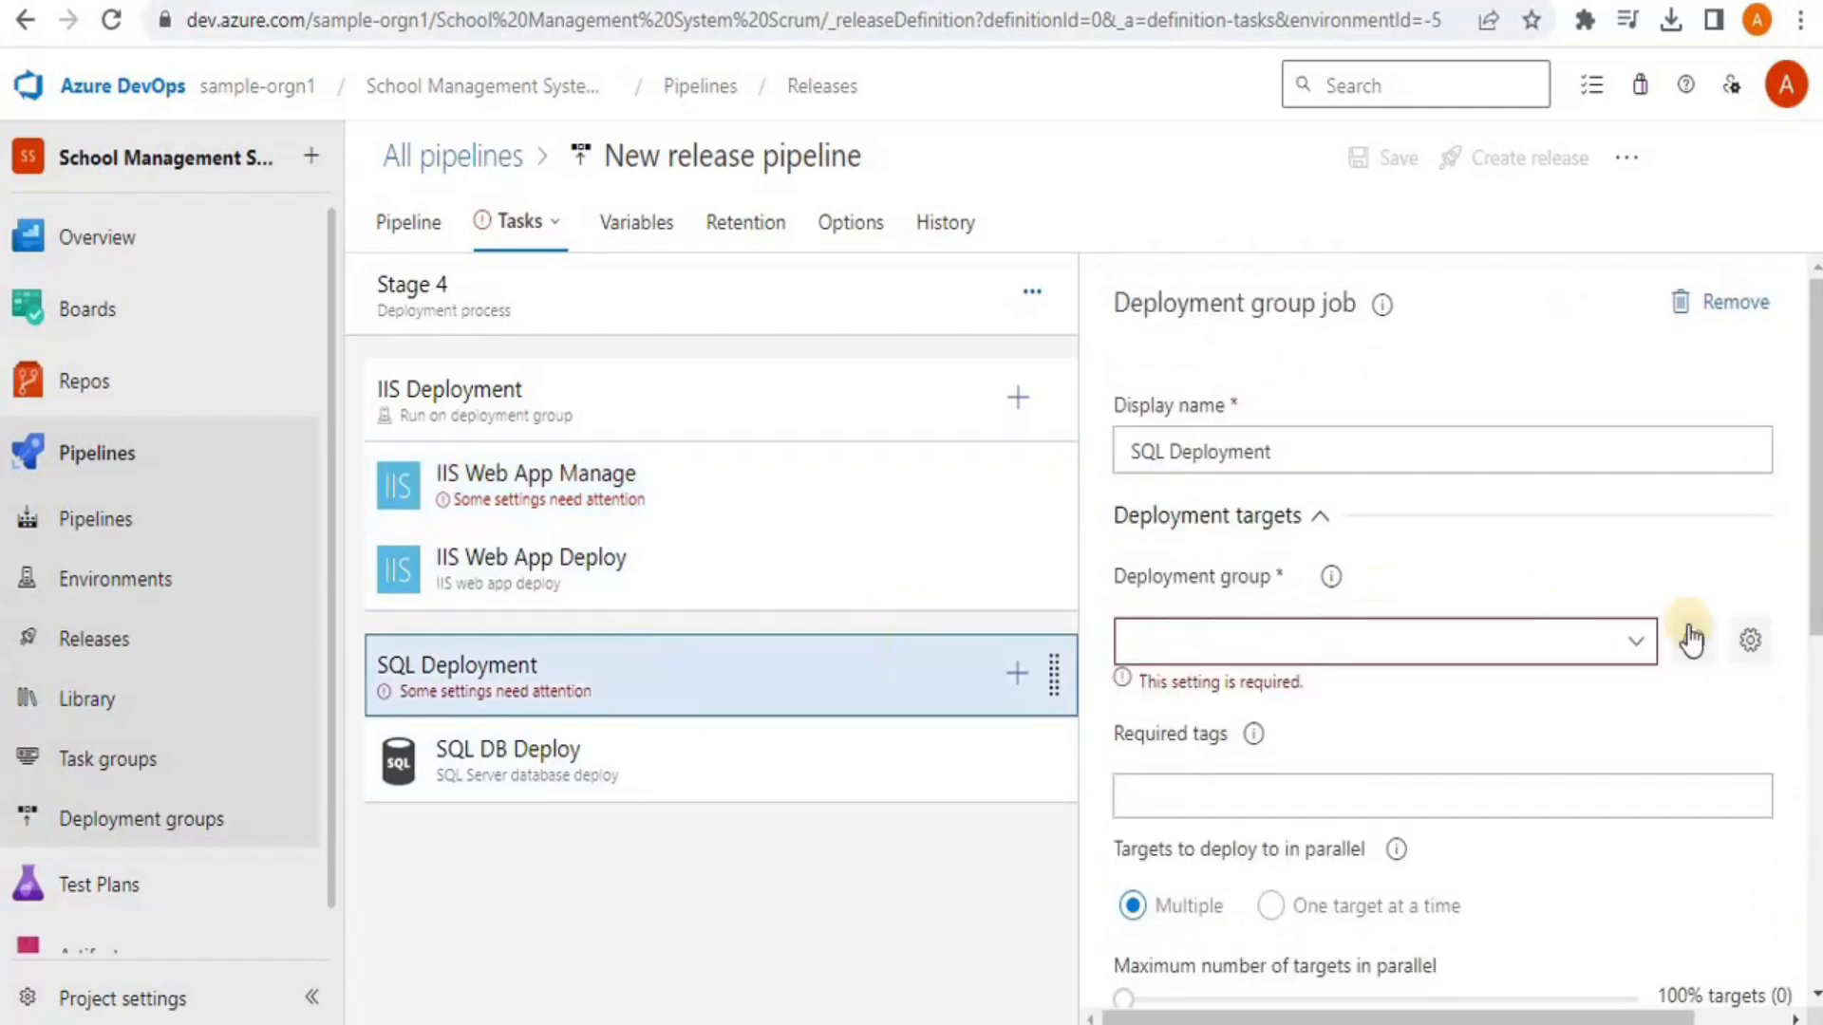
left_click(1635, 641)
left_click(1422, 705)
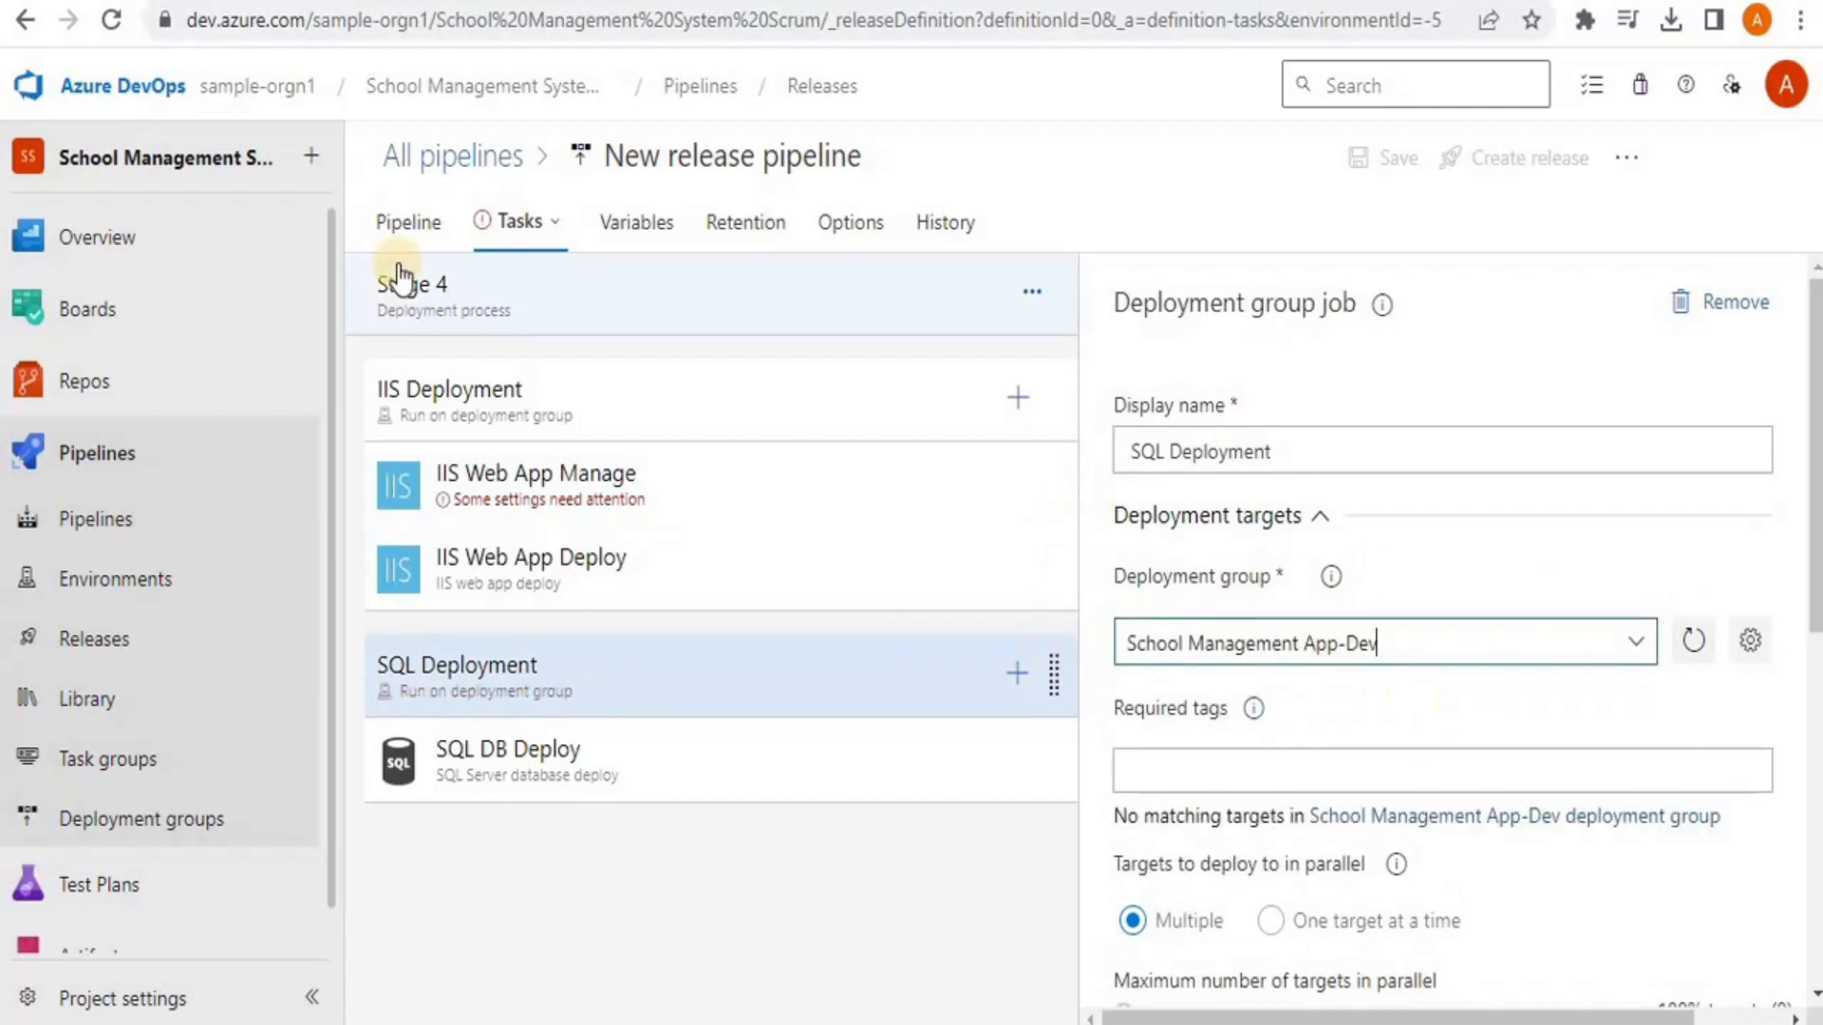
left_click(630, 503)
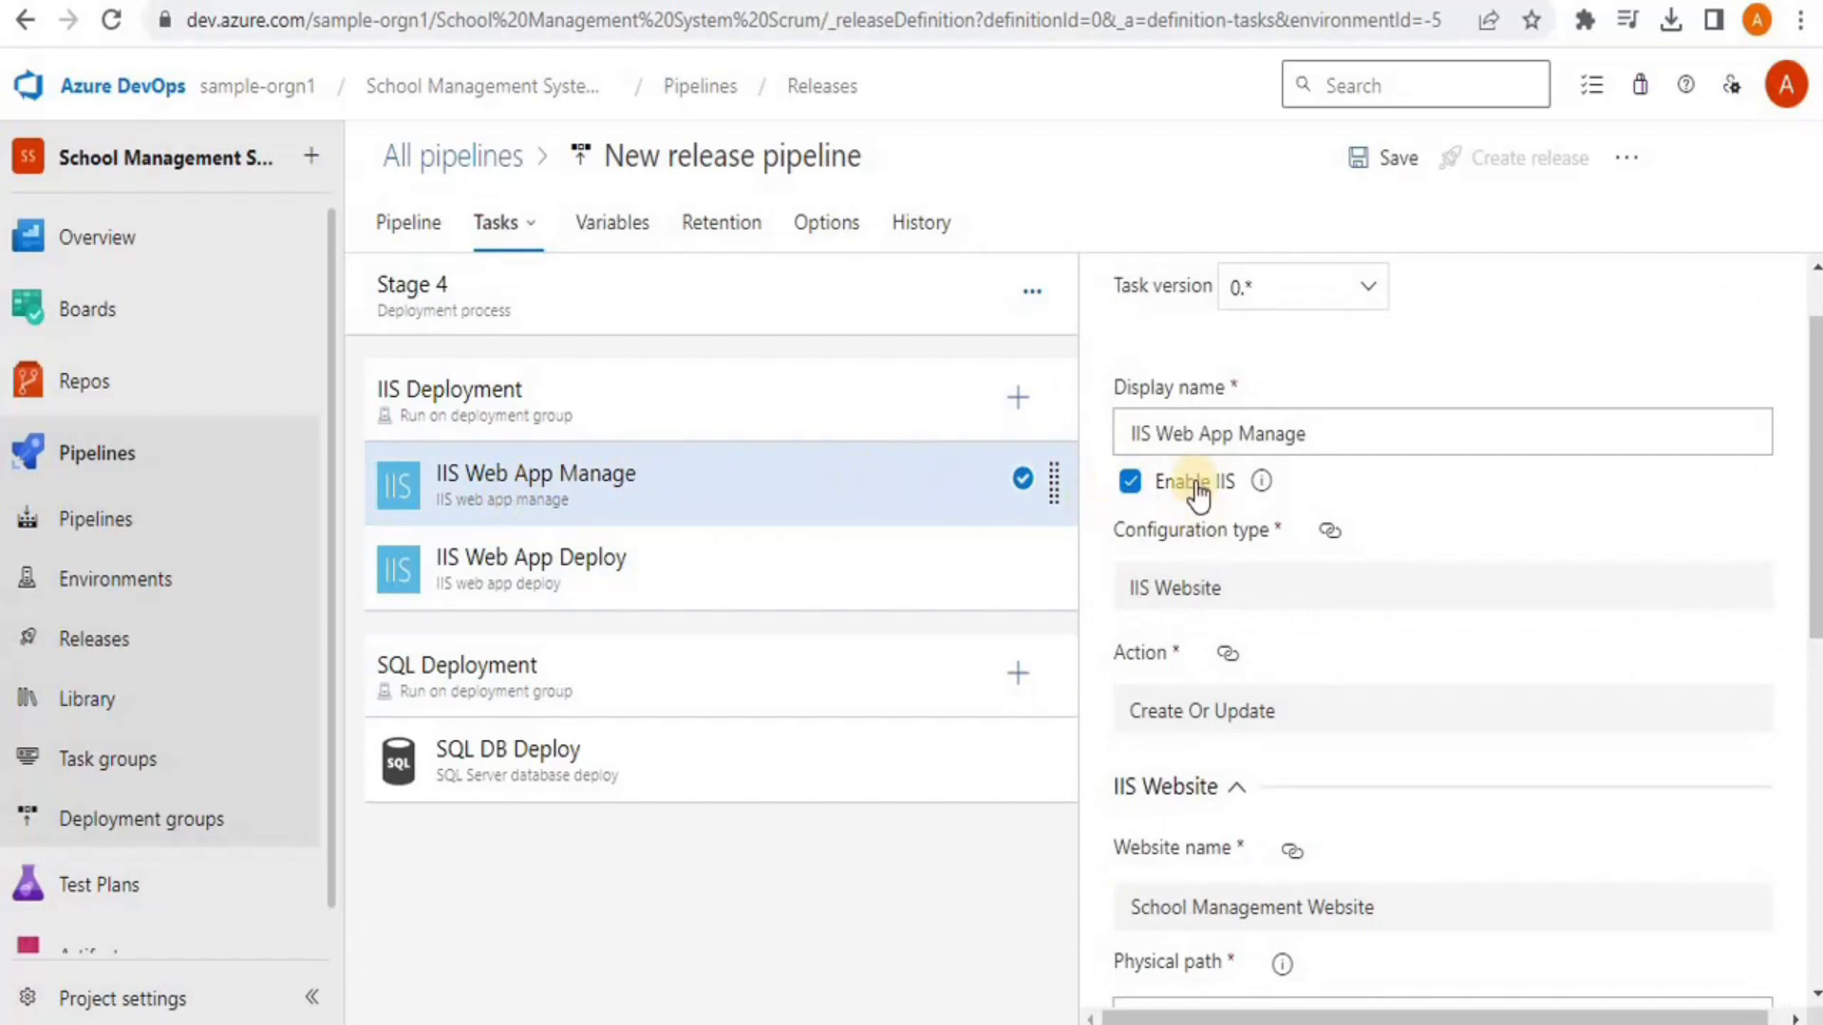
left_click(408, 226)
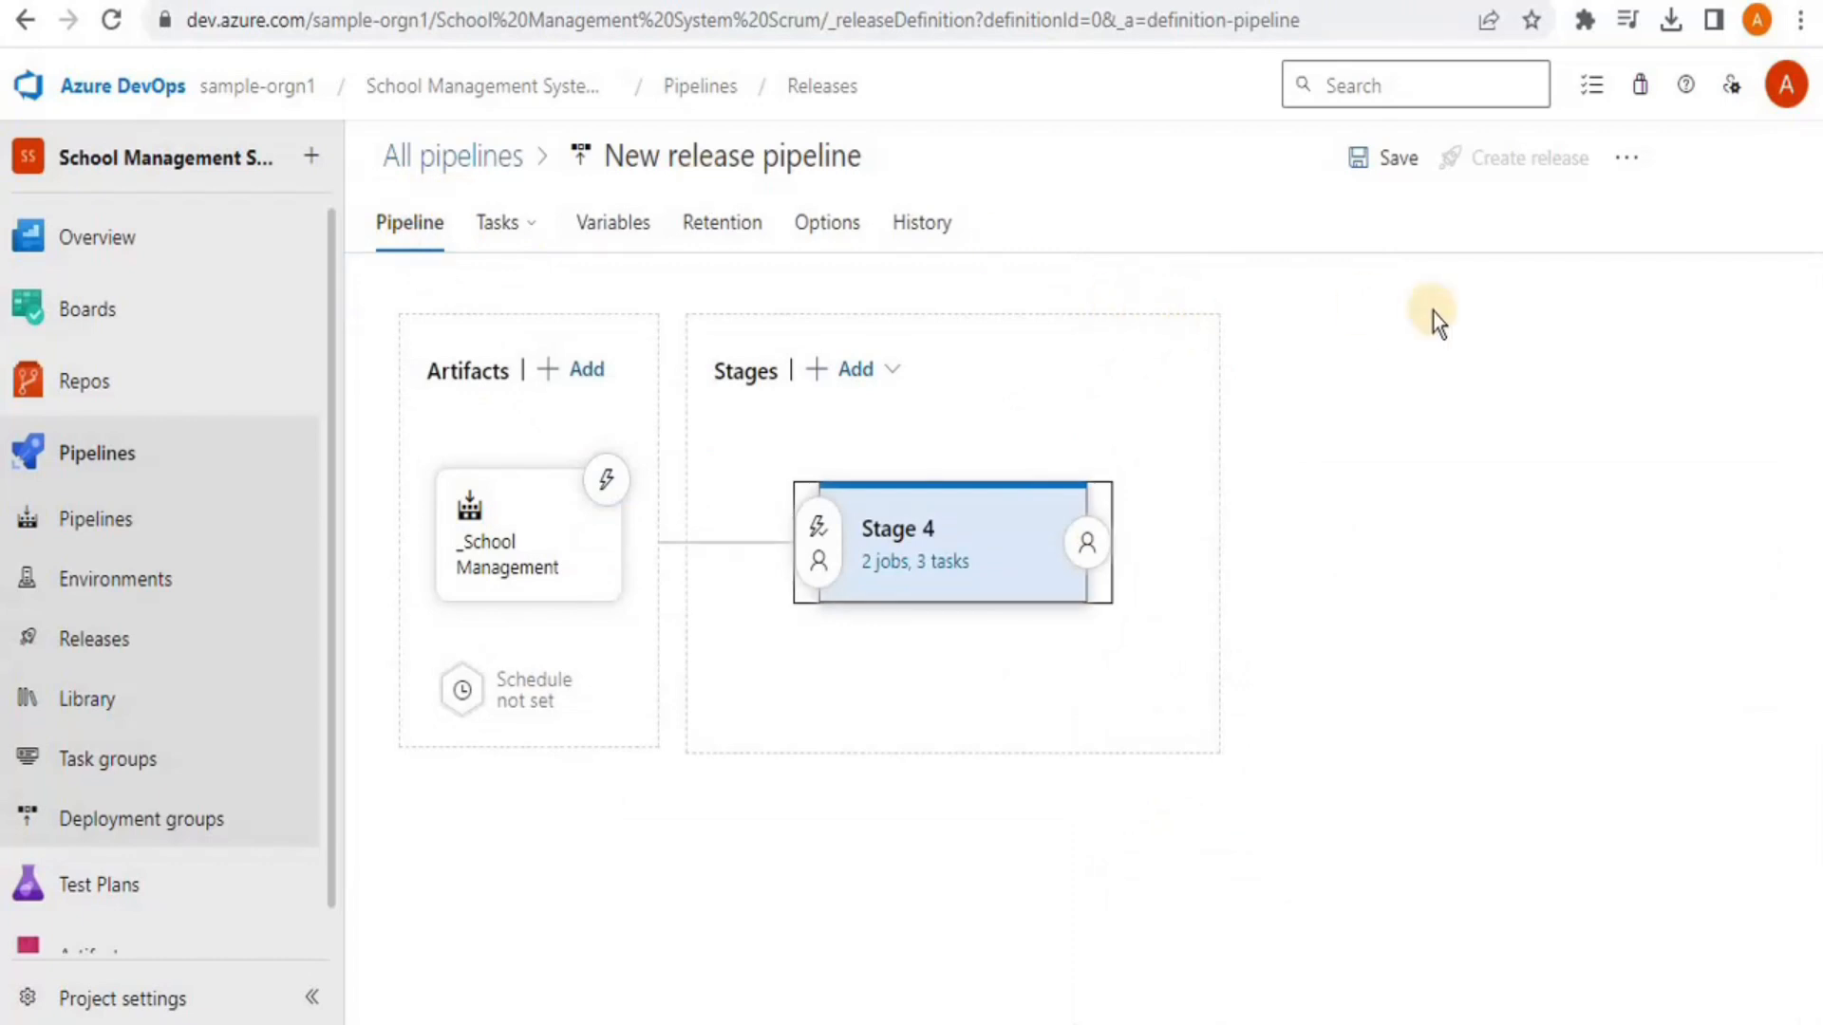
Save the release pipeline and go to the Releases list
left_click(1372, 185)
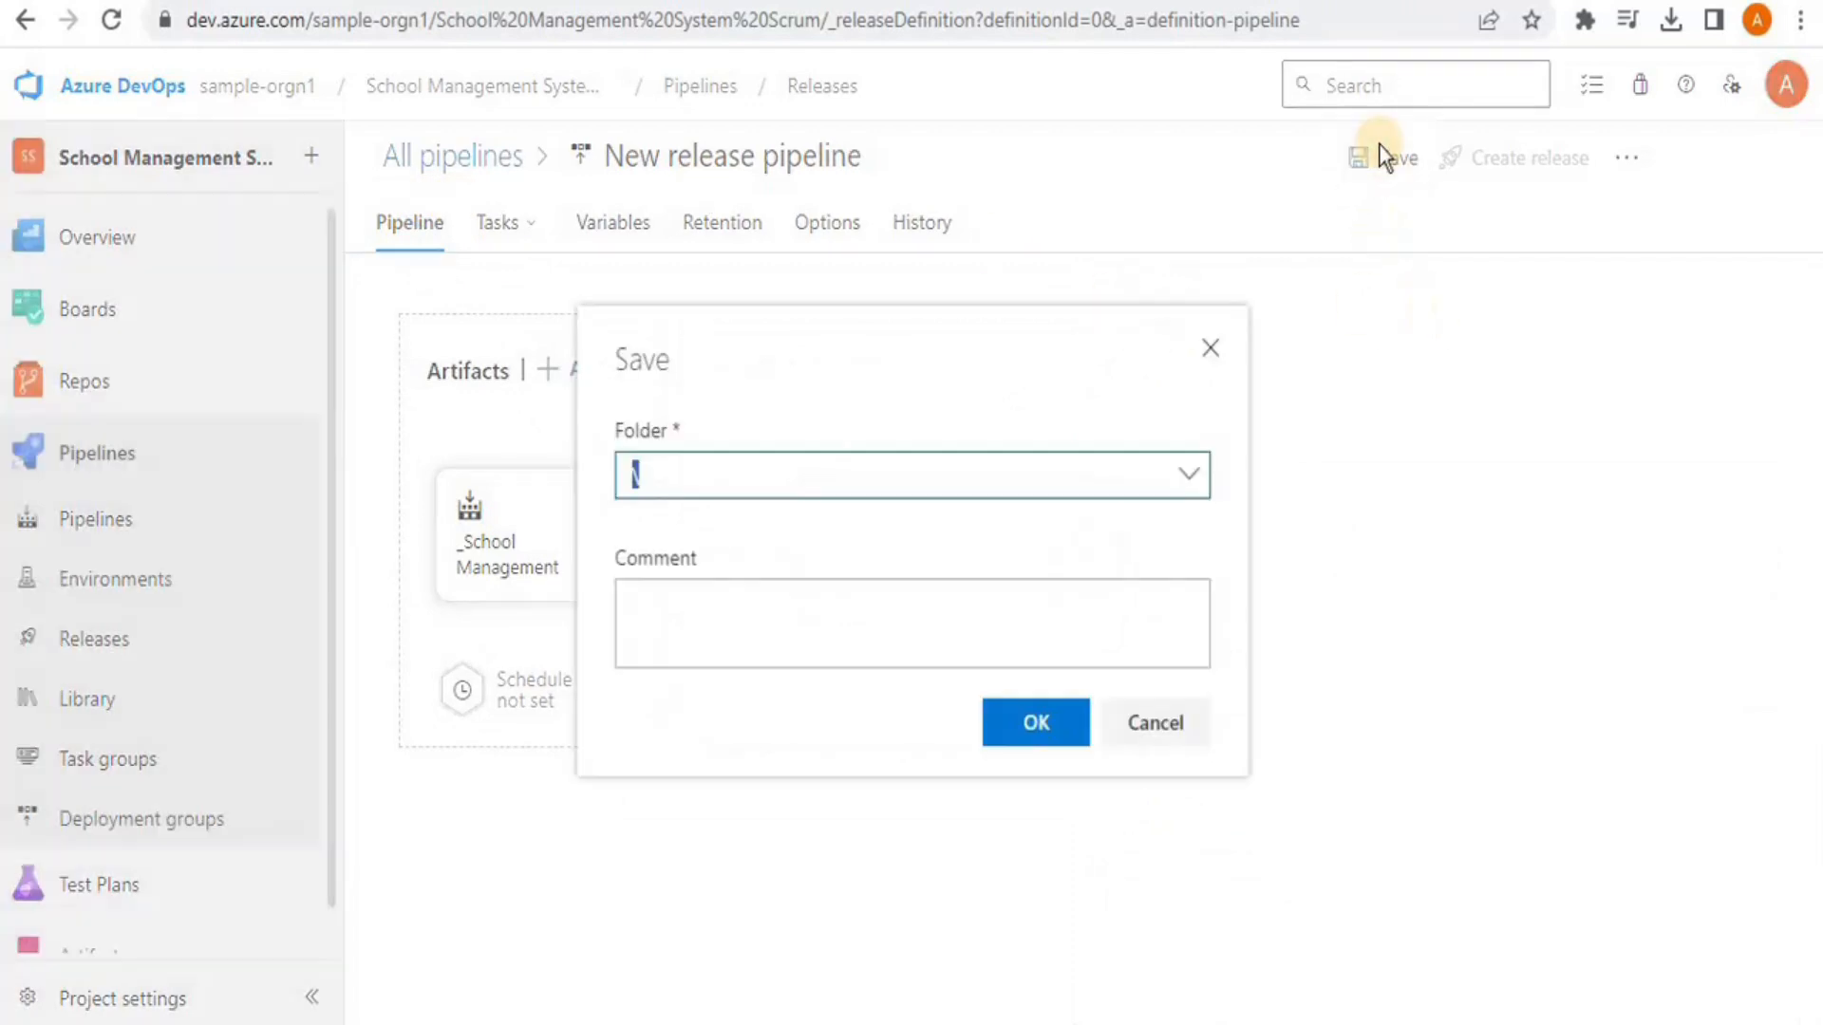
key("Return")
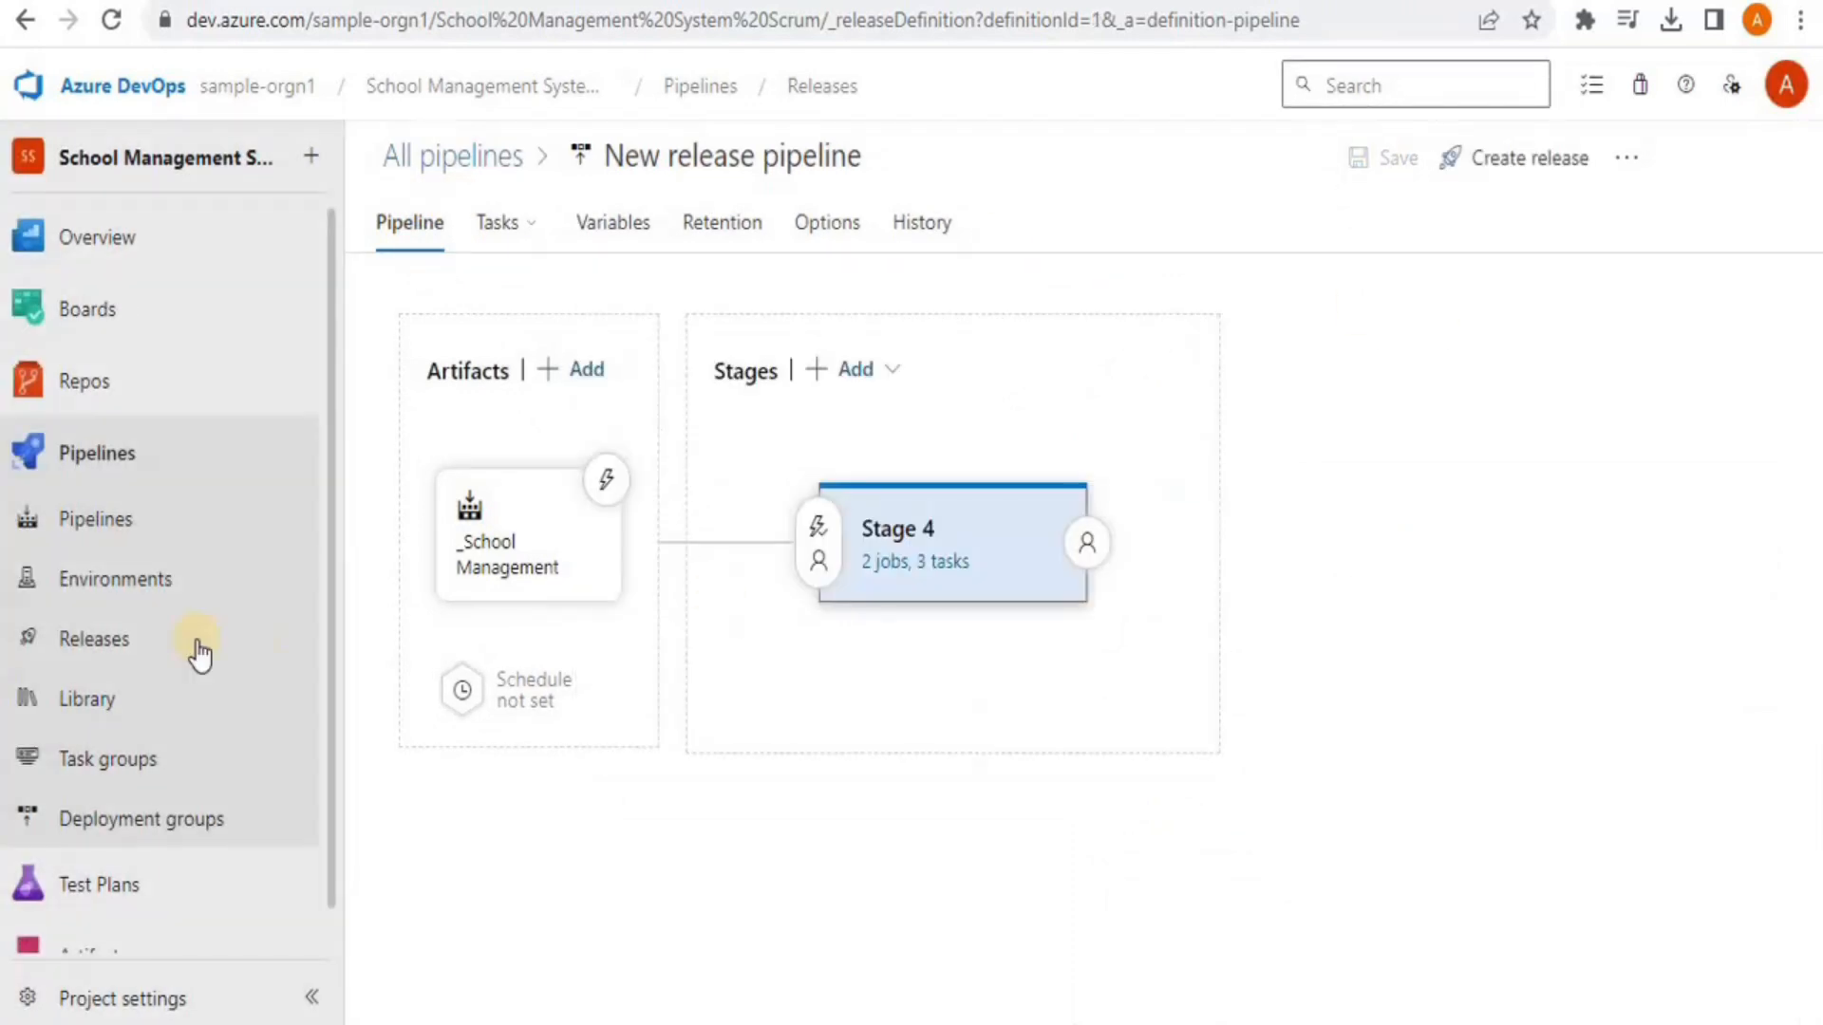
left_click(119, 645)
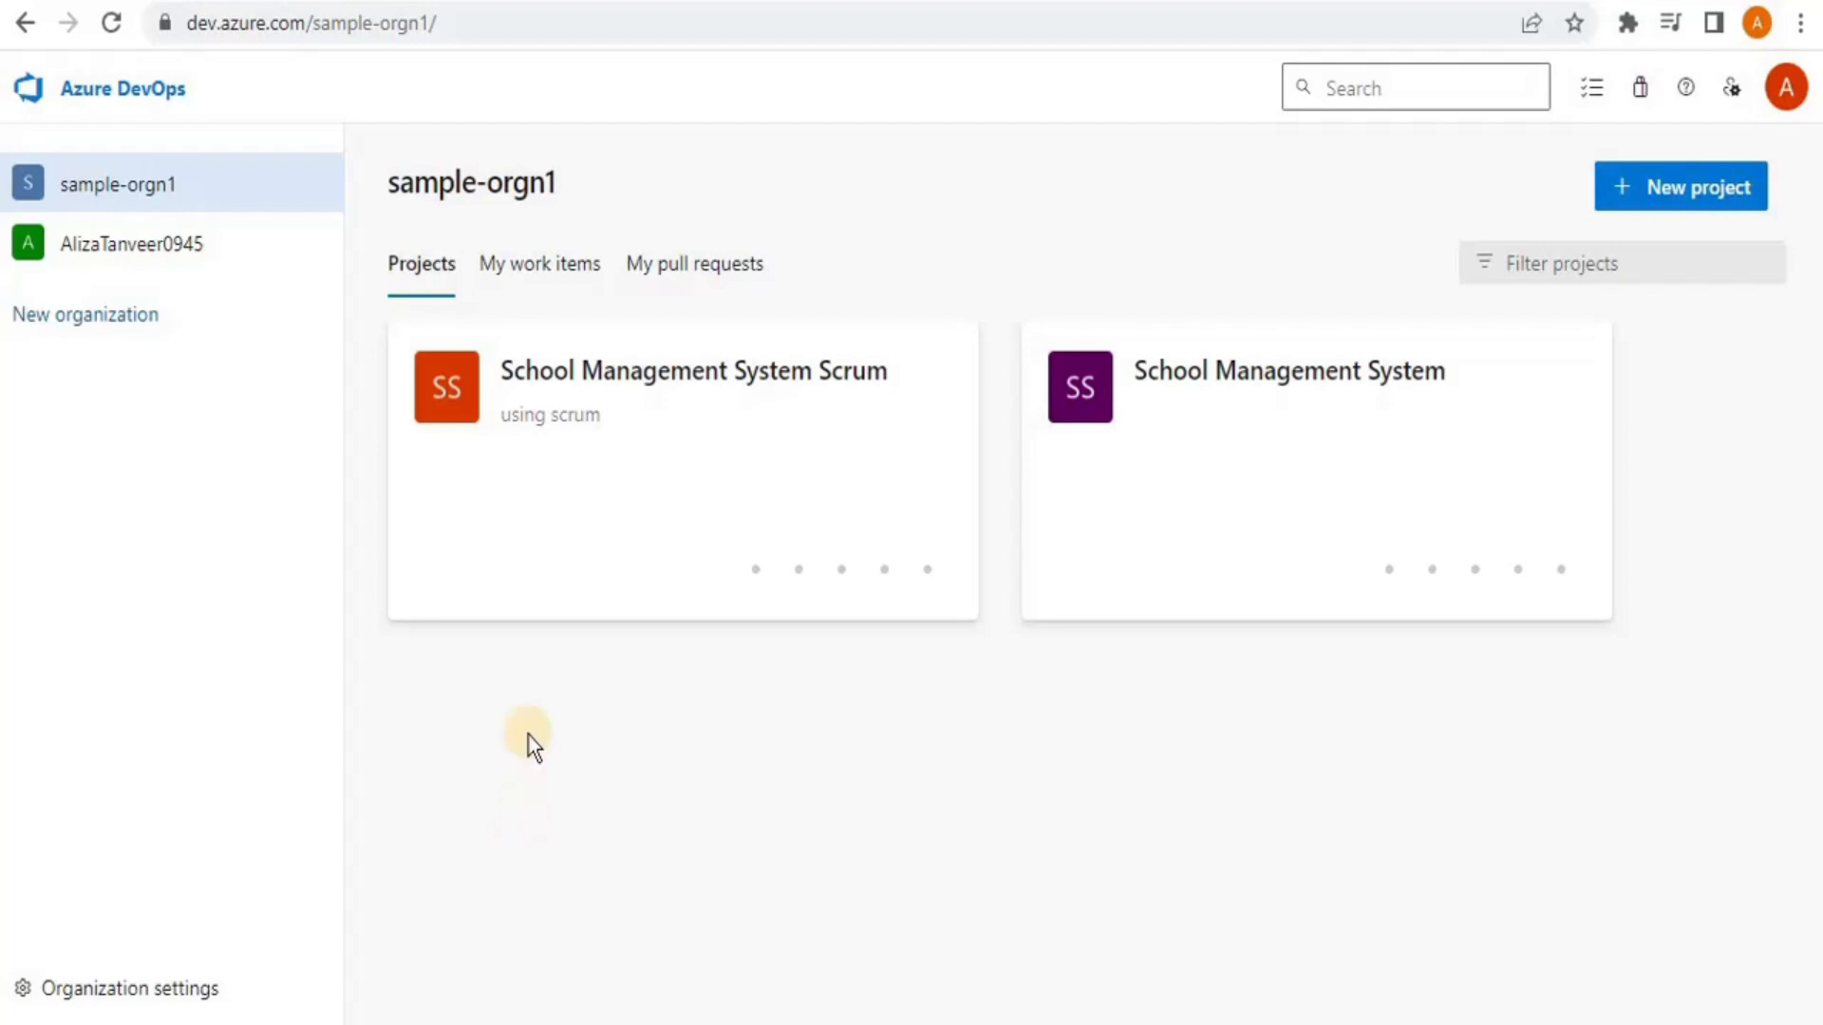
Open the School Management System Scrum project's repository files and list its repositories
left_click(702, 370)
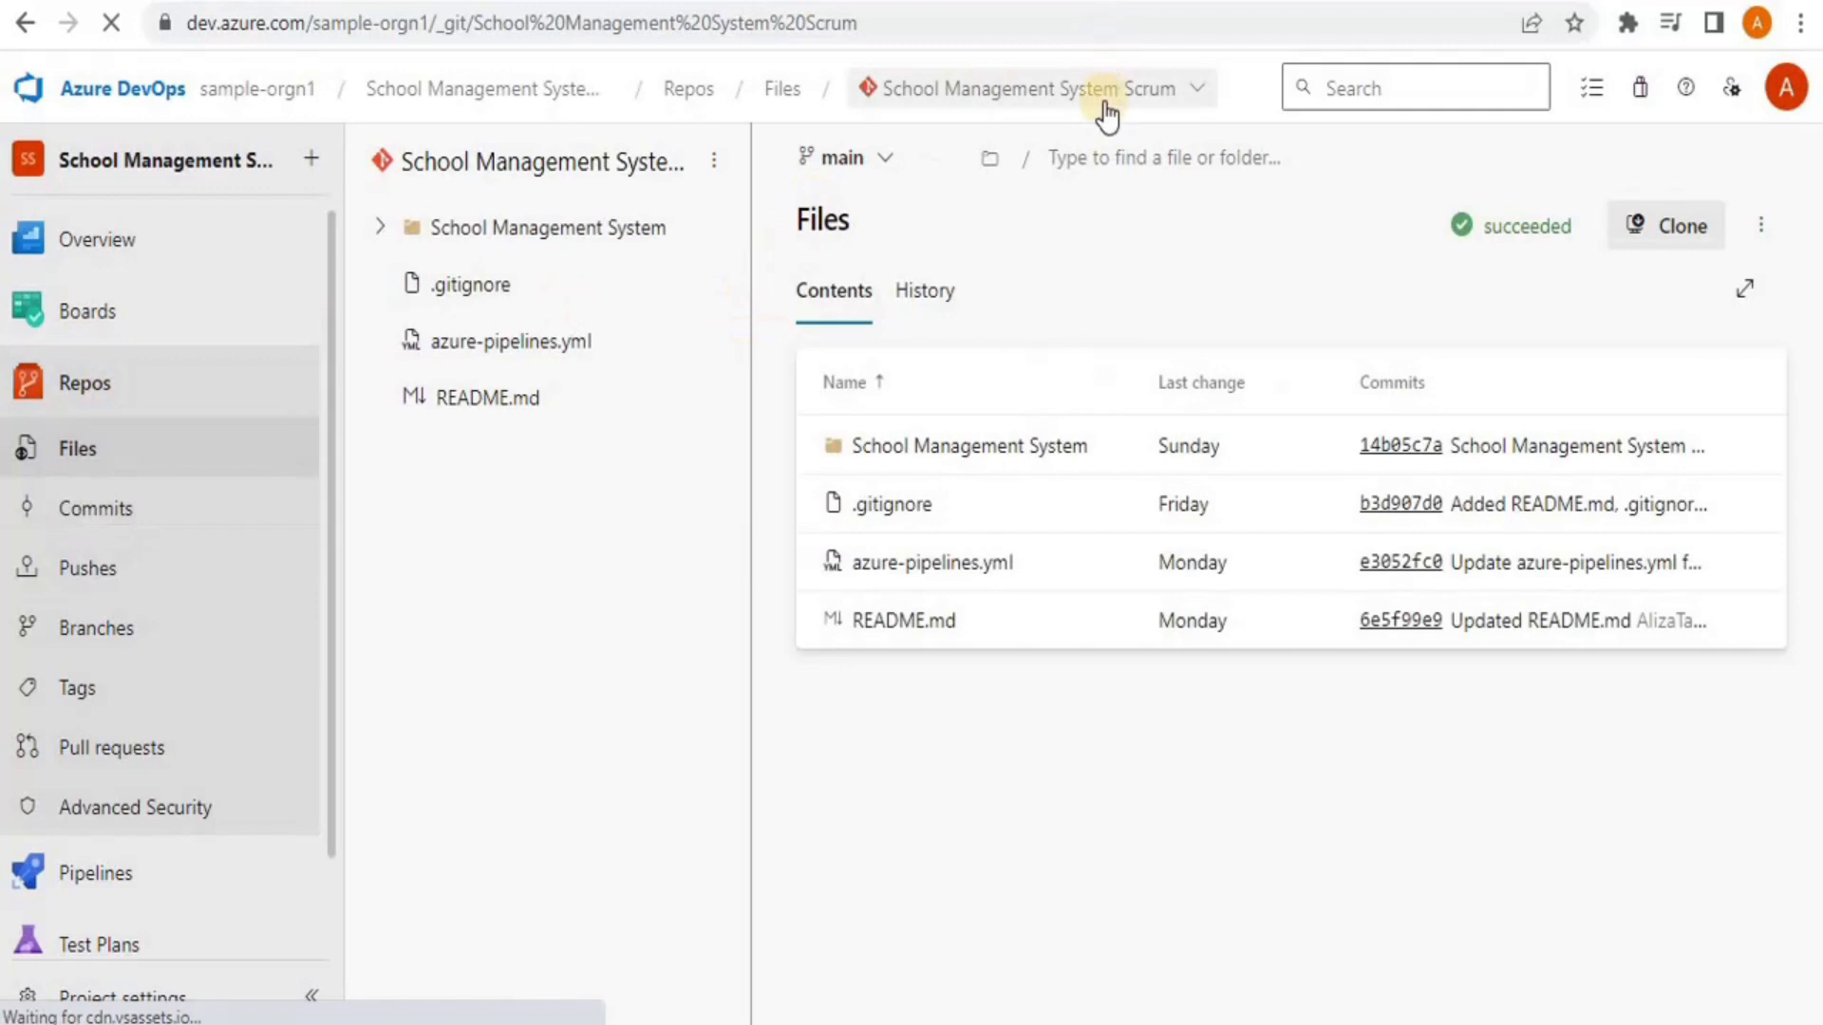
left_click(1106, 112)
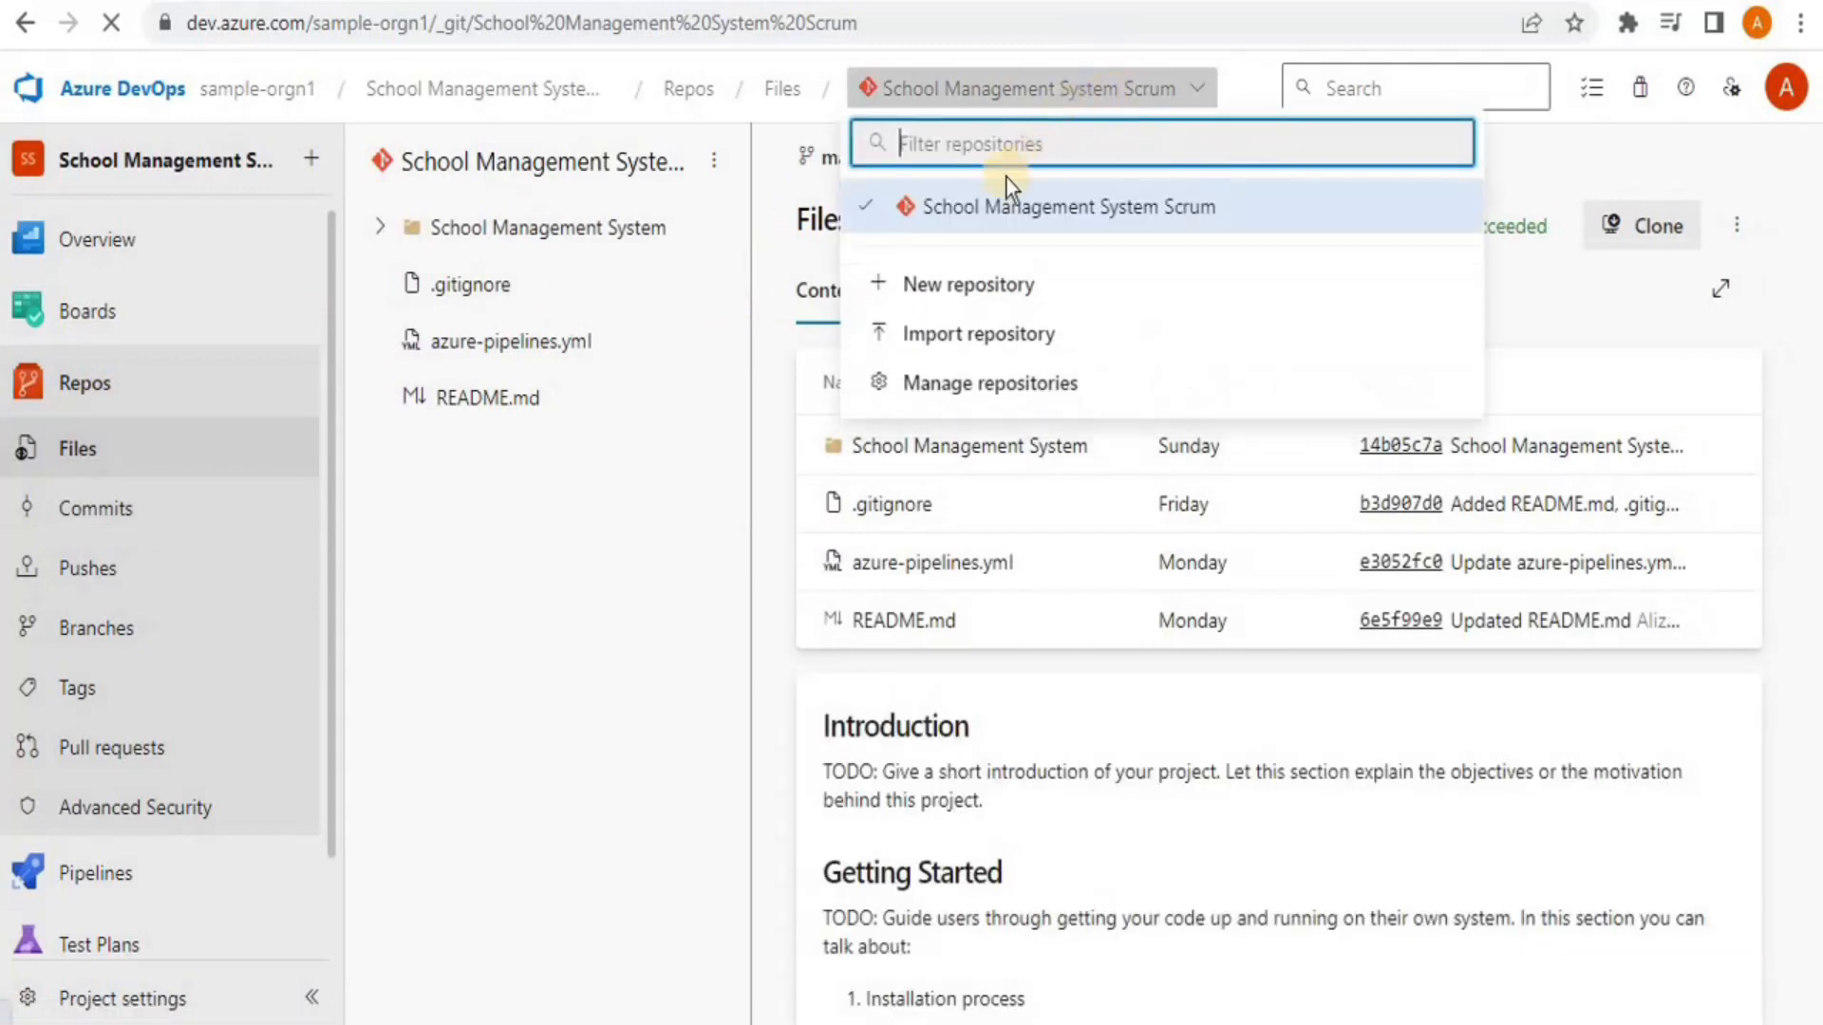
From the repository dropdown, start a new repository in the Scrum project
left_click(898, 217)
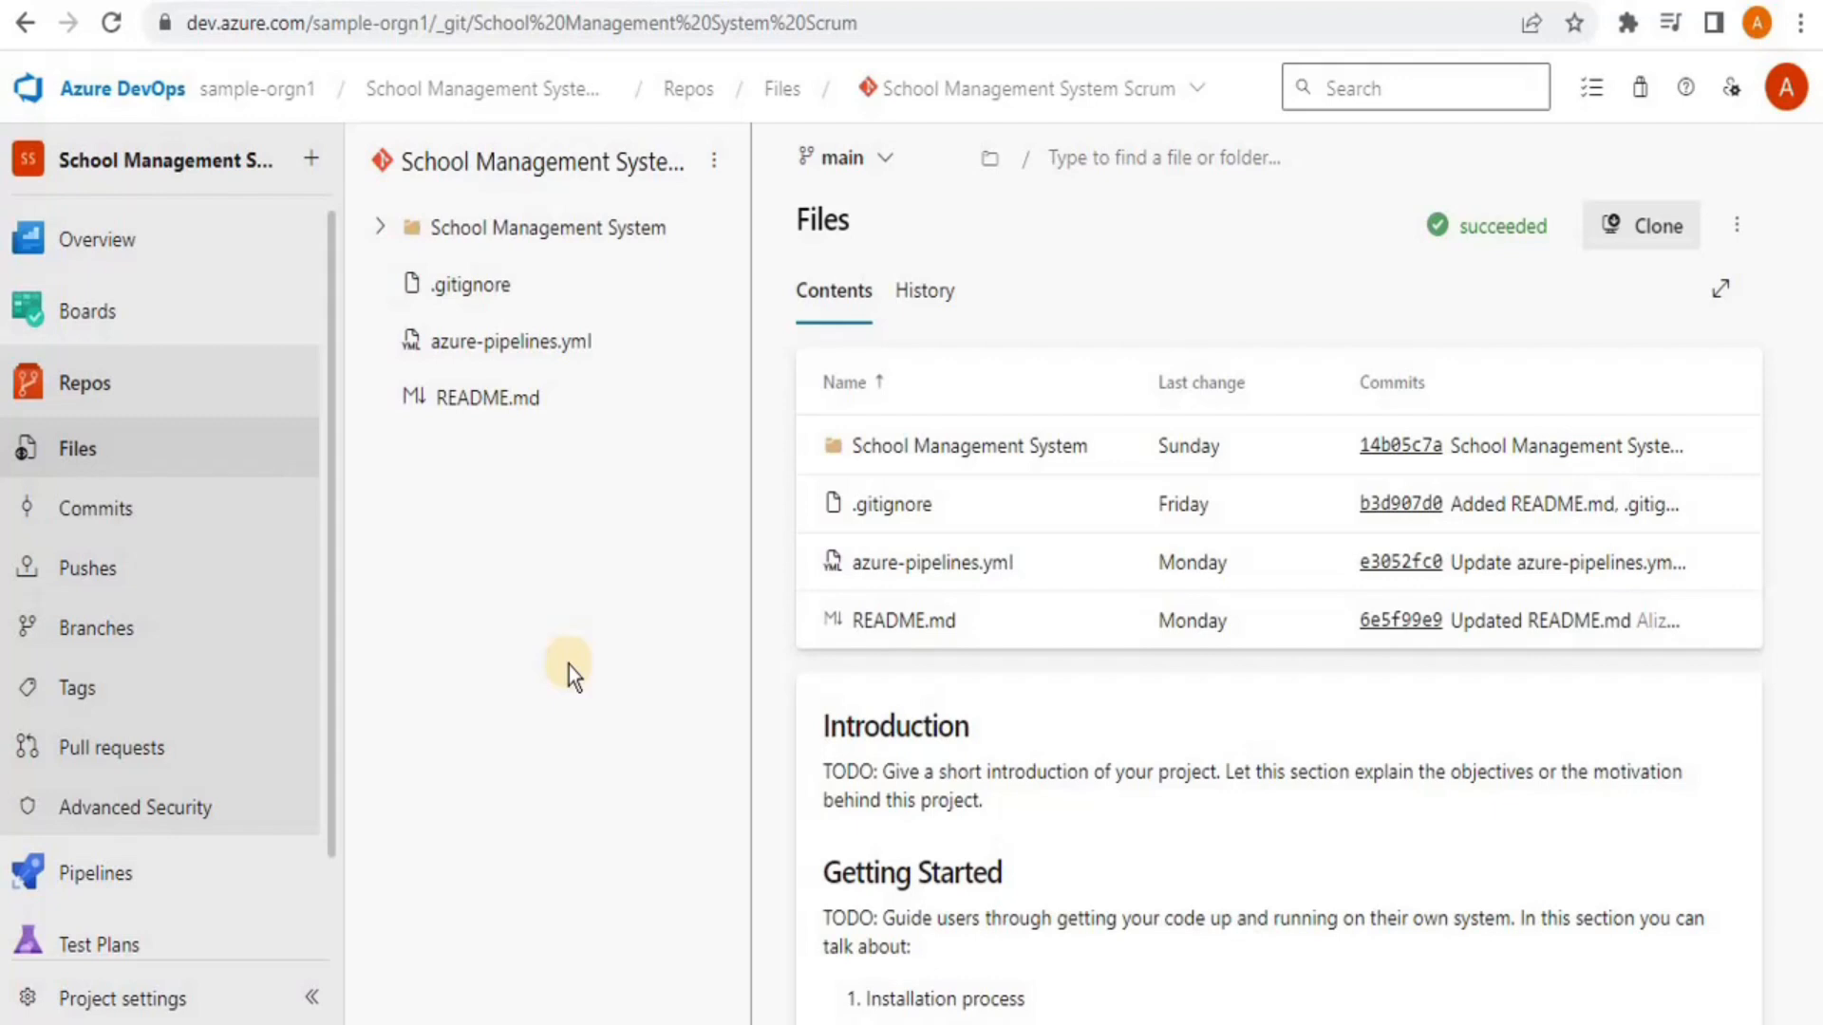
left_click(1087, 95)
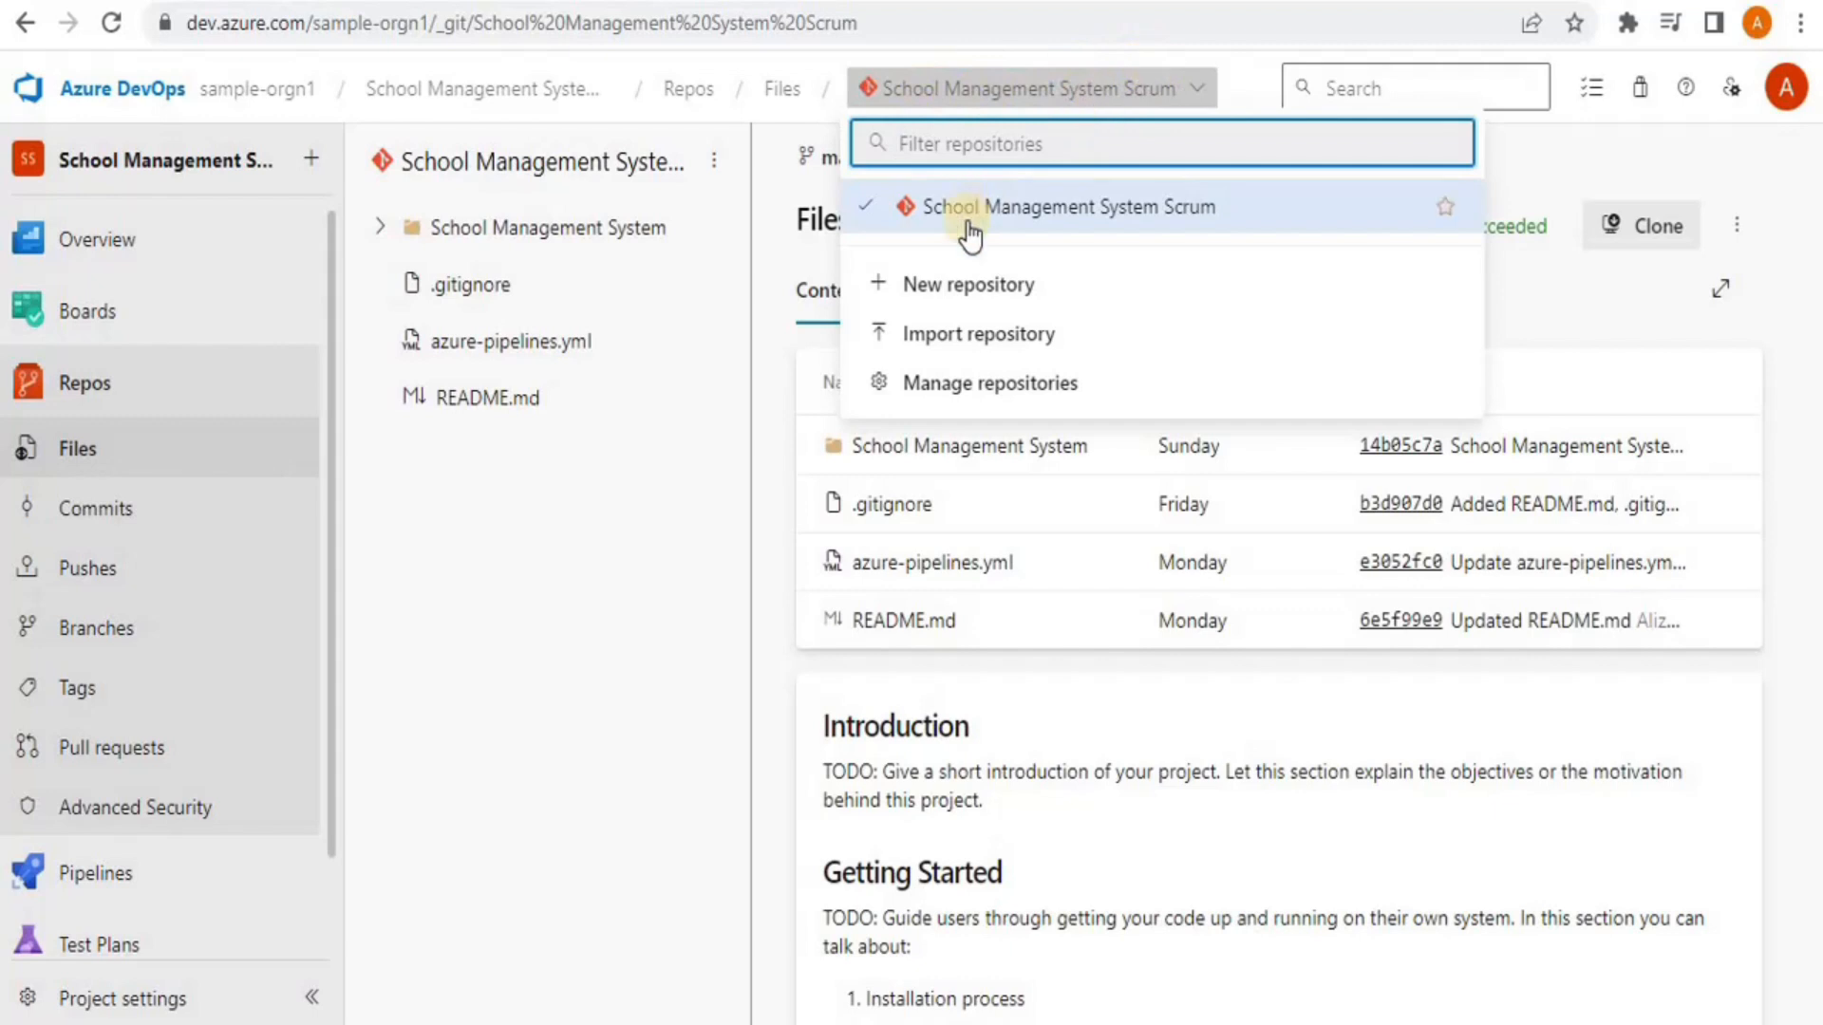
left_click(960, 302)
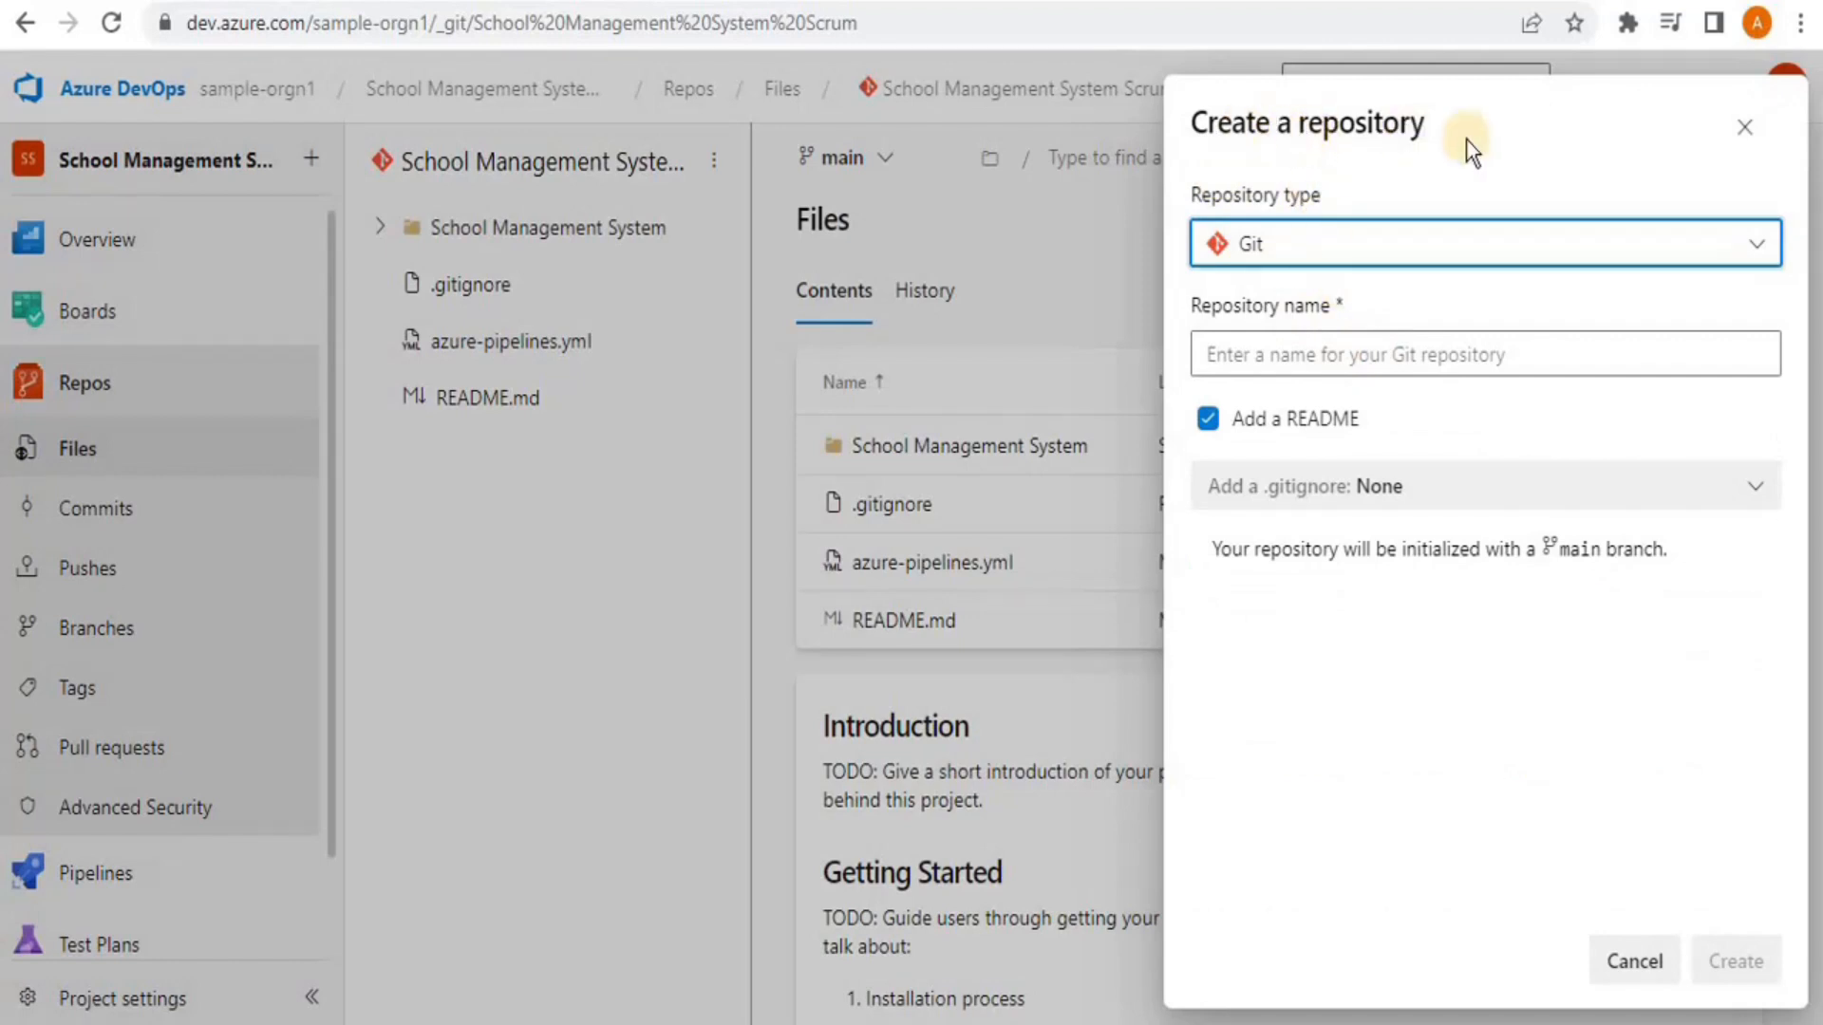
Name the Git repository 'SCM_testRepo', keeping Add a README checked
left_click(1458, 256)
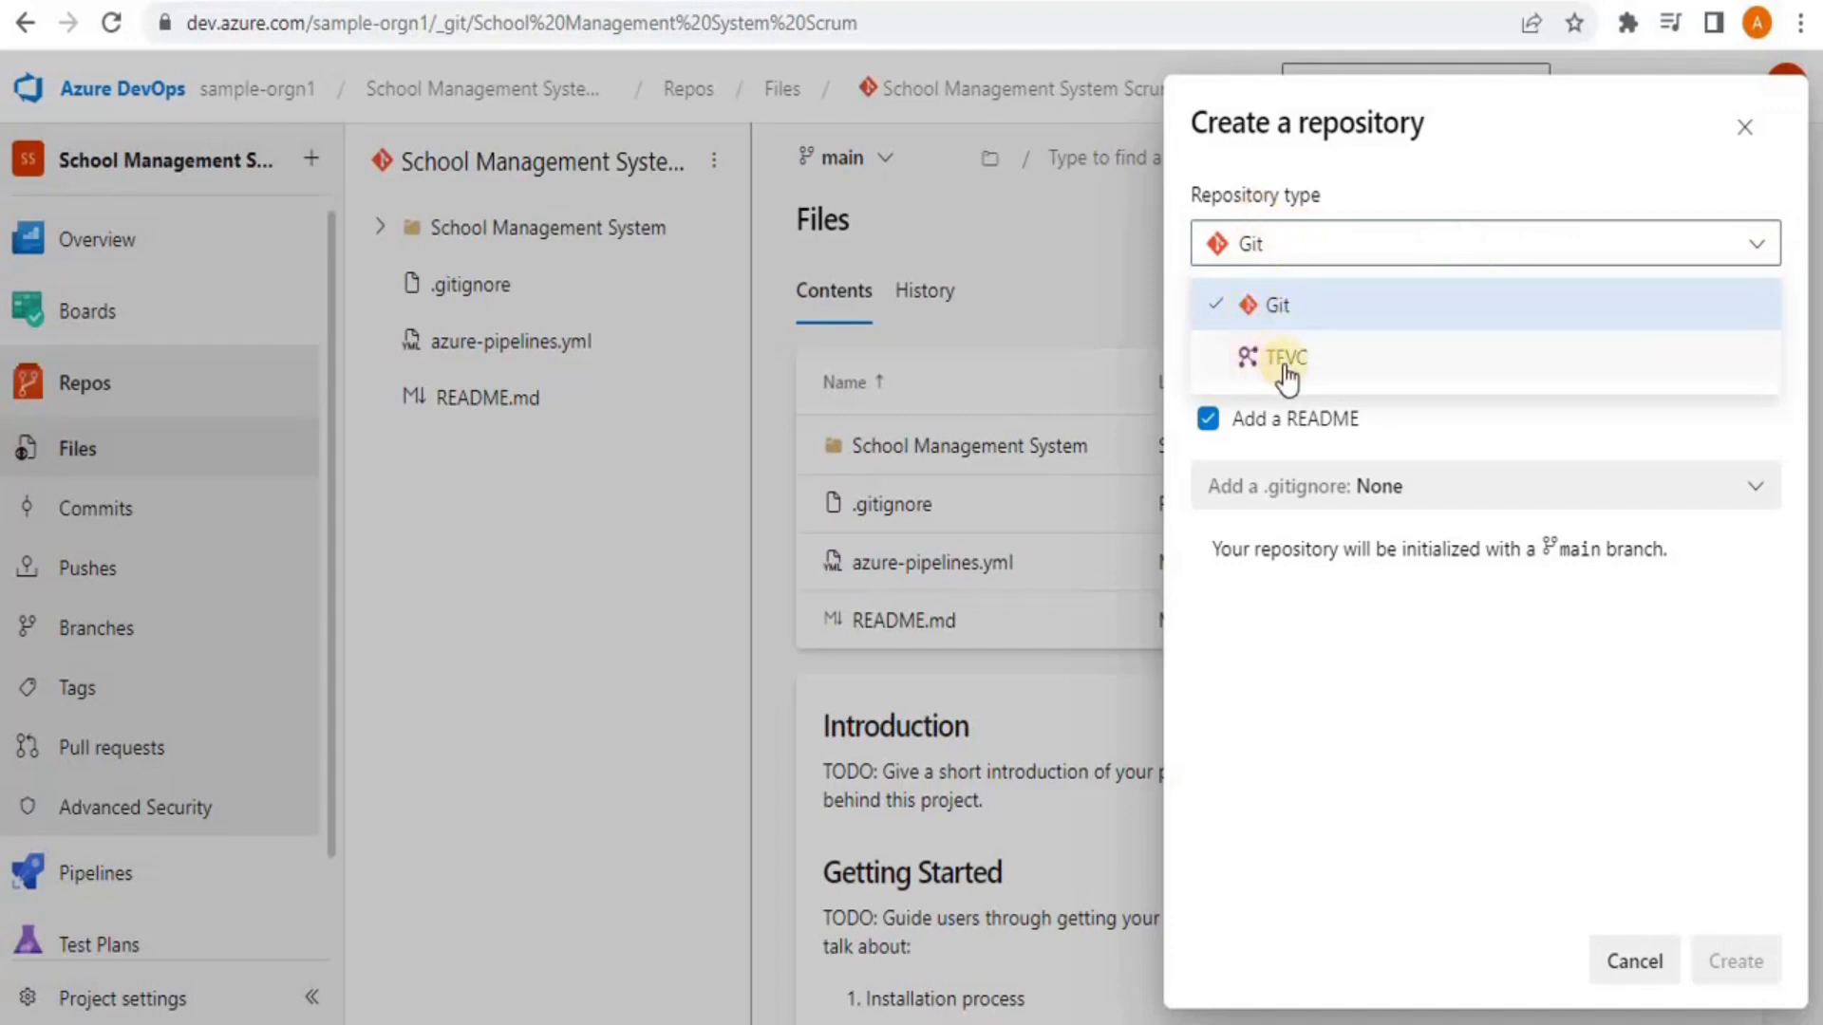
left_click(1273, 304)
left_click(1392, 369)
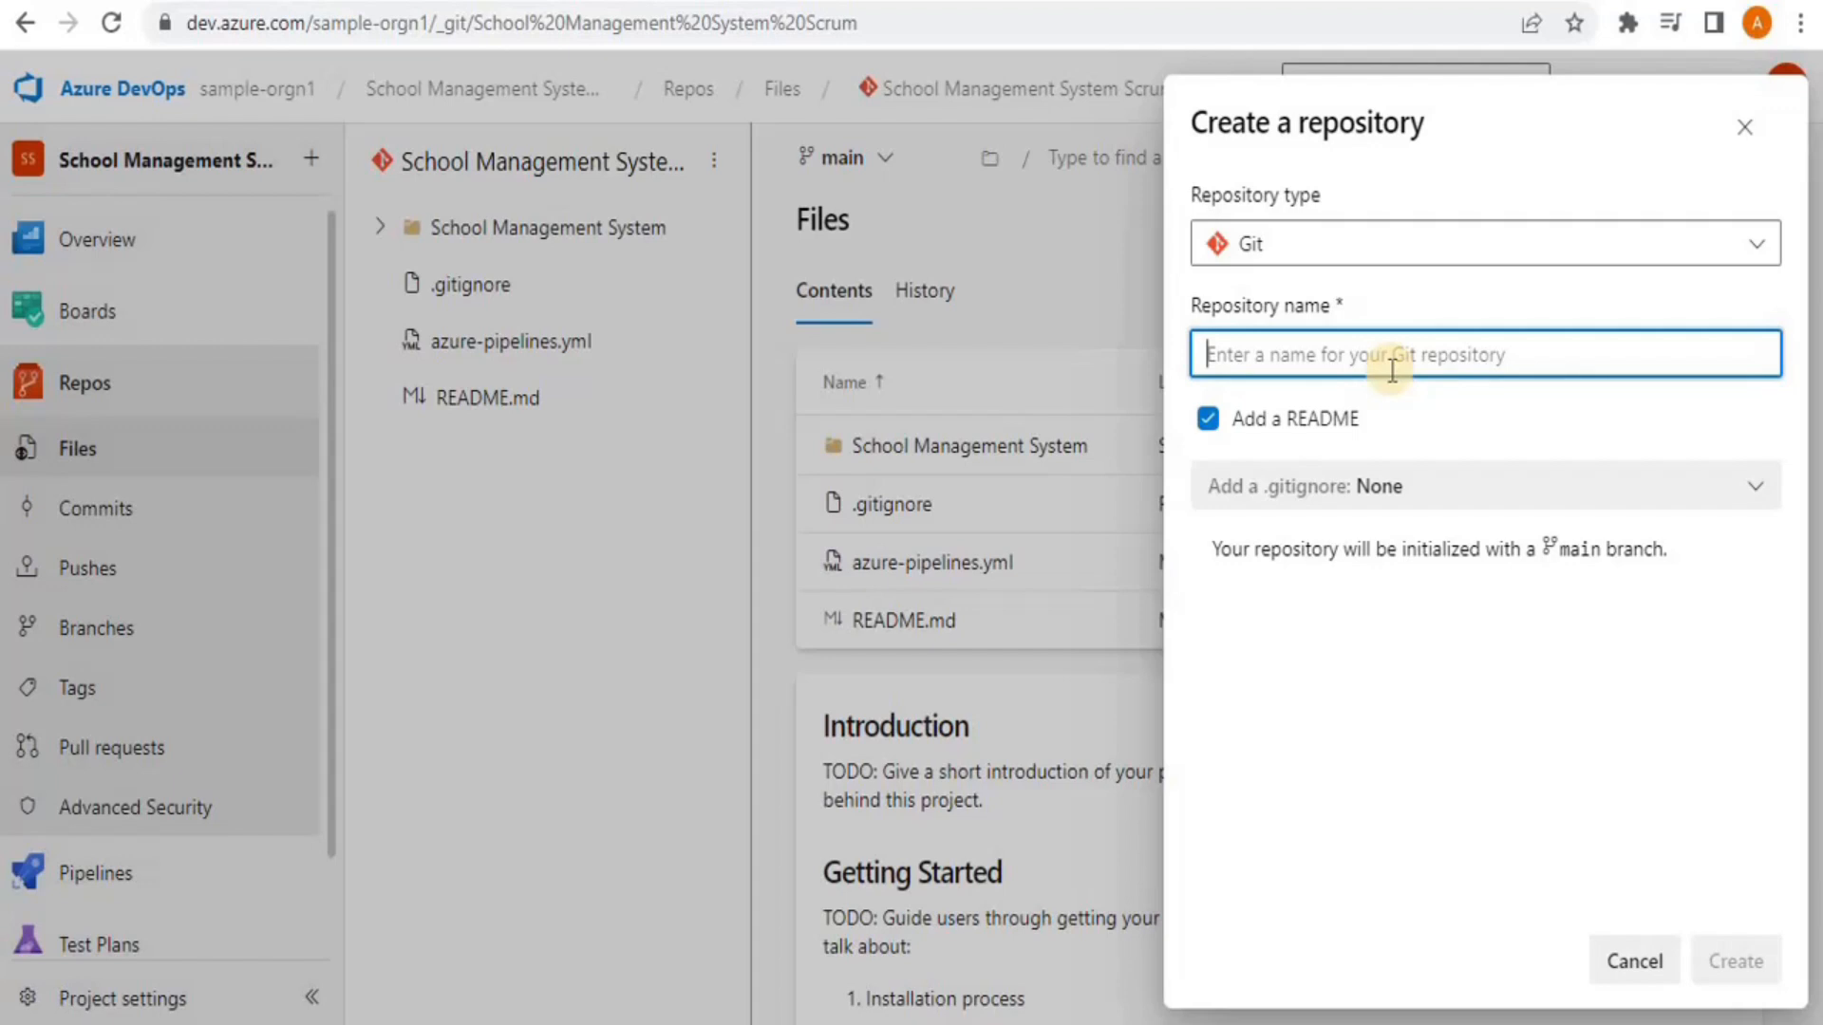
type("SCM")
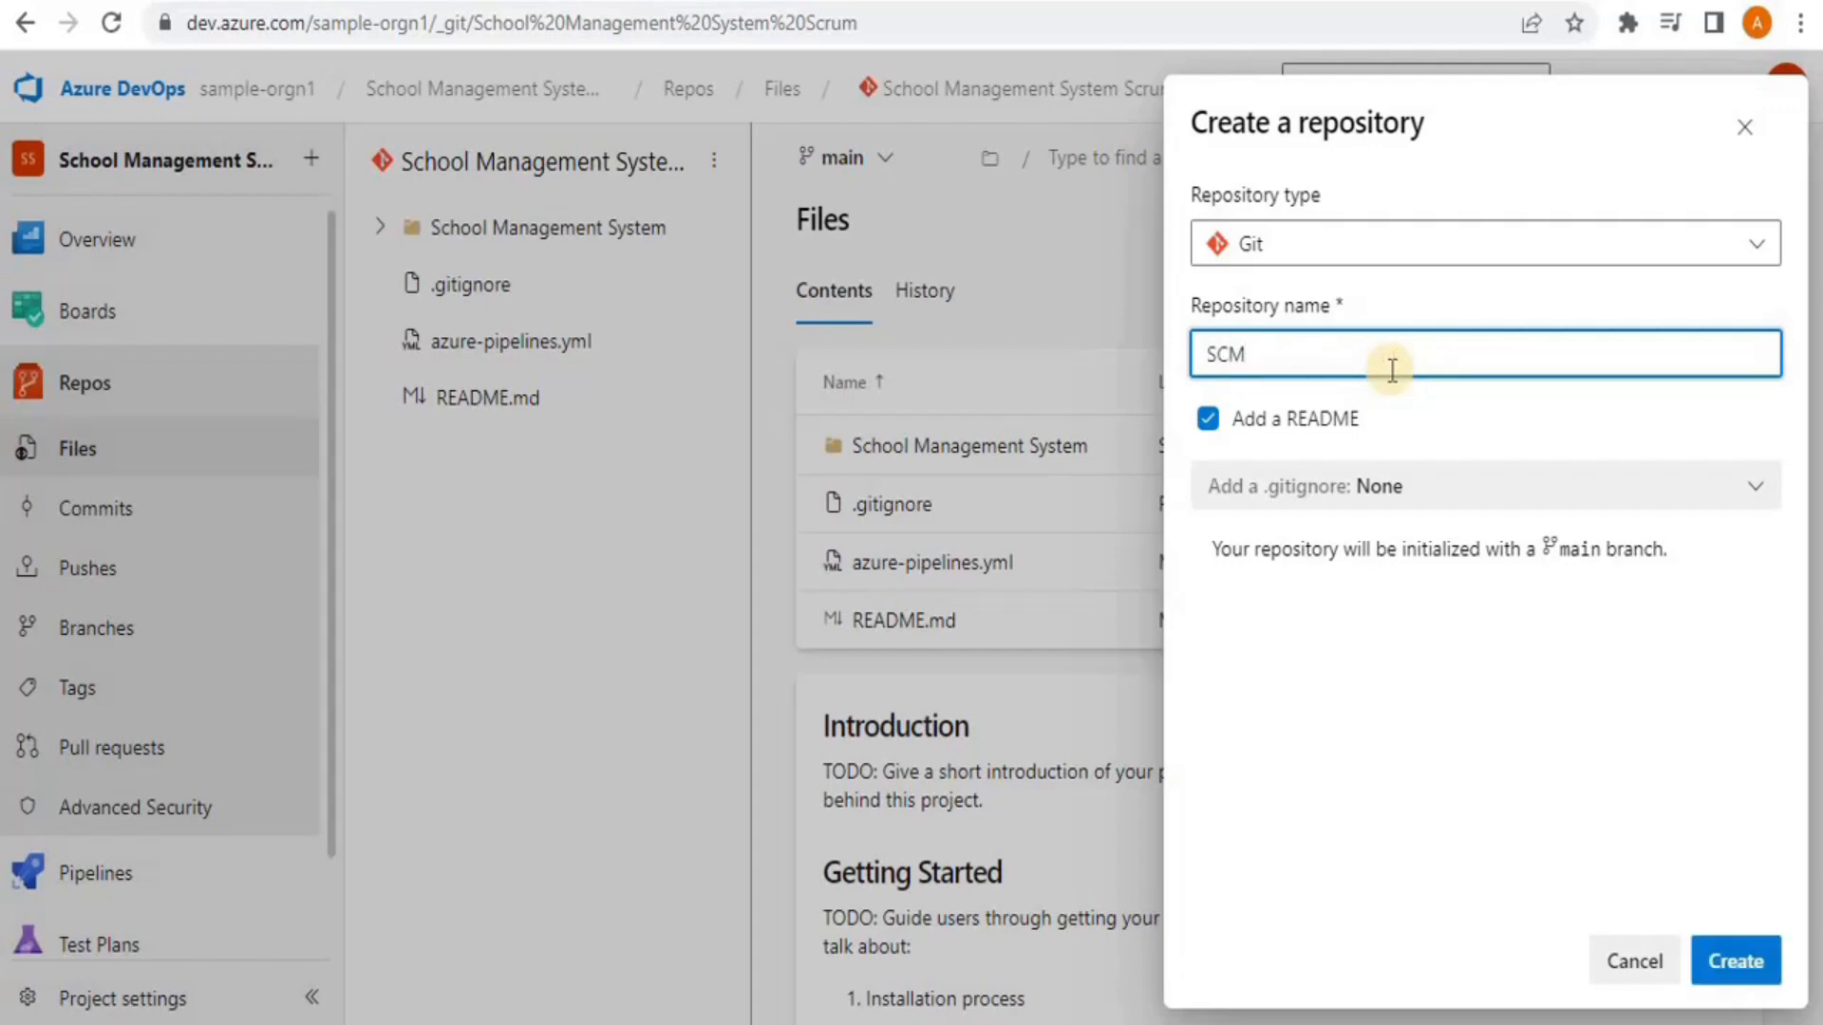
type("_testRepo")
left_click(1208, 421)
left_click(1210, 423)
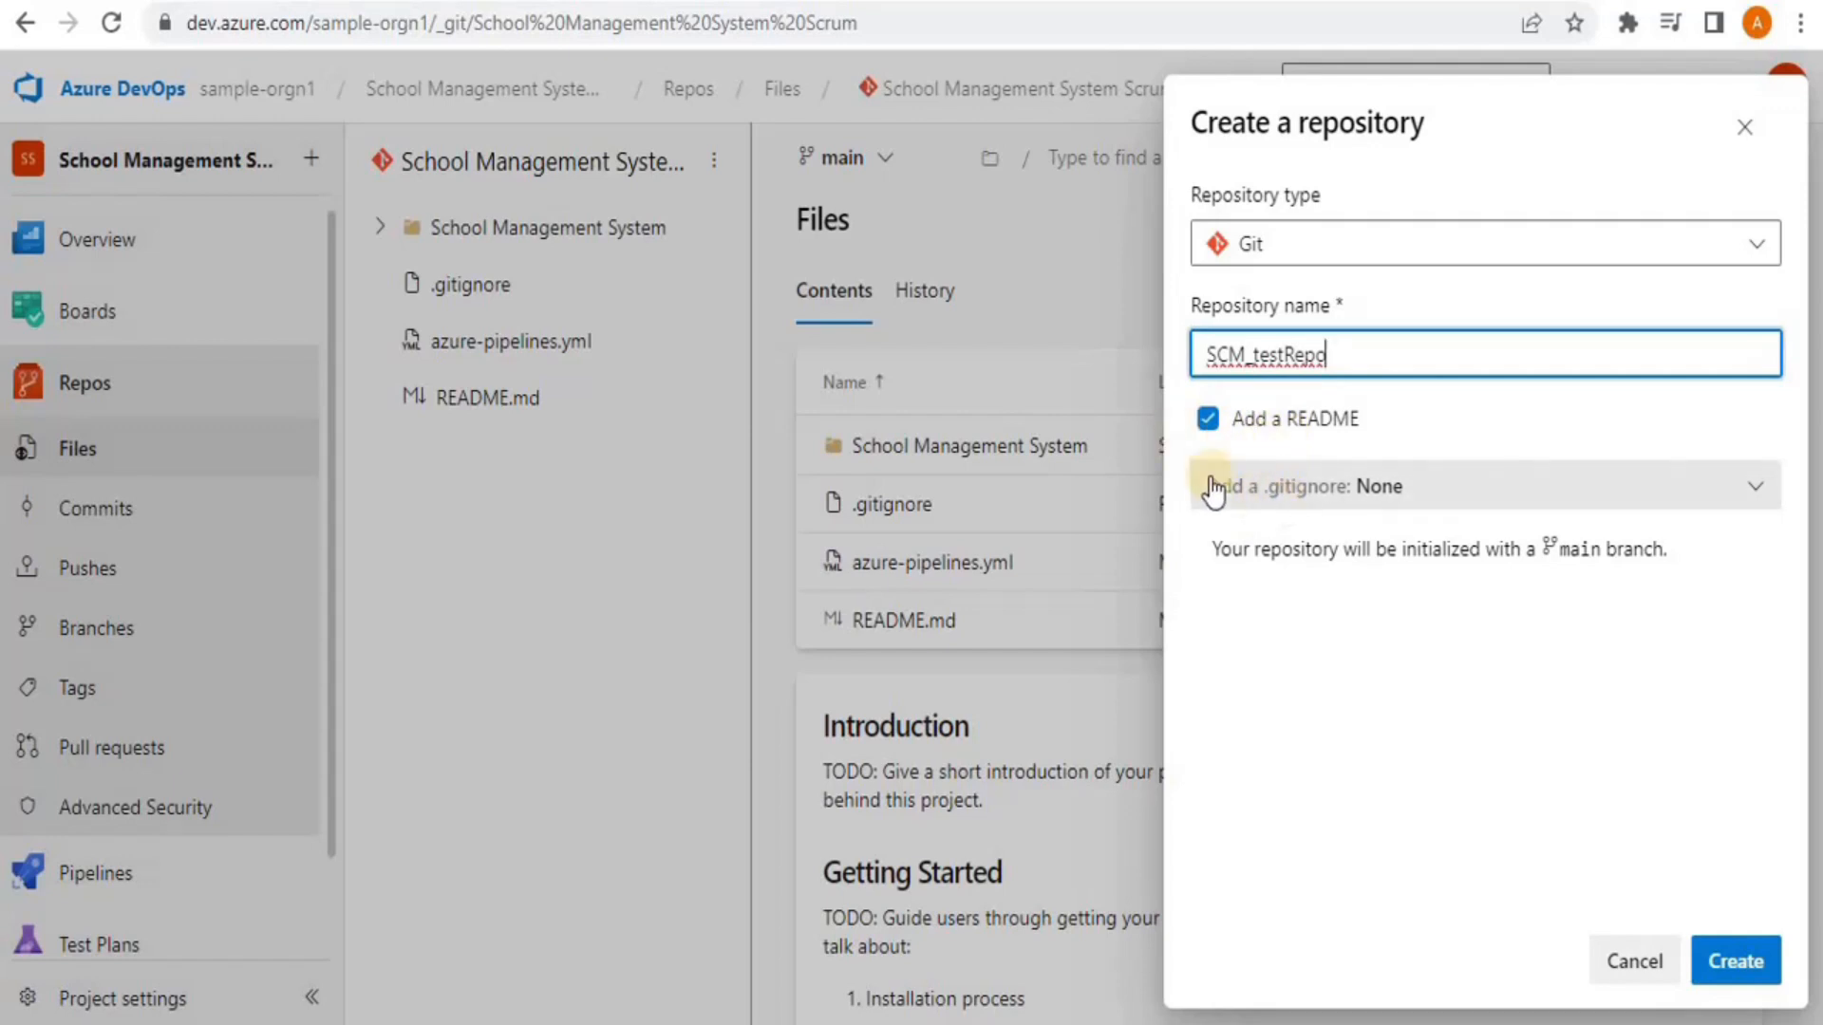
Choose the VisualStudio .gitignore template by searching 'visu'
left_click(1447, 488)
left_click(1448, 487)
left_click(1449, 488)
left_click(1451, 496)
type("visu")
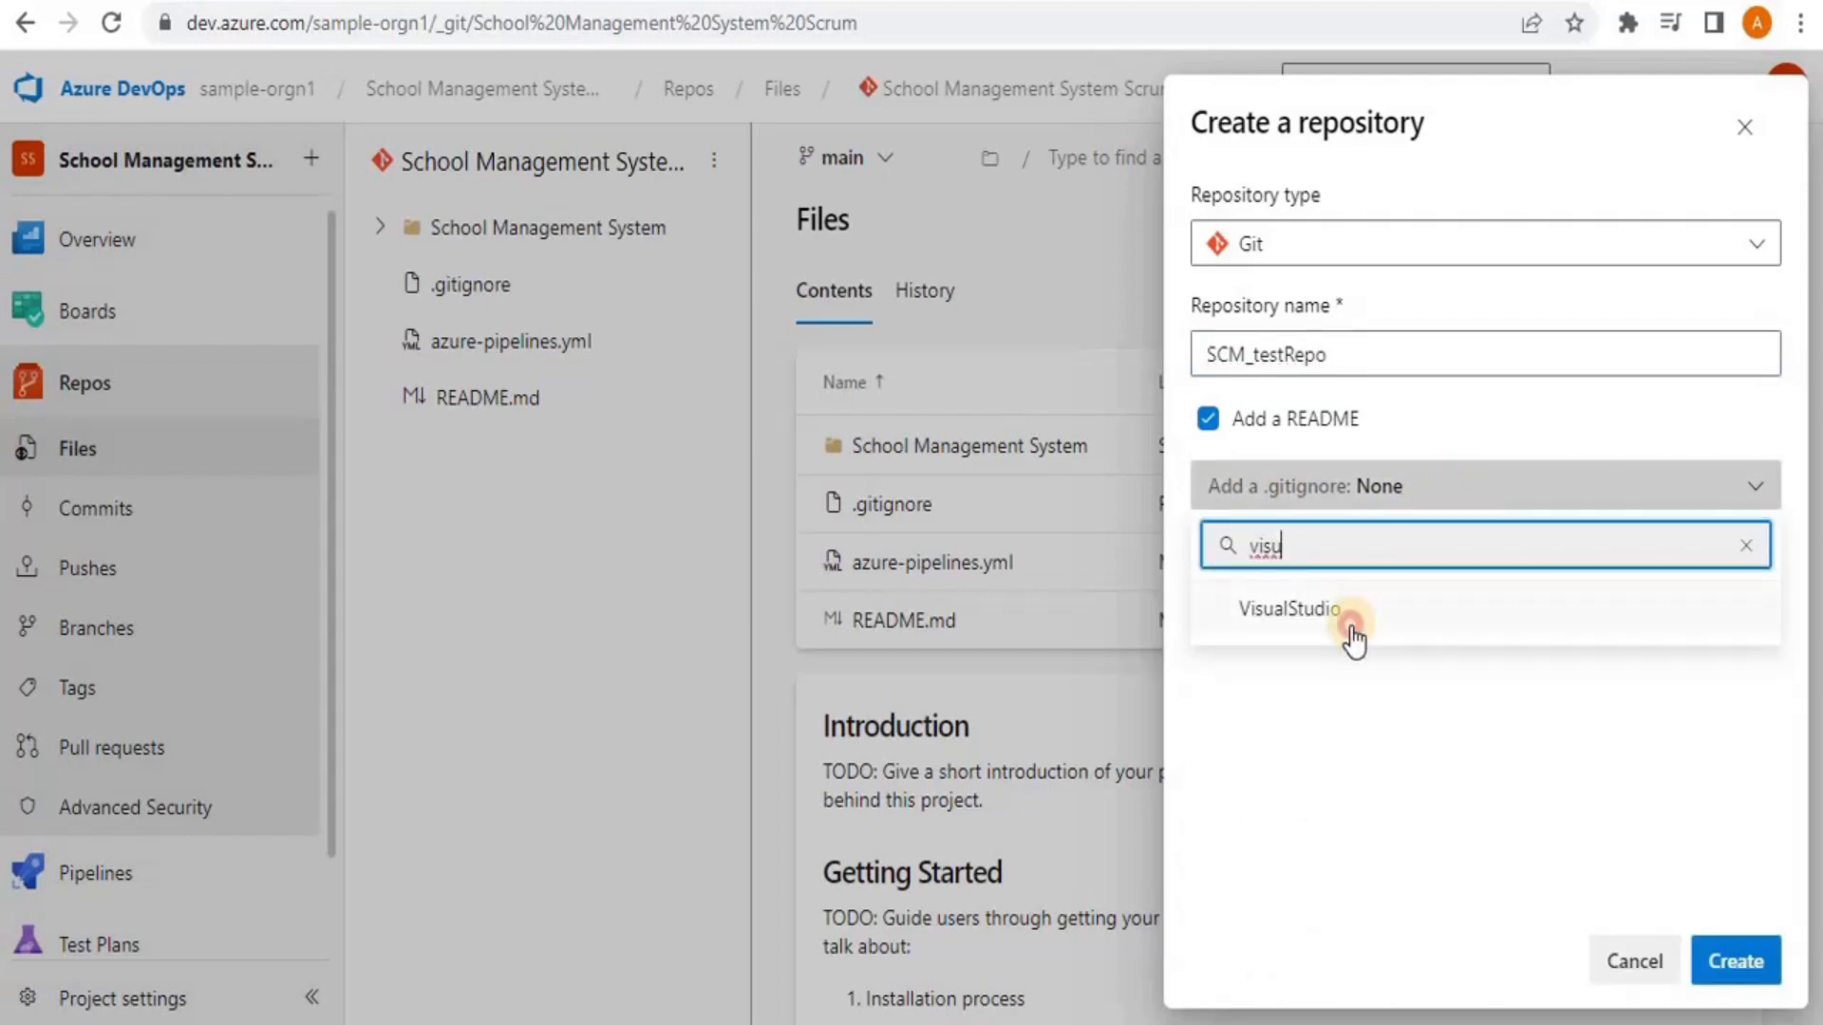
left_click(1351, 627)
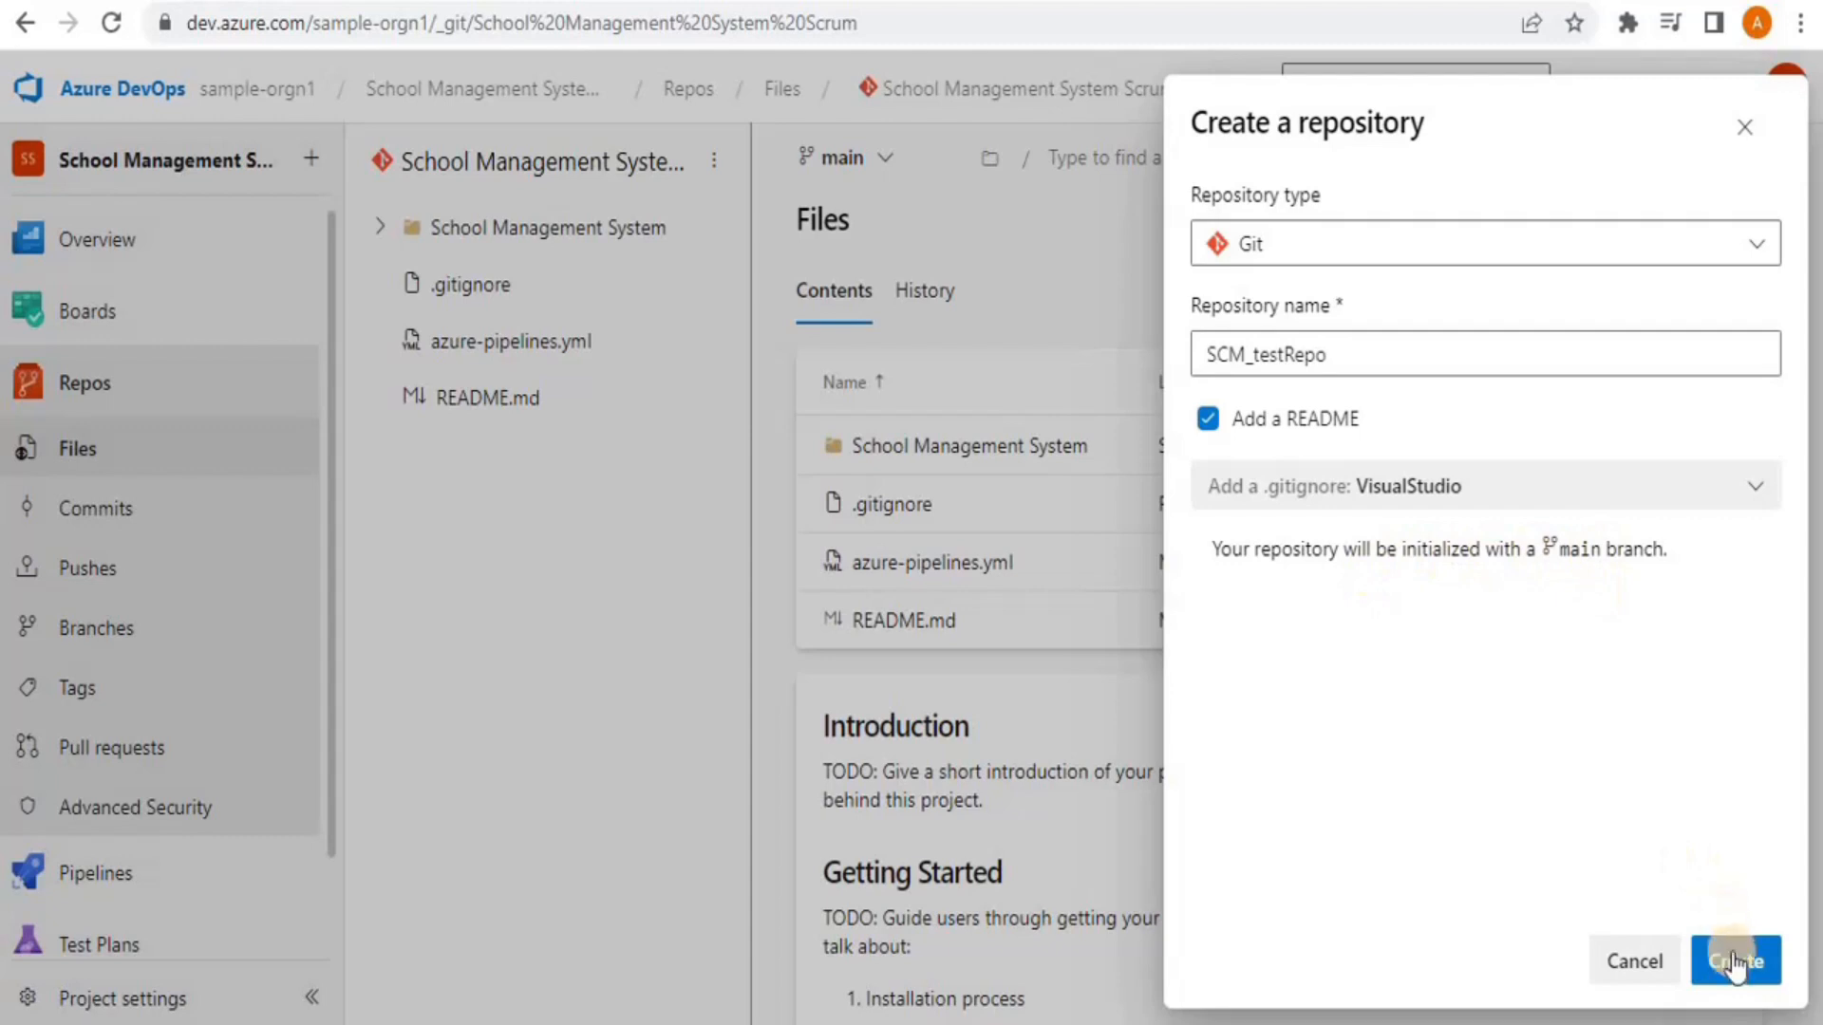
Create SCM_testRepo and confirm it appears under Manage repositories
left_click(1763, 968)
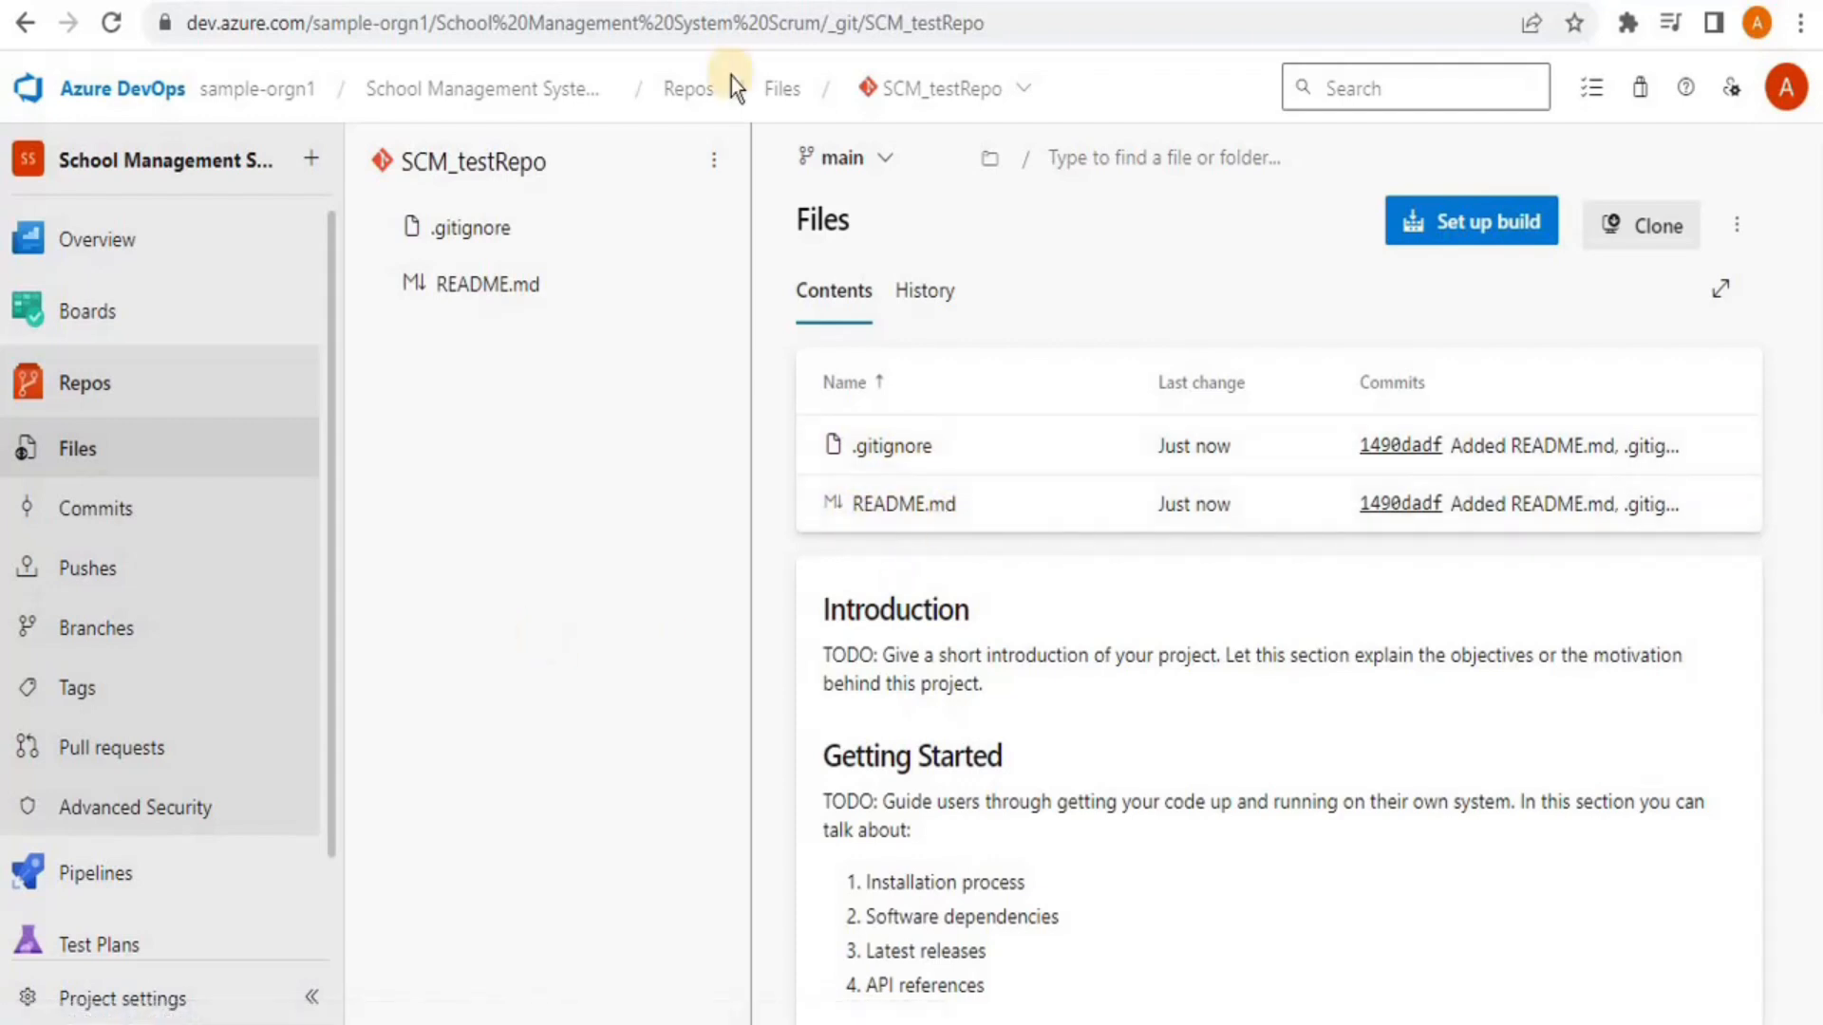
left_click(966, 110)
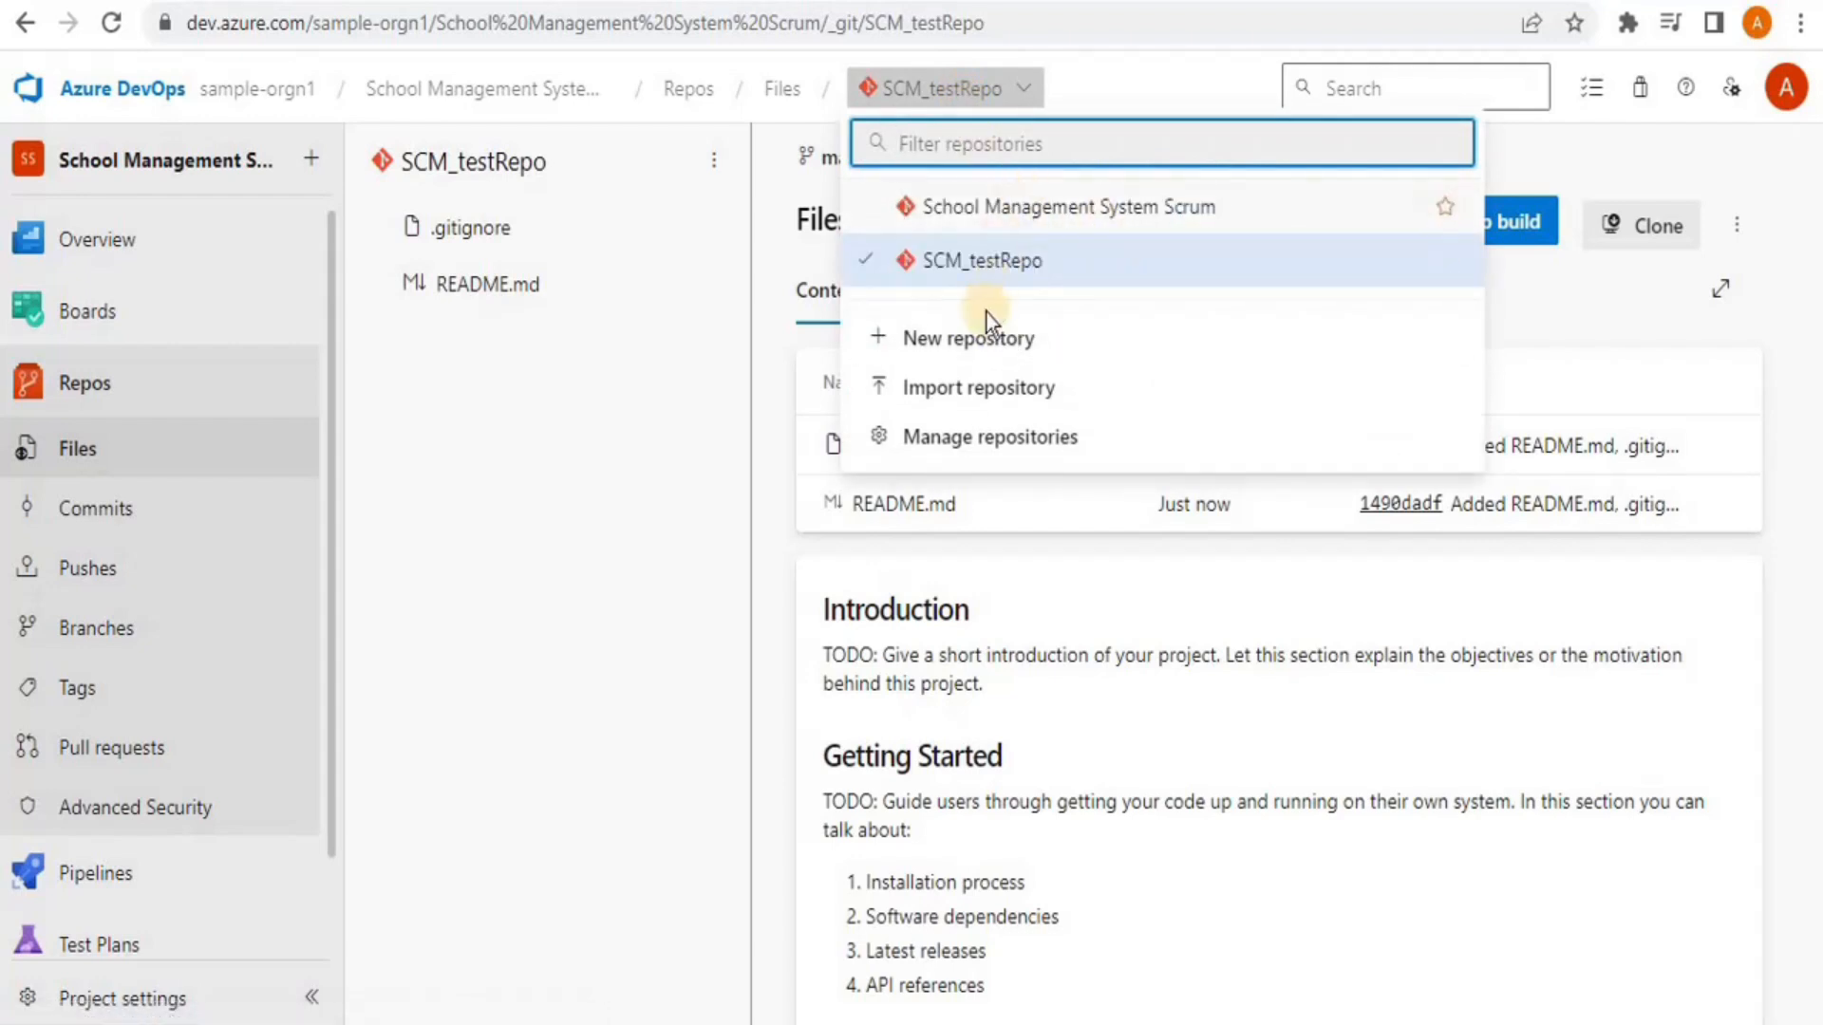
left_click(938, 442)
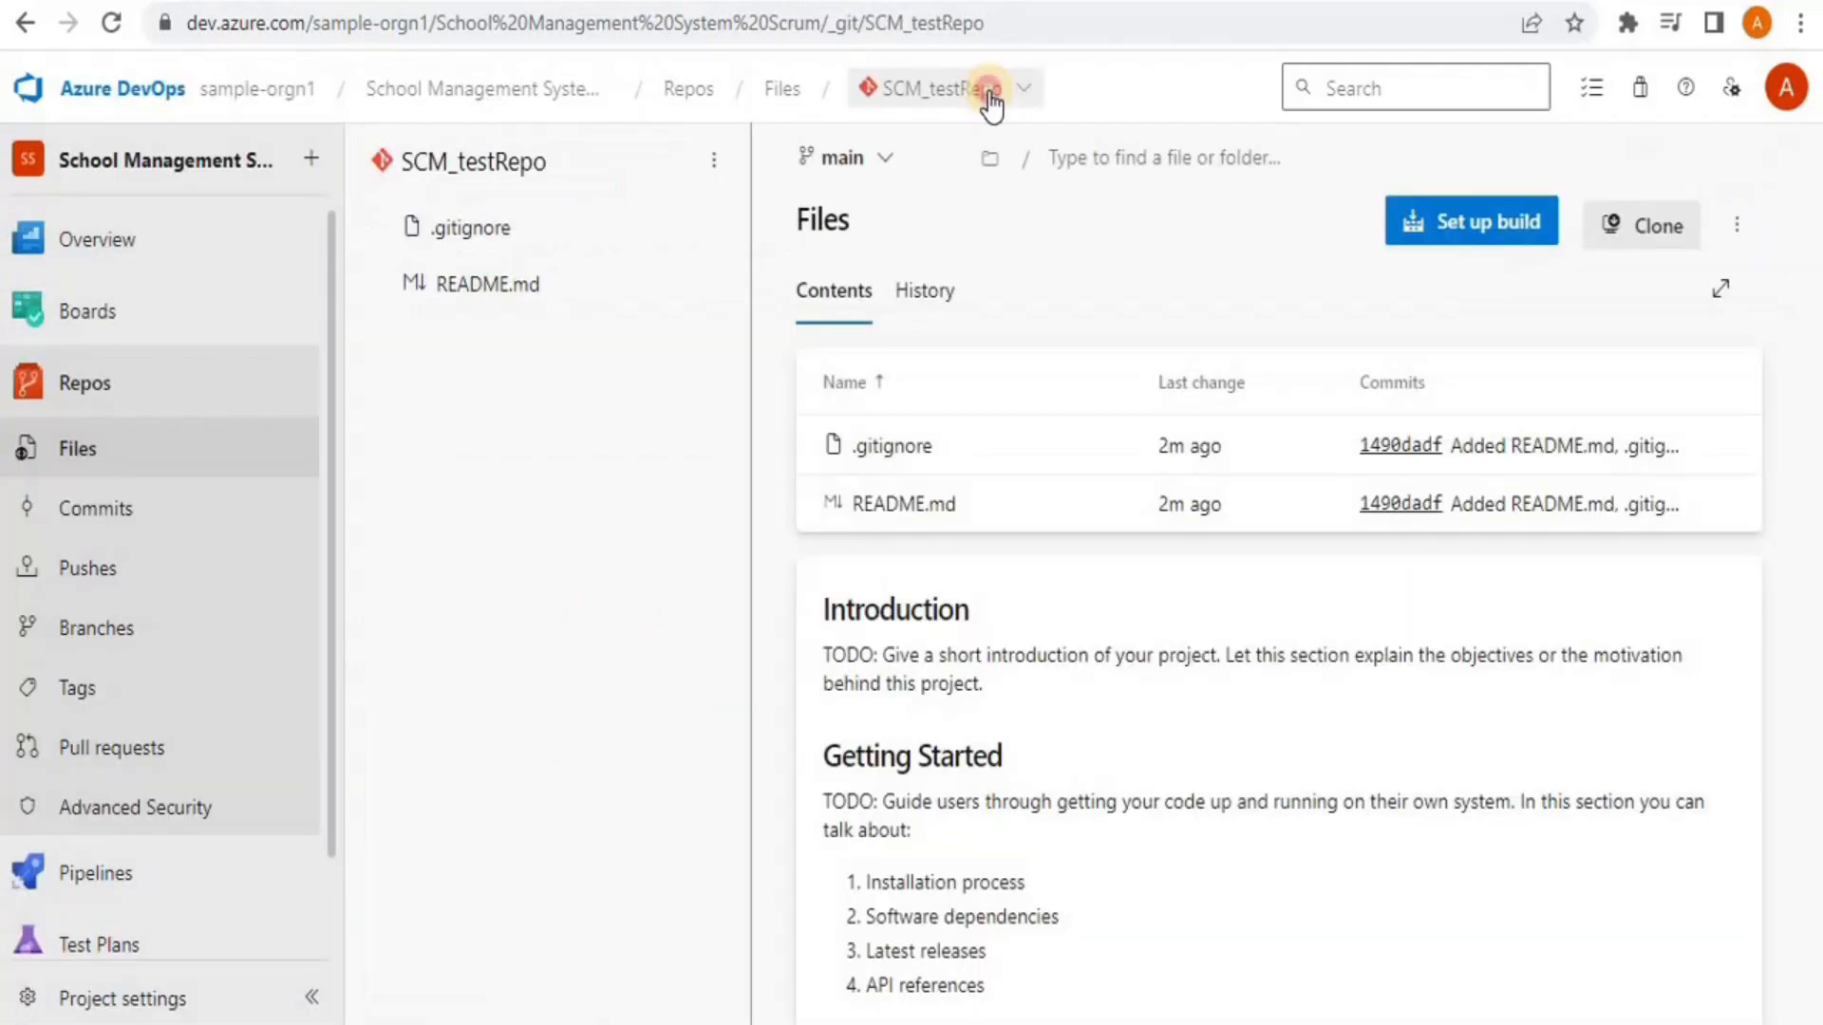
left_click(992, 101)
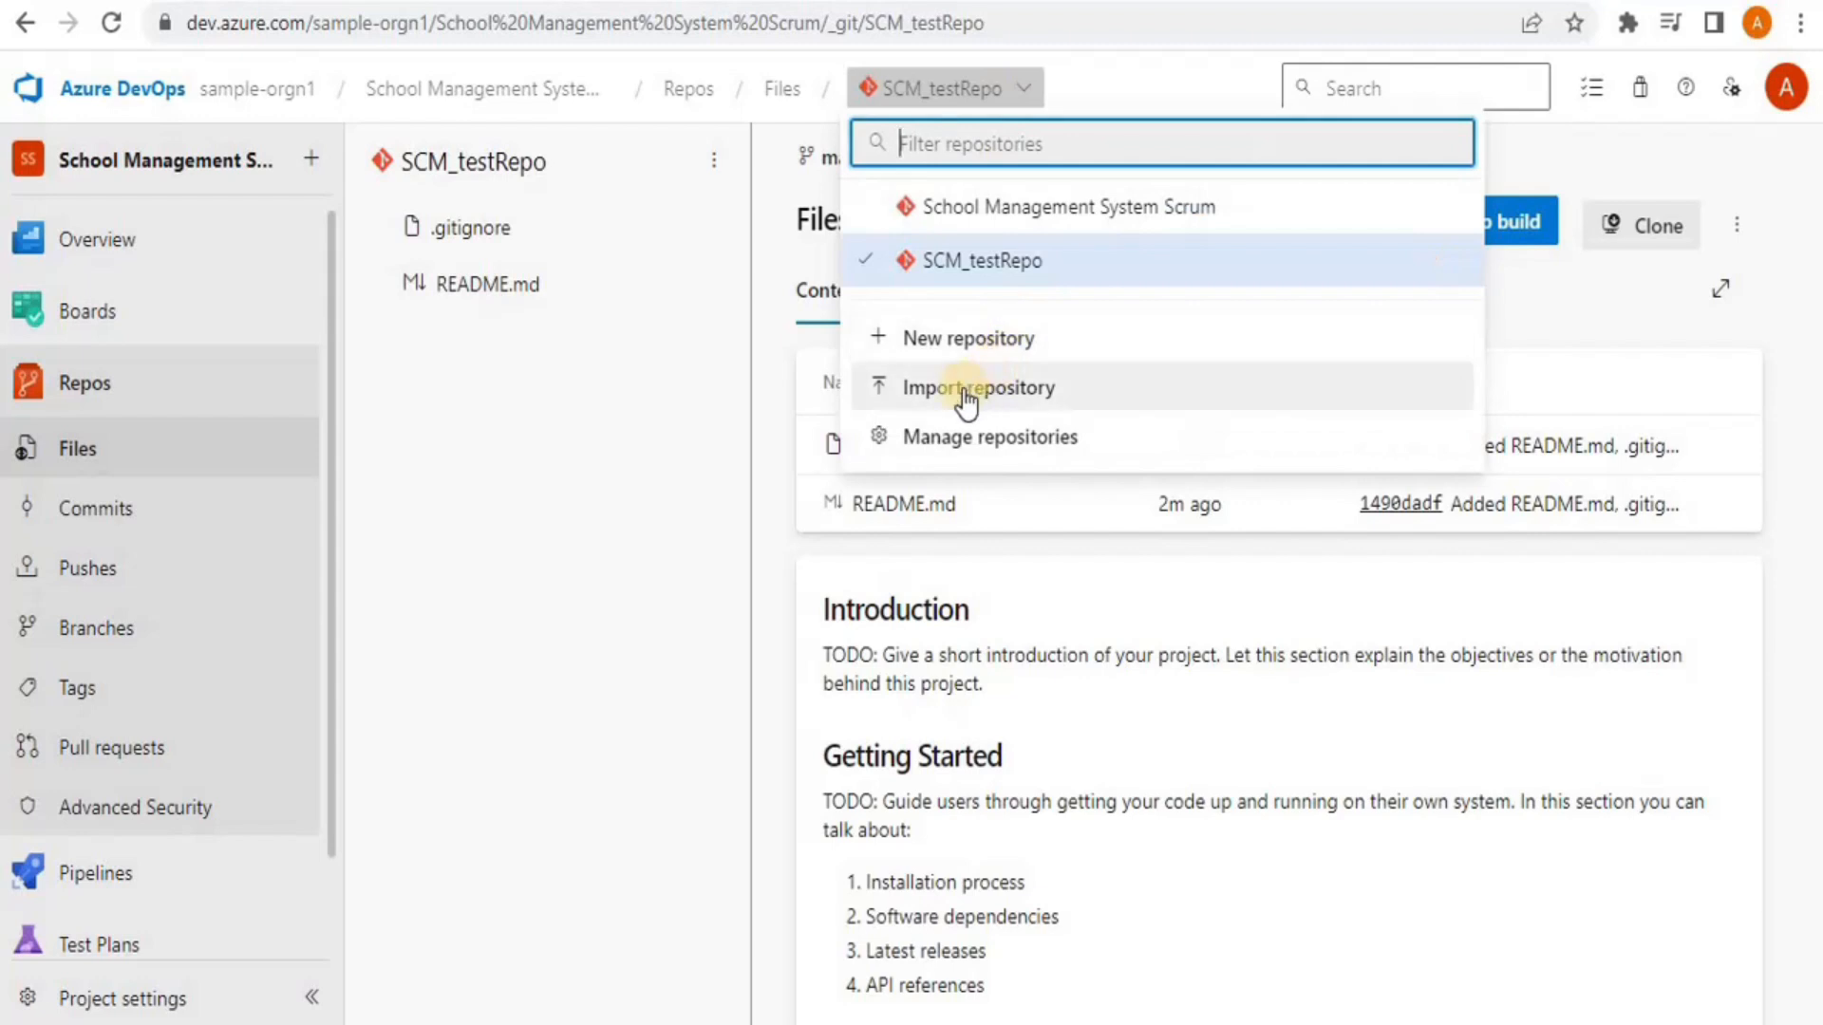
Import Classifieds-Net-Core-IdentitySecurity from its pasted GitHub clone URL, keeping the auto-filled name
left_click(963, 391)
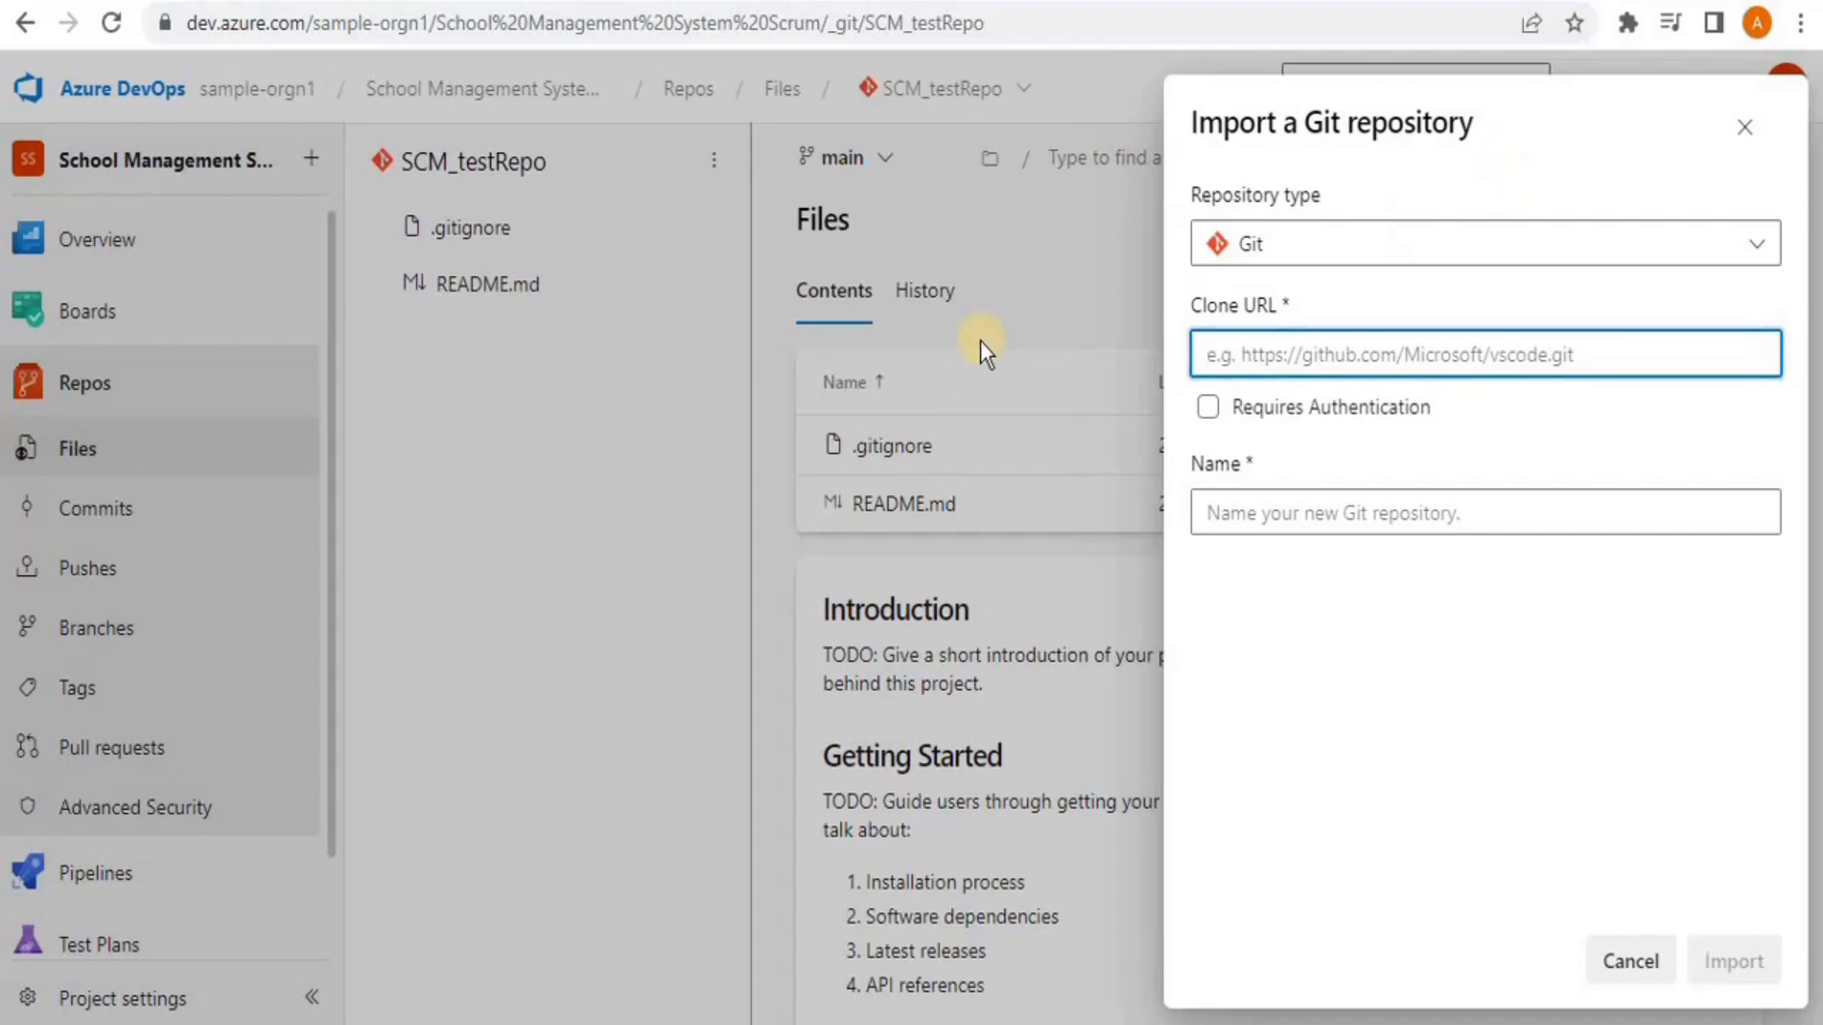
left_click(1296, 306)
type("https://github.com/trevoirwilliams/Classifieds-Net-Core-IdentitySecurity")
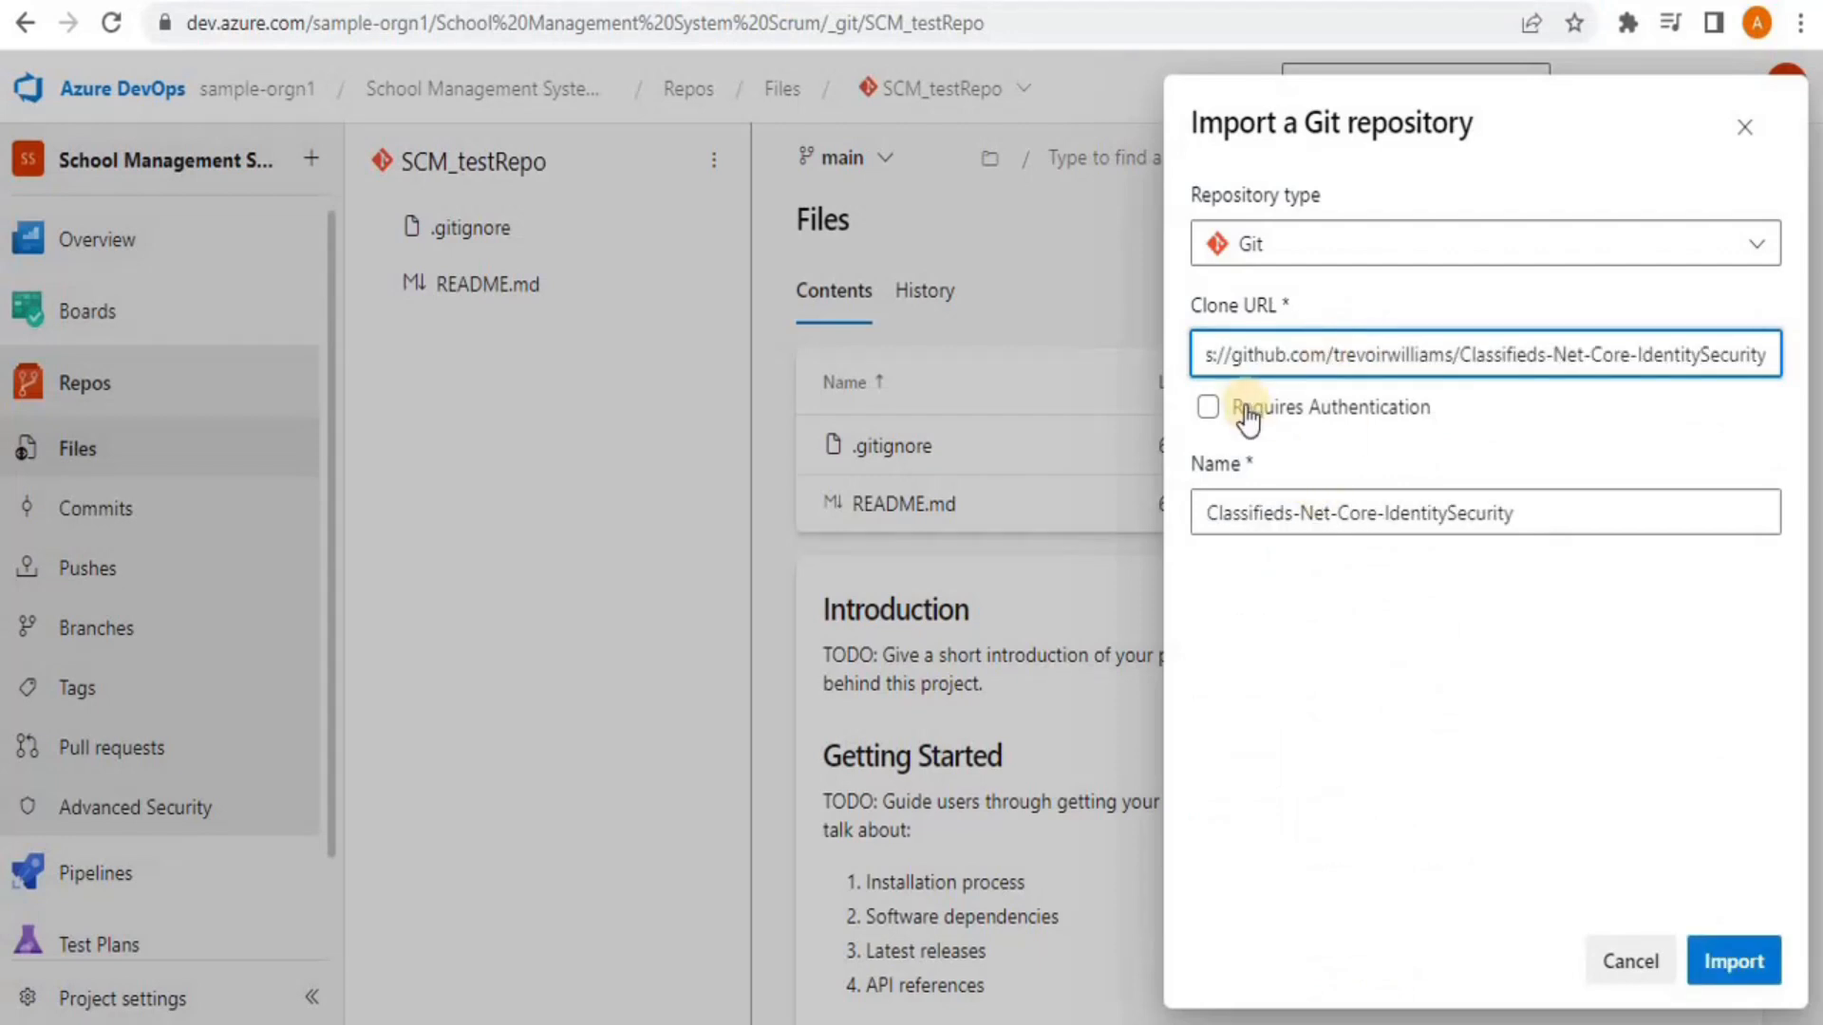
left_click(1743, 959)
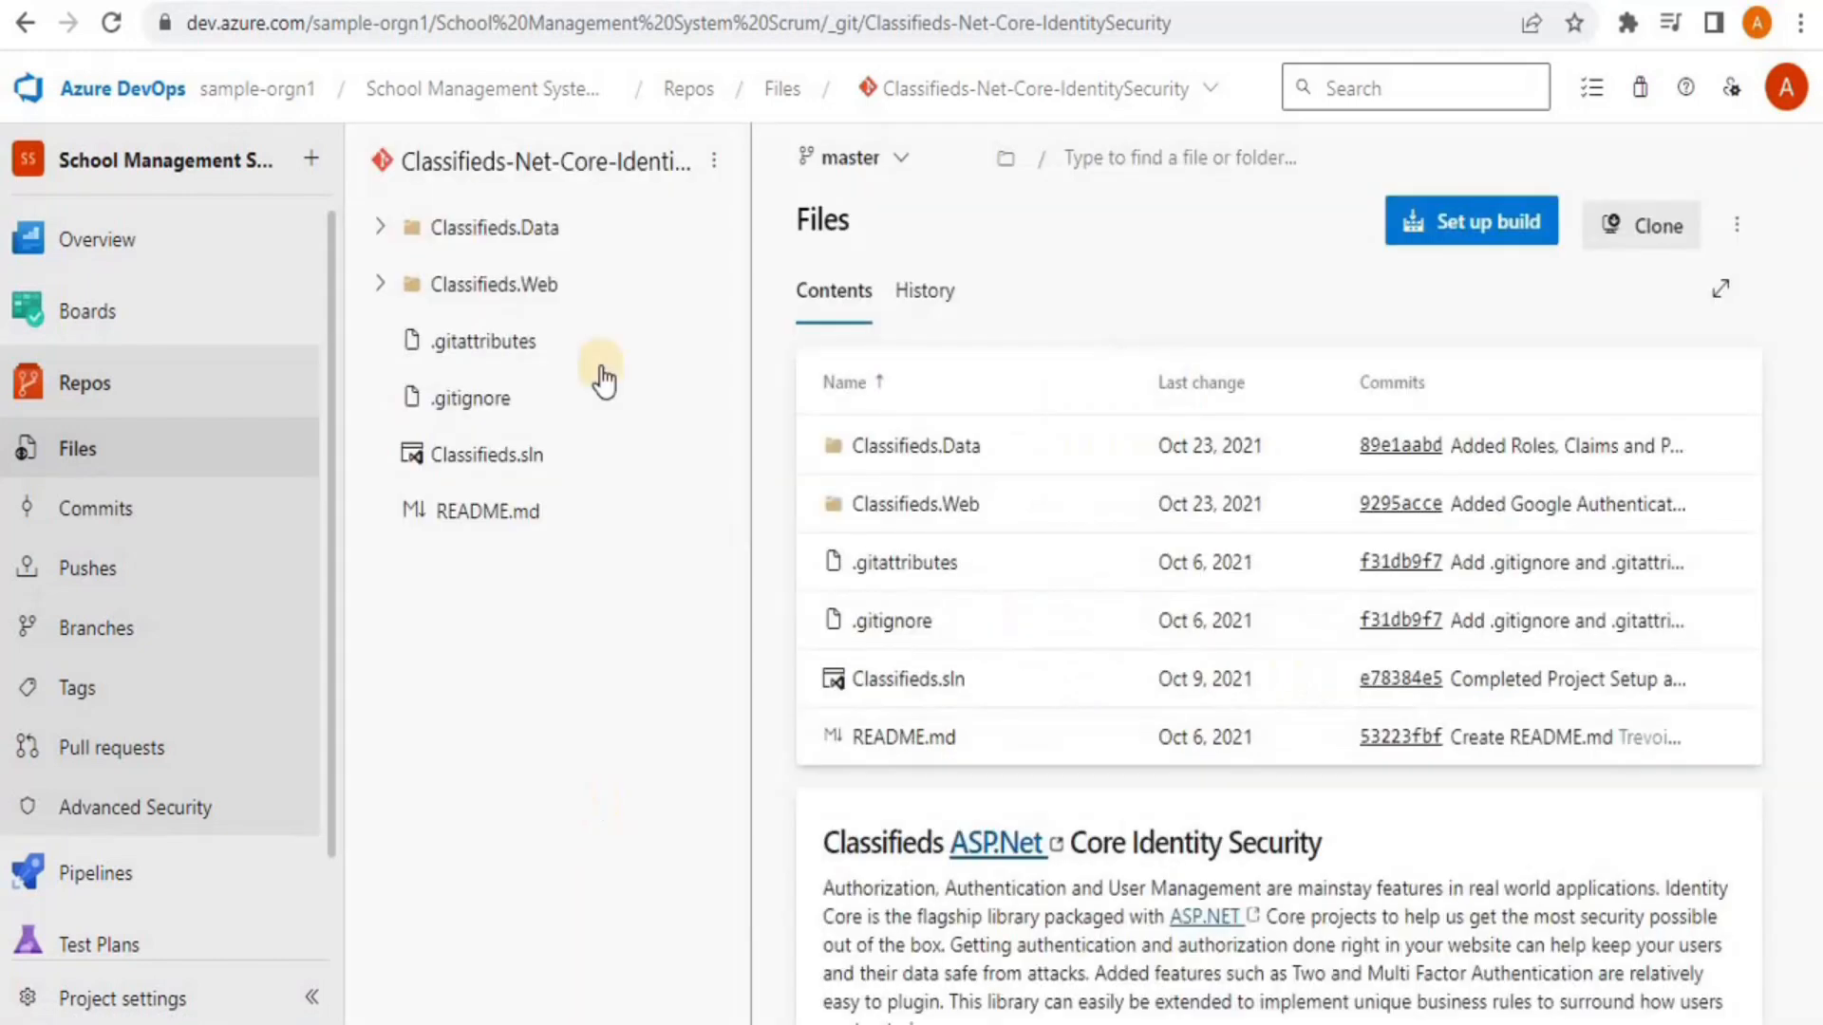
Switch Repos > Files to the SCM_testRepo repository, showing .gitignore and README.md on main
left_click(944, 89)
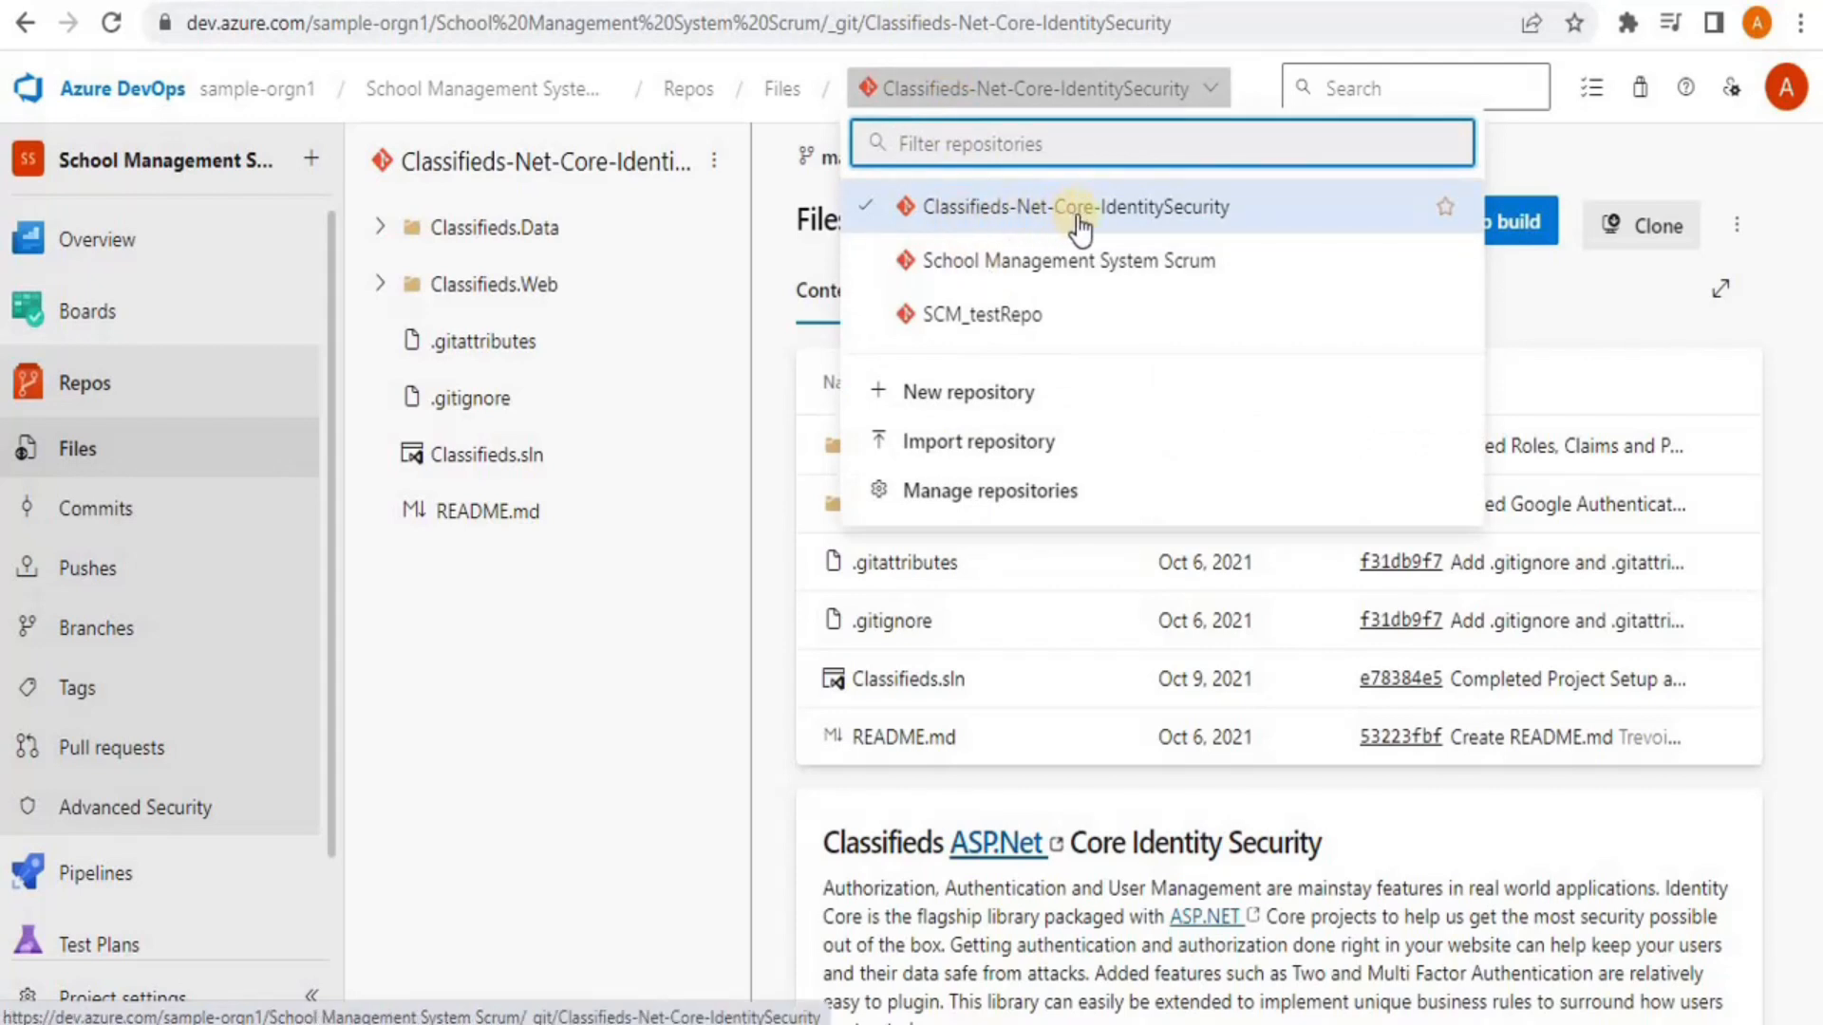
left_click(716, 628)
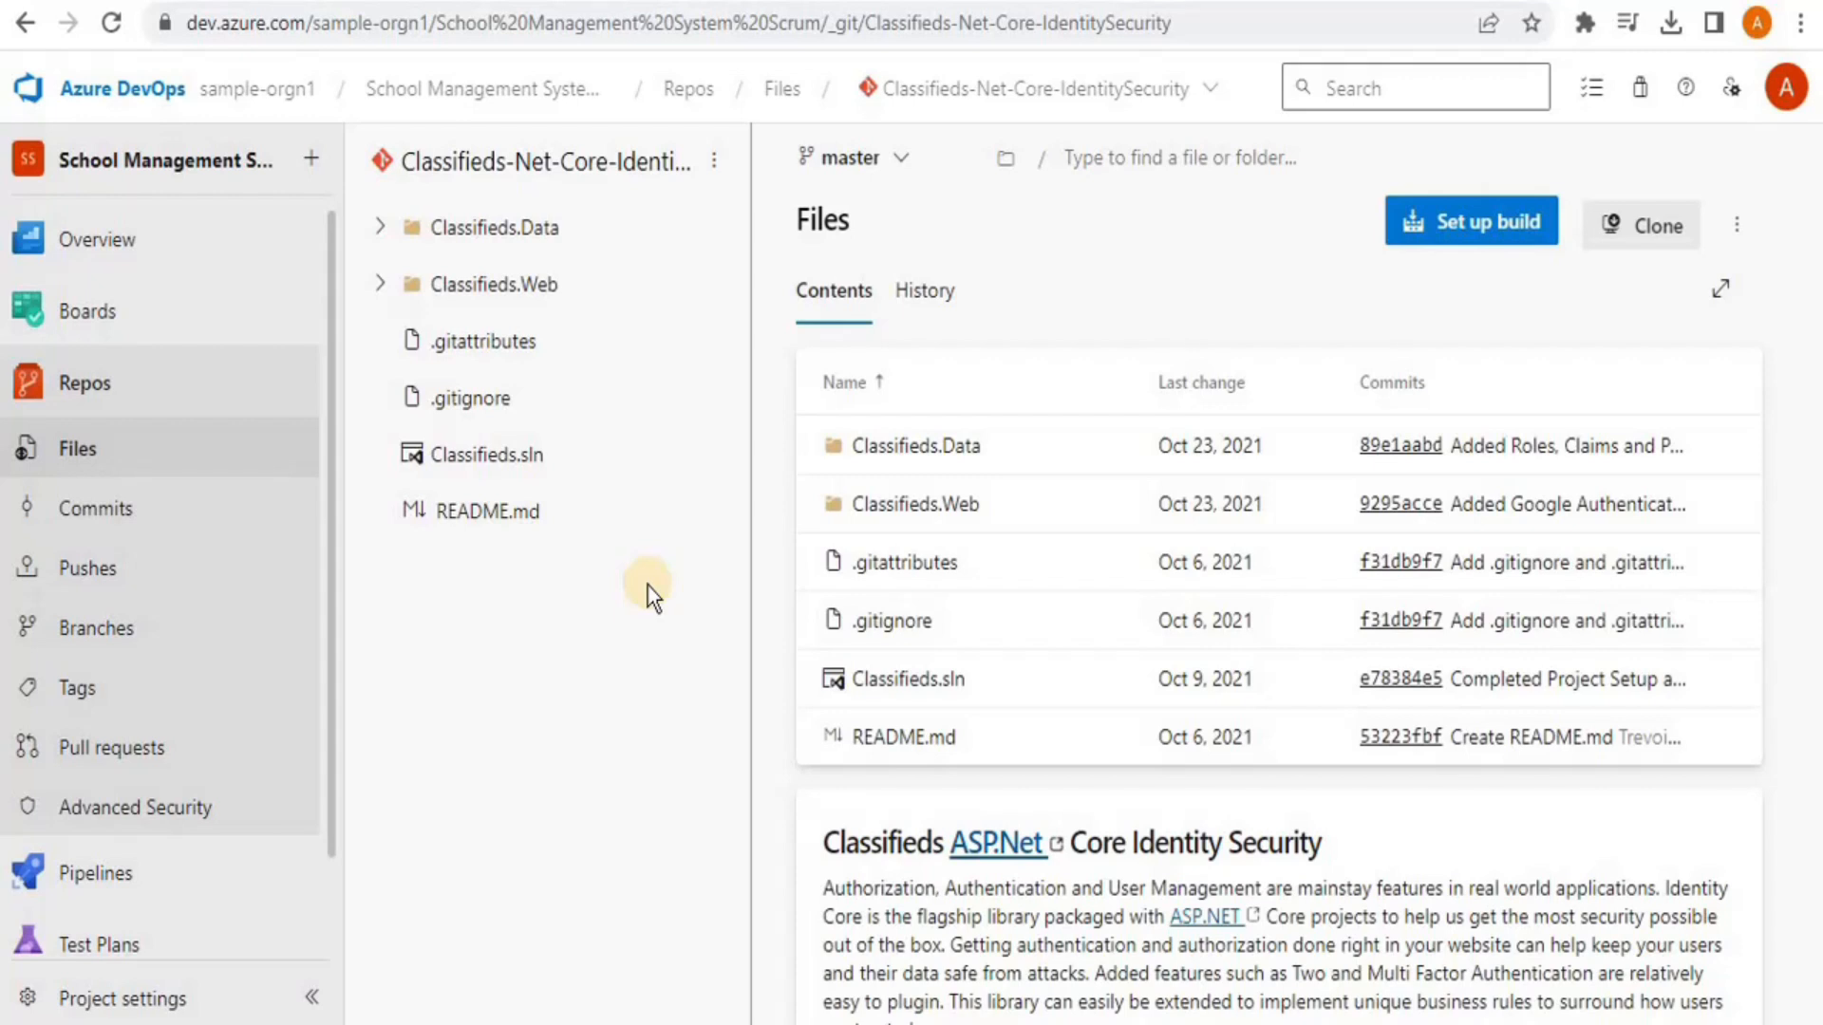
left_click(1131, 95)
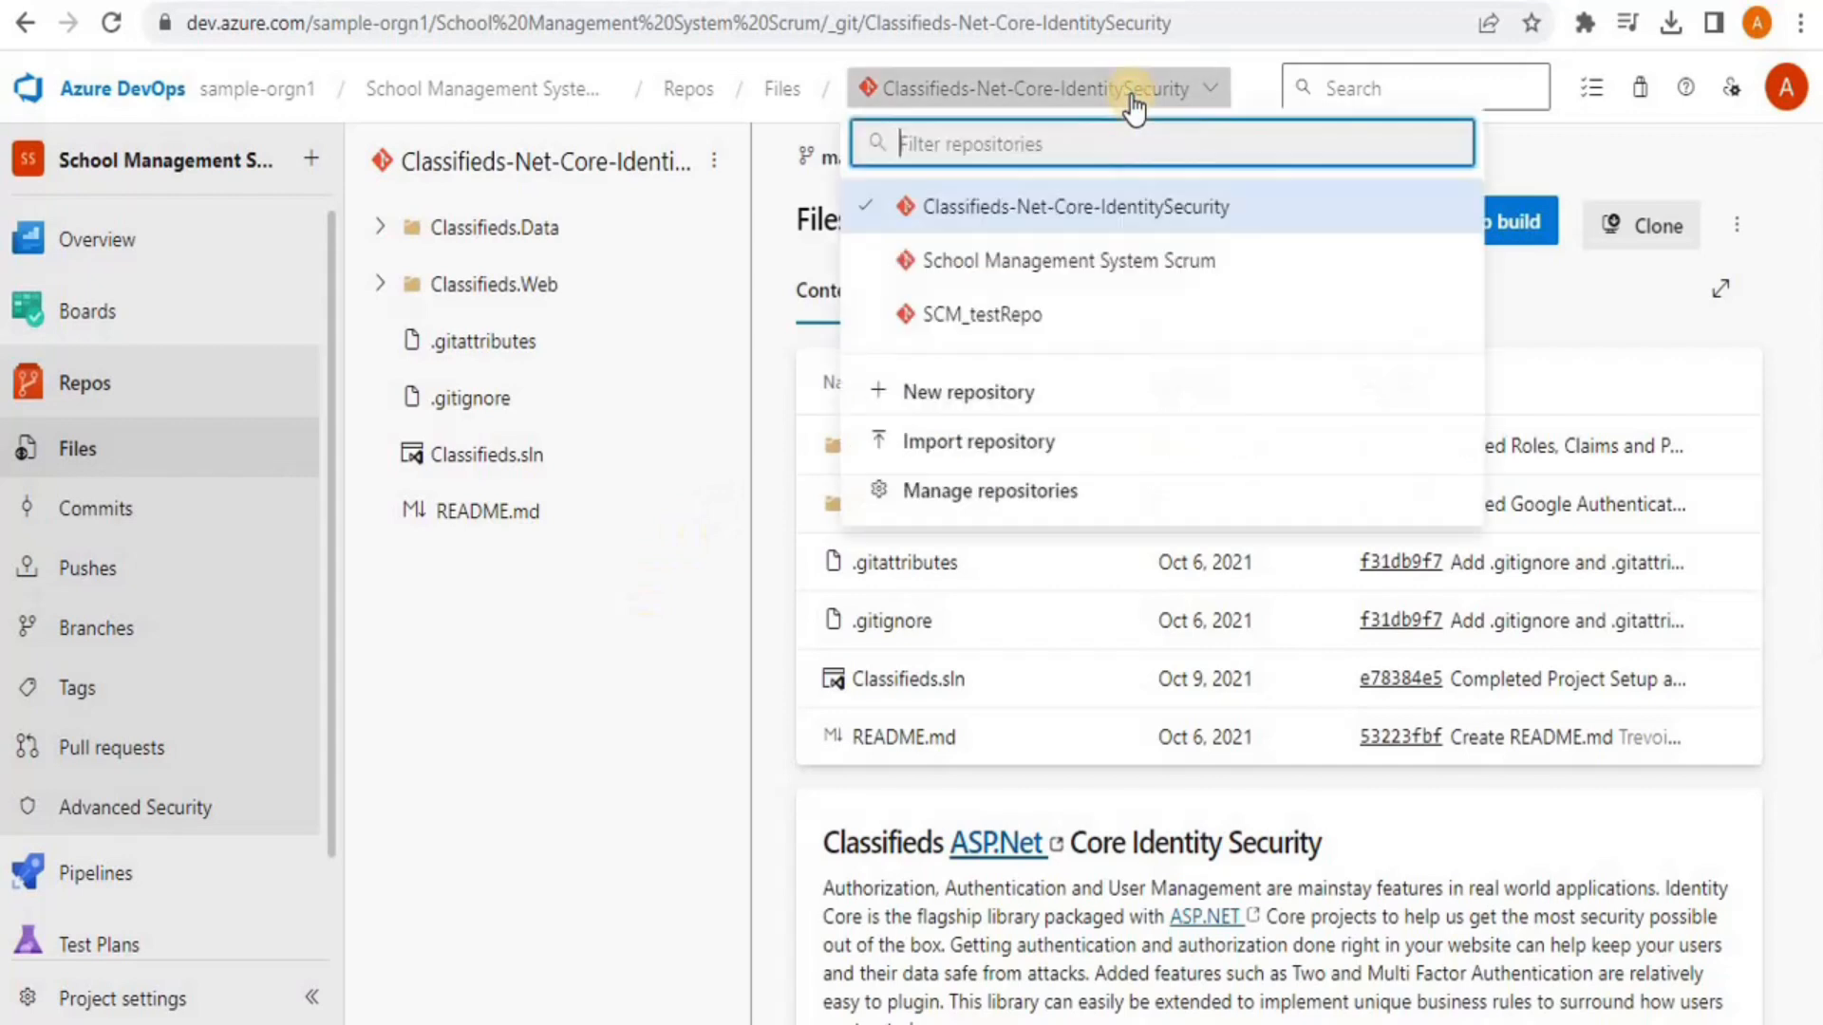
left_click(935, 317)
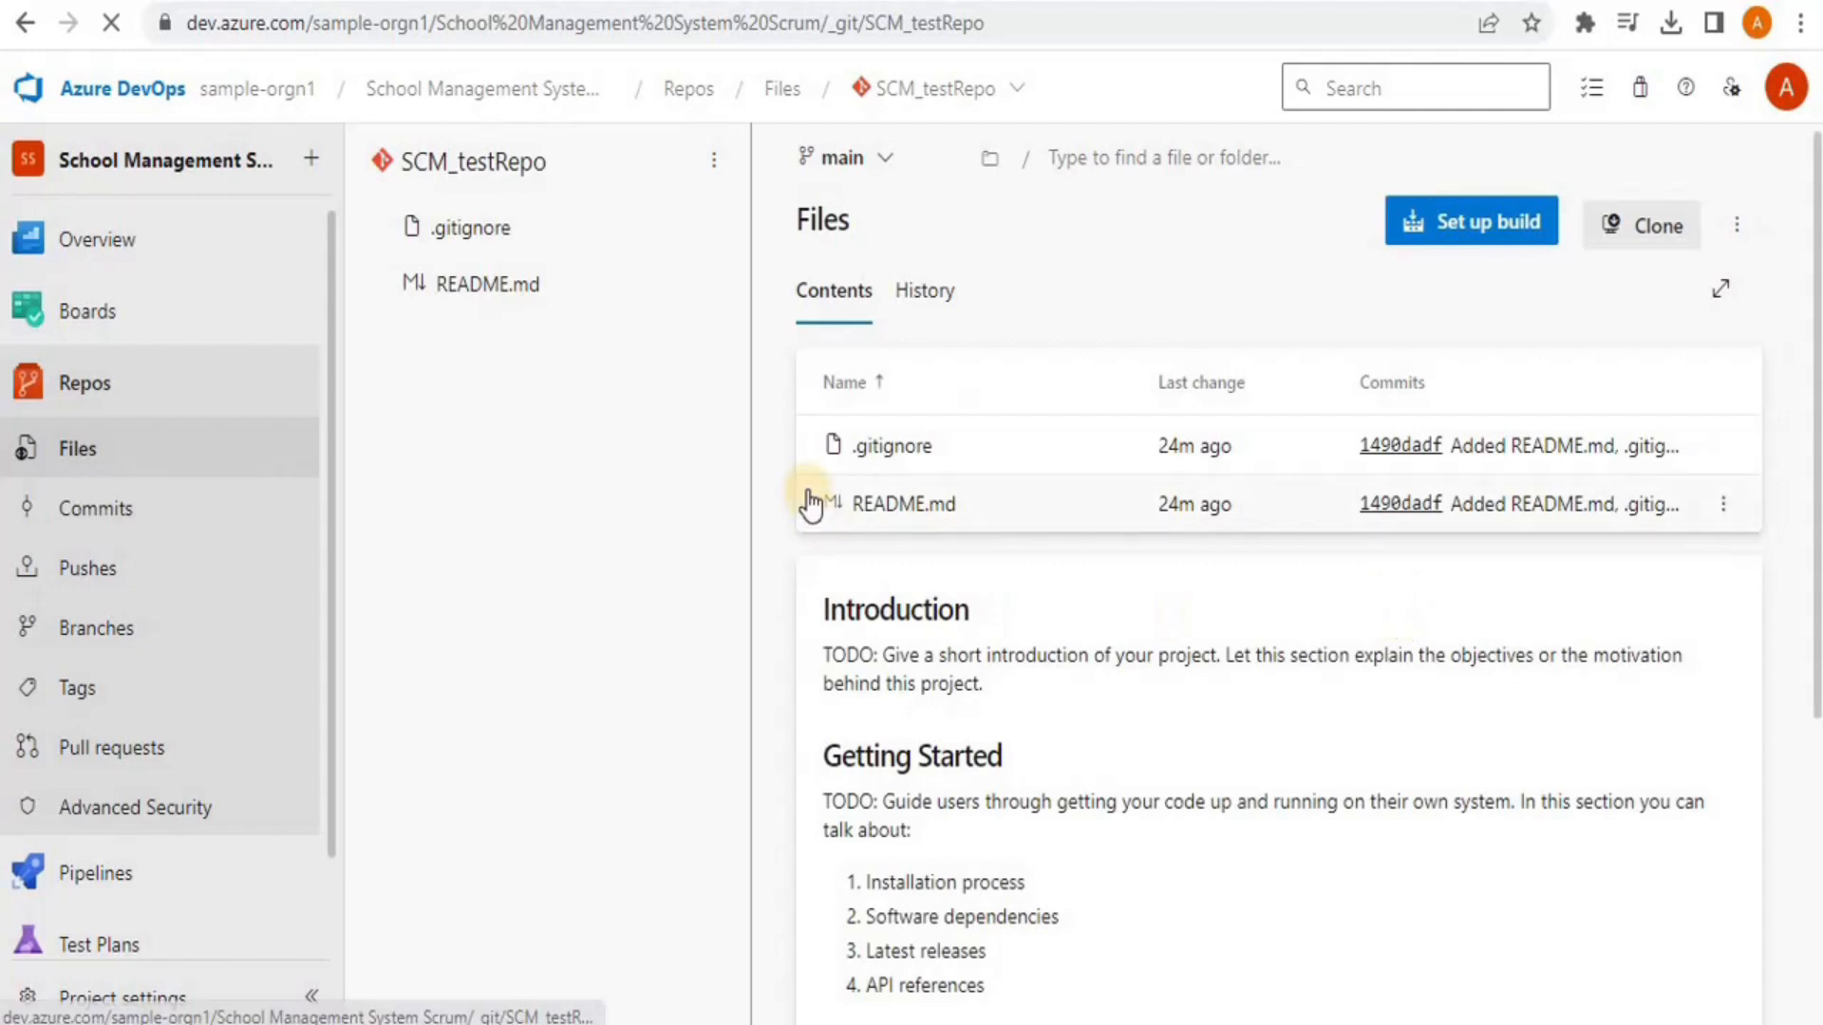
Request a clone of SCM_testRepo, choosing Visual Studio instead of VS Code as the IDE
left_click(1652, 243)
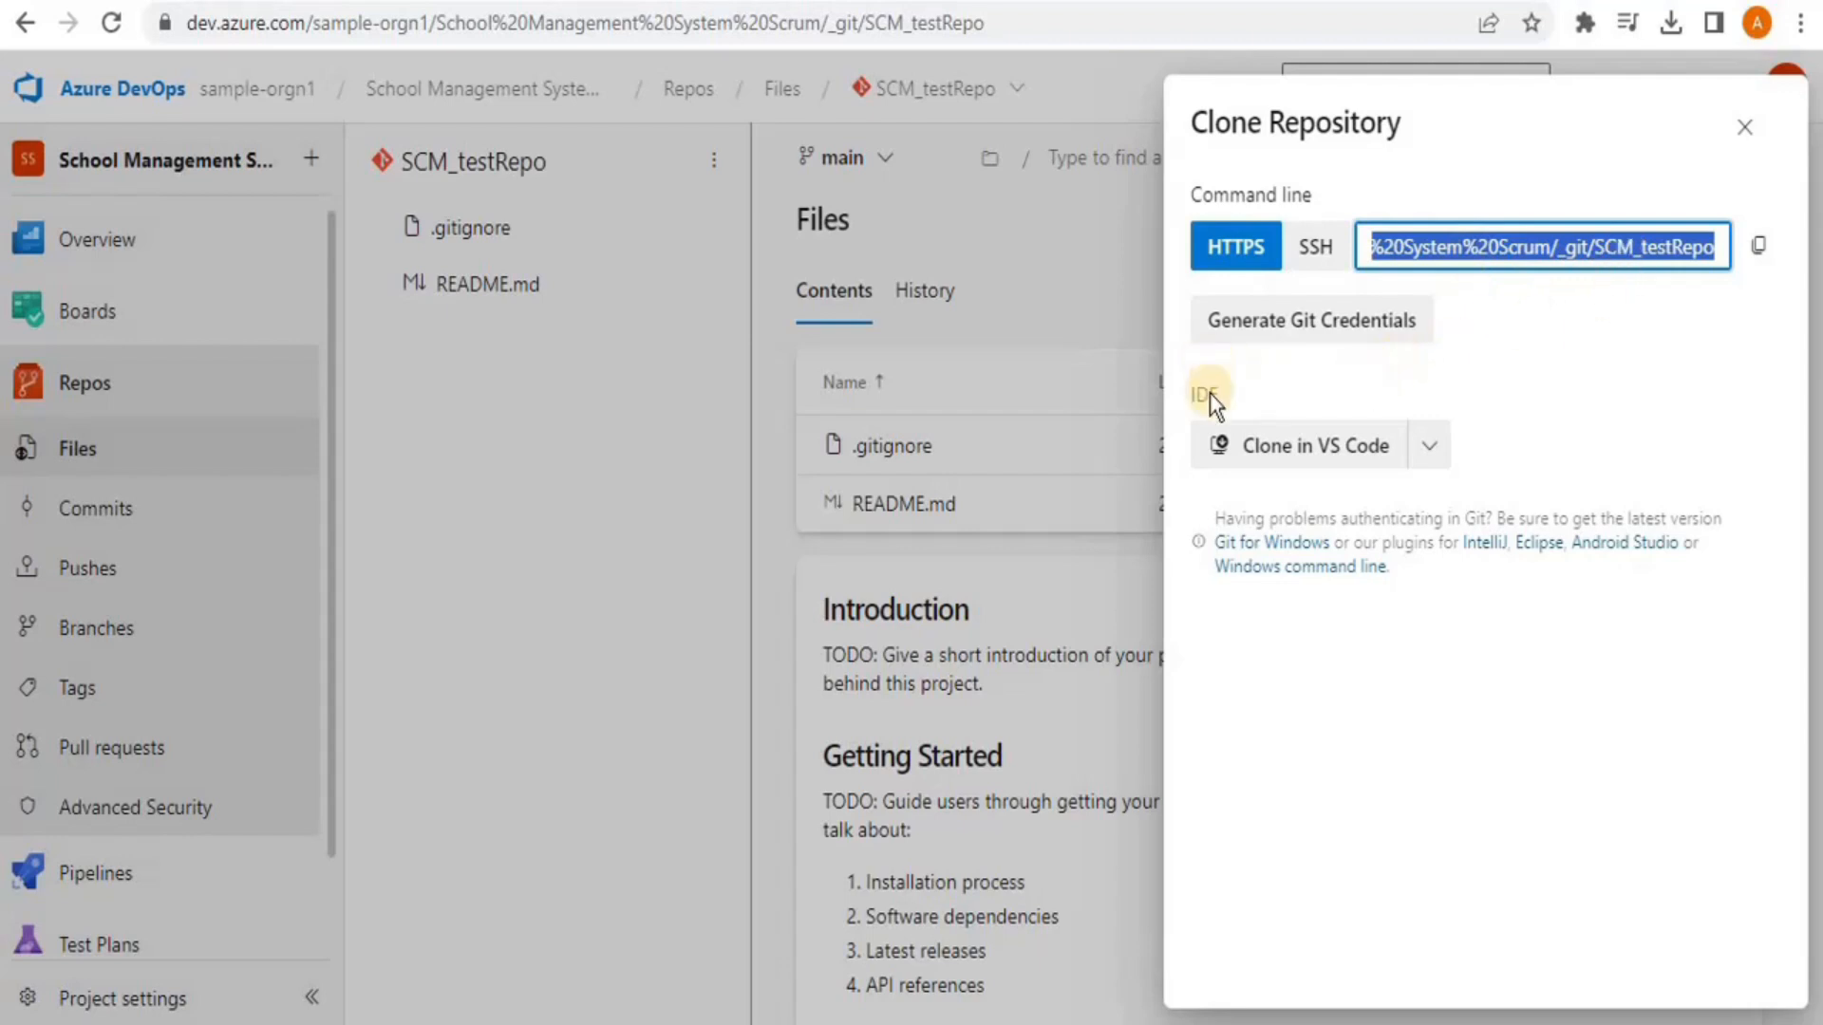
left_click(1429, 462)
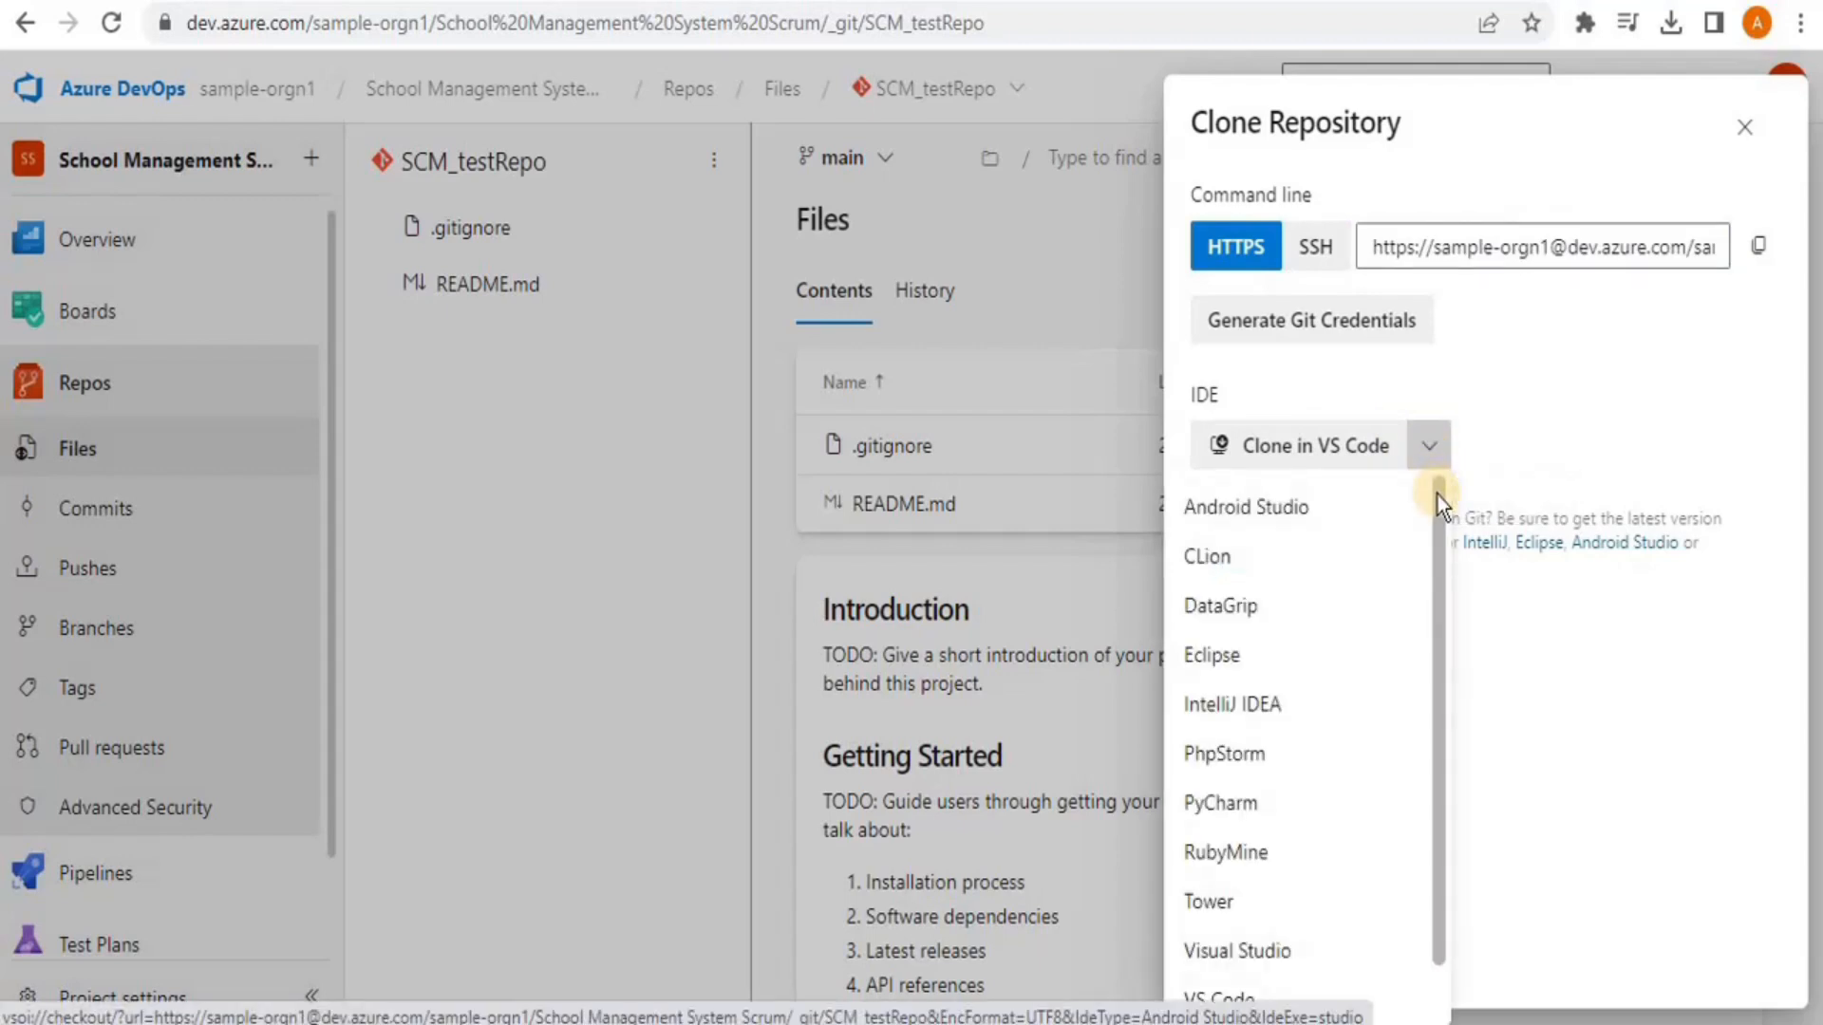
left_click(1429, 444)
left_click(1429, 445)
left_click(1435, 634)
left_click(1430, 446)
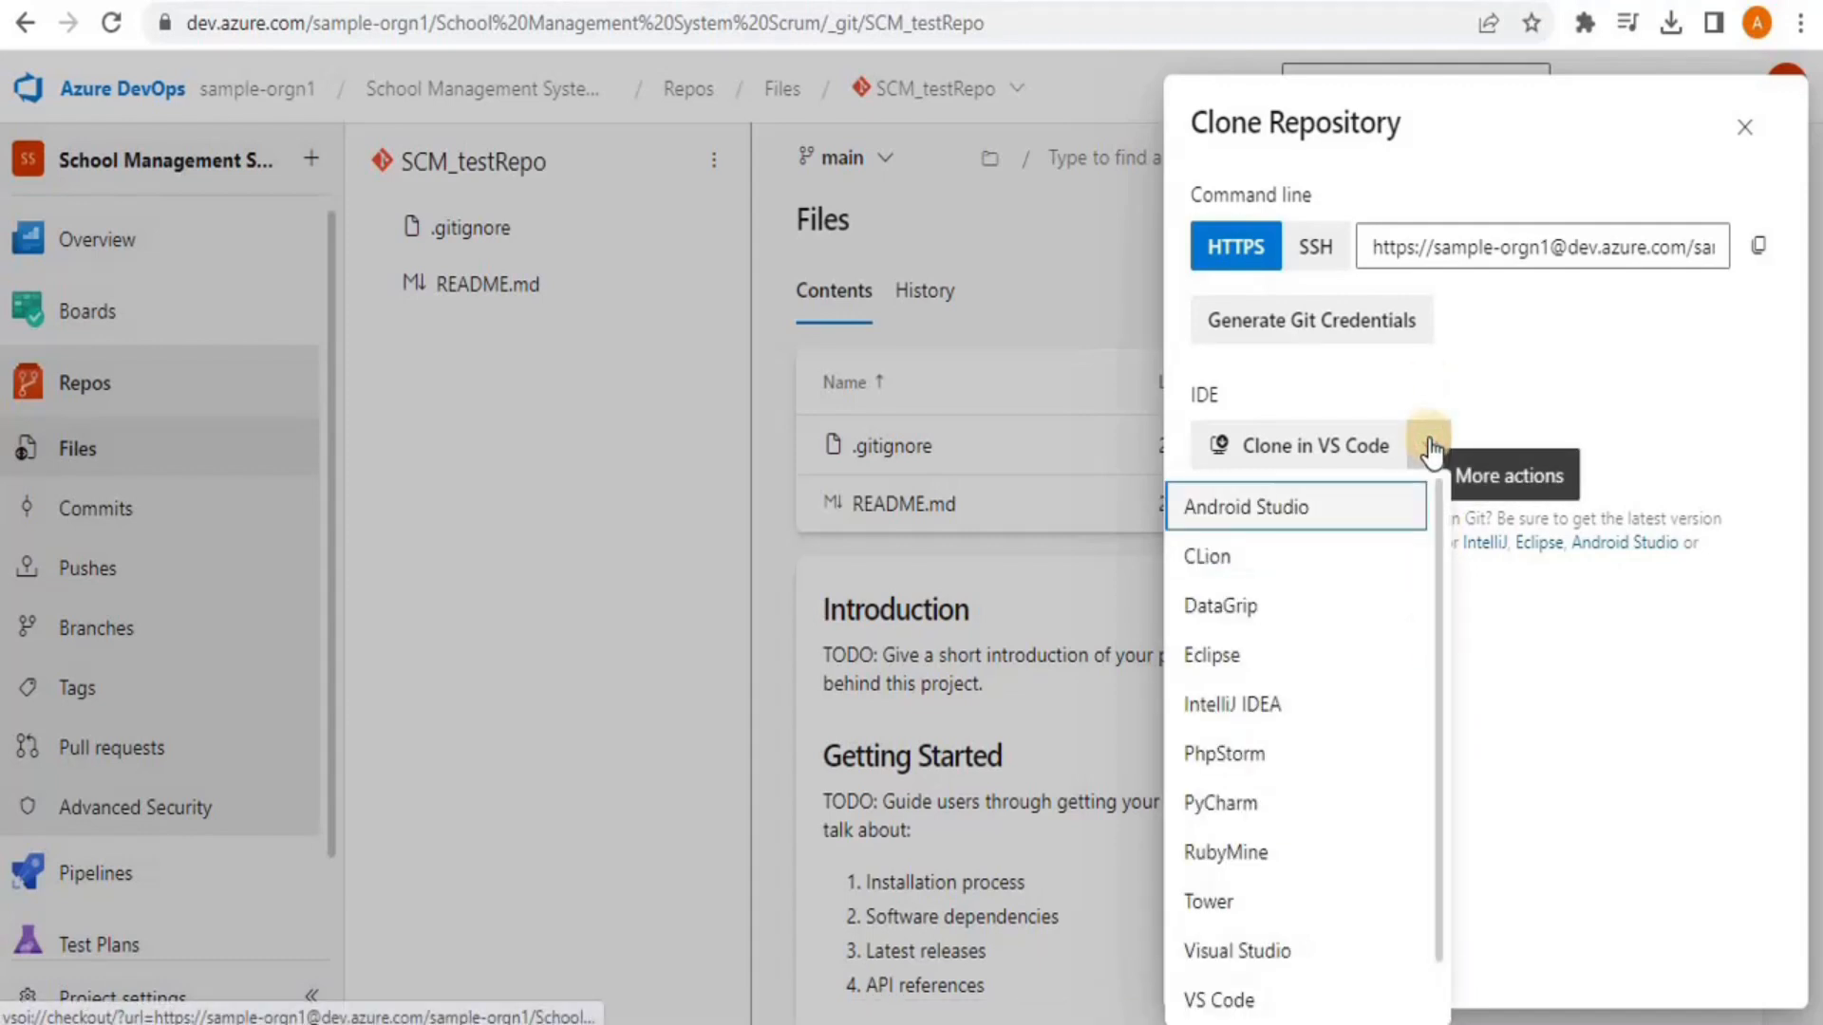
left_click(1246, 951)
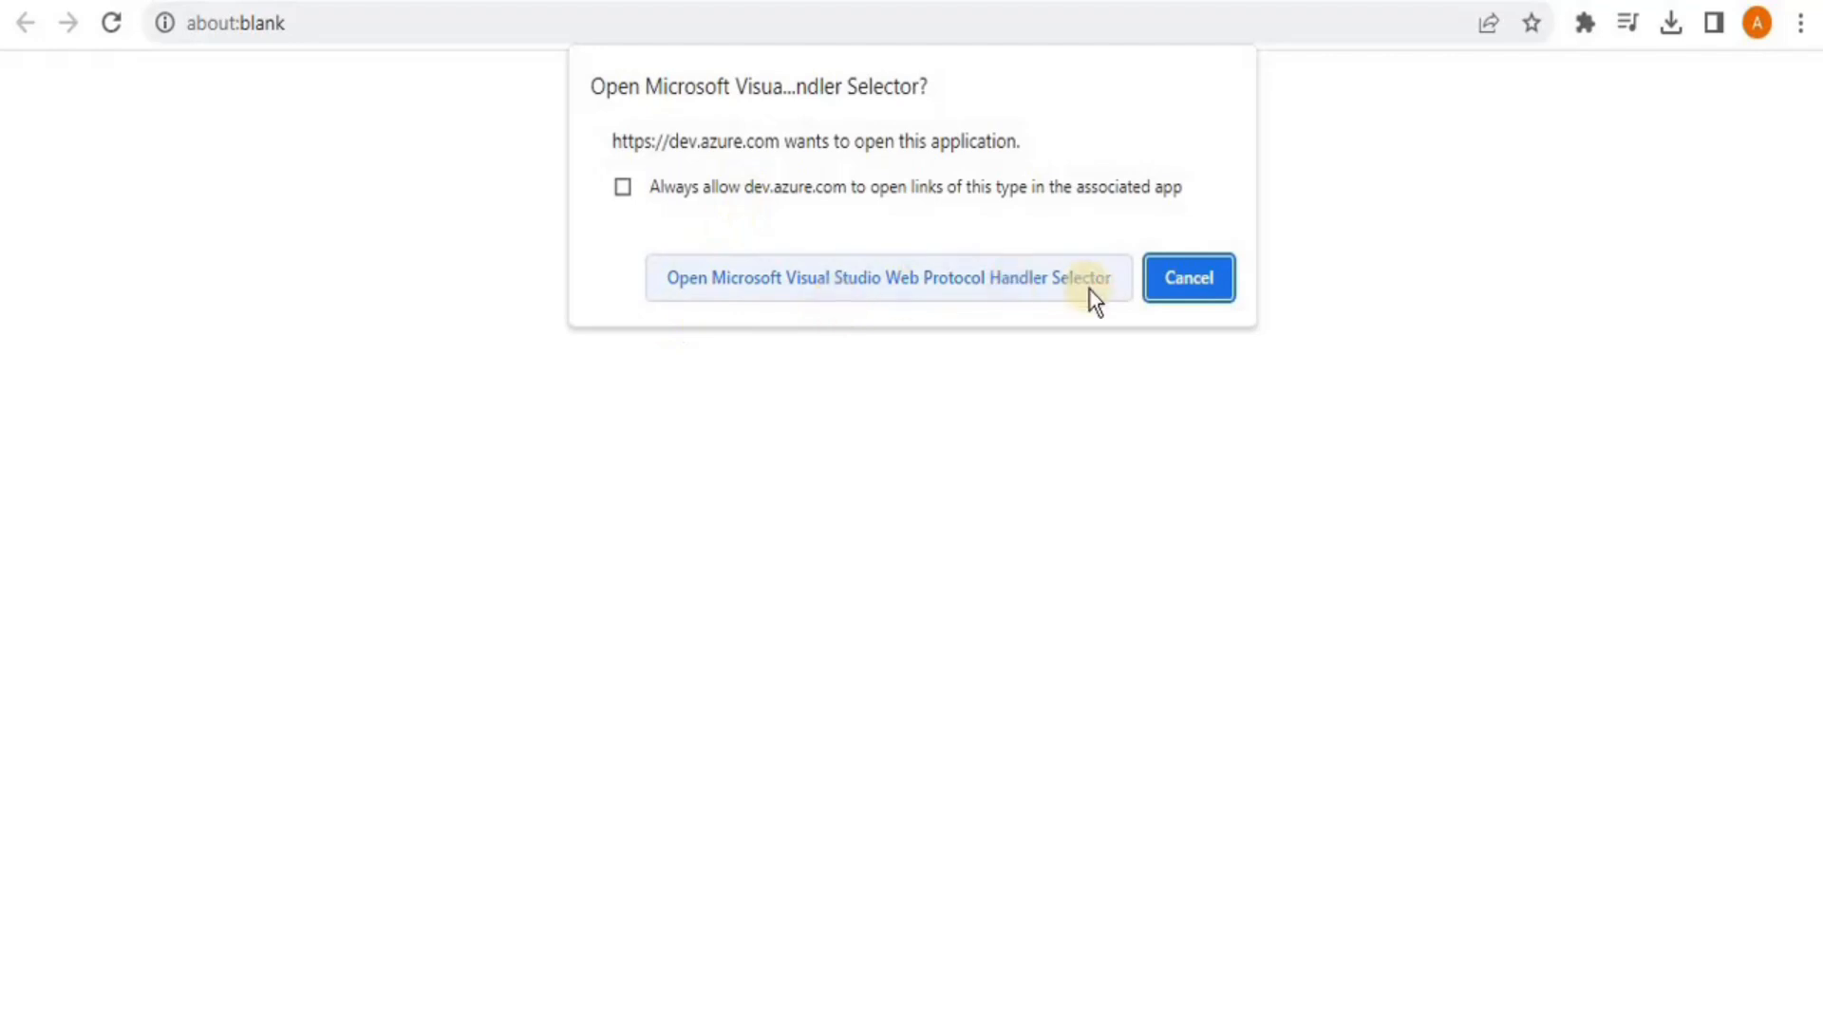
Allow Chrome to open the Microsoft Visual Studio Web Protocol Handler Selector for SCM_testRepo
left_click(999, 286)
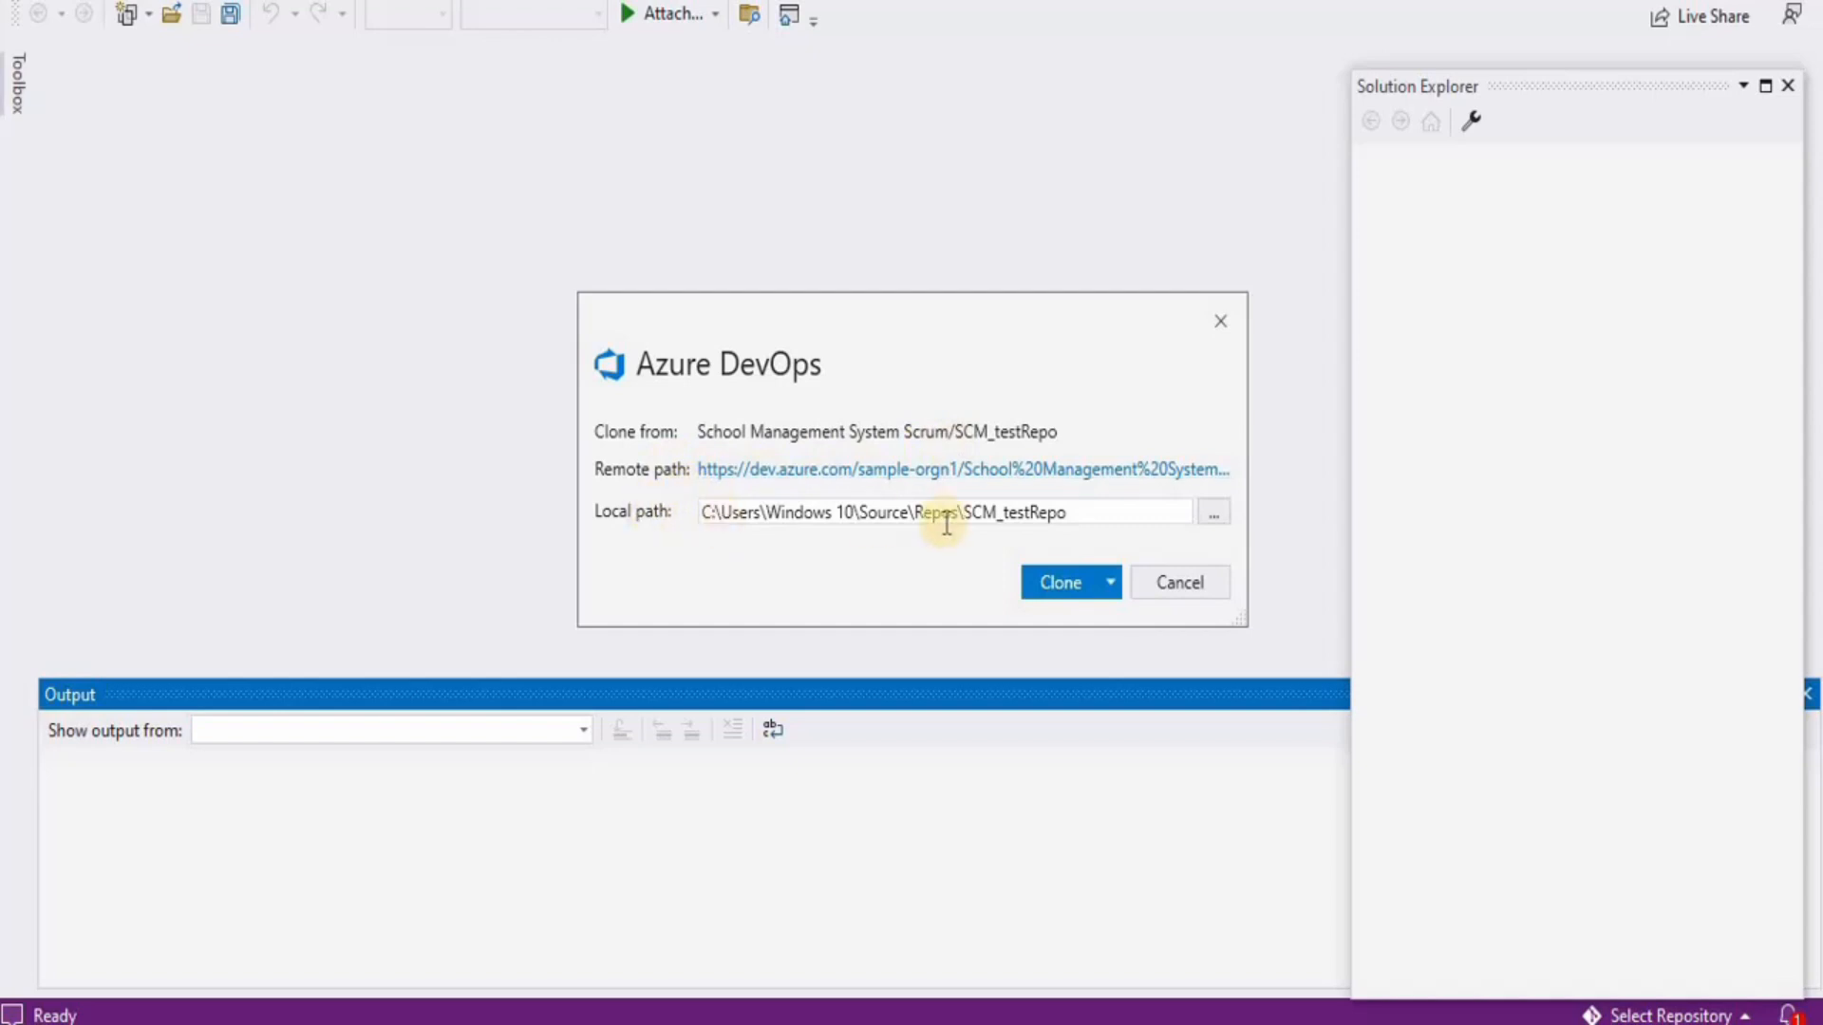
Clone SCM_testRepo into a newly created D:\SCM_testRepo folder
left_click(1210, 512)
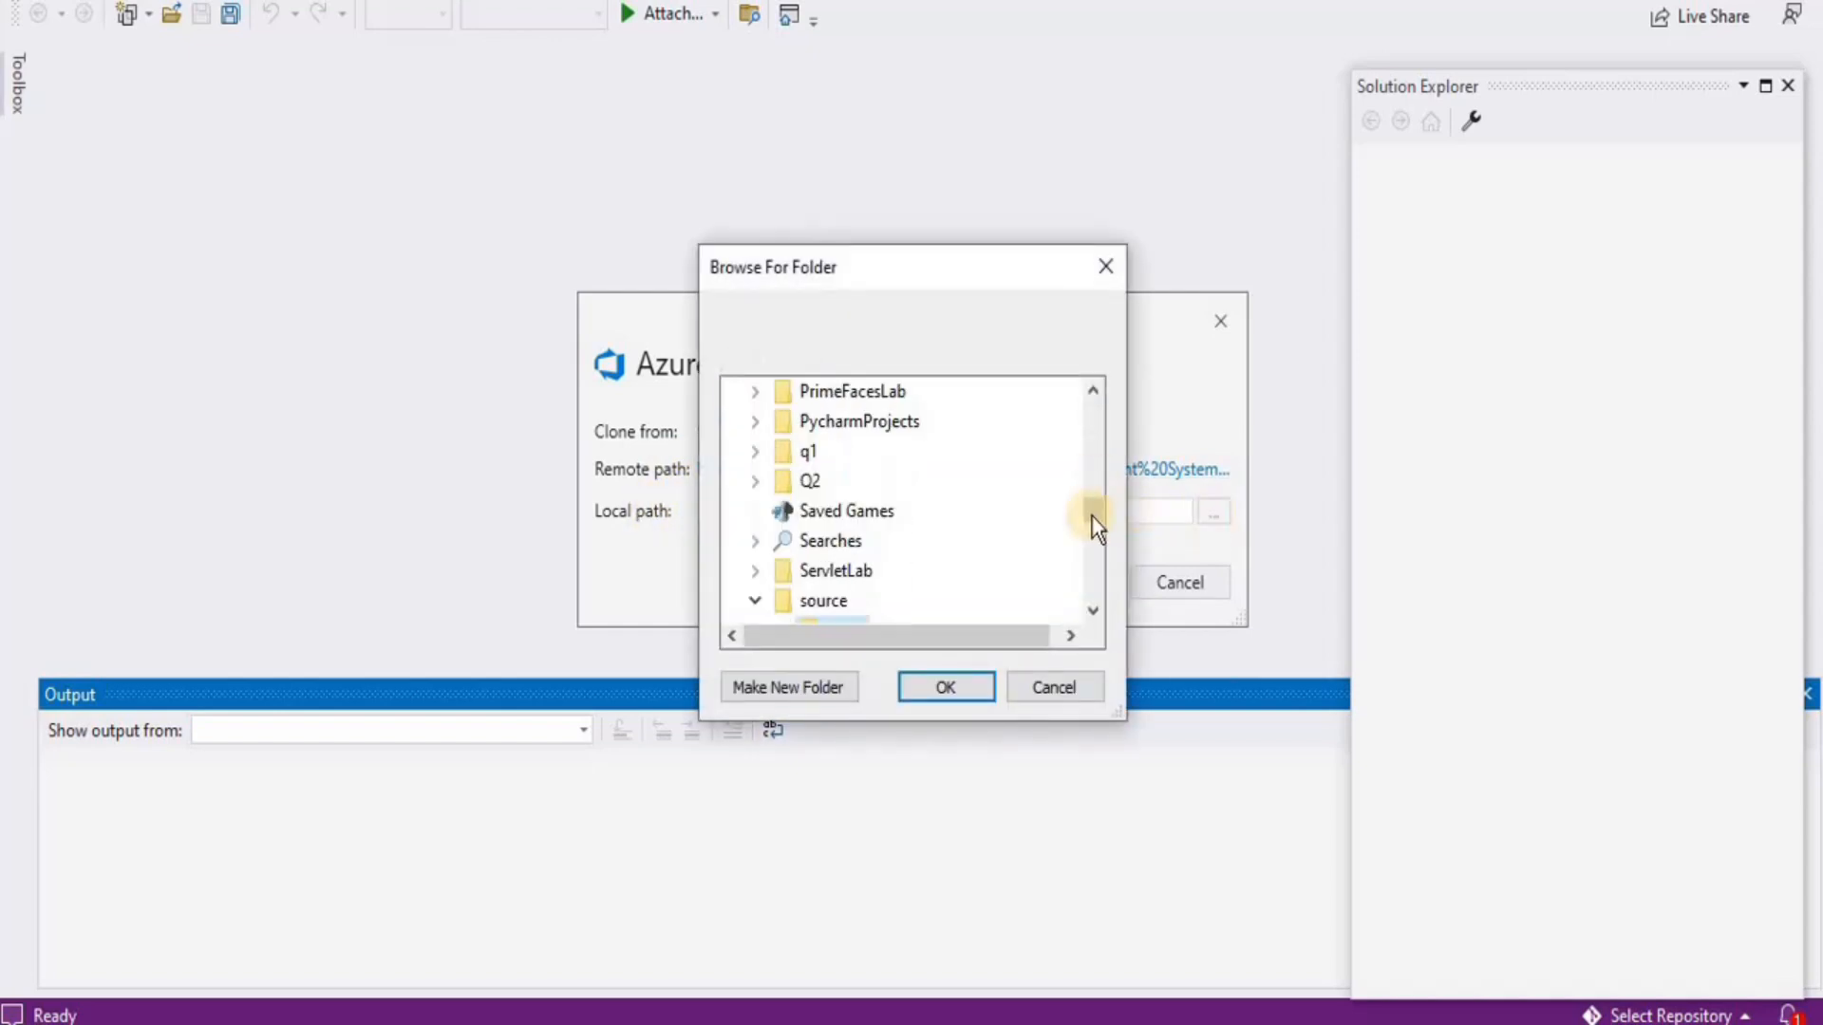
mouse_move(1091, 515)
left_mouse_down()
mouse_move(1092, 547)
mouse_move(1090, 509)
left_mouse_up()
left_click(878, 456)
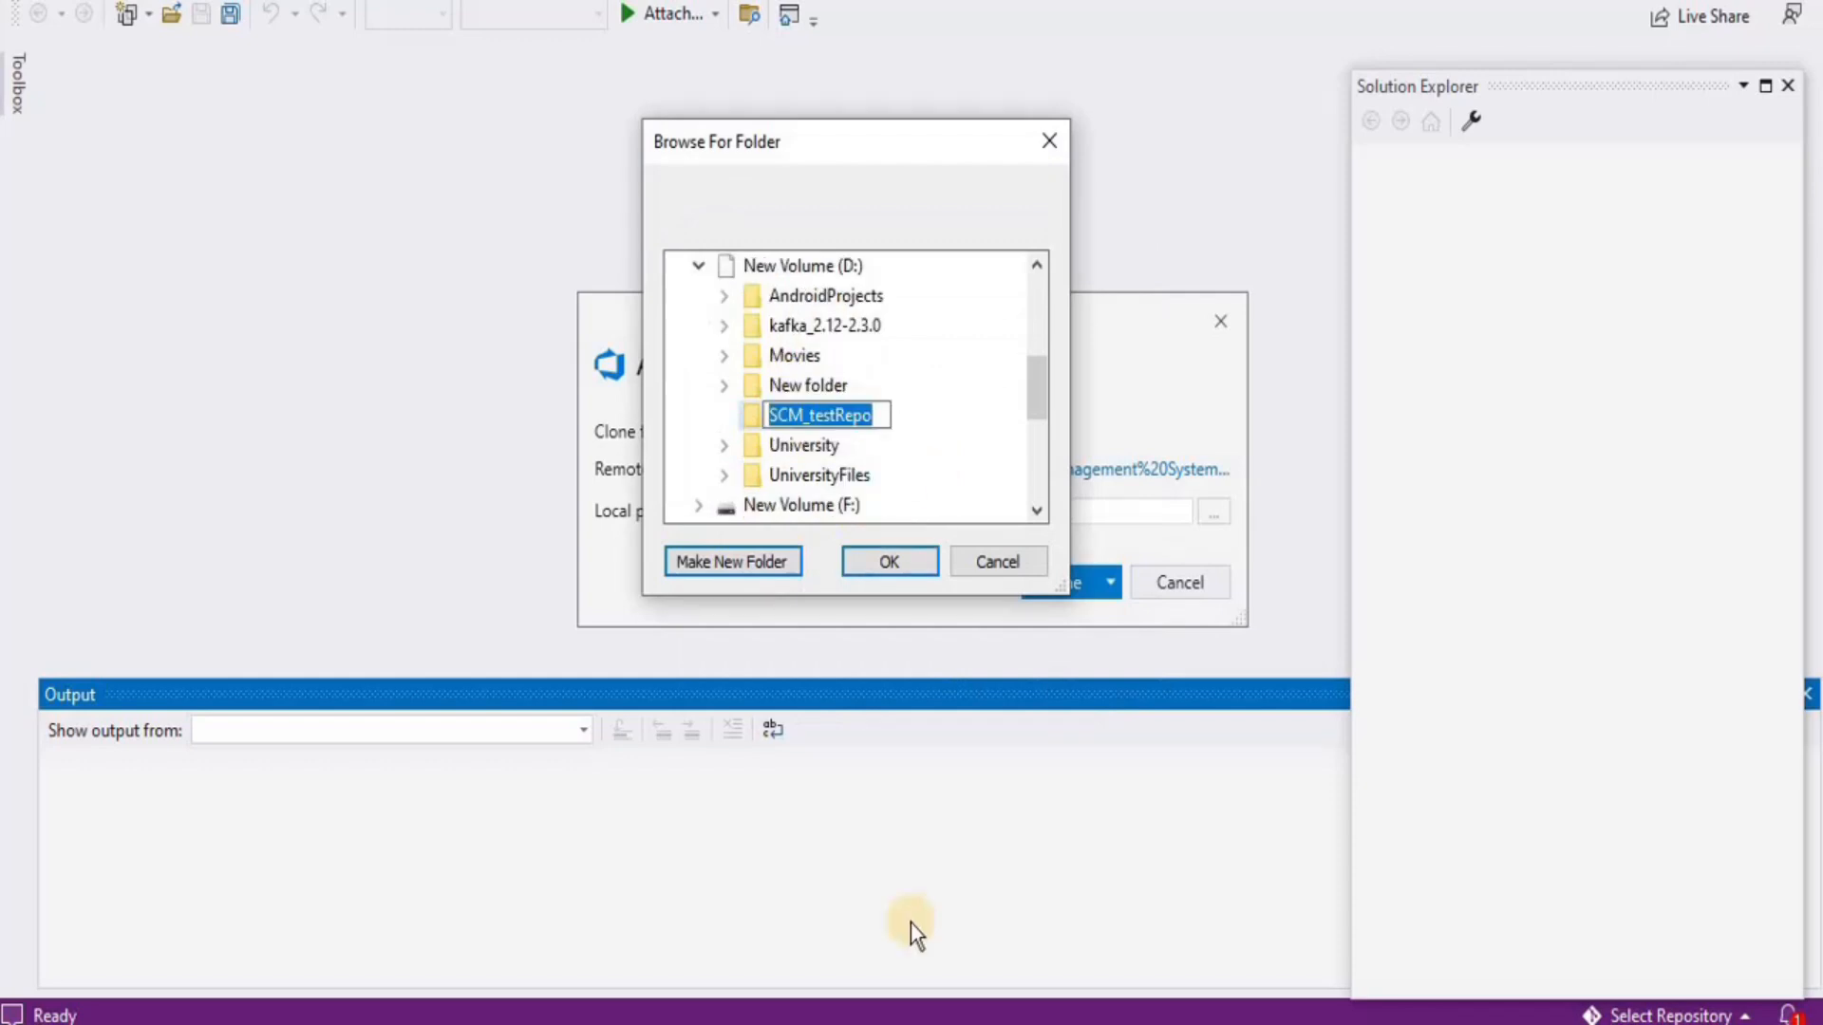
key("Return")
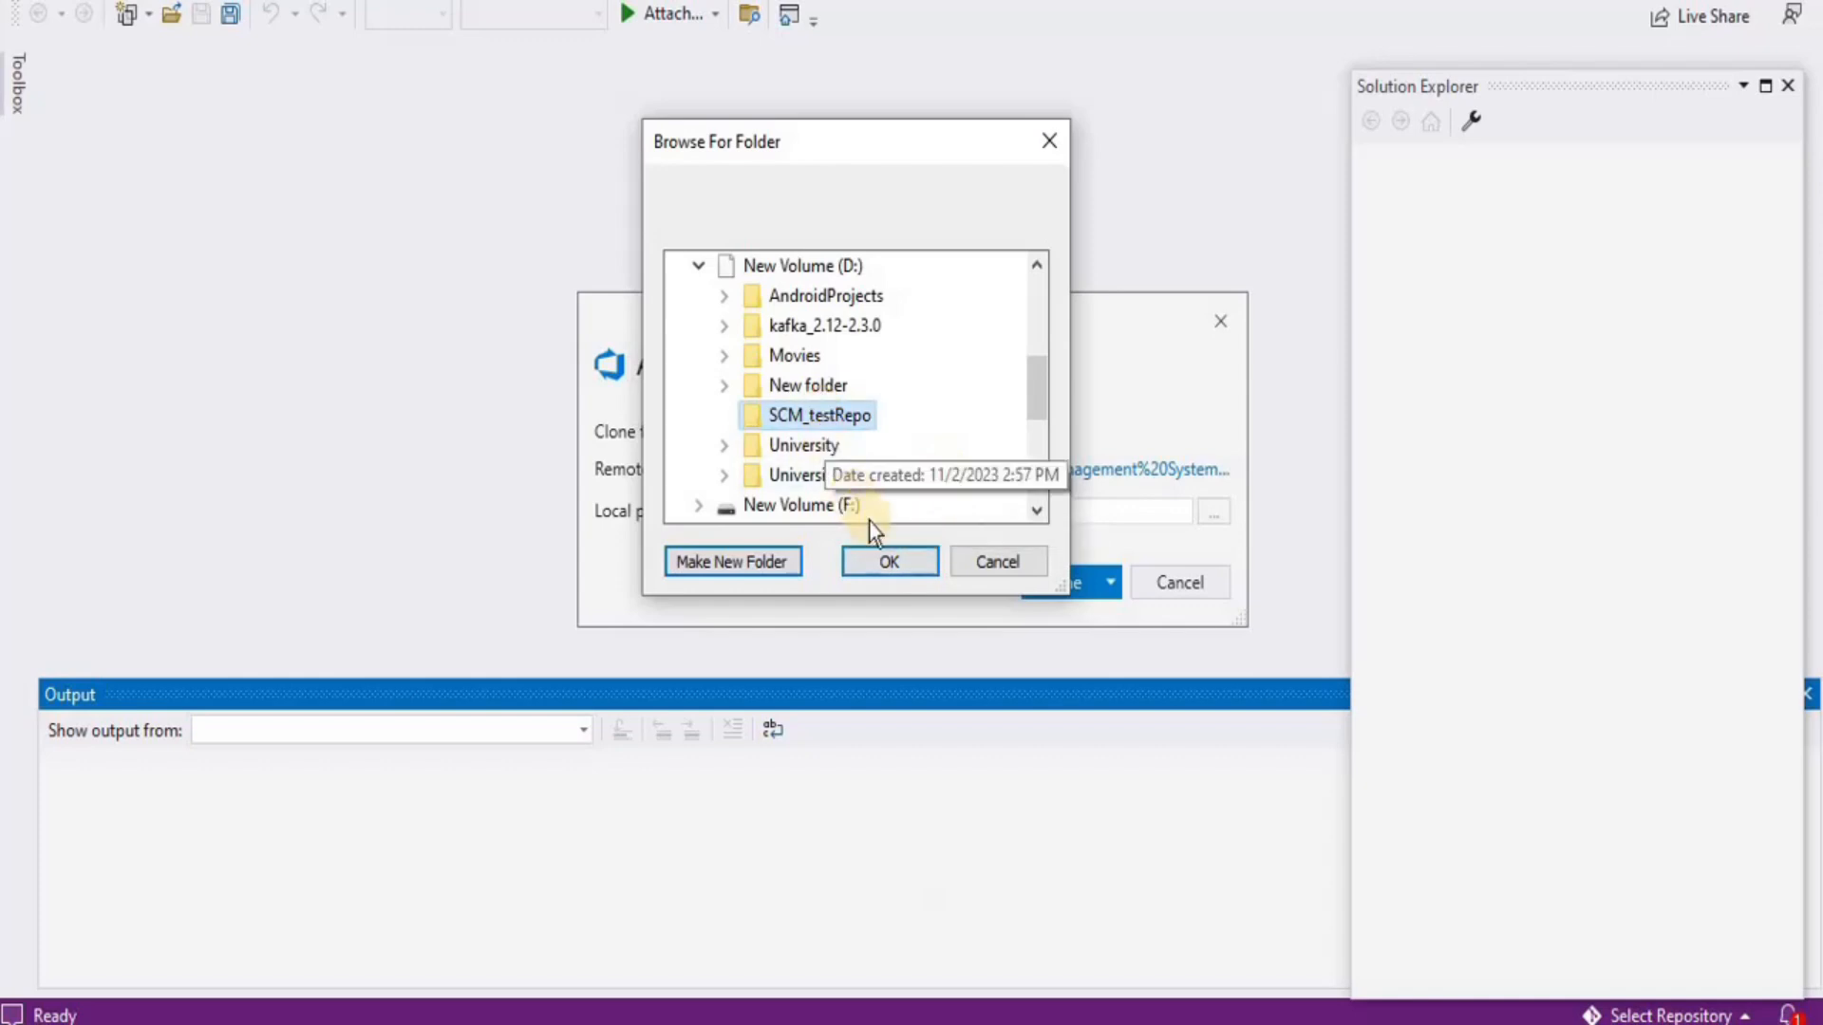
left_click(885, 553)
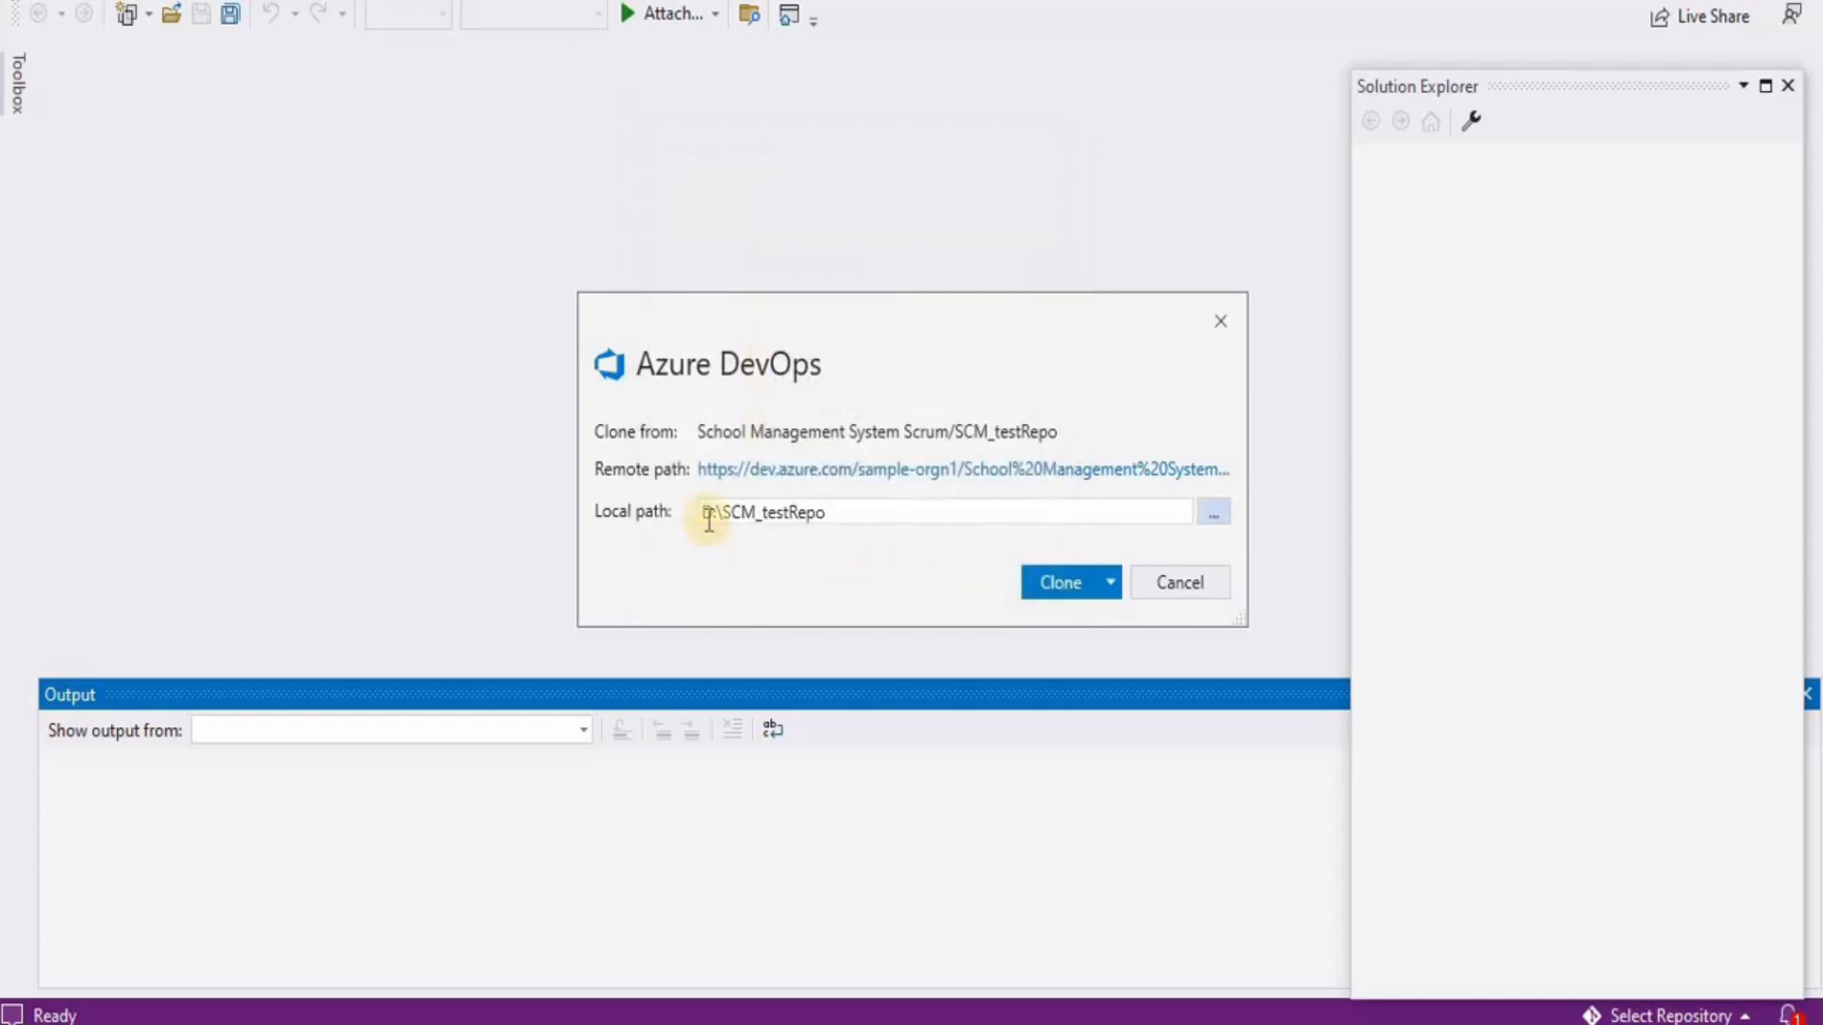
left_click(1071, 582)
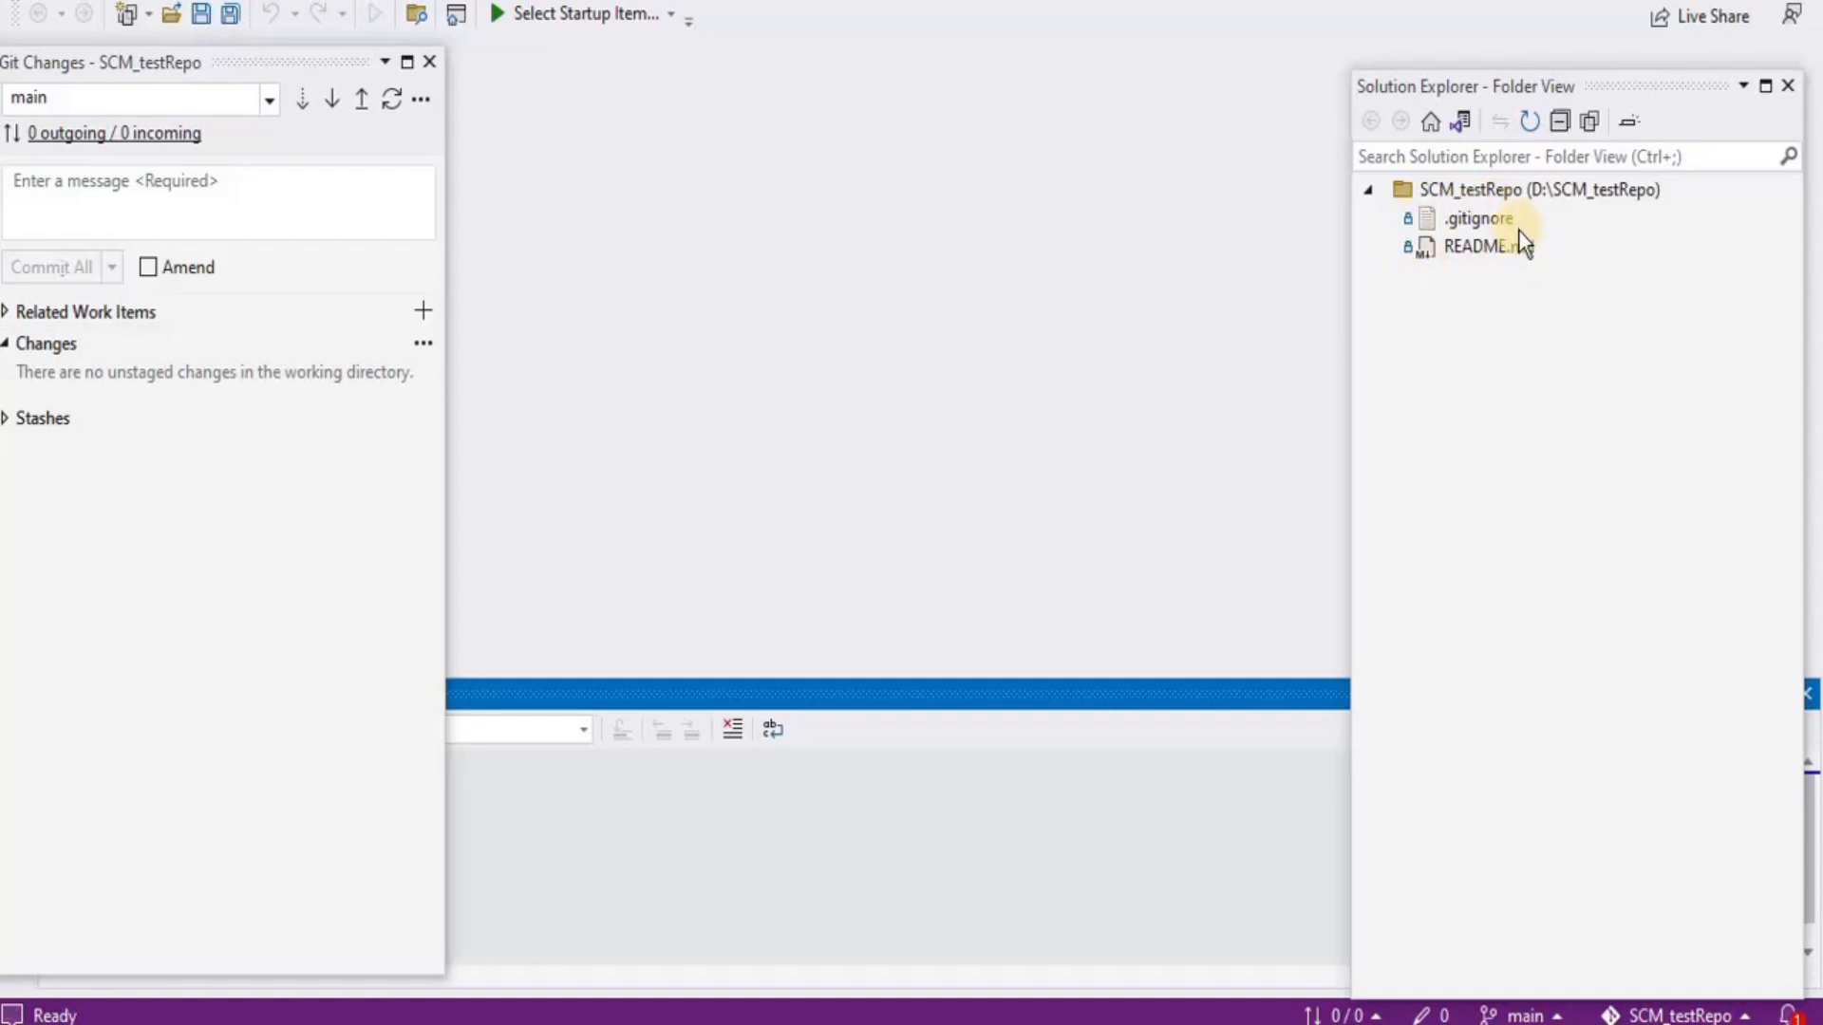
Add a new HTML Page file, HTMLPage1.html, at the SCM_testRepo root
left_click(1449, 188)
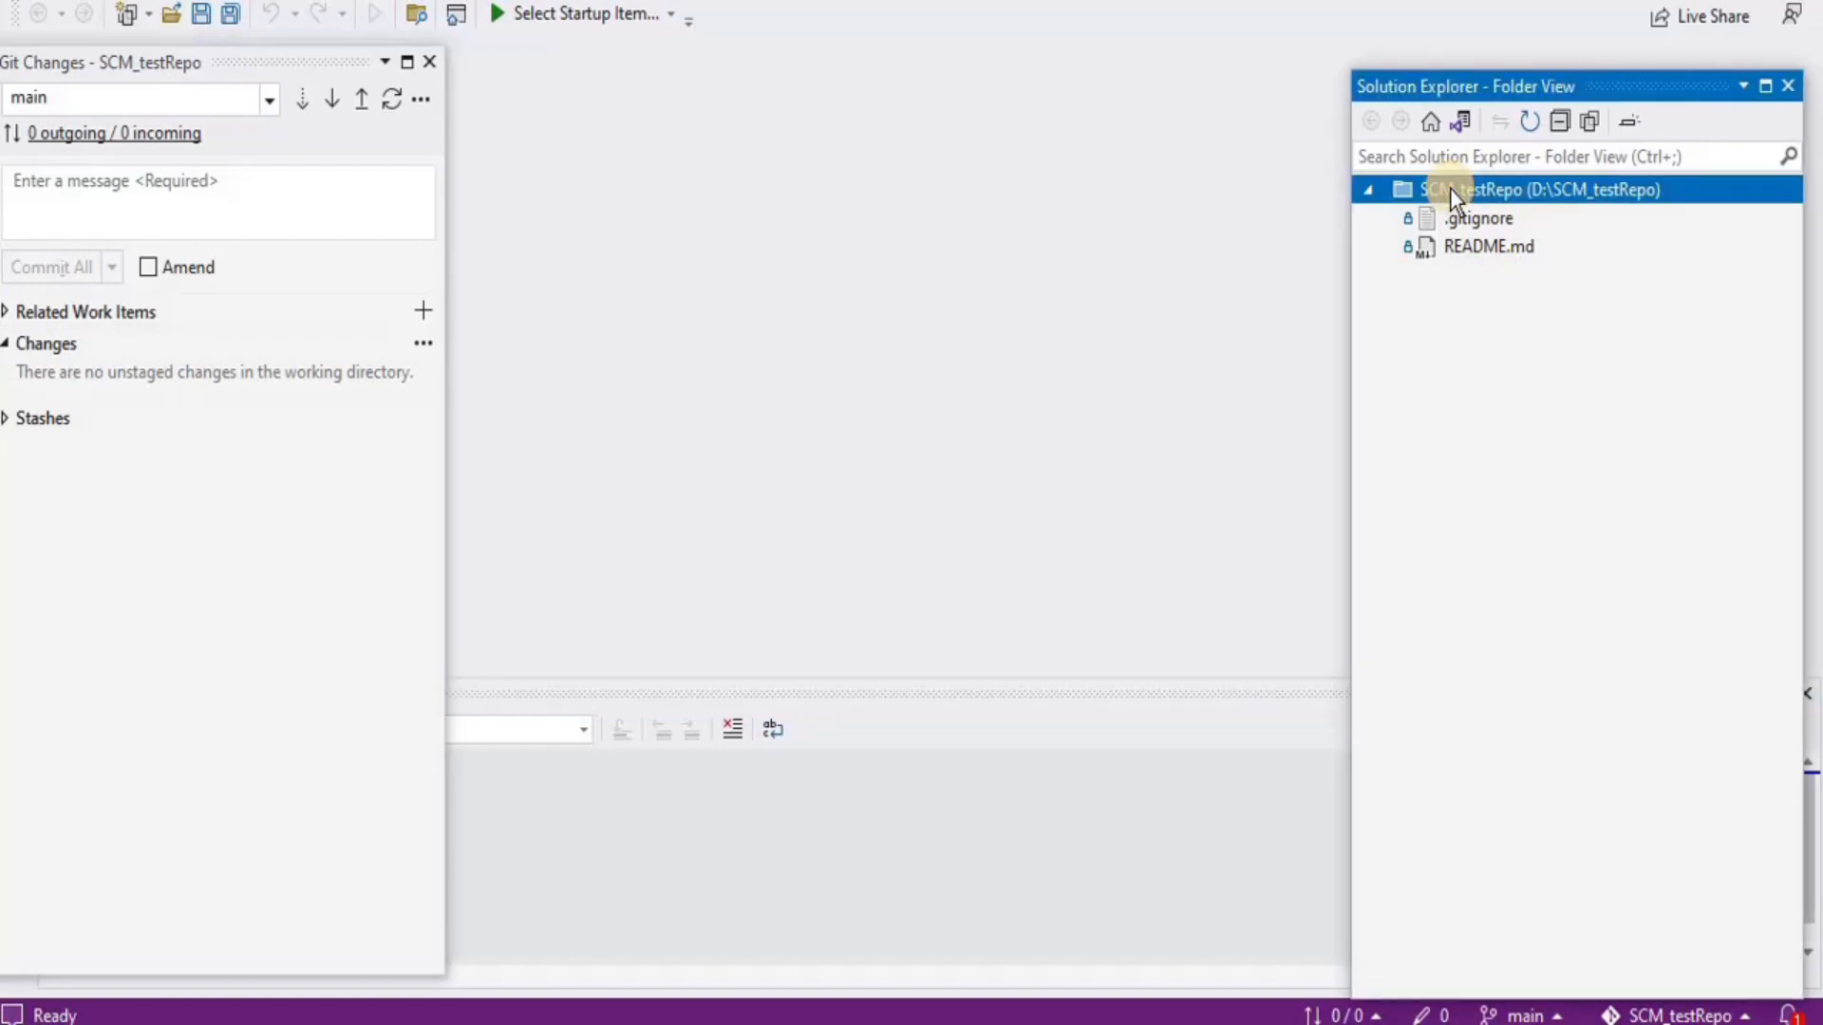
right_click(1450, 188)
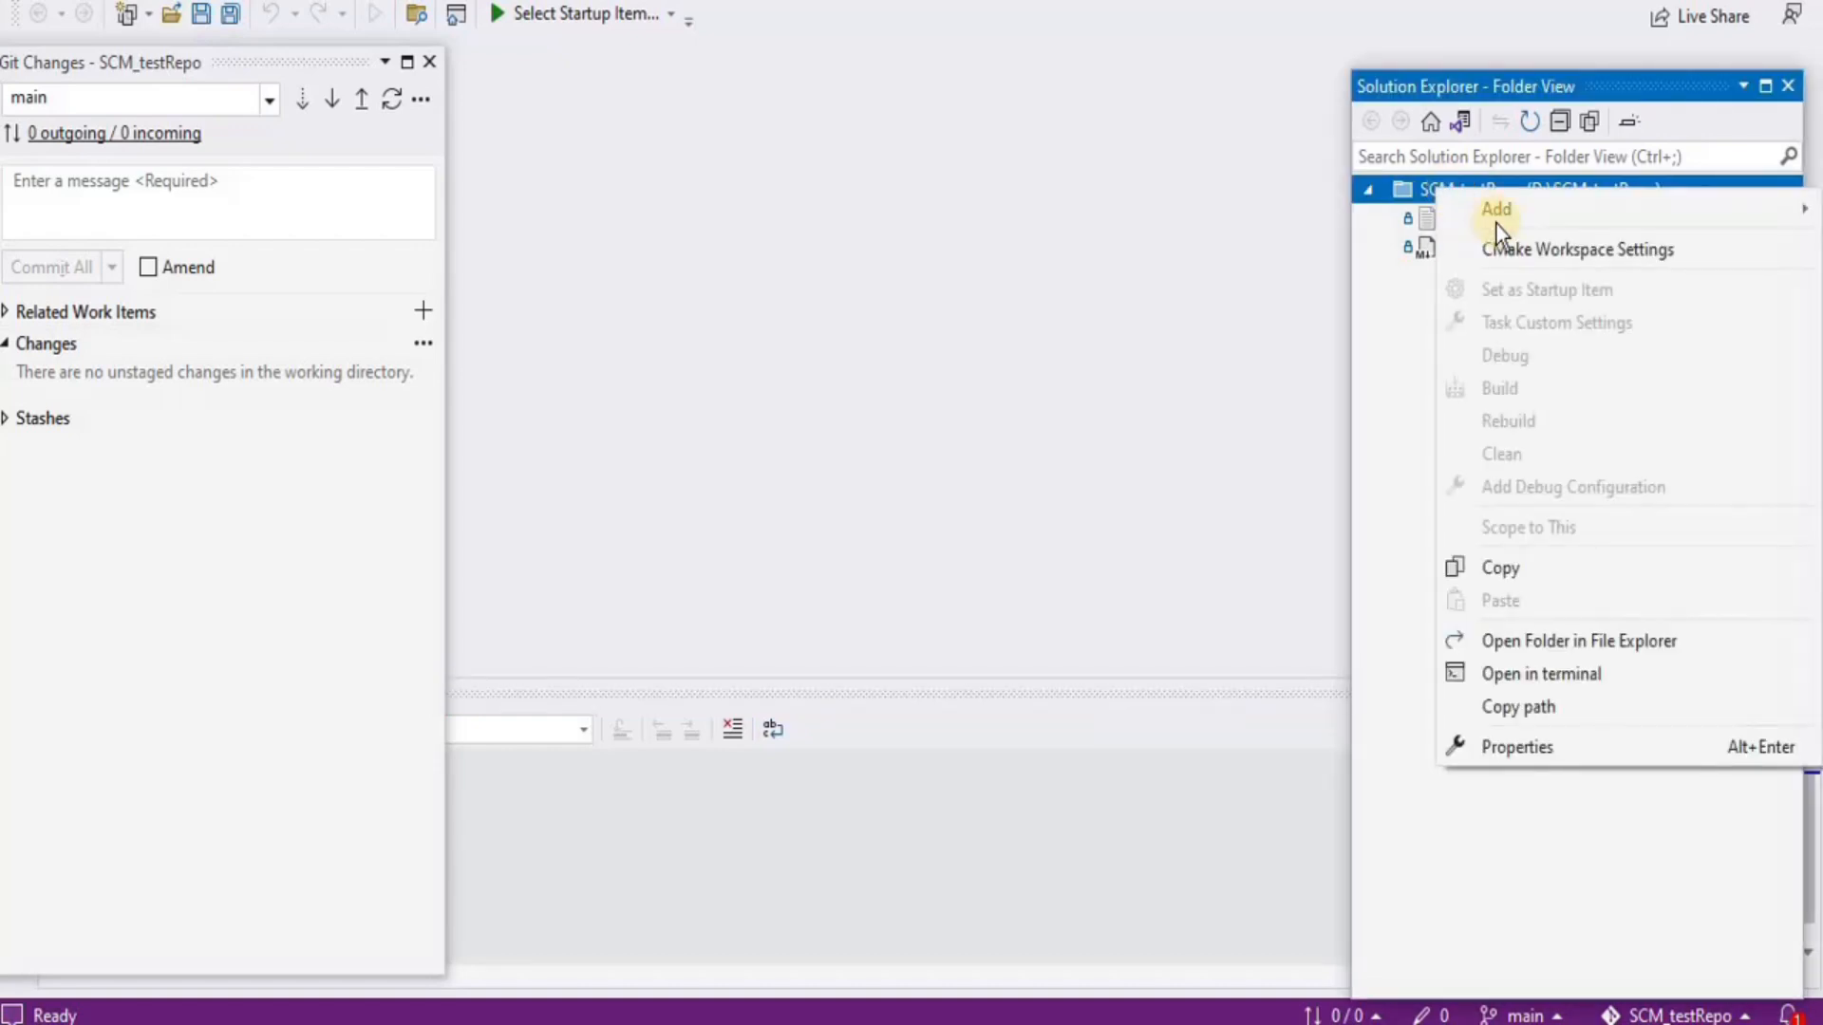
mouse_move(1495, 222)
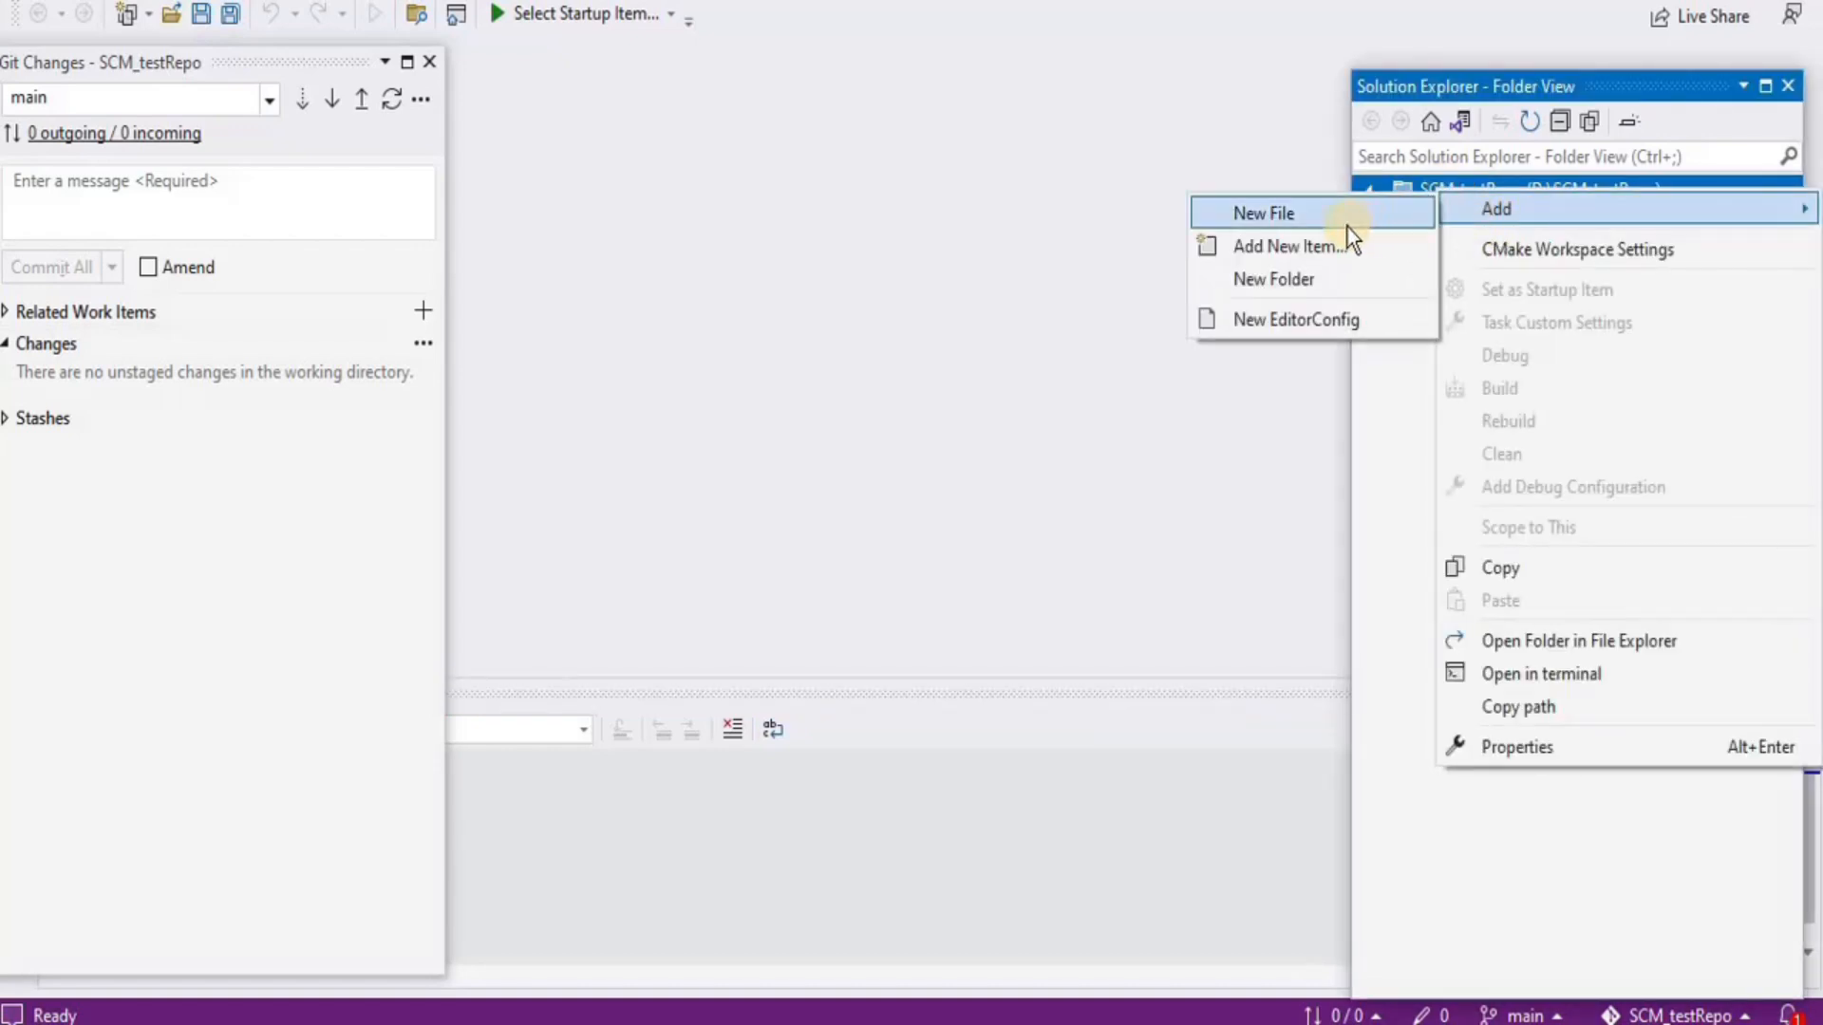
left_click(1316, 221)
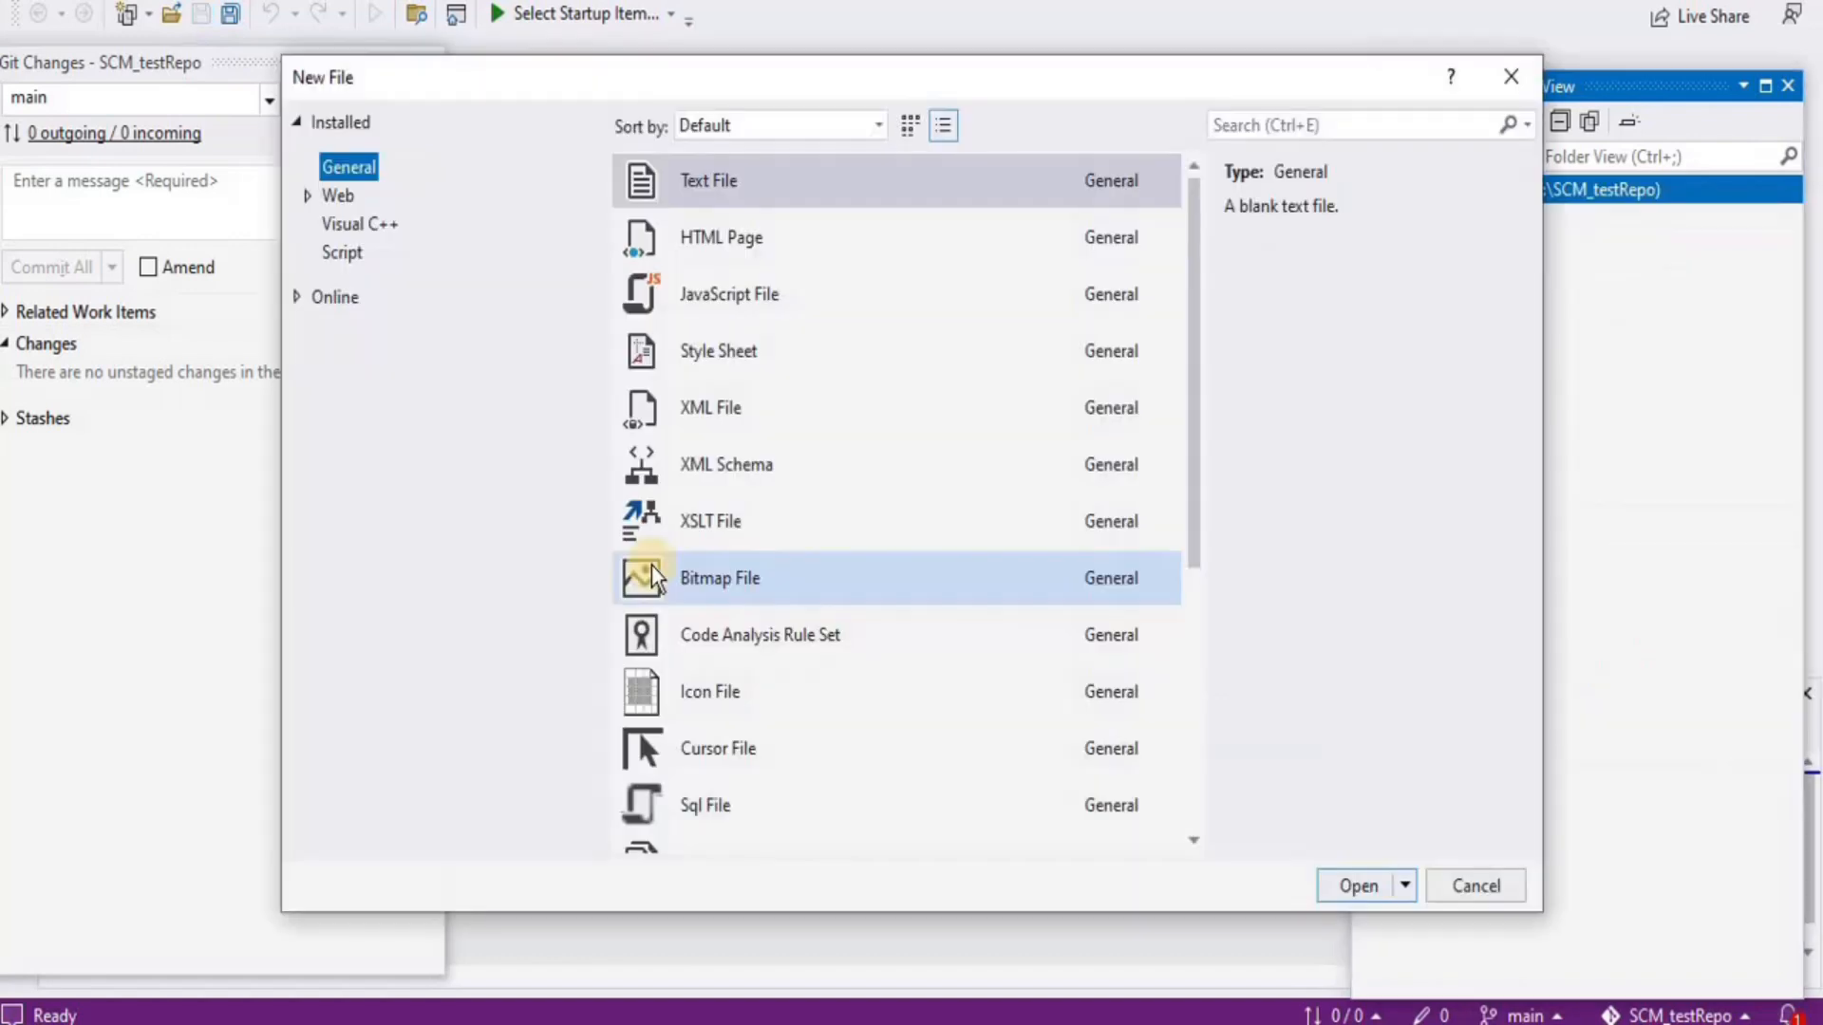
left_click(726, 258)
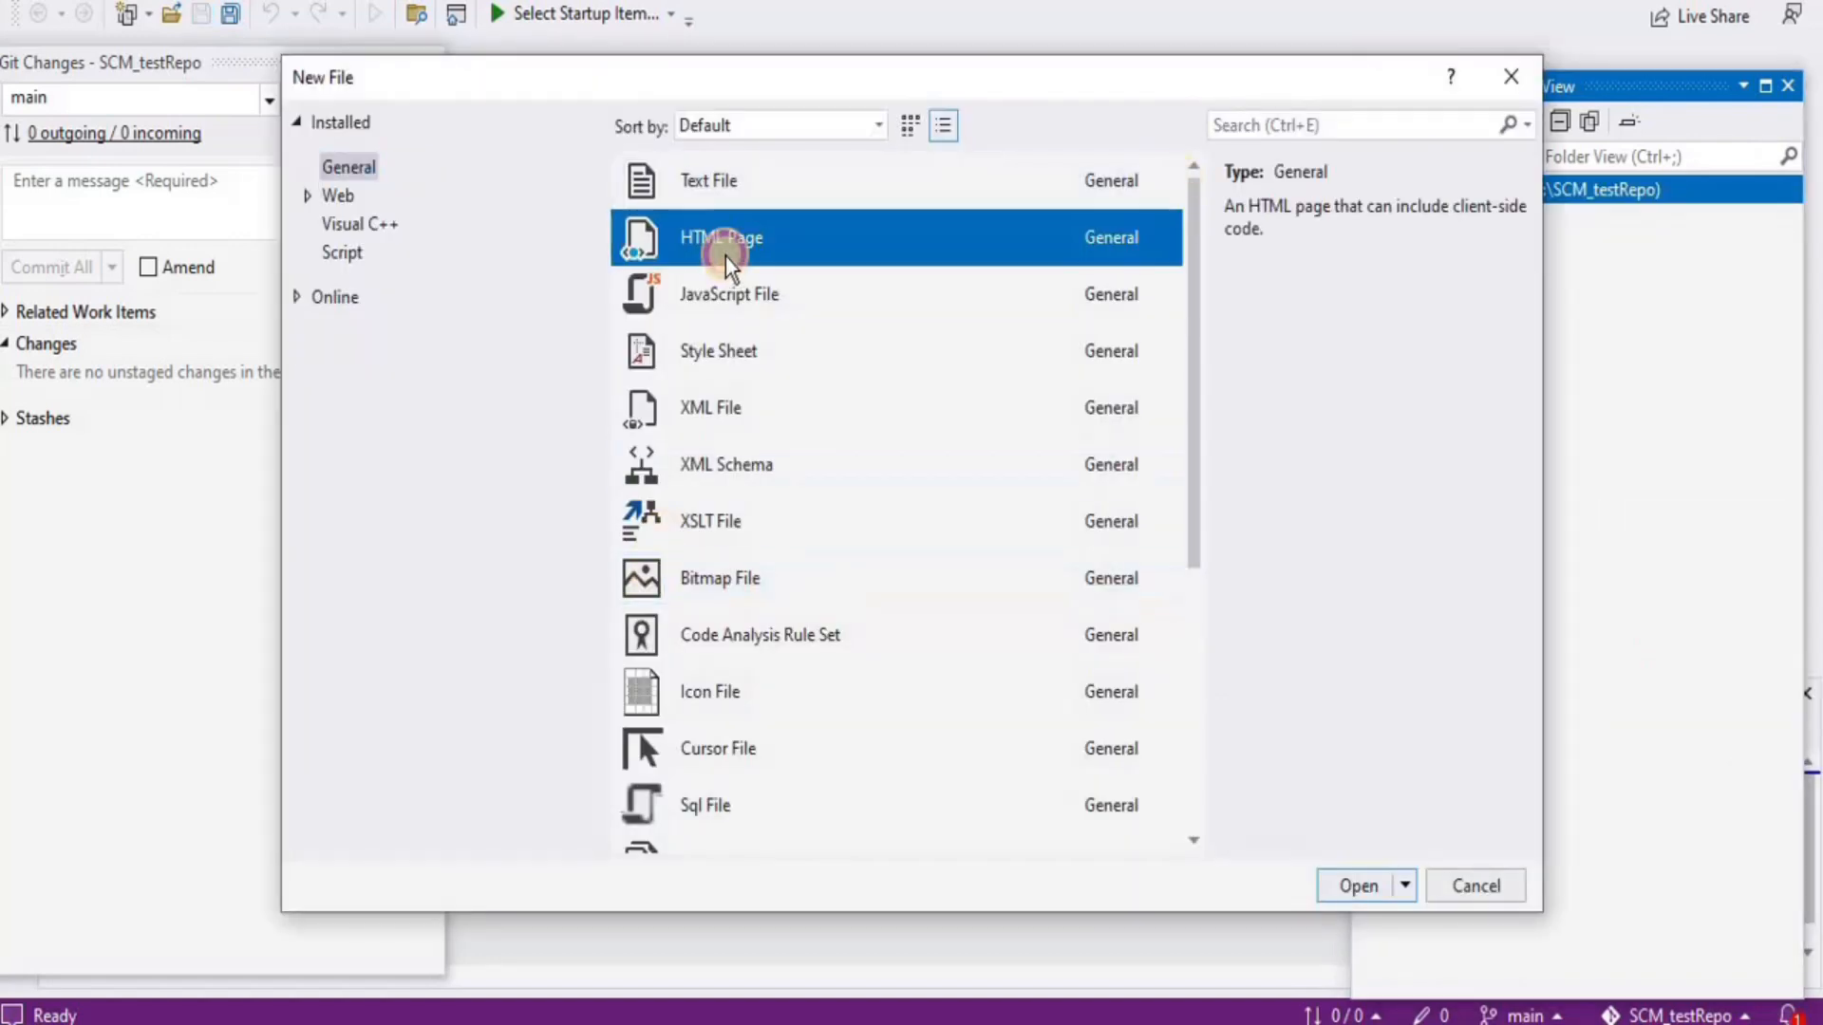
left_click(1344, 883)
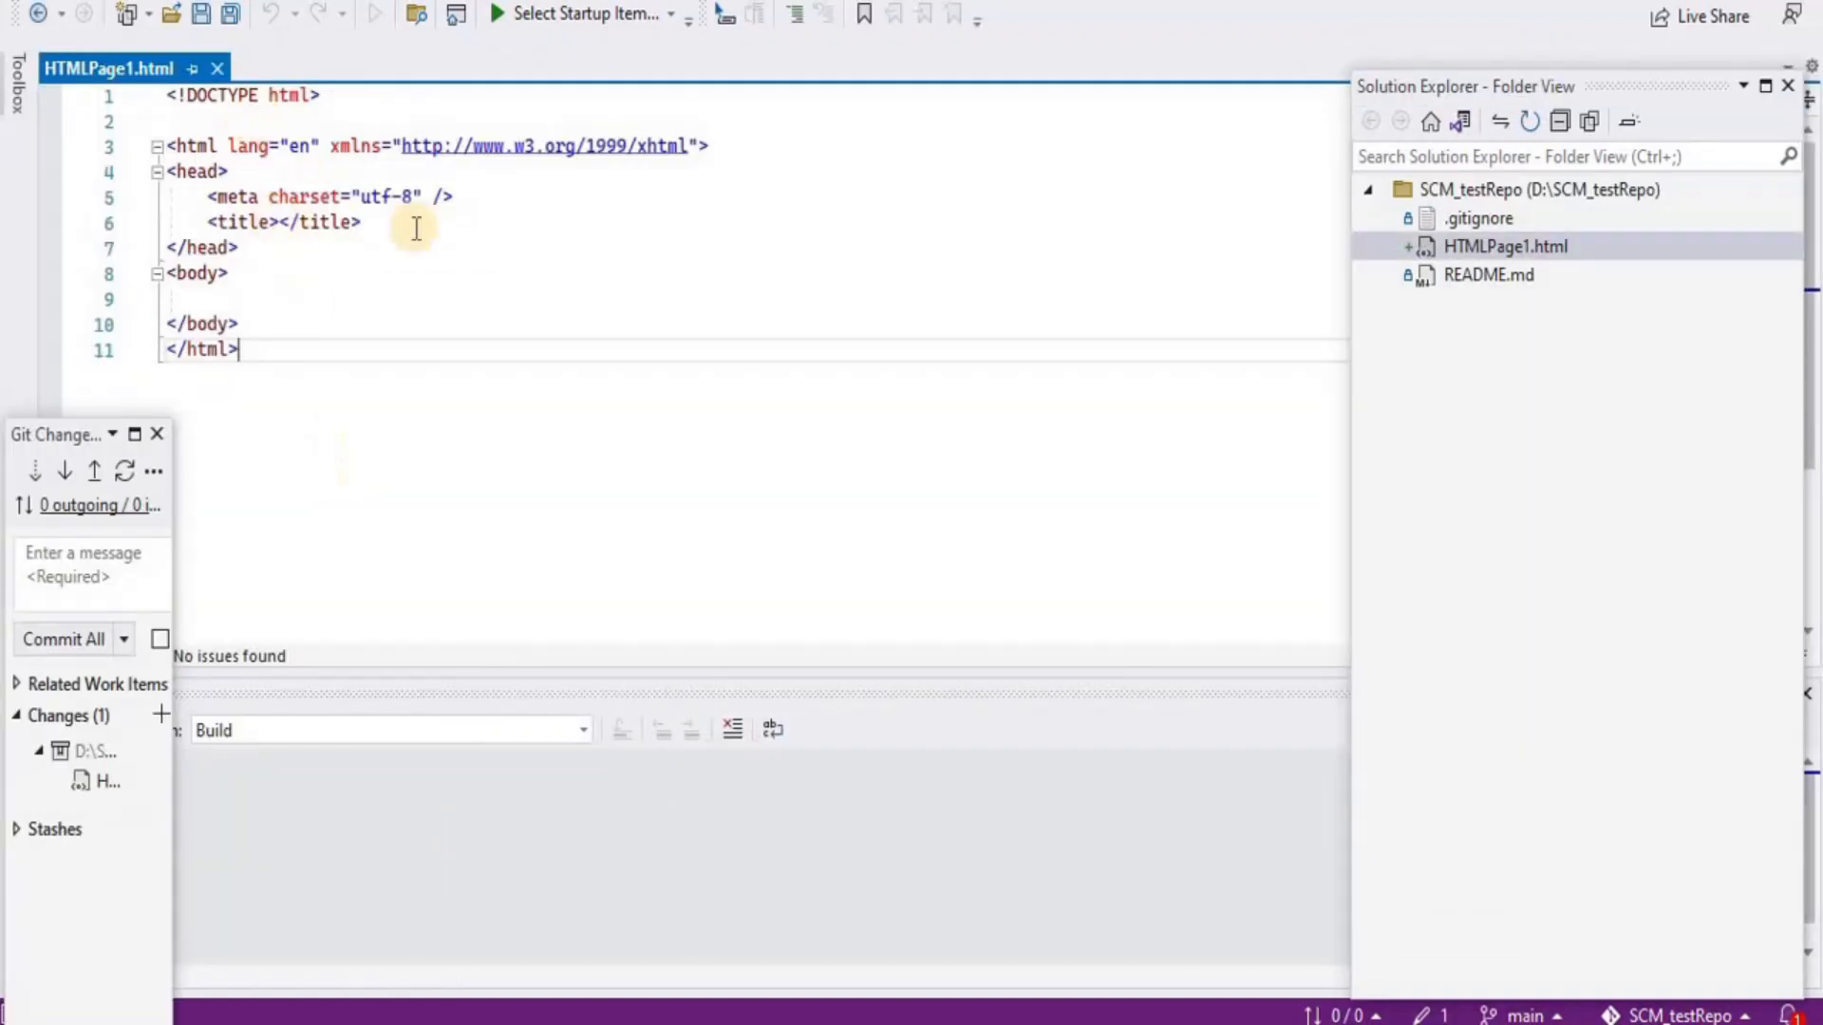
Insert '<h1> Hello World</h1>' on a new line after <body> and save HTMLPage1.html
left_click(262, 281)
key("Return")
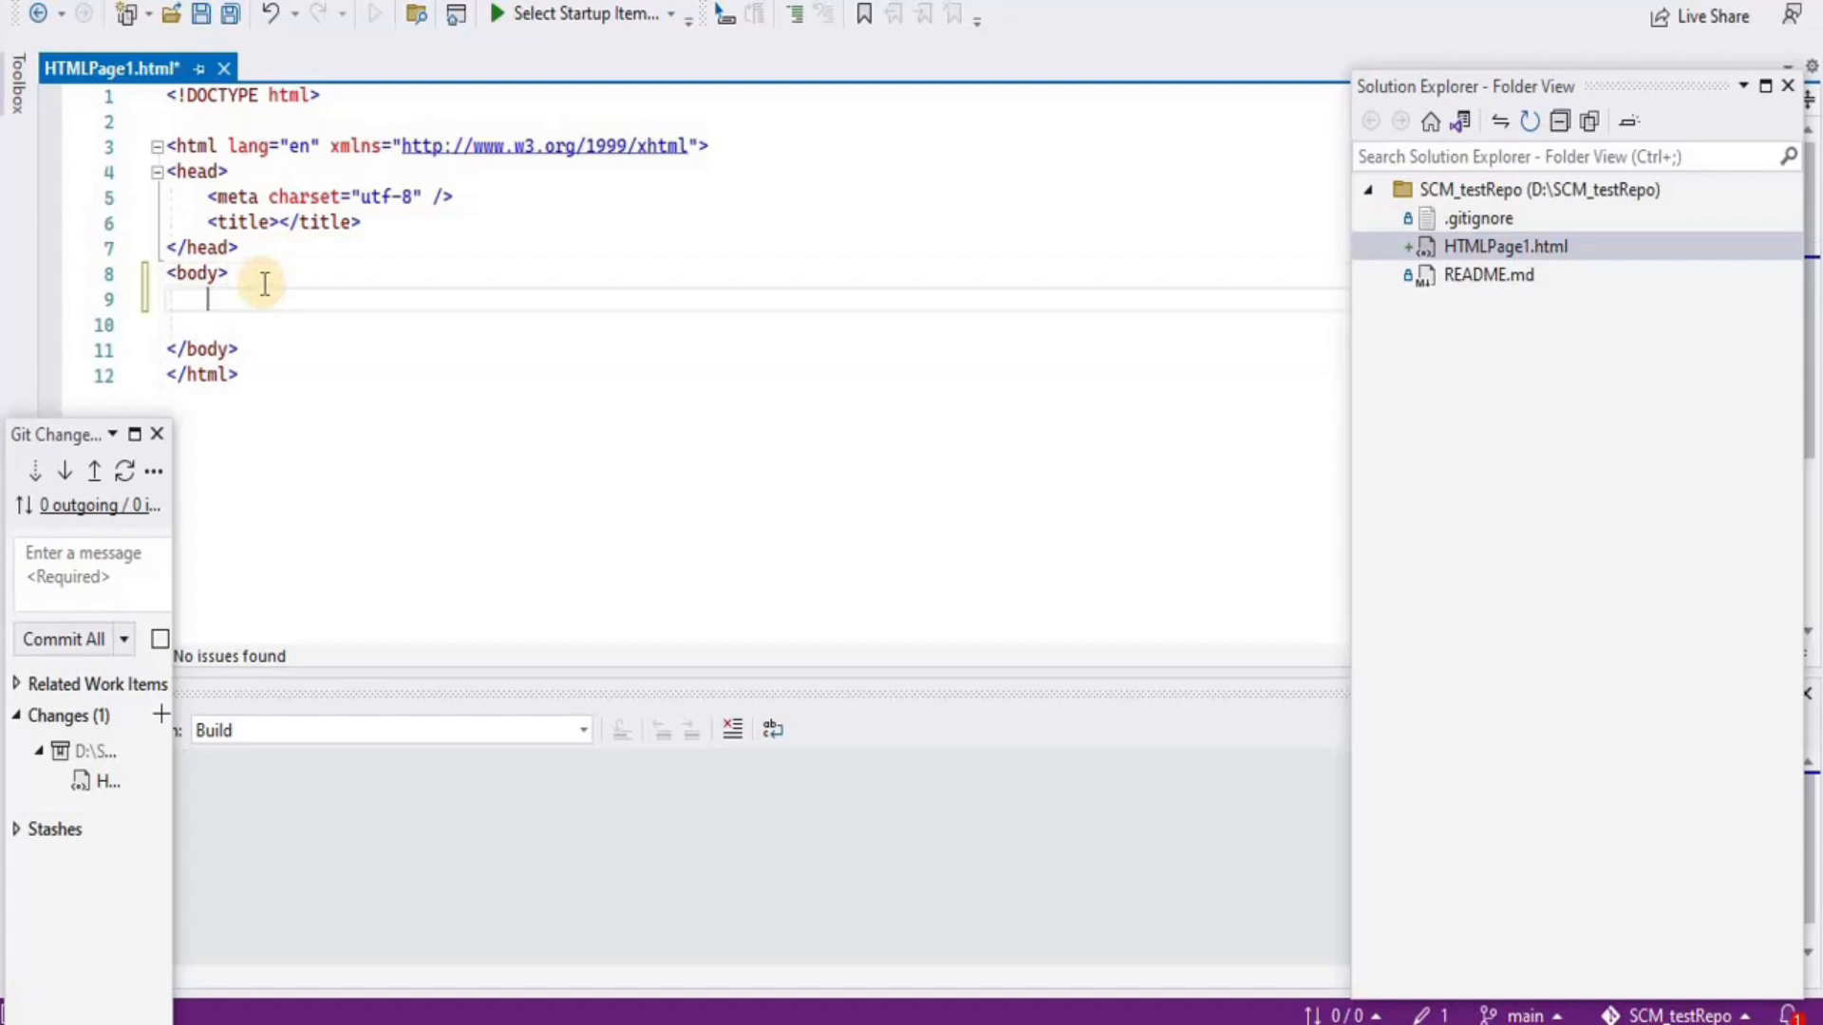
type("<h1> Hello World</h1>")
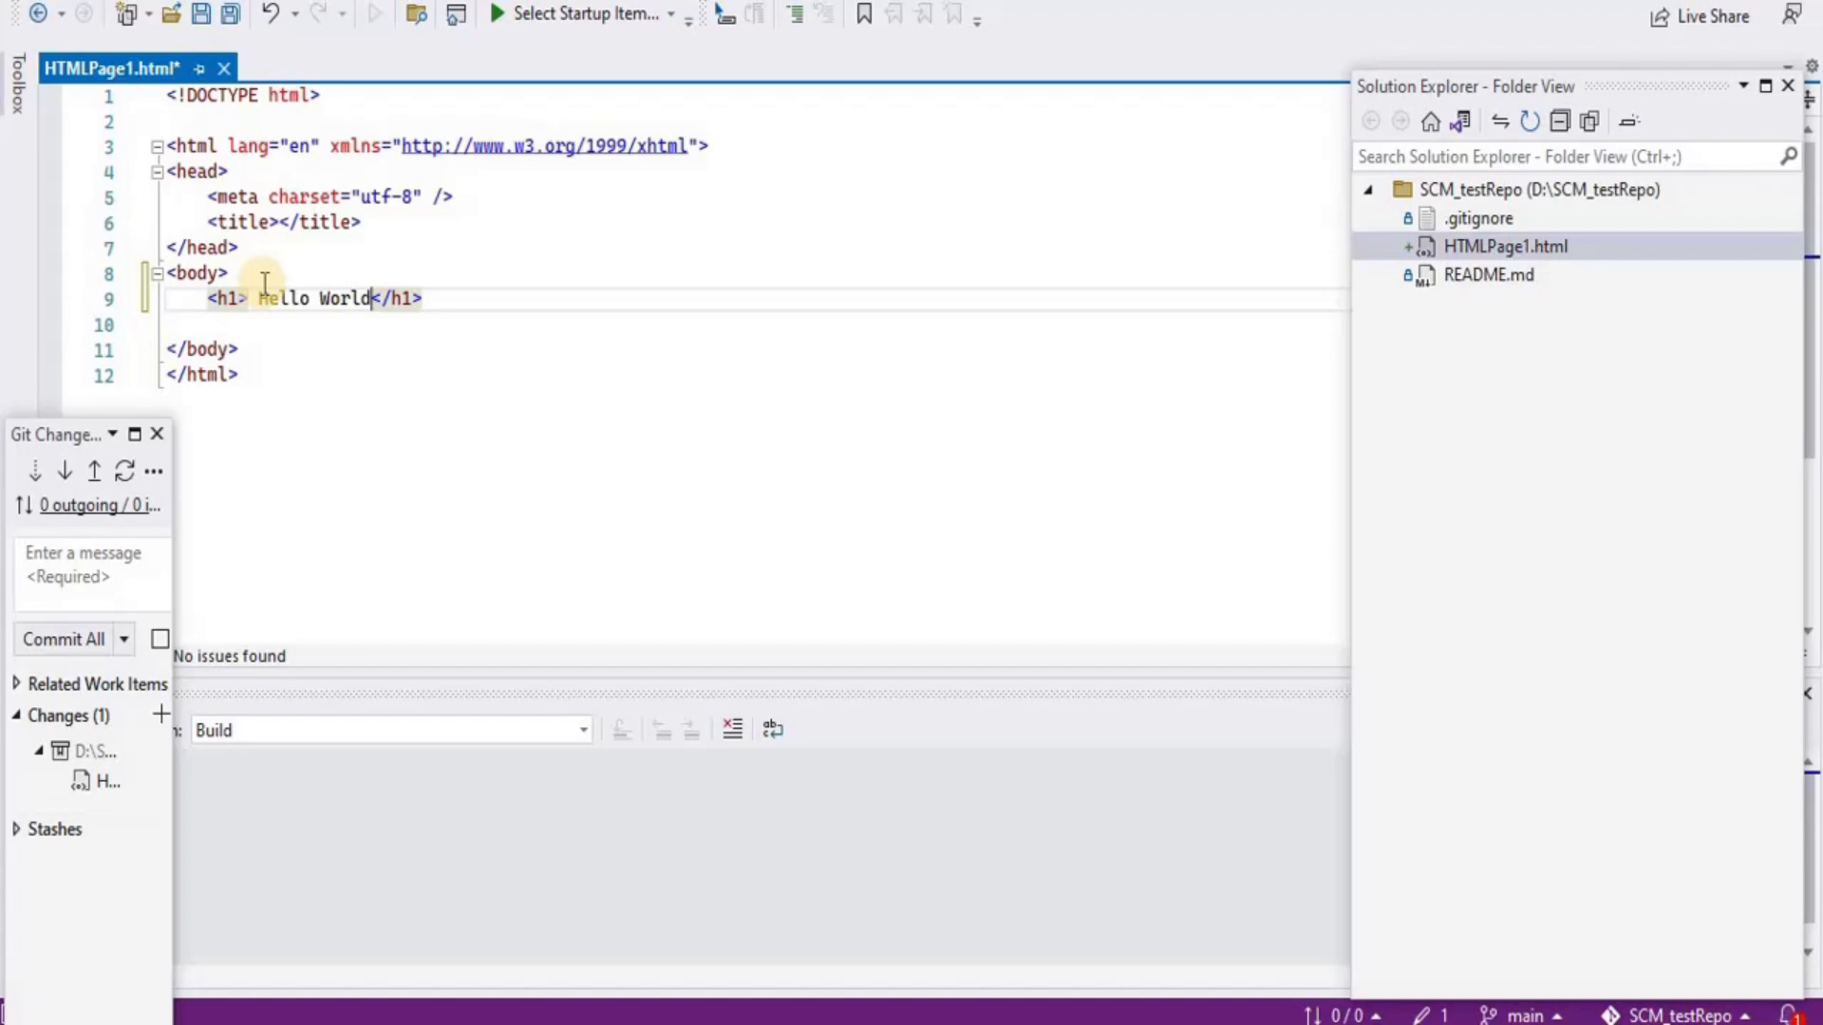
left_click(776, 388)
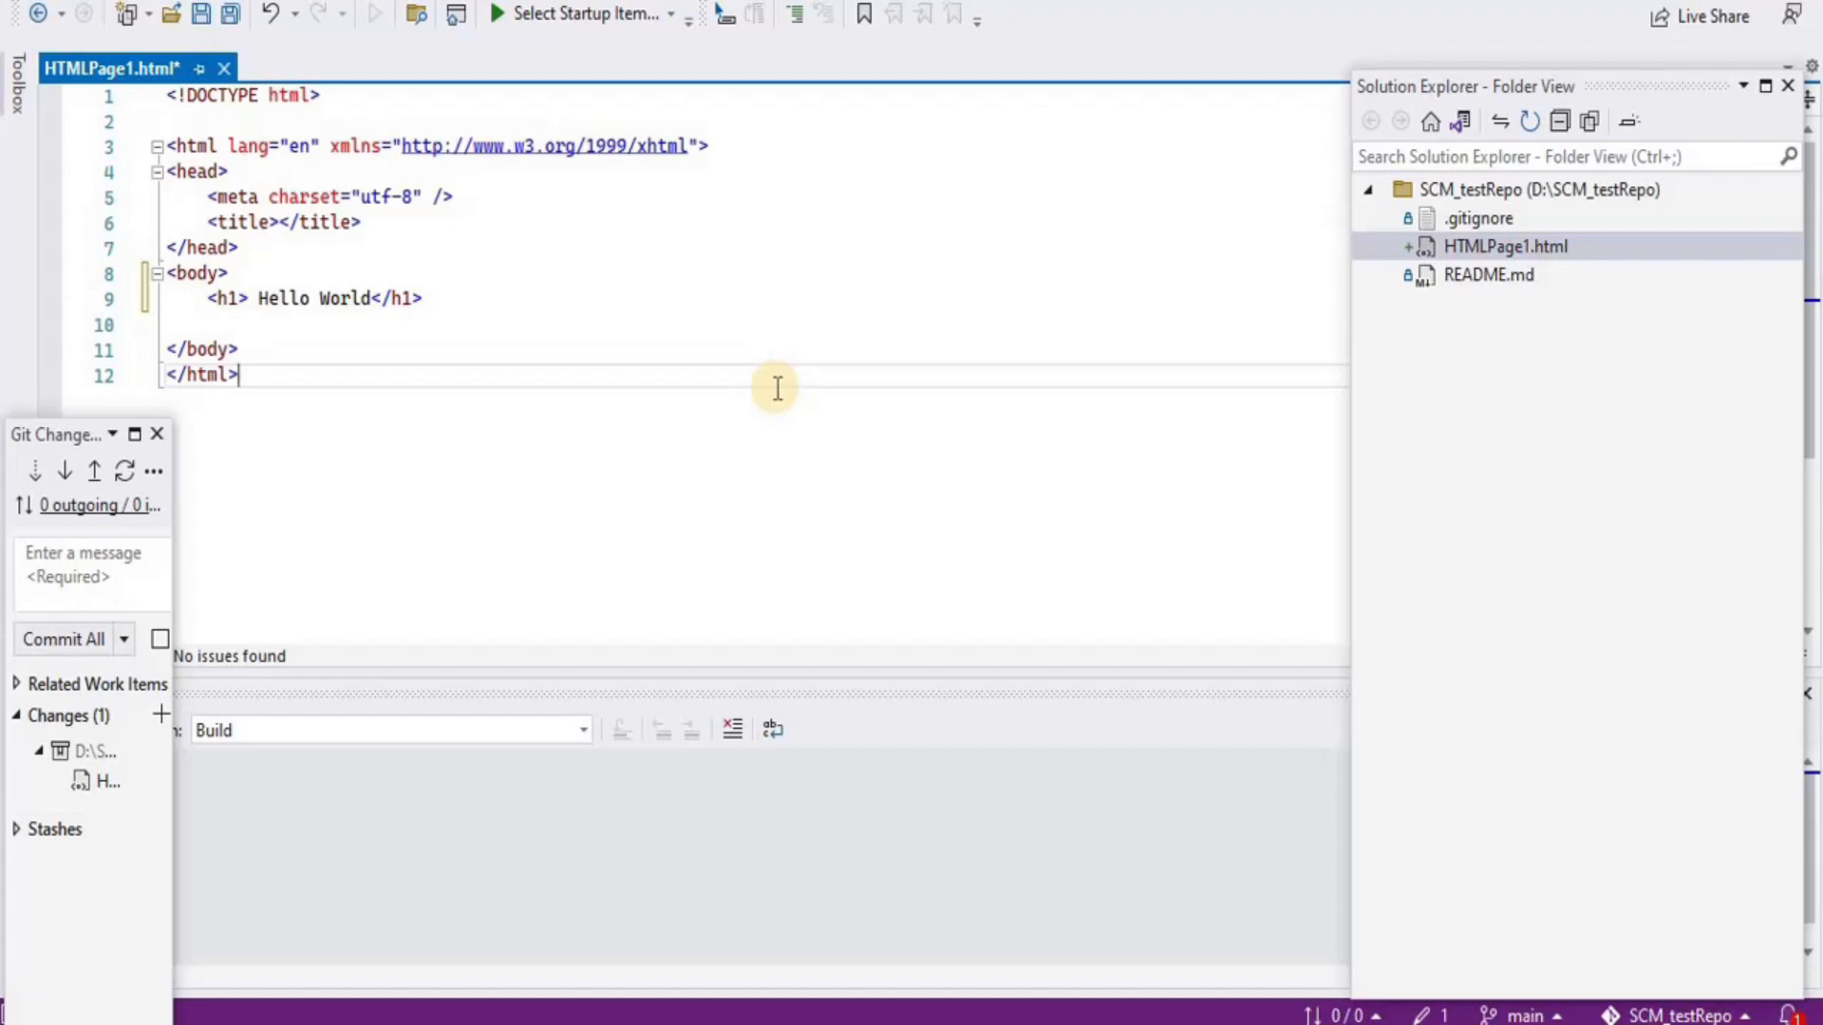
key("ctrl+s")
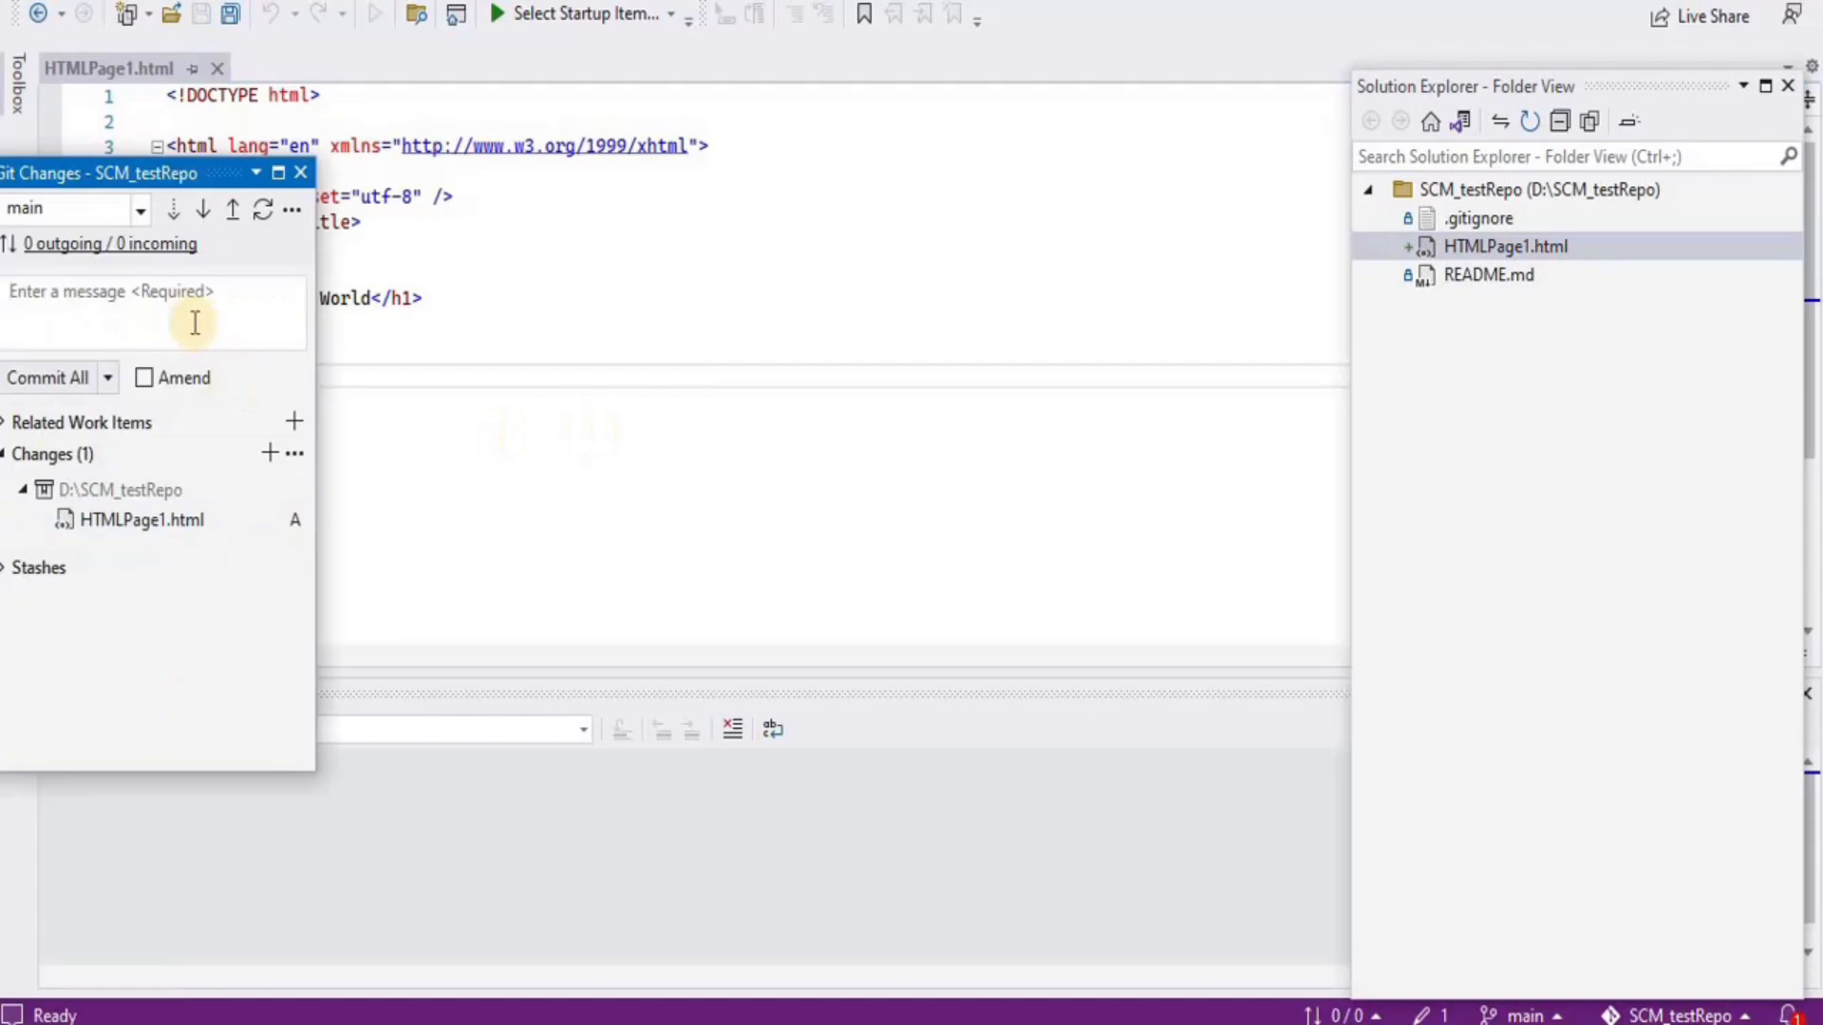
left_click(140, 301)
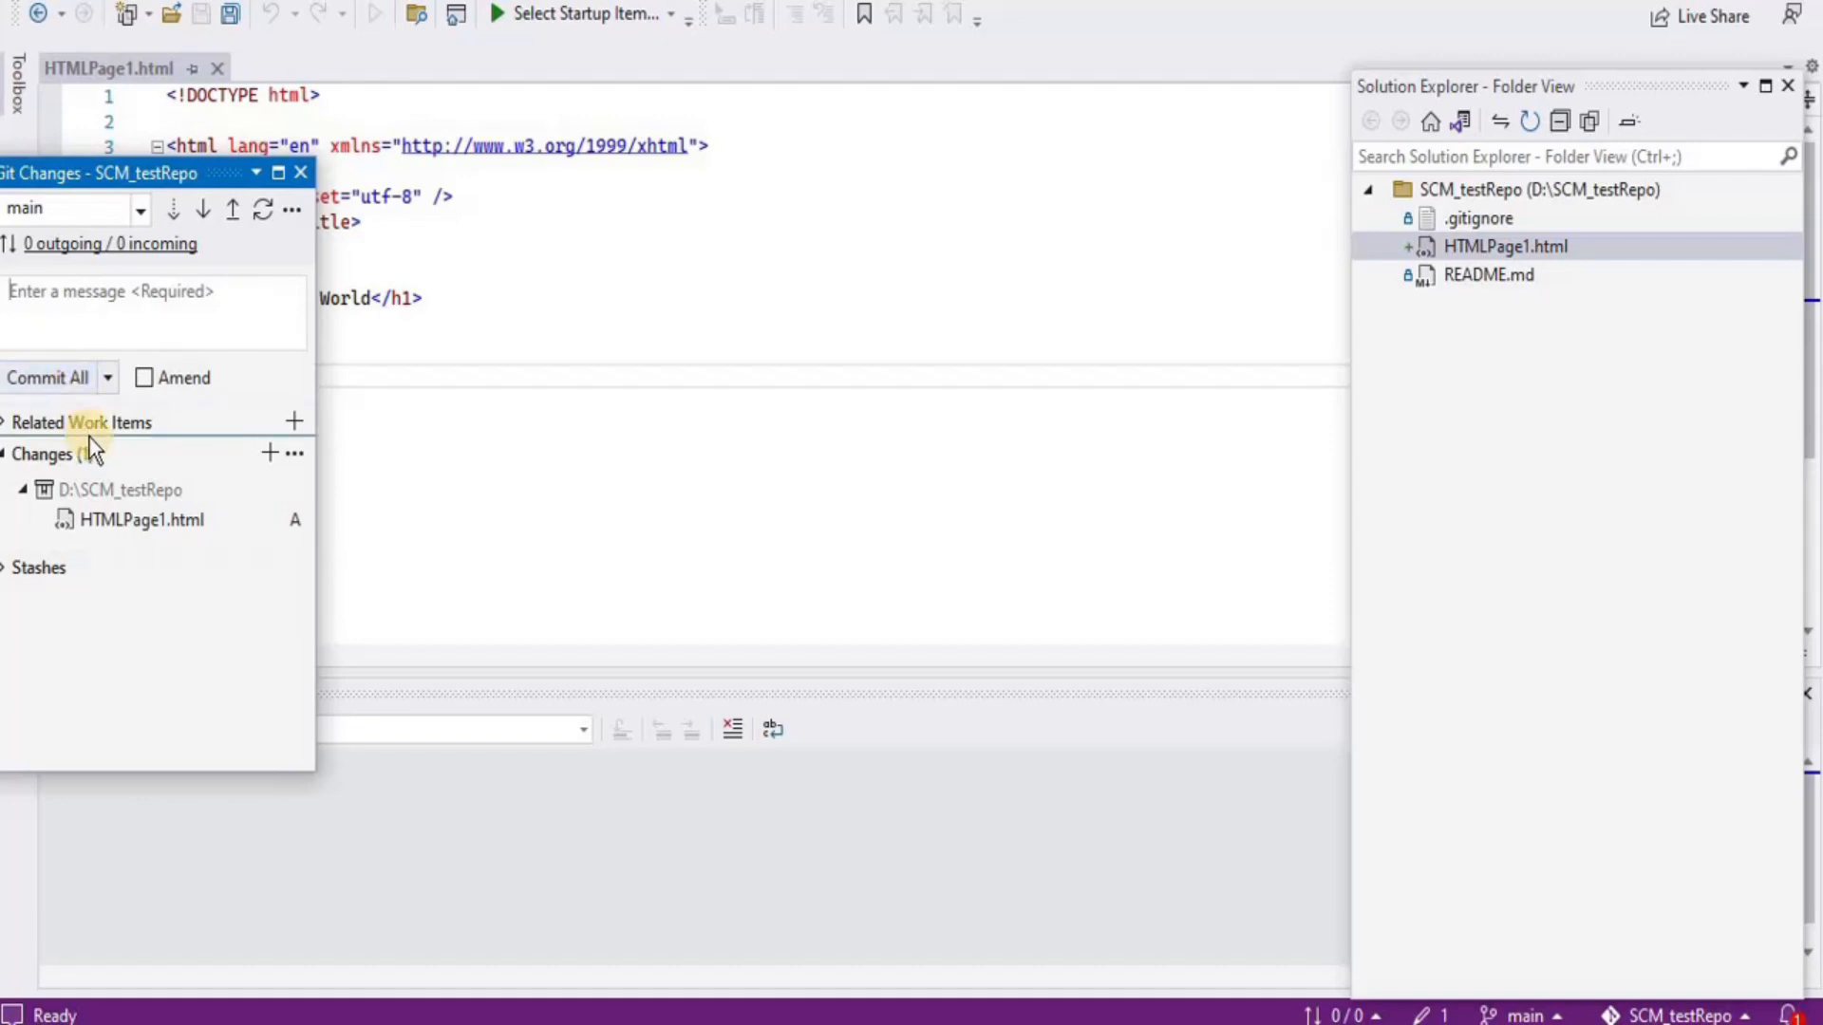
Commit all changes in Git Changes with the message 'Added an HTML File'
left_click(67, 378)
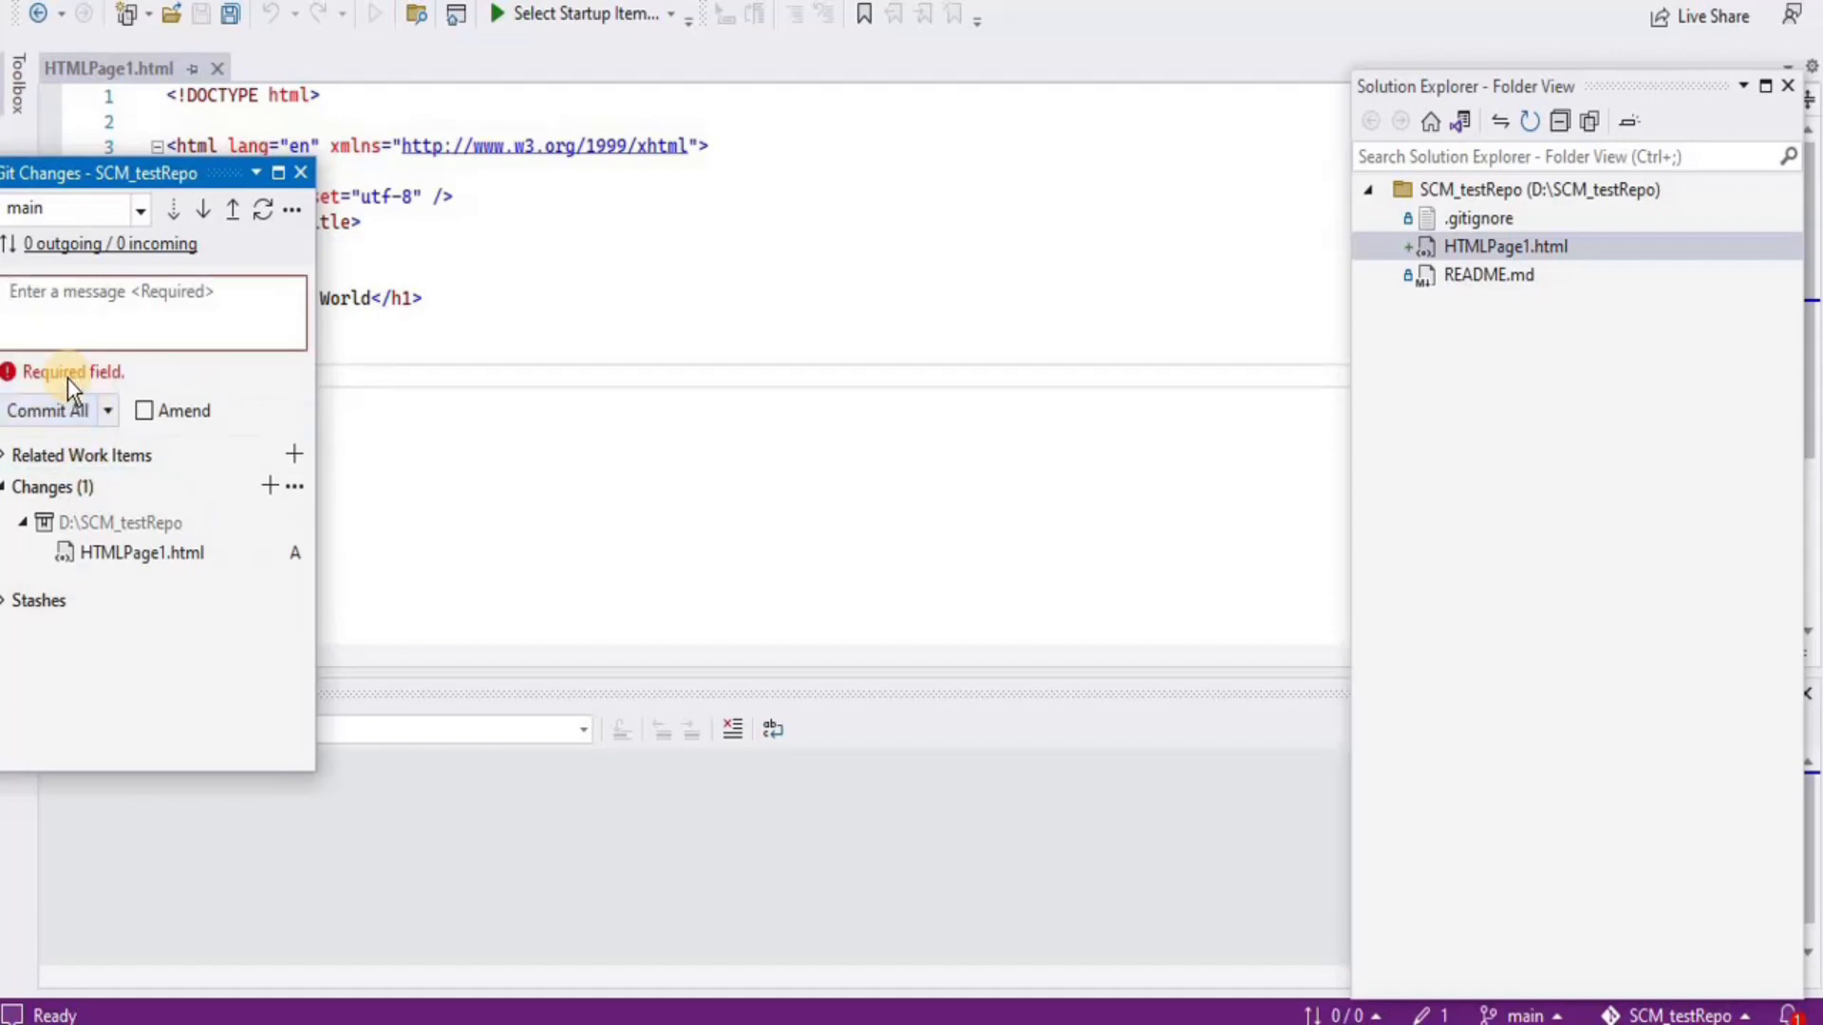
left_click(55, 297)
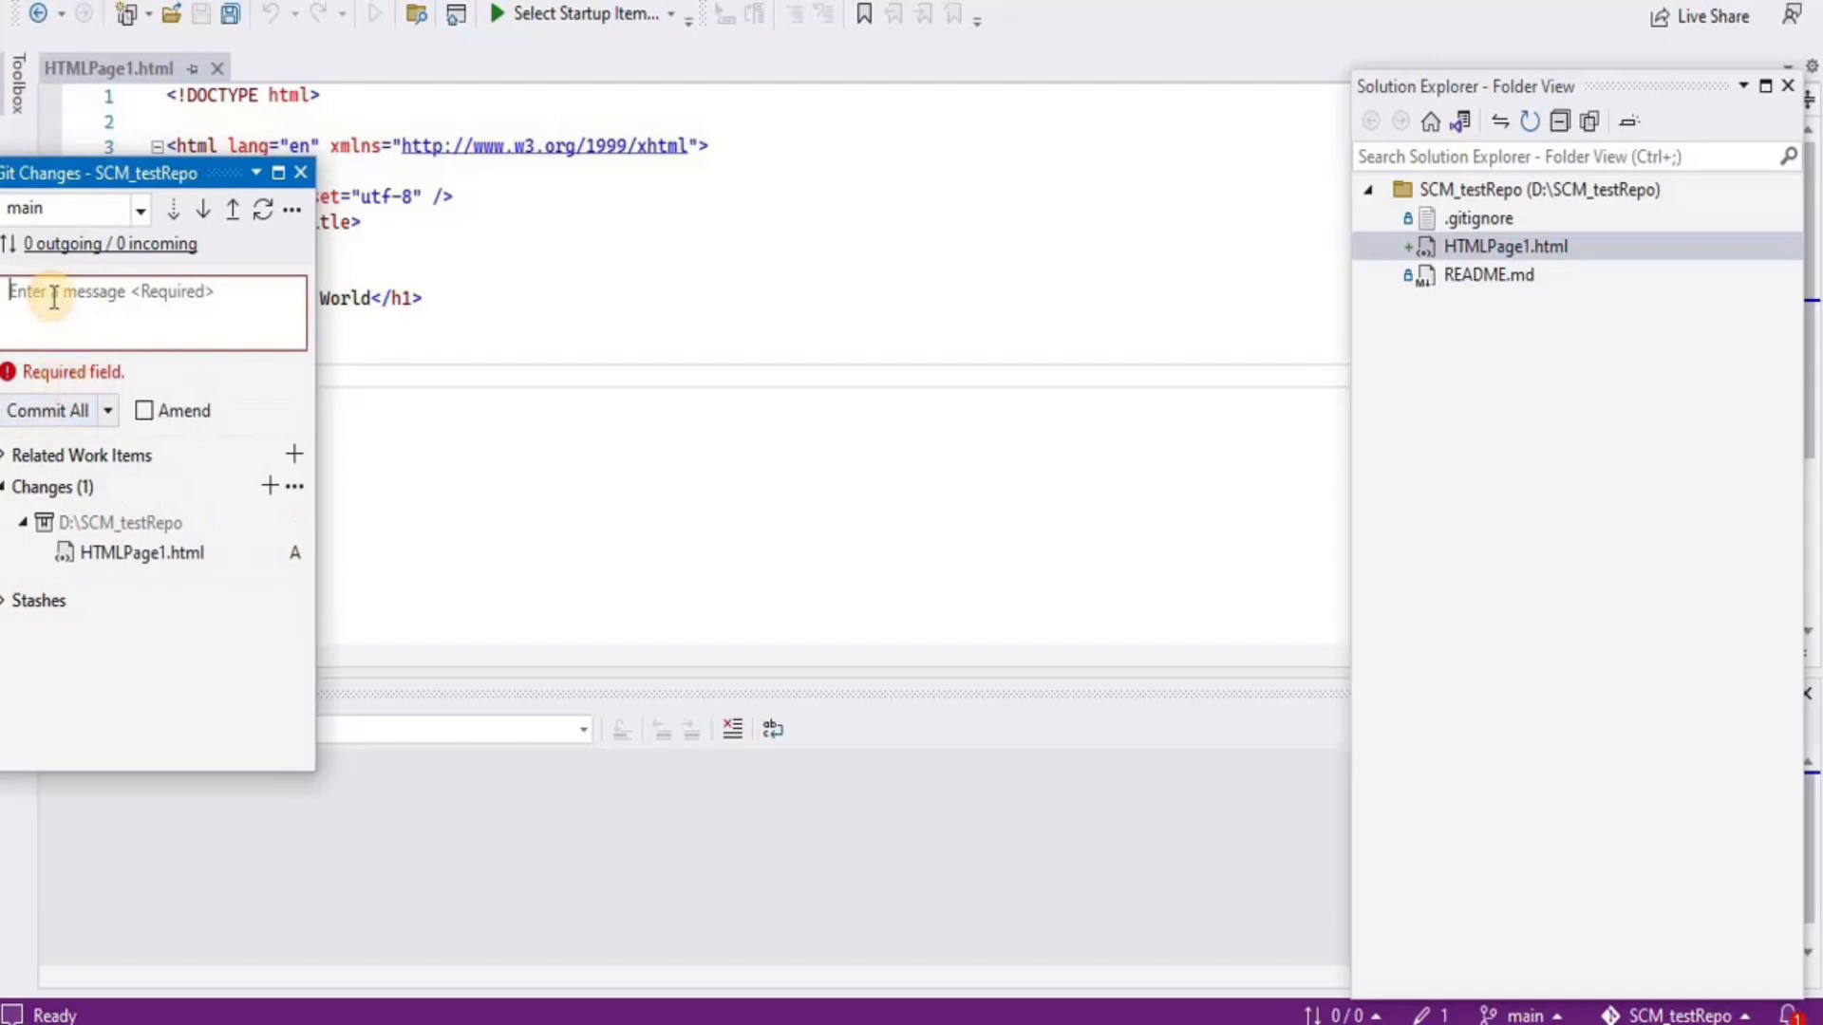
type("Add")
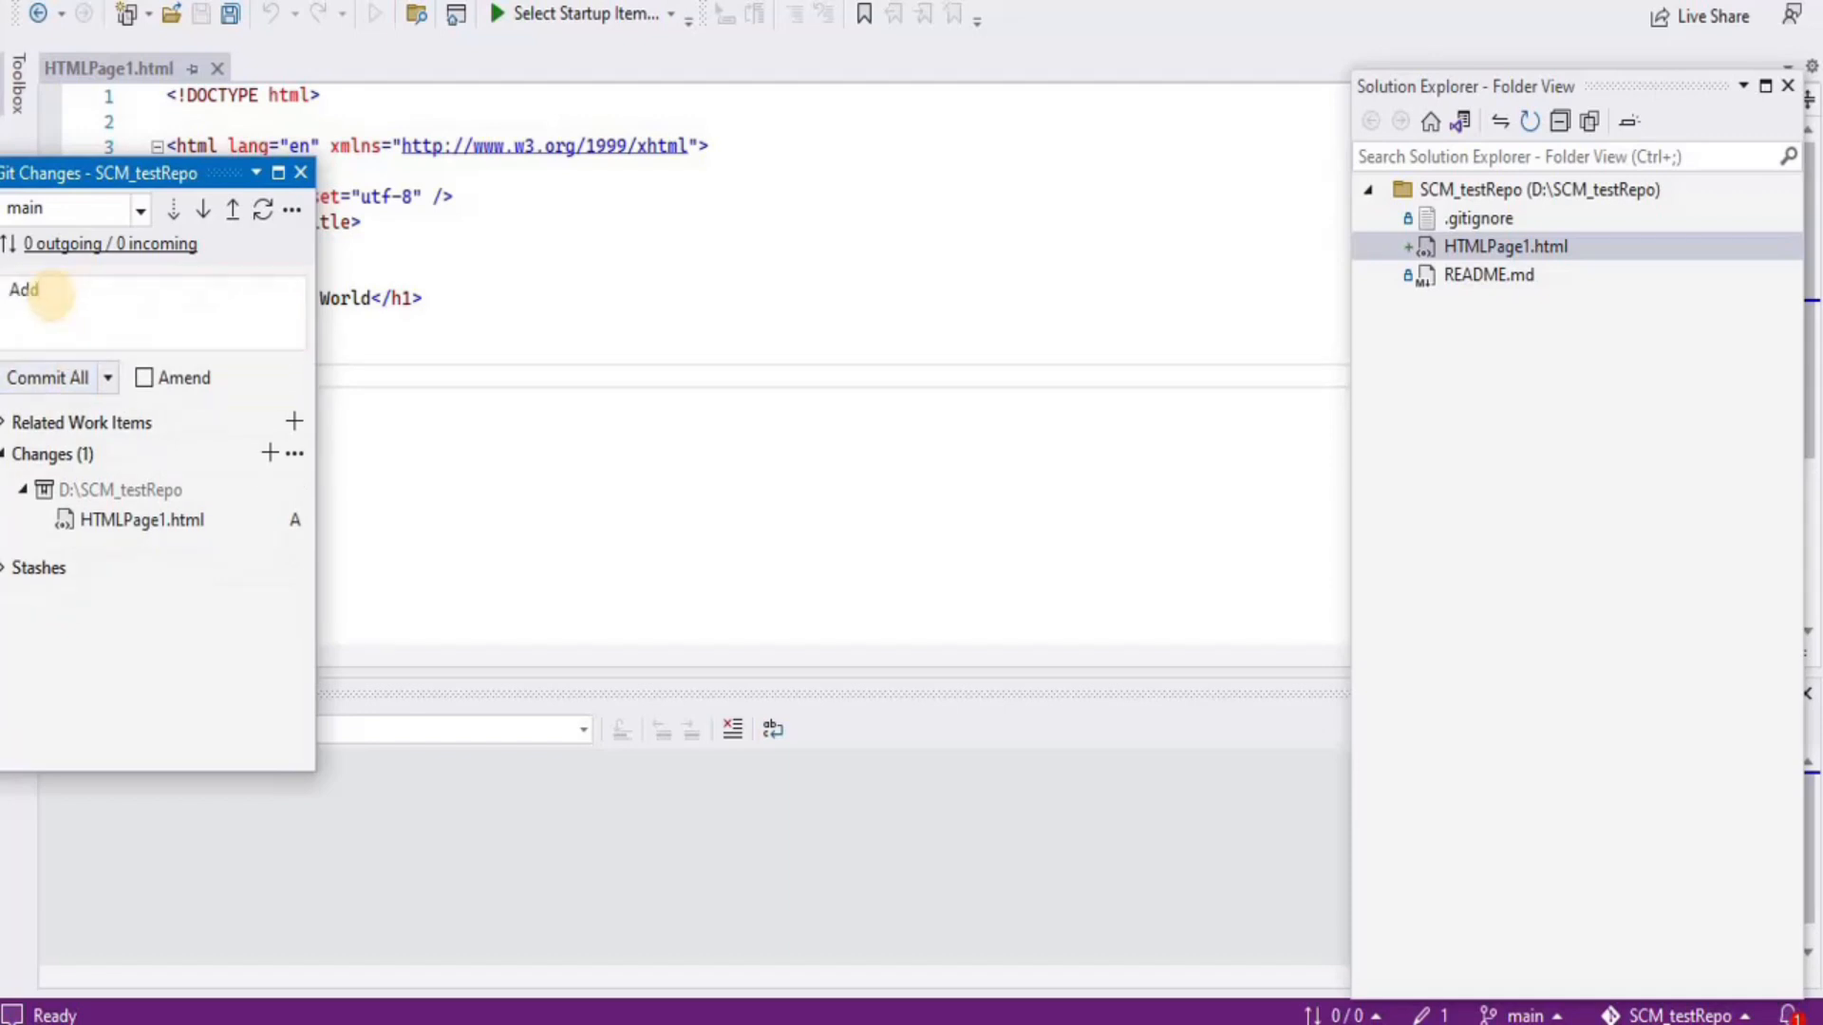
type("ed an HTML File")
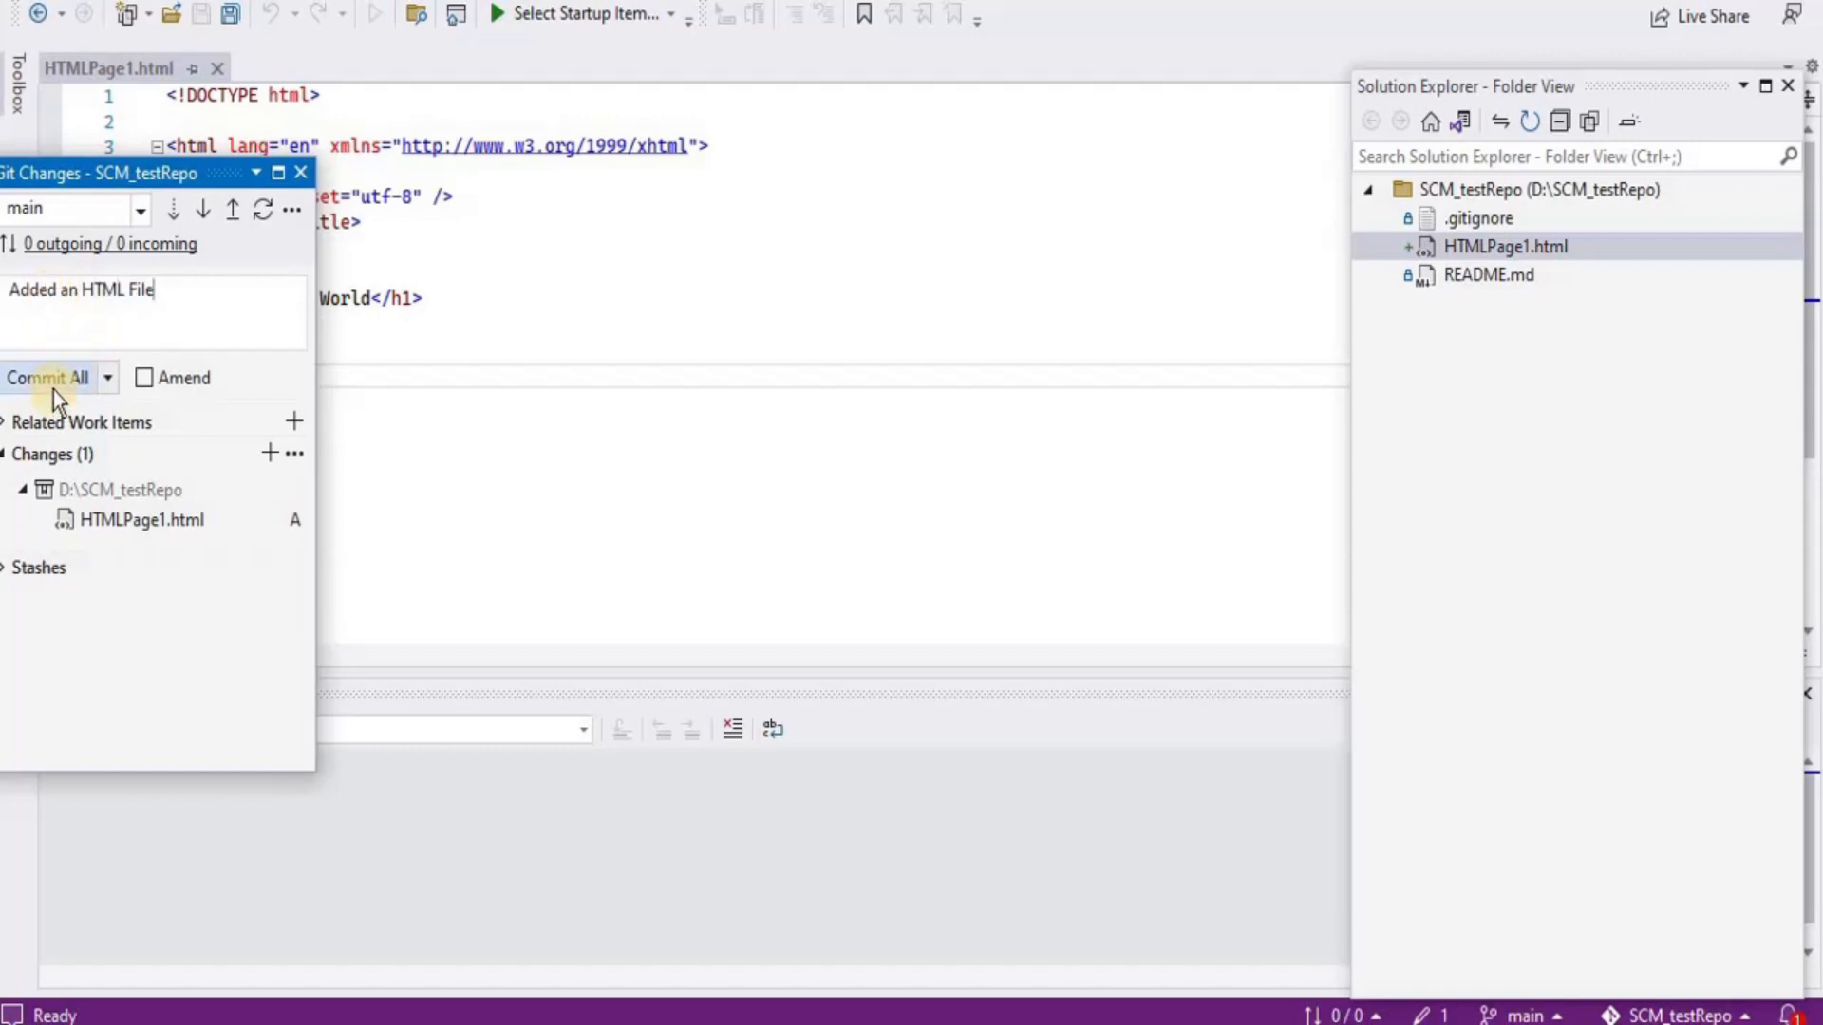
left_click(48, 378)
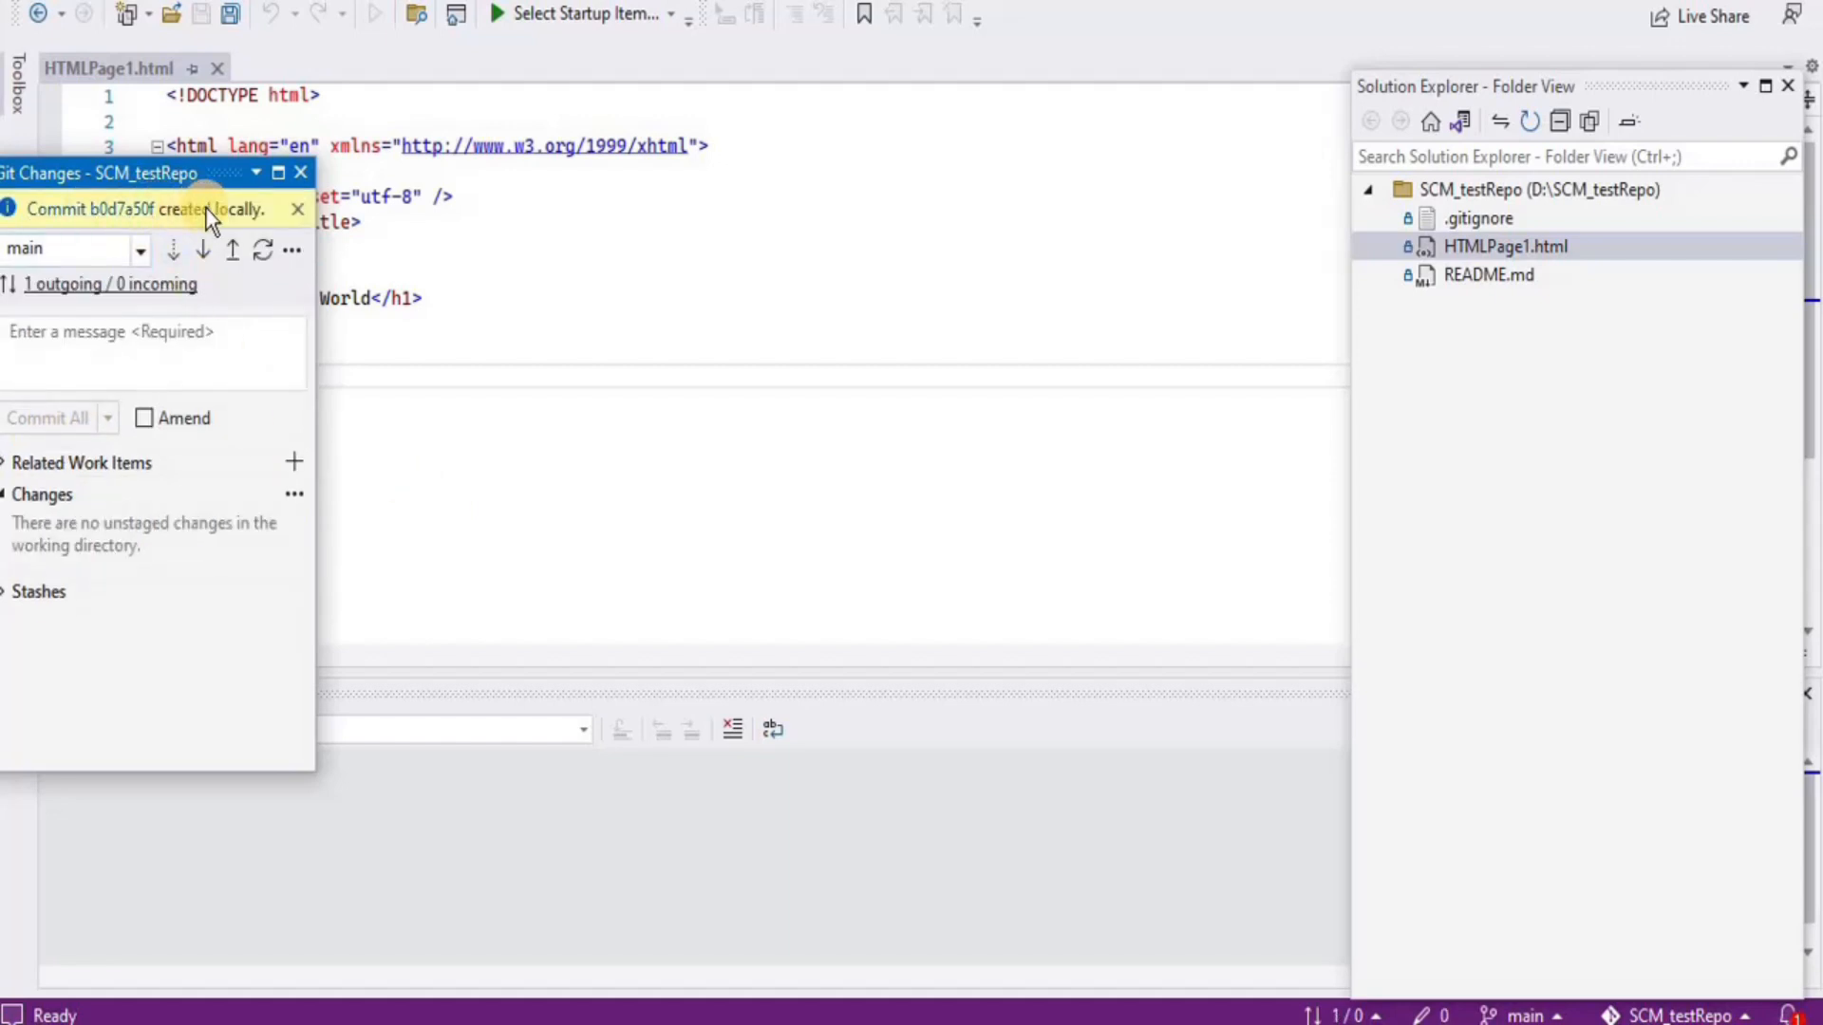
Close the Git Changes window and run Git > Fetch from origin, checking the task status
left_click(300, 174)
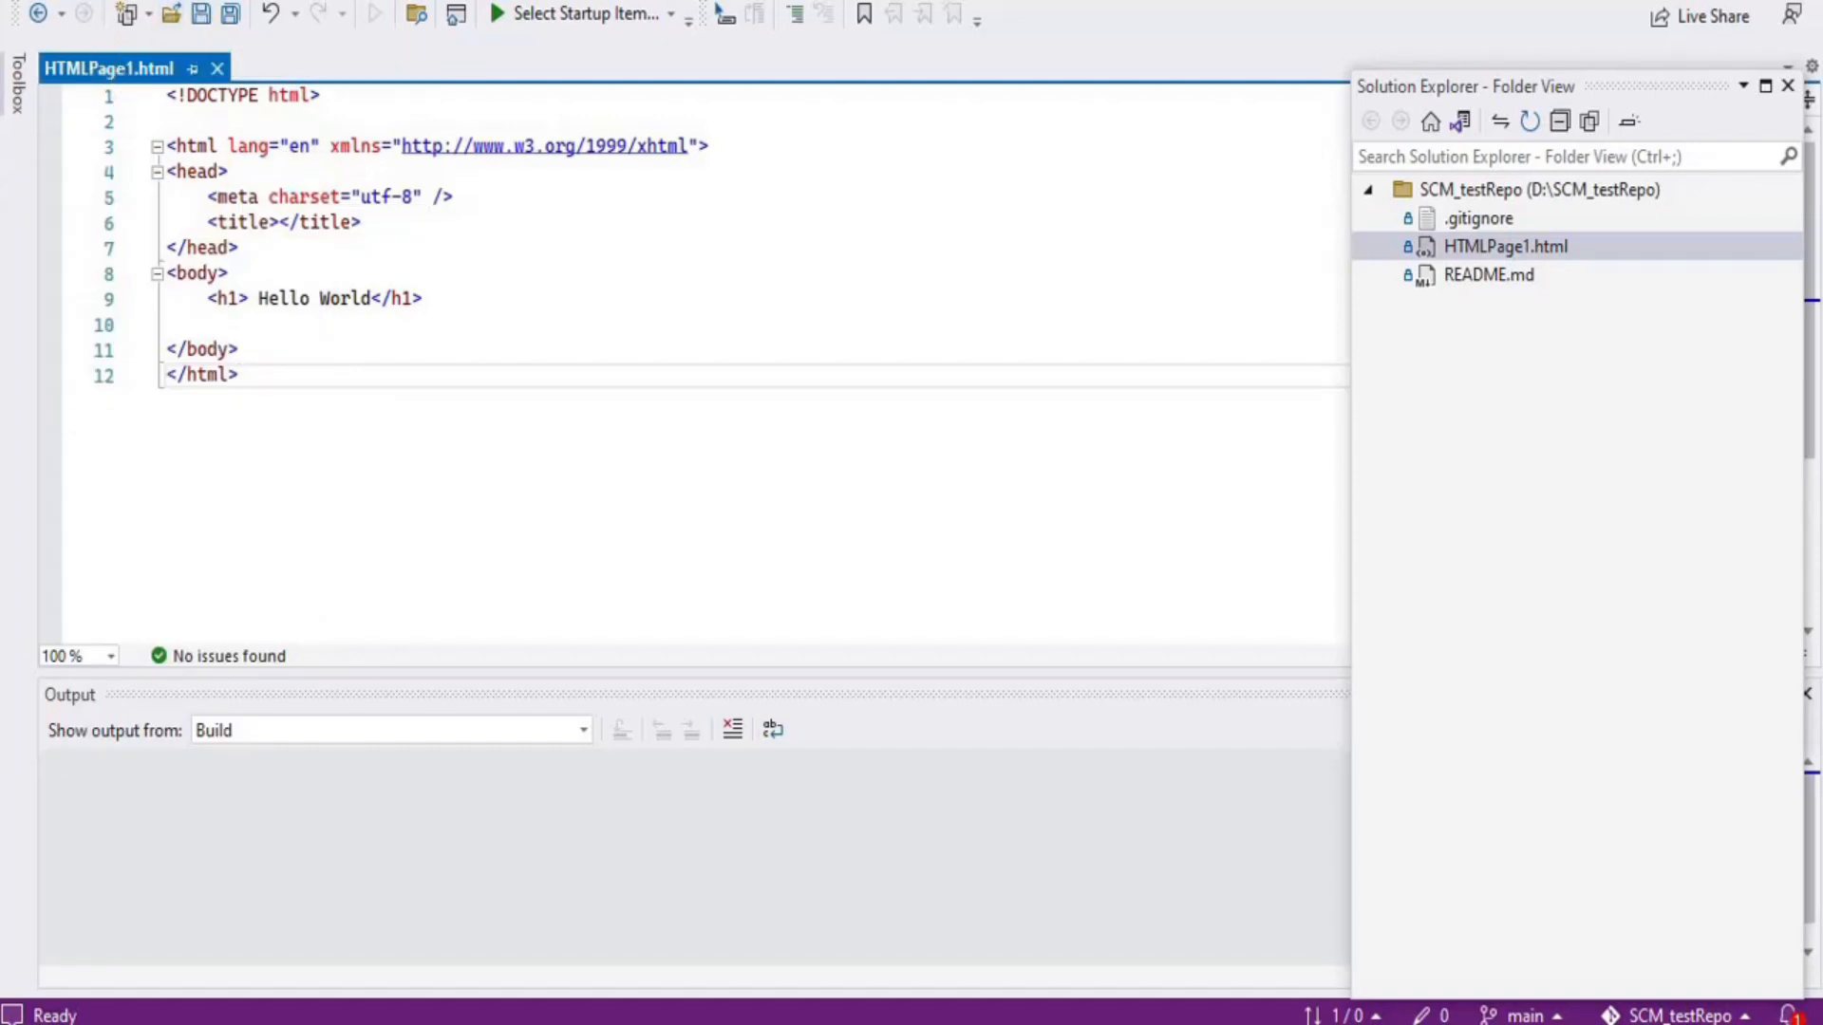
left_click(236, 5)
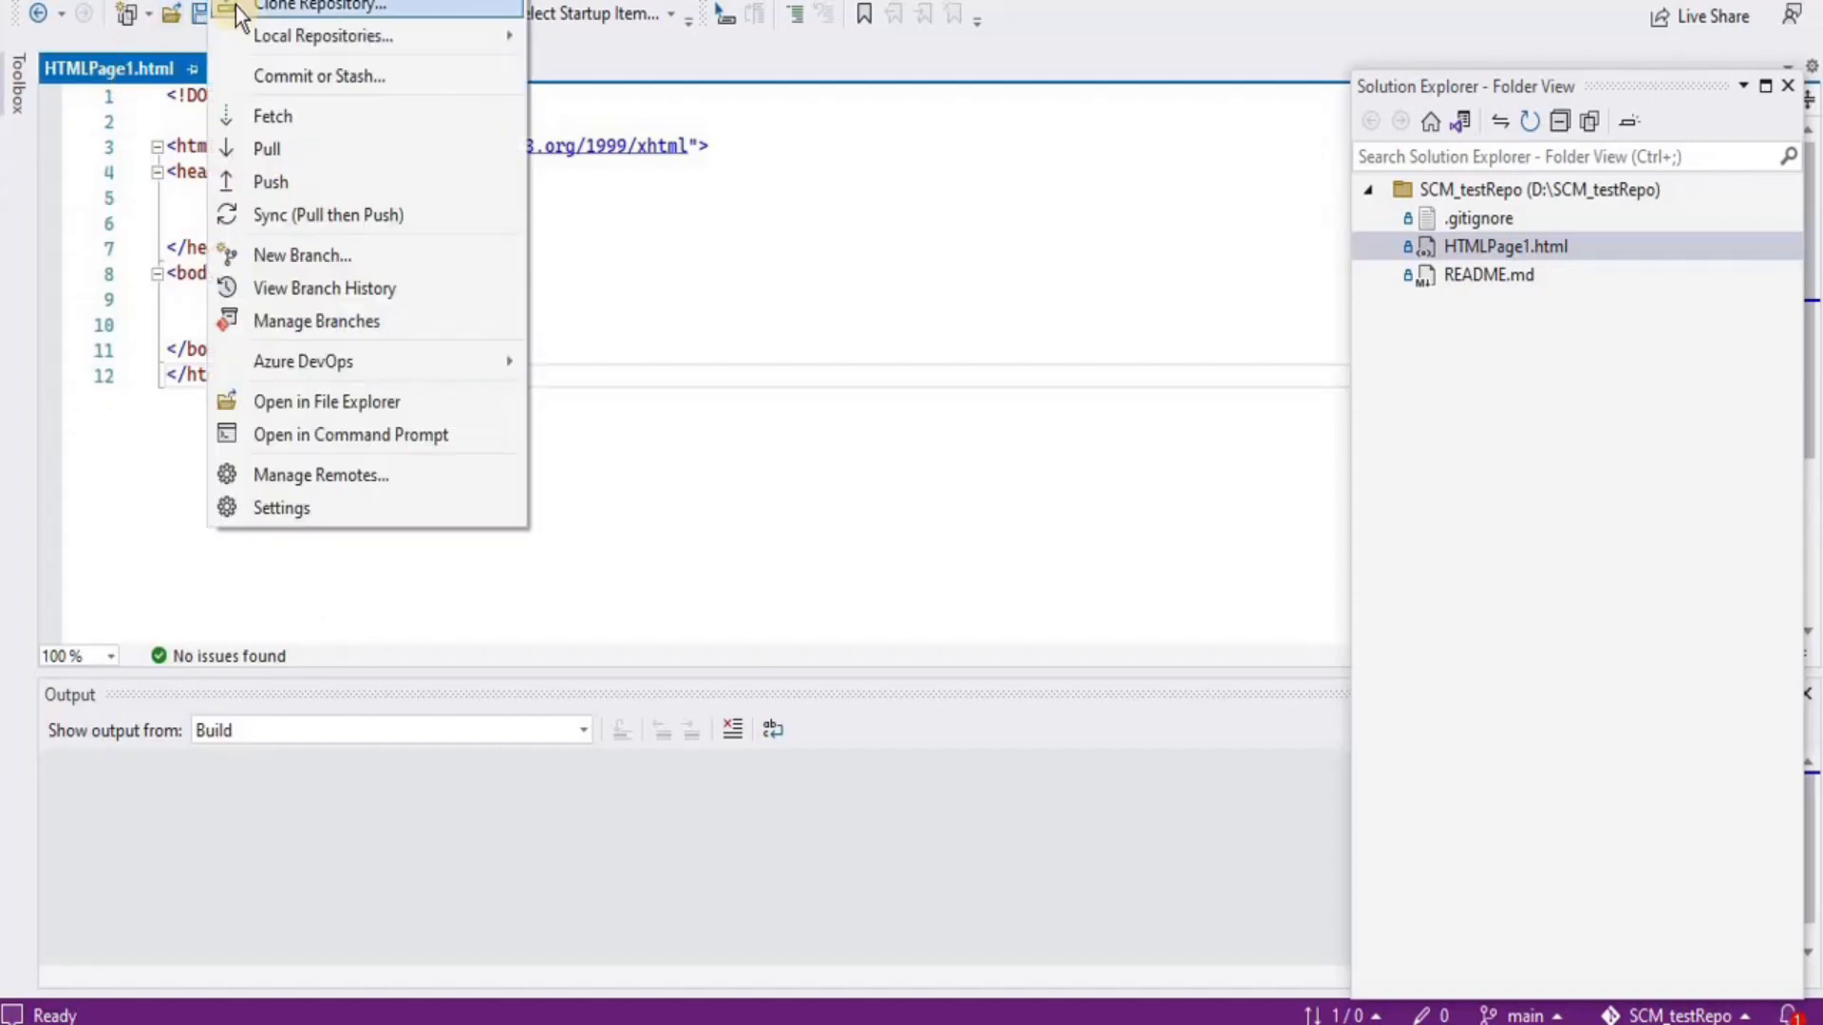
left_click(287, 118)
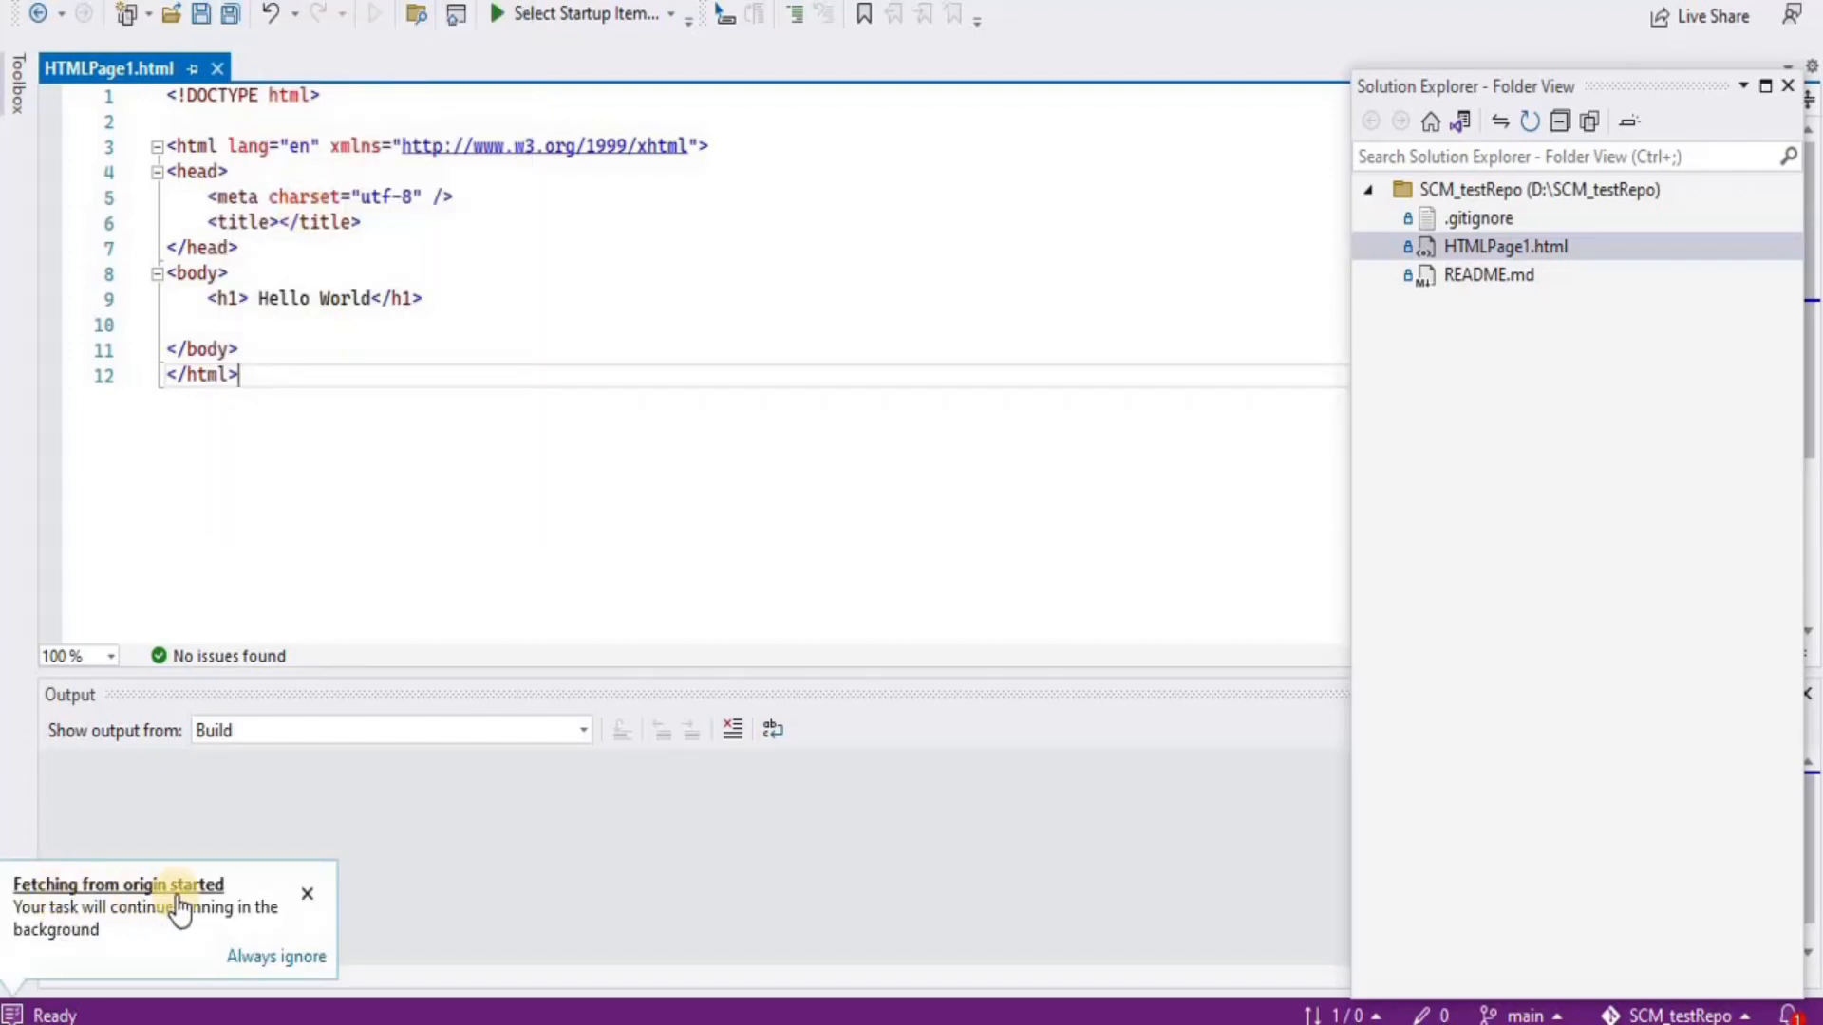
left_click(14, 1015)
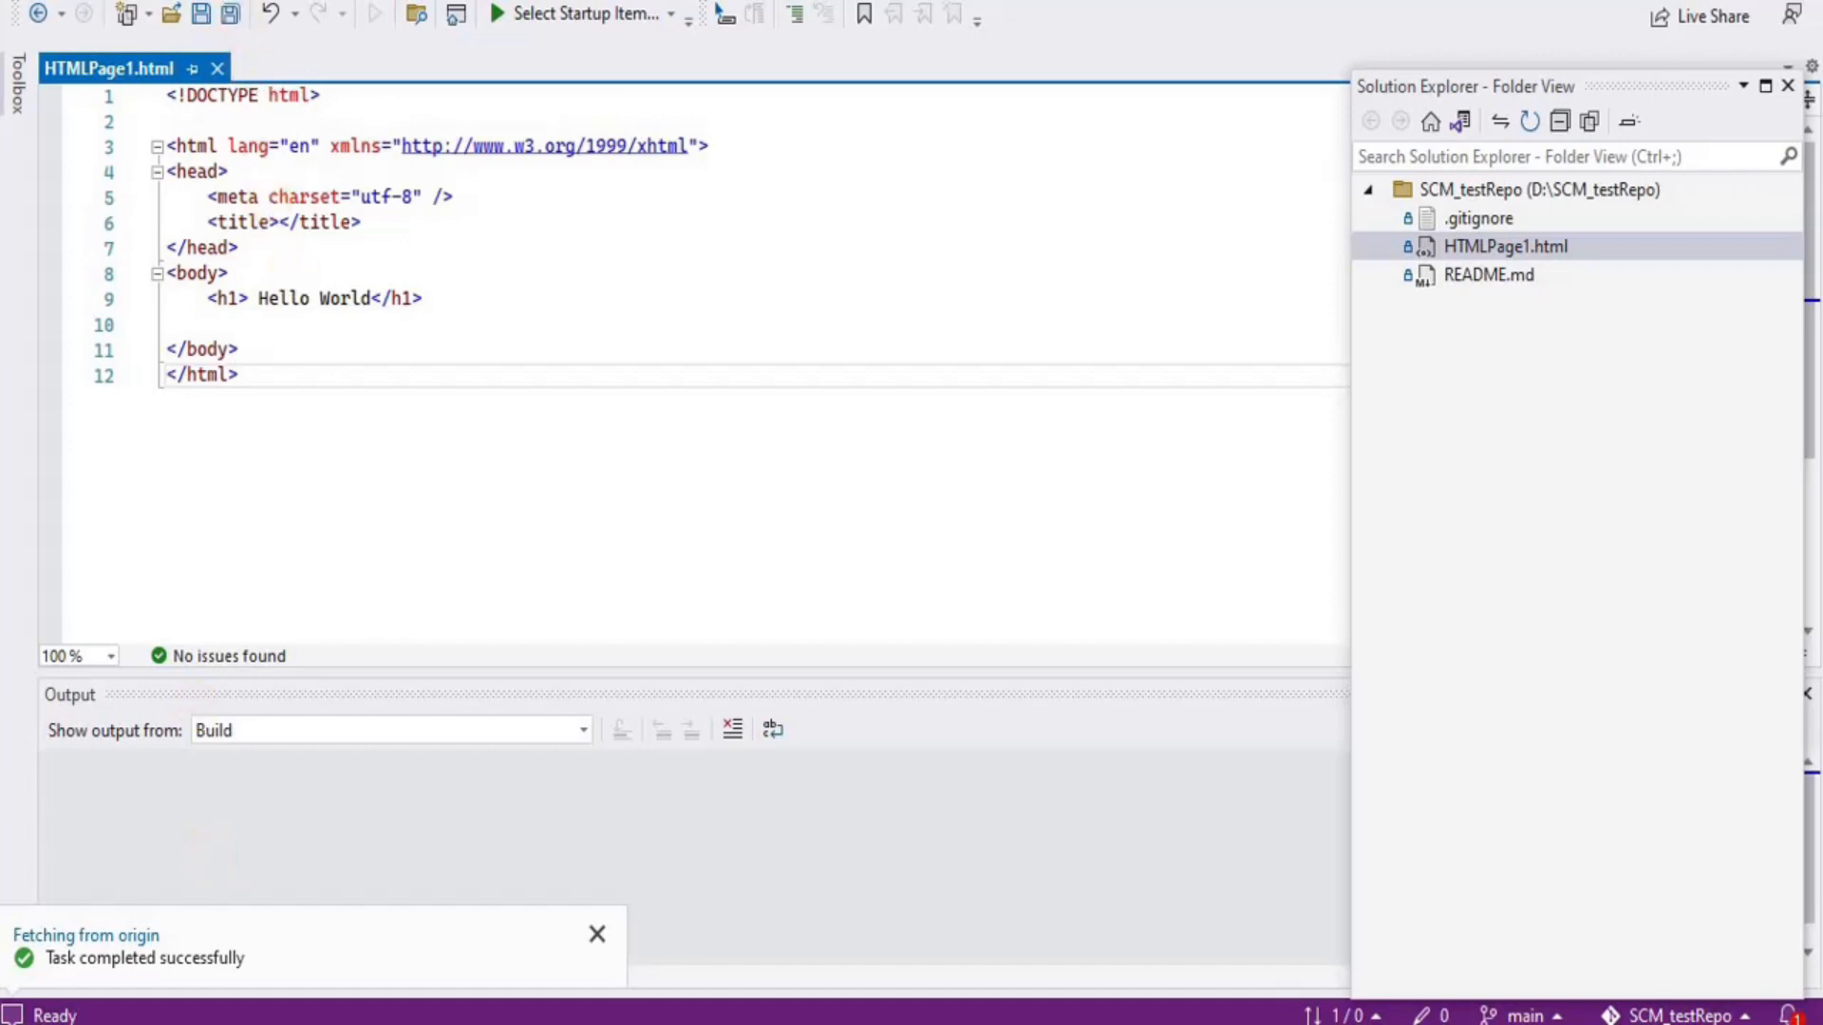
left_click(224, 1)
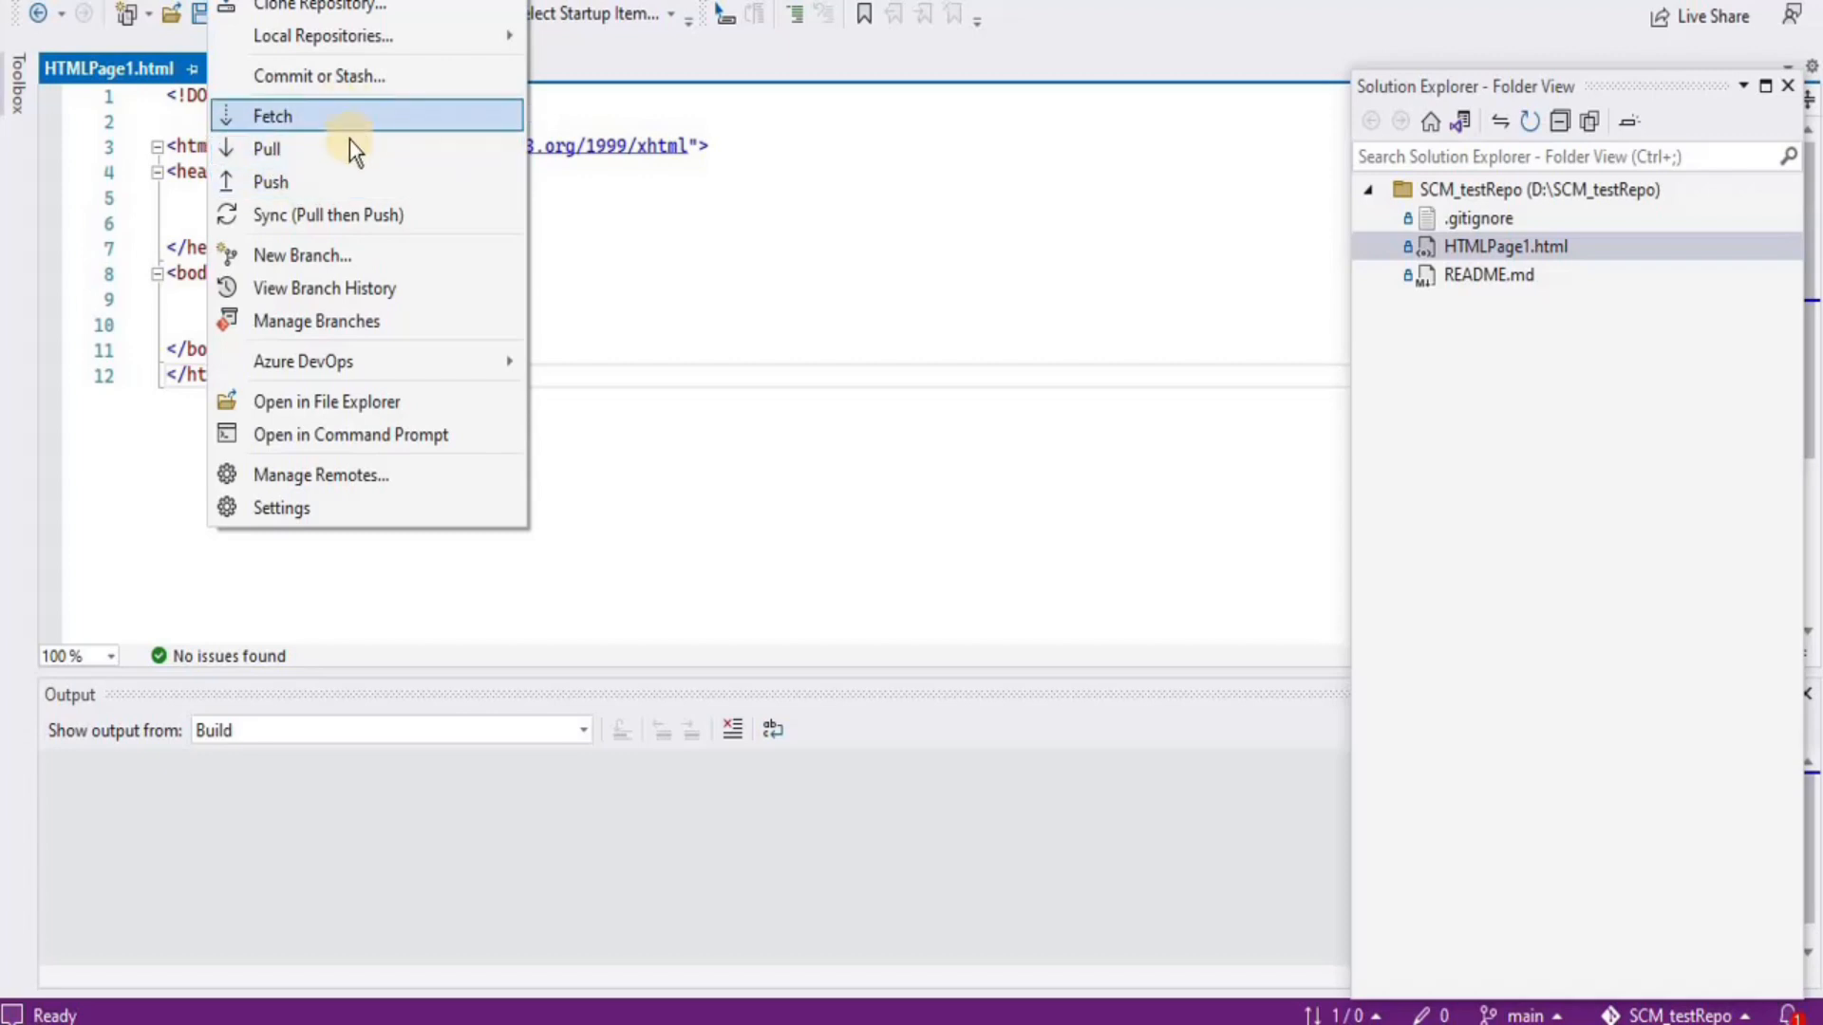
Push main to origin and dismiss the 'Task completed successfully' notice
left_click(311, 181)
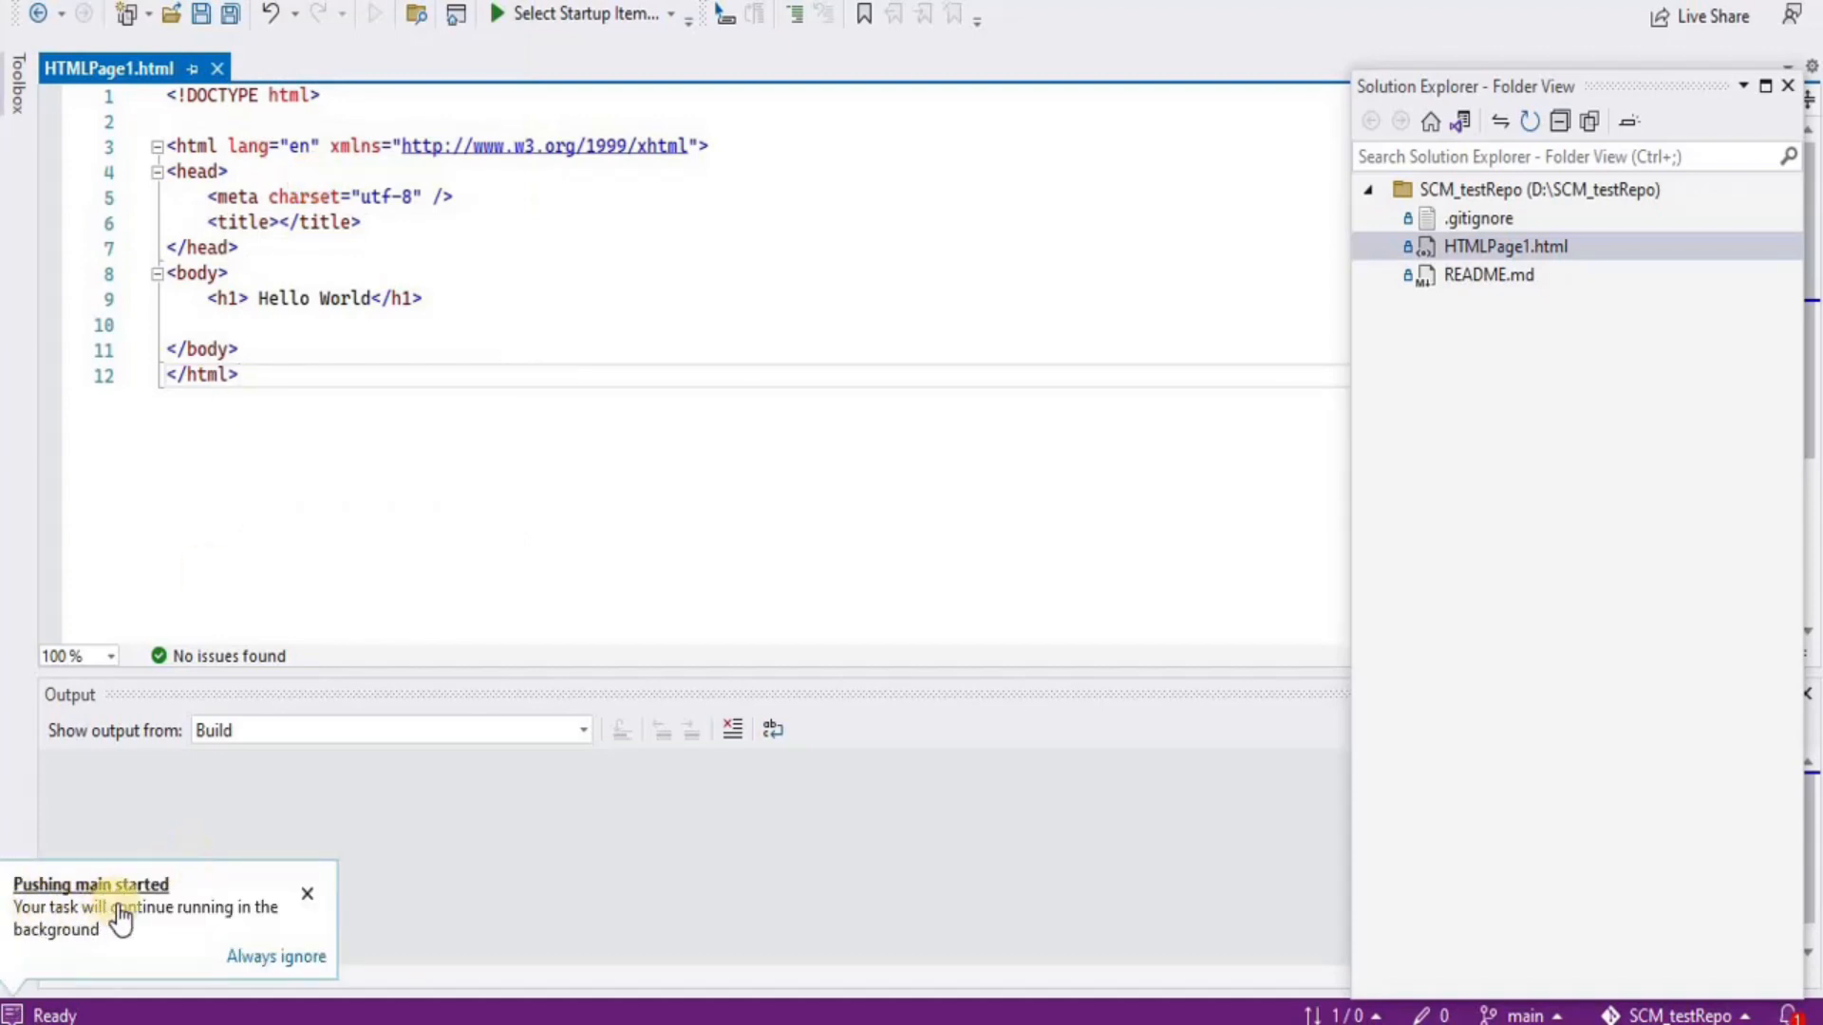
left_click(11, 1014)
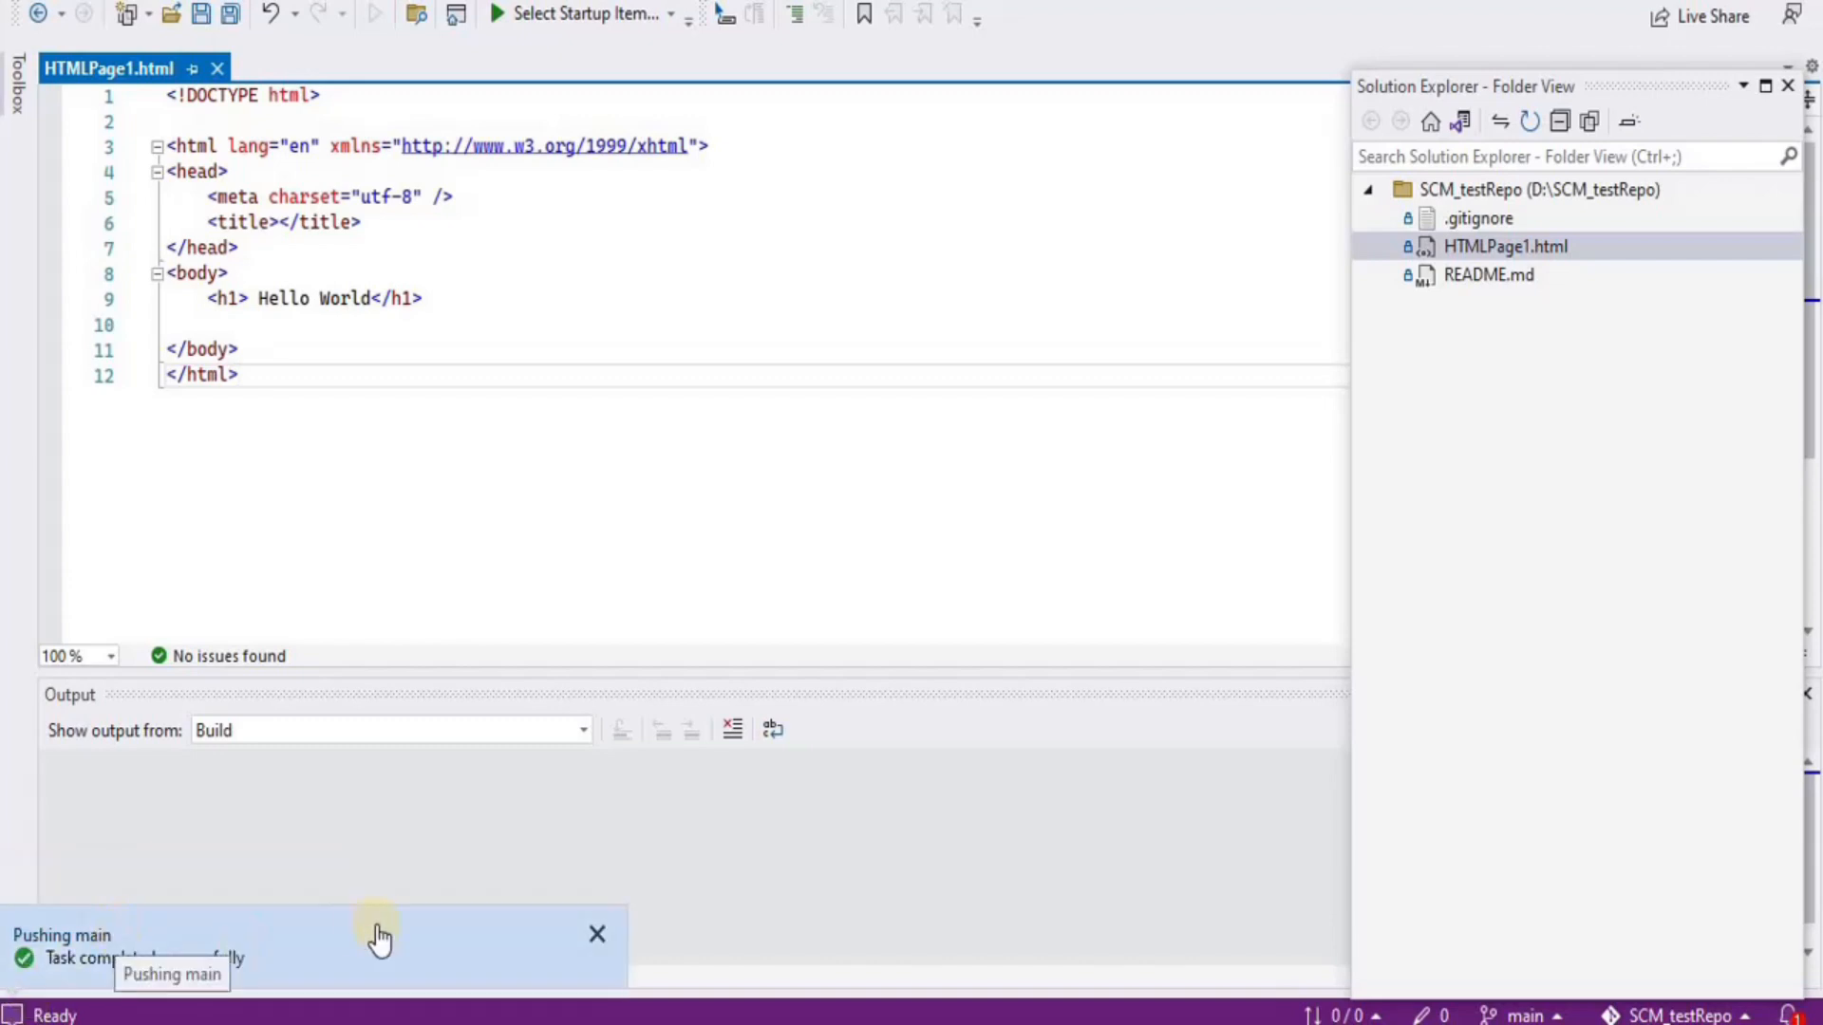
left_click(425, 762)
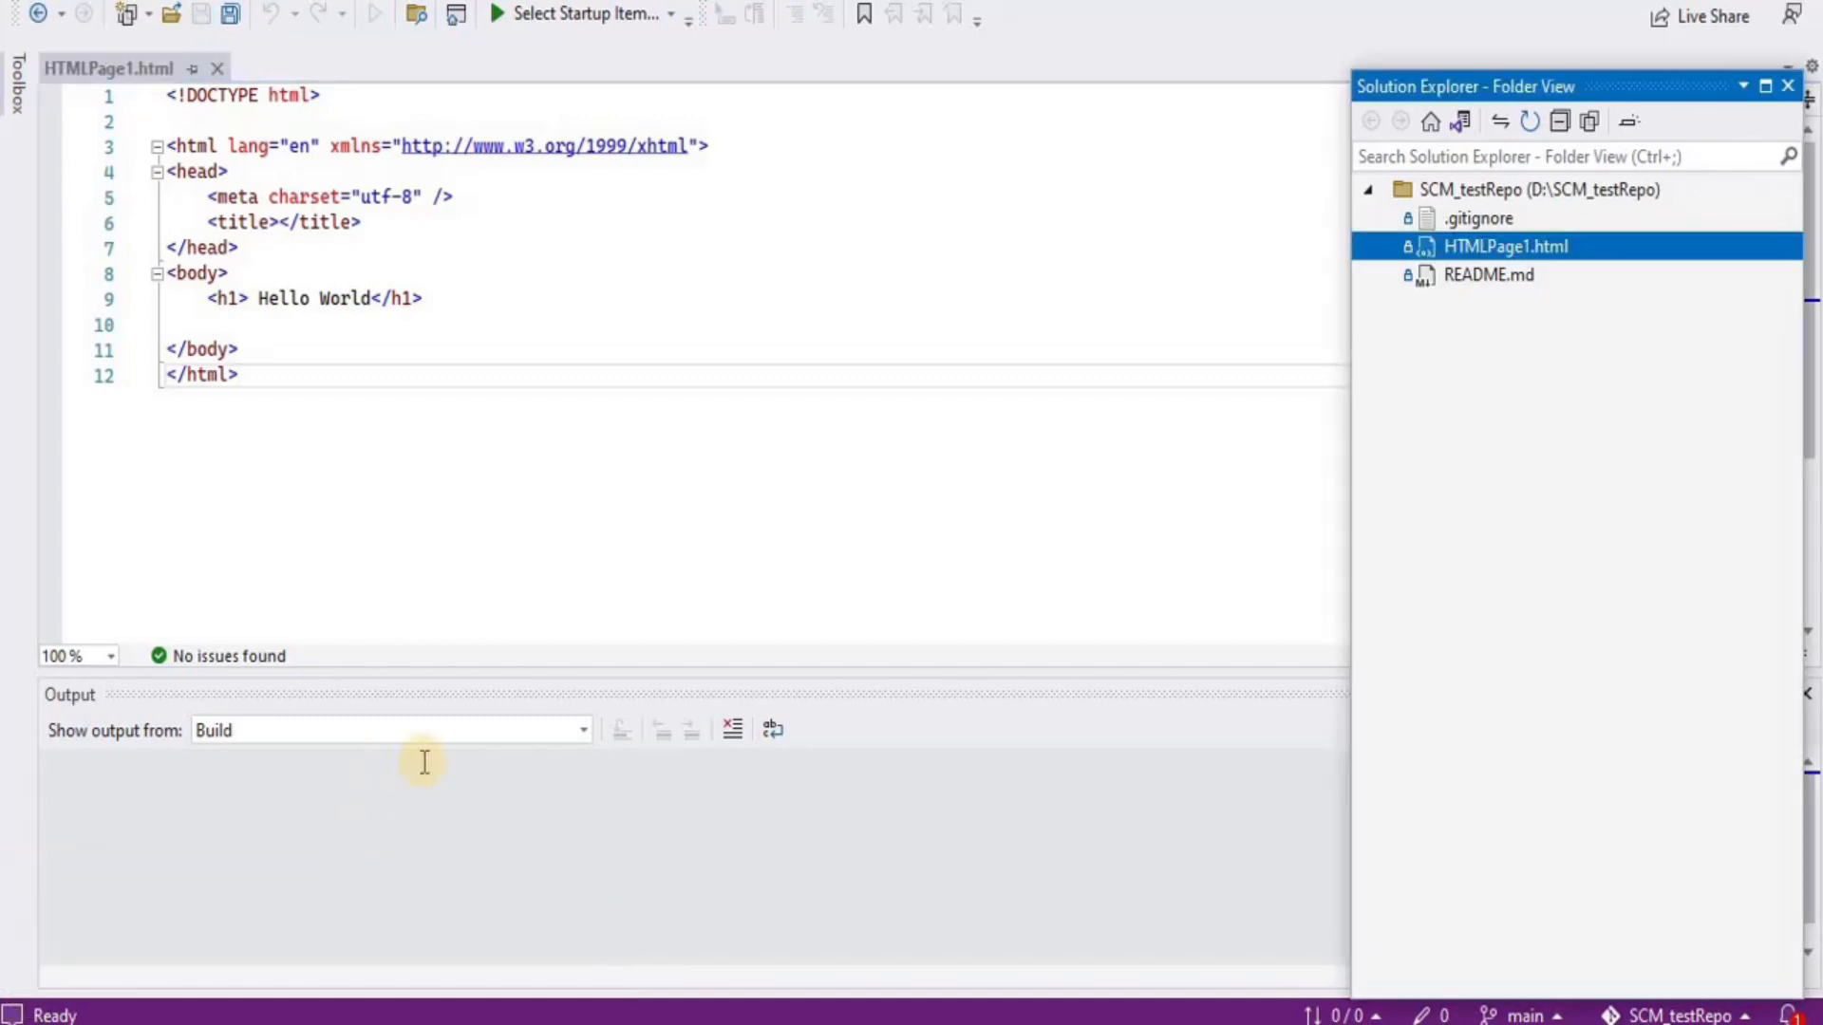
left_click(142, 1024)
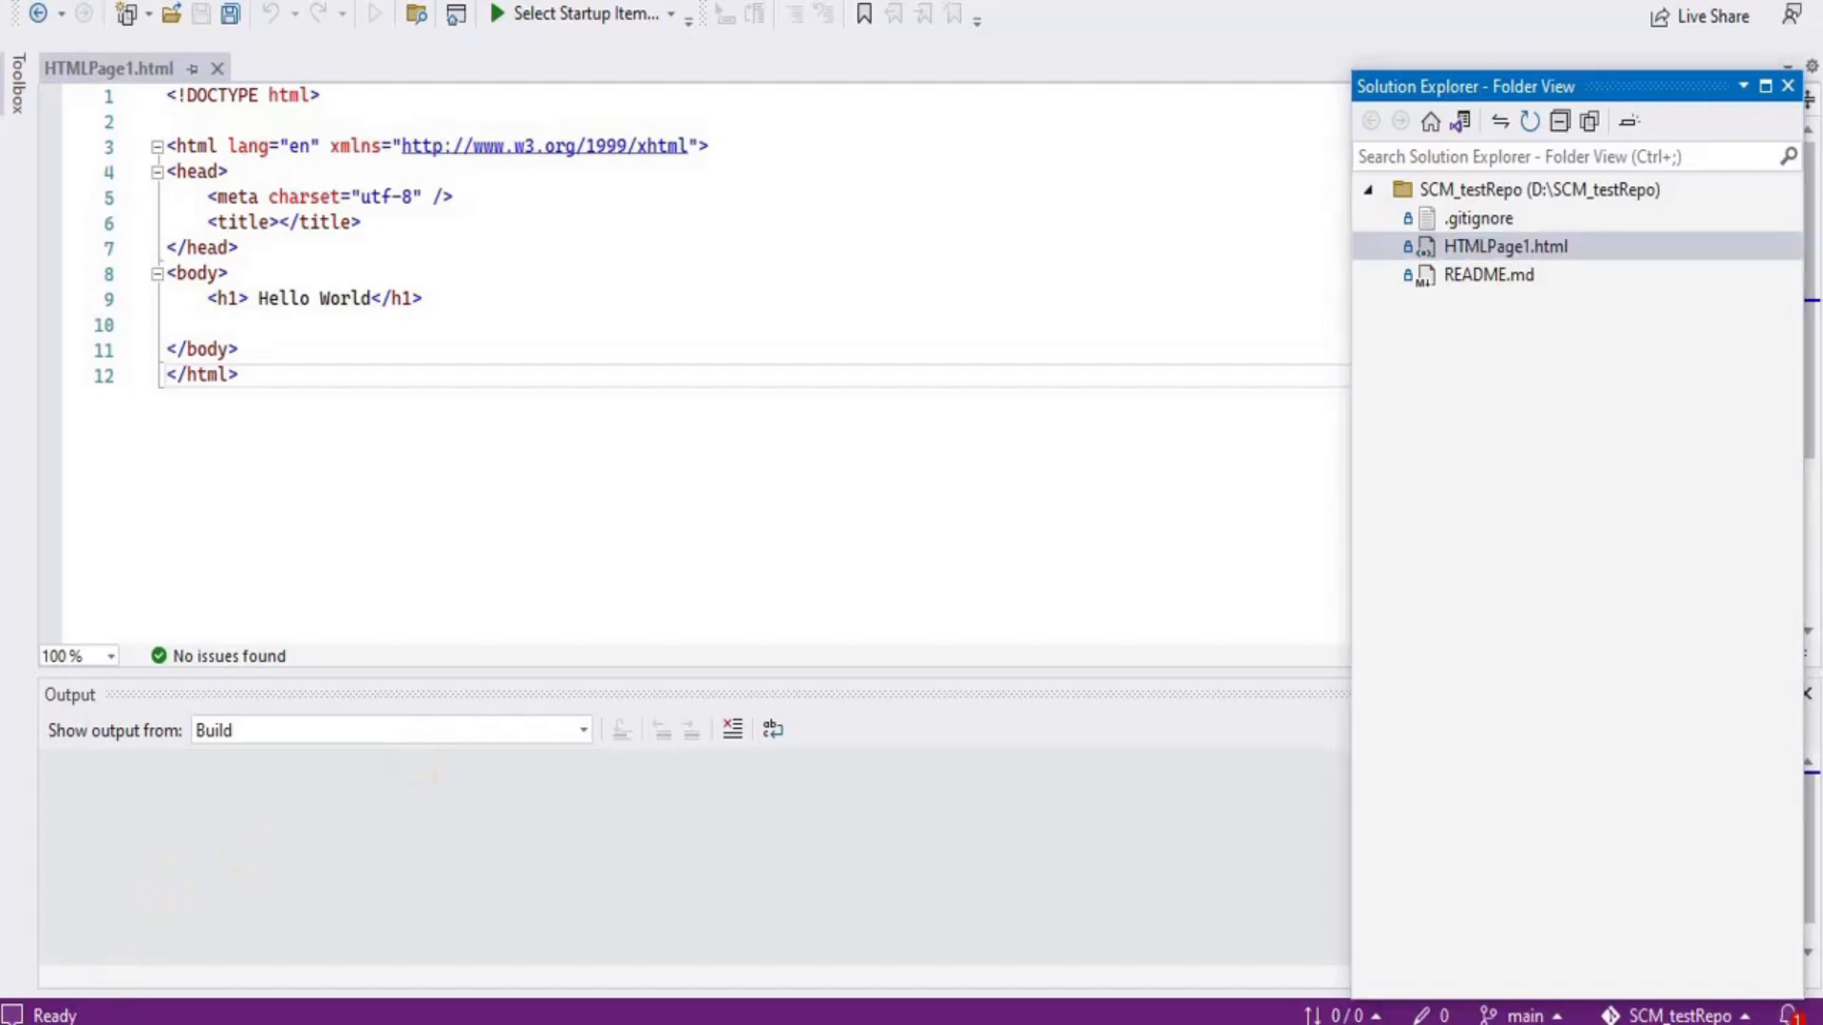
Close the Clone panel, reload the Files page and open HTMLPage1.html
left_click(475, 448)
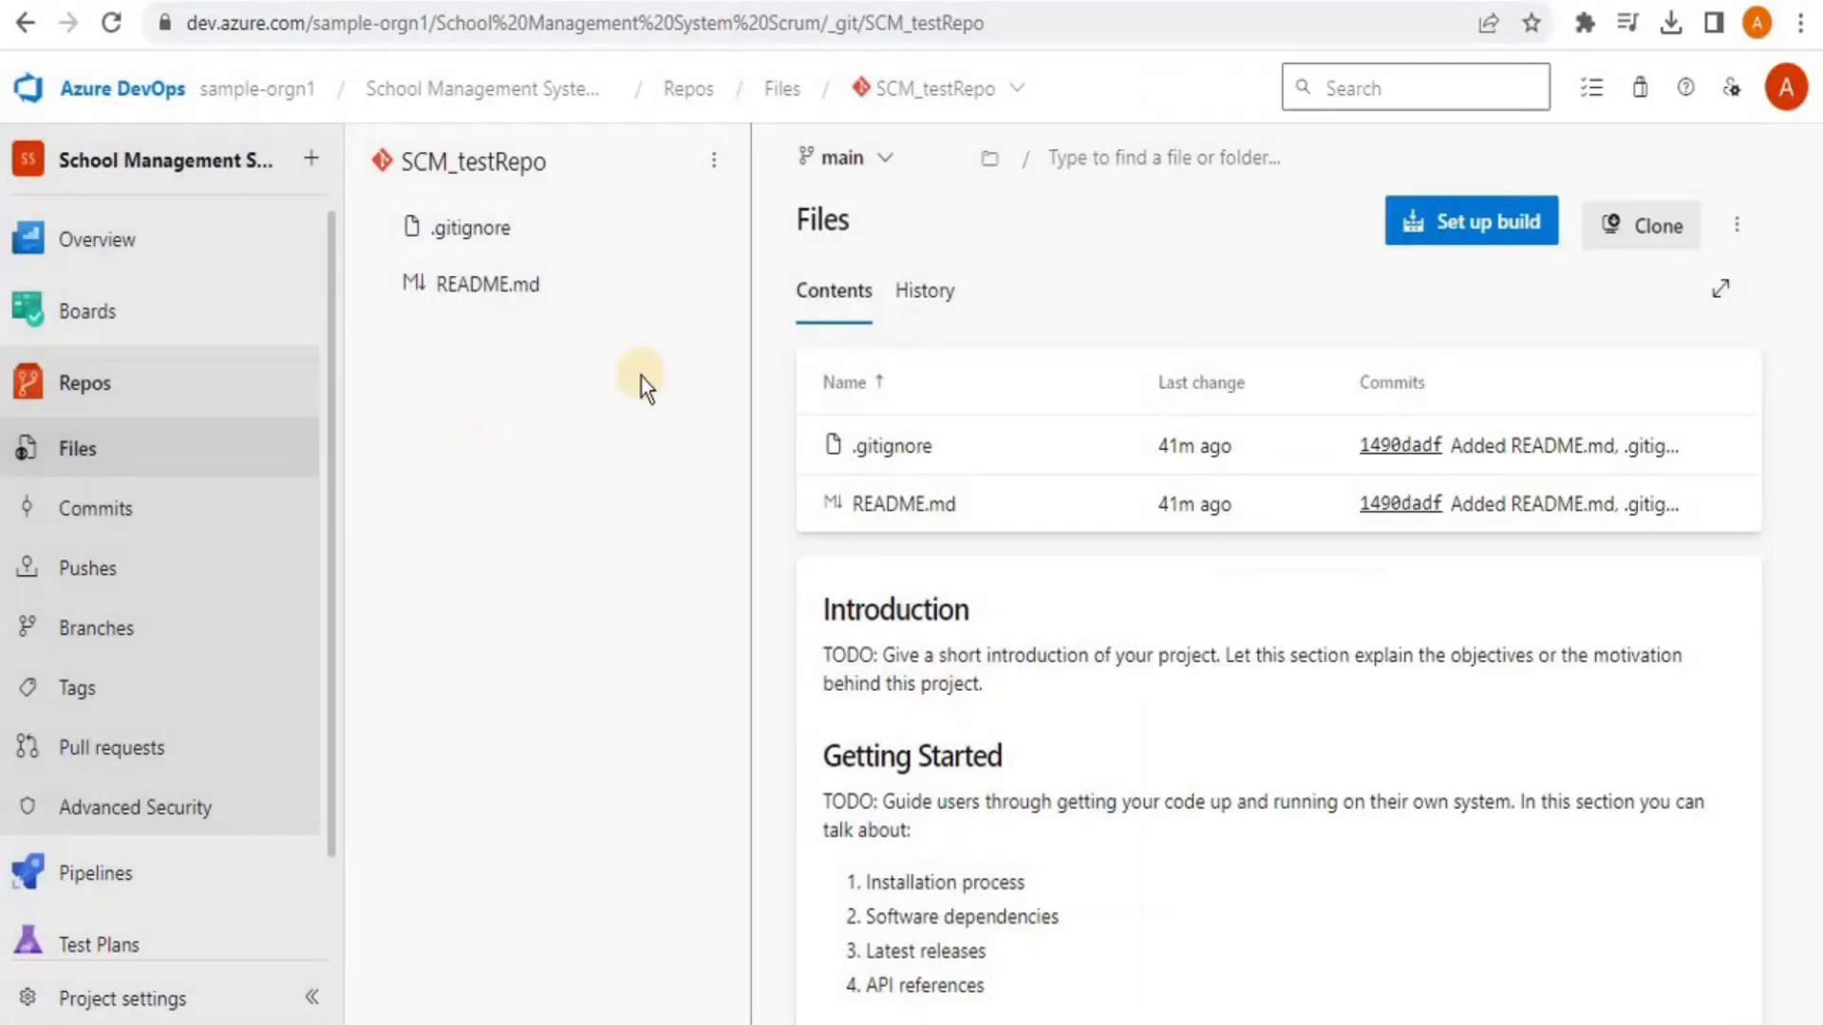
left_click(111, 23)
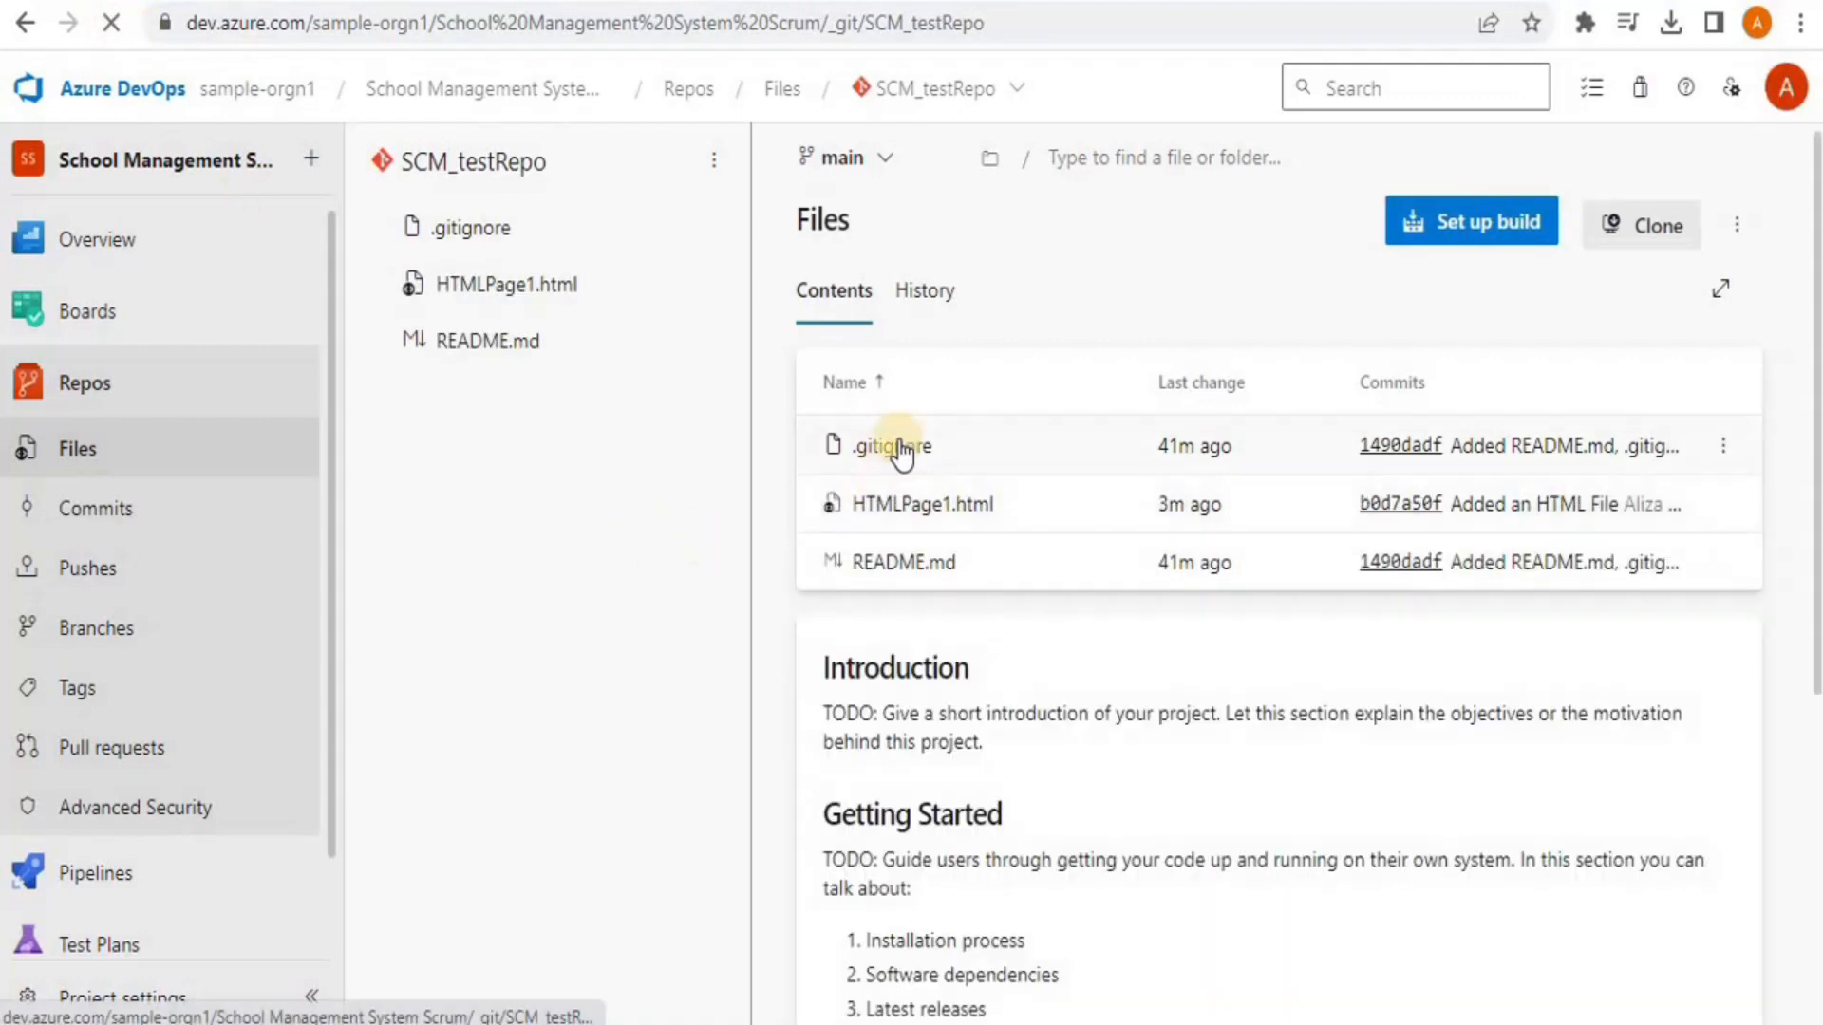
left_click(902, 515)
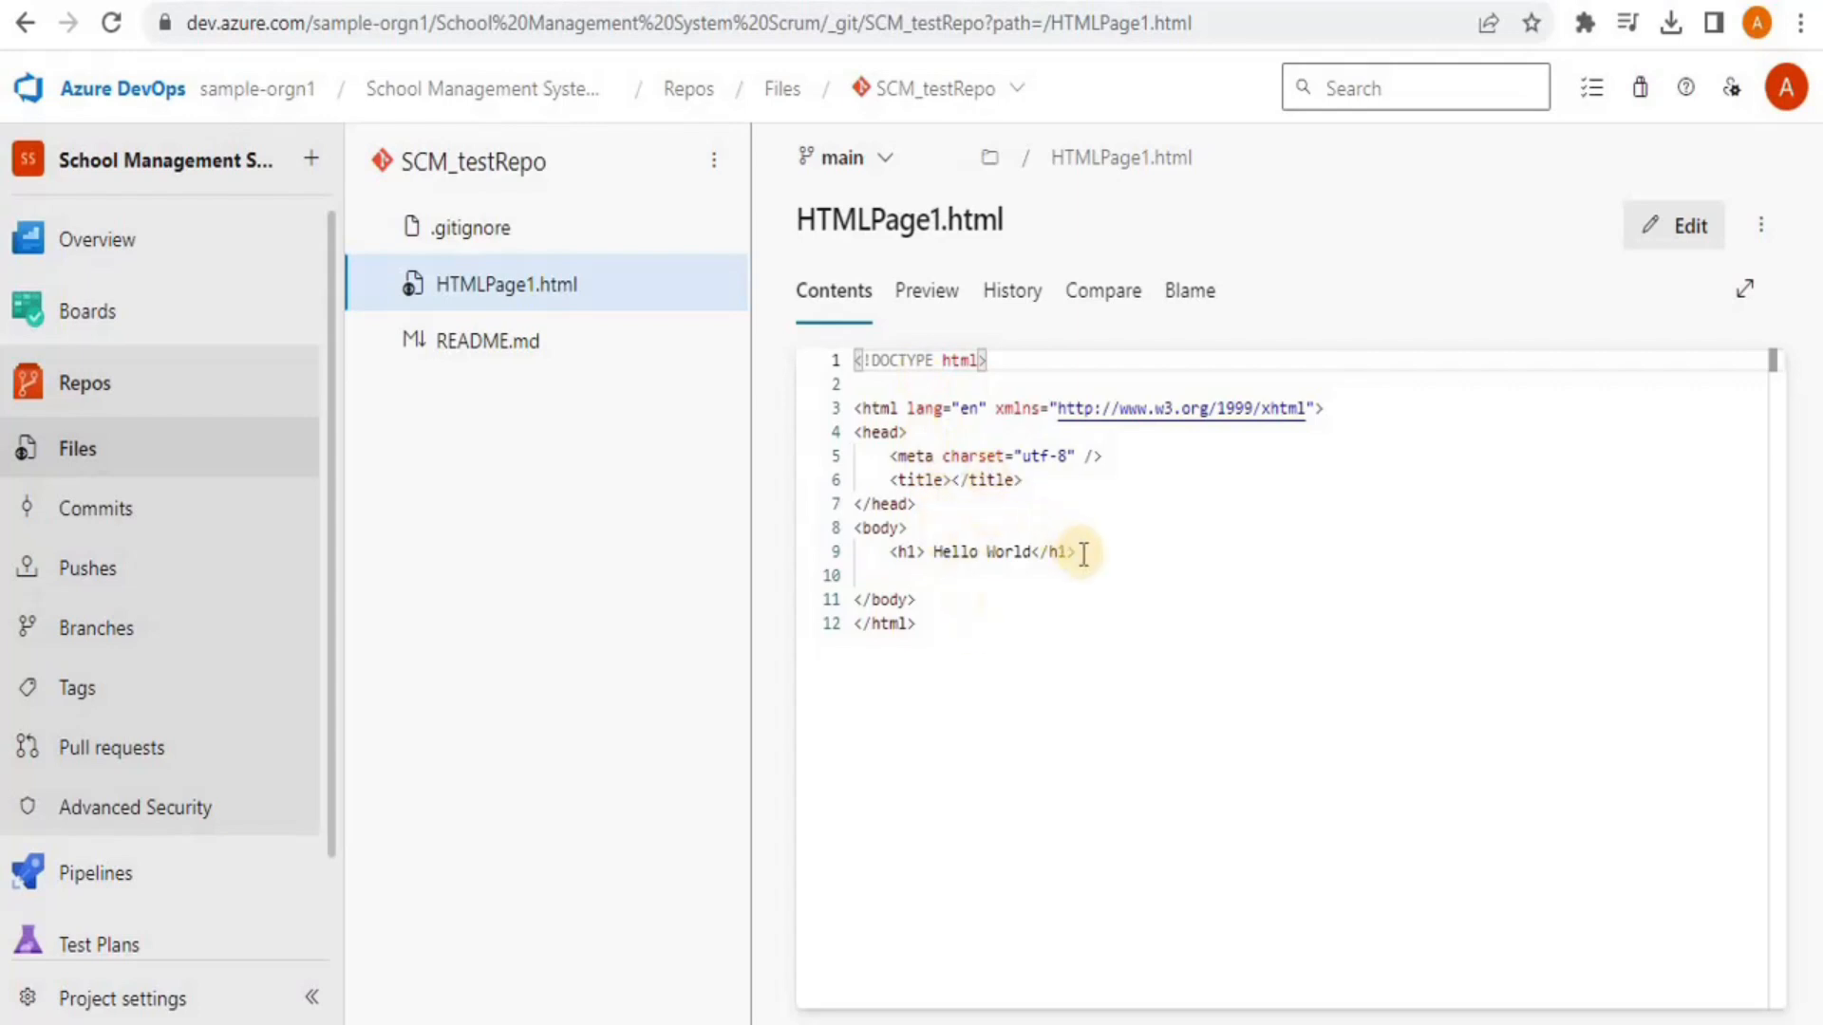
Add an '<h2> updated </h2>' line below Hello World and commit it to main
left_click(1669, 223)
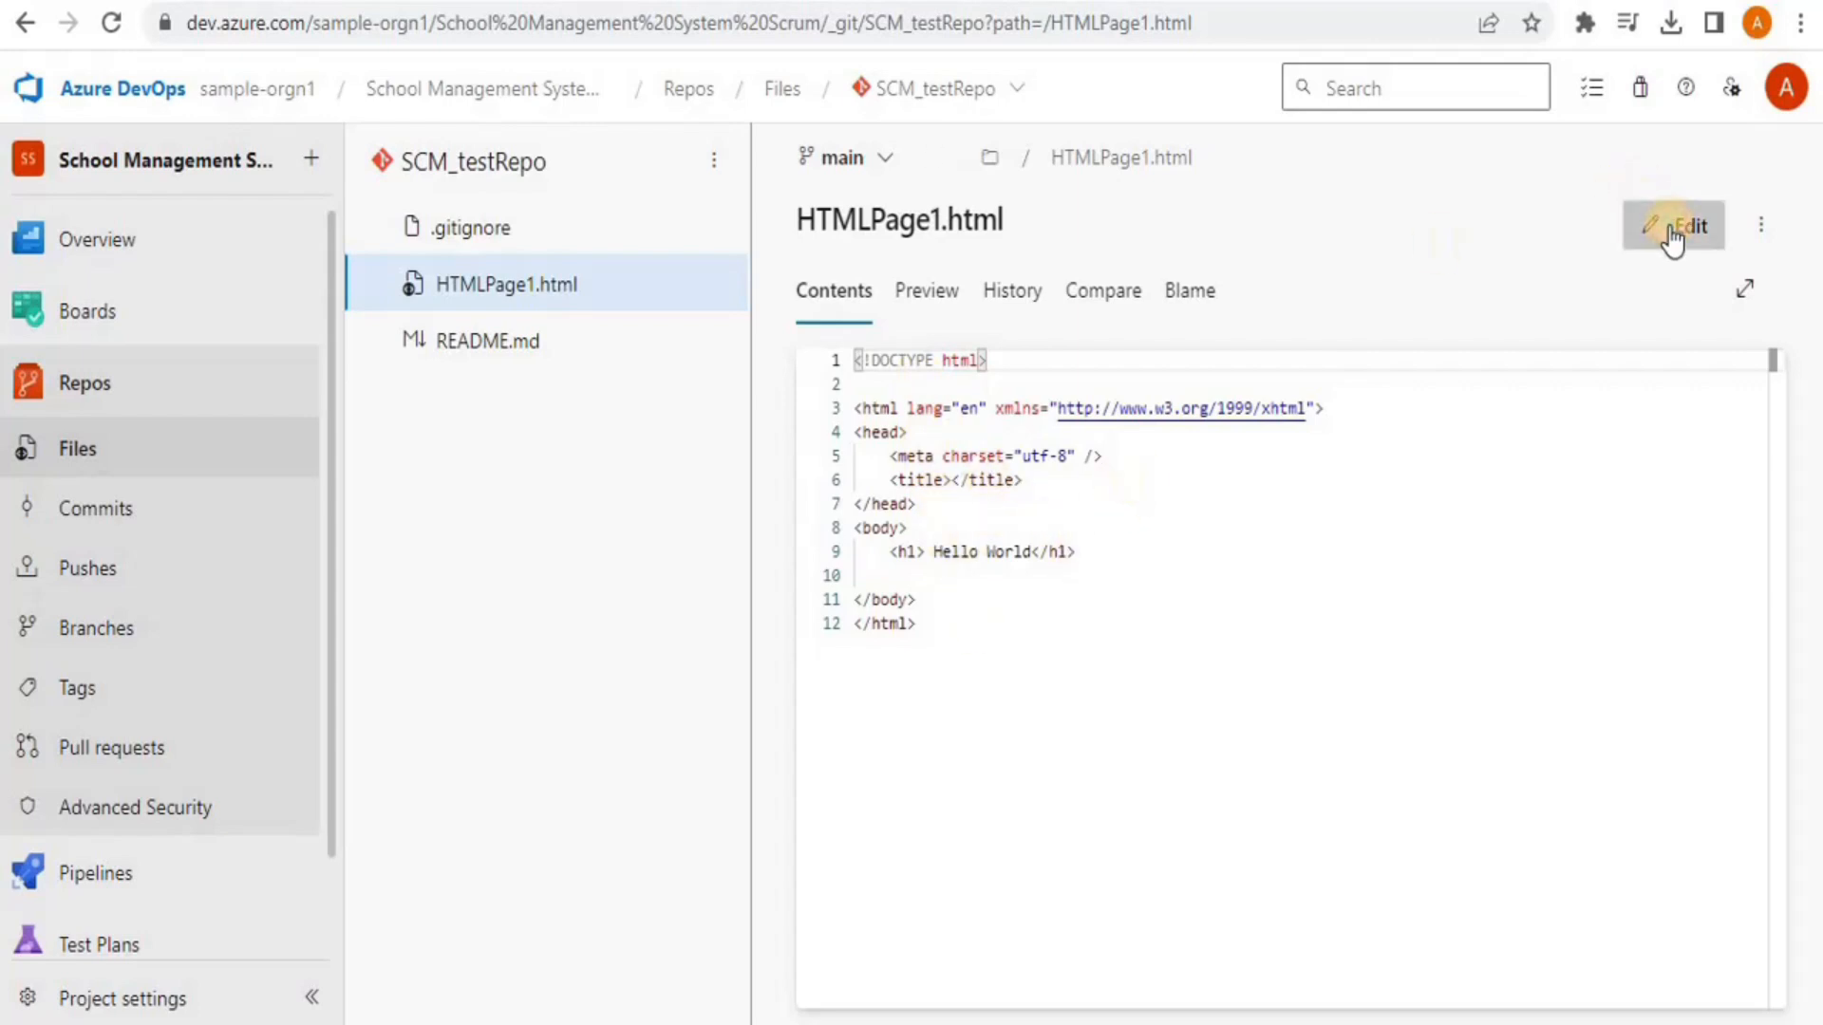
left_click(1121, 554)
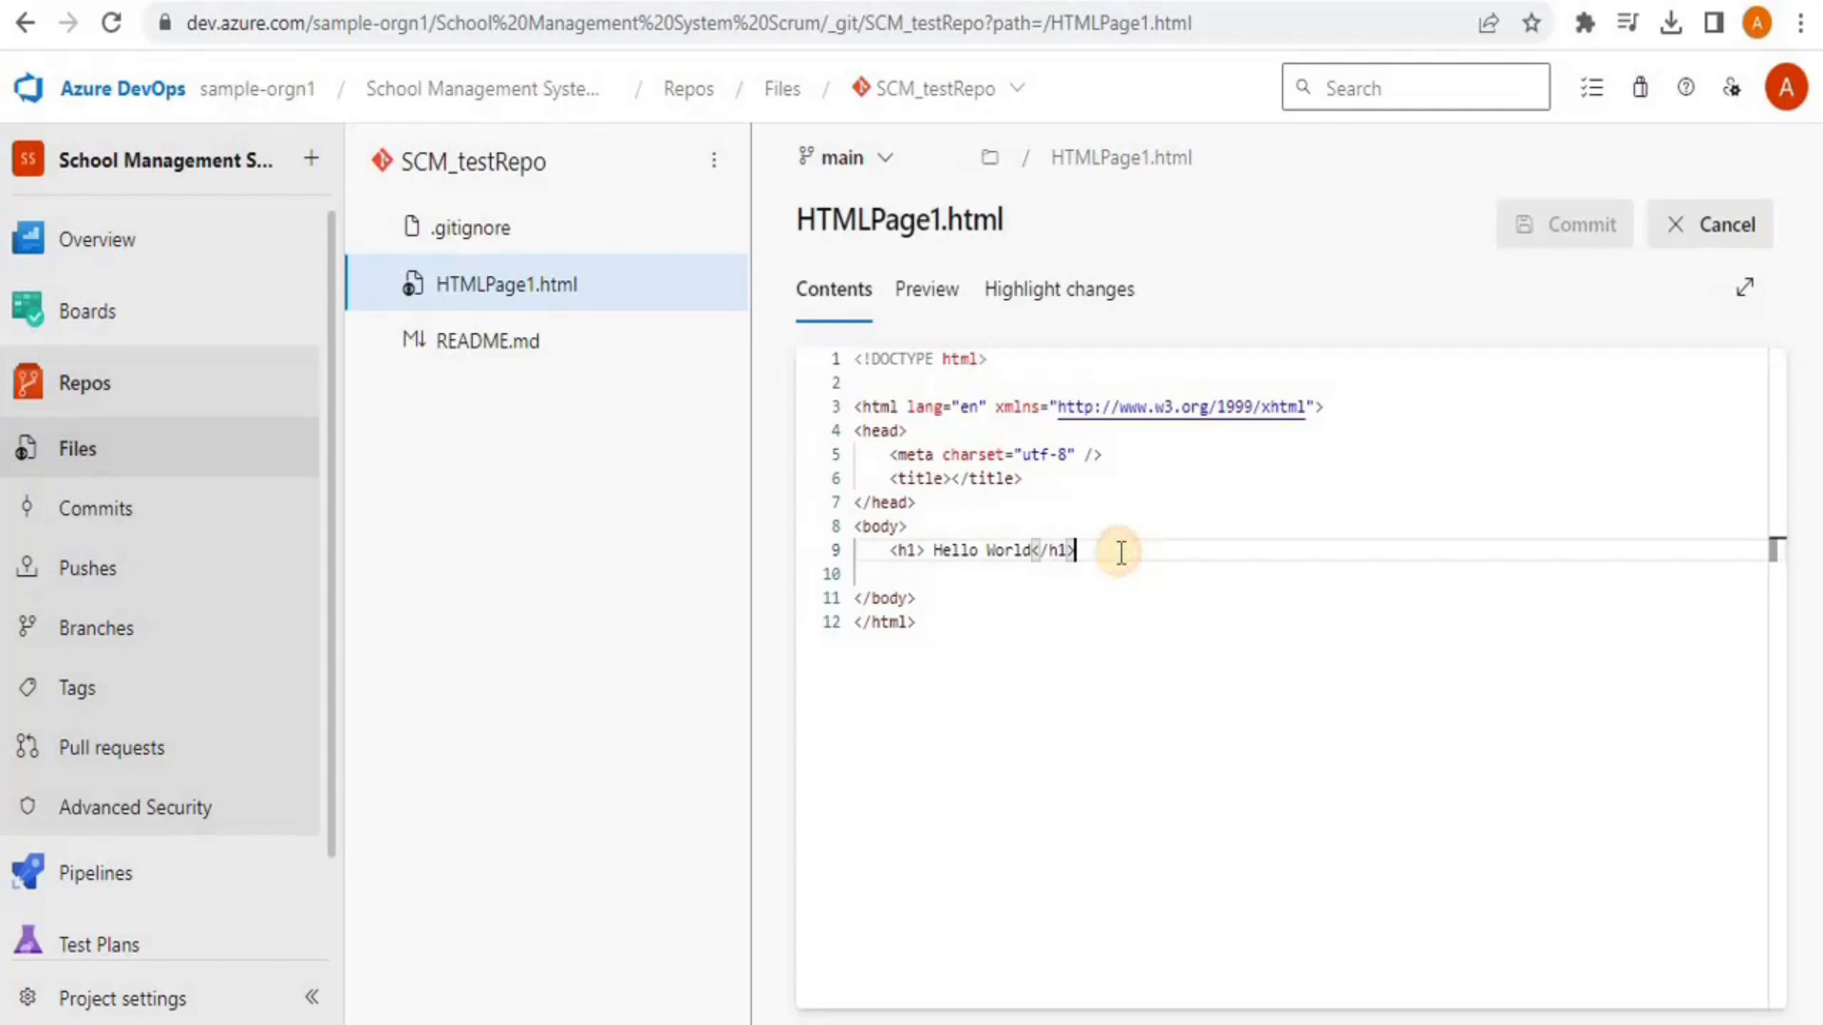
key("Return")
type("<")
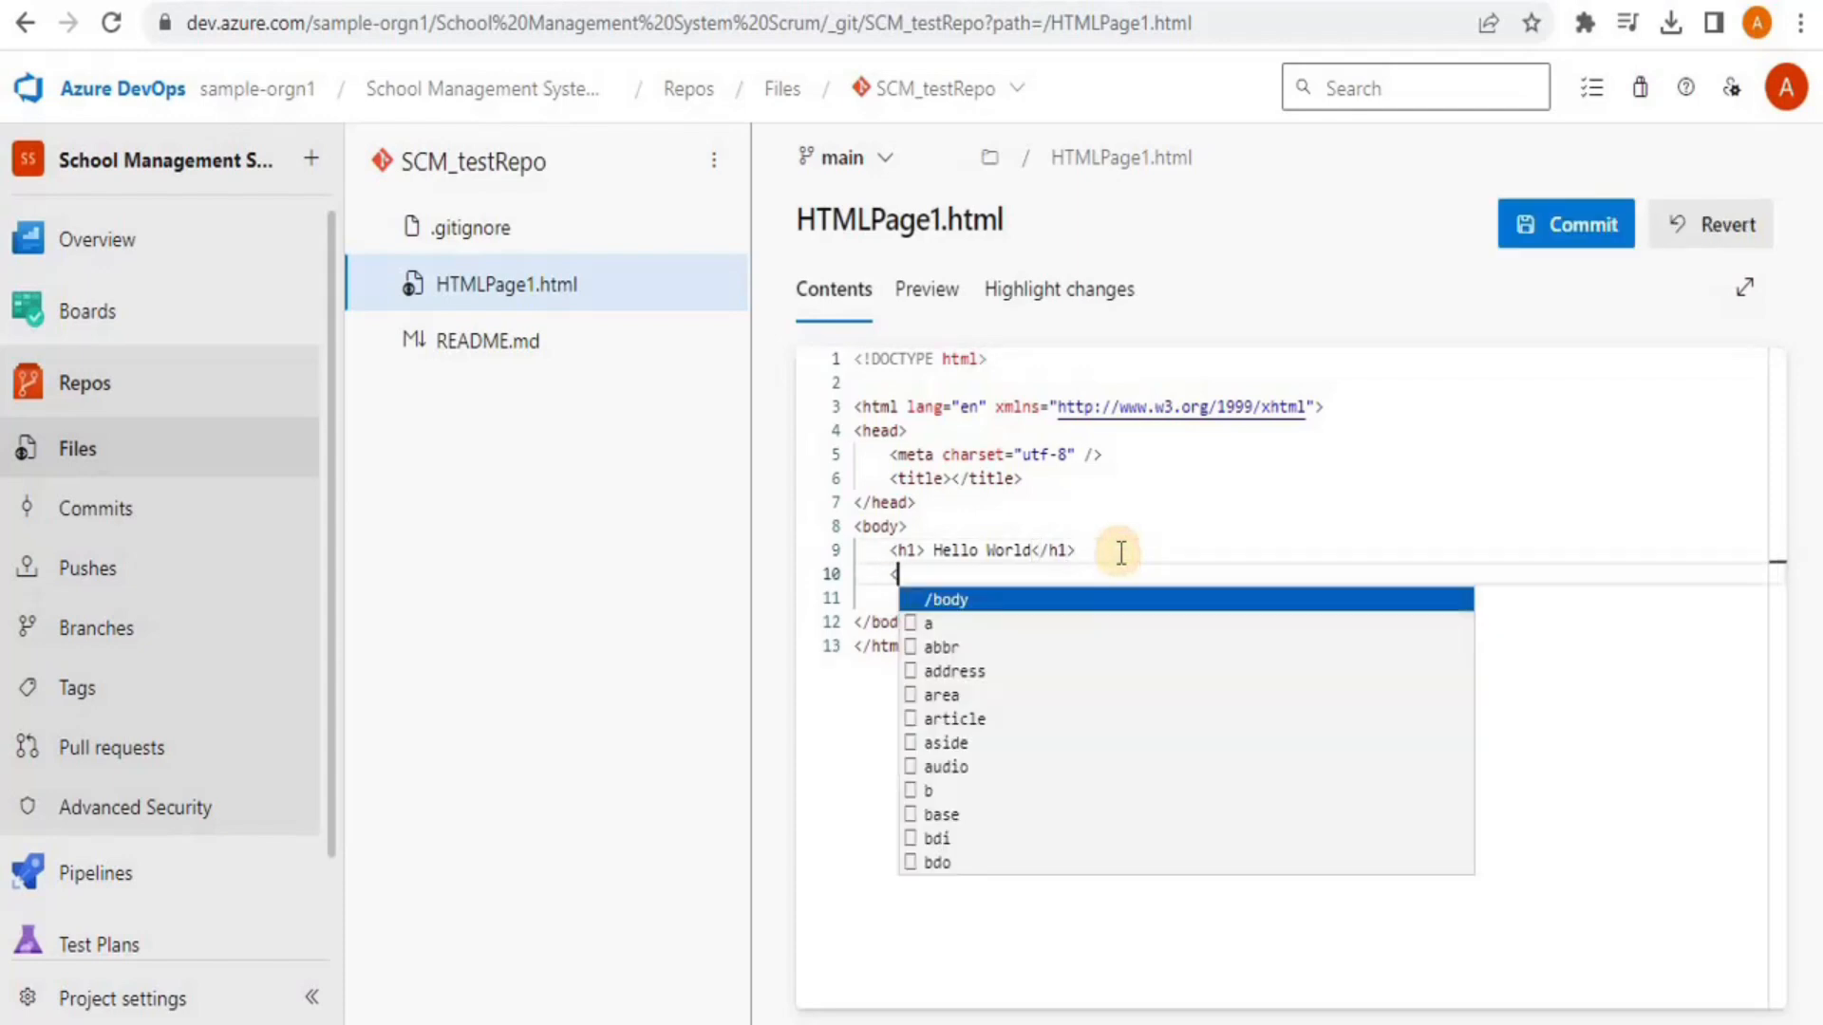
type("h2>")
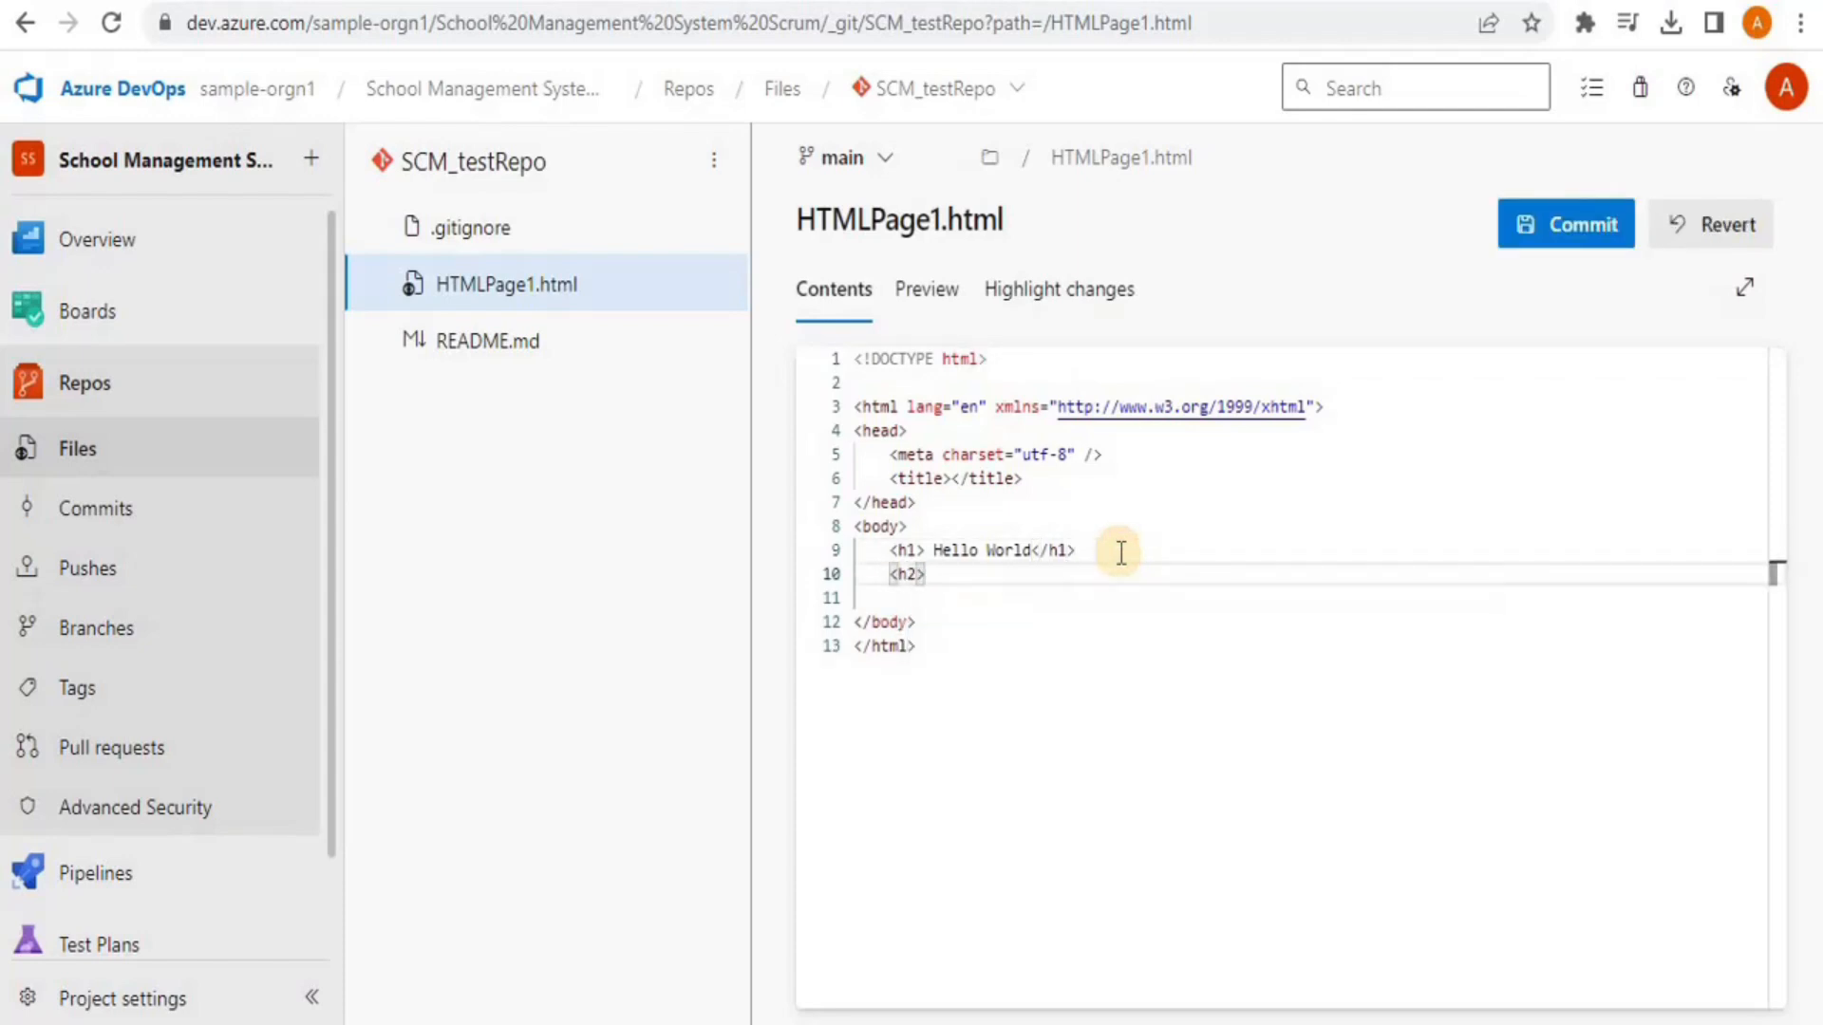
type(" updated </h2>")
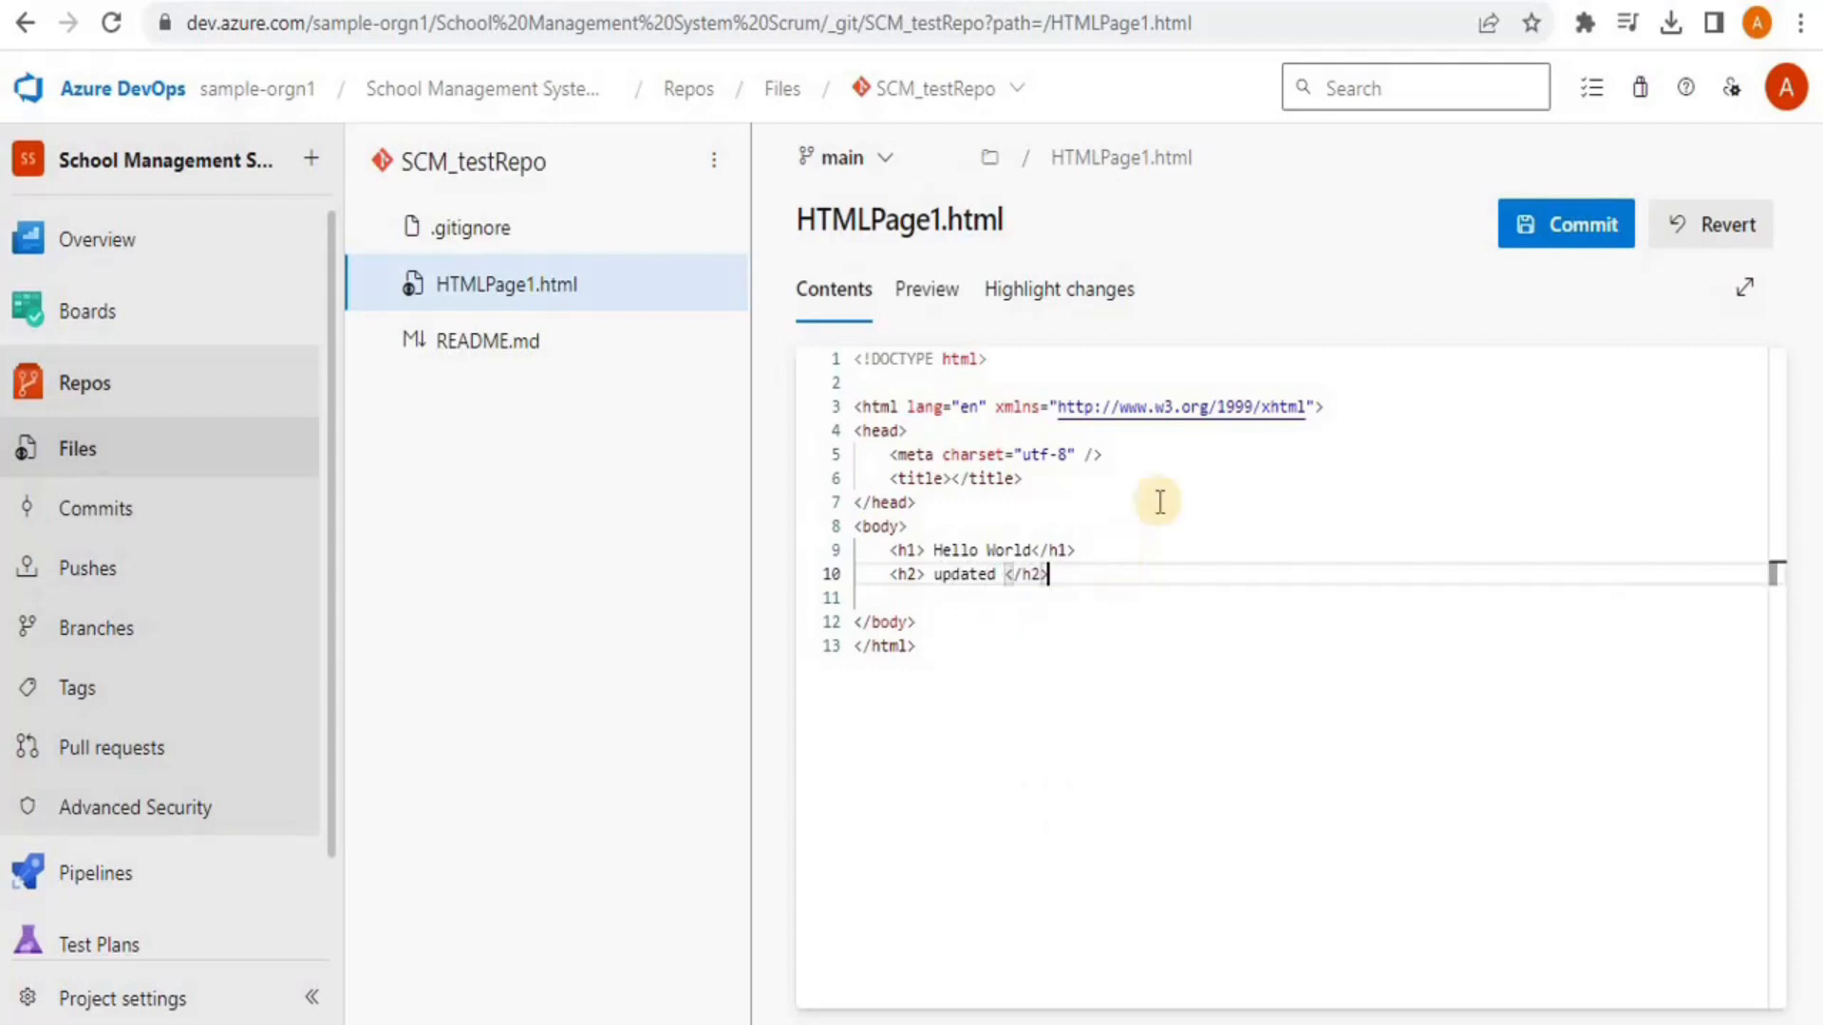
left_click(1581, 215)
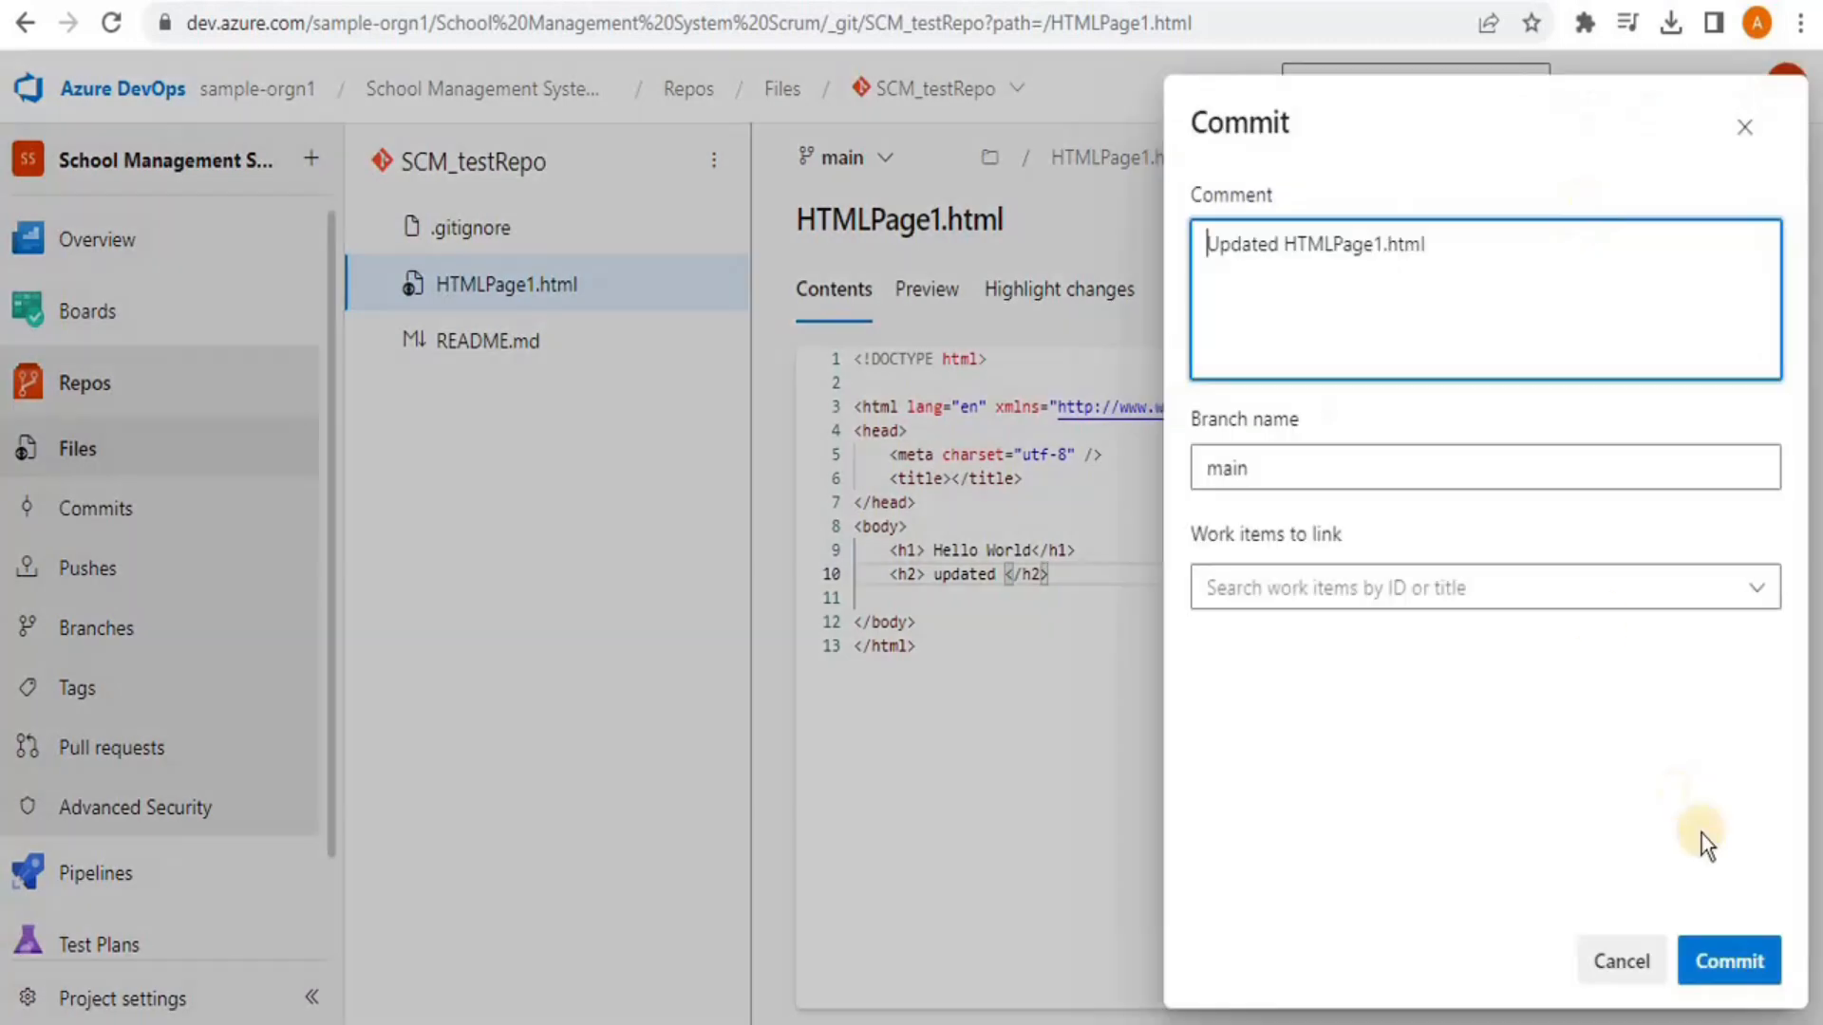
left_click(1737, 964)
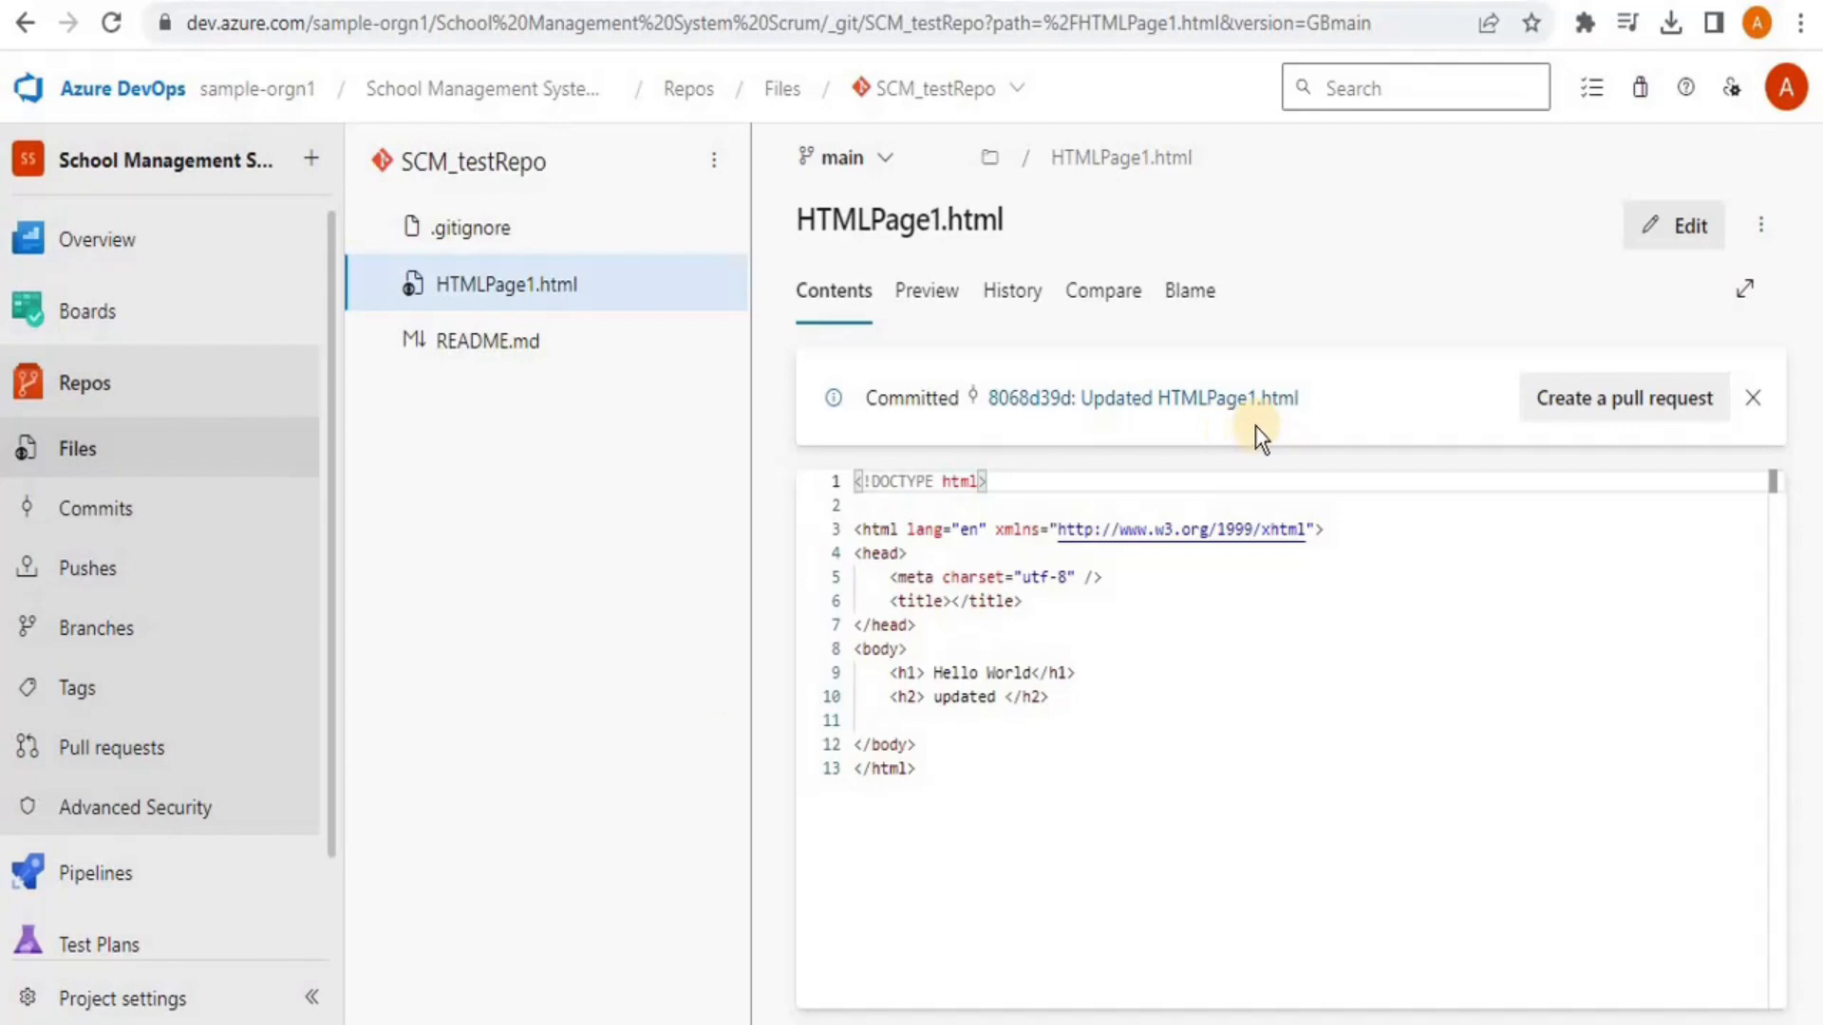
Pull the latest main into Visual Studio from the Git menu
key("alt+Tab")
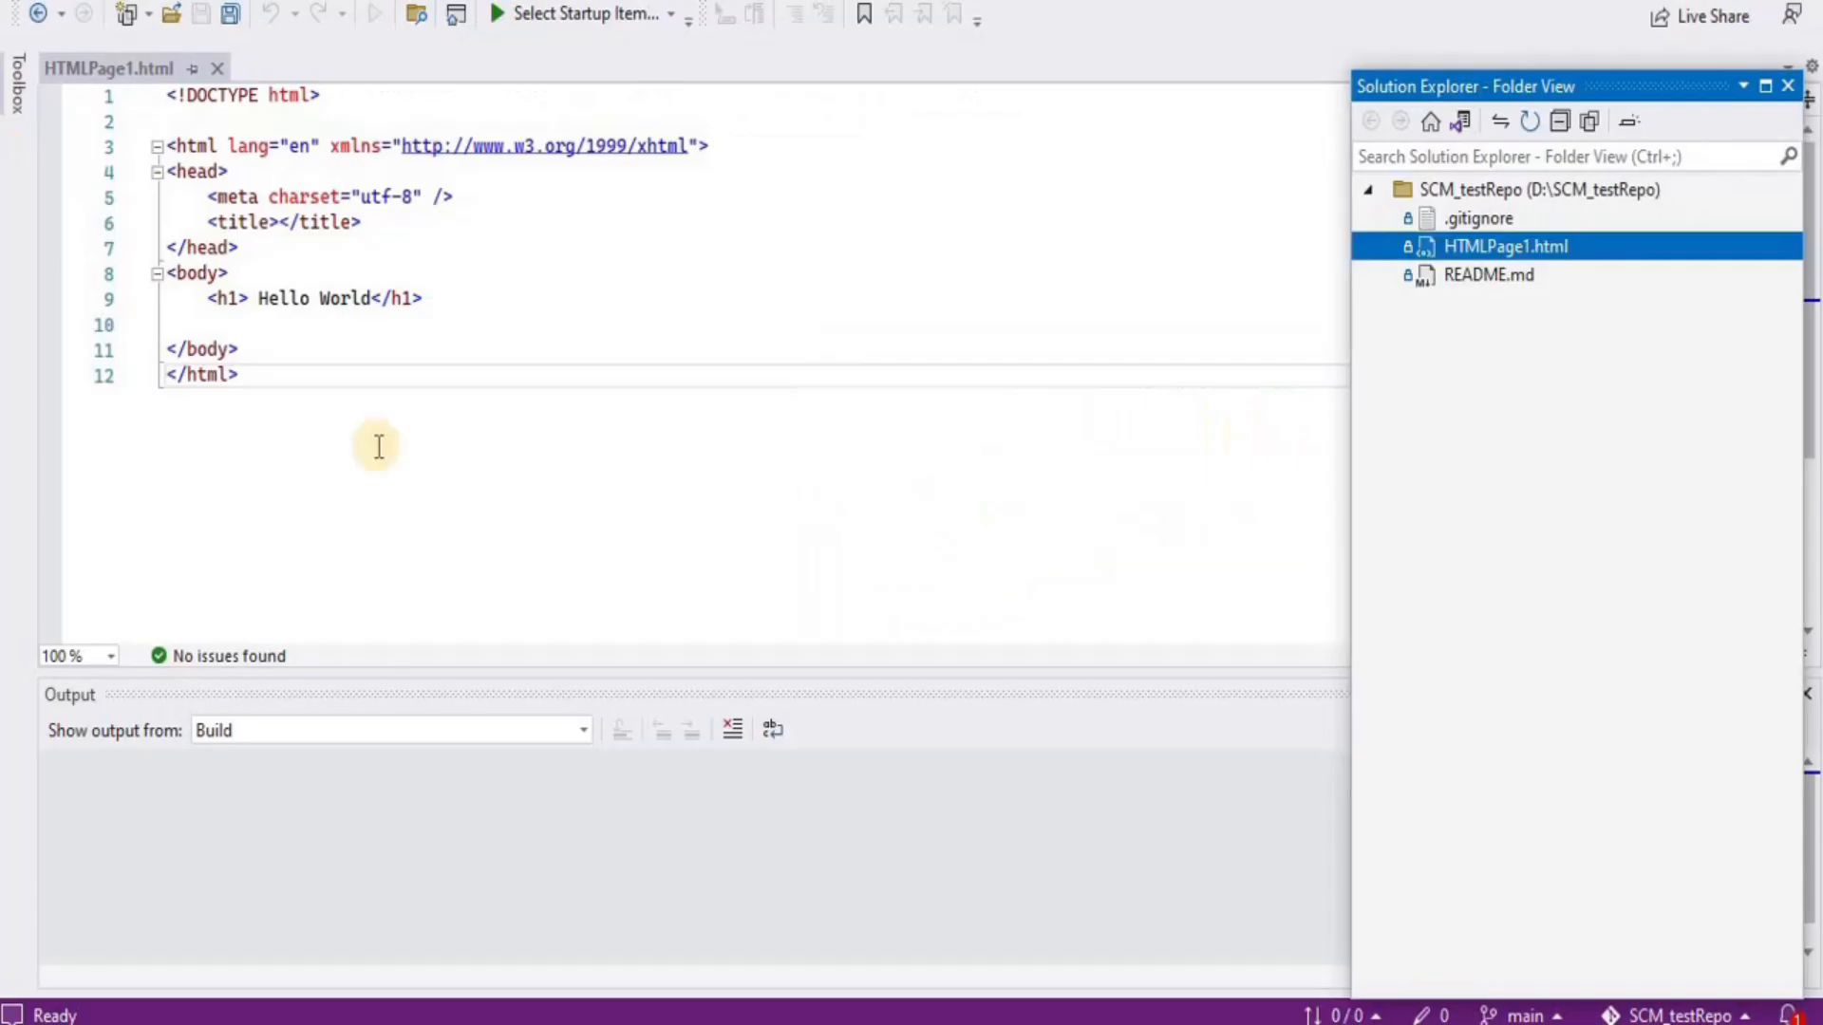
left_click(224, 1)
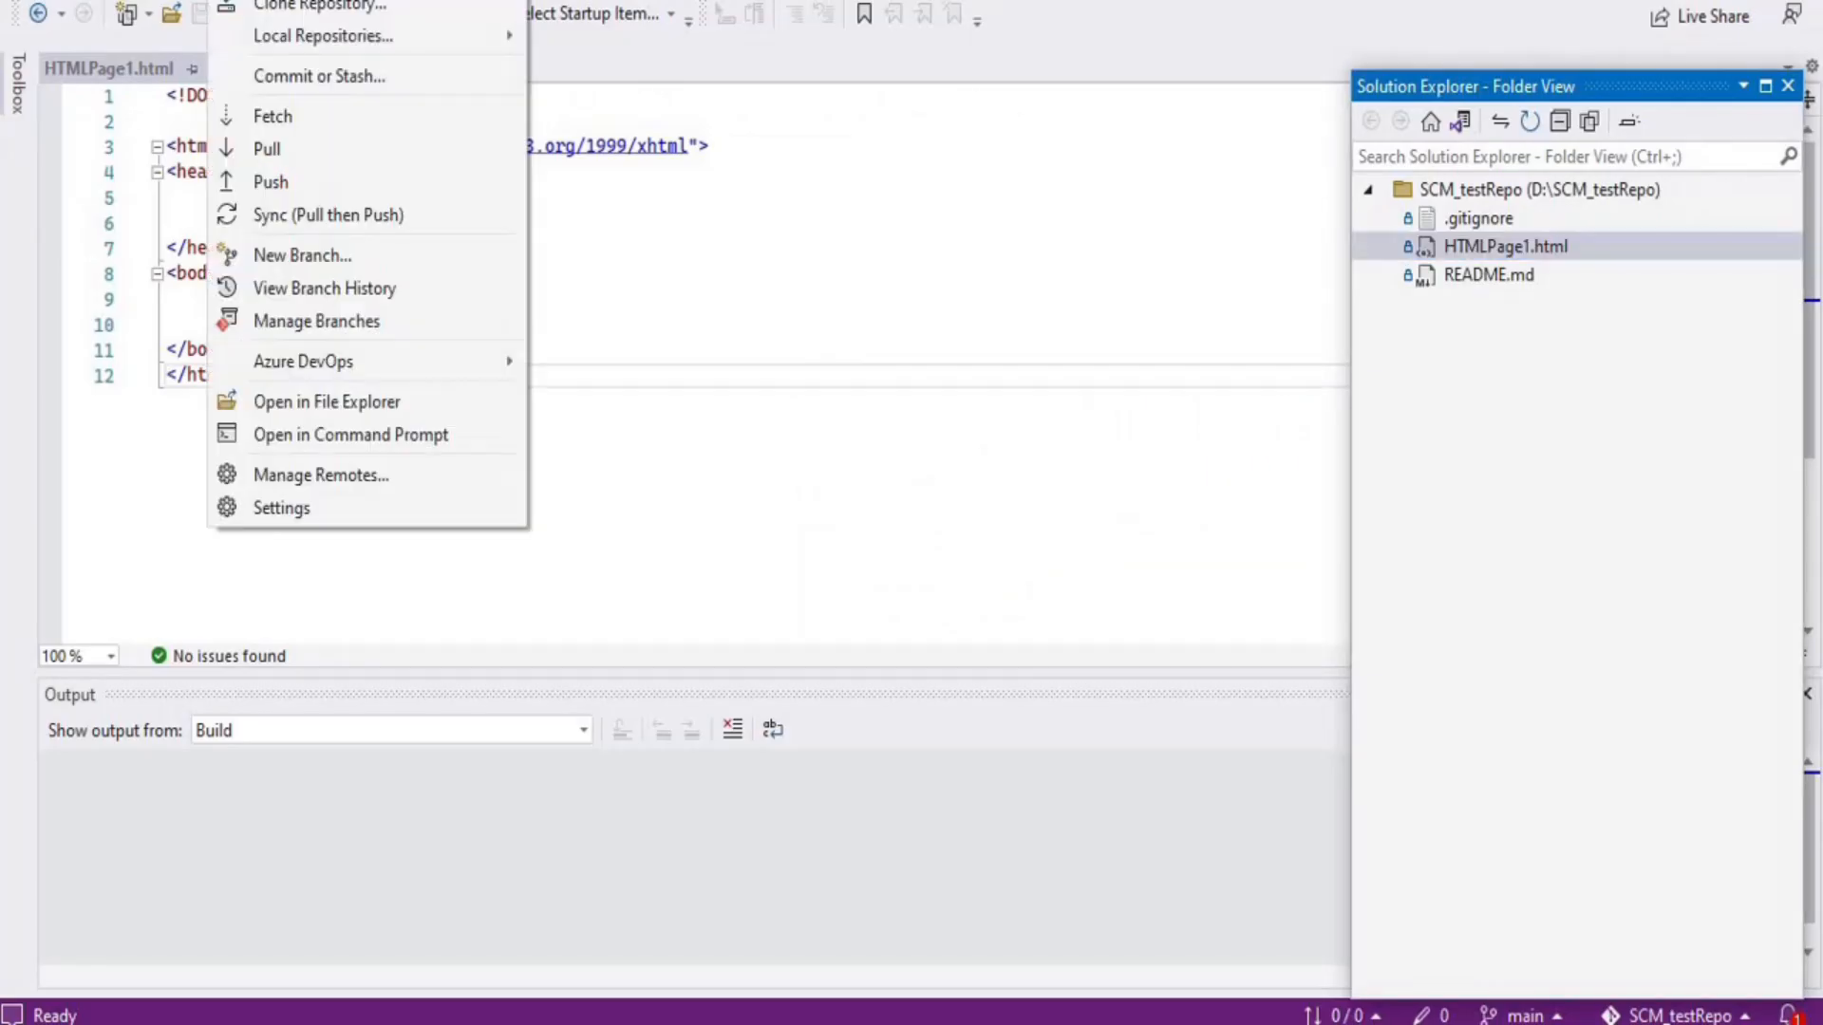
left_click(276, 108)
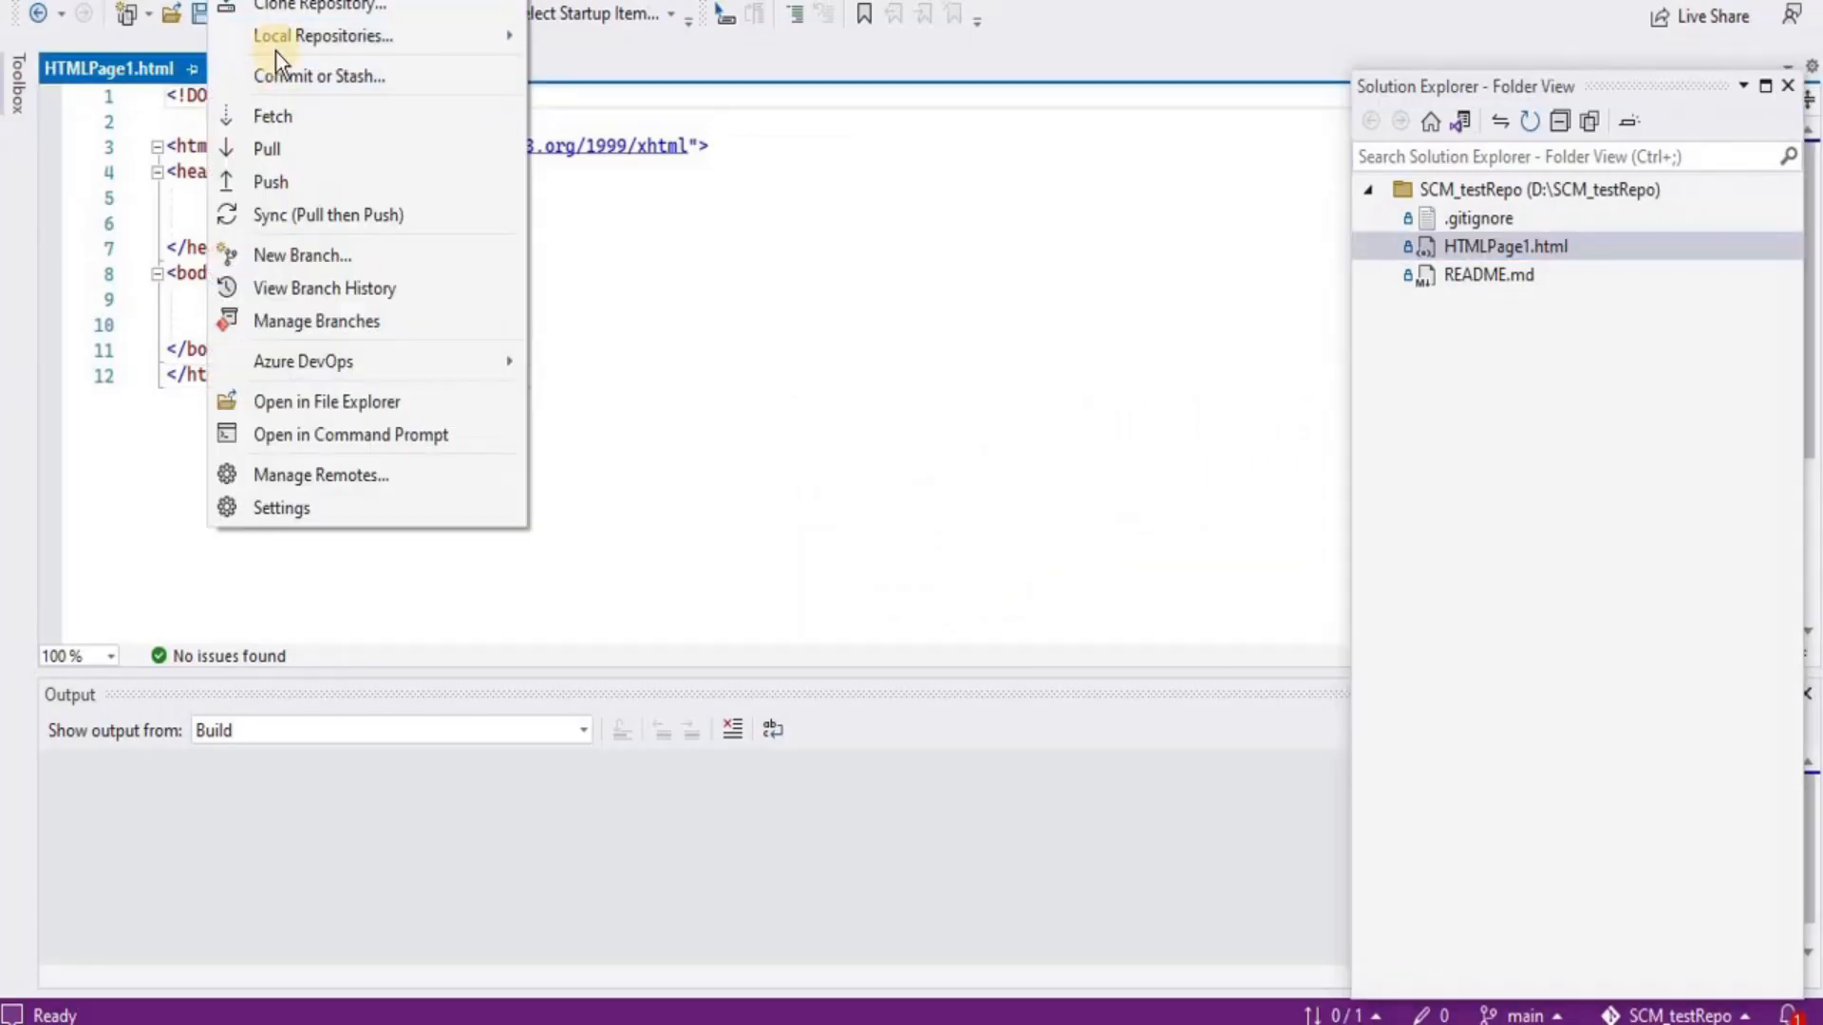
left_click(310, 159)
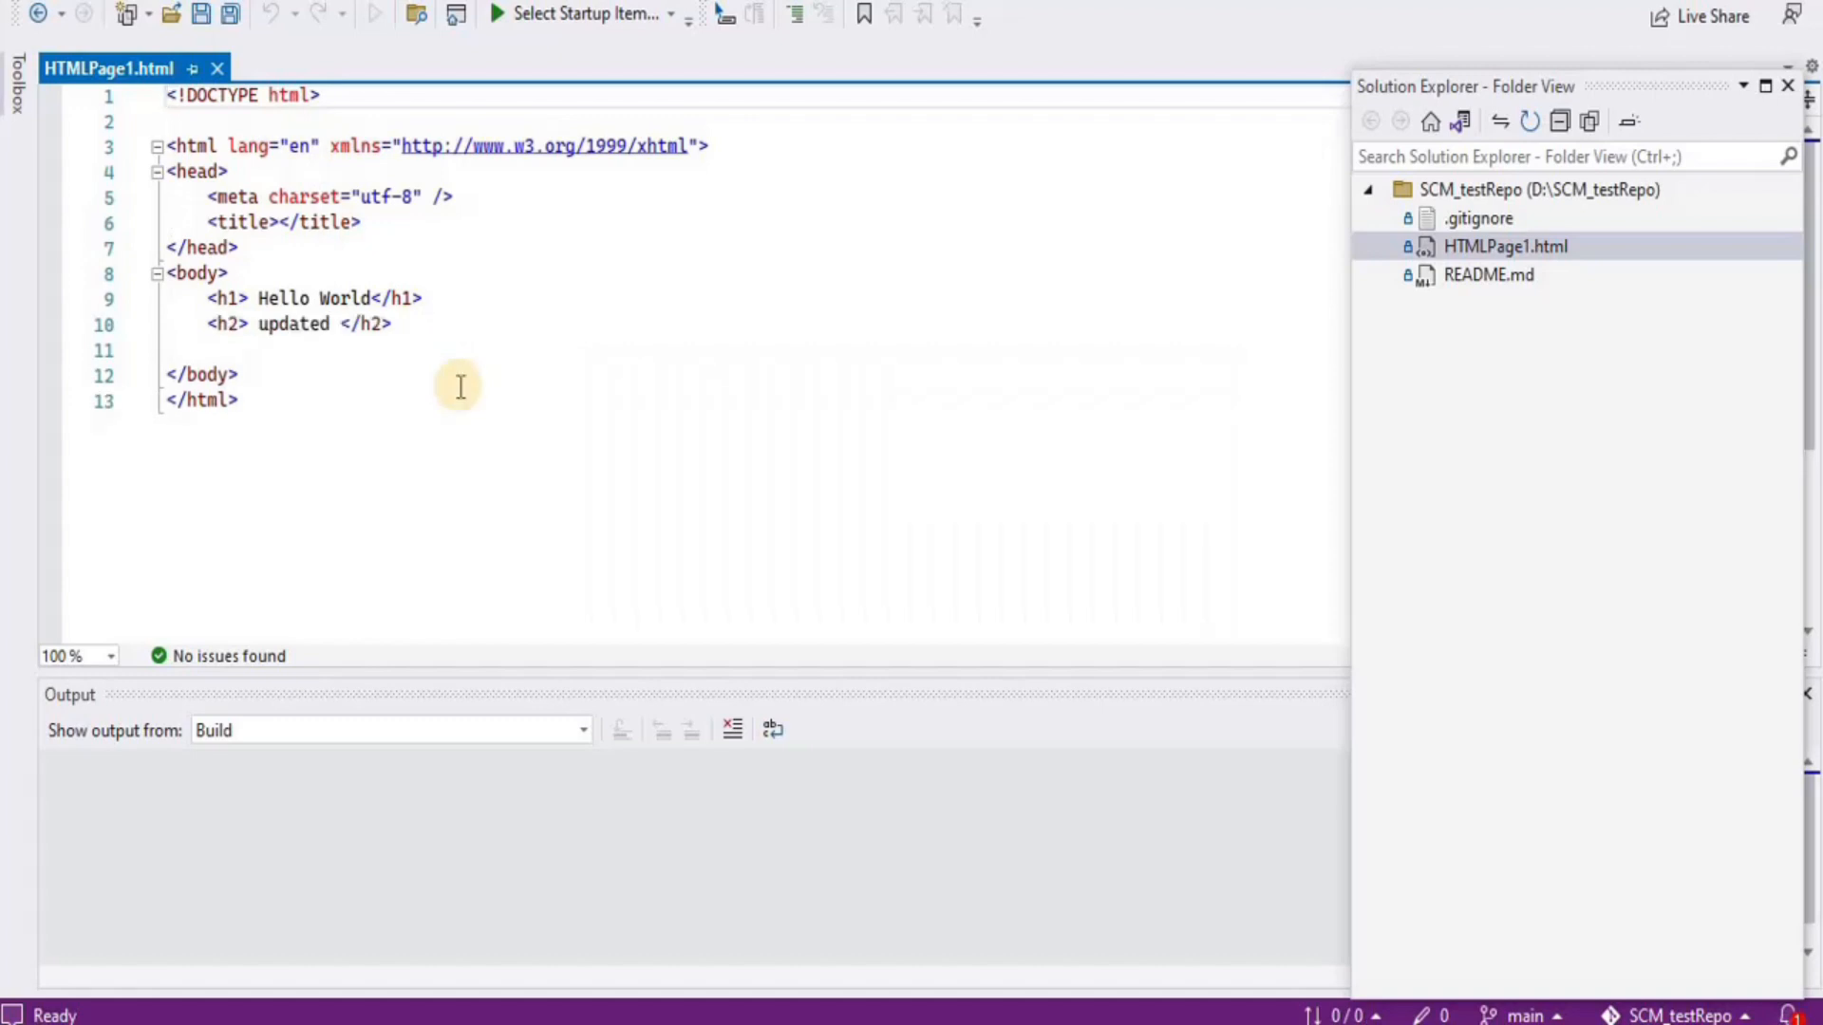
Inspect the newly pulled 'updated' h2 line in the editor
left_click_drag(203, 325, 406, 330)
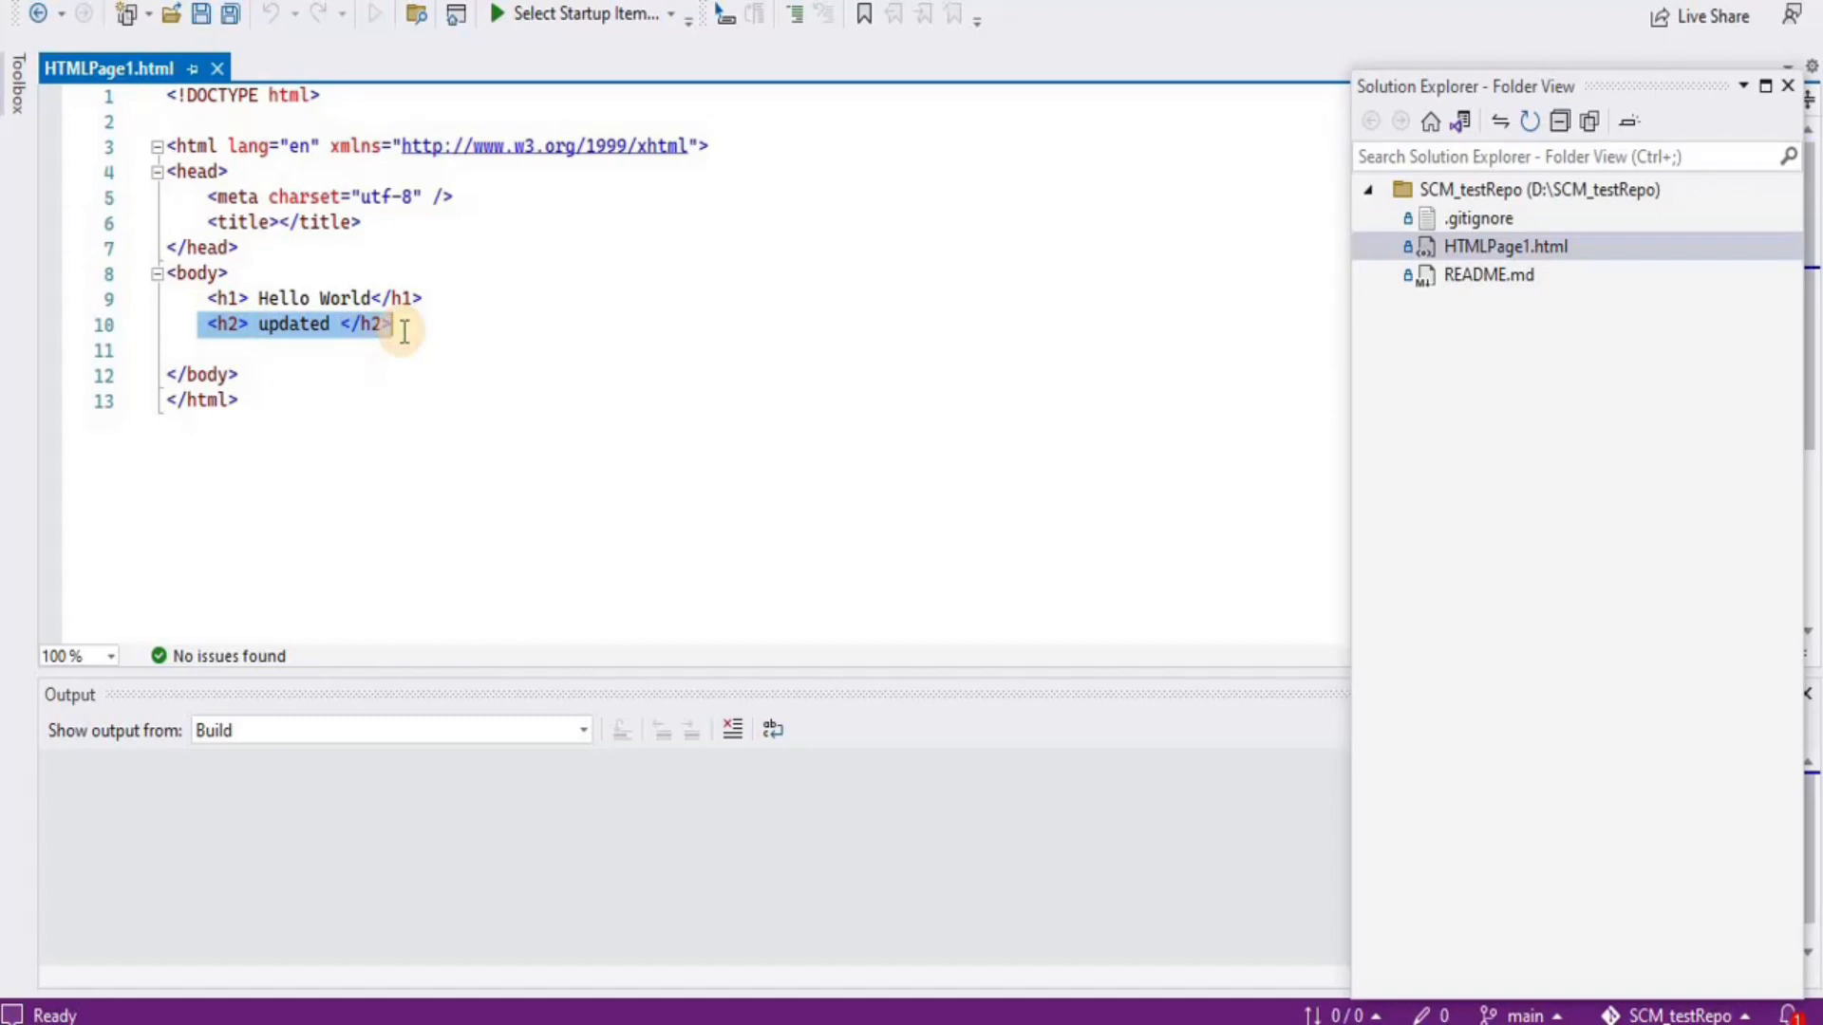
left_click(350, 297)
left_click(315, 326)
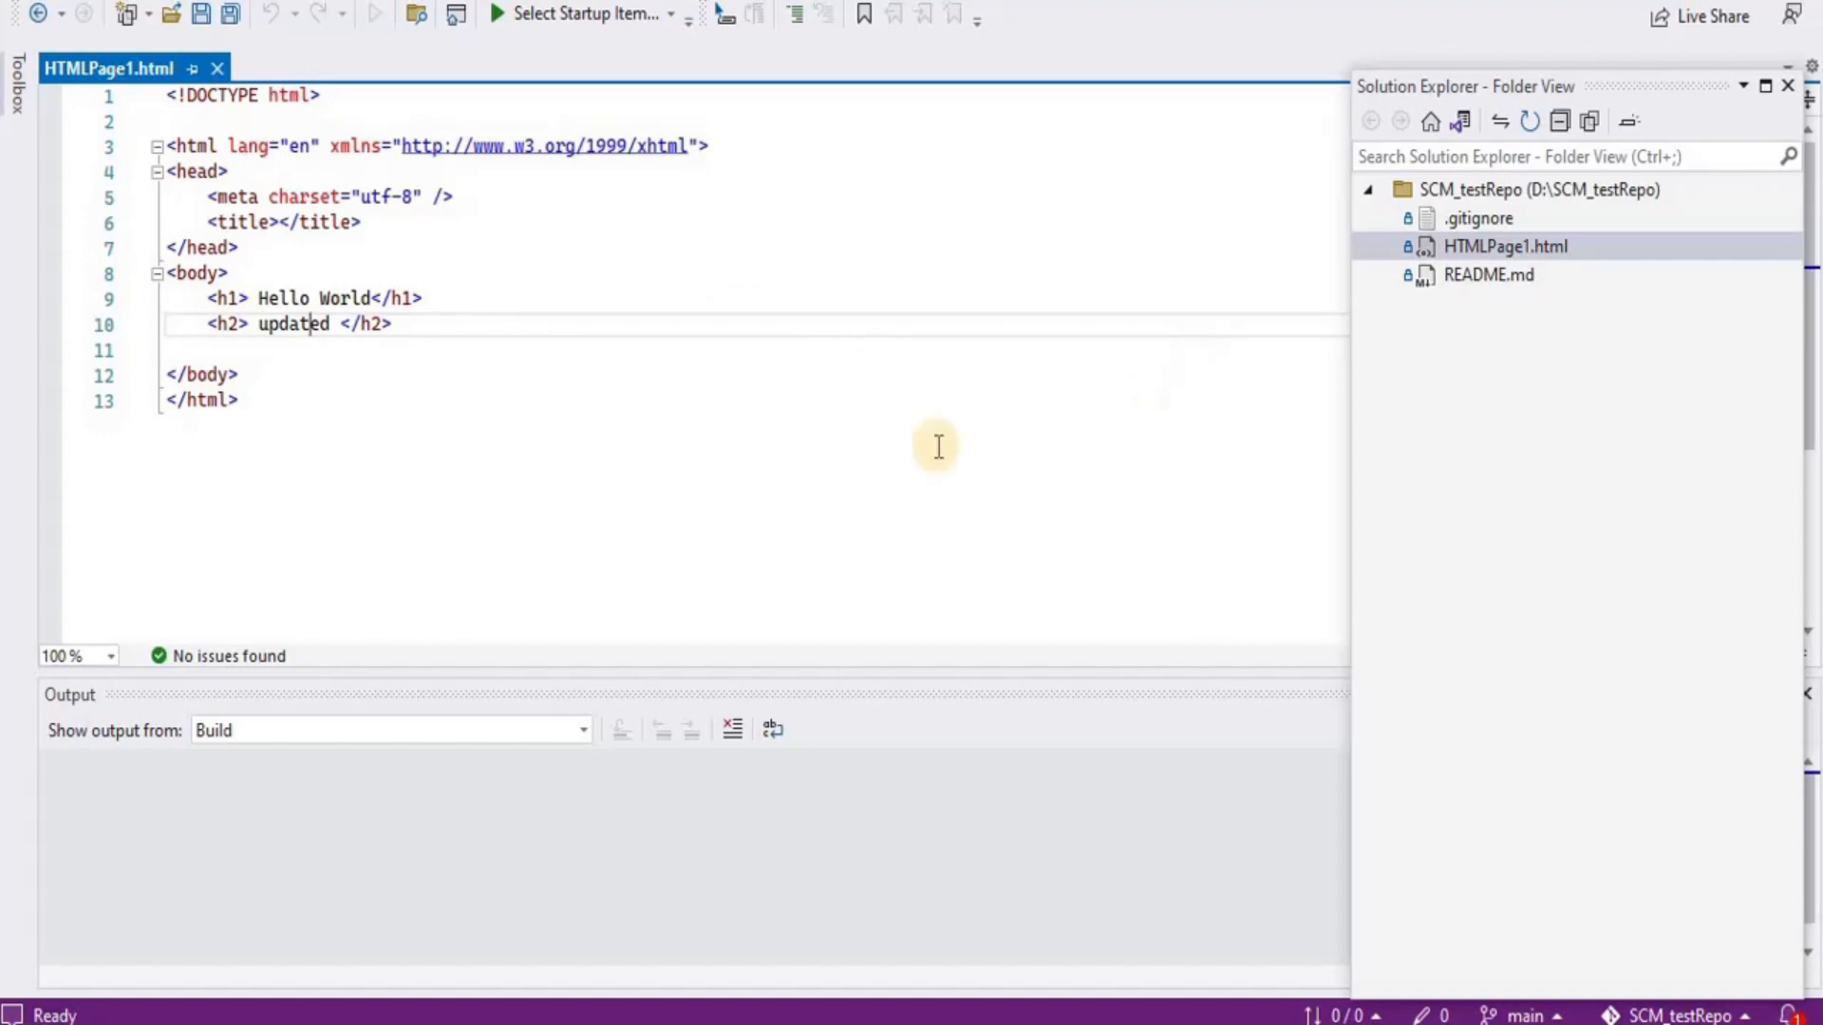
left_click(831, 411)
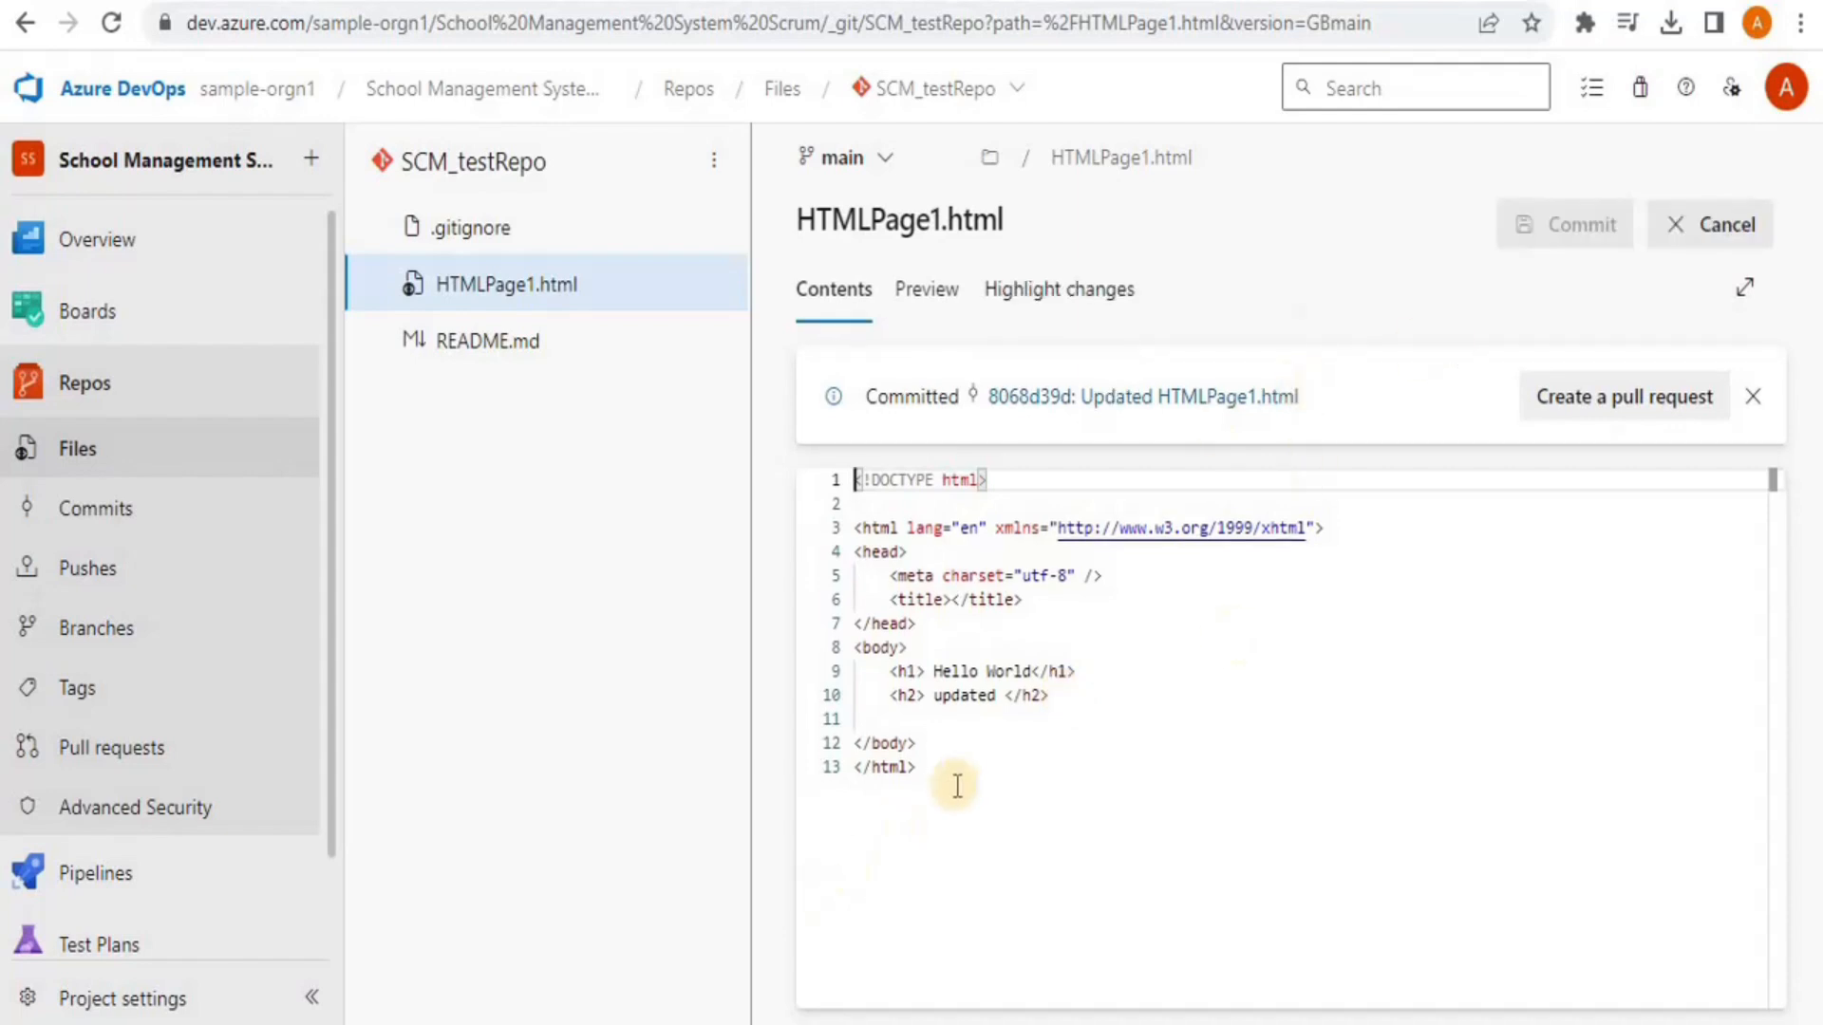
Insert '<h2> Merge conflict Simulation</h2>' after line 10 and commit it
left_click(1095, 695)
key("Return")
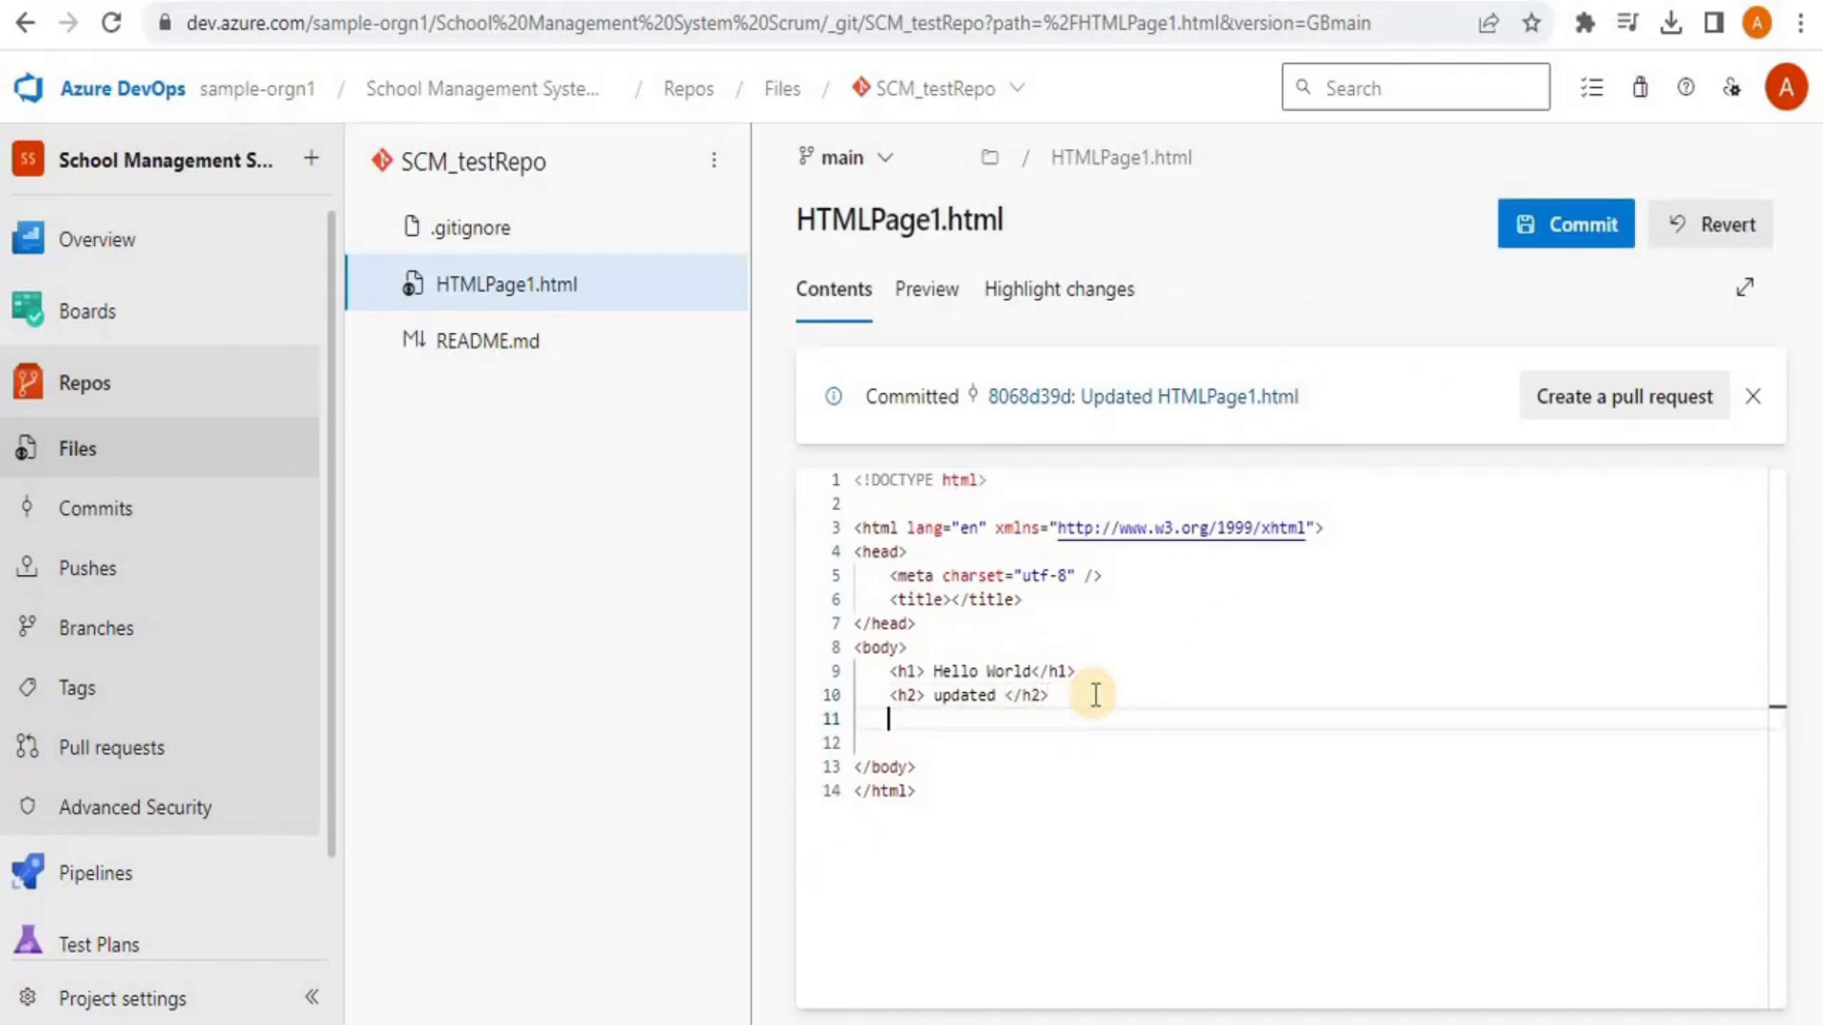
type("<h2")
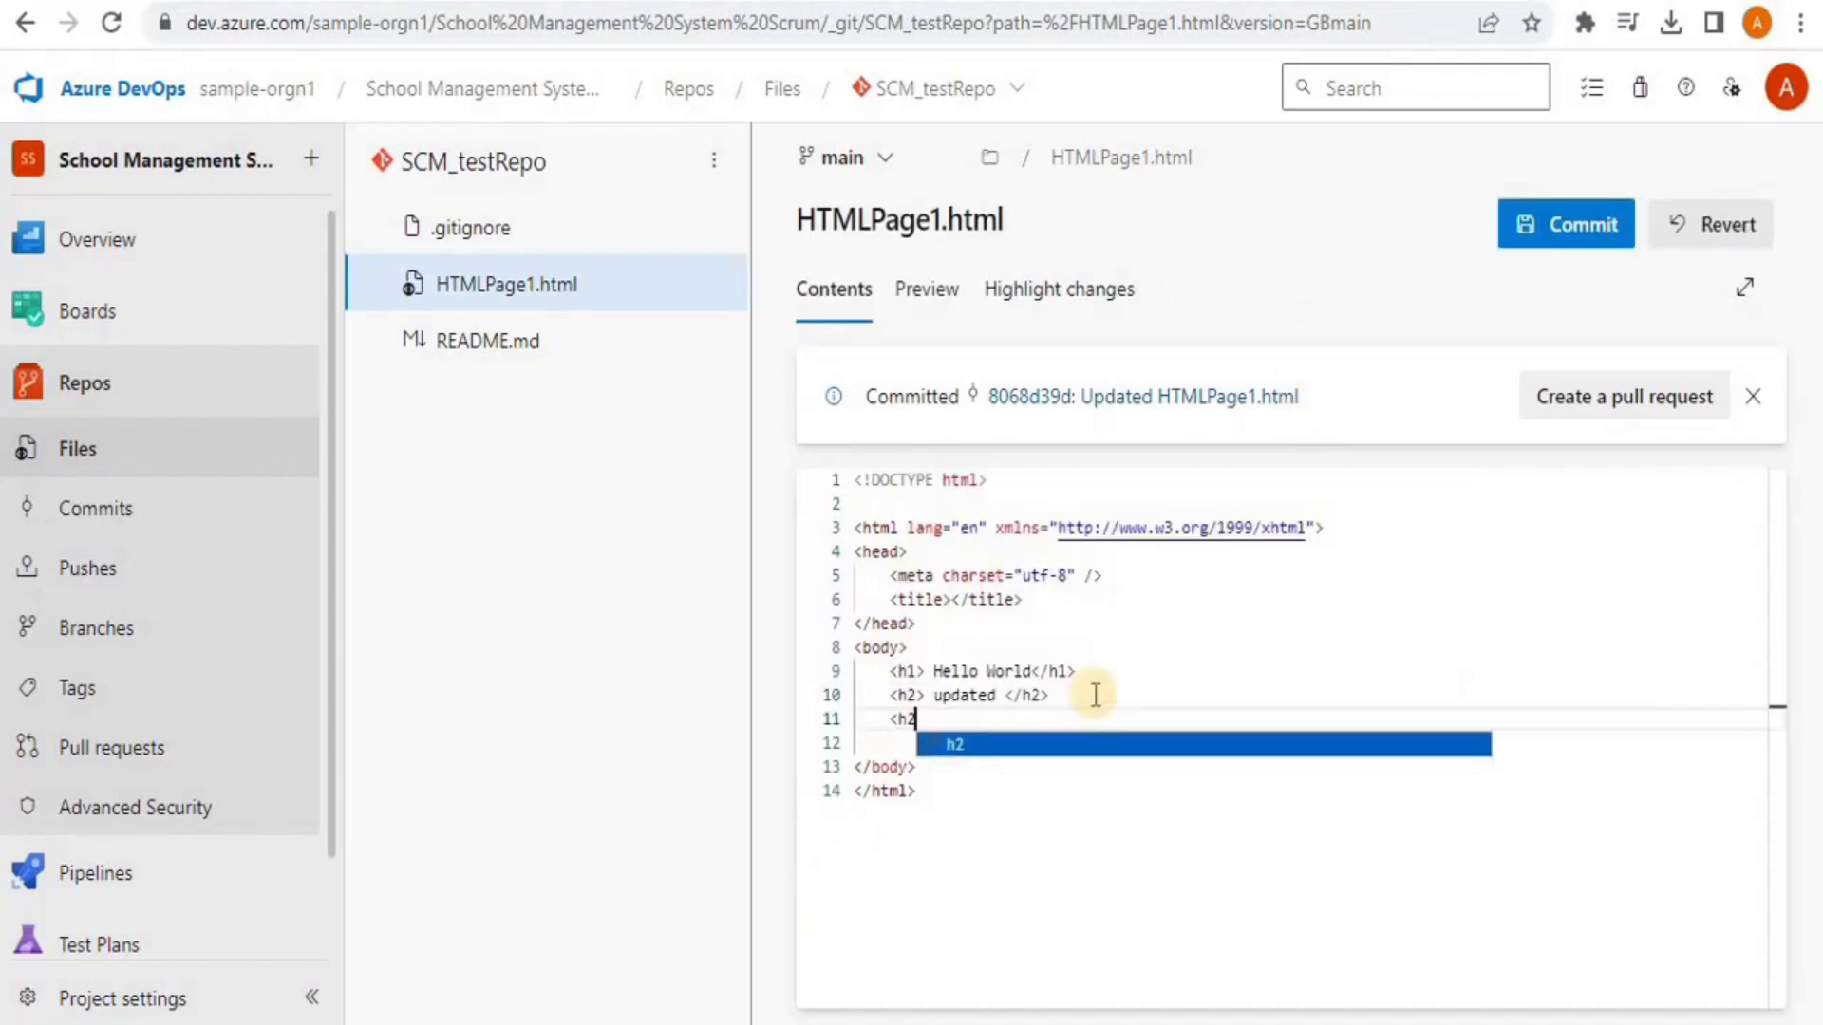
type(">")
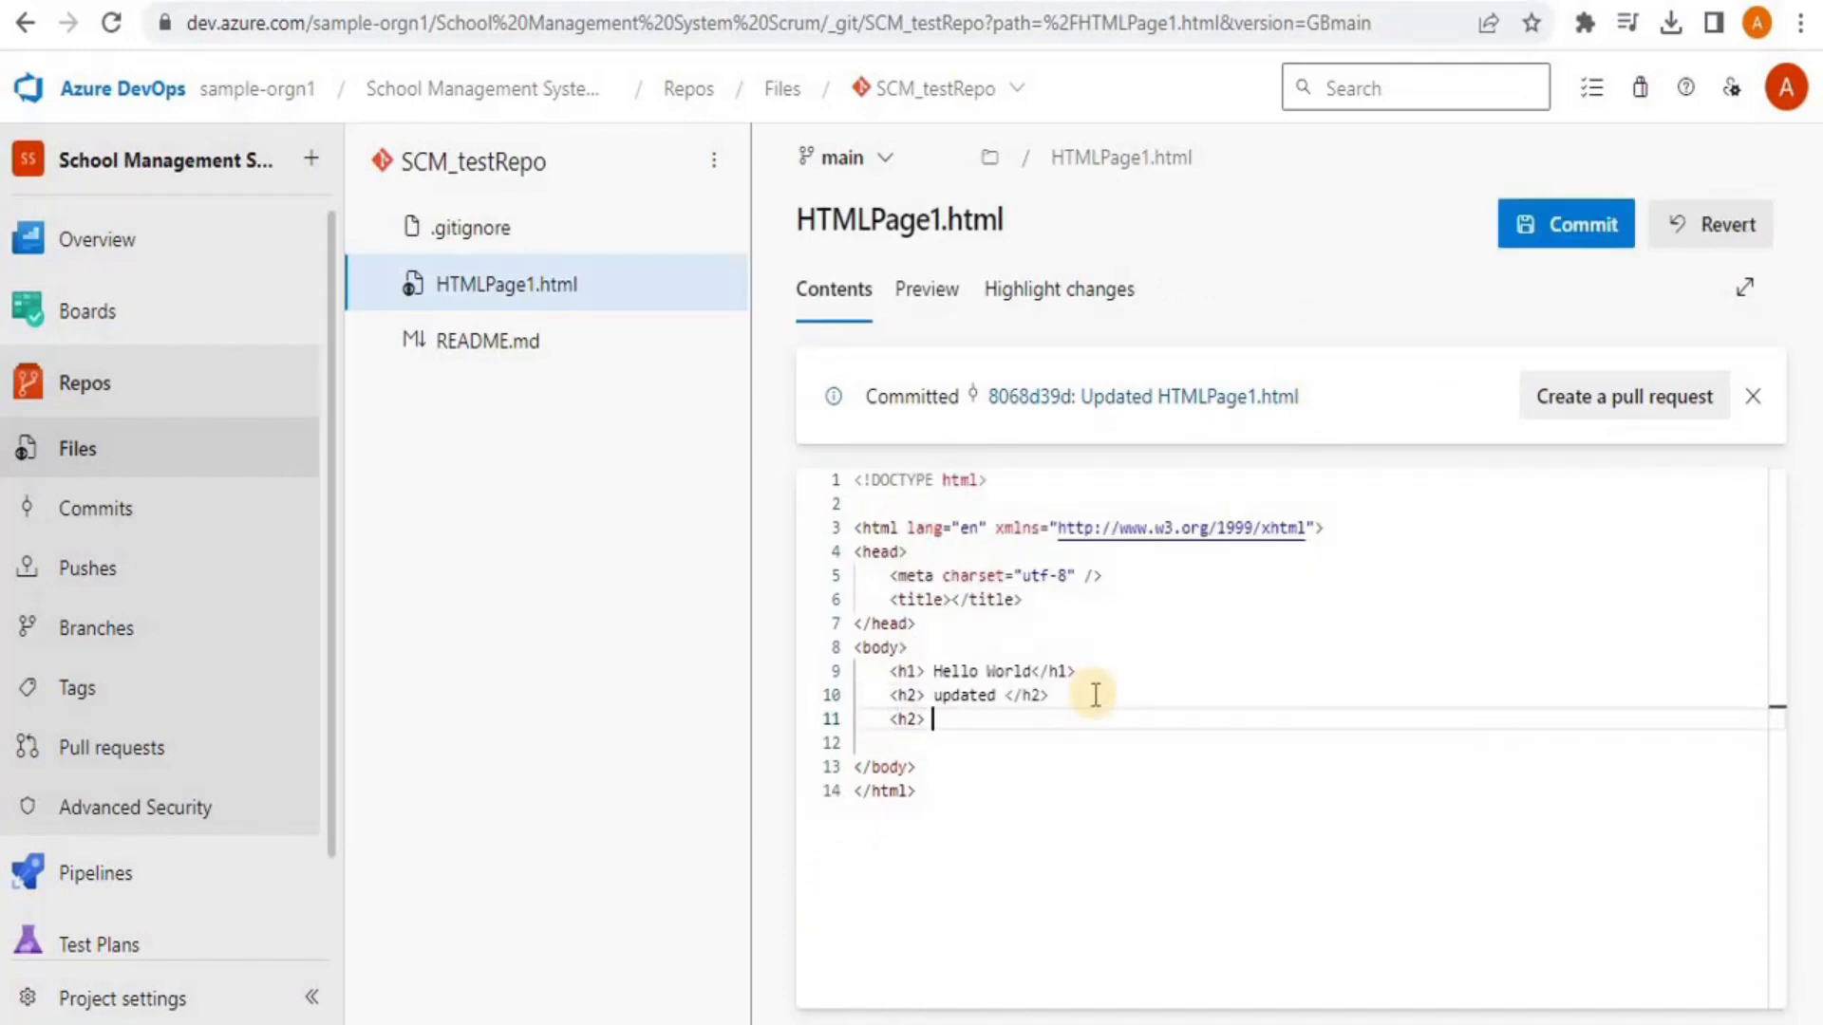
type(" Merge conflict Si")
type("mulation</")
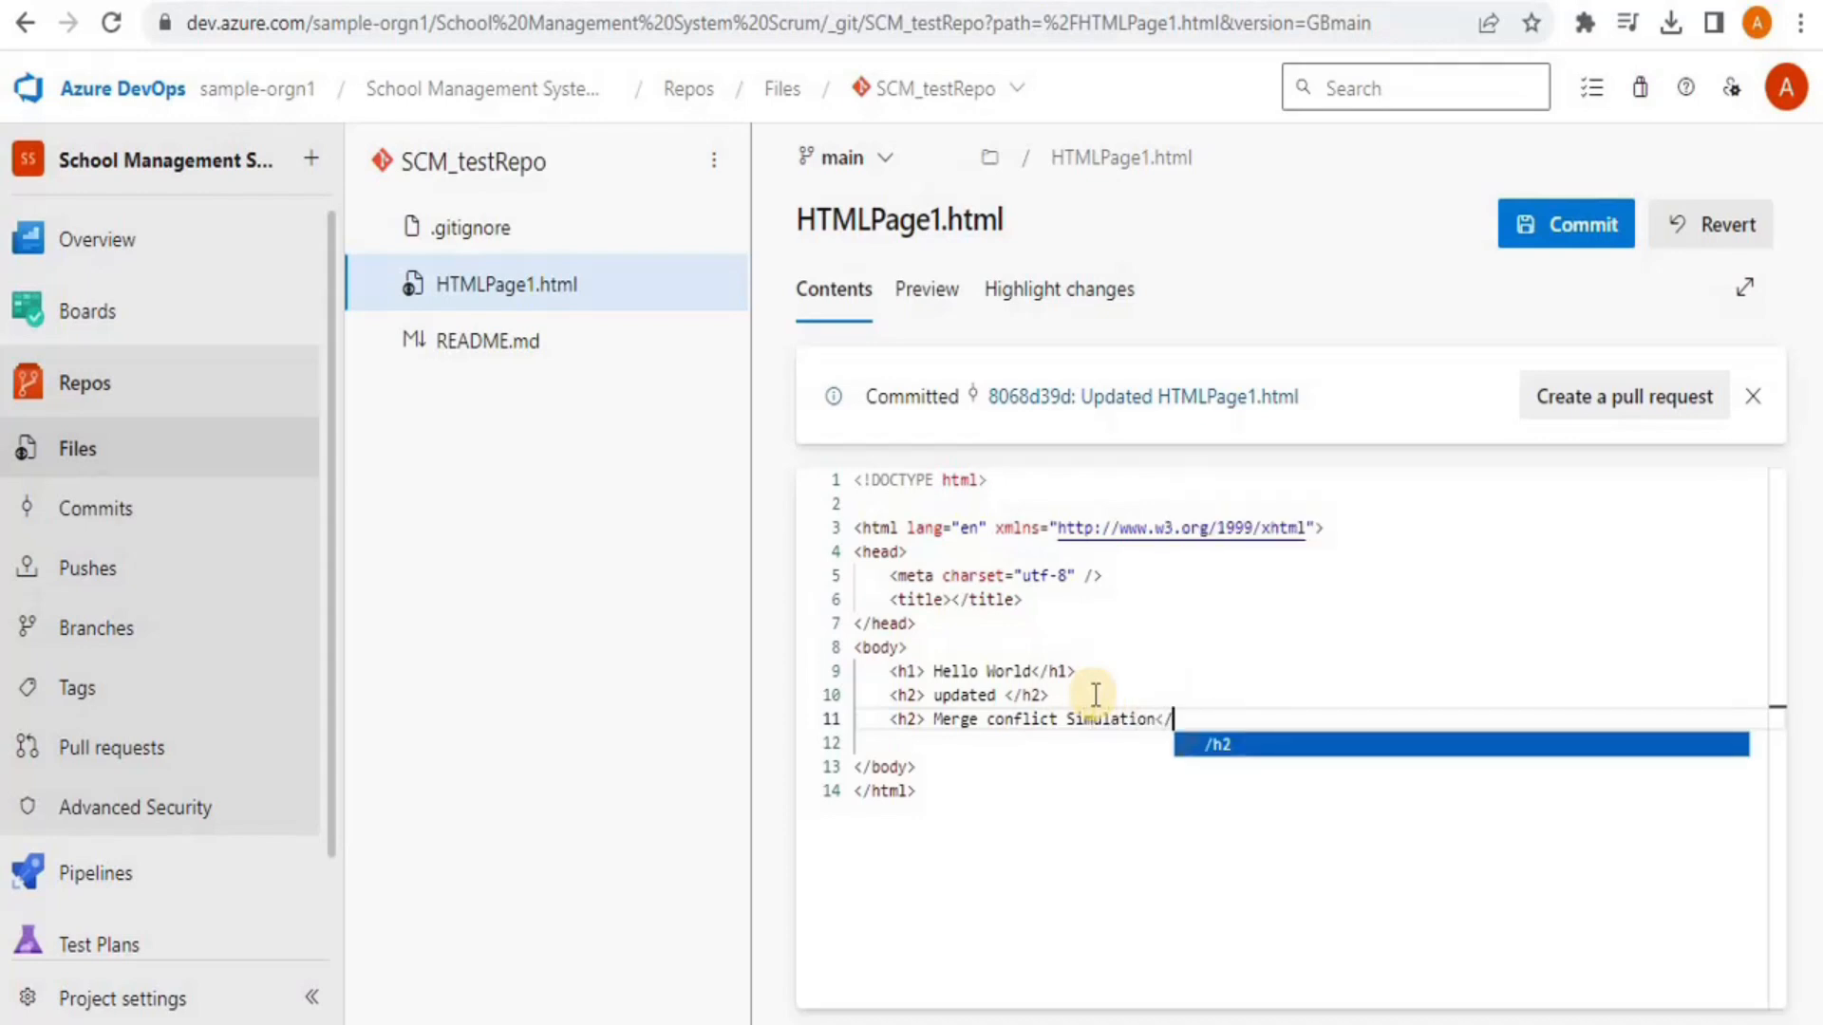
type("h2>")
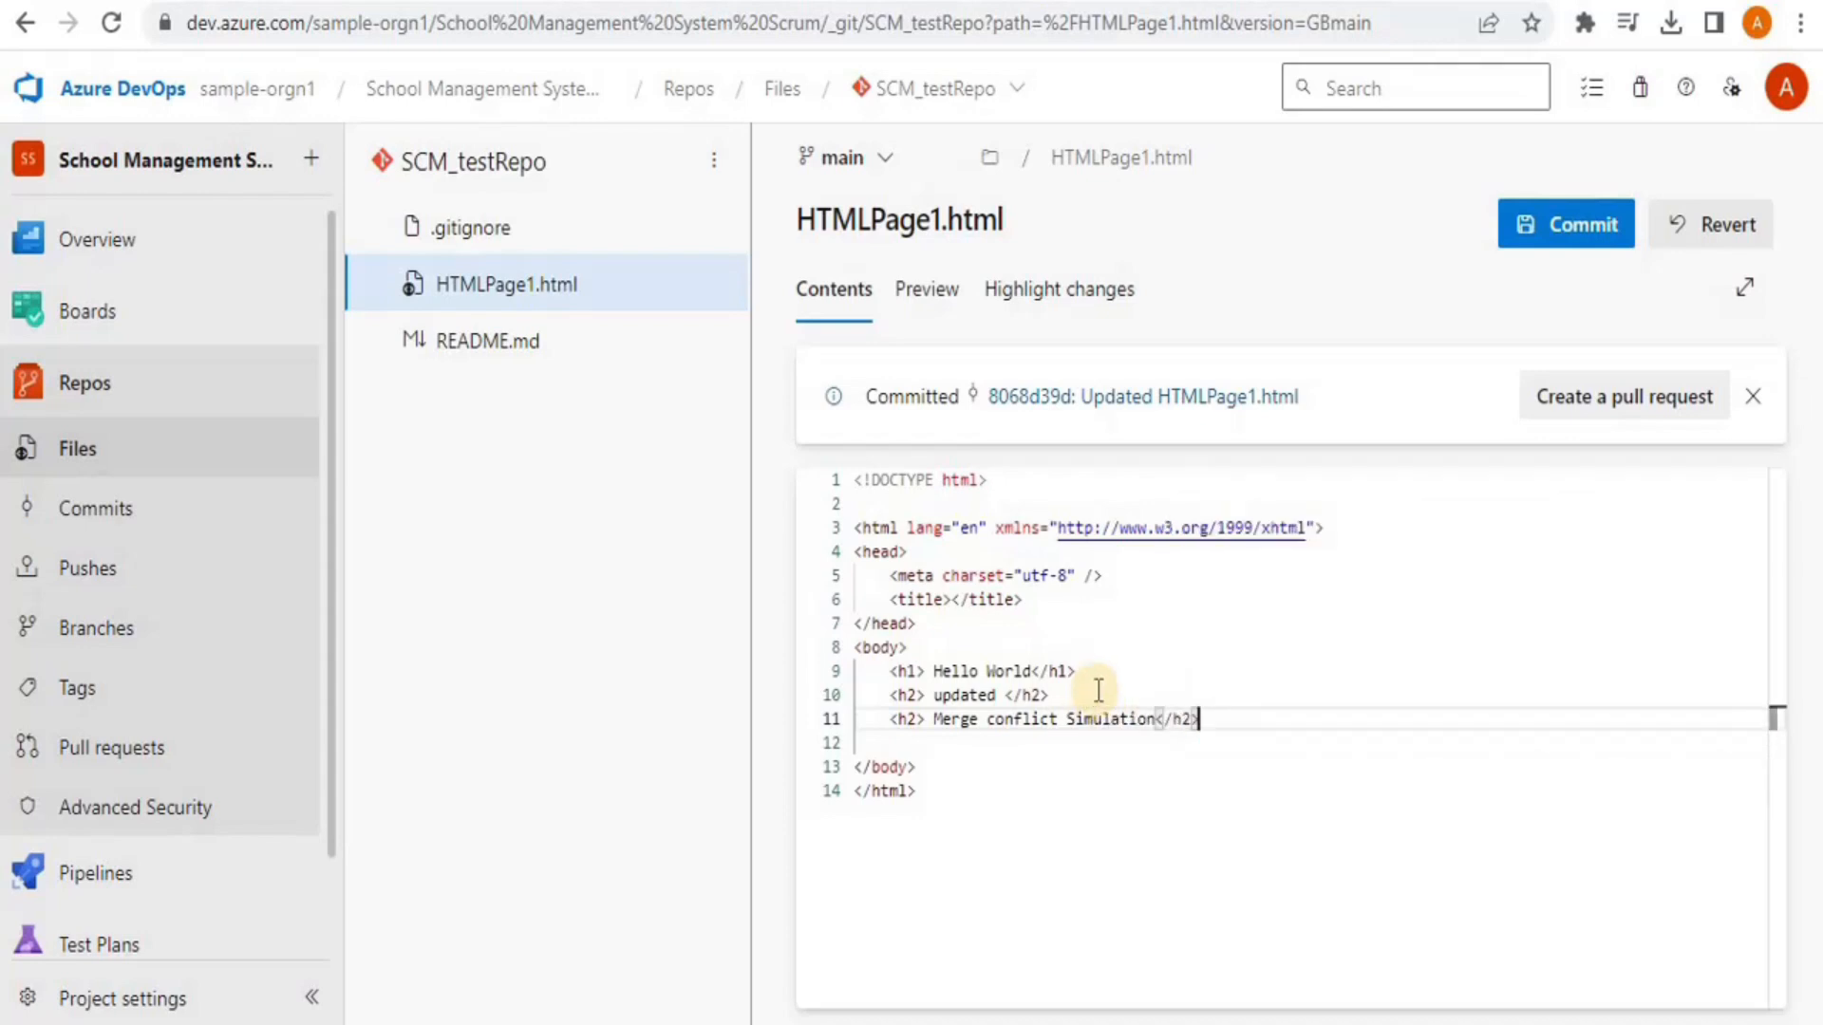
left_click(1522, 228)
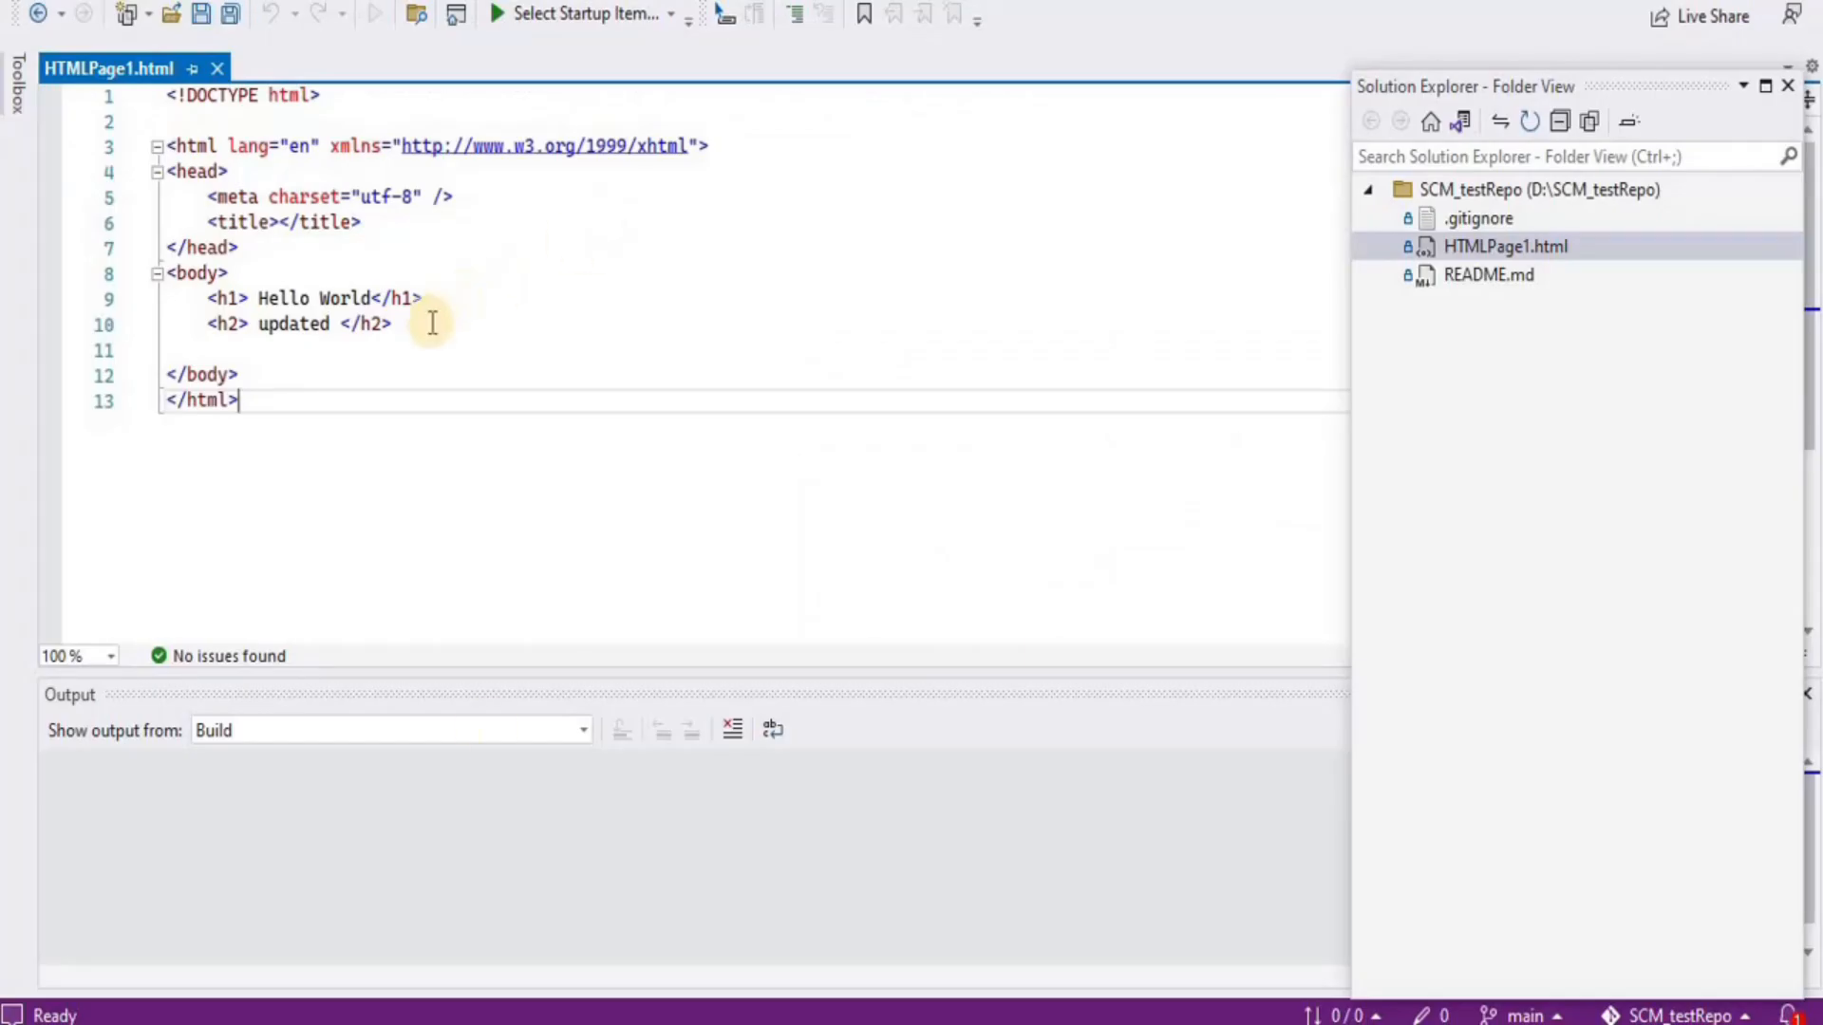
Type '<h2> Caused merge conflict' as a new line below the updated heading
left_click(432, 323)
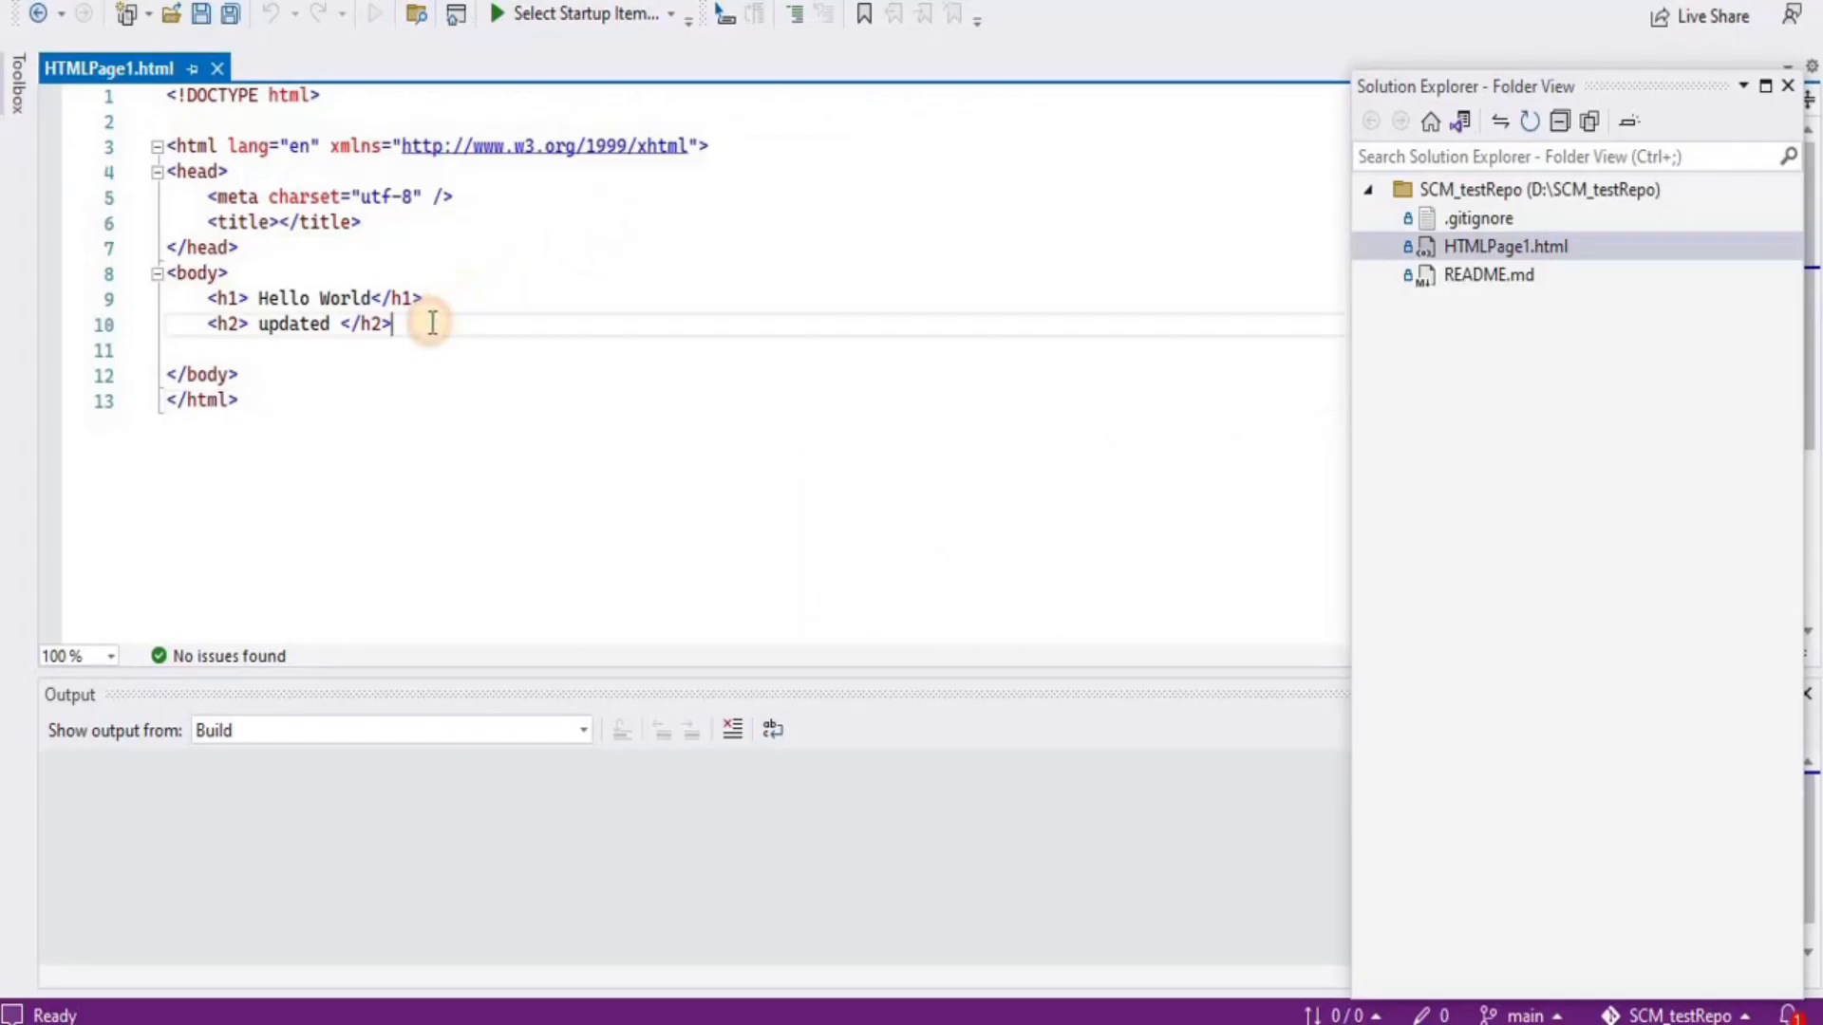
key("Return")
type("<")
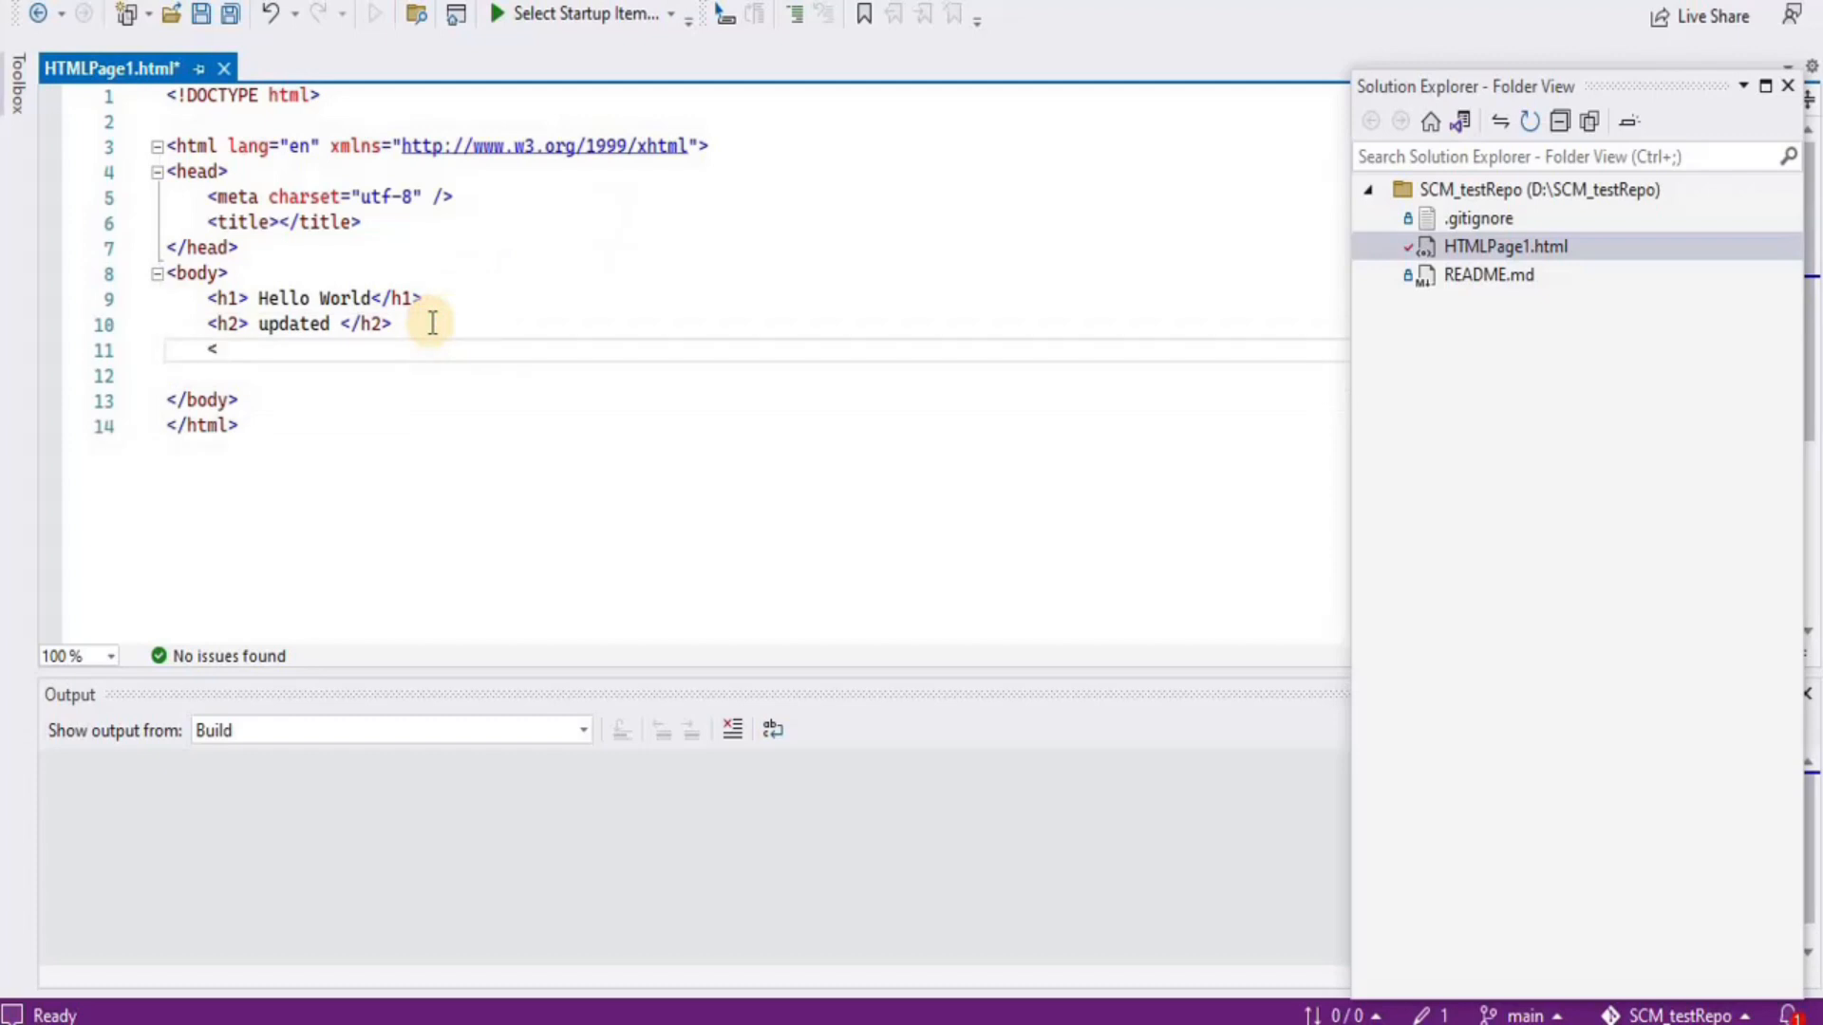
type("h2")
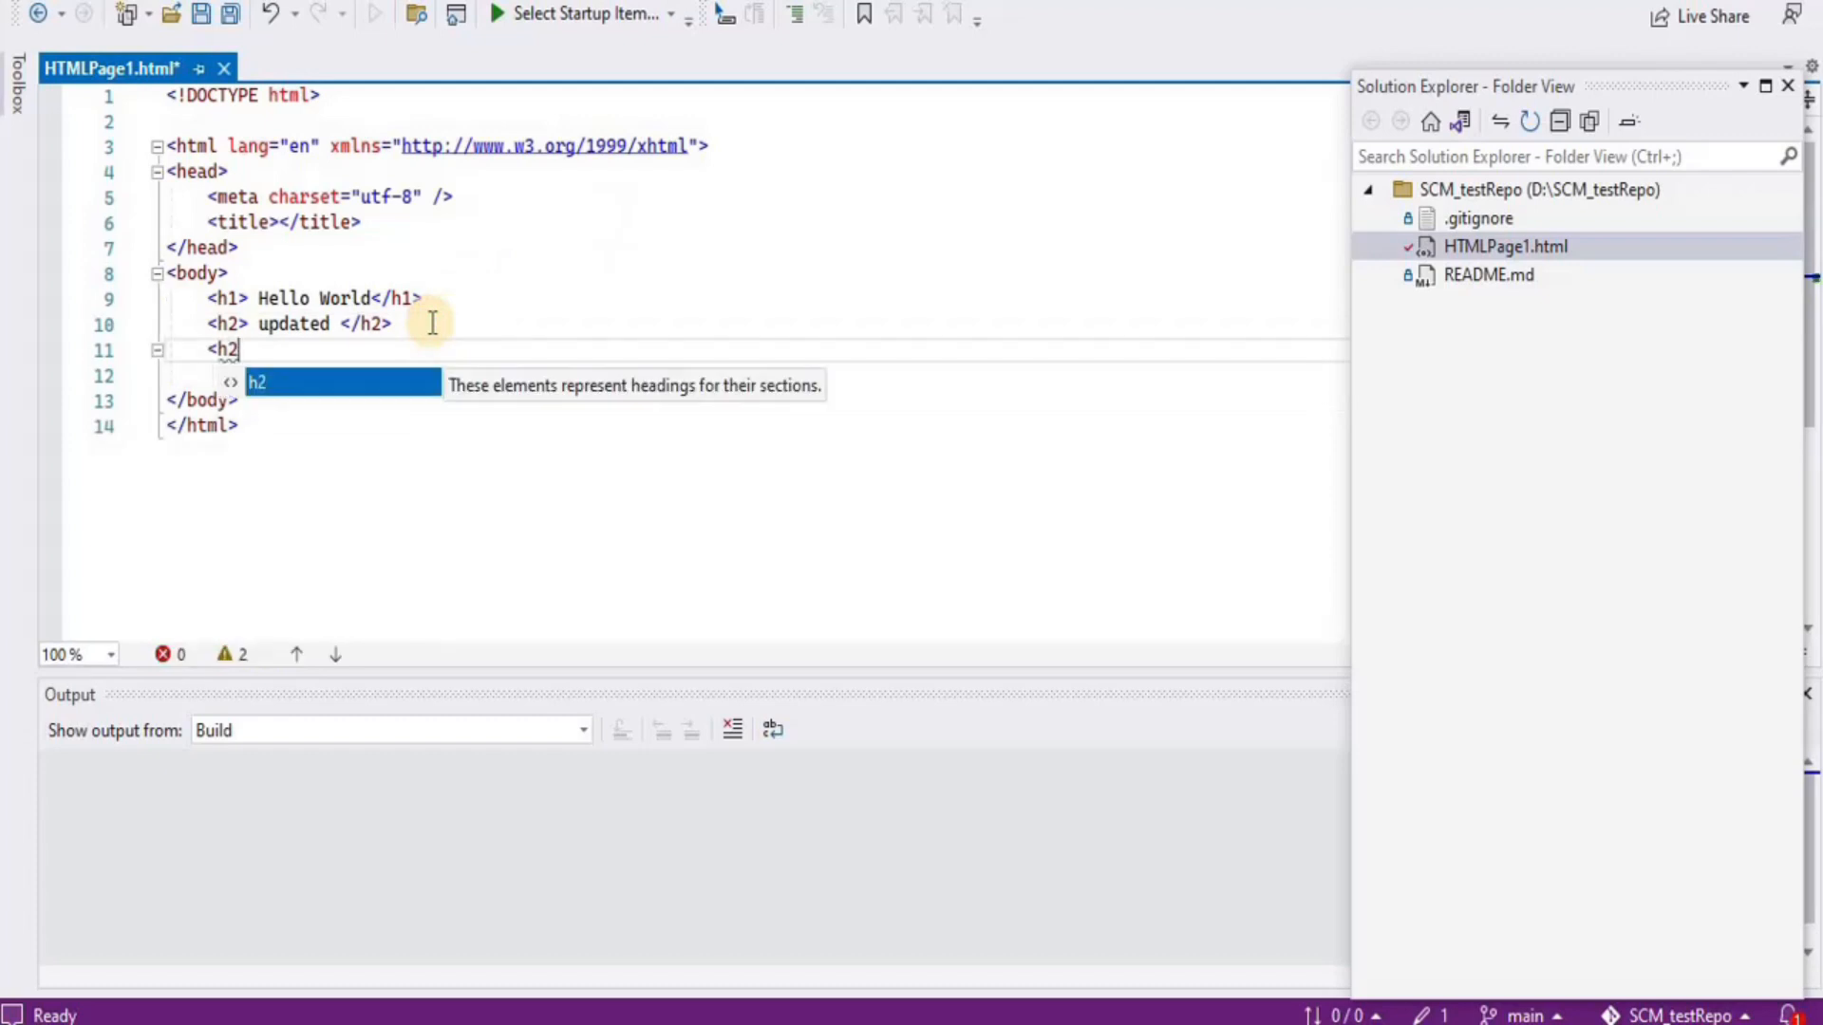
type("></h2>")
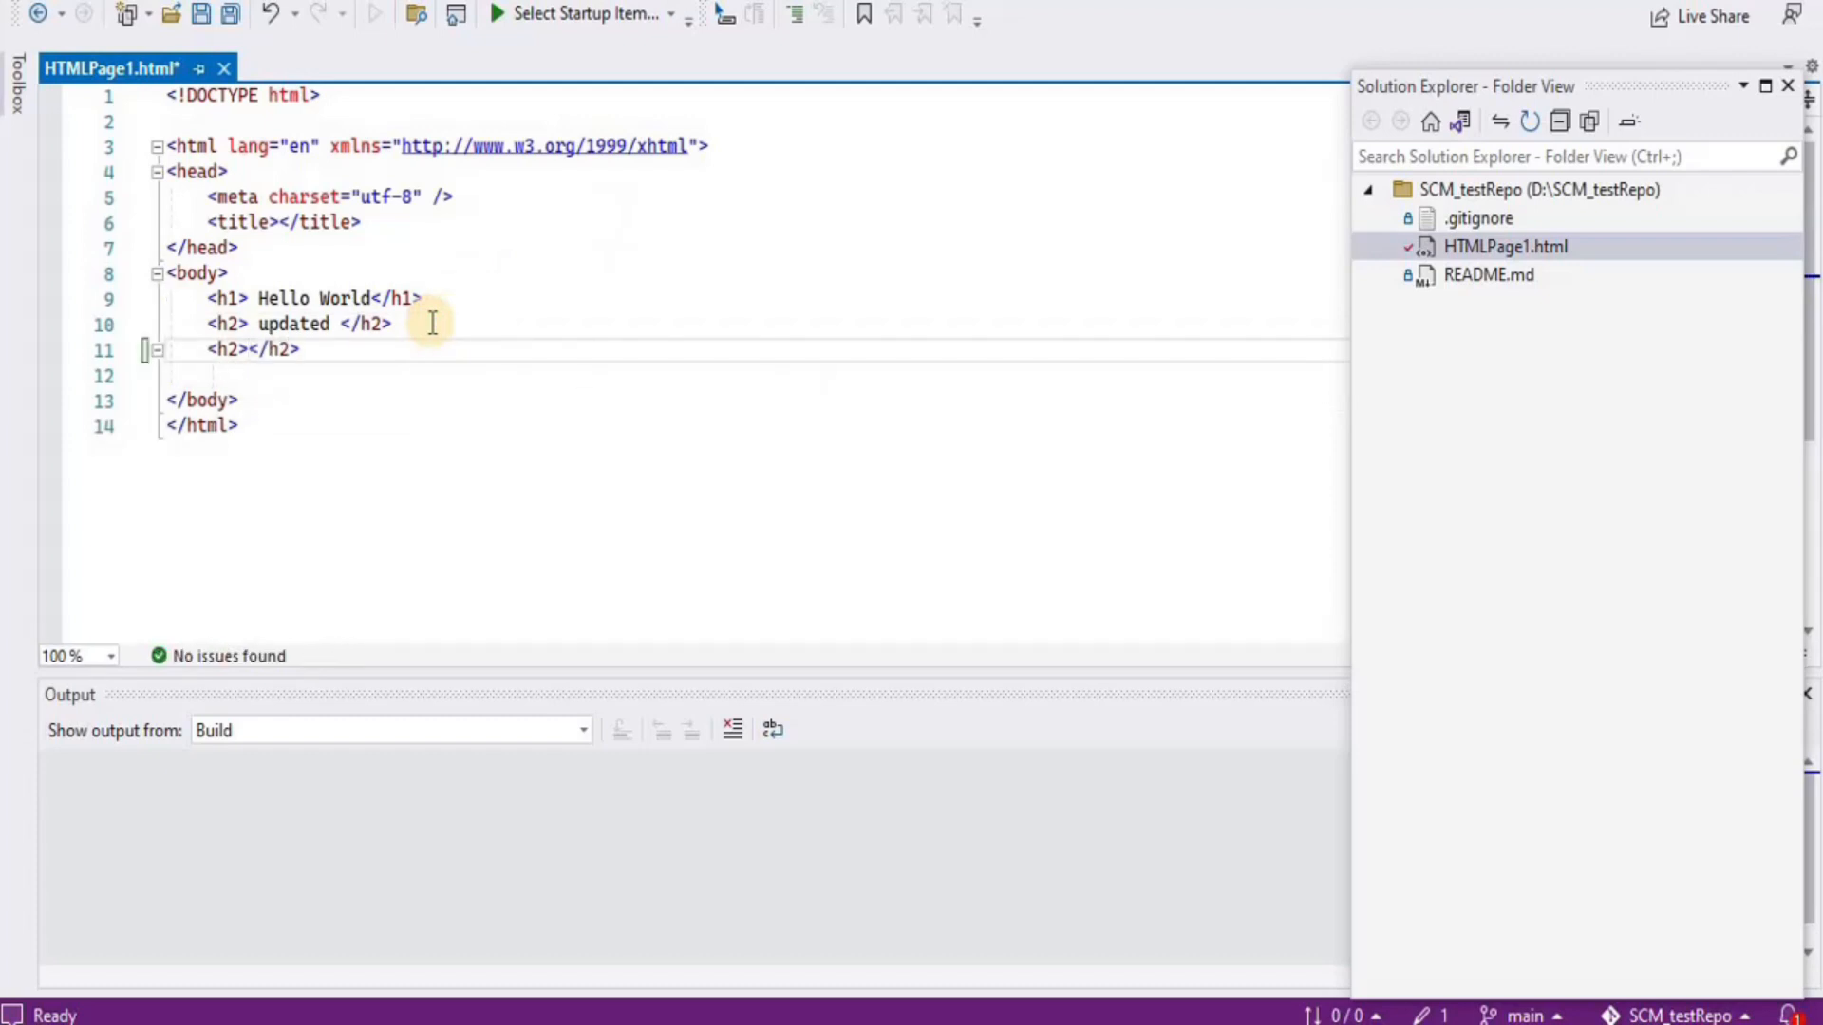
type(" Caused ")
type("merge co")
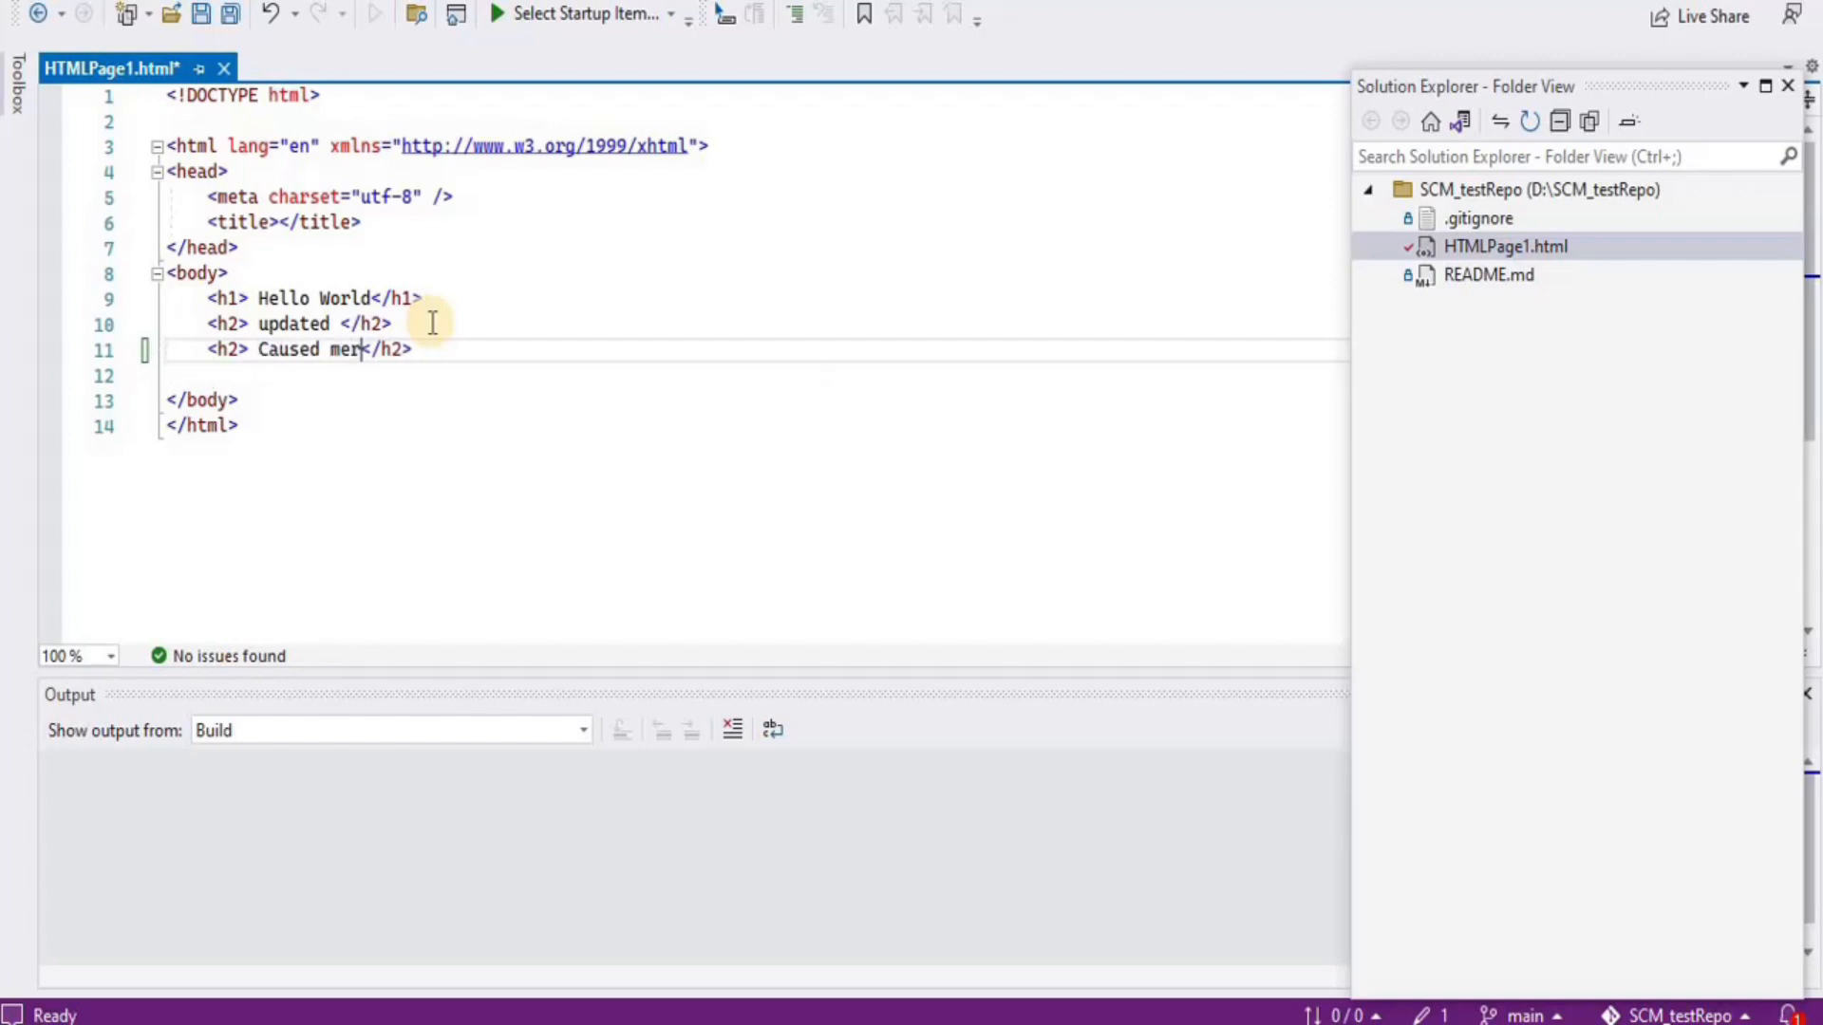
type("nflict")
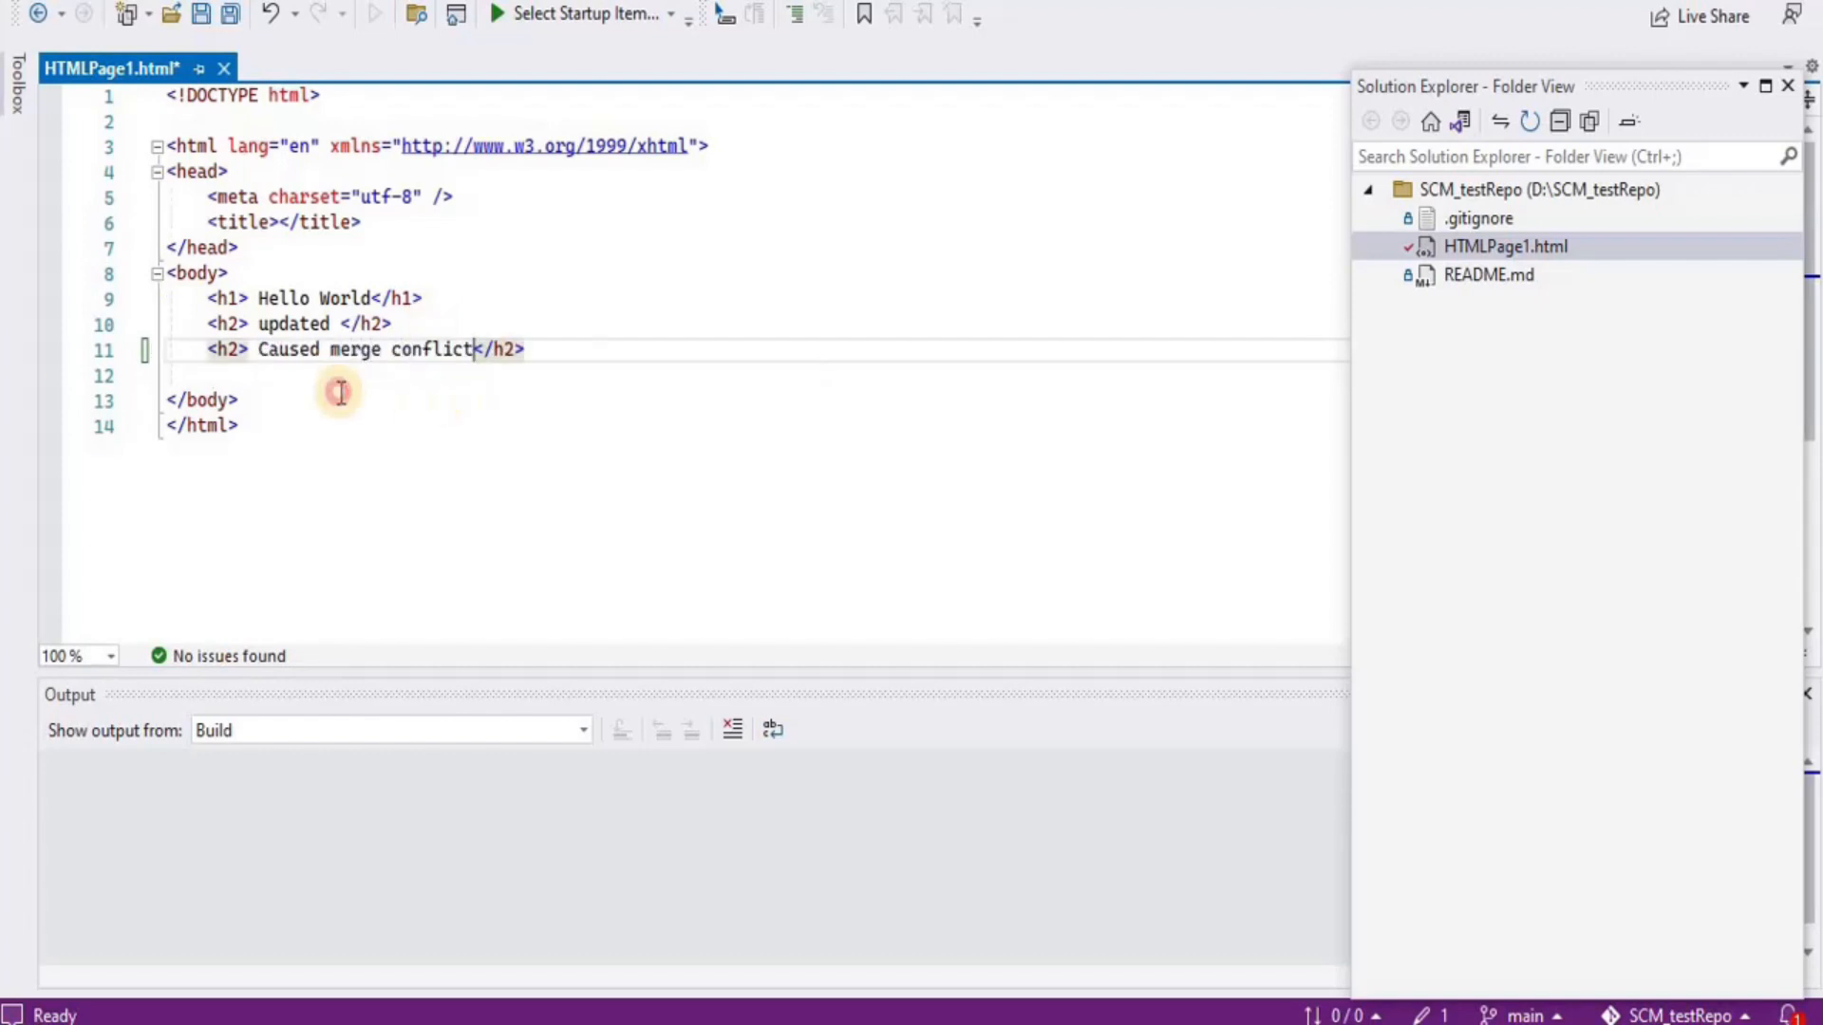
left_click(338, 393)
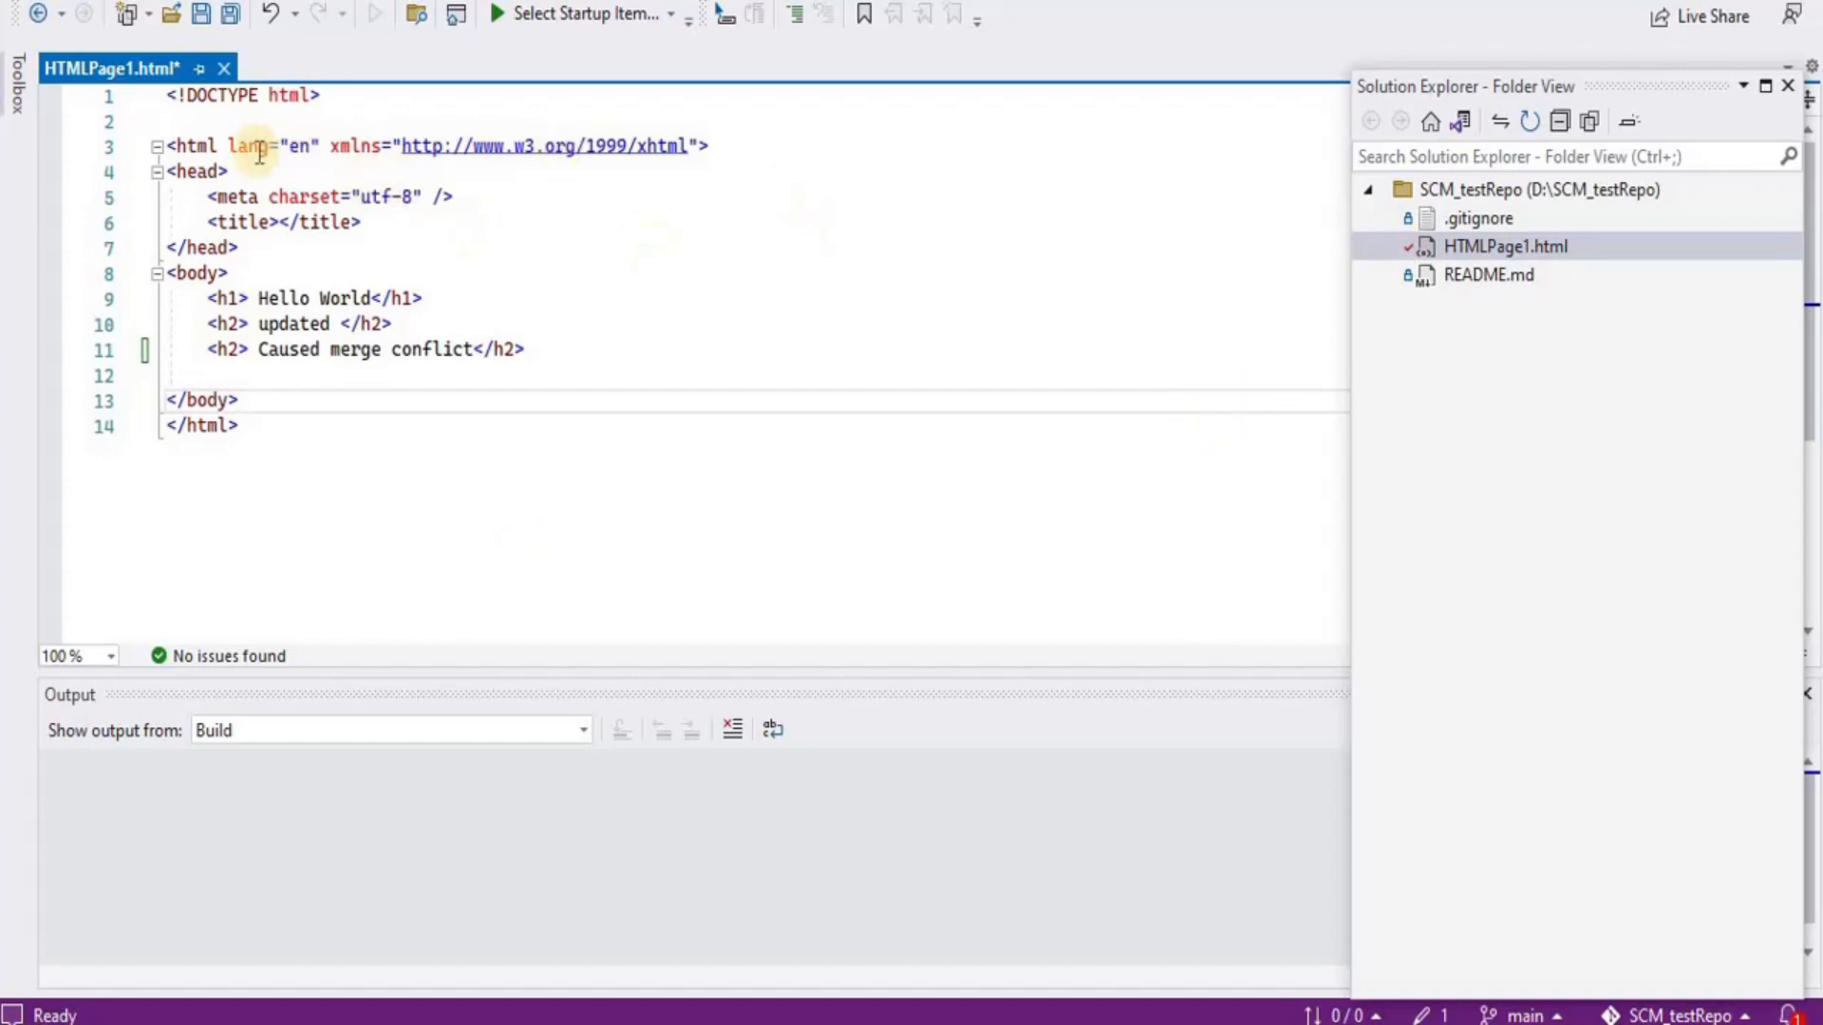
Commit all changes with message 'updated html file', saving HTMLPage1.html when prompted
left_click(225, 0)
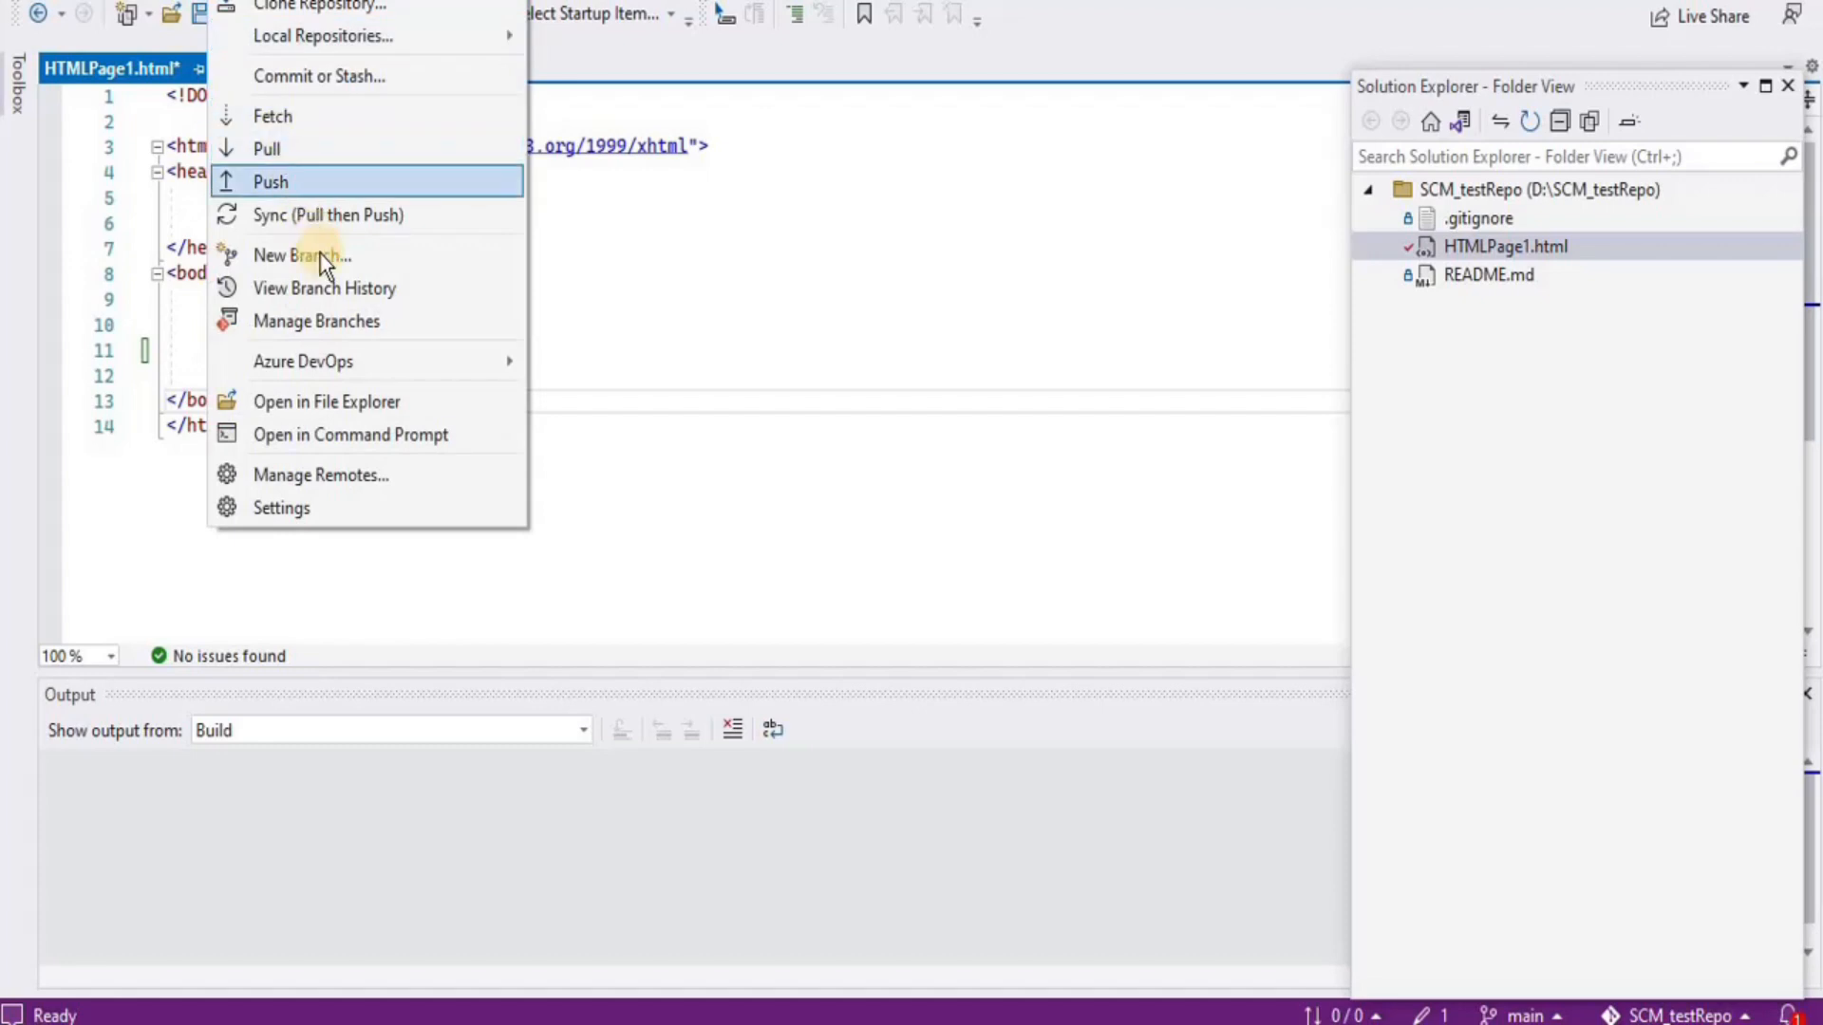
left_click(293, 85)
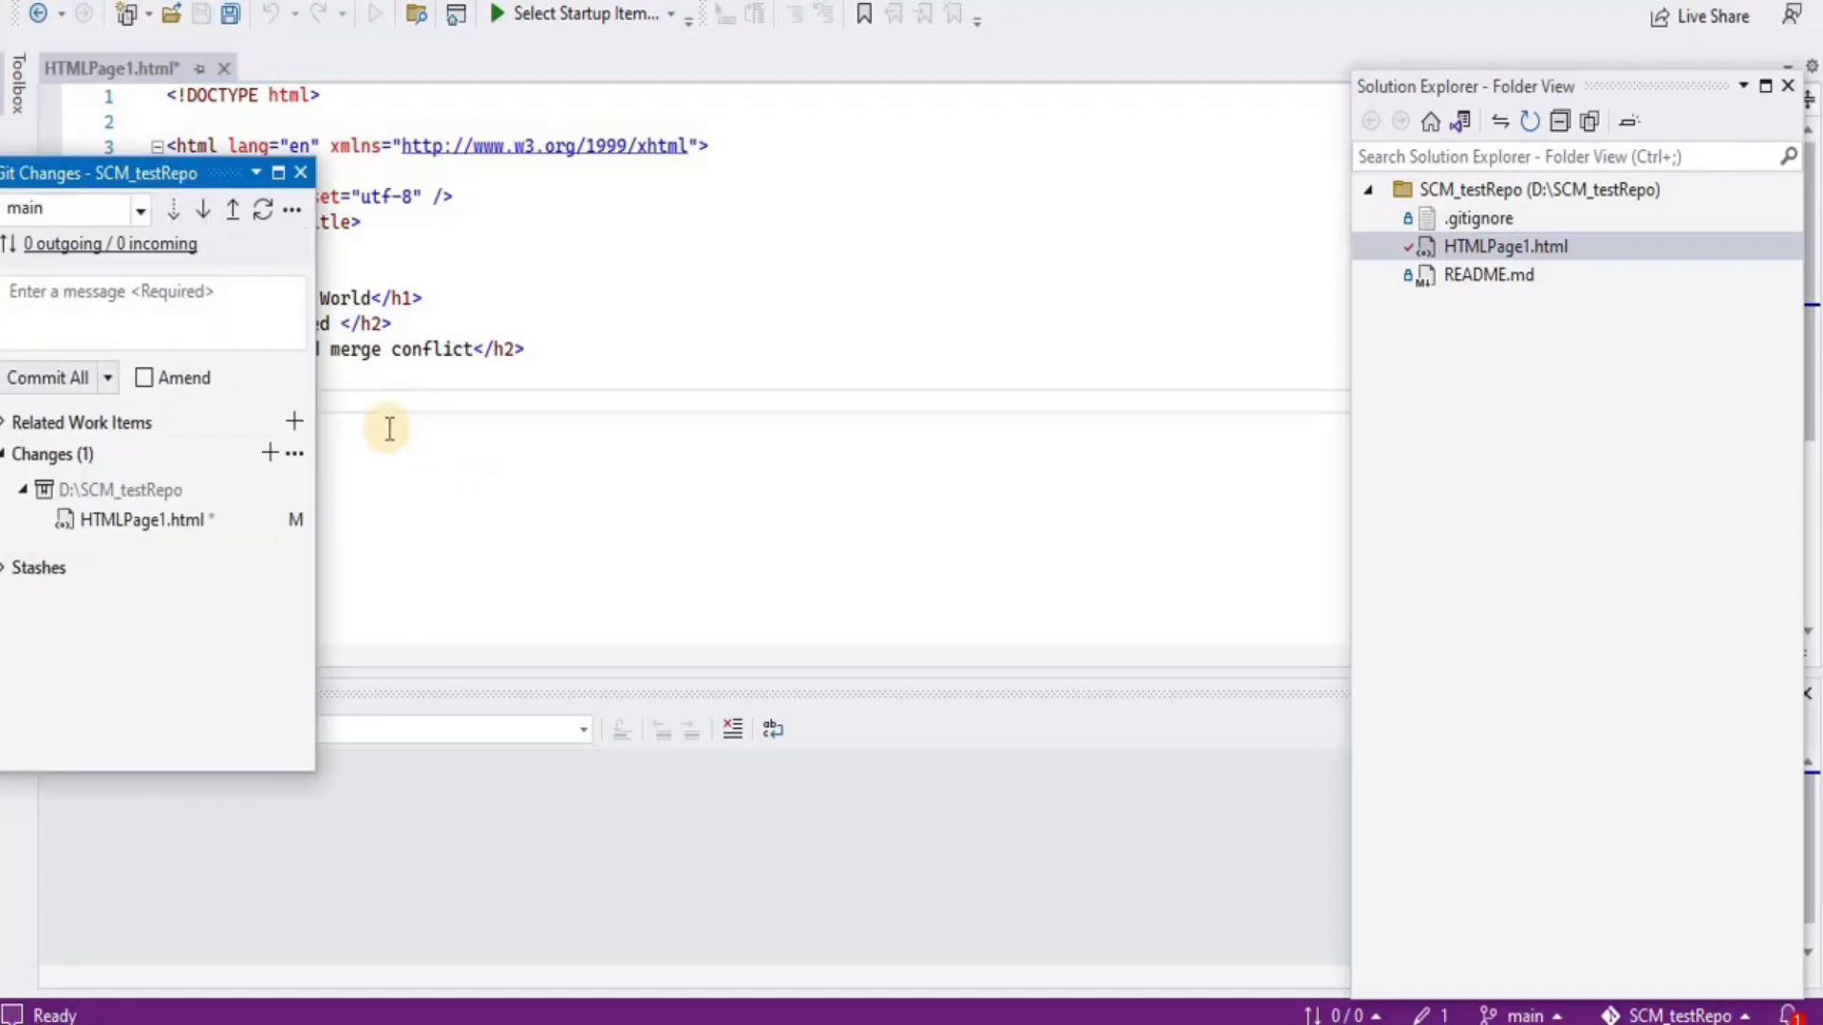
left_click(243, 292)
type("u")
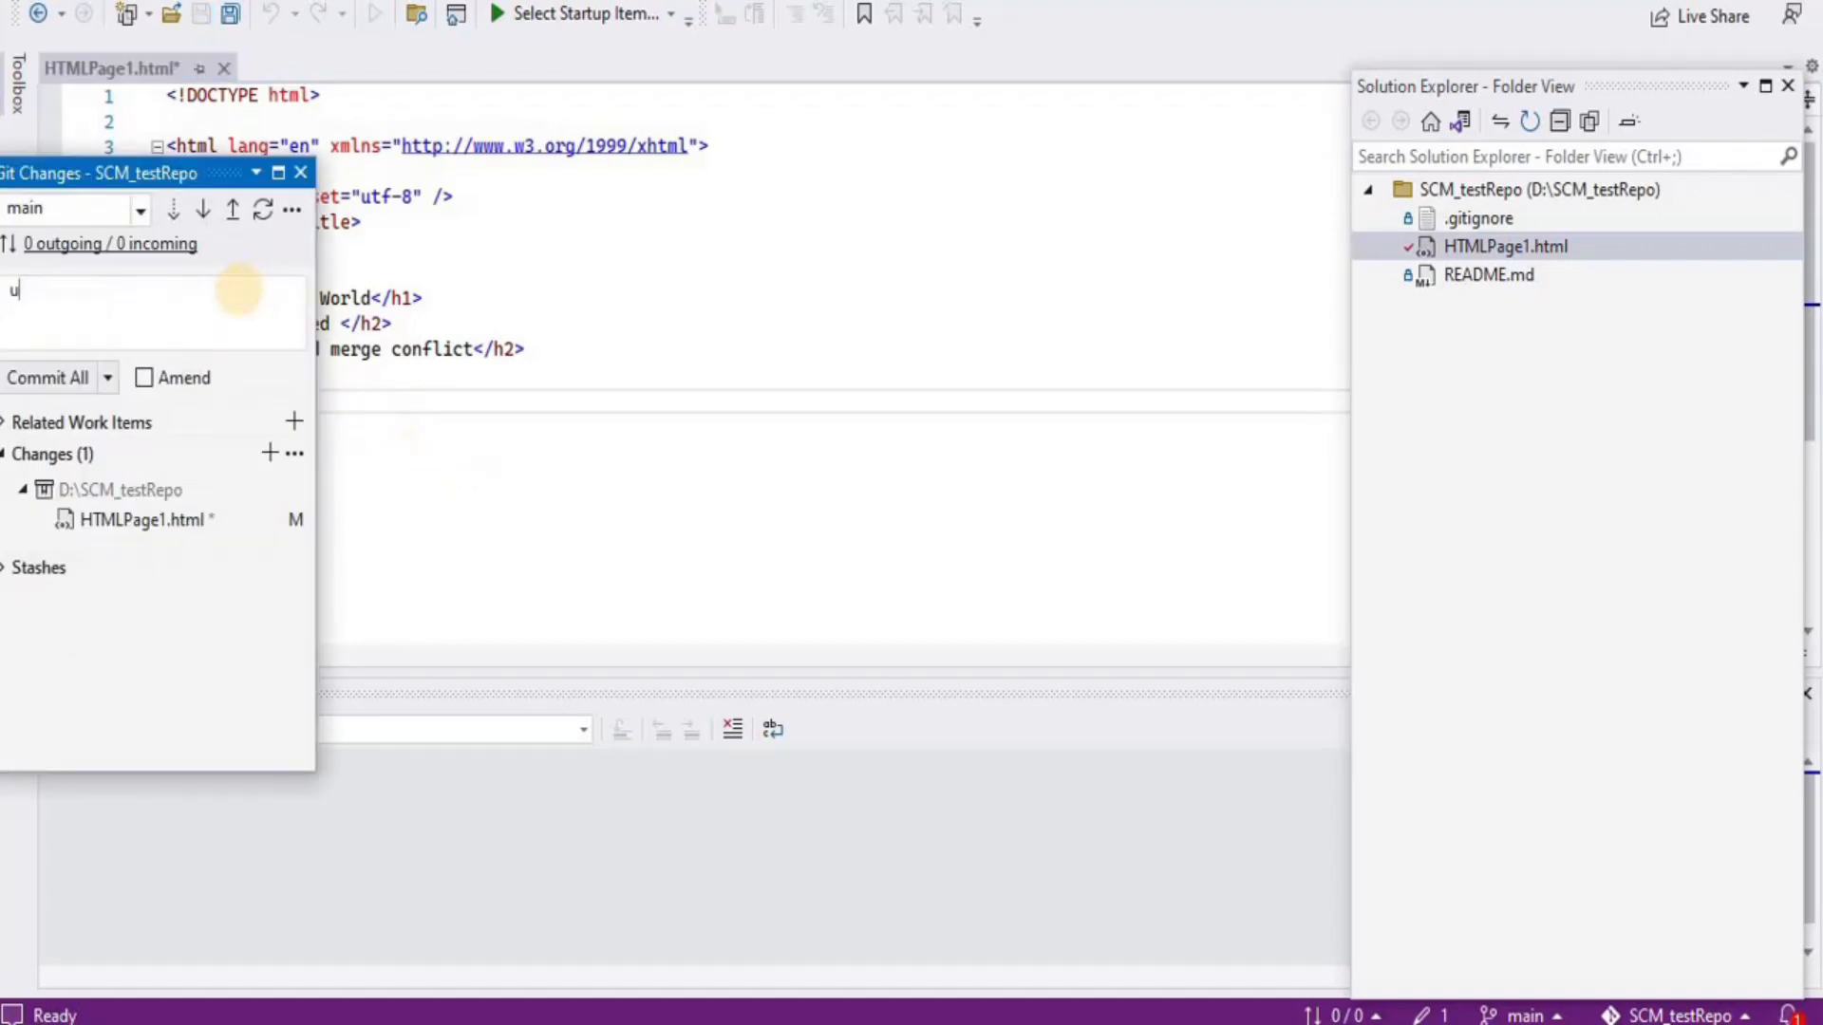
type("pdated html file")
left_click(61, 374)
left_click(904, 685)
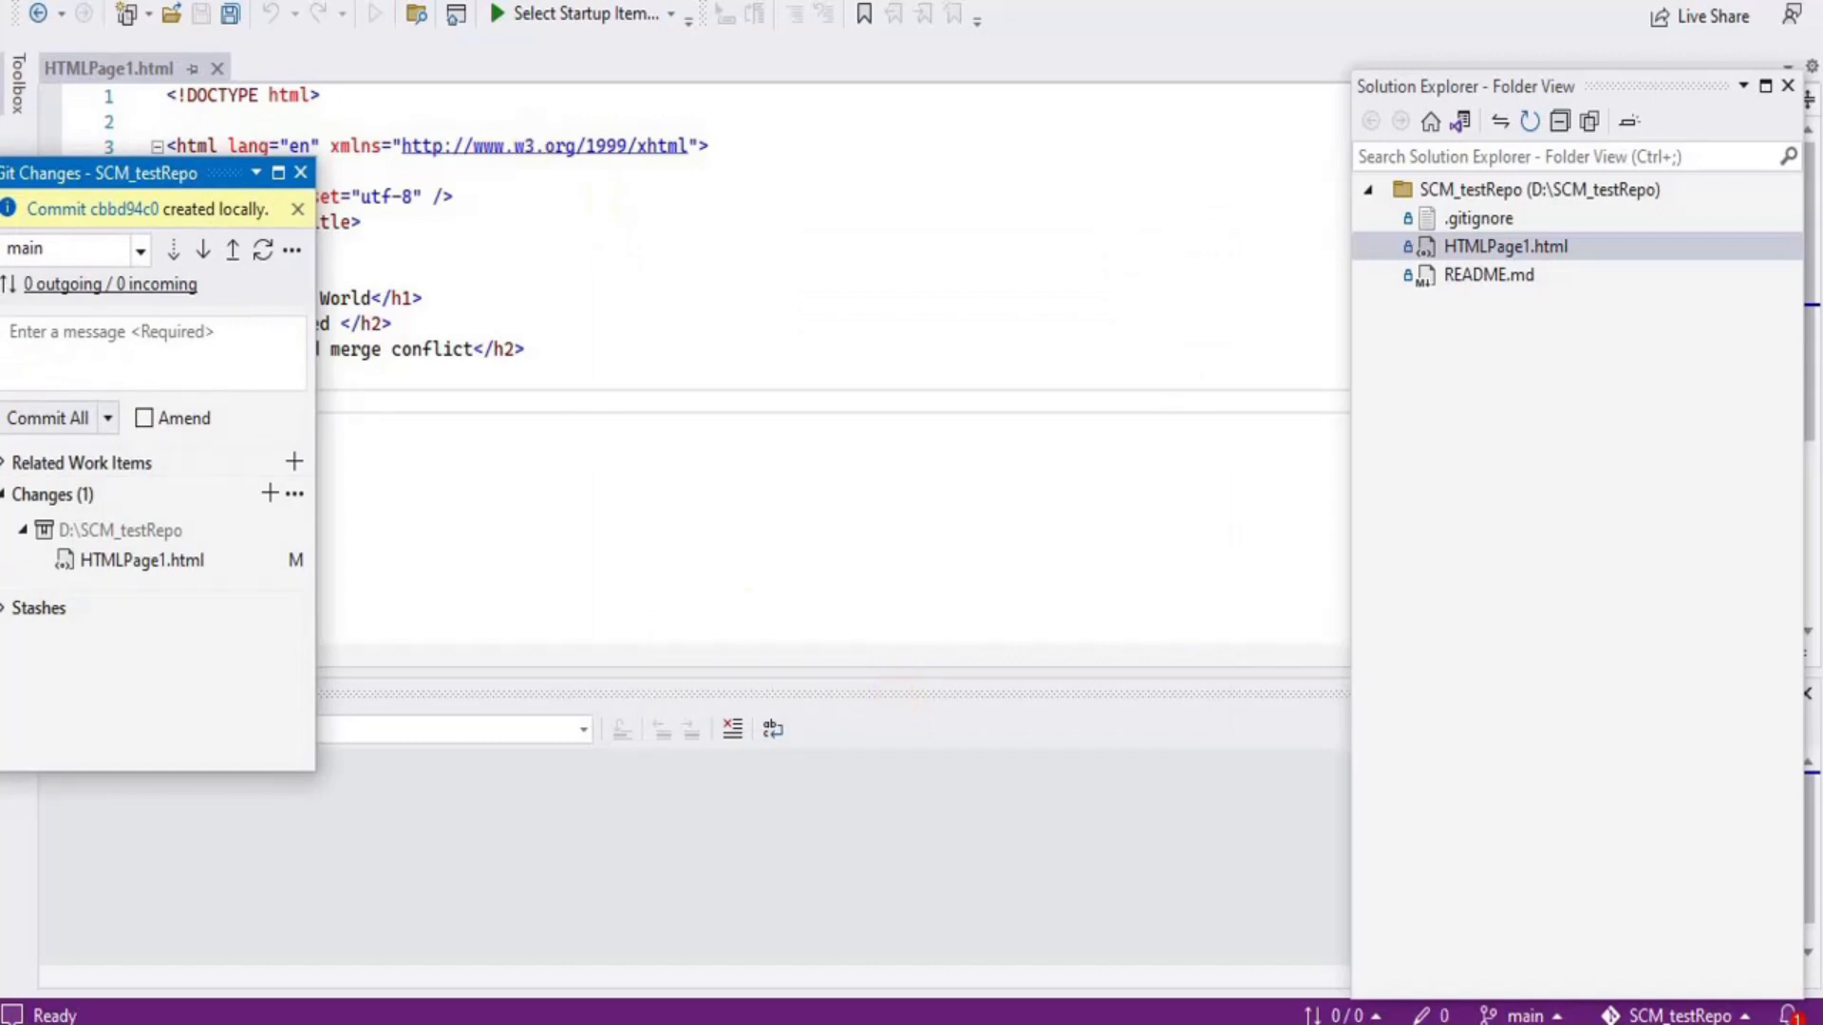
left_click(226, 1)
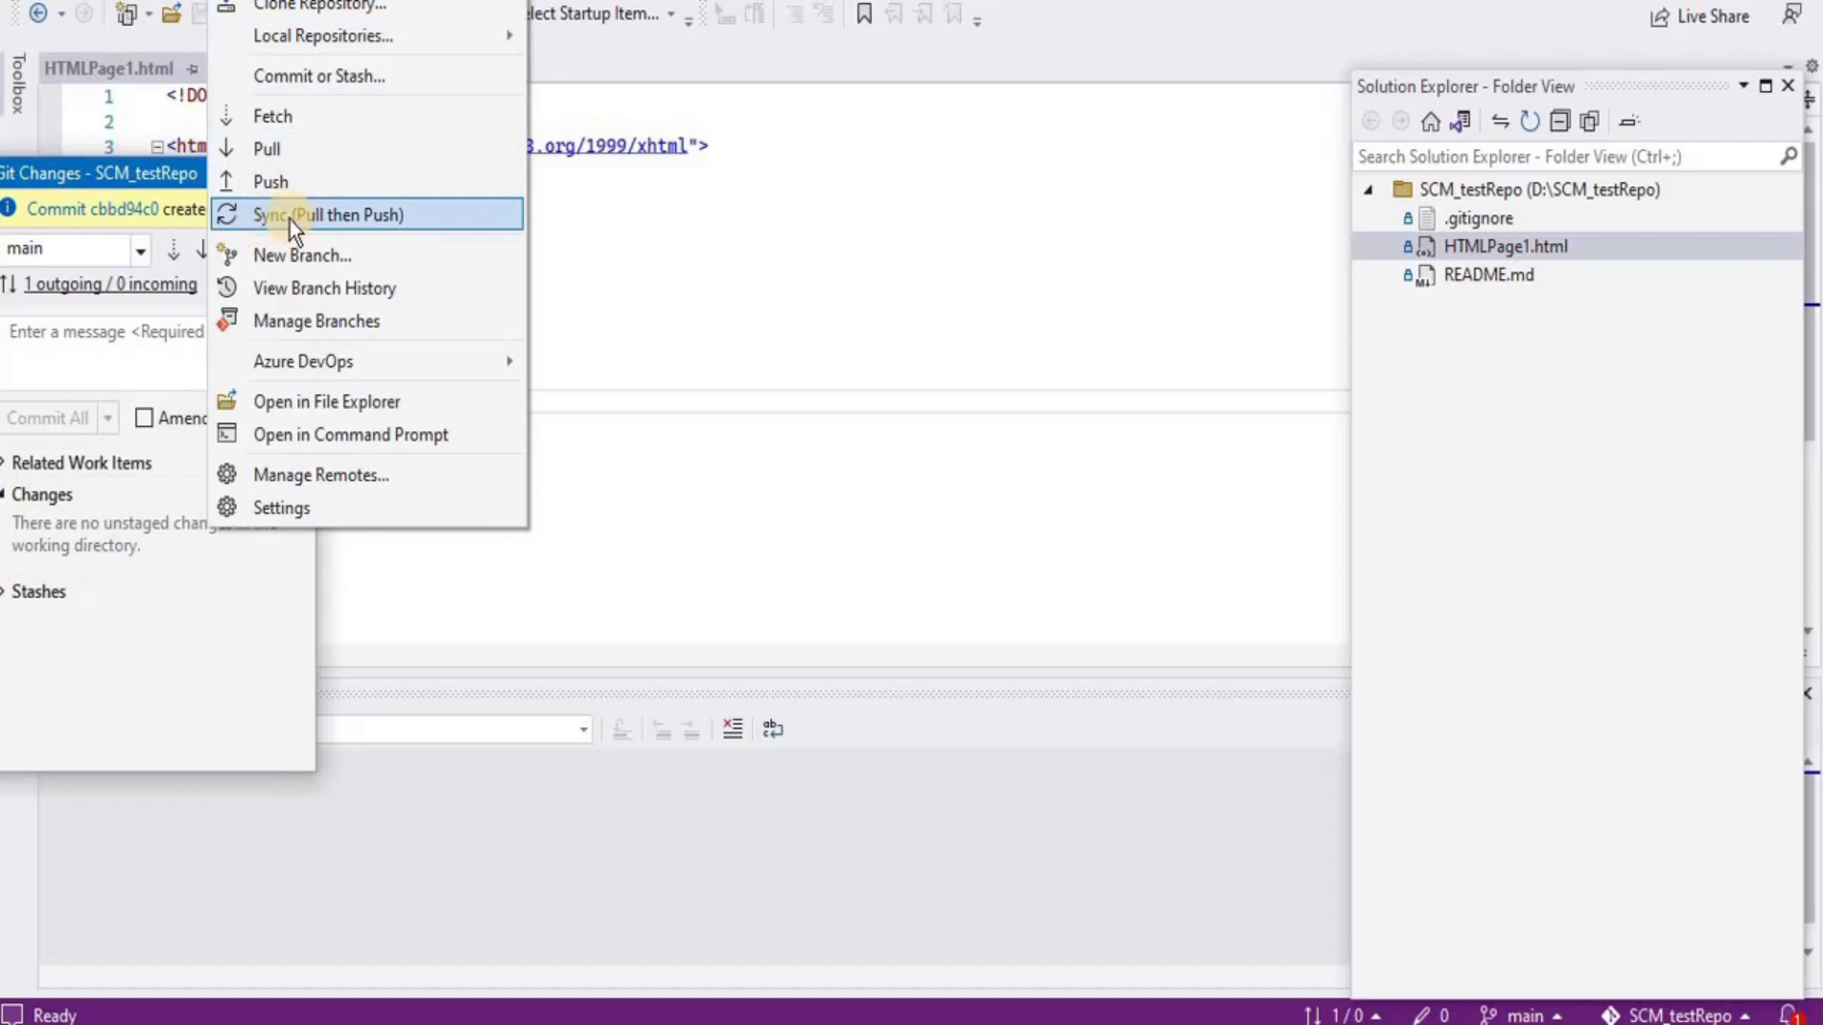
Sync (pull then push) to trigger the conflict, then open the Merge Editor
left_click(334, 219)
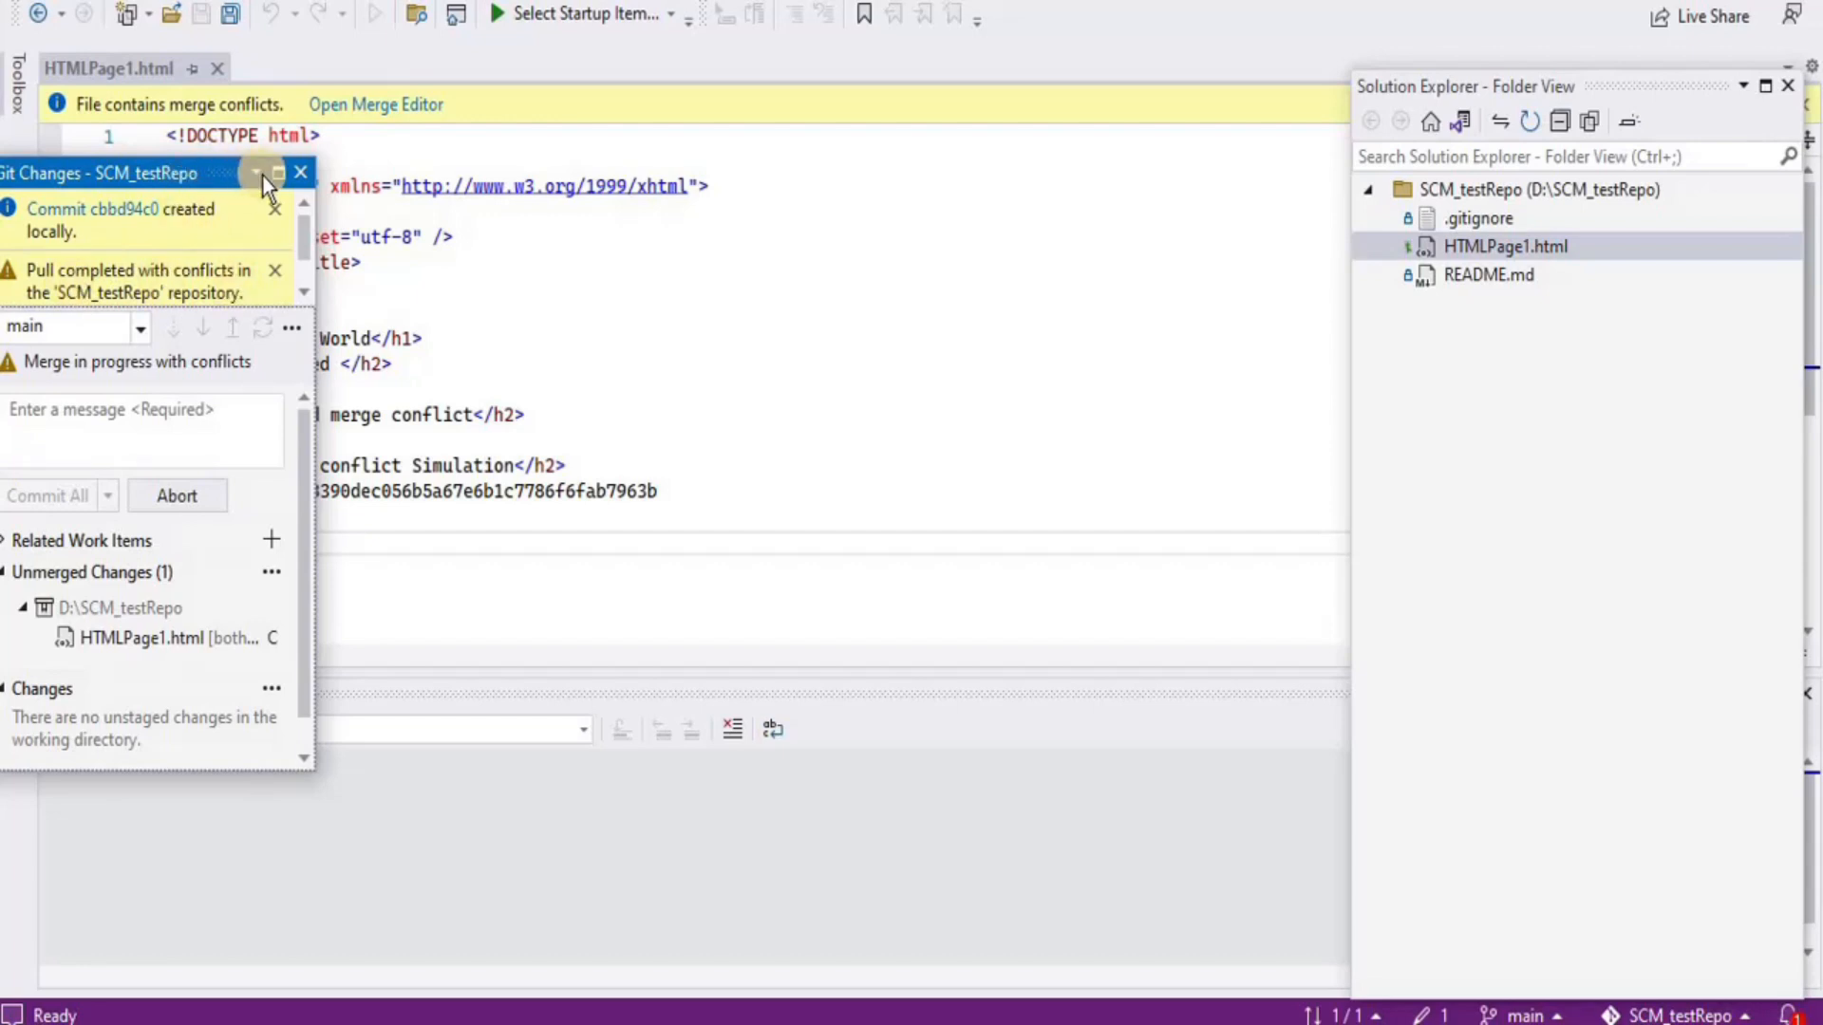
left_click_drag(226, 172, 277, 604)
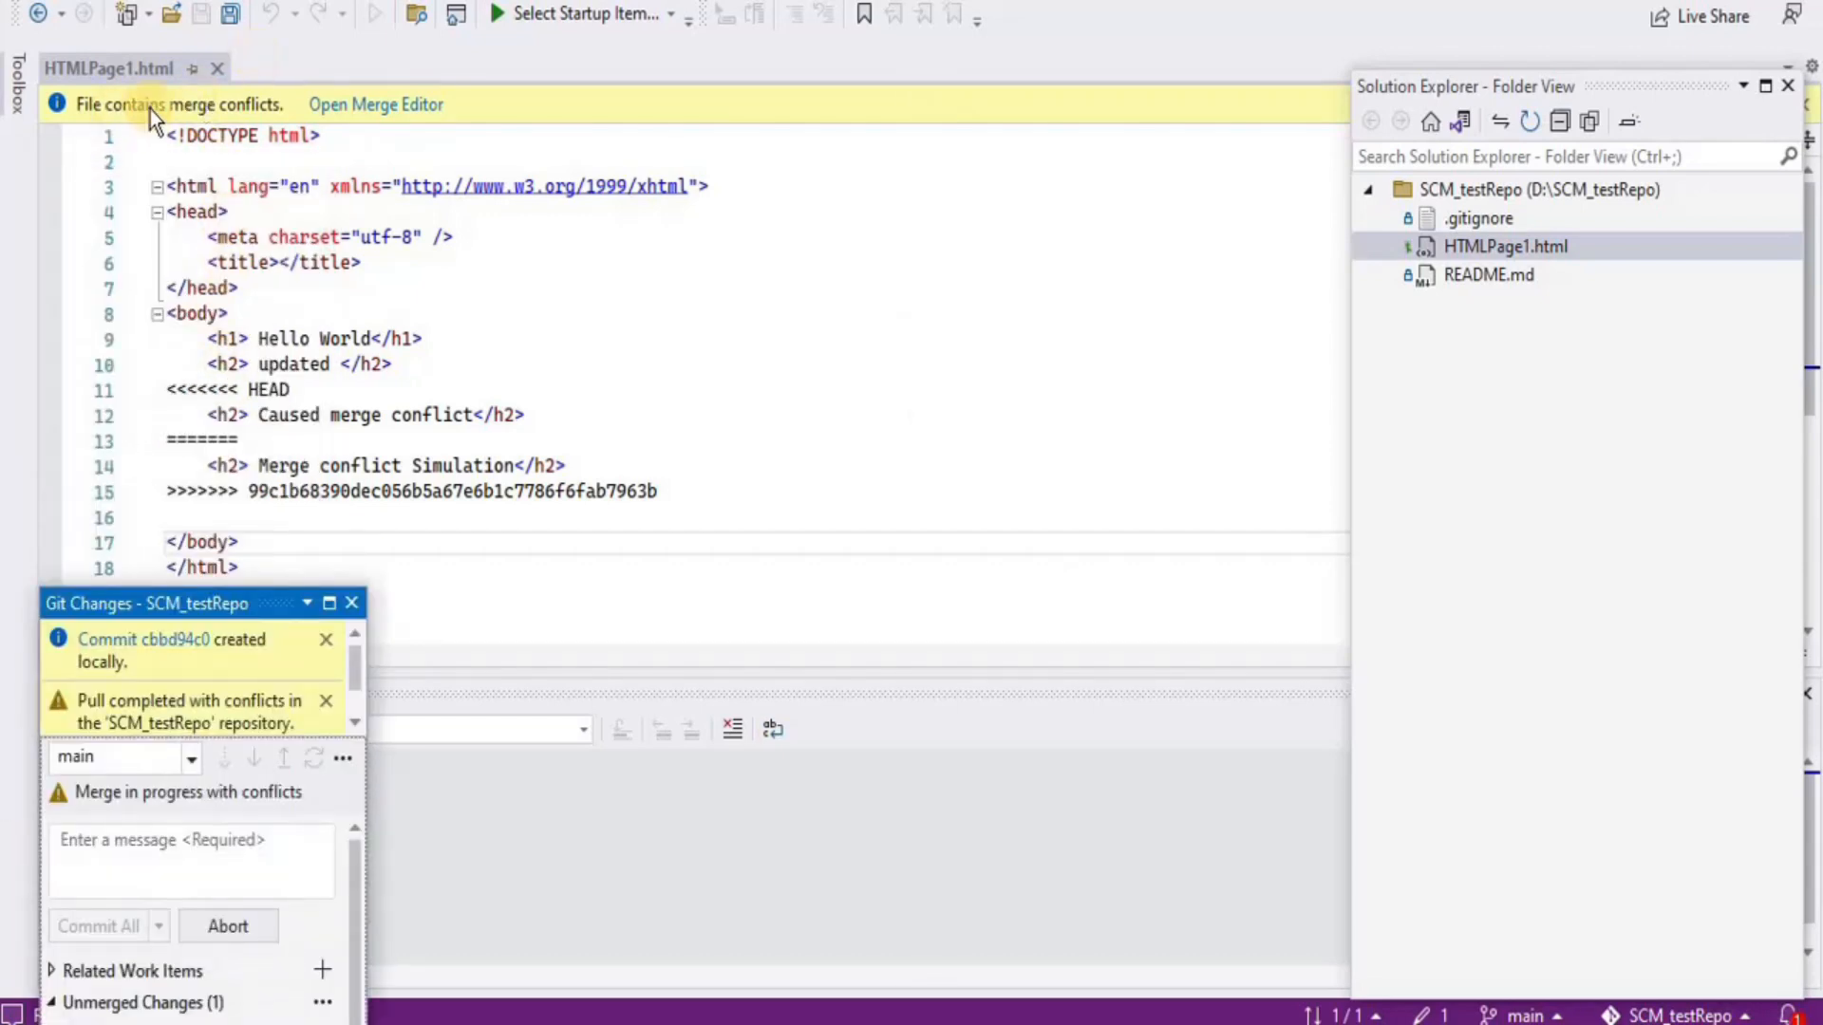
left_click(367, 107)
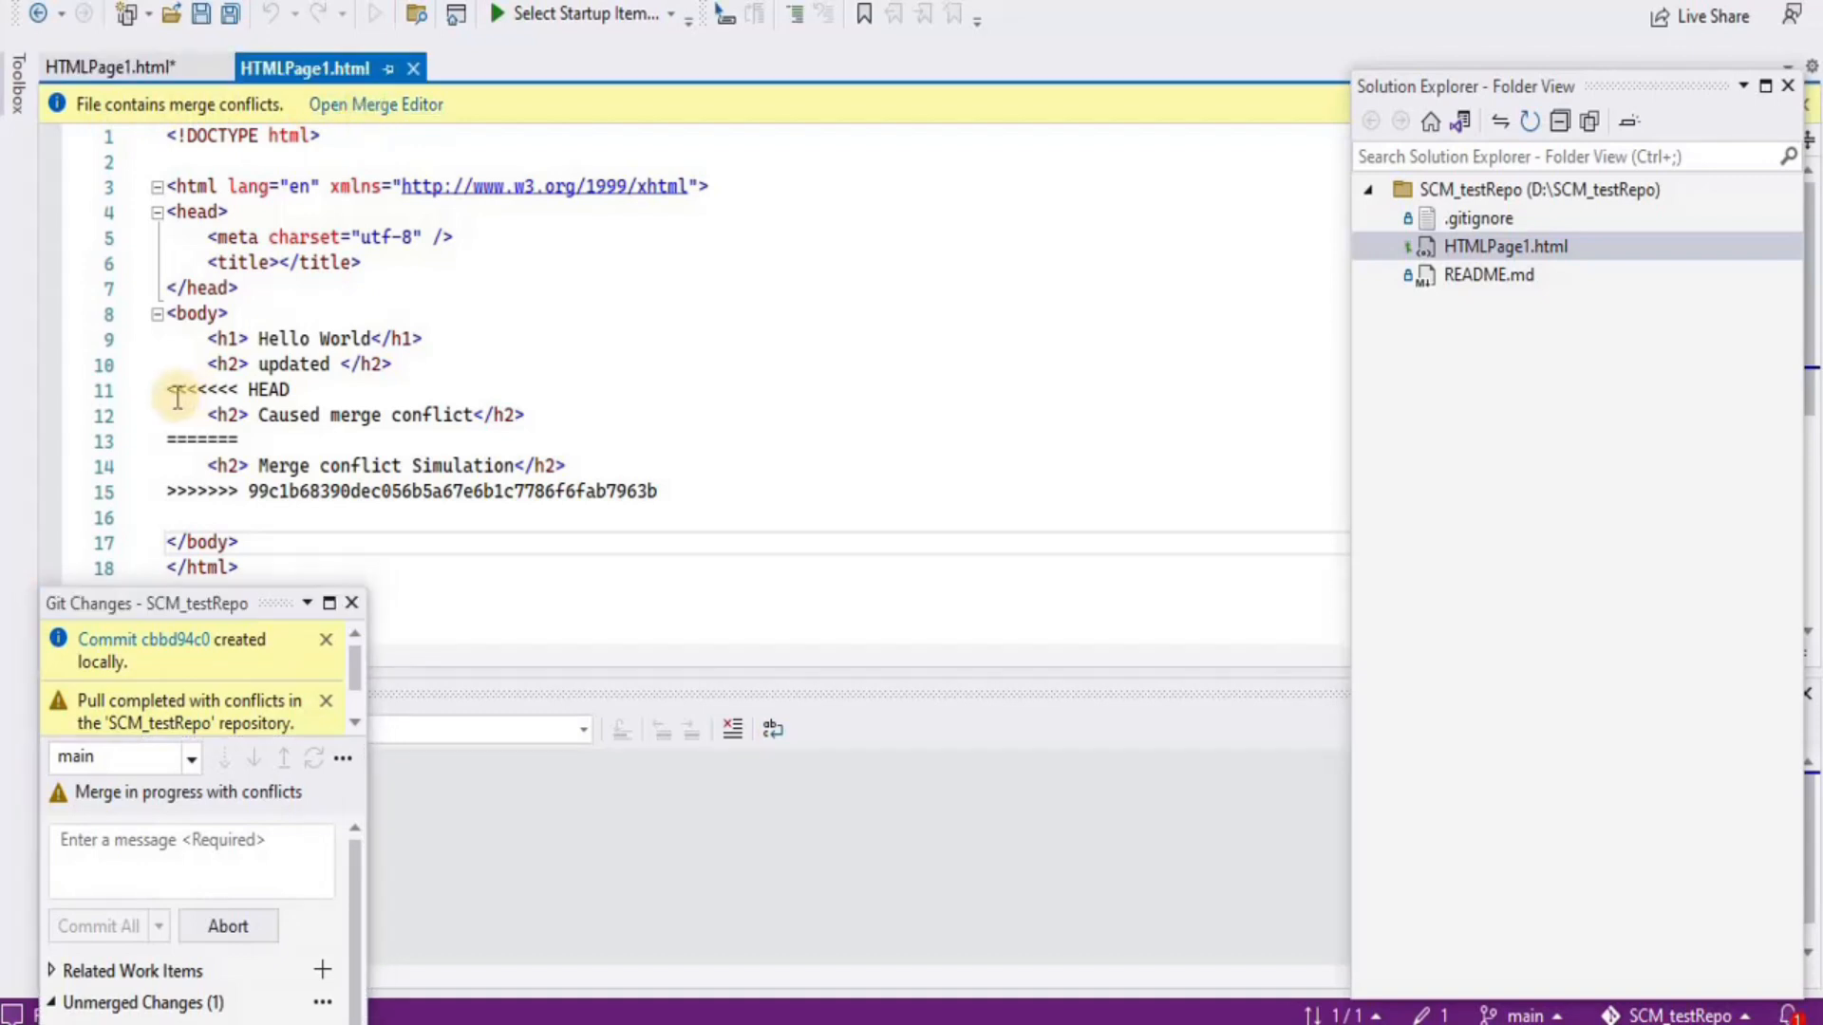
Keep both the incoming and current line 11 h2 headings and accept the merge
left_click_drag(200, 415, 663, 494)
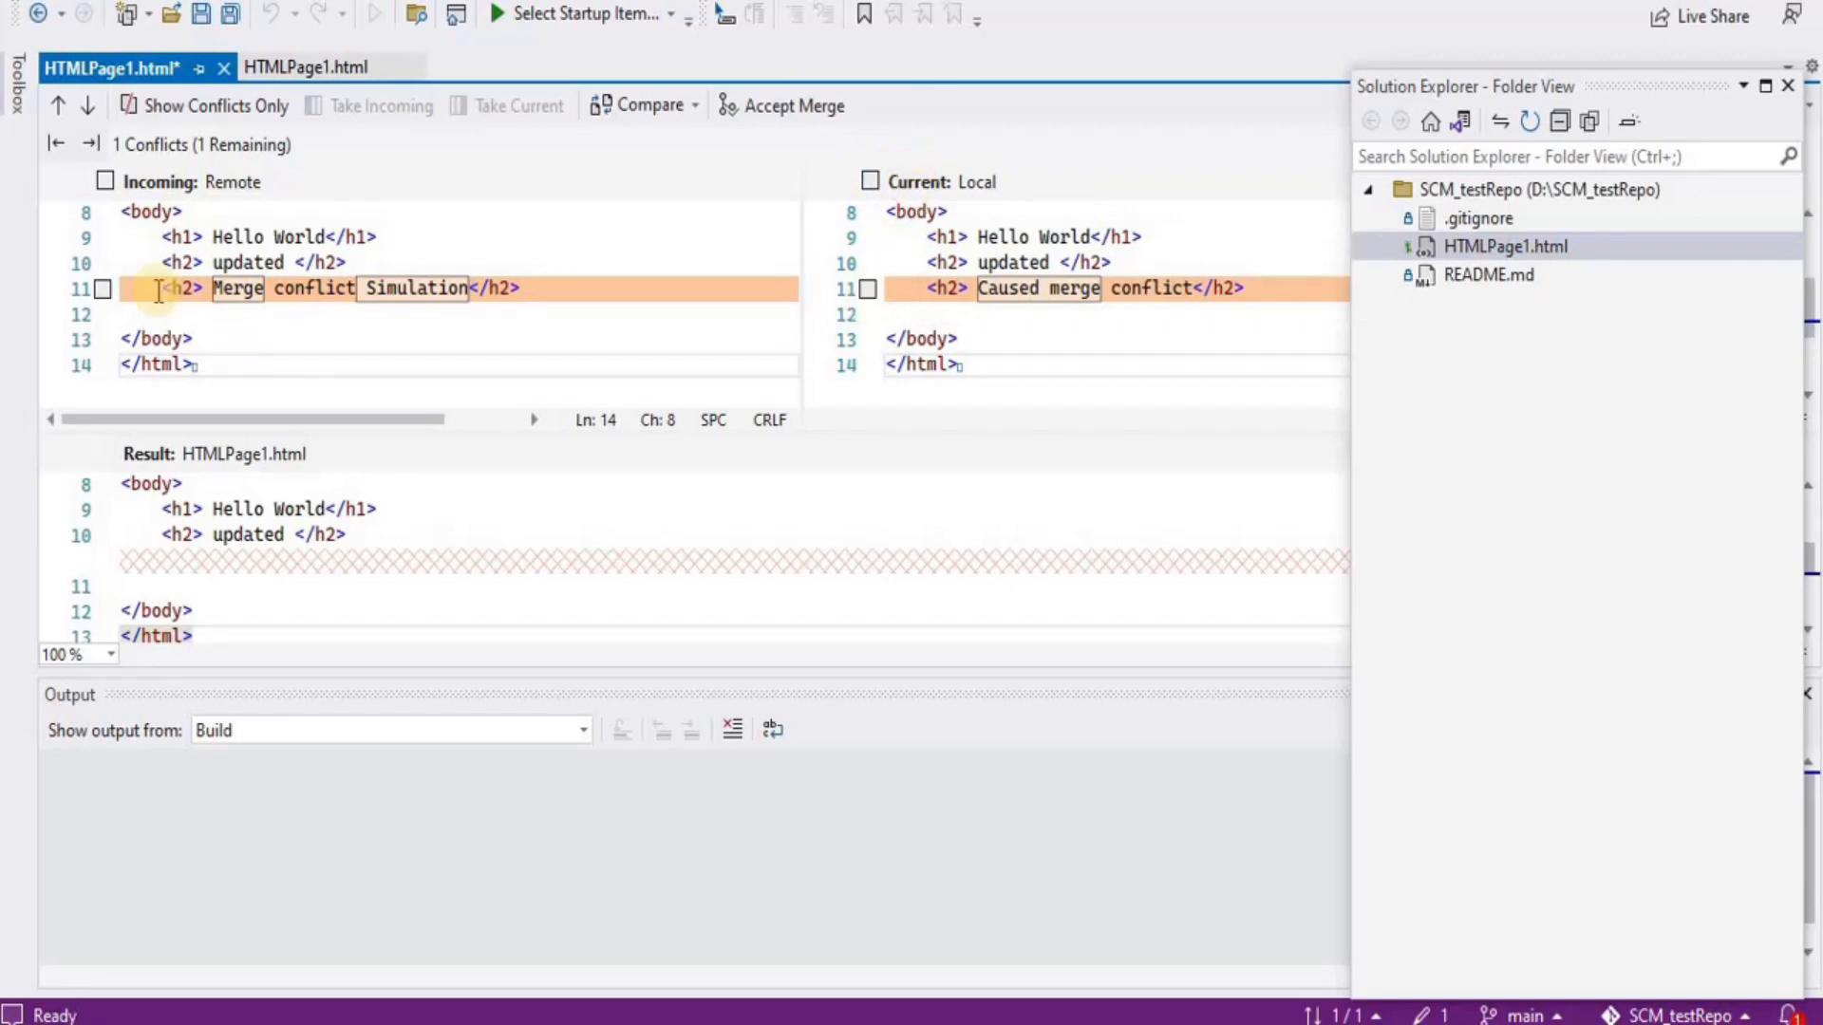
left_click(105, 293)
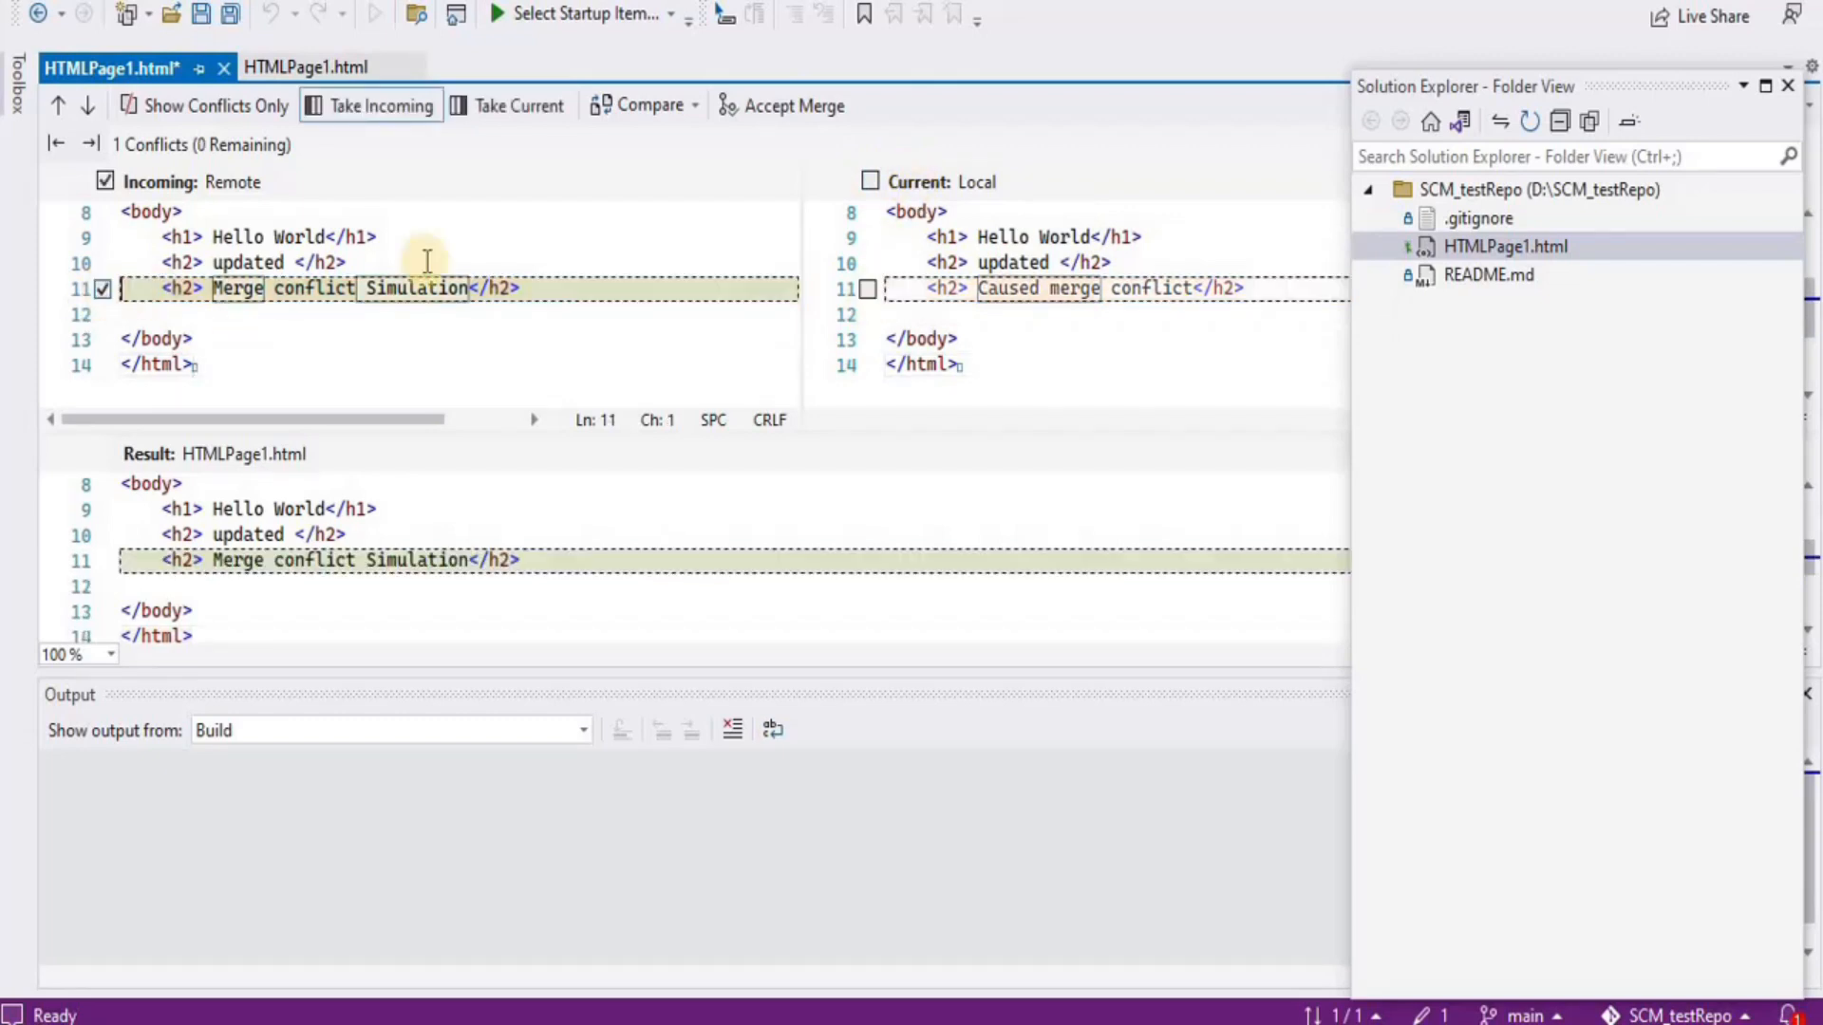
left_click(870, 295)
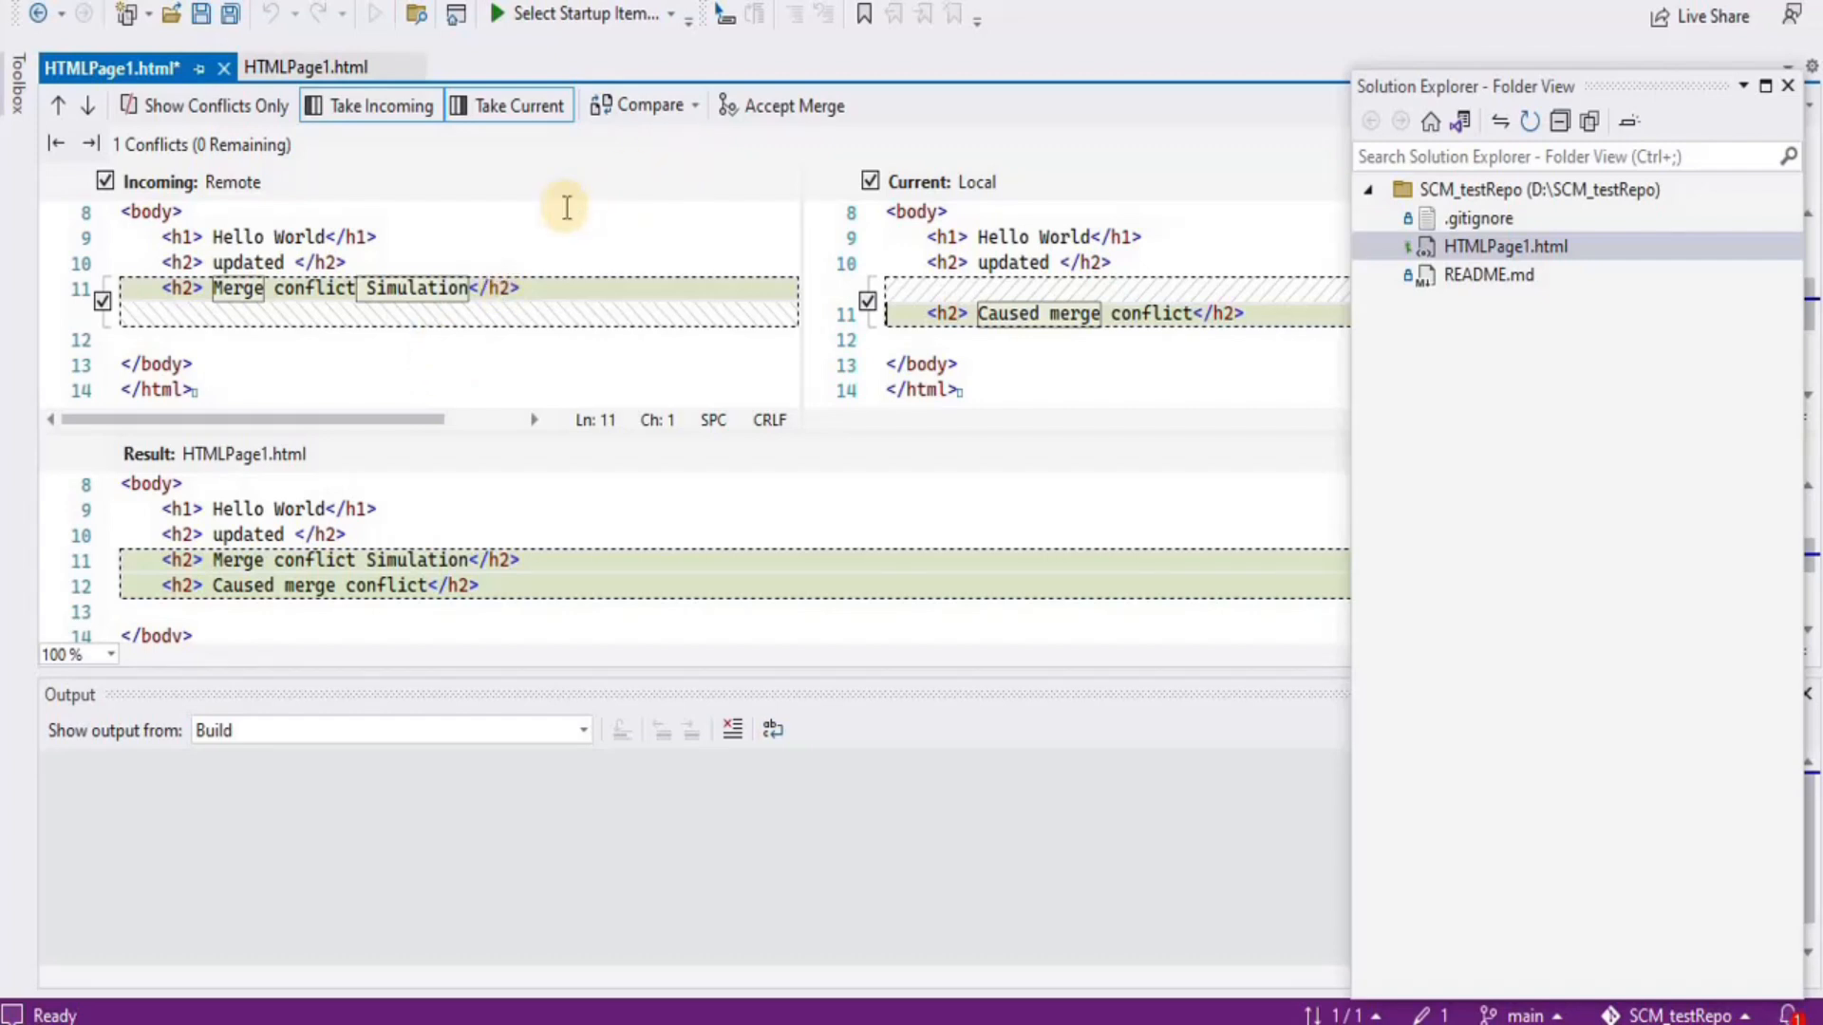
left_click(762, 112)
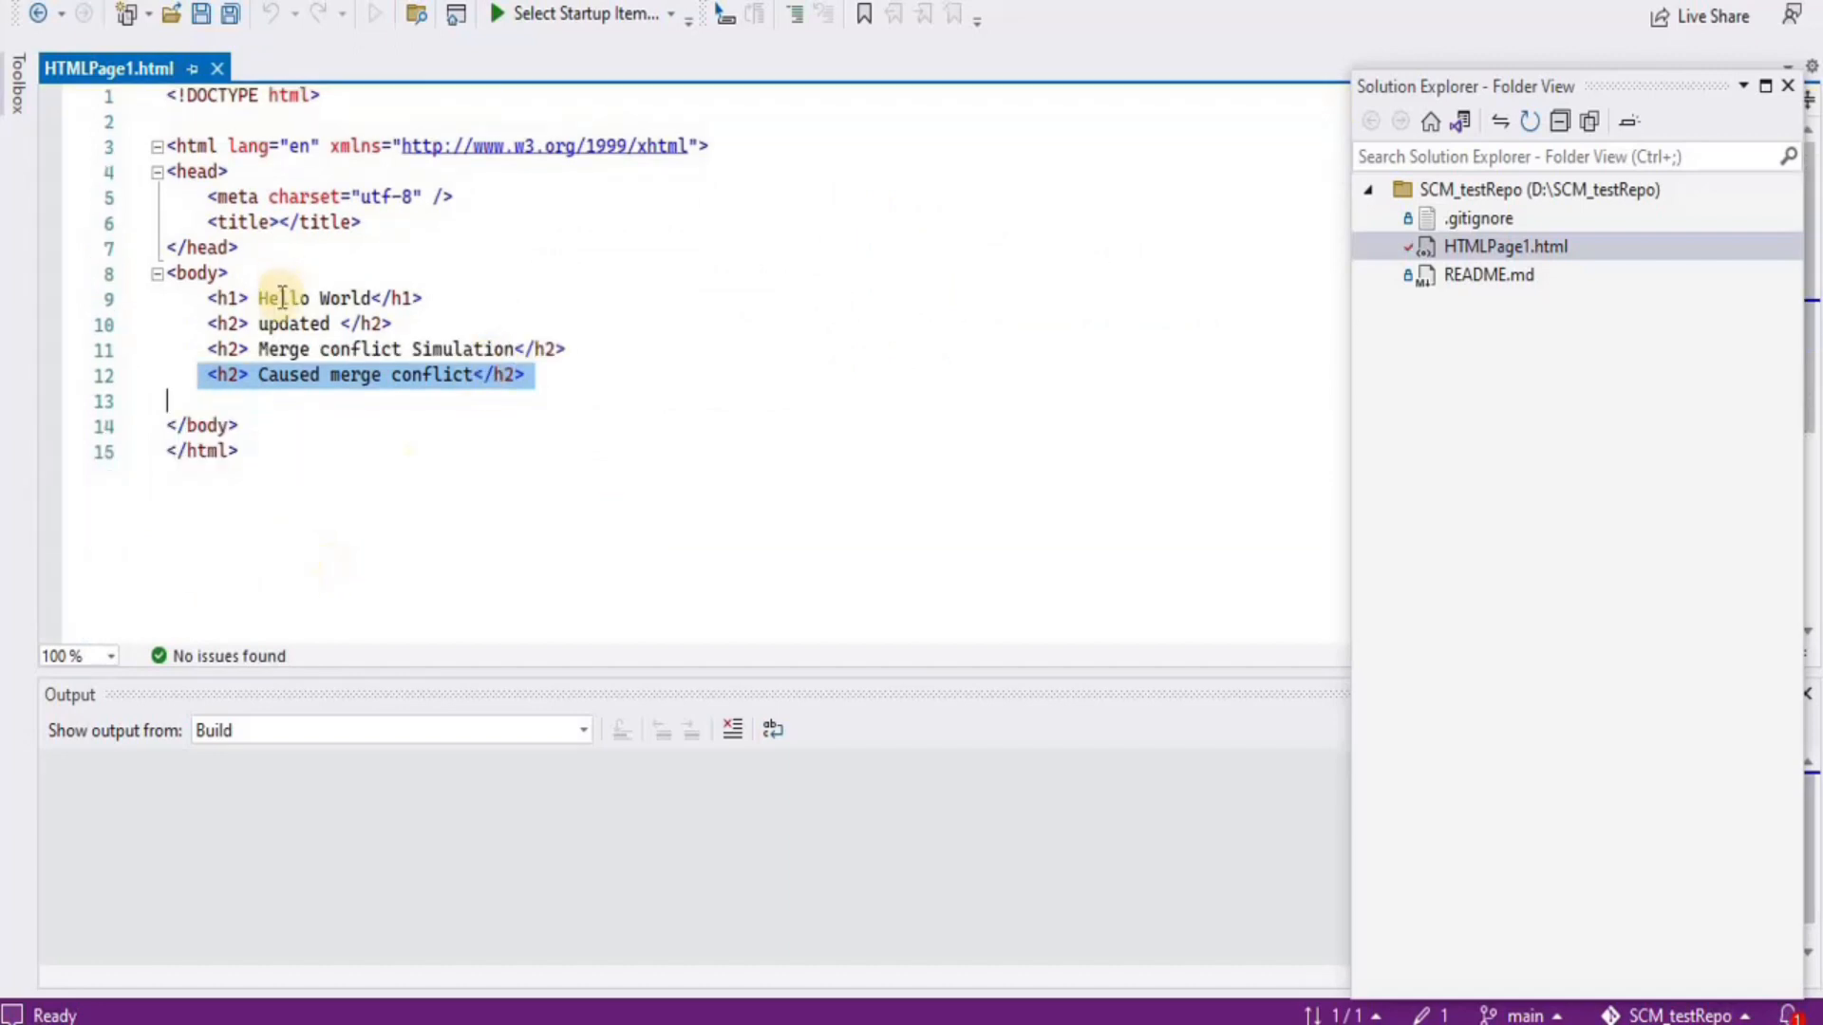
Review the merged Merge conflict Simulation and Caused merge conflict lines in the file
left_click(282, 299)
left_click(283, 333)
left_click(281, 348)
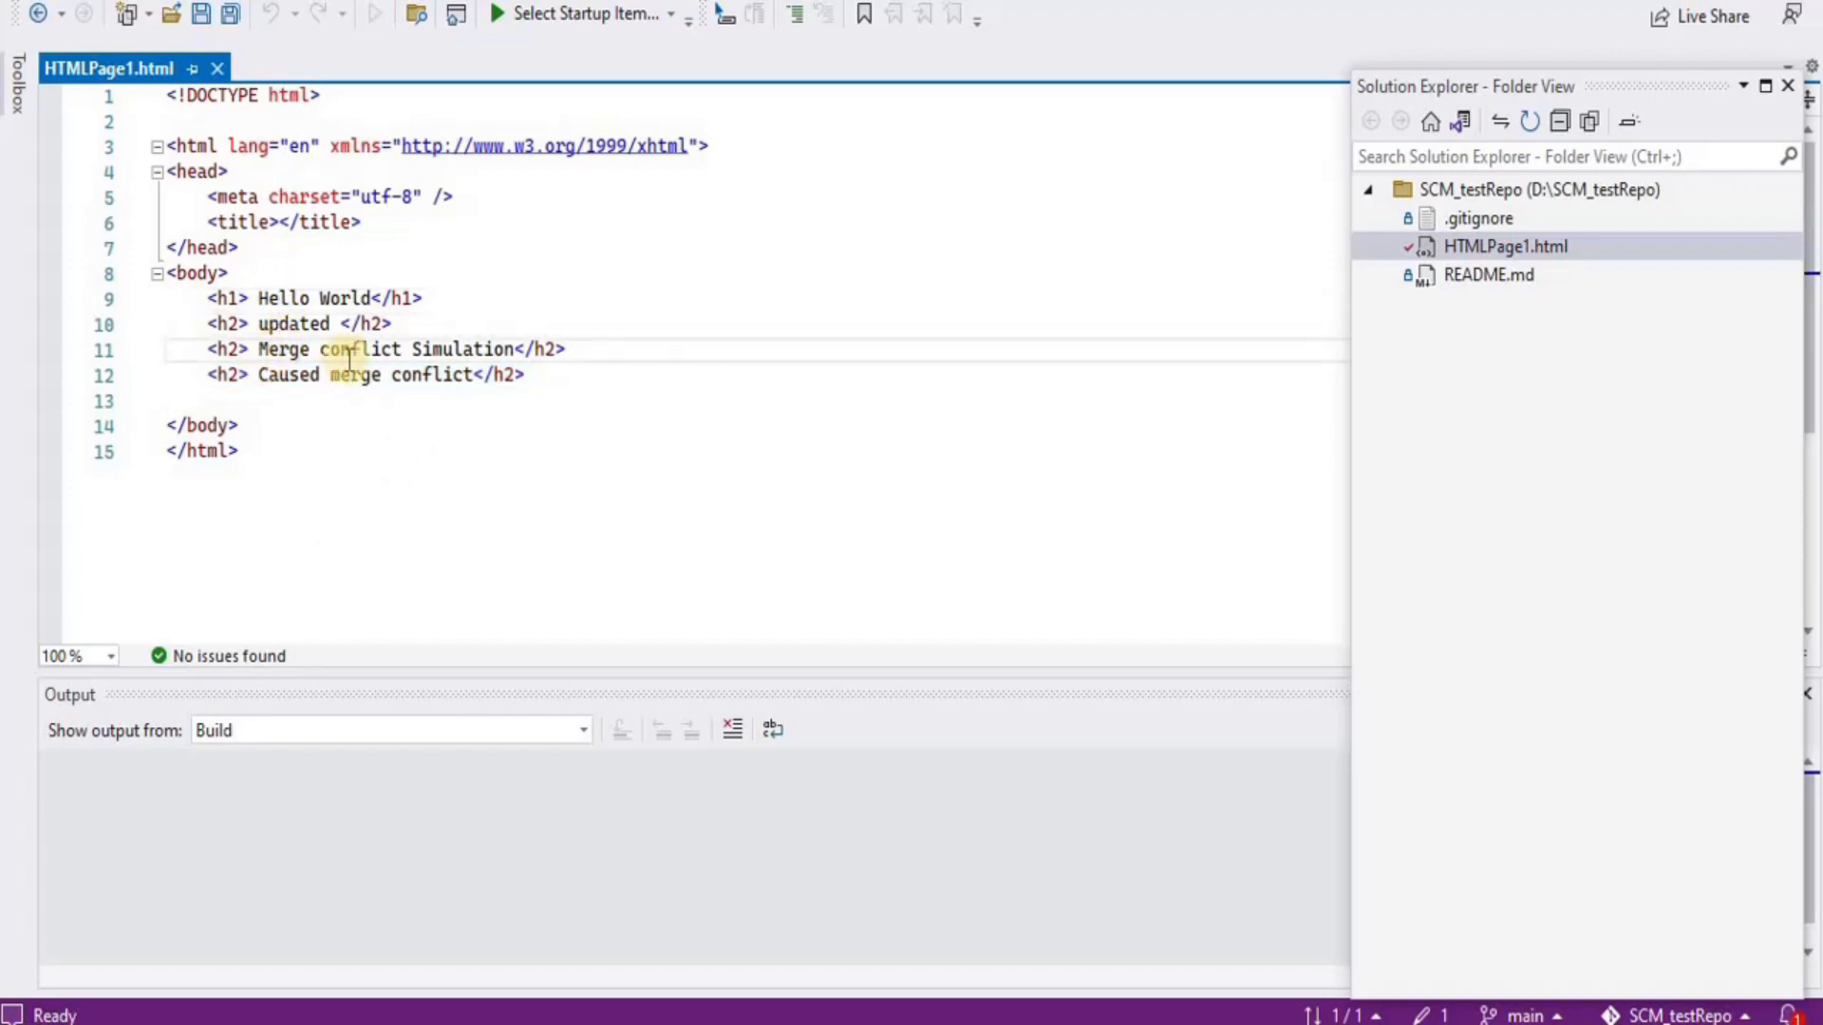
left_click(530, 375)
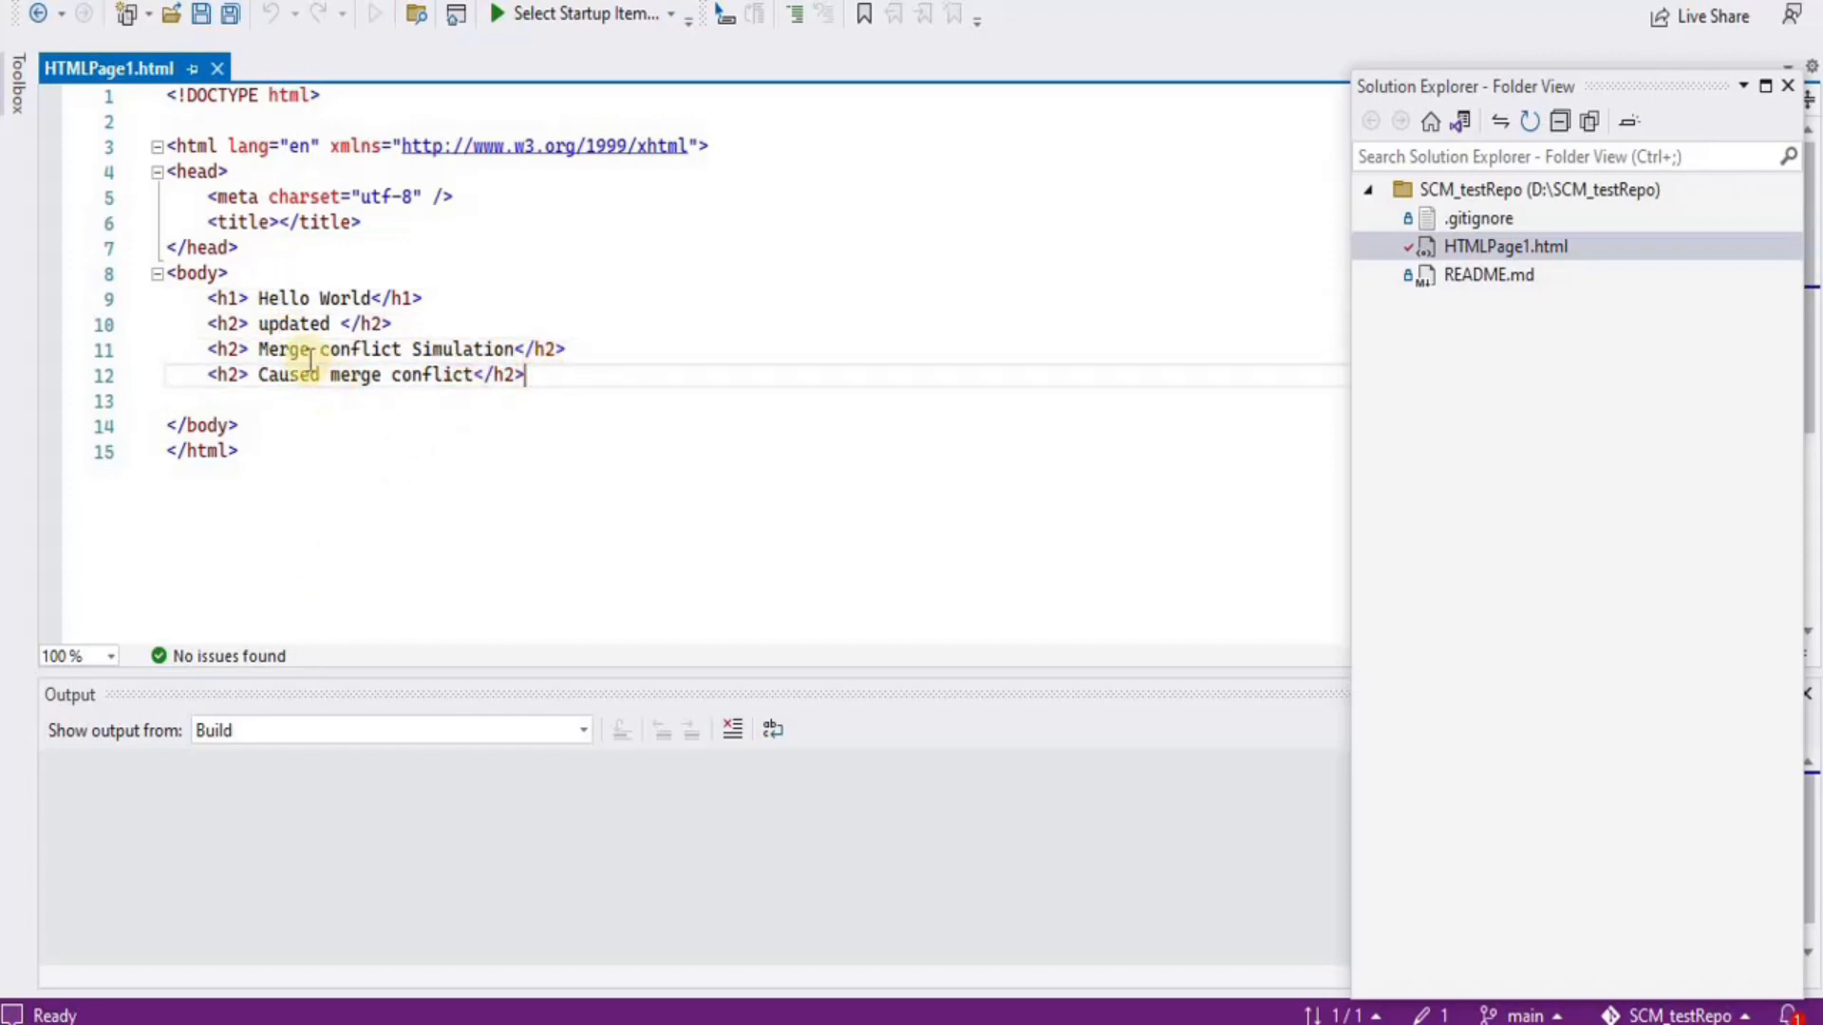
left_click(316, 393)
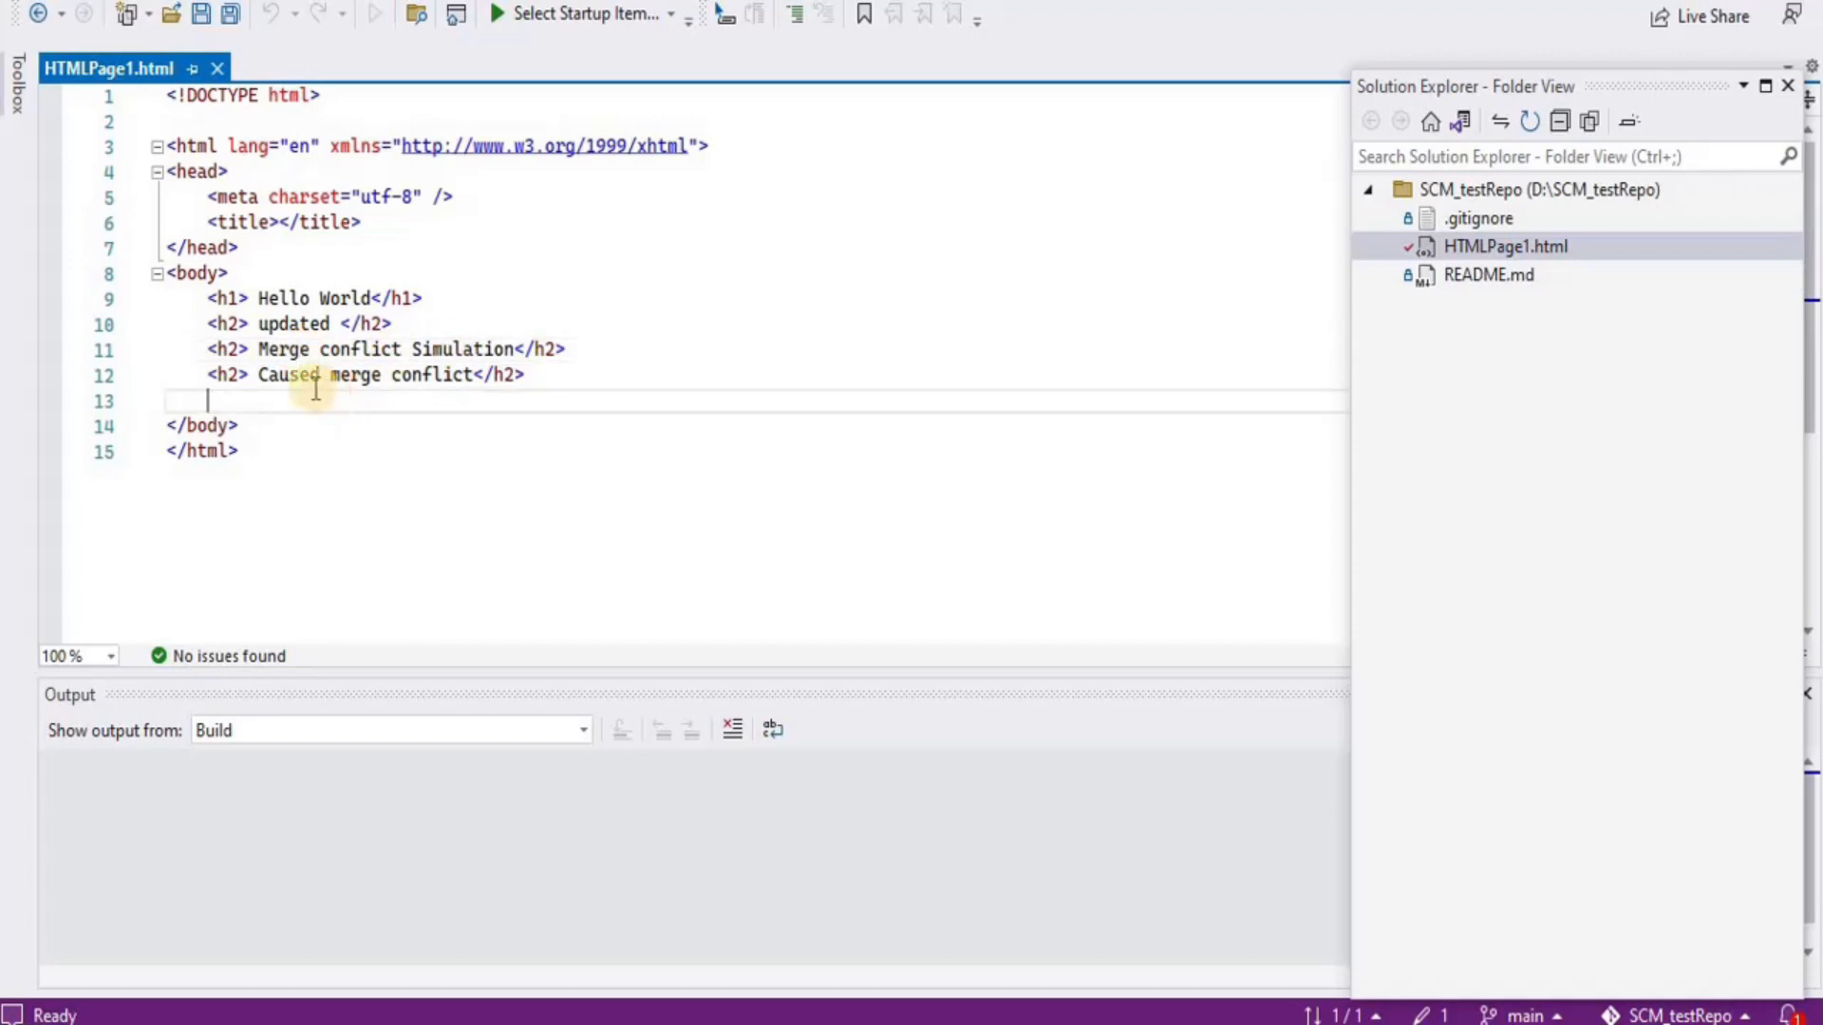
left_click(508, 374)
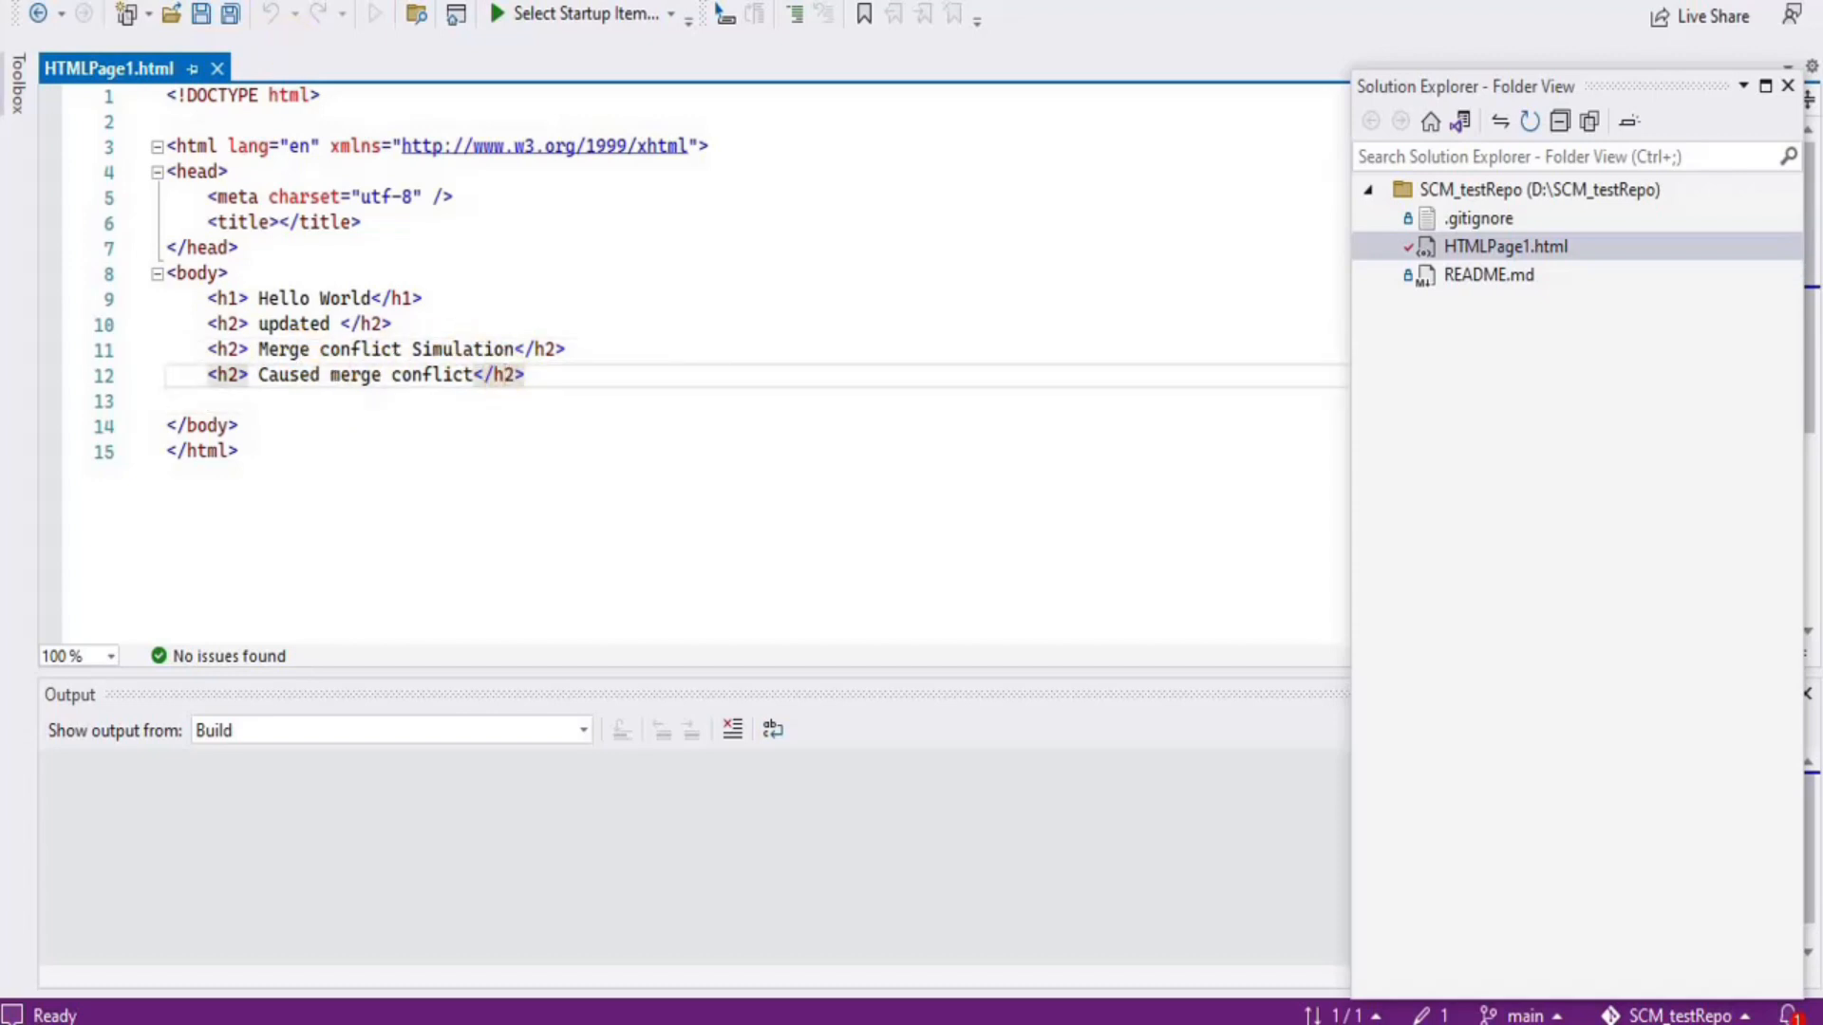
Commit the staged merge with the message 'Conflict resolved'
left_click(225, 2)
left_click(274, 65)
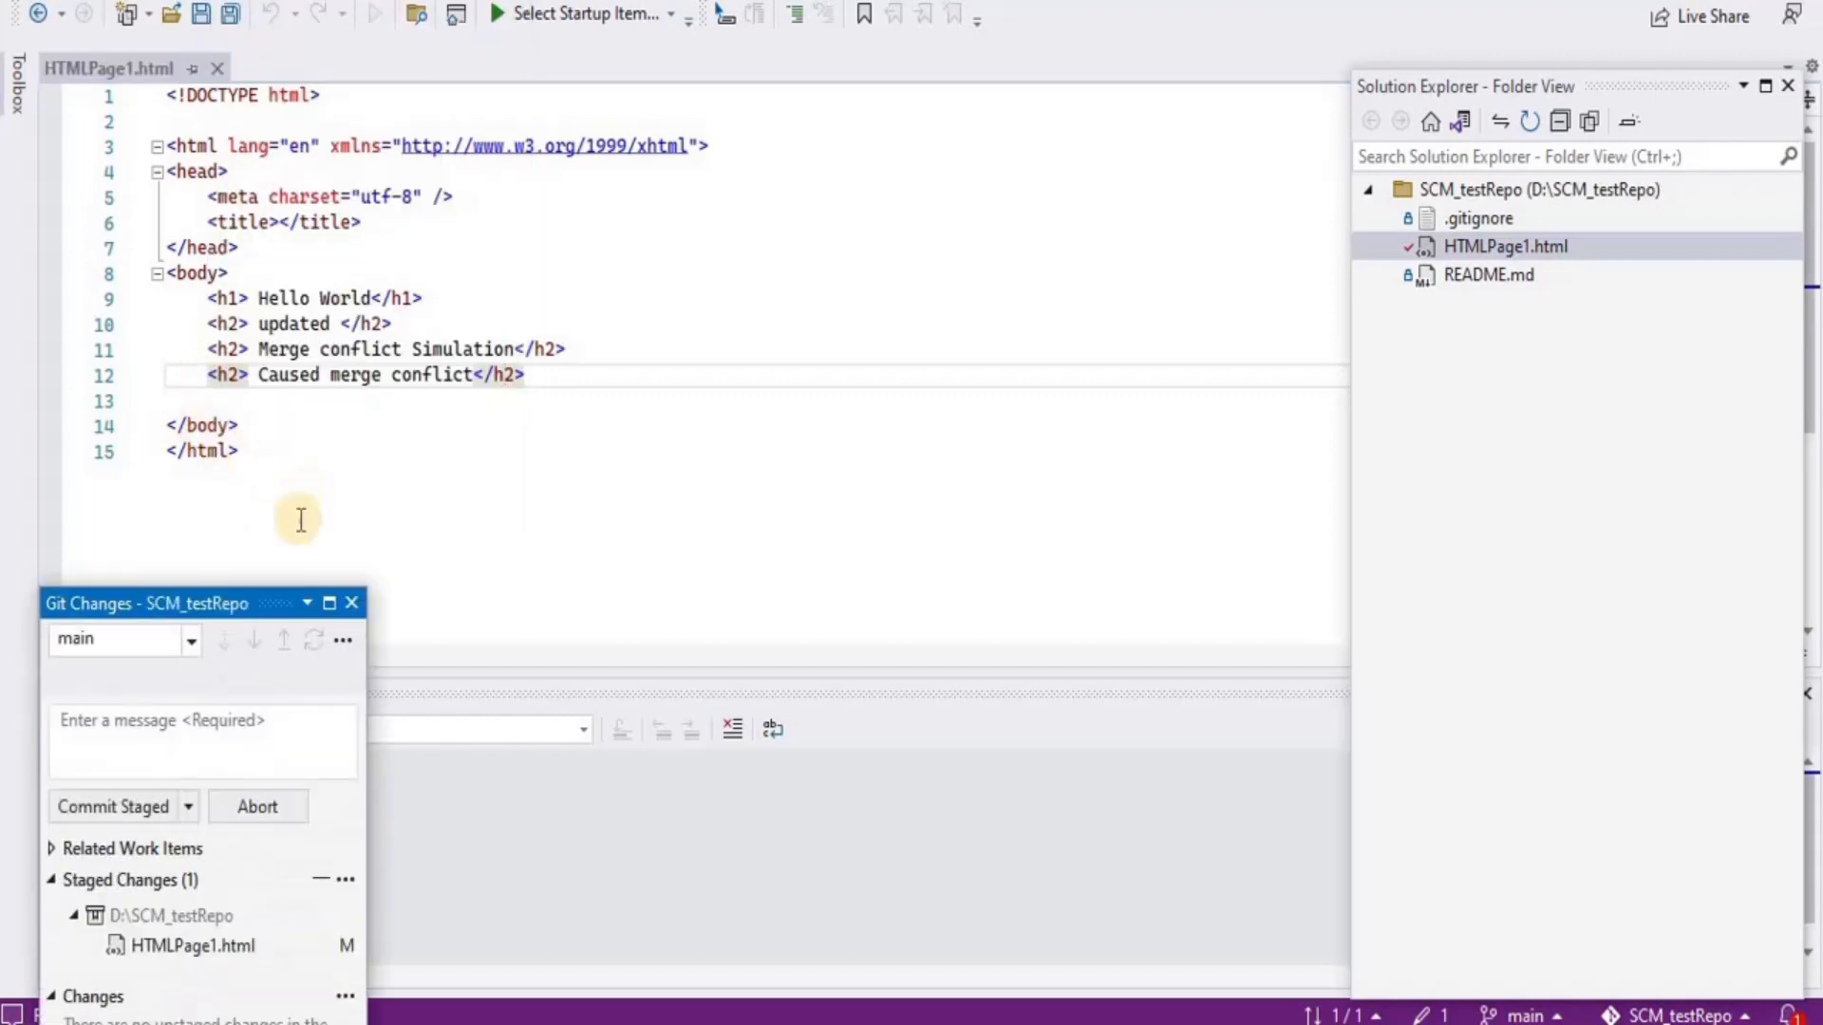
left_click(129, 748)
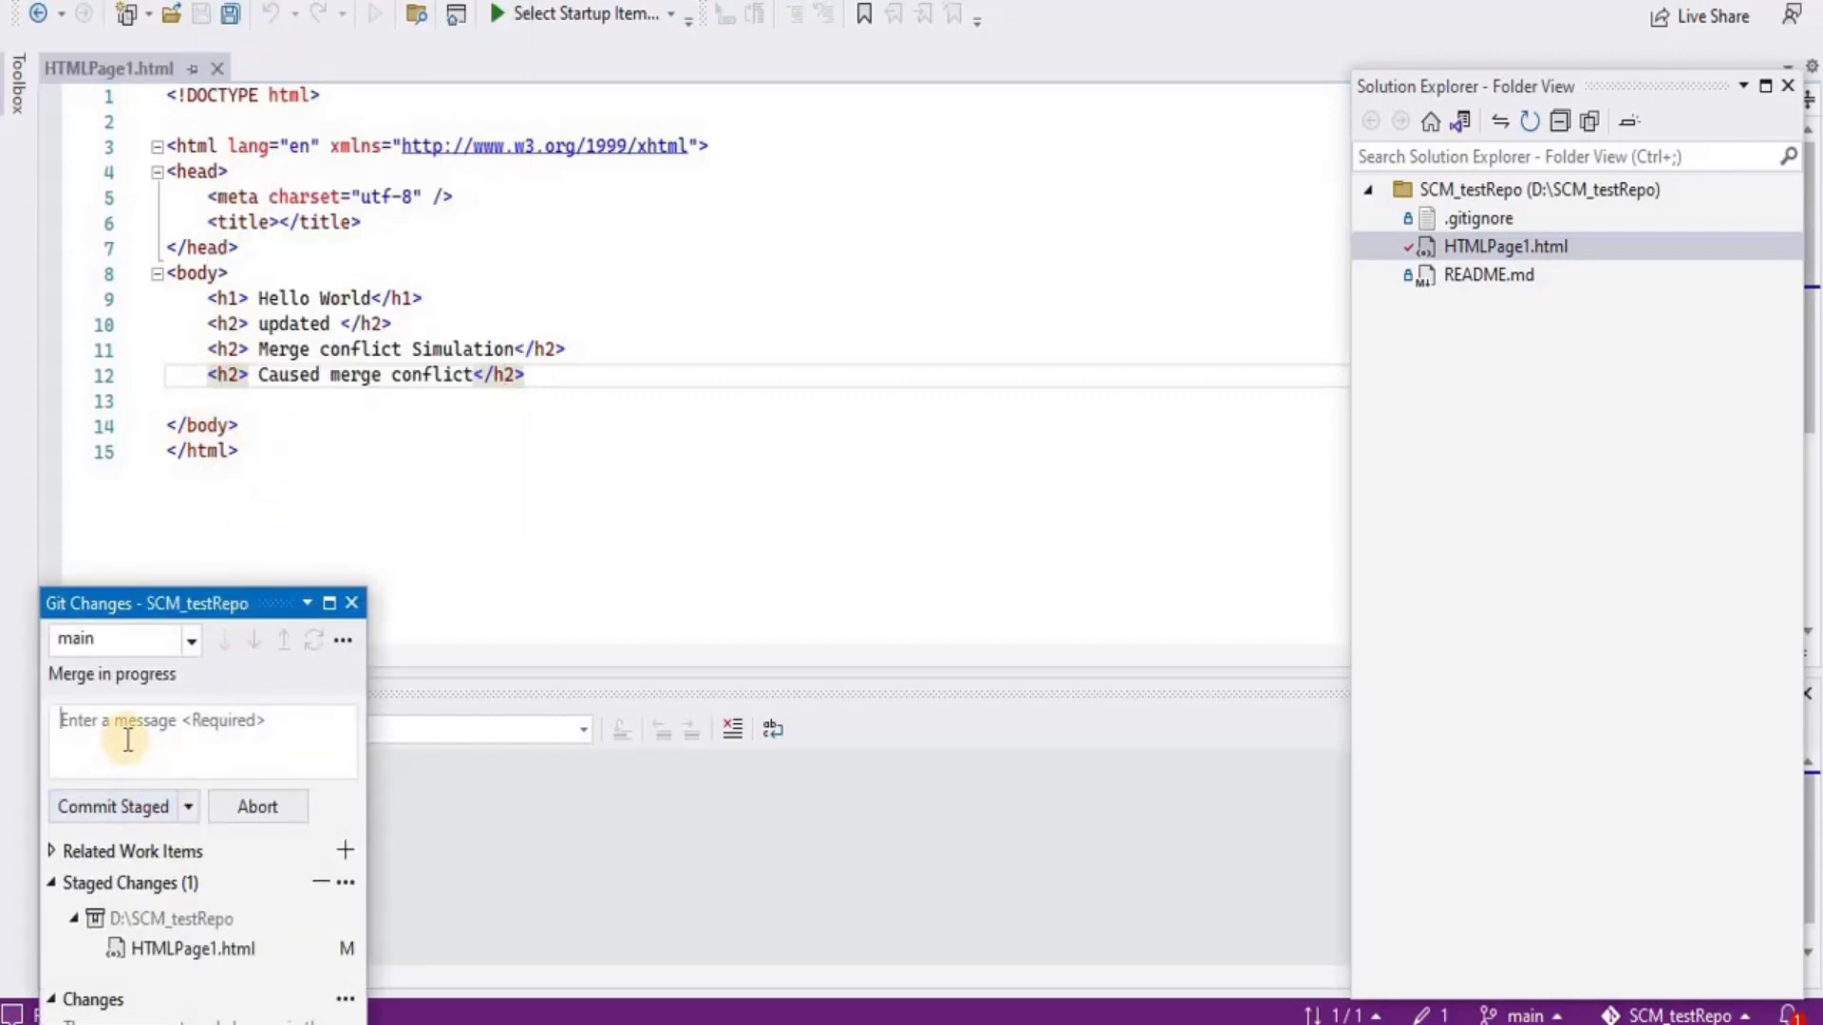
type("Conf")
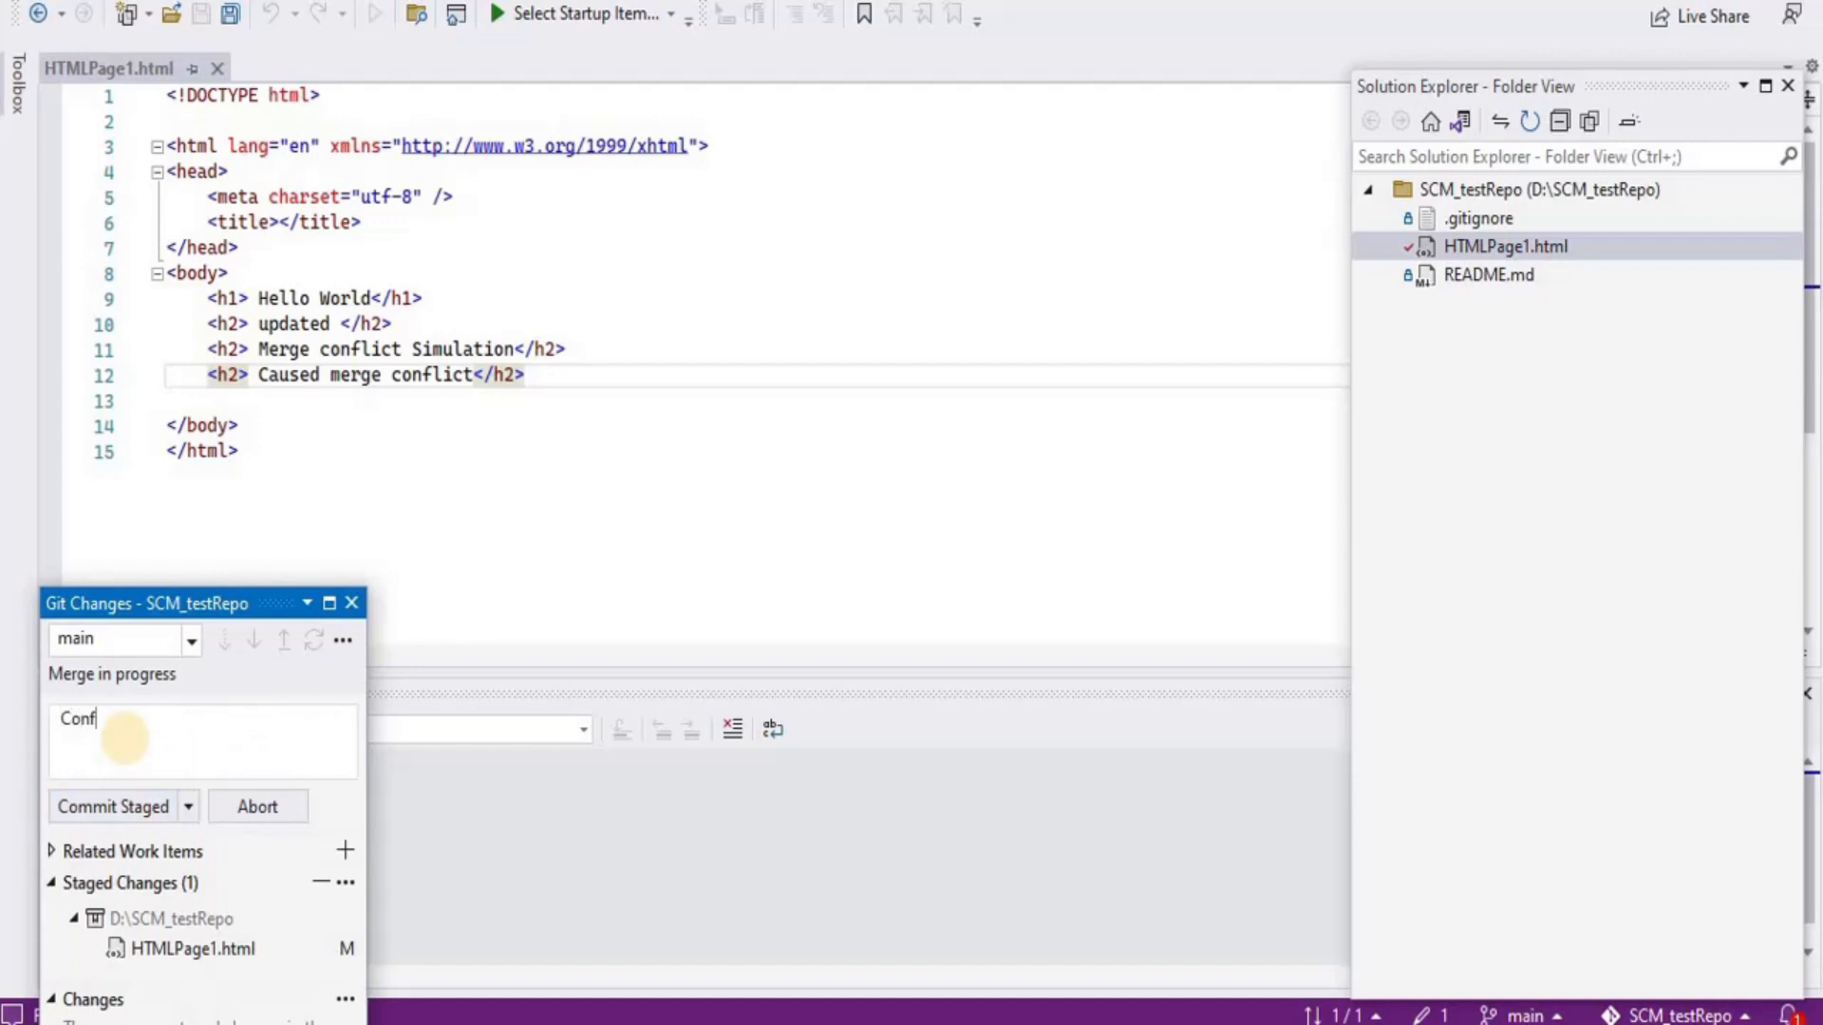
type("lict resolved")
left_click(95, 809)
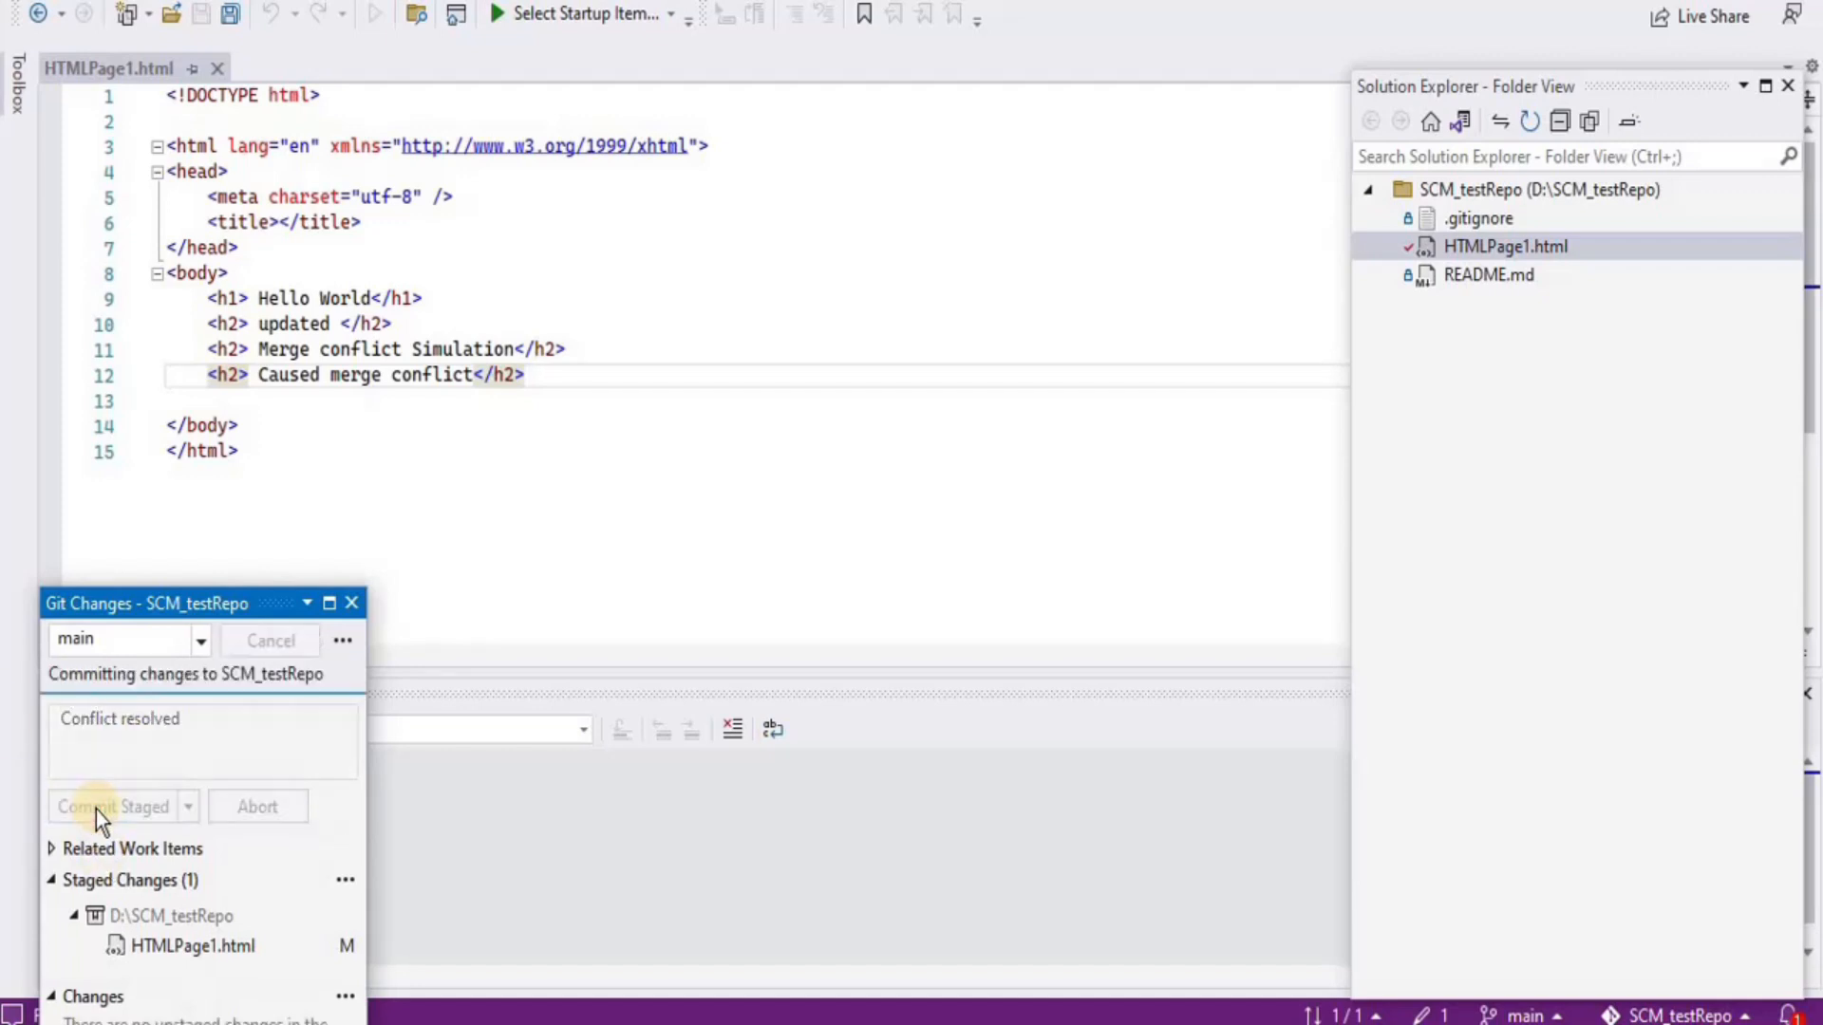
left_click(351, 602)
Sync to push both outgoing commits, check the Output pane, then return to the browser
left_click(226, 1)
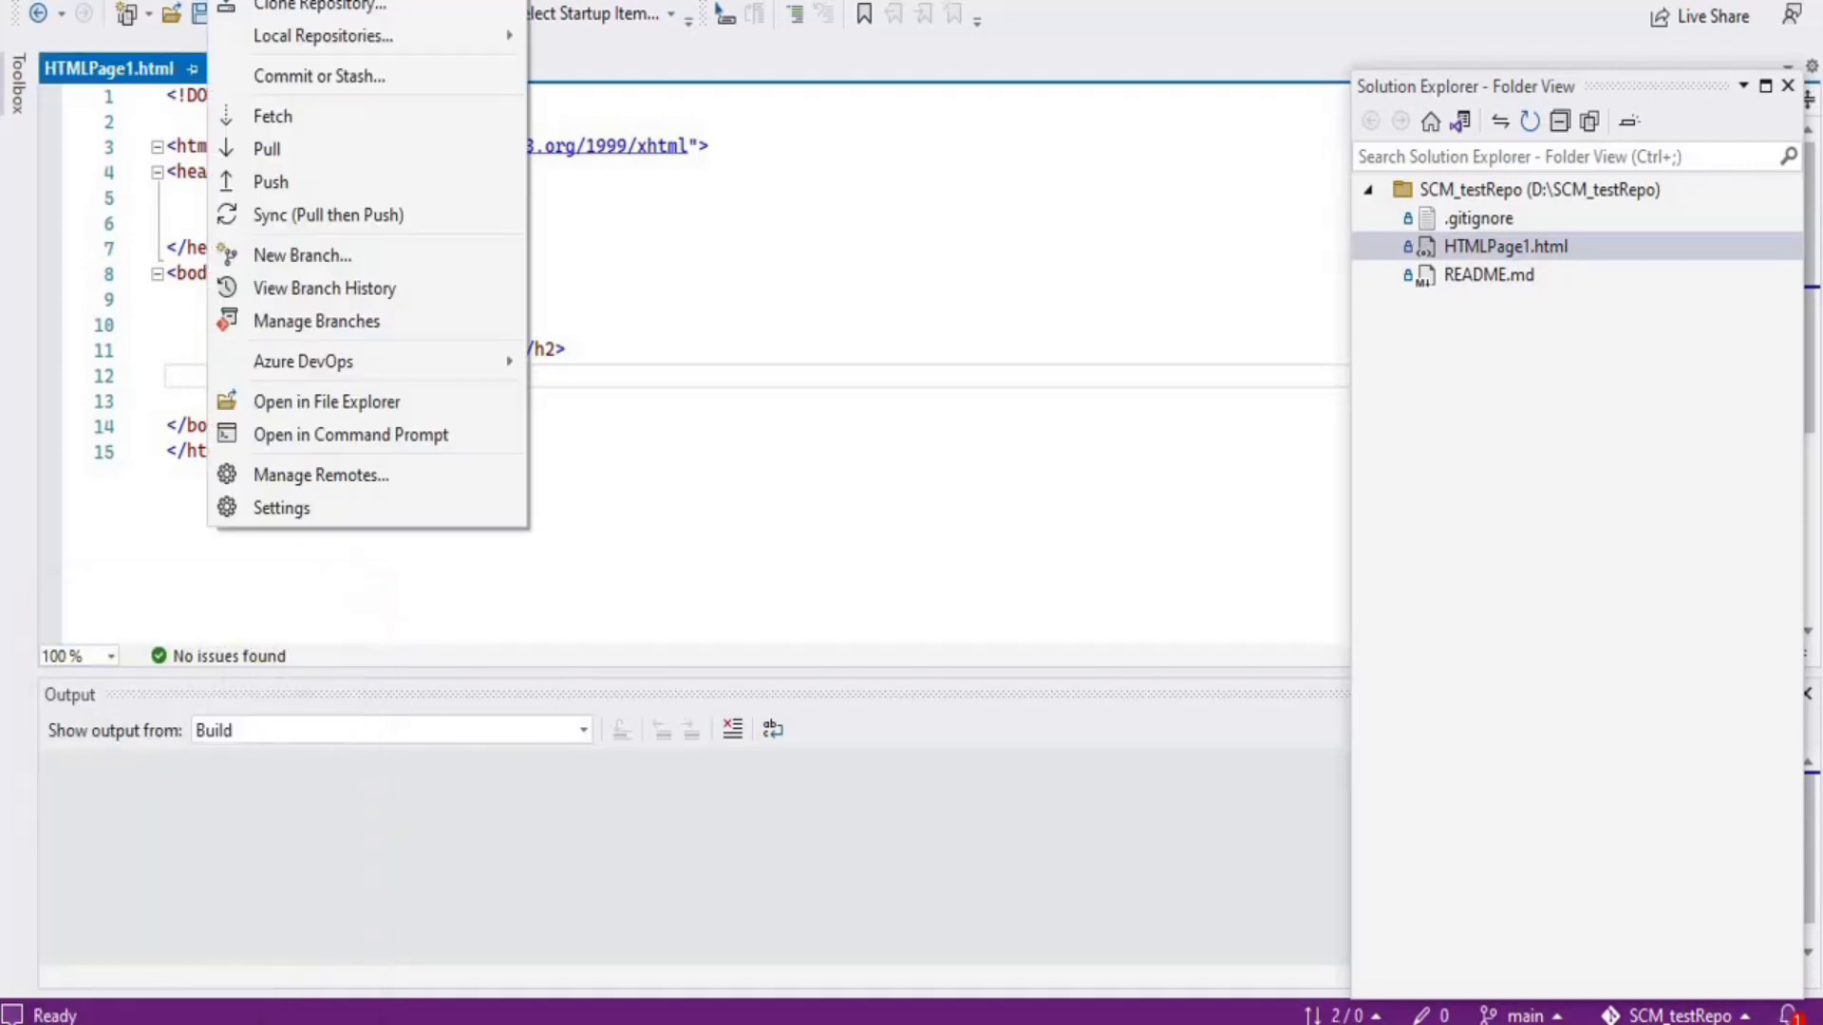
left_click(296, 214)
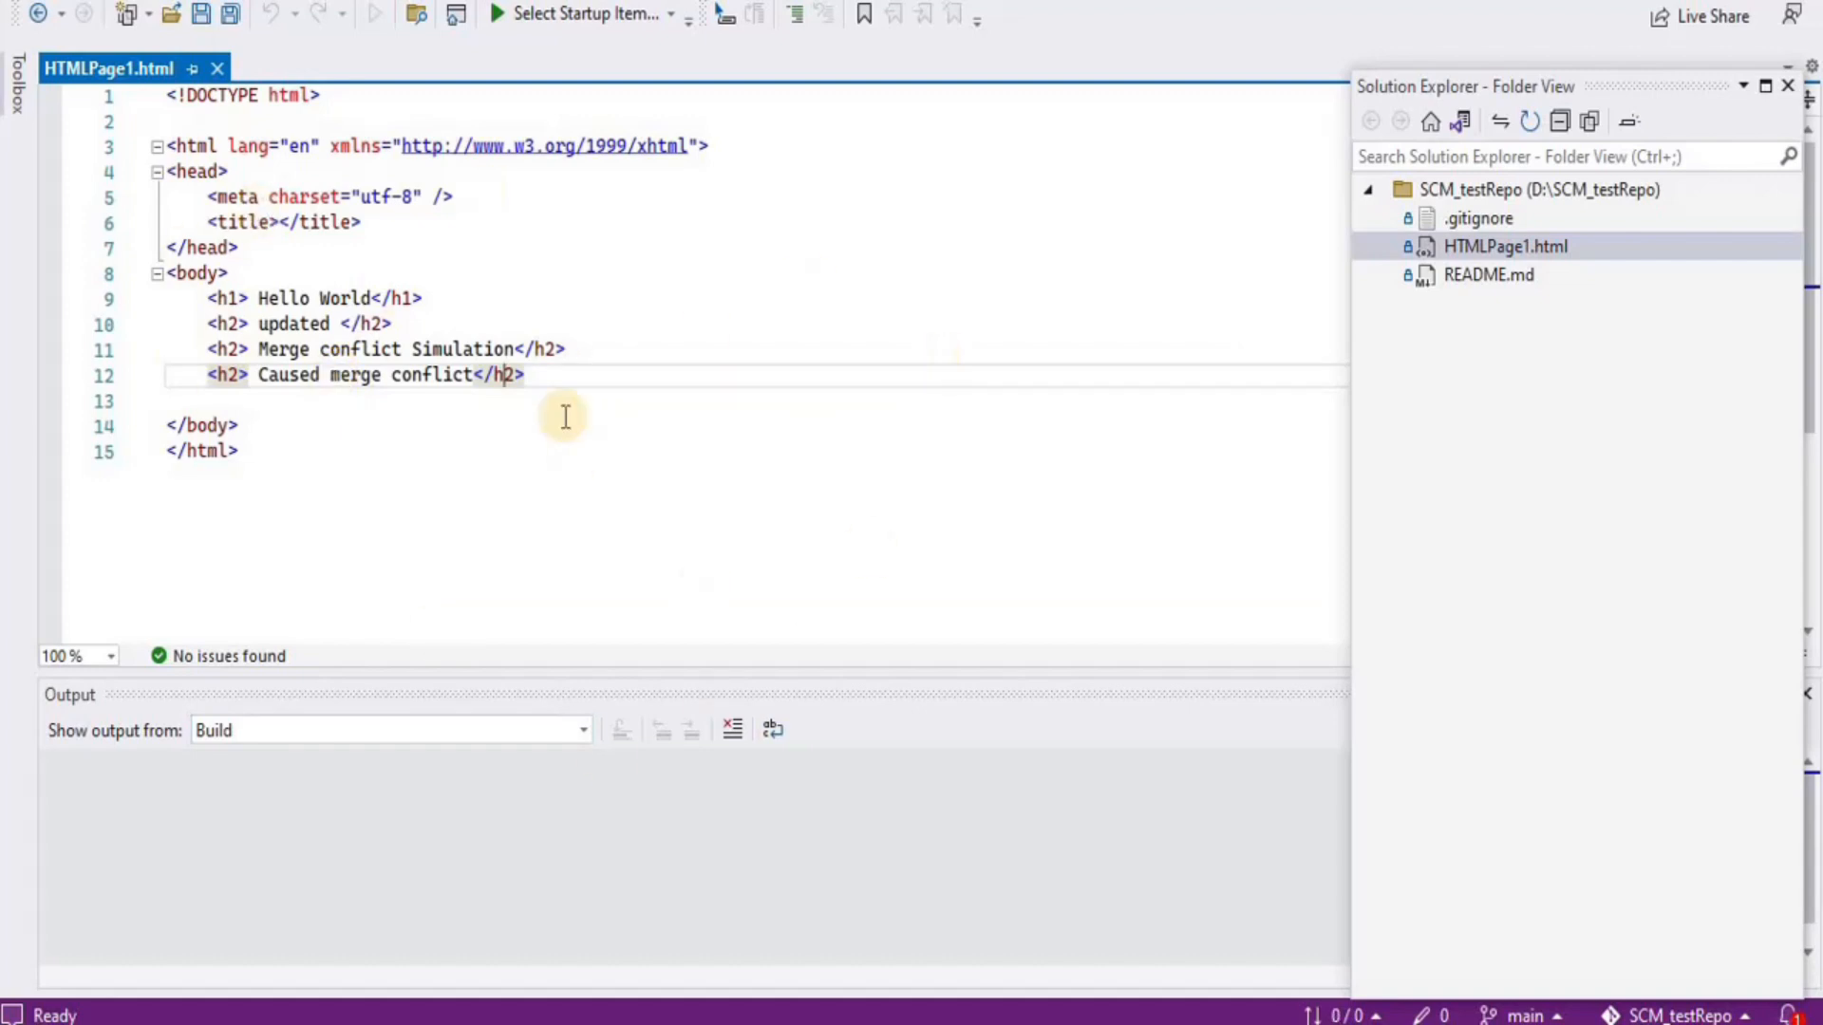
left_click(529, 755)
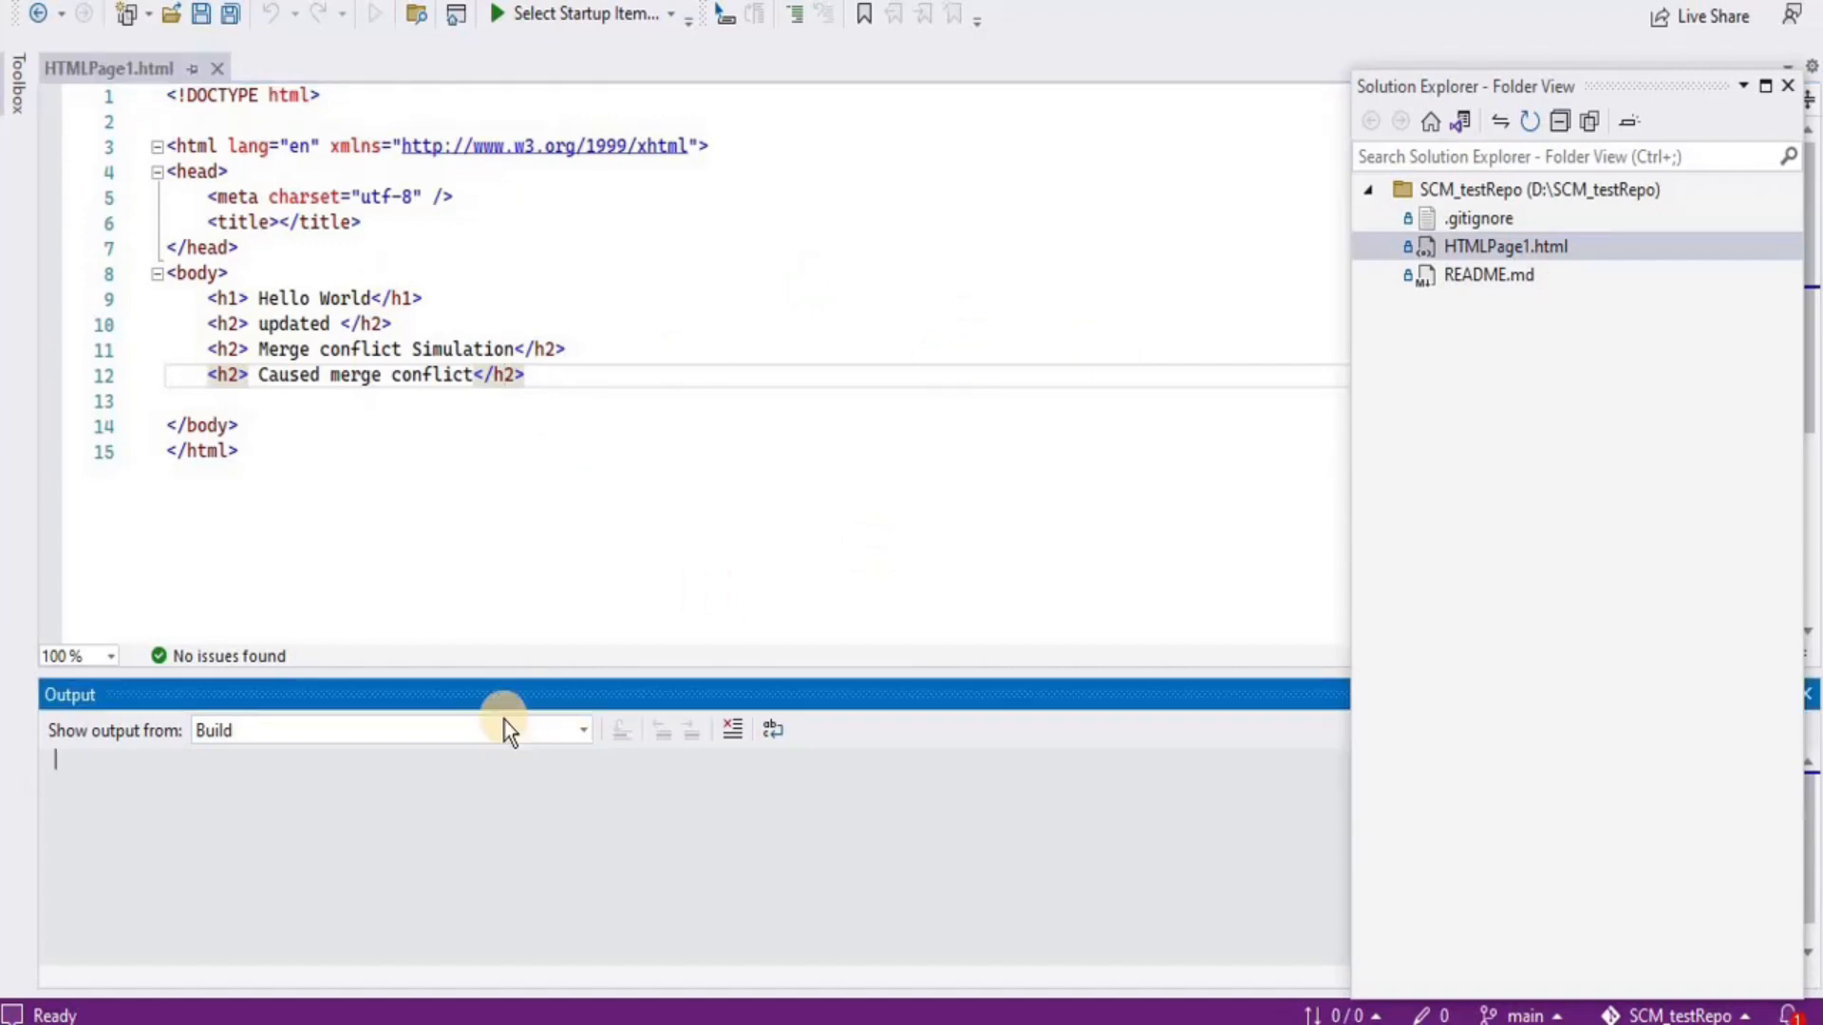
key("alt+Tab")
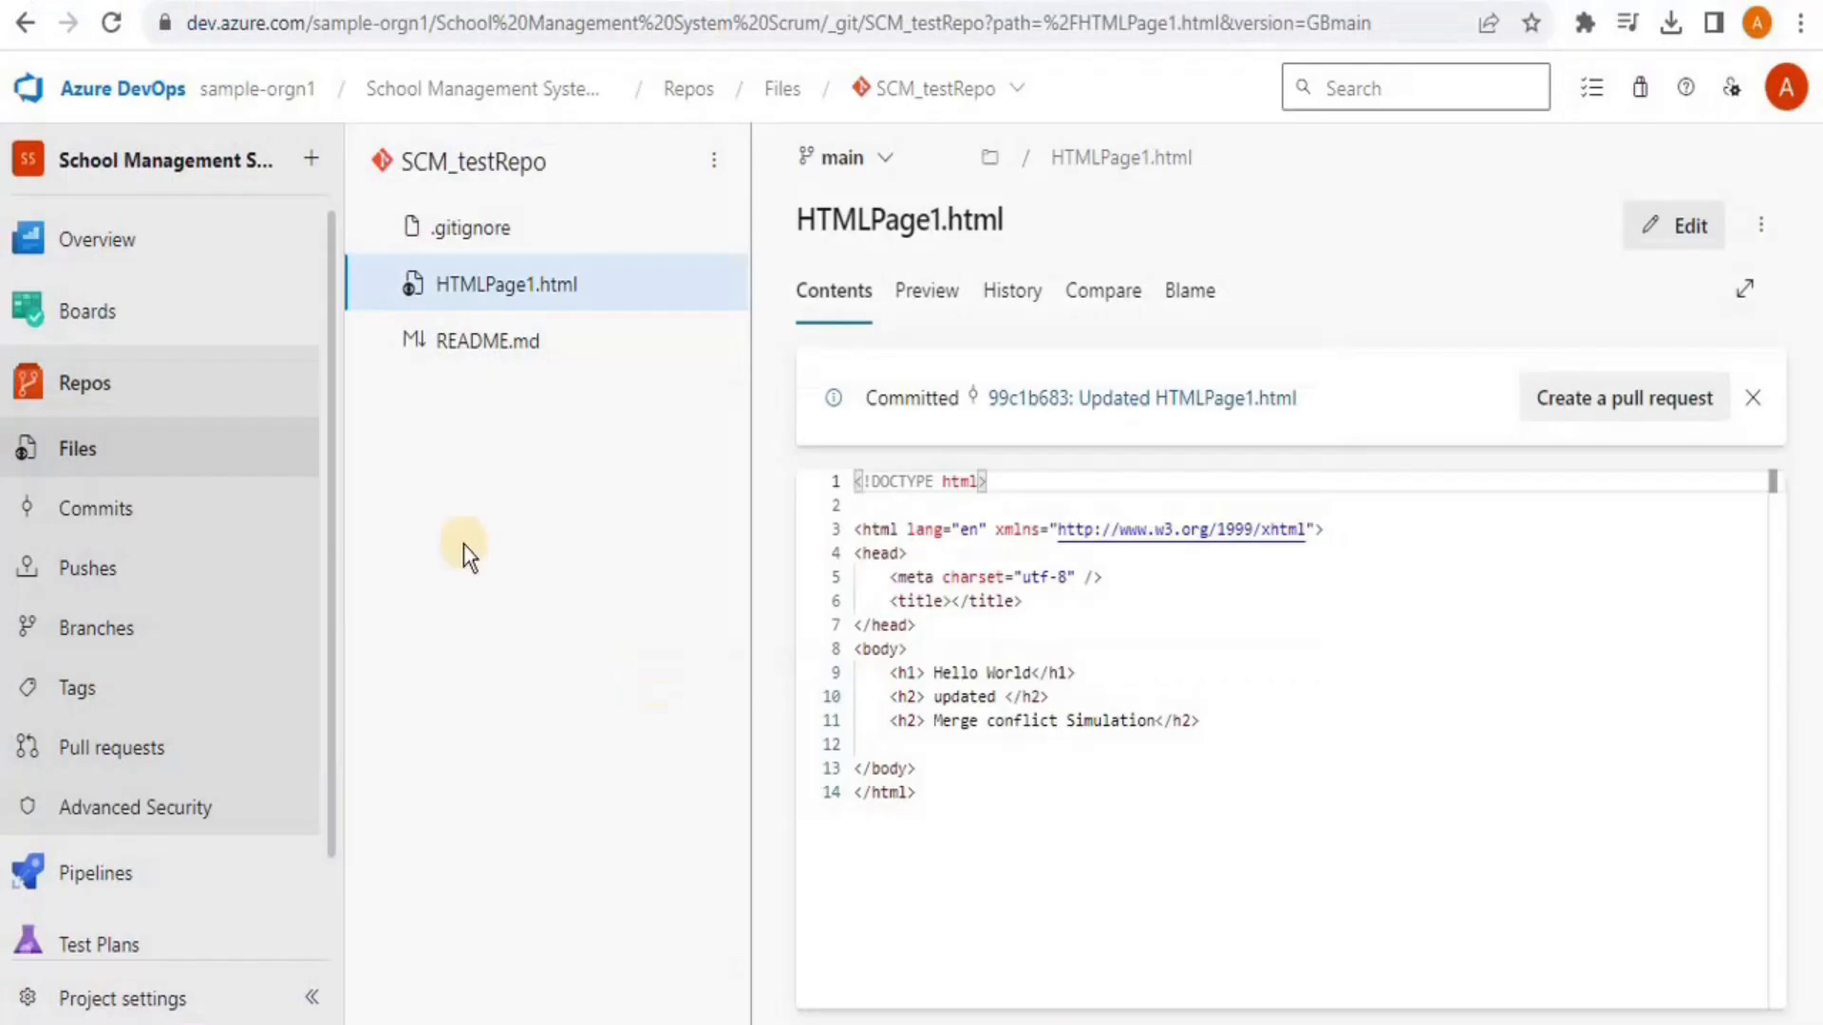
Reload HTMLPage1.html in Azure DevOps and review both h2 lines on lines 11 and 12
left_click(102, 22)
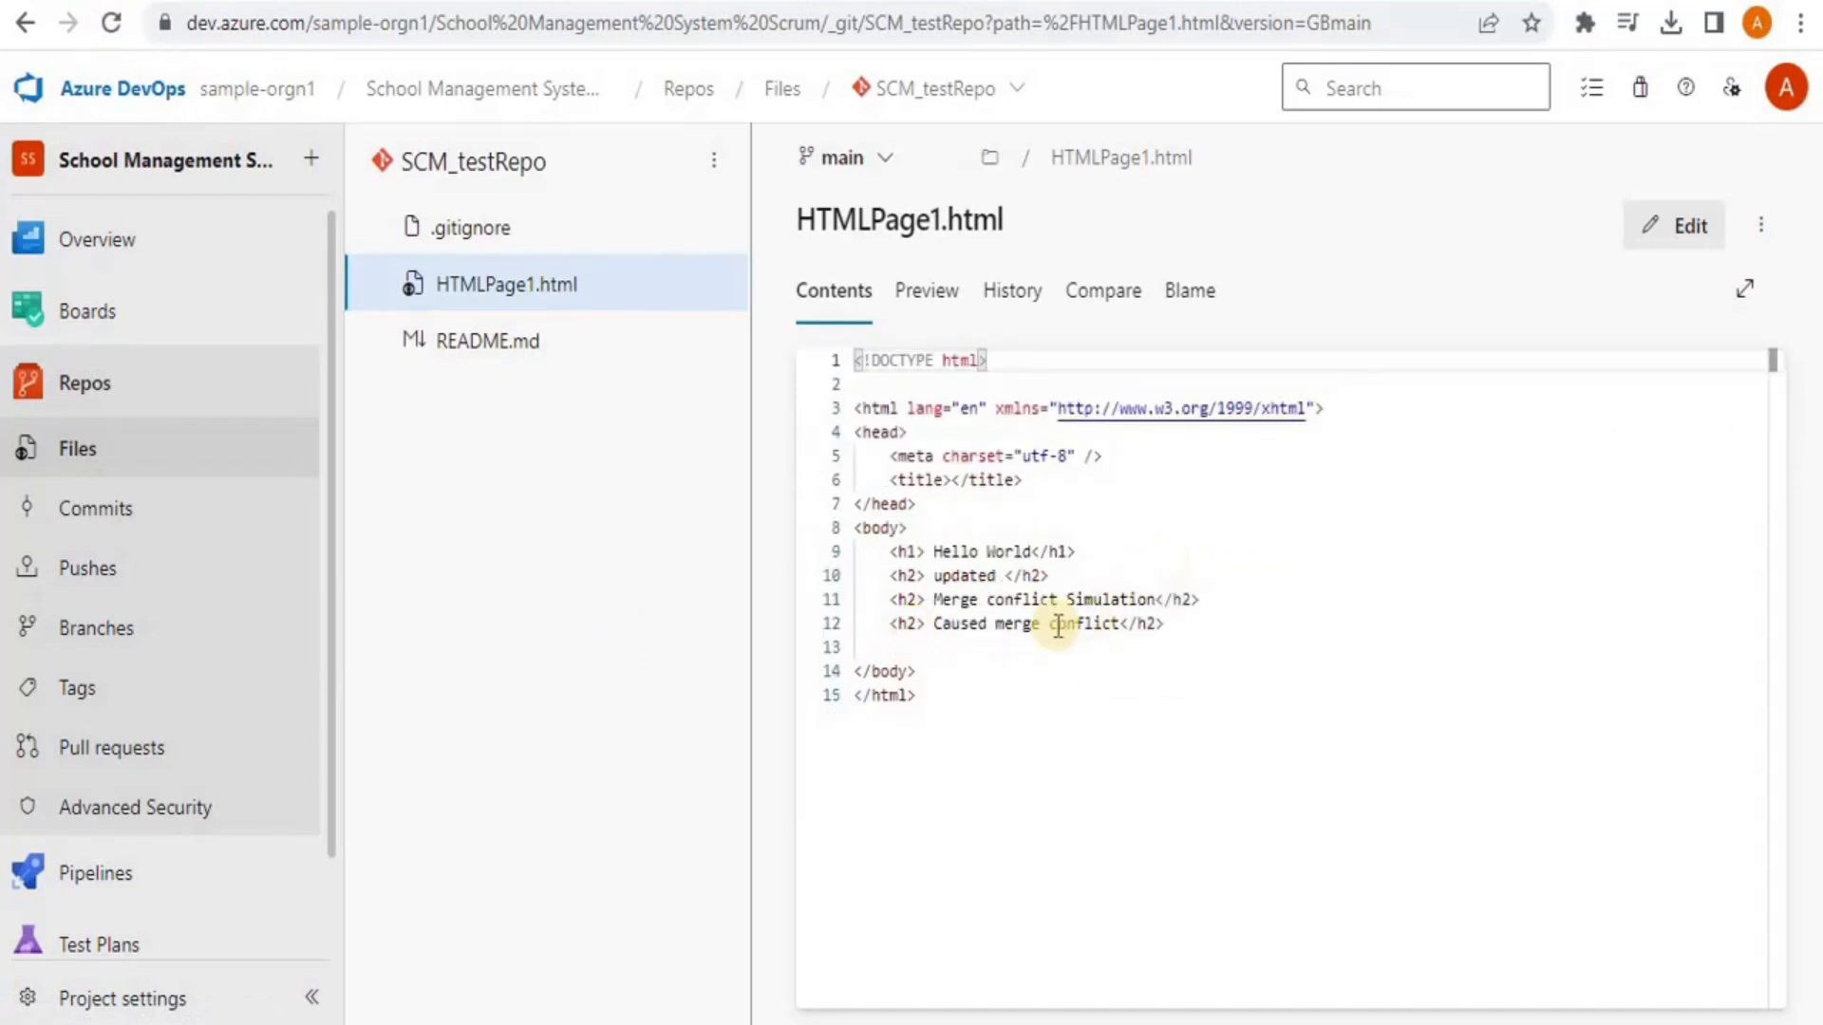
left_click(993, 599)
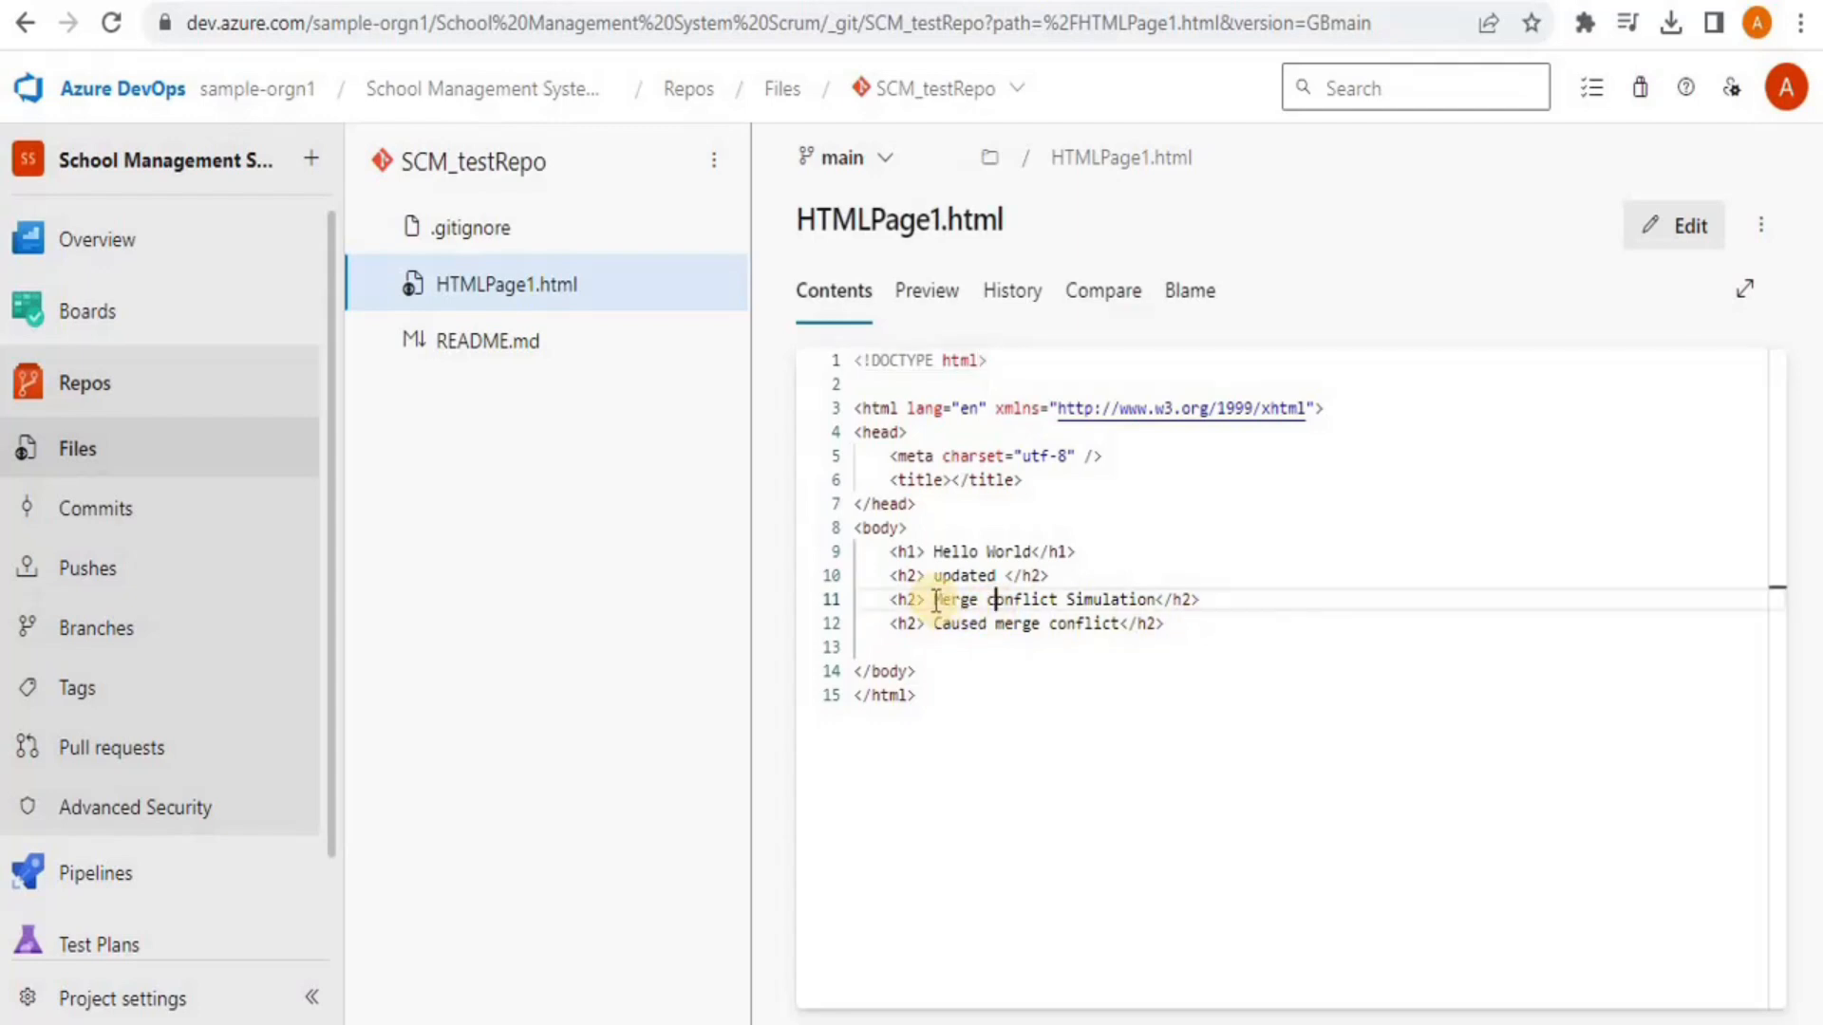
left_click(1185, 625)
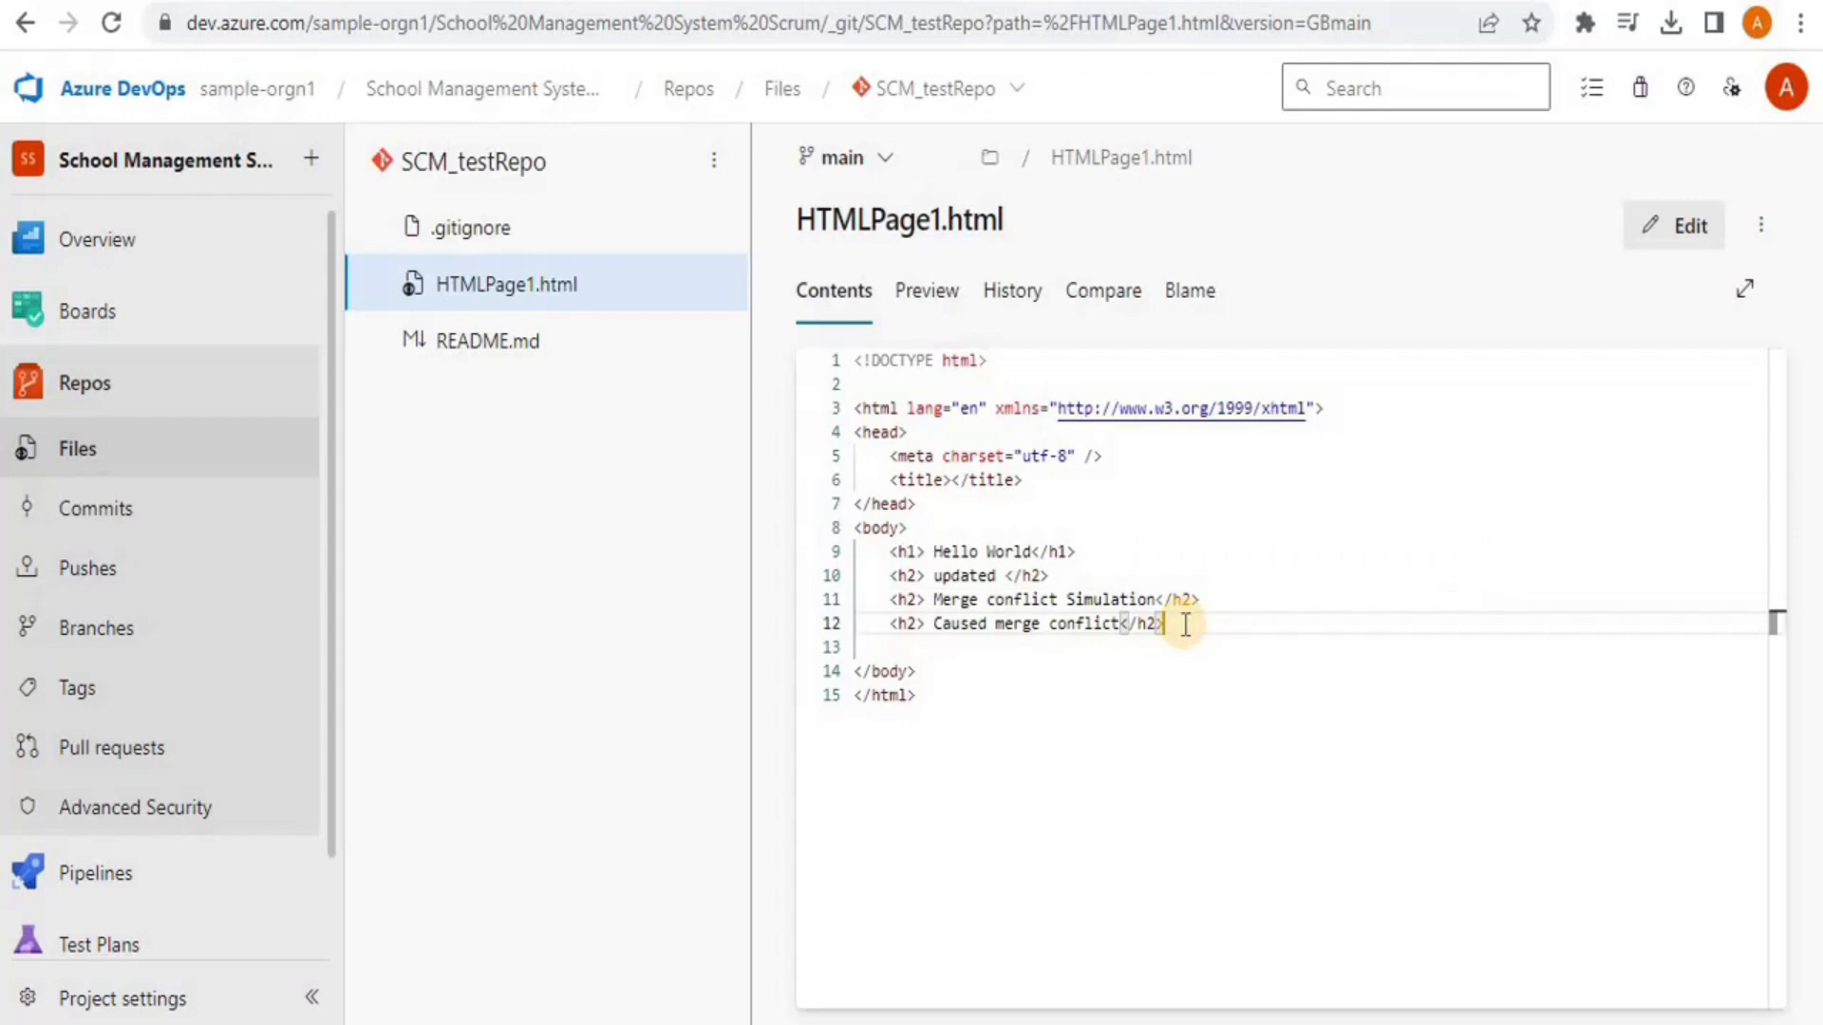
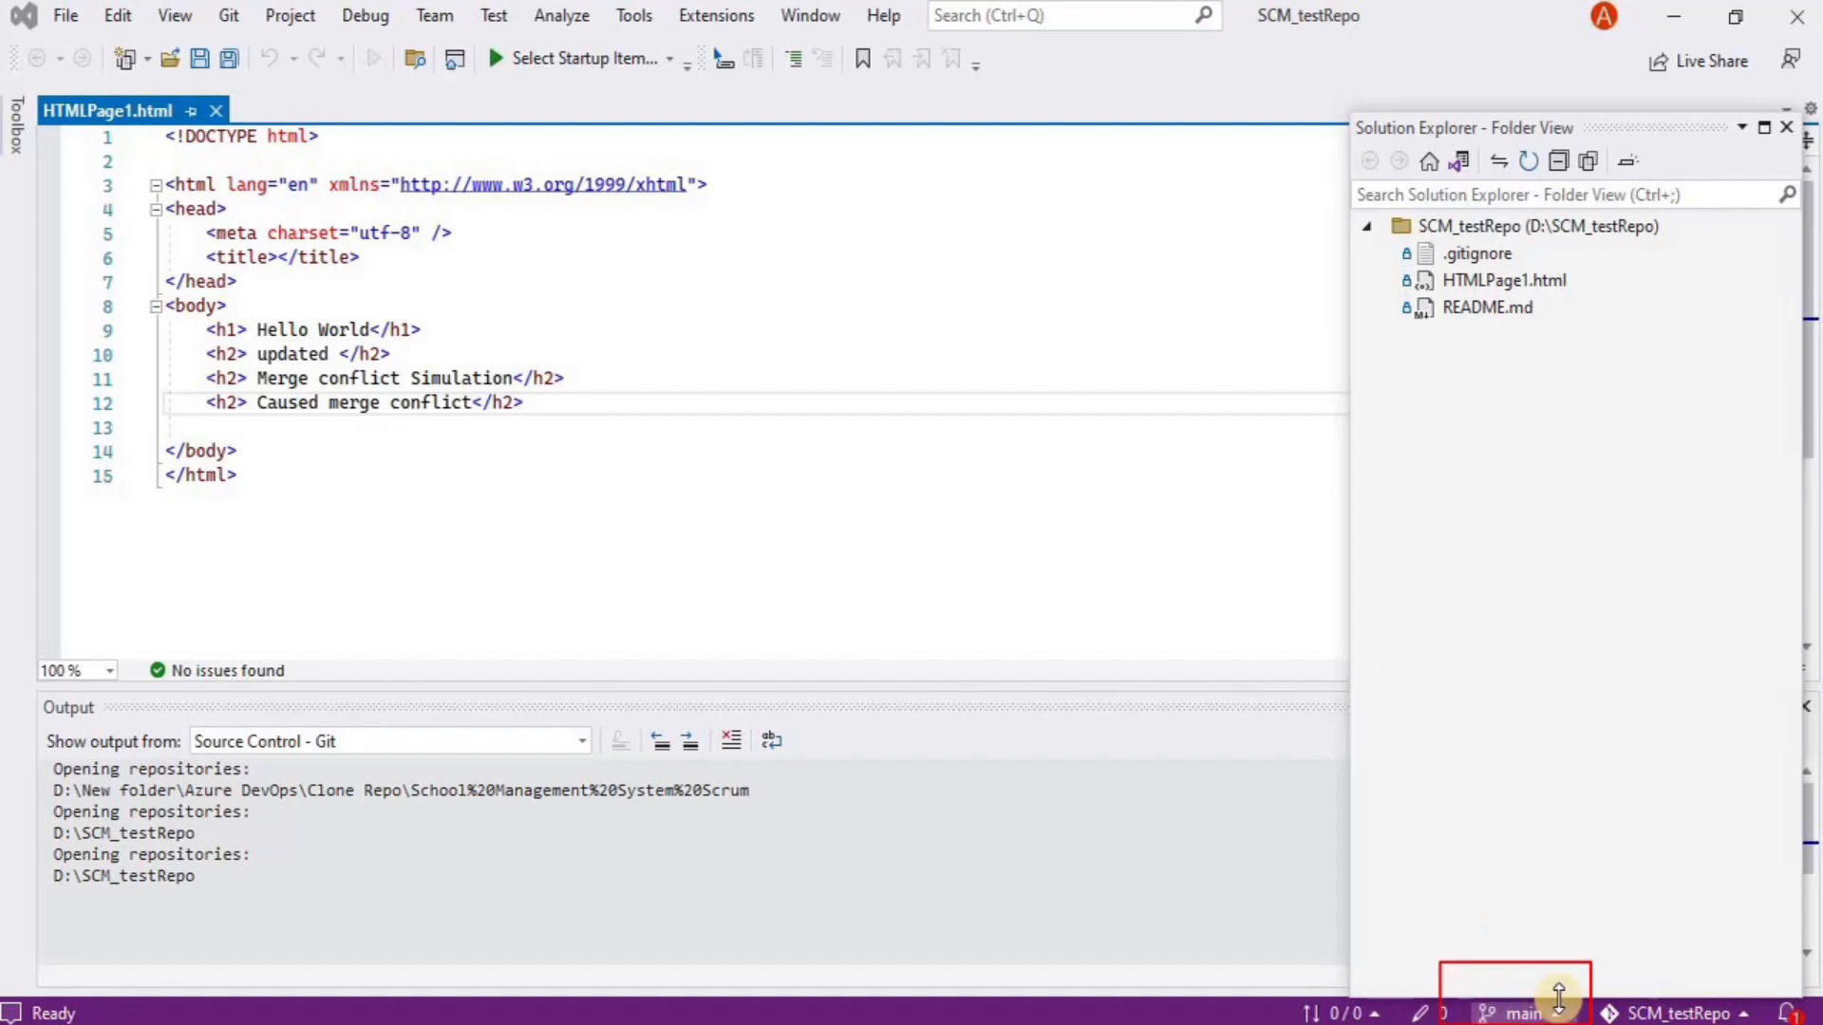
Start a new branch and name it newfeature1, correcting the typed capitals to lowercase
left_click(1529, 1014)
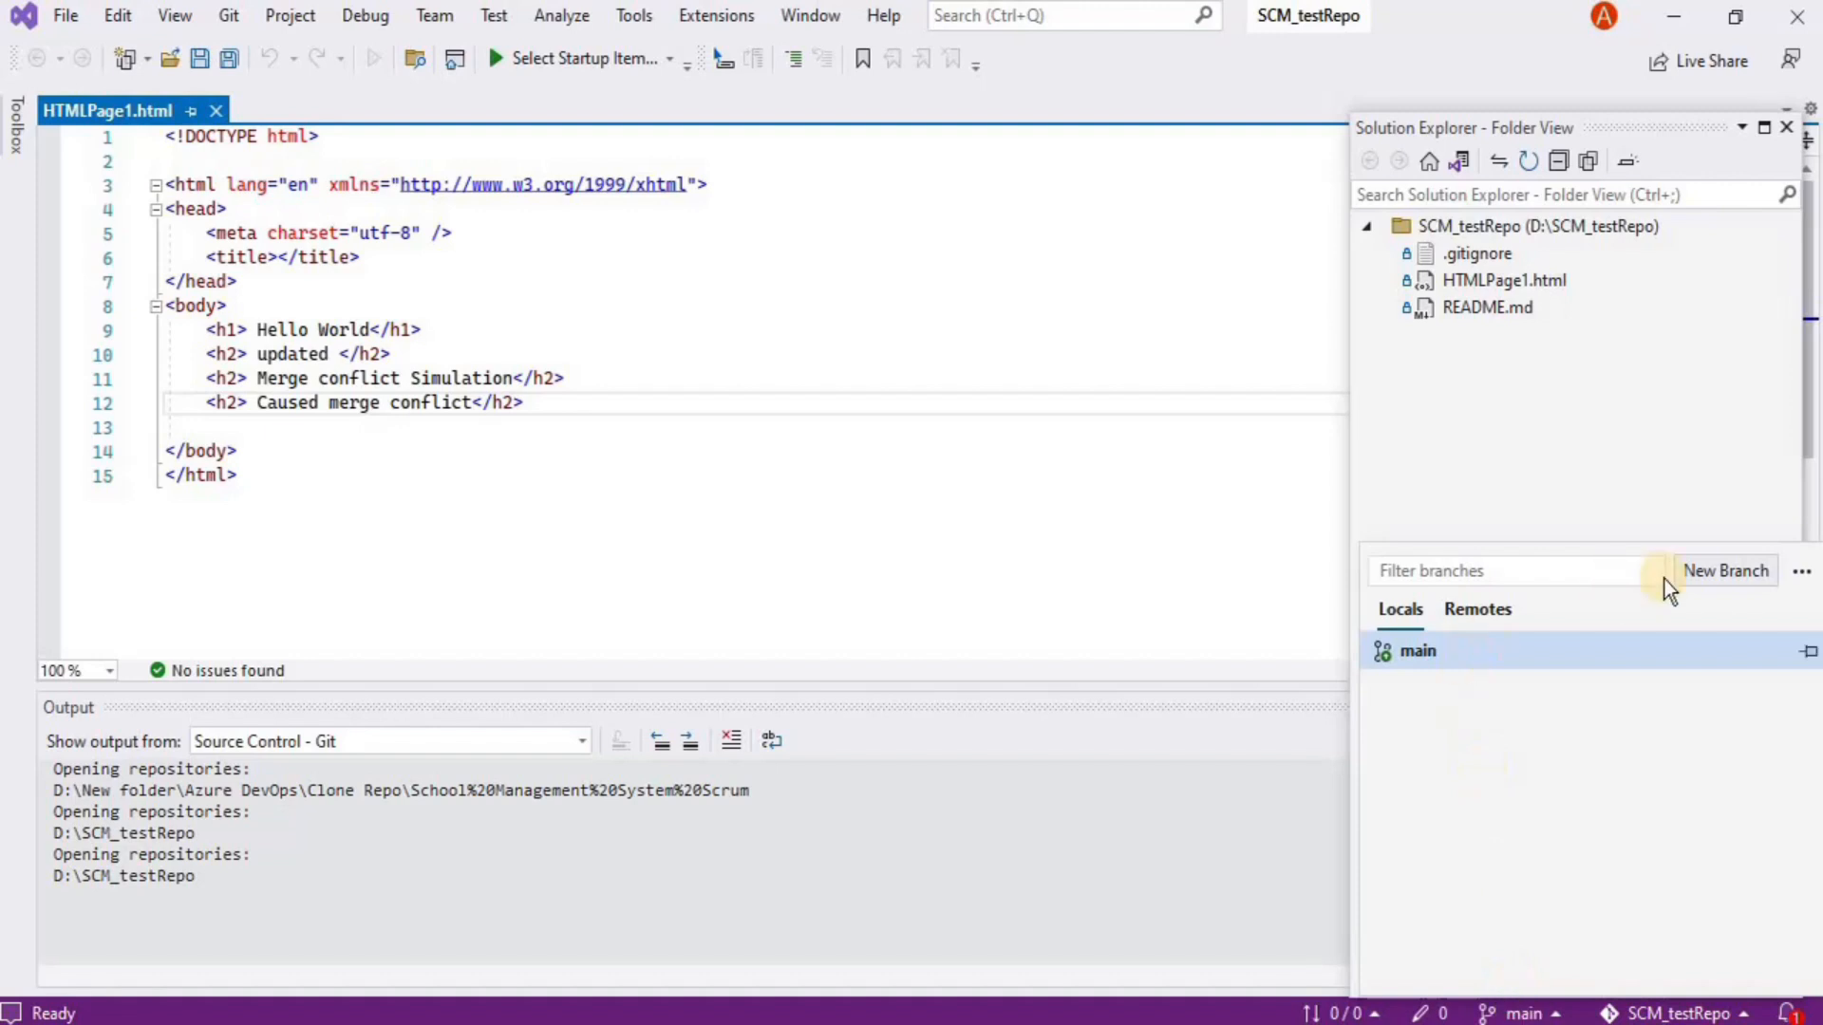
left_click(1745, 572)
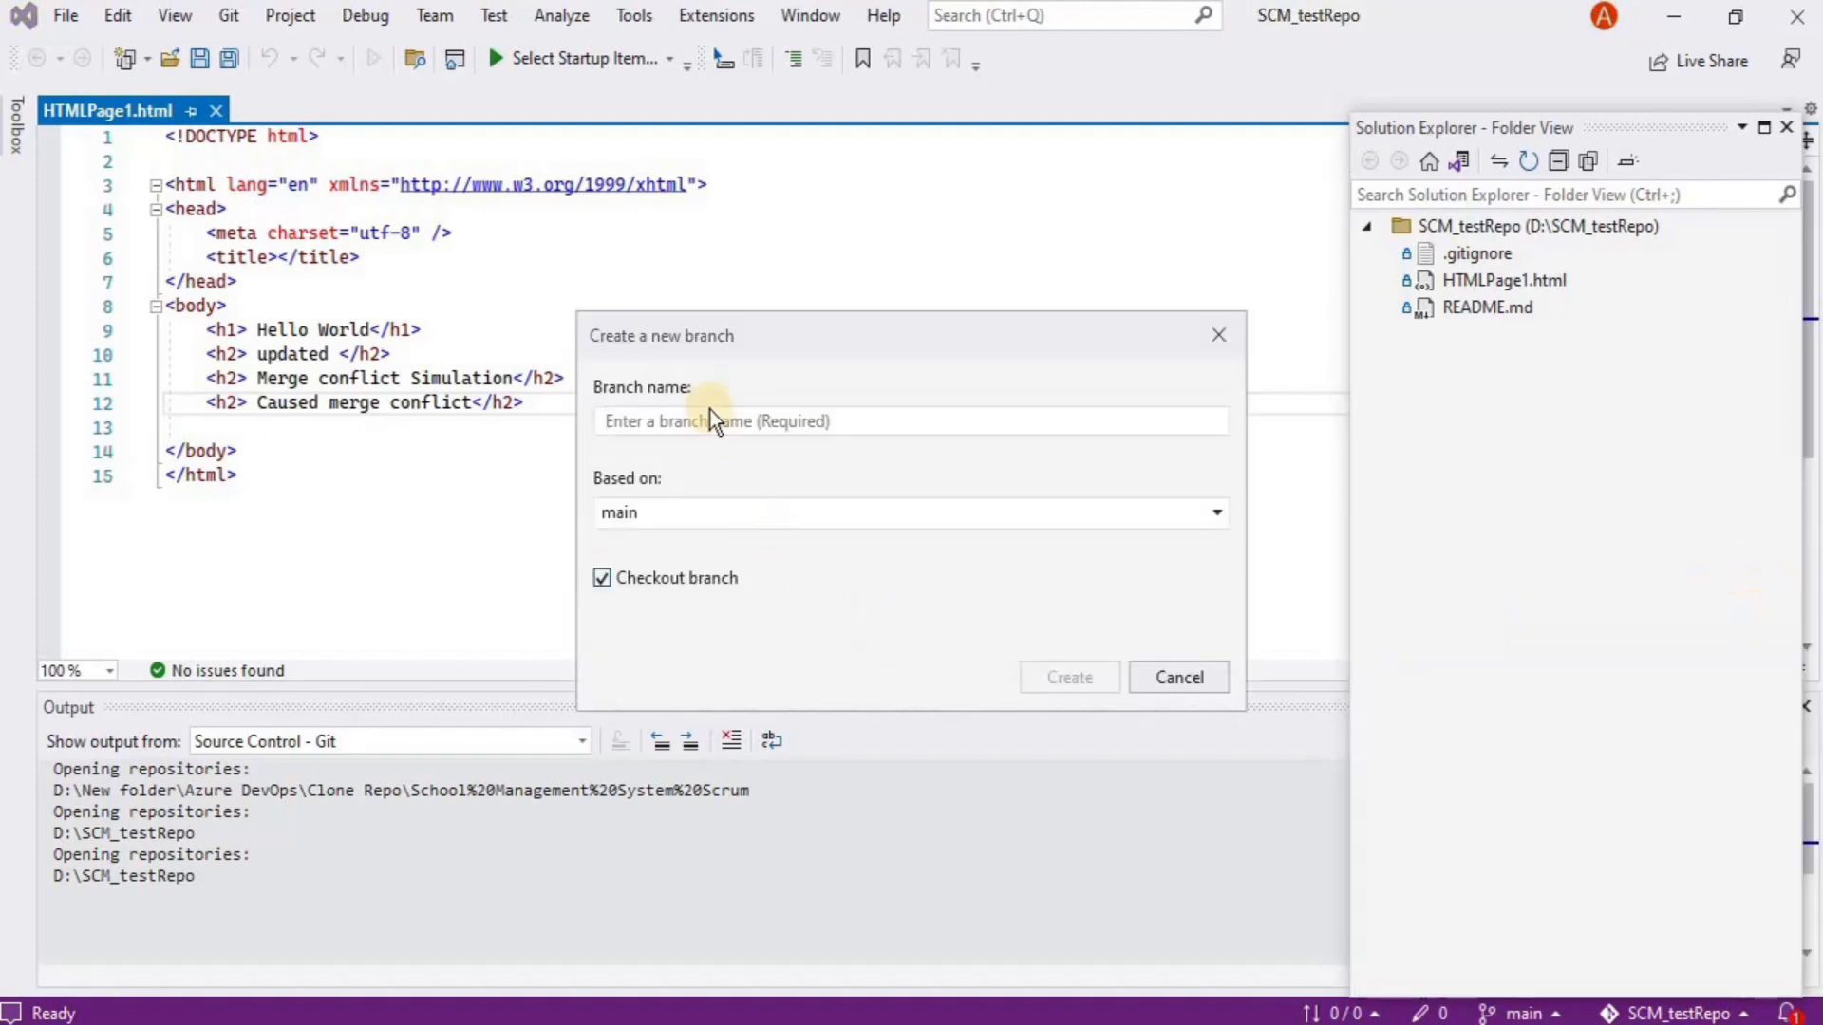
left_click(629, 422)
type("New Feature")
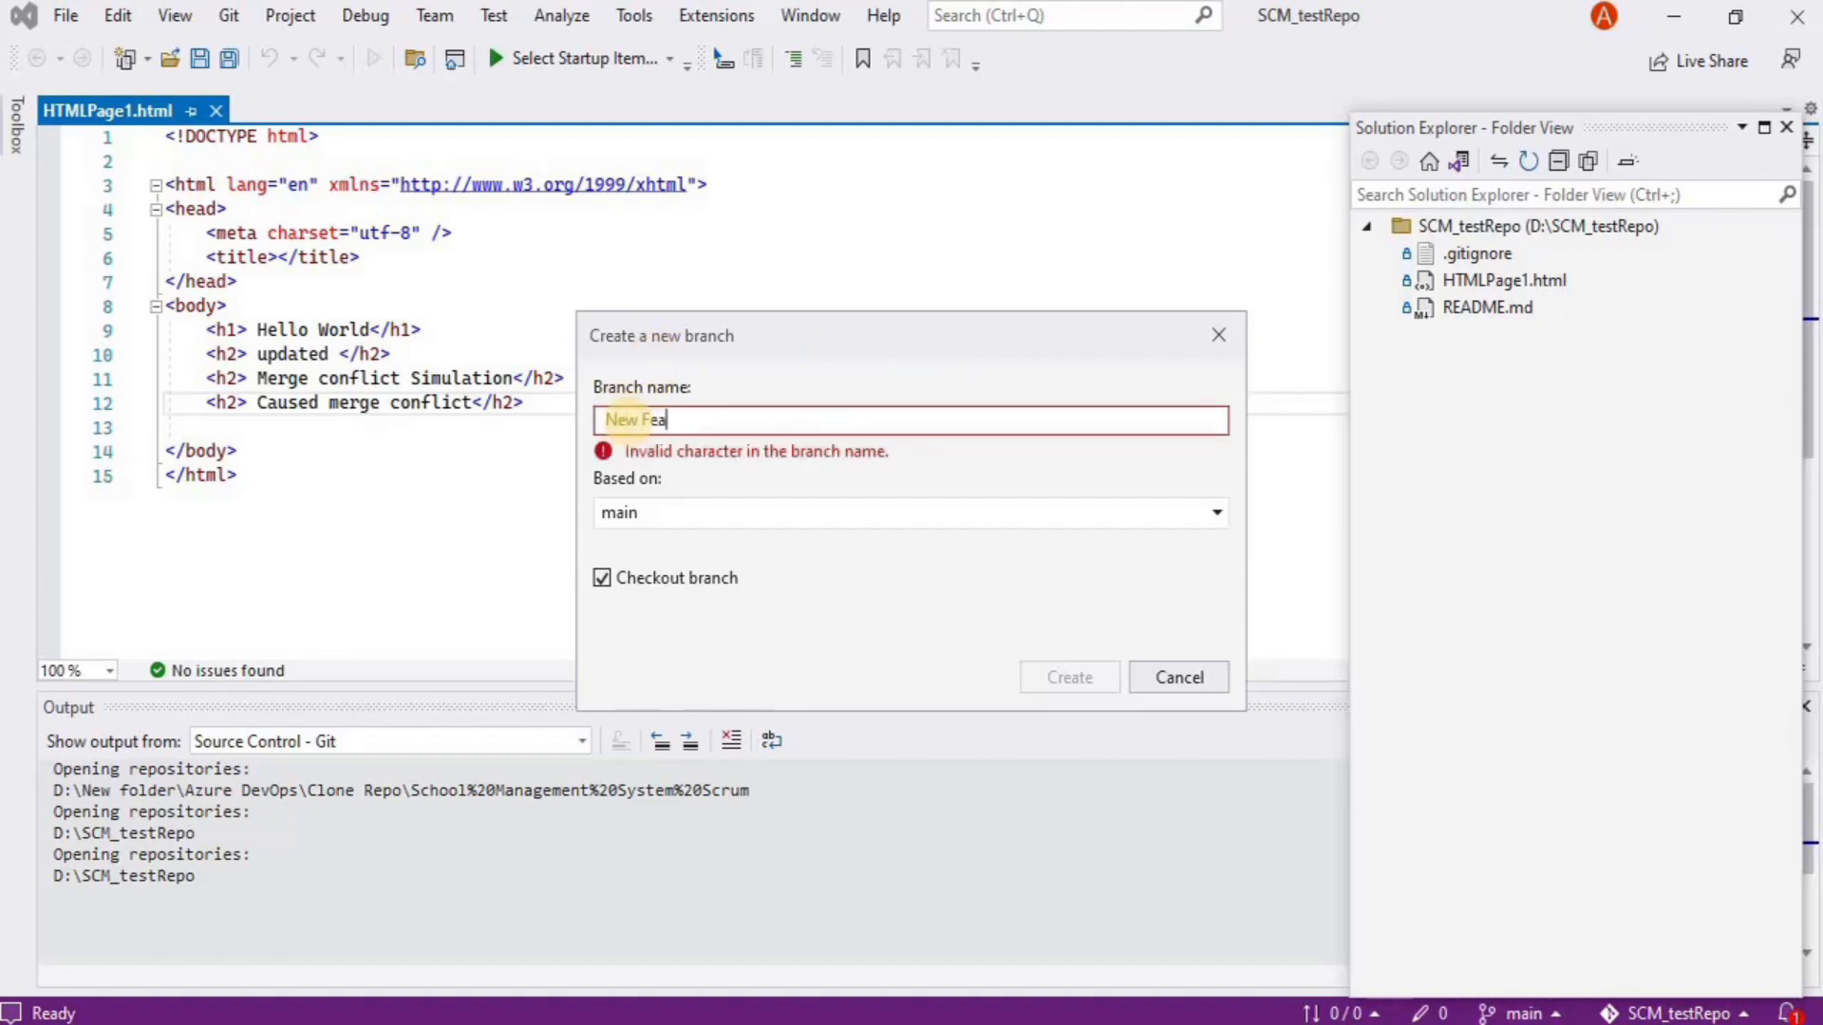
type("-1")
key("Home")
key("Right")
key("BackSpace")
type("n")
left_click(646, 420)
key("BackSpace")
type("f")
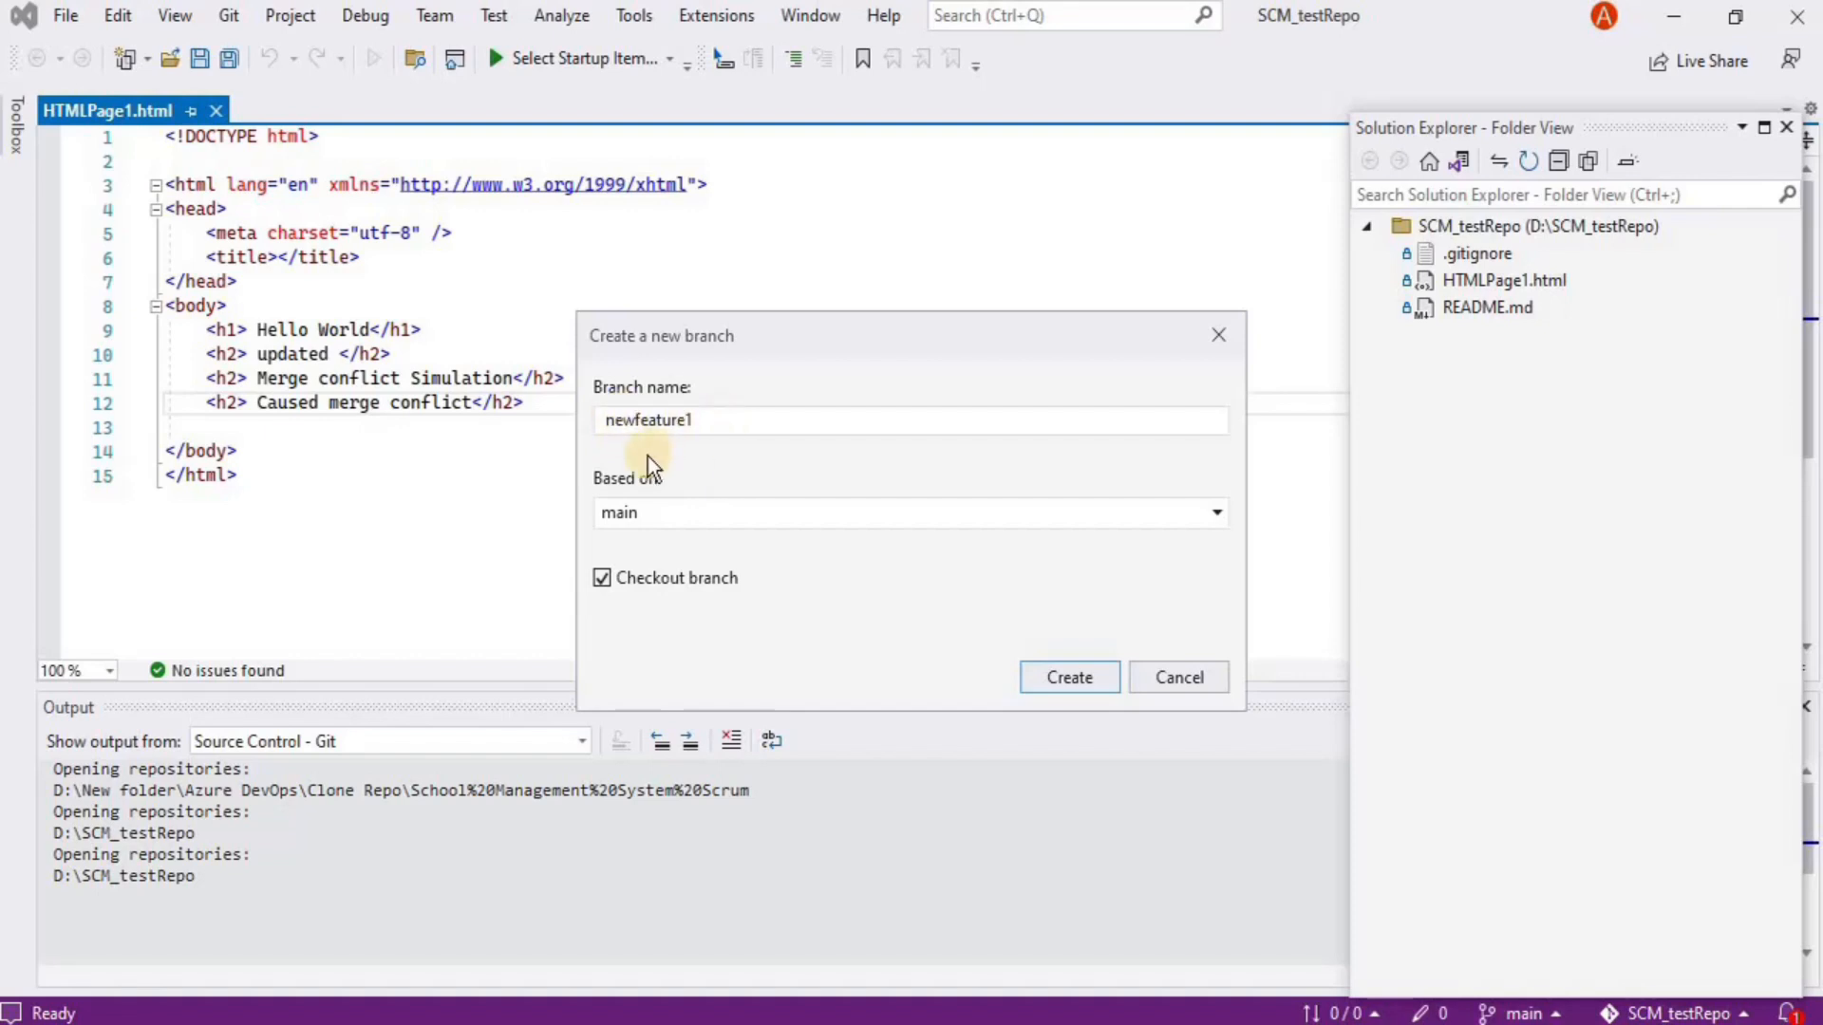
Keep main as the base branch and create and check out newfeature1
left_click(1198, 526)
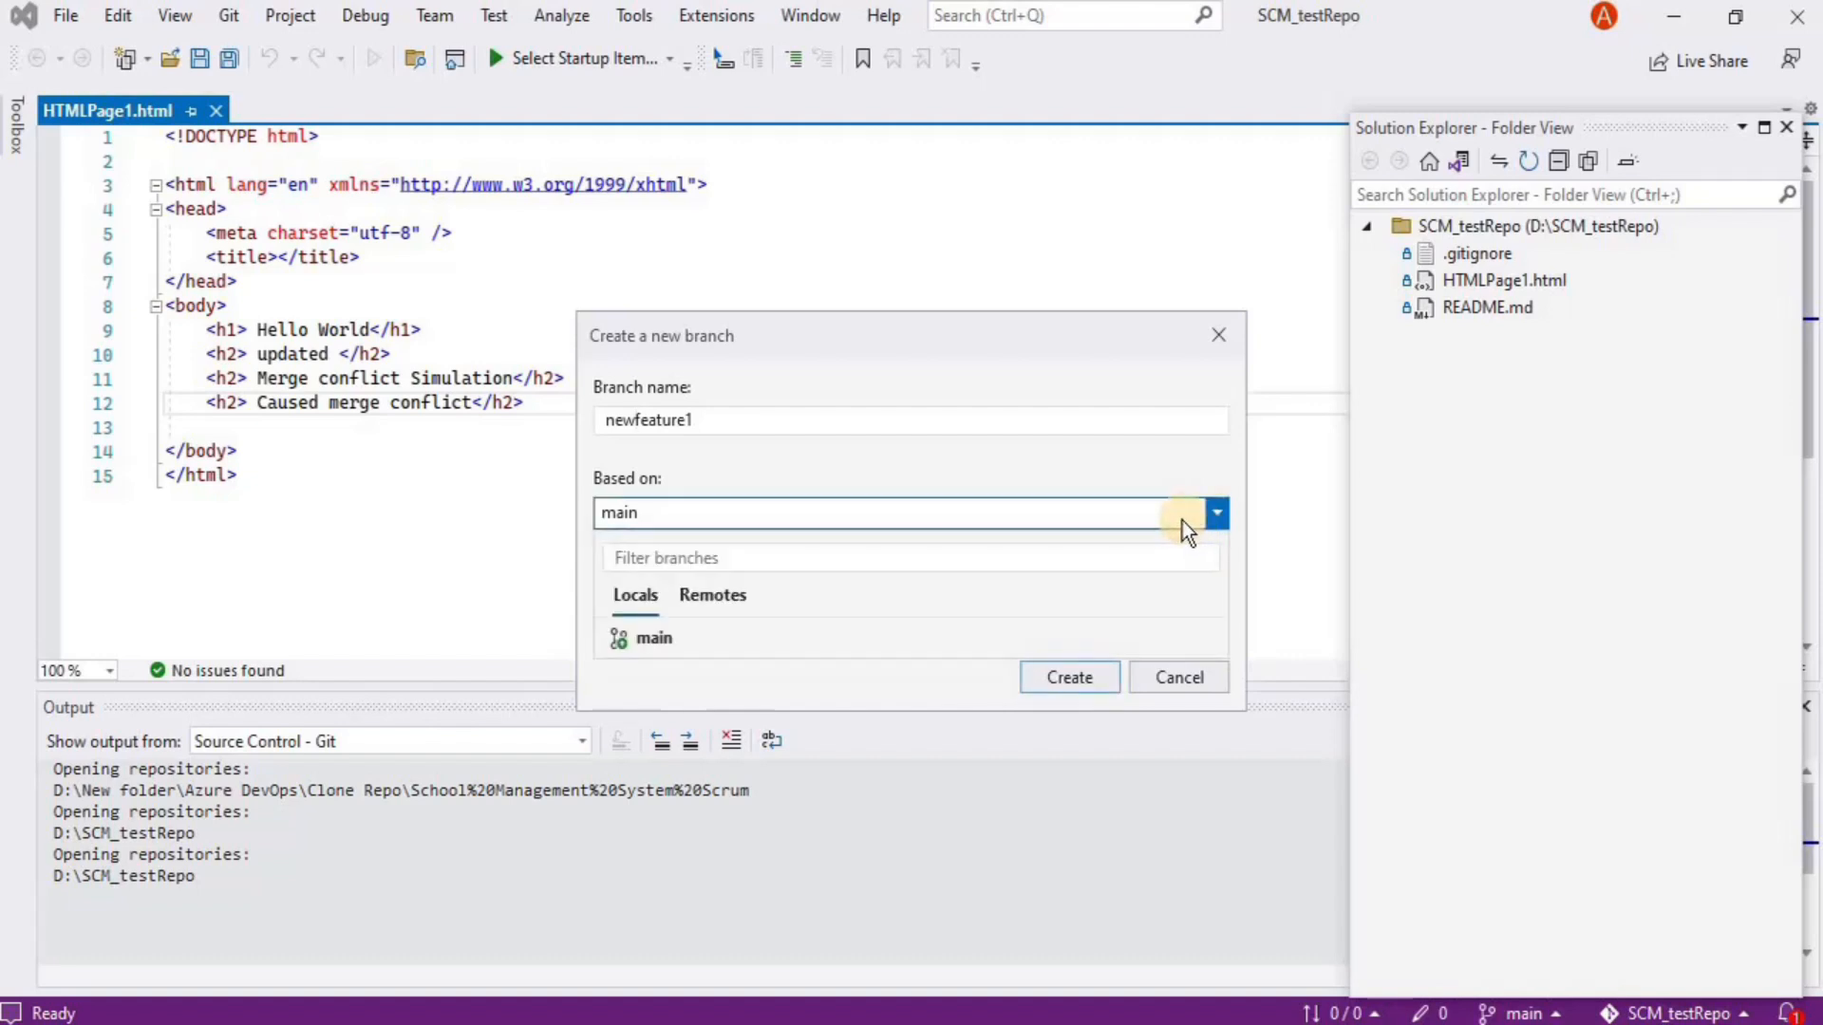
left_click(676, 635)
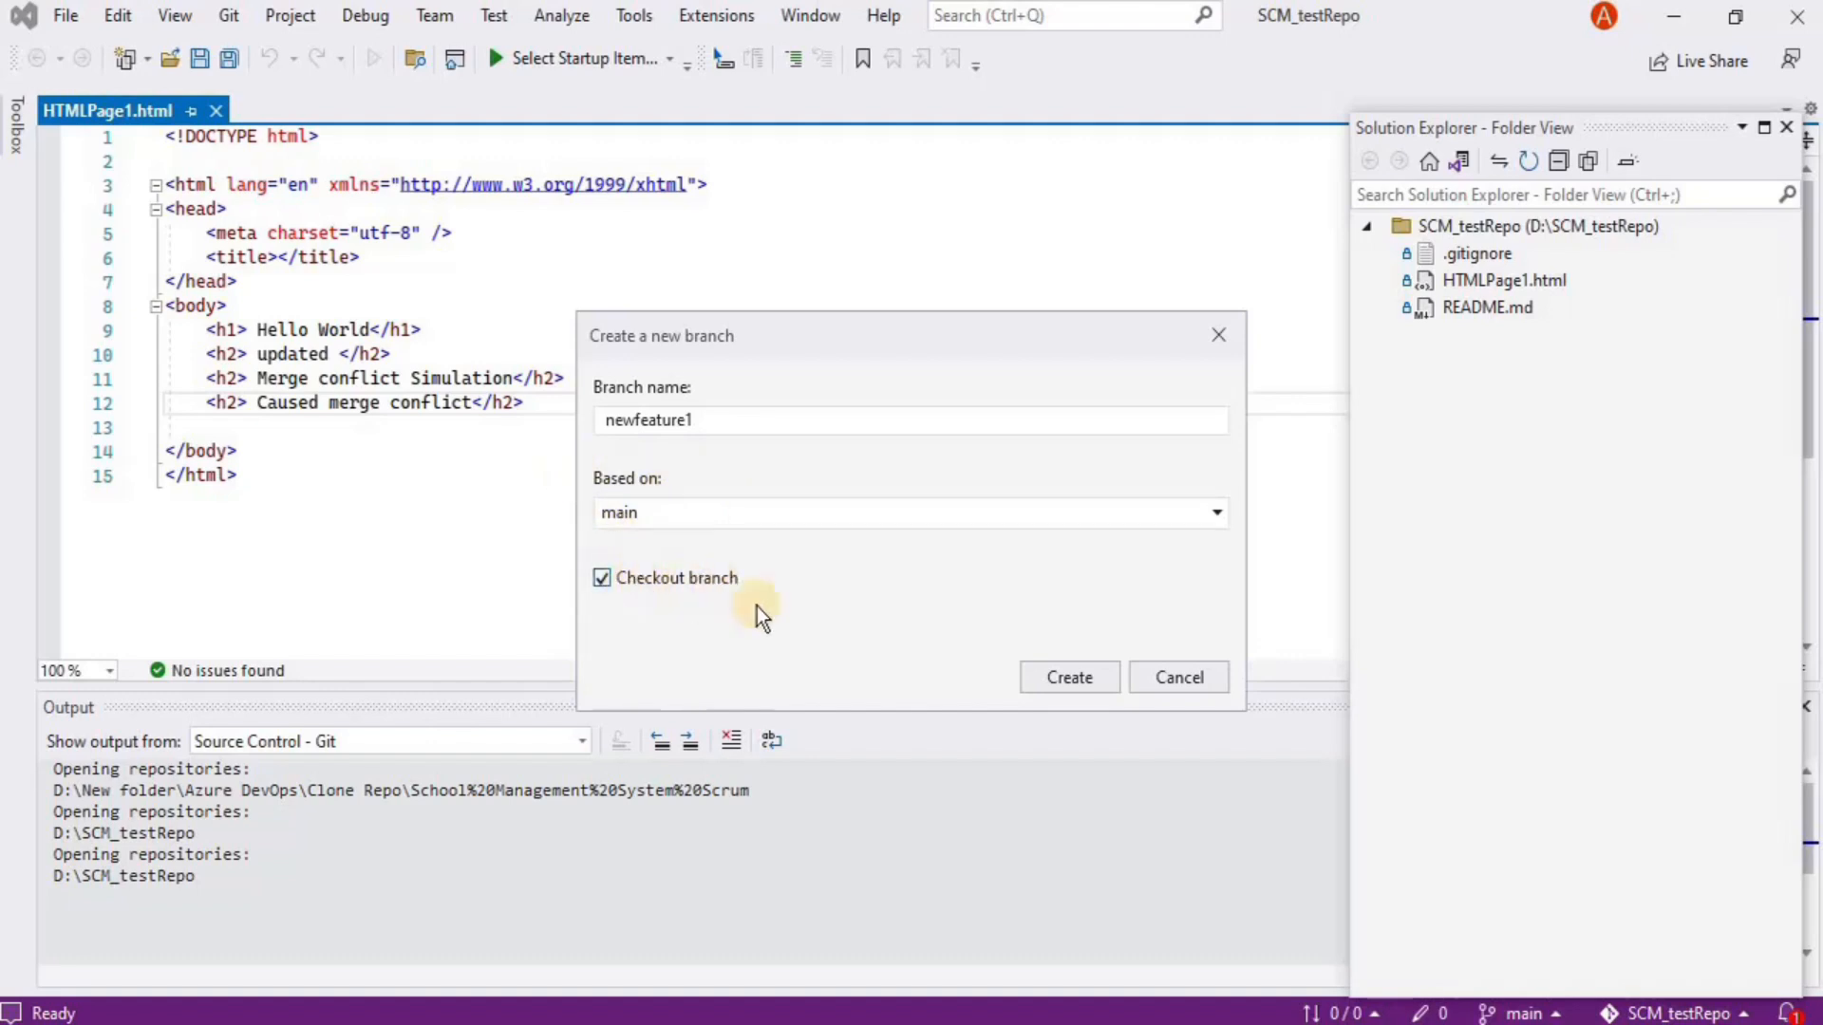
left_click(1079, 674)
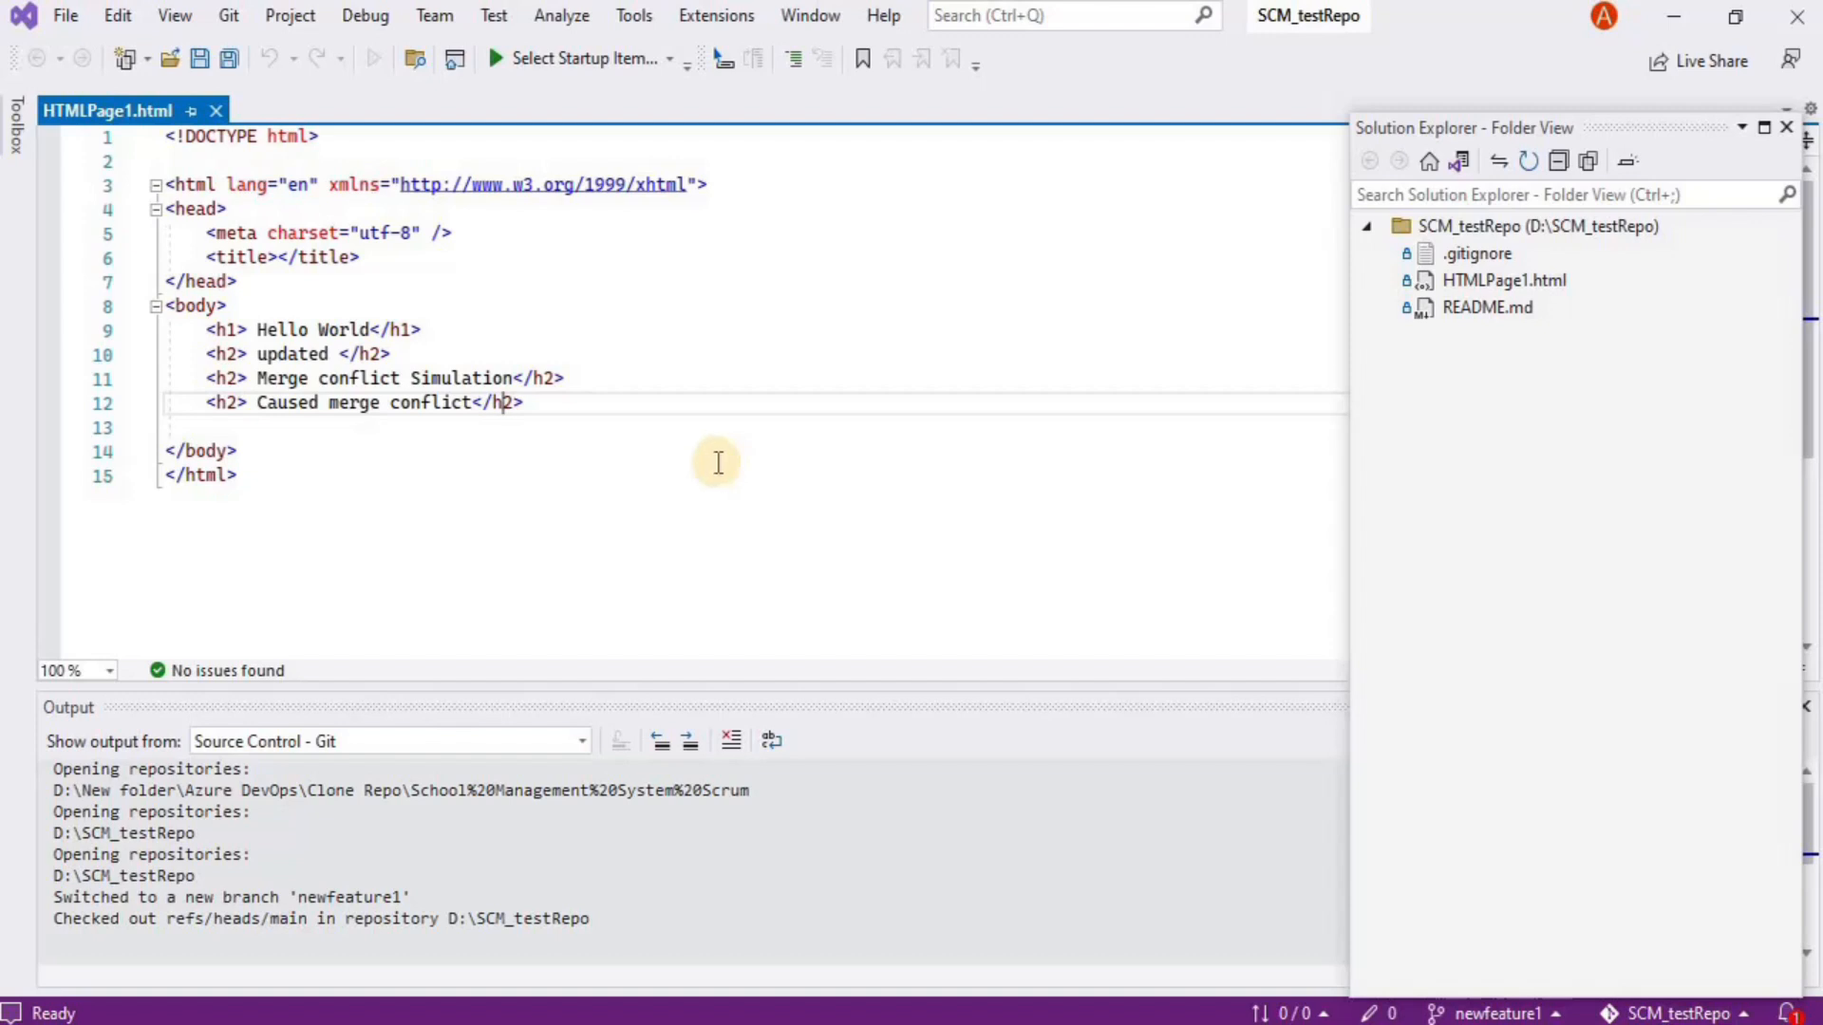
Add an h3 'New Feature 1 started' and a 'This is Azure DevOps Course for beginners' paragraph after line 12, then save
left_click(549, 403)
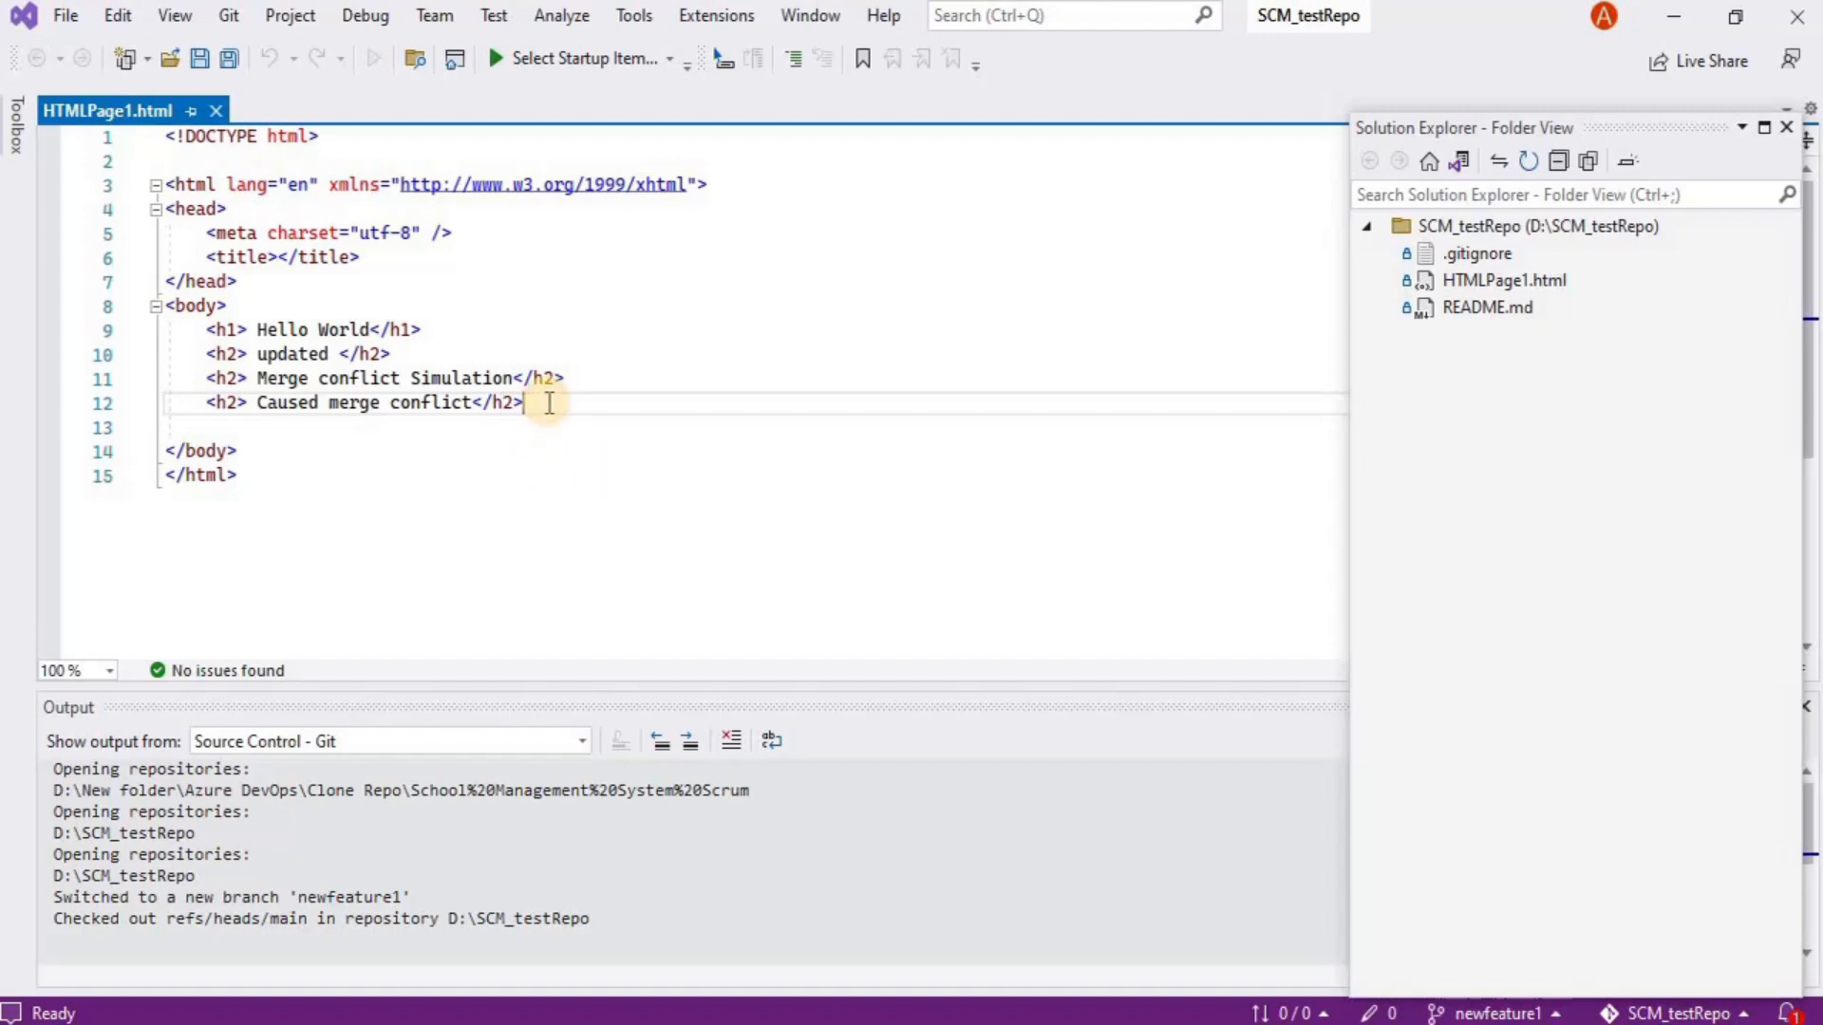
key("Return")
key("Return")
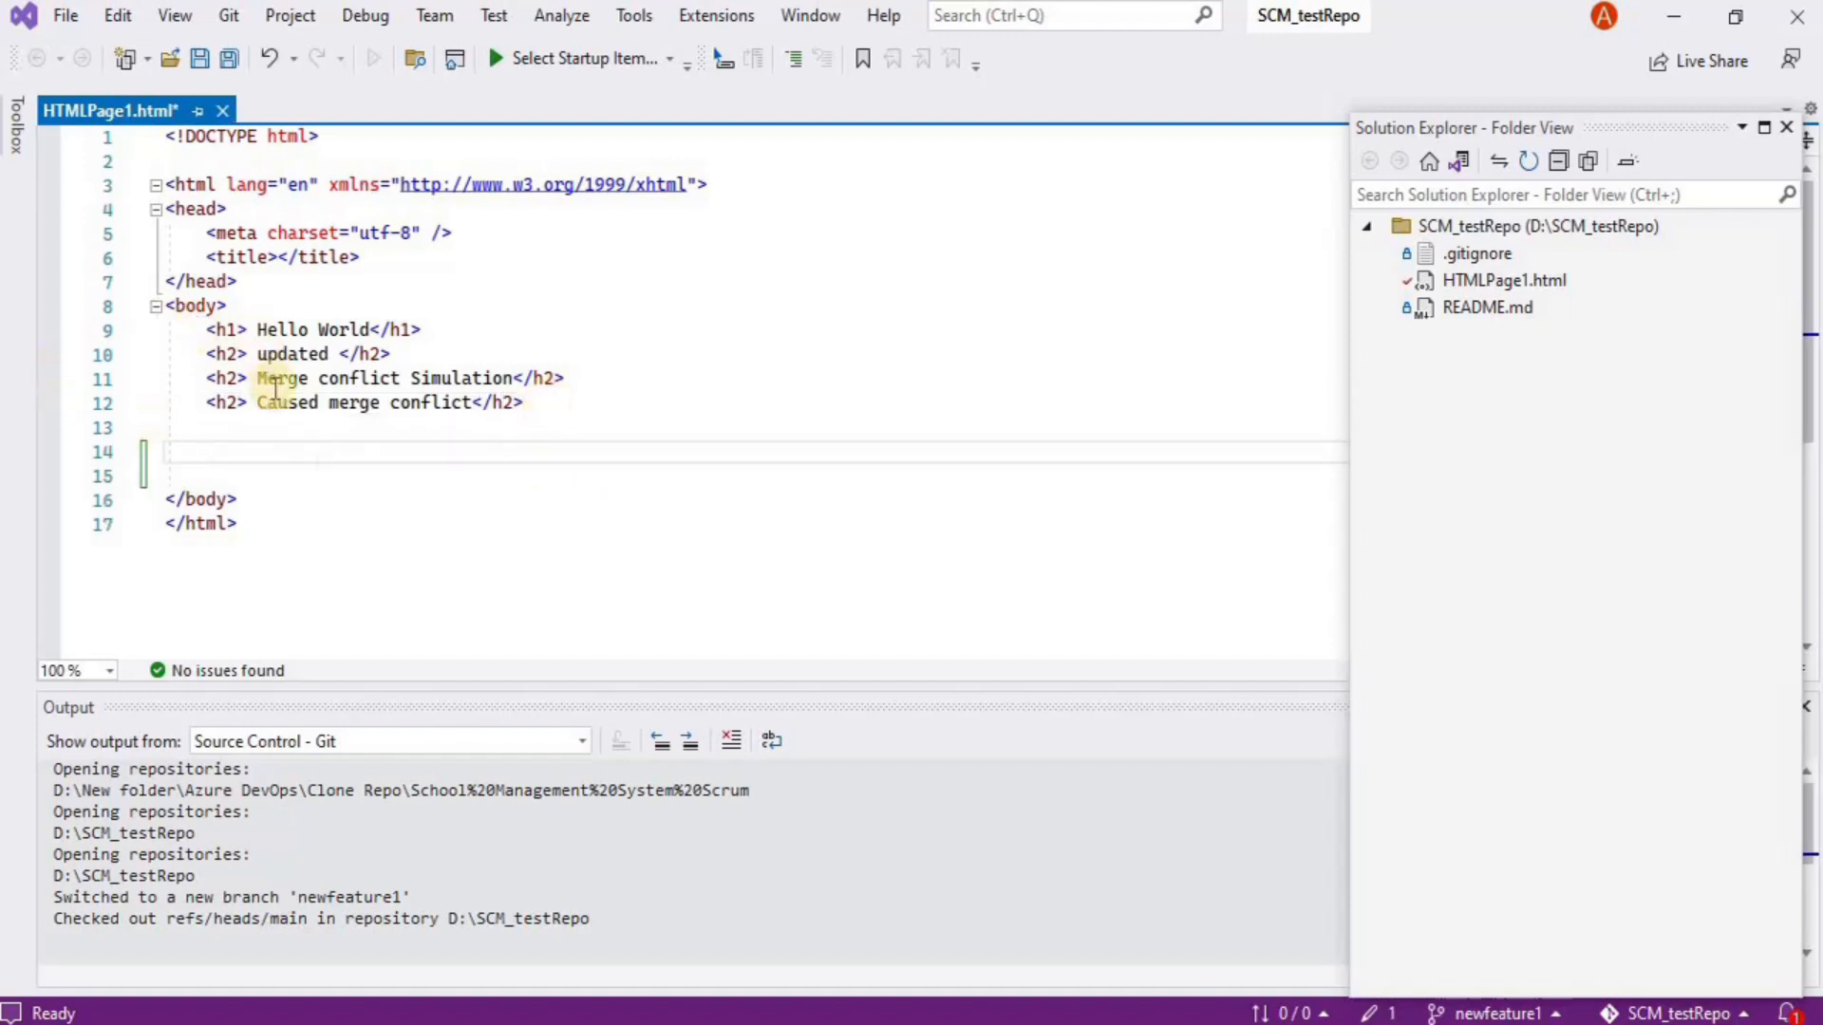
type("<p>")
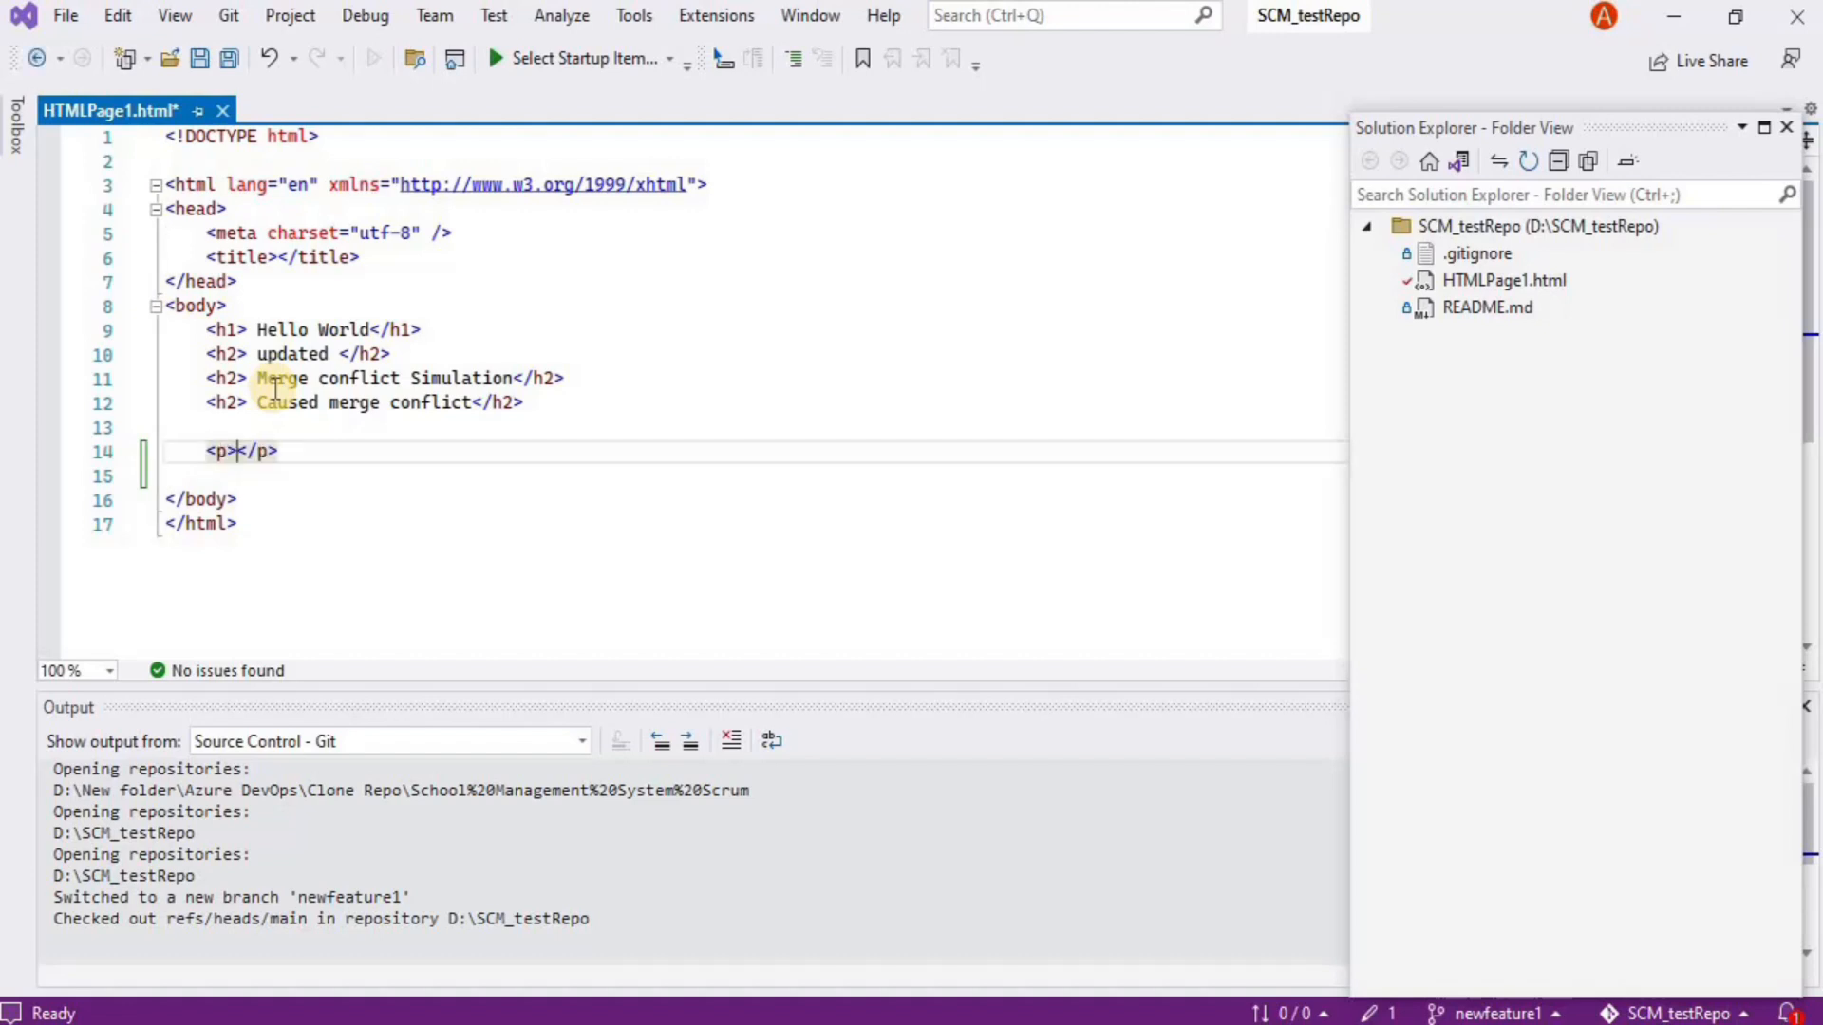
type(" This is Azure DevOps Course for beginners")
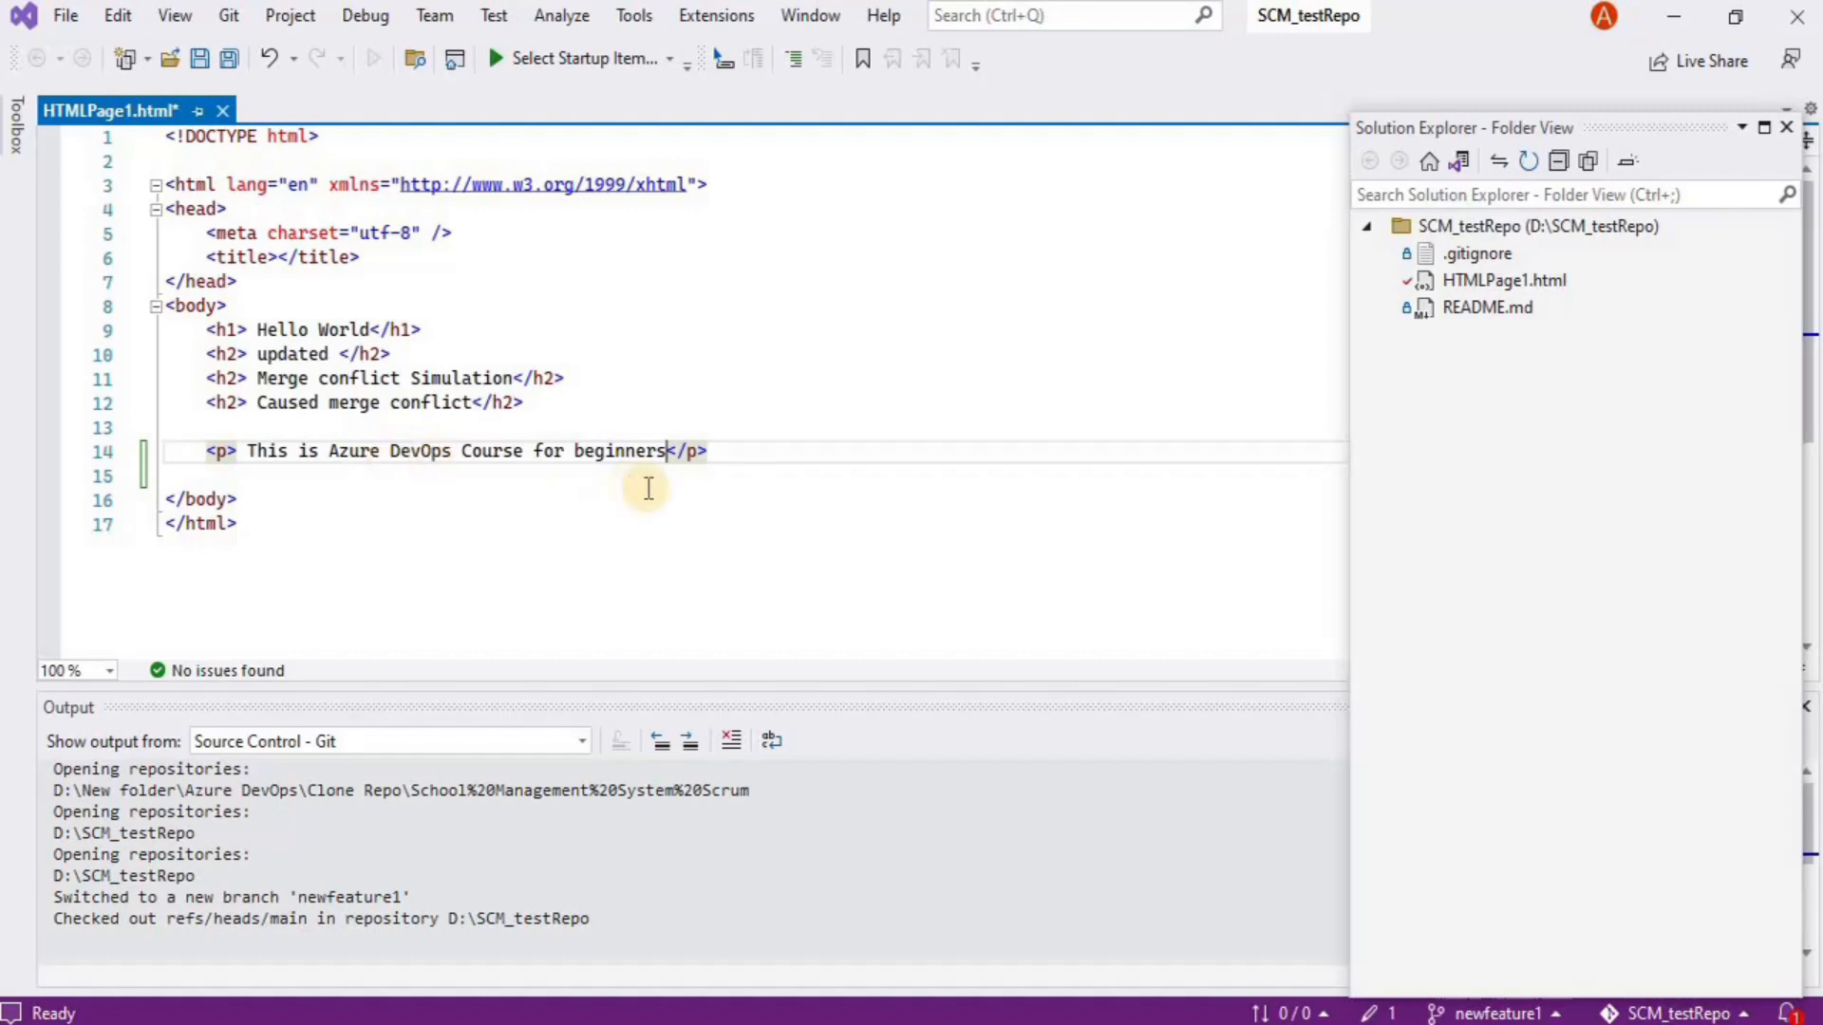
left_click(306, 424)
type("<")
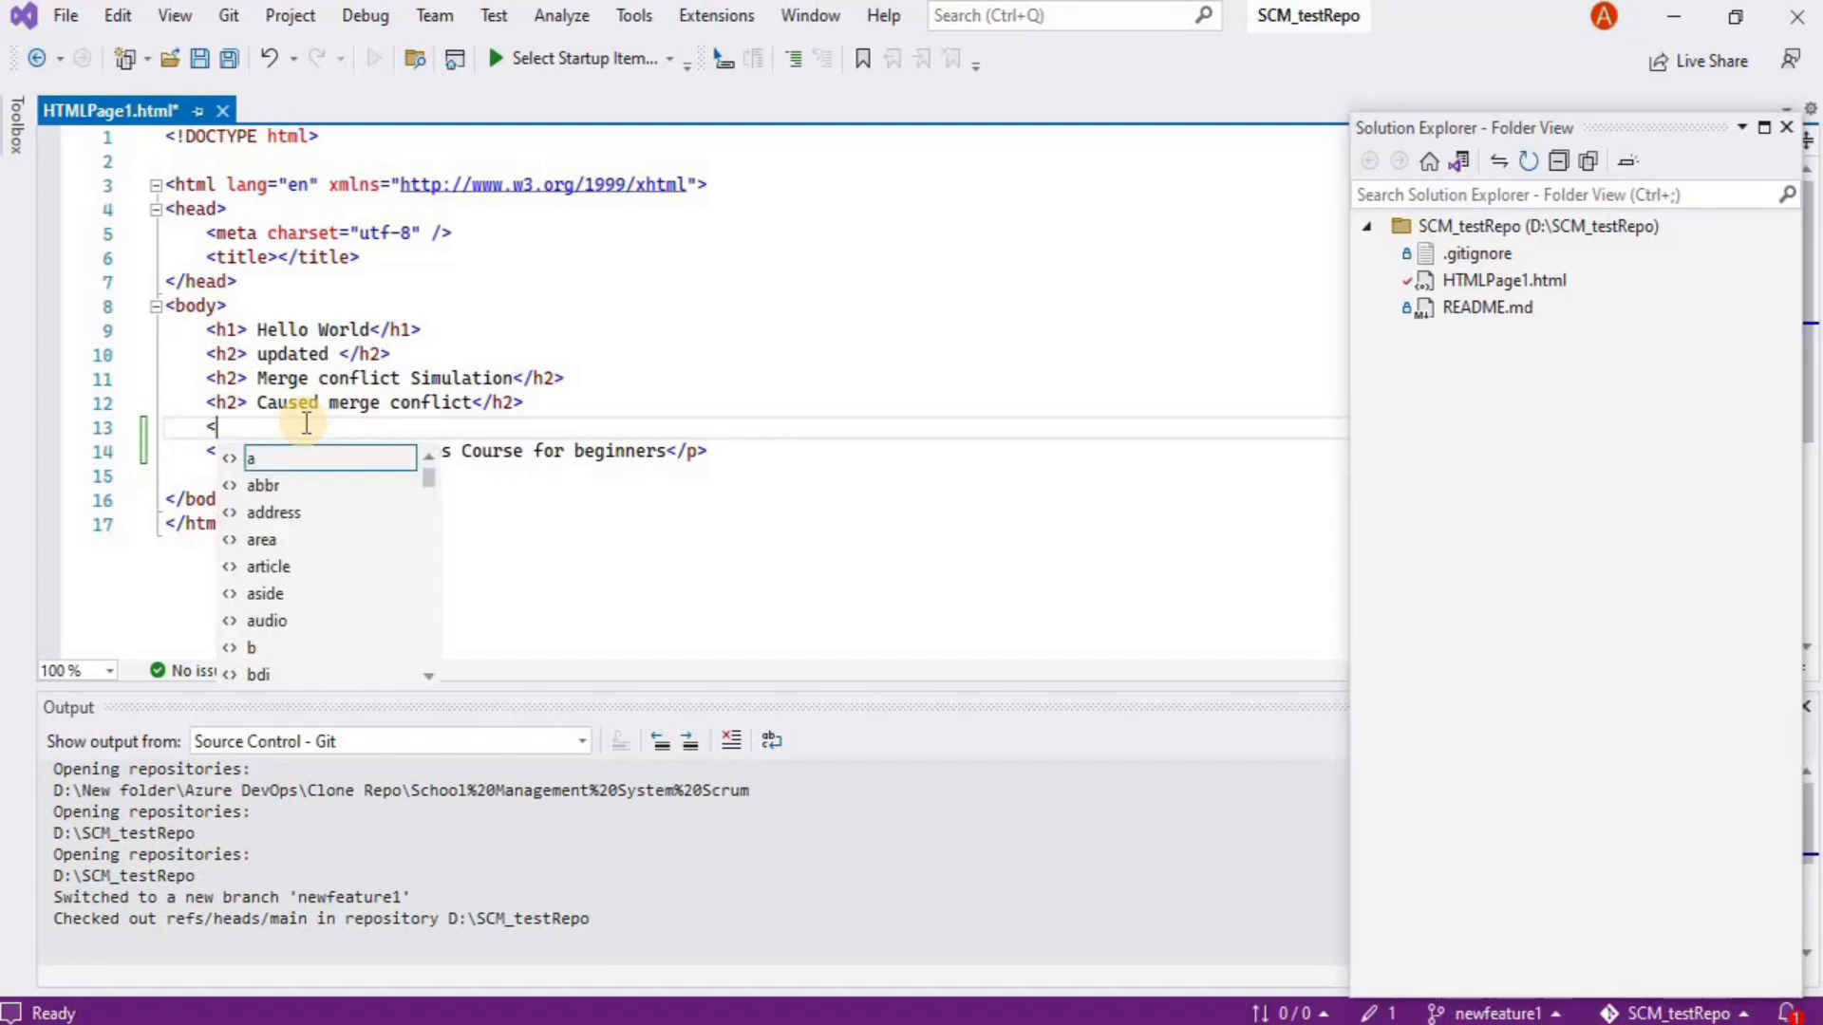
type("h3>")
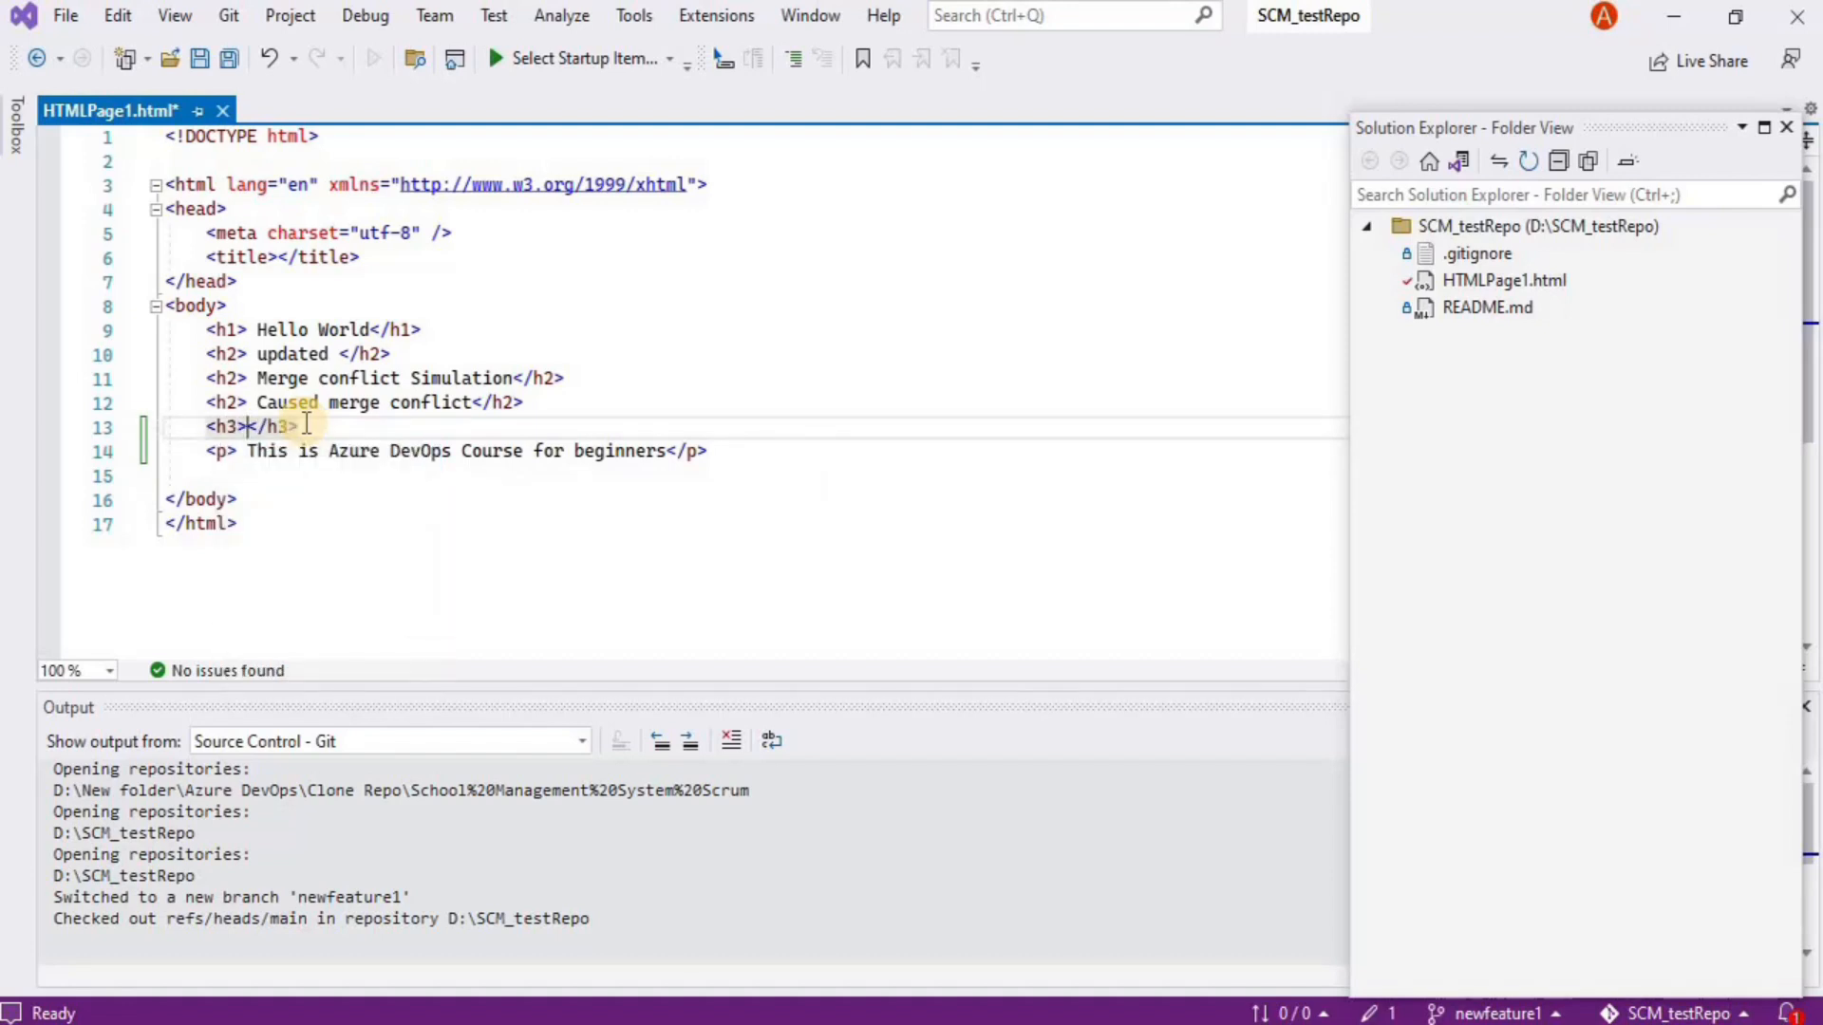
type("New Feature 1 started")
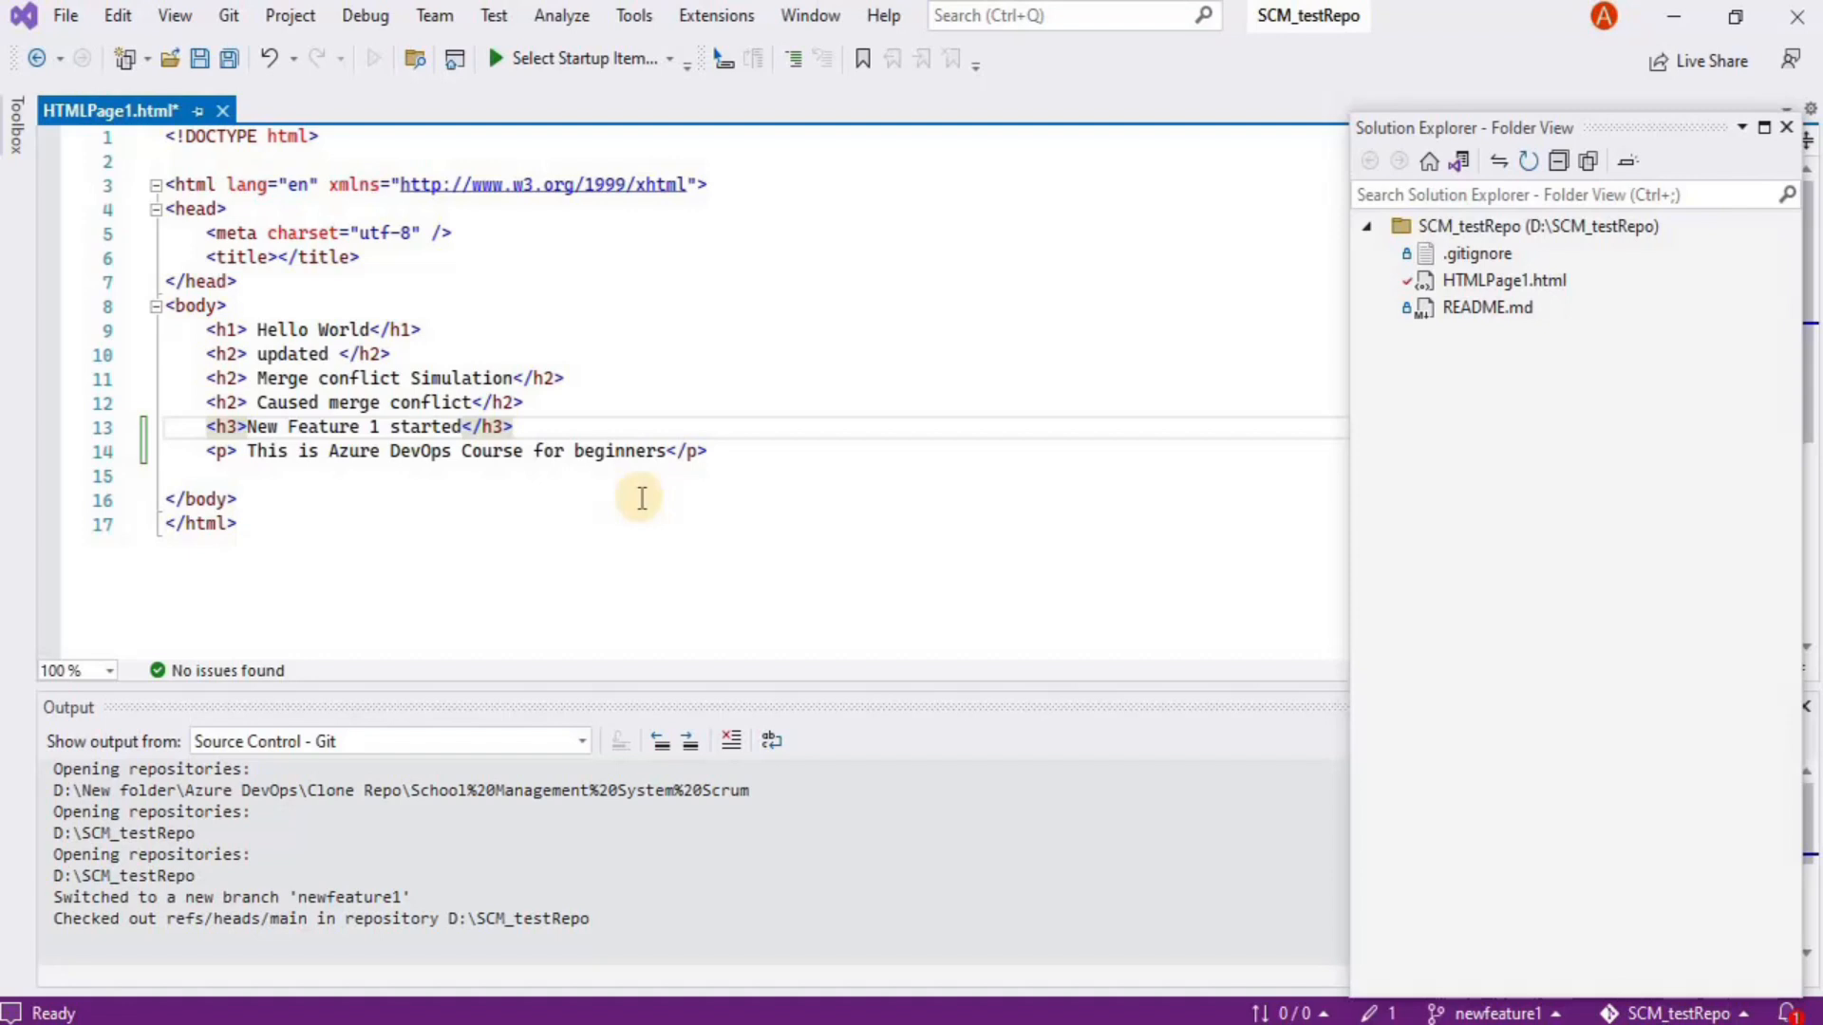
key("ctrl+s")
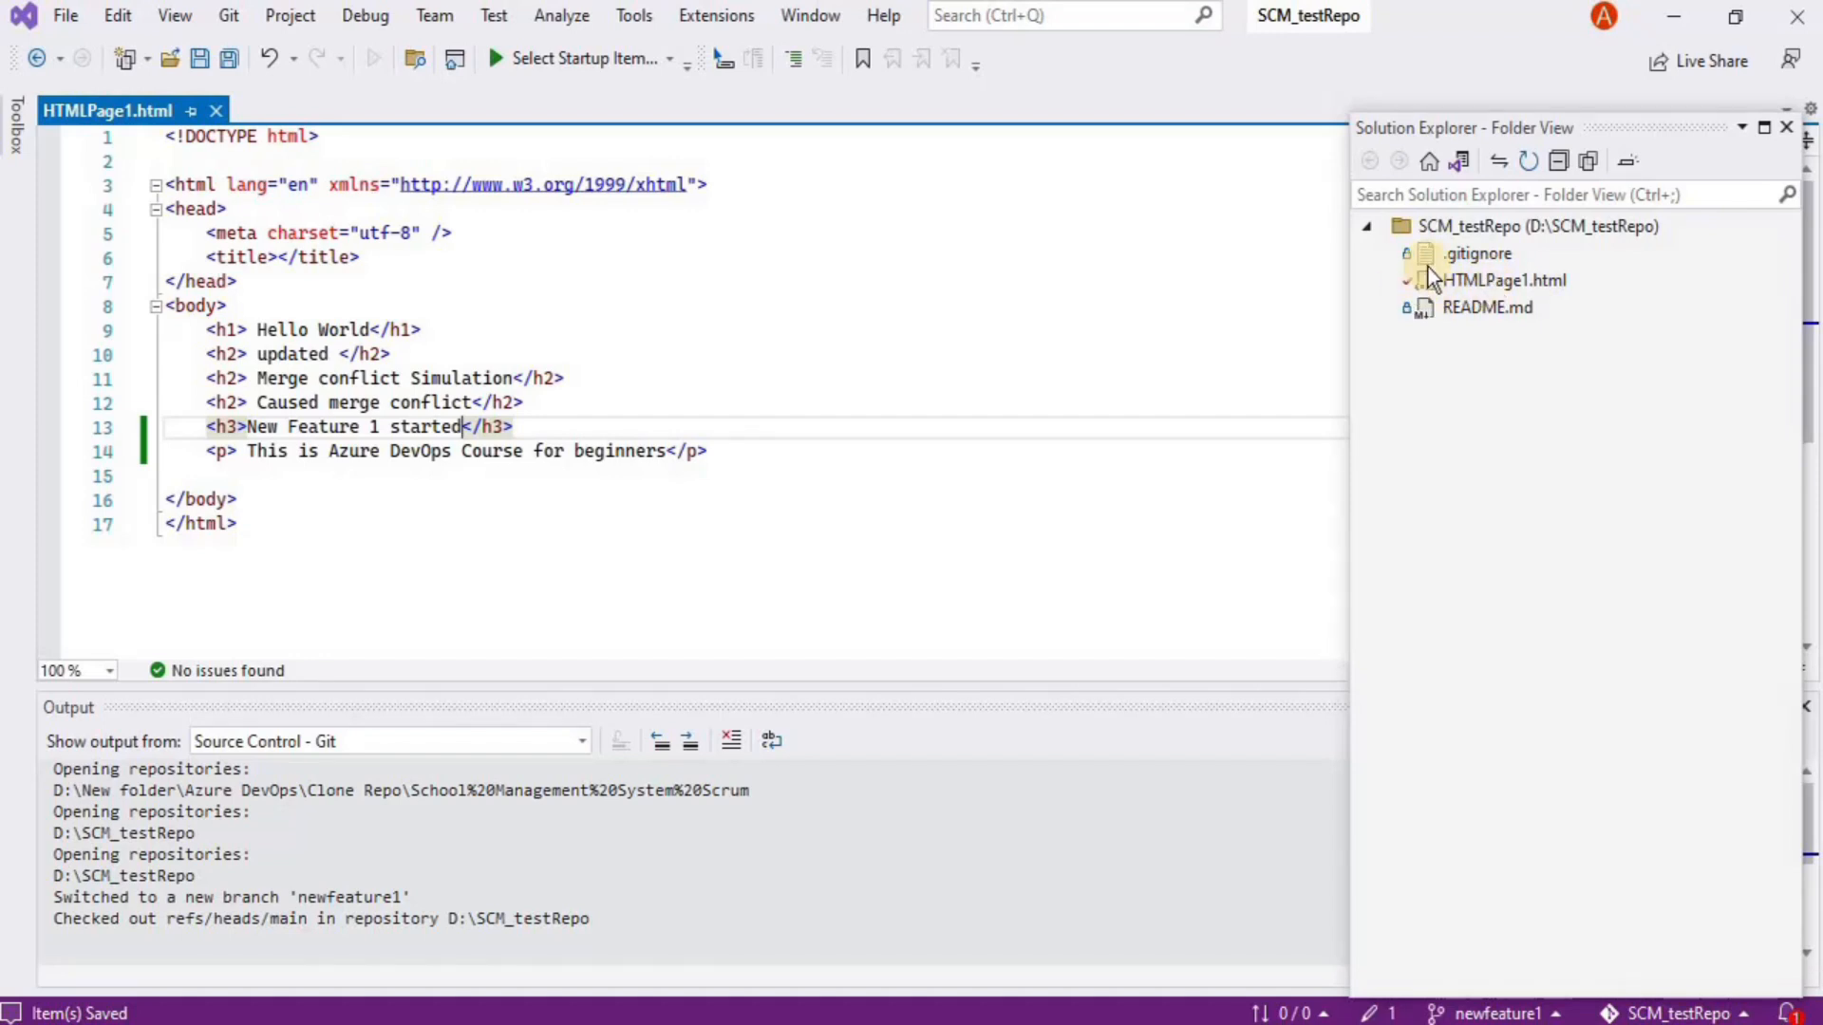
Commit all HTMLPage1.html changes locally with the message 'Commit for new feature branch'
left_click(228, 15)
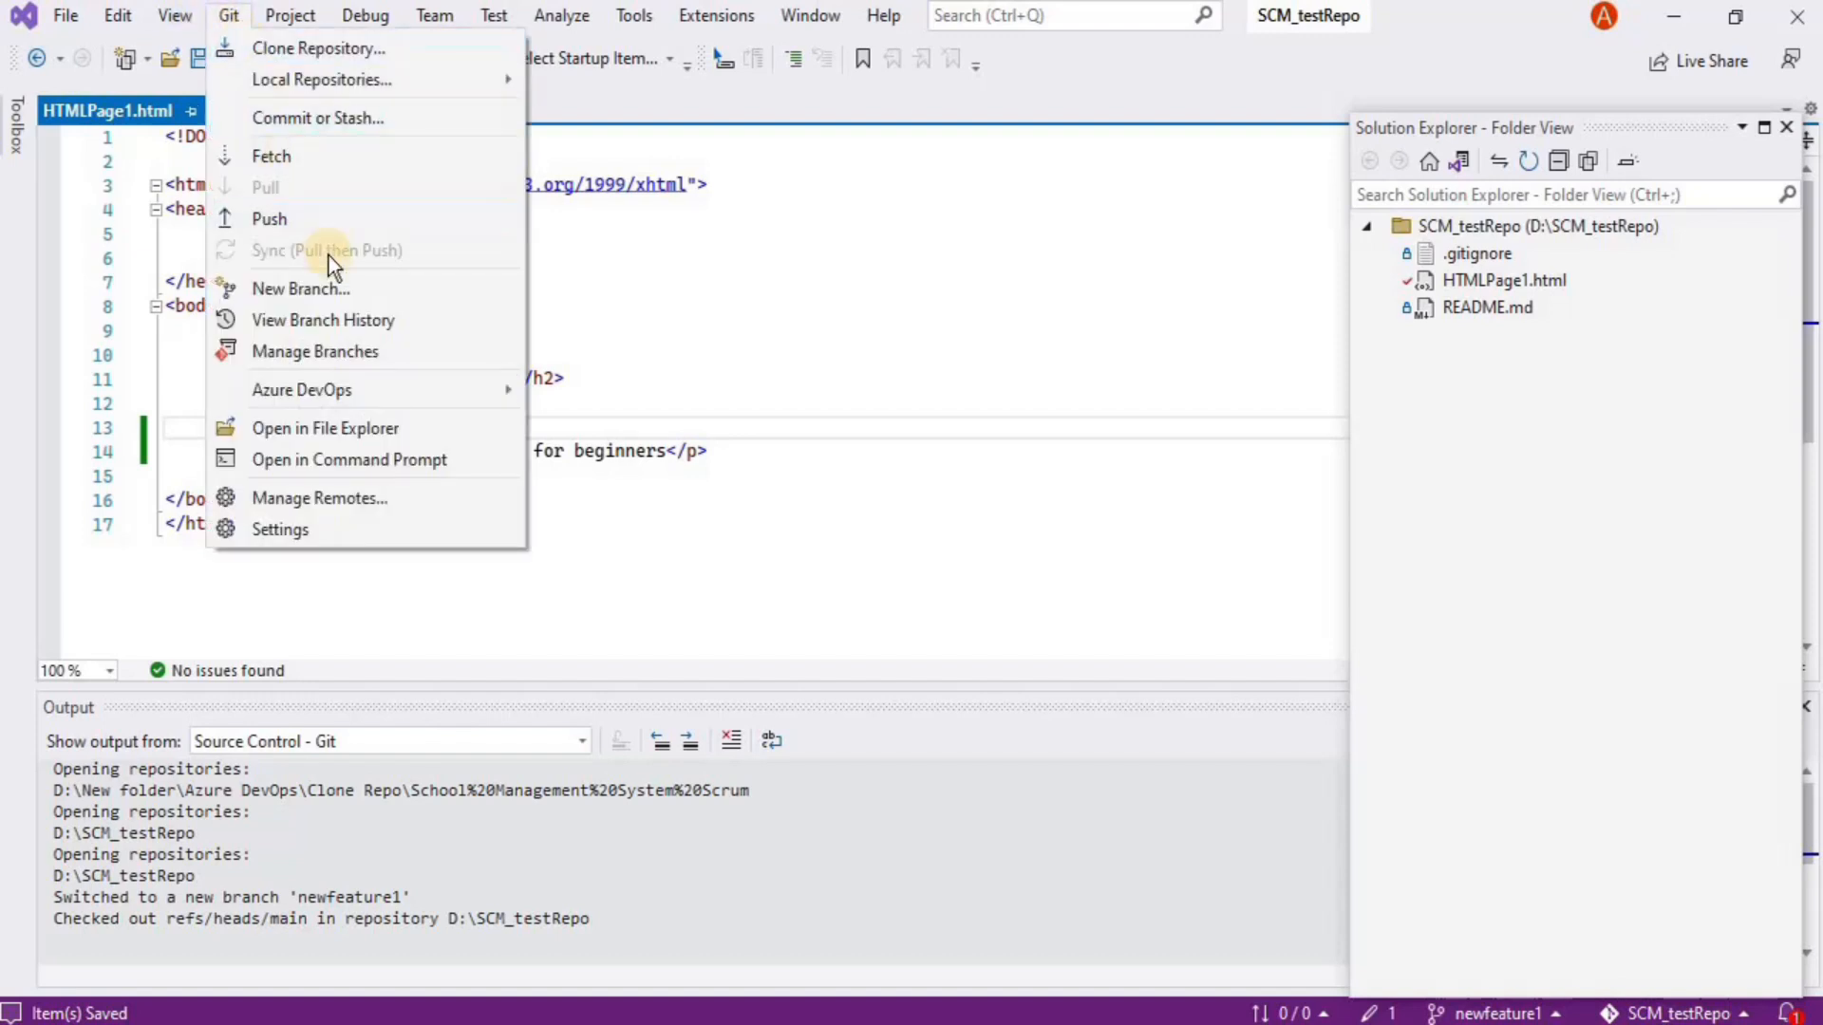
left_click(318, 119)
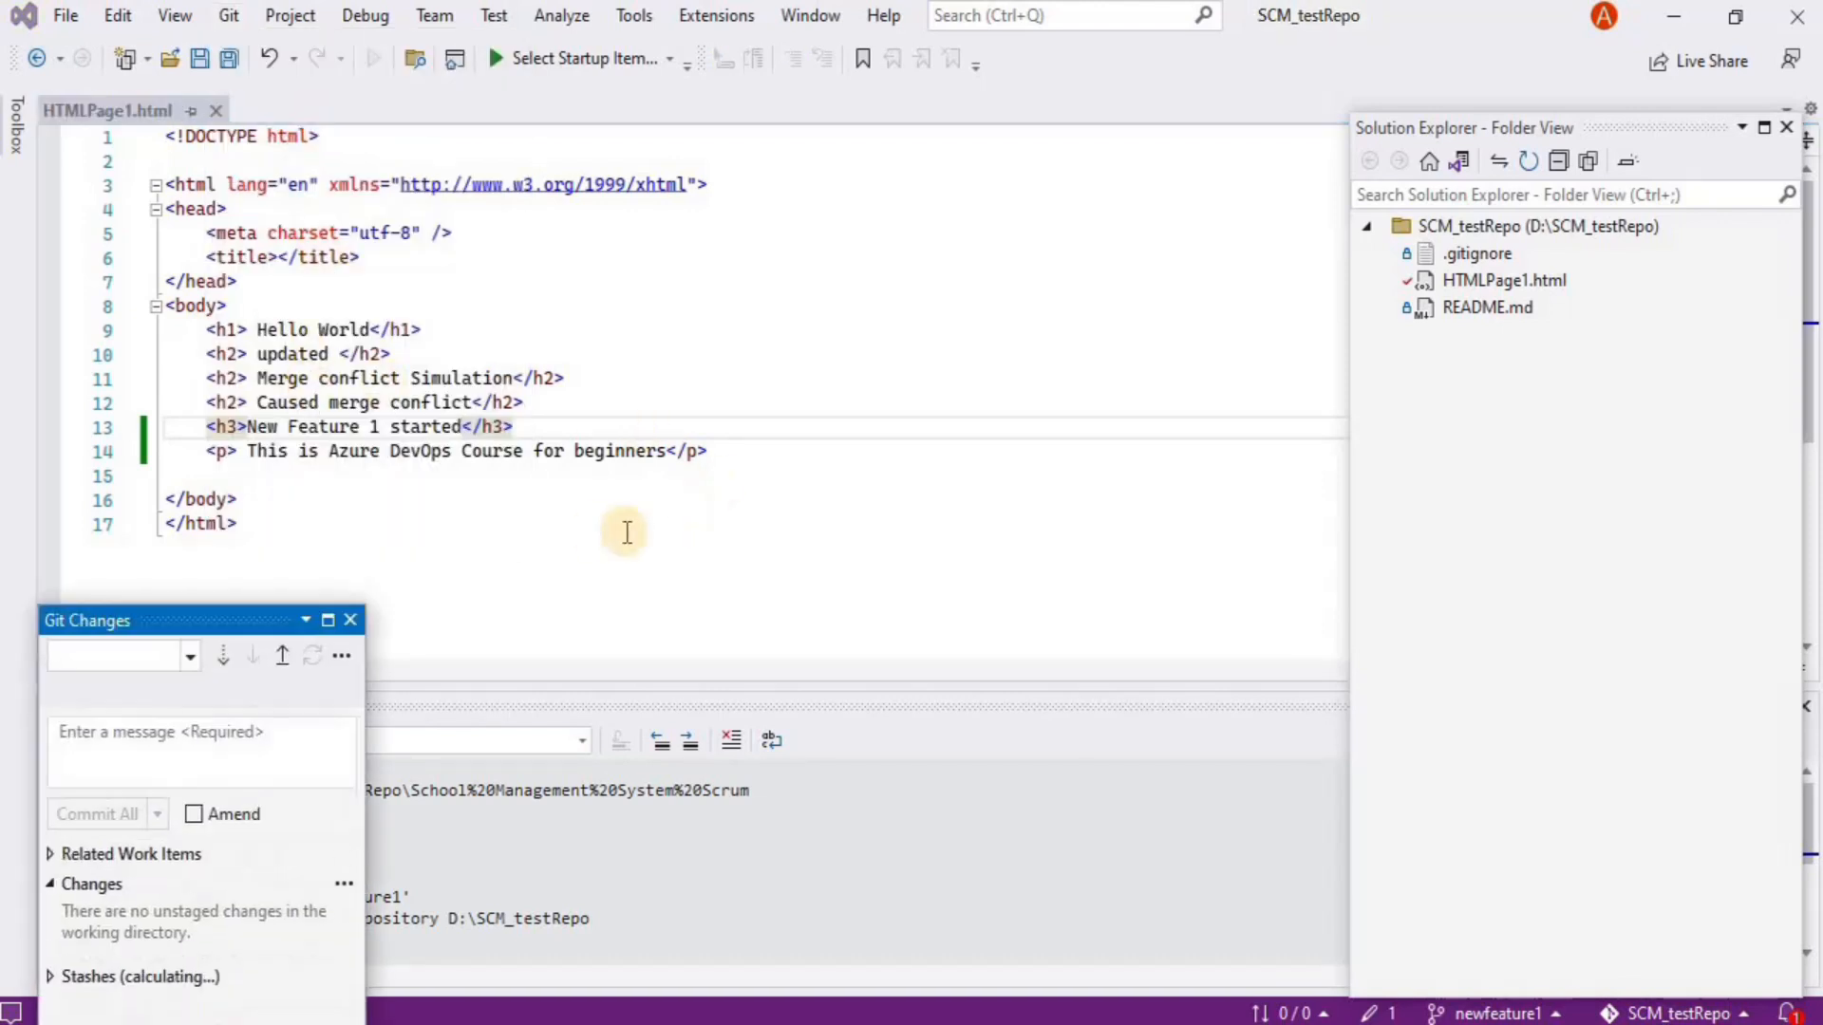
left_click_drag(236, 629, 179, 187)
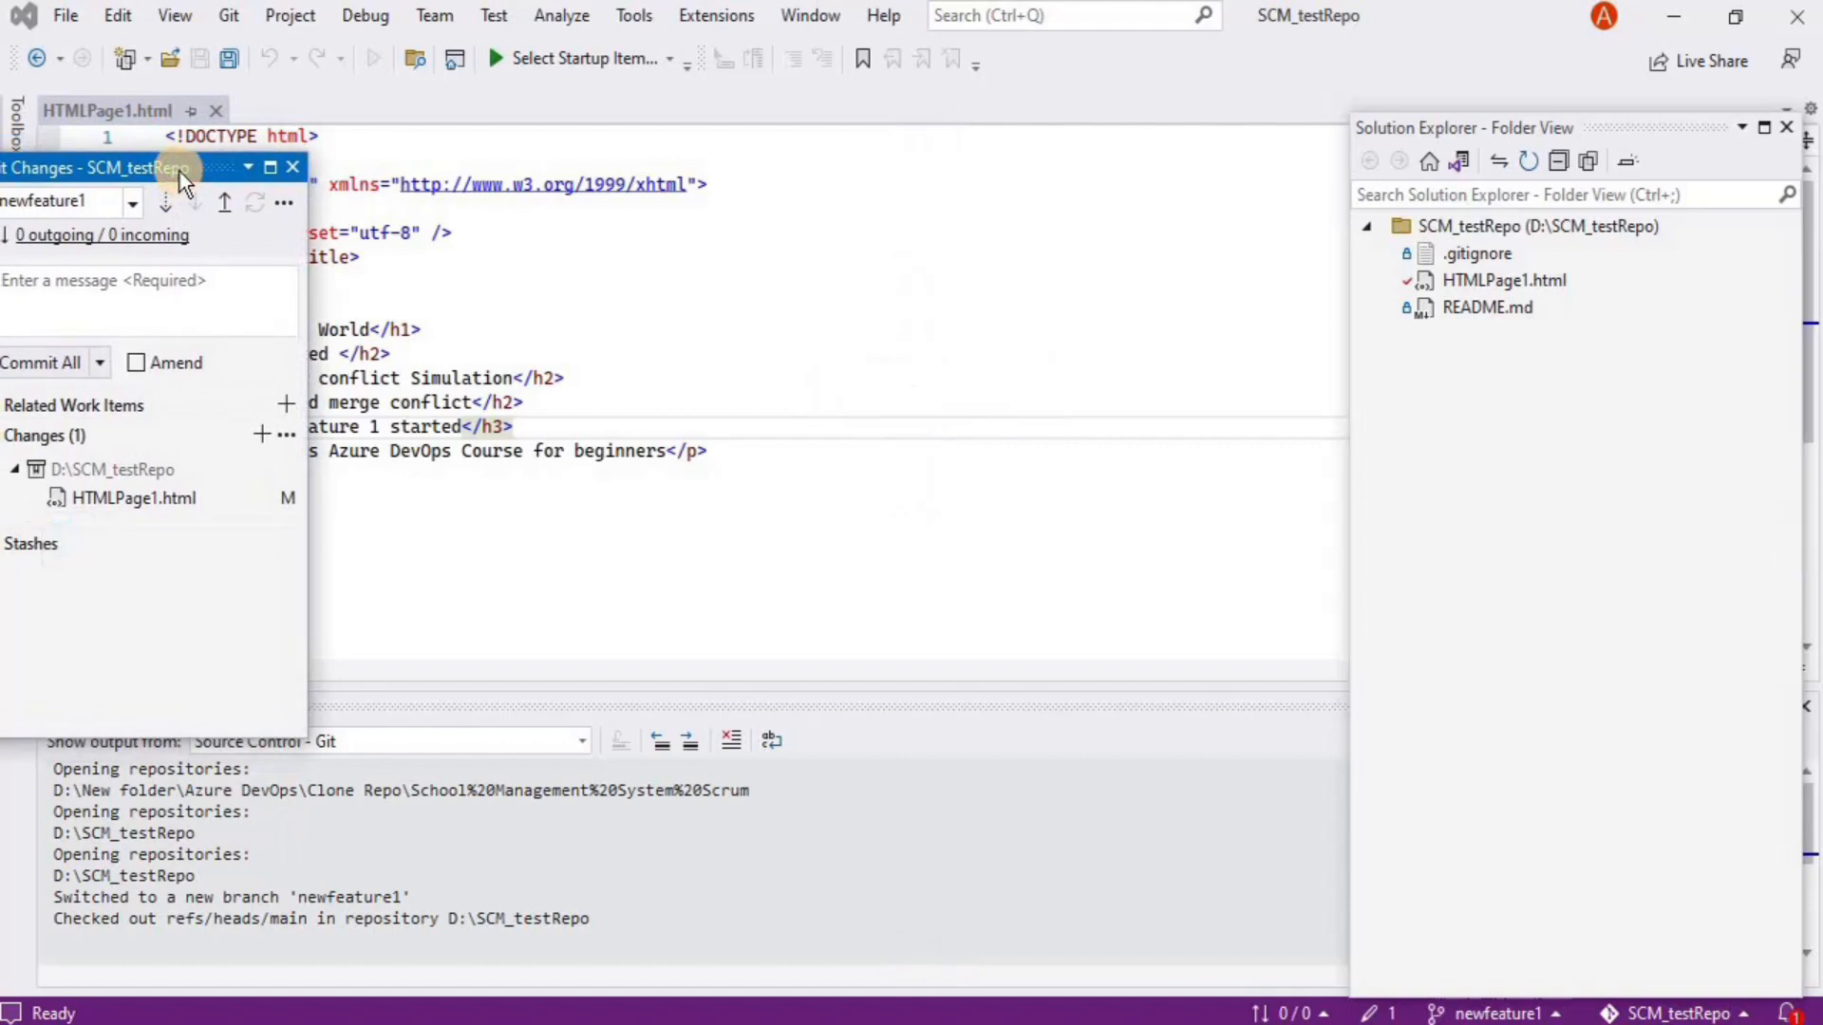
left_click_drag(308, 256, 404, 255)
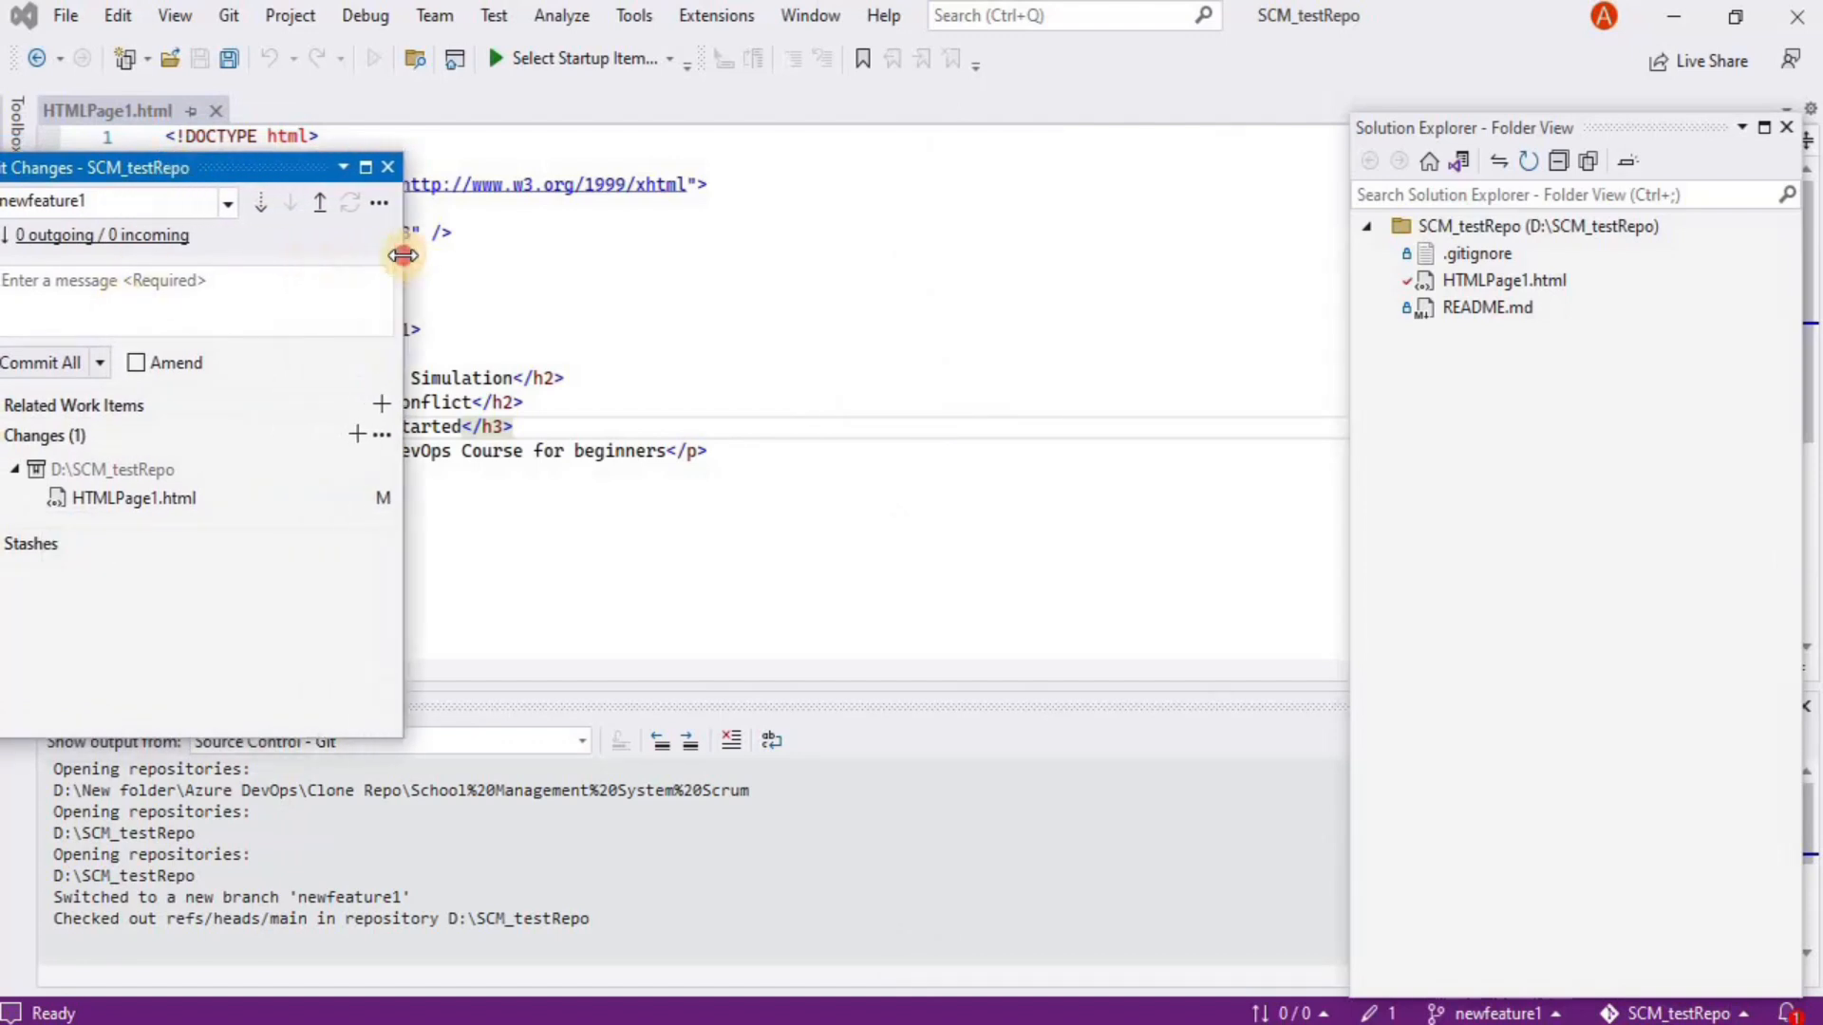
left_click(119, 295)
type("Comm")
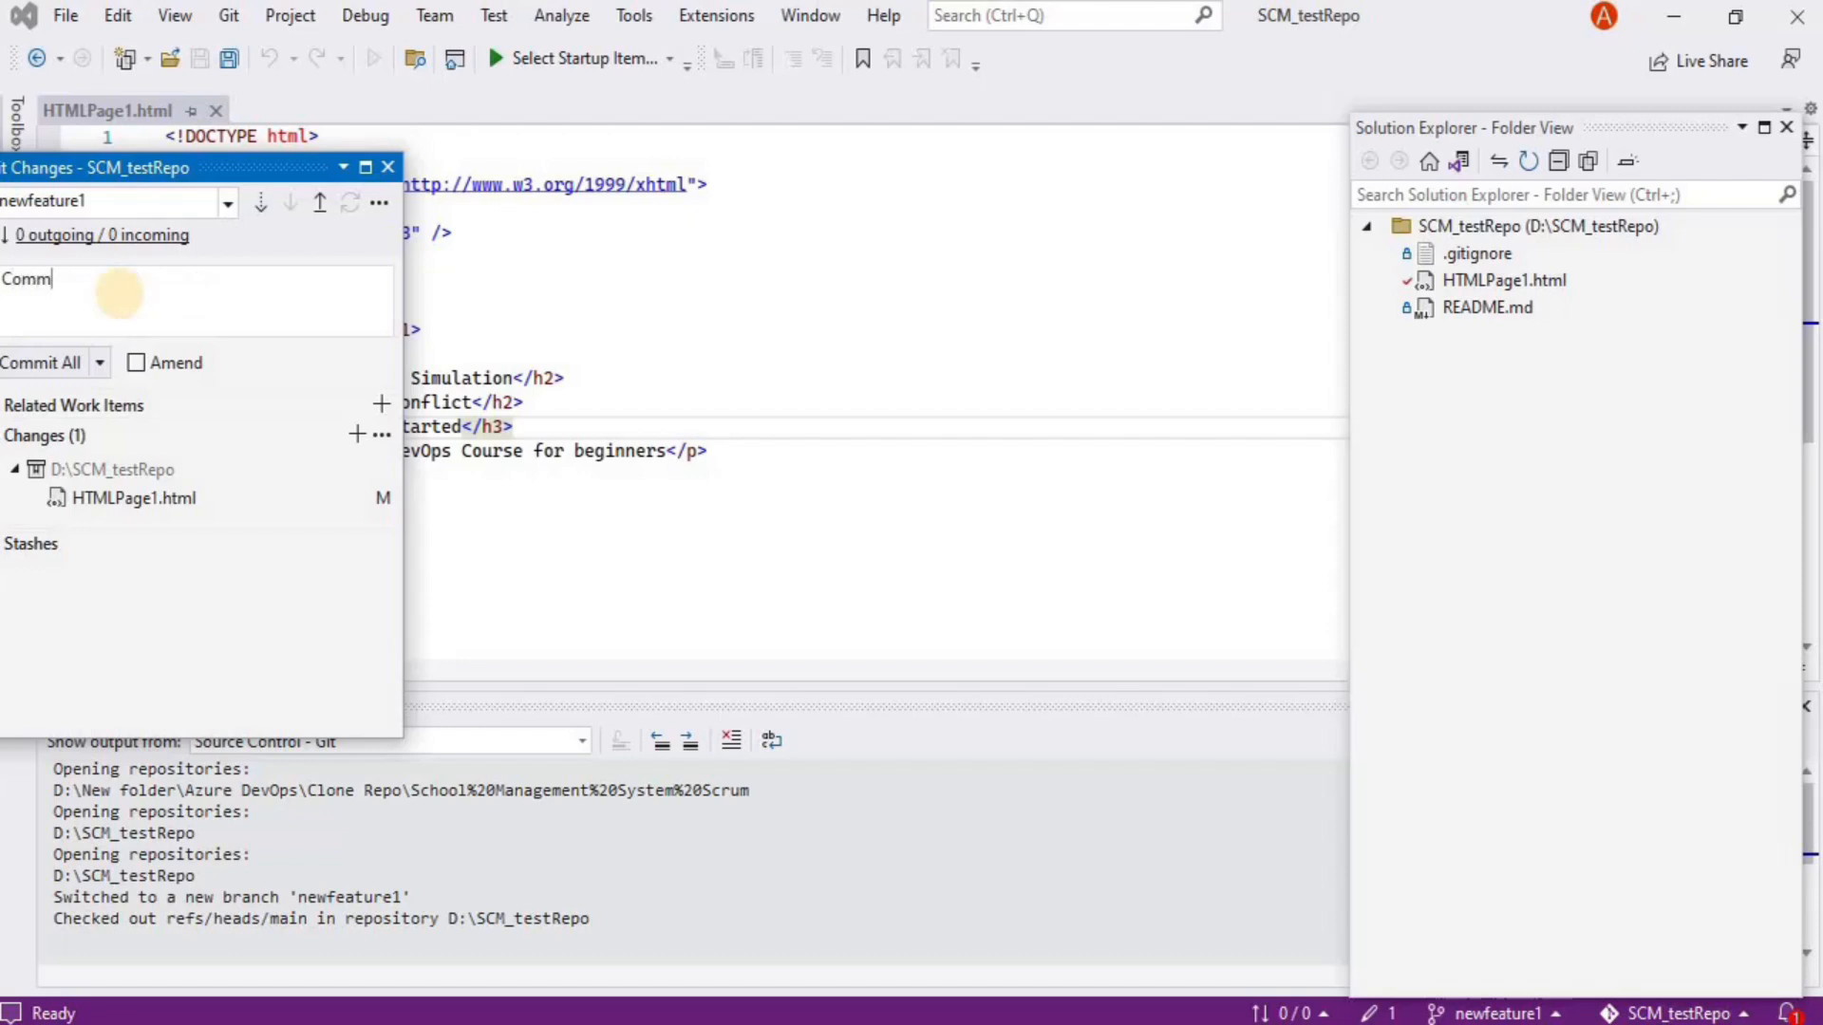
type("it for new feature branch")
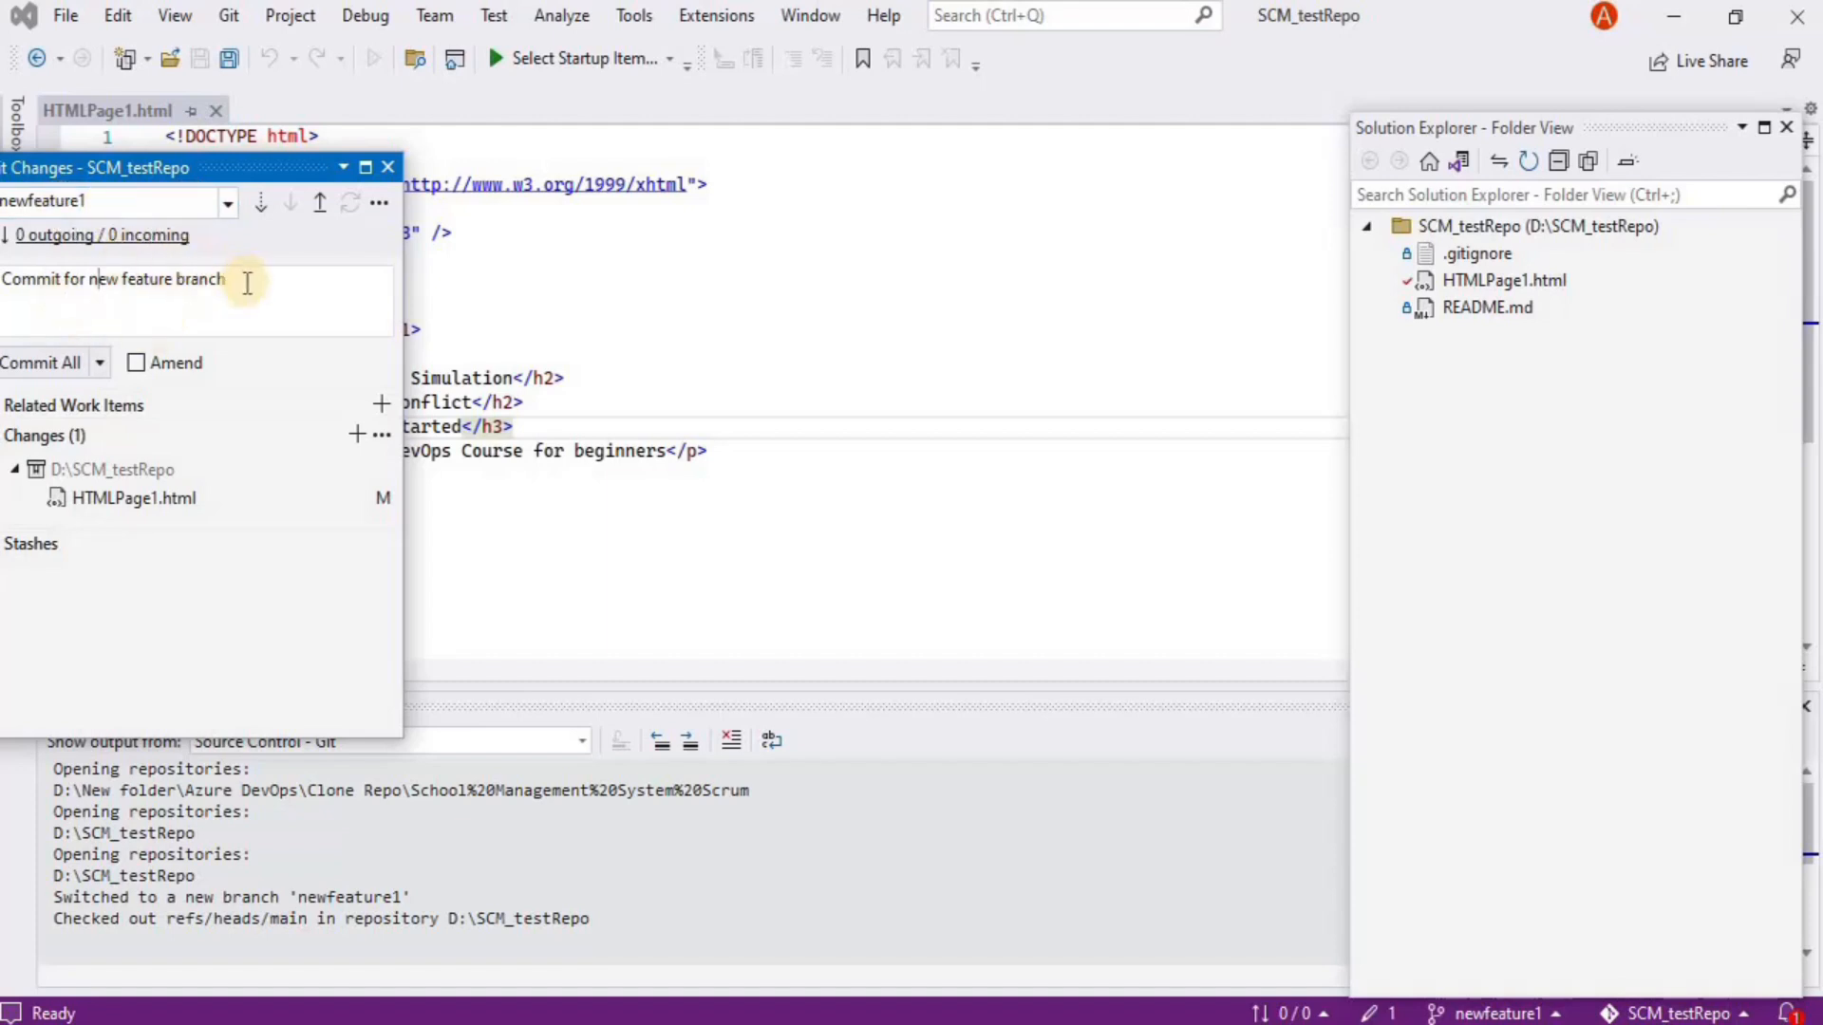
left_click(62, 361)
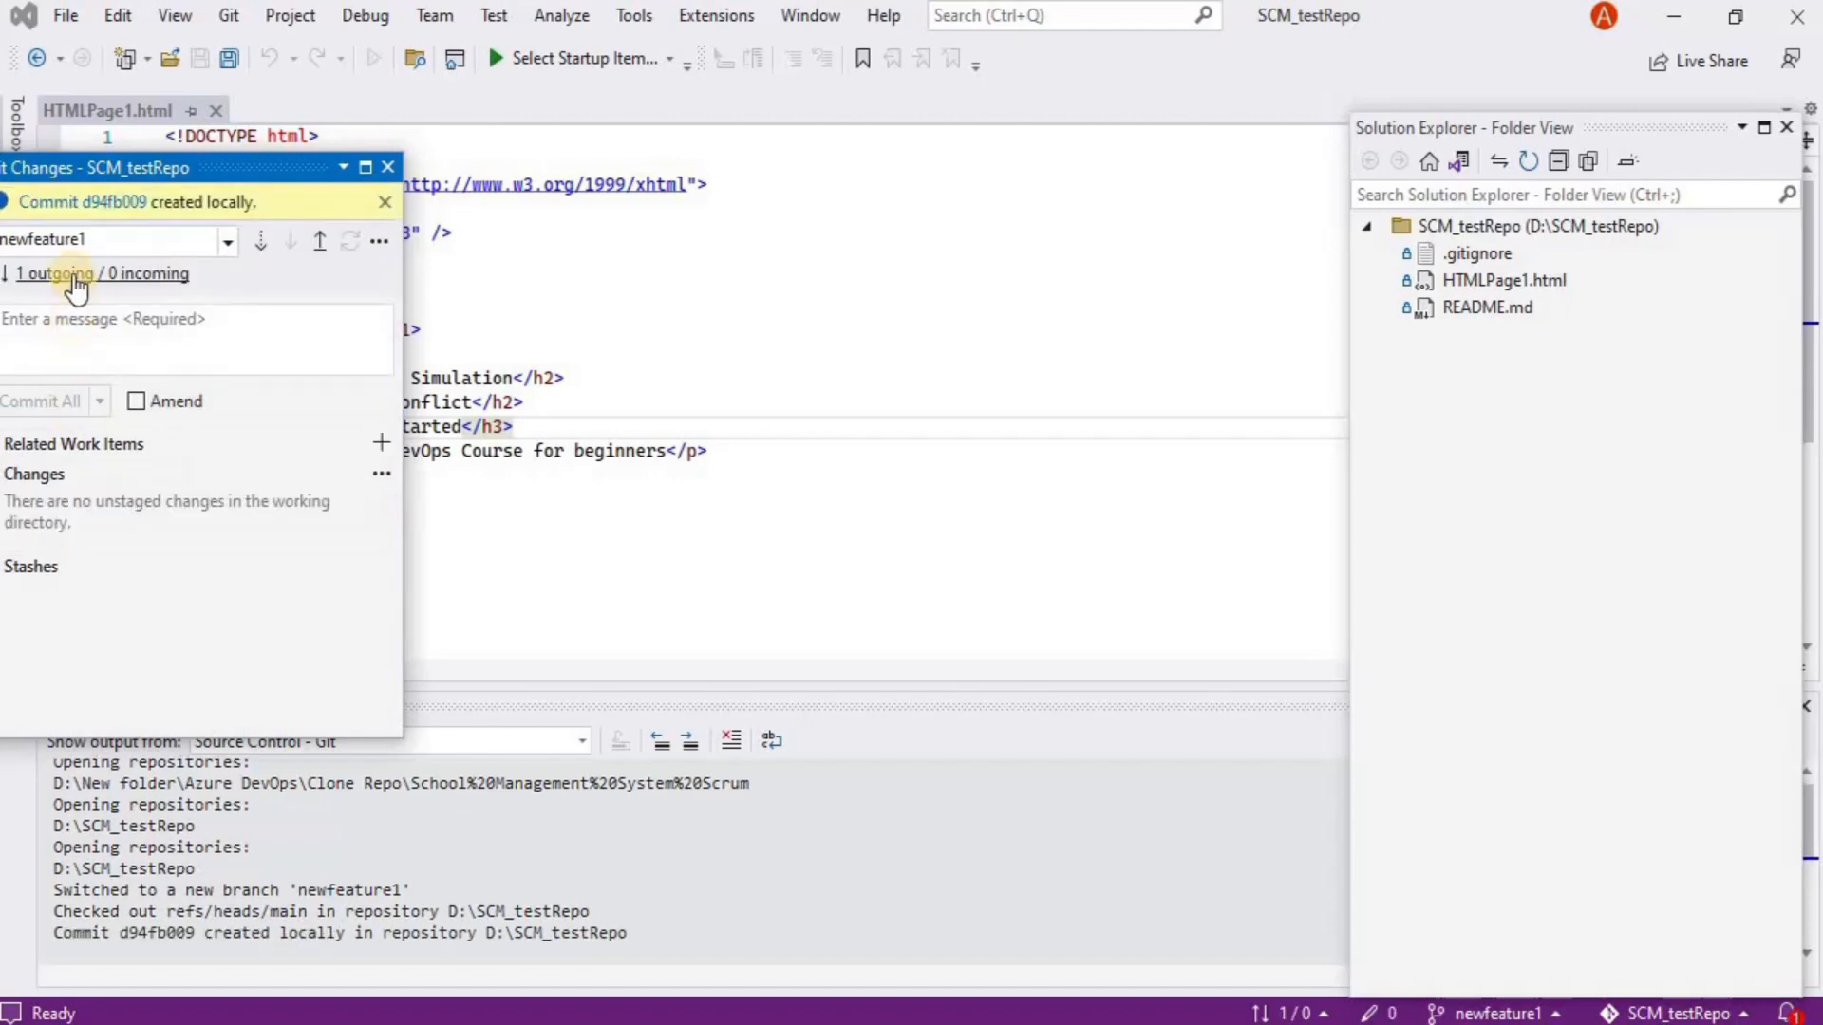
left_click_drag(231, 179, 1350, 290)
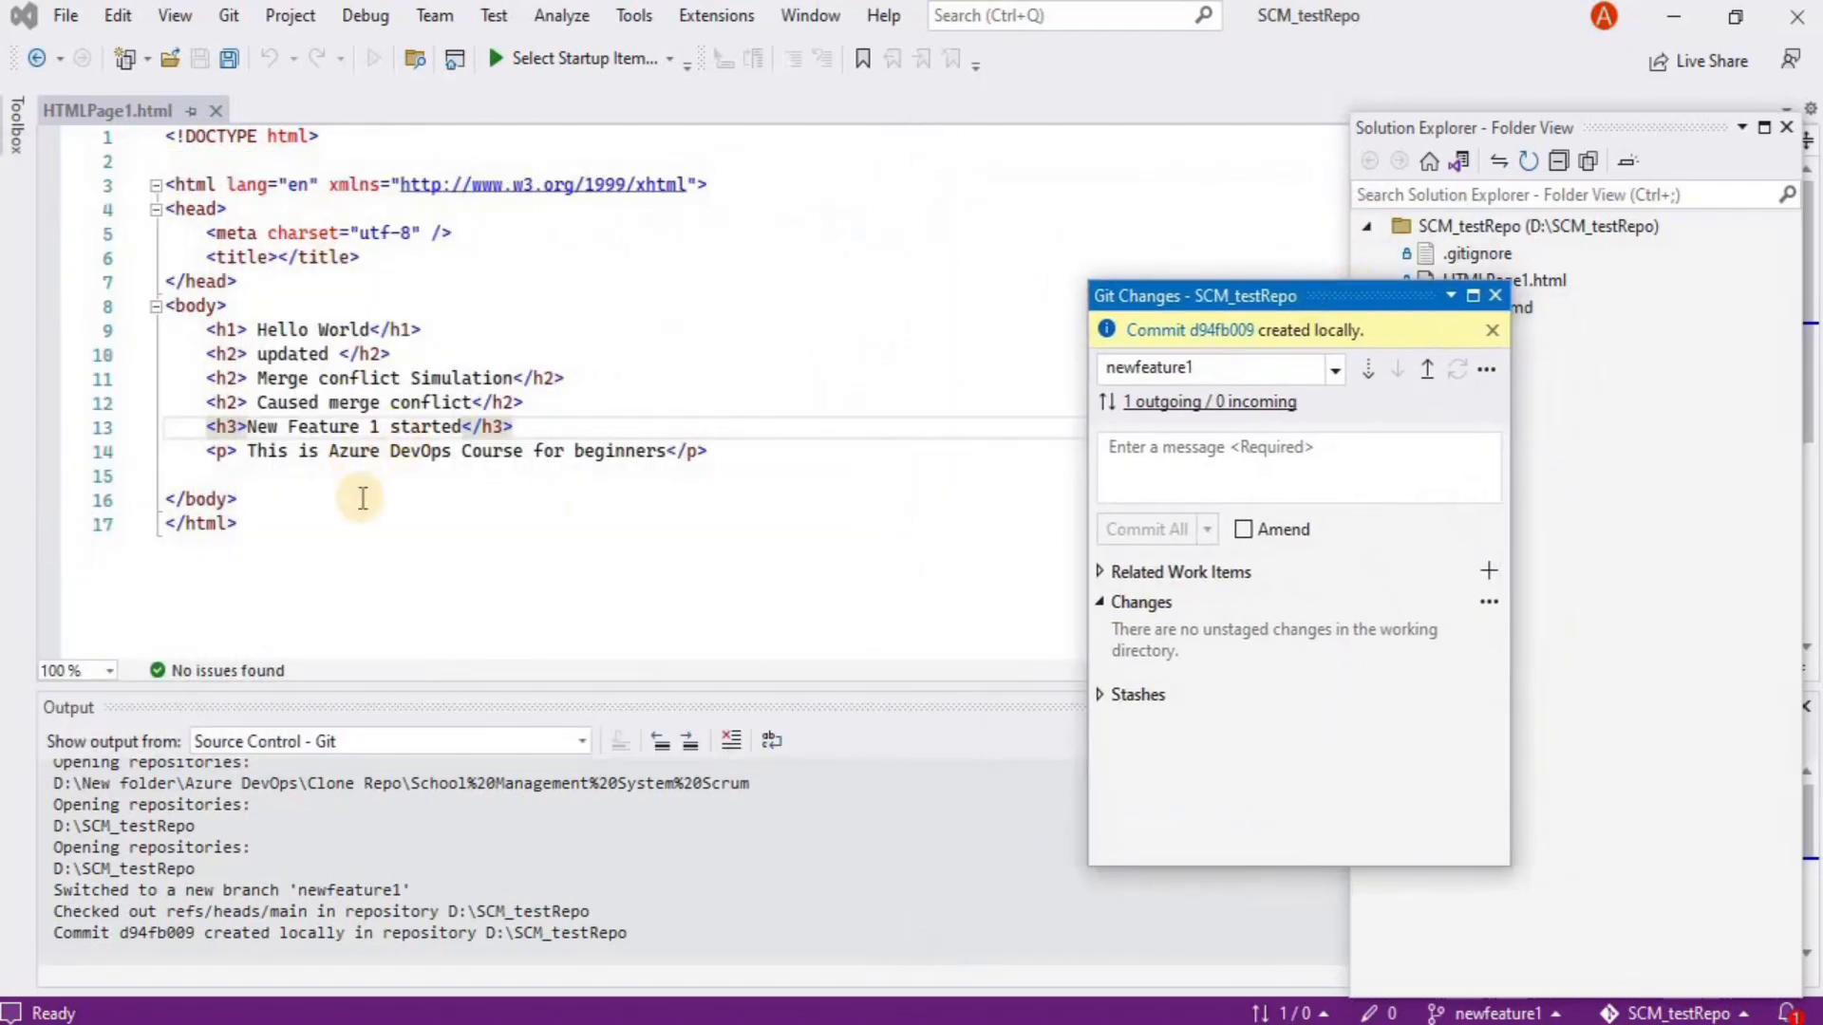
Switch to main, back to newfeature1, then to main again, where the feature lines disappear
left_click(1283, 368)
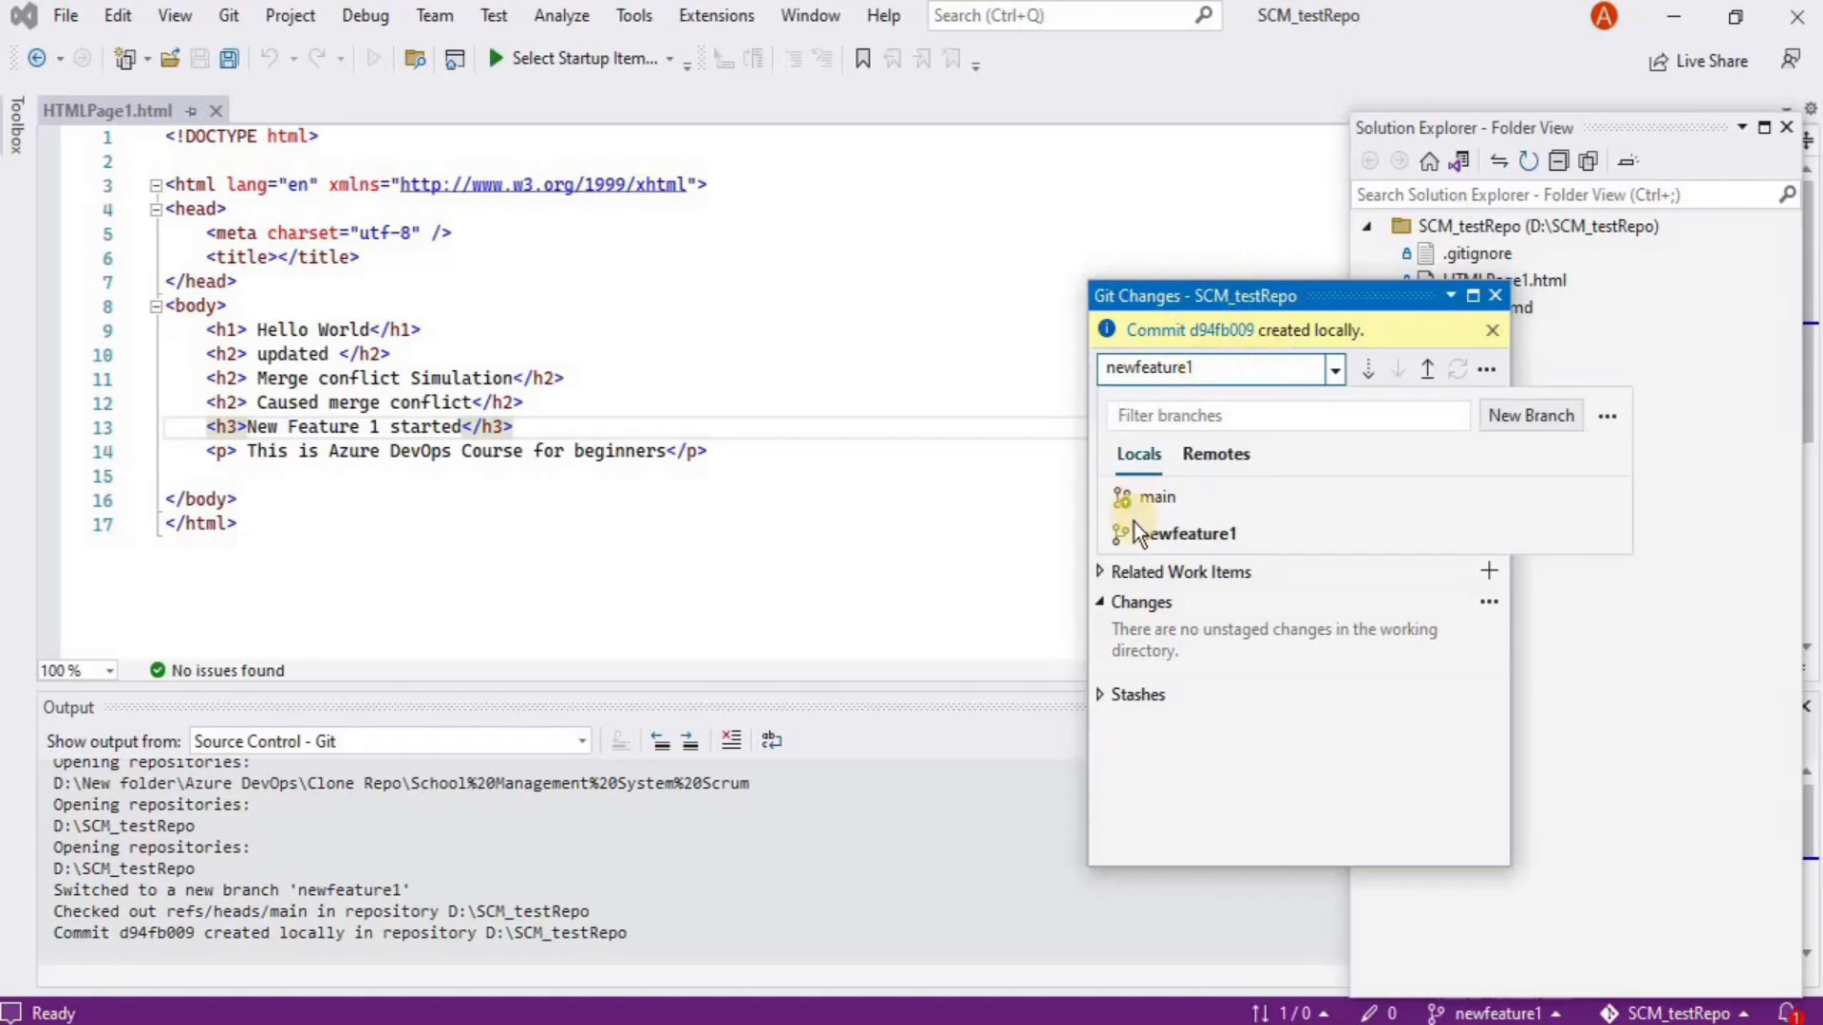
left_click(1149, 500)
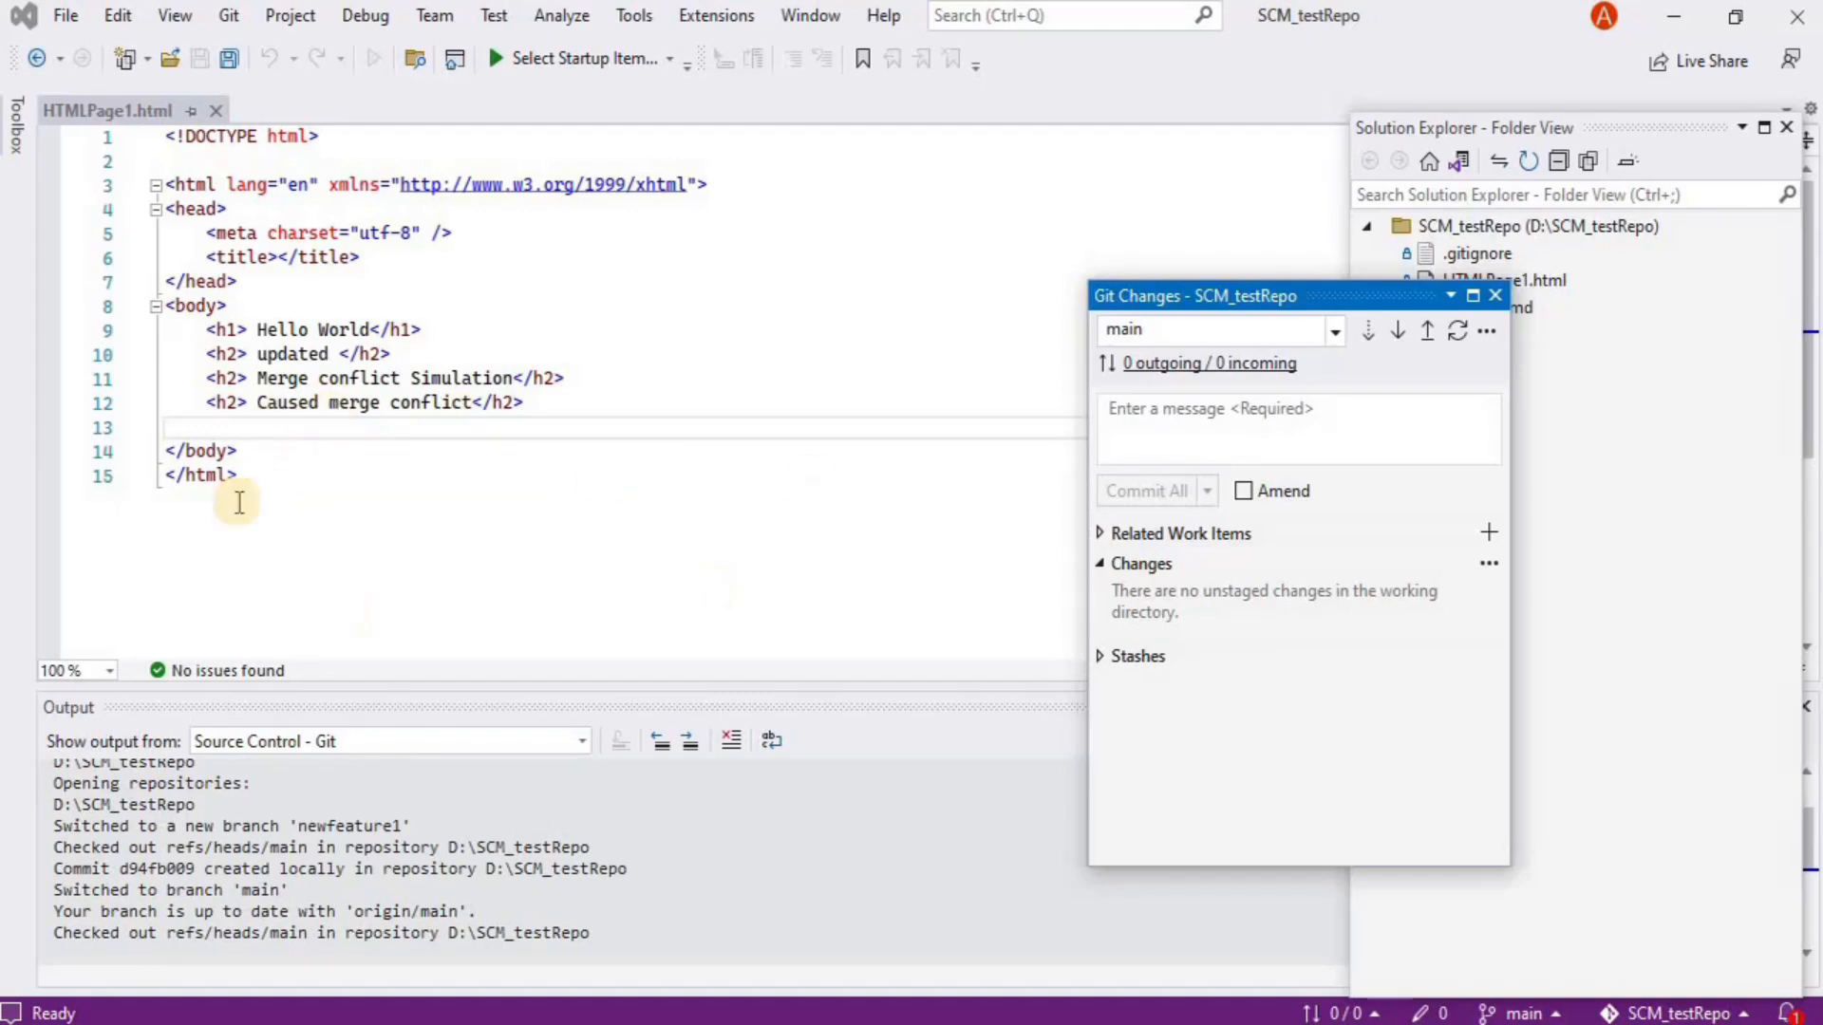
left_click(1195, 340)
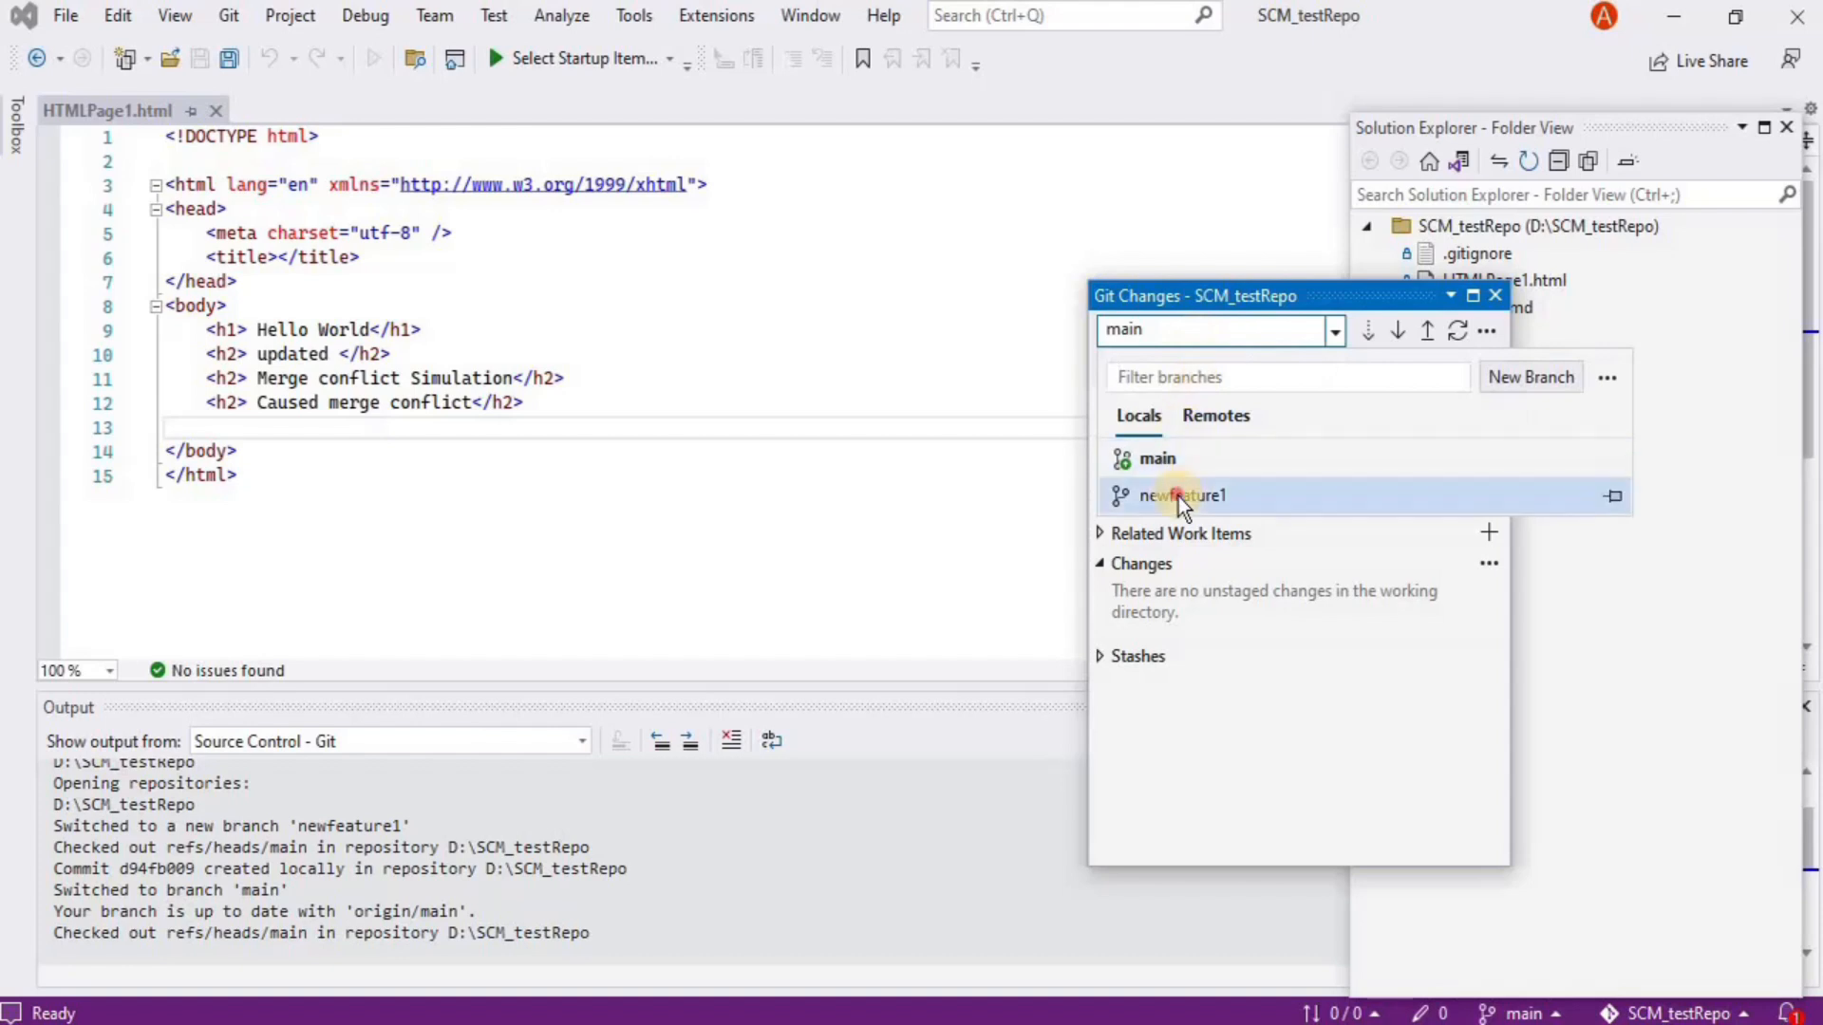
left_click(1177, 497)
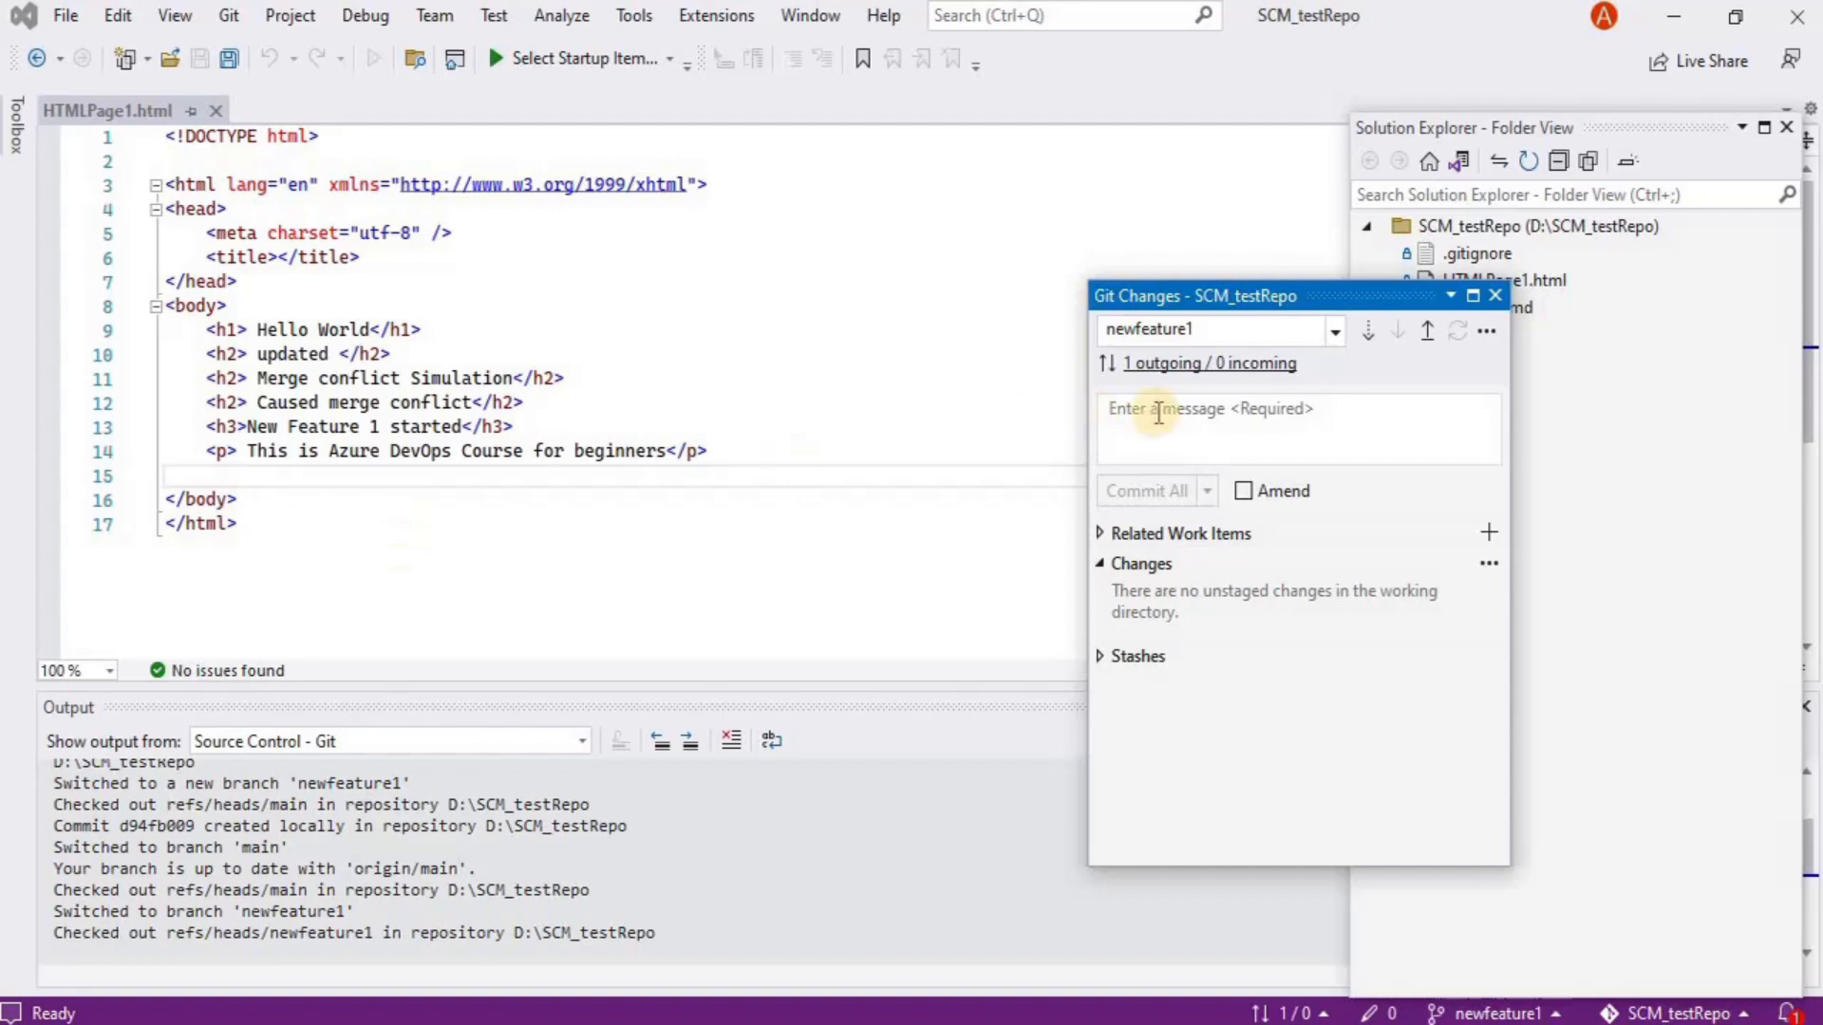
left_click(1192, 327)
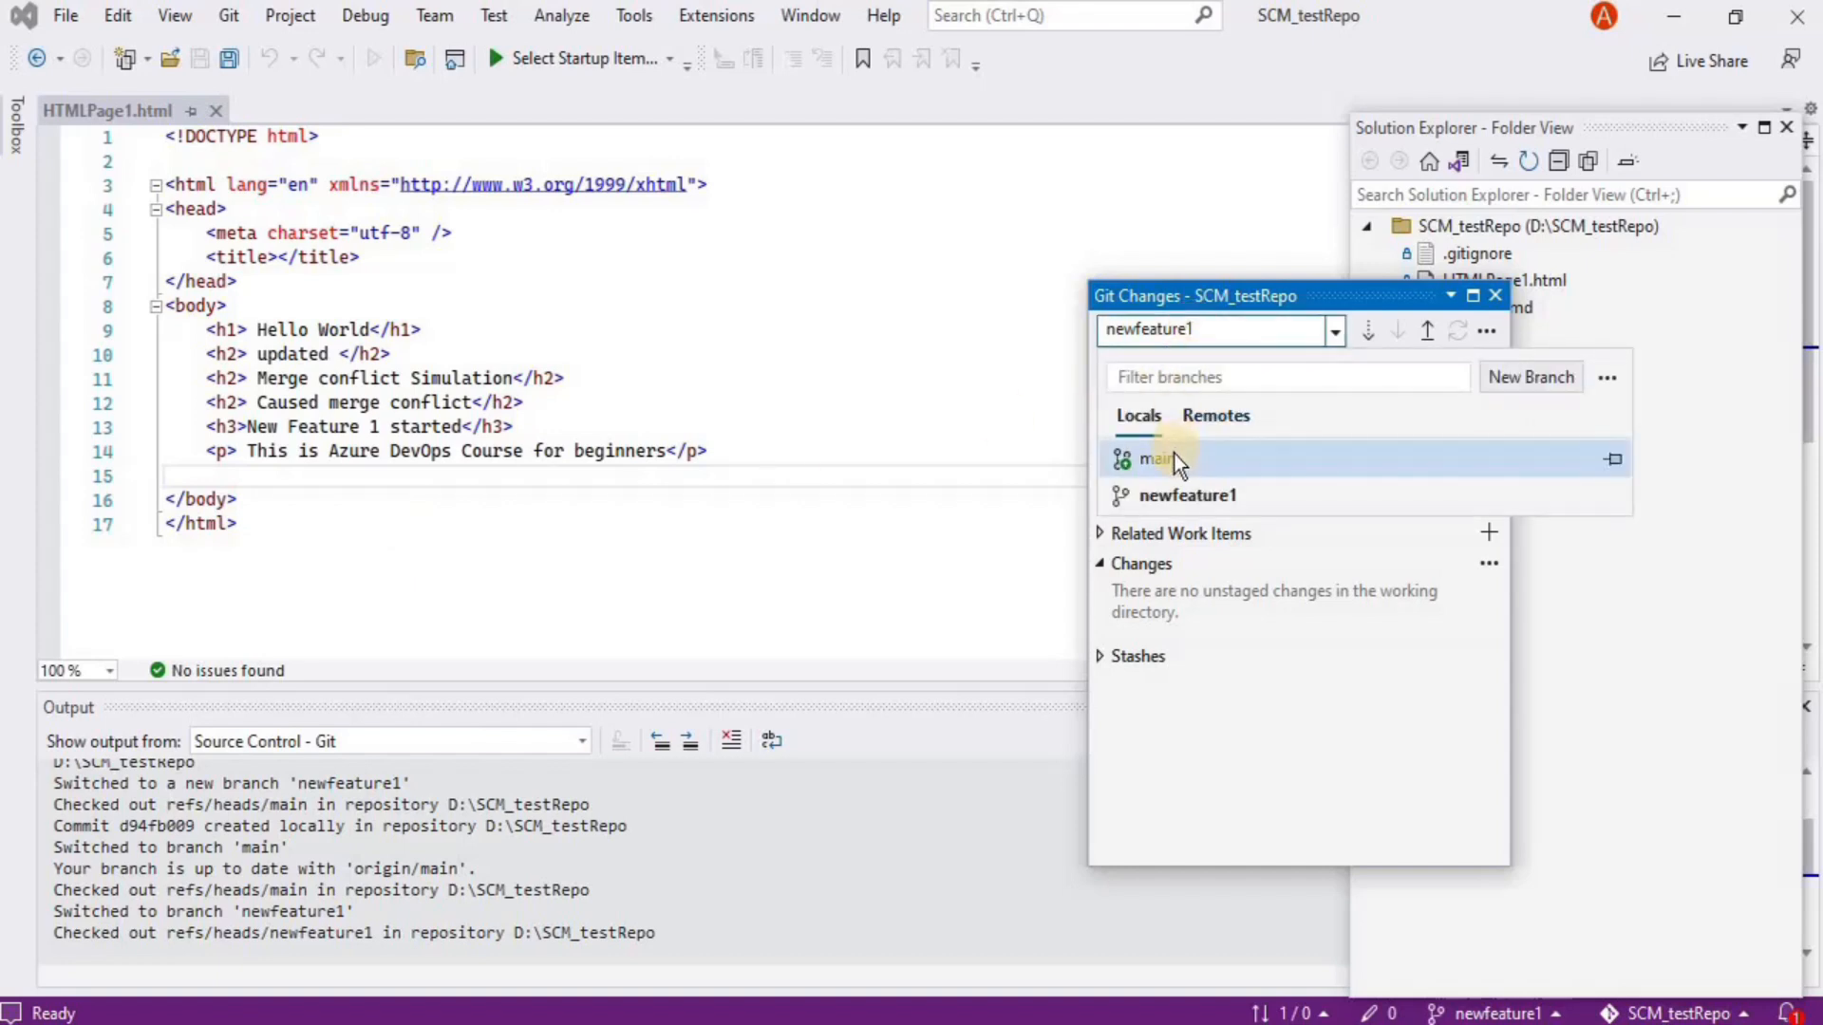
left_click(1175, 456)
left_click(561, 428)
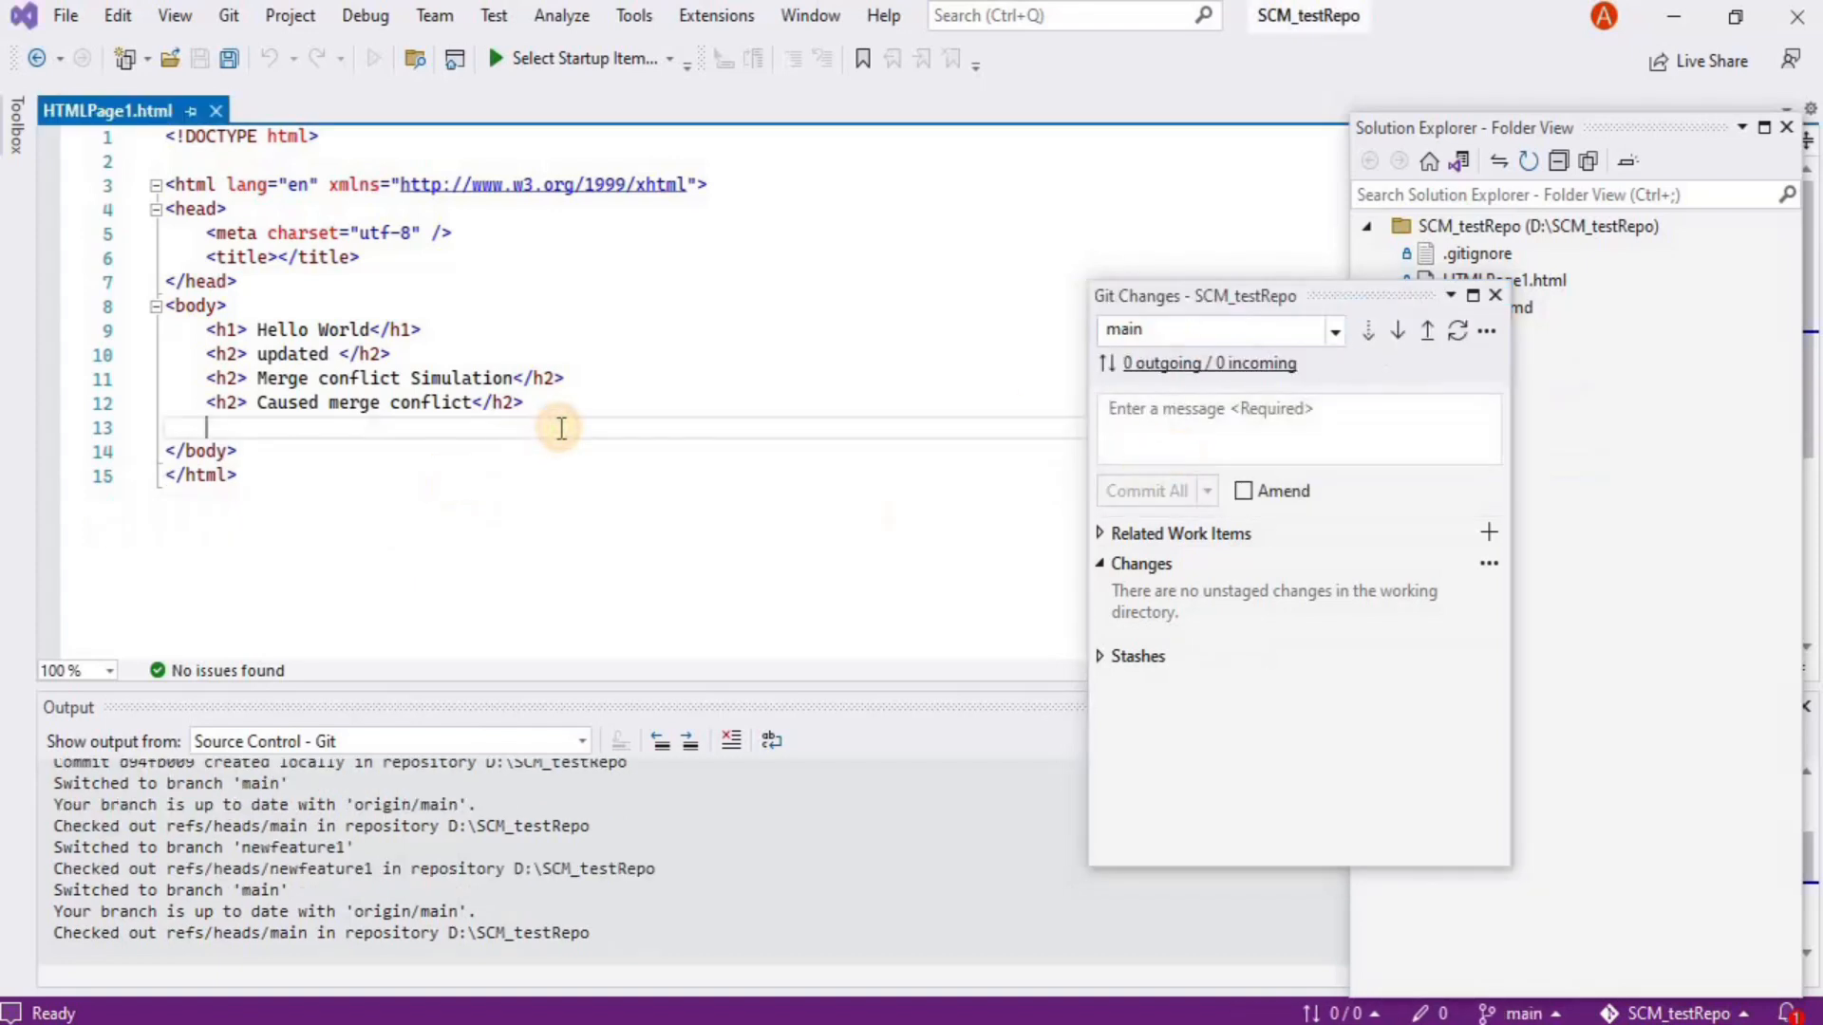
Add a '<p>In the main branch' paragraph below line 13 of HTMLPage1.html
key("Return")
key("Return")
key("Return")
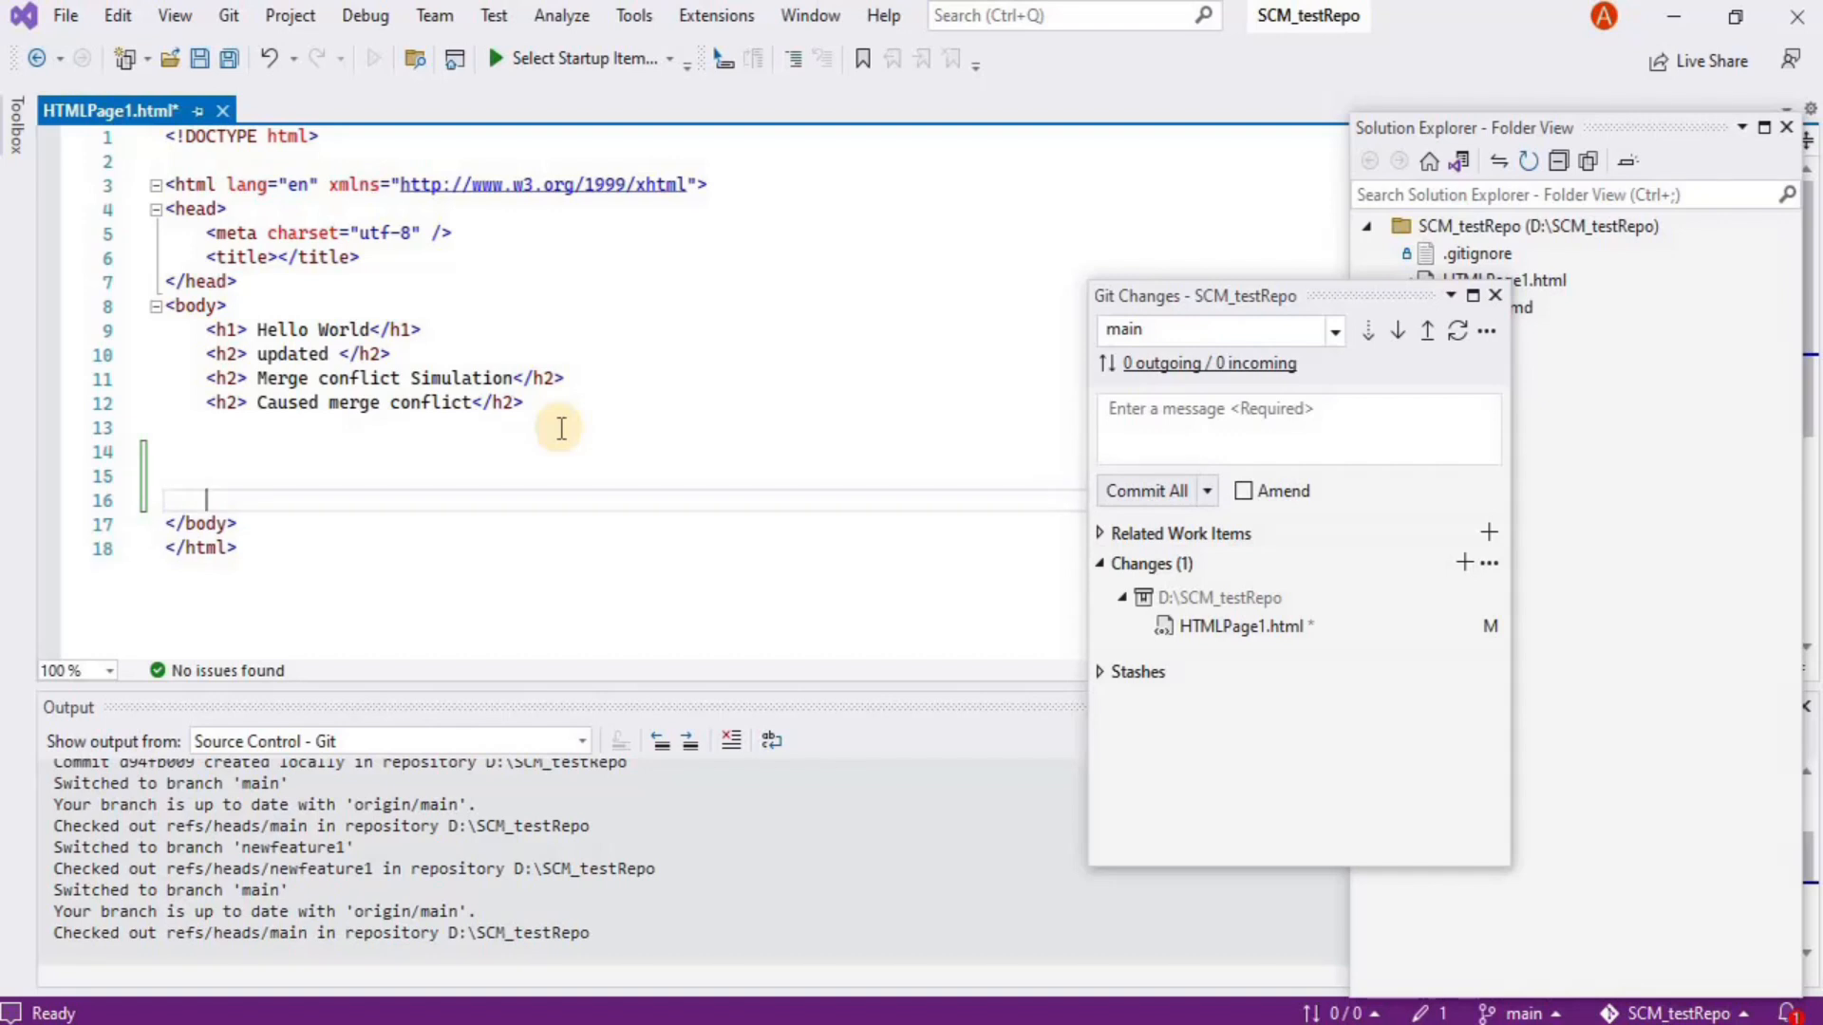
key("Return")
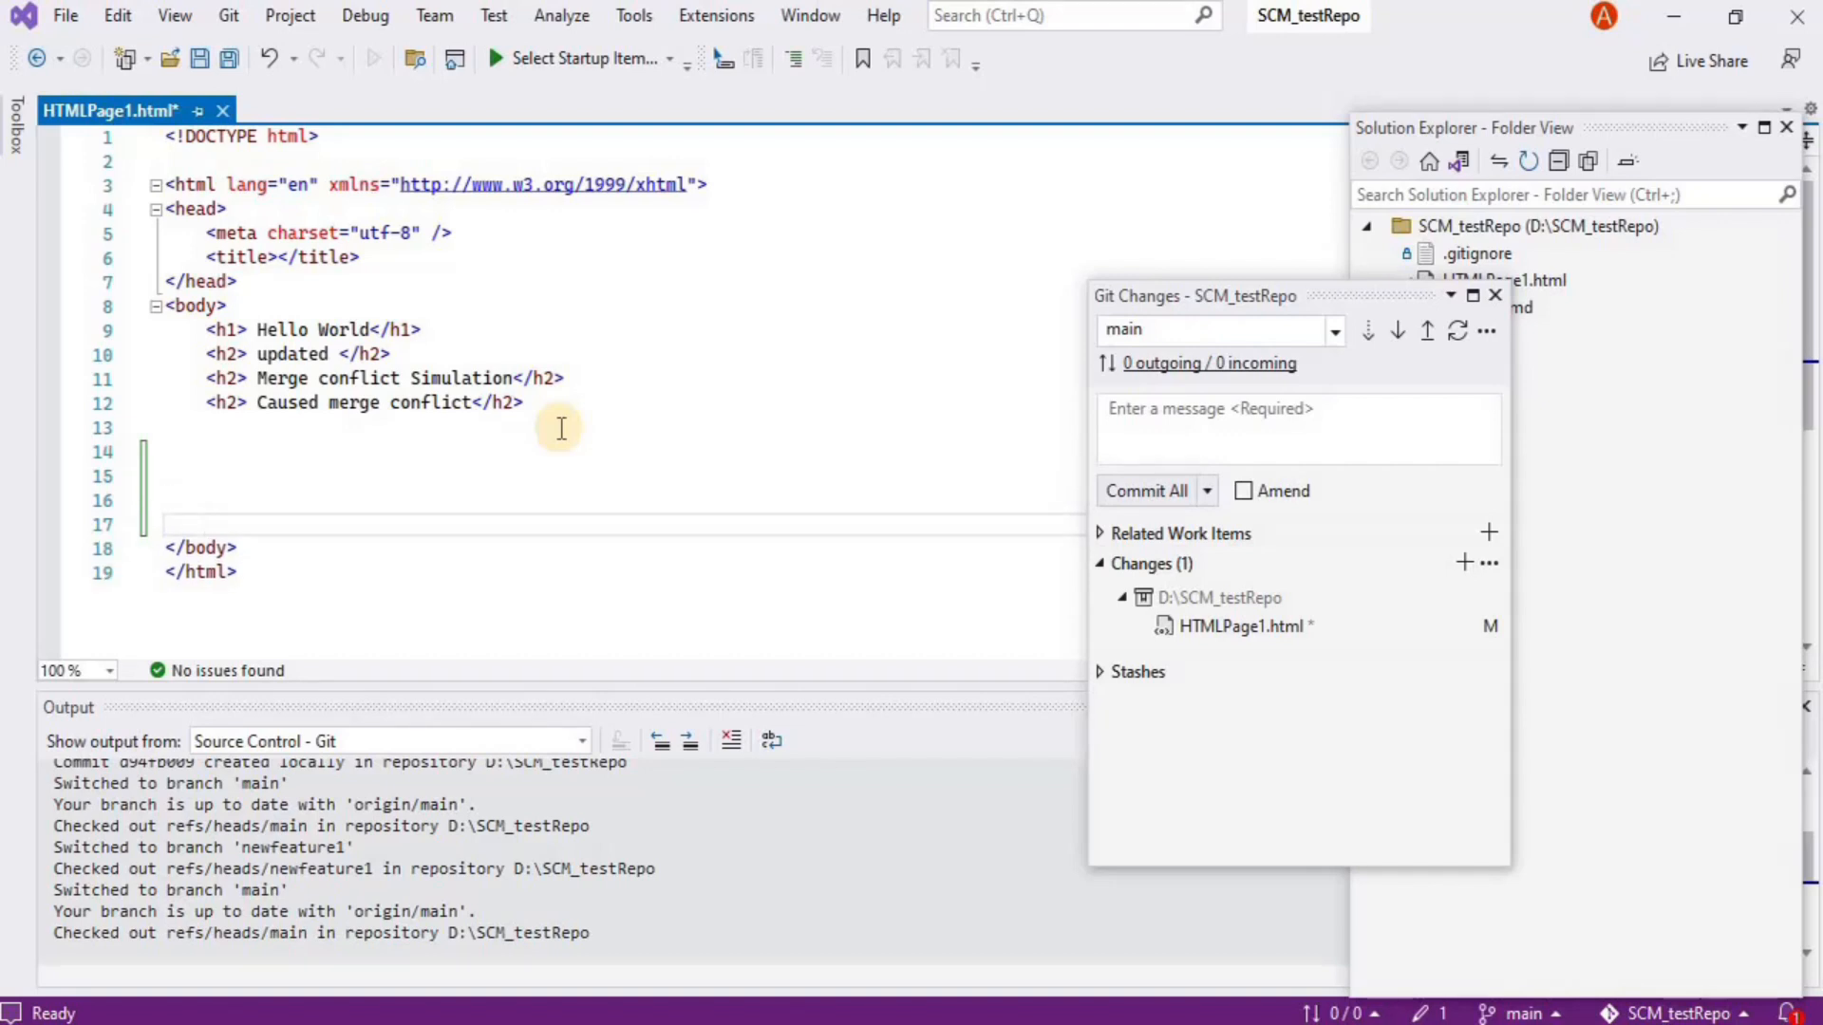
type("<")
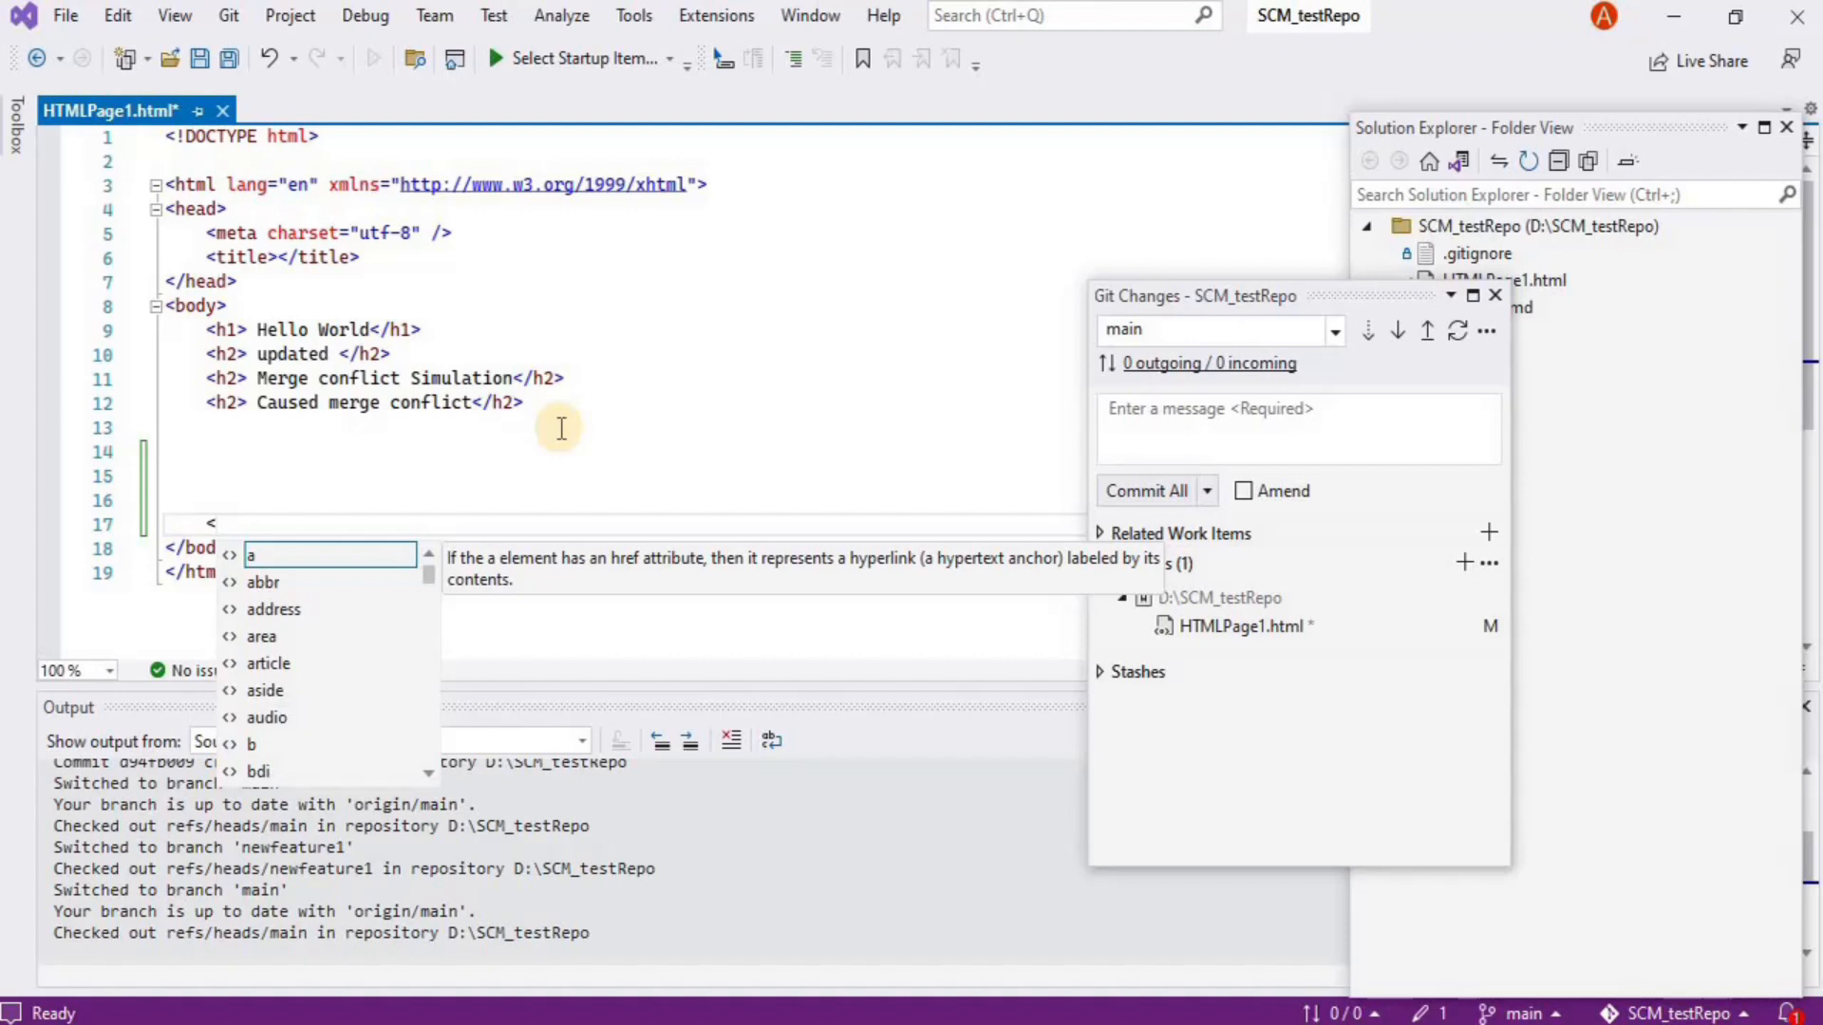
type("p>")
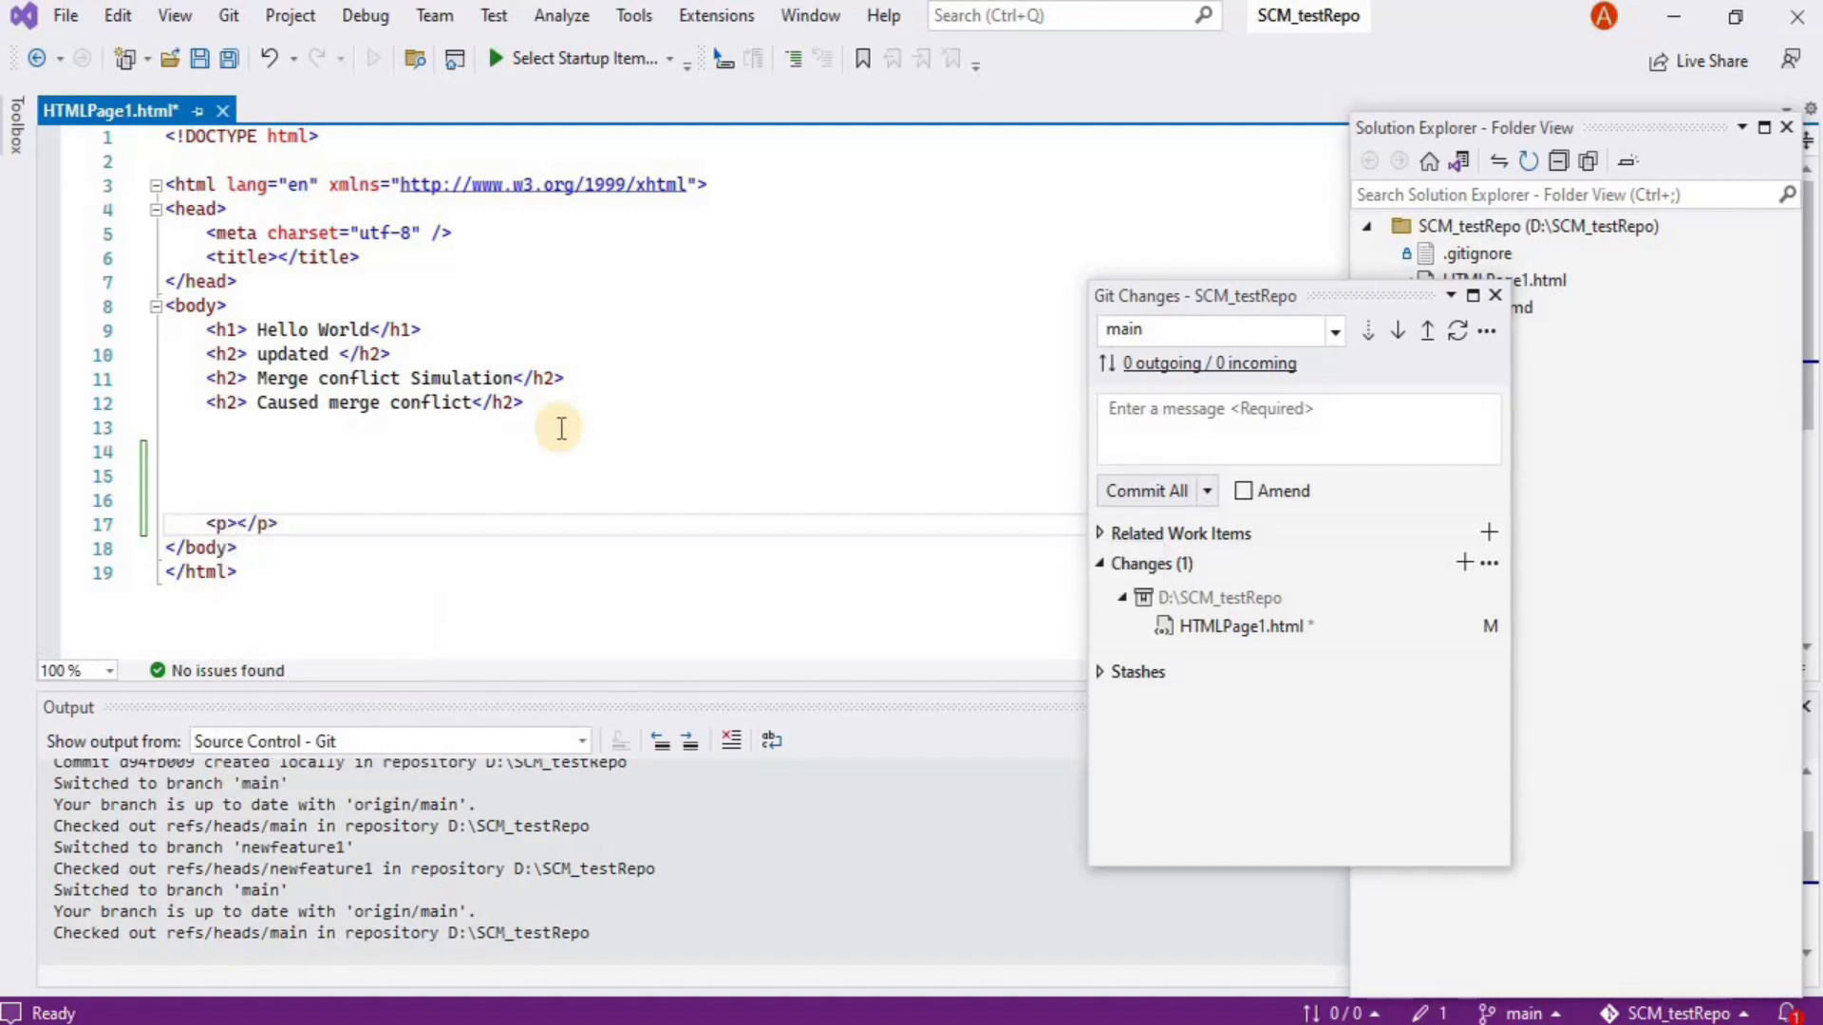
type("In the main branch")
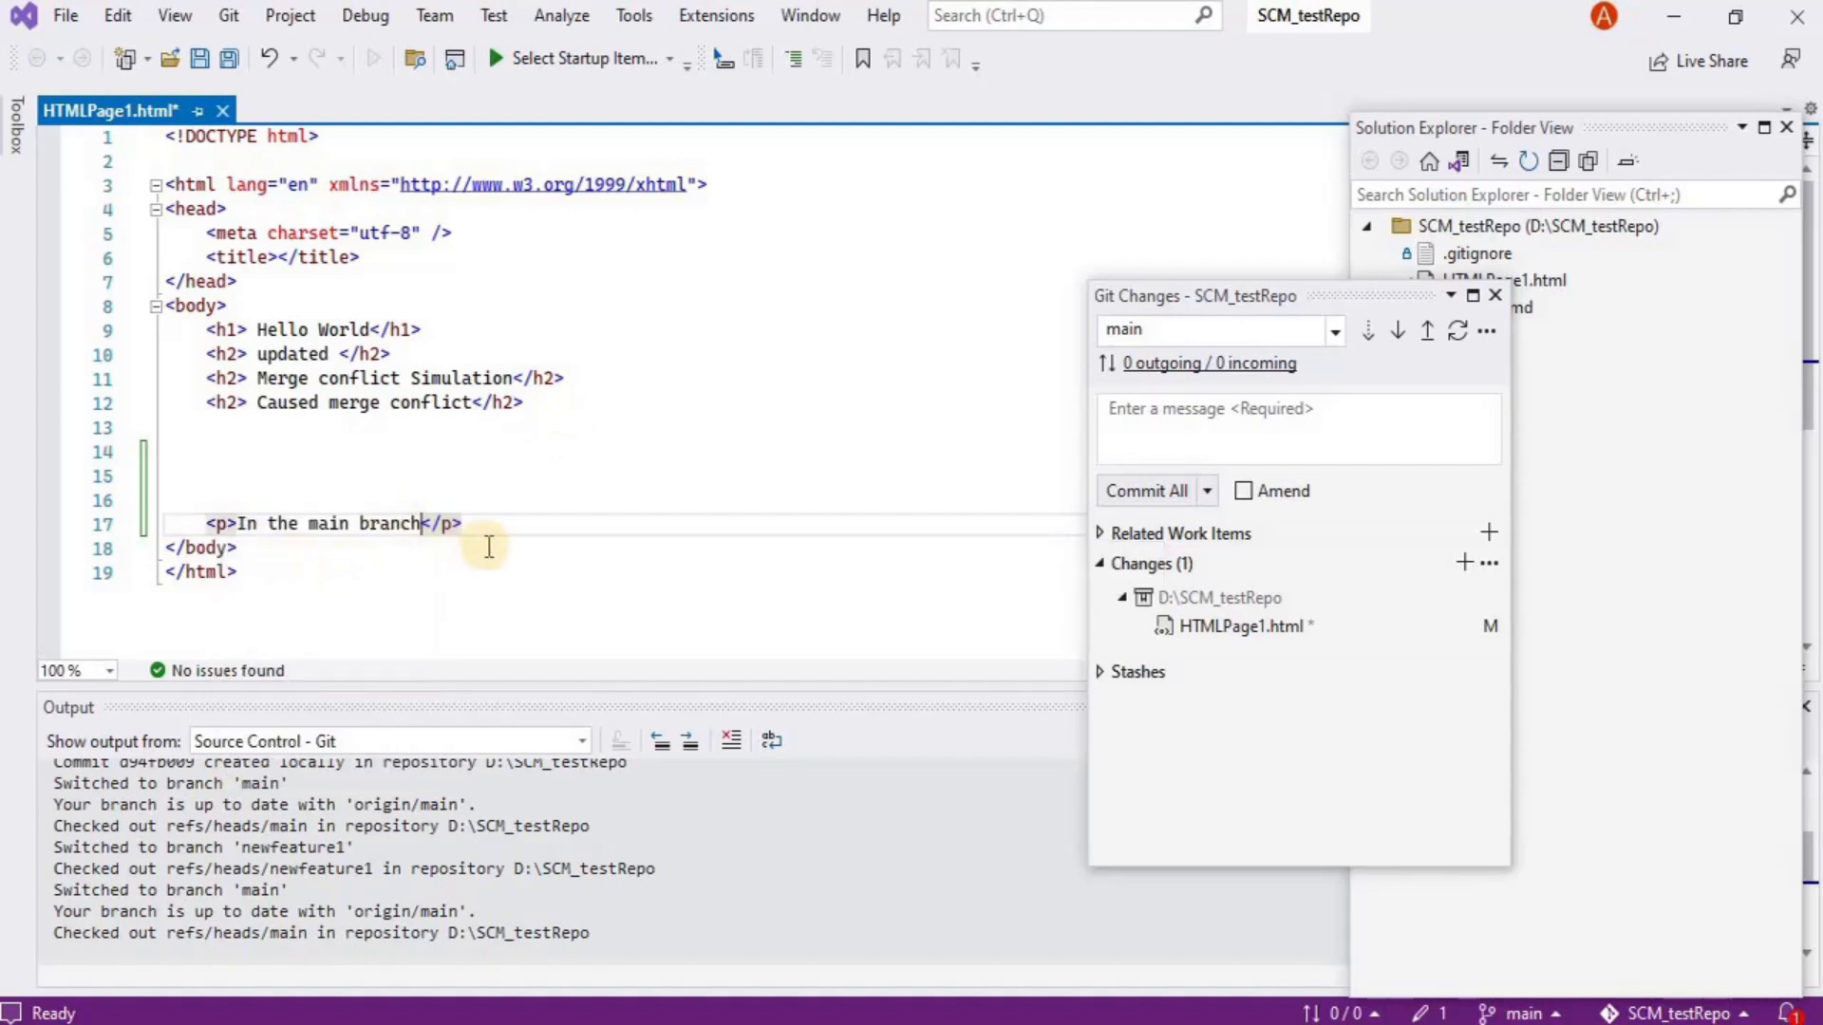
Commit it locally on main as 'Commit after branching', saving the page and closing Git Changes
left_click(231, 16)
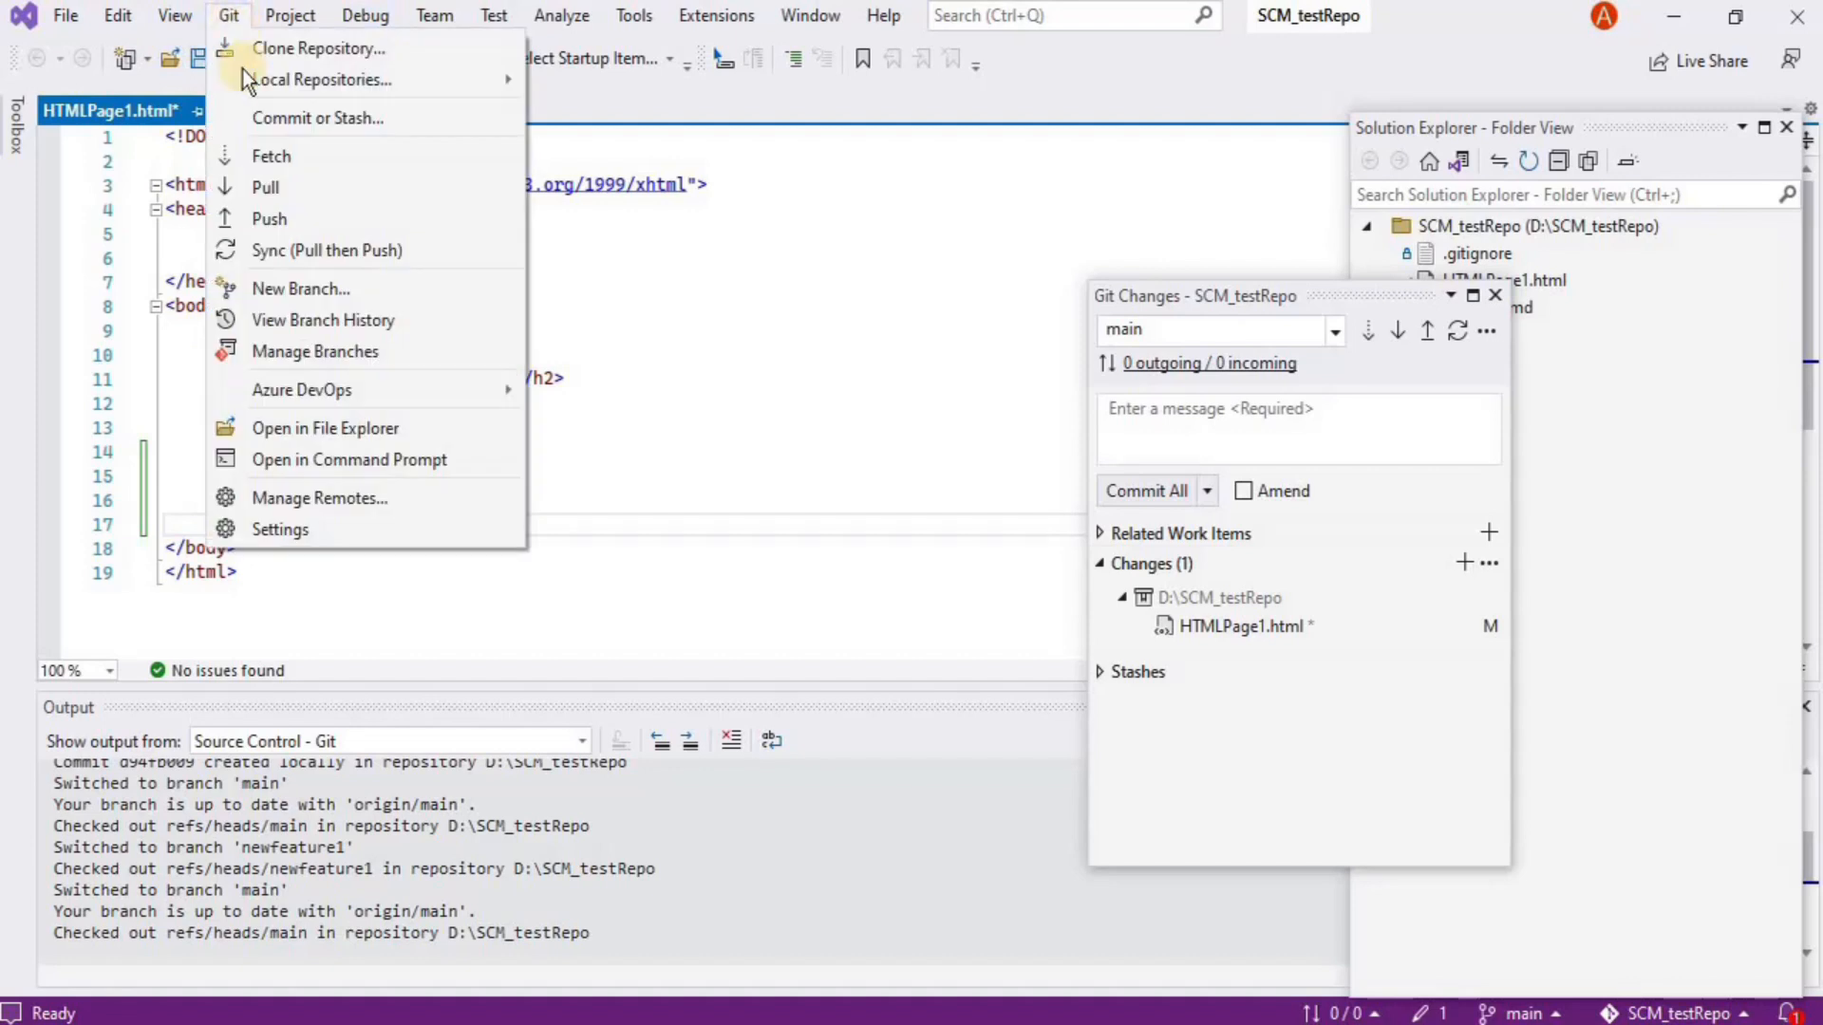
left_click(304, 118)
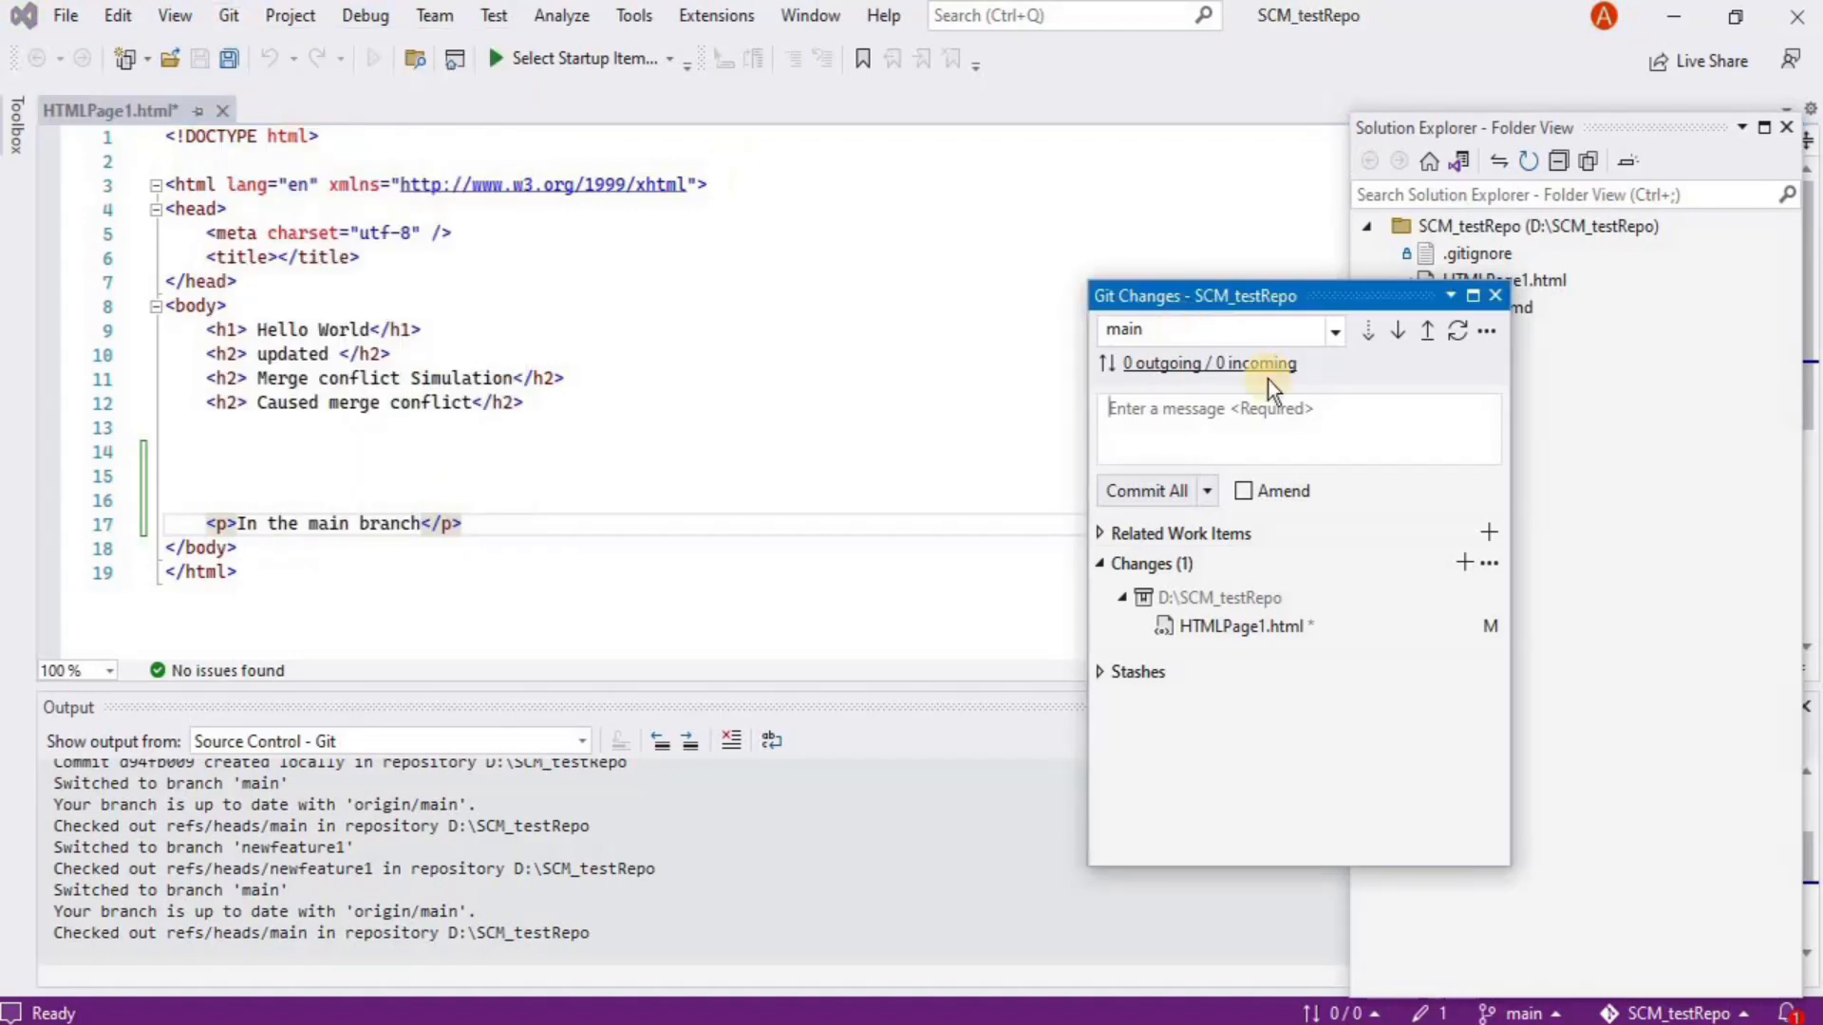
left_click(1201, 444)
type("Commit after branching")
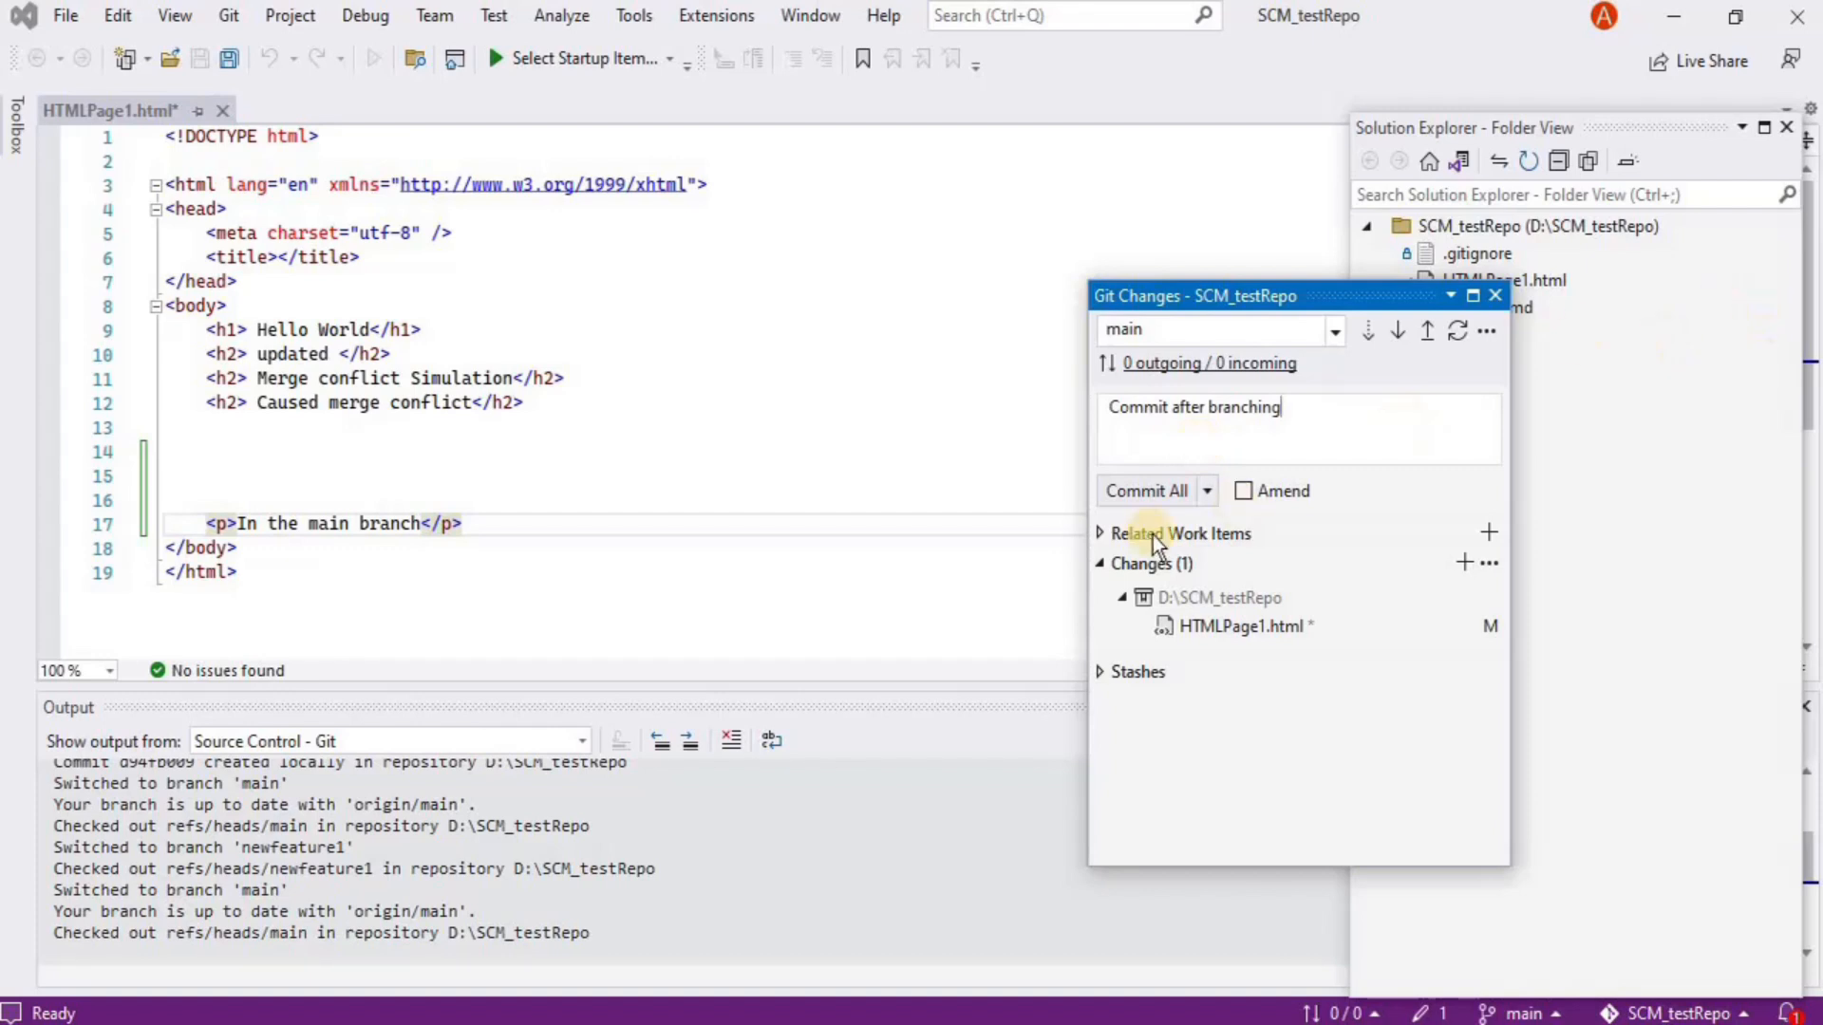
left_click(1139, 508)
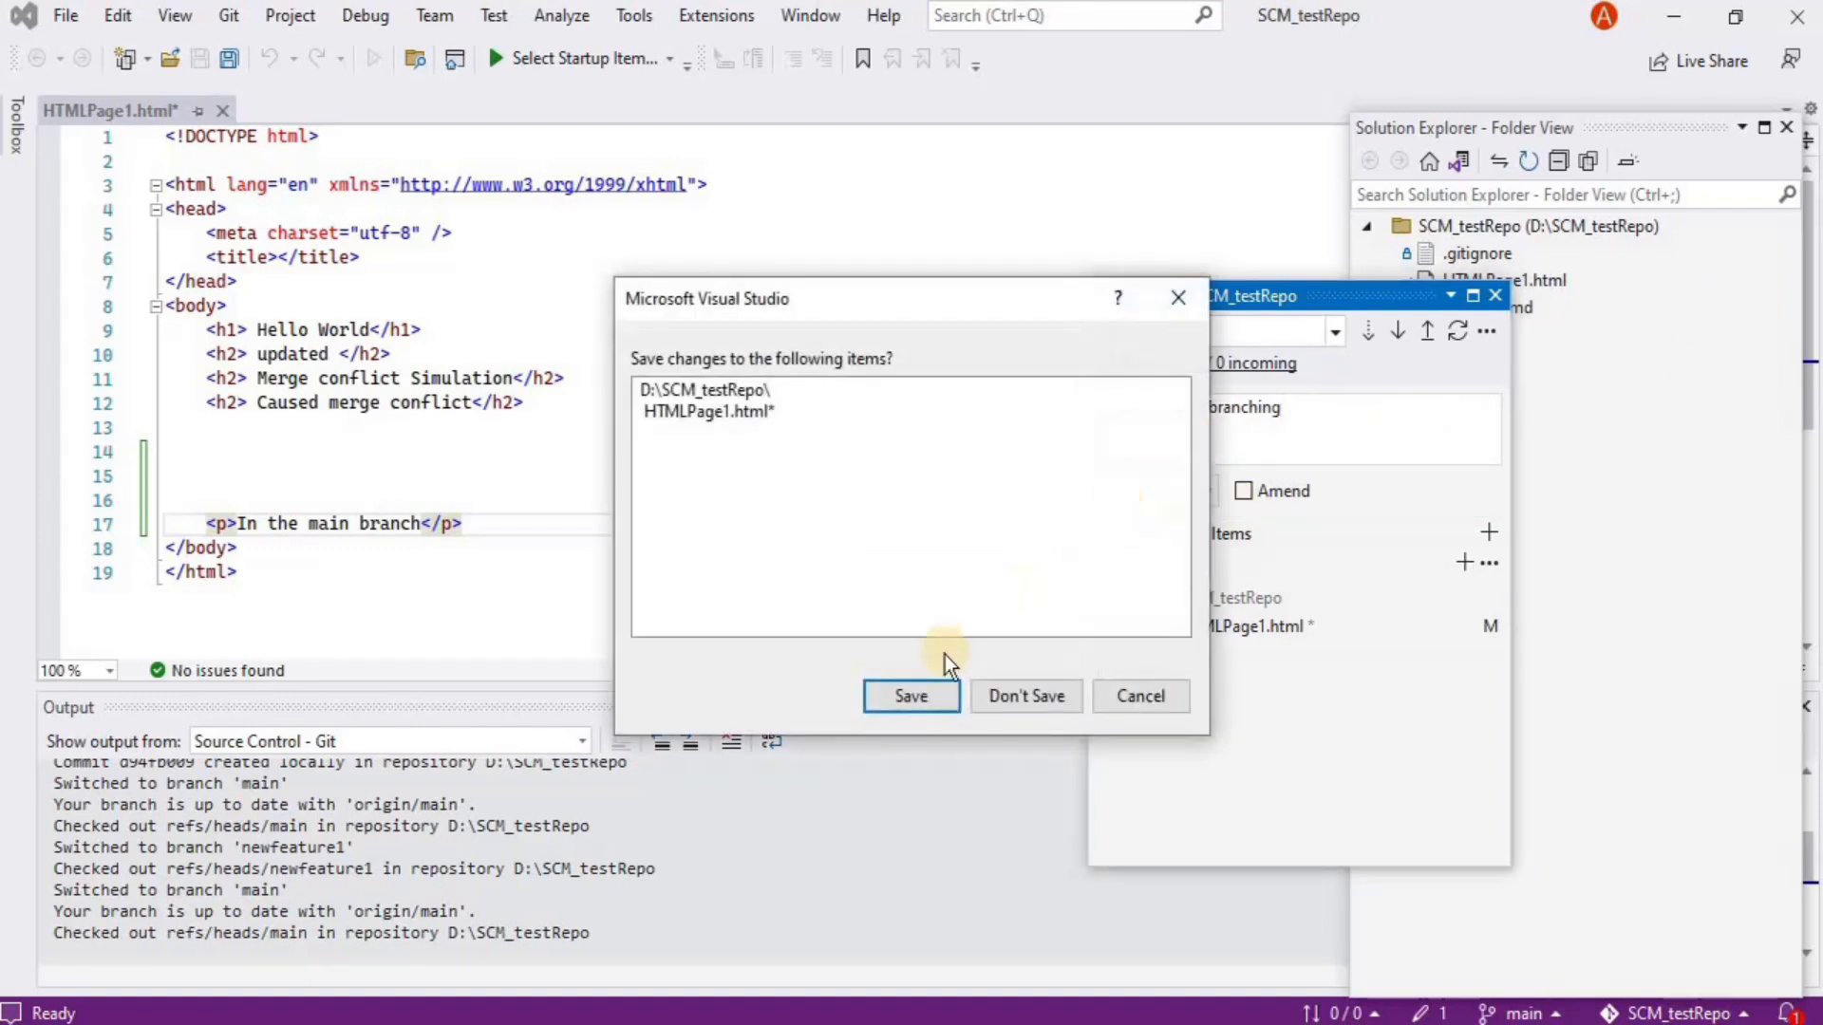
left_click(911, 696)
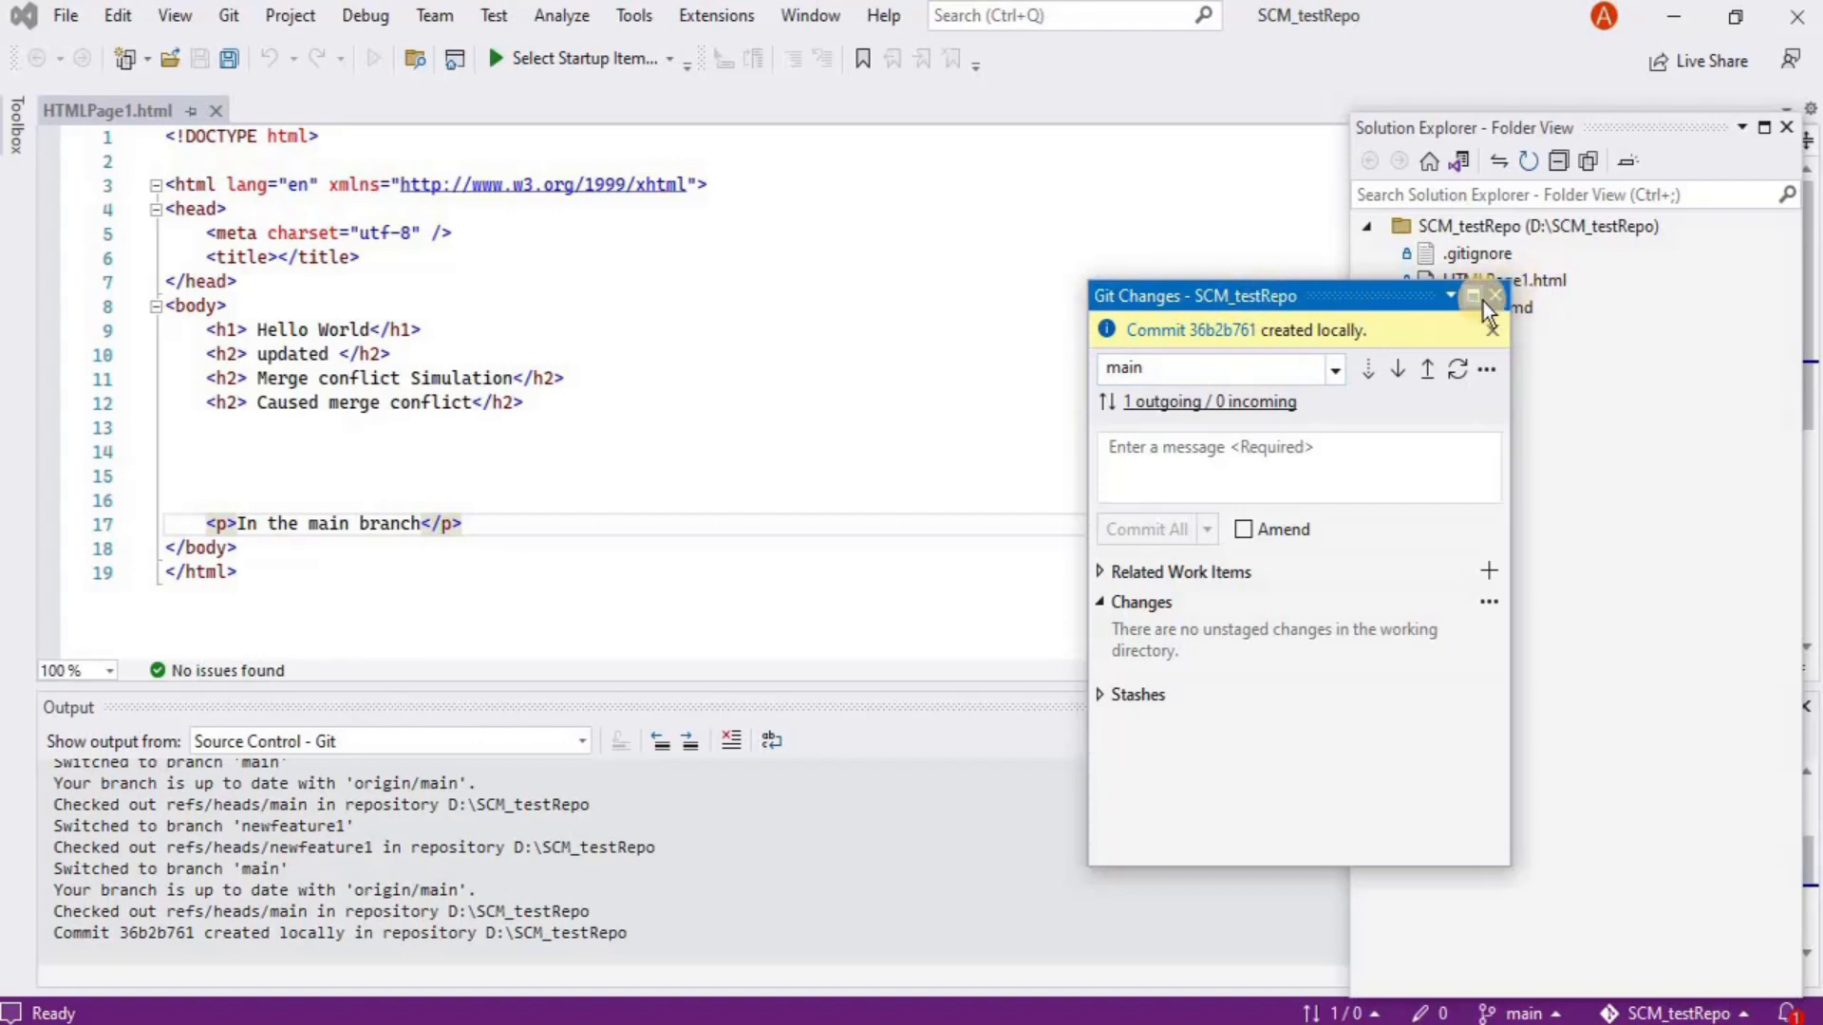
left_click(1496, 299)
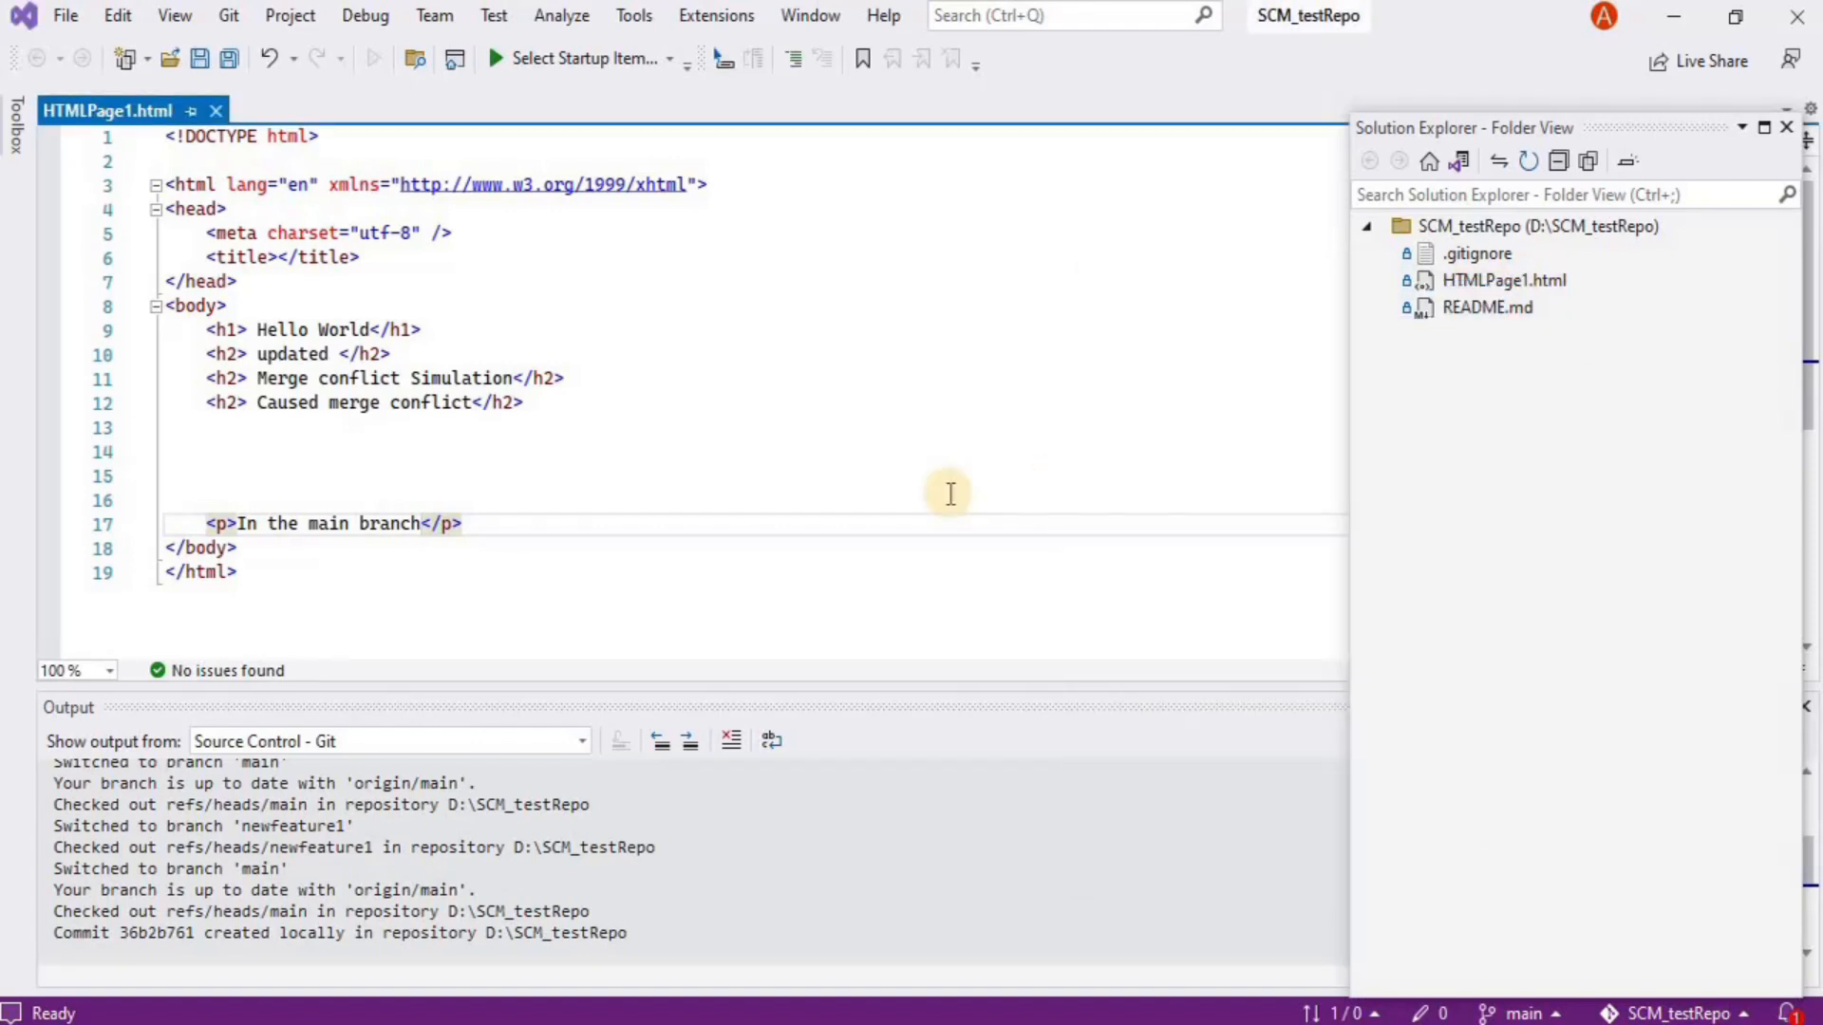
left_click(228, 19)
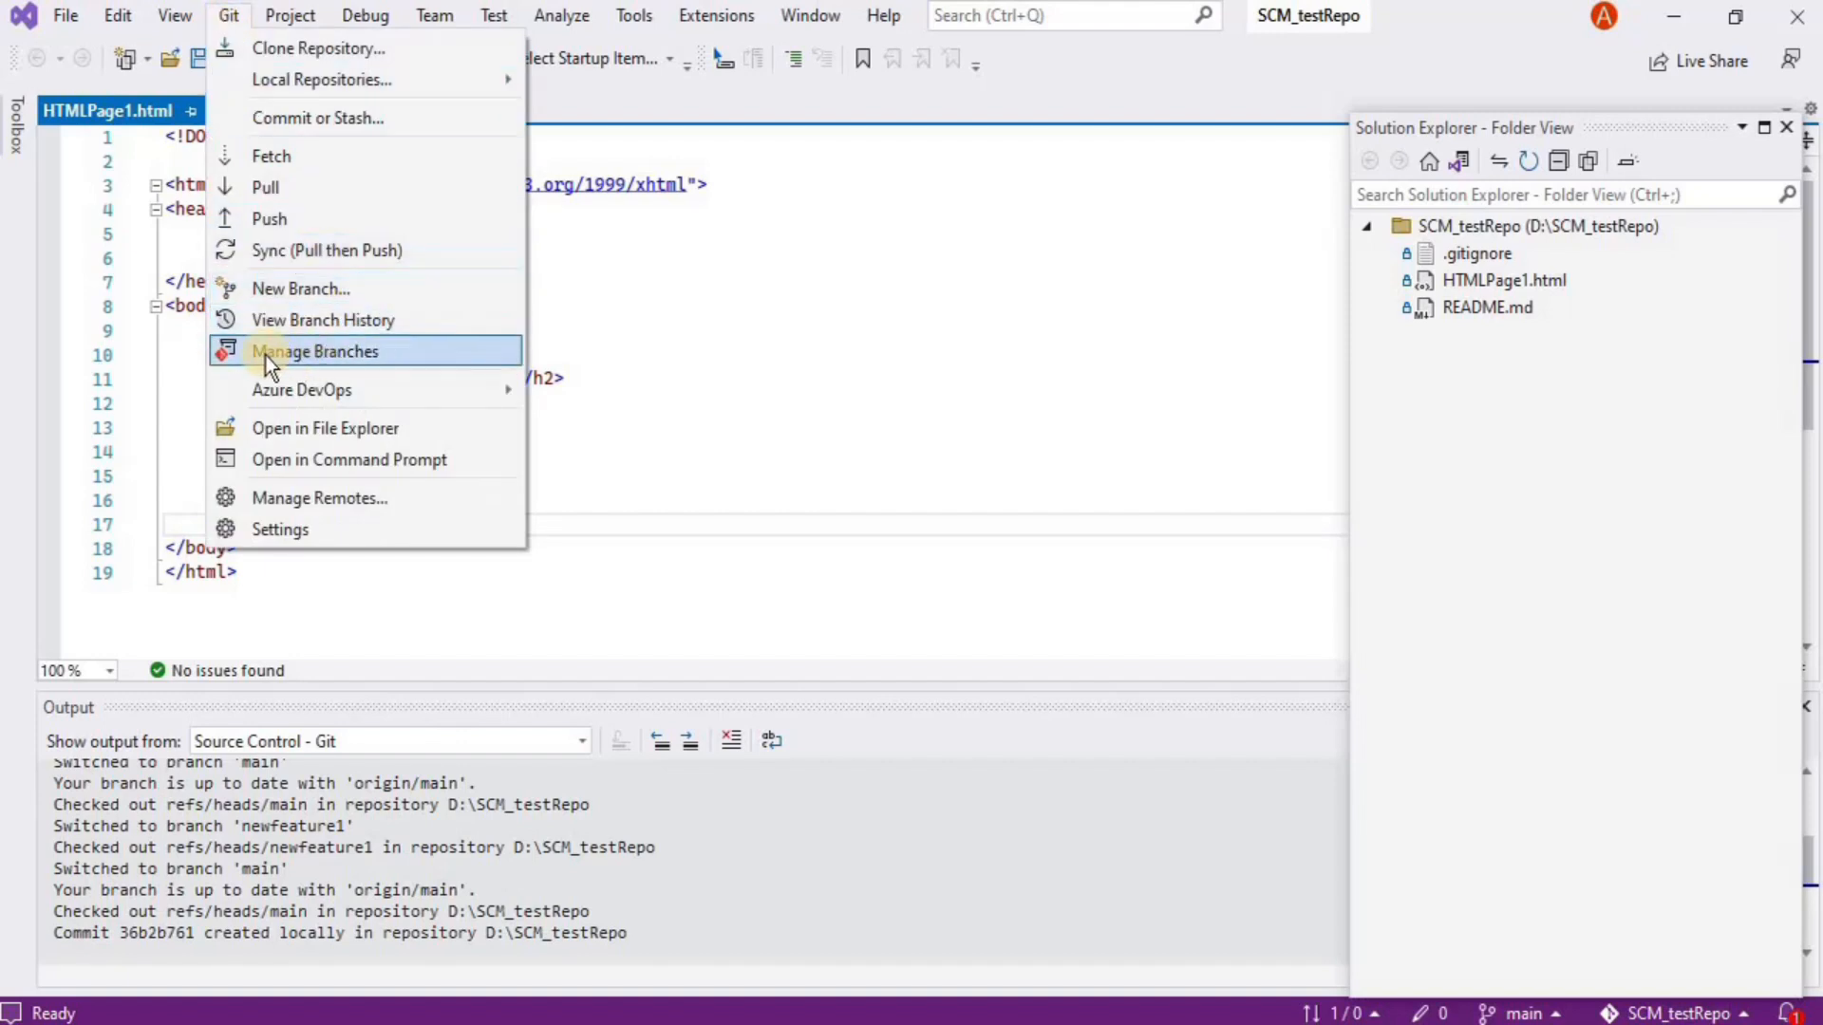
In Manage Branches, compare newfeature1's and main's commit histories and inspect the 'Added an HTML File' commit
left_click(300, 352)
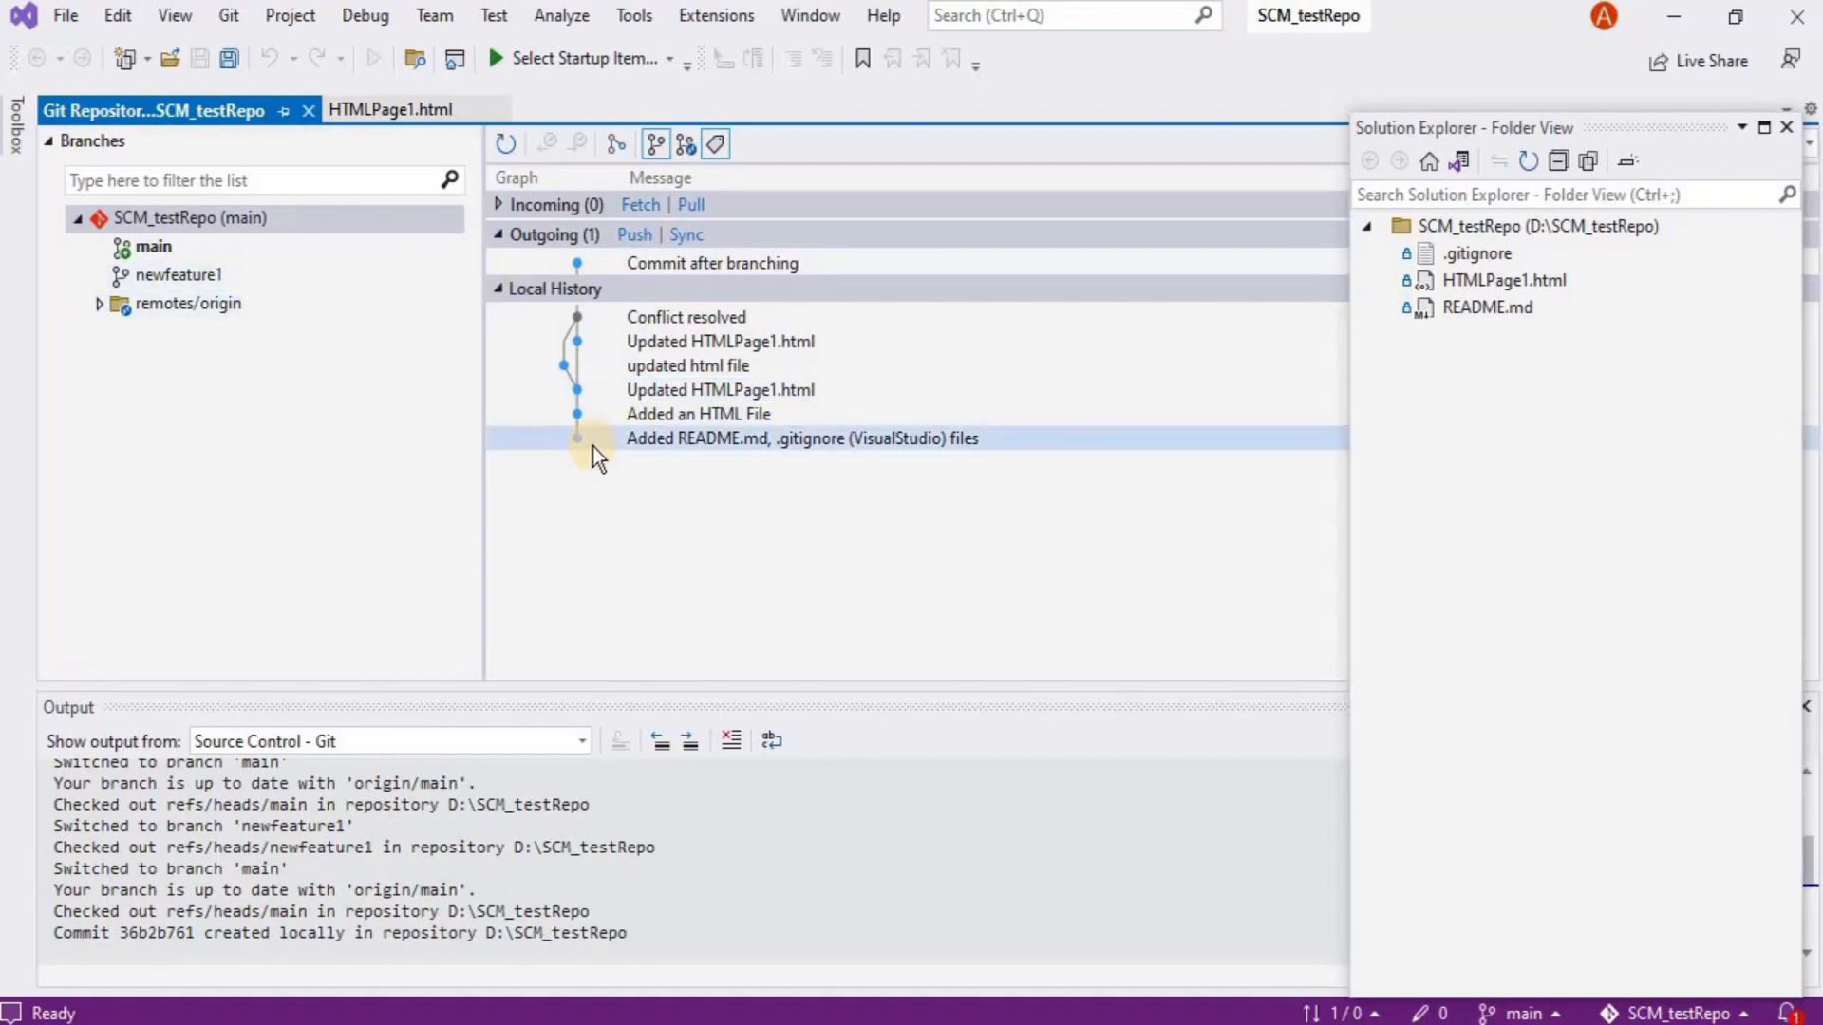
mouse_move(585, 441)
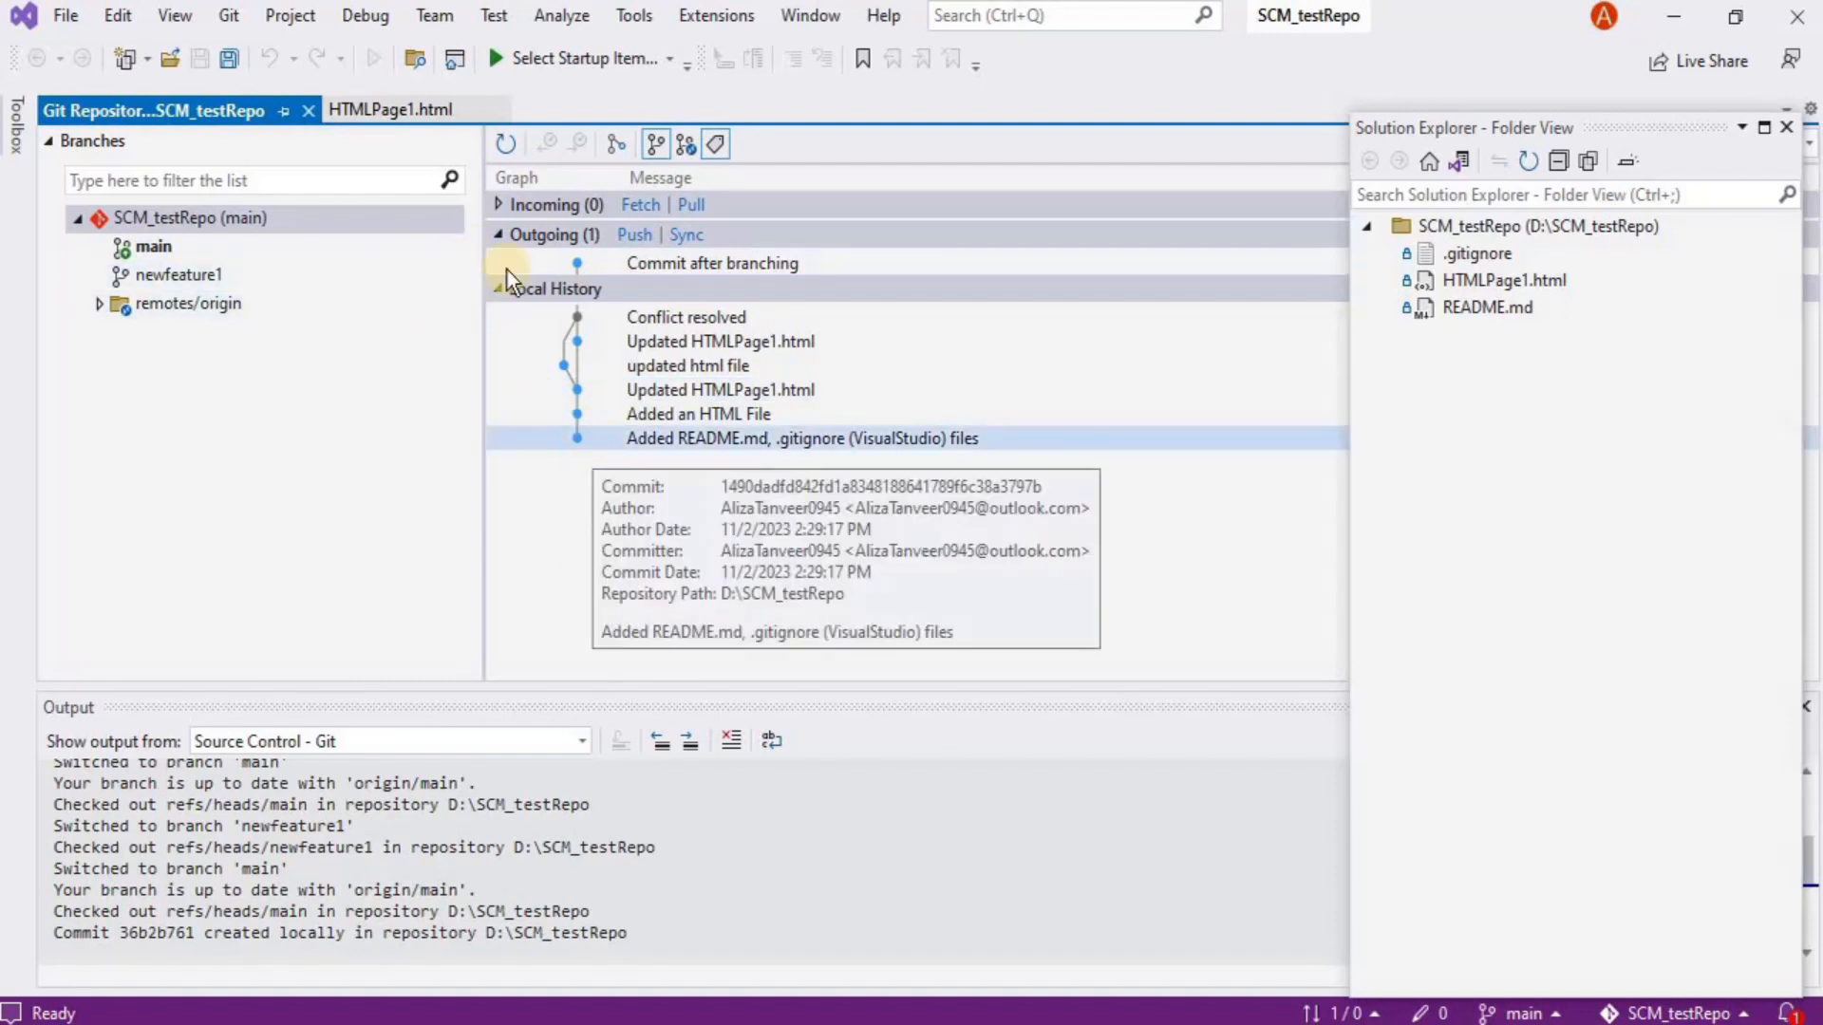
mouse_move(589, 323)
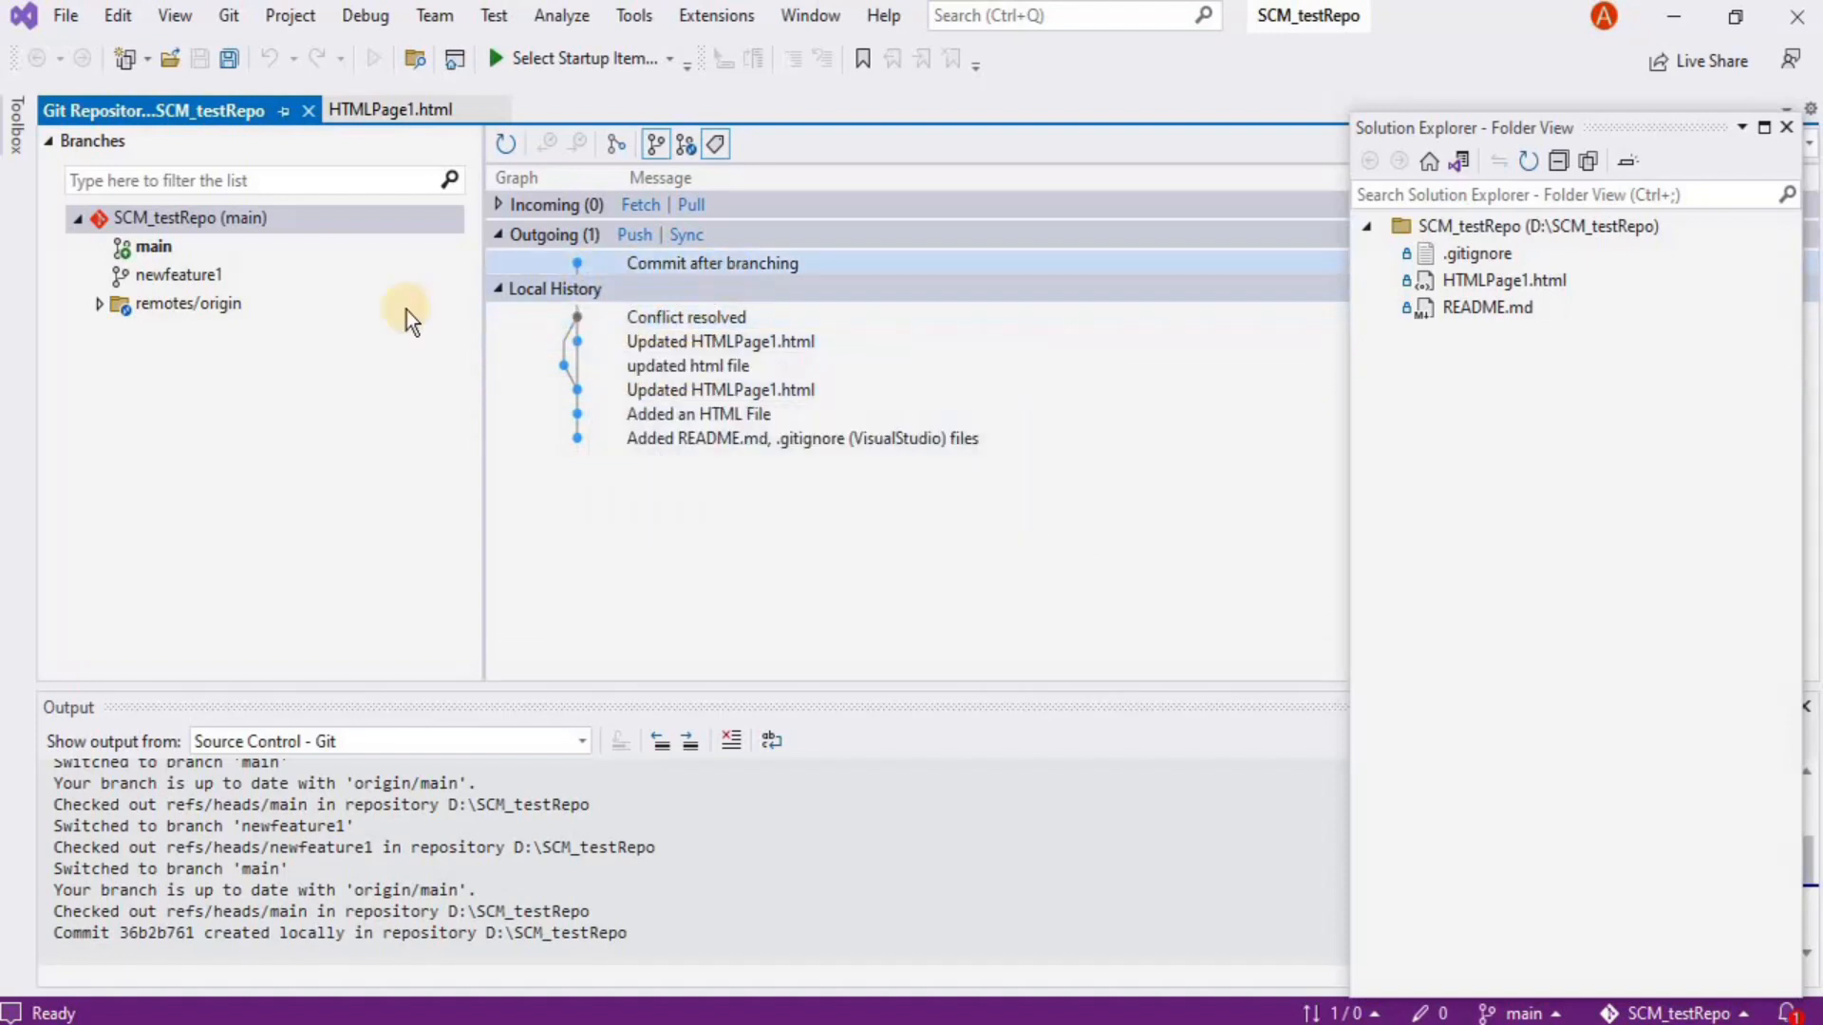
left_click(167, 282)
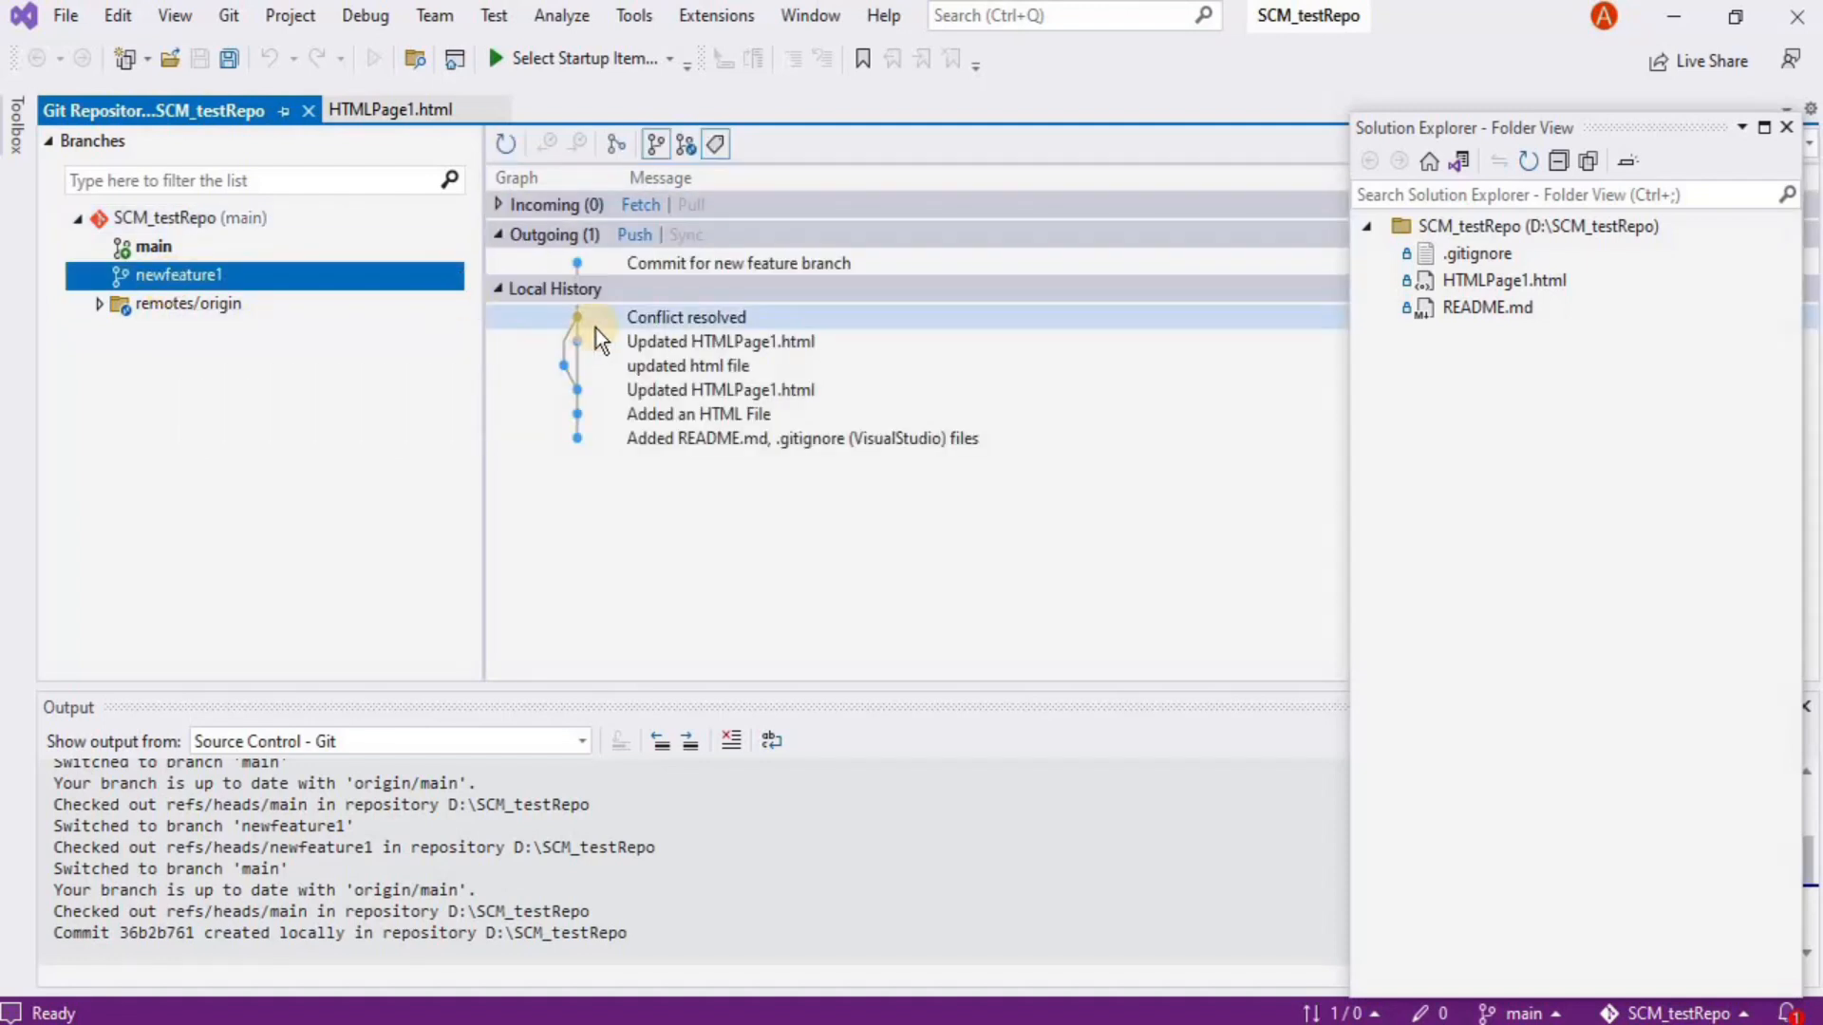
mouse_move(667, 315)
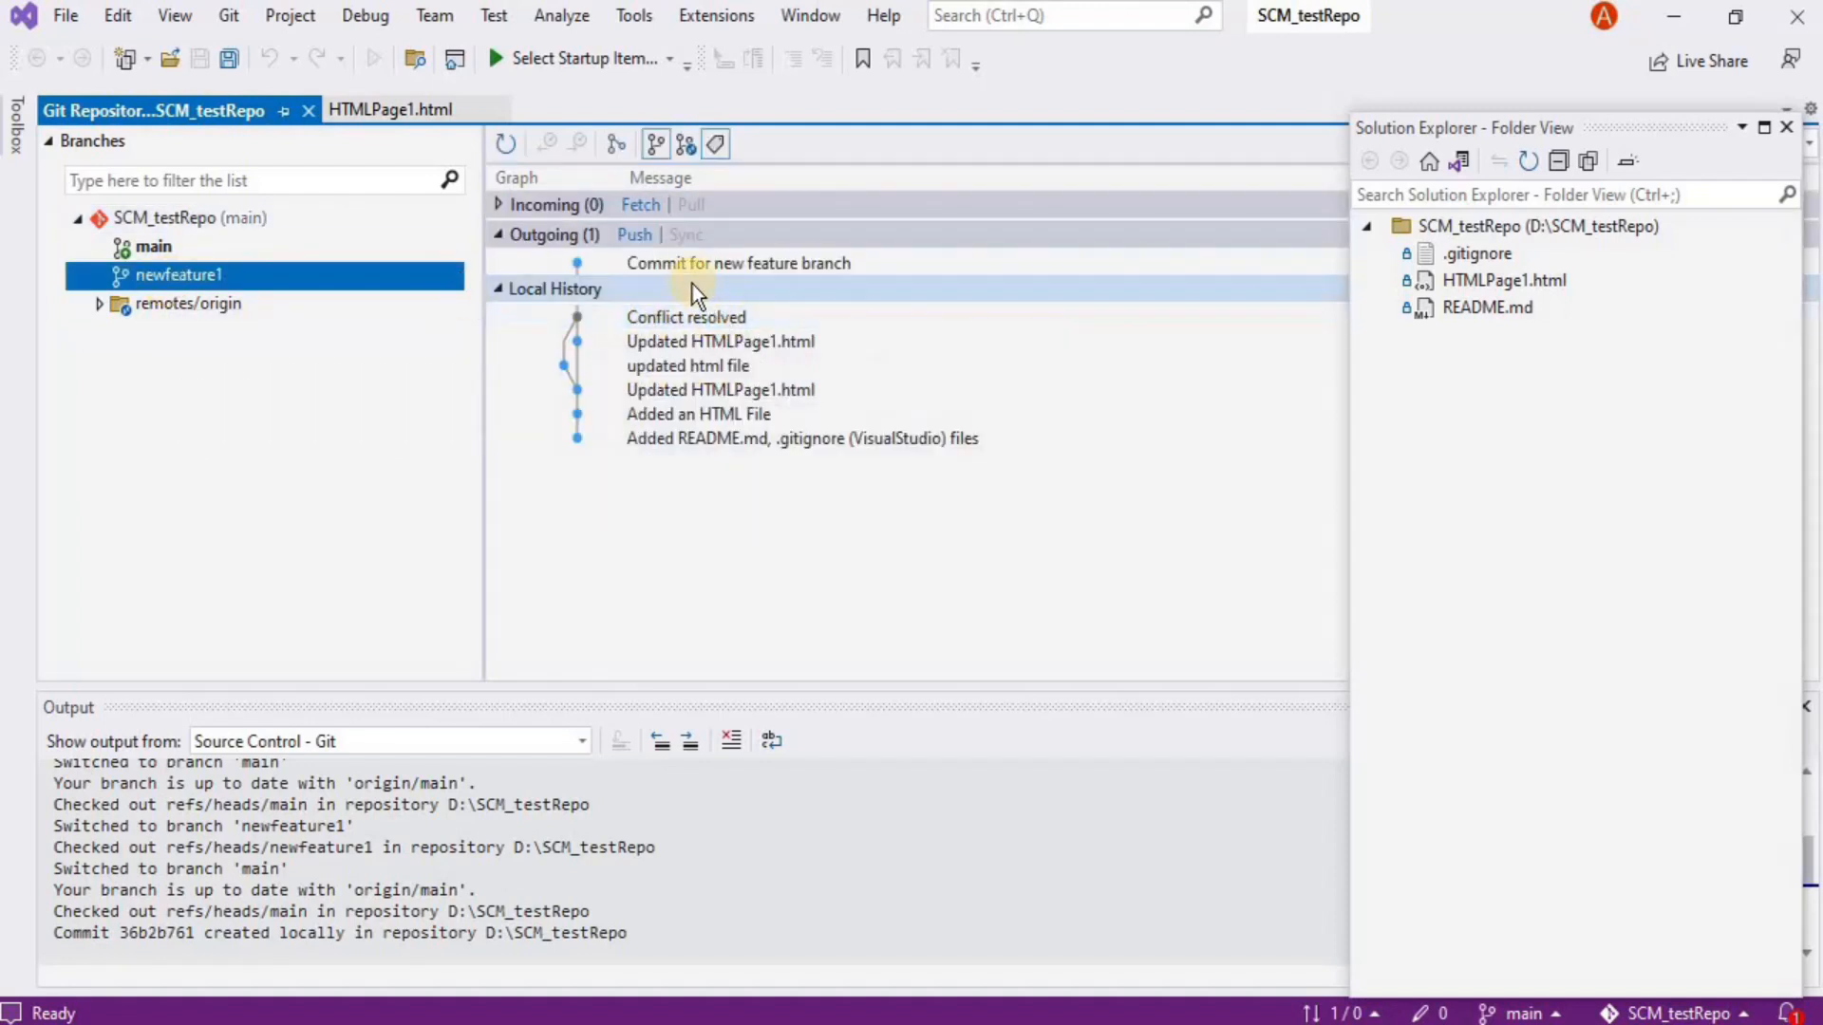
mouse_move(739, 271)
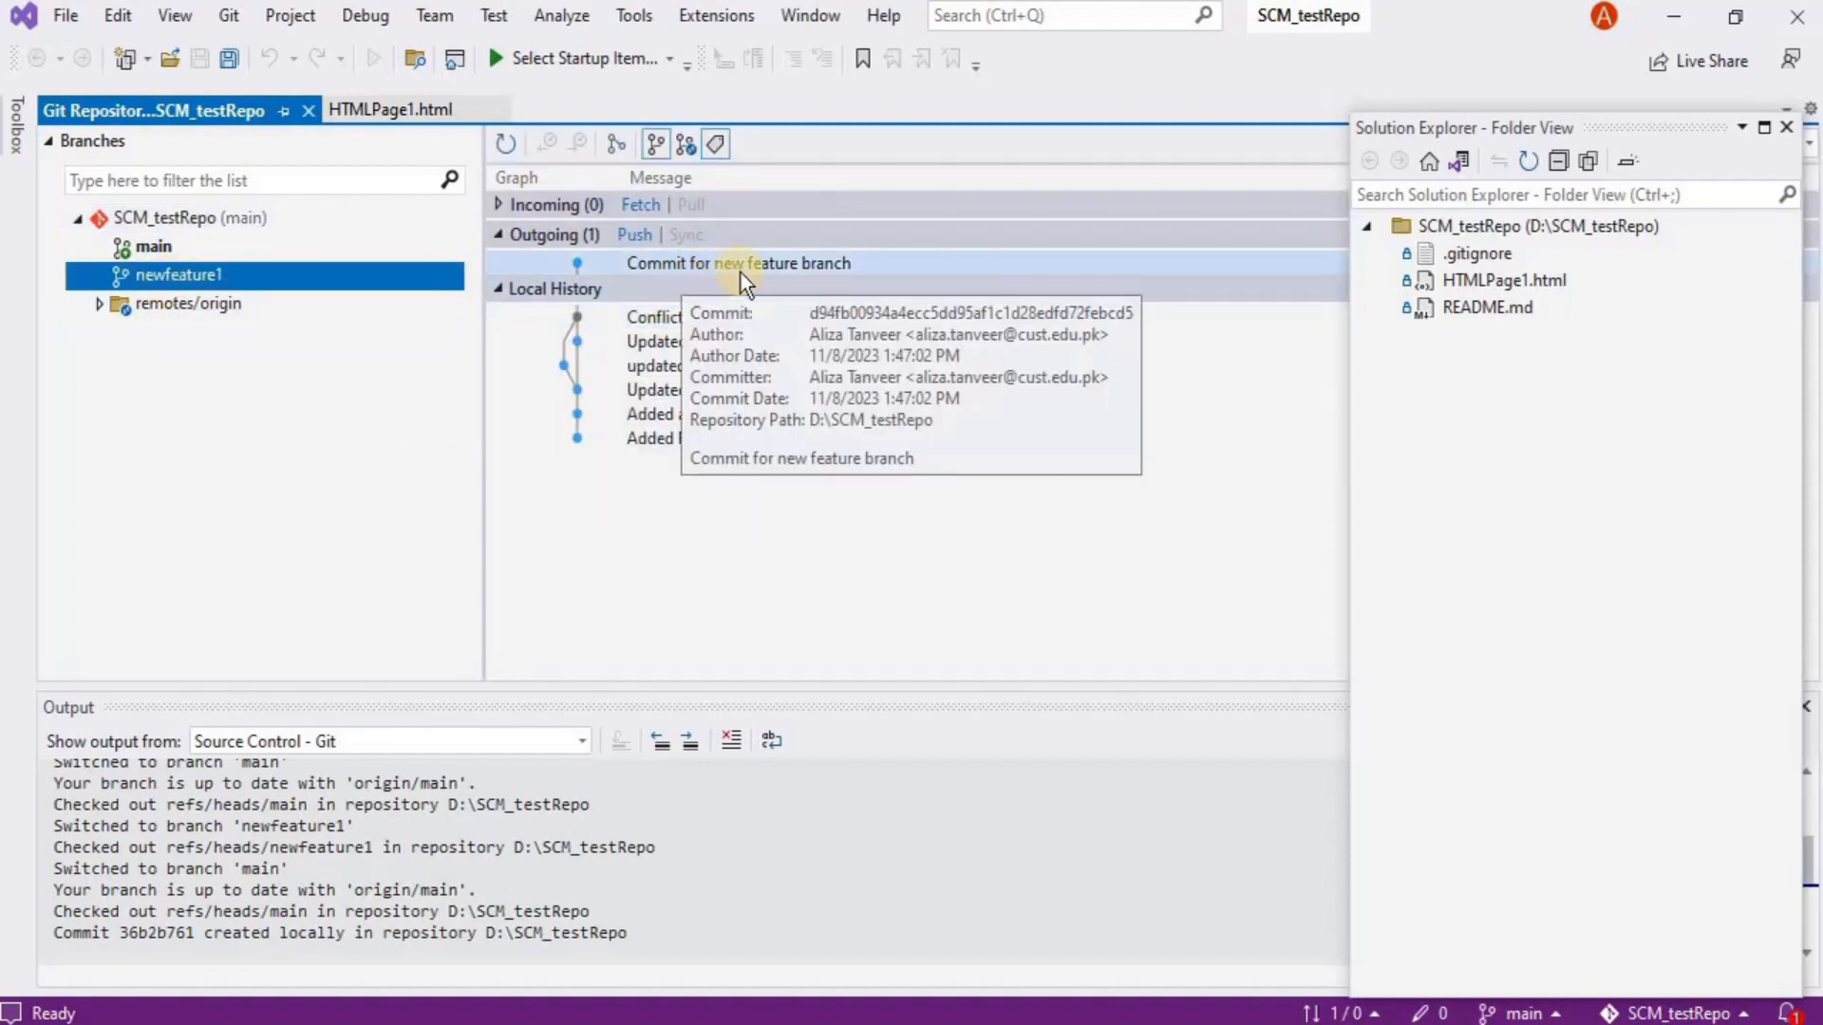
left_click(501, 203)
left_click(502, 203)
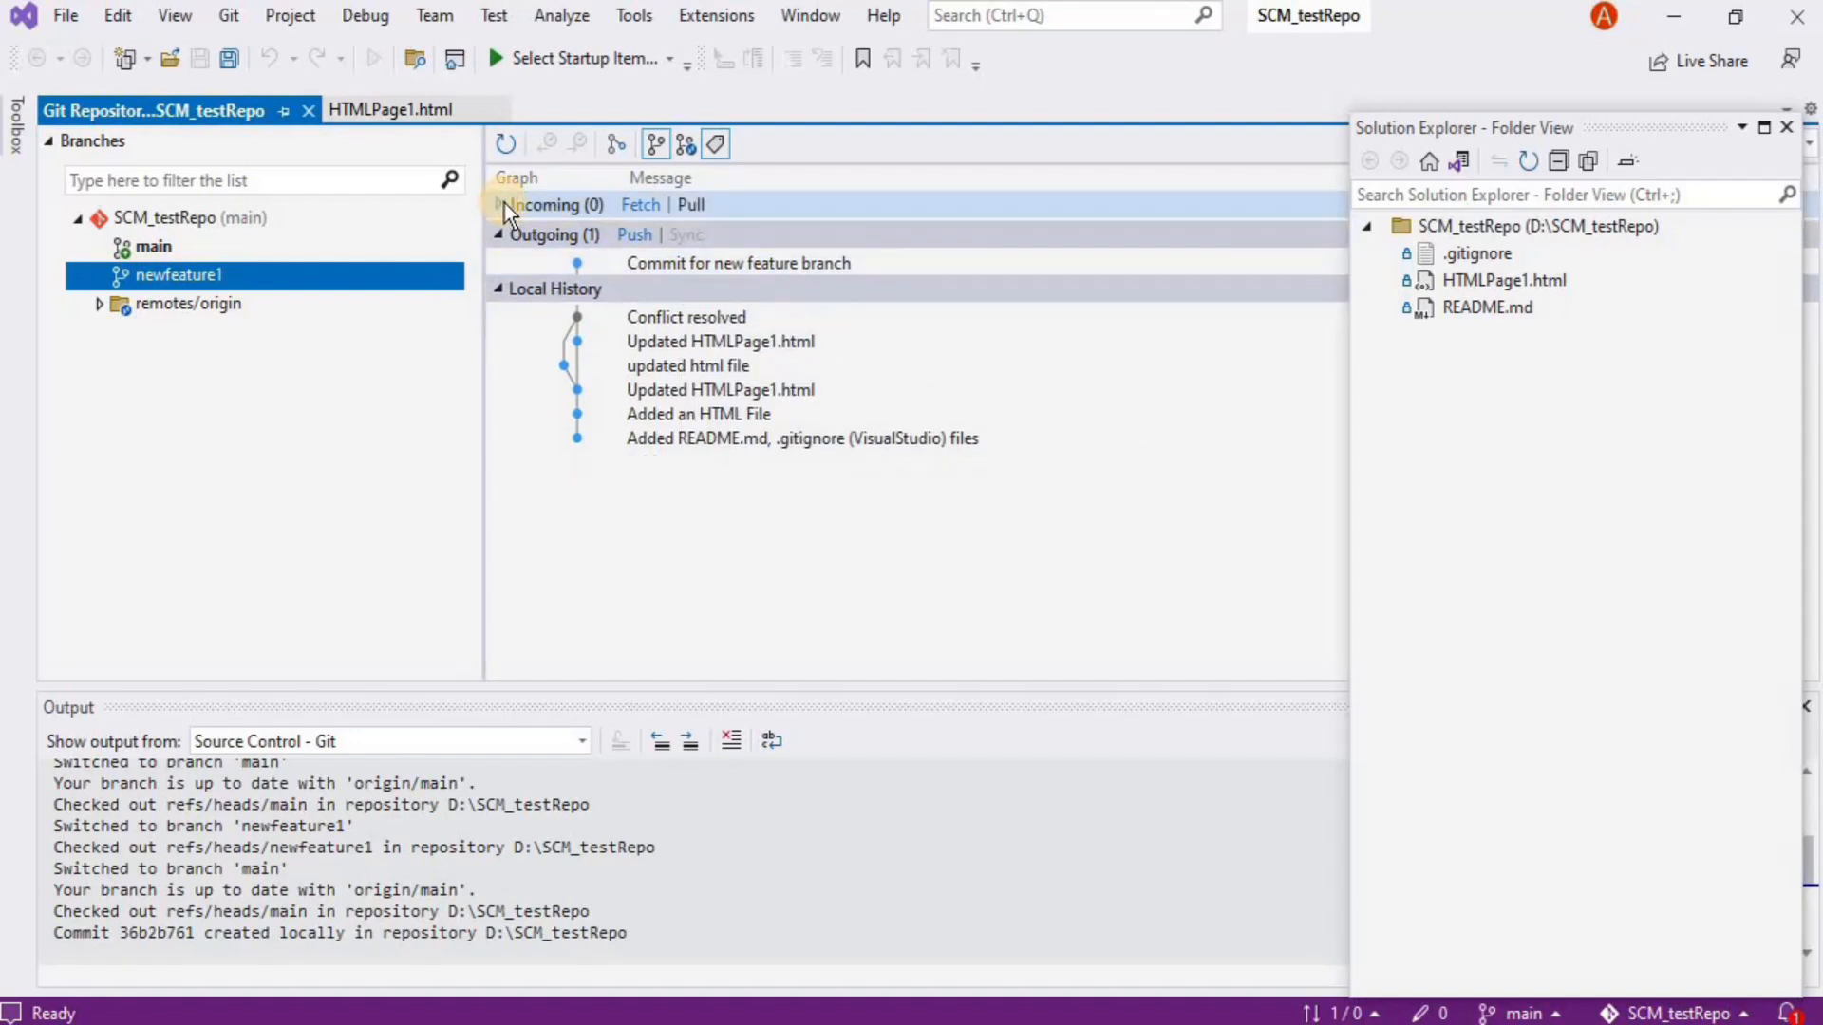
mouse_move(575, 317)
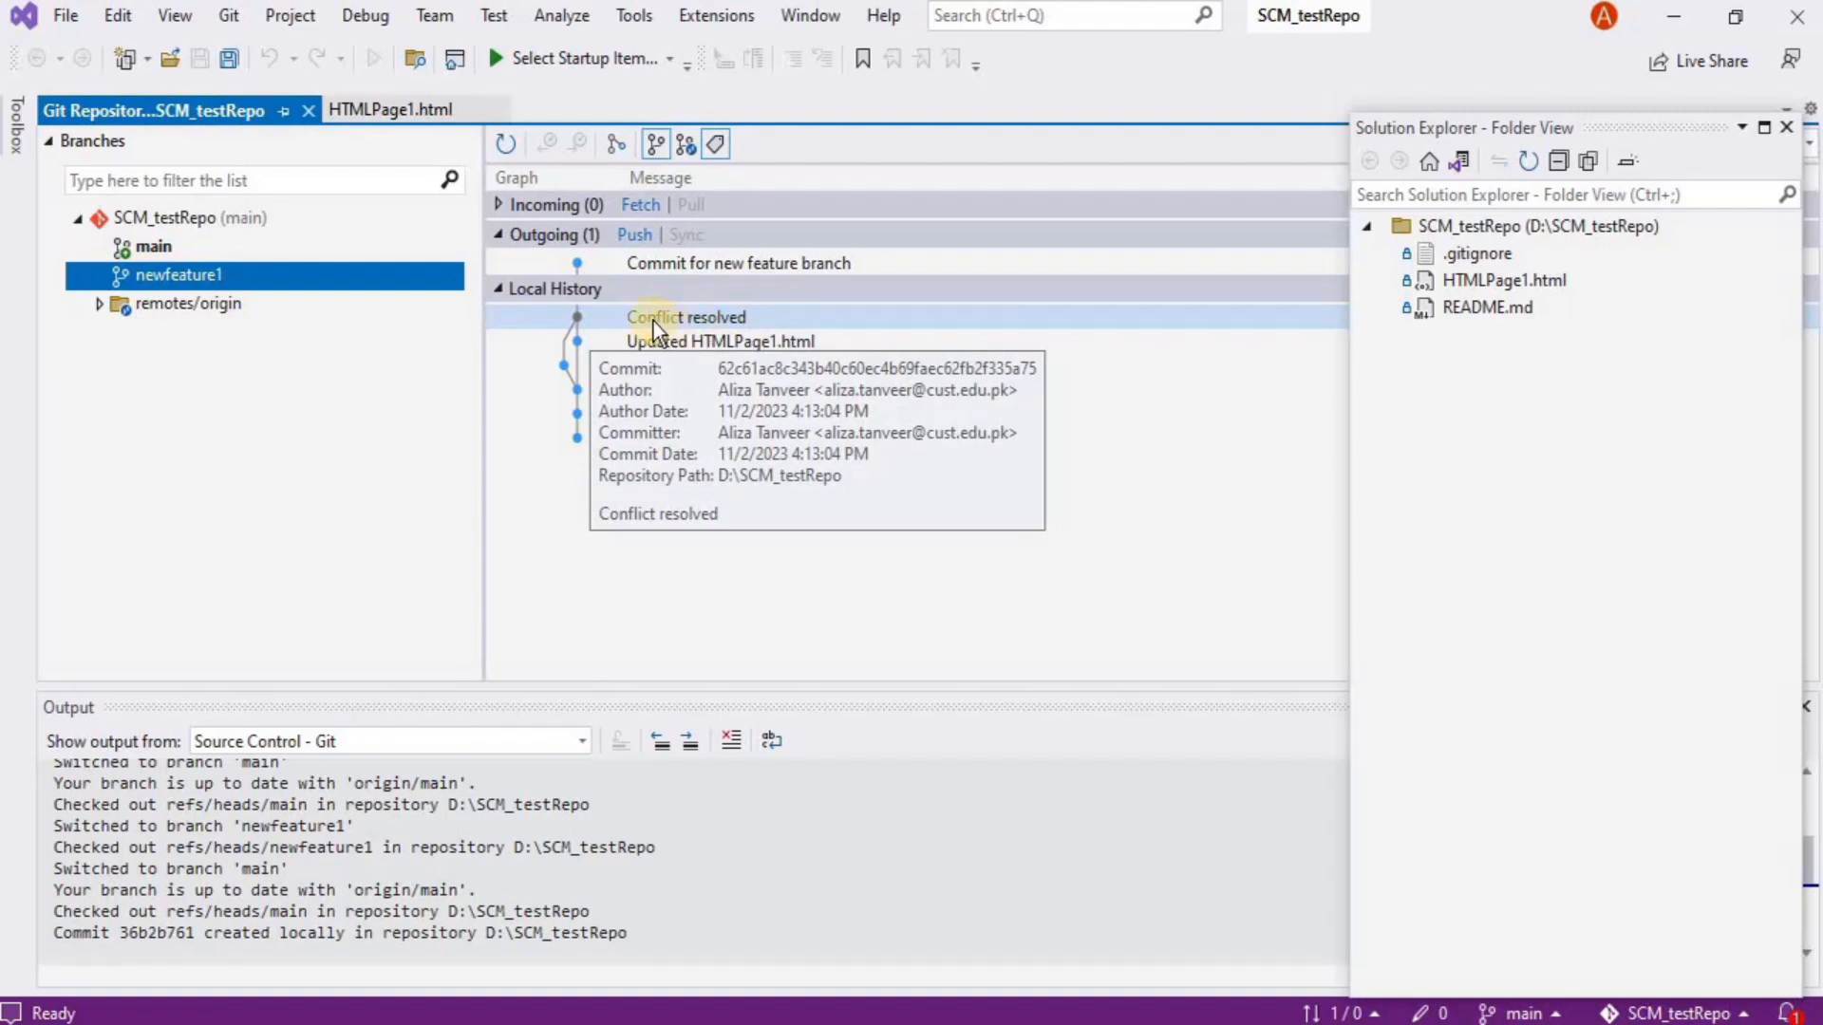
left_click(162, 249)
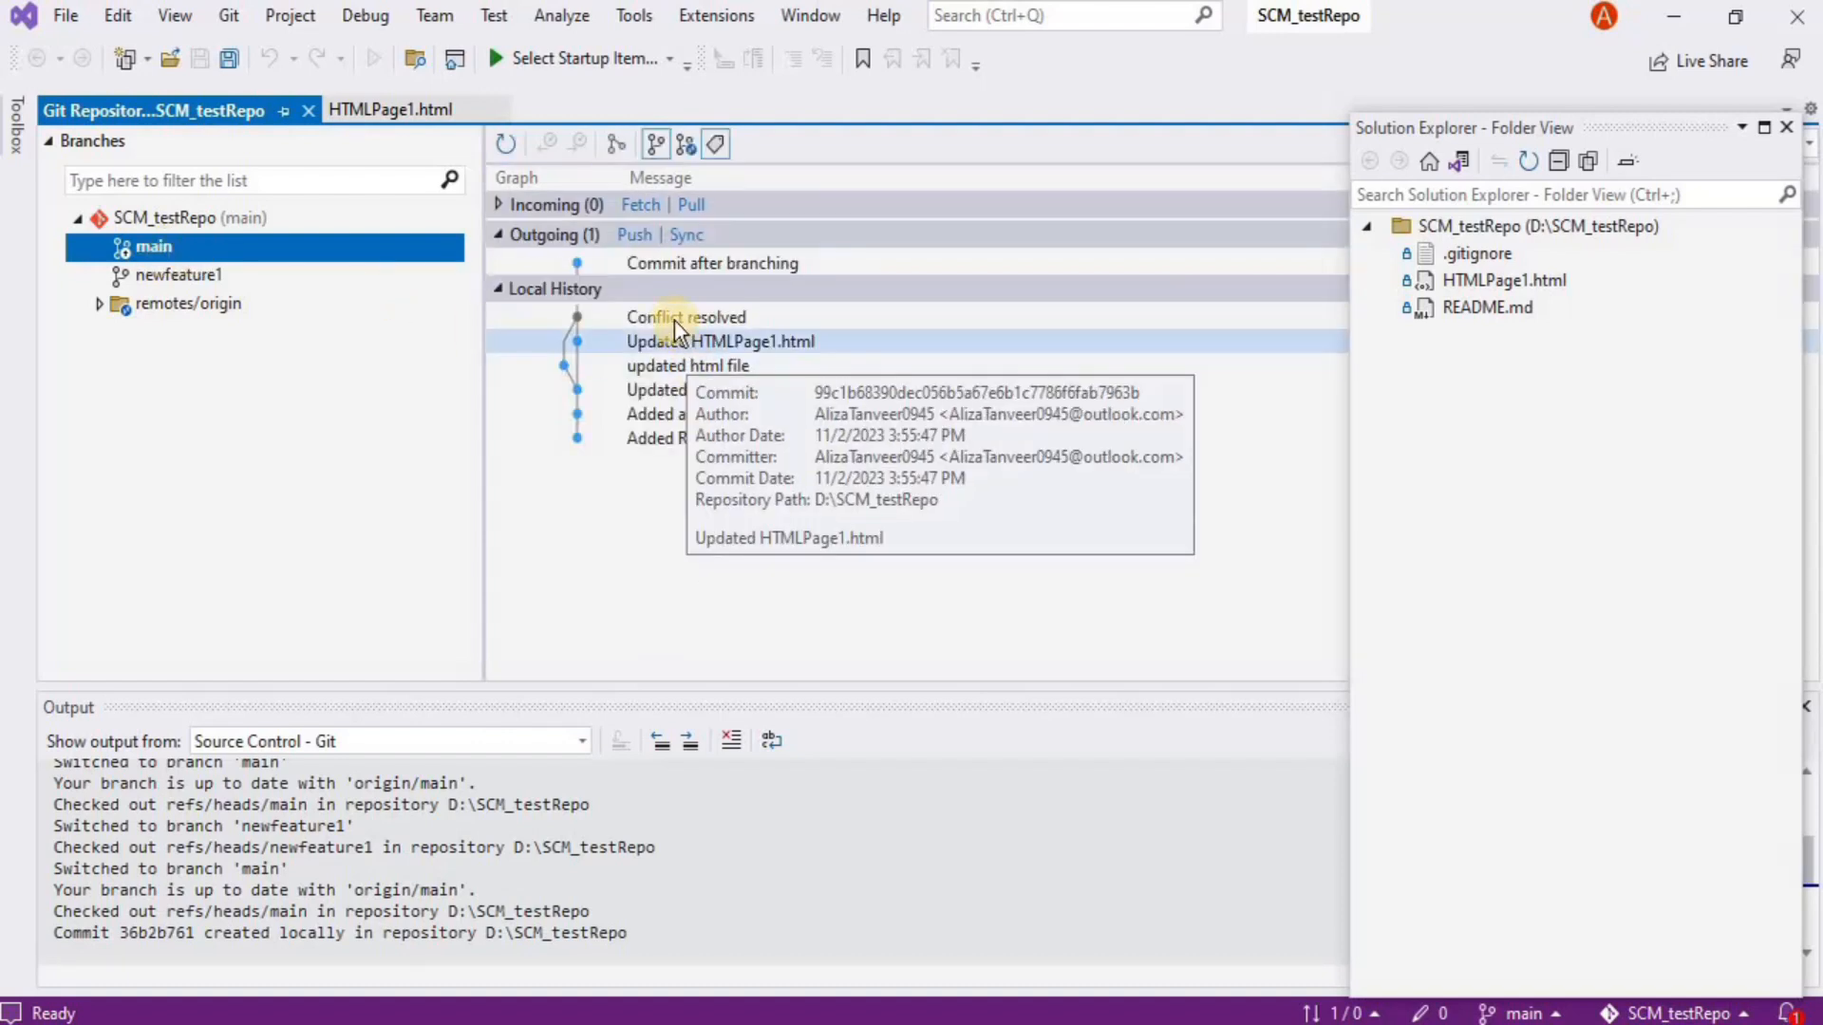
mouse_move(674, 323)
mouse_move(735, 266)
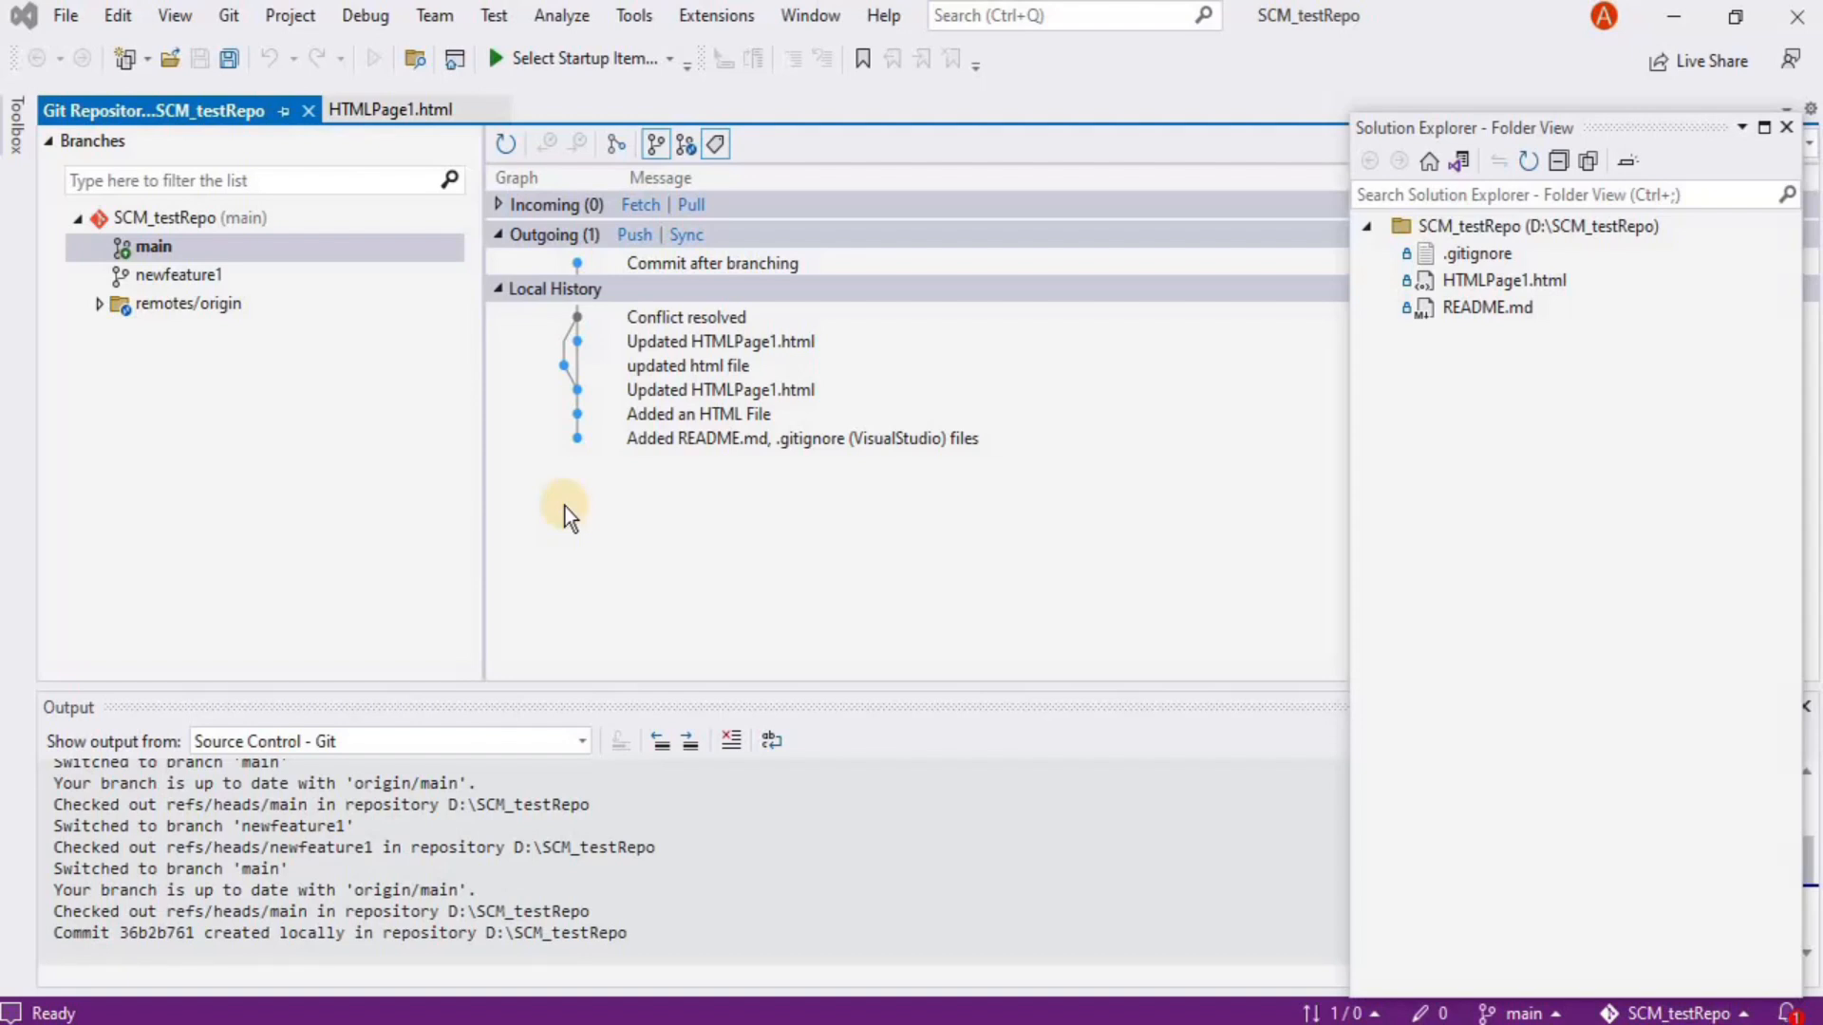
left_click(1041, 412)
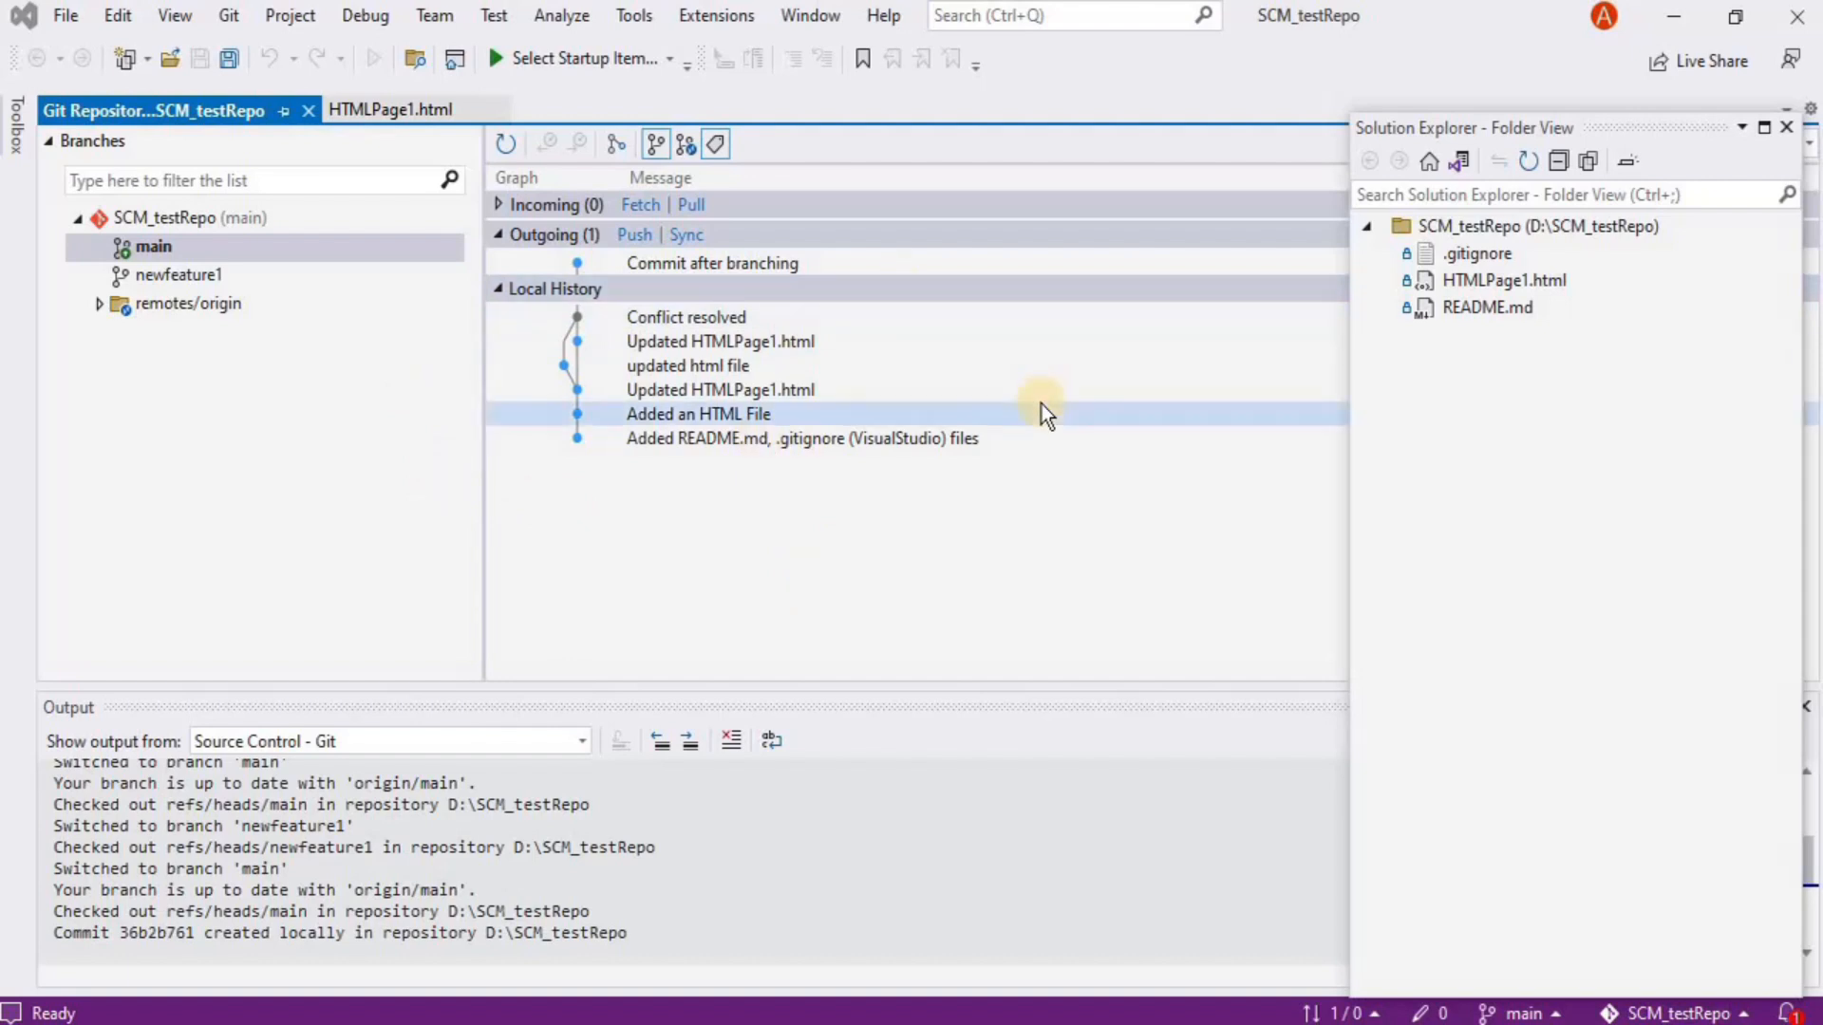
mouse_move(1040, 404)
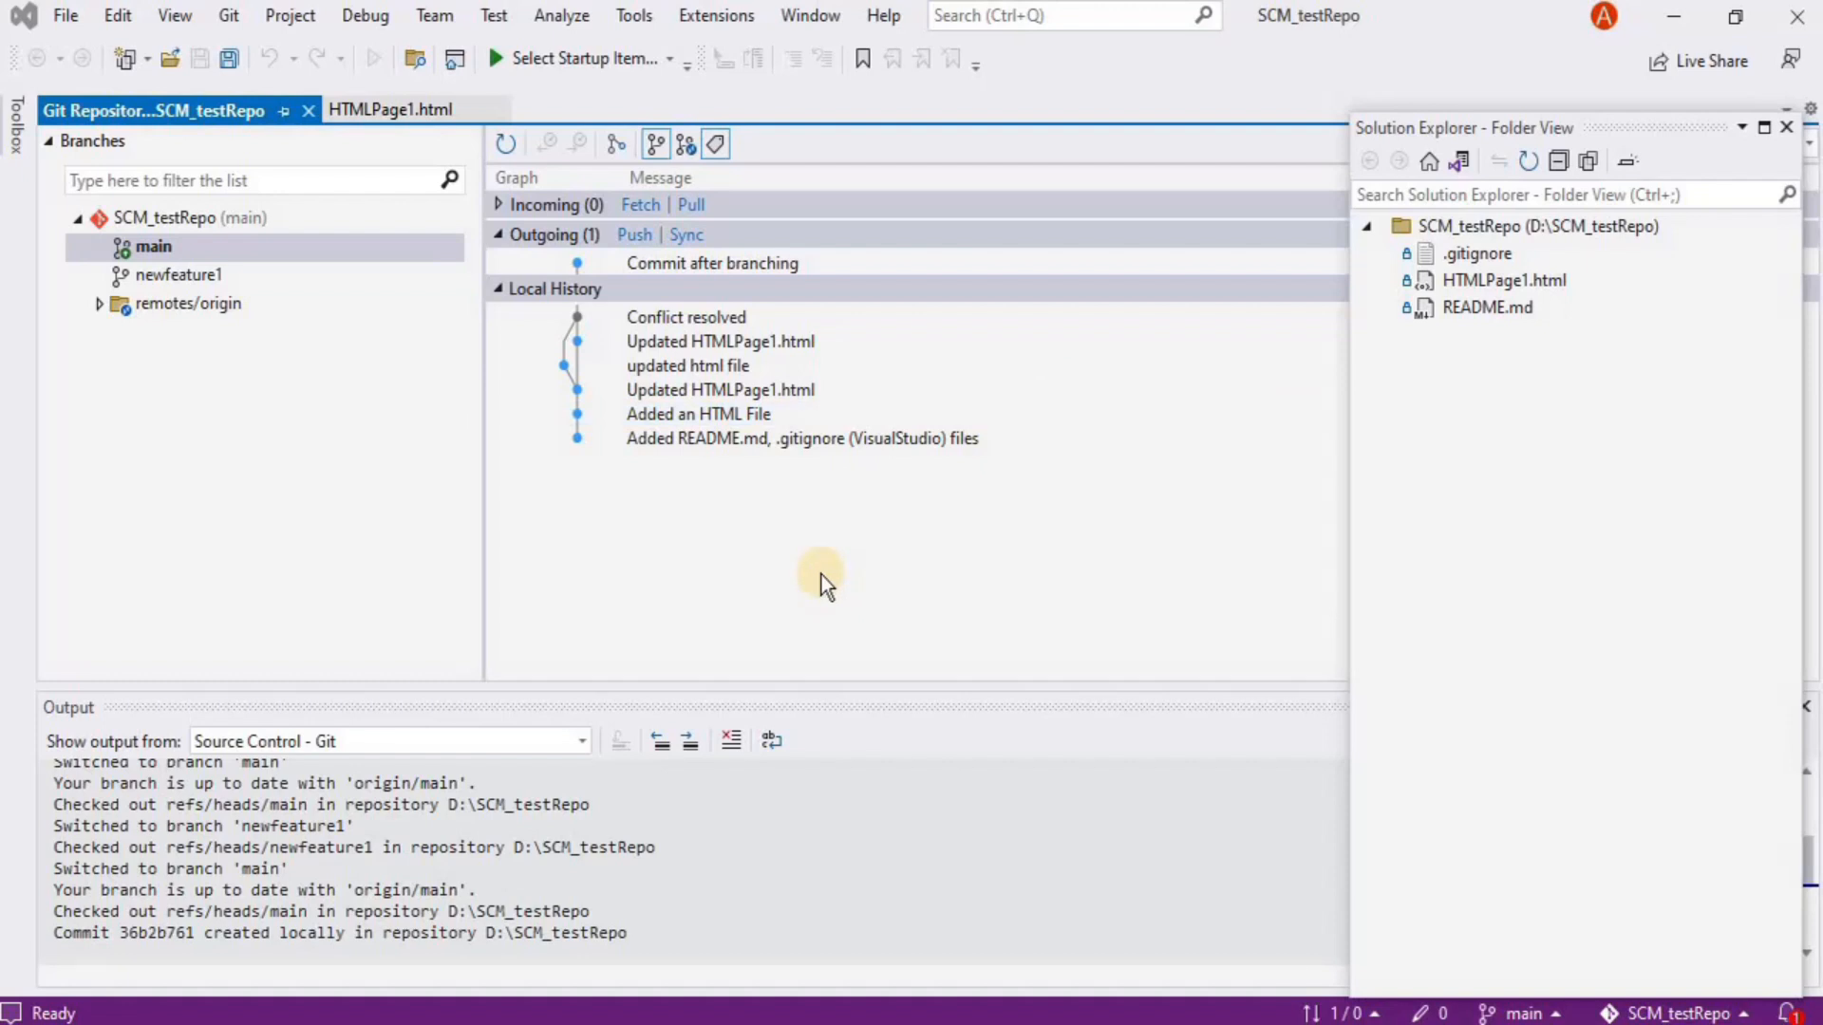
Right-click newfeature1 in the status-bar branch list to show its actions
left_click(1517, 1014)
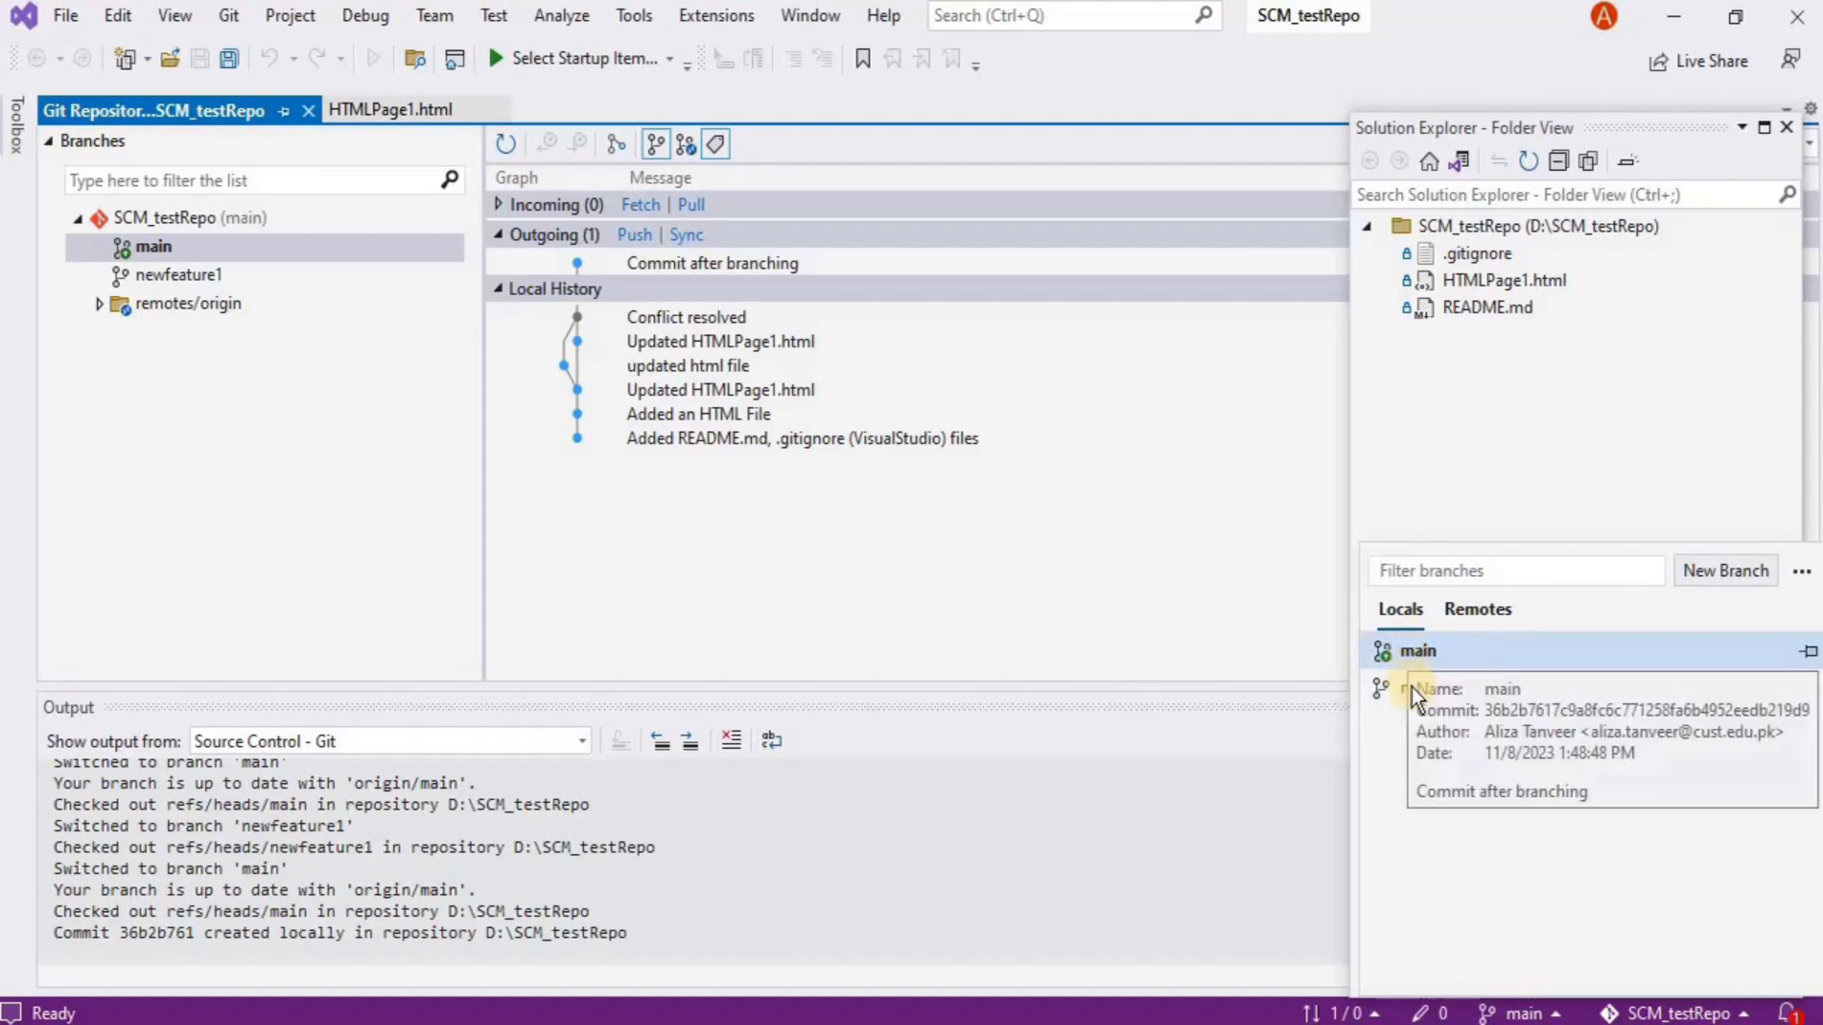
mouse_move(1413, 697)
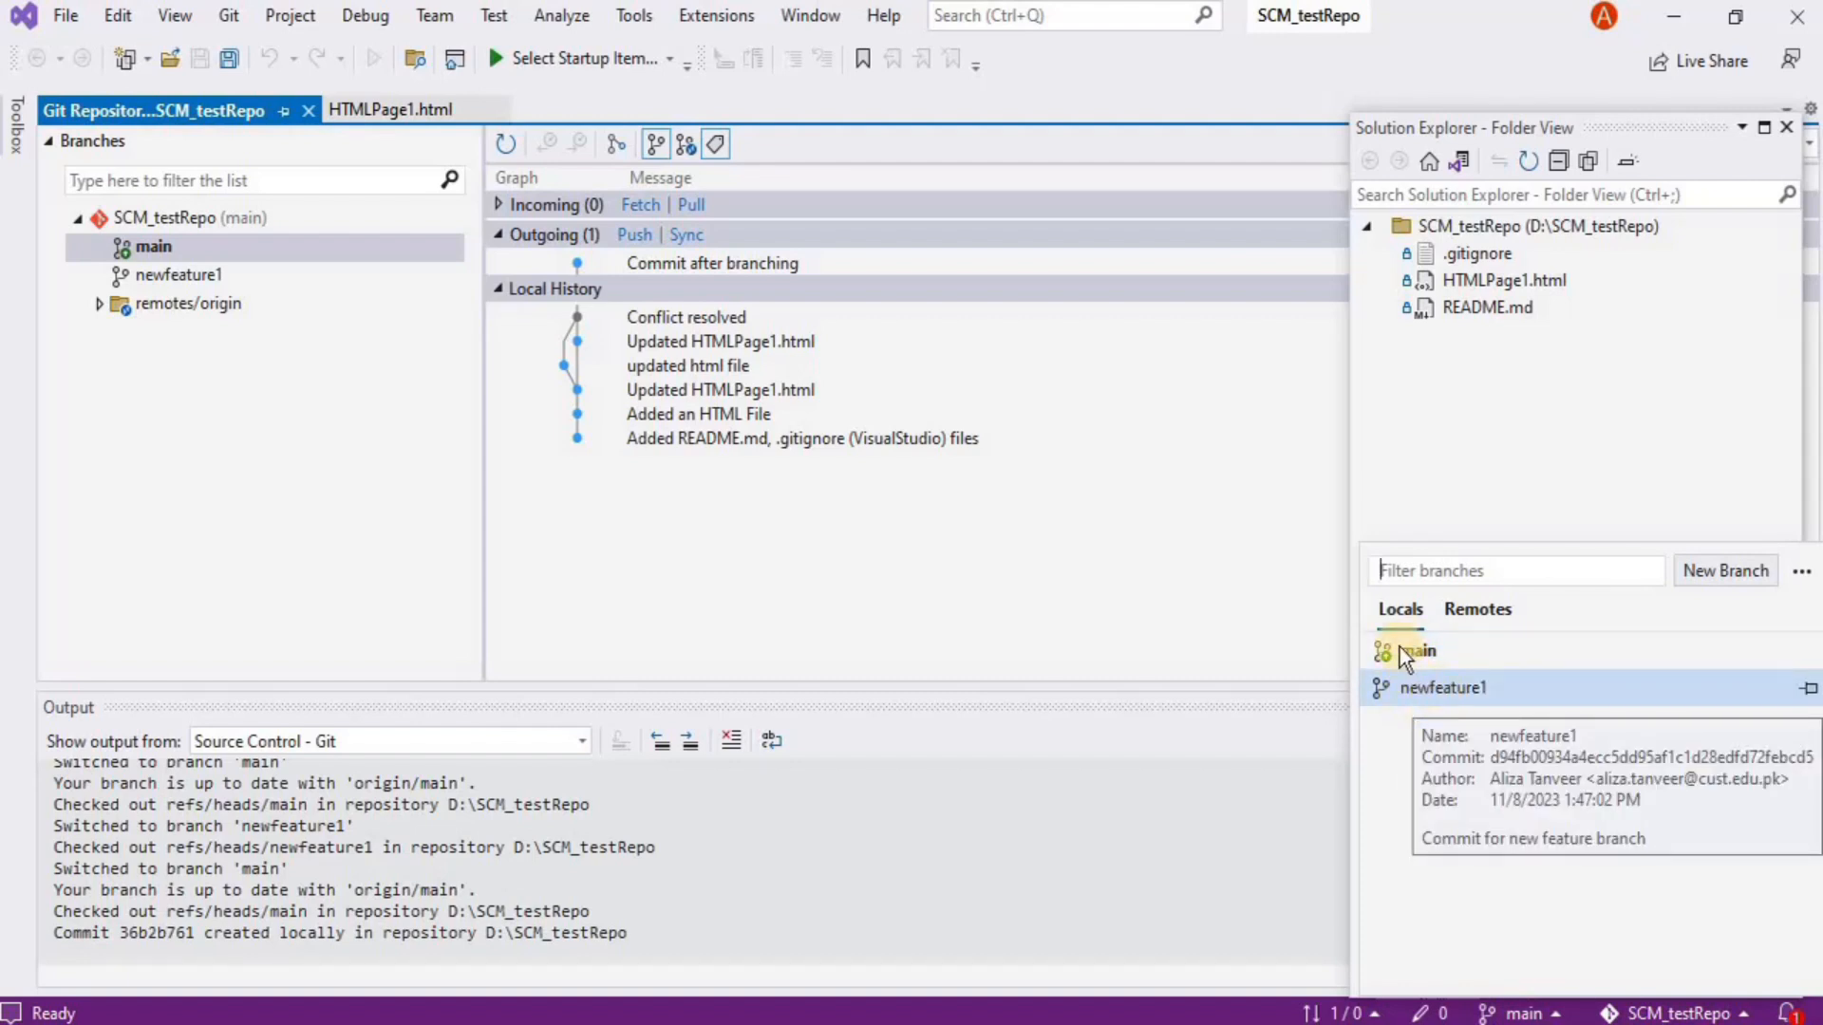
right_click(1415, 696)
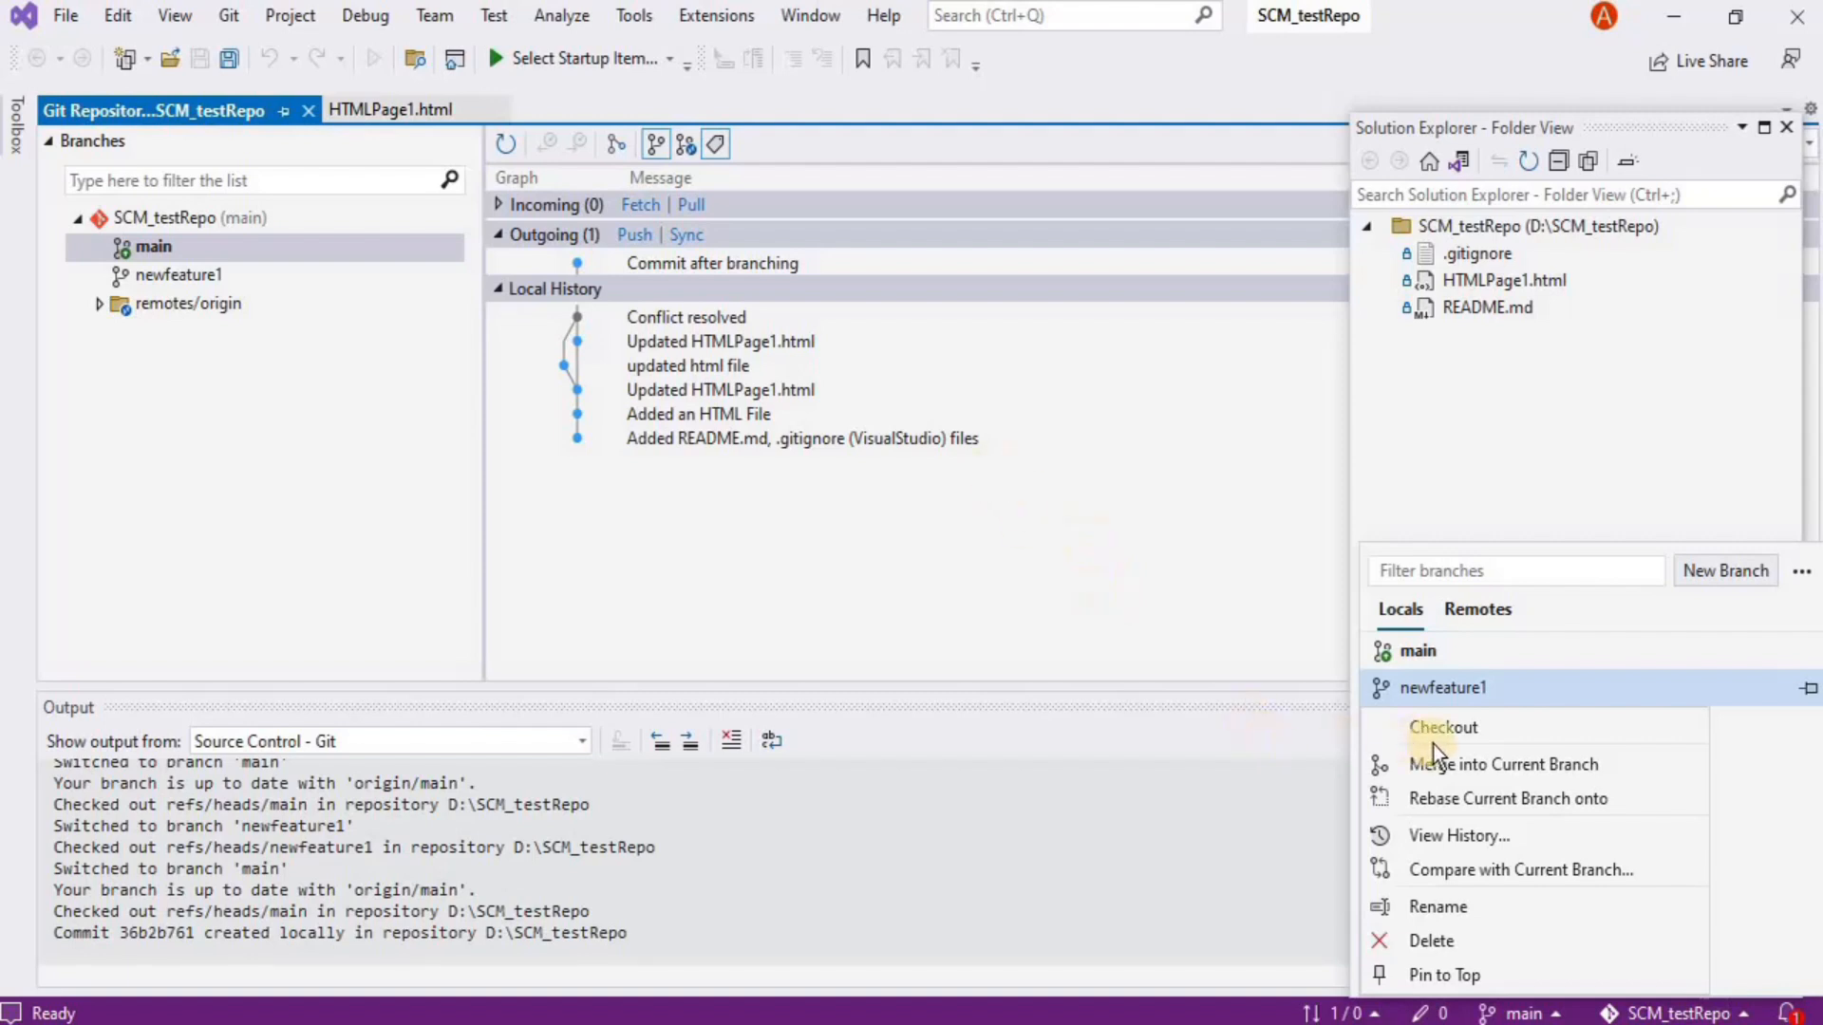
Merge newfeature1 into the current main branch and confirm with Yes
left_click(1505, 767)
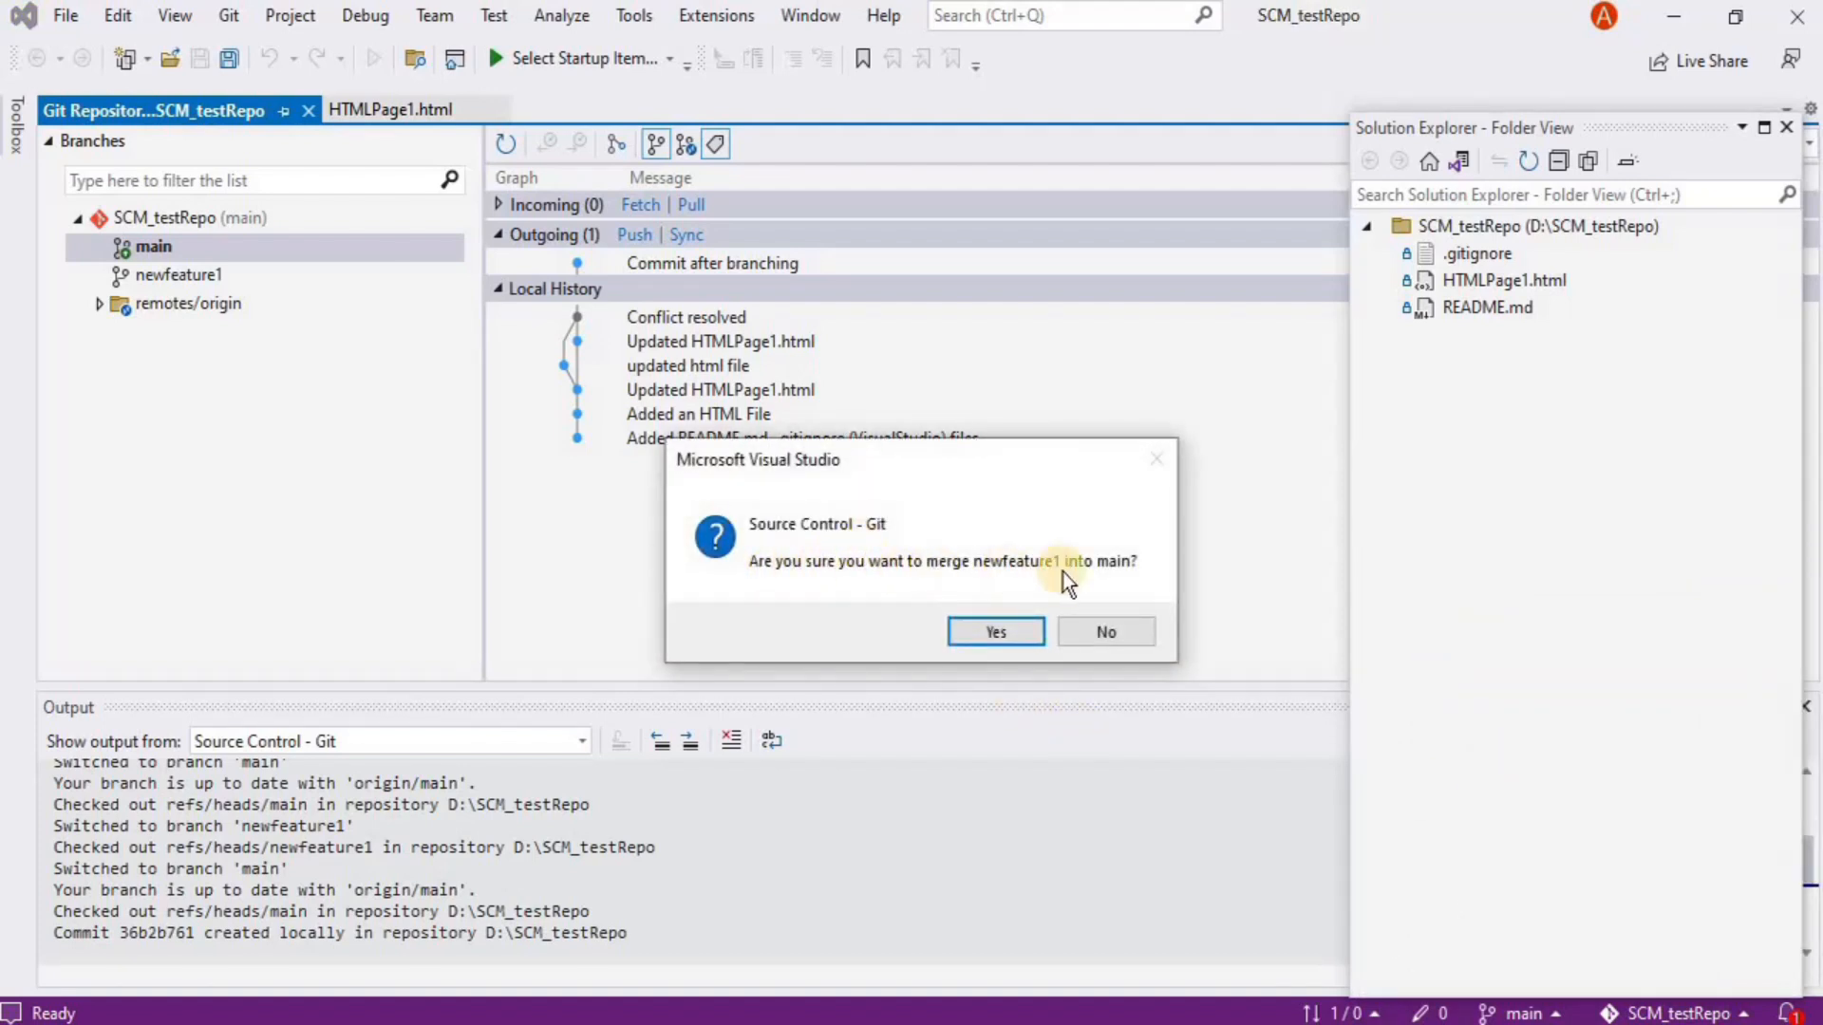
left_click(999, 627)
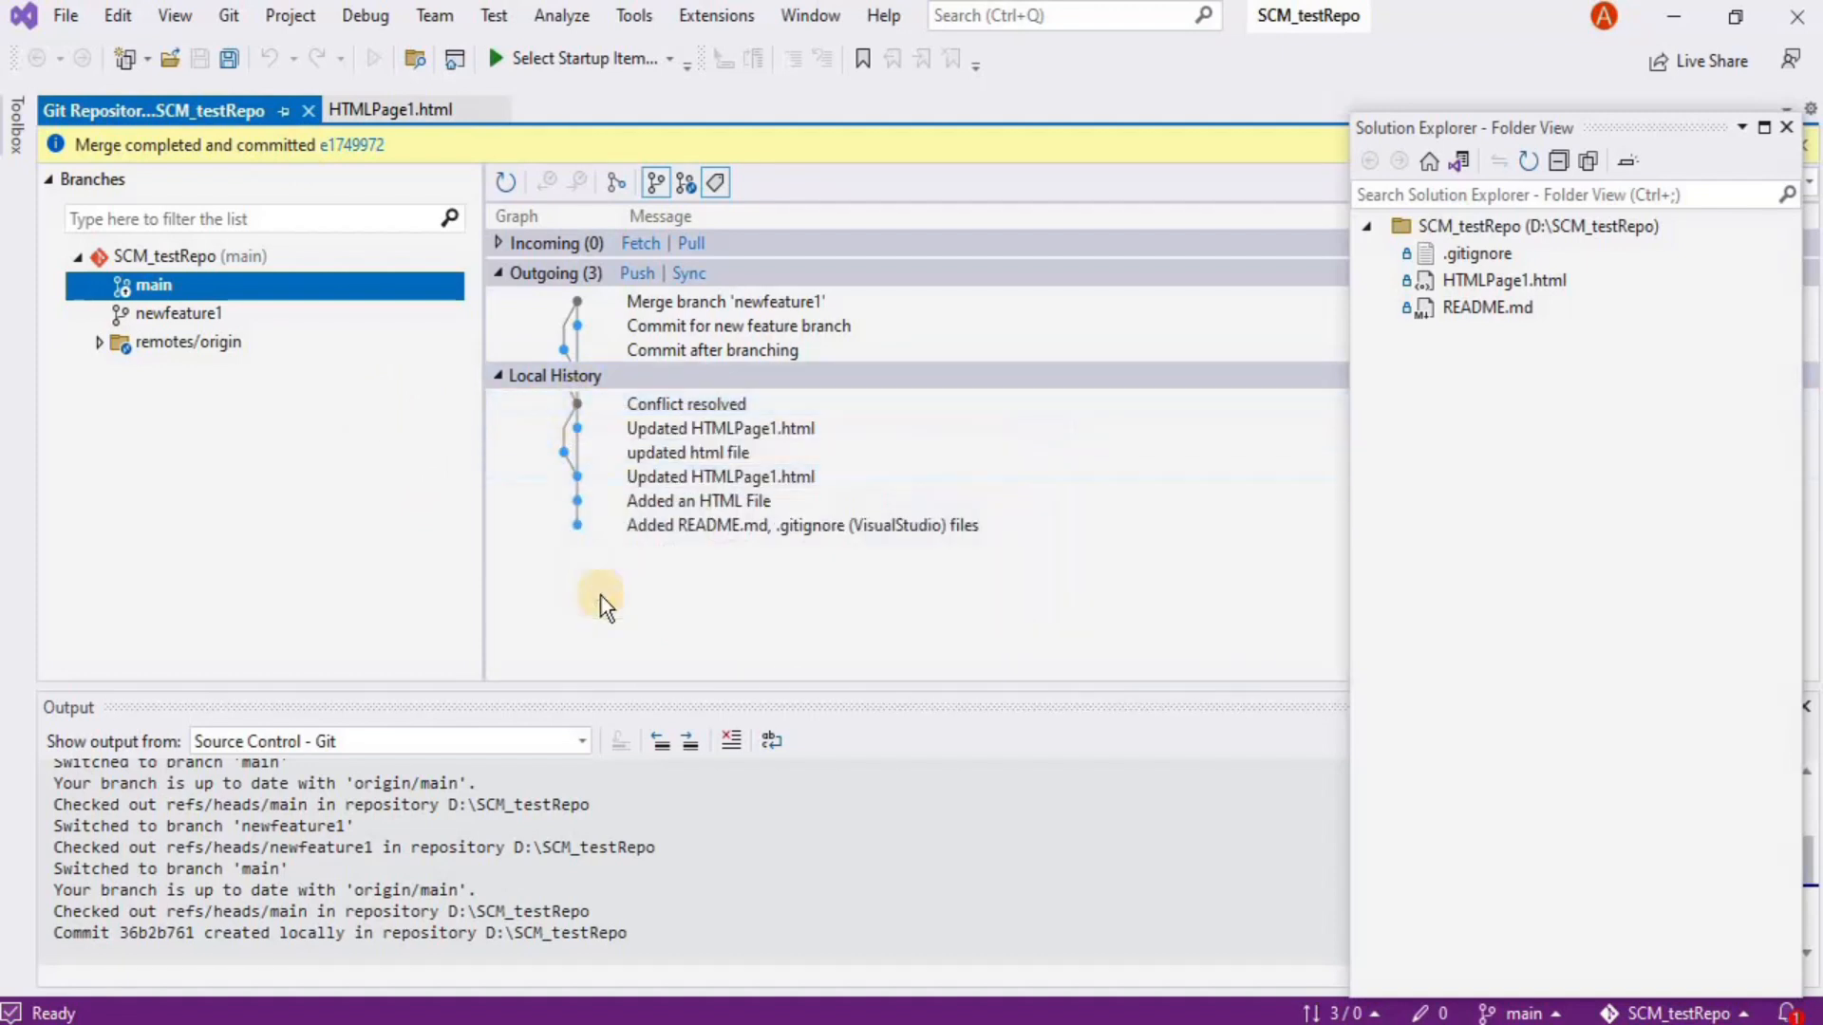
mouse_move(583, 406)
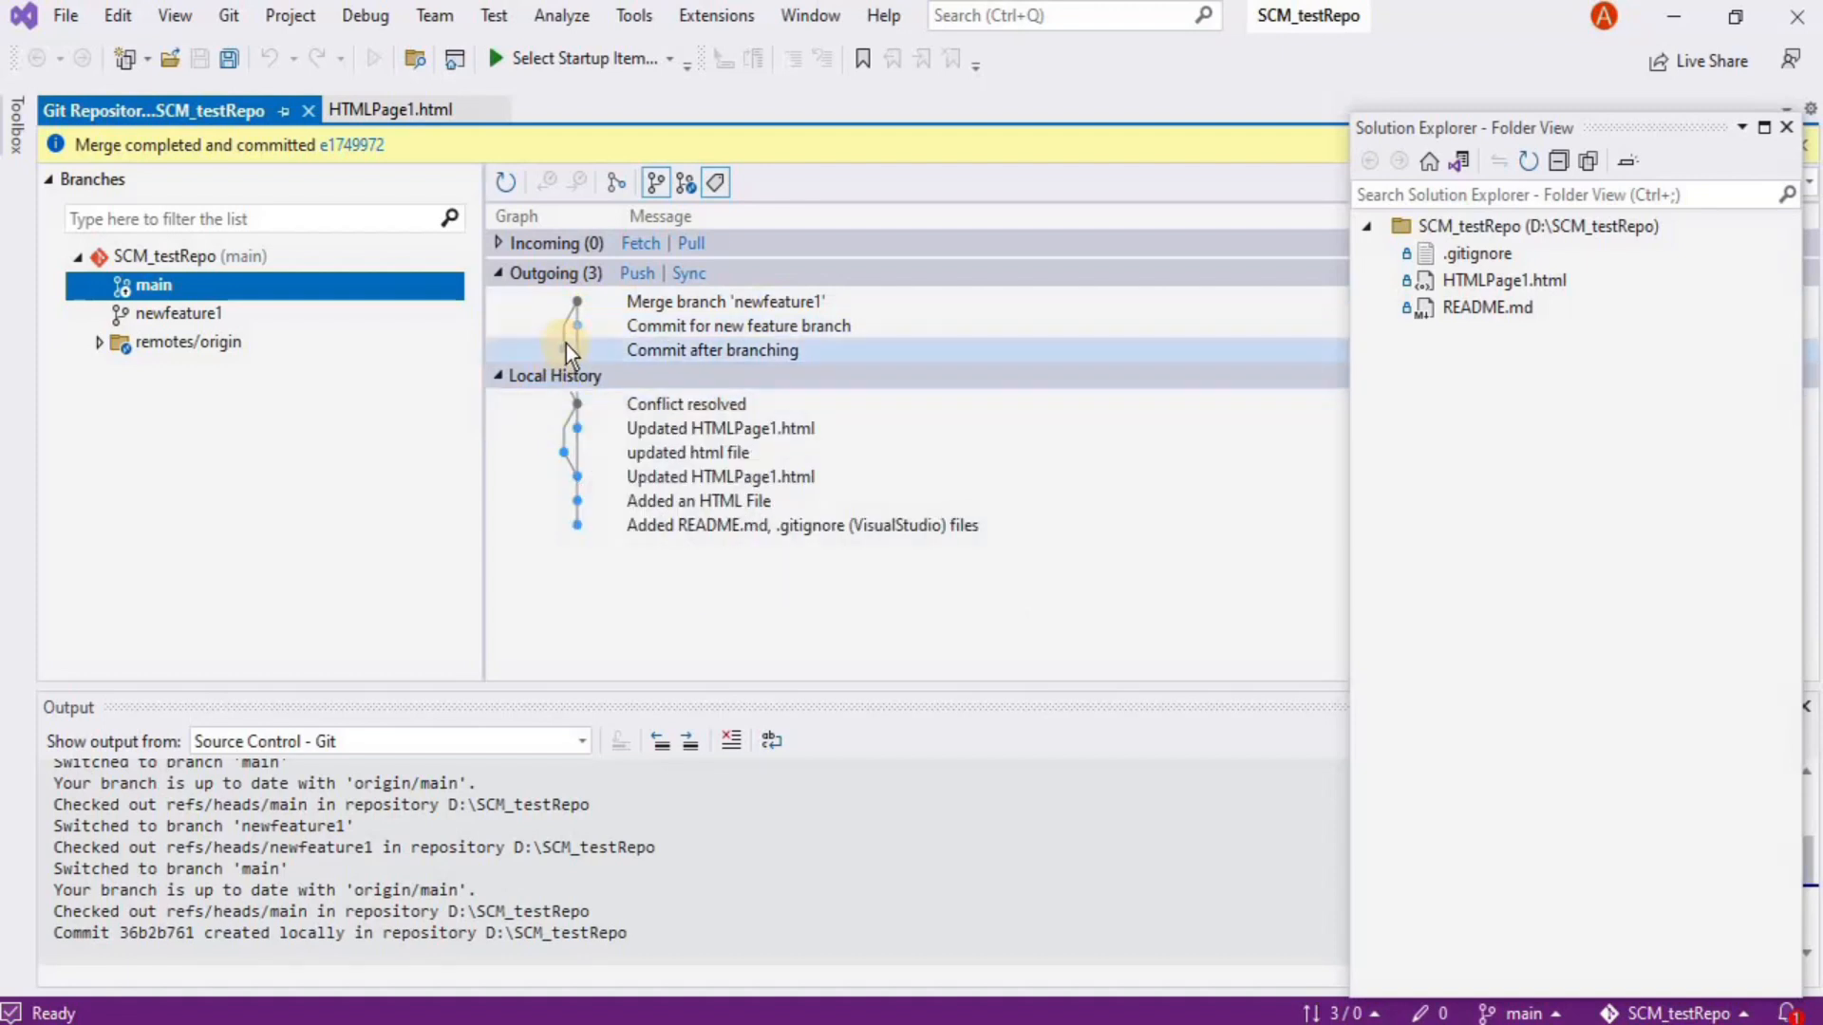
mouse_move(617, 349)
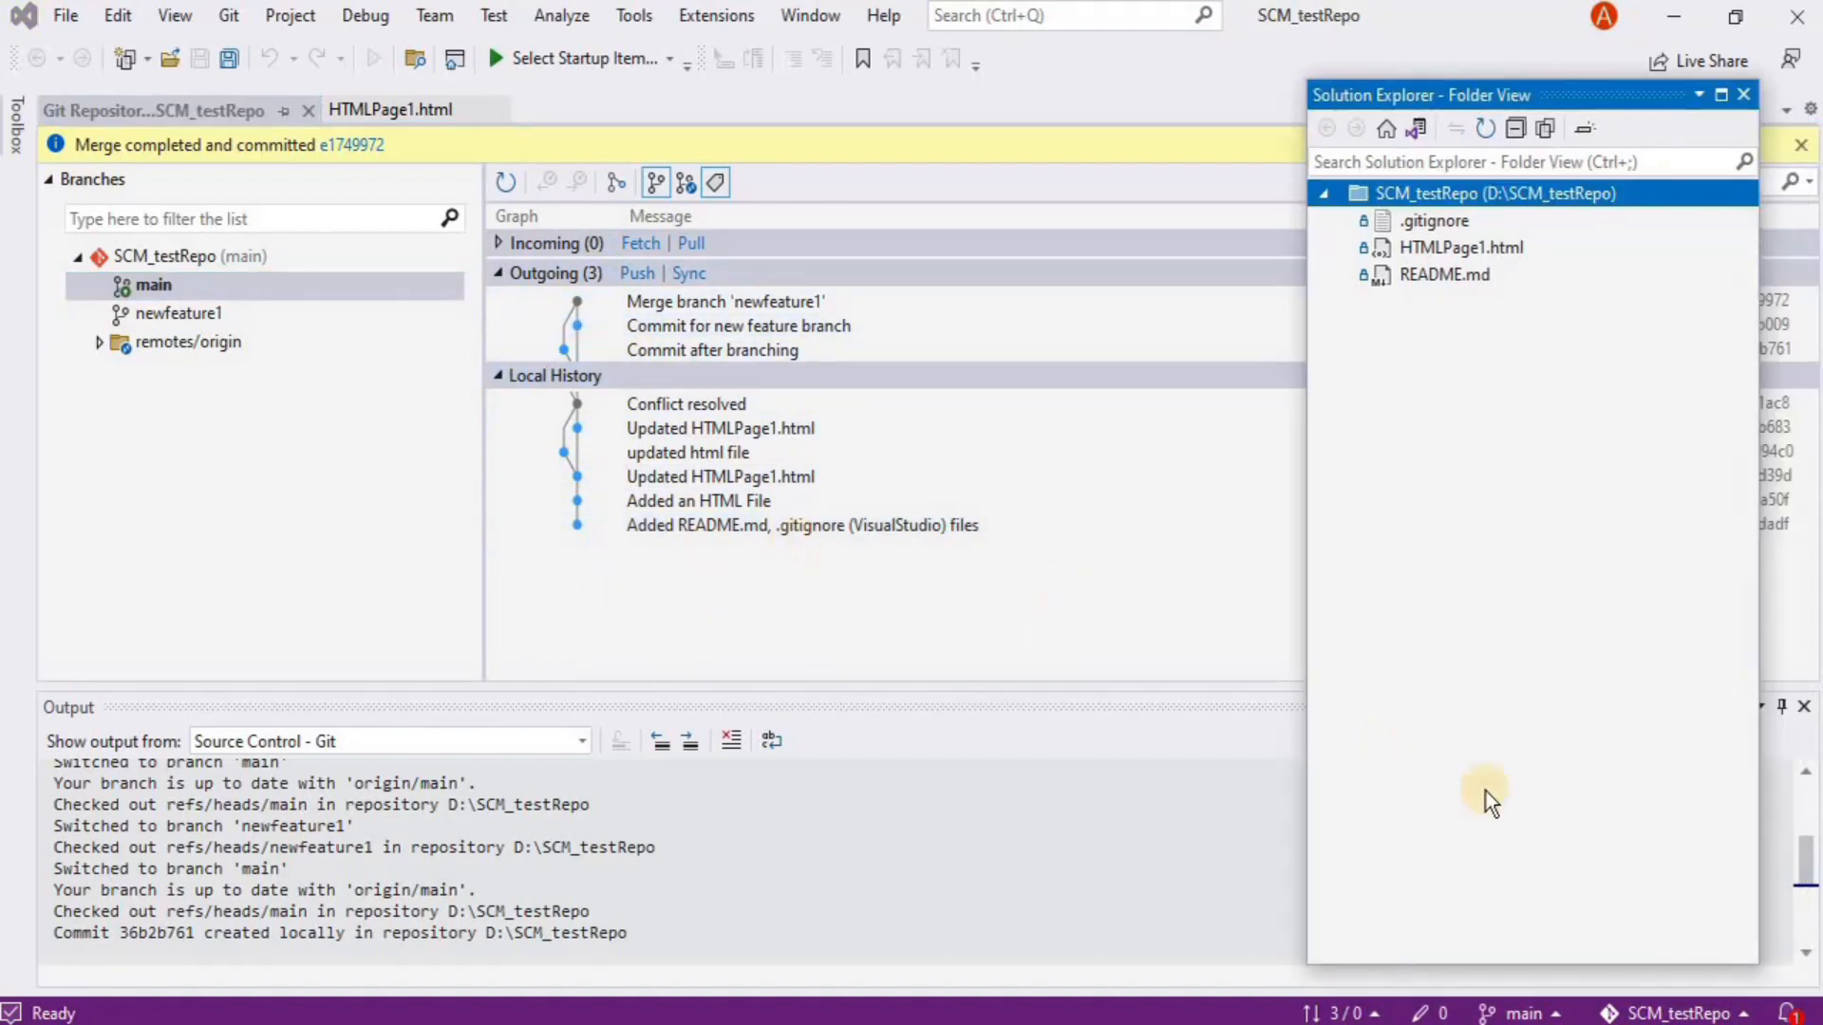
left_click(1526, 1012)
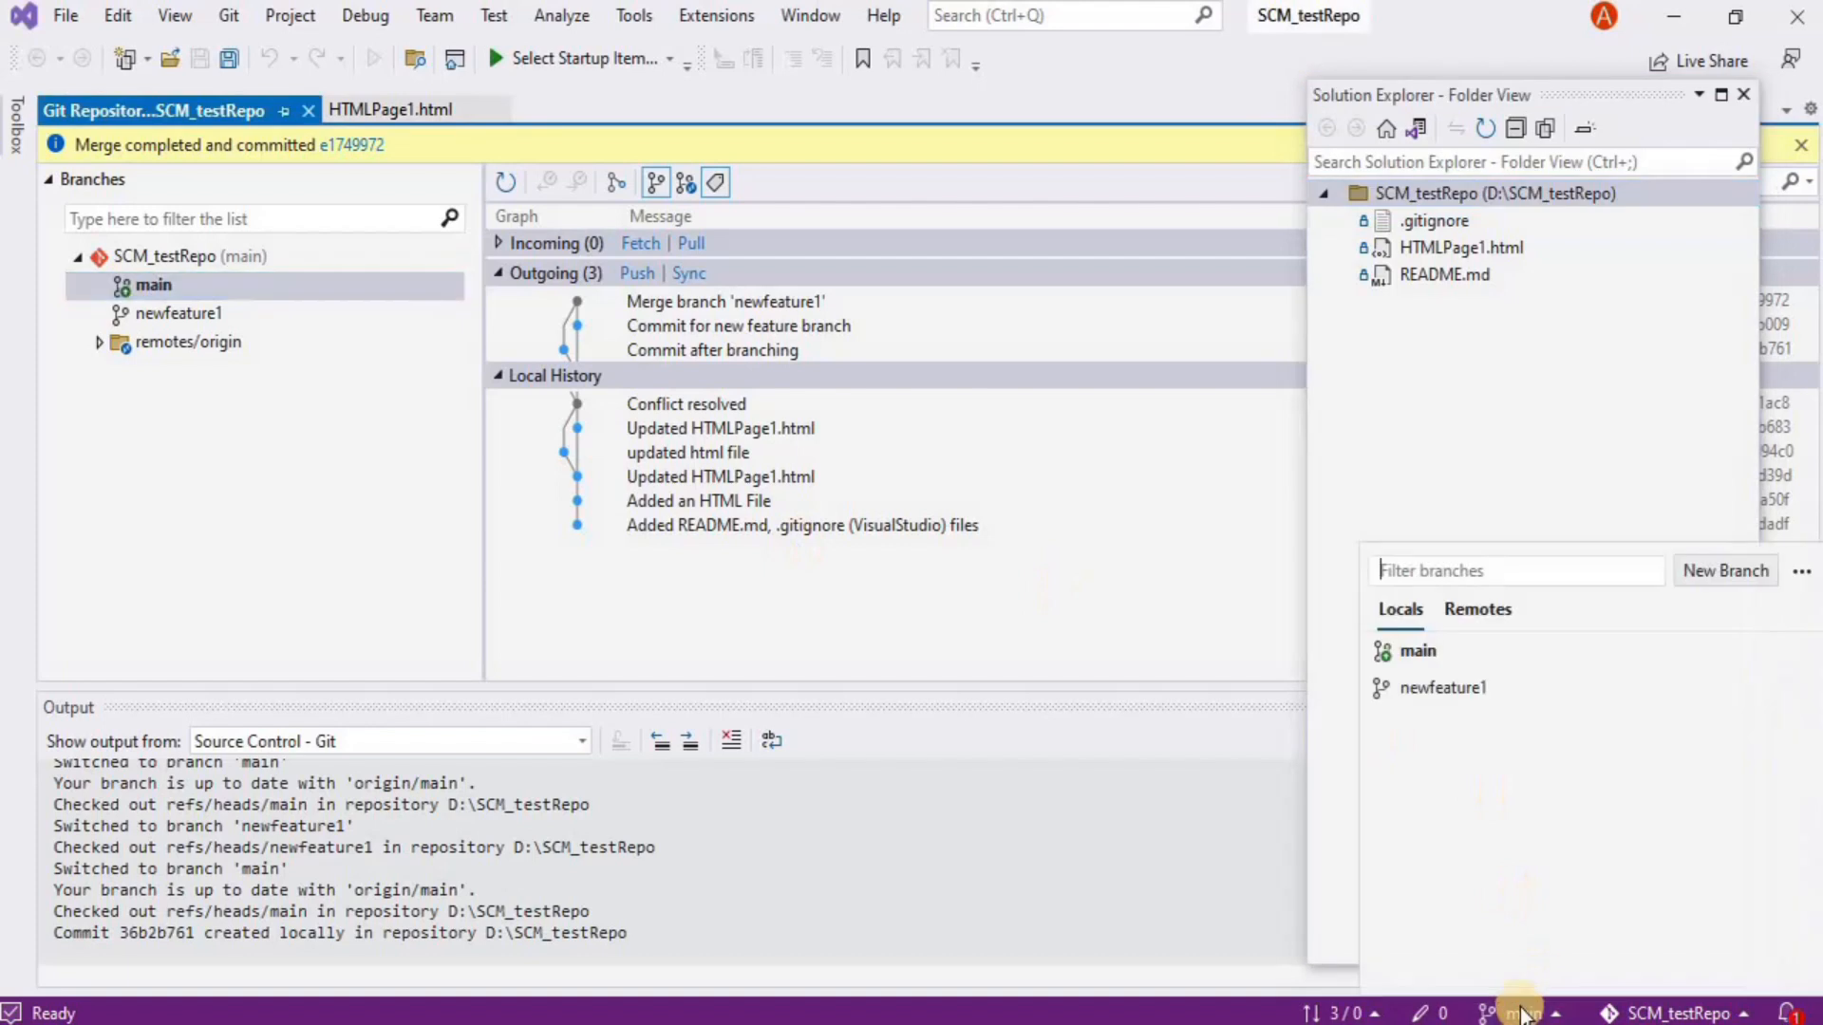
right_click(1410, 693)
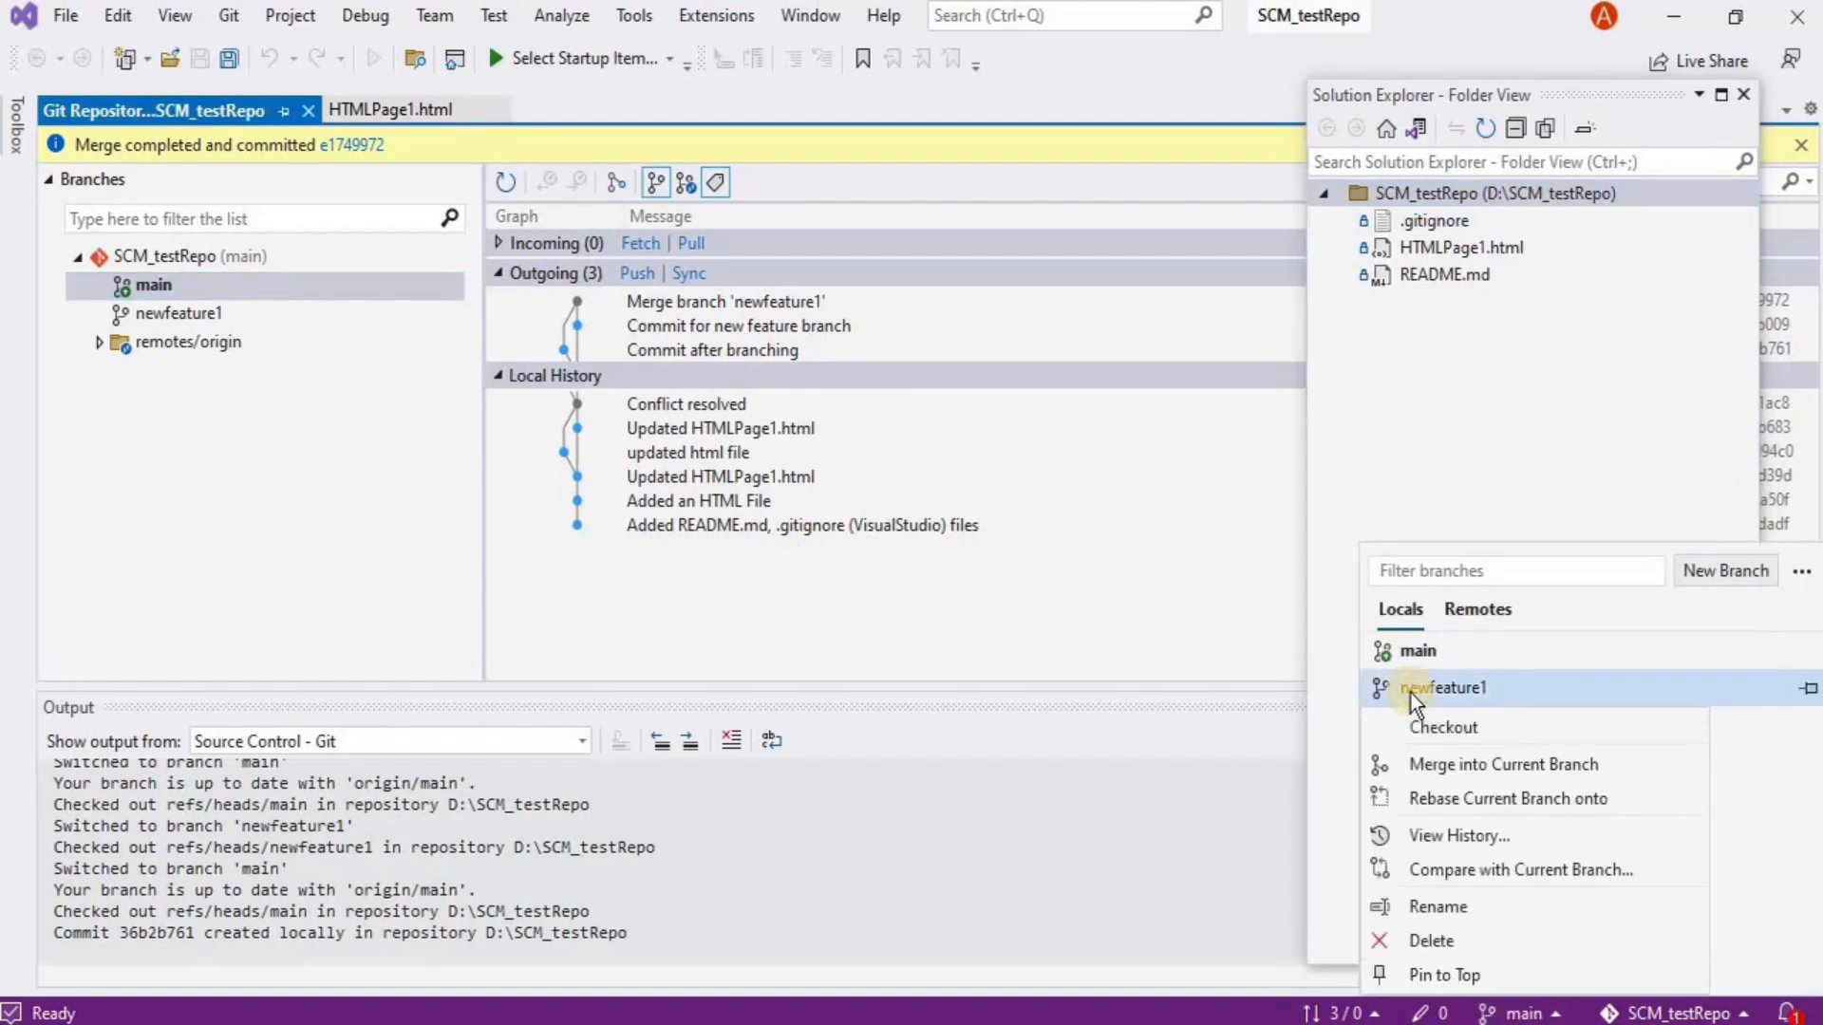
left_click(1423, 939)
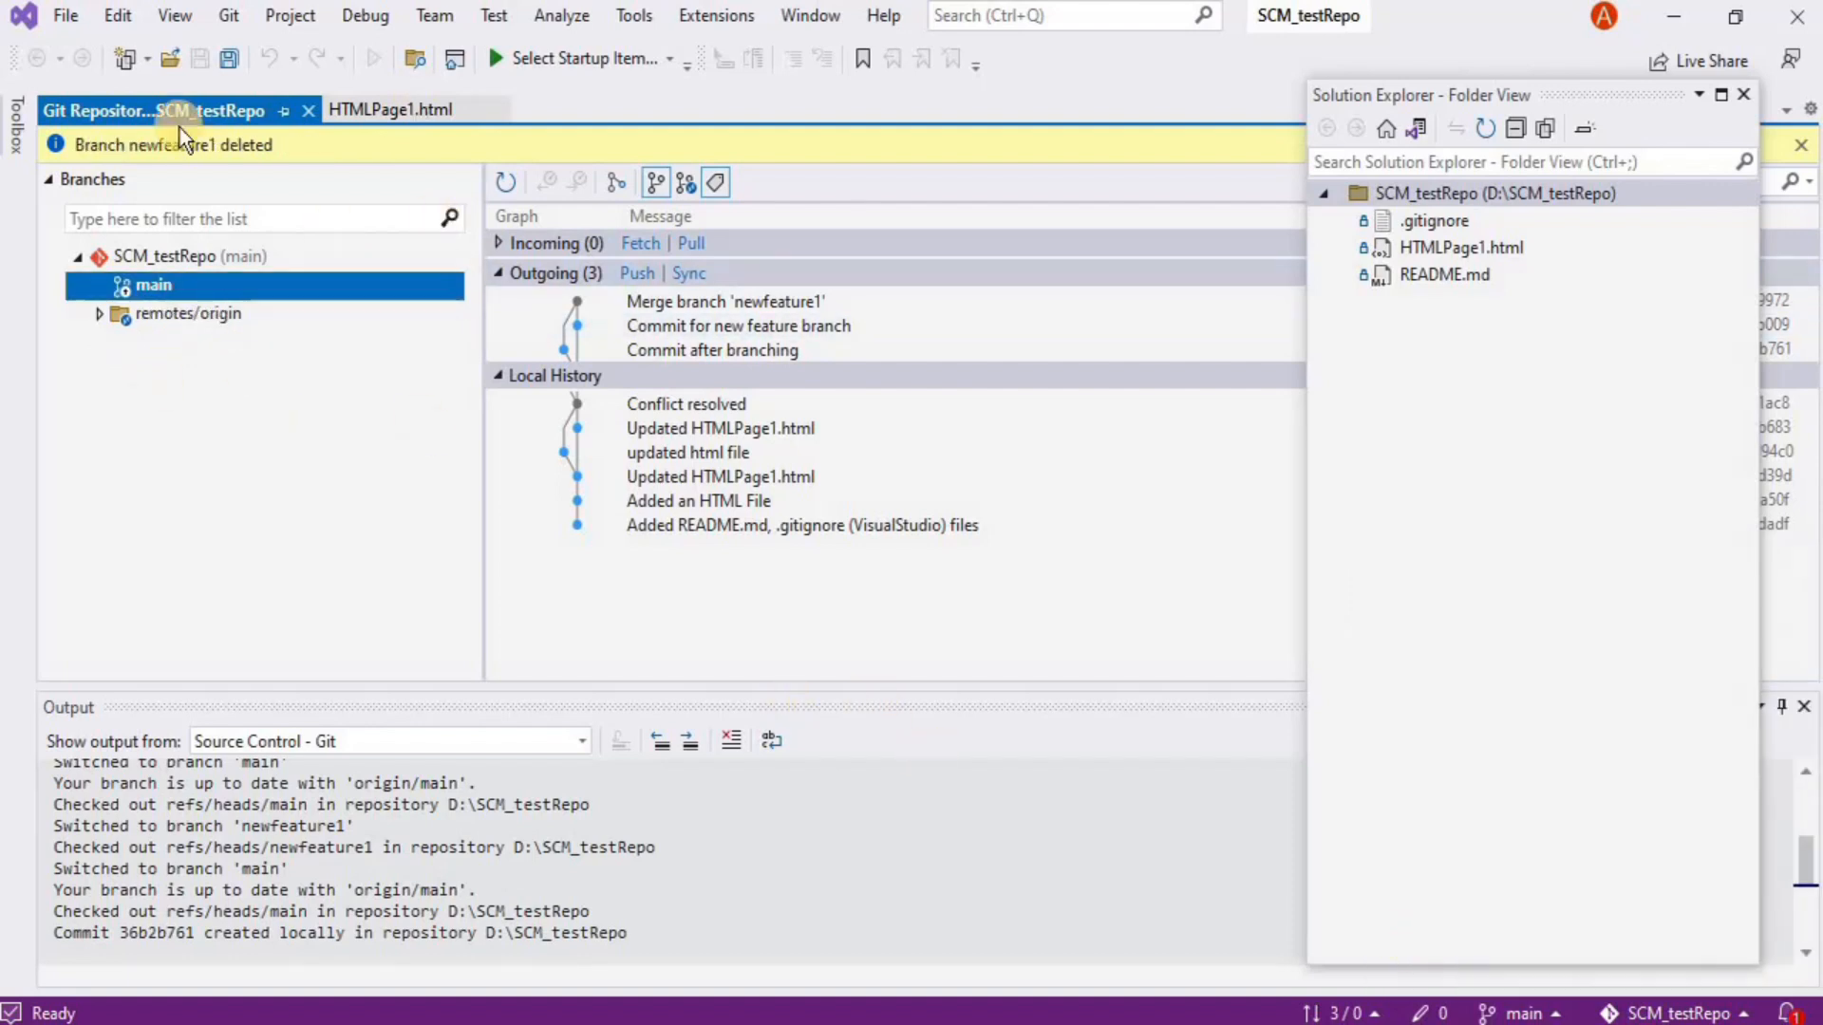
left_click(500, 188)
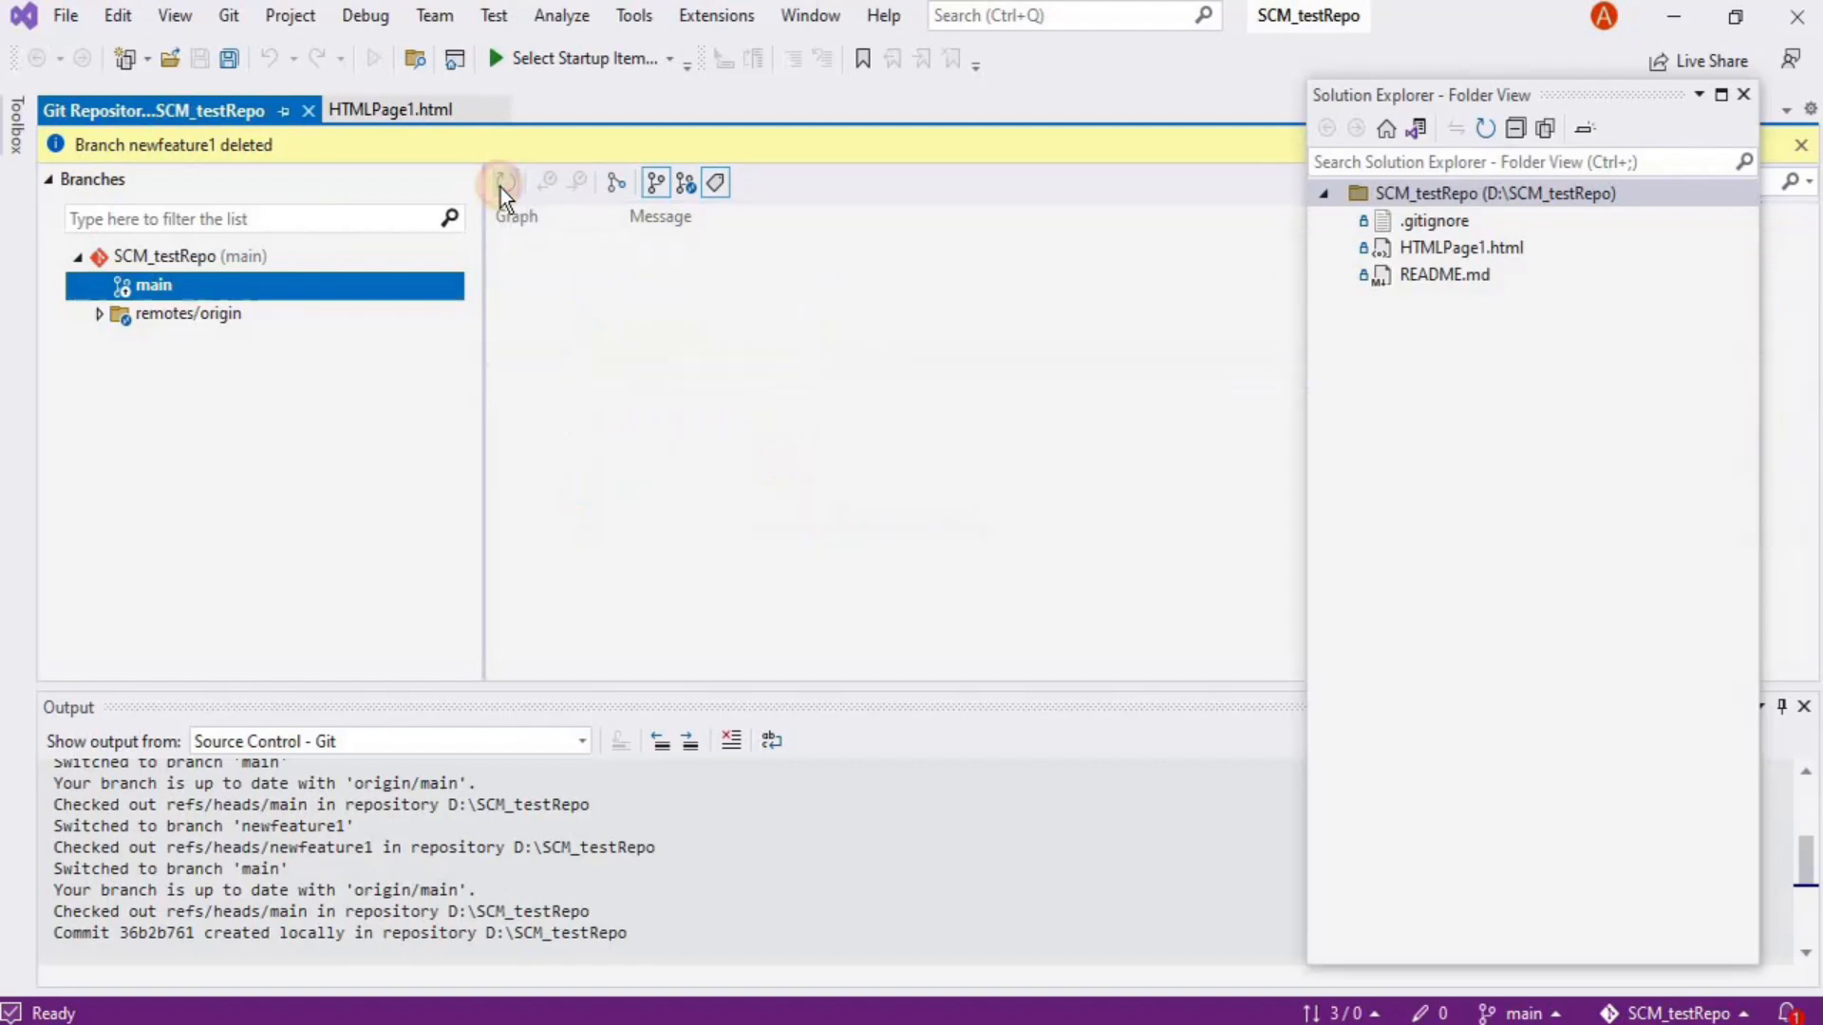
mouse_move(722, 423)
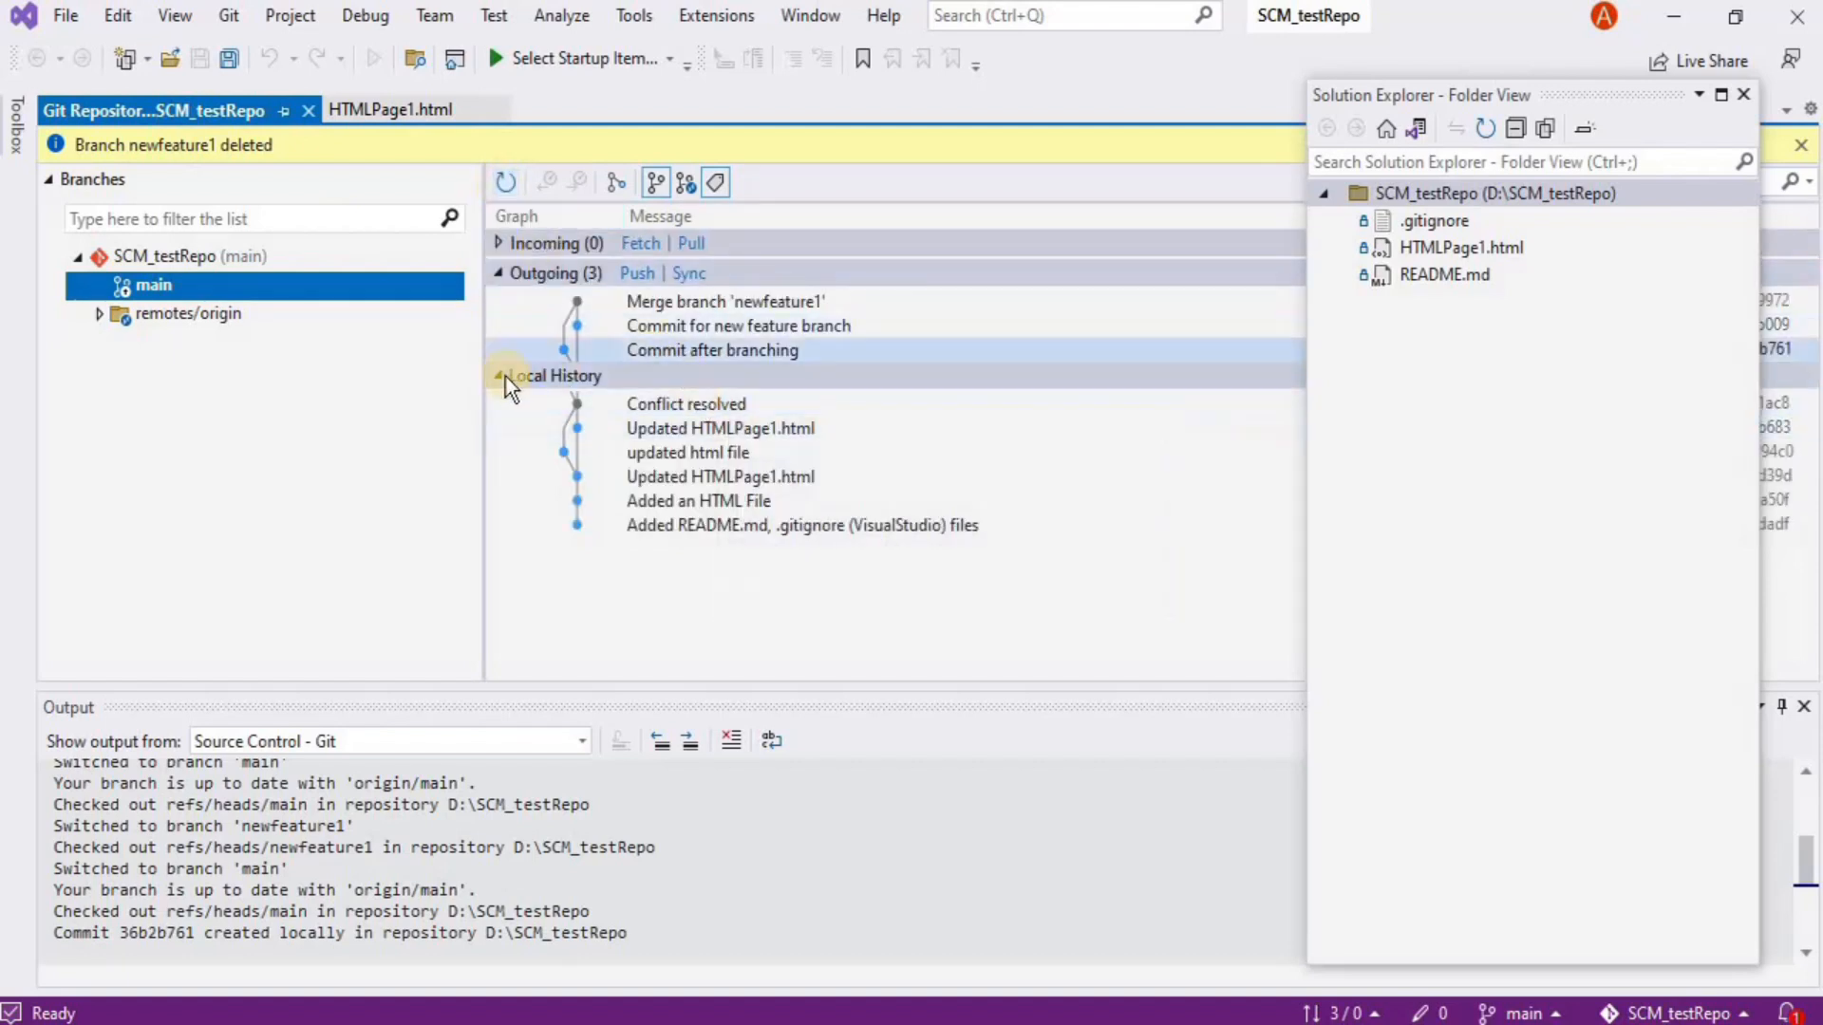
mouse_move(611, 313)
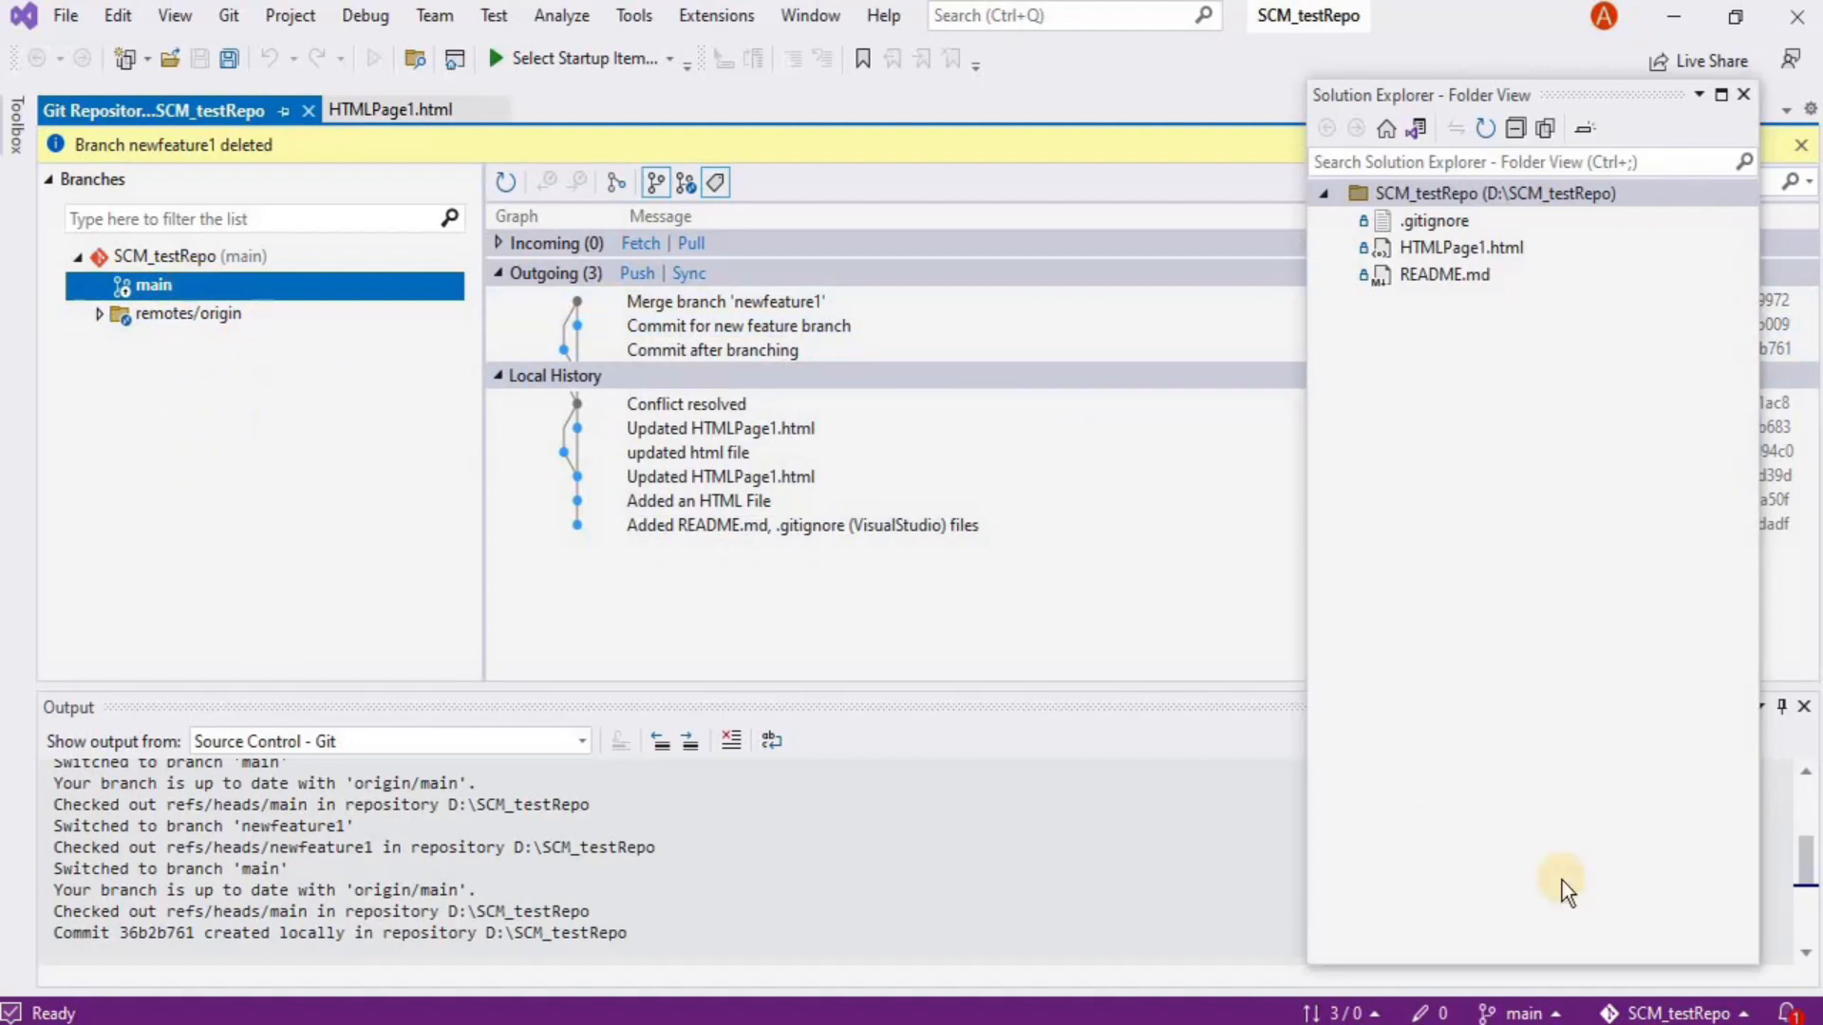
Create and check out a newfeature2 branch from main, then switch back to main
left_click(1515, 1013)
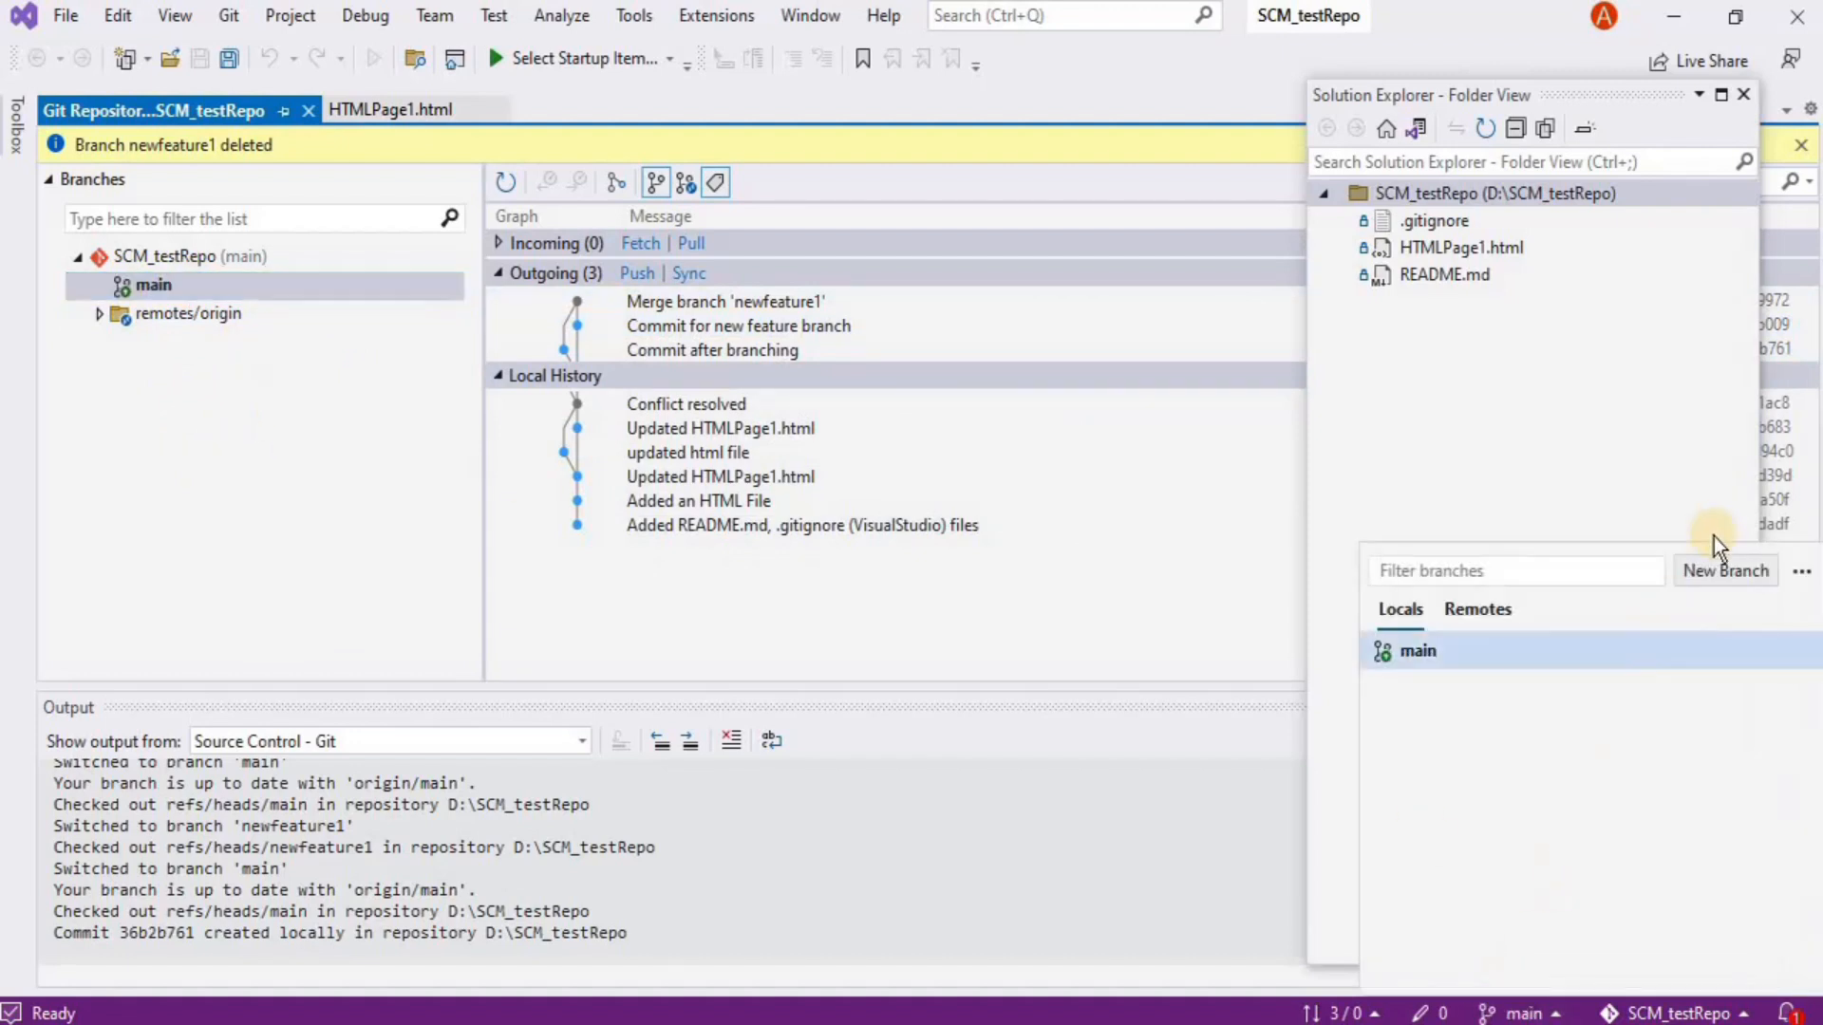
left_click(1718, 568)
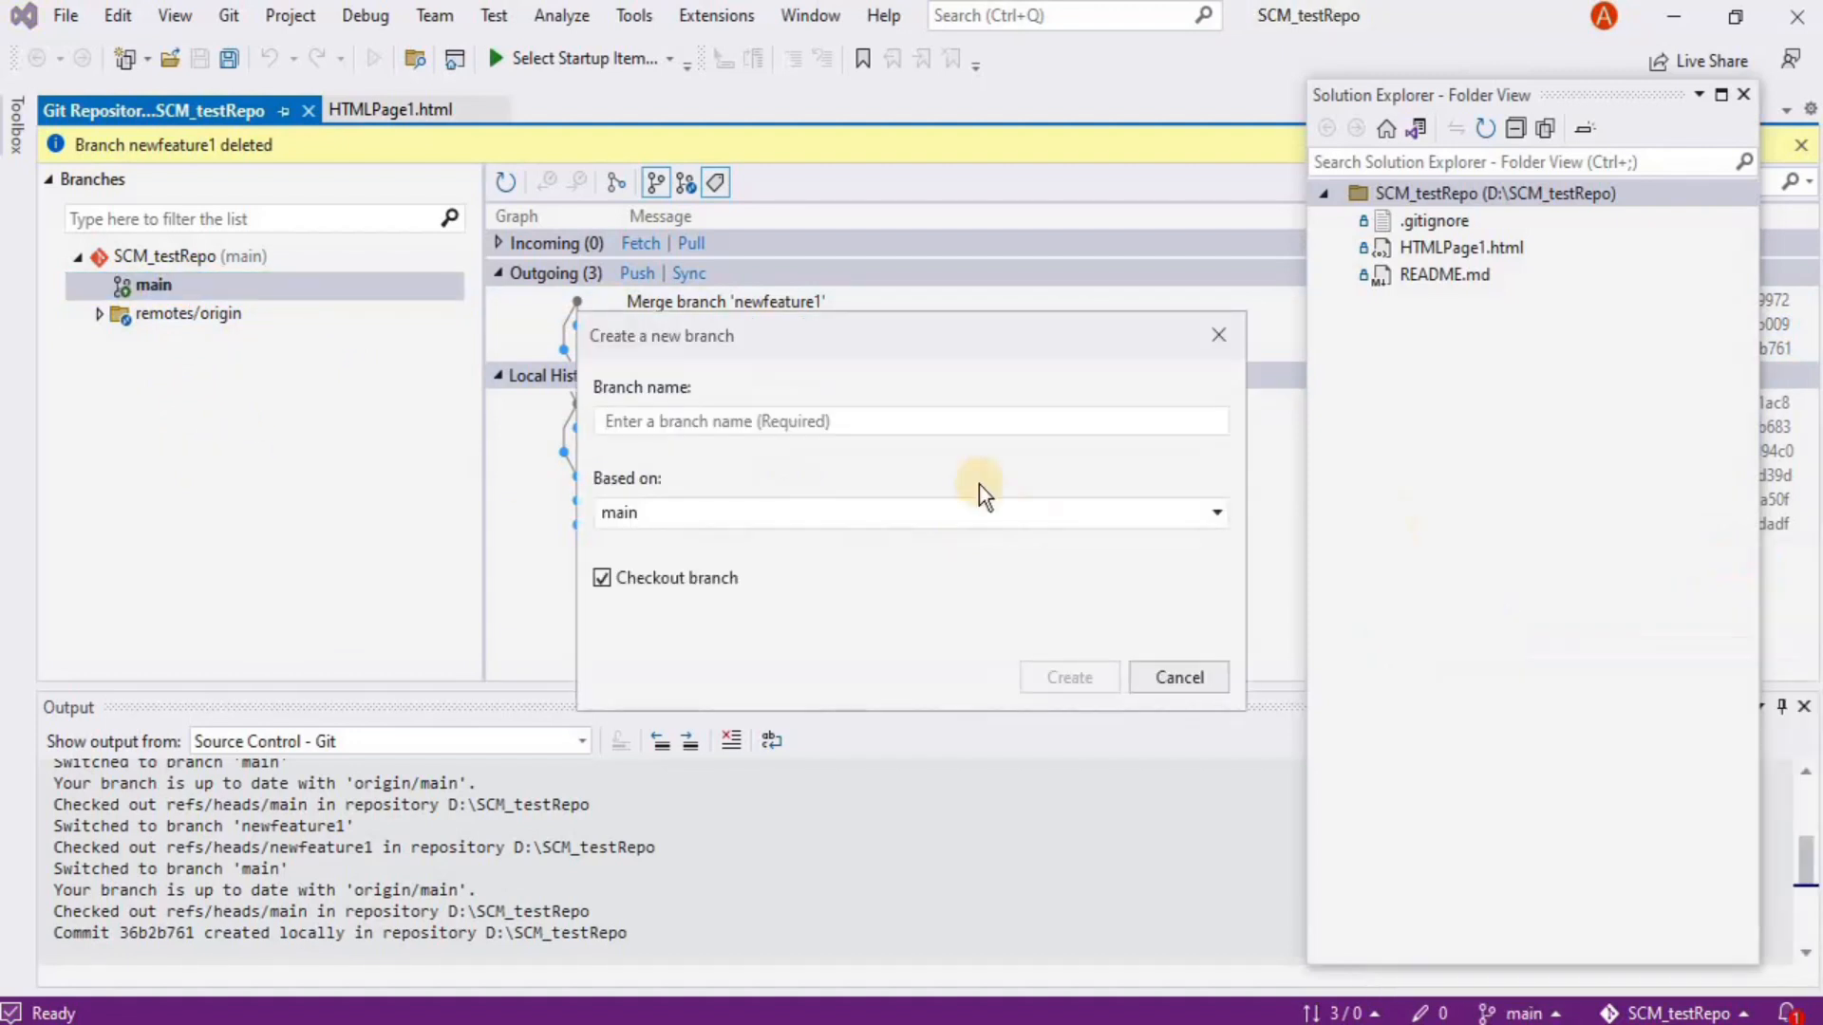
type("newfe")
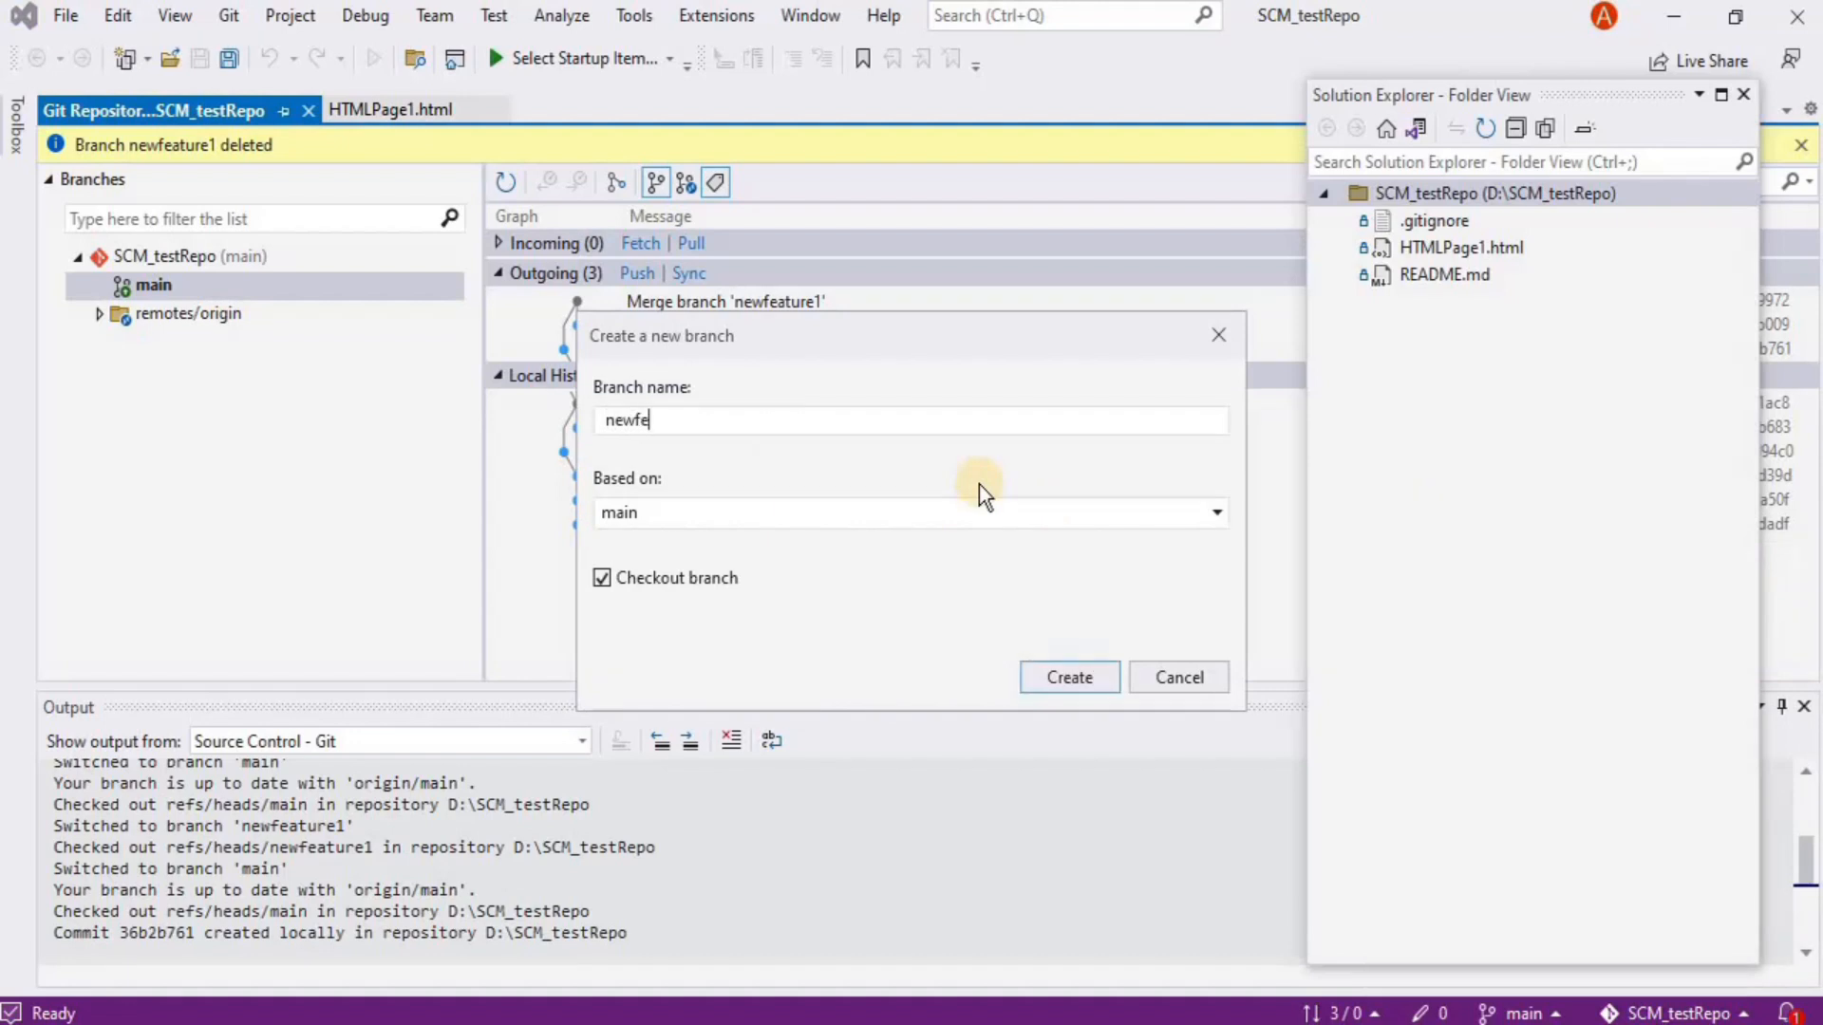
type("ature2")
left_click(1069, 677)
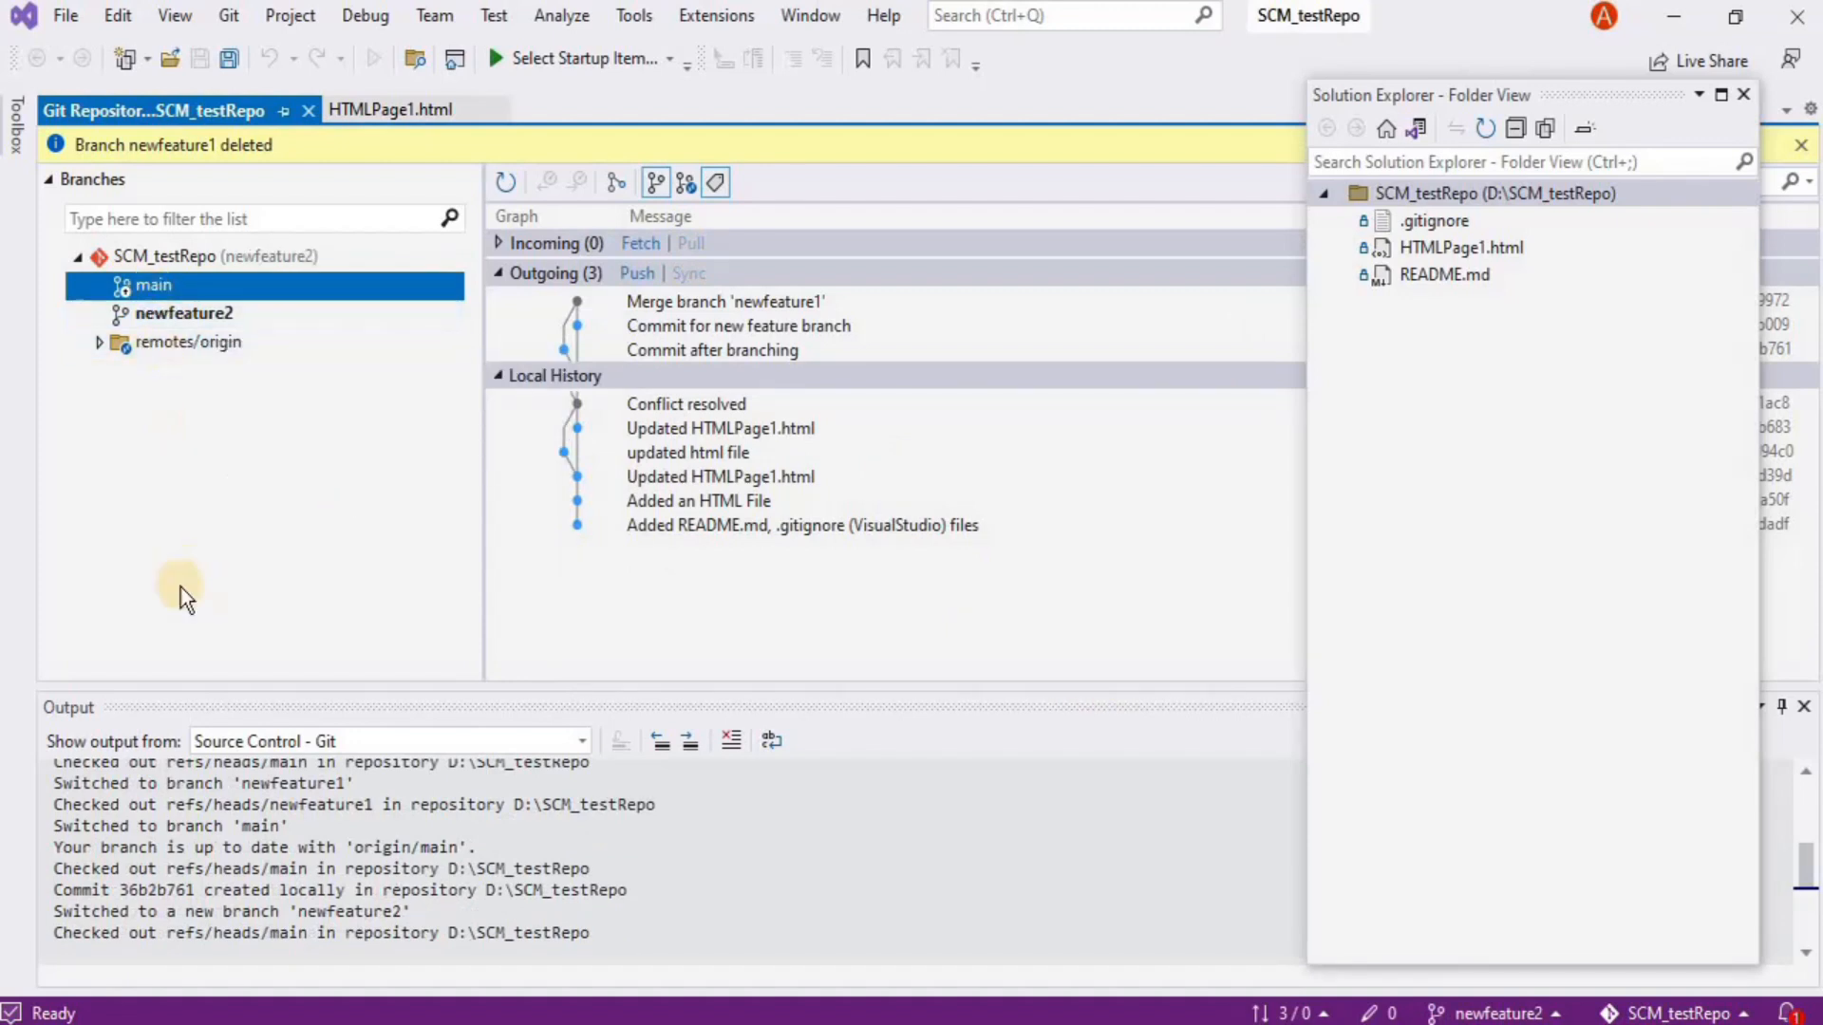
left_click(1470, 1010)
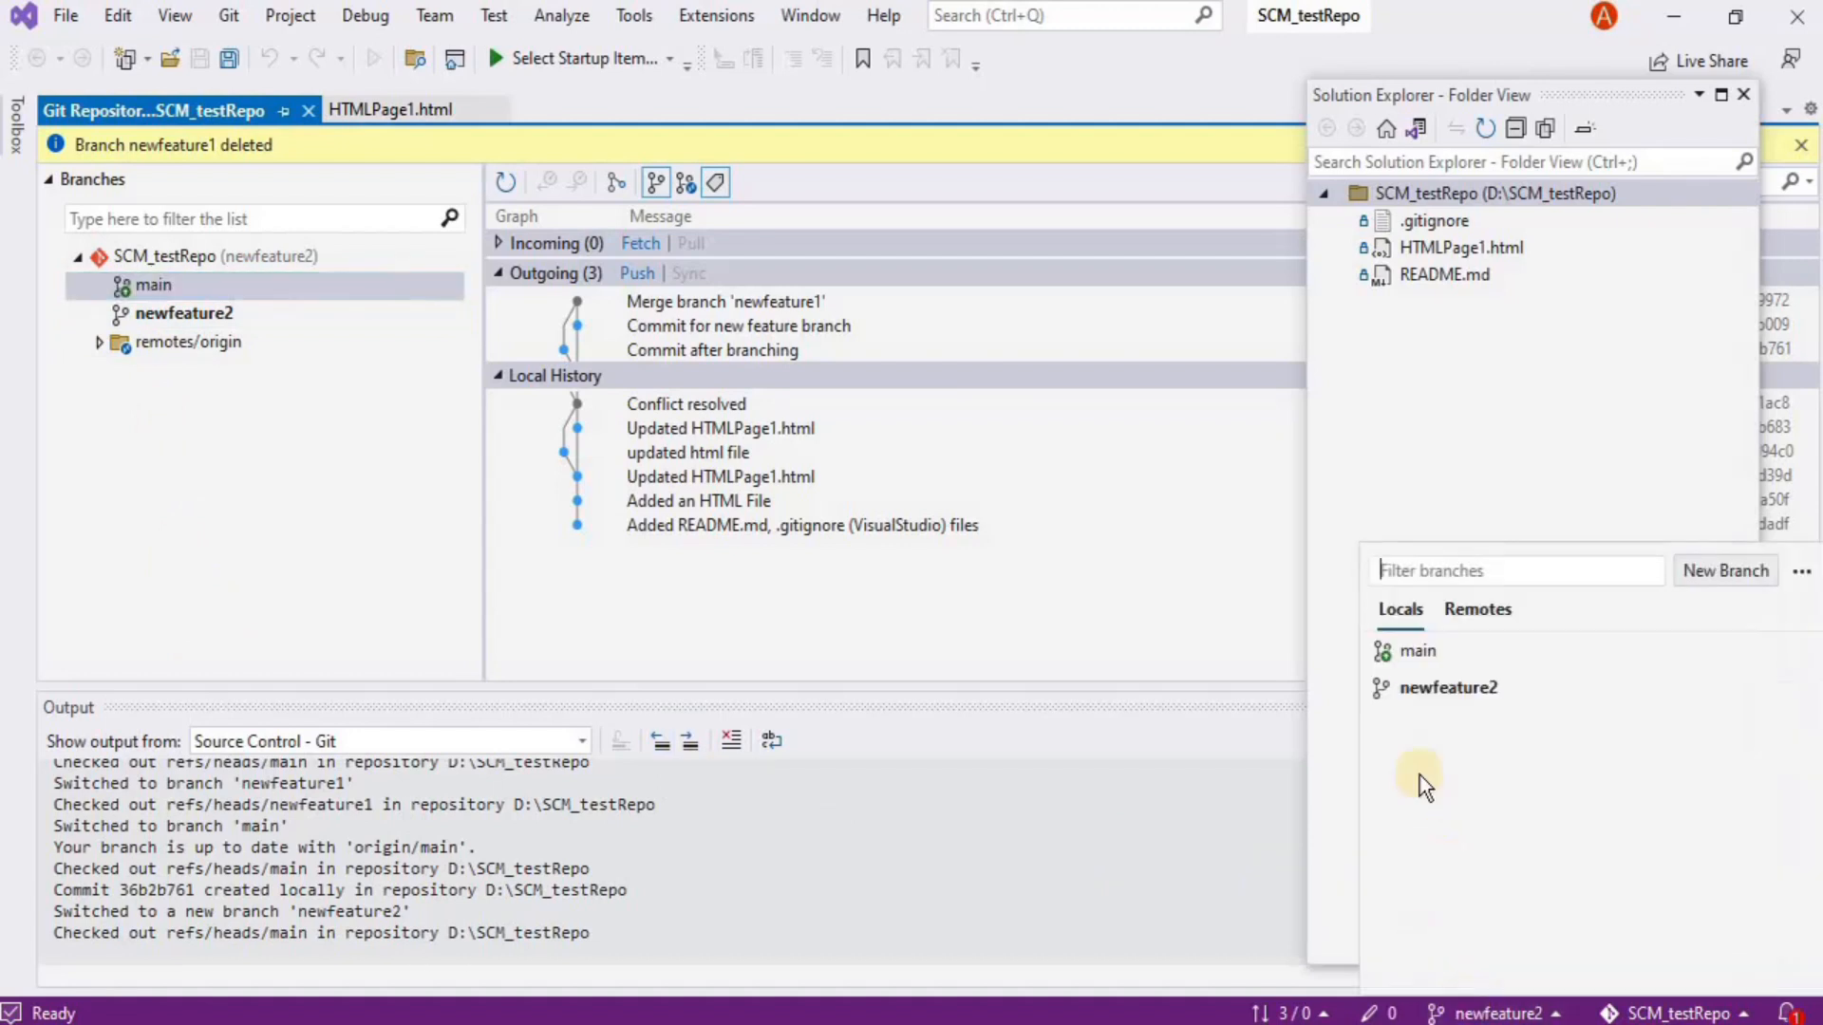
left_click(1396, 657)
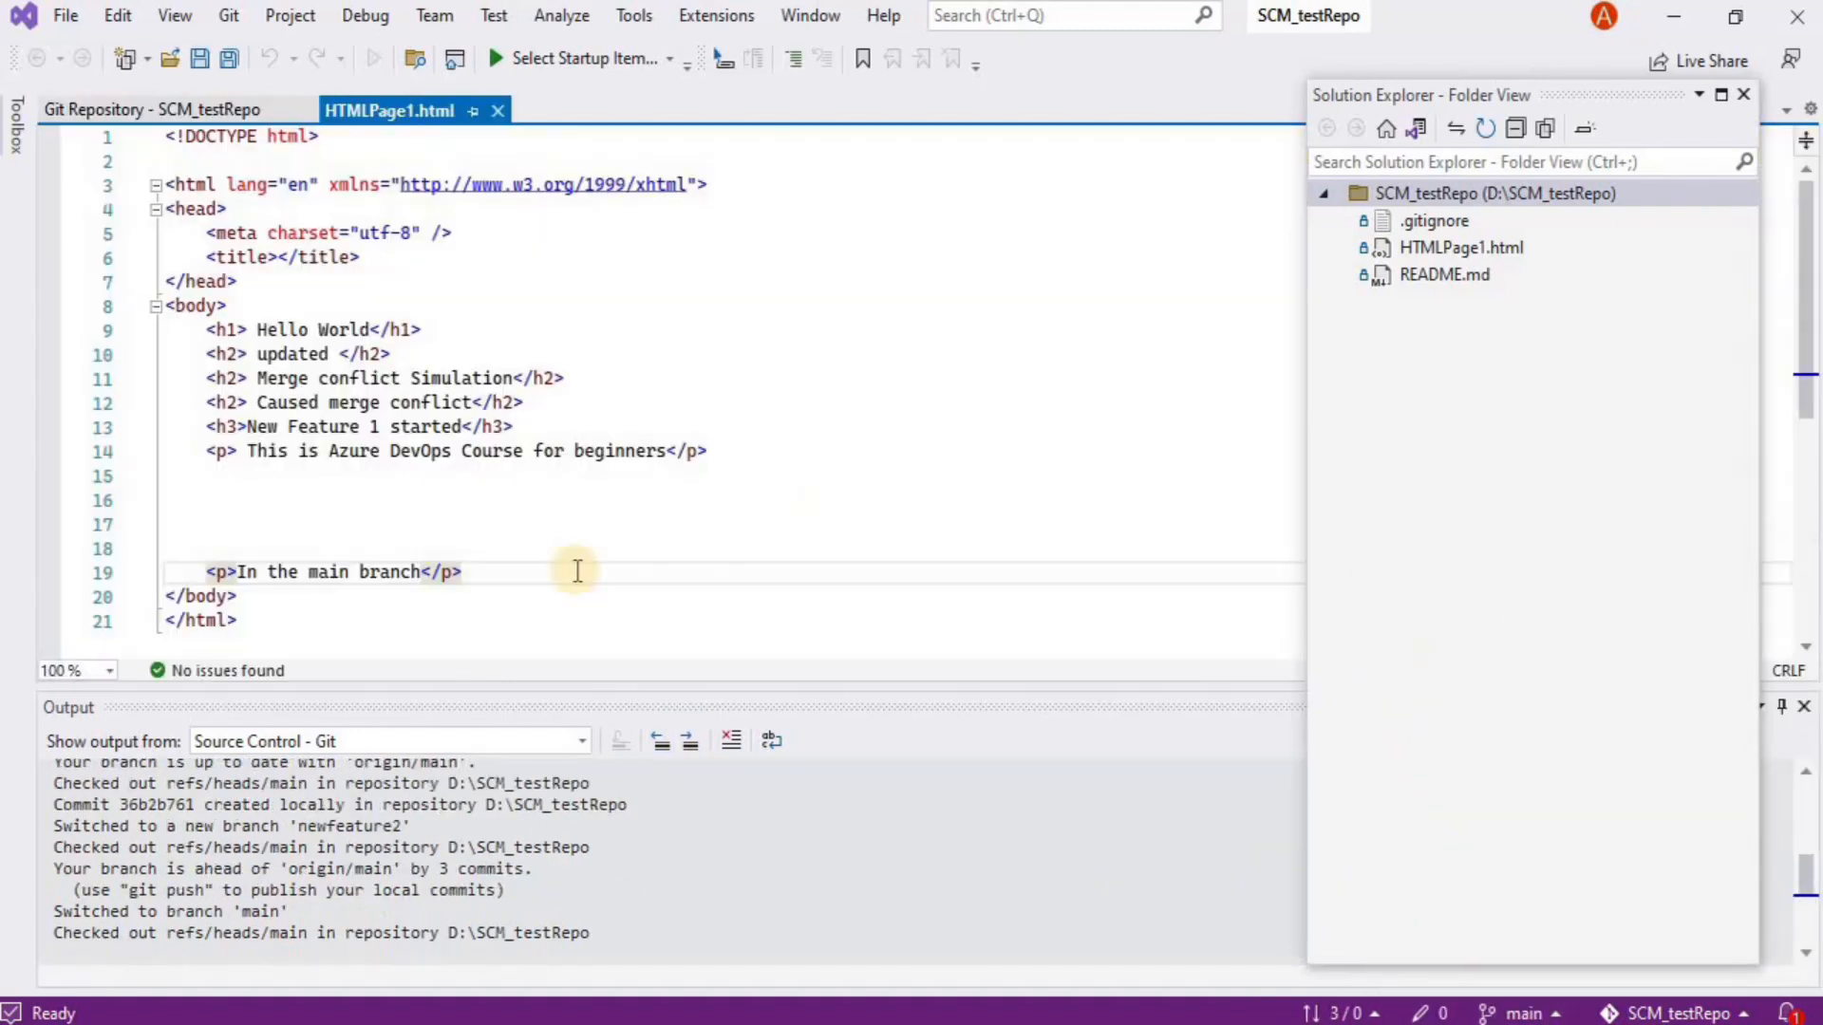
Add an h1 'Change in the main branch after feature 2' below line 19 and save
left_click(531, 571)
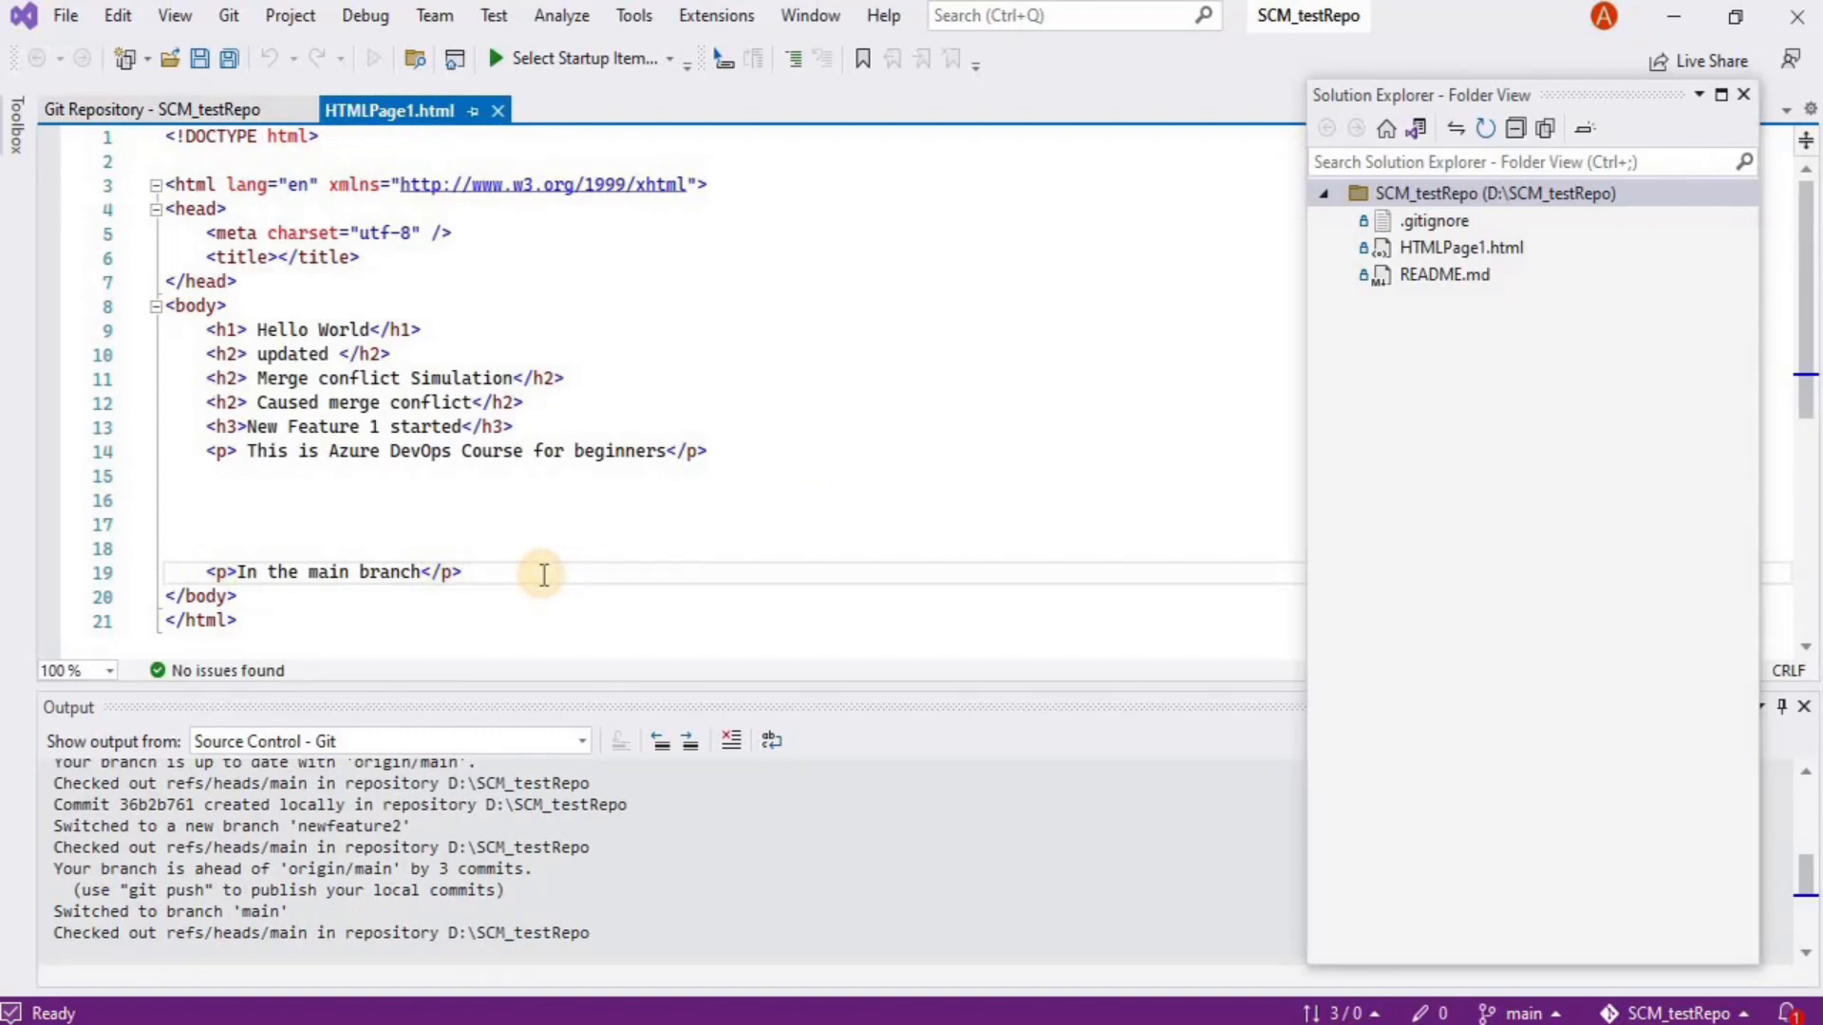
key("Return")
type("<h")
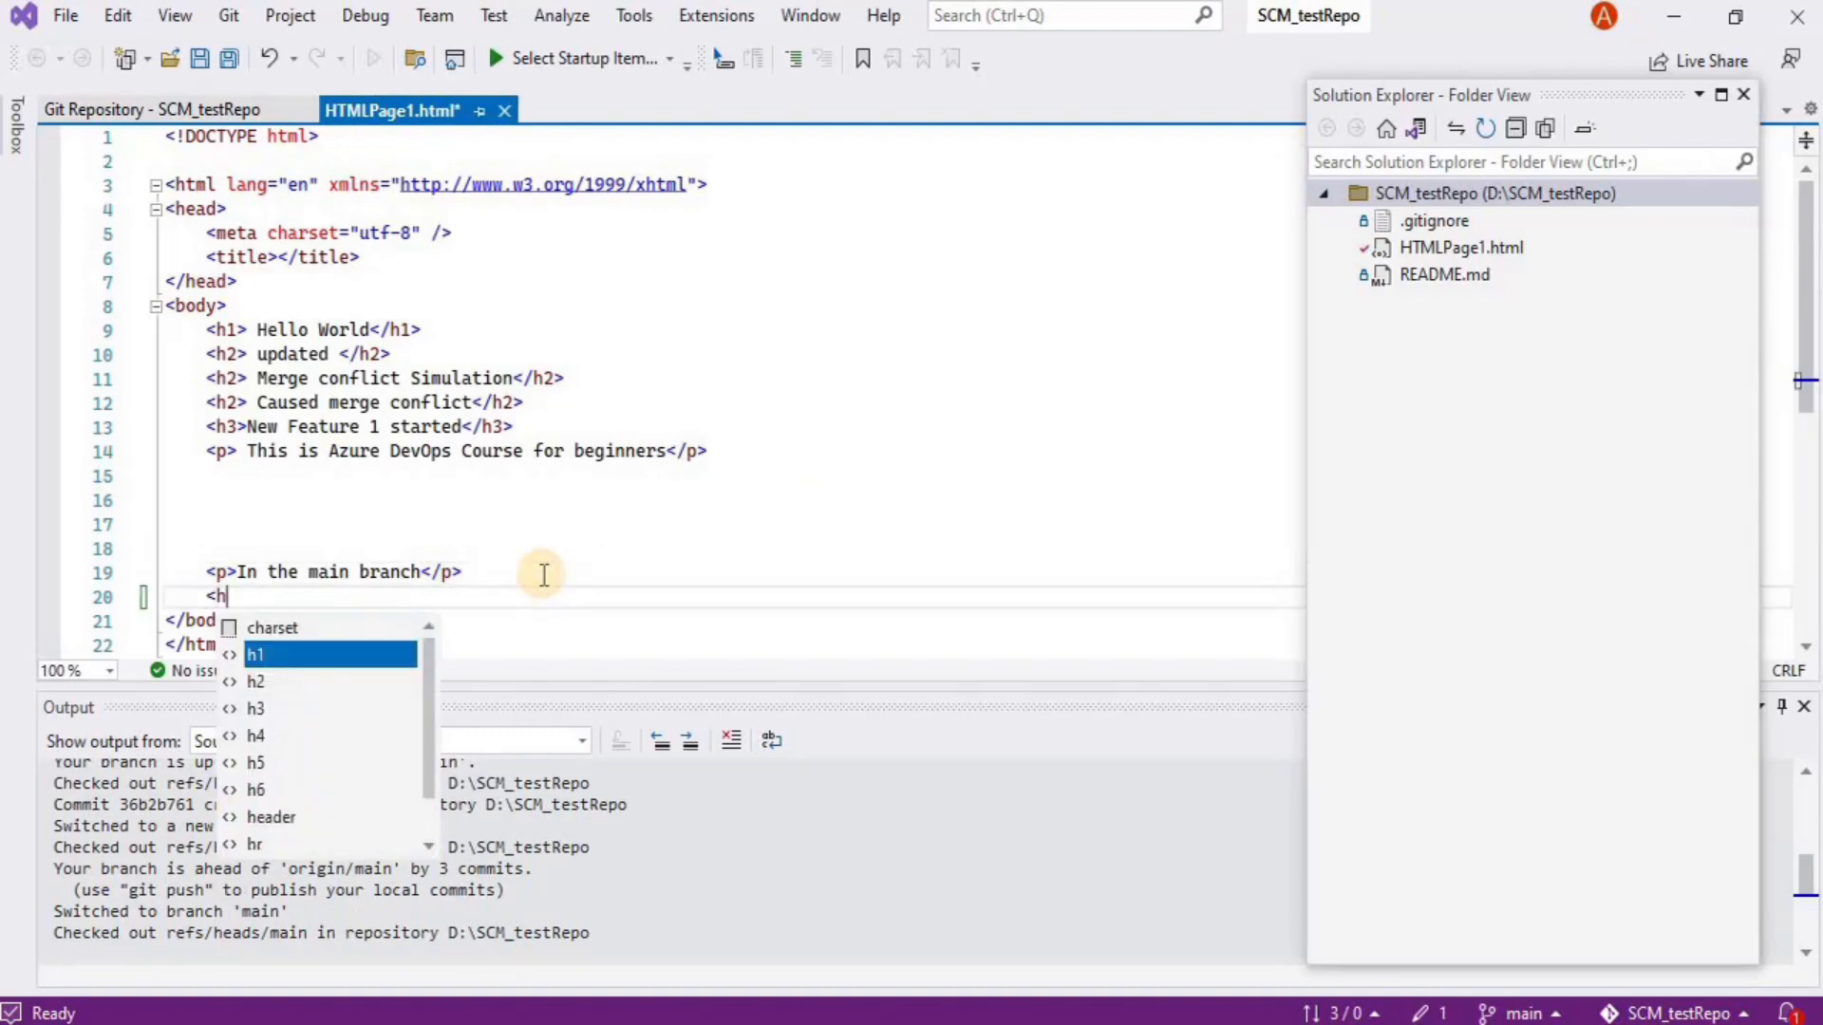
type("1></h1>")
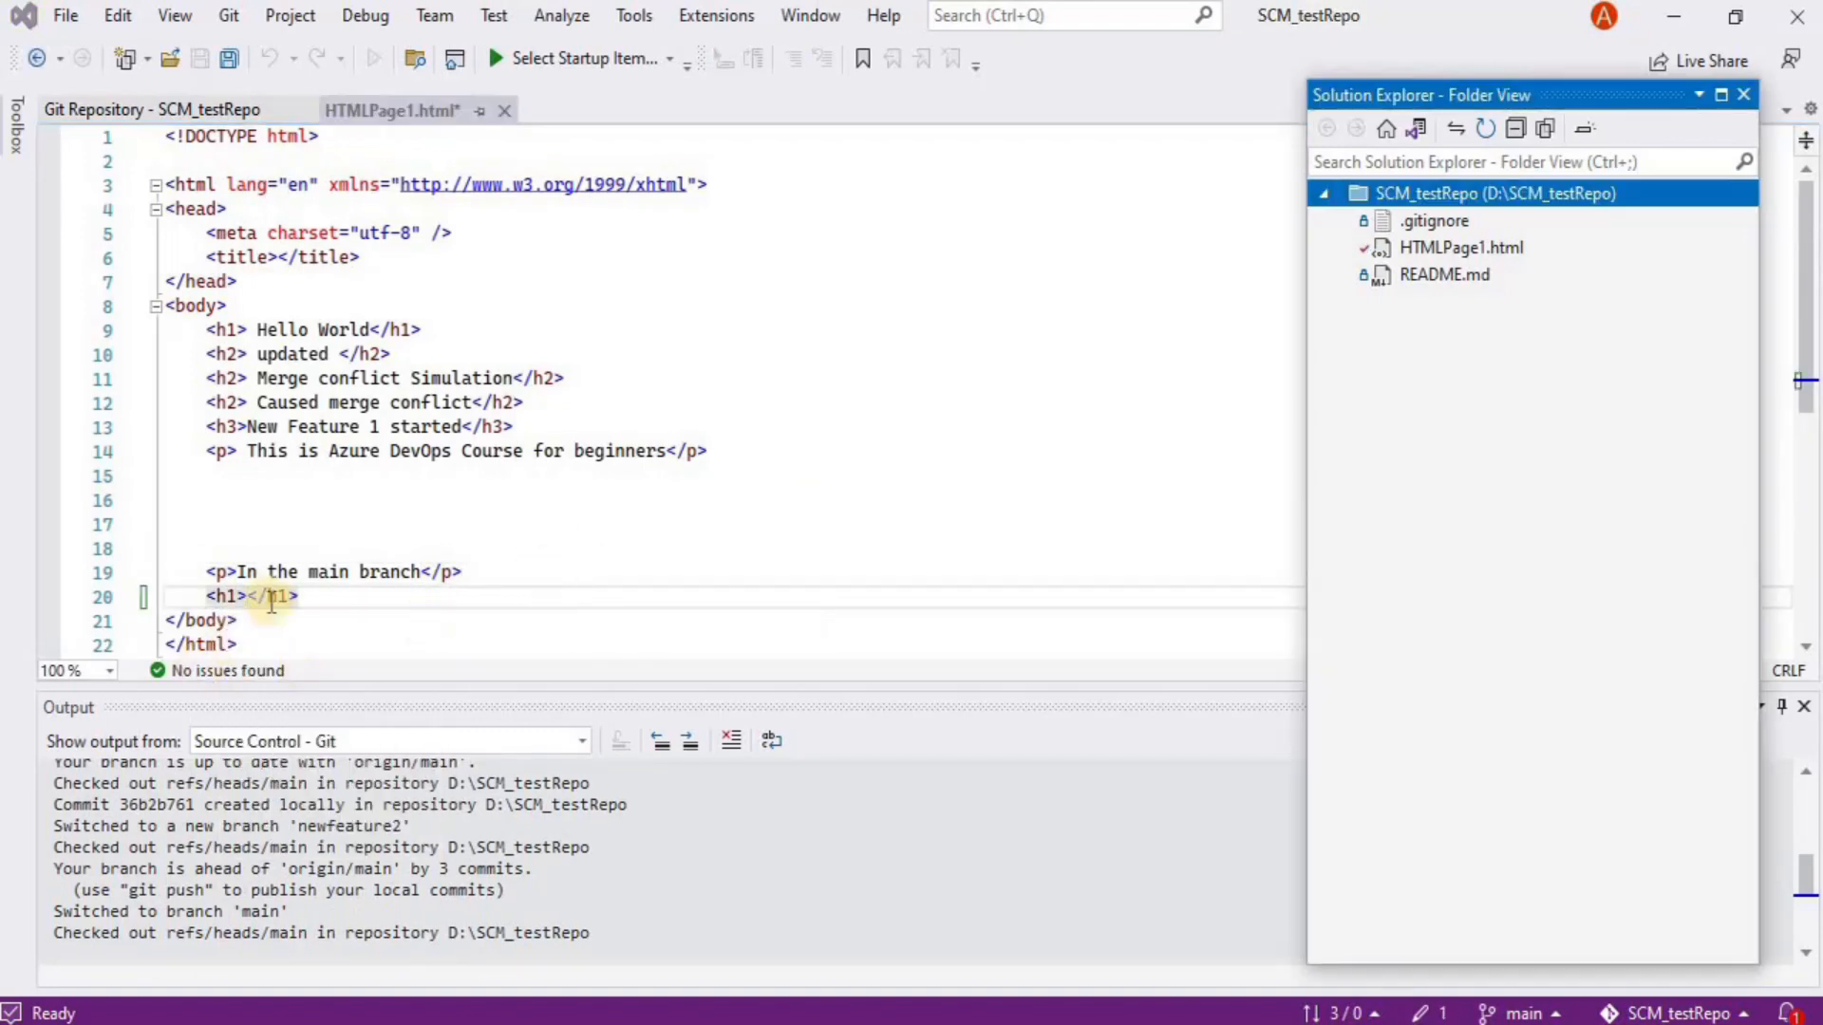
left_click(249, 597)
type("Chang")
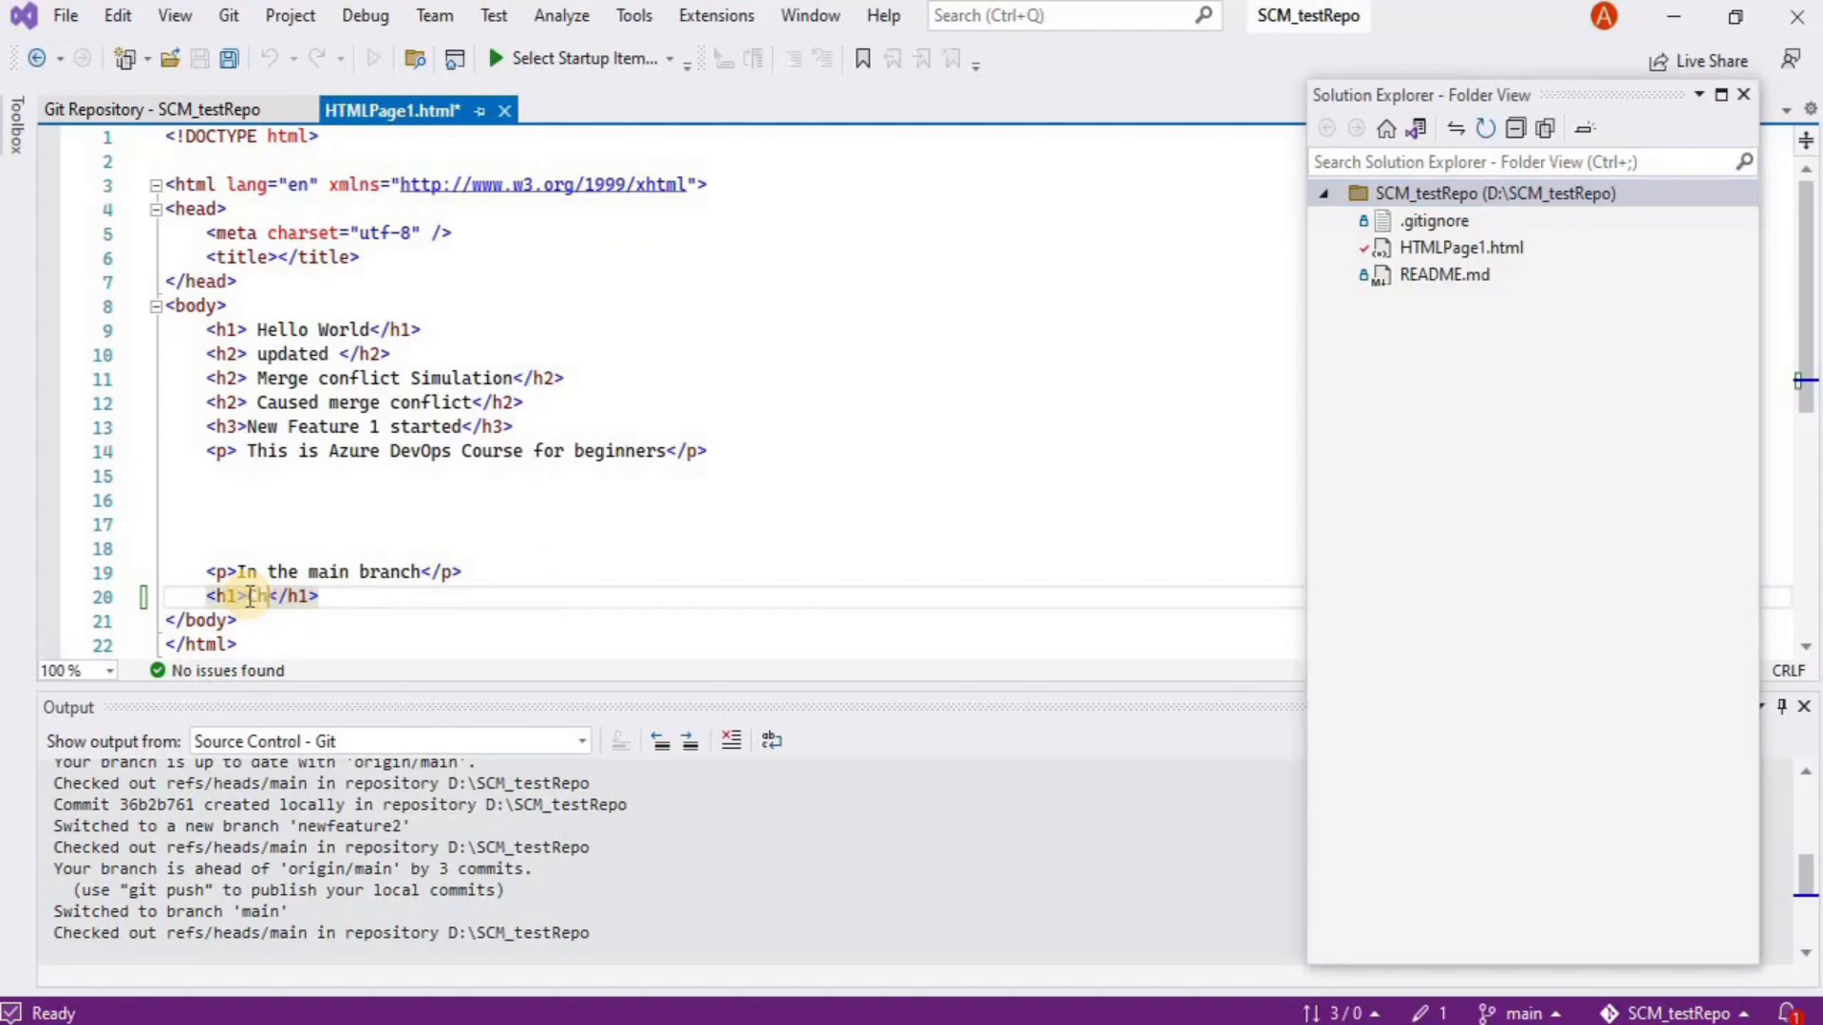
type("e")
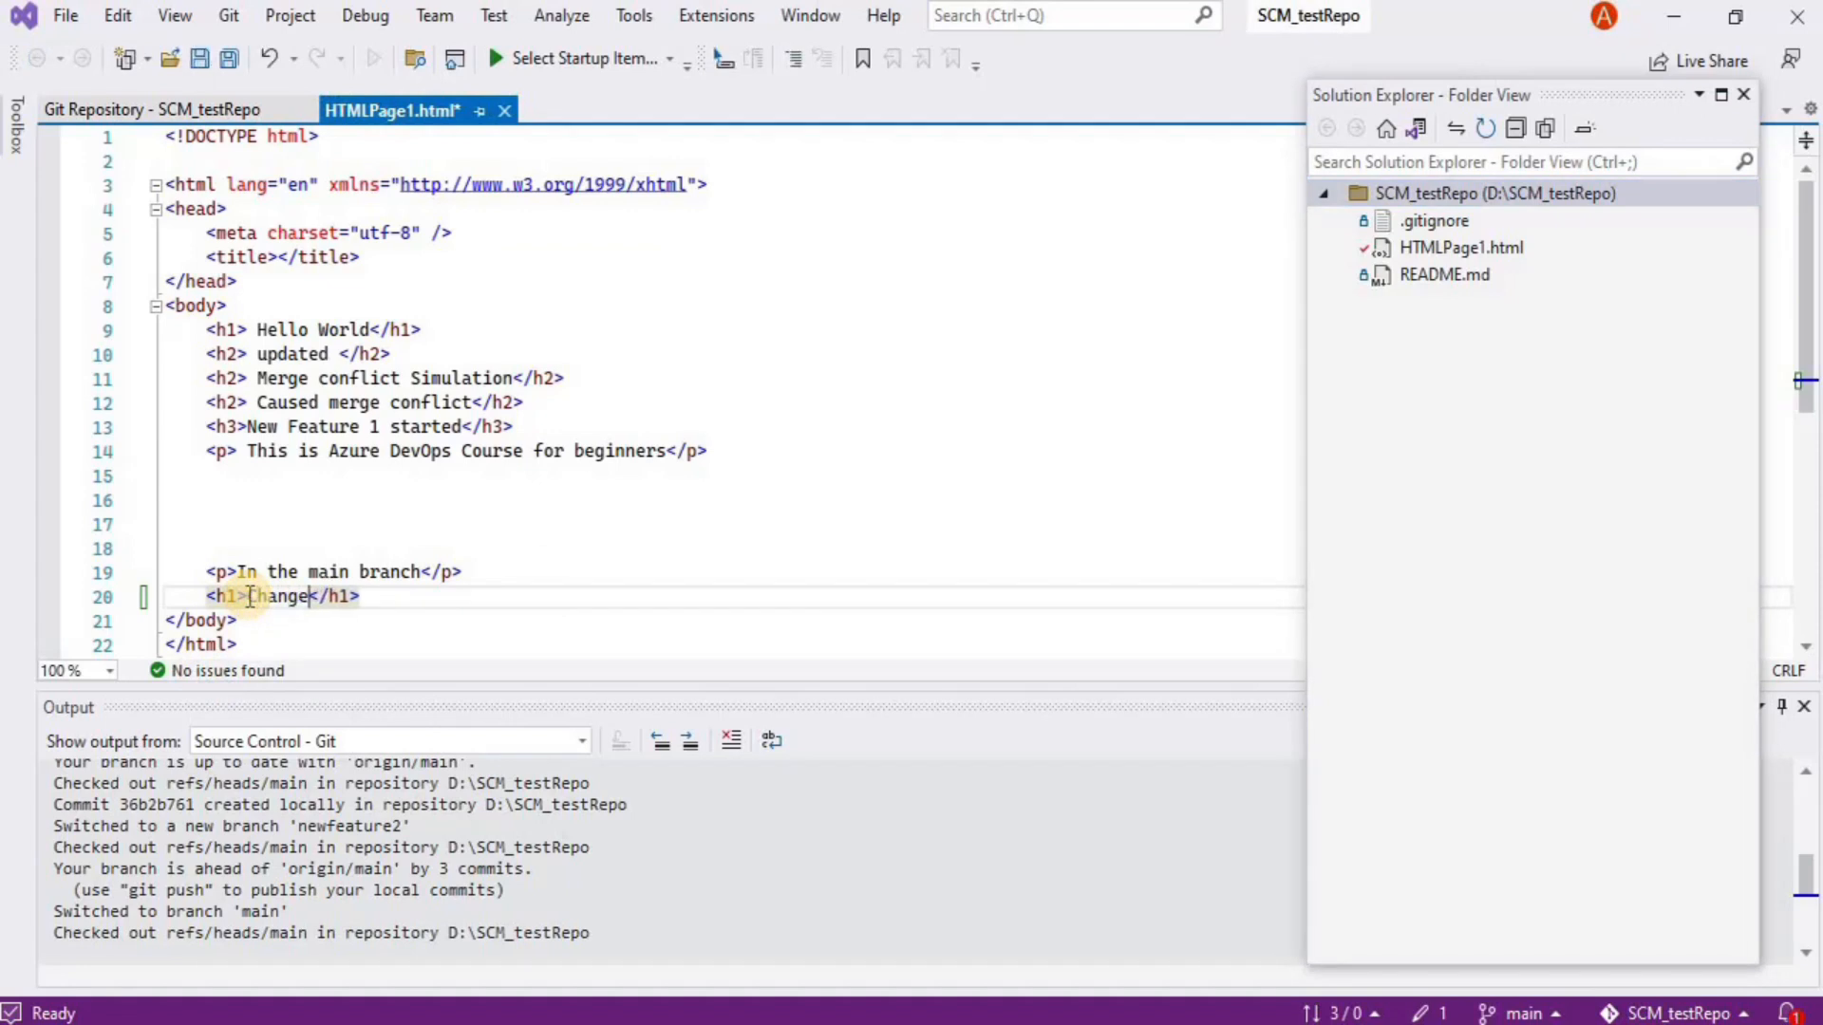
type(" in the ma")
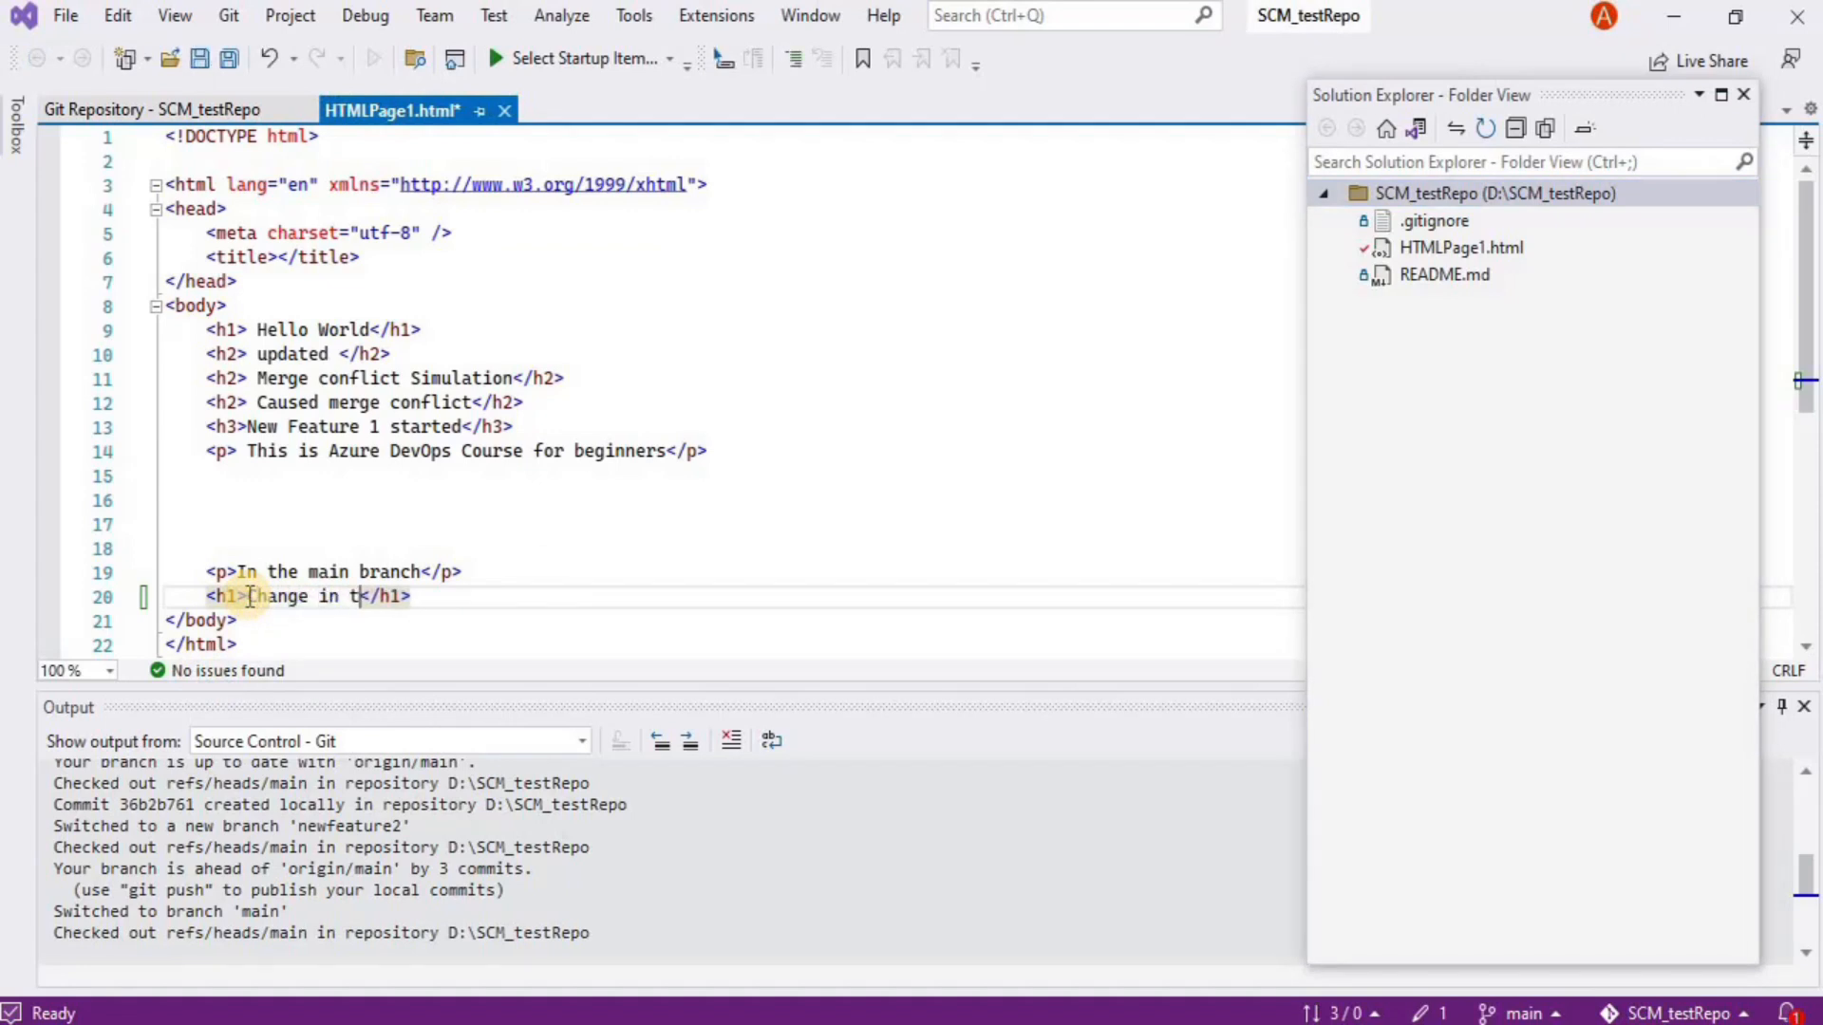
type("in branch")
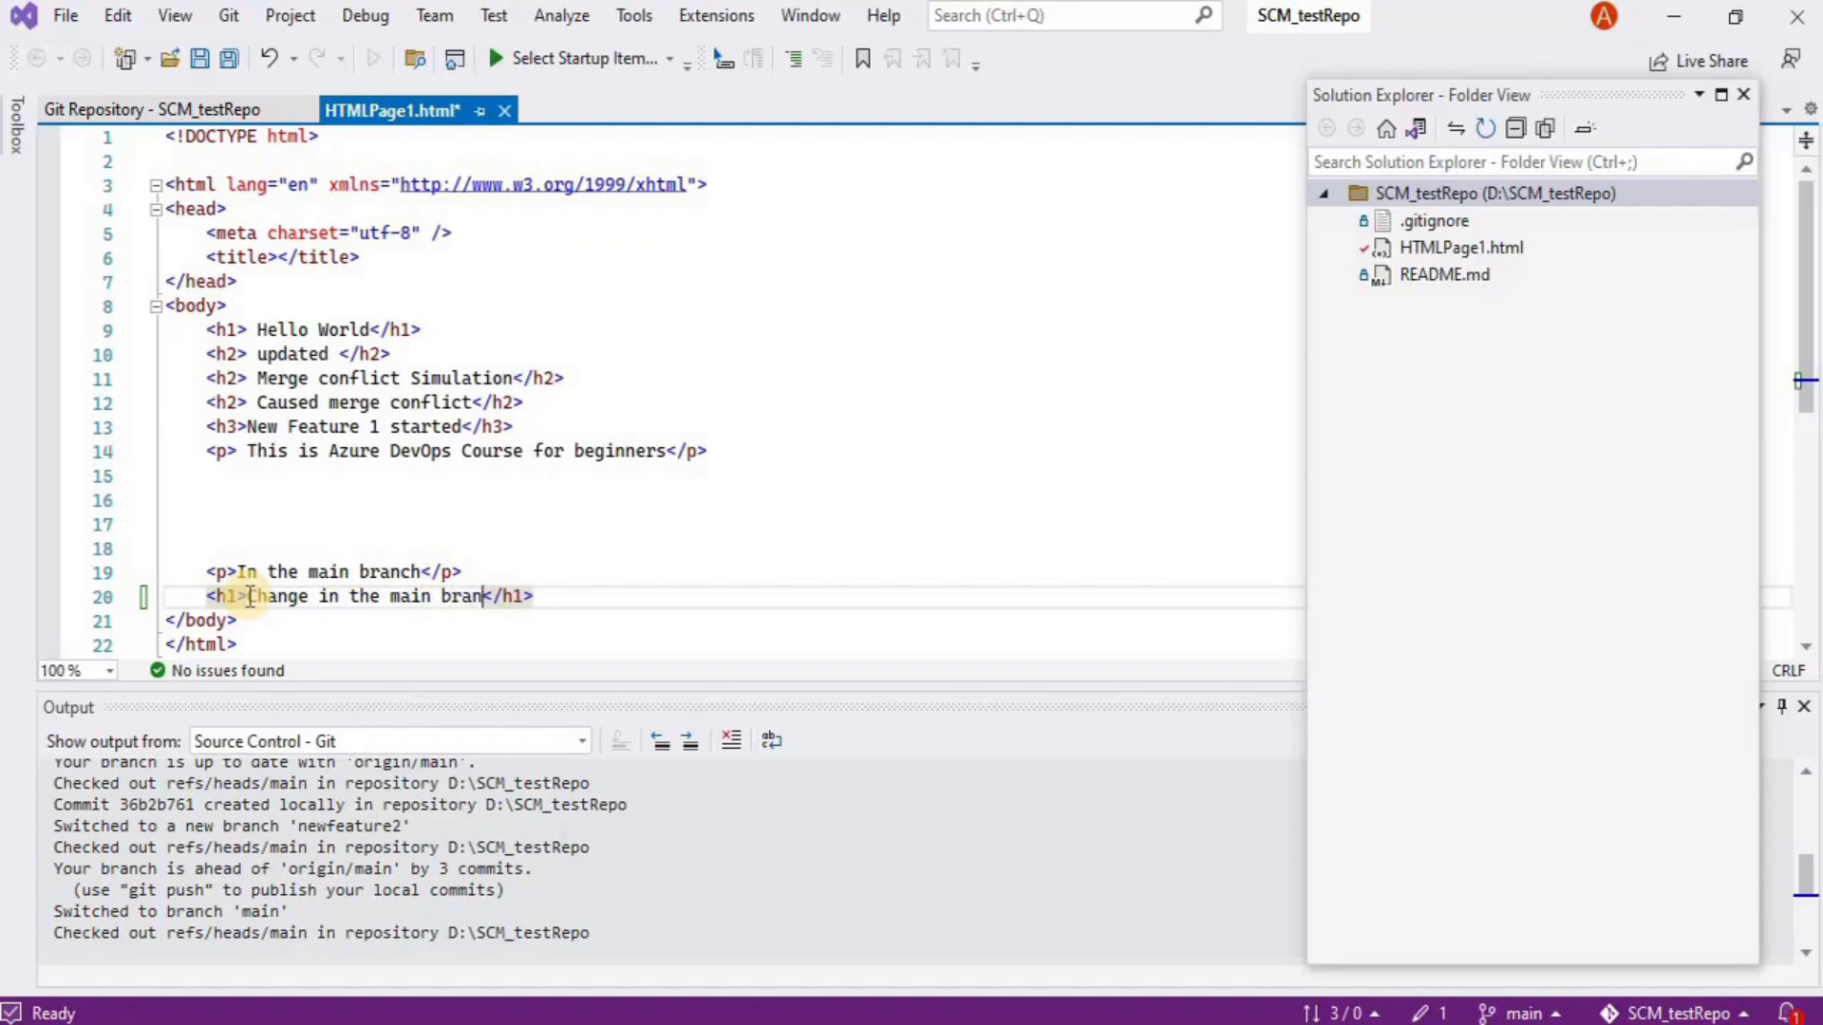
type(" after feature 2")
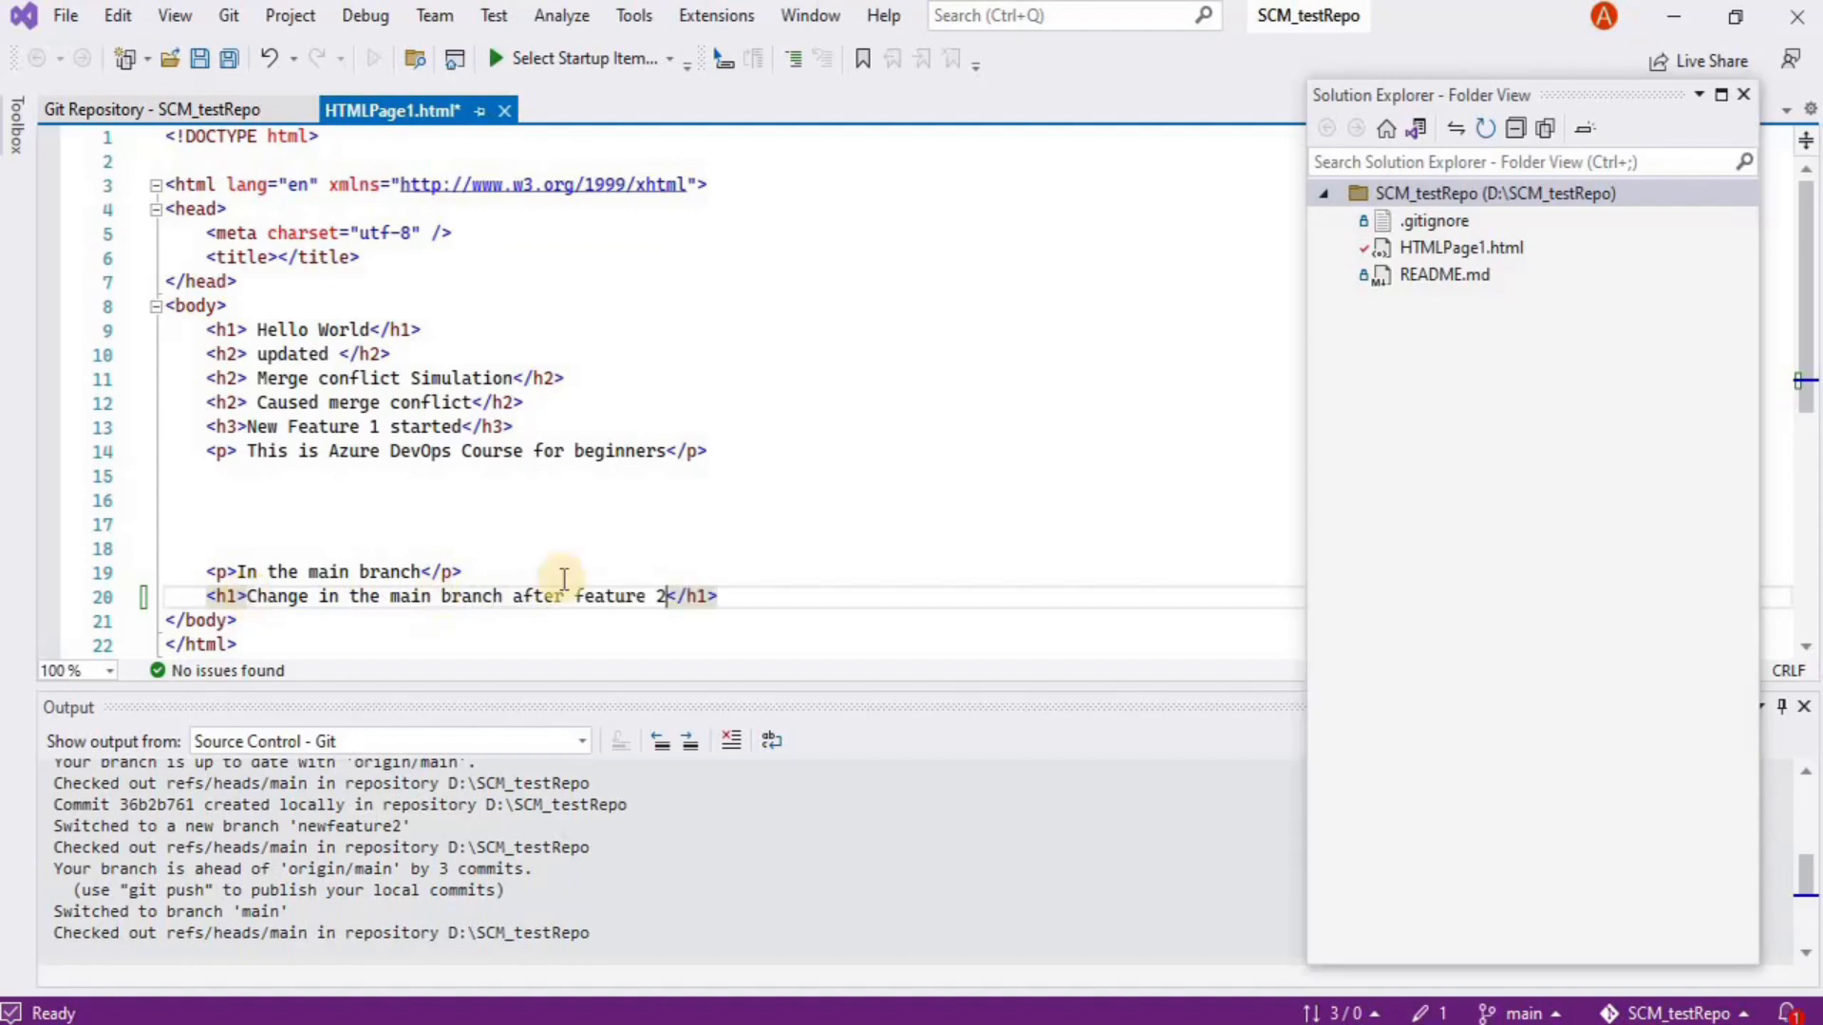
key("ctrl+s")
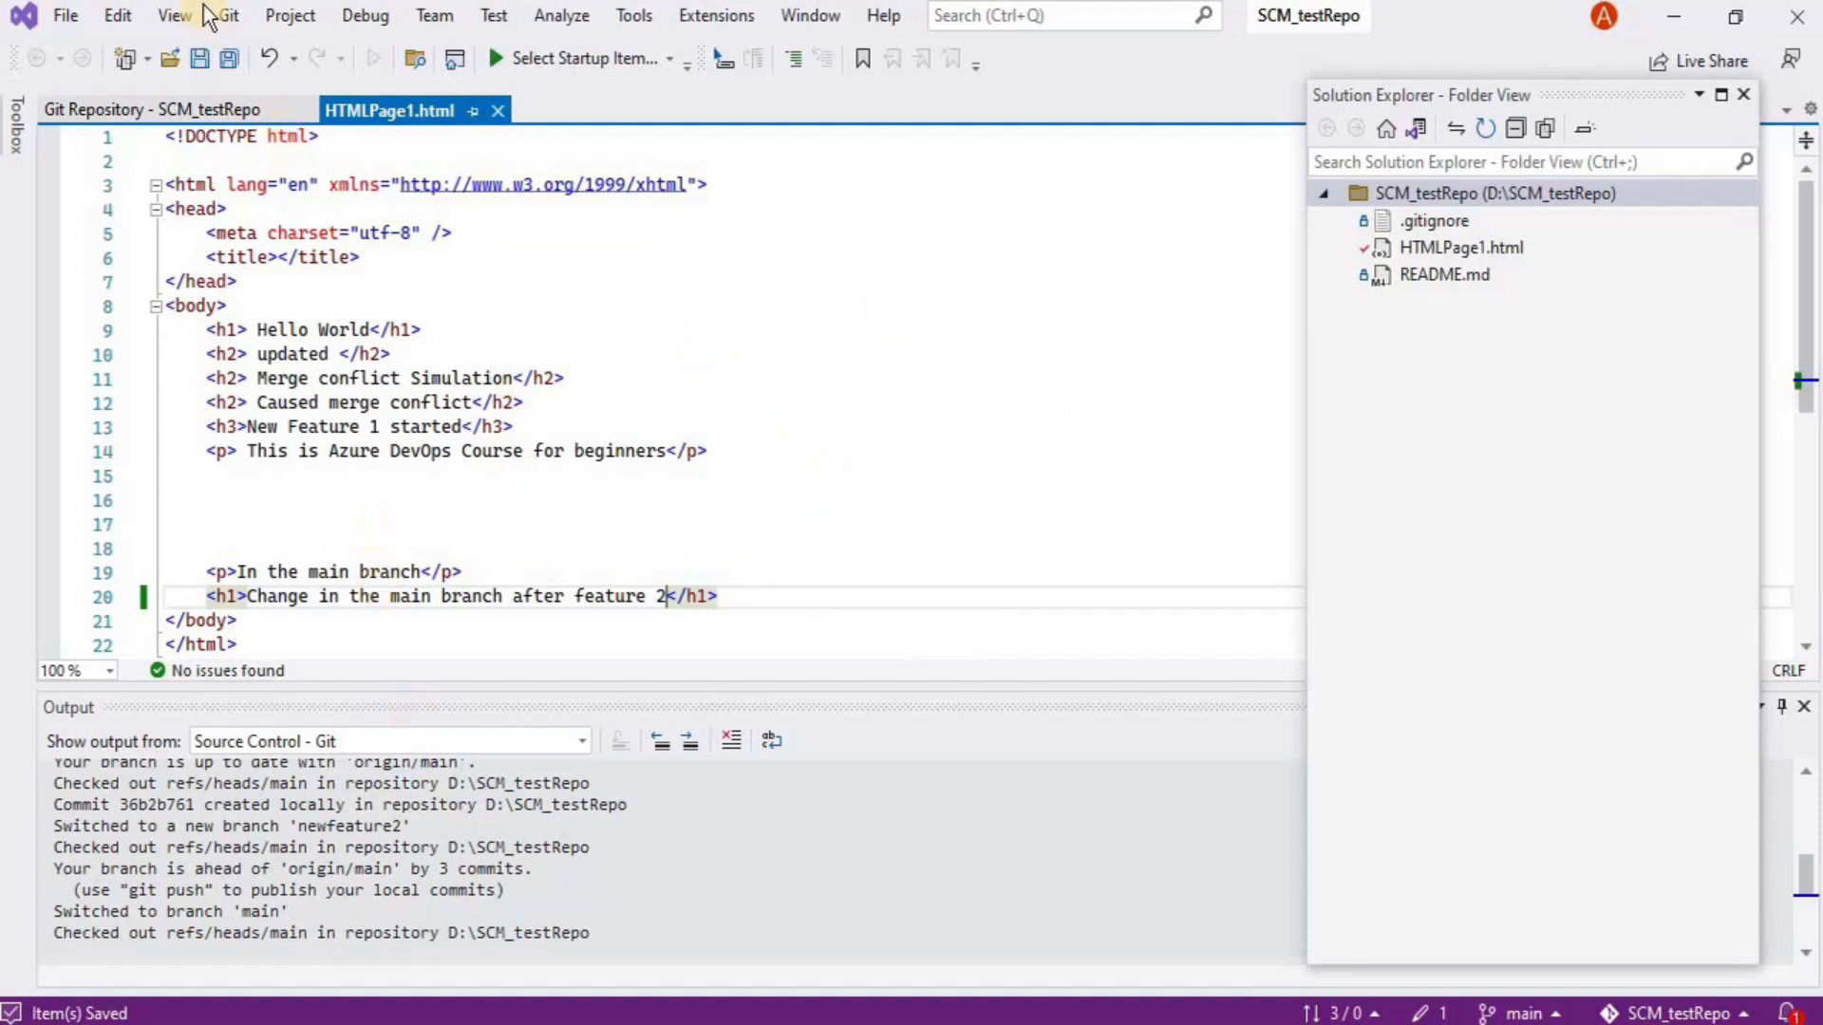
Commit all pending changes on main as 'Change after new feature 2' and close Git Changes
left_click(225, 19)
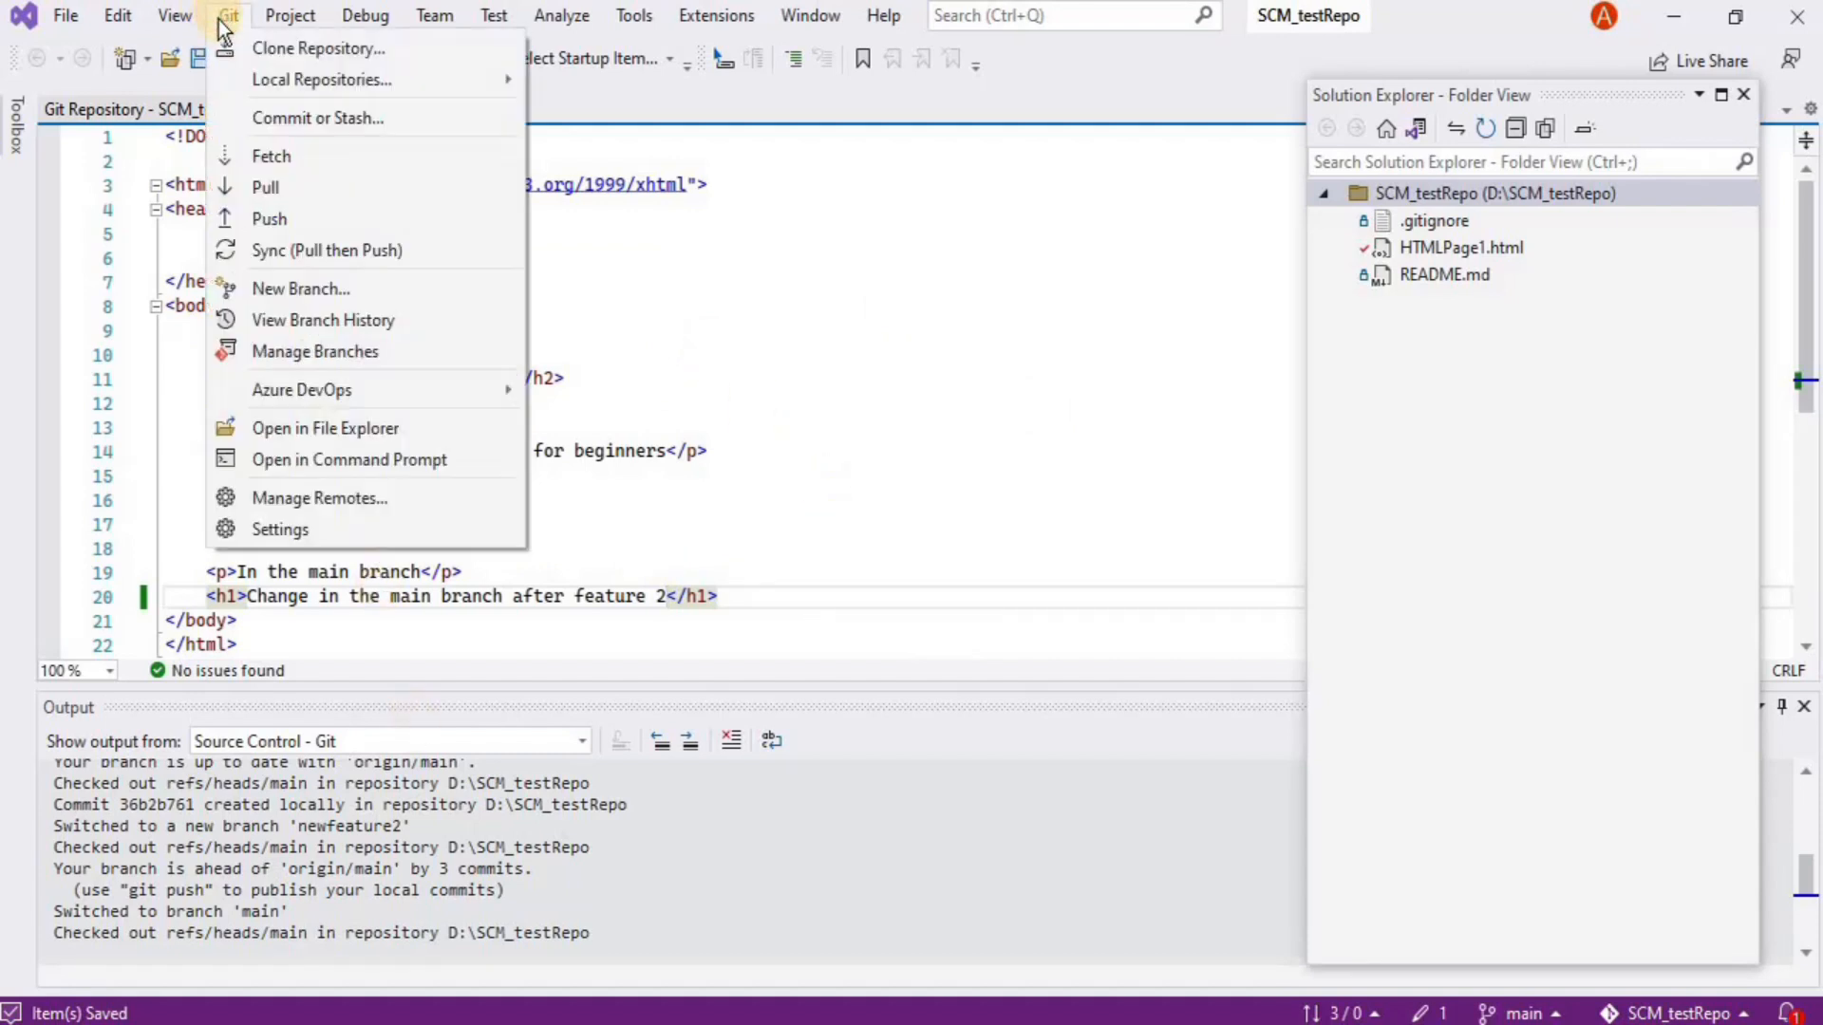
left_click(256, 116)
left_click_drag(1211, 298, 987, 232)
left_click(1042, 363)
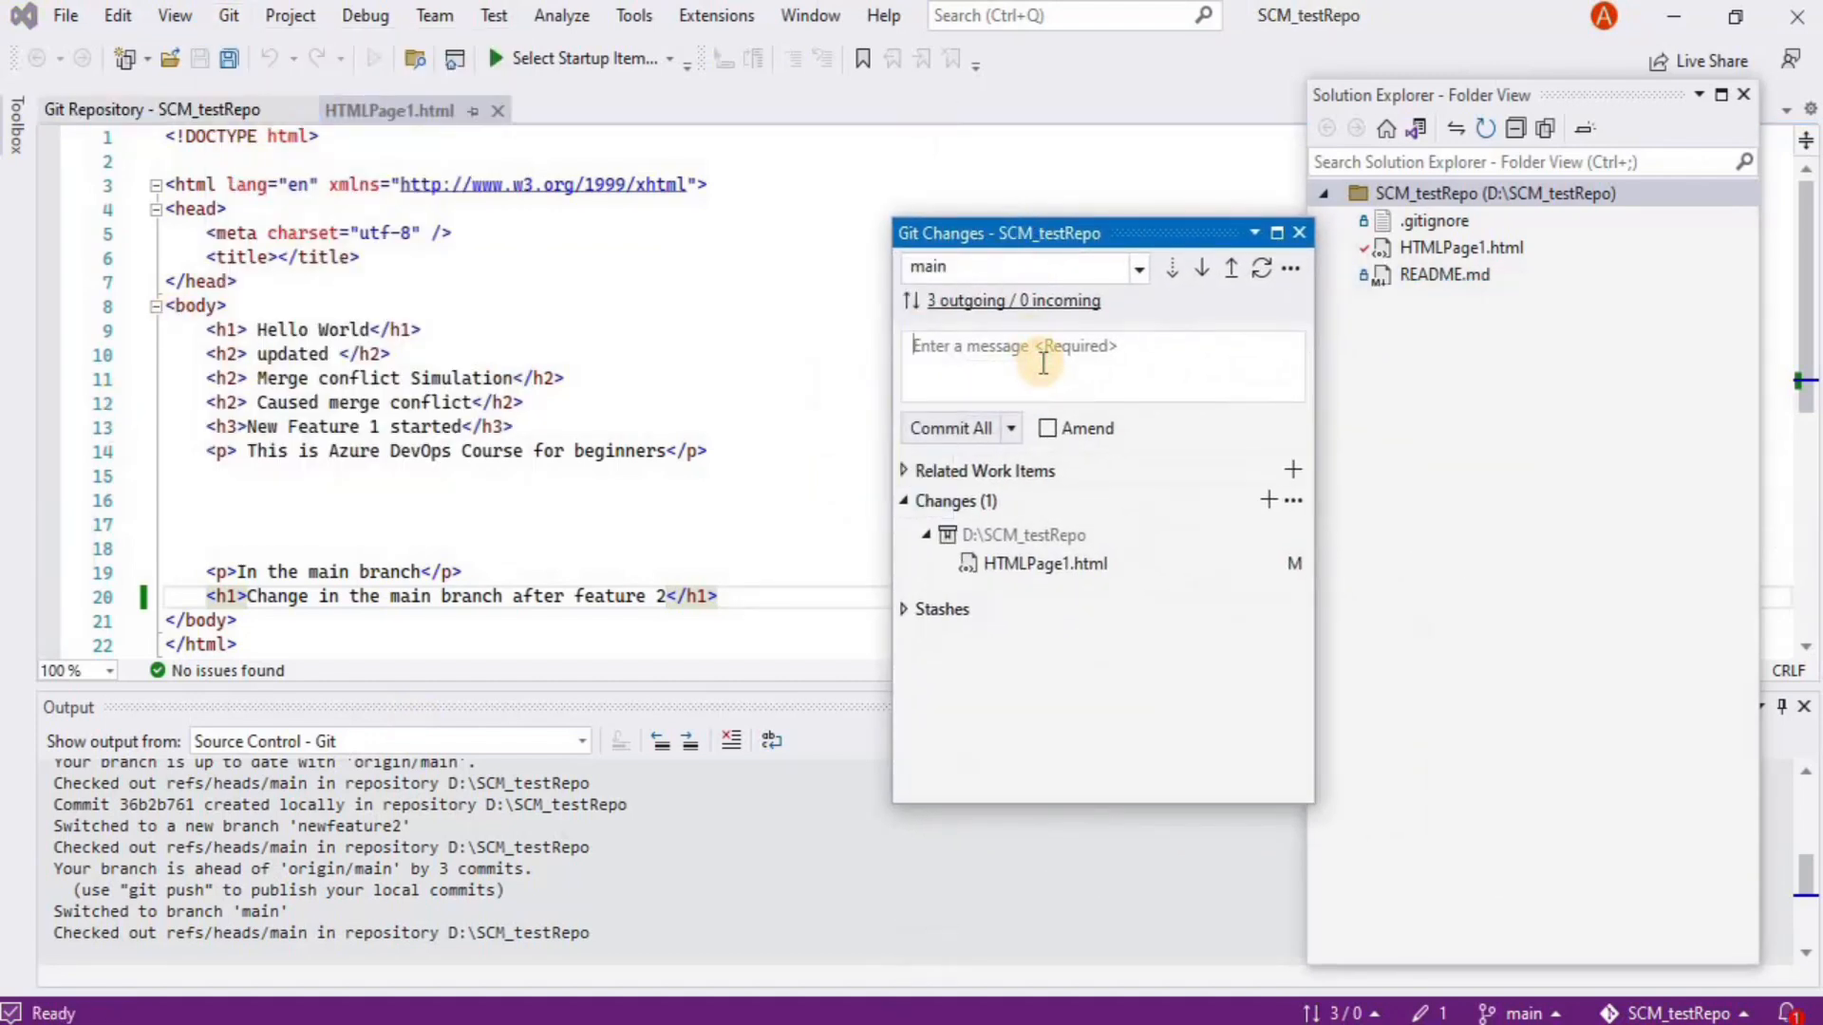
type("Change after new feature 2")
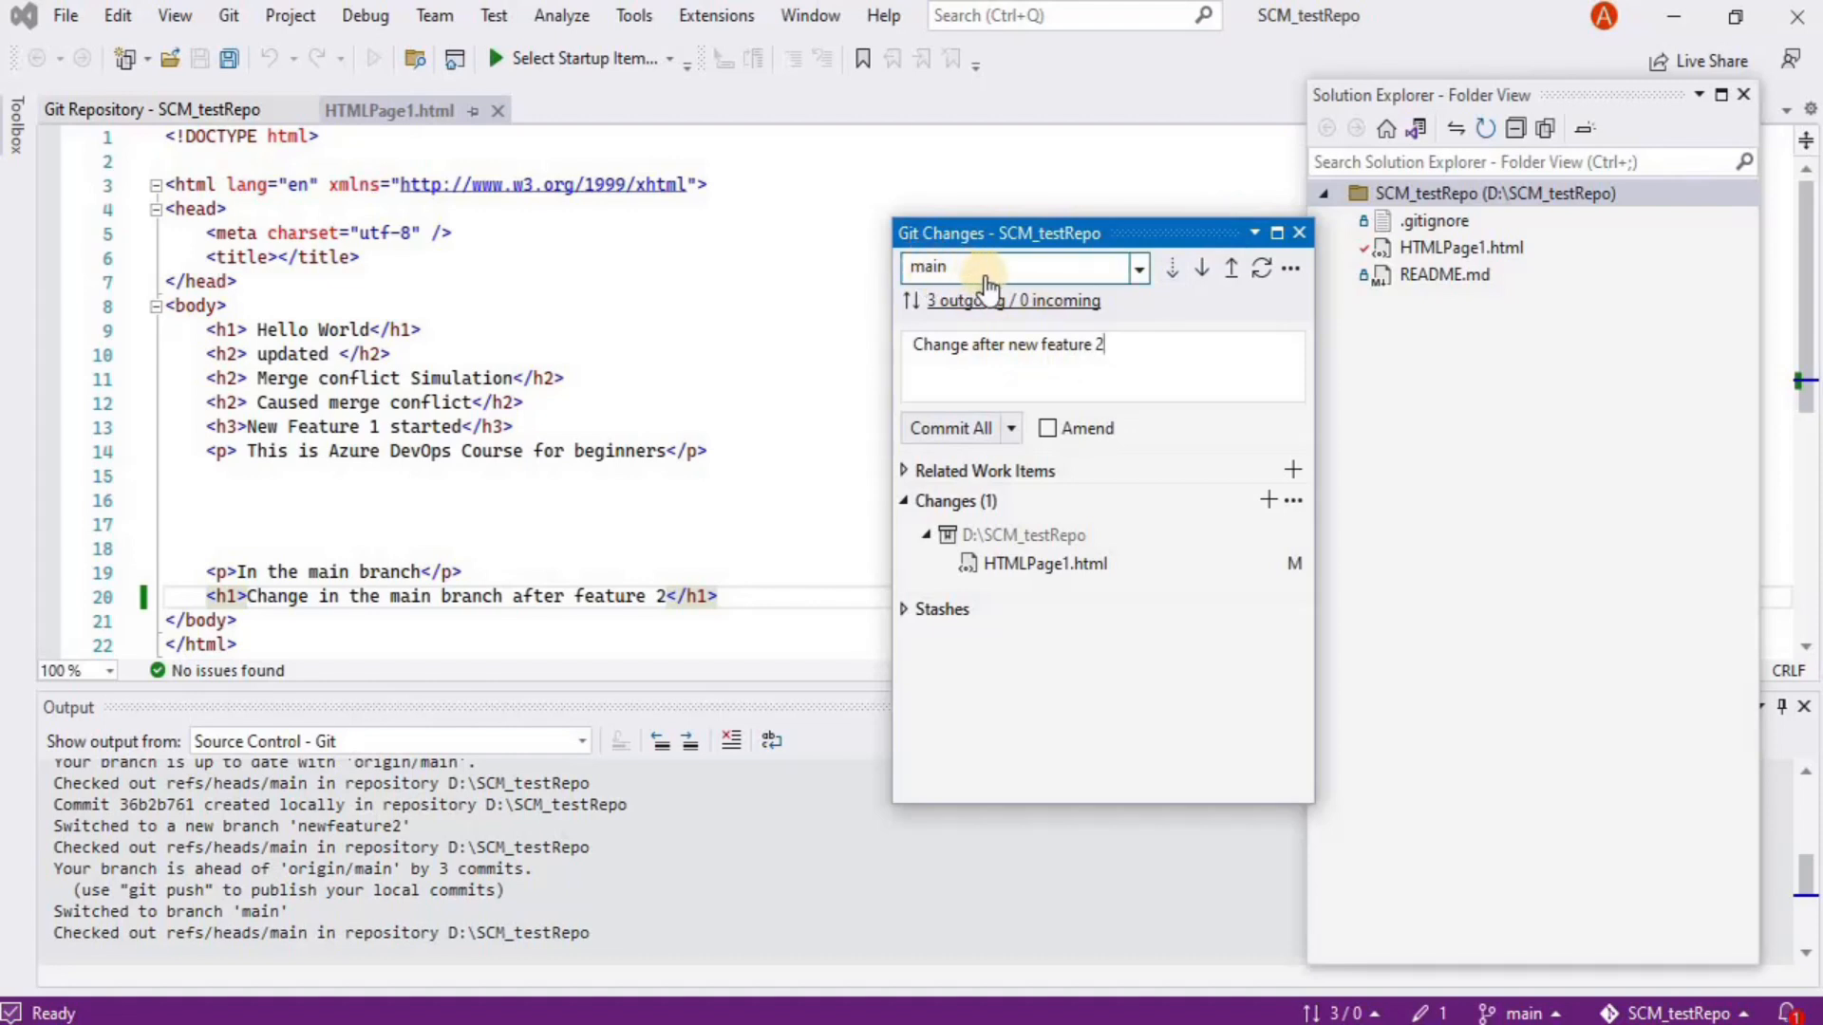
left_click(952, 423)
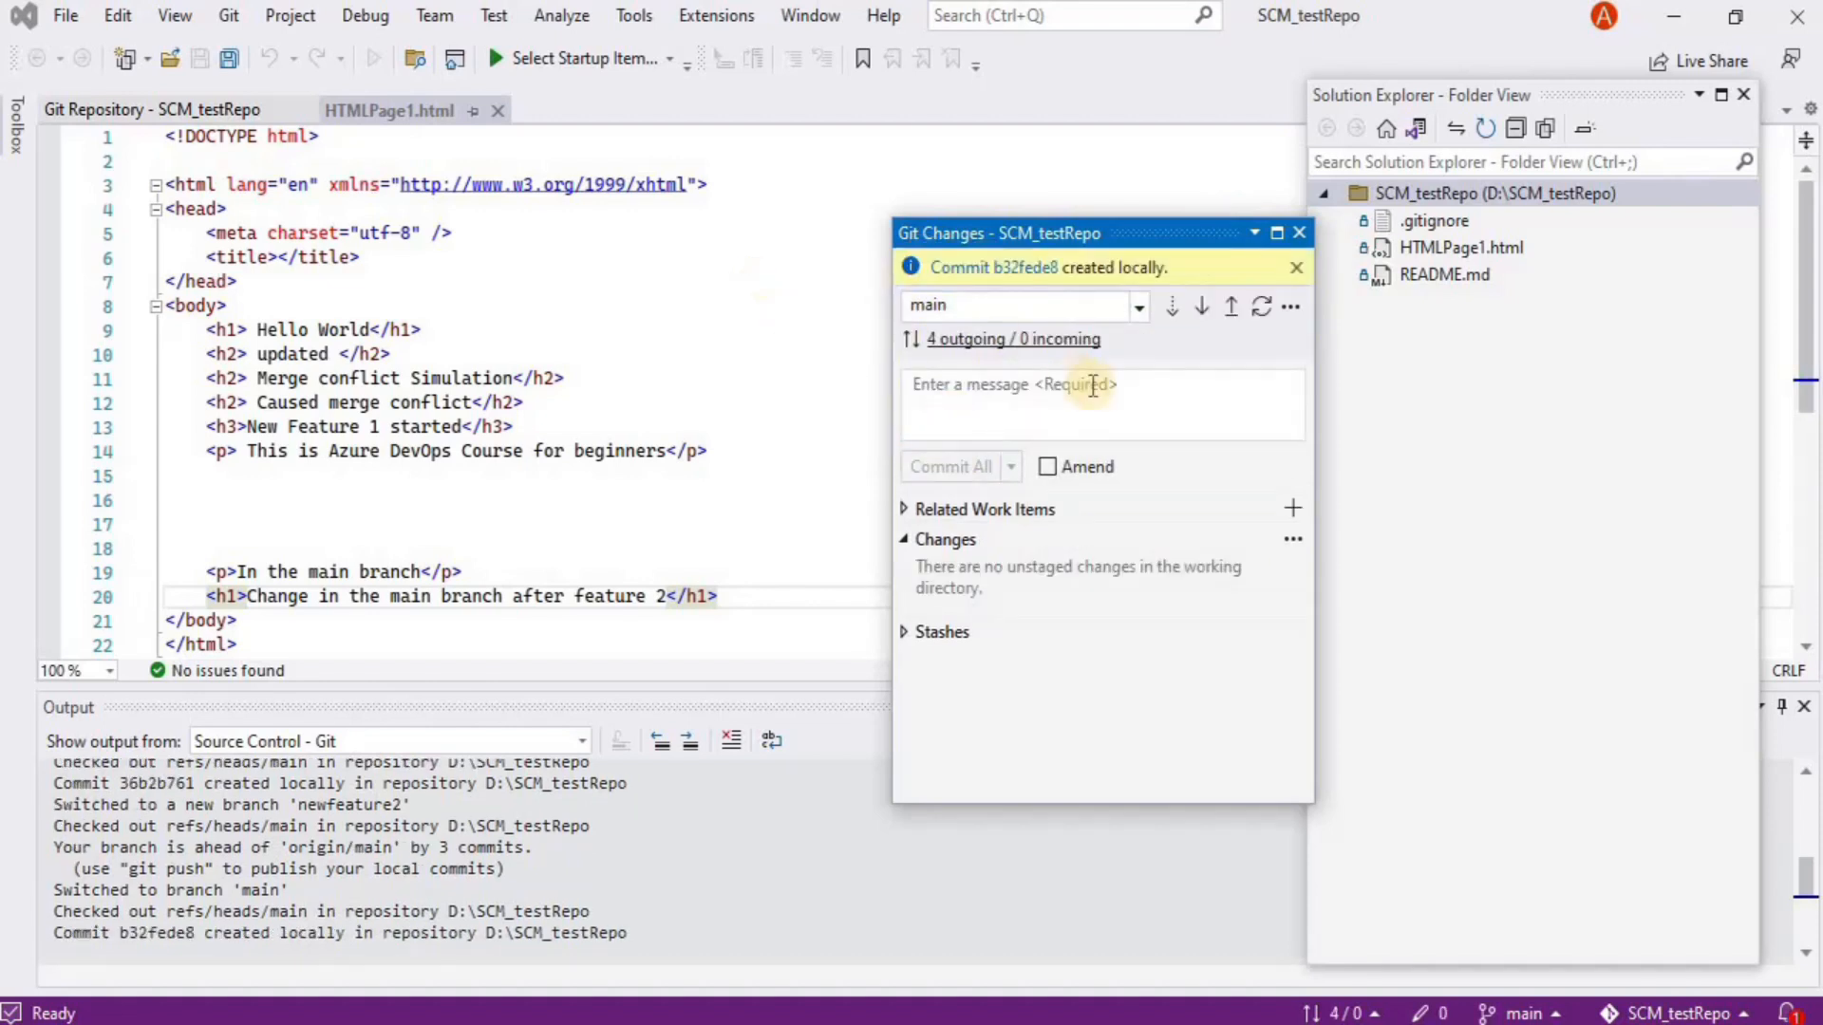
left_click(1298, 234)
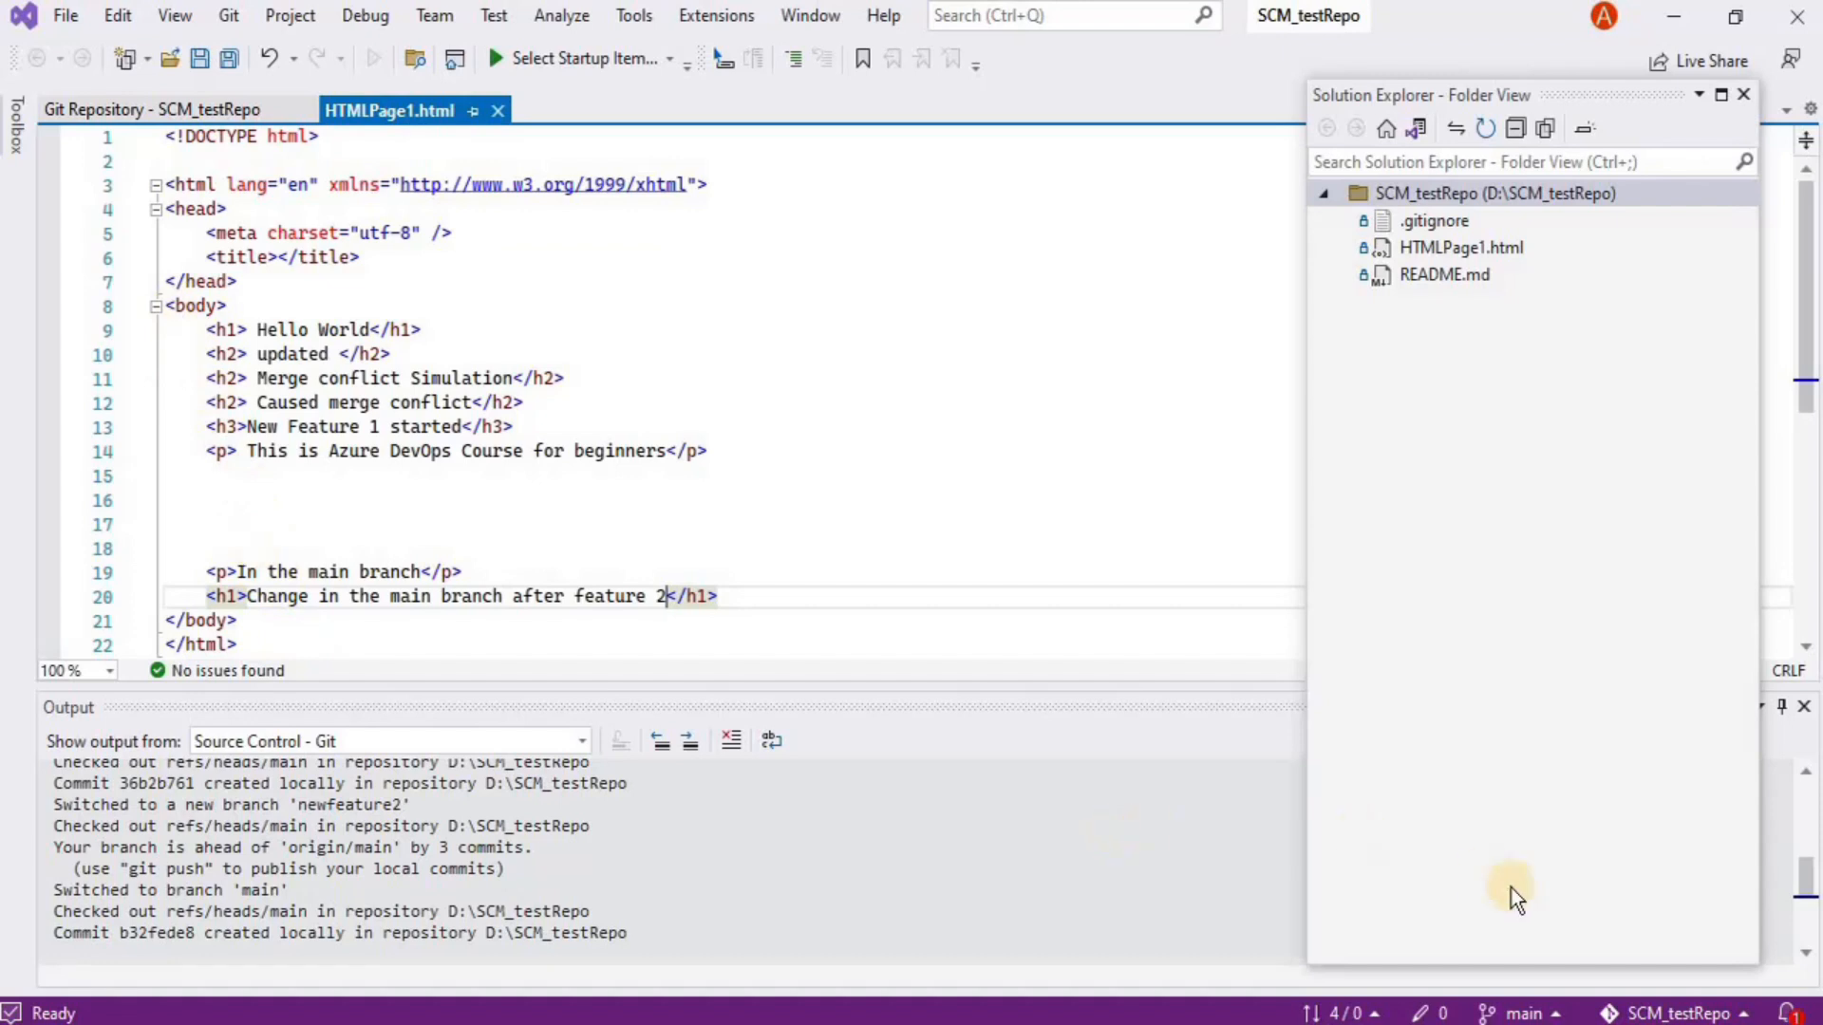
Check out newfeature2 and duplicate line 13 as an h3 reading 'New Feature 2 started'
left_click(1509, 1012)
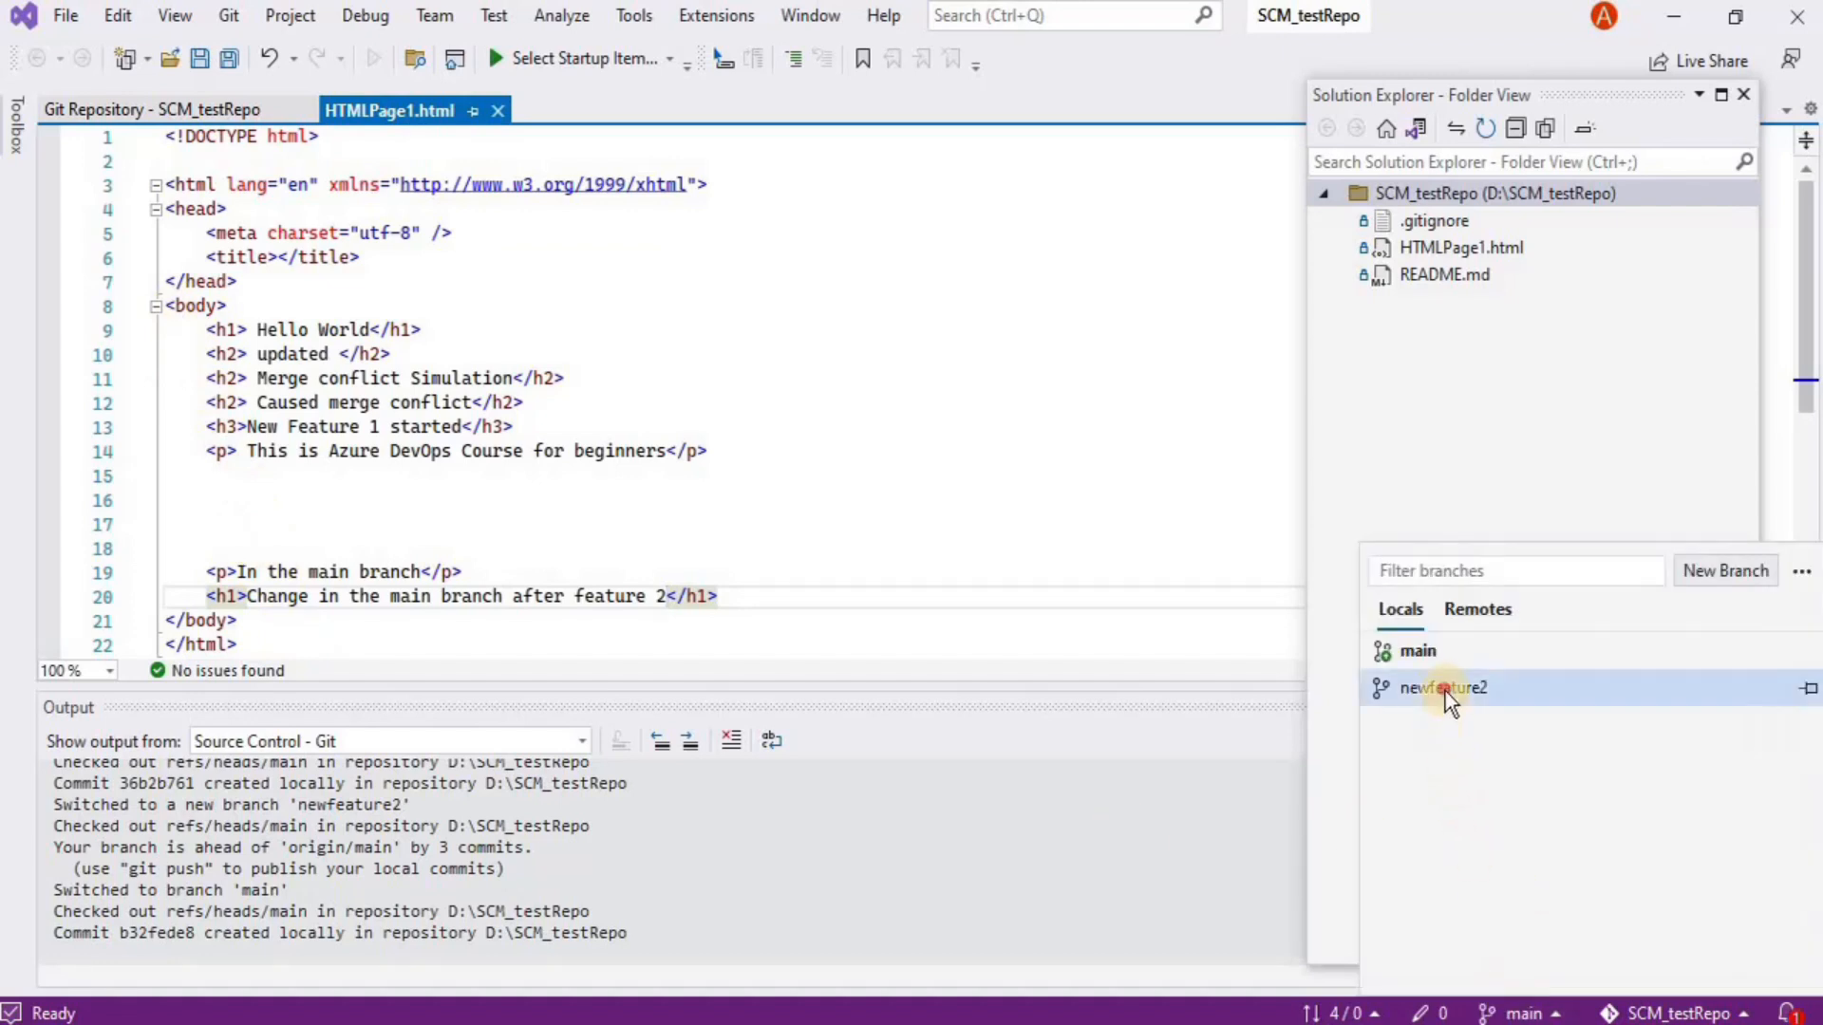
left_click(1445, 693)
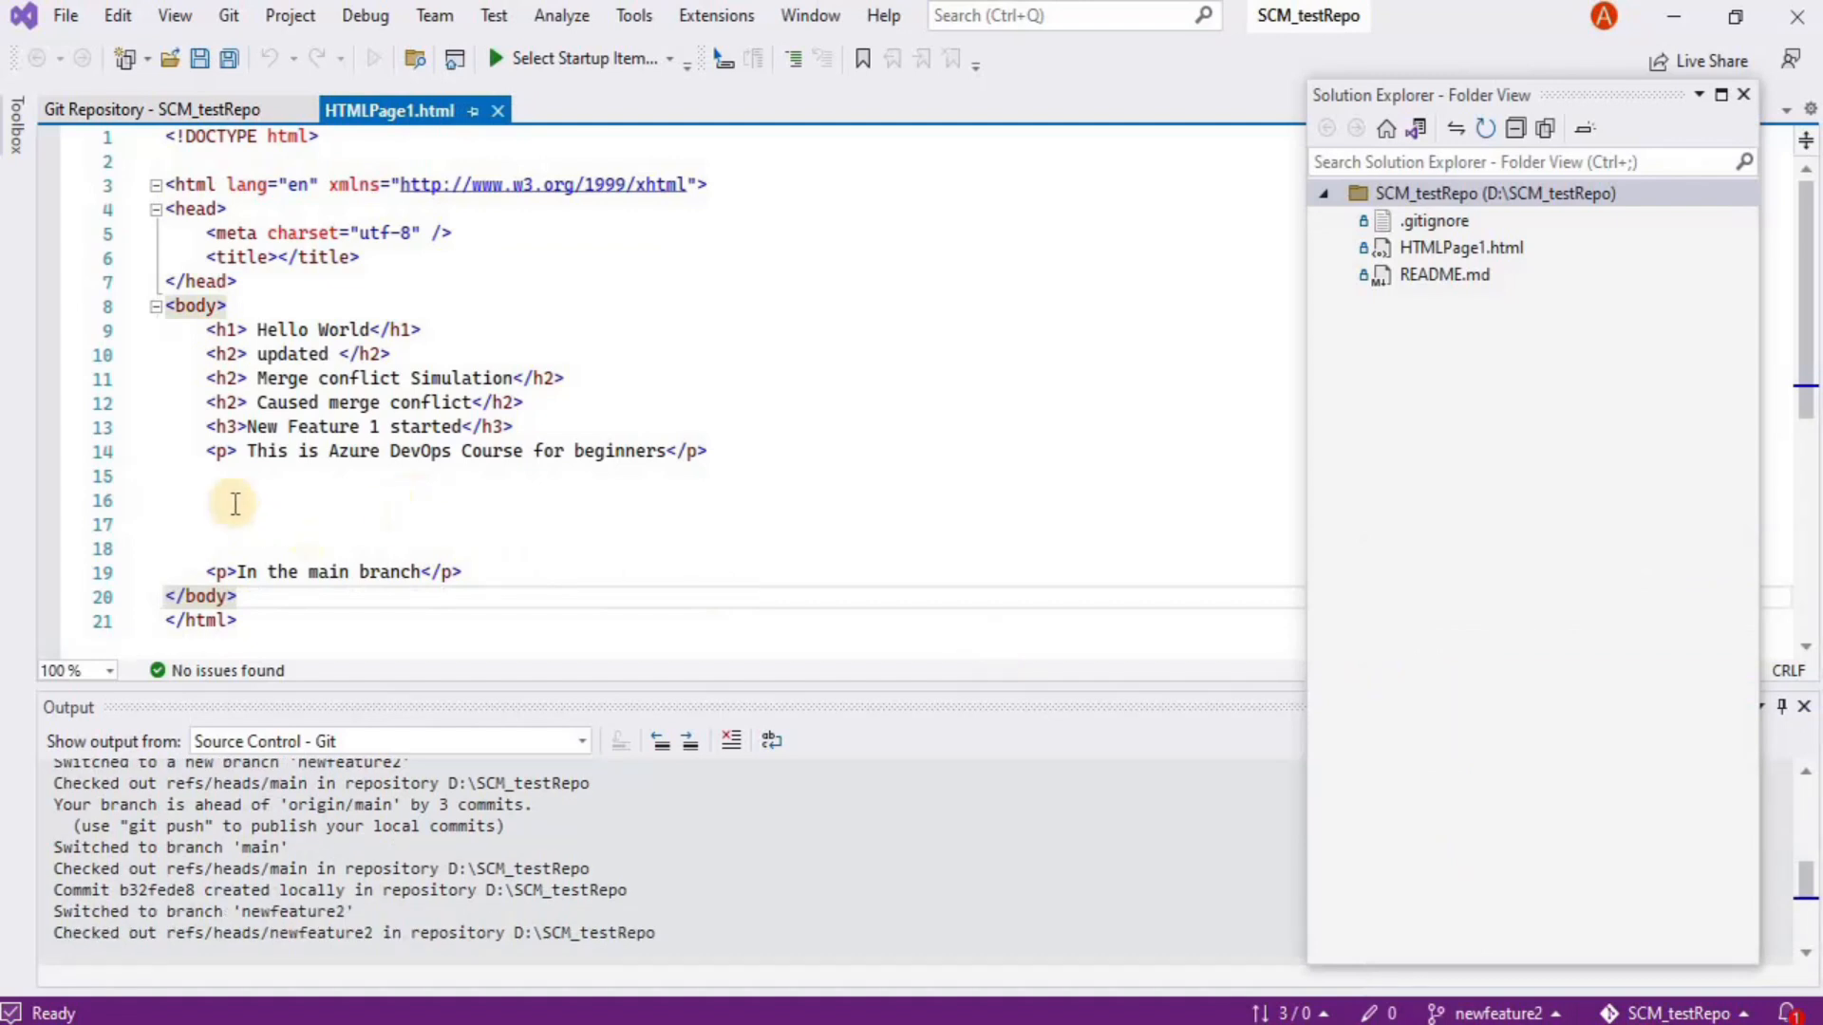
left_click_drag(537, 424, 207, 430)
key("ctrl+c")
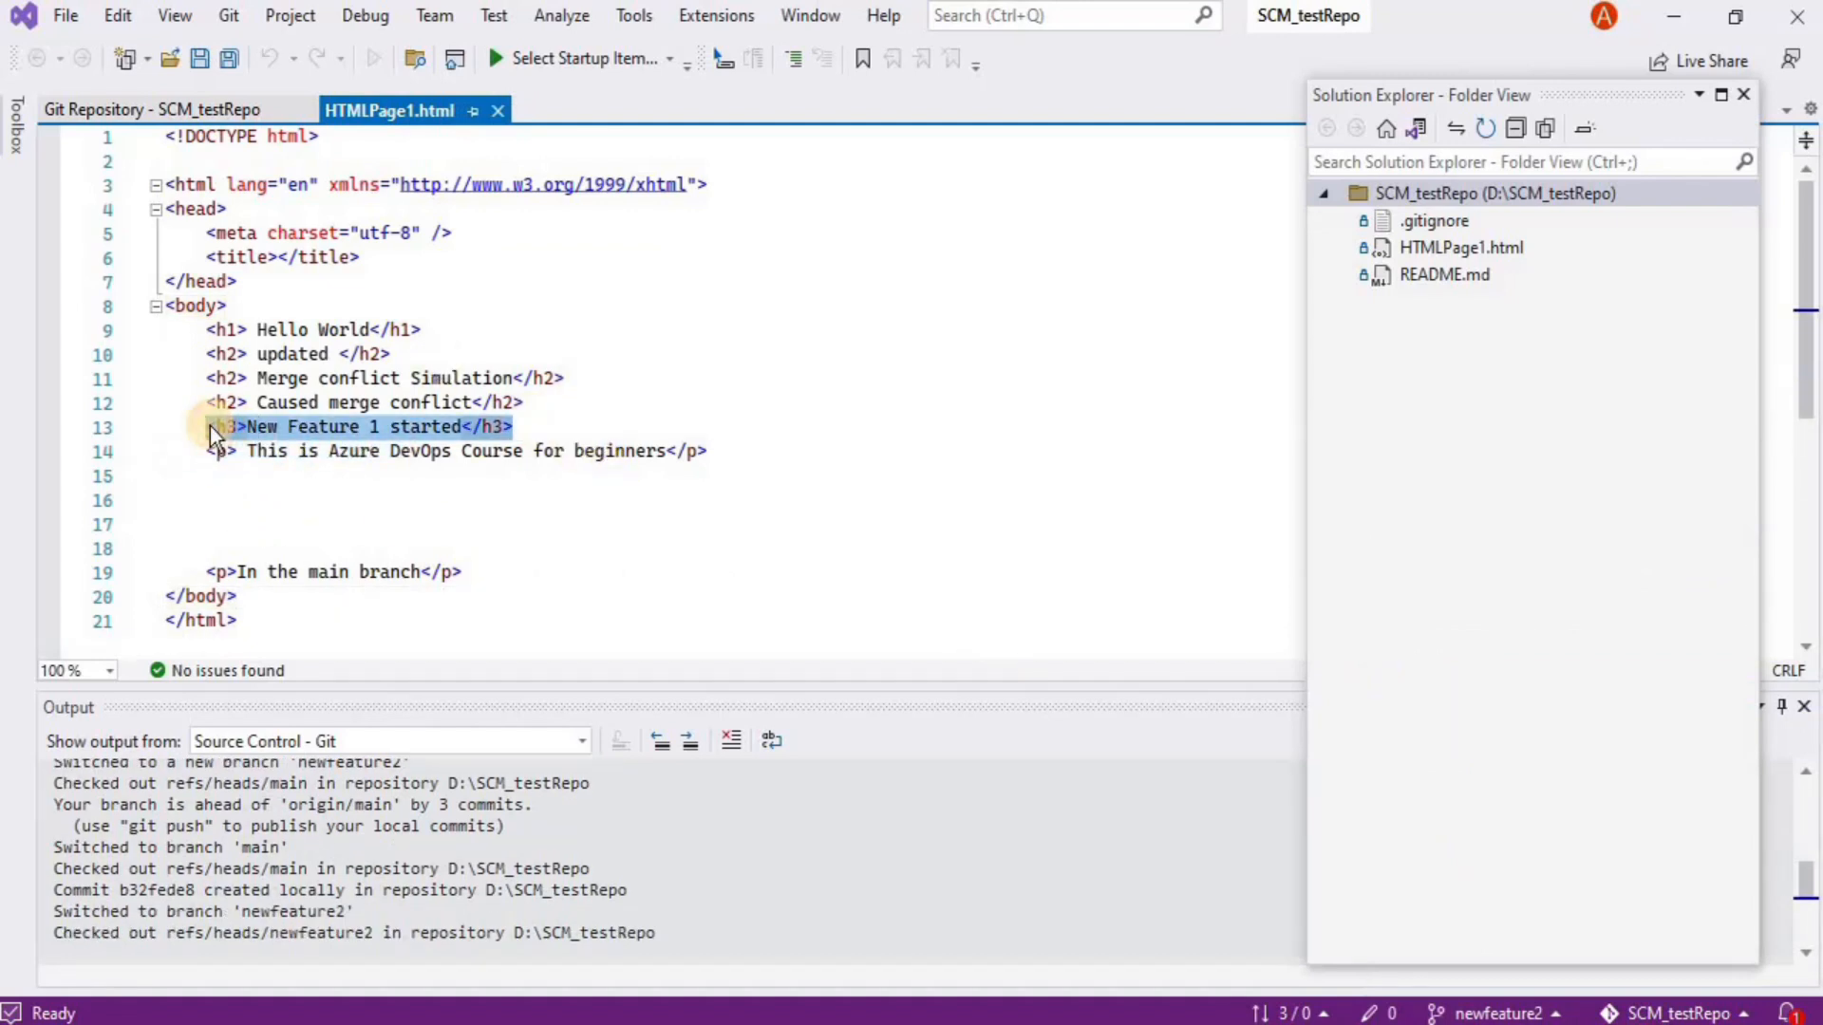
left_click(523, 427)
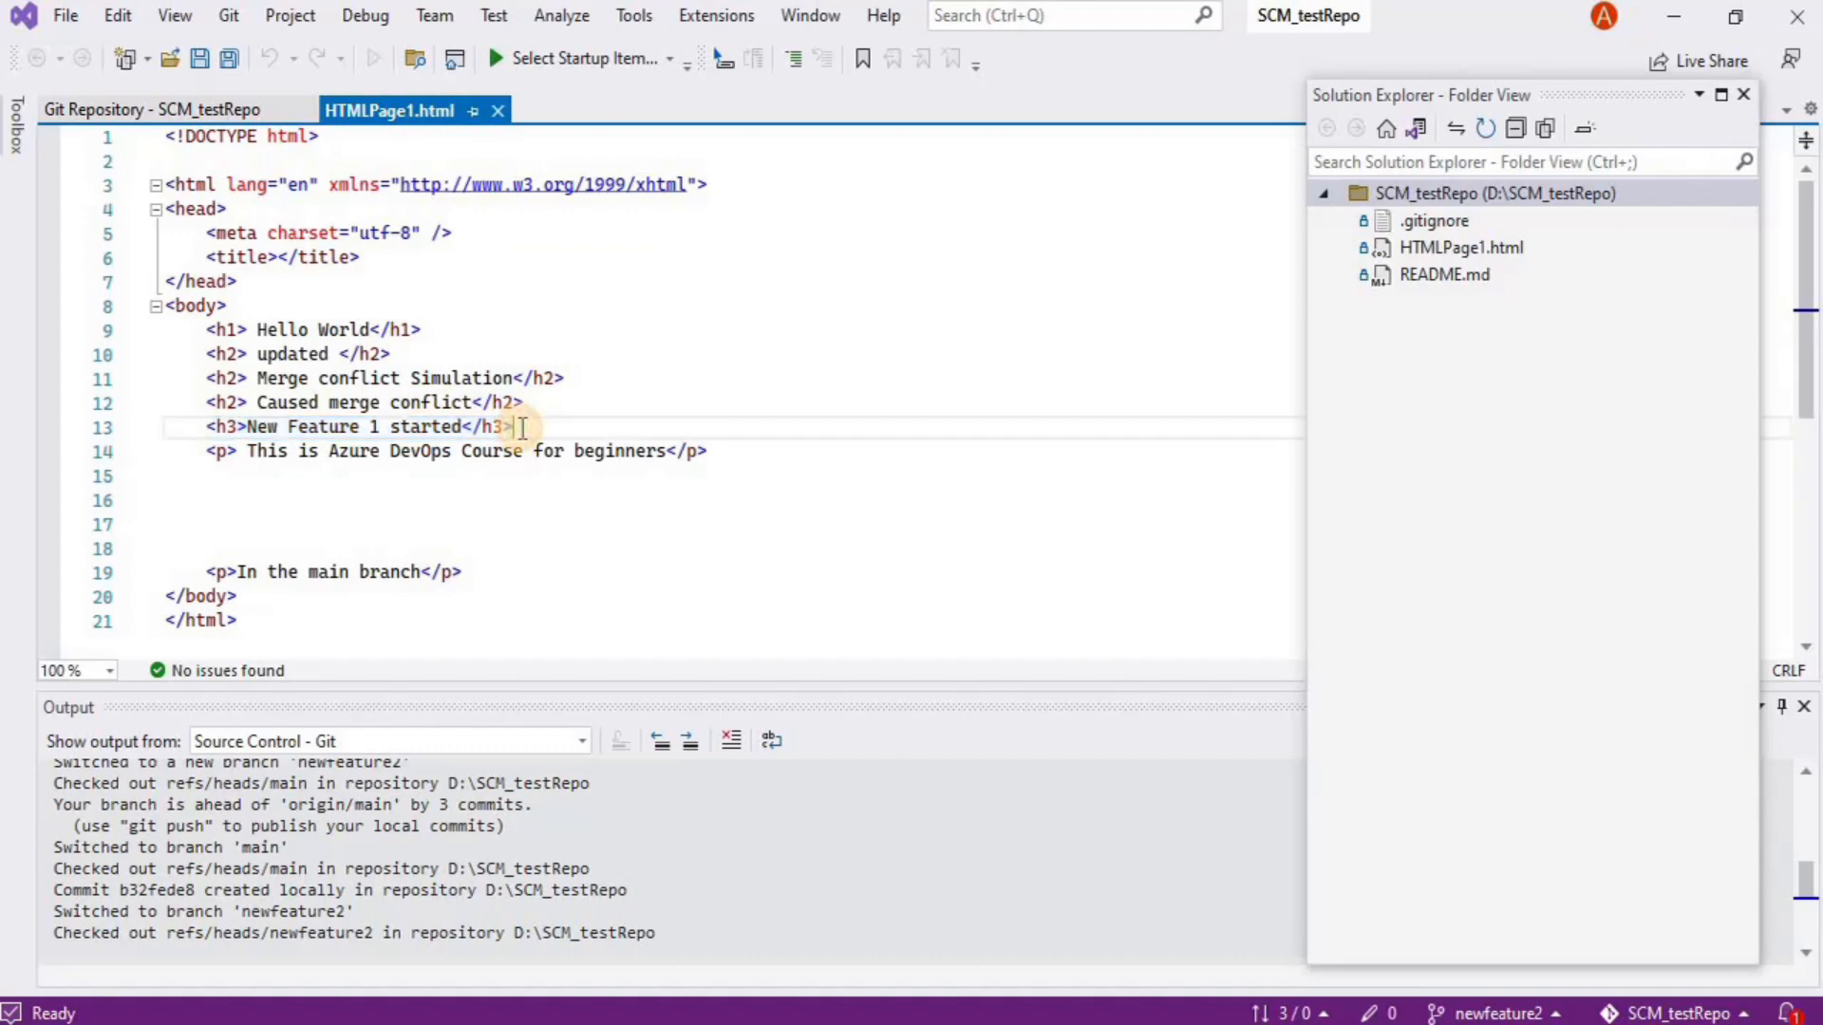
key("Return")
key("ctrl+v")
left_click(383, 453)
key("BackSpace")
type("2")
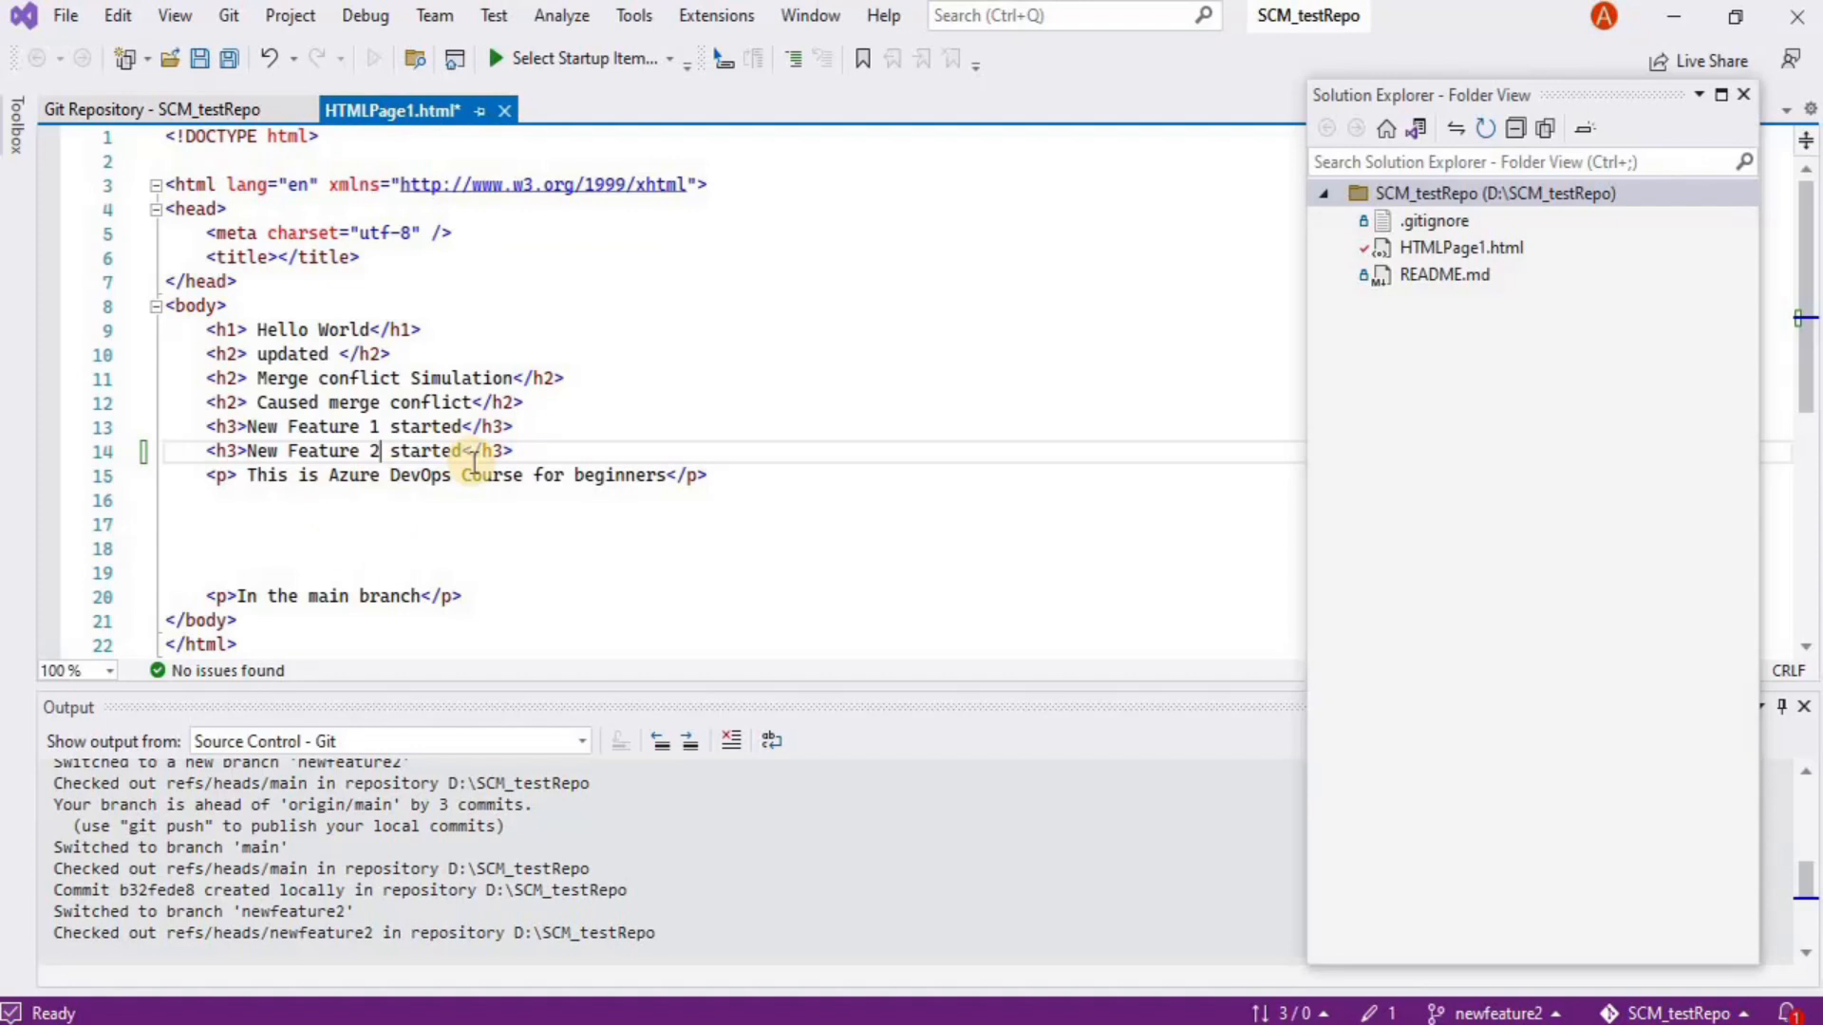
Save HTMLPage1.html and commit it on newfeature2 as 'Added feature 2 code after branching'
key("ctrl+s")
left_click(231, 19)
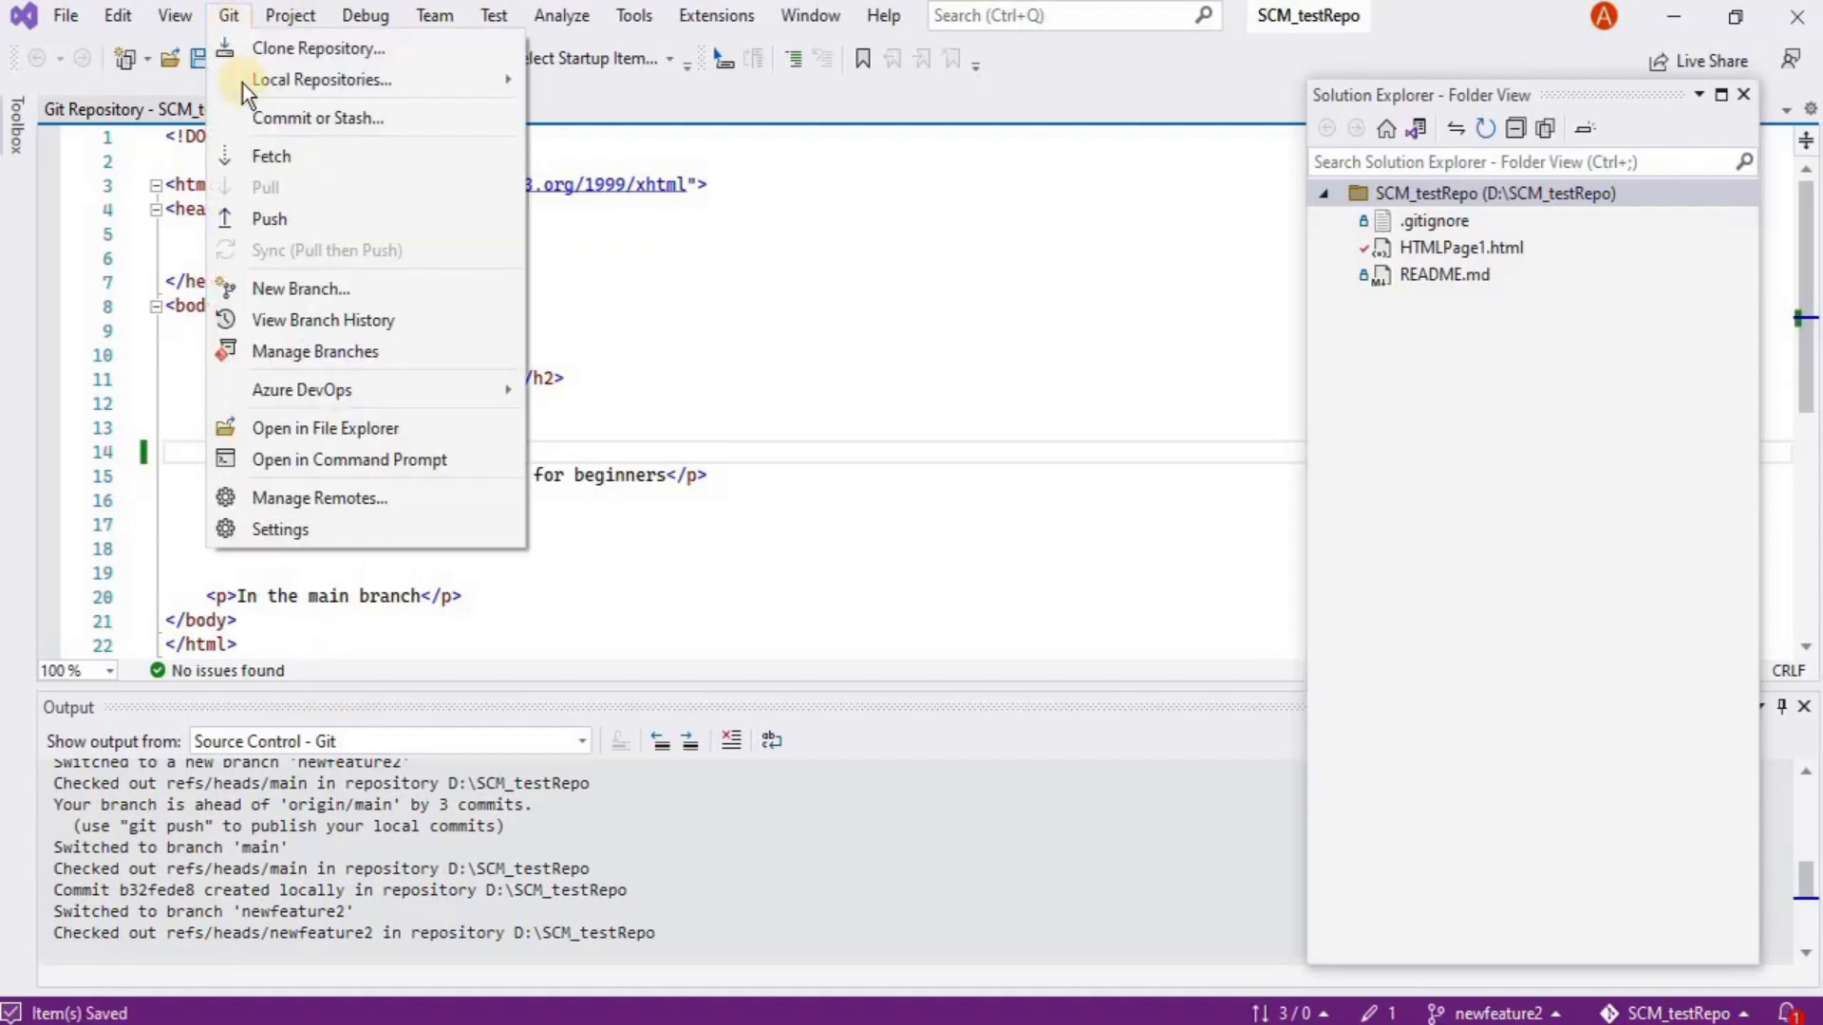
left_click(275, 119)
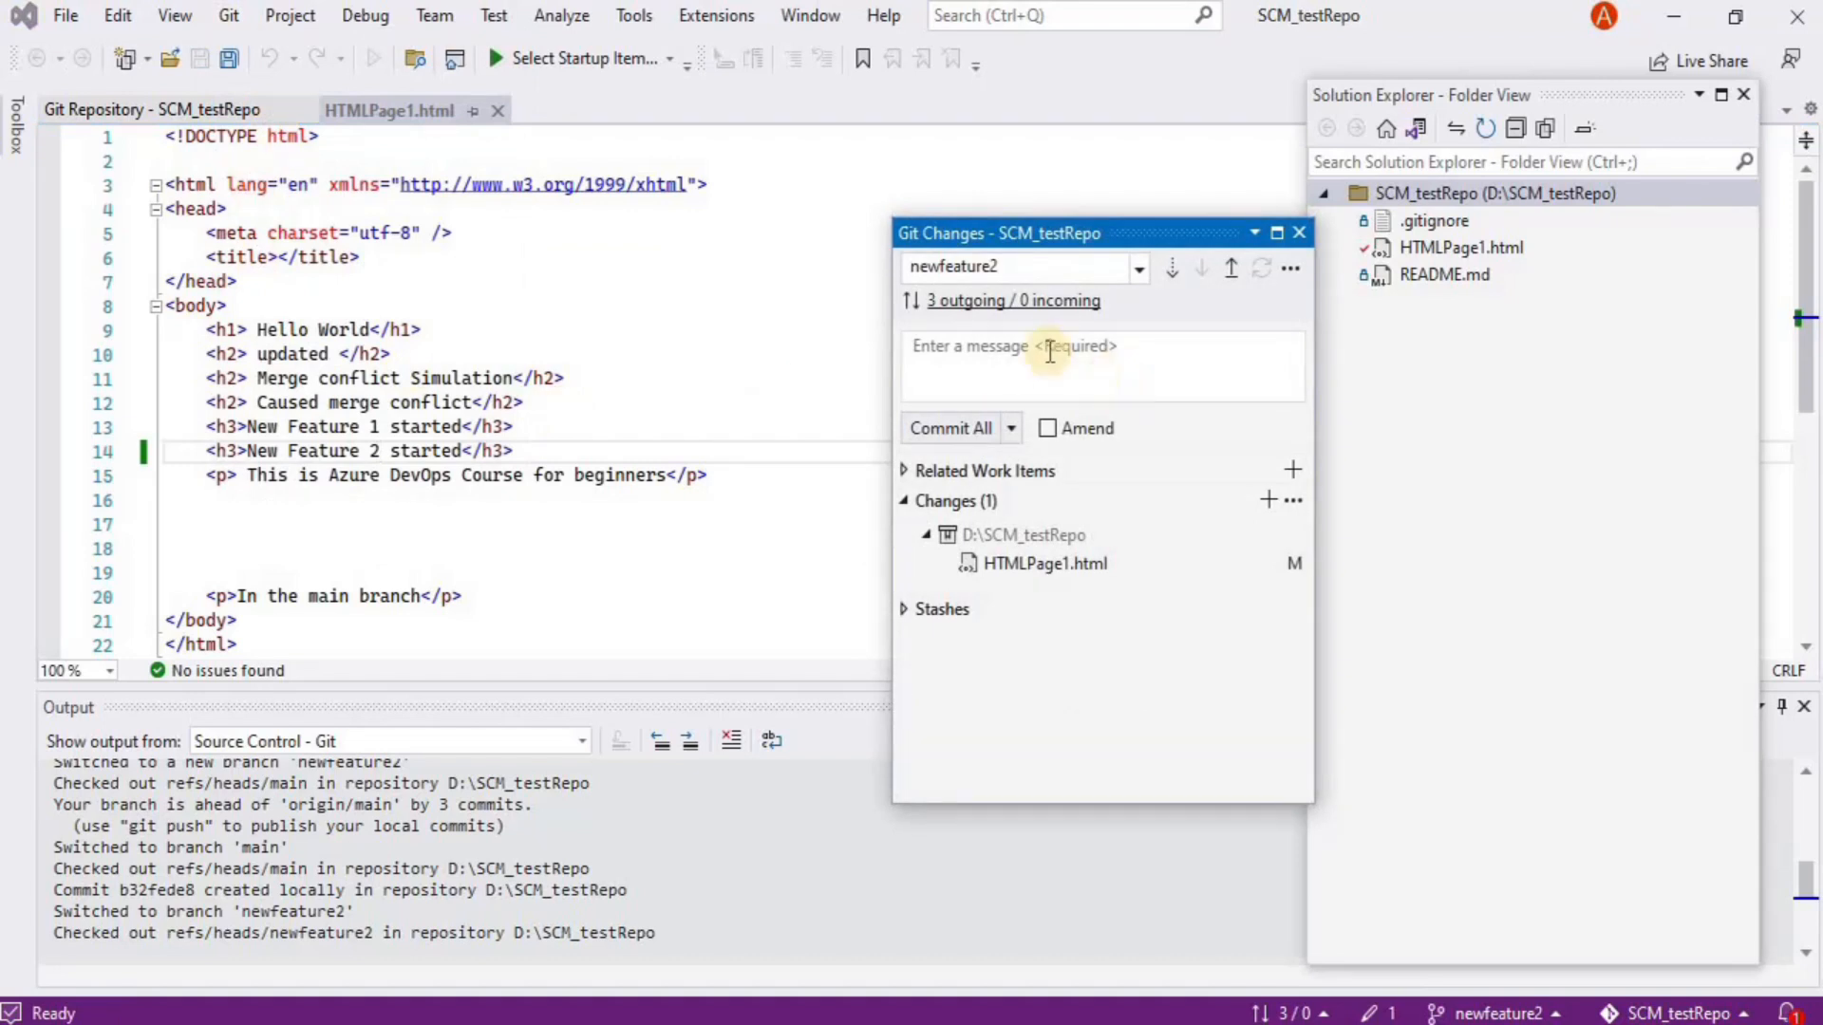
left_click(1096, 350)
type("Added ")
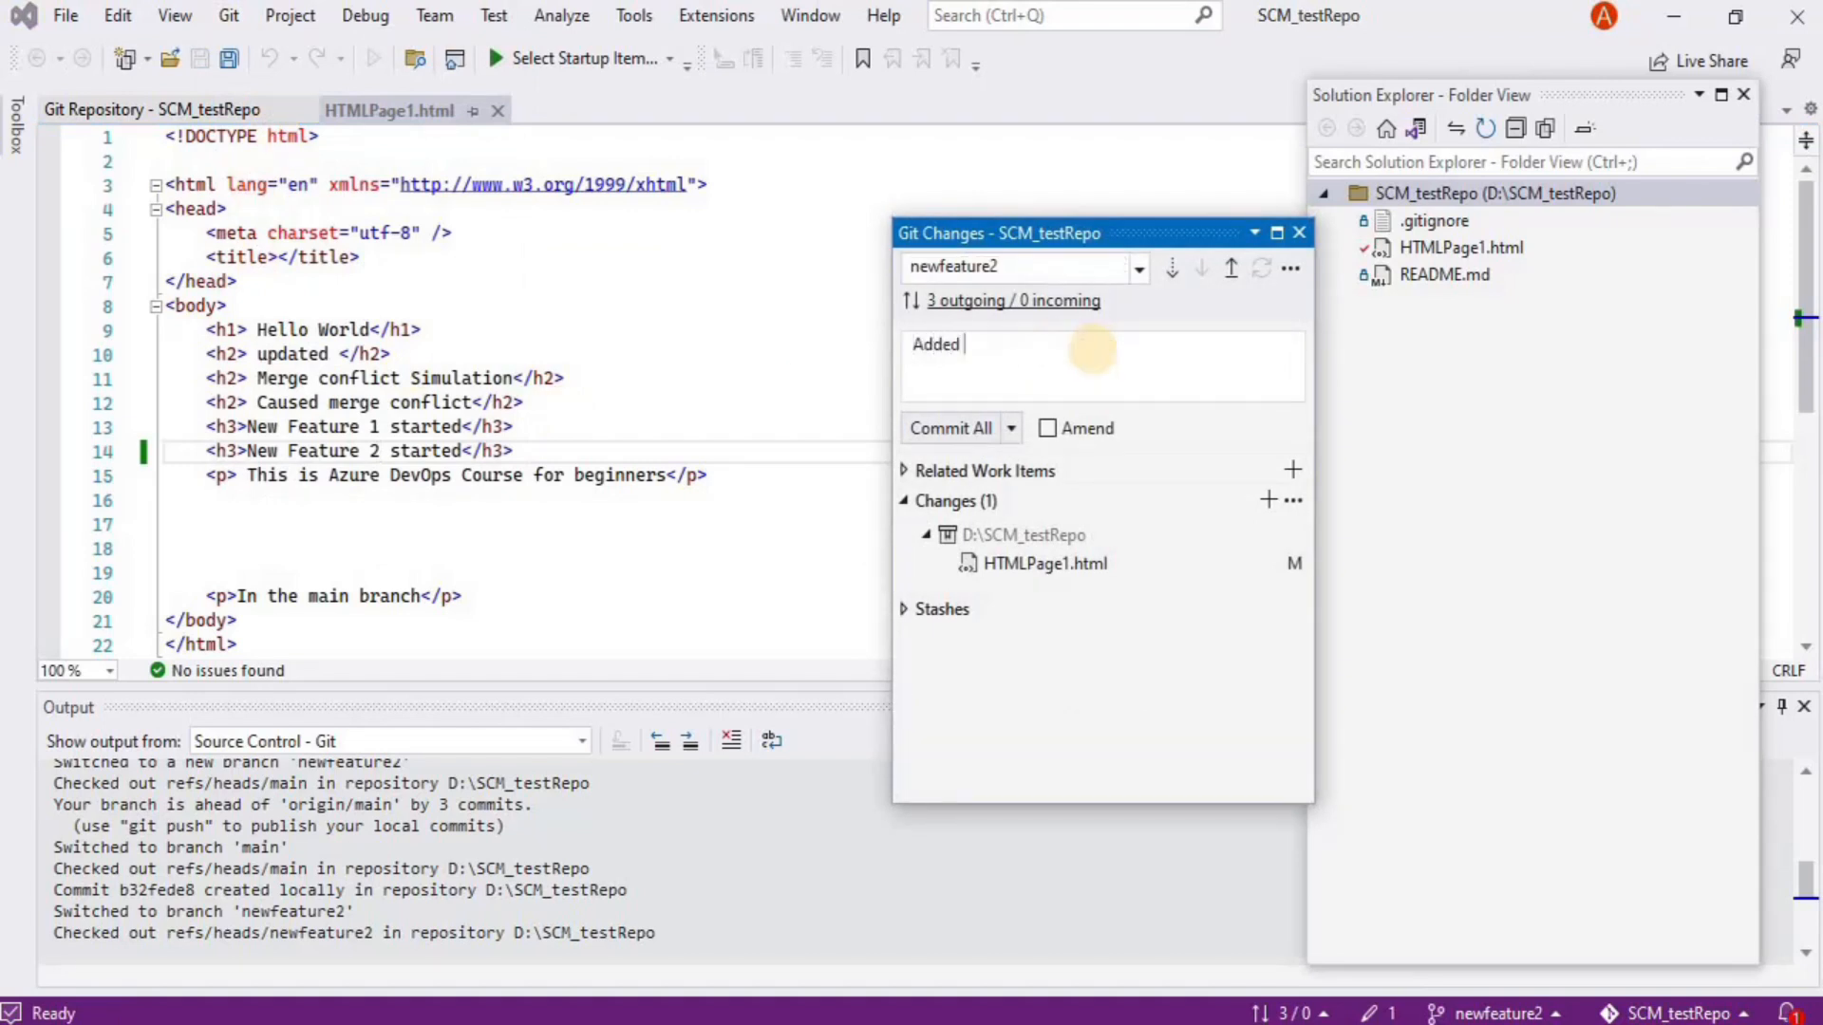
type("feature 2 code after comm")
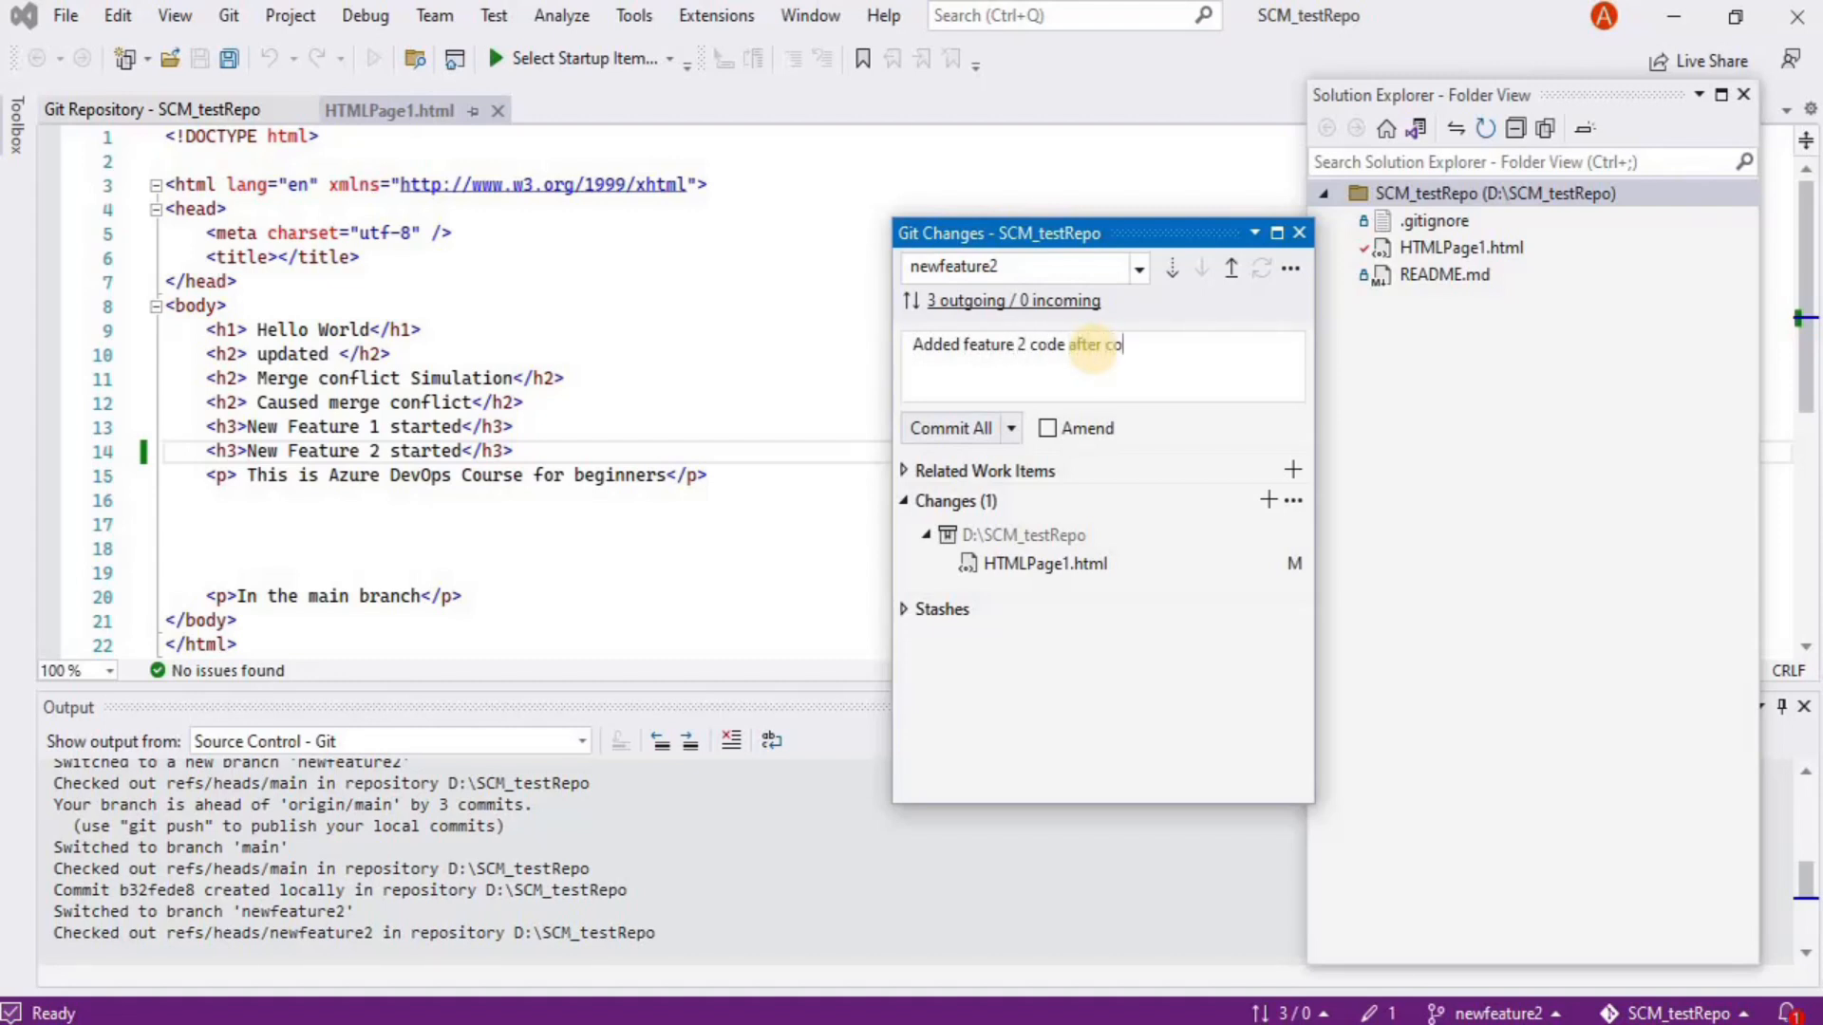
key("BackSpace")
key("BackSpace")
key("BackSpace")
key("BackSpace")
key("BackSpace")
type("branching")
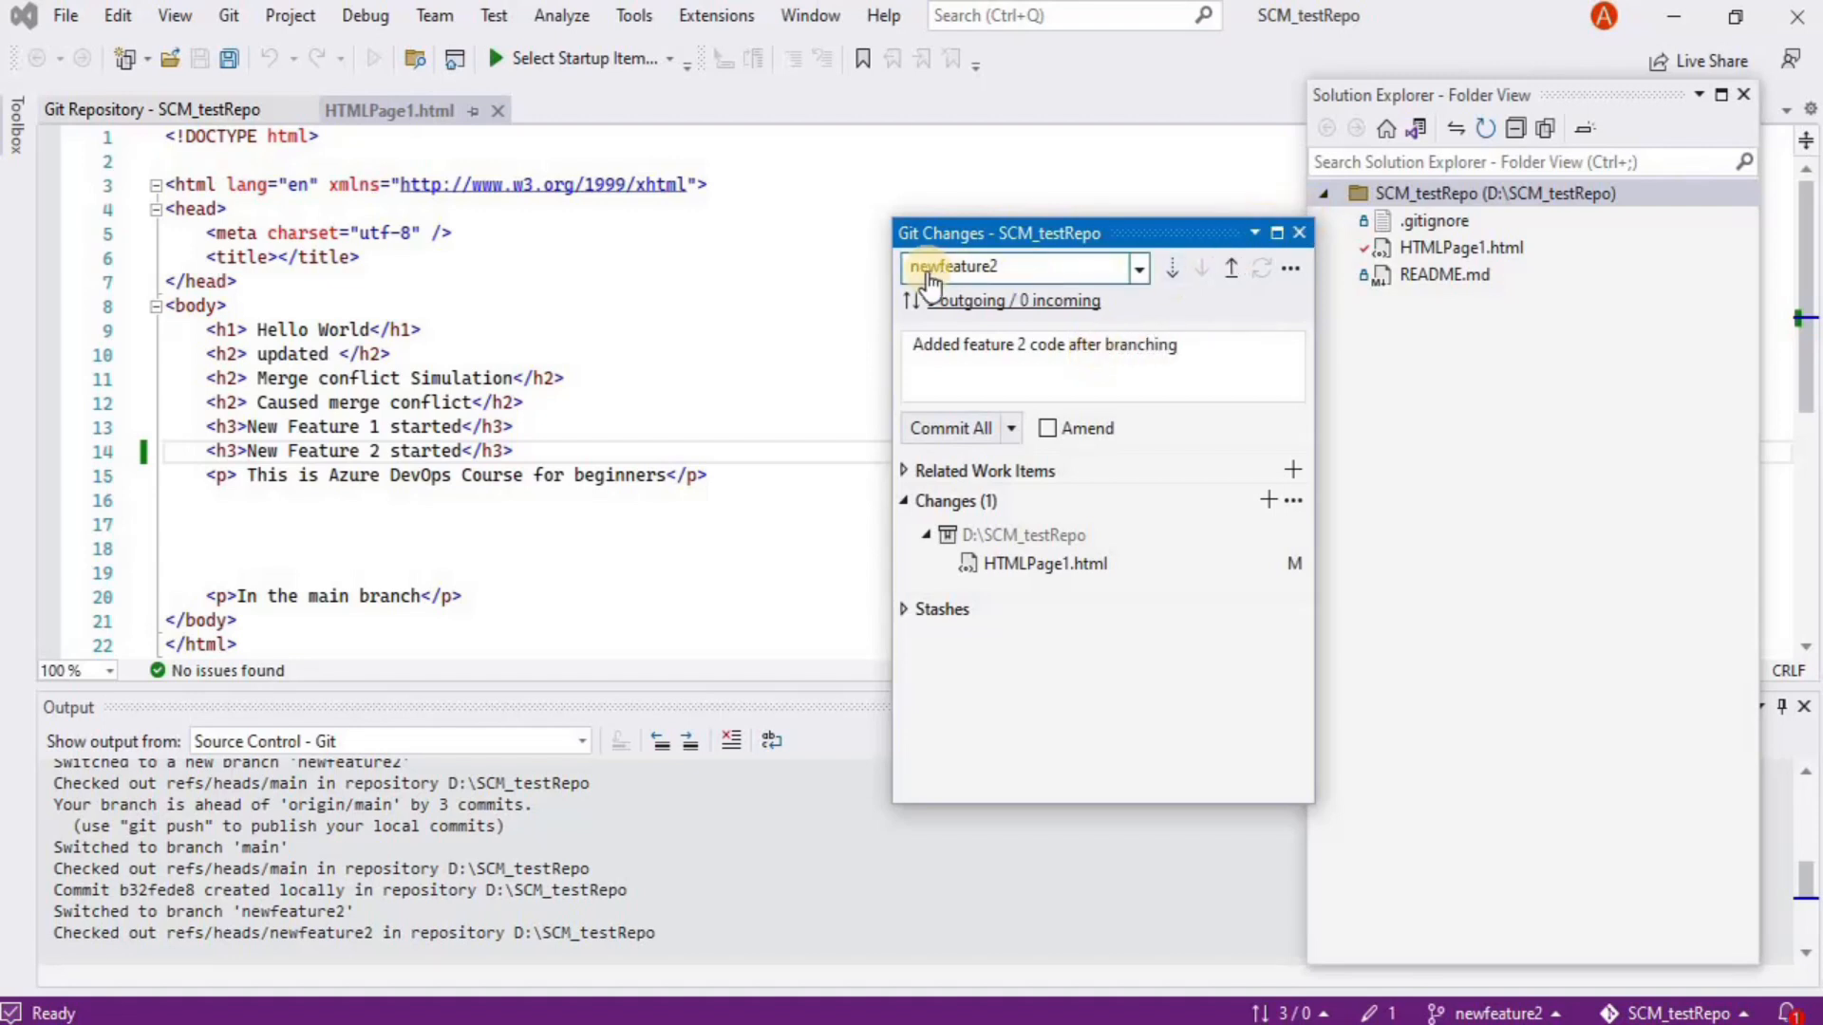
left_click(949, 431)
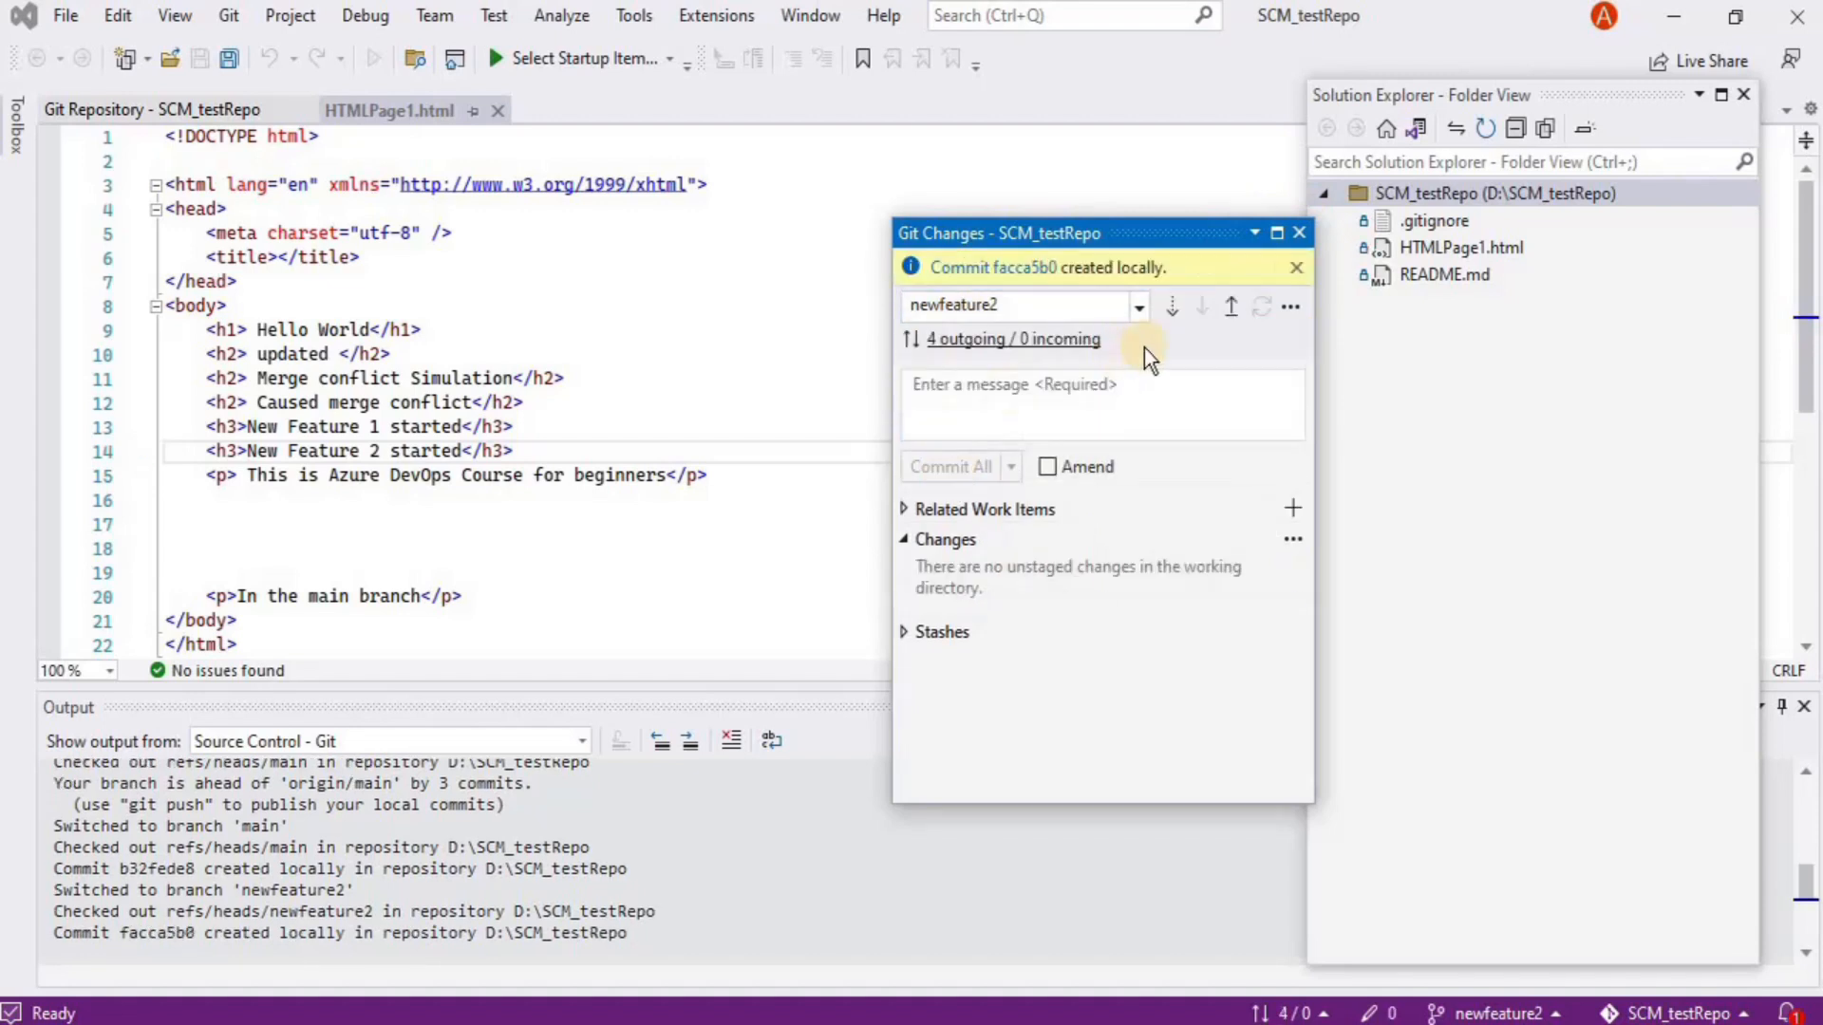
left_click(1298, 233)
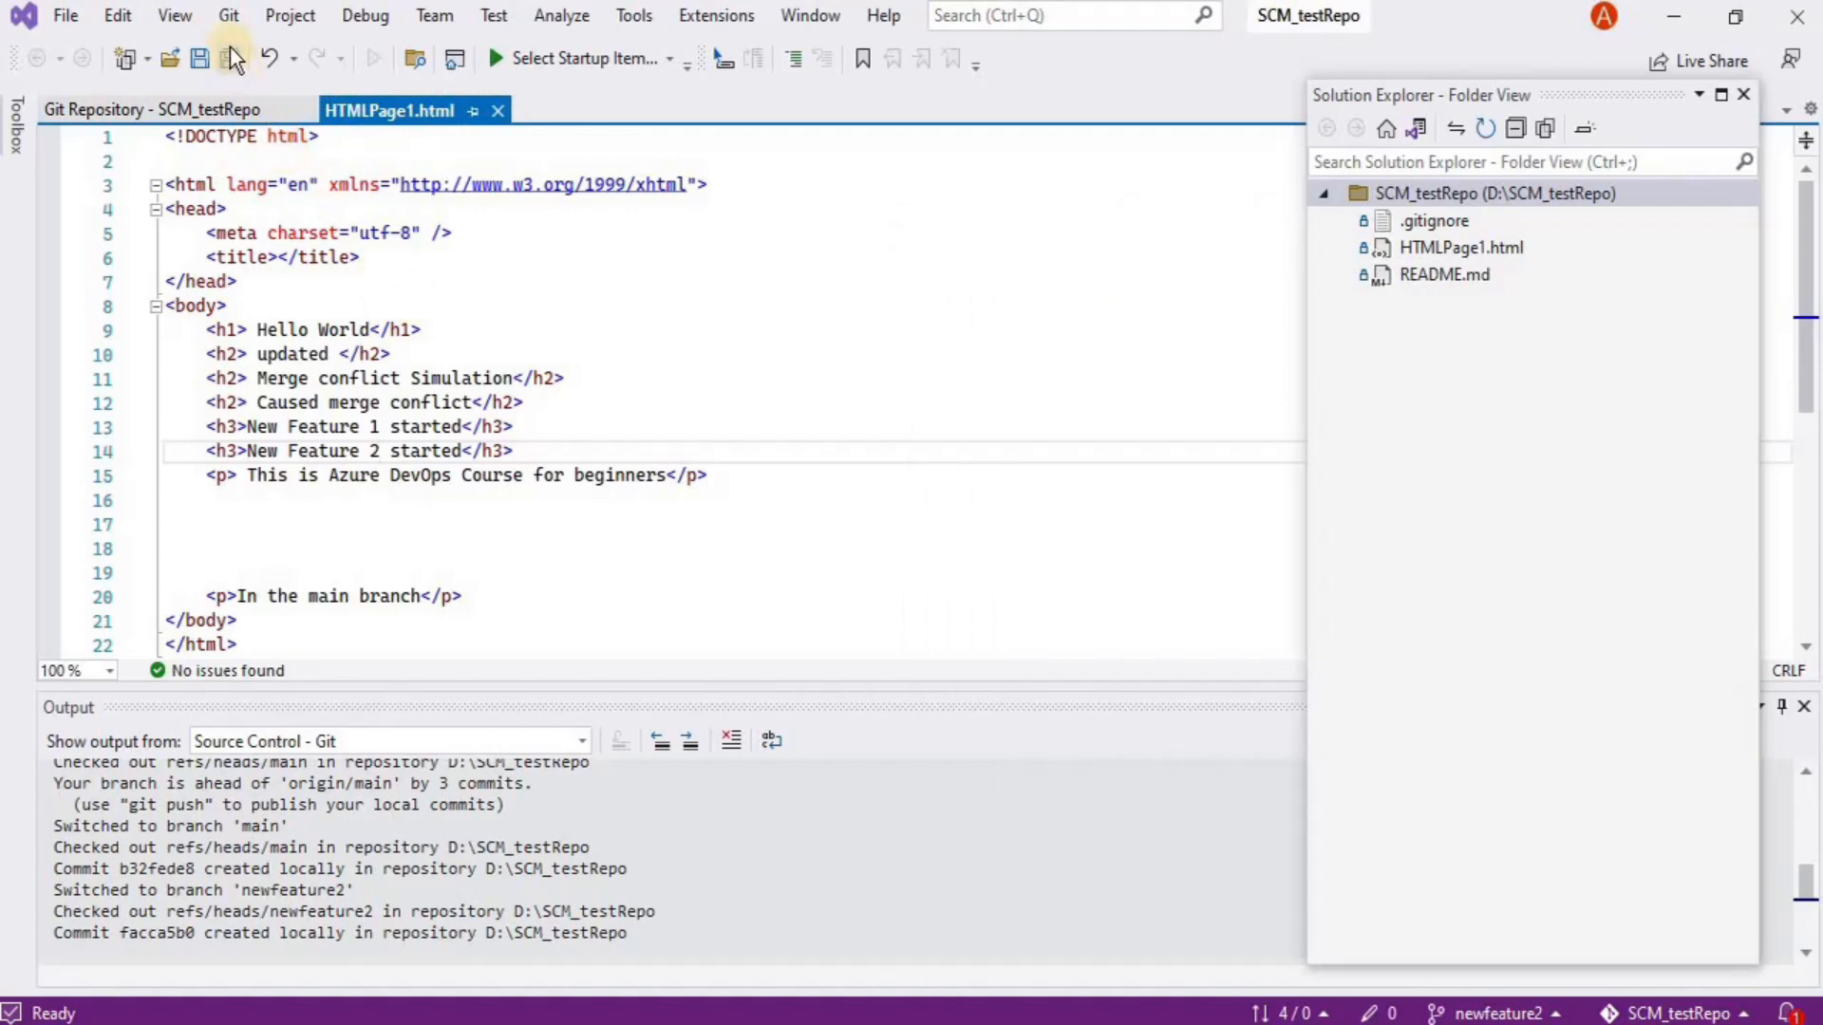
In Manage Branches, expand SCM_testRepo and check out the main branch
left_click(230, 15)
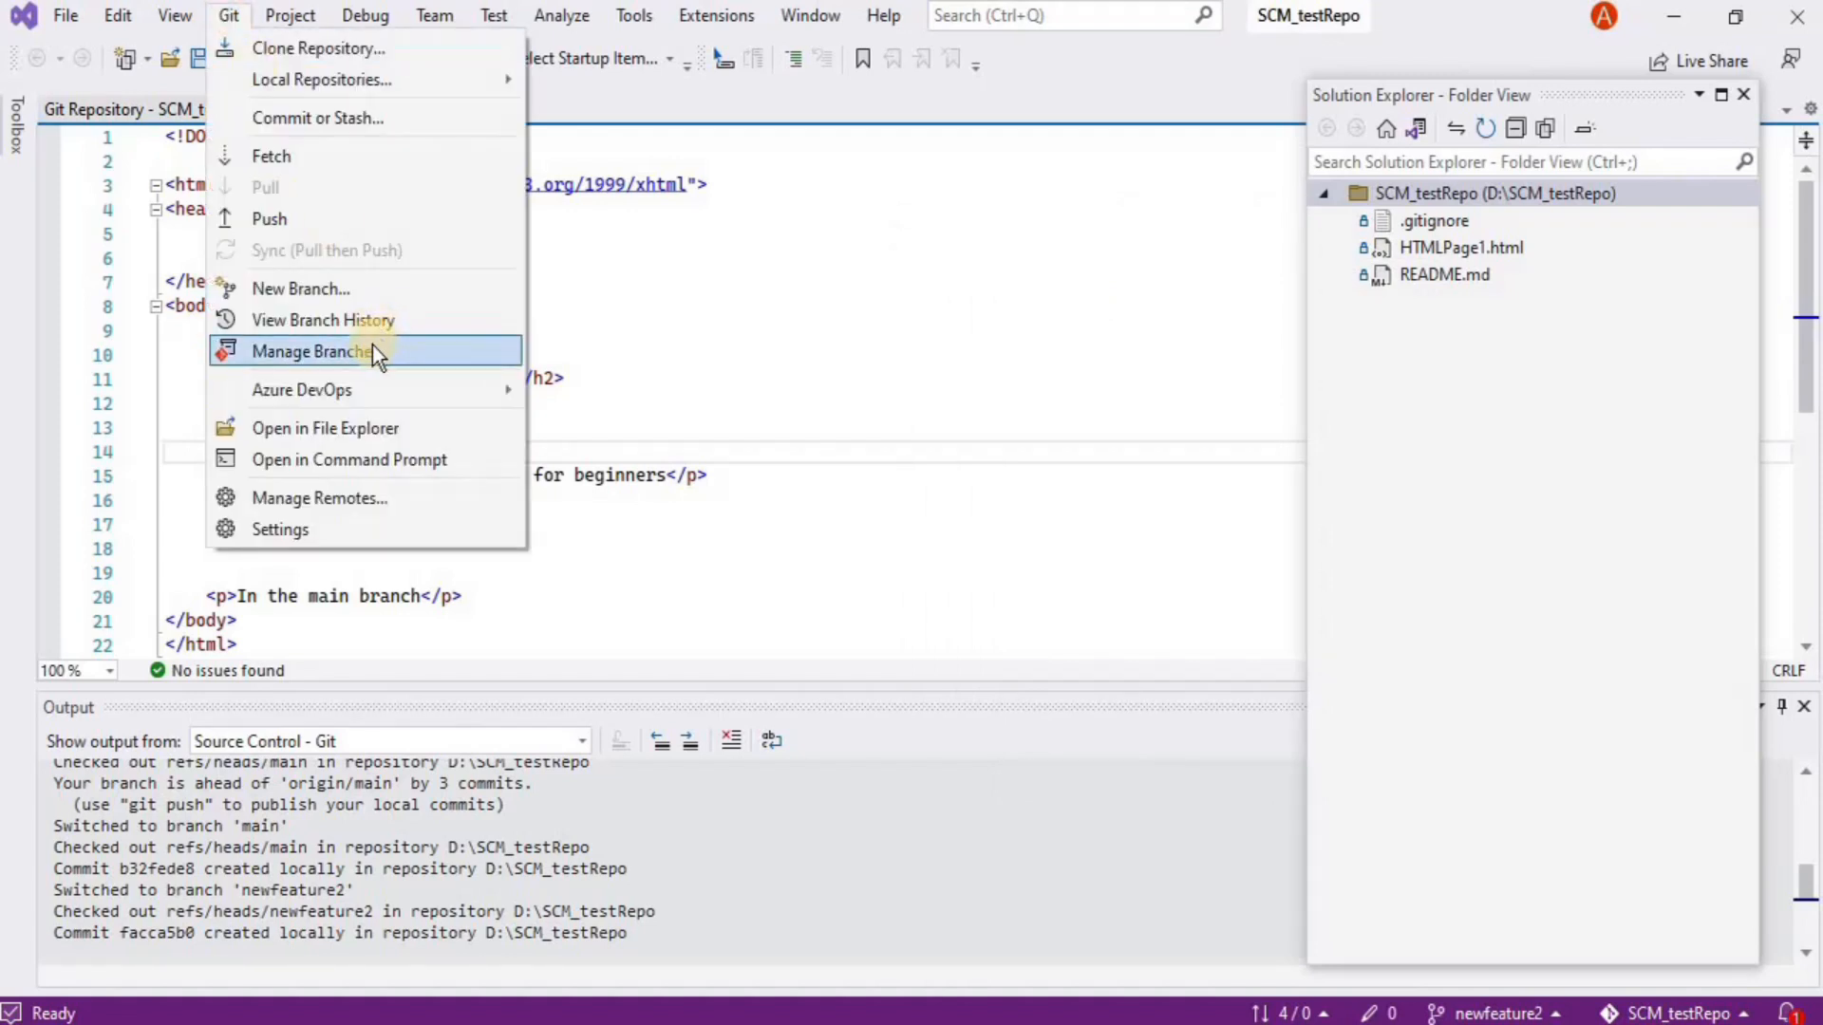
left_click(346, 352)
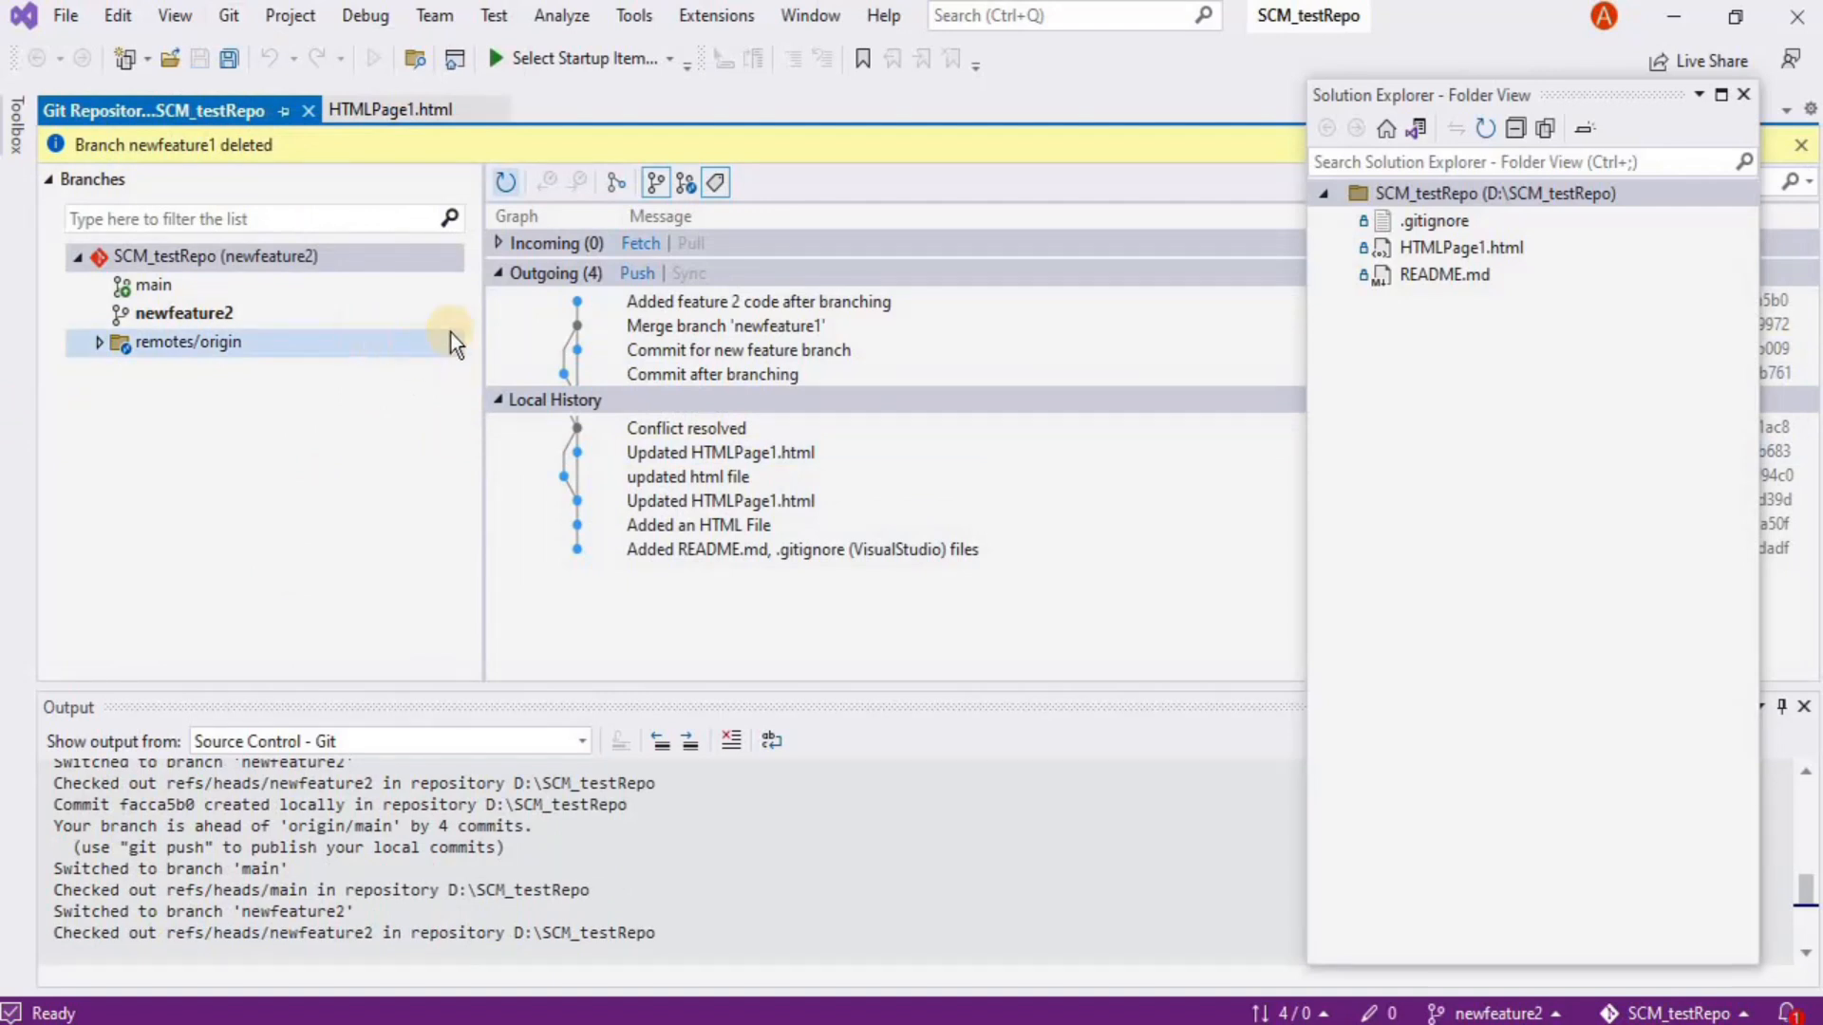
mouse_move(577, 334)
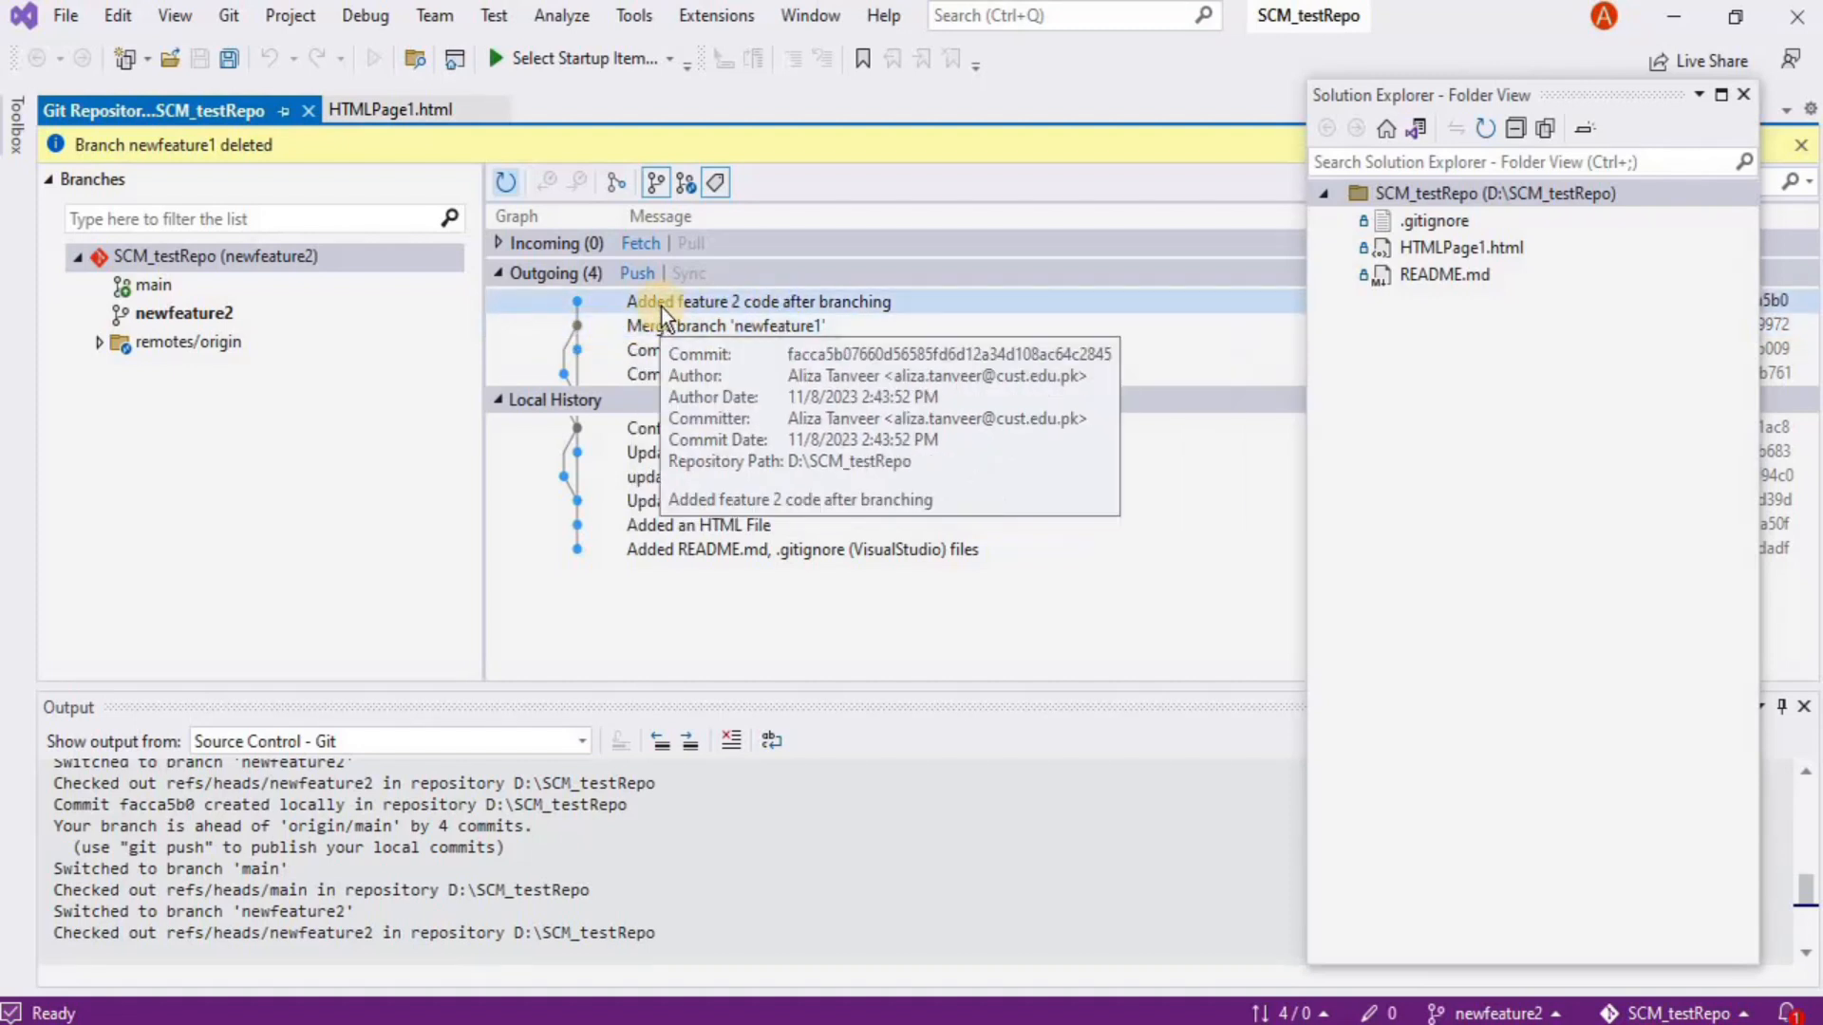
double_click(235, 295)
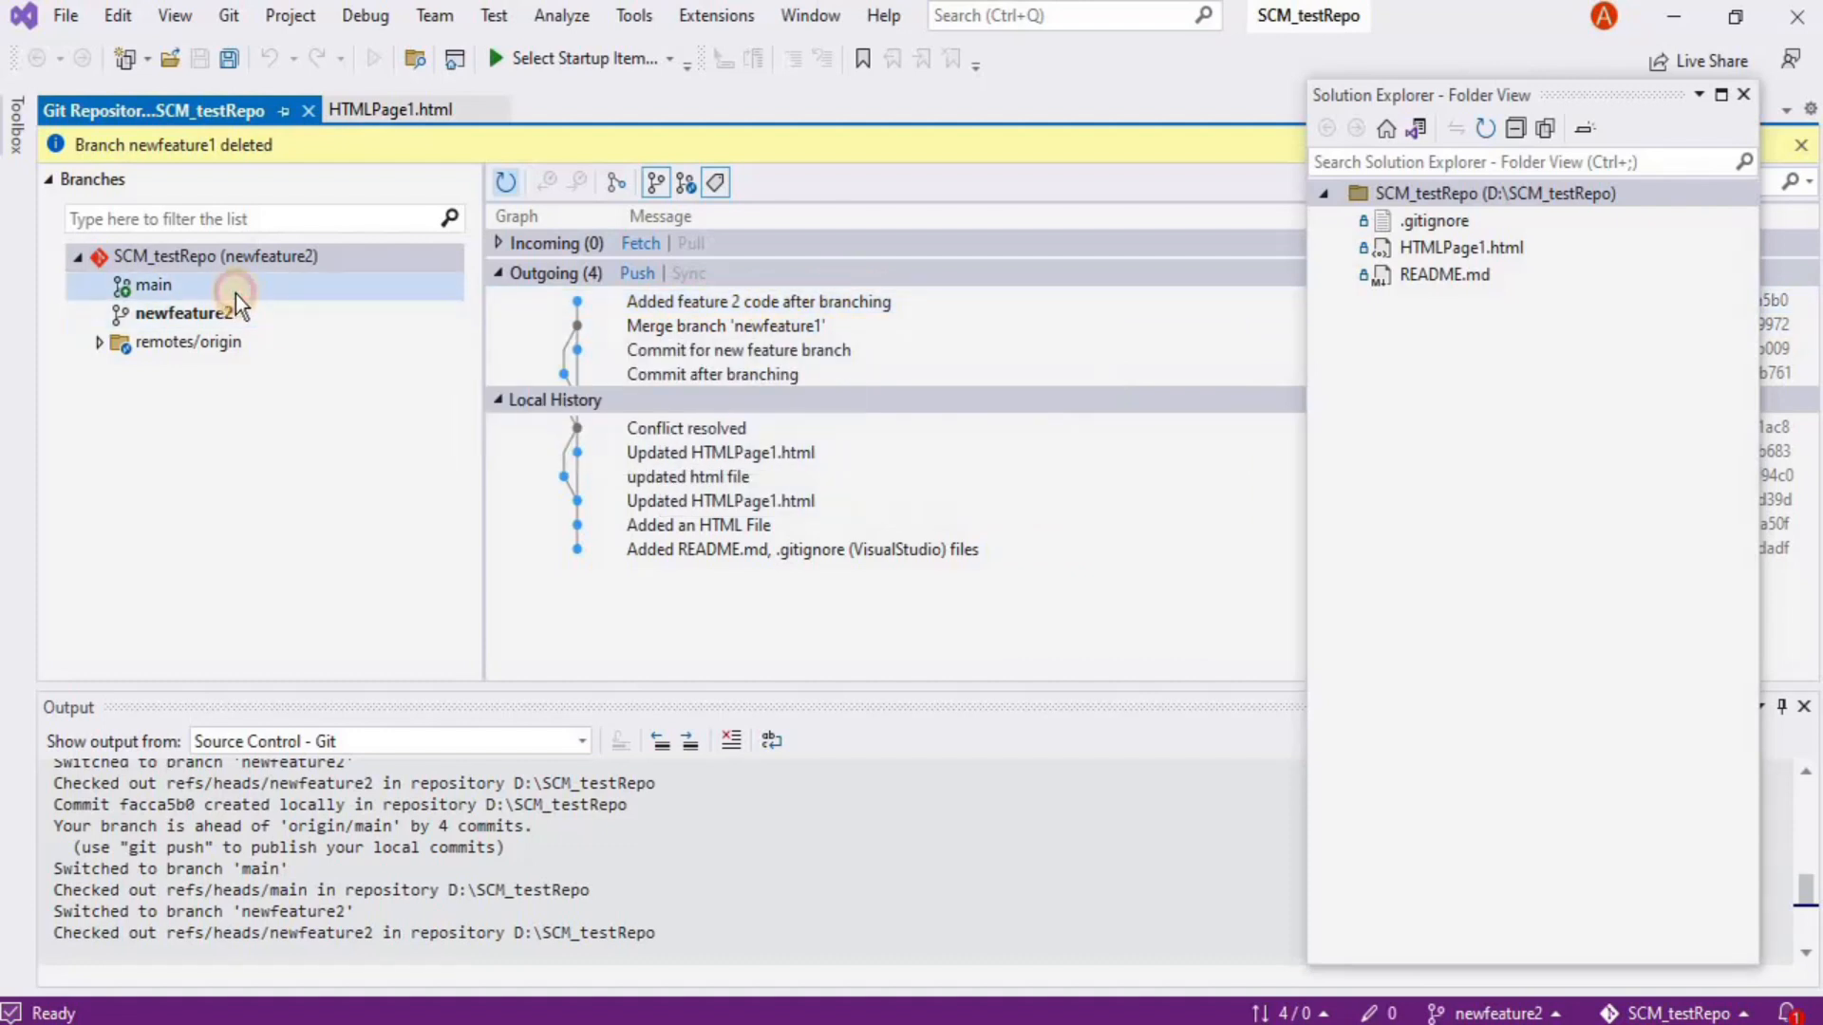
left_click(82, 262)
left_click(124, 277)
double_click(133, 284)
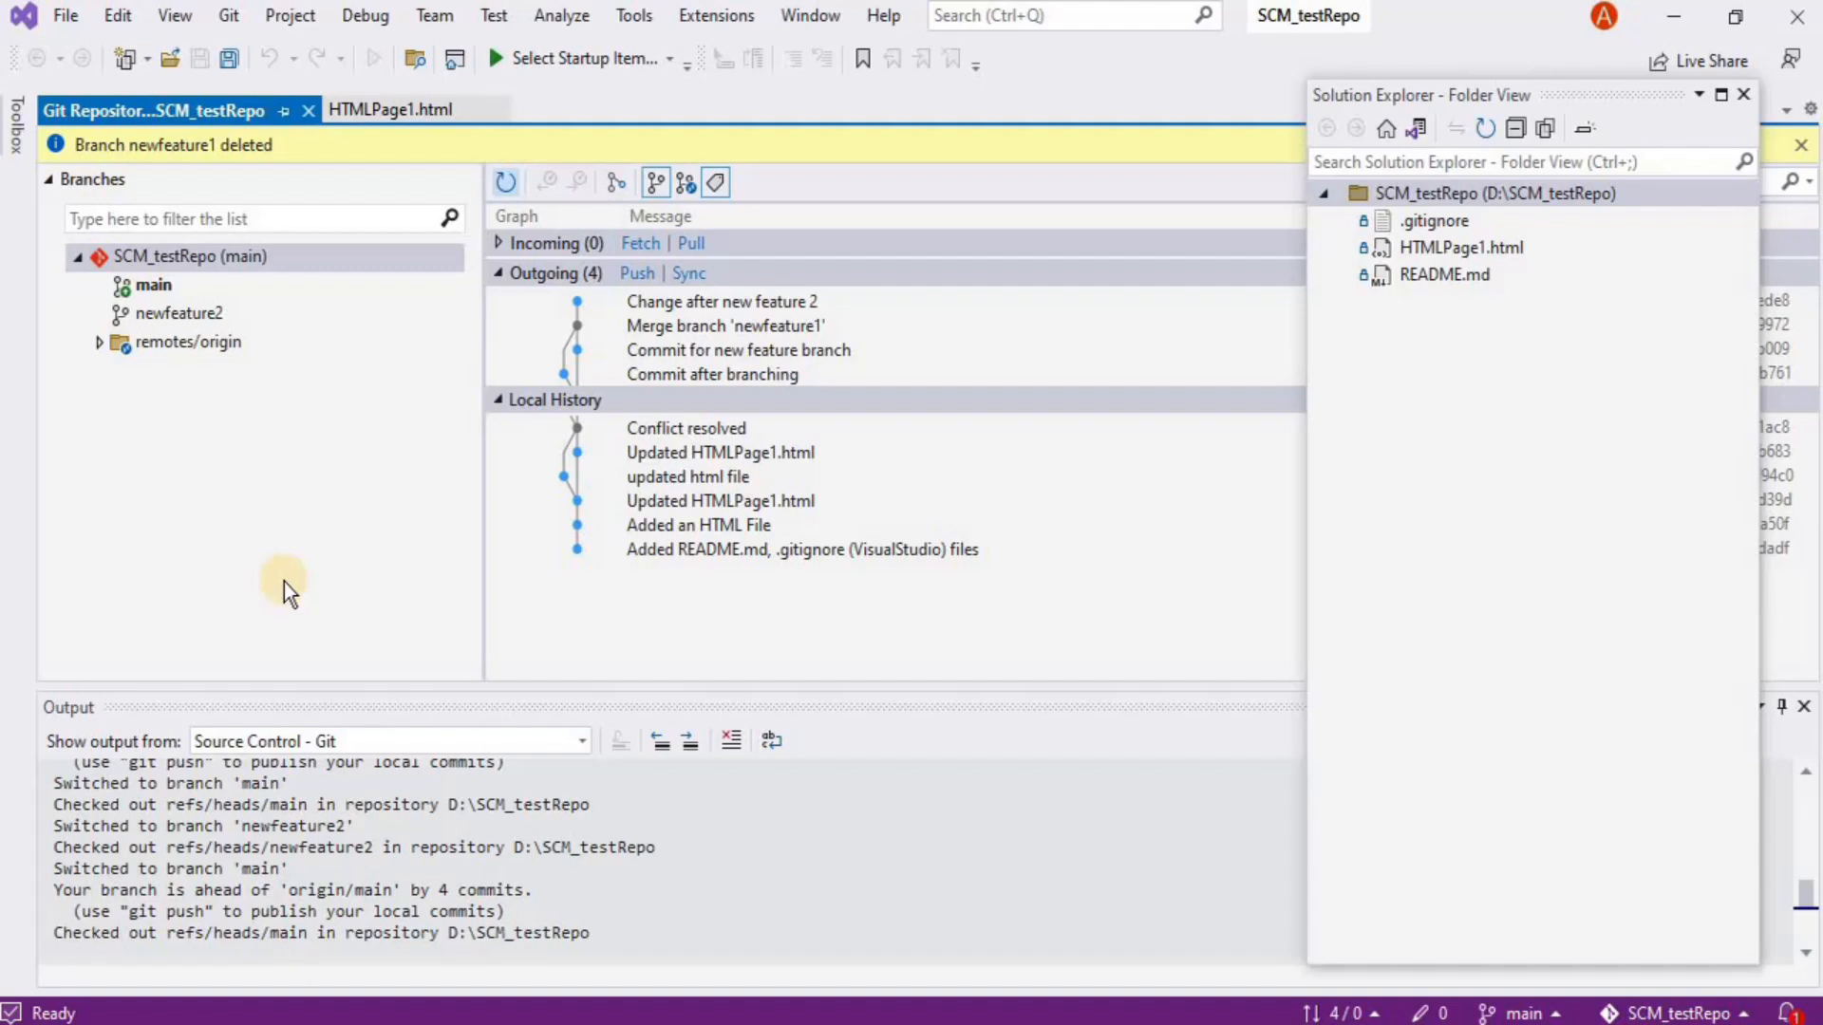
Try checking out newfeature2, dismiss the checkout notice, and review its commit history with author, date and ID
left_click_drag(1540, 99, 1583, 495)
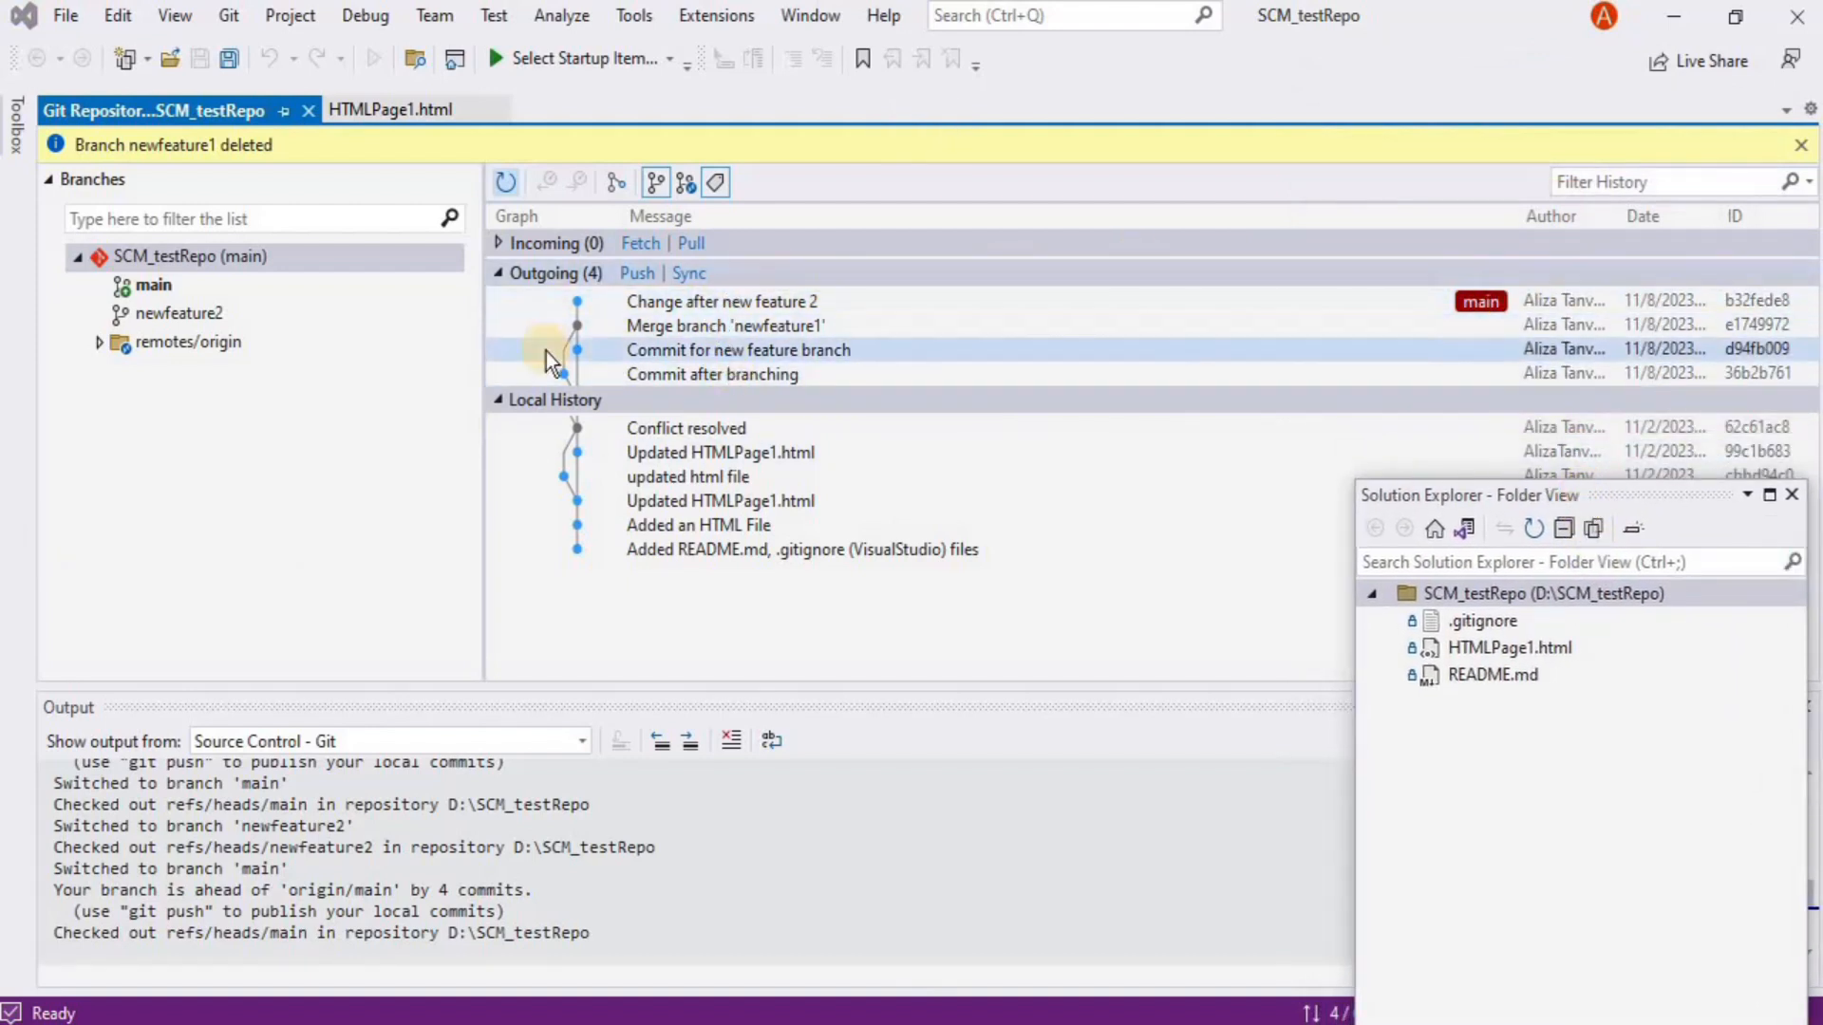
double_click(161, 328)
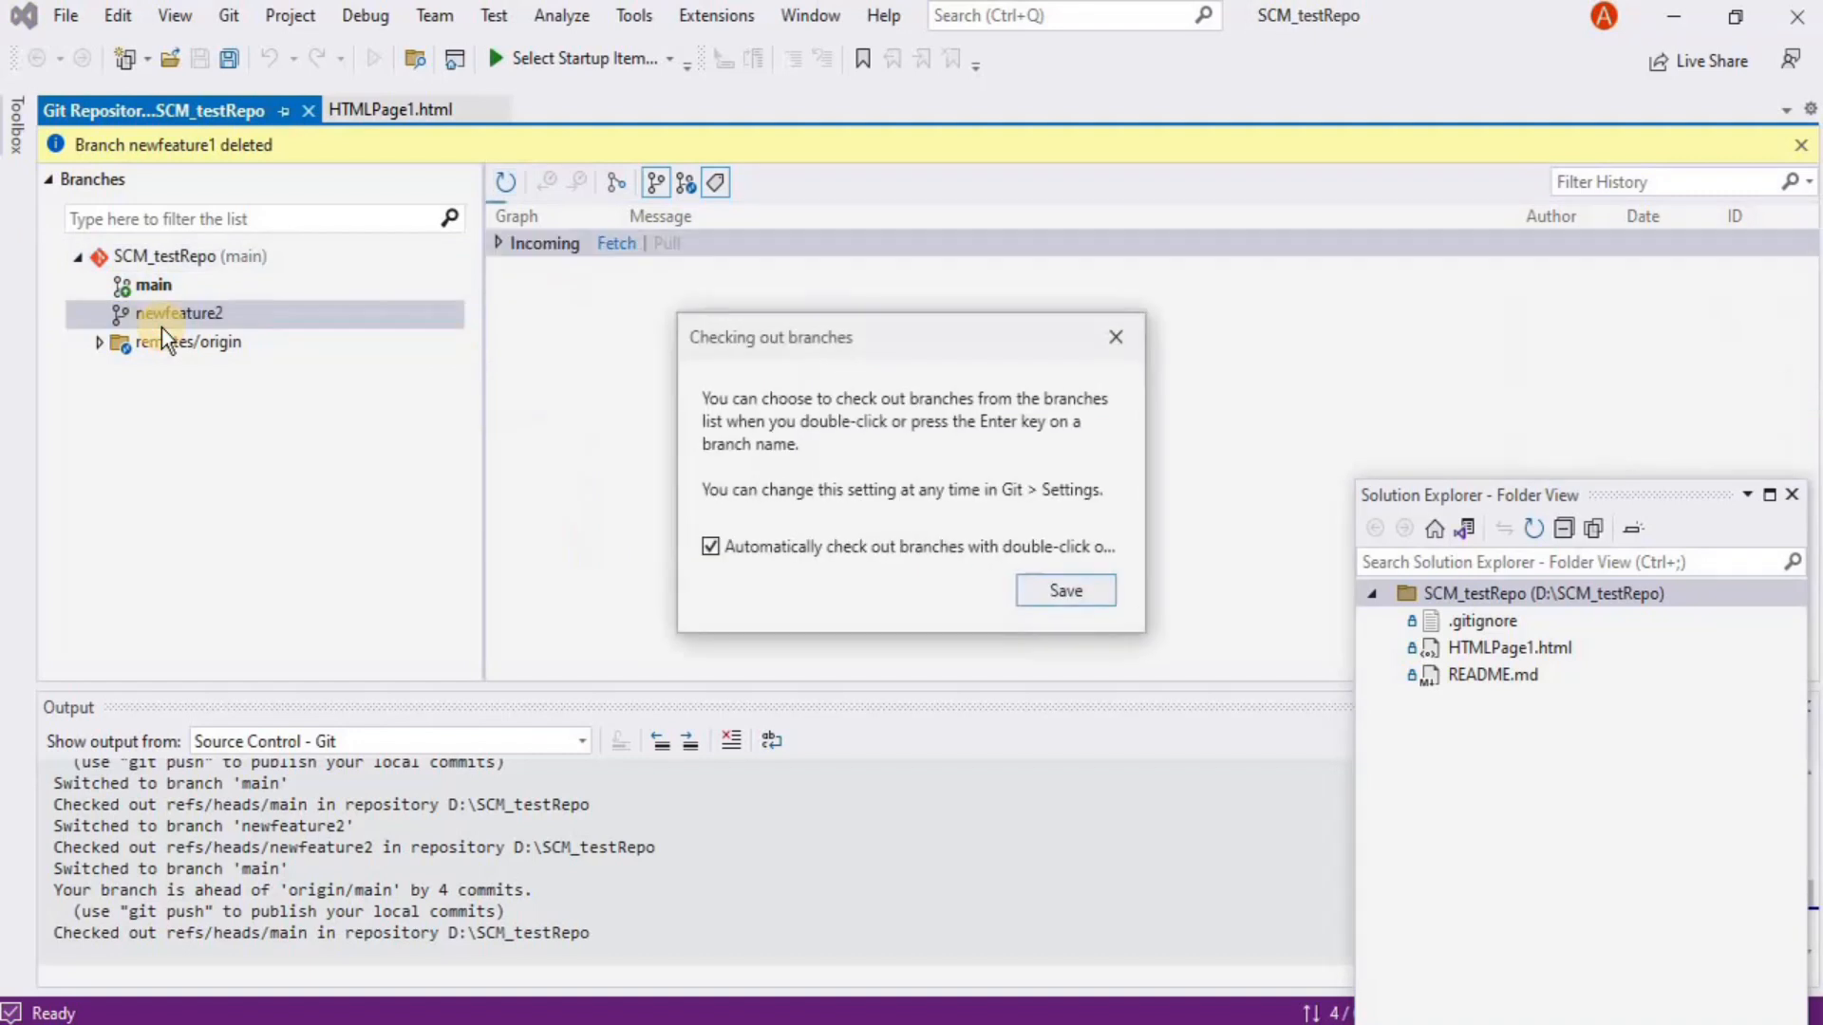
left_click(1118, 337)
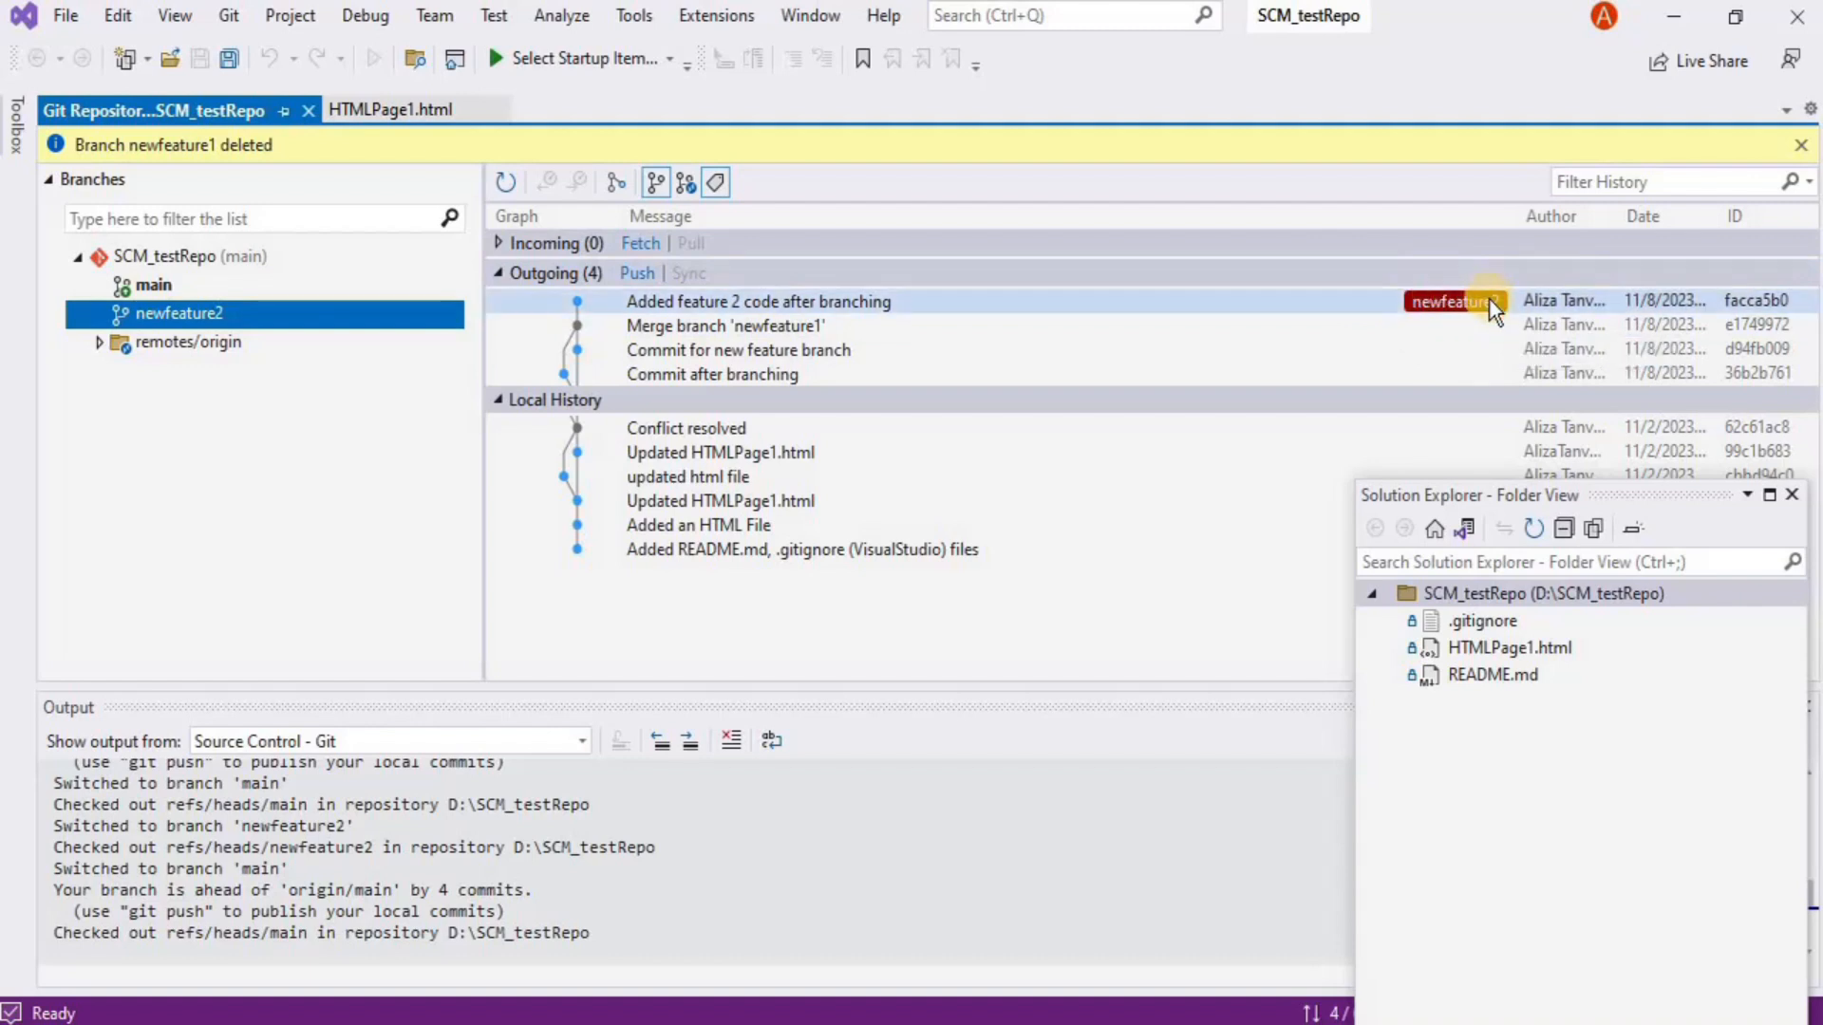
left_click_drag(1575, 492, 1553, 129)
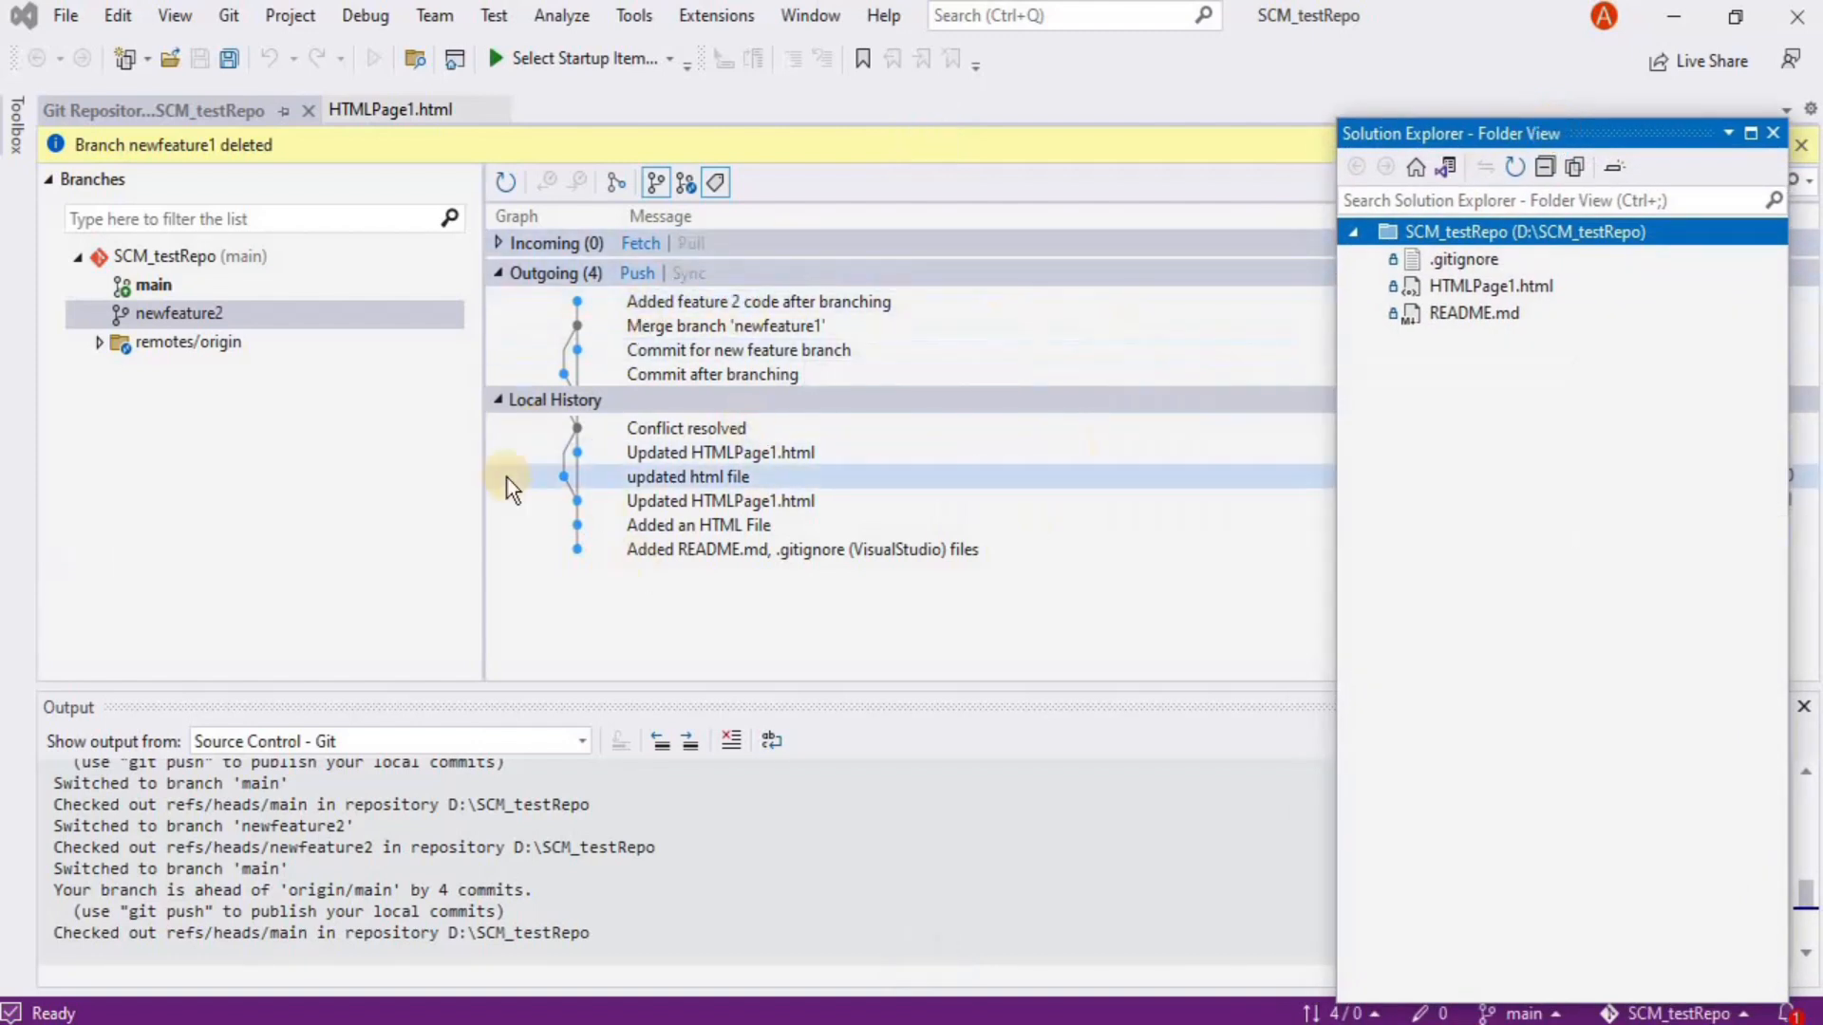
mouse_move(507, 480)
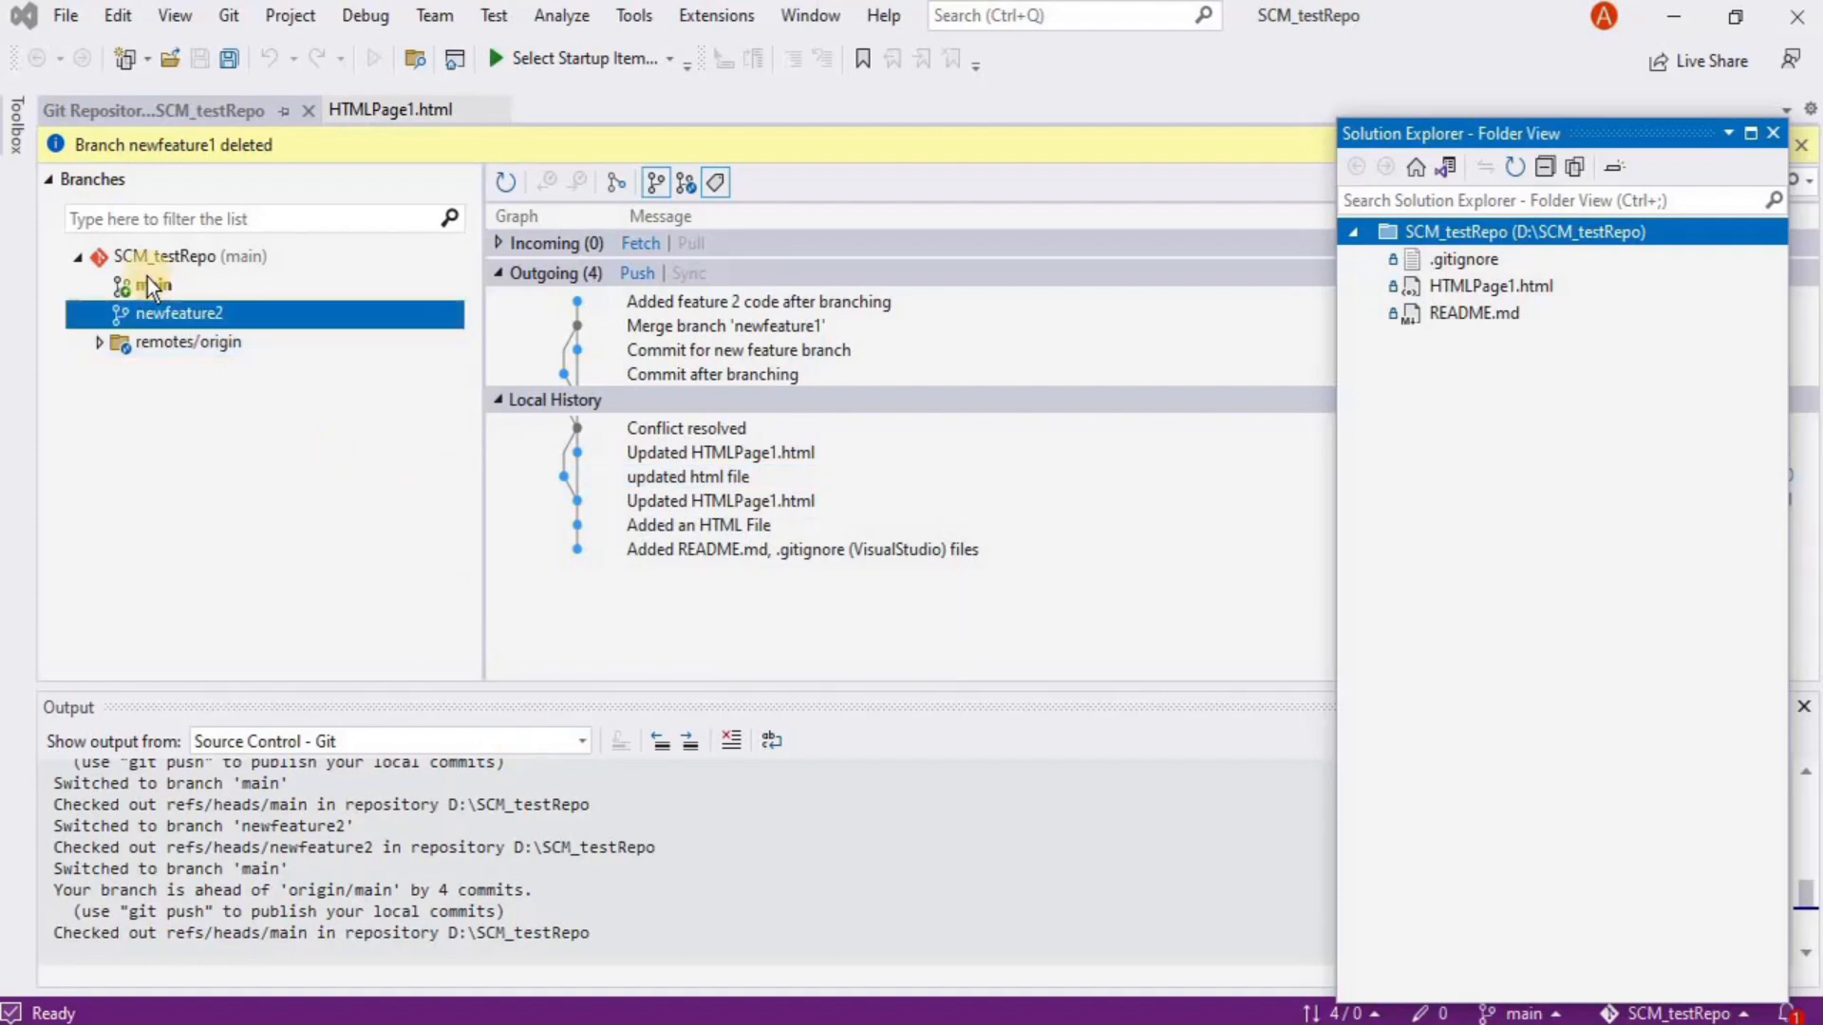
Check out the newfeature2 branch from the status-bar branch picker
mouse_move(148, 282)
left_click(150, 289)
right_click(150, 292)
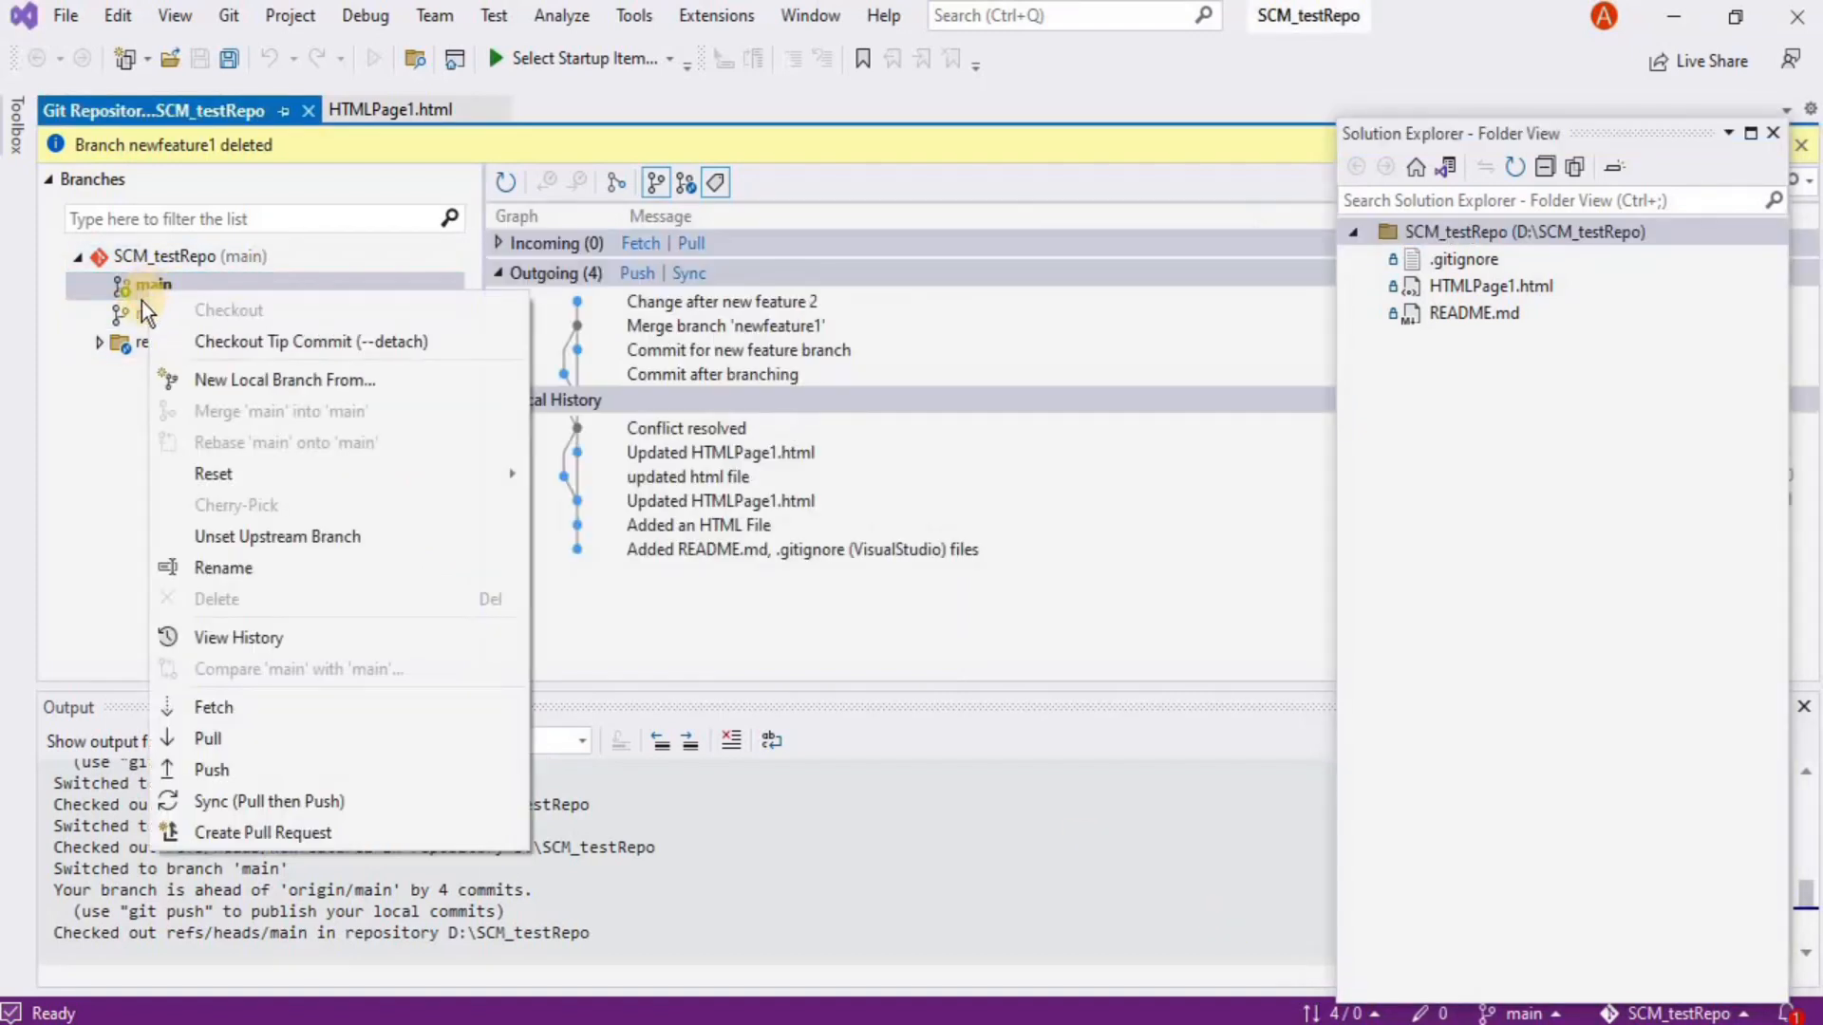
left_click(1534, 1014)
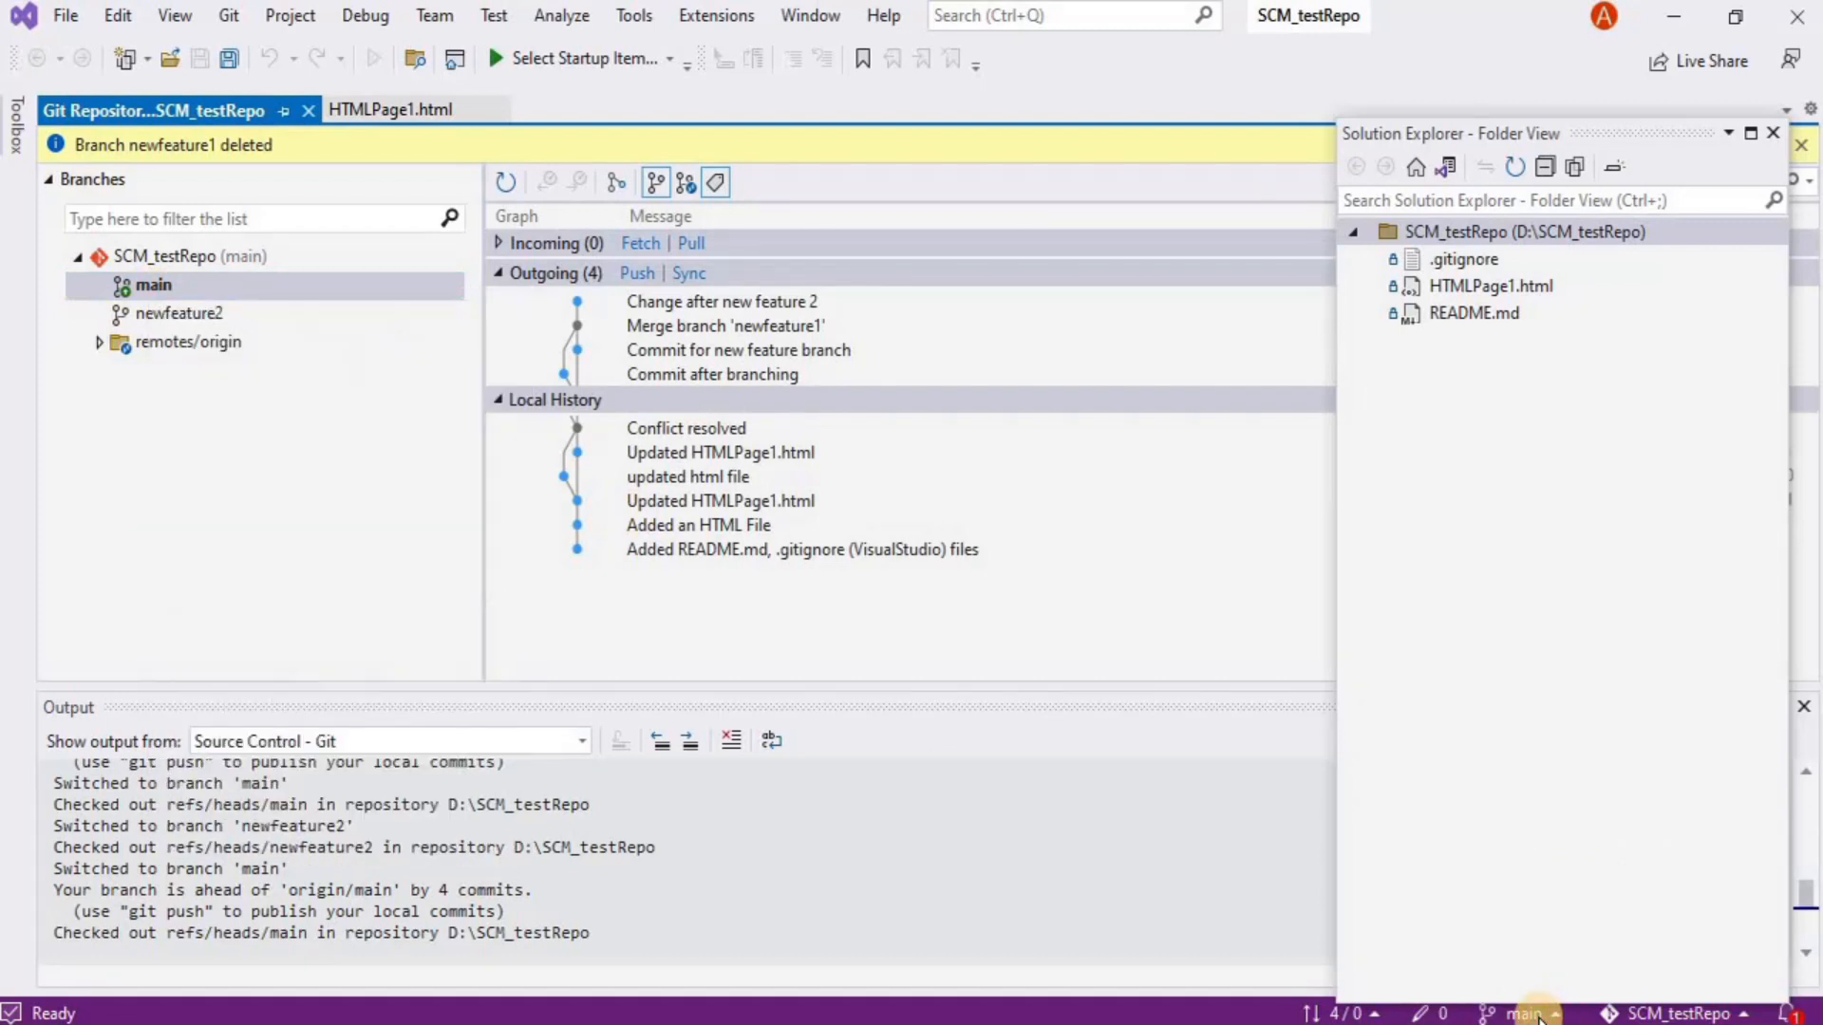
left_click(1437, 692)
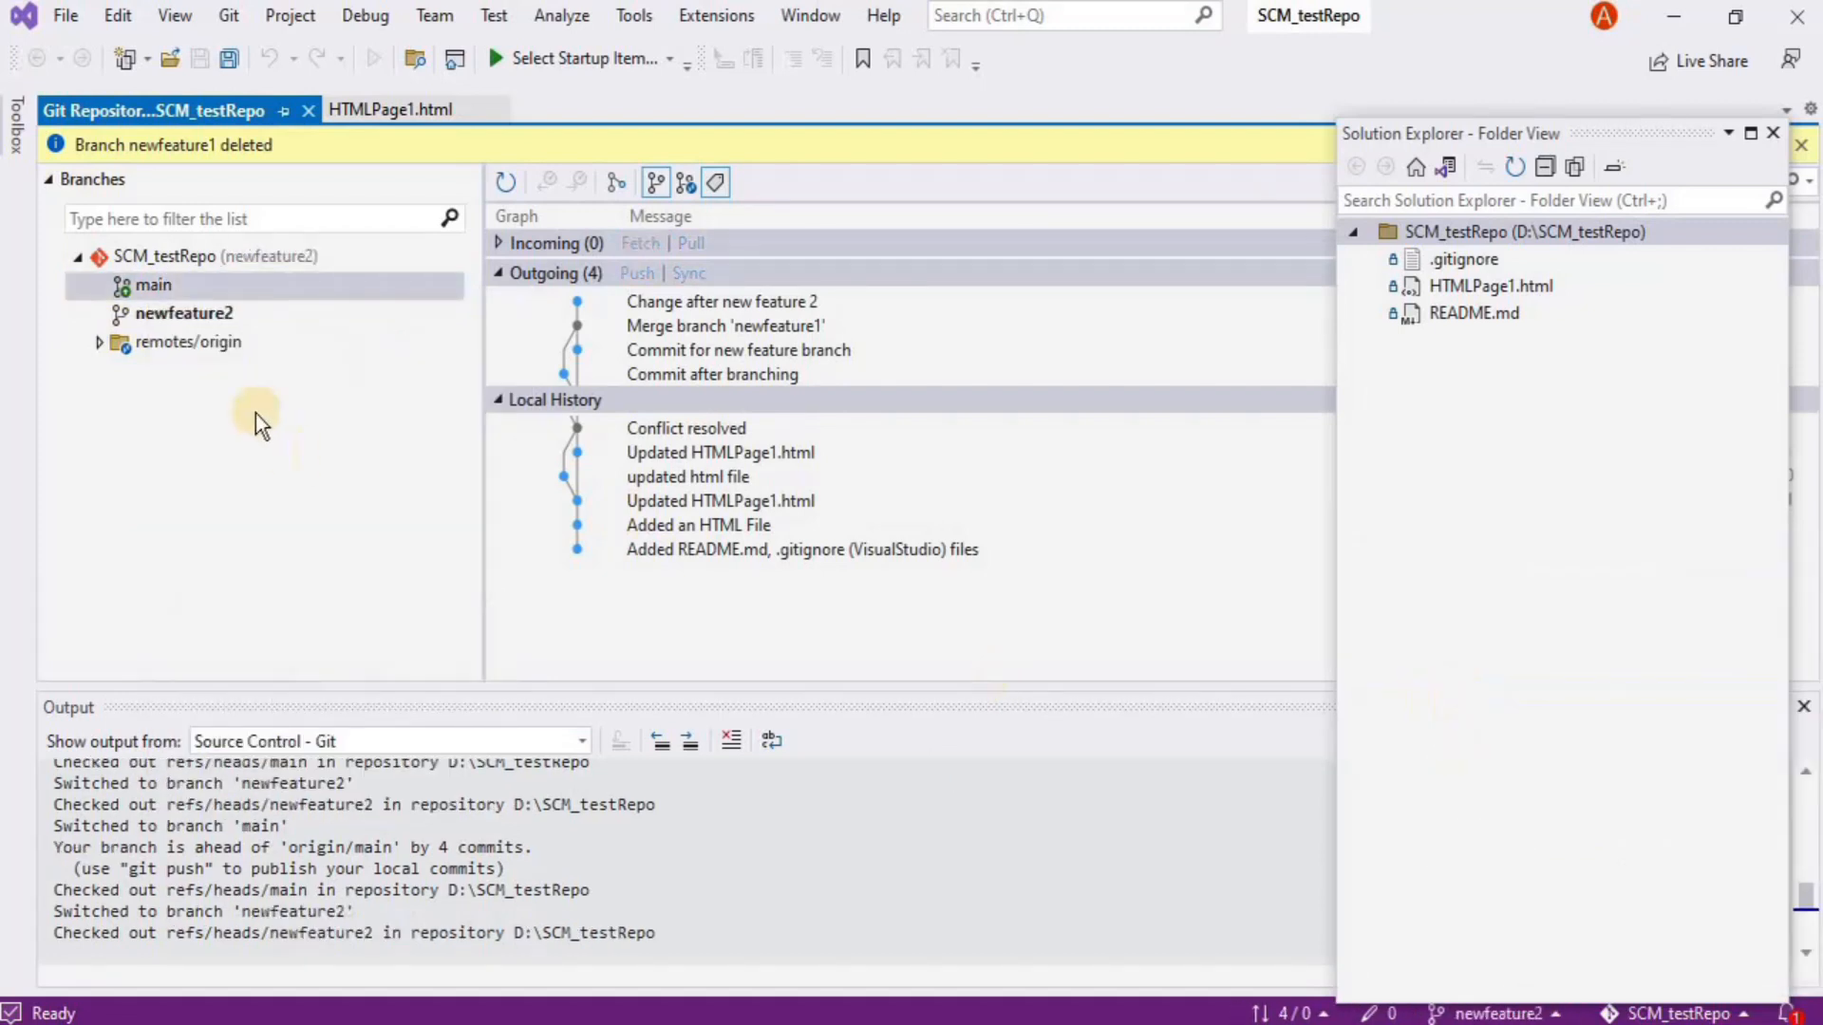
Rebase newfeature2 onto main, confirm, and show its rebased history
left_click(169, 294)
right_click(169, 295)
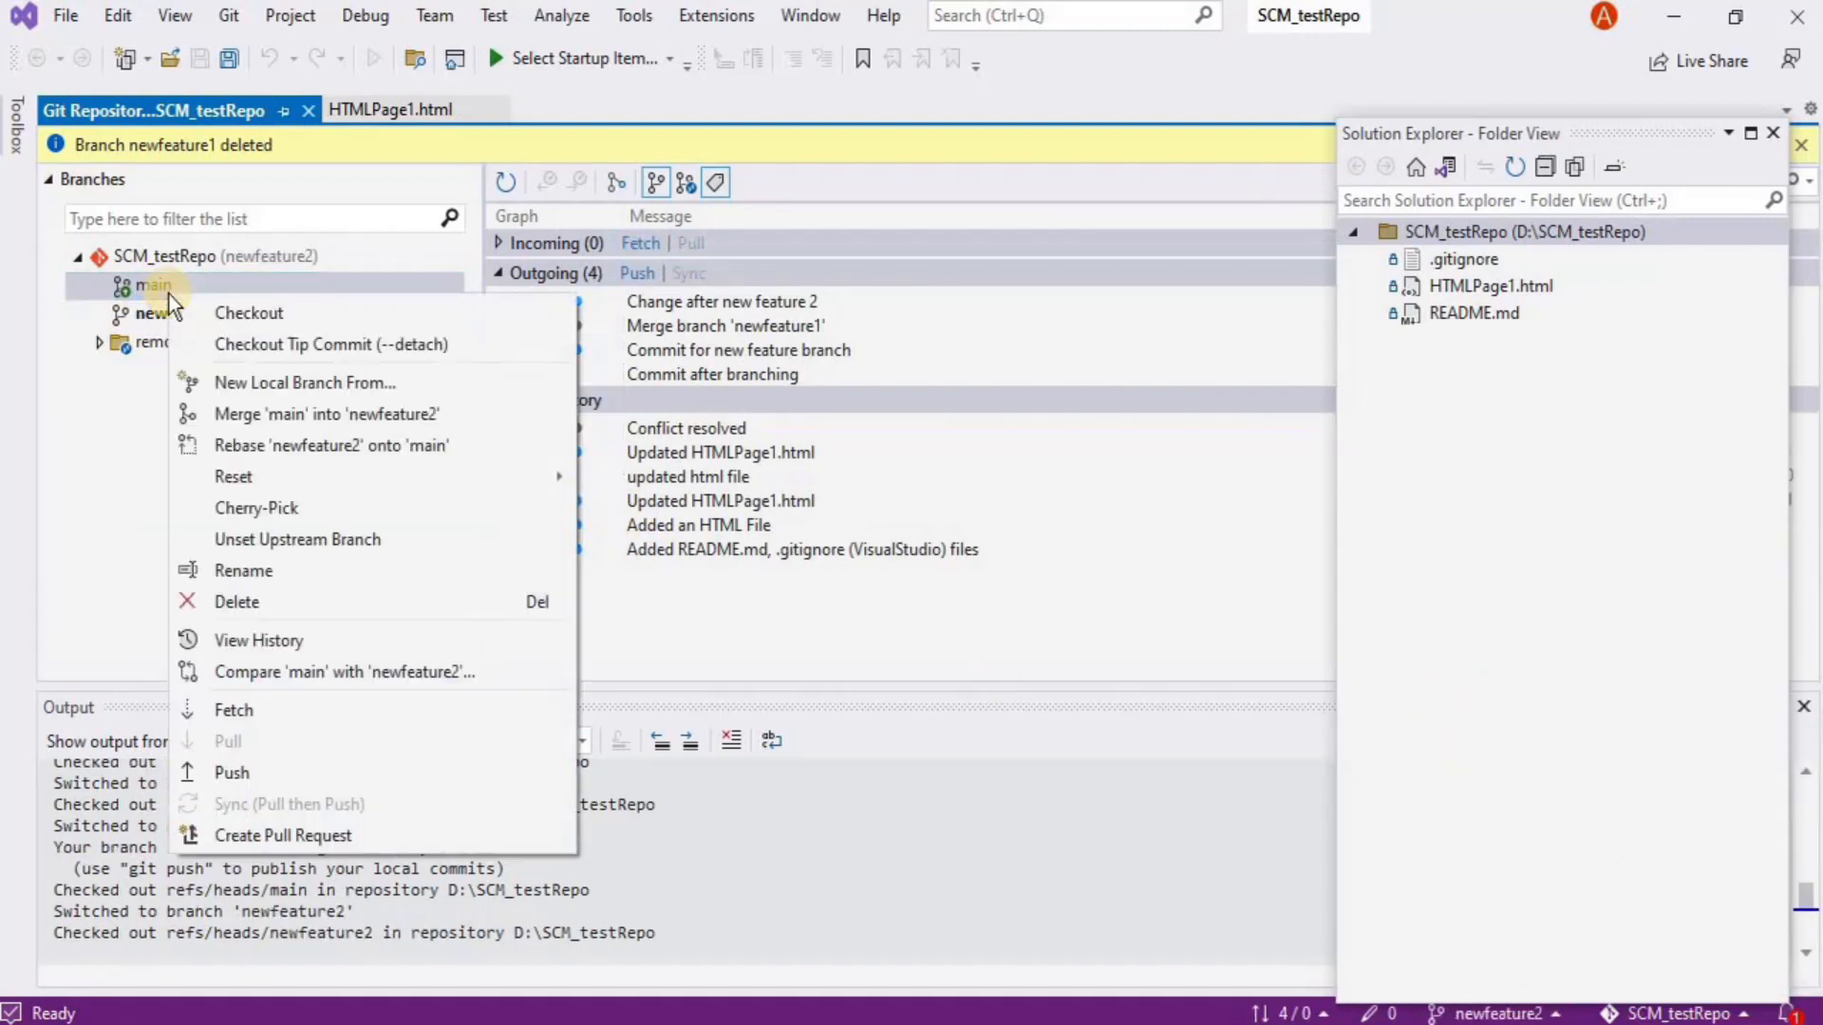
mouse_move(258, 465)
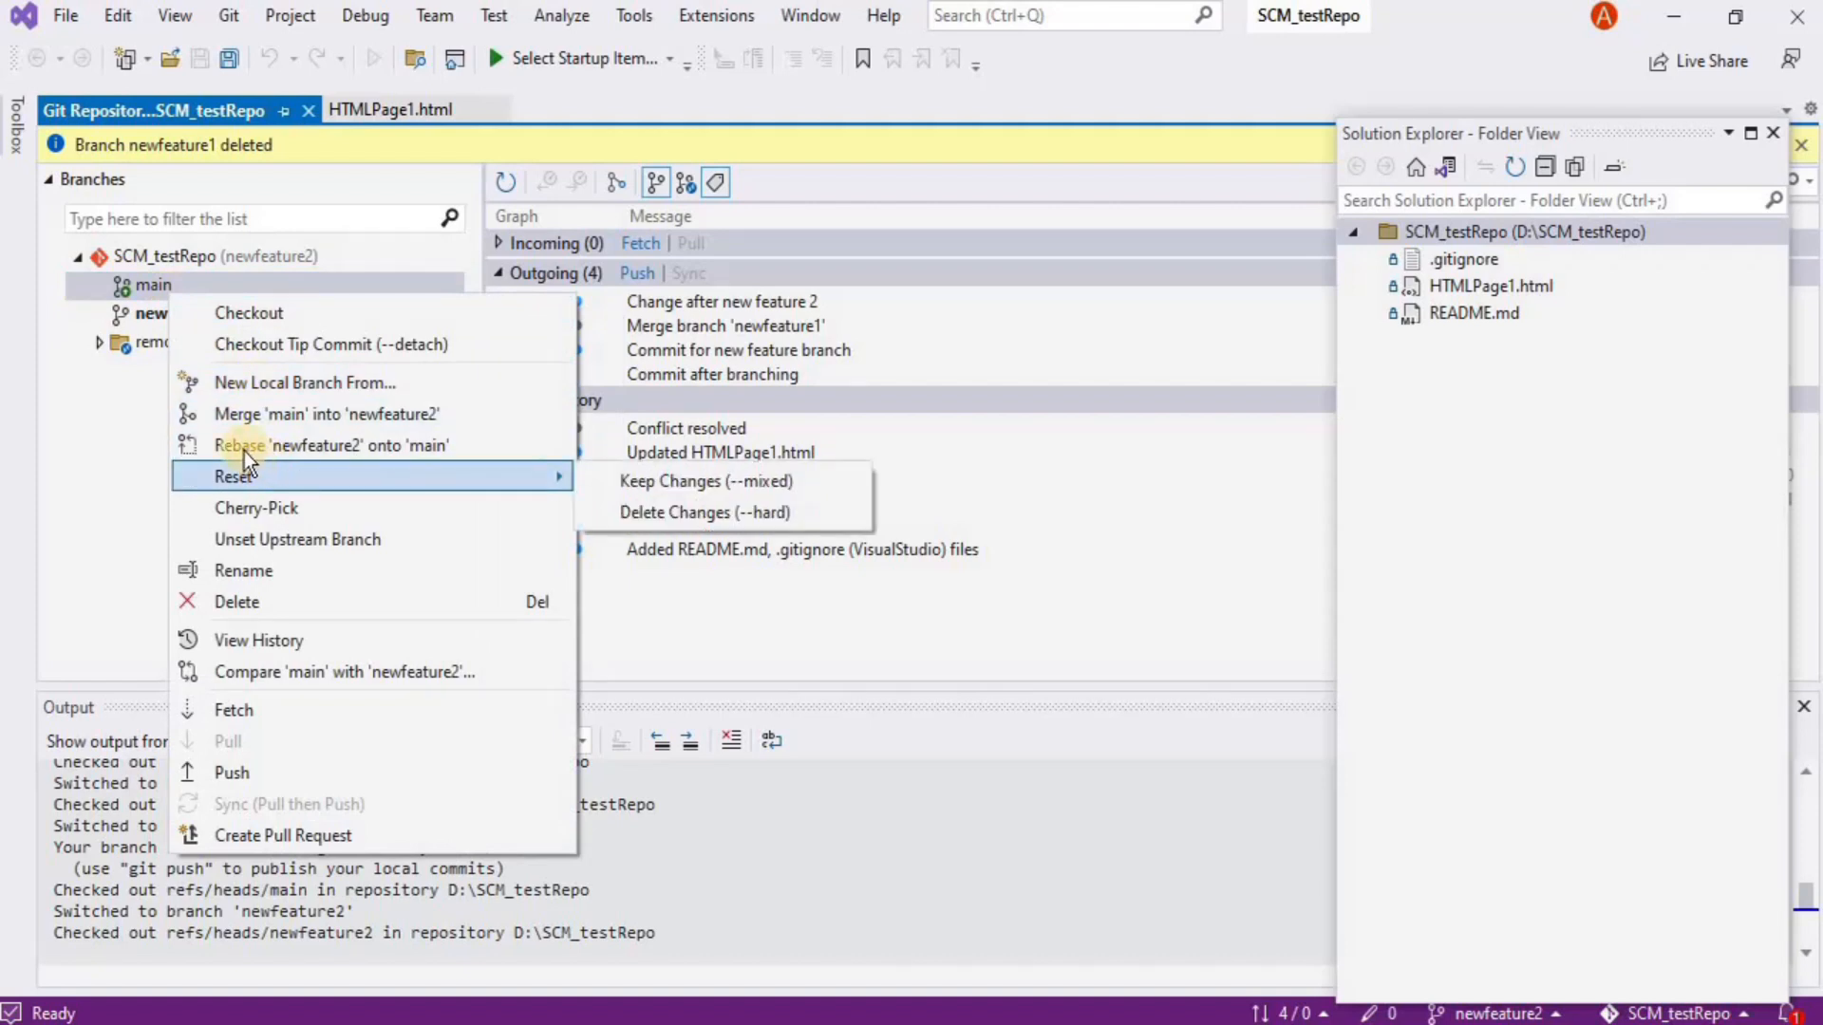
left_click(431, 439)
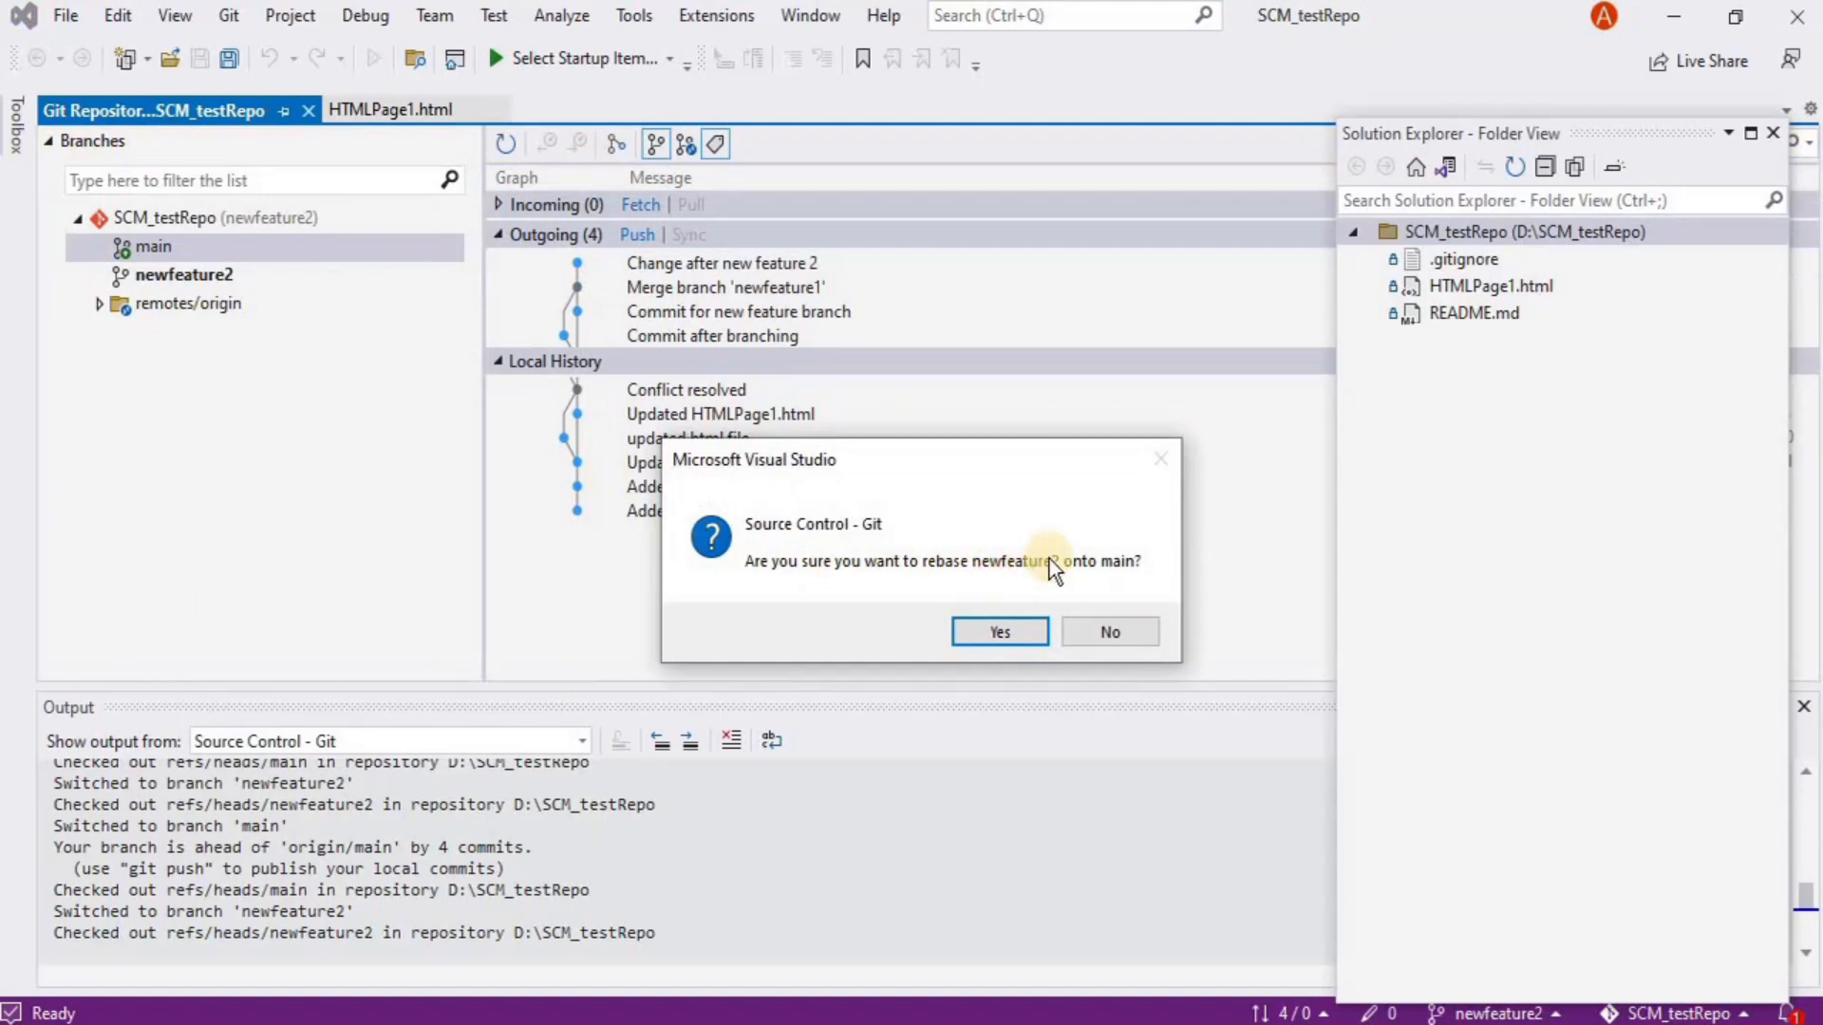
left_click(983, 634)
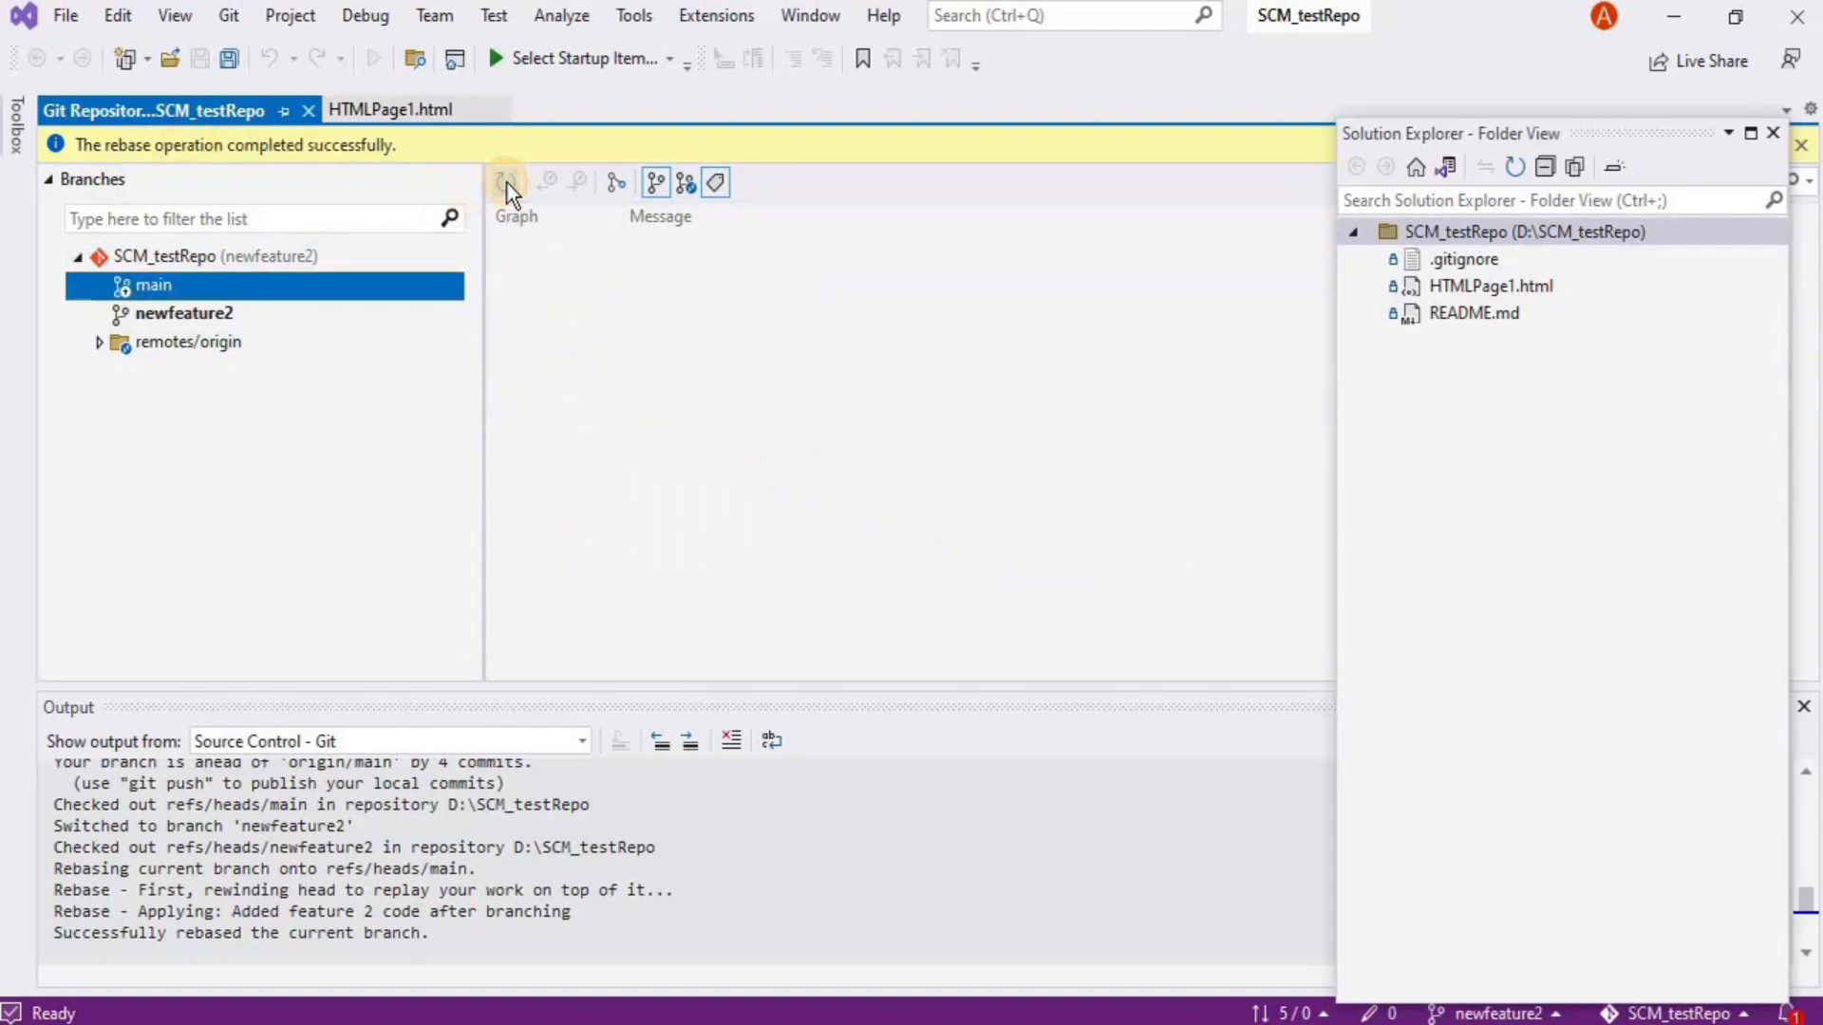
left_click(235, 315)
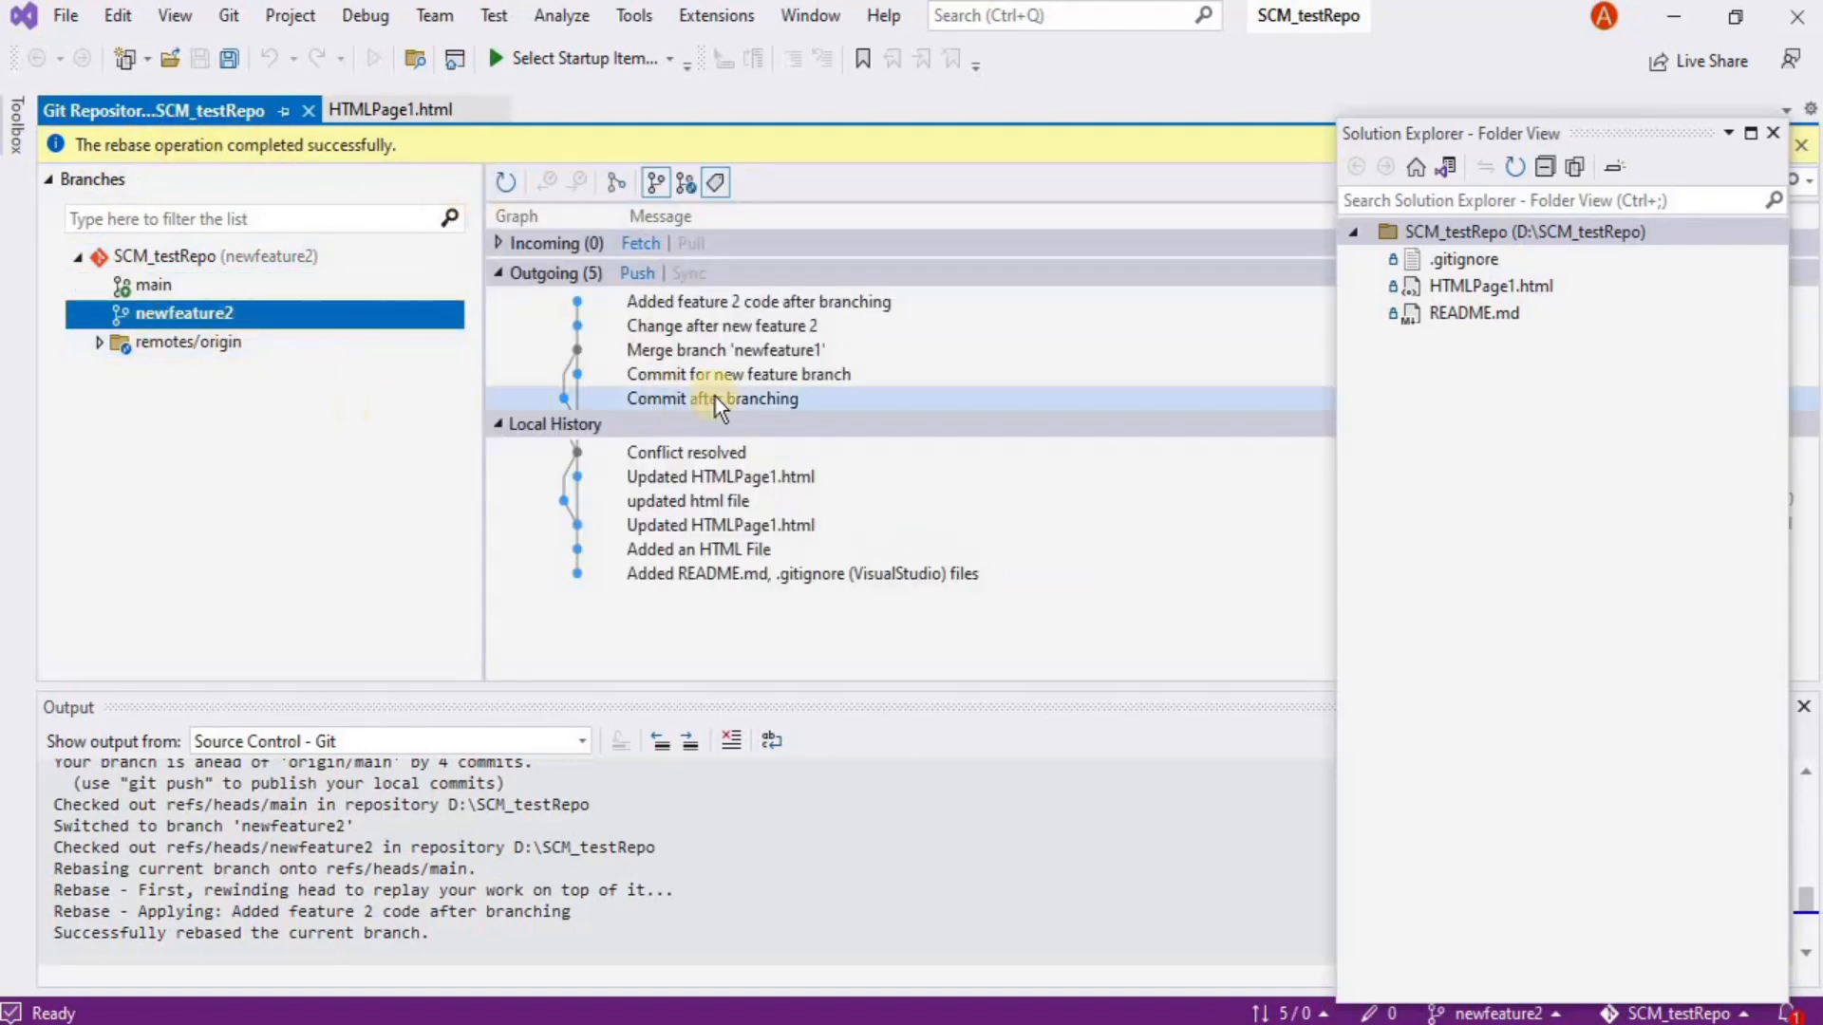
Review the rebased newfeature2 history, then check out main from the status-bar picker
mouse_move(644, 355)
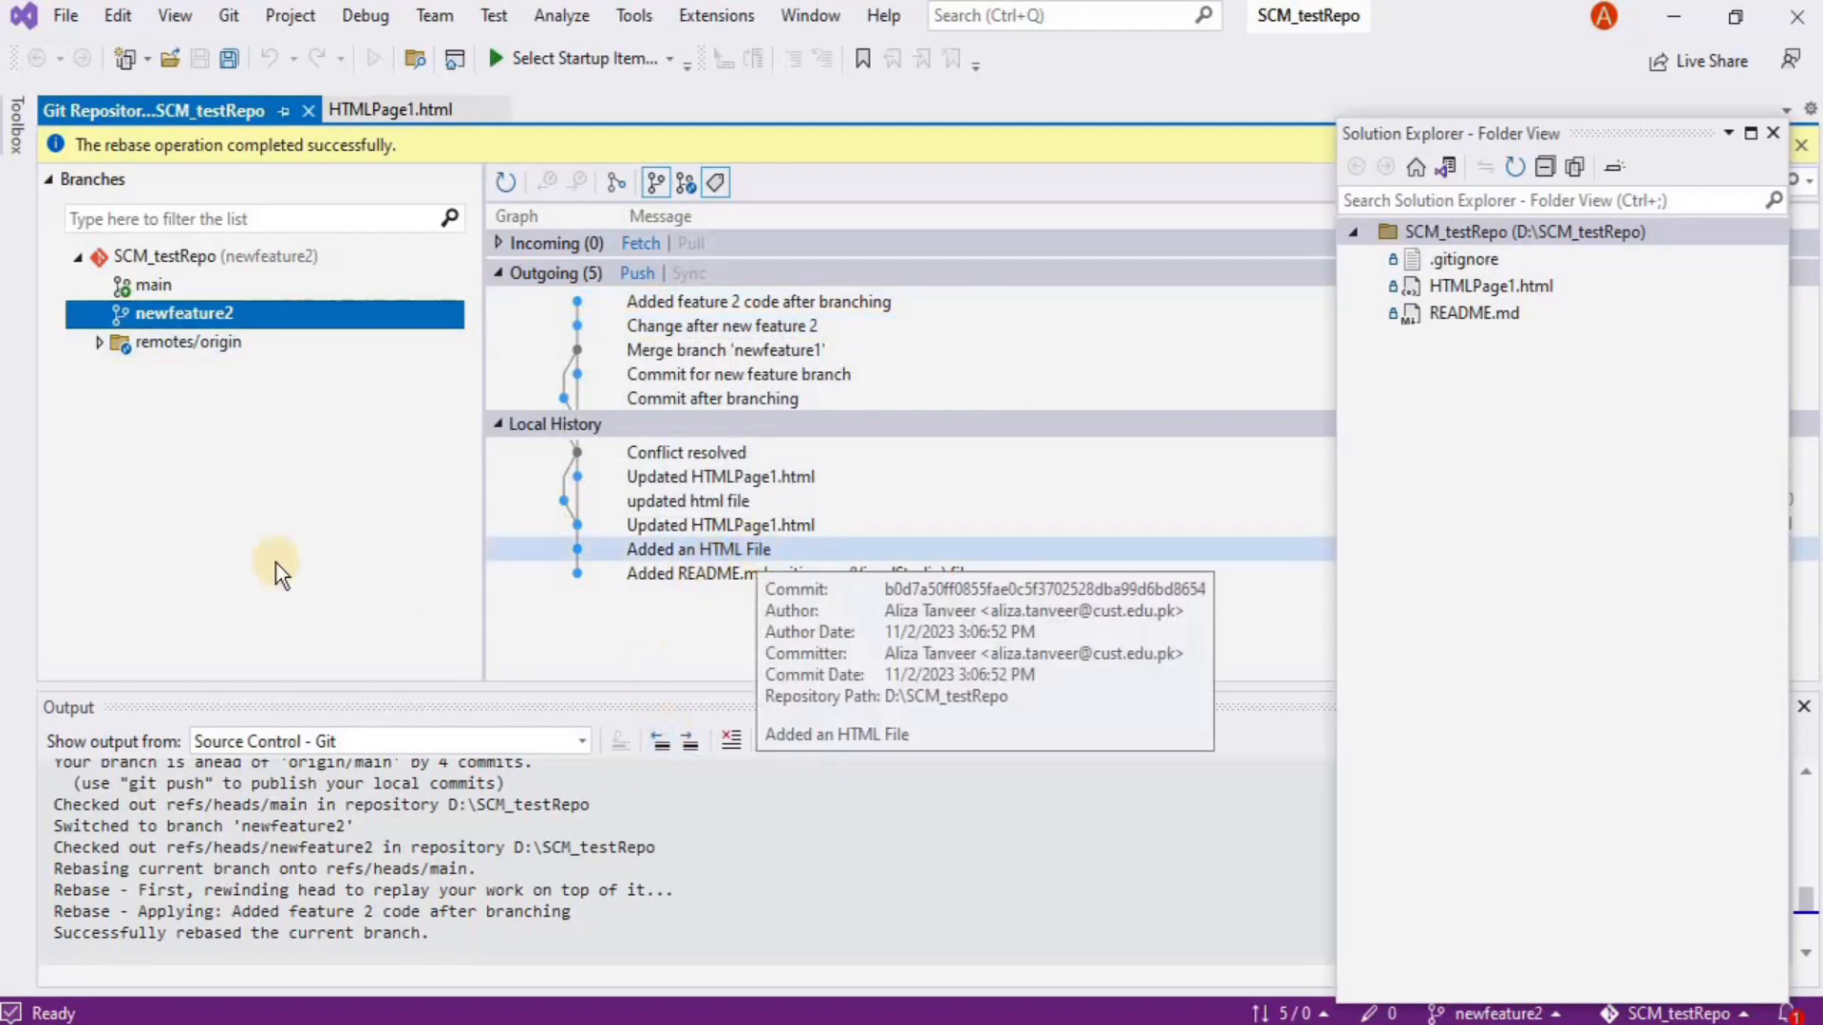
right_click(142, 288)
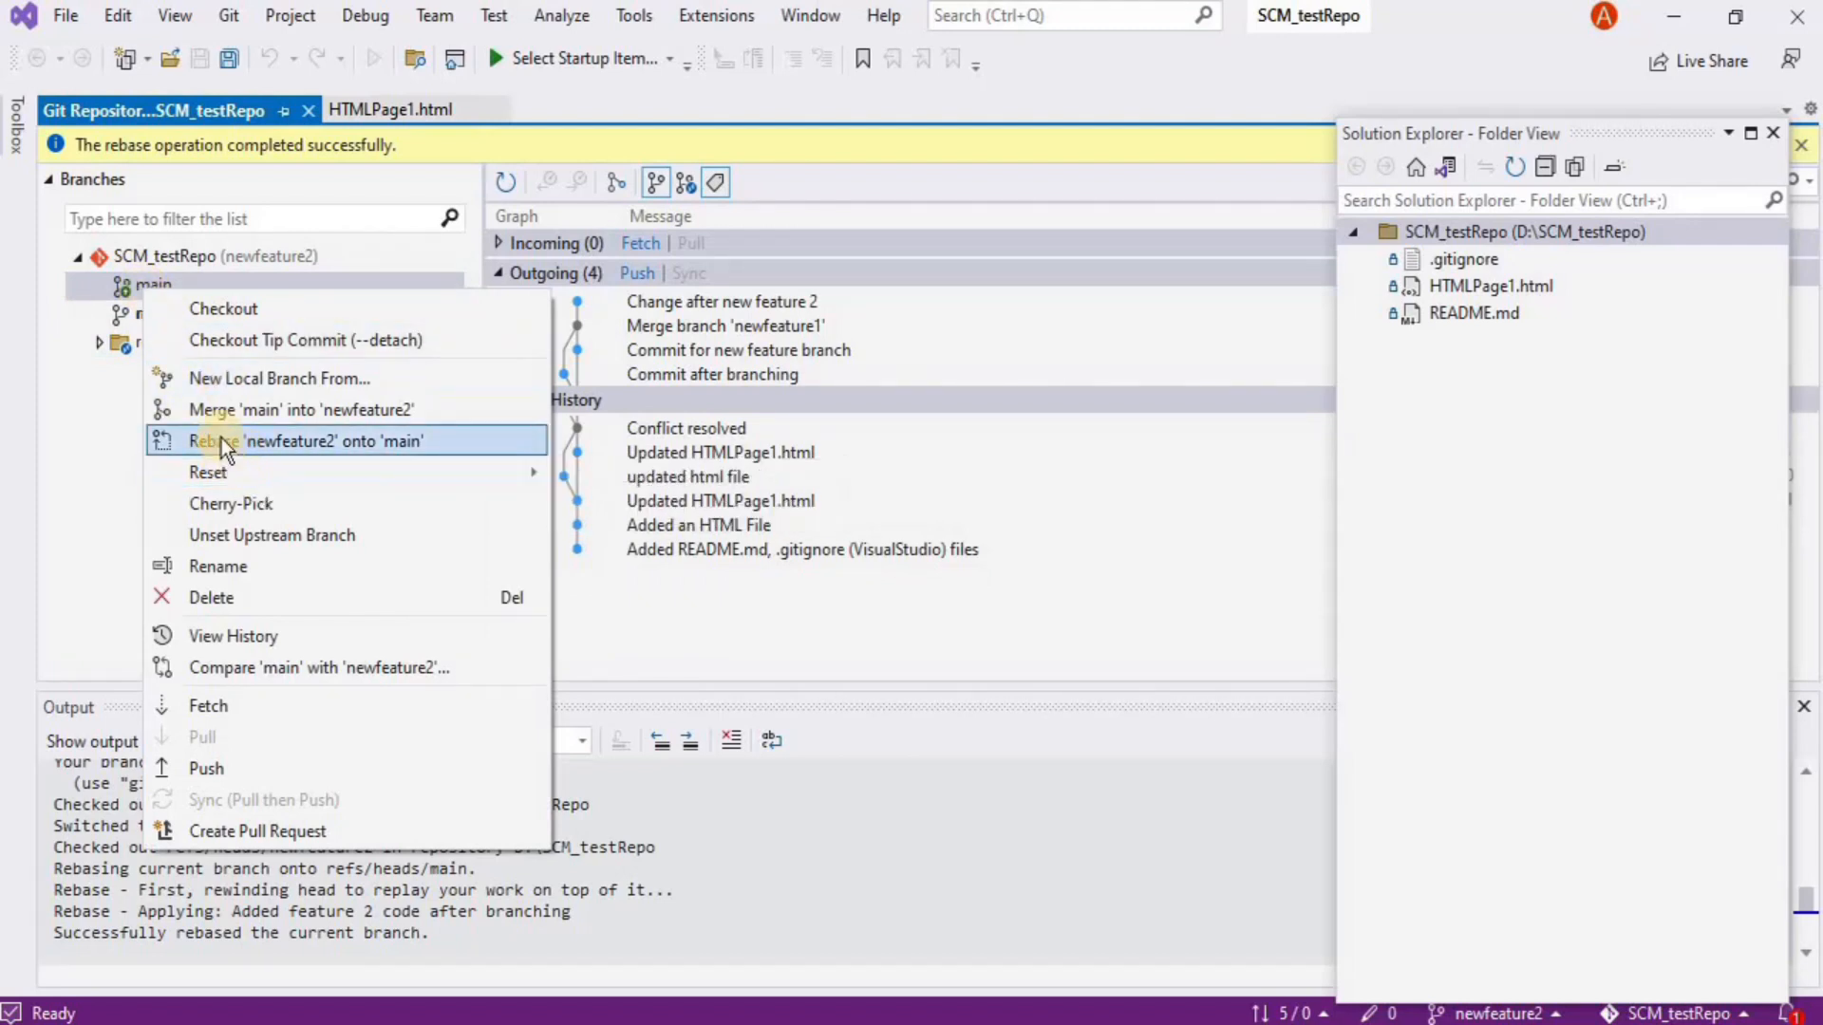
left_click(105, 475)
left_click(218, 317)
right_click(219, 318)
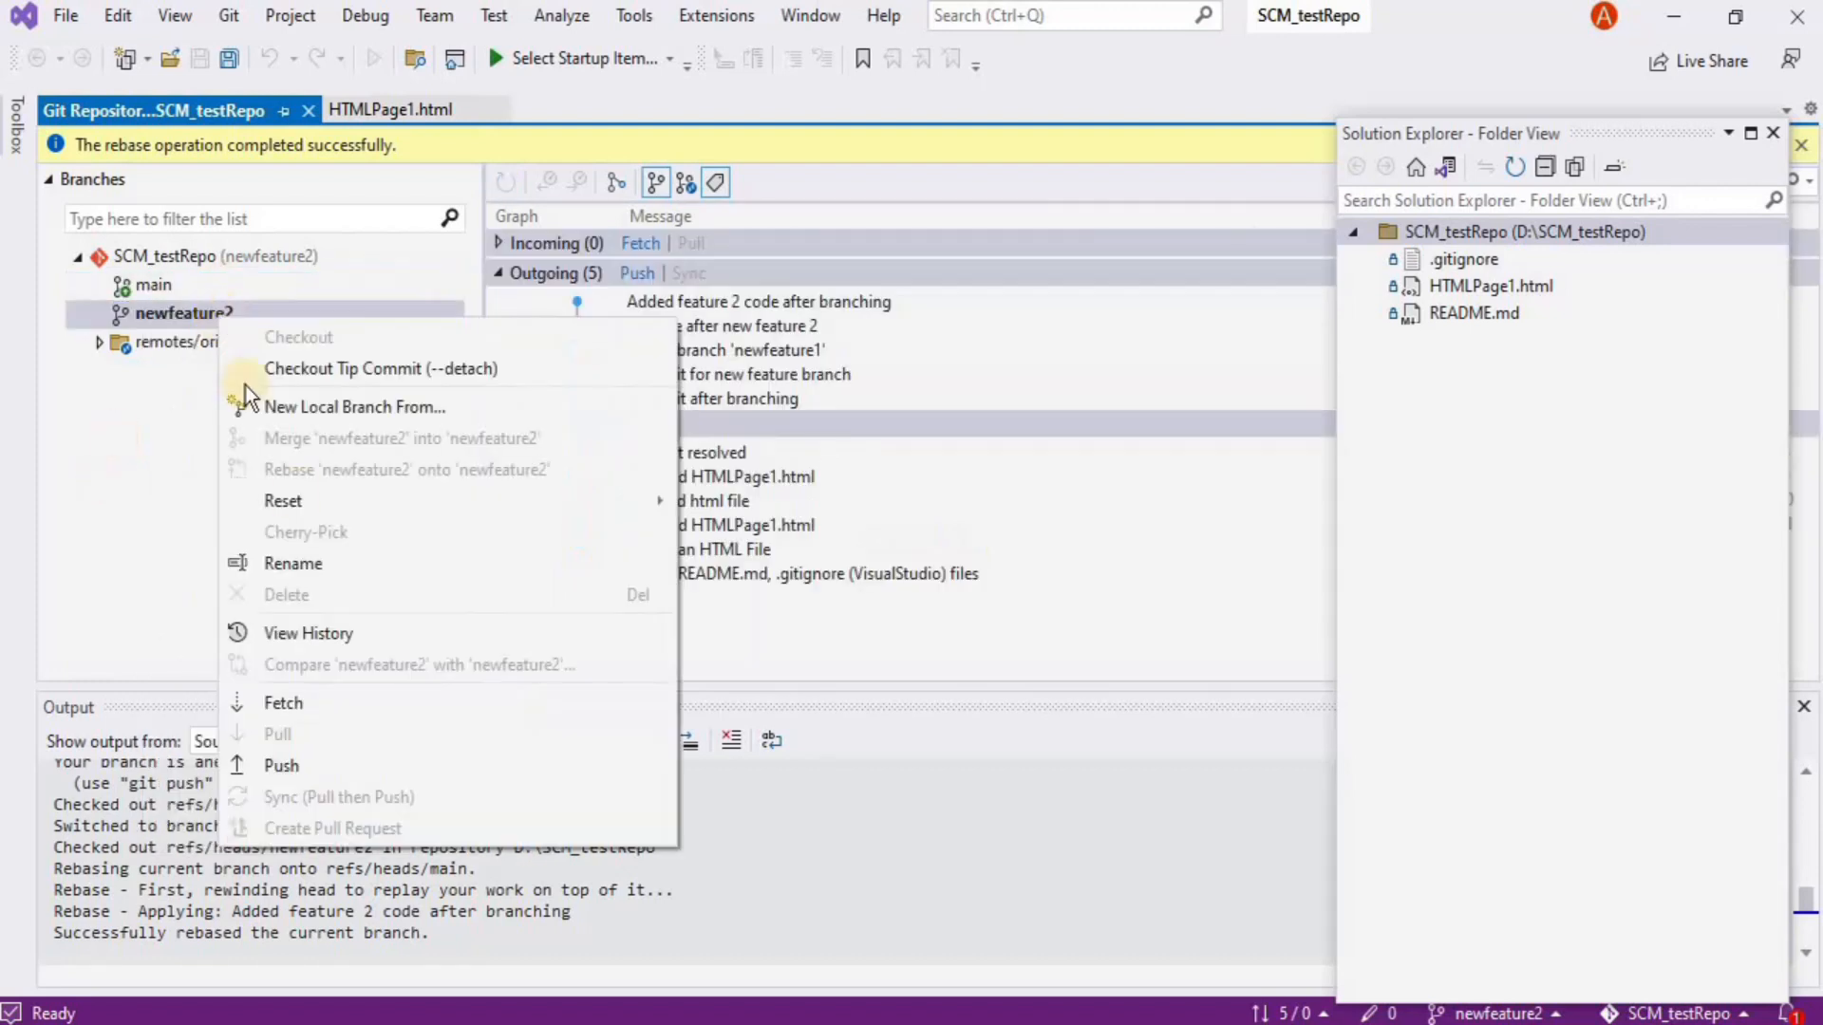
mouse_move(306, 499)
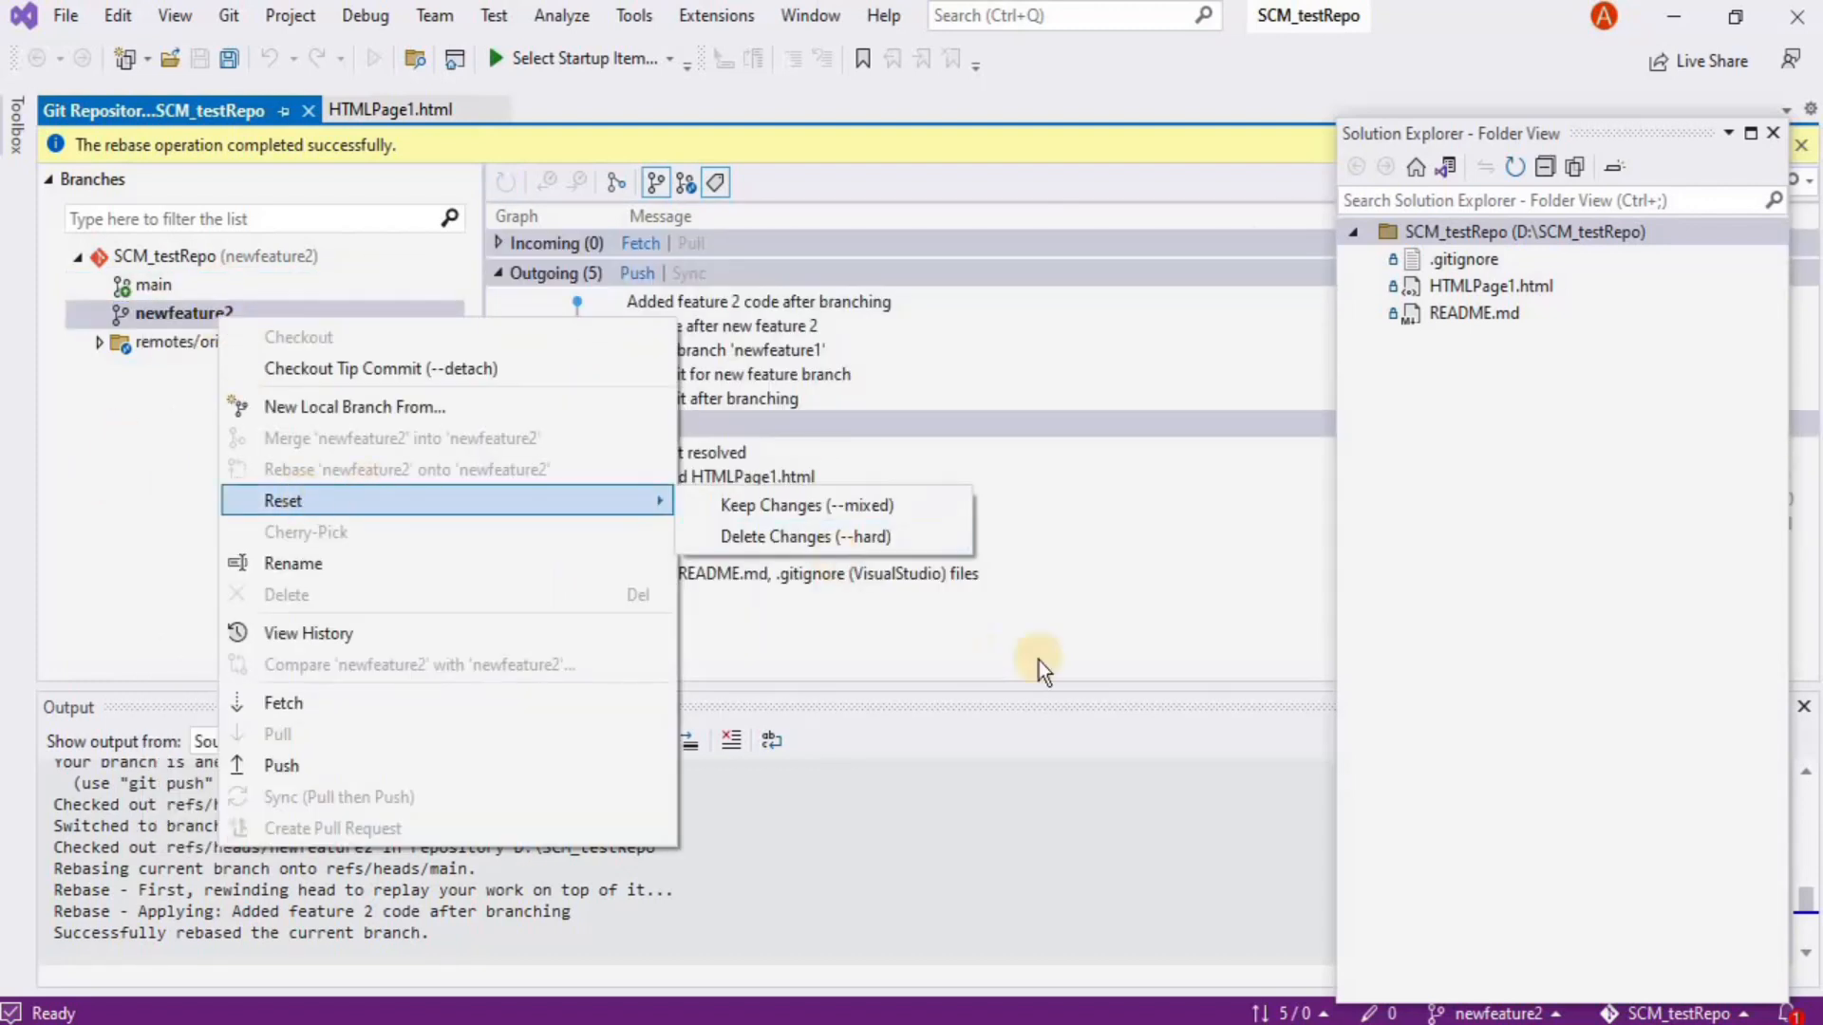
left_click(1467, 1013)
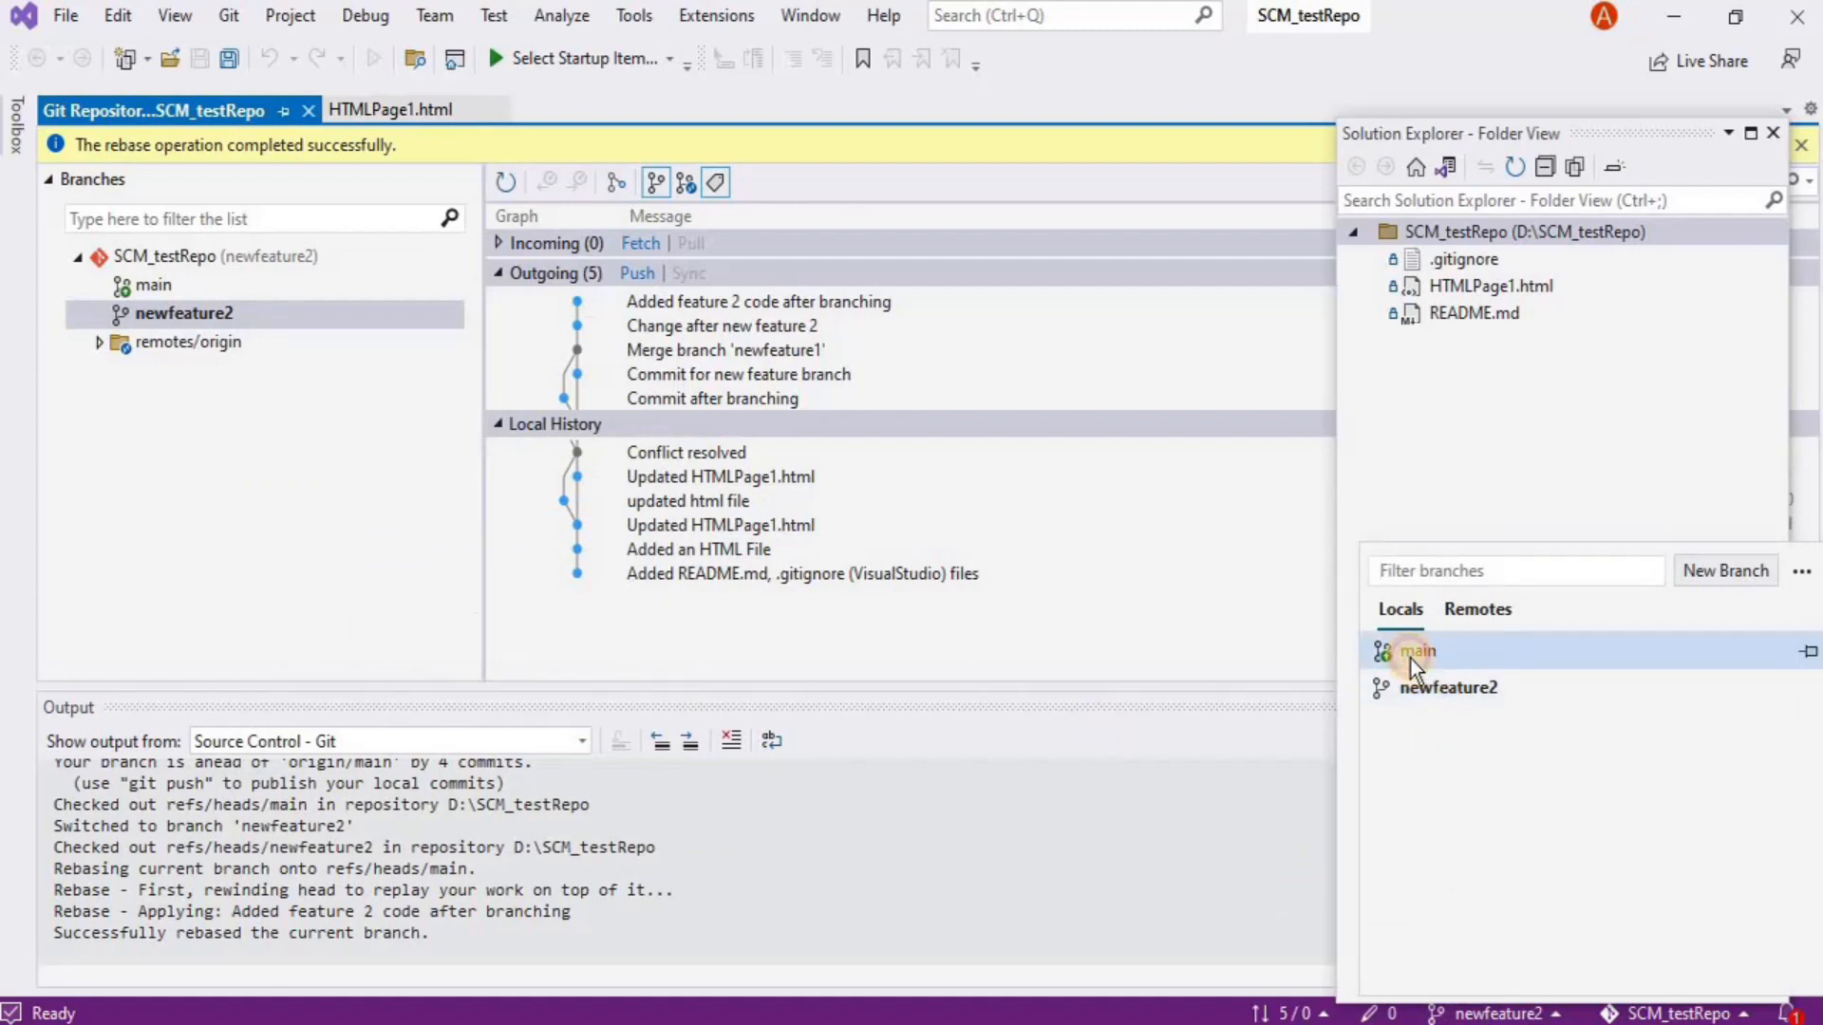
left_click(1411, 659)
Merge newfeature2 into main from the branch's context menu and confirm
left_click(127, 313)
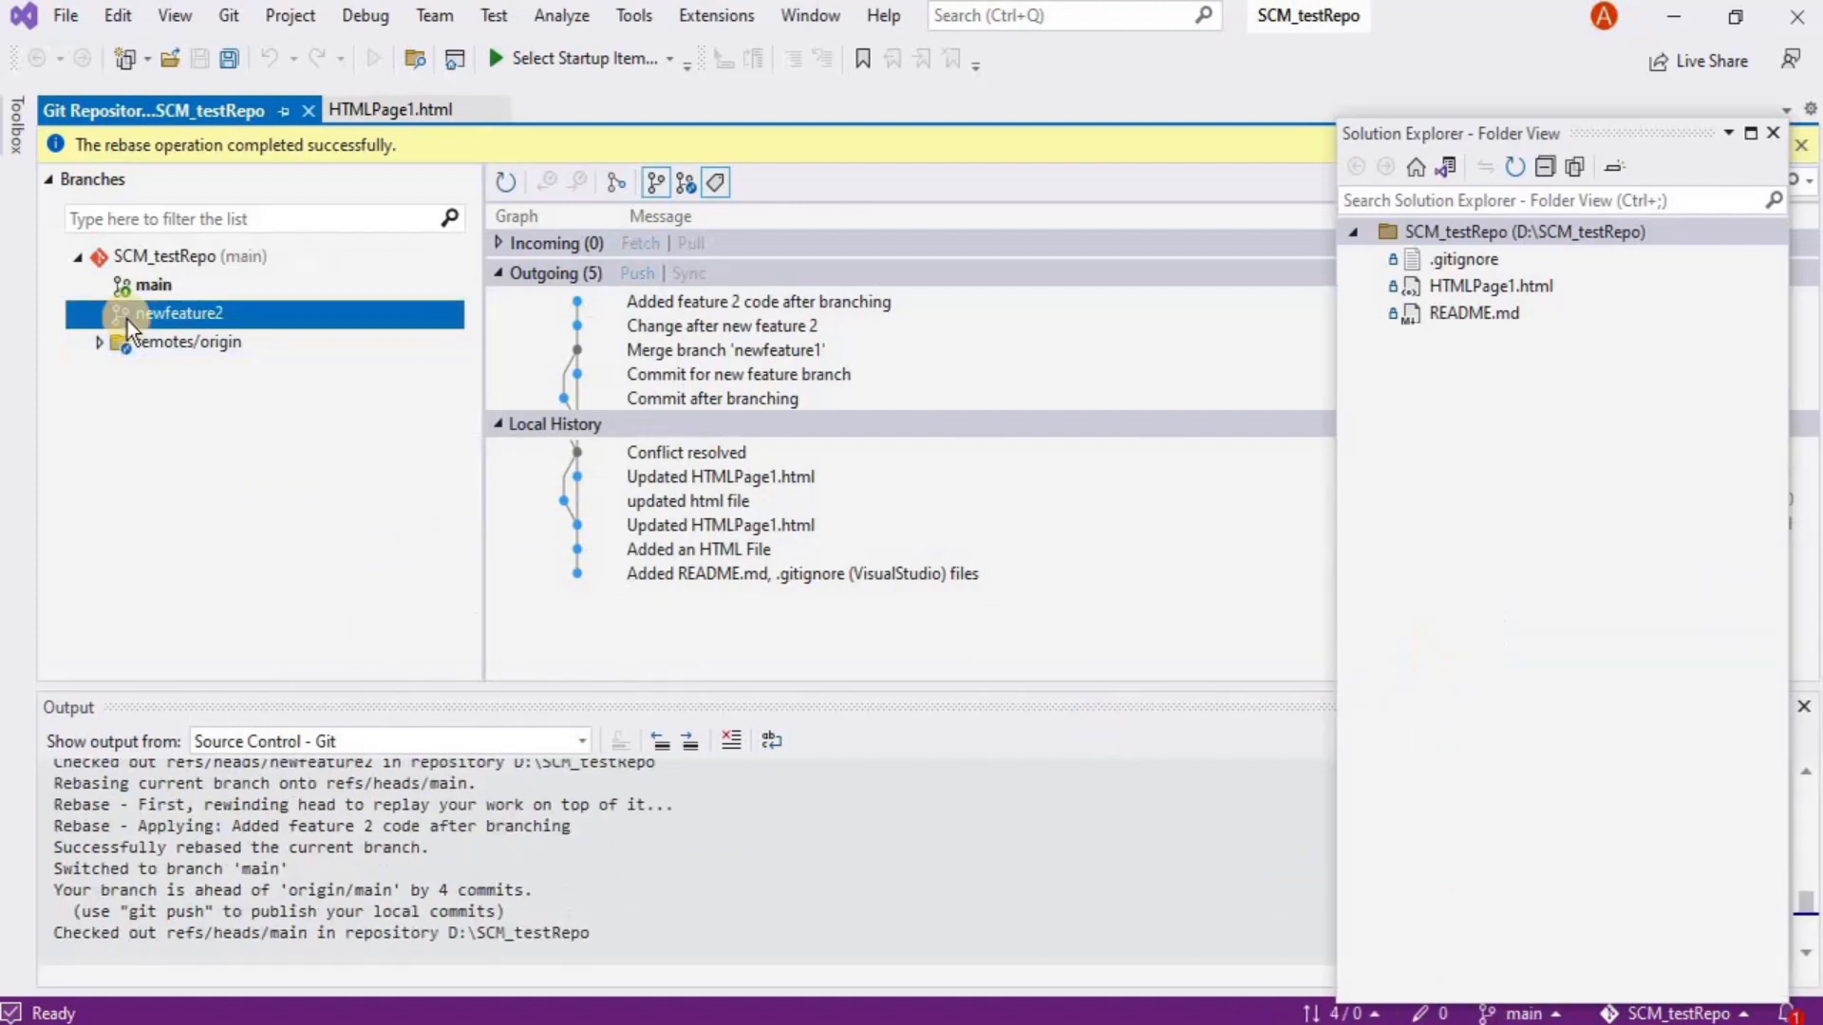
right_click(128, 321)
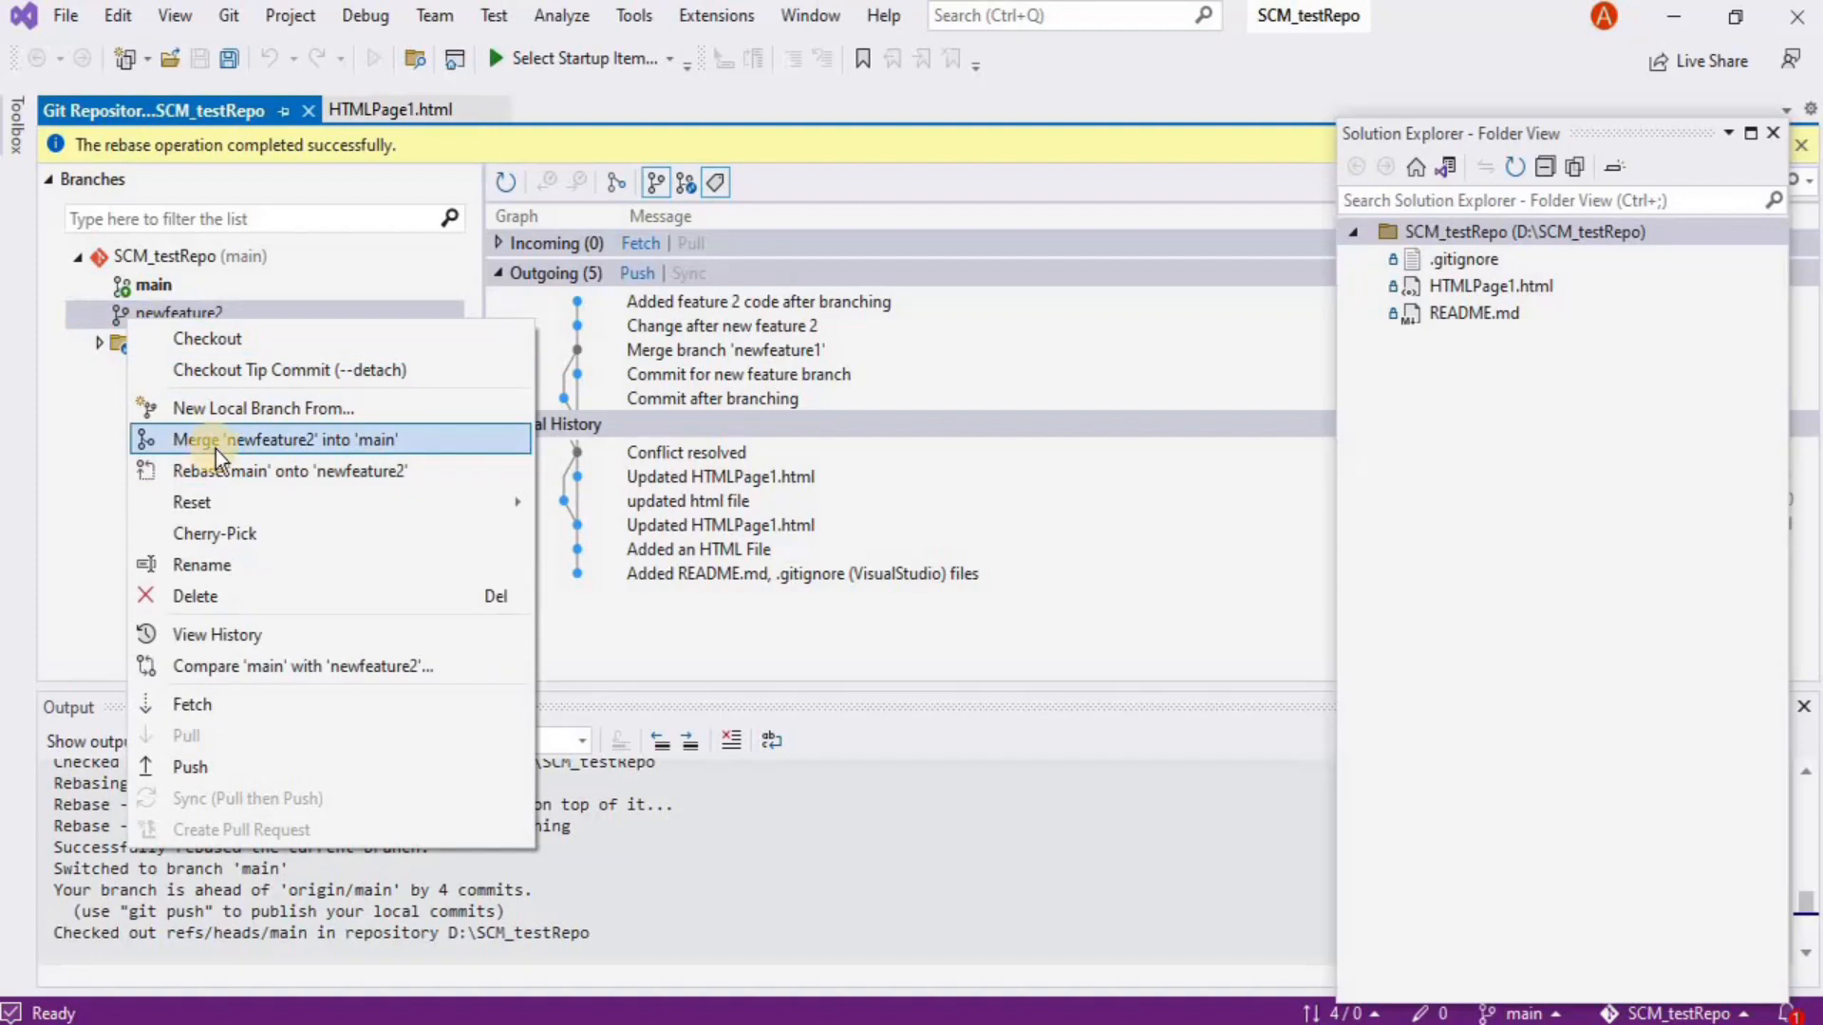
left_click(397, 438)
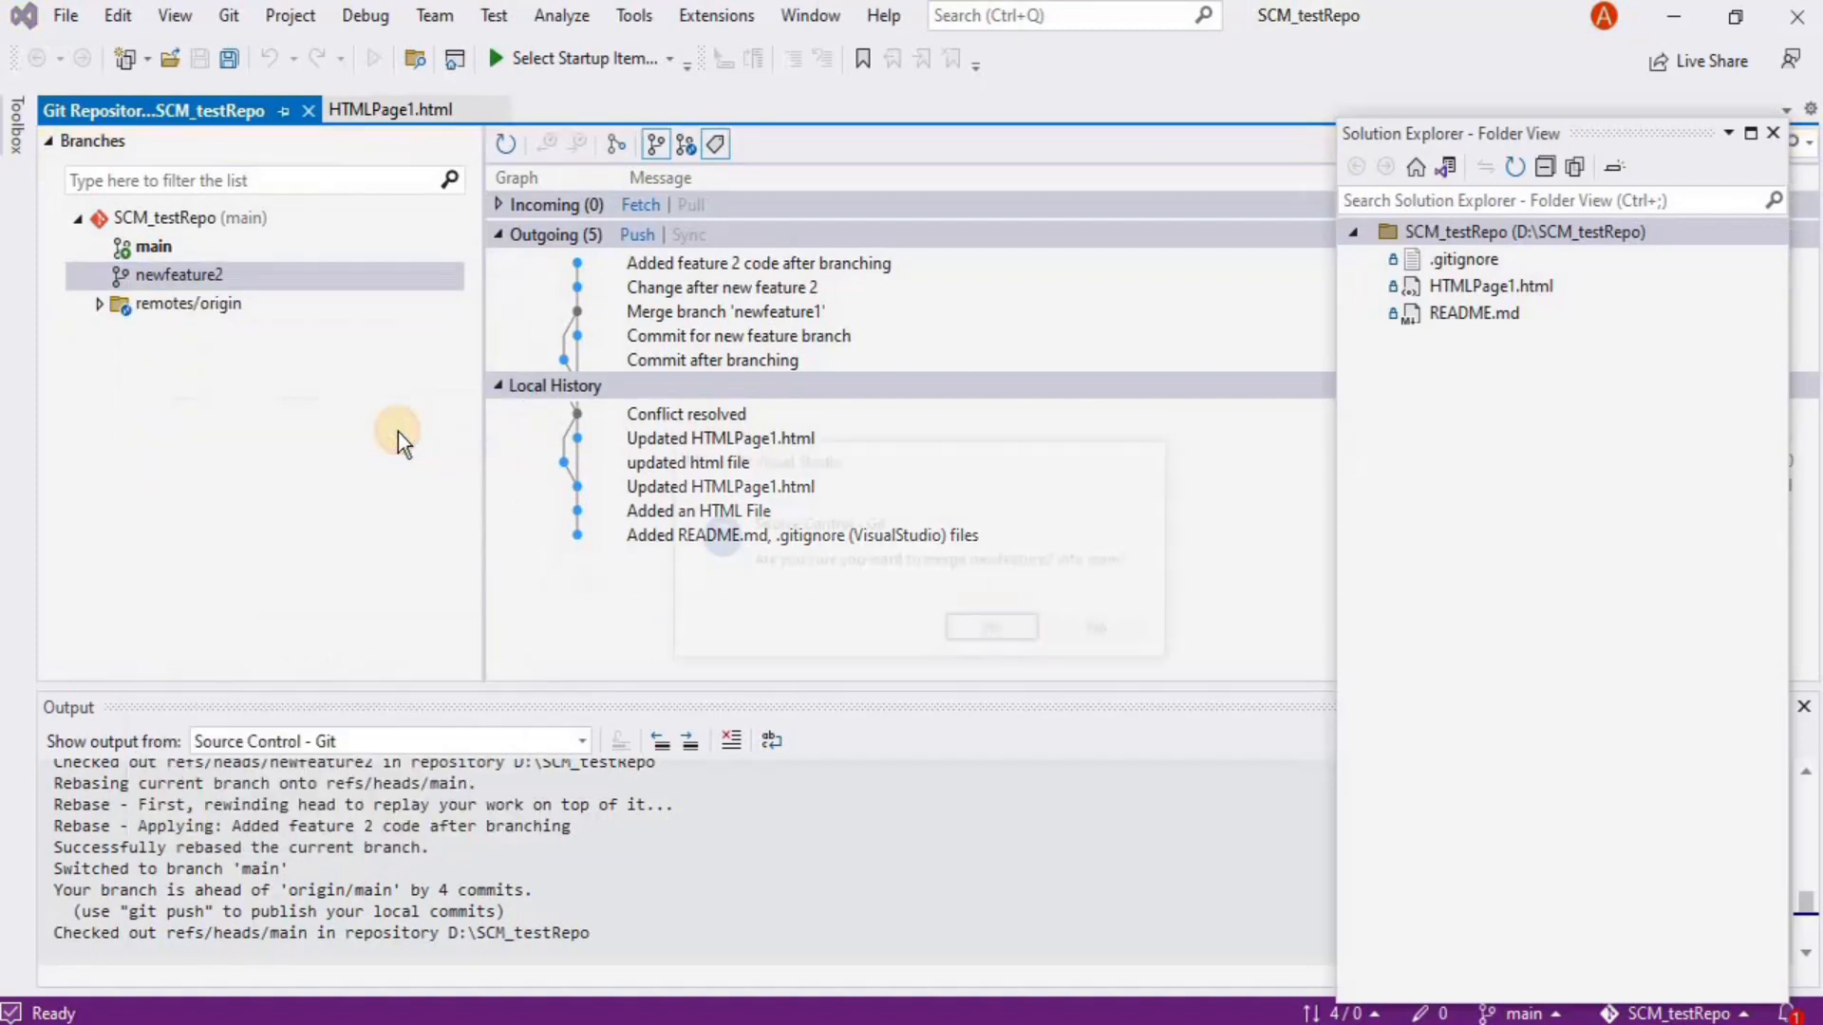
left_click(997, 631)
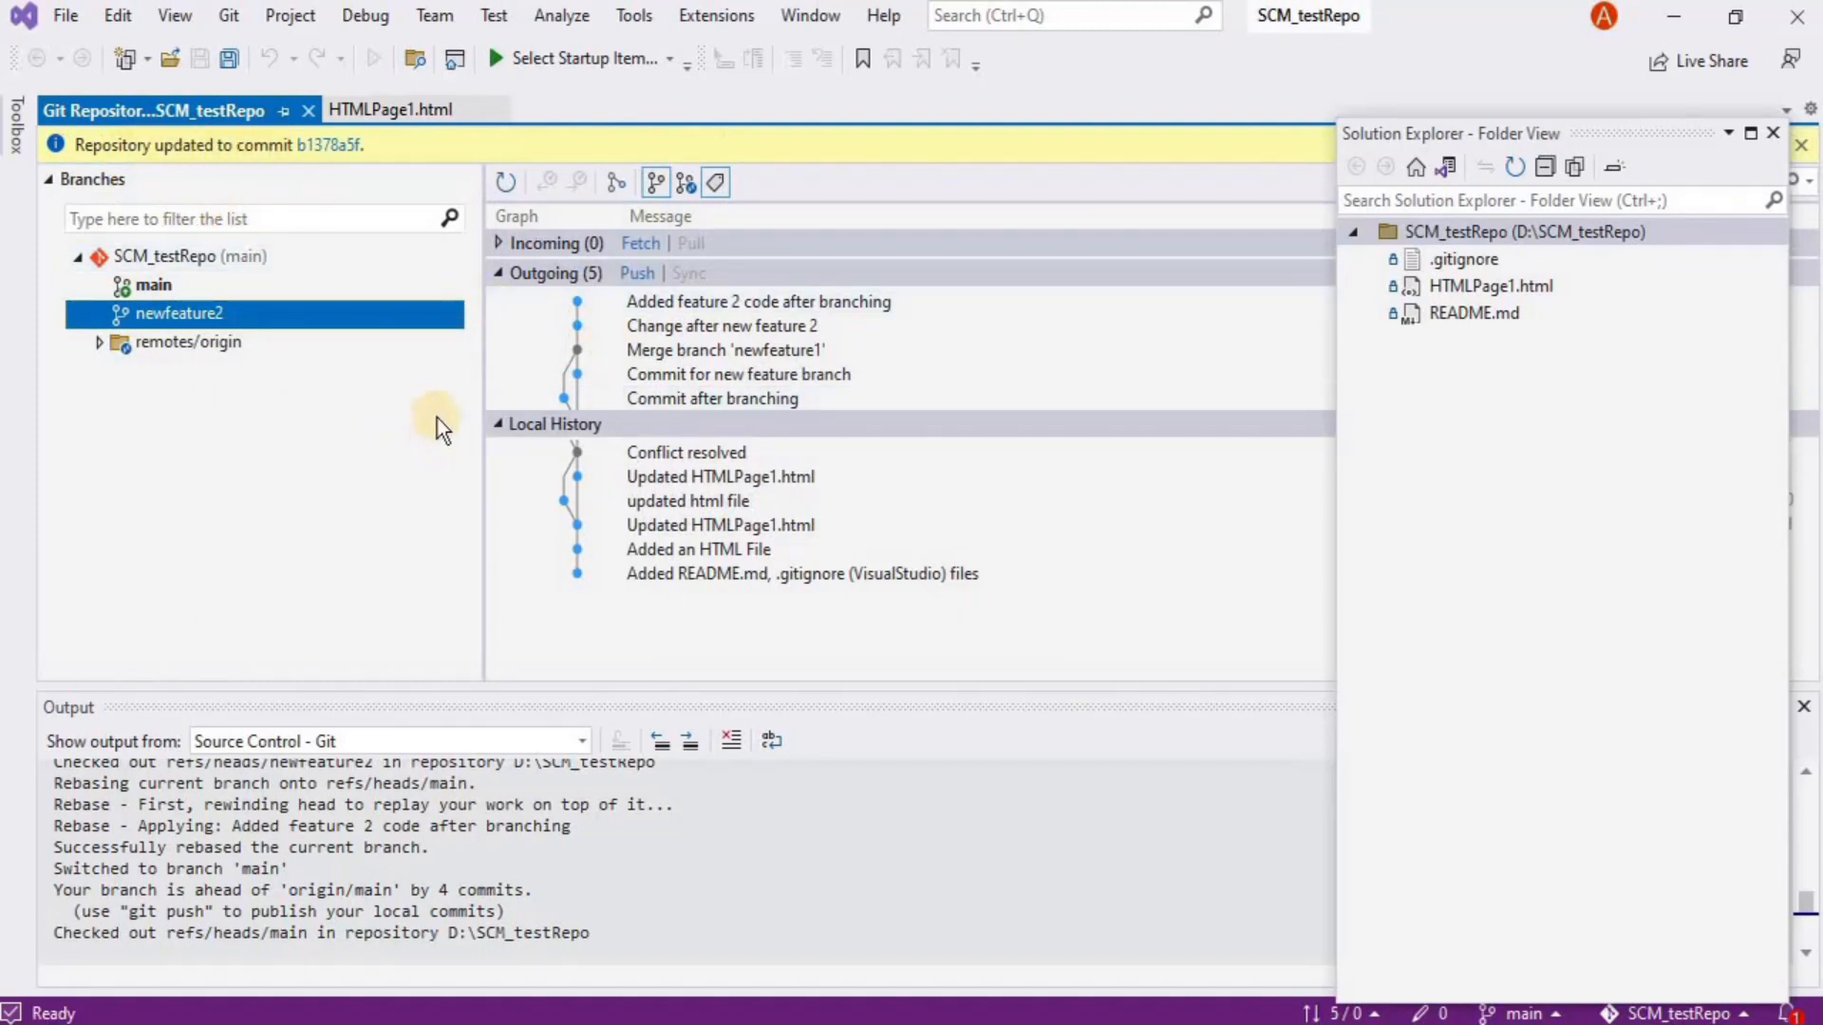
Refresh the history, uncover its author, date and ID columns, and select 'Added feature 2 code after branching'
left_click(513, 188)
left_click_drag(1563, 139, 1602, 547)
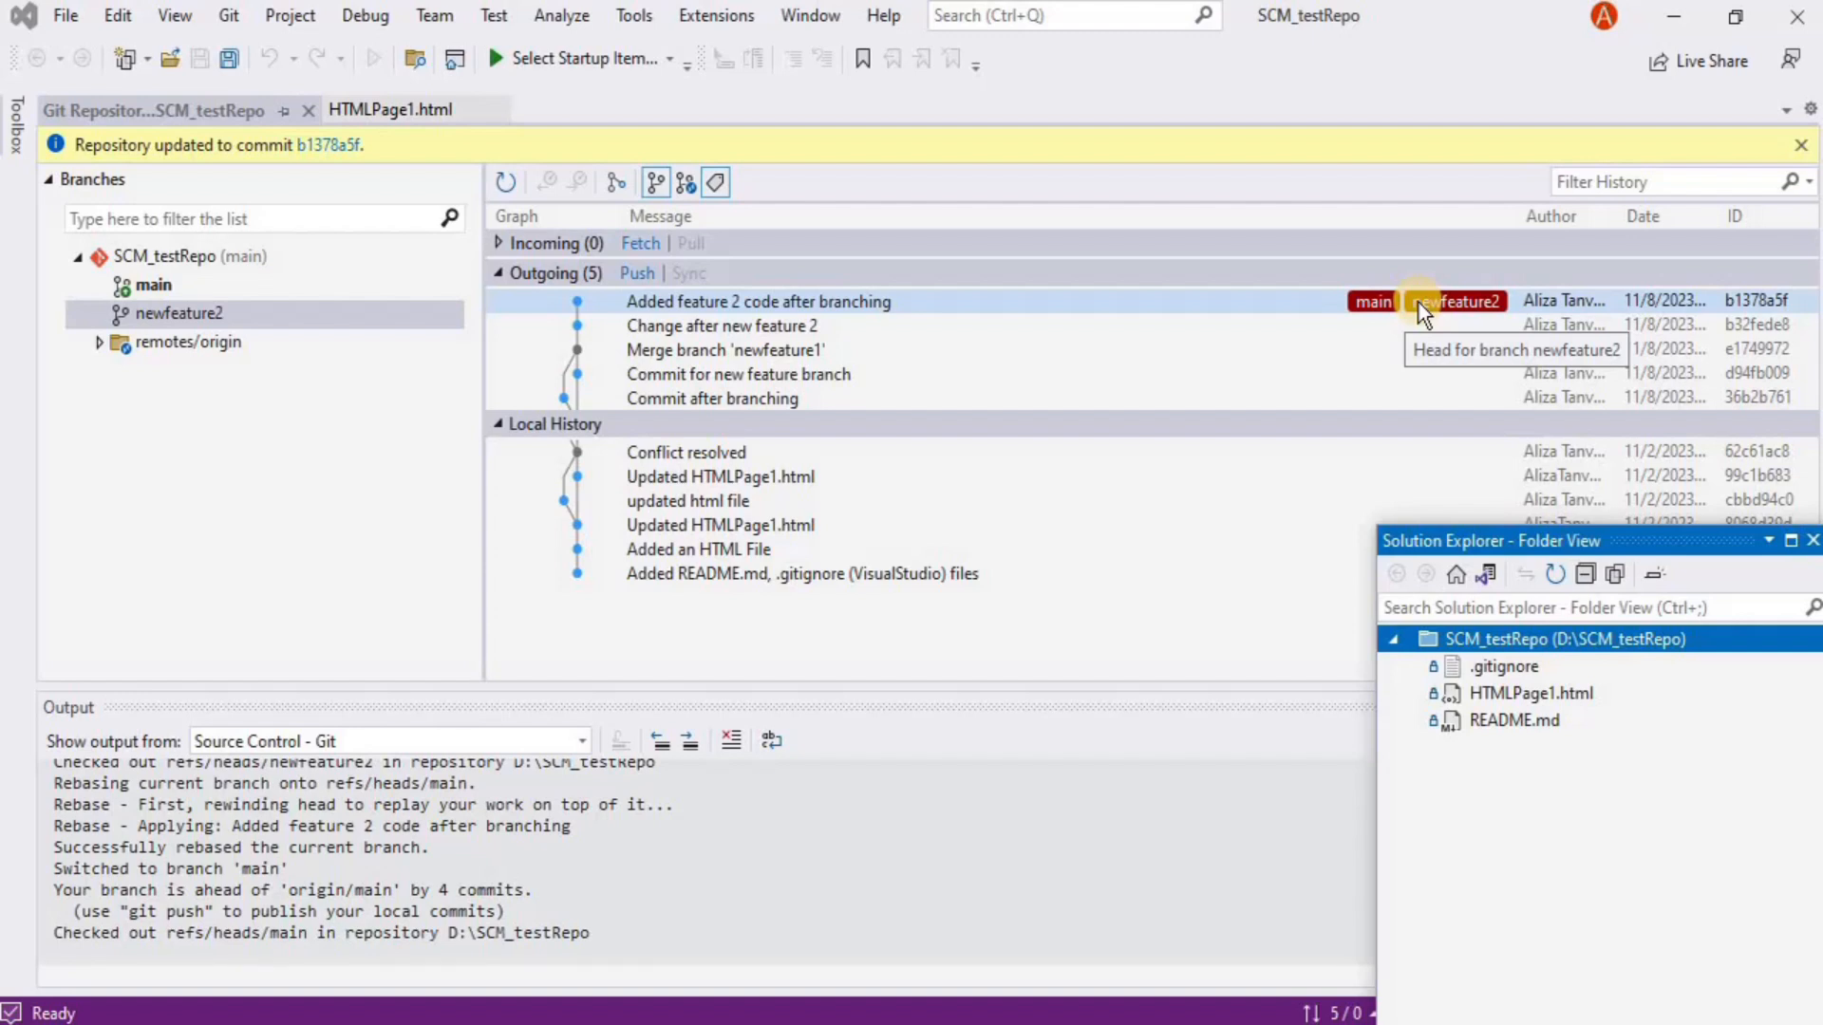
left_click(762, 310)
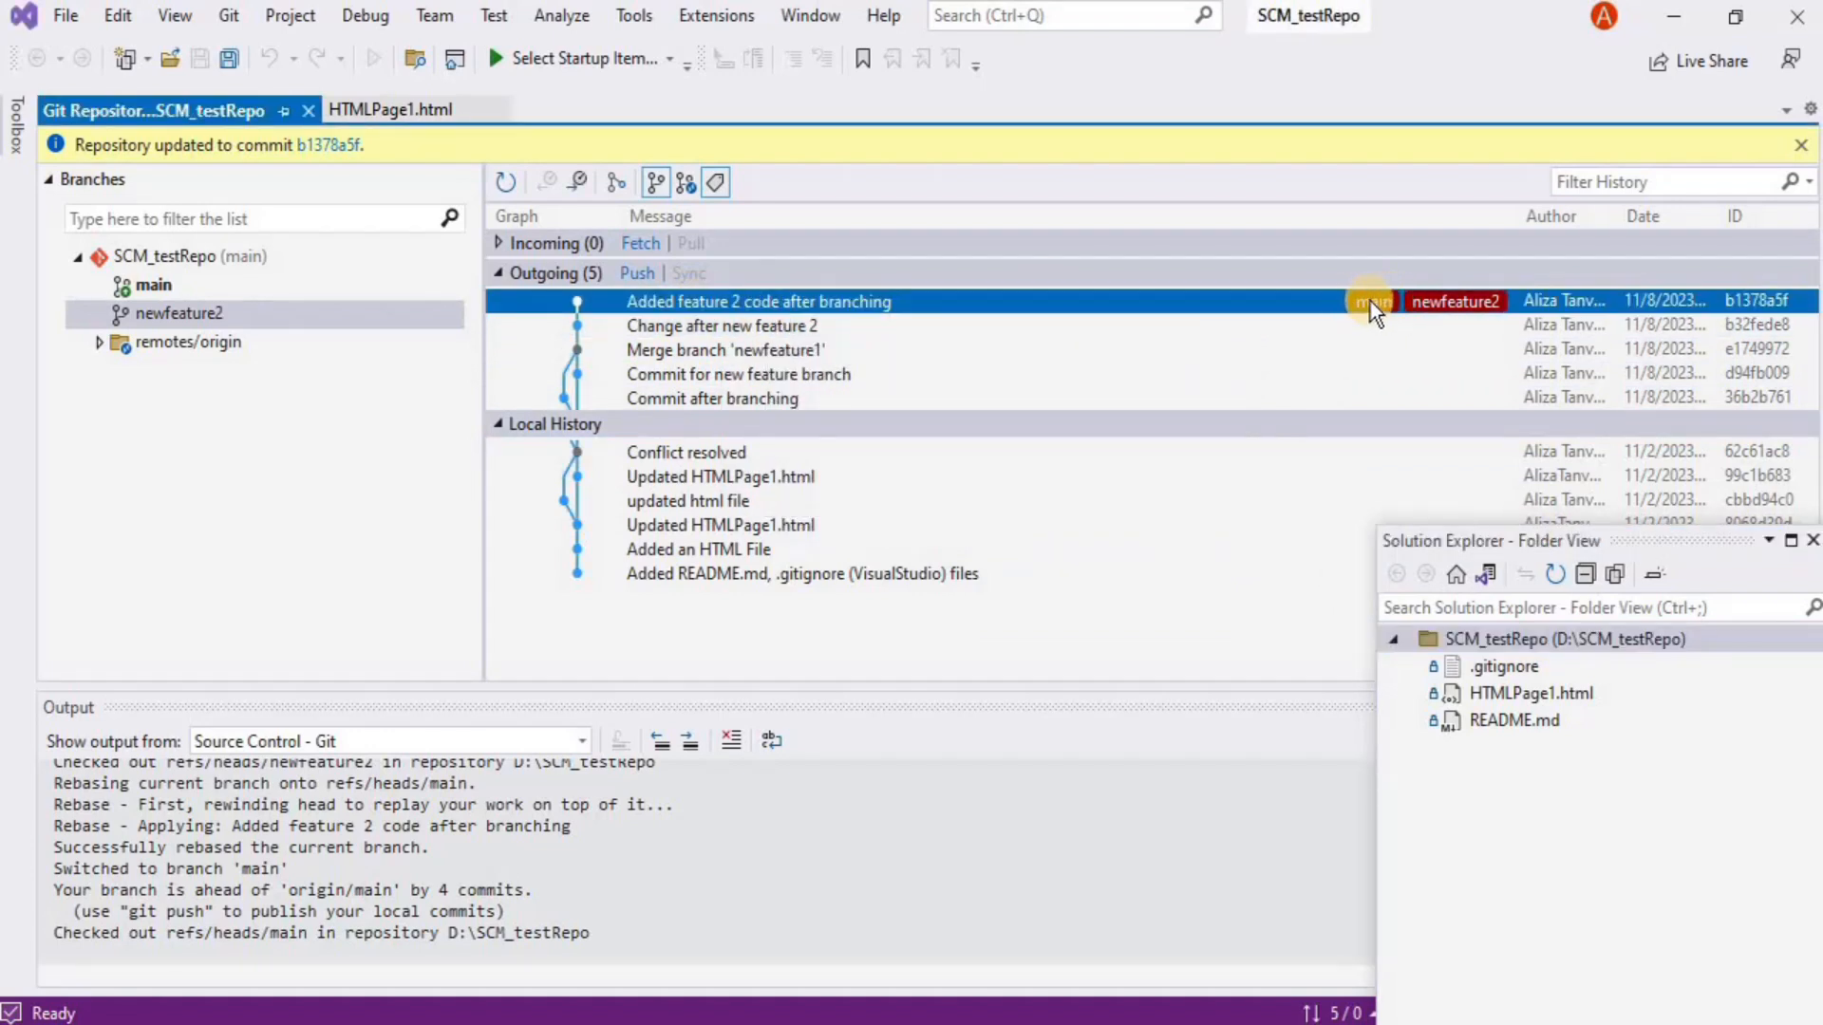
Show commit b1378a5f's diff with 'New Feature 2 started' added at line 14 of HTMLPage1.html
double_click(1370, 300)
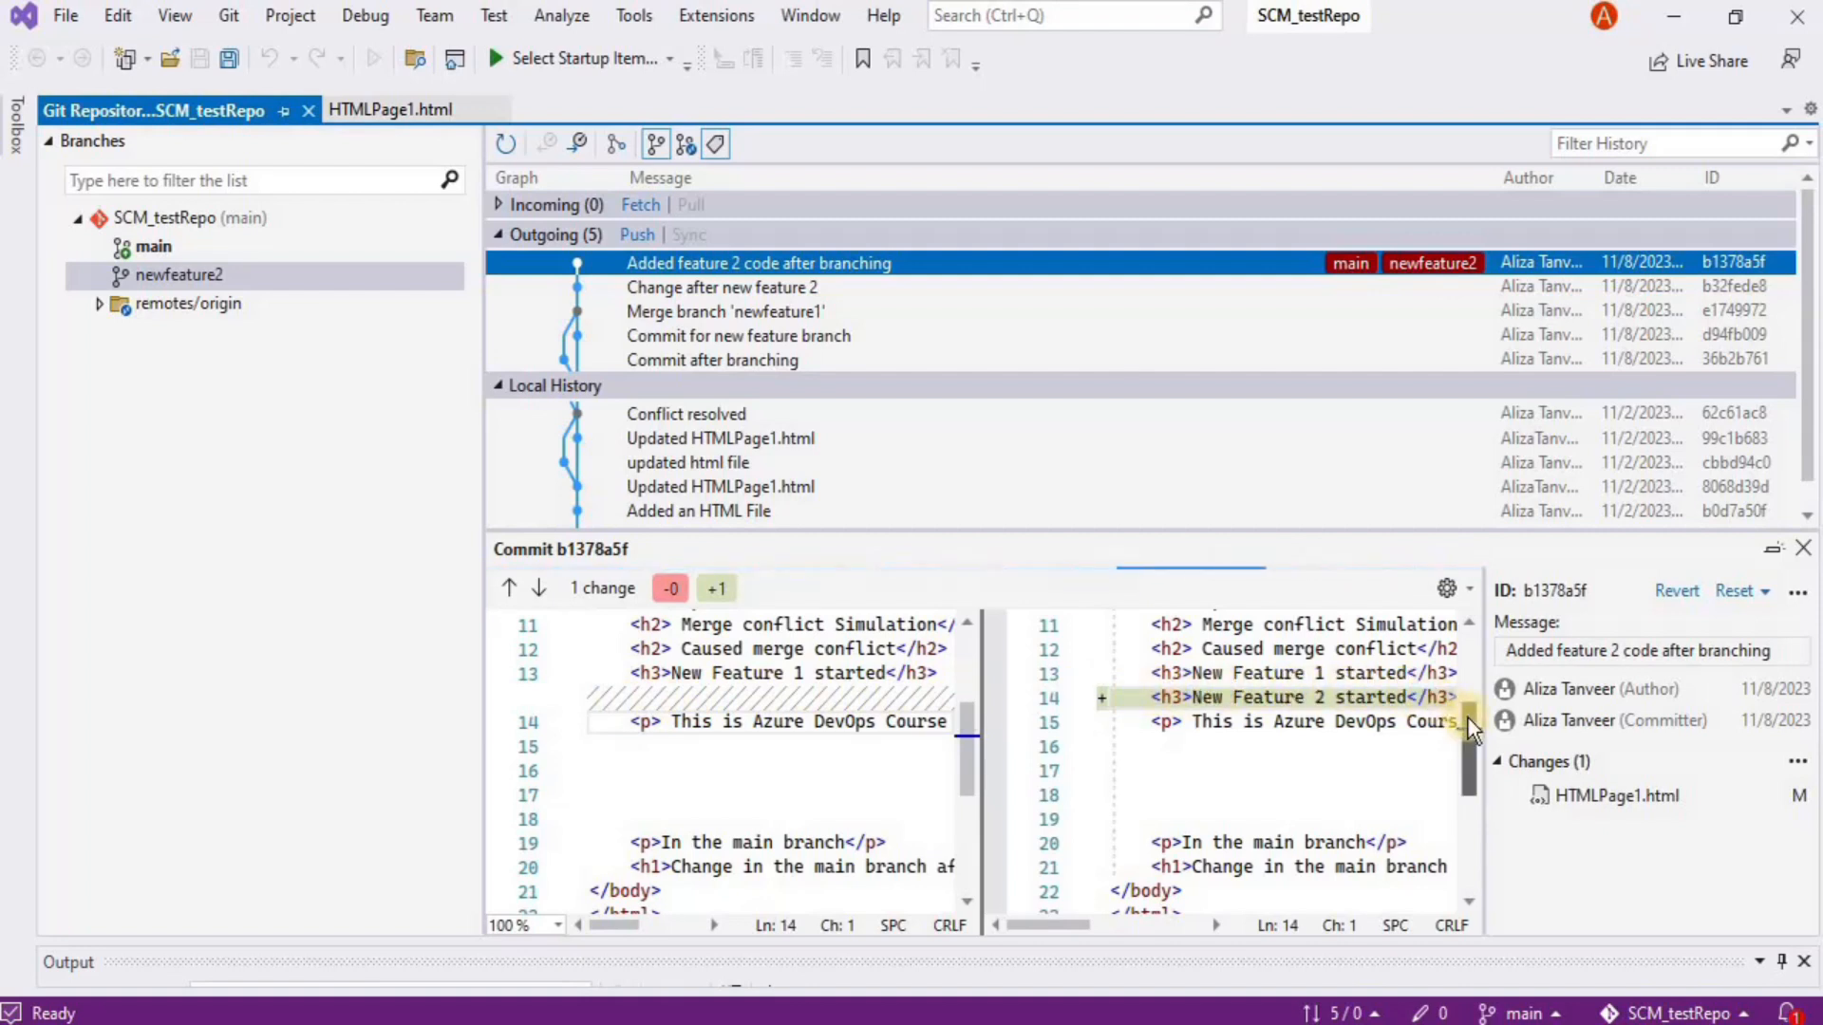
left_click_drag(1468, 717, 1467, 684)
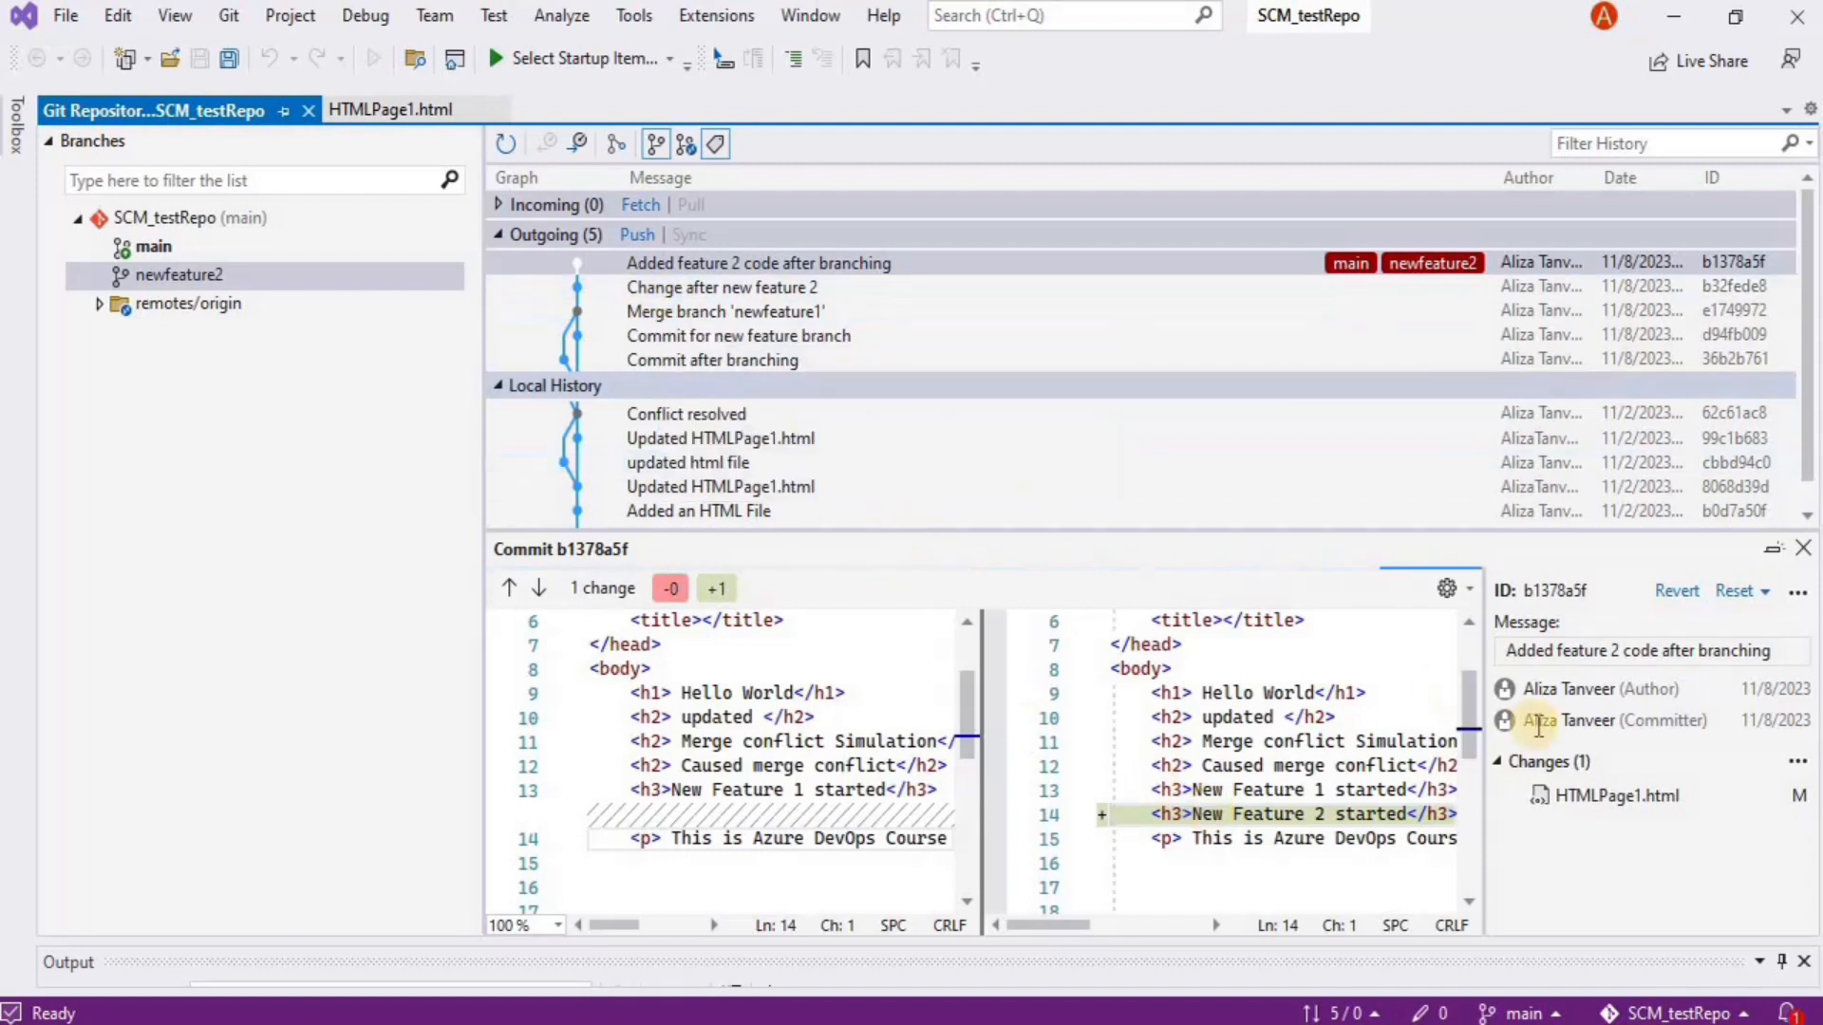
mouse_move(1358, 429)
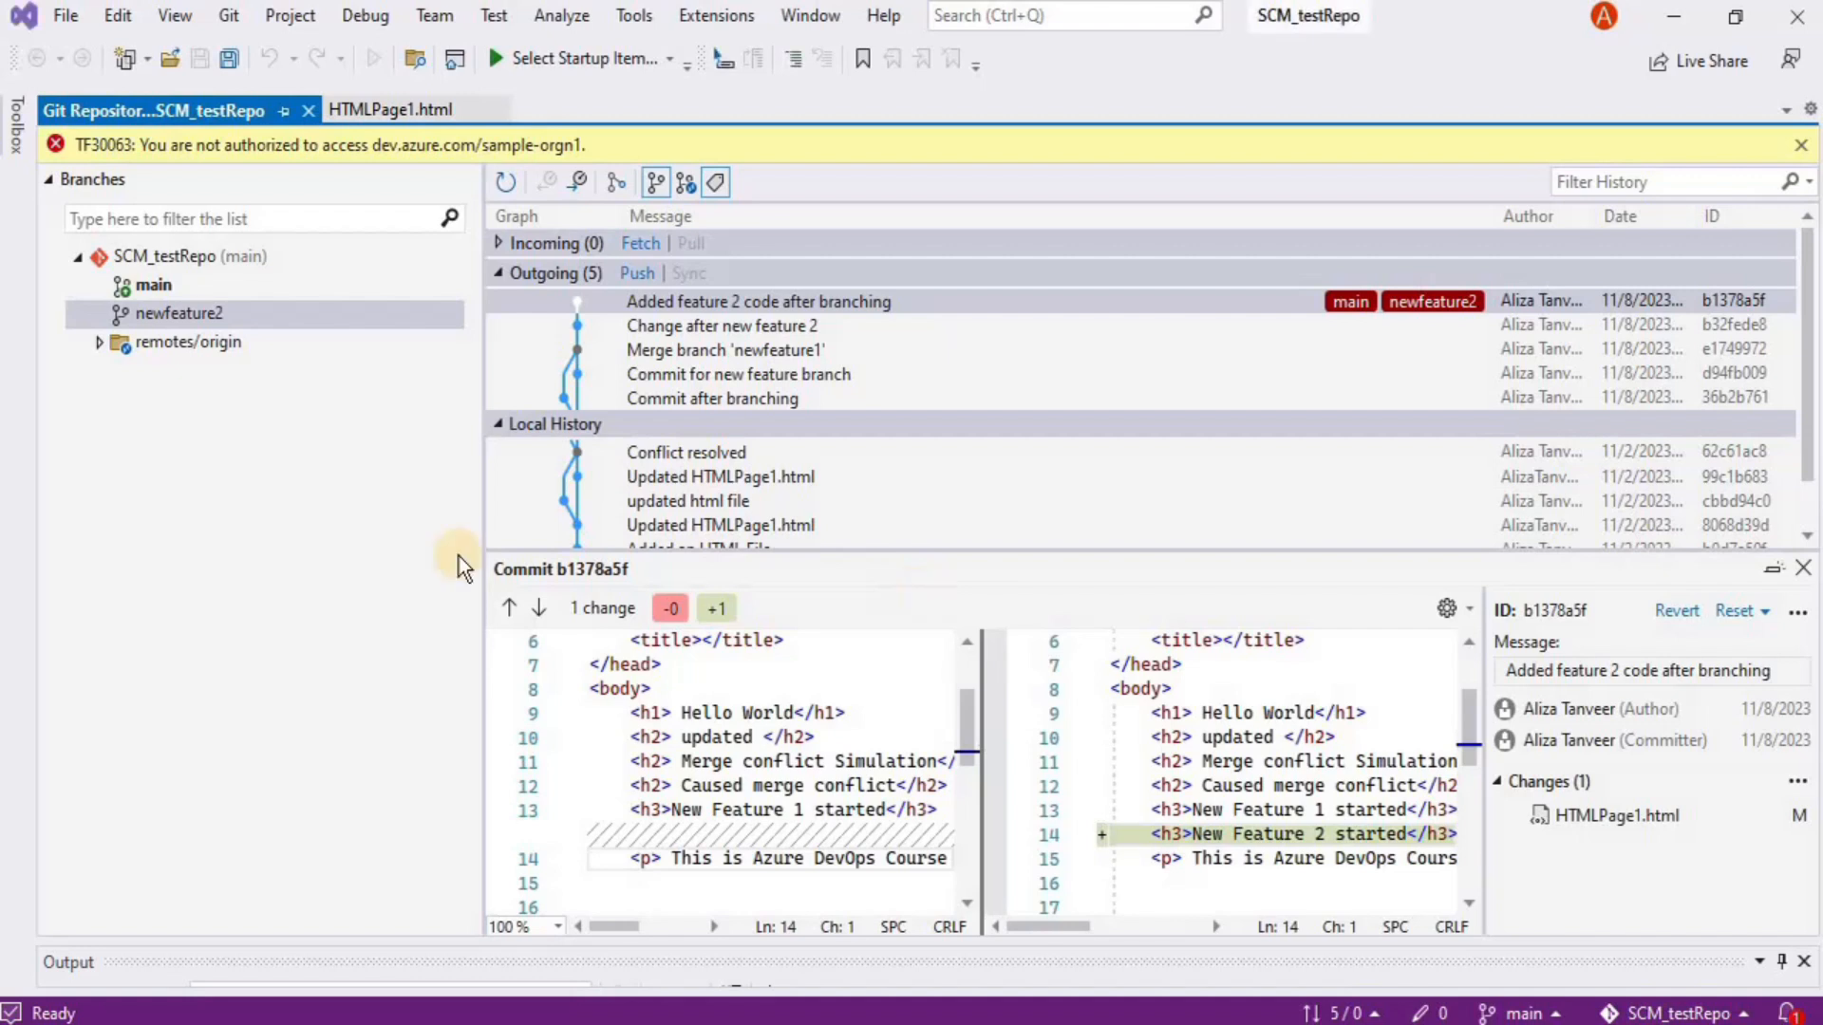
Delete the newfeature2 branch, then create and check out a new branch 'pullrequestdemo' based on main
right_click(159, 316)
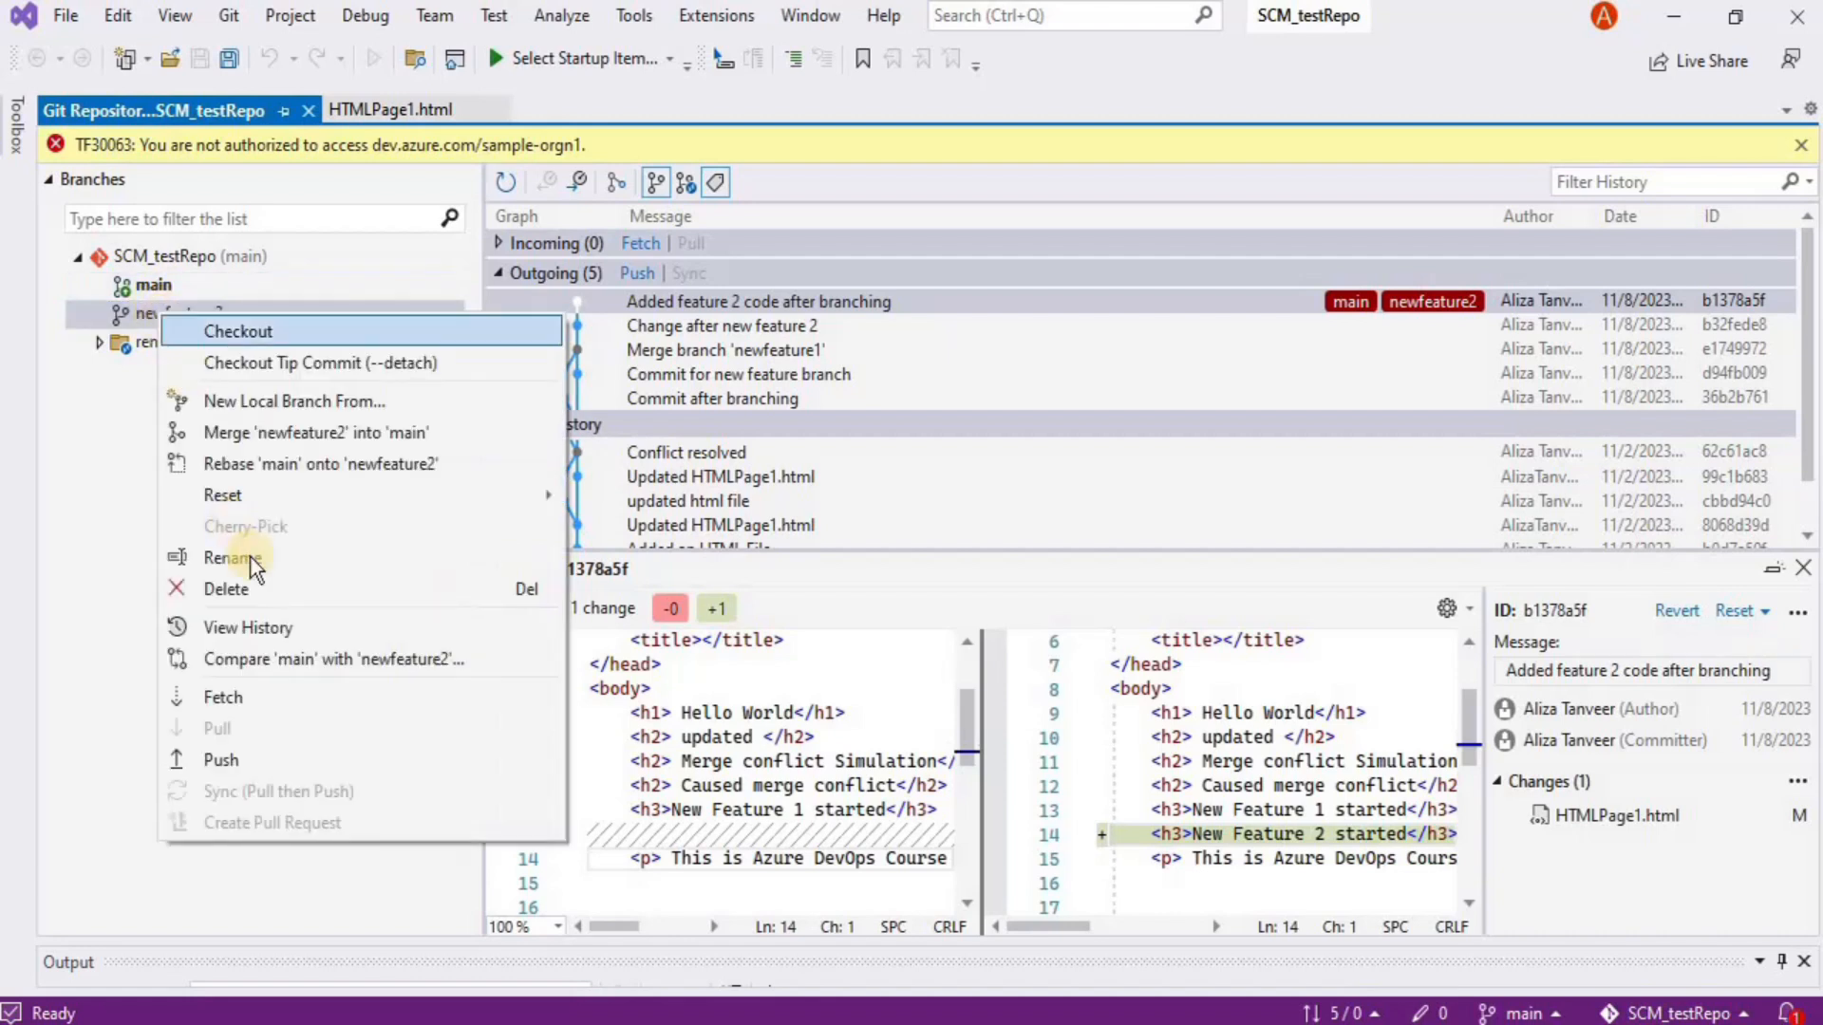
left_click(249, 589)
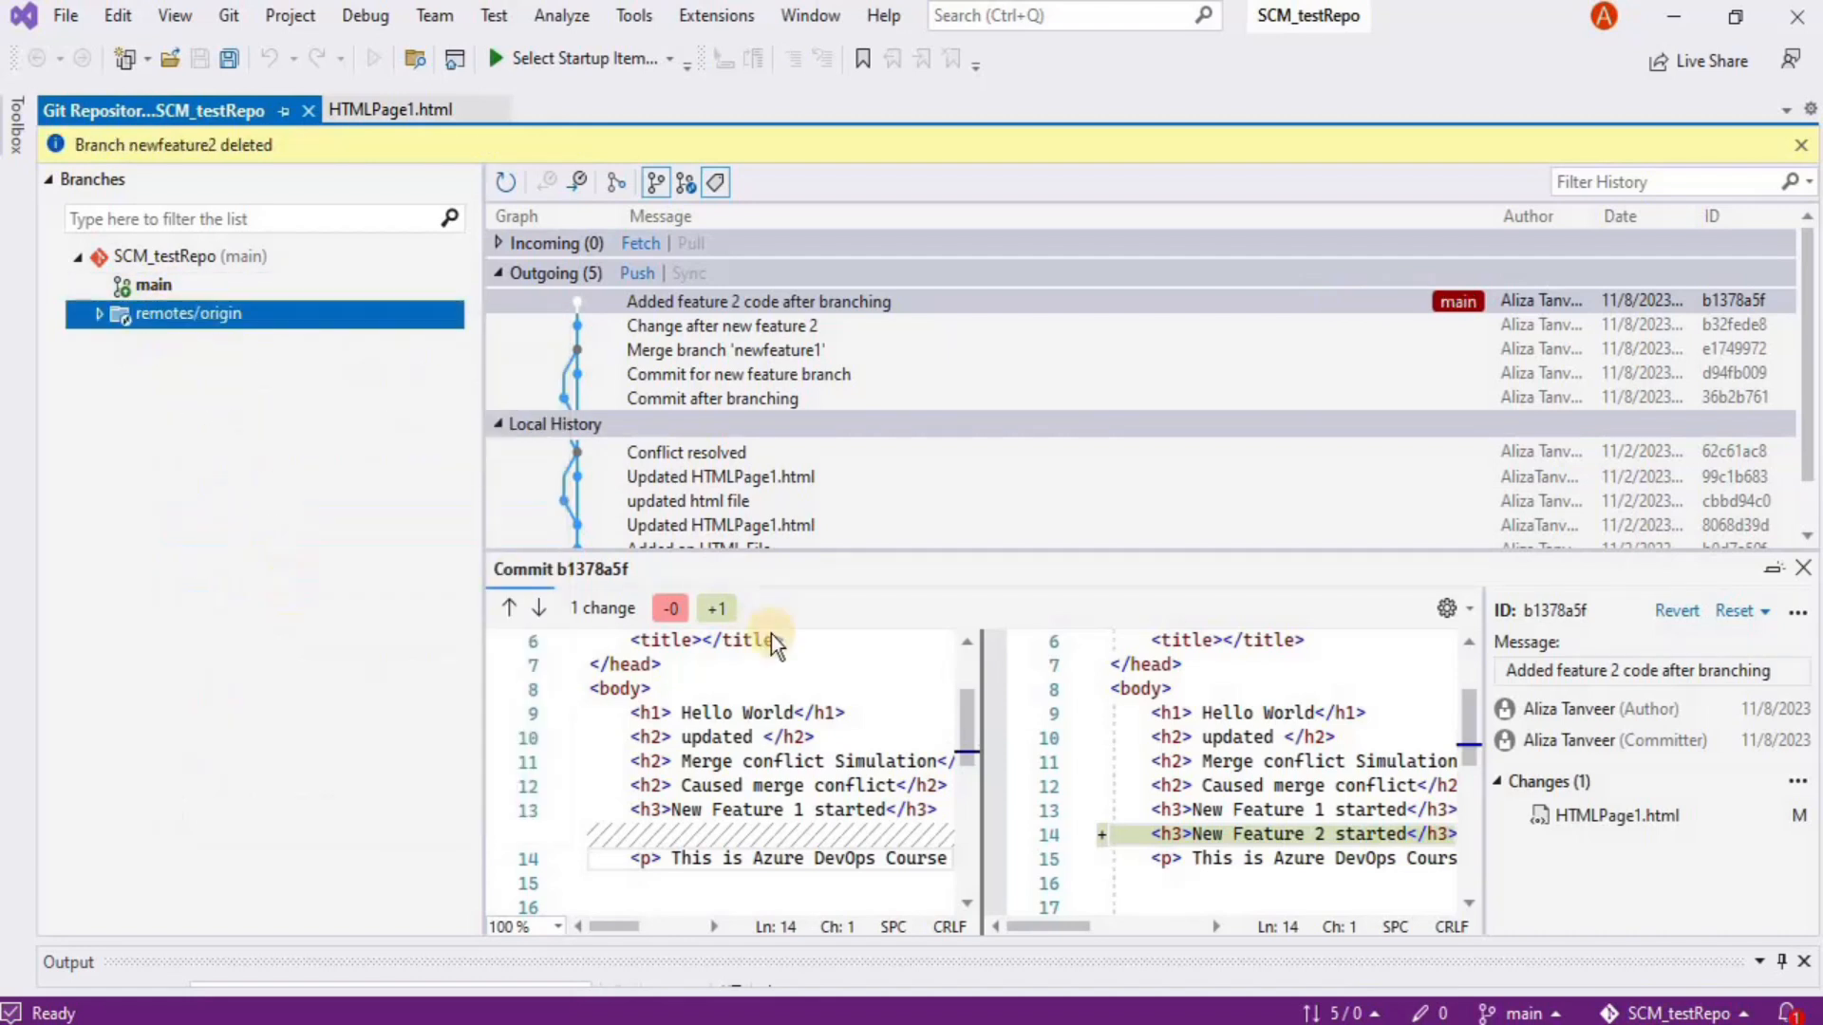
left_click(1530, 1012)
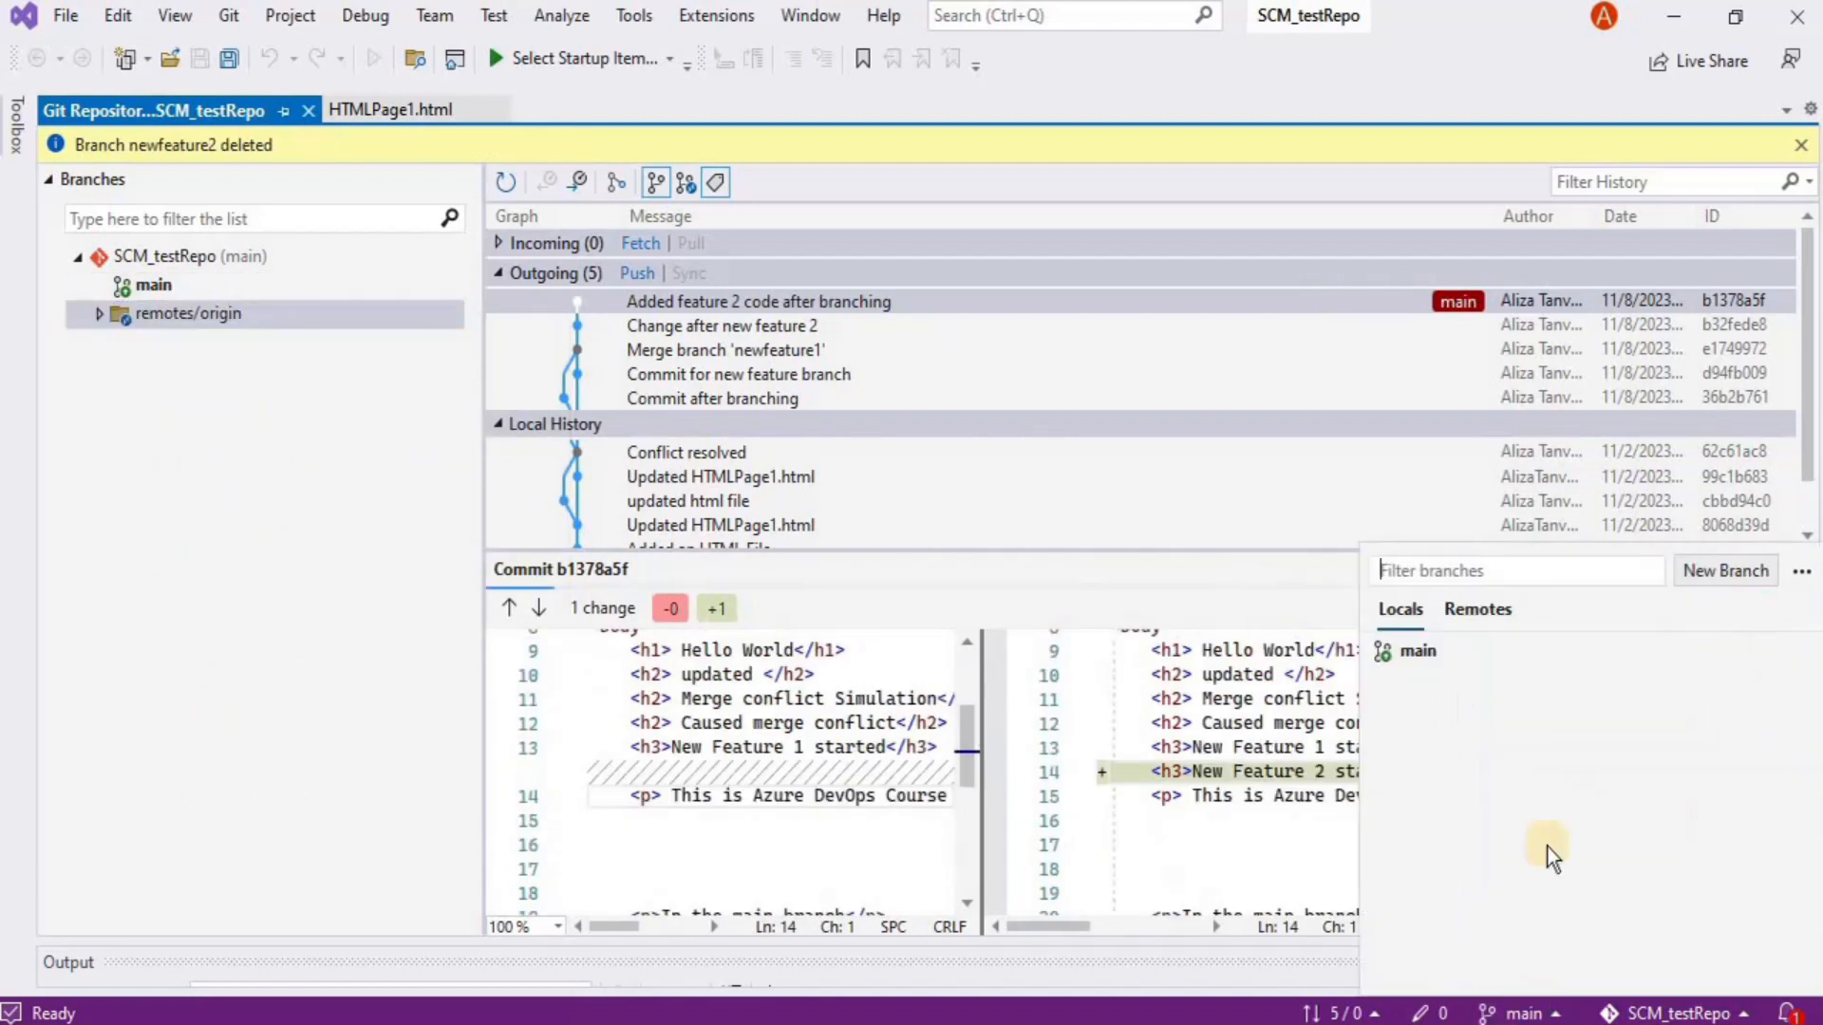
left_click(1695, 581)
left_click(737, 435)
type("pull")
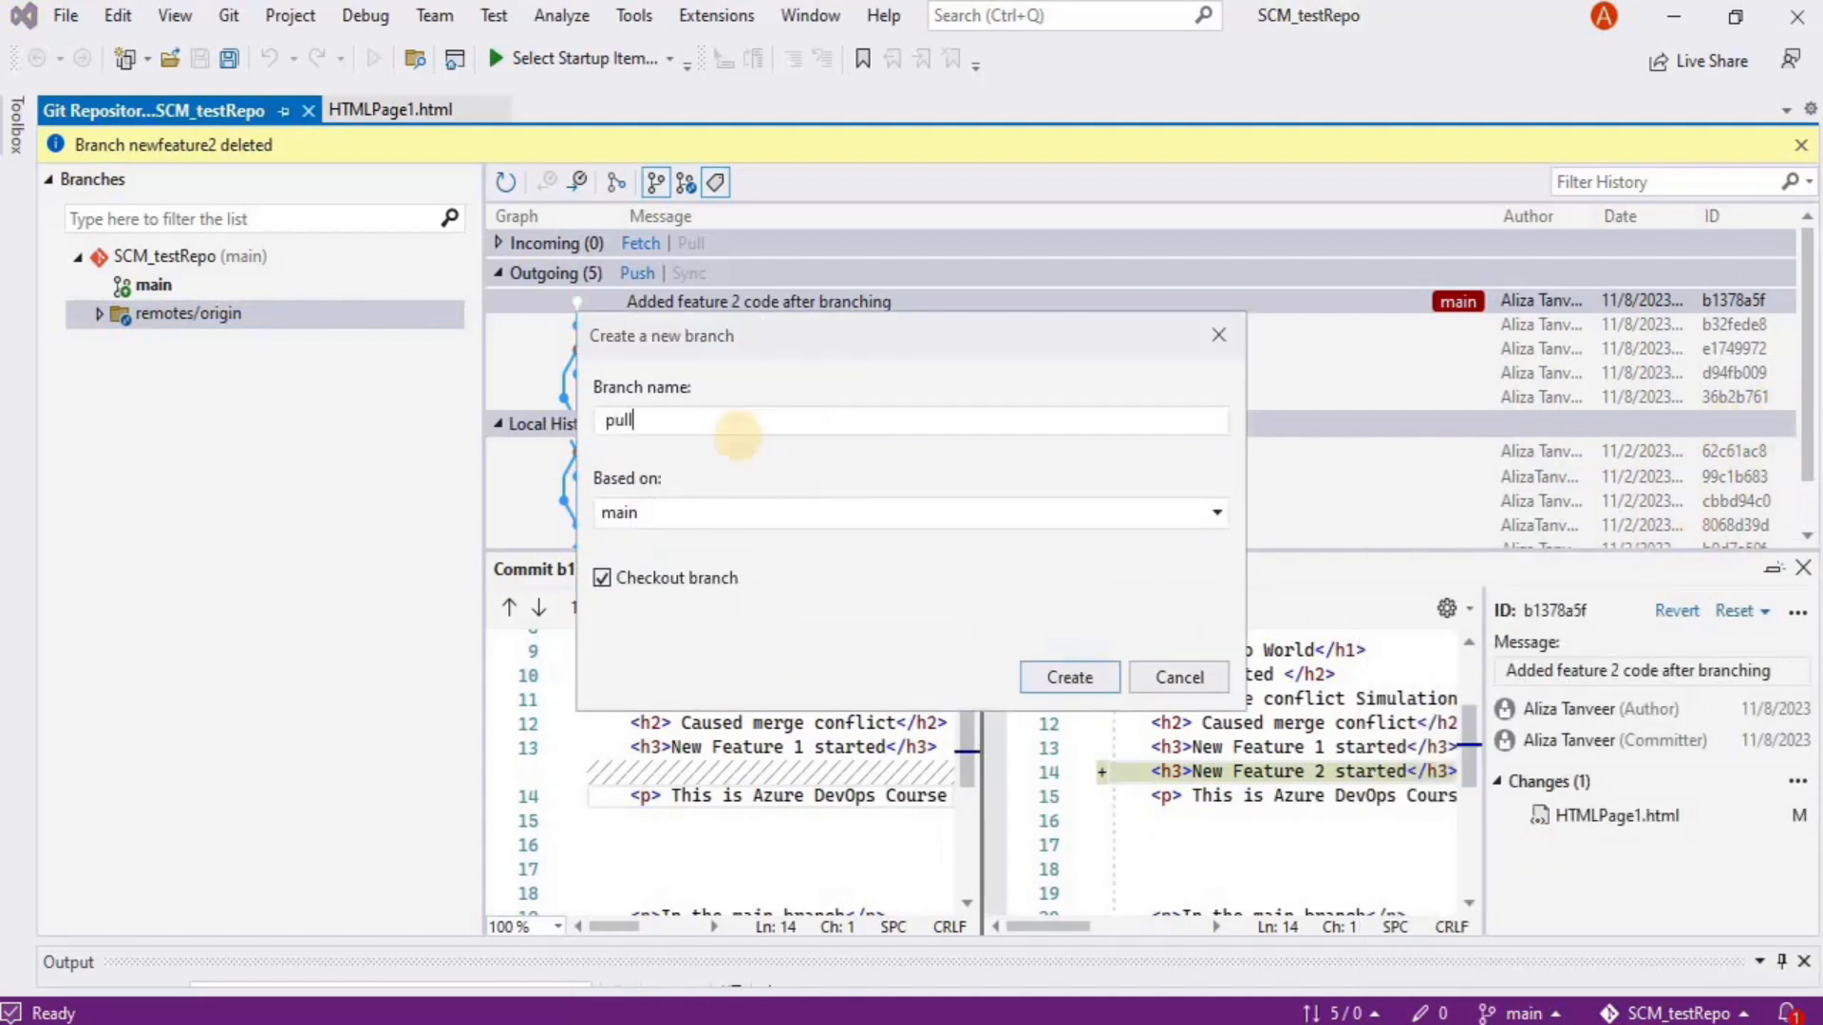
type("requestdemo")
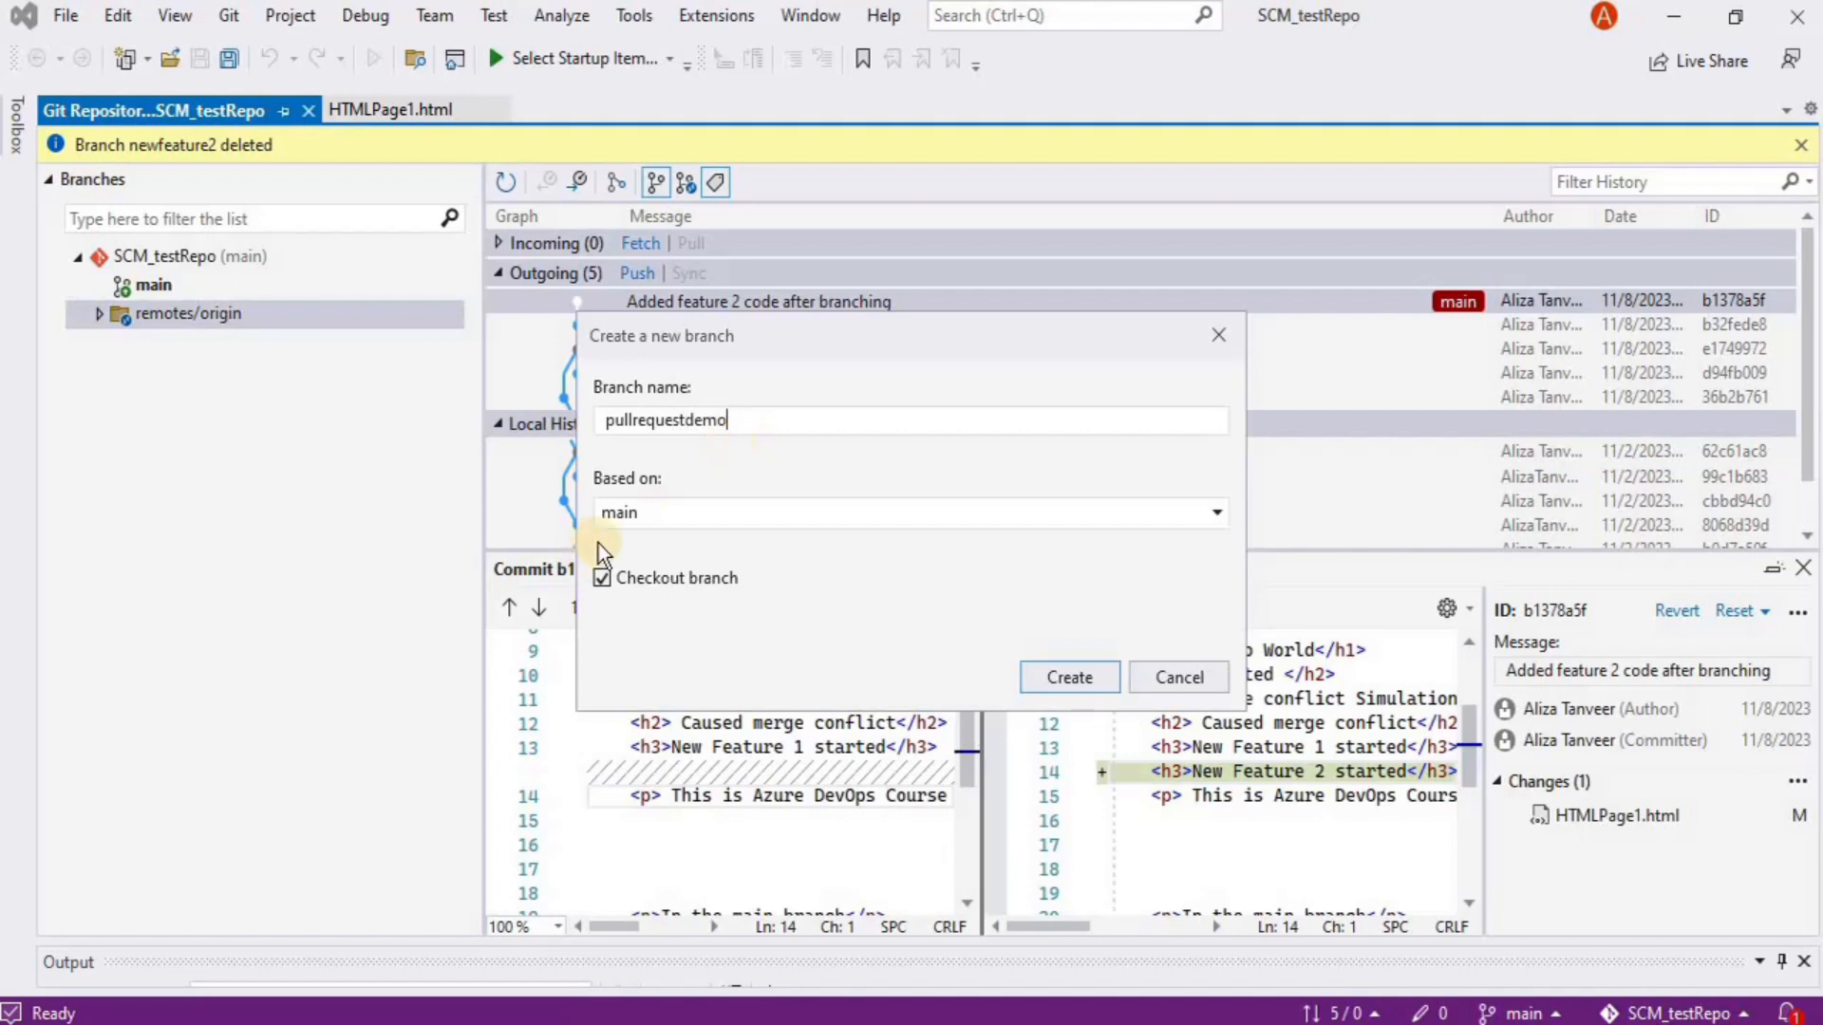
left_click(1044, 672)
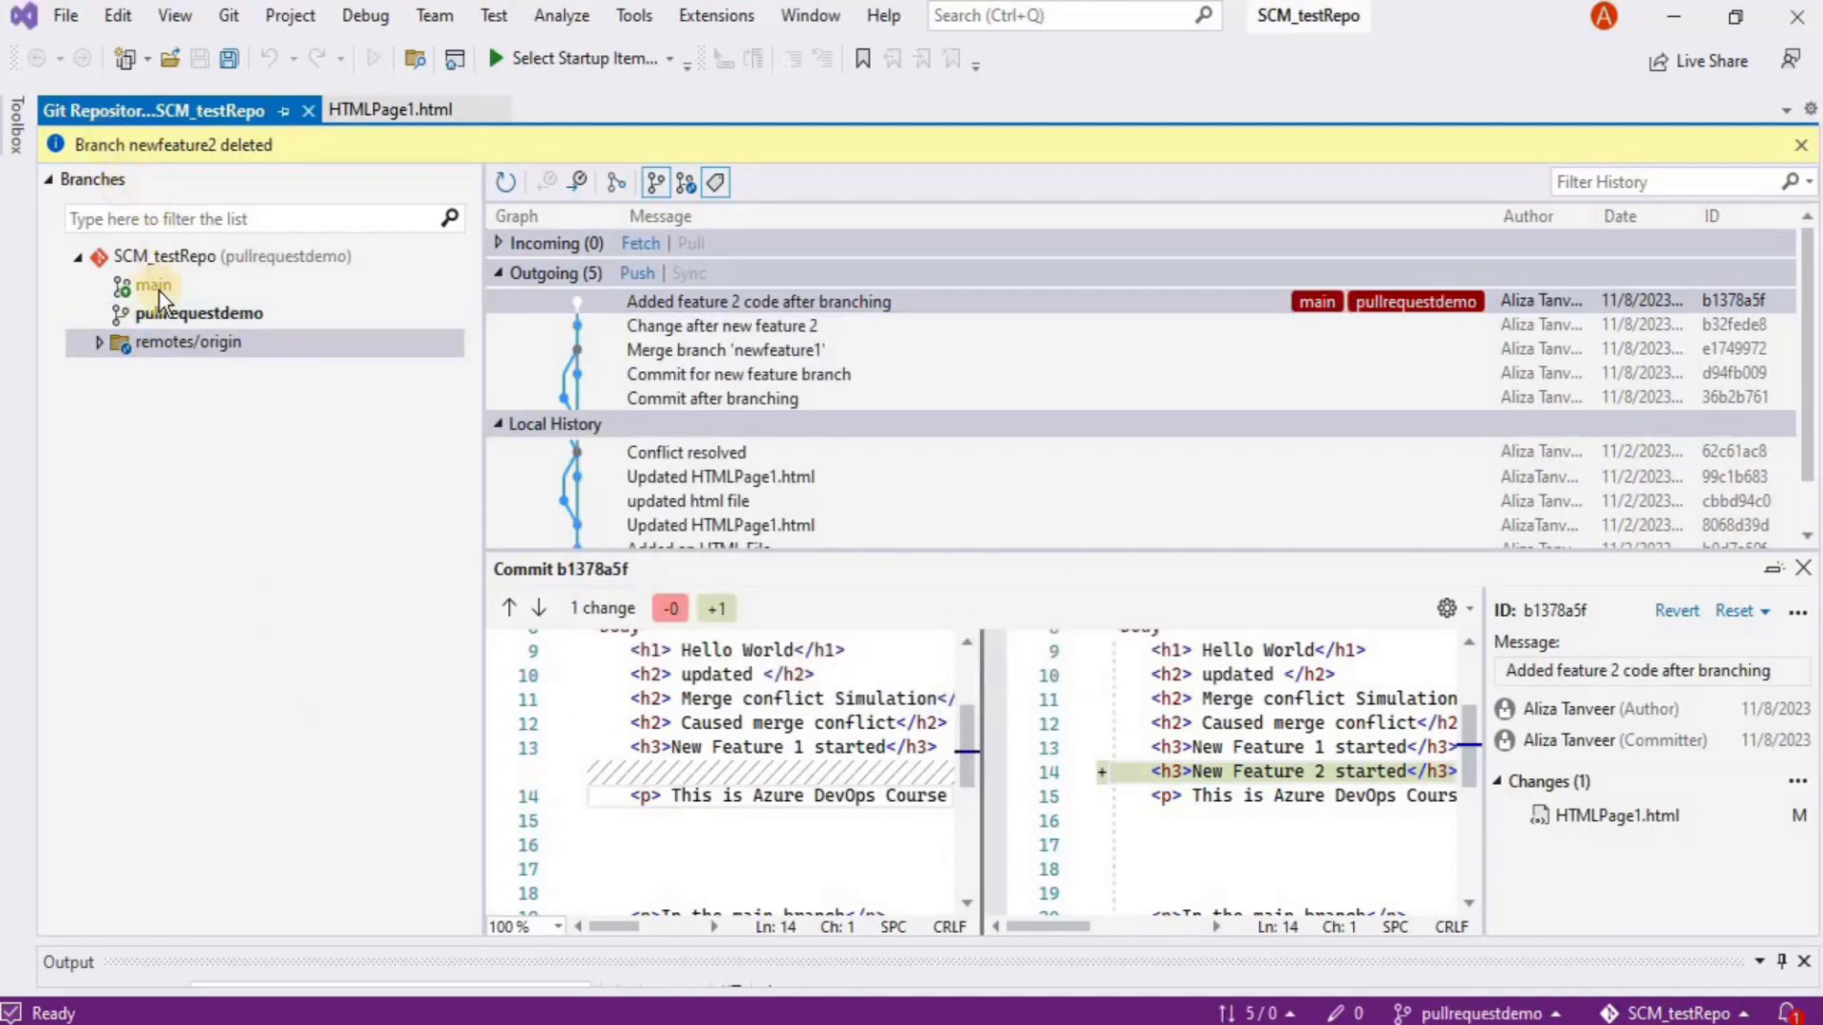
left_click(507, 183)
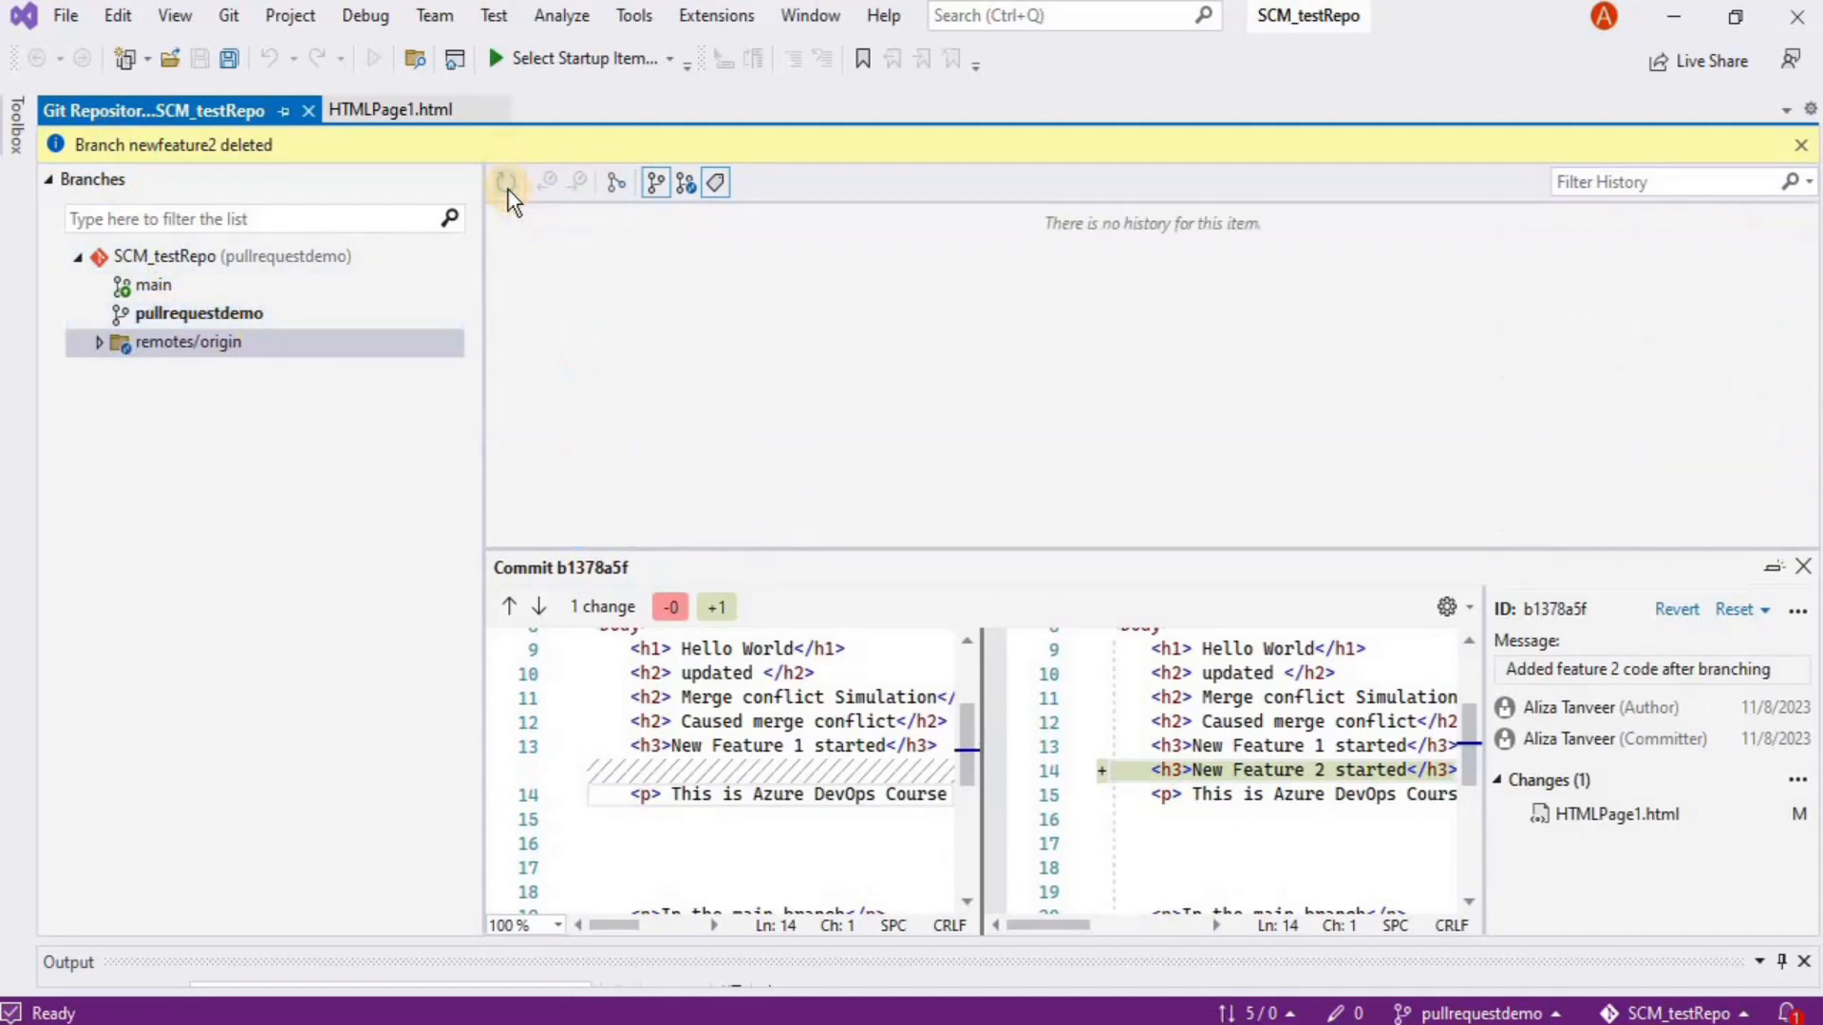
Save the double-click checkout preference by checking out main, then switch back to pullrequestdemo
left_click(379, 314)
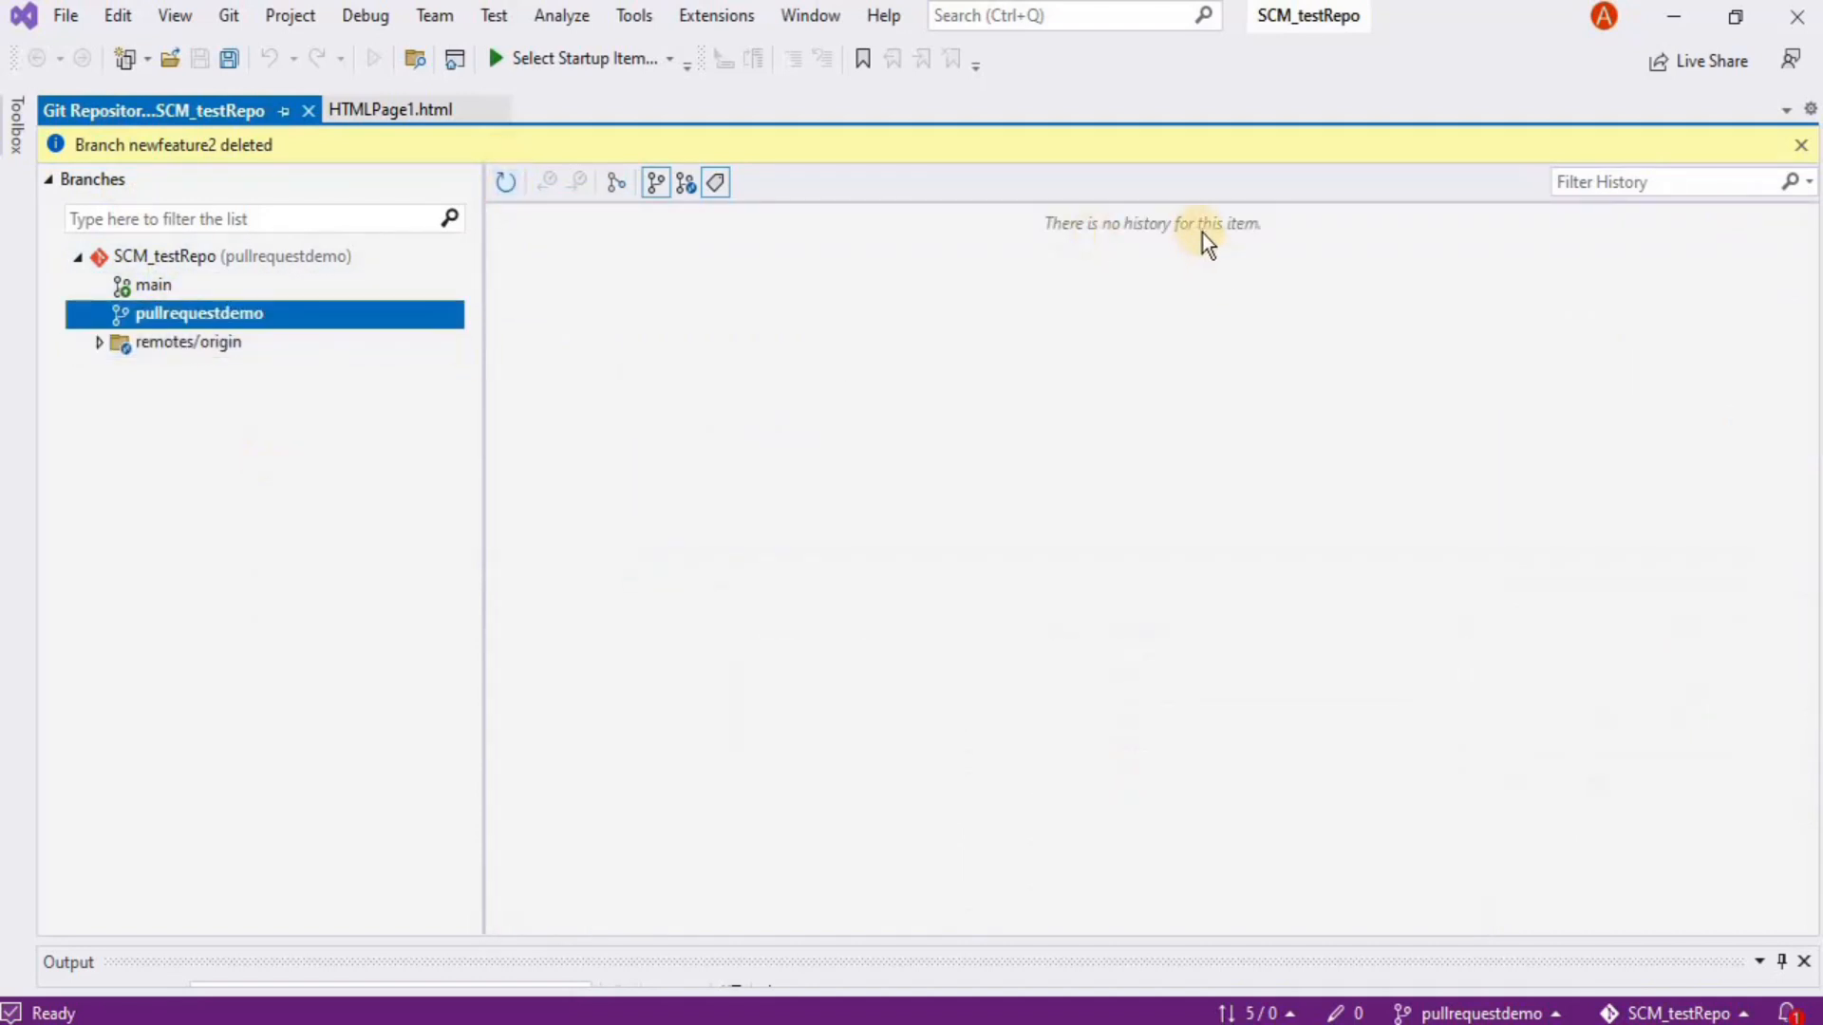
double_click(150, 279)
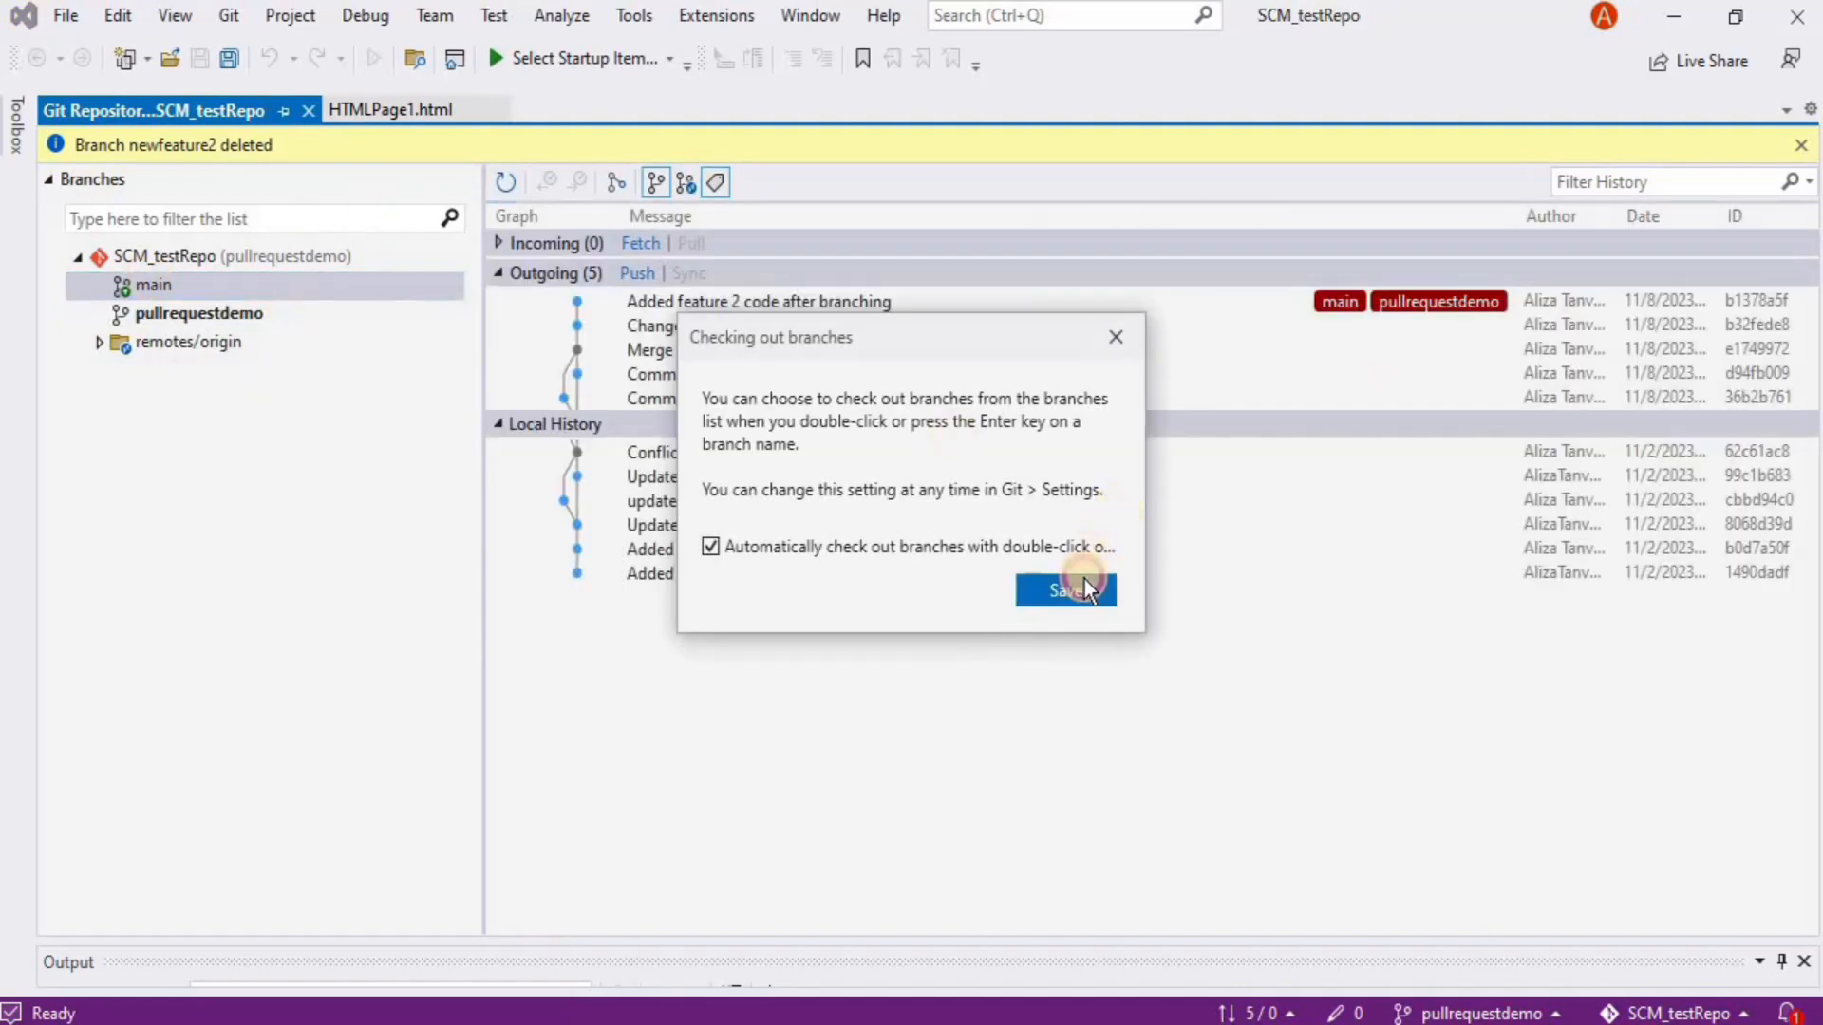
left_click(1085, 590)
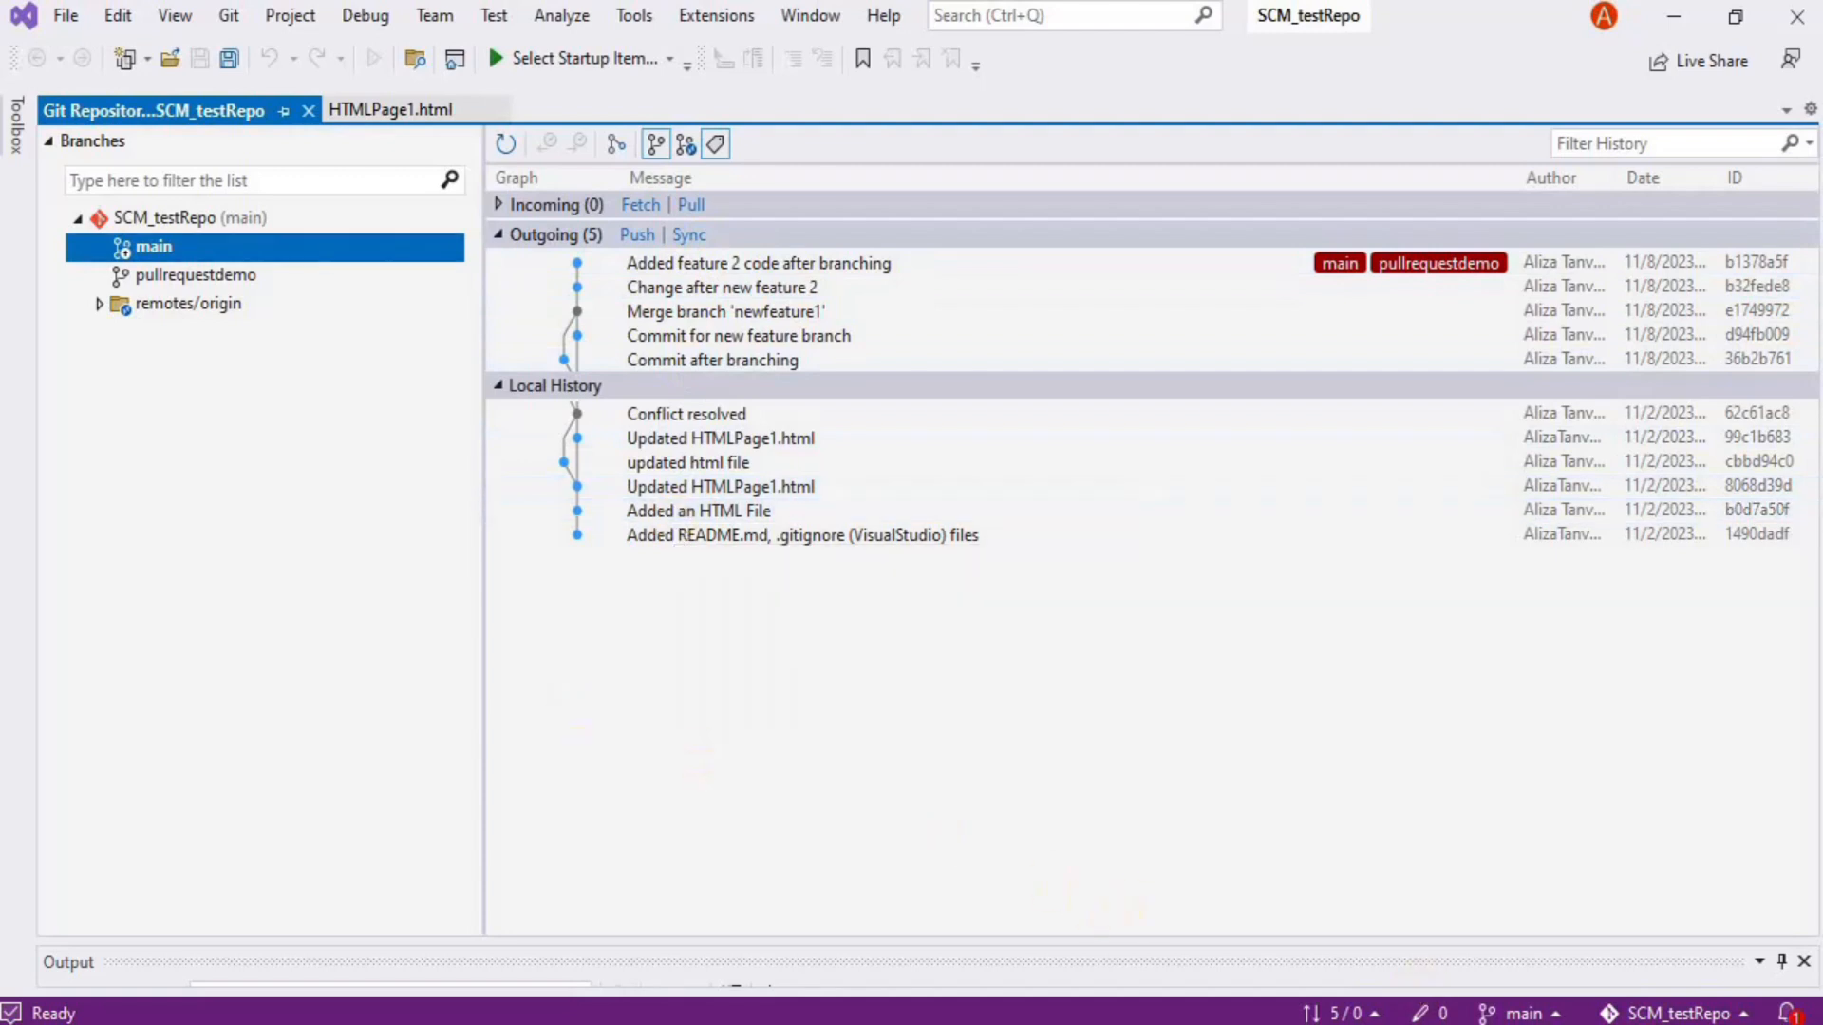
left_click(1519, 1013)
left_click(1436, 691)
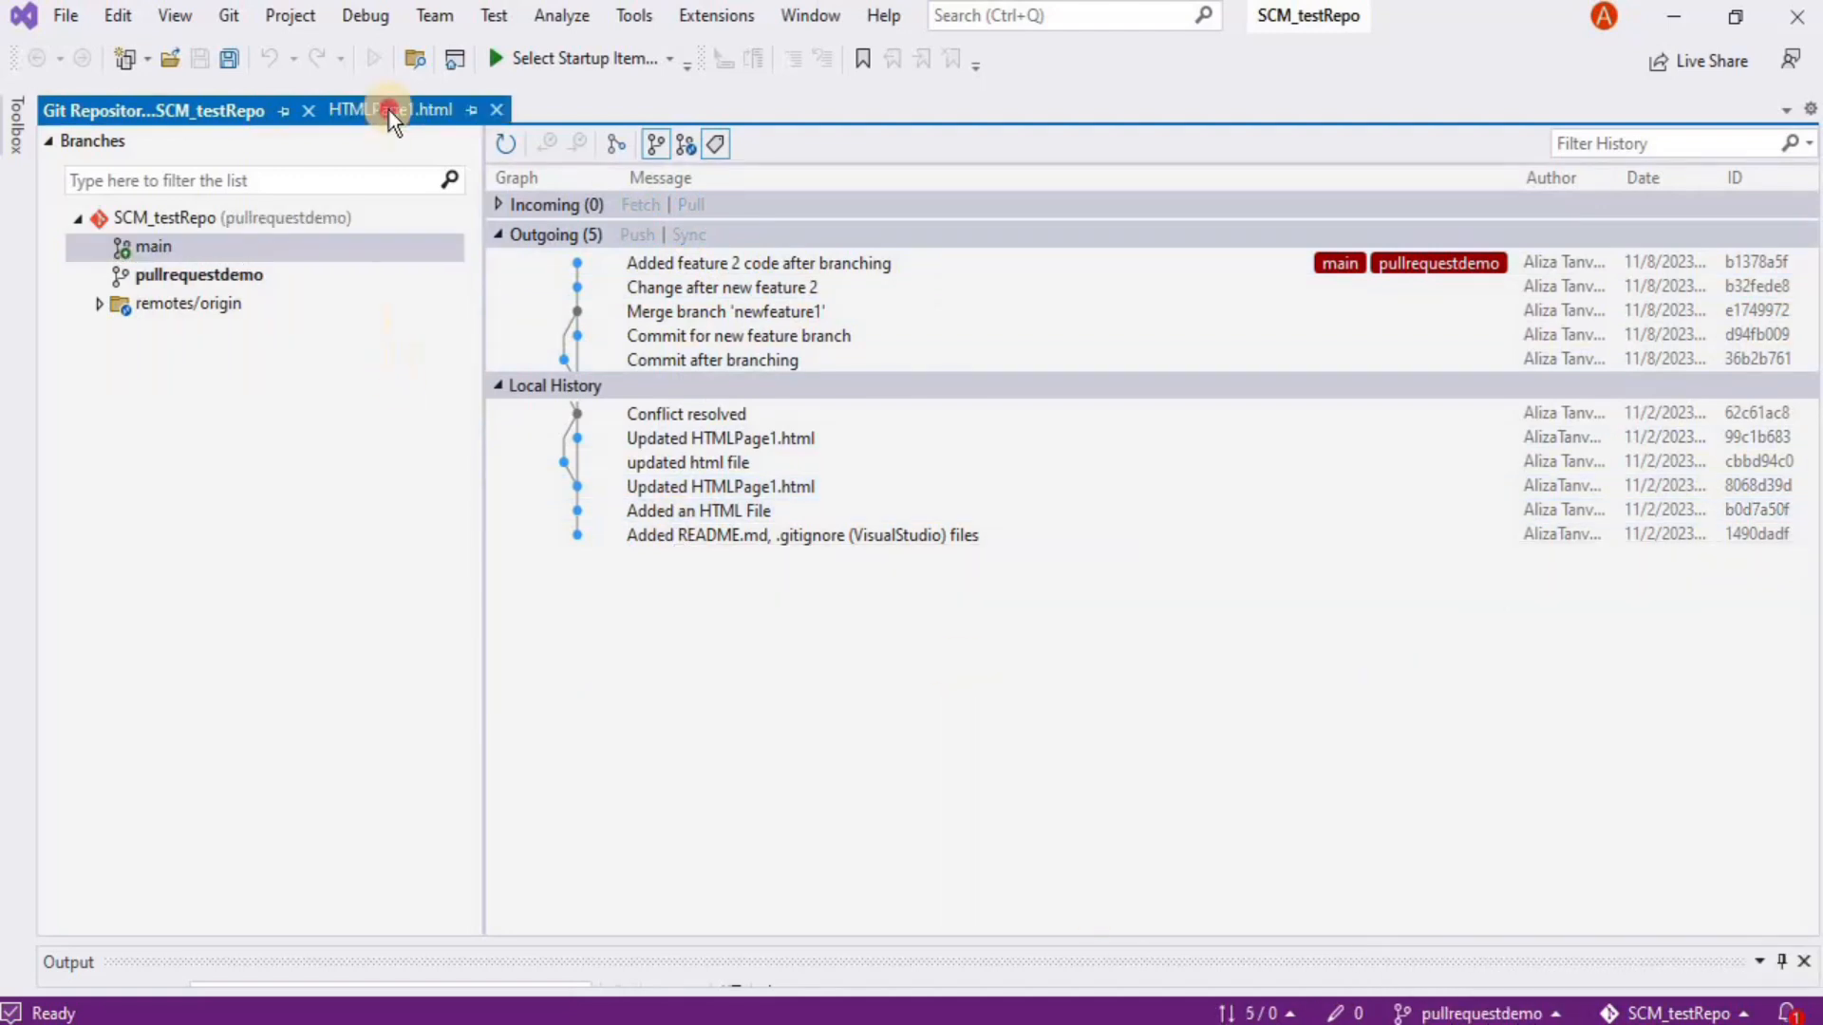
Open HTMLPage1.html in the editor and insert a new line after line 21
left_click(390, 111)
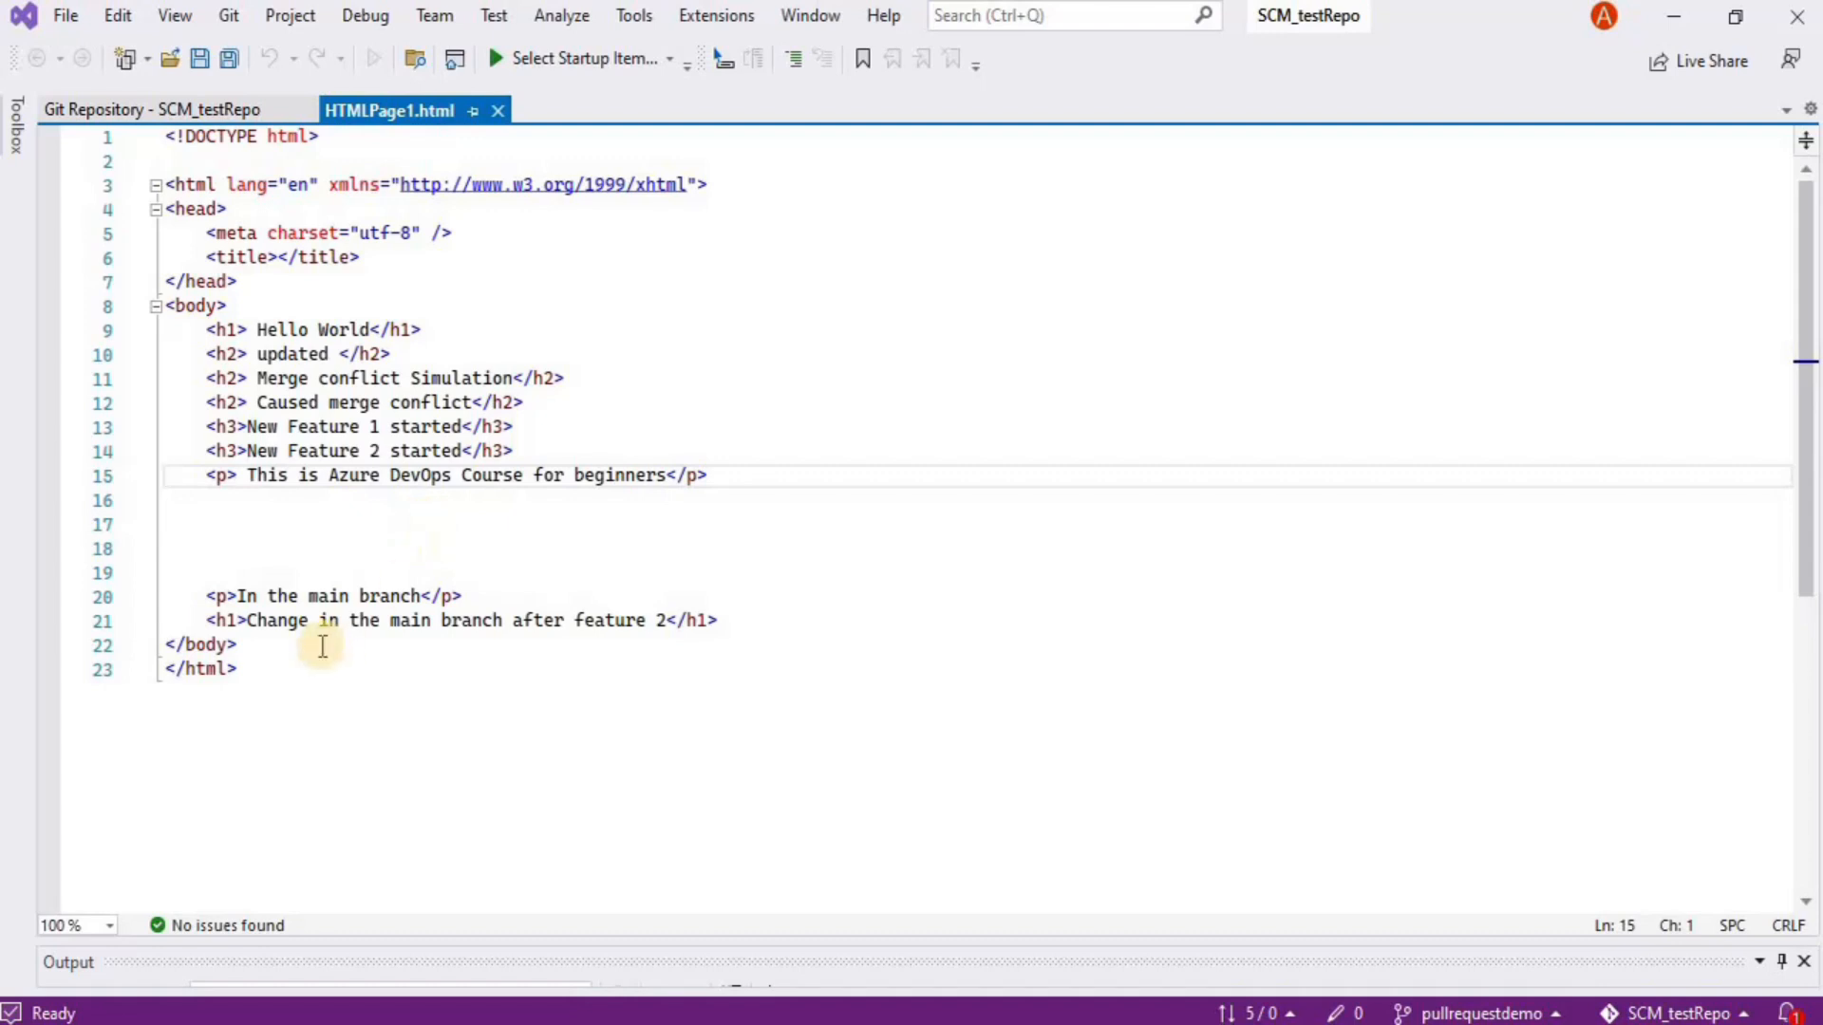
left_click(744, 623)
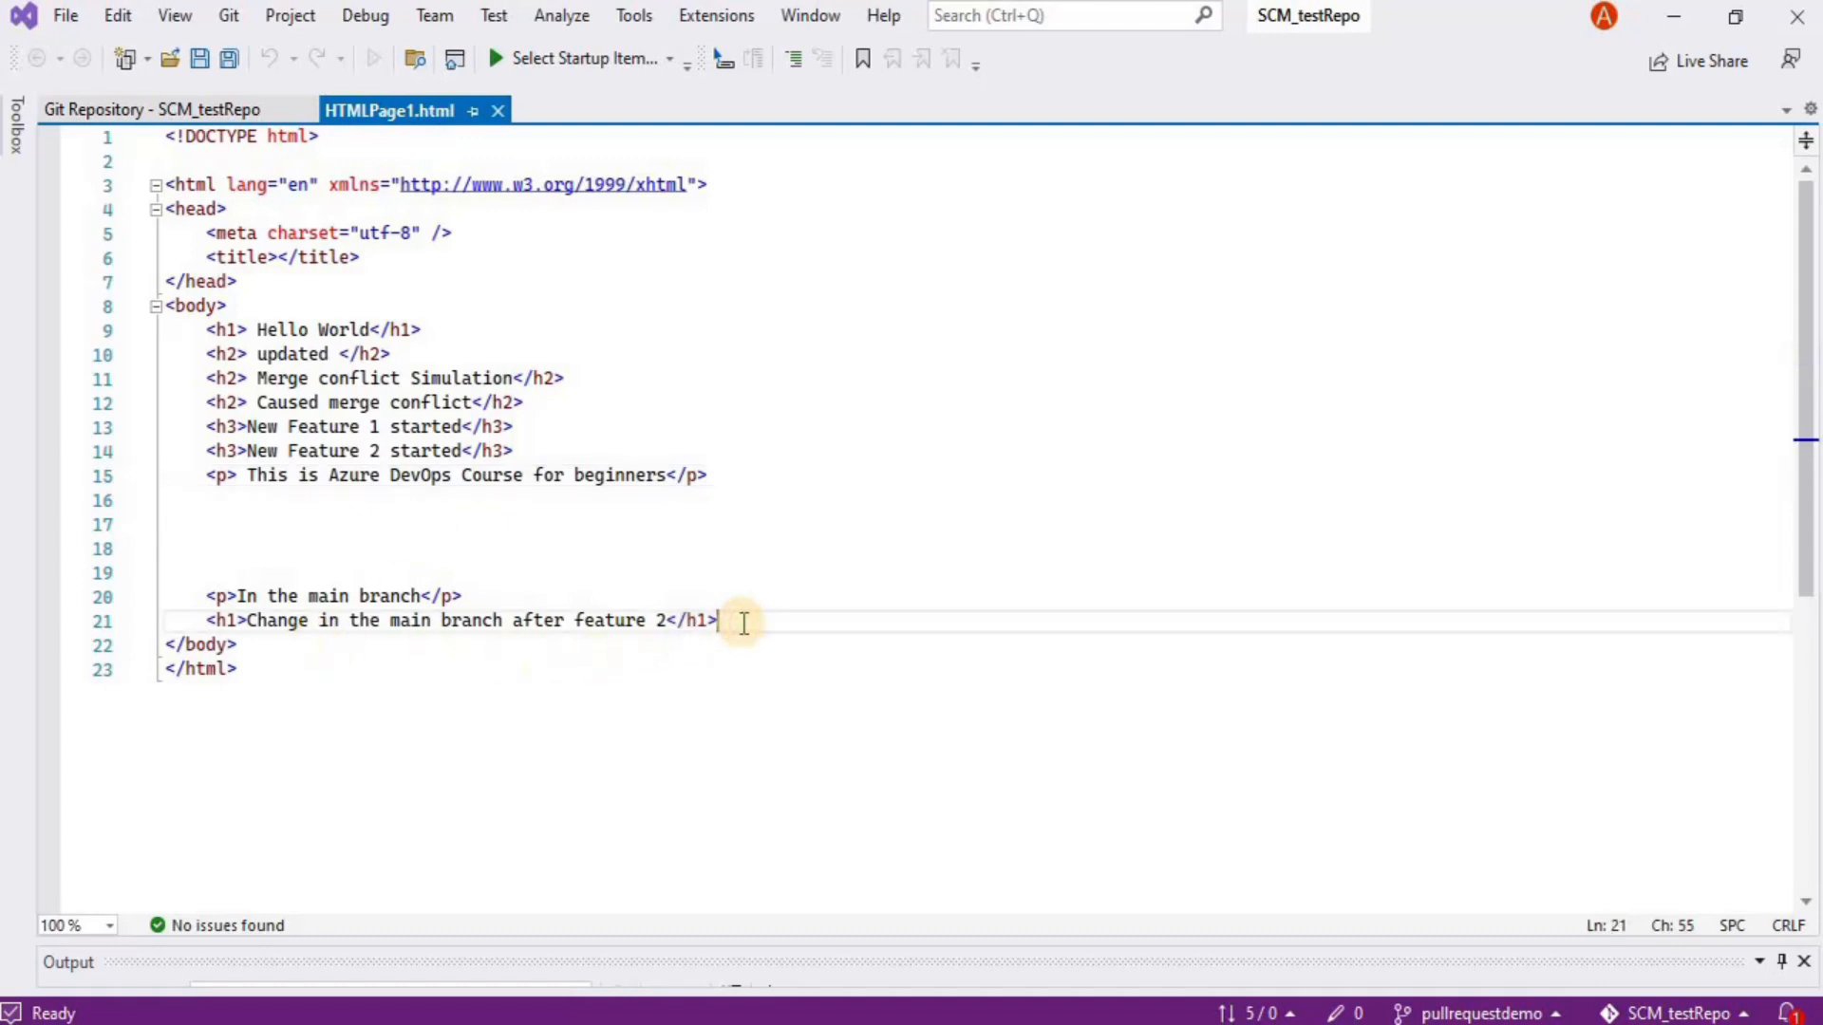
key("Return")
Add the heading <h1>Pull request Demo</h1> on the new line
type("<h")
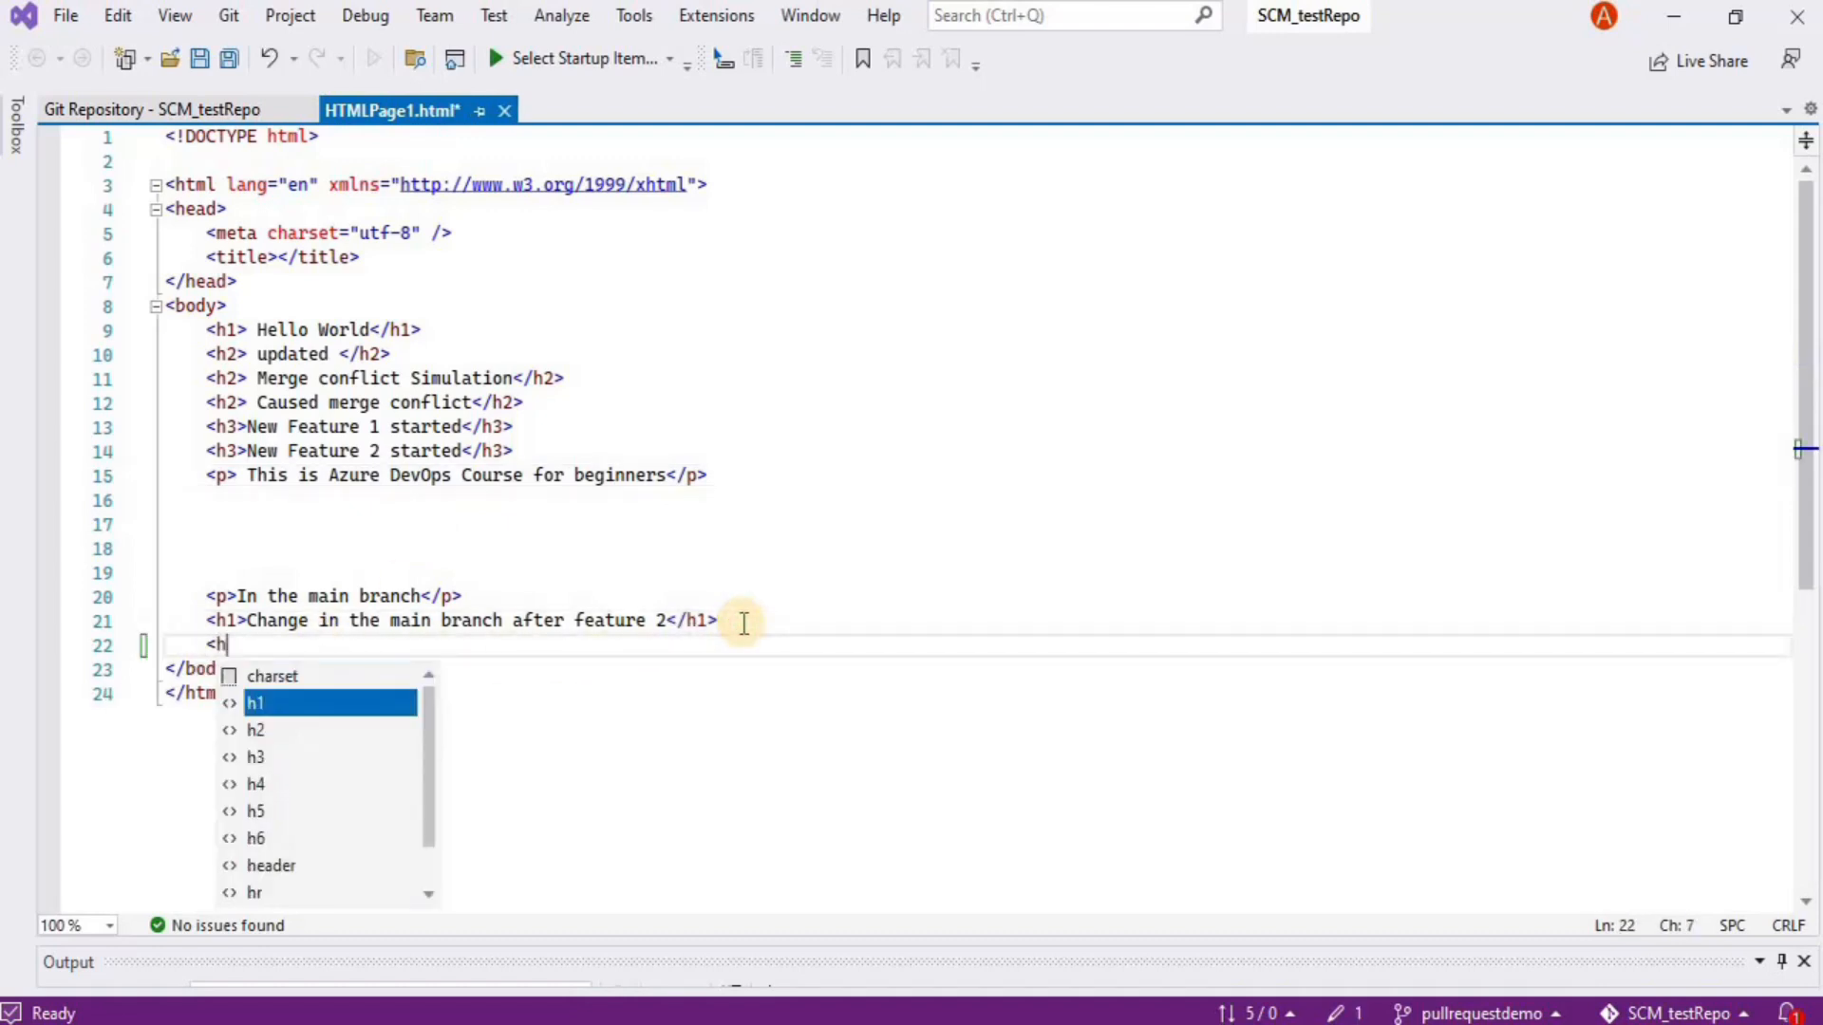
type("1")
key("BackSpace")
type("1>")
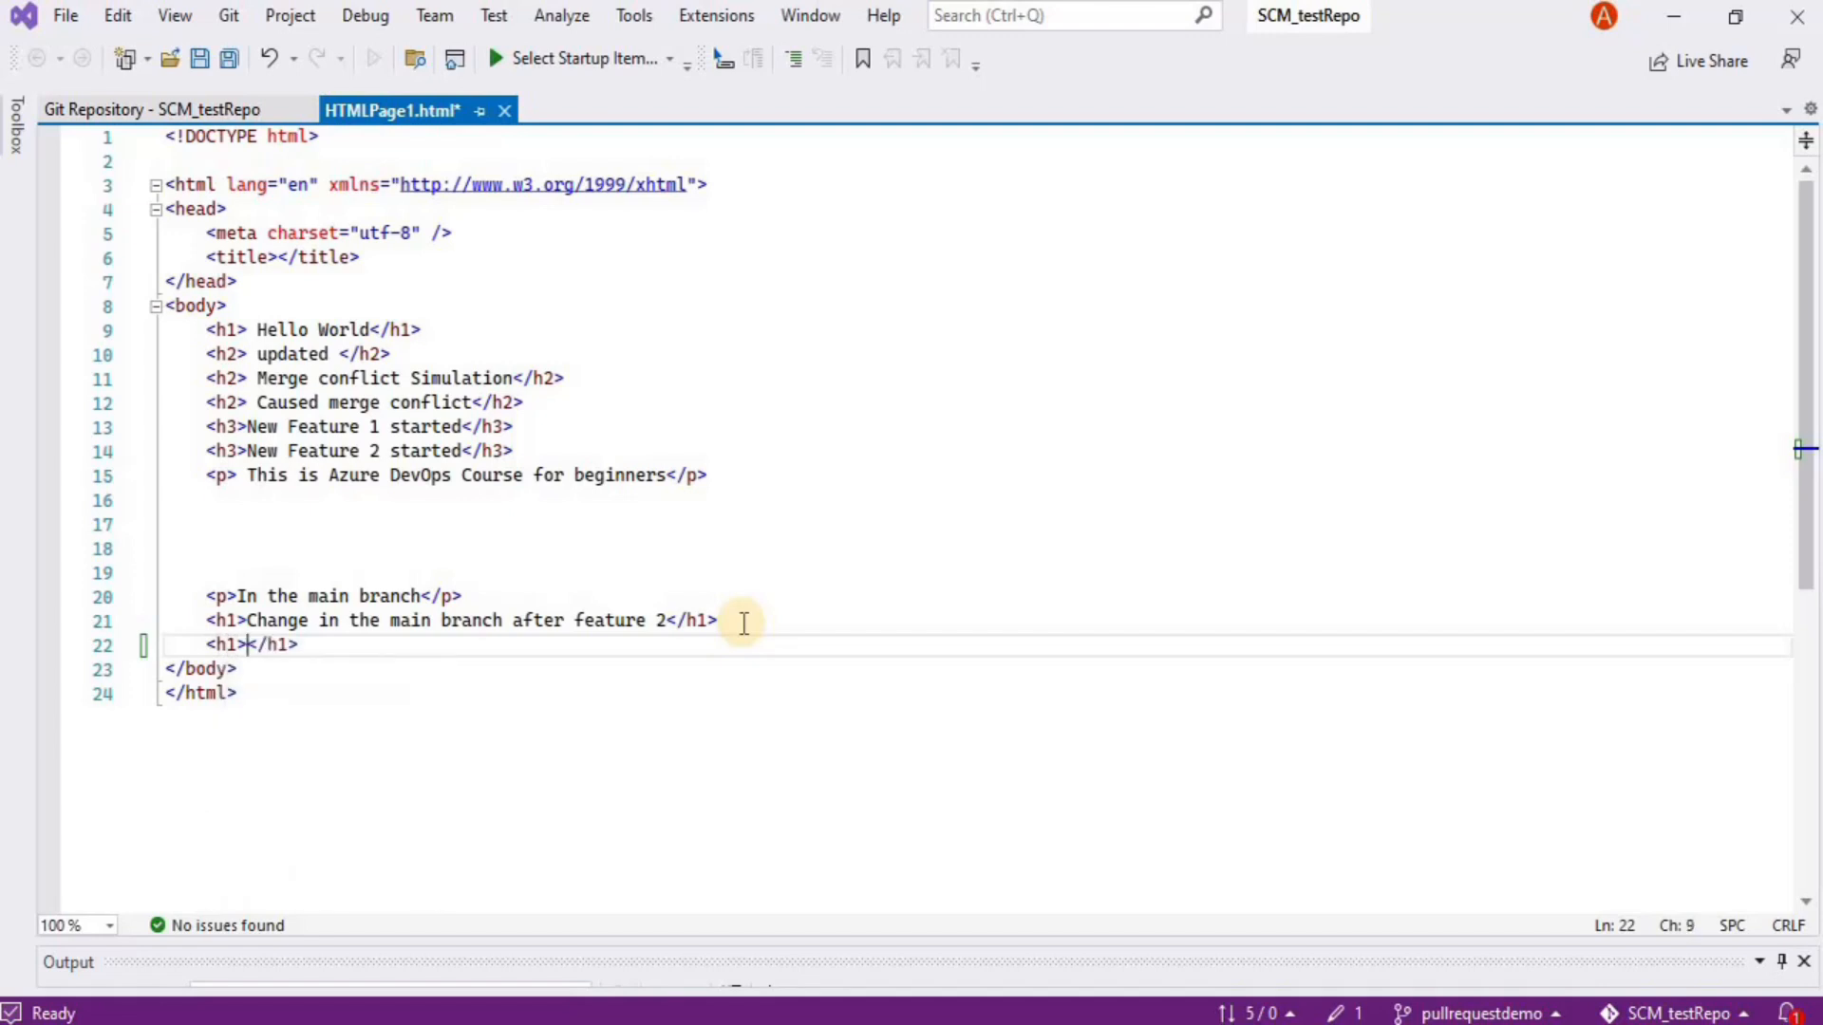
type(" Pull")
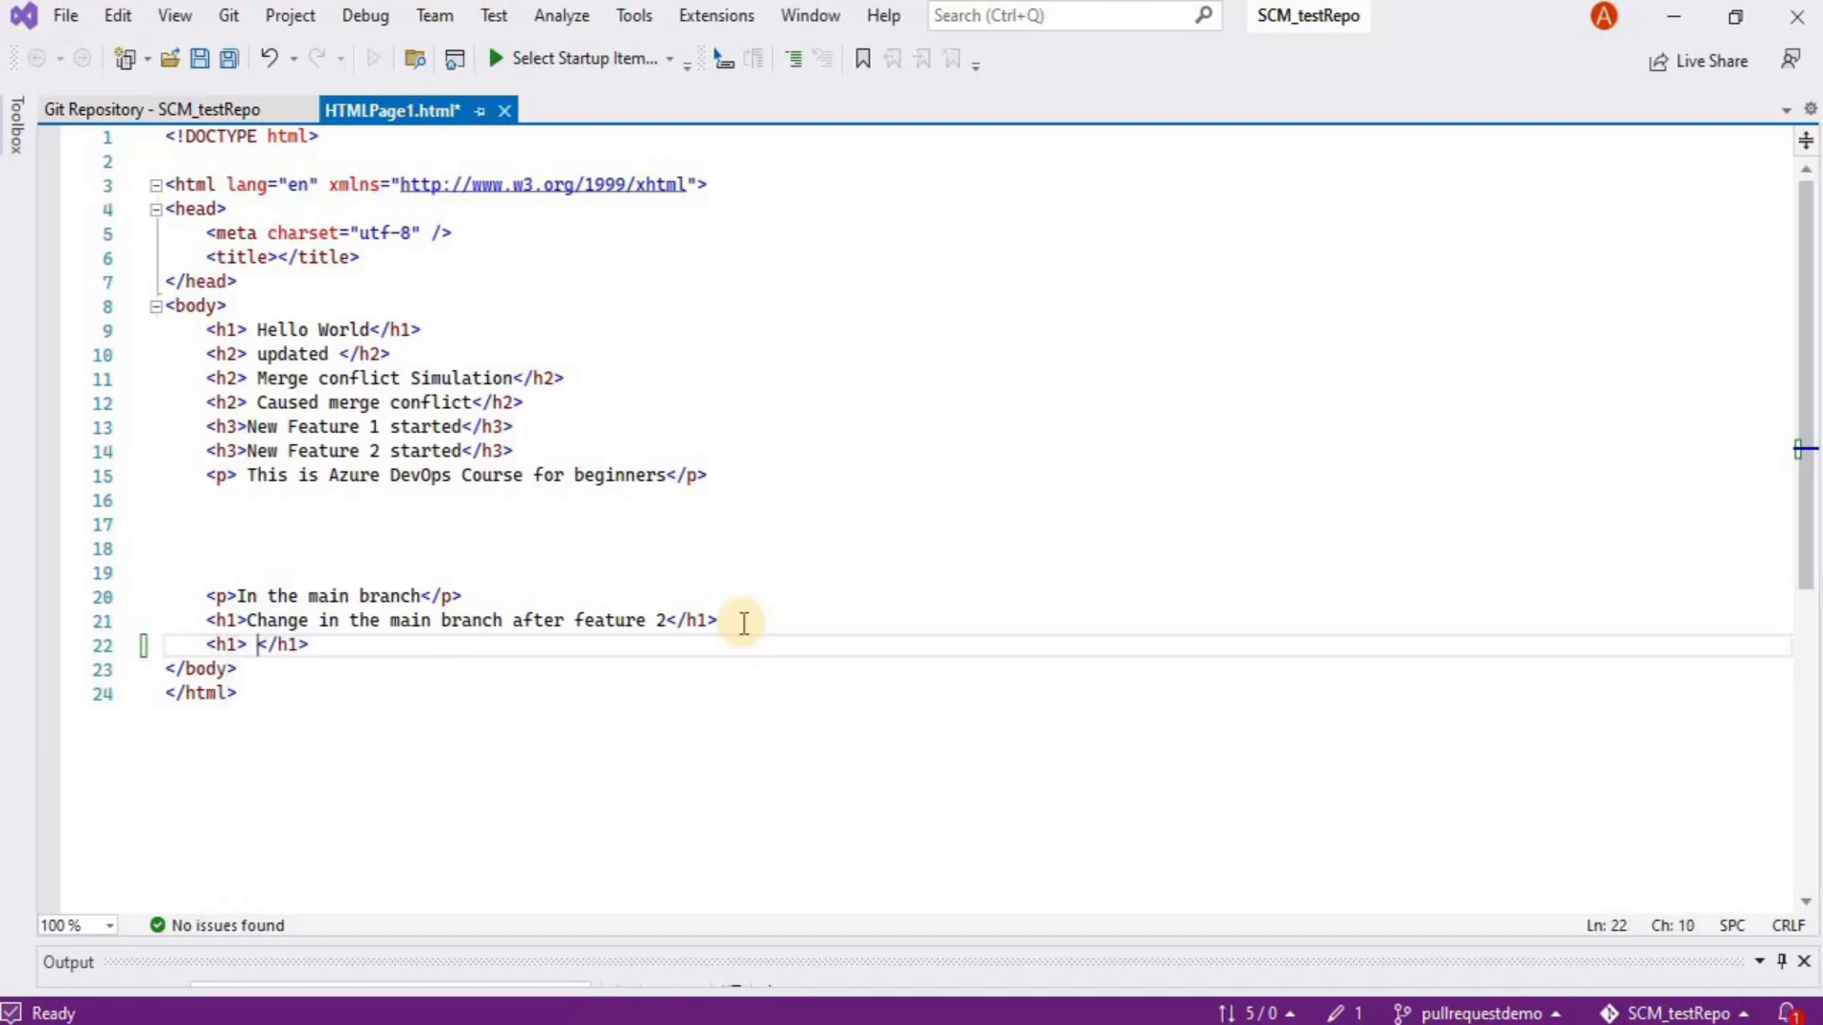
type("equest ")
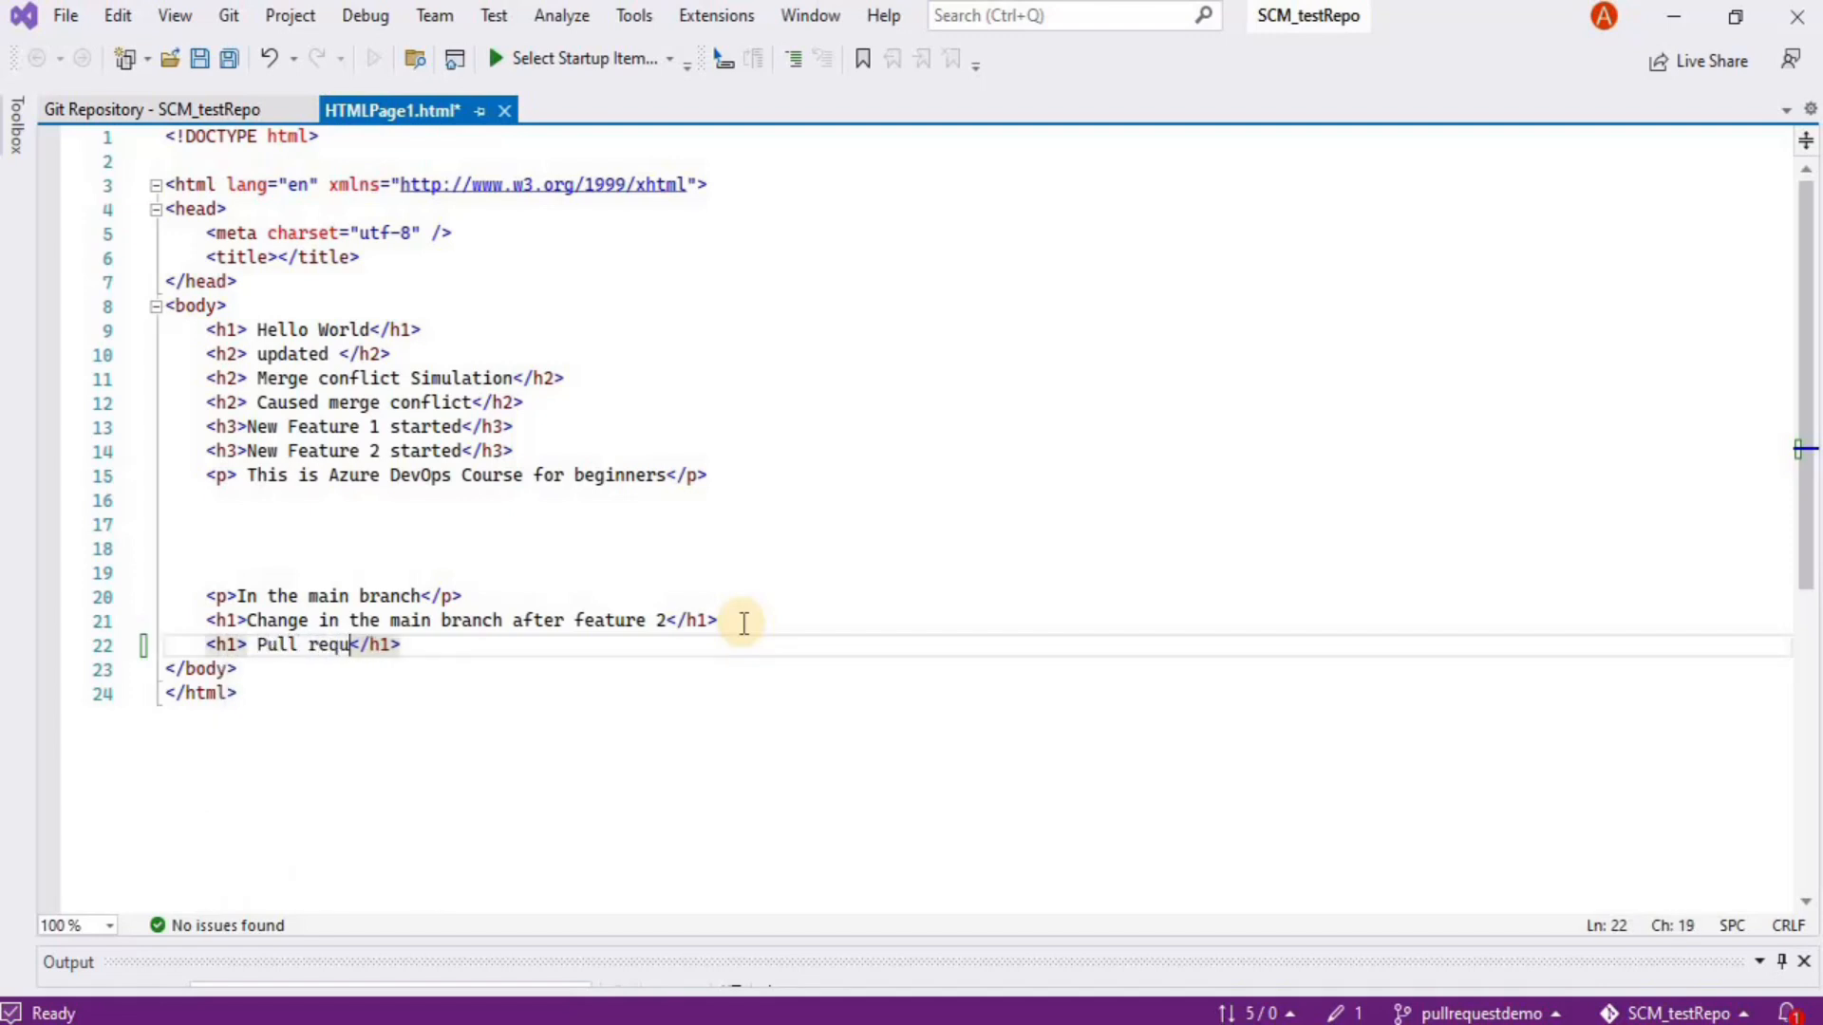
type("Demo")
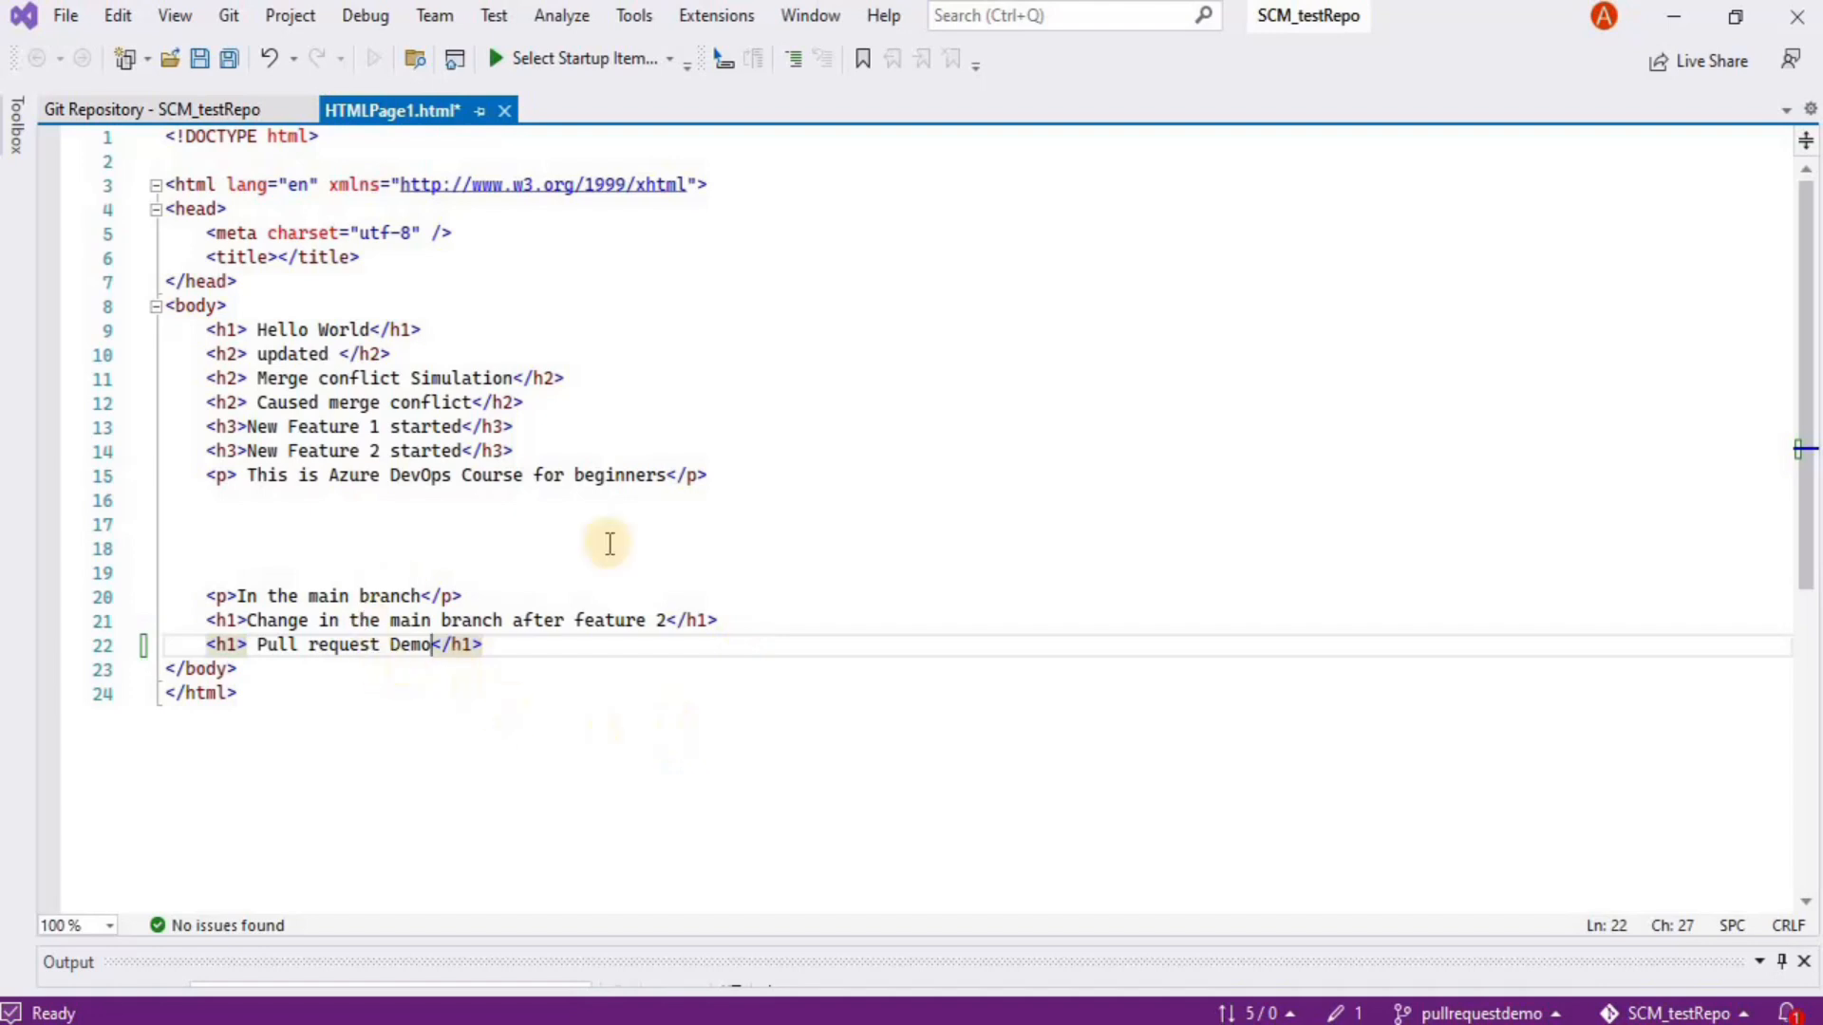
Insert a line below line 21 and start the heading 'Deleted the new feature 2 branch'
left_click(753, 620)
key("Return")
type("<")
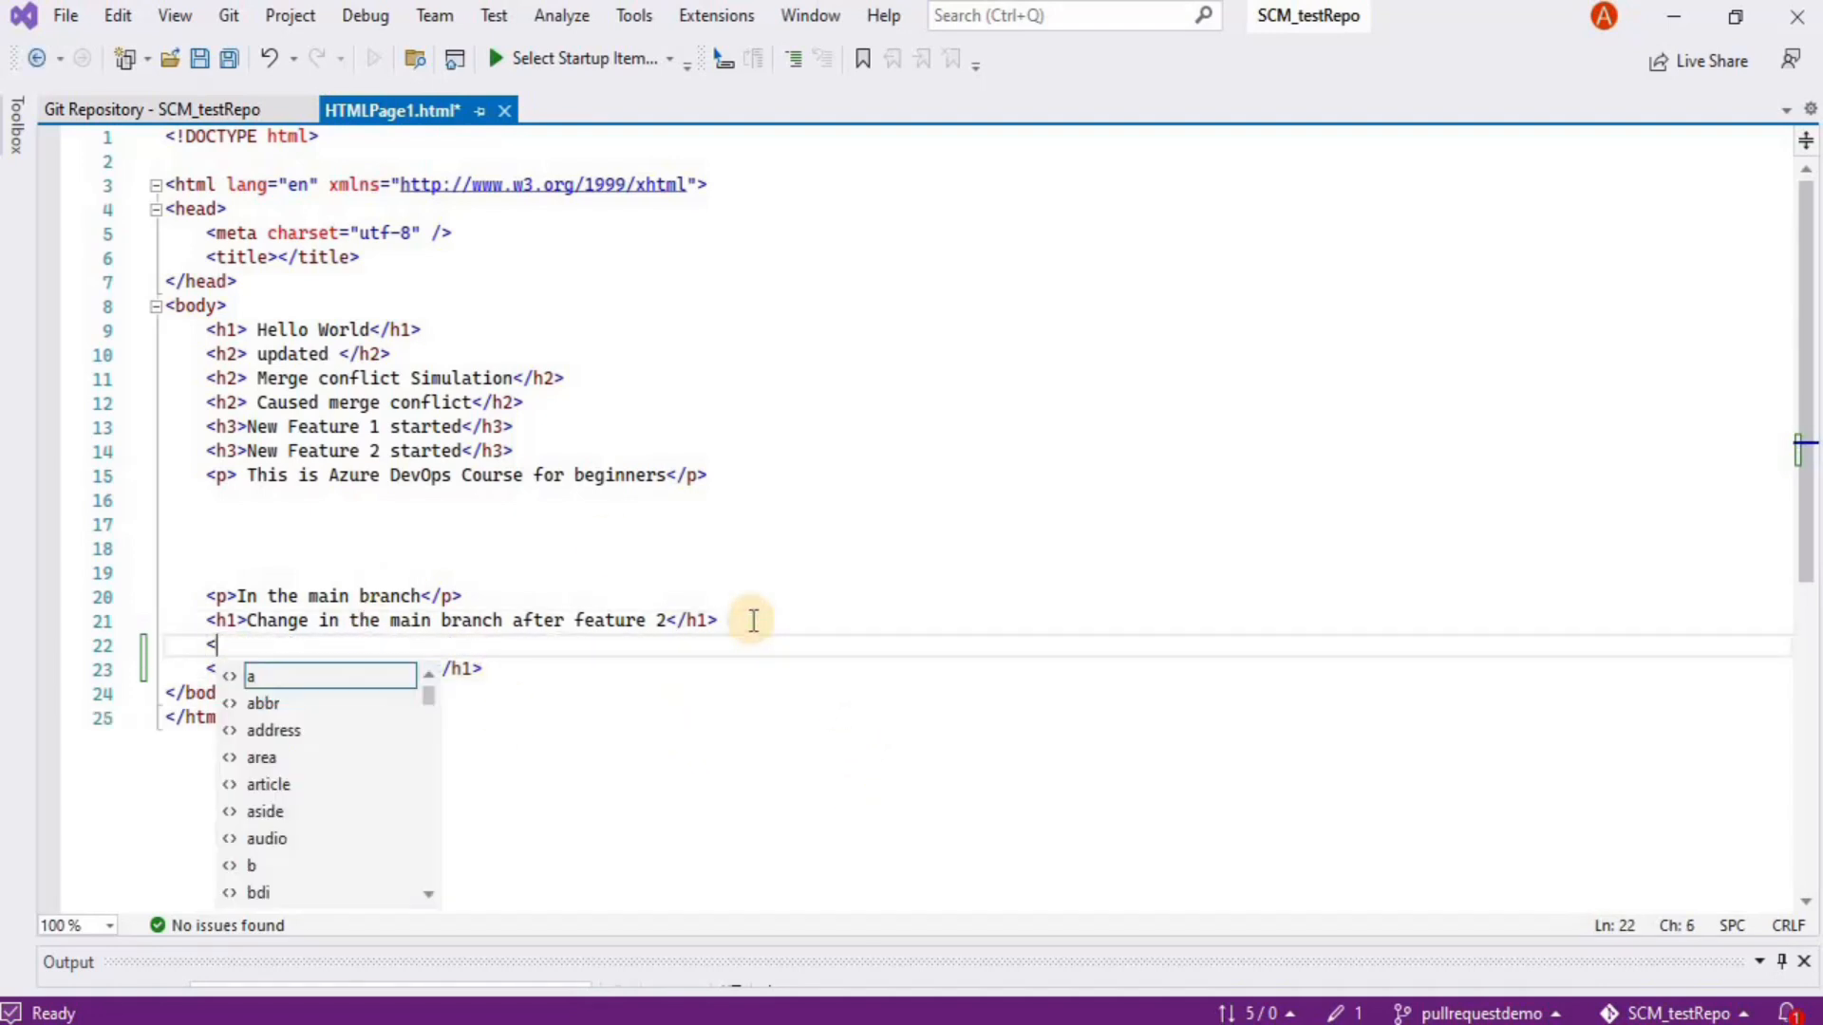
type("h1>")
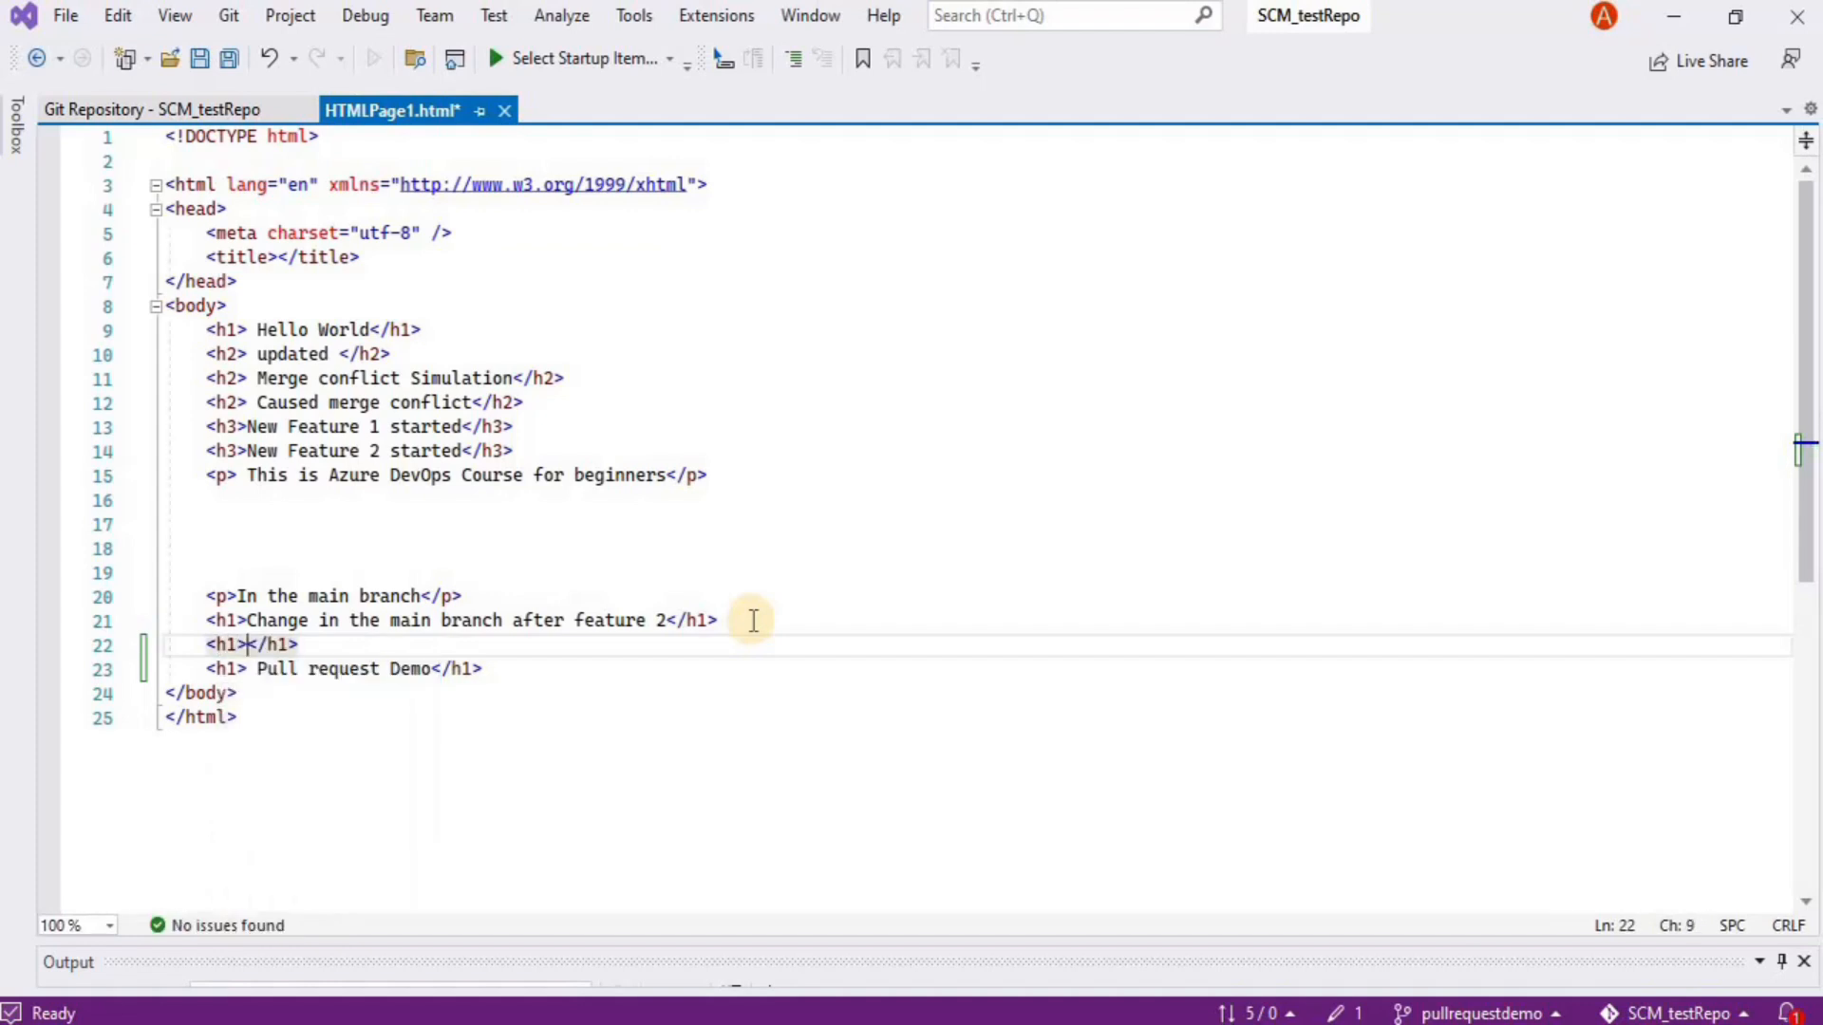
type("Deleted ")
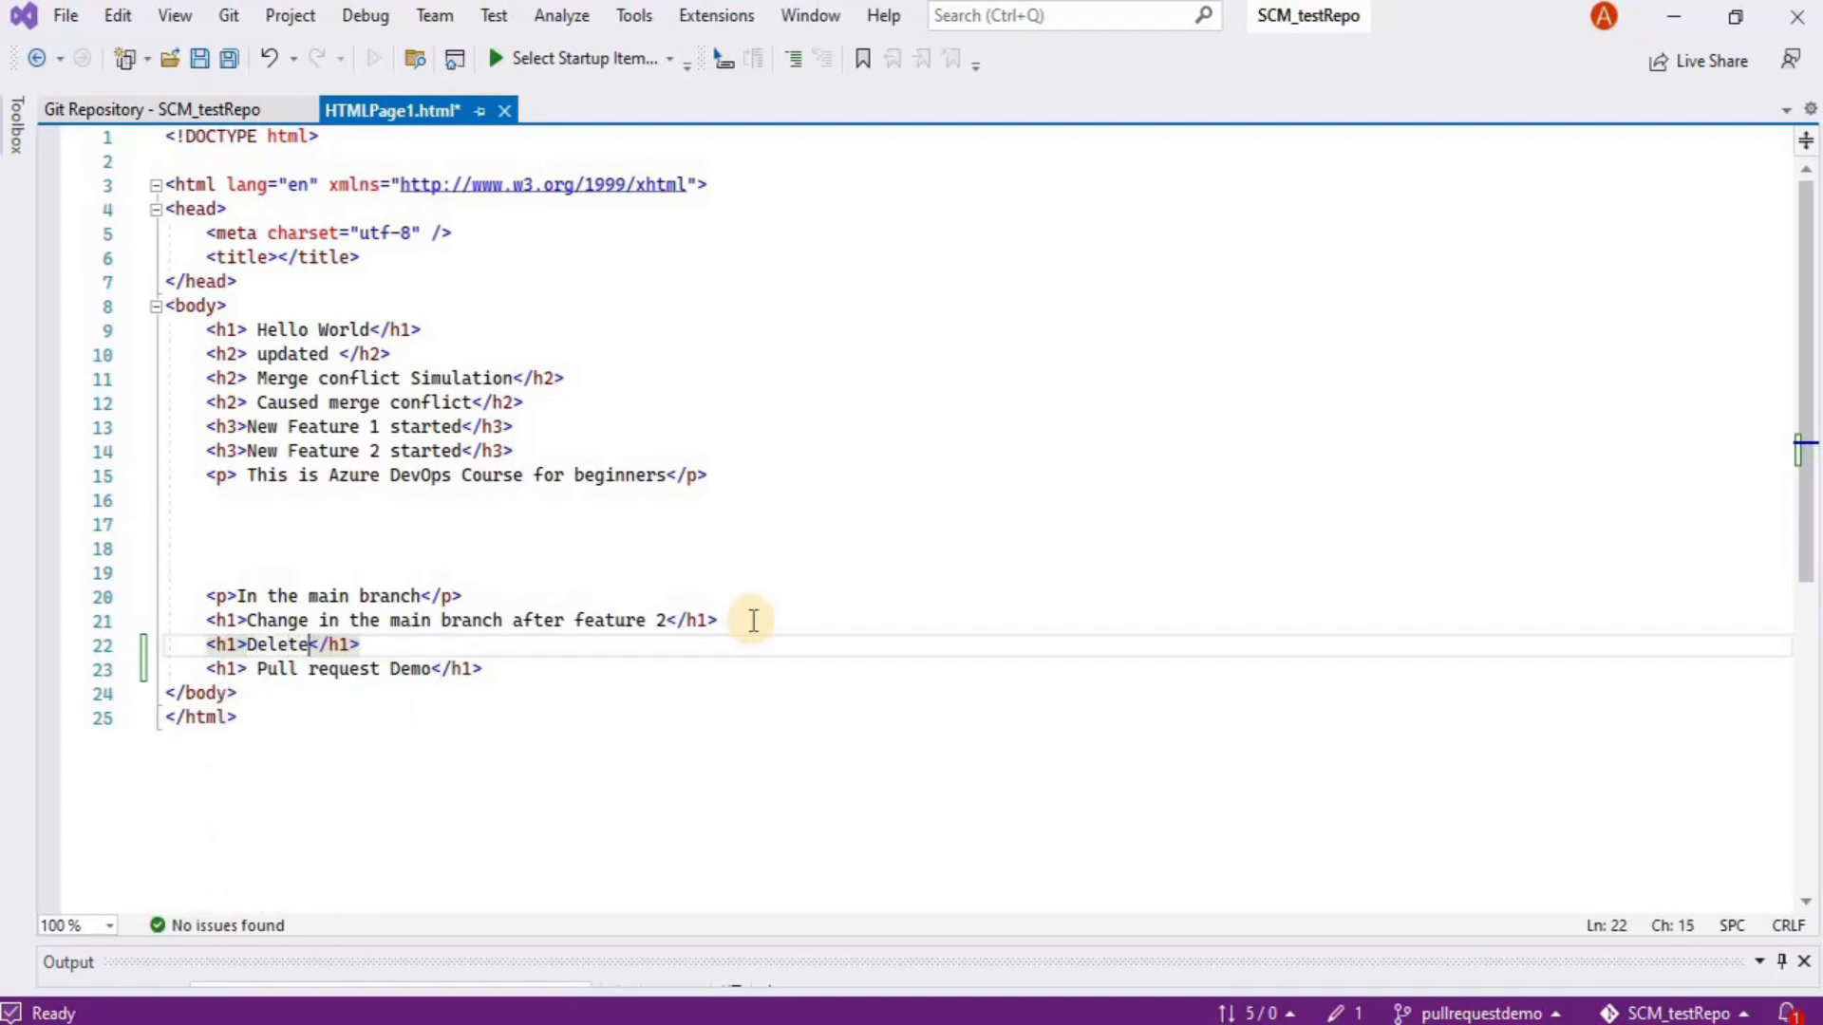
type("the new fdea")
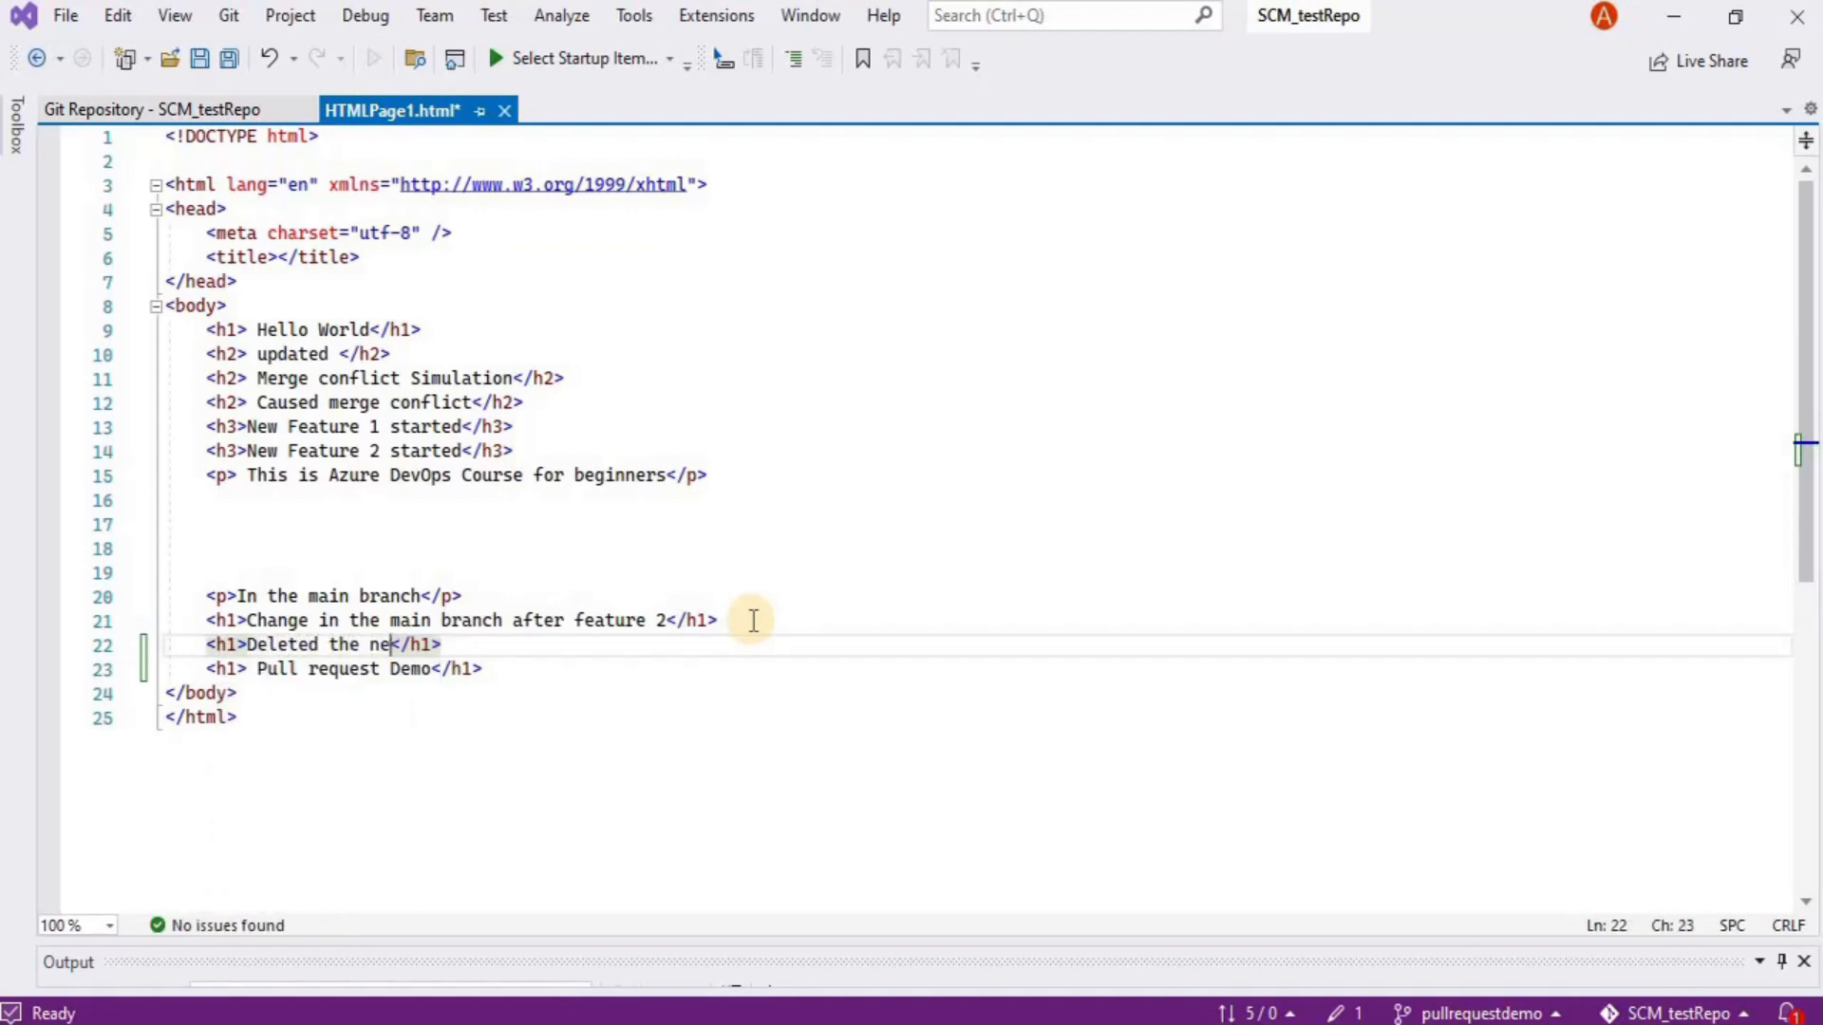
type("ryre 2 bra")
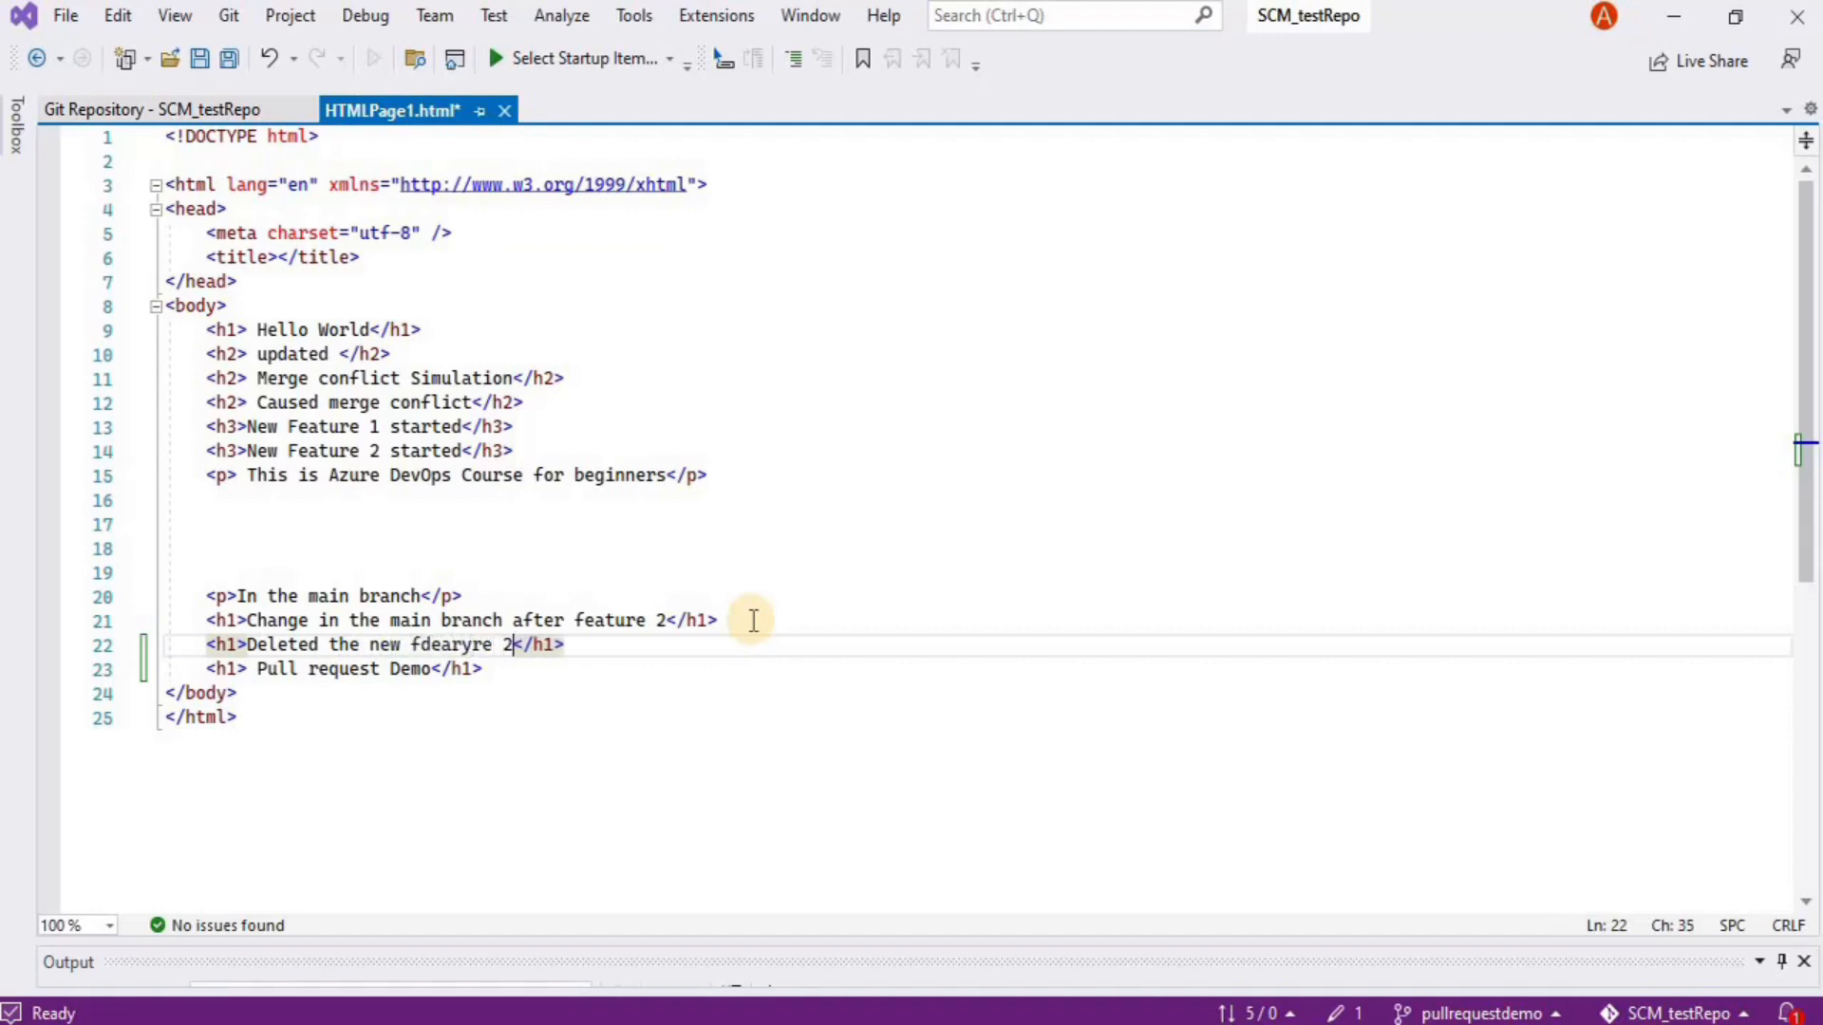
type("nch")
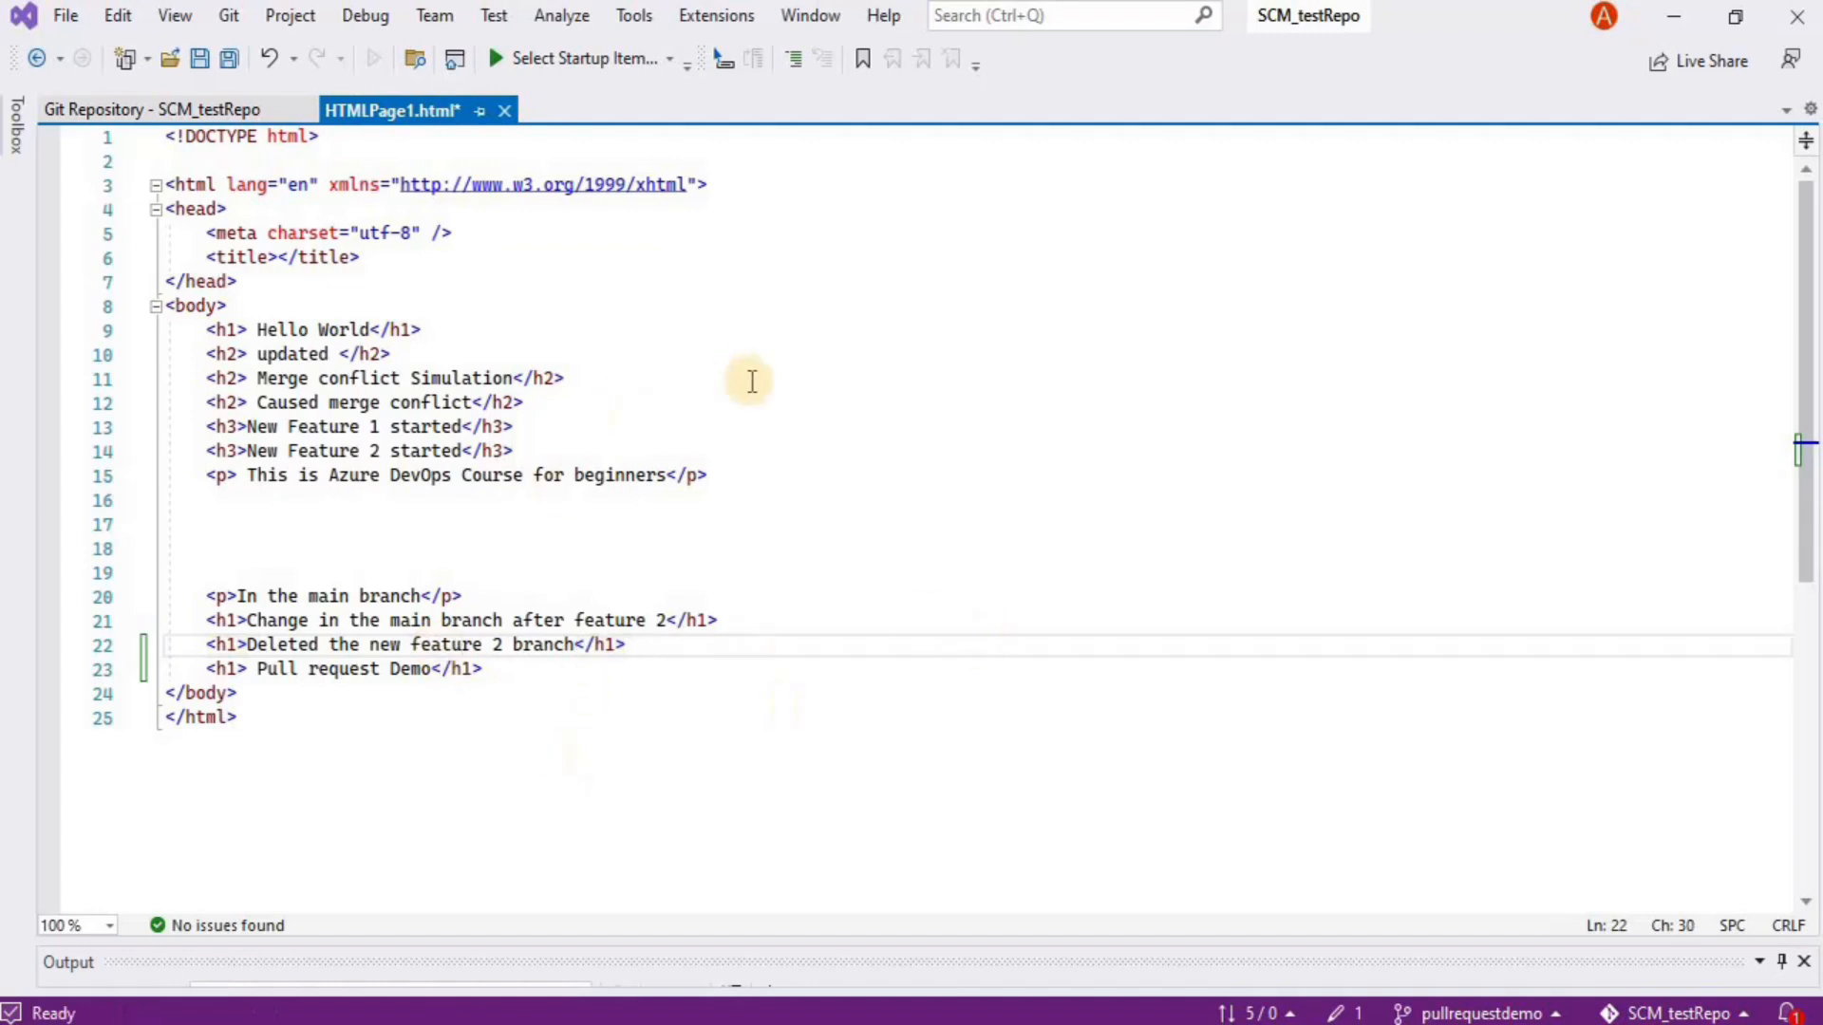
Save HTMLPage1.html and commit all changes with the message 'Pull Request Demo'
key("ctrl+s")
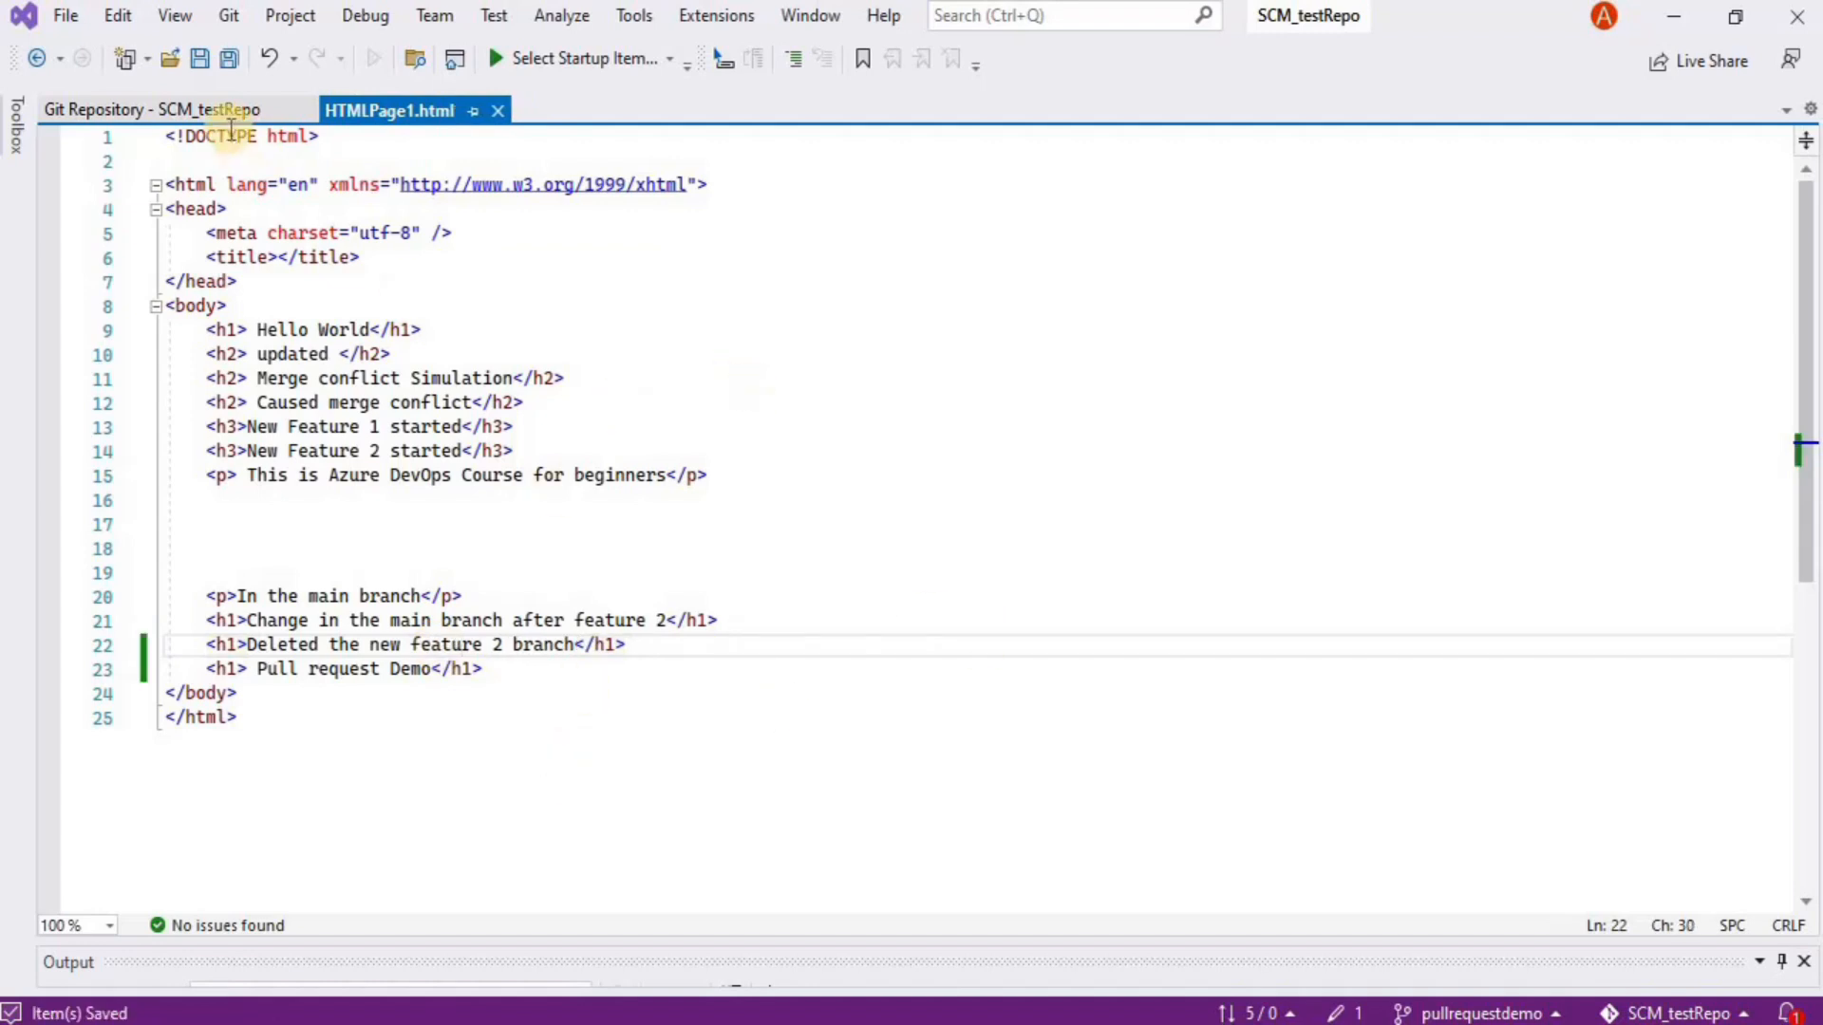
left_click(227, 21)
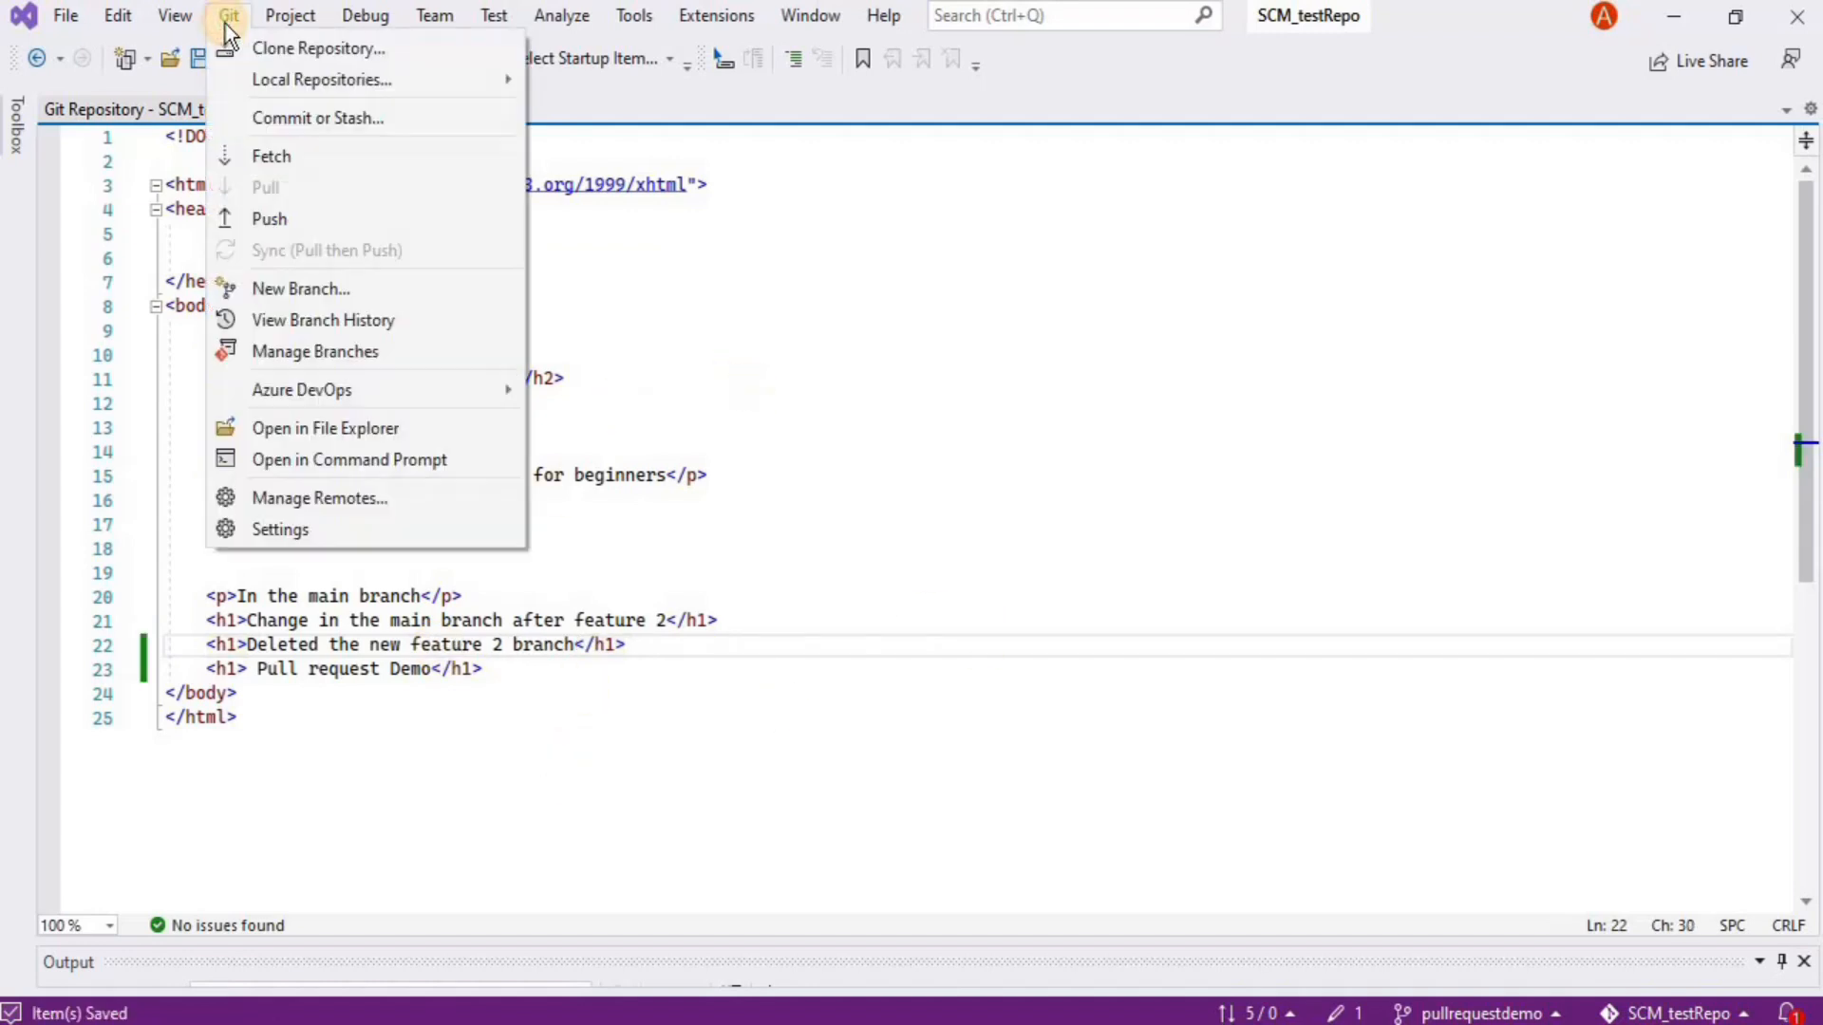
left_click(327, 123)
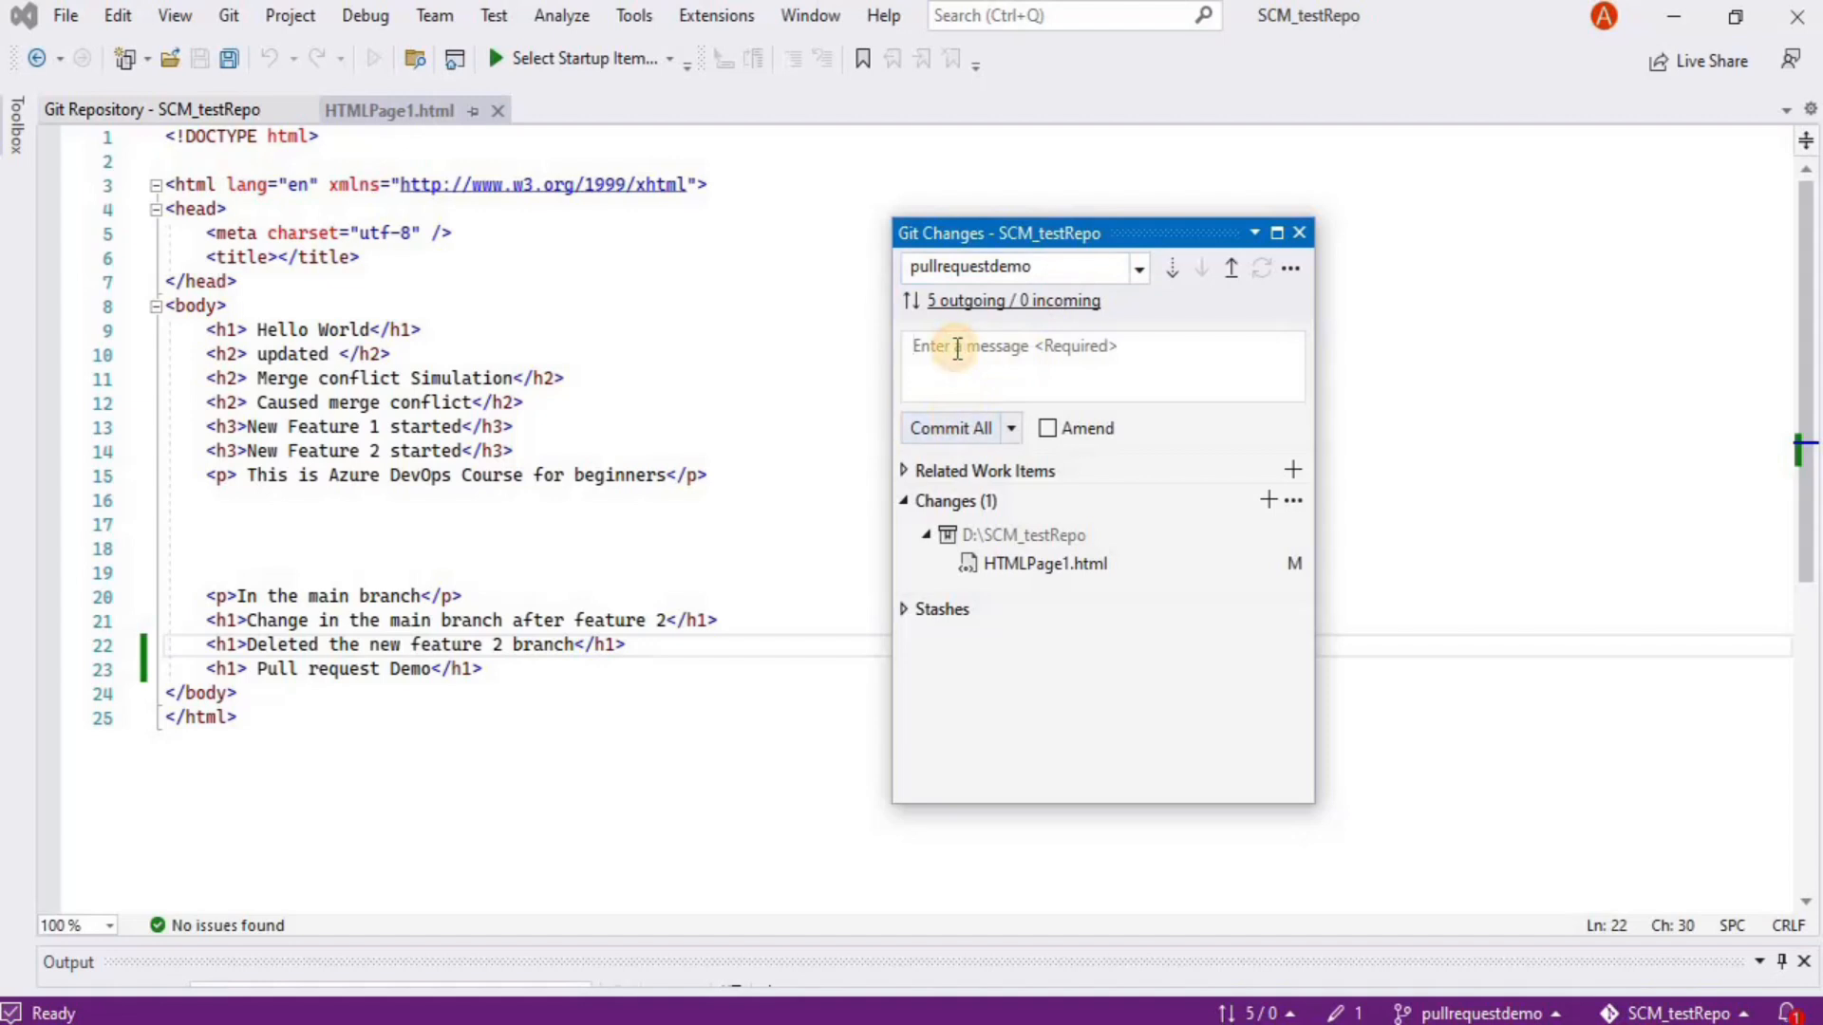
left_click(990, 375)
type("Pul")
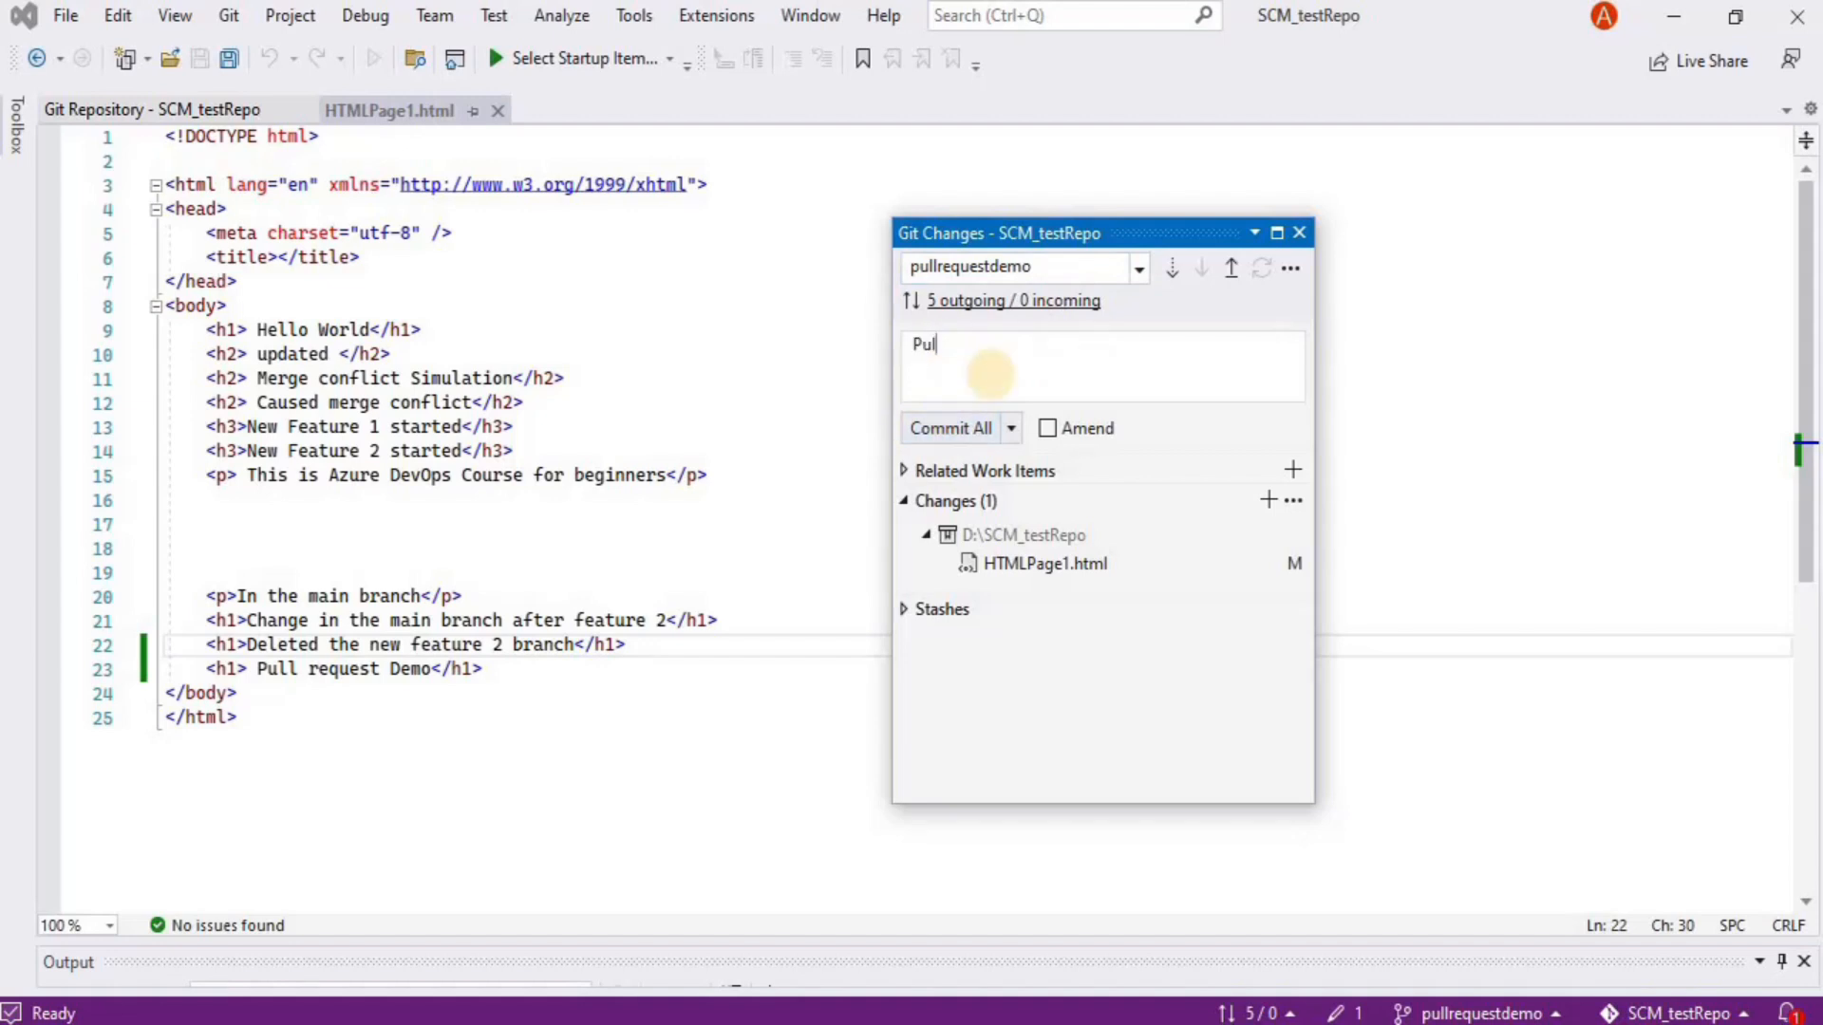
type("l Request Demo")
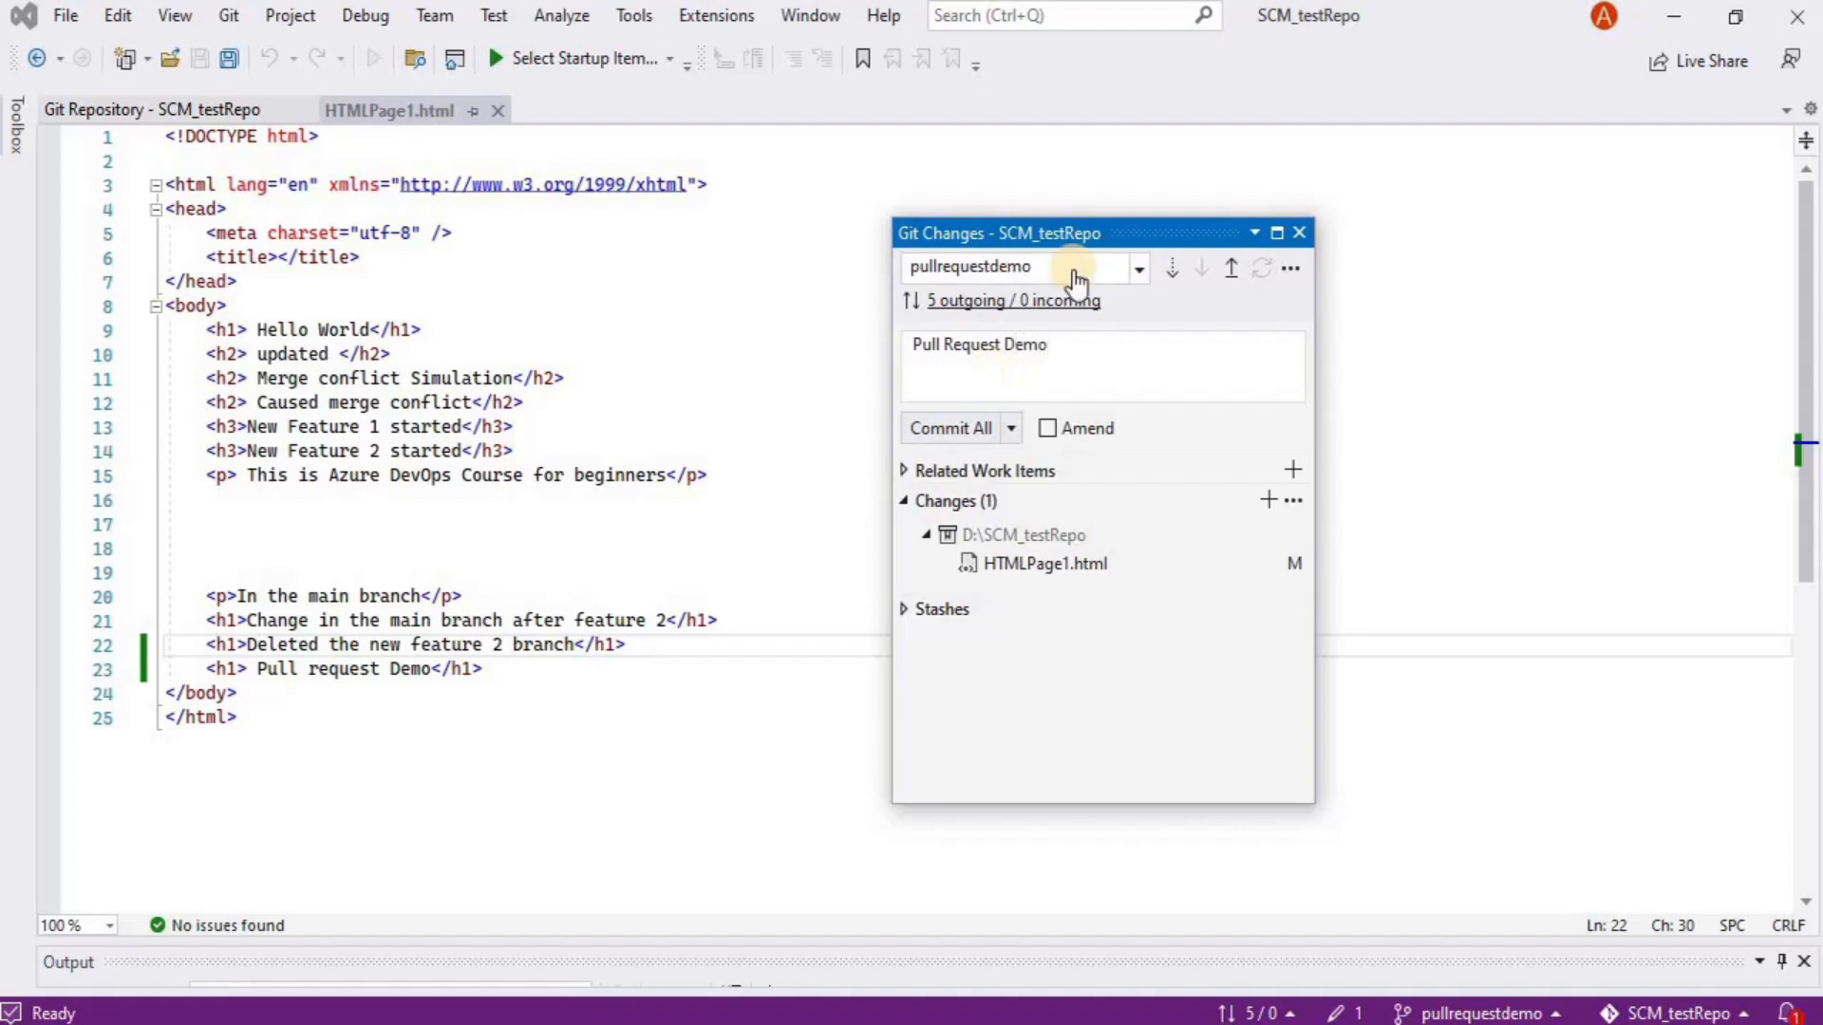
left_click(957, 427)
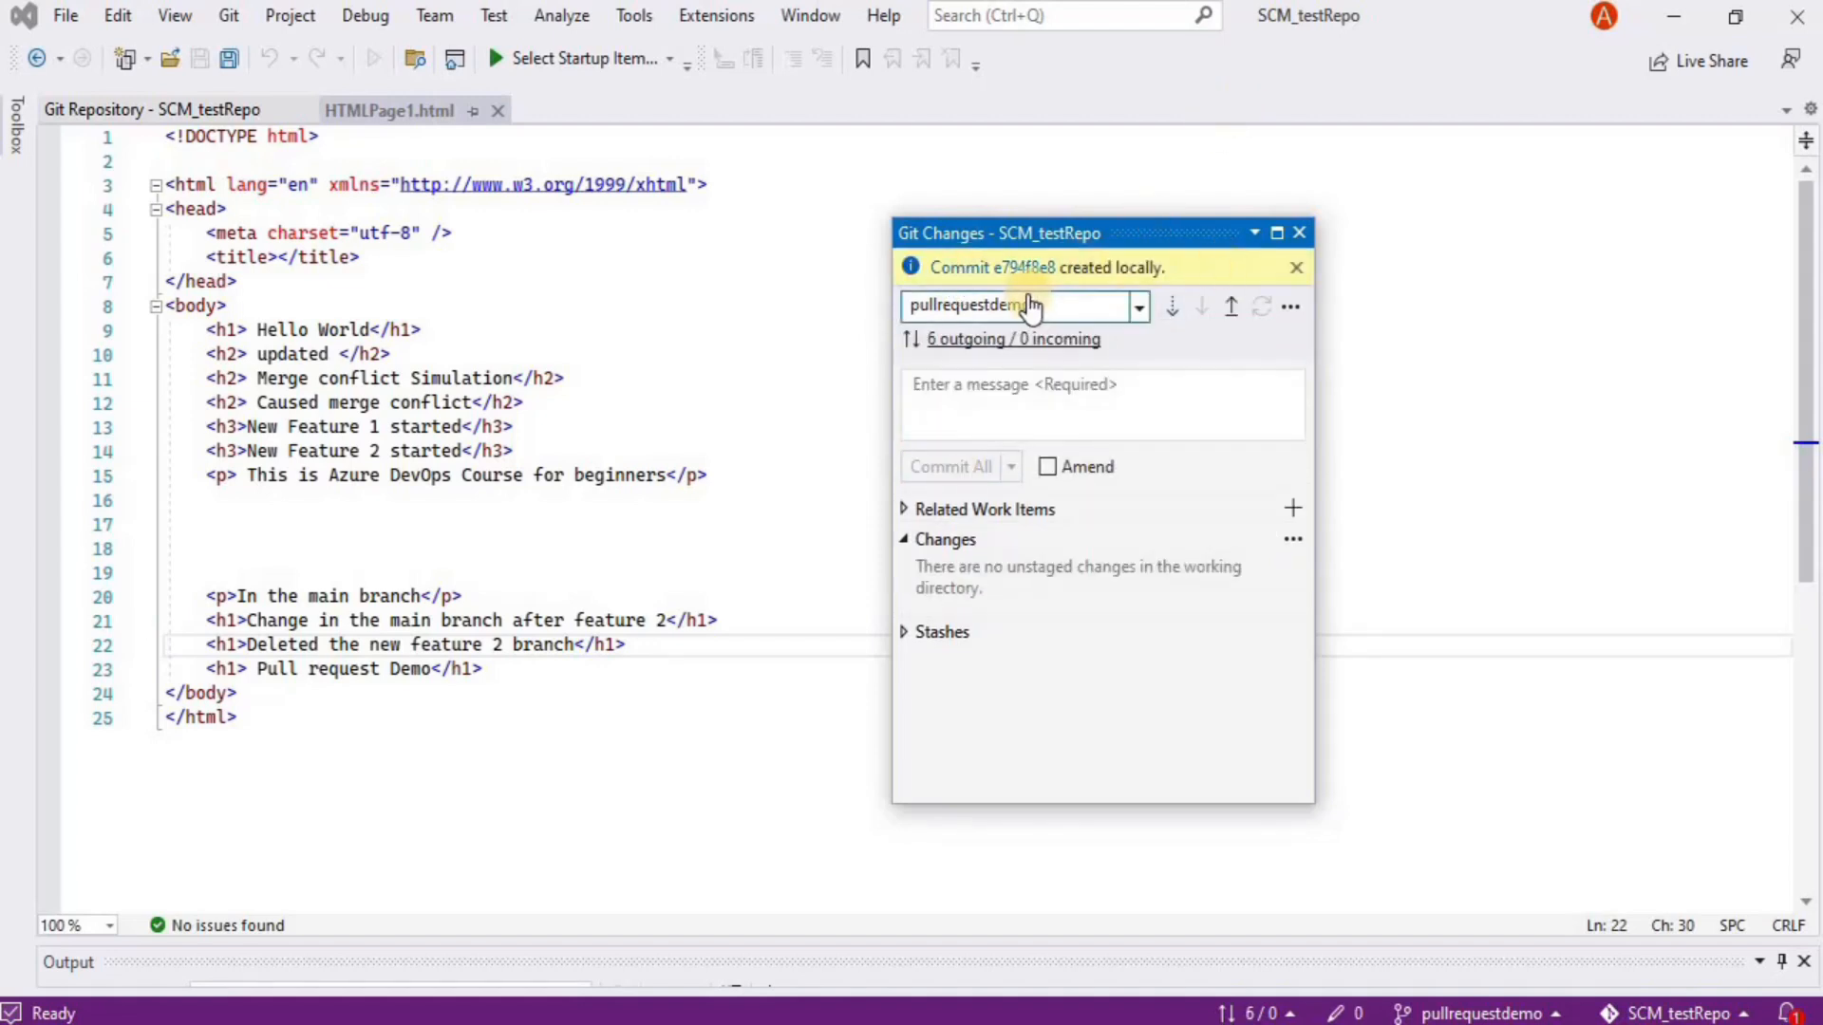
left_click(1300, 233)
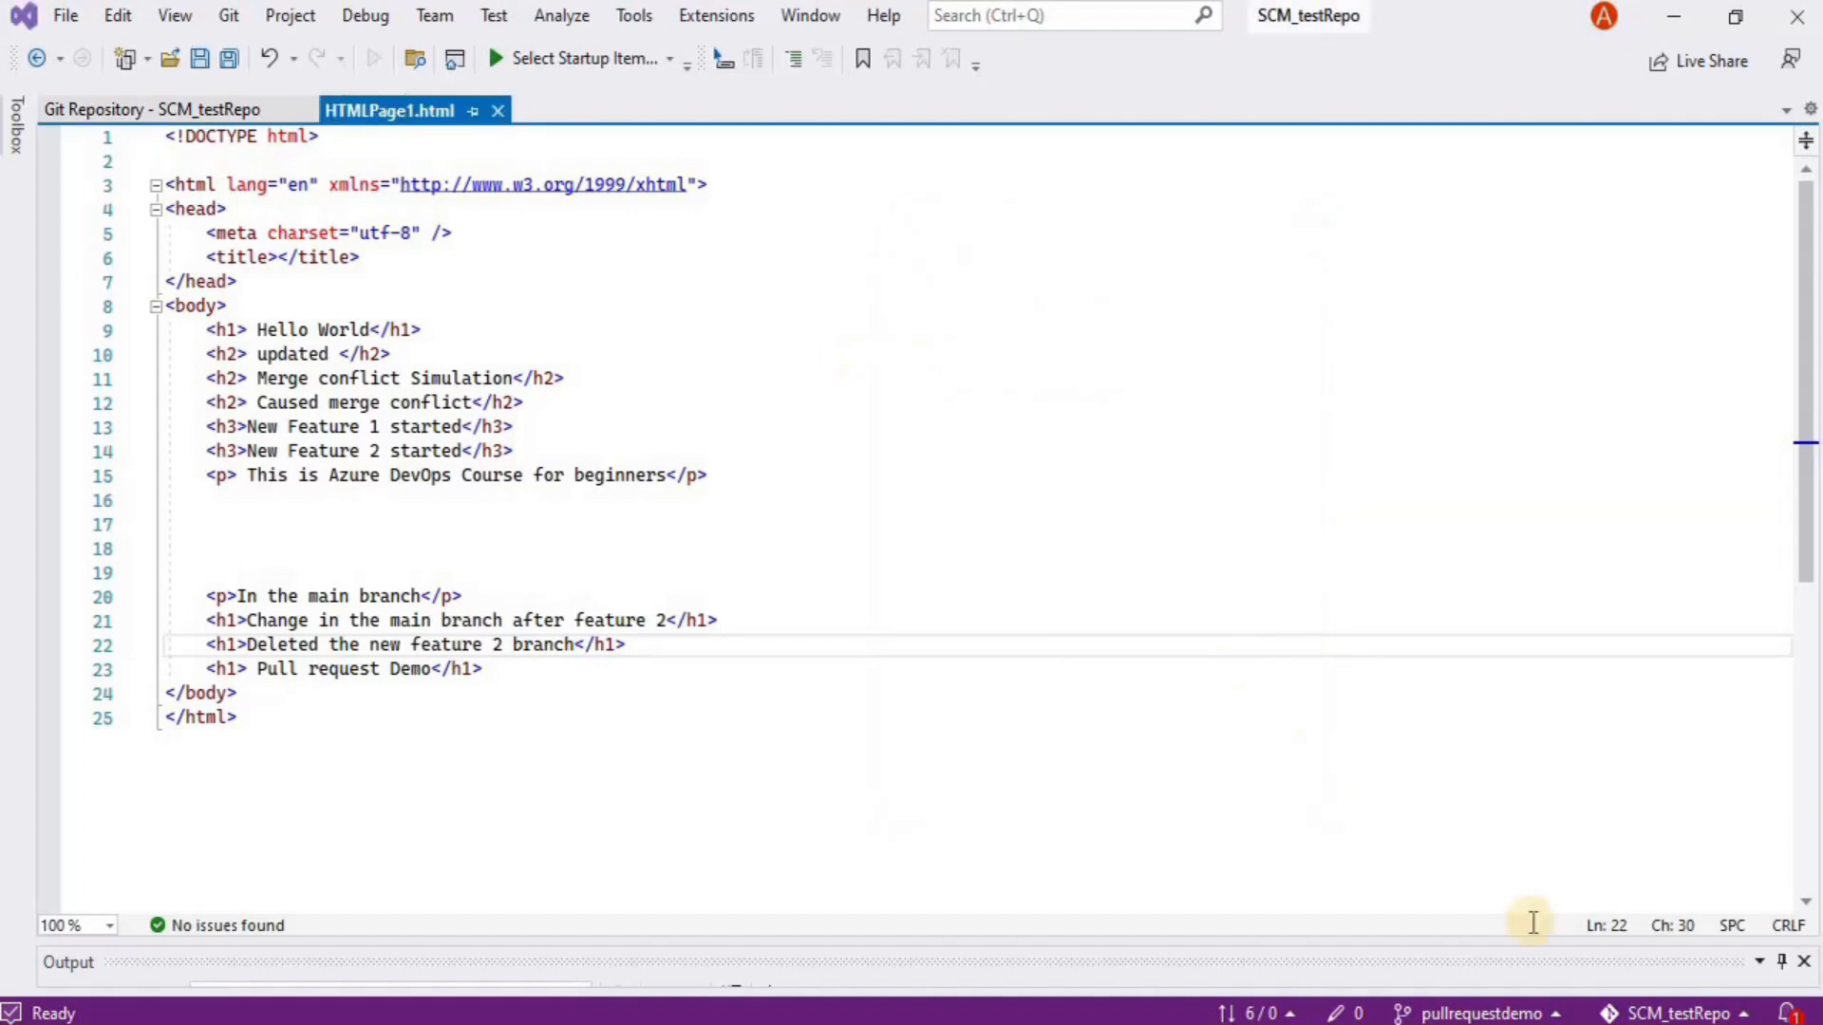
Check out the main branch from the status-bar list of local branches
left_click(1481, 1013)
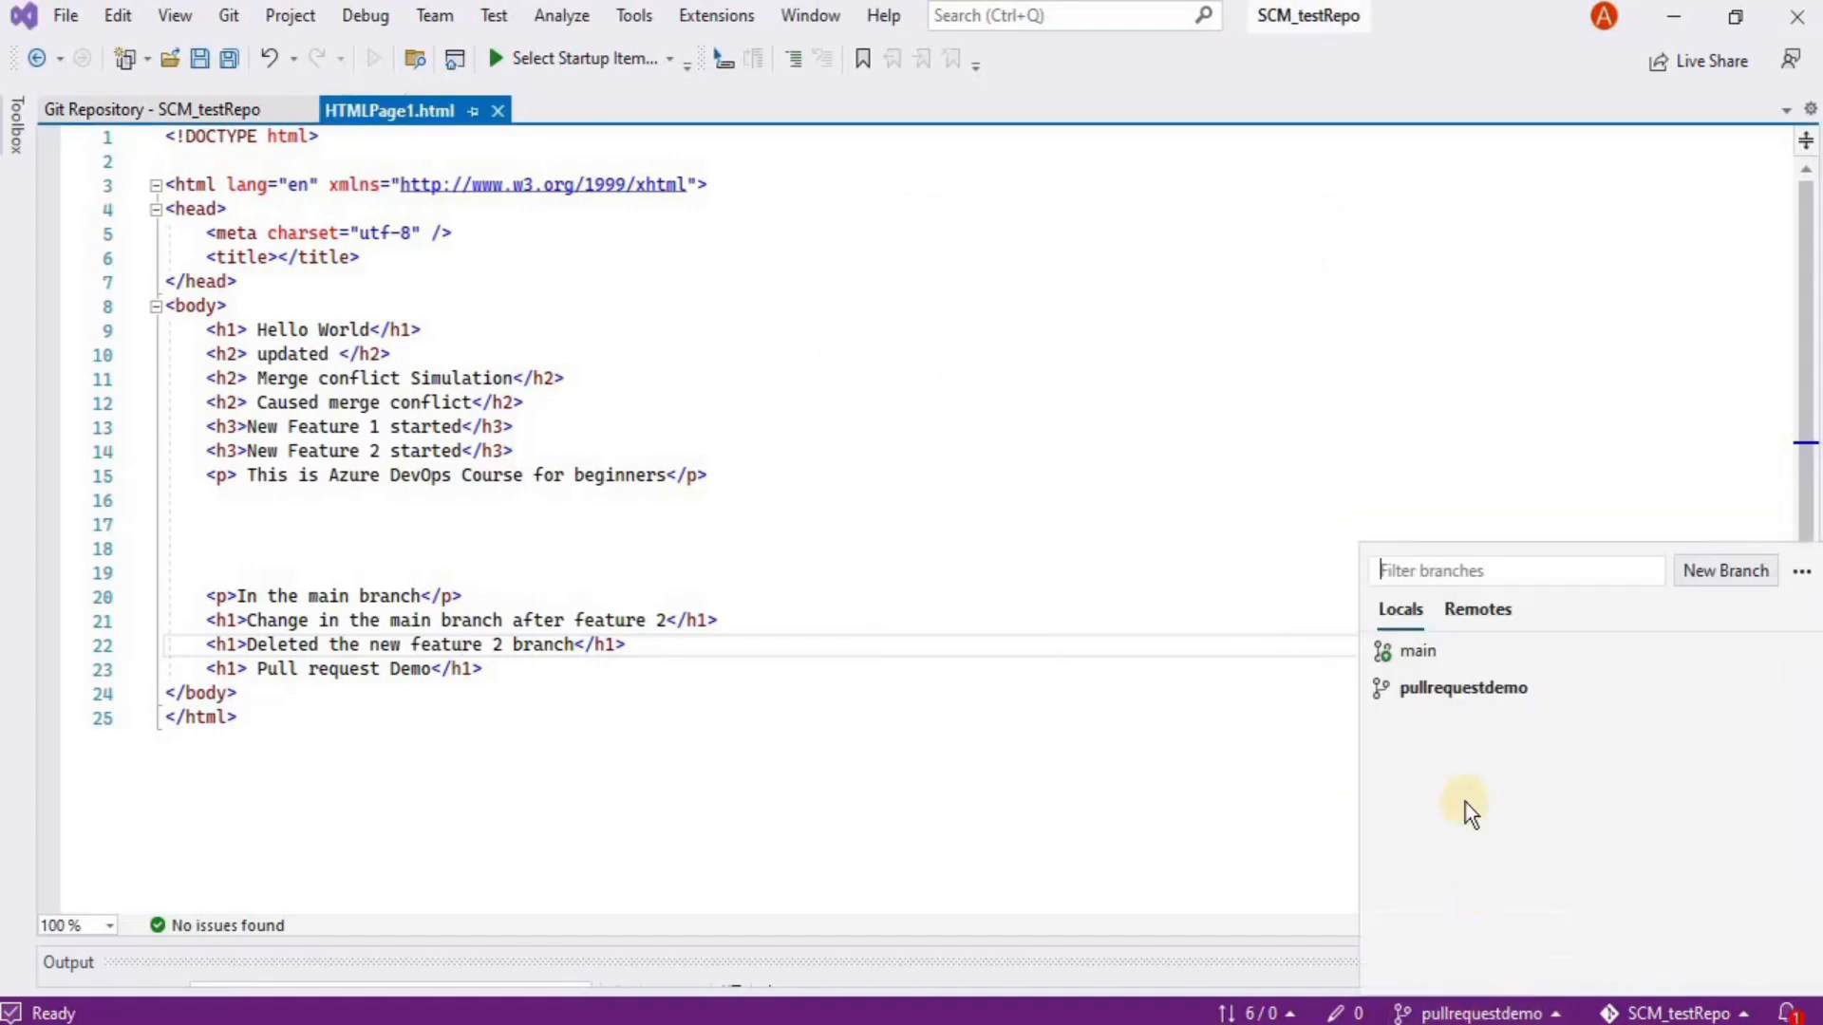
left_click(1432, 659)
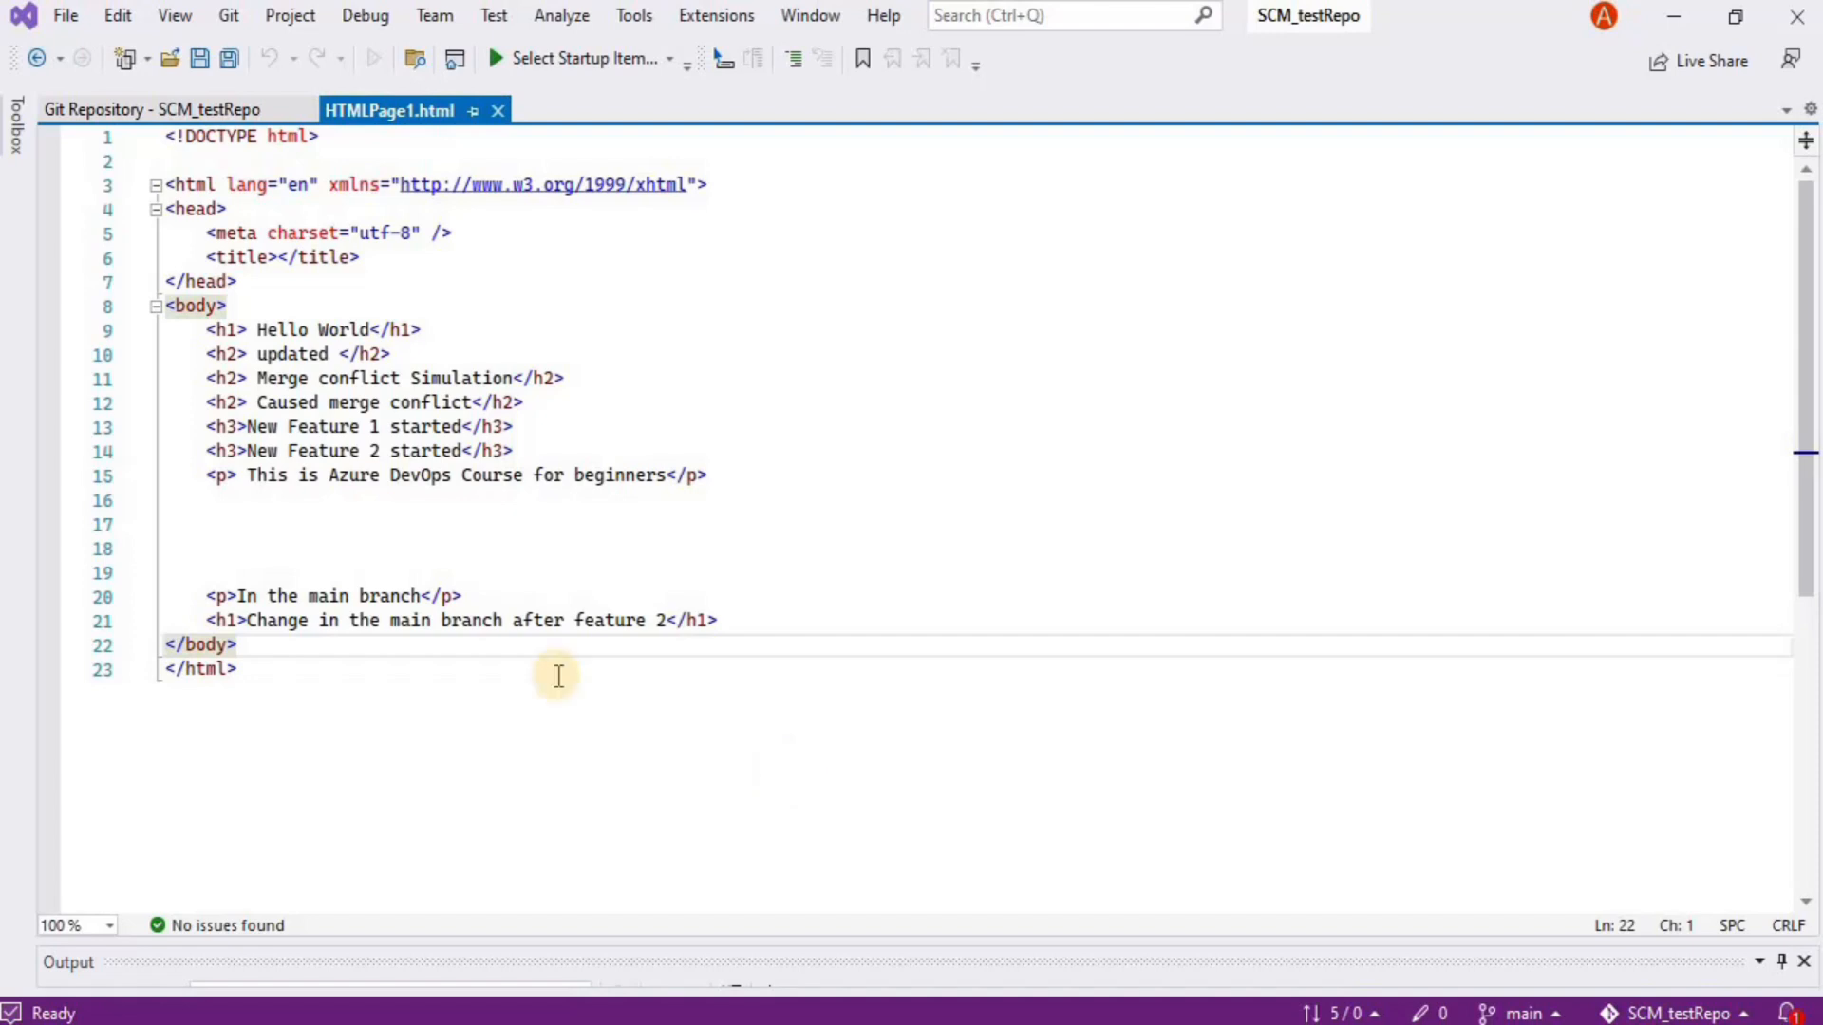
Push main to the remote and confirm in background tasks that 'Pushing main' completed
left_click(232, 25)
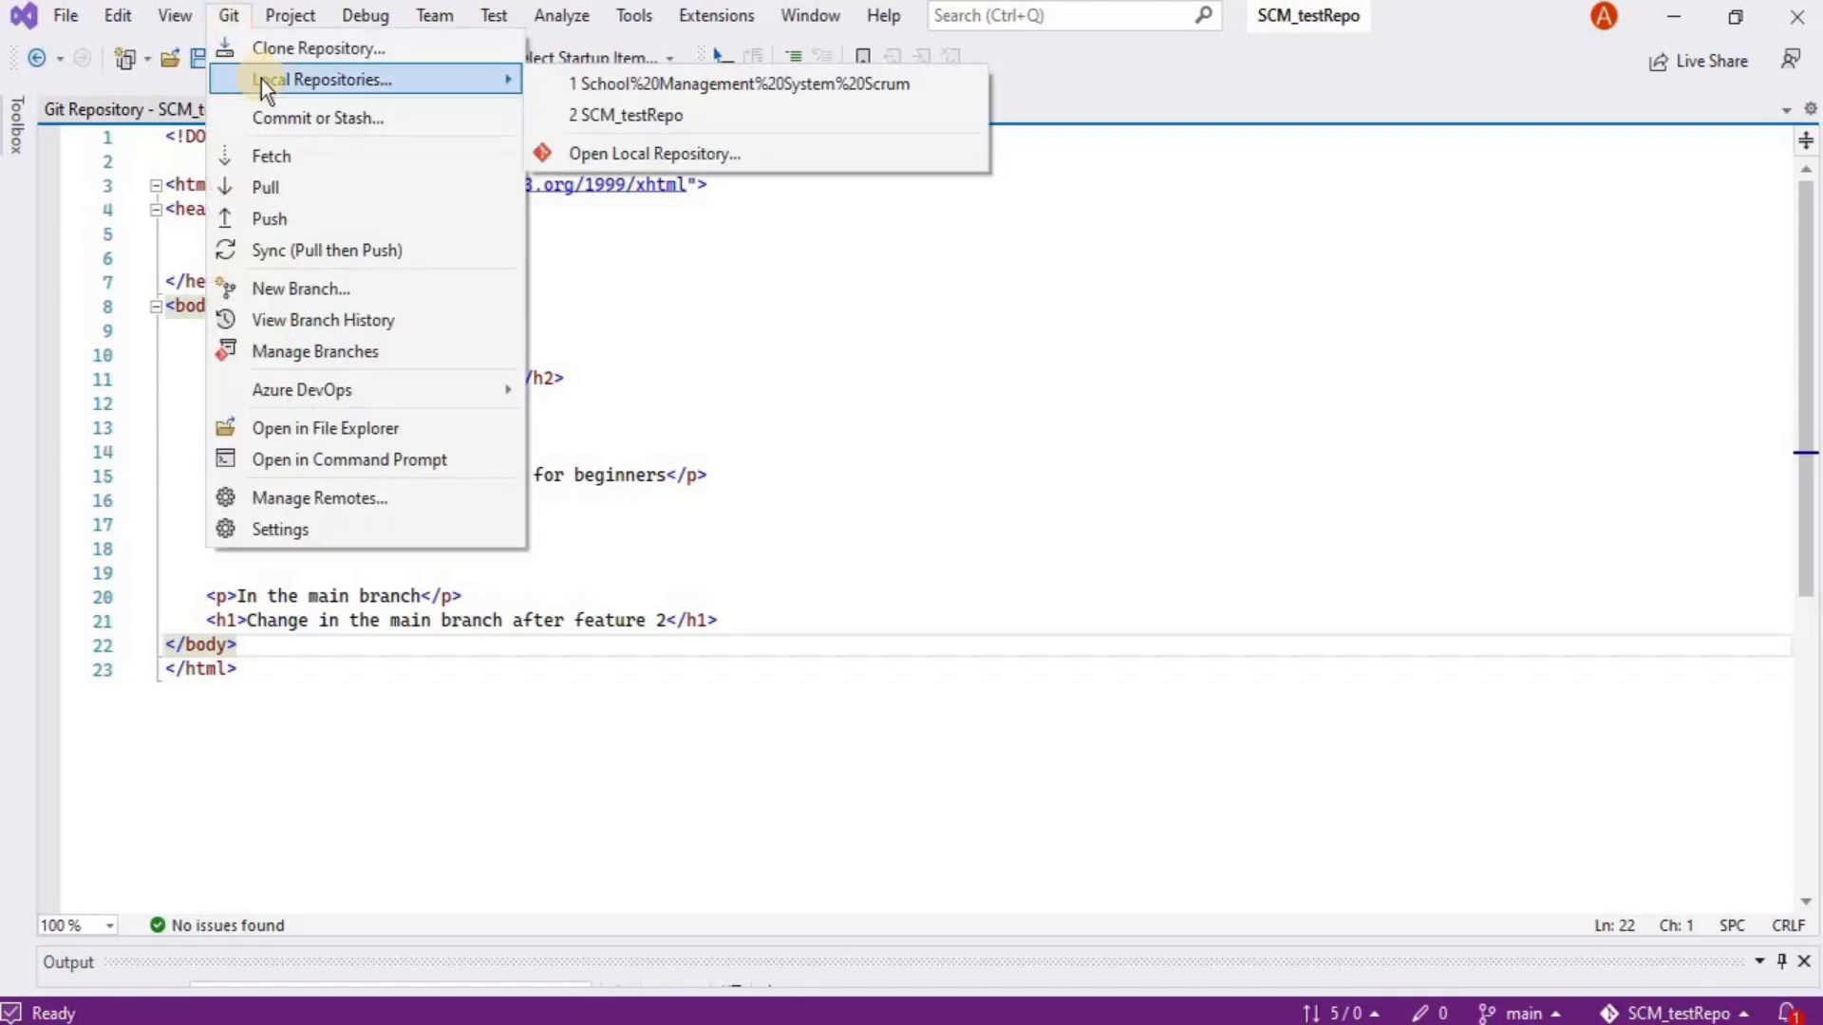
left_click(291, 218)
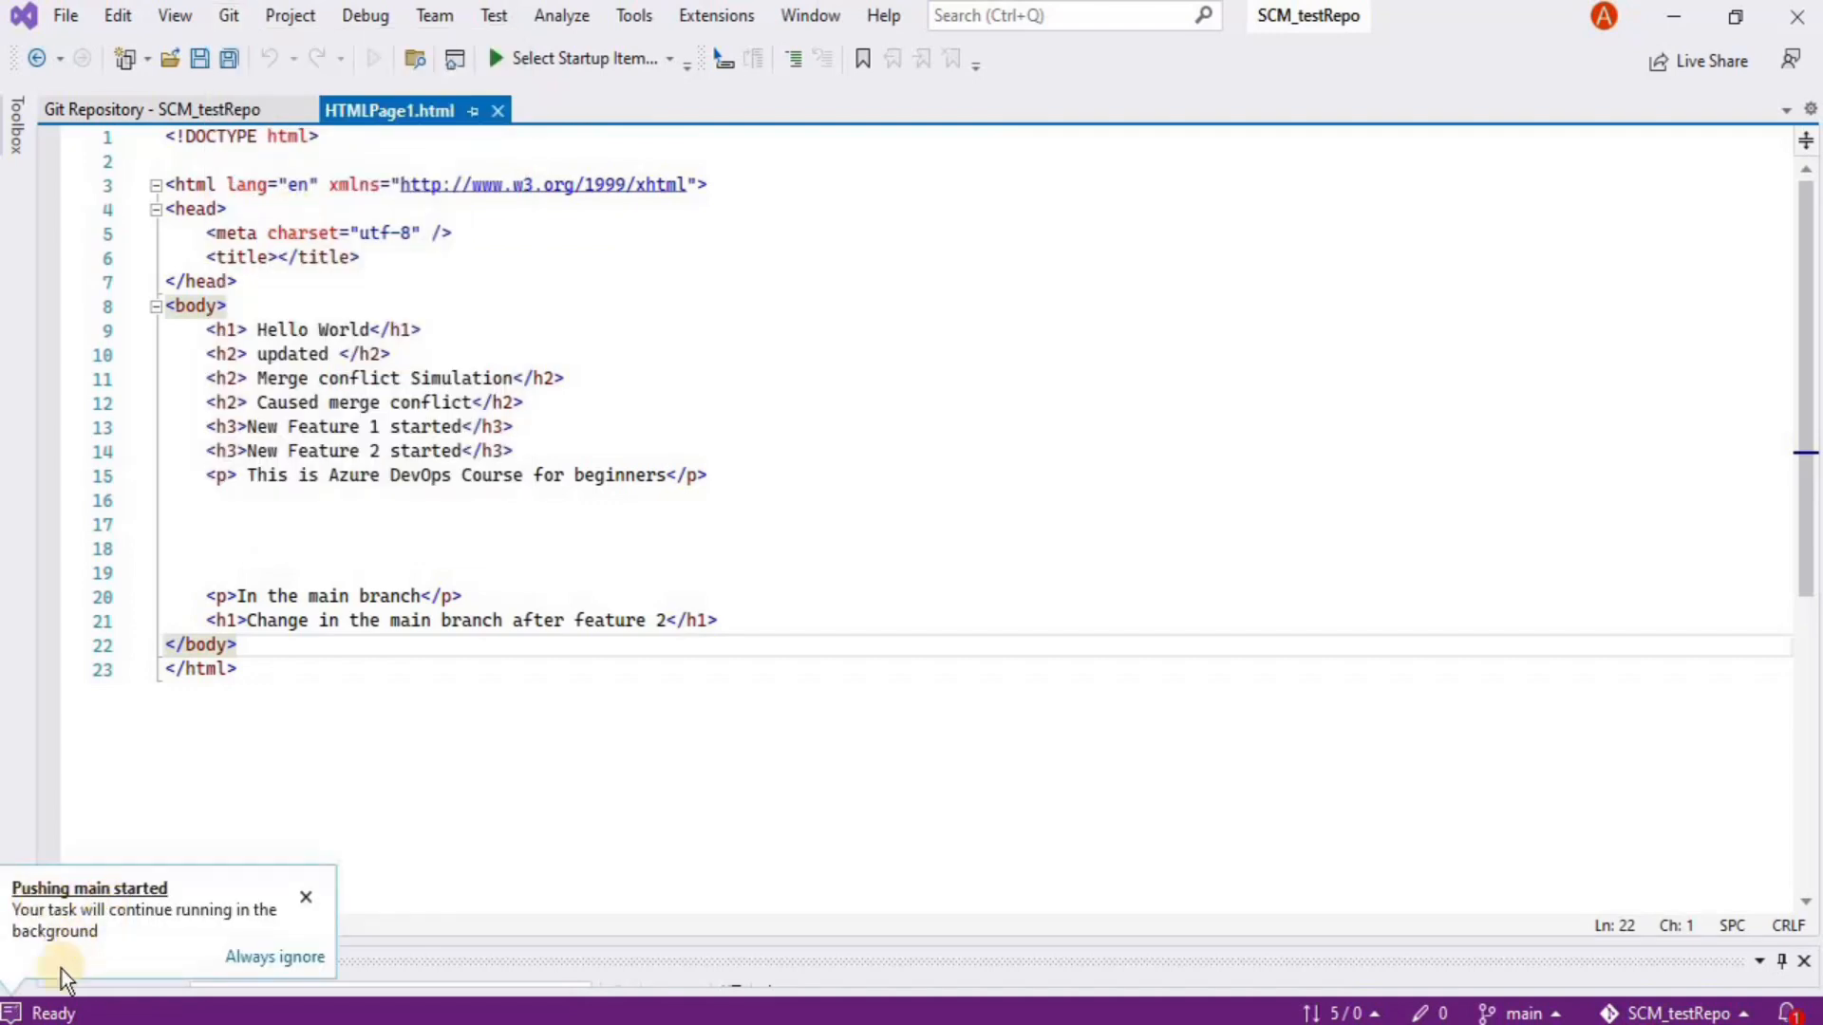
left_click(13, 1013)
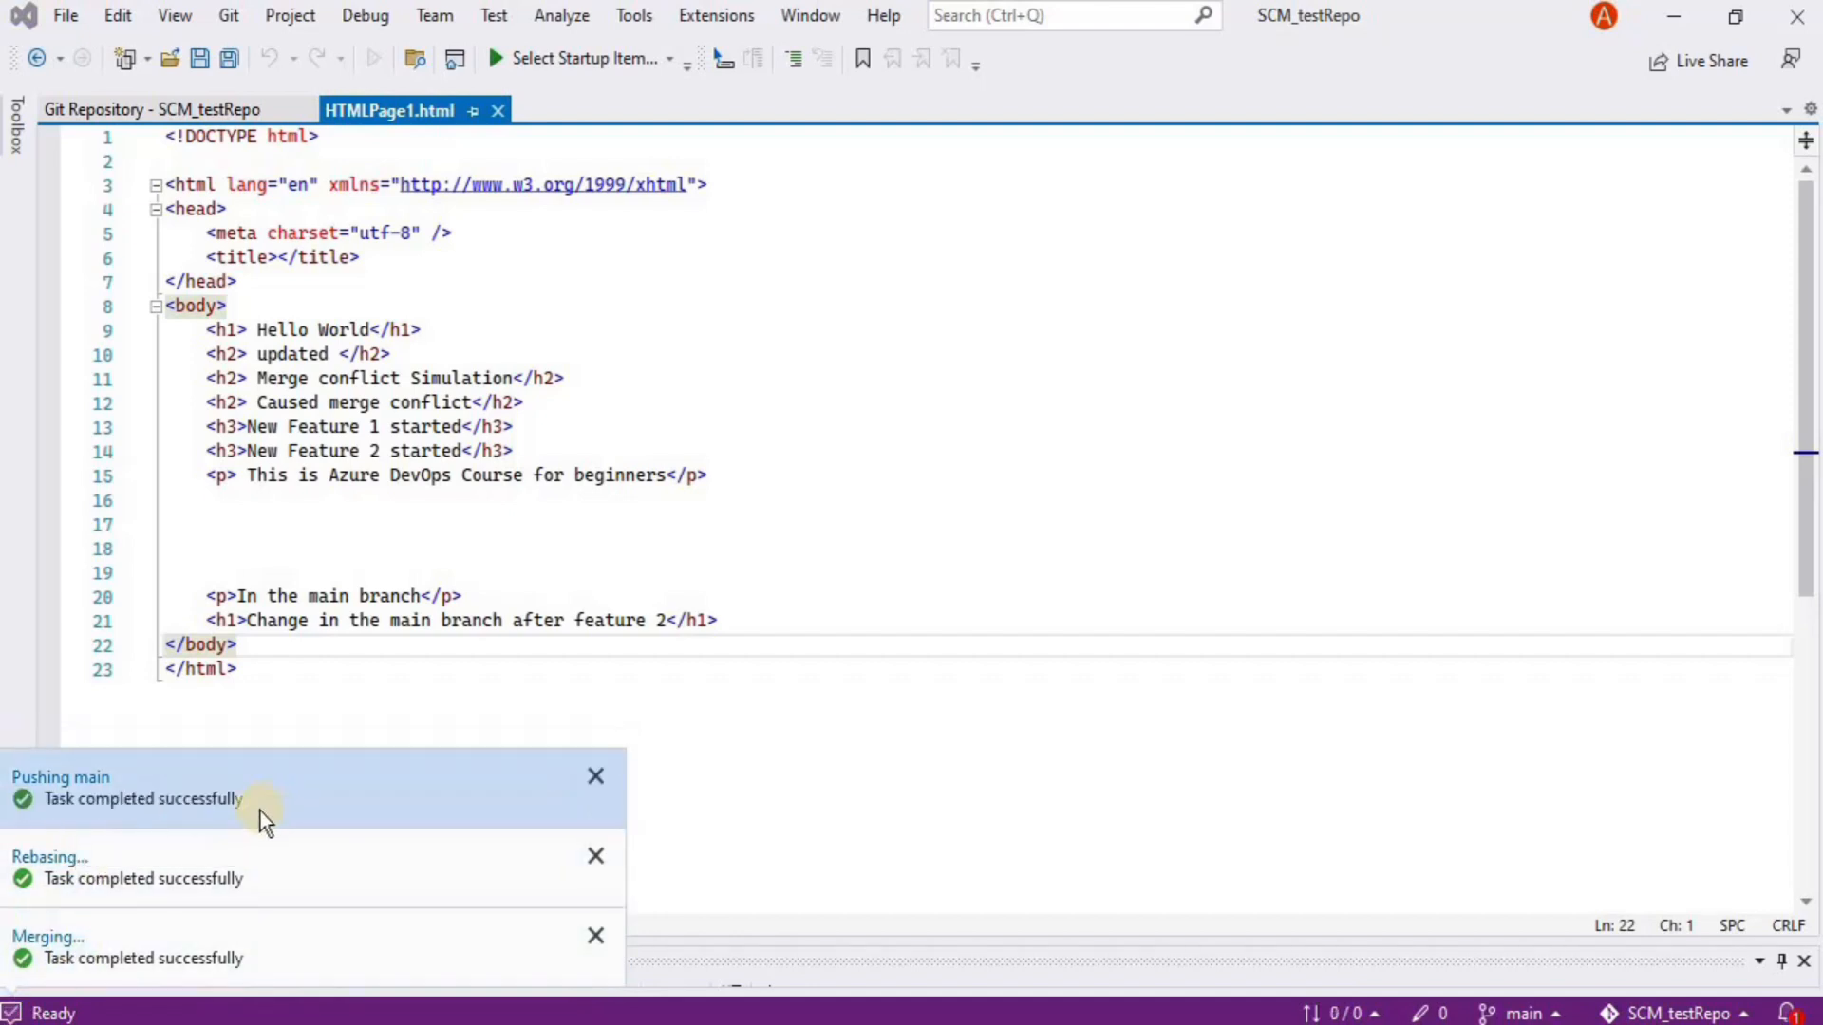
left_click(1097, 663)
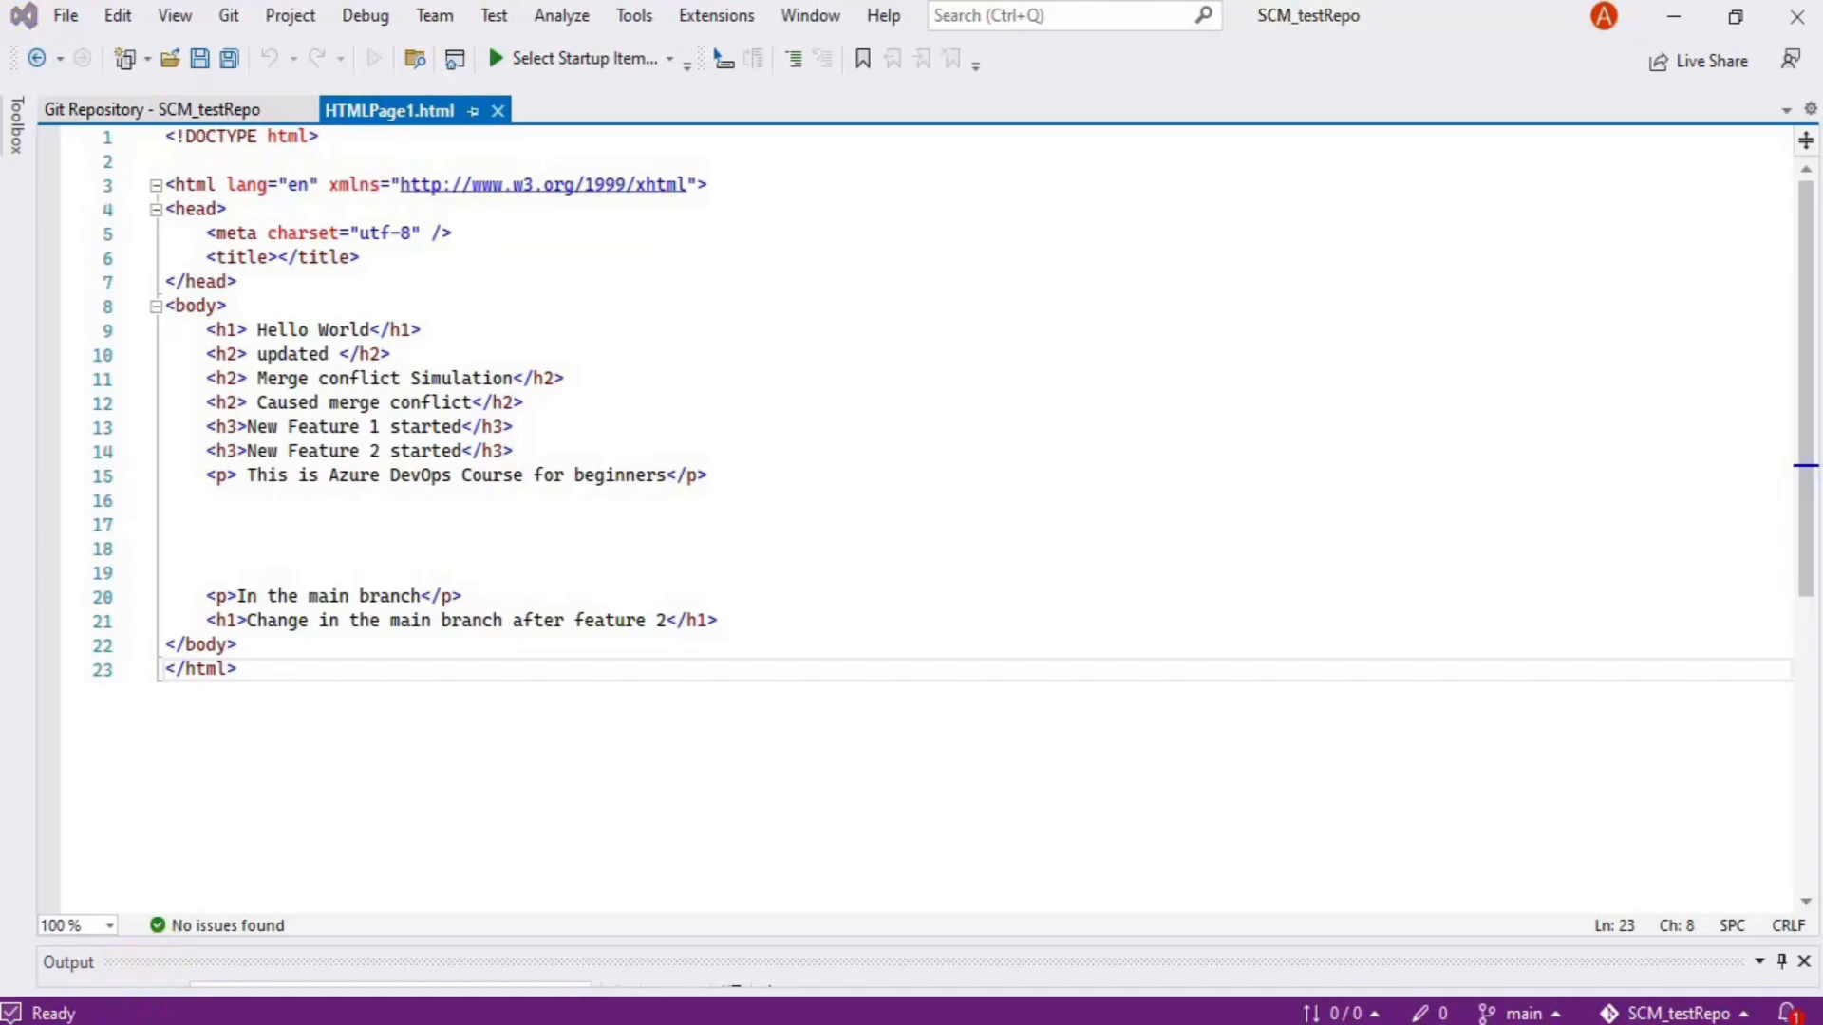
In Chrome, open the SCM_testRepo files under Repos and confirm the branch dropdown lists only main
key("alt+Tab")
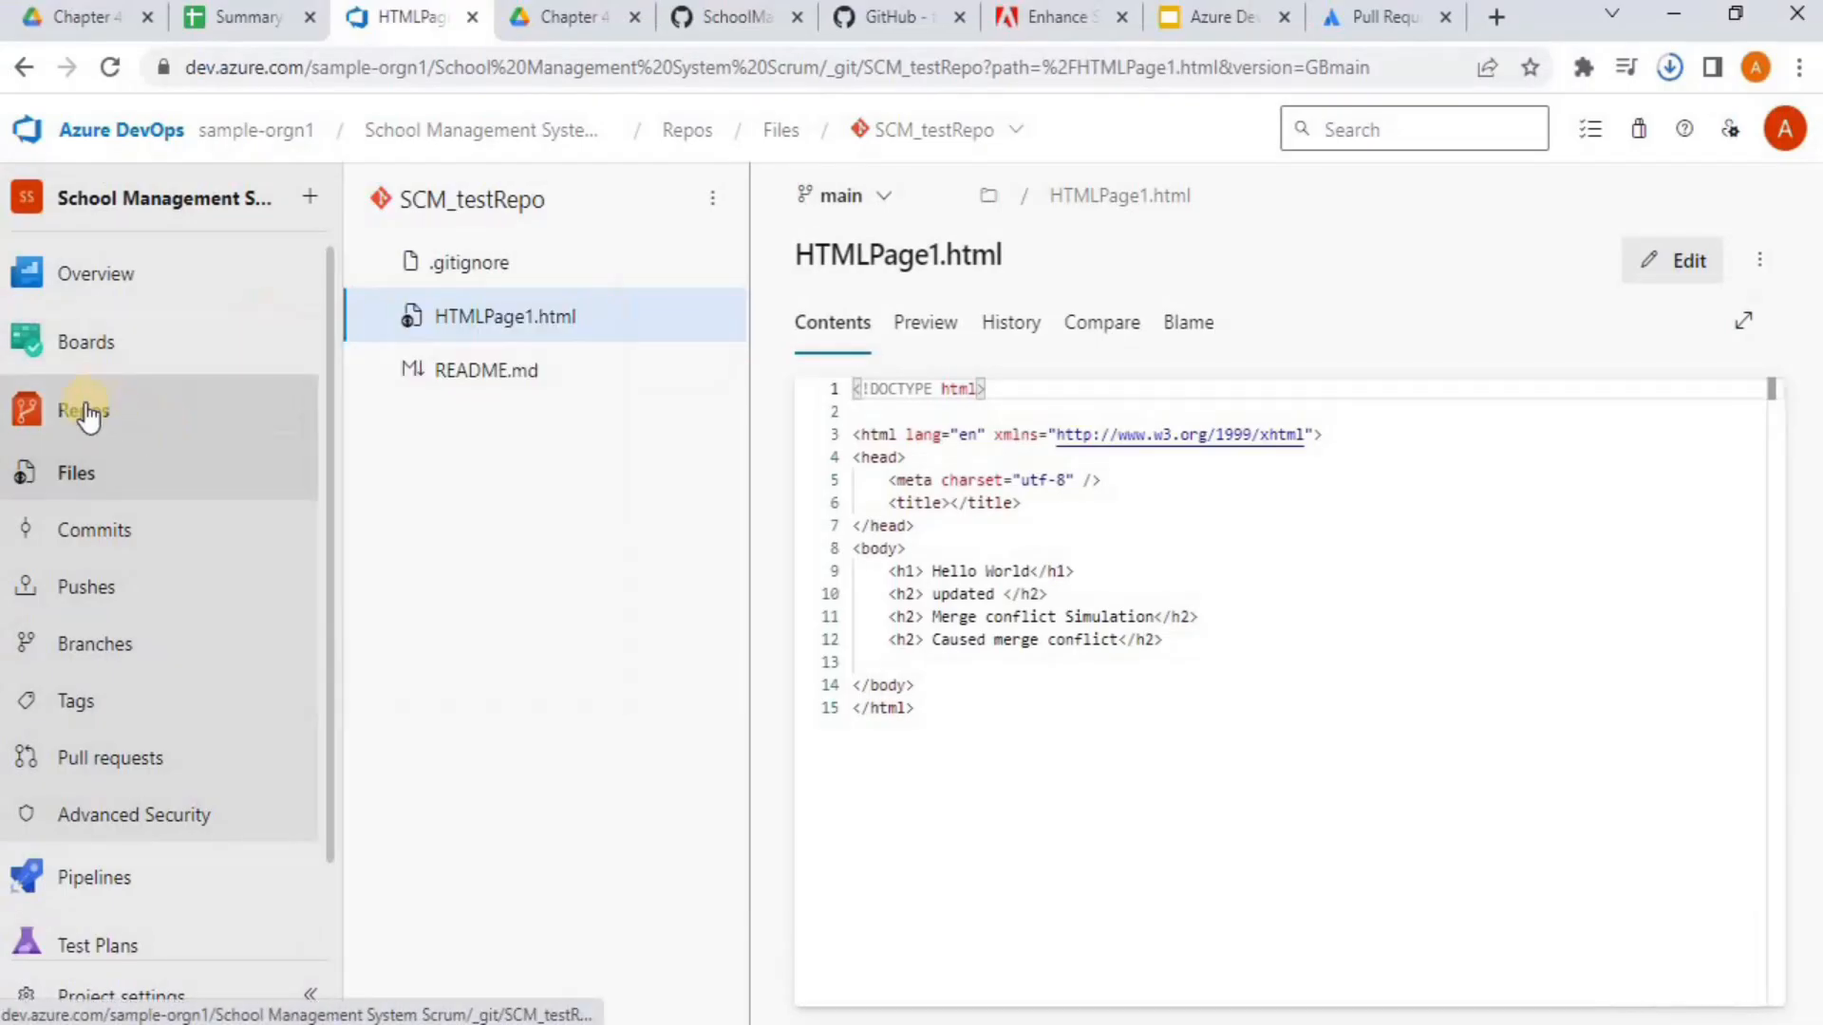
left_click(68, 418)
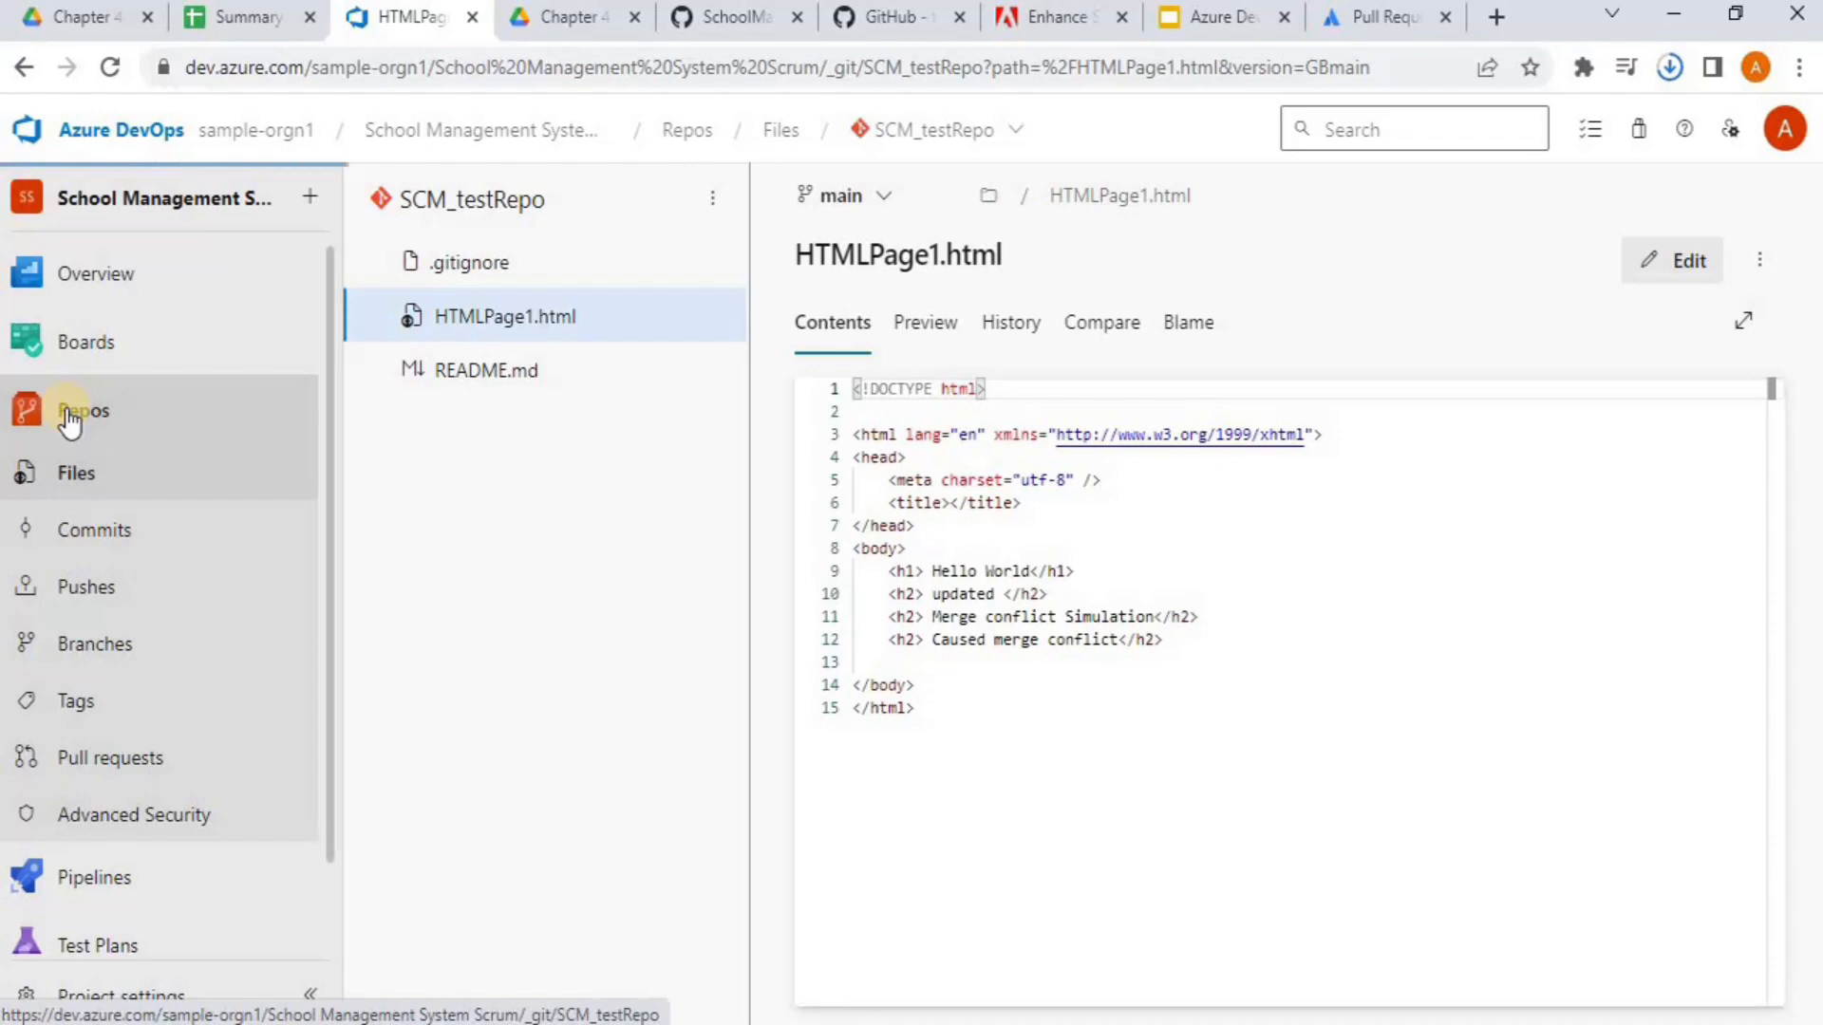
left_click(869, 207)
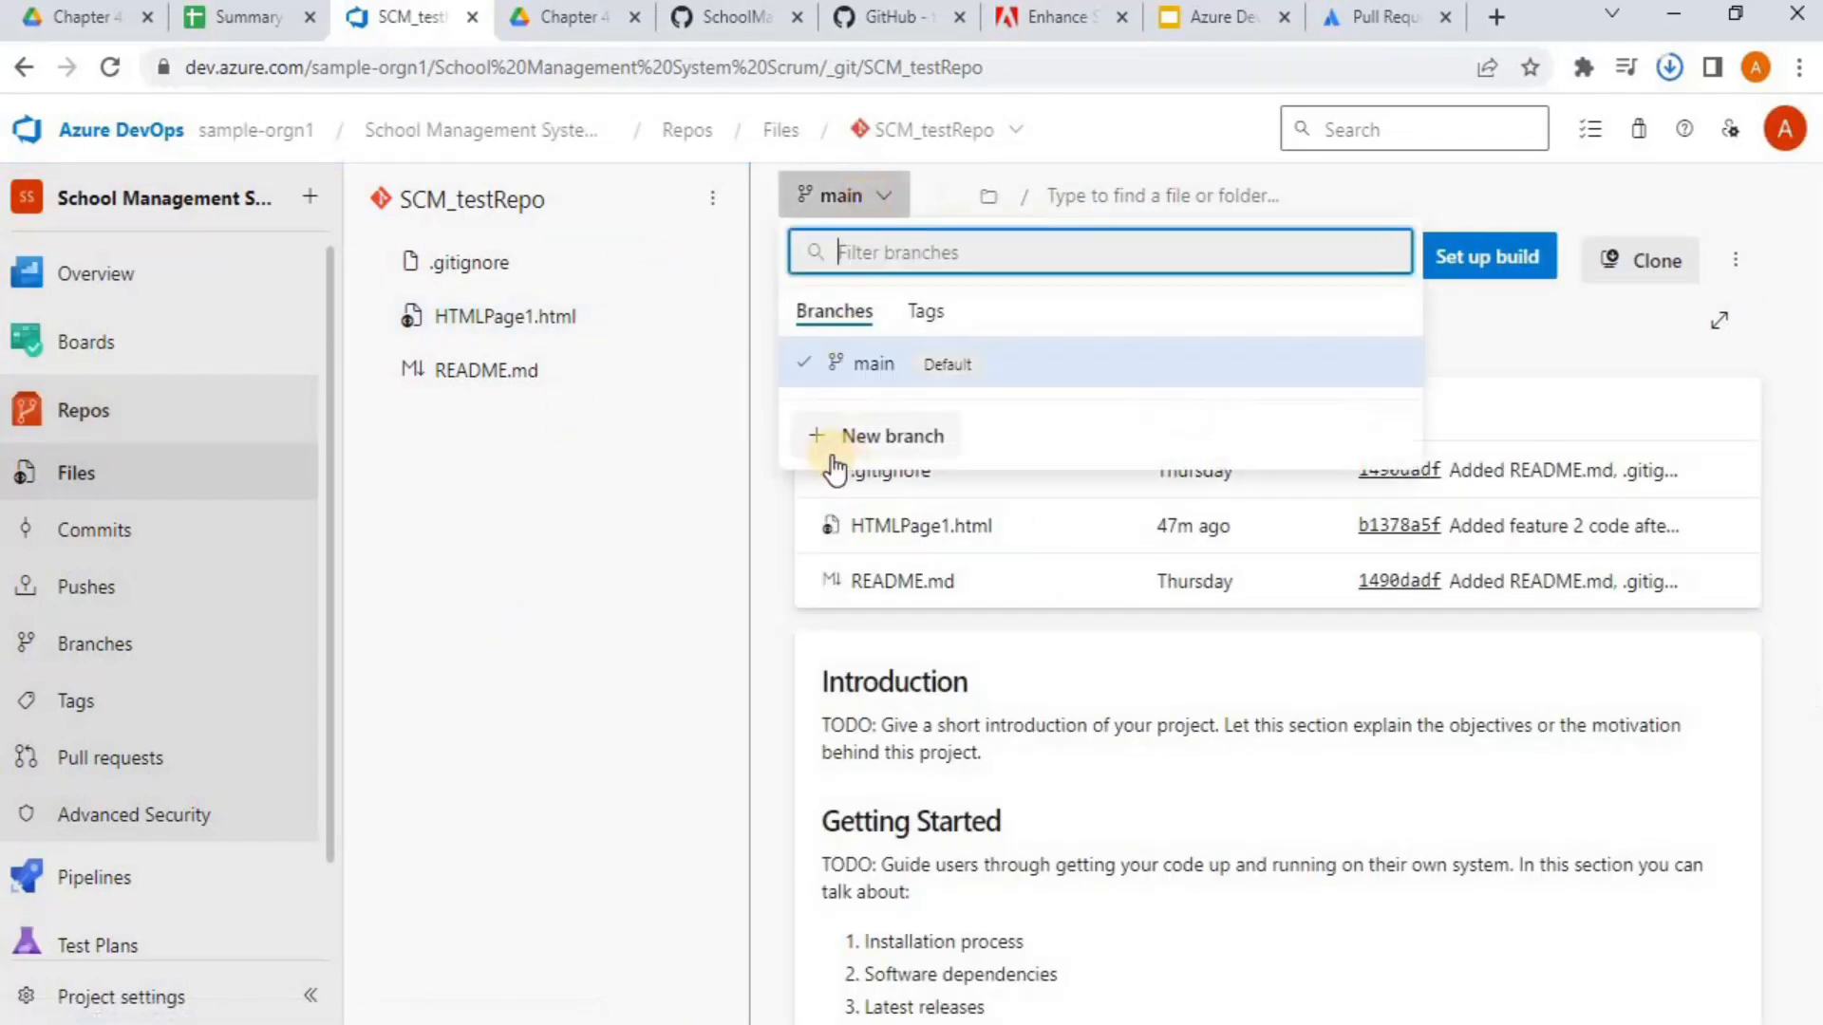
left_click(686, 452)
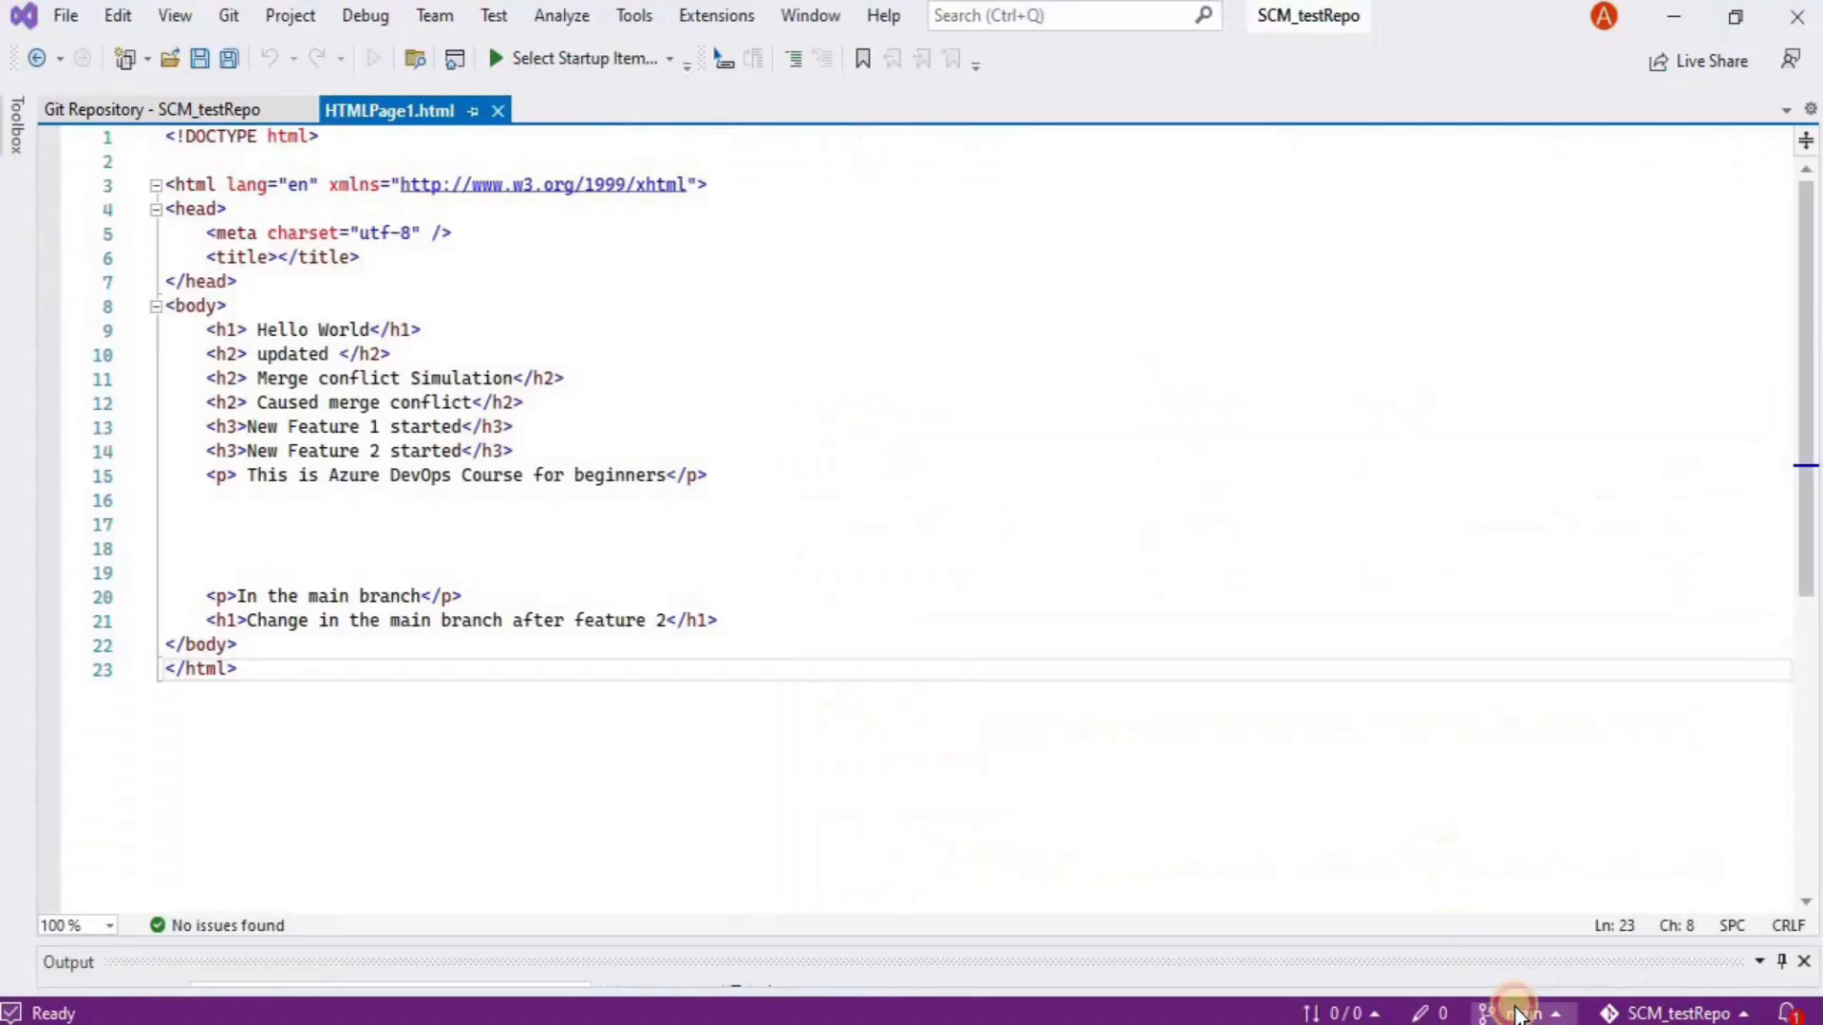
Check out pullrequestdemo and push it to the remote repository
left_click(1509, 1012)
left_click(1415, 690)
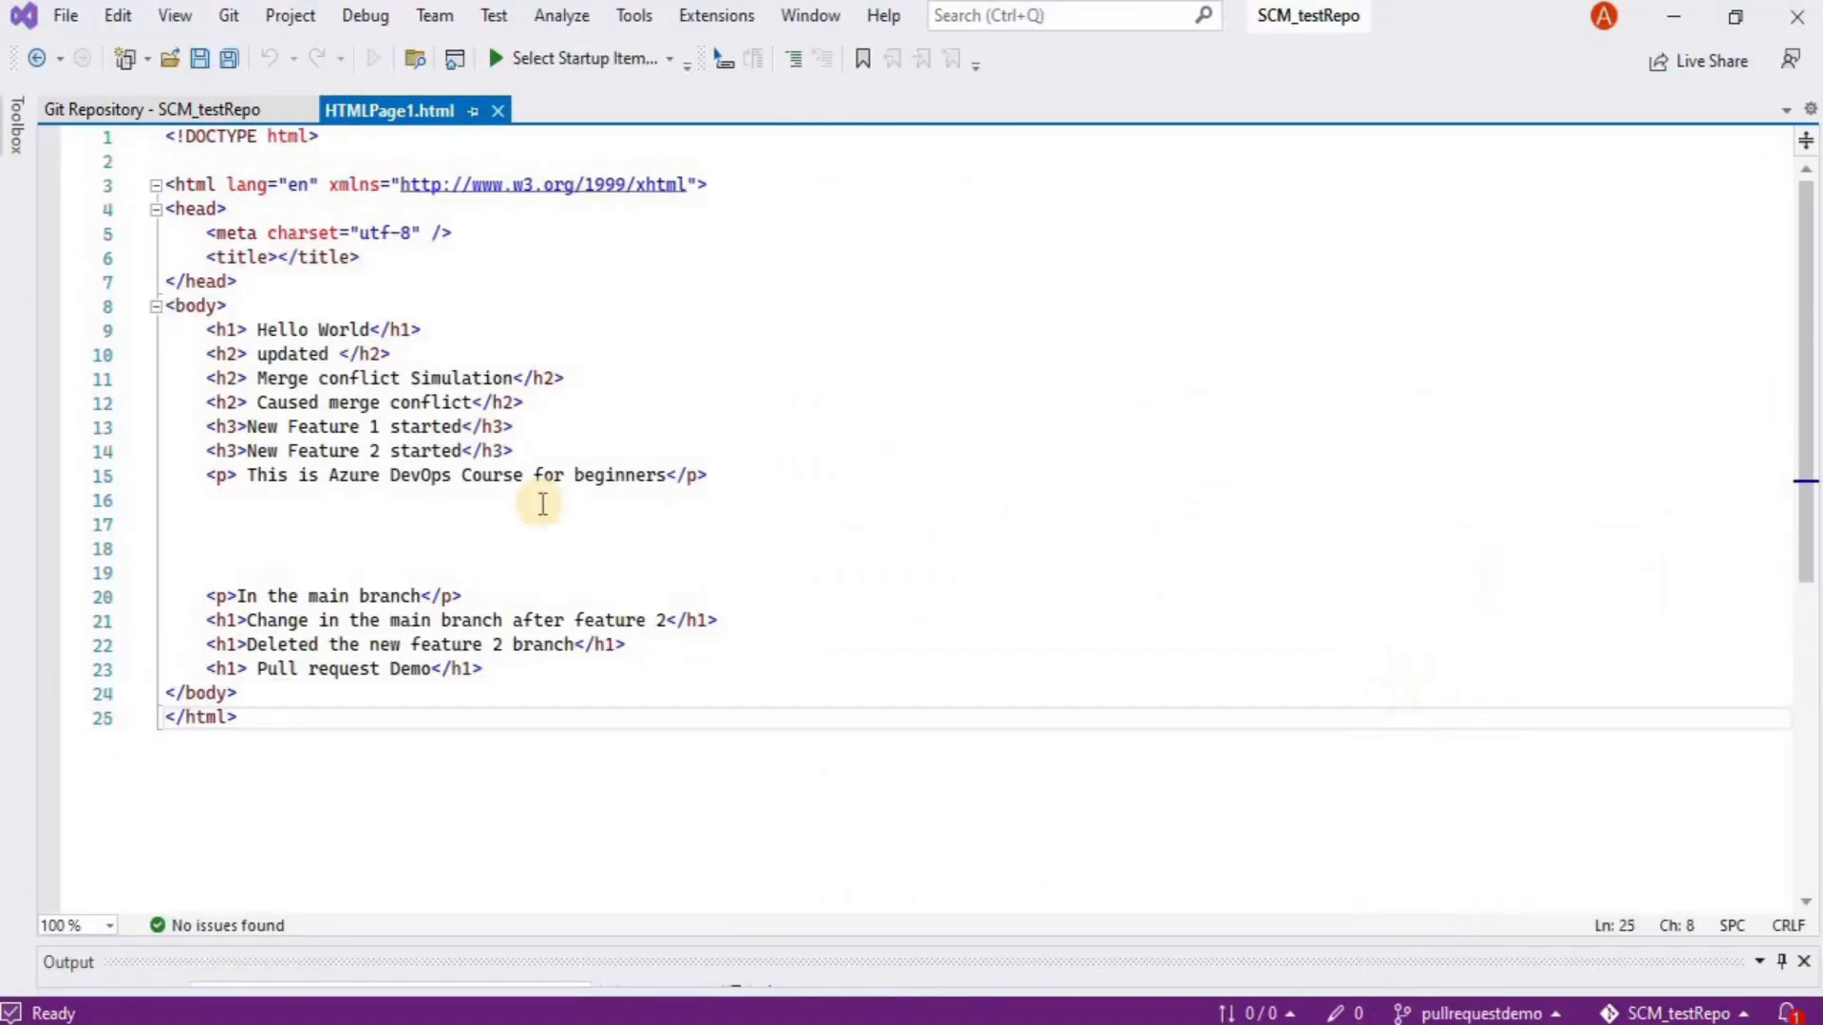
left_click(224, 17)
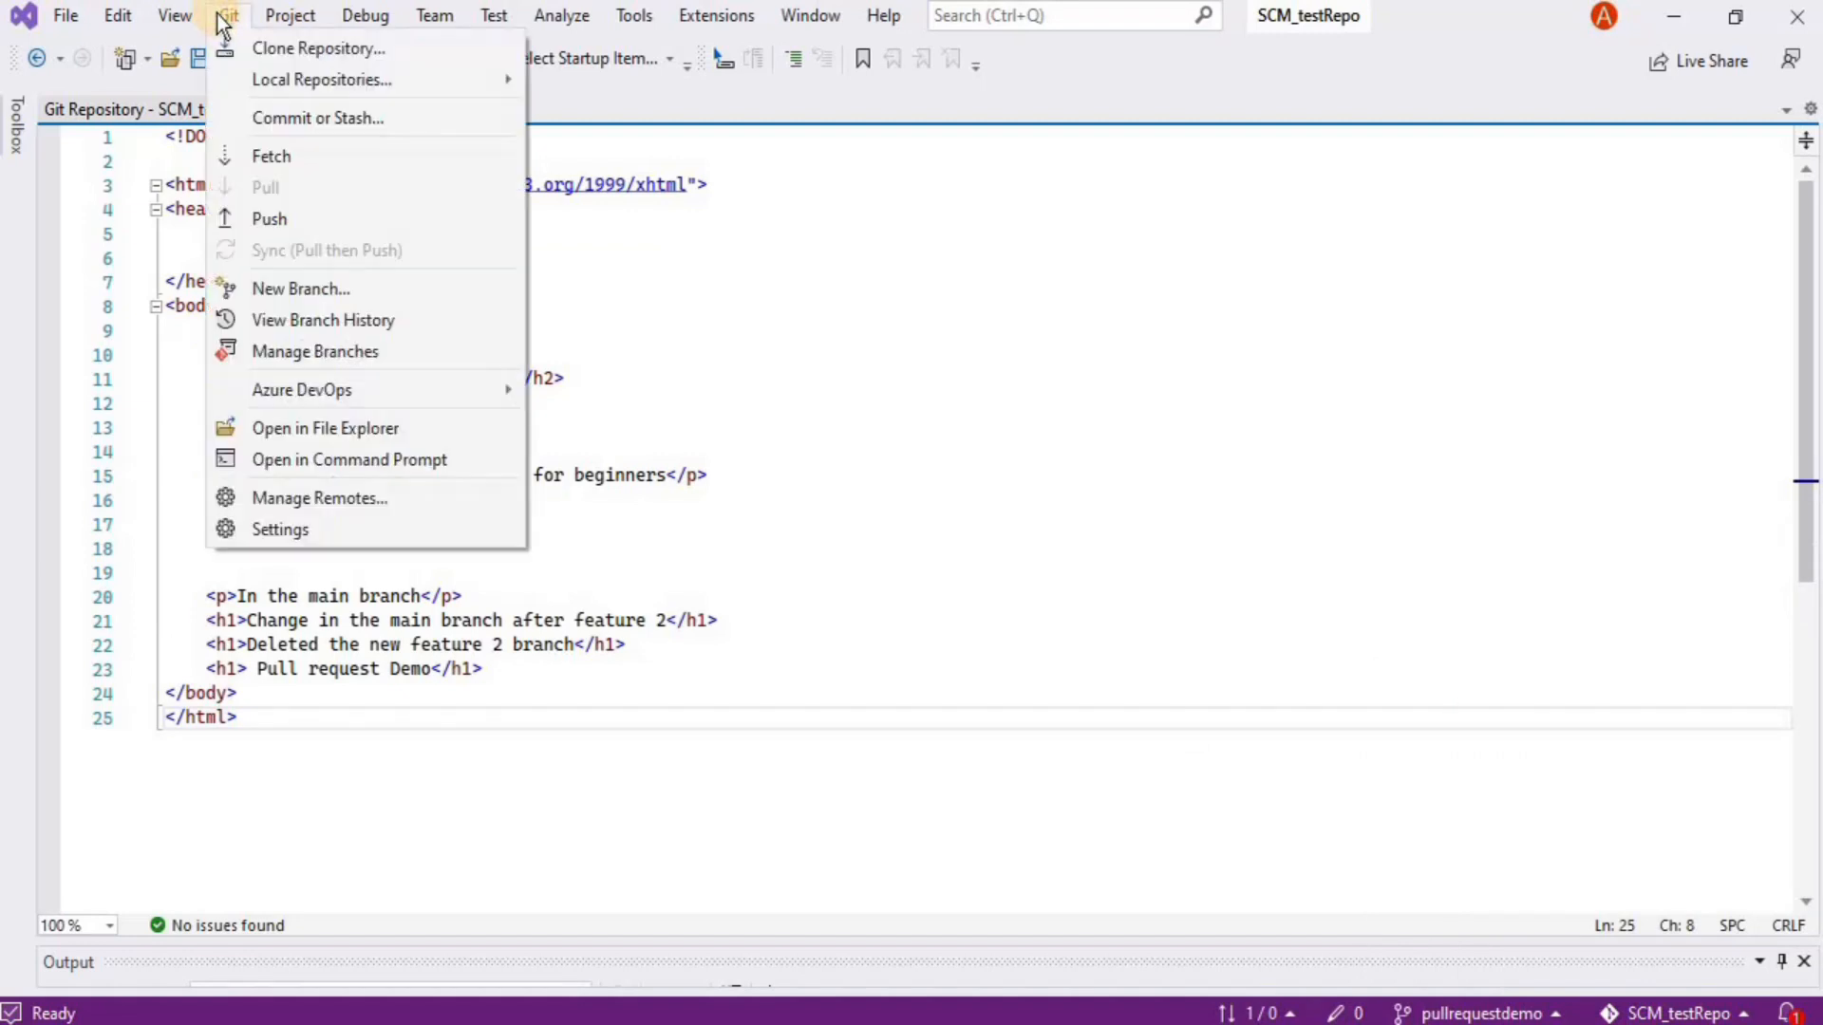
left_click(329, 217)
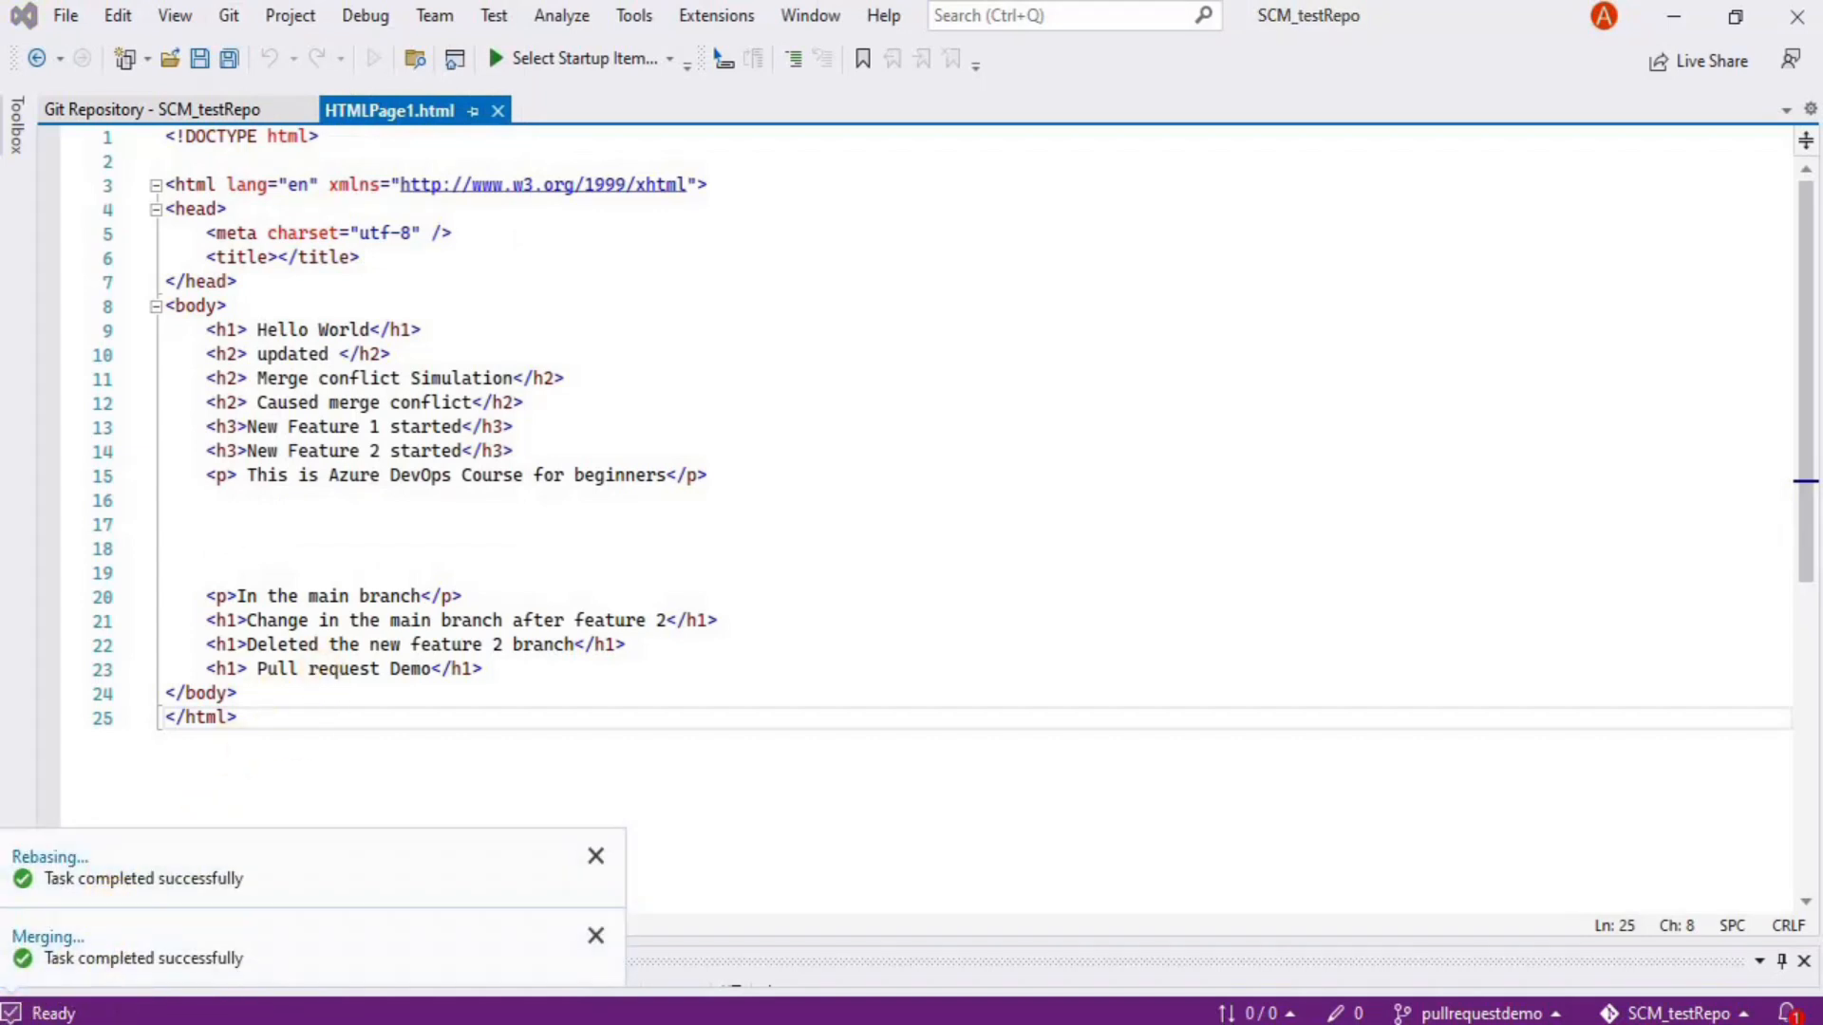
left_click(143, 1020)
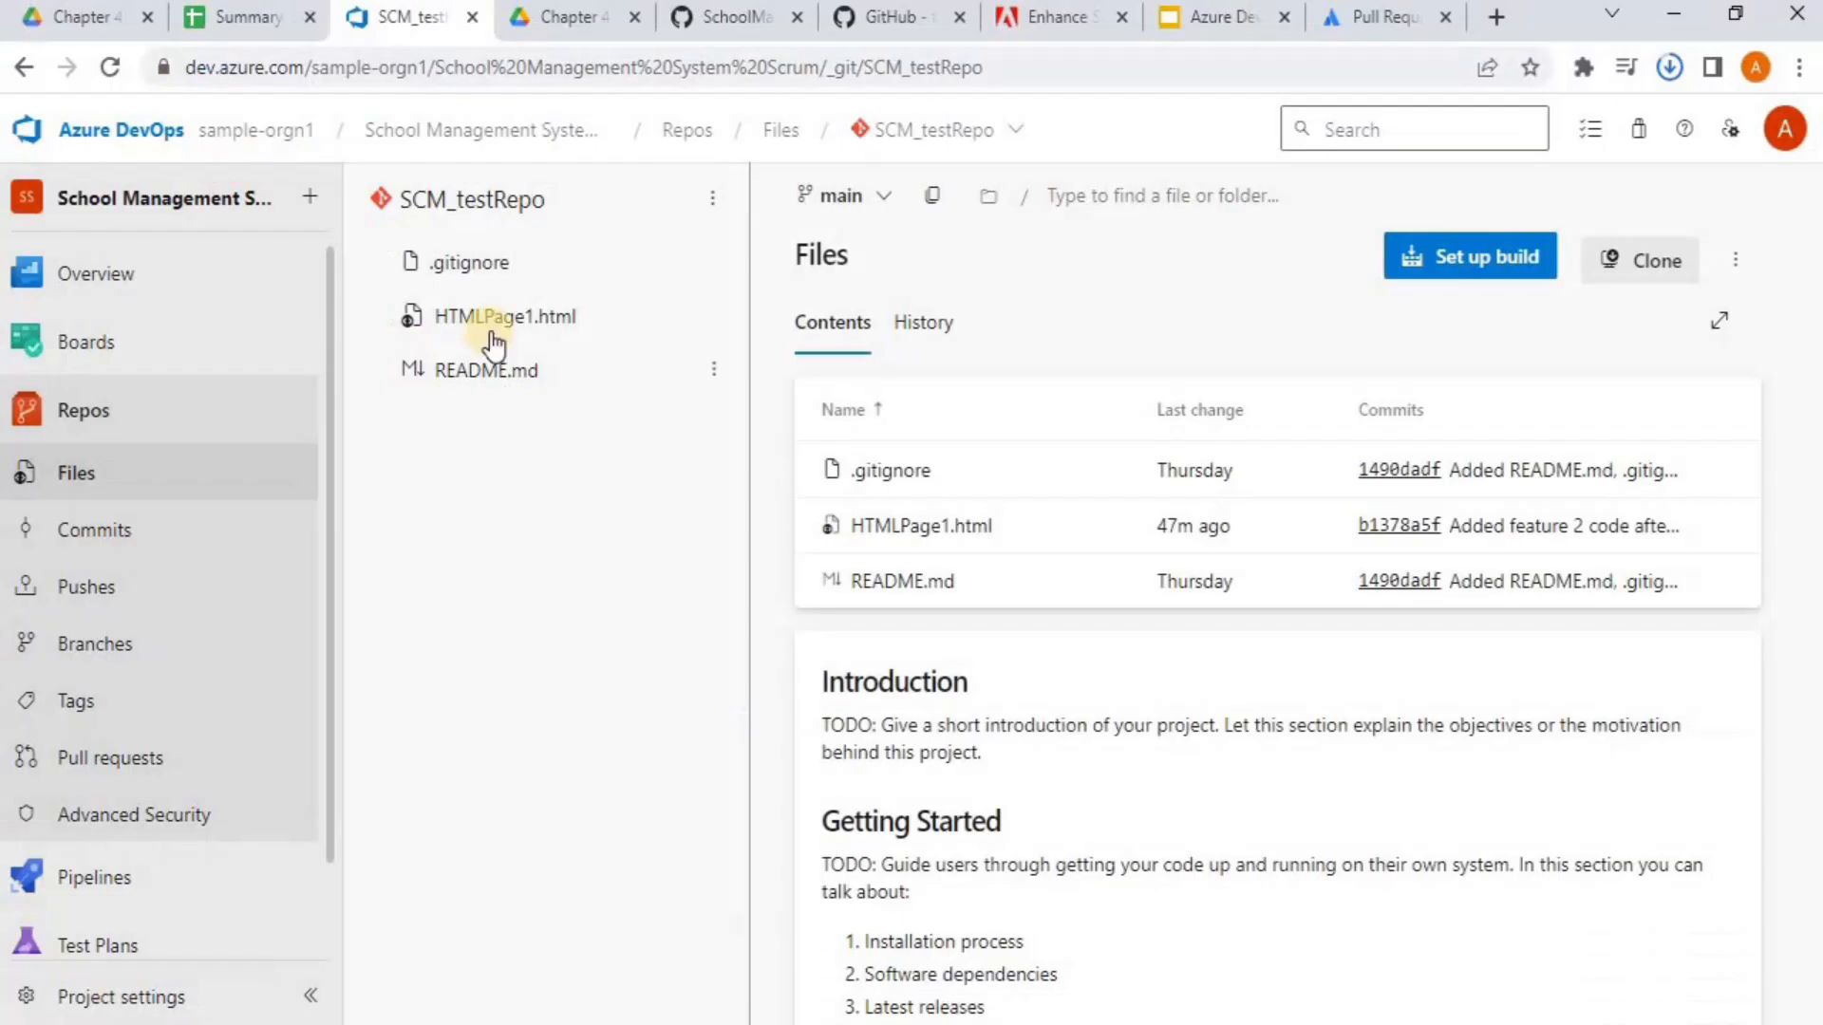
Reload the Files page and confirm pullrequestdemo now appears under Mine in the branch dropdown
left_click(104, 65)
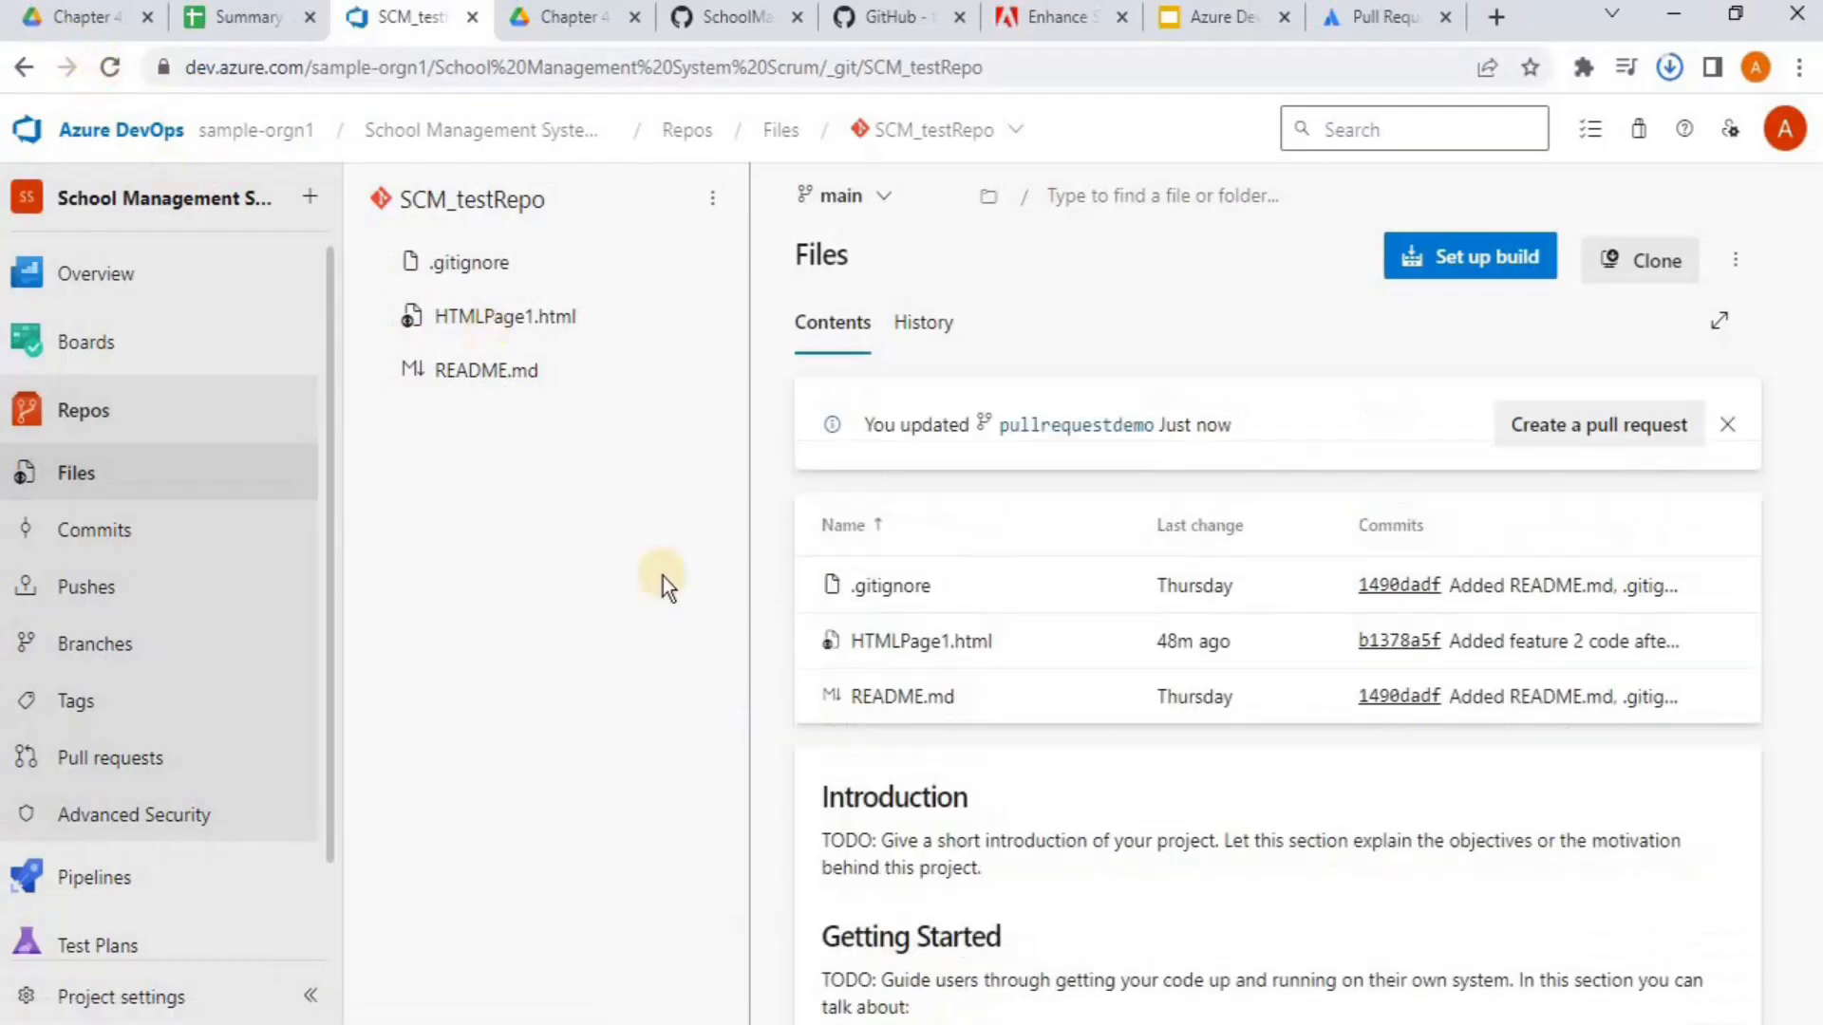
left_click(882, 202)
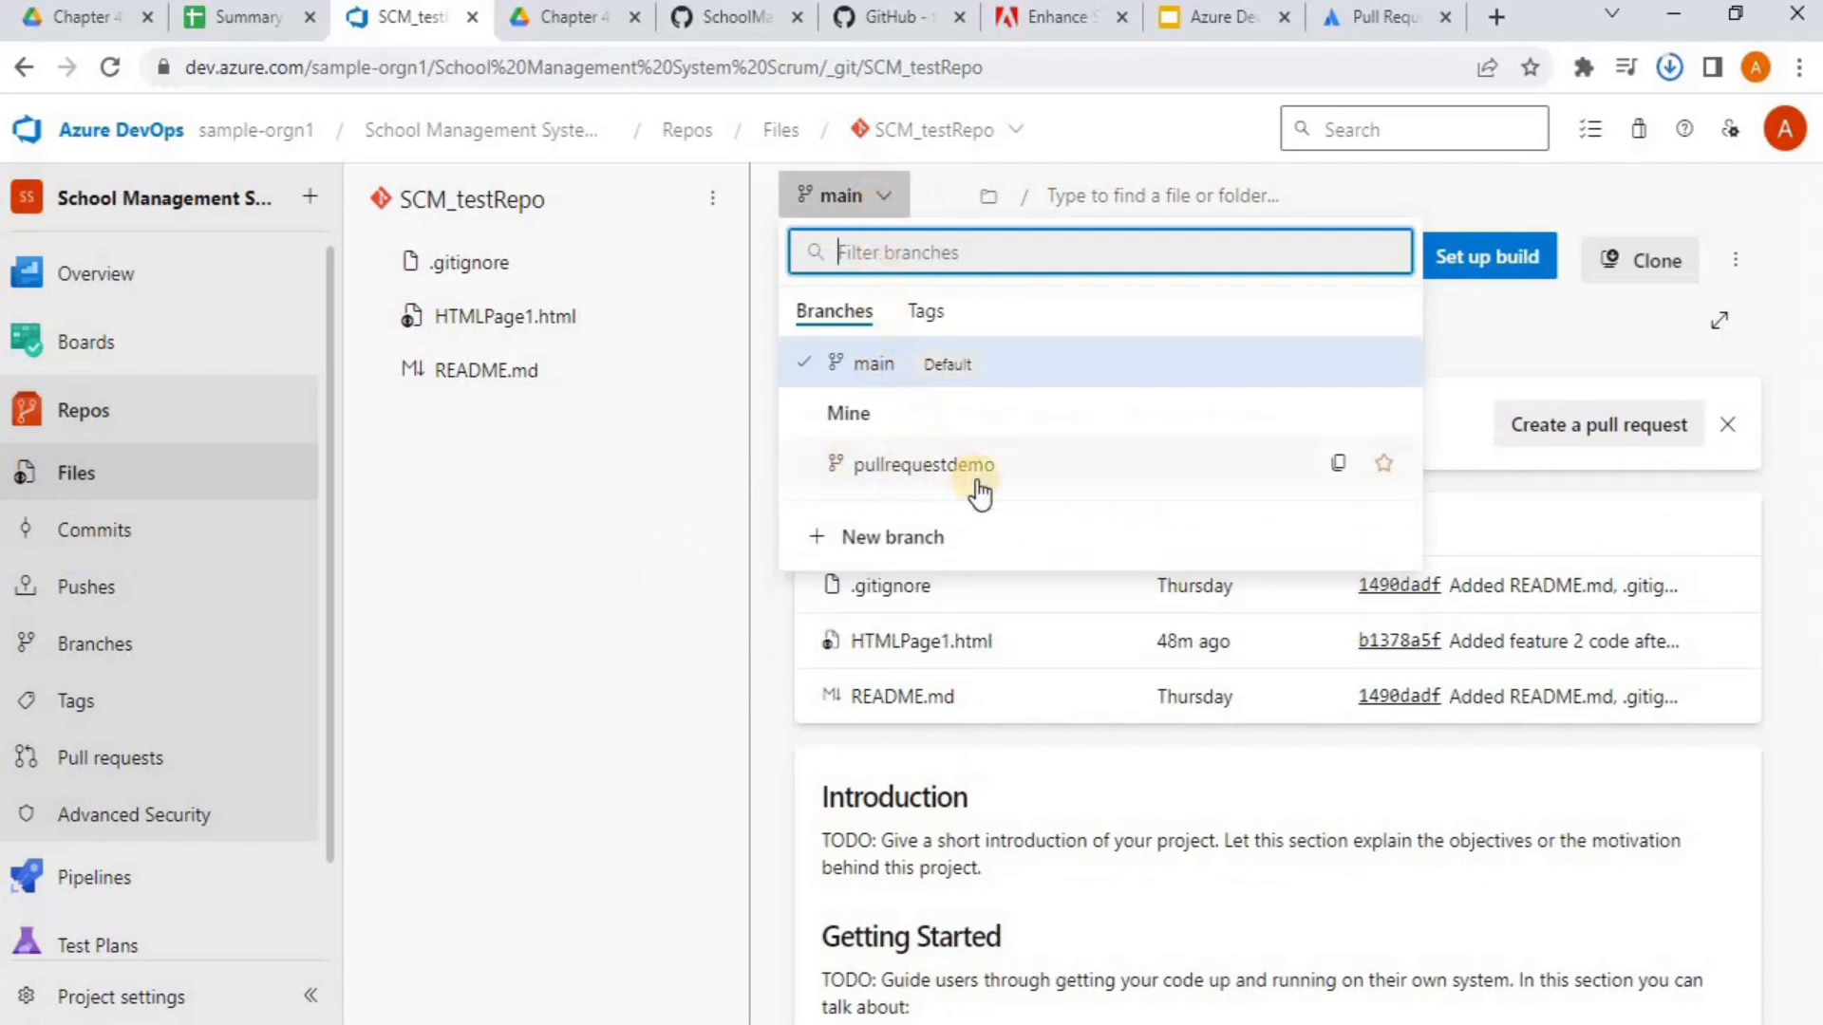
left_click(618, 562)
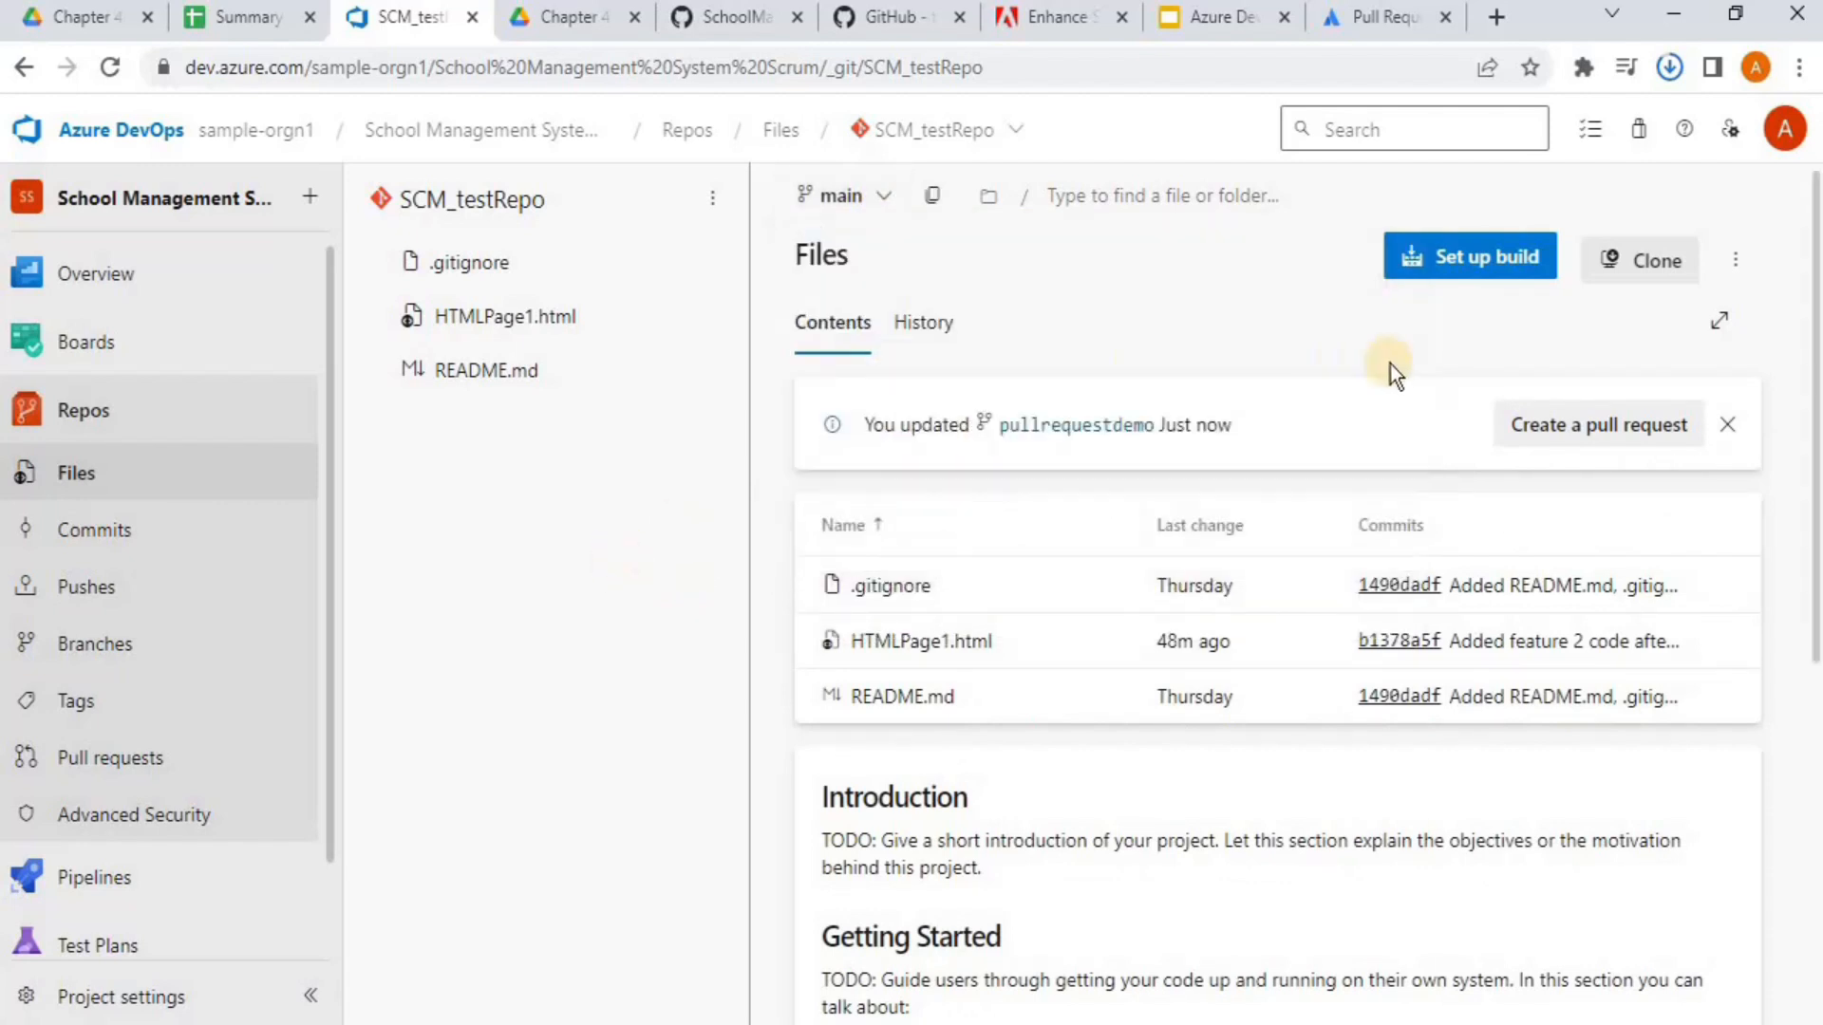
Start a pull request from pullrequestdemo and set its description to 'Pull Request Demo- Test how it works'
left_click(1603, 432)
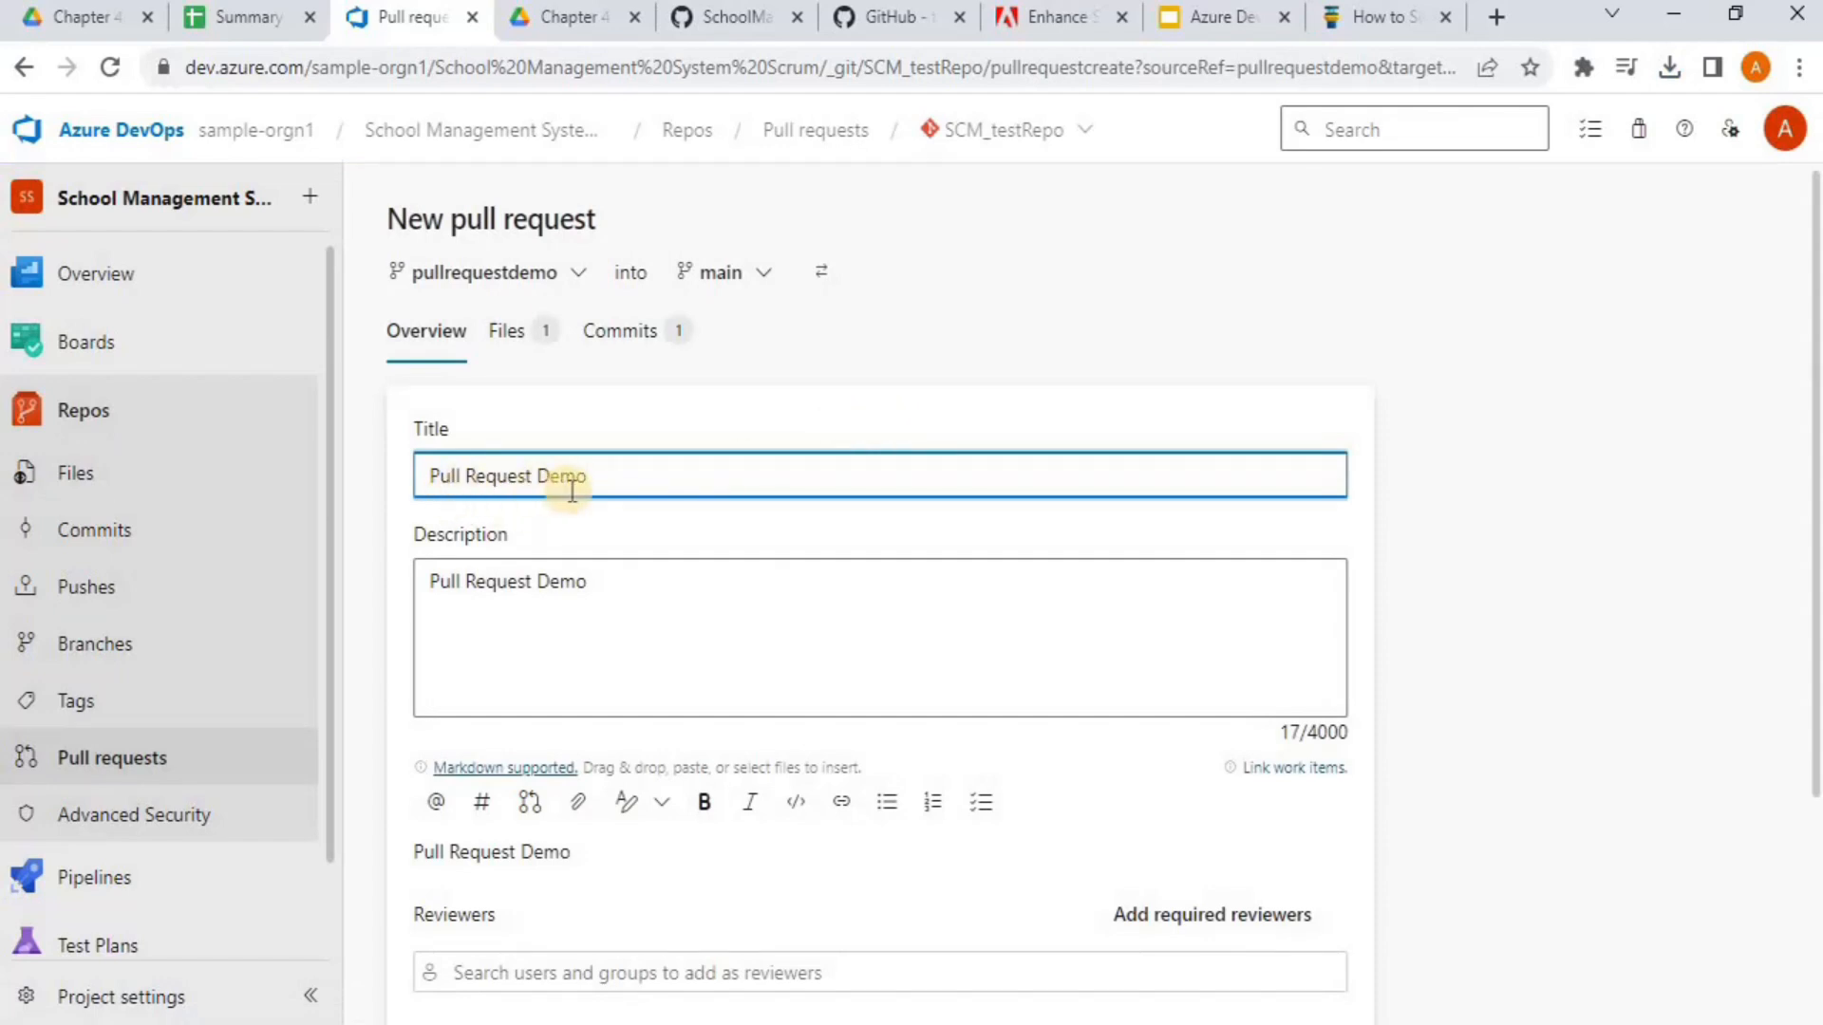
left_click(609, 578)
type("- Test ")
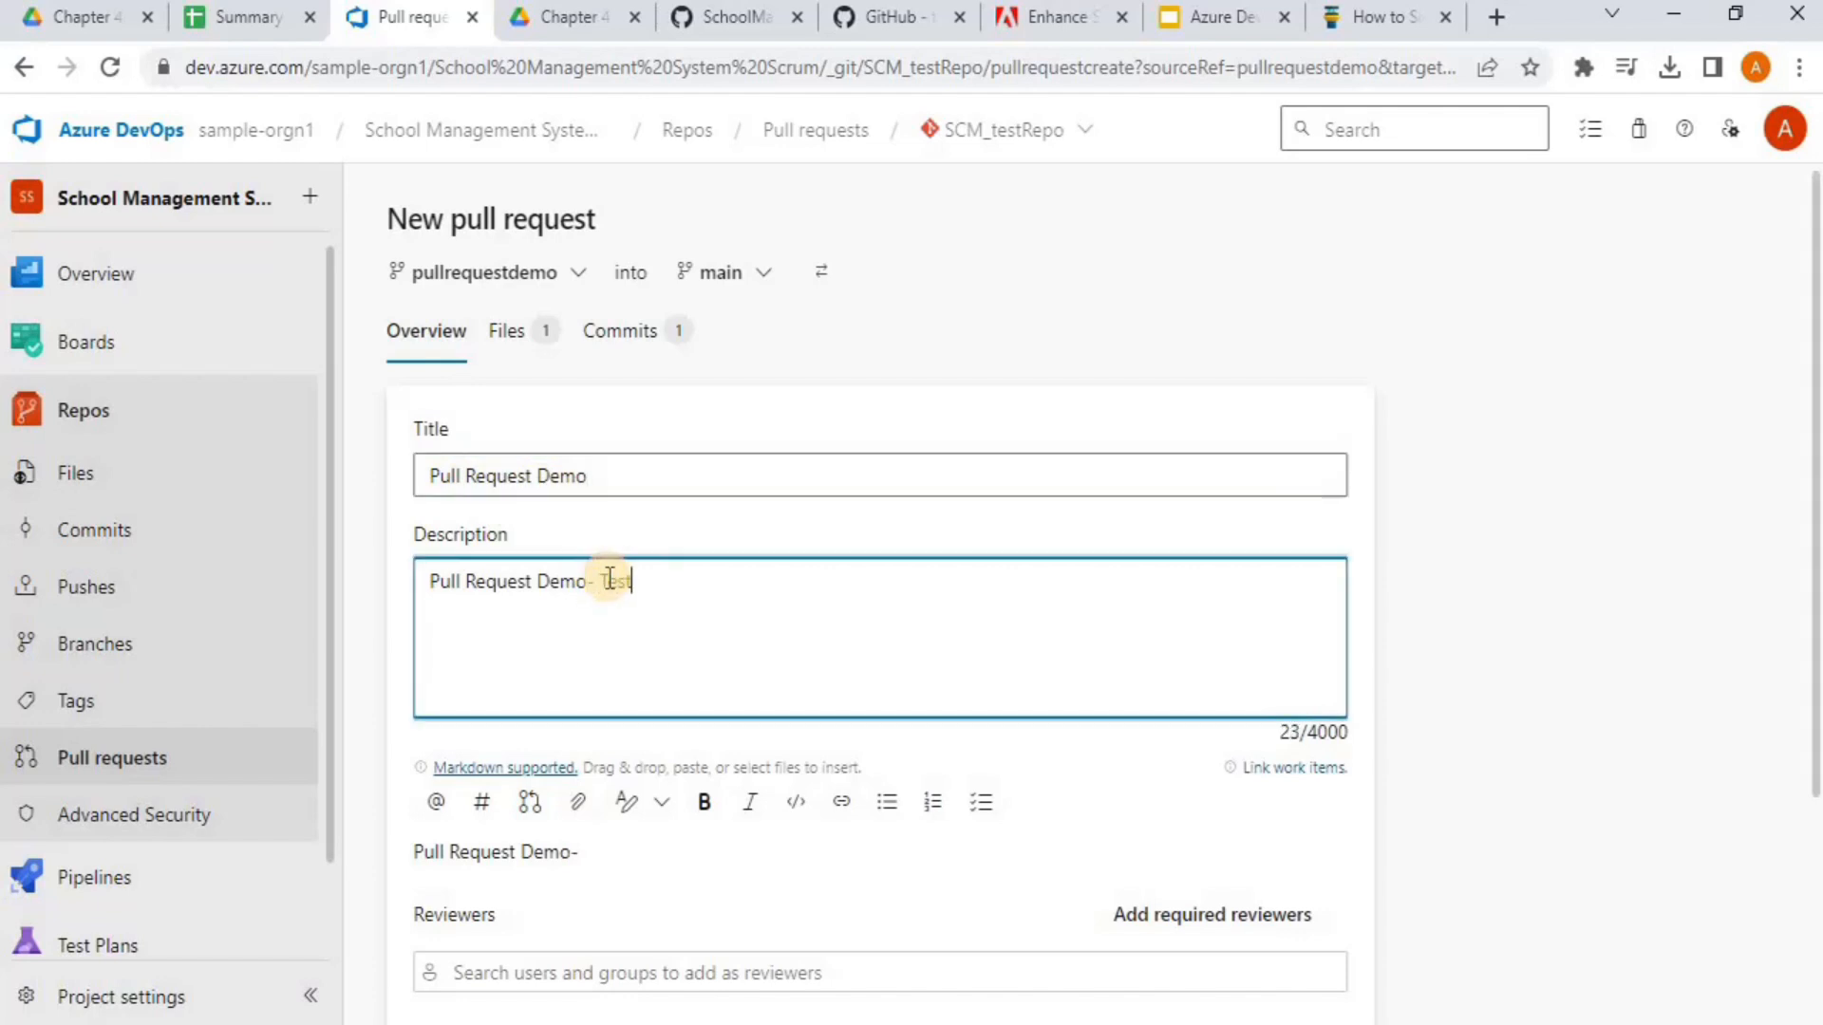
type("how")
type("it works")
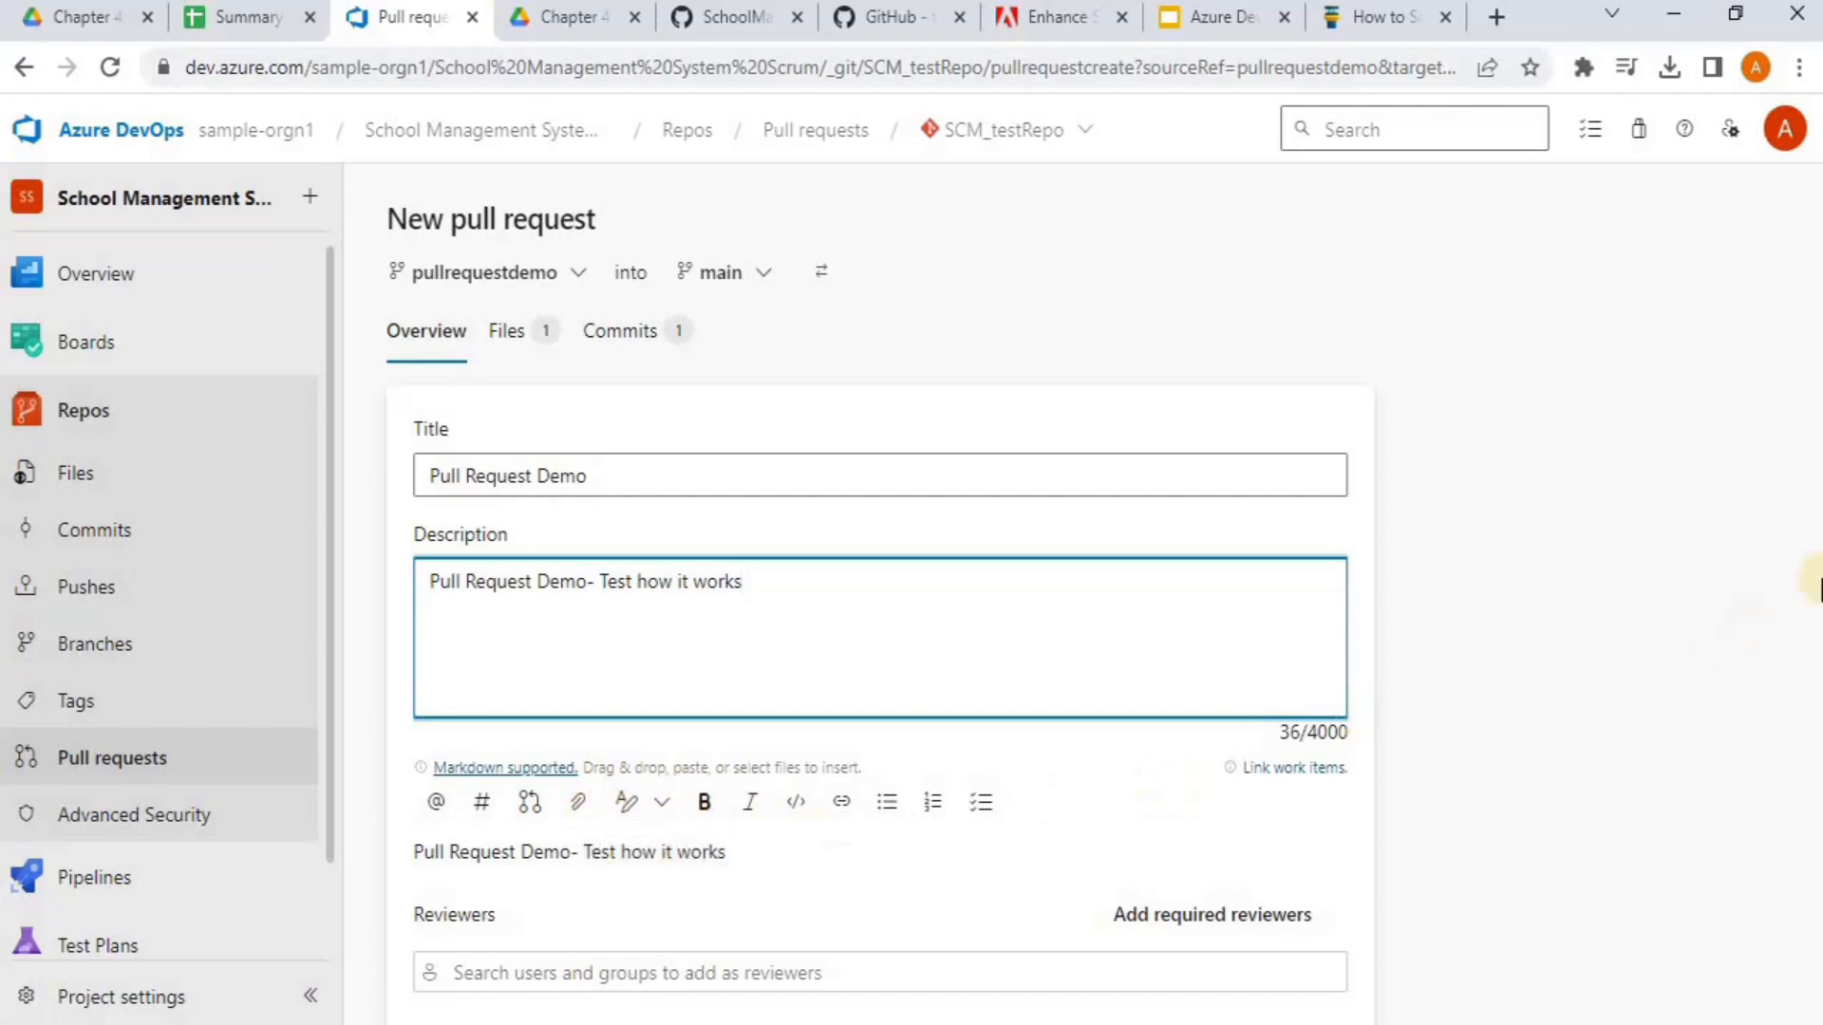
scroll(1118, 643, "down", 2)
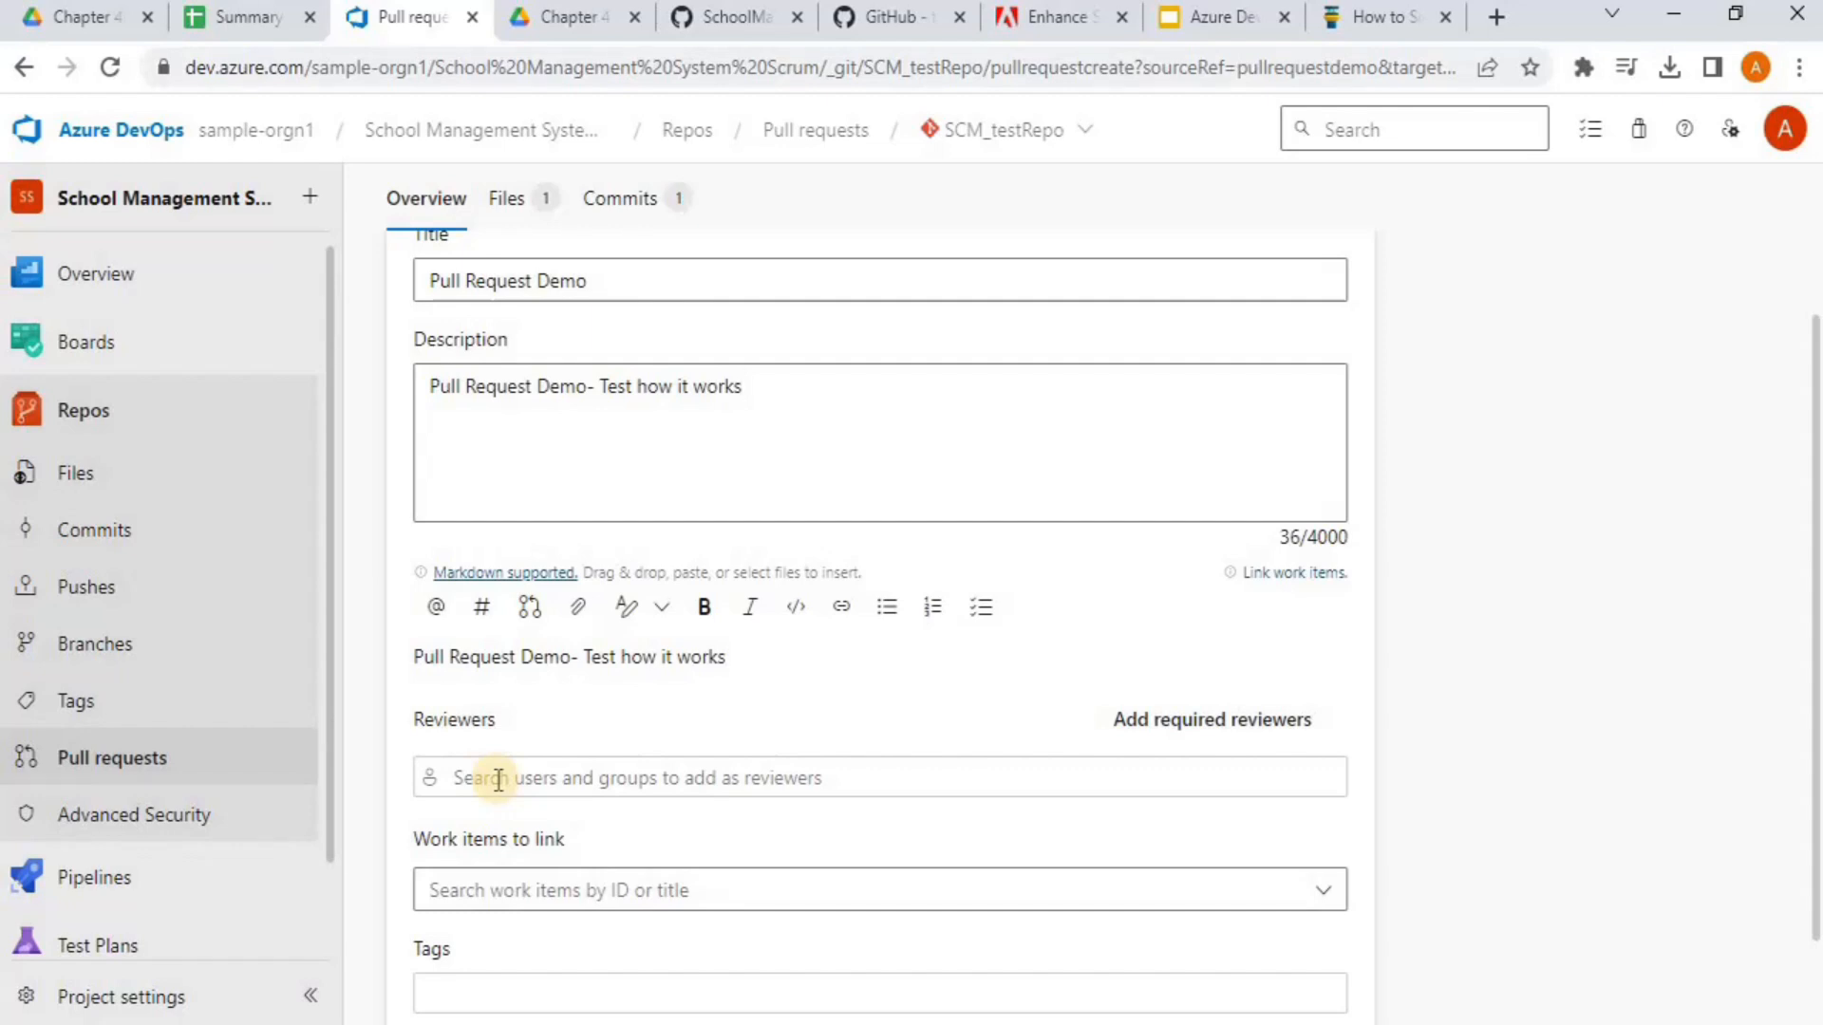
Add the suggested account as a reviewer of the pull request
left_click(541, 779)
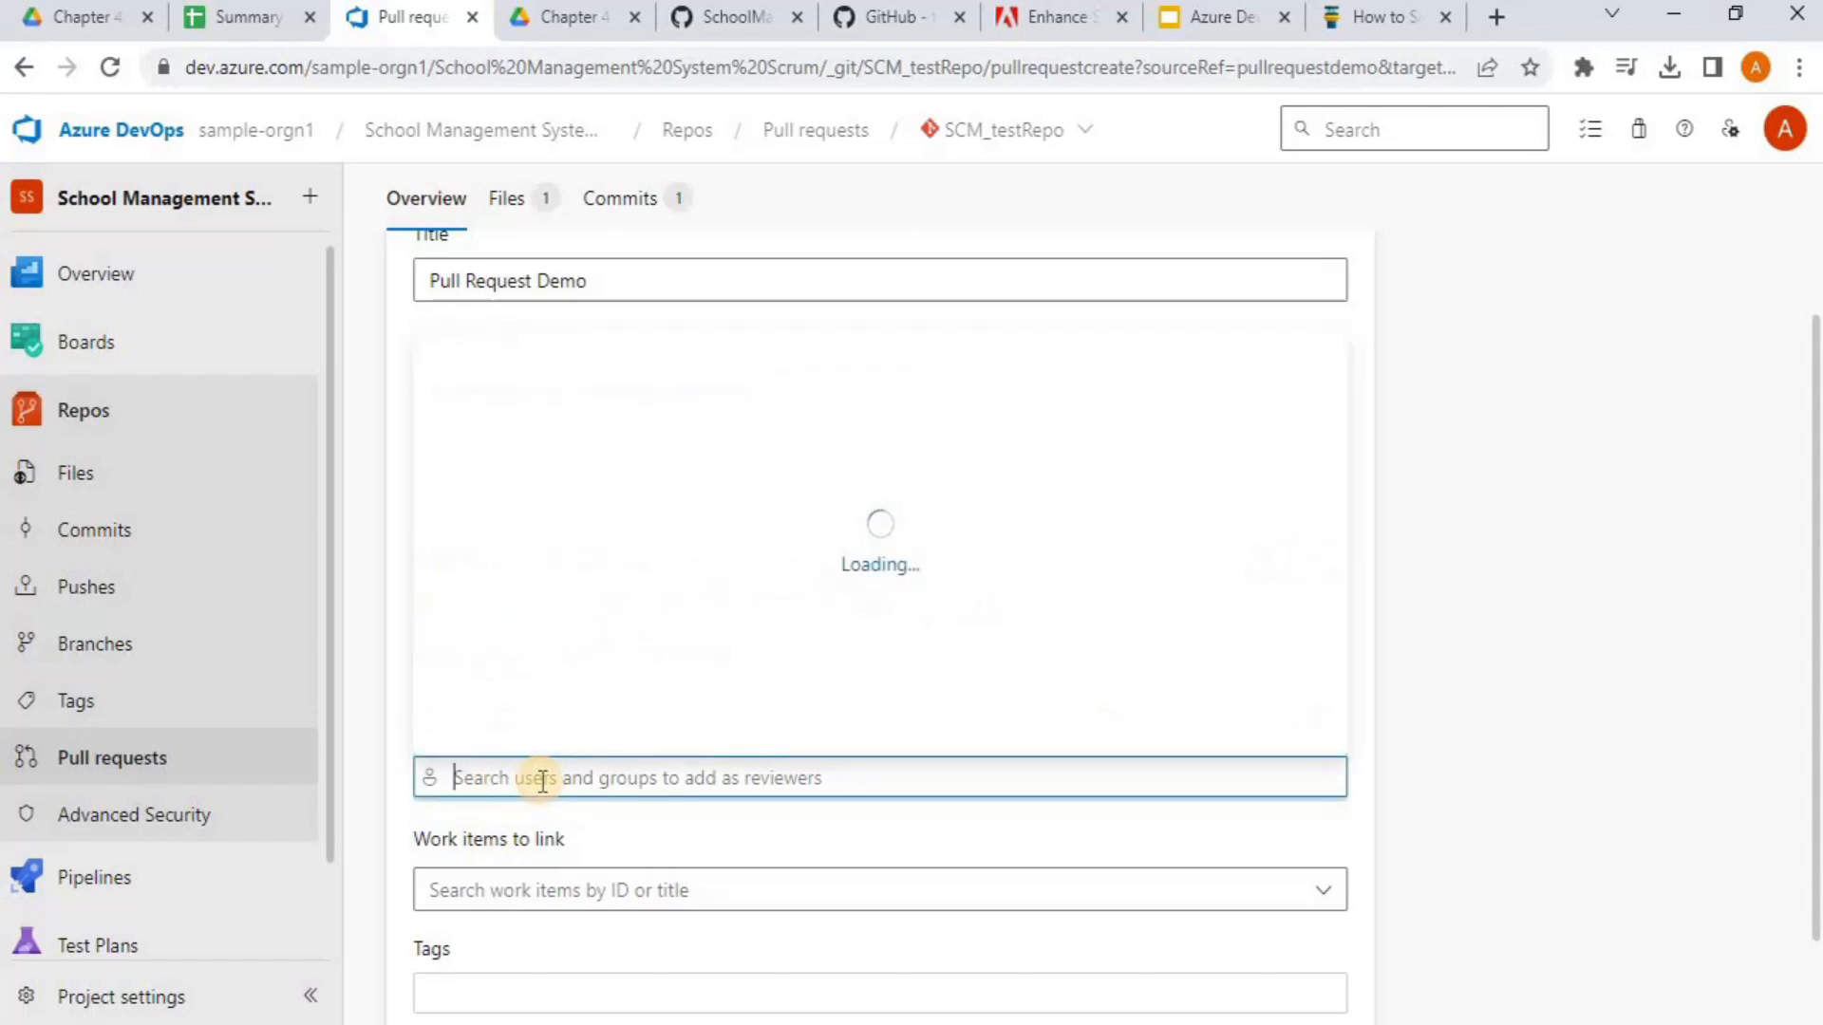
type("@")
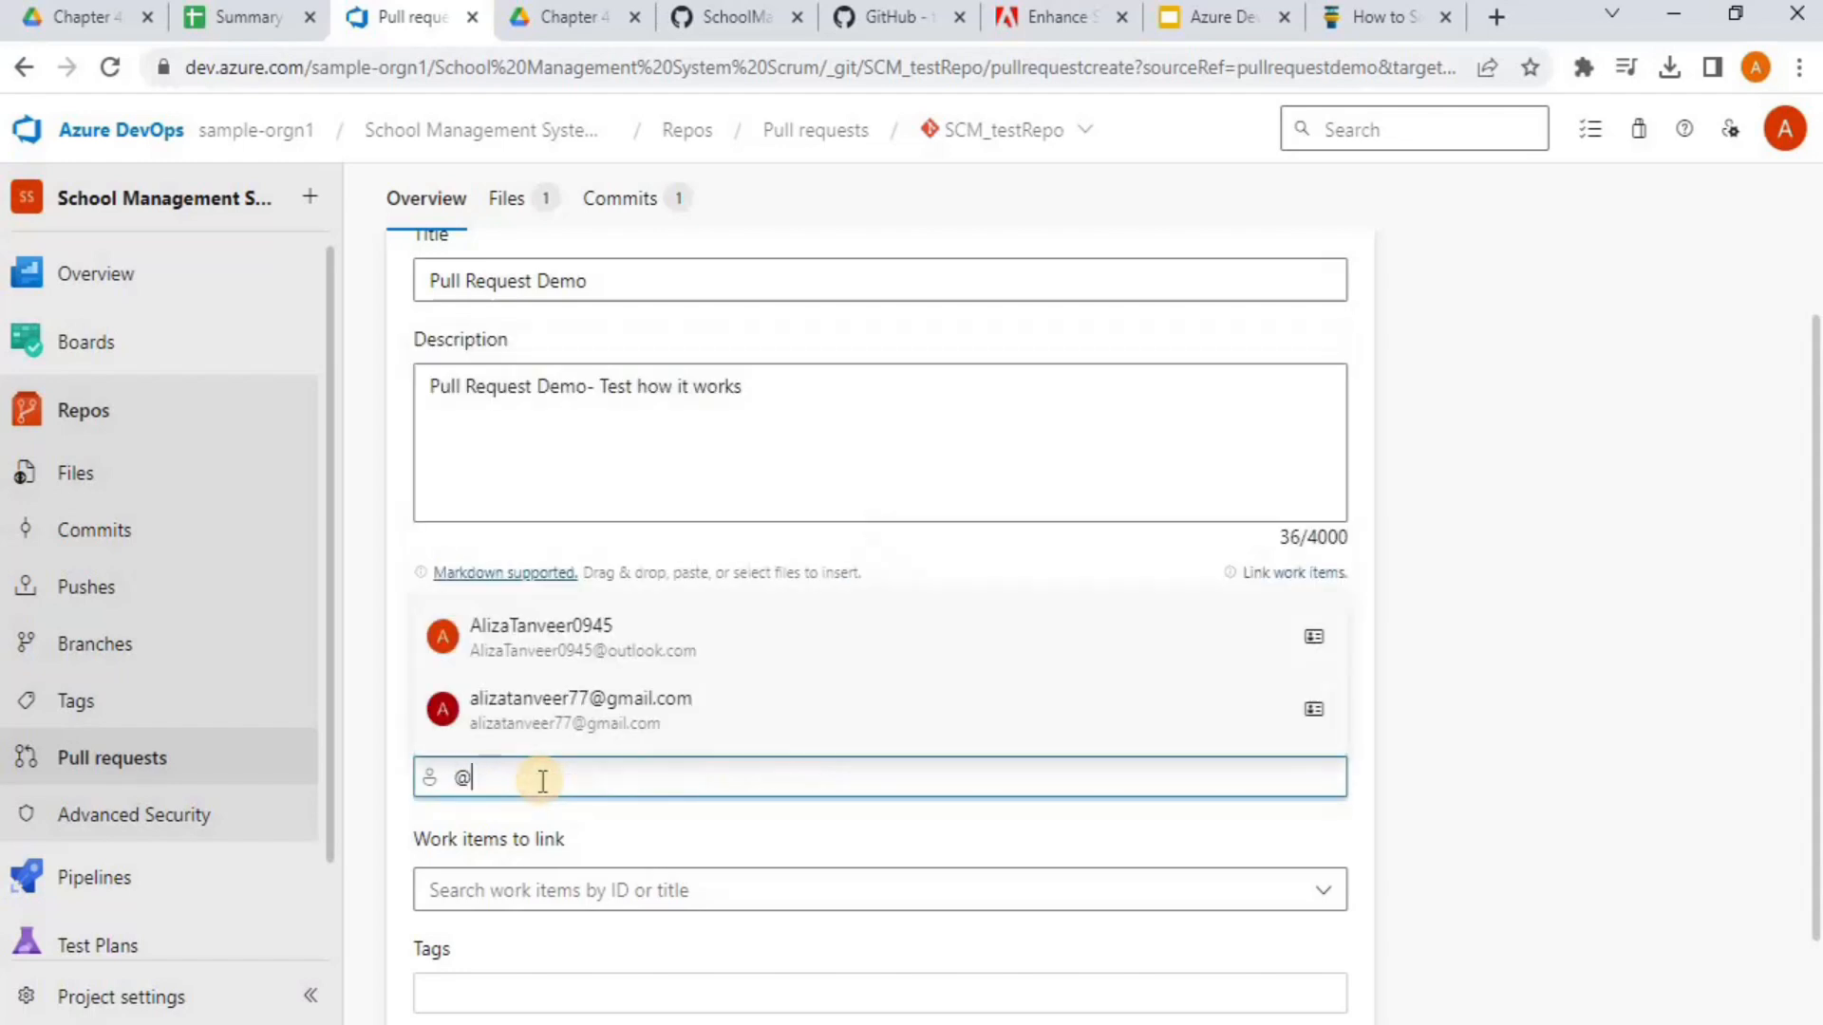
key("BackSpace")
type("al")
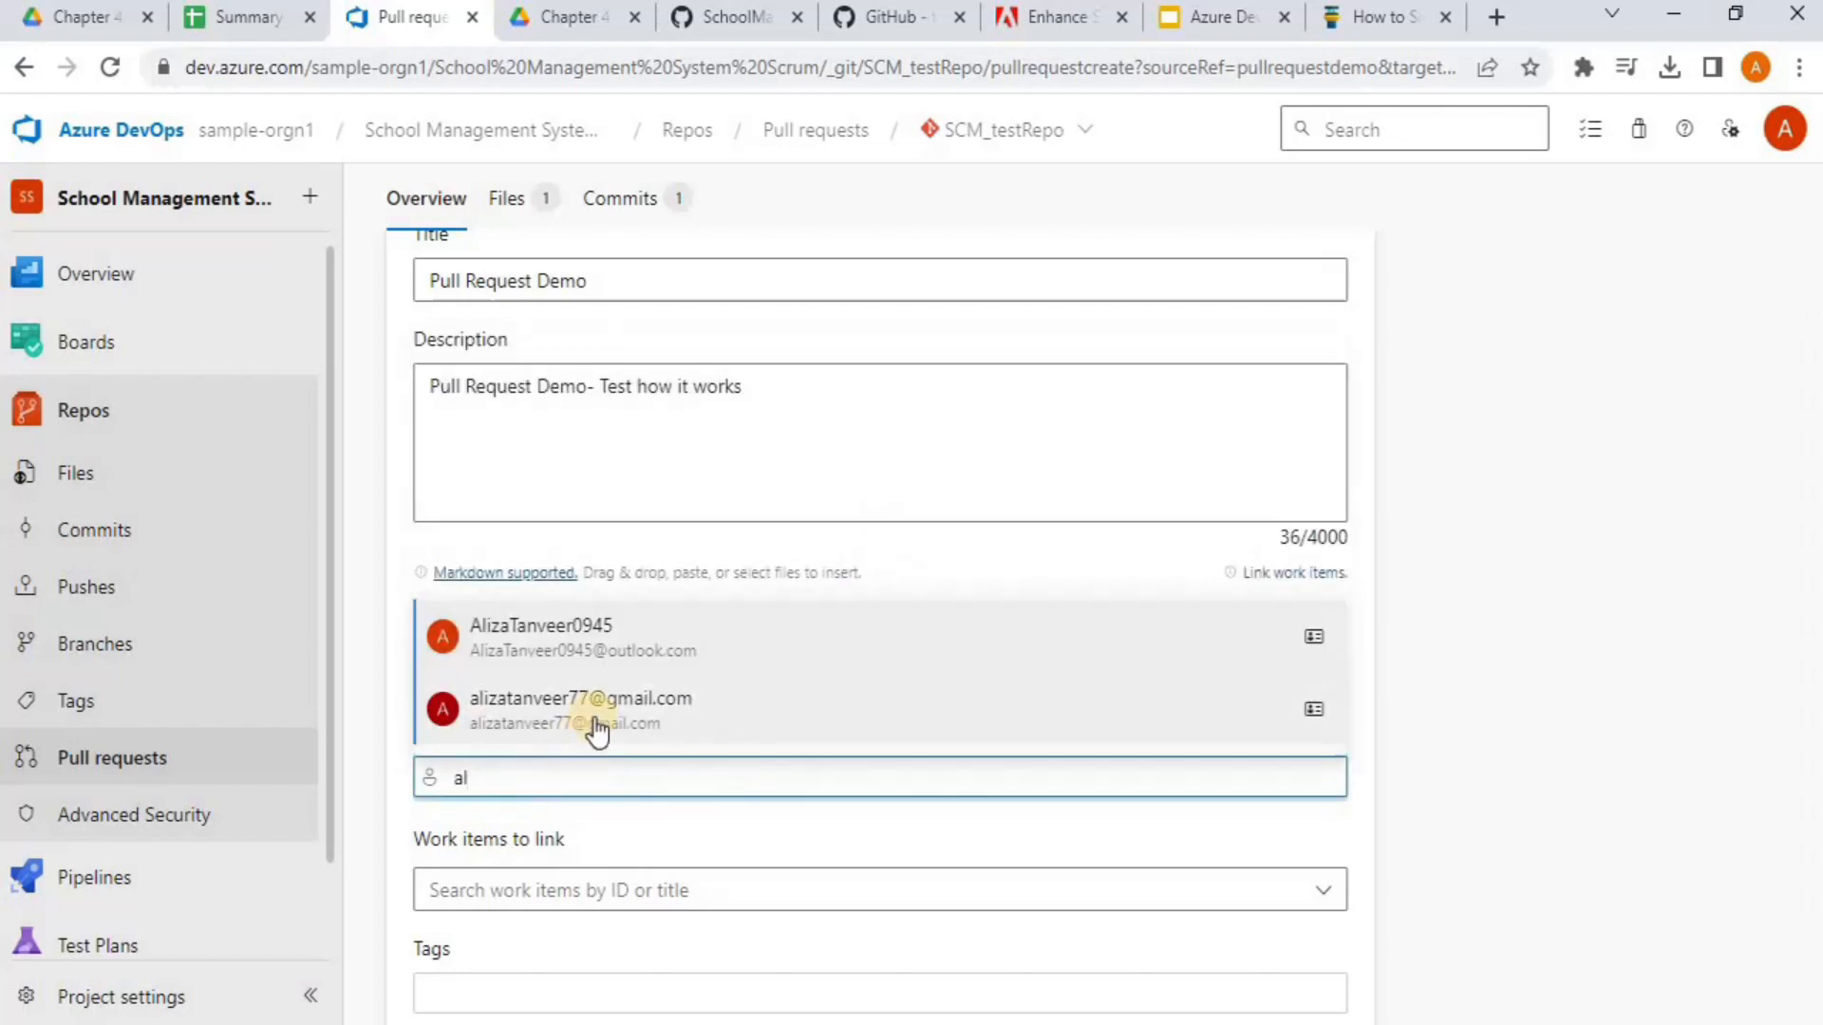
left_click(589, 655)
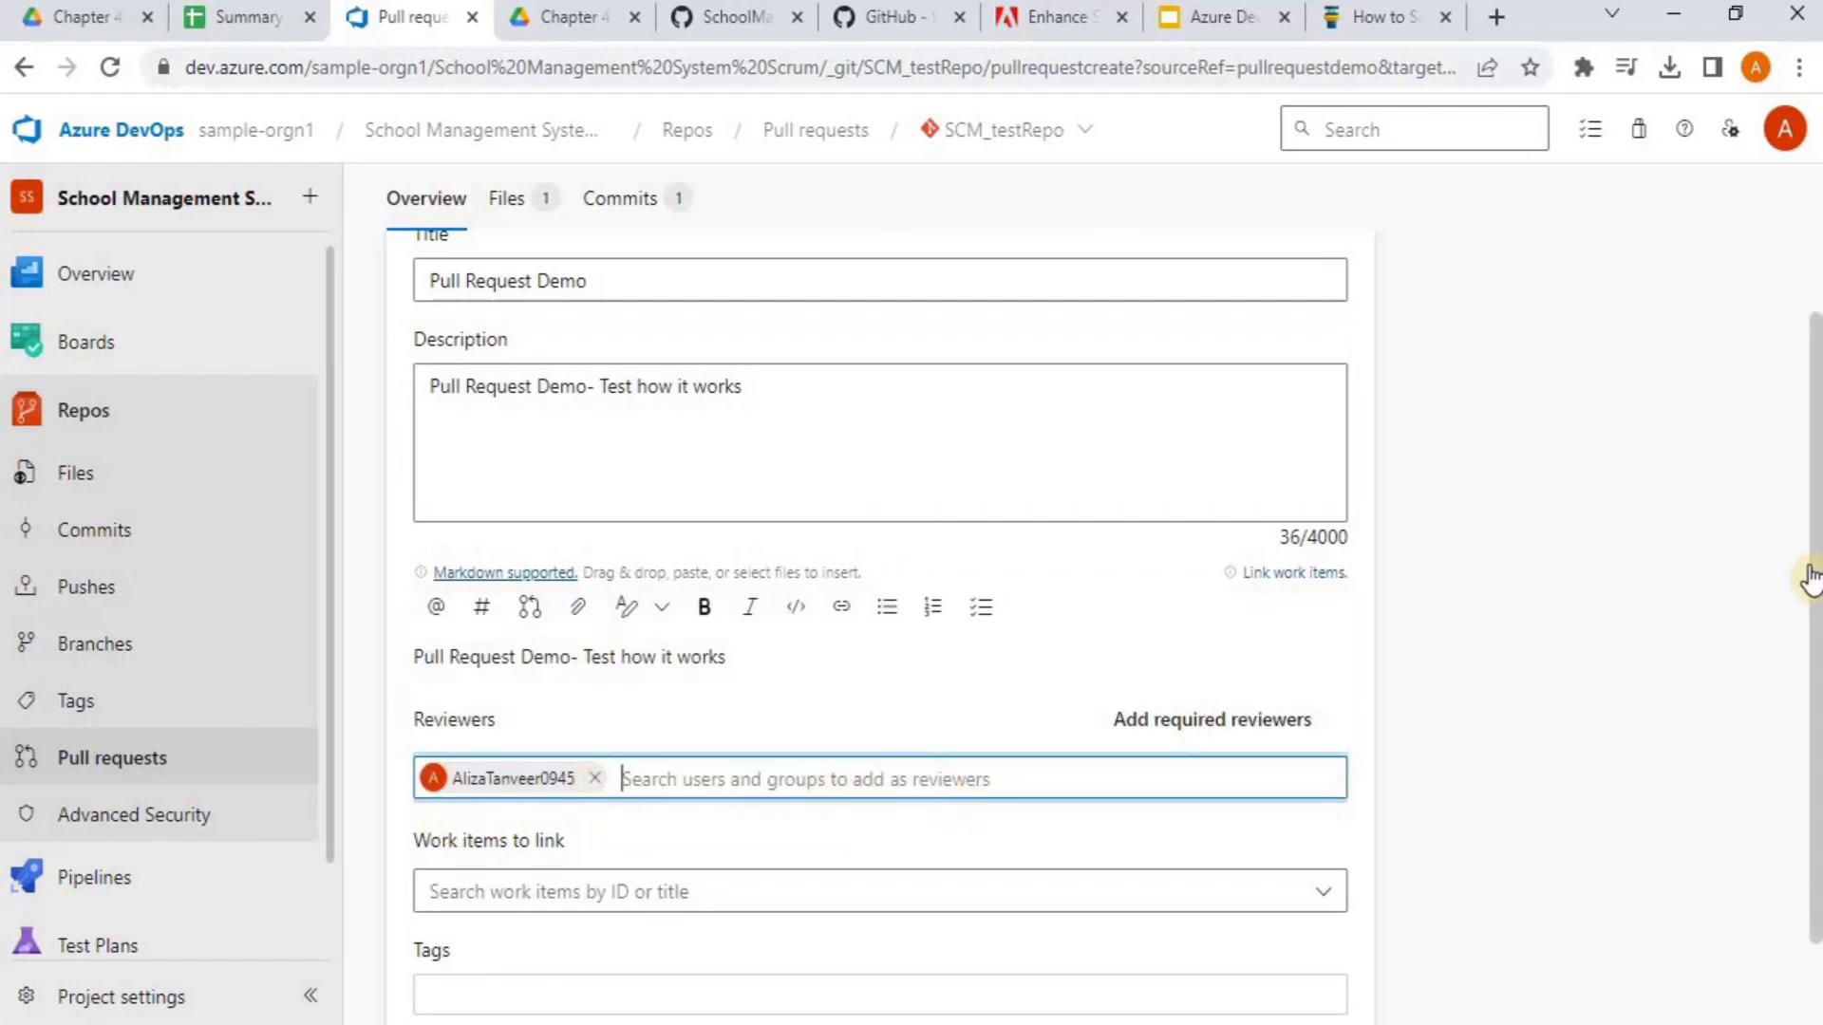
Link the work item 'Epic 4: Student Portal' to the pull request
scroll(1811, 573, "down", 2)
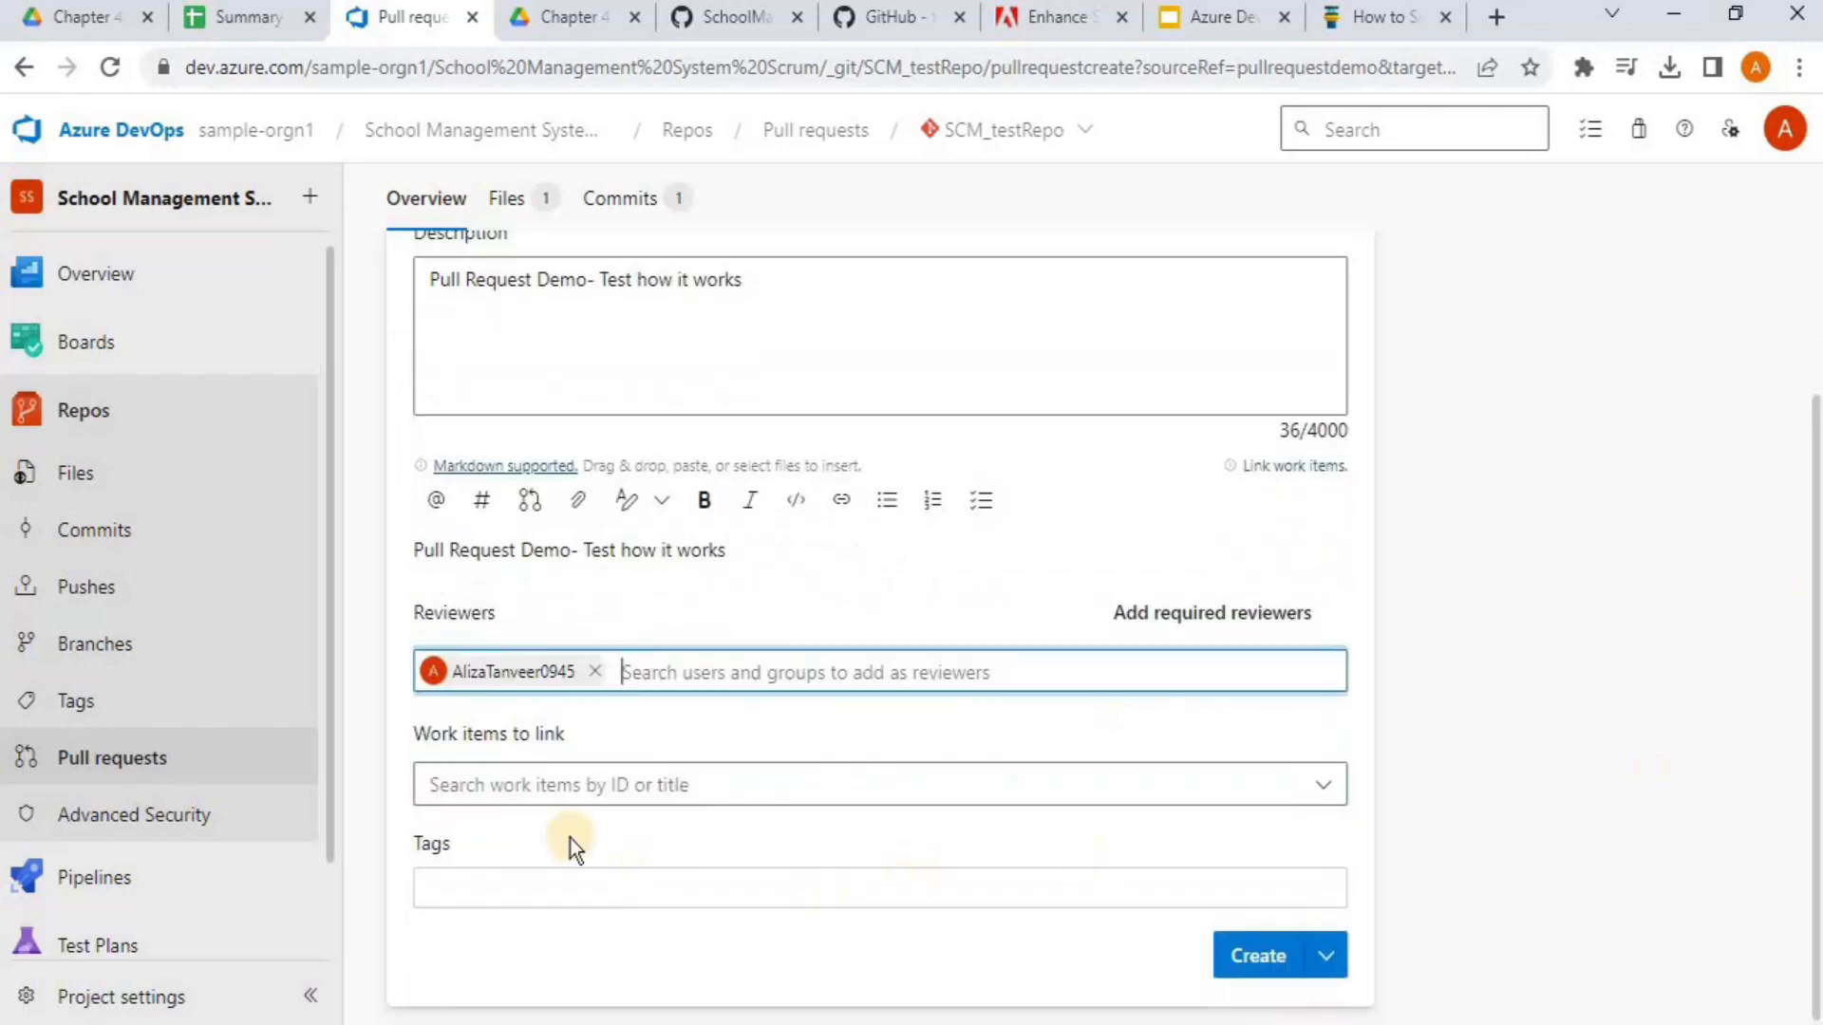
left_click(516, 788)
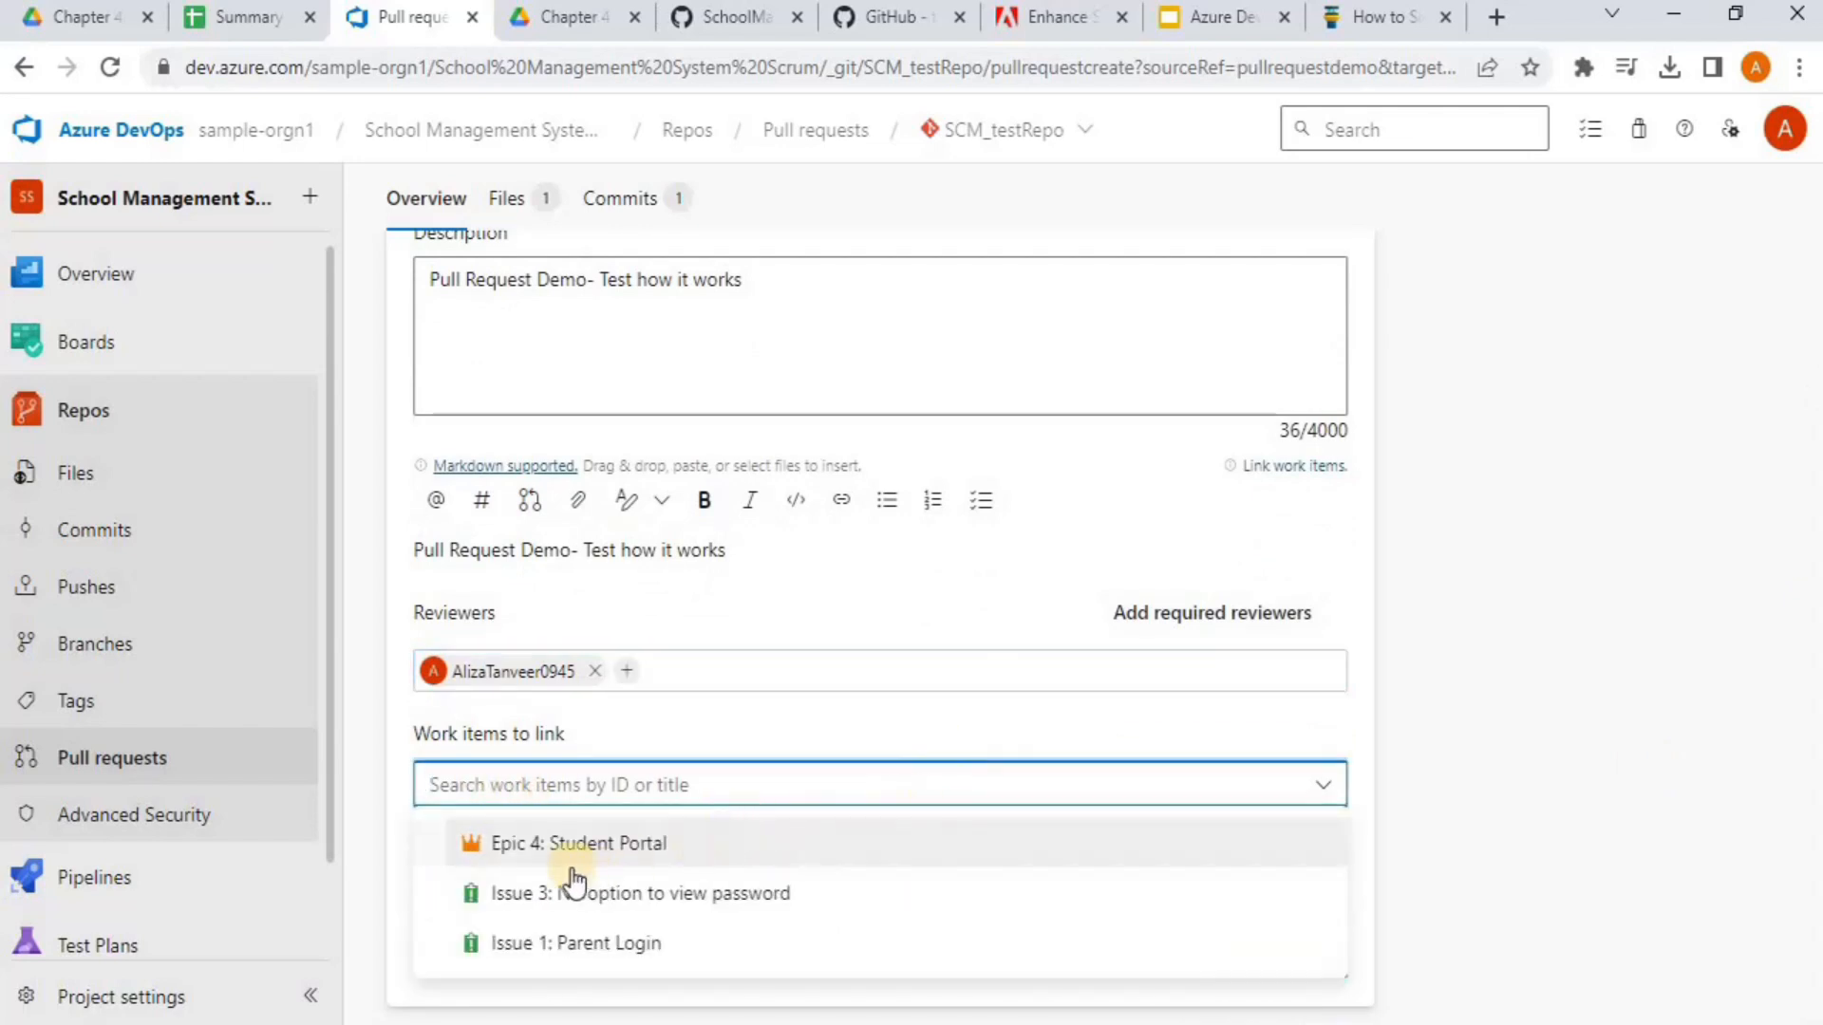
left_click(634, 852)
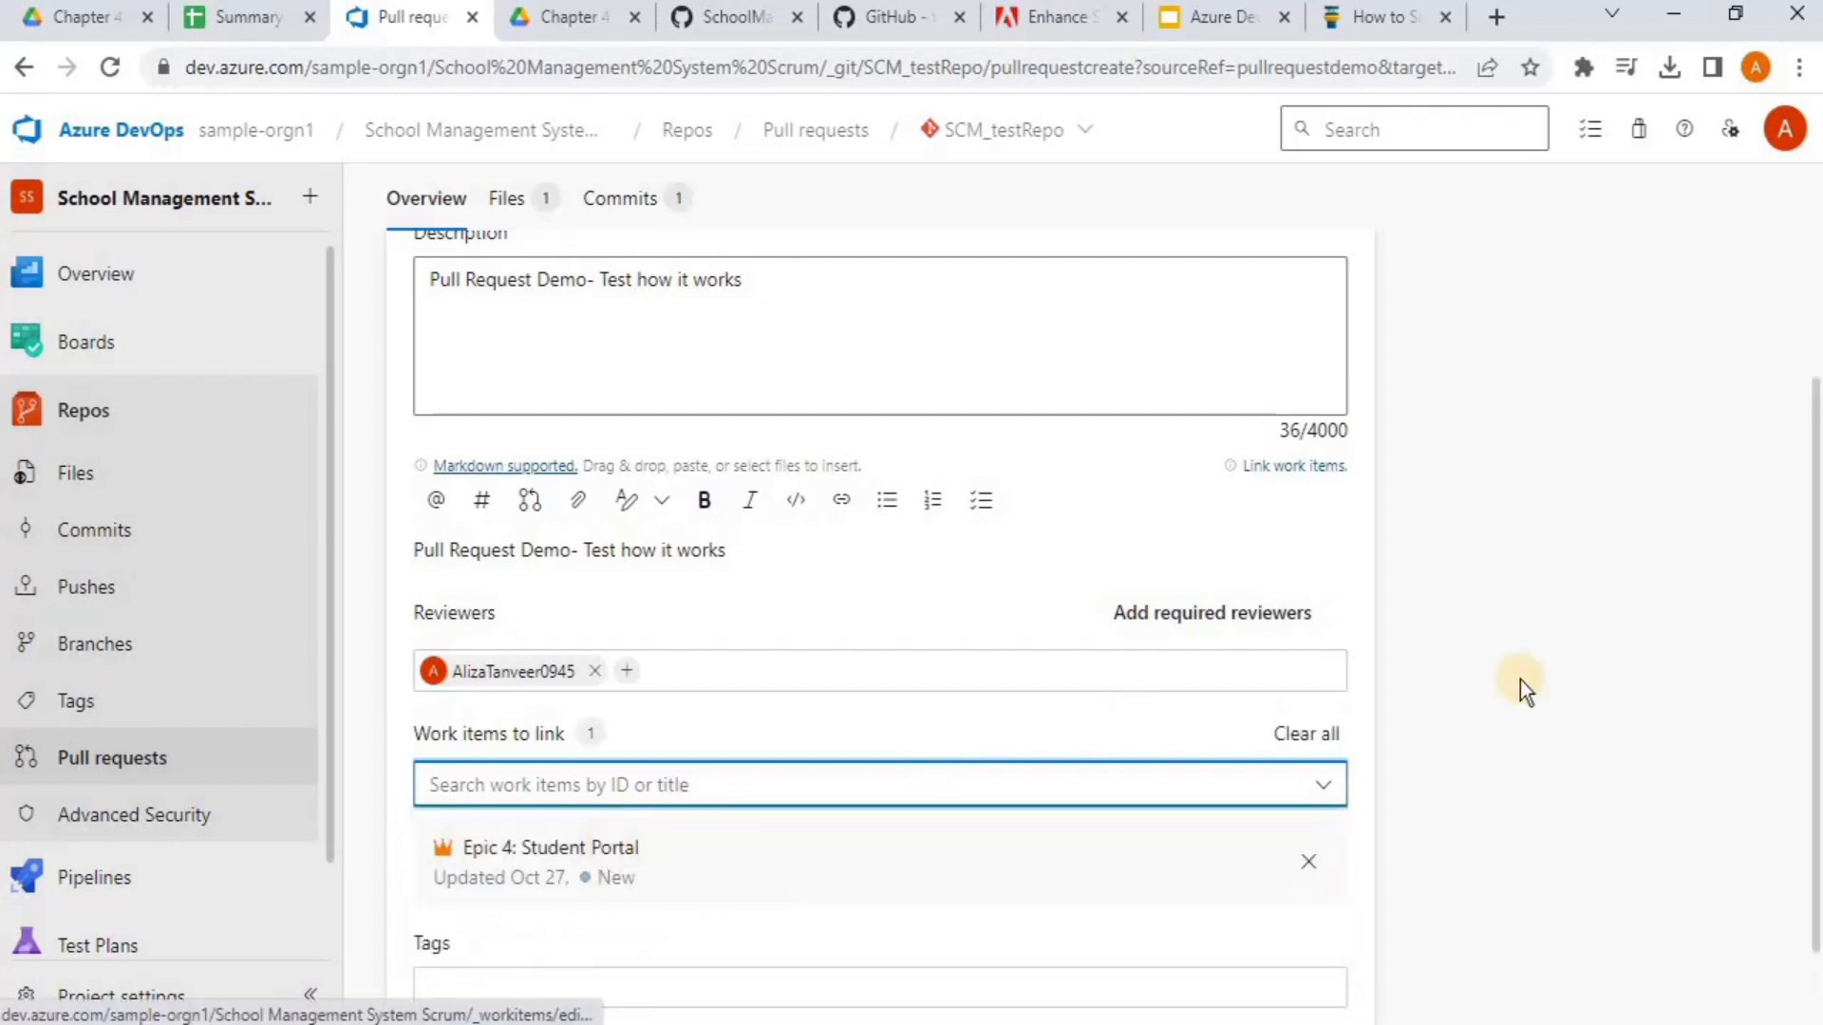
scroll(1814, 581, "down", 1)
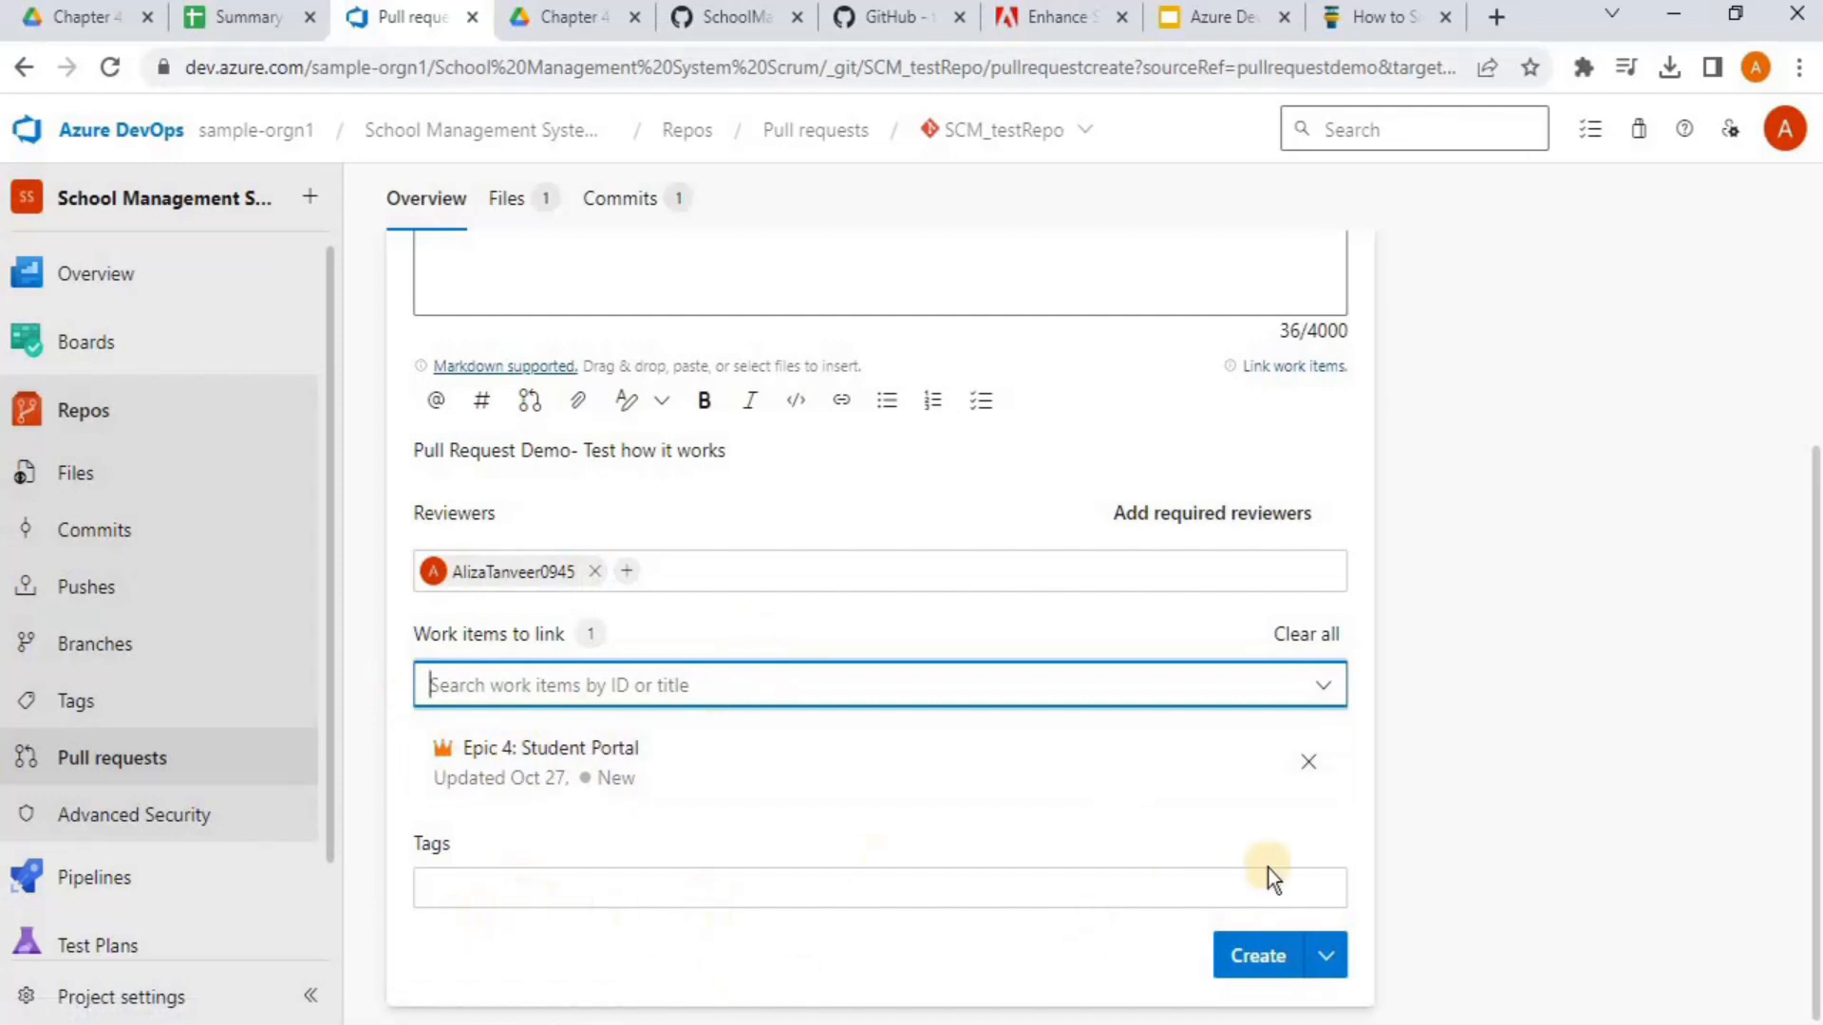
Create the Pull Request Demo pull request merging pullrequestdemo into main
left_click(1259, 959)
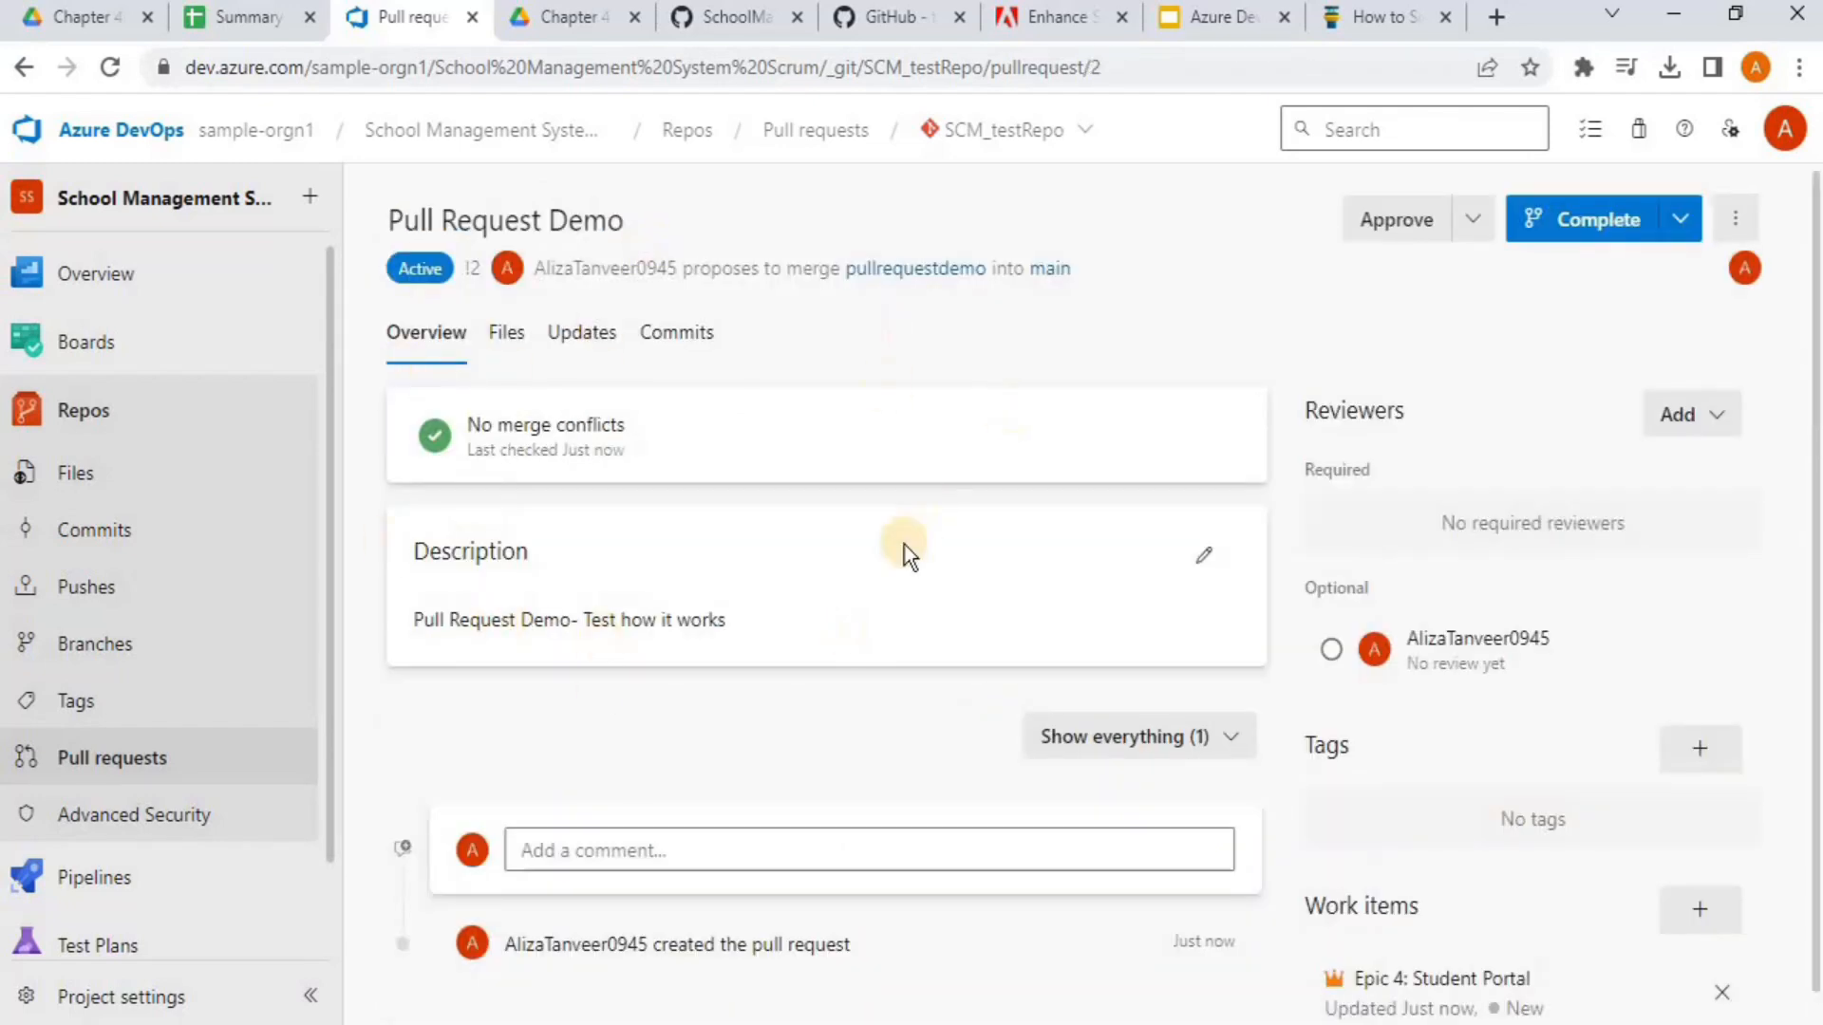
left_click_drag(1817, 455, 1807, 386)
left_click_drag(1816, 214, 1815, 227)
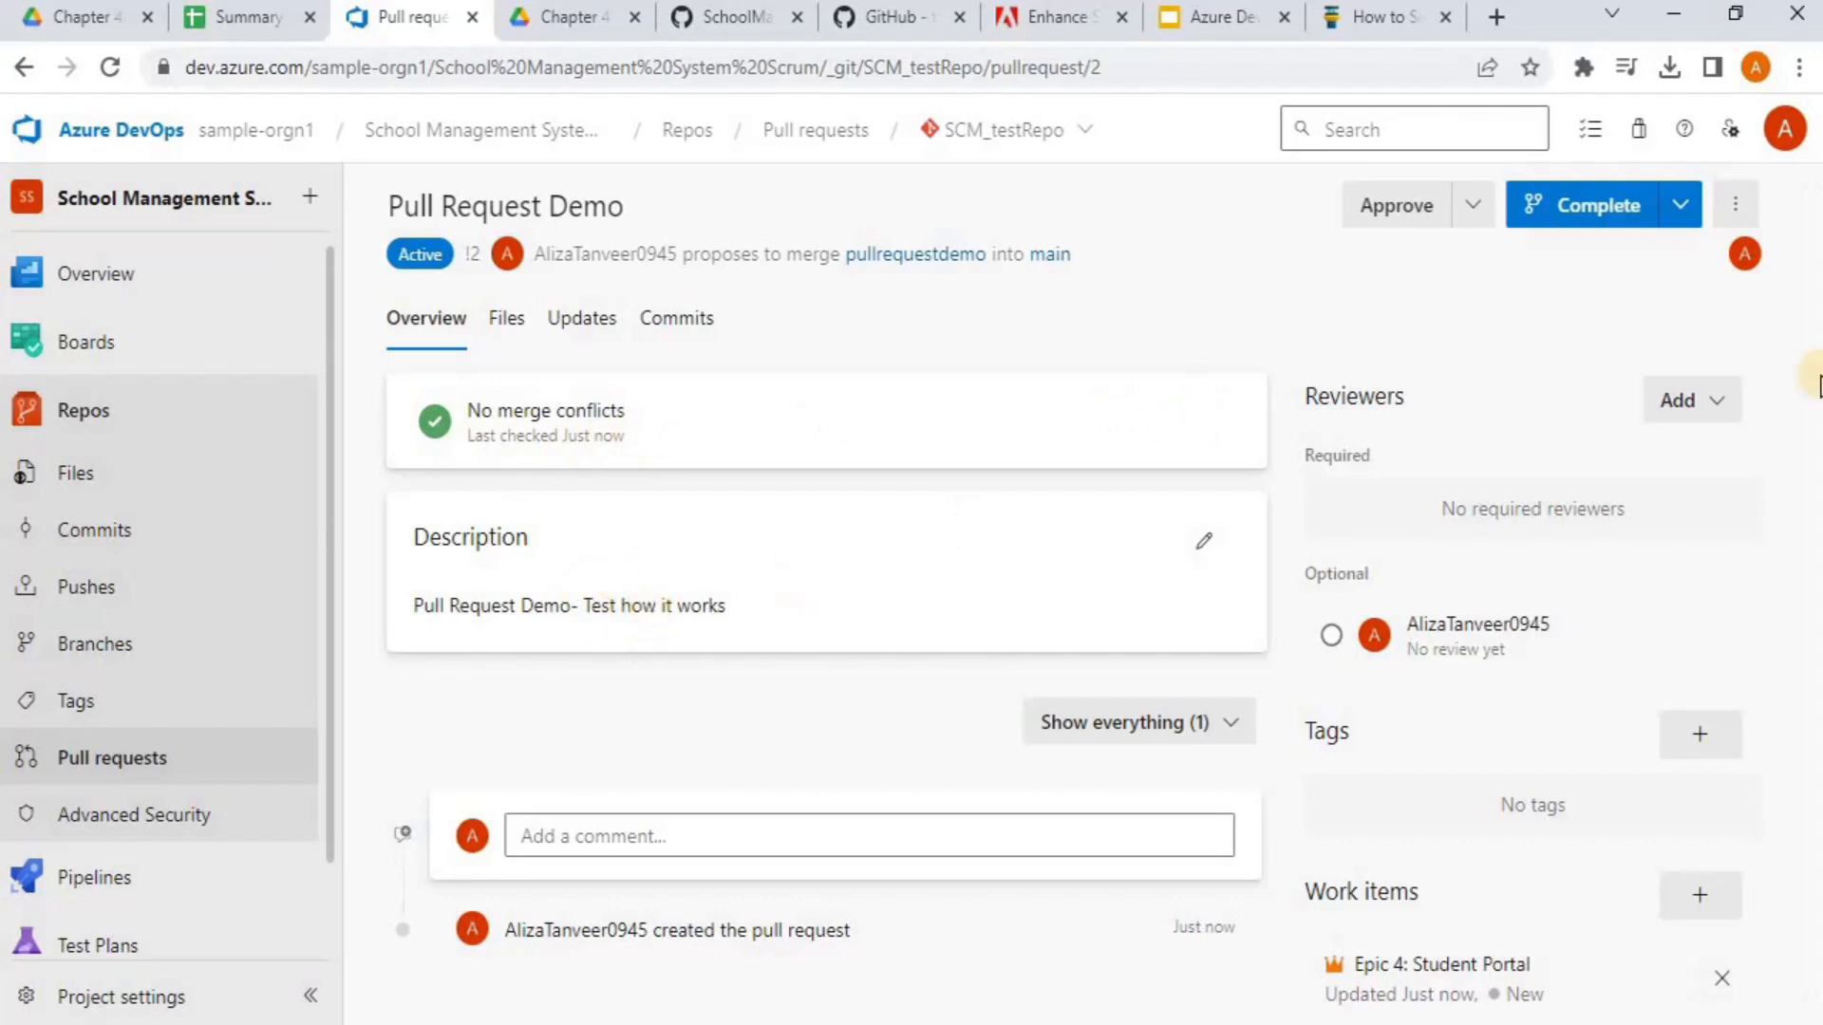
scroll(1814, 395, "down", 1)
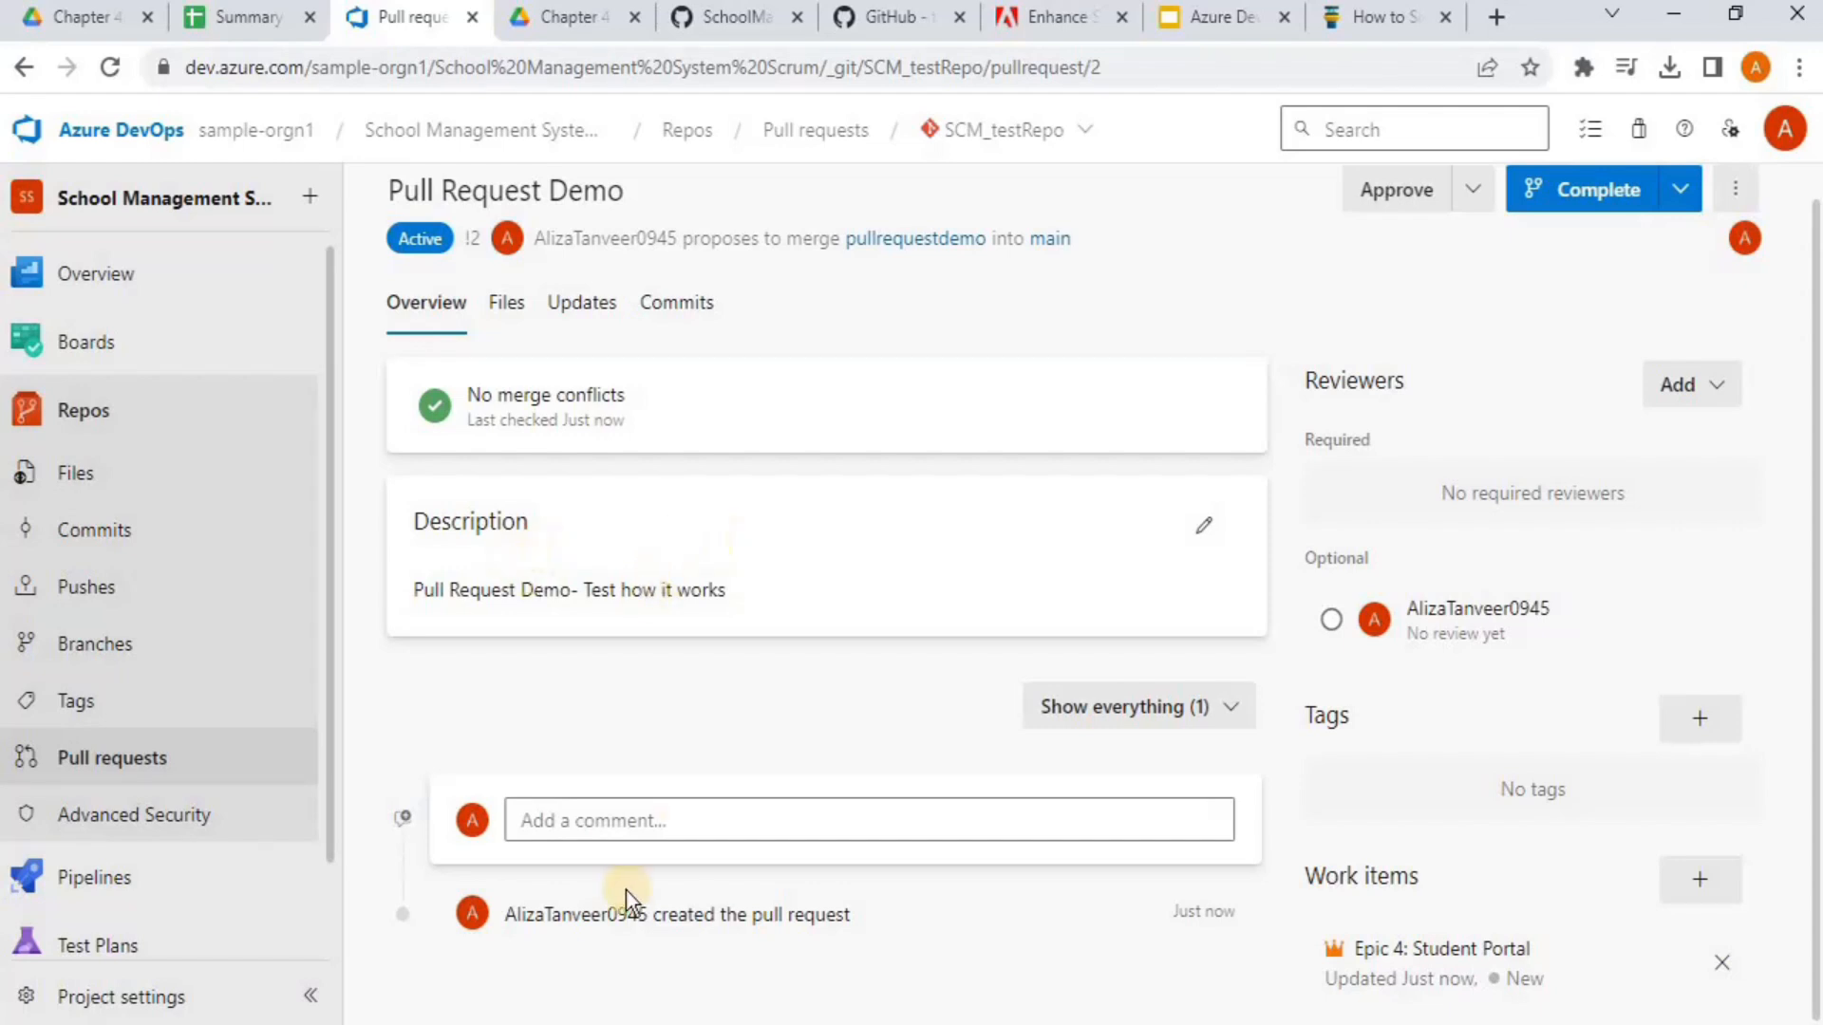
Draft the comment 'Good Job!!!' on the new pull request
left_click(609, 828)
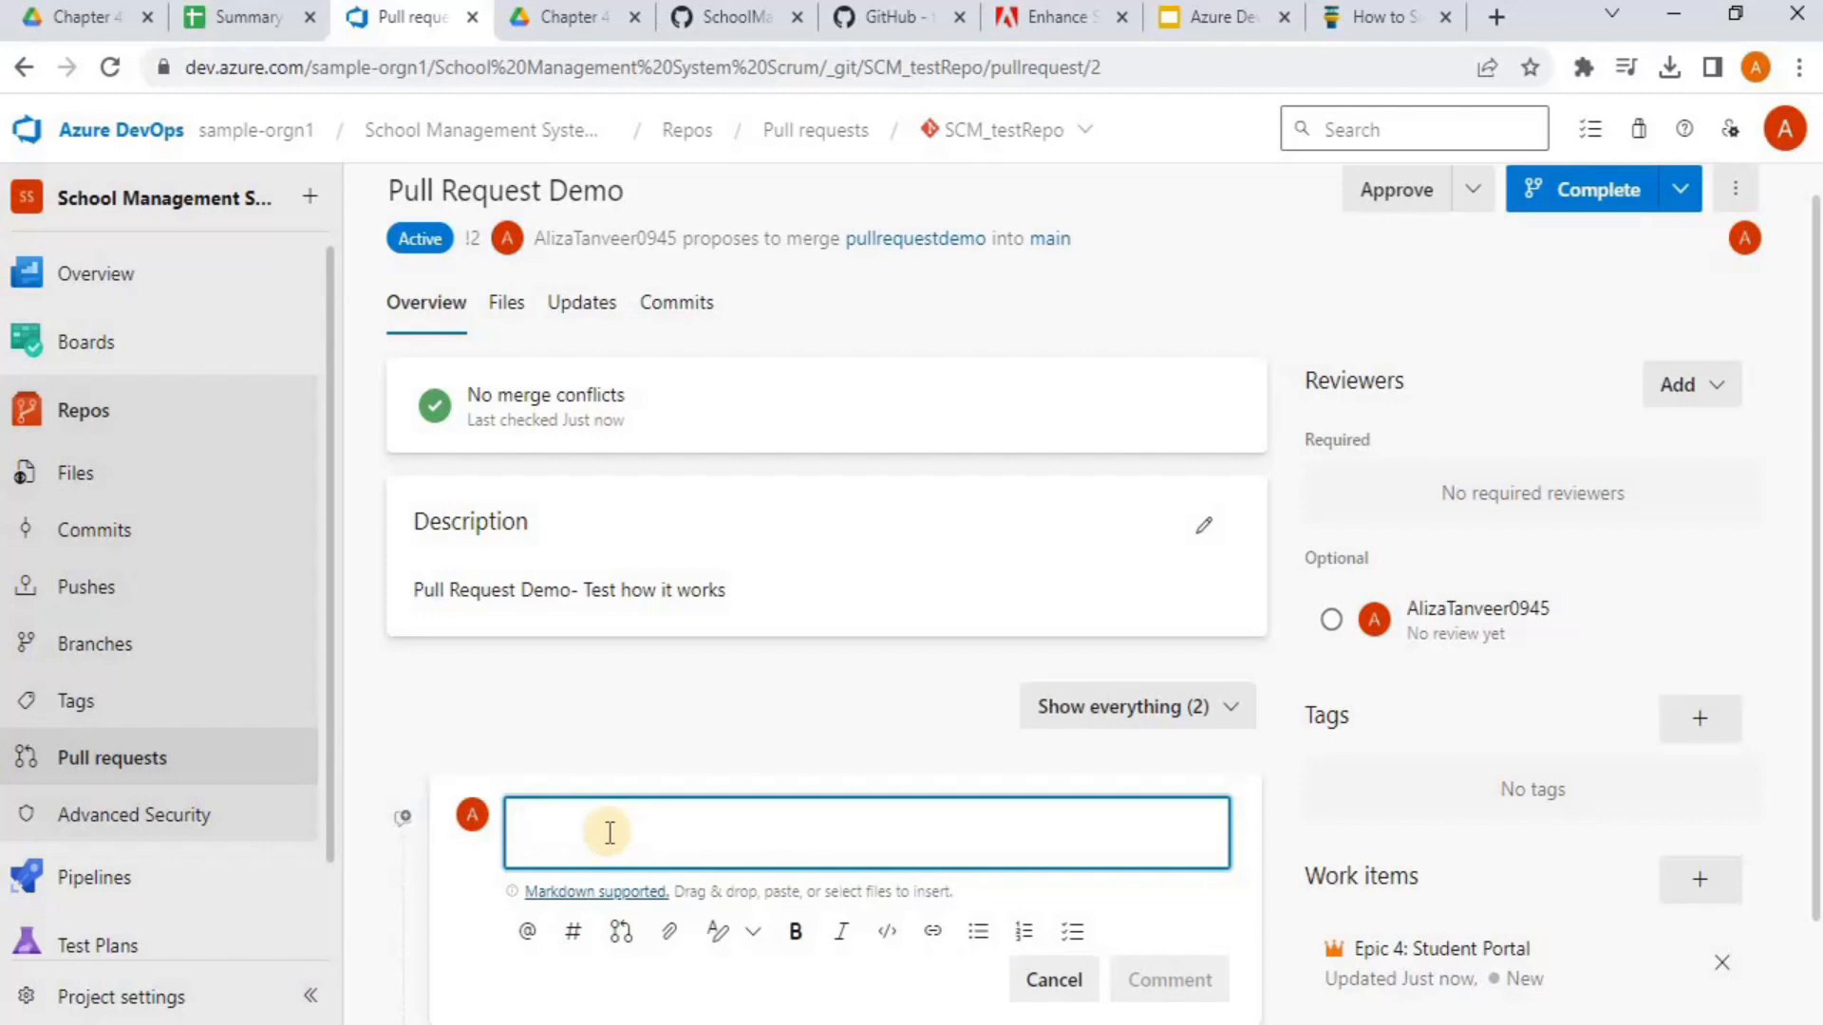
type("Jo")
key("BackSpace")
type("good job")
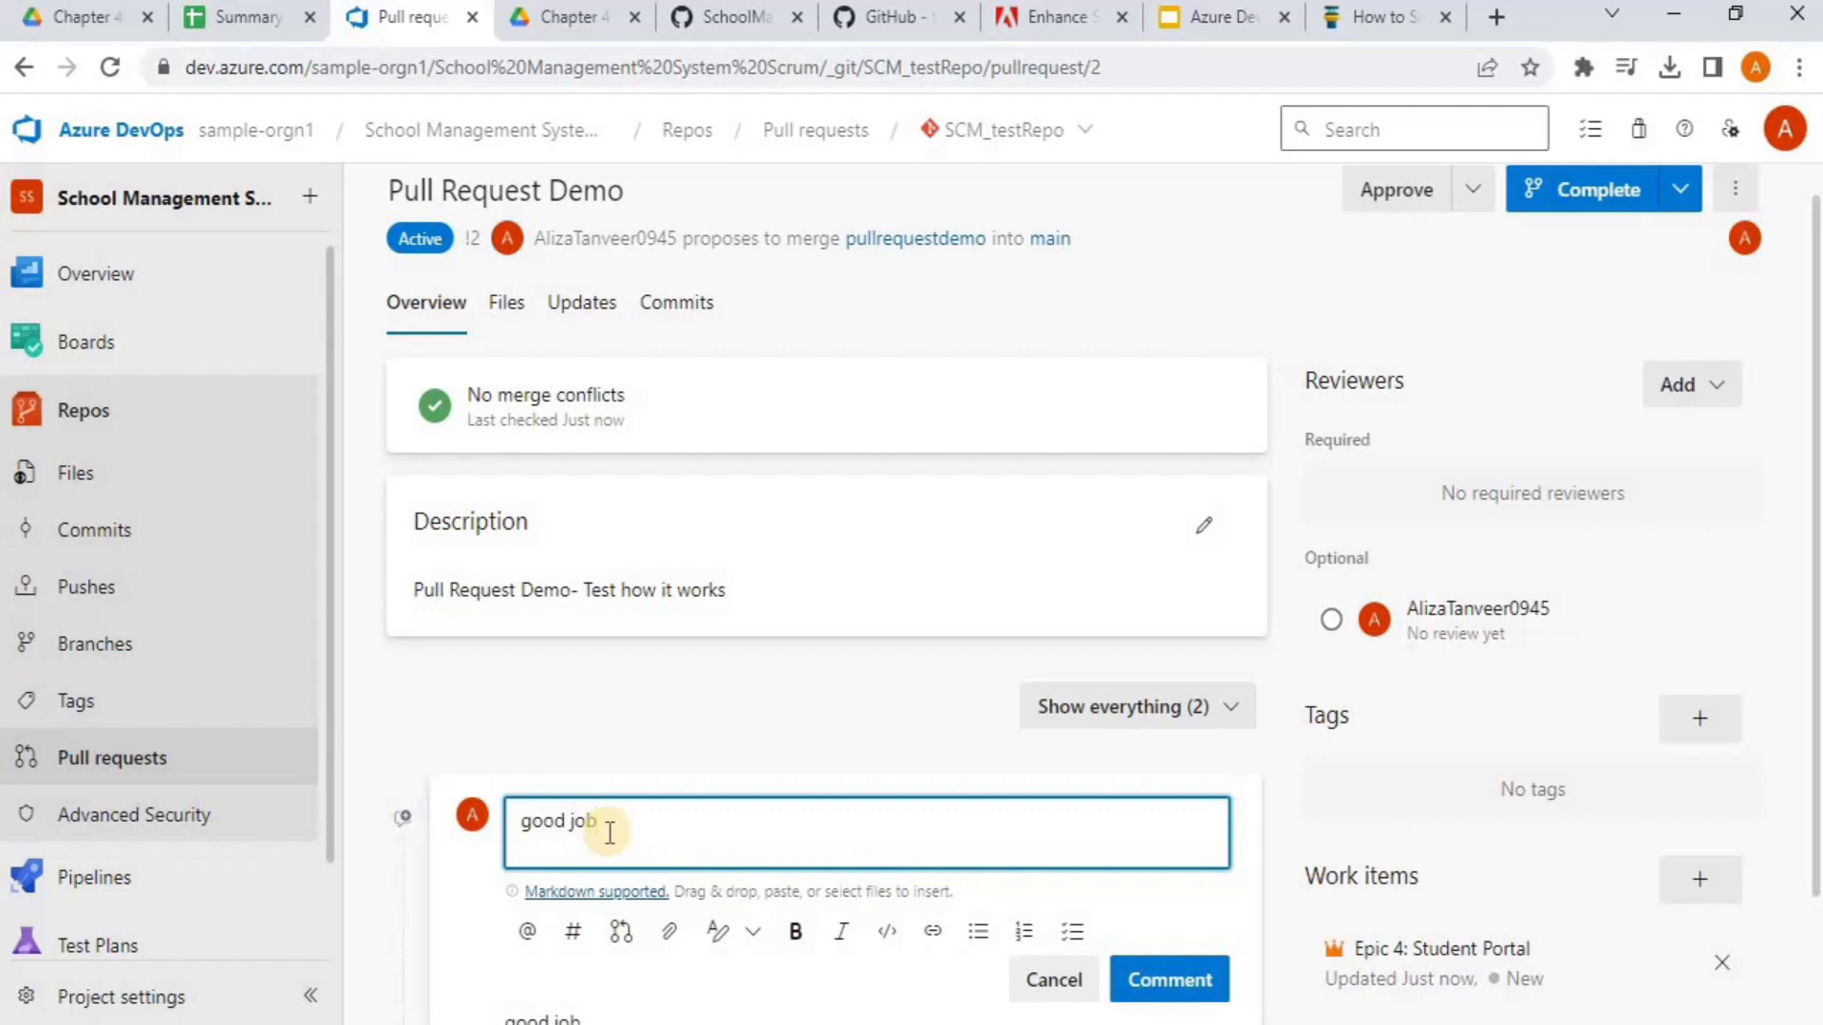
key("BackSpace")
key("BackSpace")
key("BackSpace")
key("BackSpace")
key("BackSpace")
key("BackSpace")
key("BackSpace")
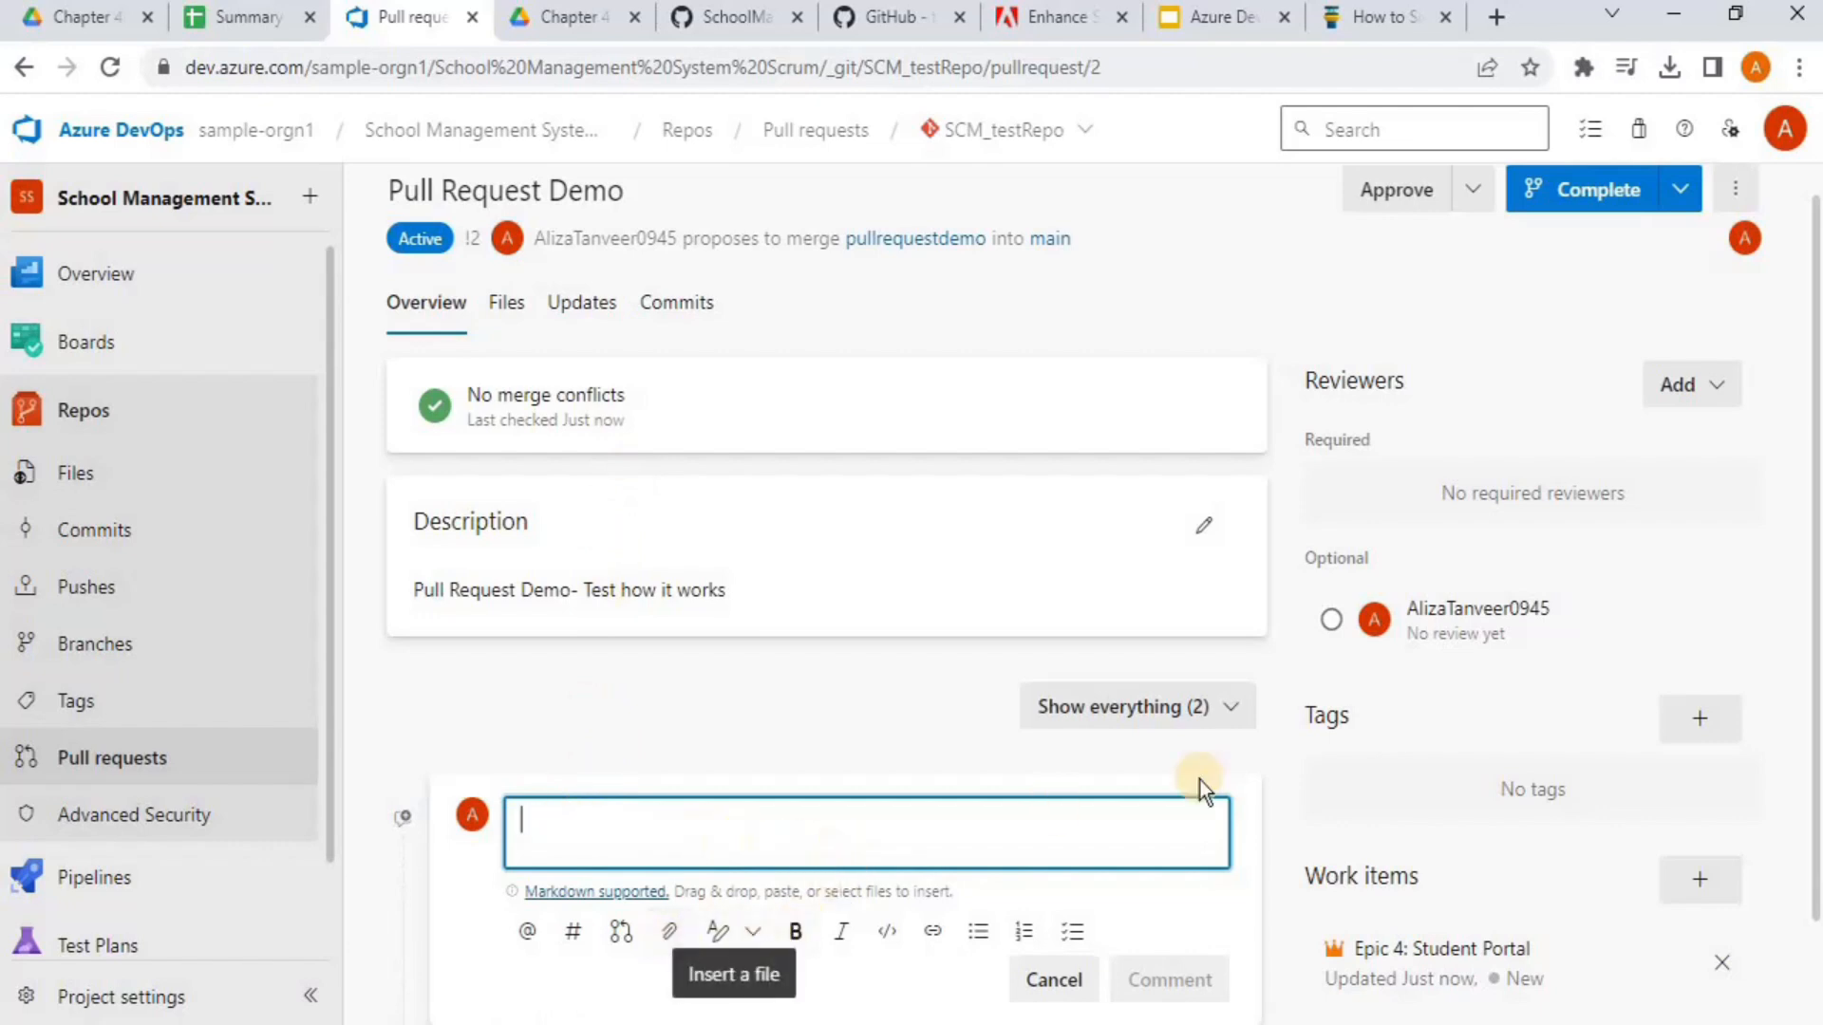
scroll(1813, 622, "down", 1)
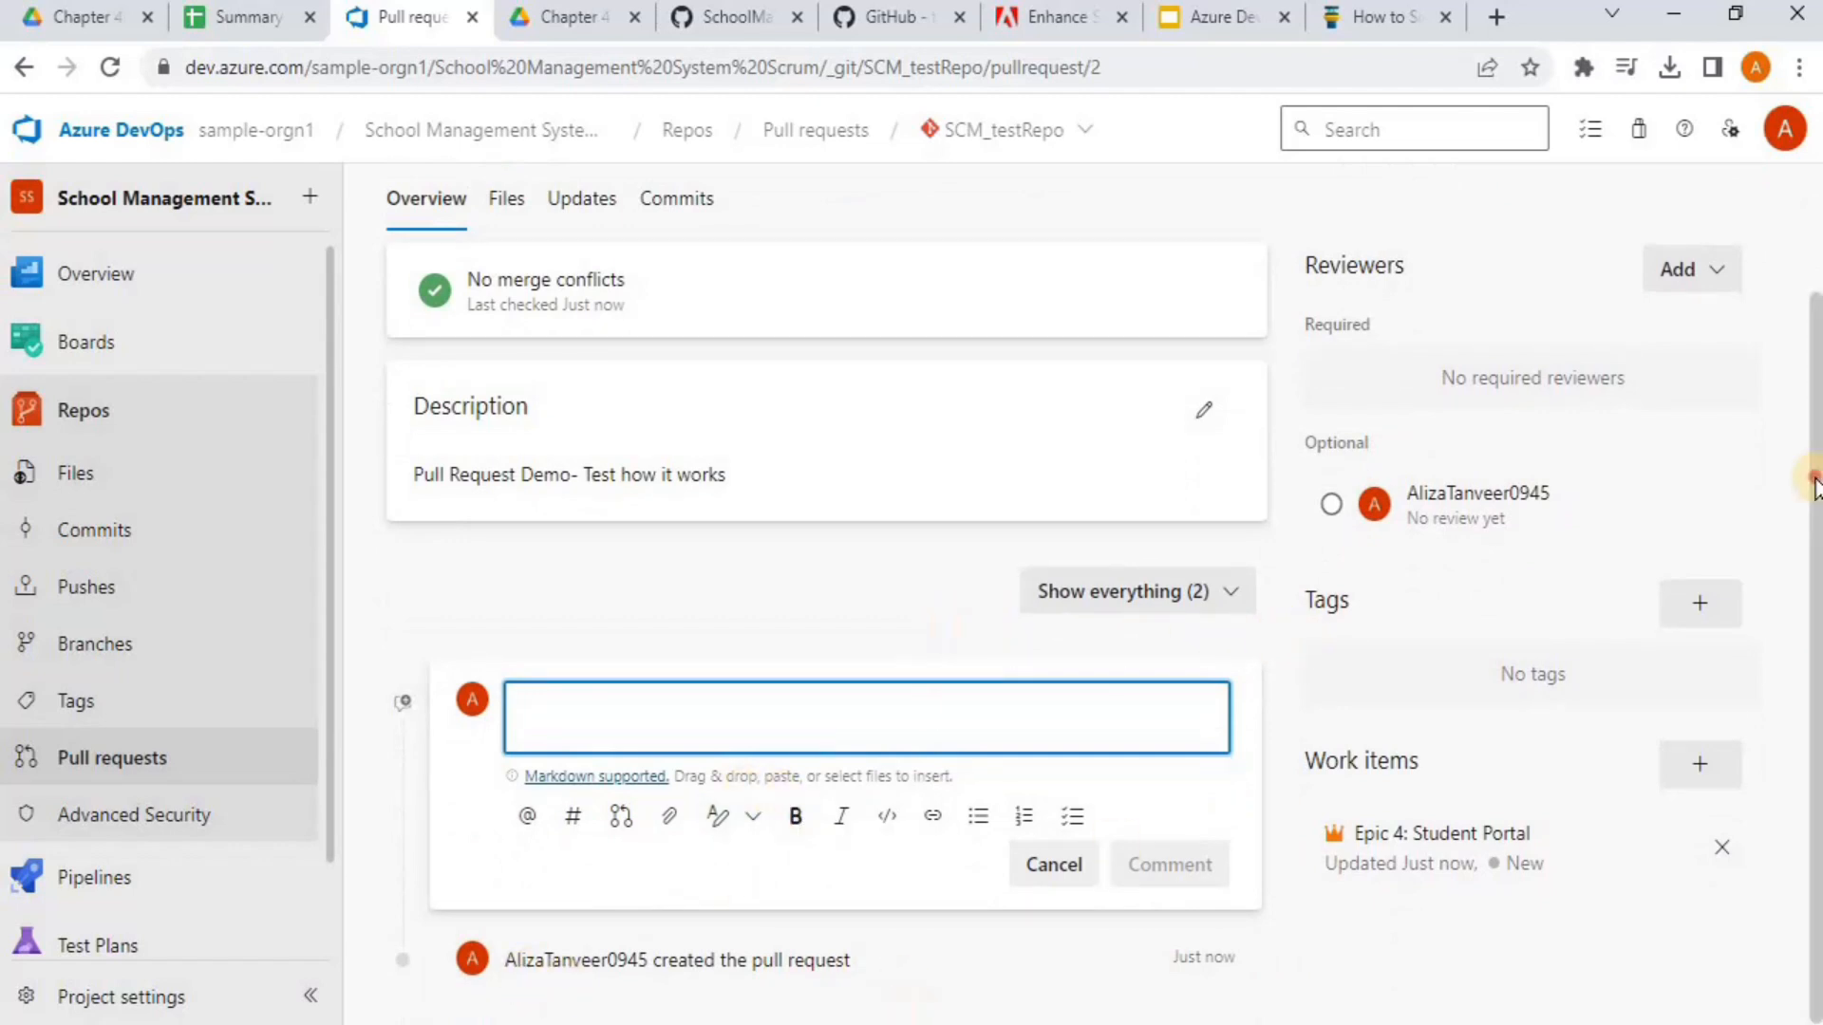
left_click_drag(1813, 484, 1790, 304)
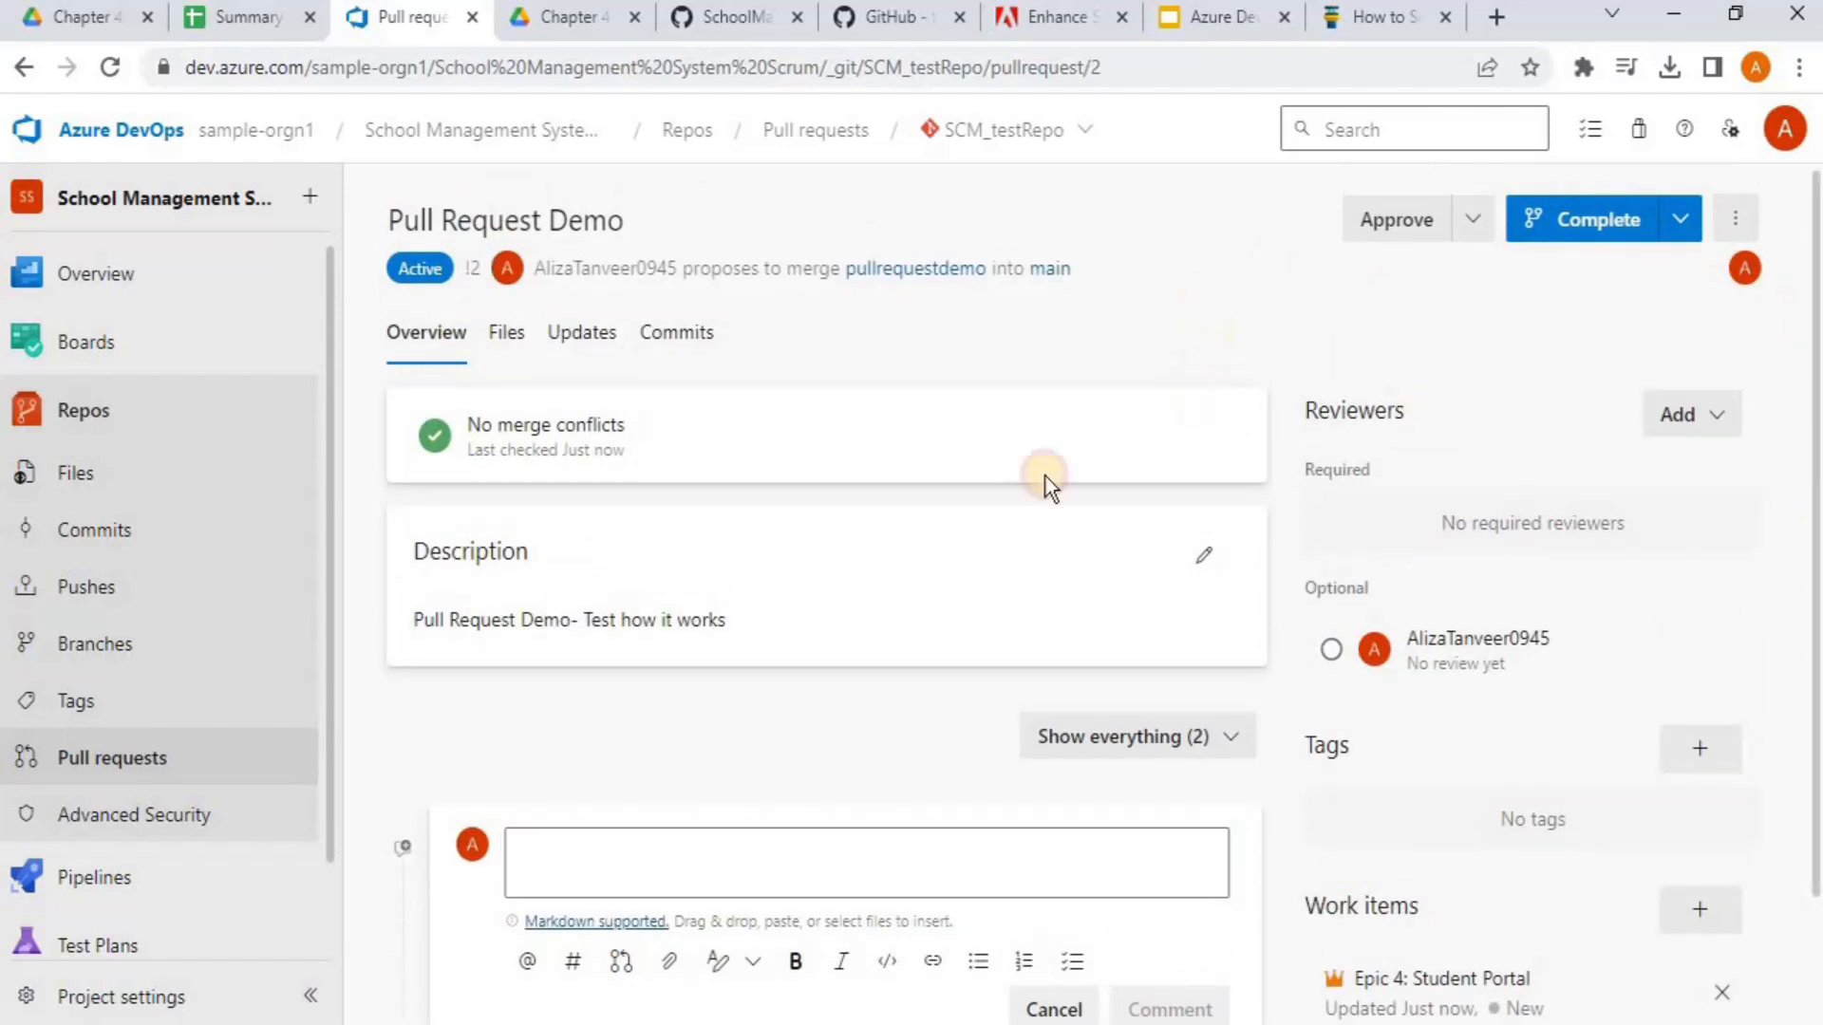
left_click(643, 862)
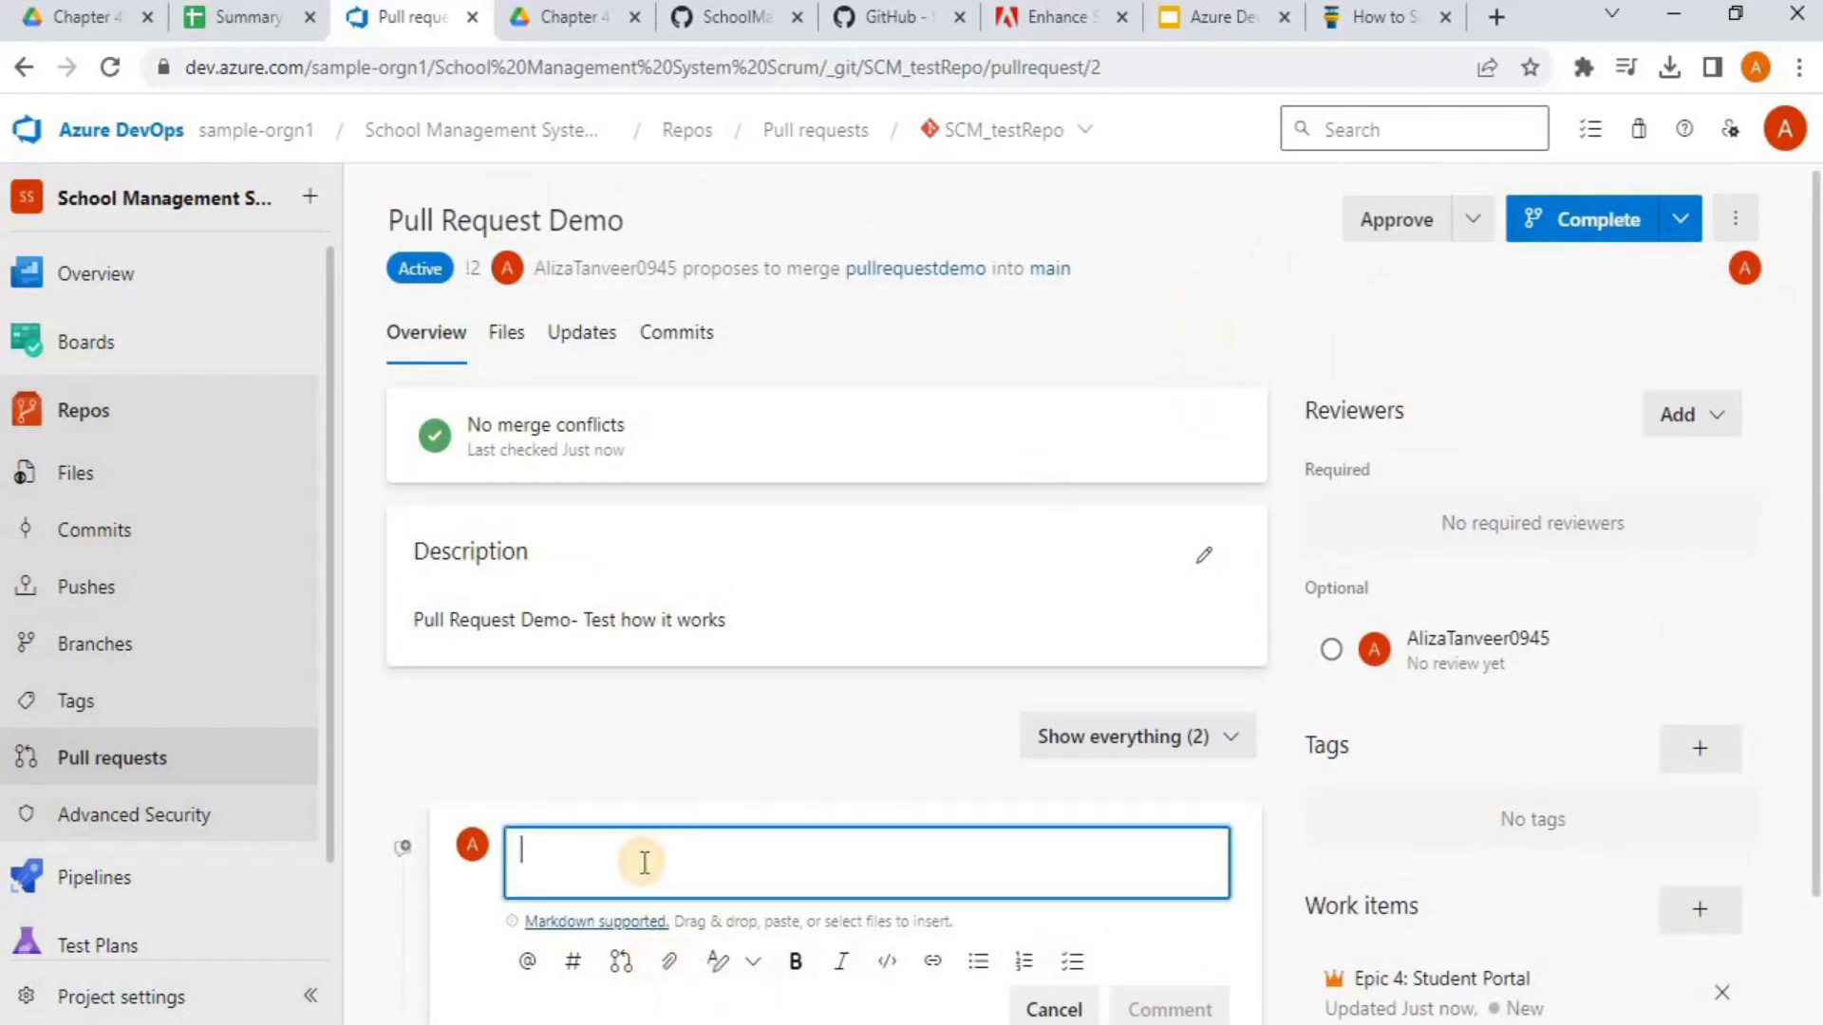
type("Good Jo")
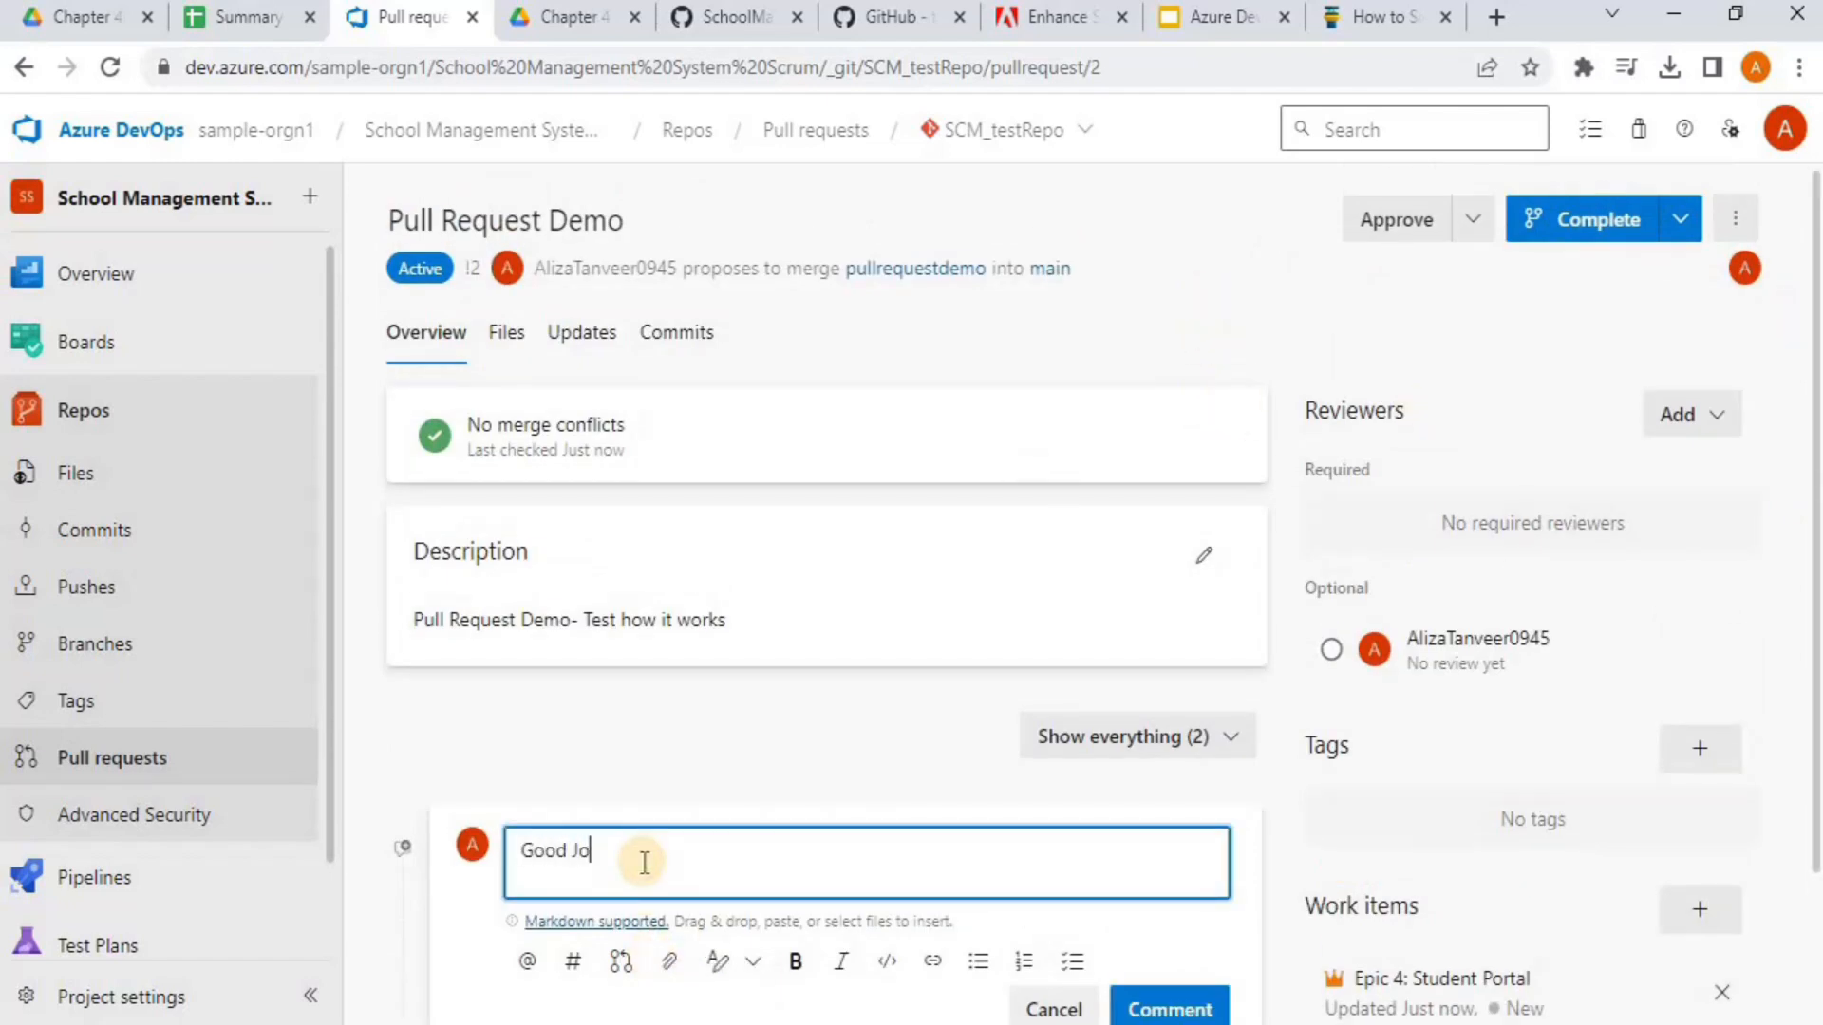
type("b!!!")
Approve pull request 2 and save the pending 'Good Job!!!' comment
left_click(1308, 317)
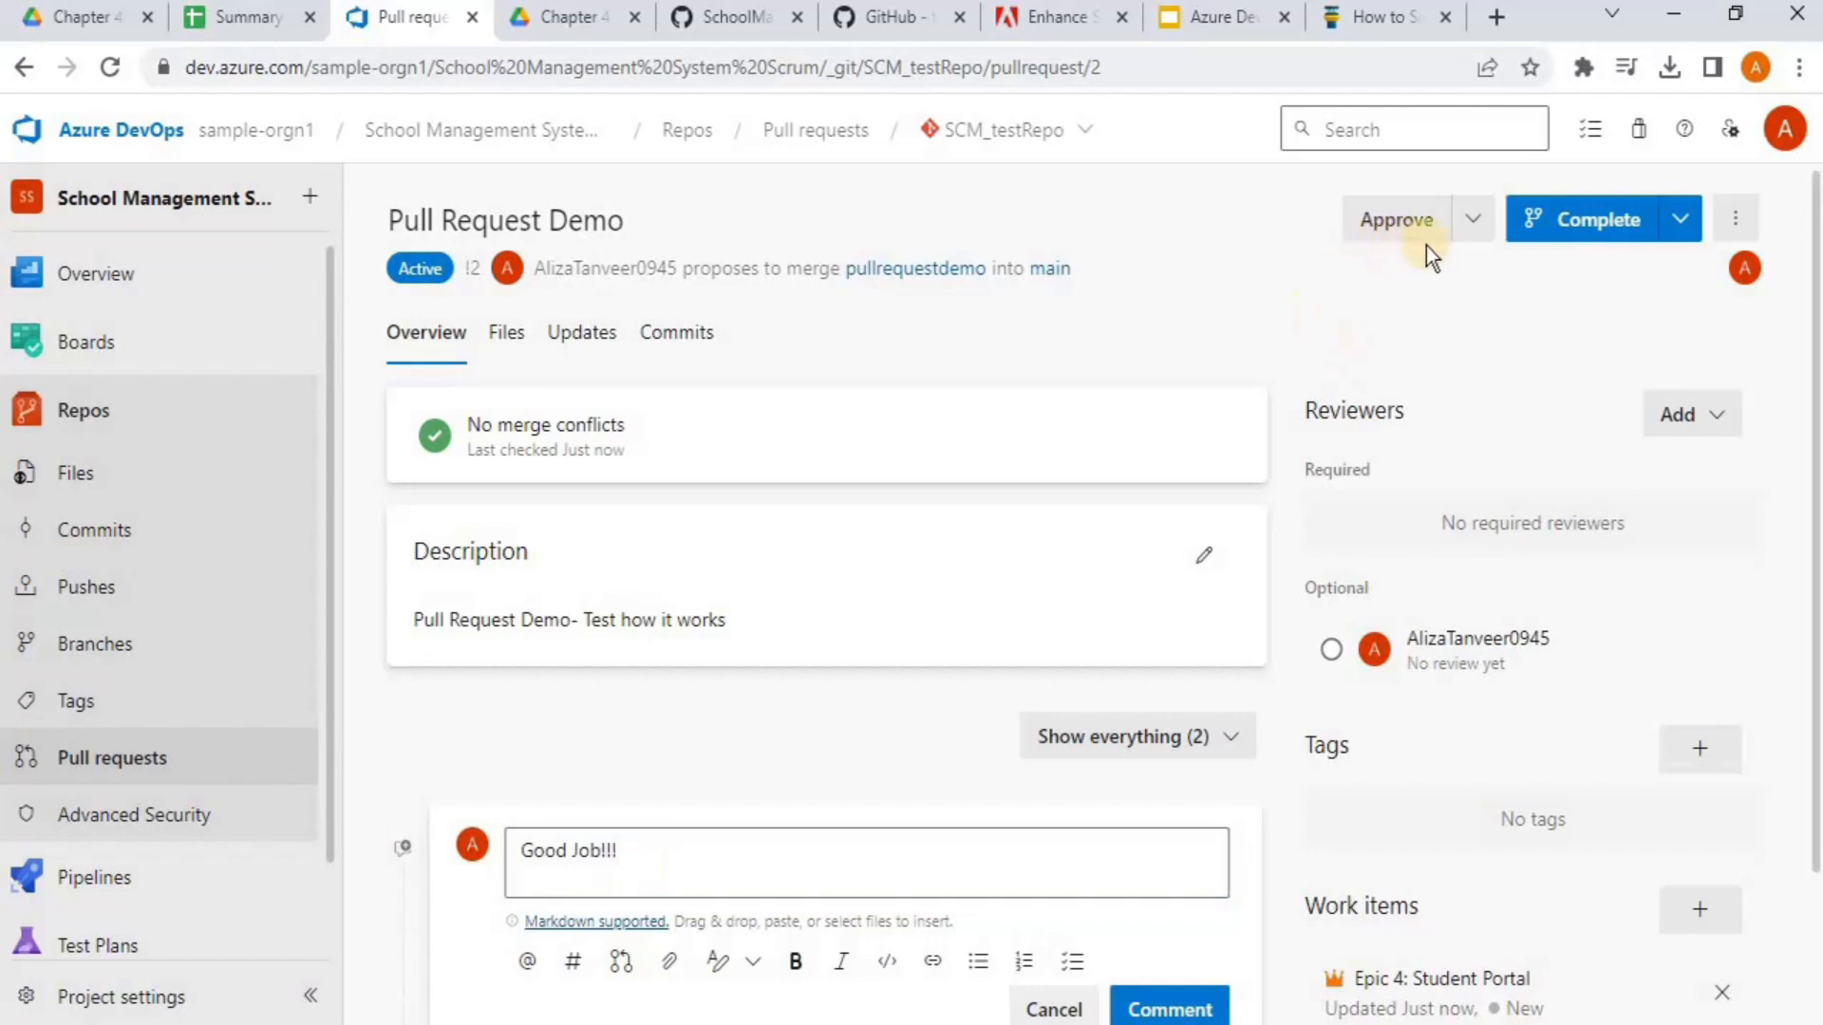
left_click(1472, 224)
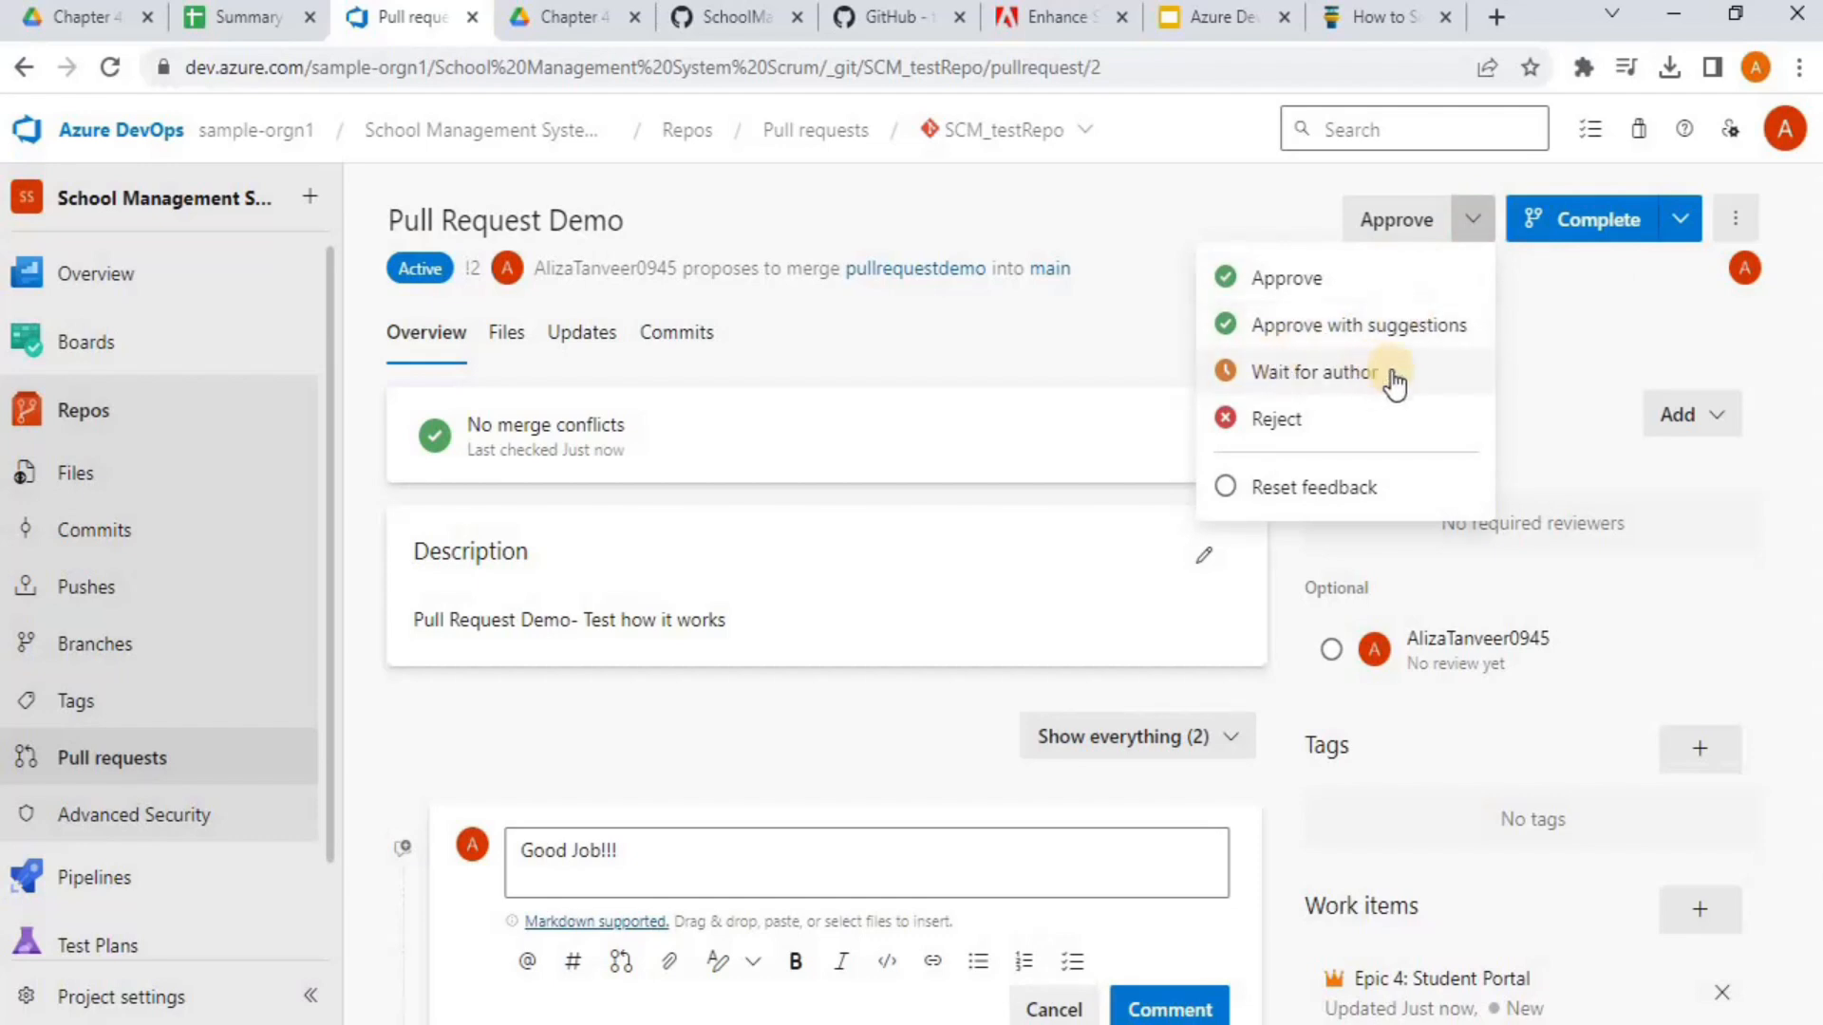
left_click(1553, 353)
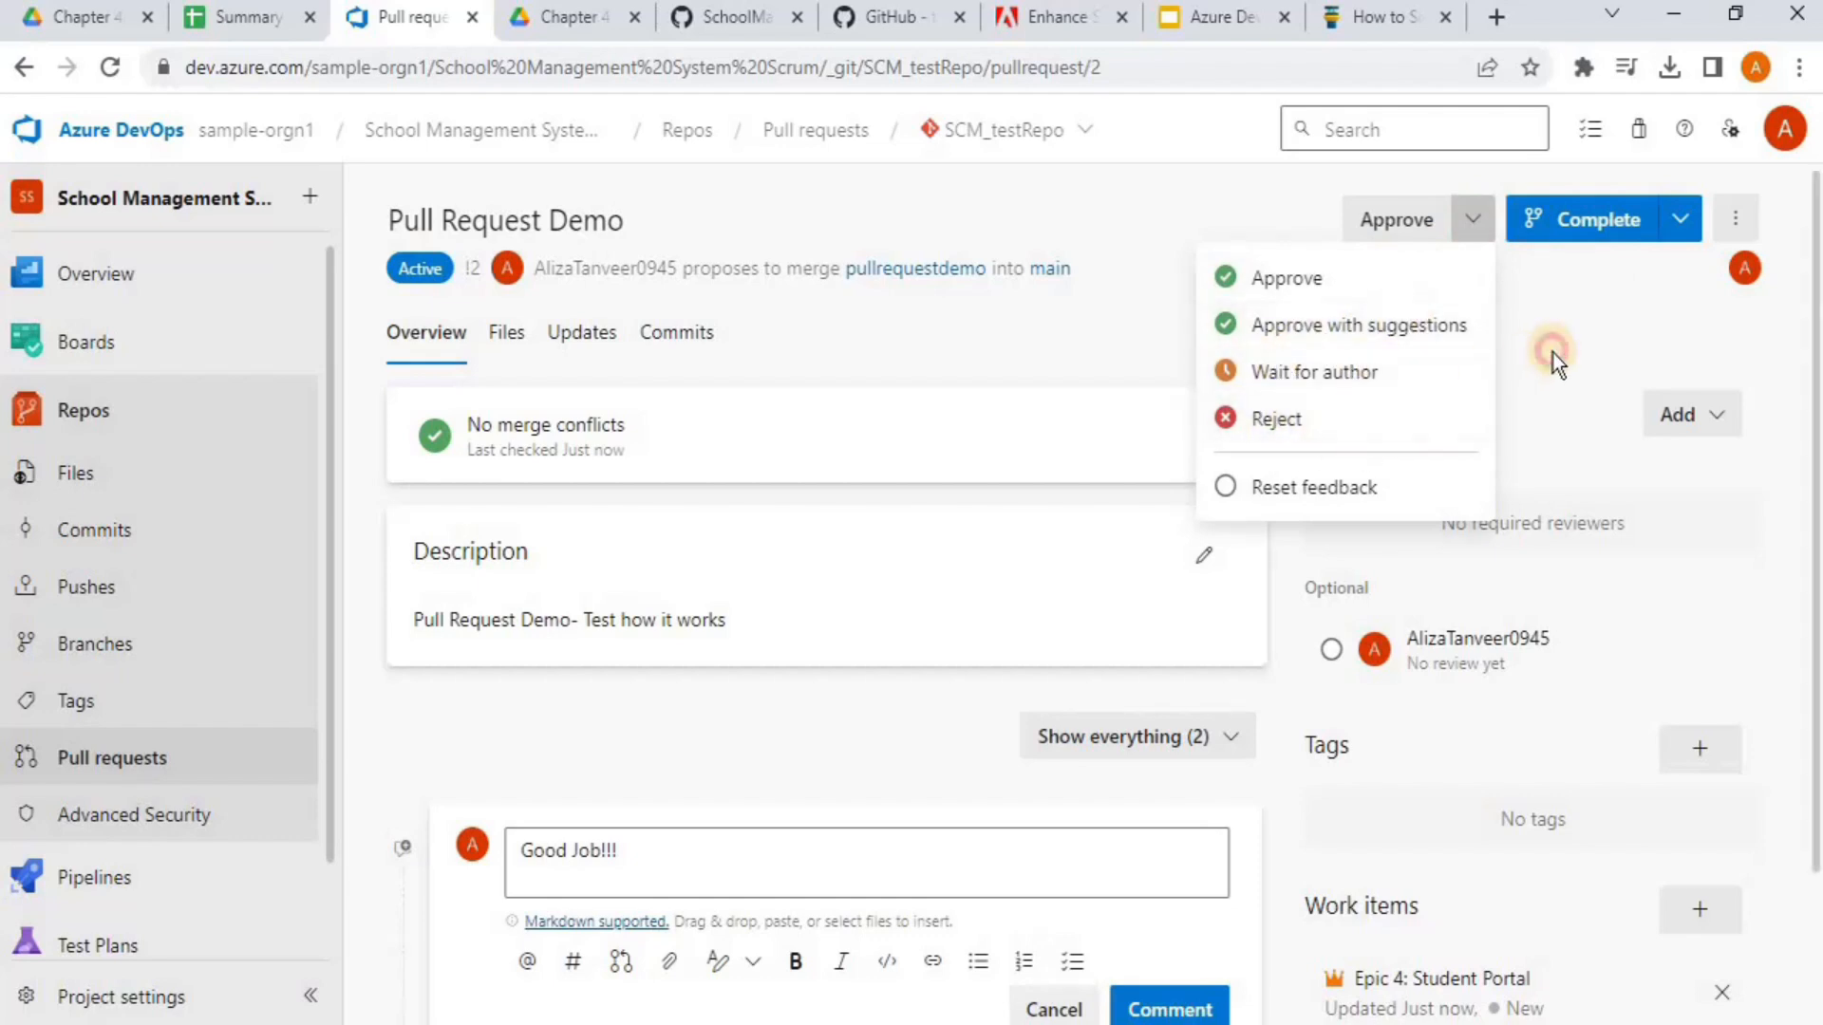
left_click(1677, 222)
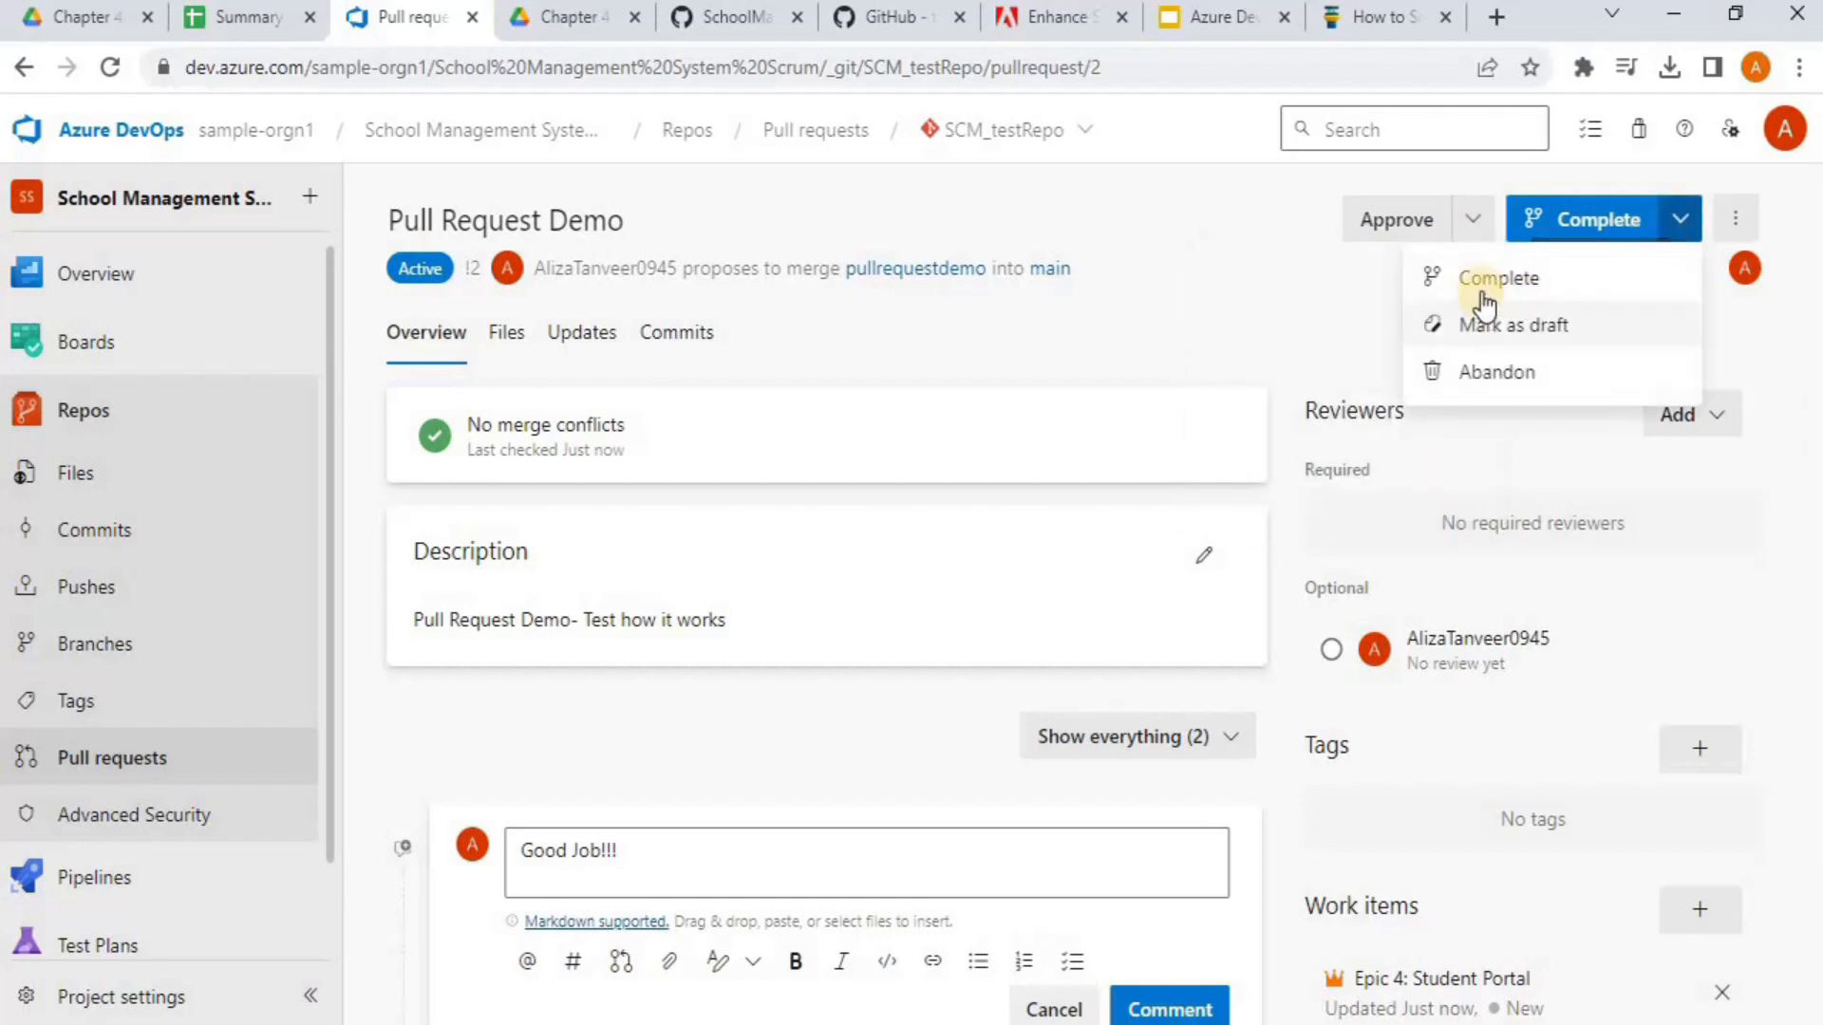
left_click(1217, 294)
left_click(1473, 233)
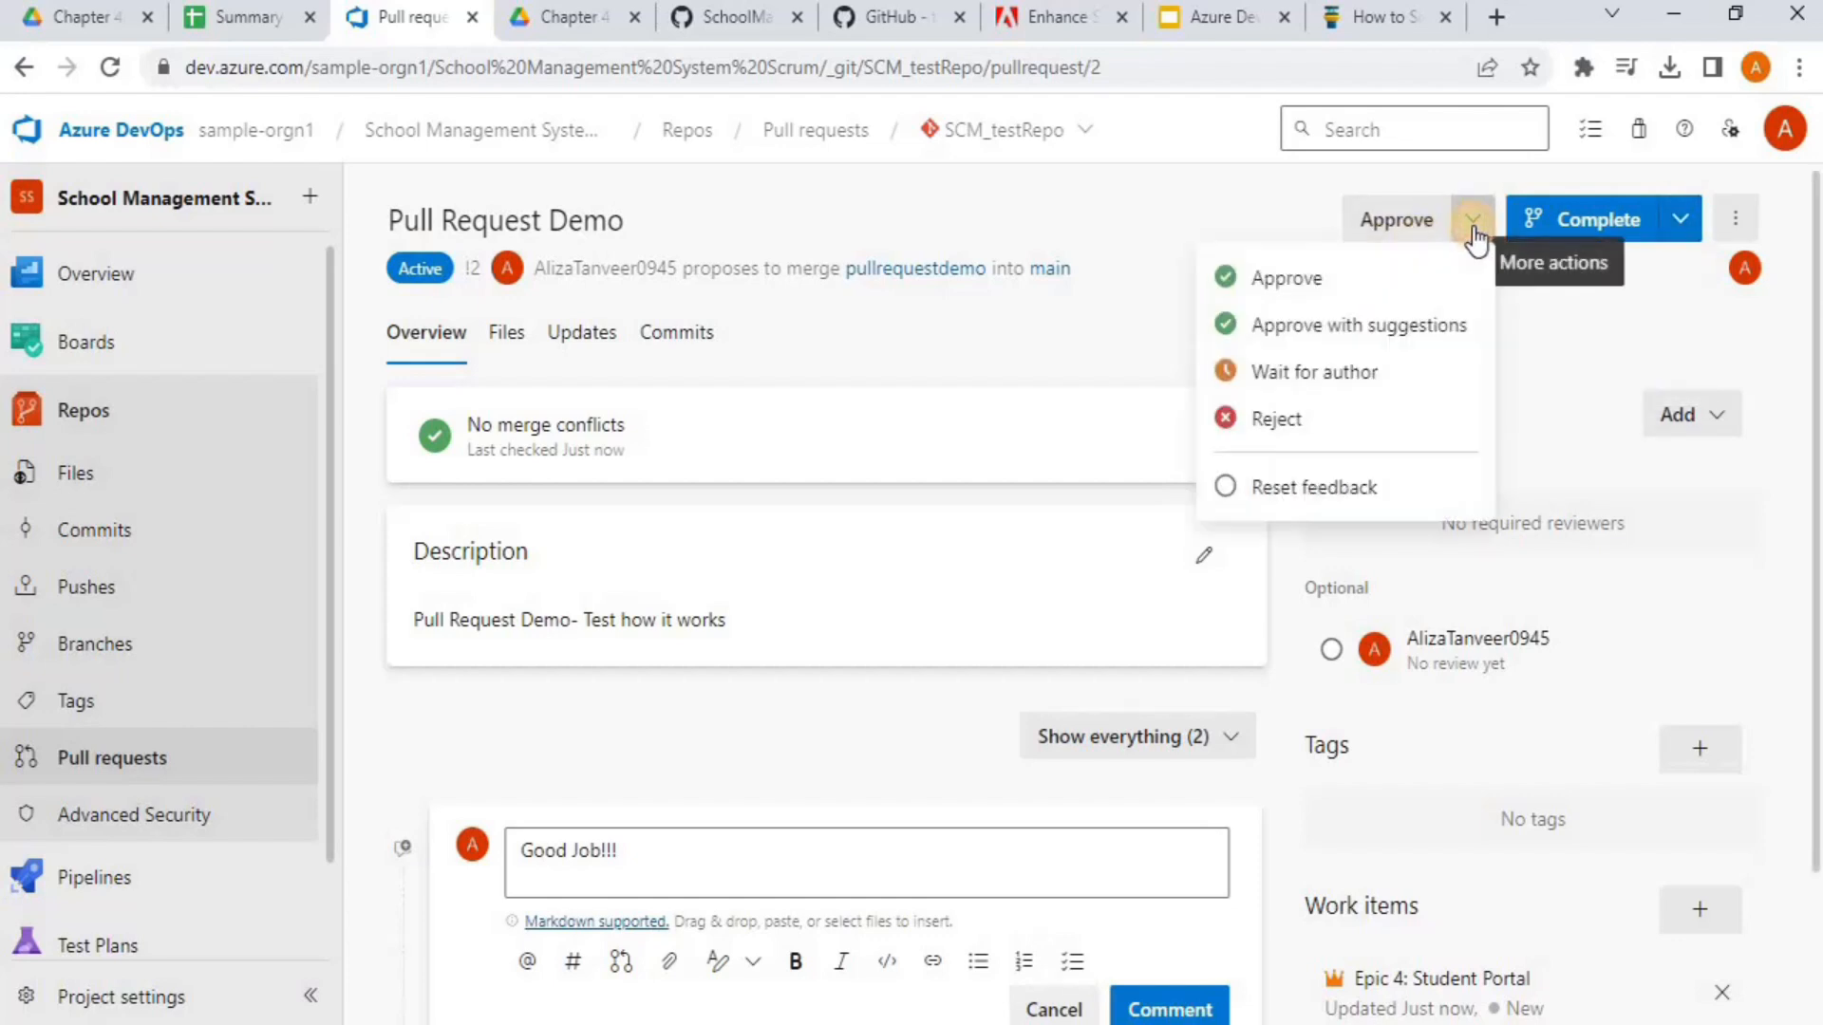
left_click(1369, 270)
left_click(1123, 618)
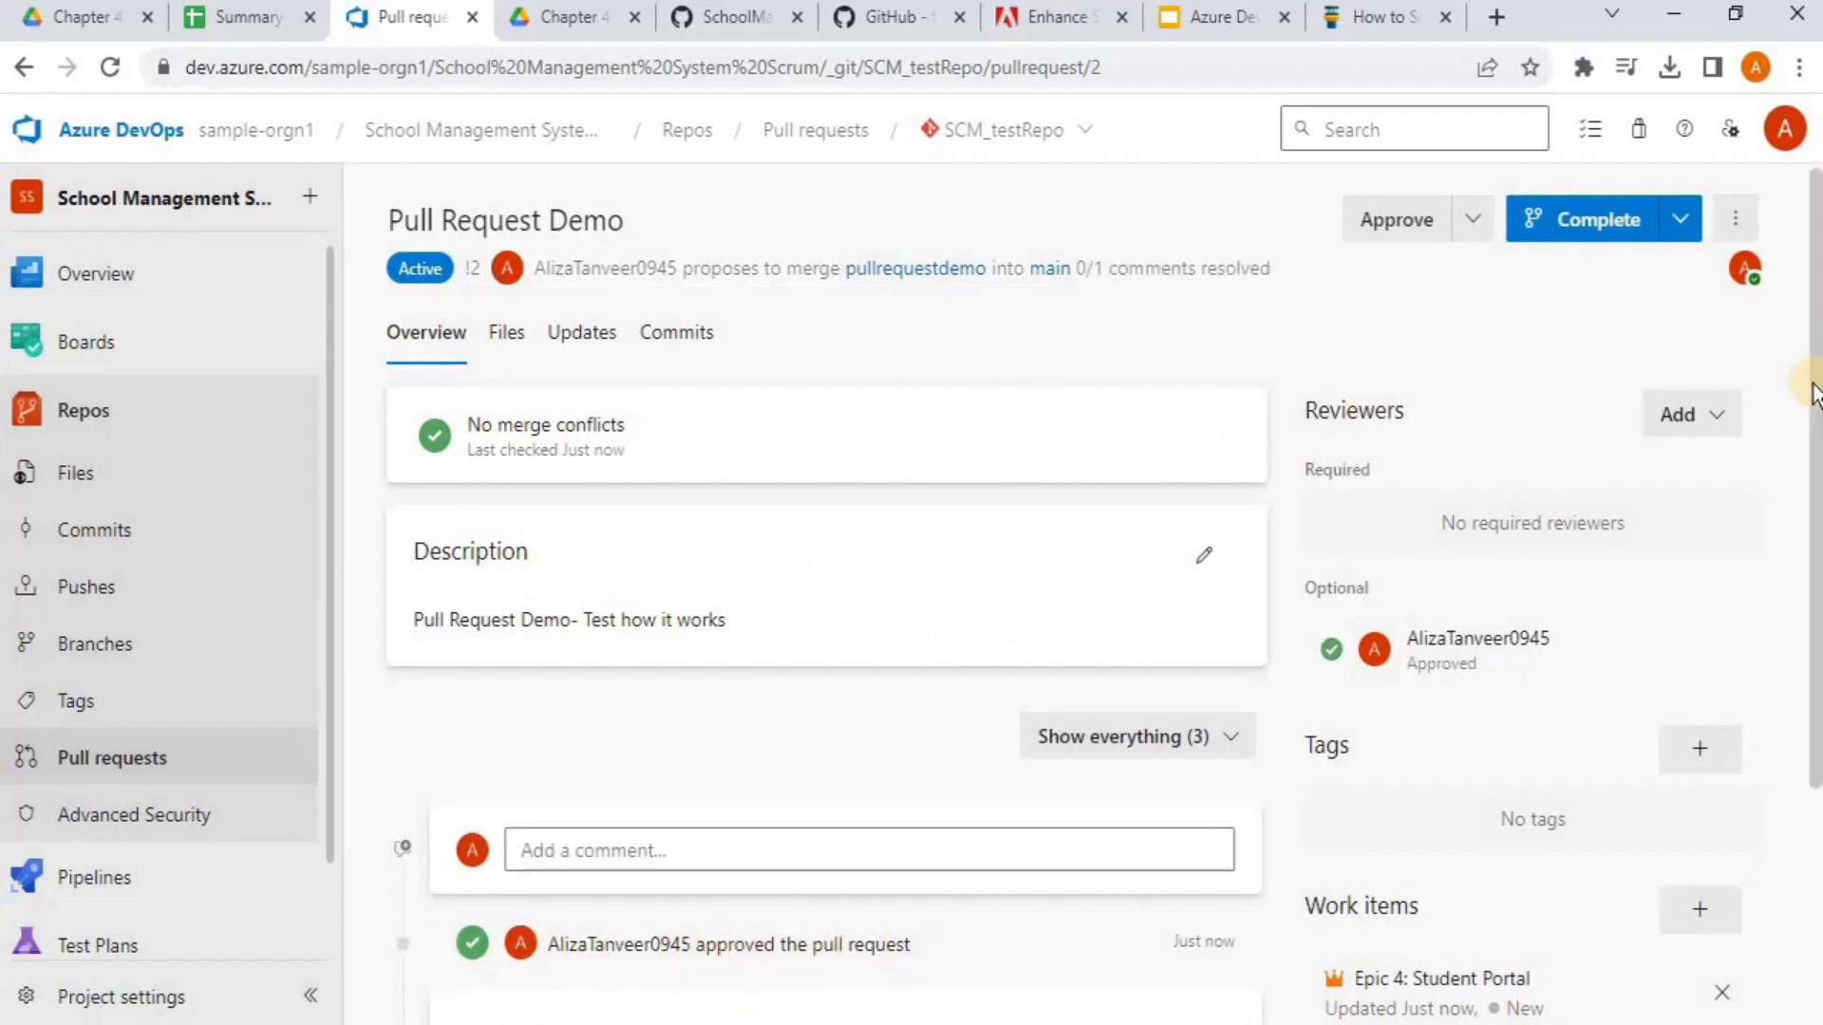
scroll(1813, 394, "down", 3)
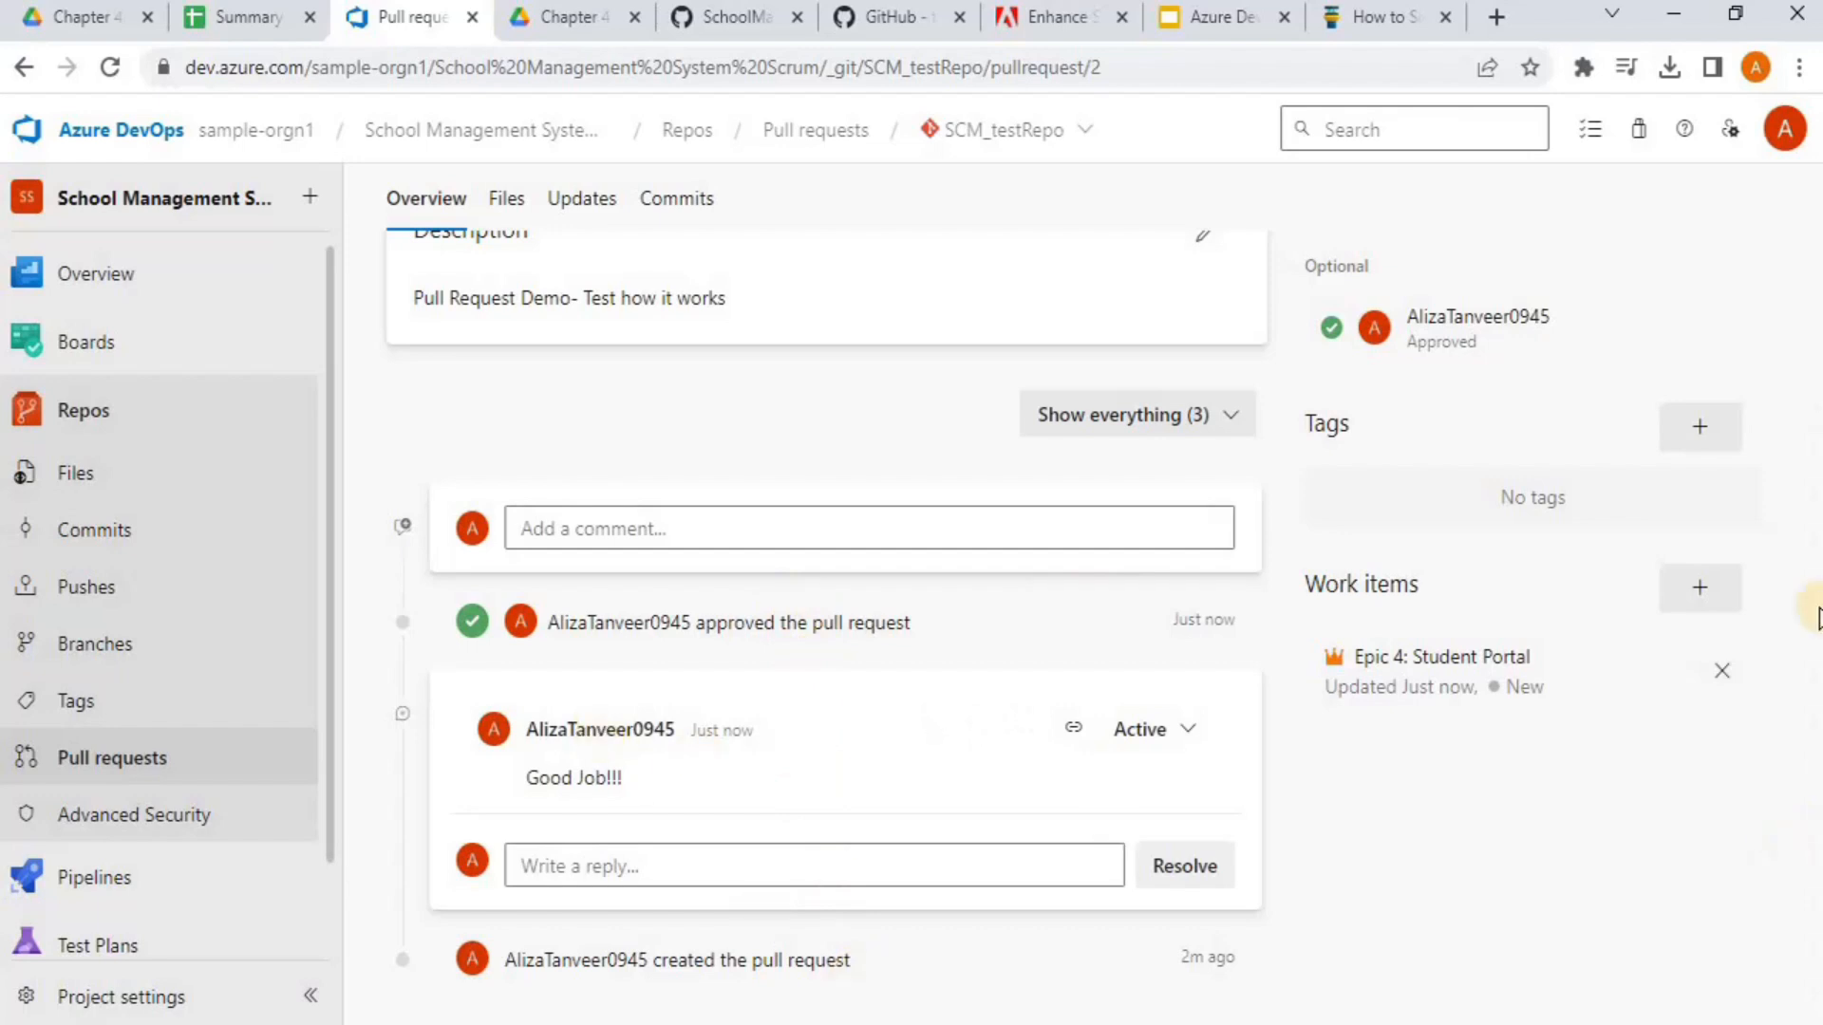
scroll(1815, 617, "up", 4)
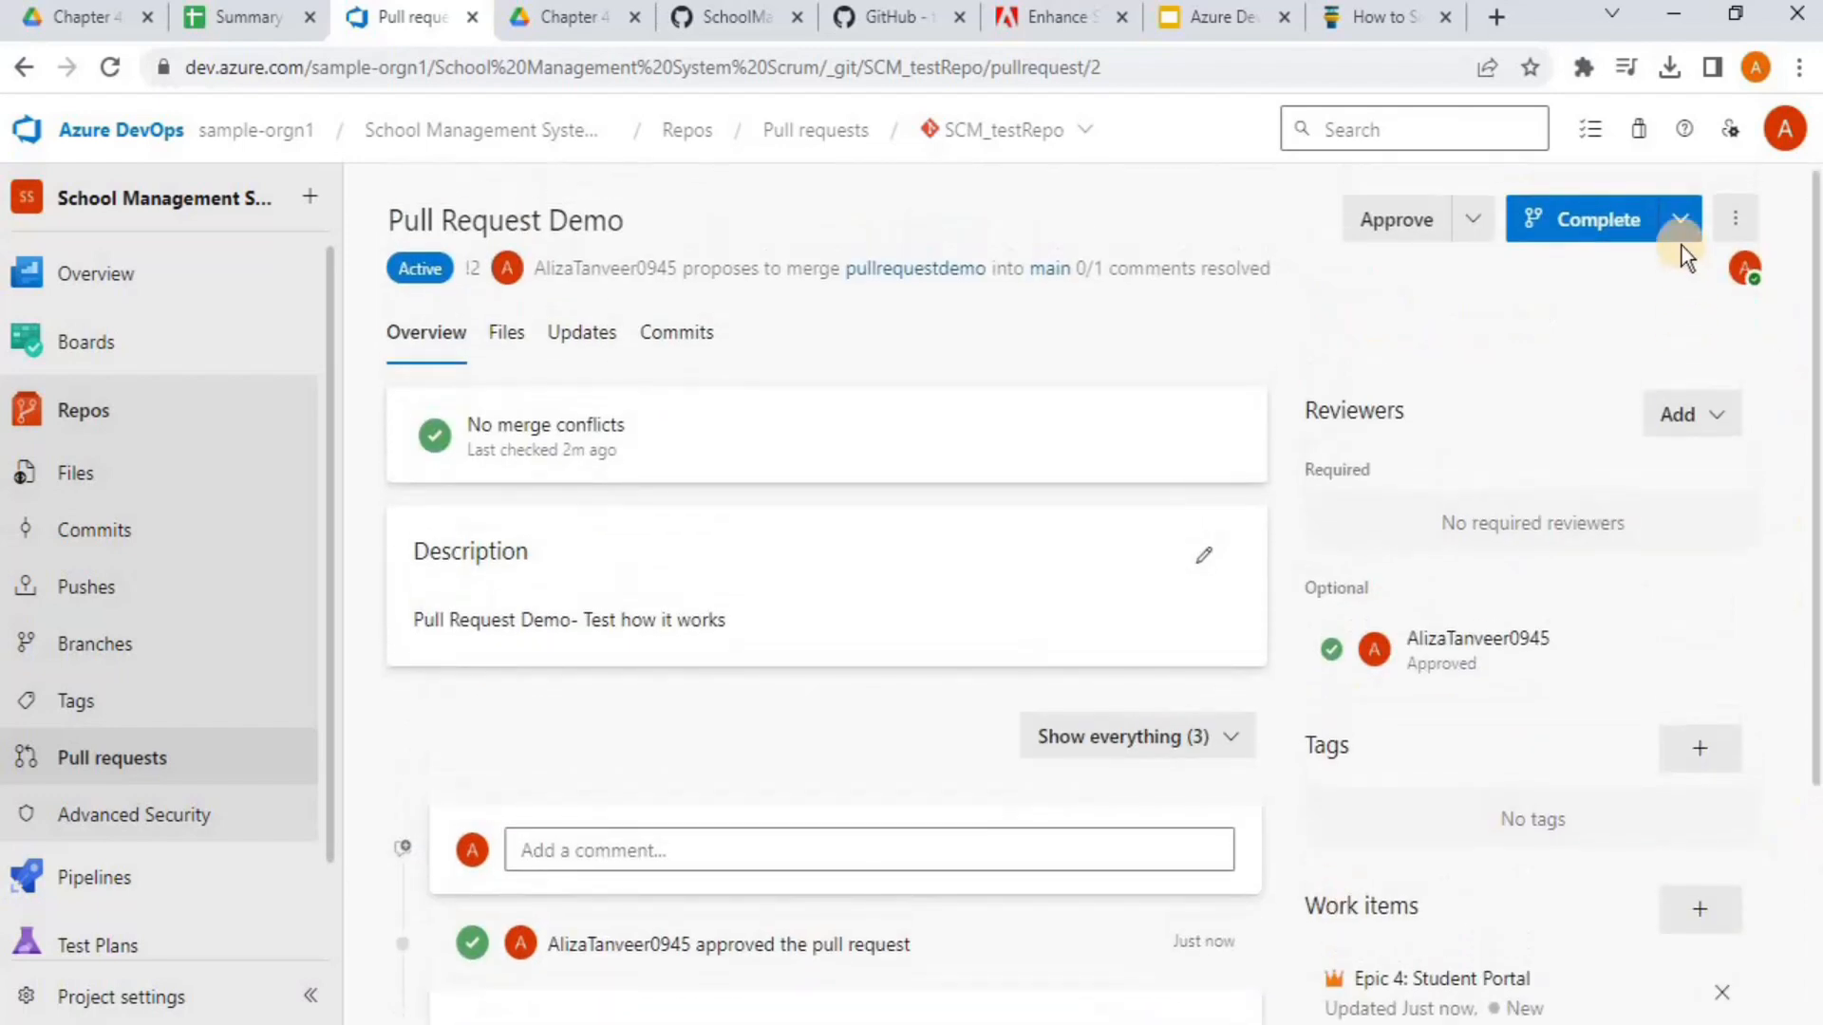
Complete pull request 2 into main using Merge (no fast forward)
left_click(1679, 223)
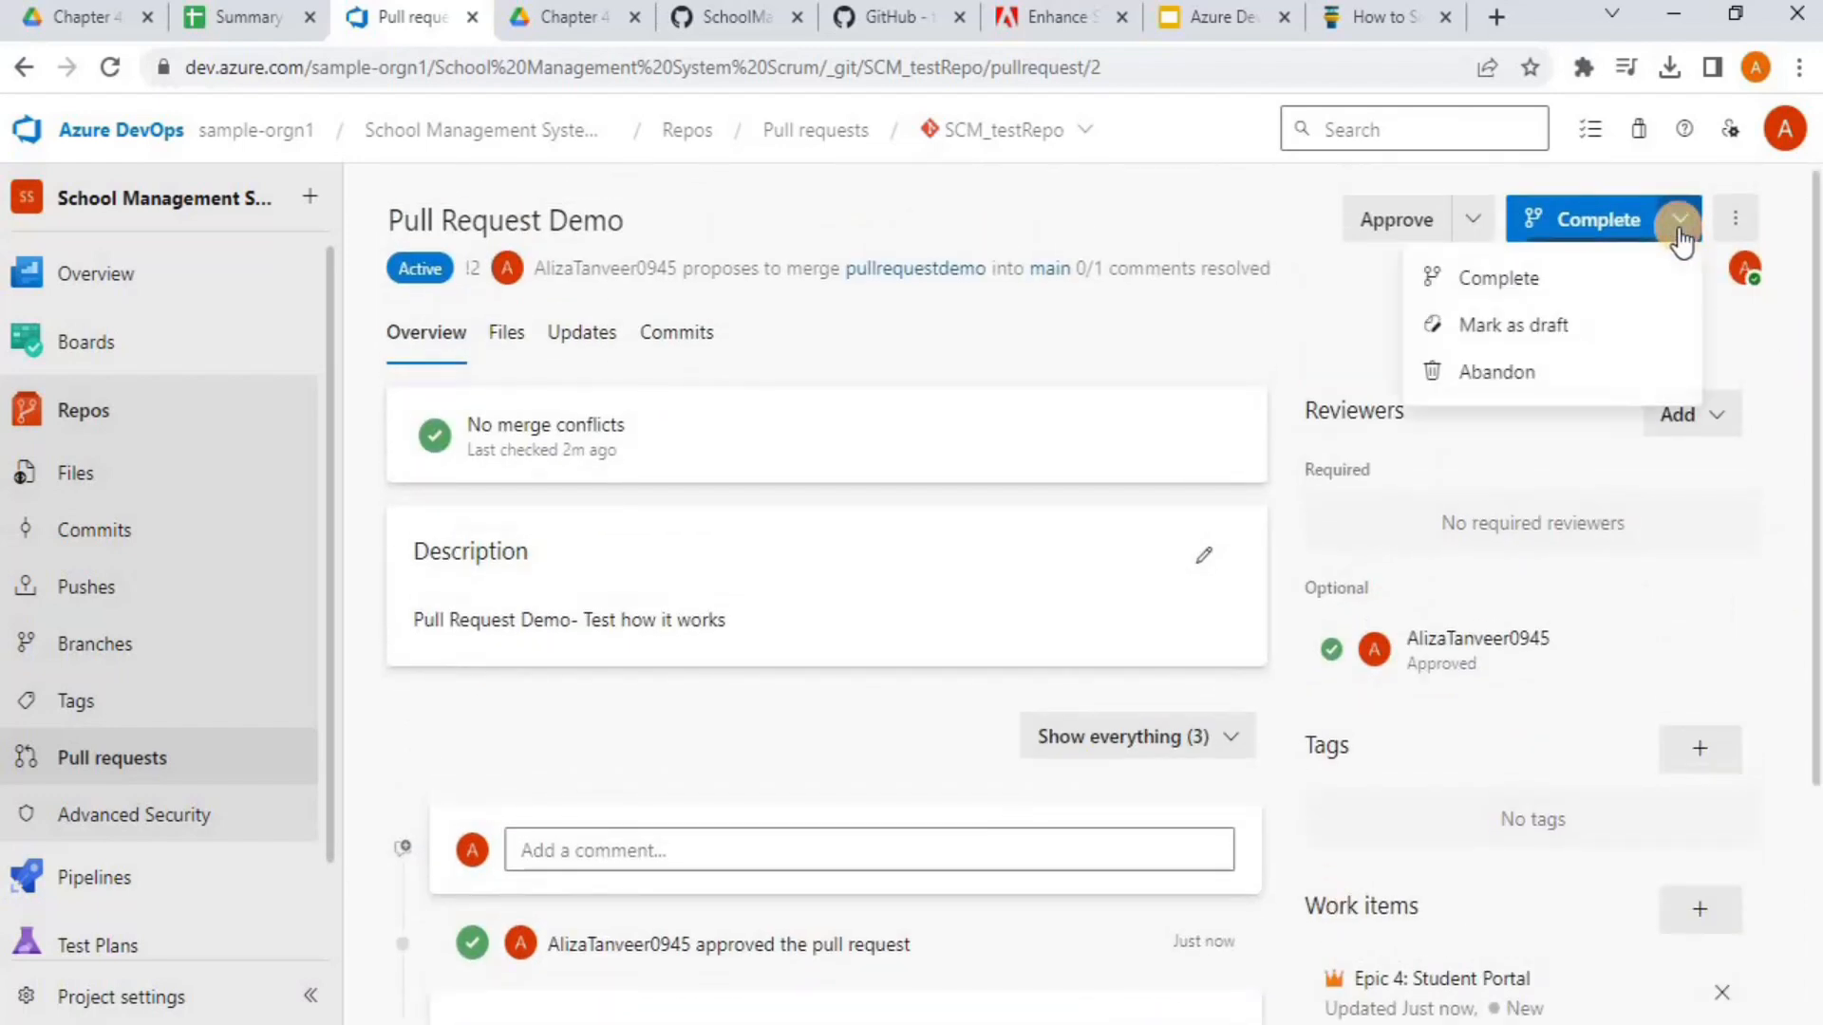
left_click(1518, 278)
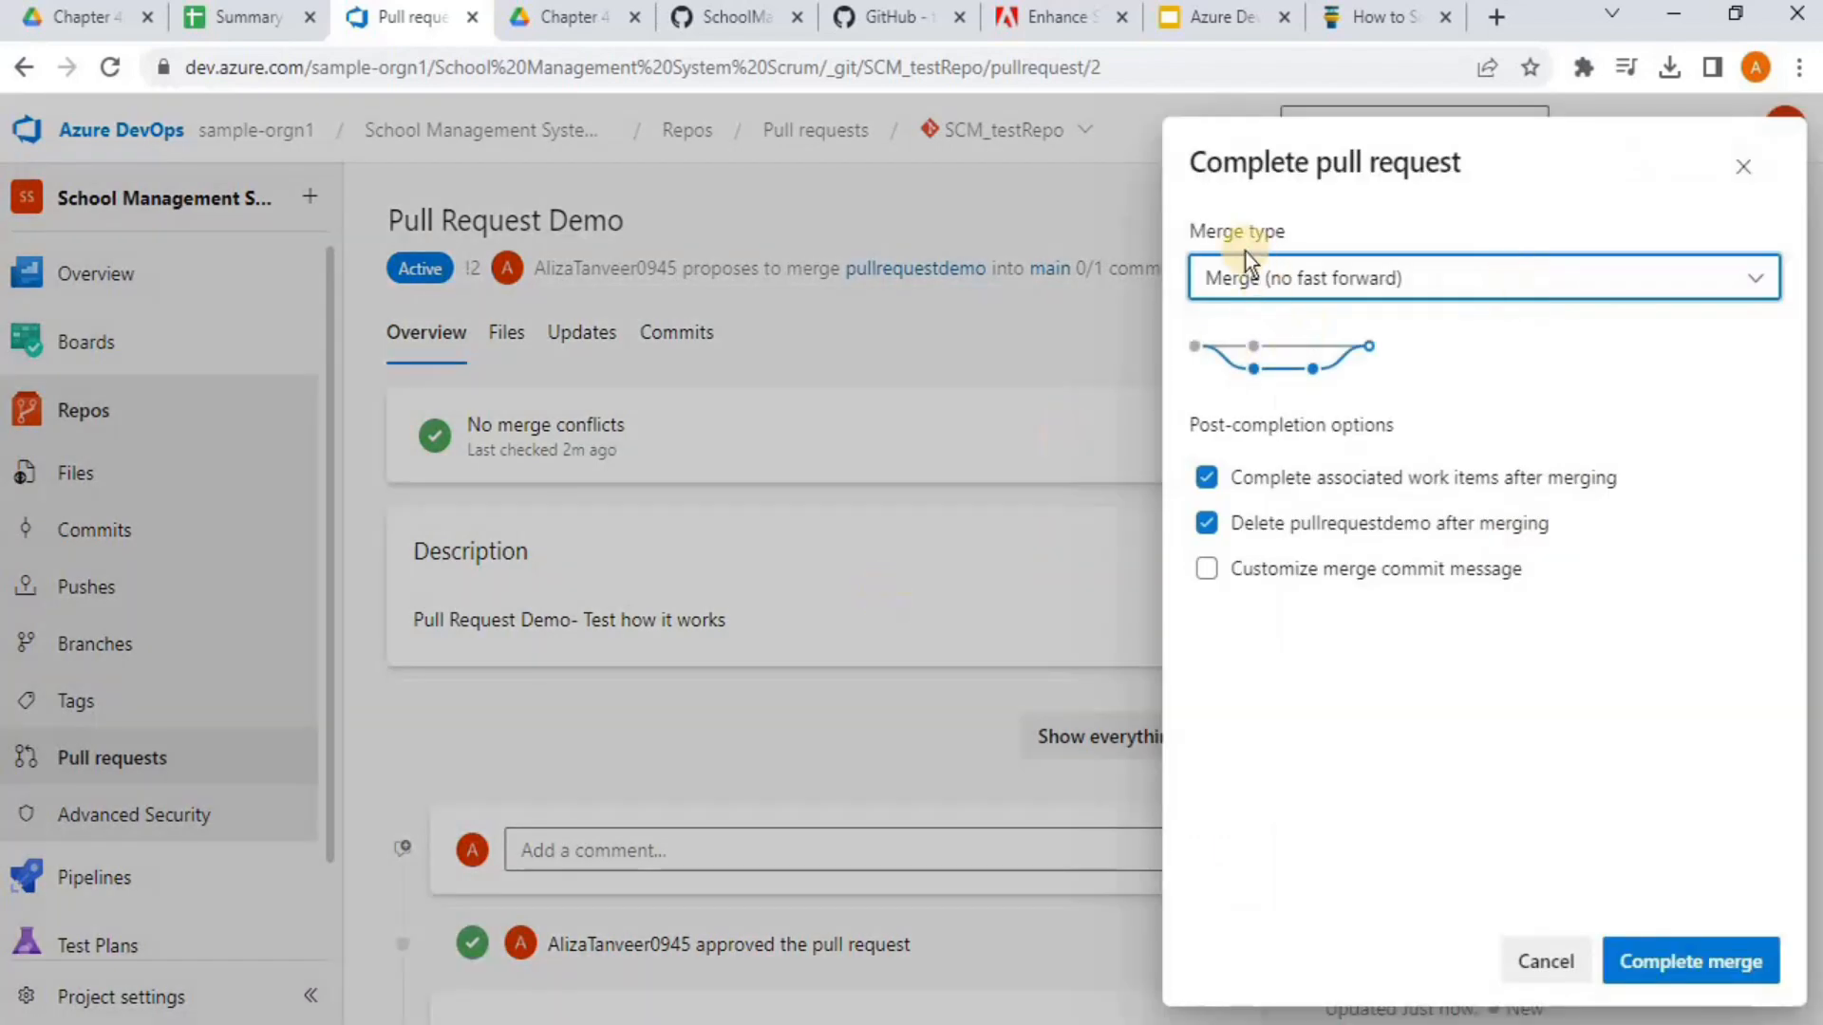
left_click(1263, 285)
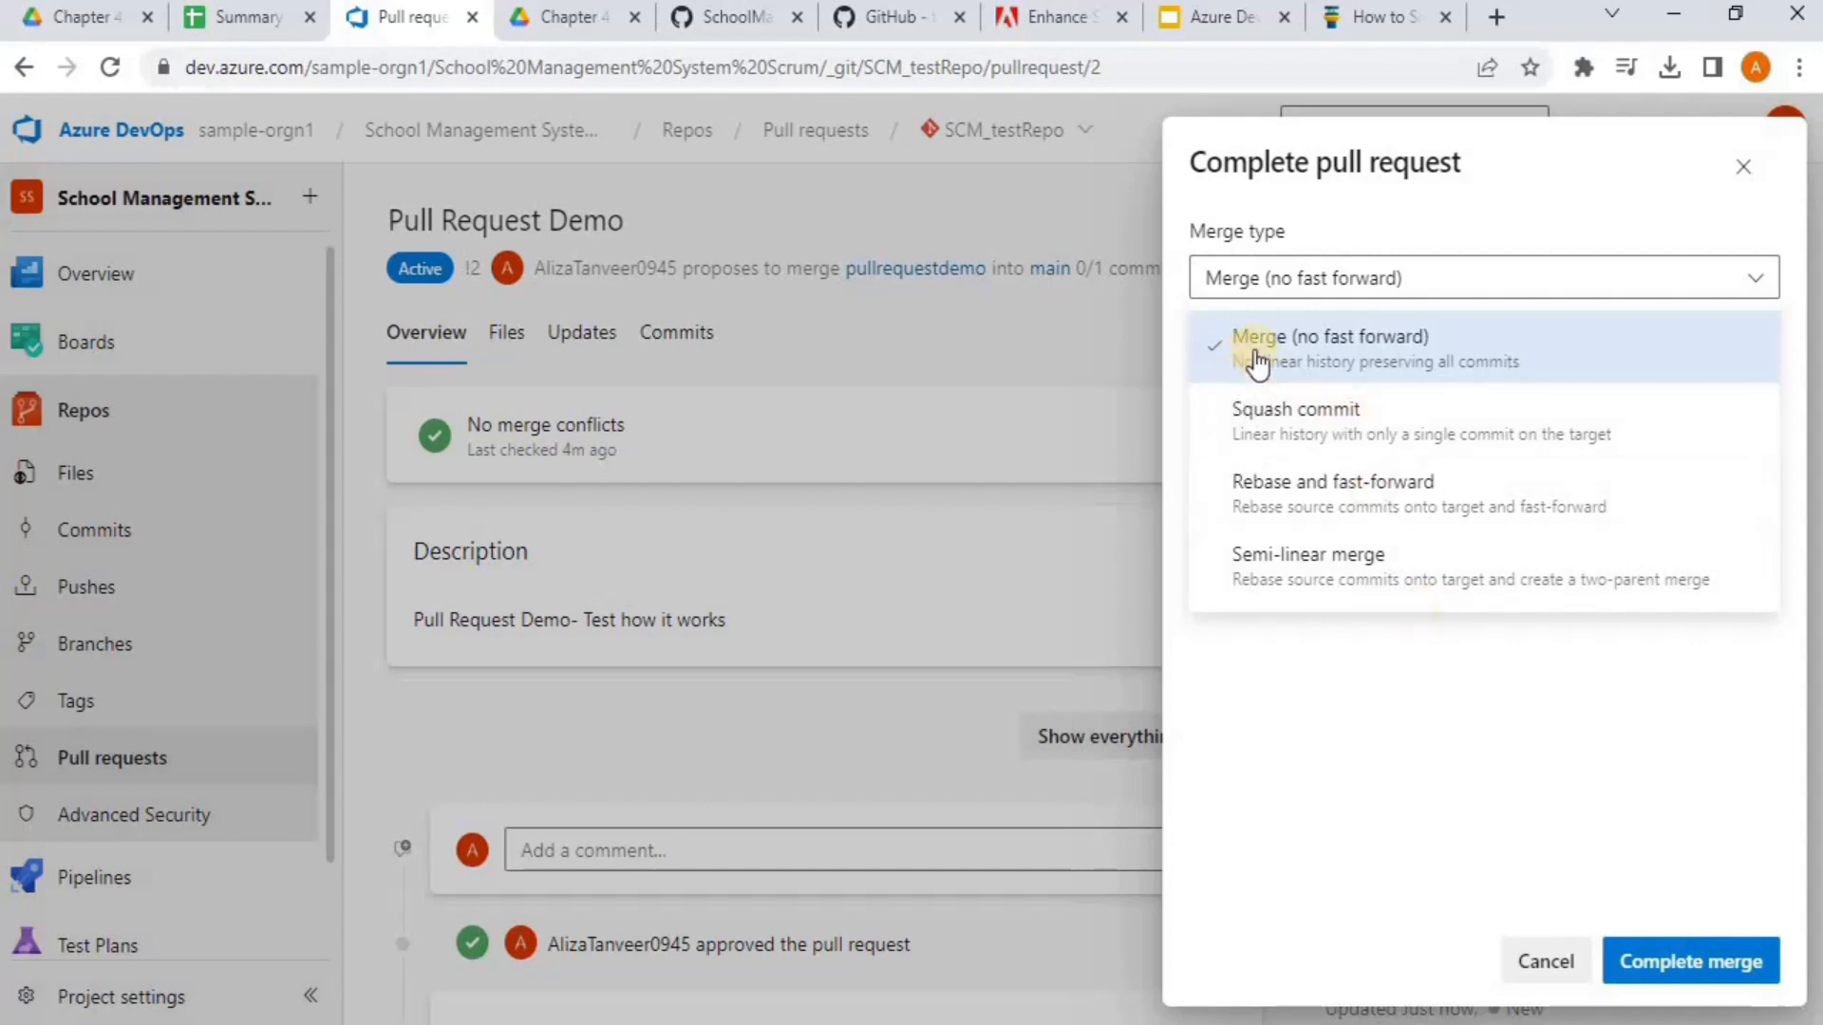
left_click(1633, 959)
left_click(1640, 960)
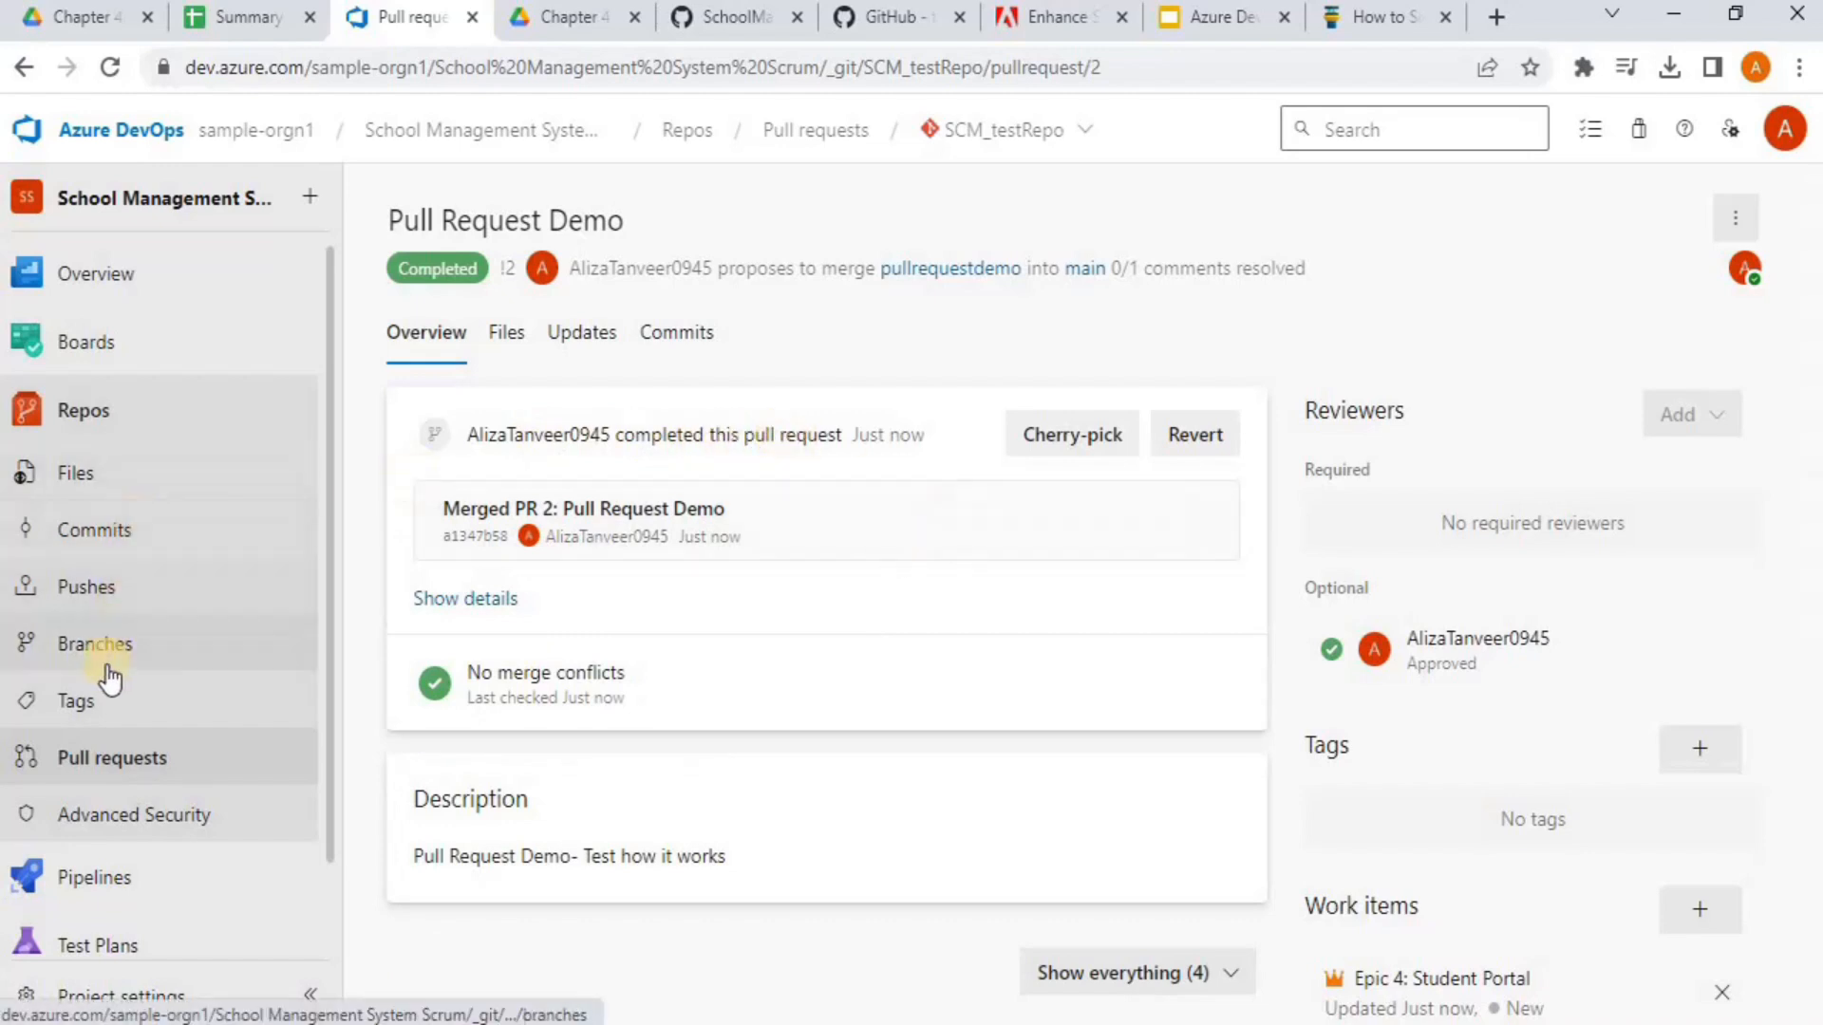
View SCM_testRepo's main commits, with 'Merged PR 2: Pull Request Demo' on top
left_click(108, 534)
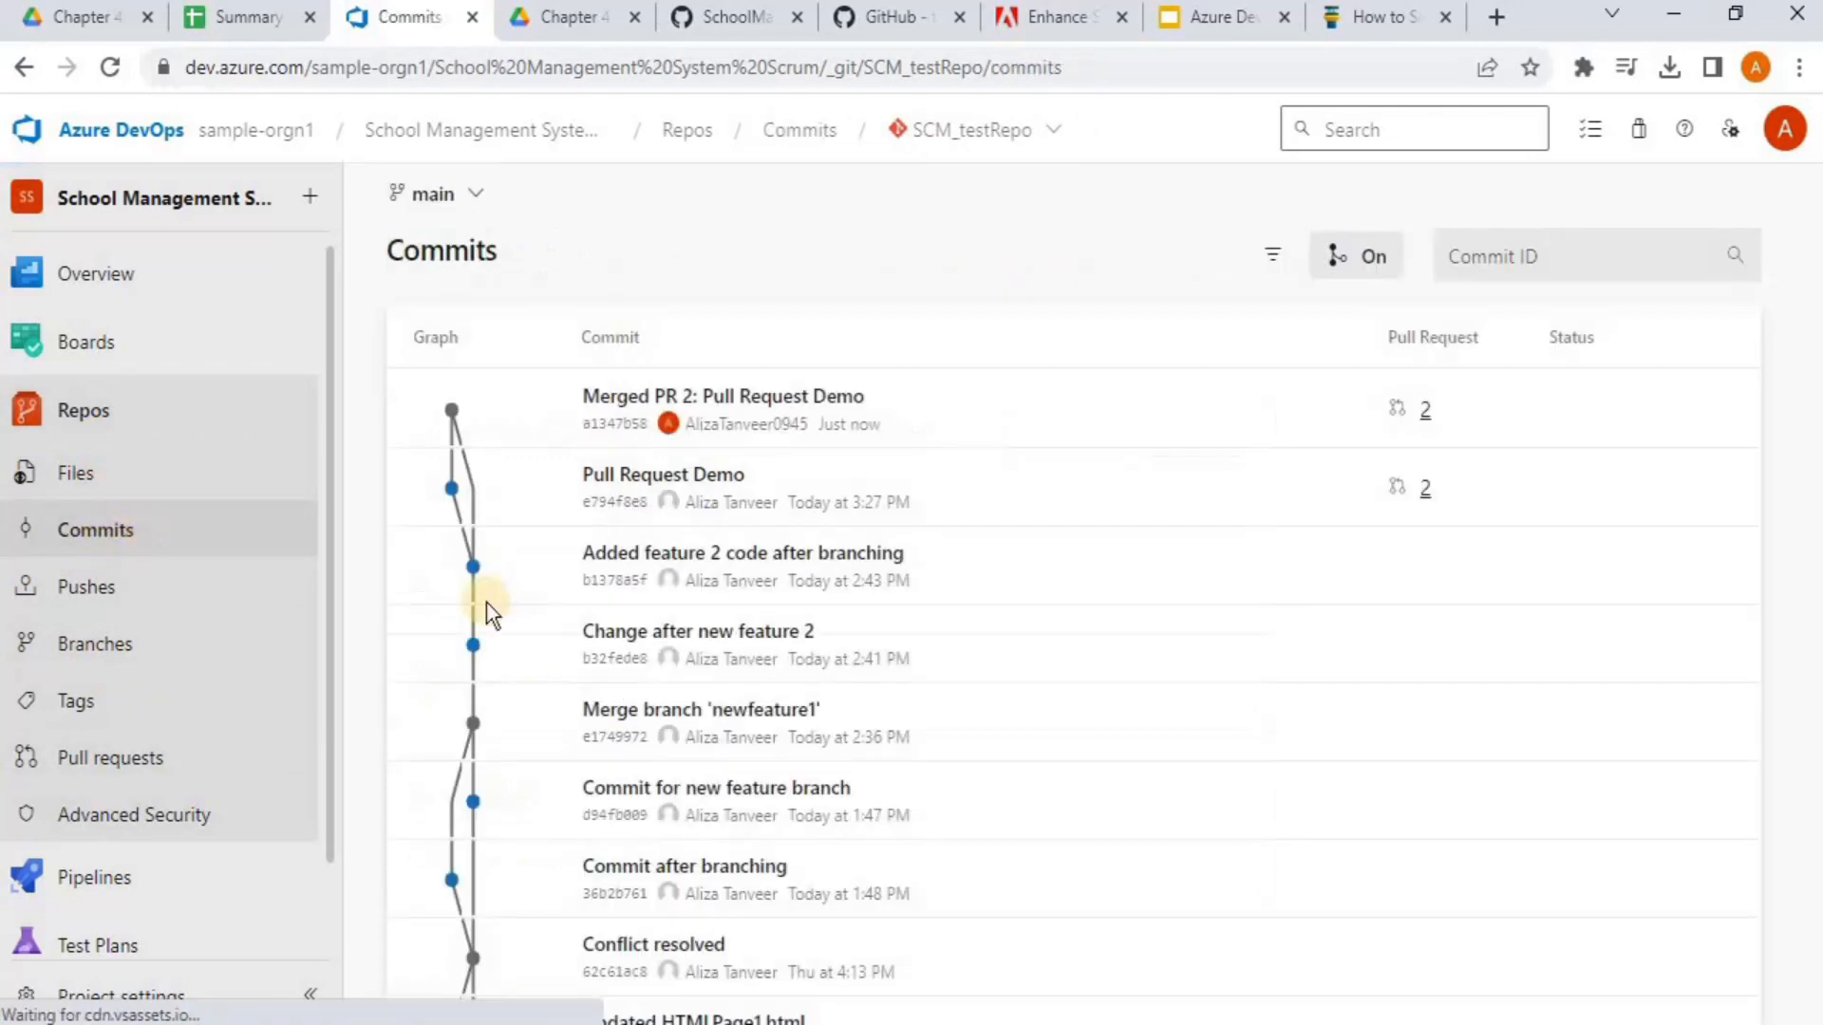
left_click_drag(1813, 333, 1782, 358)
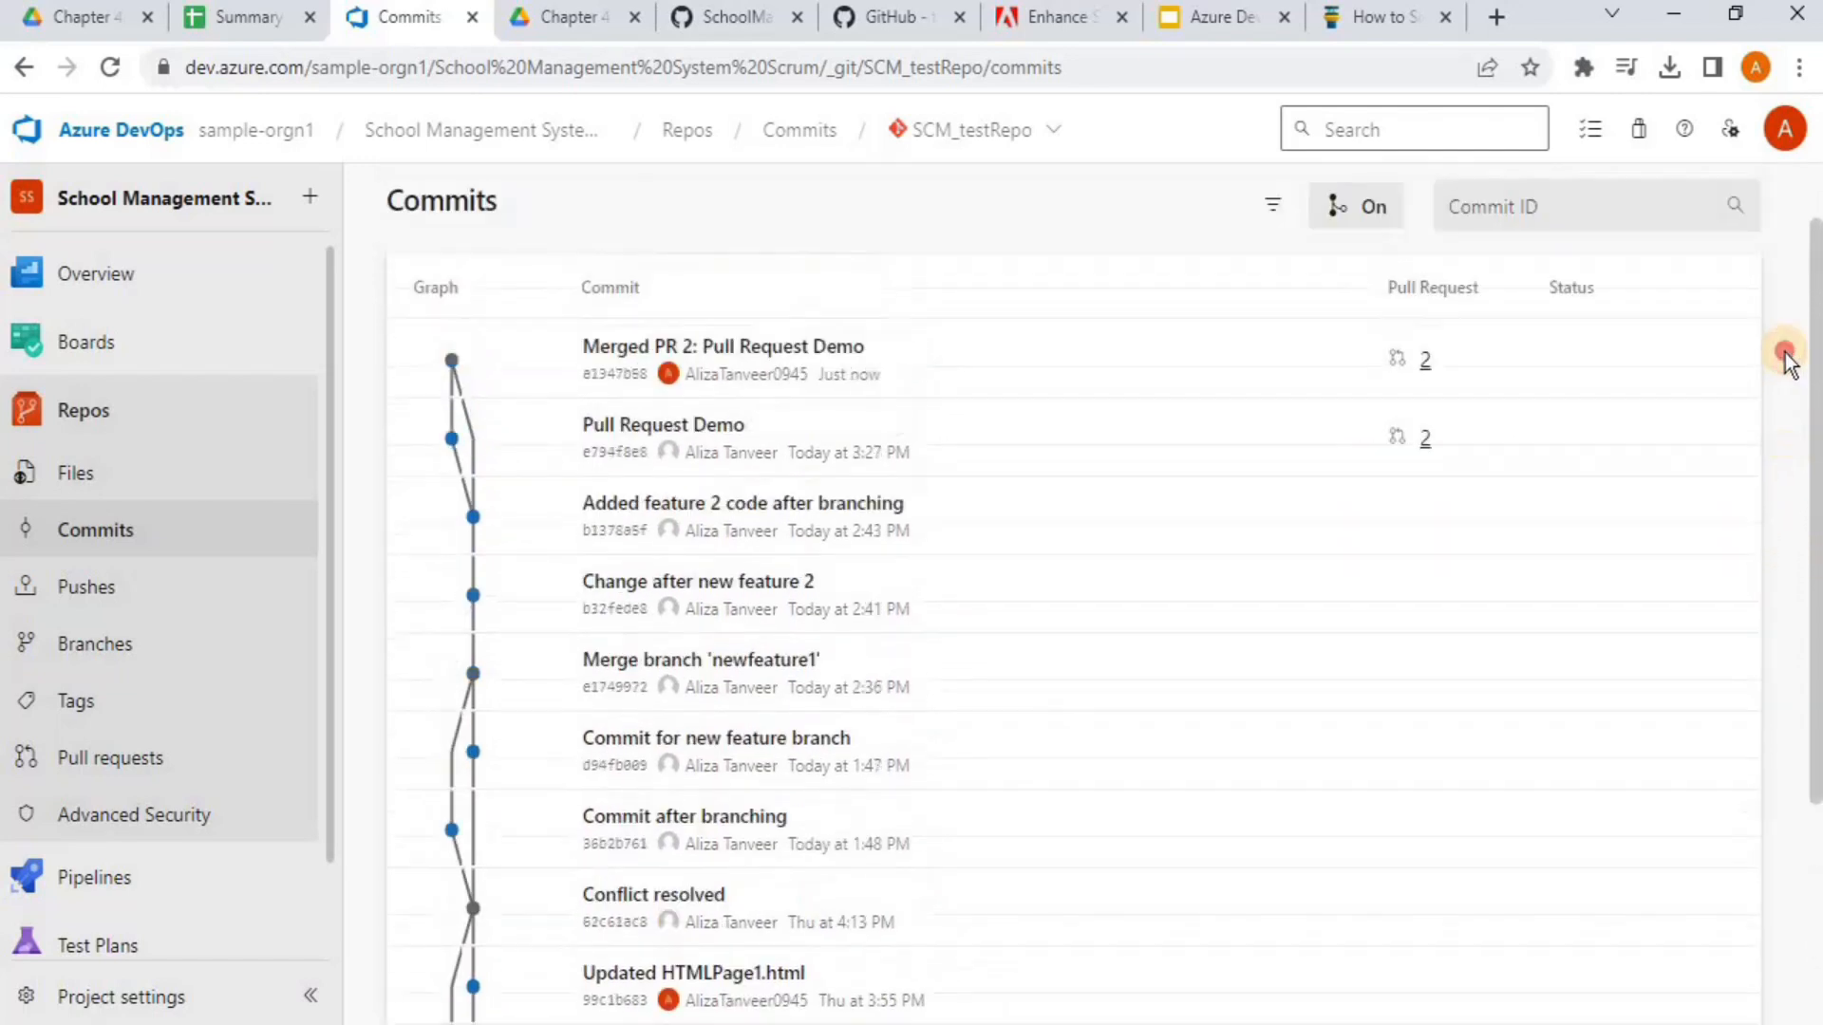
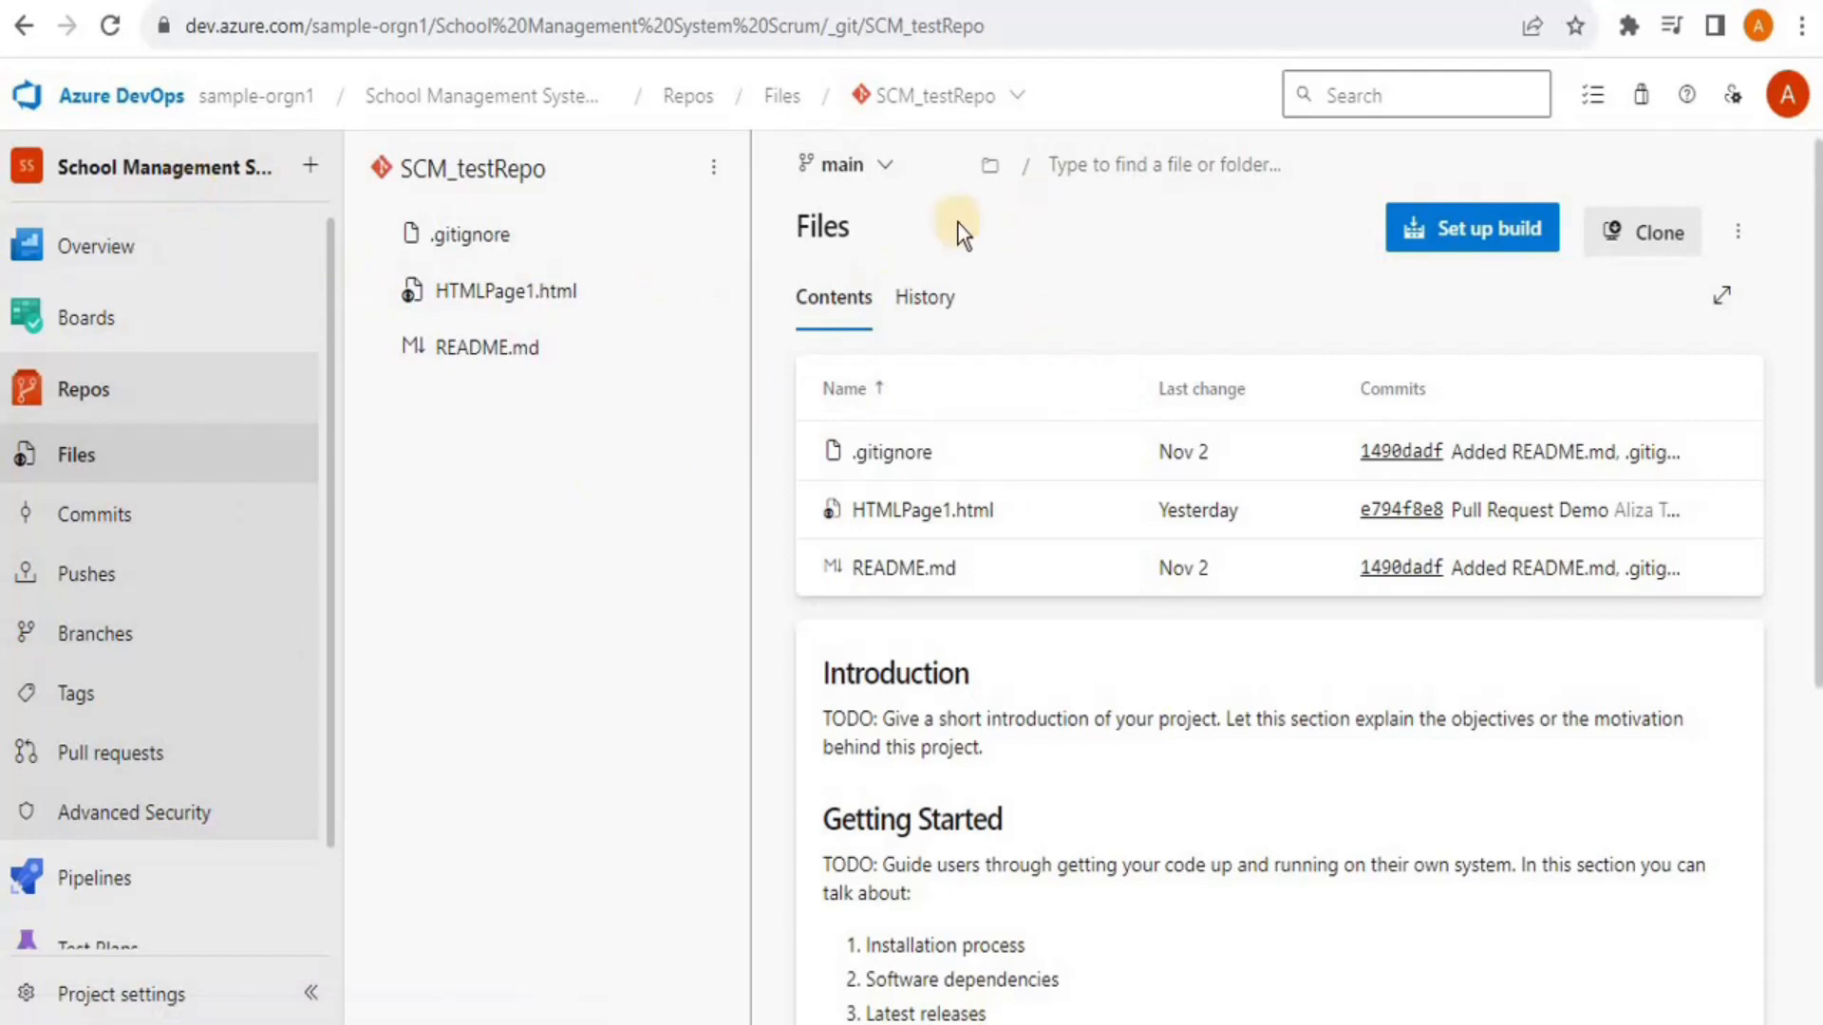
Create a new TFVC repository, $/School Management System Scrum, in the project
left_click(995, 97)
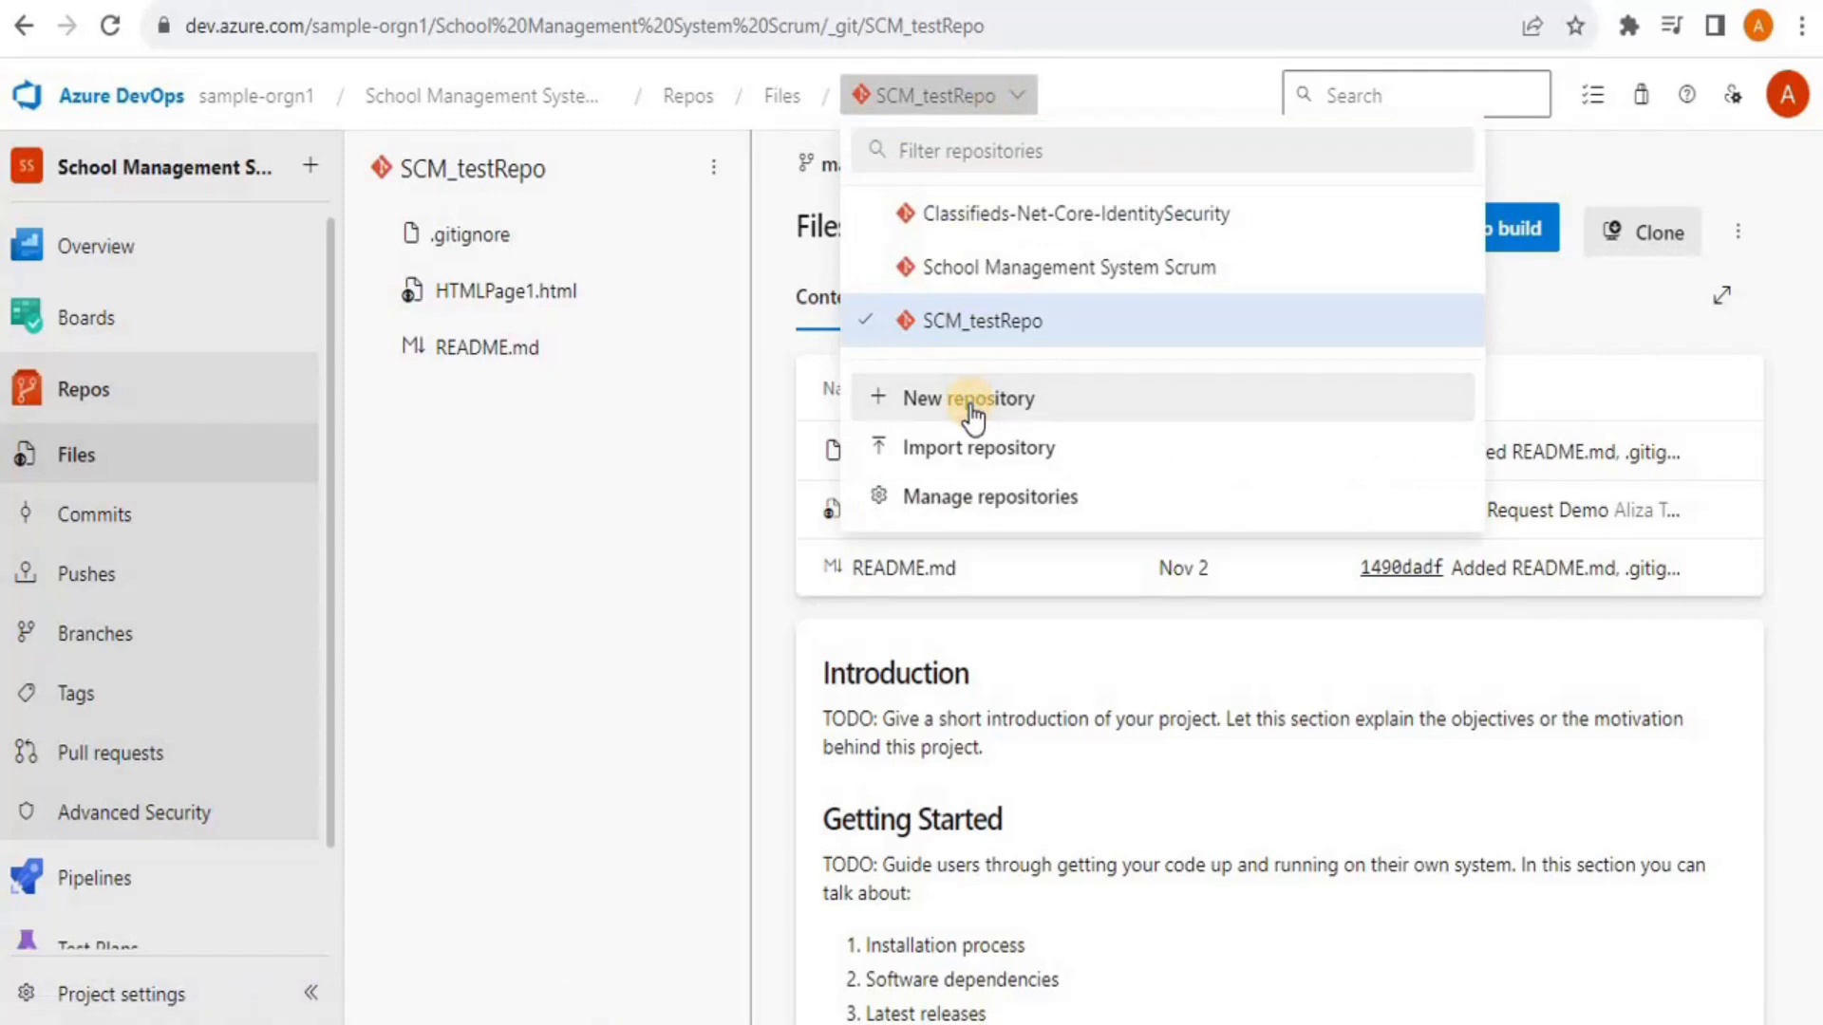
left_click(973, 409)
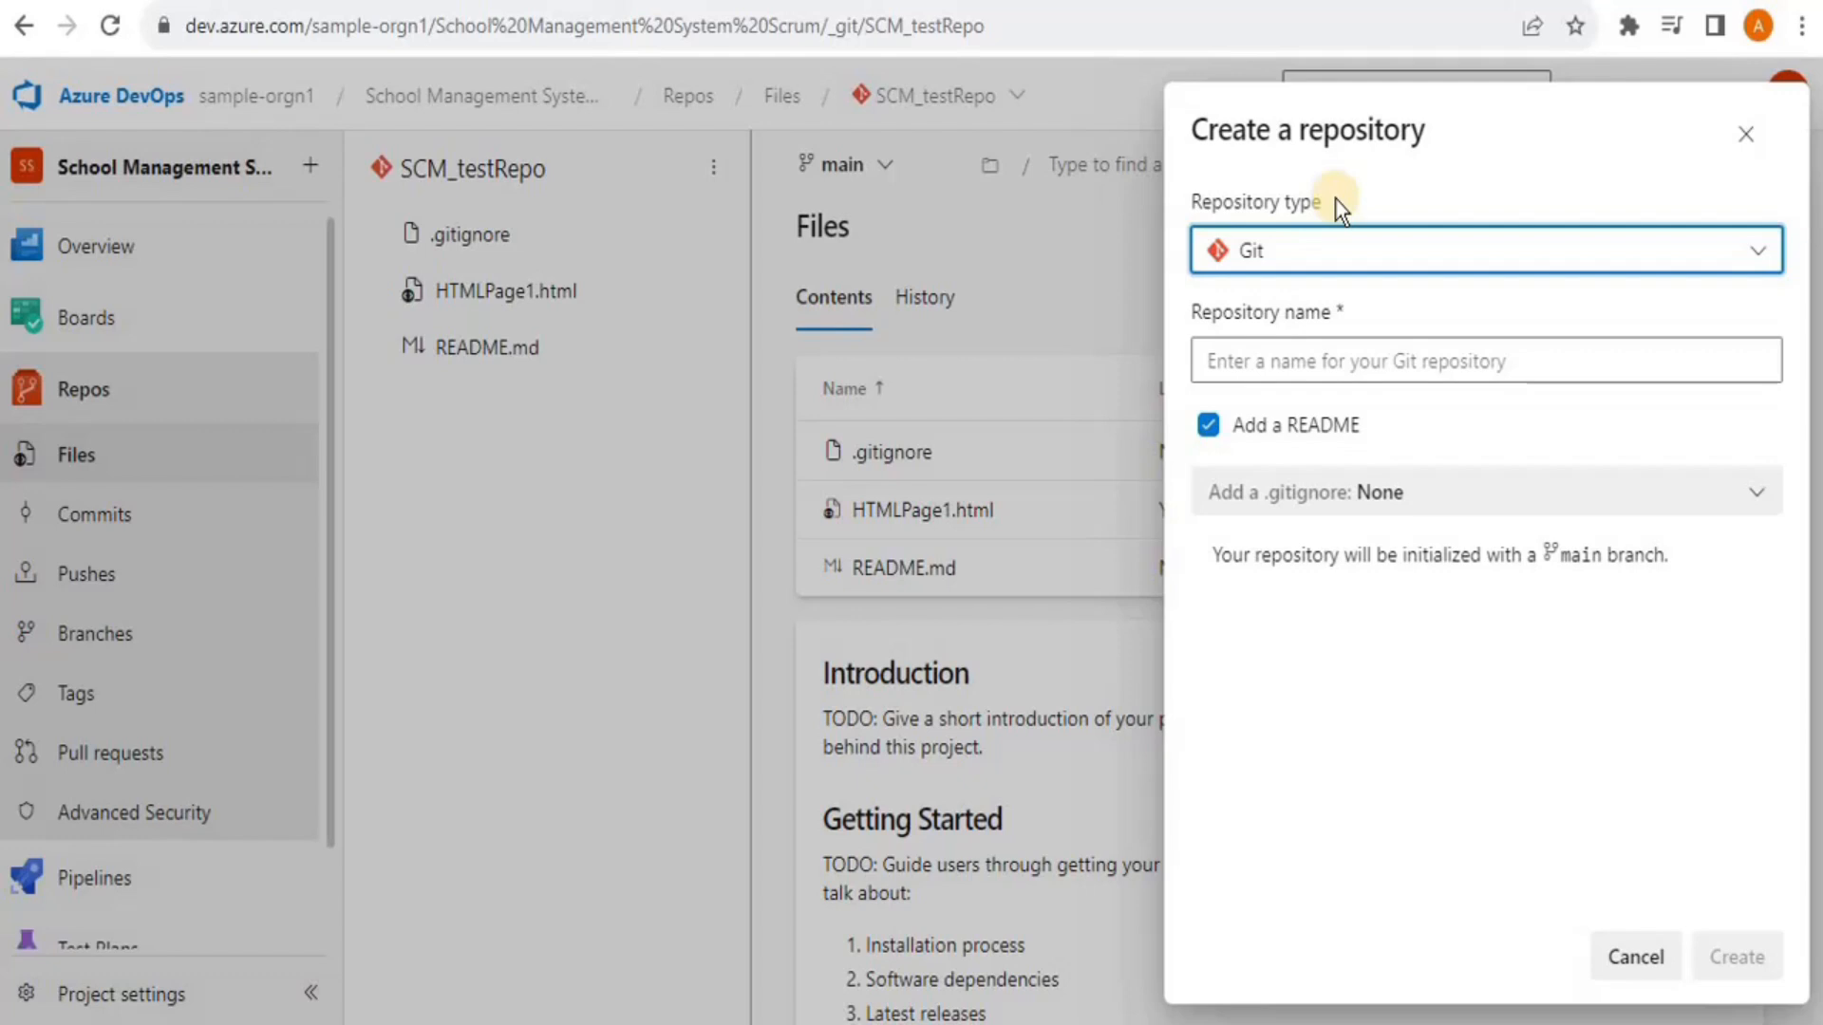
left_click(1444, 255)
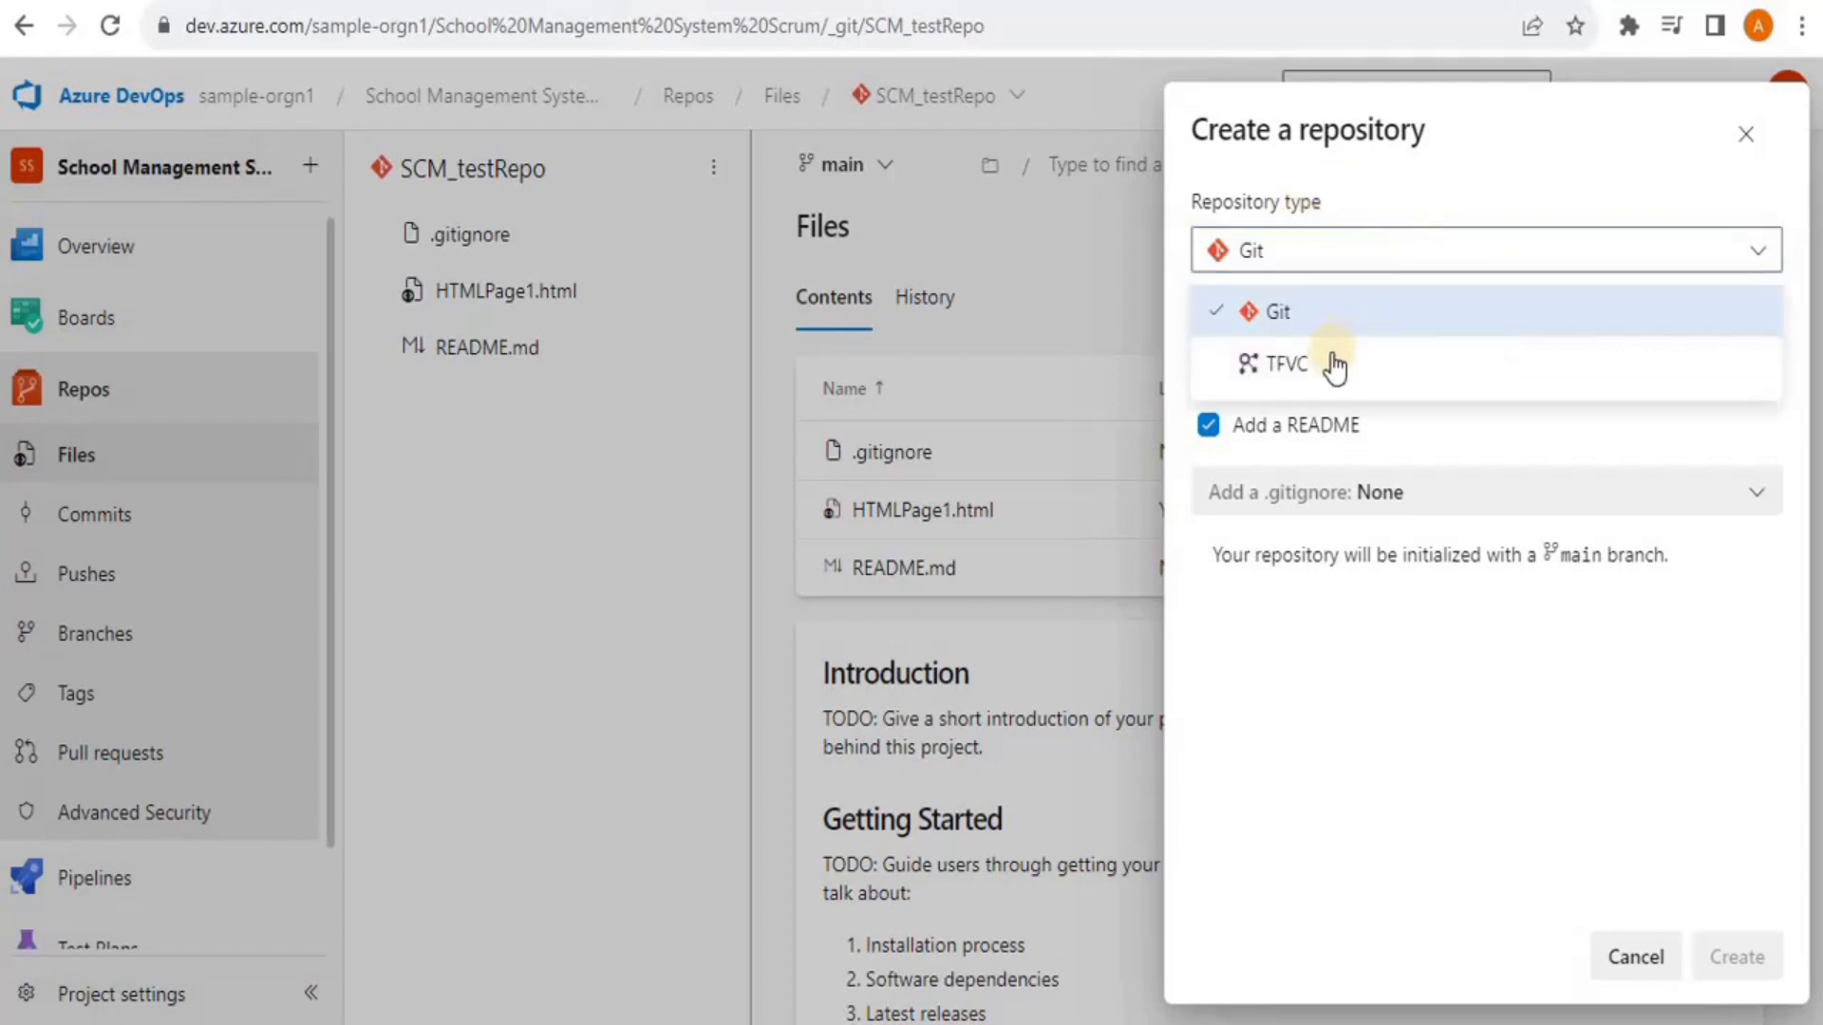
left_click(1301, 364)
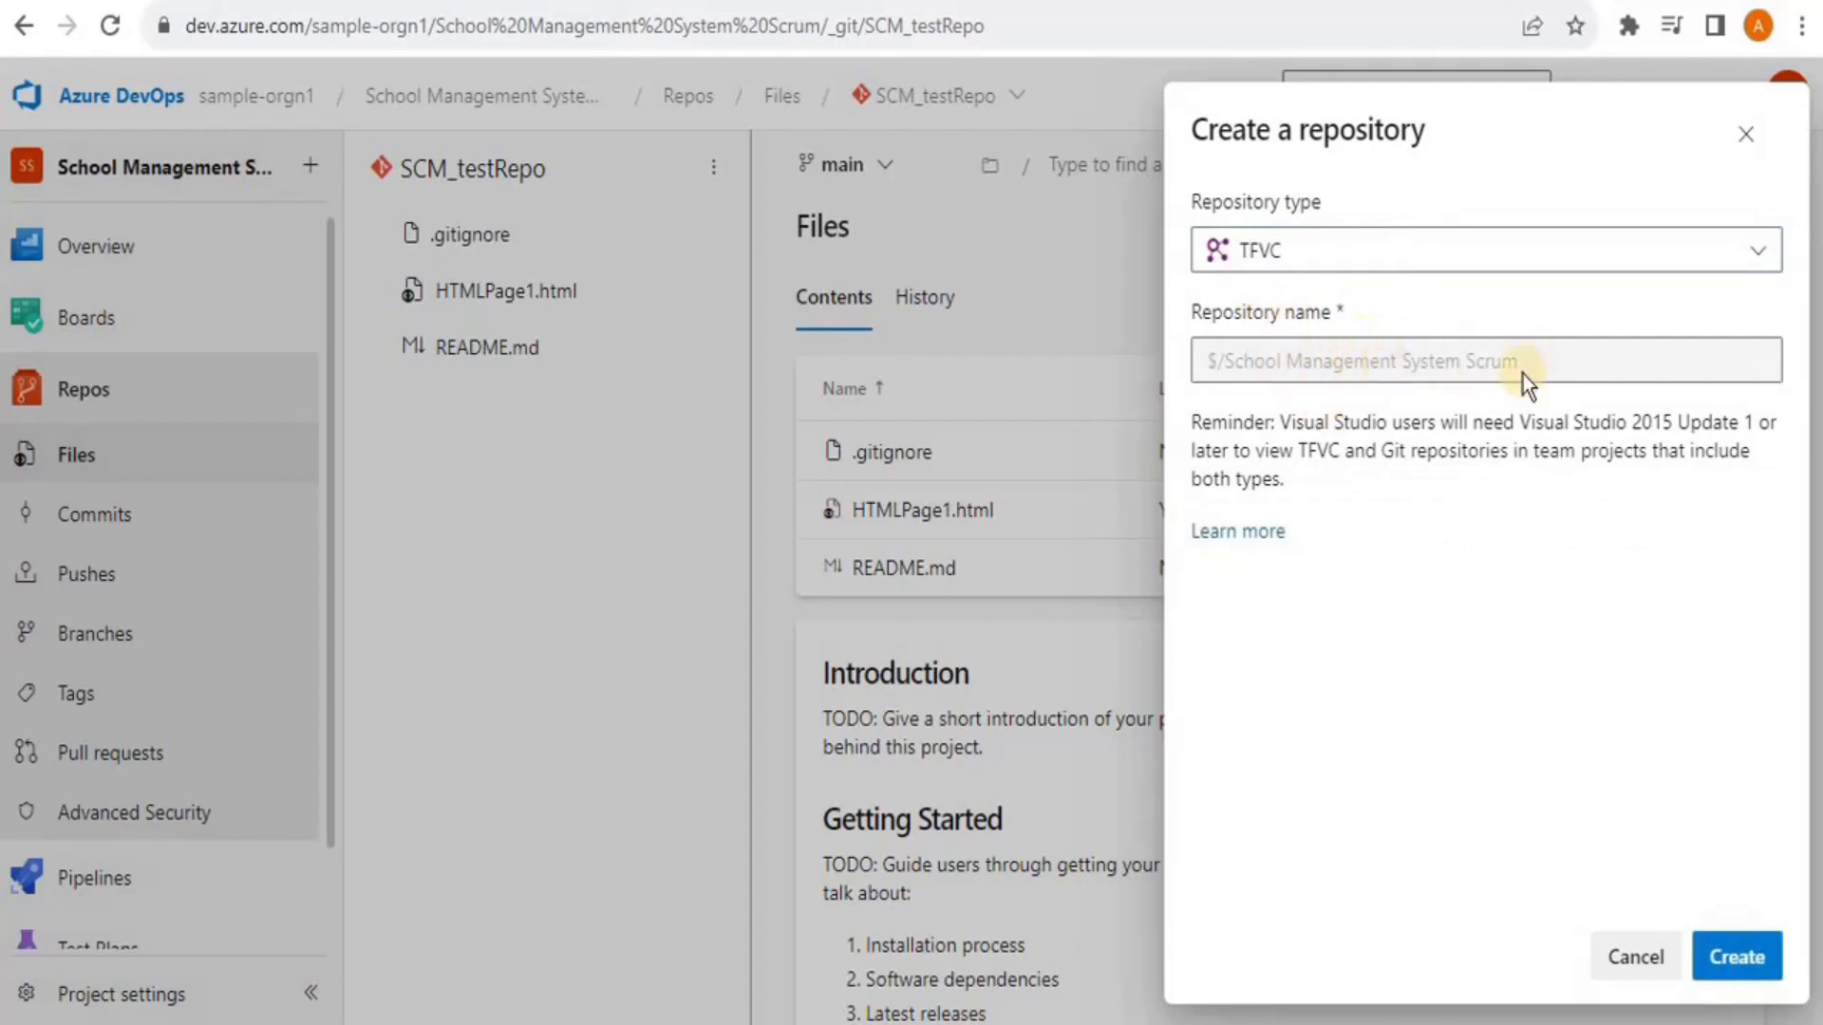
left_click(1562, 368)
left_click(1757, 961)
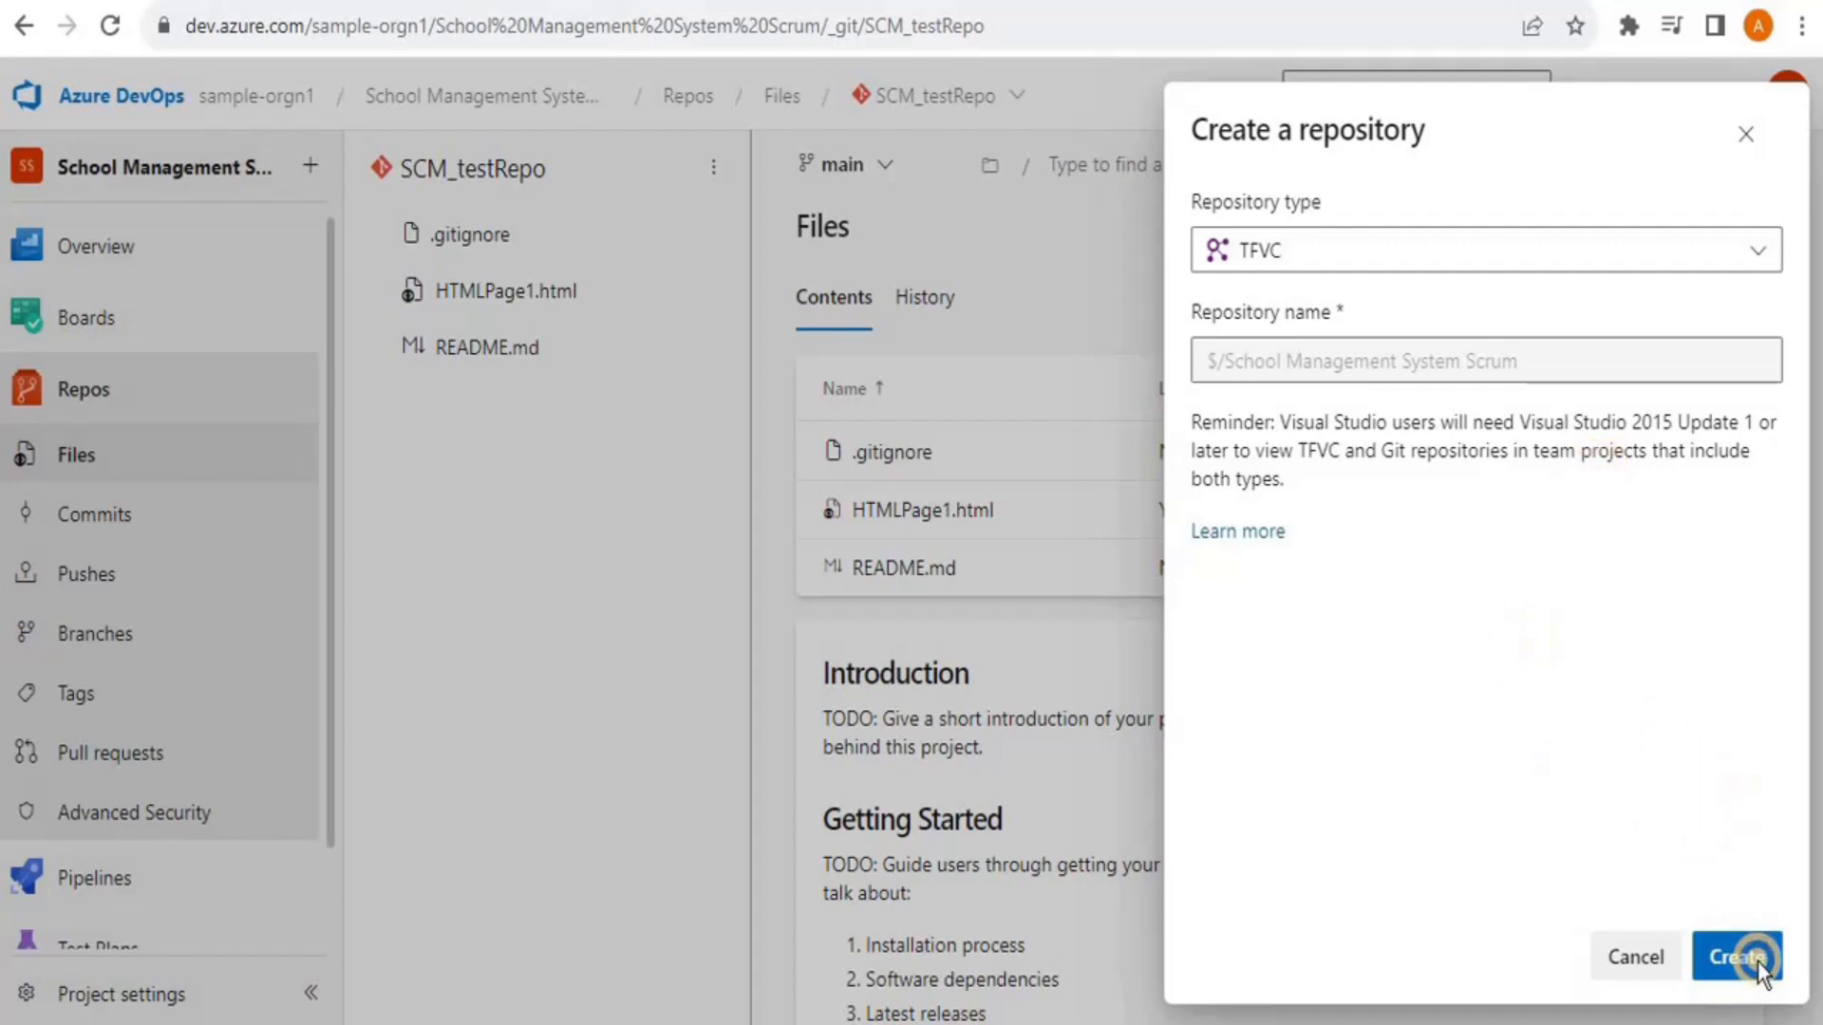
Launch Visual Studio 2022 to reach its start window of recent projects
right_click(1757, 961)
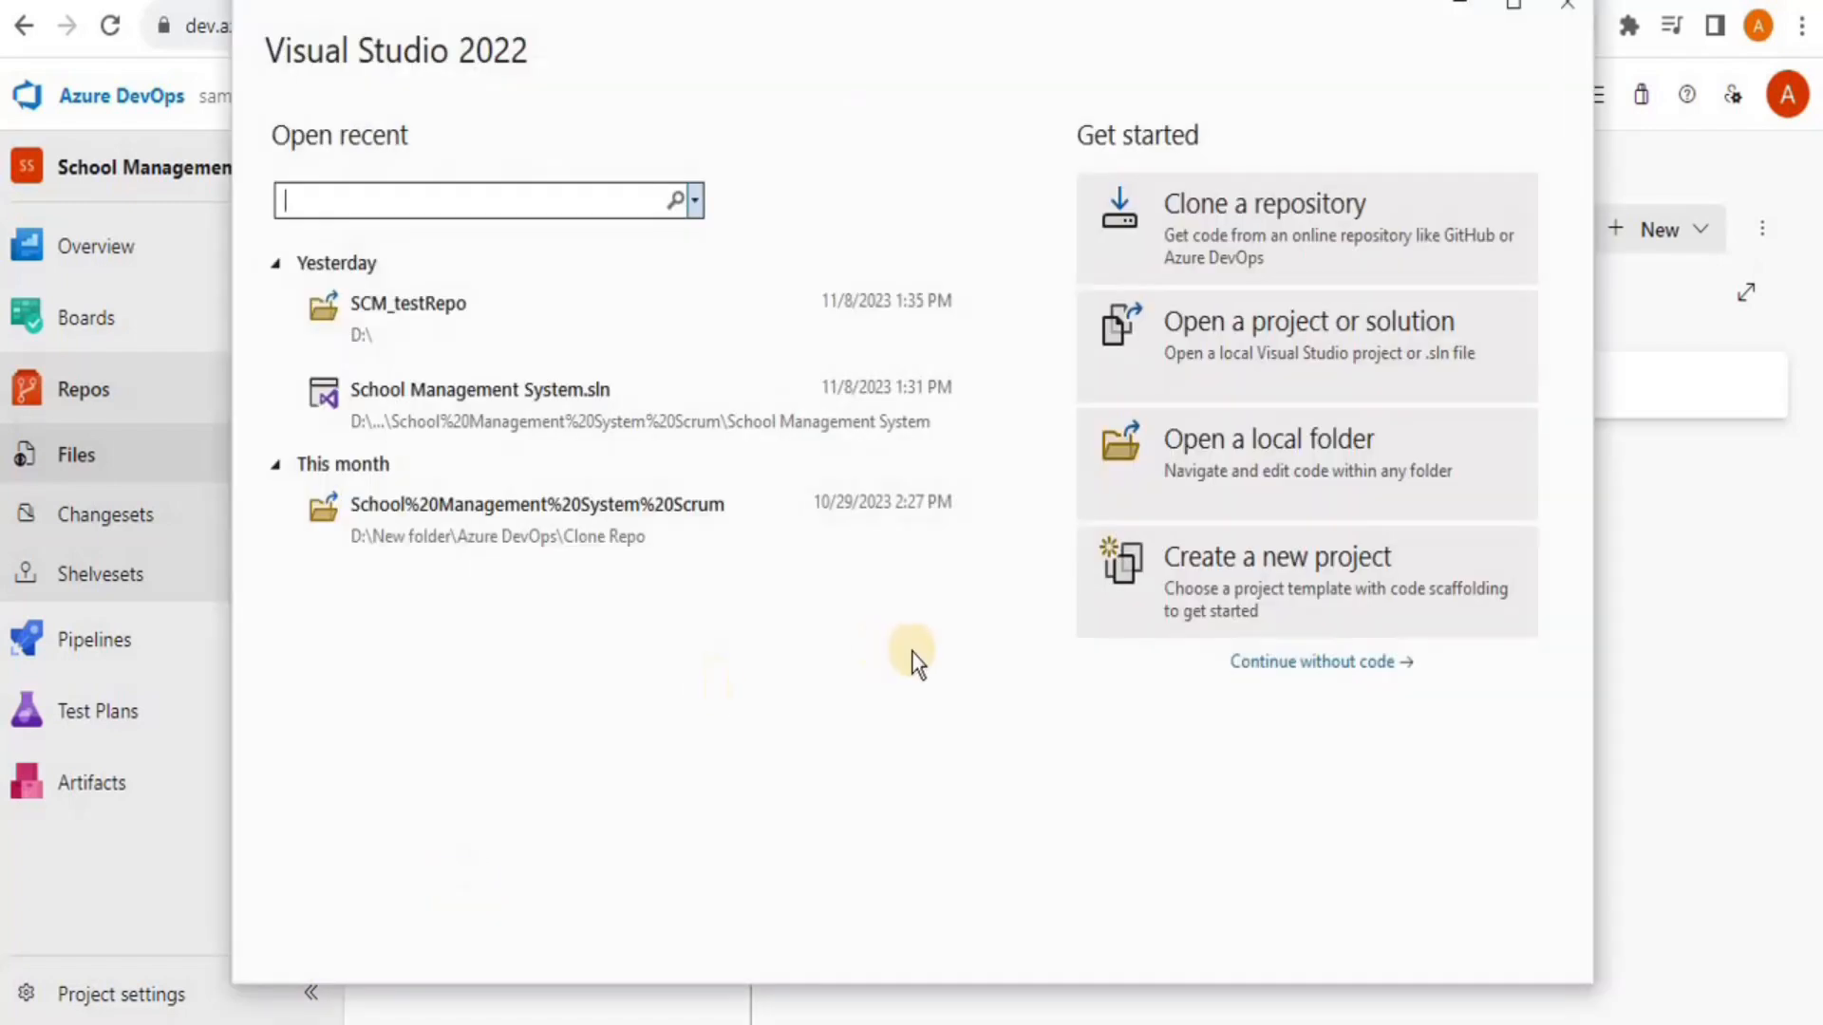
Clone from Azure DevOps by selecting the $/School Management System Scrum TFVC repository
left_click(1243, 218)
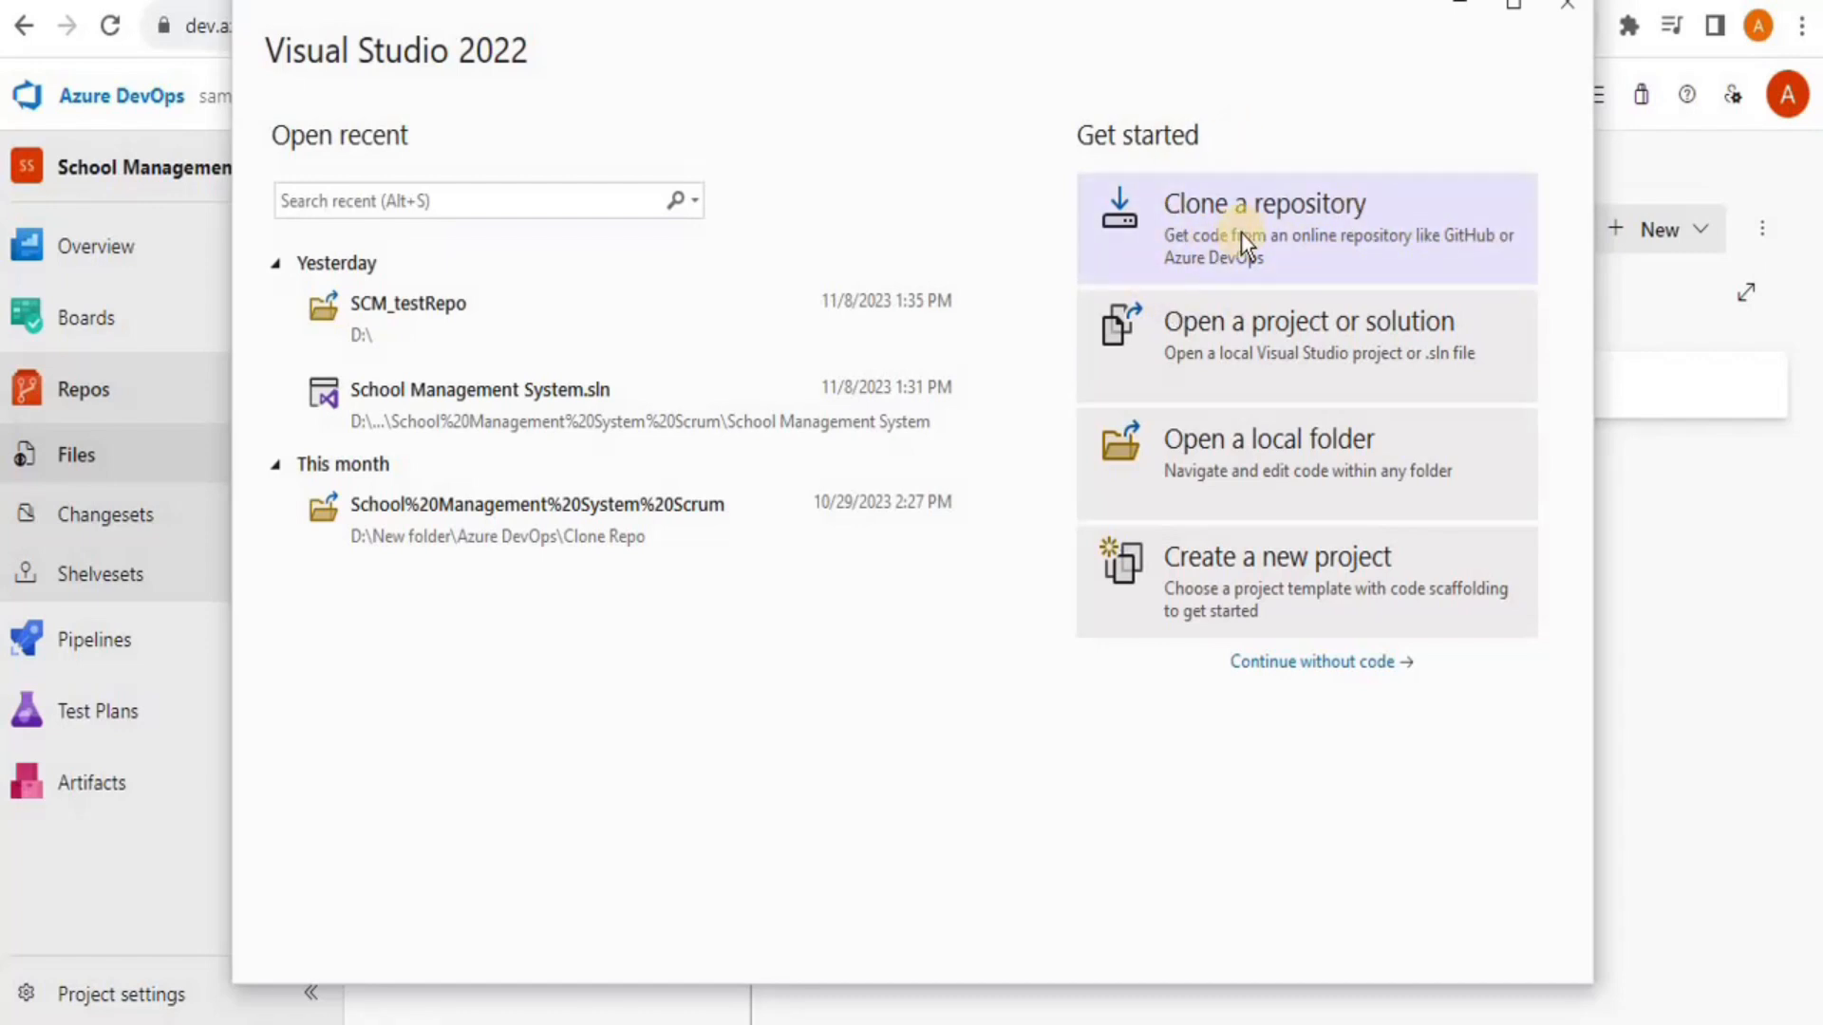
left_click(1325, 232)
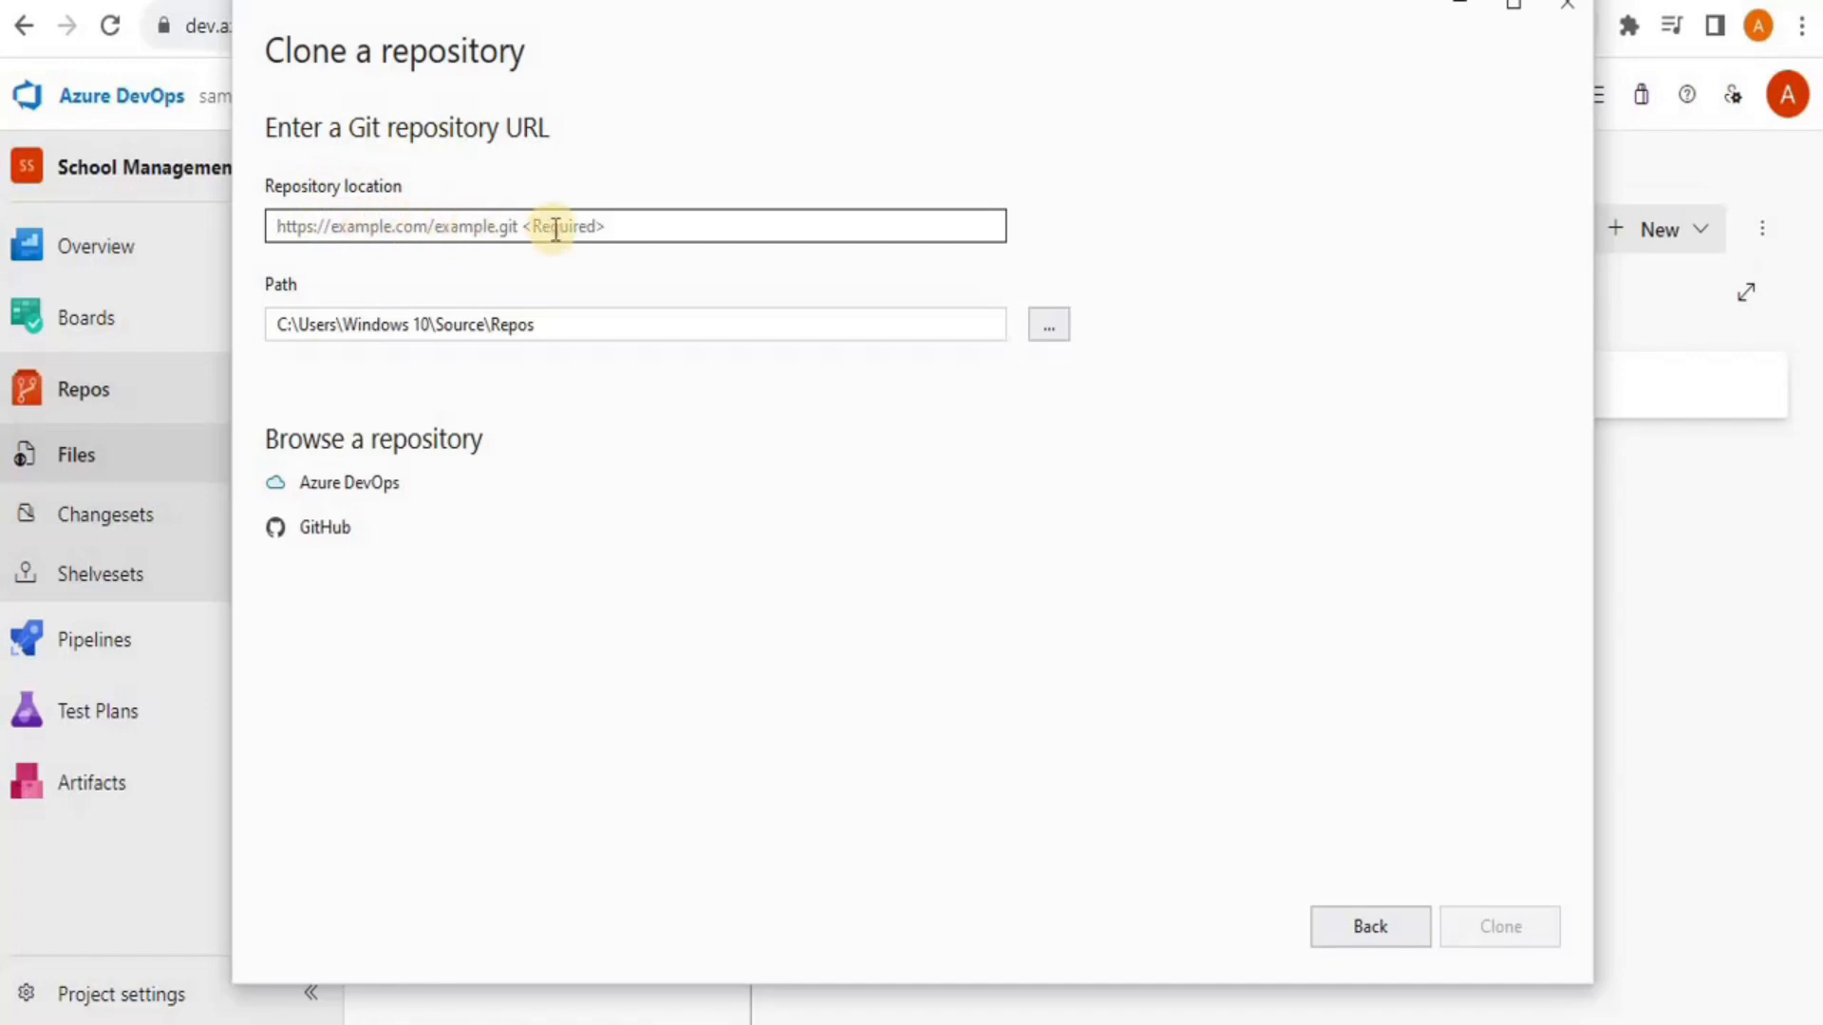
left_click(352, 484)
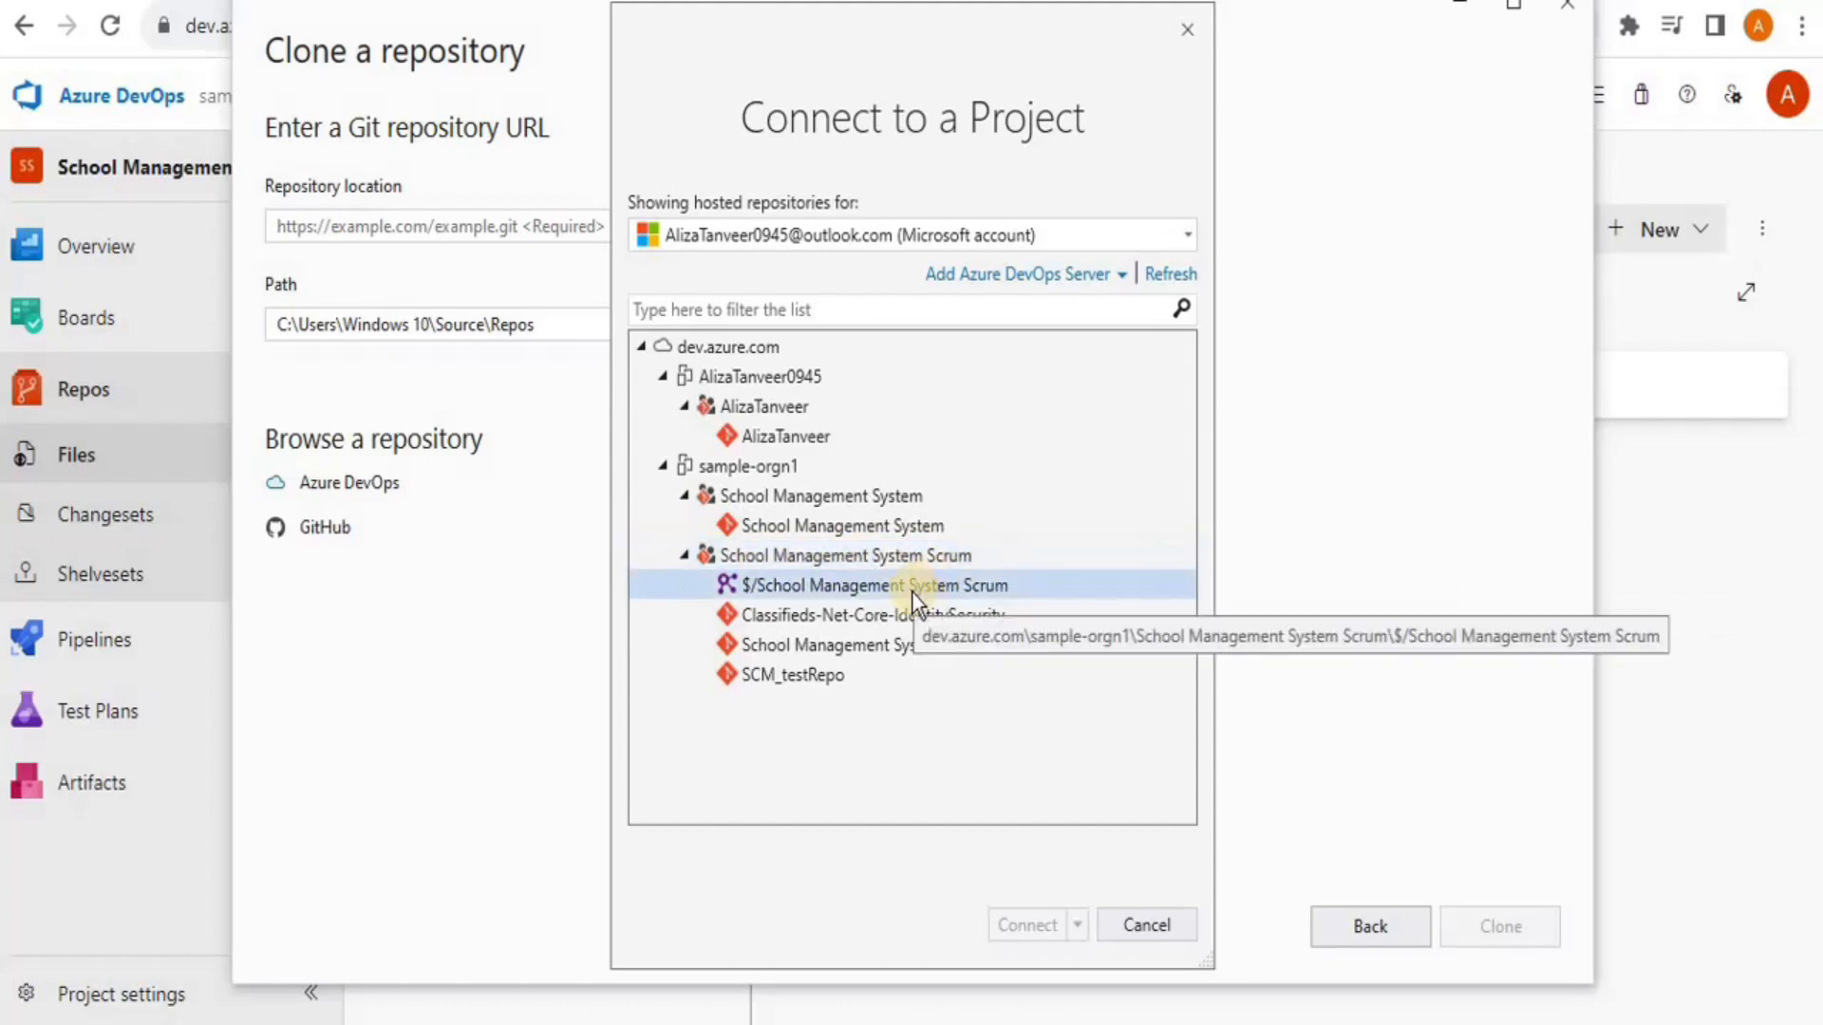
left_click(843, 586)
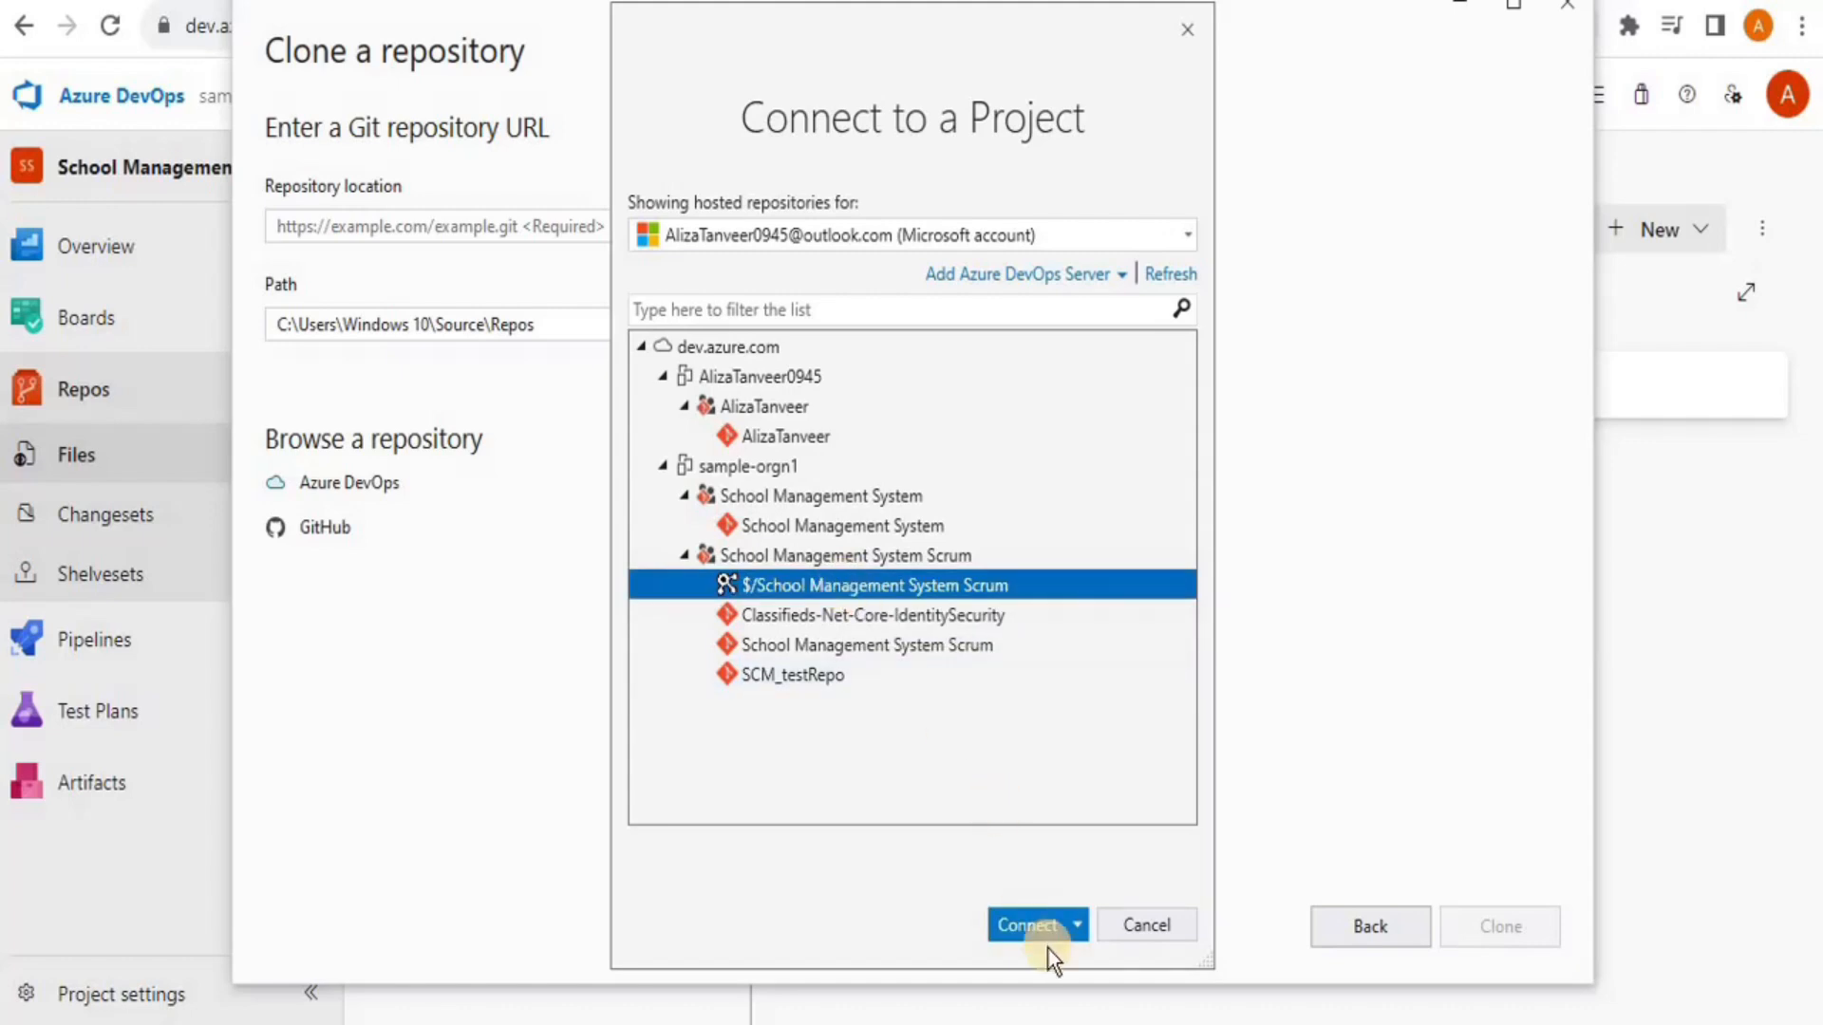
Connect to School Management System Scrum and start mapping its unmapped server folder
left_click(1037, 925)
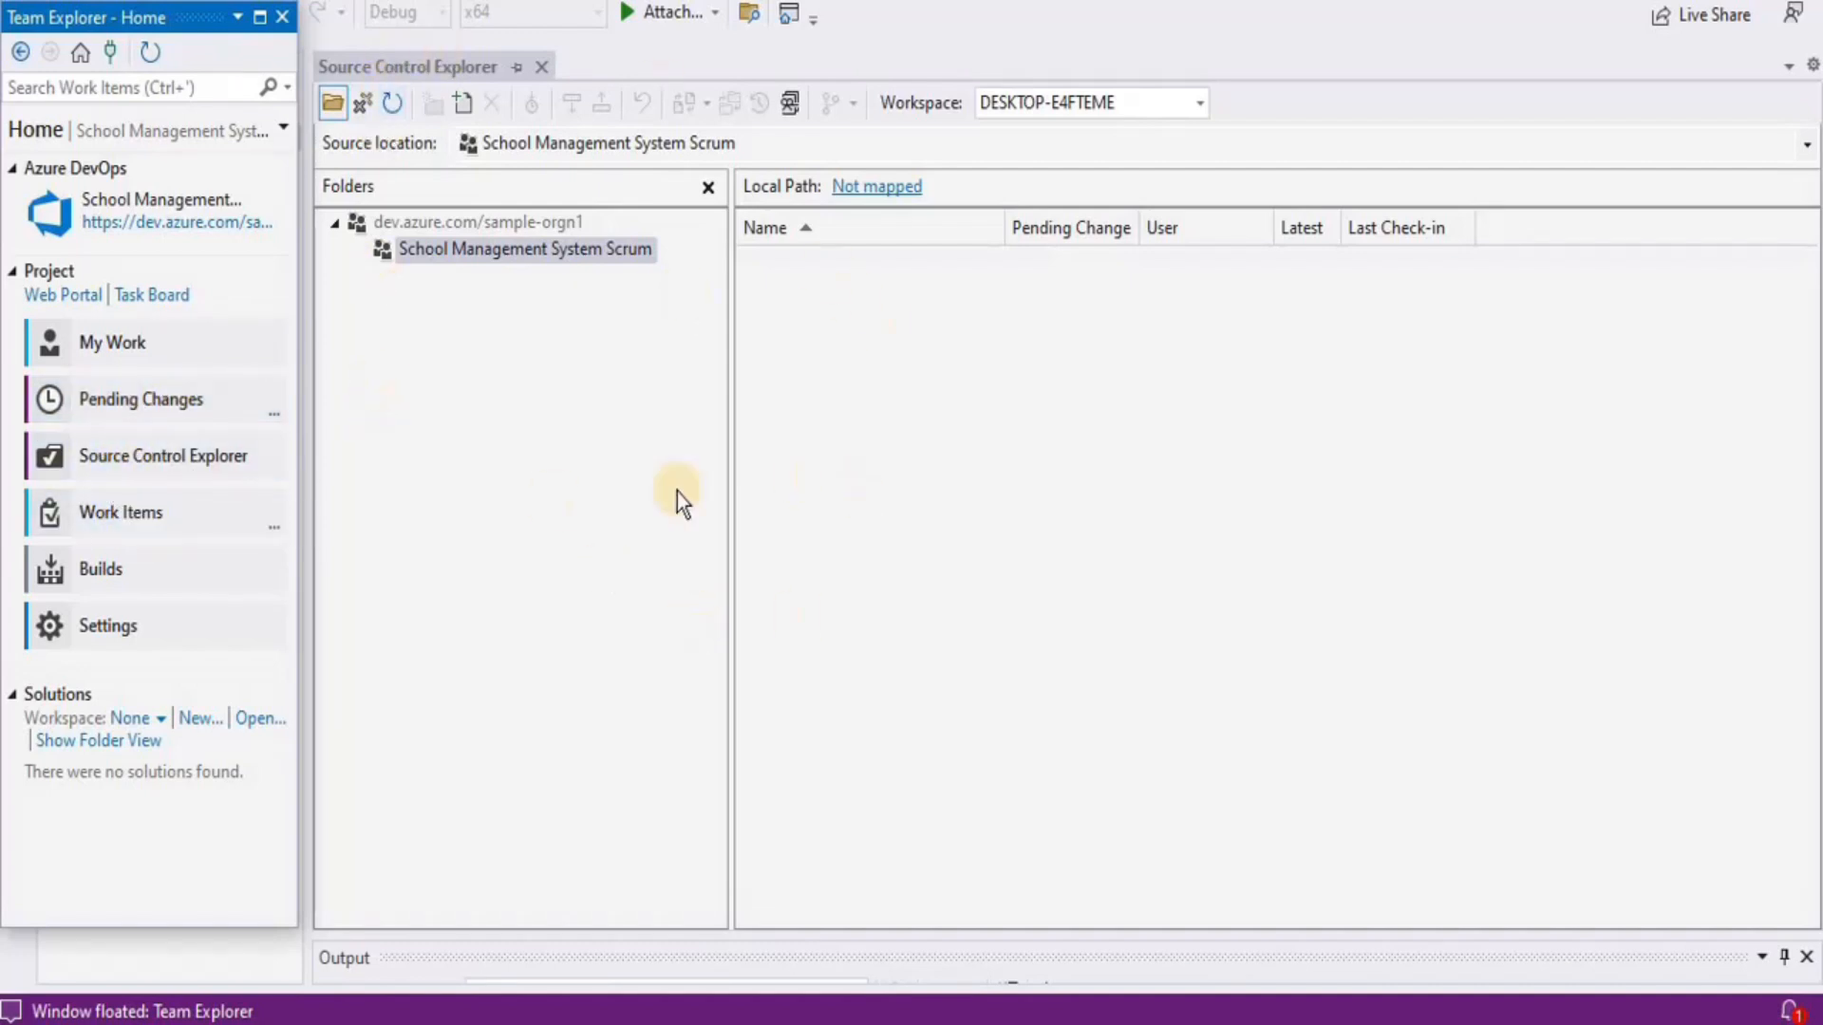
left_click(270, 521)
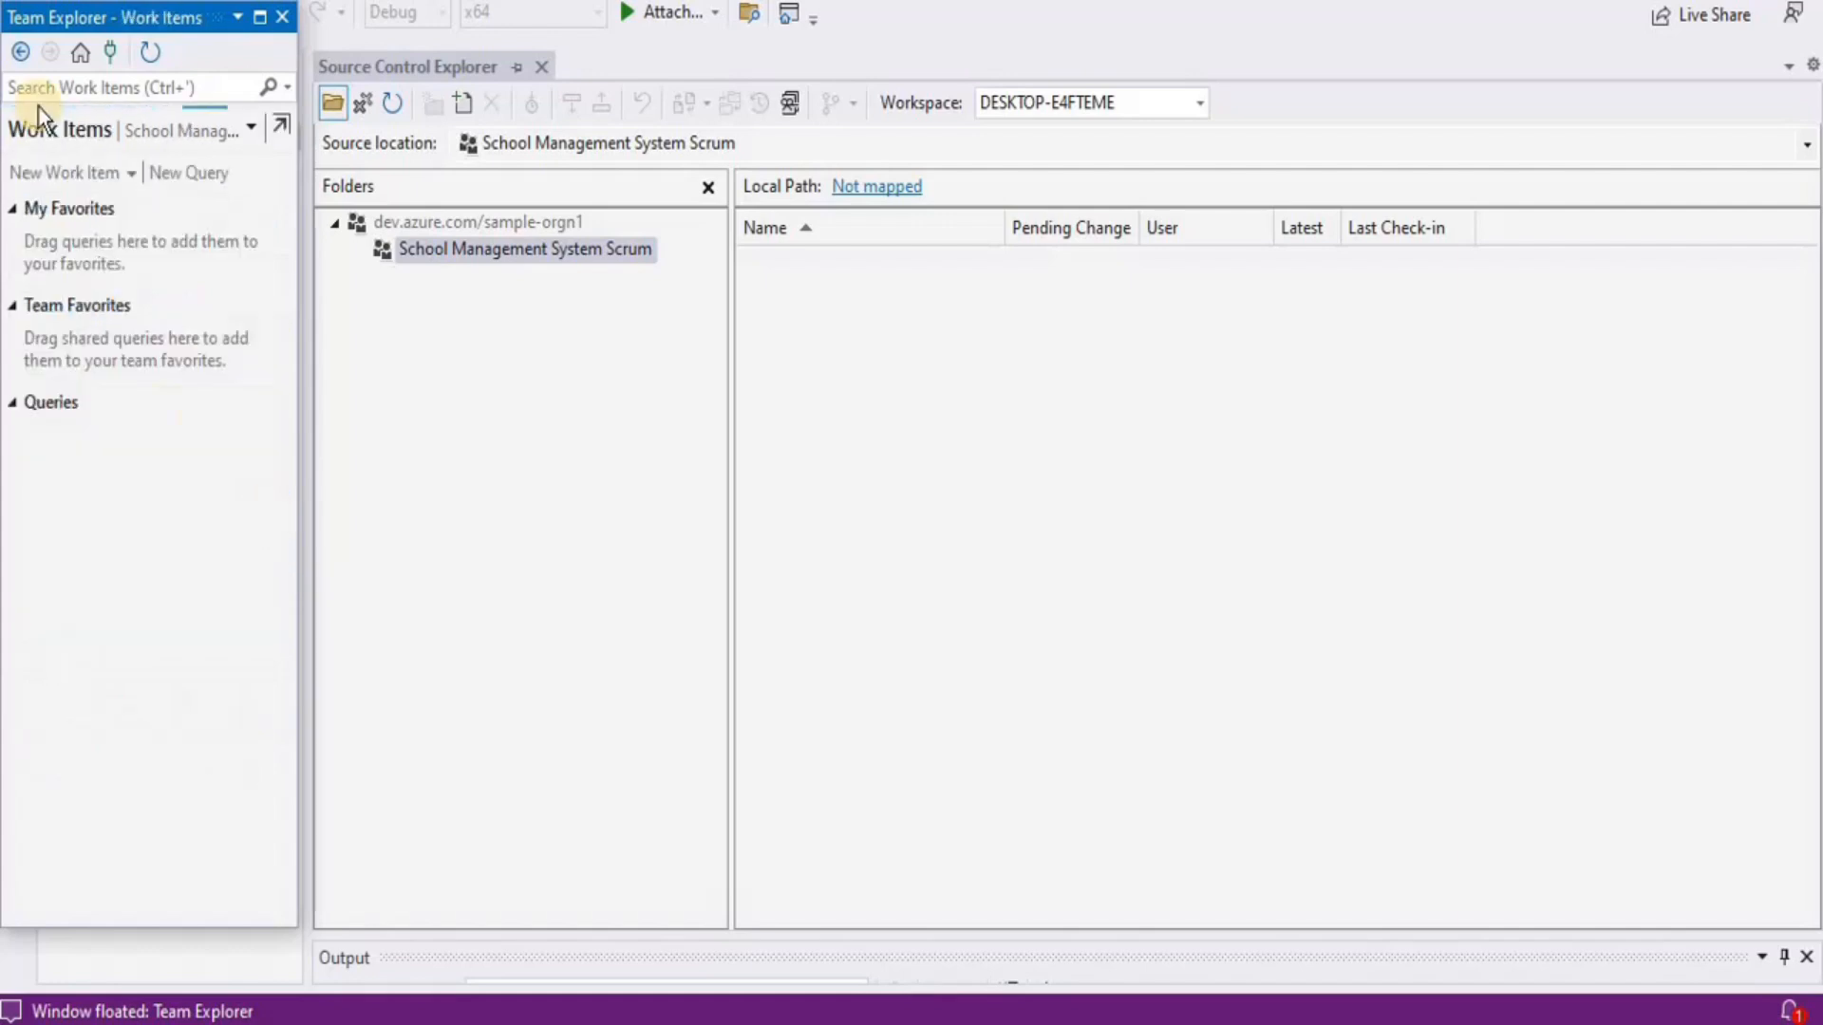
left_click(21, 52)
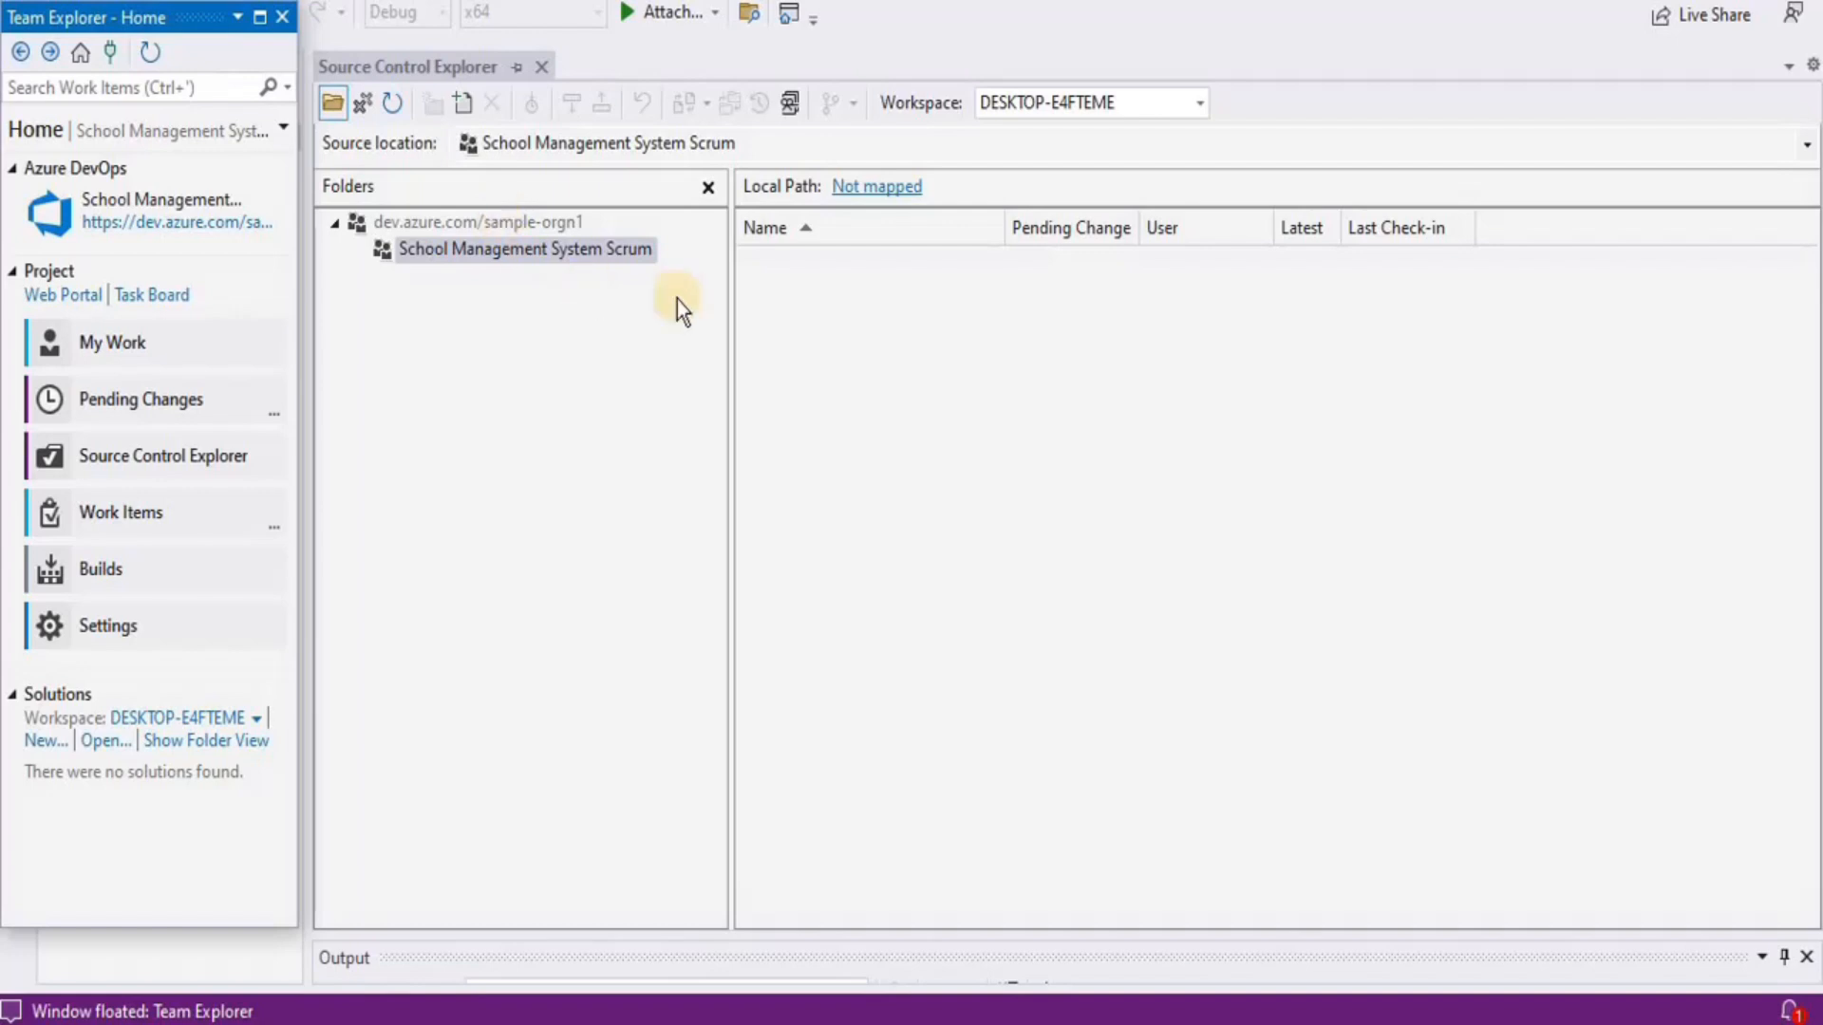
left_click(564, 253)
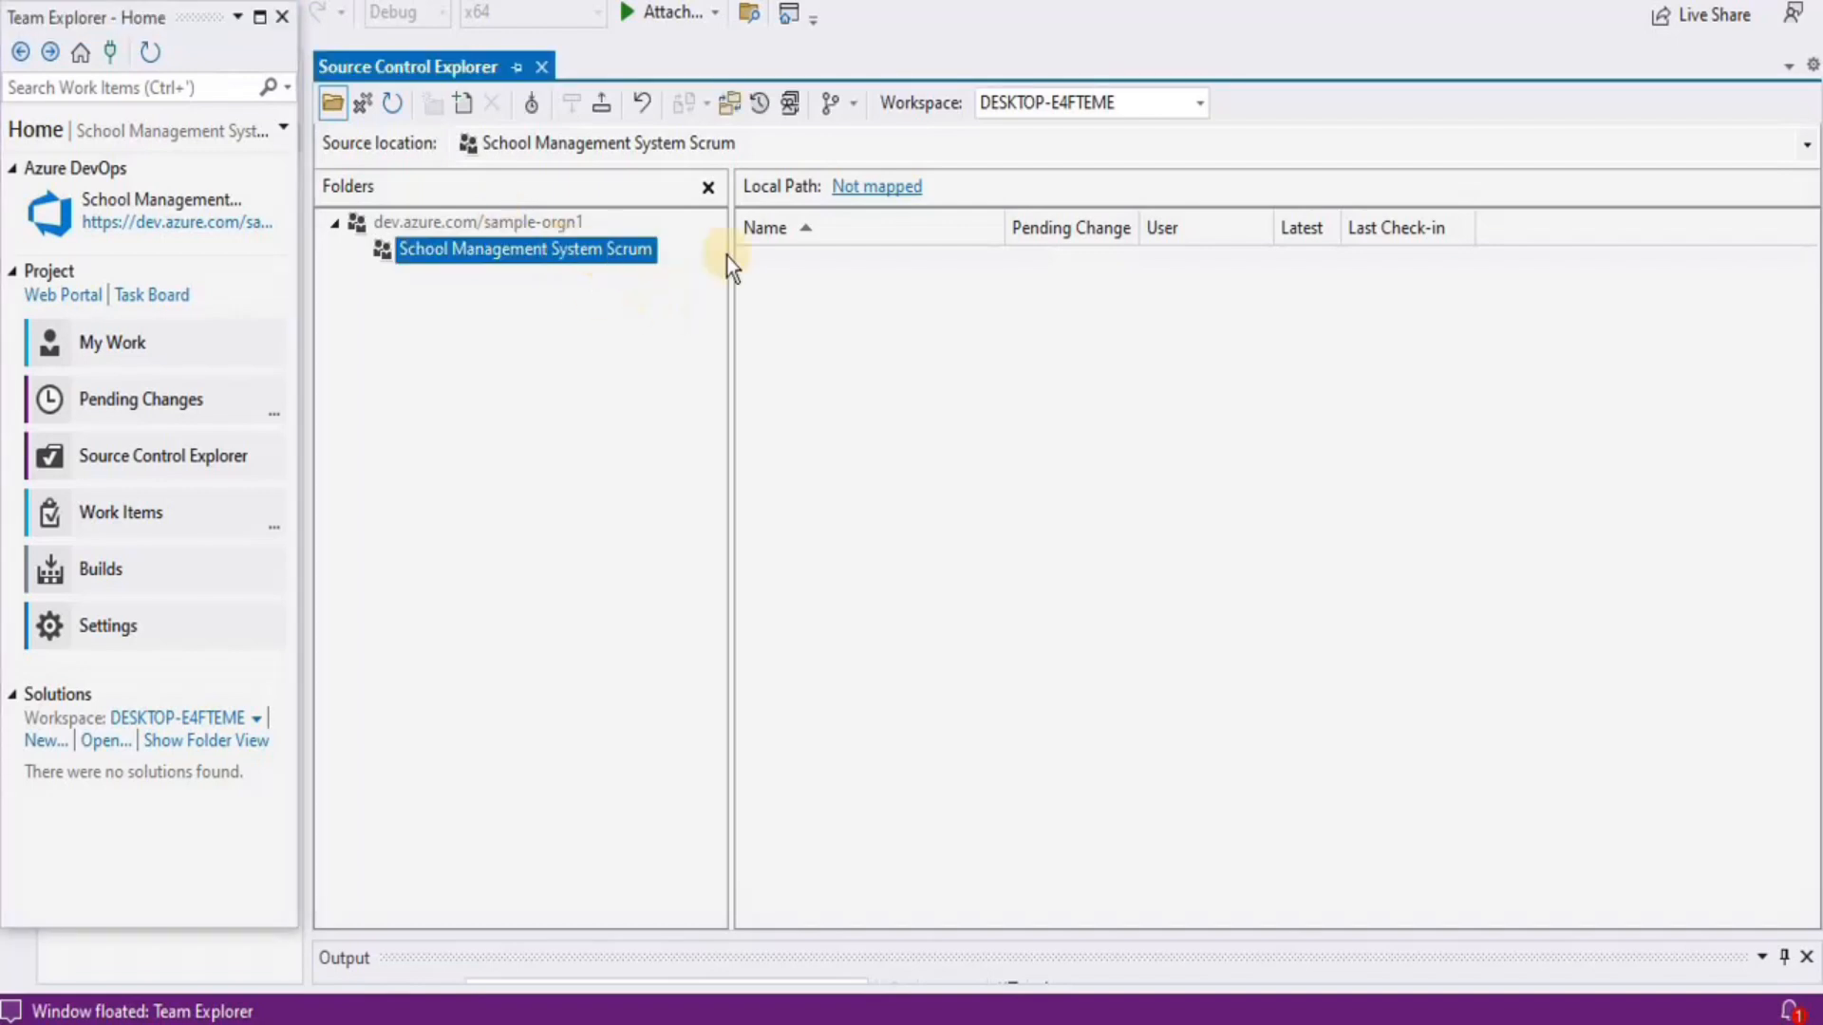
left_click(872, 202)
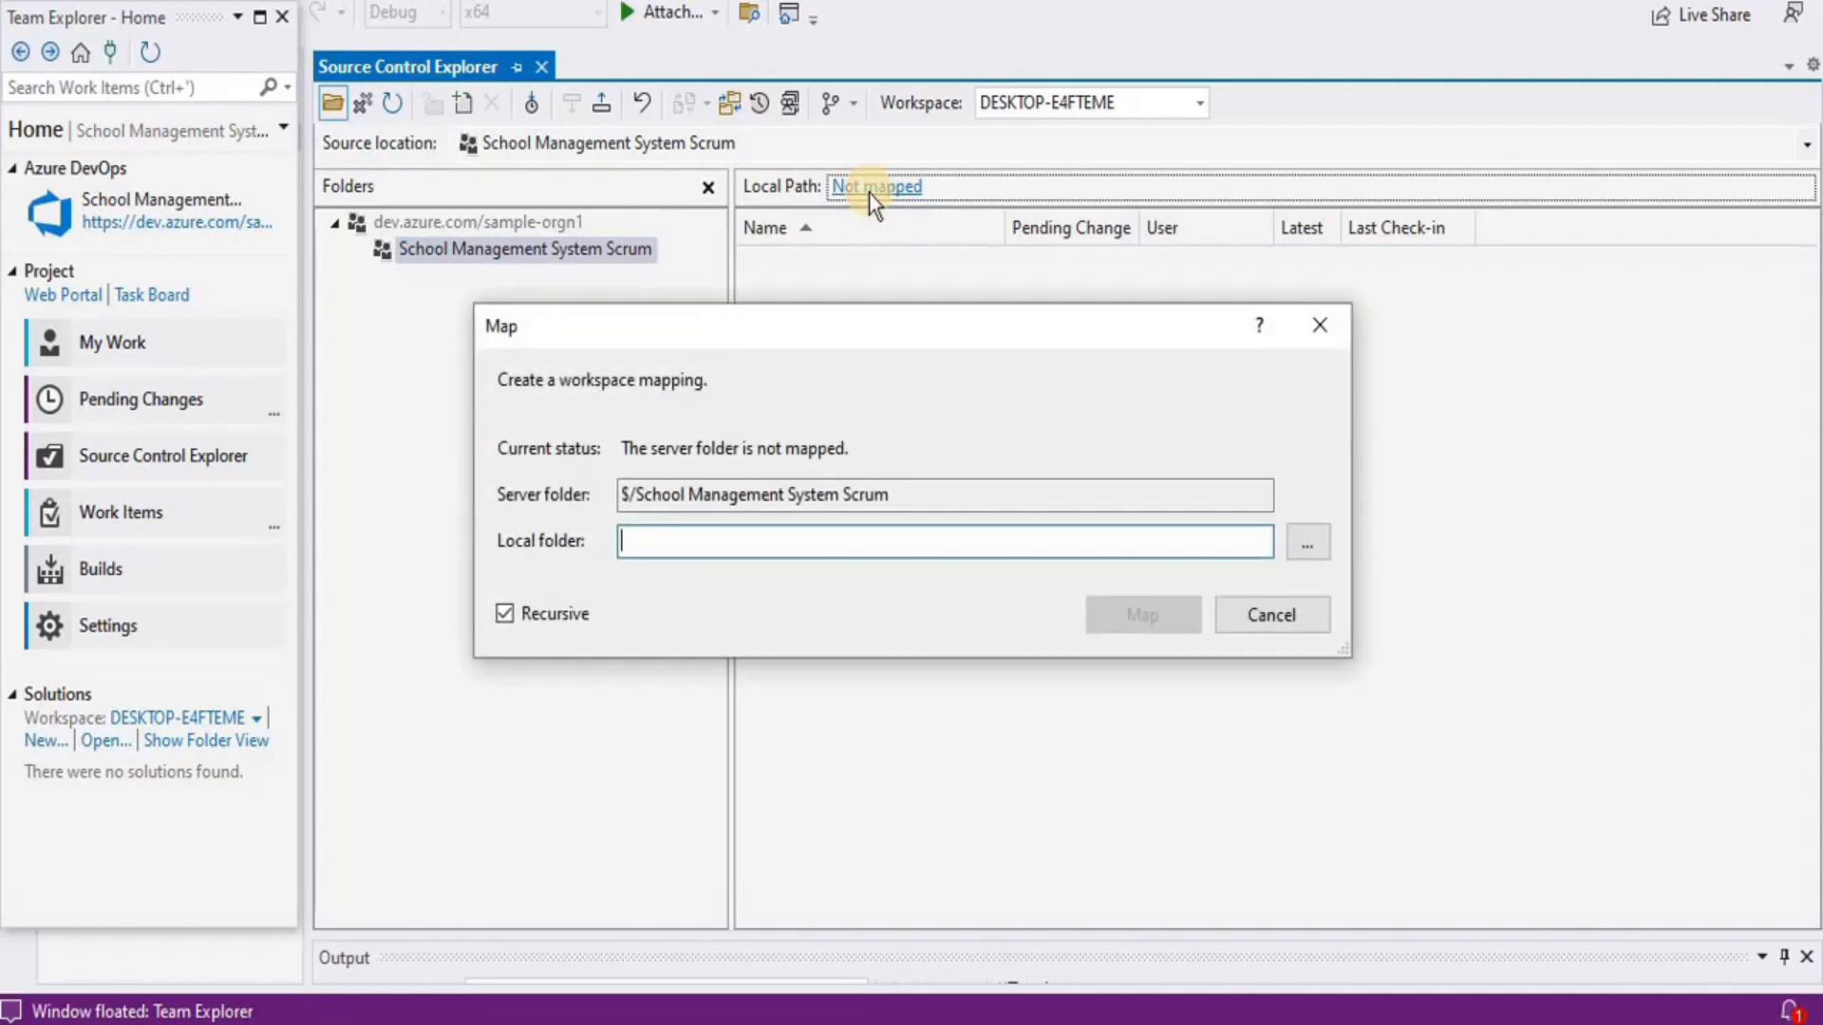
Map the server folder to D:\New folder\Azure DevOps\TFVC and download its files
left_click(1306, 544)
left_click_drag(1098, 488, 1092, 535)
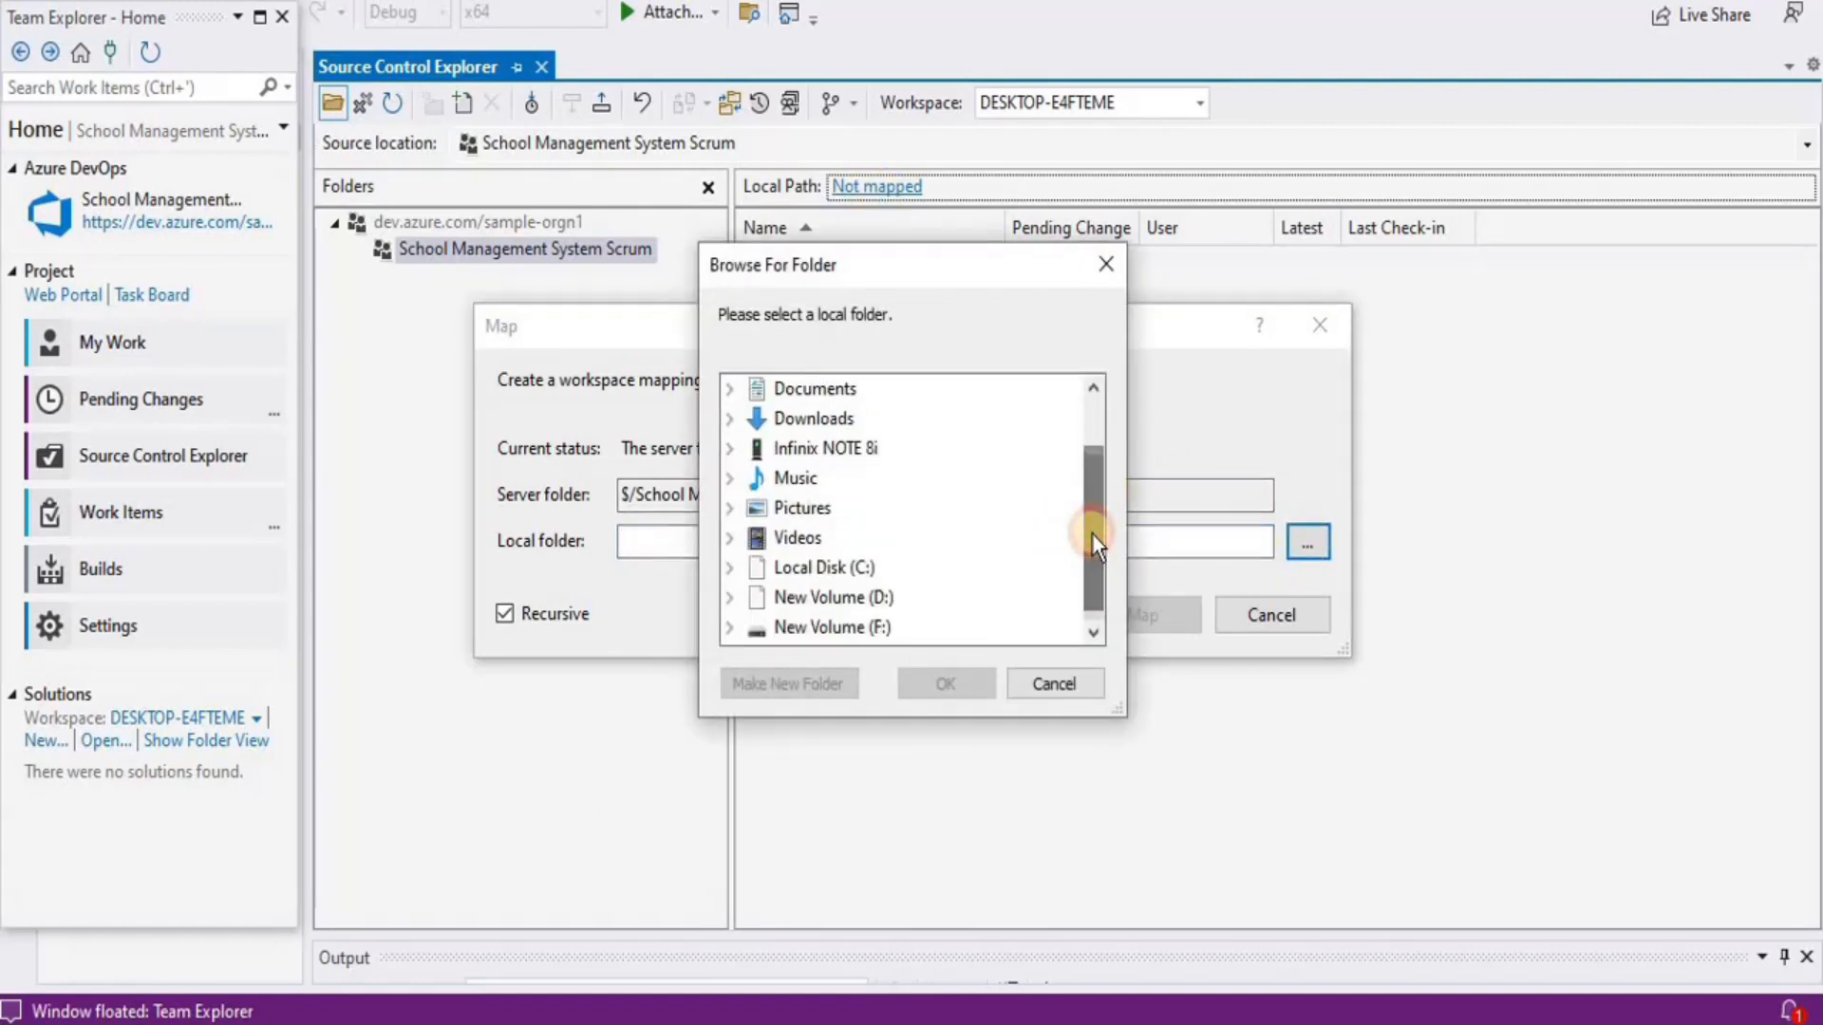
left_click(730, 598)
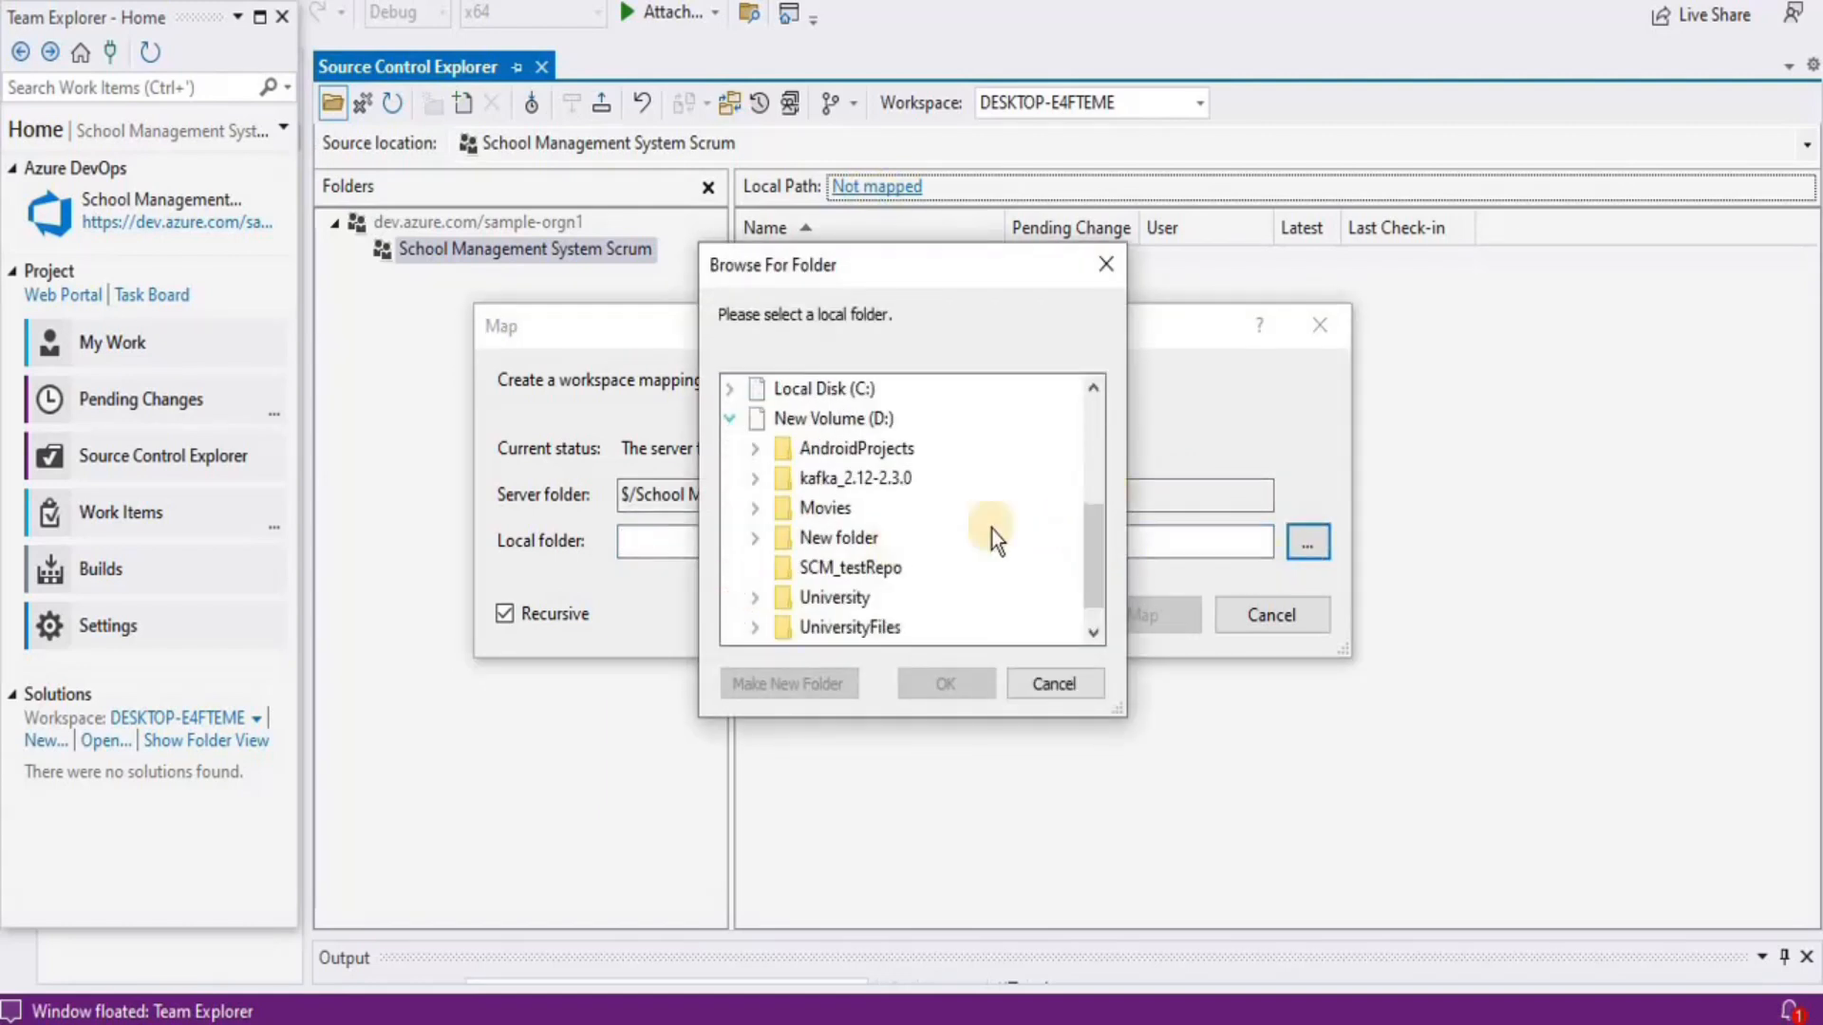
left_click(755, 538)
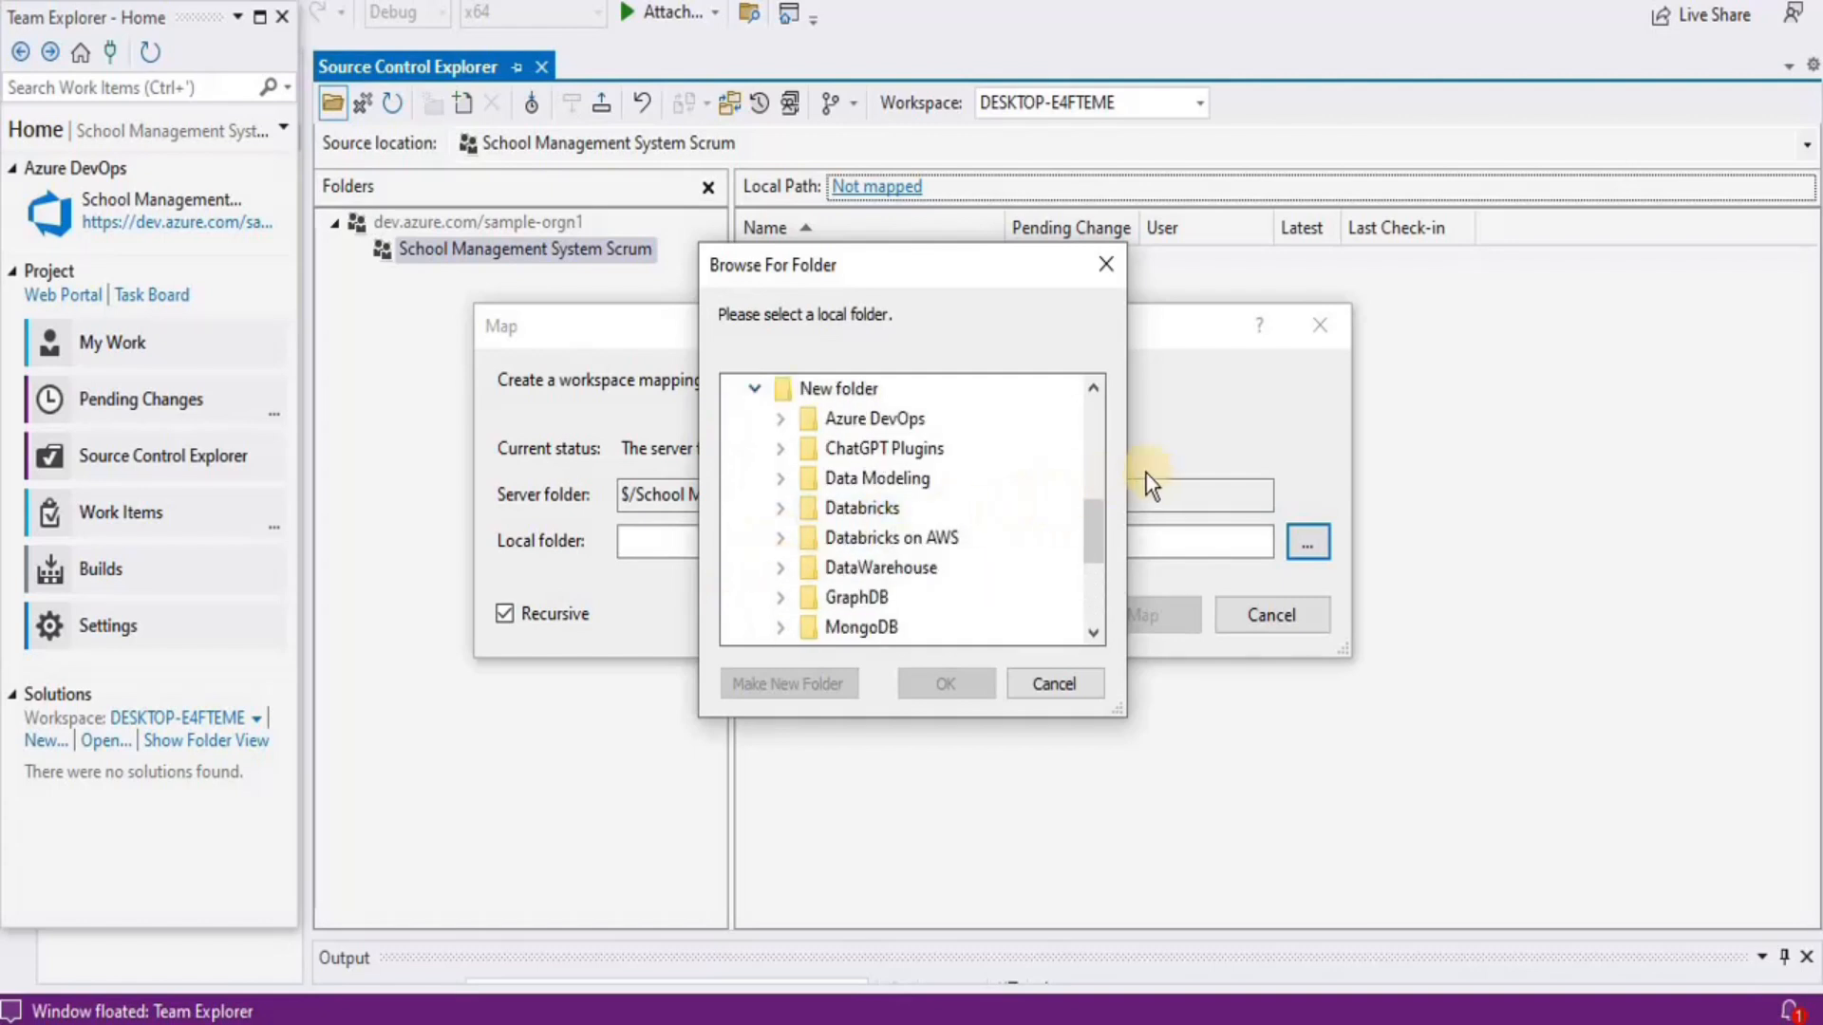
mouse_move(1083, 514)
left_mouse_down()
mouse_move(1092, 545)
mouse_move(1092, 480)
left_mouse_up()
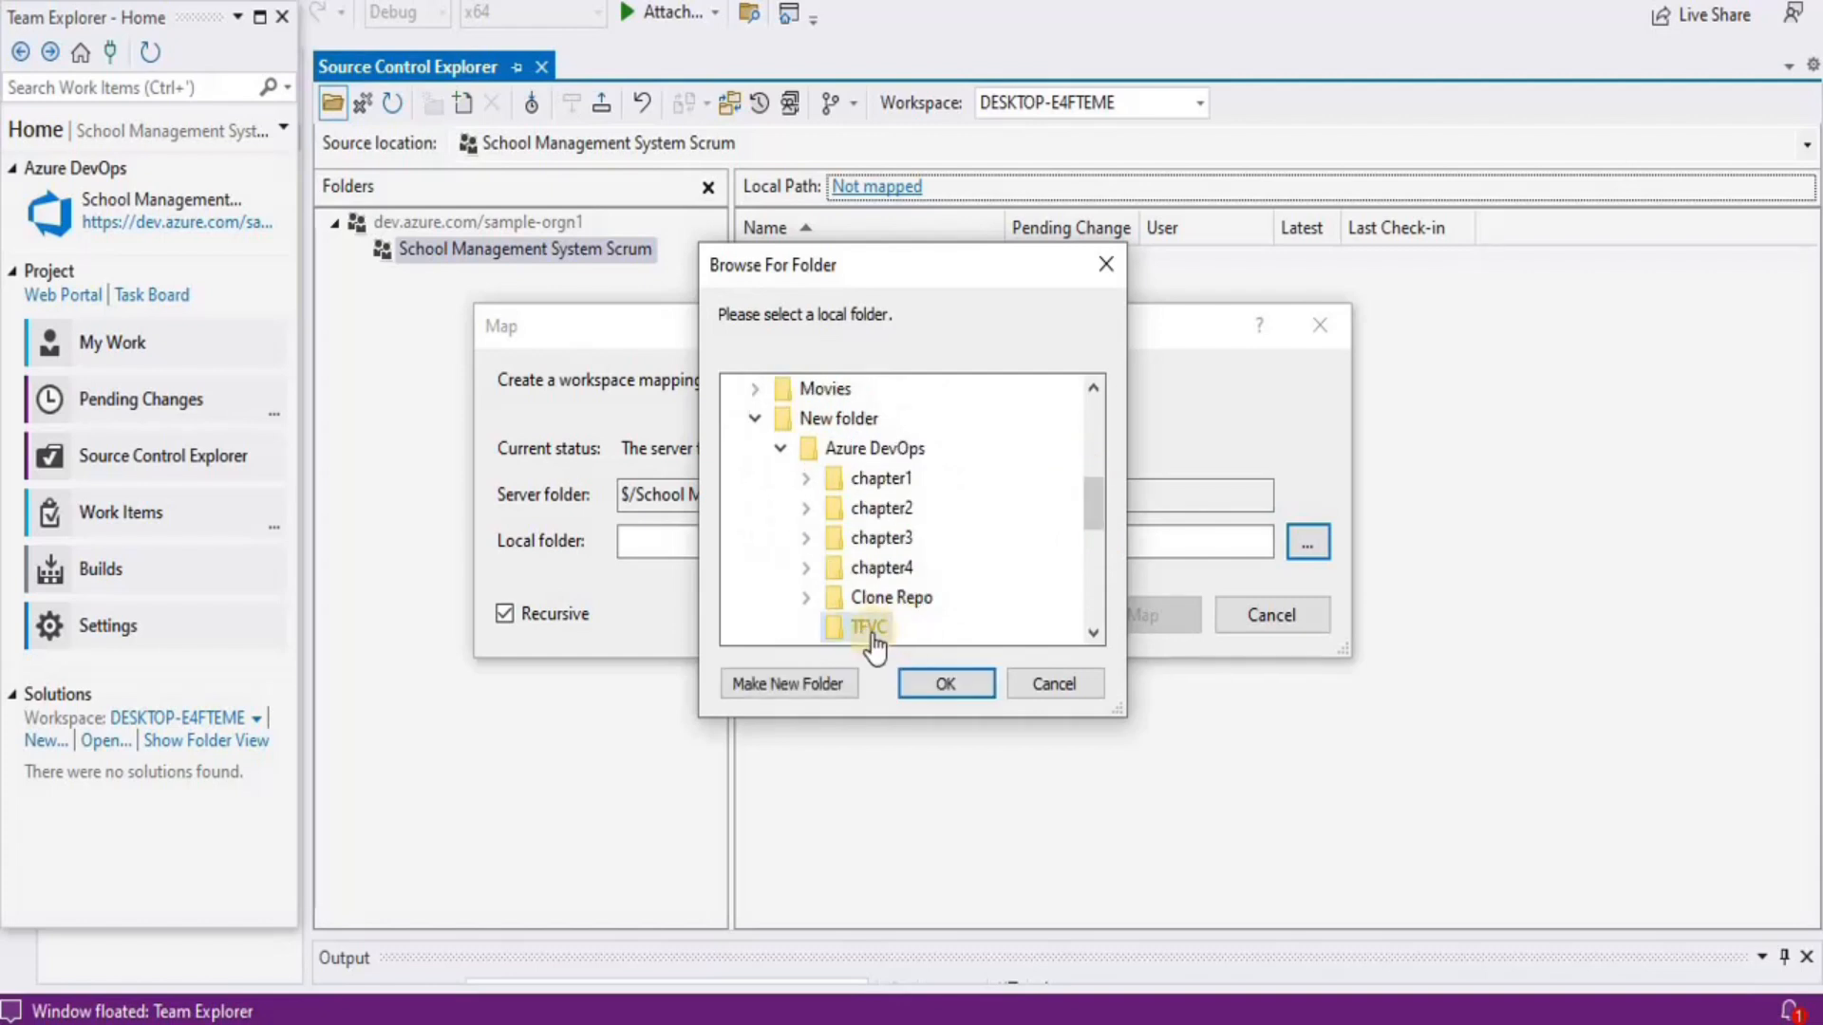
left_click(864, 630)
left_click(947, 687)
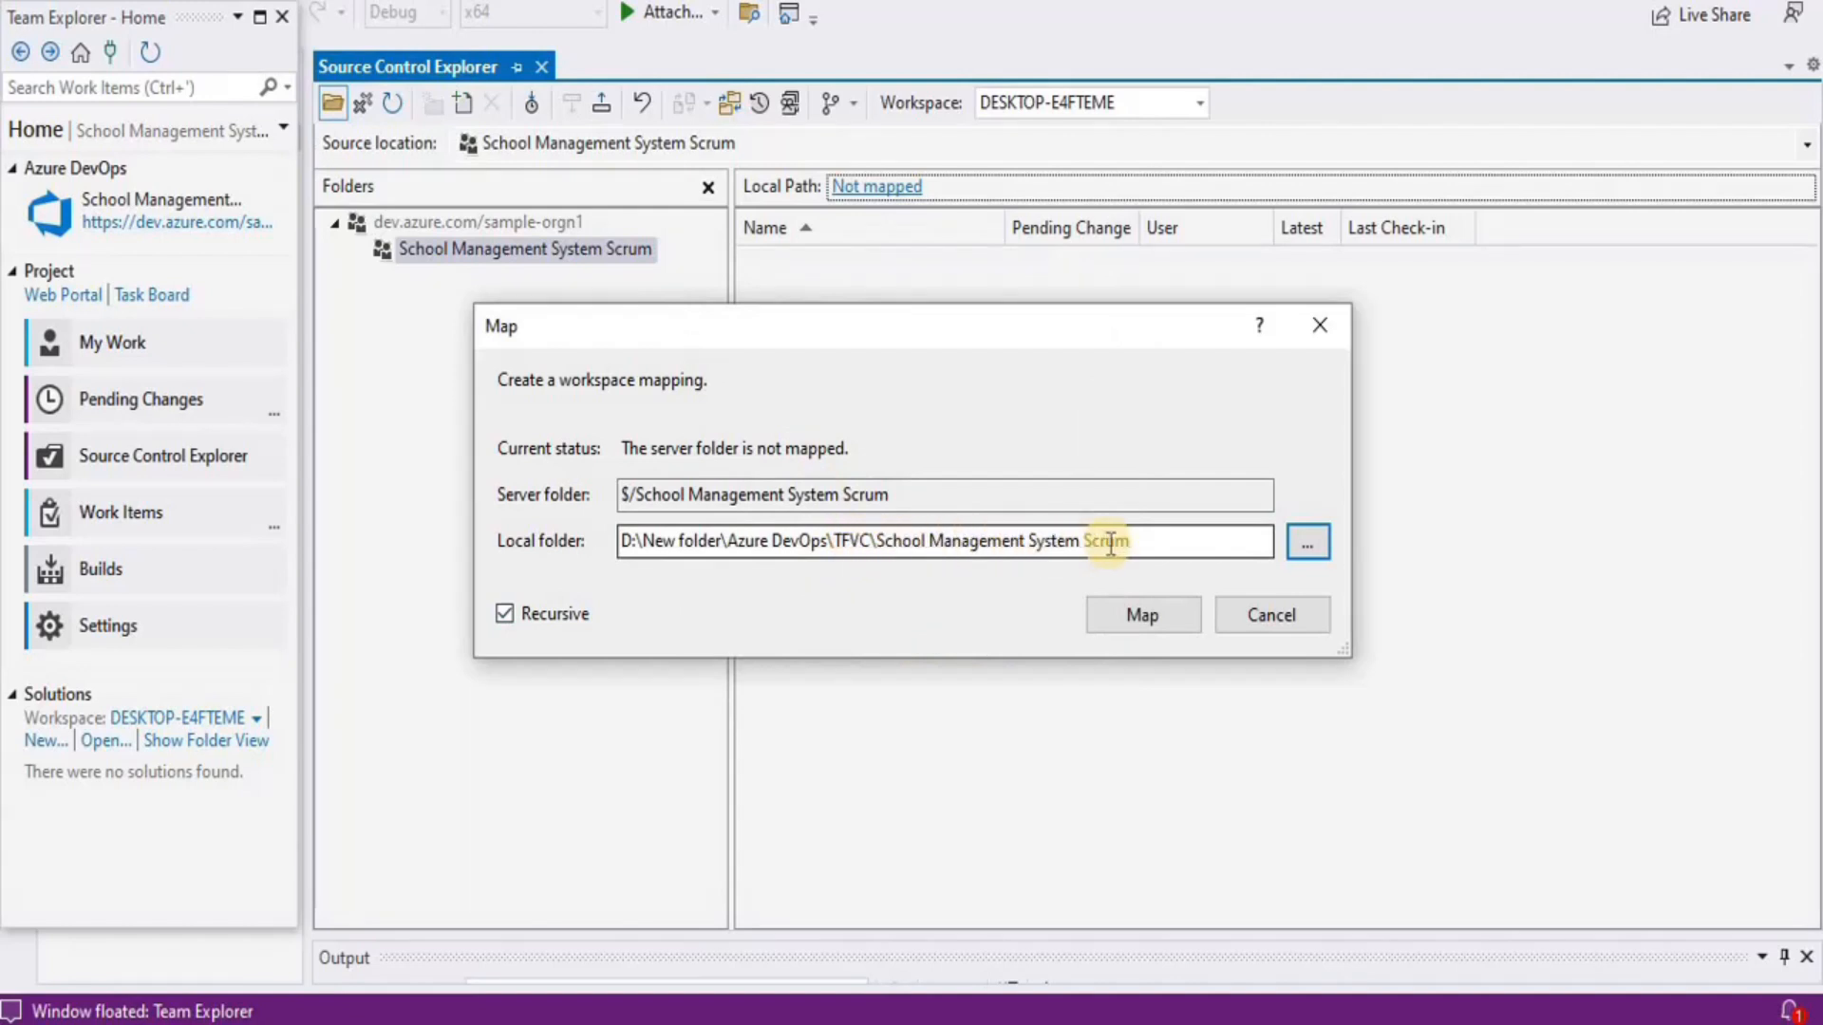
left_click(1140, 618)
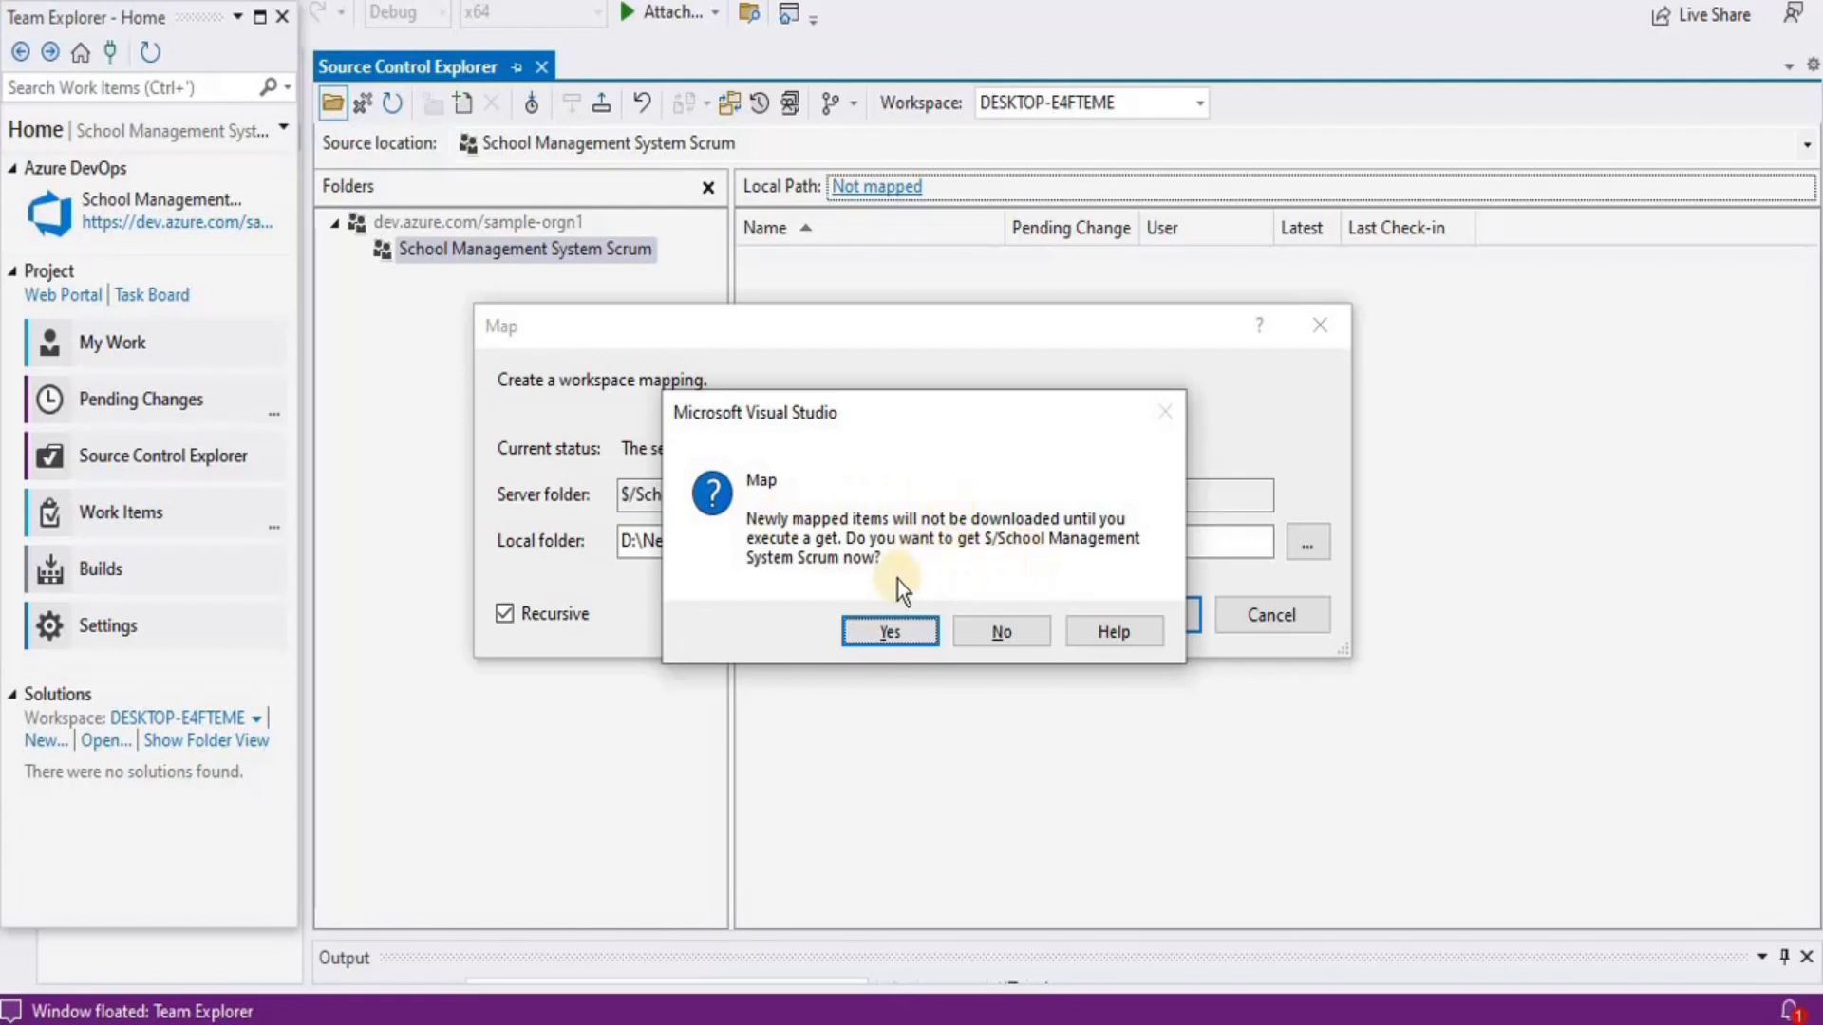
left_click(879, 629)
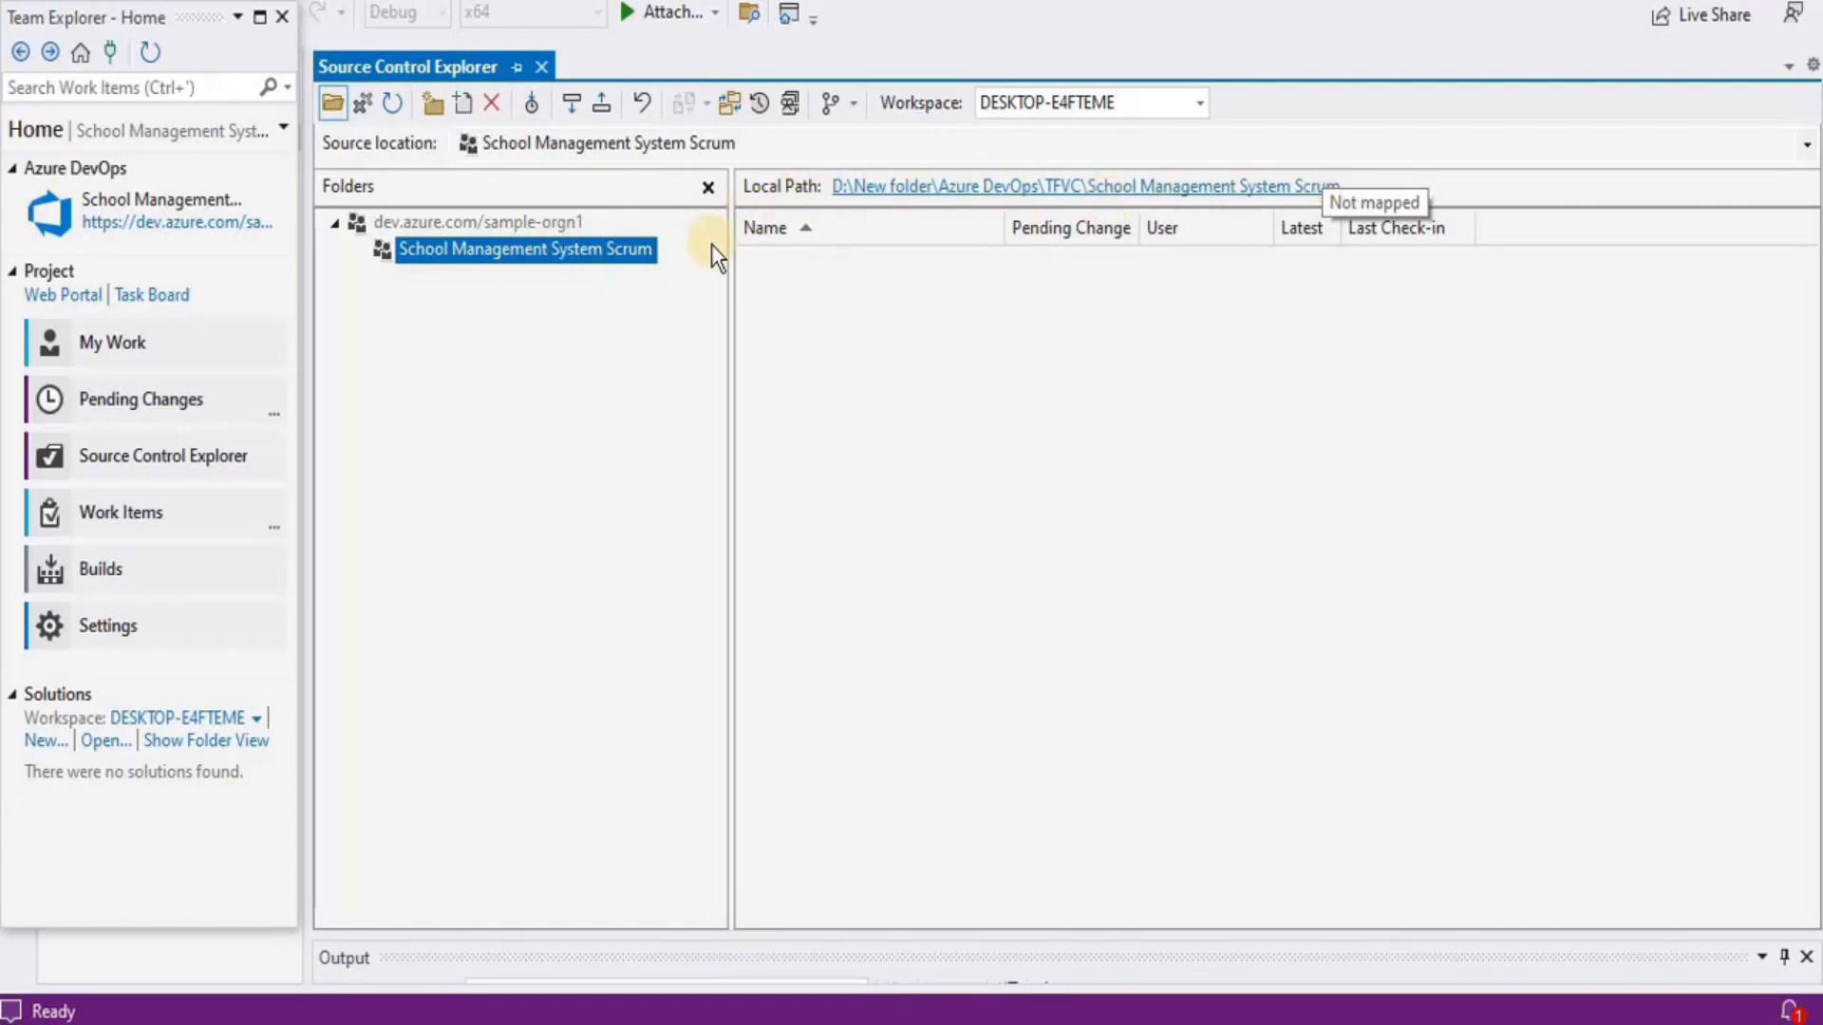
Start a new ASP.NET Core Web App project named 'School management system TFVC'
left_click(1314, 185)
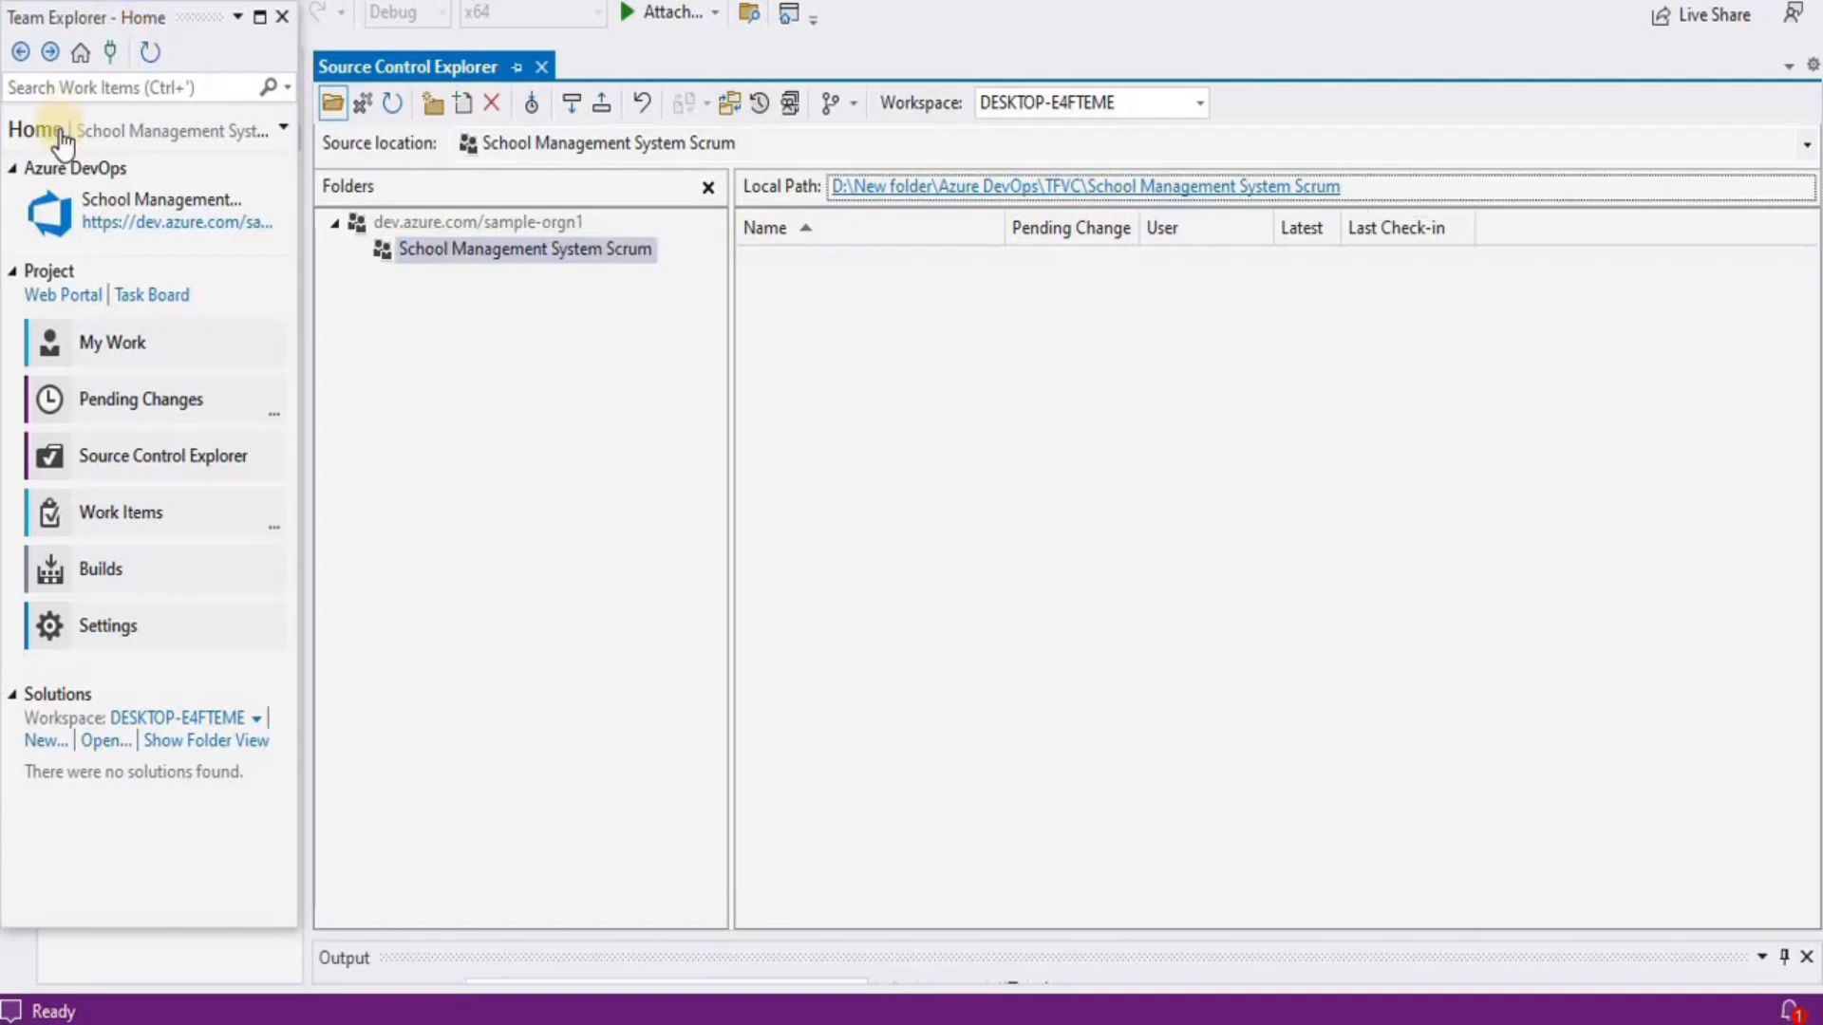
key("alt+f")
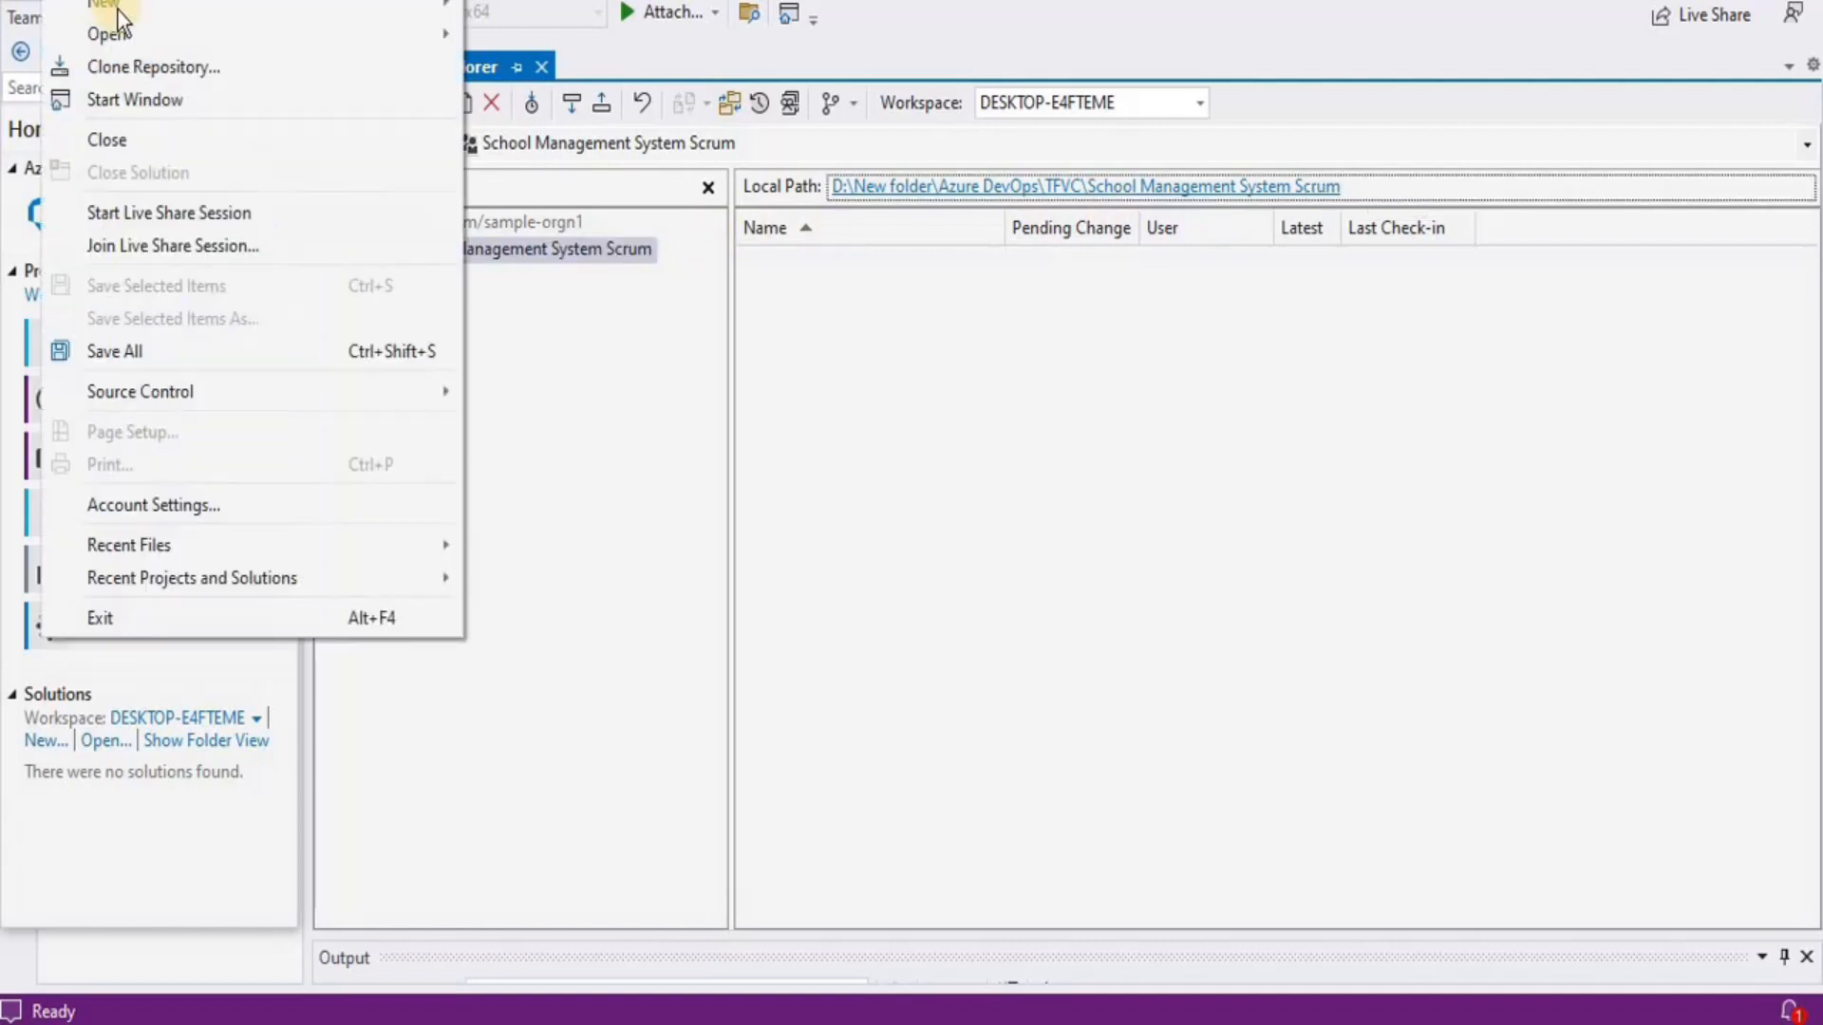
mouse_move(299, 8)
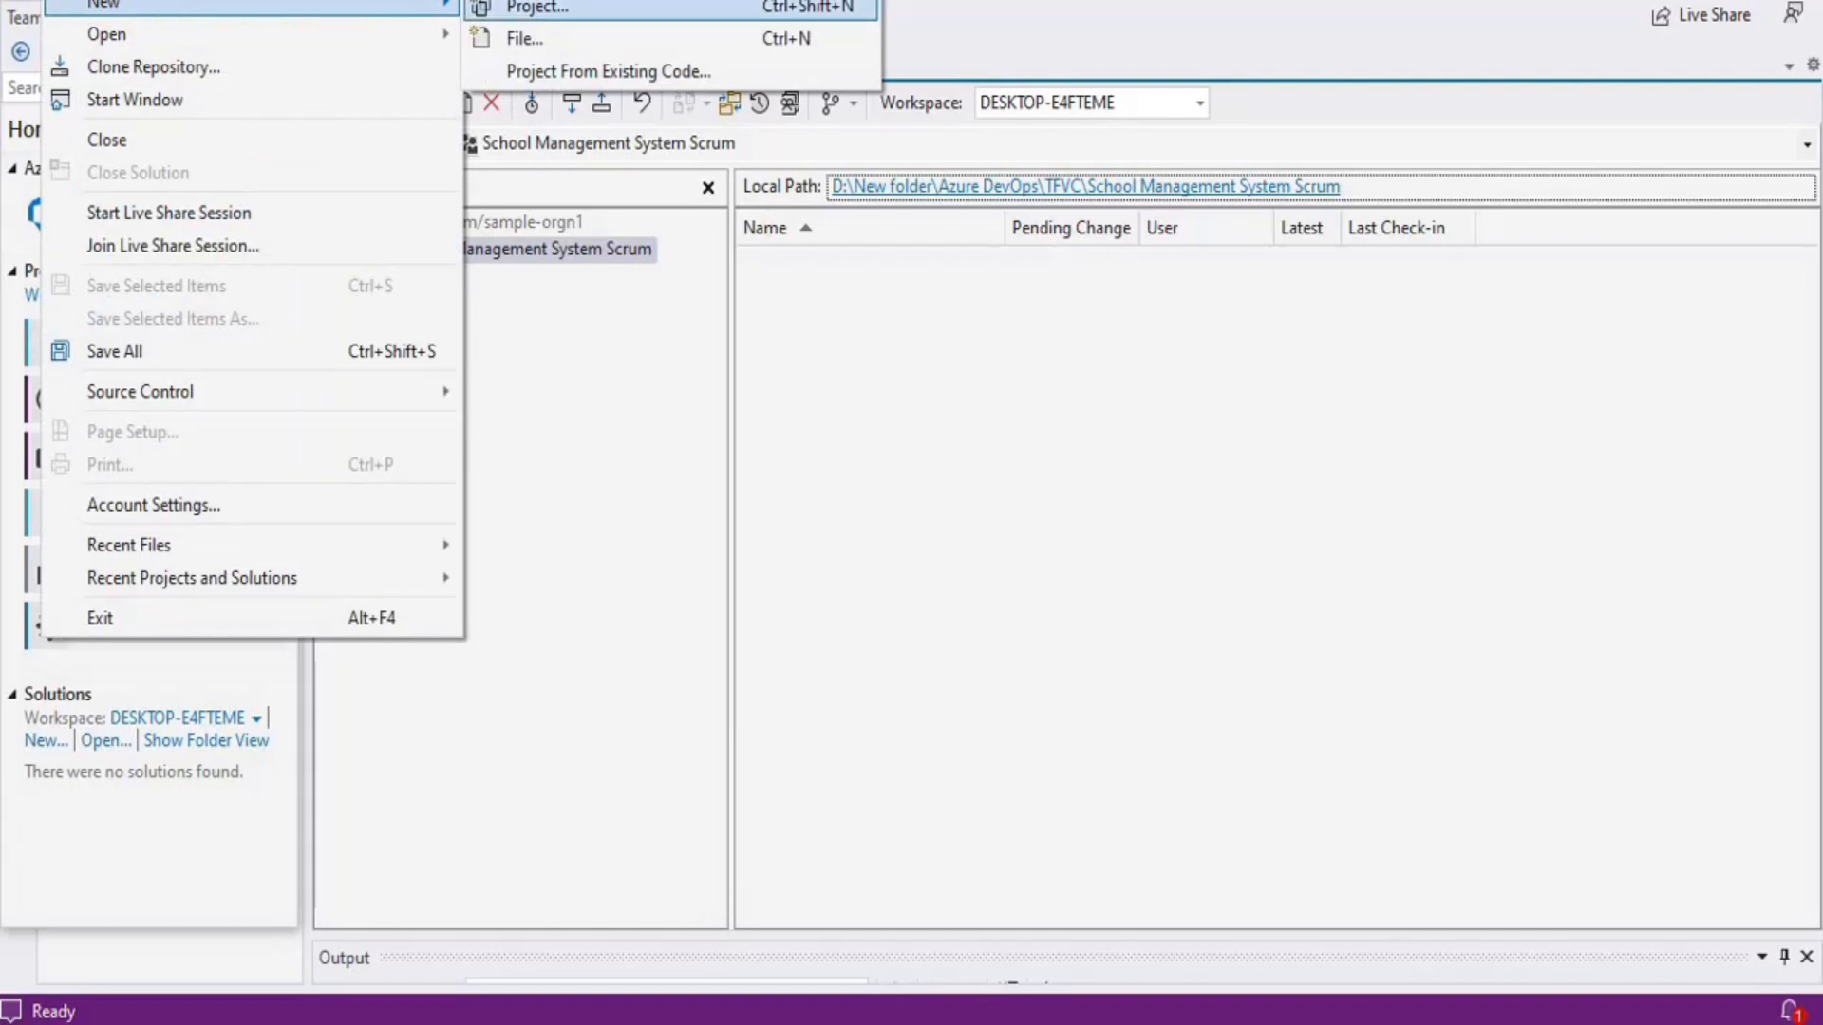
key("Return")
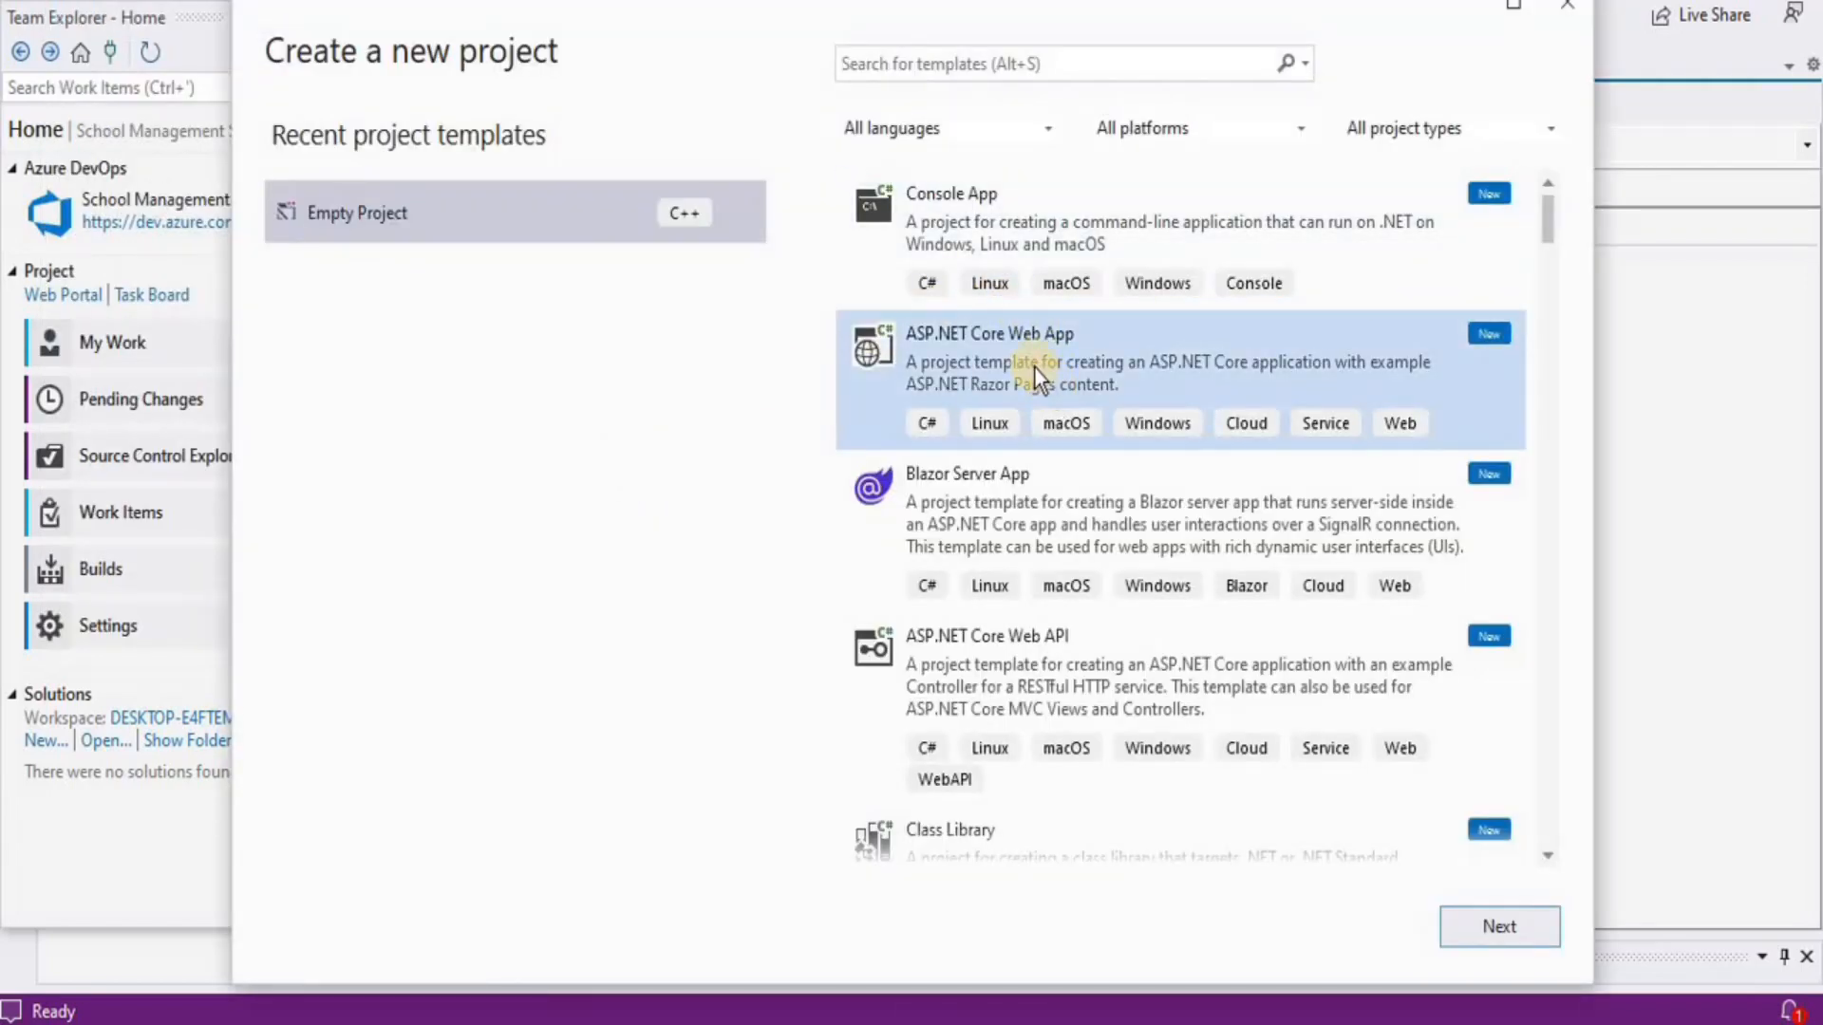
left_click(1034, 366)
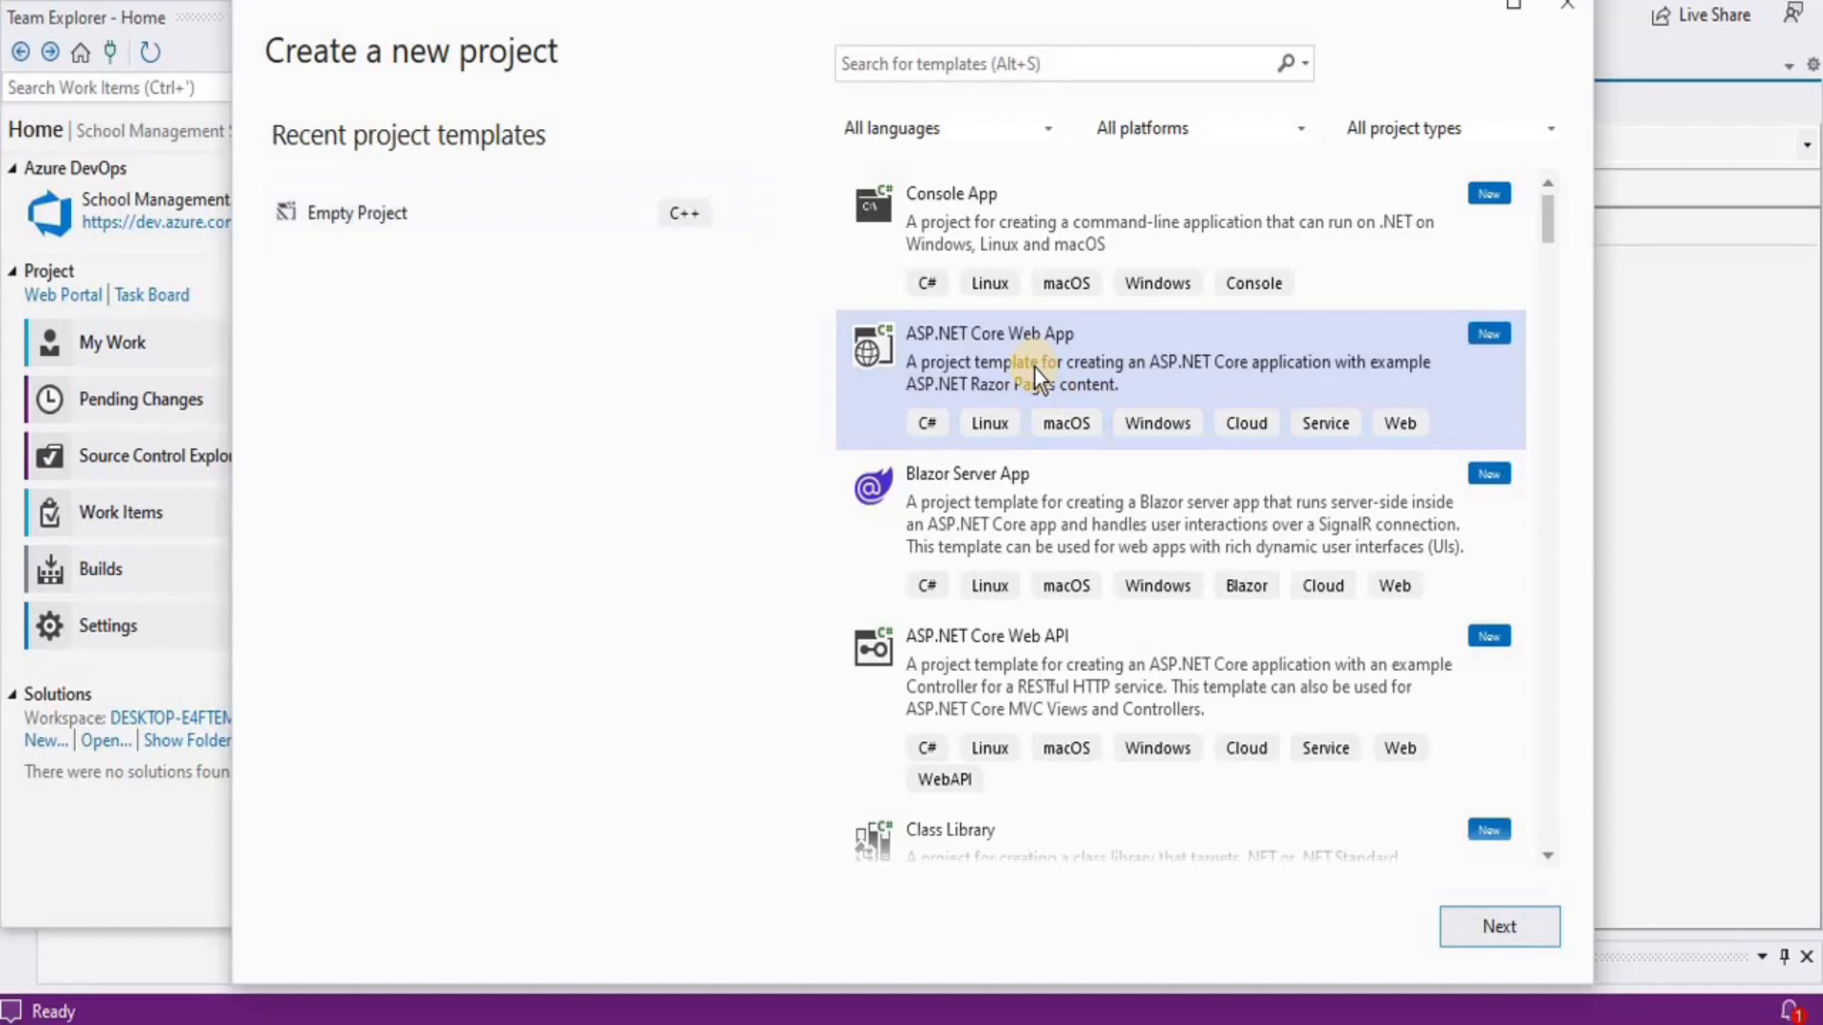
left_click(1546, 948)
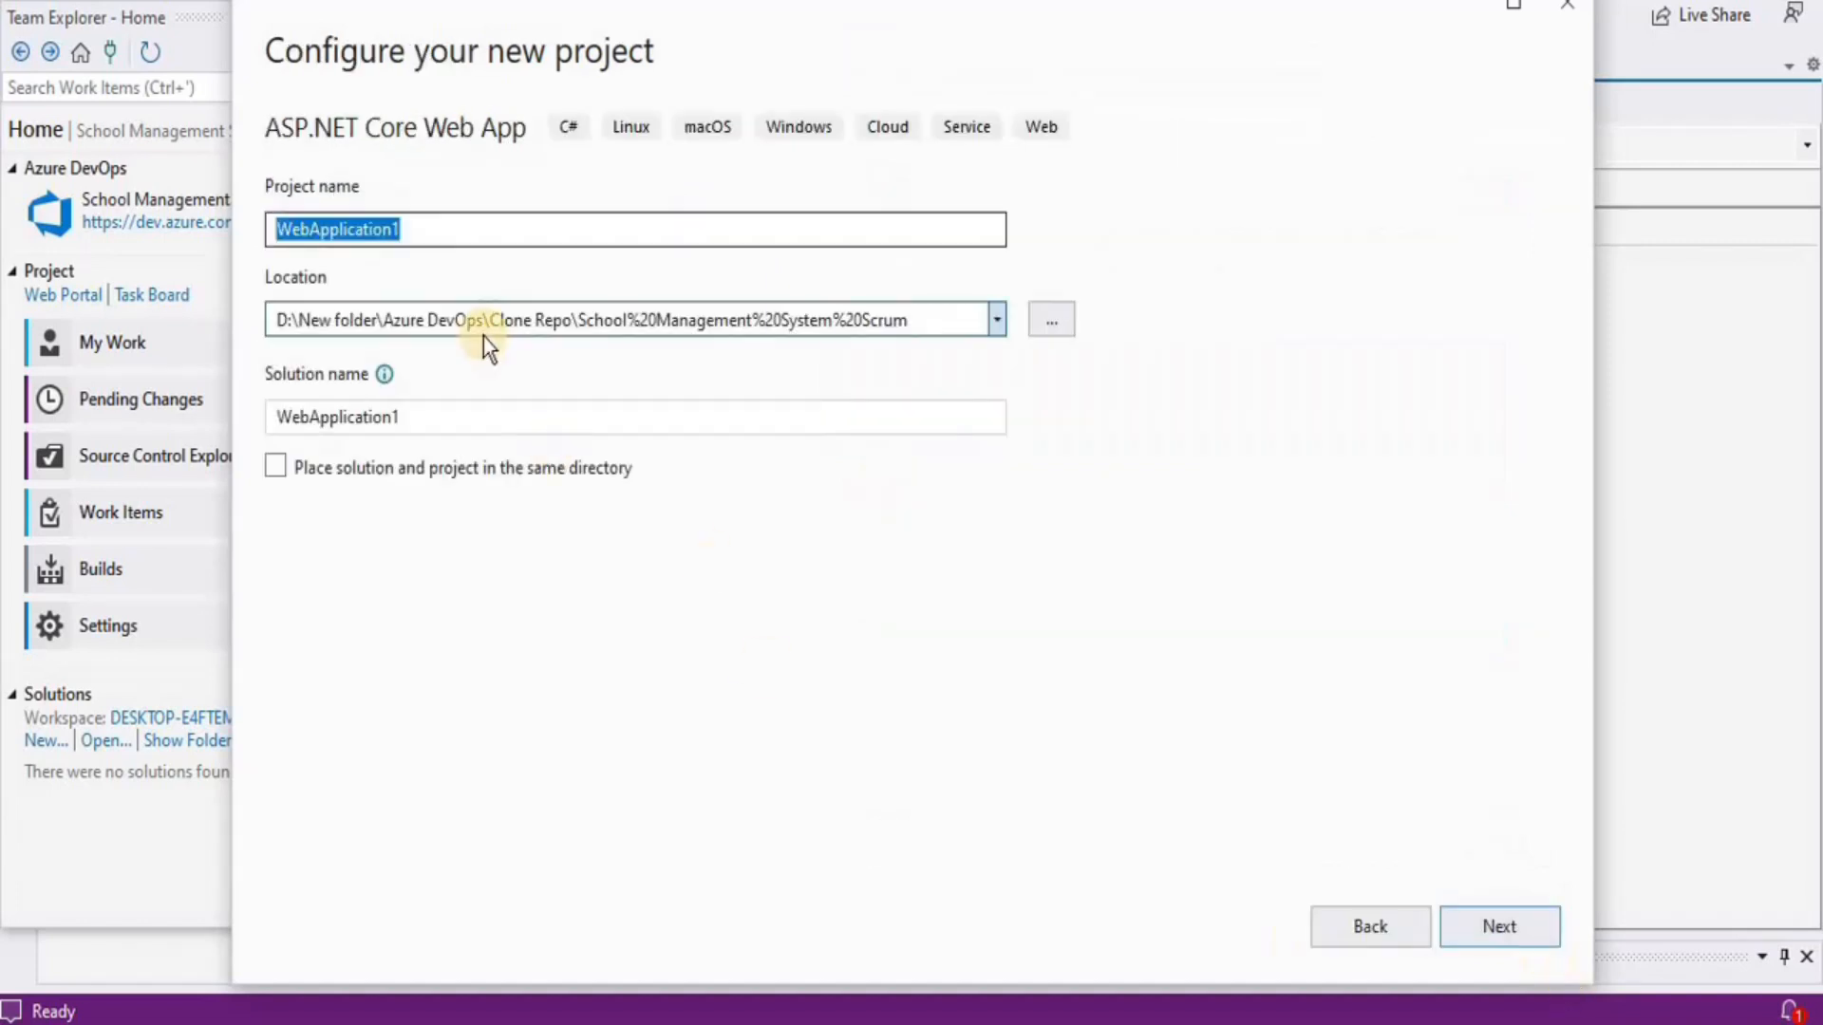
type("School")
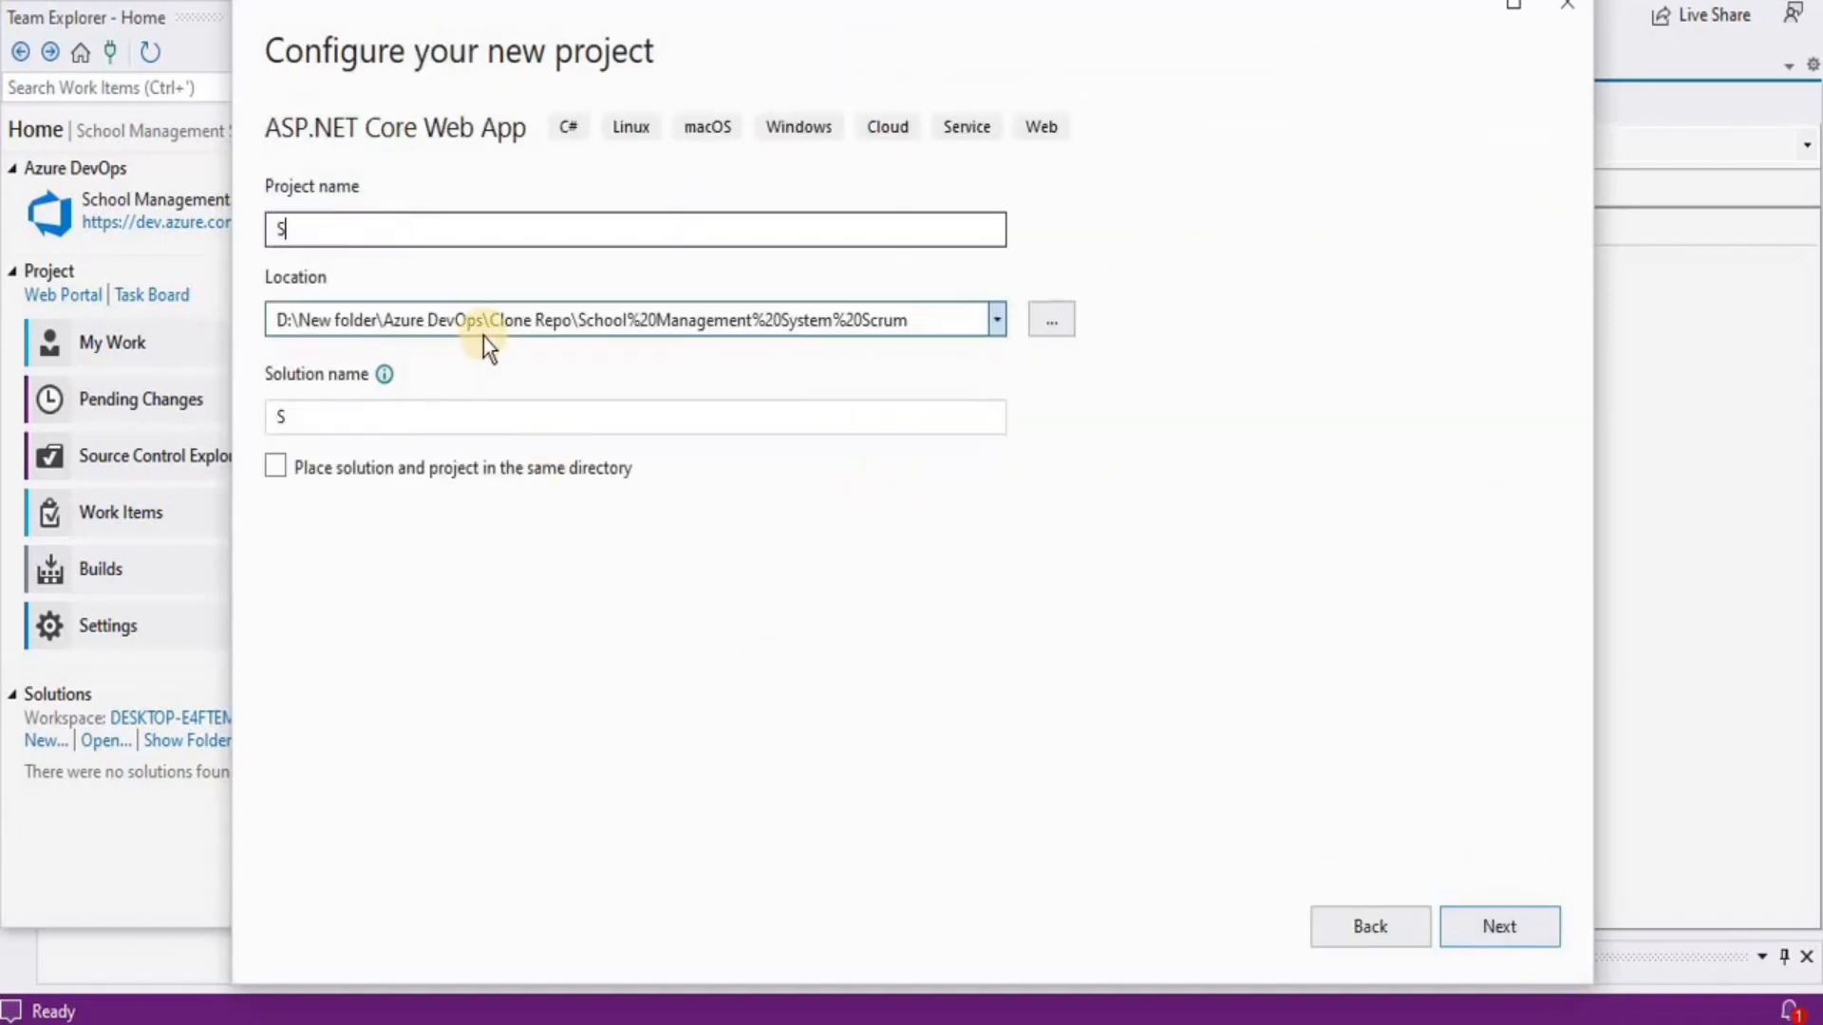
type("ager")
key("BackSpace")
key("BackSpace")
type("ement system TFVC")
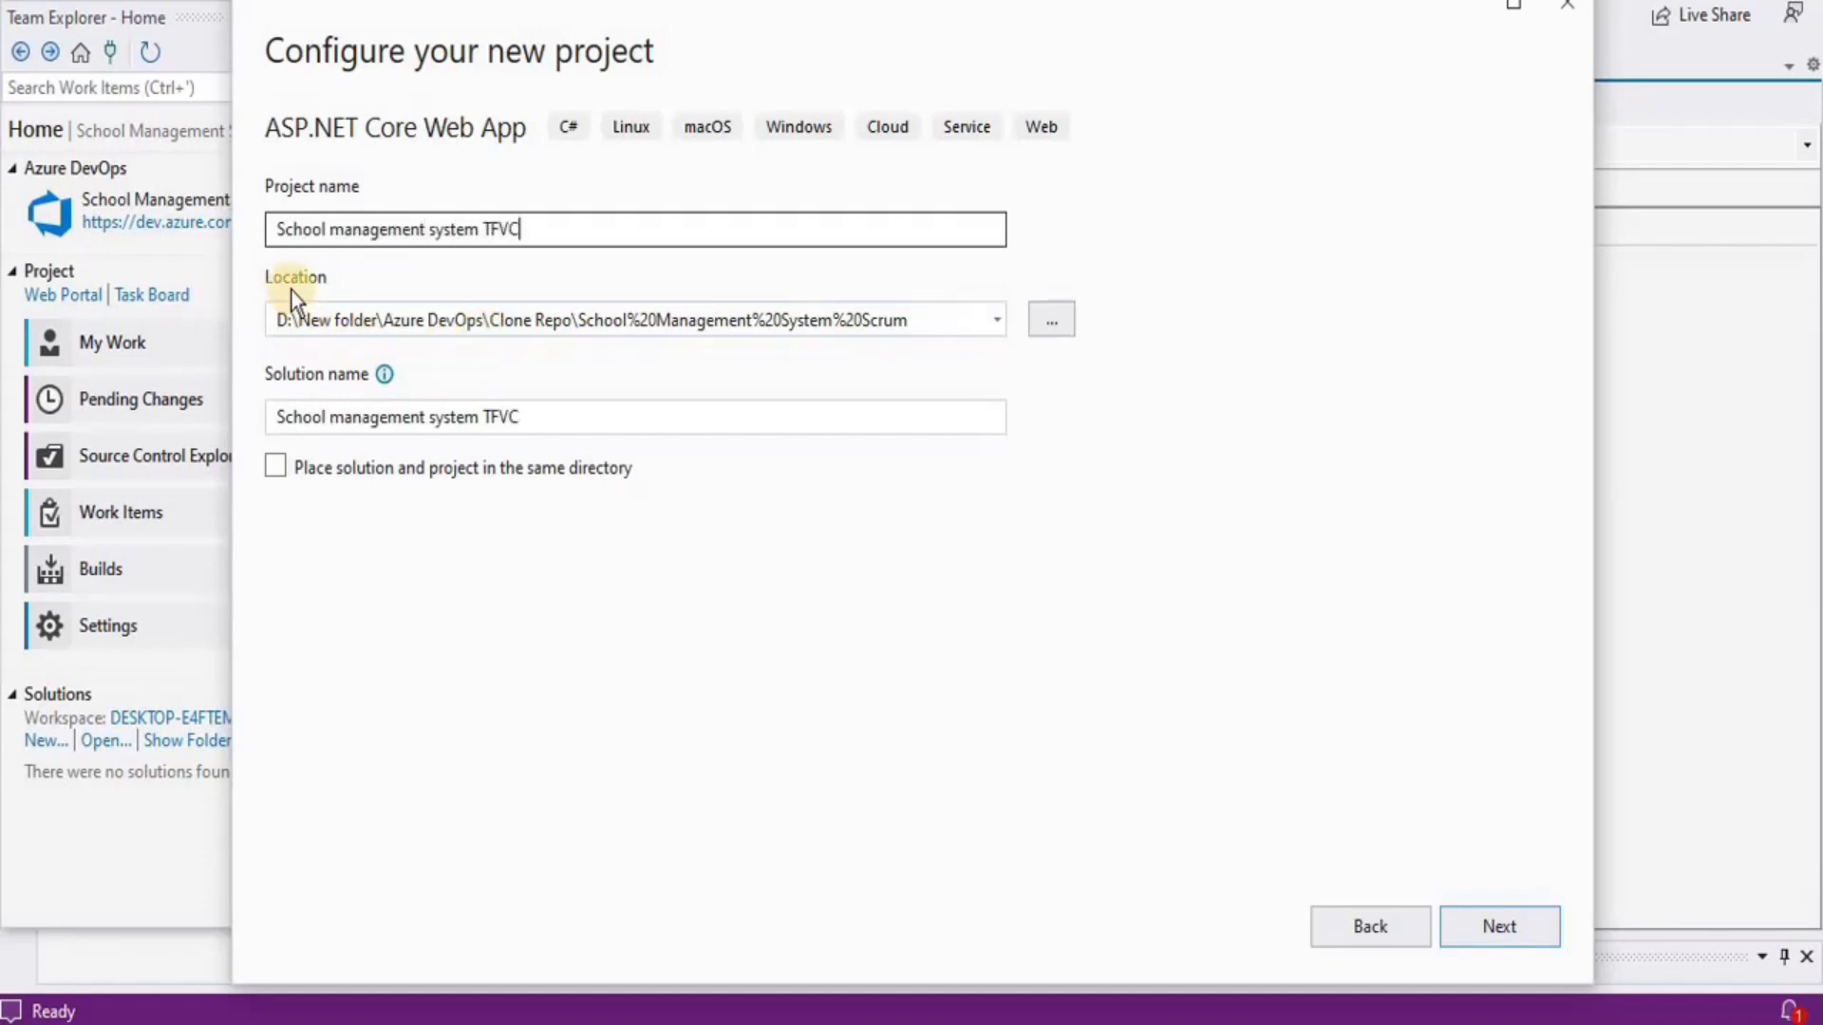
Set the location to TFVC\School Management System Scrum and create it on .NET 6.0
left_click(994, 315)
left_click(994, 315)
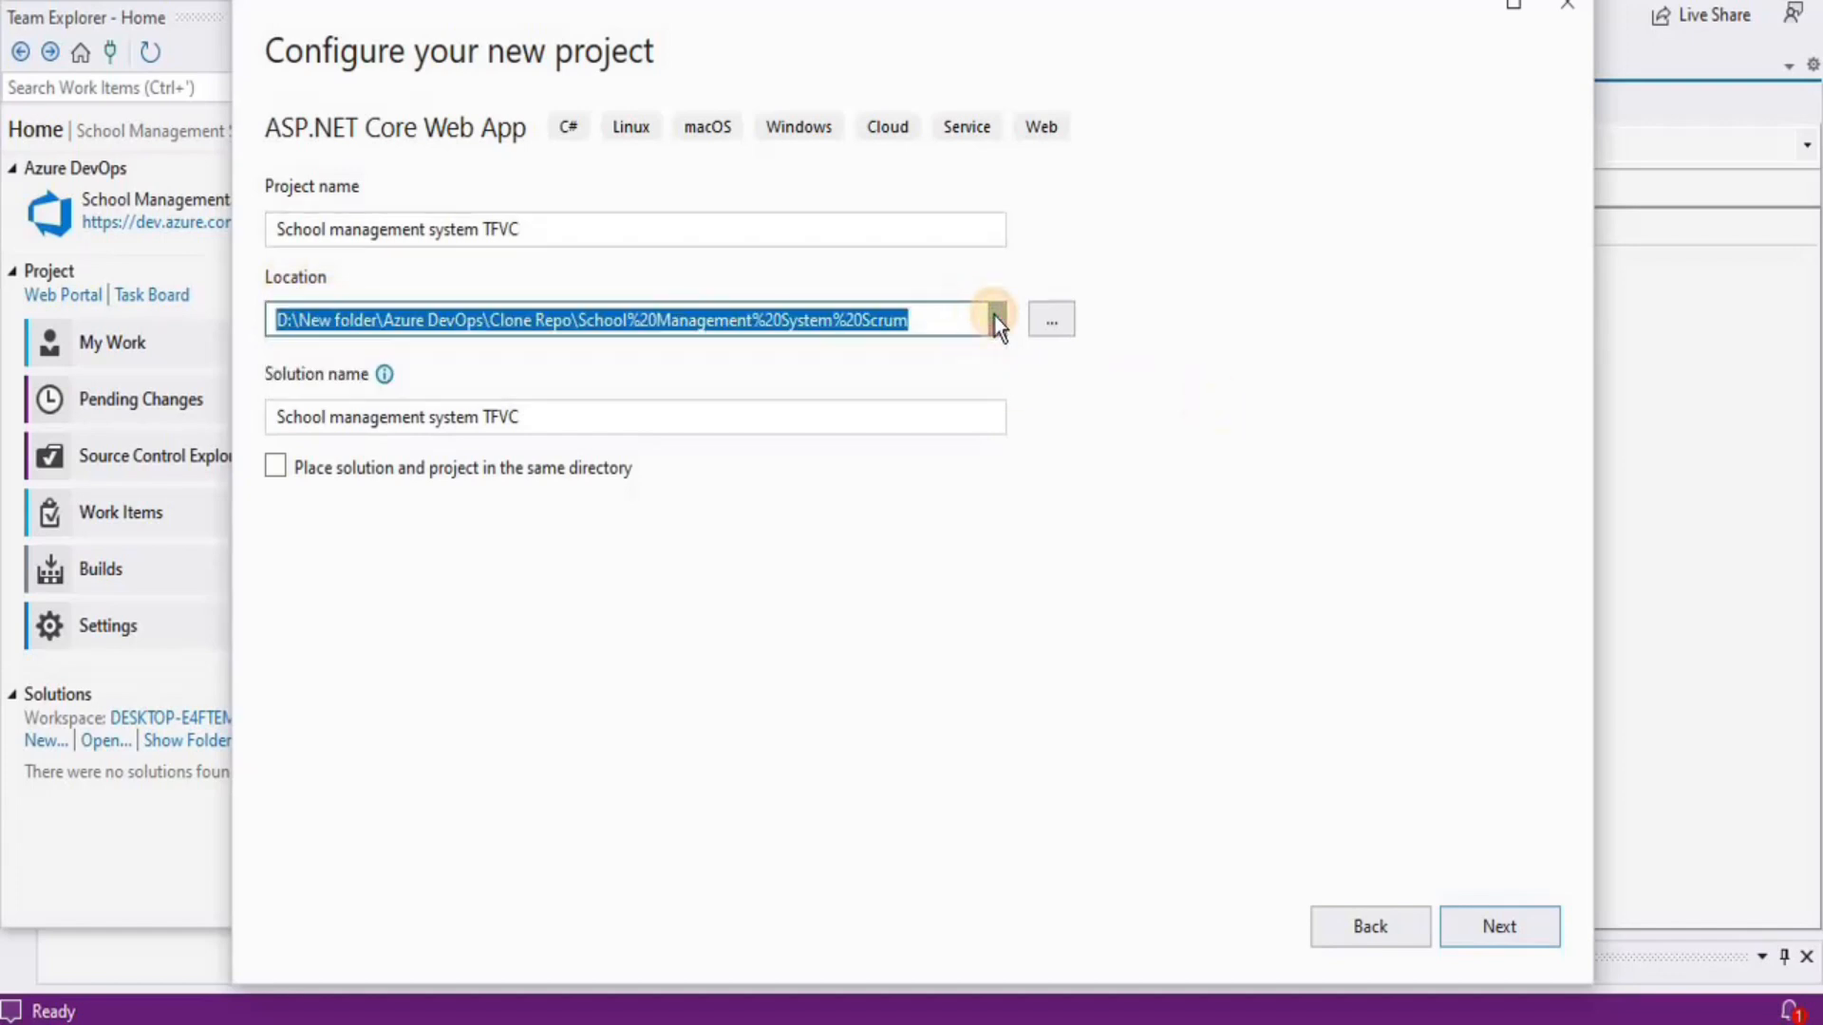
left_click(1059, 327)
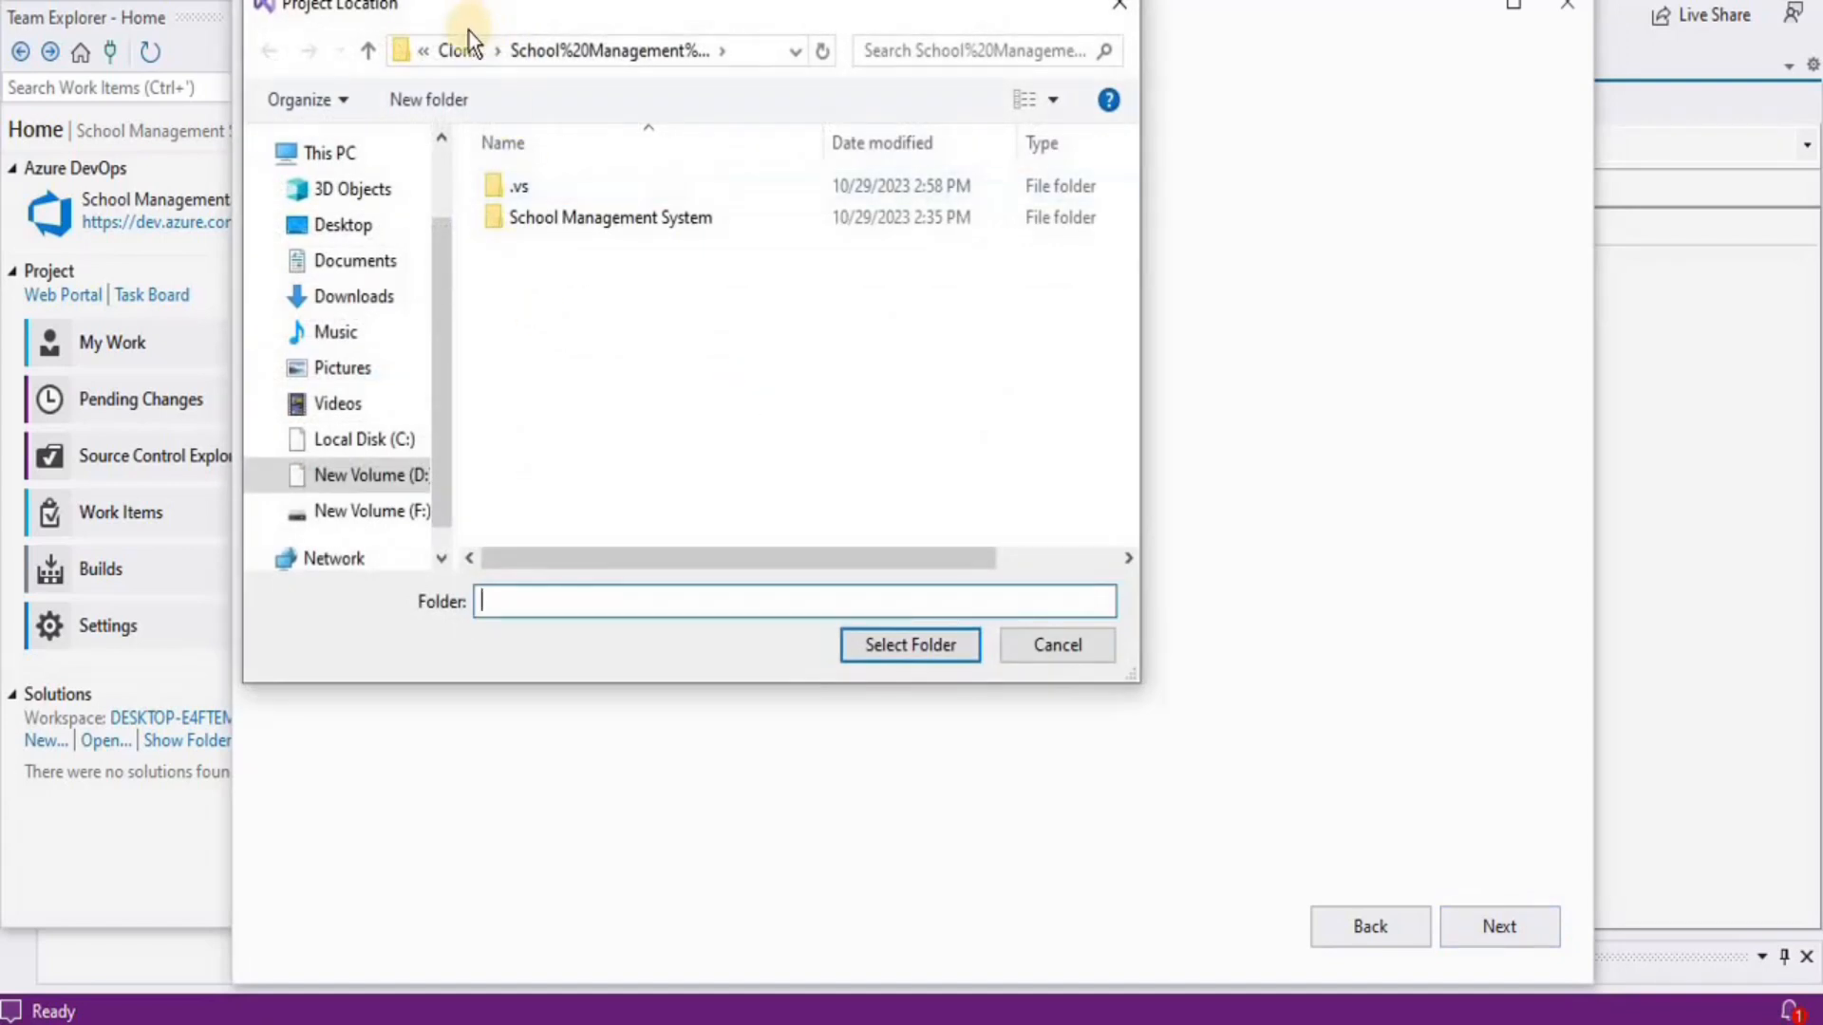
left_click(444, 53)
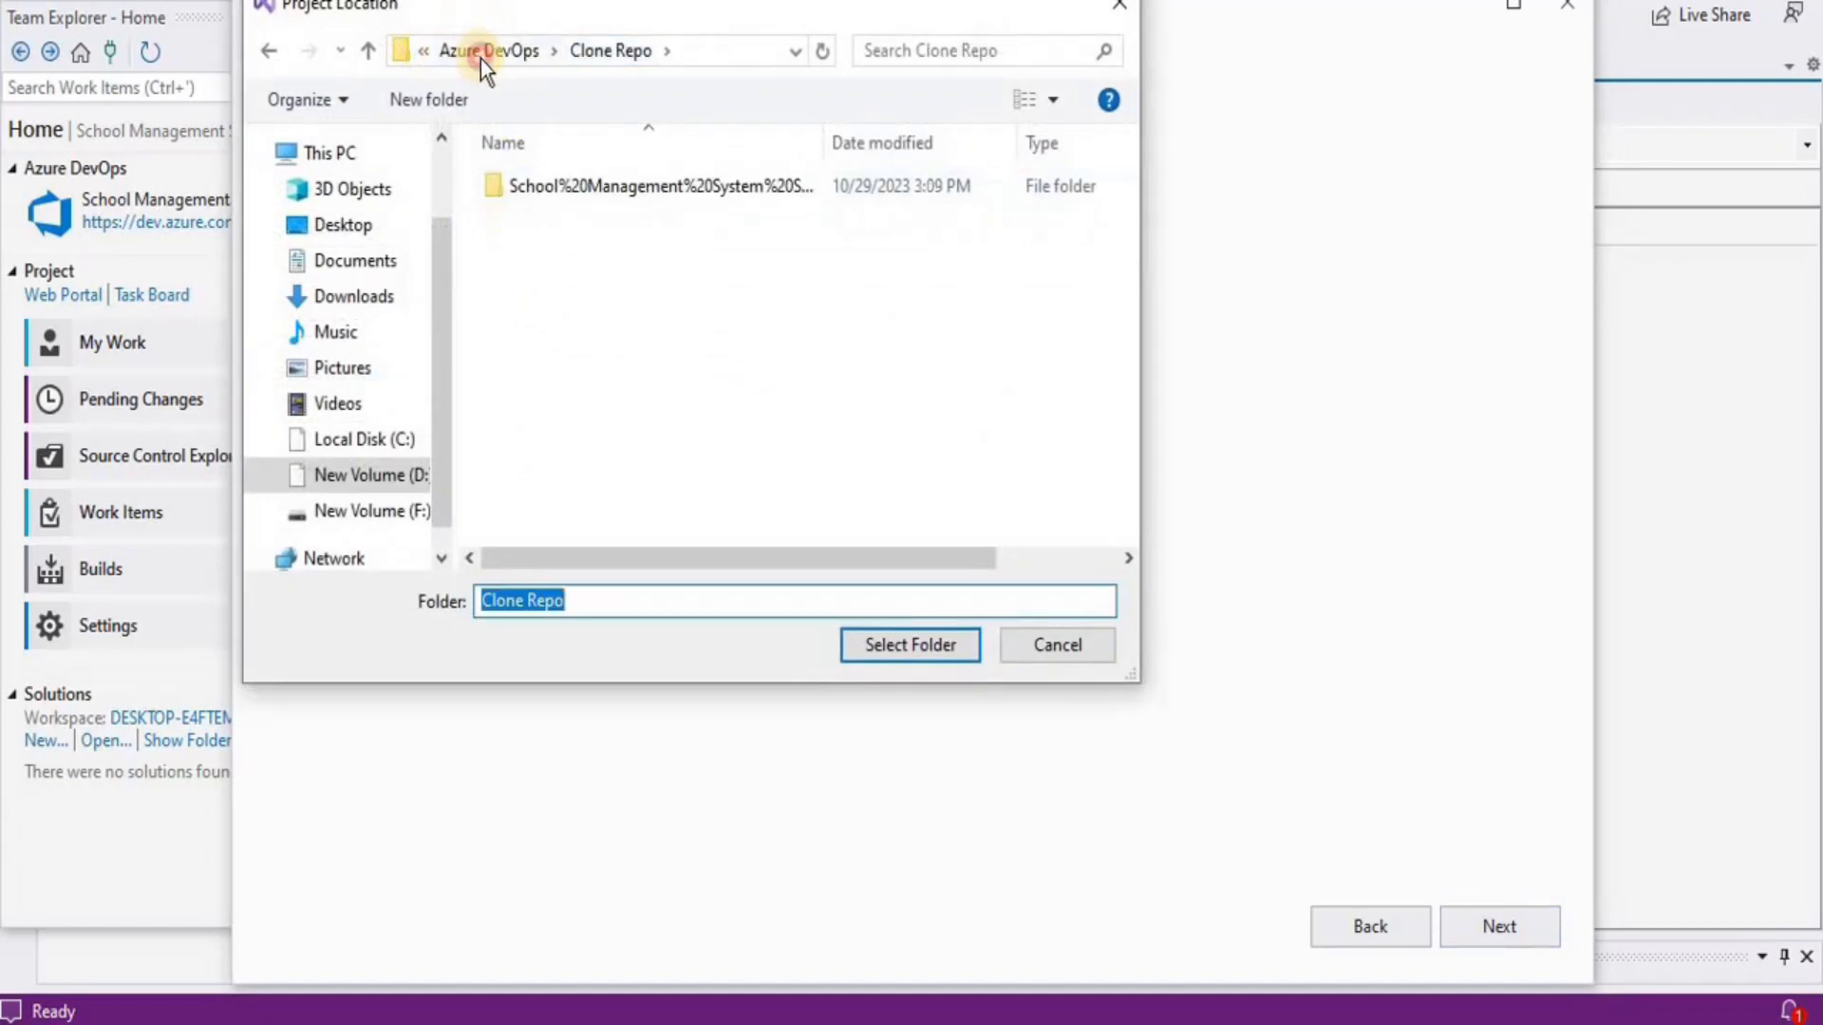
left_click(480, 57)
left_click(530, 346)
double_click(532, 345)
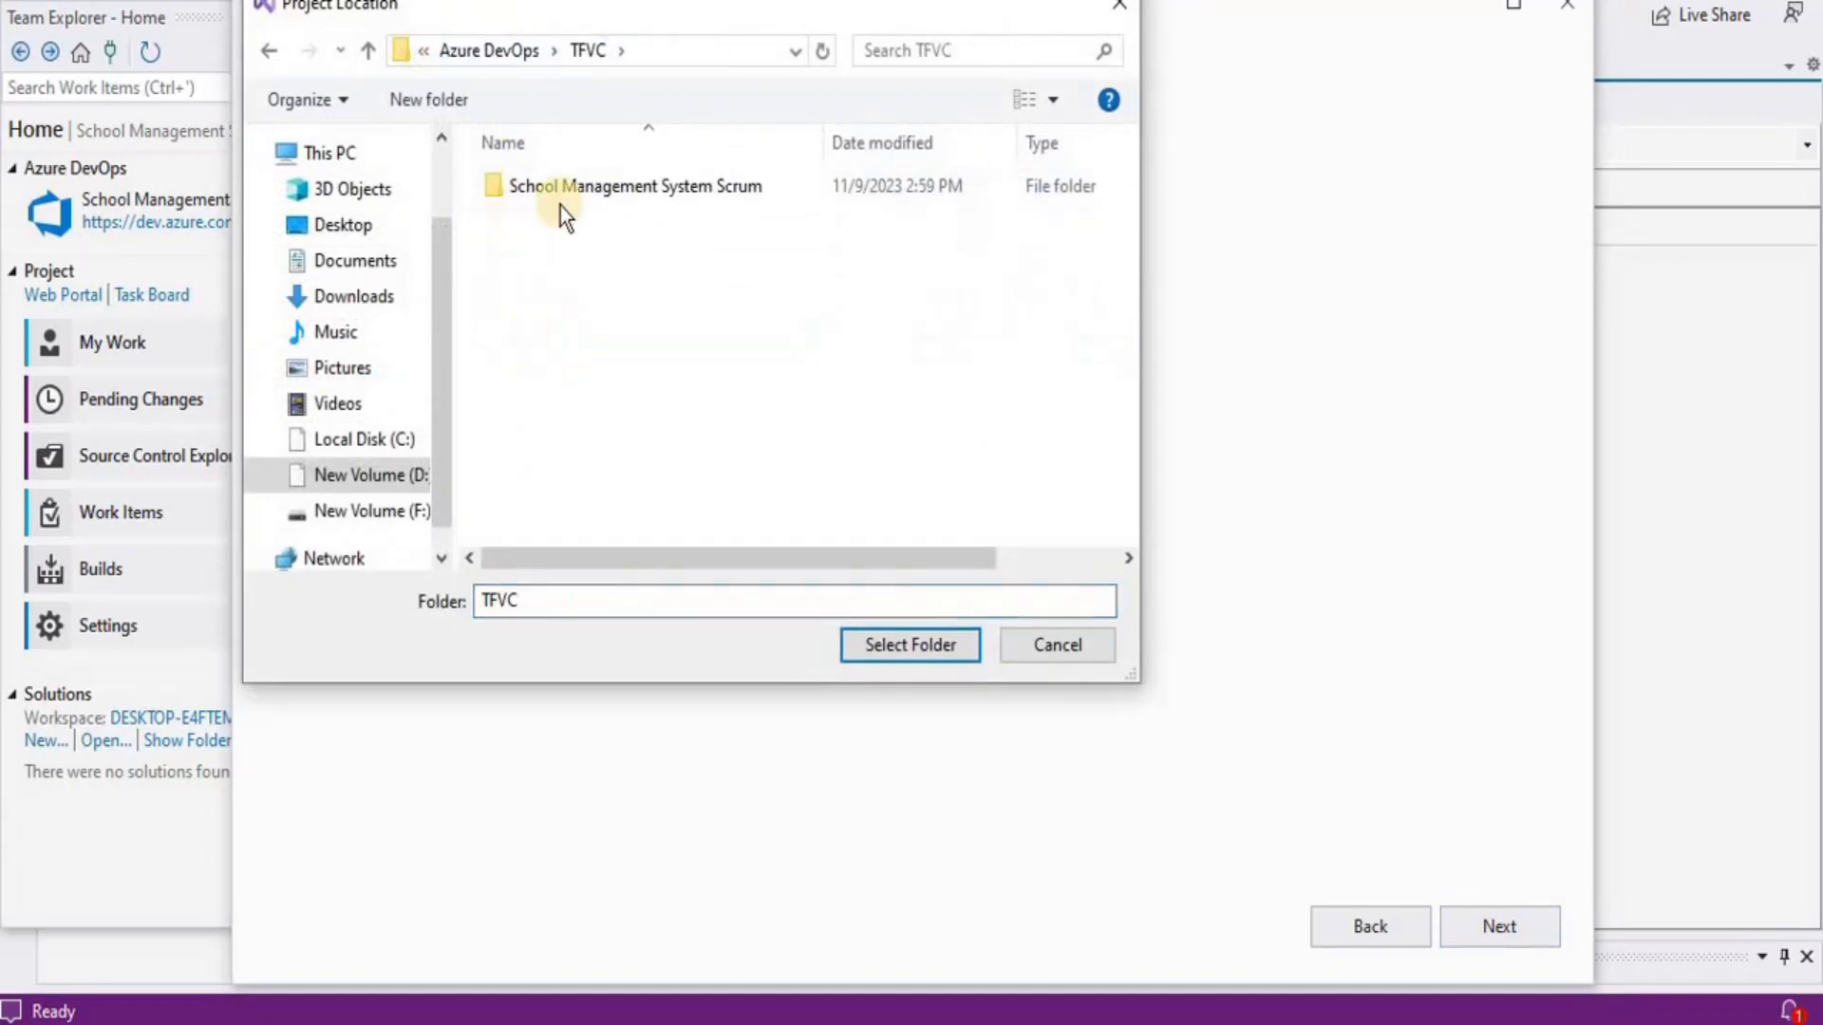
double_click(566, 201)
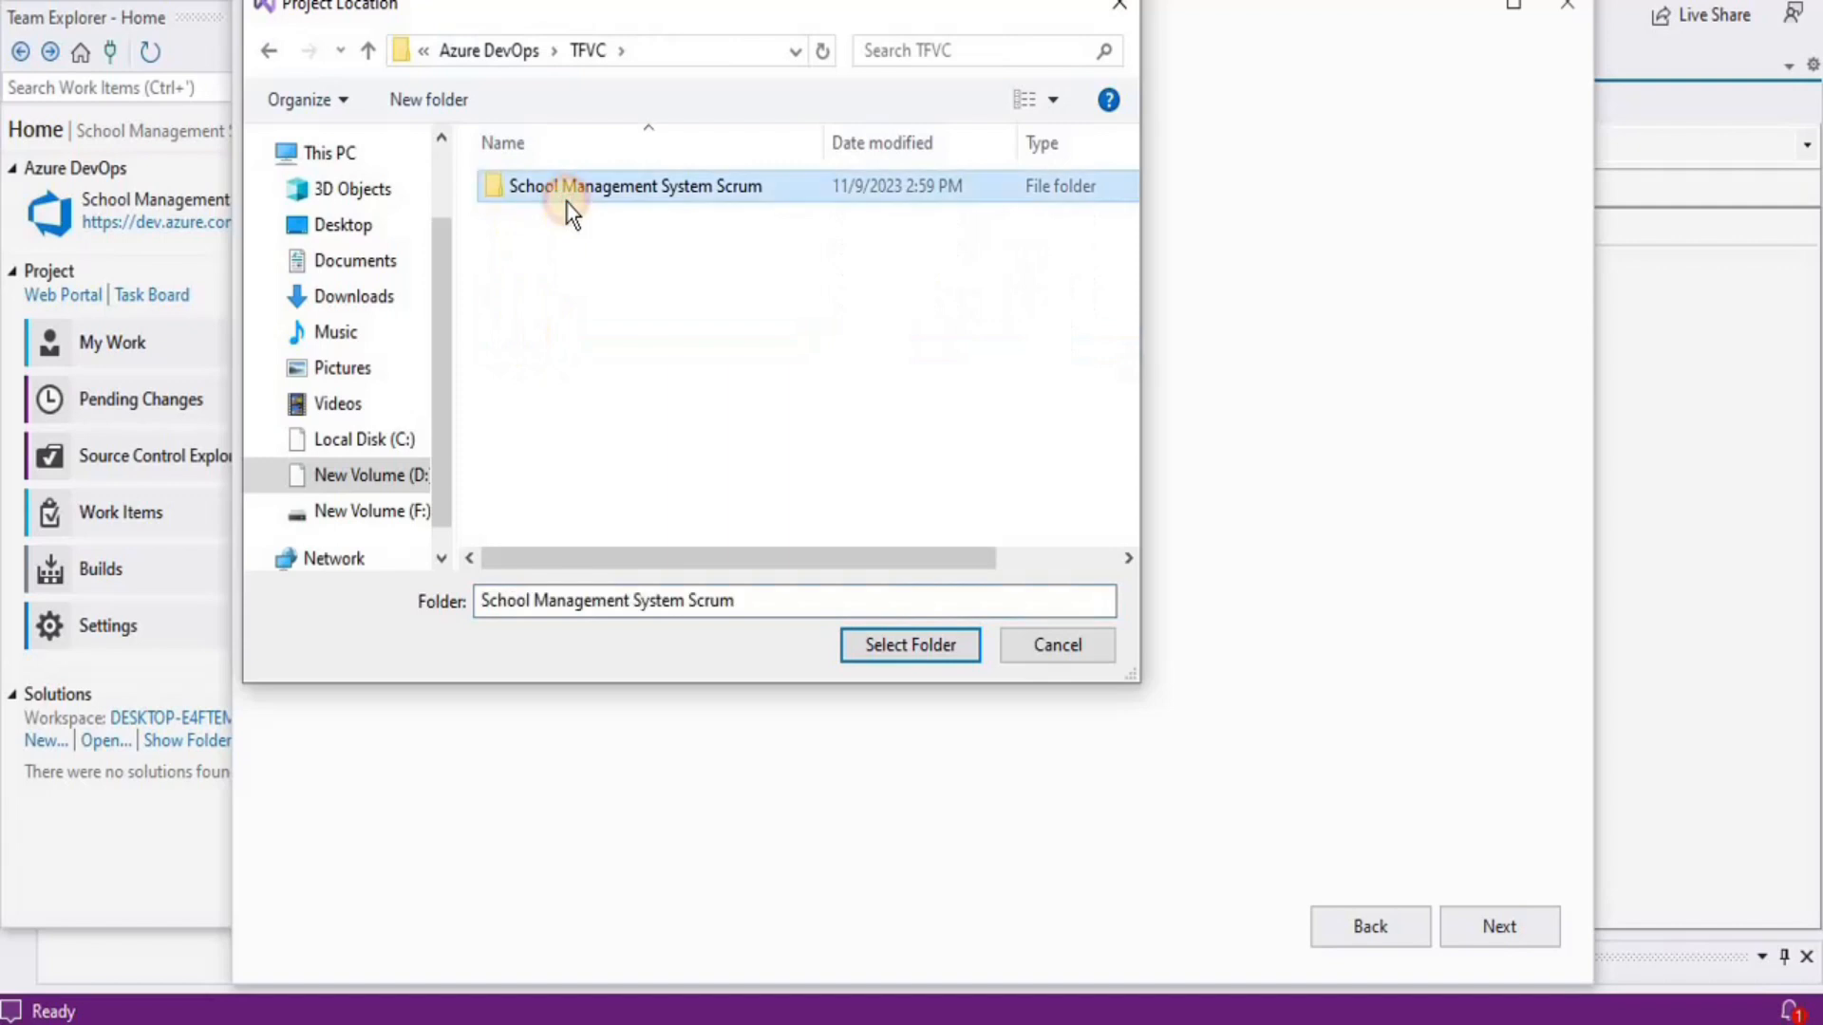
left_click(874, 640)
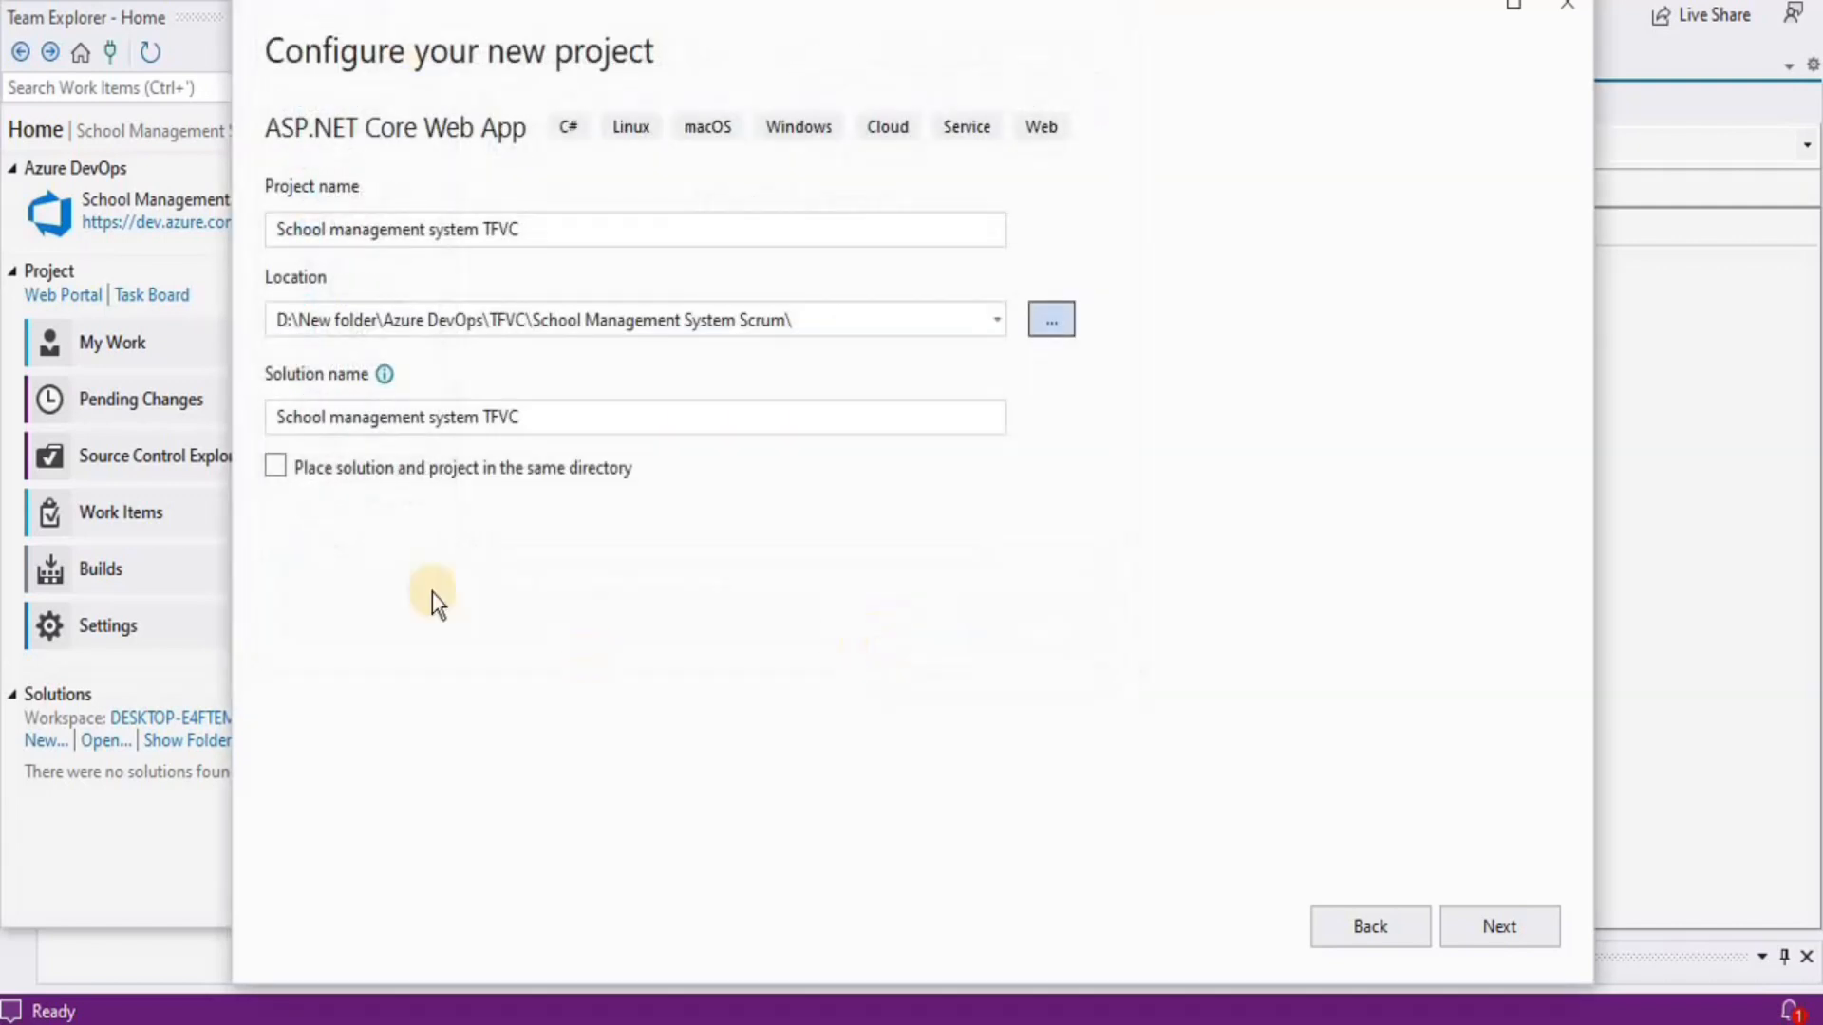
left_click(1479, 935)
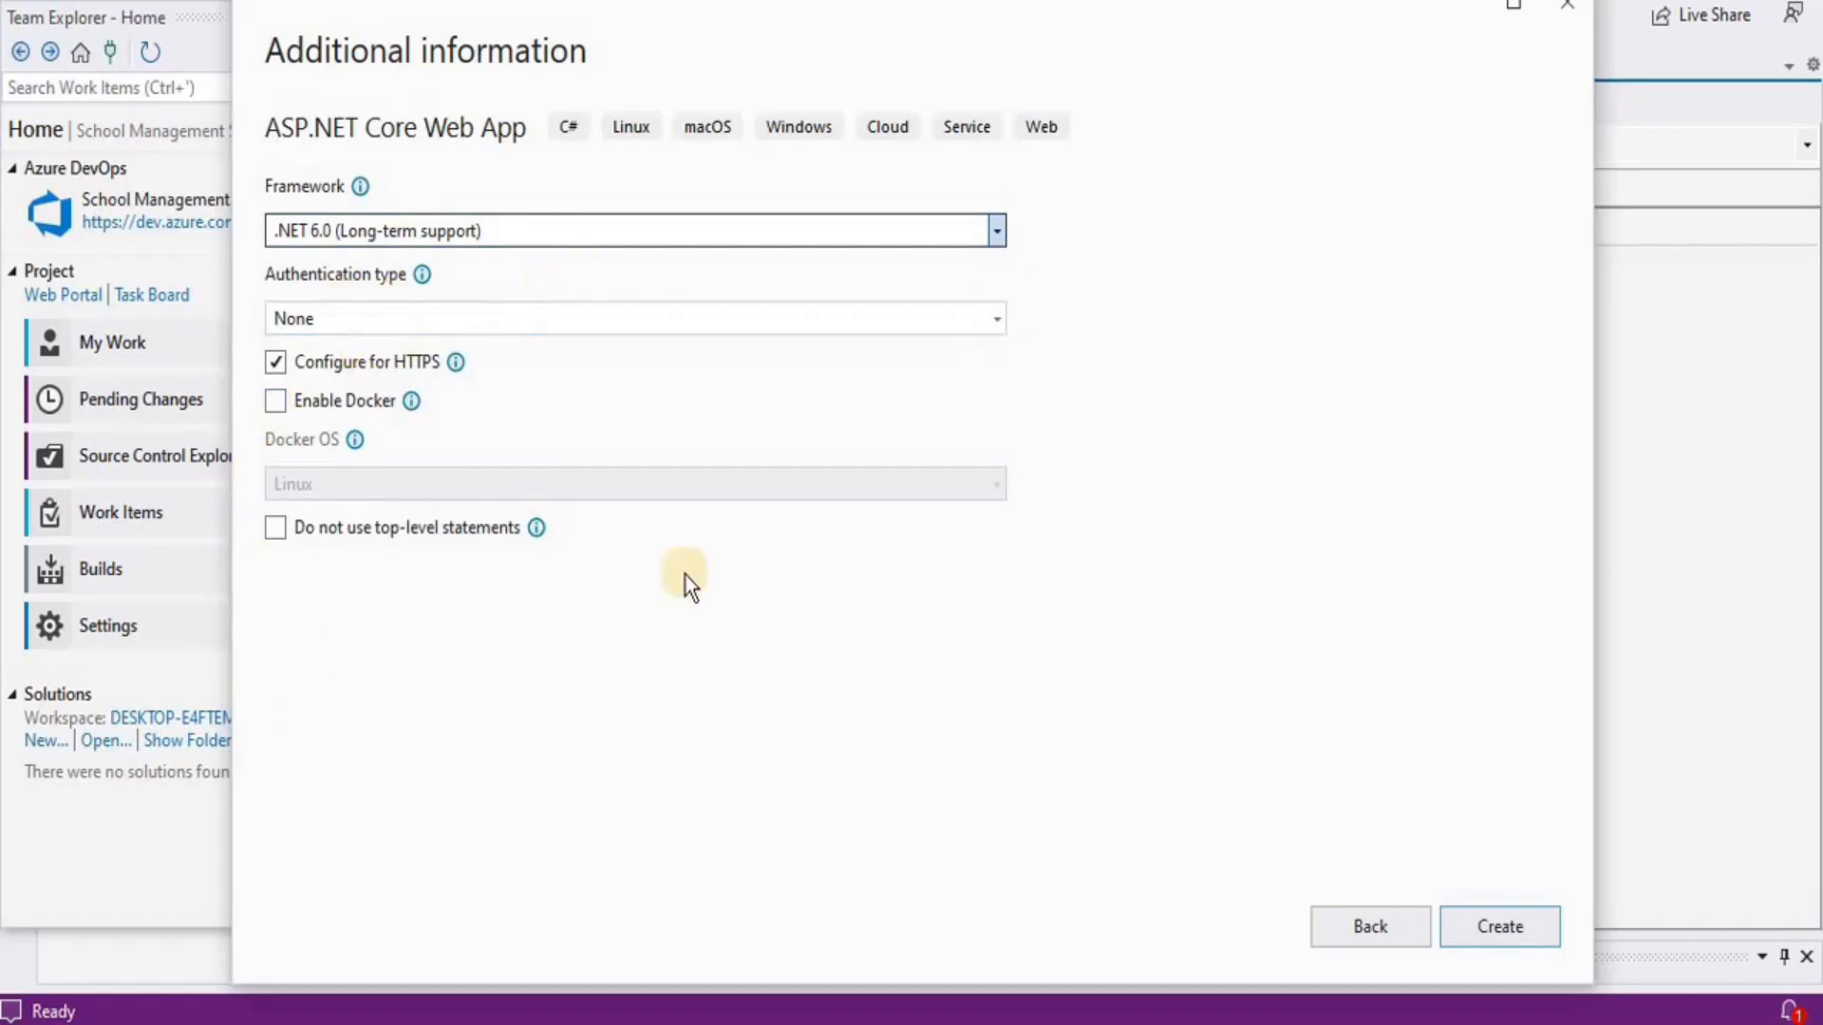
left_click(1519, 944)
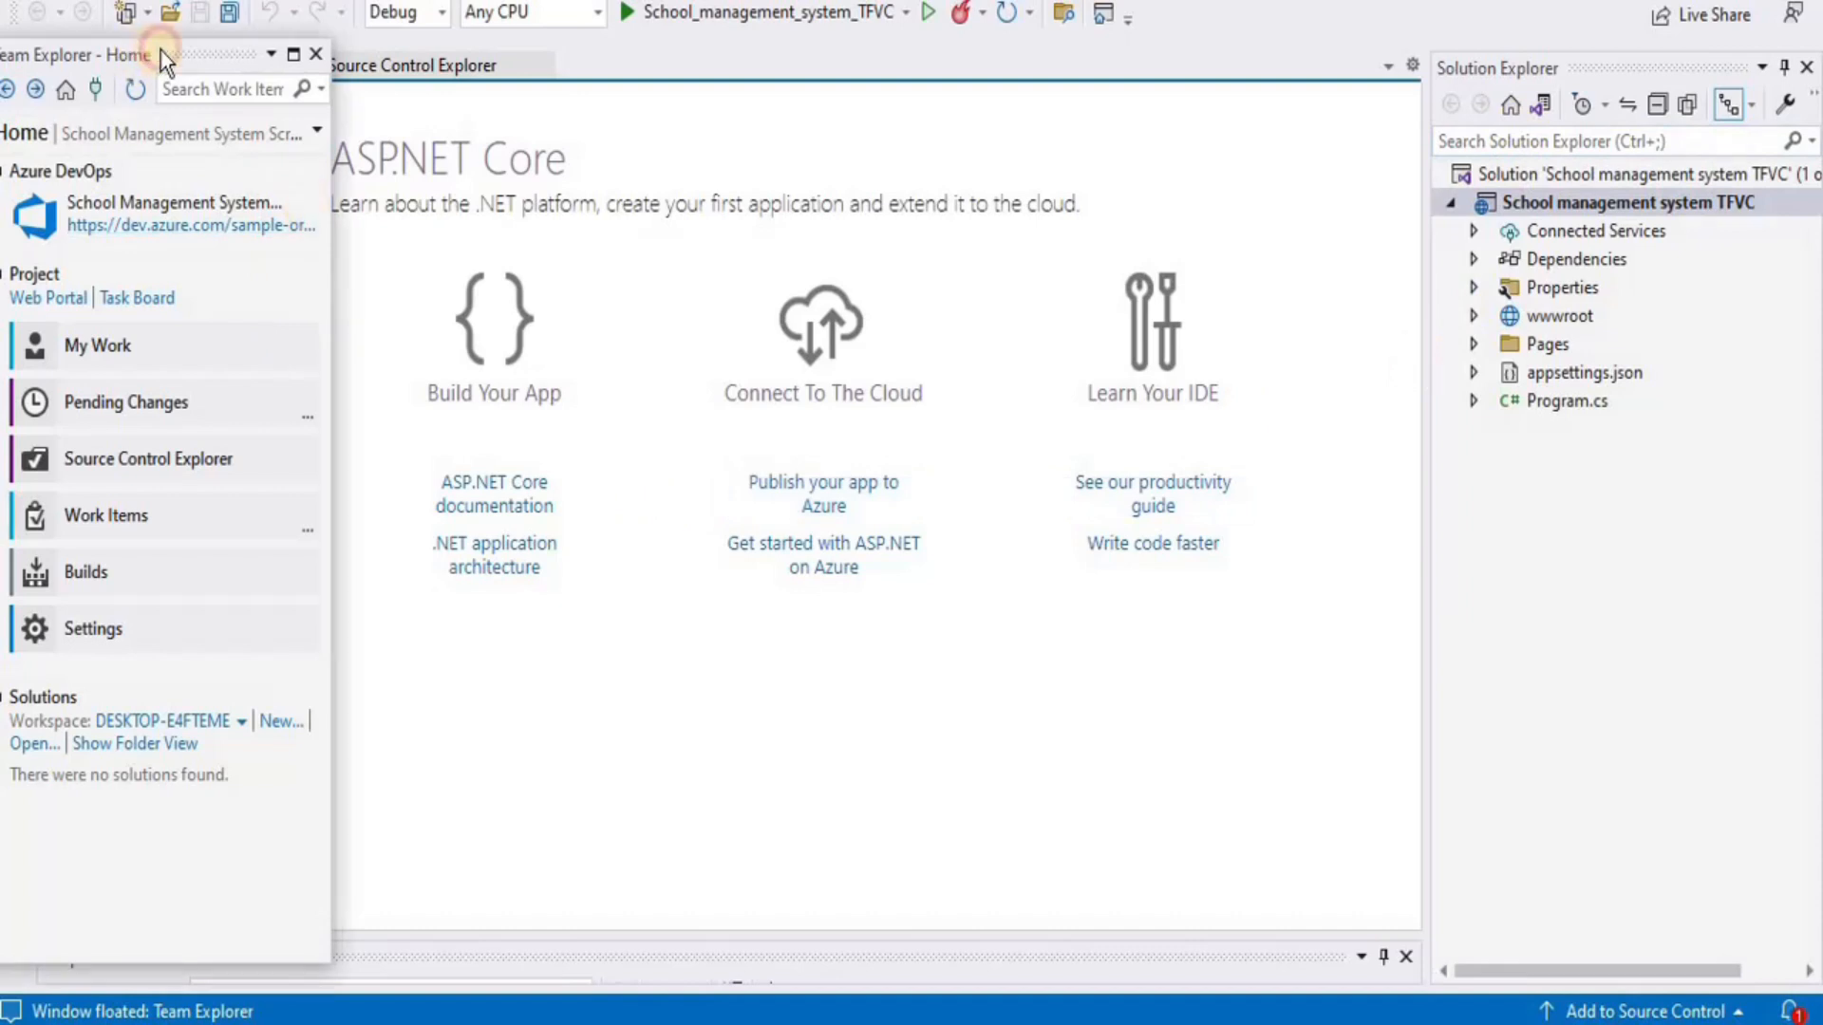
Move Team Explorer aside and show Pending Changes with 80 detected adds
left_click_drag(141, 59, 173, 40)
left_click(167, 385)
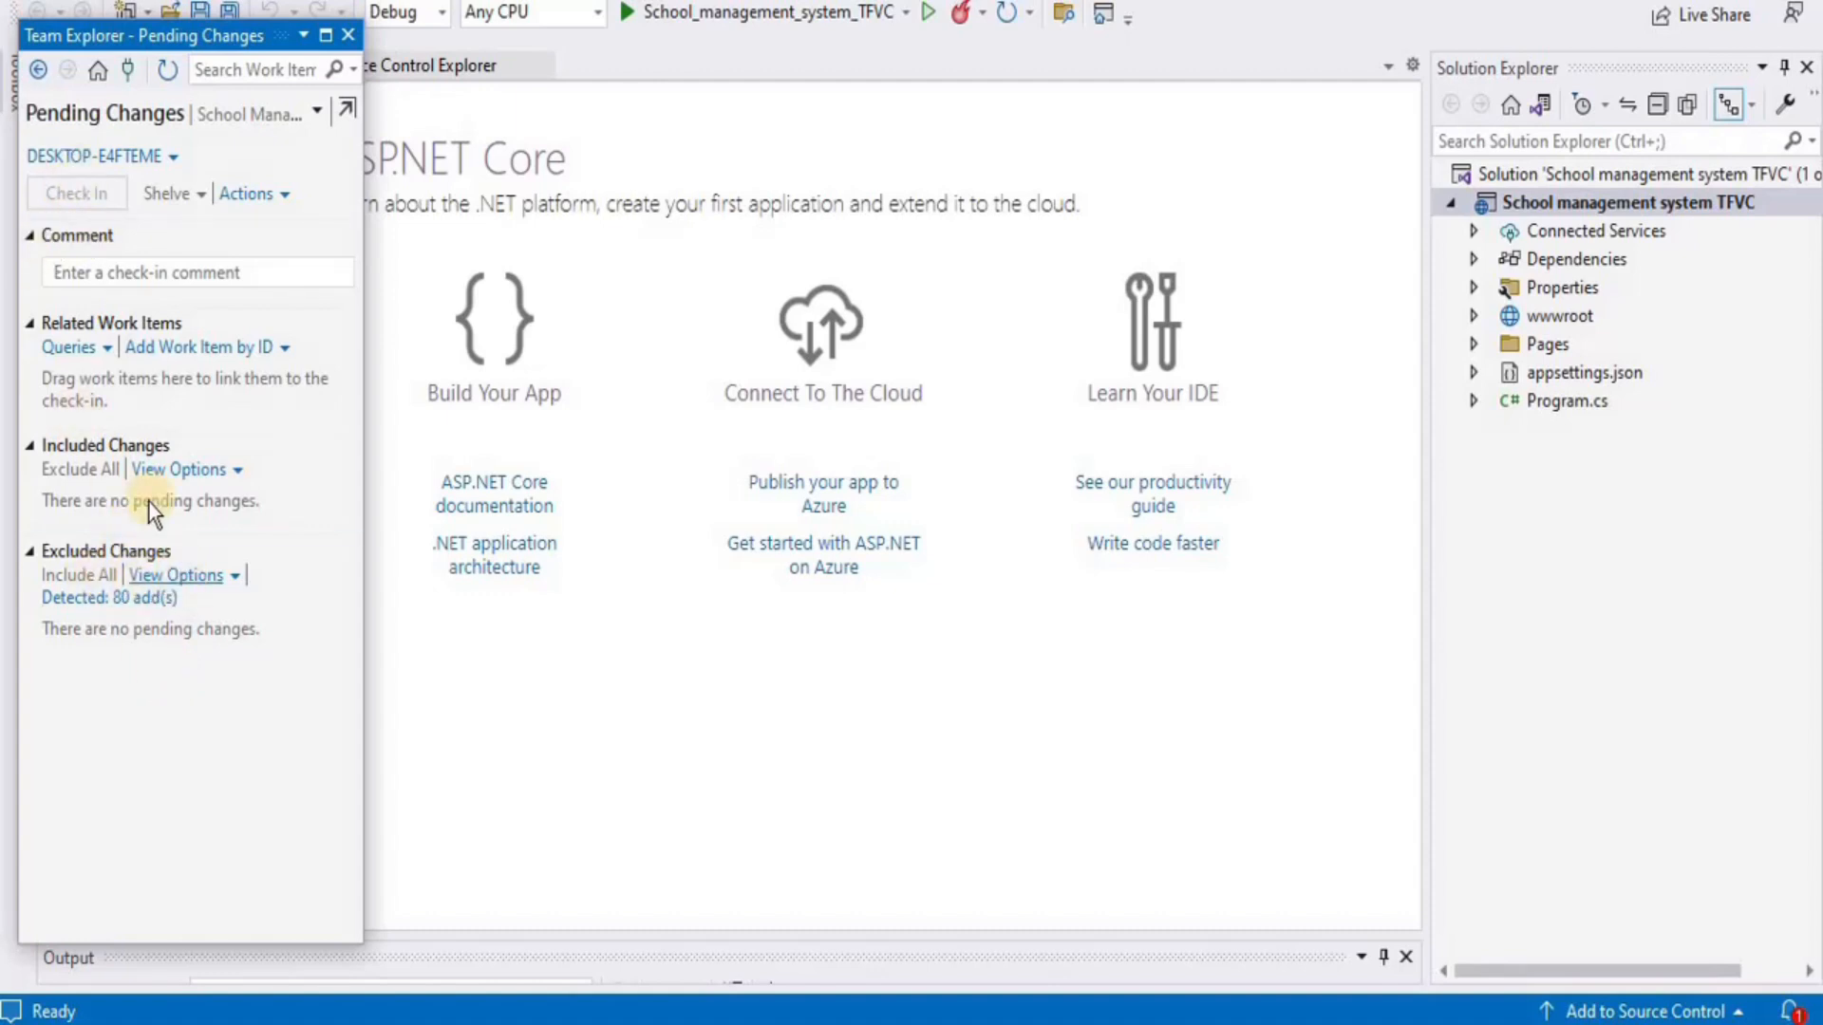
Promote all 80 detected adds into Included Changes and review the folder tree
left_click(152, 602)
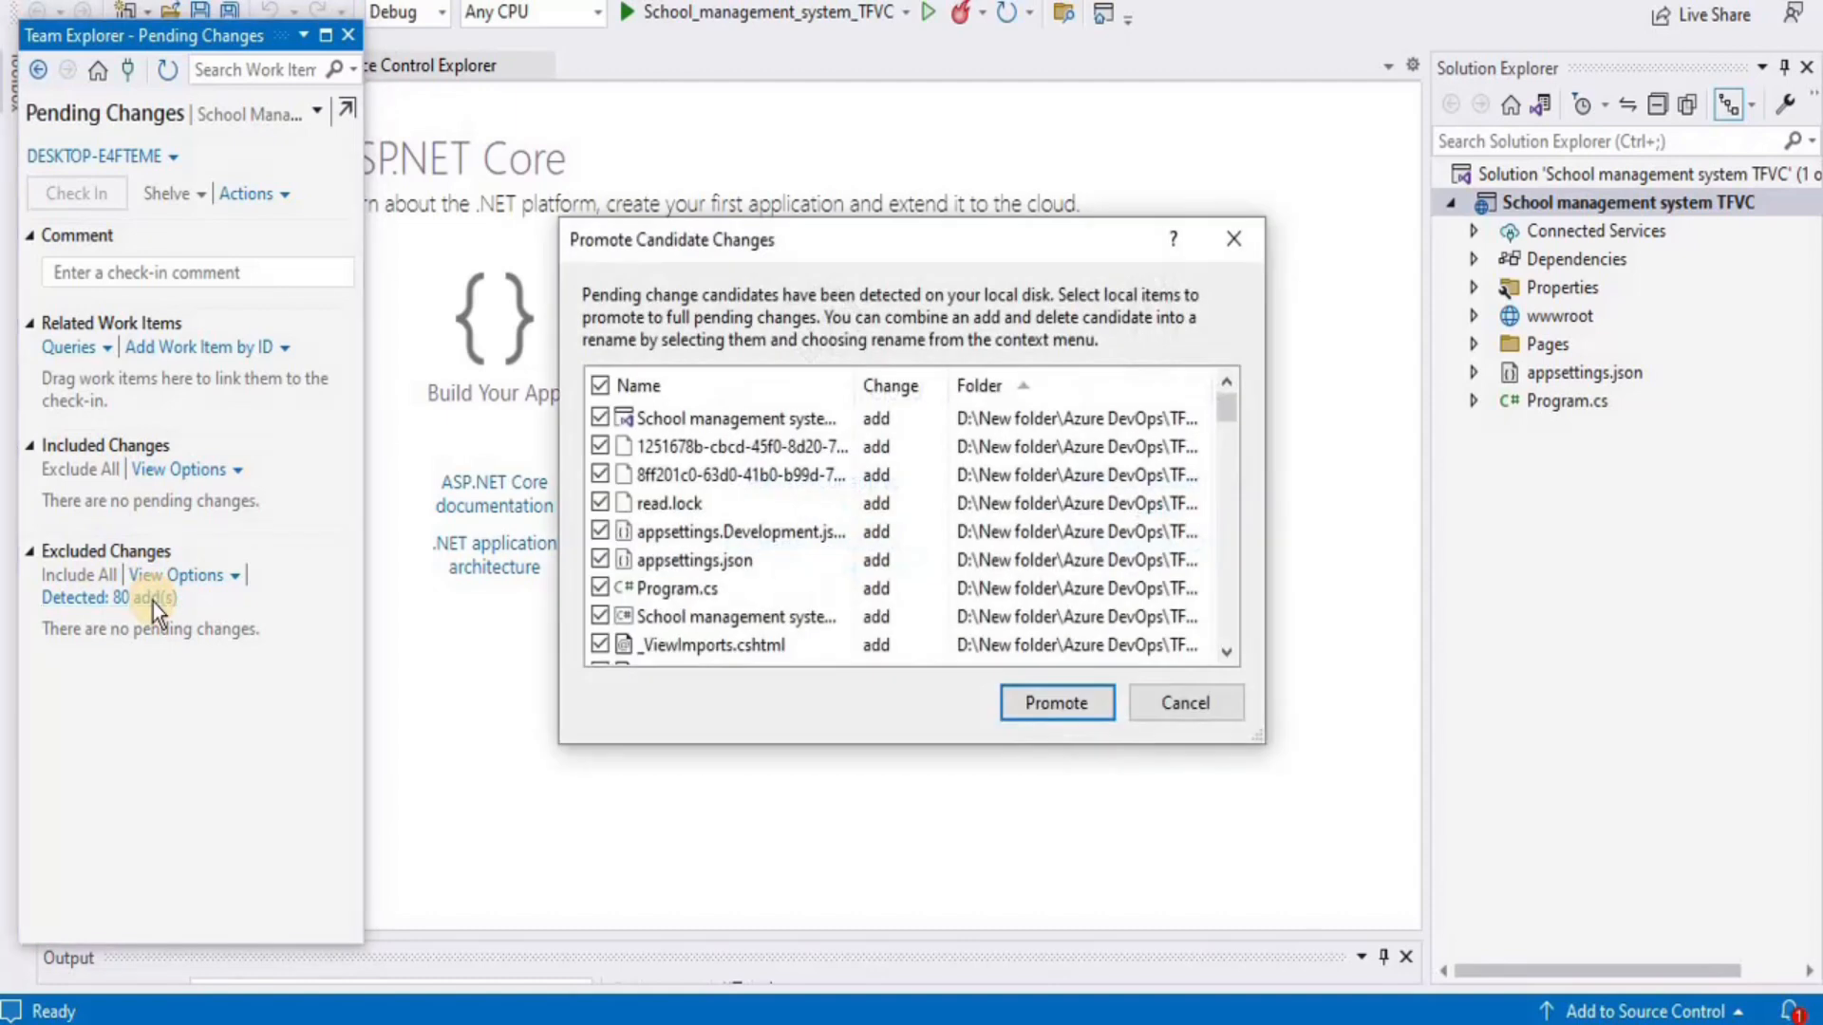
left_click(1046, 703)
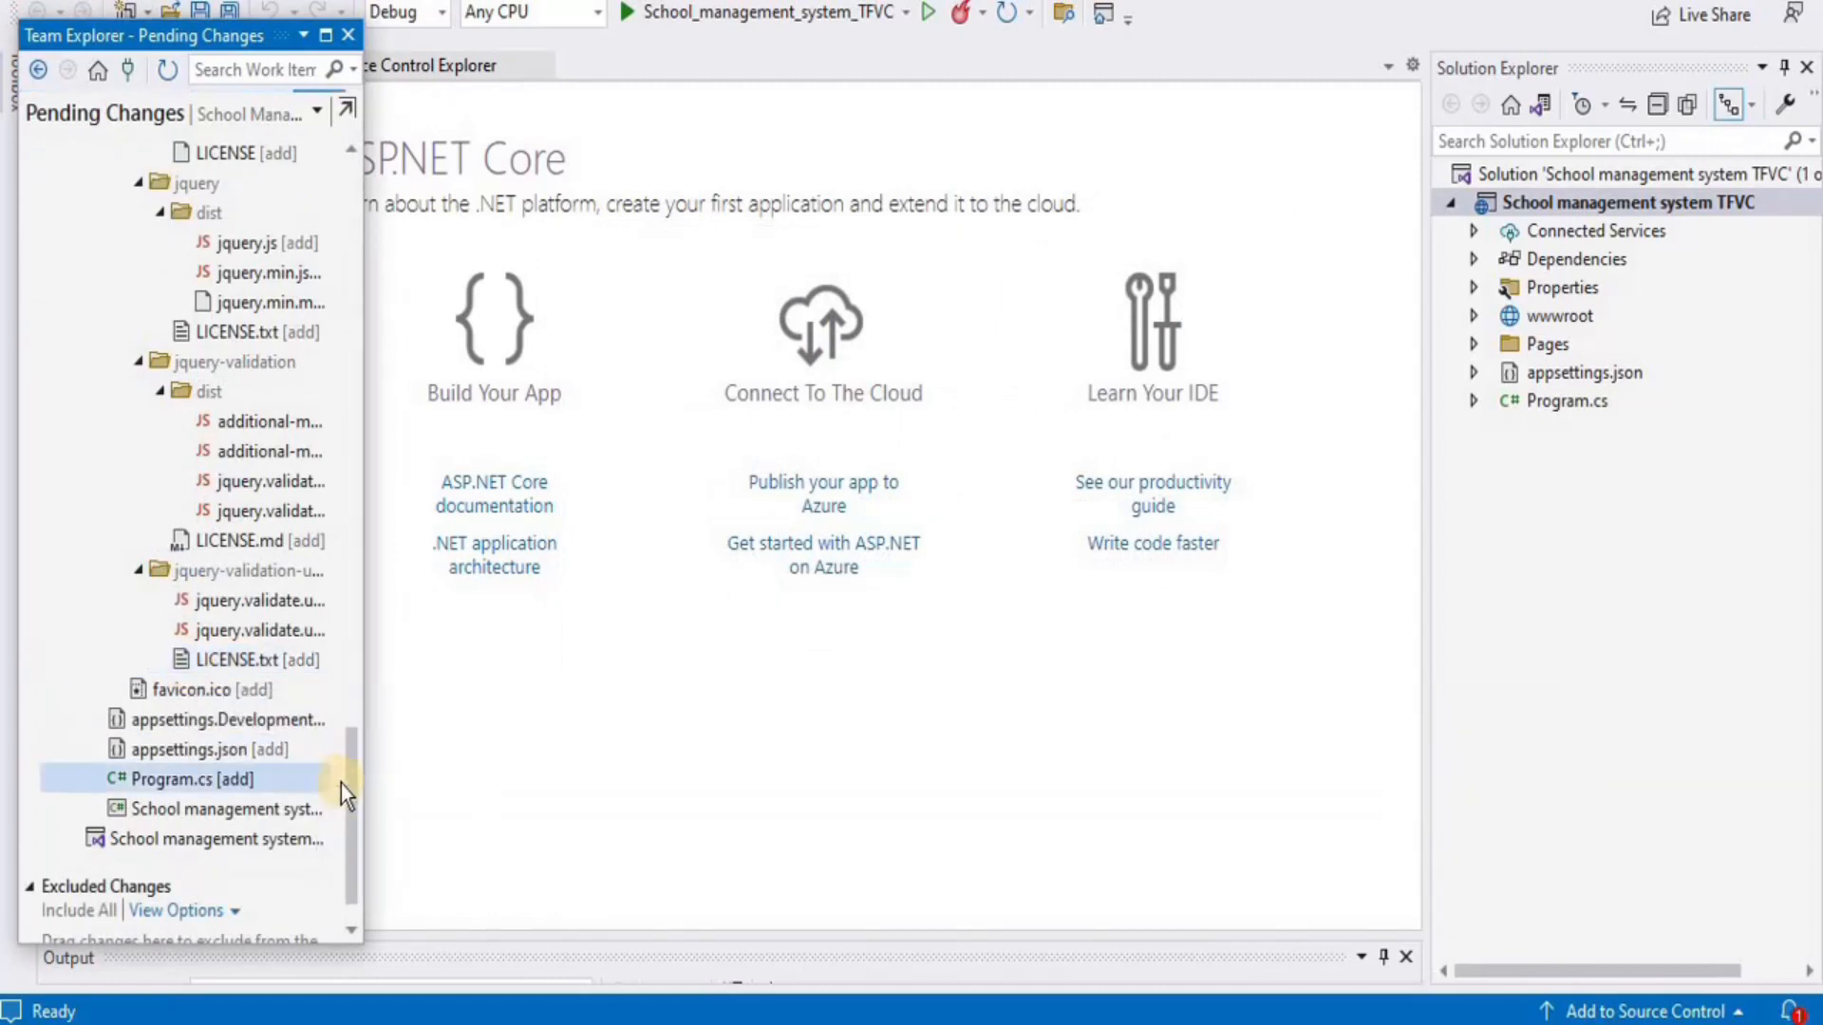
left_click_drag(351, 778, 351, 211)
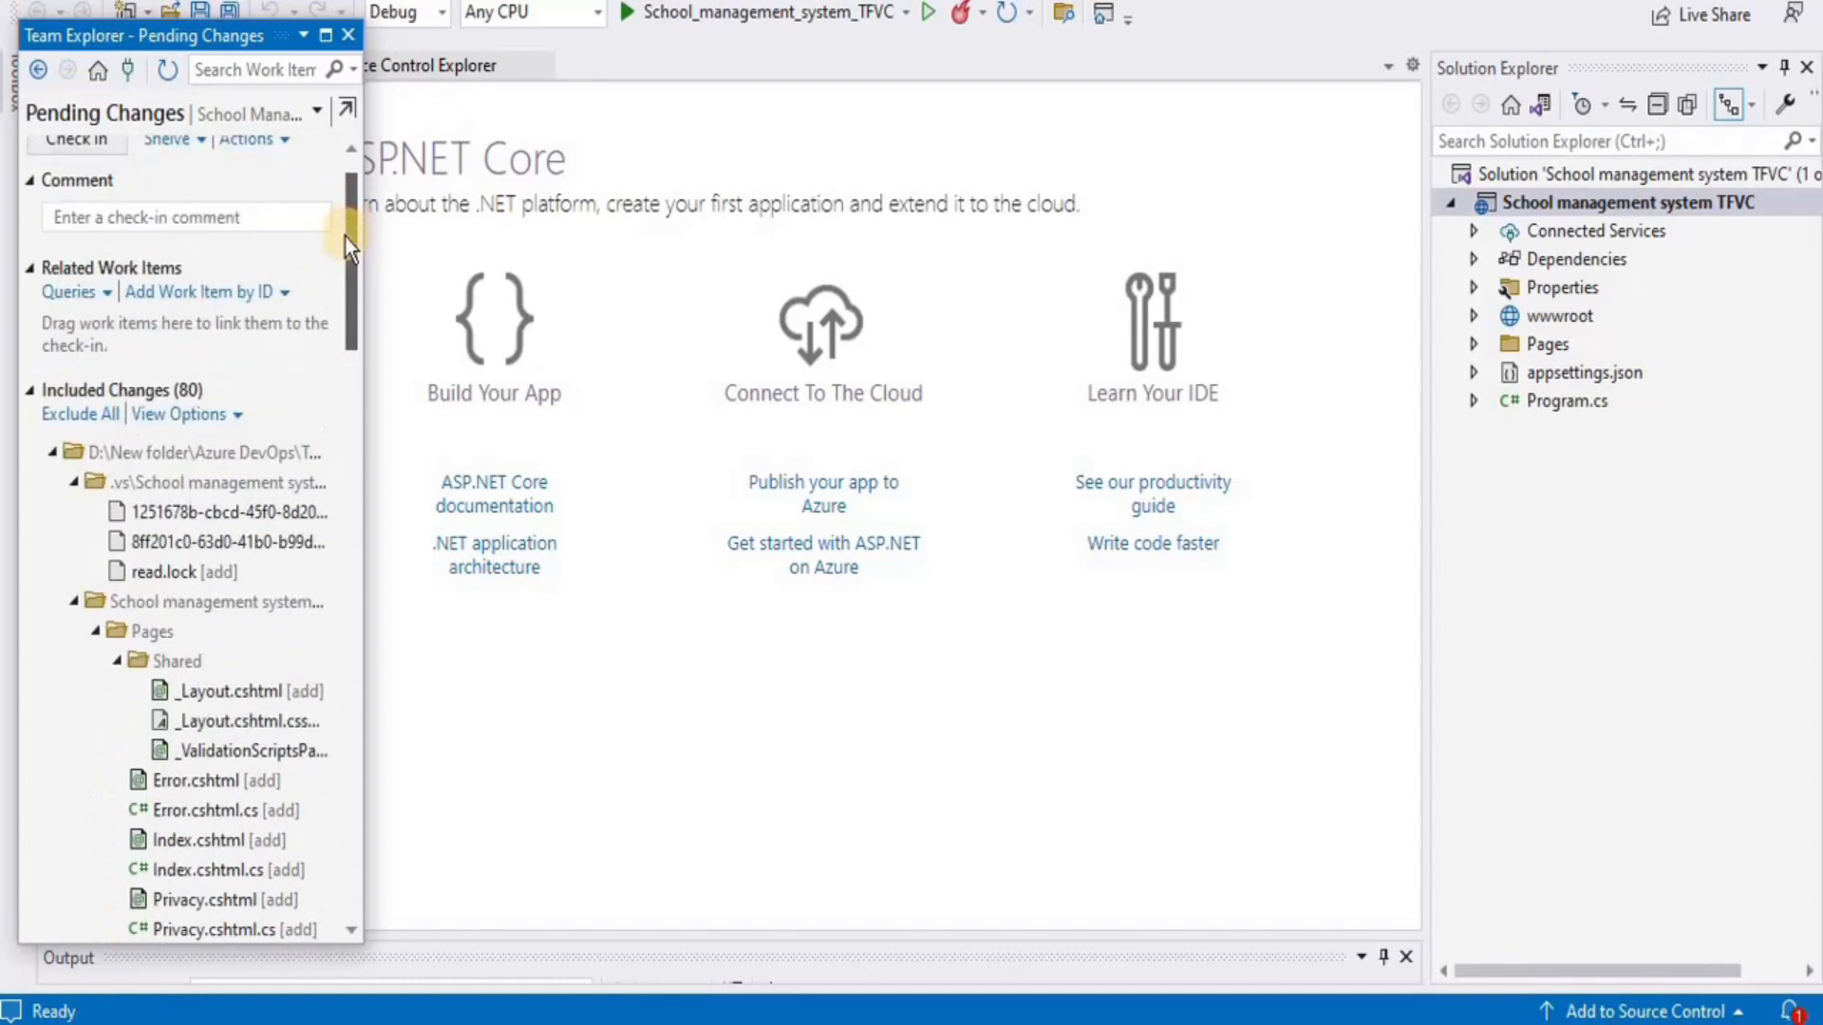
left_click(55, 451)
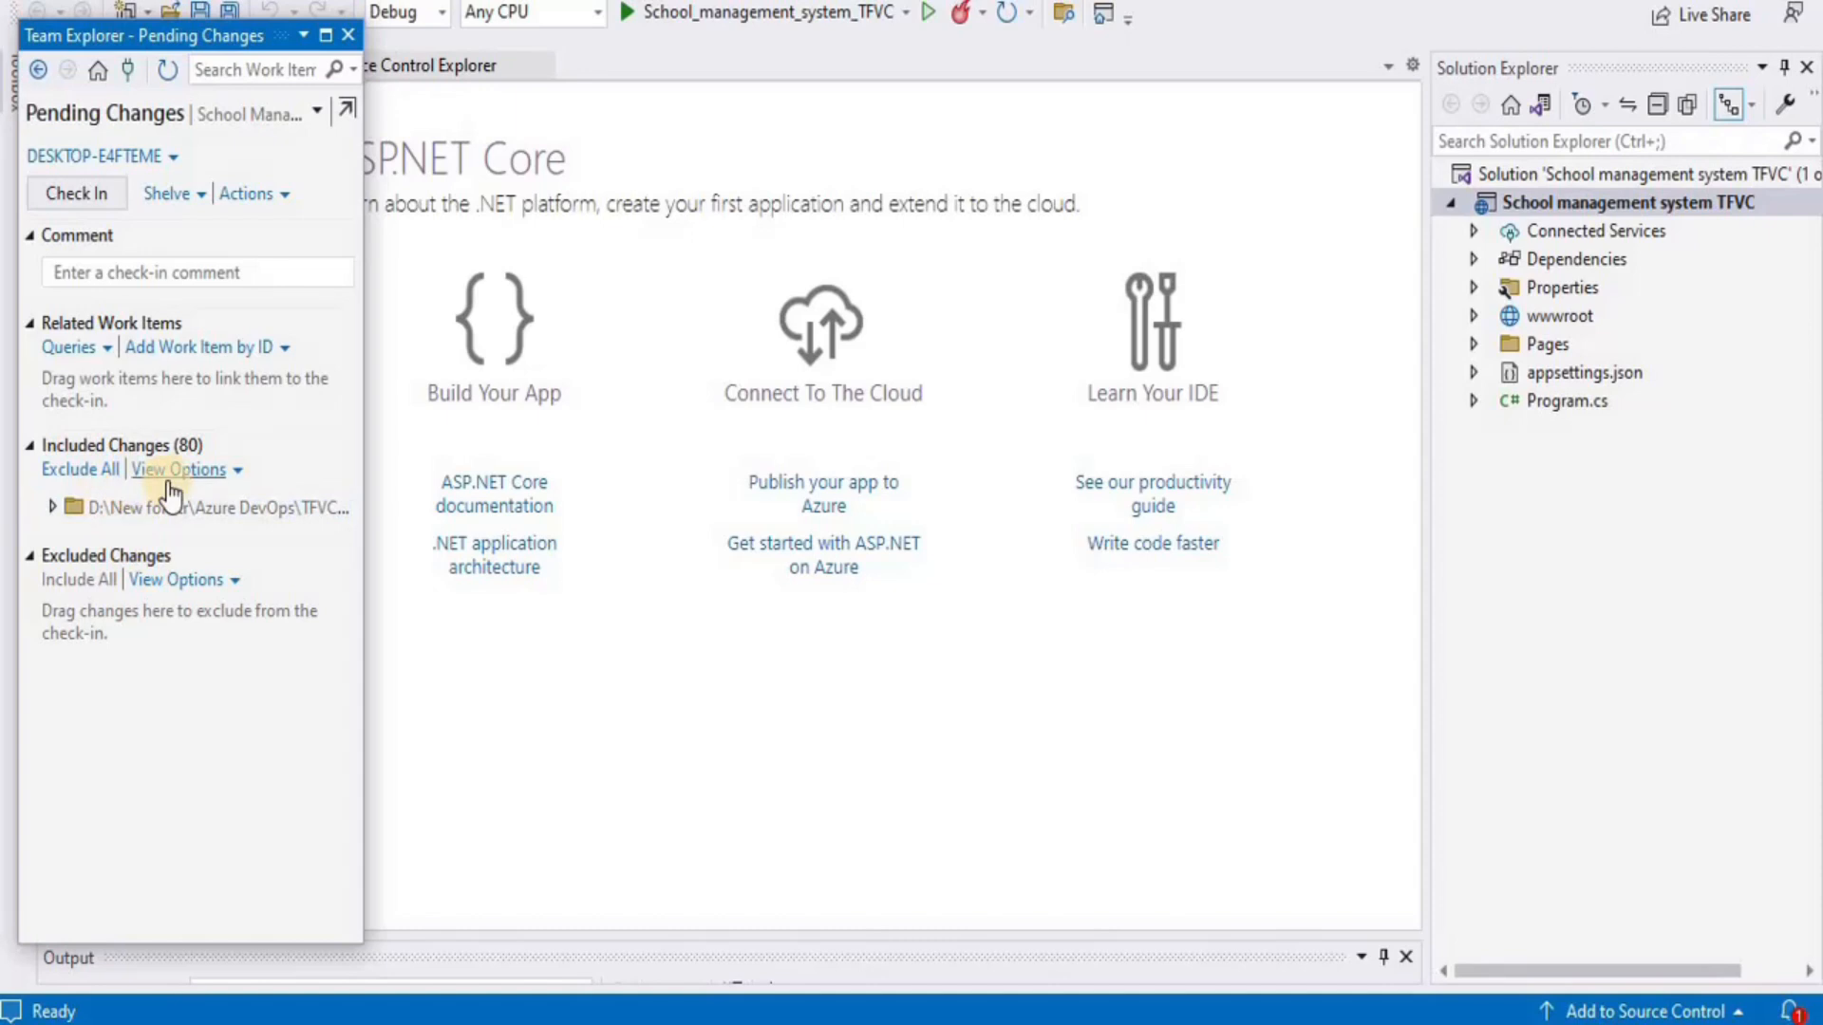
left_click(53, 509)
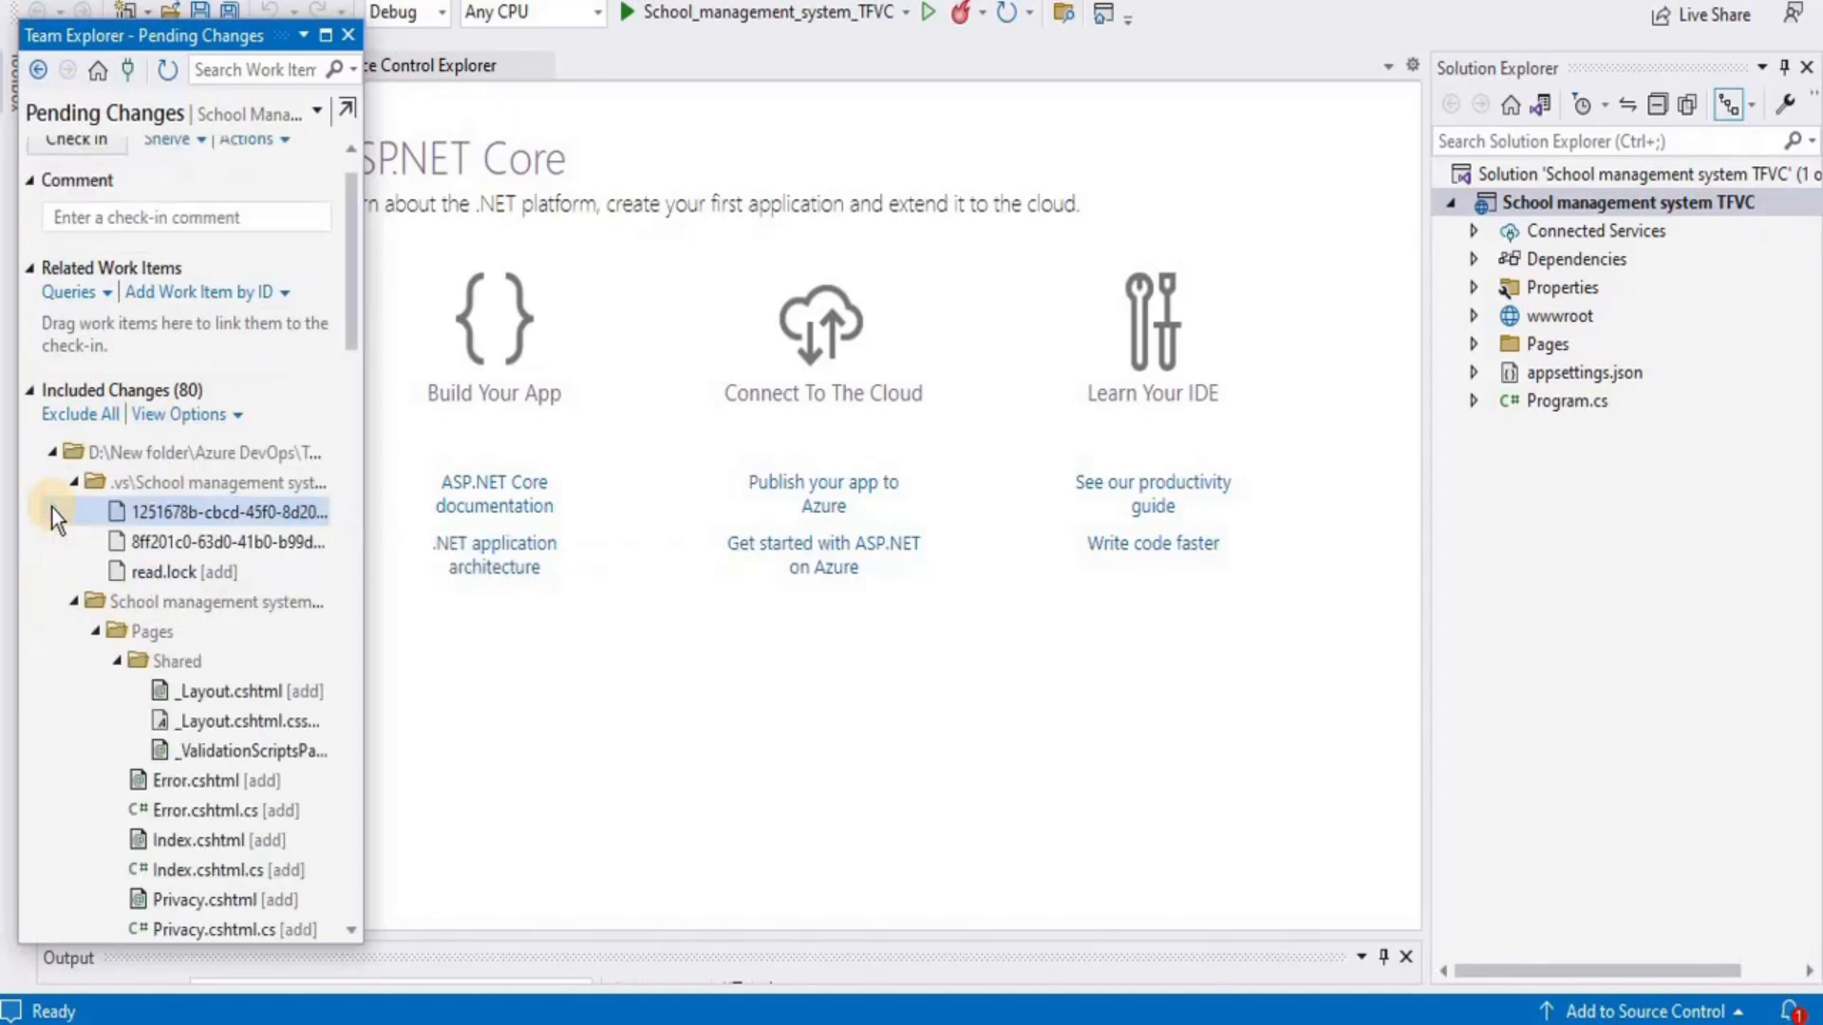
right_click(144, 487)
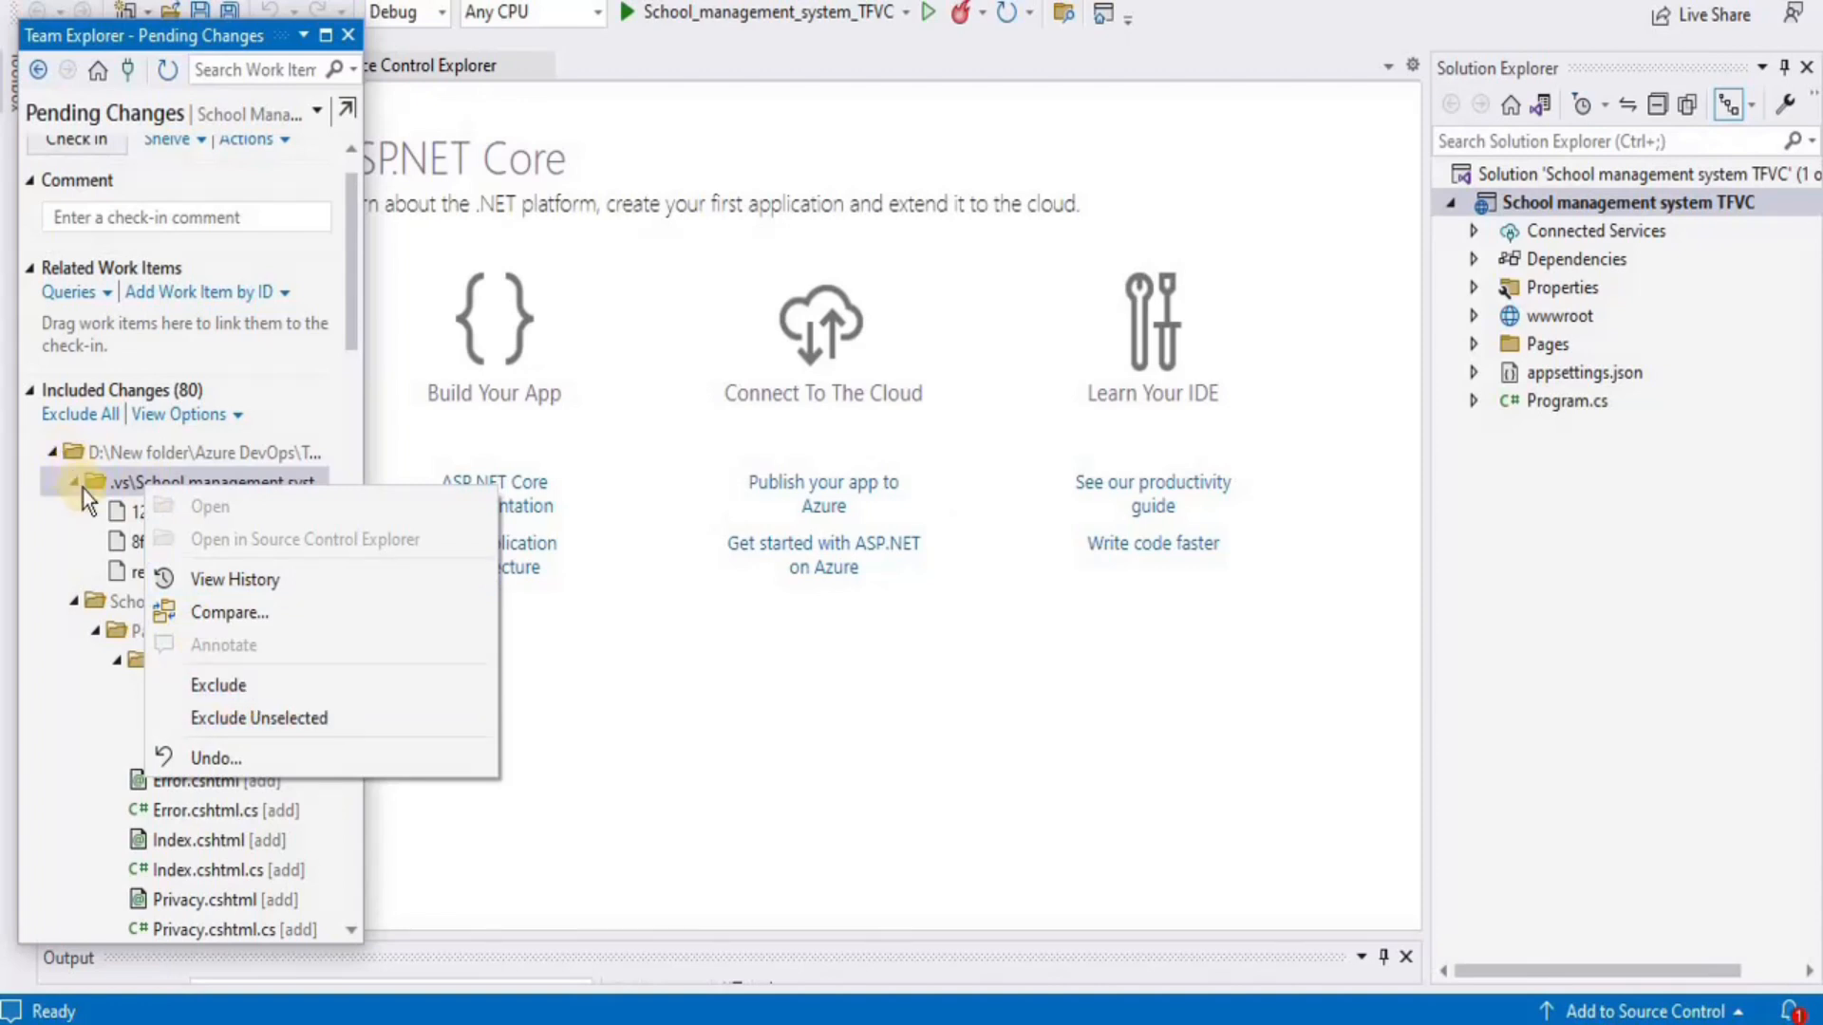
left_click(49, 450)
left_click(49, 451)
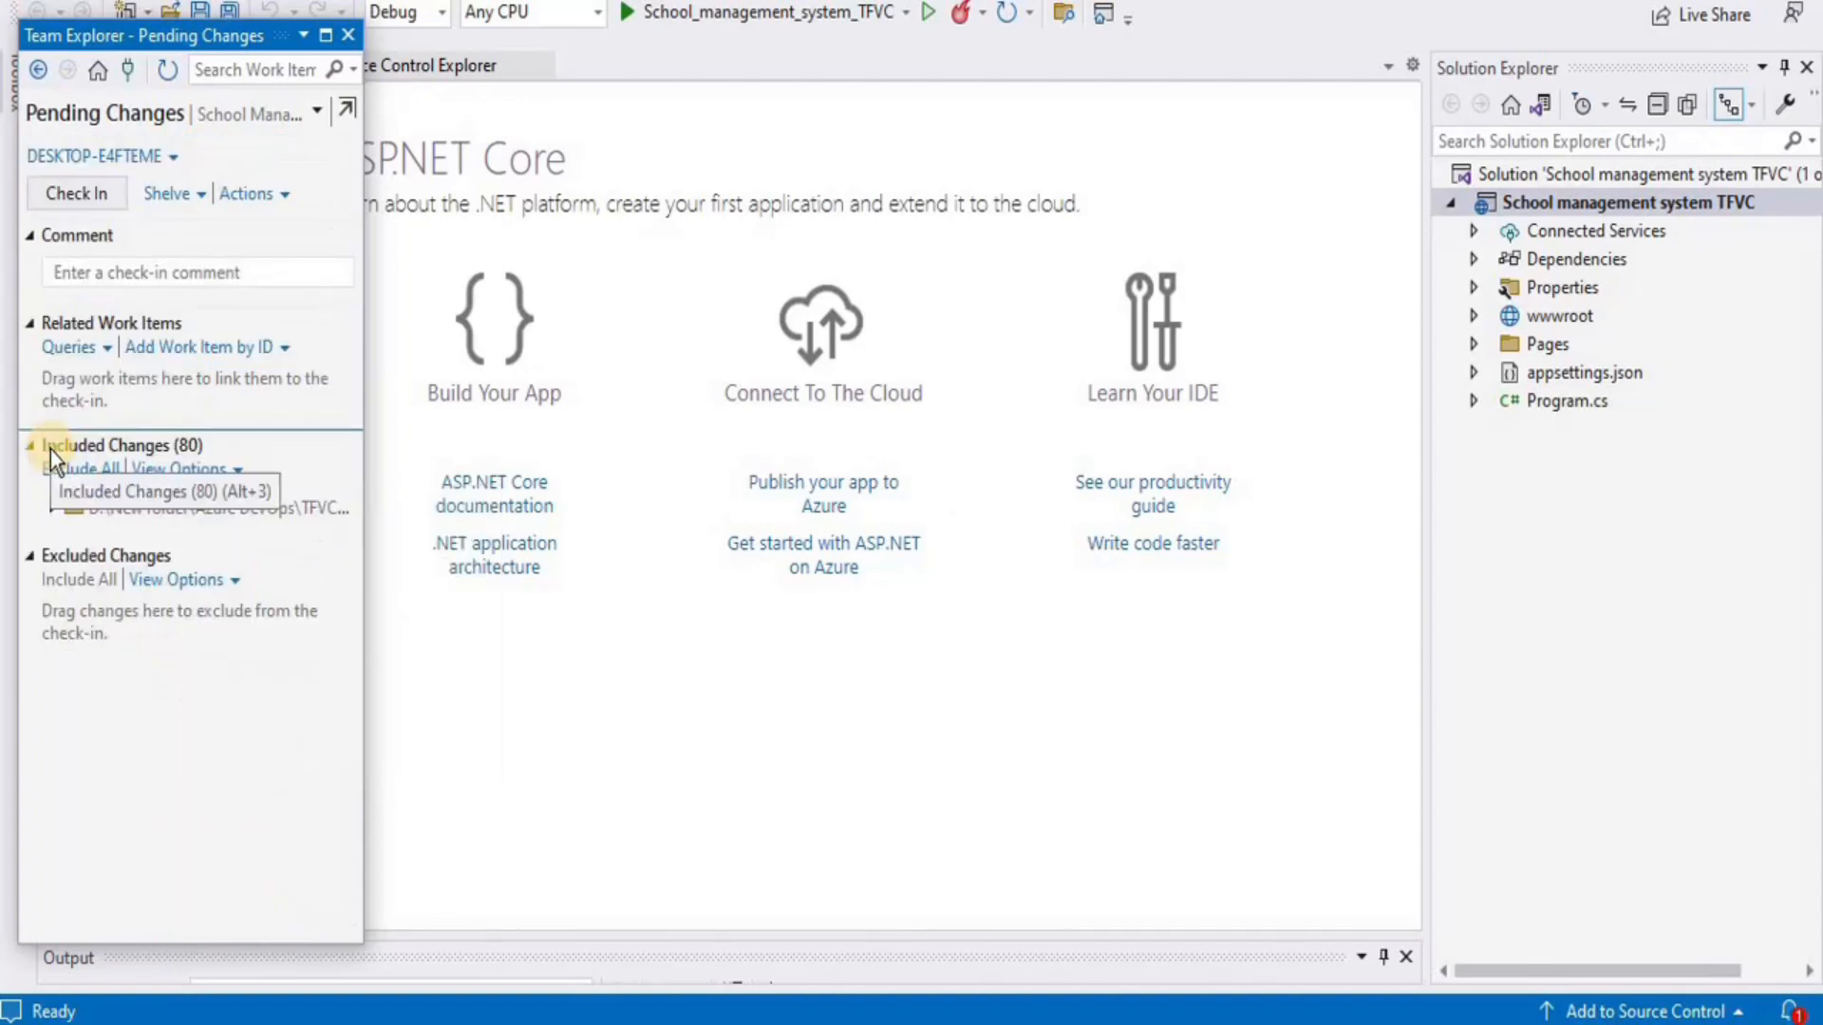
Check in the 80 files with comment 'Created files for app', disabling future confirmation prompts
left_click(123, 273)
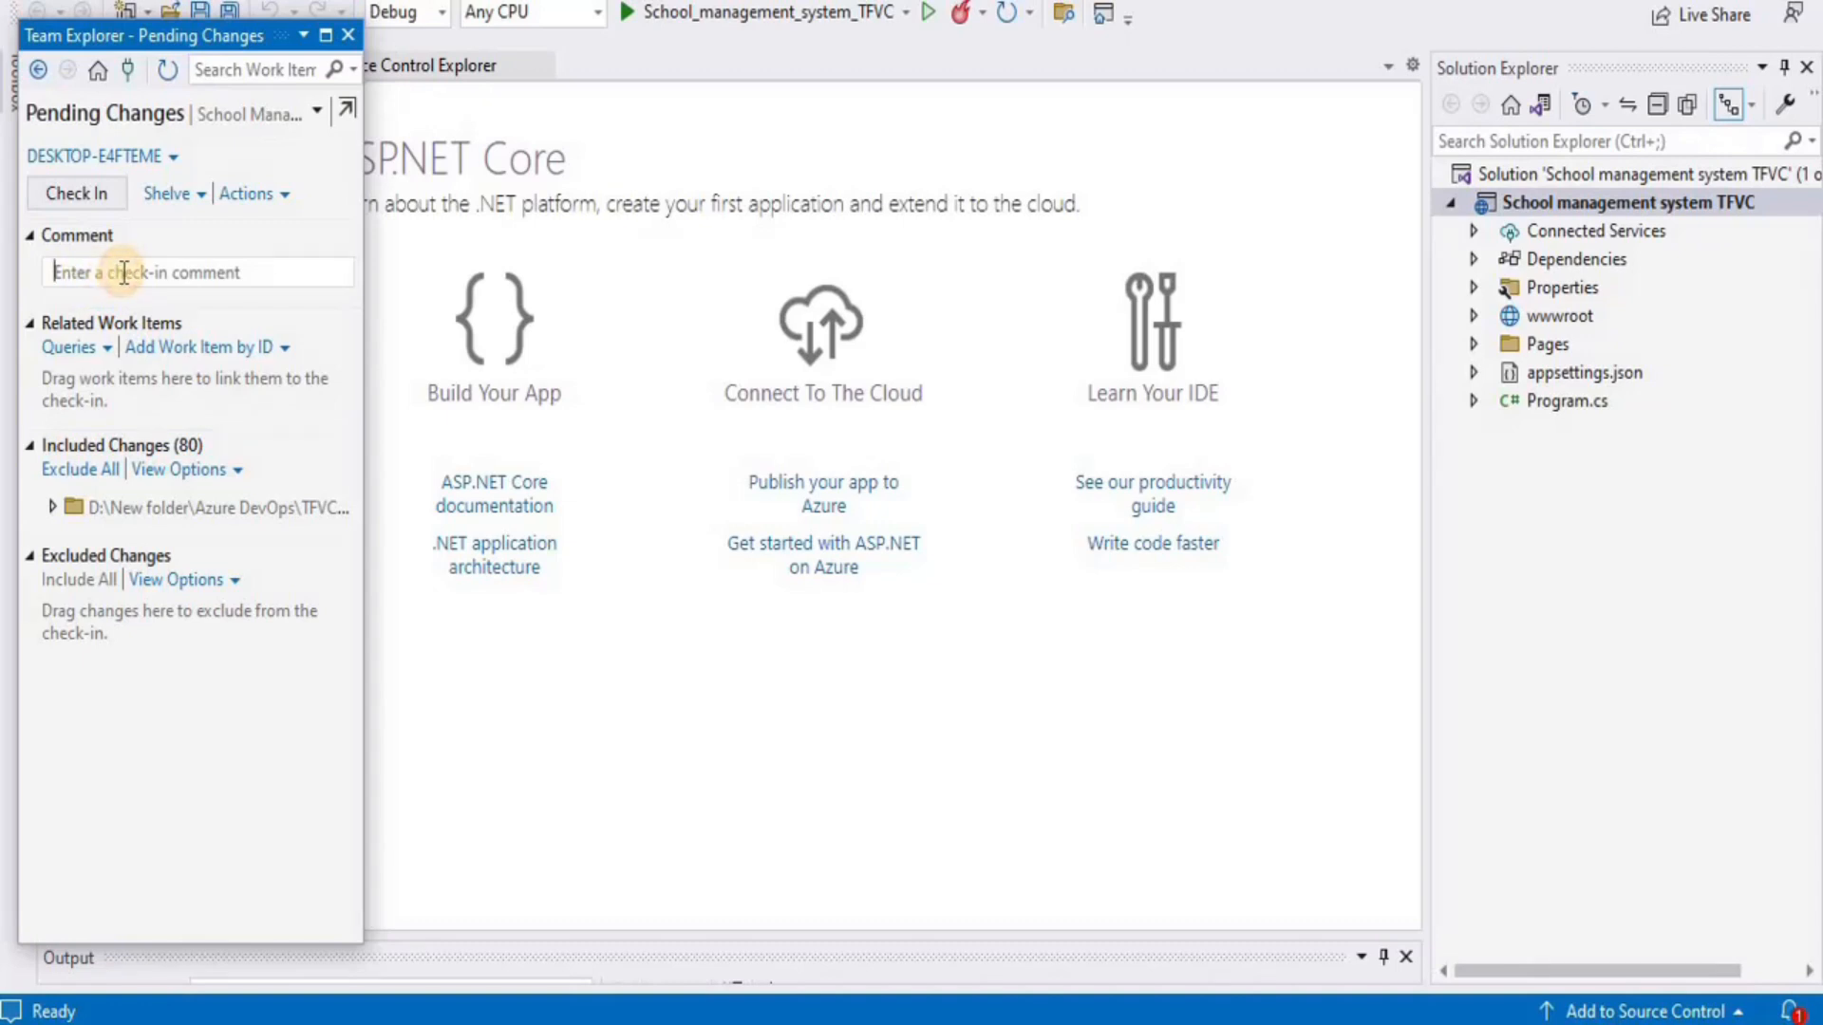
type("Created files for app")
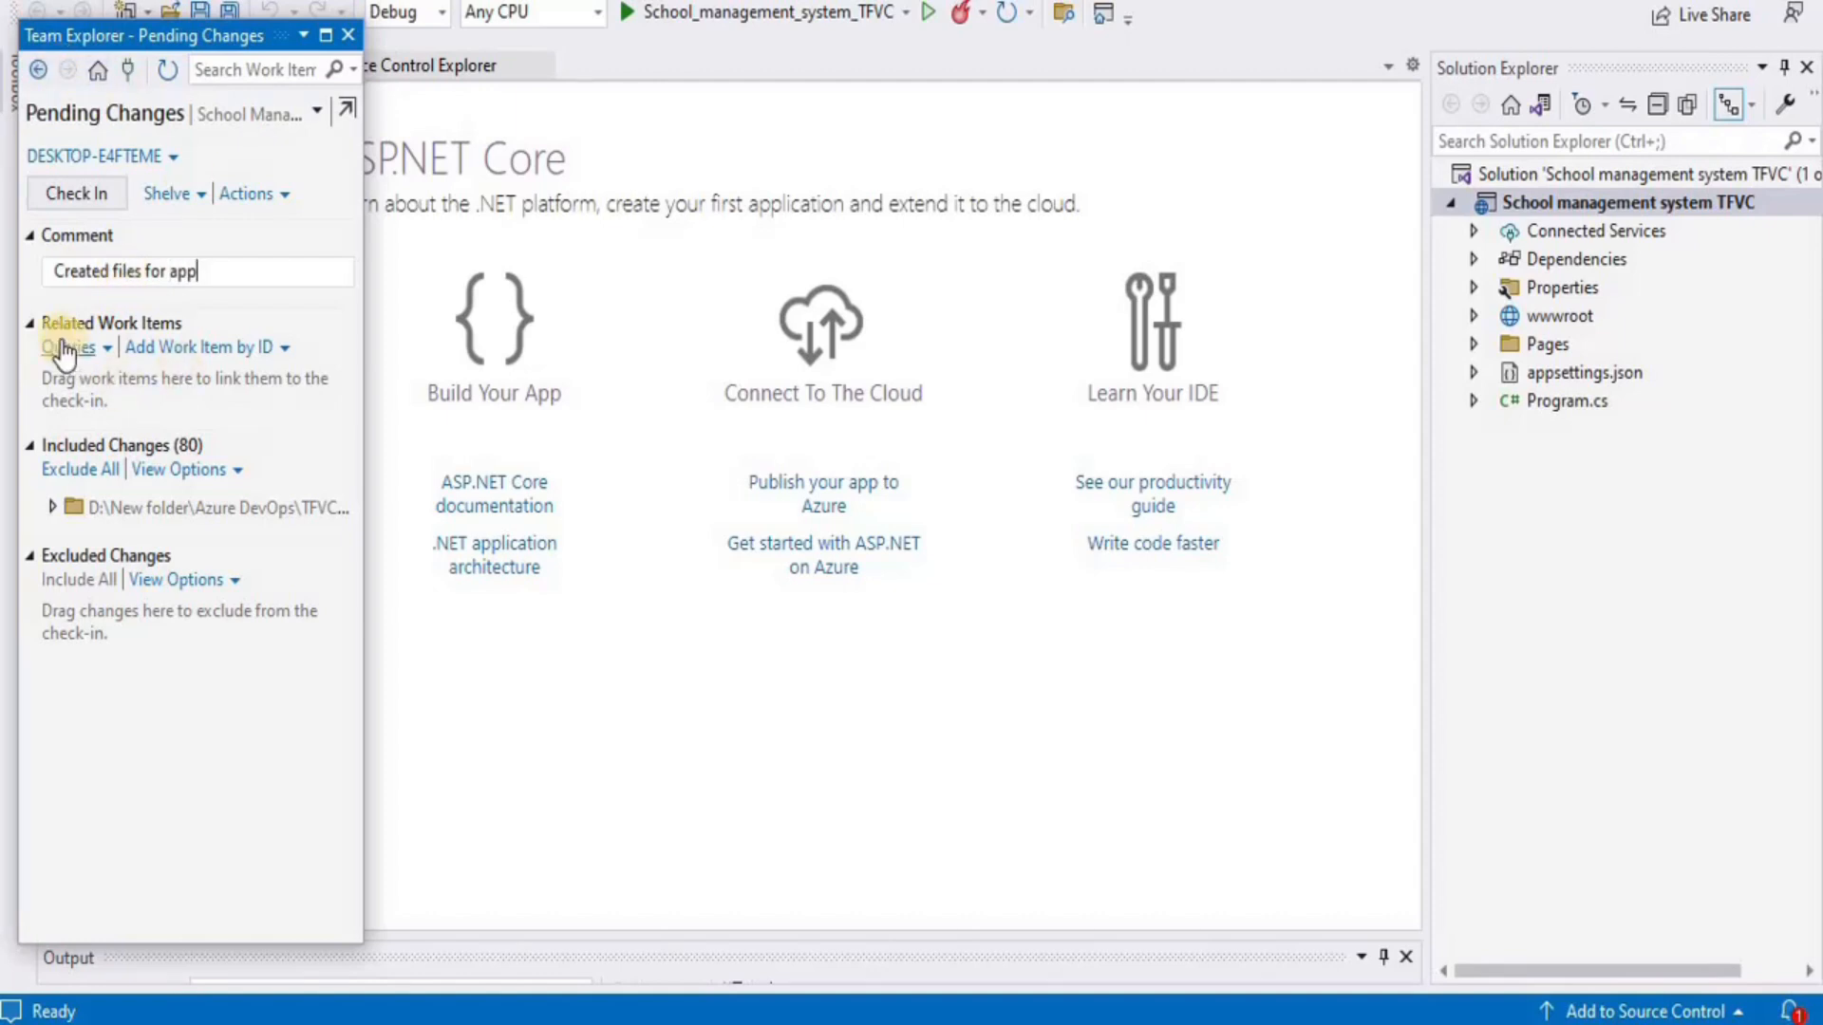
left_click(76, 199)
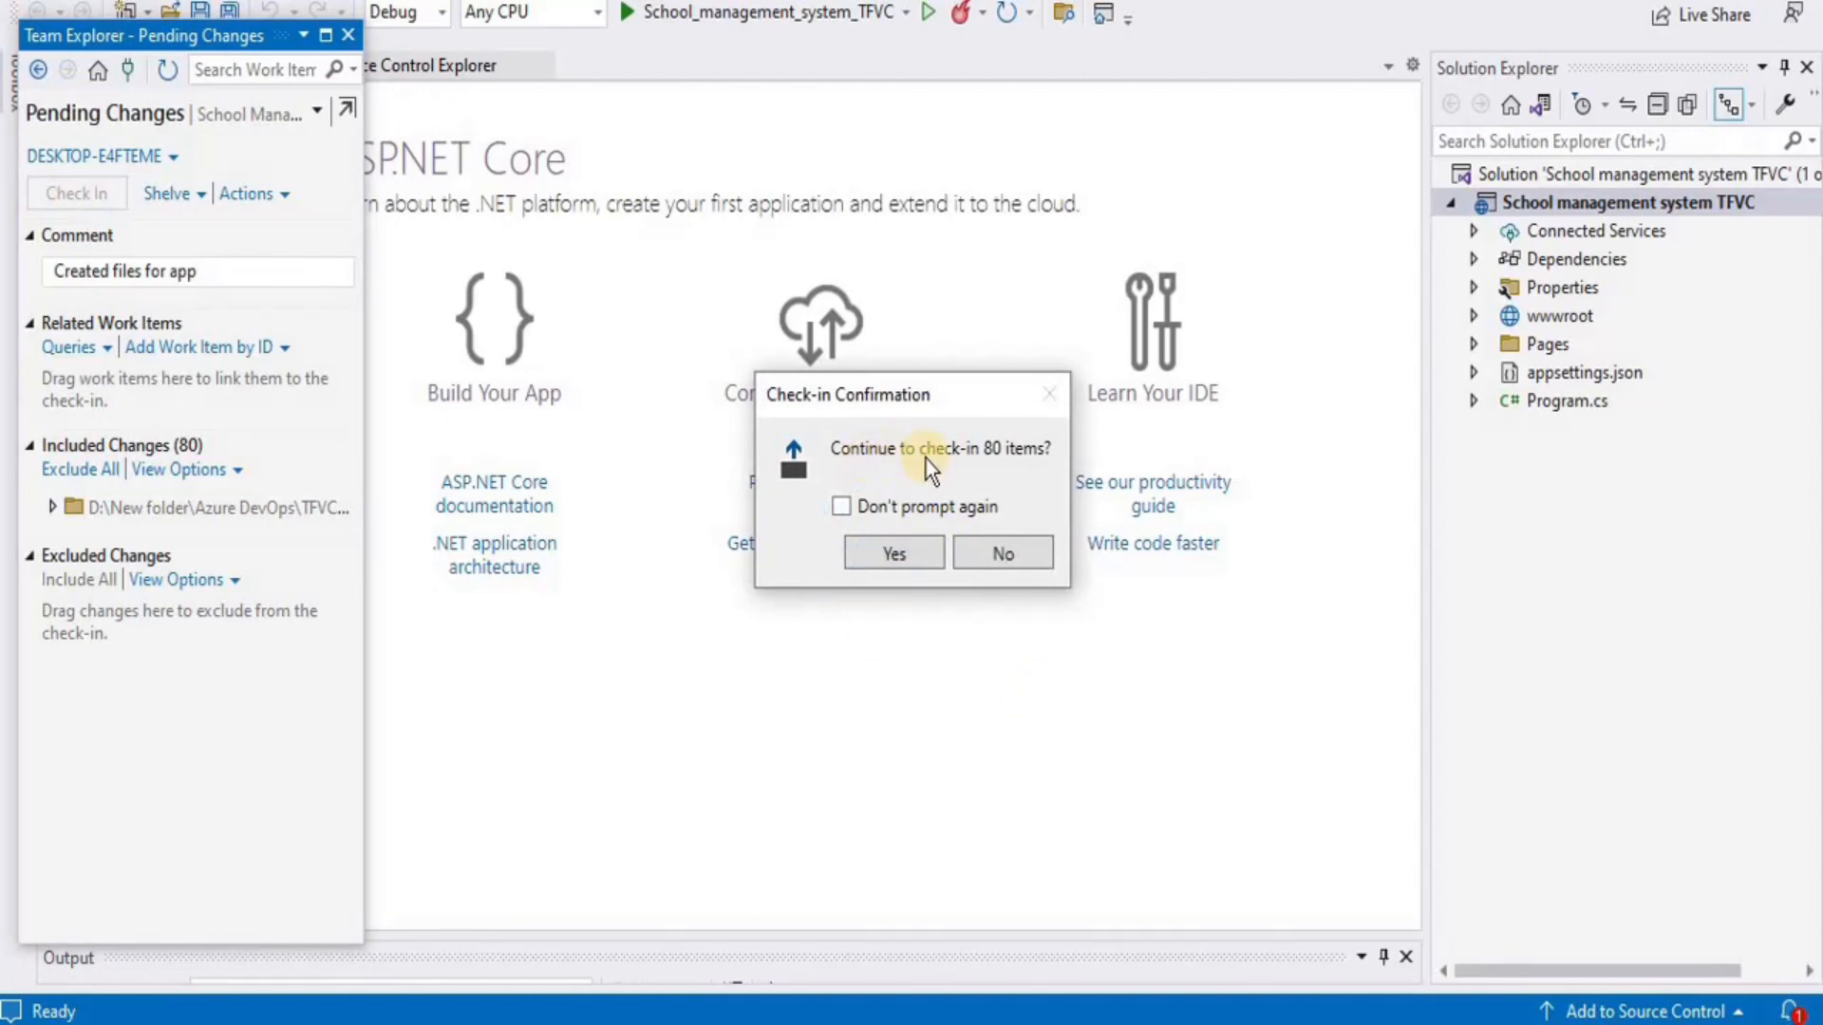
left_click(897, 511)
left_click(907, 557)
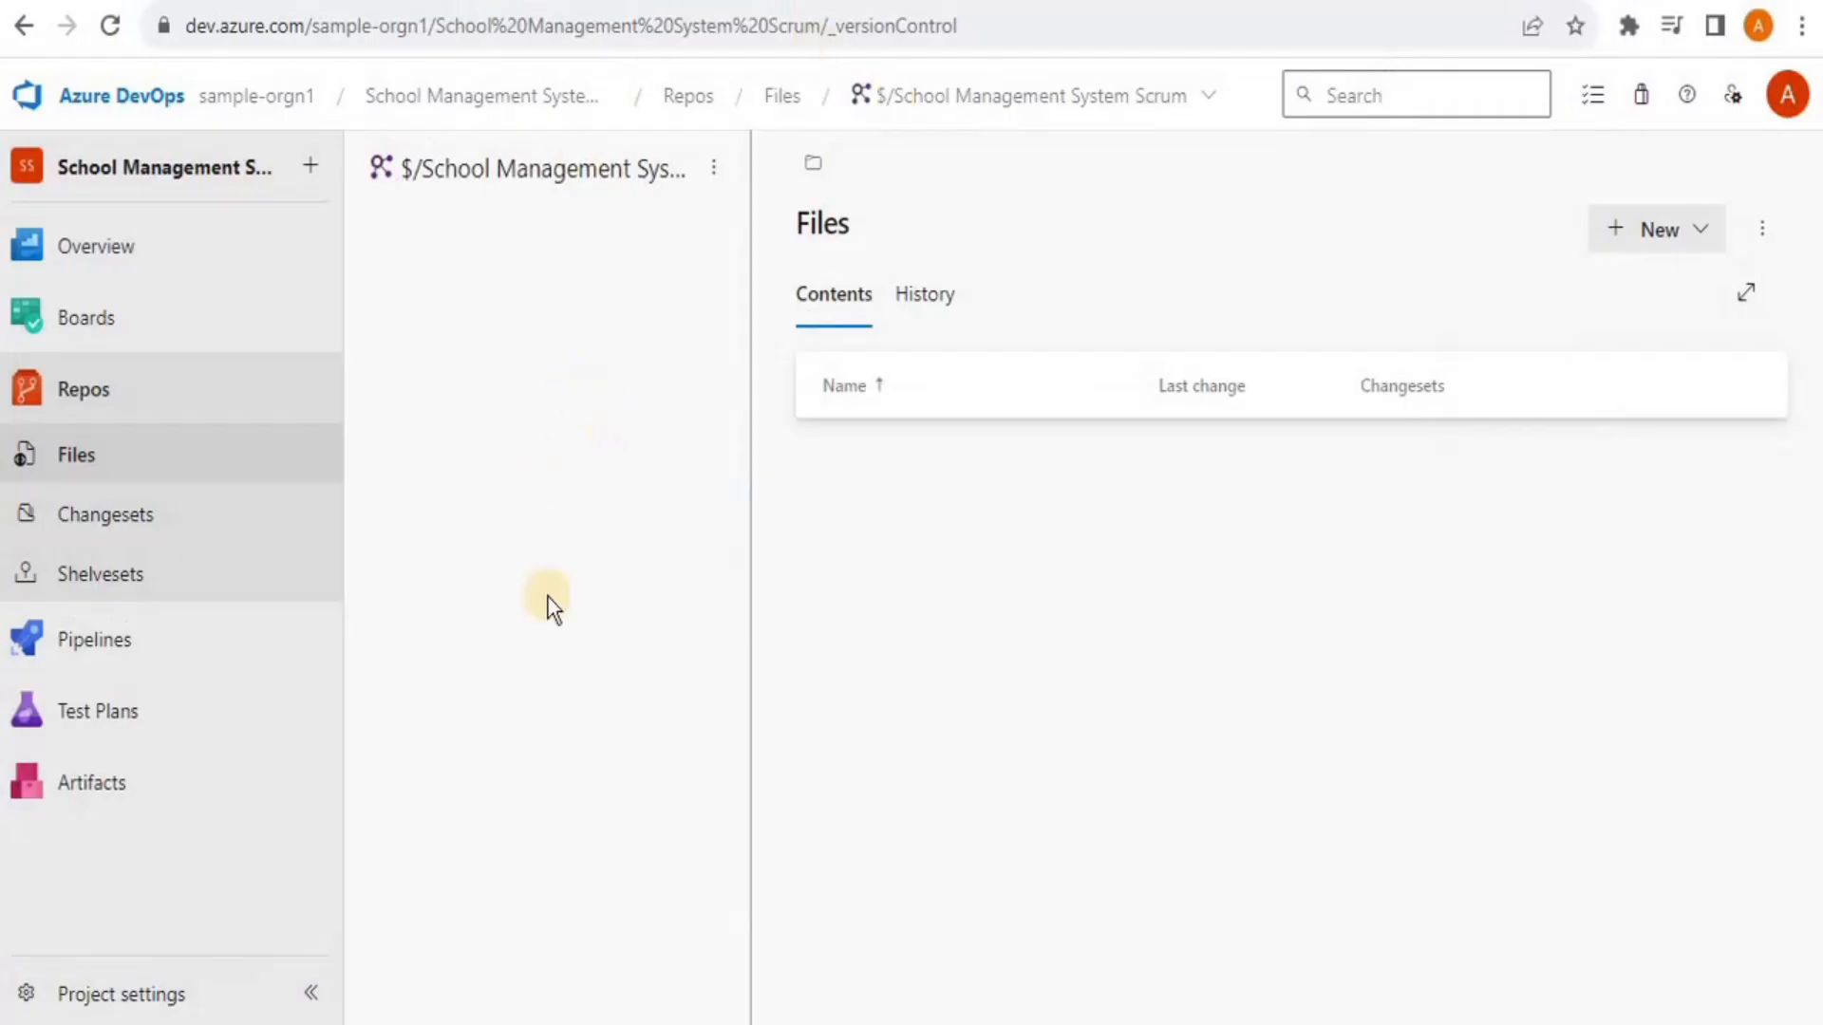
Reload the Azure DevOps Files page to list the School management system TFVC folder
left_click(109, 28)
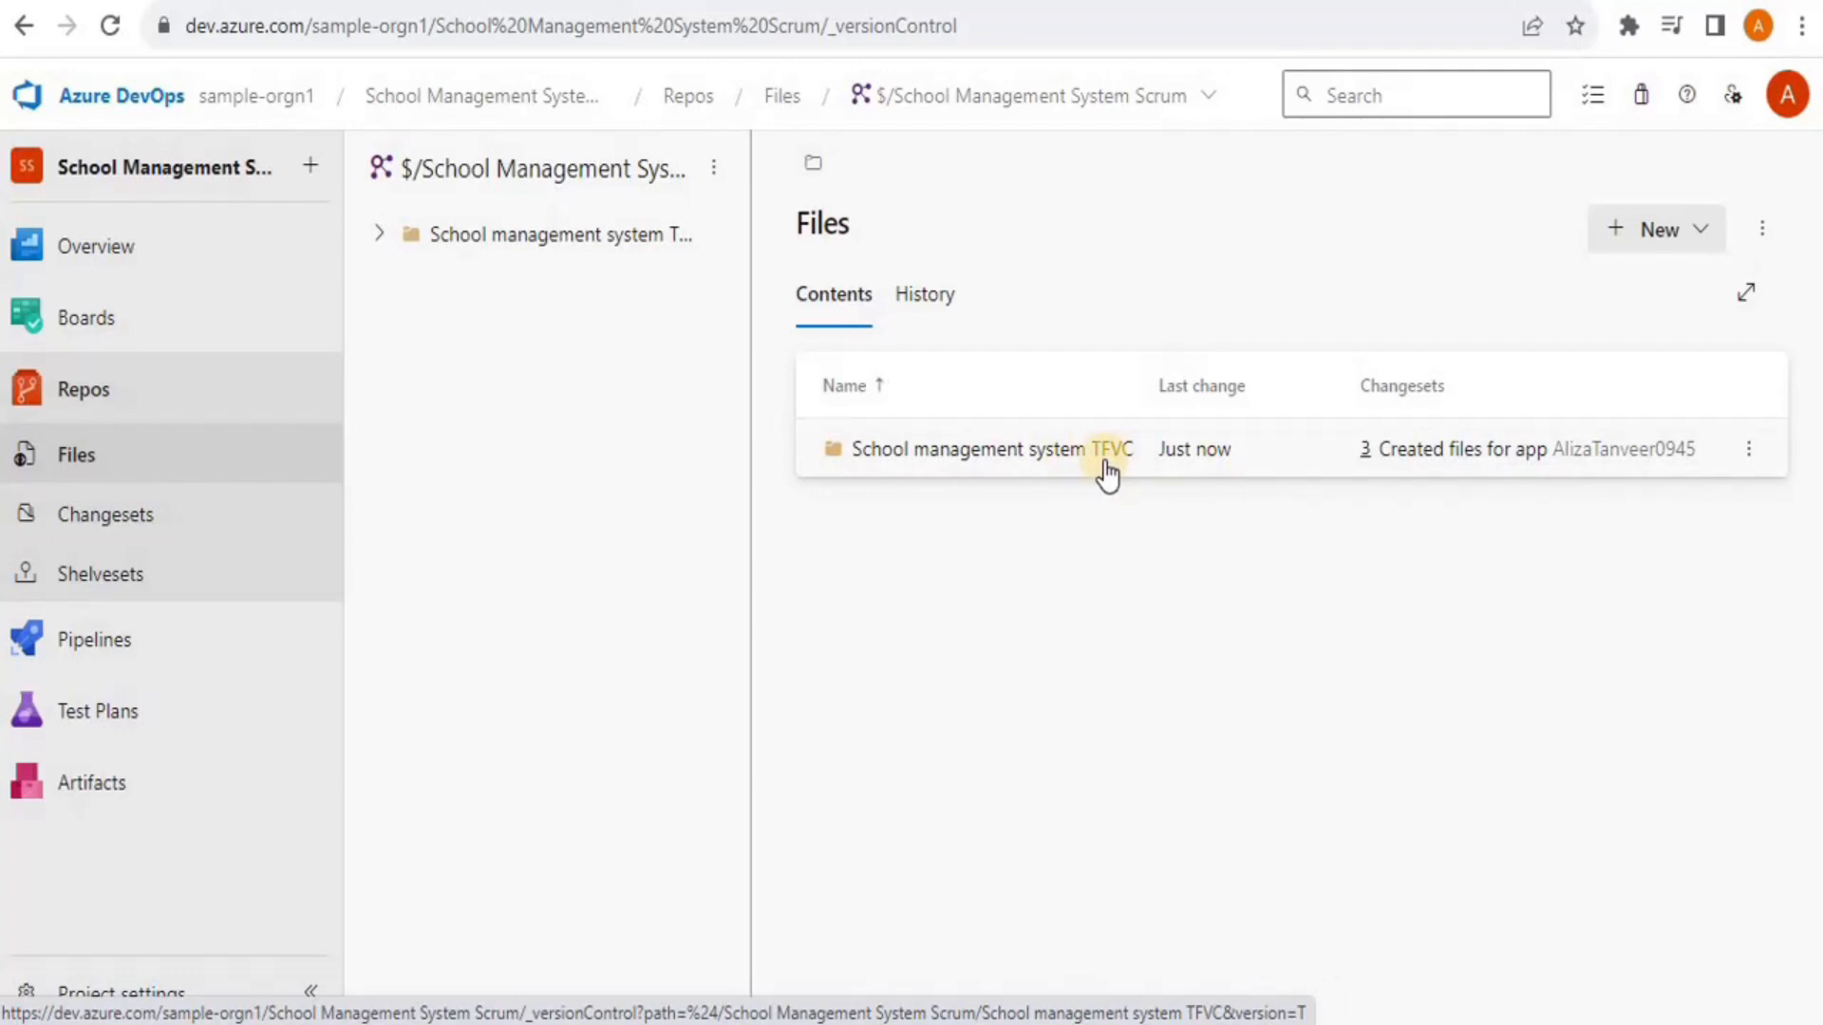
Browse the School management system TFVC folders, then return to the $/School Management System root listing
left_click(999, 446)
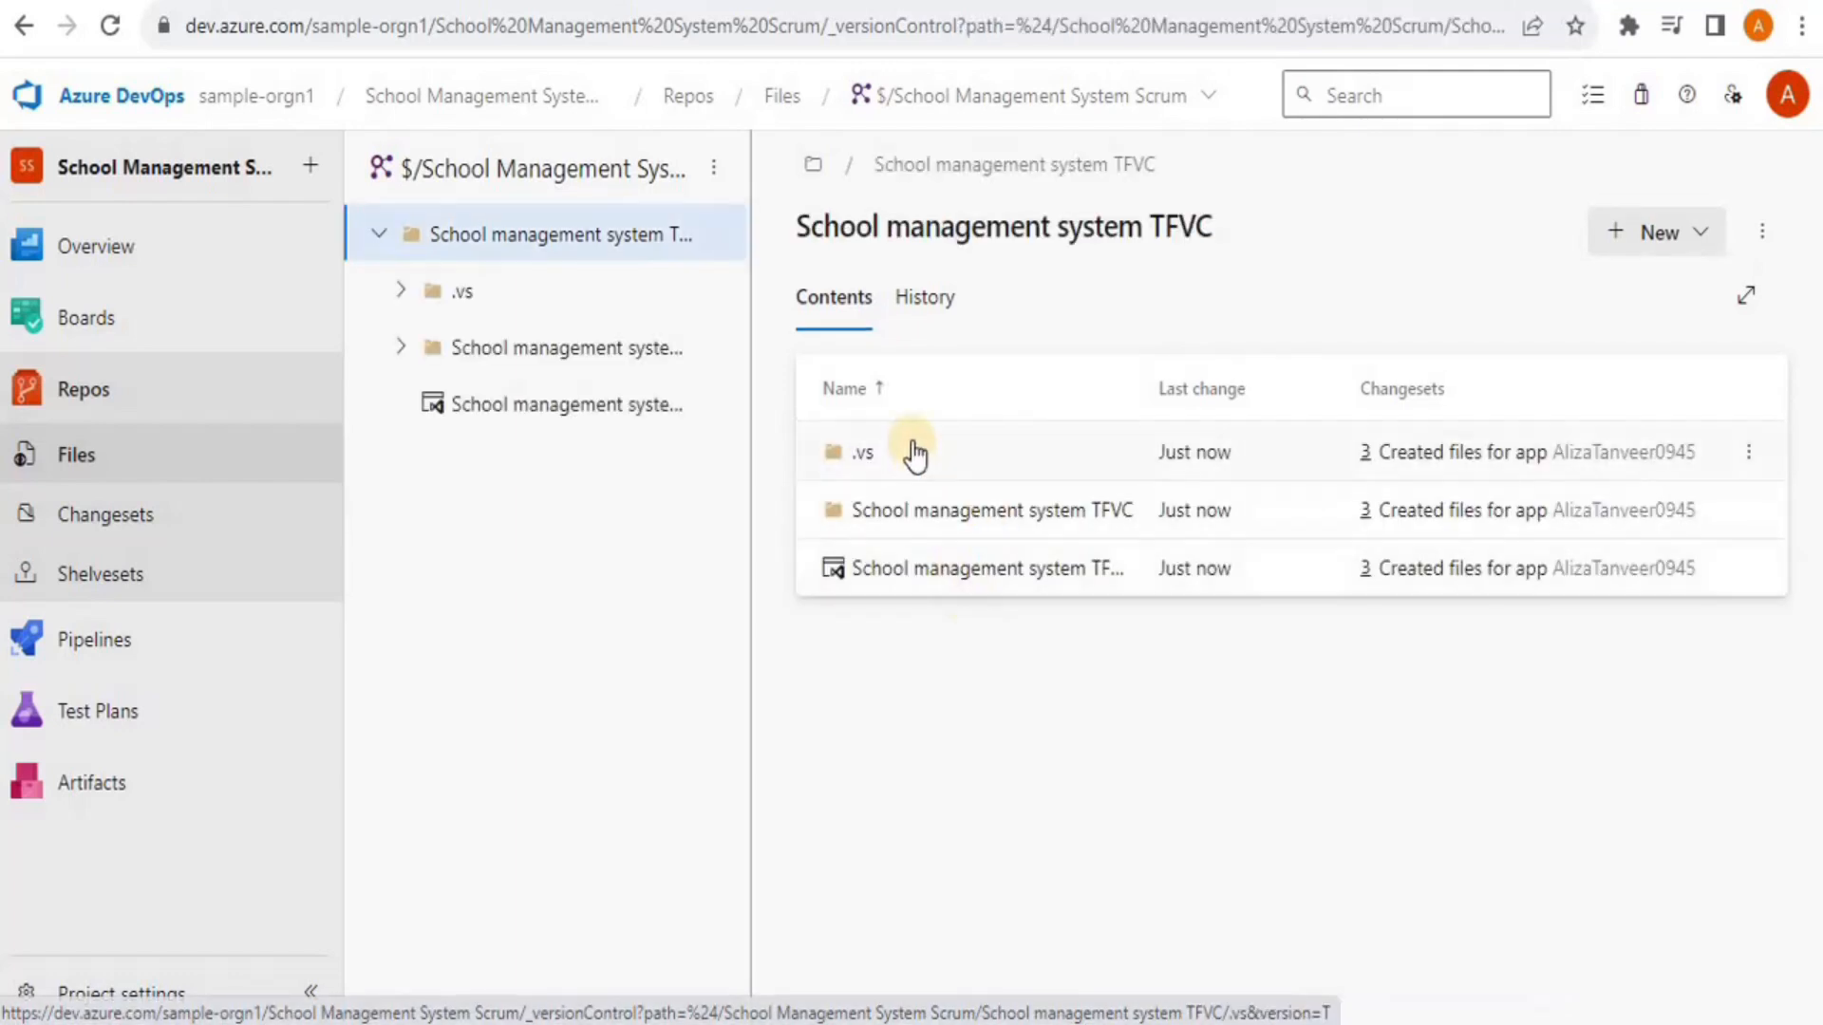
left_click(925, 525)
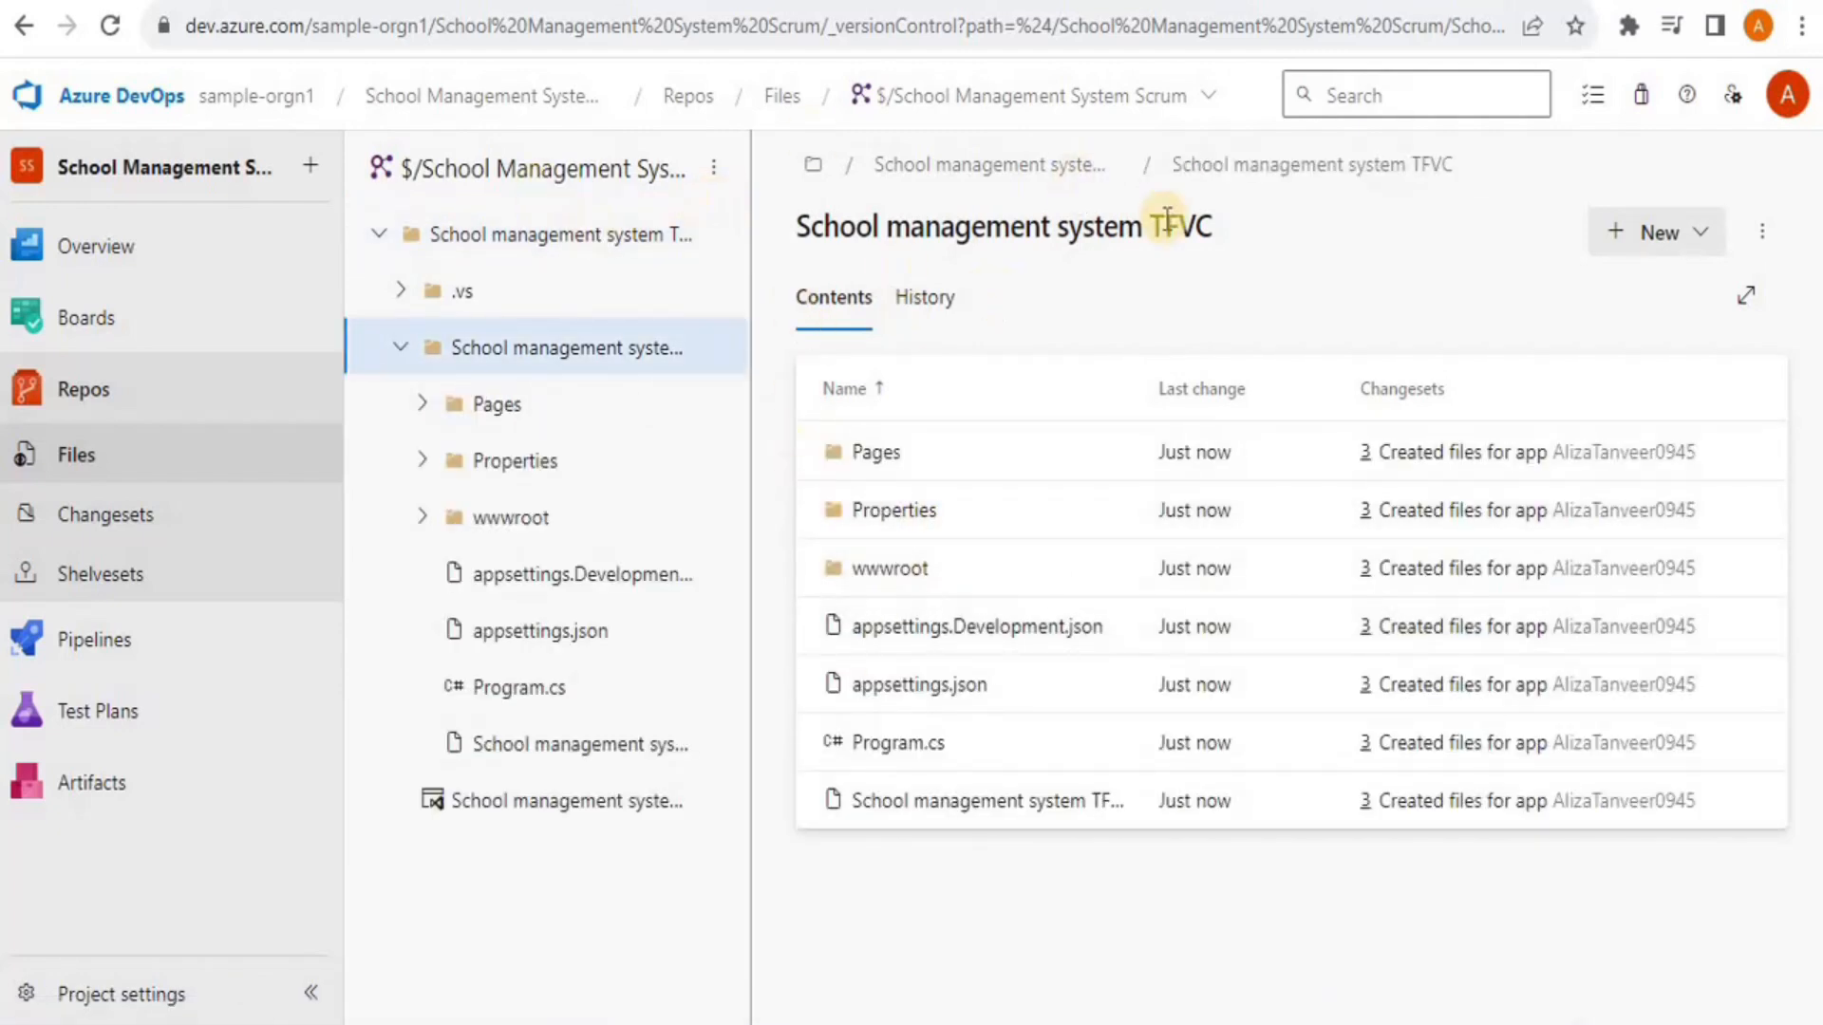
left_click(600, 239)
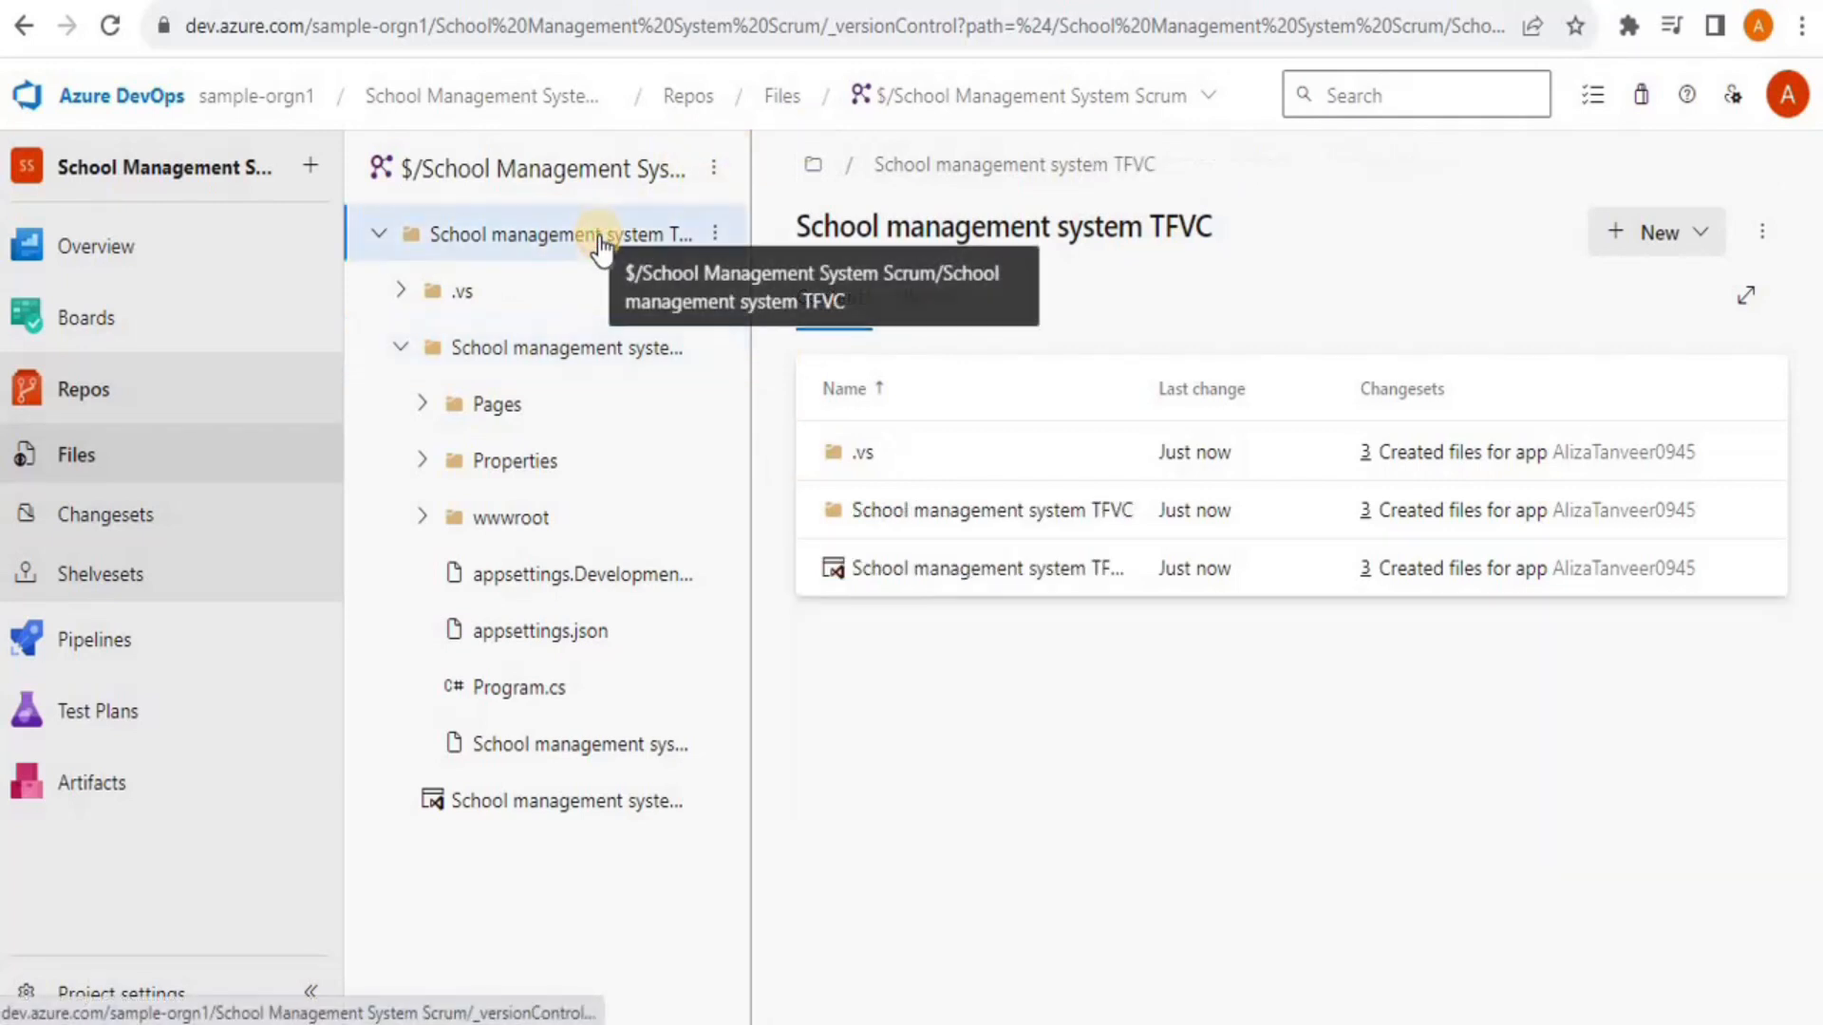
left_click(484, 176)
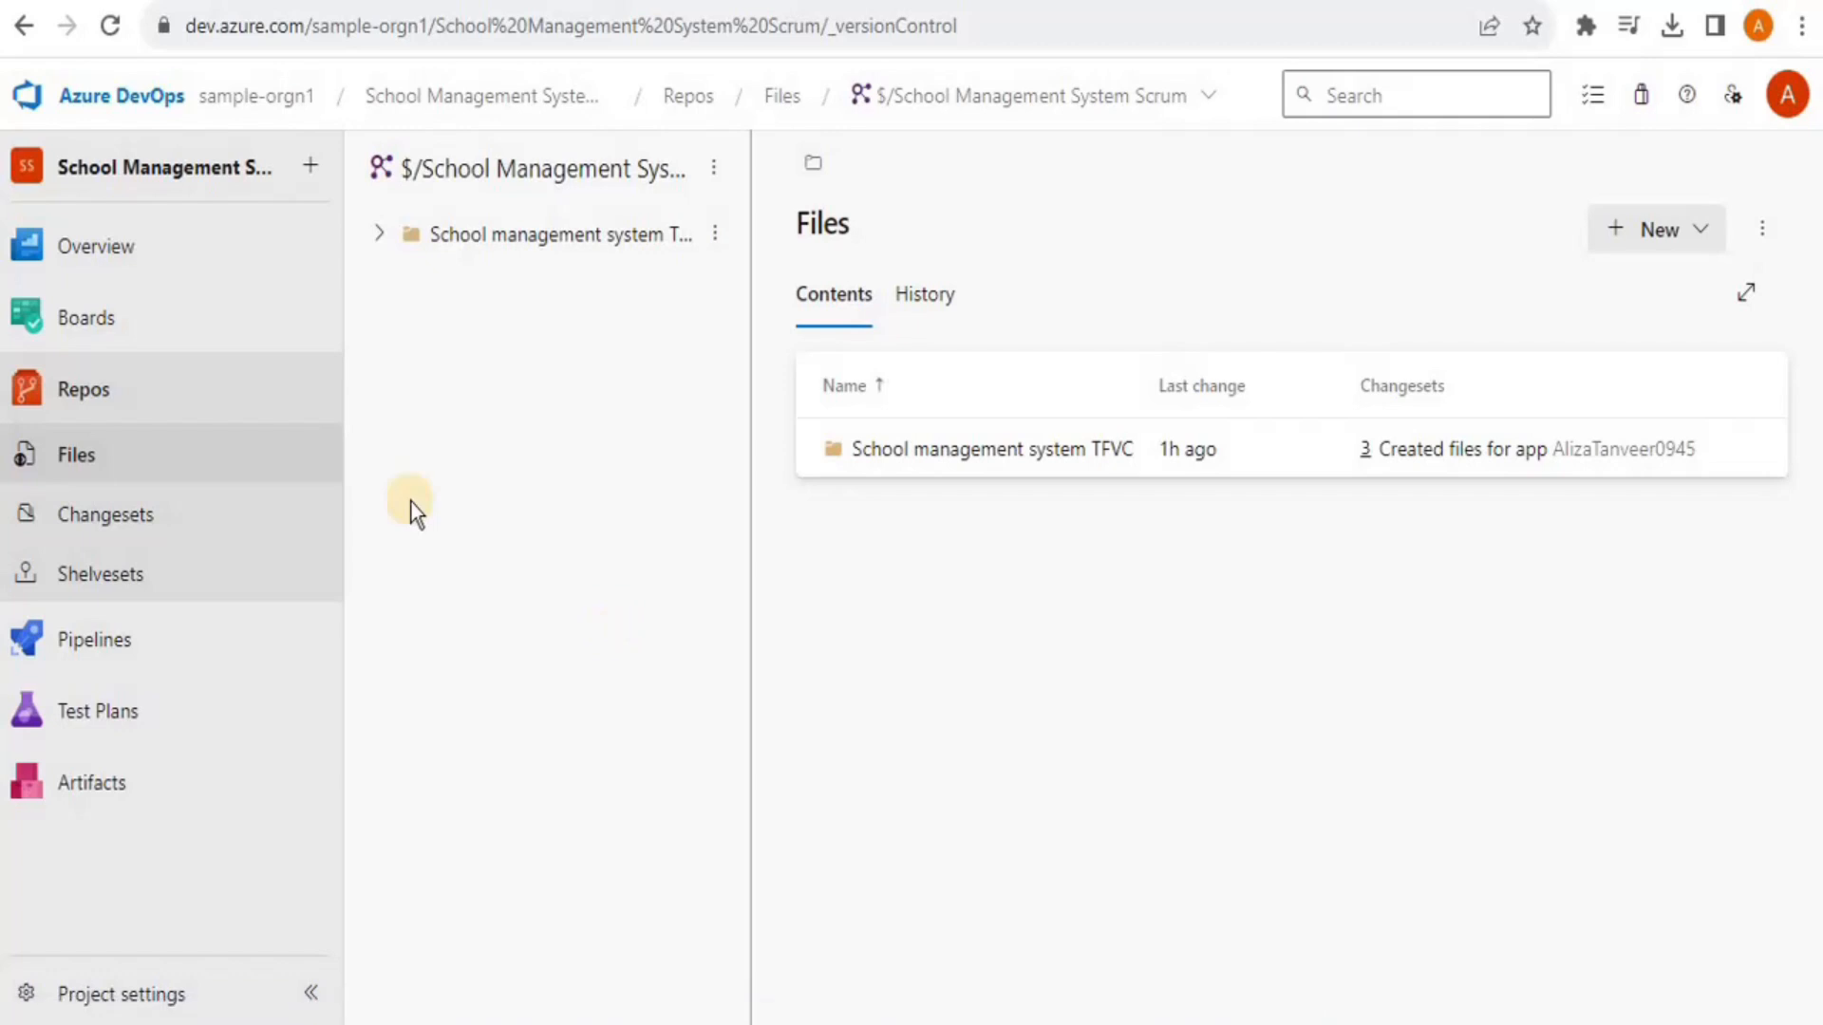
Start a new pipeline in Pipelines with Team Foundation Version Control as the code source
left_click(124, 640)
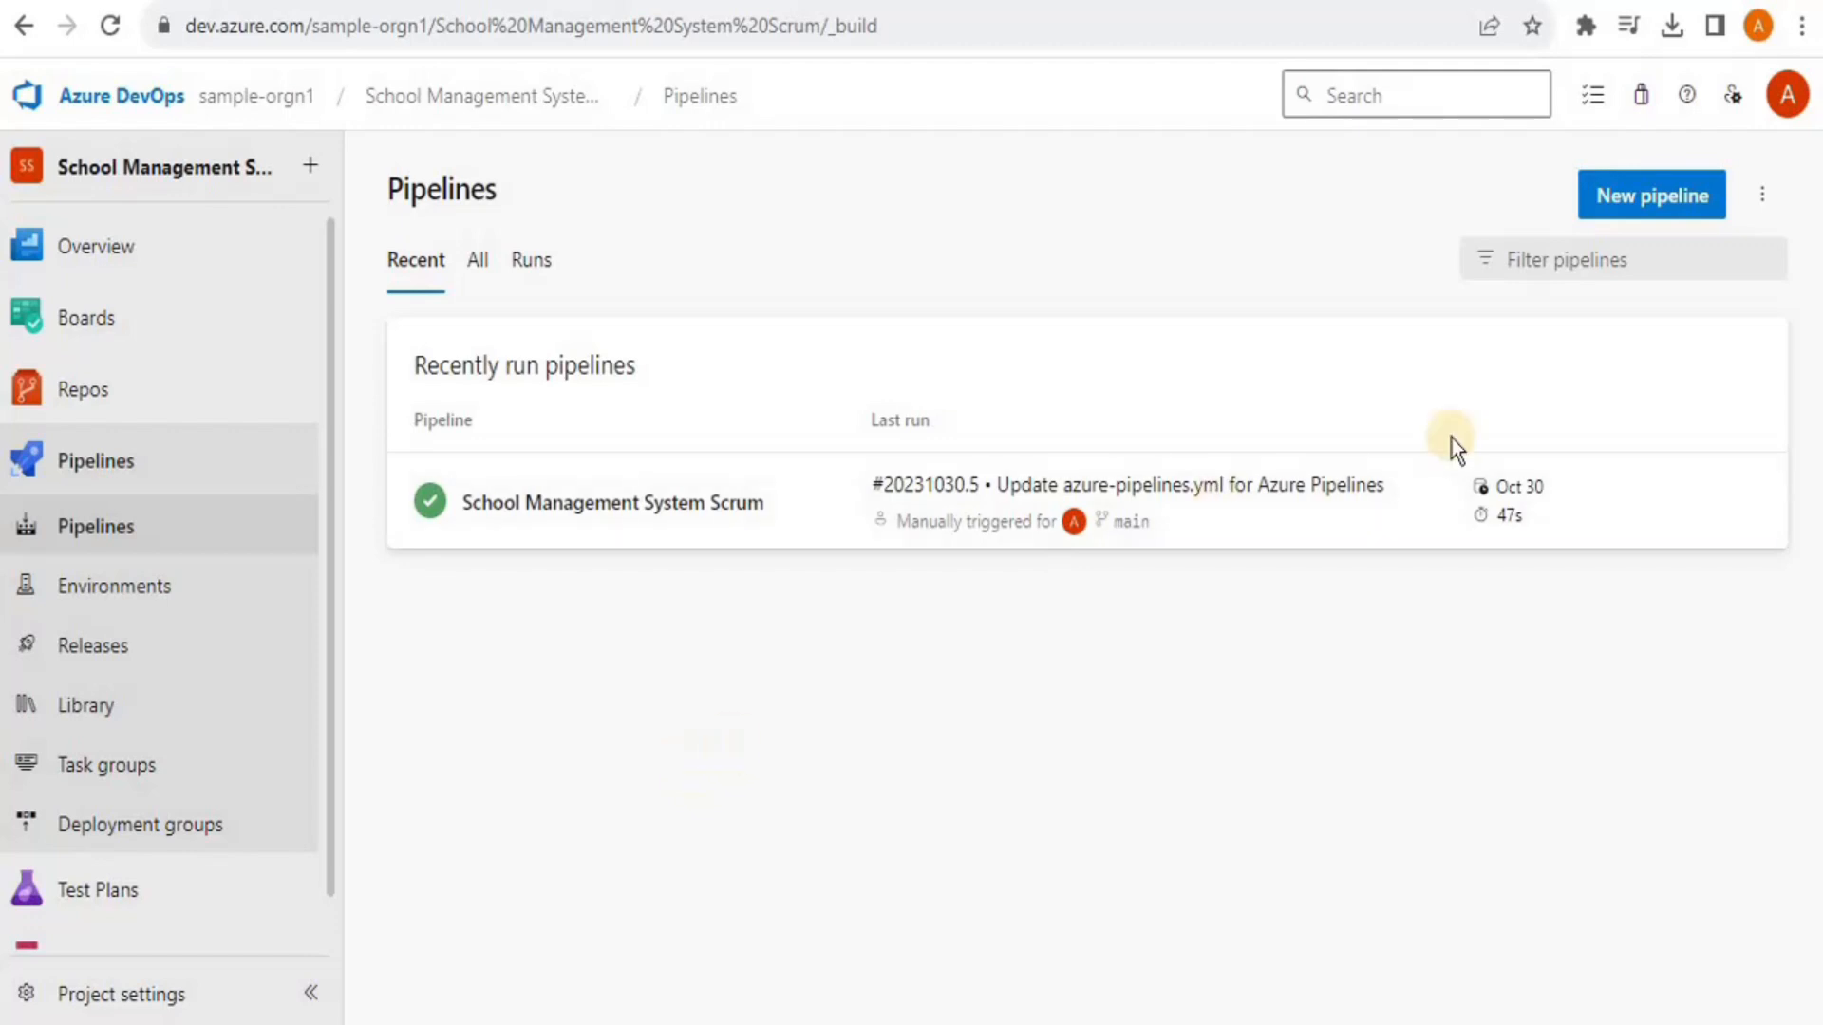
left_click(1635, 214)
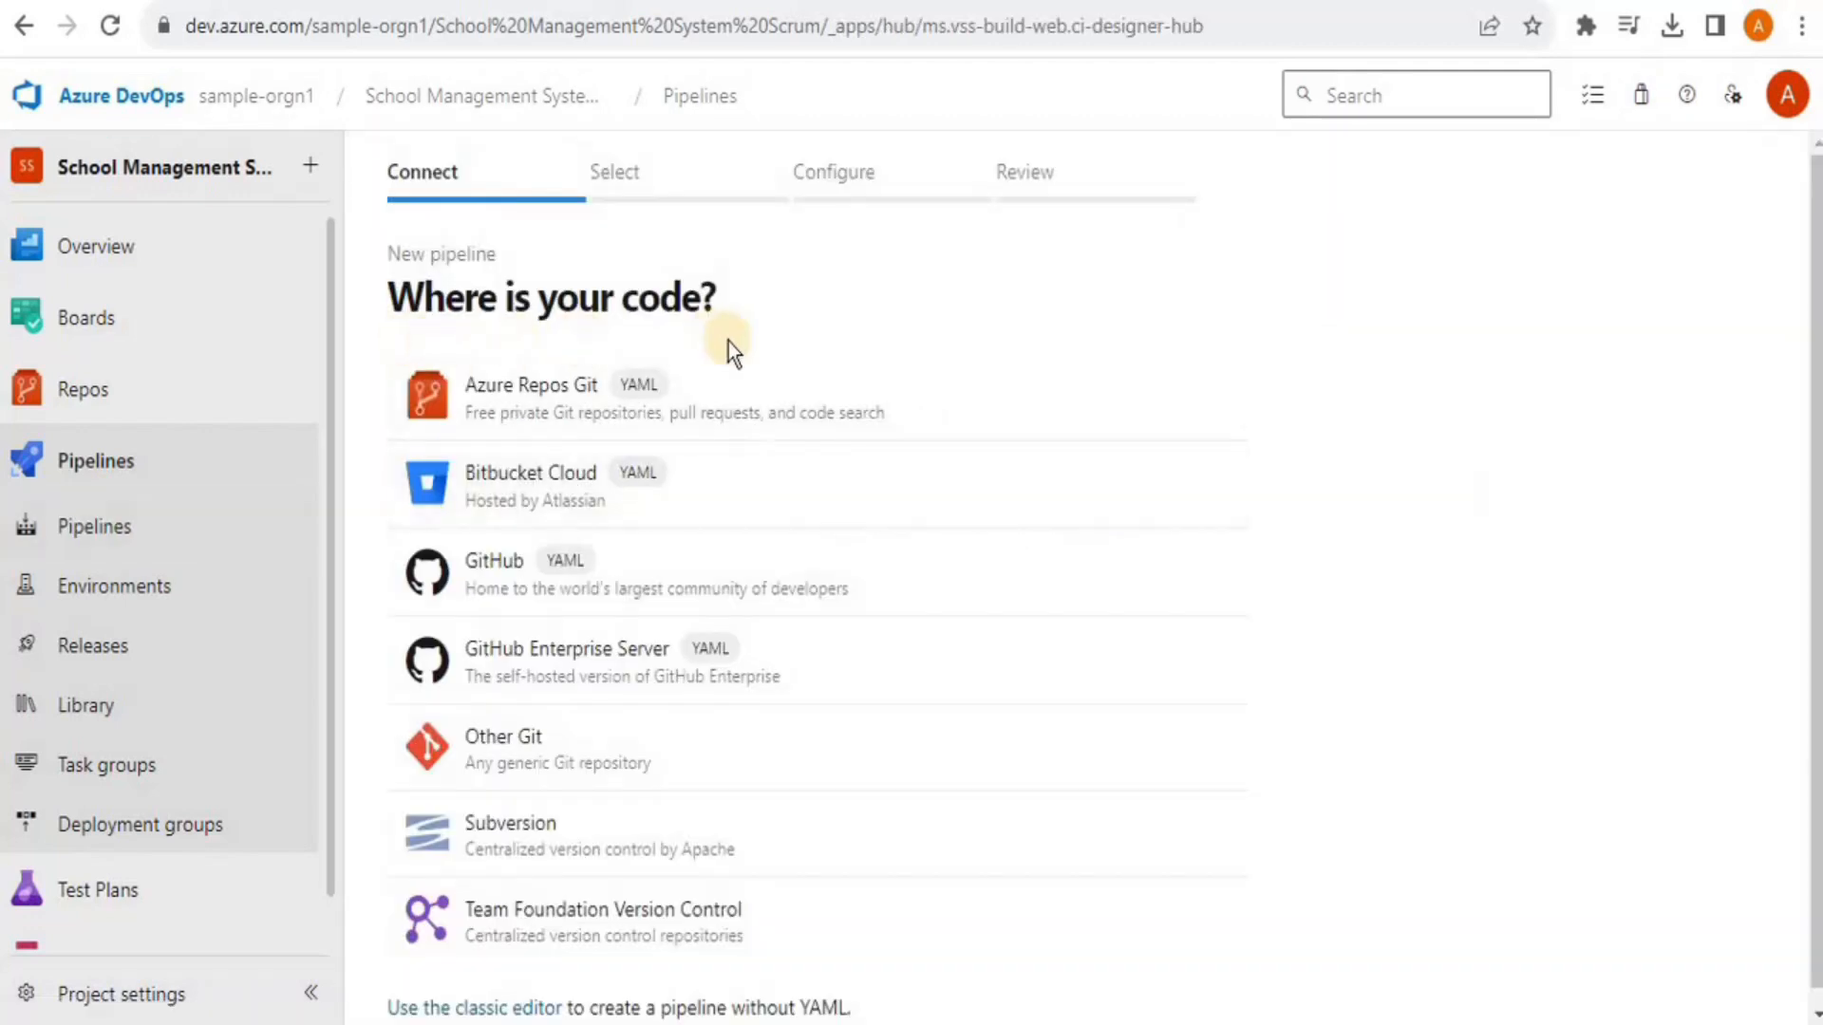
left_click(566, 922)
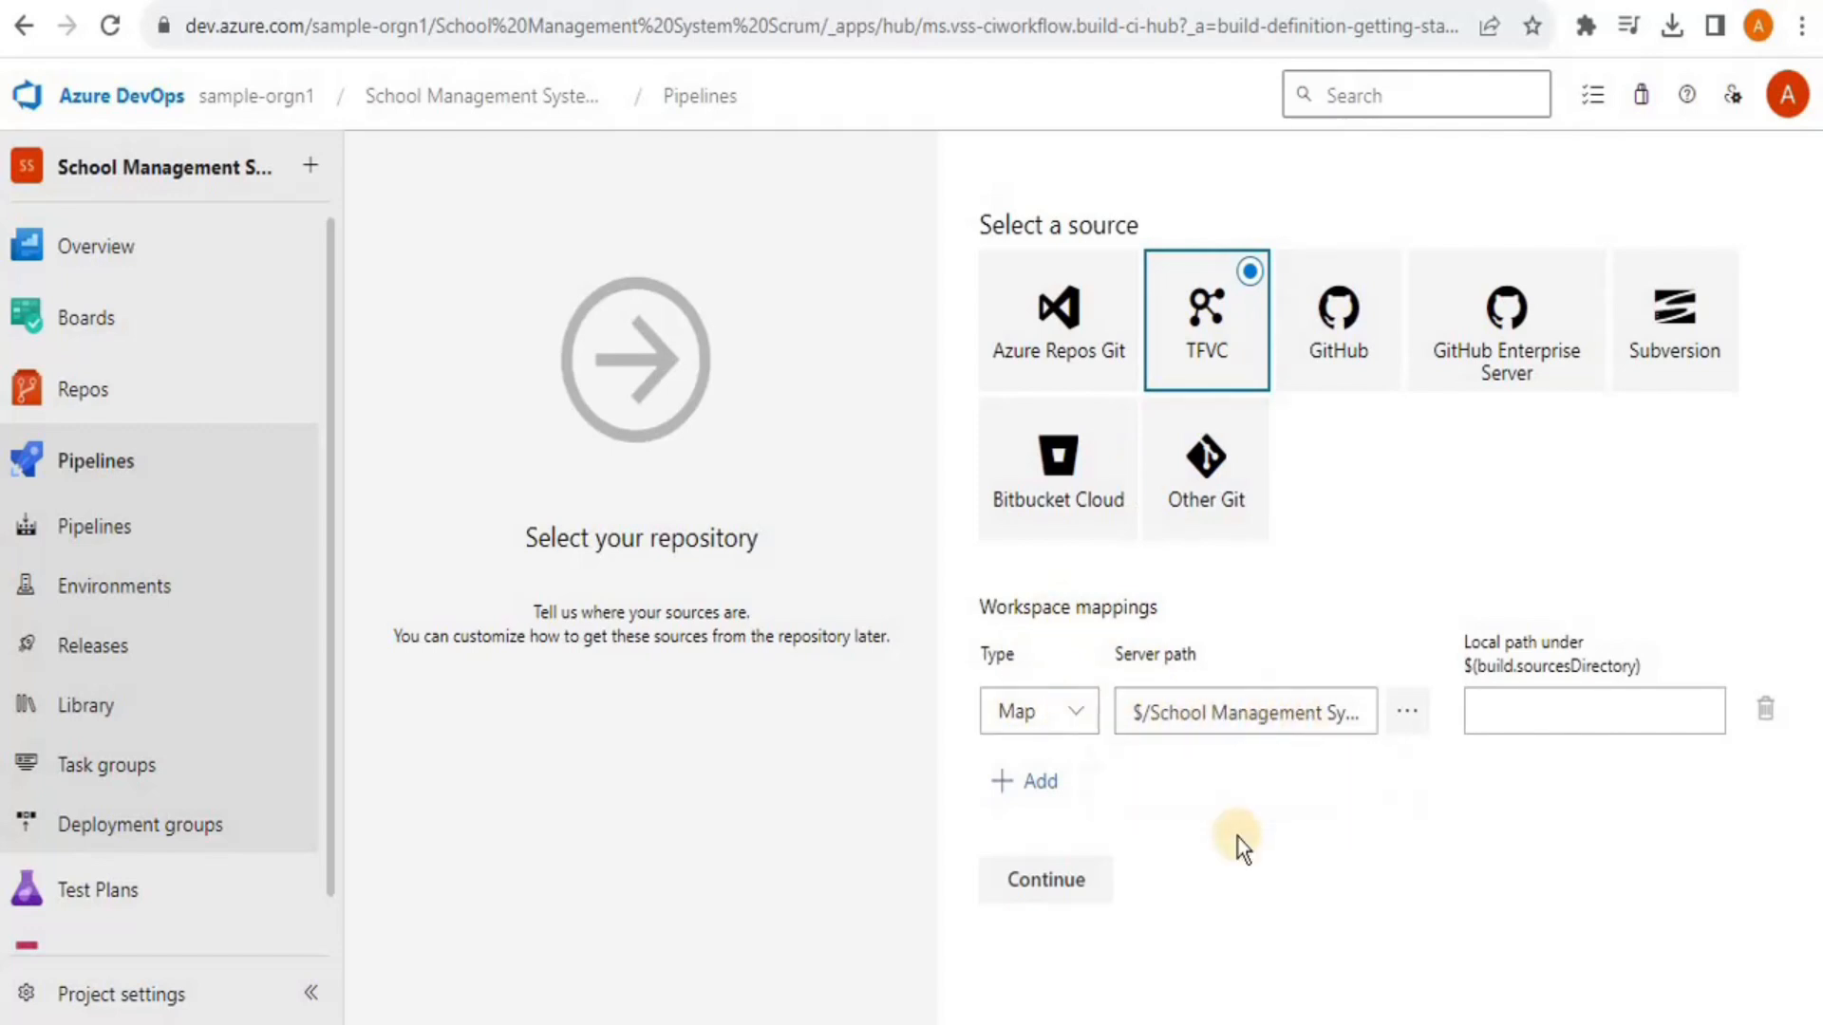
Confirm the TFVC source and apply the ASP.NET Core build template
left_click(1076, 879)
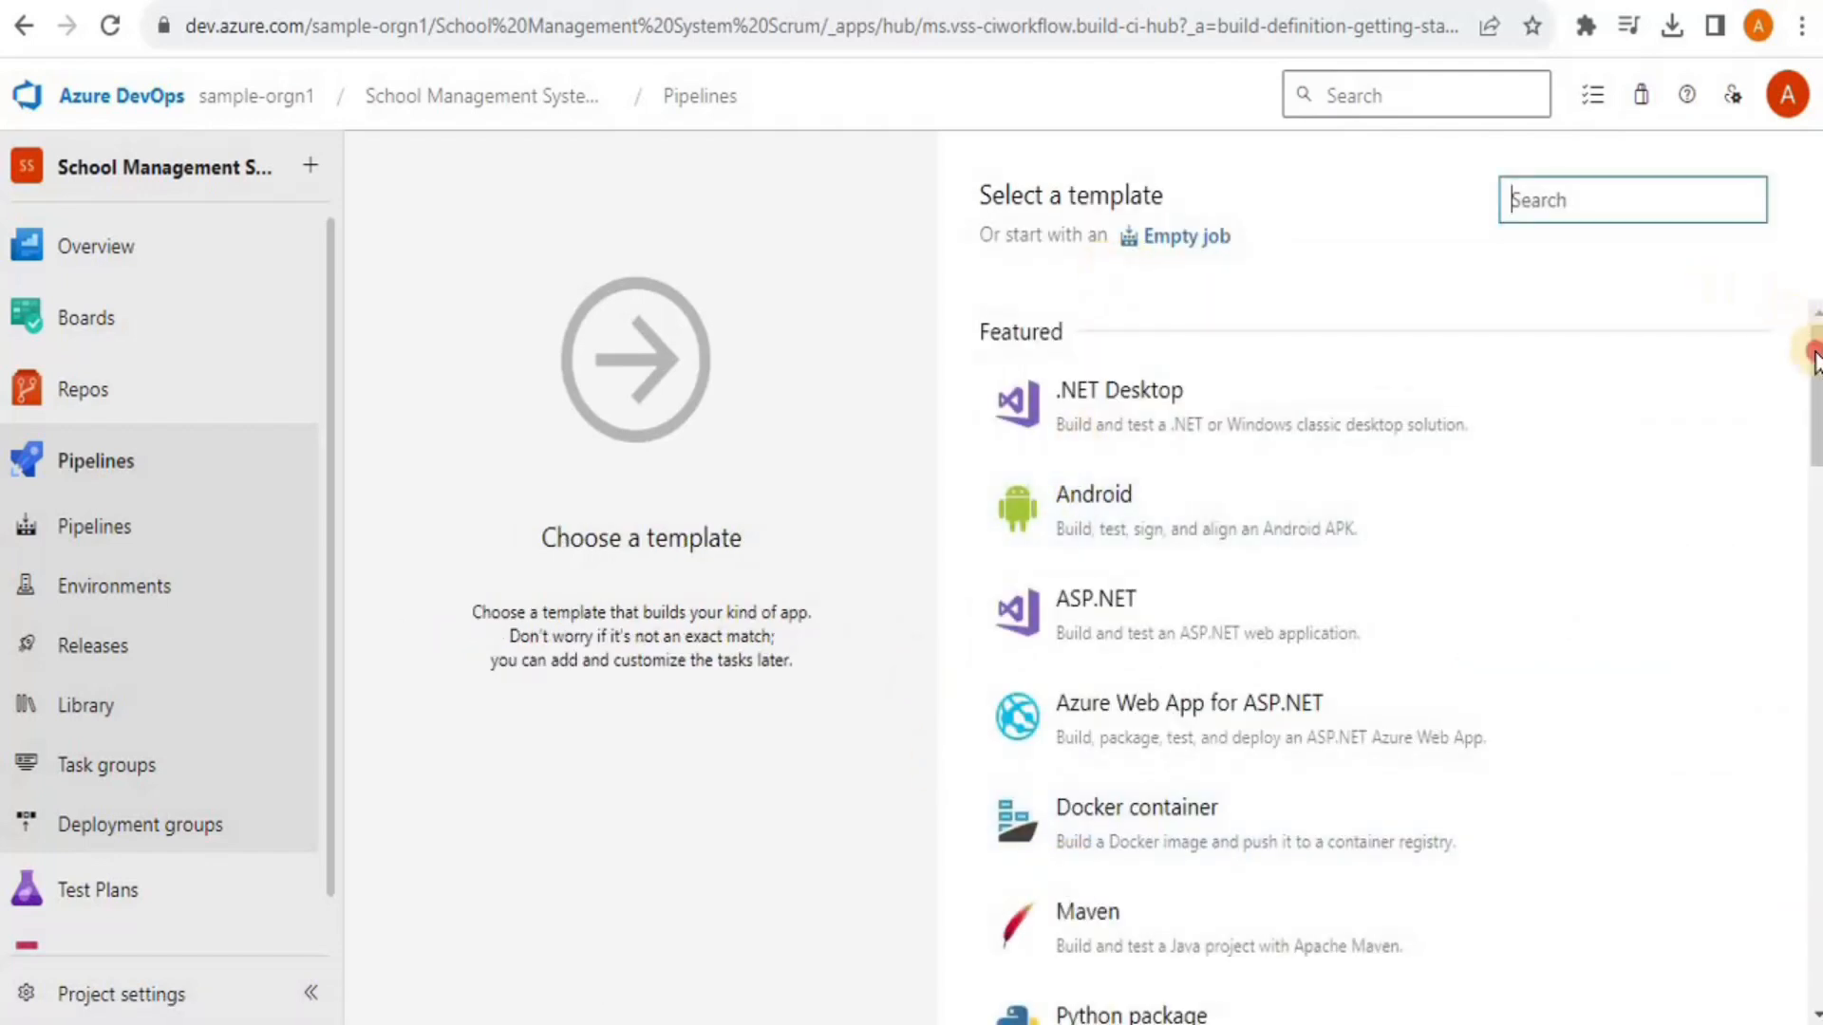
left_click_drag(1814, 361, 1814, 370)
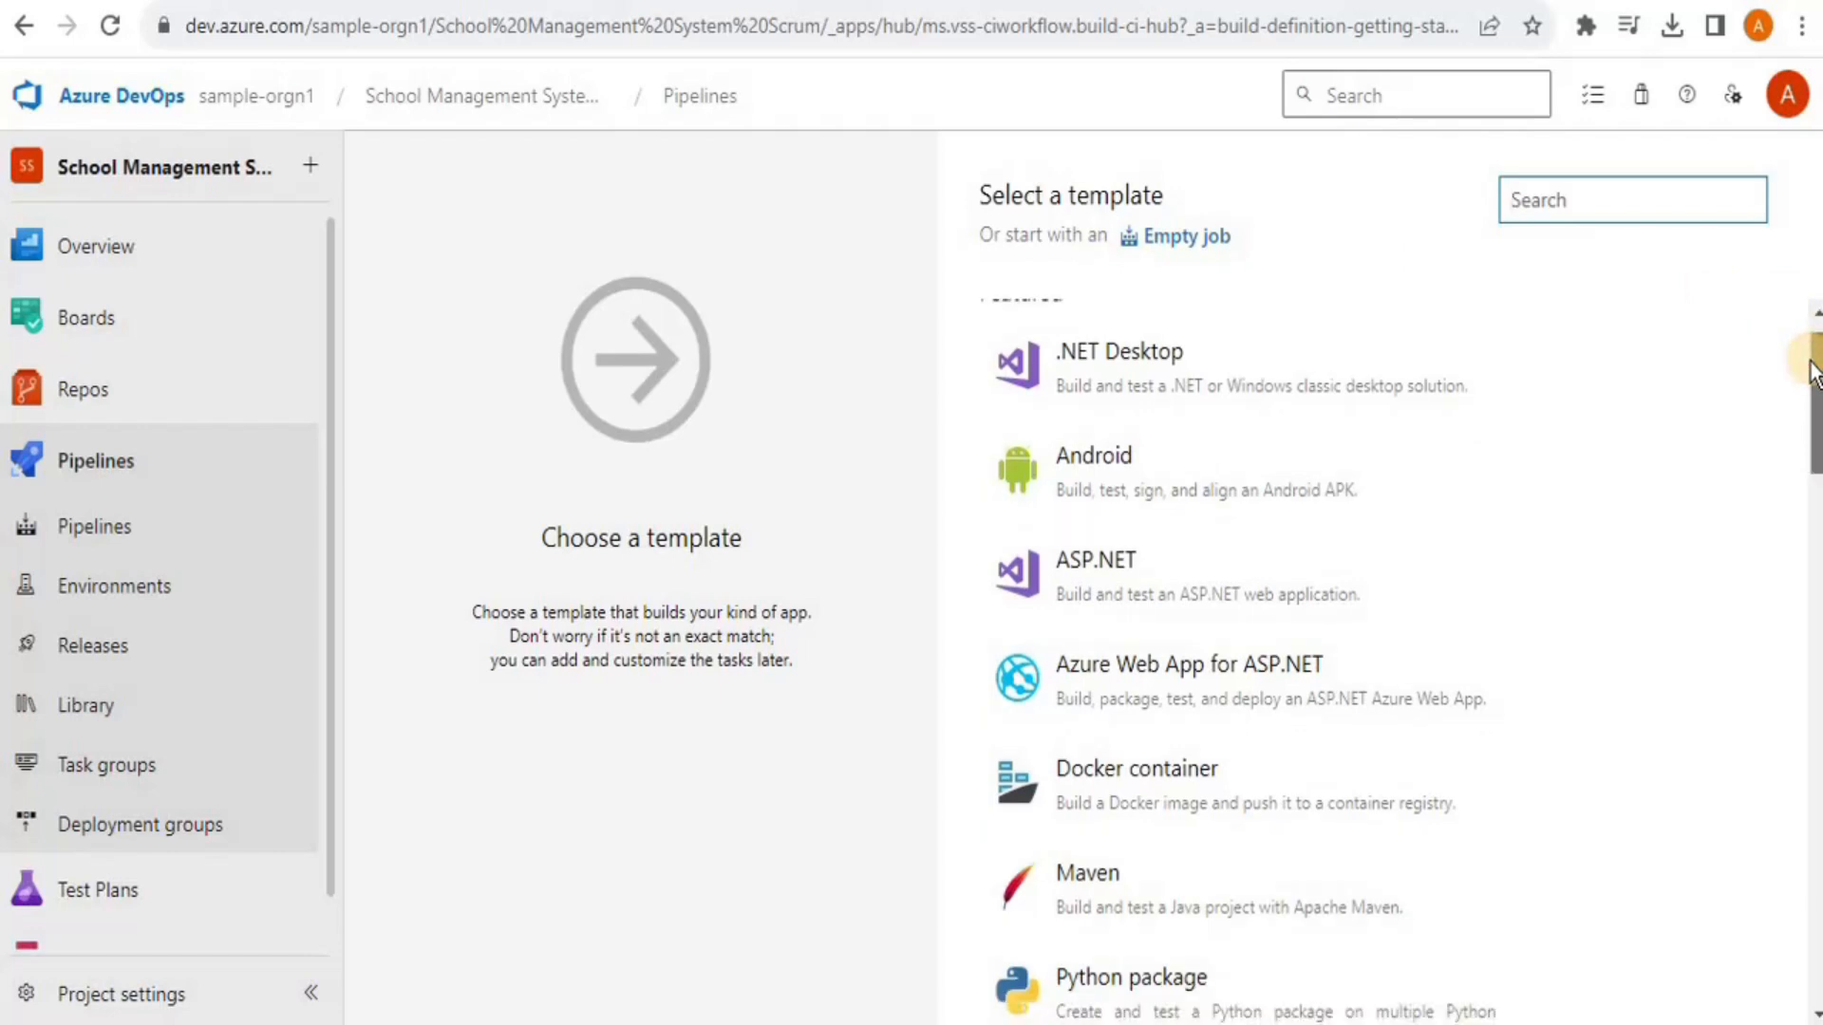
left_click_drag(1815, 399, 1816, 594)
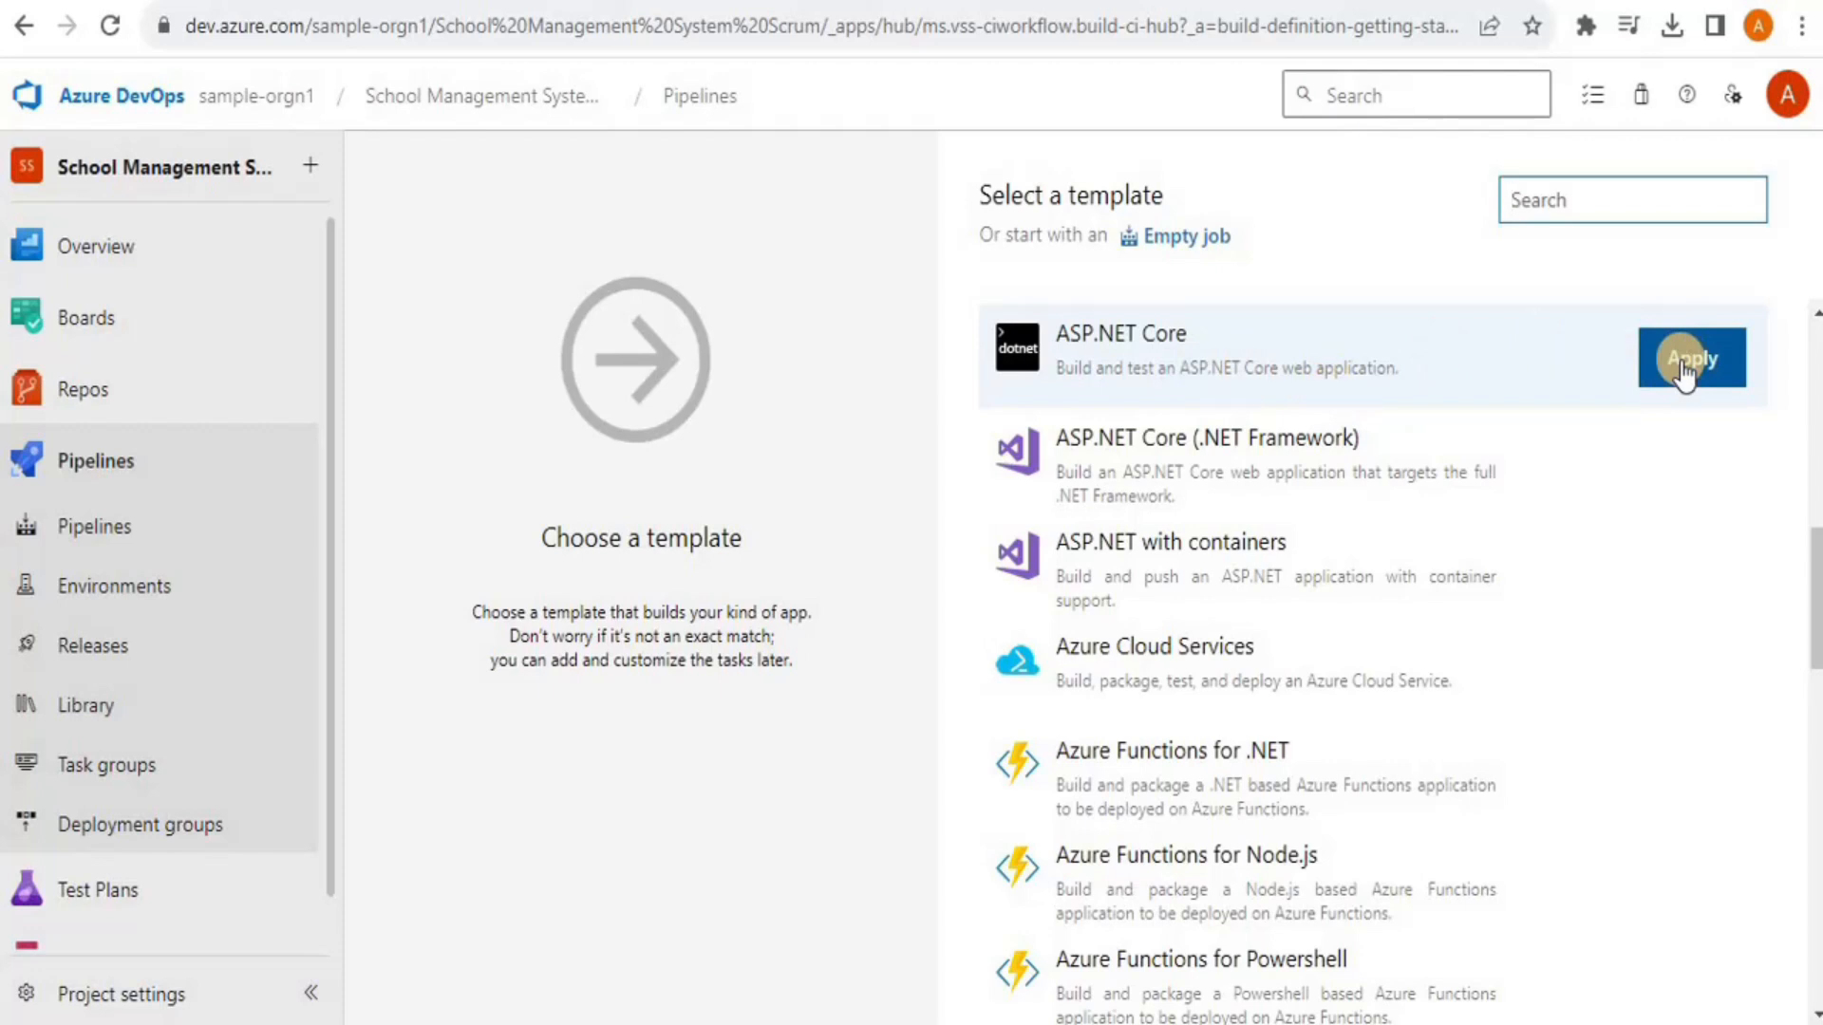
left_click(1681, 370)
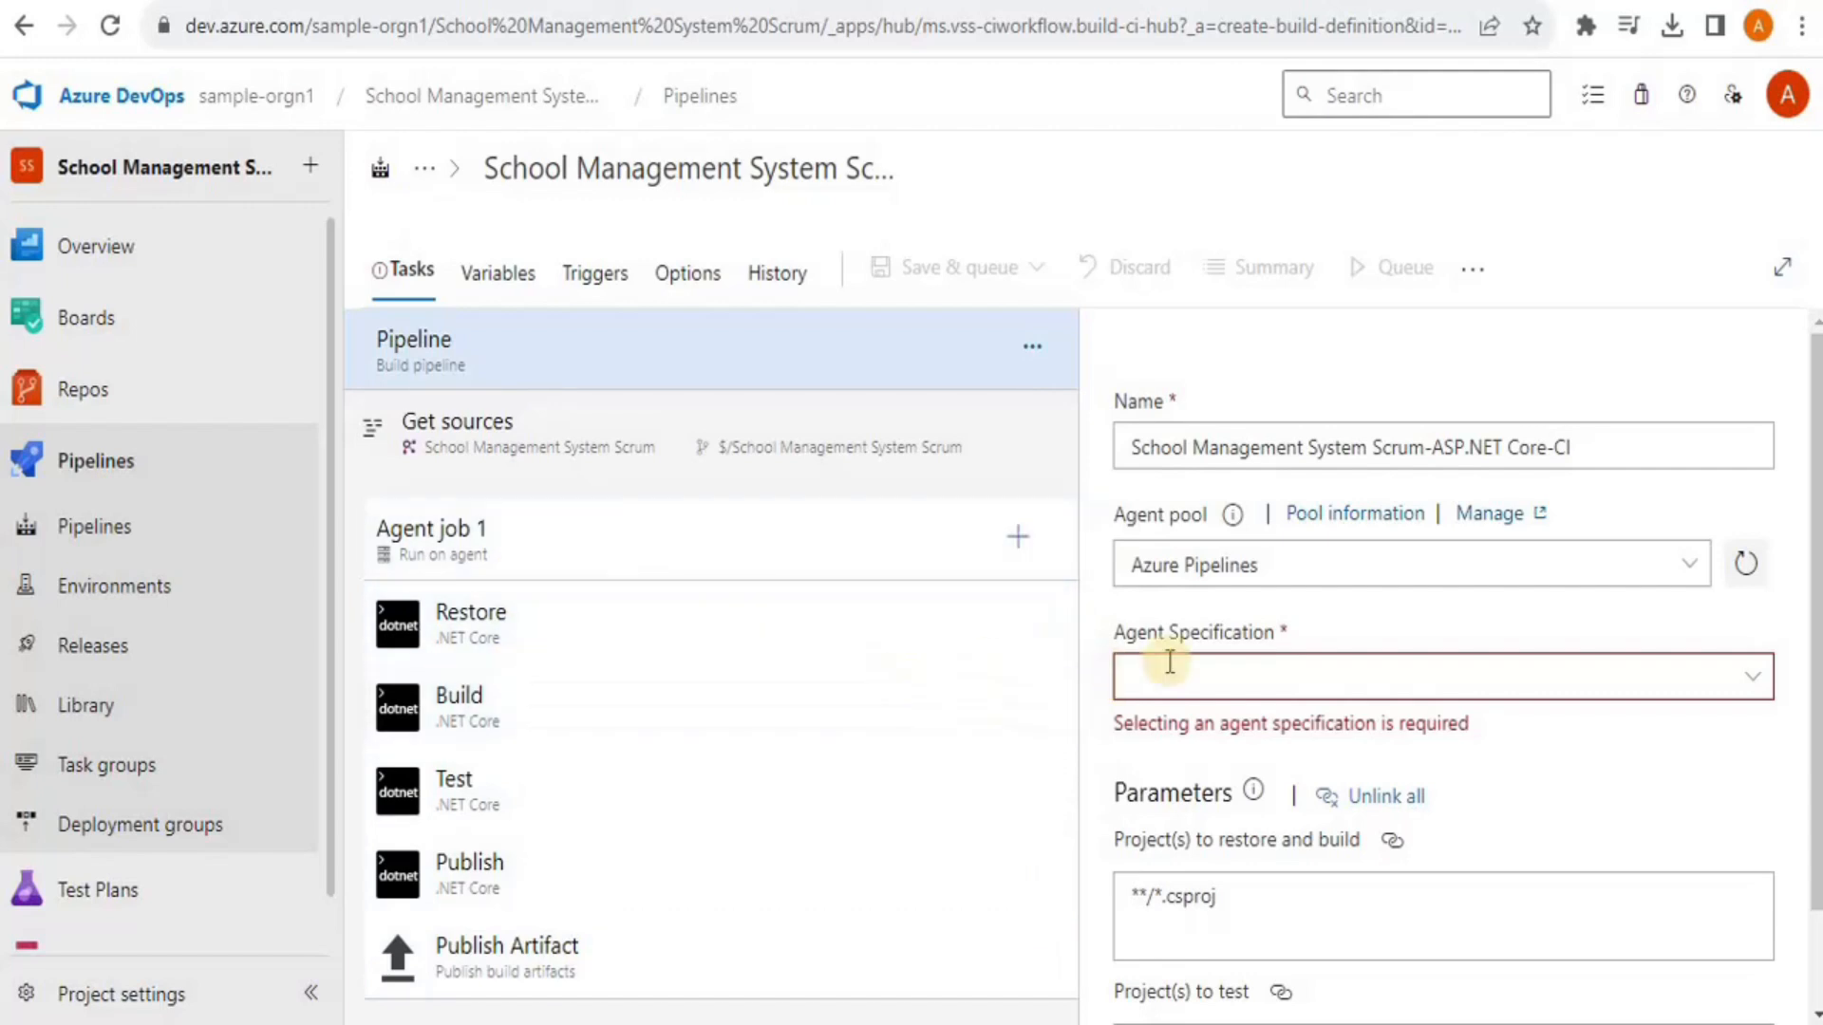
Set the pipeline's agent specification to windows-2022
left_click(1757, 680)
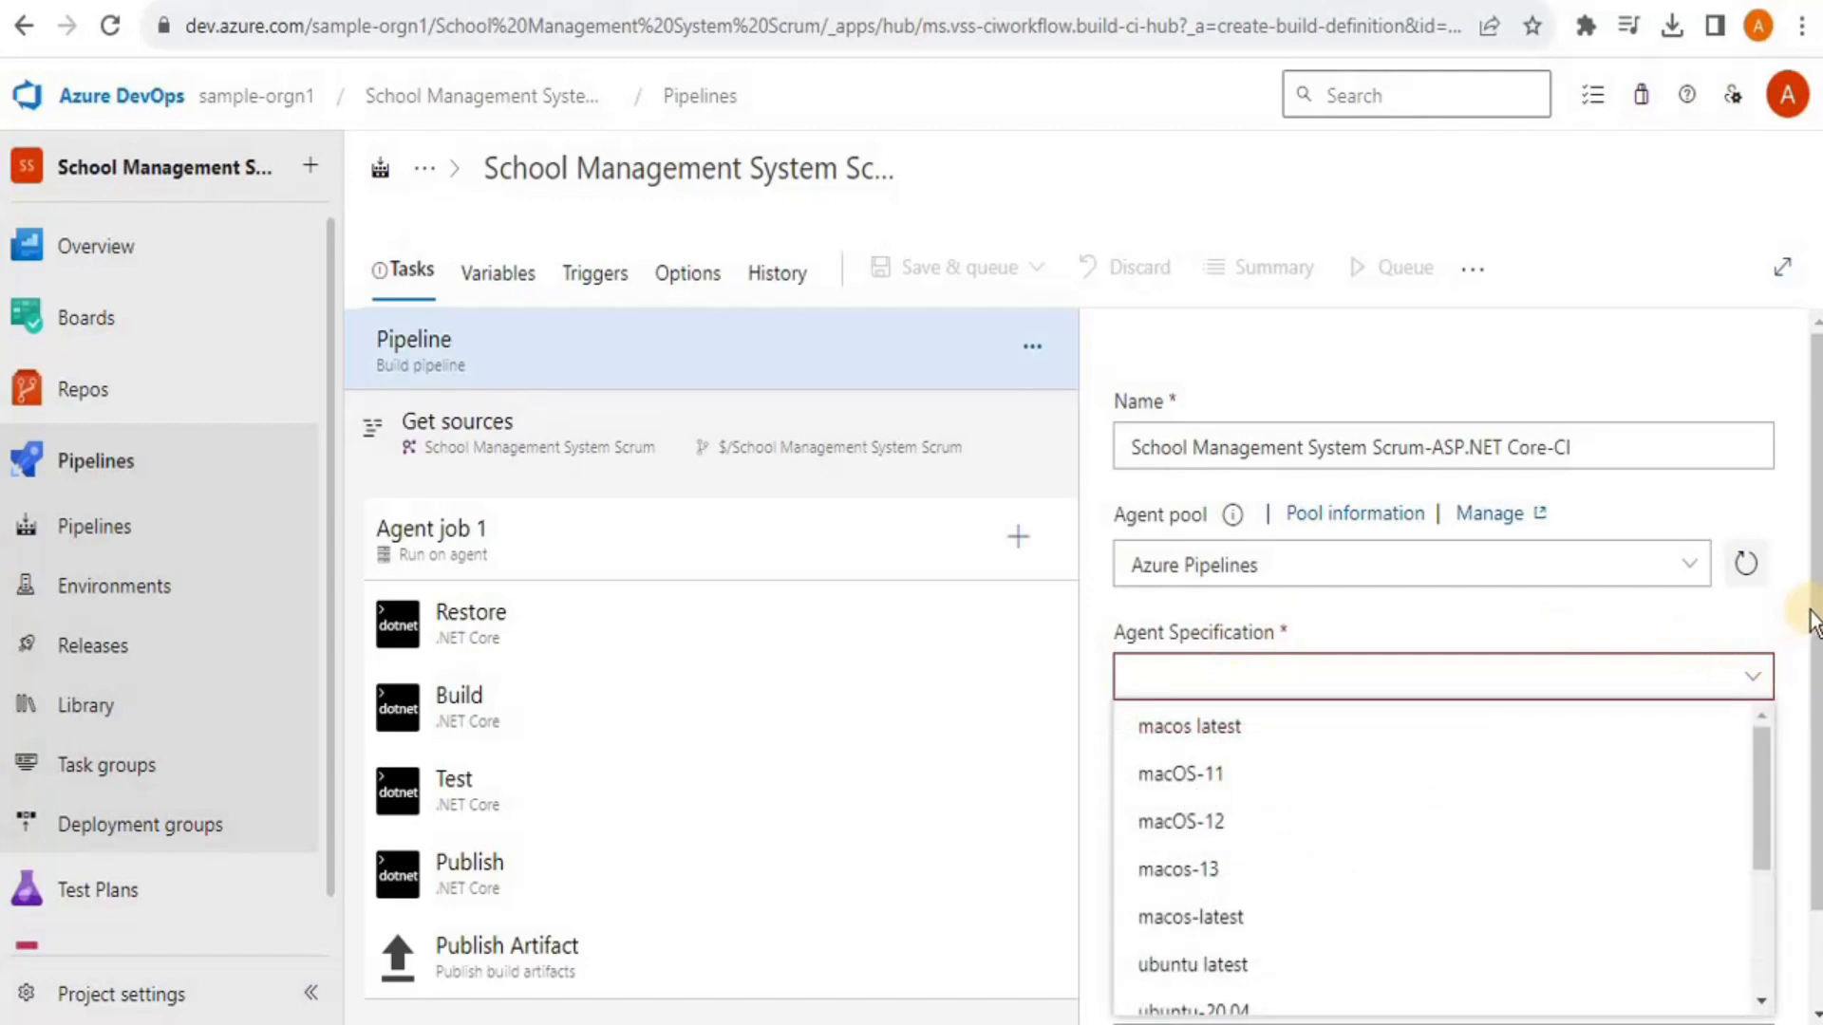
left_click_drag(1762, 773, 1689, 920)
left_click(1233, 940)
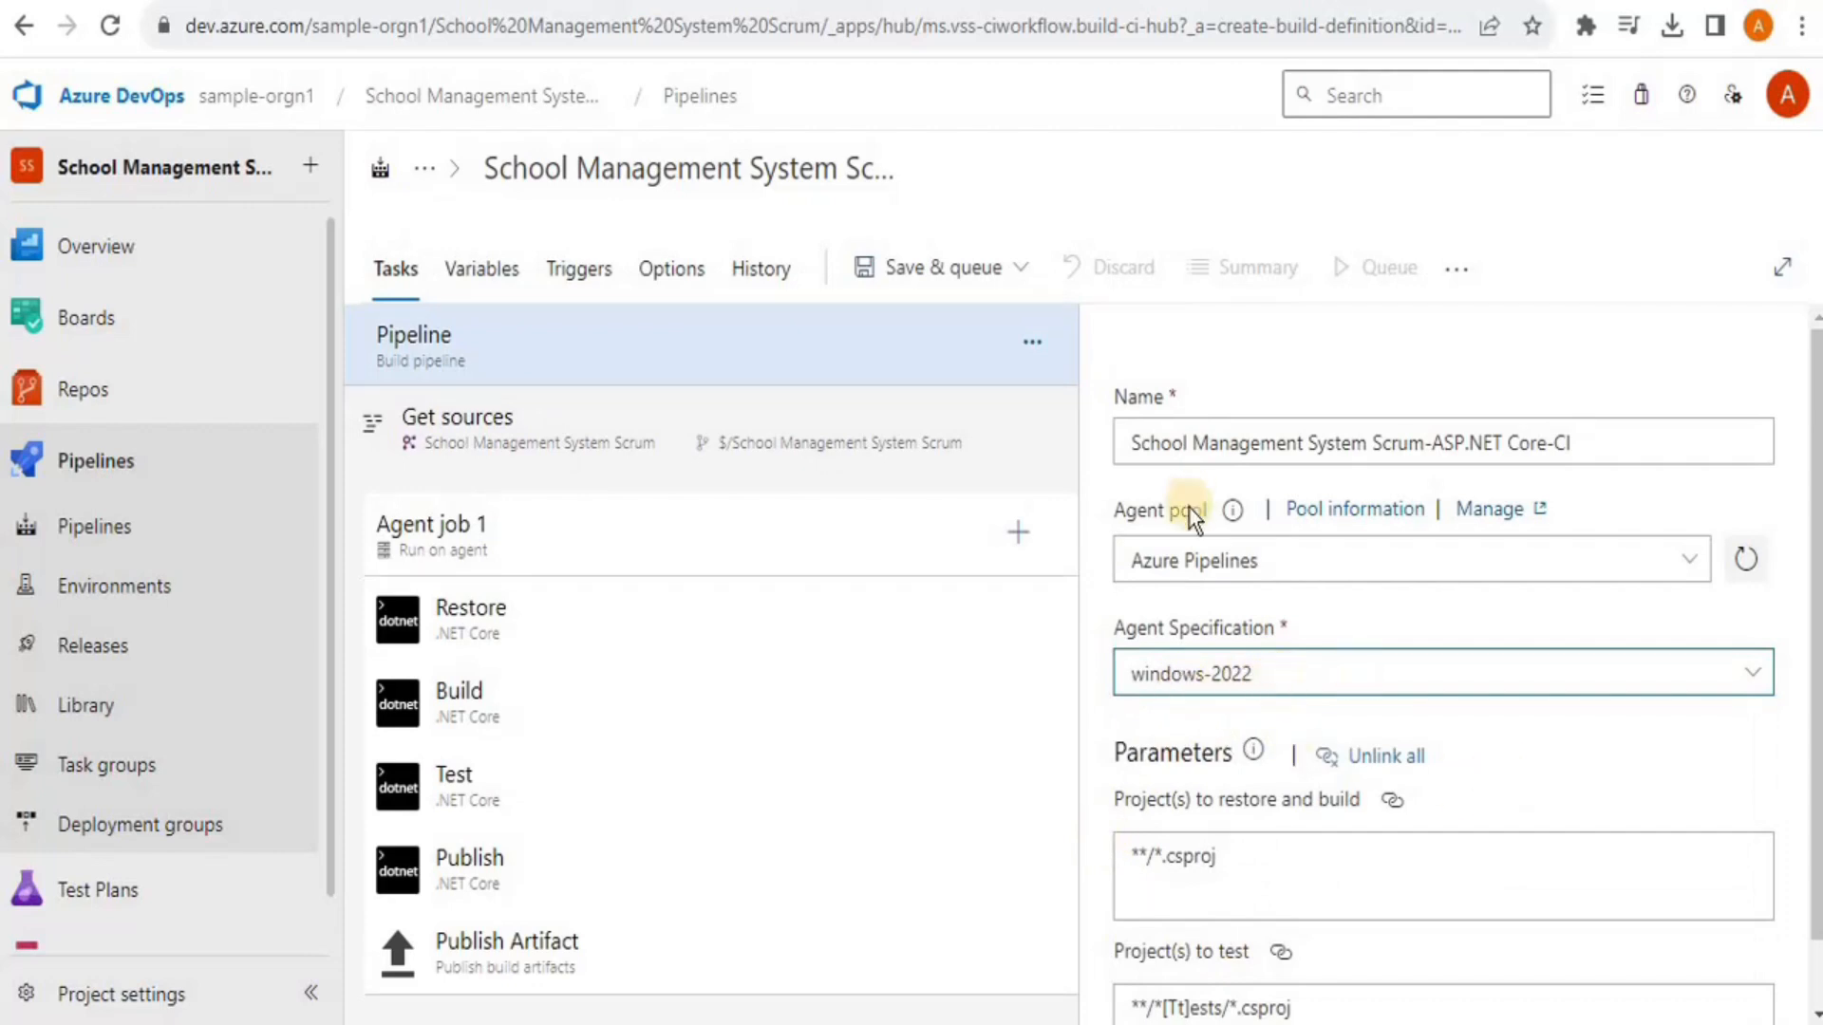
left_click(940, 271)
Save and run the pipeline with the comment 'TFVC ASP.net', queuing run #20231109.1
left_click(912, 325)
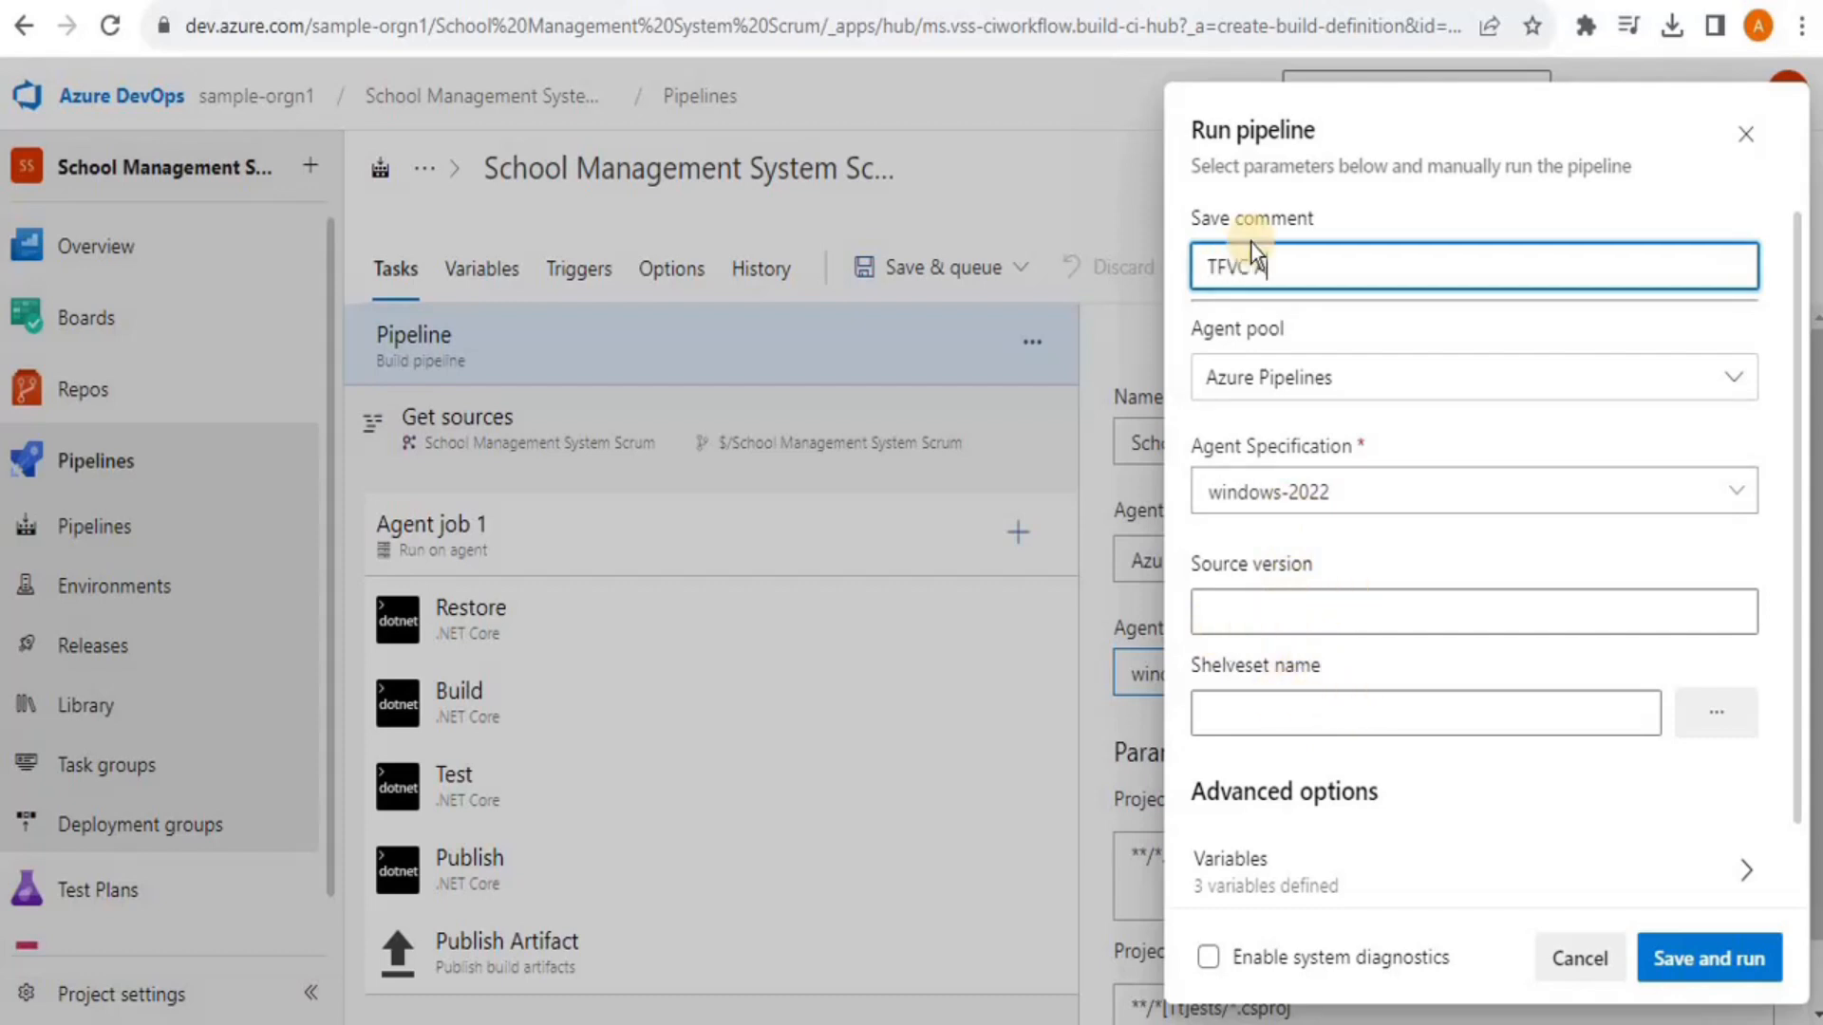
type("net")
left_click(1688, 954)
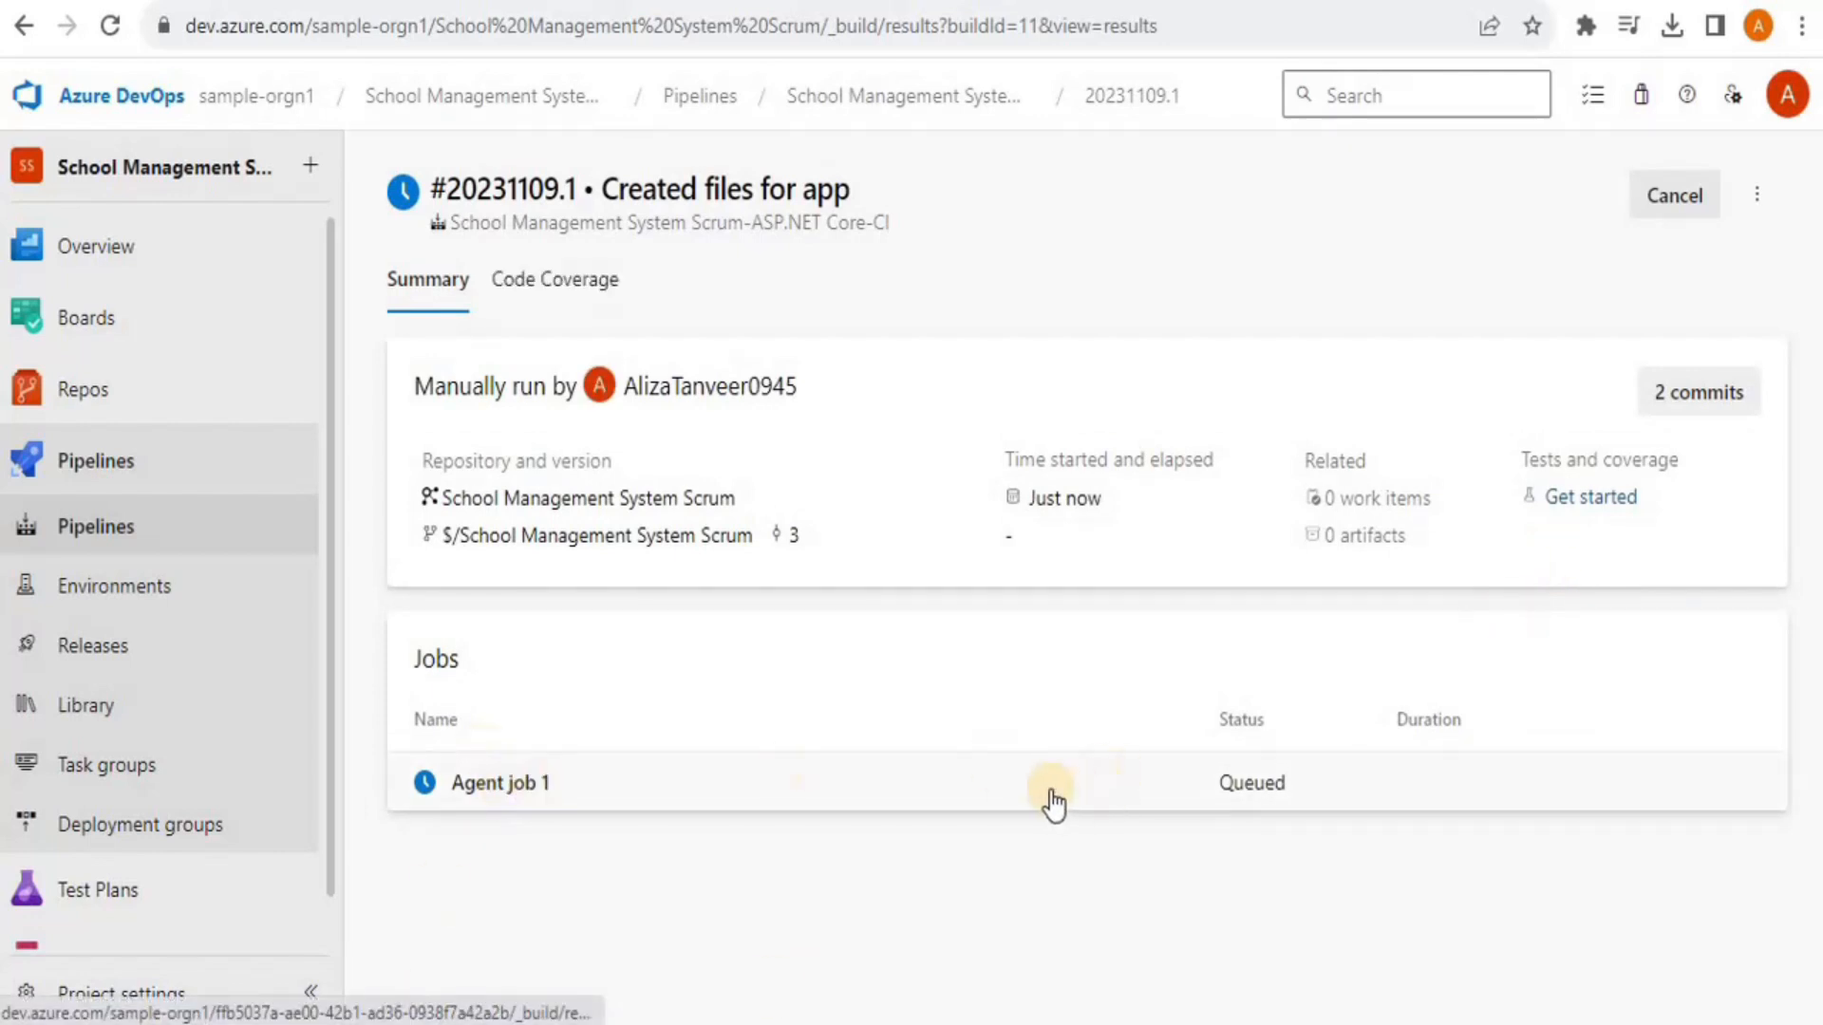
Review the successful Agent job 1 log, then go back to the Pipelines list
left_click(555, 792)
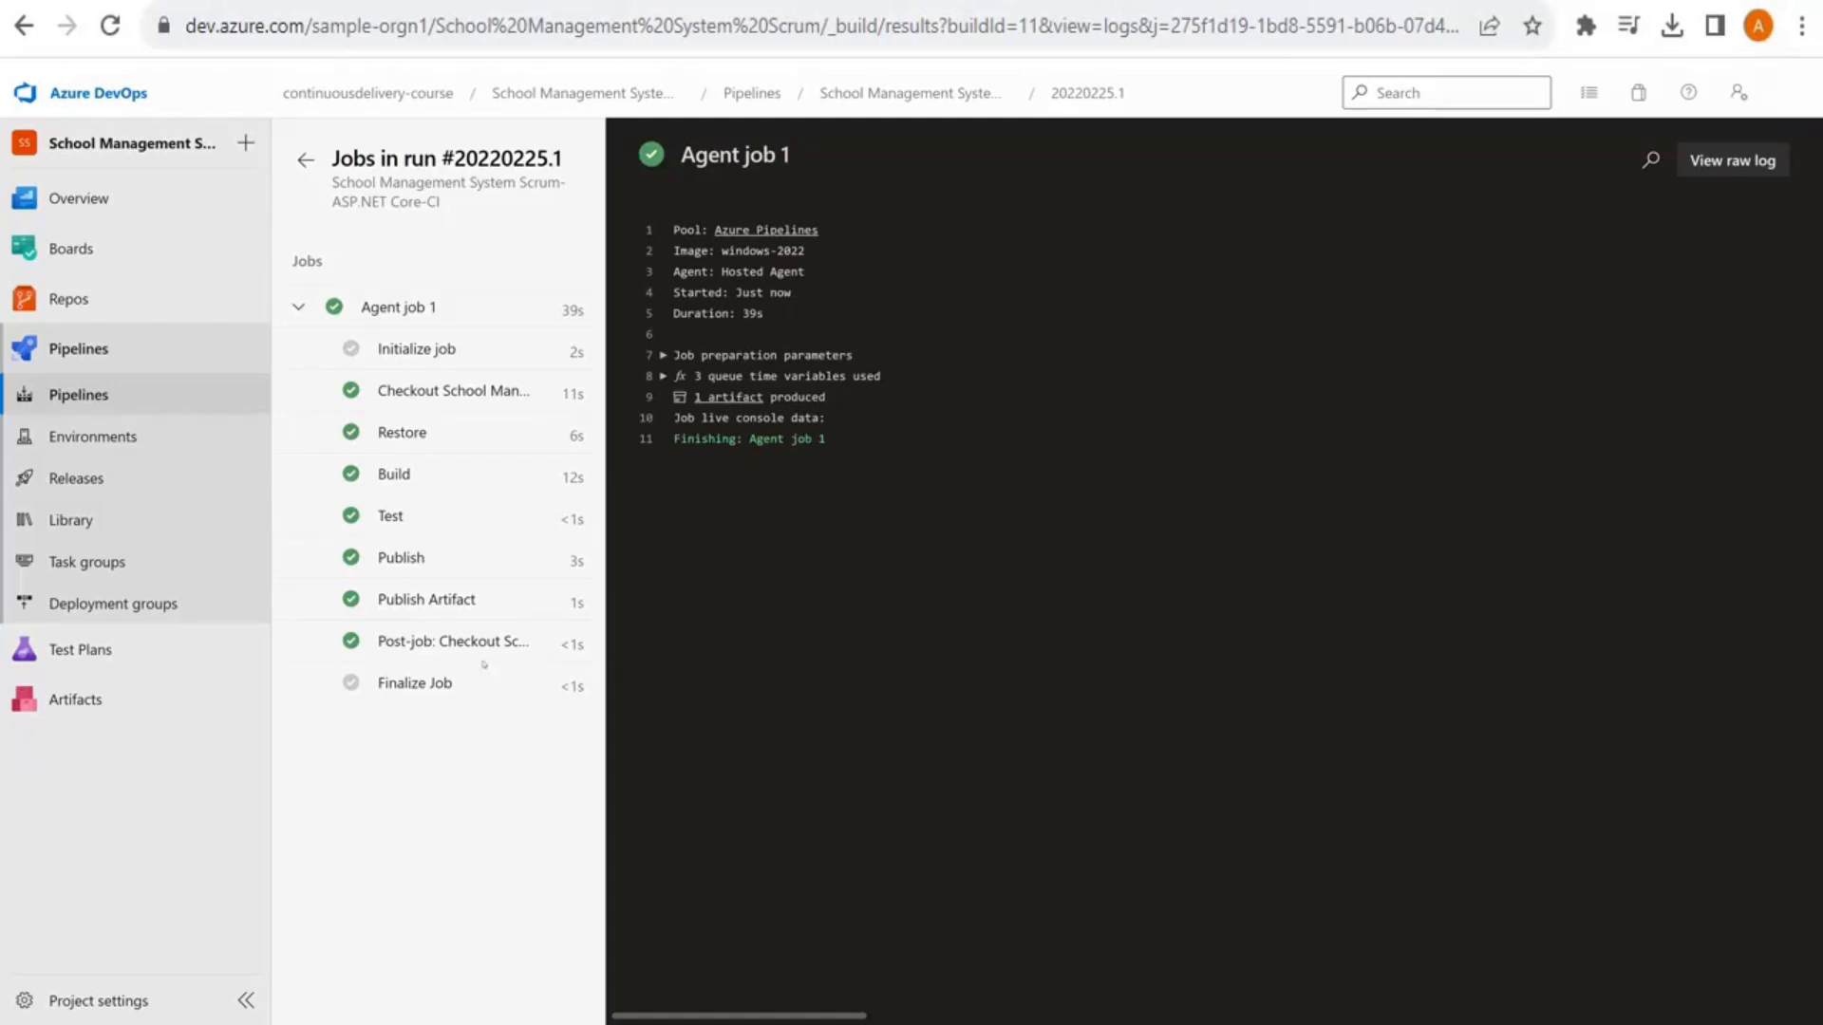
left_click(59, 397)
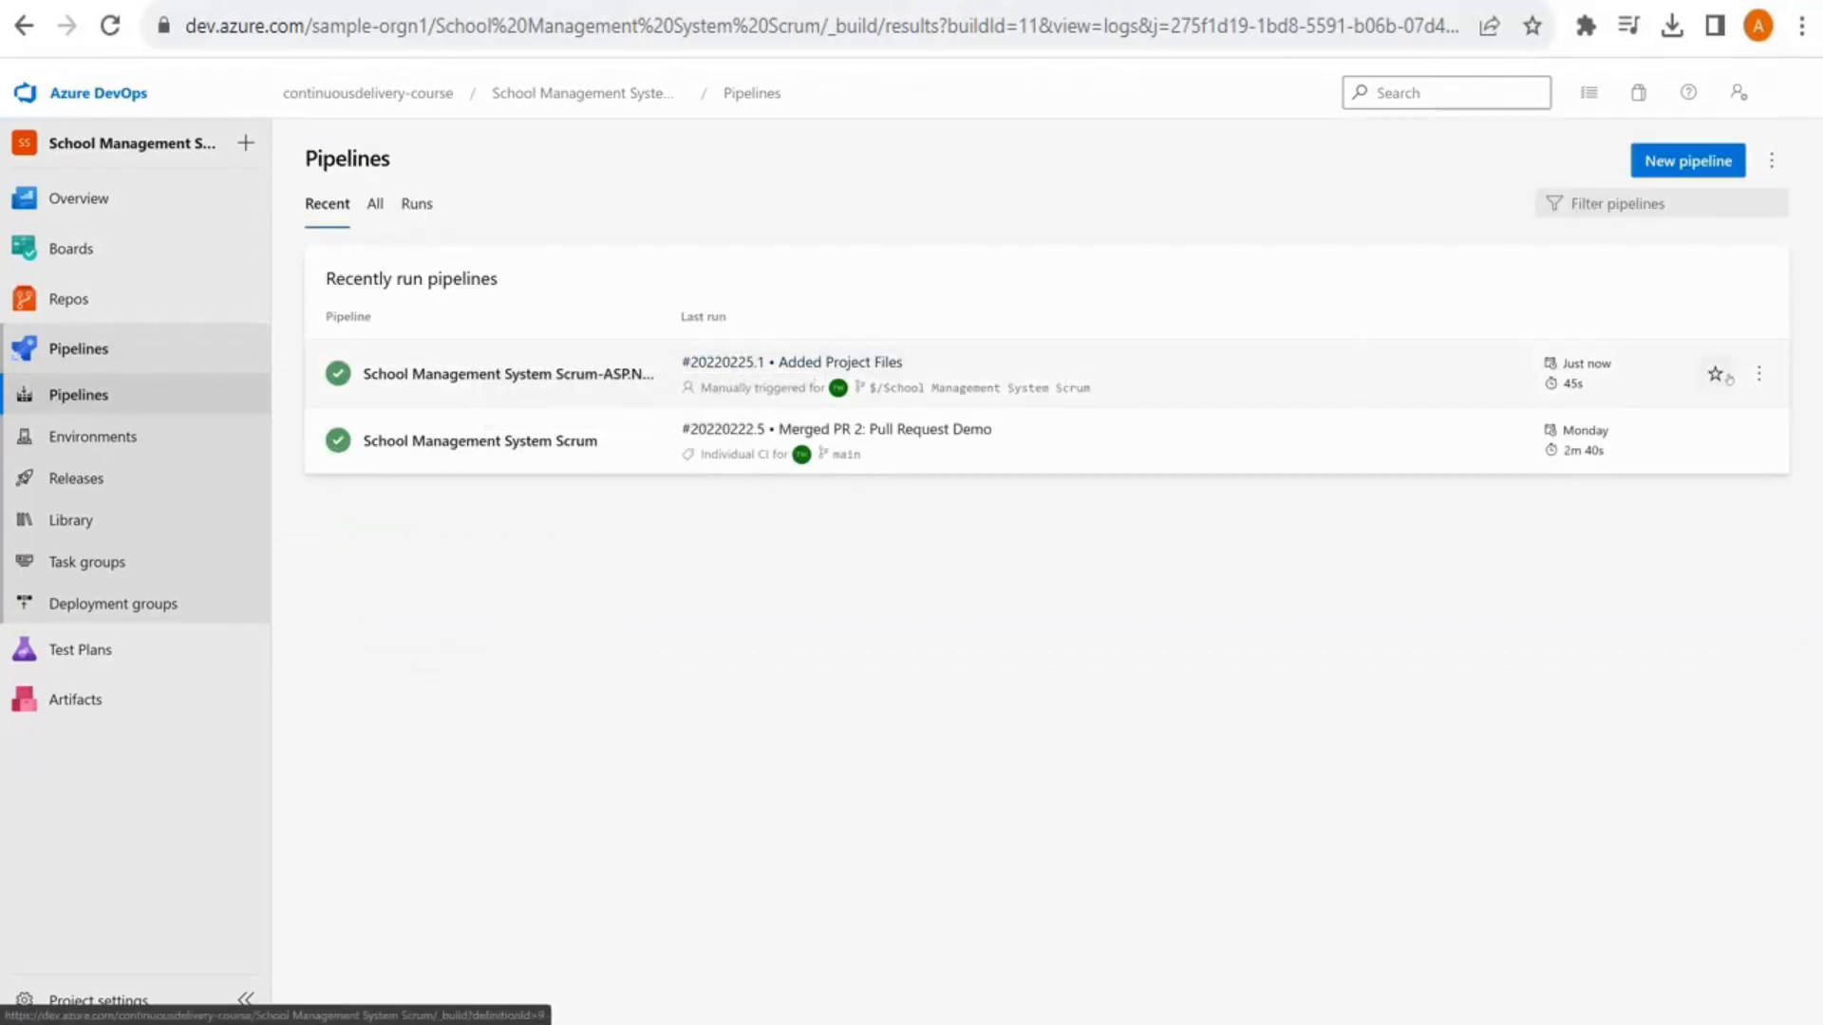
Open the ASP.NET Core-CI pipeline in the editor and view its variables, such as BuildConfiguration Release
left_click(1759, 375)
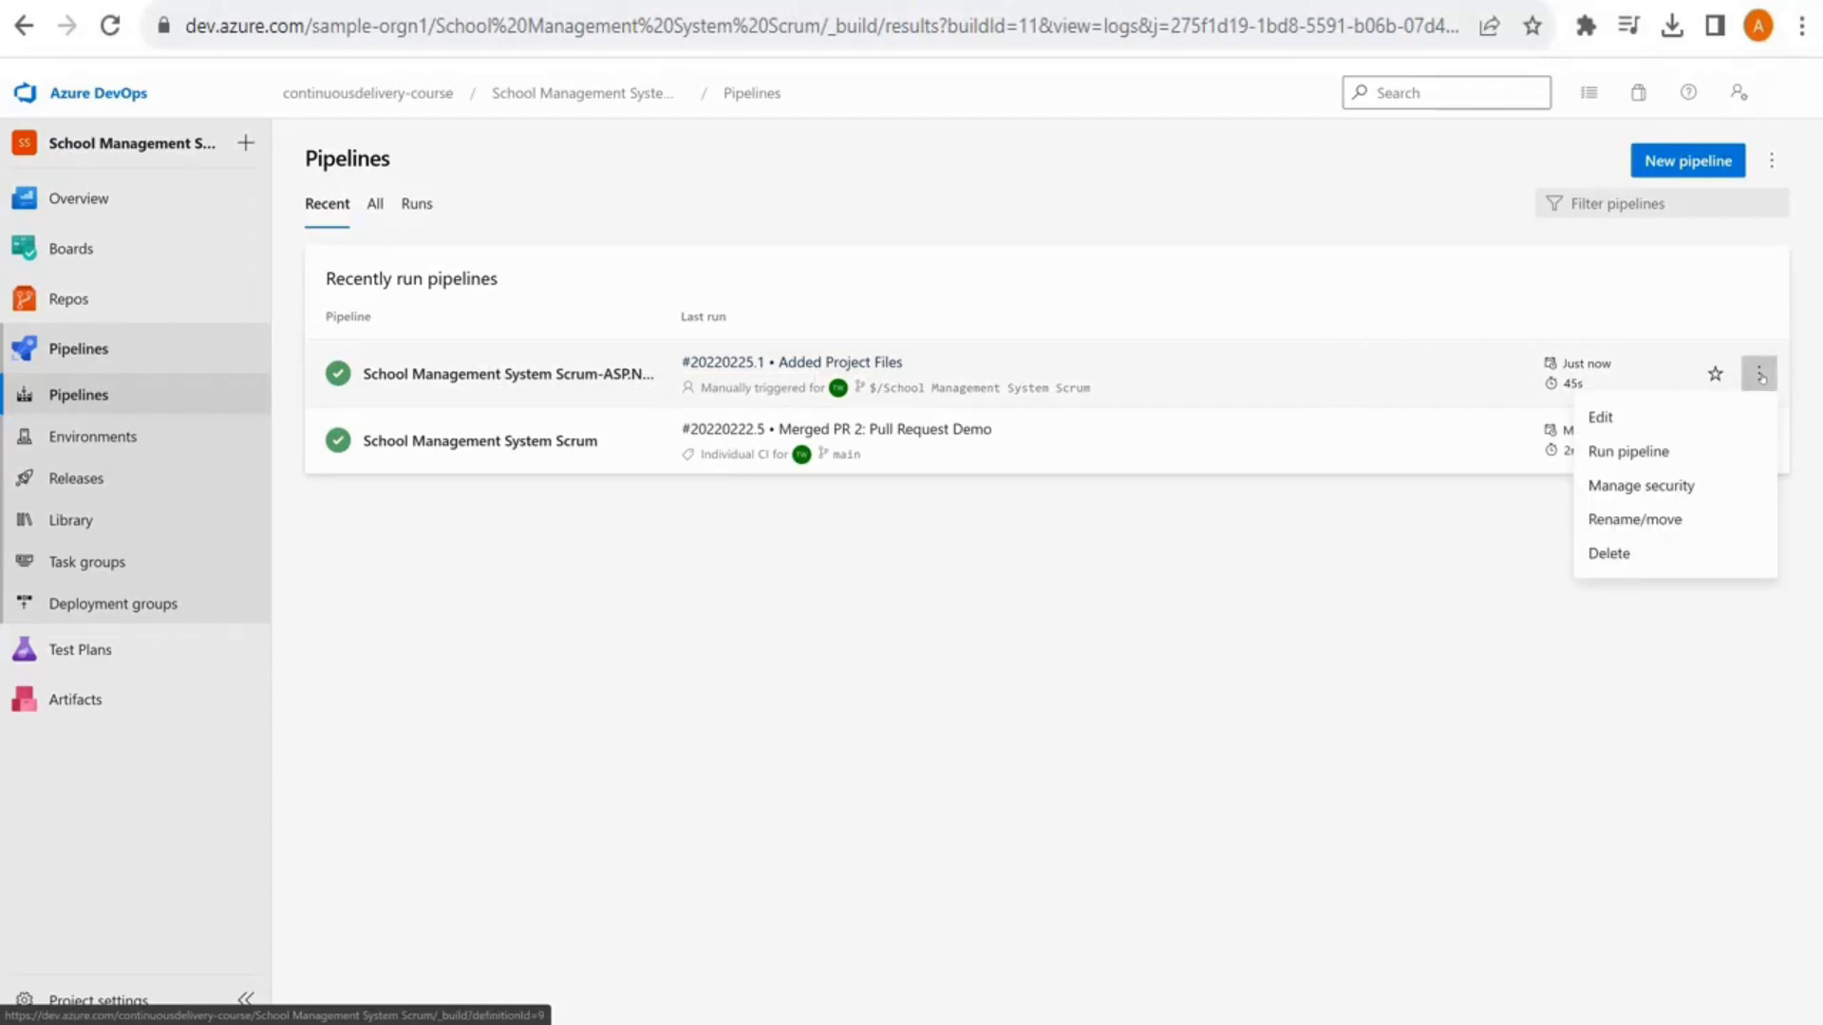
left_click(1204, 713)
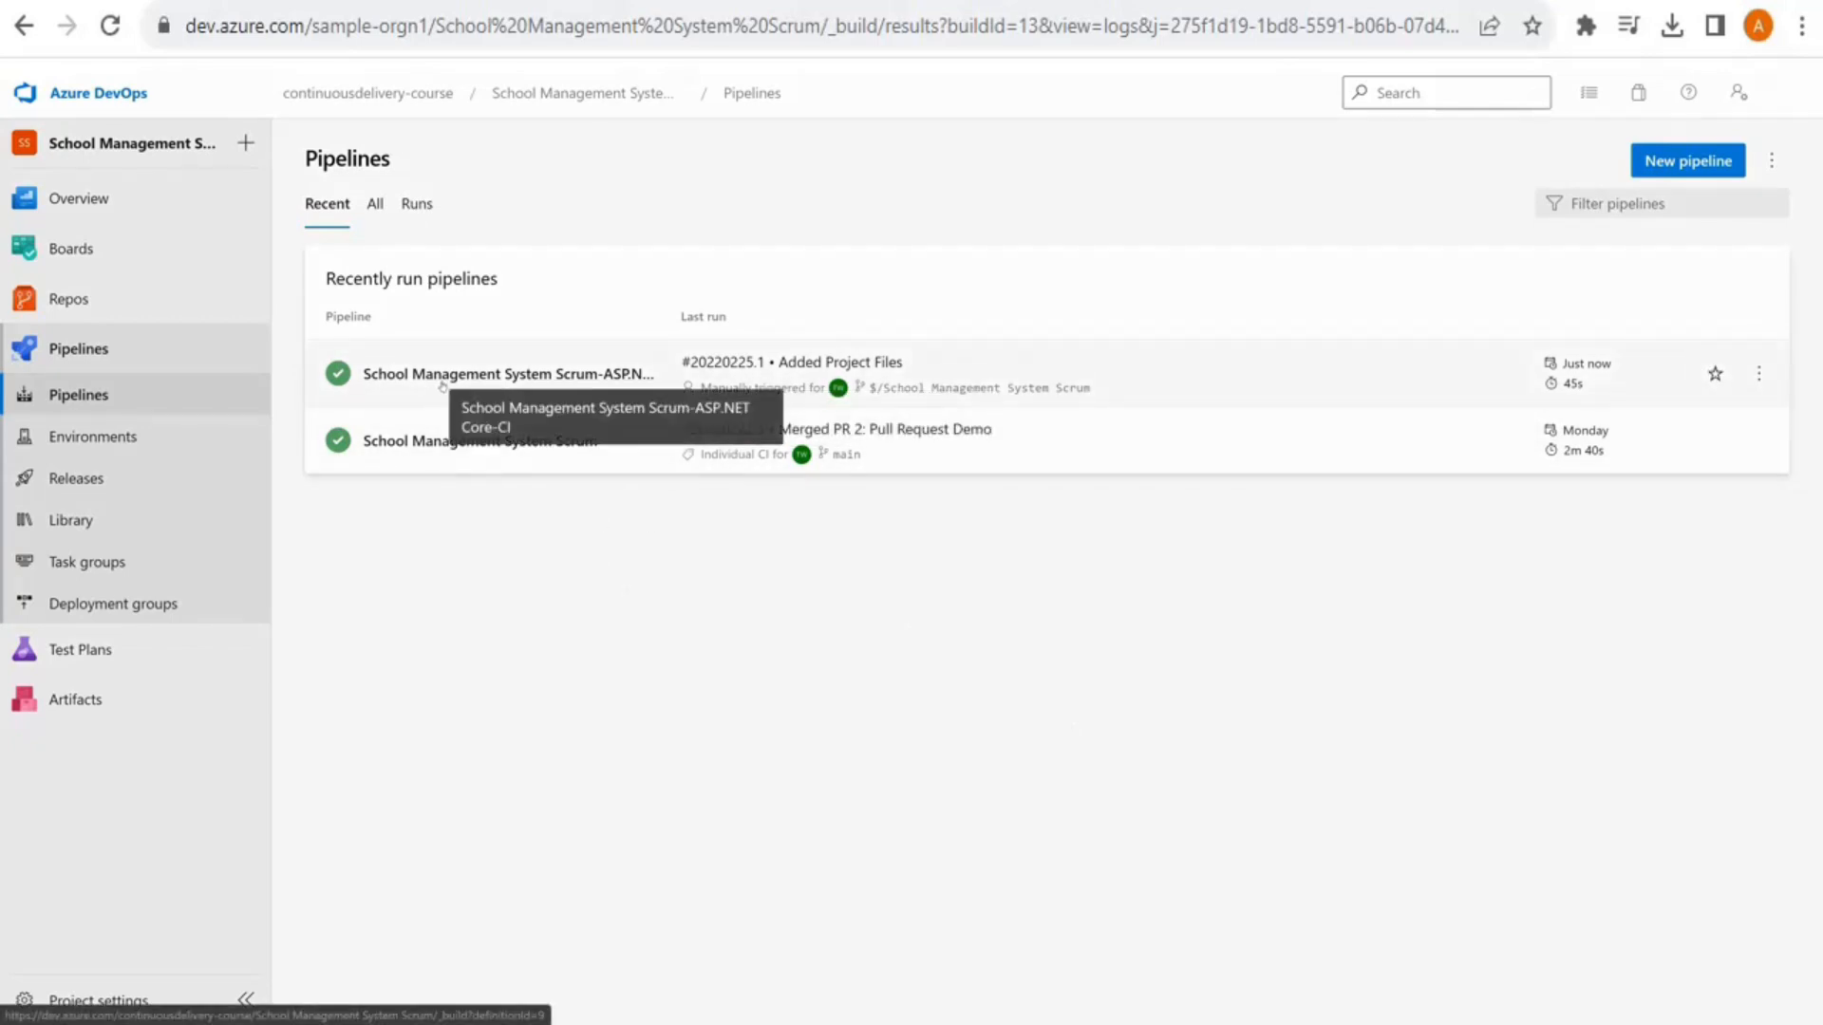
left_click(587, 376)
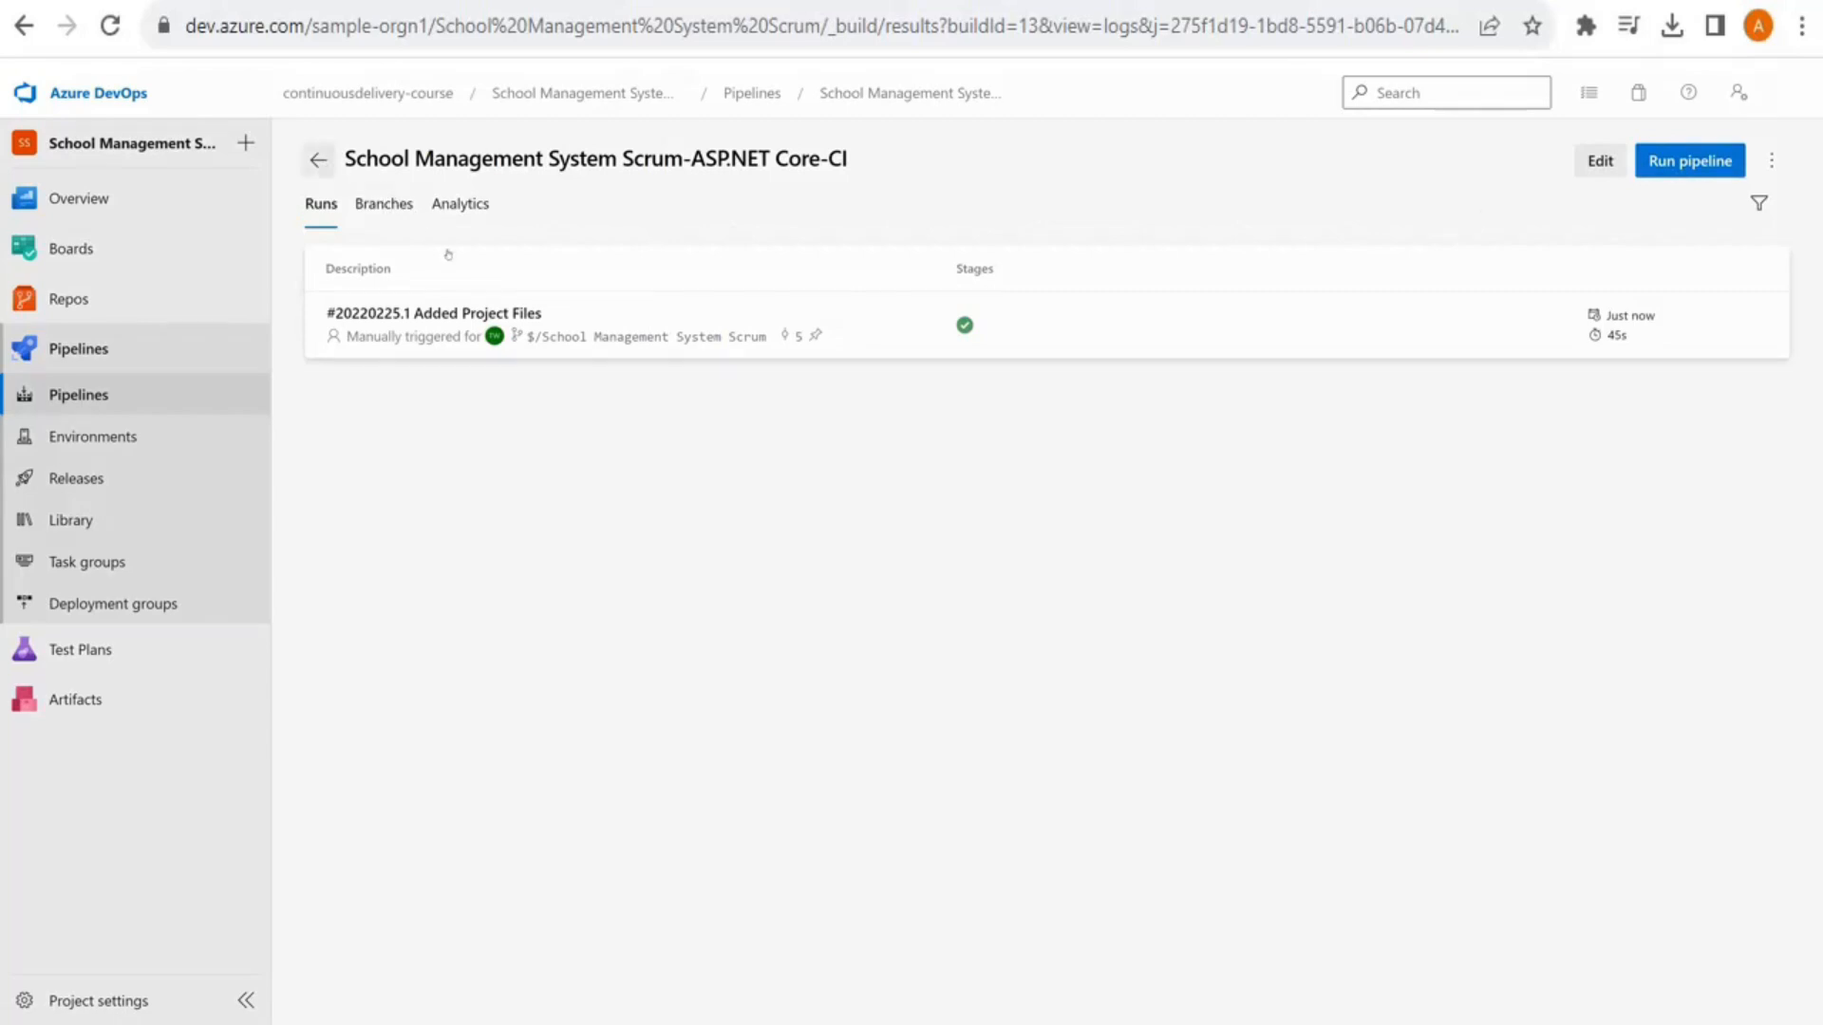
left_click(1595, 163)
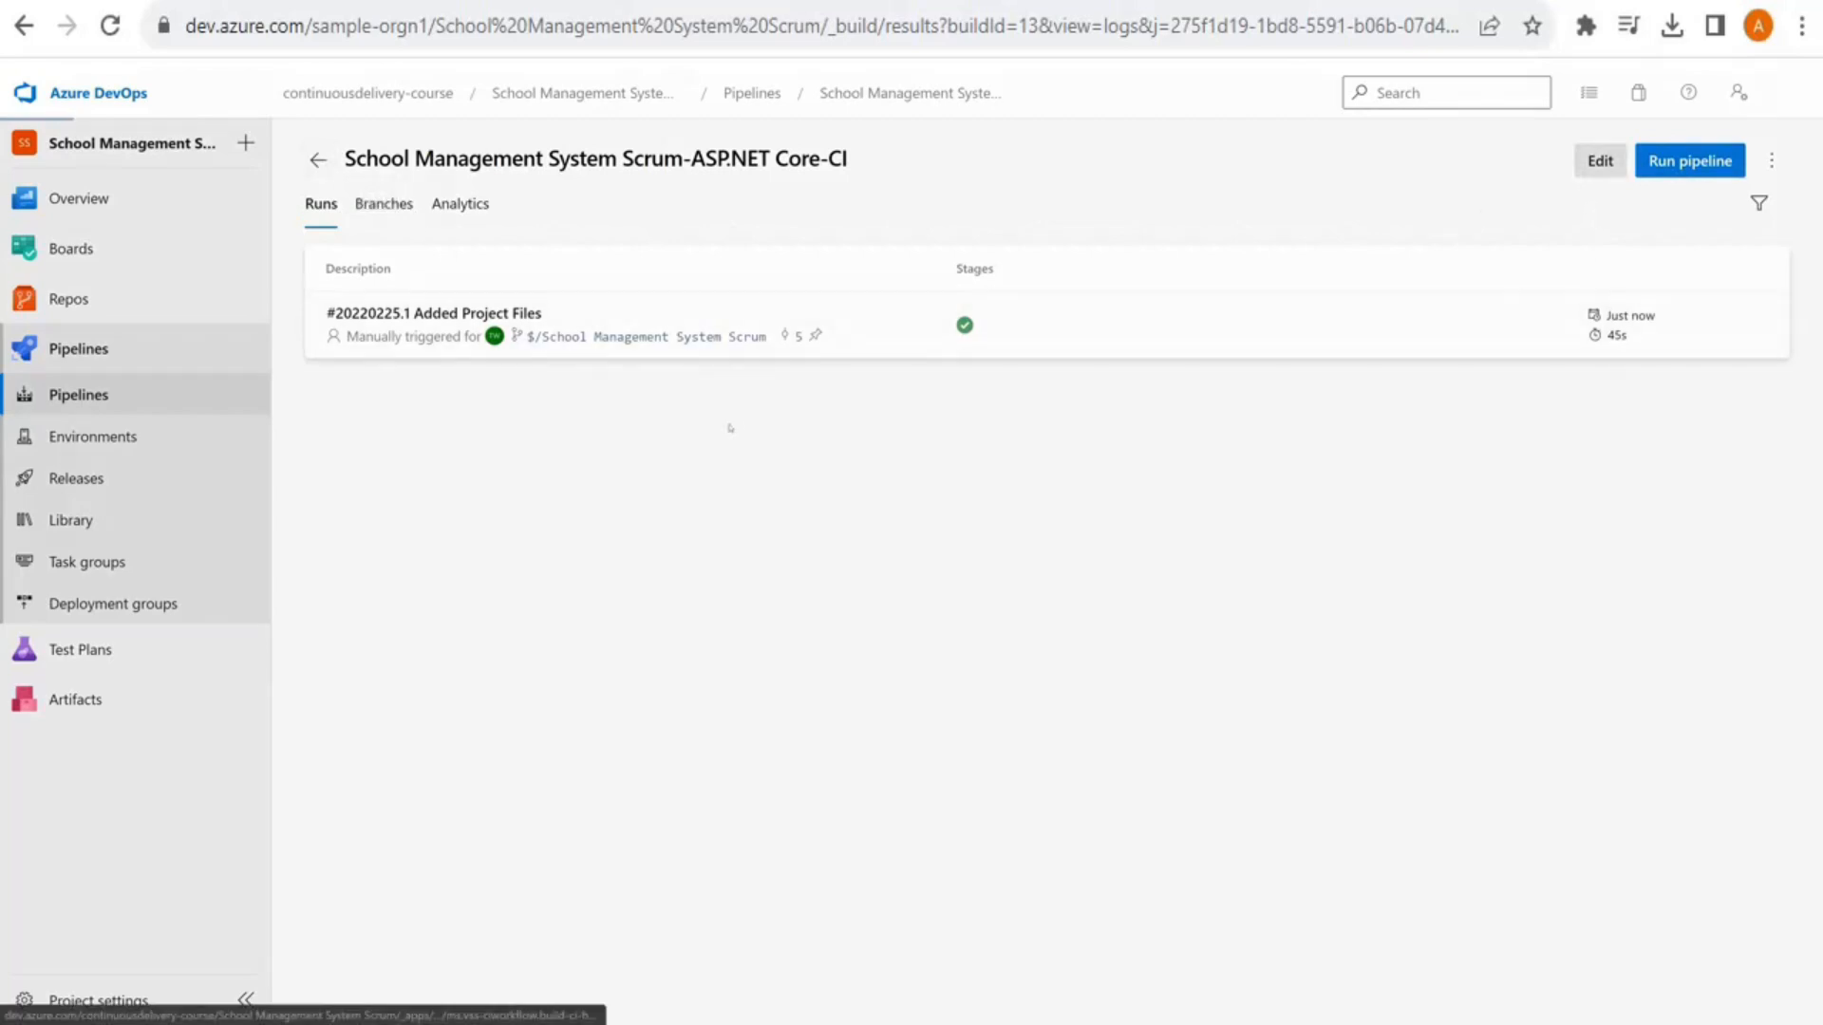
left_click(376, 220)
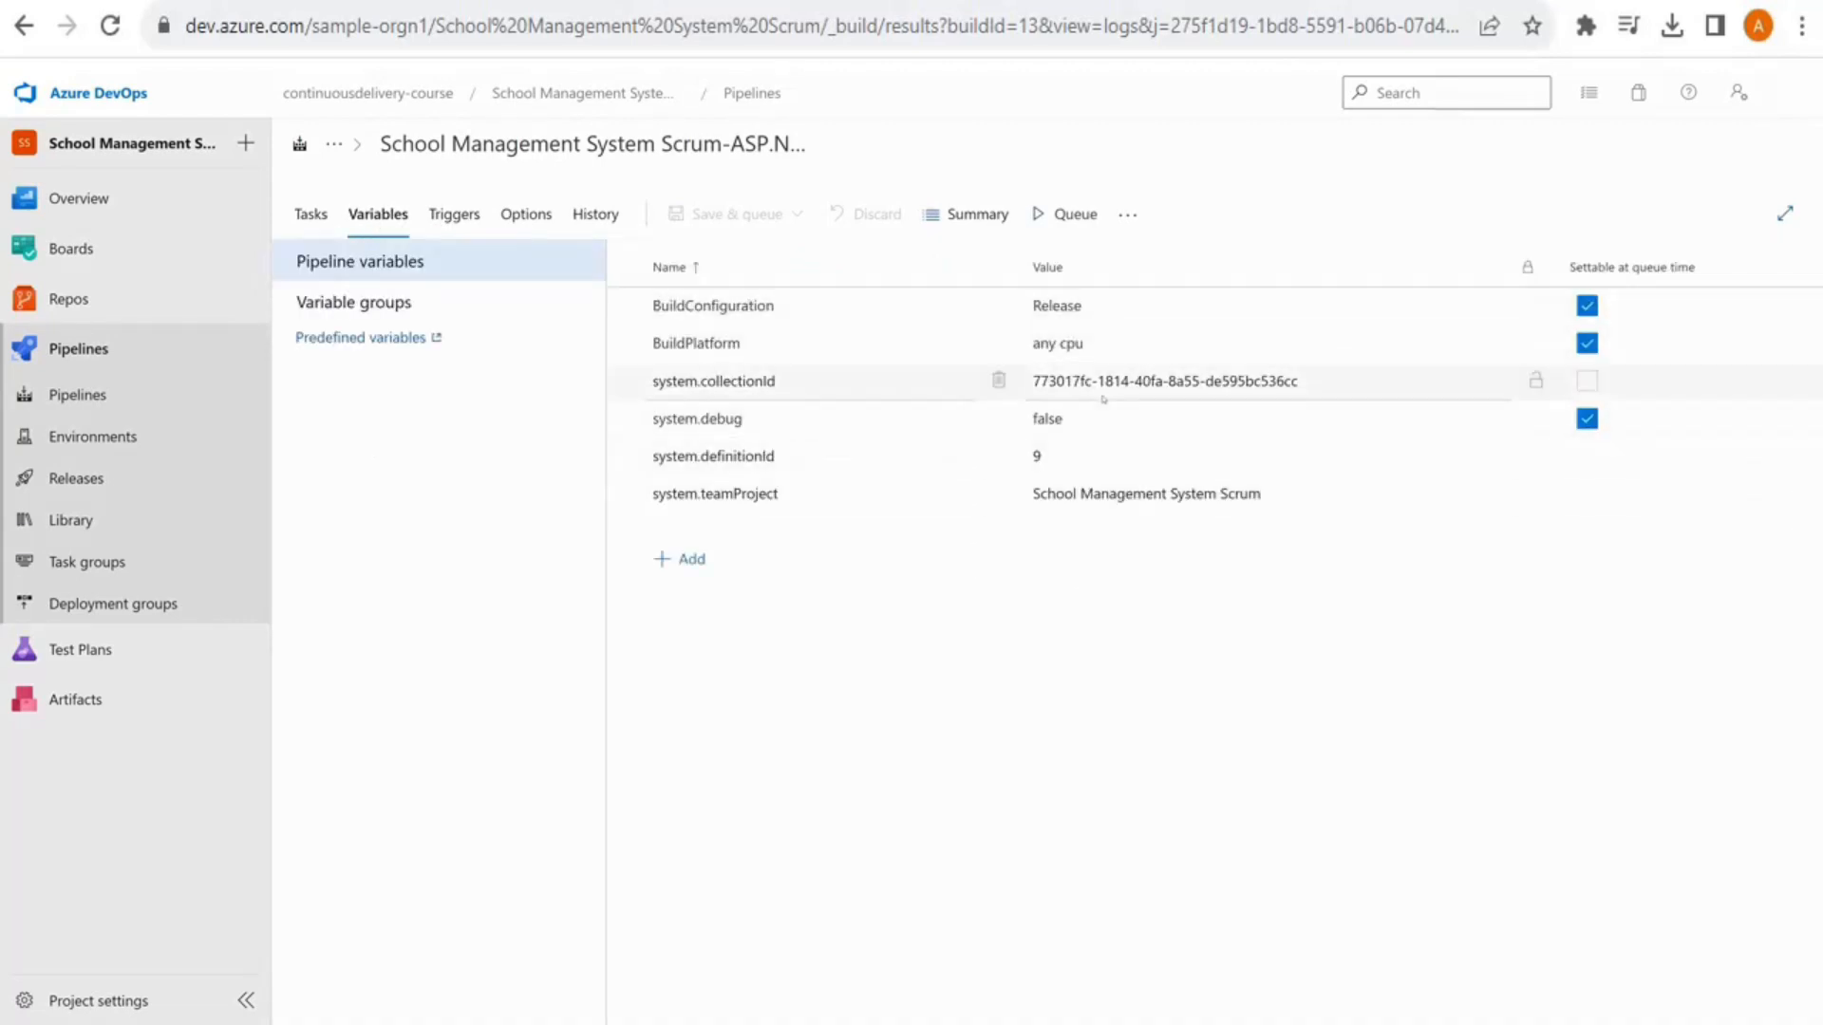
Enable continuous integration and gated check-in triggers on the ASP.NET Core-CI pipeline
left_click(445, 225)
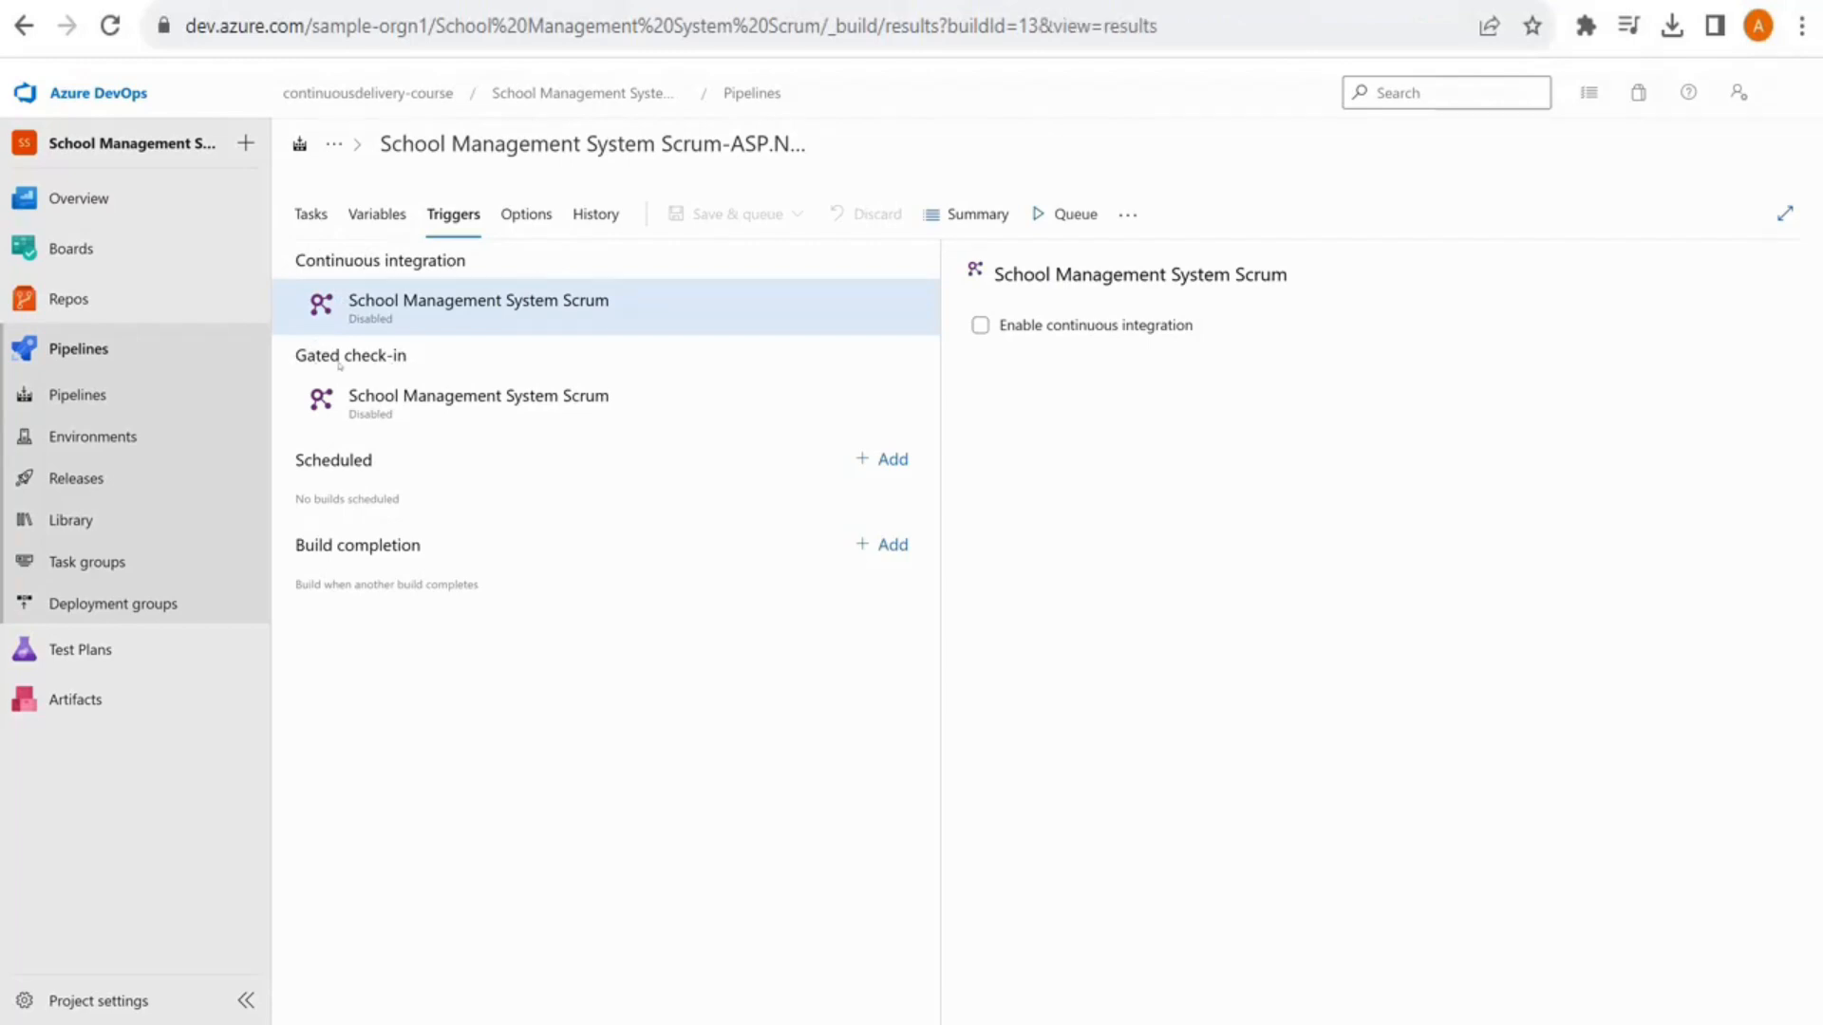
left_click(1151, 326)
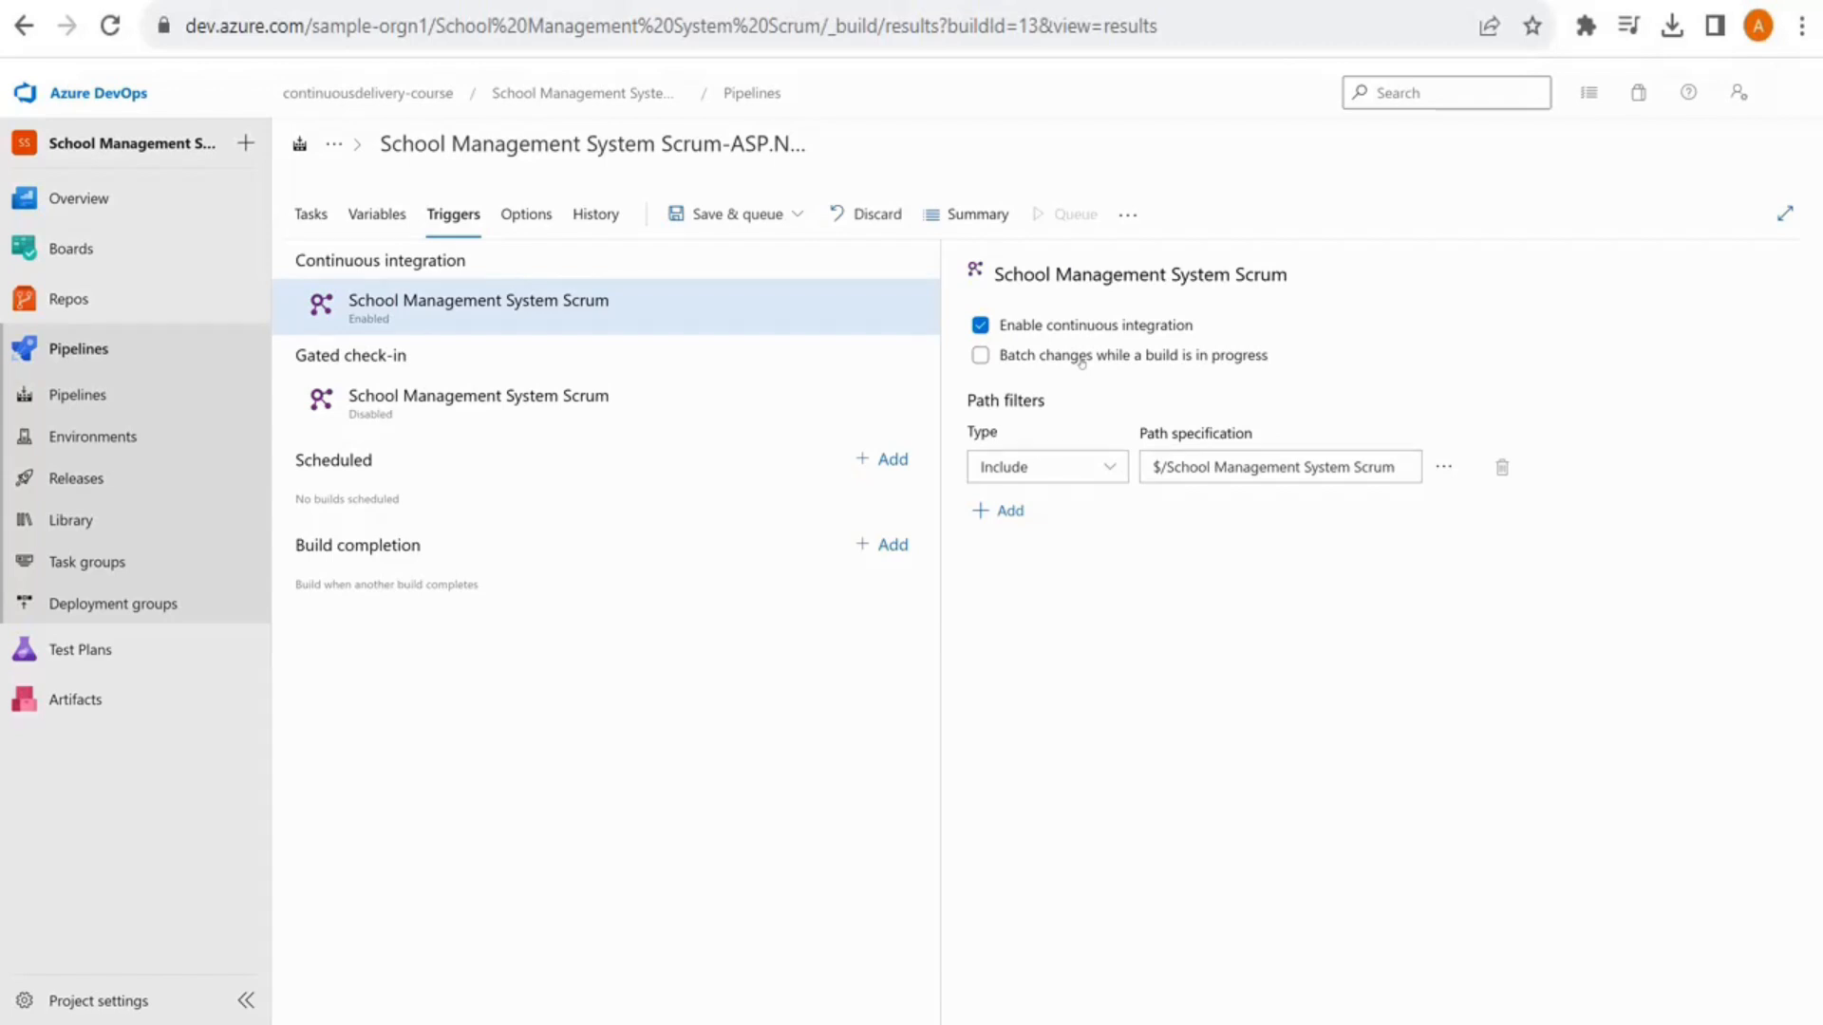
left_click(427, 408)
left_click(1014, 331)
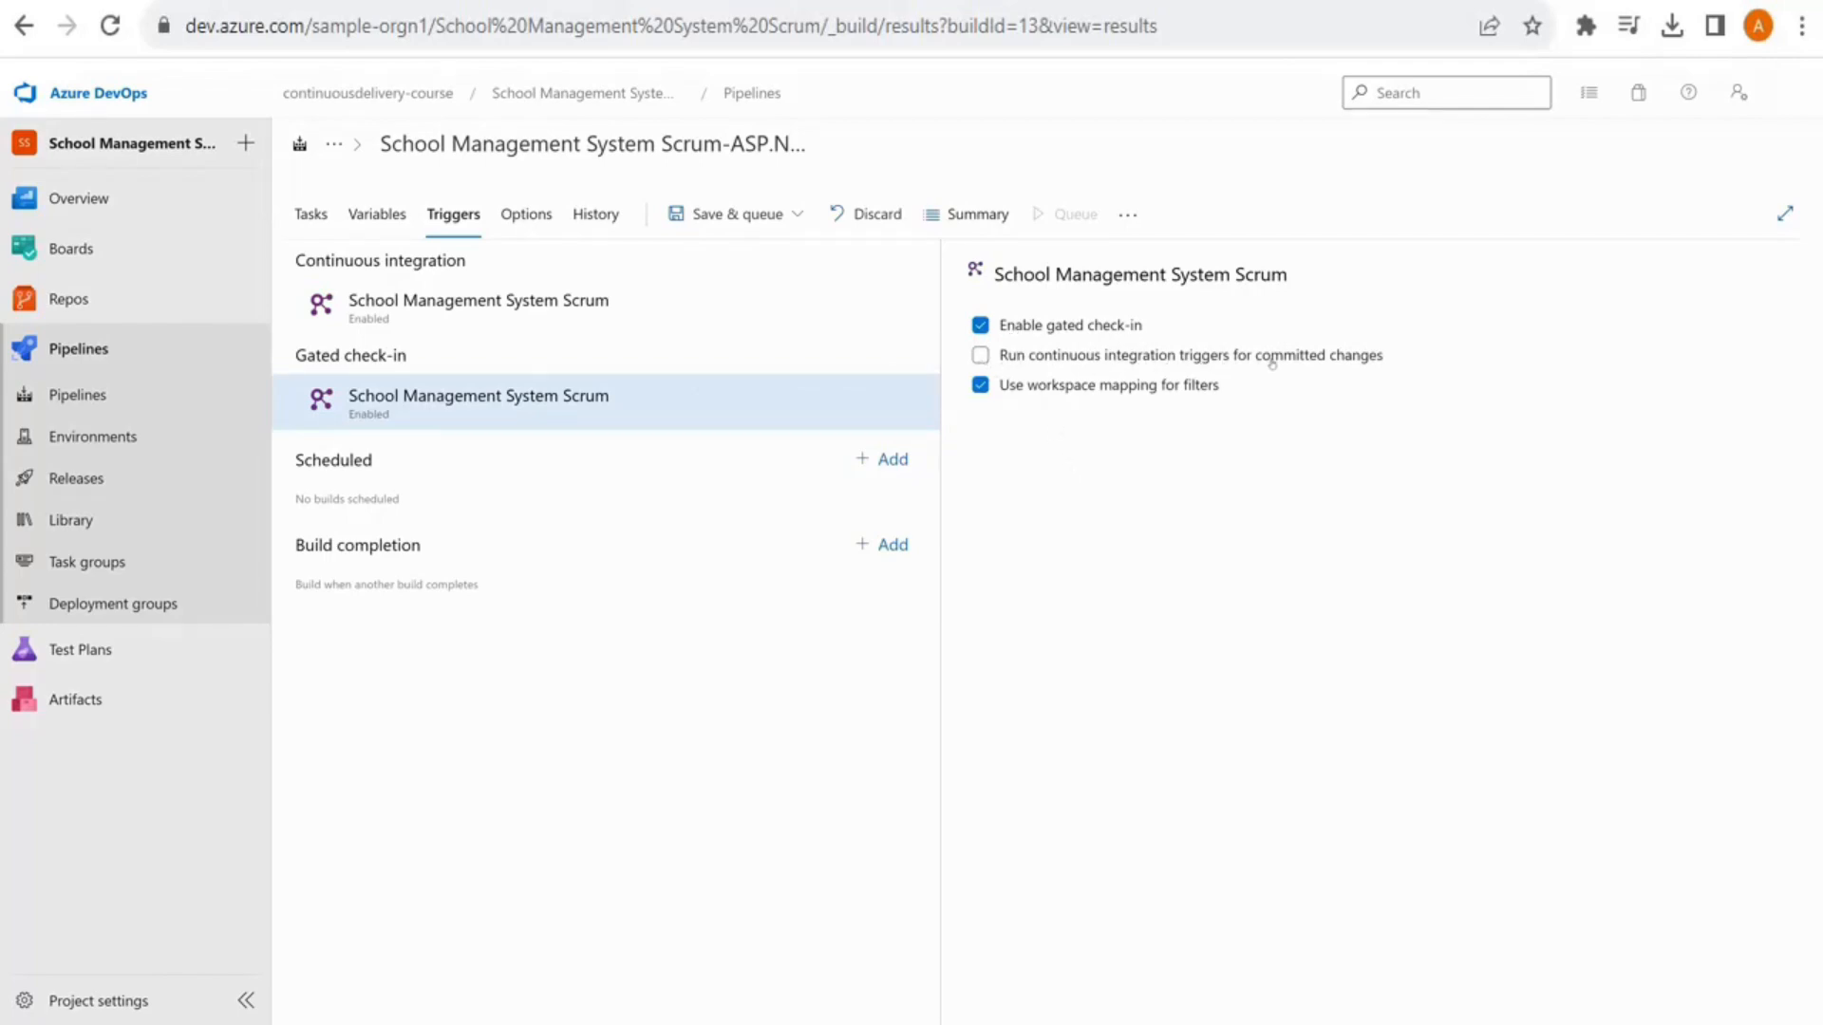
Tick 'Run continuous integration triggers for committed changes' on the gated check-in trigger
left_click(1030, 359)
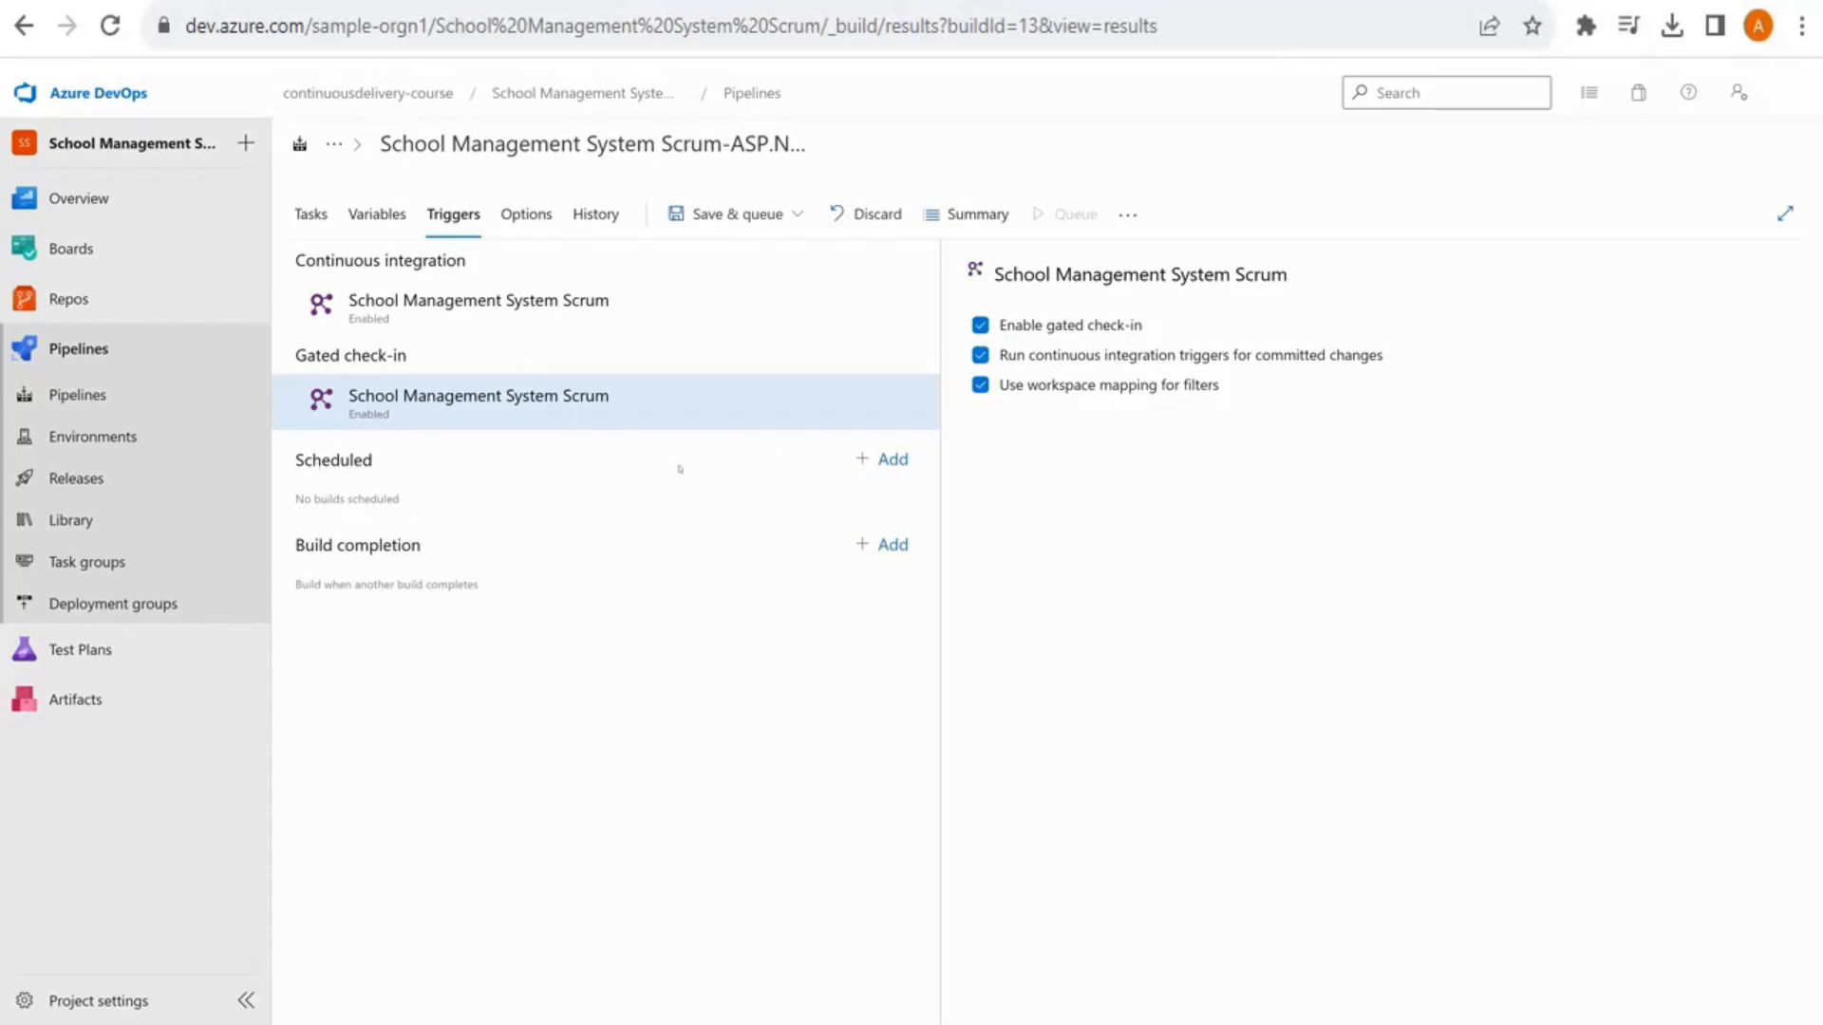
left_click(891, 460)
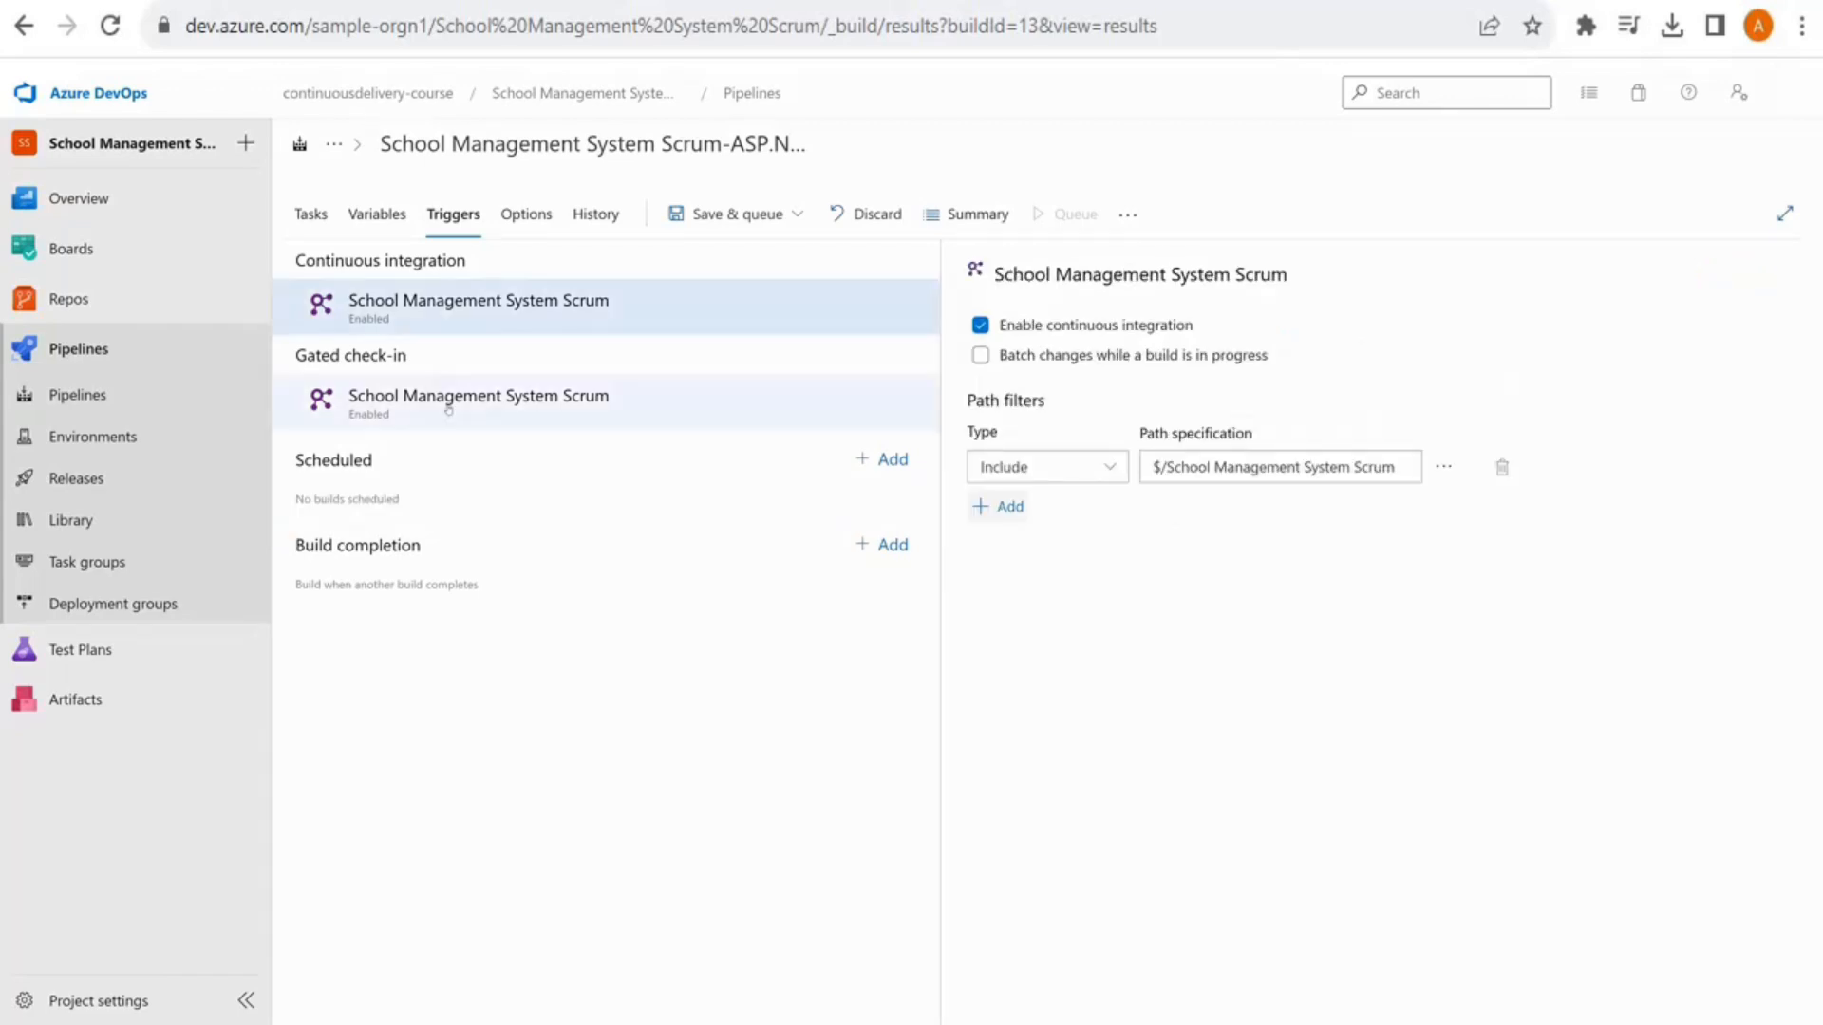
left_click(333, 410)
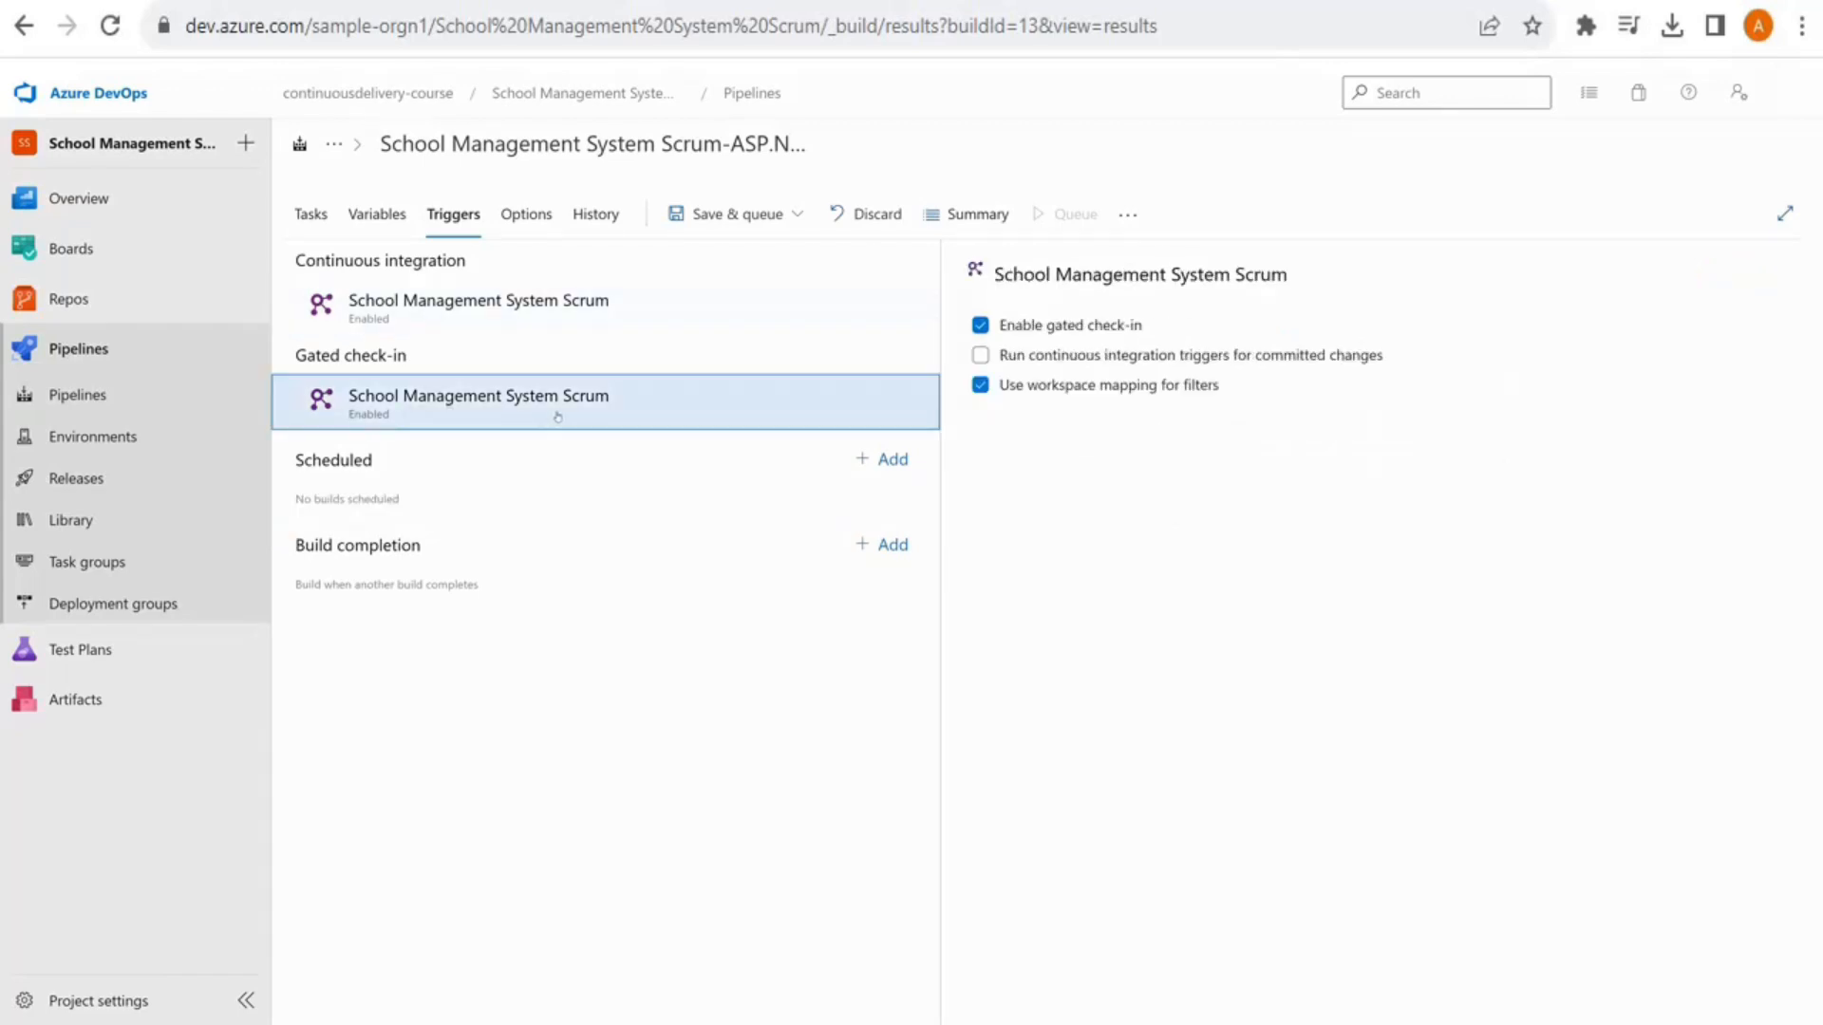
left_click(979, 354)
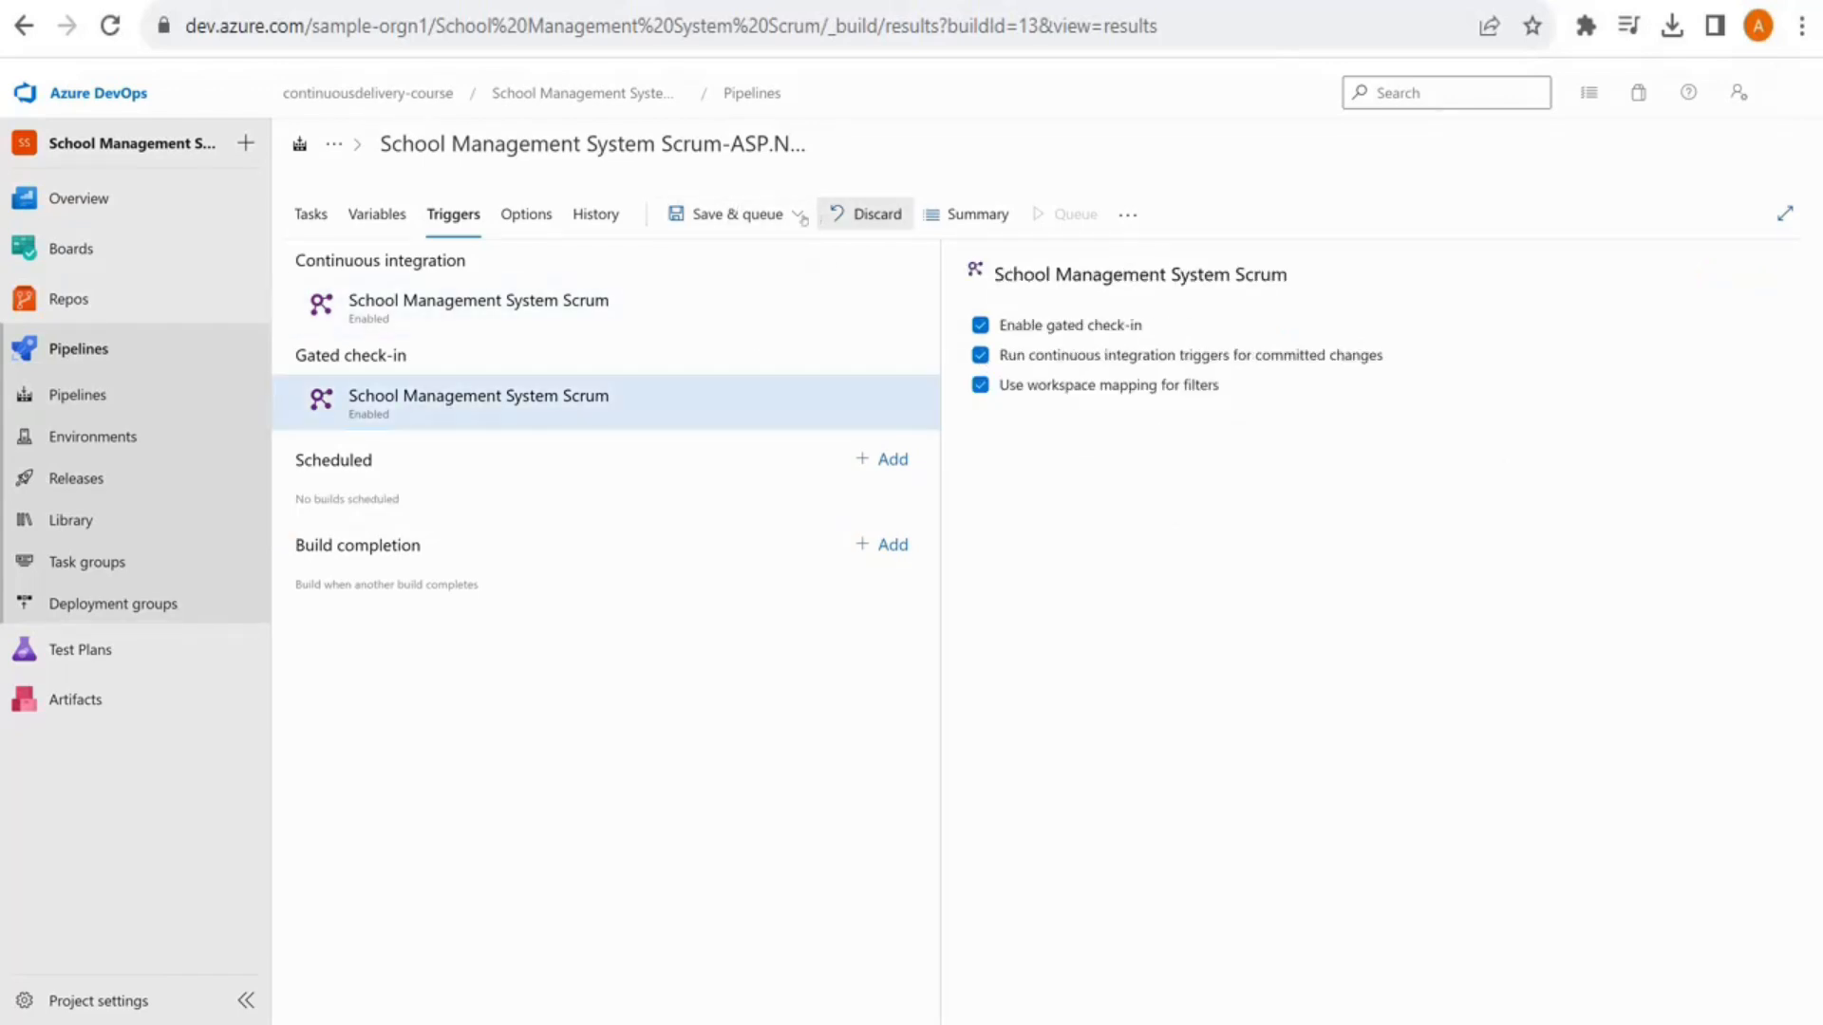
Bring up the Save build pipeline dialog, without queuing, ready for a comment
left_click(799, 216)
left_click(727, 288)
left_click(801, 557)
Save the build pipeline with the comment 'Enabled Gated'
type("Enabled")
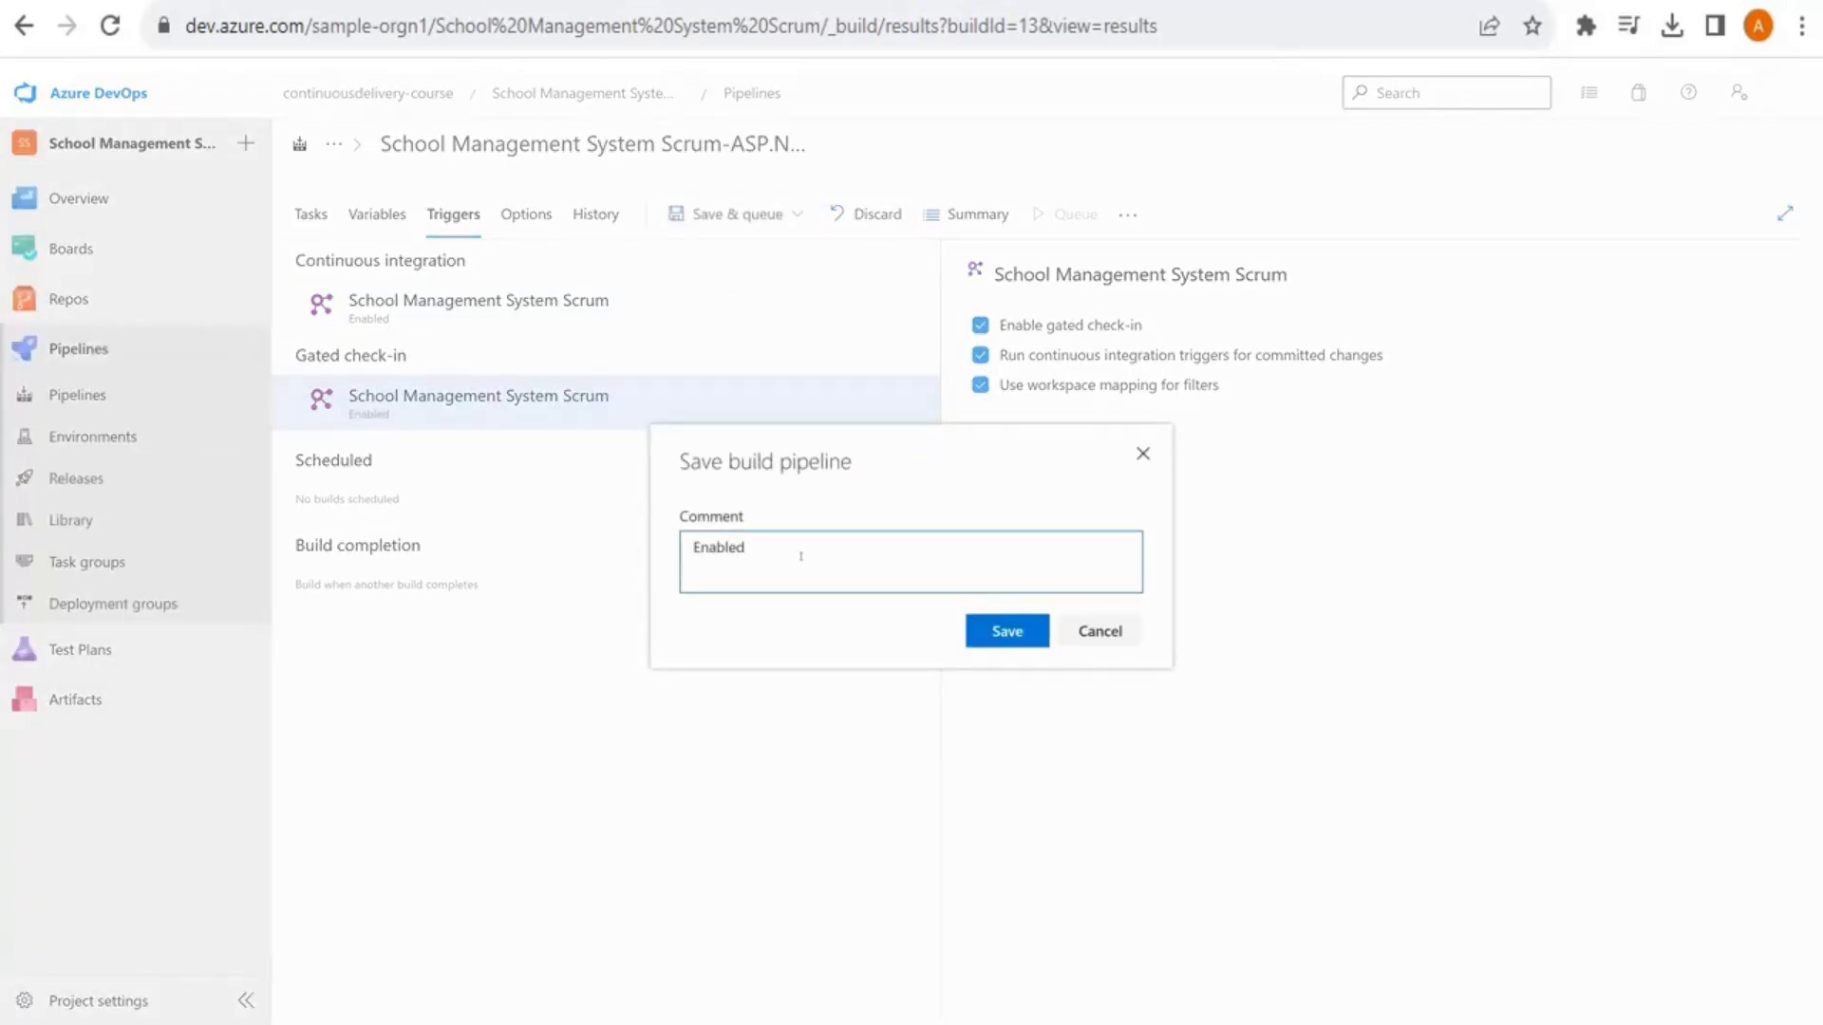
type(" Gated")
left_click(1003, 639)
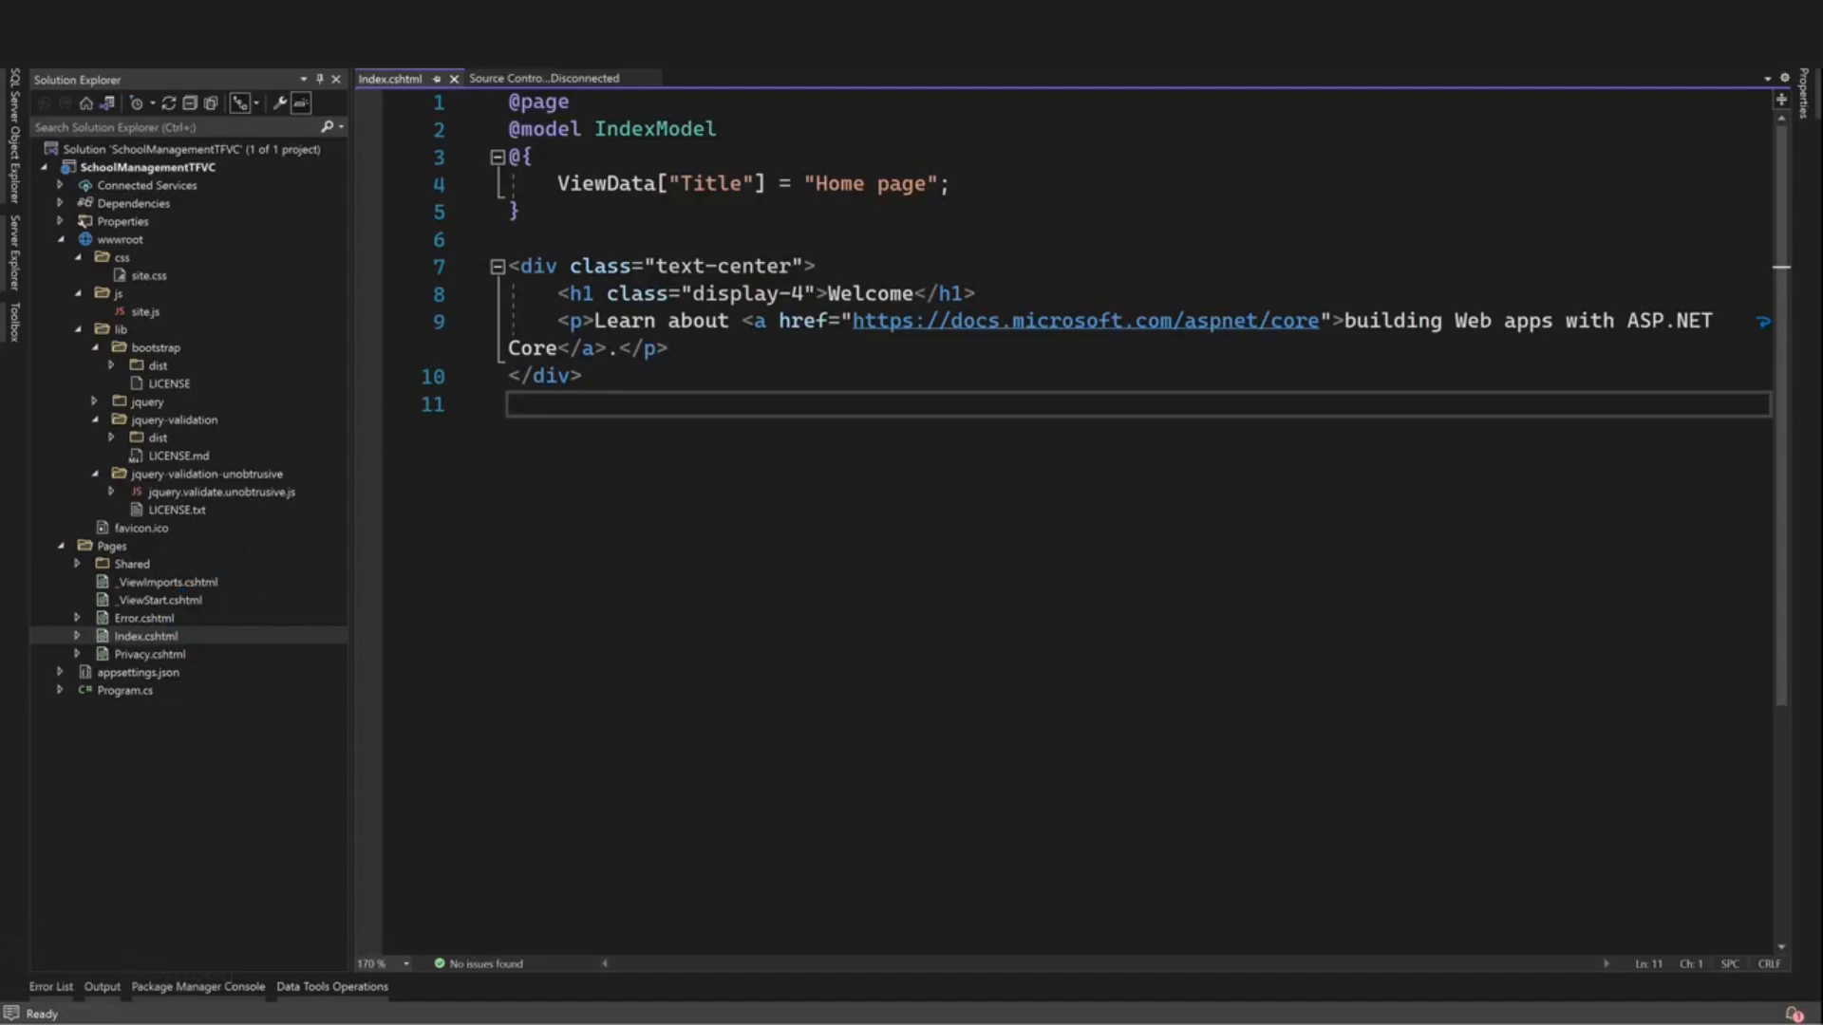
Insert an <h1>Gated Builds Enabled heading after line 9 of Index.cshtml and save
left_click(583, 377)
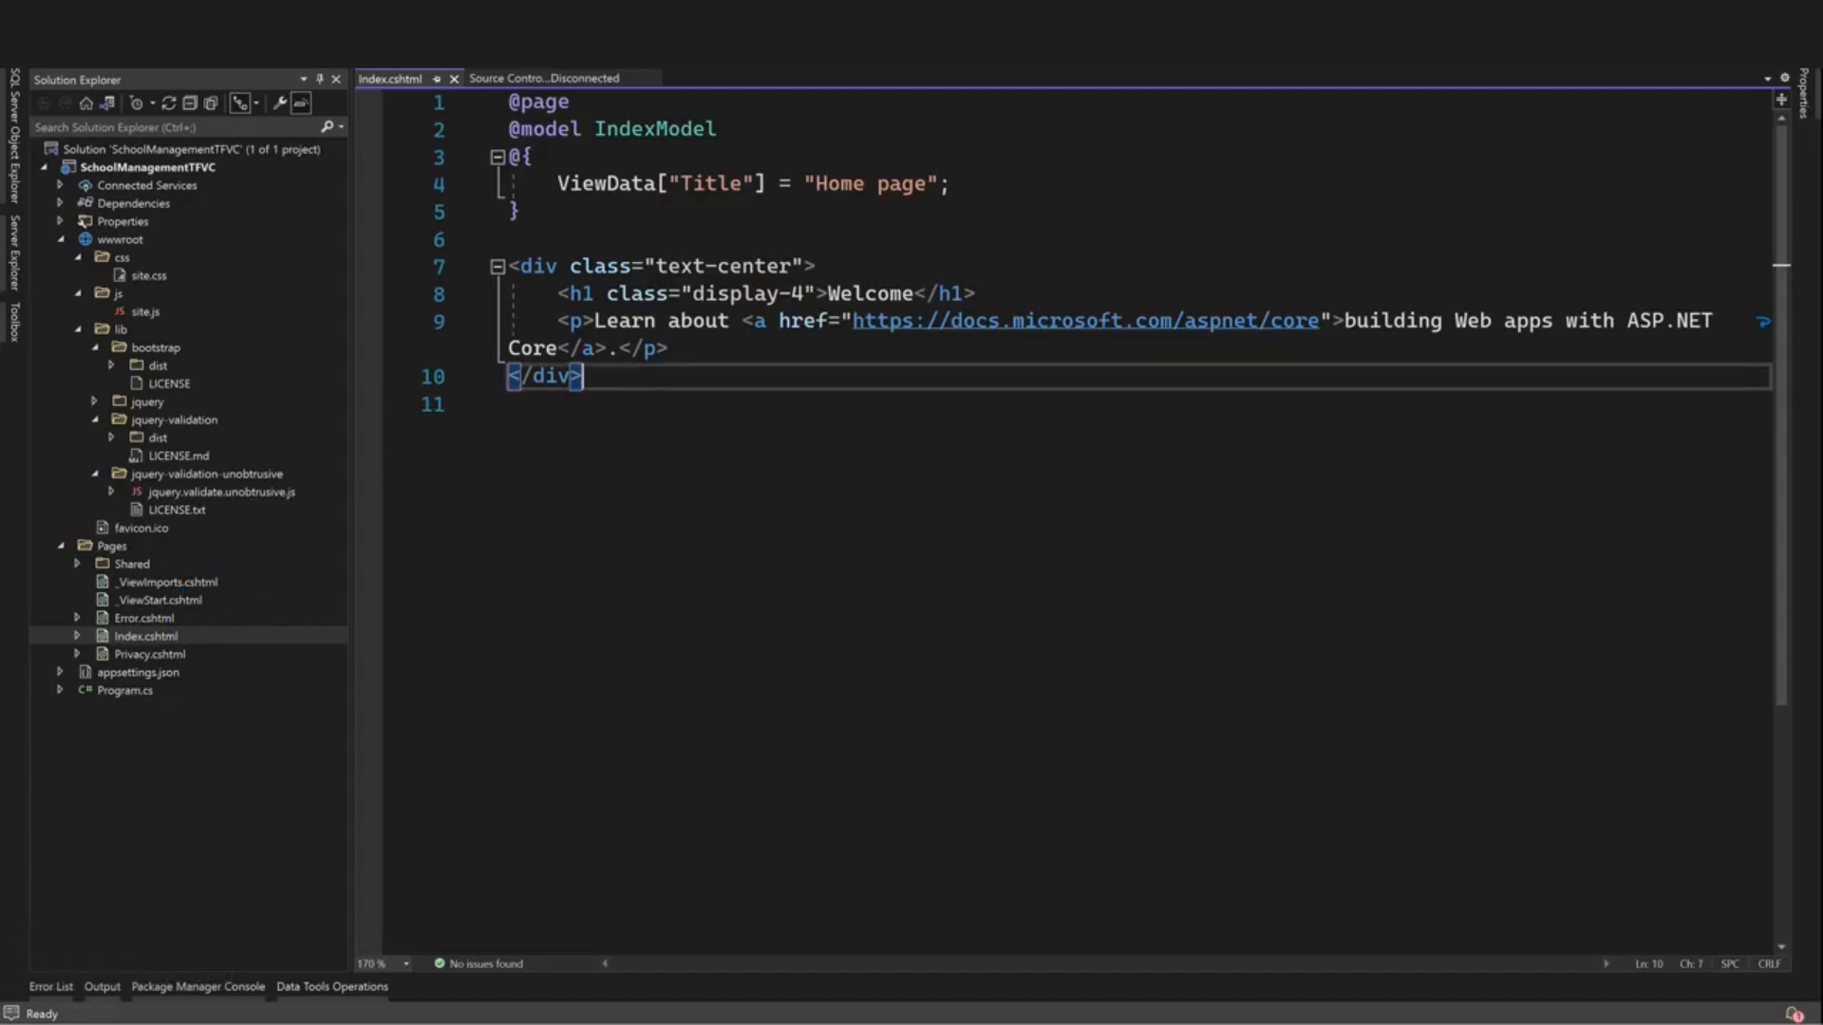
left_click(670, 350)
key("Return")
type("<h1>Gated Builds Enabled")
key("ctrl+s")
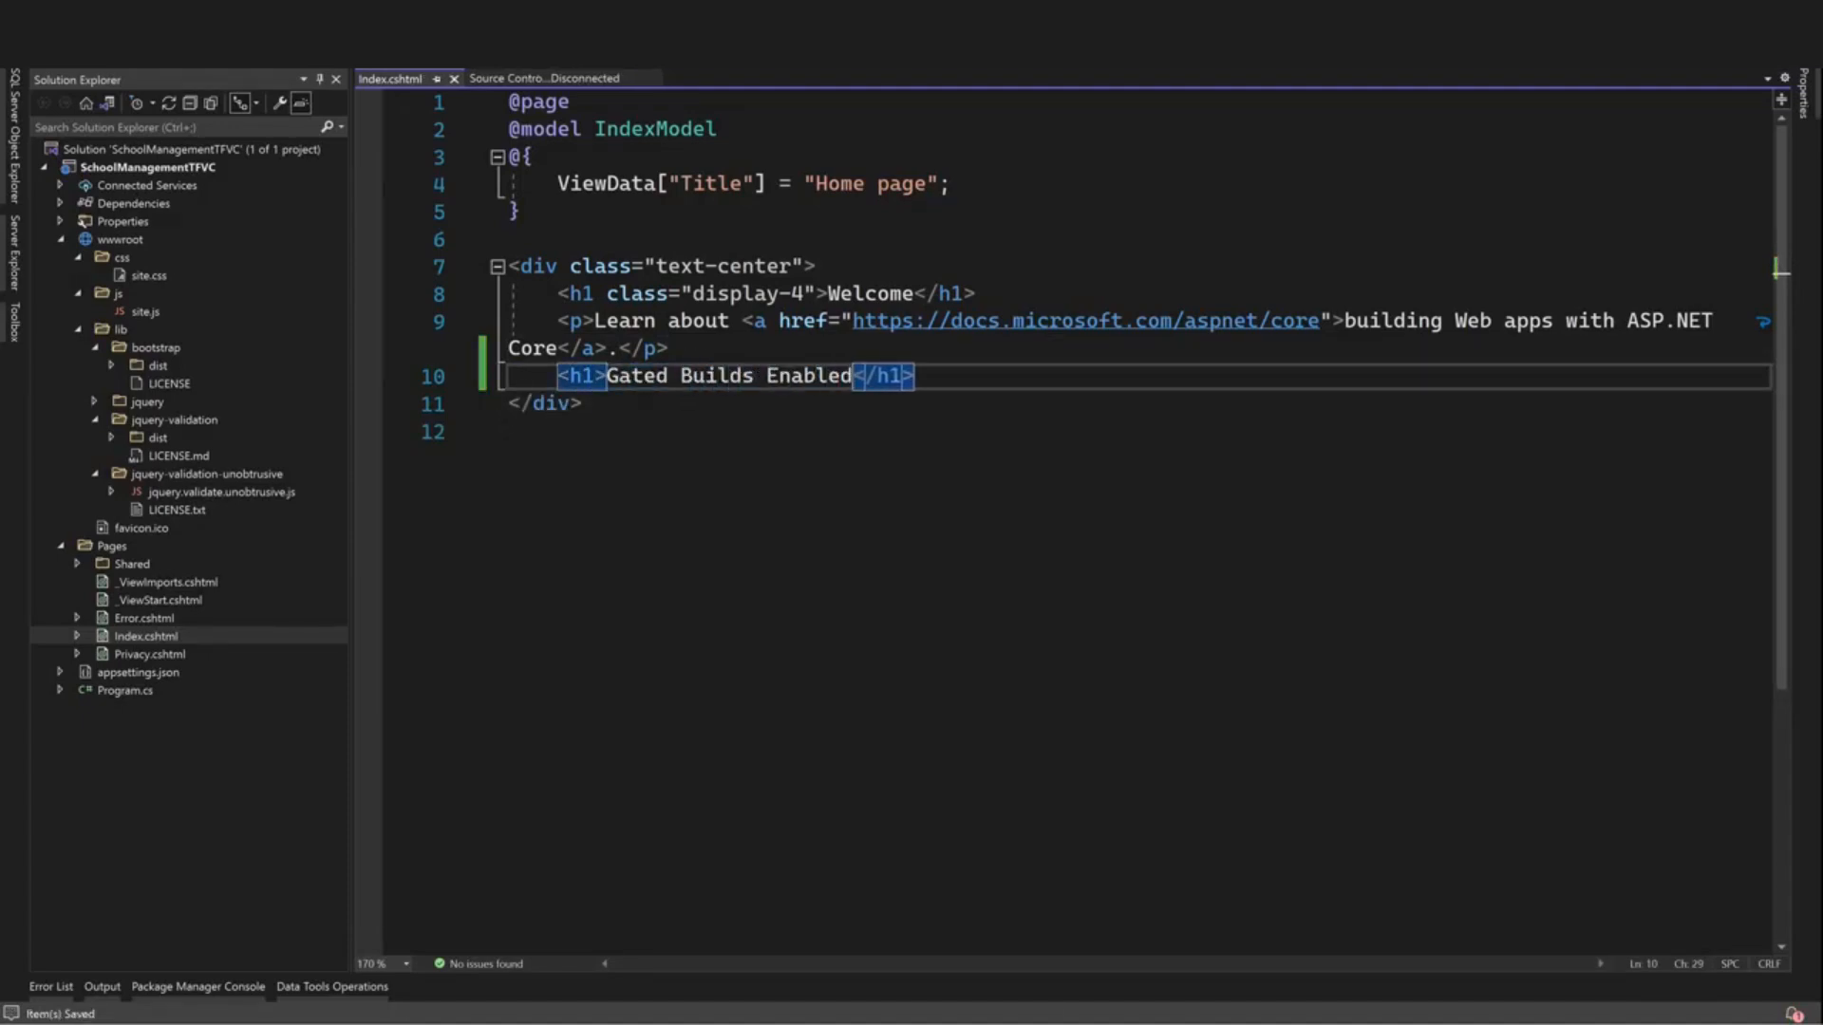
key("Up")
key("Down")
key("Down")
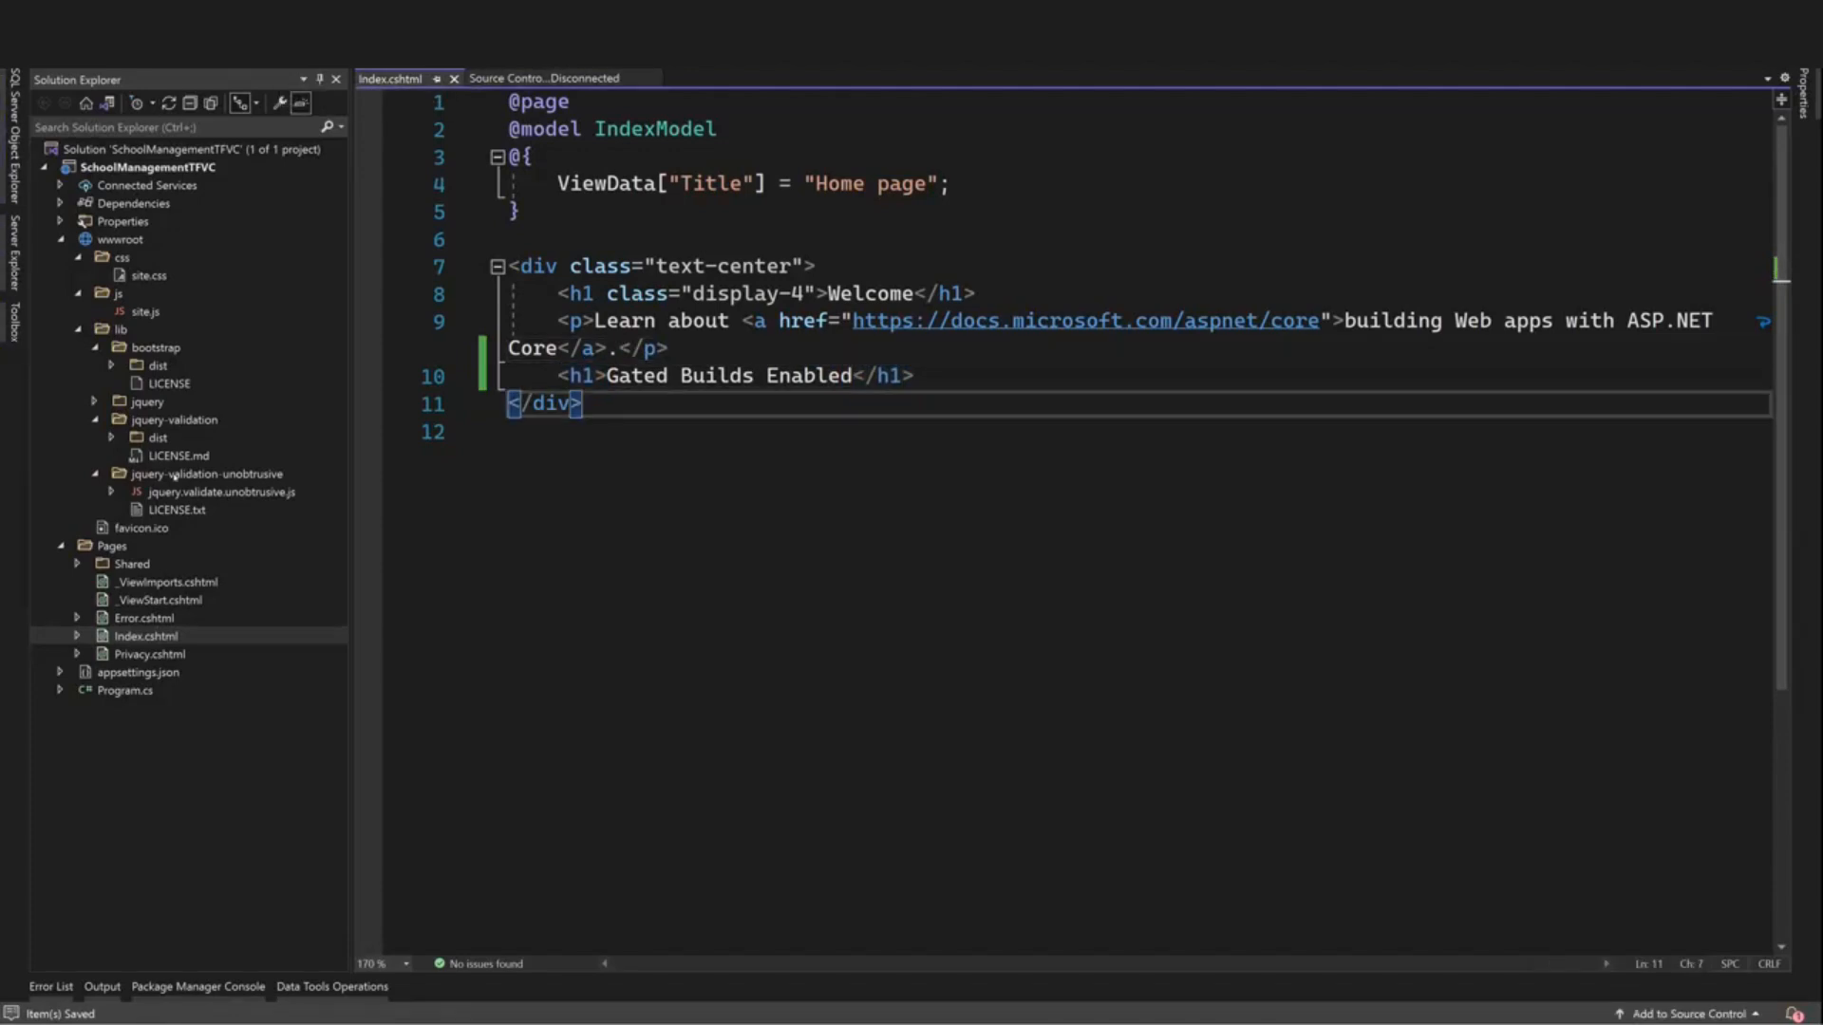
key("alt+v")
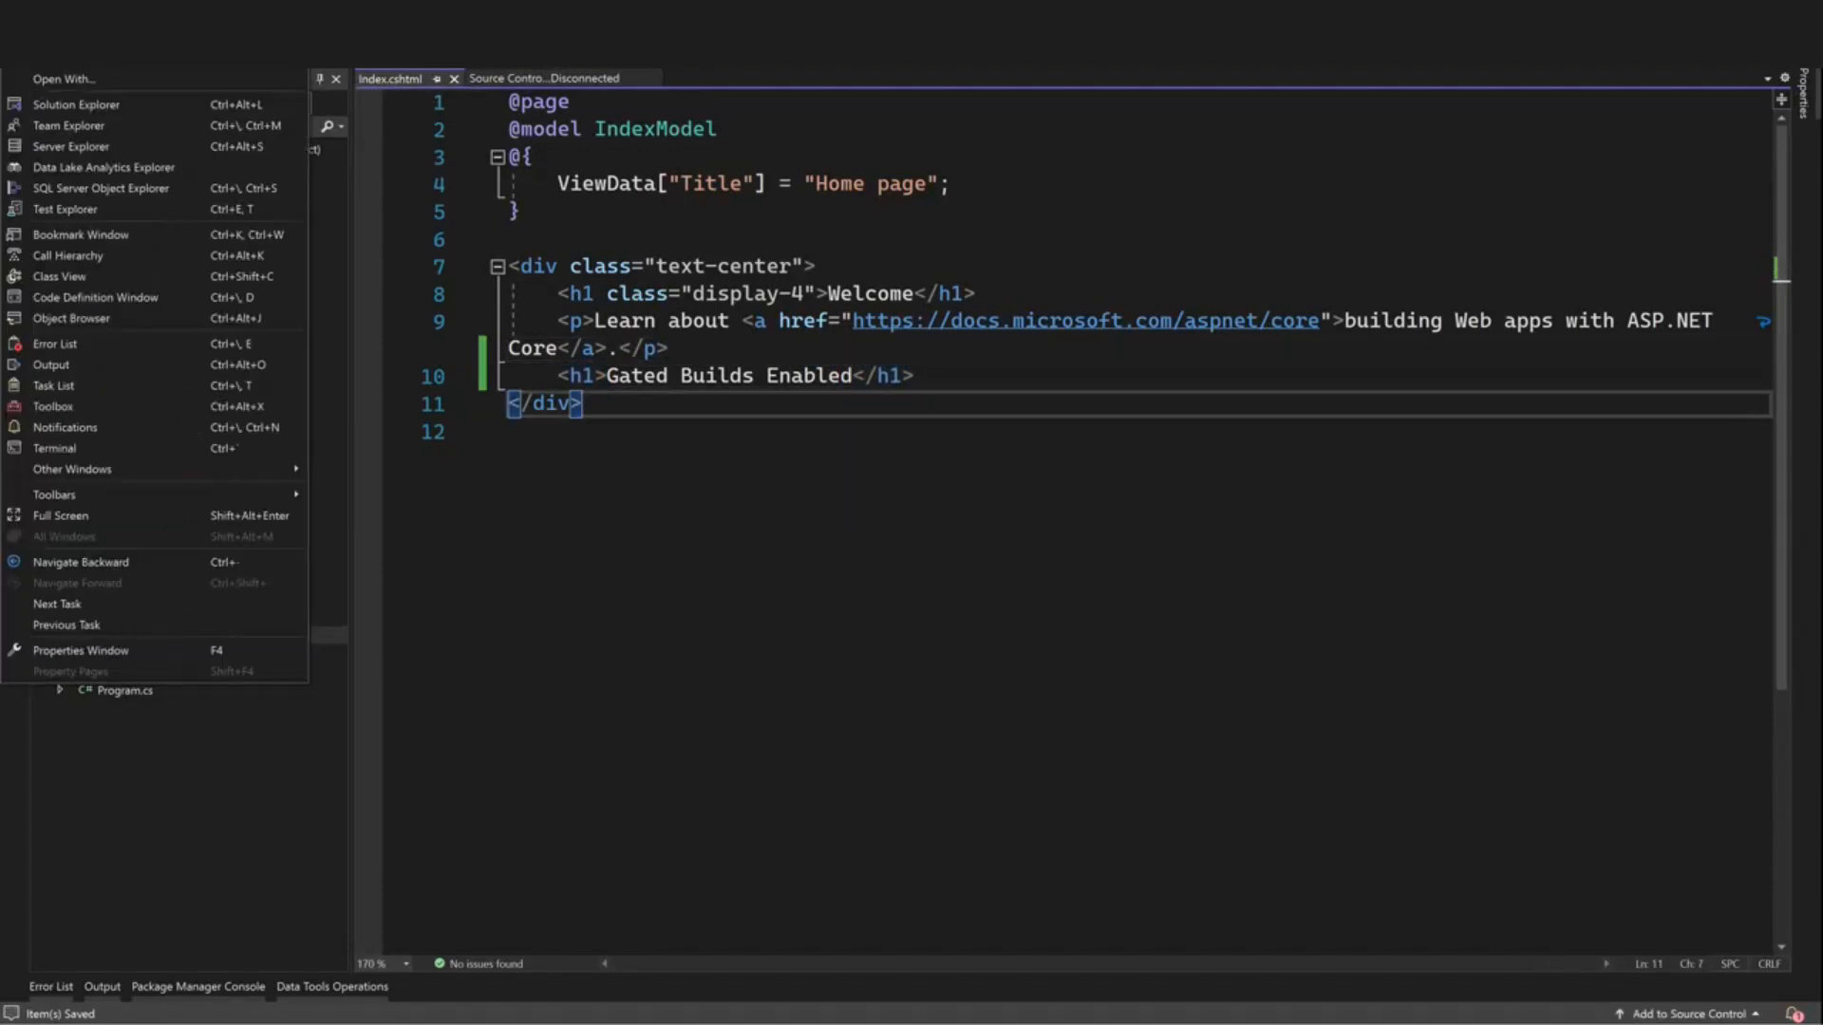
Check in the pending Index.cshtml change with the comment 'Testing Gated Check In'
left_click(81, 128)
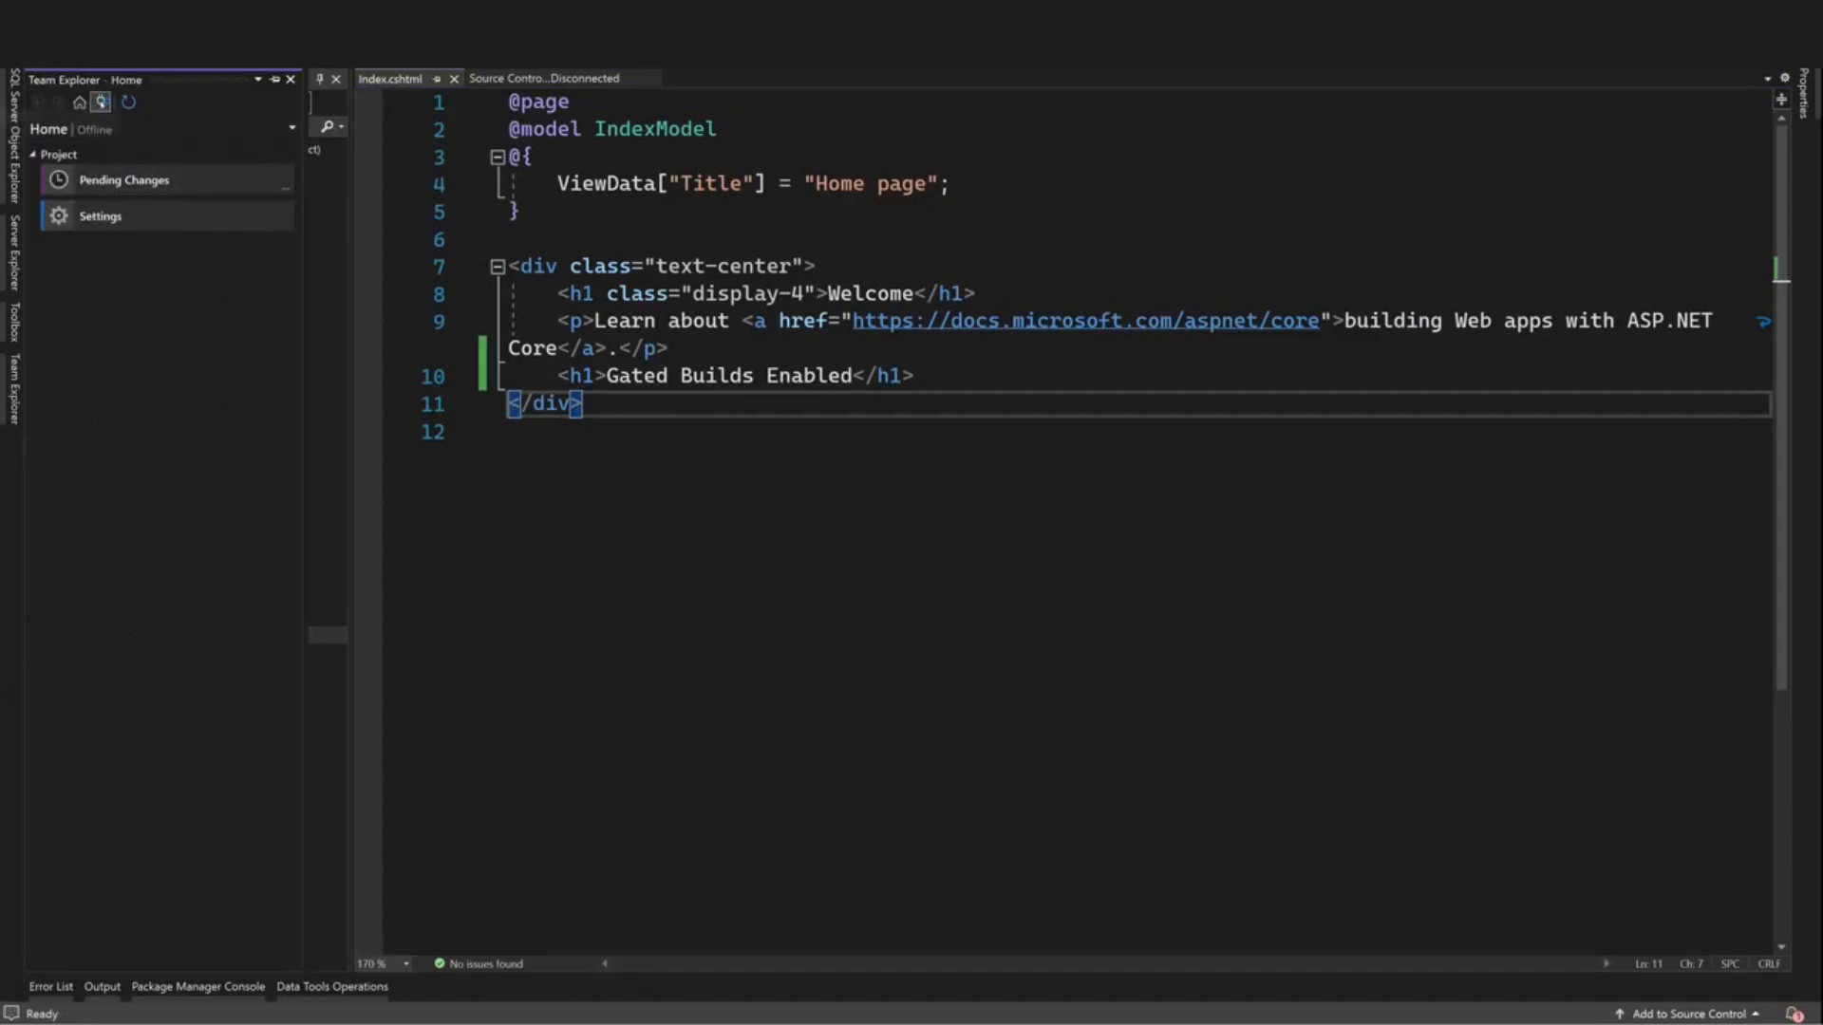
left_click(123, 135)
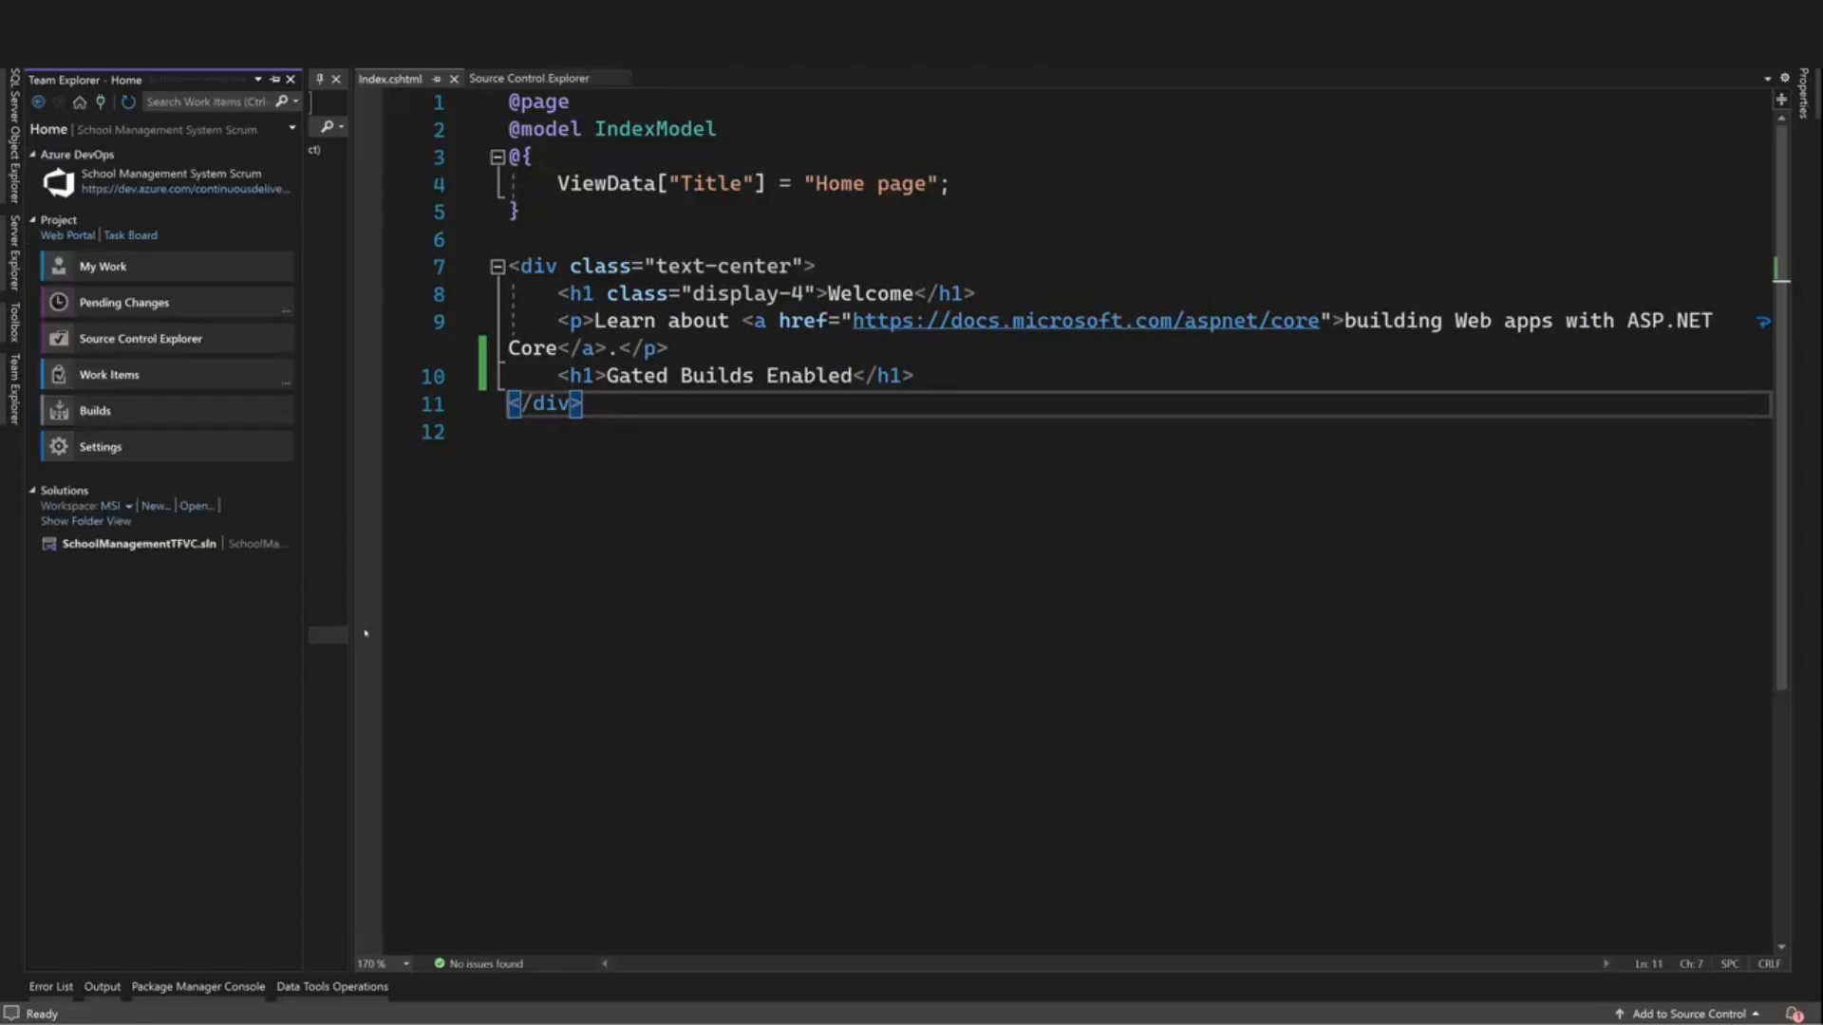
left_click(118, 304)
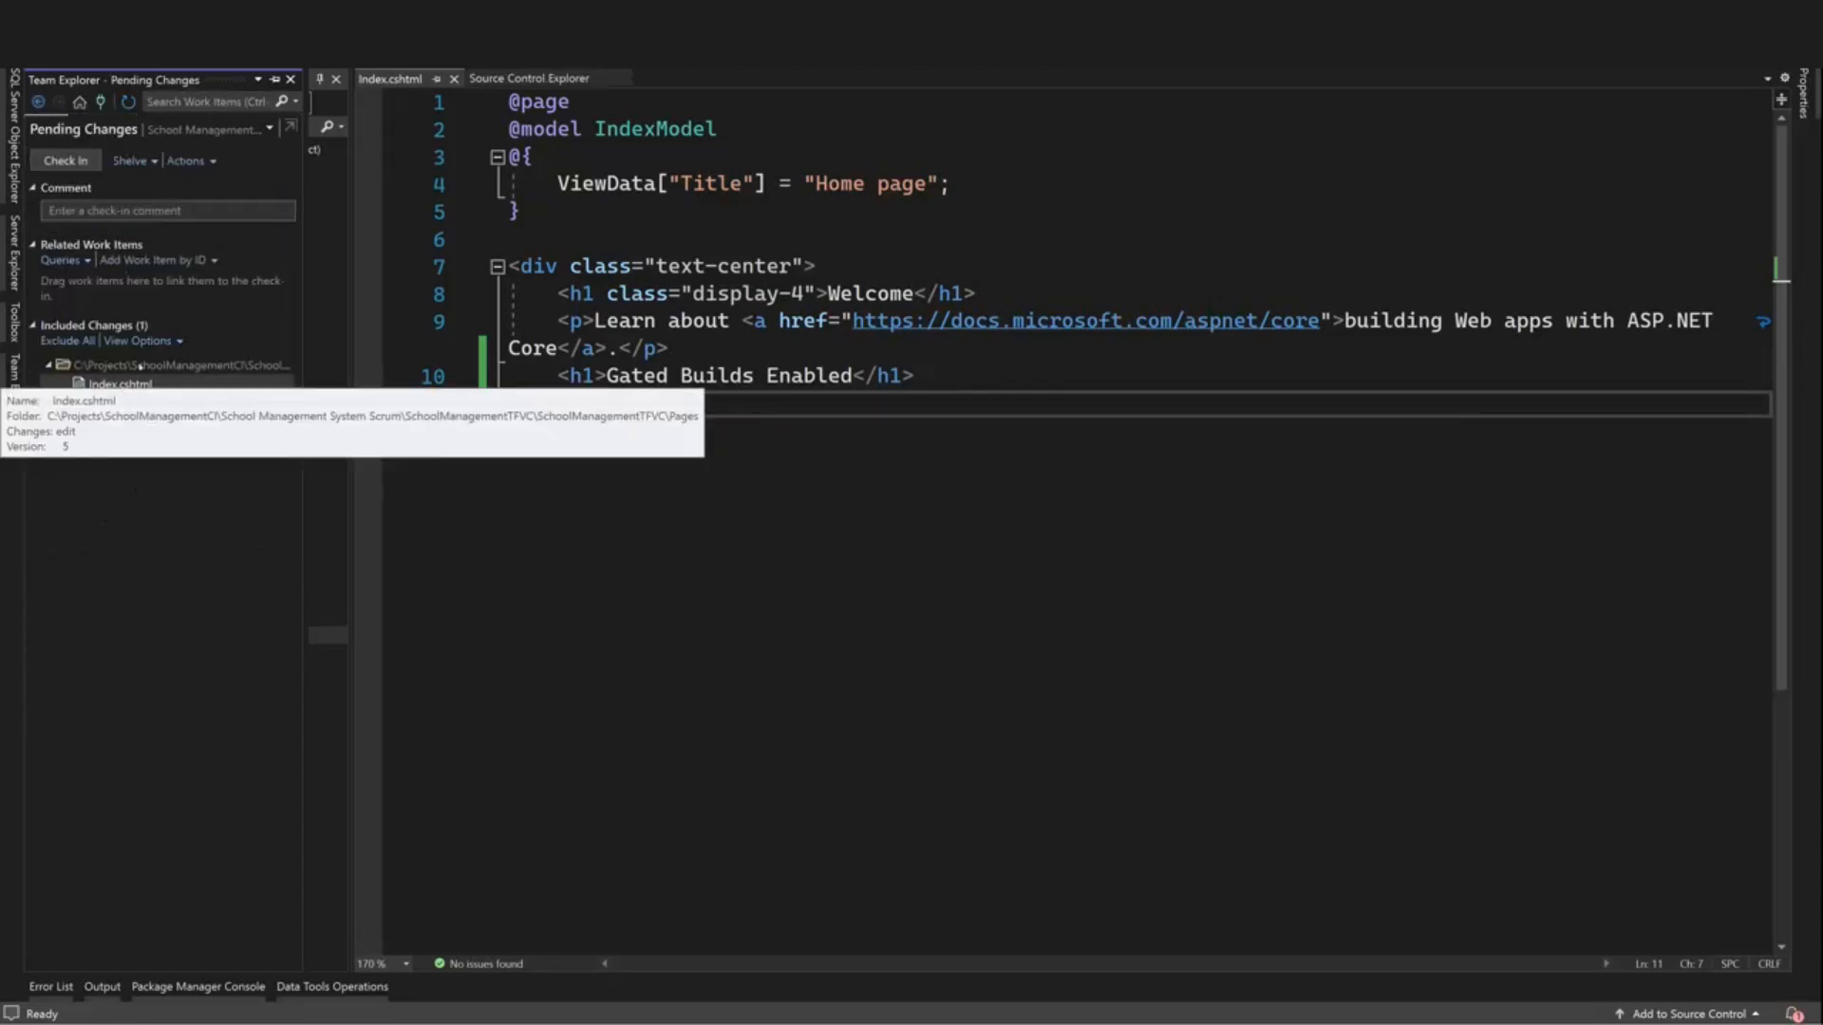
type("Testing Gated ")
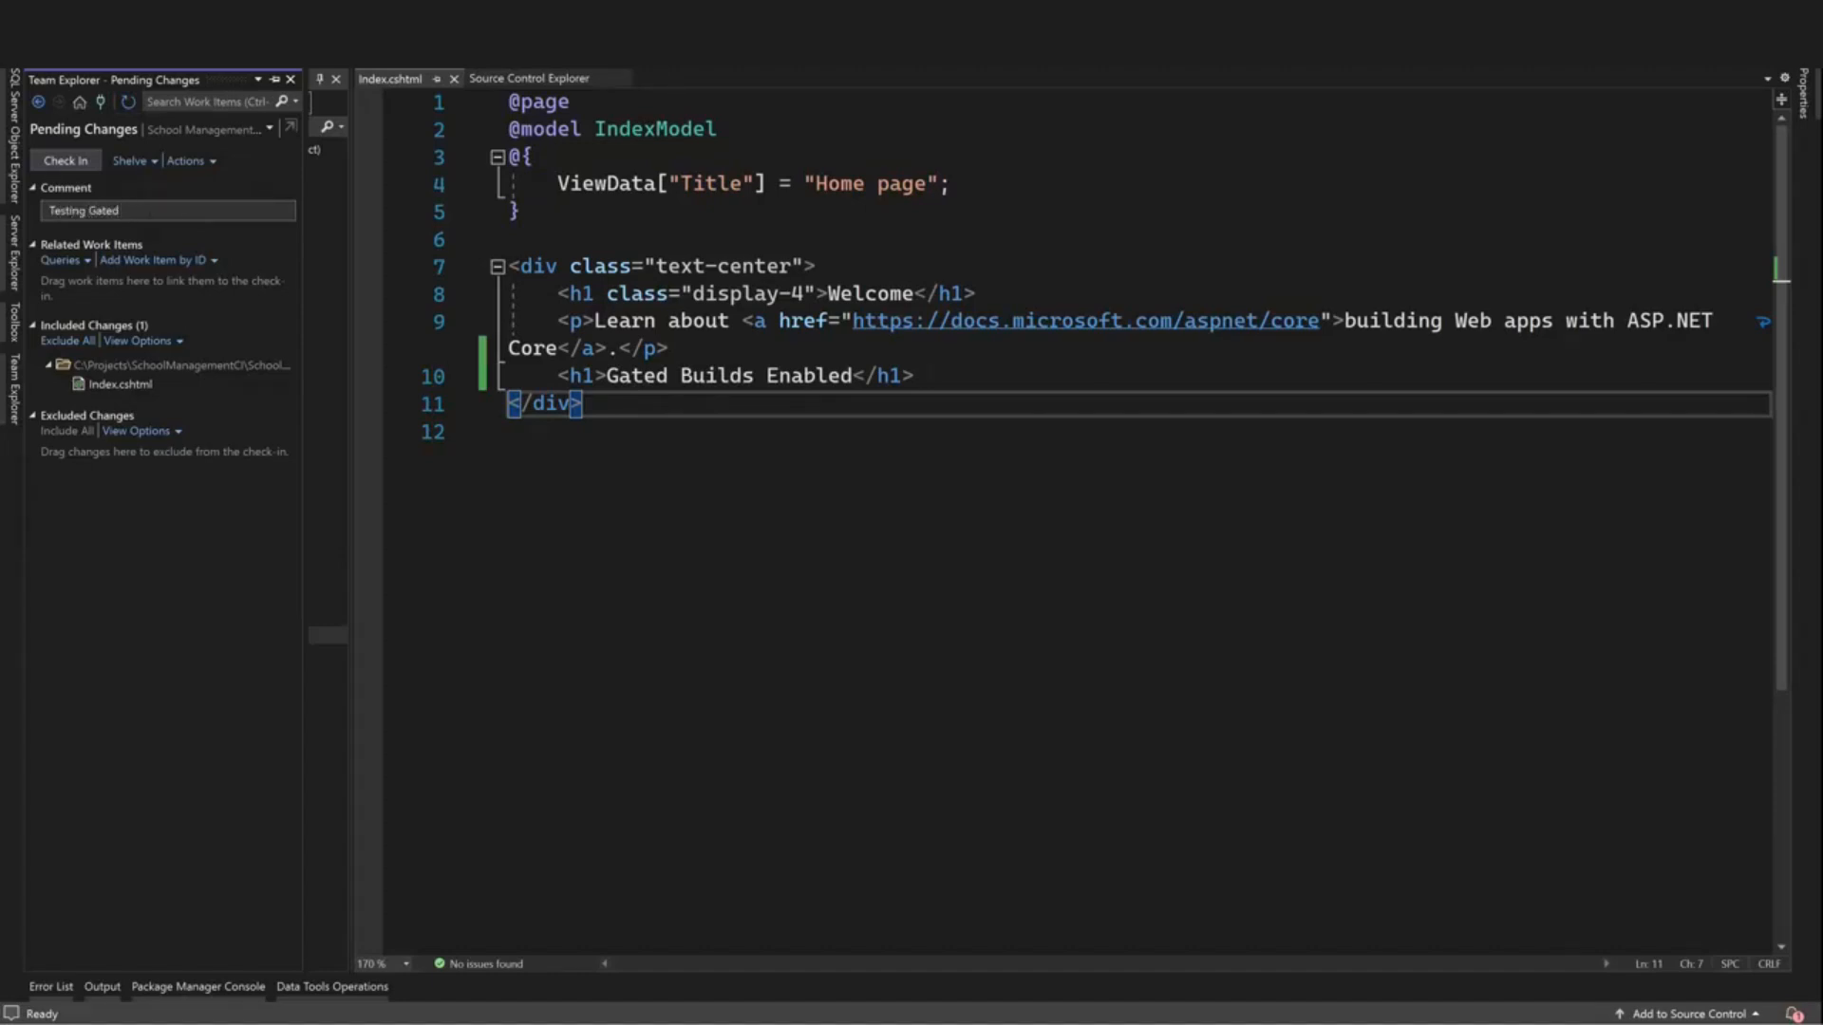
type("Check In")
left_click(65, 160)
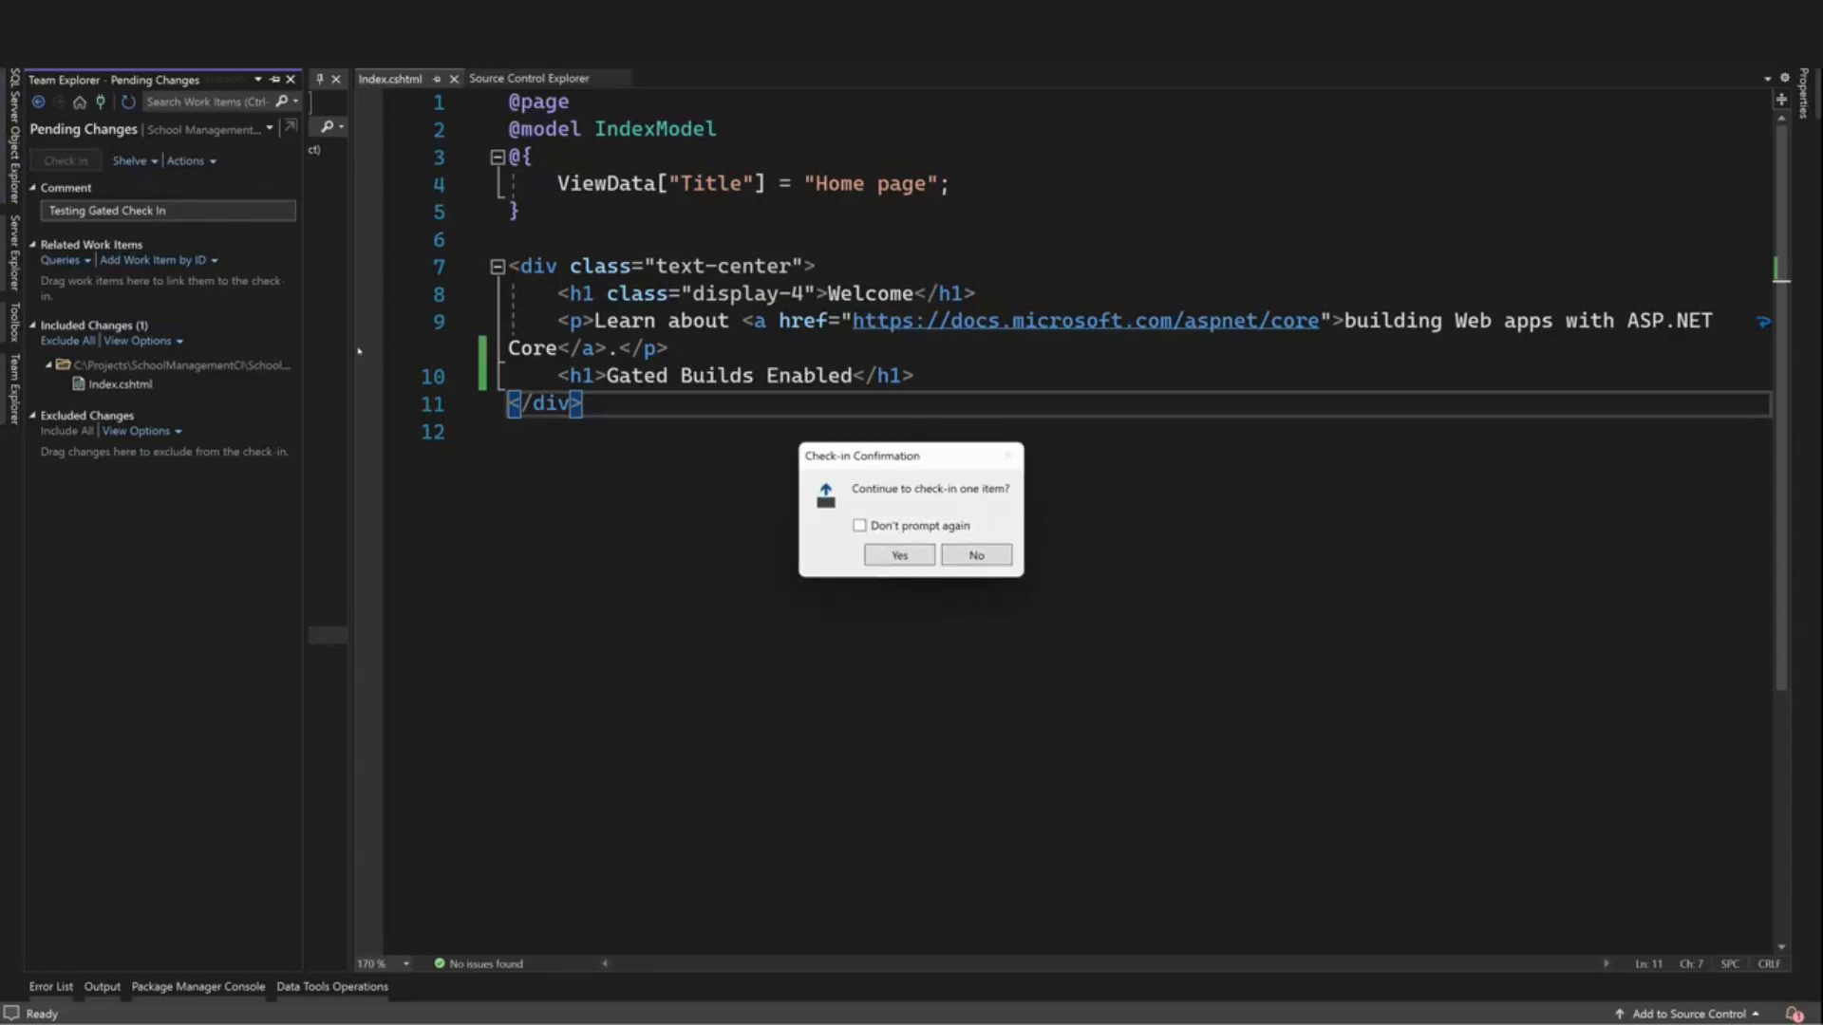
Confirm the check-in, queue it as a gated validation build, and open build 20220225.2 in the browser
left_click(893, 554)
left_click_drag(663, 400, 613, 335)
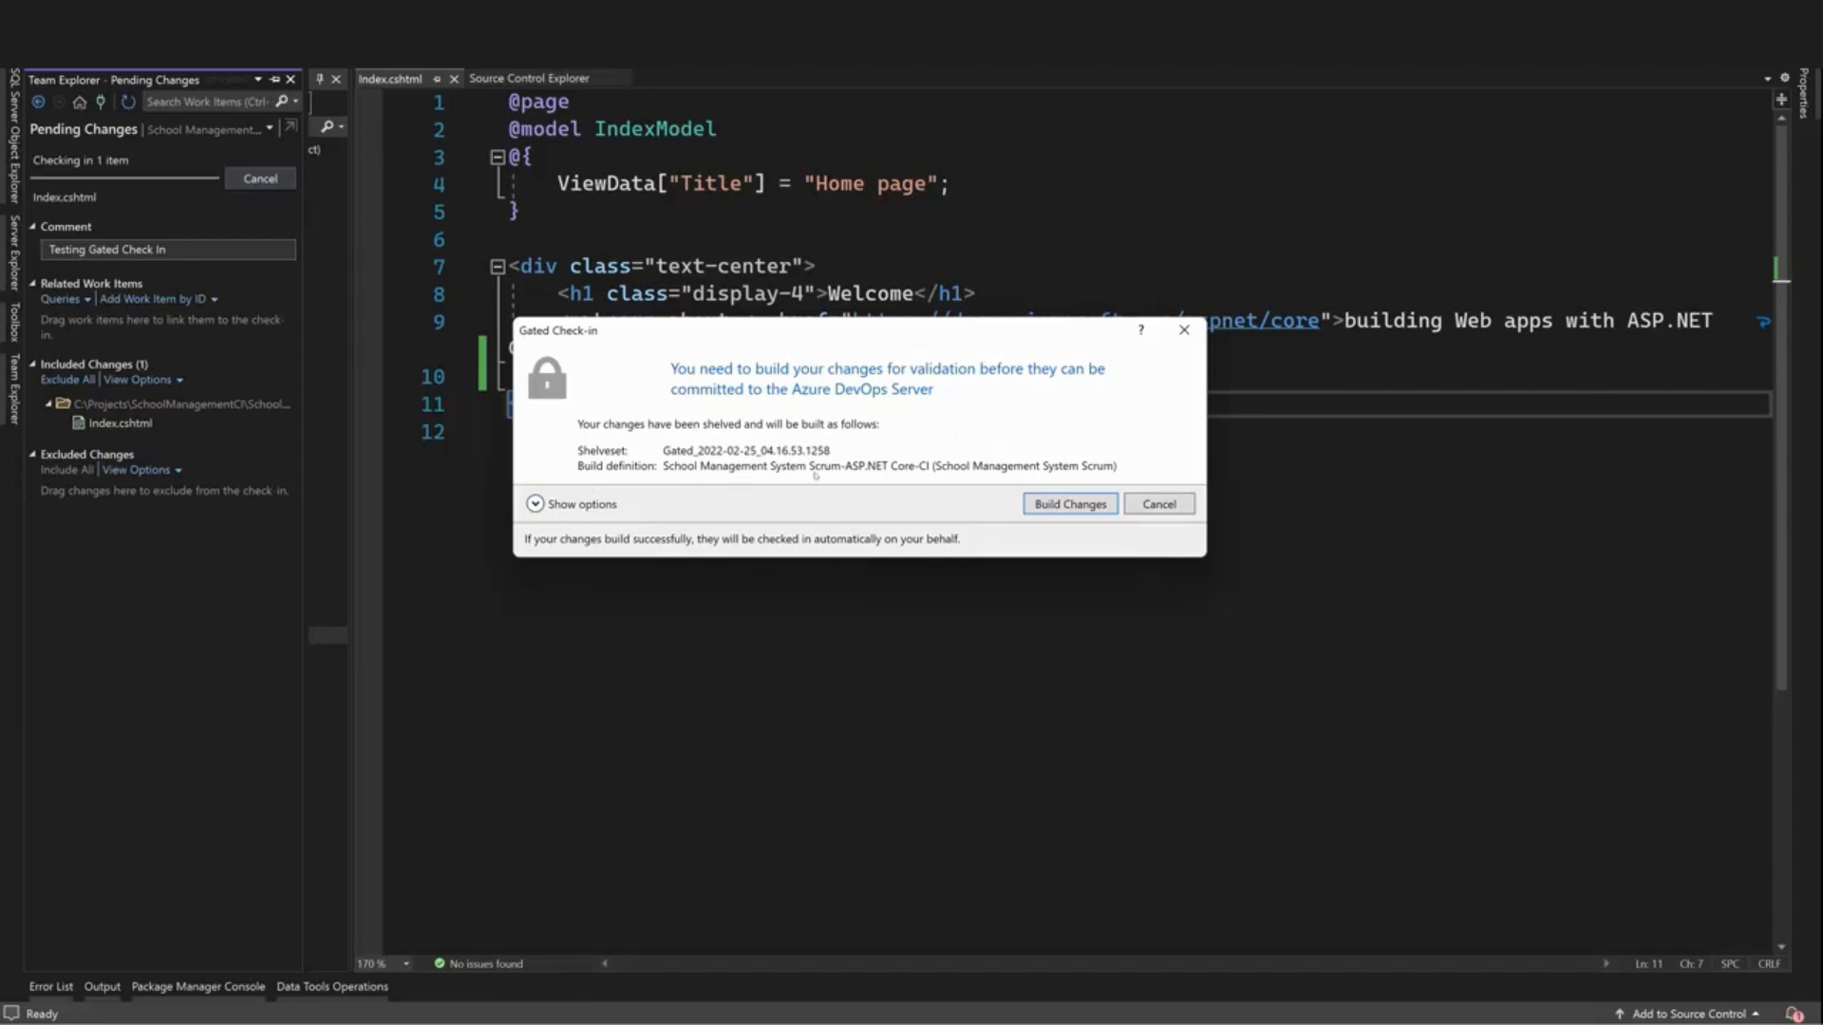
left_click(1038, 502)
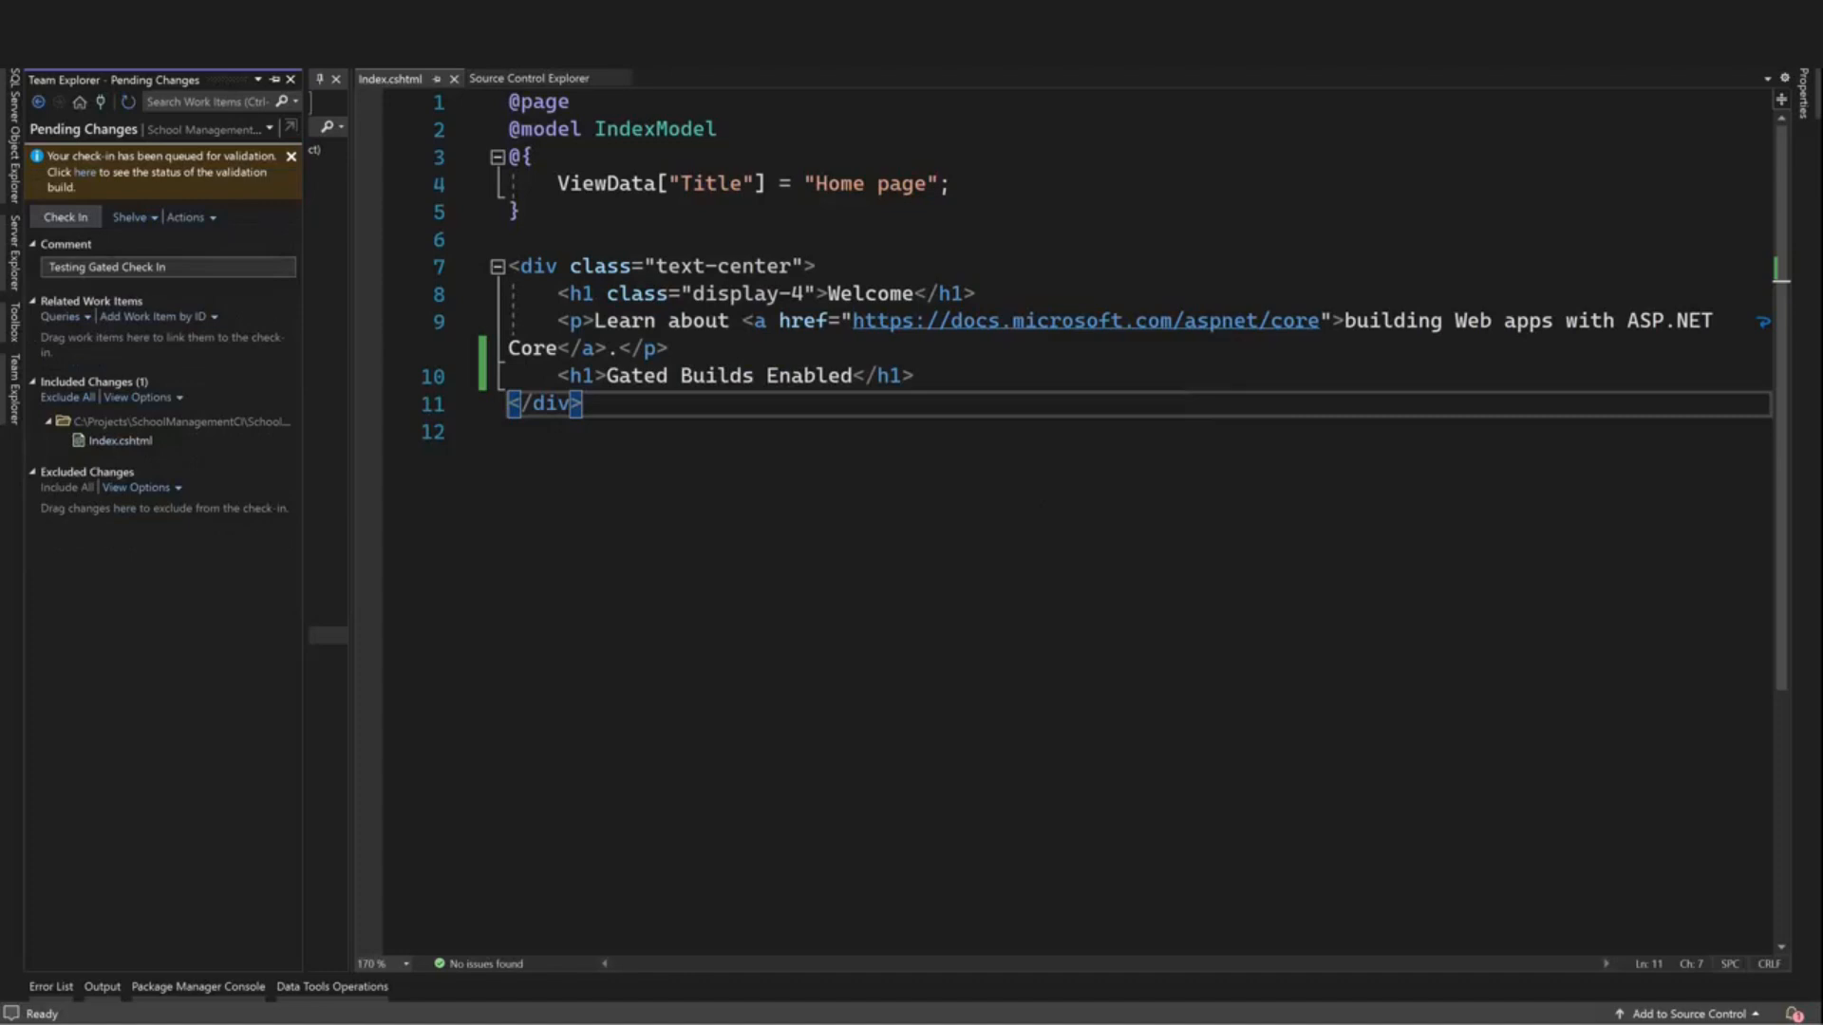
left_click(85, 173)
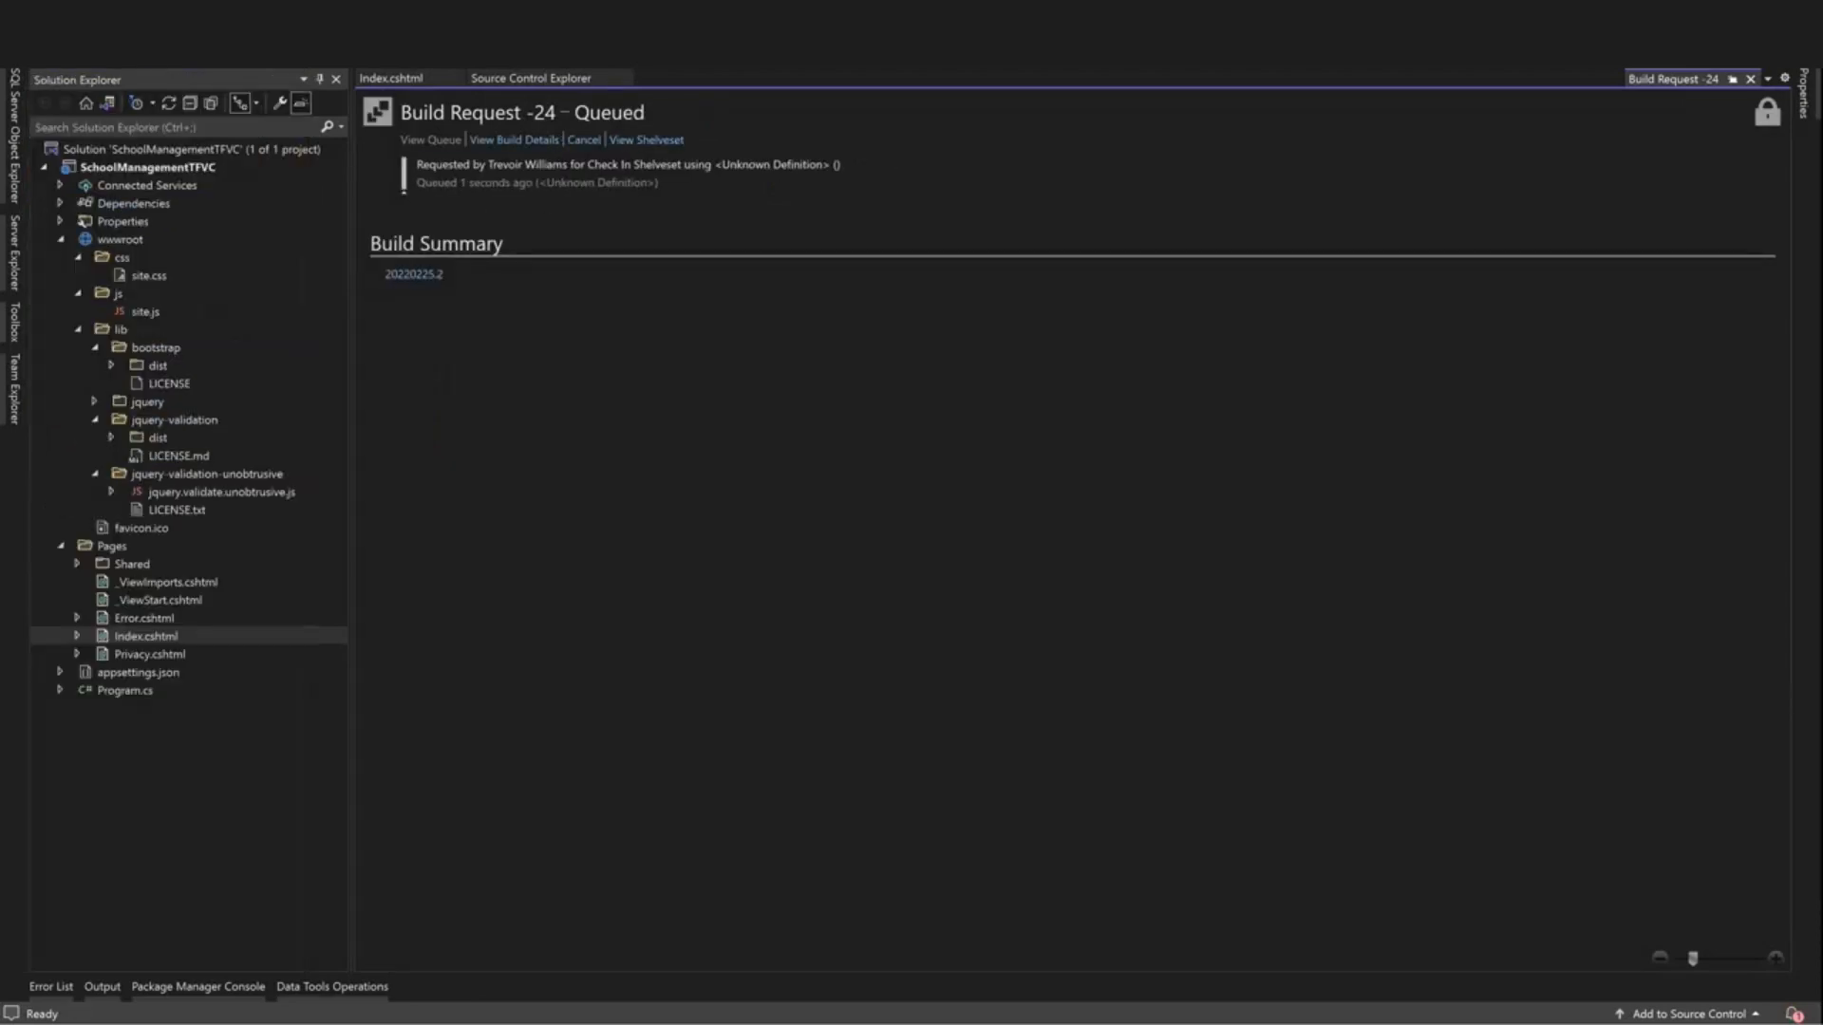
left_click(419, 277)
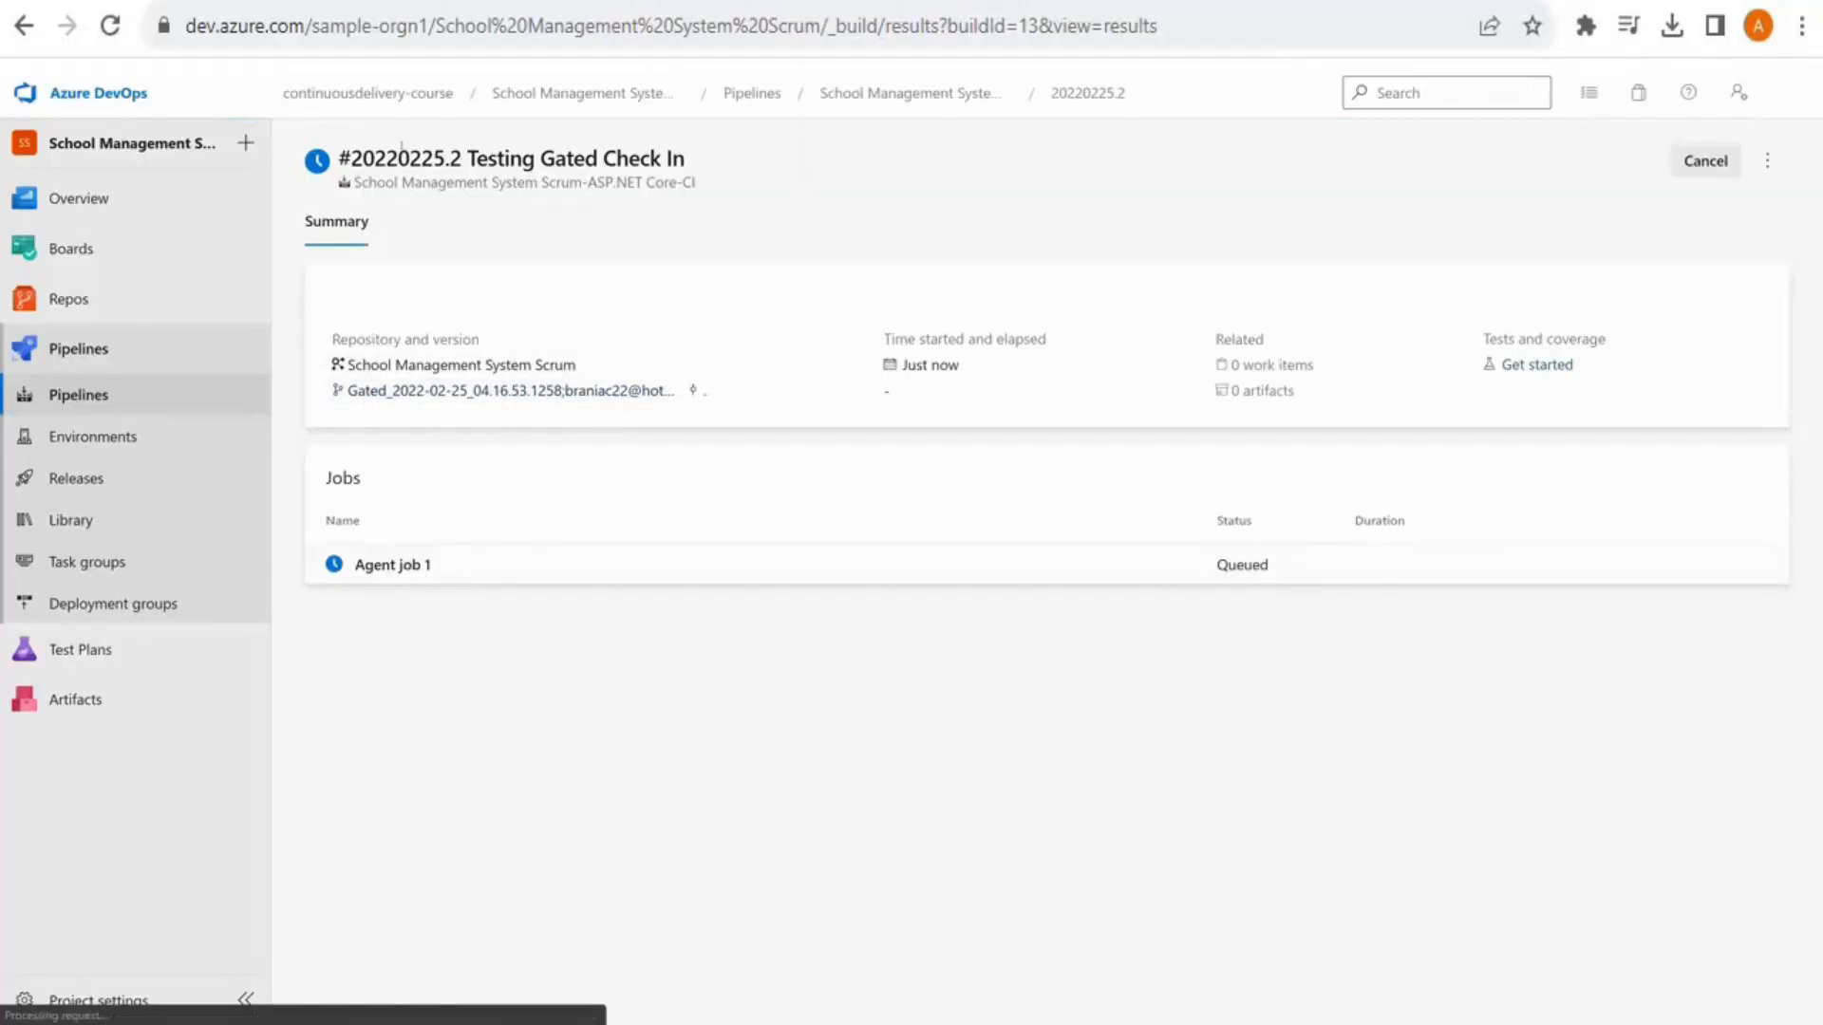
View the Agent job 1 log for build run 20220225.2
left_click(391, 566)
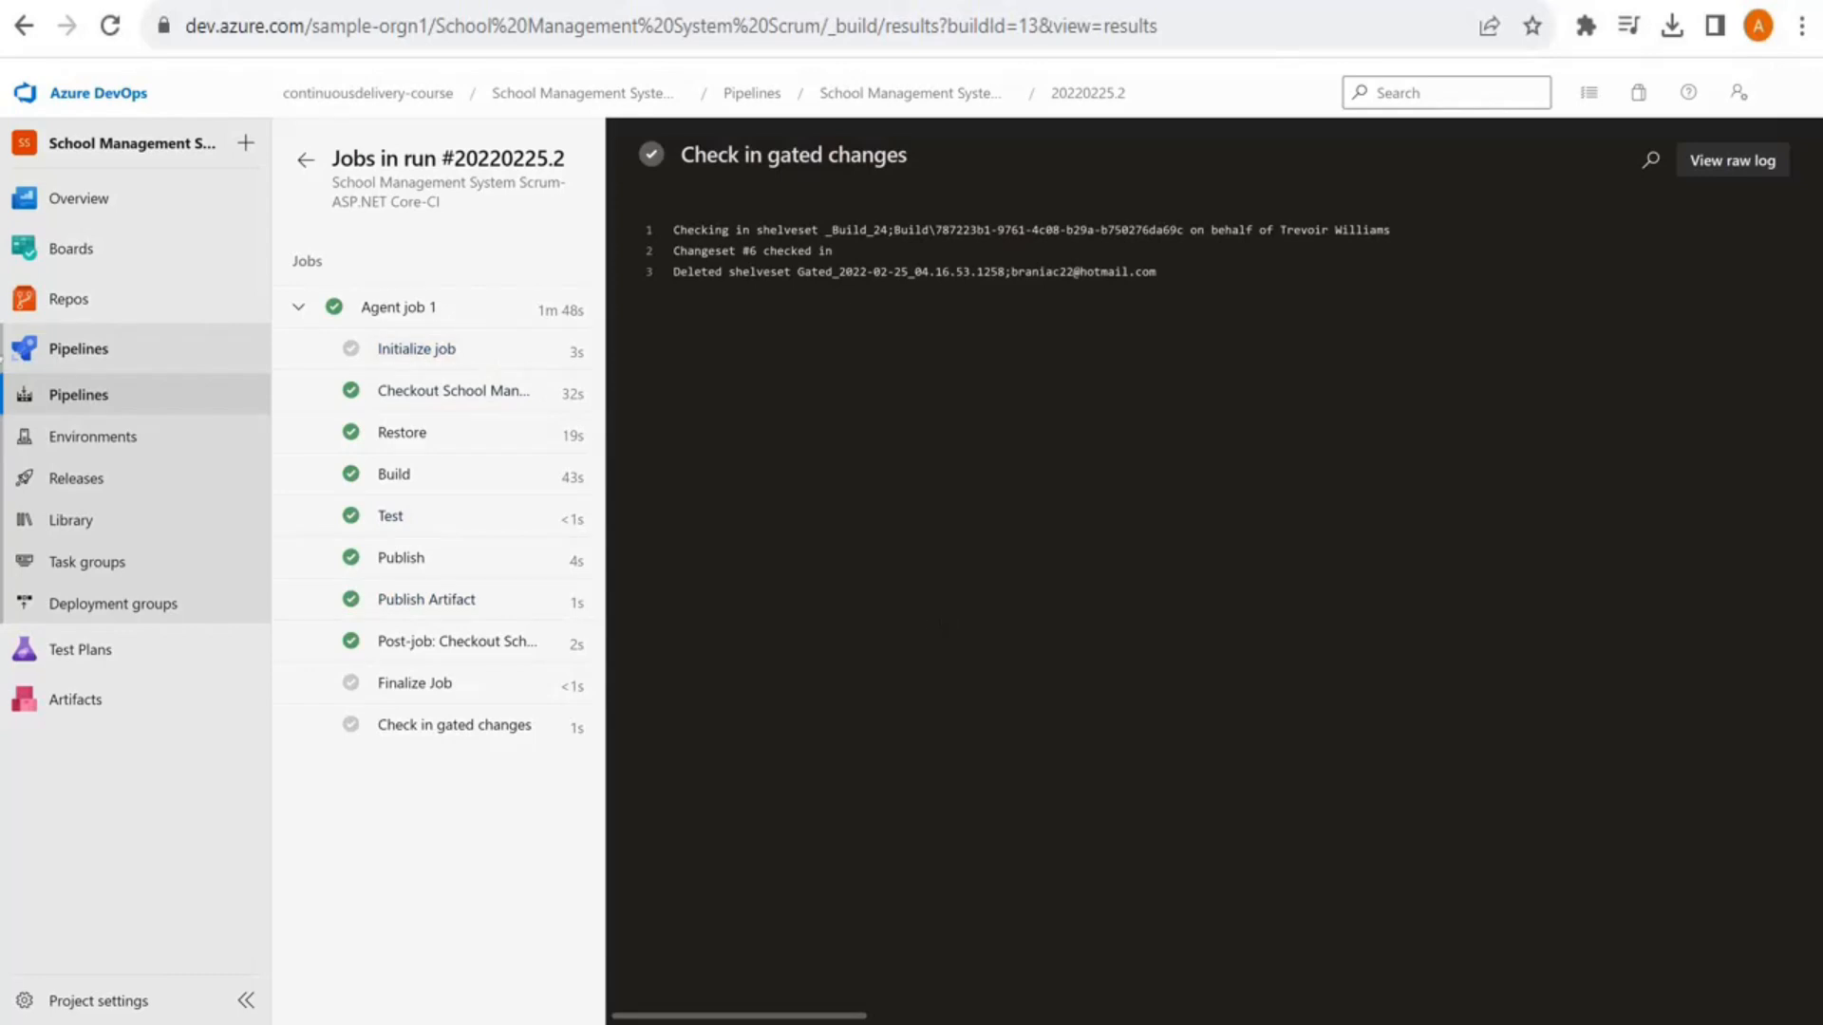
Browse SchoolManagementTFVC > SchoolManagementTFVC > Pages and view Index.cshtml's new Gated Builds Enabled line
left_click(218, 298)
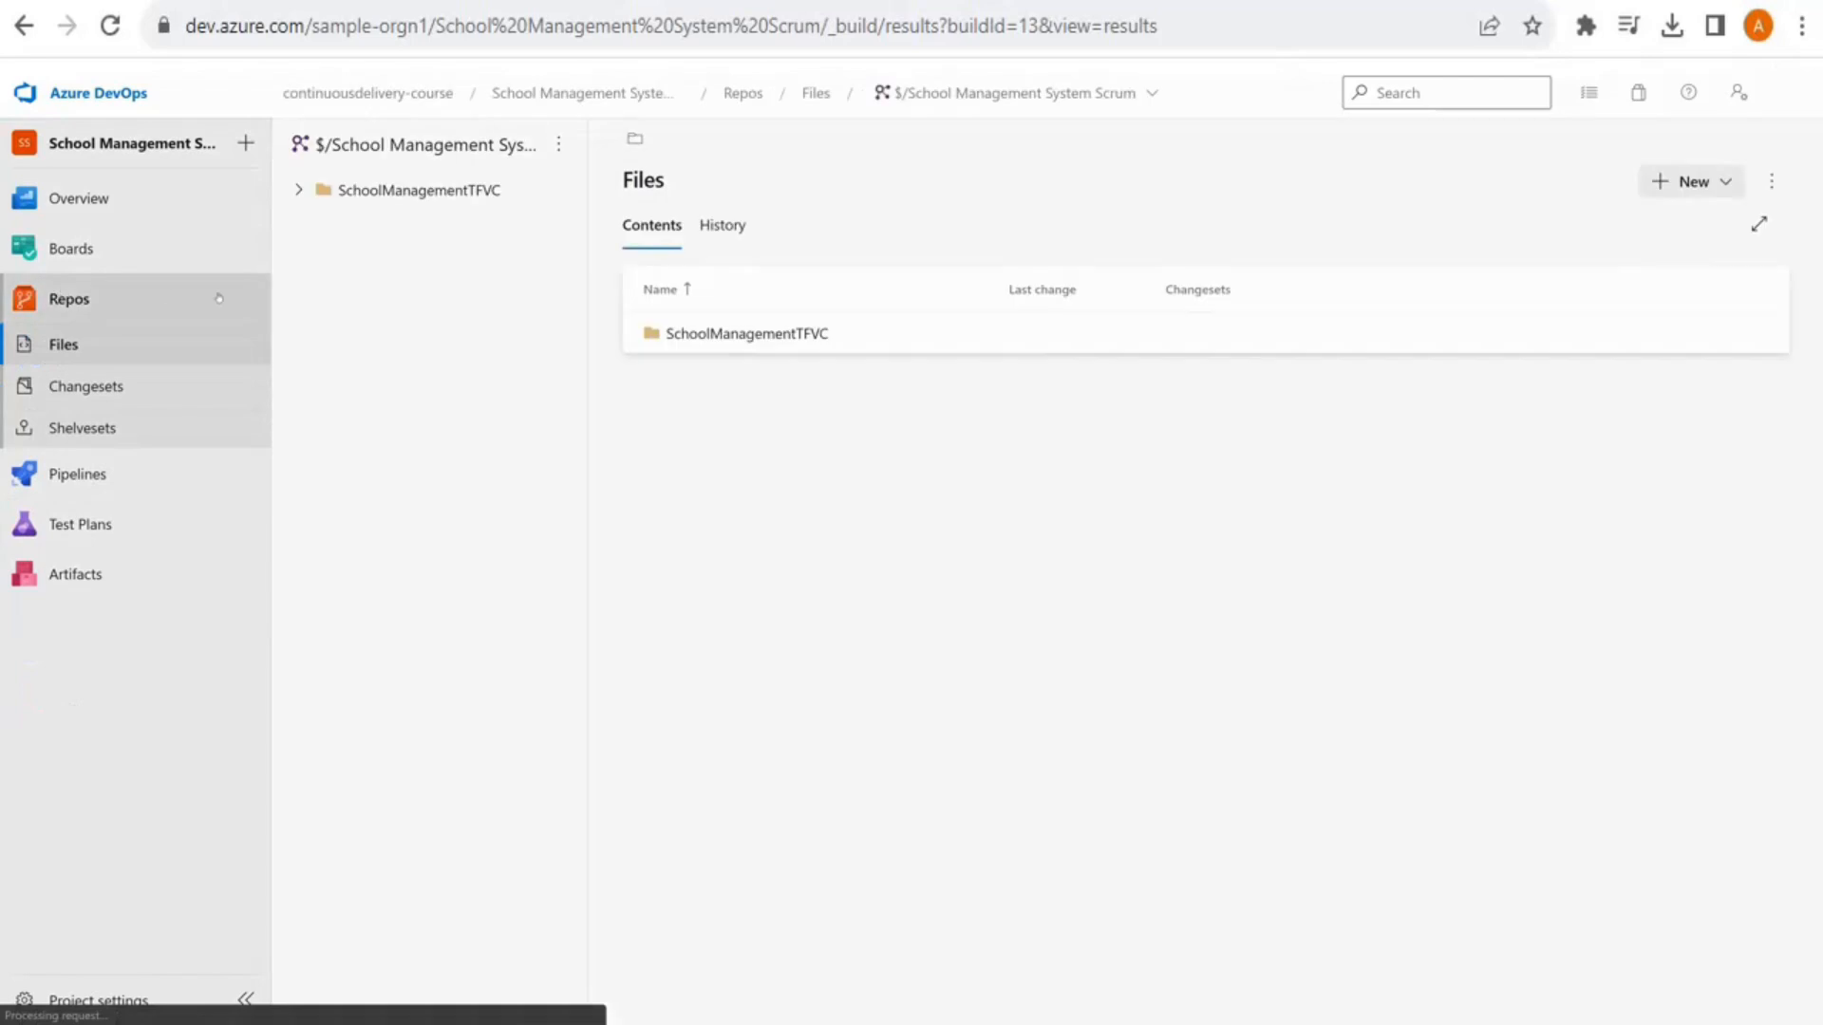
left_click(765, 339)
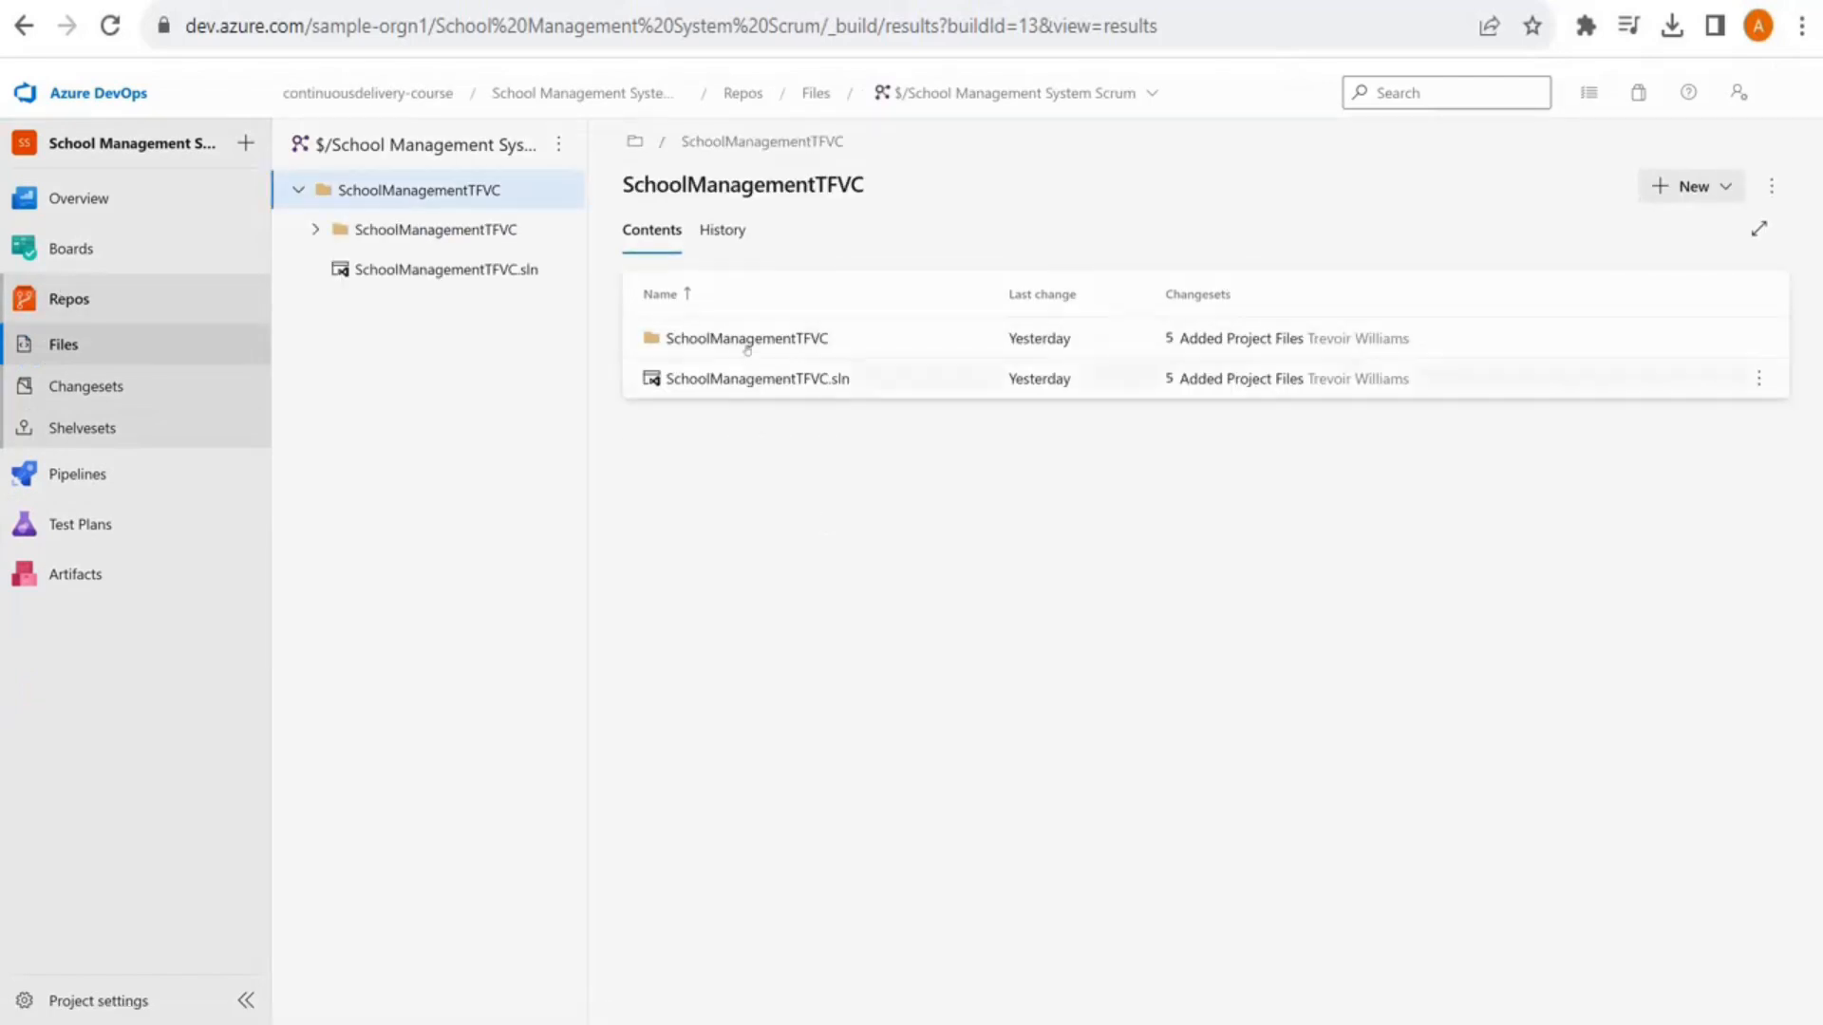
left_click(748, 342)
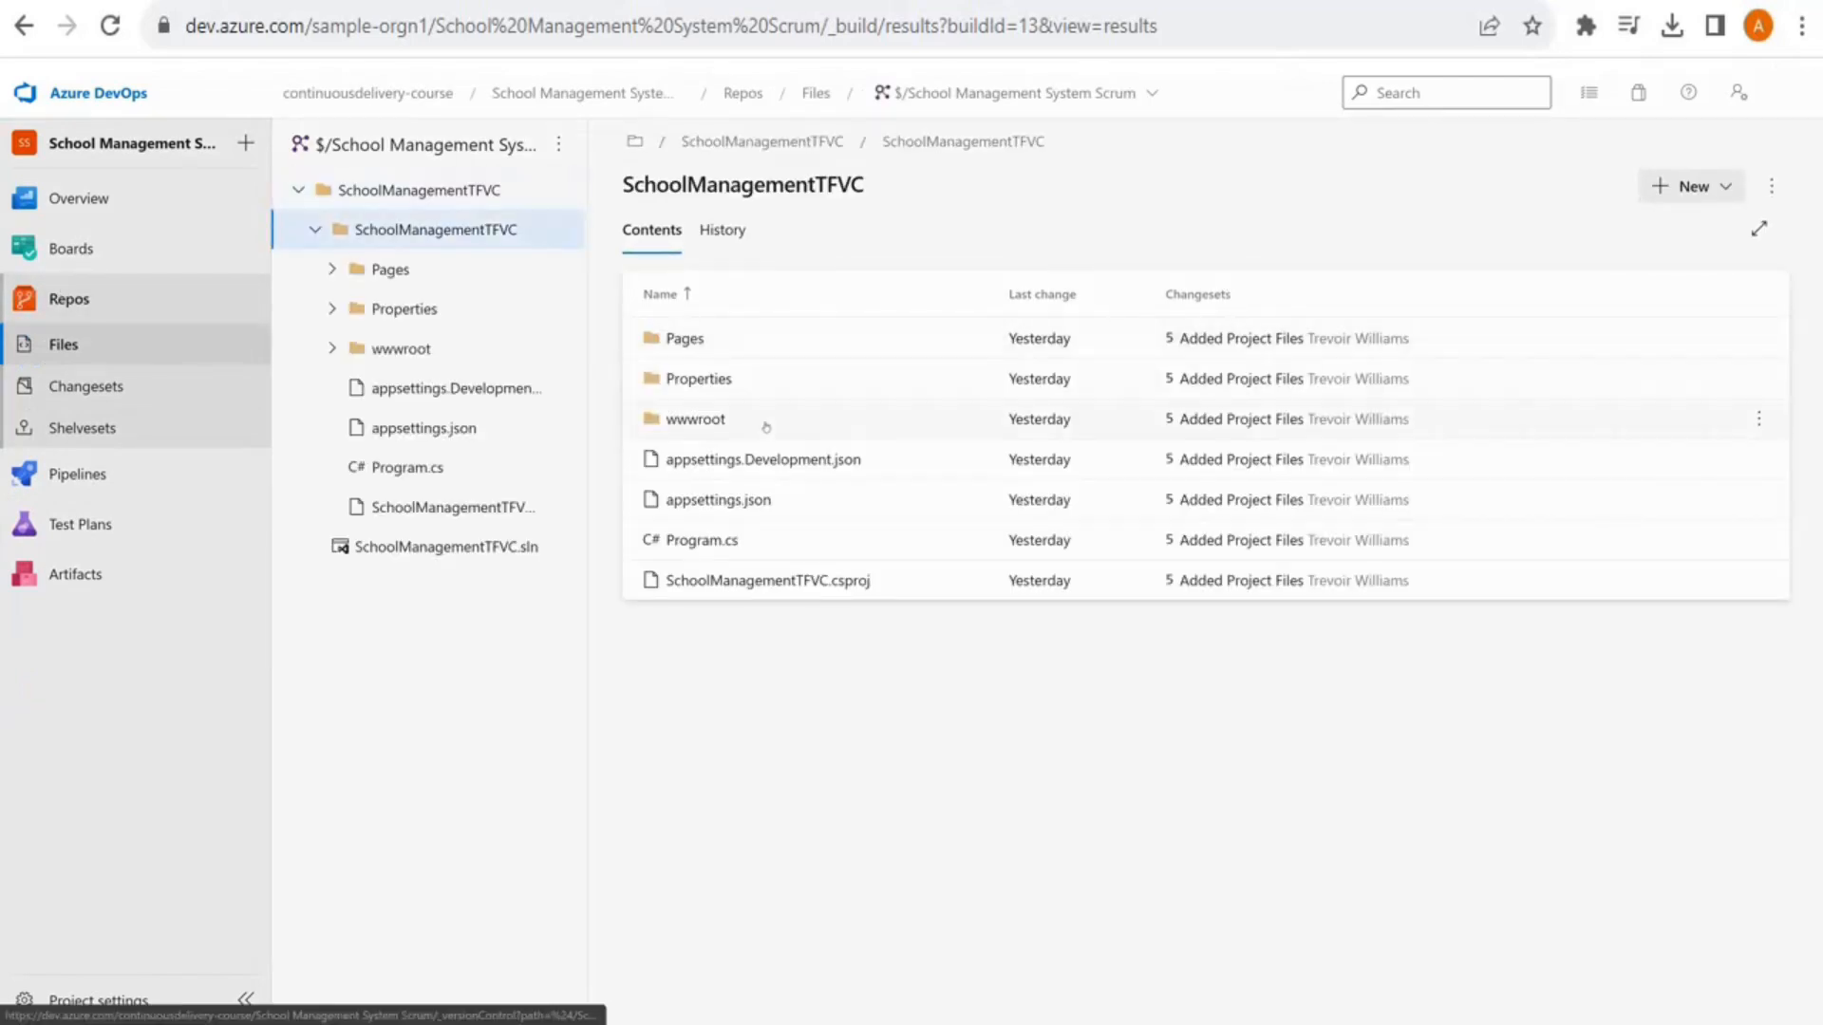
left_click(695, 344)
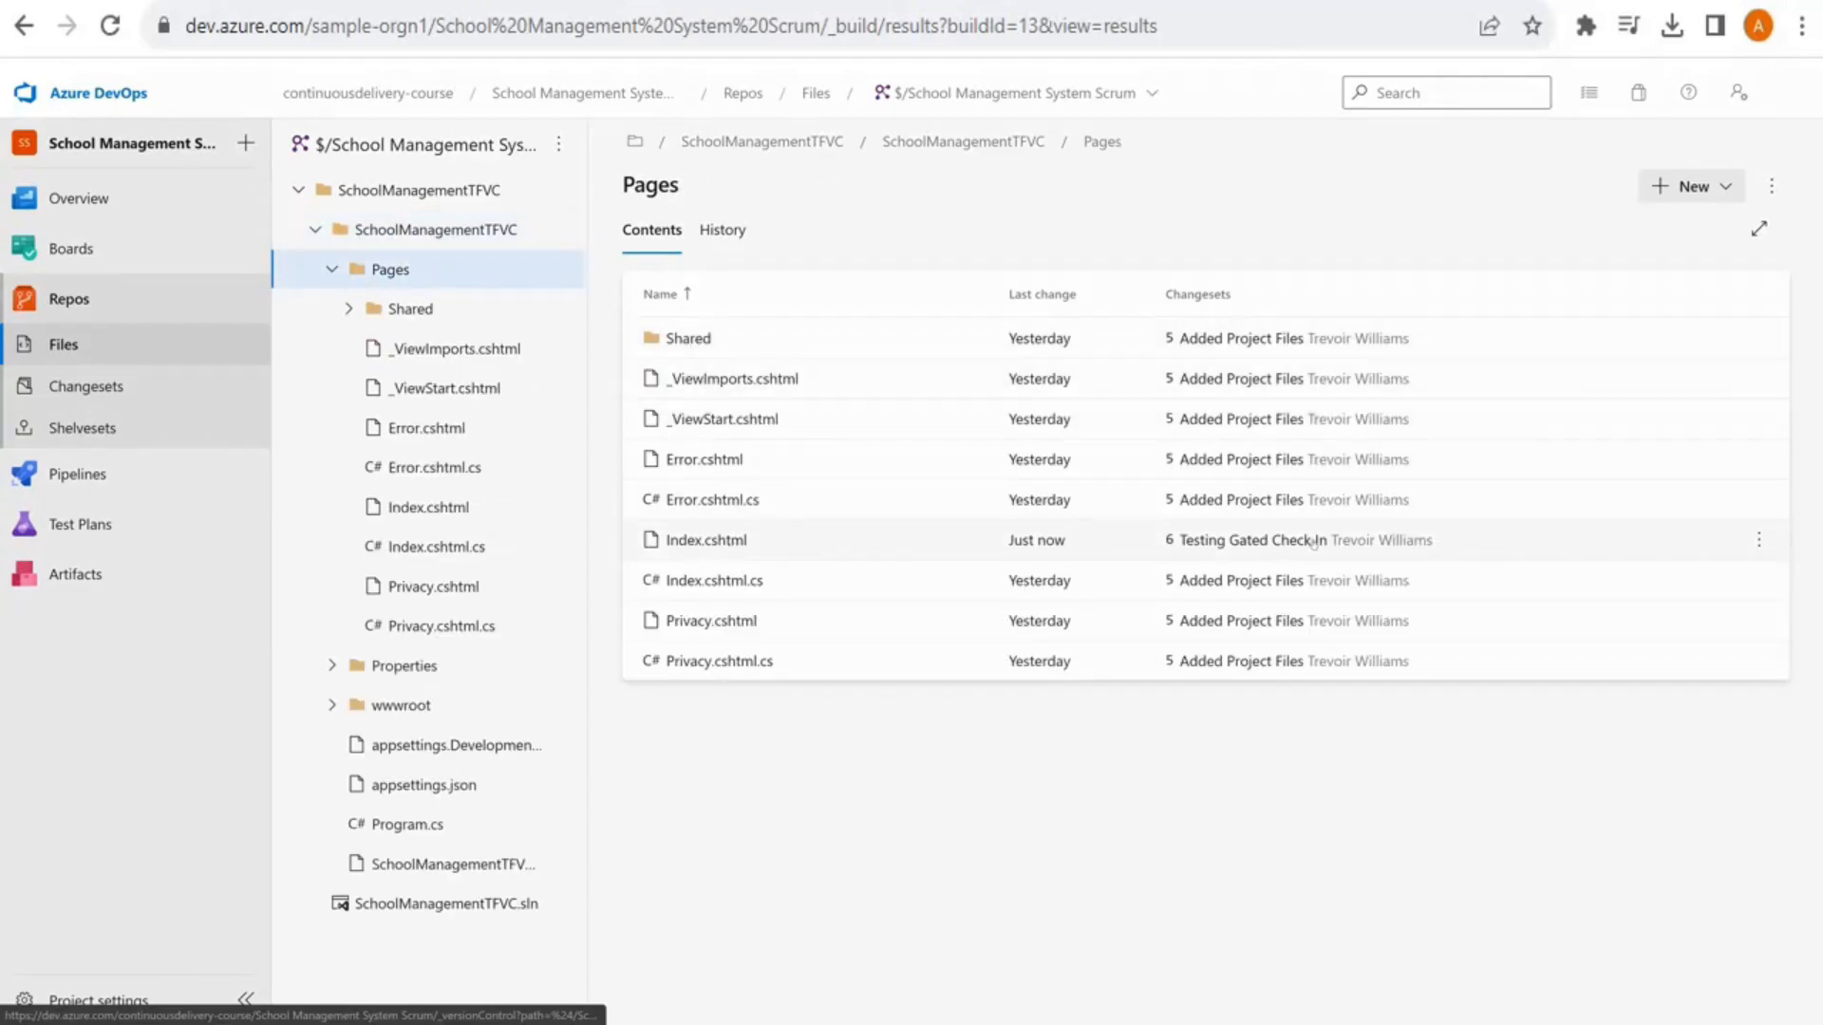
left_click(1105, 549)
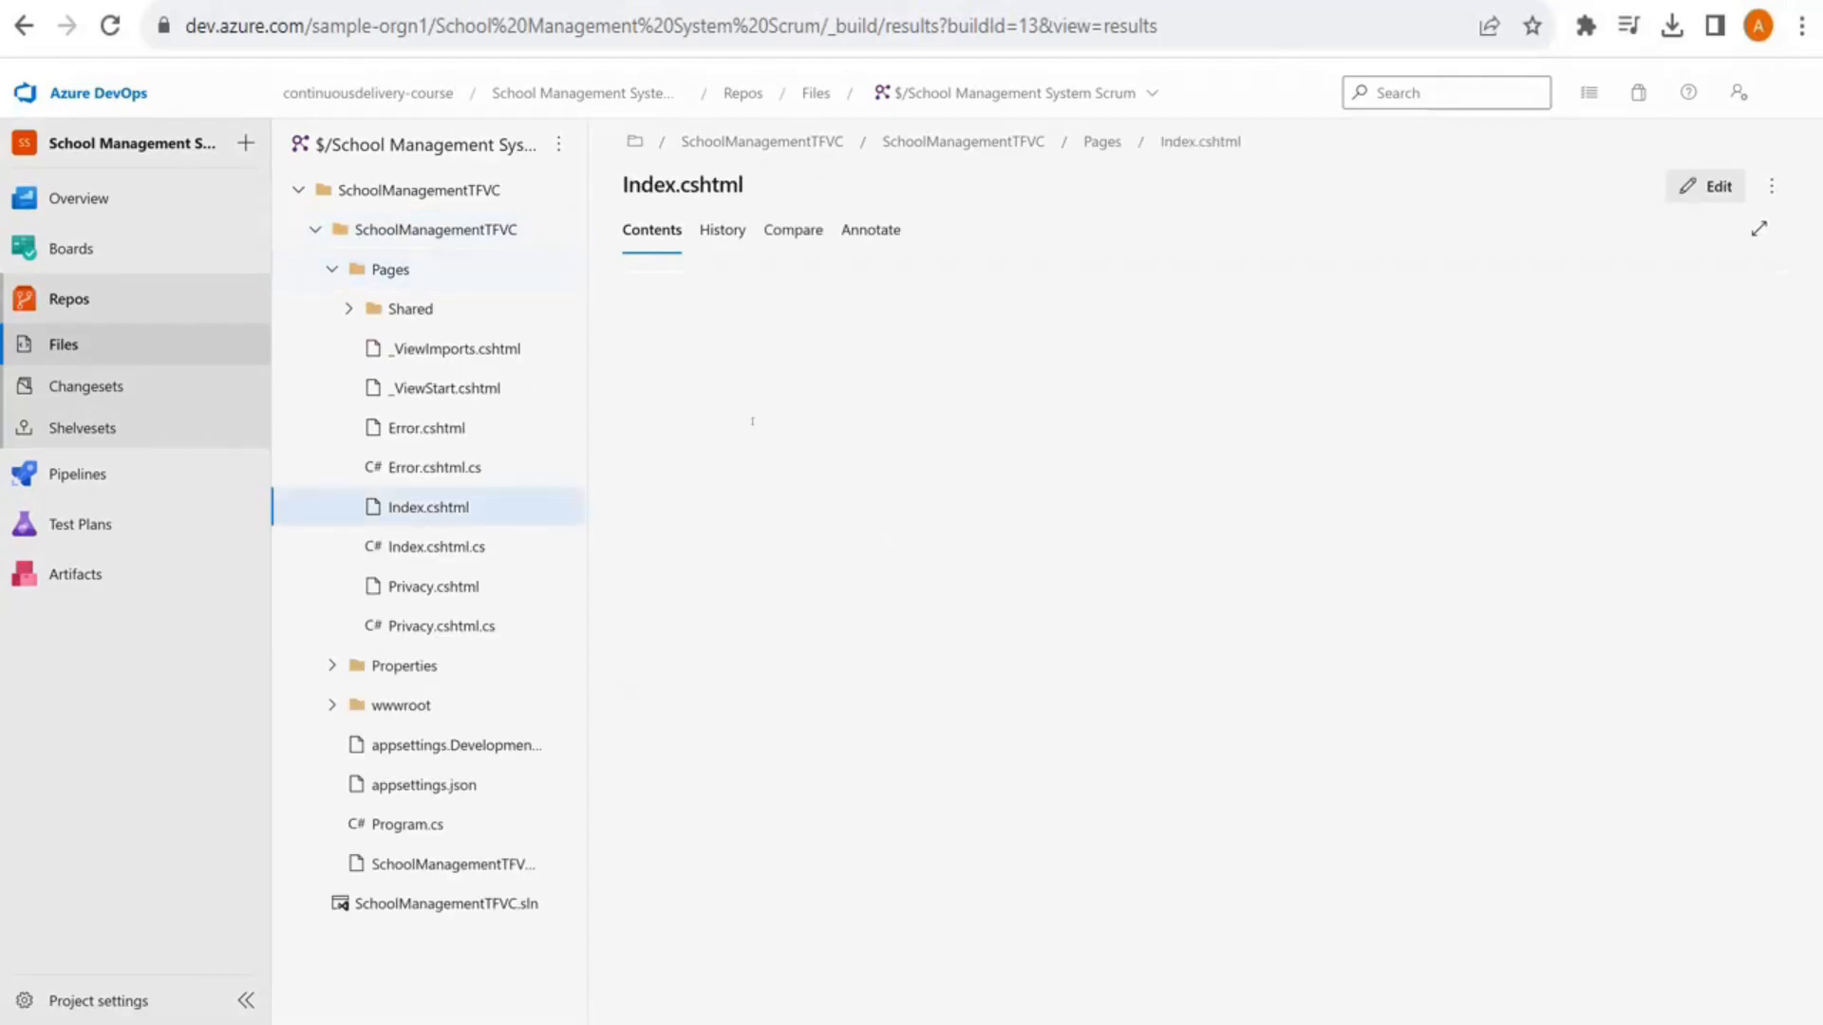
left_click_drag(690, 429, 902, 431)
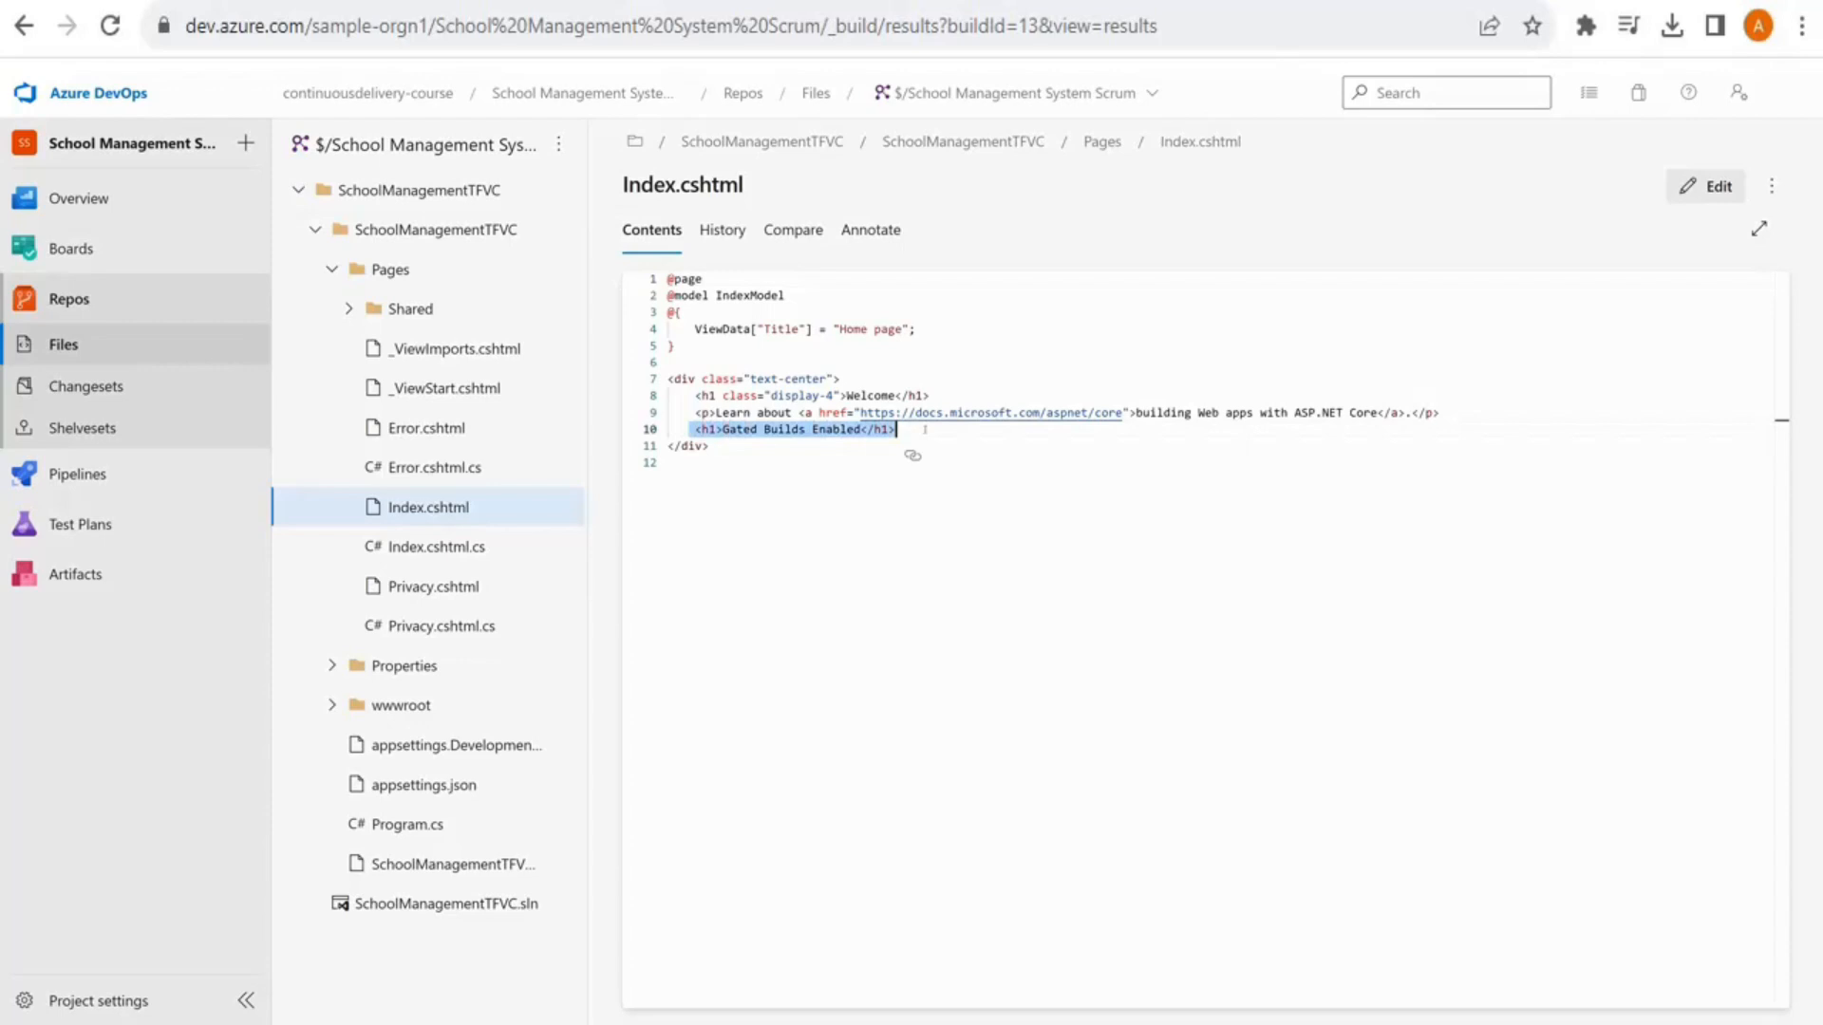
left_click(914, 433)
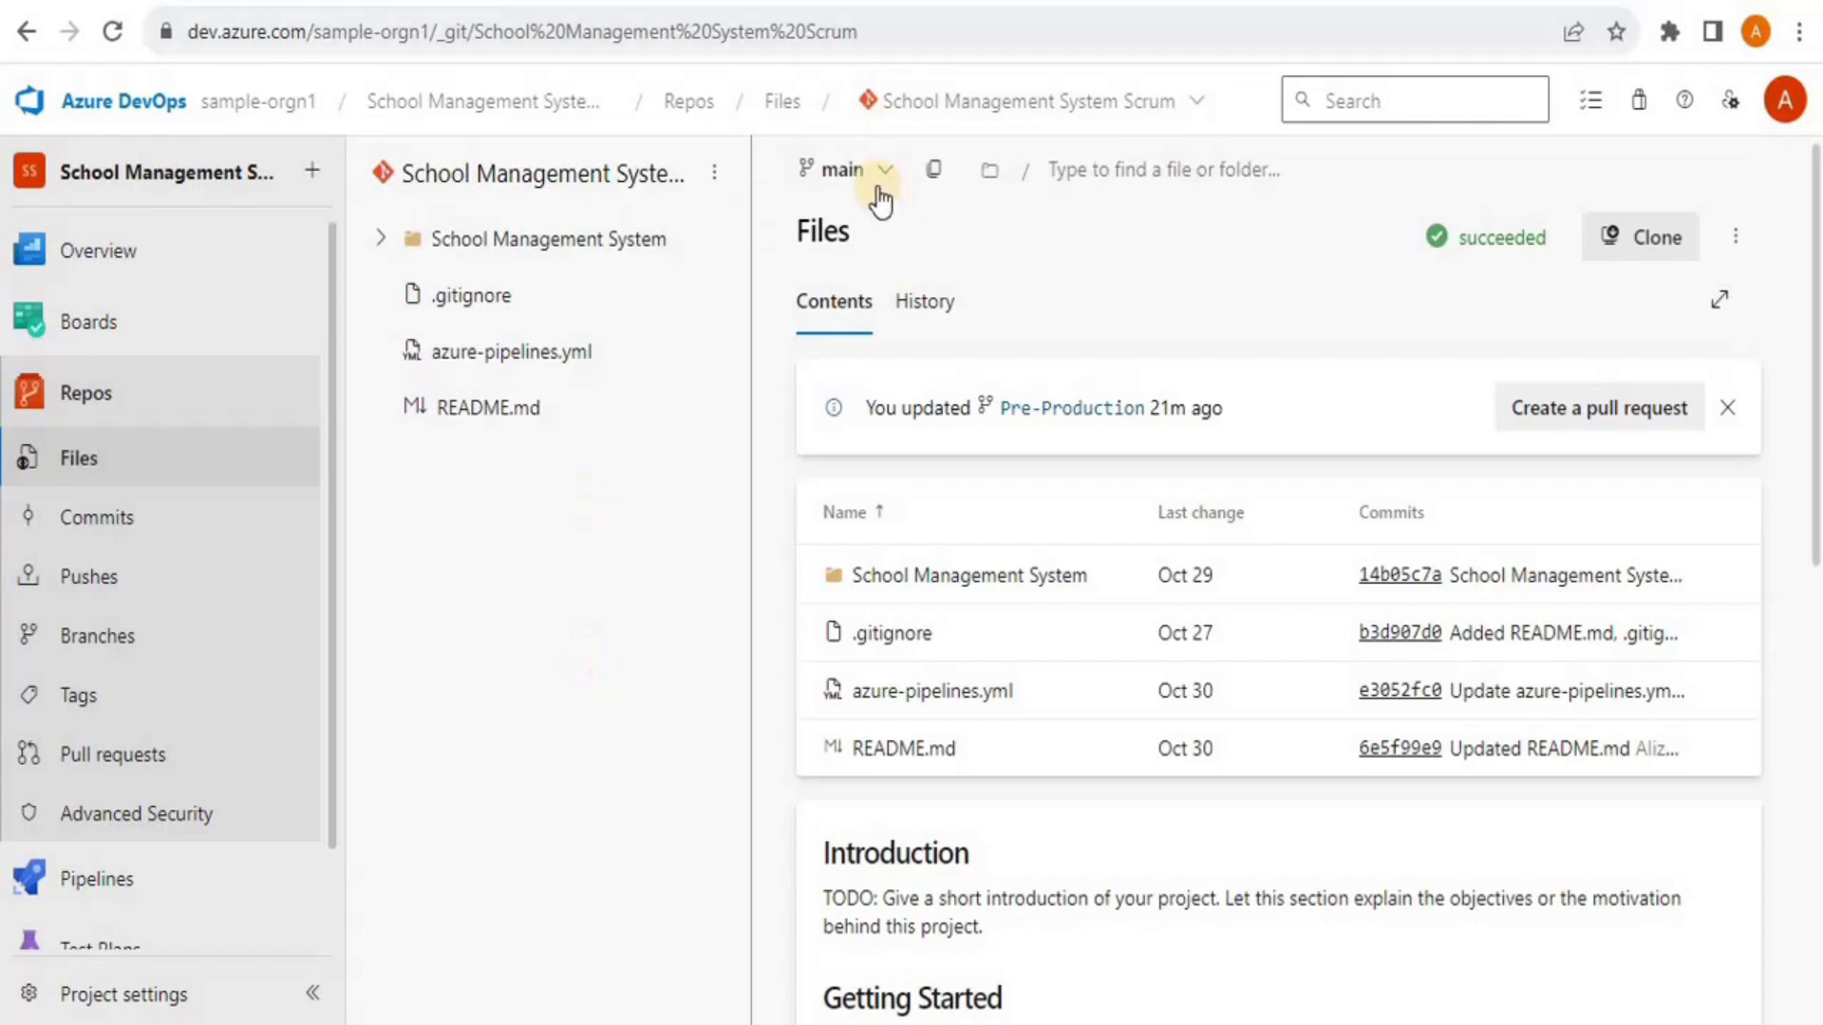
Leave the branch picker on main, go to the Branches list, and open main's More options menu
left_click(887, 171)
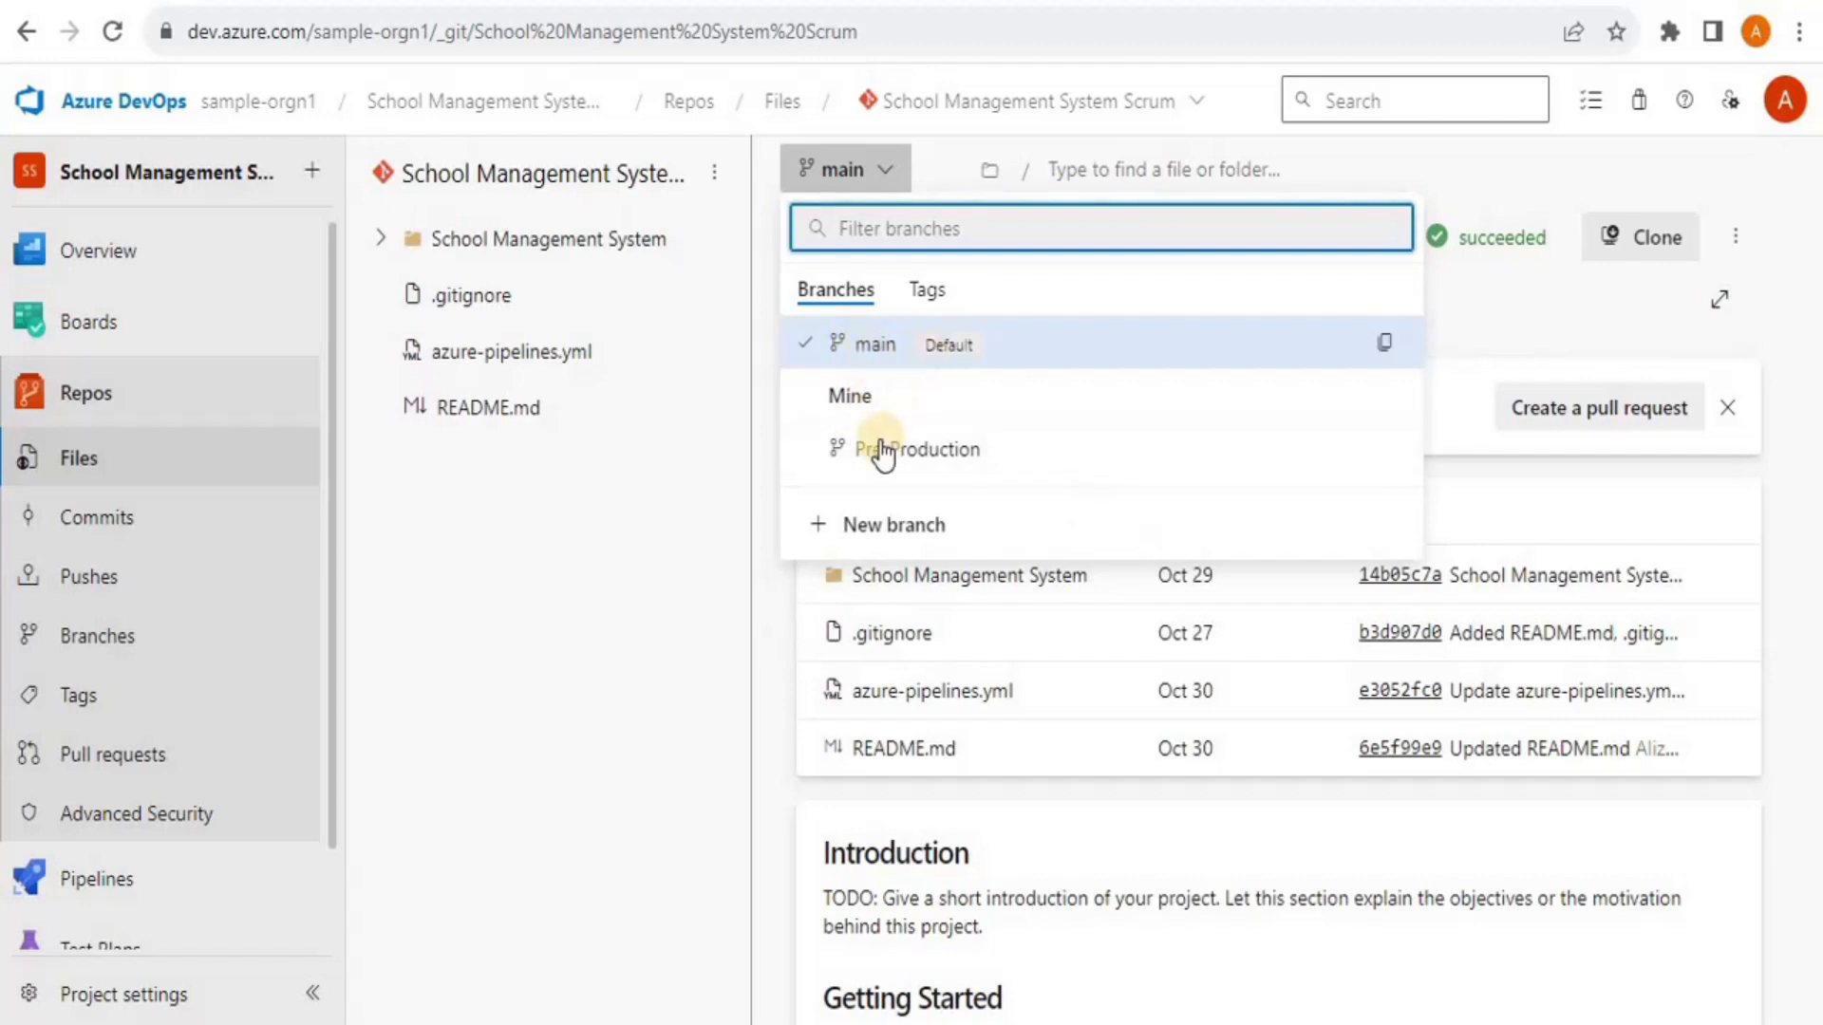
left_click(860, 346)
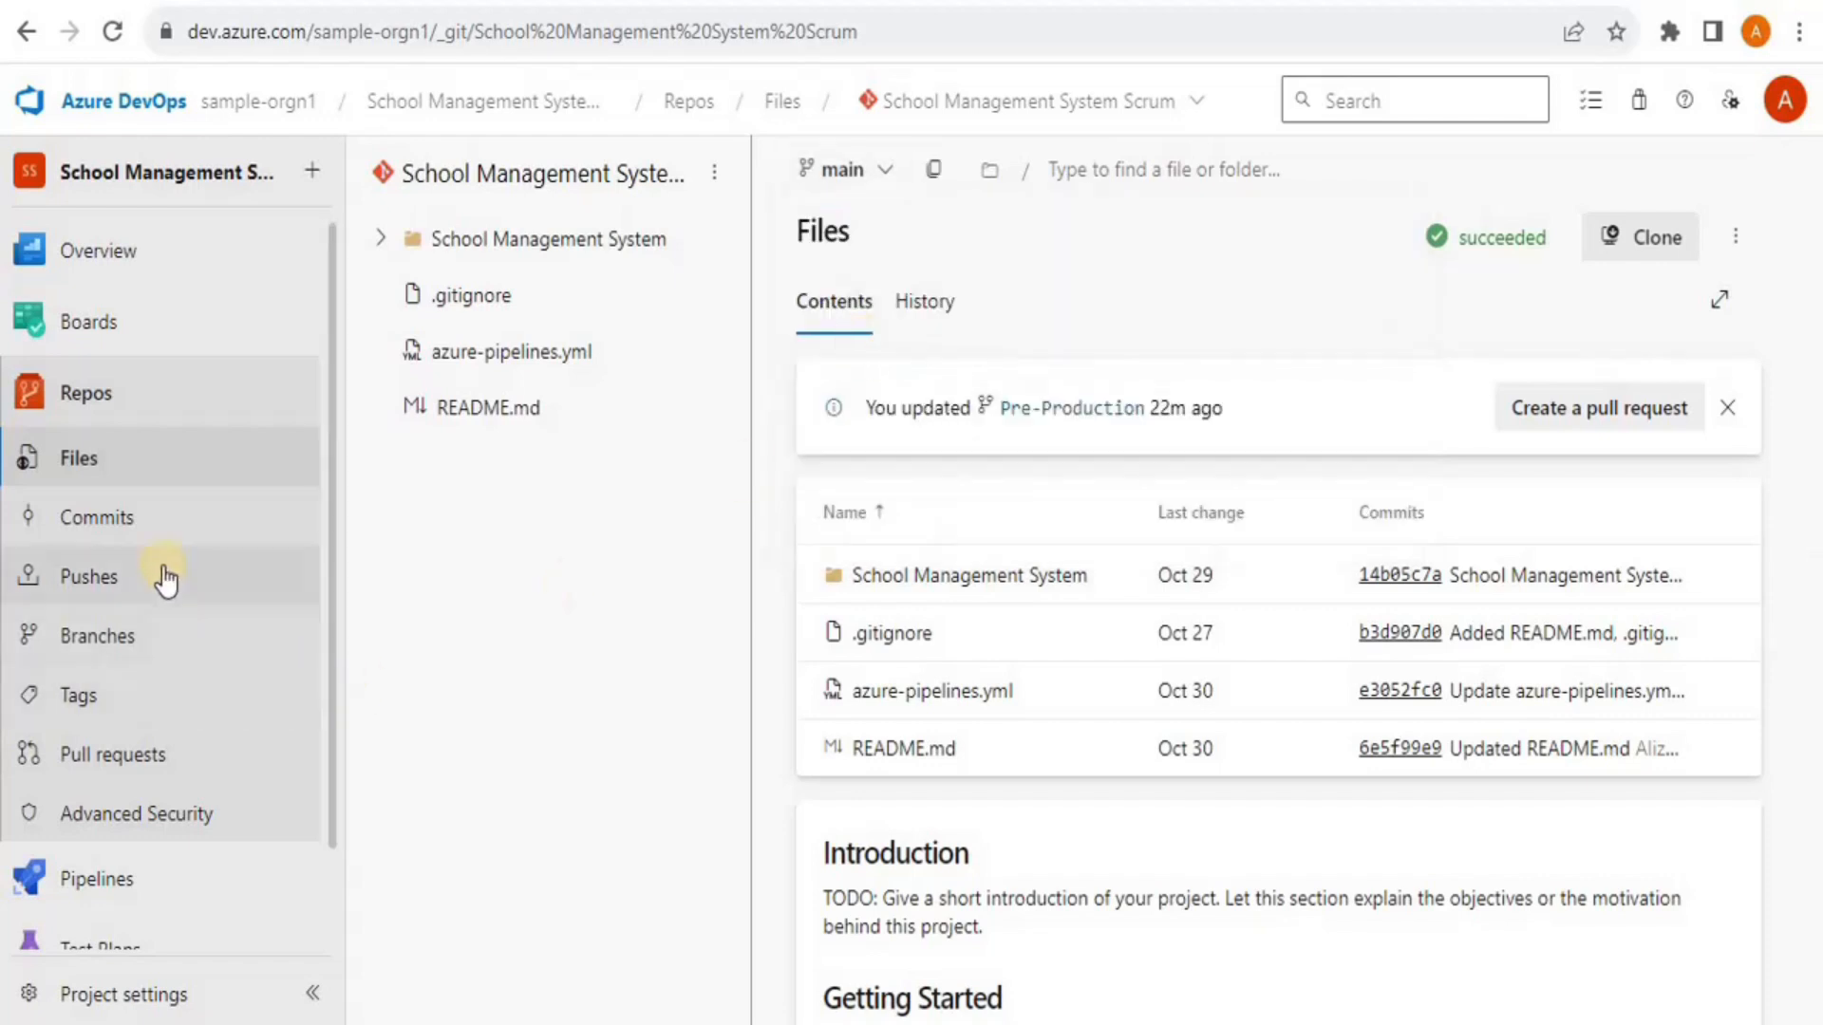
left_click(91, 649)
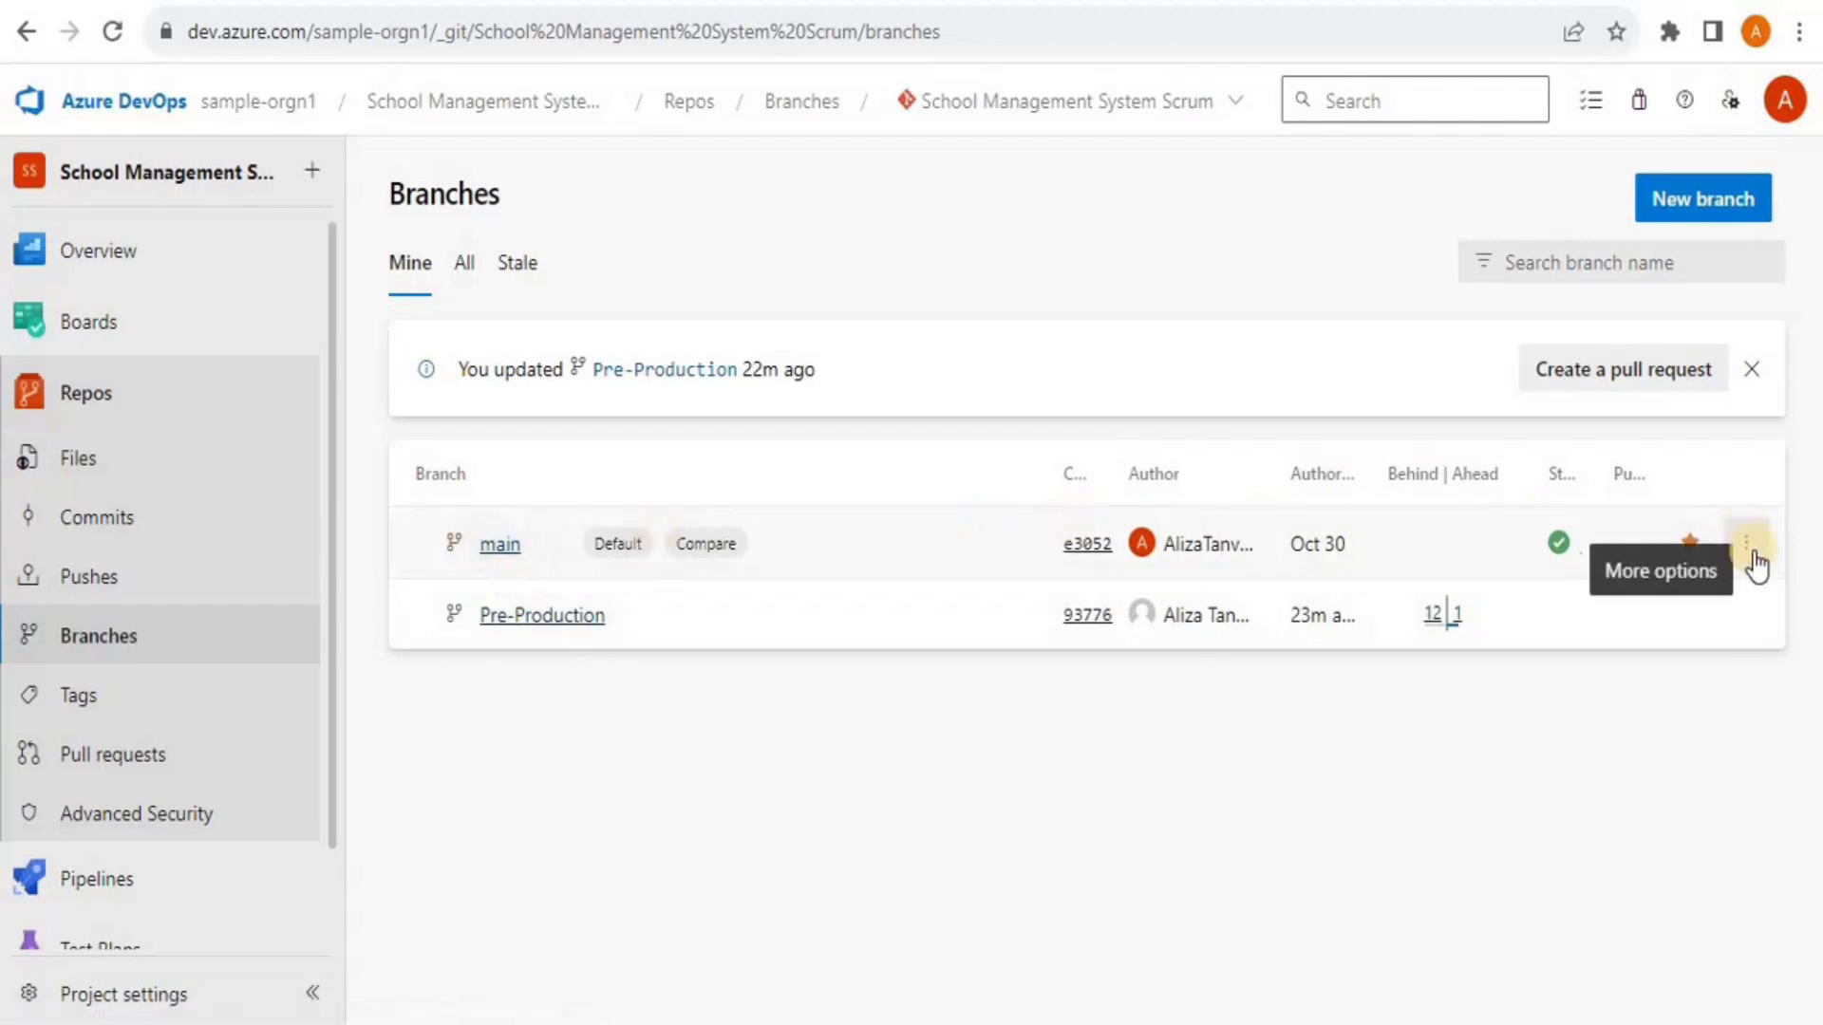
left_click(1747, 545)
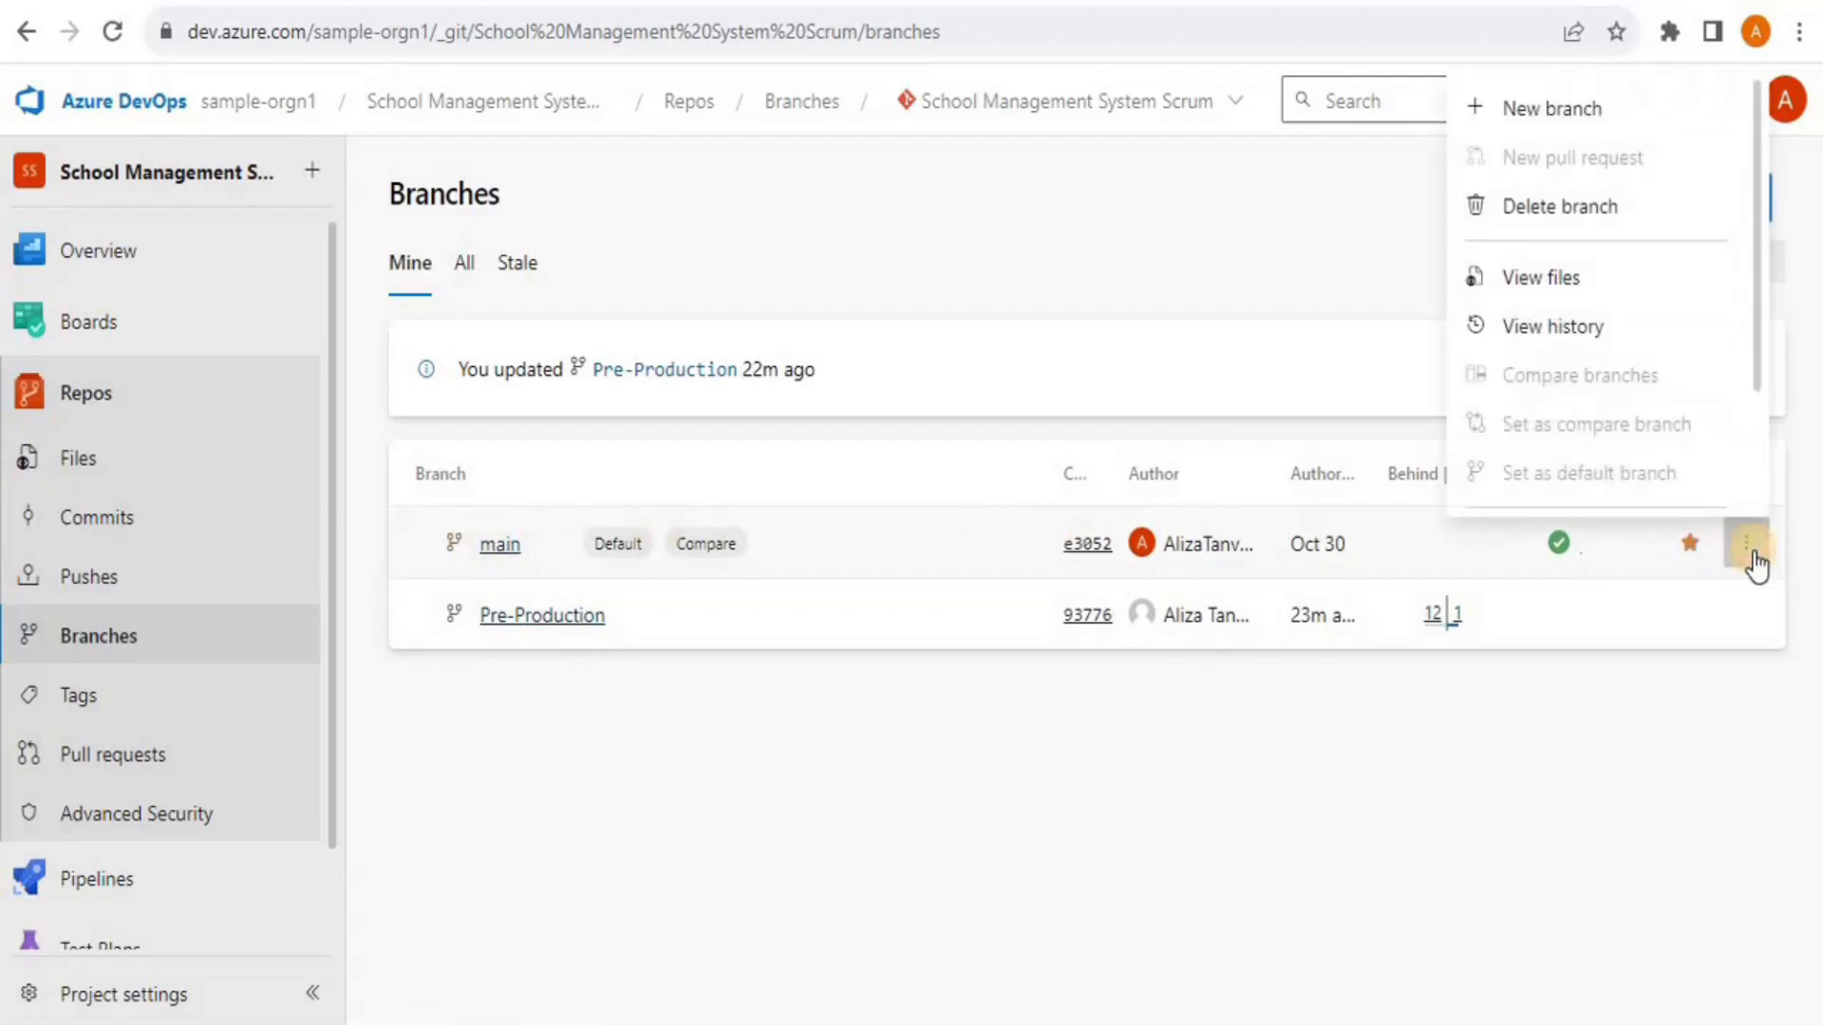
left_click_drag(1756, 367, 1762, 509)
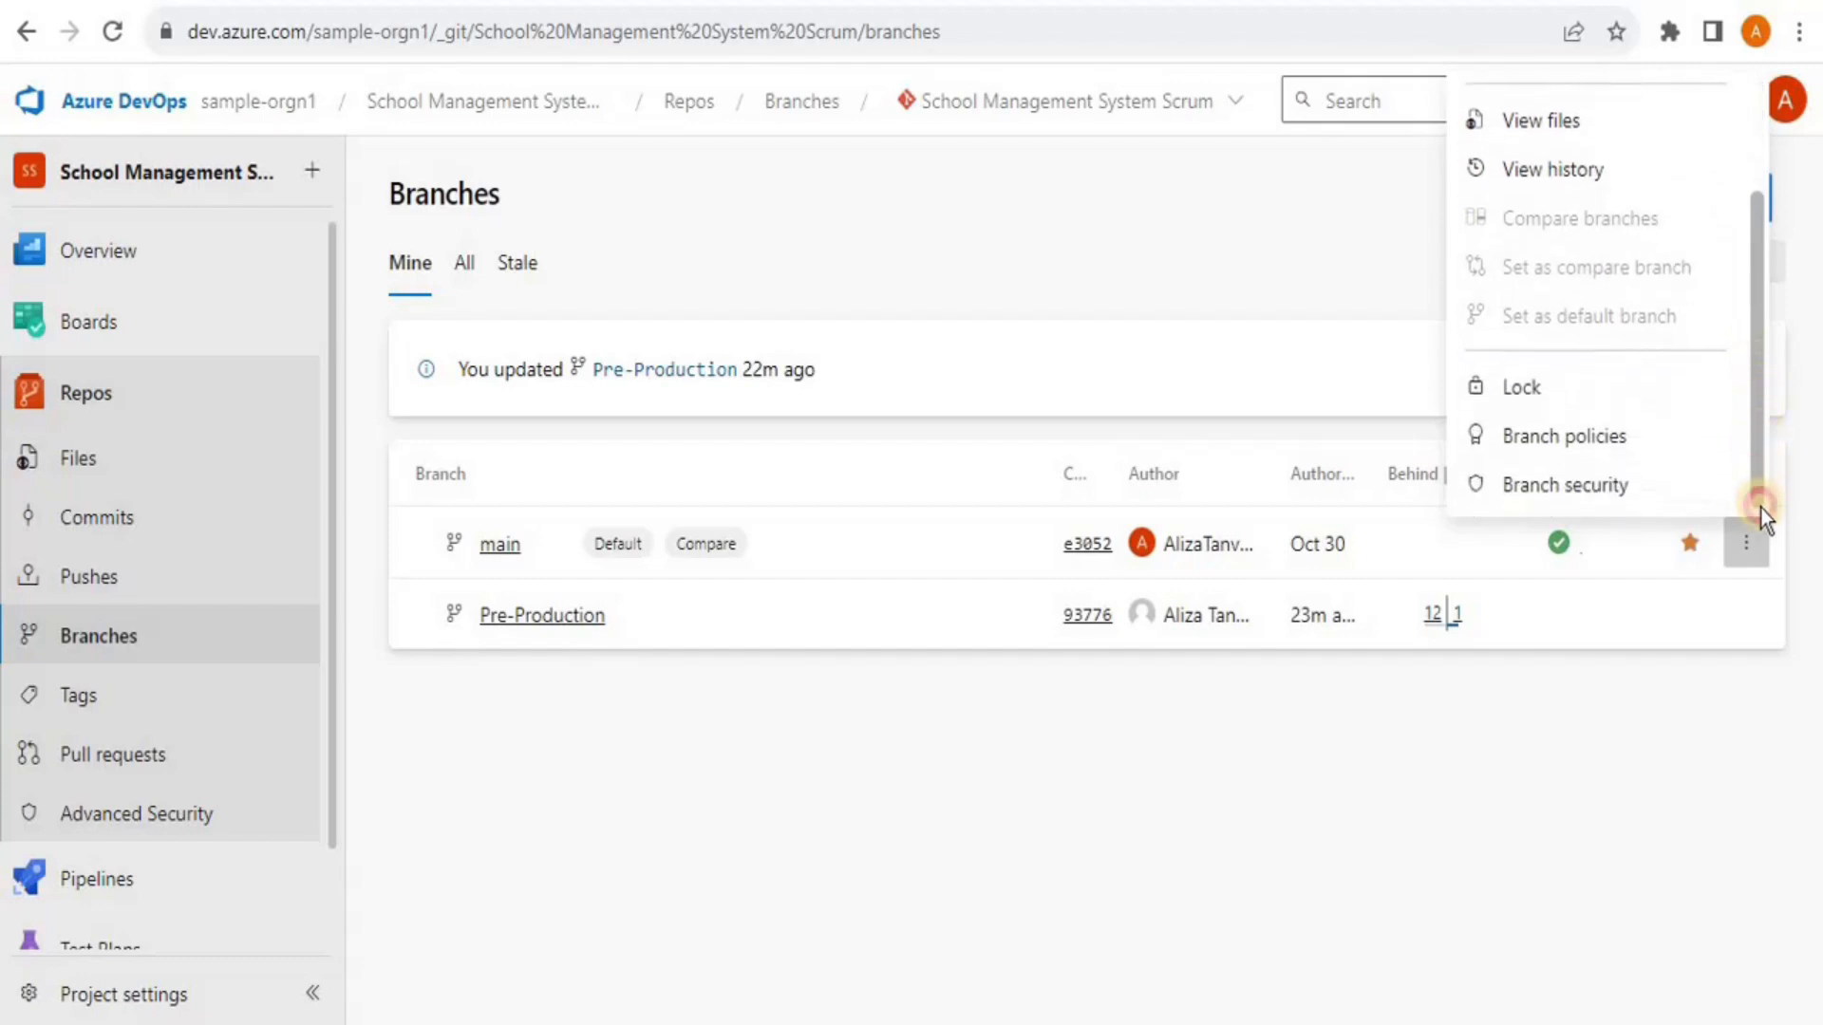
Open main's branch policies and require at least 2 reviewers on pull requests
left_click(1603, 432)
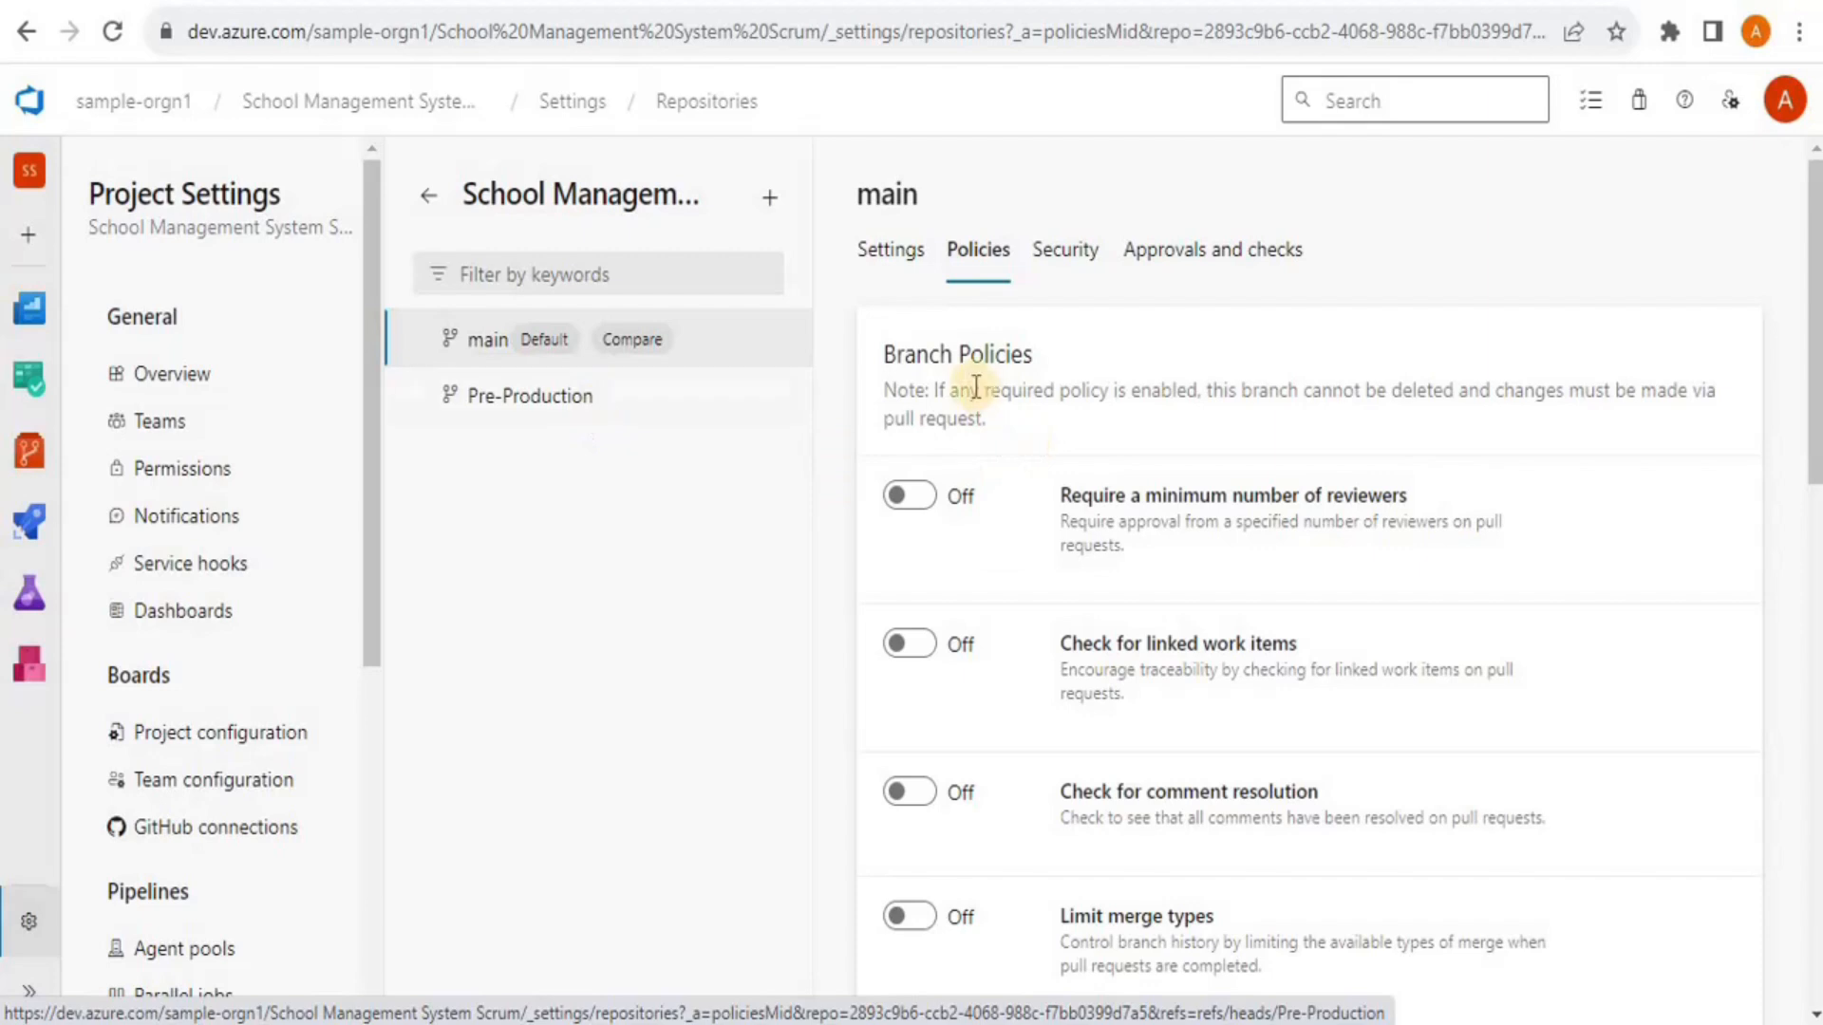
left_click_drag(1810, 339, 1815, 414)
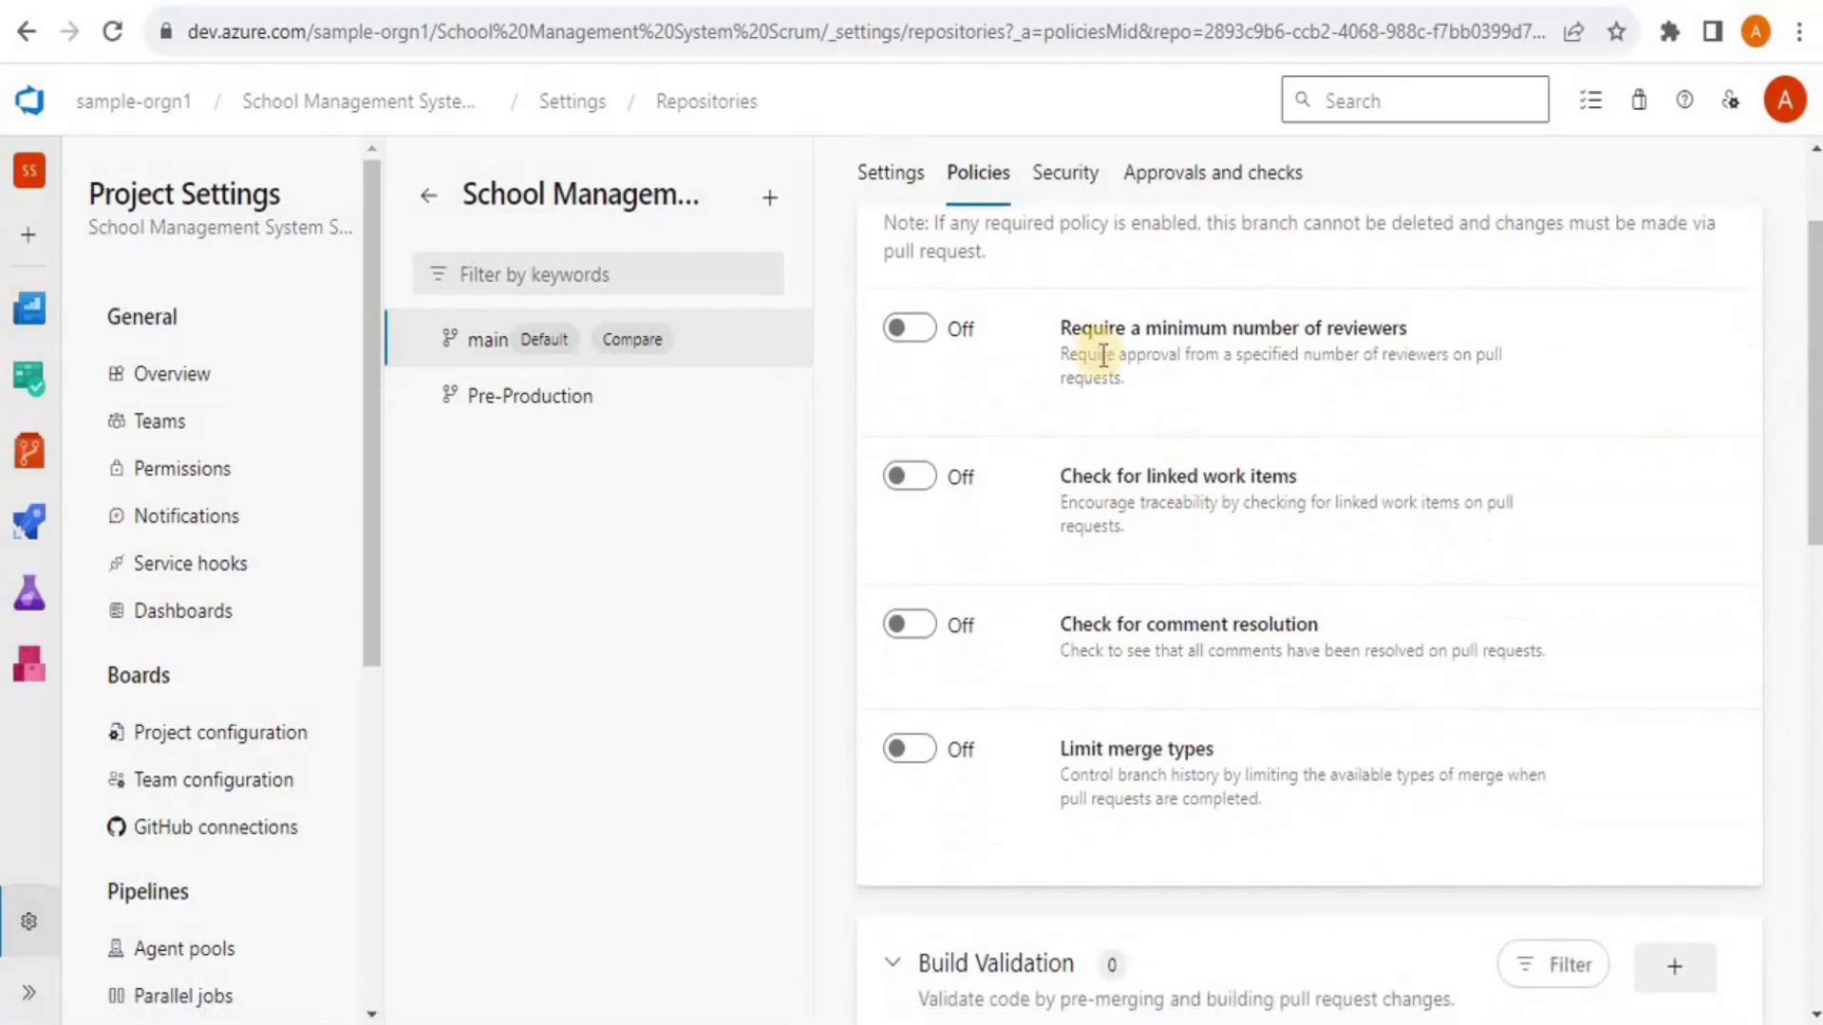
left_click(930, 329)
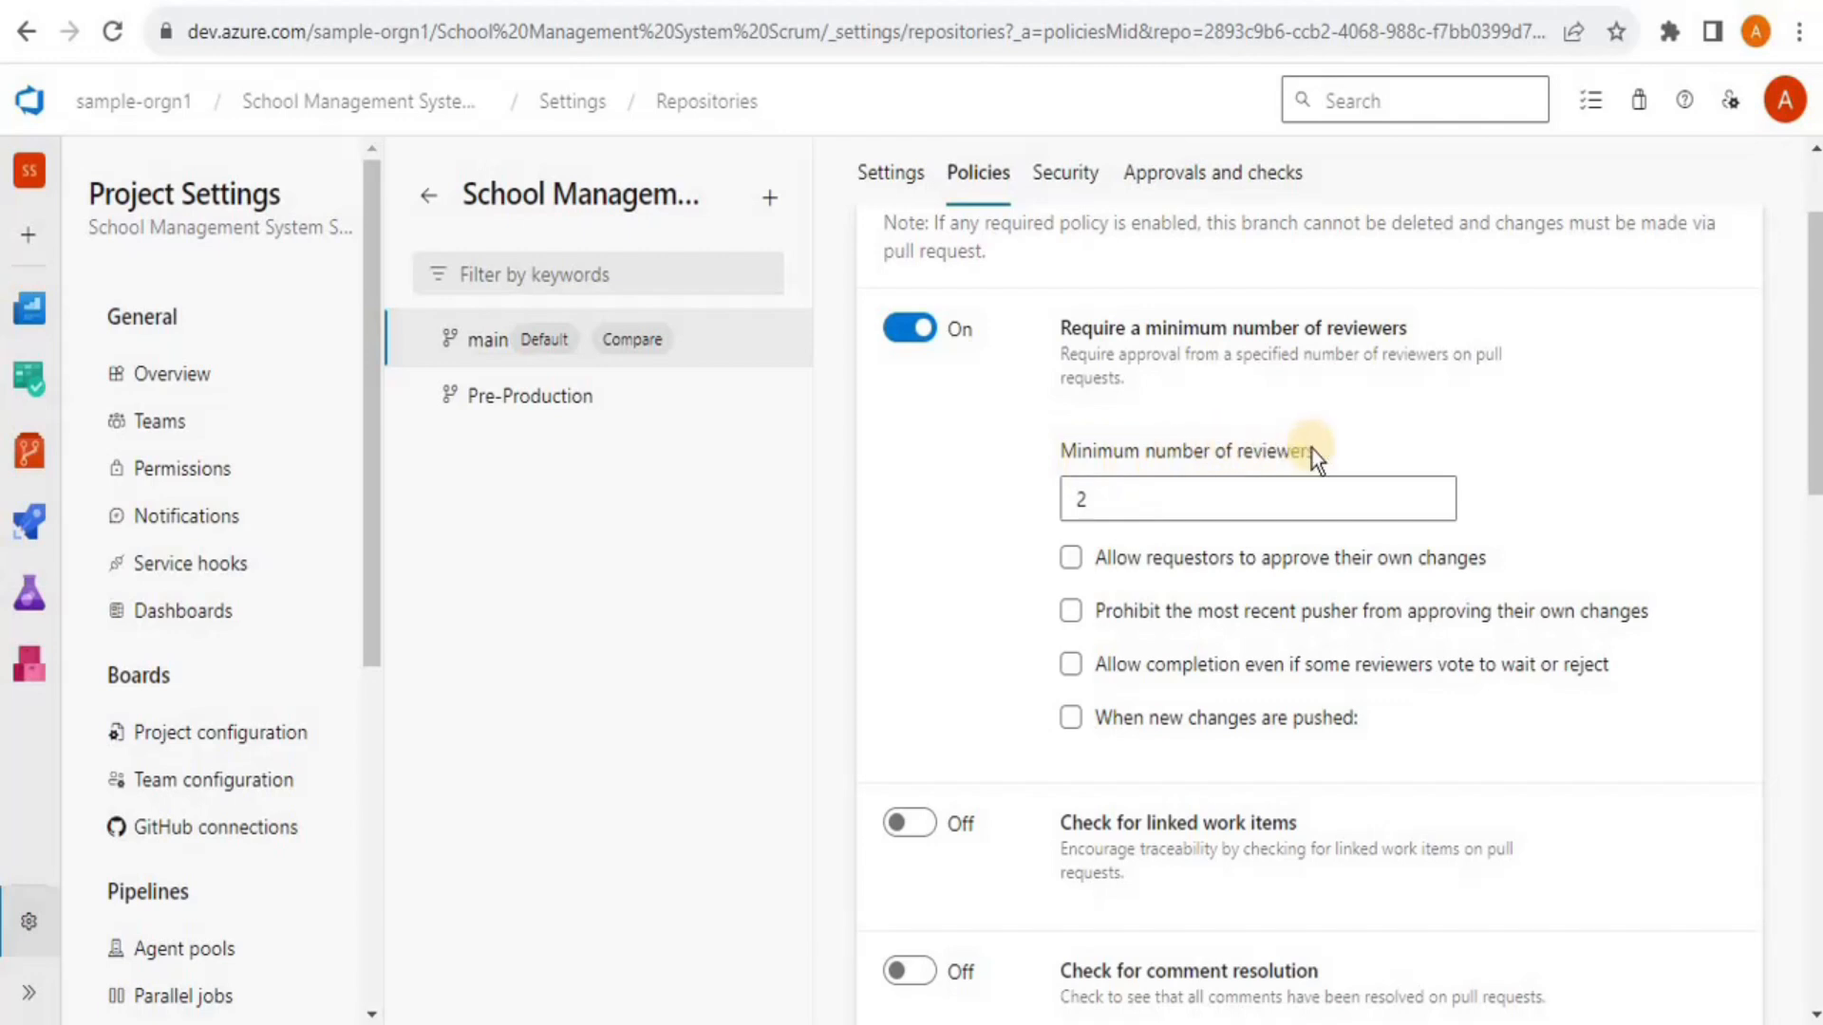
left_click_drag(1809, 415, 1813, 452)
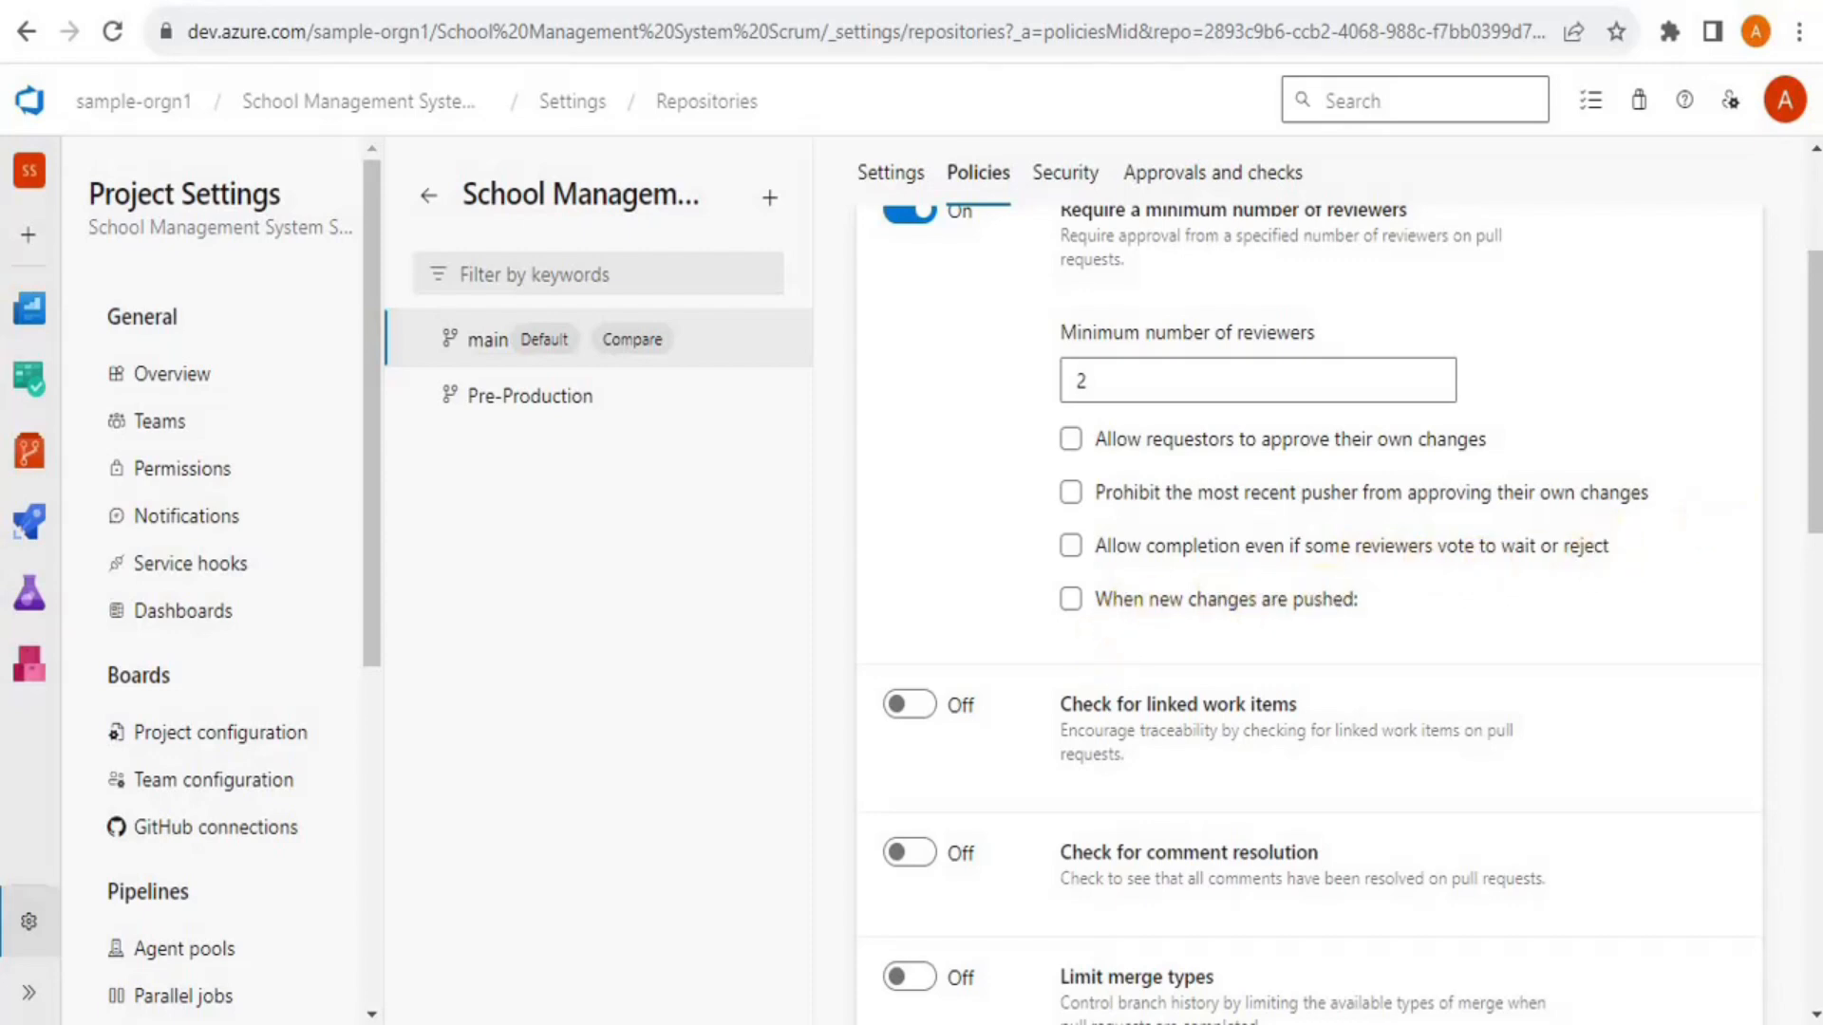
left_click_drag(1816, 440, 1816, 533)
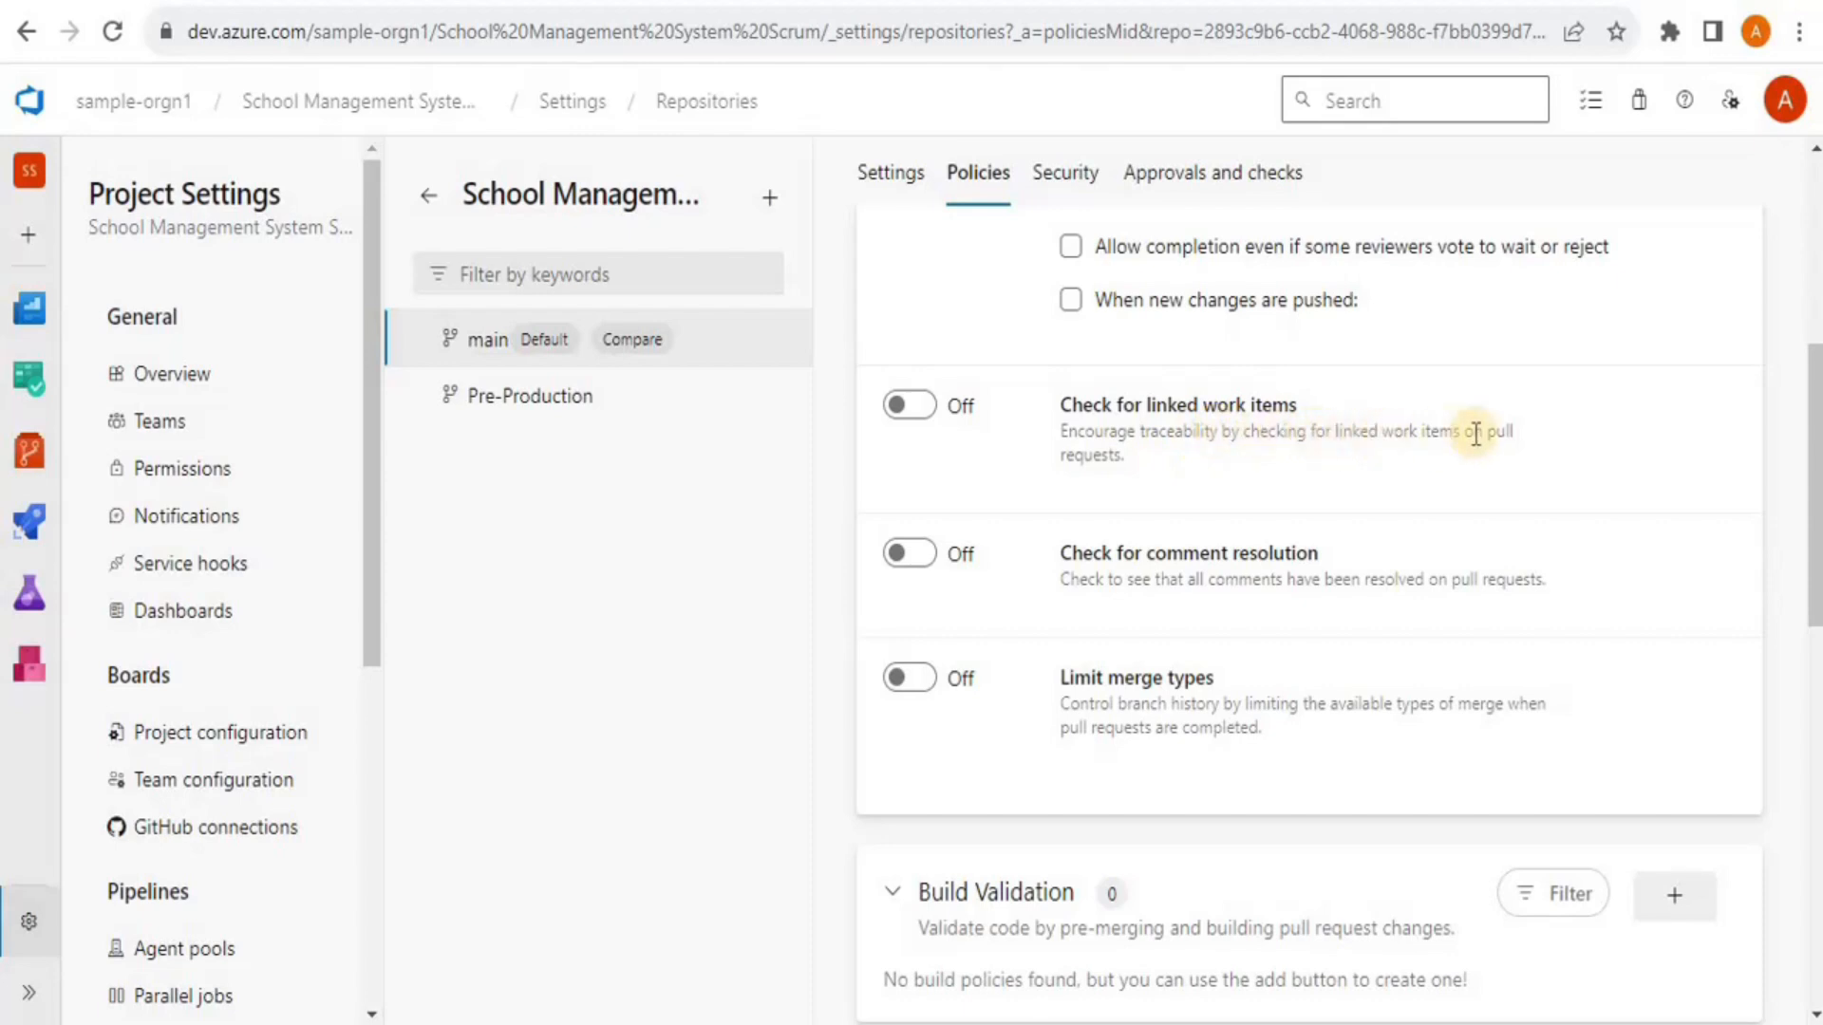
left_click(929, 408)
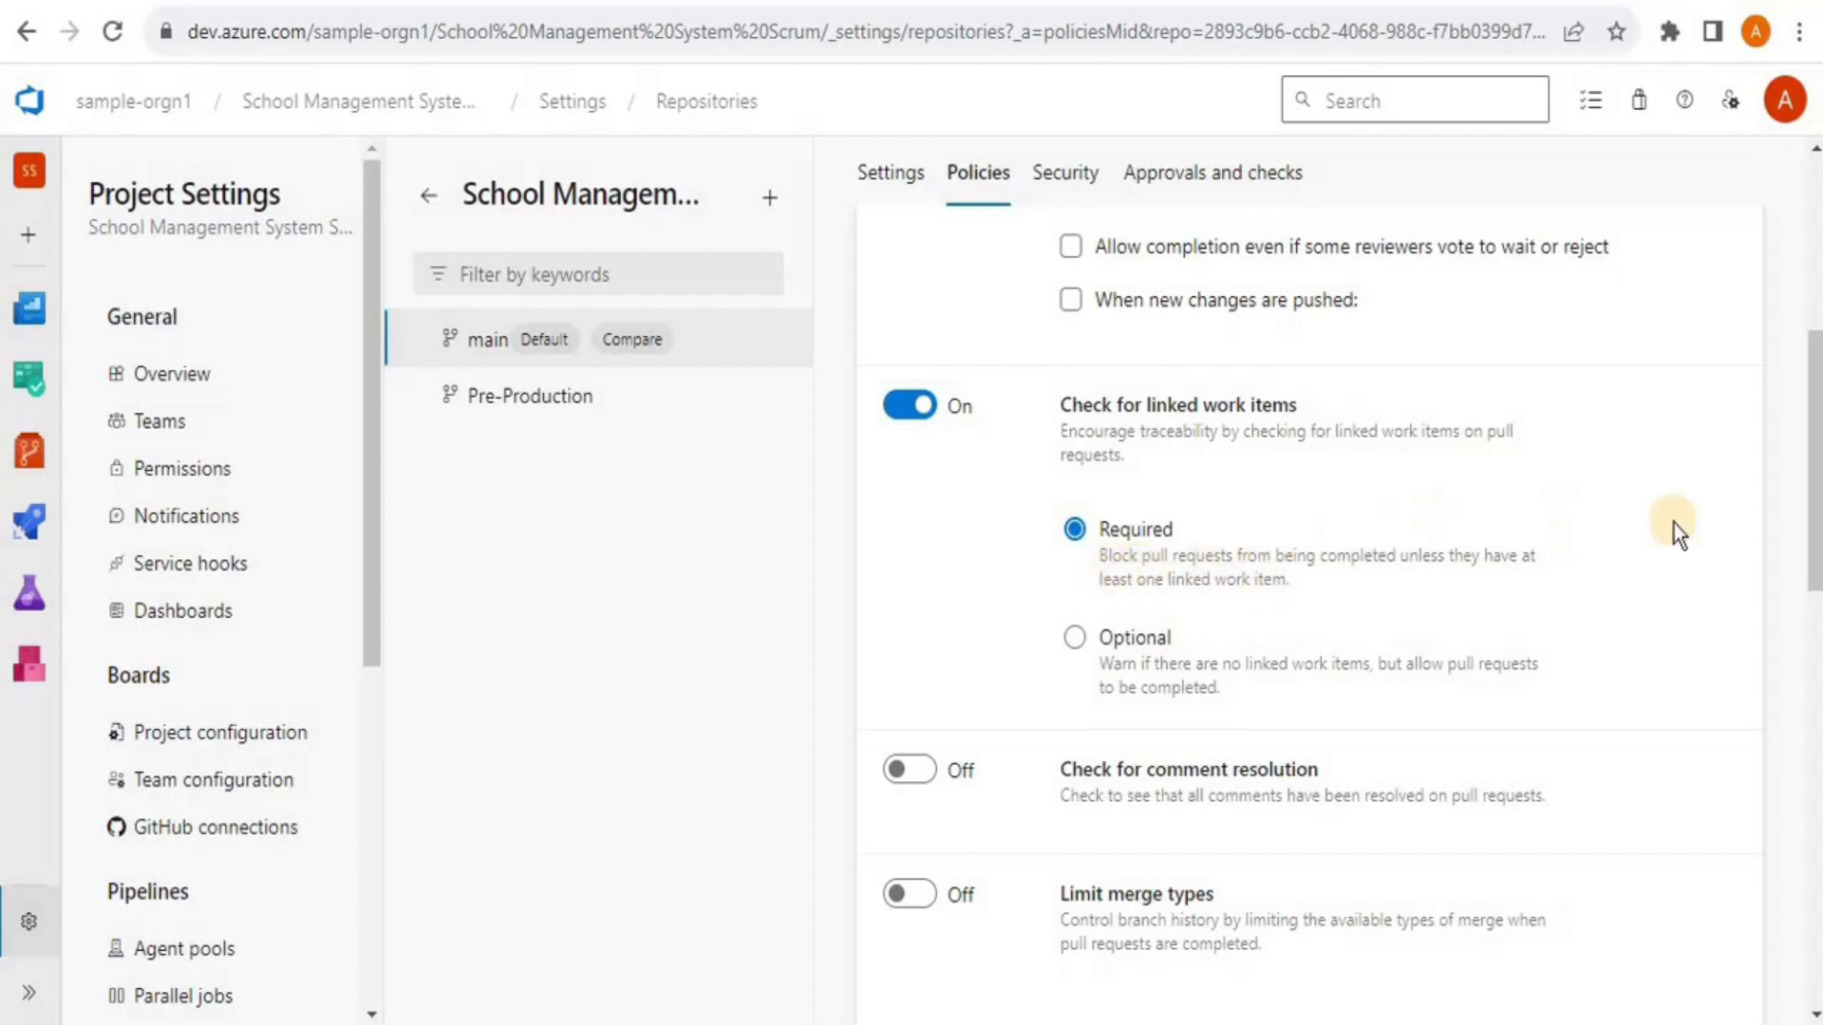
left_click_drag(1812, 494, 1809, 570)
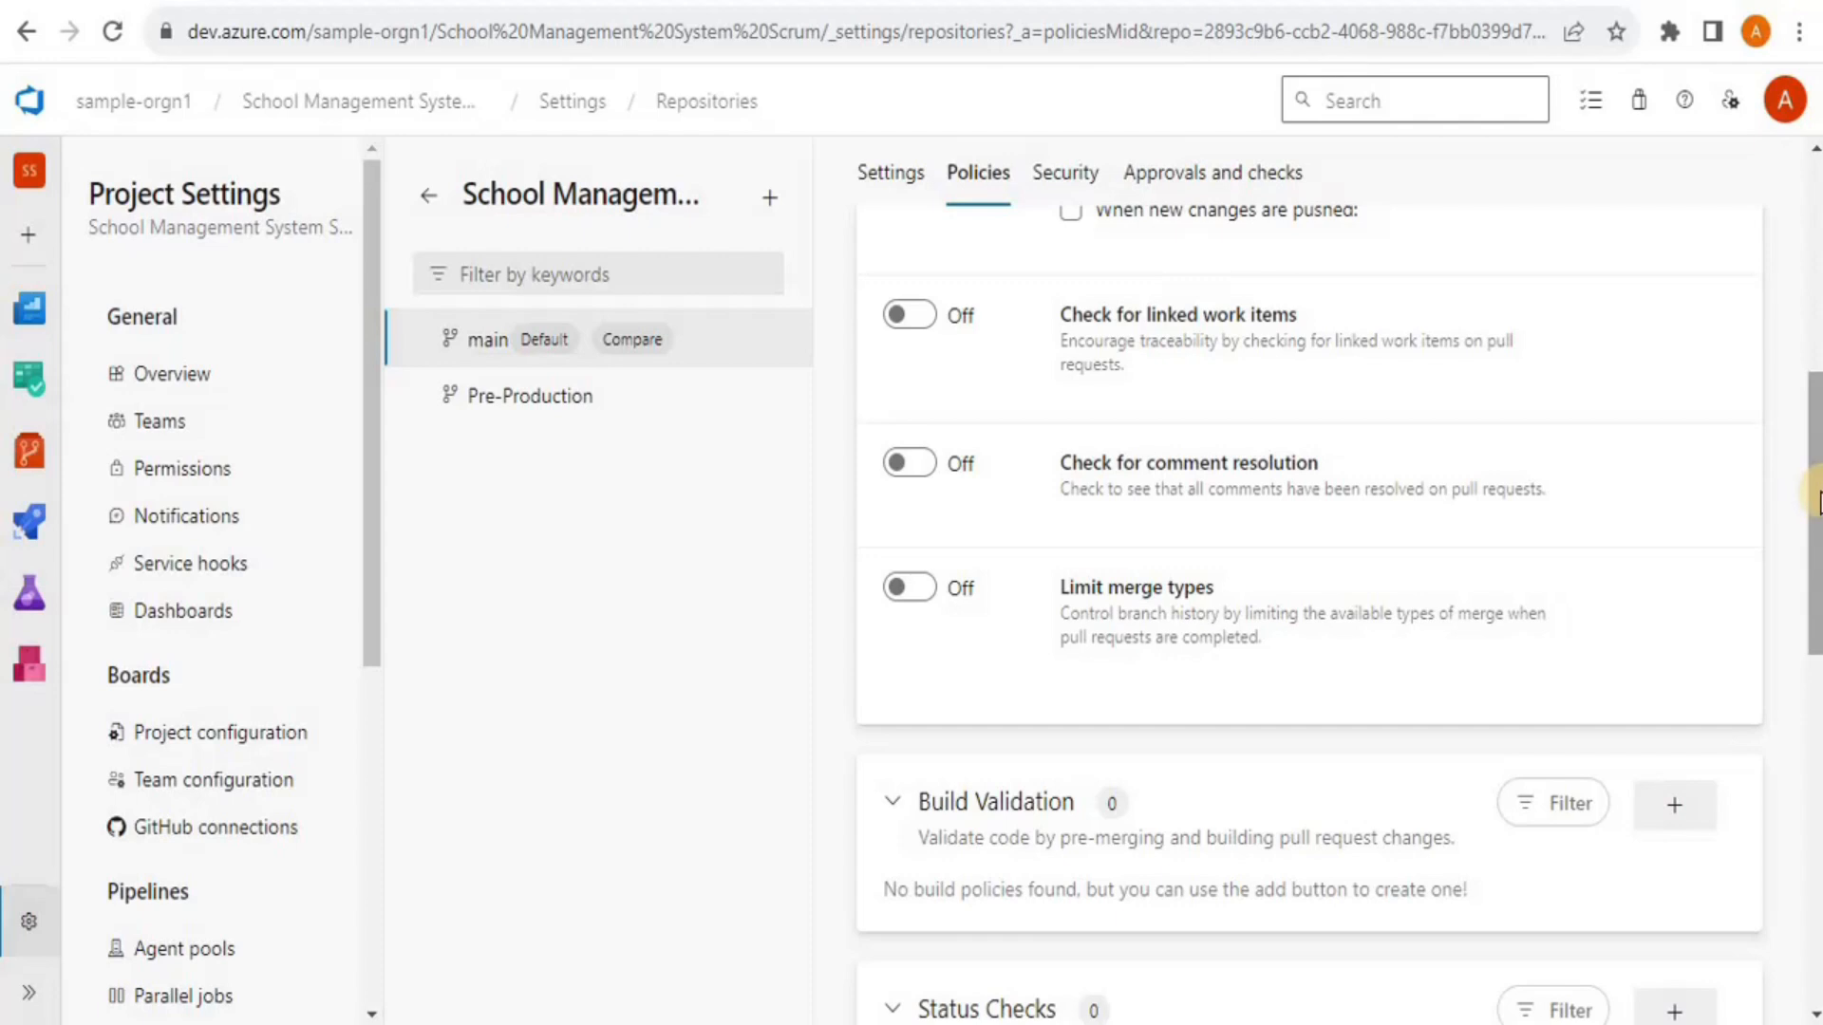
scroll(1096, 508, "down", 3)
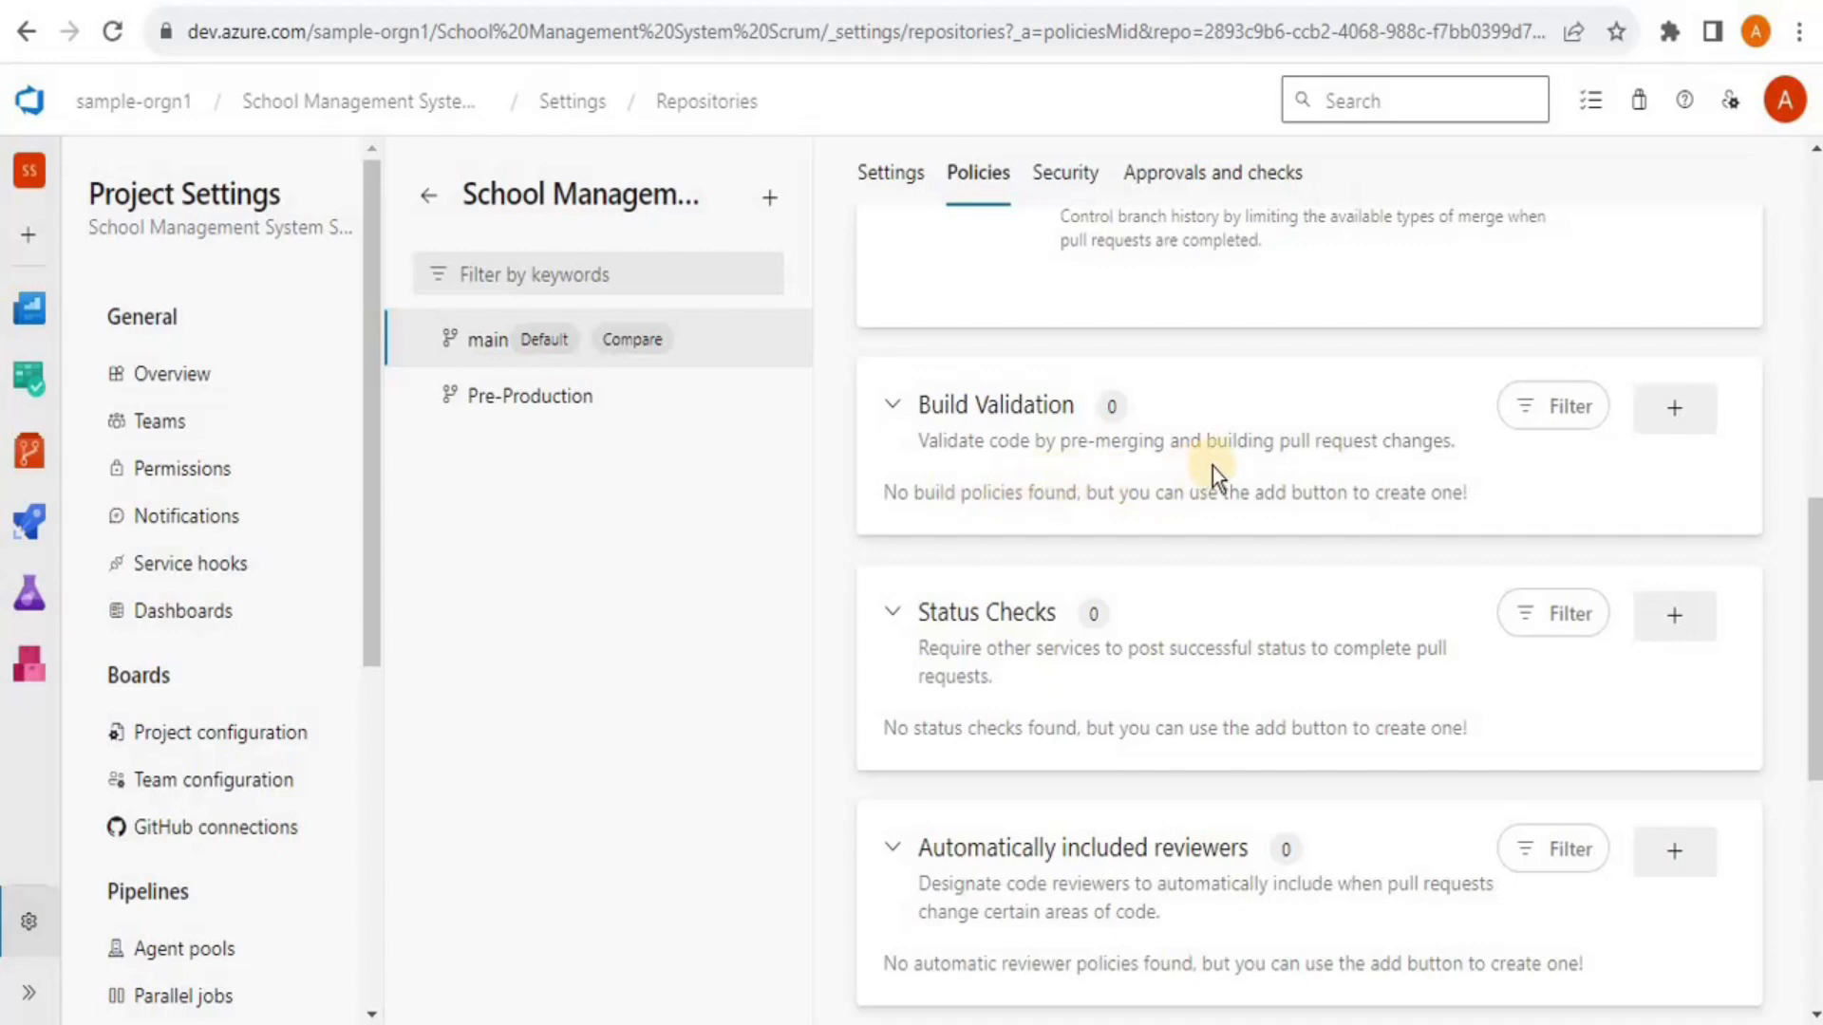
Add a build policy on main with the School Management System Scrum pipeline, named 'Build Validation'
left_click(1701, 417)
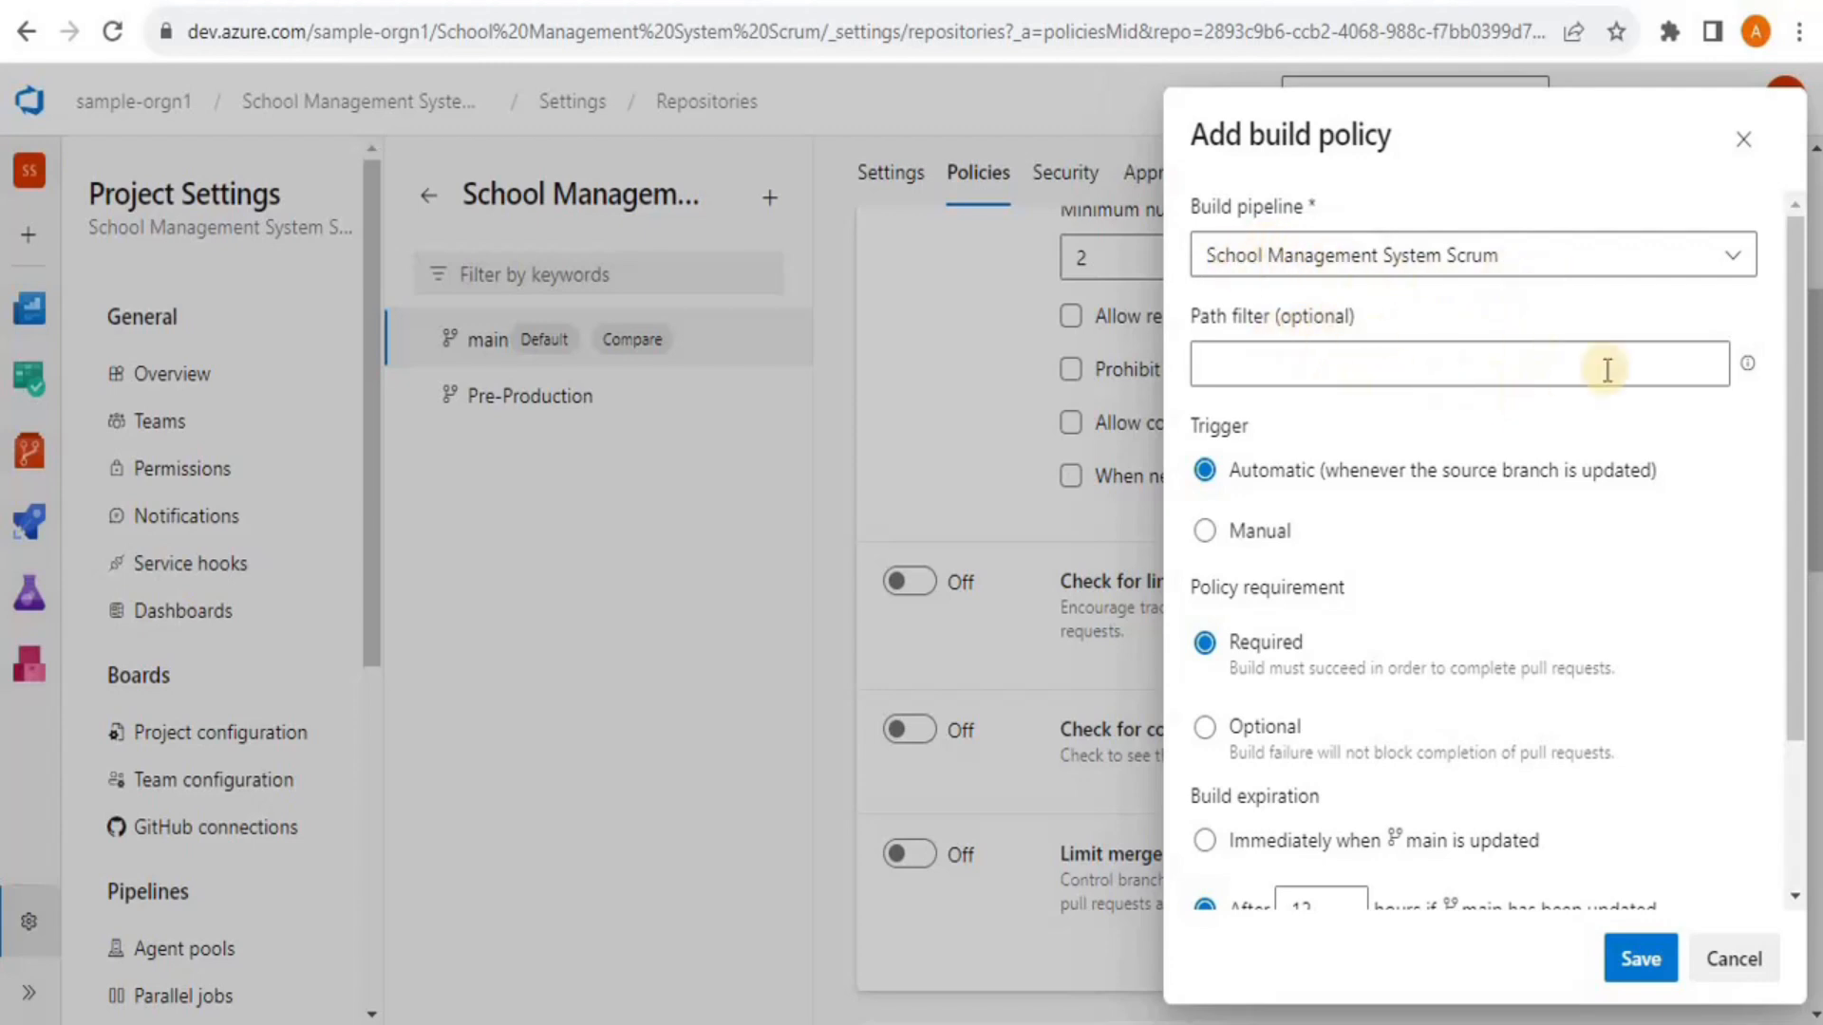
left_click_drag(1790, 372, 1783, 505)
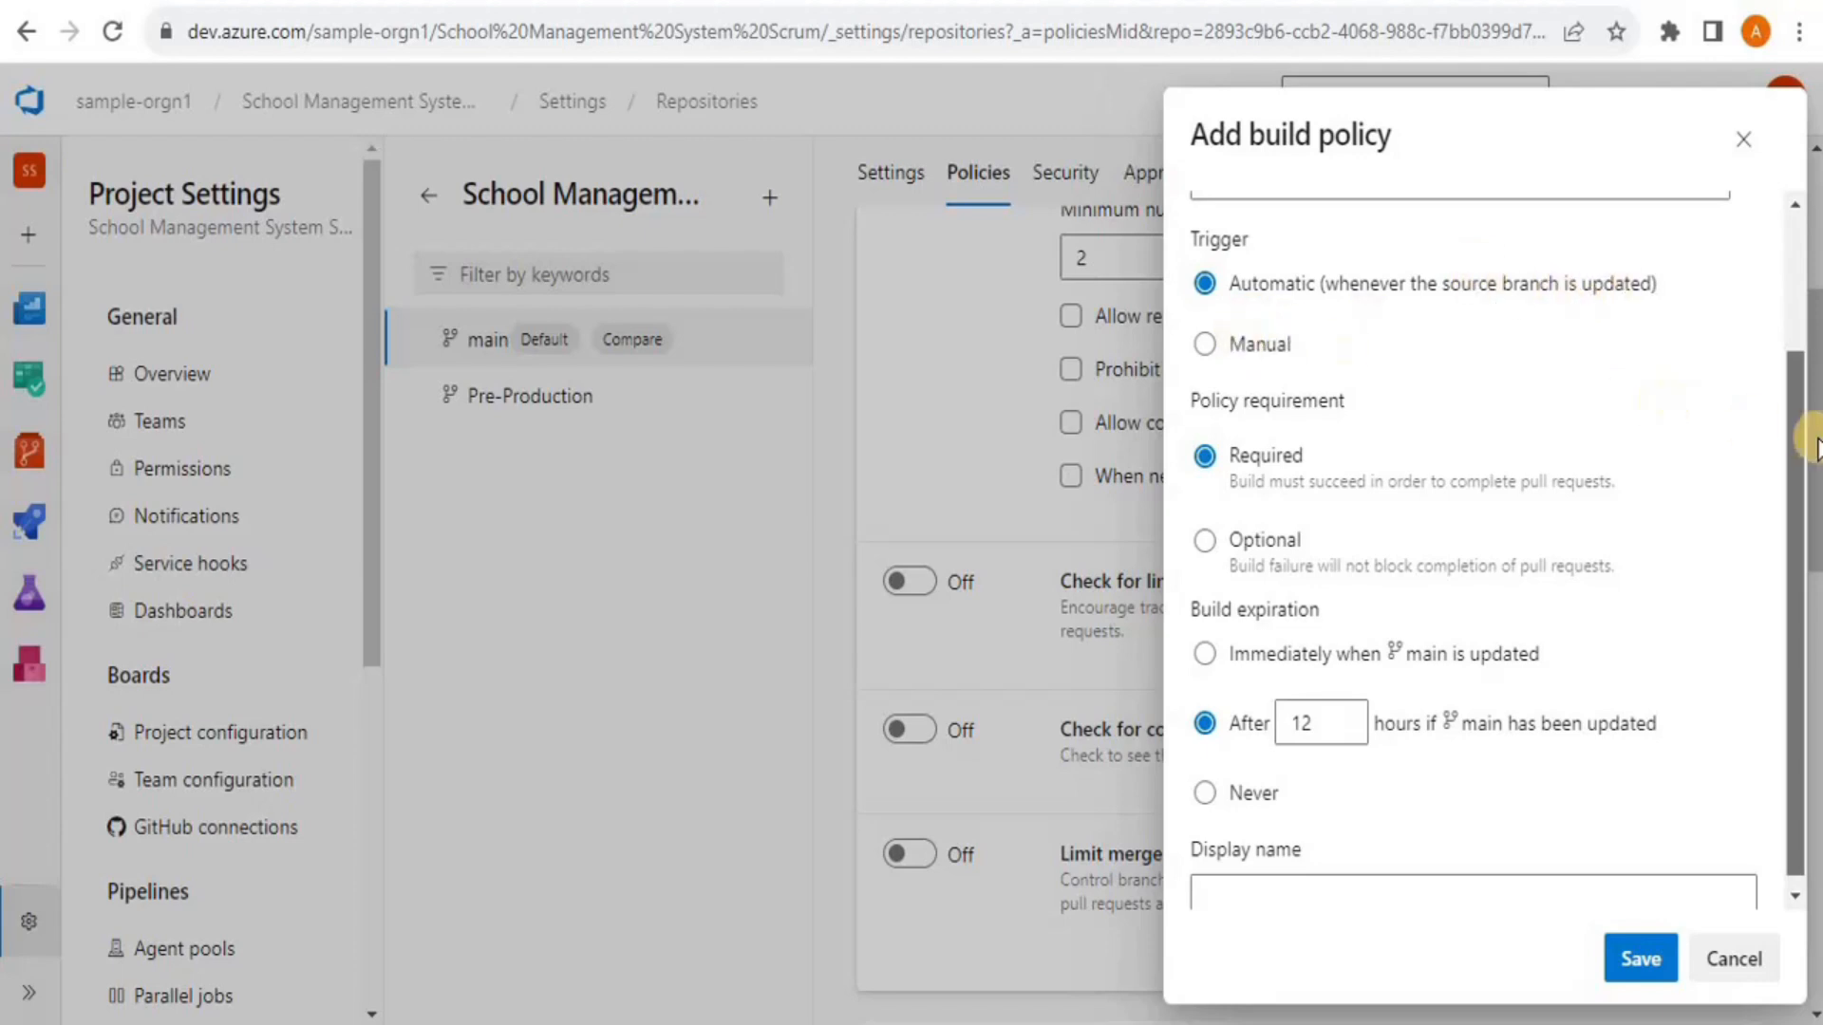
left_click_drag(1801, 445, 1801, 460)
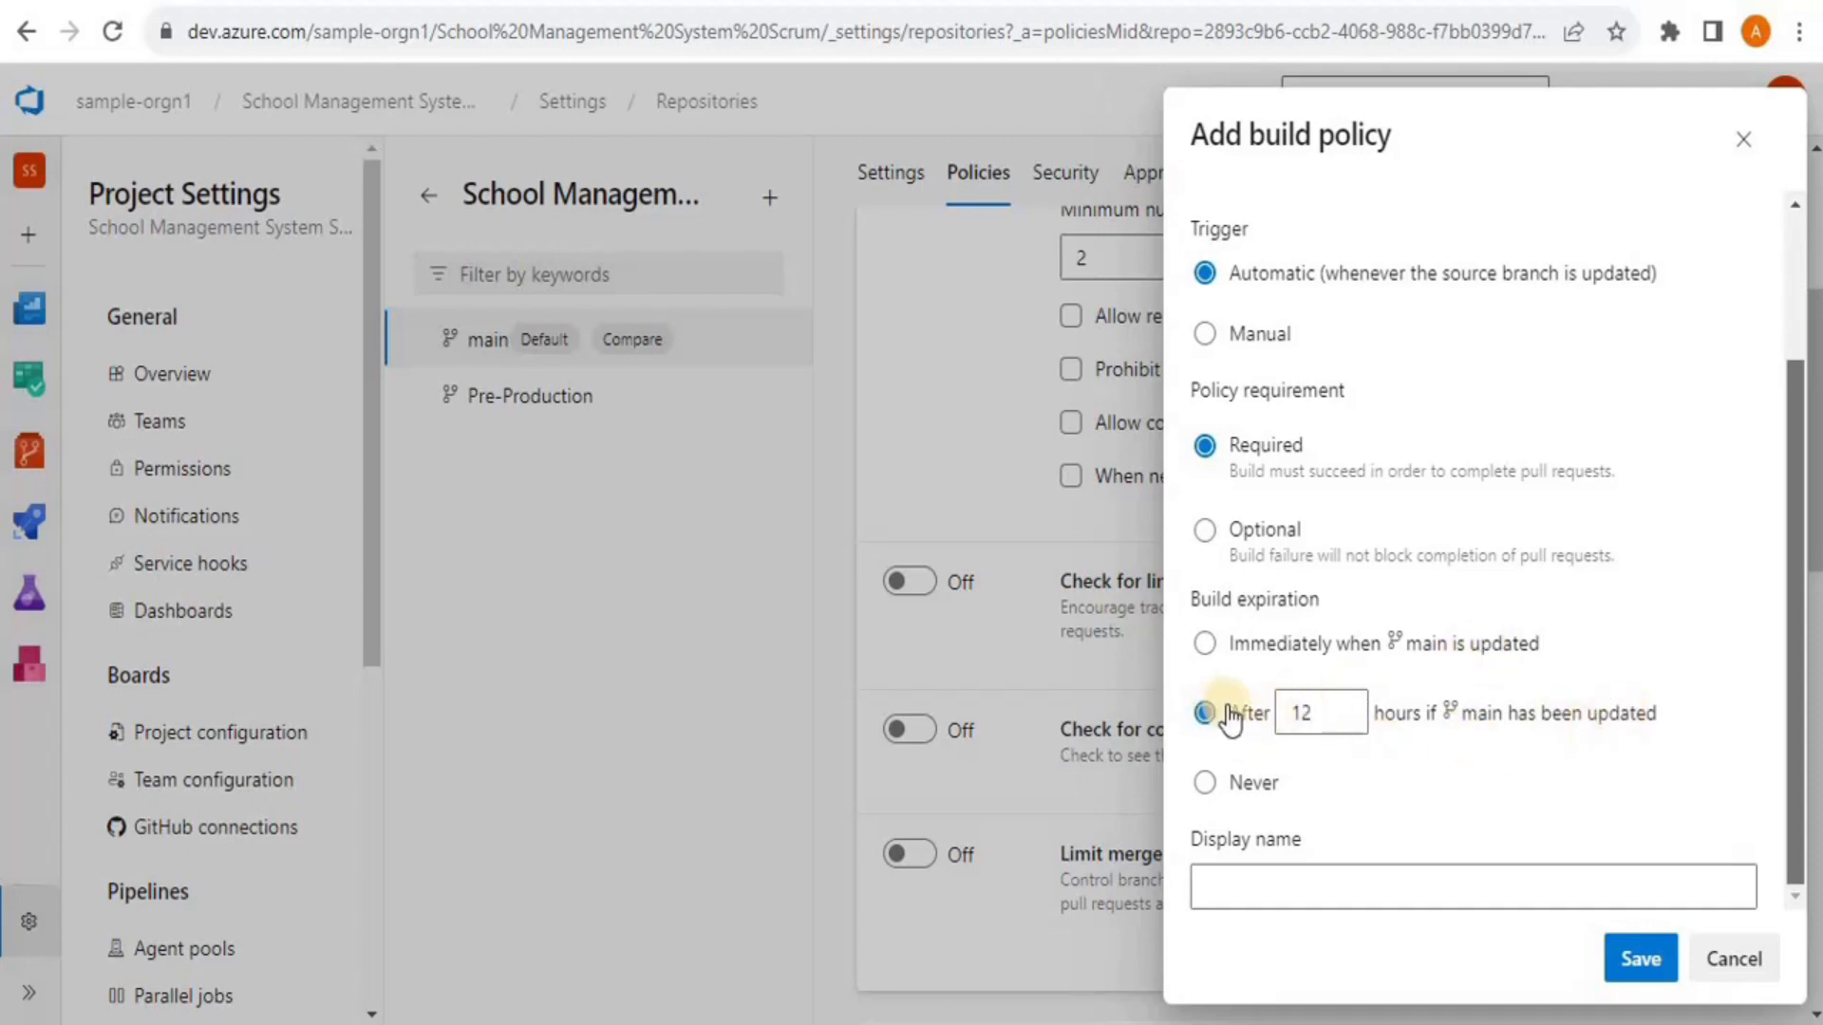
left_click(1247, 895)
type("Build")
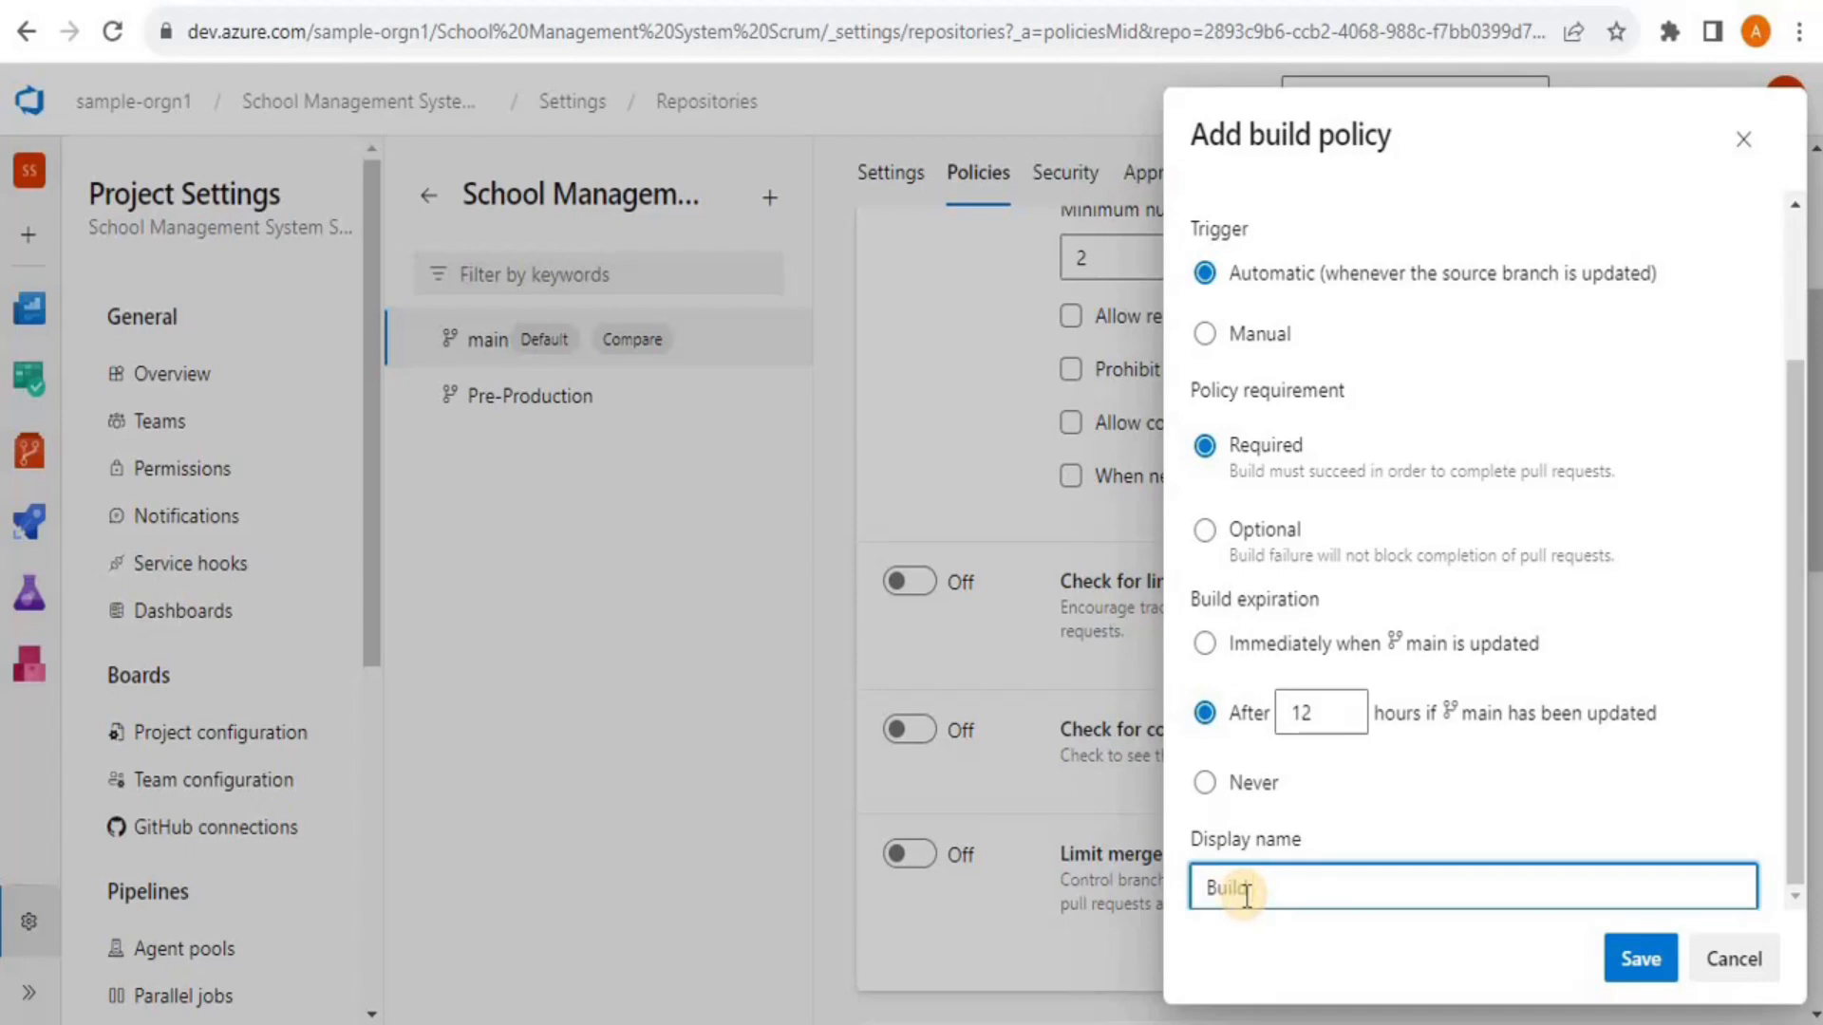
type(" Validation")
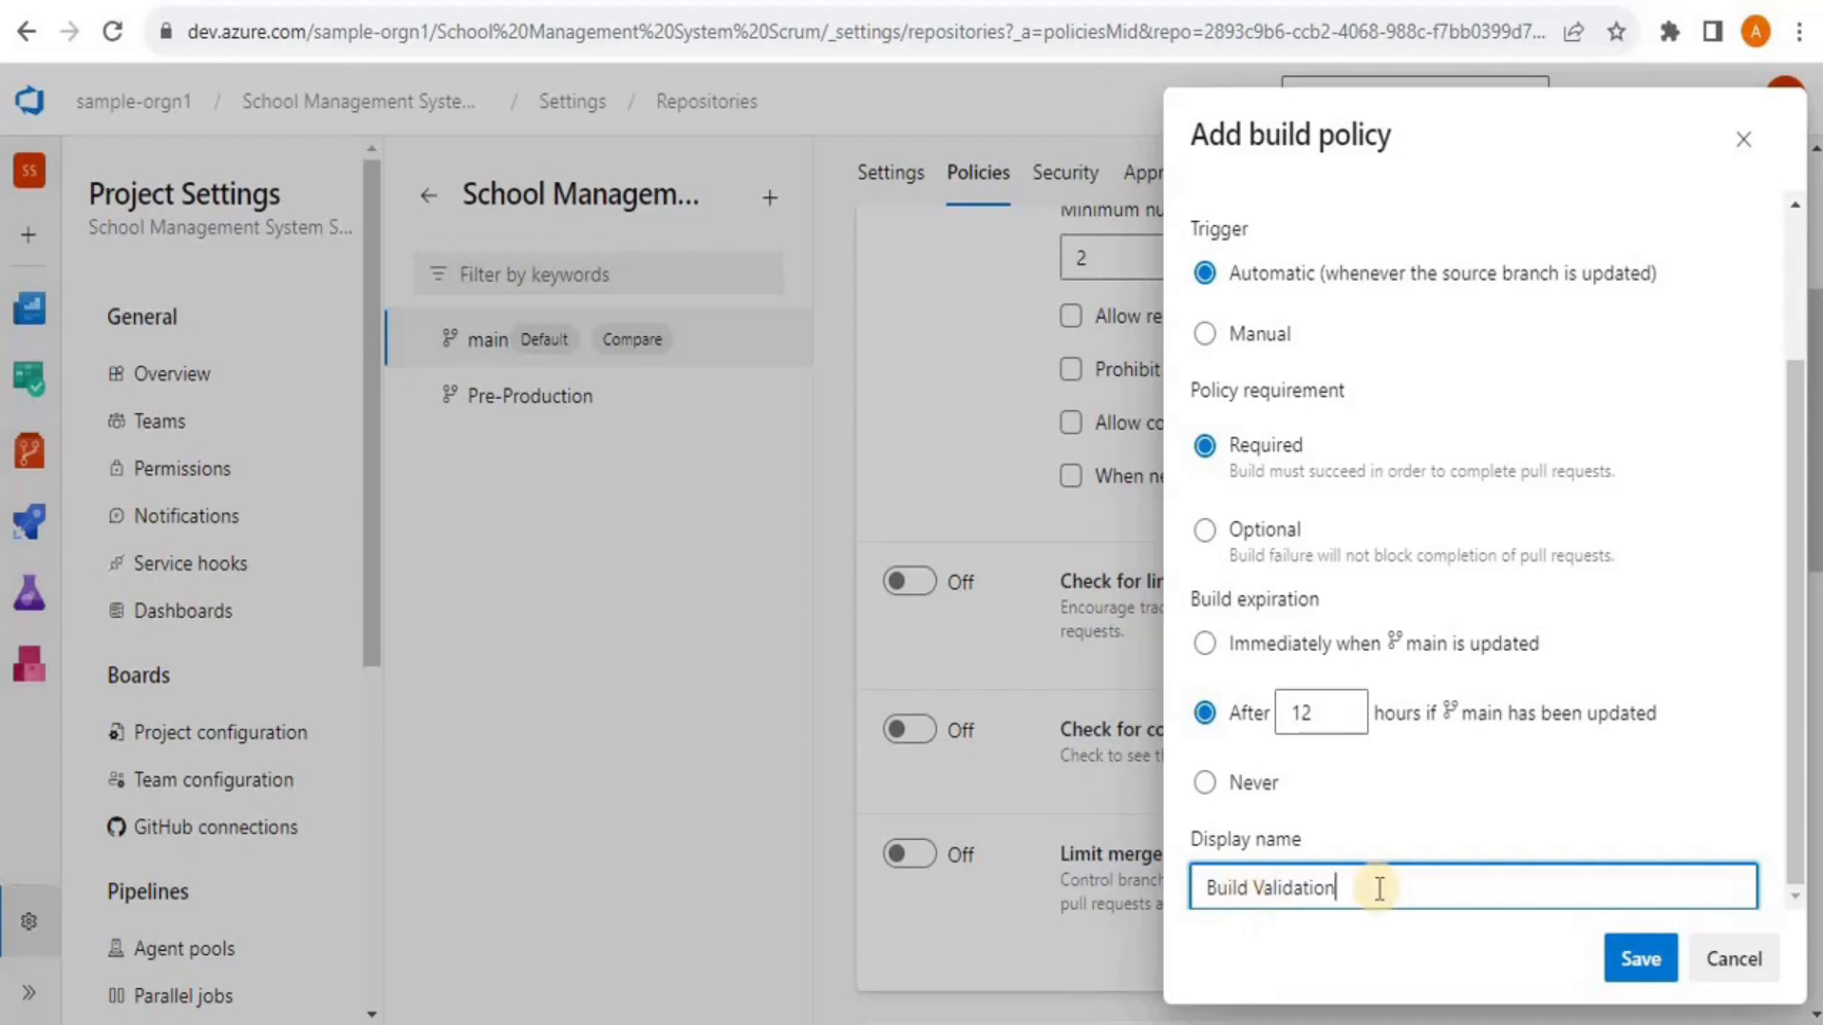
left_click(1662, 963)
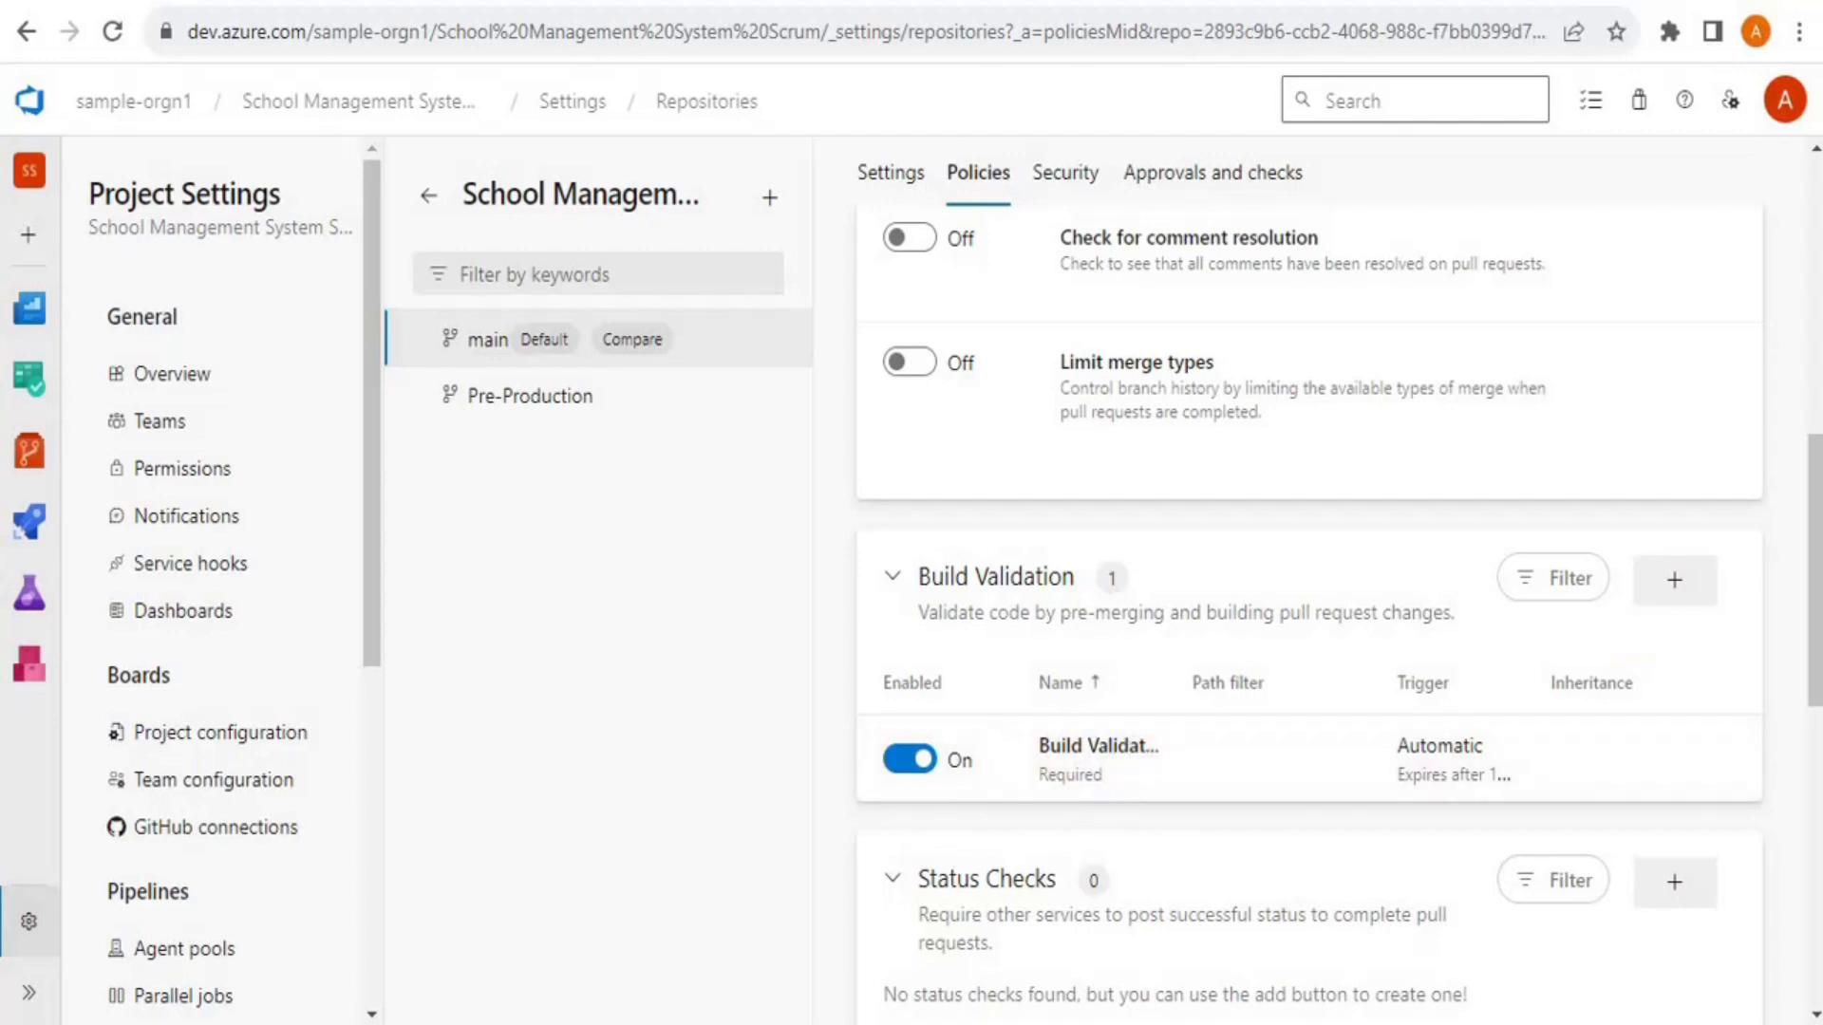
Scroll to Automatically included reviewers on main's policies and start a new reviewer policy
scroll(1421, 694, "down", 1)
left_click_drag(1809, 579, 1789, 655)
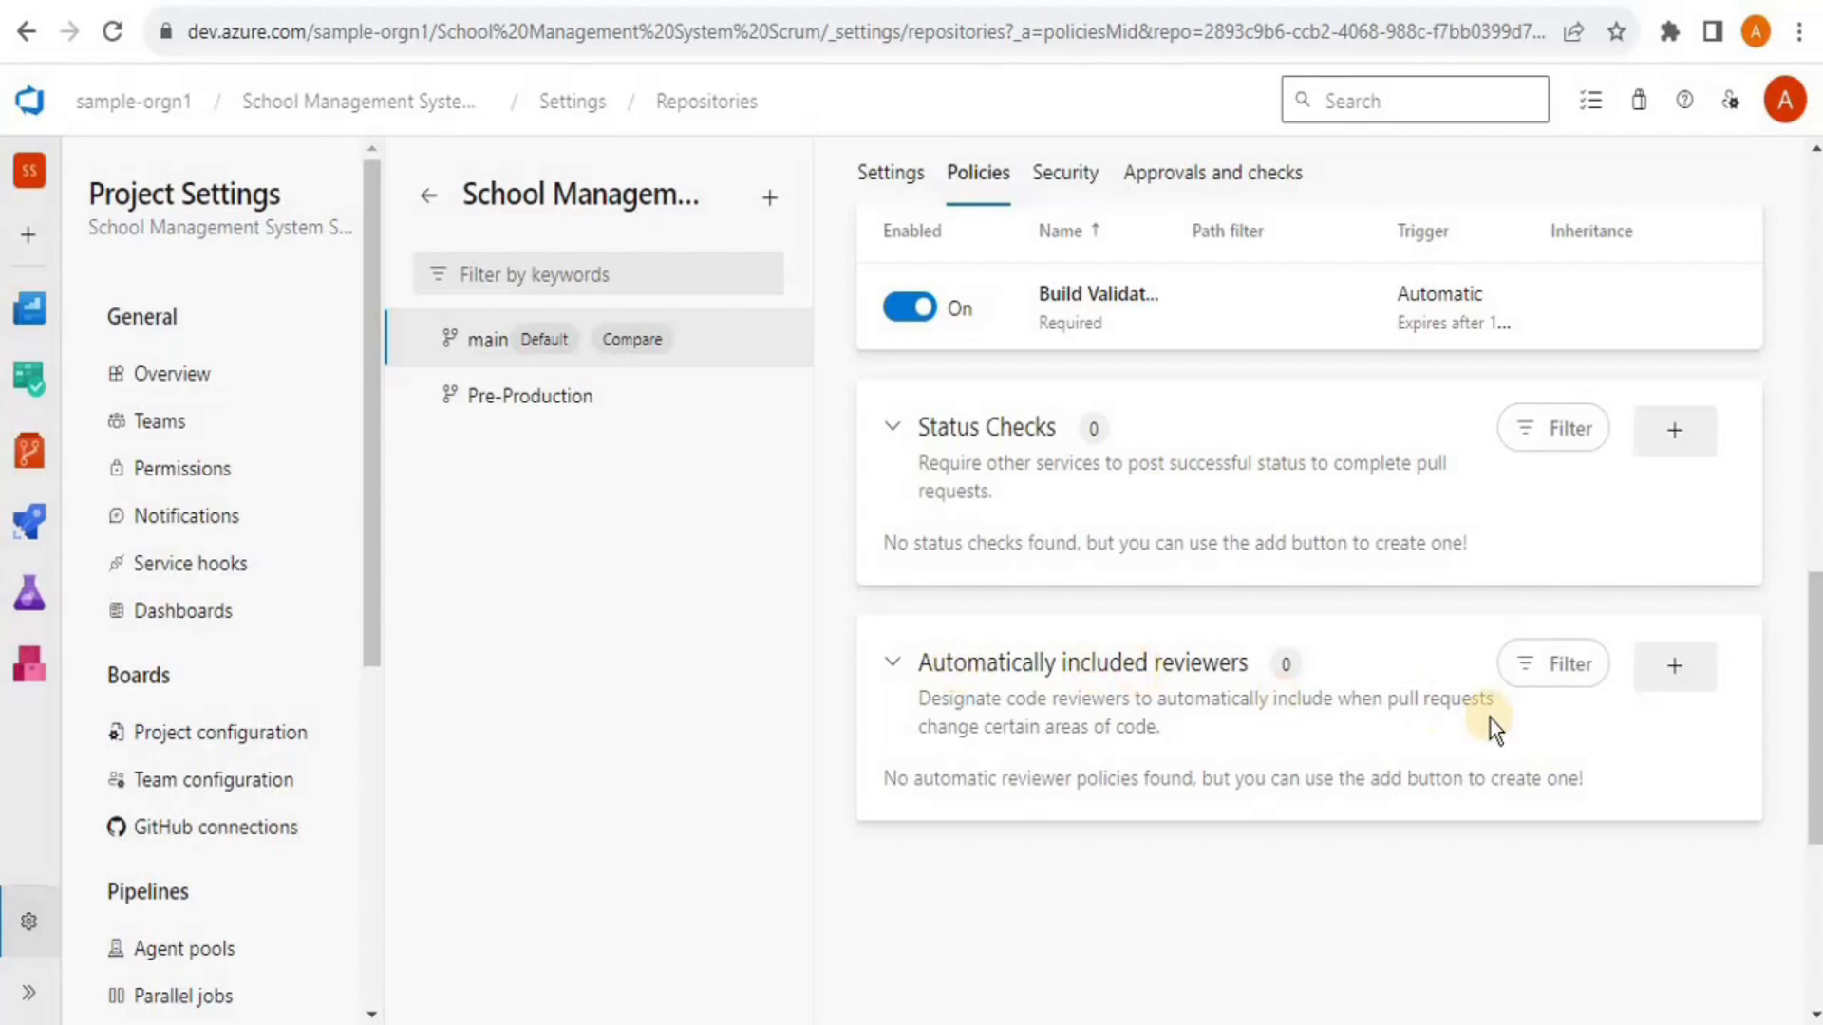
left_click(1687, 684)
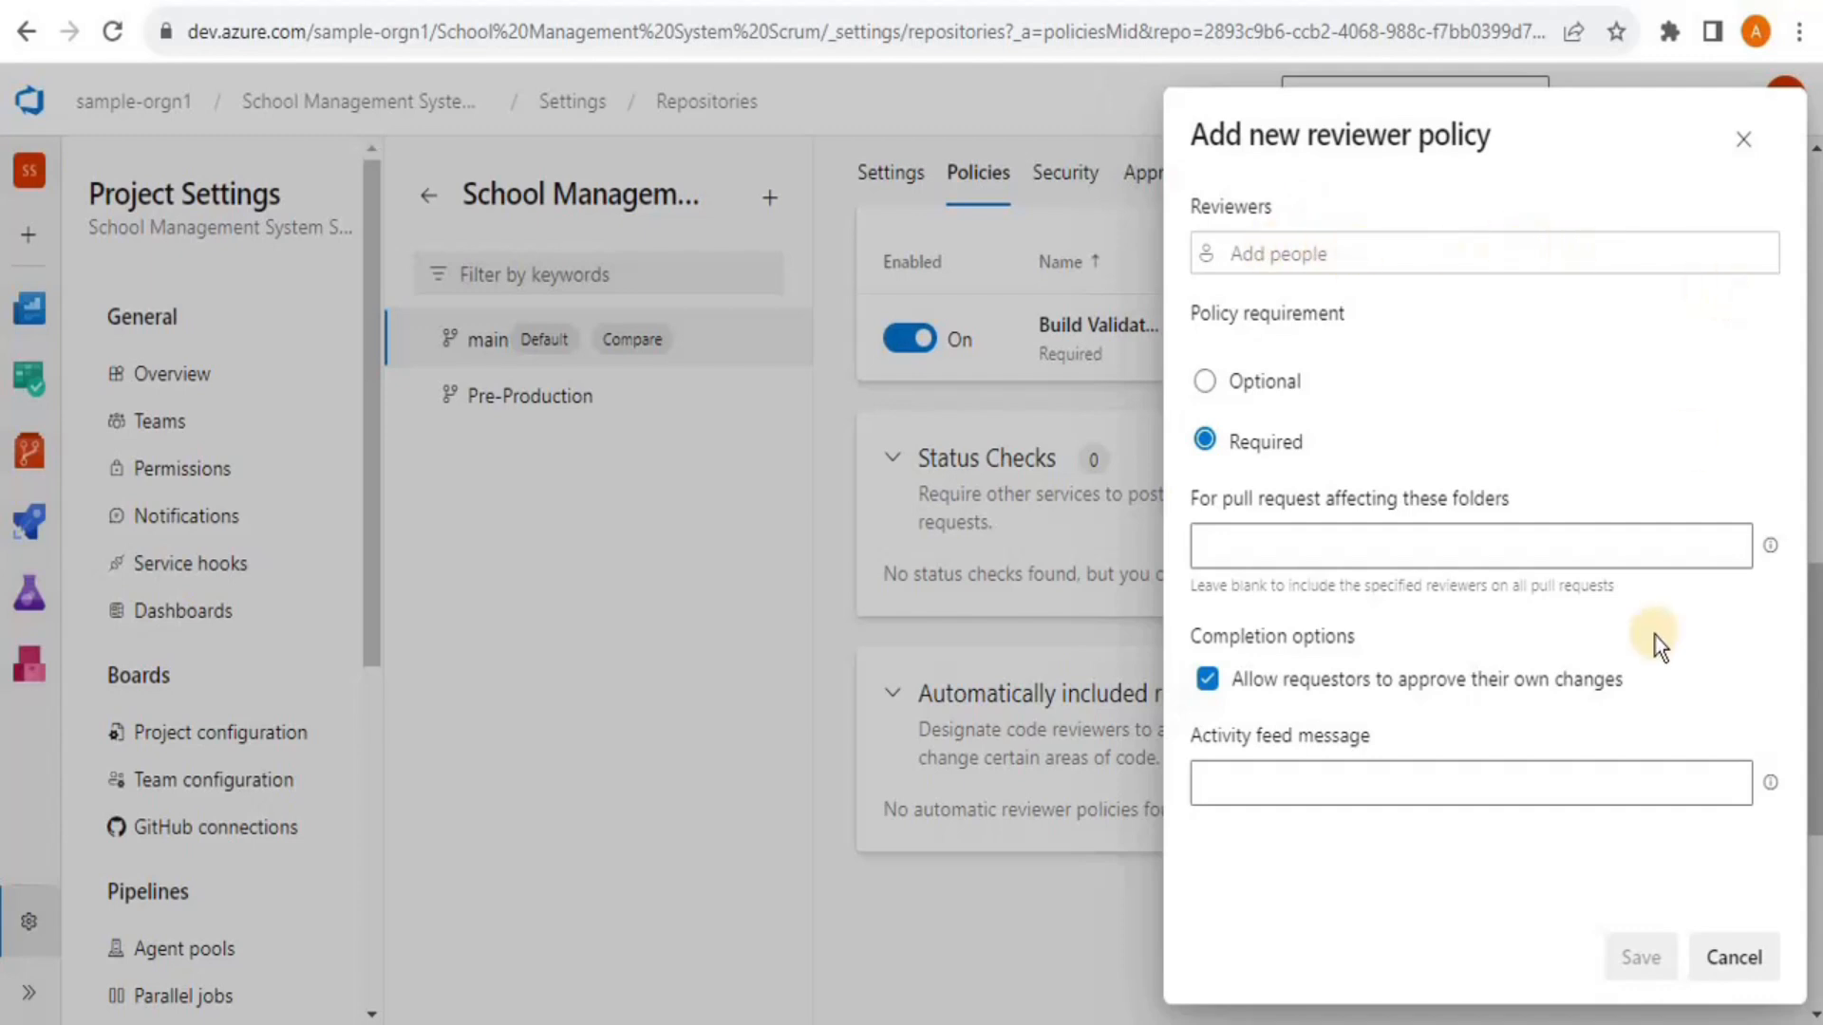
Close the Add new reviewer policy panel without adding any reviewers
left_click(1743, 152)
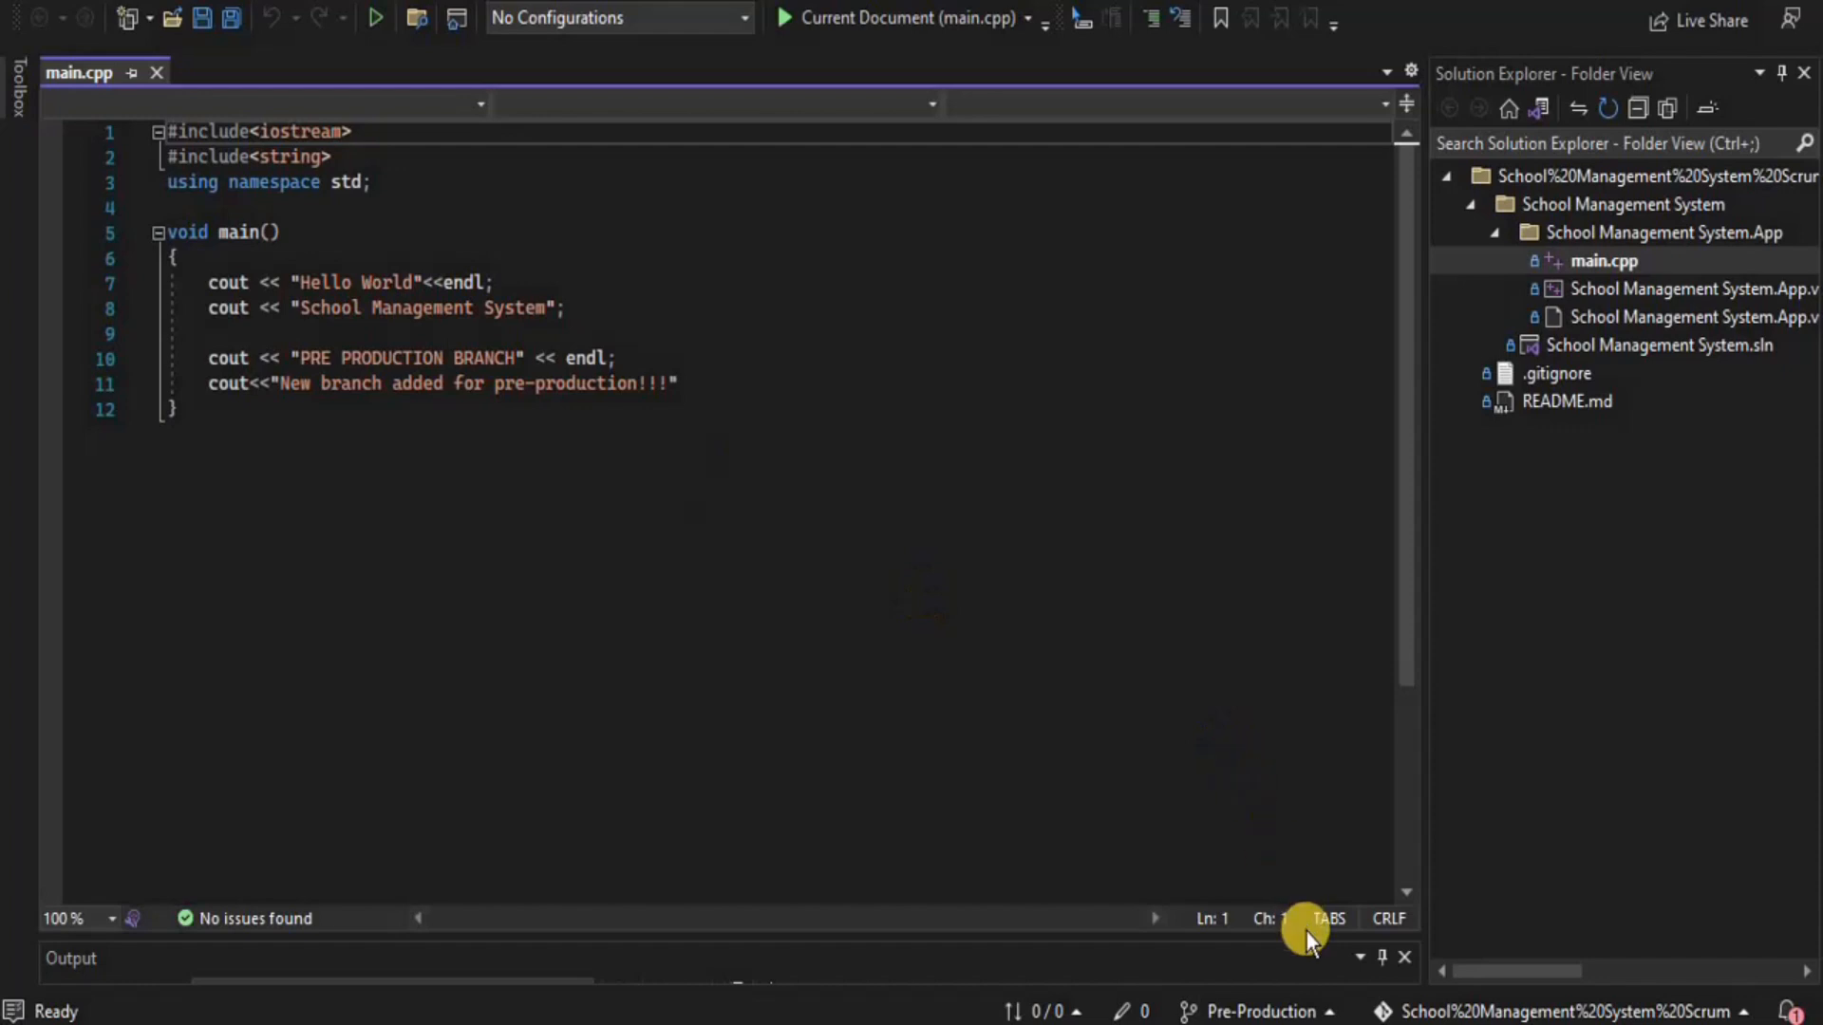
Switch to the main branch and add printf(" Applied Build validation policy") below line 8 of main.cpp
left_click(1247, 1011)
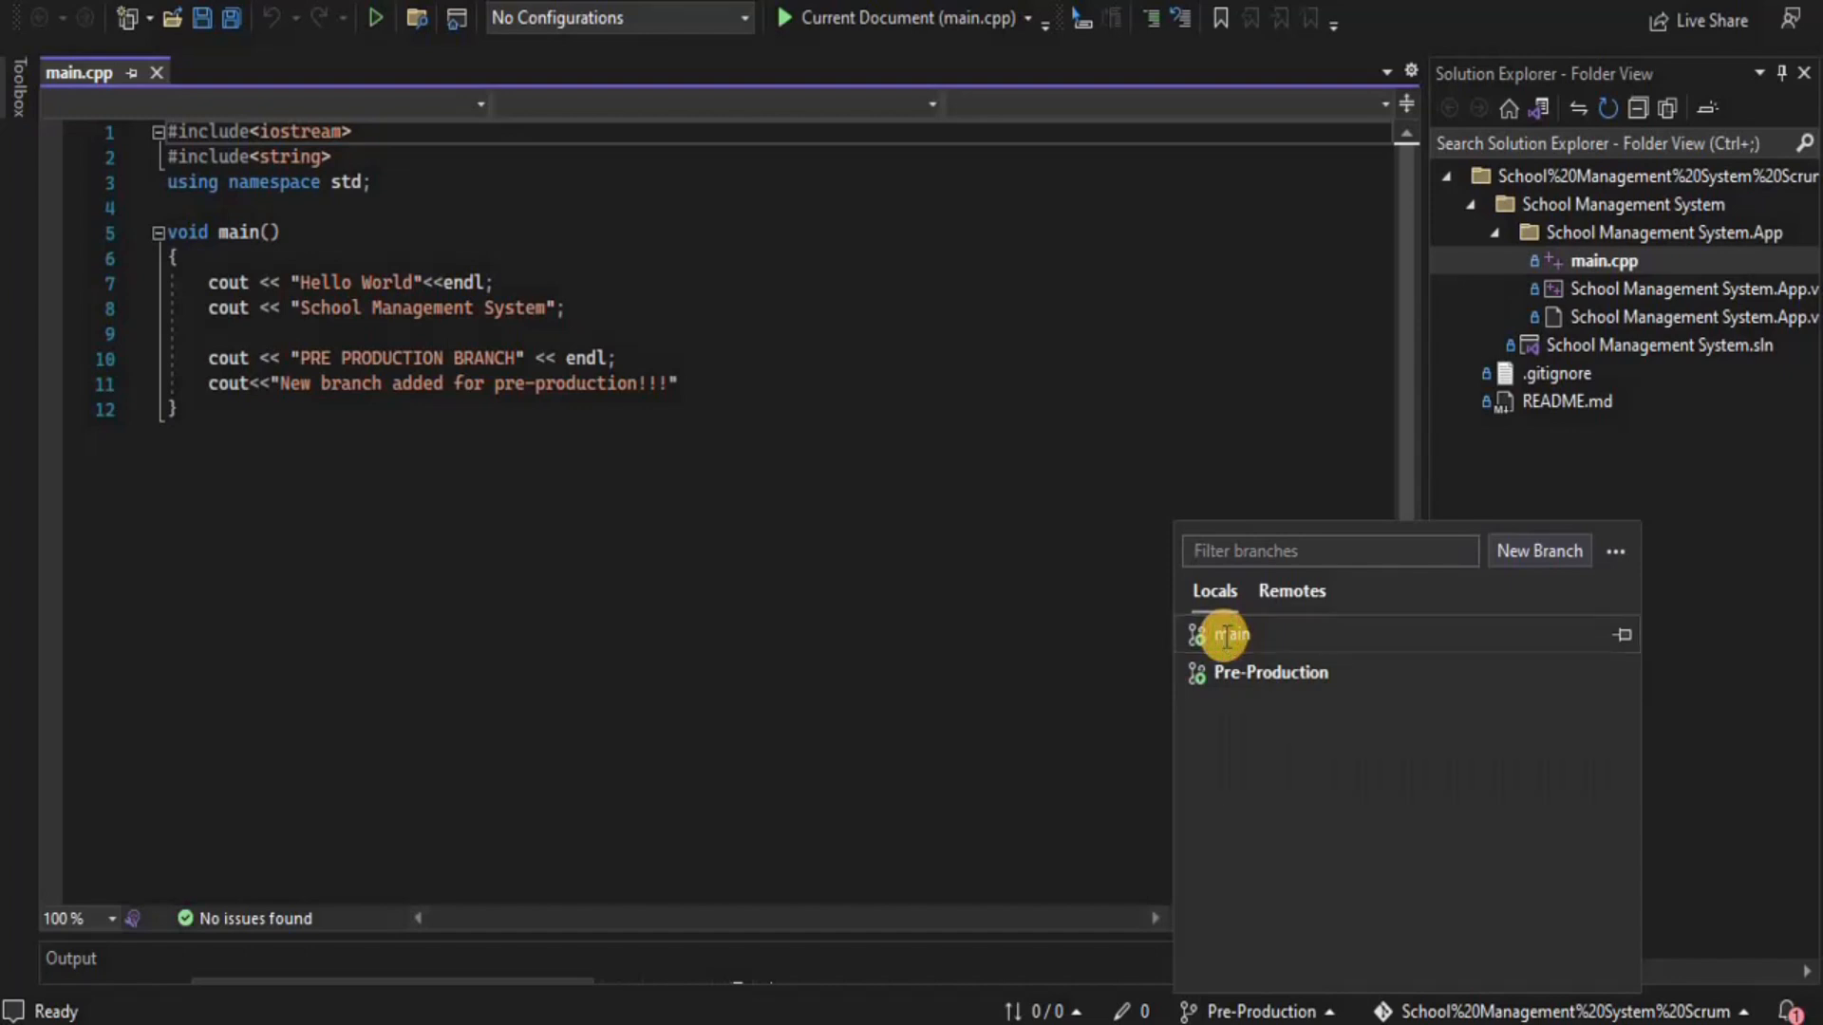
left_click(1228, 635)
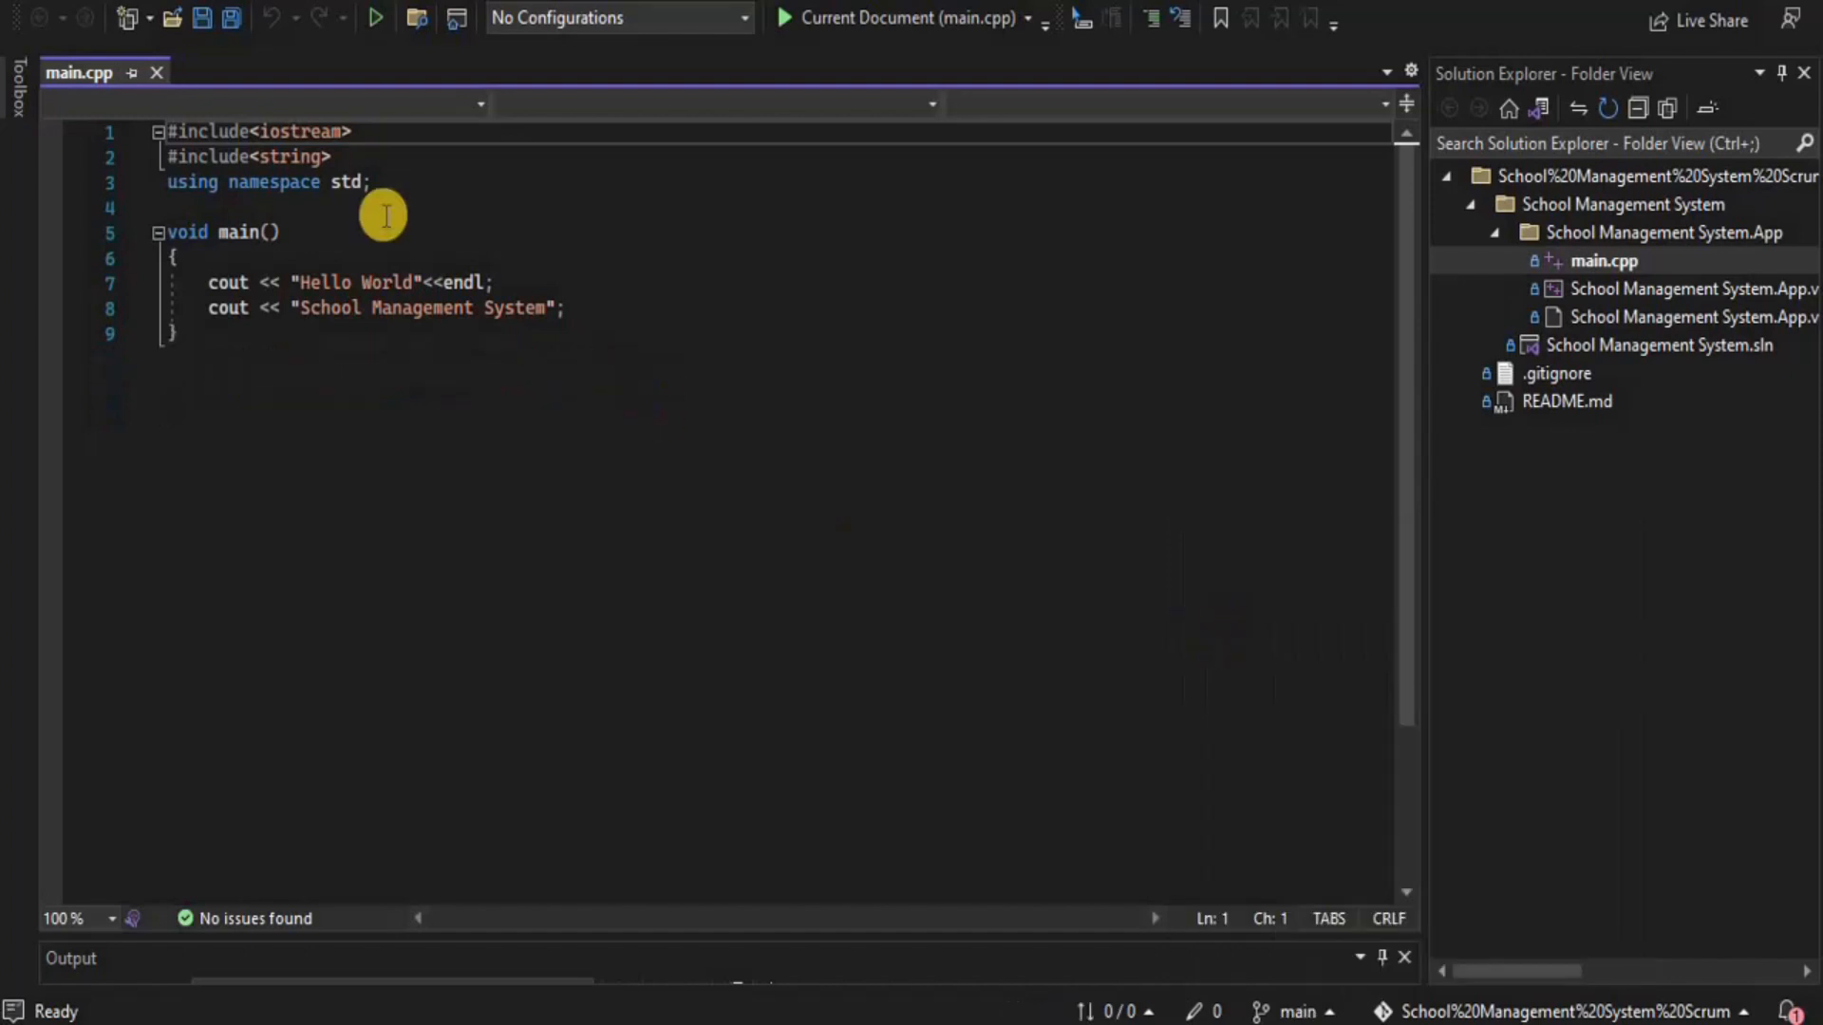
left_click(590, 312)
key("Return")
key("Return")
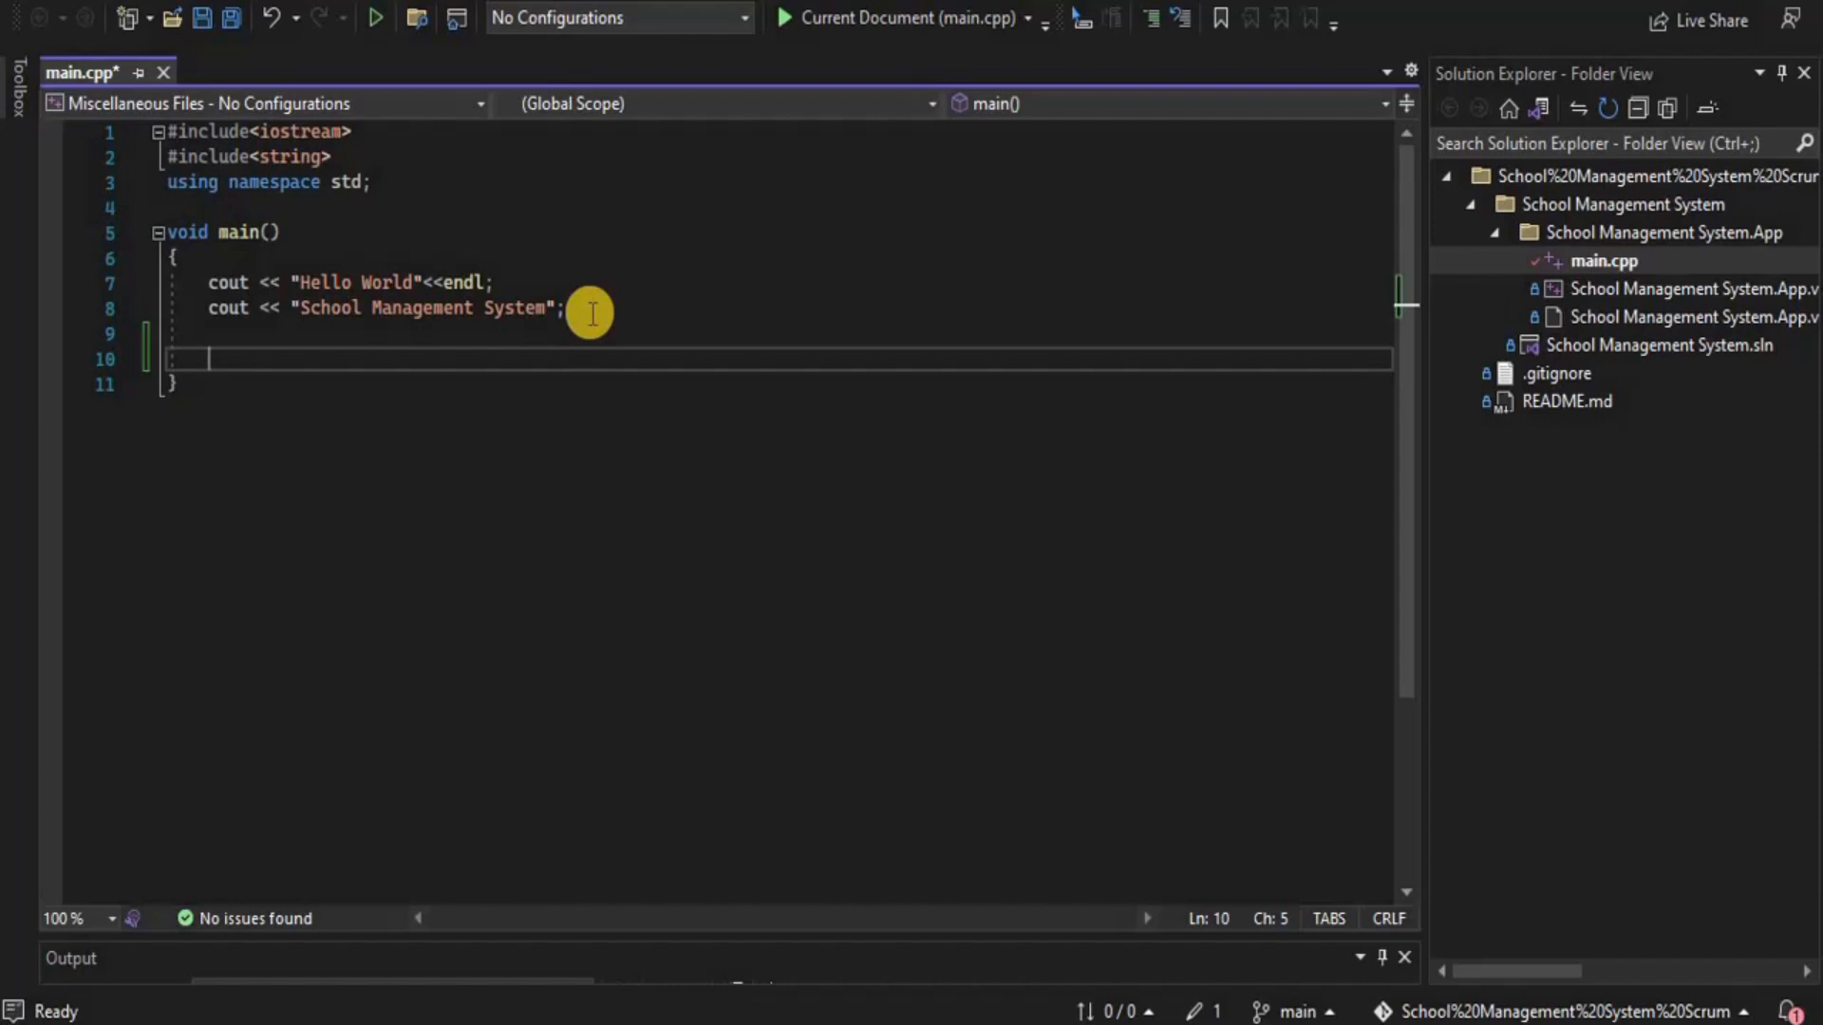
type("prin")
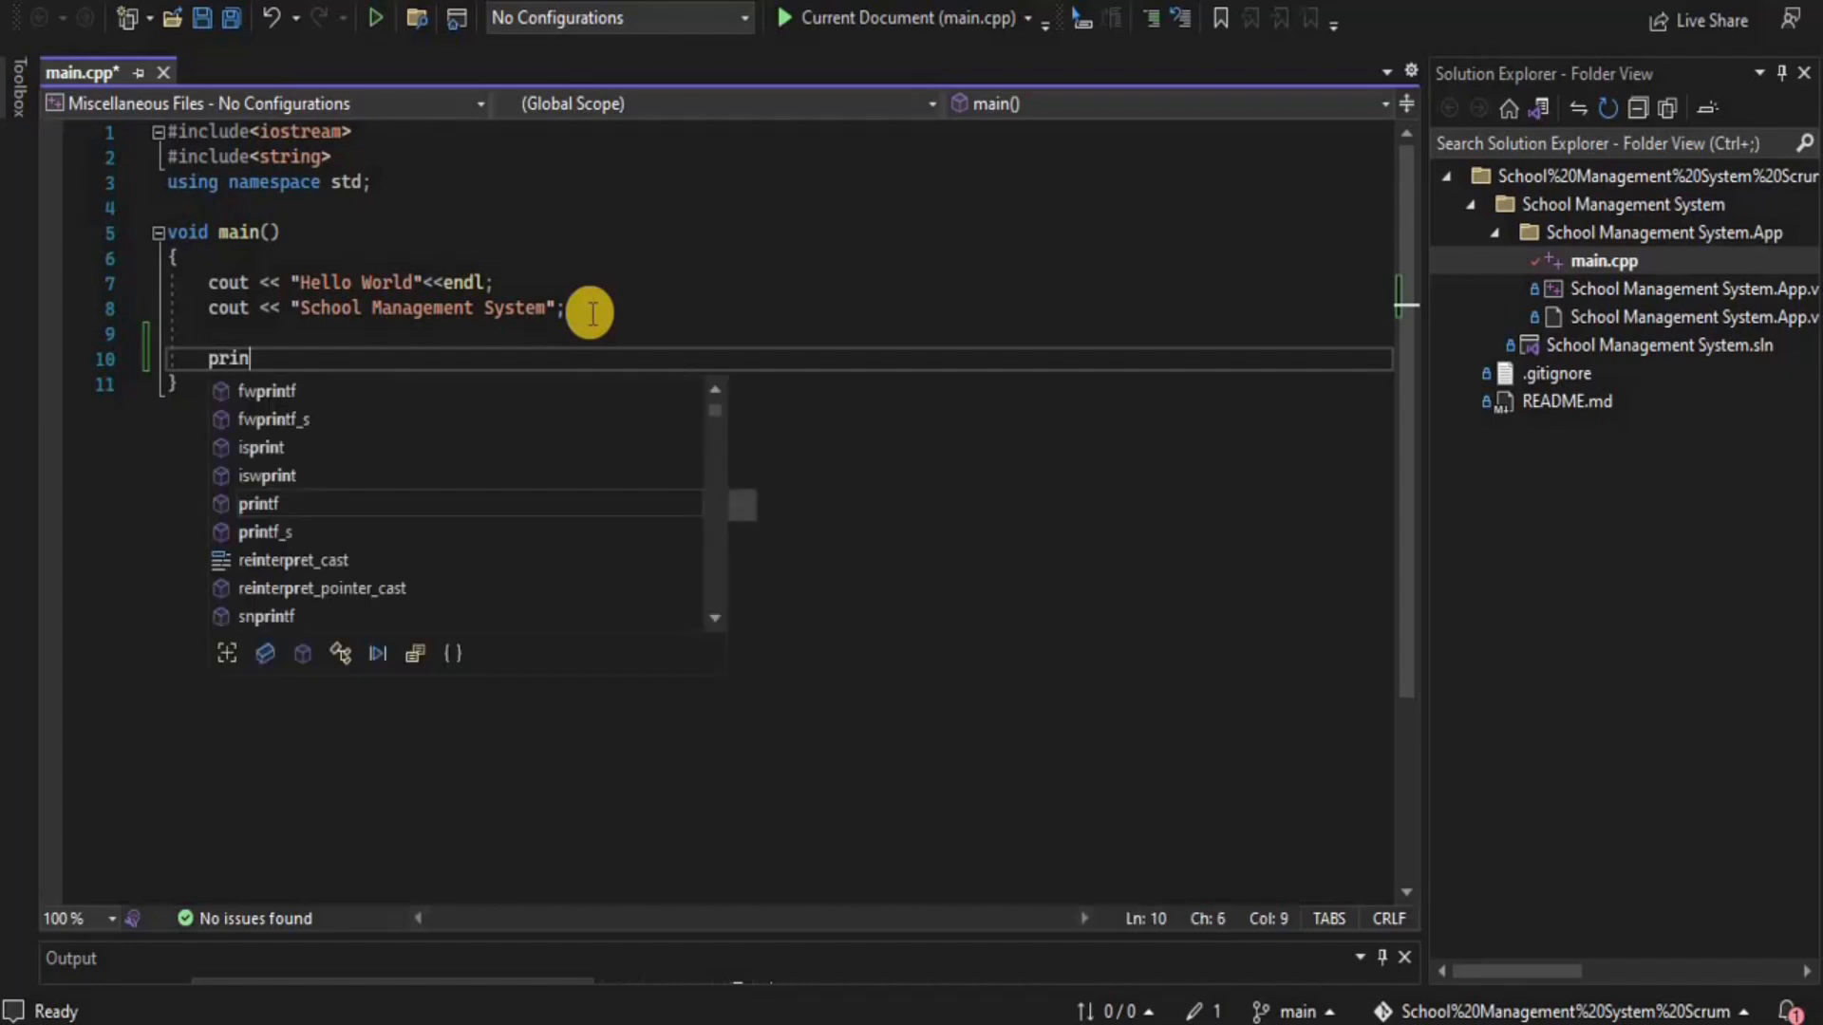
type("tf")
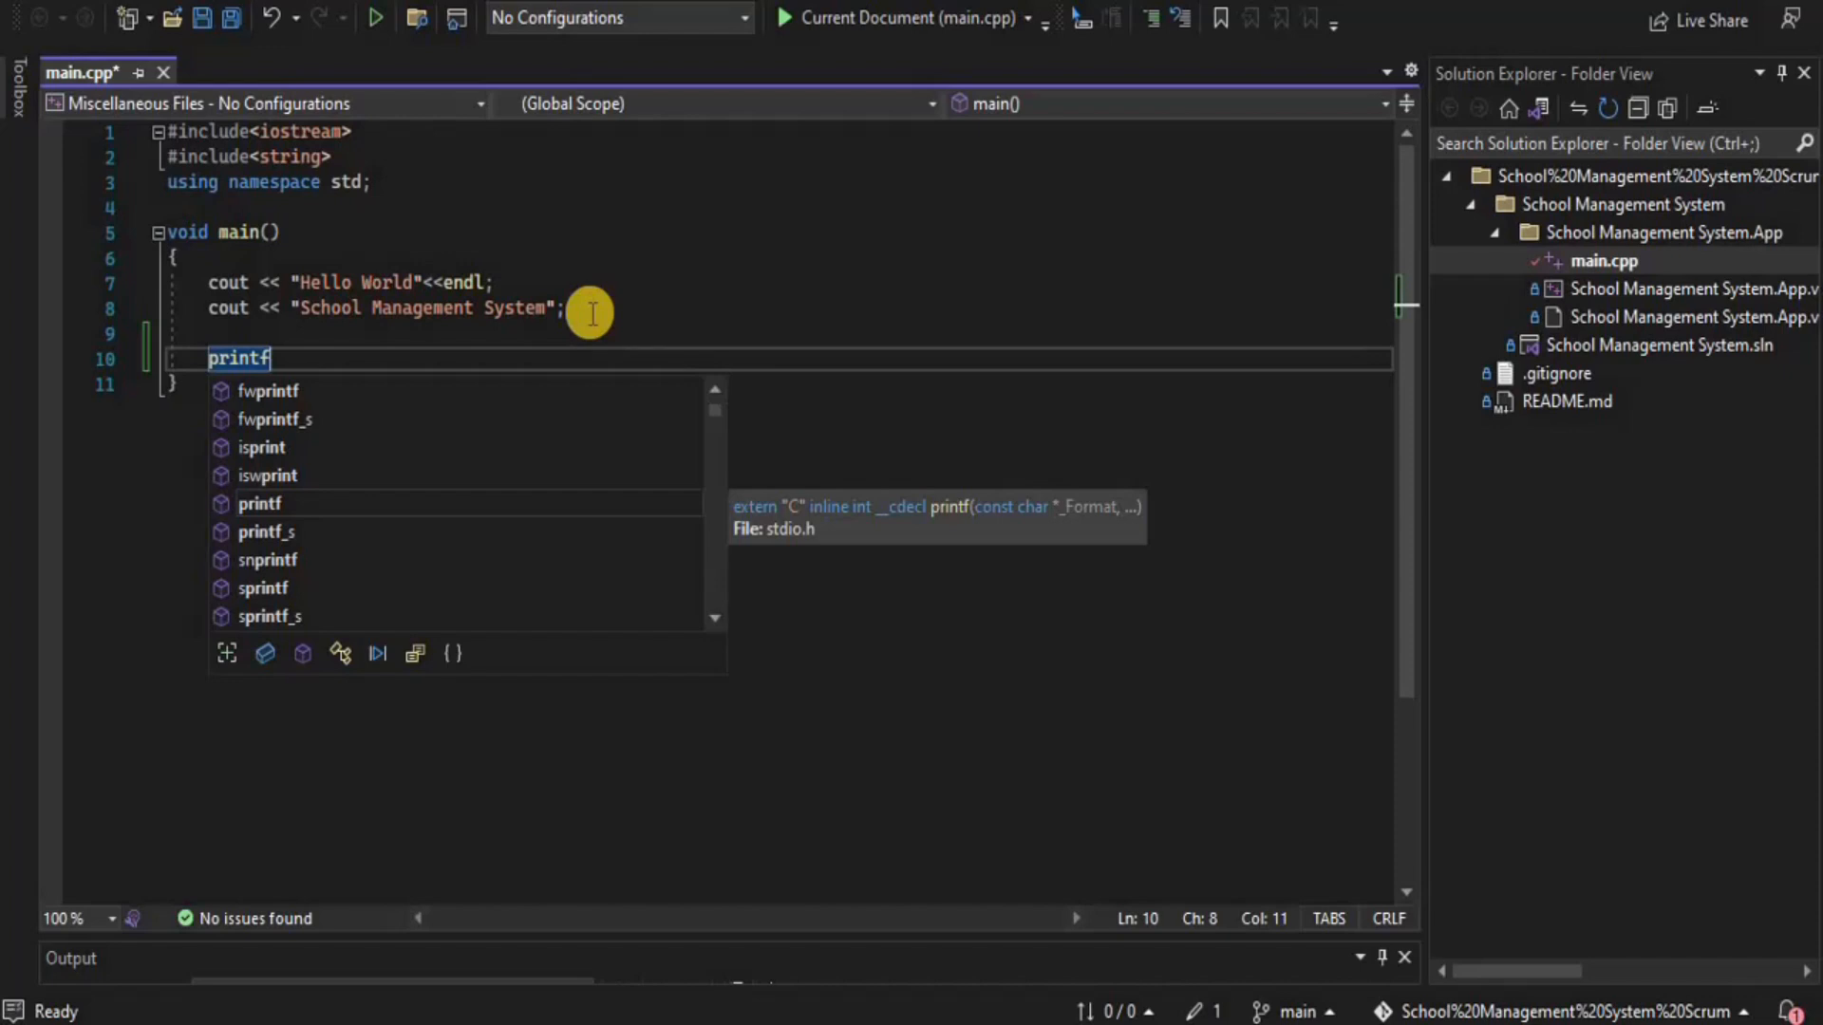
type("(\" Applied ")
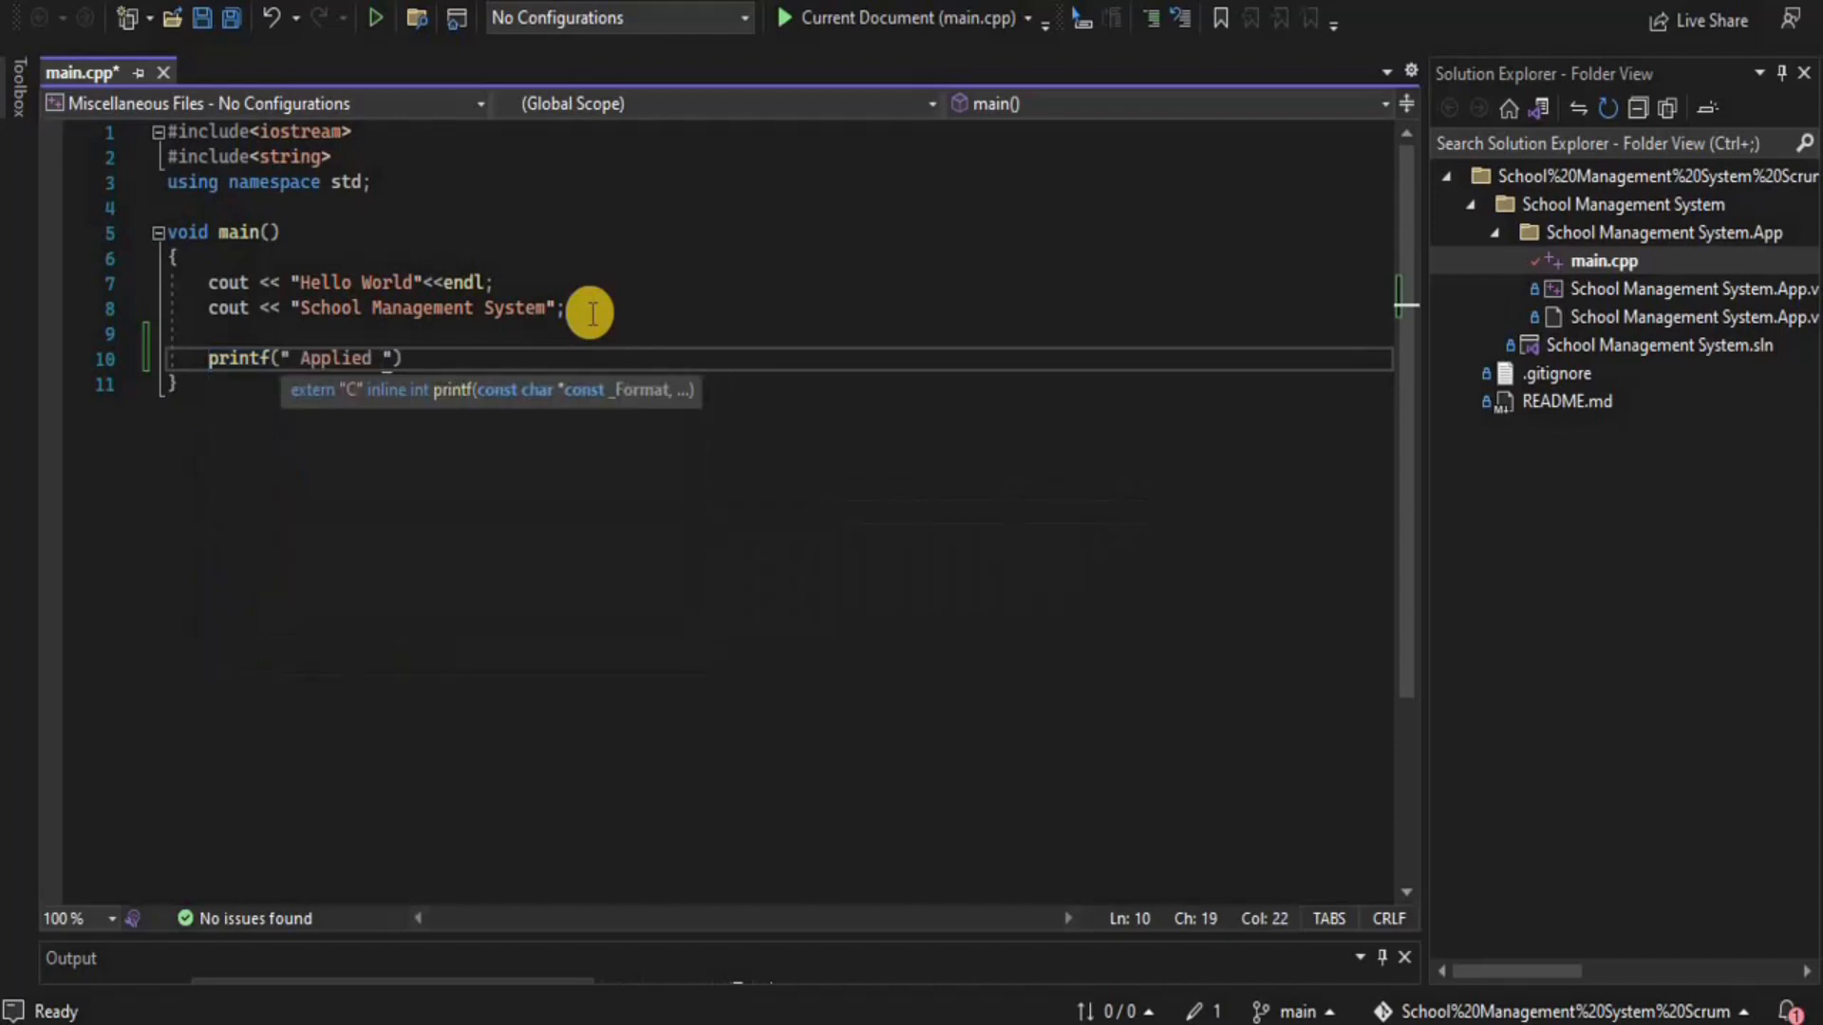
type("Build ")
type("validation ")
type("poil")
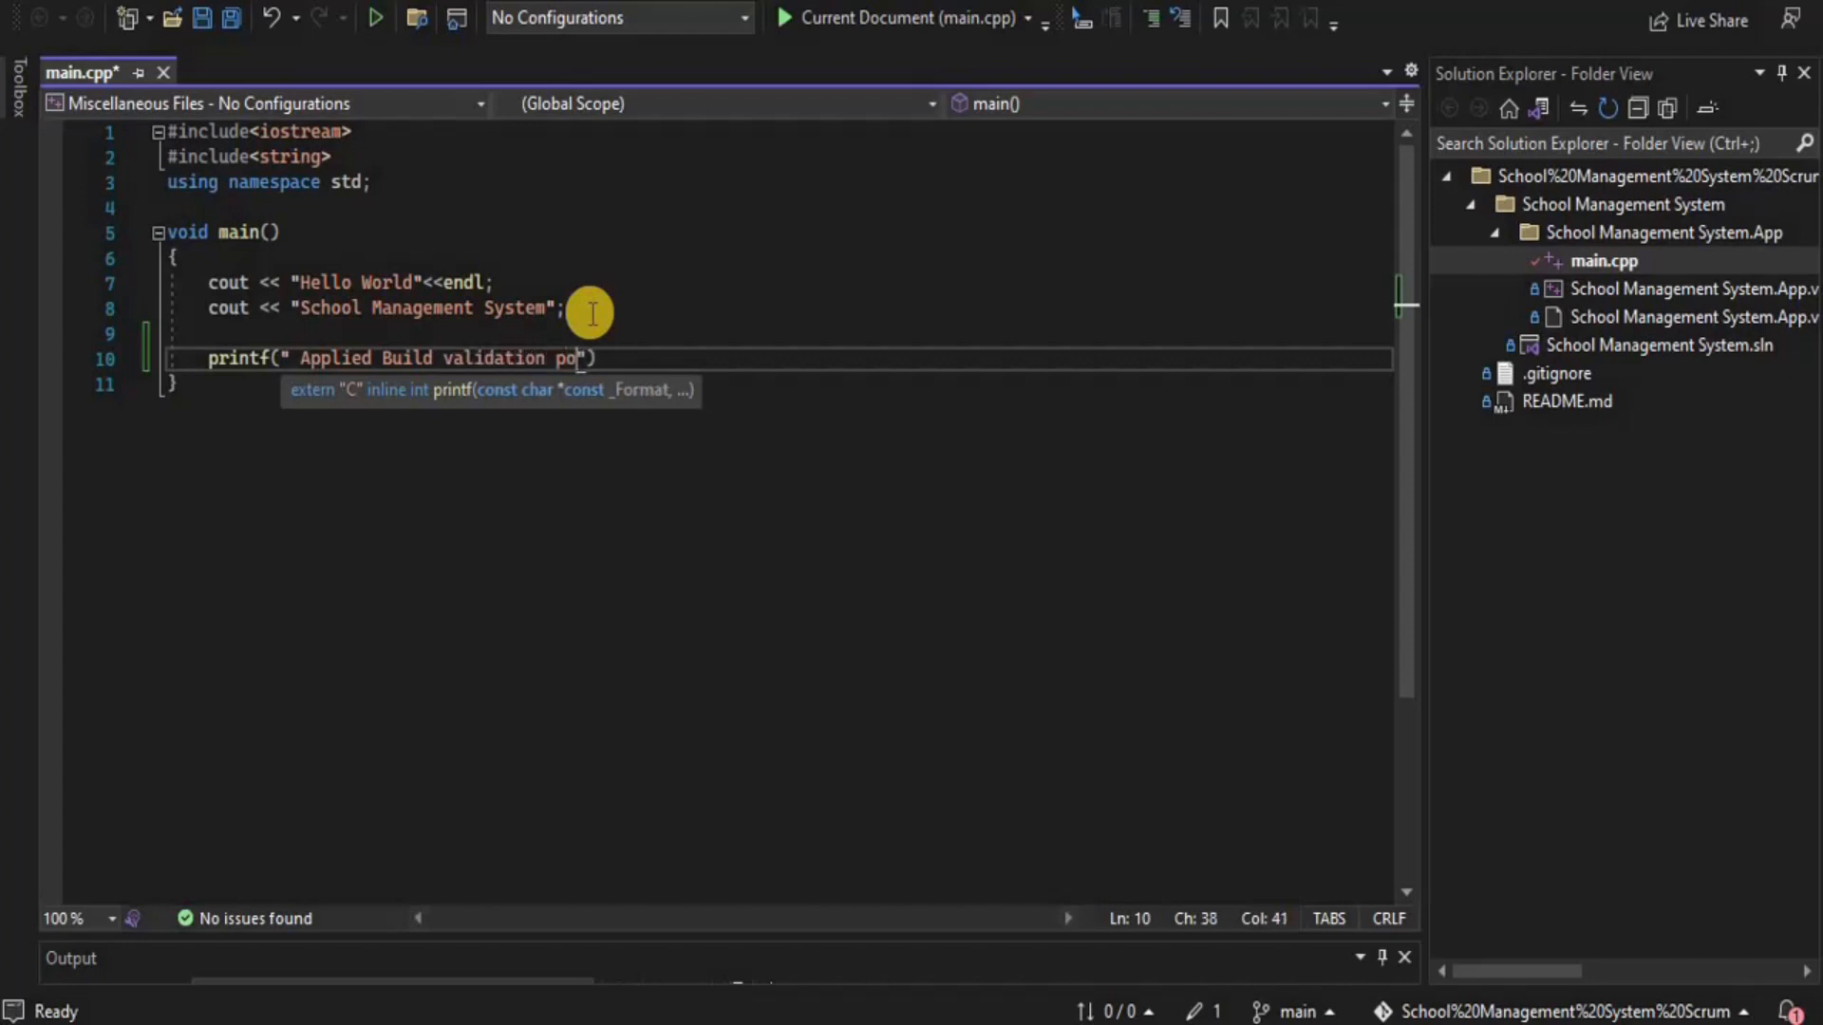
key("BackSpace")
key("BackSpace")
type("licy")
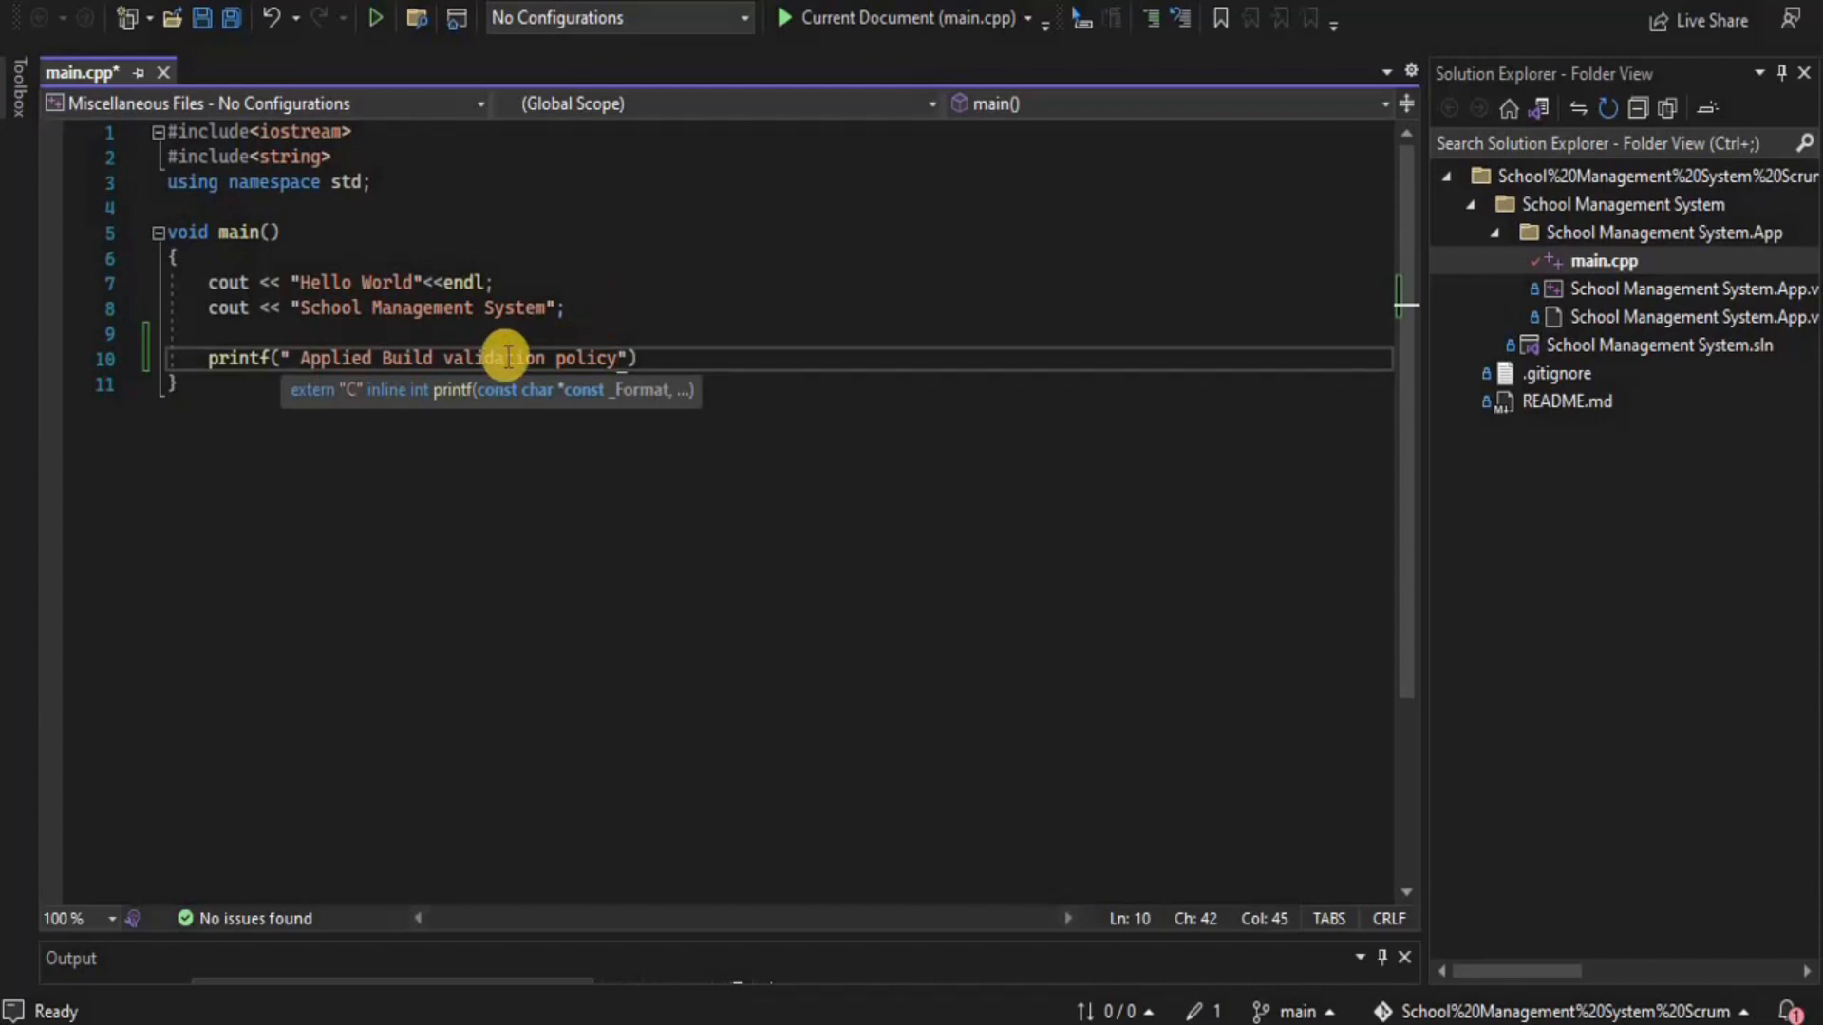
left_click(560, 566)
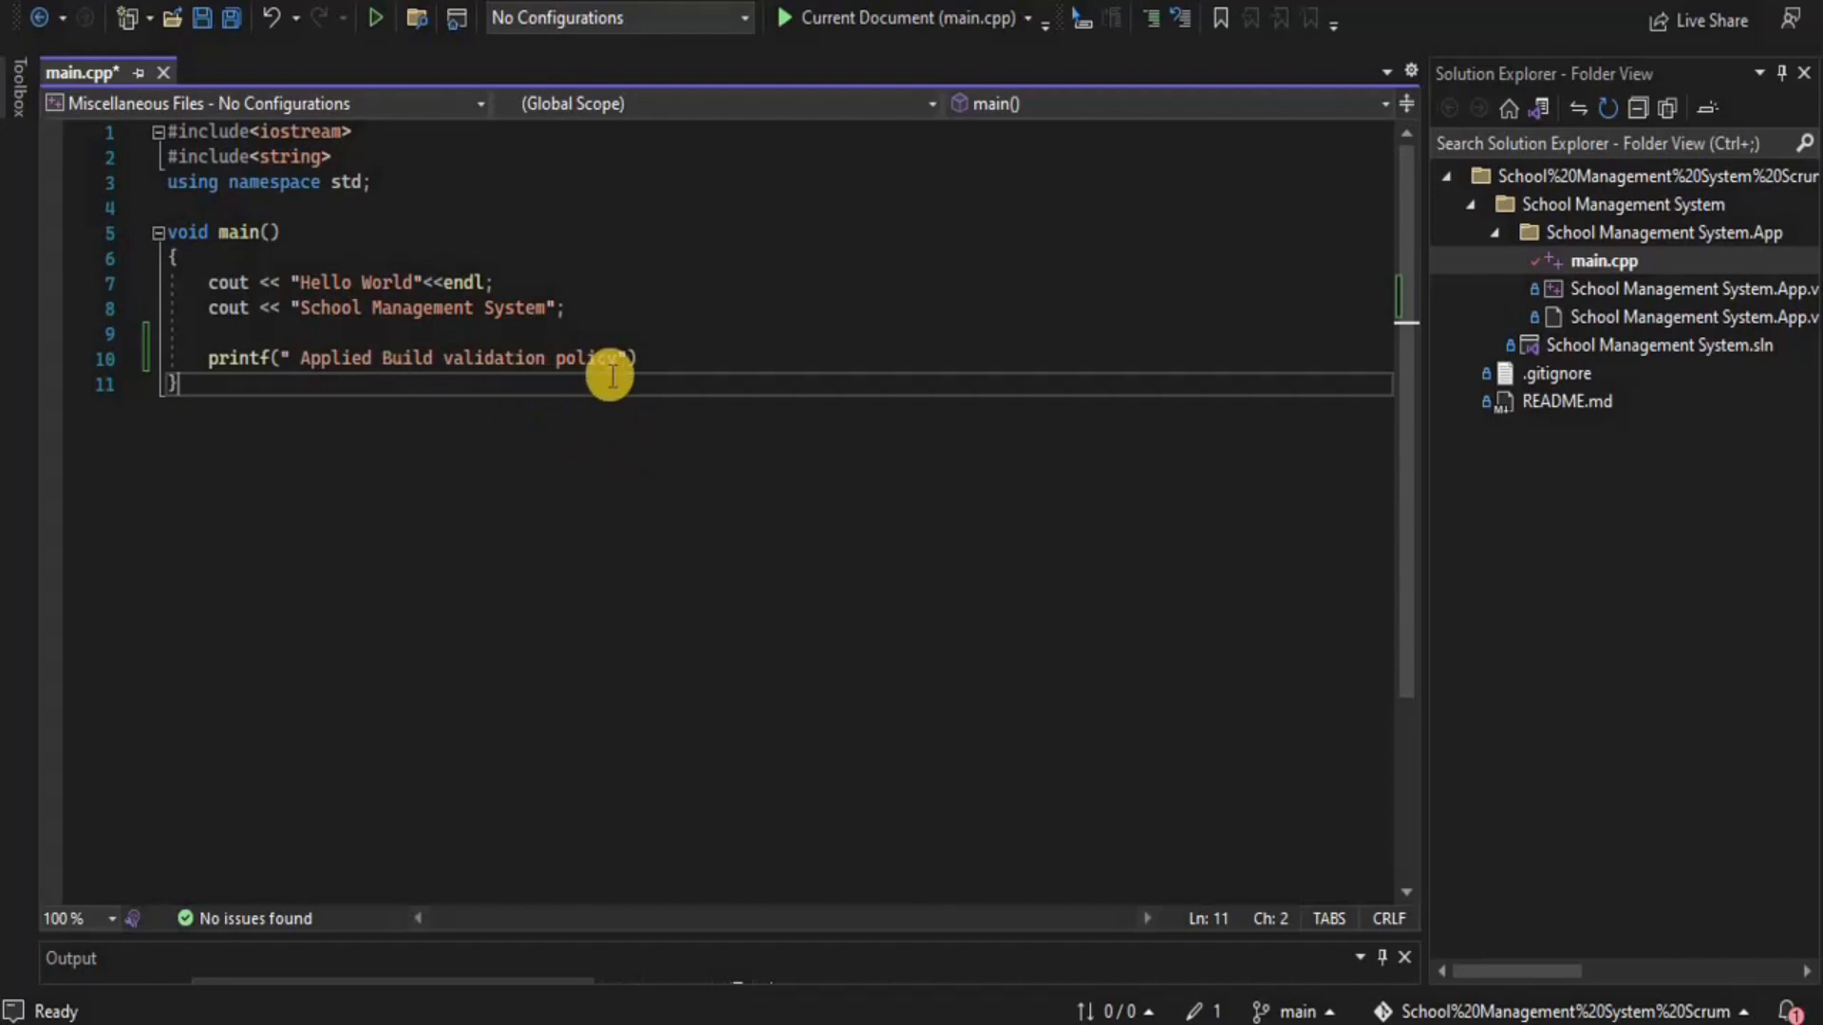
Save main.cpp, remove the quotes around the string, and save again
key("ctrl+s")
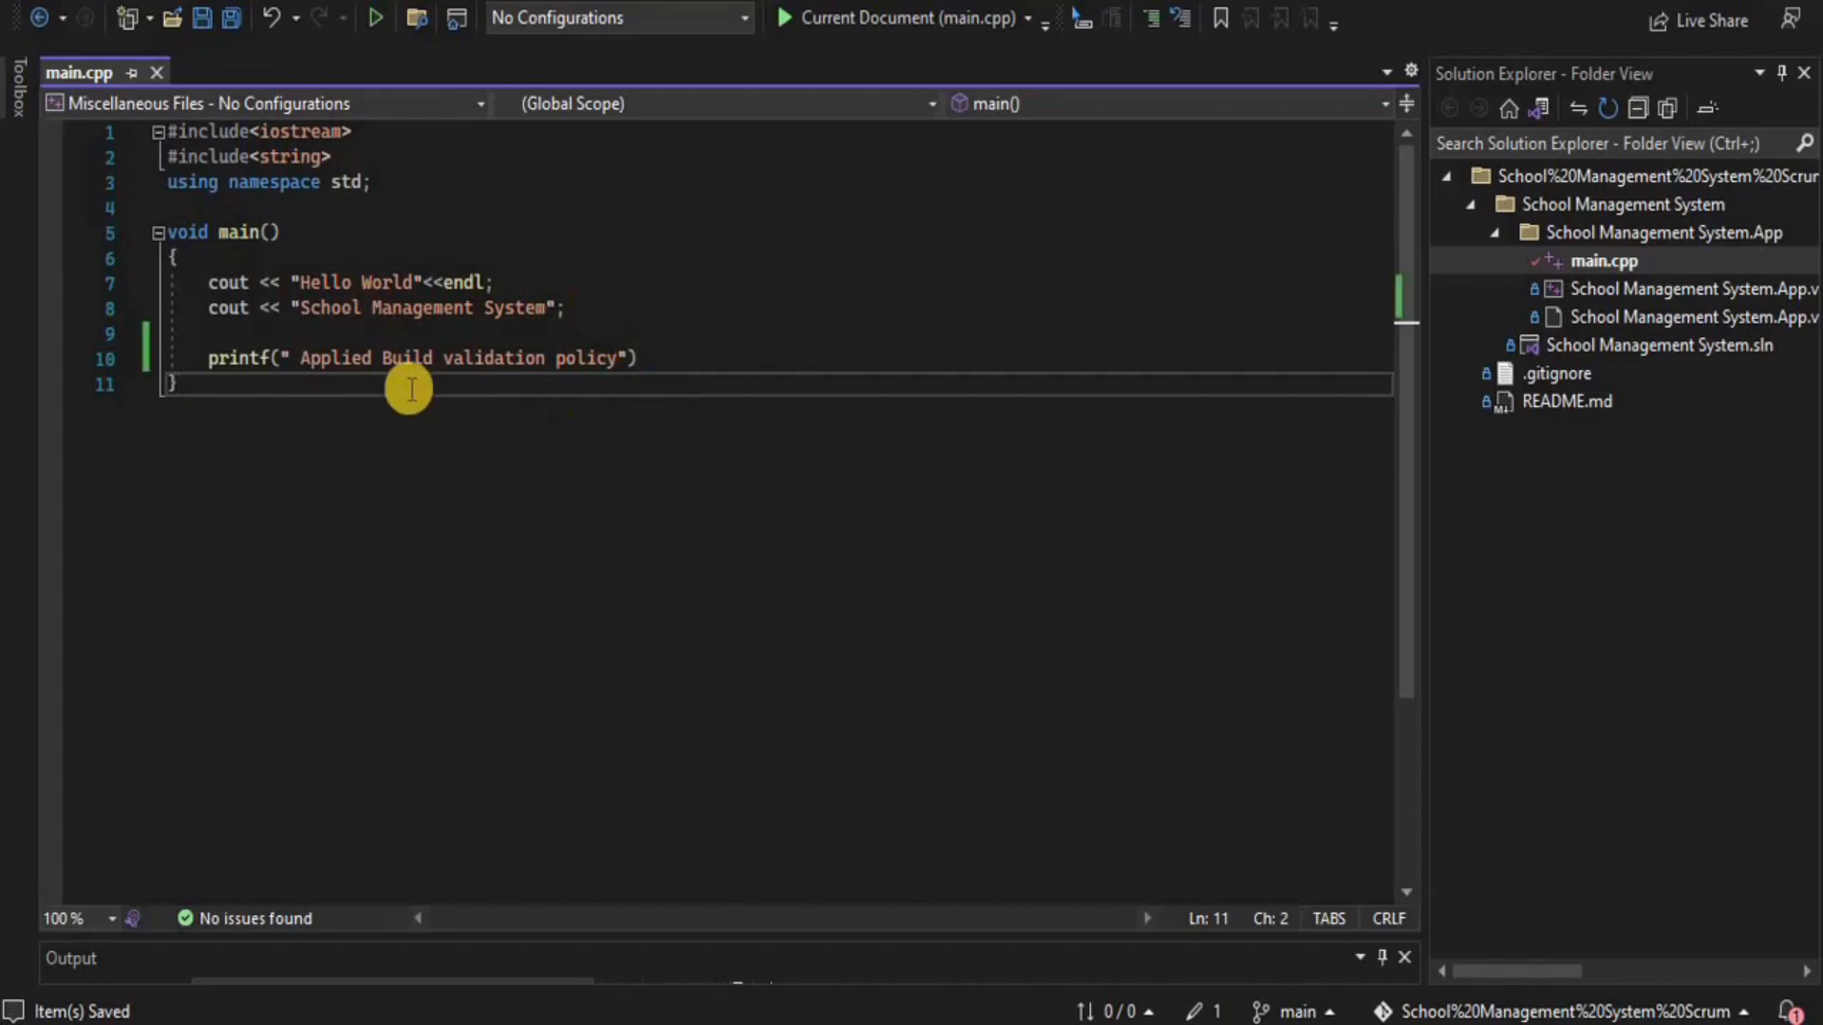
key("ctrl+z")
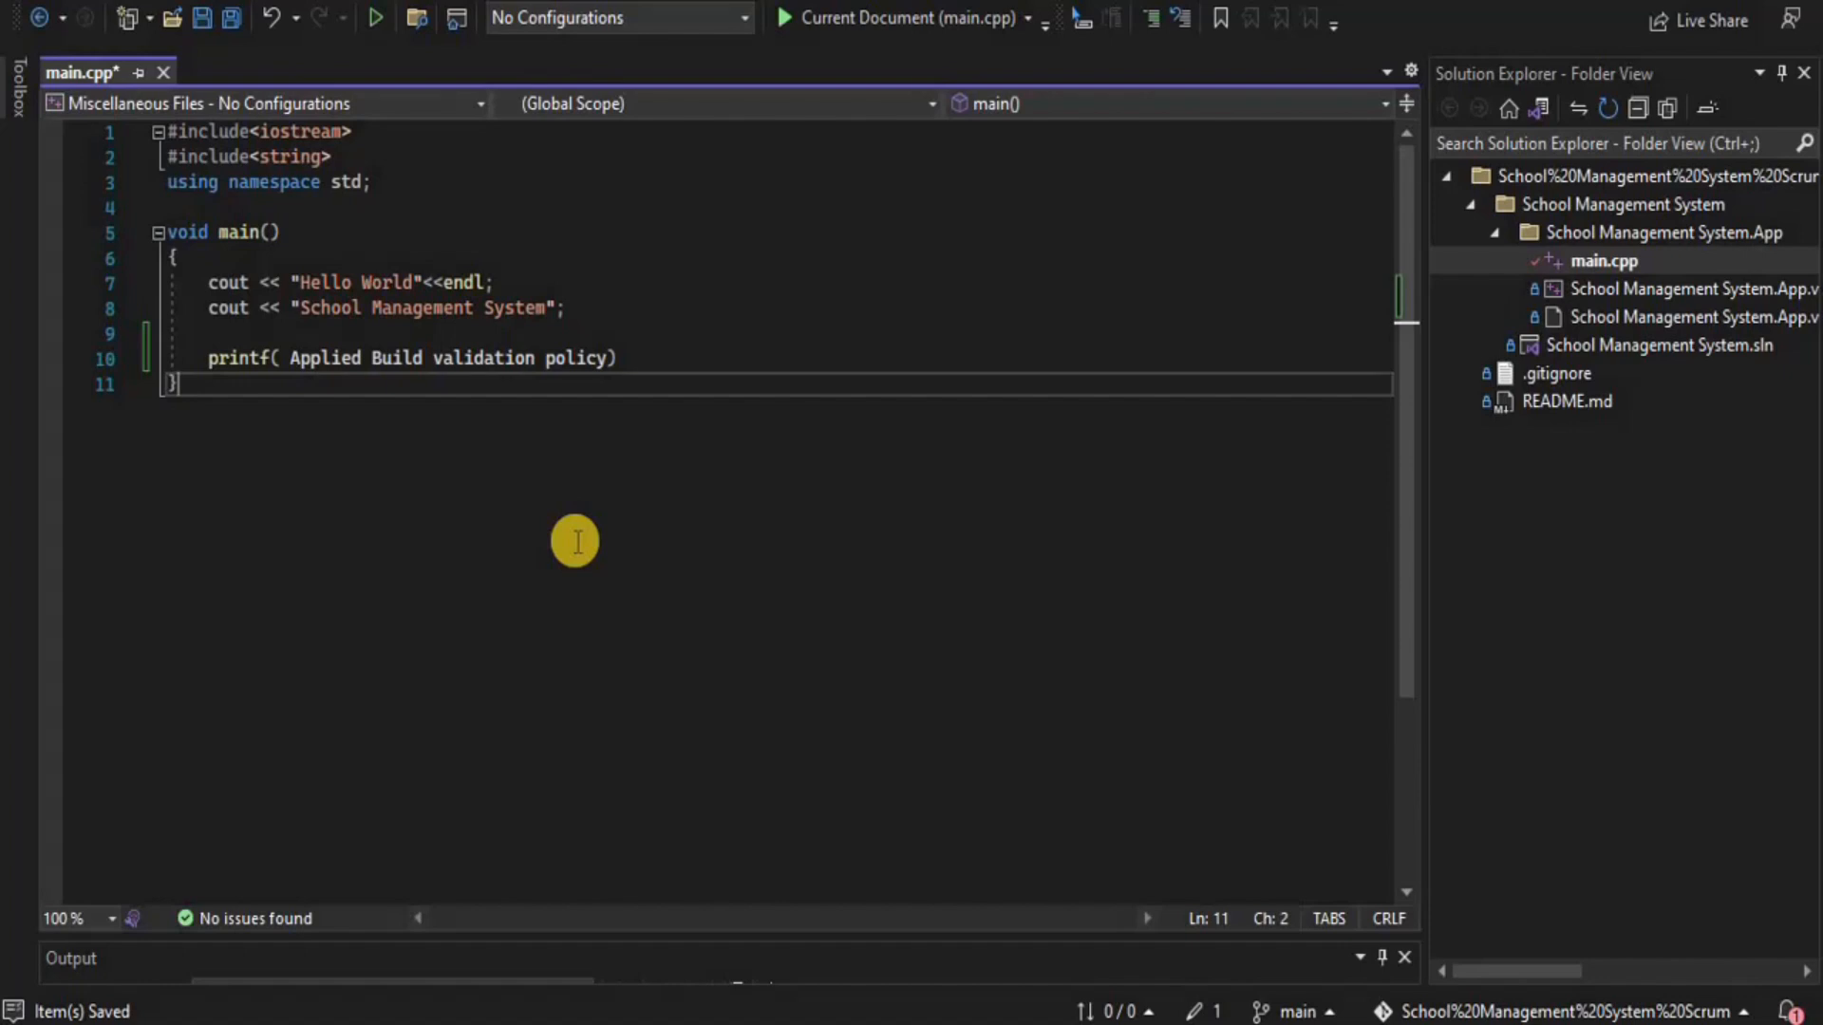
key("ctrl+s")
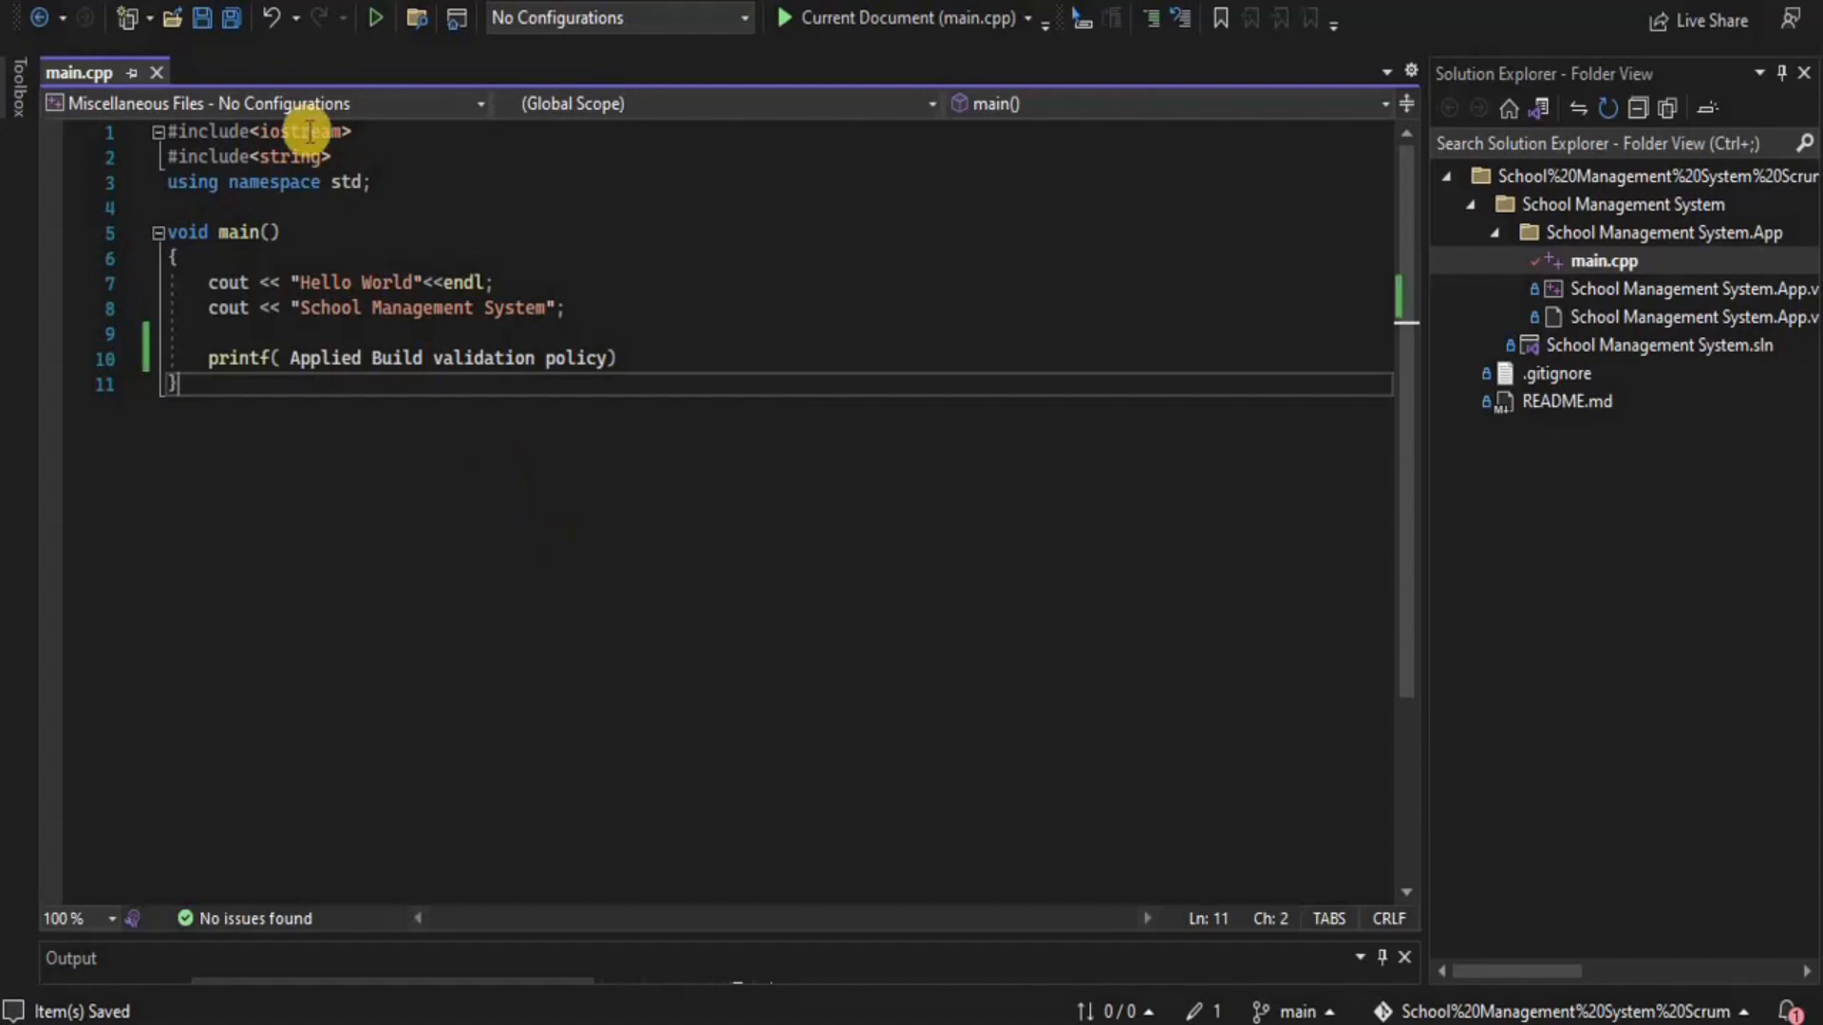
Commit all main.cpp changes locally with the message 'Checking validation'
left_click(226, 1)
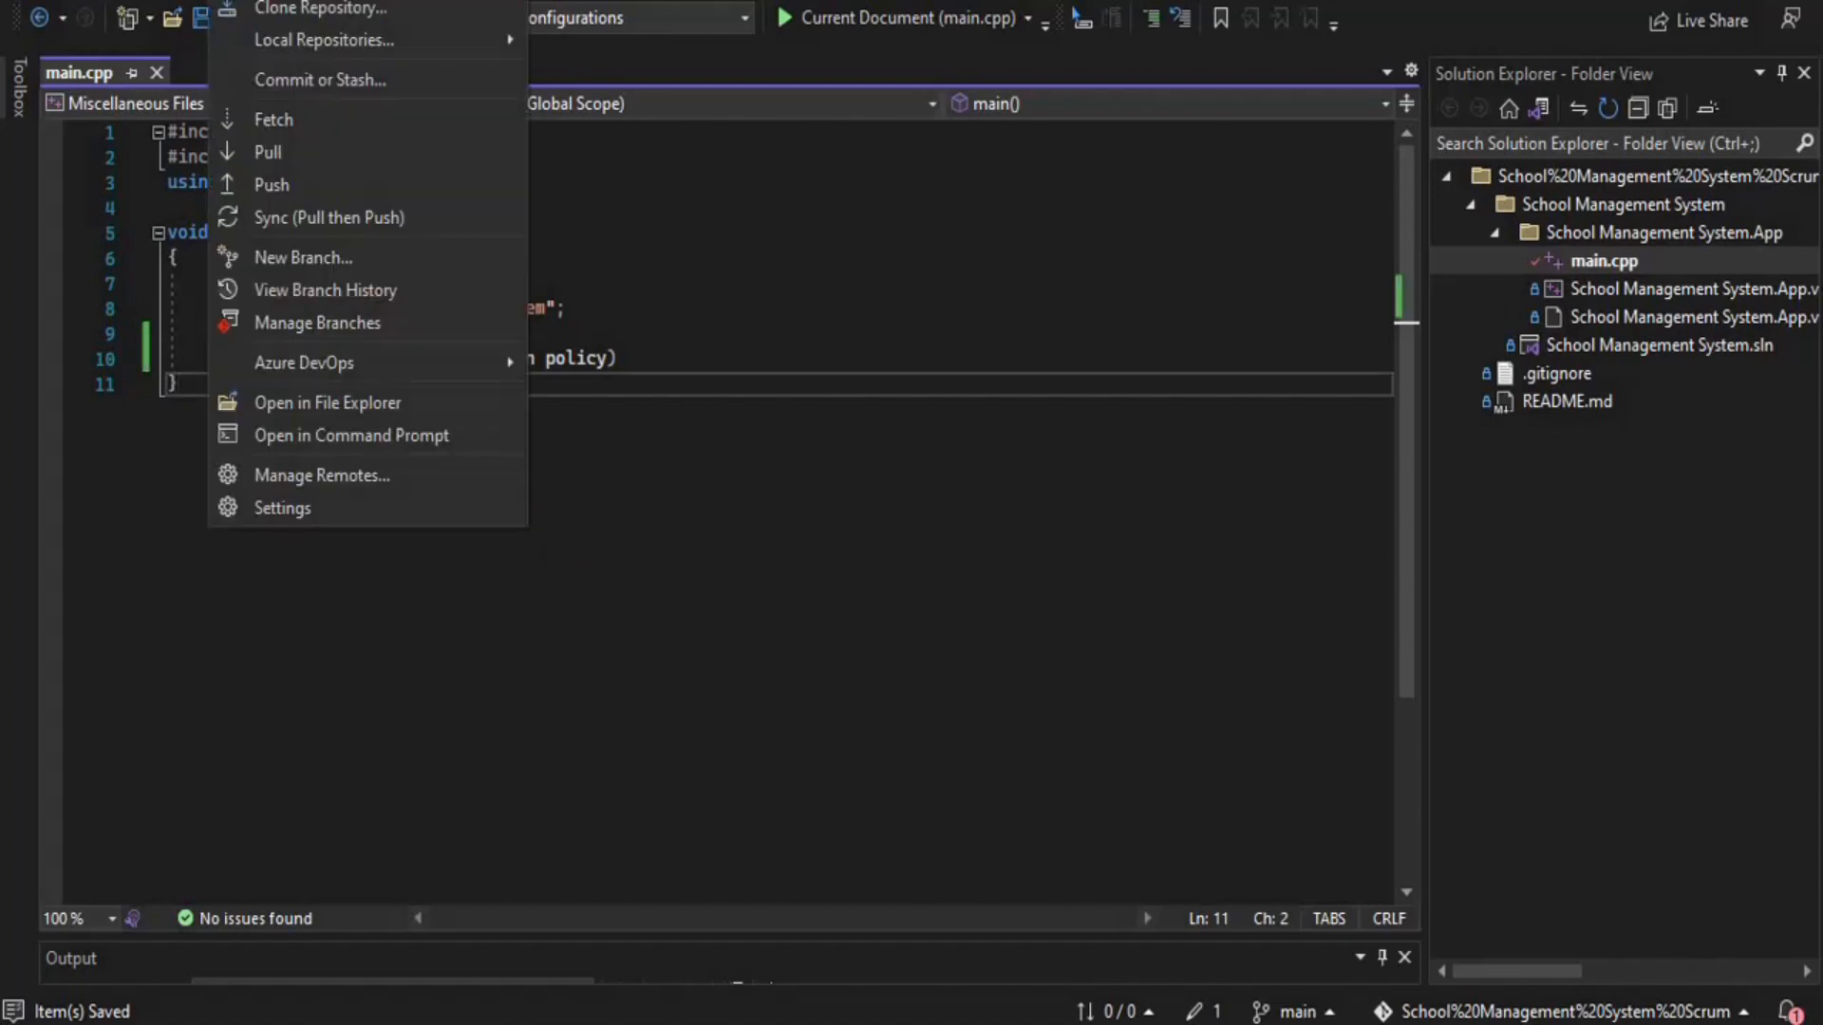
left_click(270, 83)
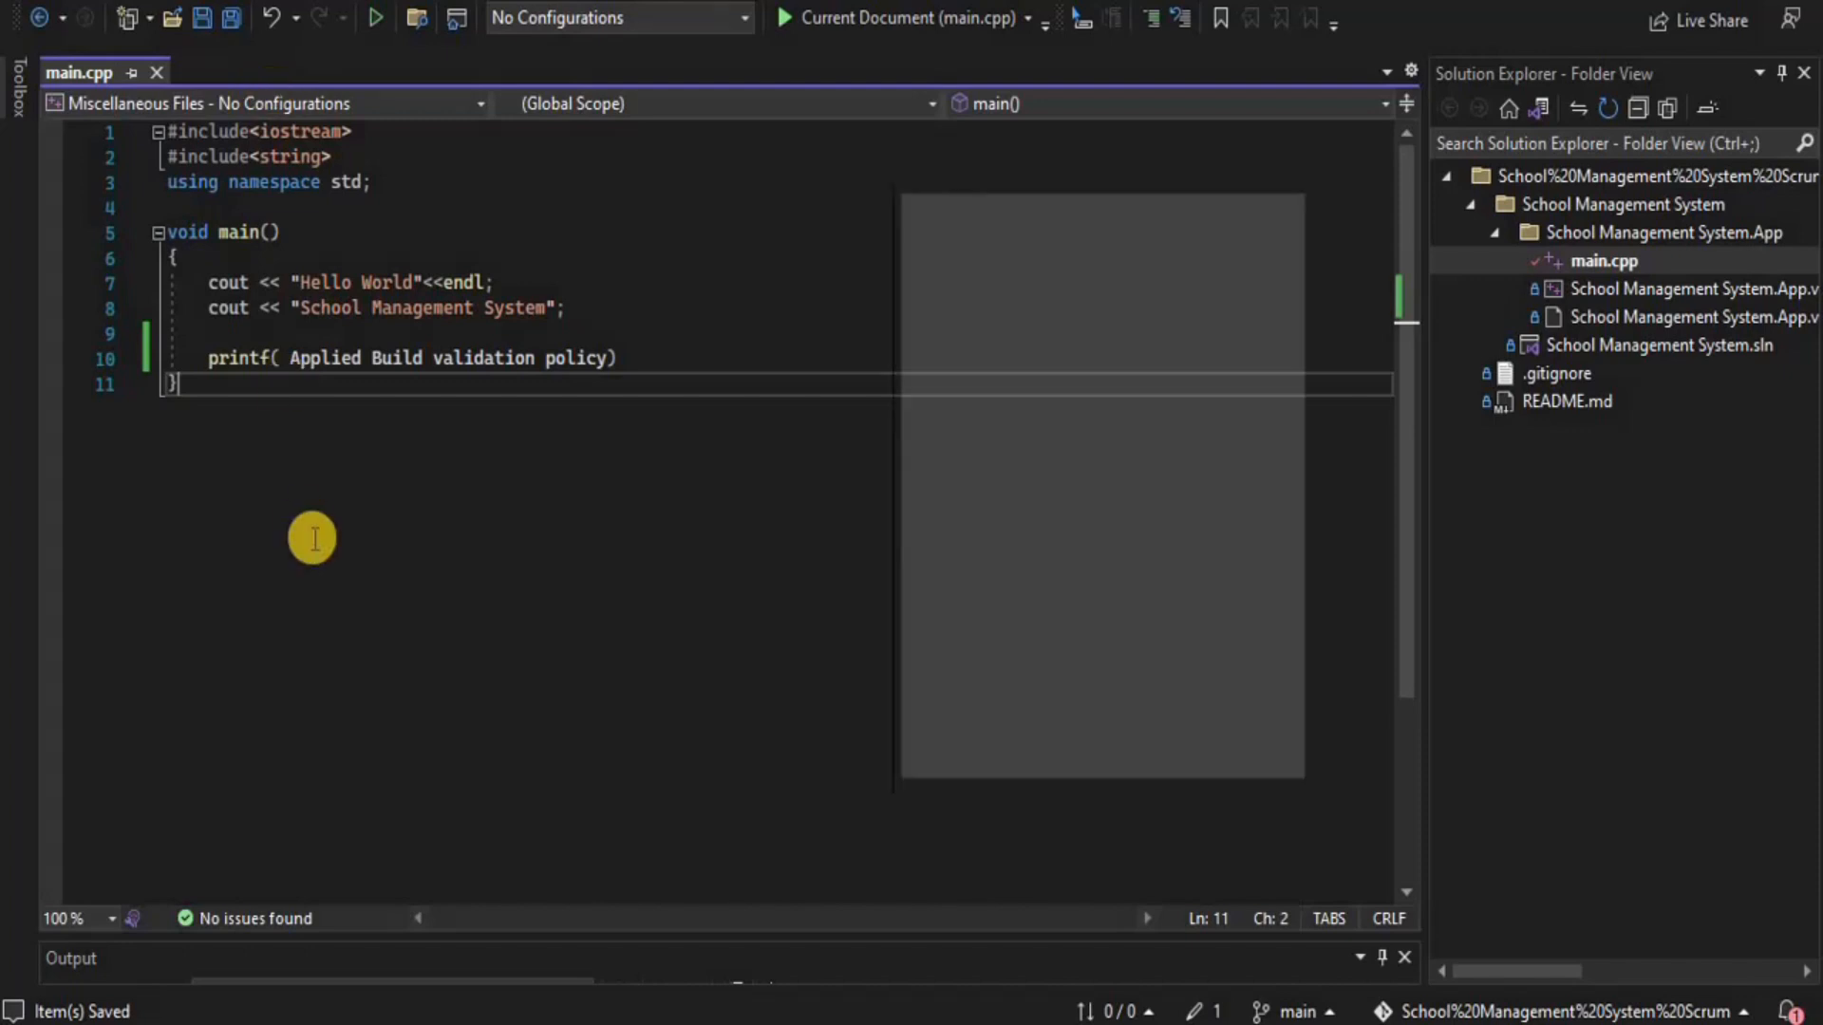
left_click_drag(1029, 199, 1057, 164)
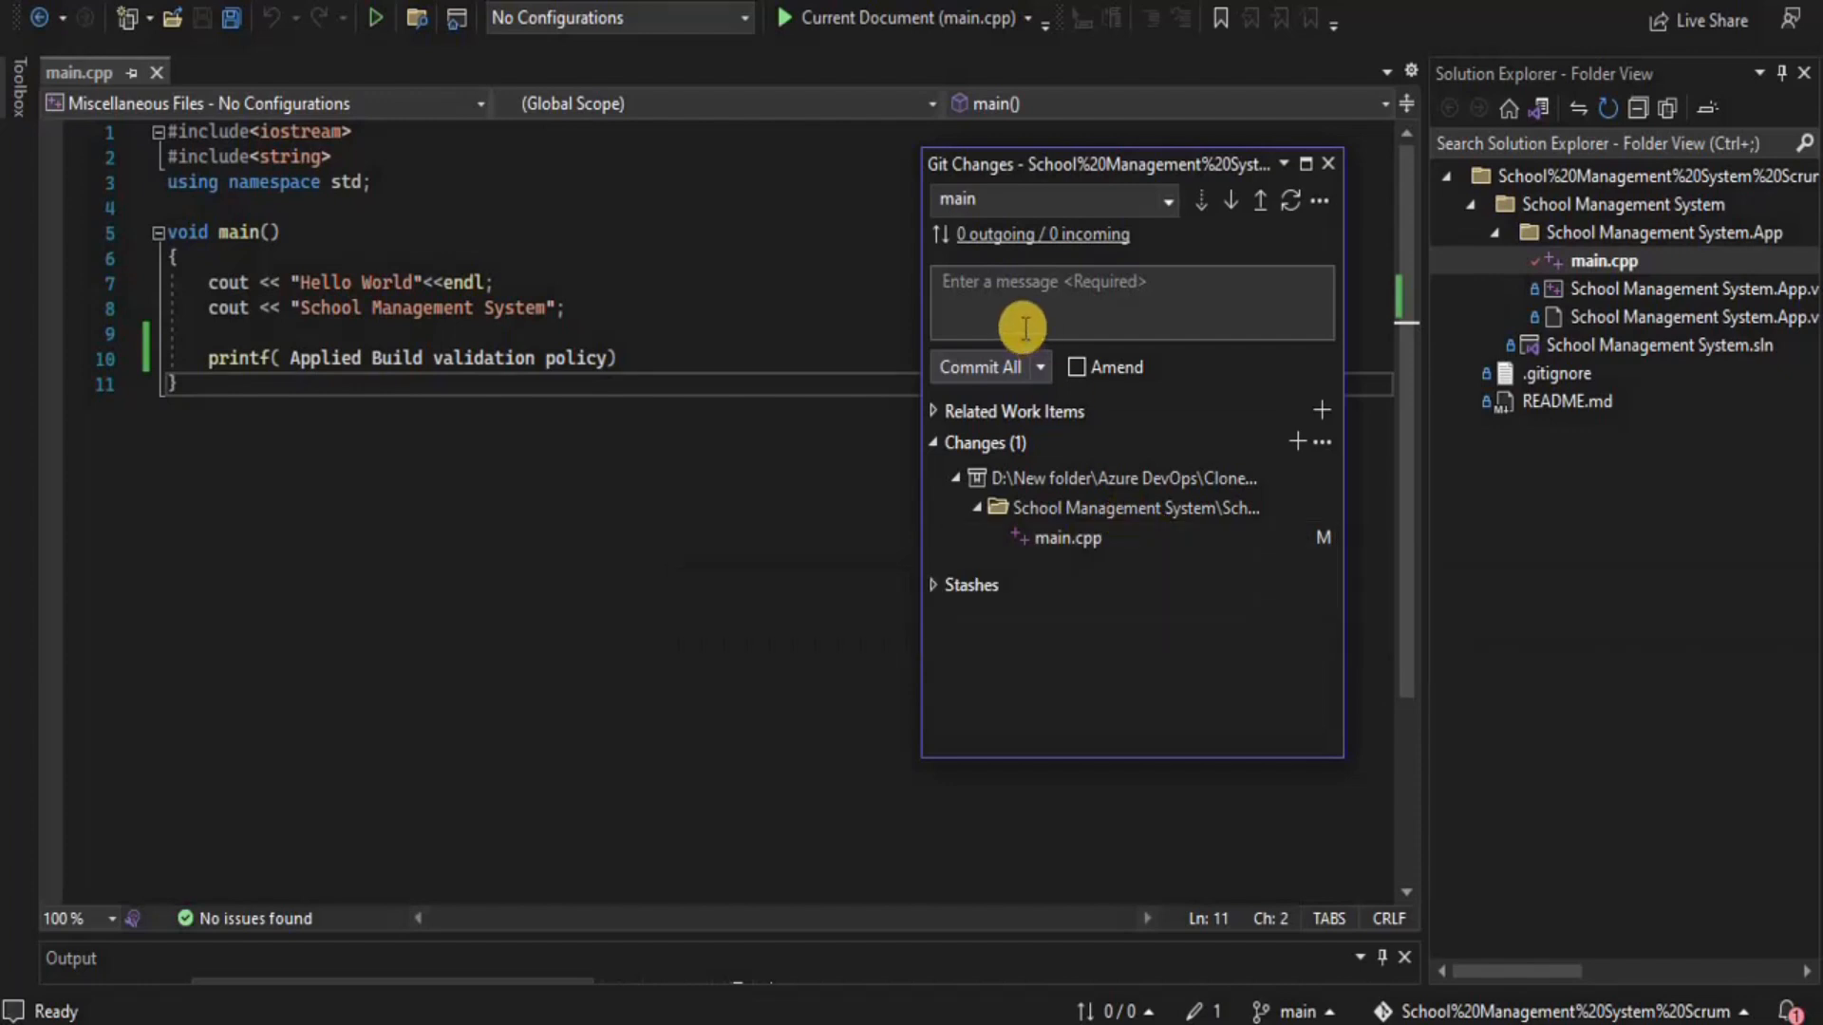
left_click(1004, 291)
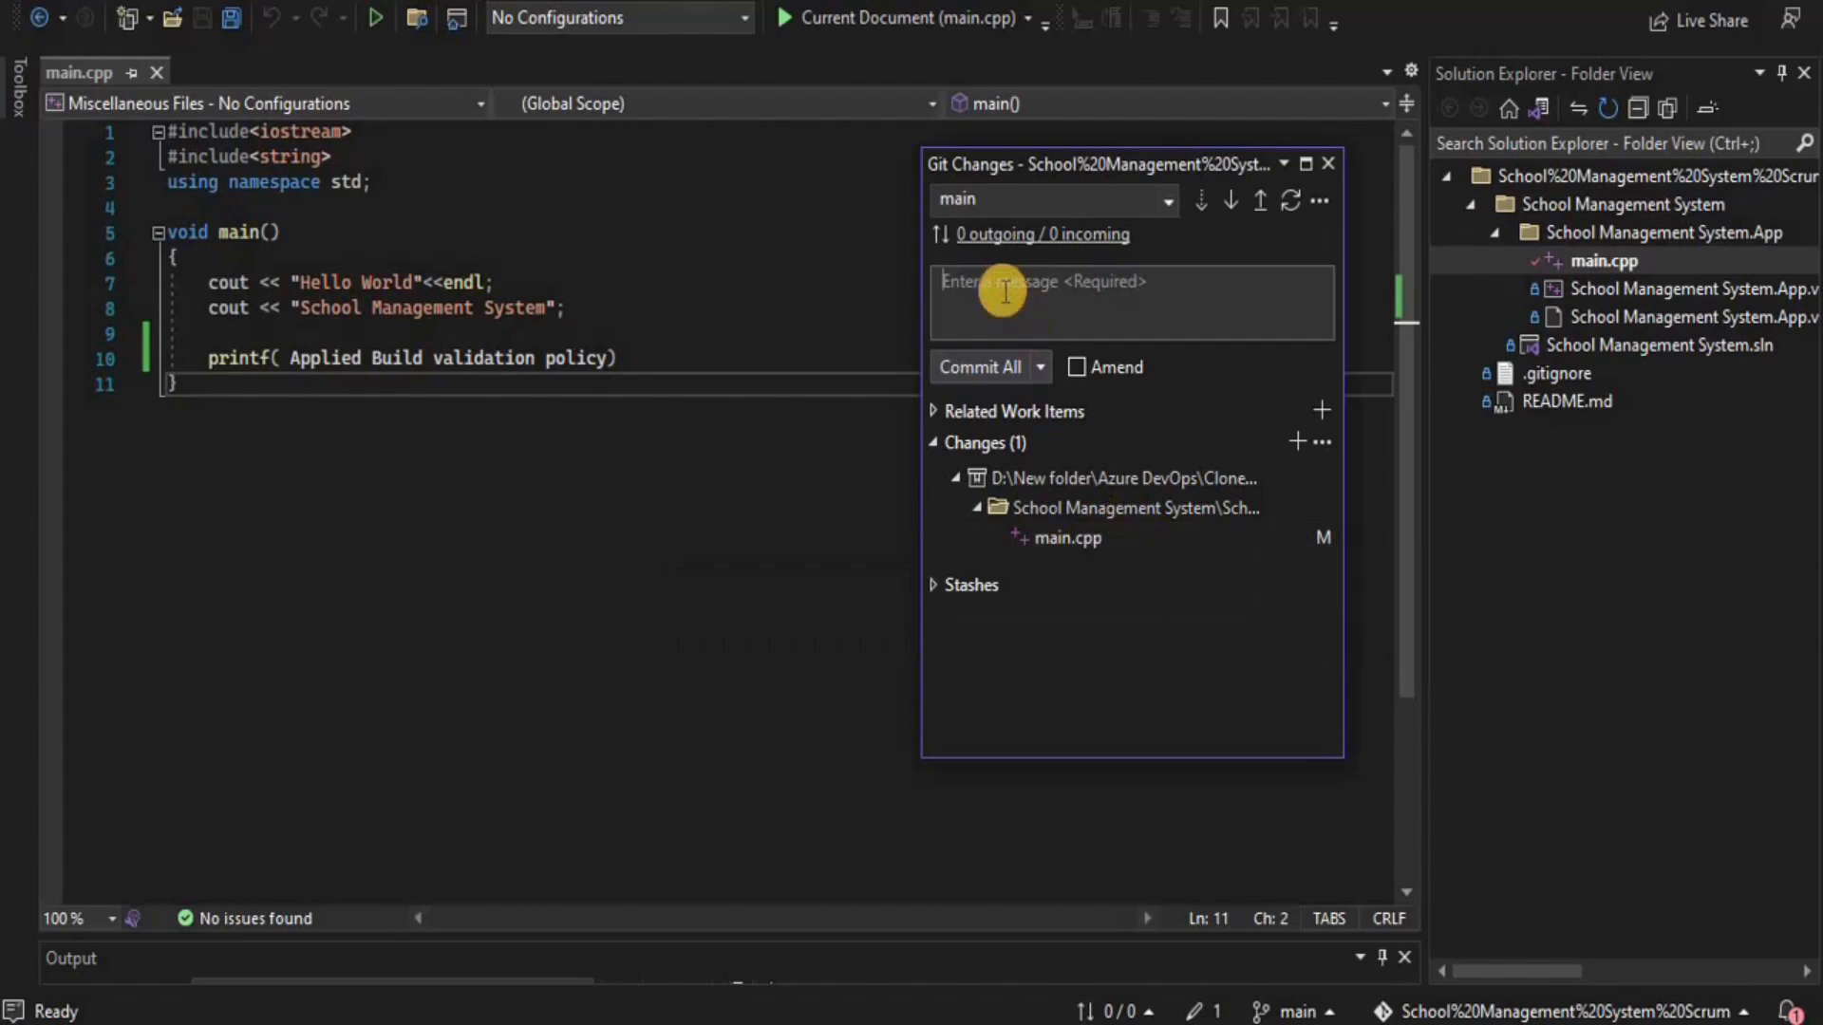
type("Checking validation")
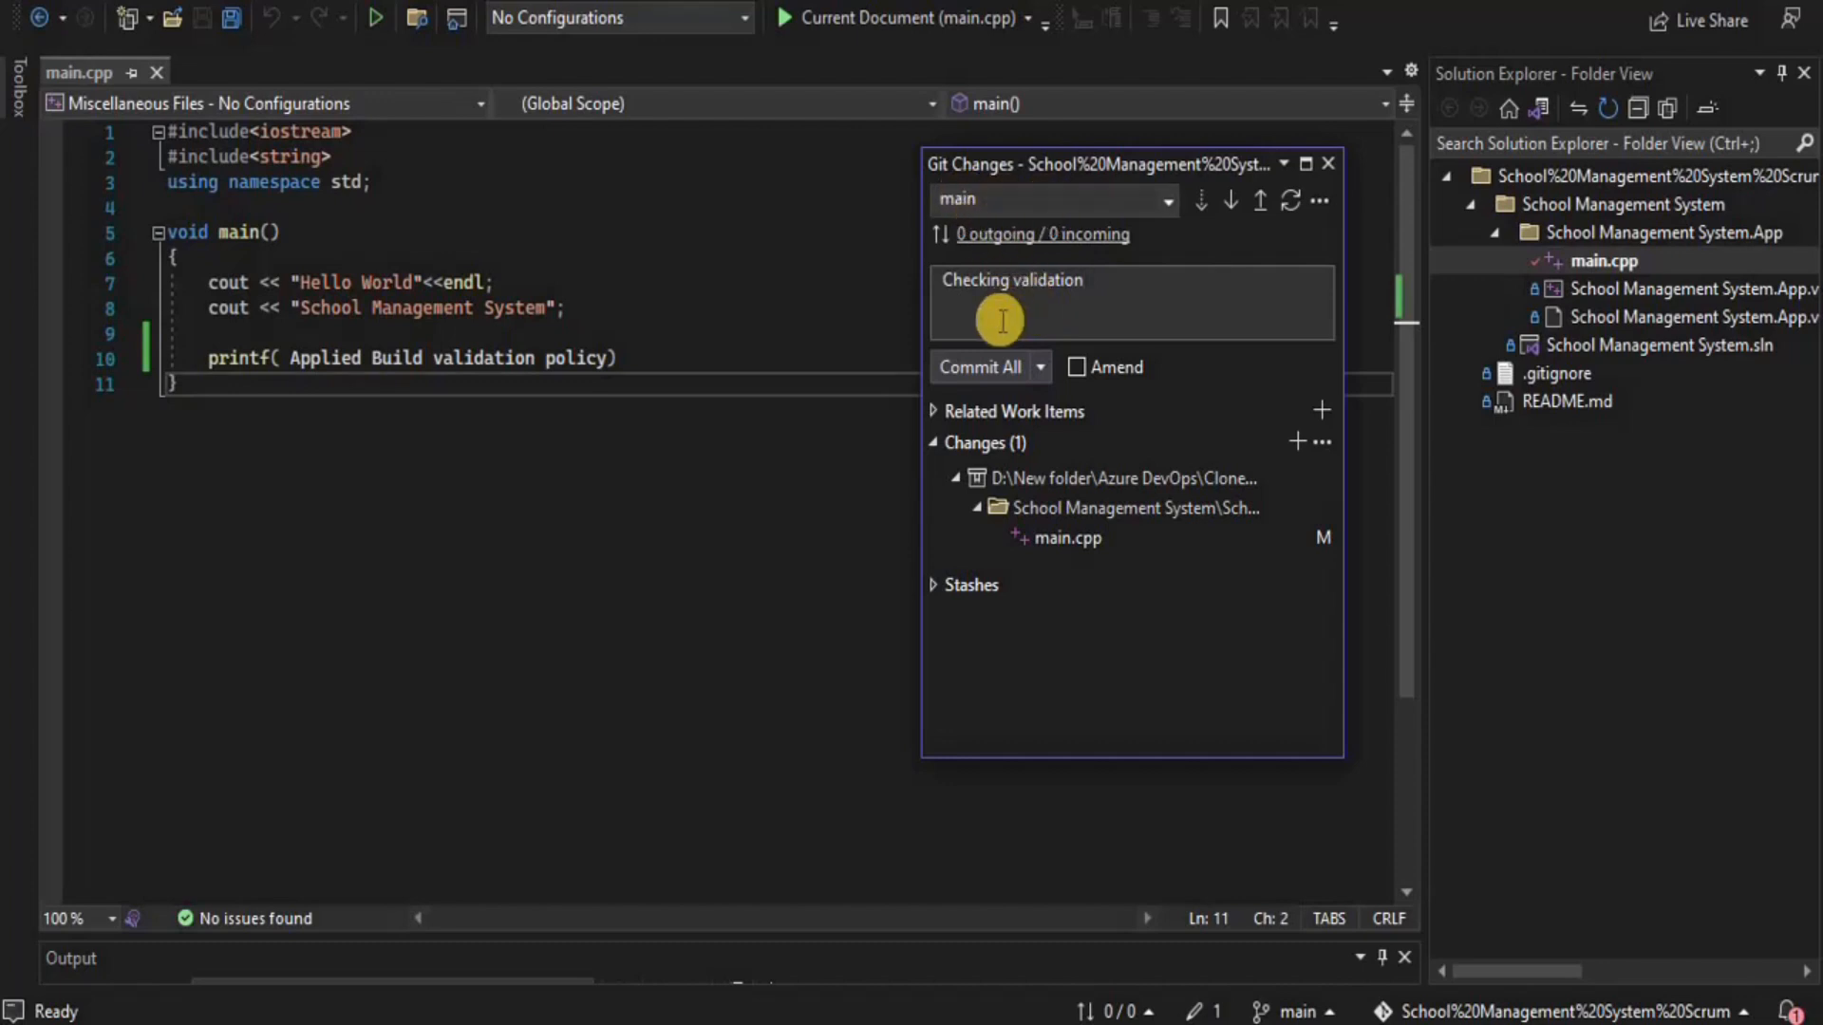
left_click(985, 367)
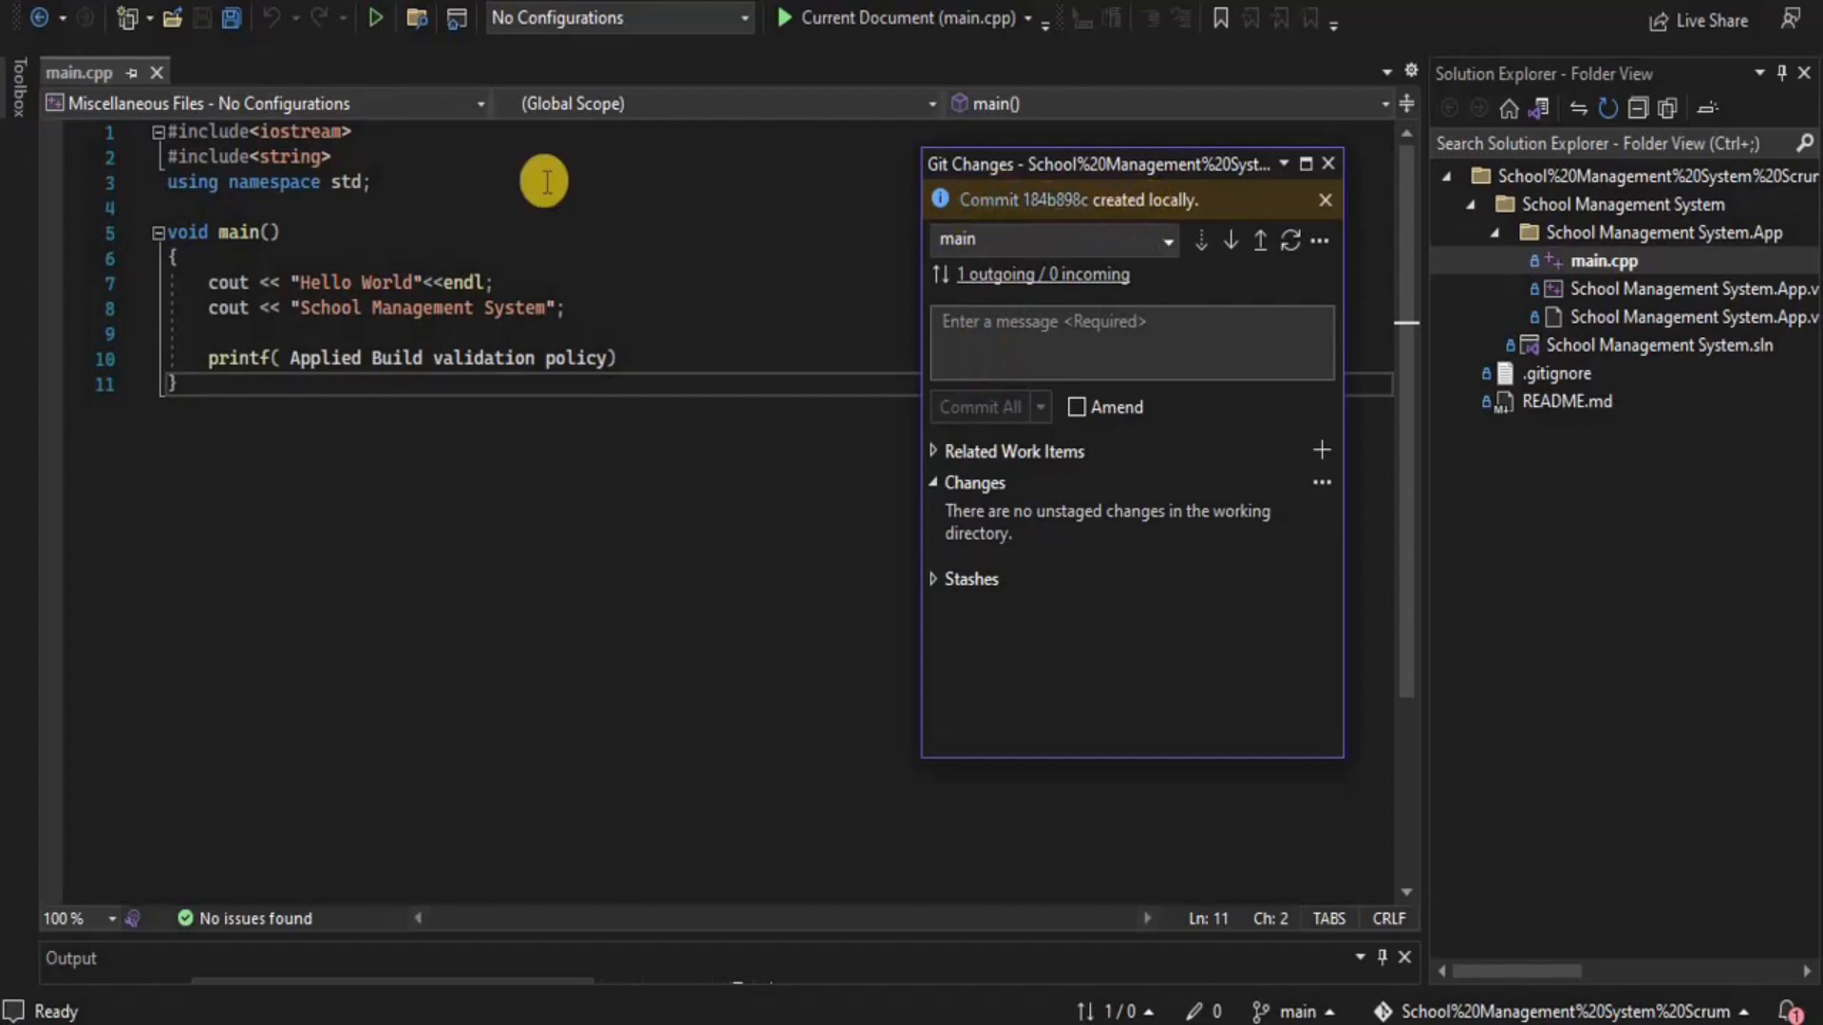
Attempt to push the local commits to the remote, which fails
left_click(238, 3)
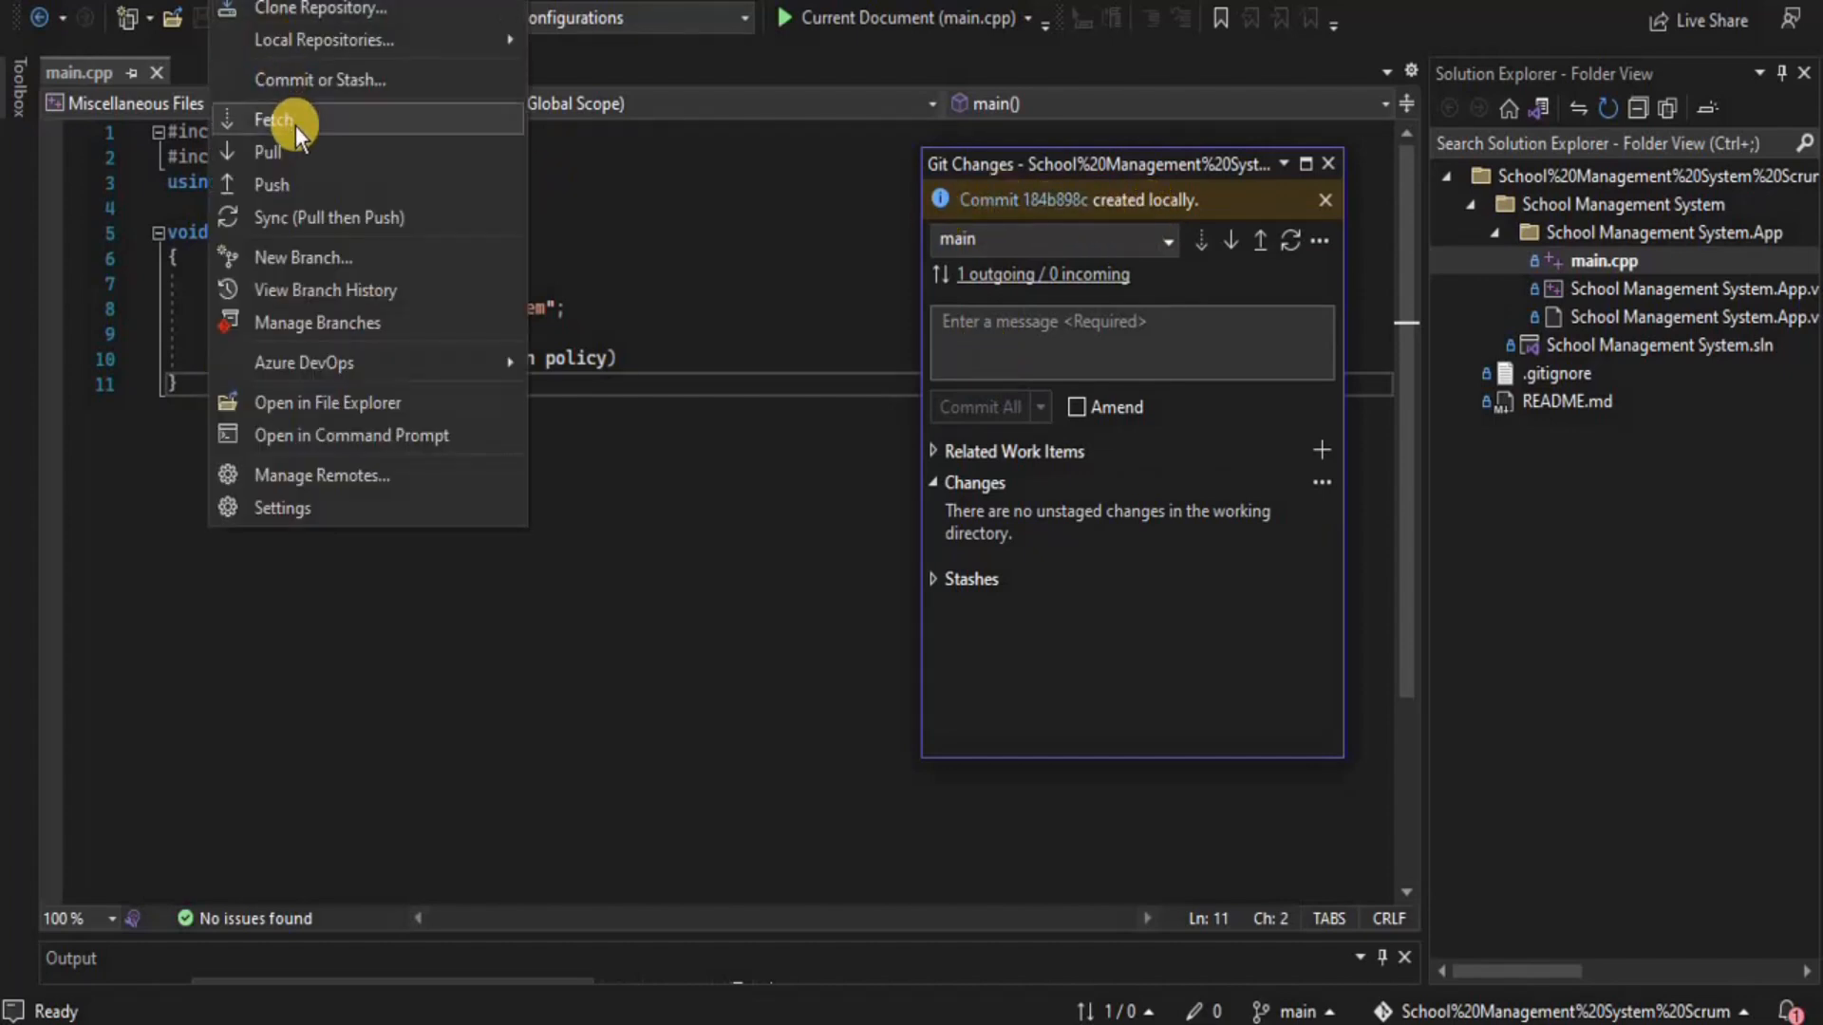
left_click(296, 186)
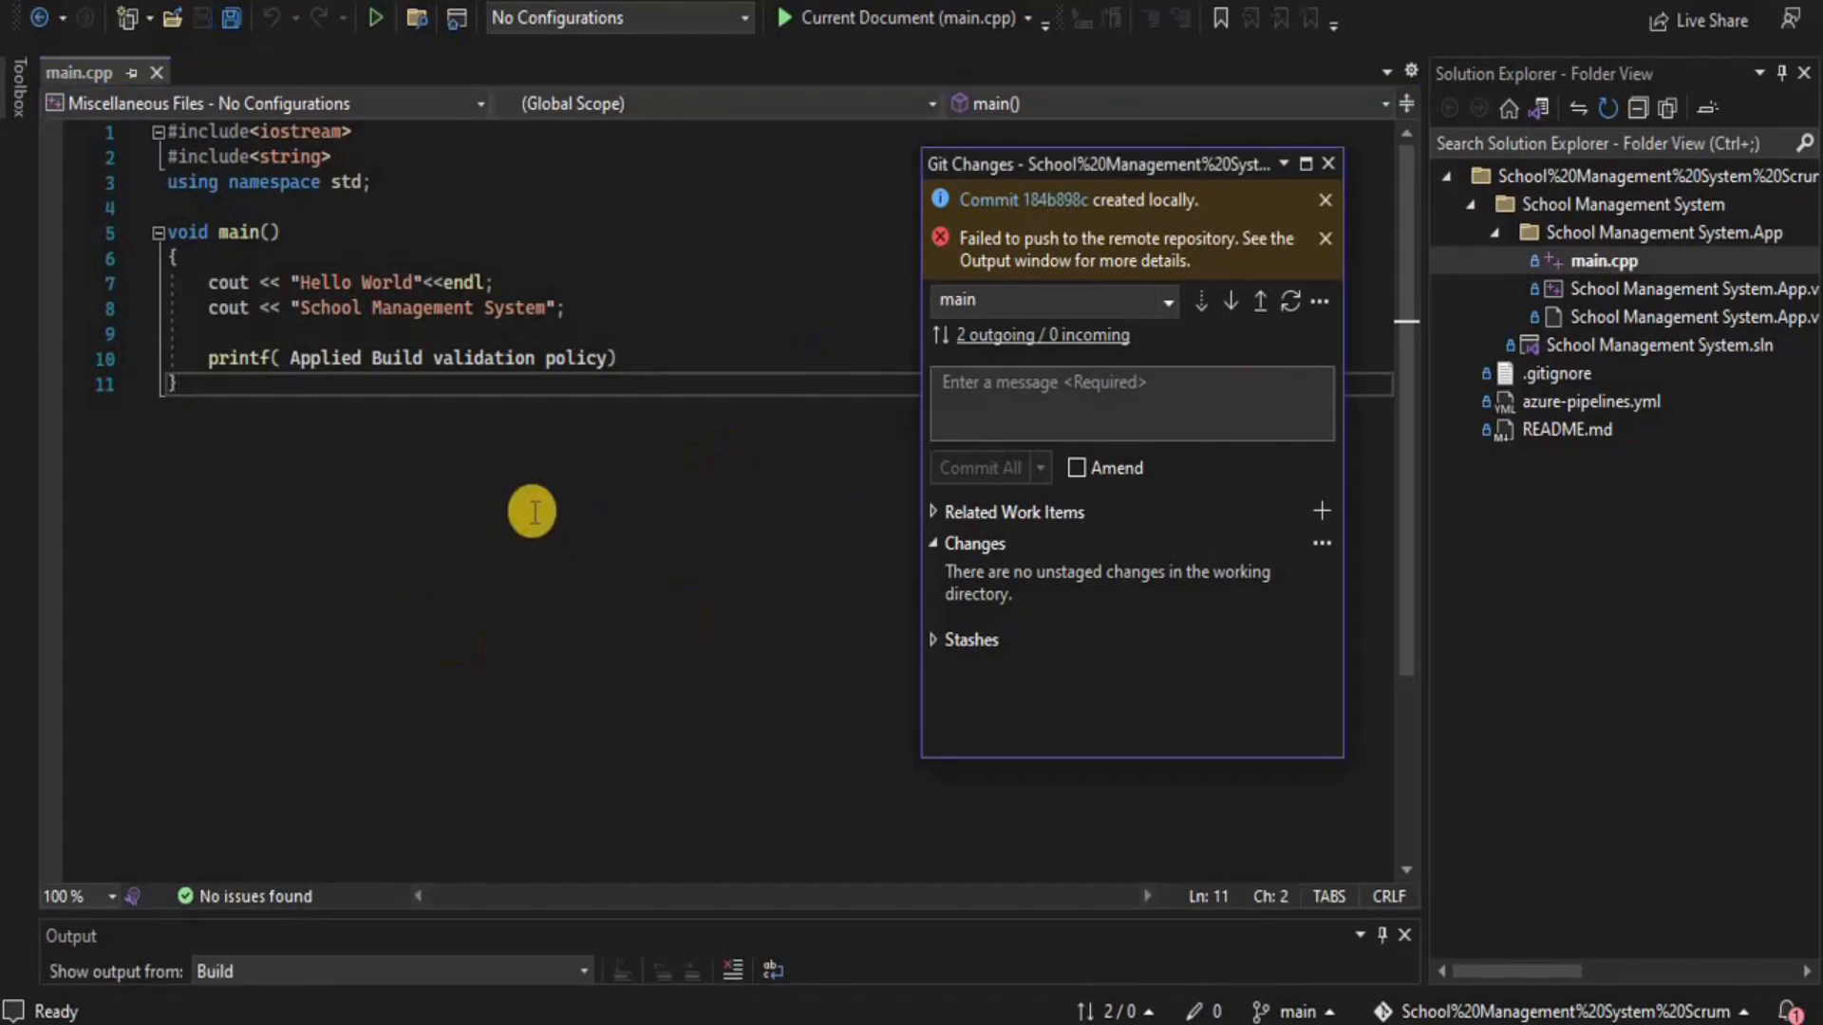
left_click(1330, 162)
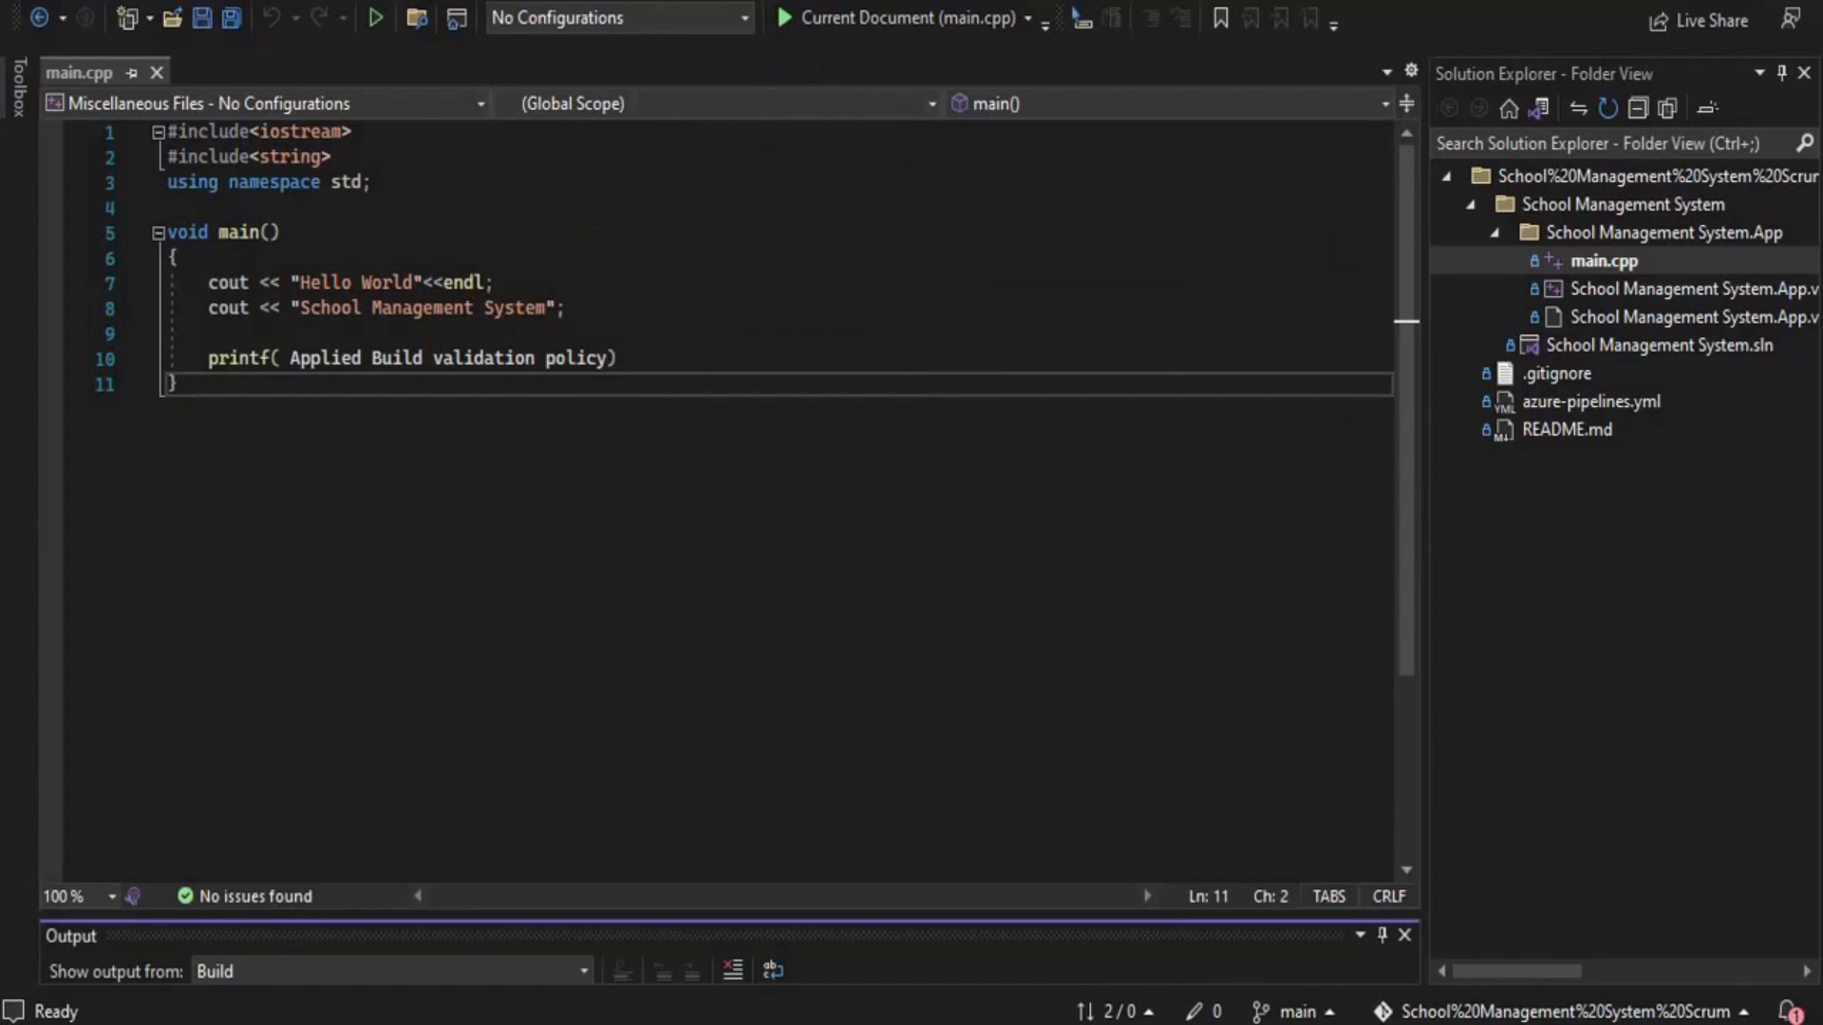
Replace line 10's printf with cout << "Build validation Added"; and rebuild main.cpp
left_click(353, 1)
left_click(403, 13)
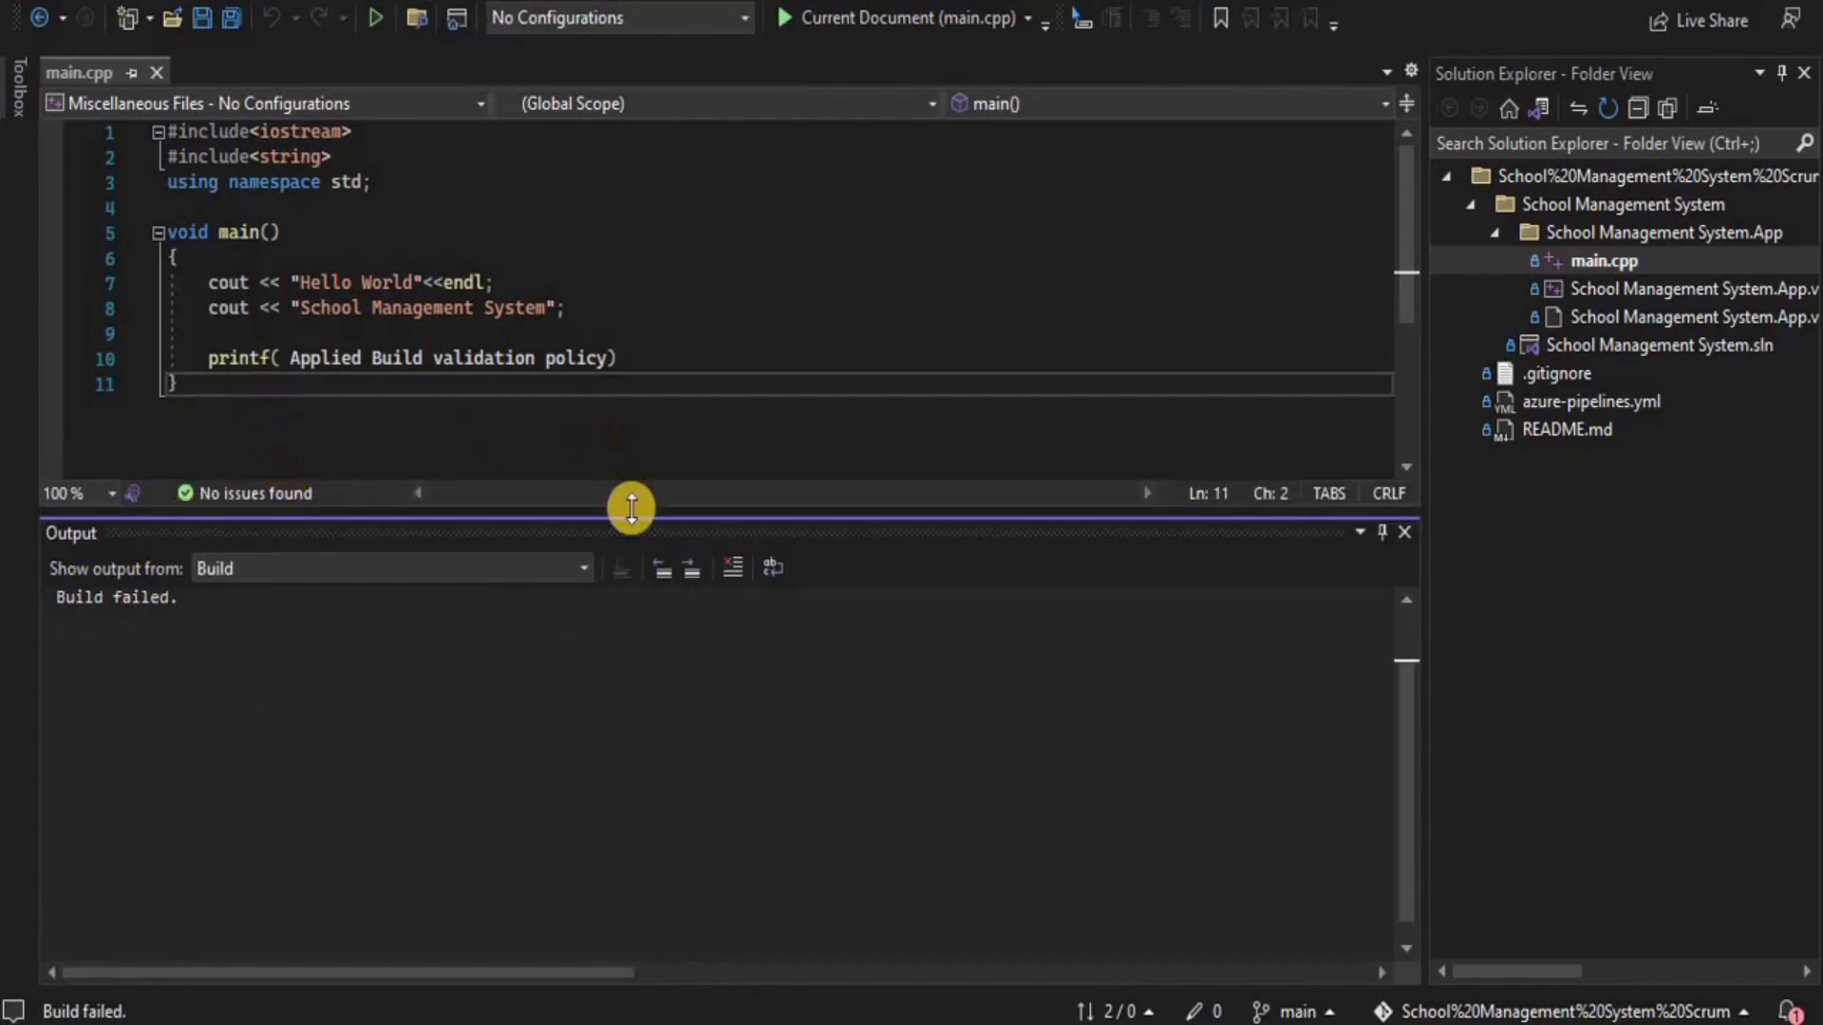
left_click_drag(632, 510, 623, 926)
left_click_drag(206, 358, 622, 358)
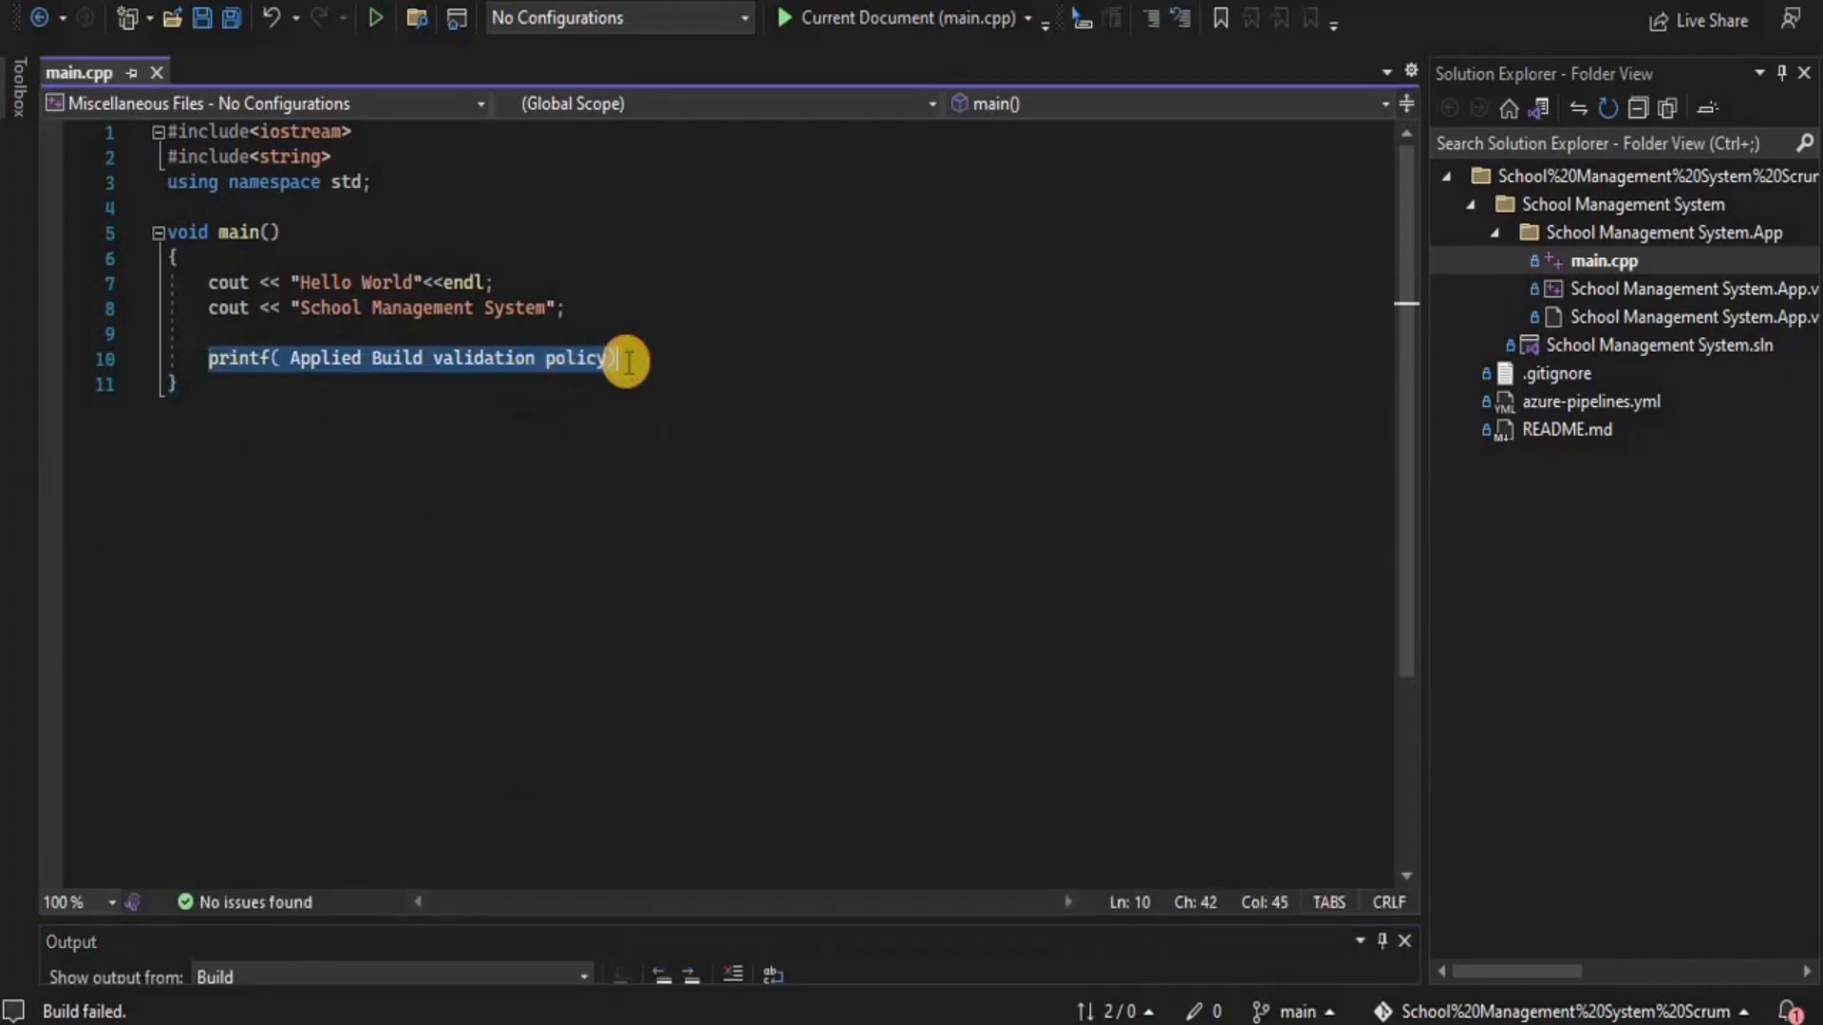
type("cout << ")
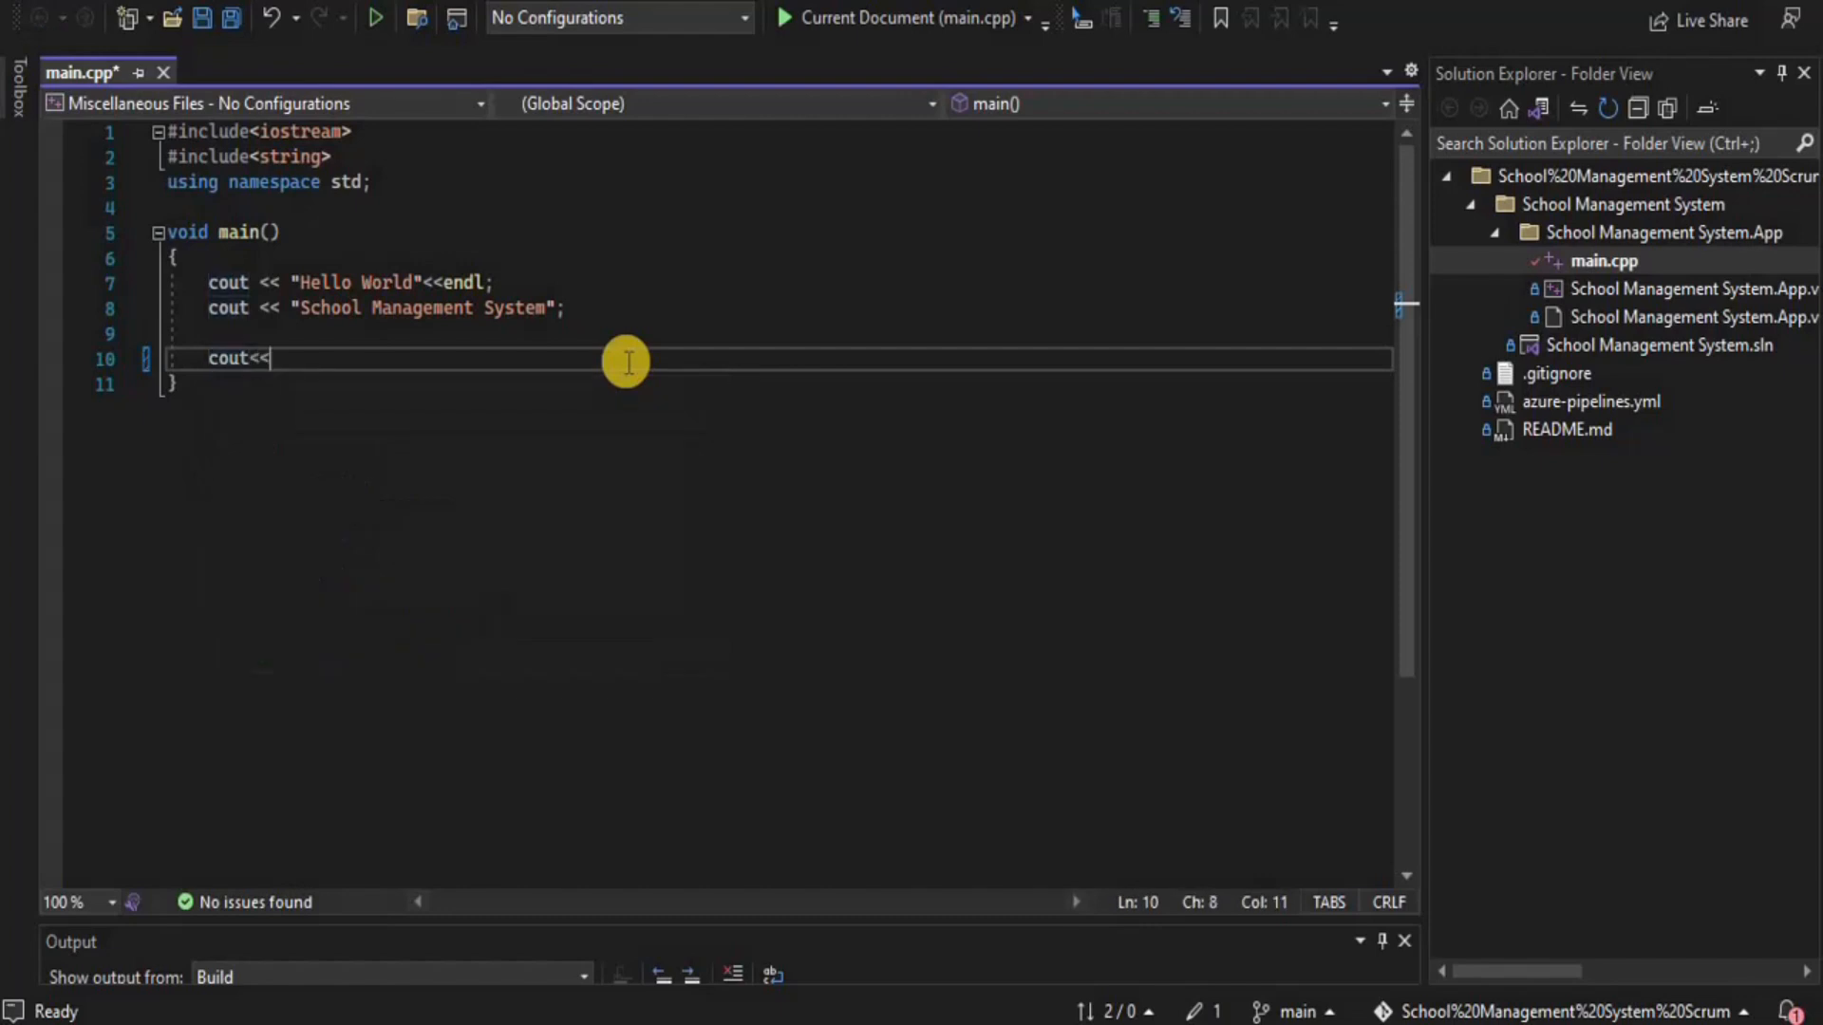
type("\"Build validation Added\";")
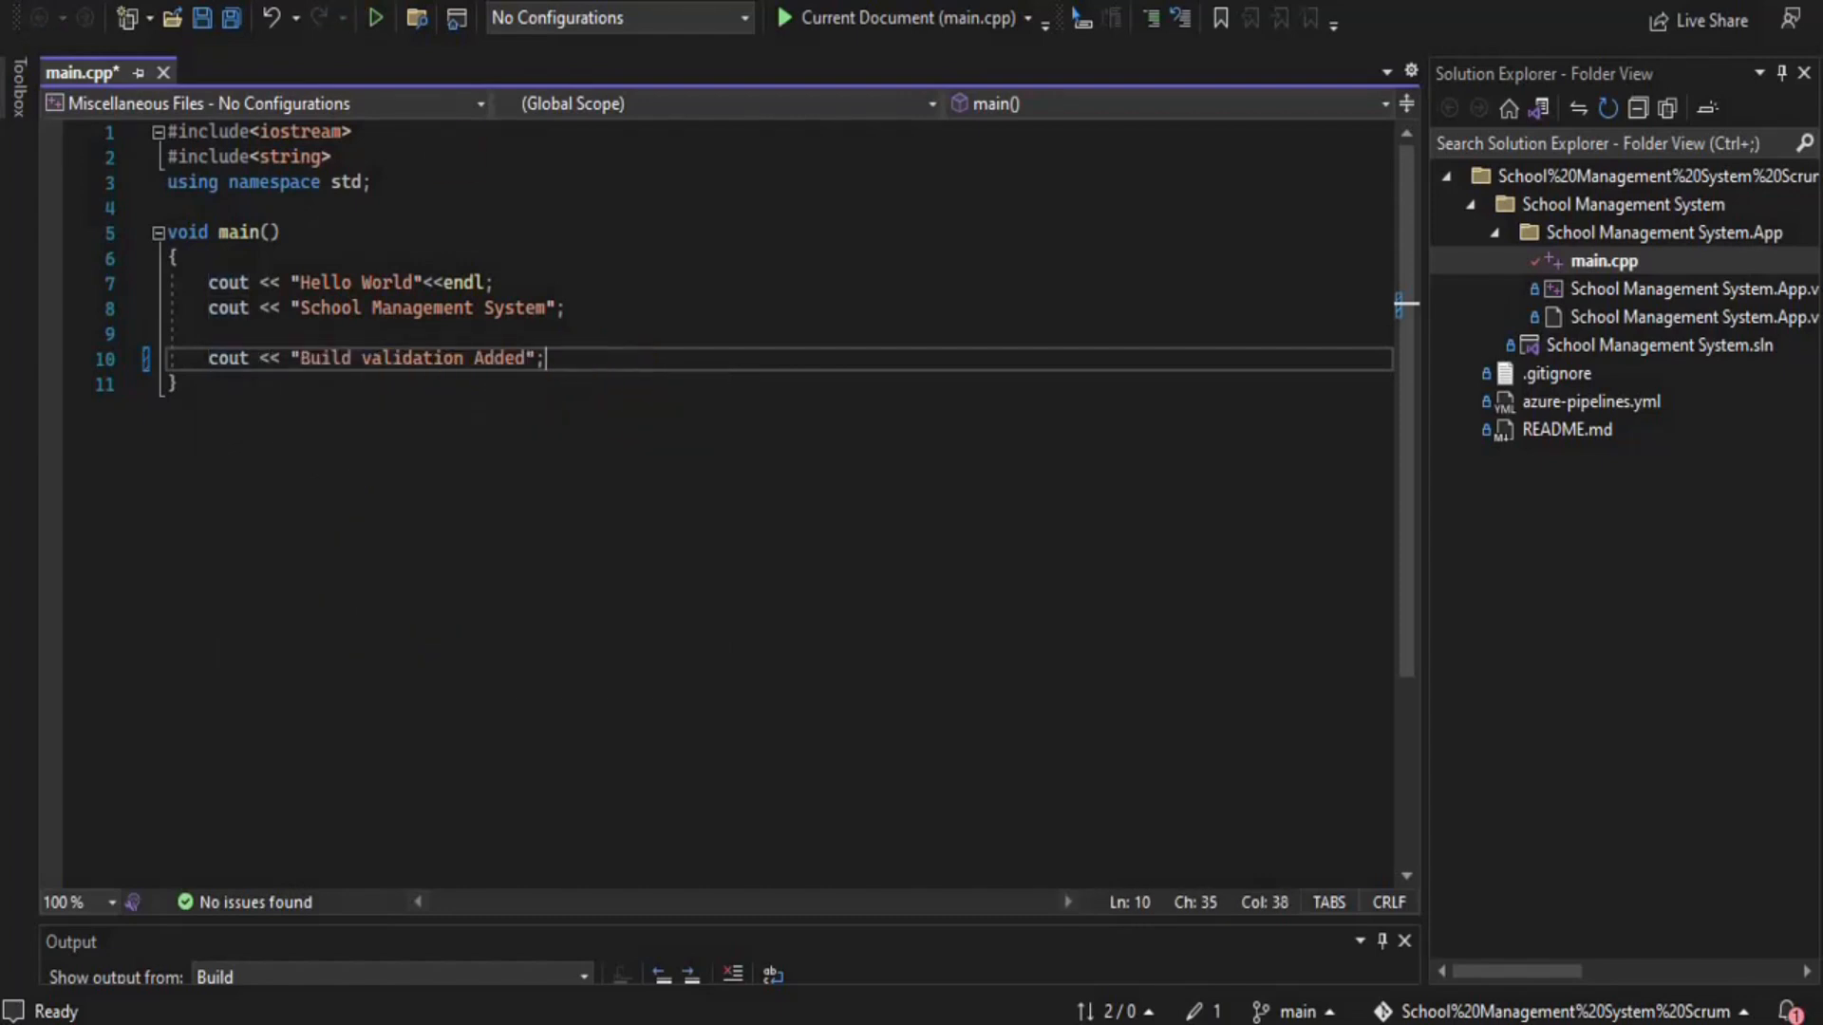
left_click(359, 0)
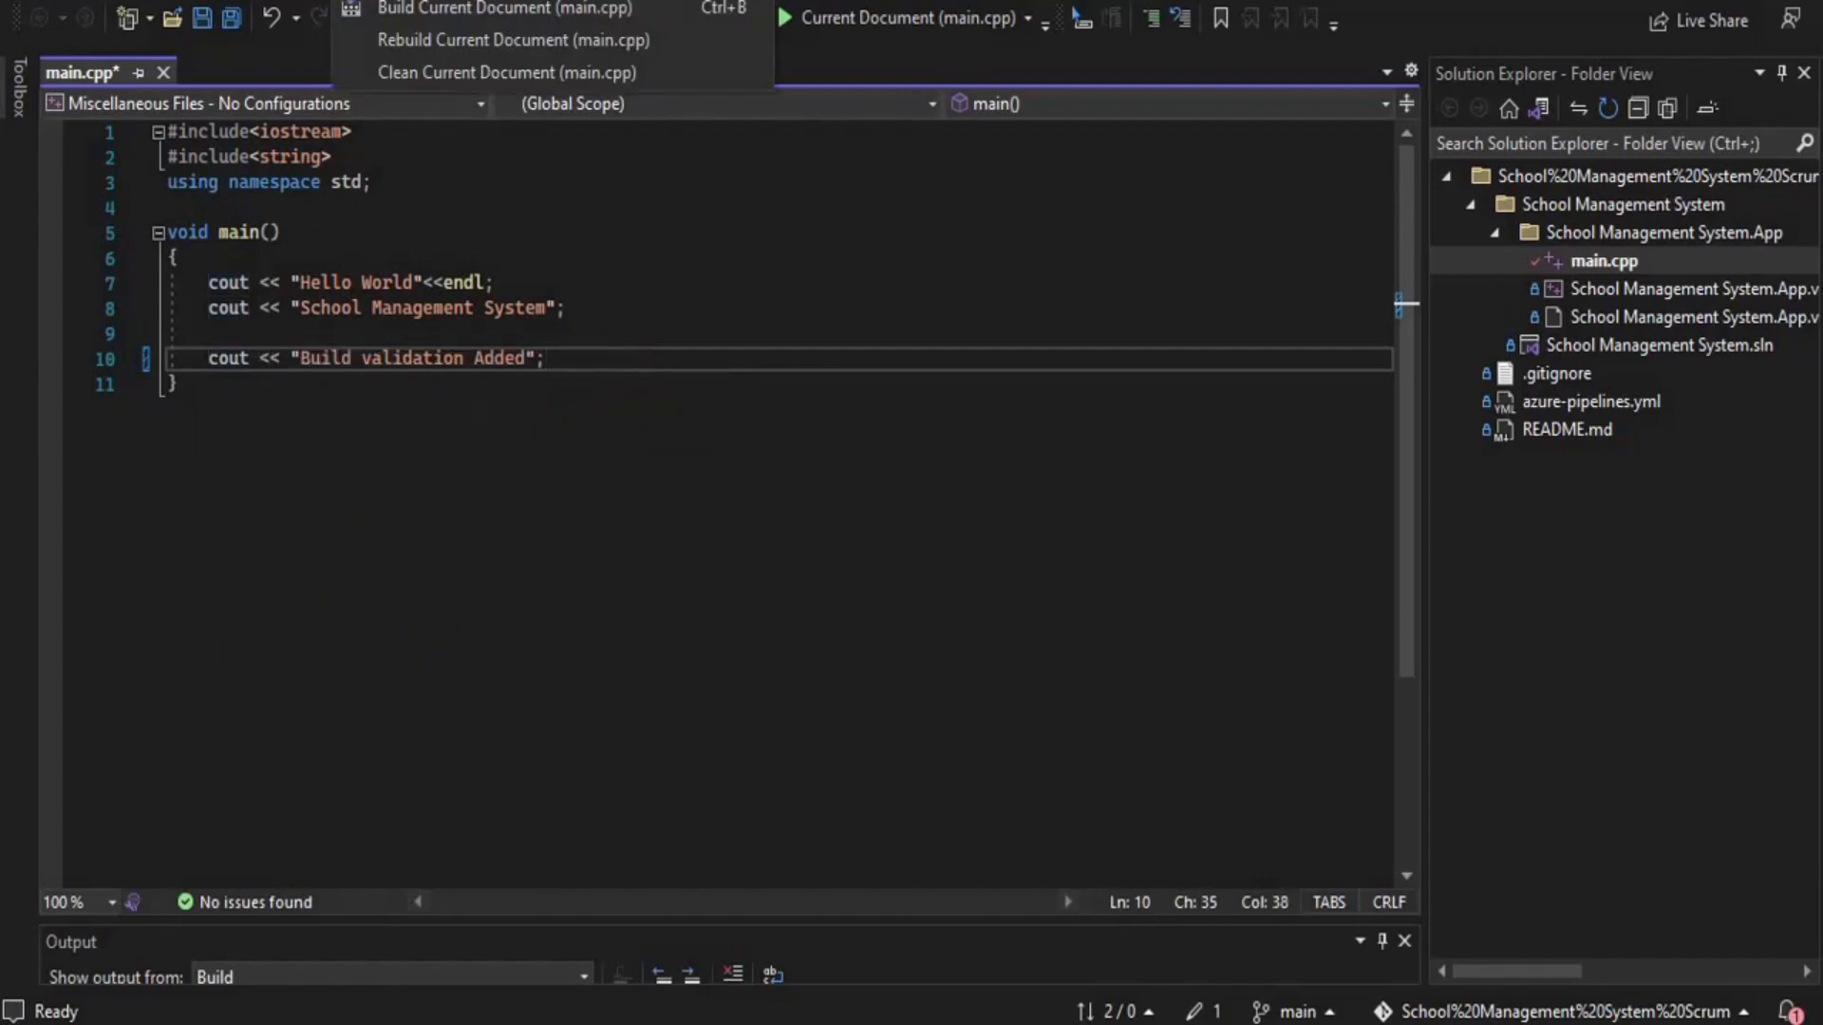
left_click(390, 10)
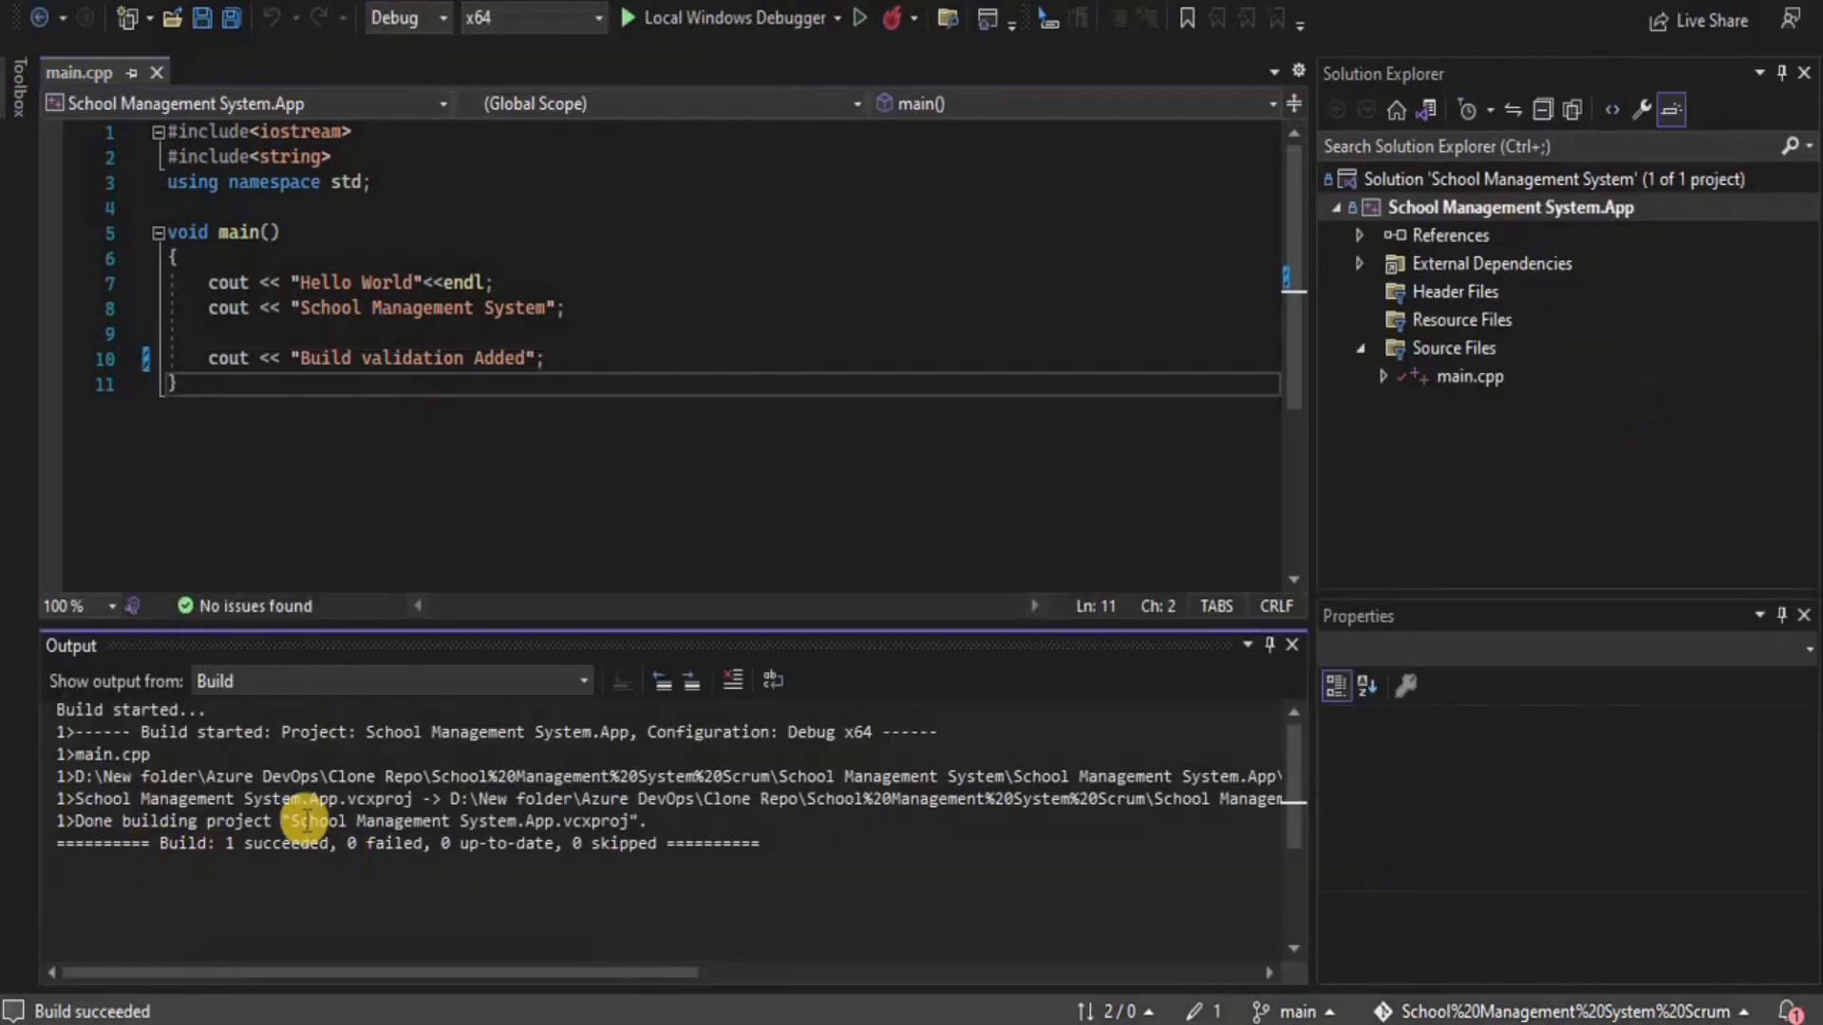
Commit all changes locally with the message 'abc'
left_click(226, 0)
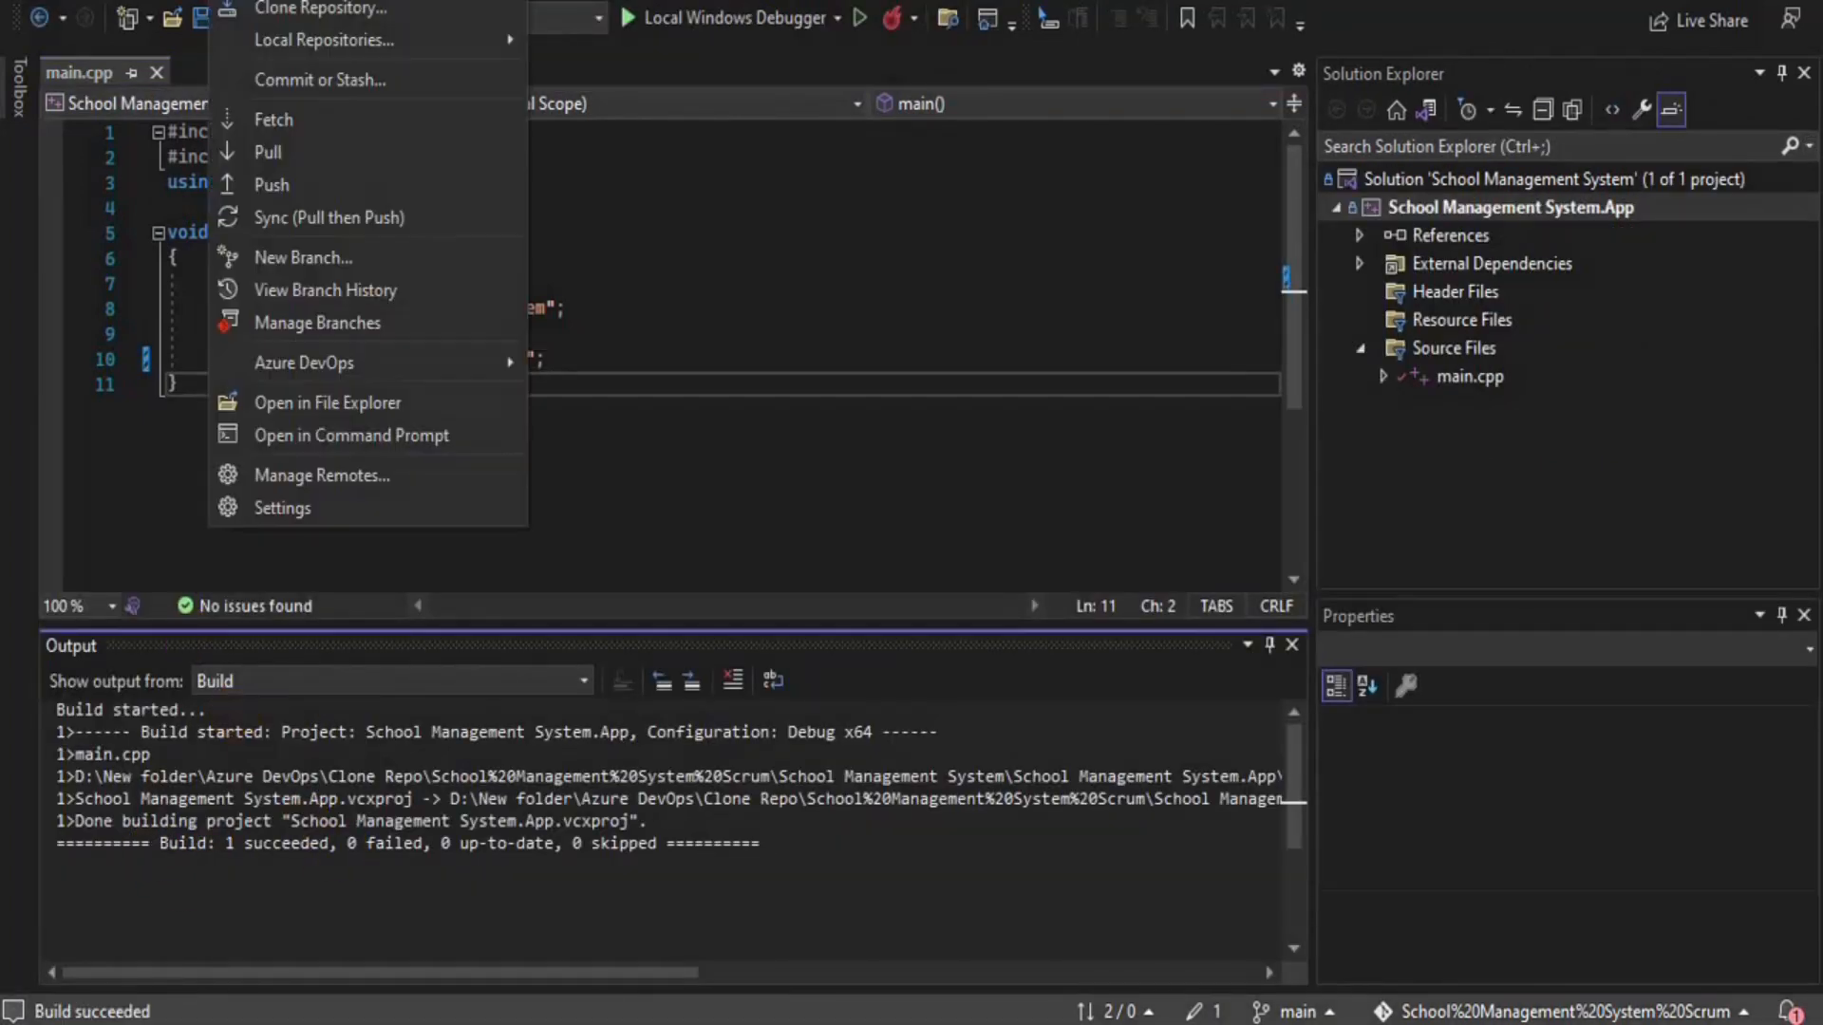
left_click(282, 80)
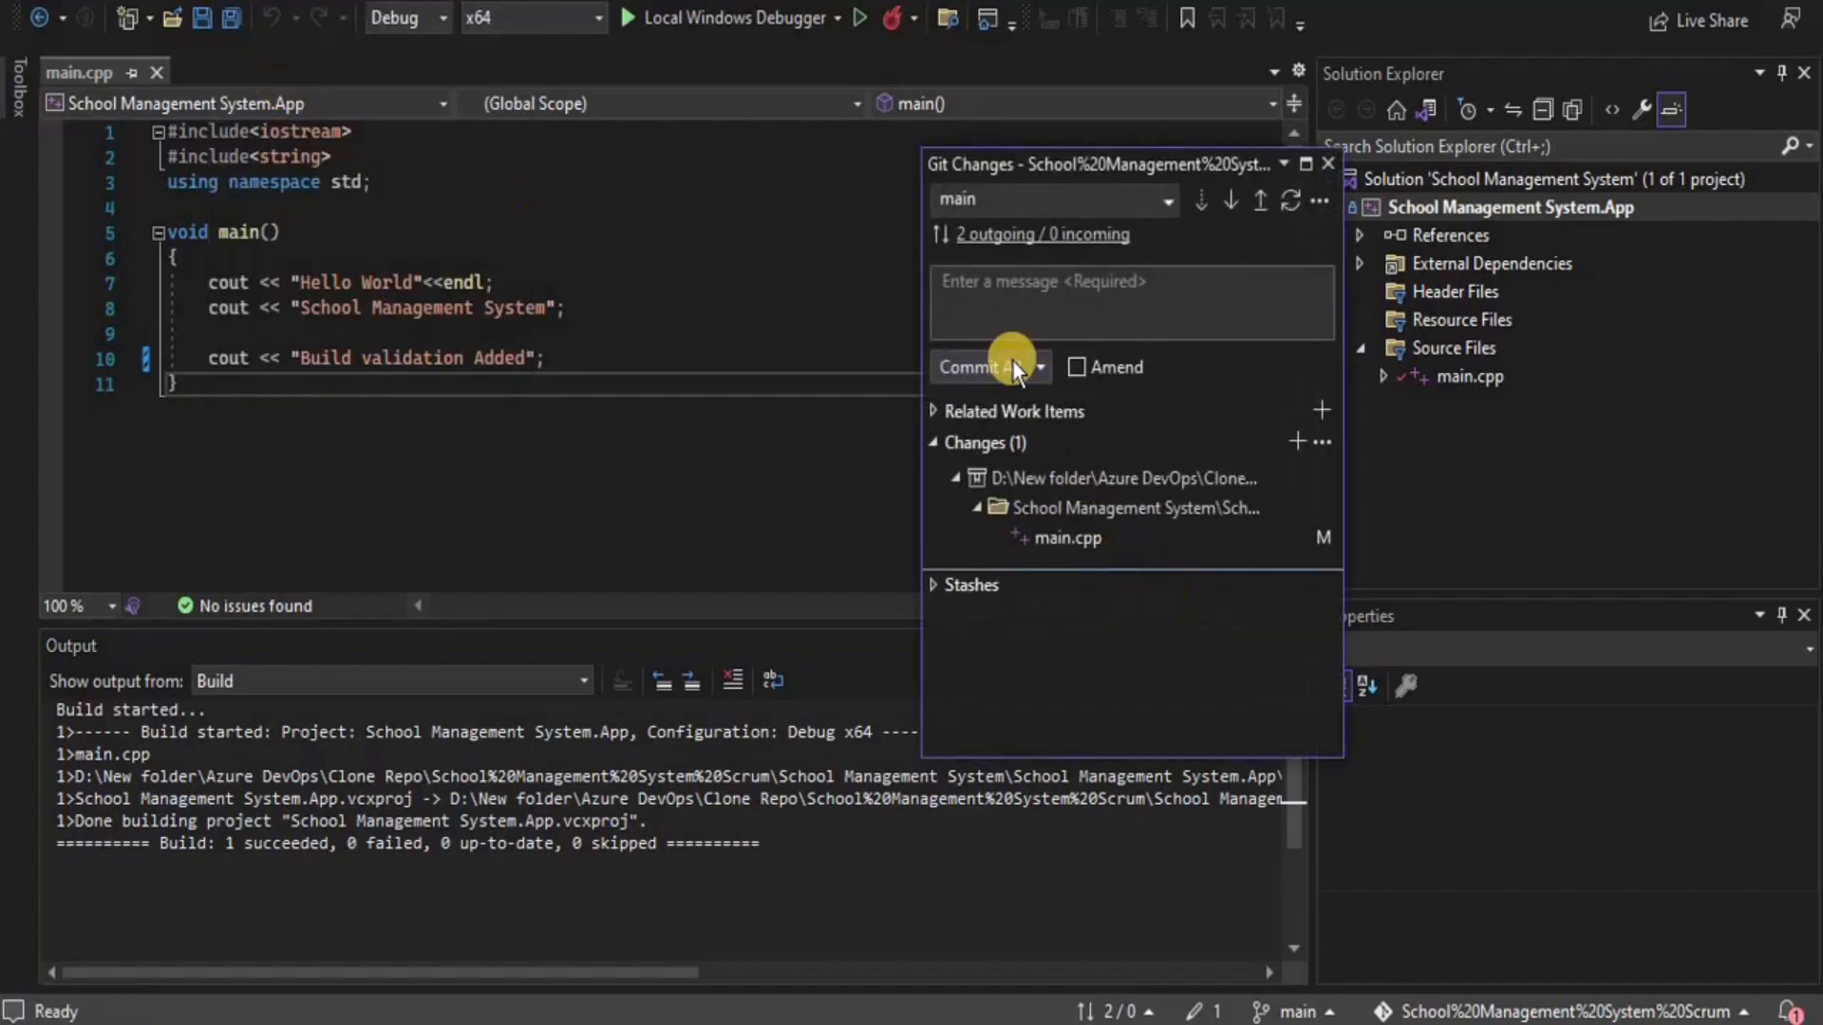
left_click(988, 306)
type("abc")
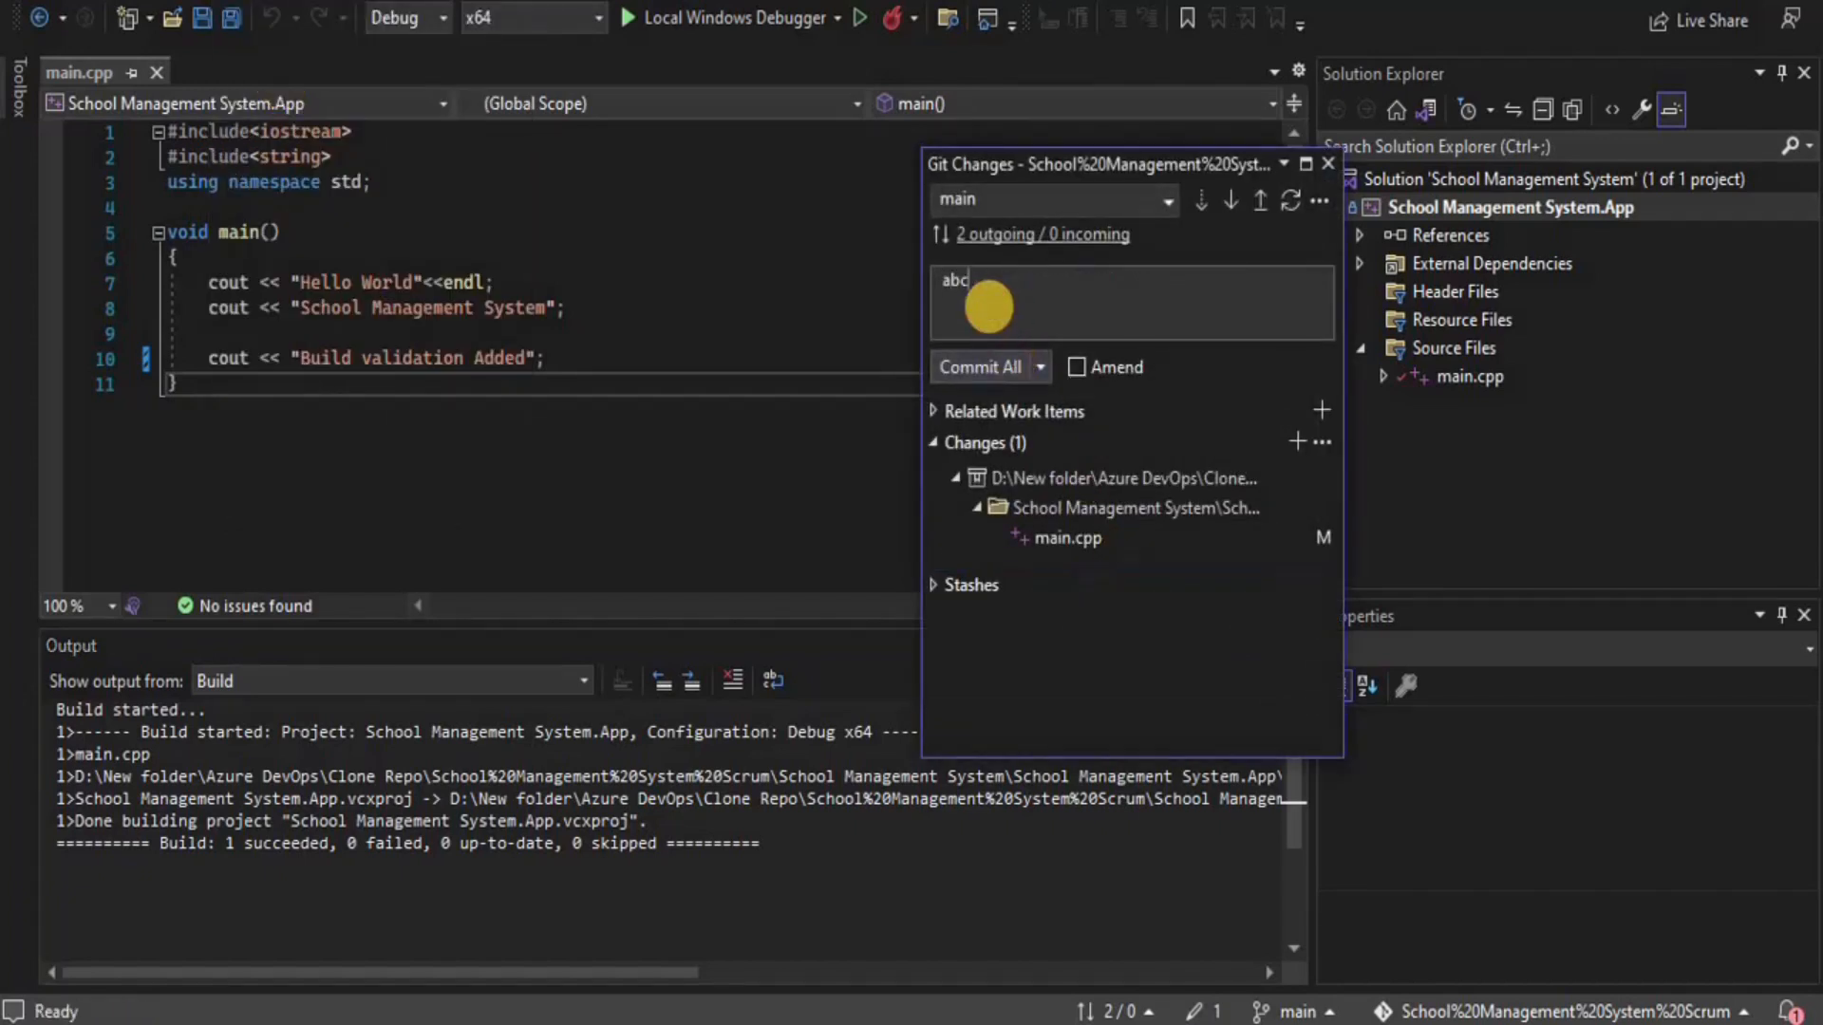
left_click(1010, 364)
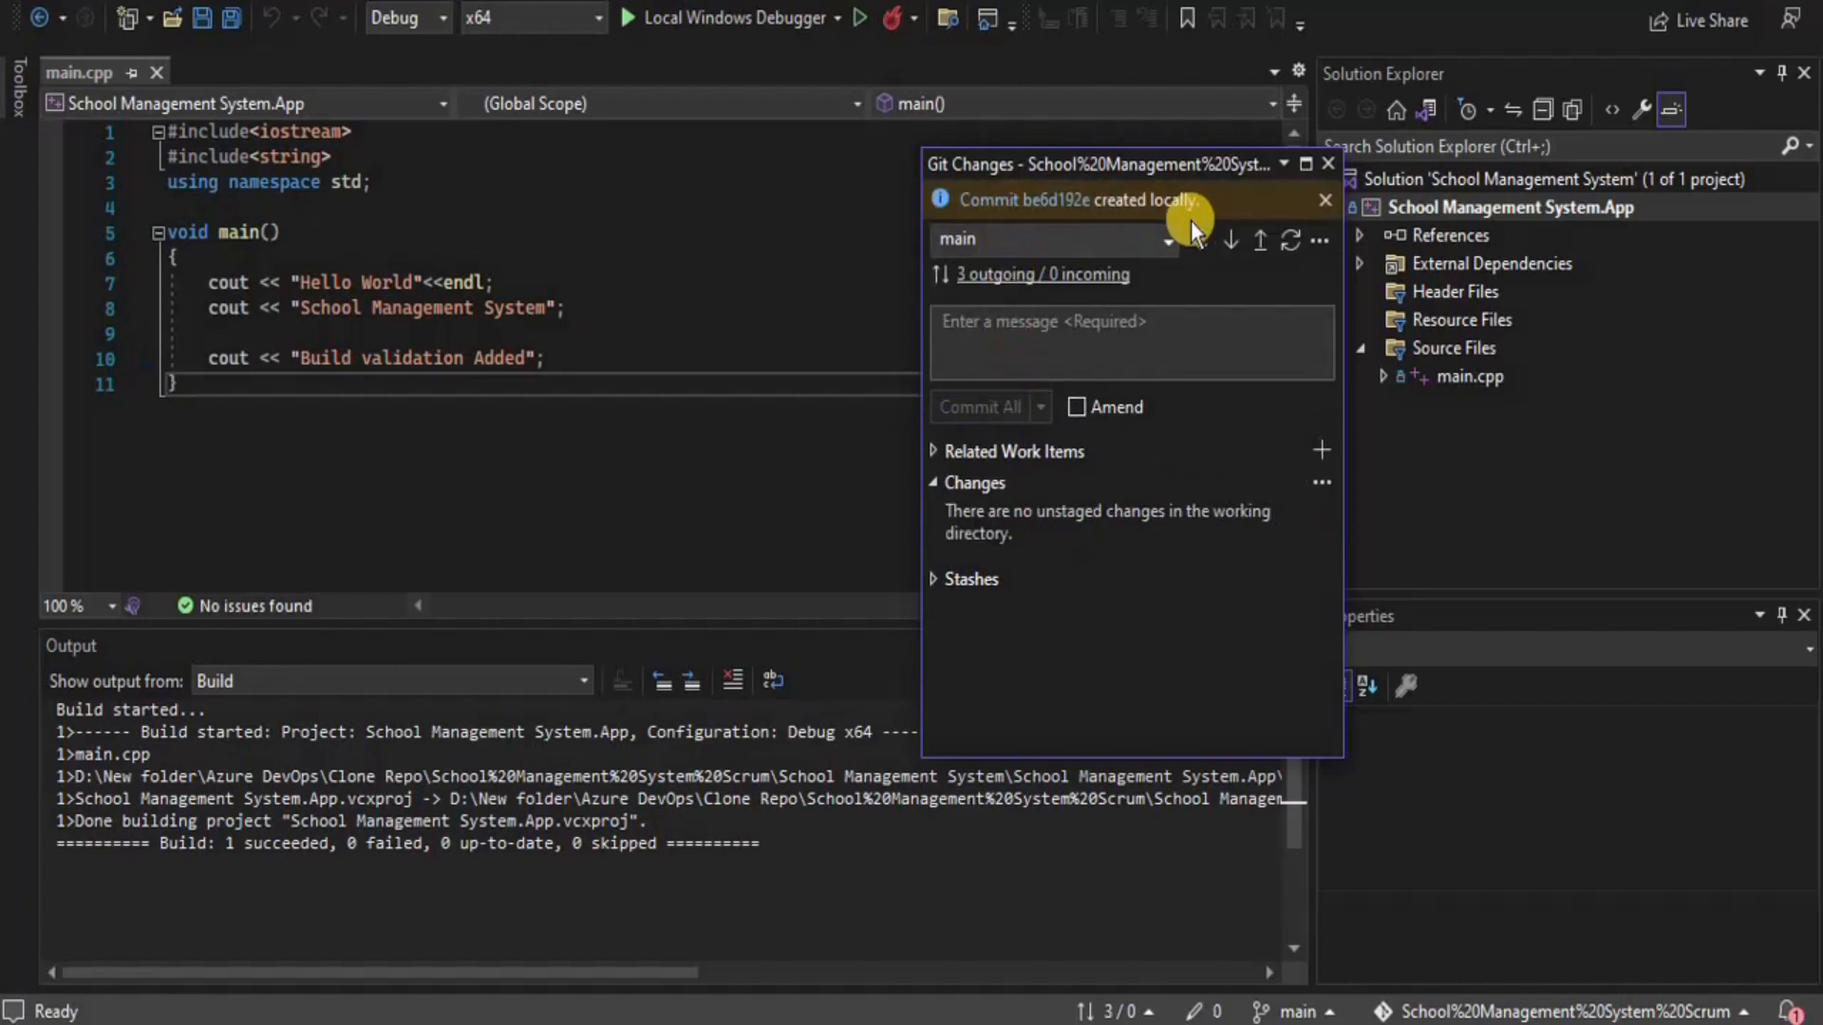
left_click(1329, 164)
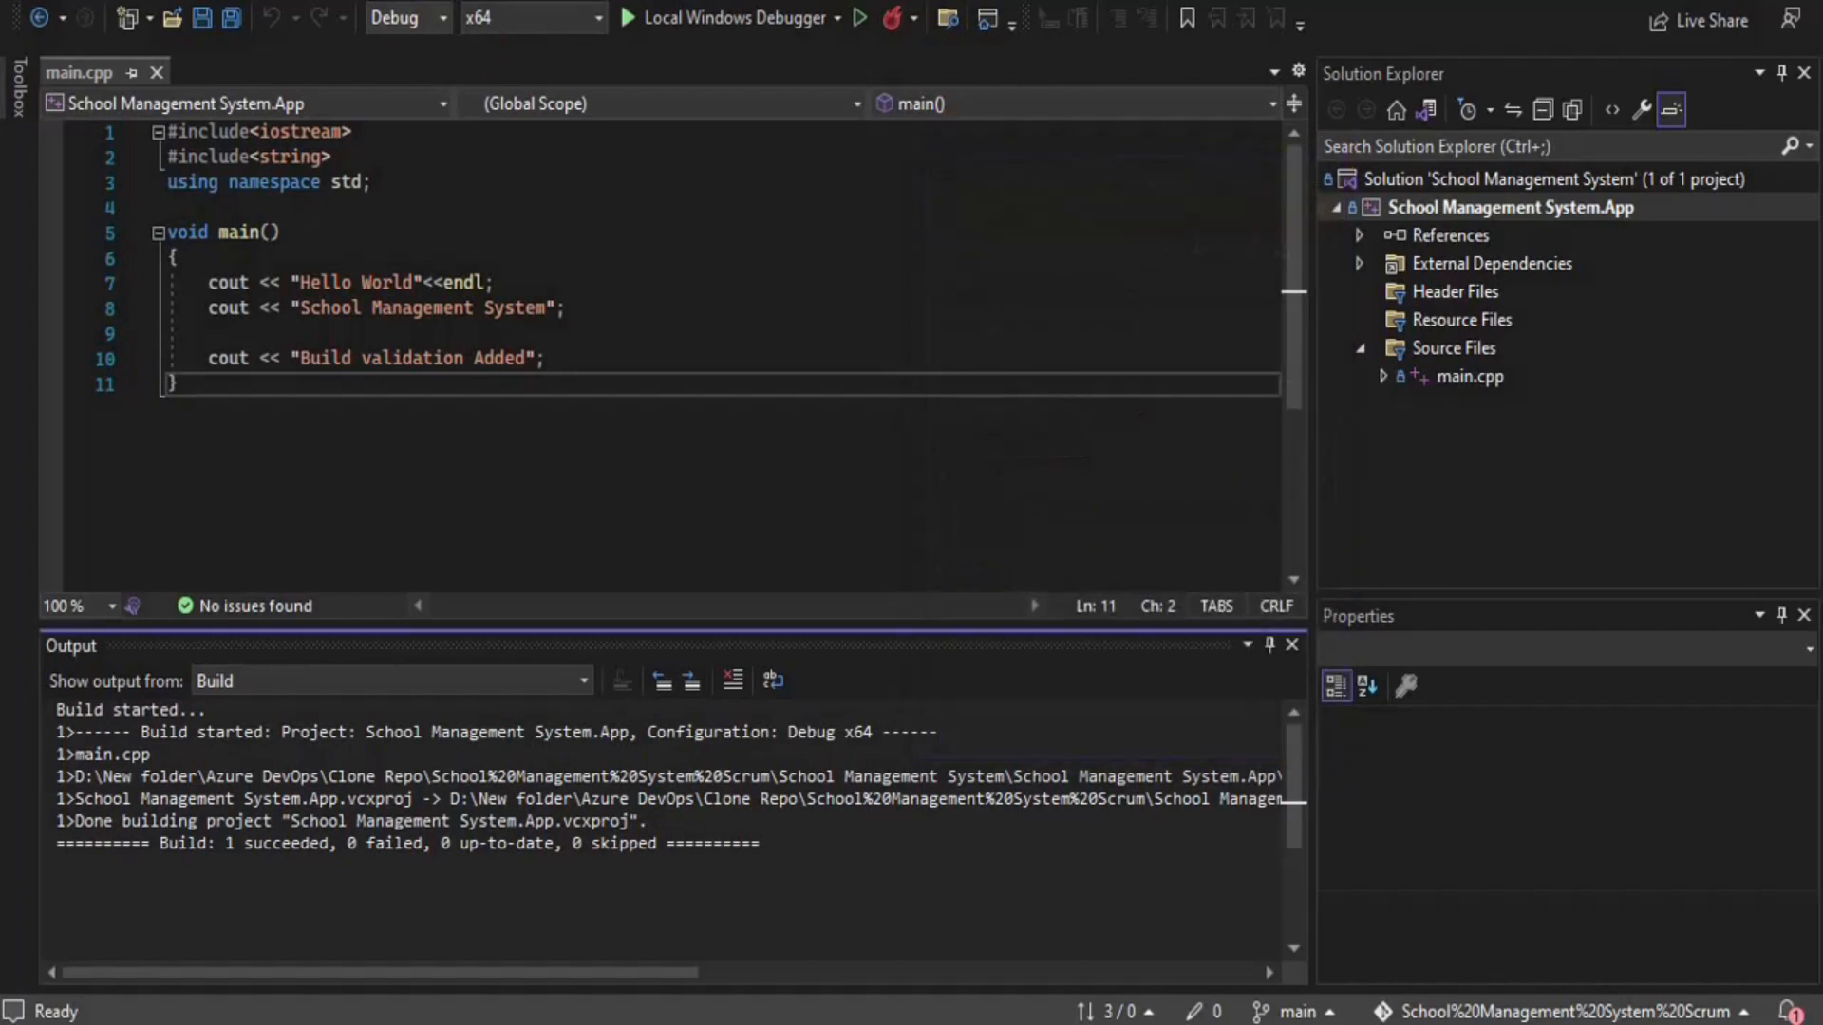
Push the main commits to the remote and check the rejected result in Output
left_click(226, 1)
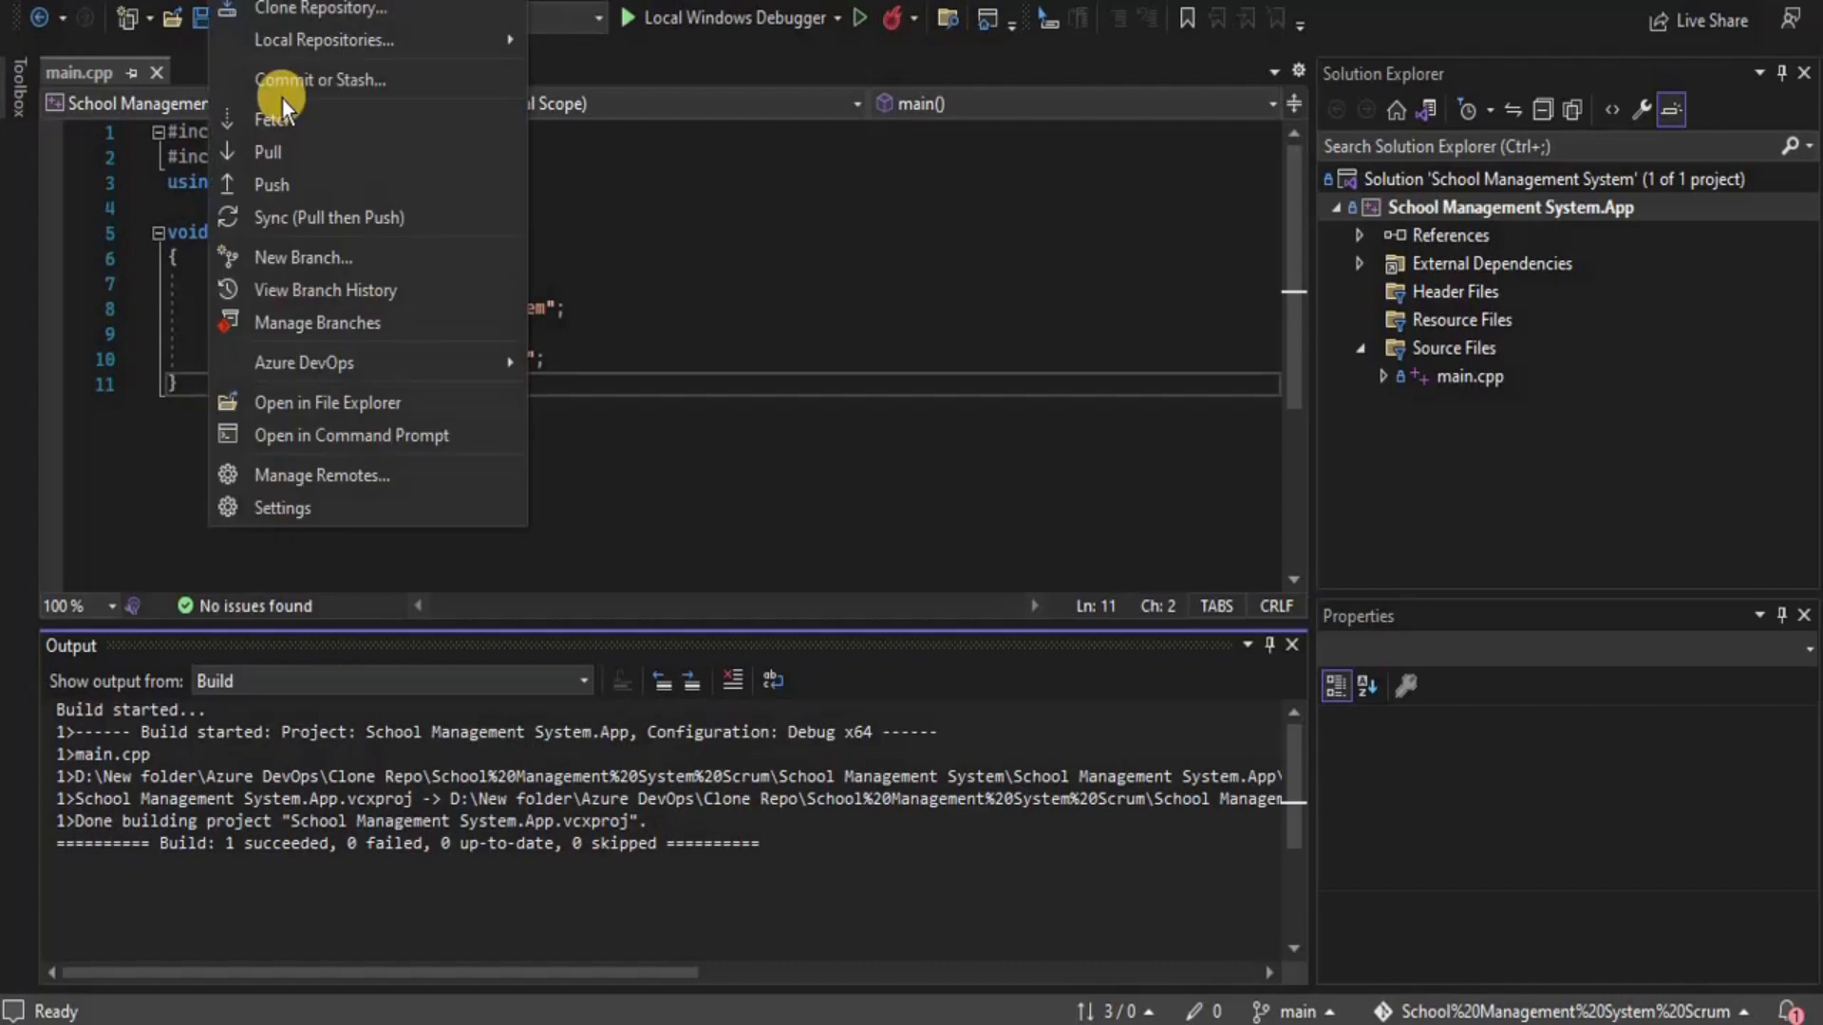
left_click(302, 185)
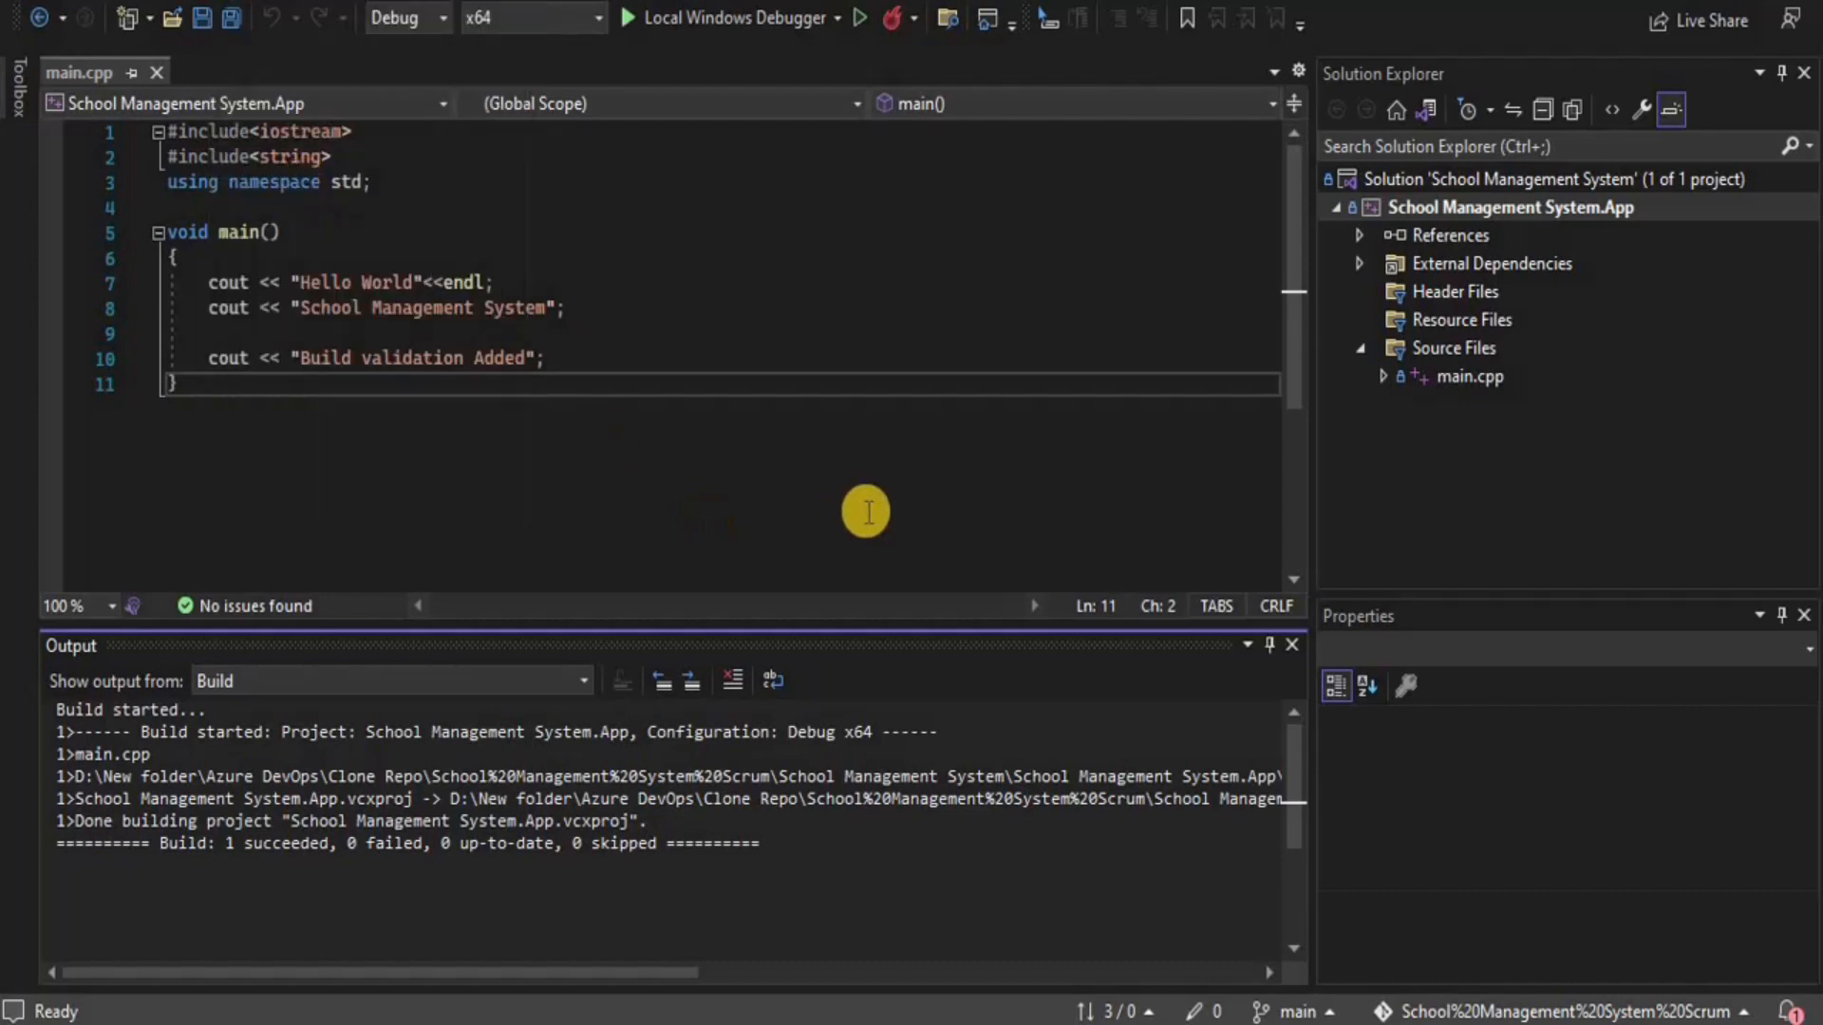
left_click(13, 1011)
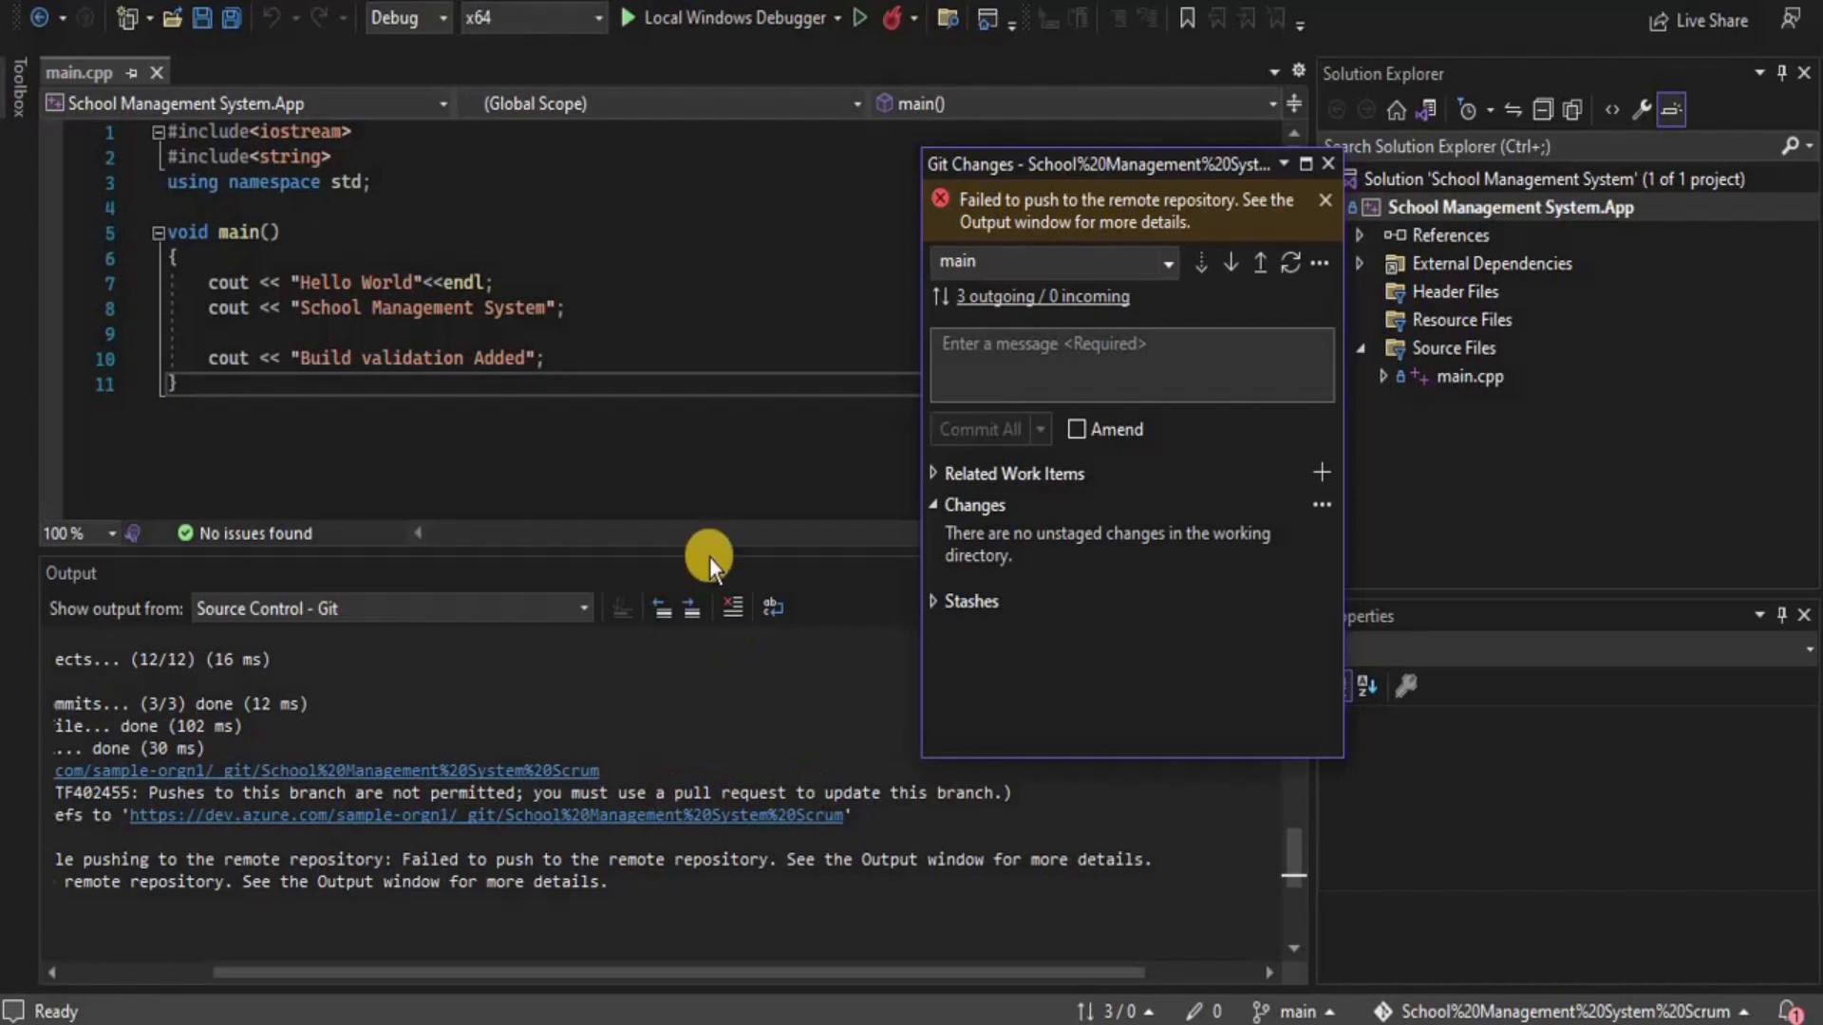
left_click_drag(703, 555, 727, 938)
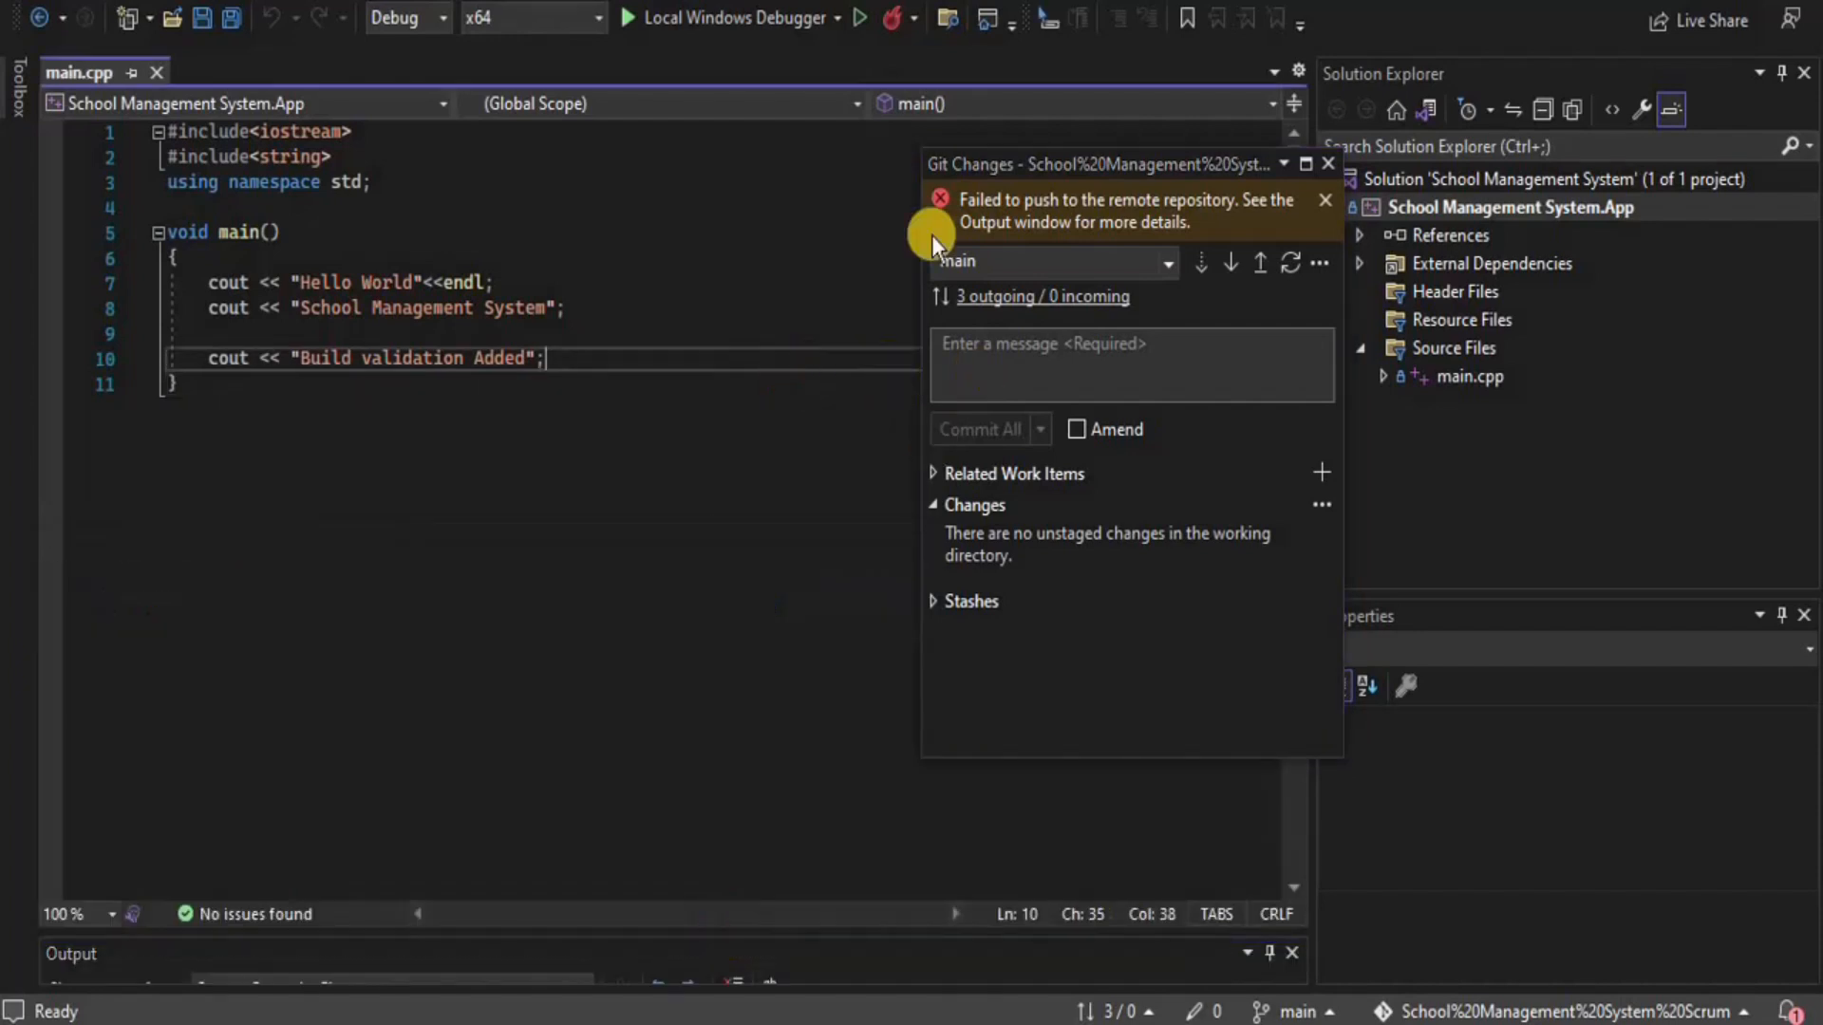
Delete the "Build validation Added" line 10 from main.cpp
left_click(1328, 163)
left_click(547, 370)
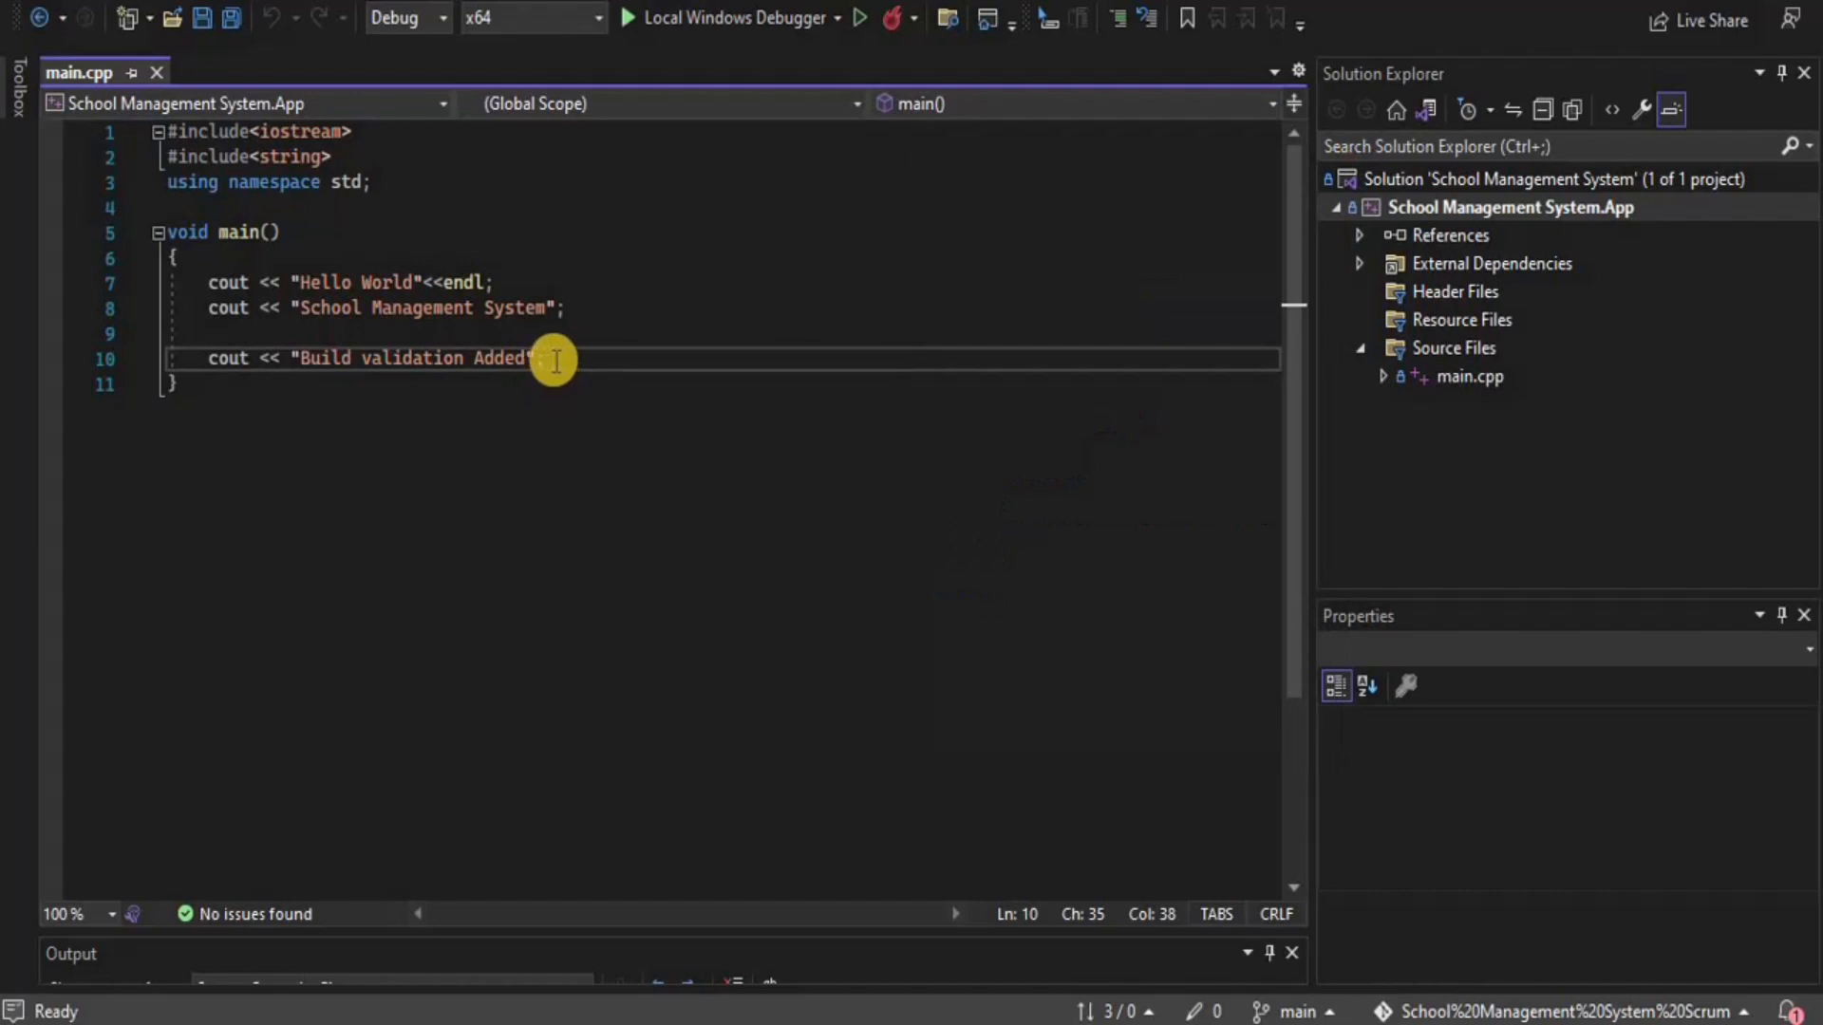
left_click_drag(555, 361, 211, 362)
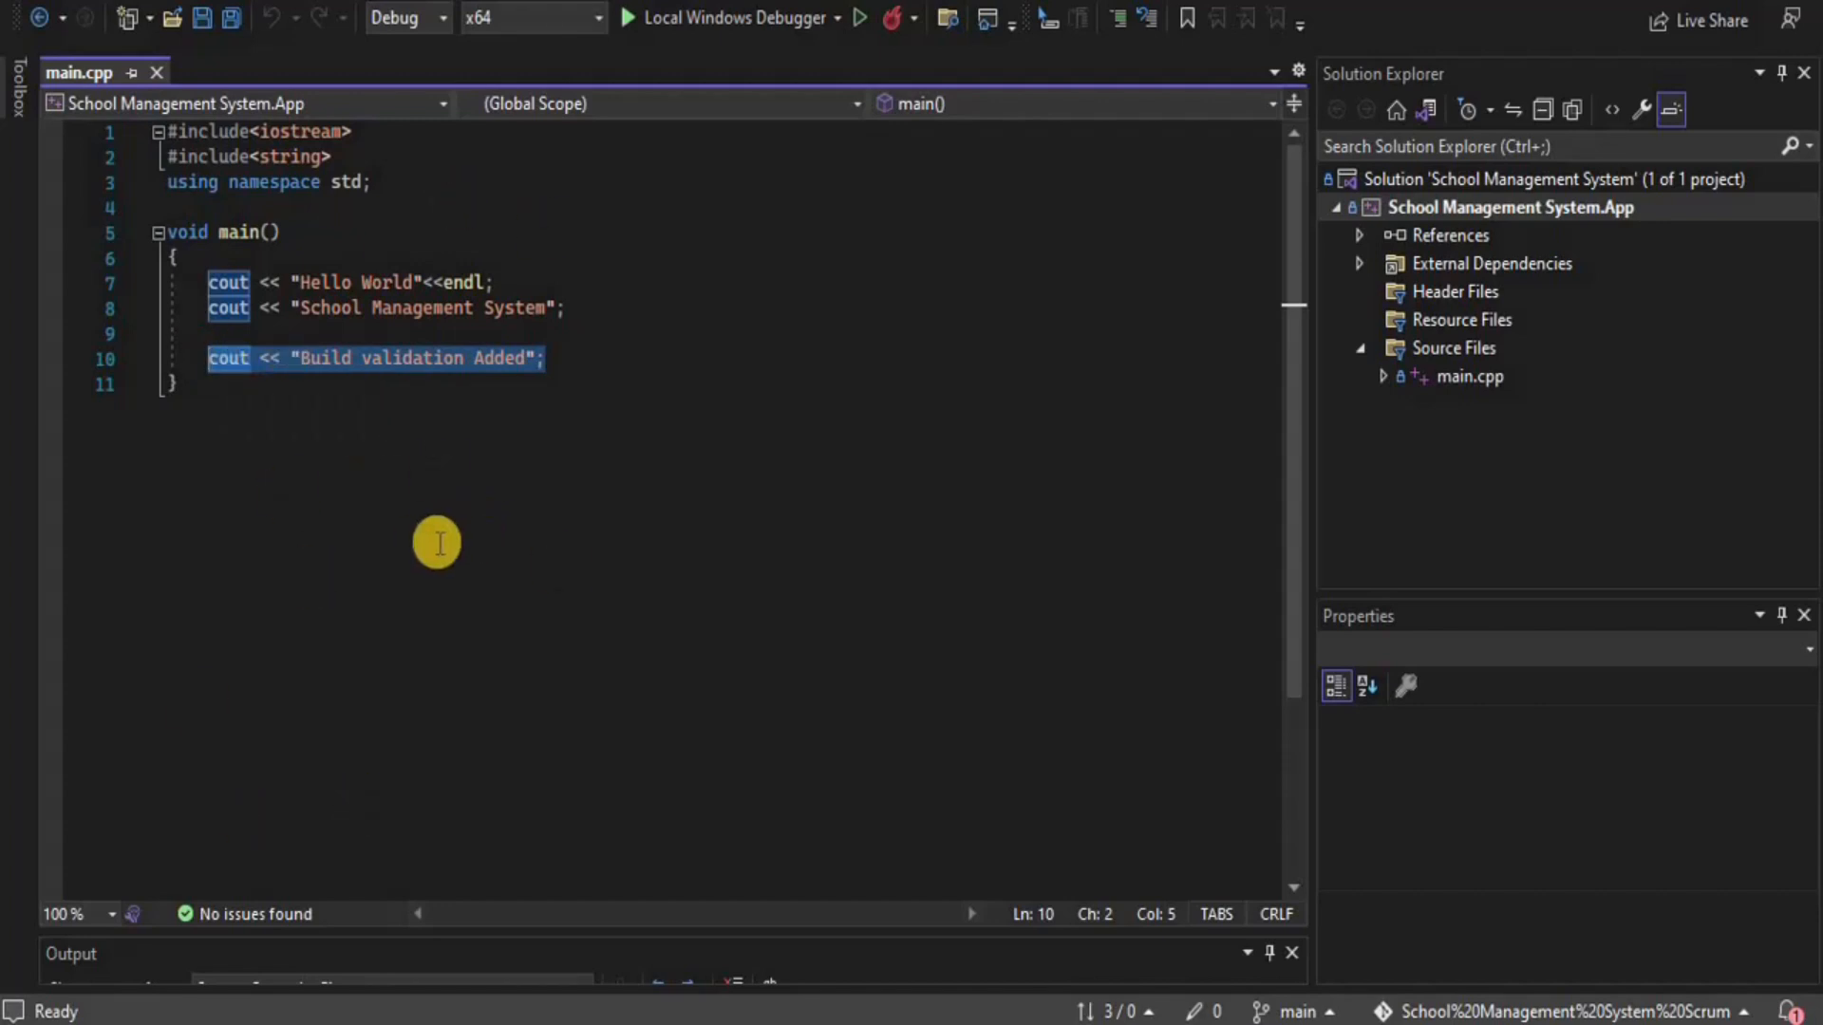
key("Delete")
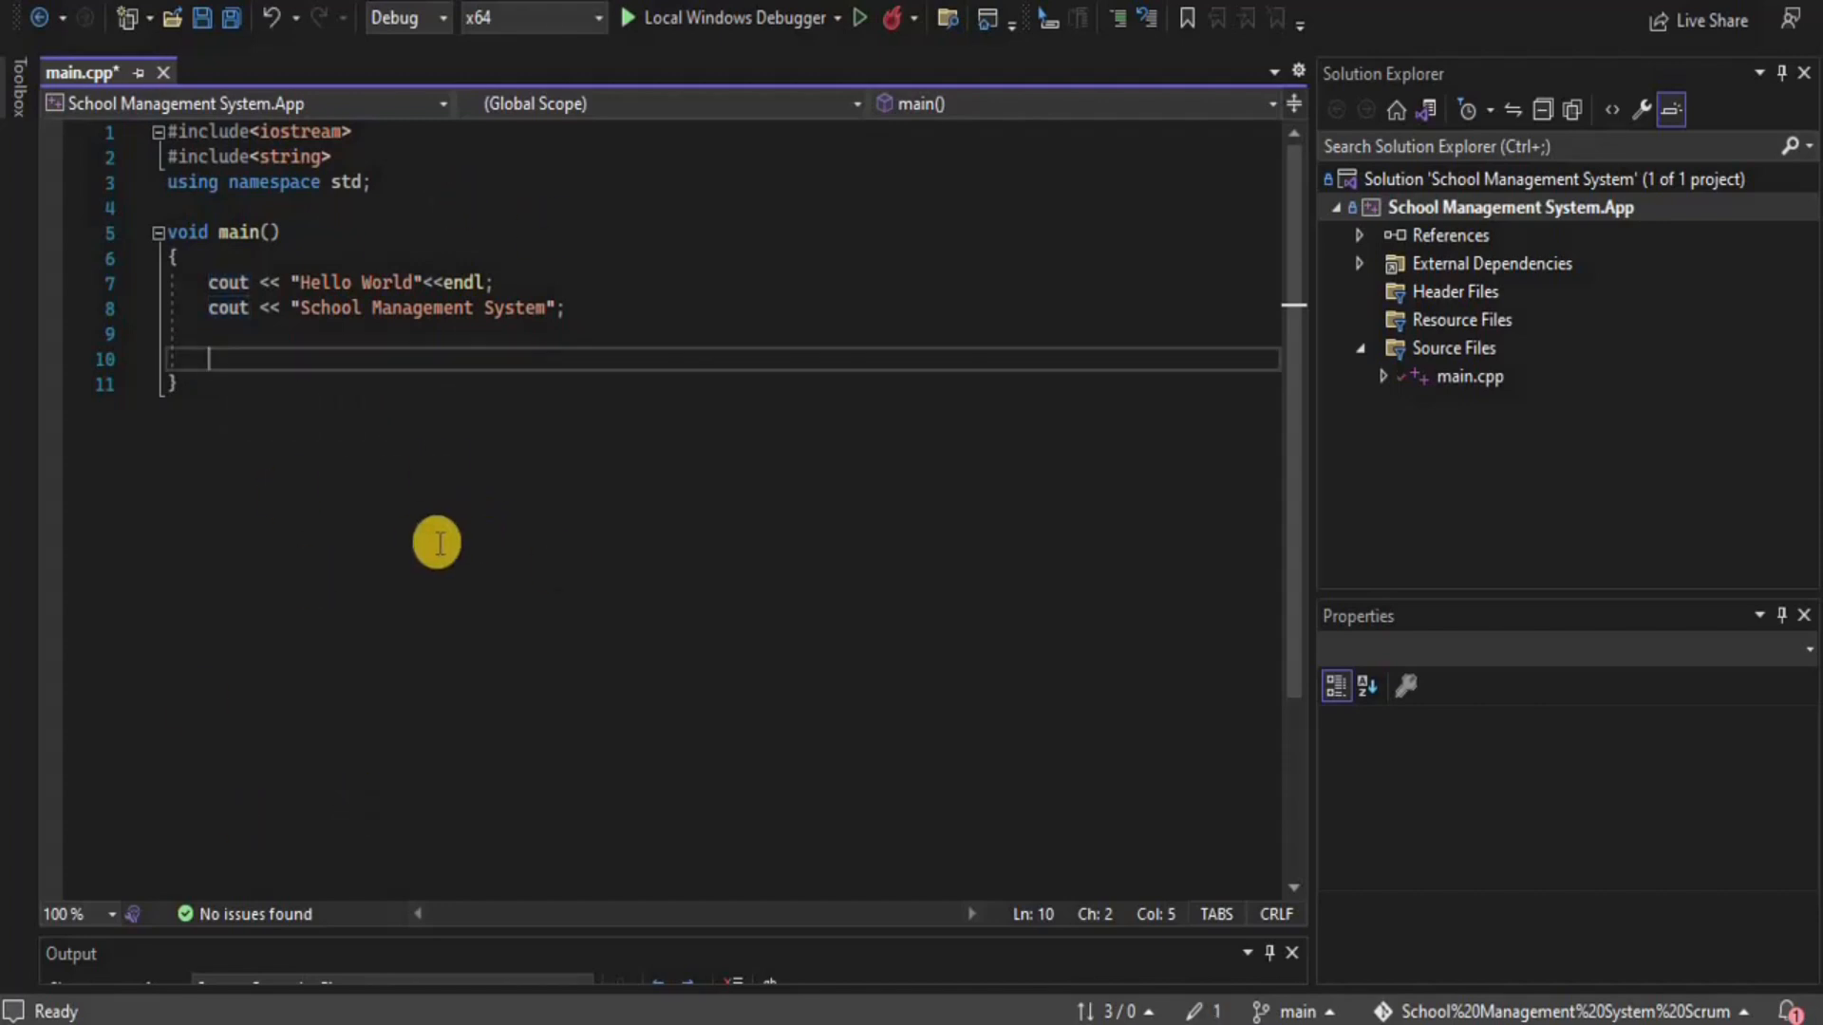
Check out Pre-Production, bringing the uncommitted change along, and save main.cpp
left_click(1310, 1008)
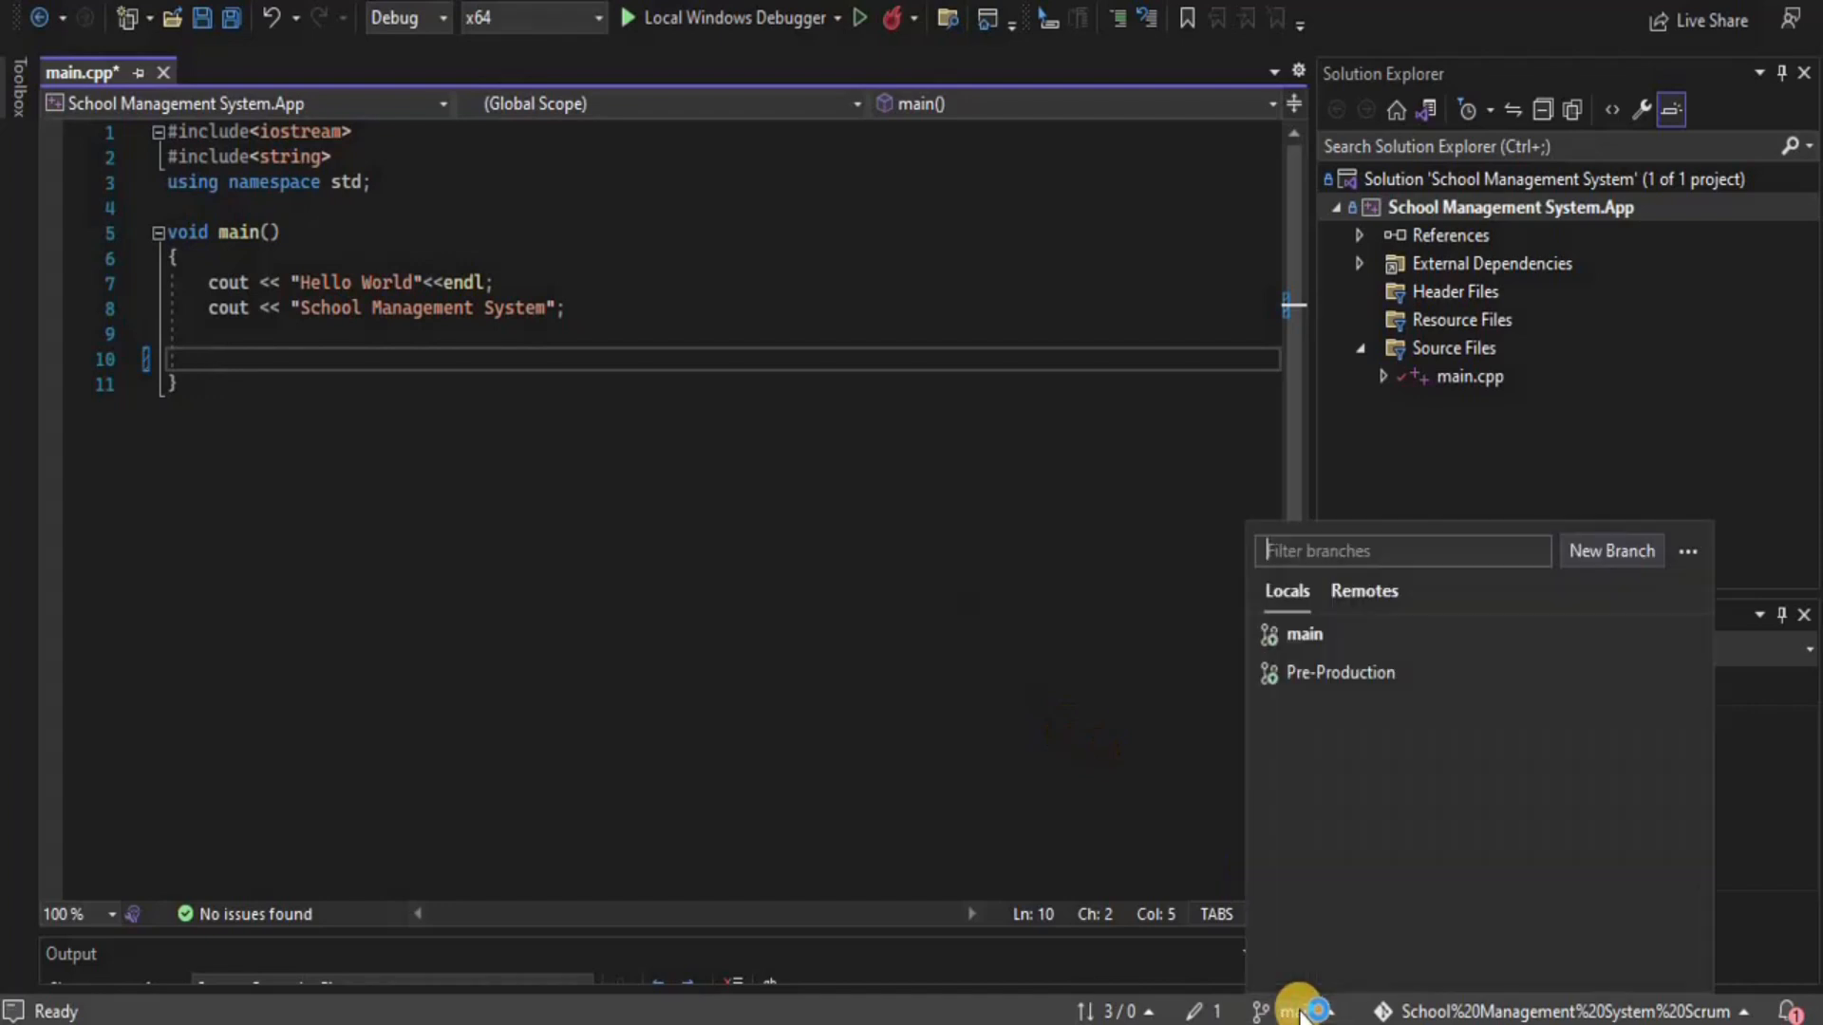
left_click(1308, 676)
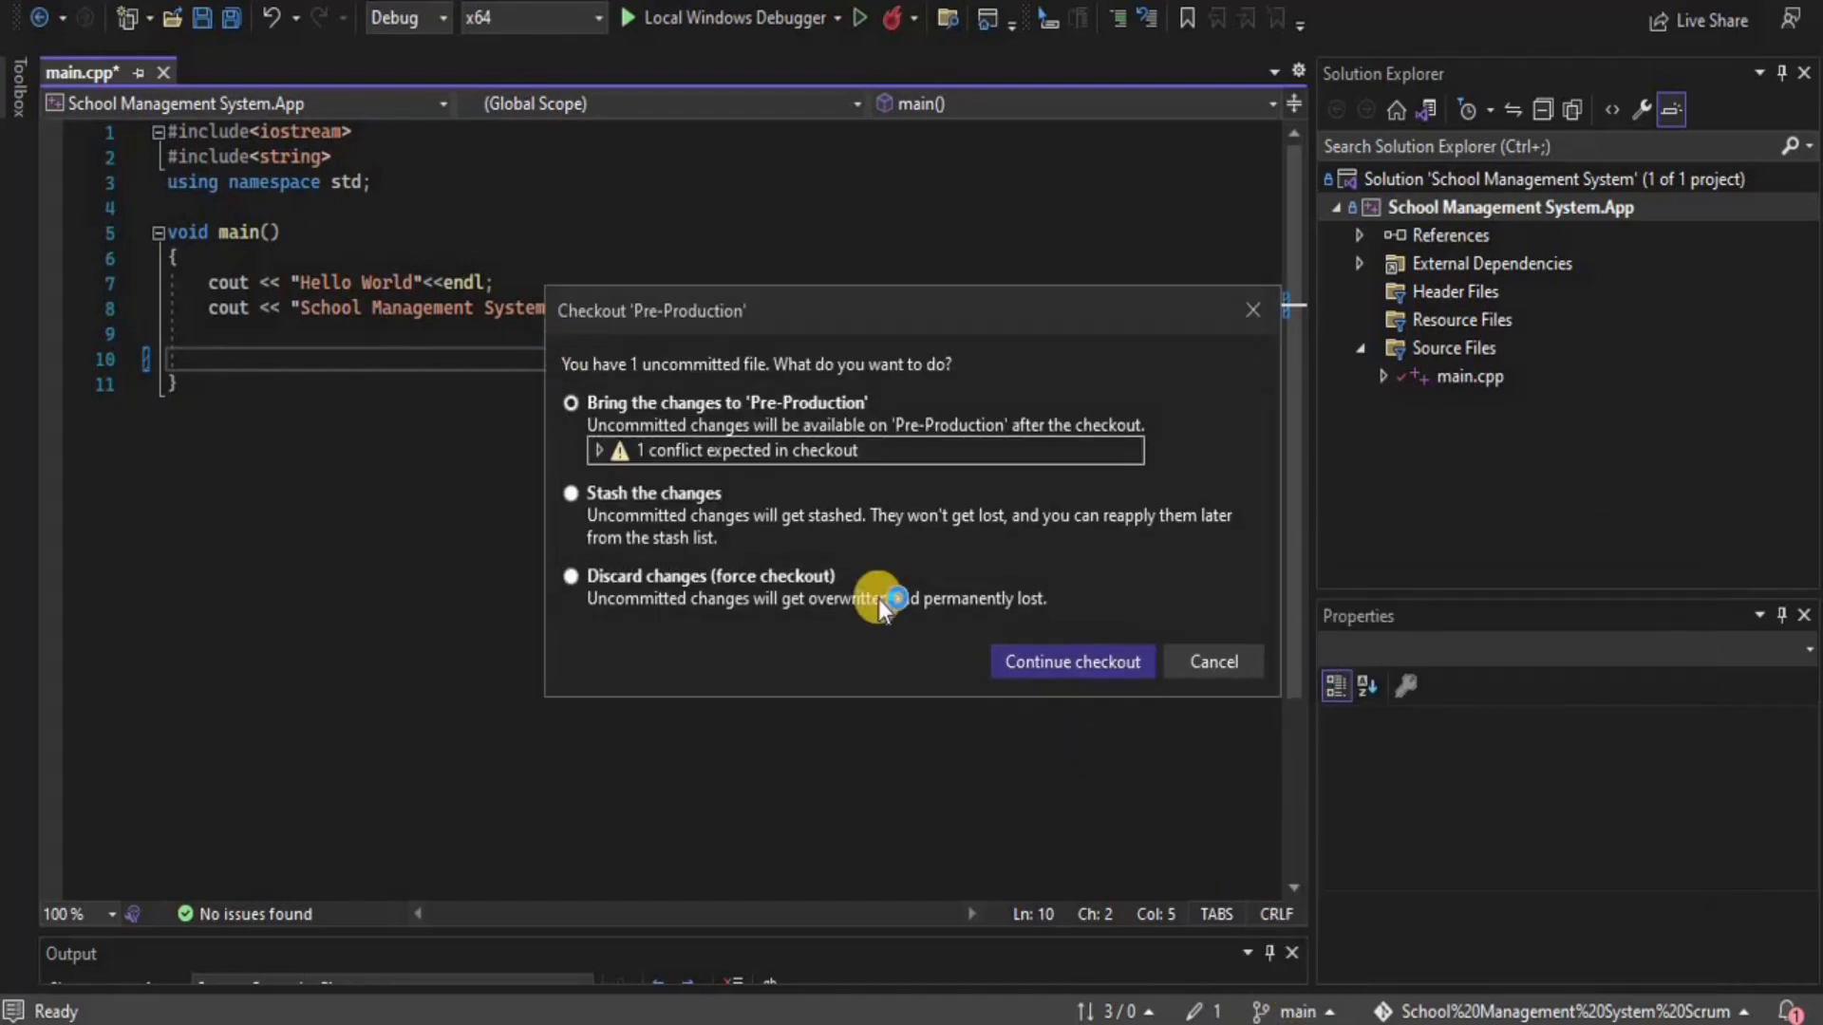
left_click(1031, 662)
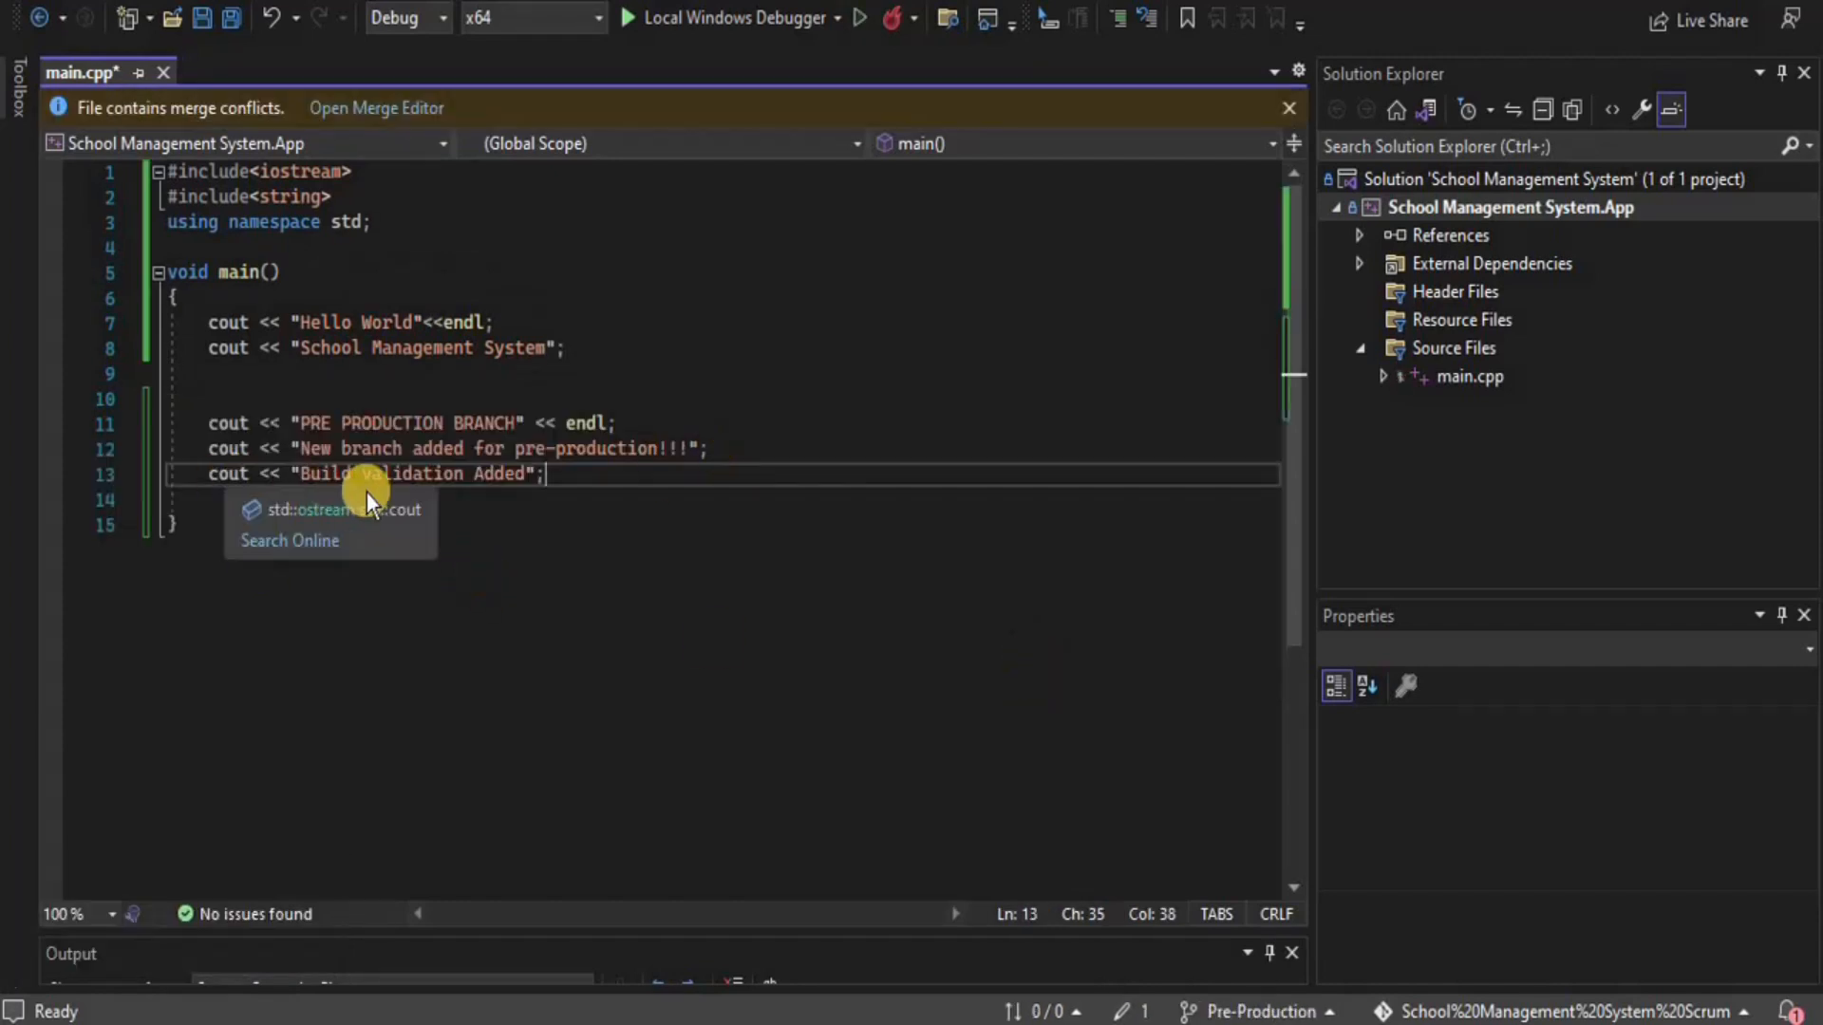
key("ctrl+s")
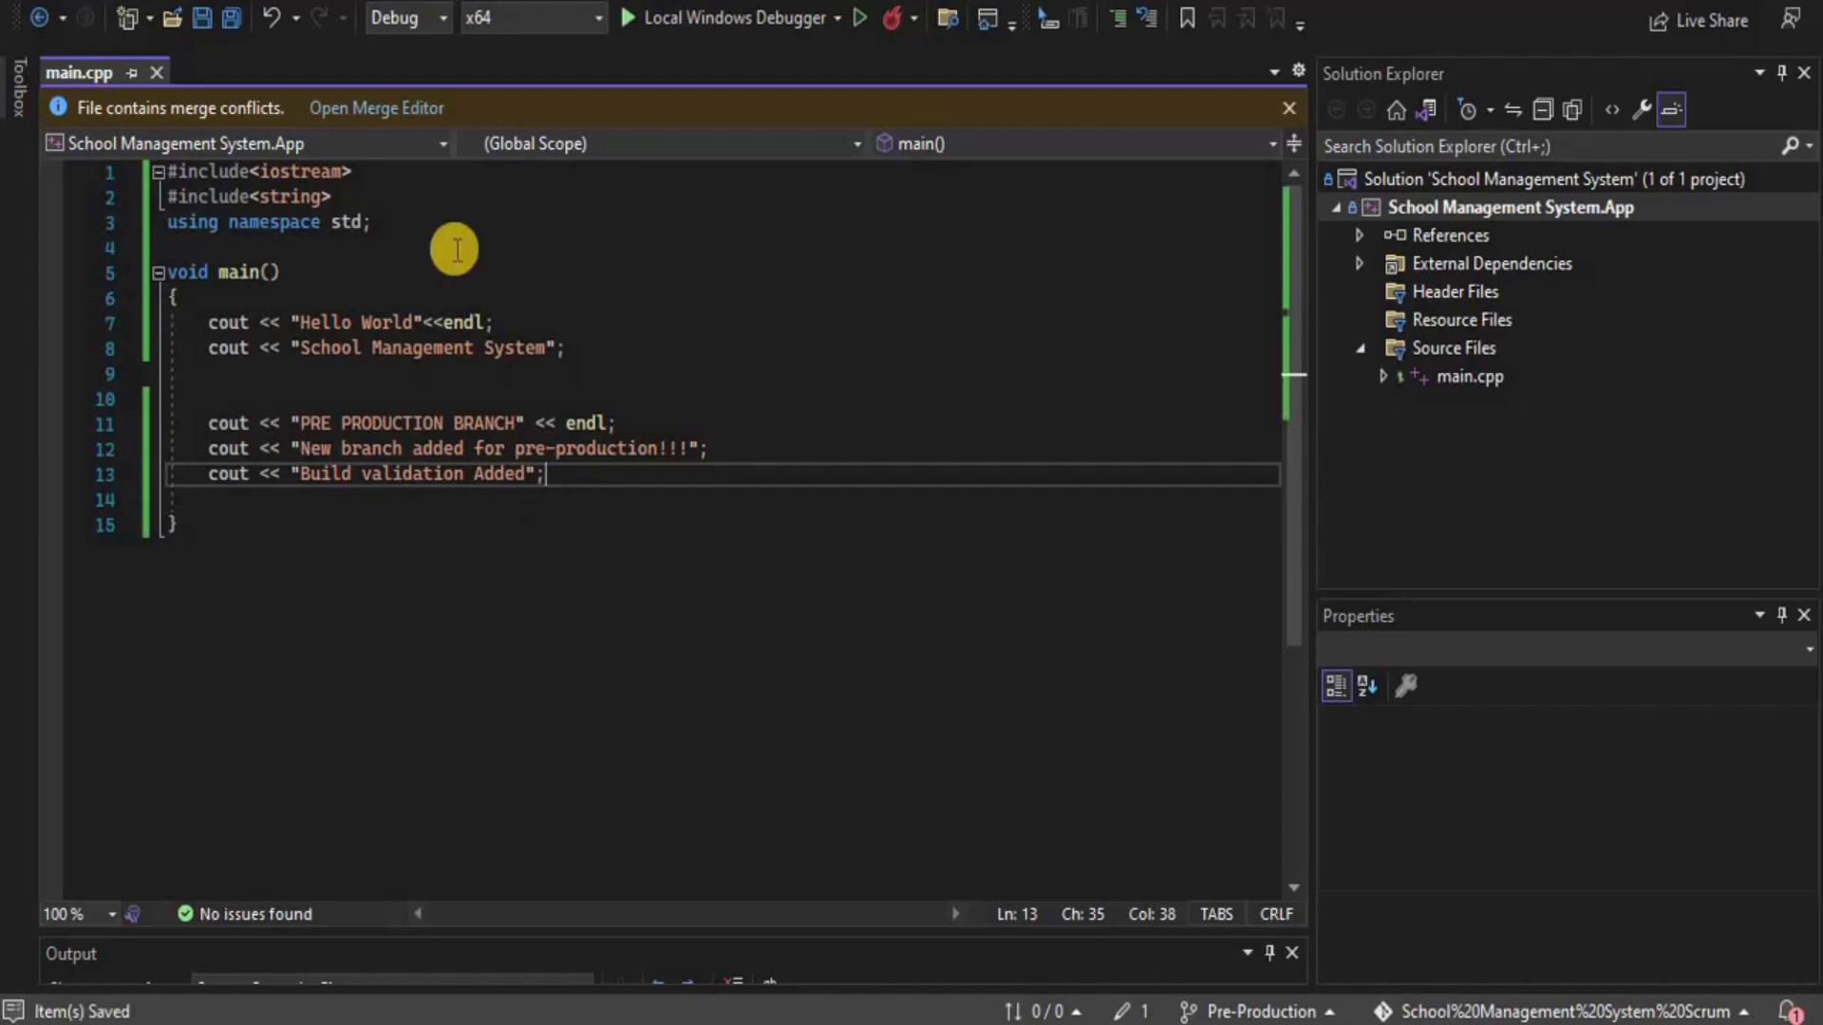
Enter commit message 'val' and merge main.cpp keeping both incoming and Pre-Production lines
left_click(225, 1)
left_click(268, 68)
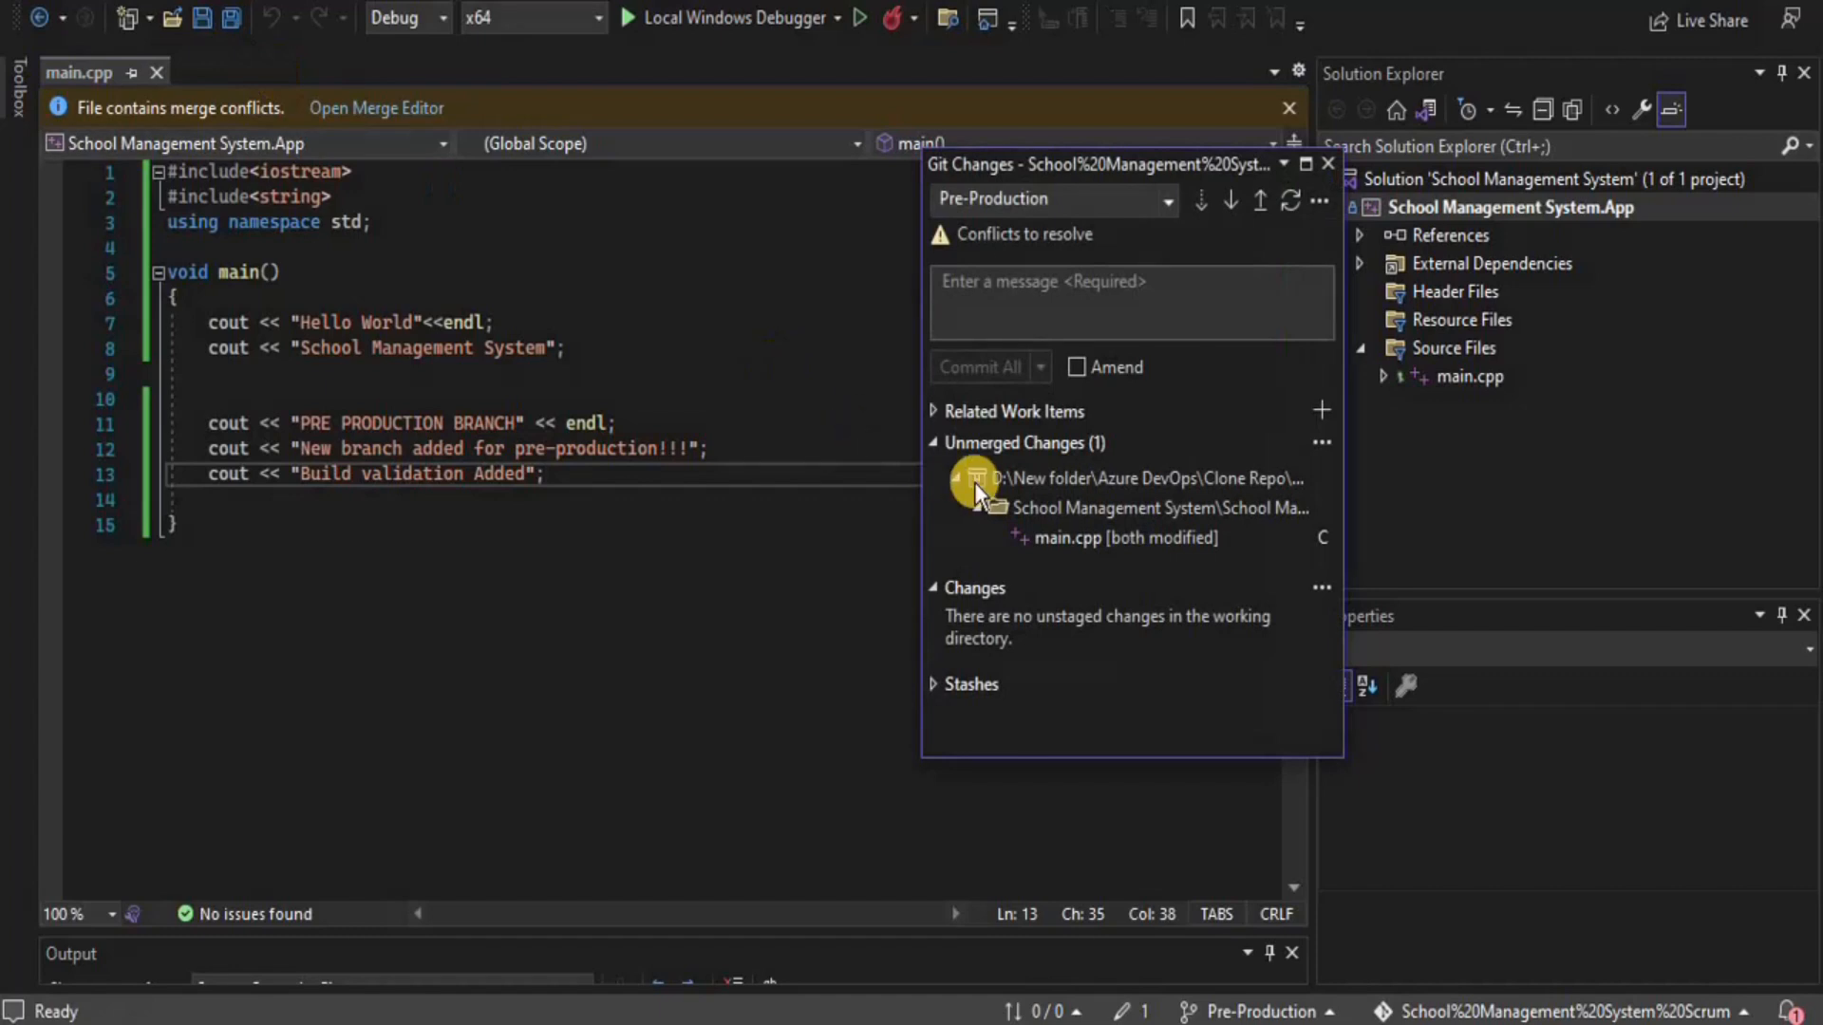
left_click(975, 301)
type("validation")
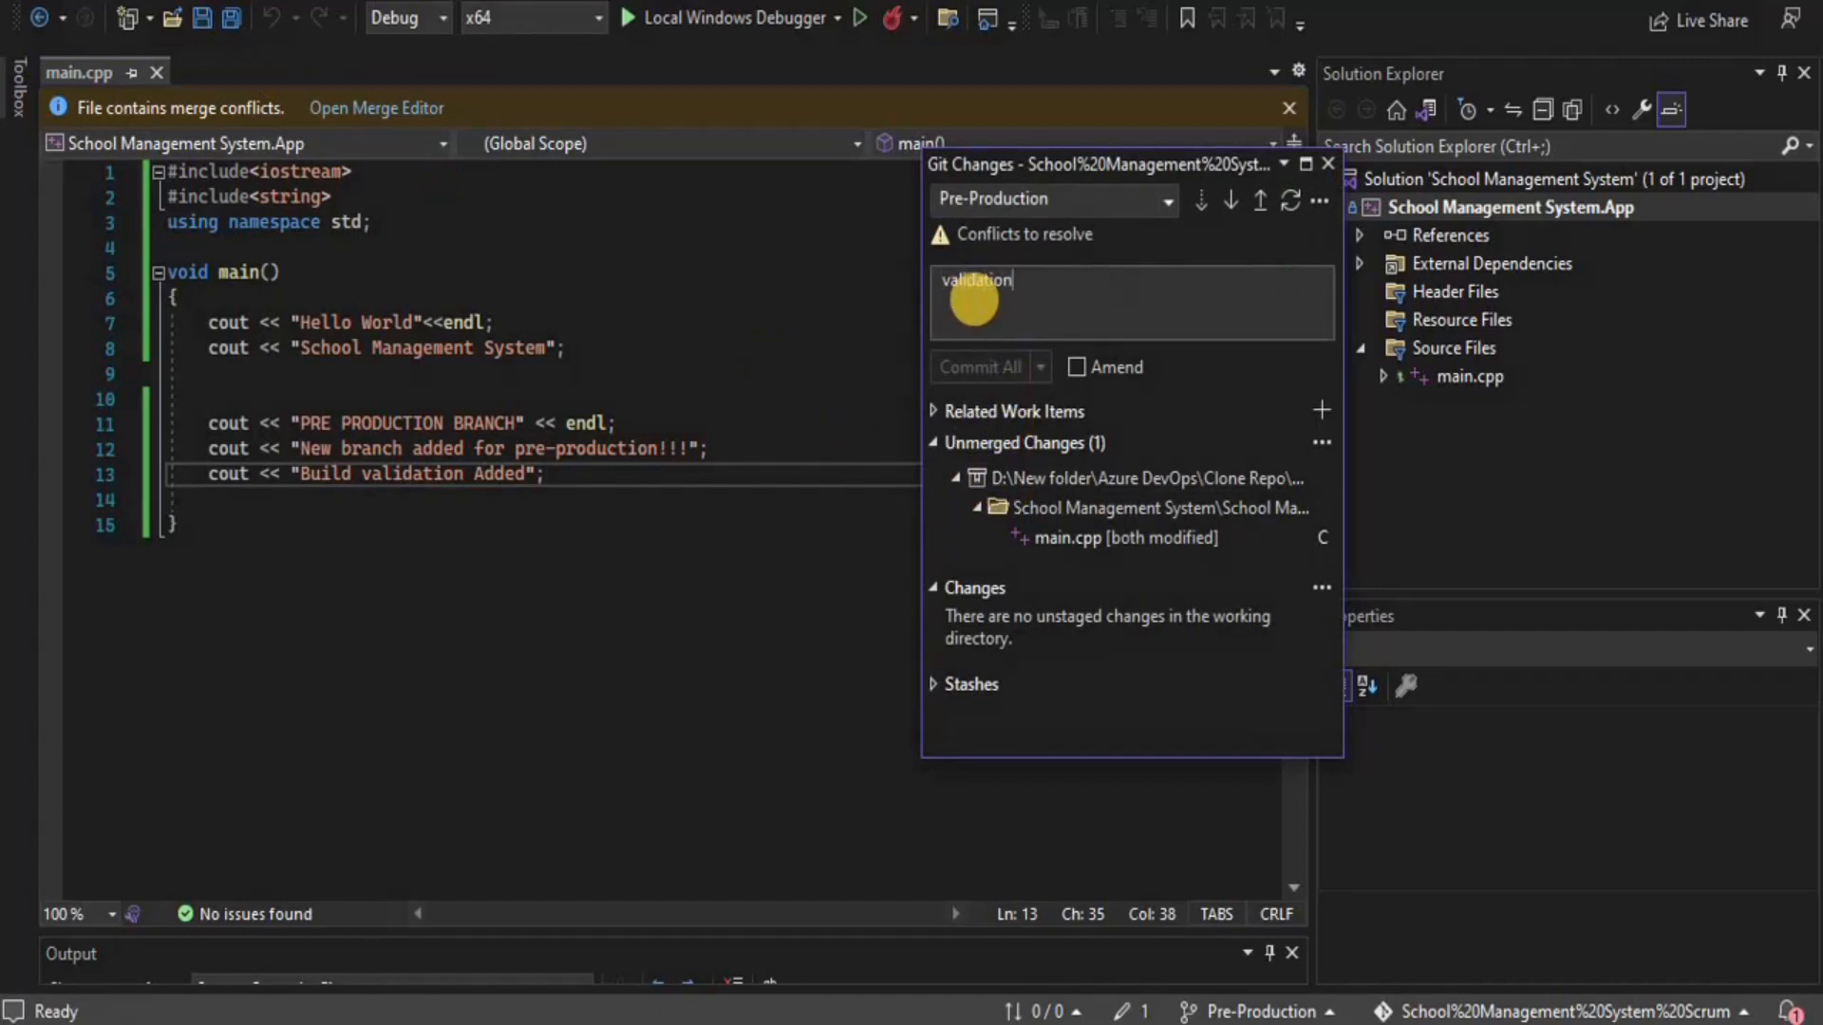
left_click(957, 236)
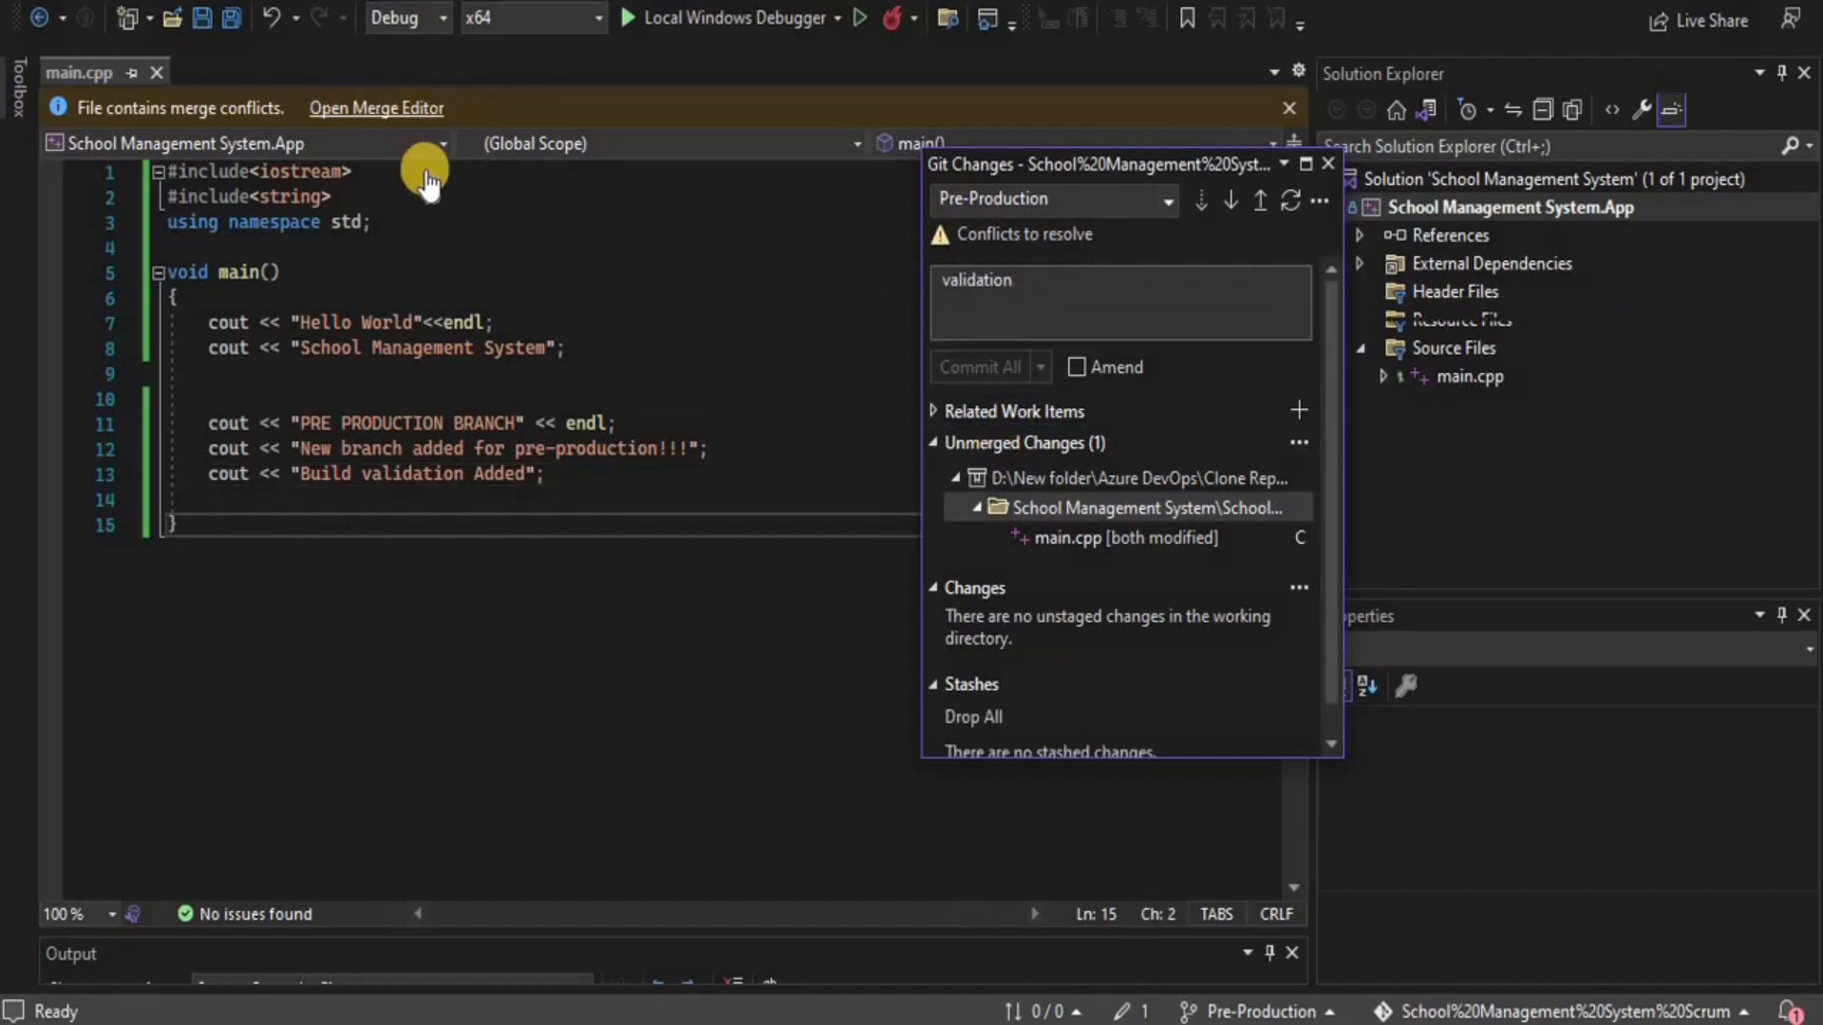
left_click(388, 108)
left_click(380, 108)
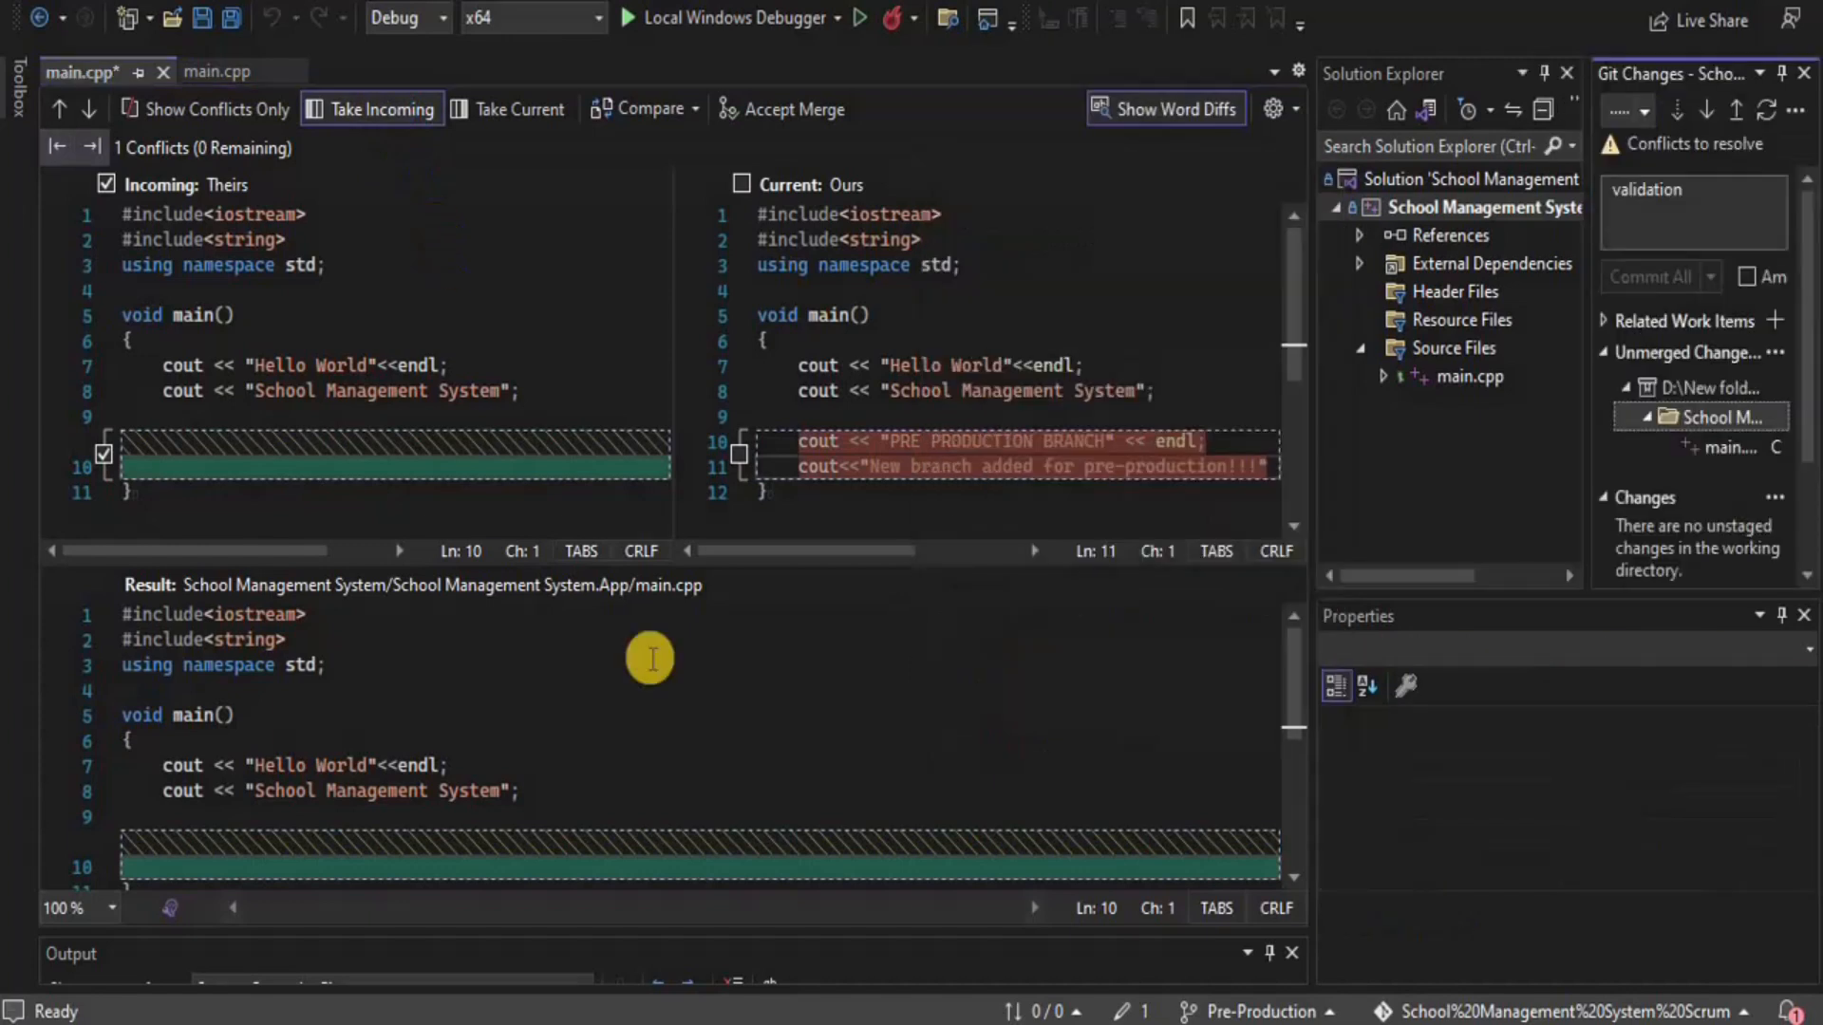
left_click(738, 453)
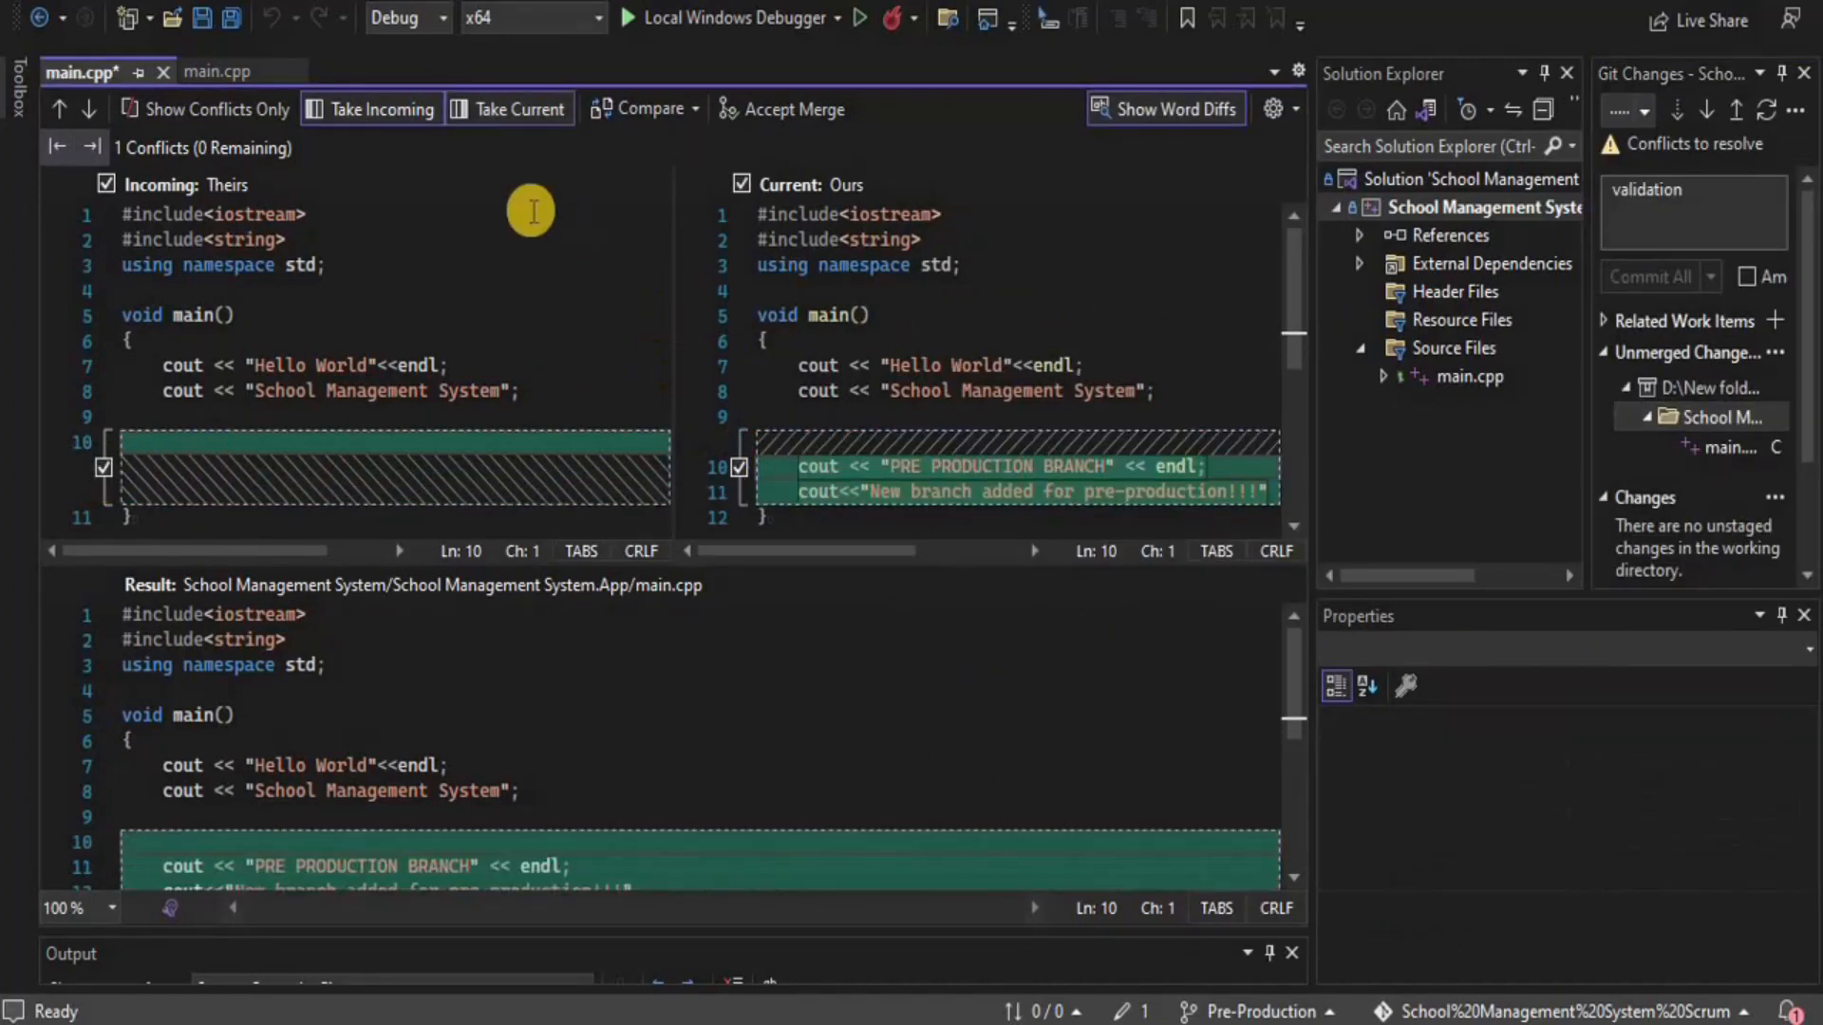
left_click(773, 117)
Add the missing semicolon on line 12 and a new cout << "Build validation Added"; line
left_click(727, 406)
type(";")
key("Return")
type("cout << \"Build validation Added\";")
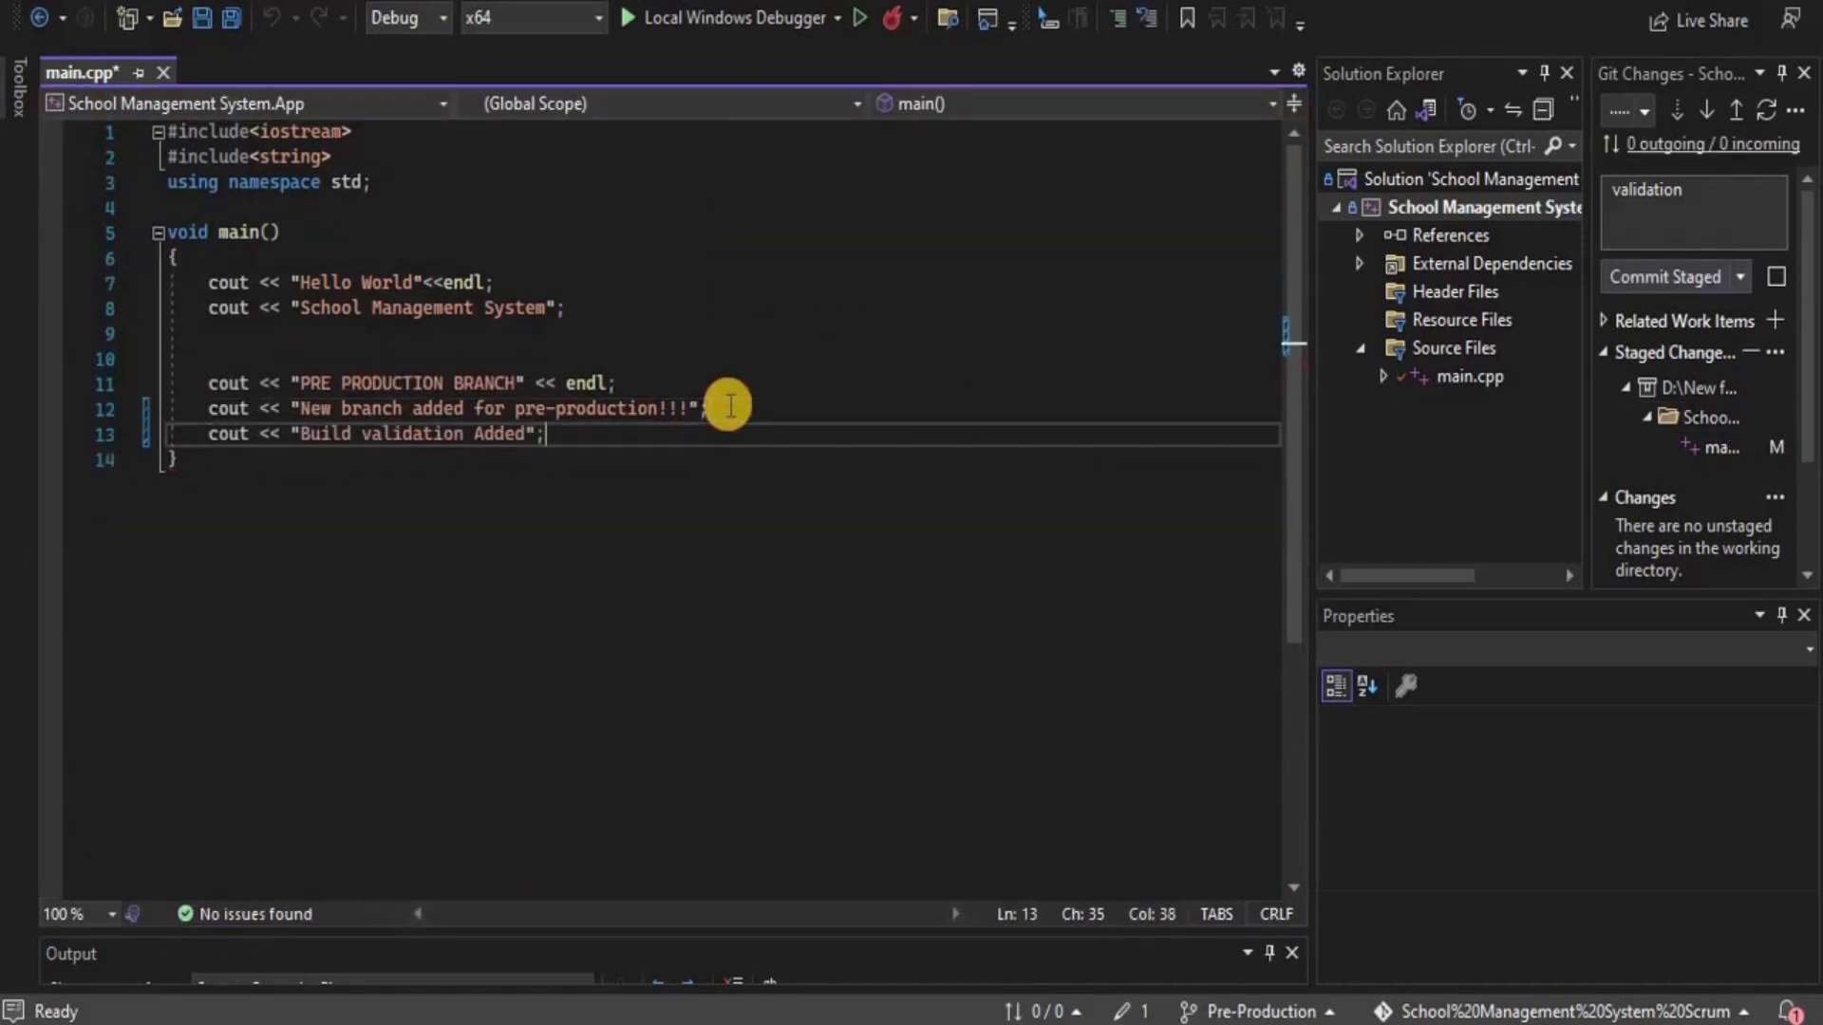
Save main.cpp, commit the staged merge as 'validation' on Pre-Production, and push it
left_click_drag(1706, 76, 1193, 282)
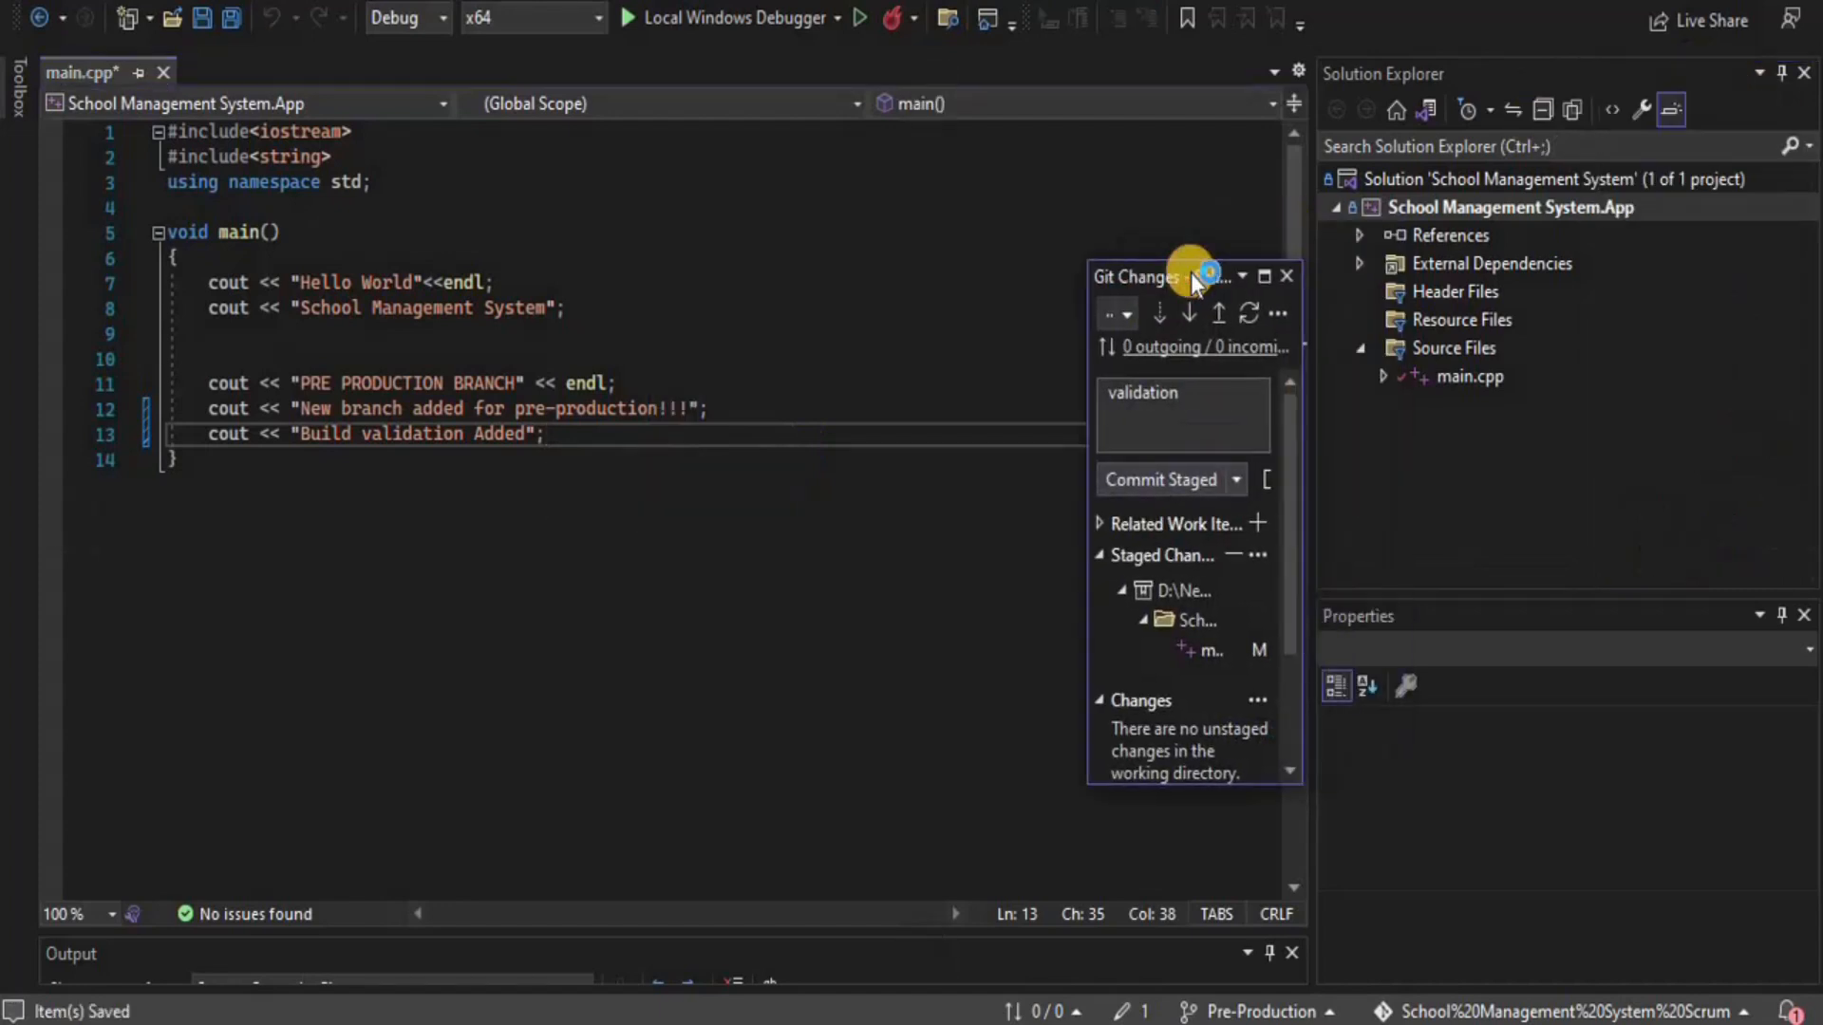
key("ctrl+s")
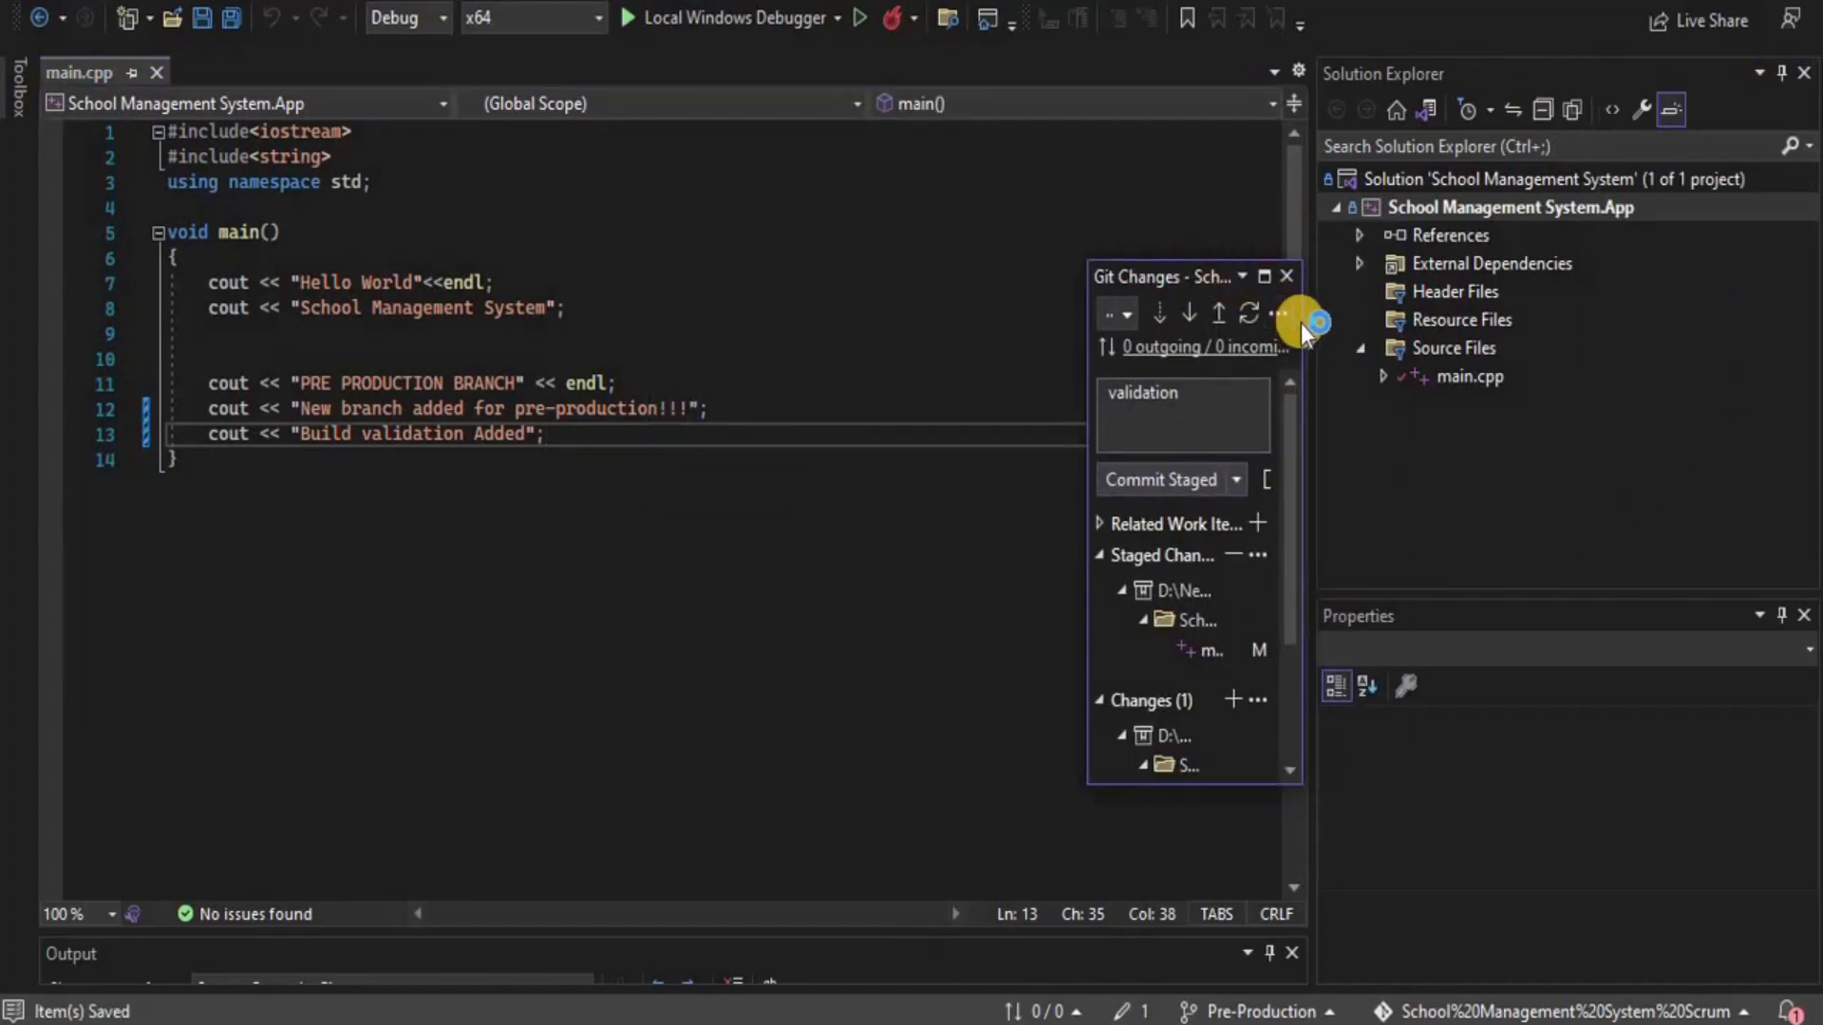
left_click_drag(1301, 323, 1542, 323)
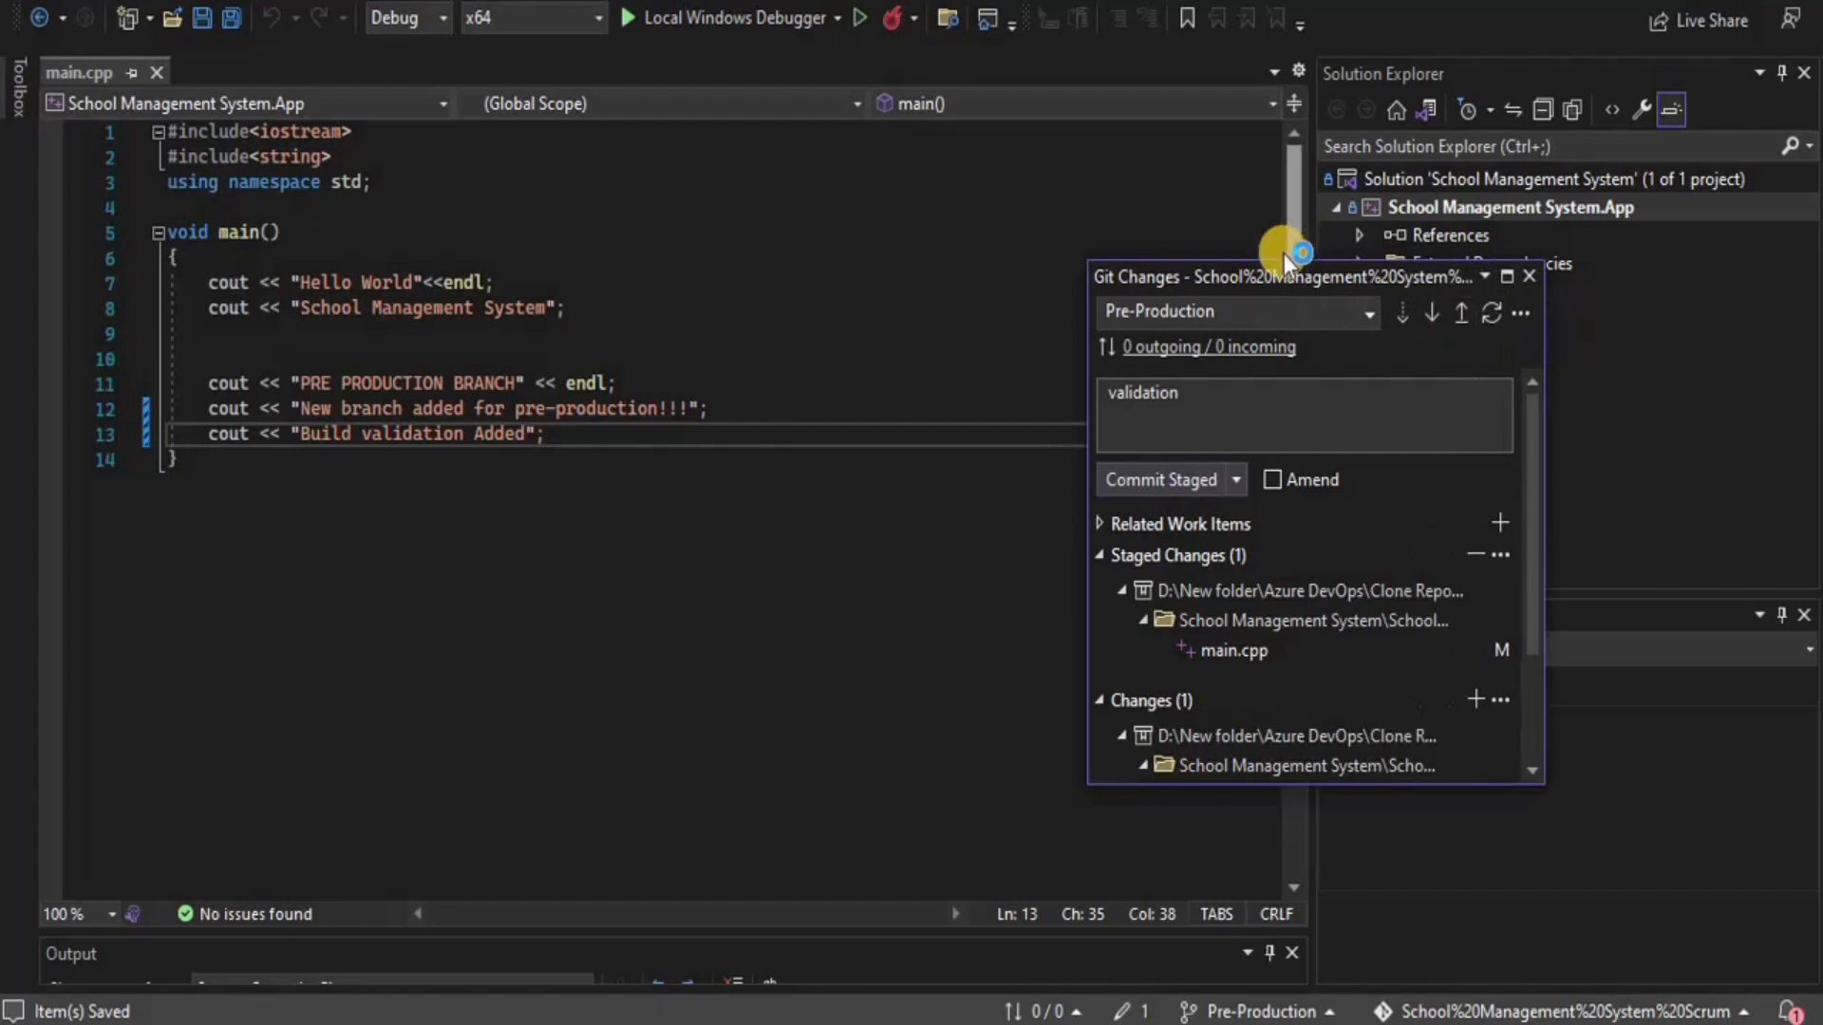
left_click_drag(1274, 257, 1245, 155)
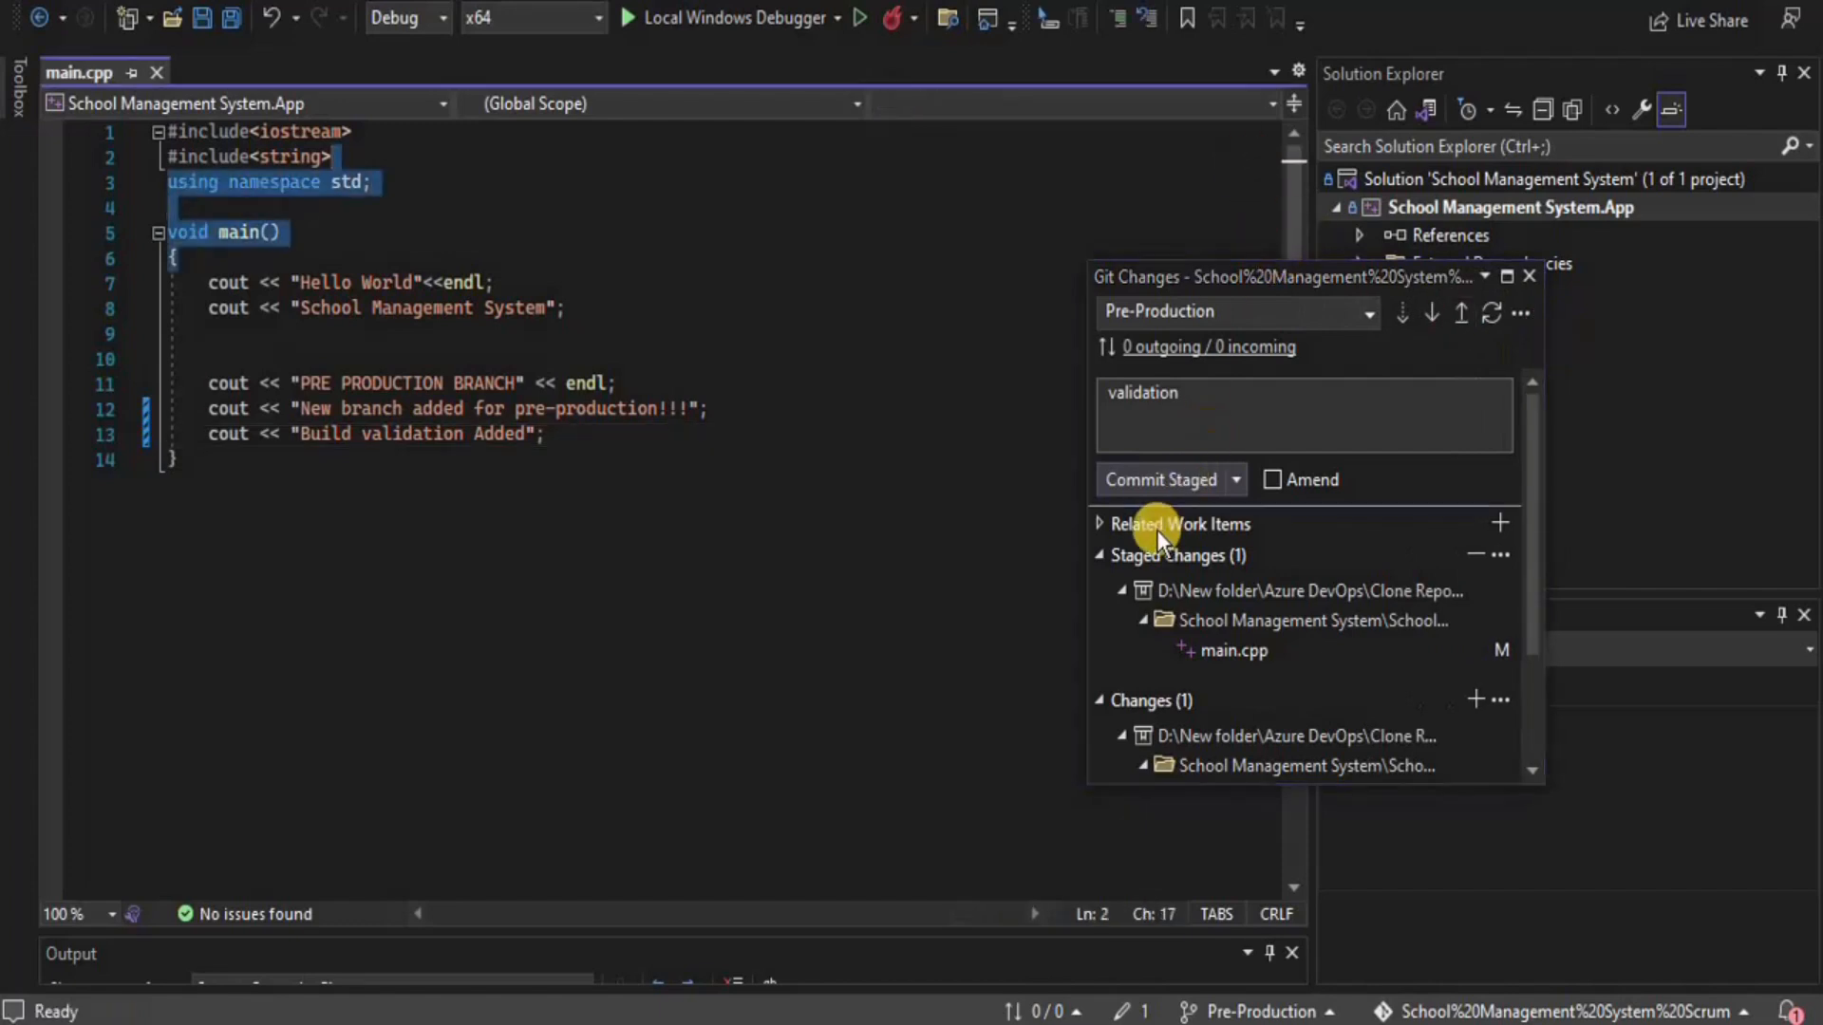
left_click(1158, 480)
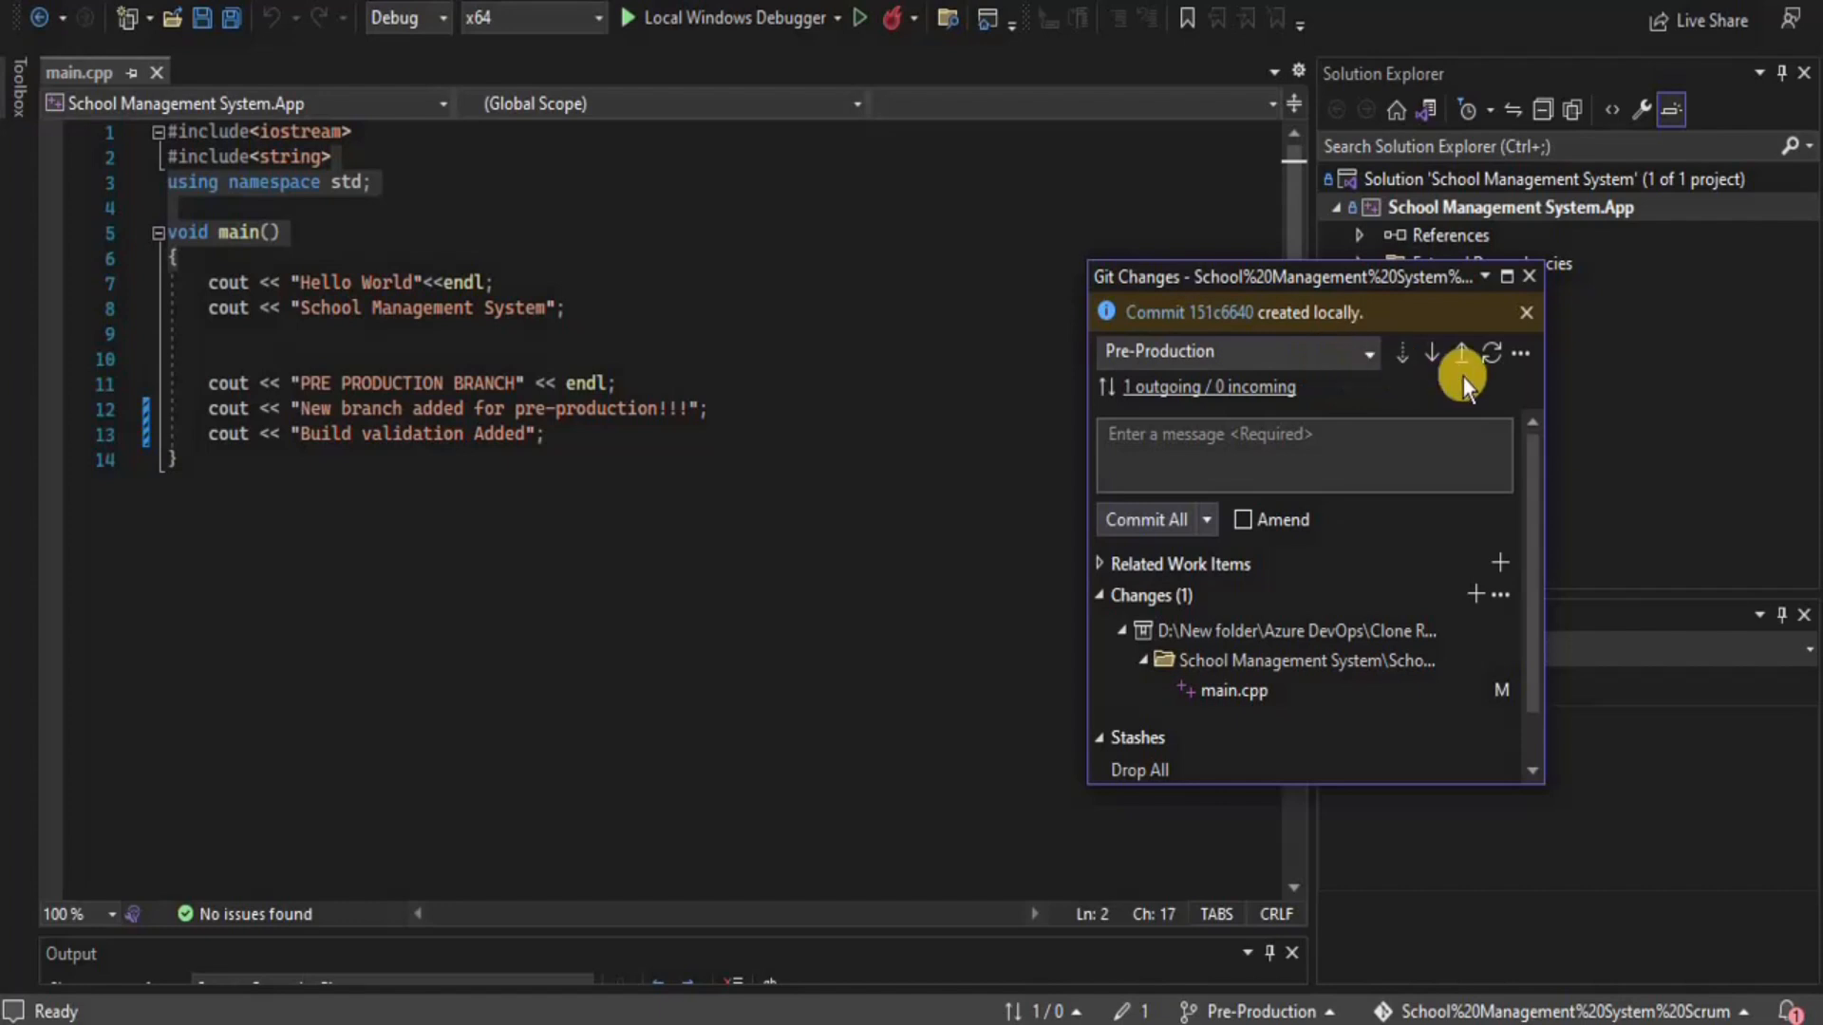
left_click(1461, 352)
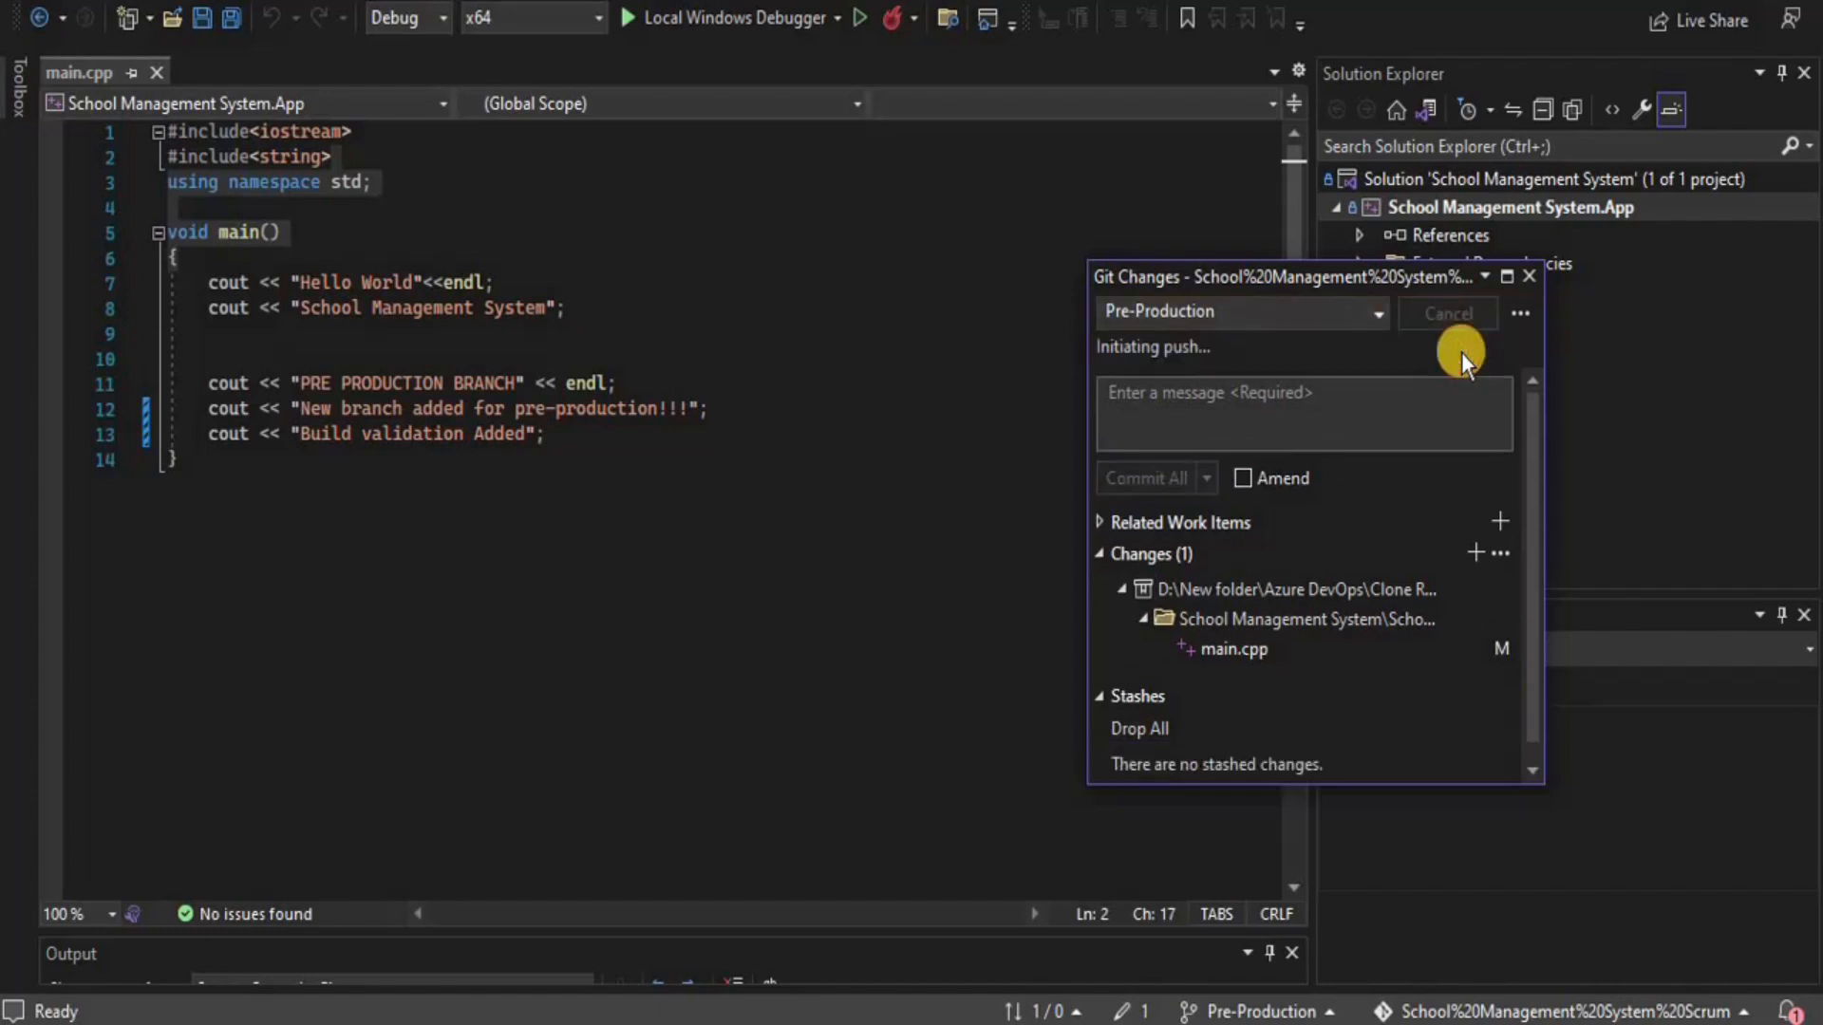
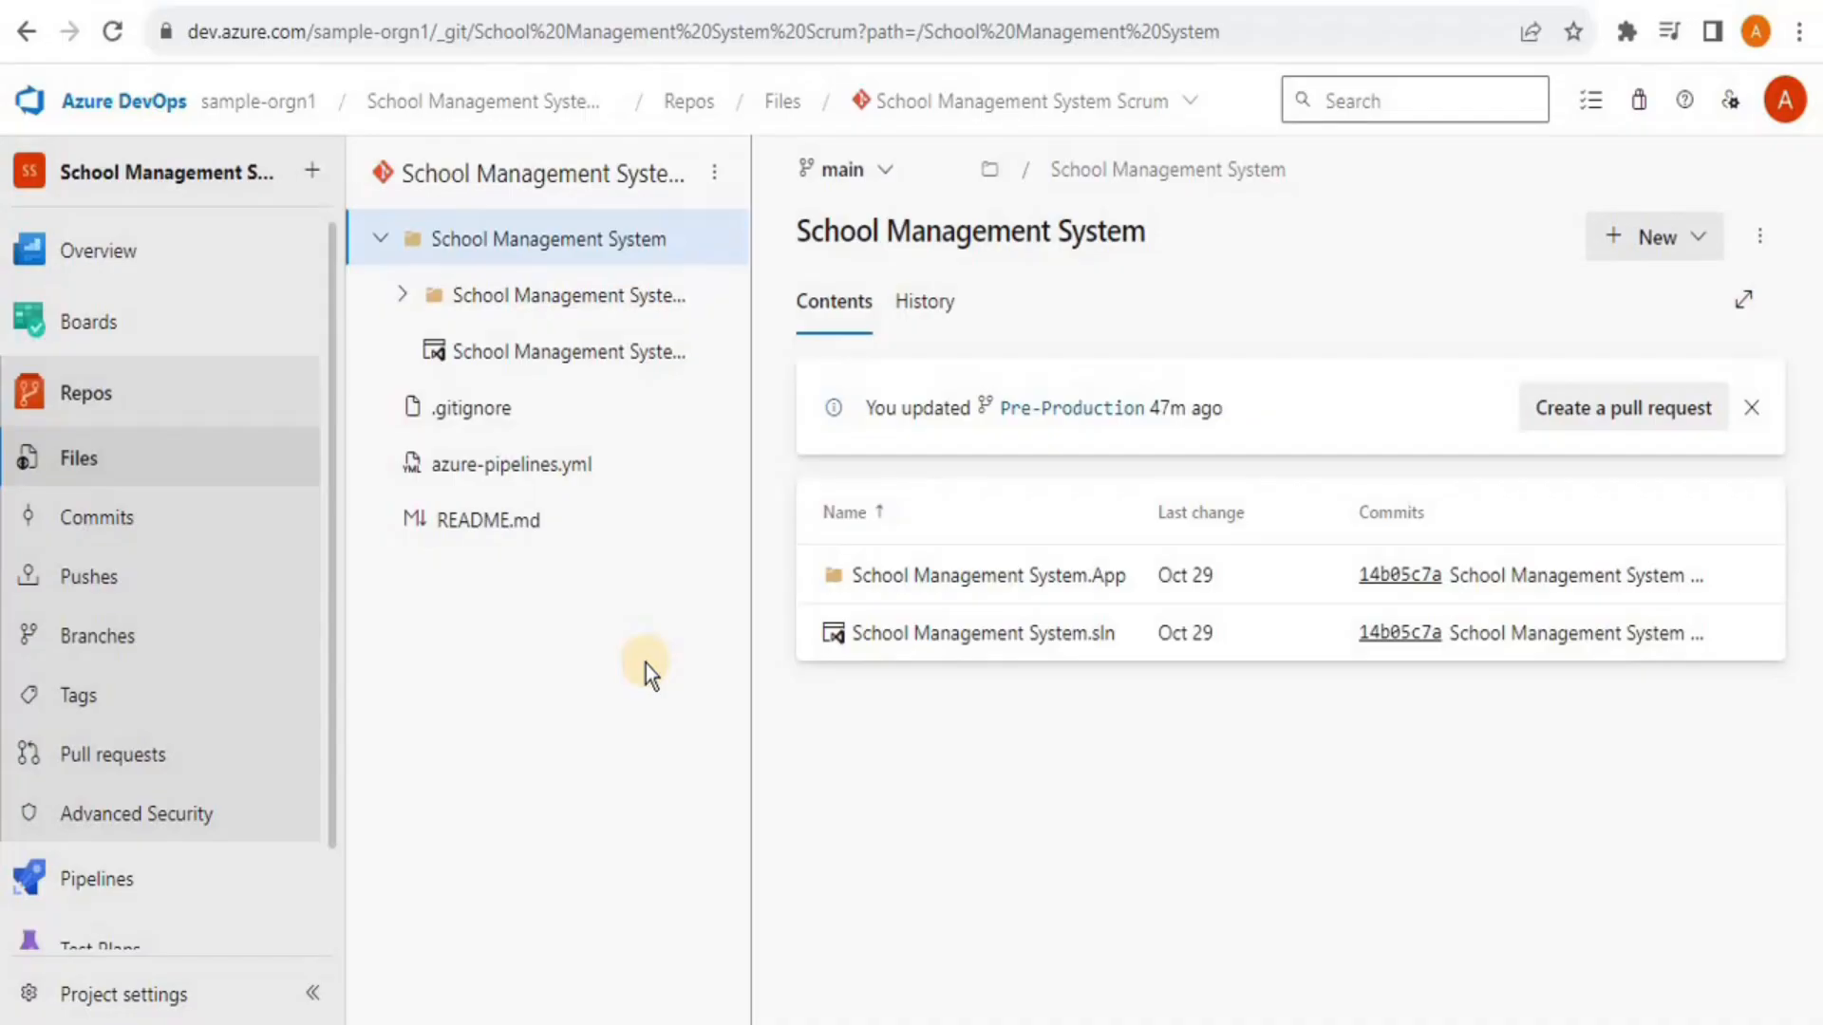
Create a Pre-Production-to-main pull request titled 'added code for main' with one optional reviewer
left_click(124, 47)
left_click(1554, 414)
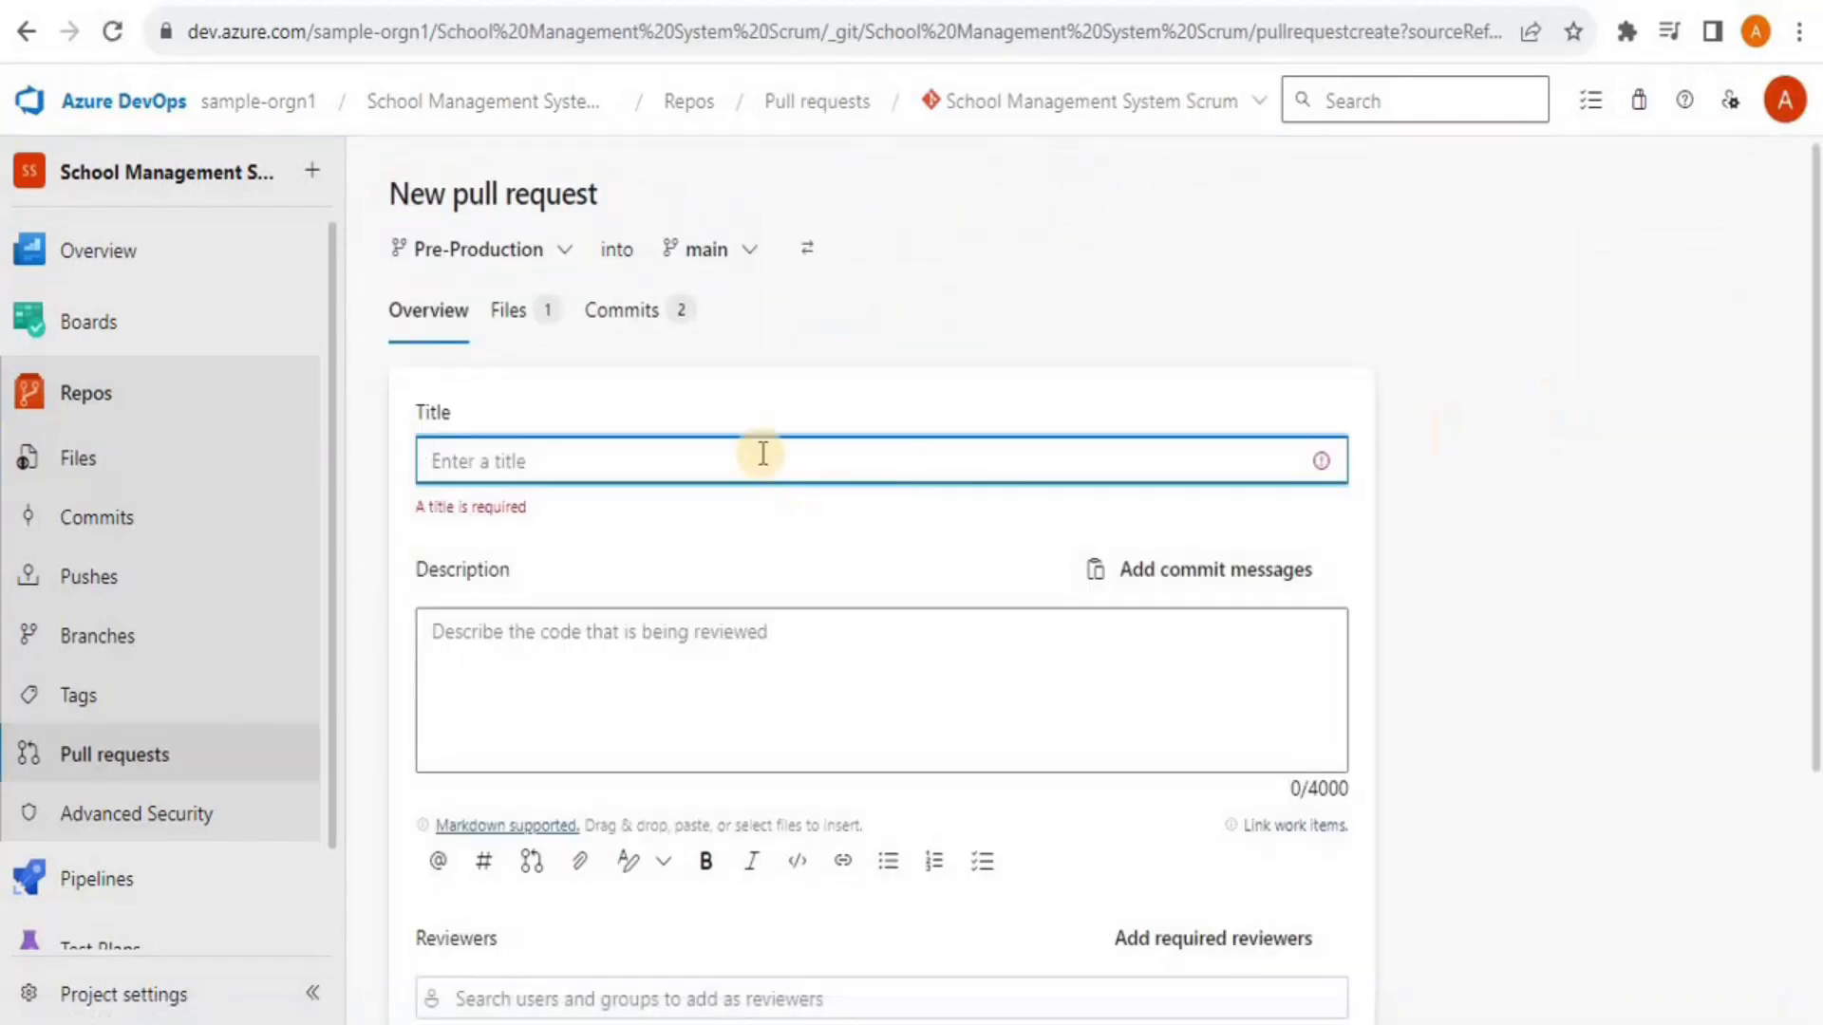
type("added")
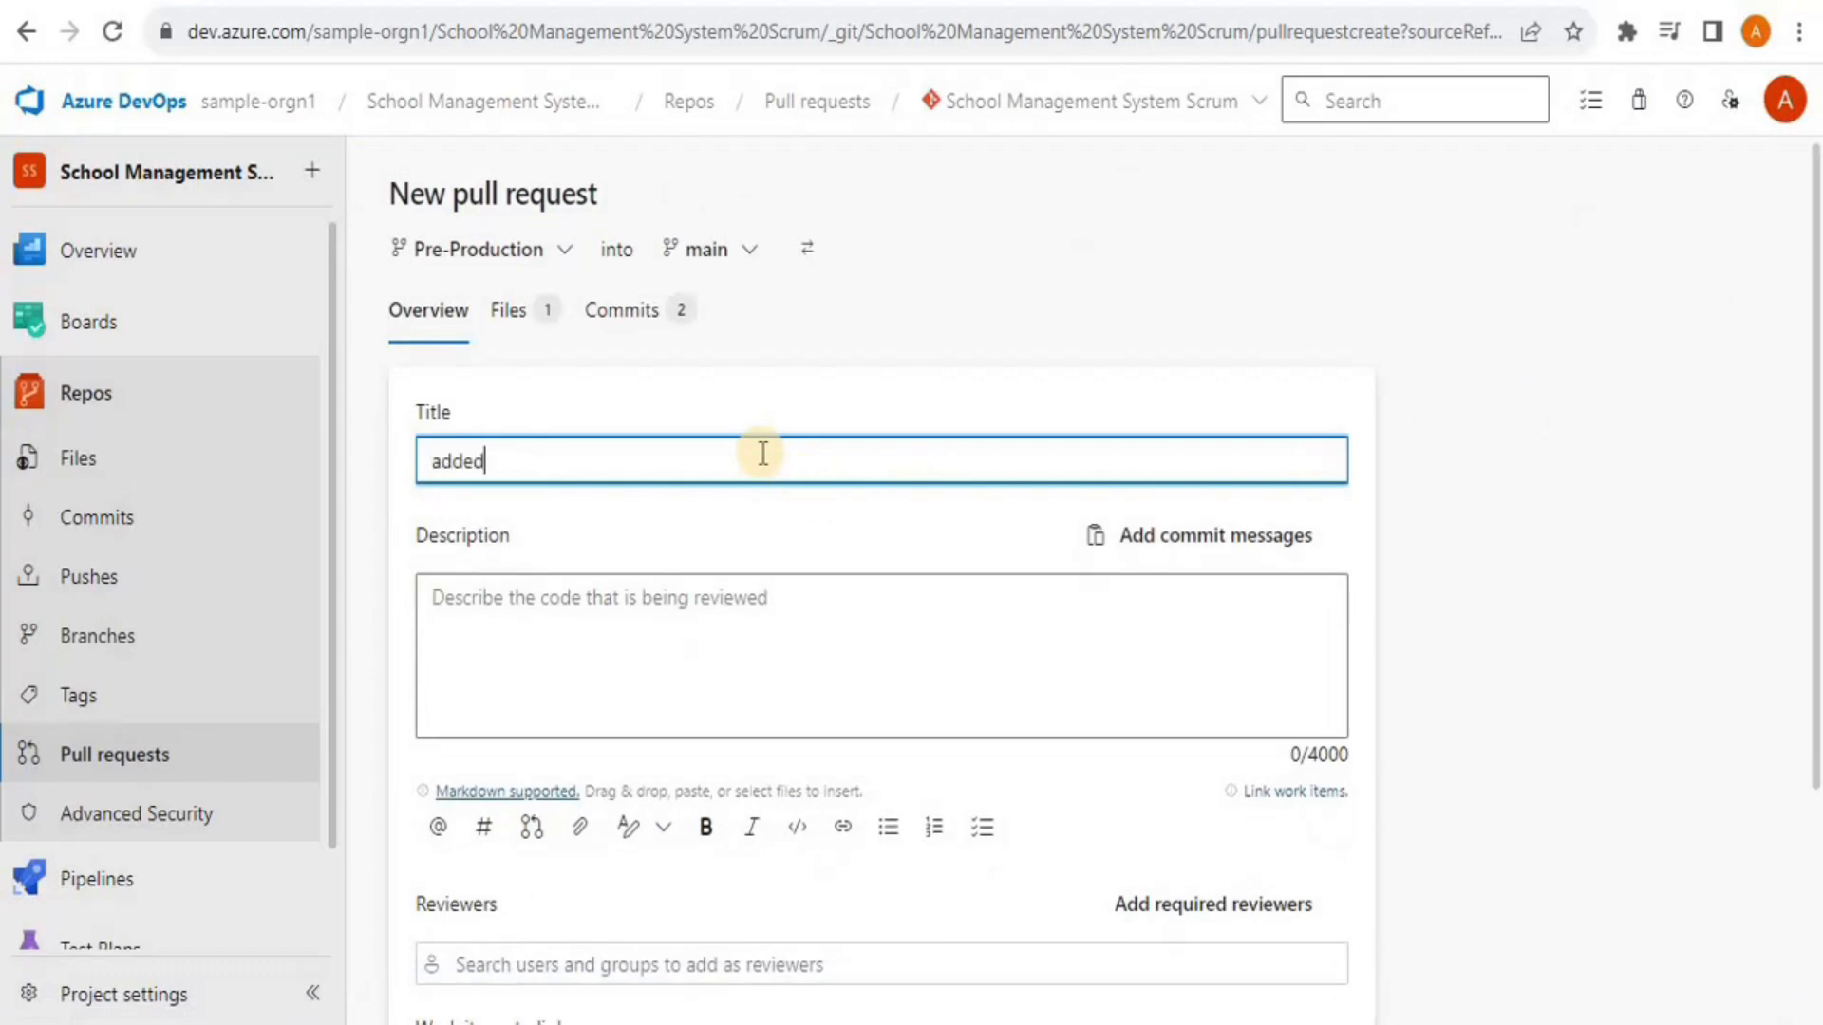
type(" code for main")
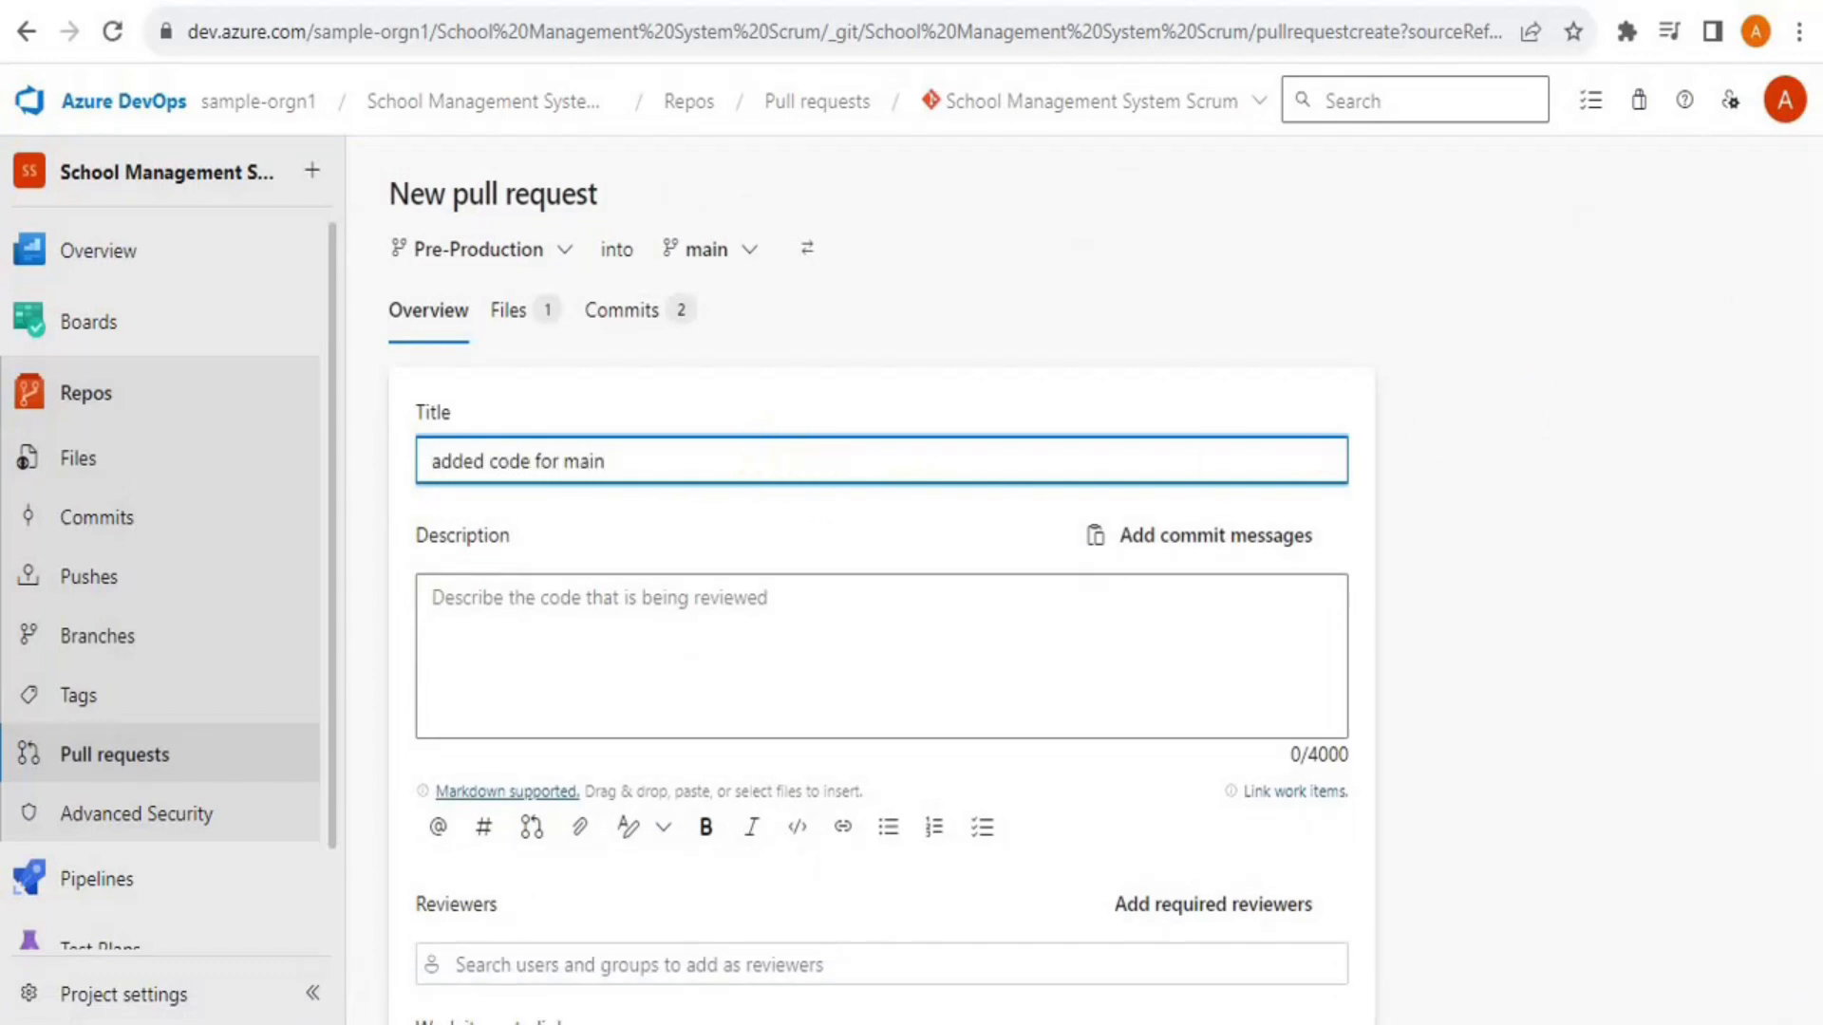
left_click(1592, 613)
scroll(1592, 613, "down", 3)
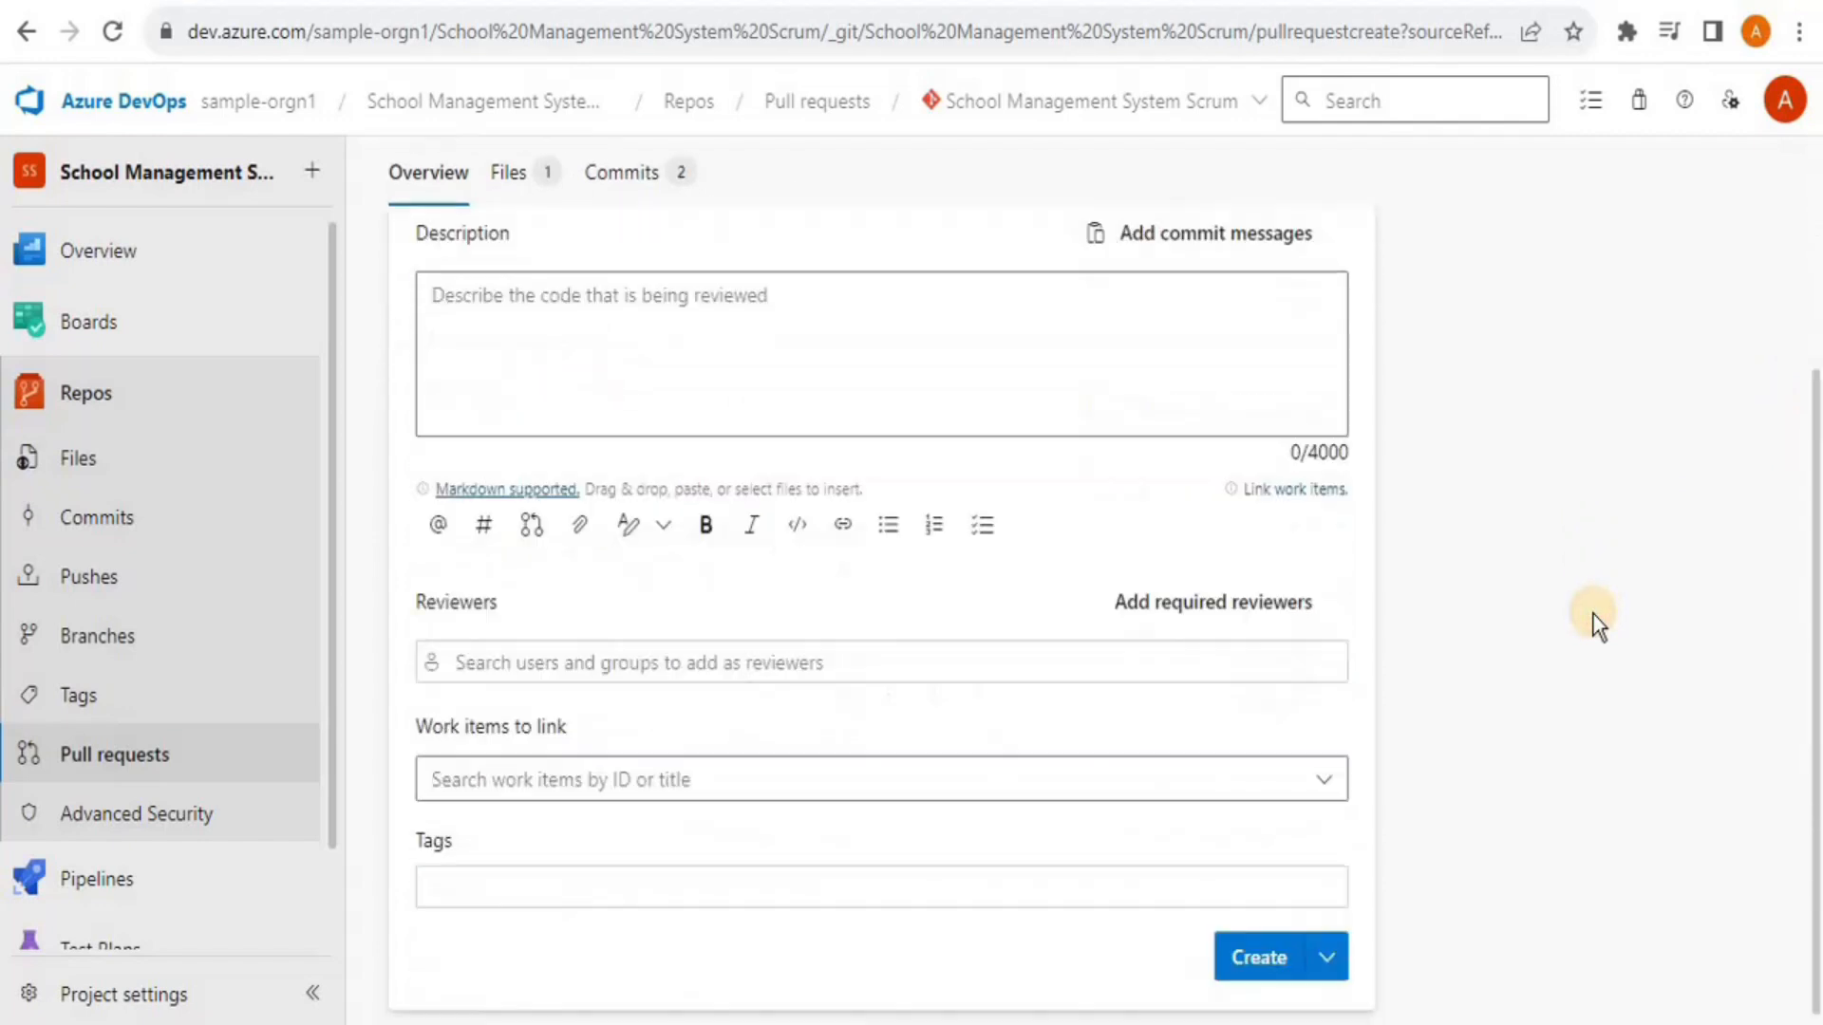
left_click(987, 647)
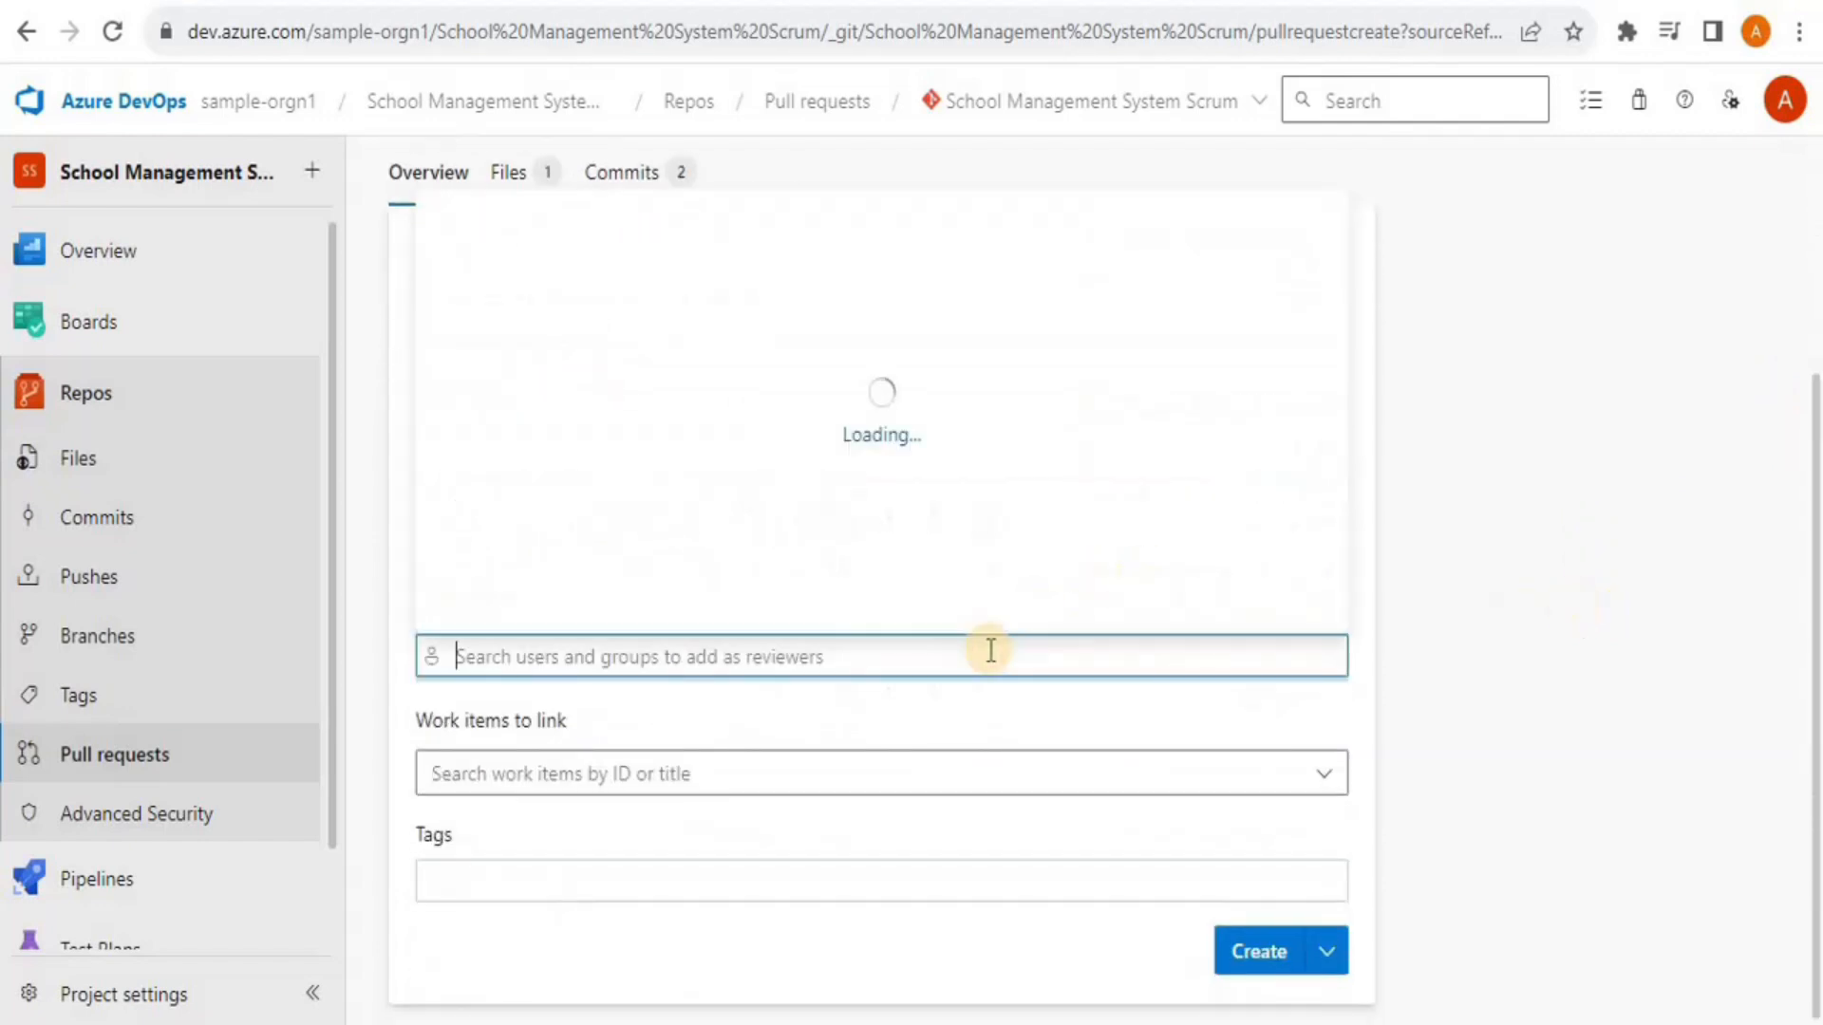
left_click(689, 535)
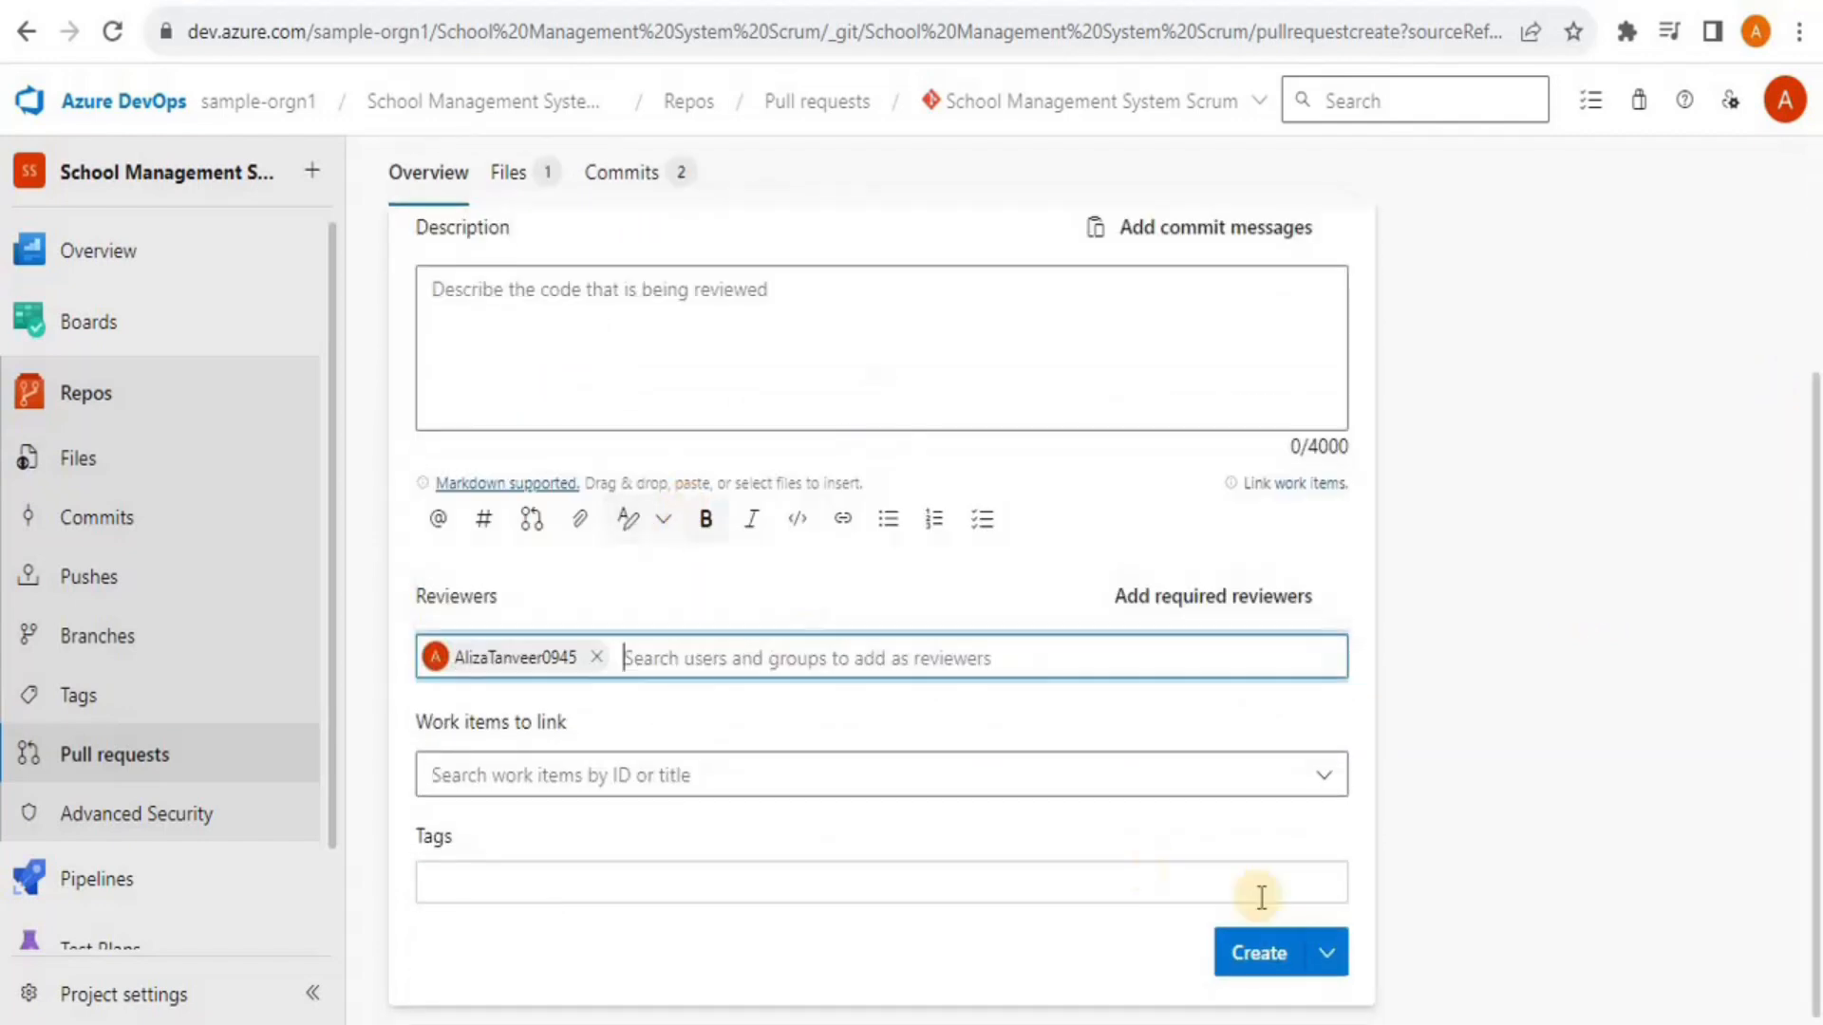
left_click(1253, 955)
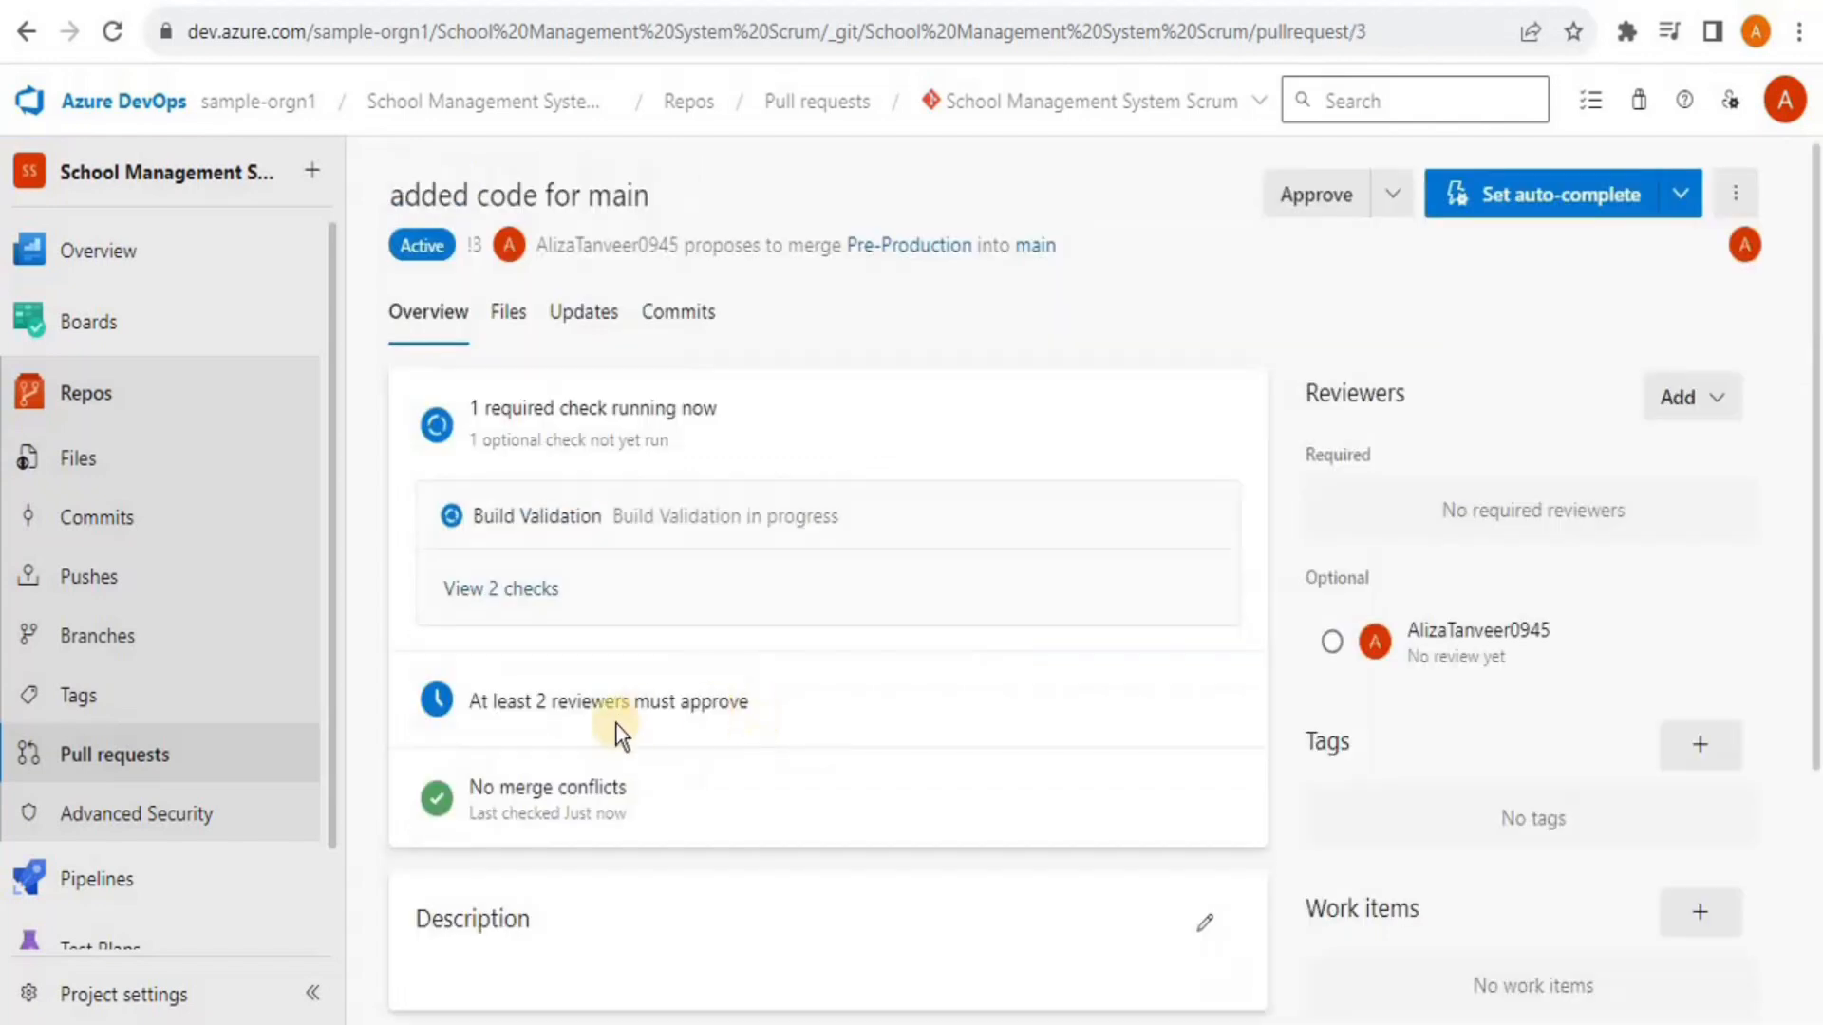
Turn off the Require a minimum number of reviewers policy on the main branch
left_click_drag(1813, 432, 1814, 765)
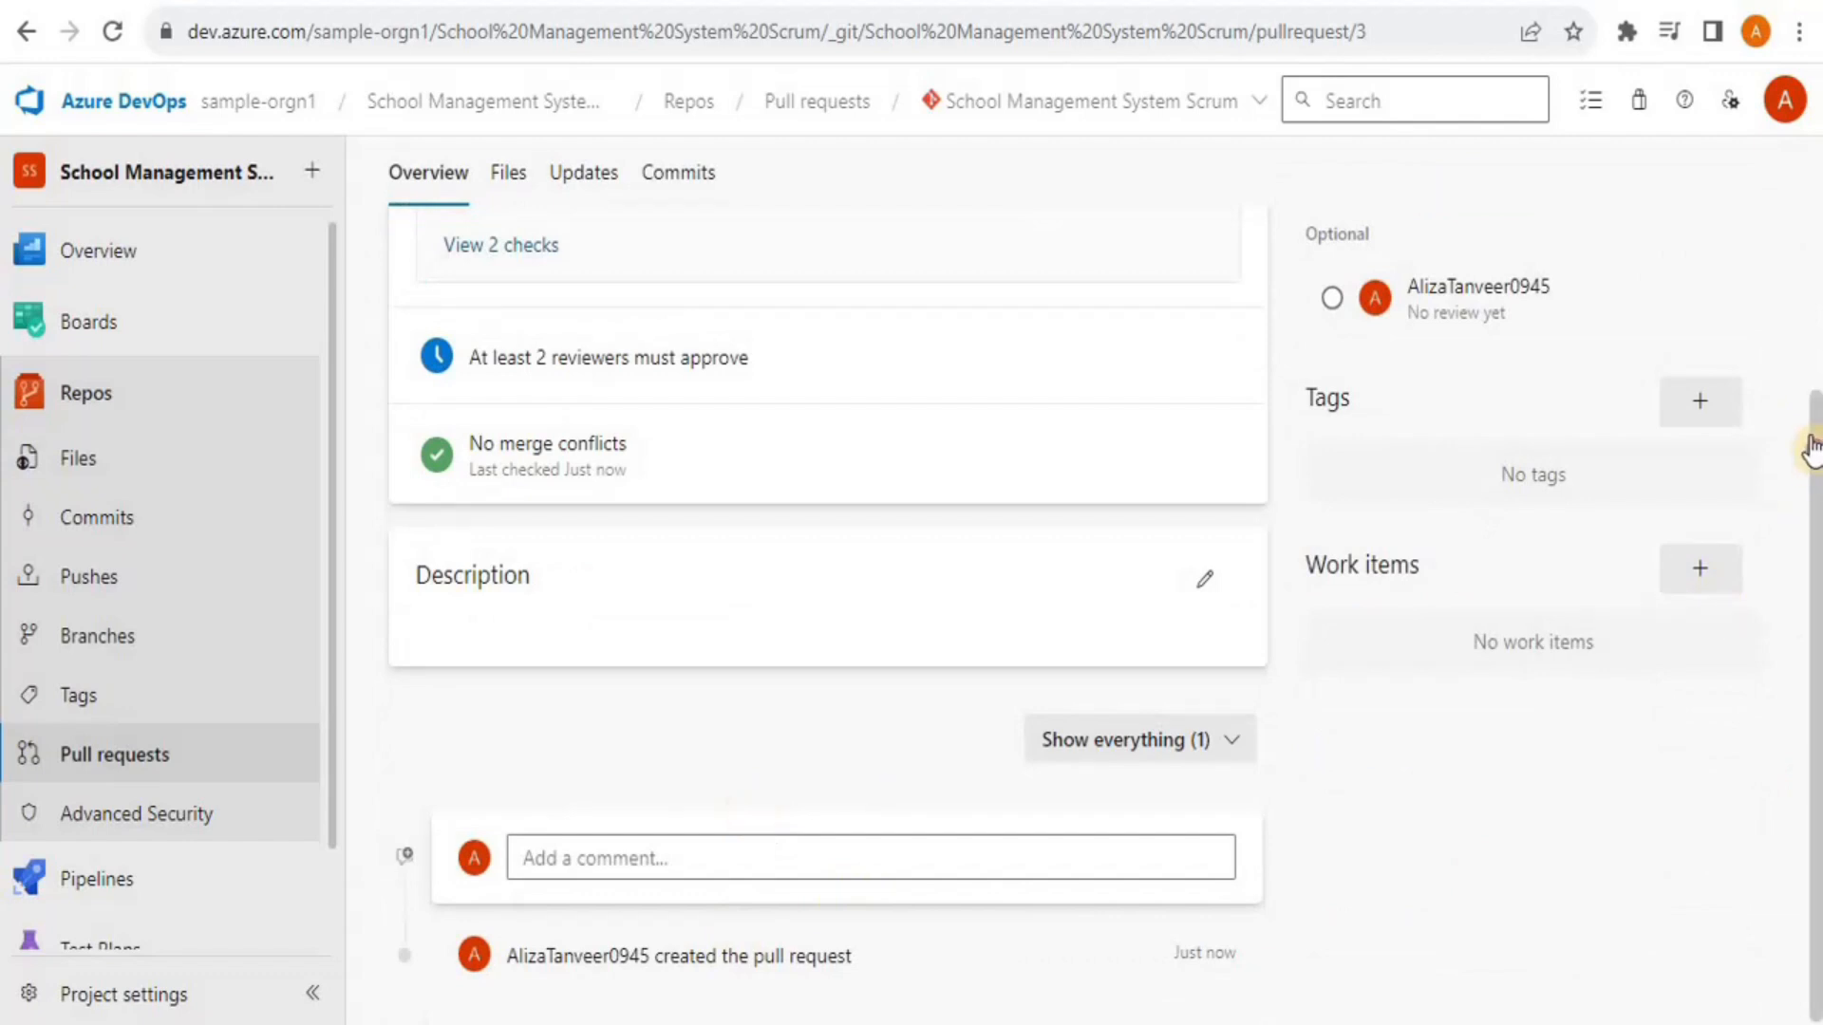
left_click_drag(1814, 447, 1815, 224)
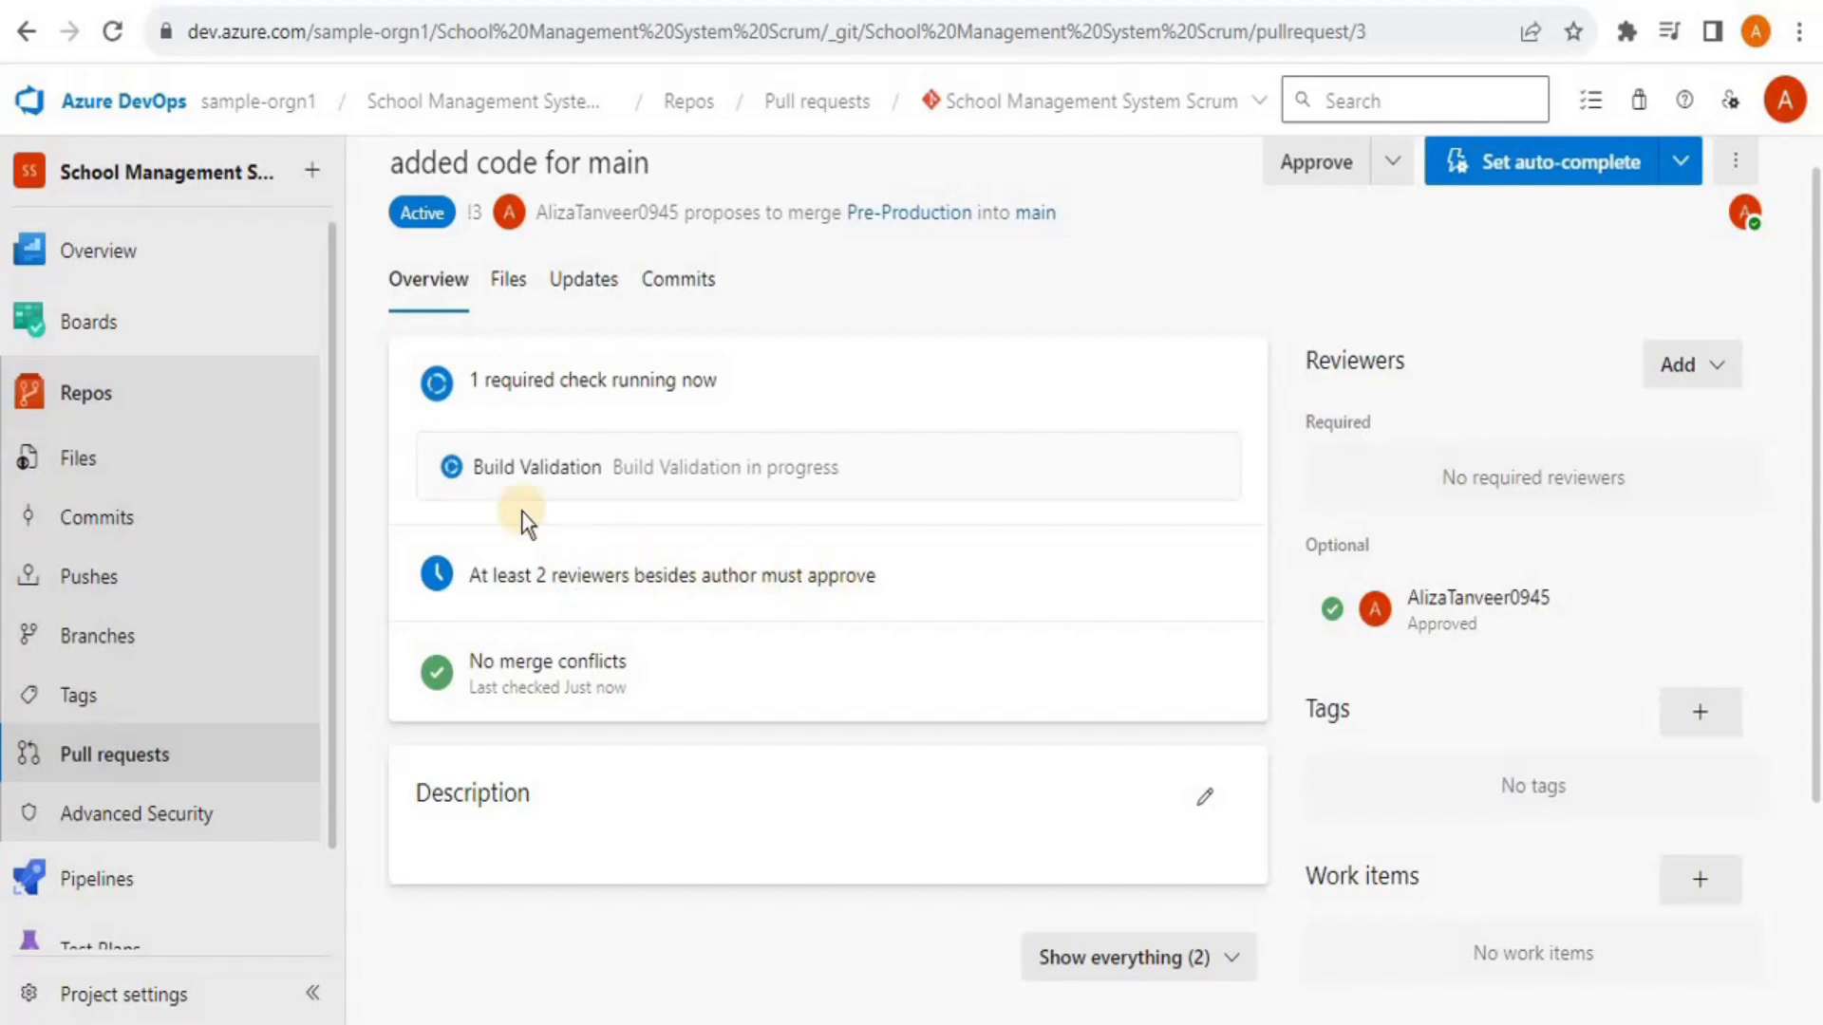
left_click(122, 636)
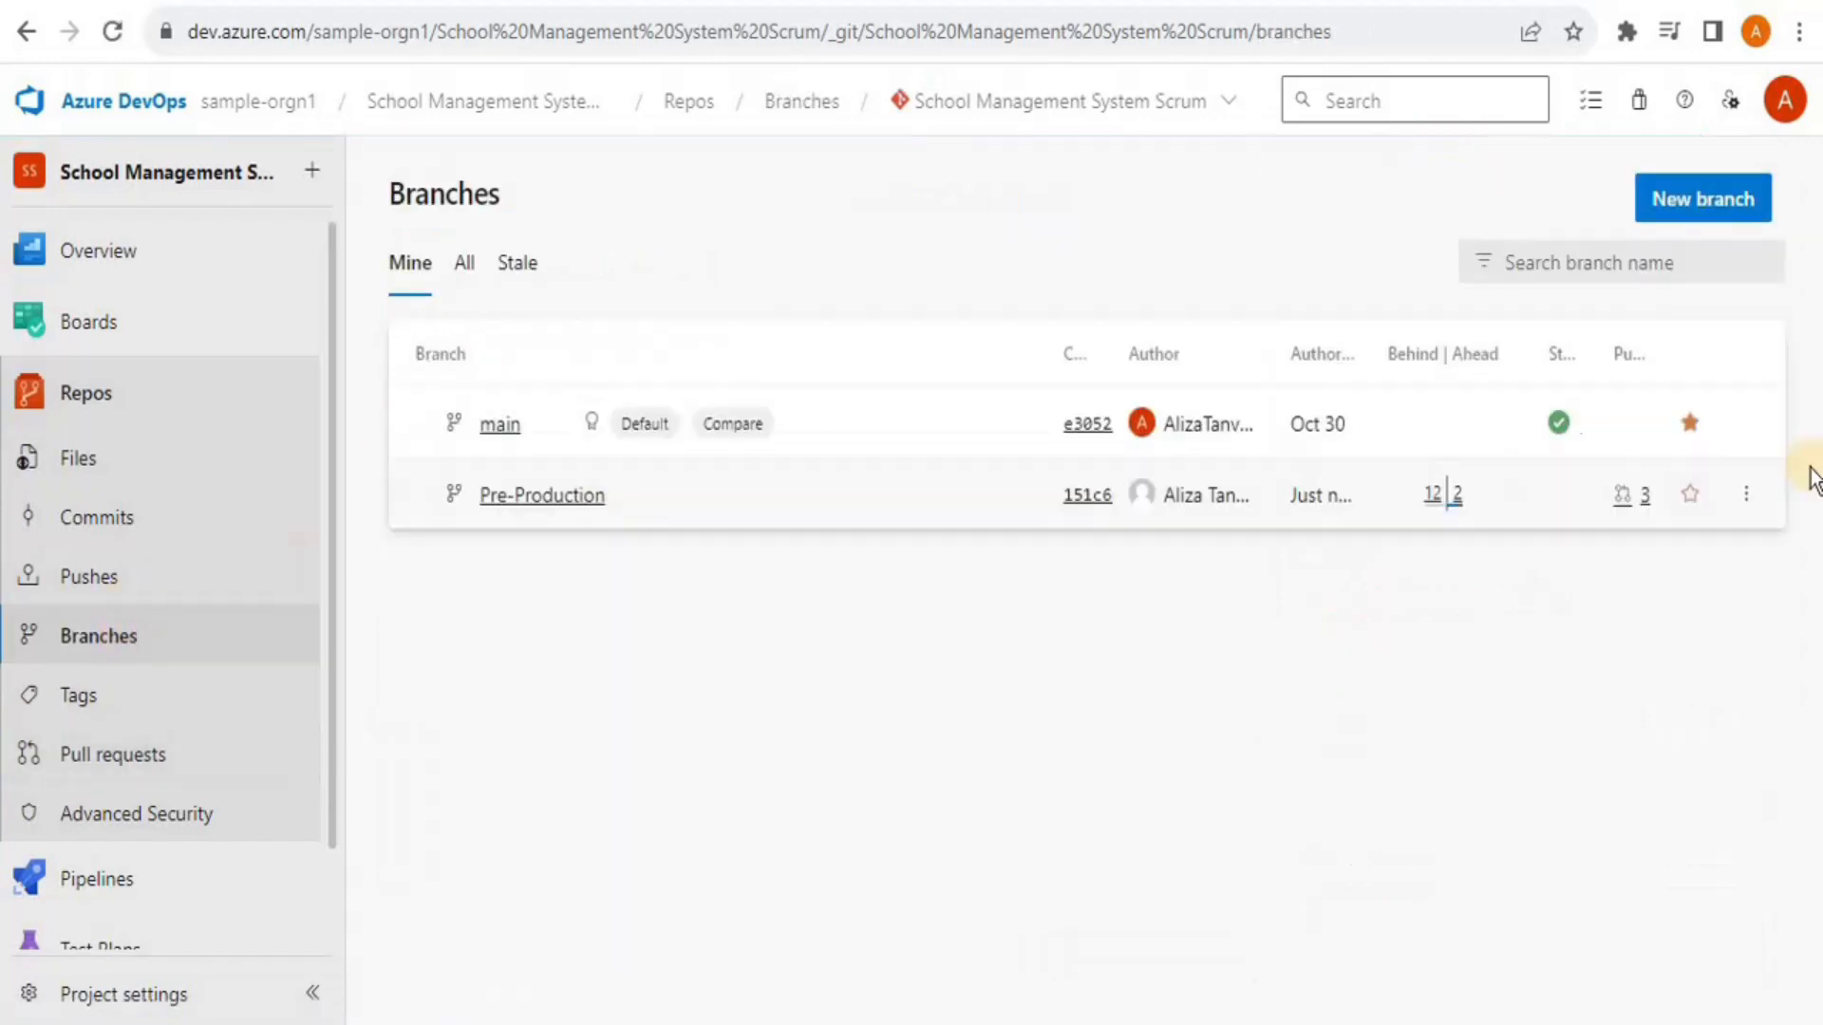
left_click(1745, 427)
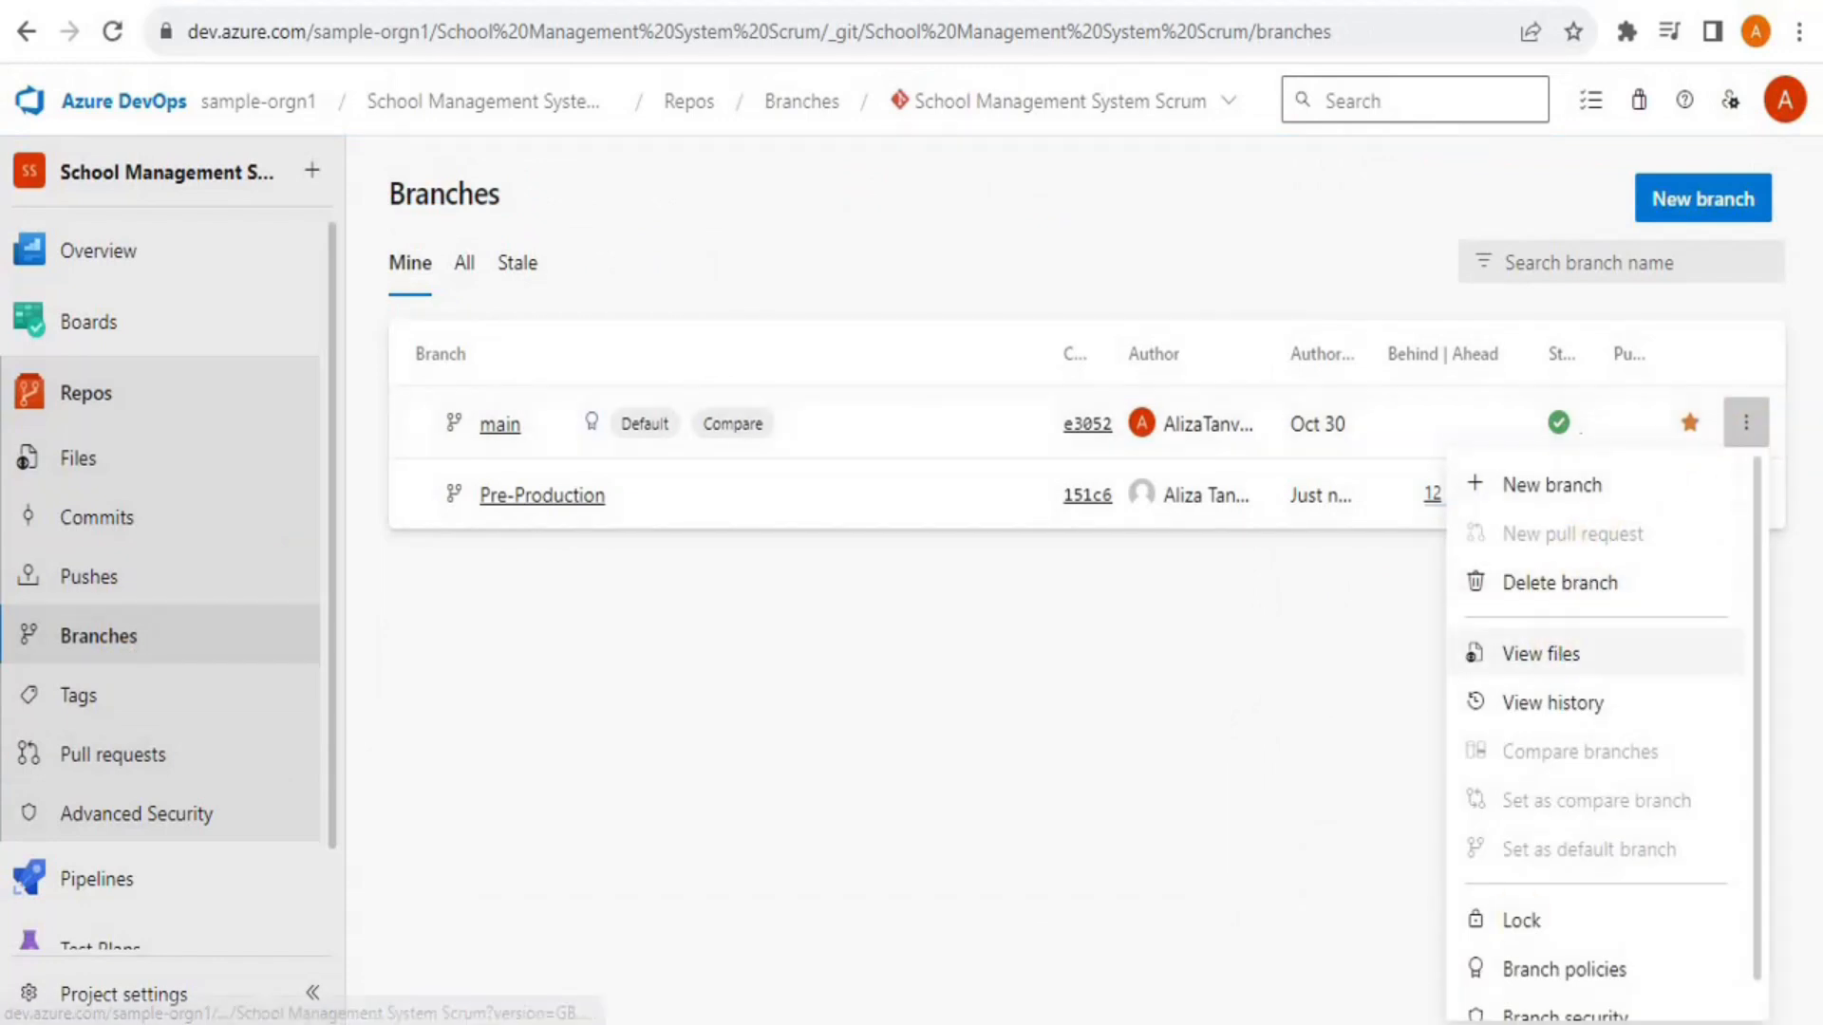
left_click(1524, 969)
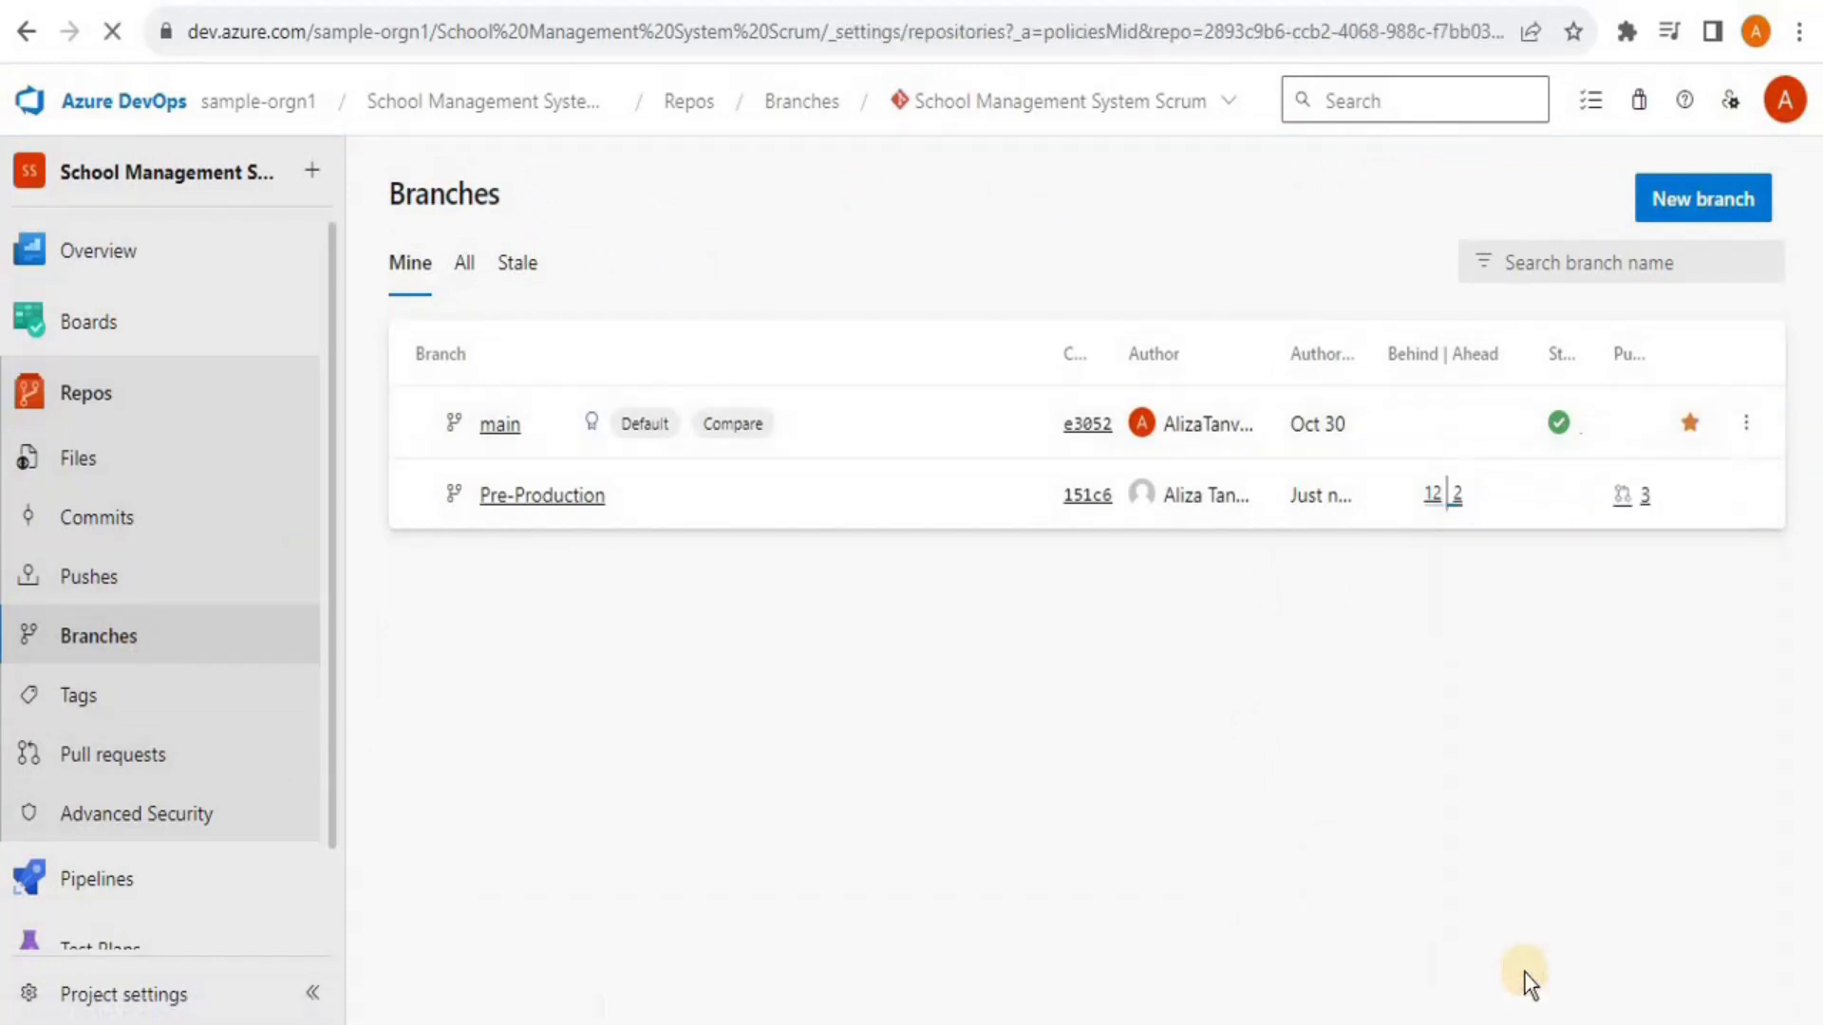
left_click(918, 501)
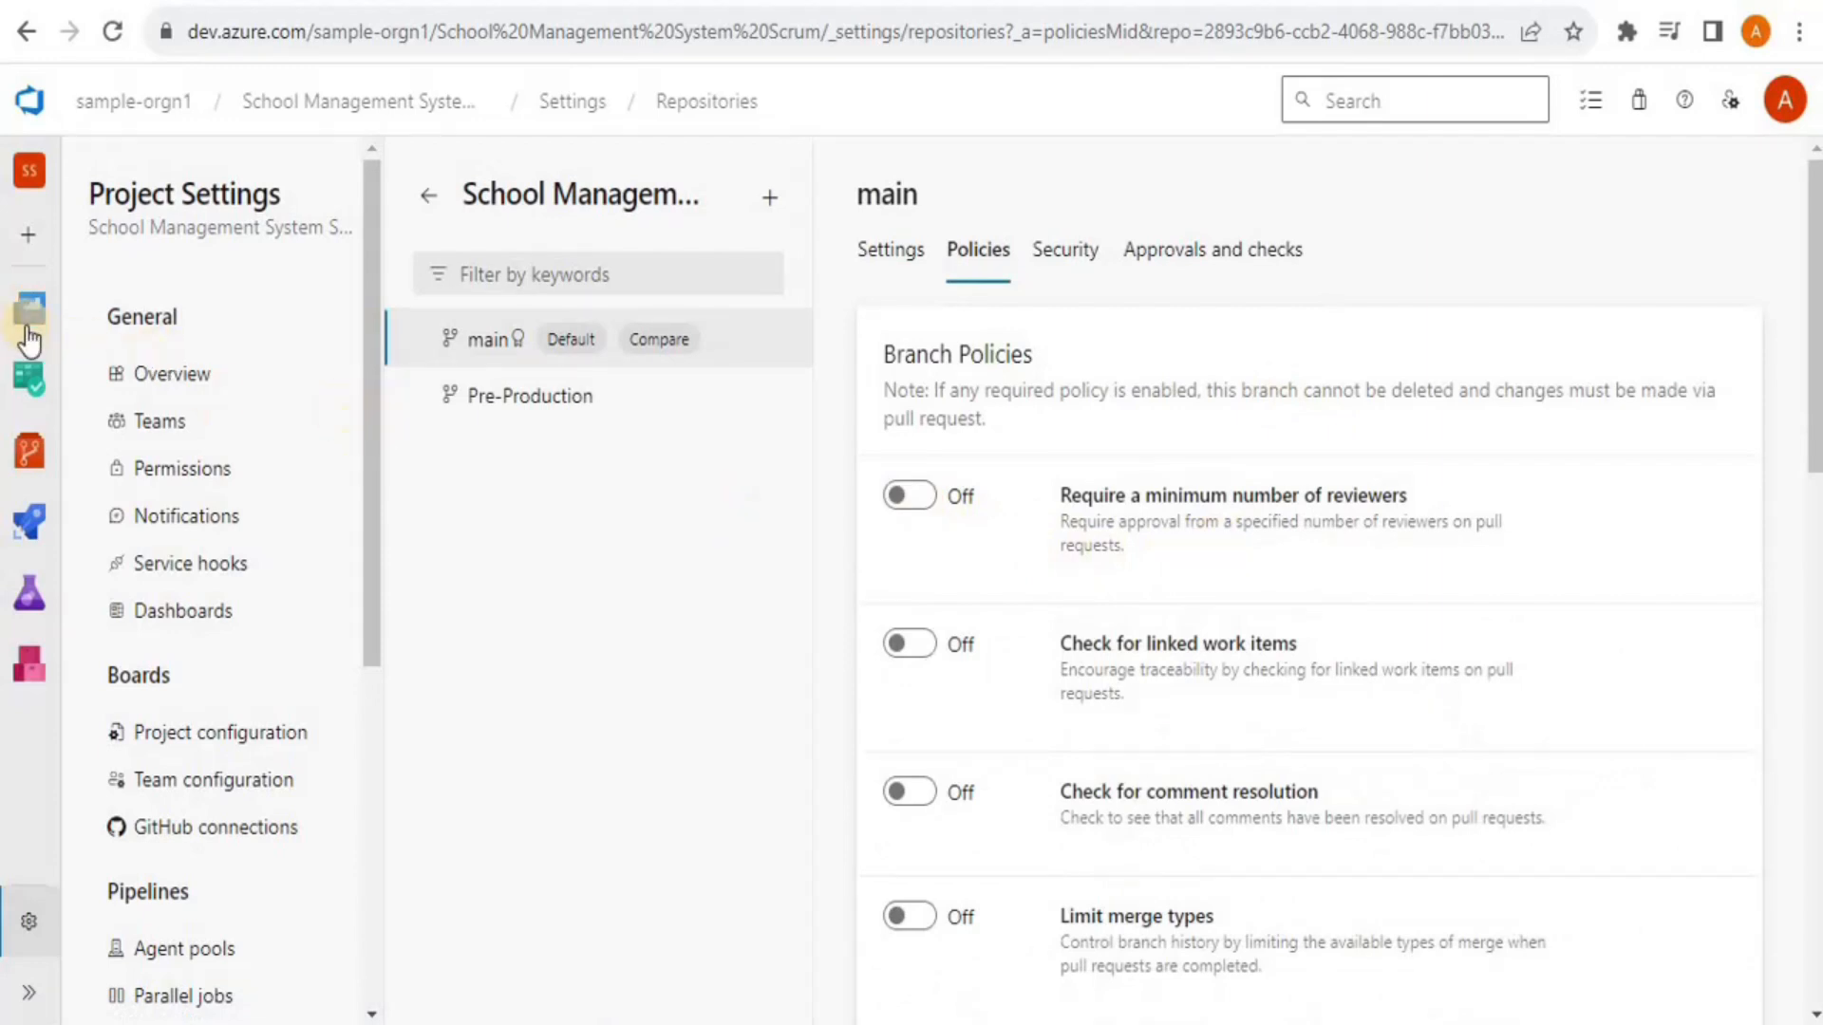
Approve the 'added code for main' pull request
left_click(28, 451)
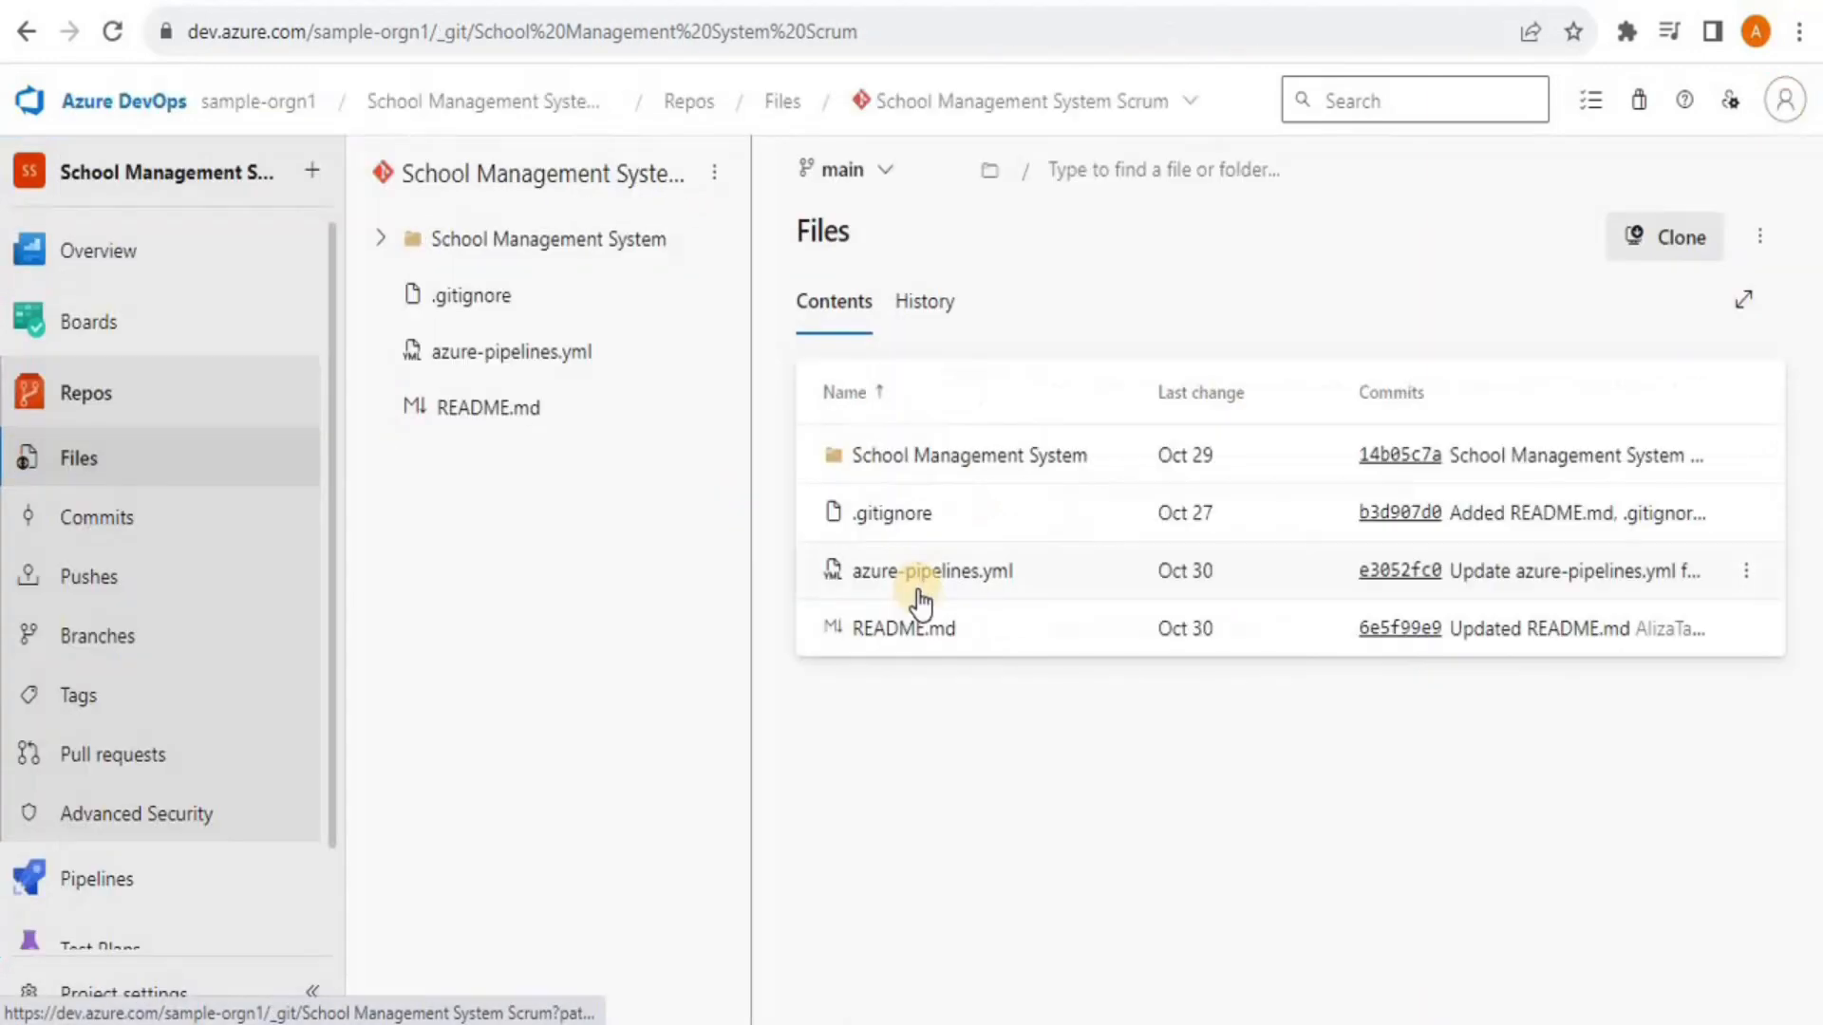
left_click(122, 751)
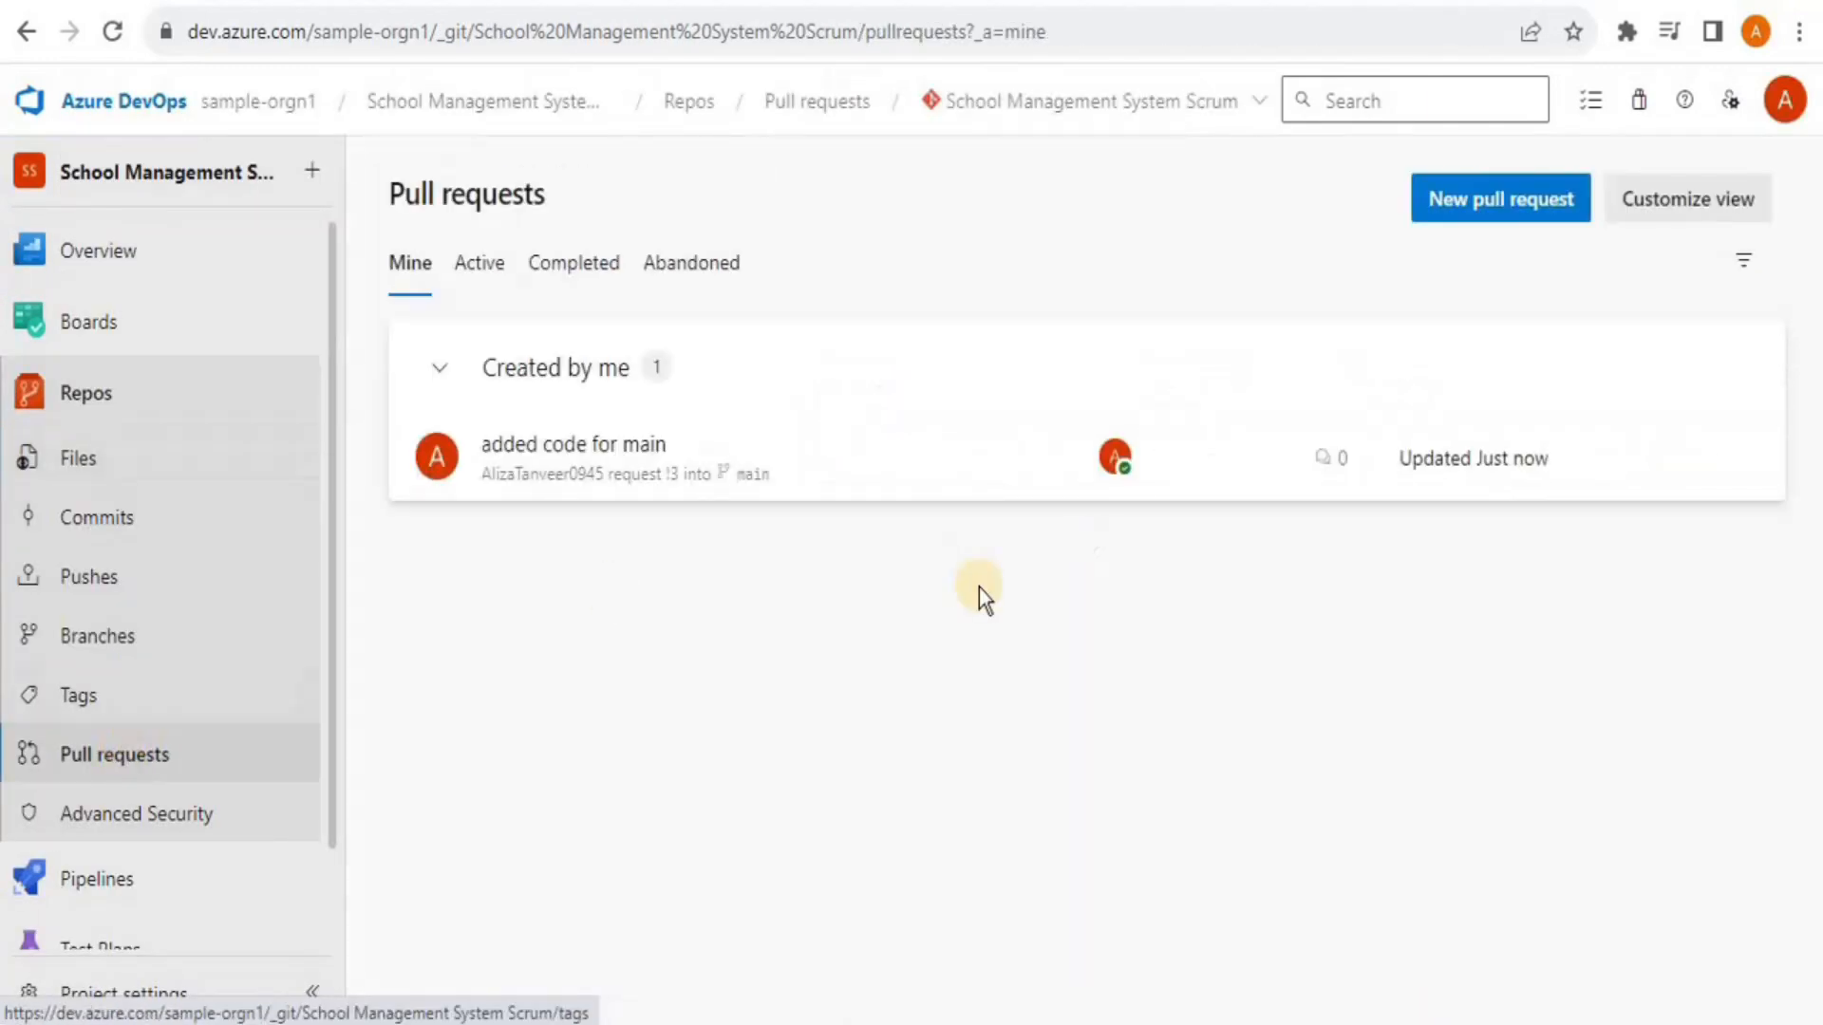
left_click(771, 471)
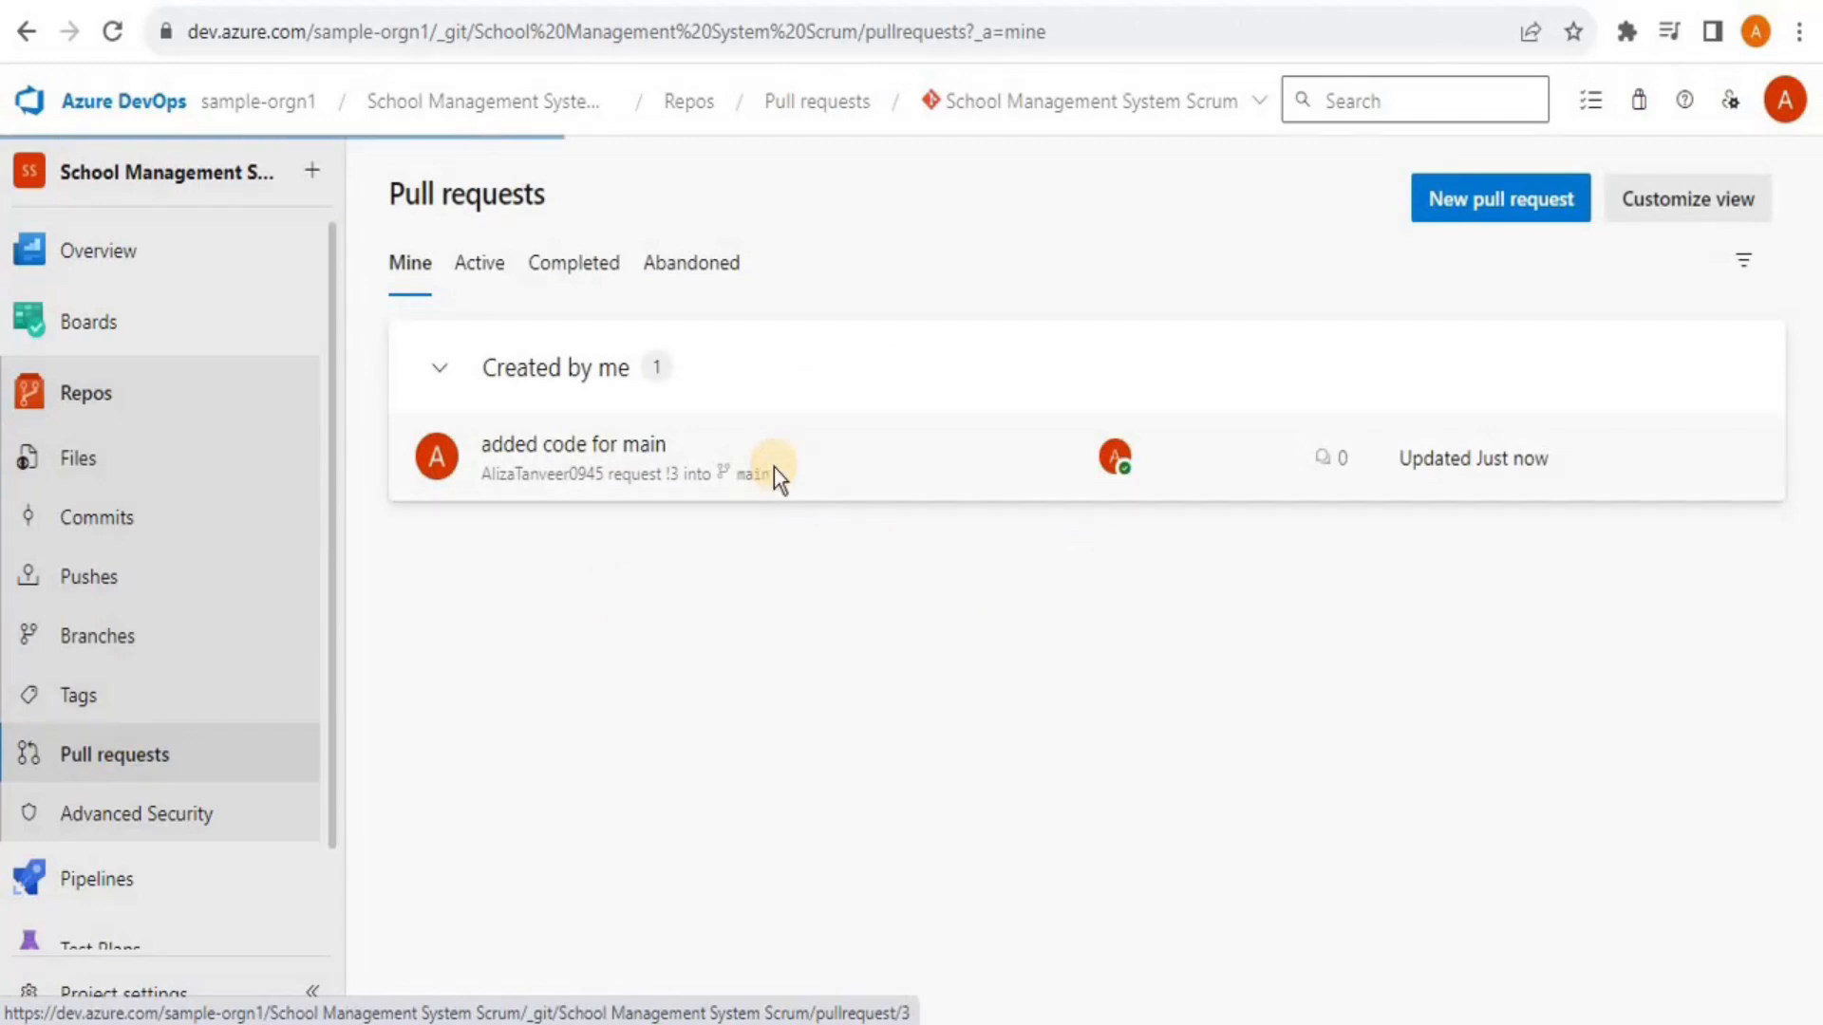
left_click(1385, 210)
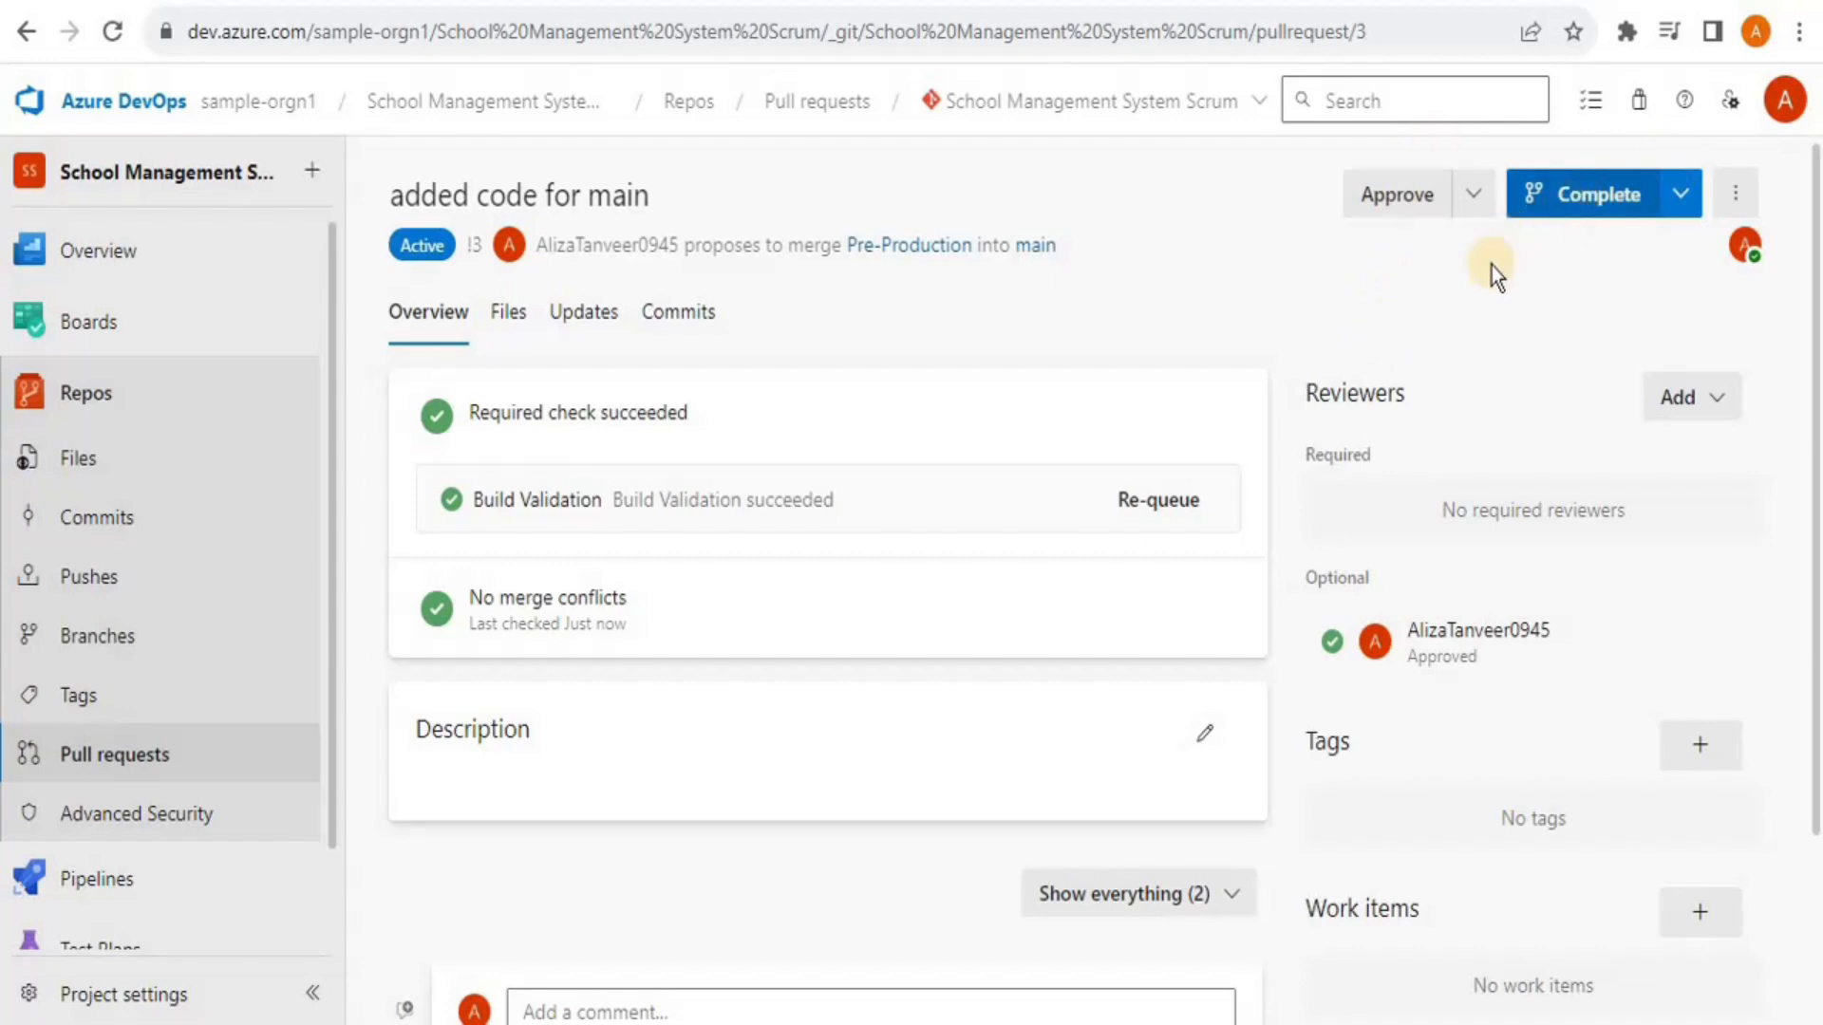
Complete pull request 3 with Merge (no fast forward), bringing Pre-Production into main
left_click(1528, 195)
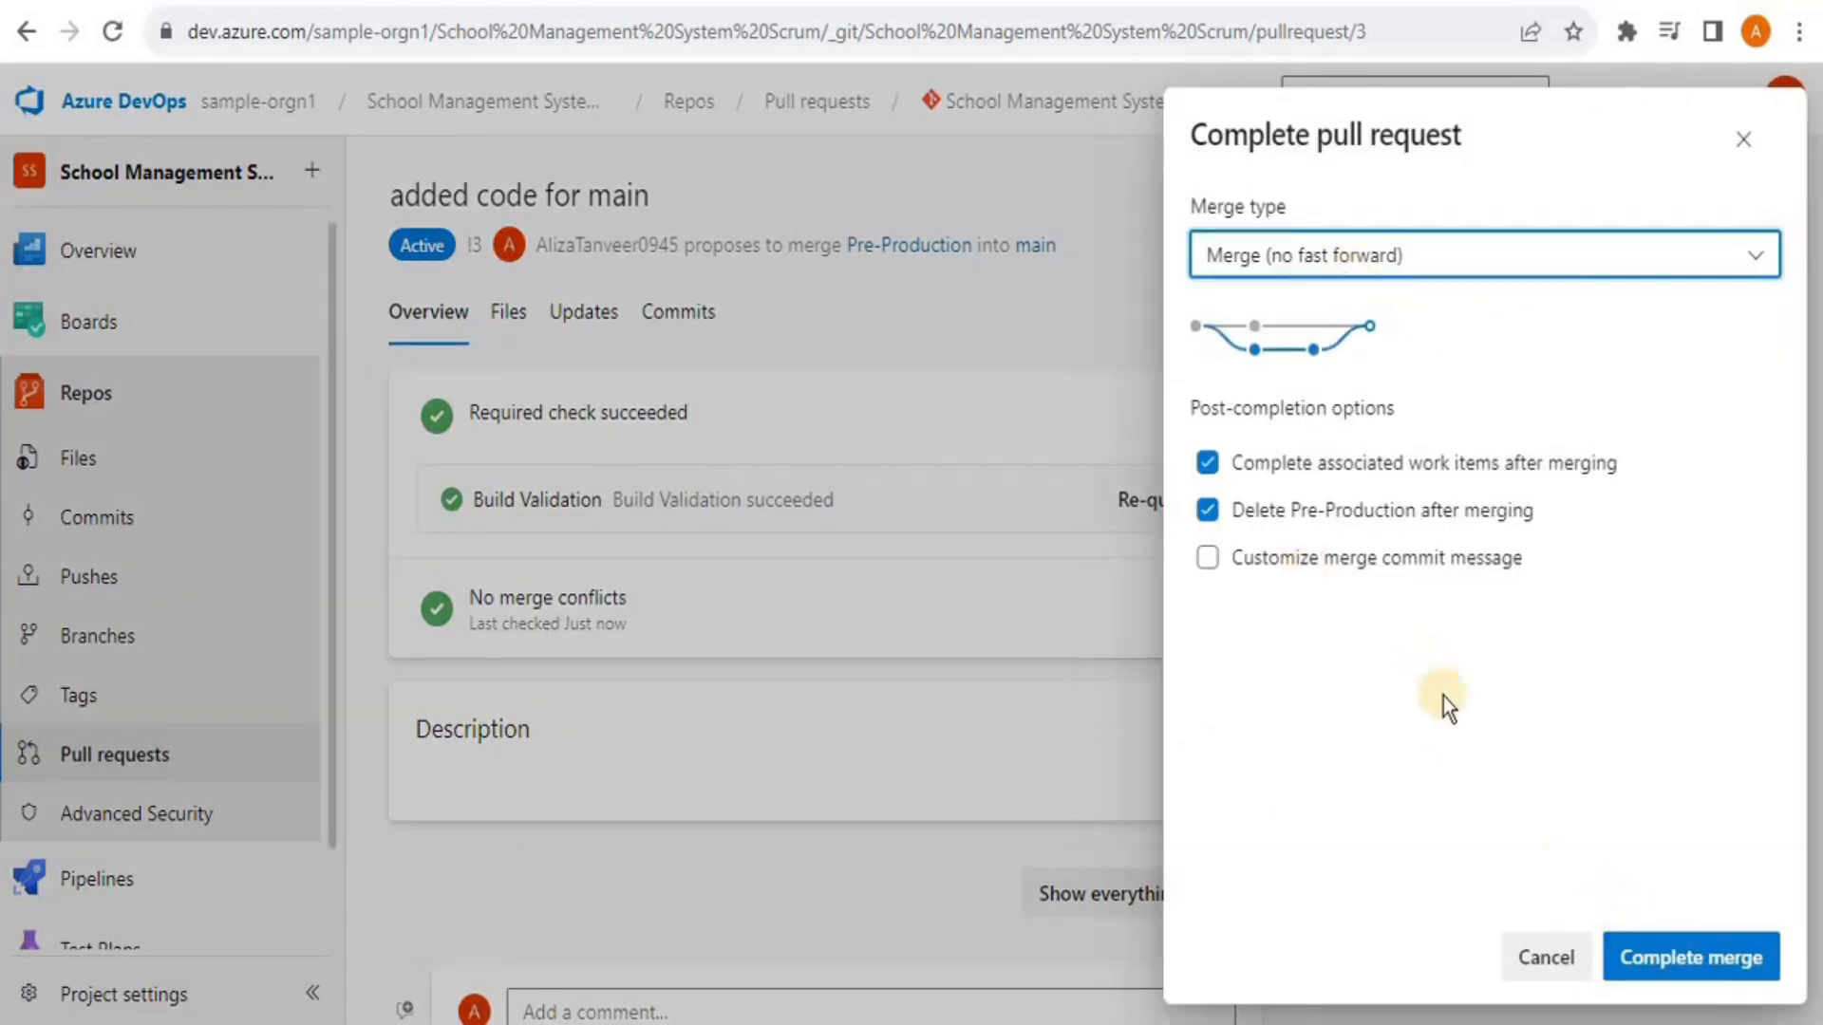
left_click(1673, 961)
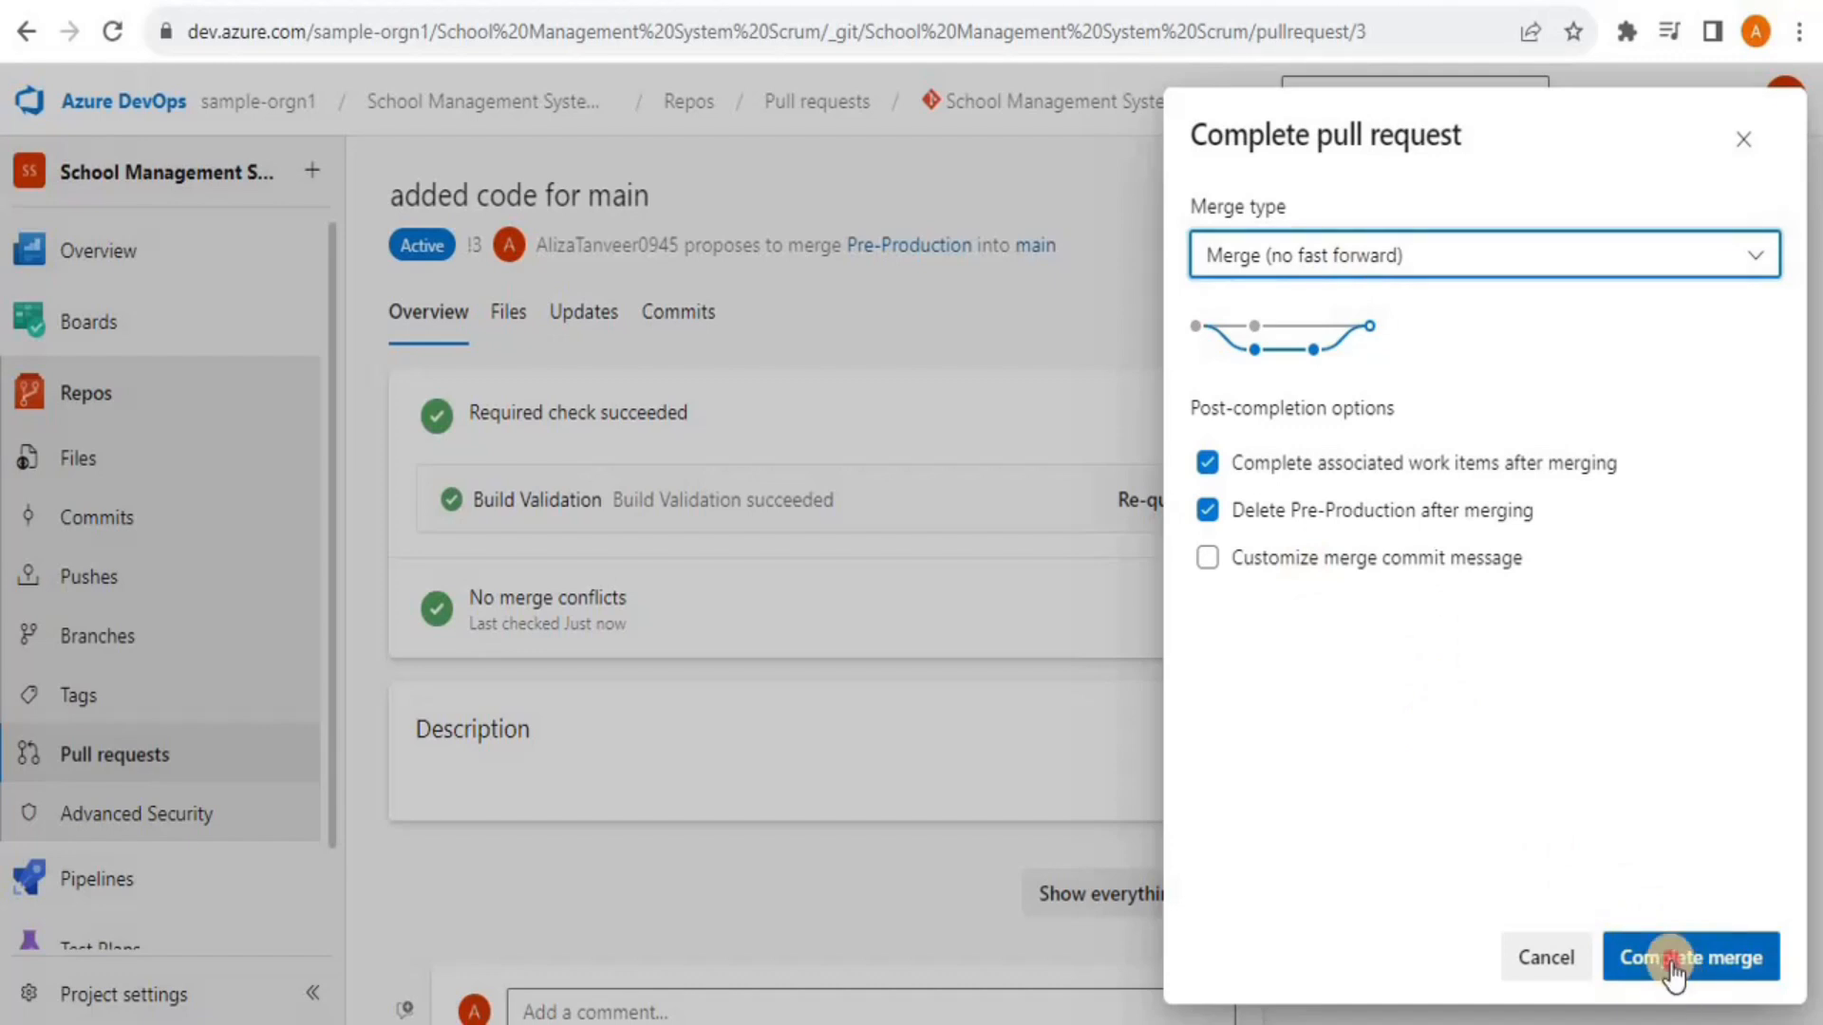
left_click(131, 648)
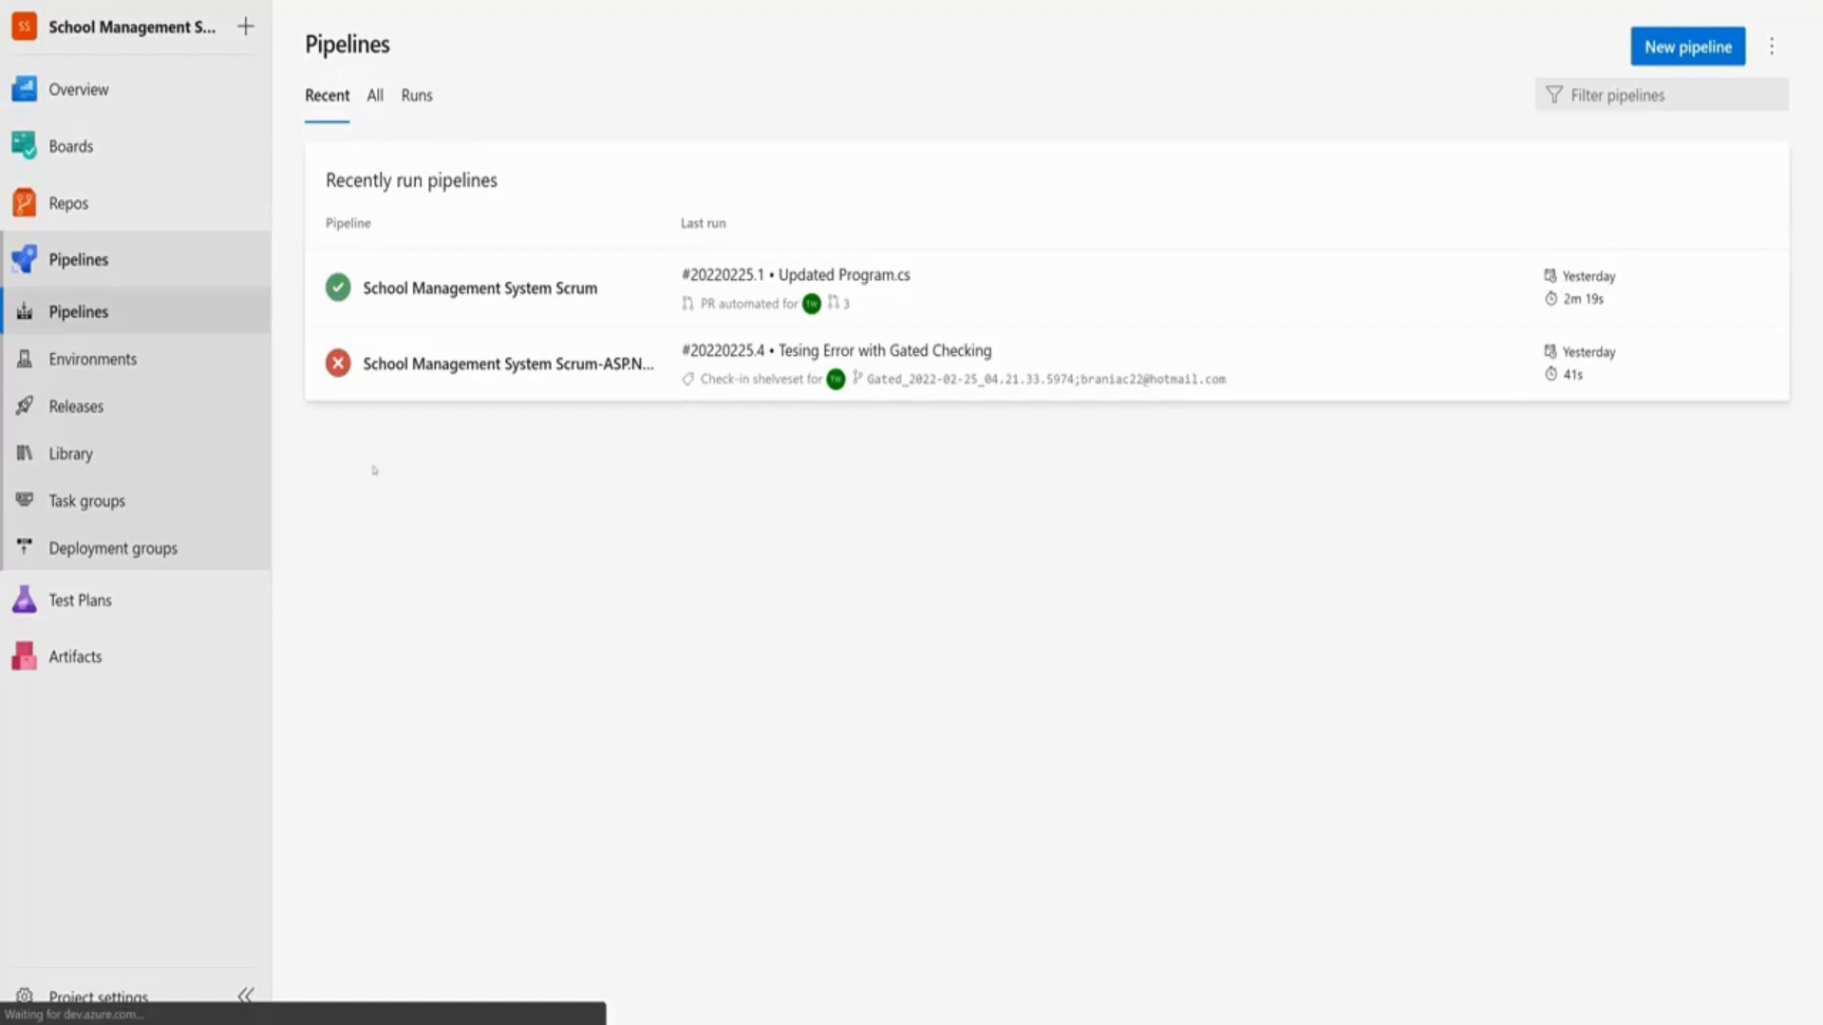
mouse_move(72, 211)
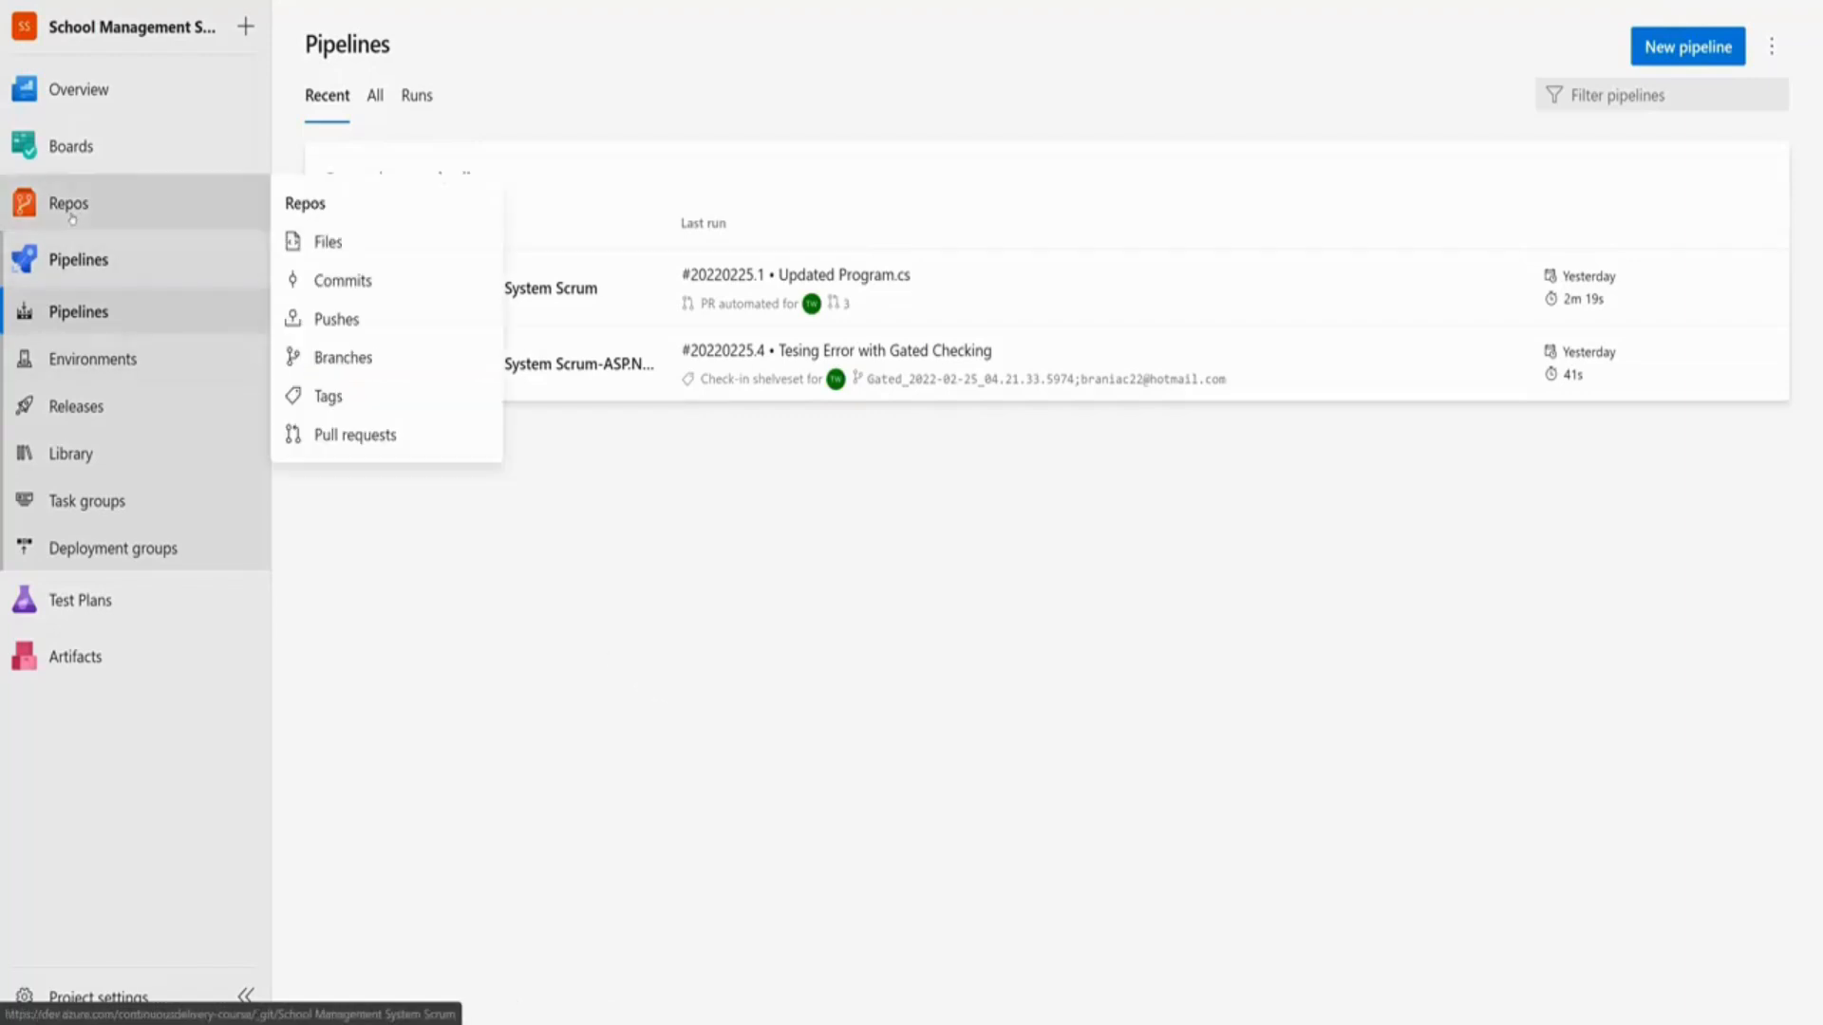
left_click(352, 366)
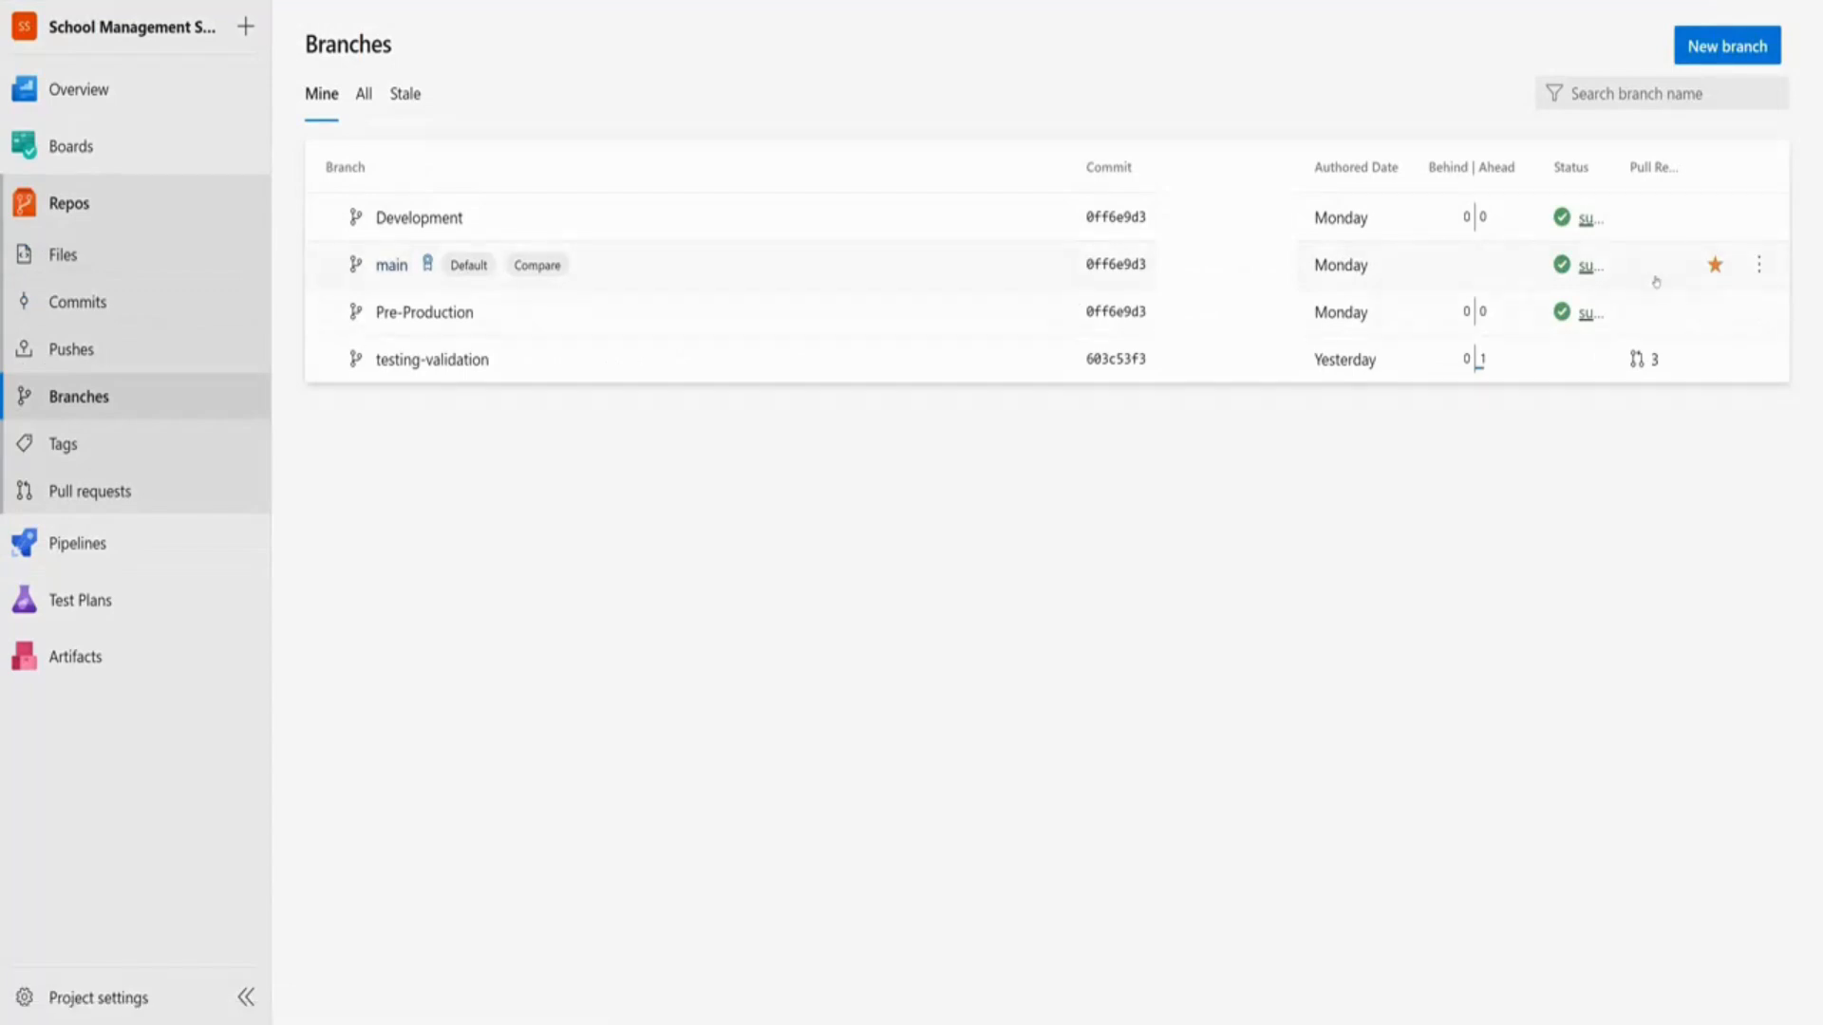
left_click(1759, 264)
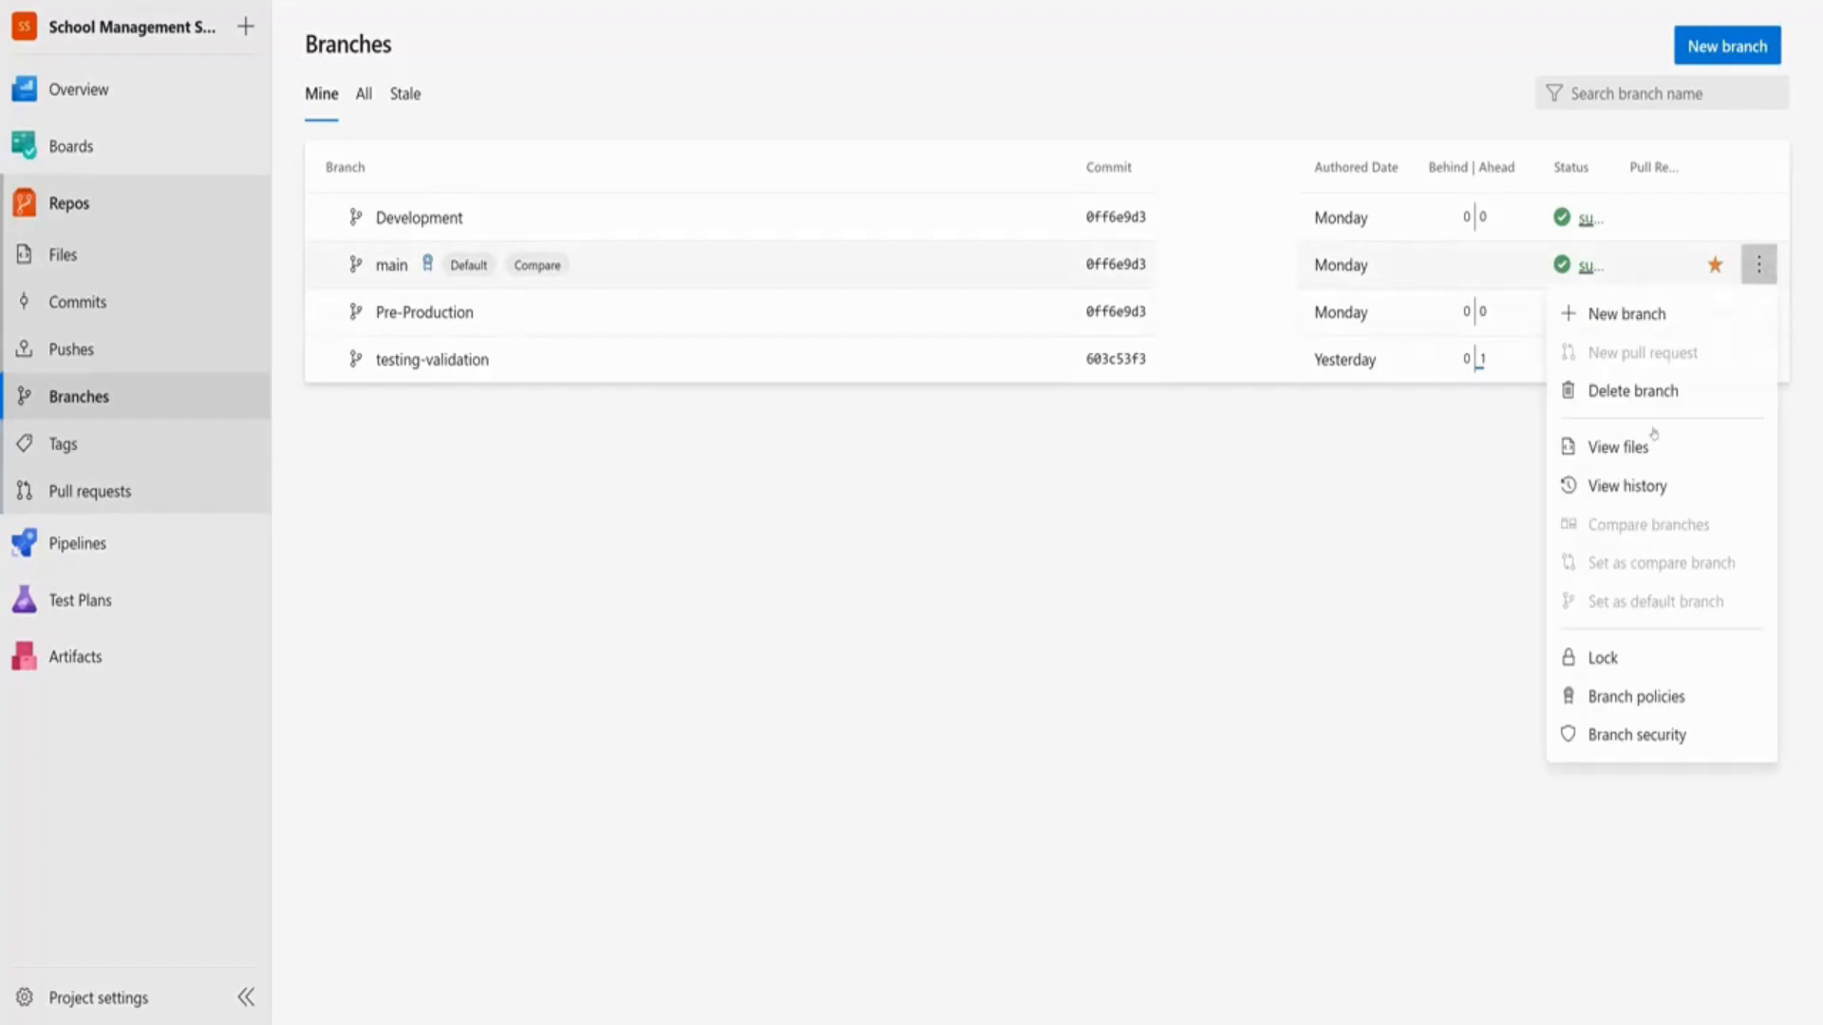
left_click(1652, 698)
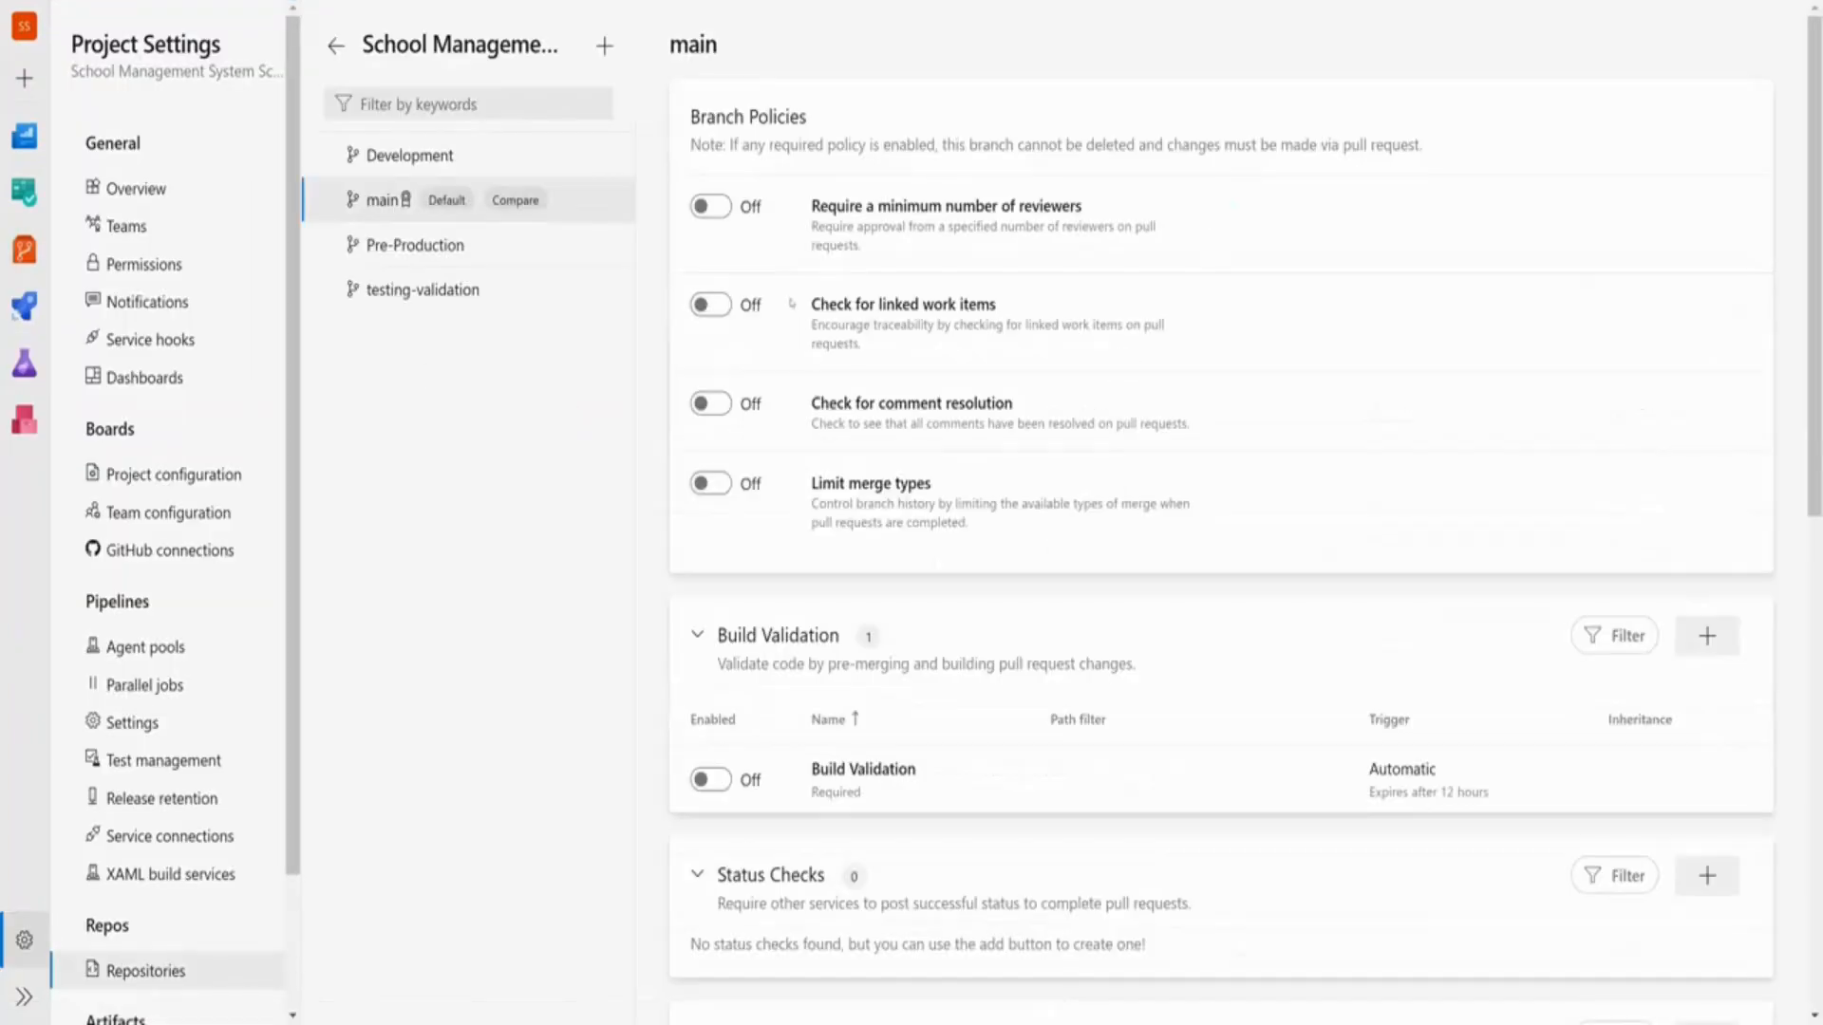
left_click_drag(810, 205, 1177, 205)
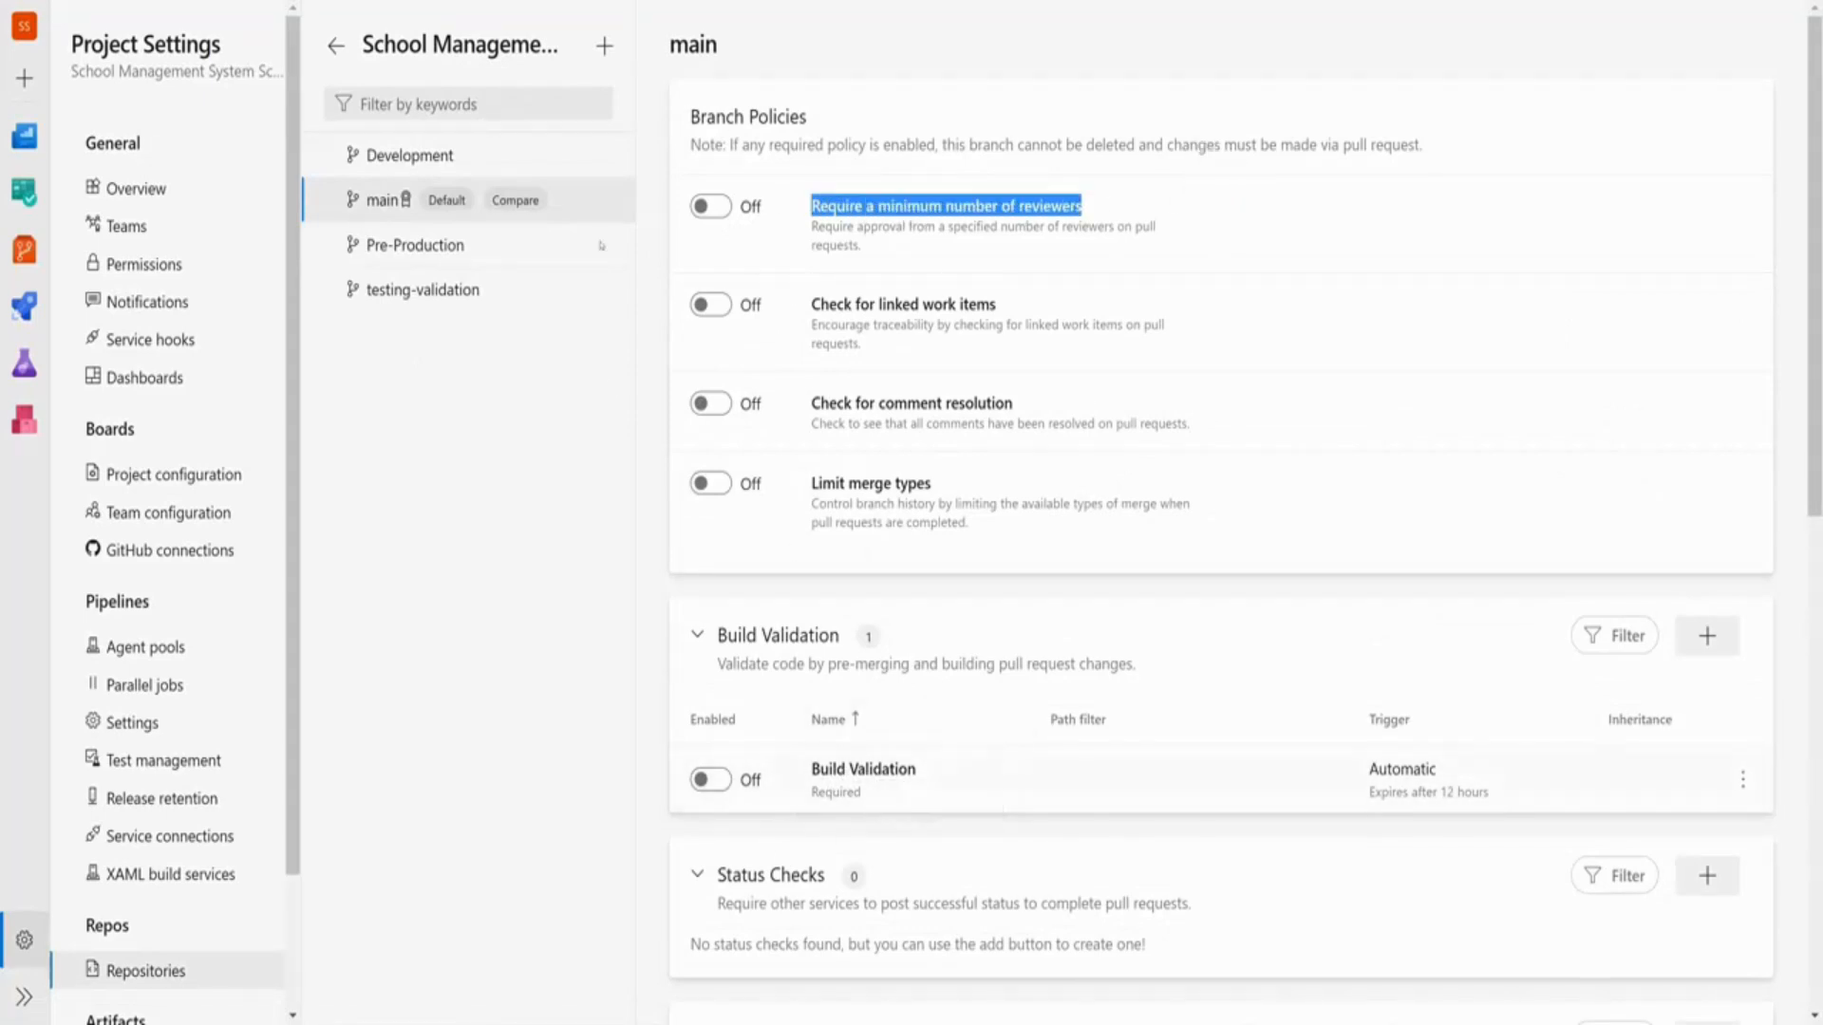
left_click(564, 550)
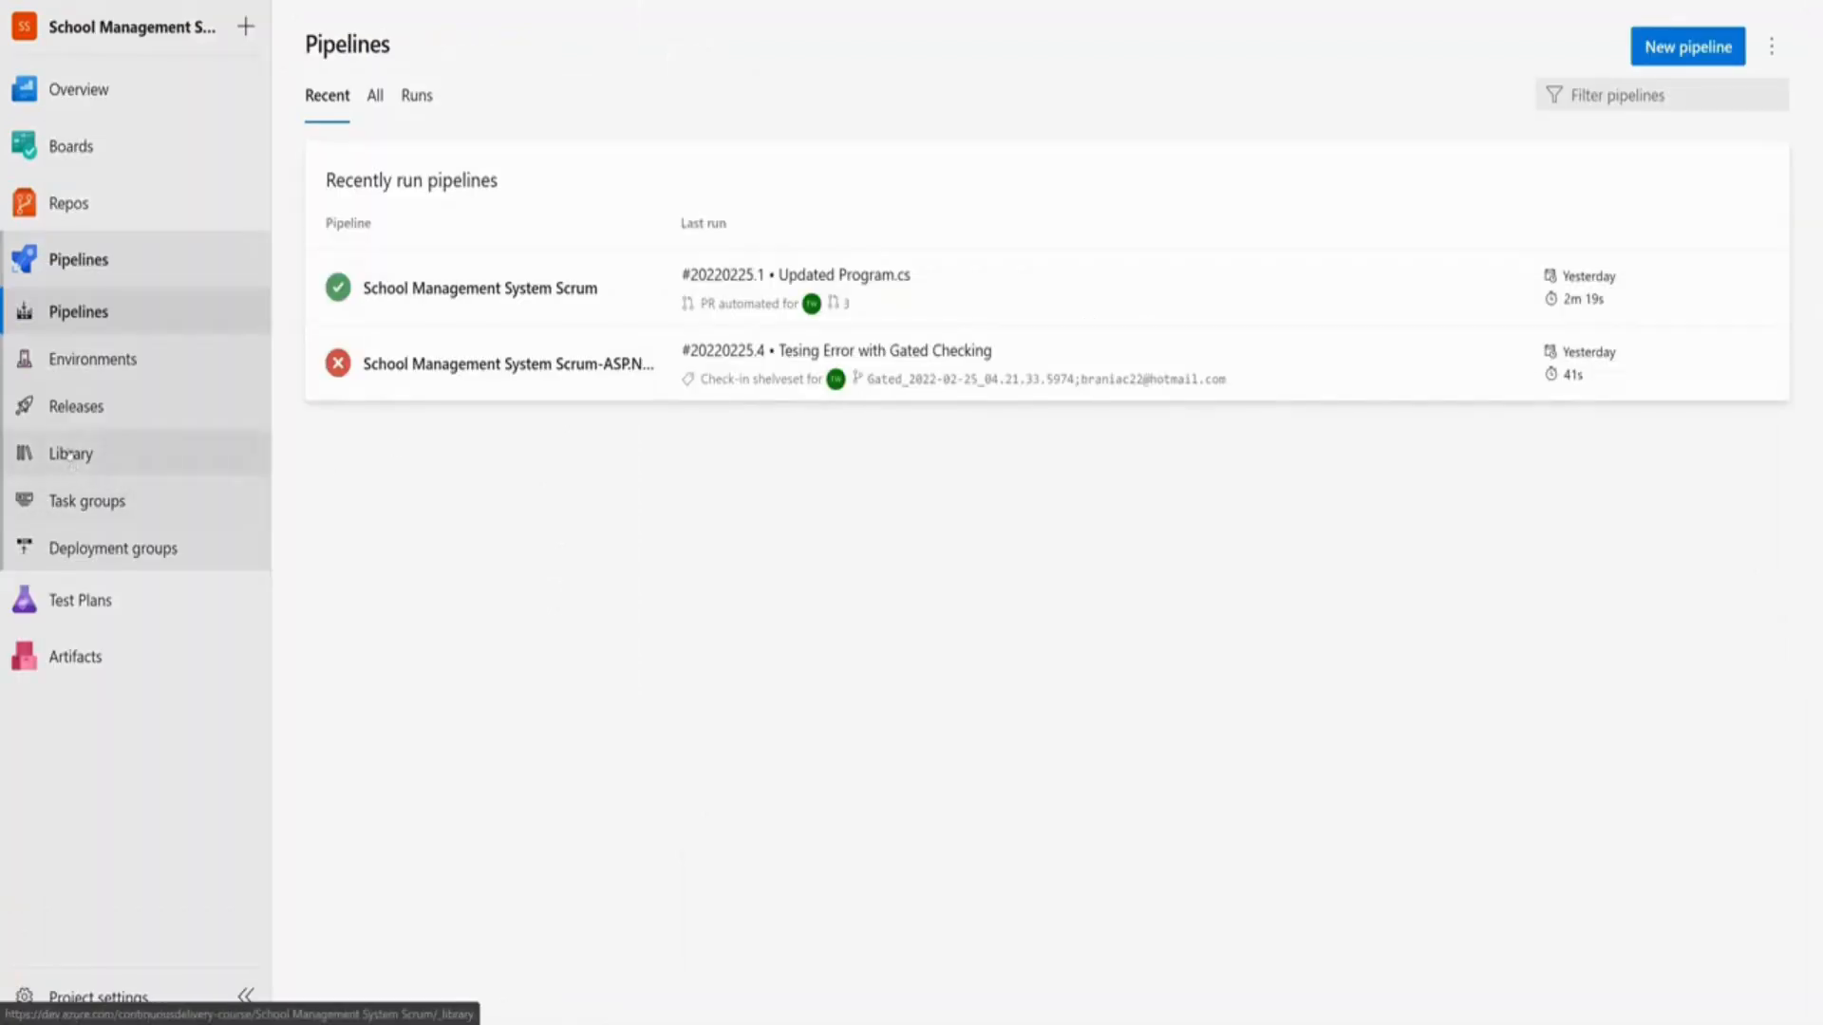
Delete the School Management System - .NET 6 release pipeline and all its releases
left_click(68, 409)
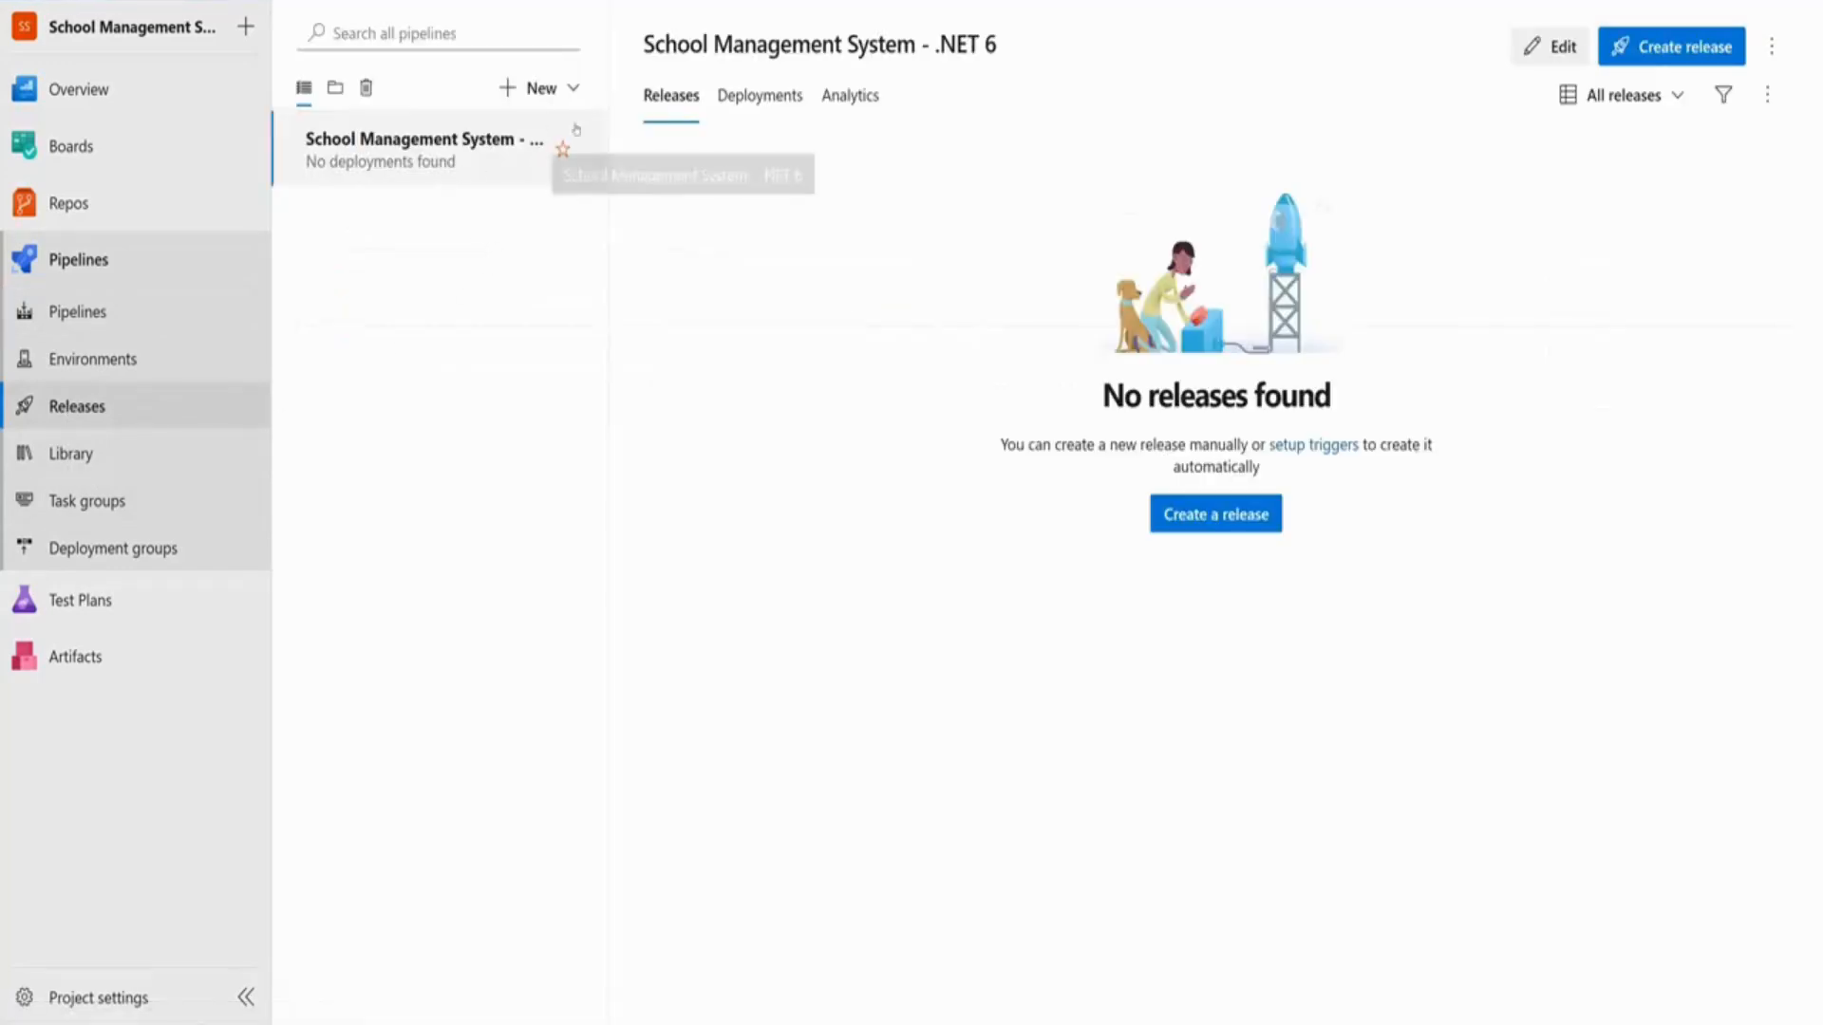
left_click(1771, 46)
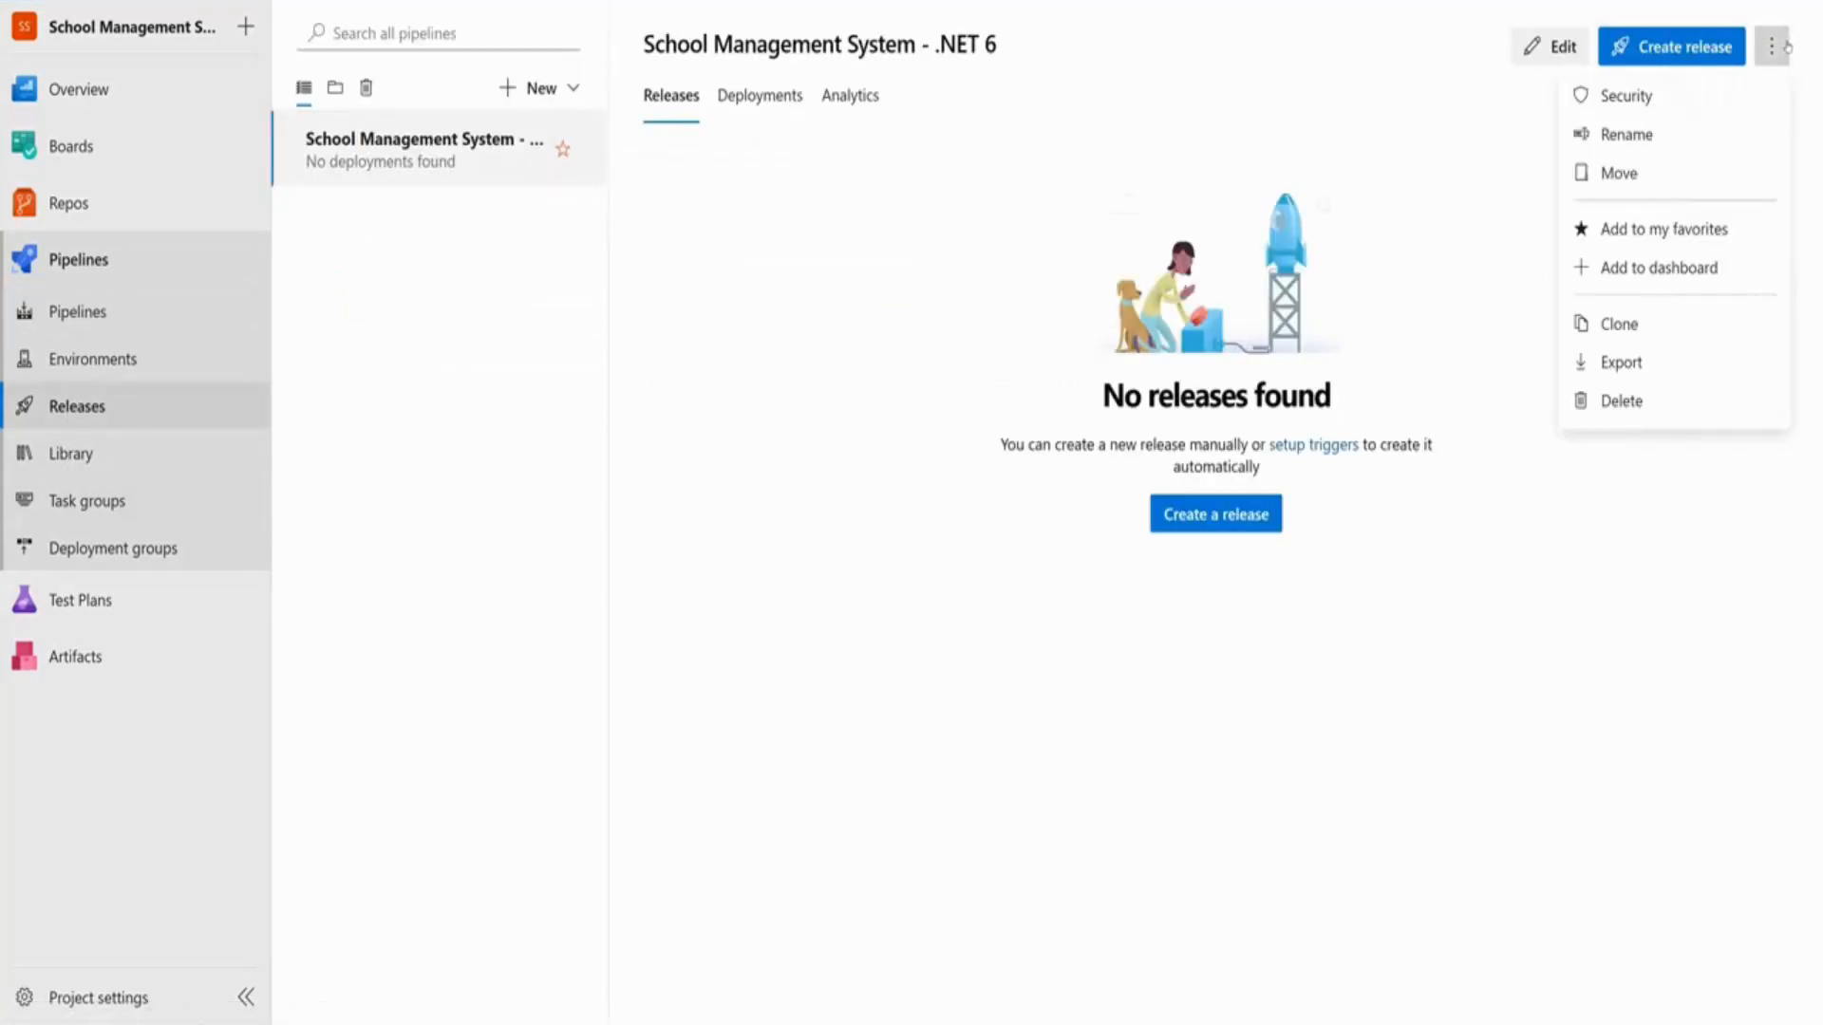
left_click(1626, 403)
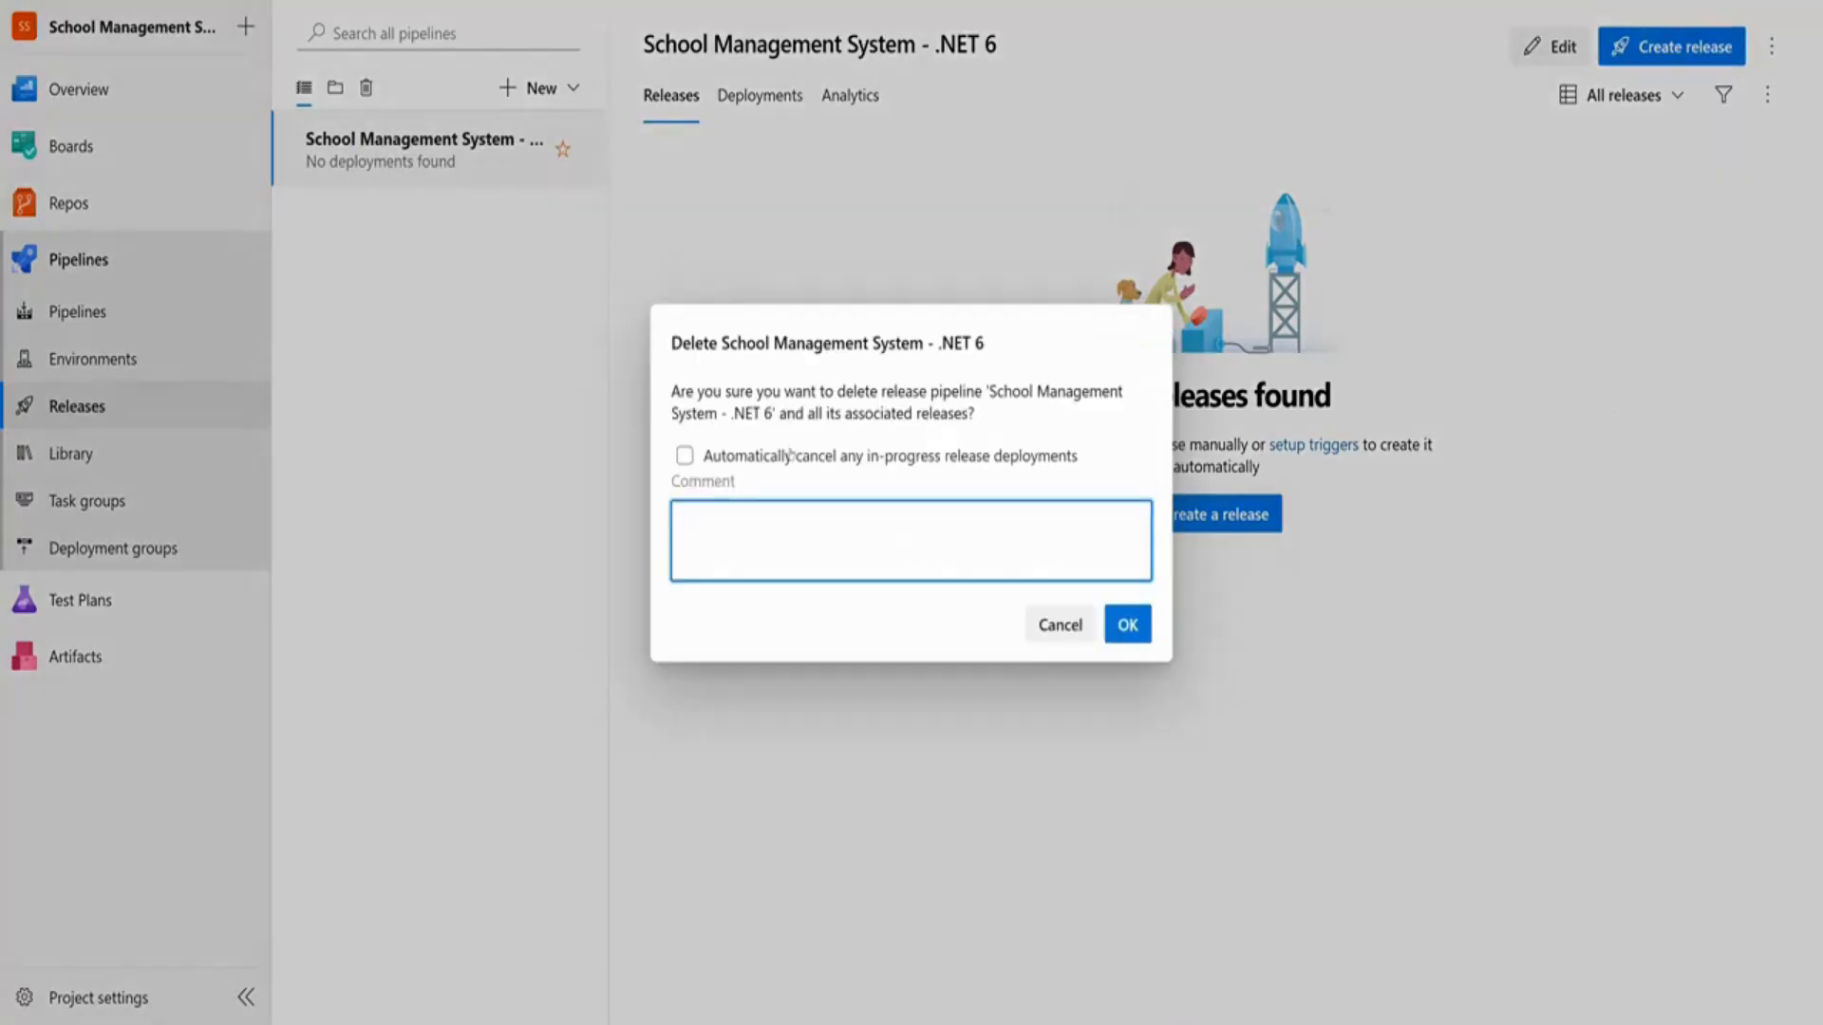
left_click_drag(987, 391, 769, 415)
left_click(1127, 624)
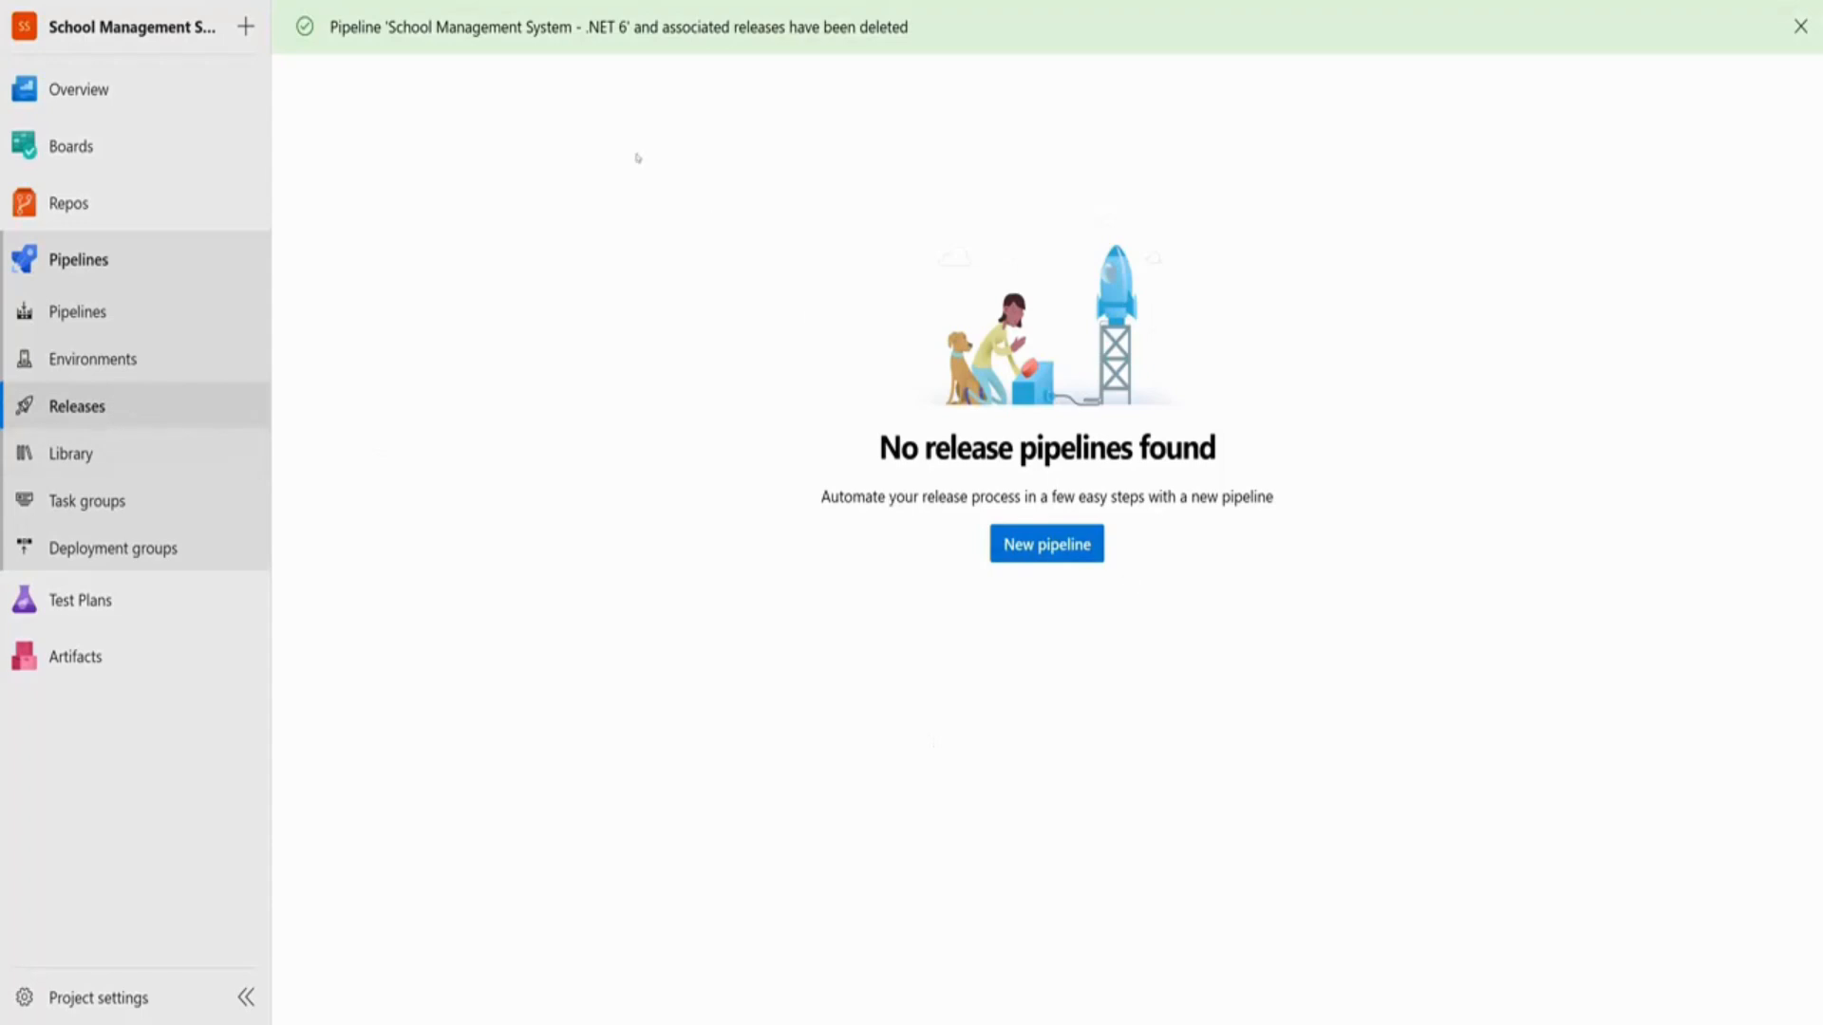
left_click(1039, 543)
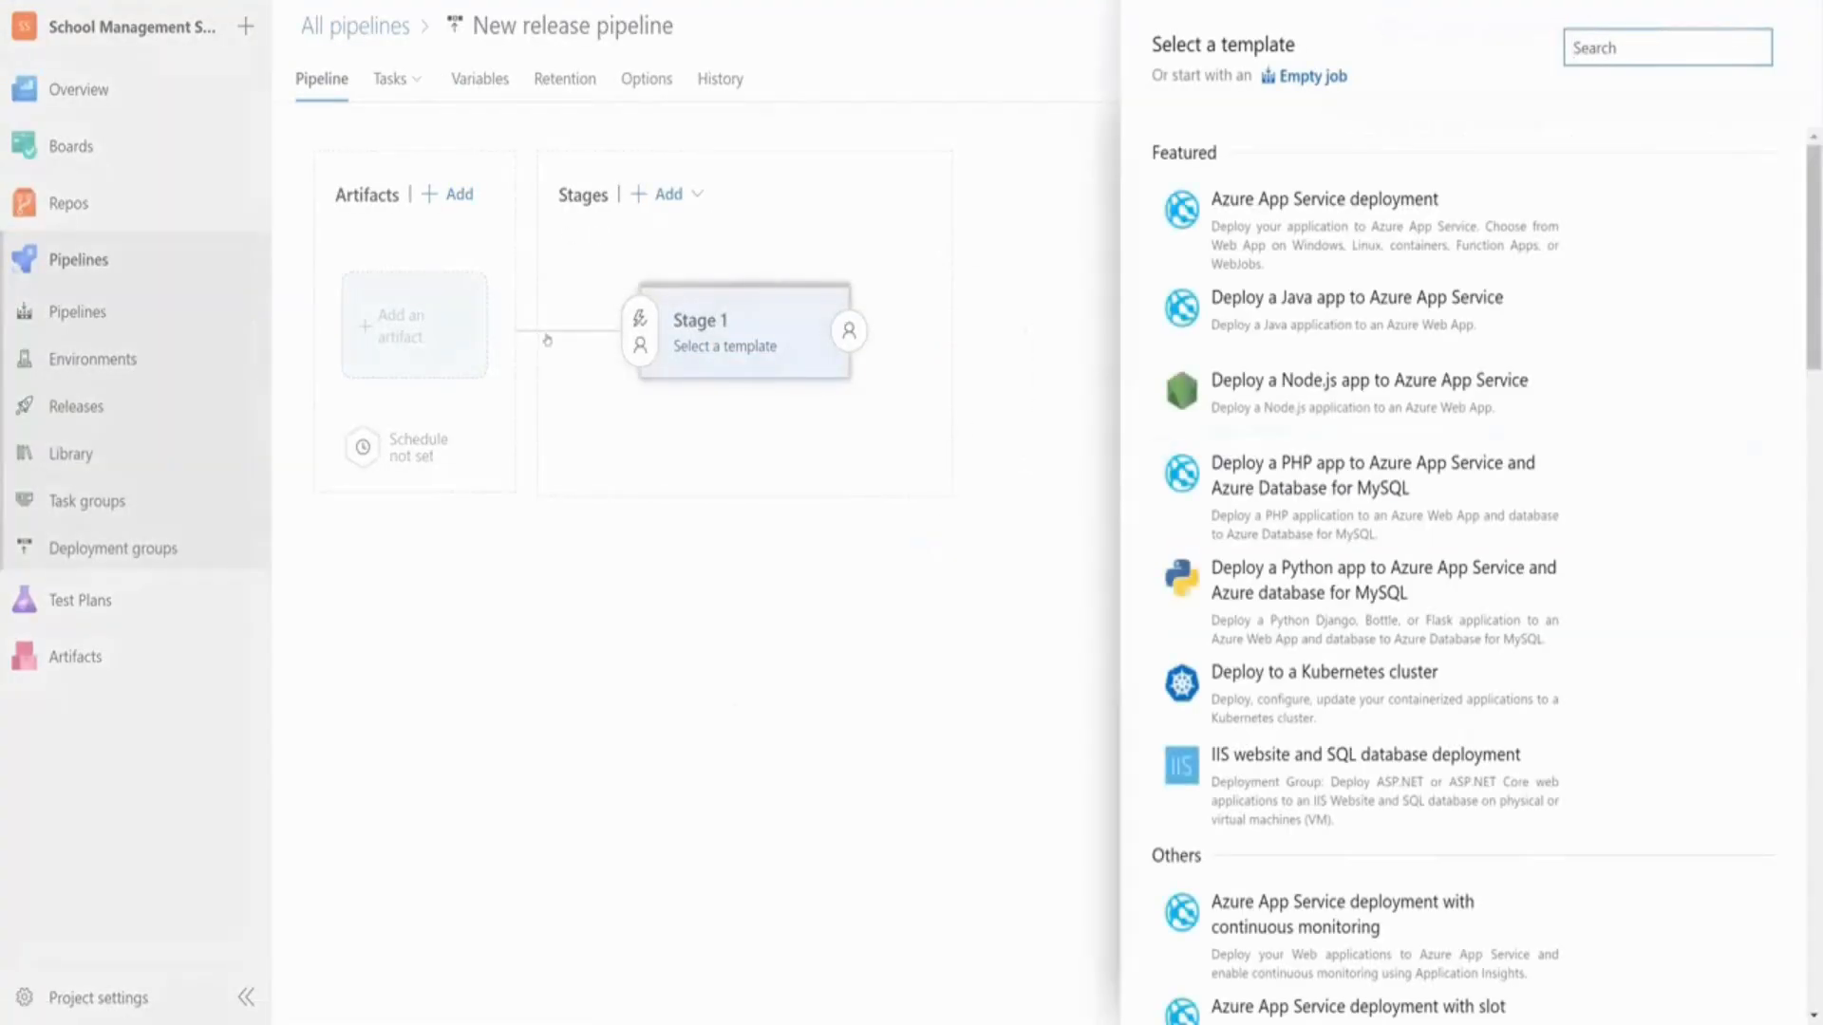
Browse the release templates and apply Azure App Service deployment to Stage 1
left_click_drag(1151, 45, 1326, 46)
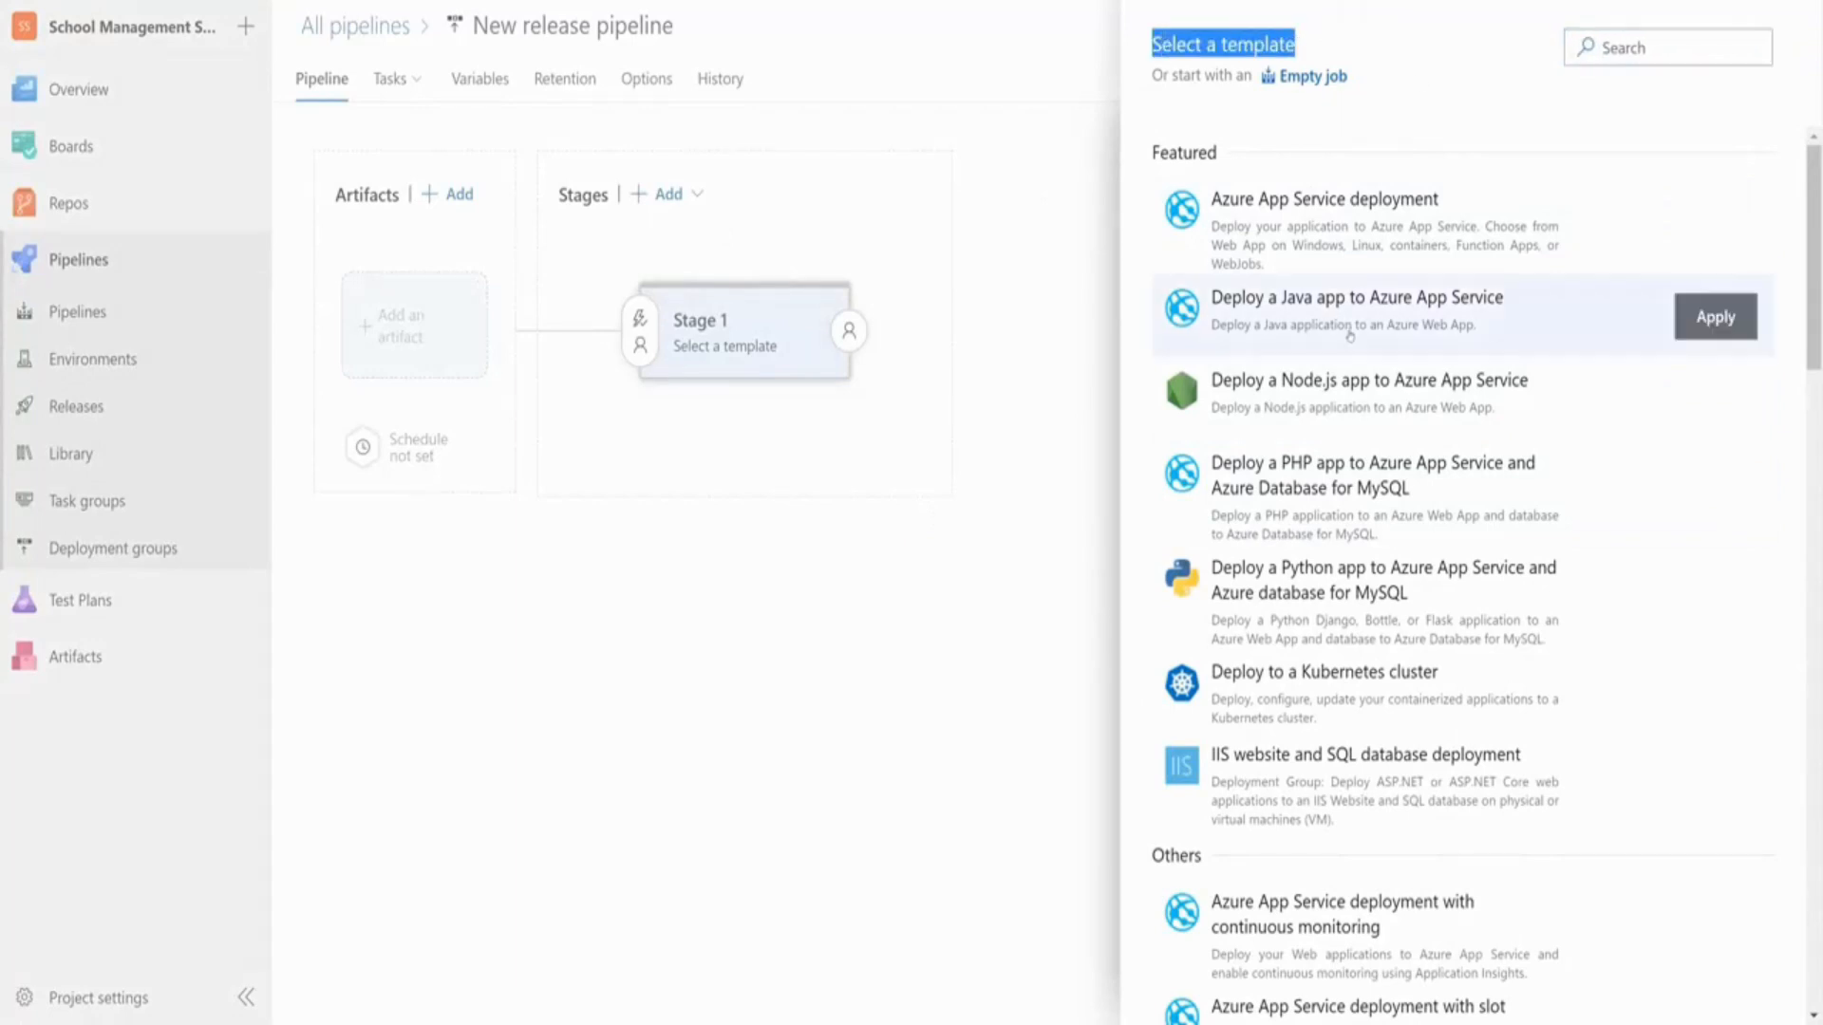
scroll(1356, 344, "down", 15)
scroll(1359, 455, "up", 3)
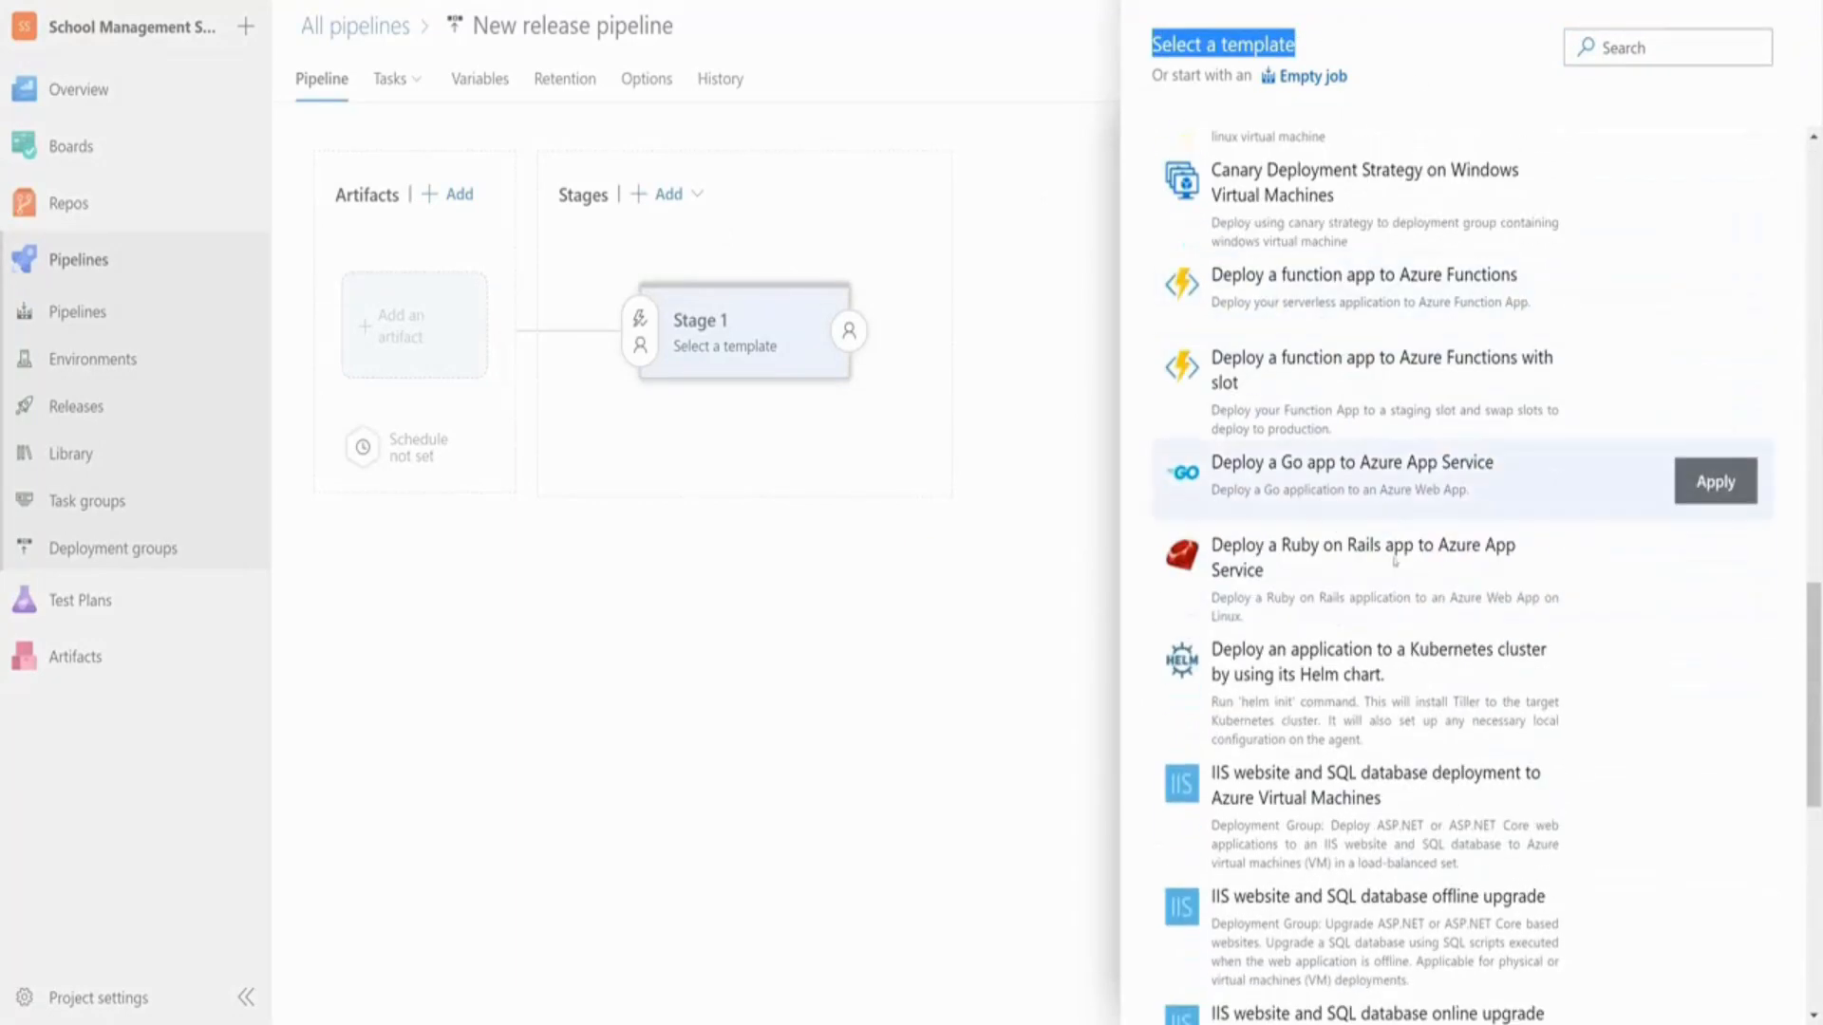
scroll(1365, 535, "down", 7)
scroll(1365, 534, "down", 3)
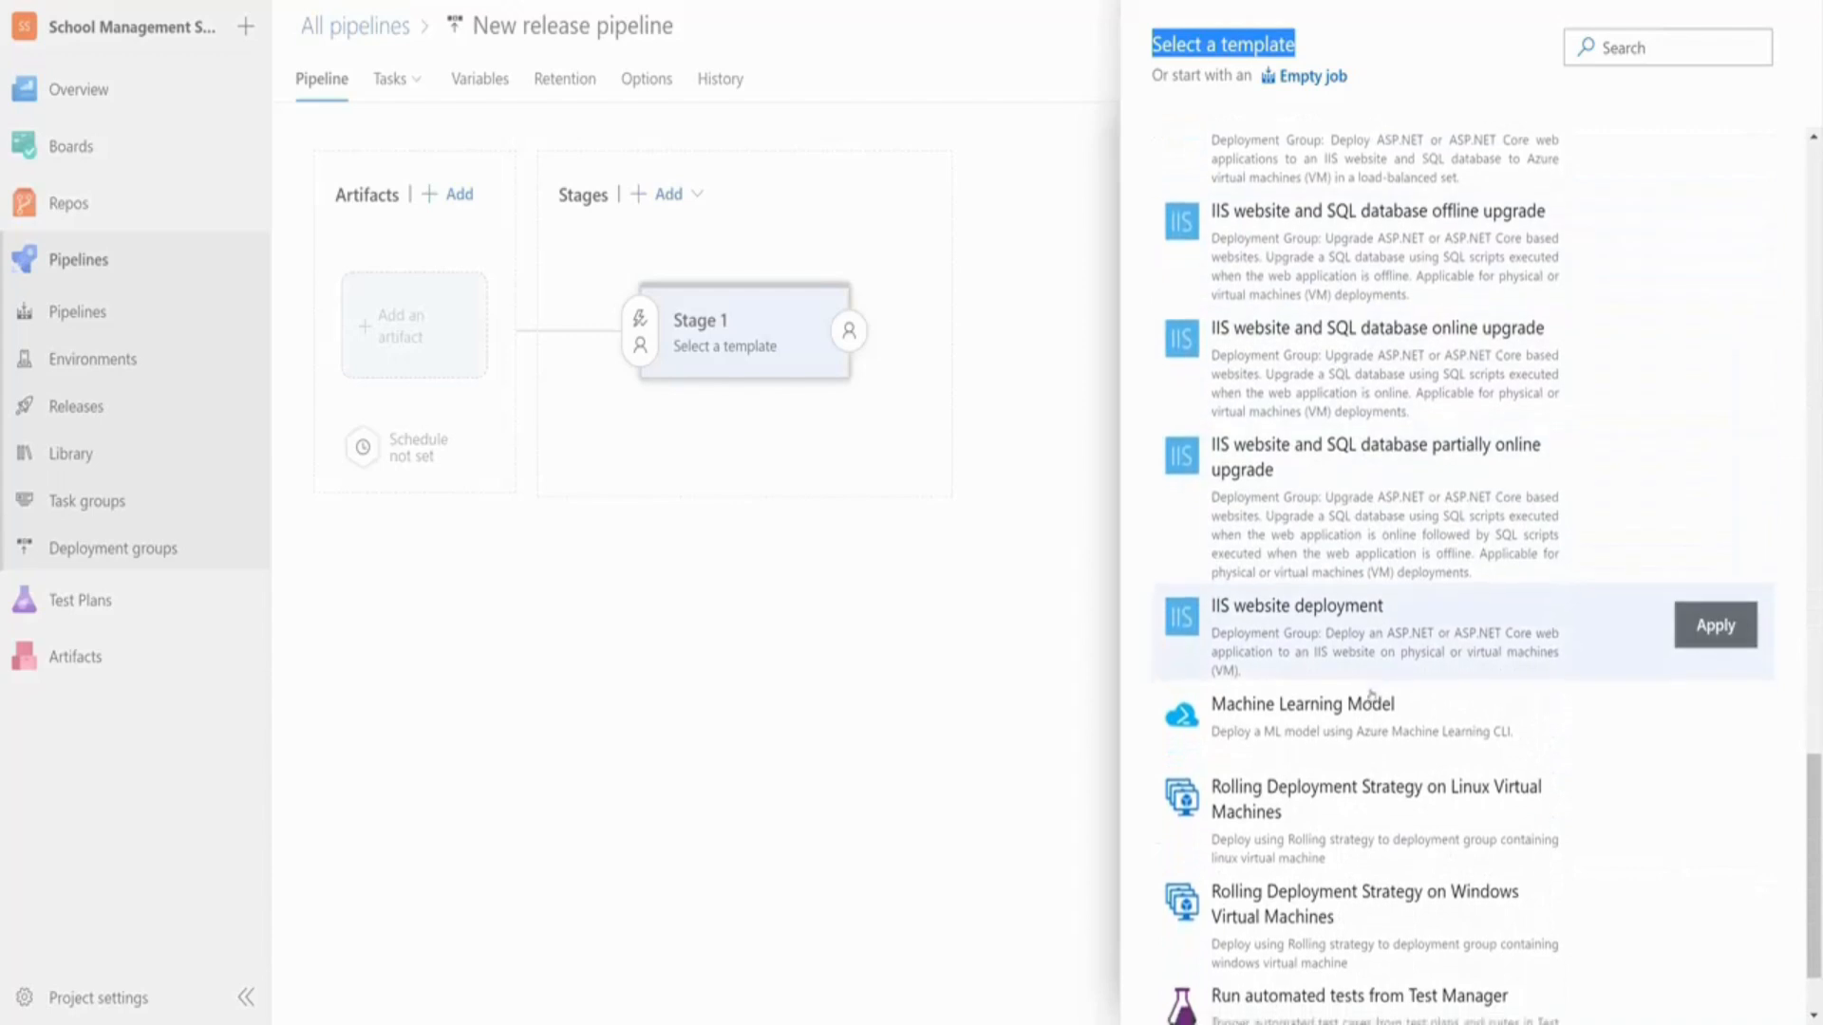
scroll(1383, 784, "up", 10)
scroll(1388, 781, "up", 10)
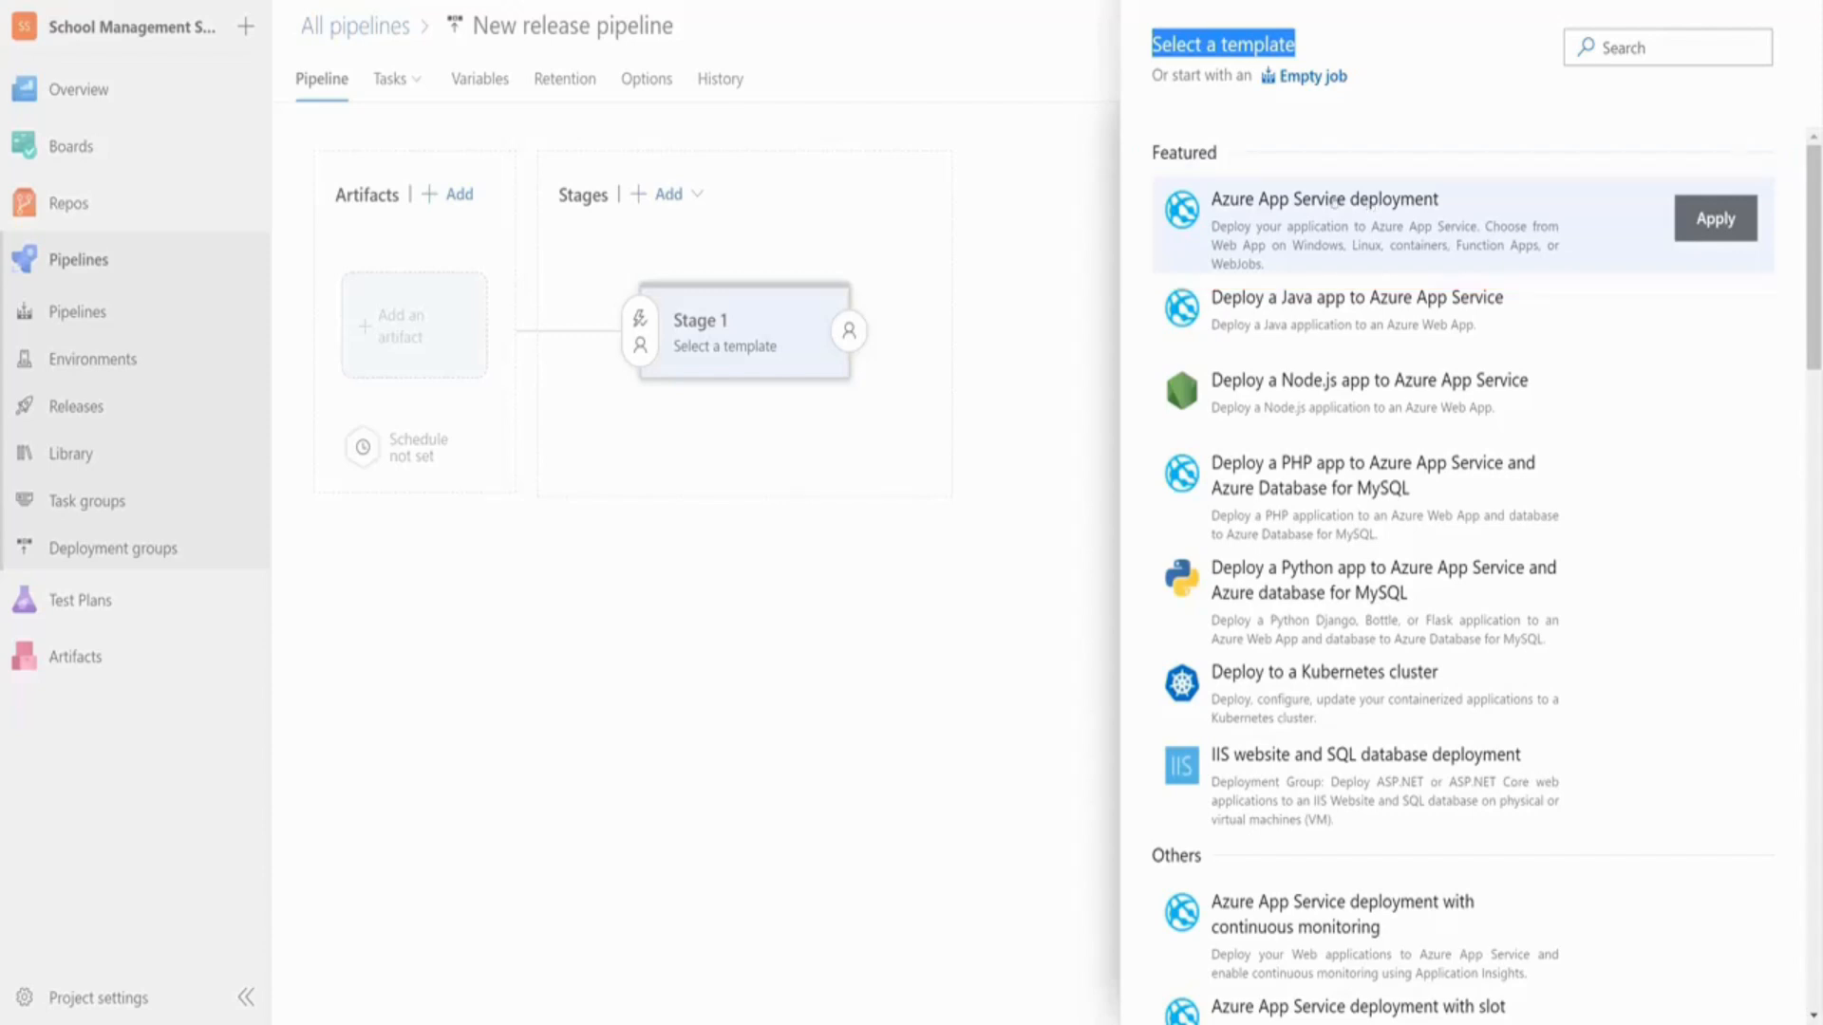
left_click(1725, 219)
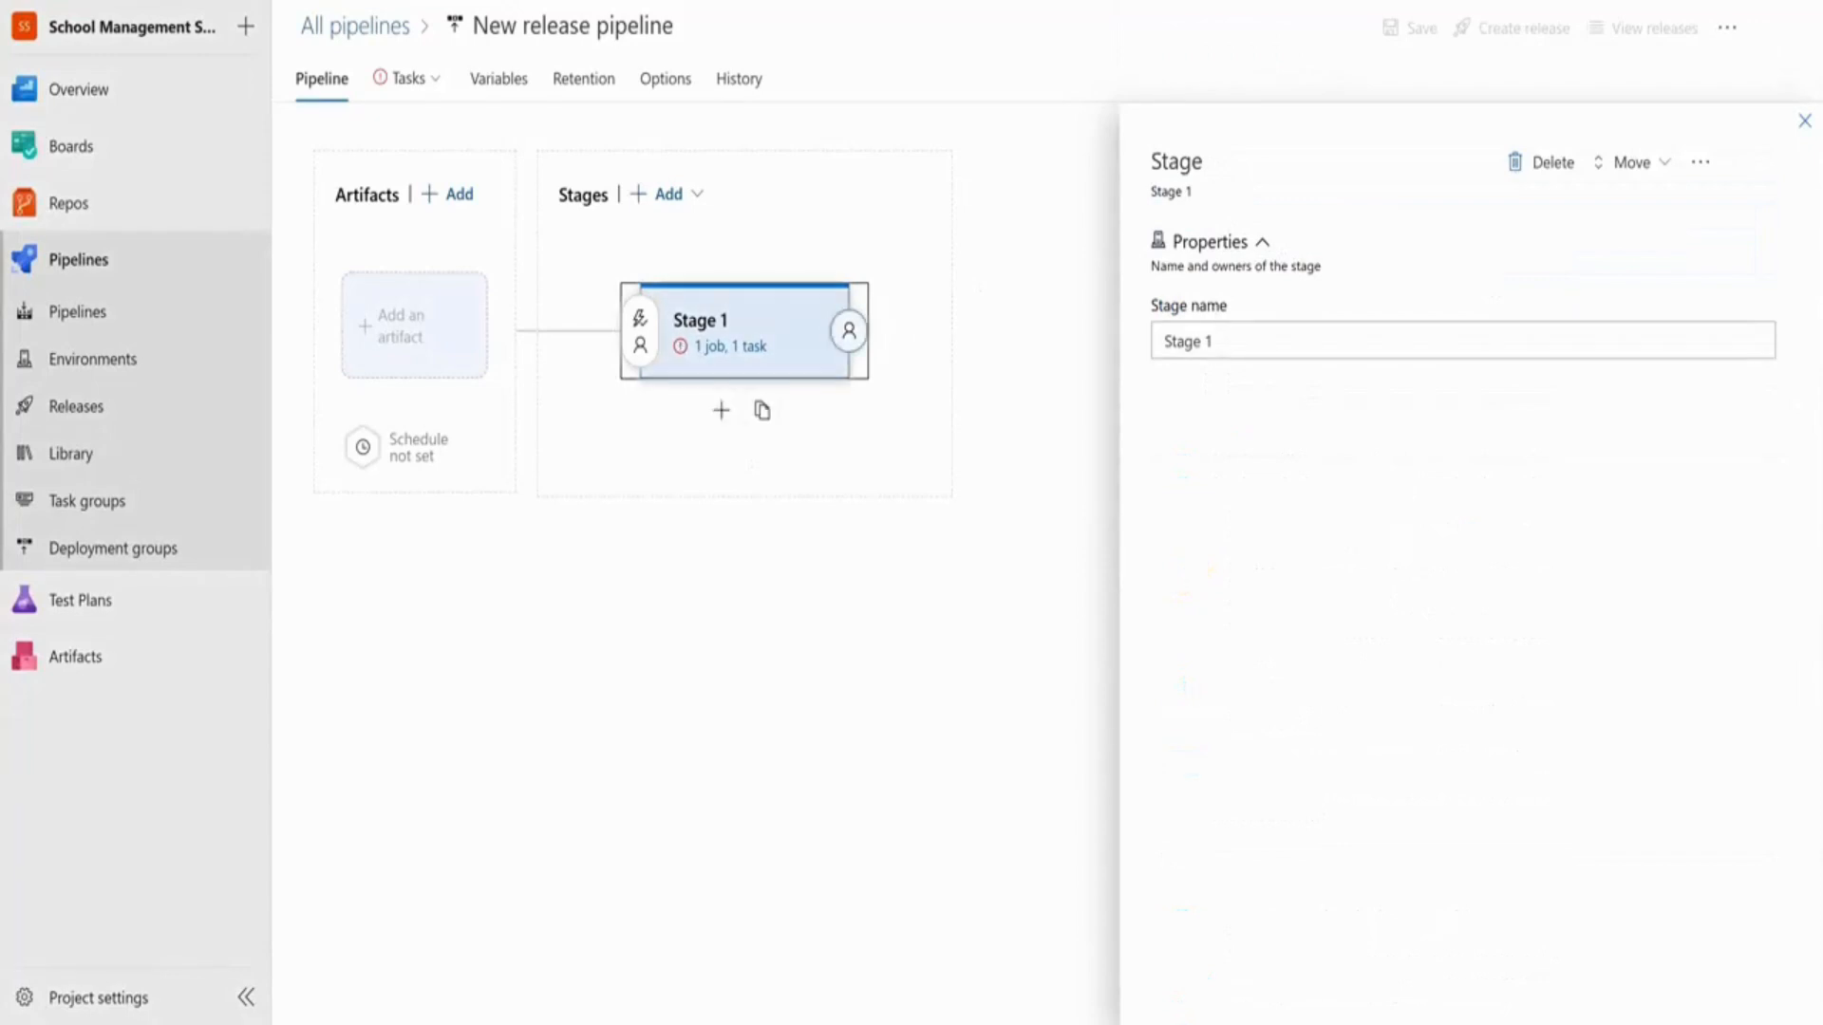
Replace the stage name 'Stage 1' with 'Deploy To Azure App Service'
left_click_drag(1230, 345, 1003, 338)
type("Deploy To Azure")
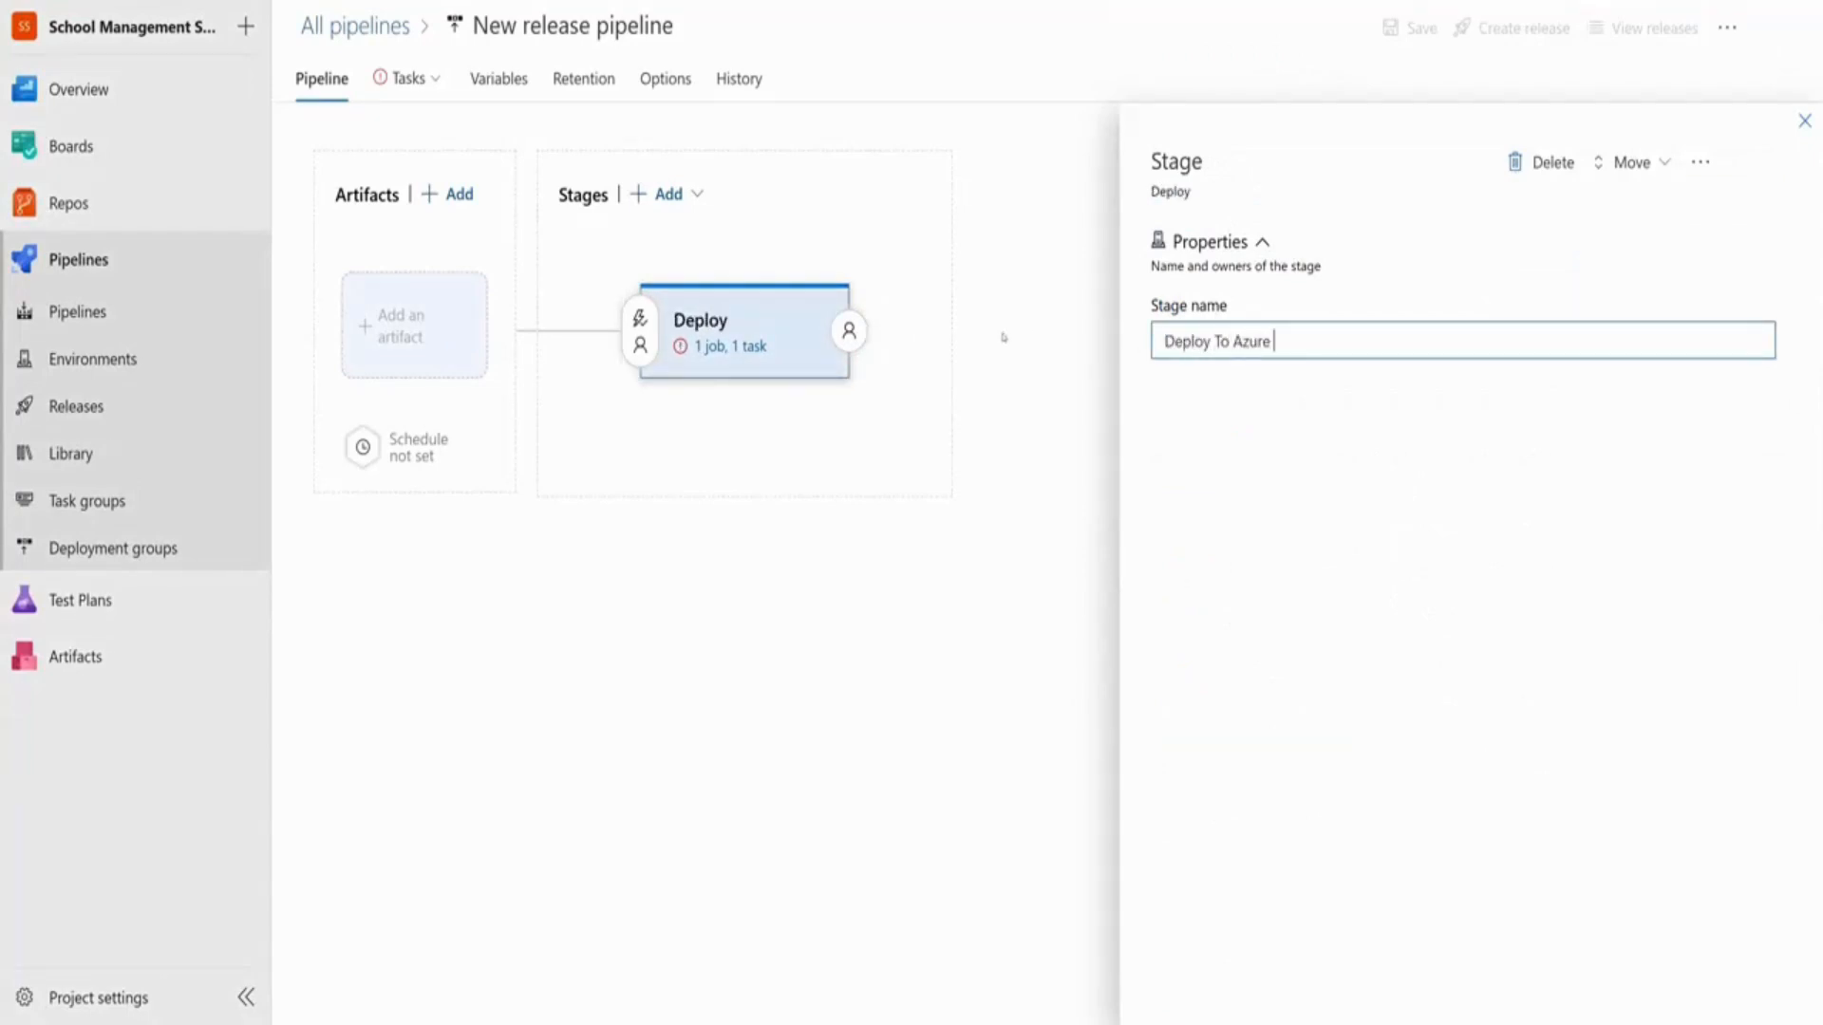
type(" App Service")
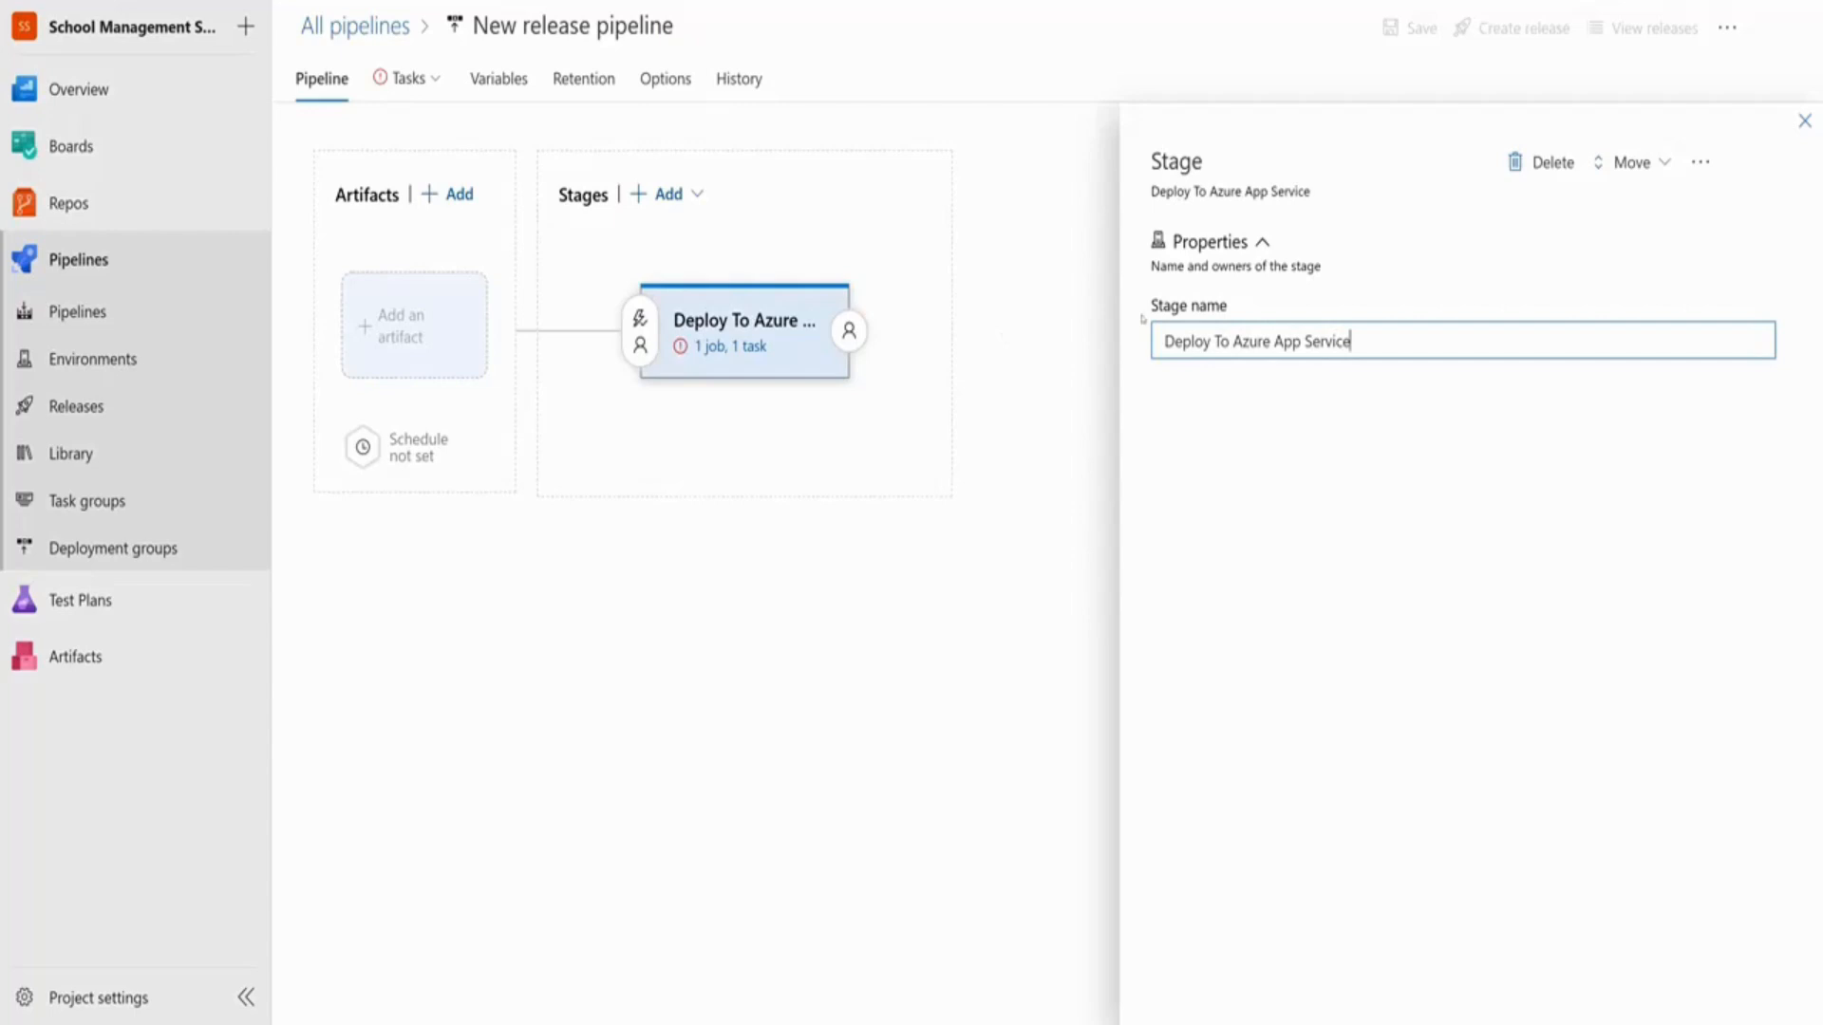
left_click(1474, 624)
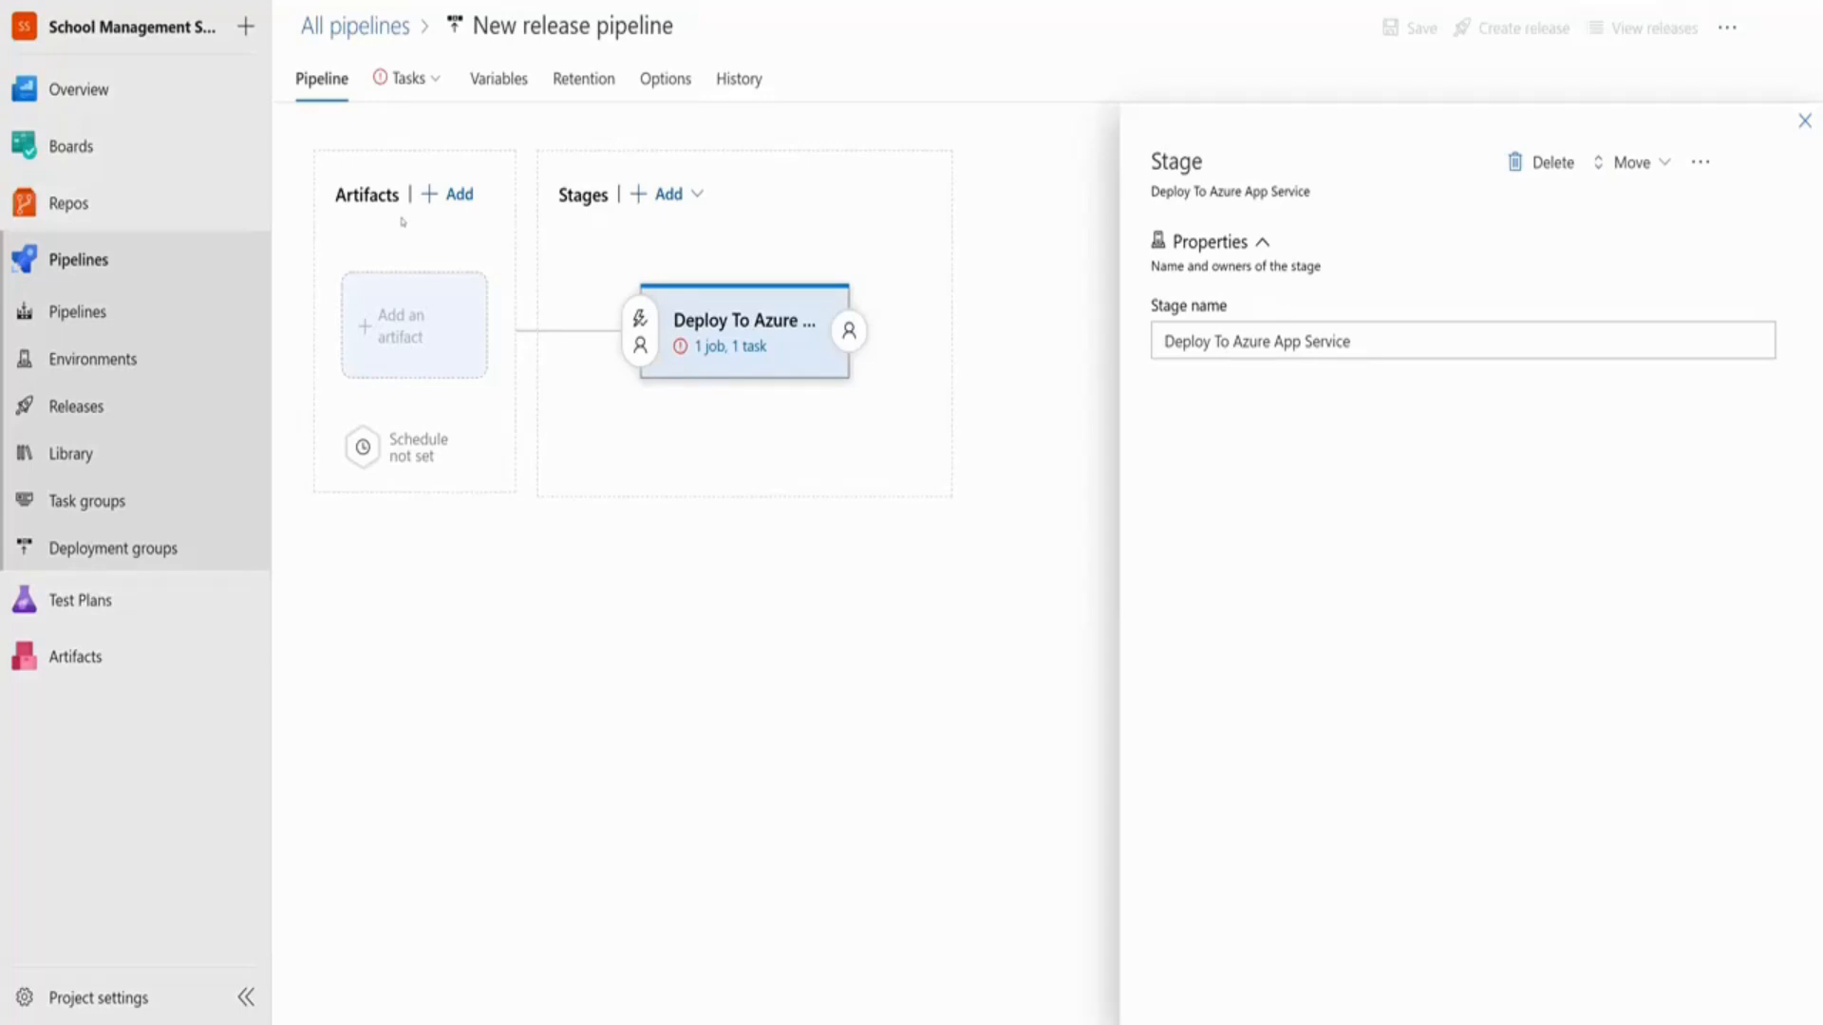
Link a Build artifact from School Management System Scrum with default version Latest
left_click(425, 294)
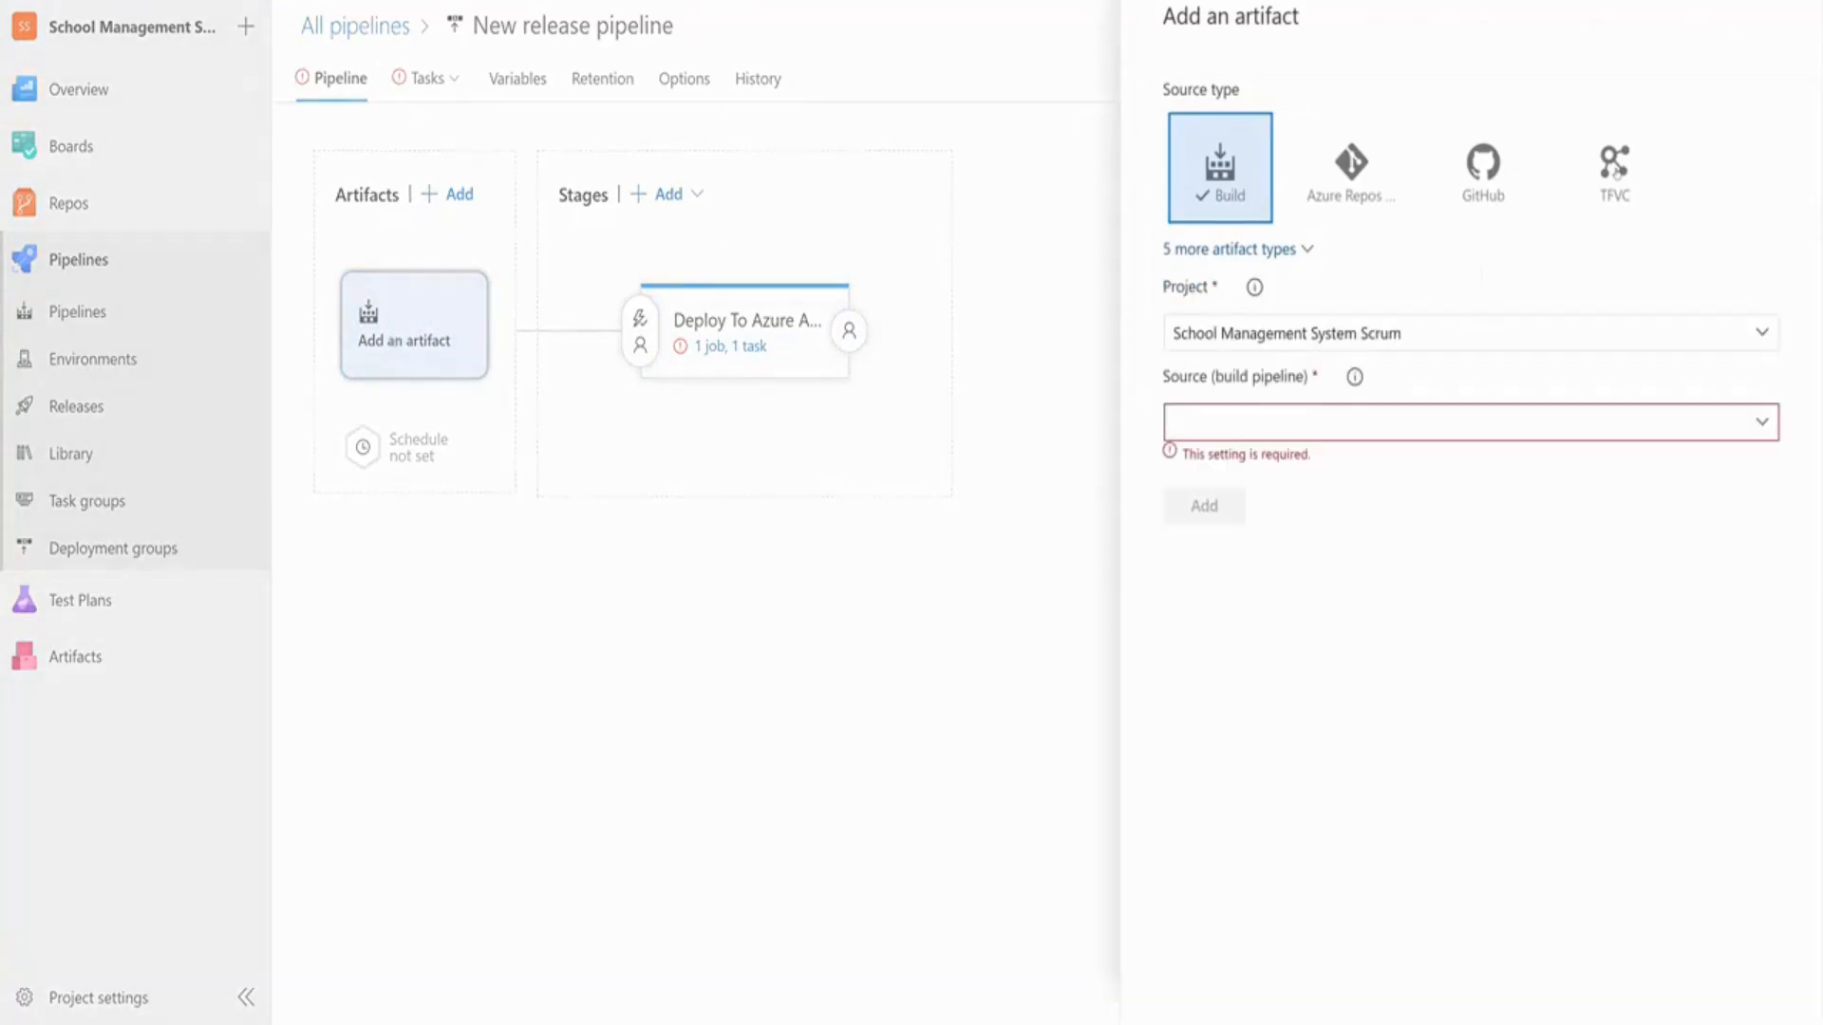
left_click(1229, 250)
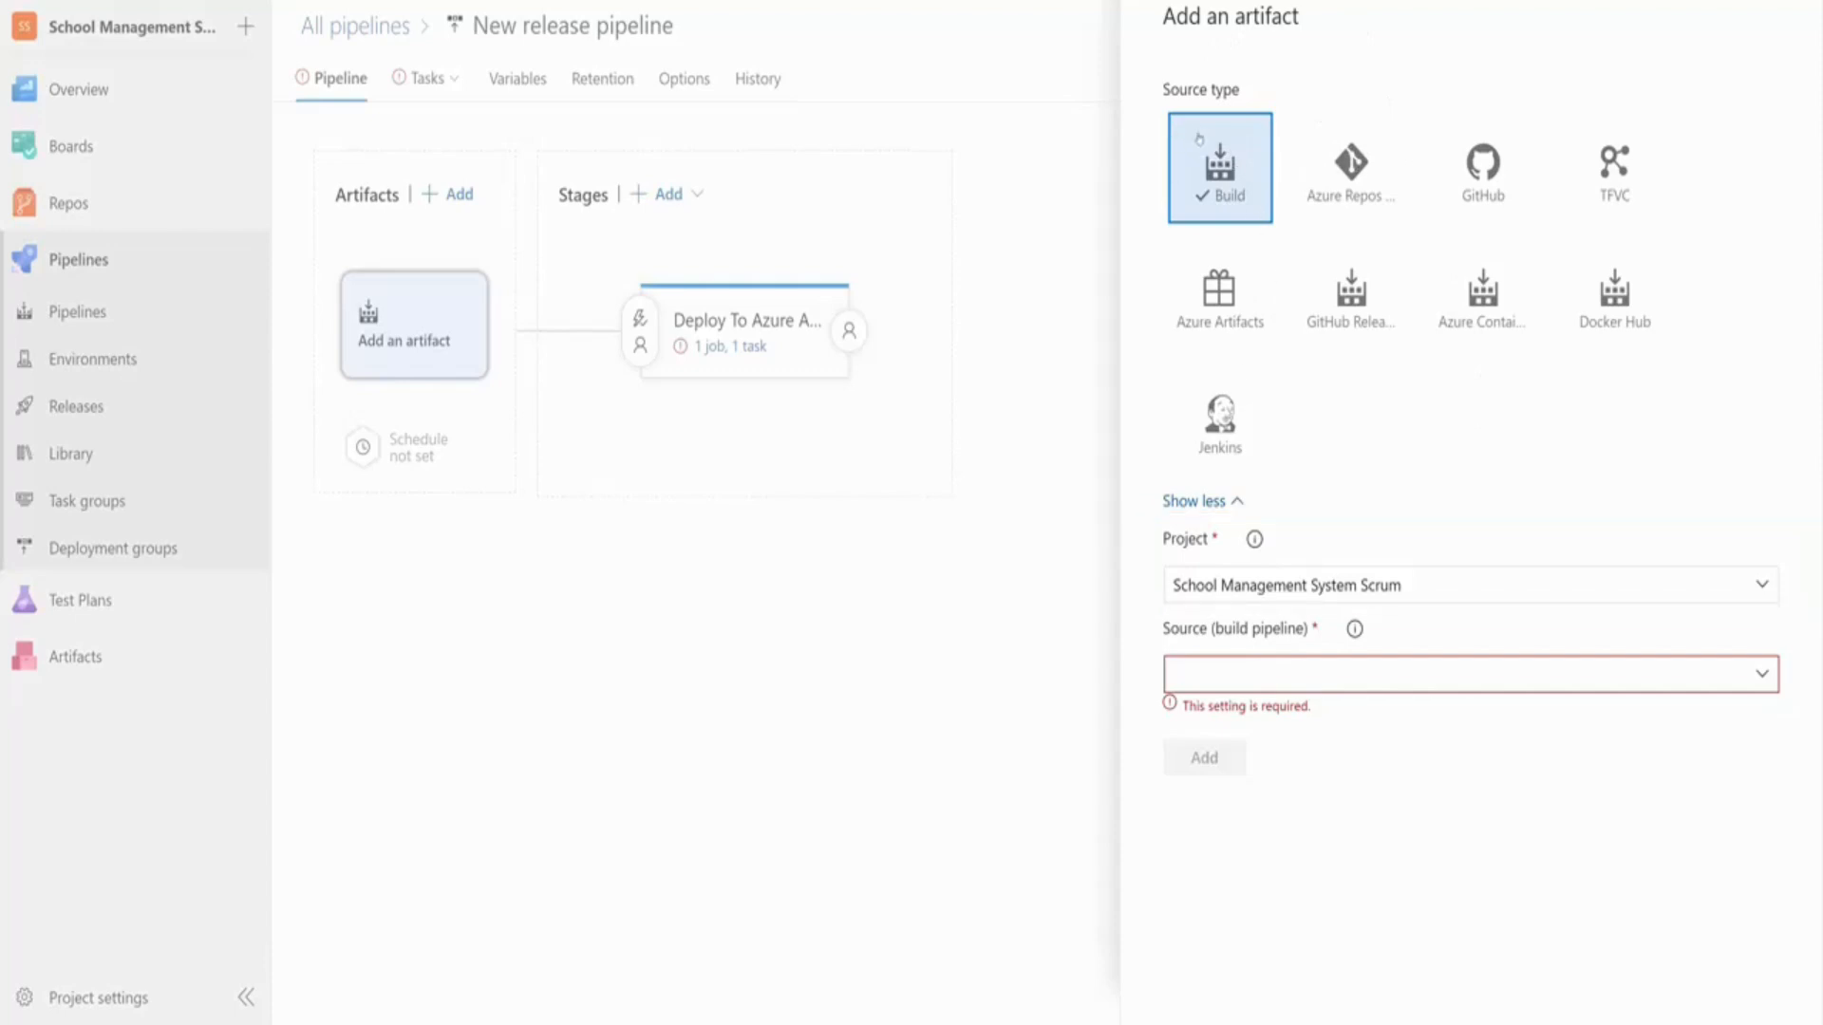
left_click(1257, 585)
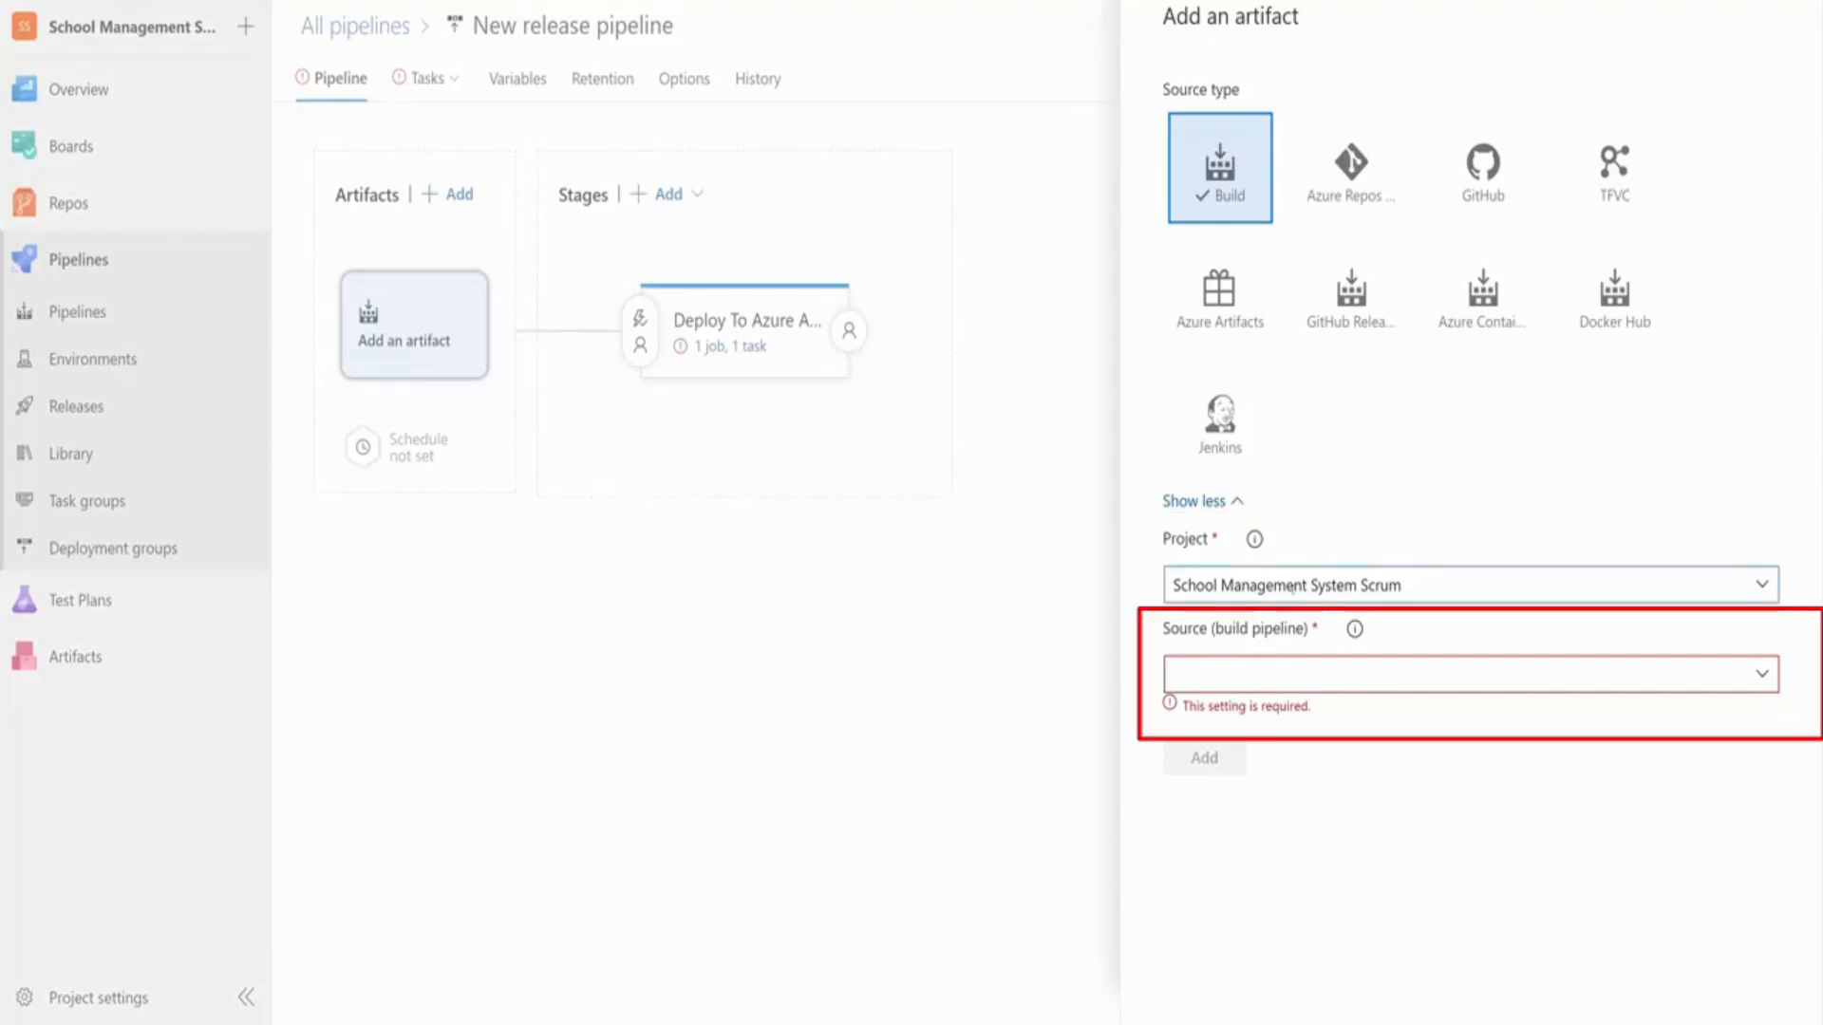
left_click(1776, 678)
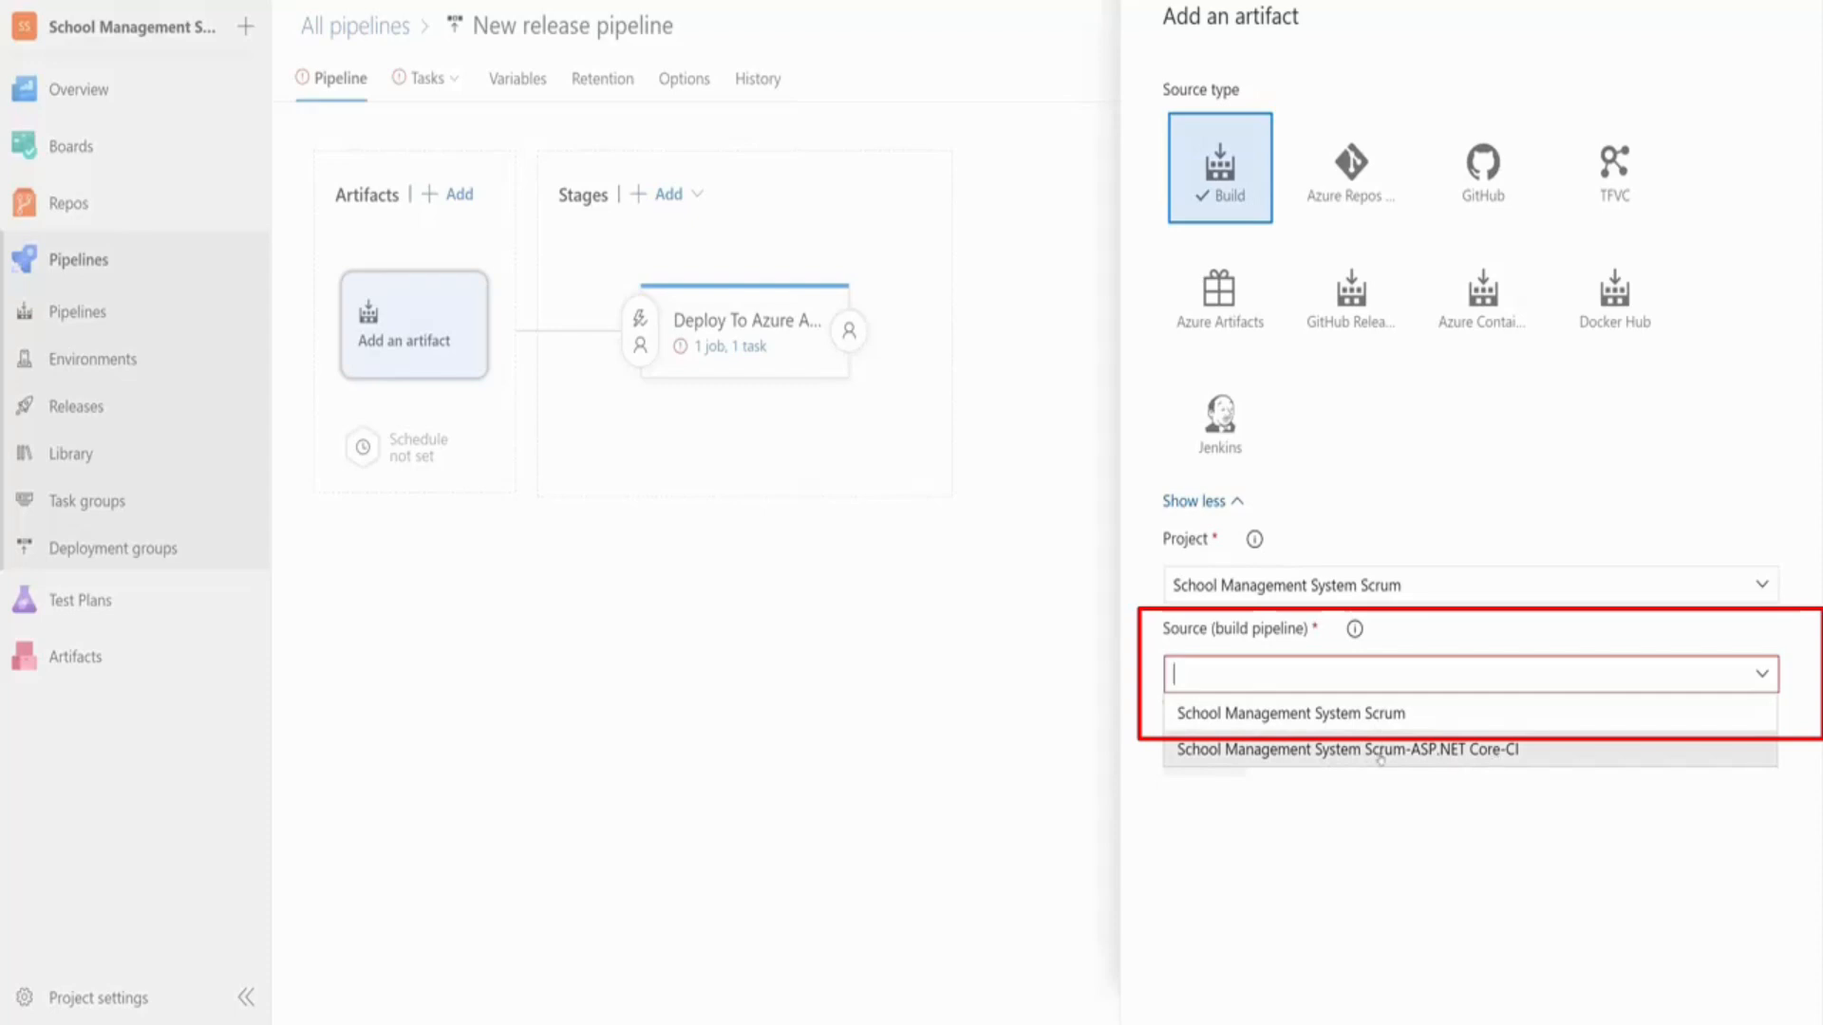
left_click(1321, 713)
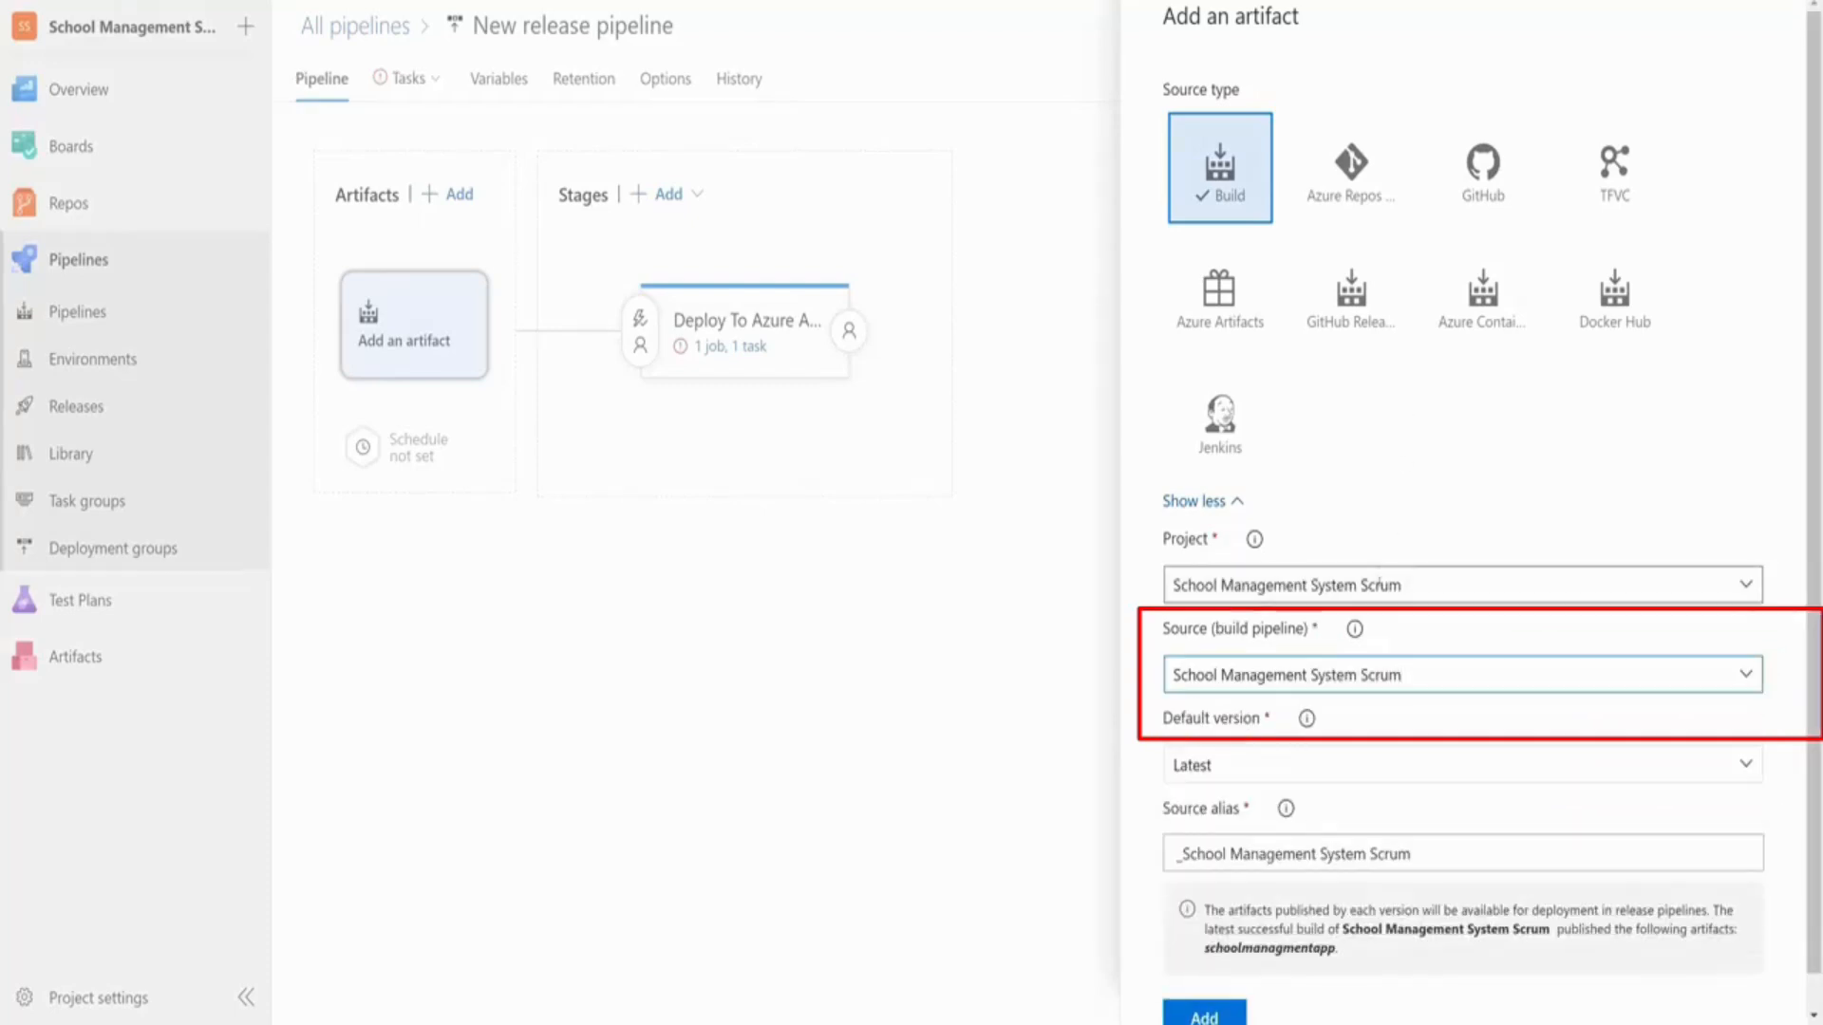
left_click(1216, 769)
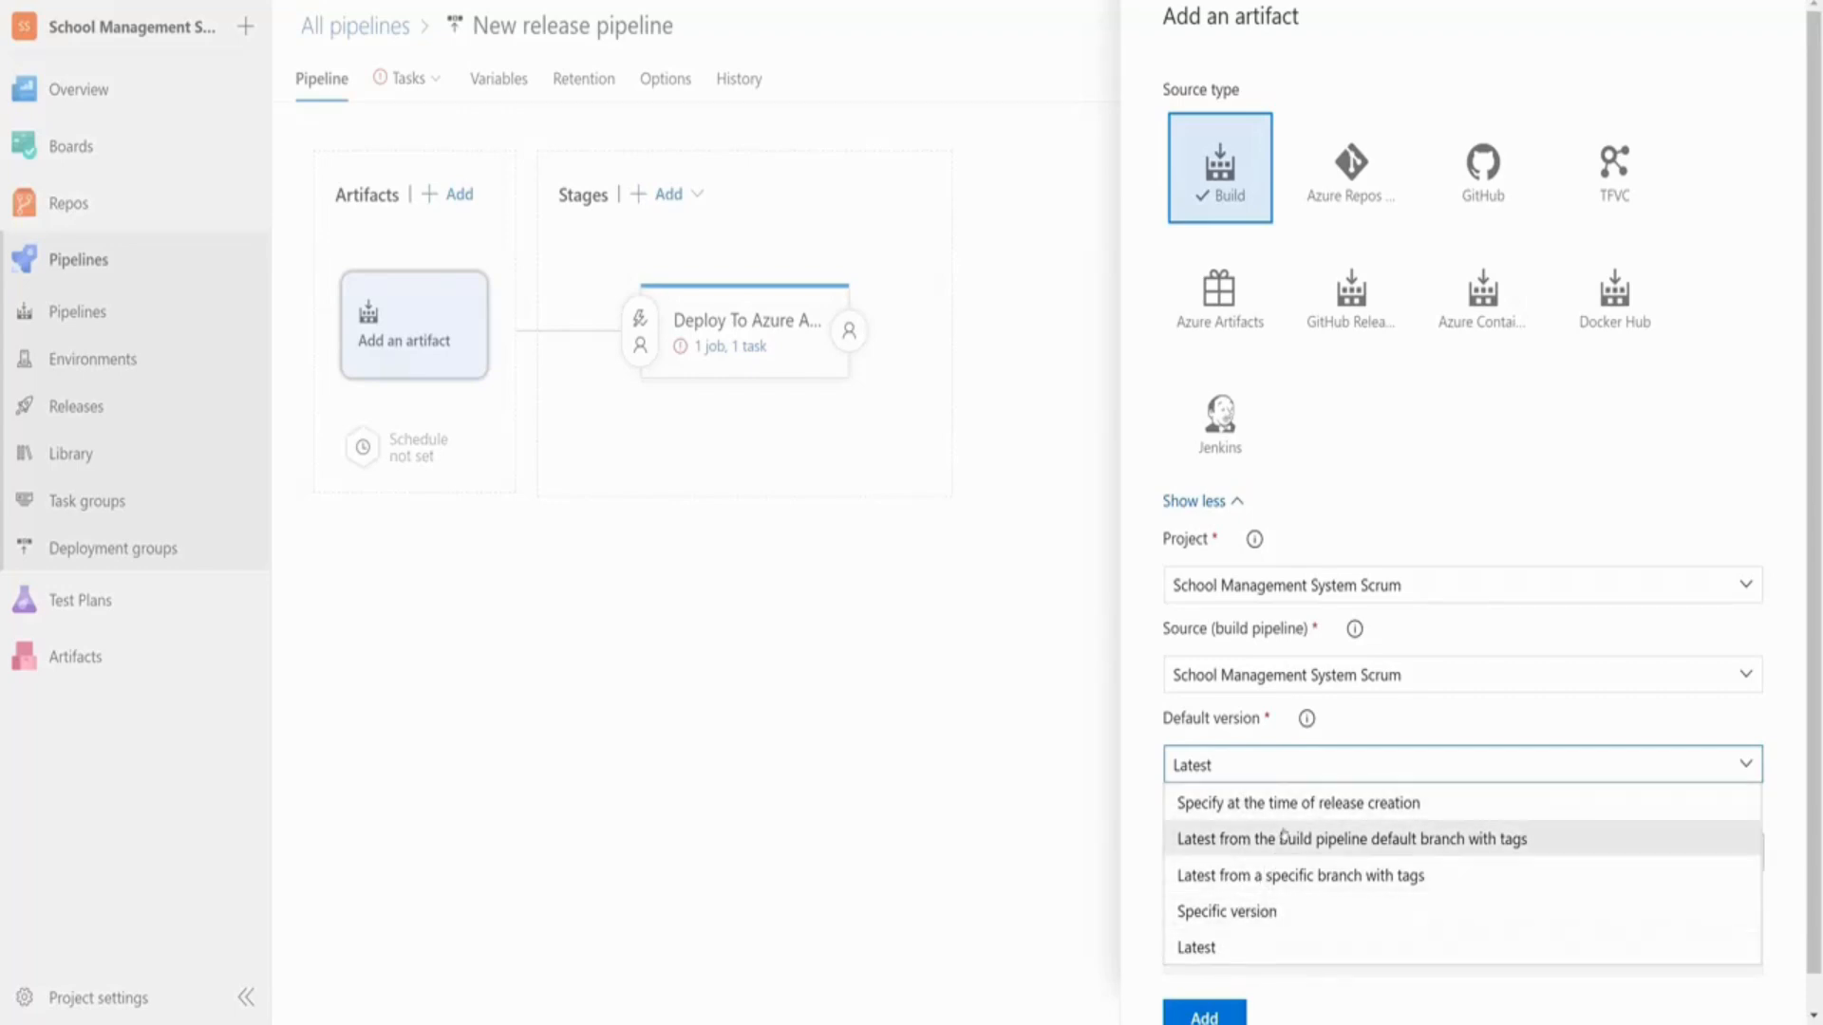
left_click(1238, 946)
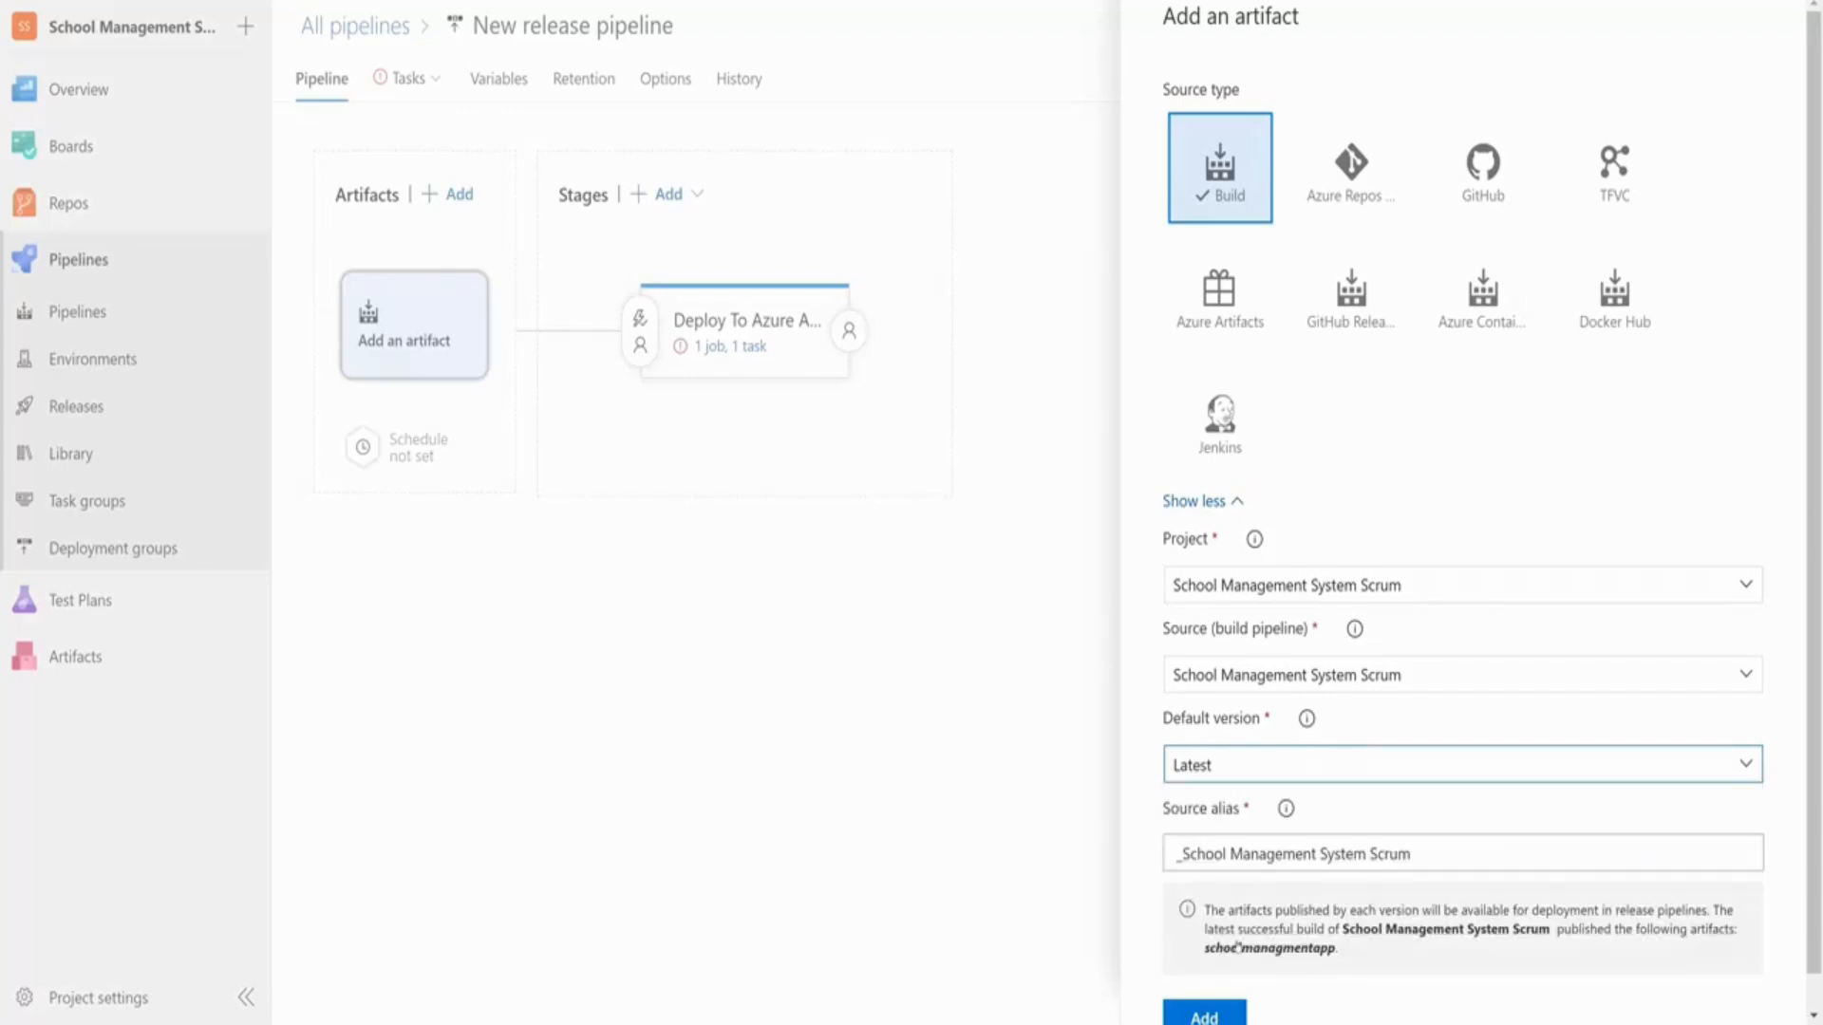
left_click(1227, 1014)
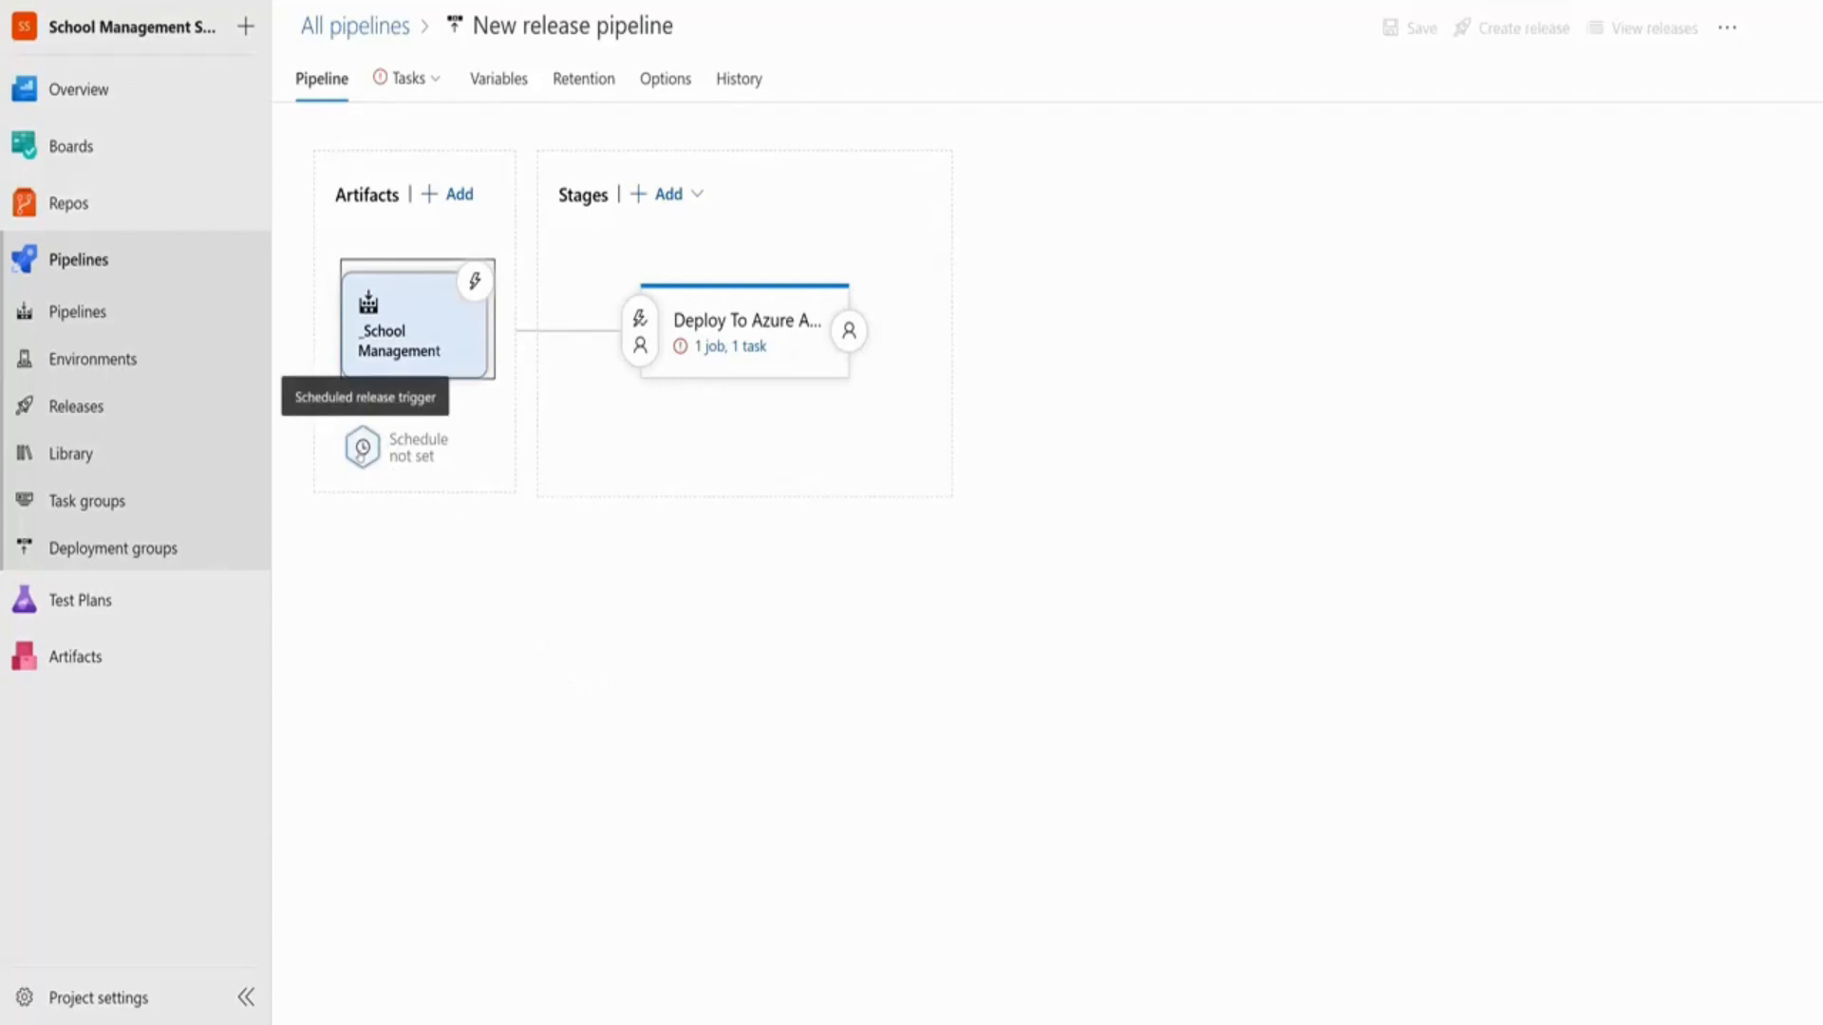
Leave the scheduled release trigger off and open the artifact's continuous deployment trigger
left_click(361, 454)
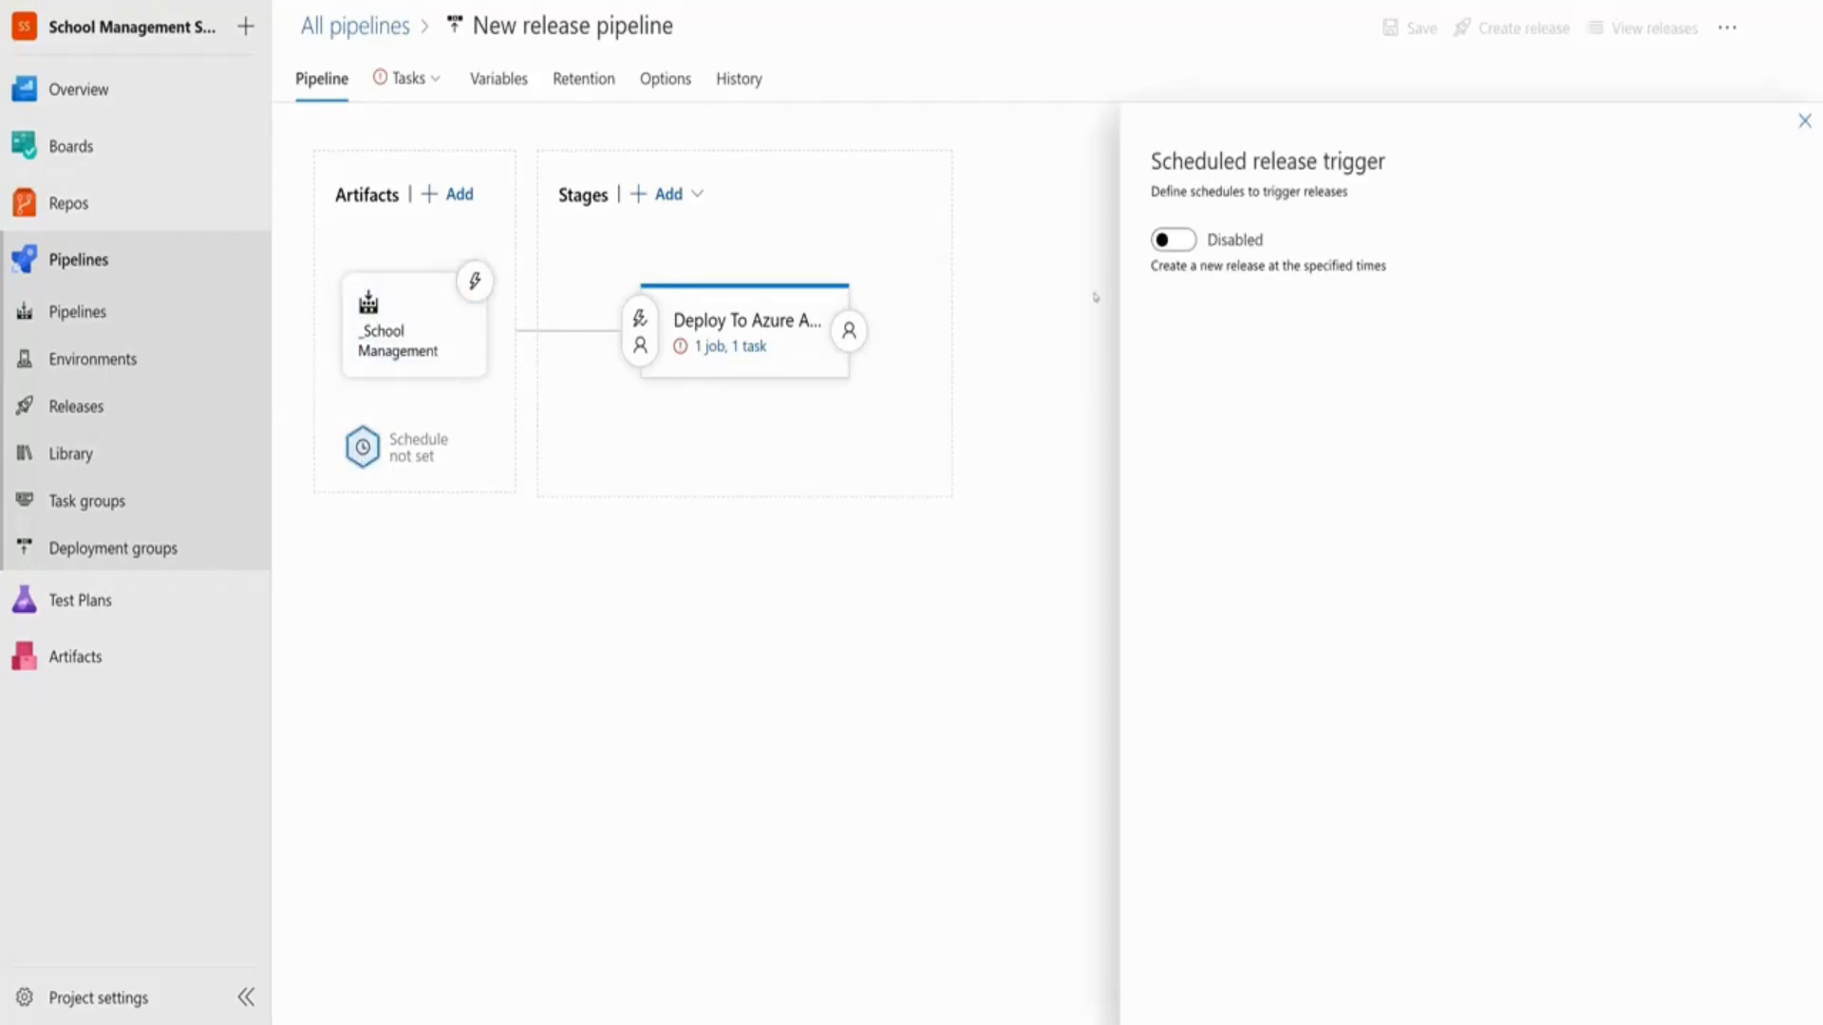
left_click(1177, 242)
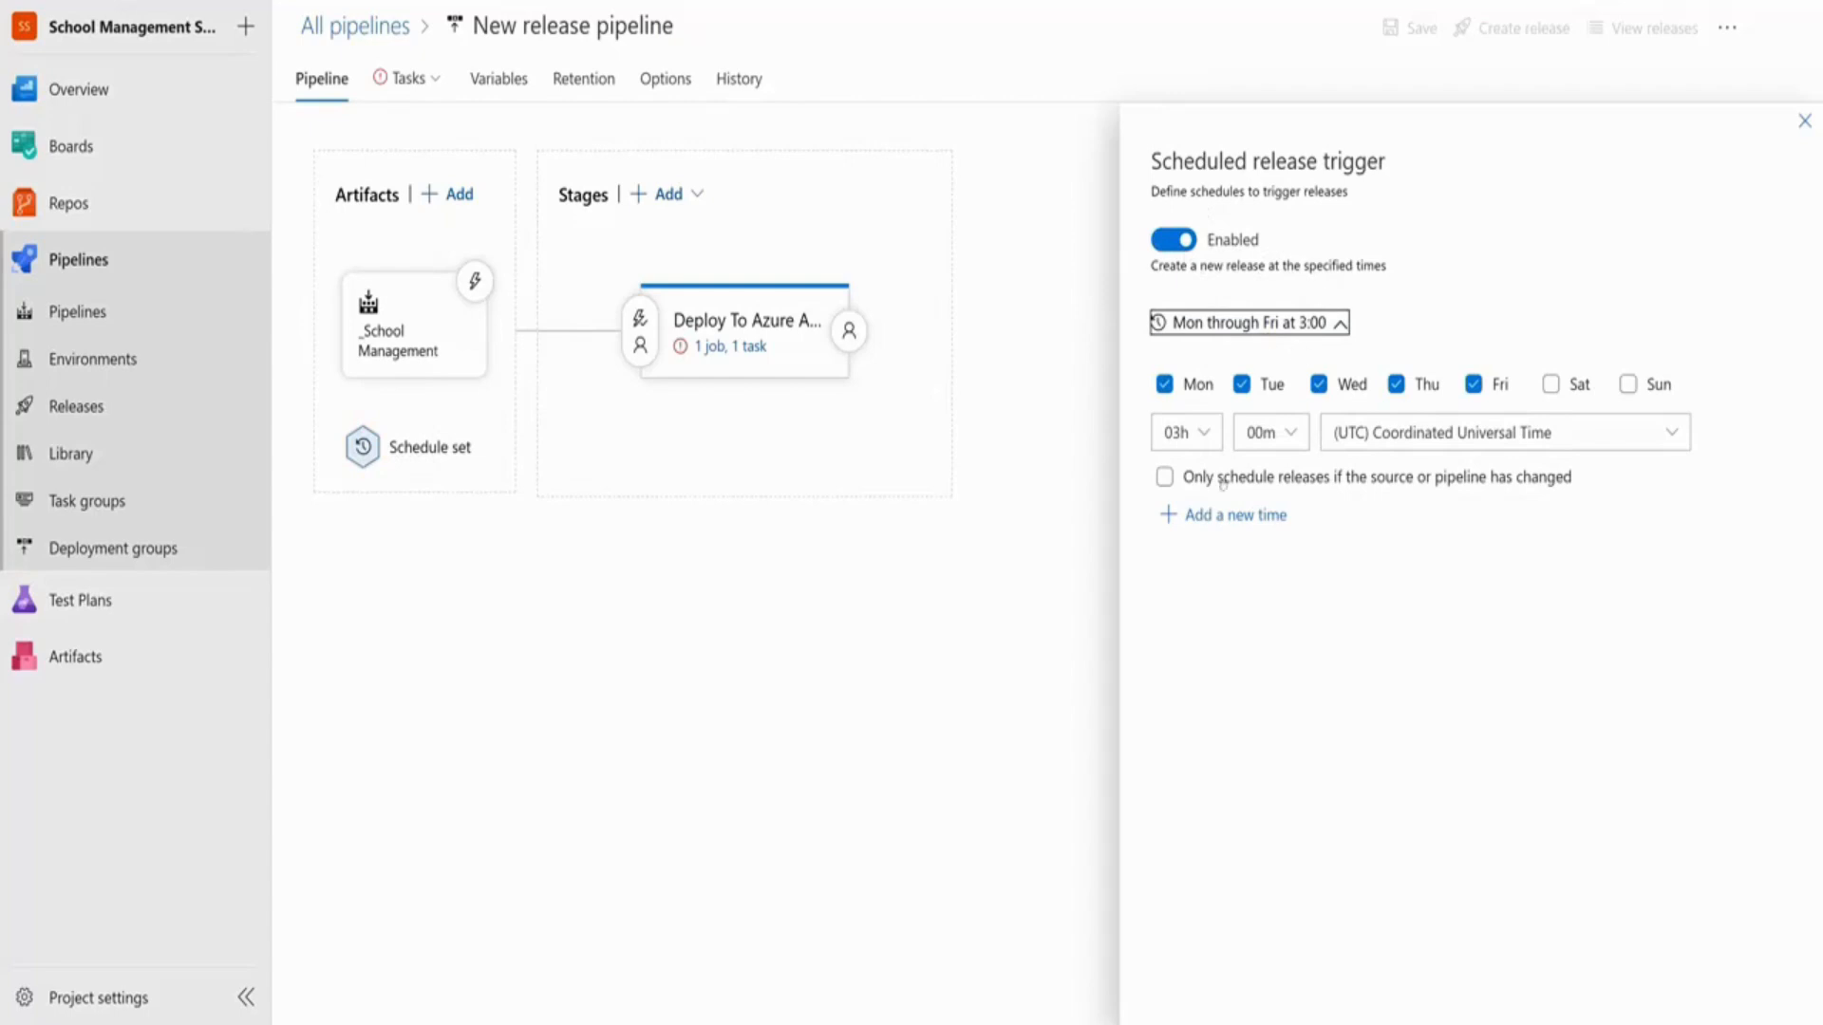
left_click(1187, 244)
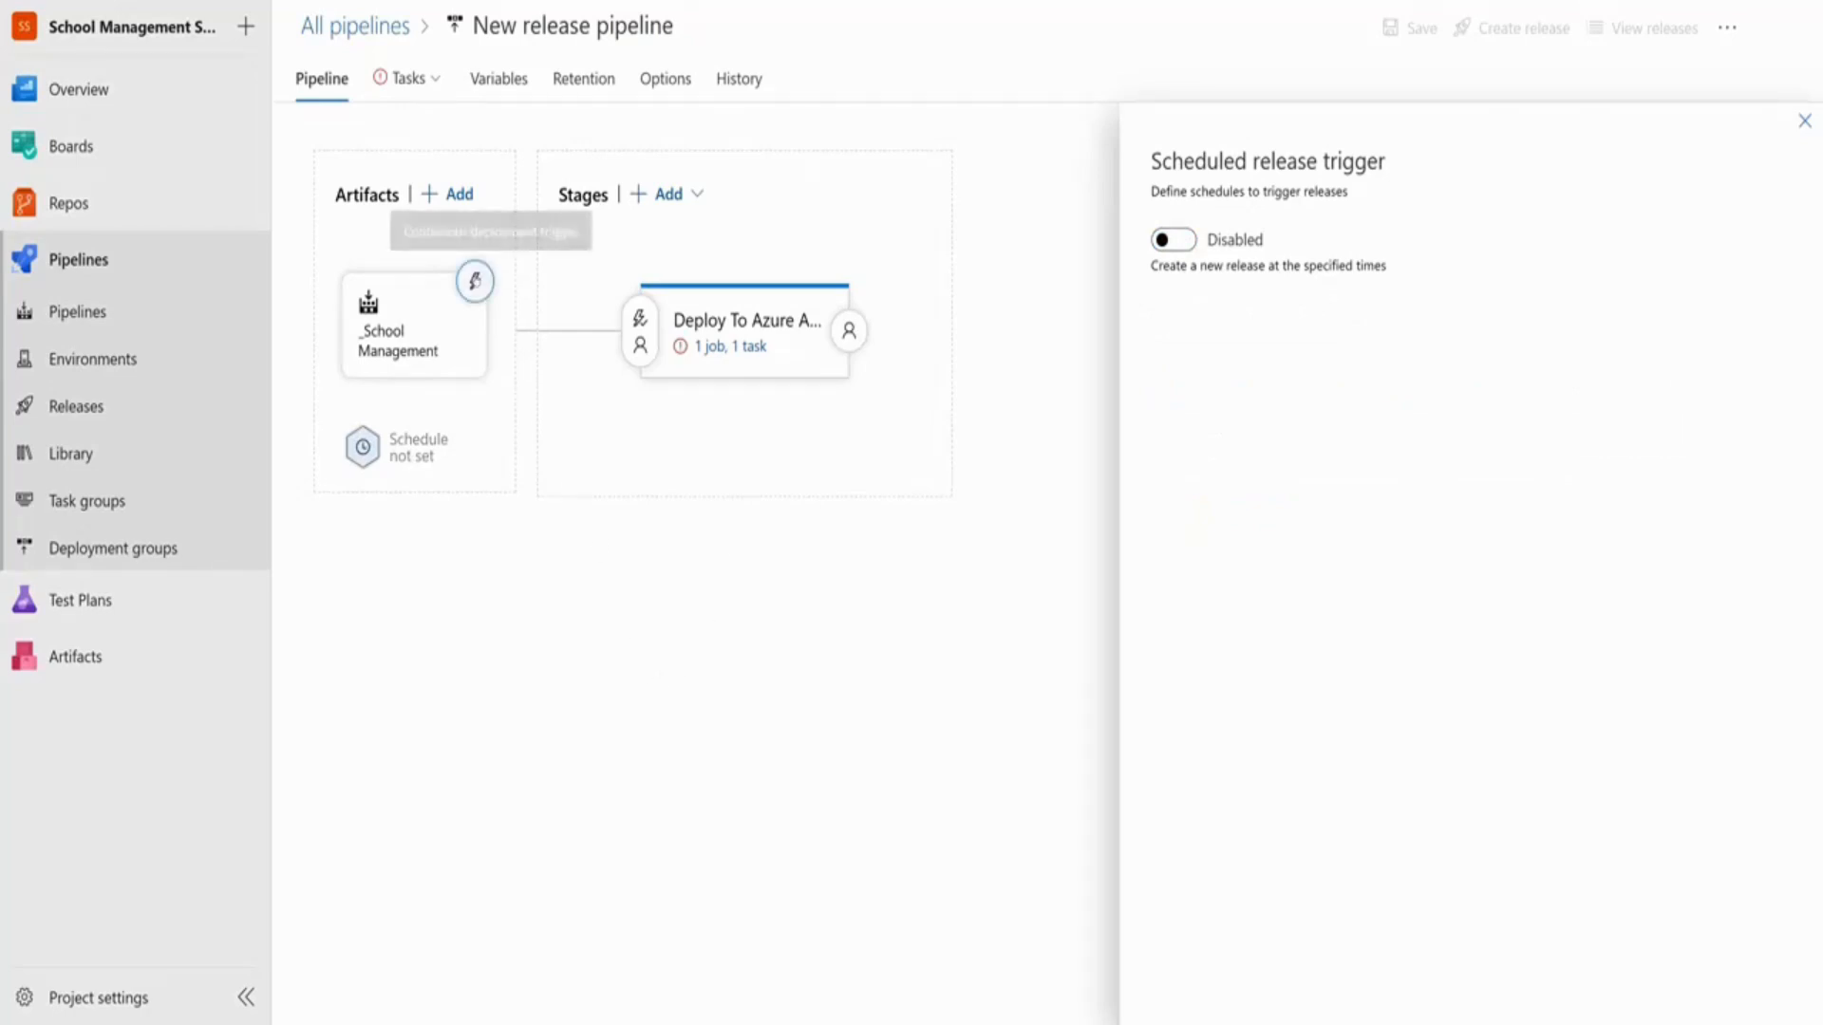
left_click(475, 281)
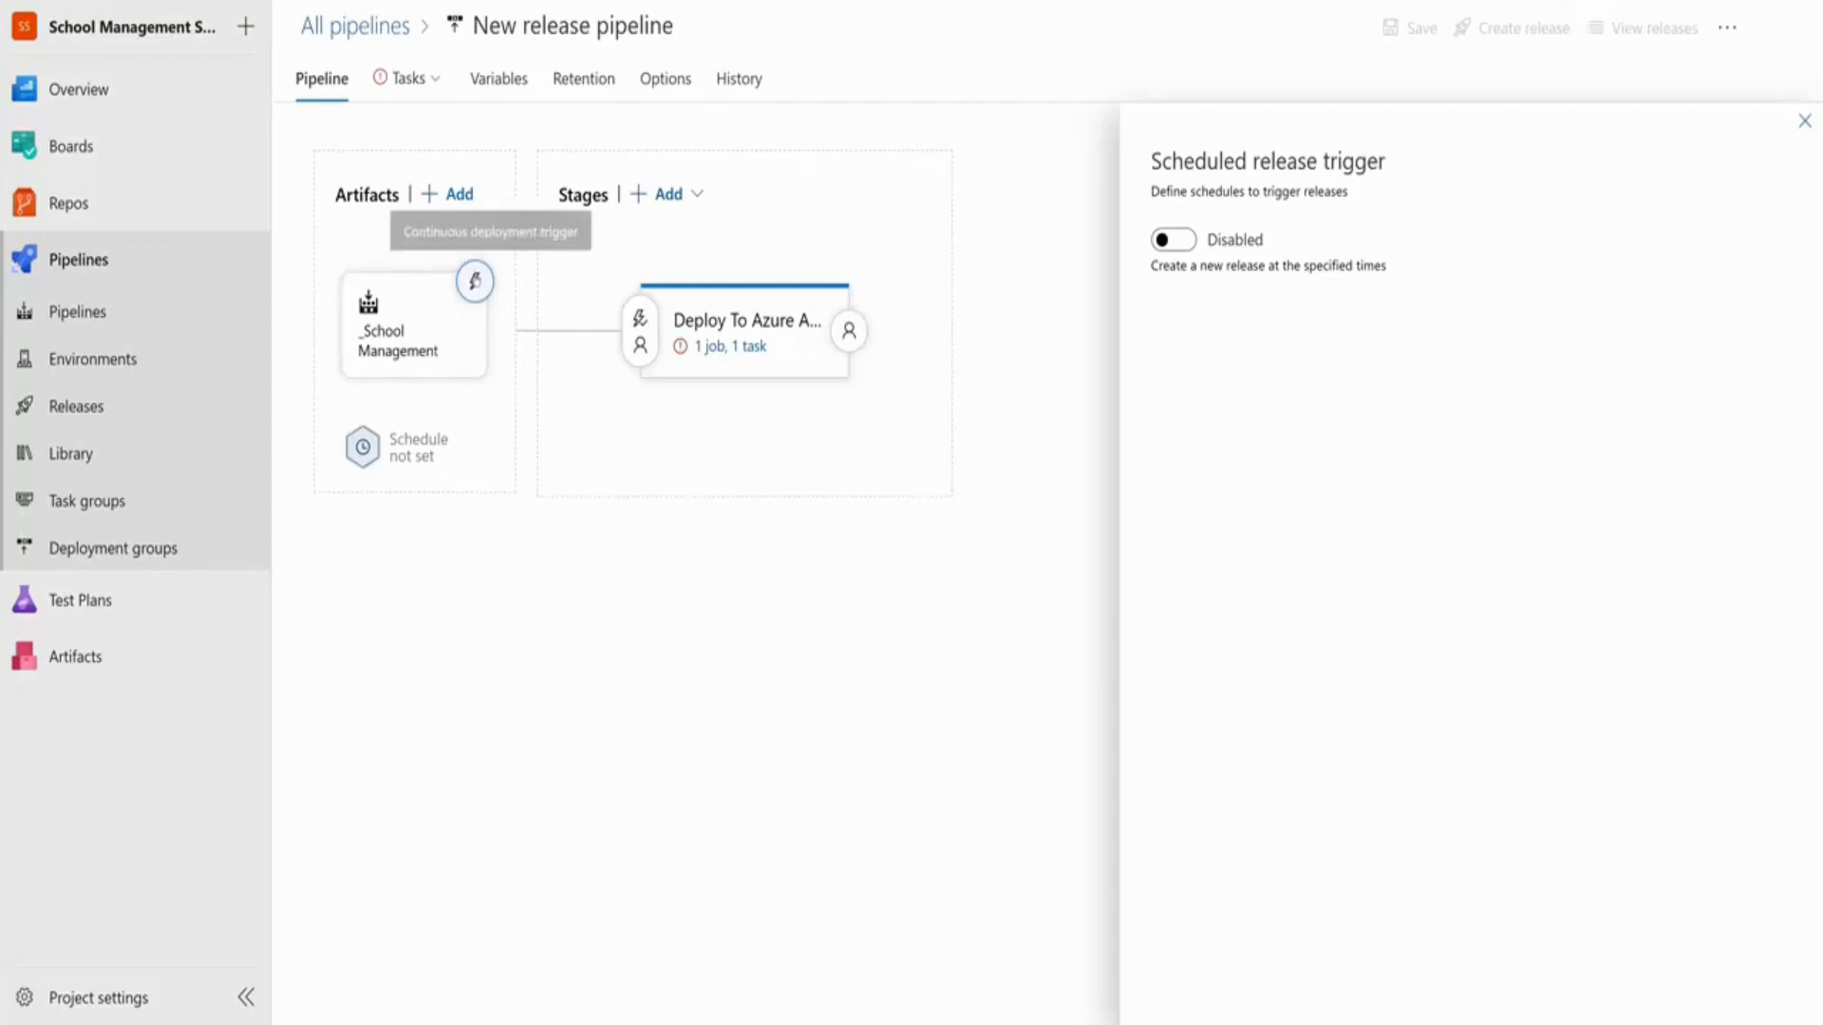
left_click(477, 282)
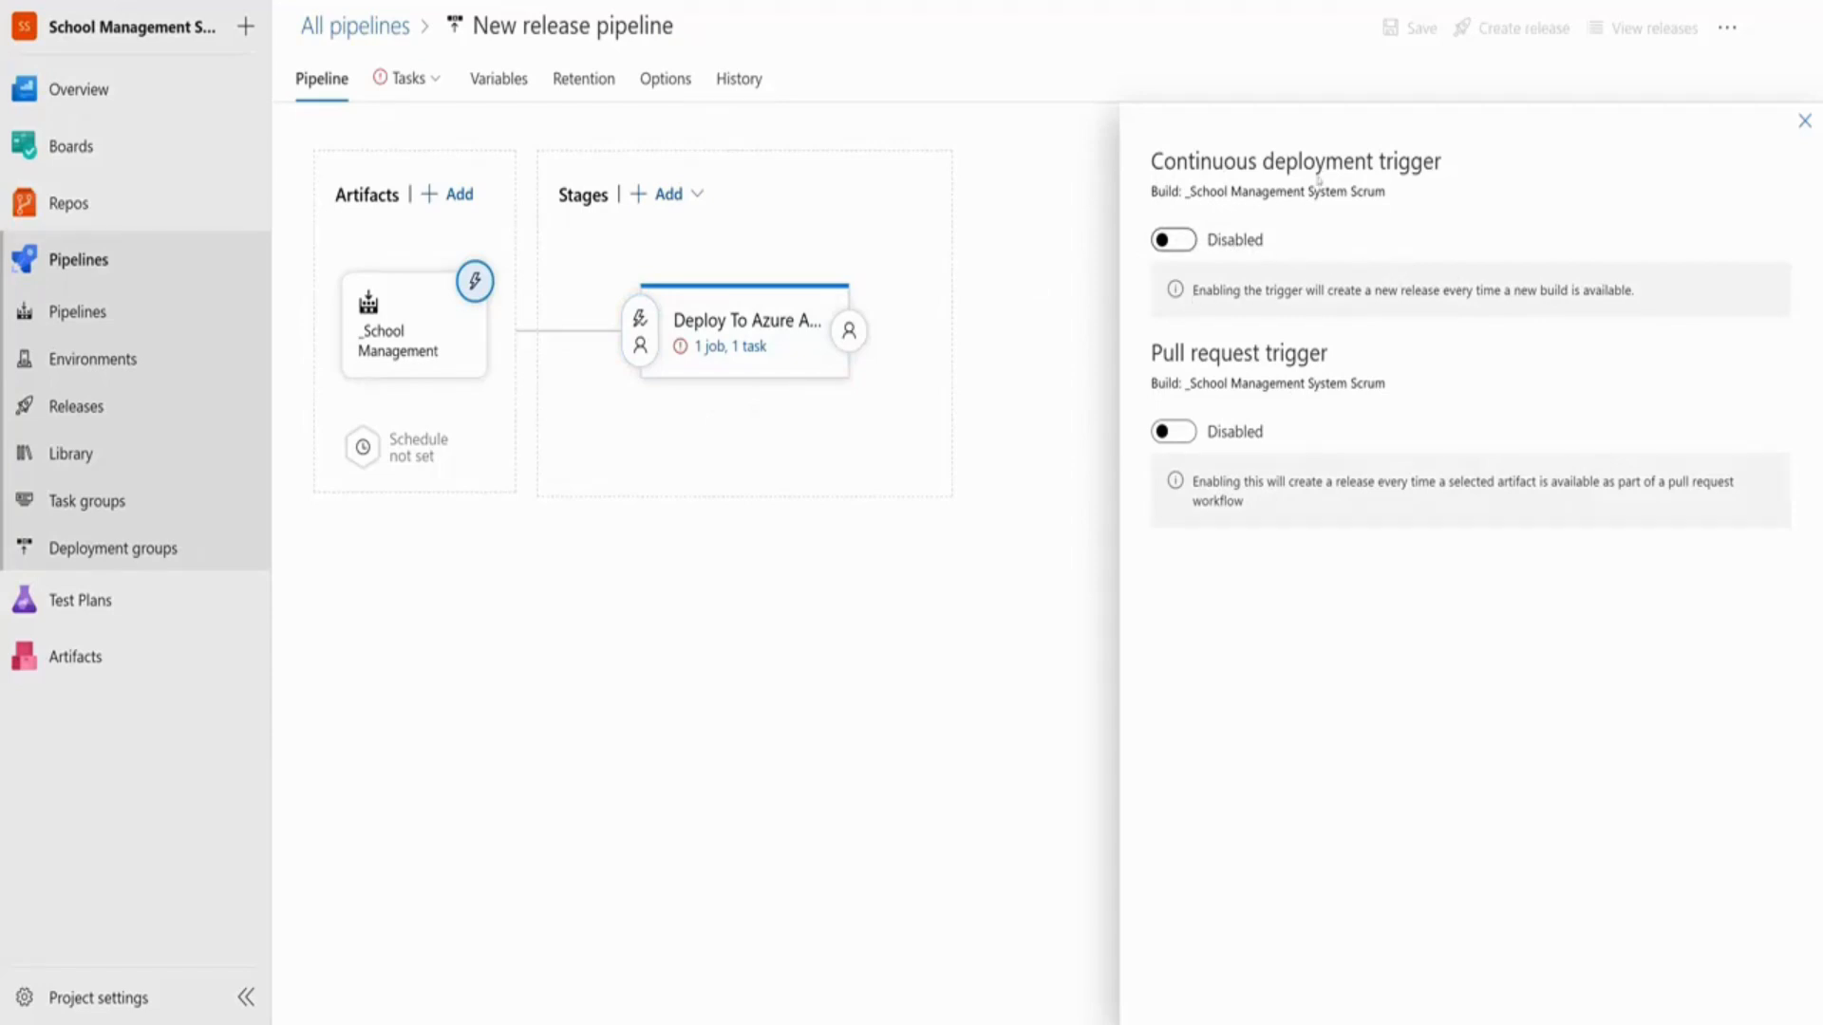
Enable the continuous deployment trigger so each new build creates a release, then close the panel
left_click(1173, 239)
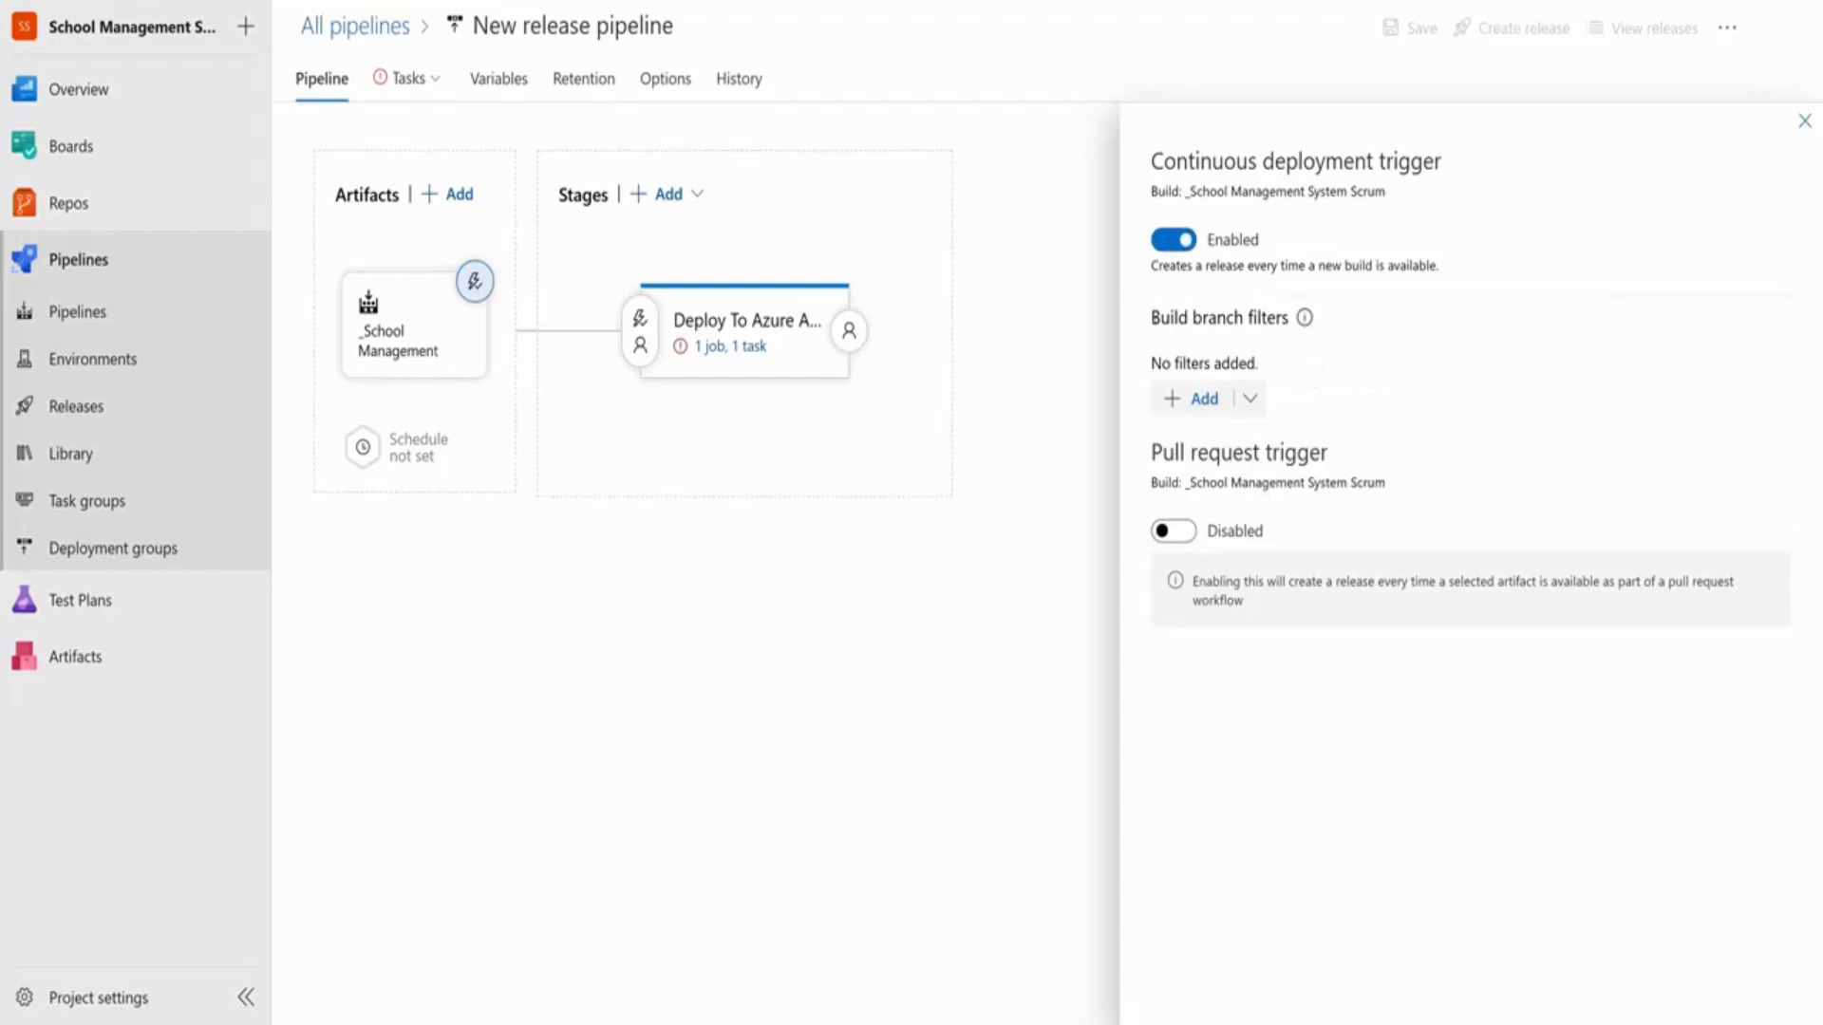
left_click_drag(1173, 266, 1377, 265)
left_click(1377, 265)
left_click_drag(1152, 455, 1377, 460)
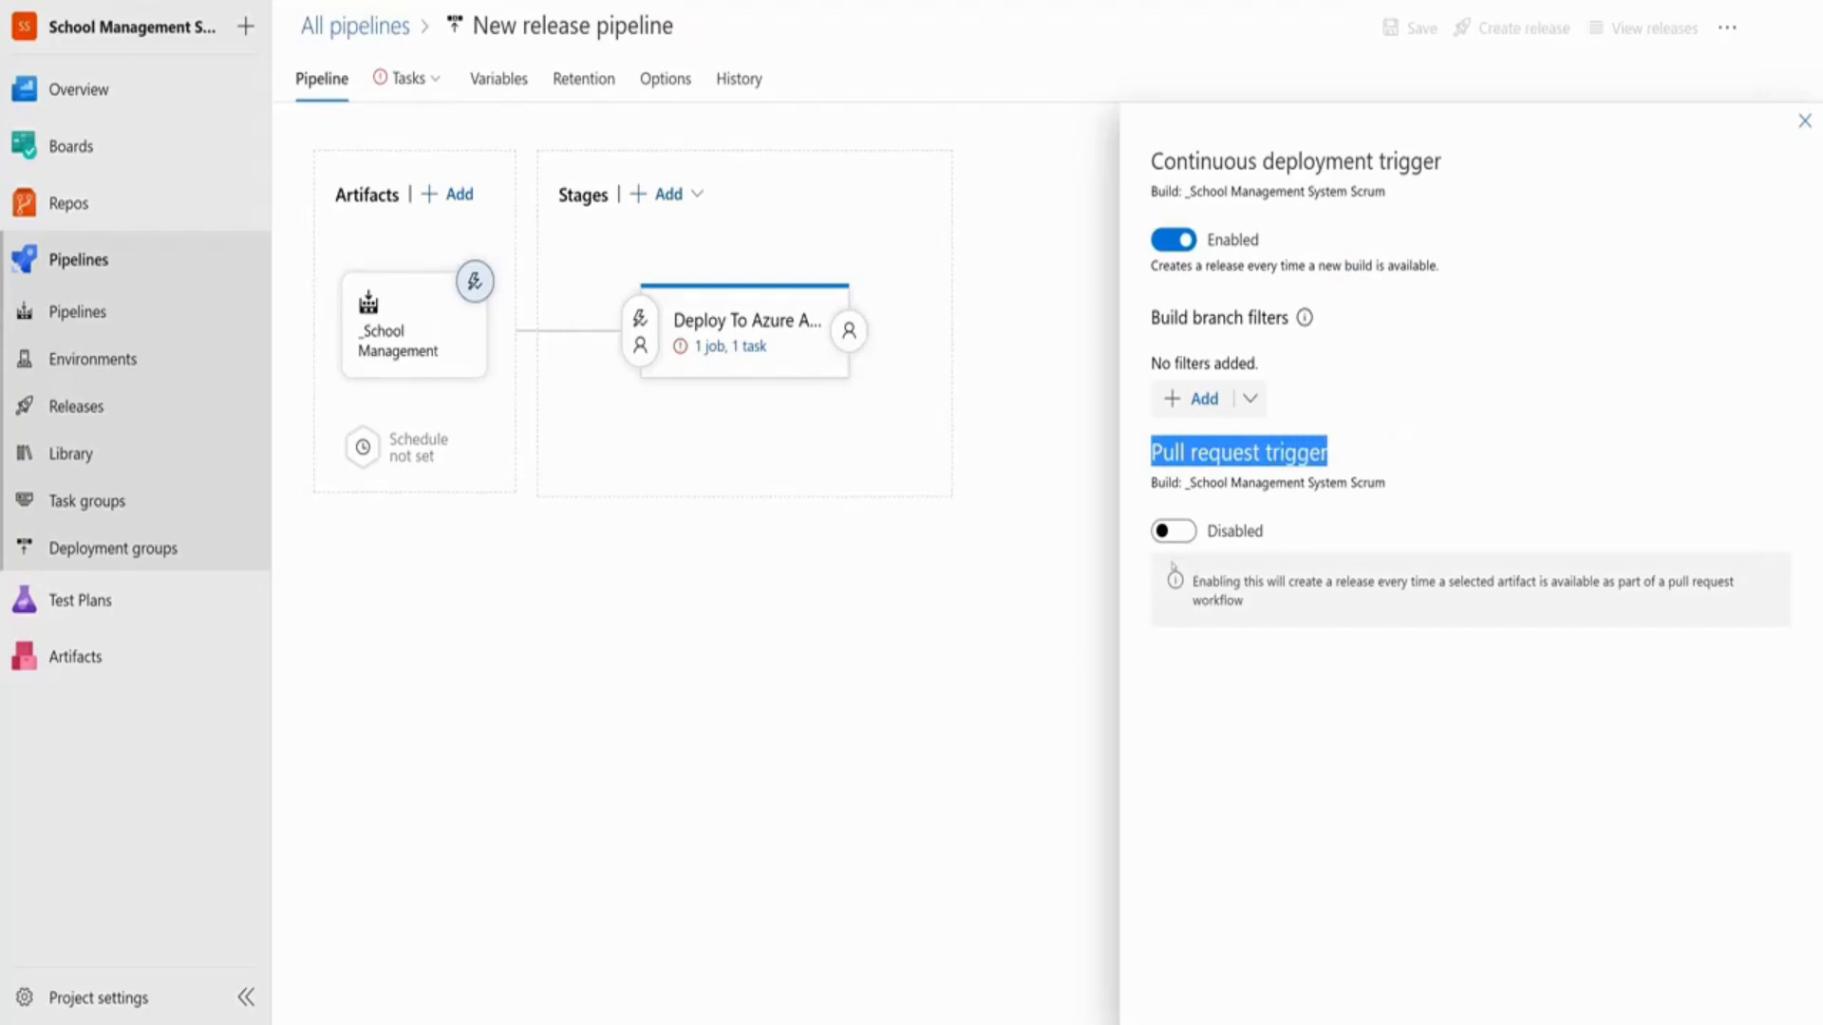
left_click_drag(1355, 582, 1375, 582)
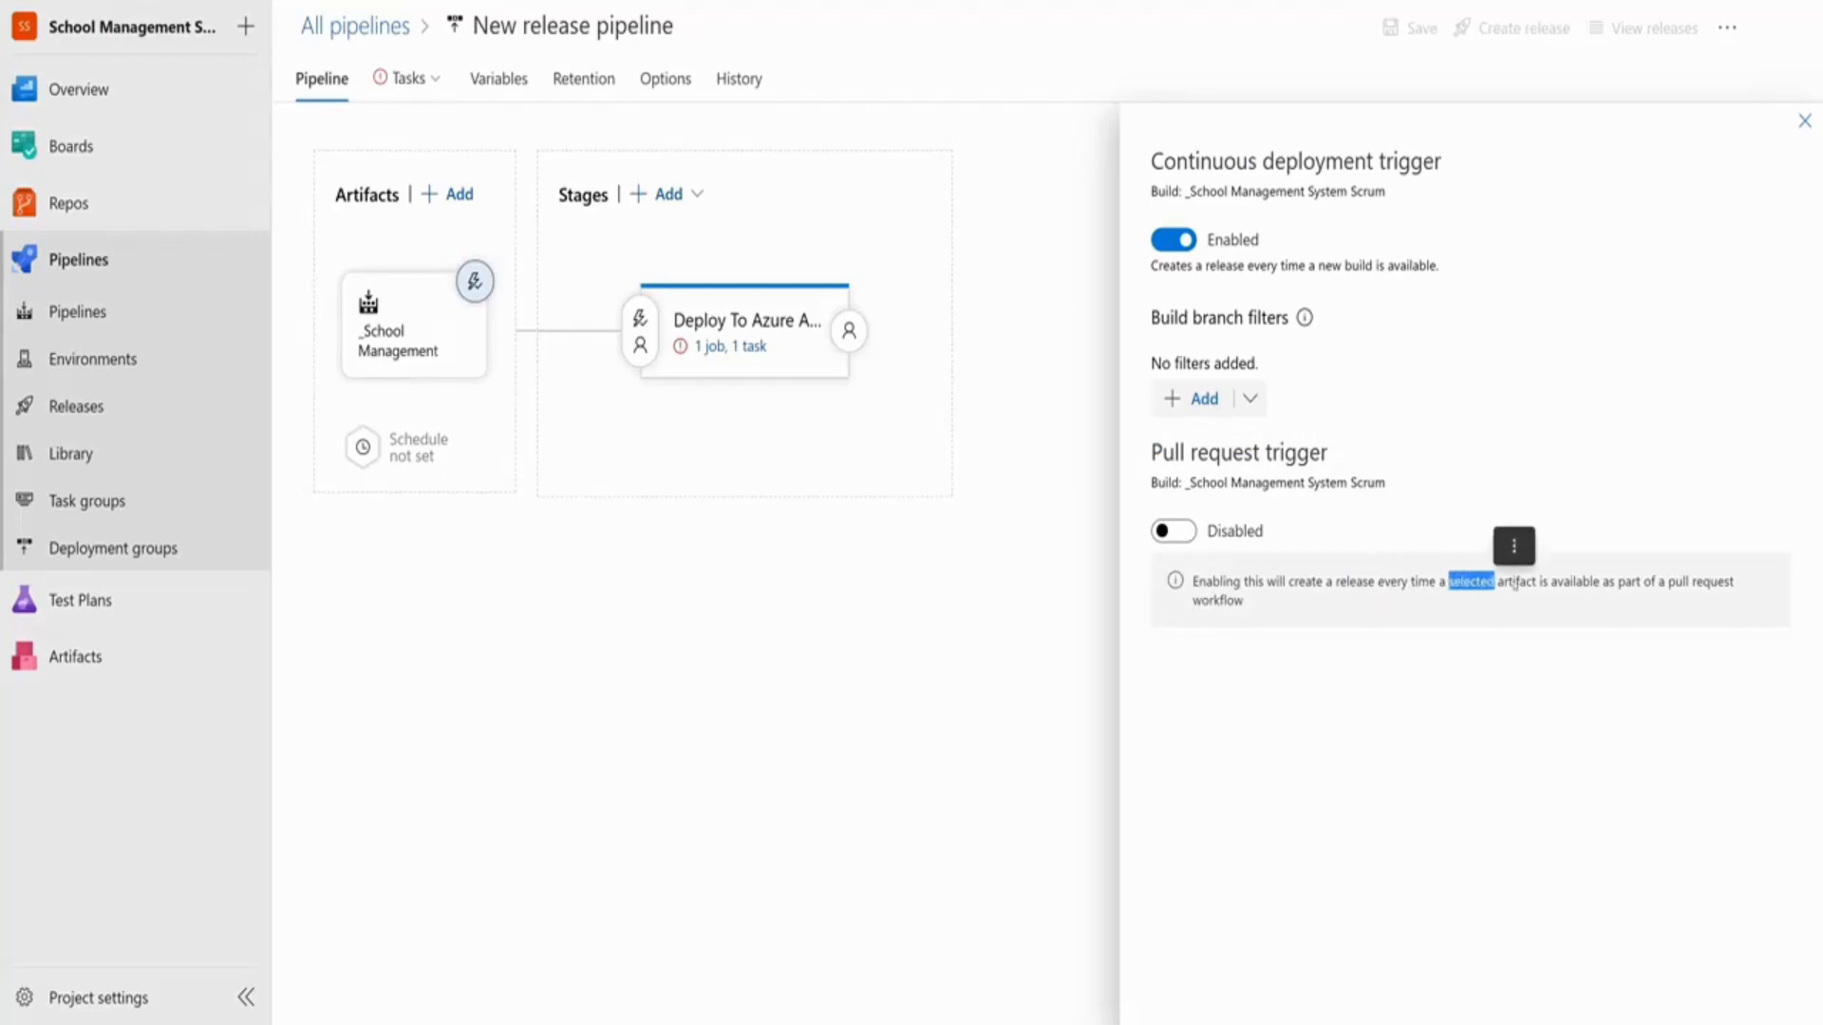
left_click_drag(1617, 583, 1598, 635)
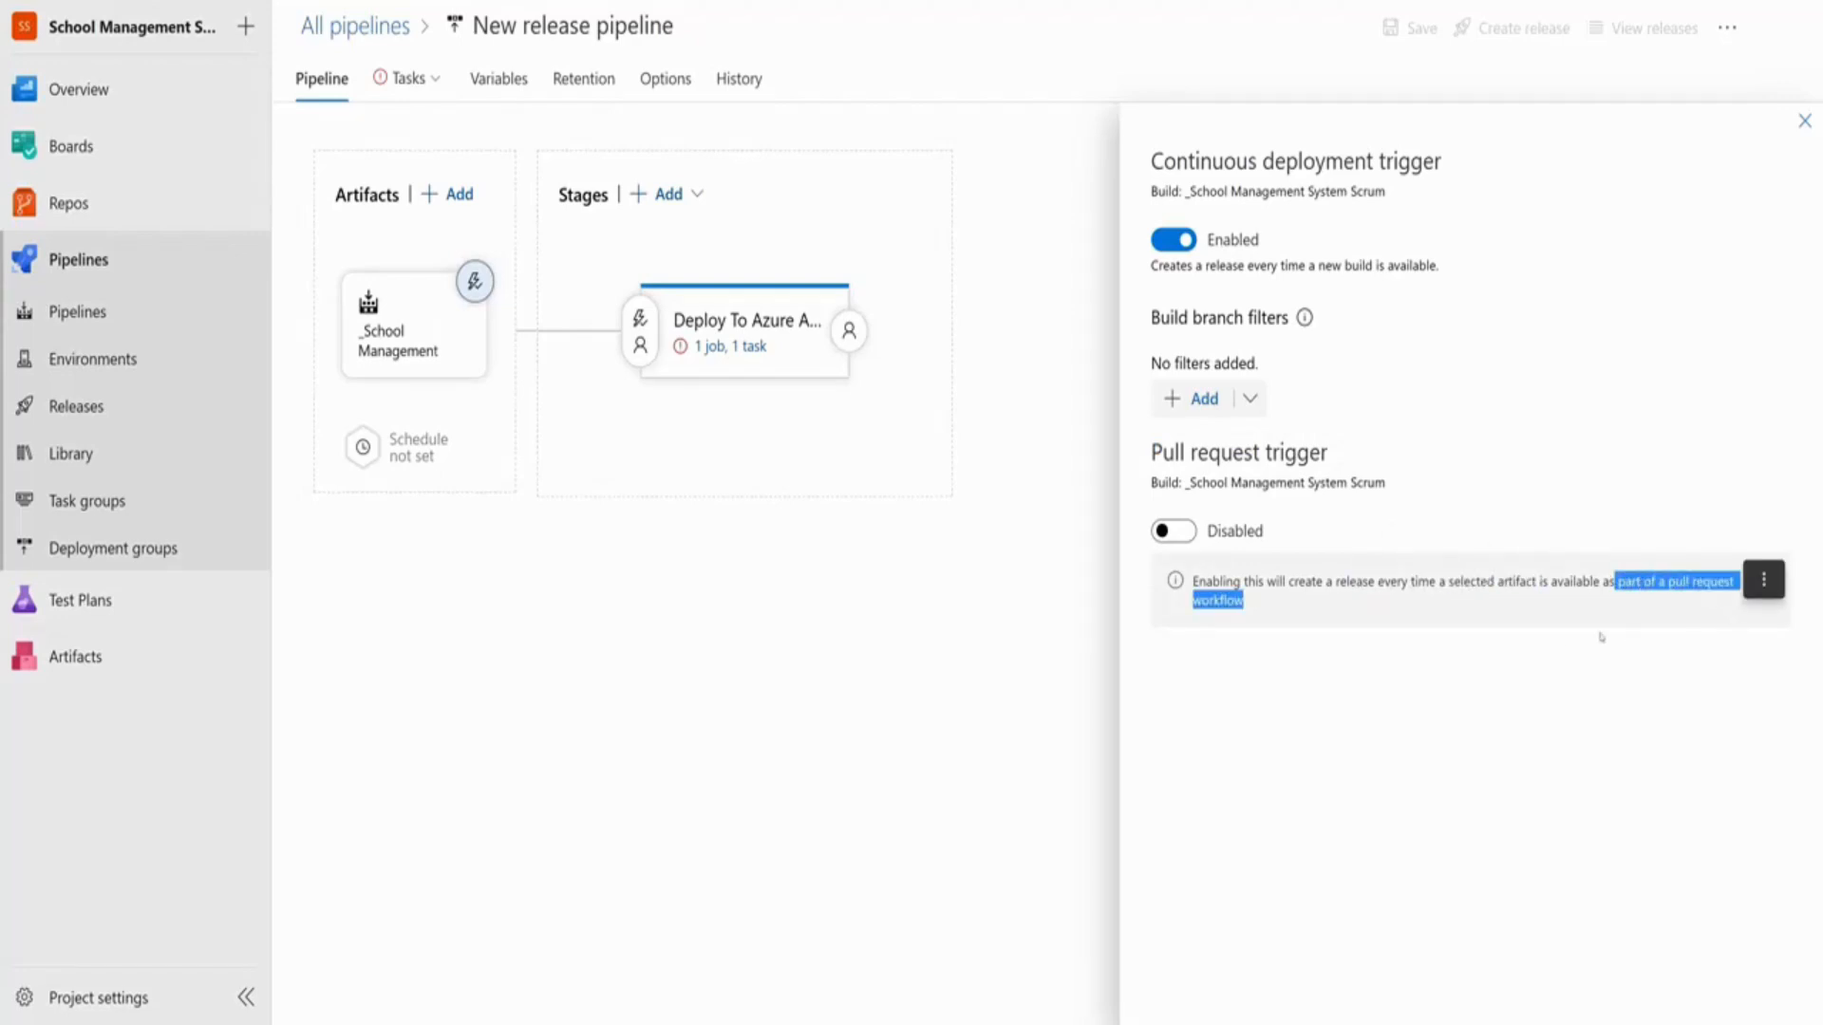
left_click(1337, 581)
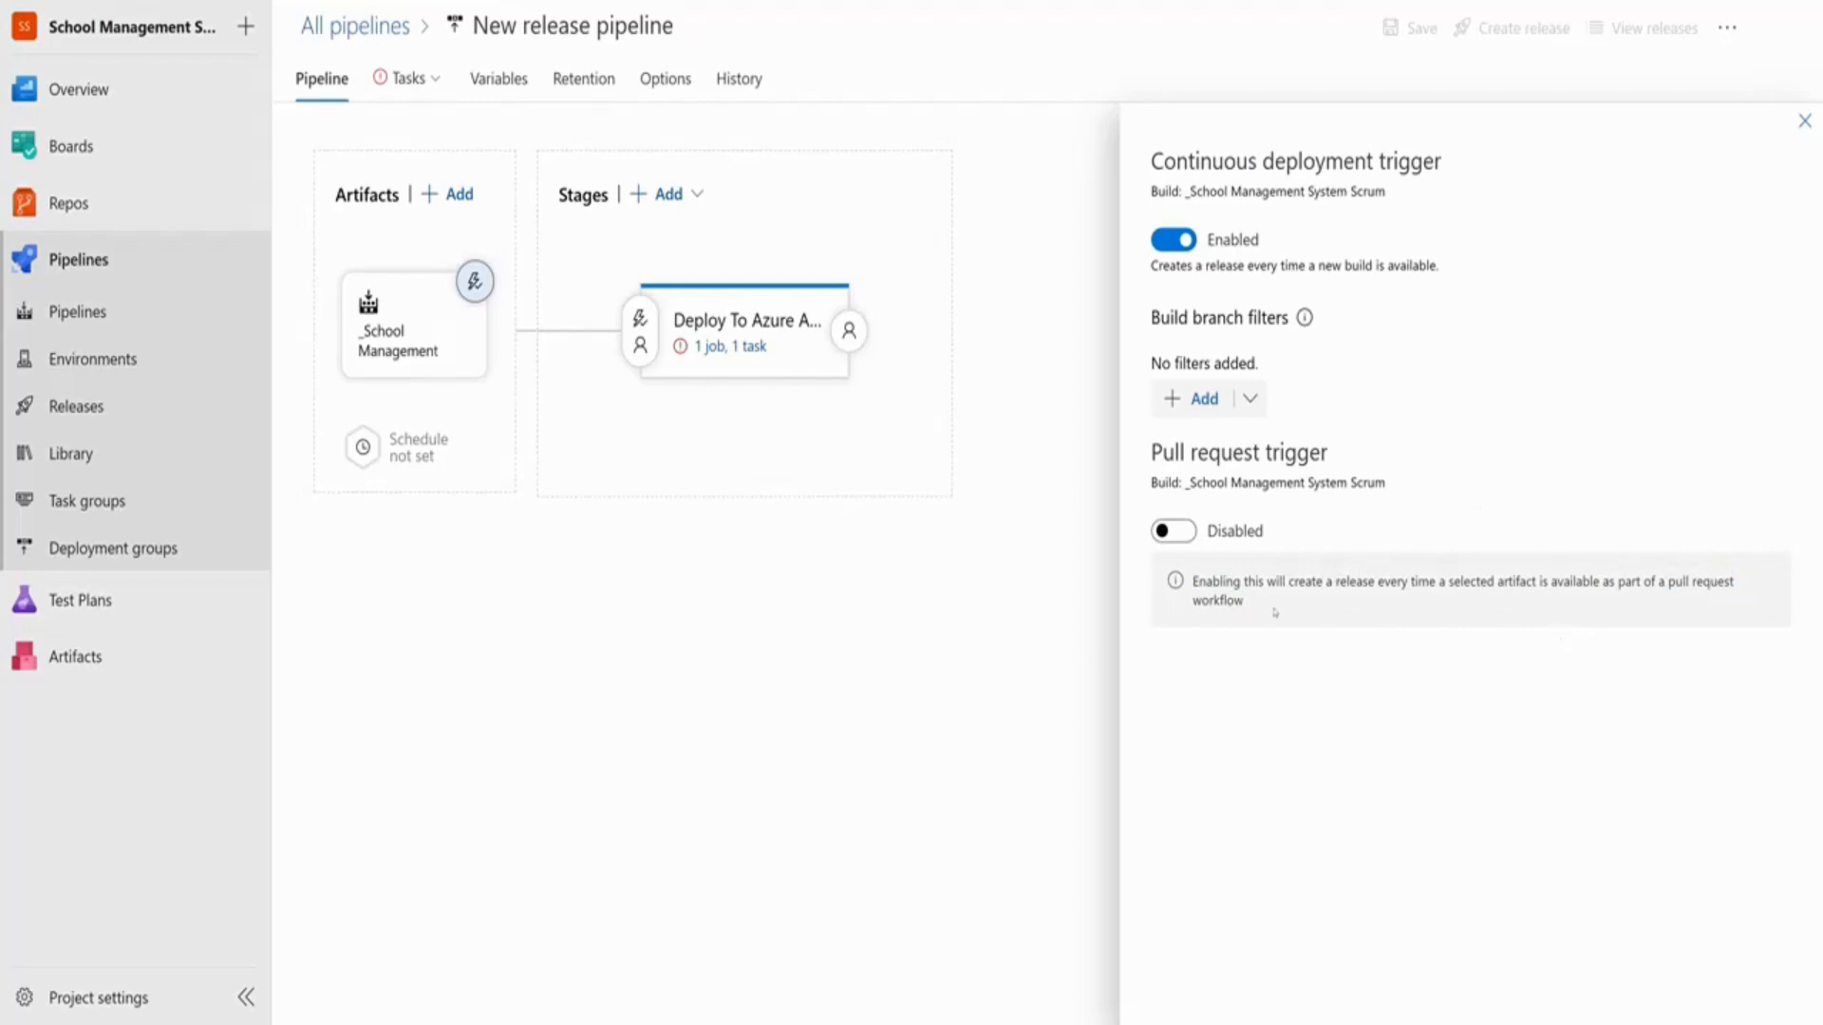
left_click_drag(1152, 163, 1425, 162)
left_click_drag(1150, 265, 1391, 268)
left_click(1391, 268)
left_click(1805, 120)
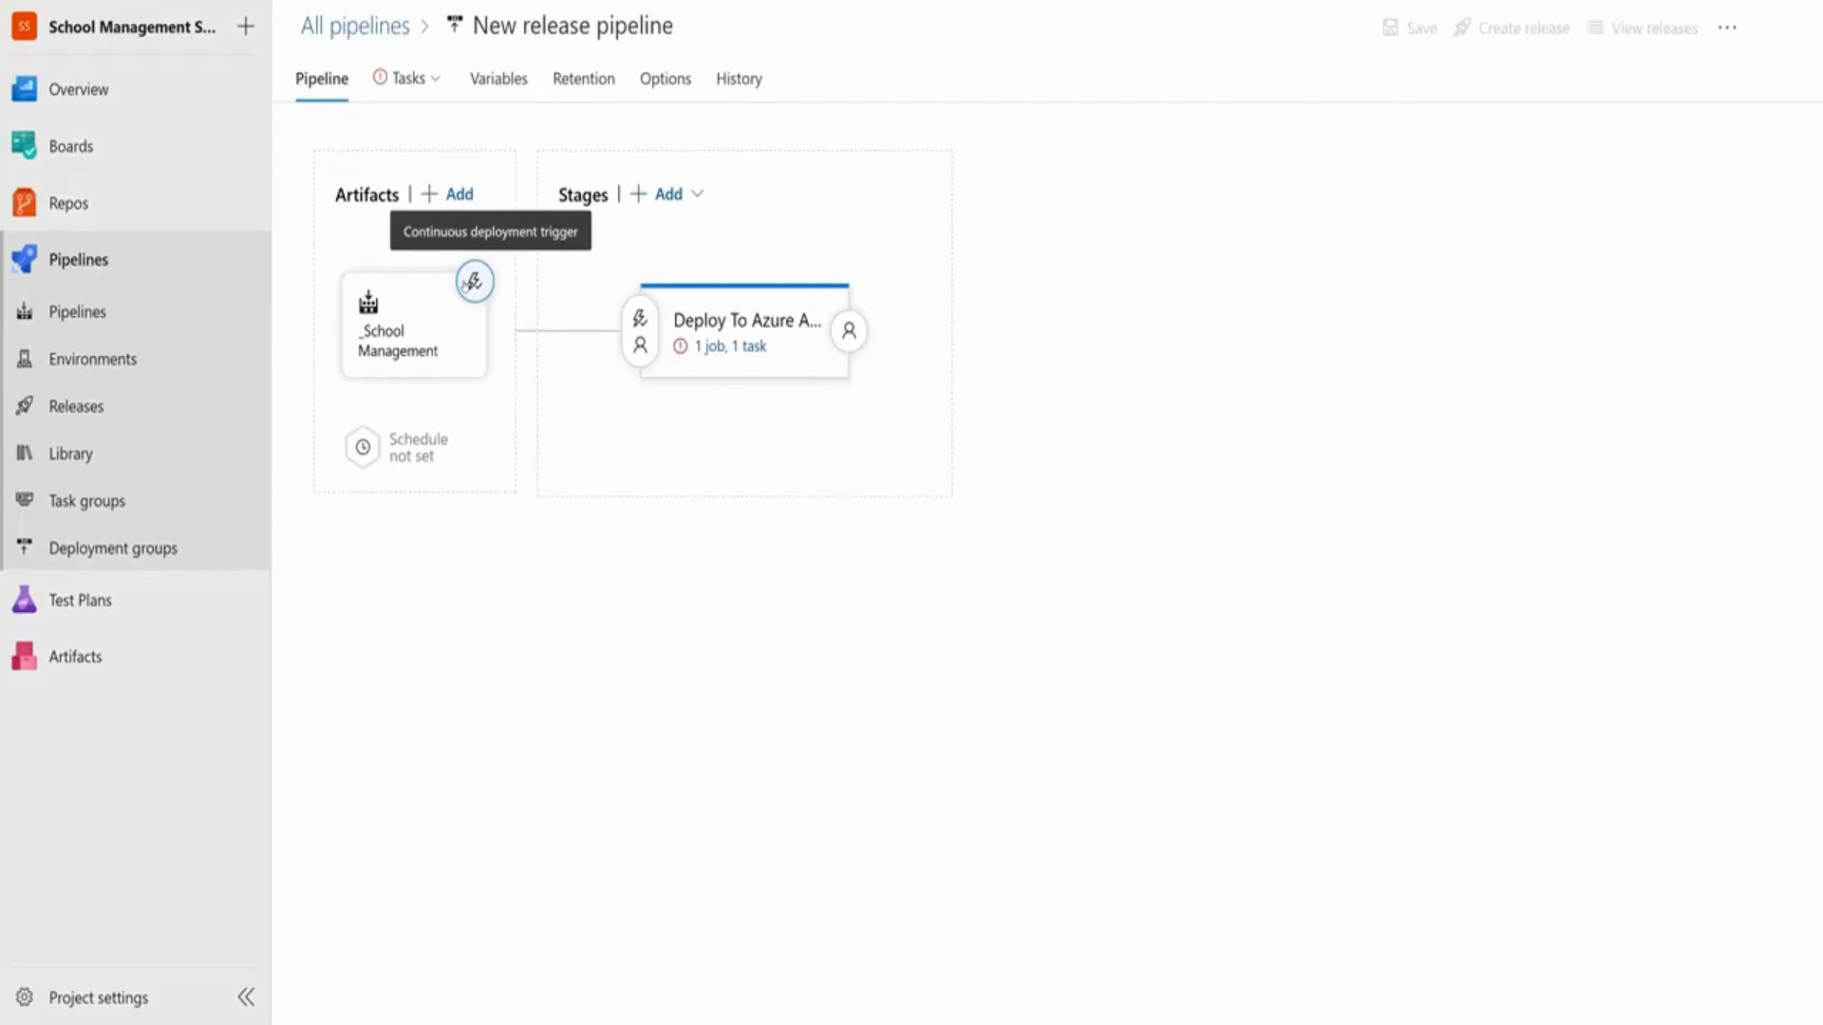
Open the job and task settings of the Deploy To Azure App Service stage
left_click(750, 321)
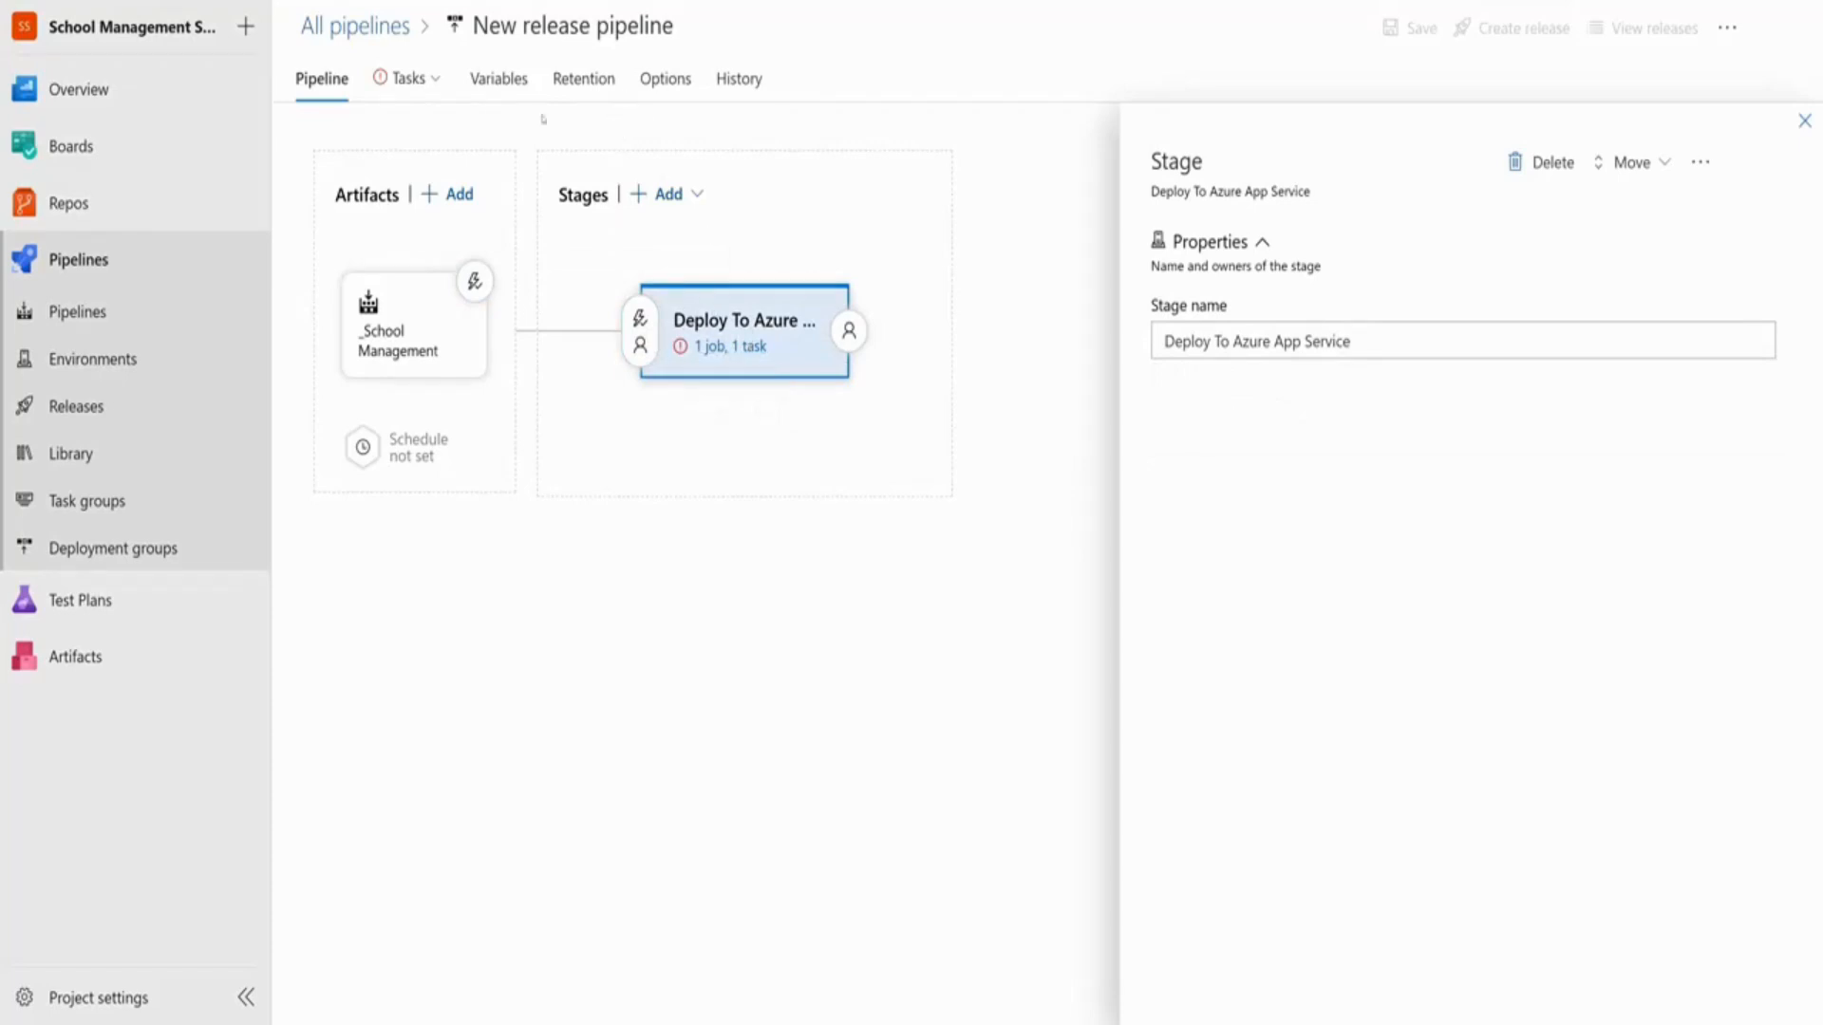
left_click(408, 80)
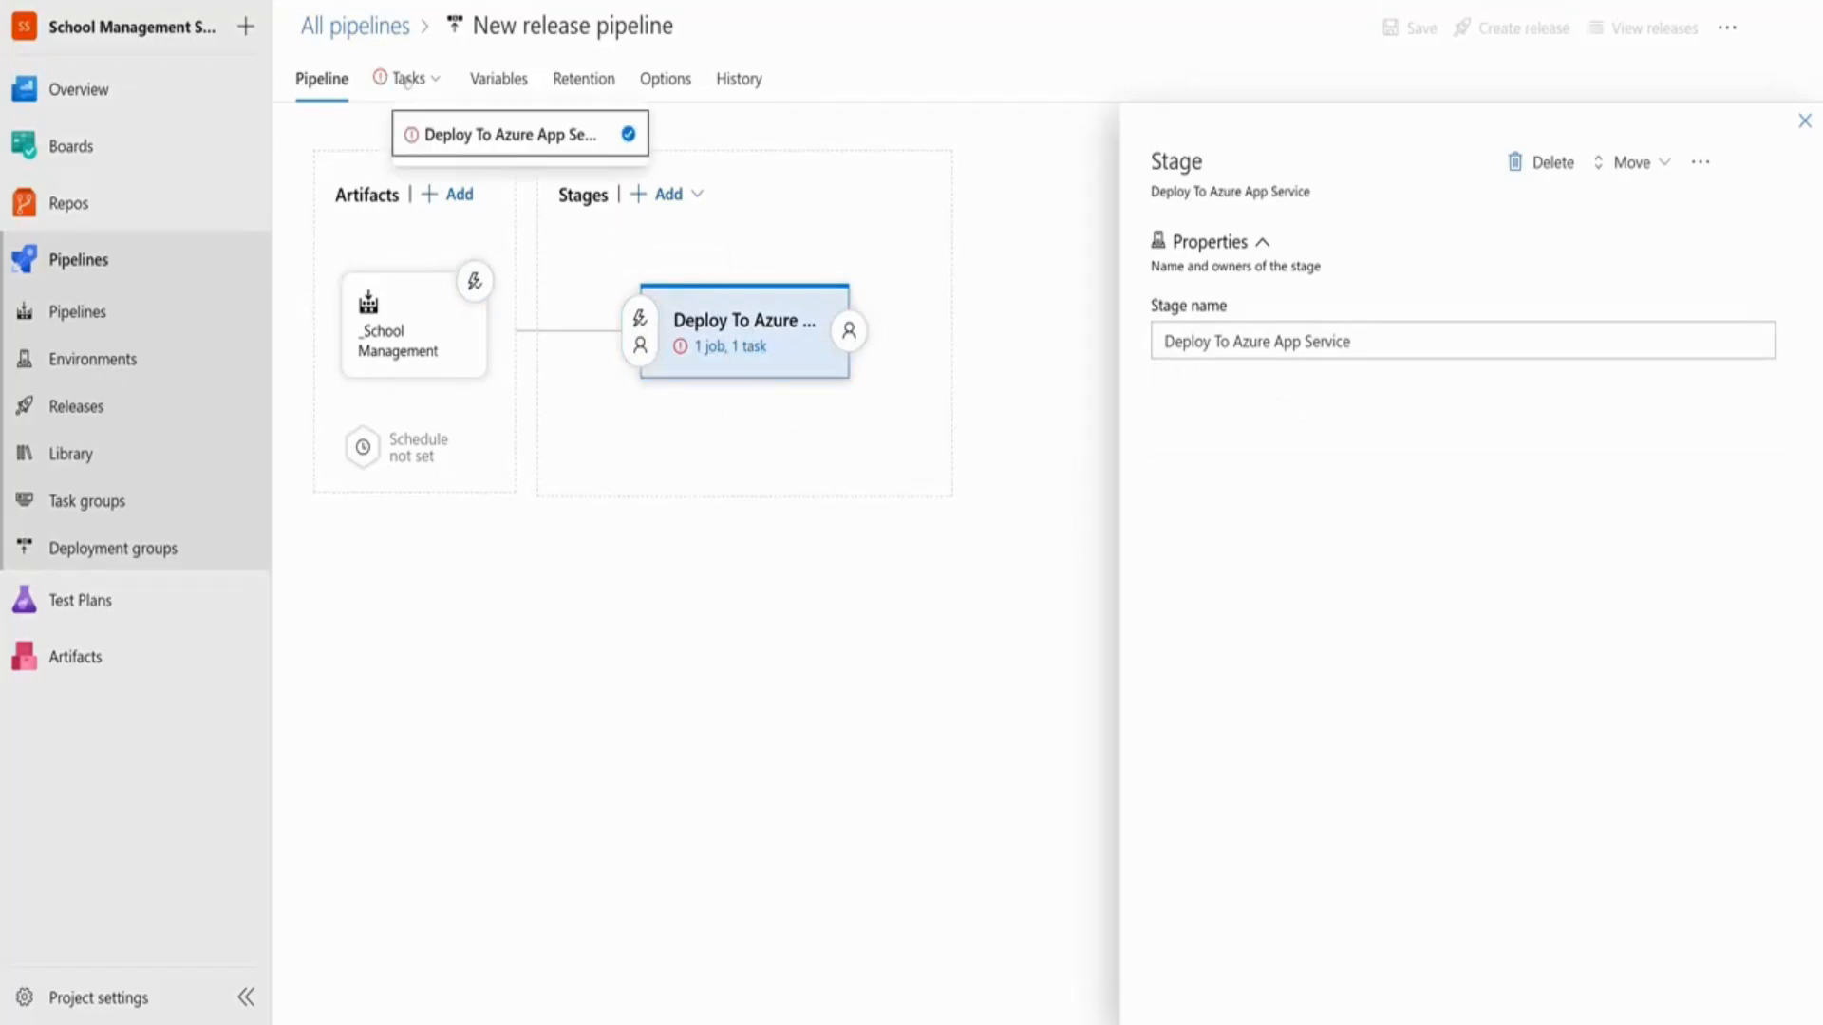
left_click(726, 346)
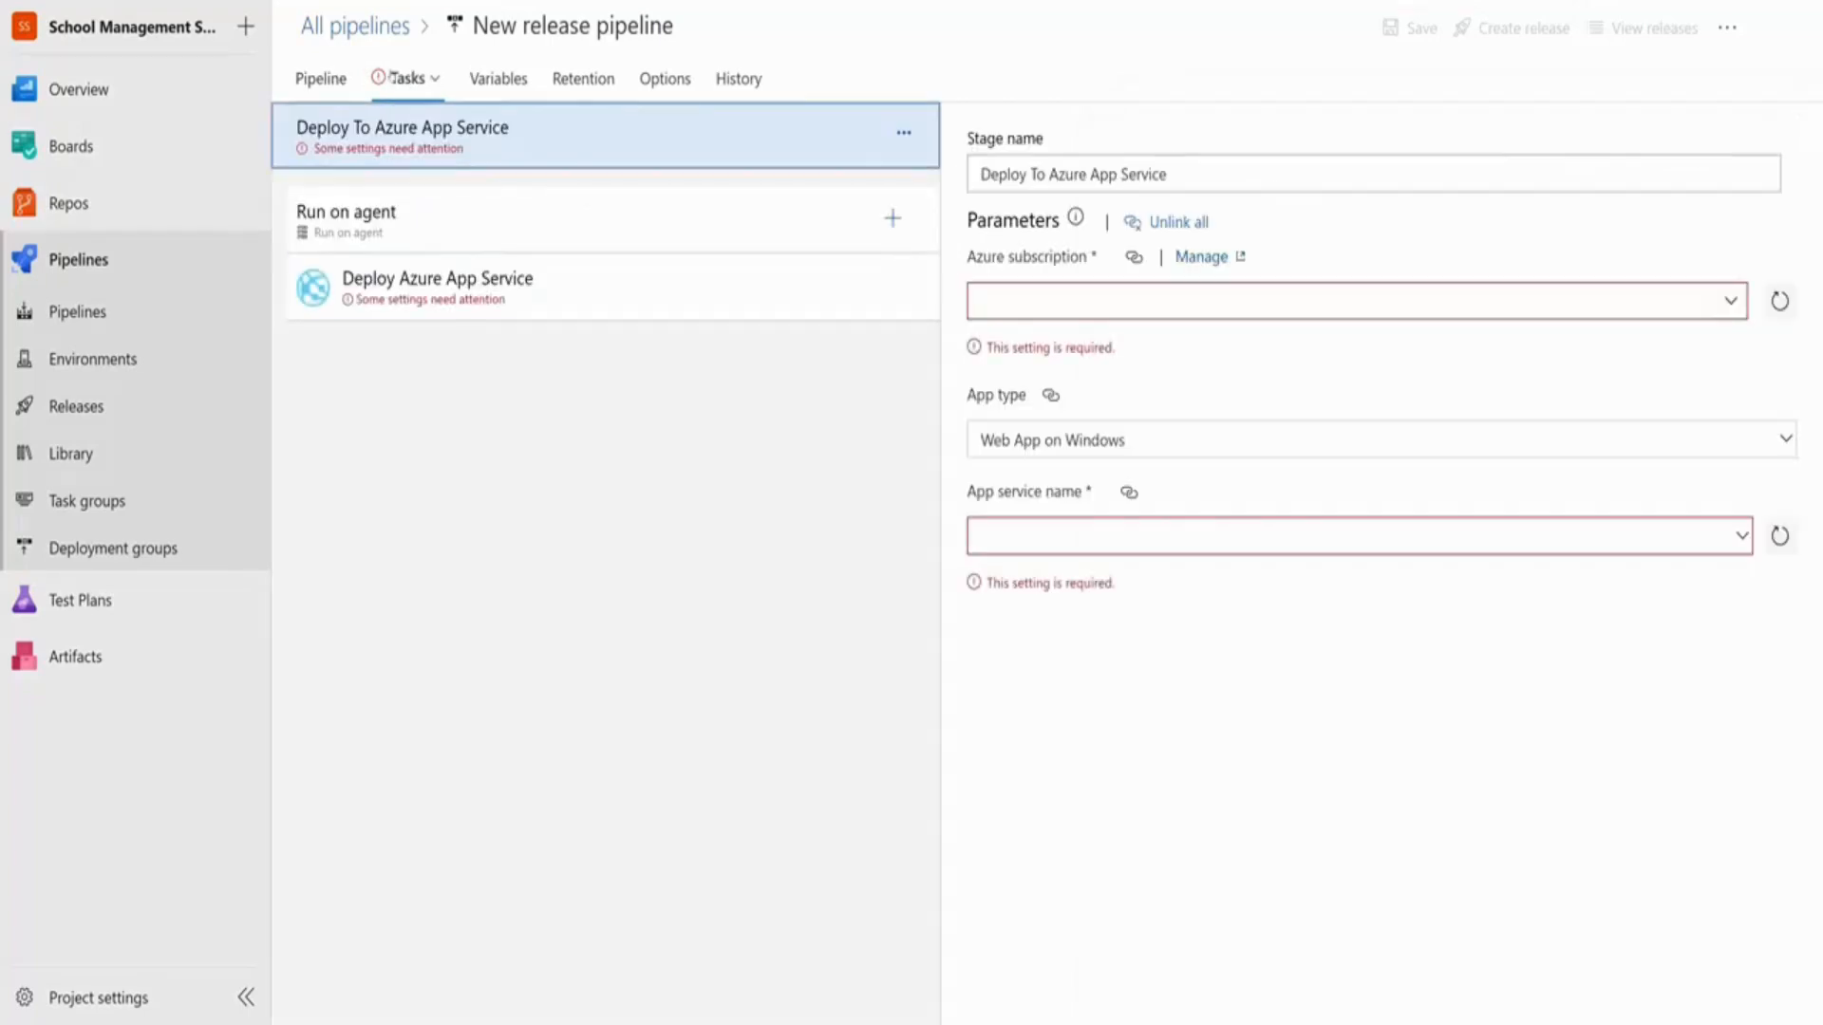
left_click(405, 82)
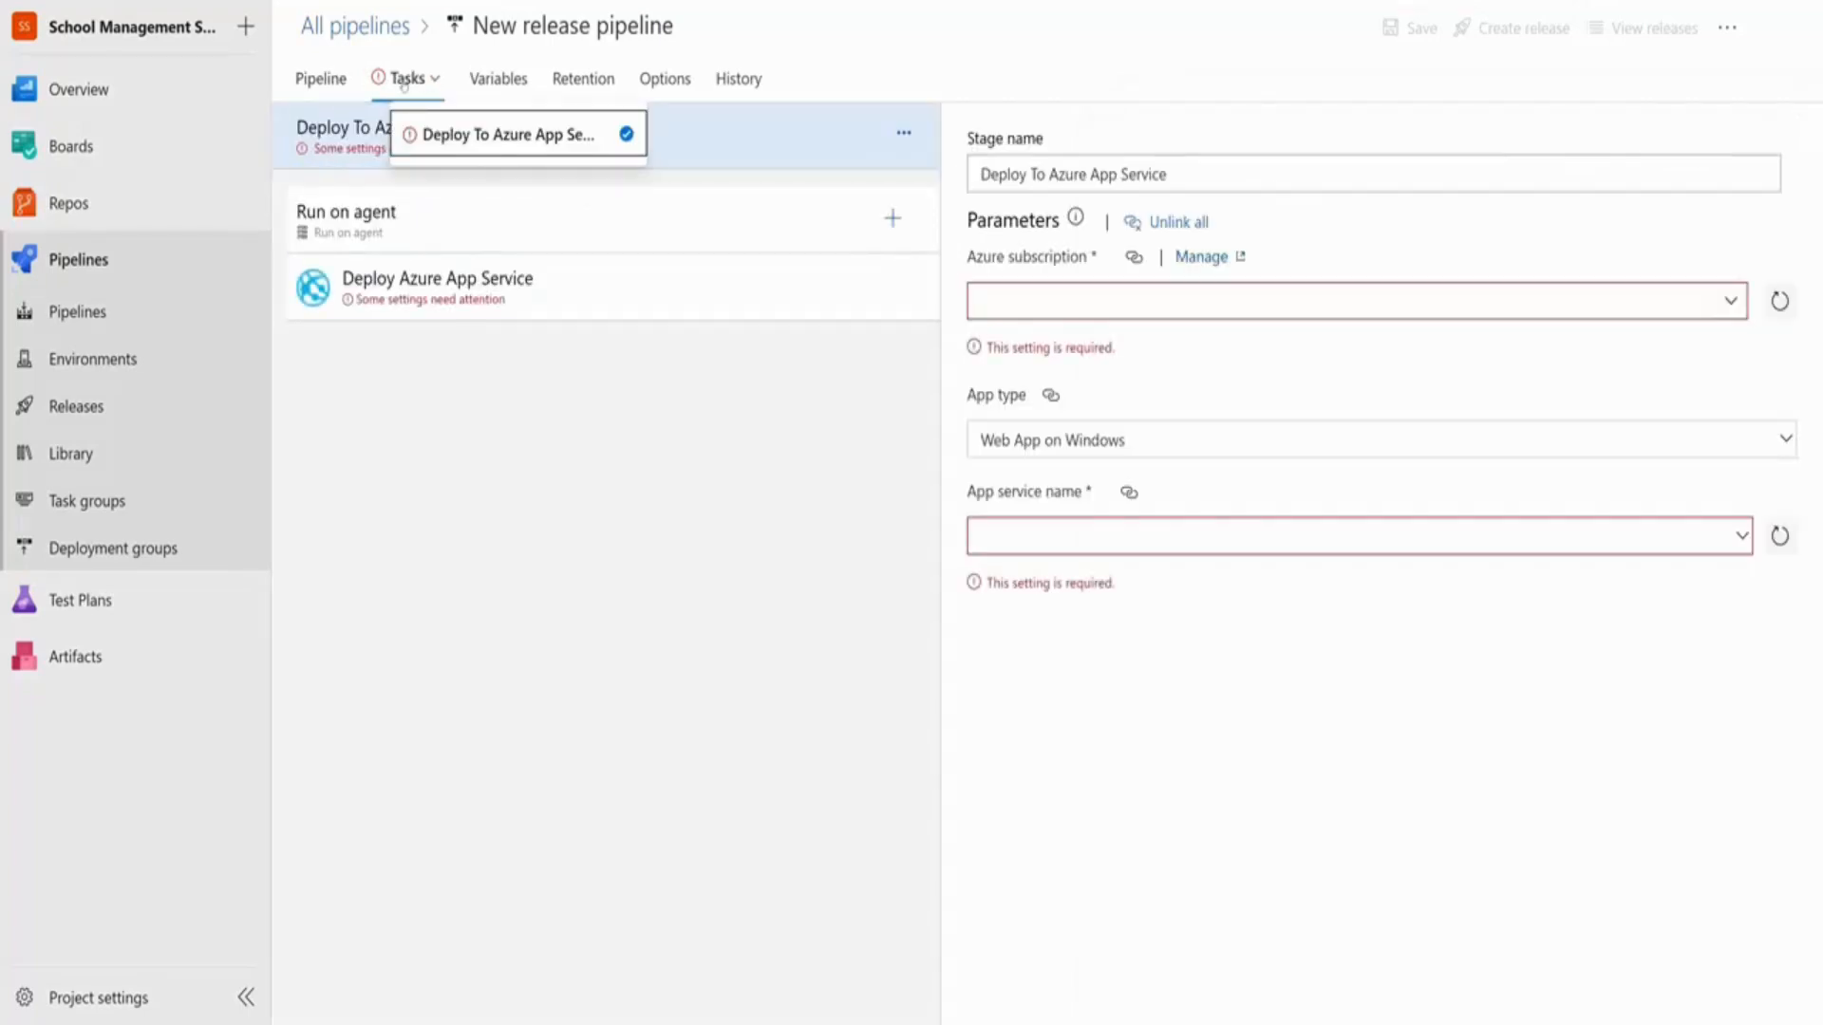
left_click(342, 157)
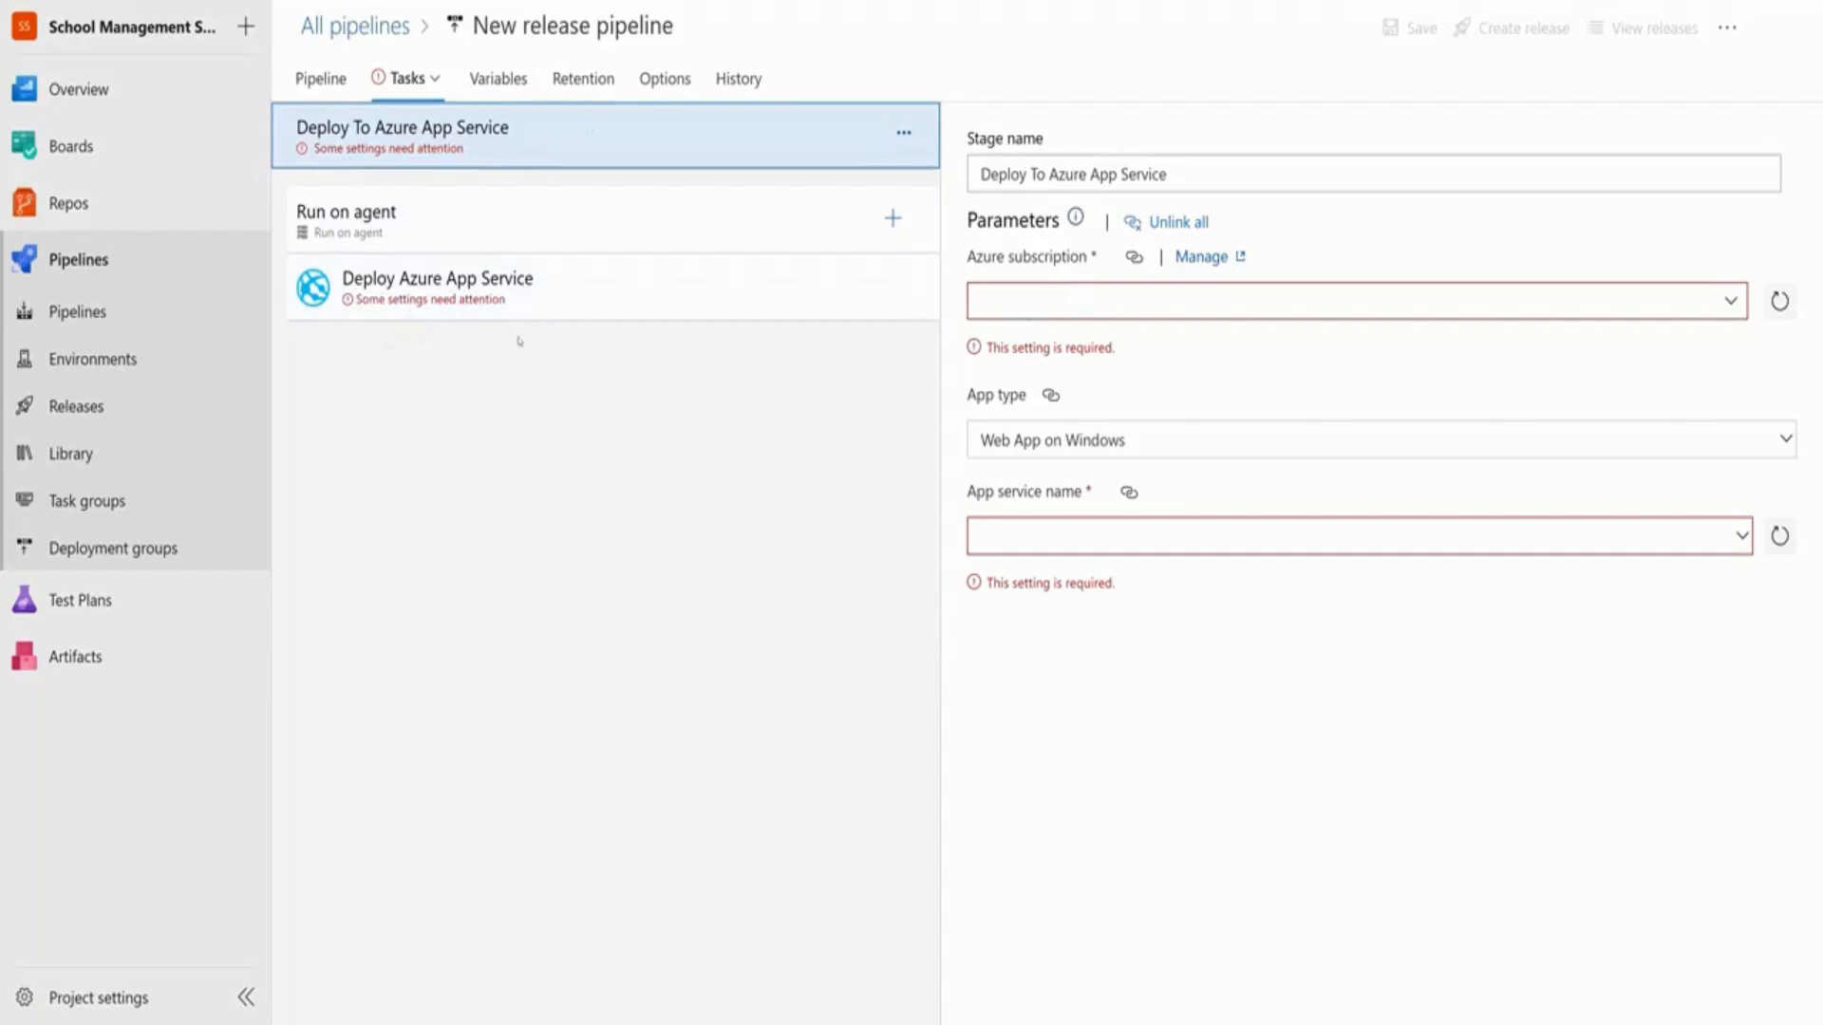
Select and authorize the Pay-As-You-Go Dev/Test subscription, keeping app type Web App on Windows
left_click(1101, 302)
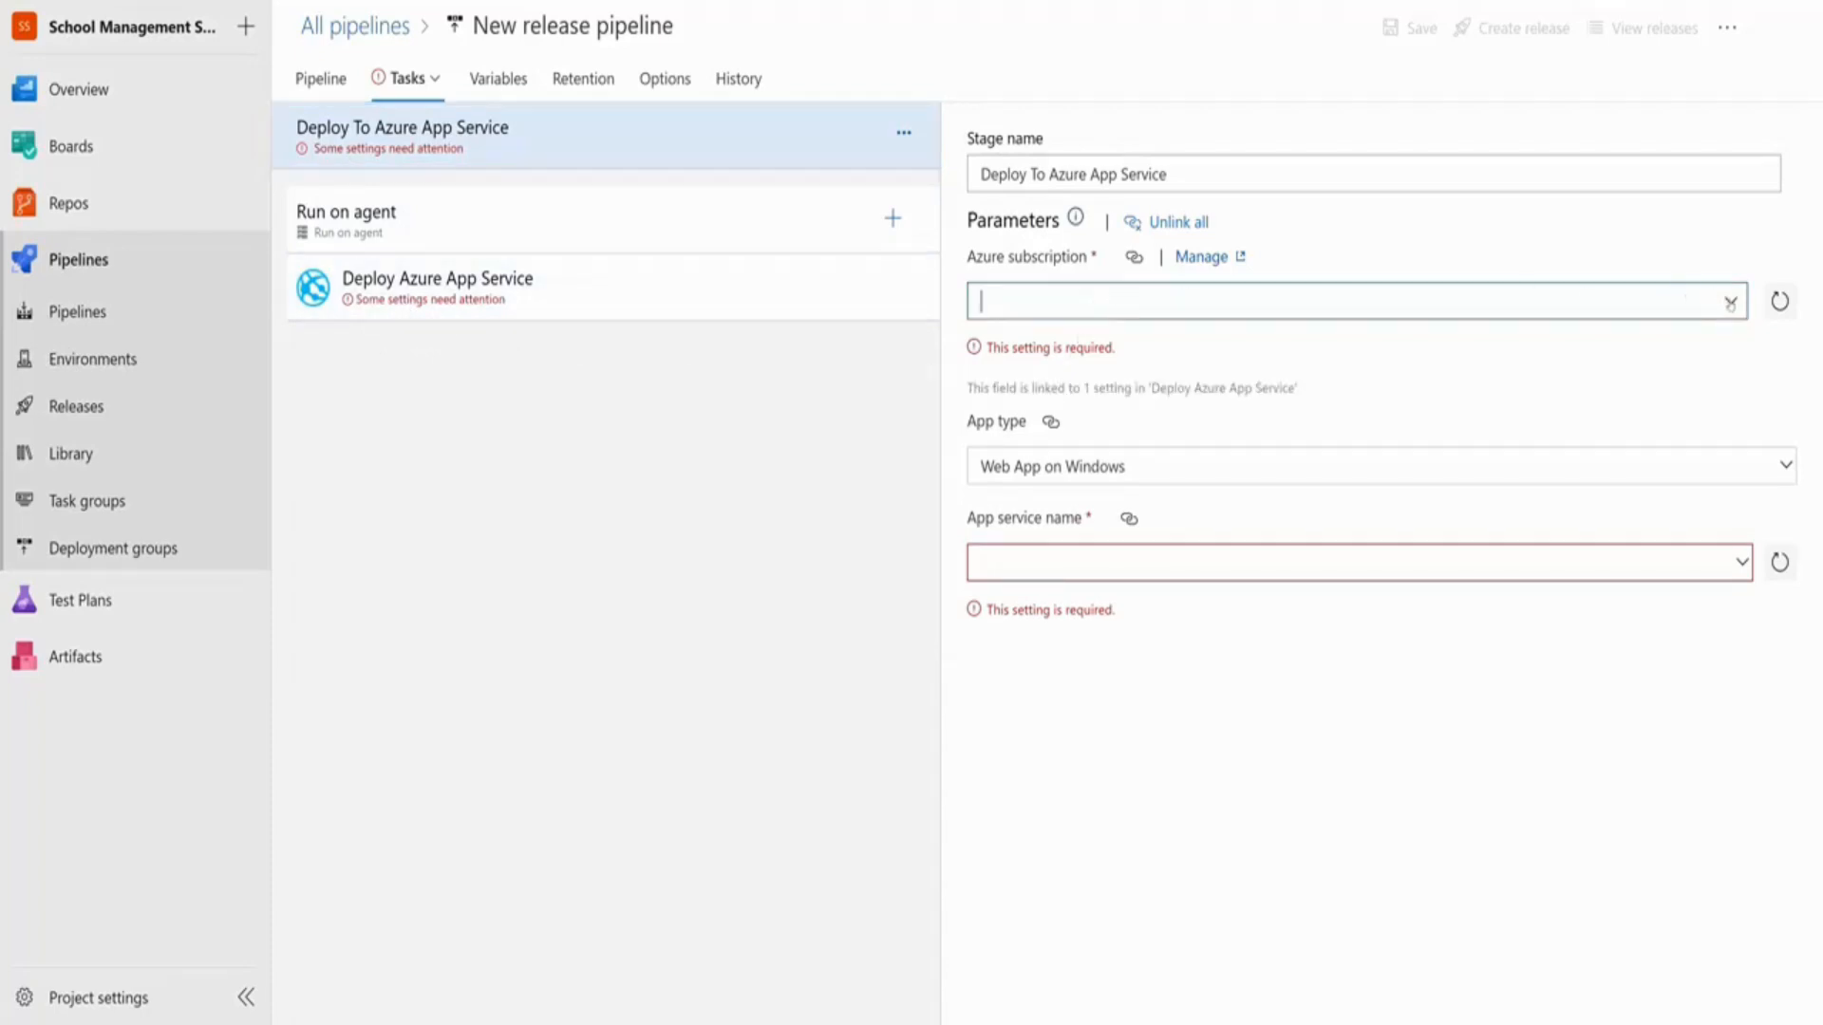
left_click(1729, 301)
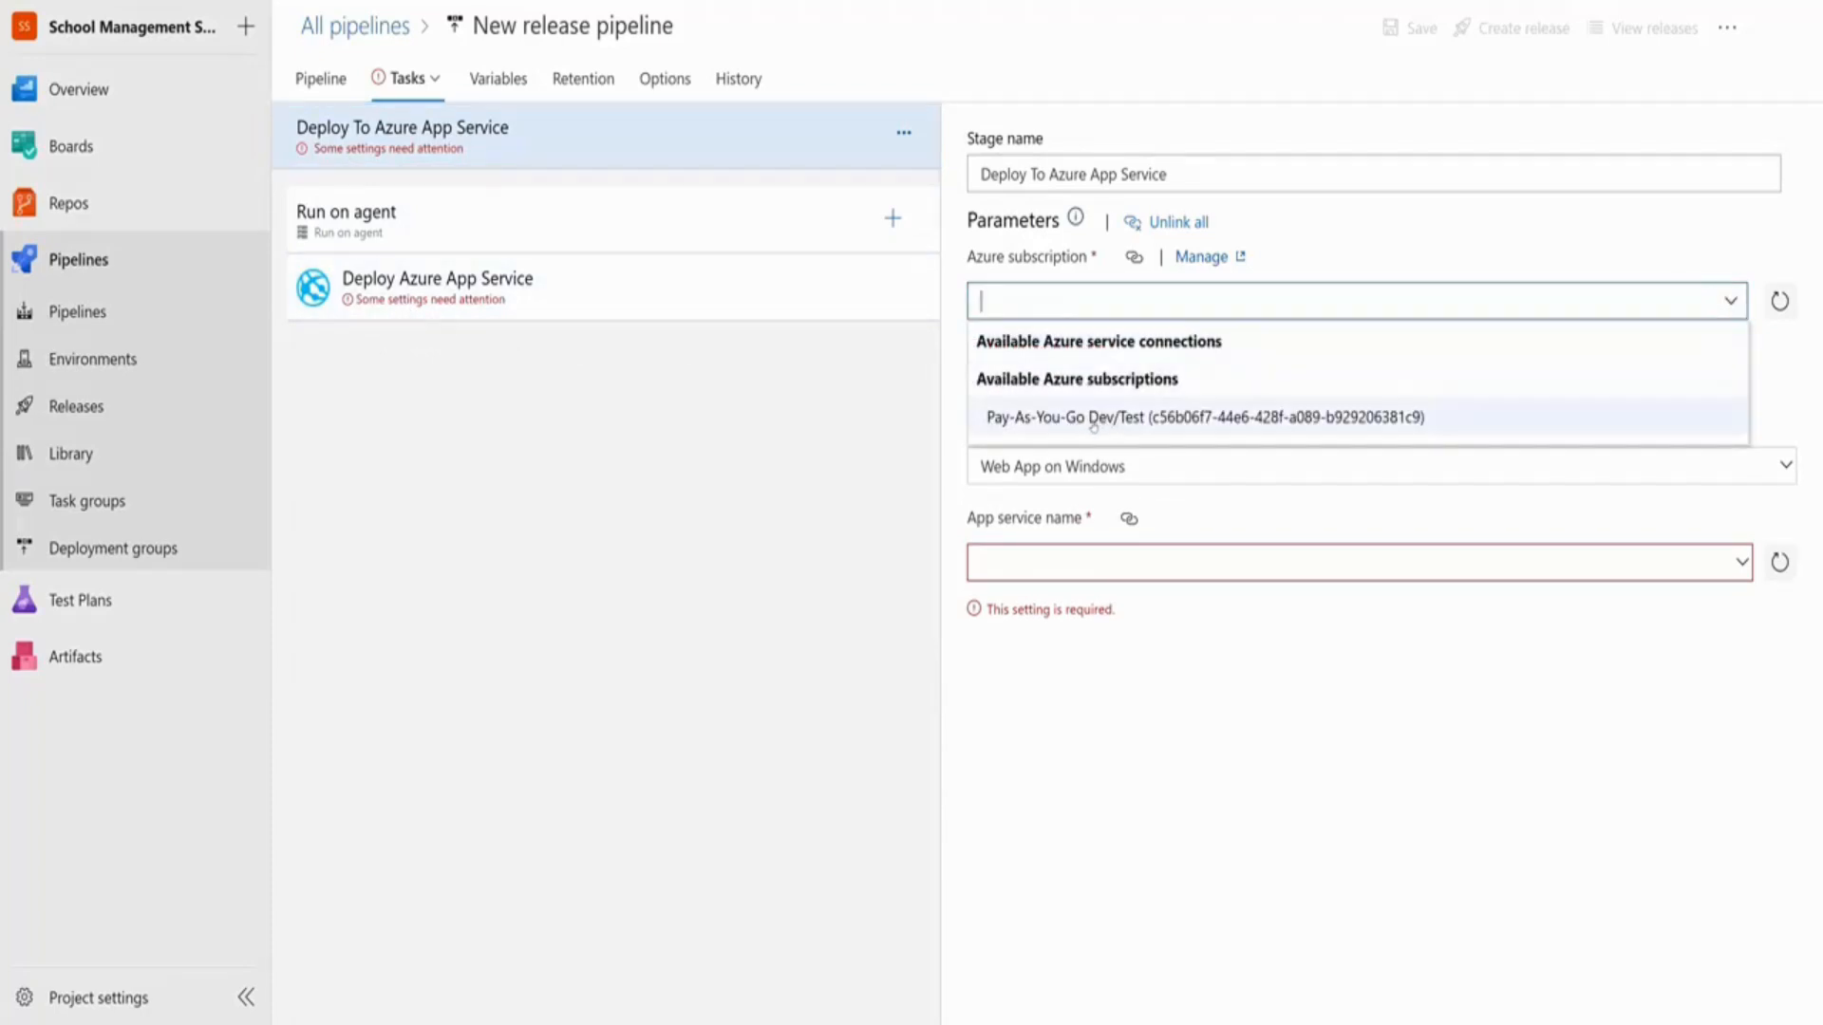
left_click(1149, 422)
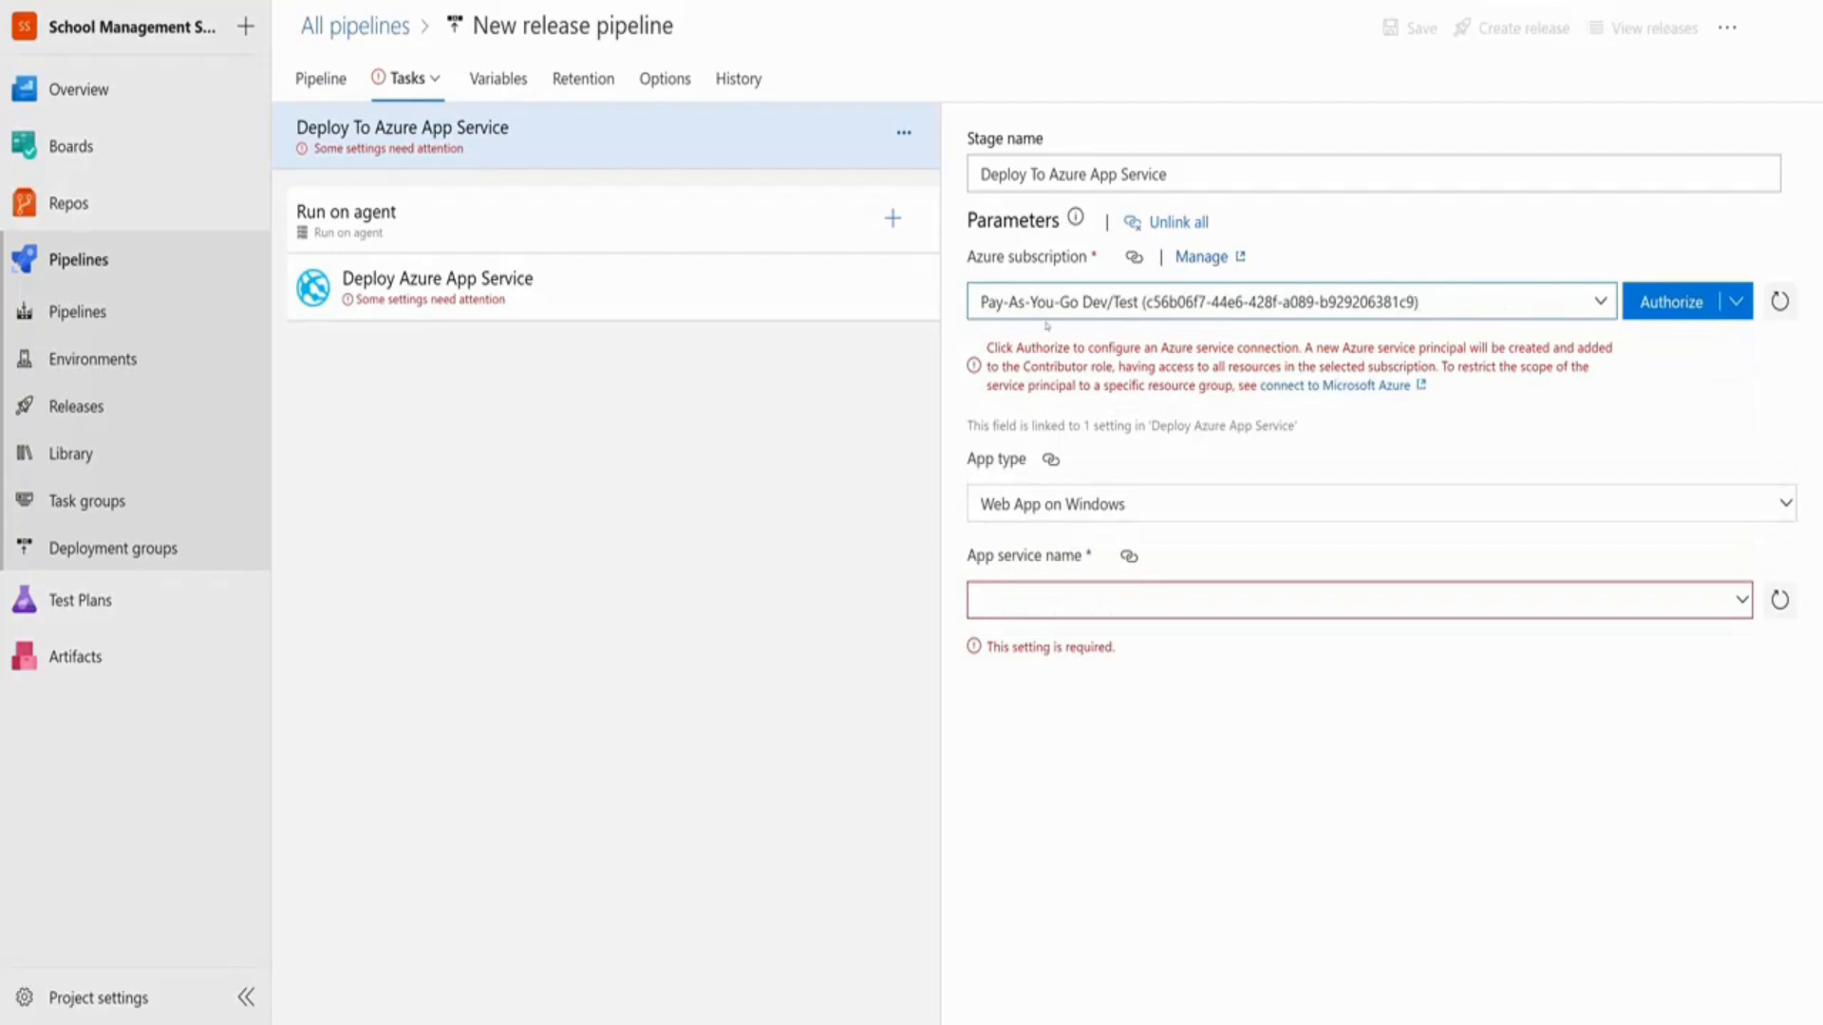
left_click(1629, 311)
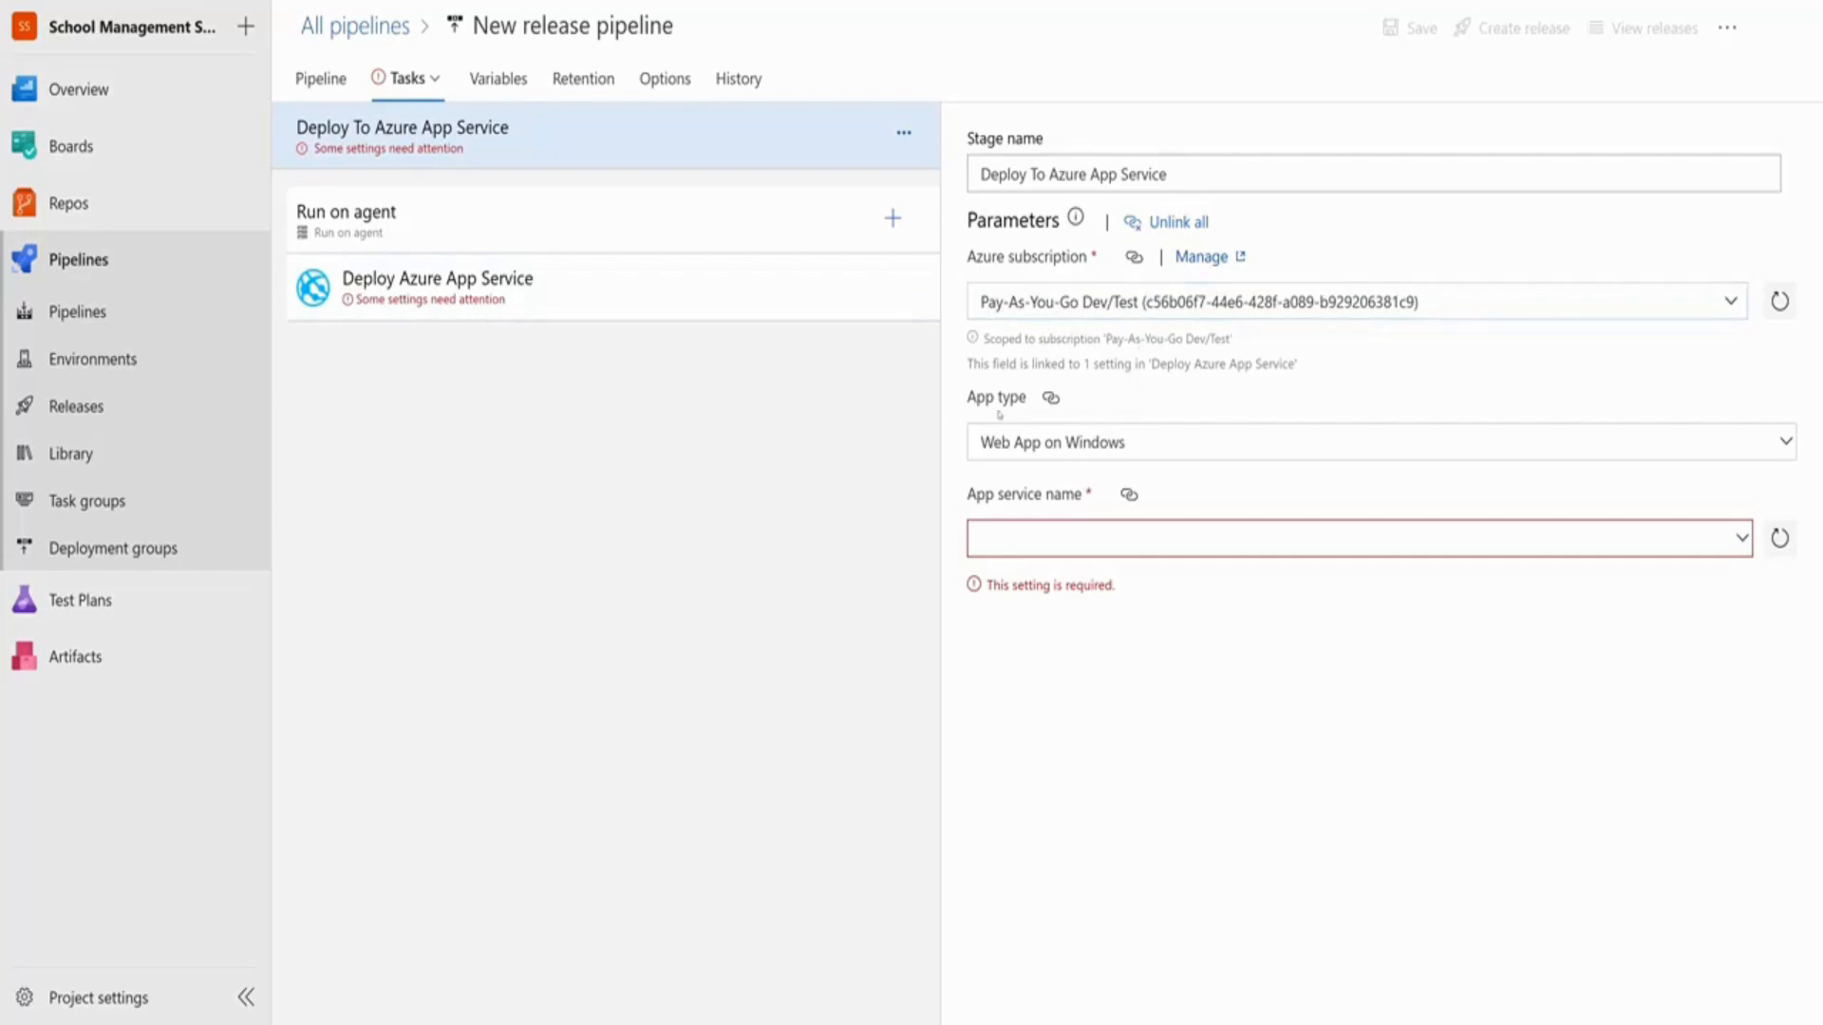
left_click(1096, 442)
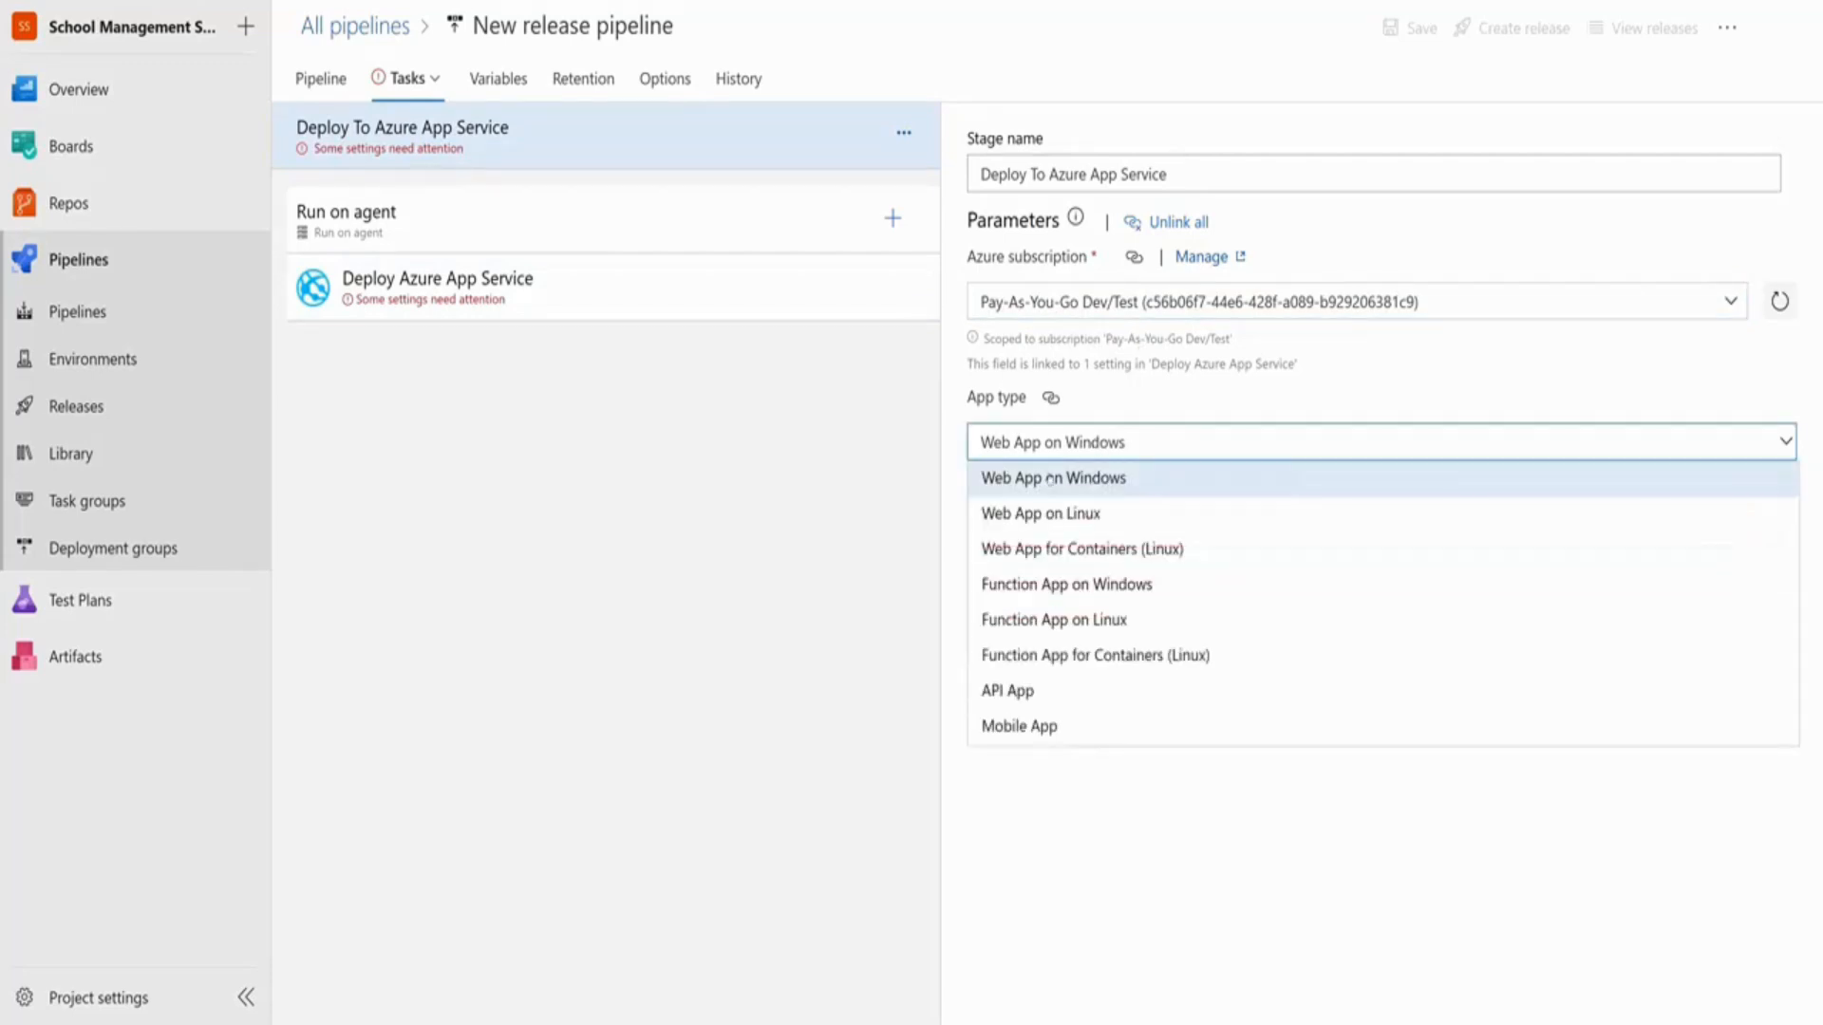
left_click(1207, 483)
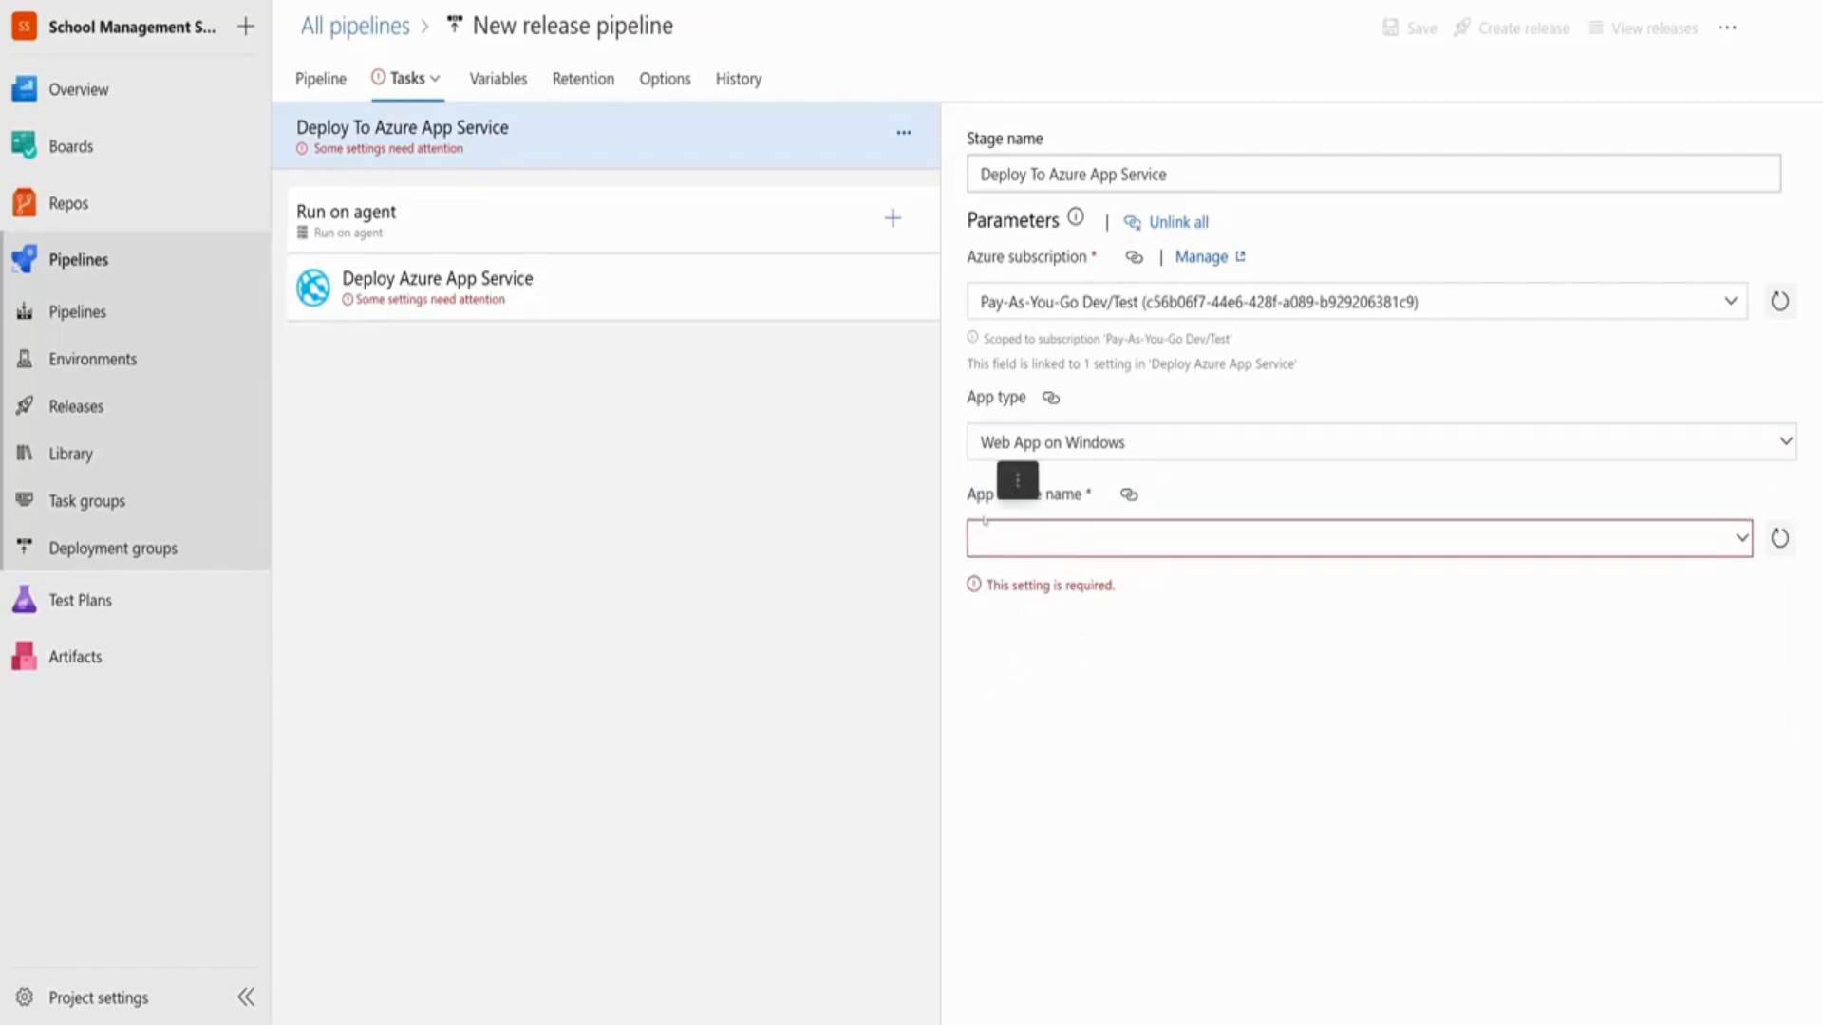
left_click(1740, 538)
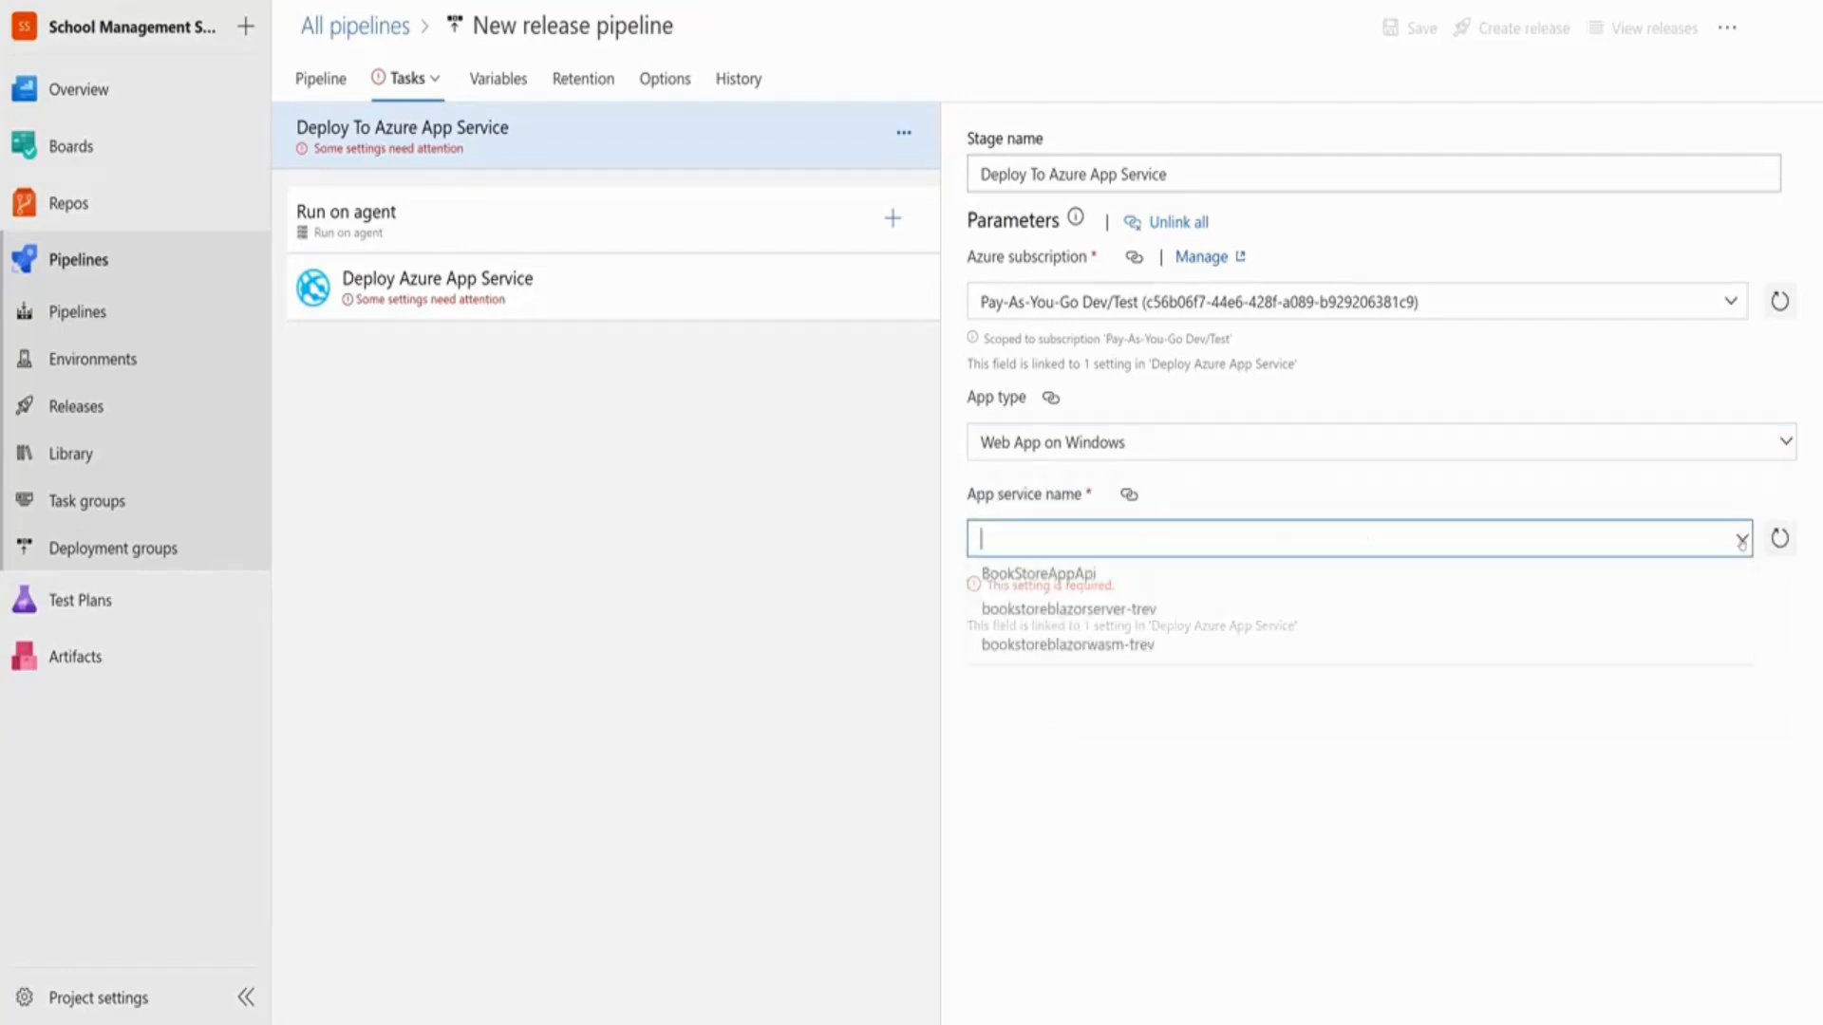
left_click(1742, 539)
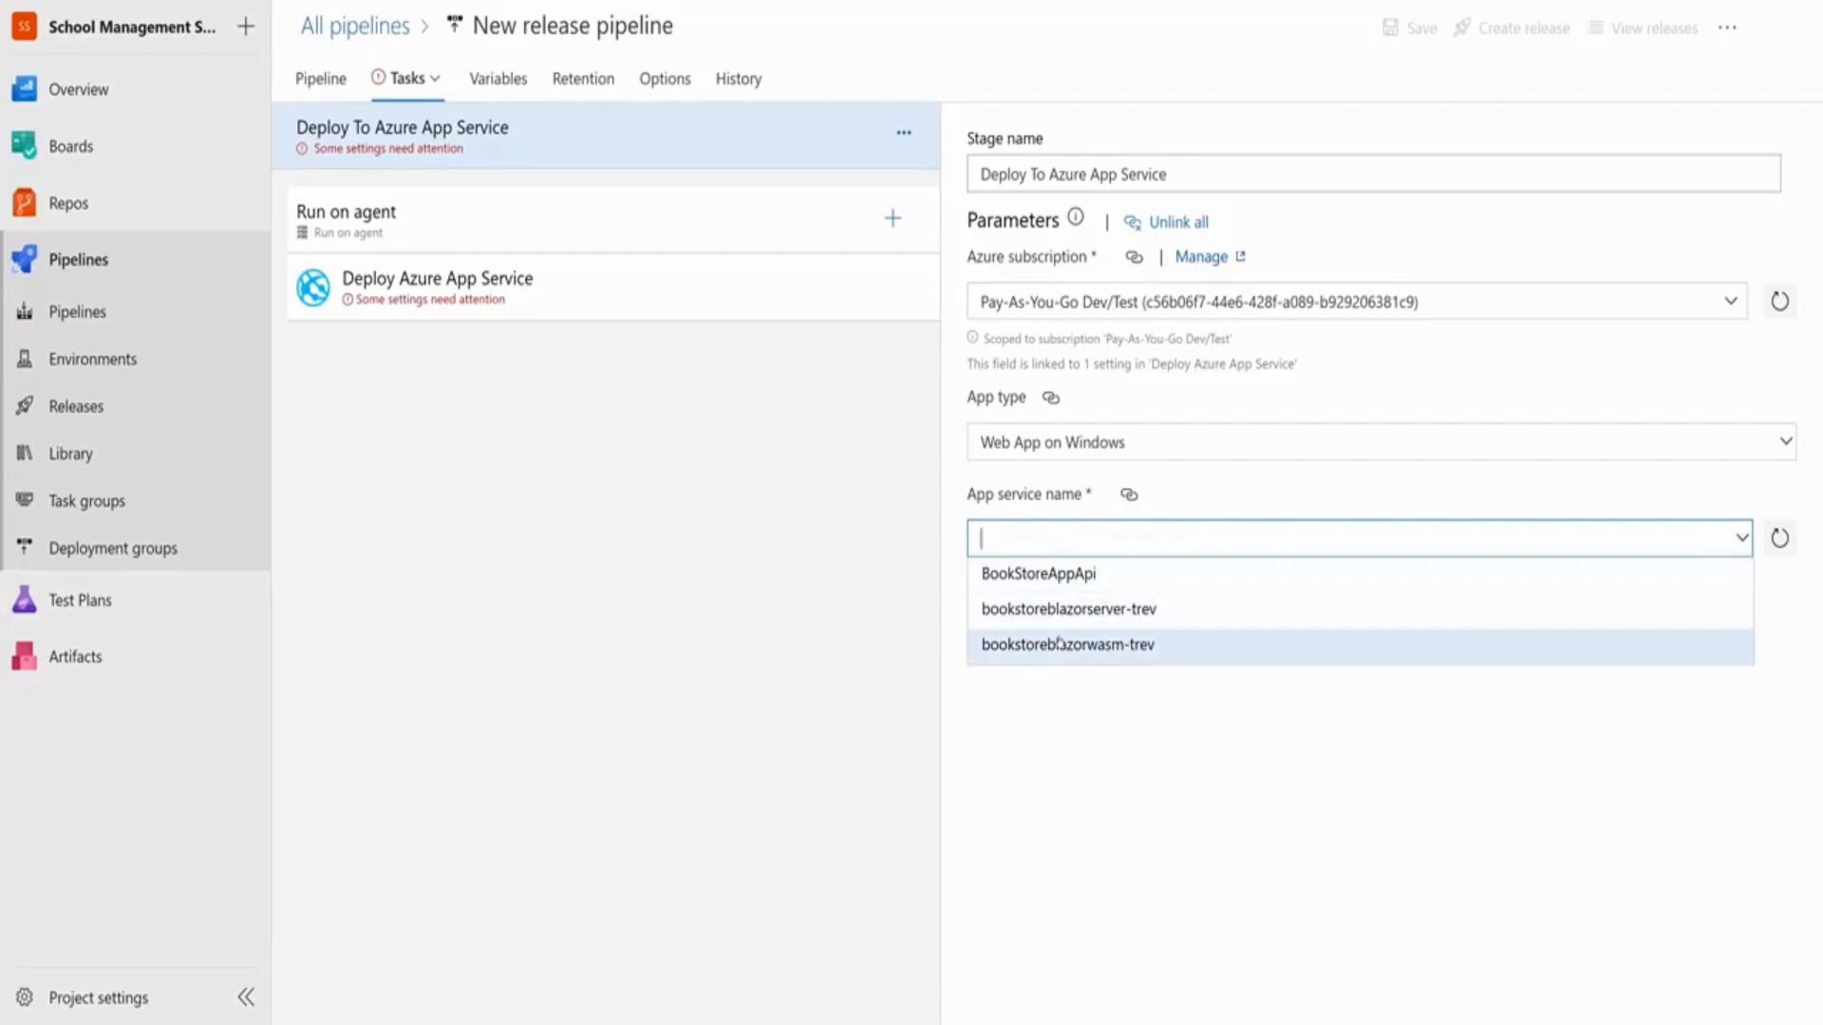
key("Escape")
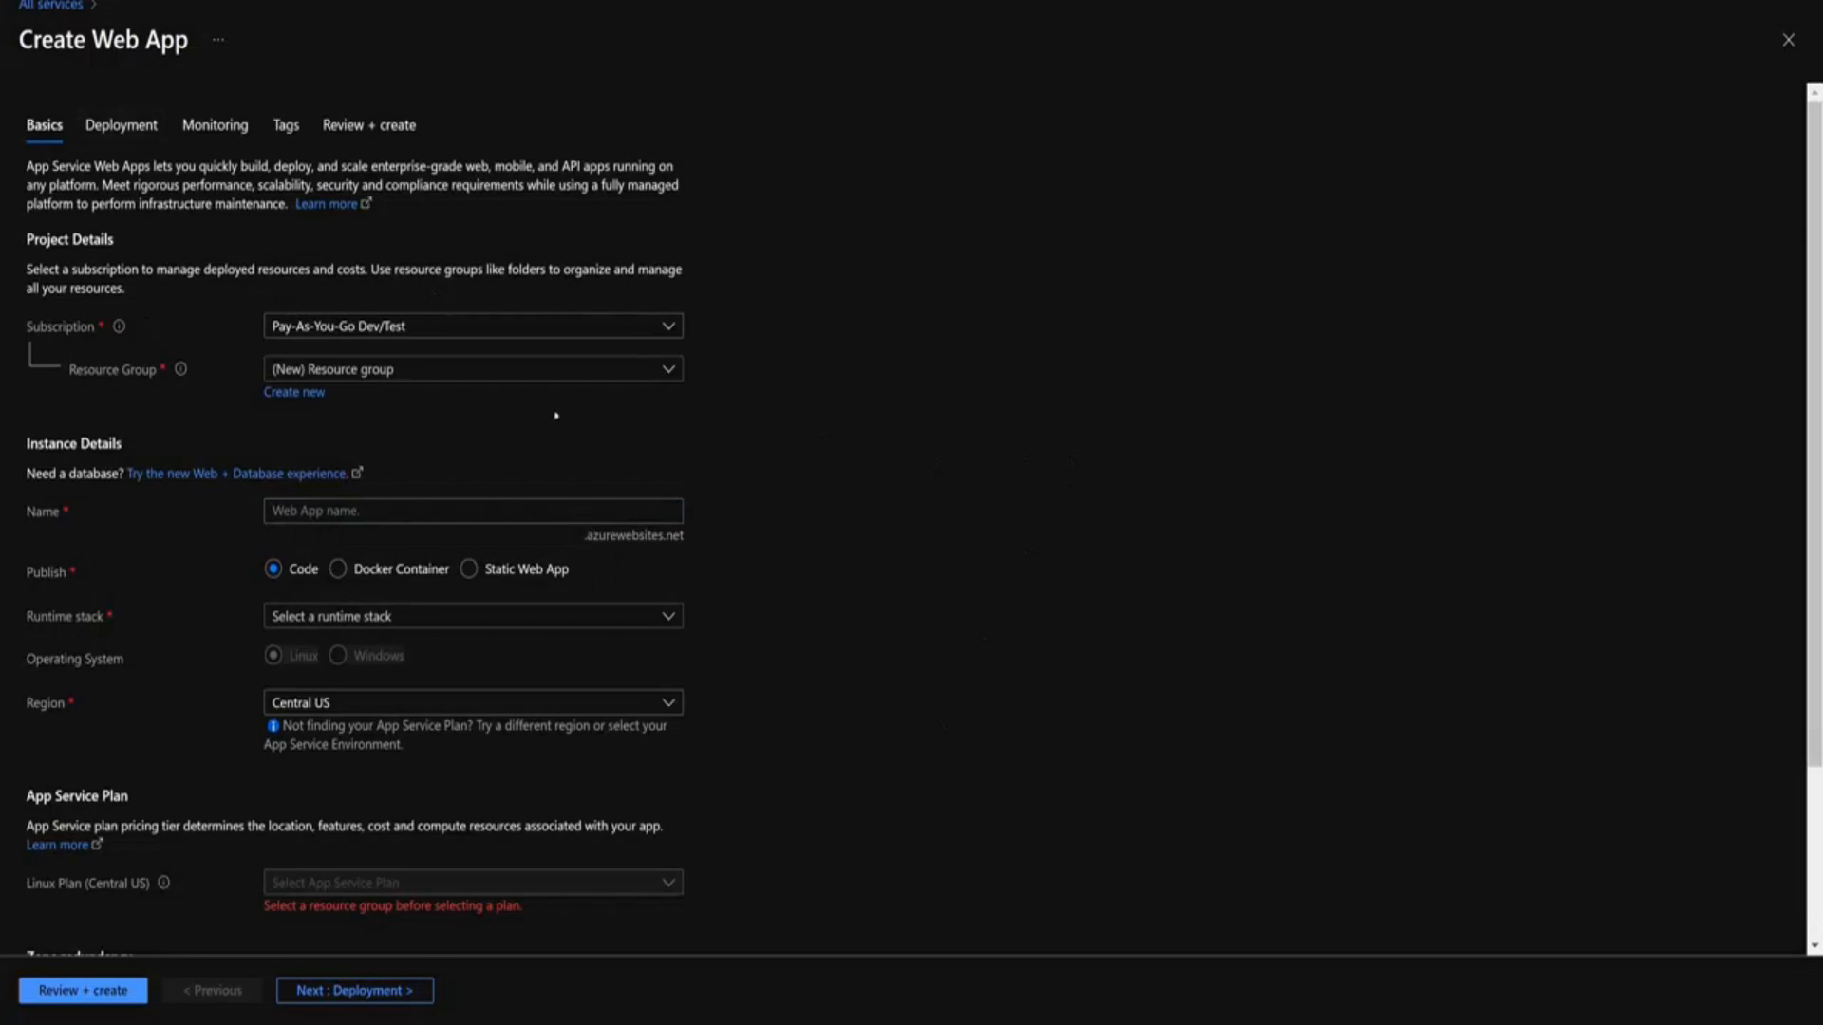
Create the new resource group schoolmgmt-demo and name the web app schoolmanagement-app
left_click(347, 372)
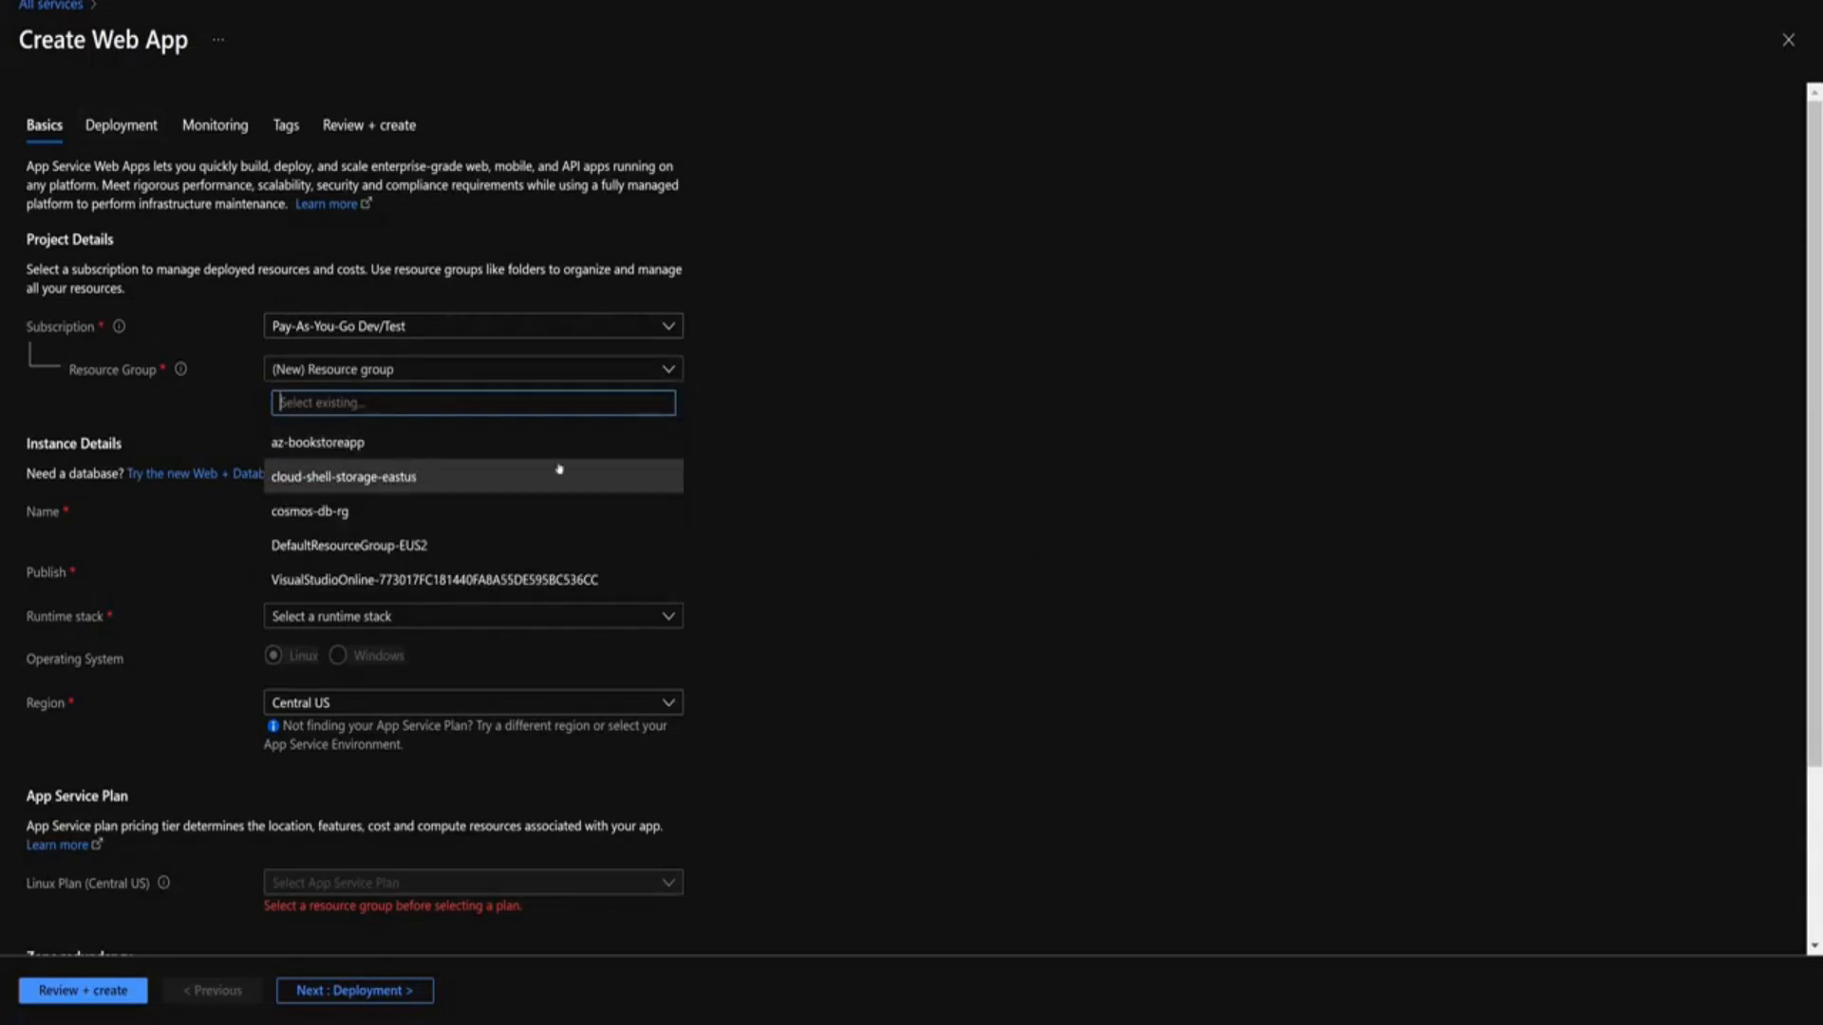
key("Escape")
left_click(295, 392)
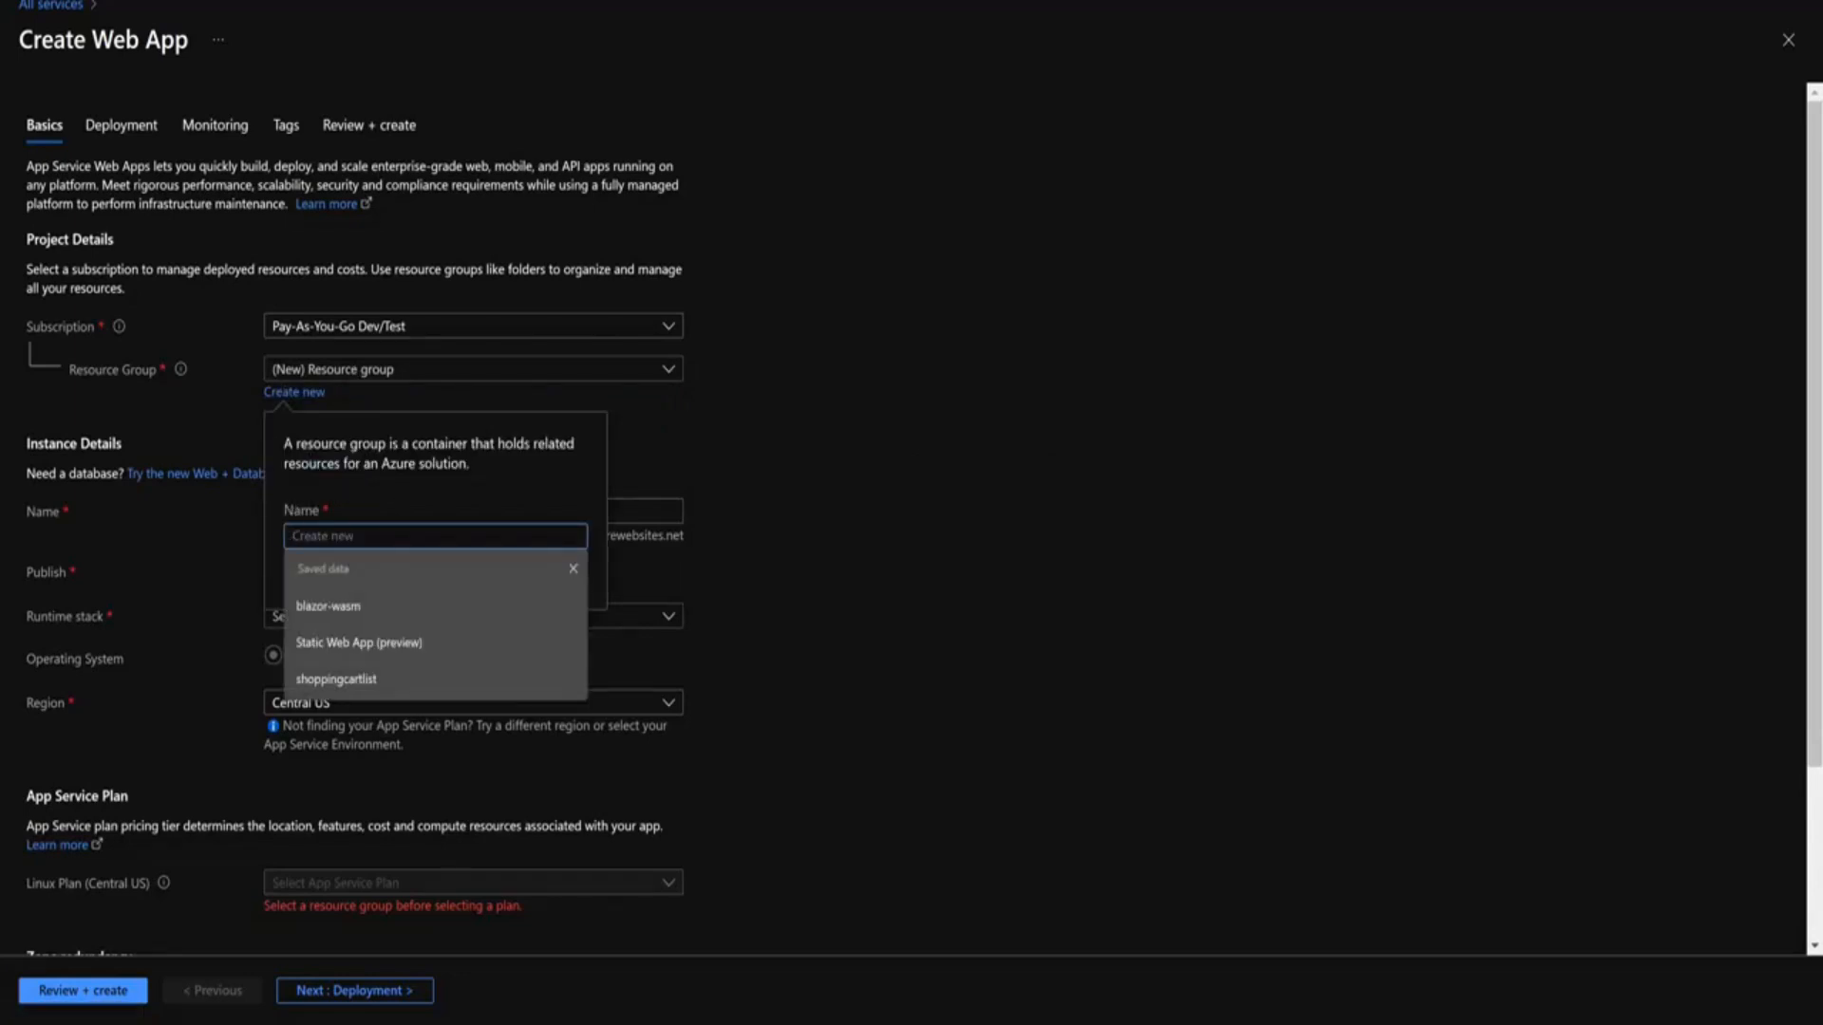
type("schoolmgmt-demo")
key("Return")
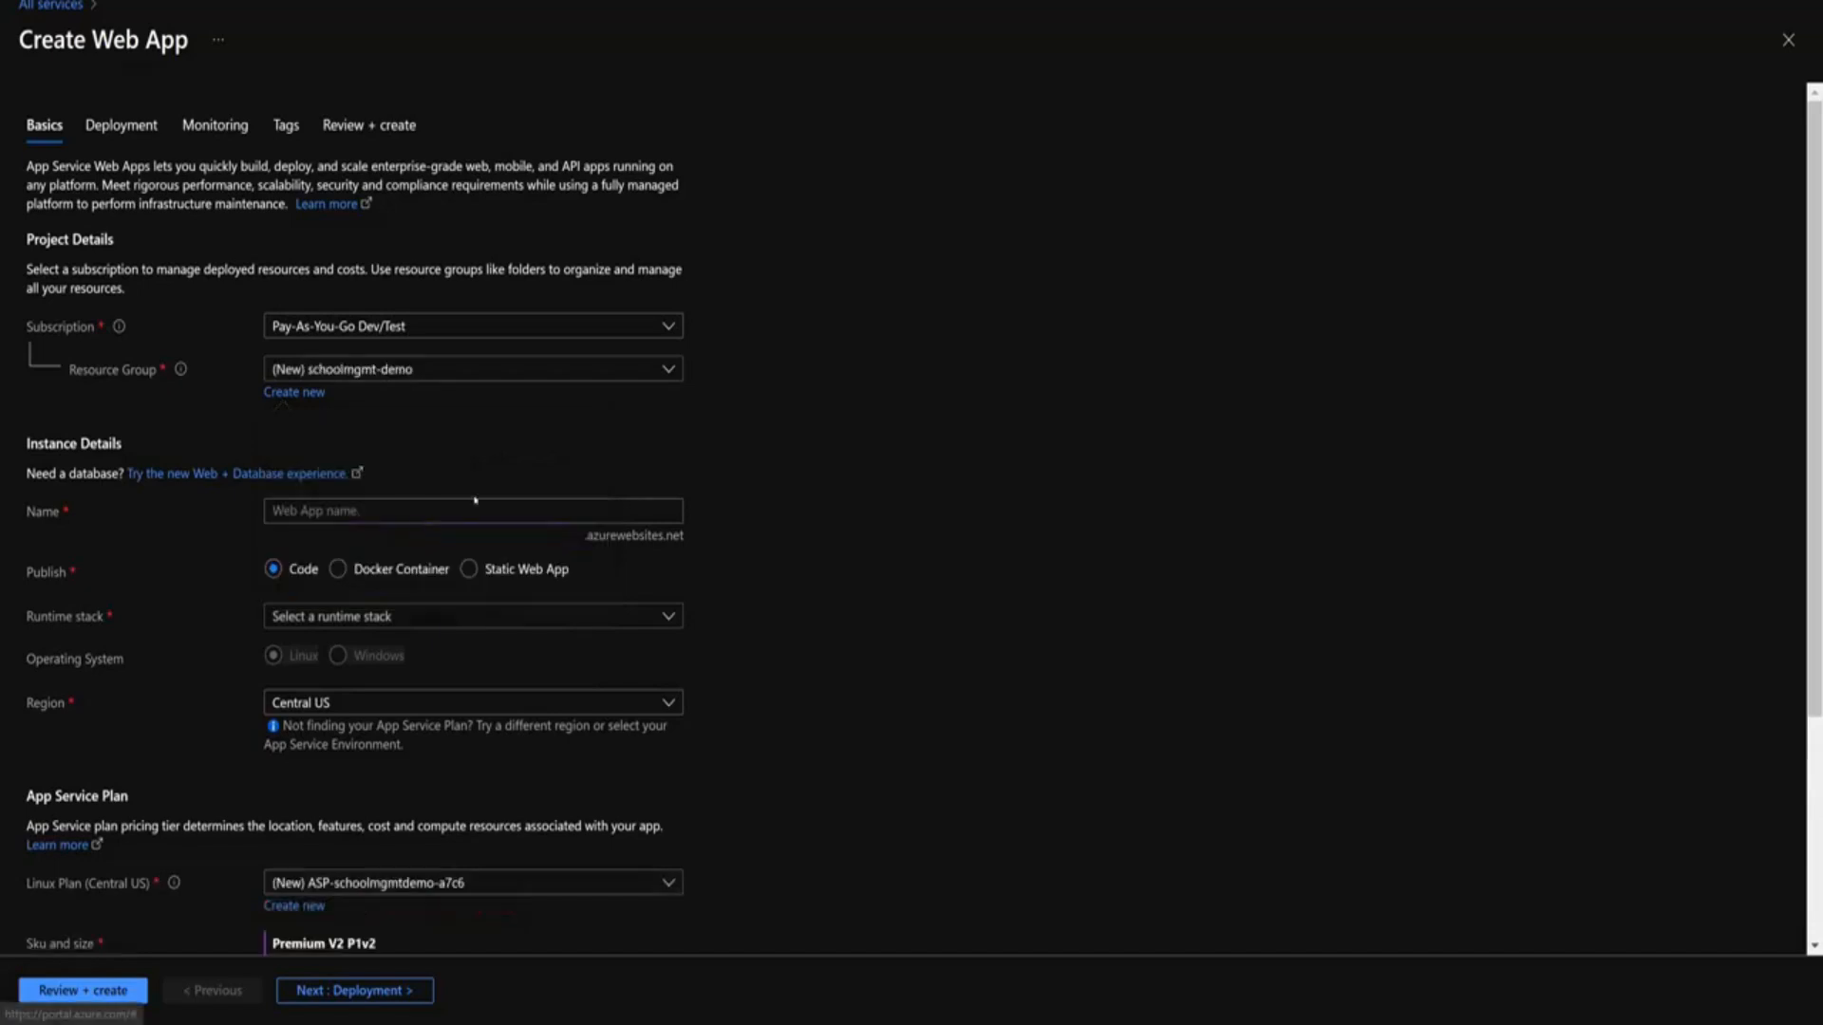
left_click(475, 501)
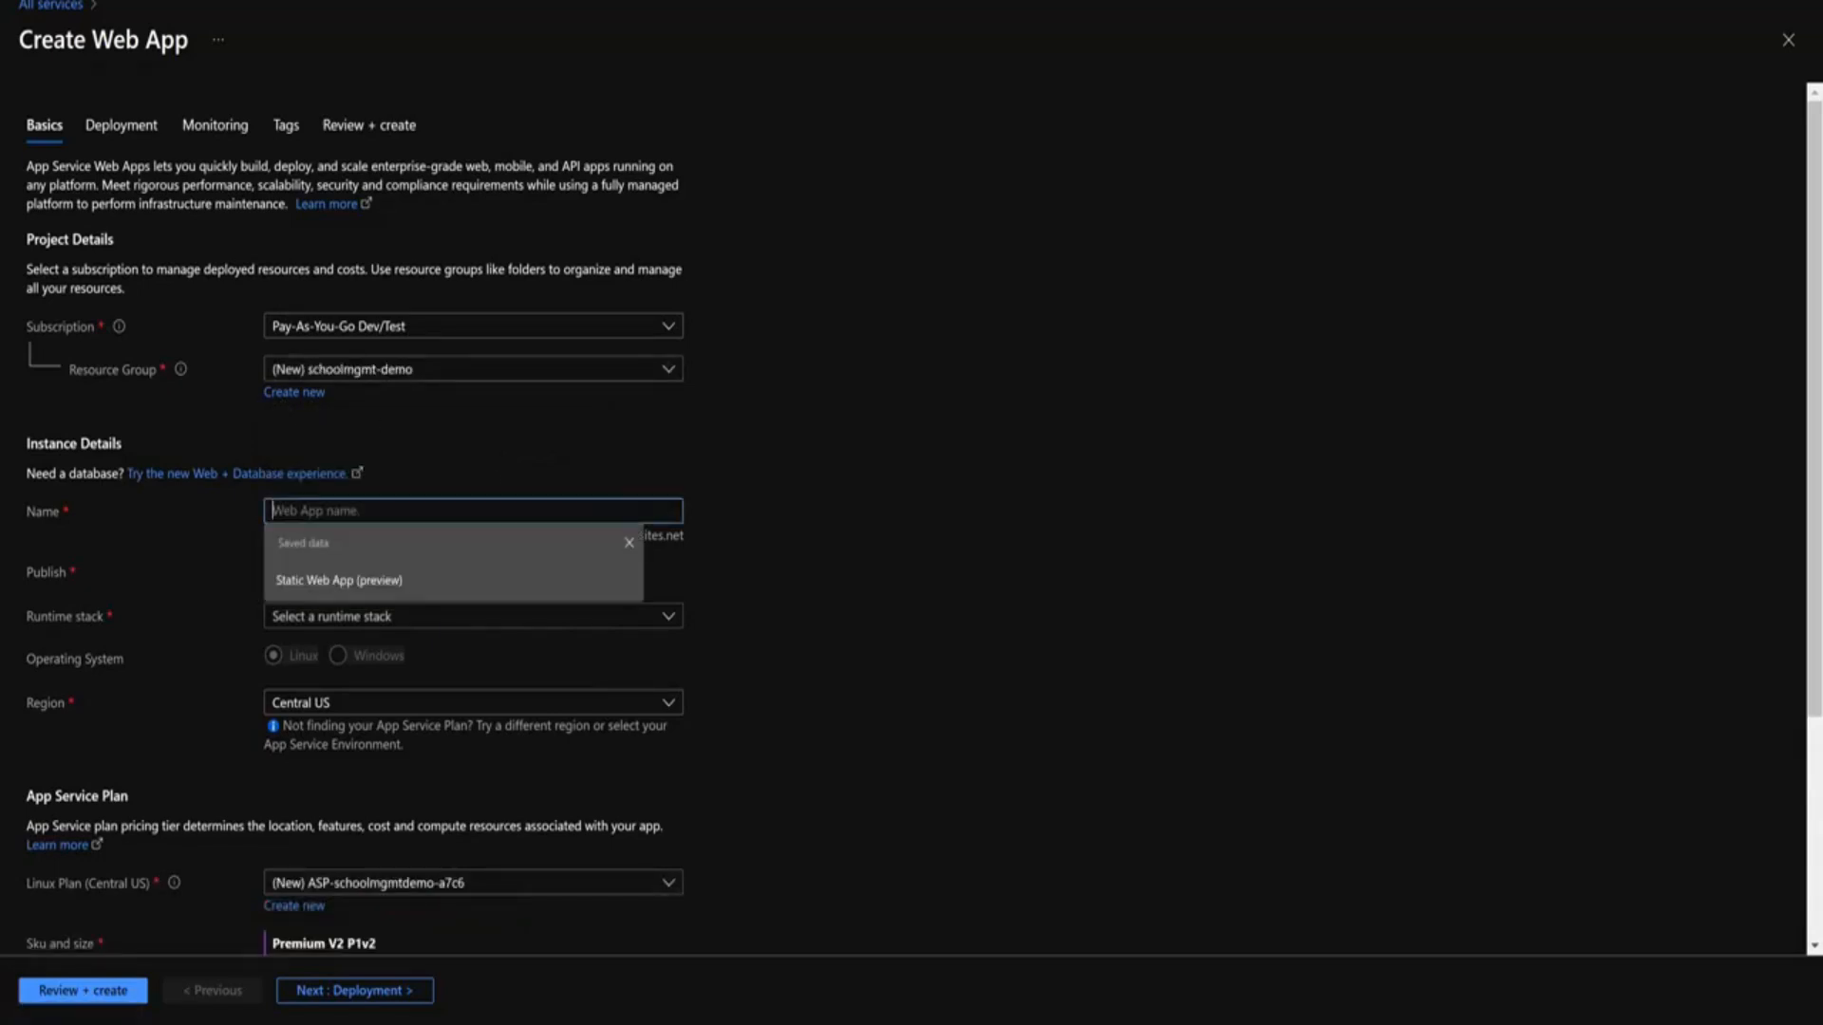
type("schoo,lana")
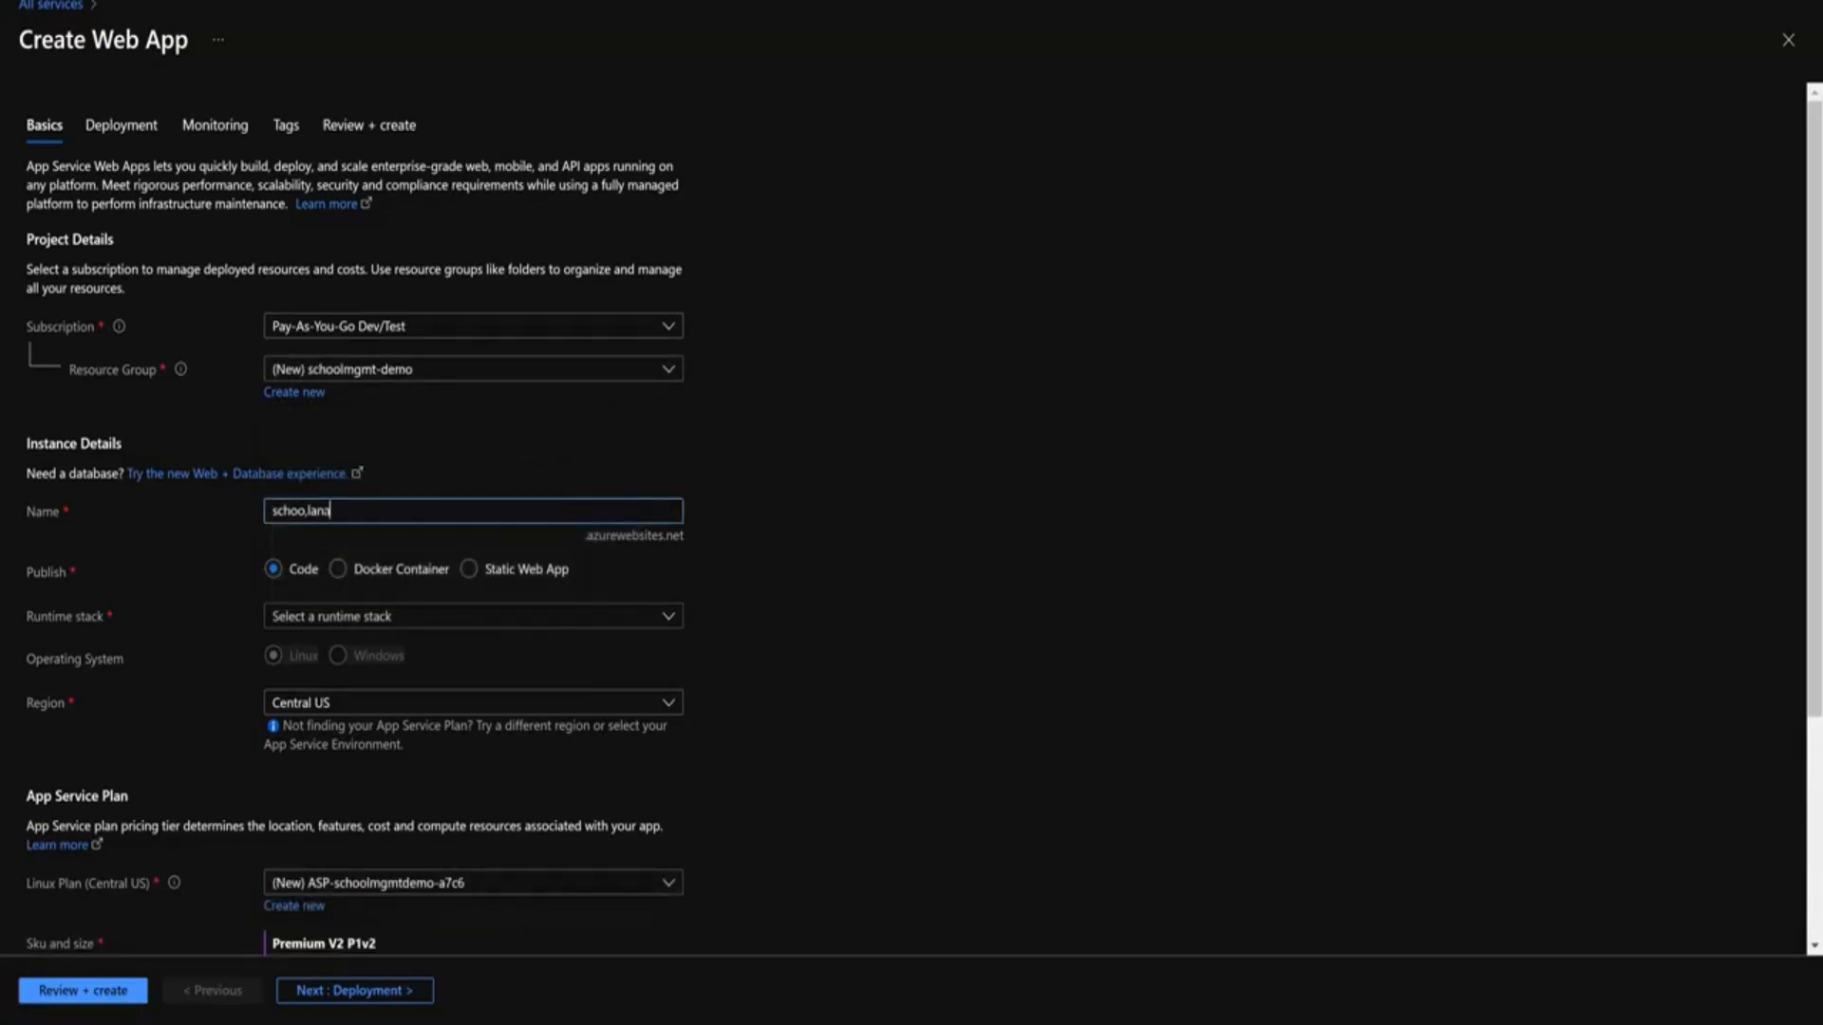
type("gement-app")
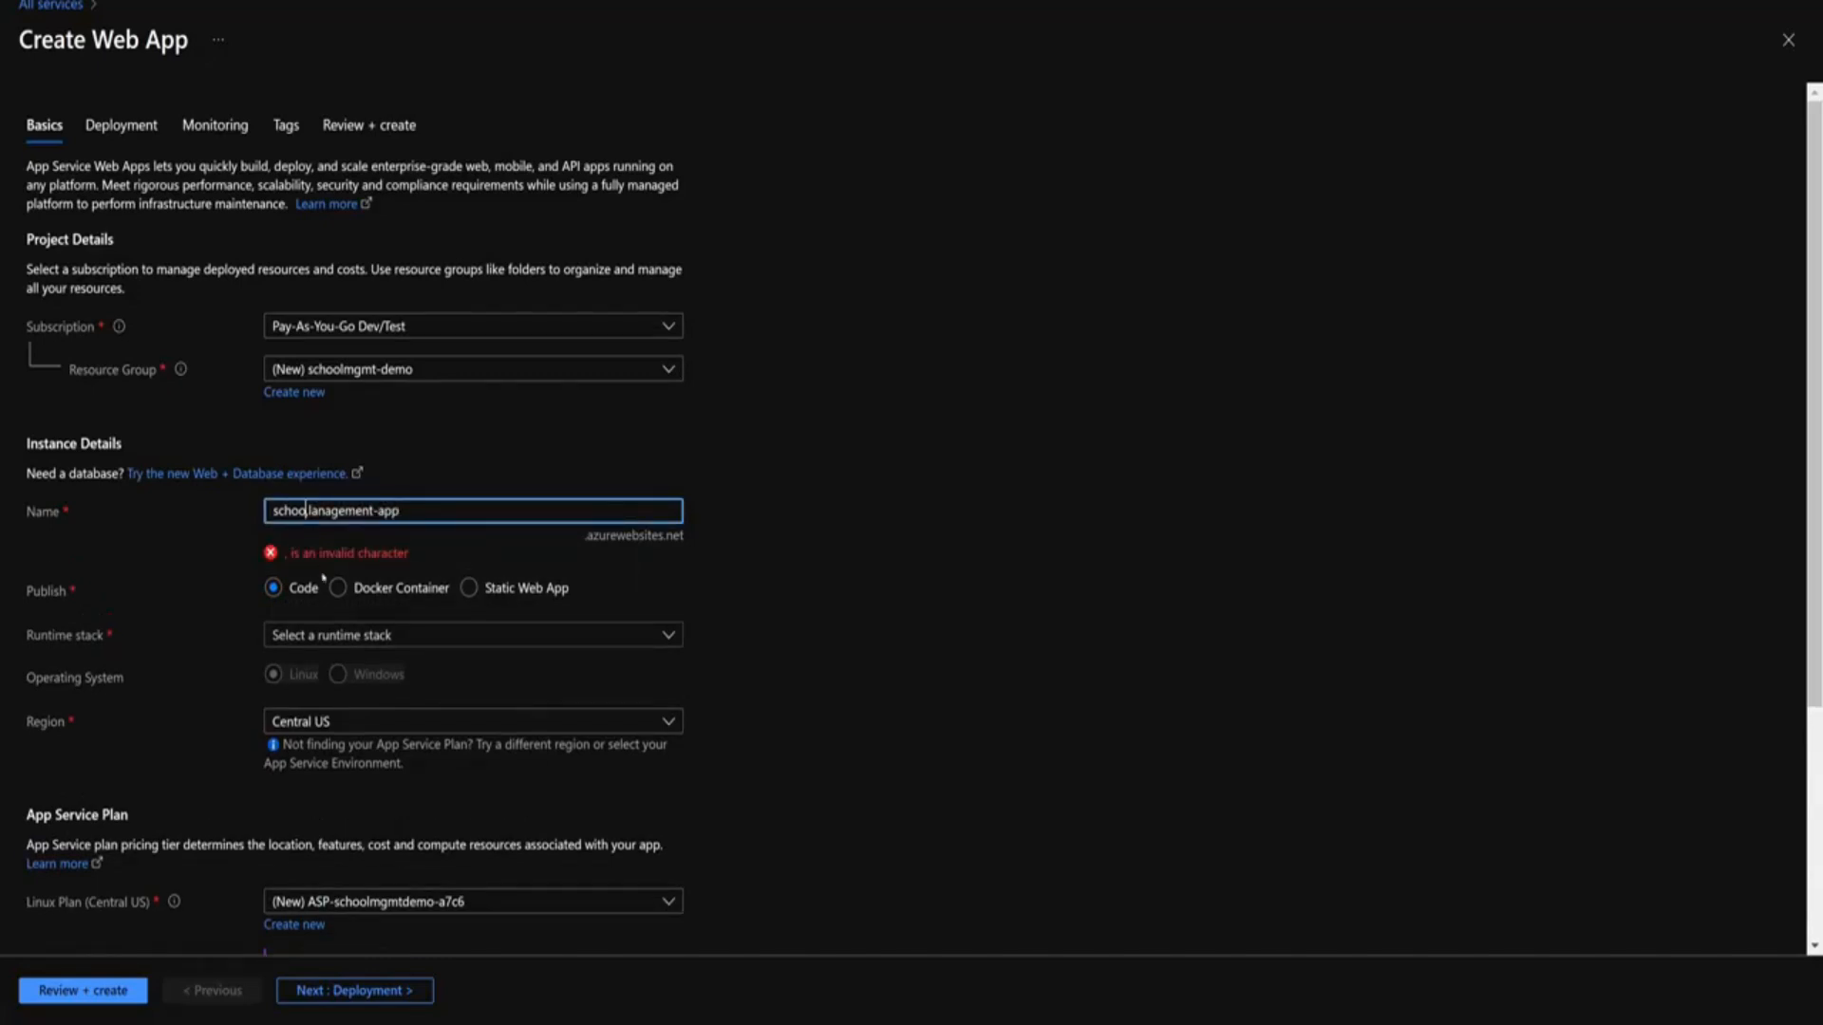
key("Delete")
key("Delete")
type("lm")
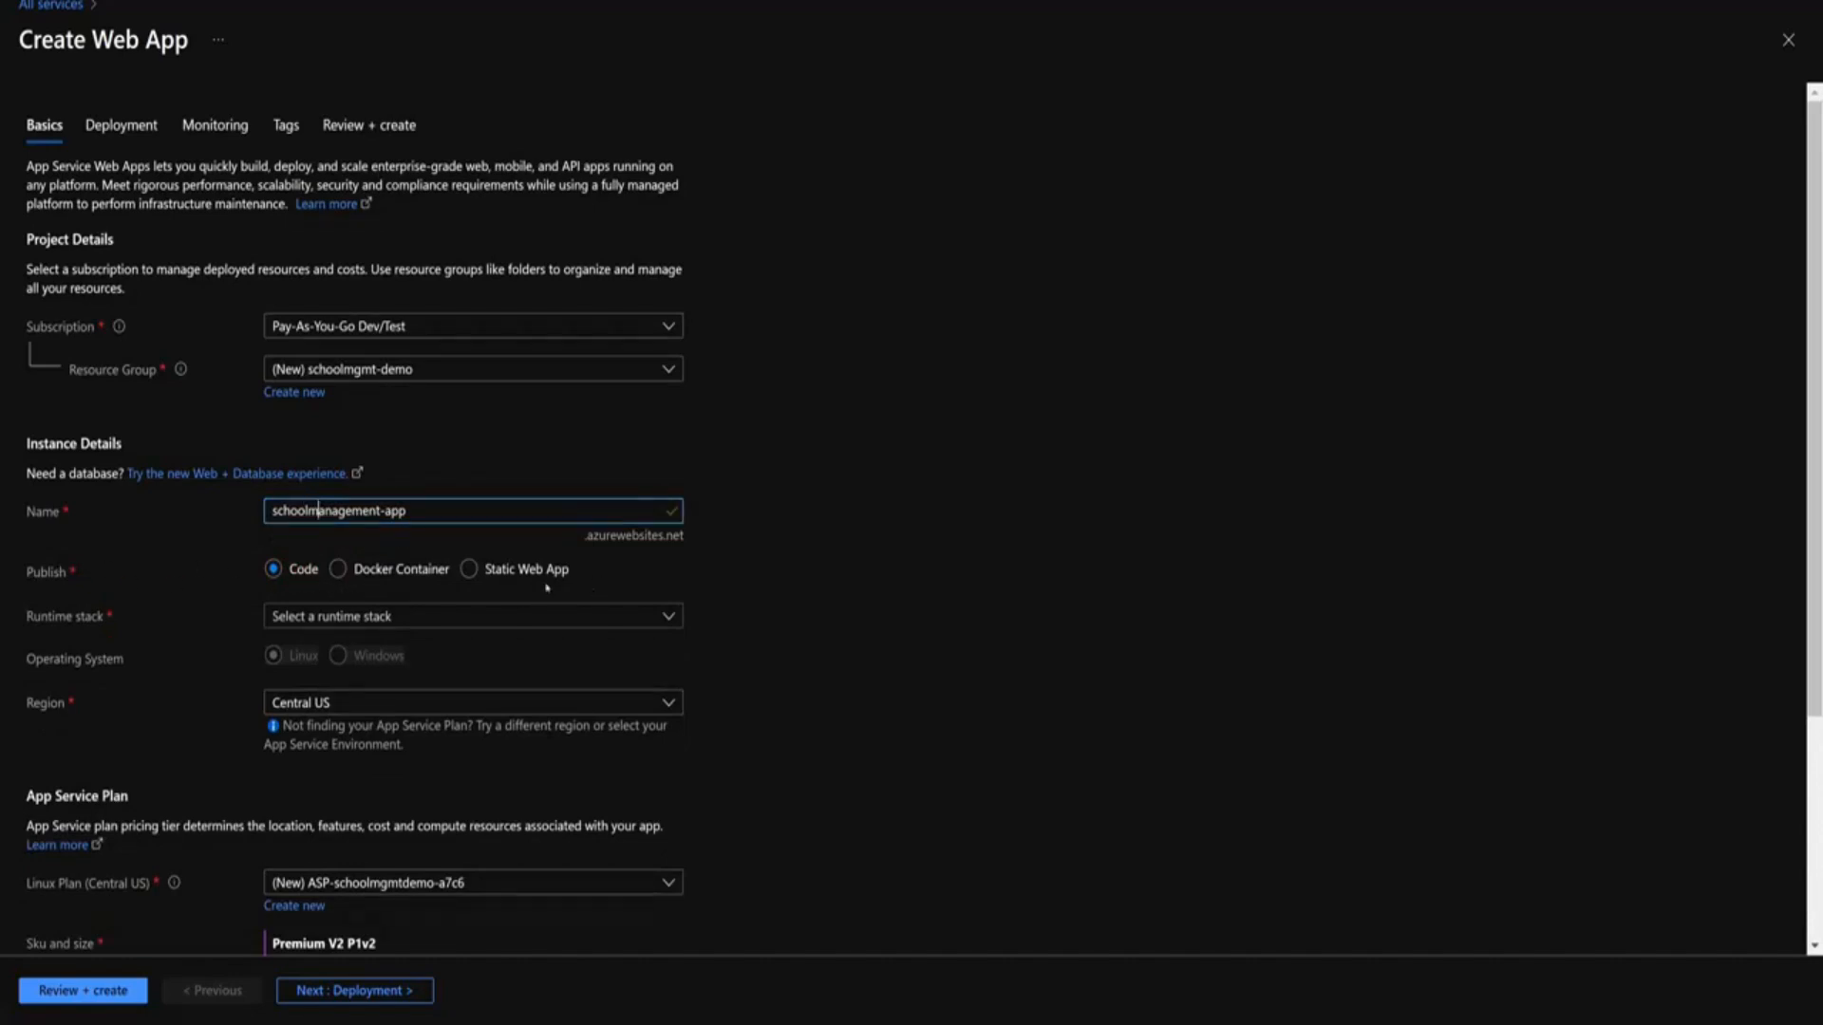
Pick the .NET 6 (LTS) runtime, East US 2 region and Free F1 plan, then create the app
left_click(353, 619)
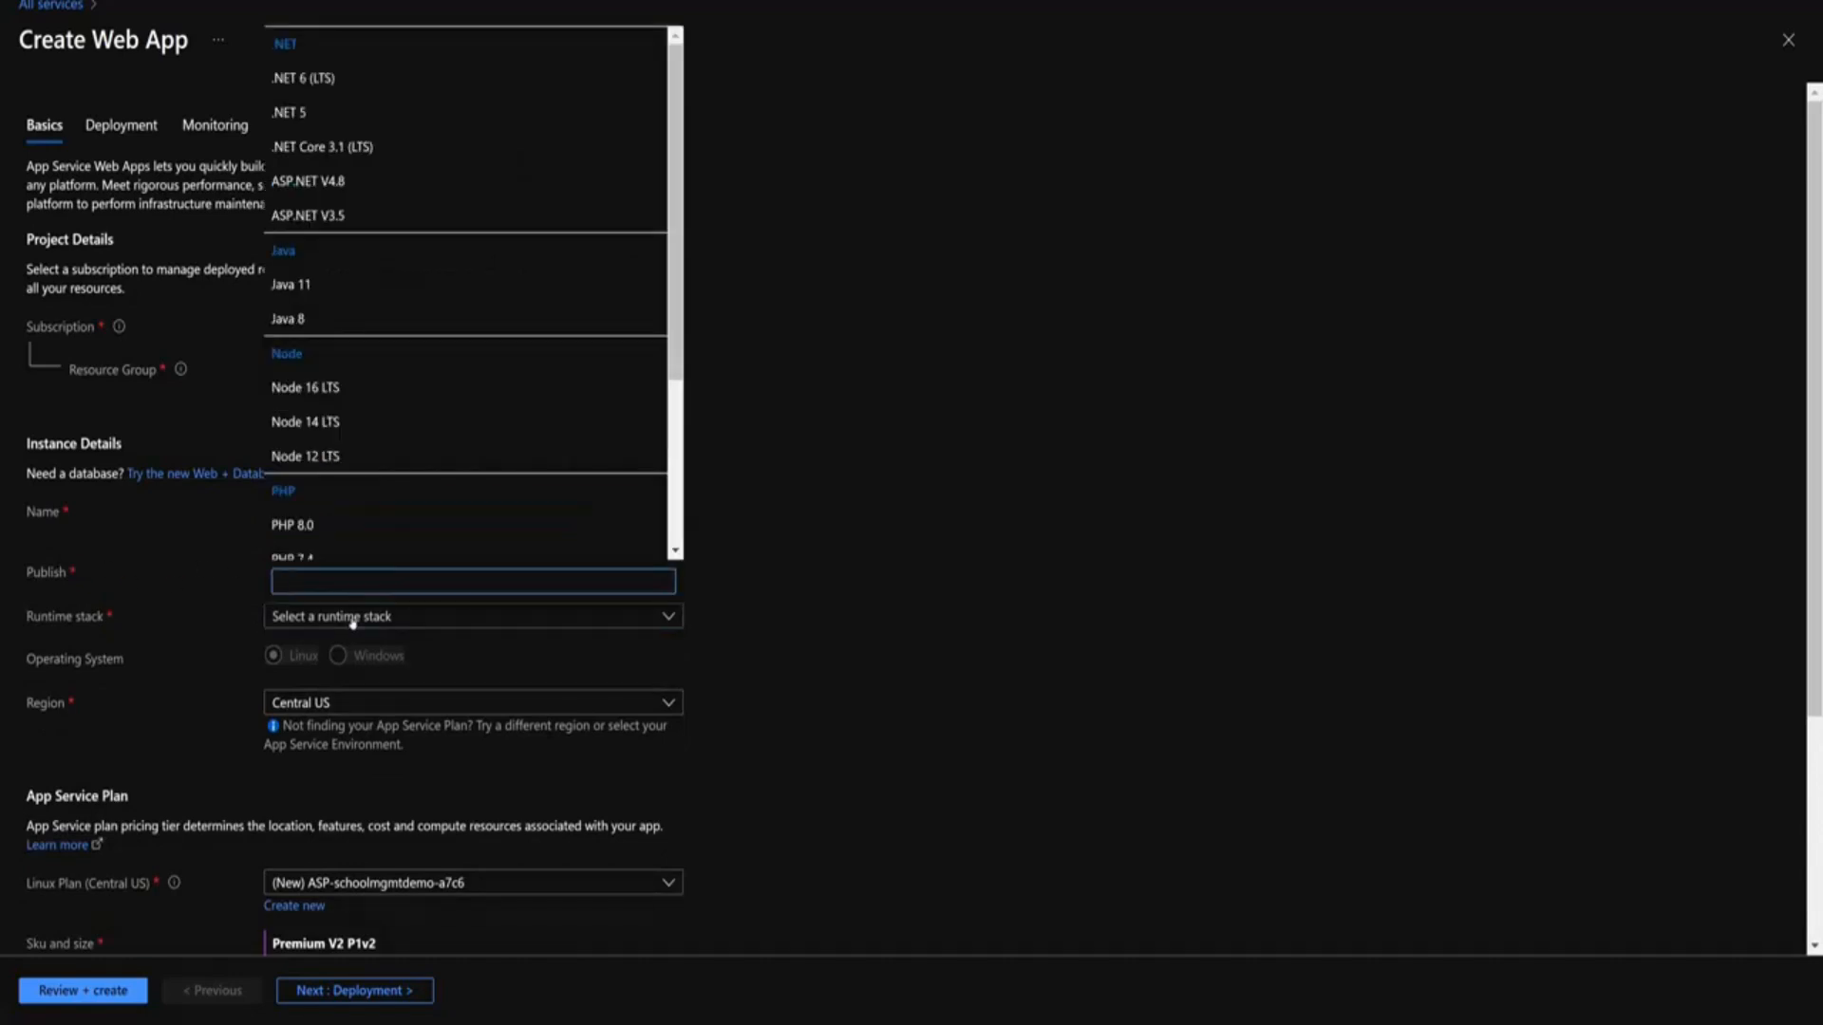
left_click(335, 84)
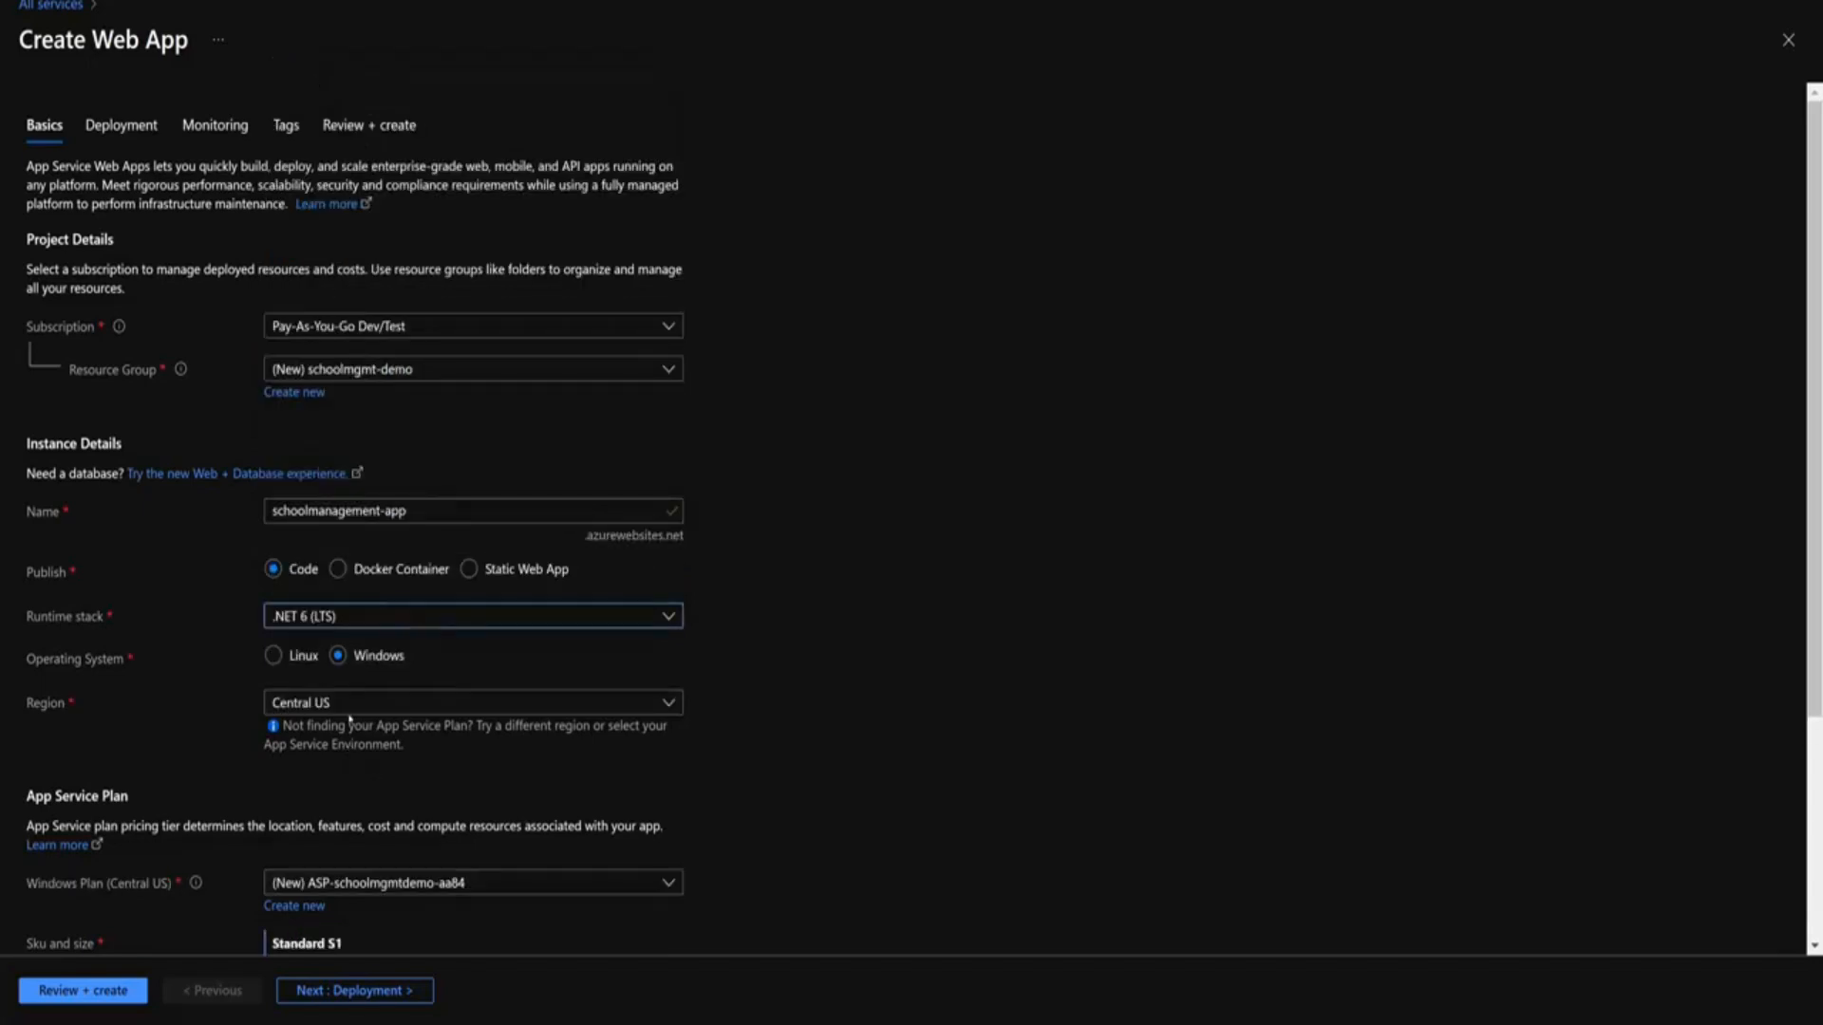
left_click(353, 703)
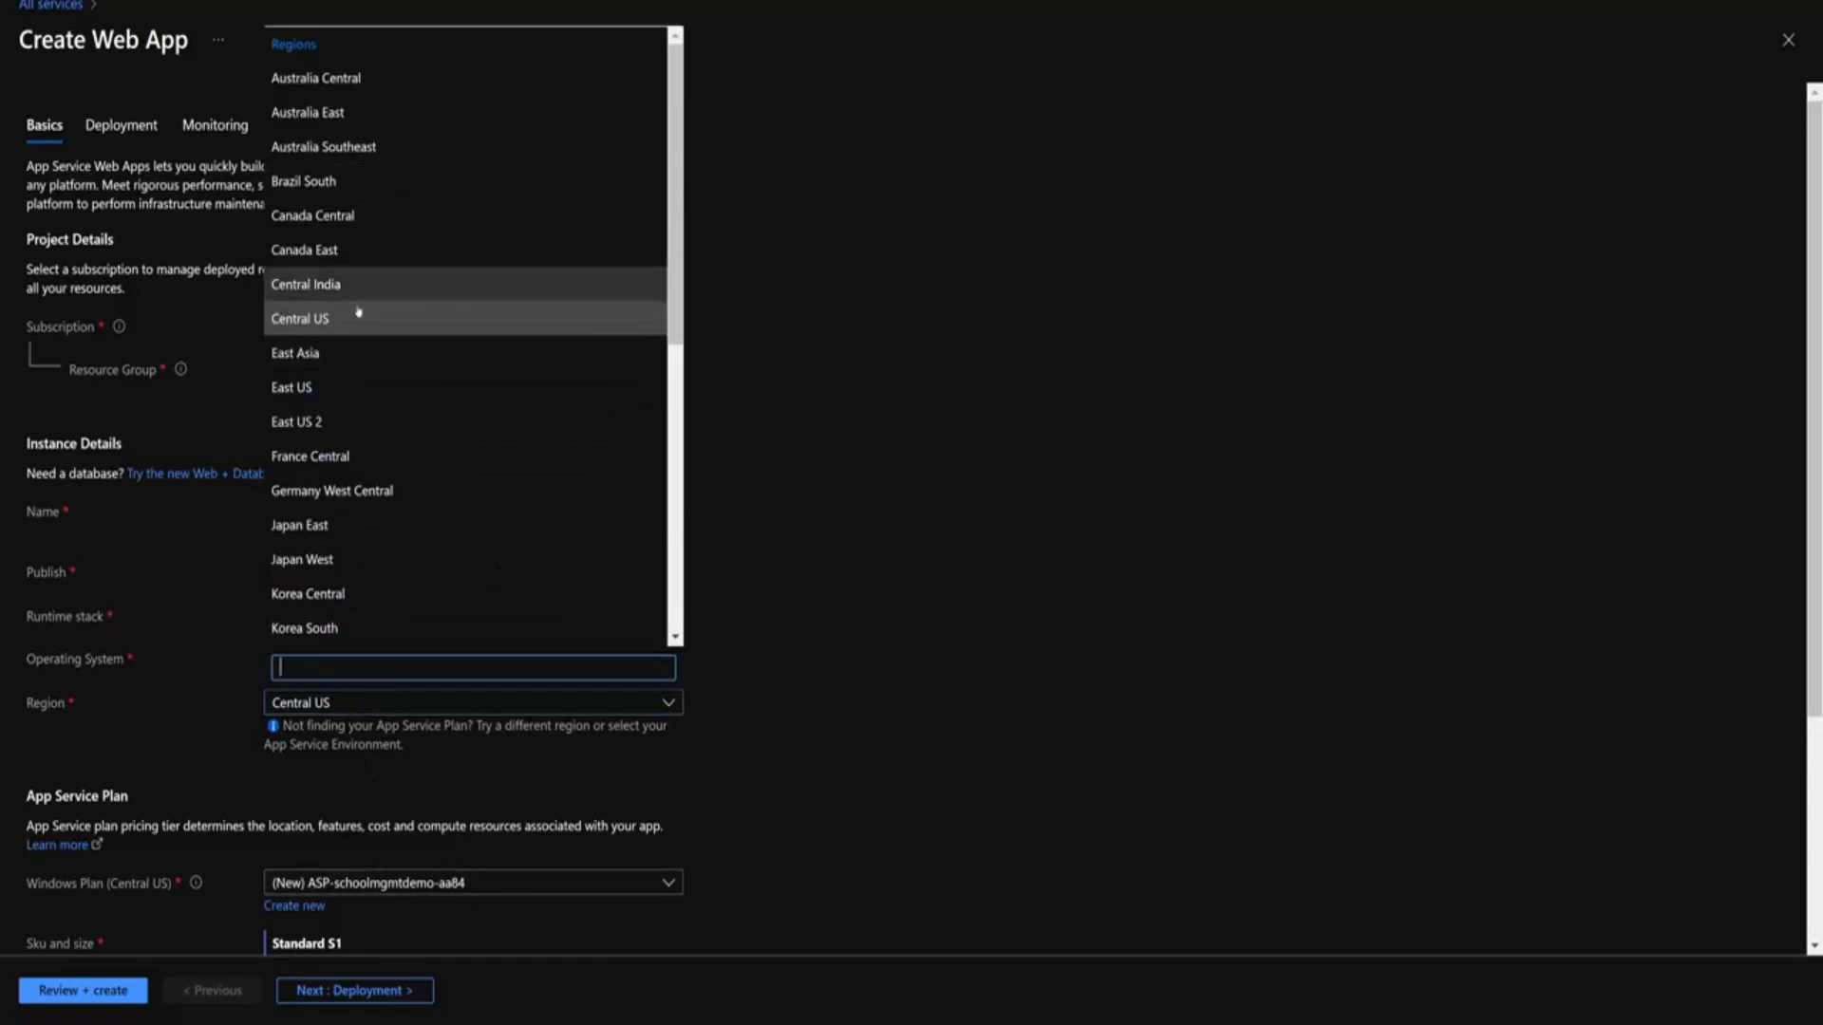
left_click(418, 418)
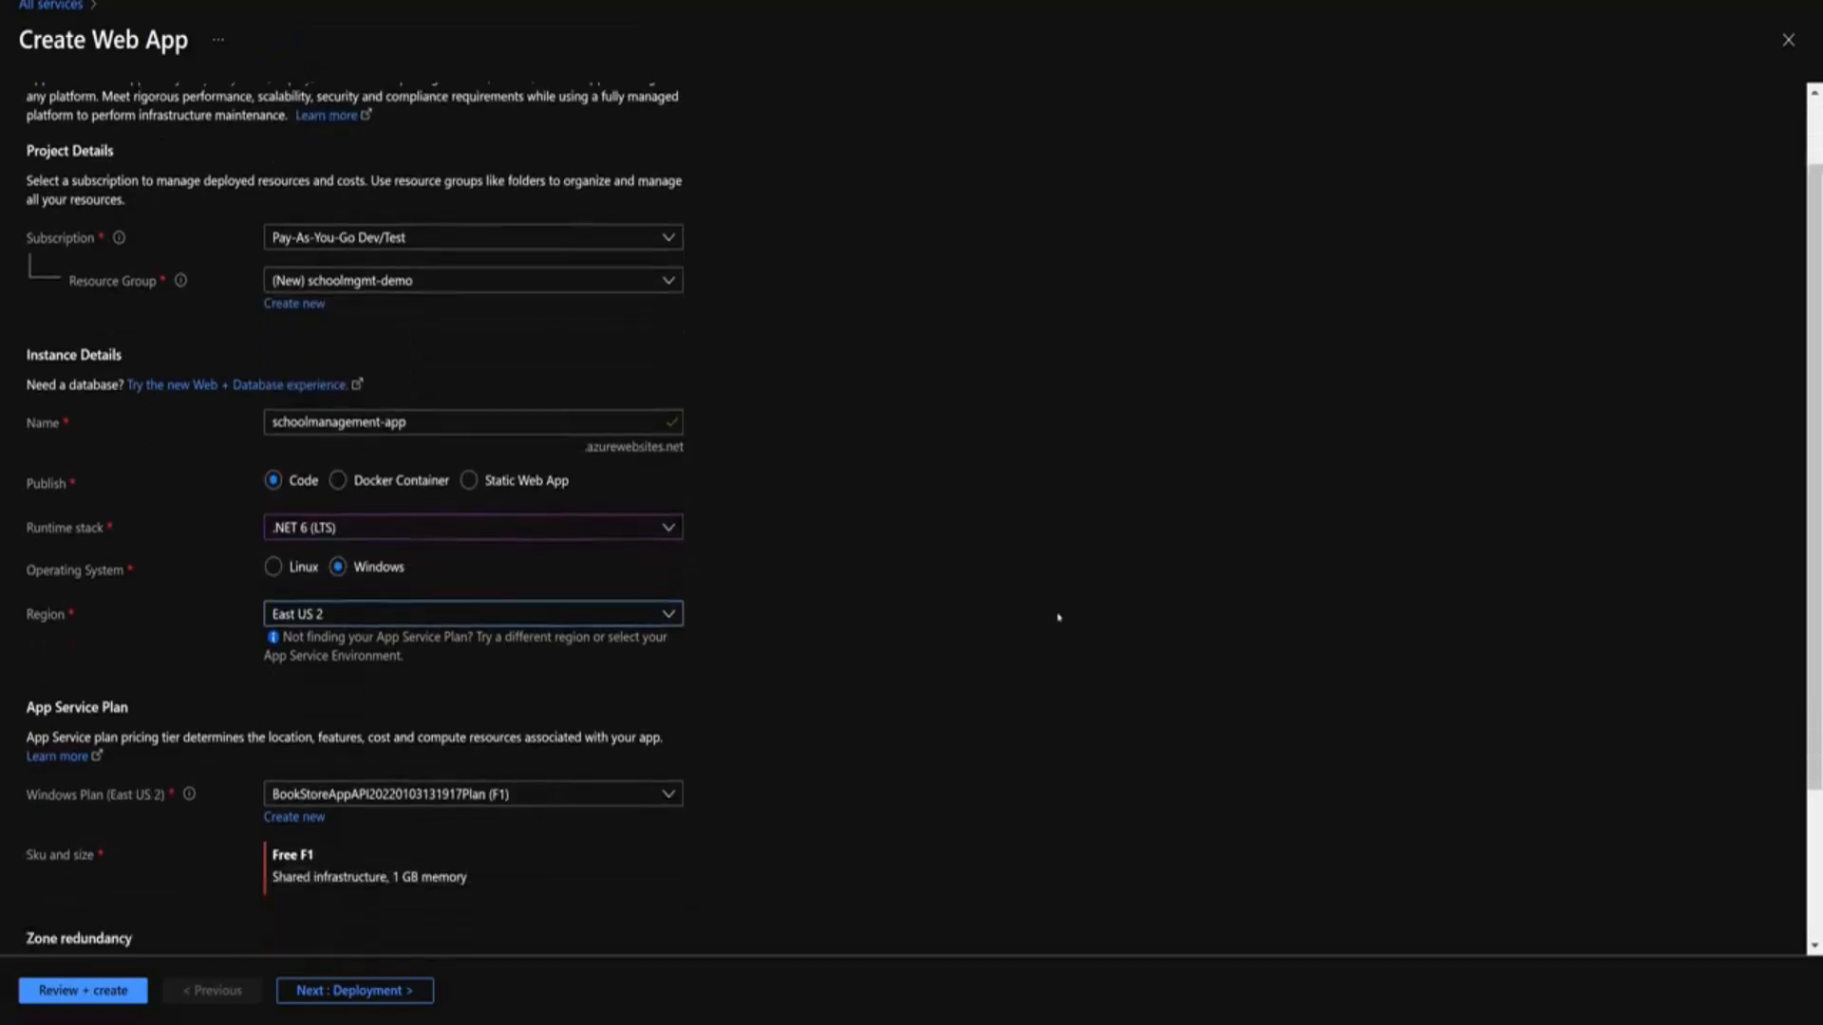
scroll(417, 570, "down", 3)
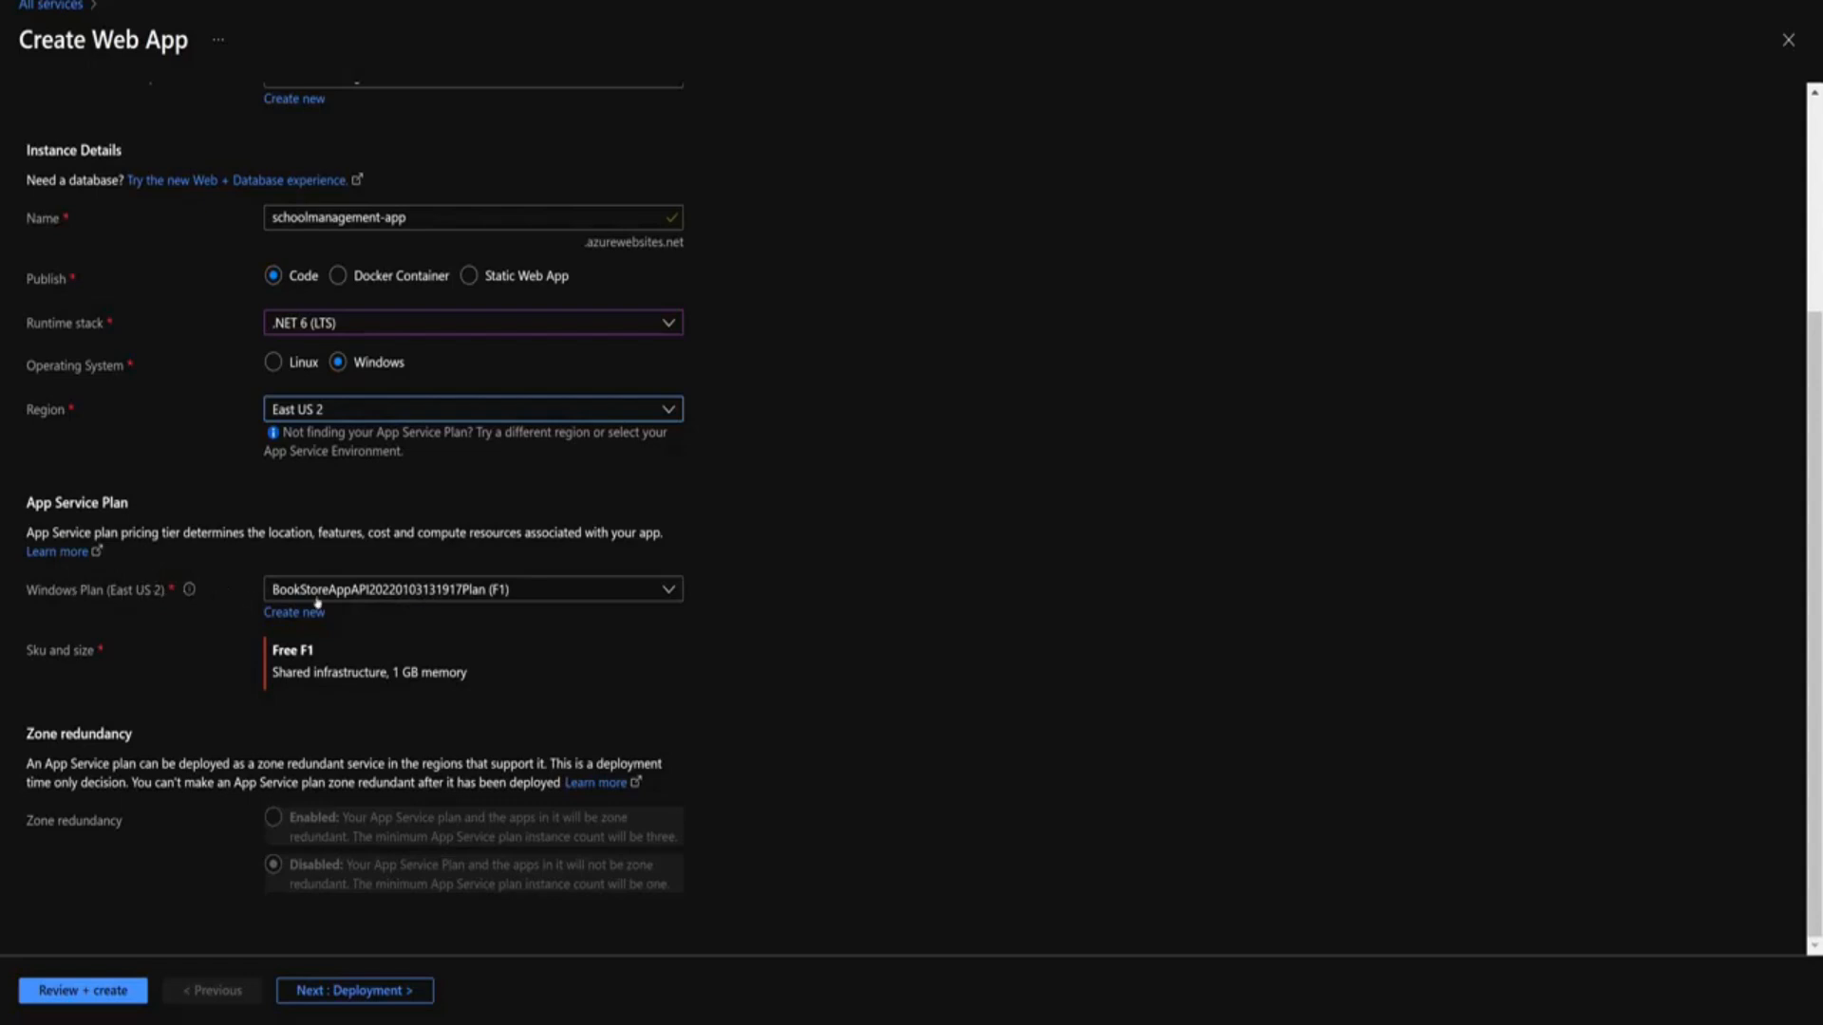
left_click_drag(271, 650, 475, 674)
left_click(861, 684)
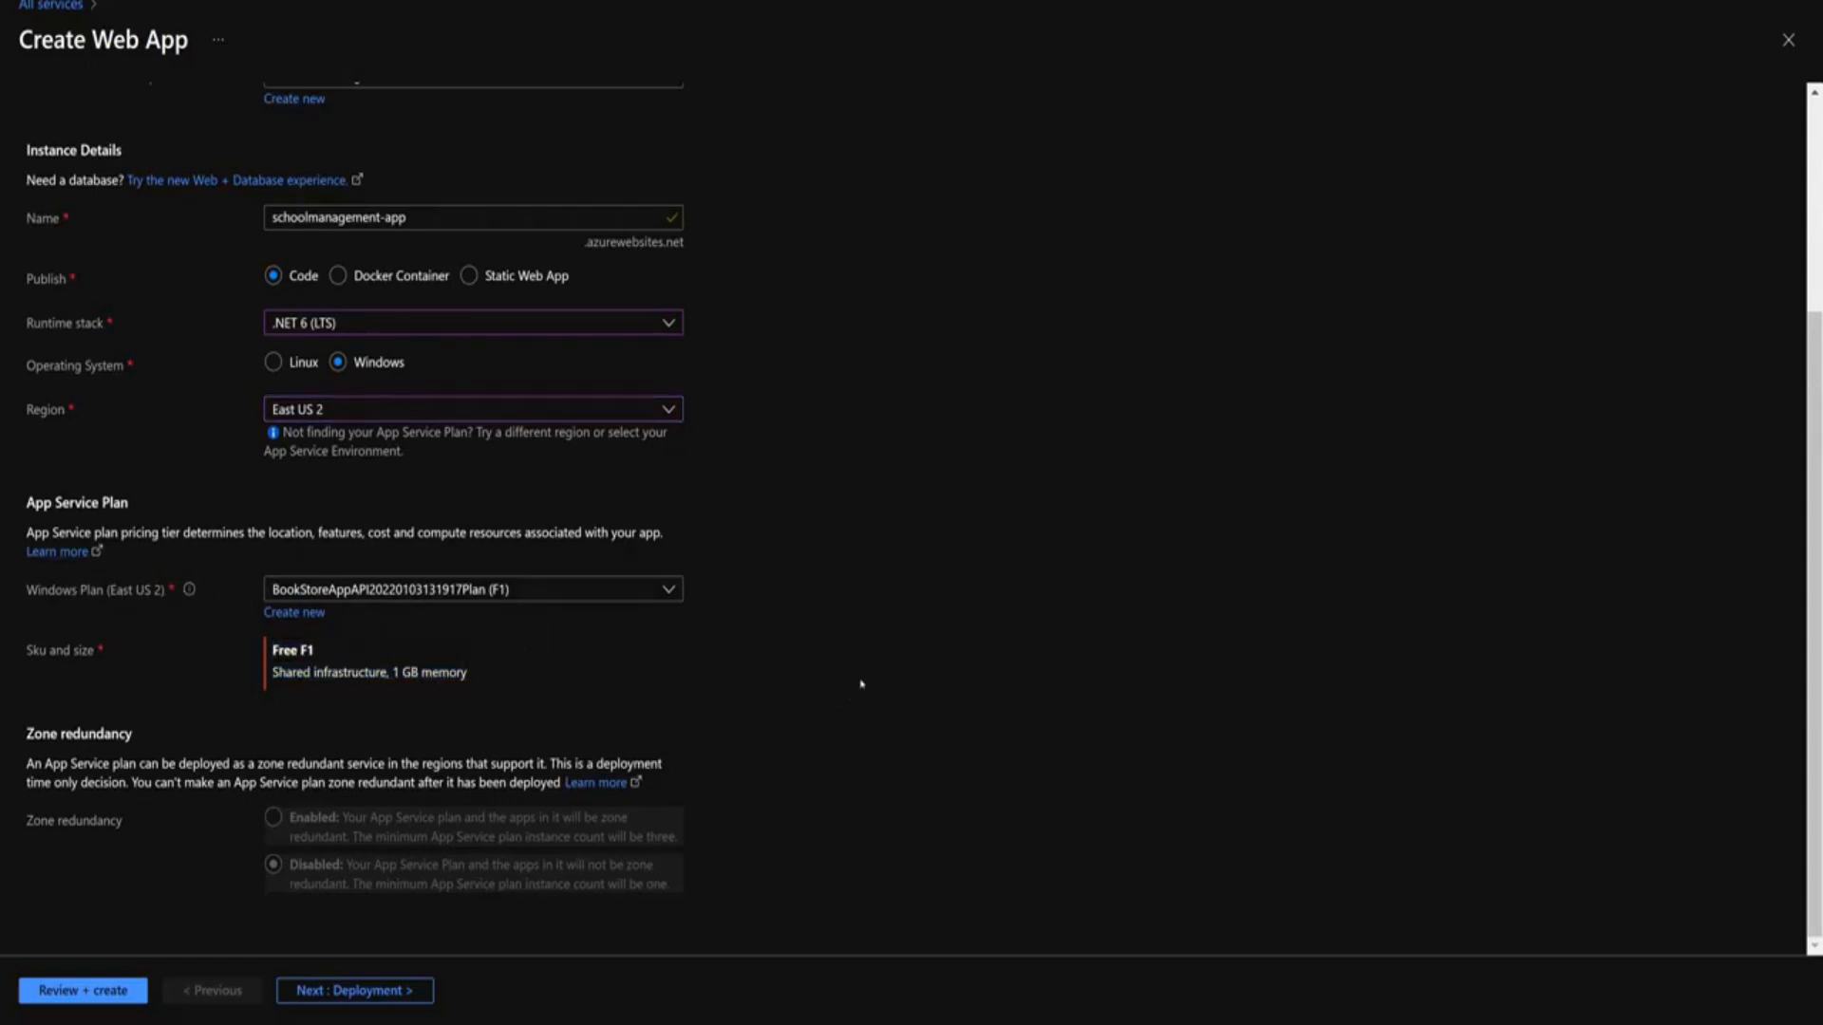
left_click(42, 990)
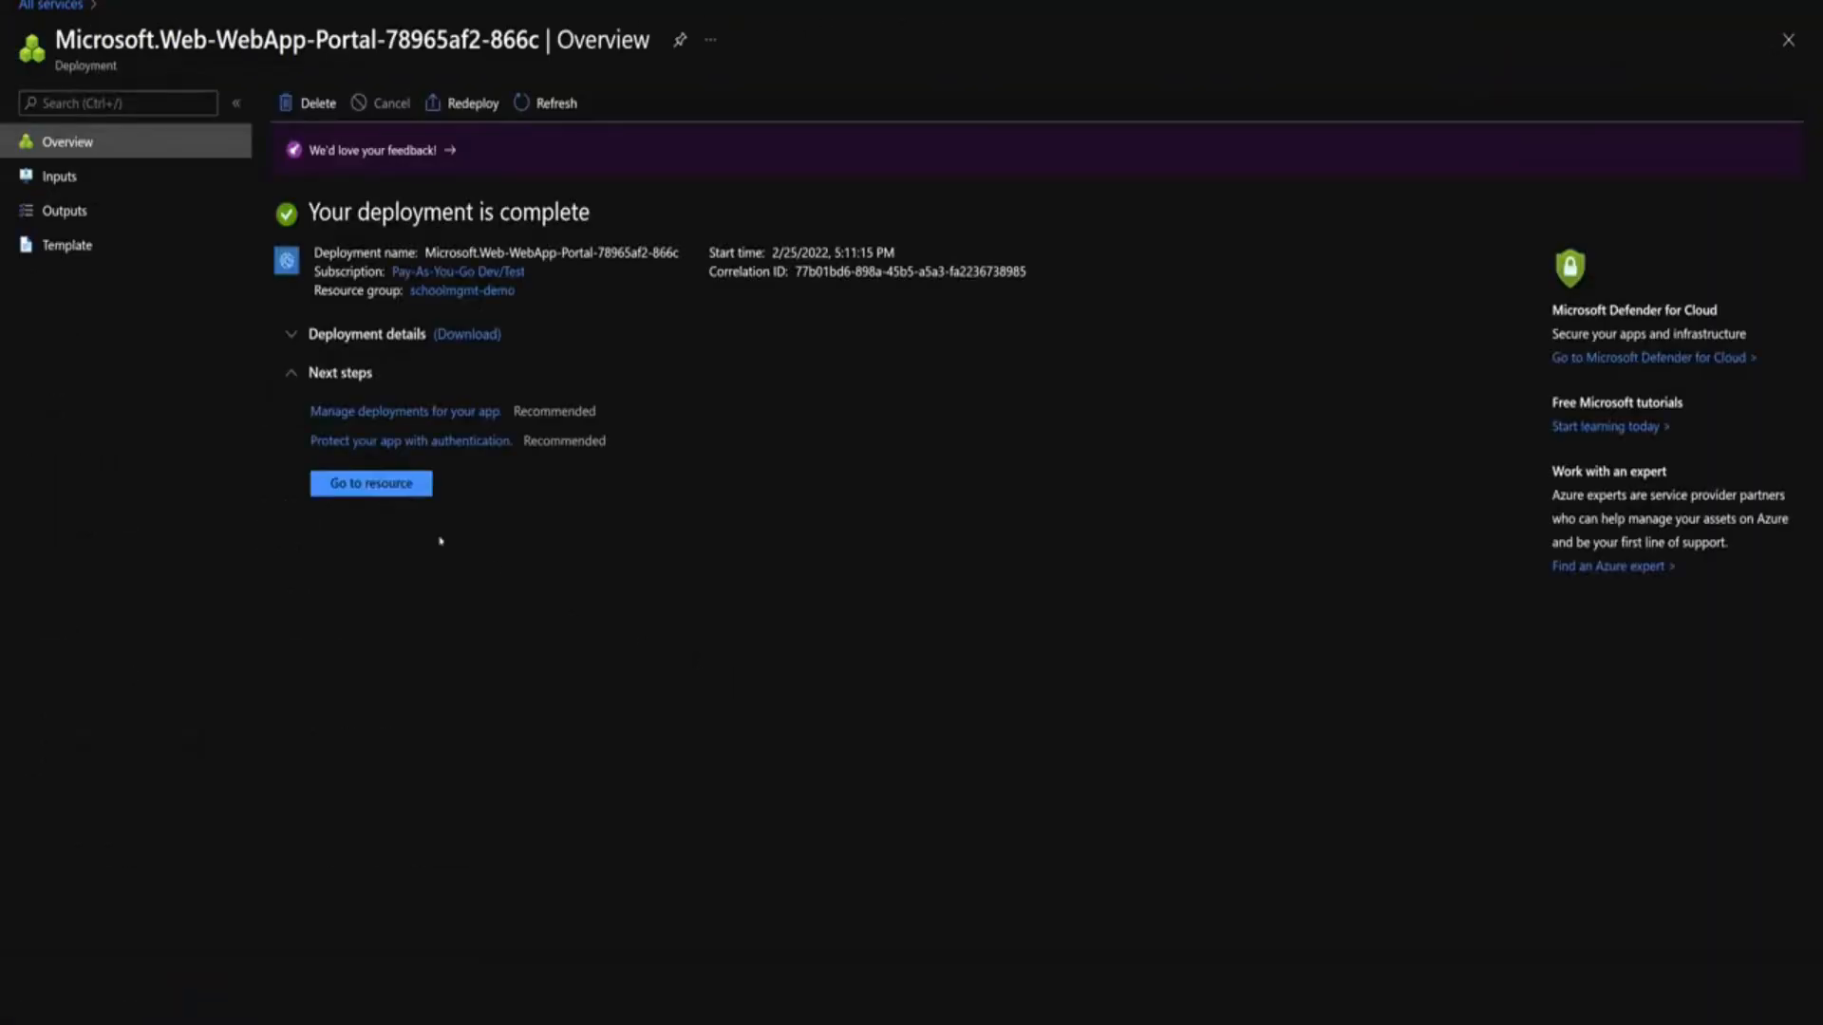
left_click(373, 491)
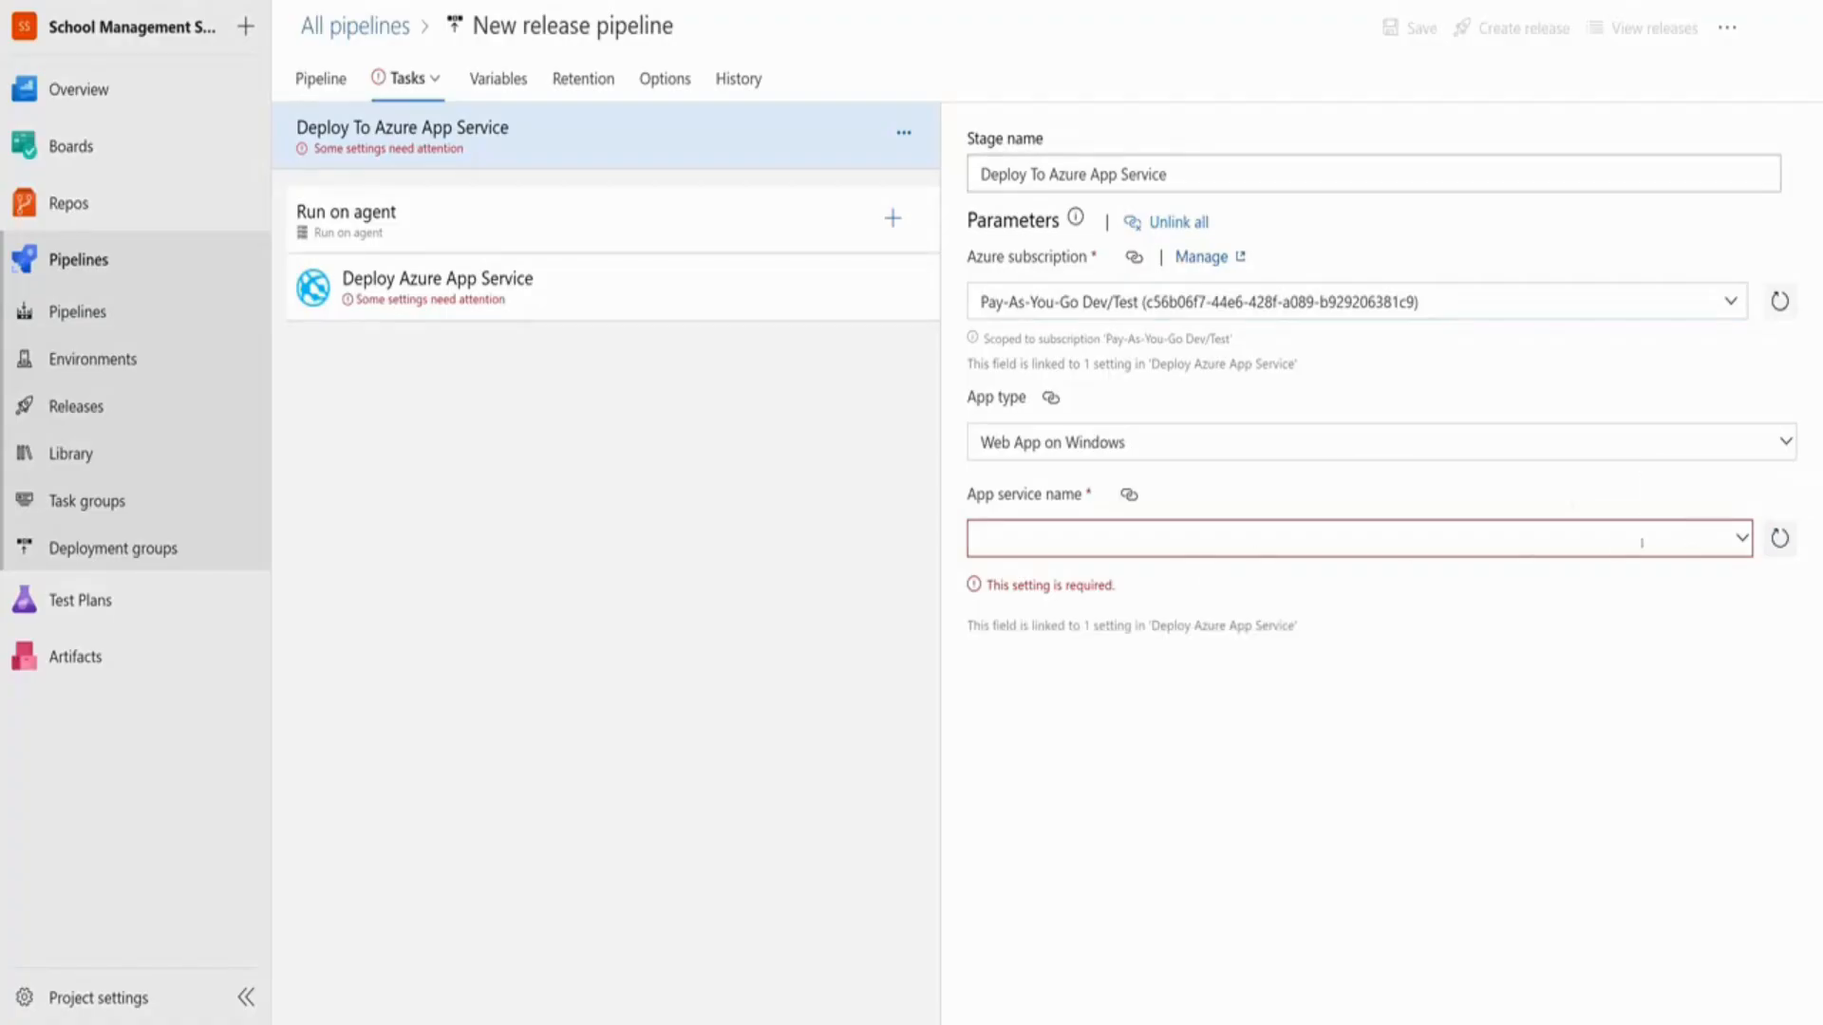
Set the deploy task's App service name to schoolmanagement-app
left_click(1743, 539)
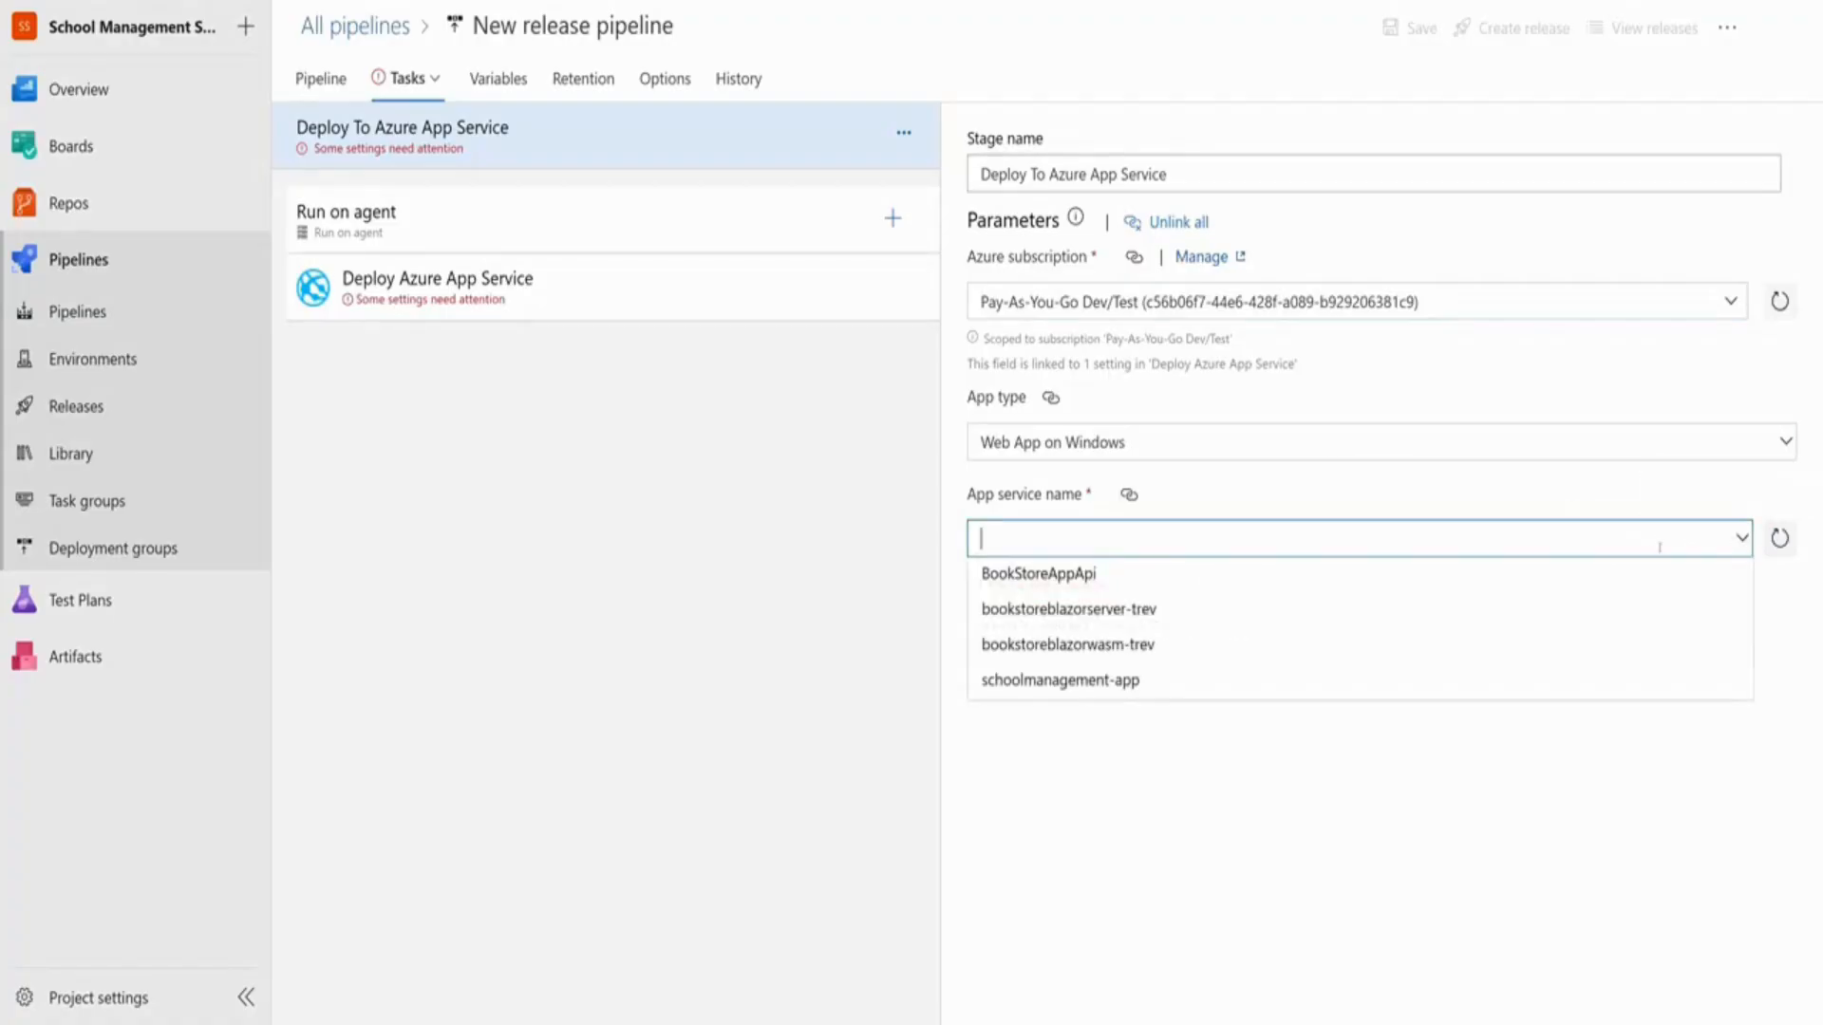
left_click(1088, 681)
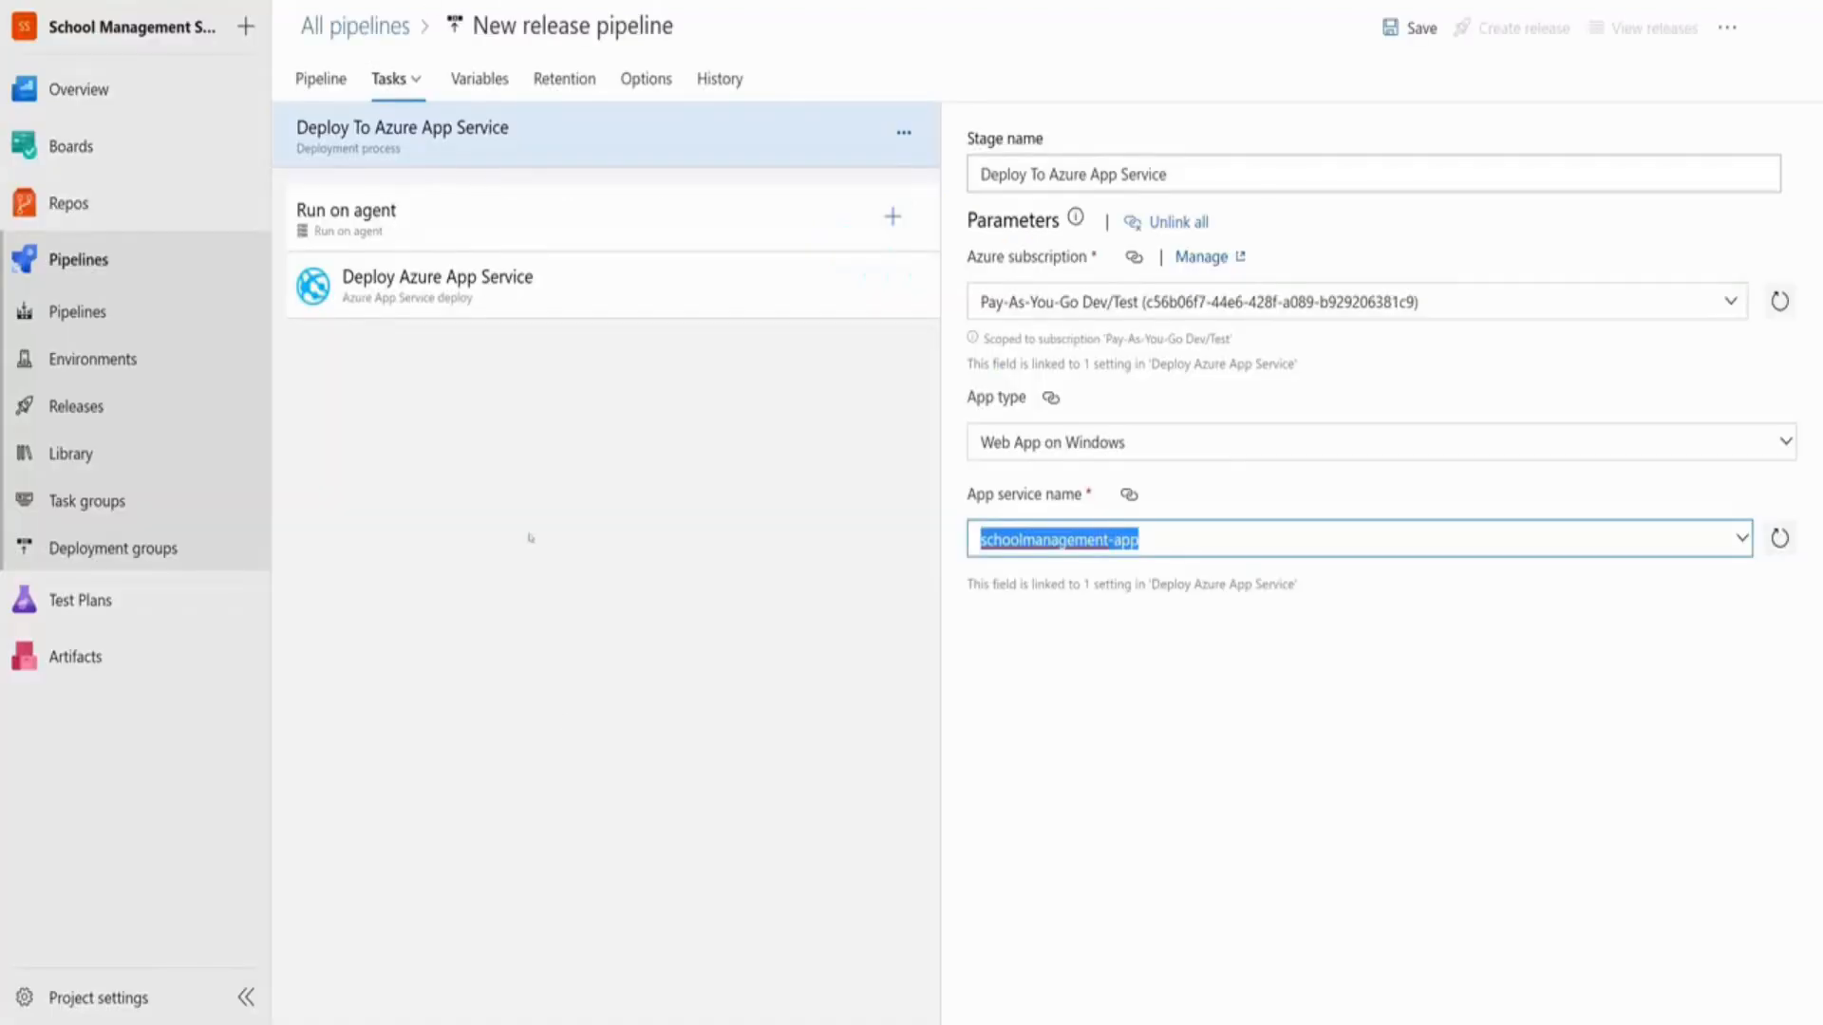
left_click(1306, 693)
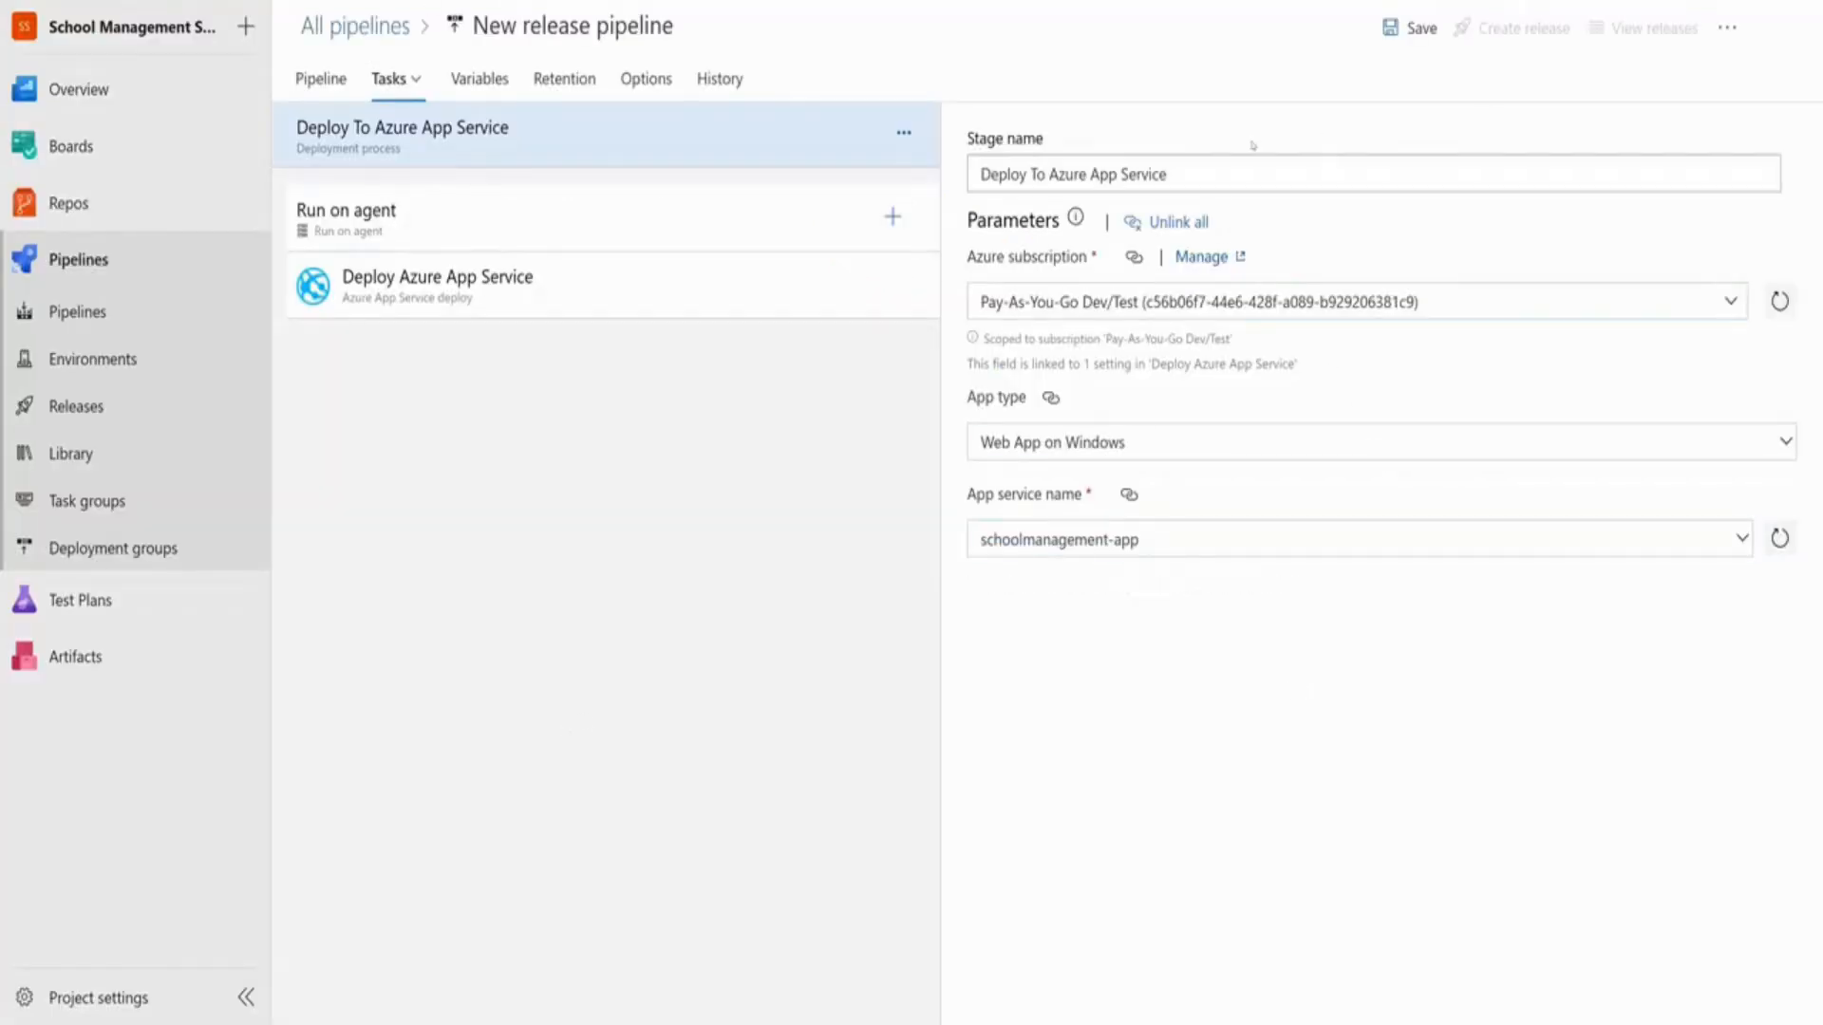
Save the release pipeline with the comment 'setup release pipline'
left_click(1418, 29)
left_click(932, 530)
type("setu")
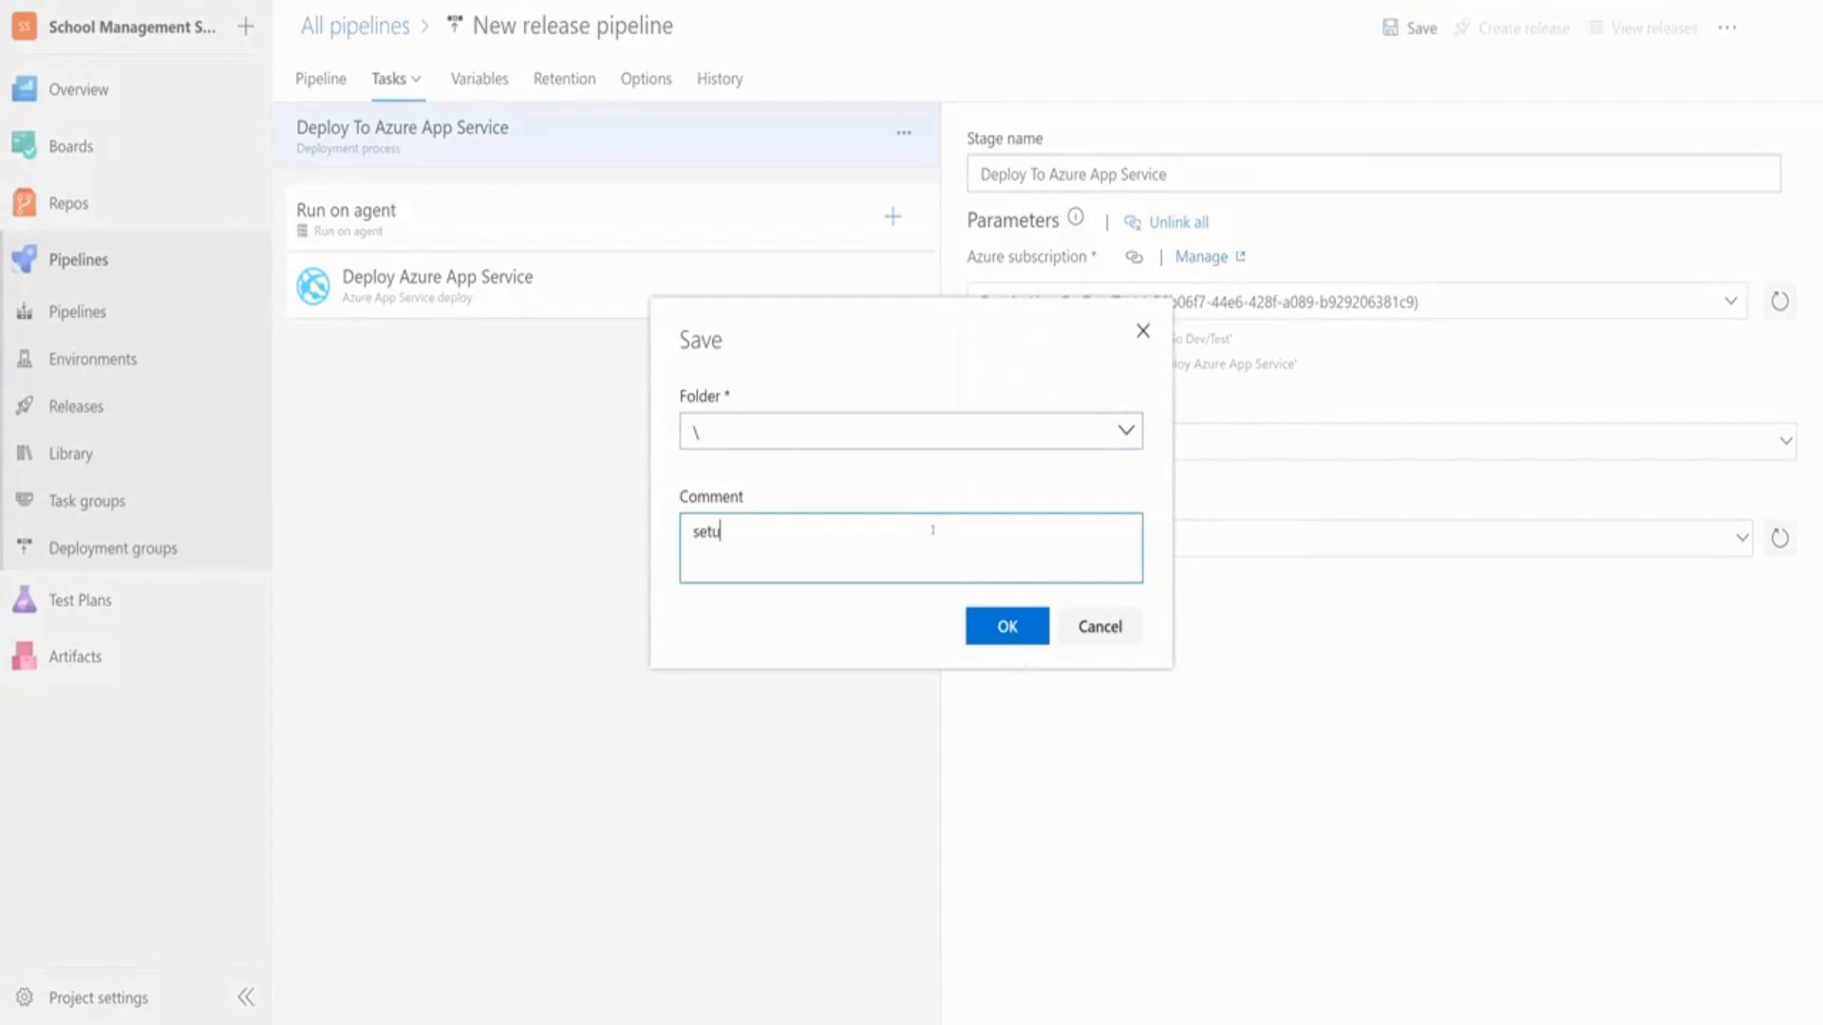
type("p release pipline")
left_click(1007, 626)
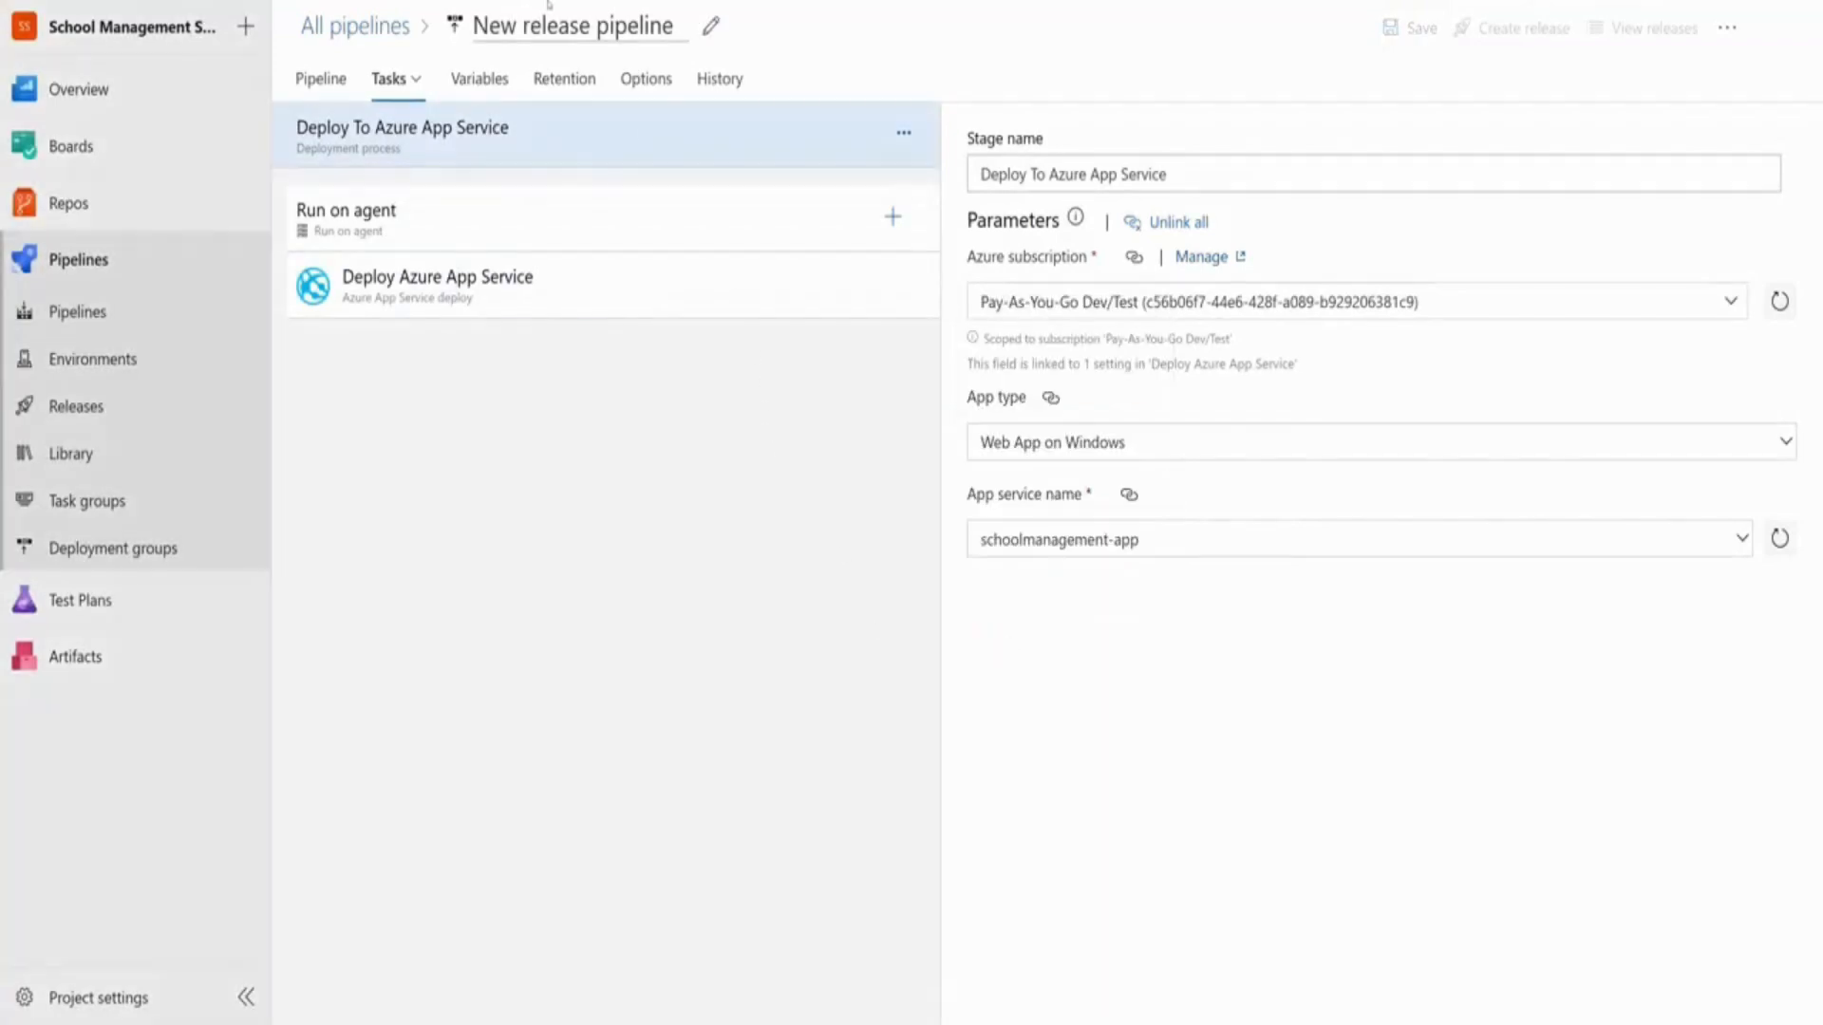
left_click(370, 33)
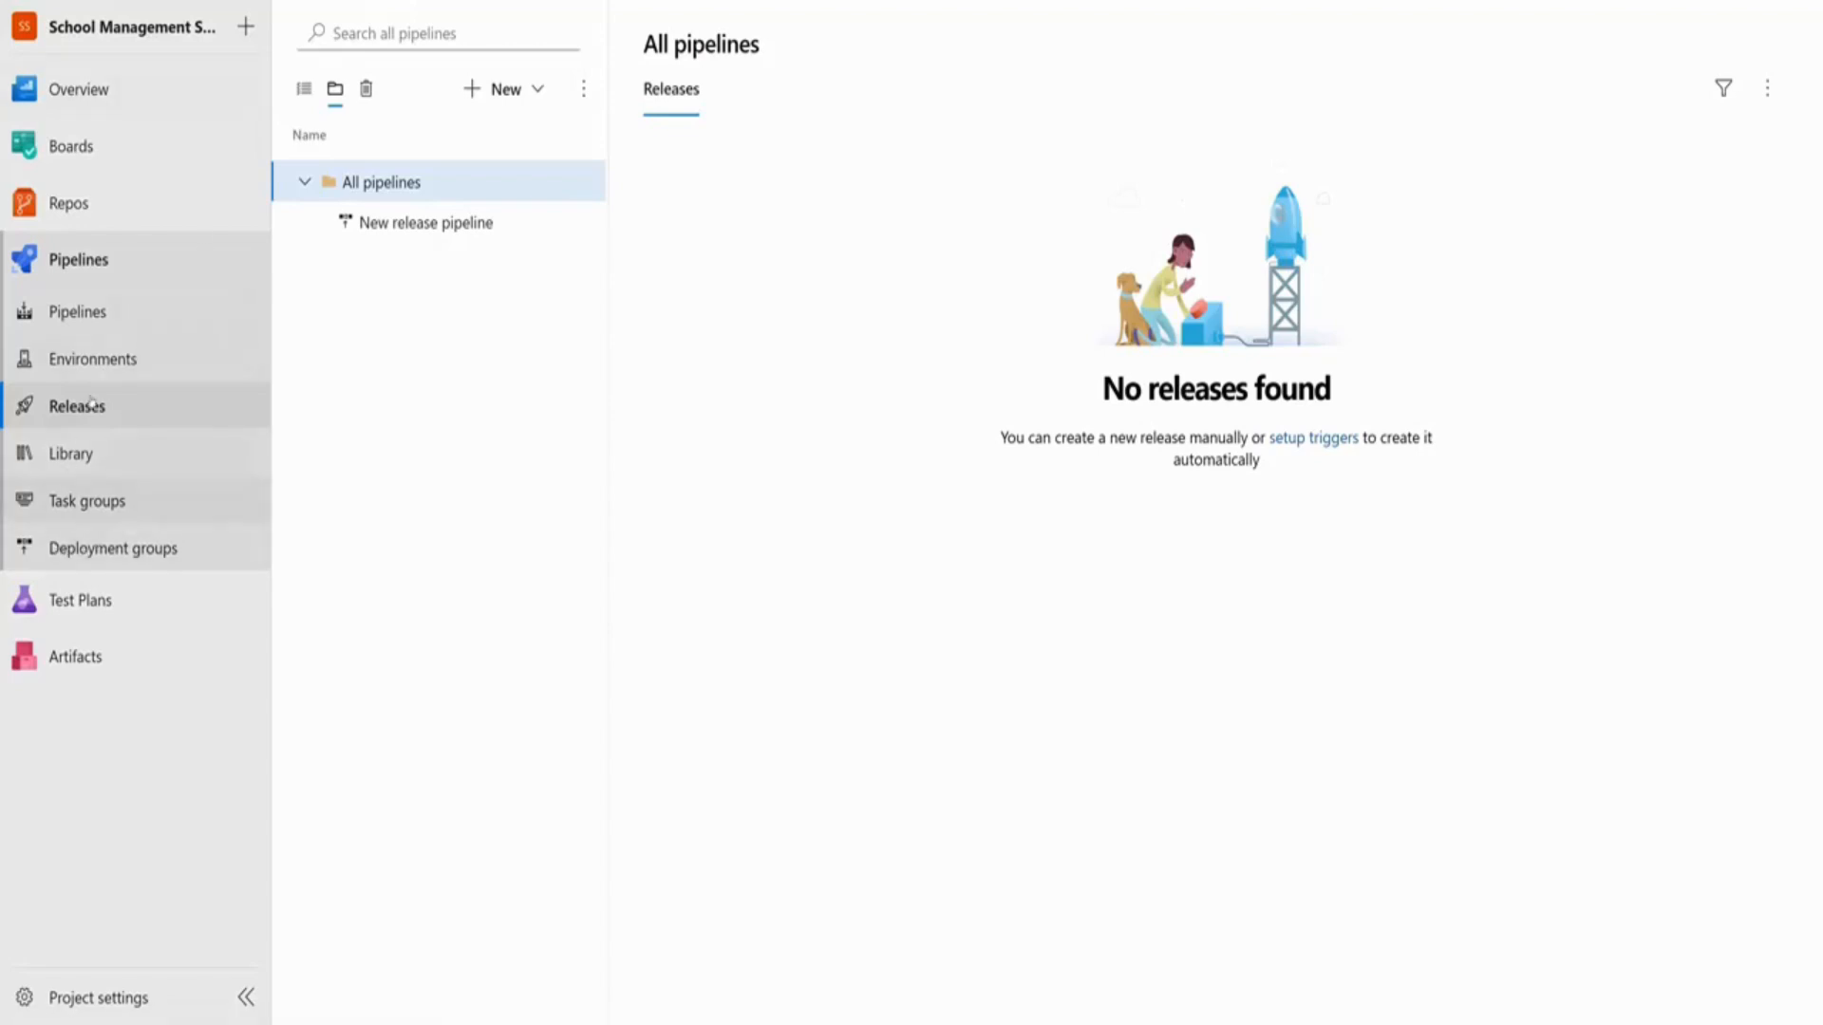
Rename 'New release pipeline' to 'Azure App Release' and save it
left_click(401, 227)
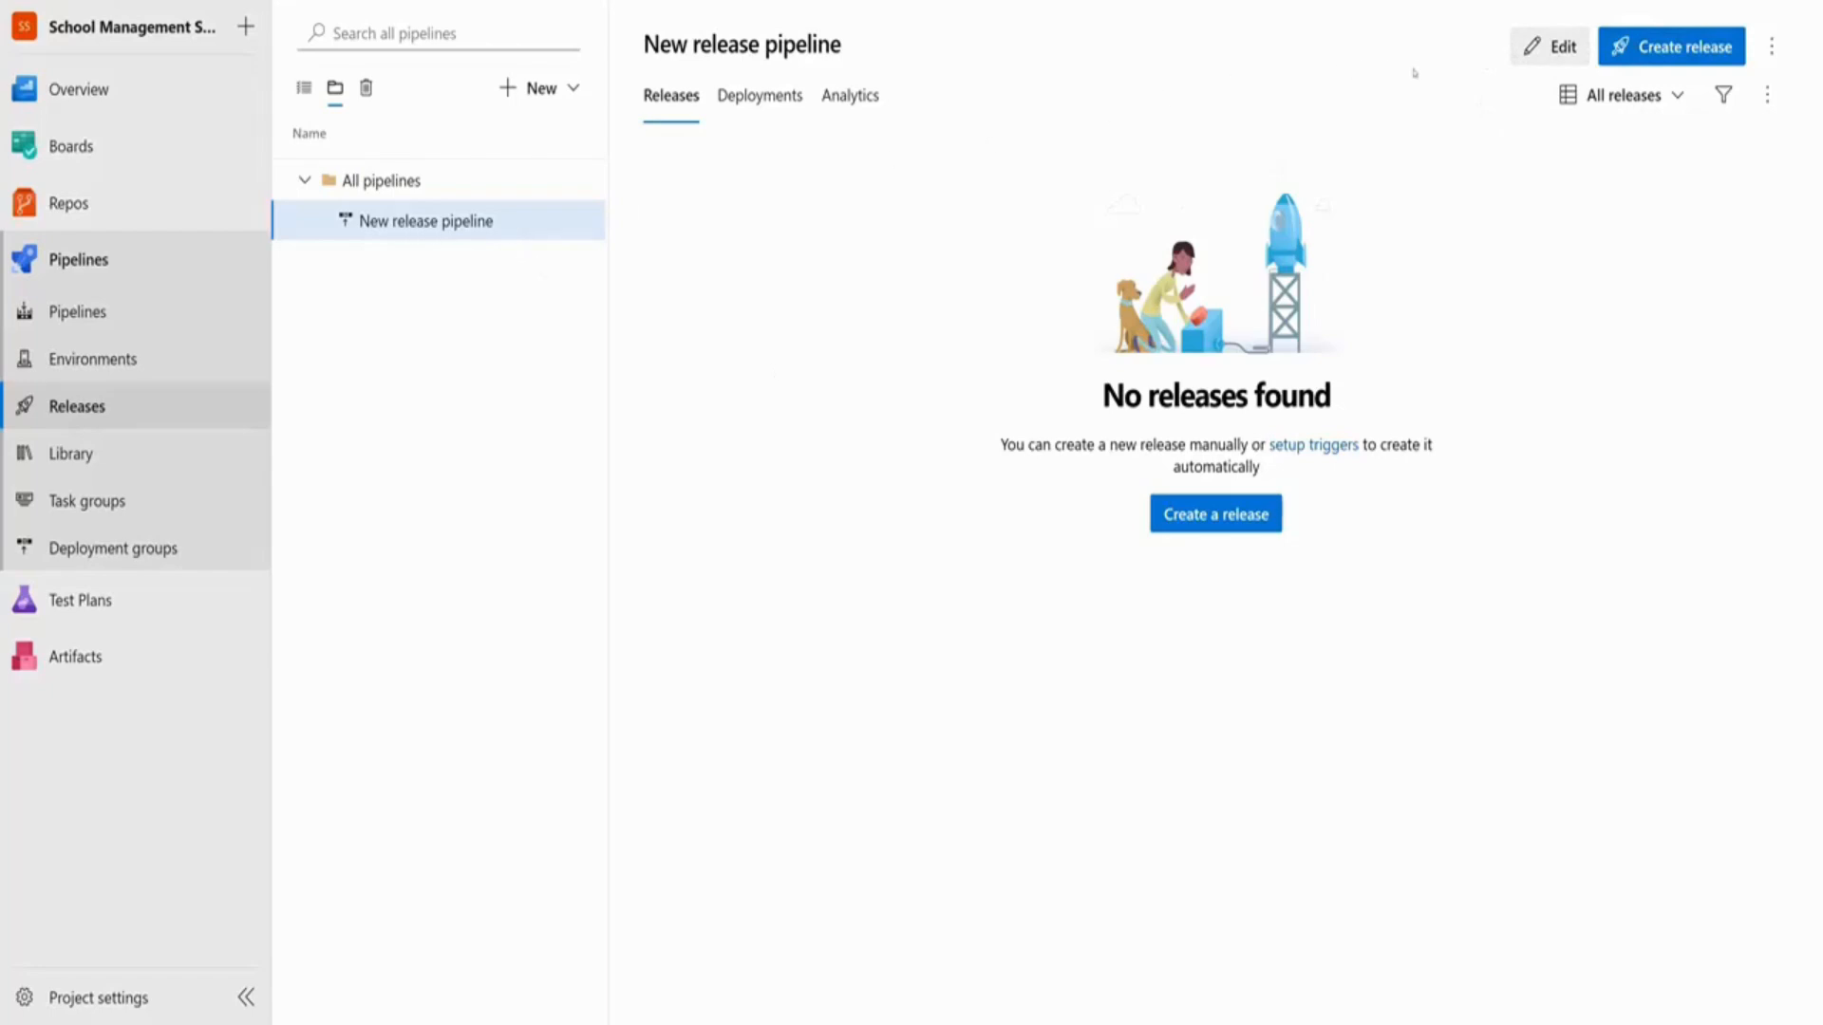
left_click(1547, 46)
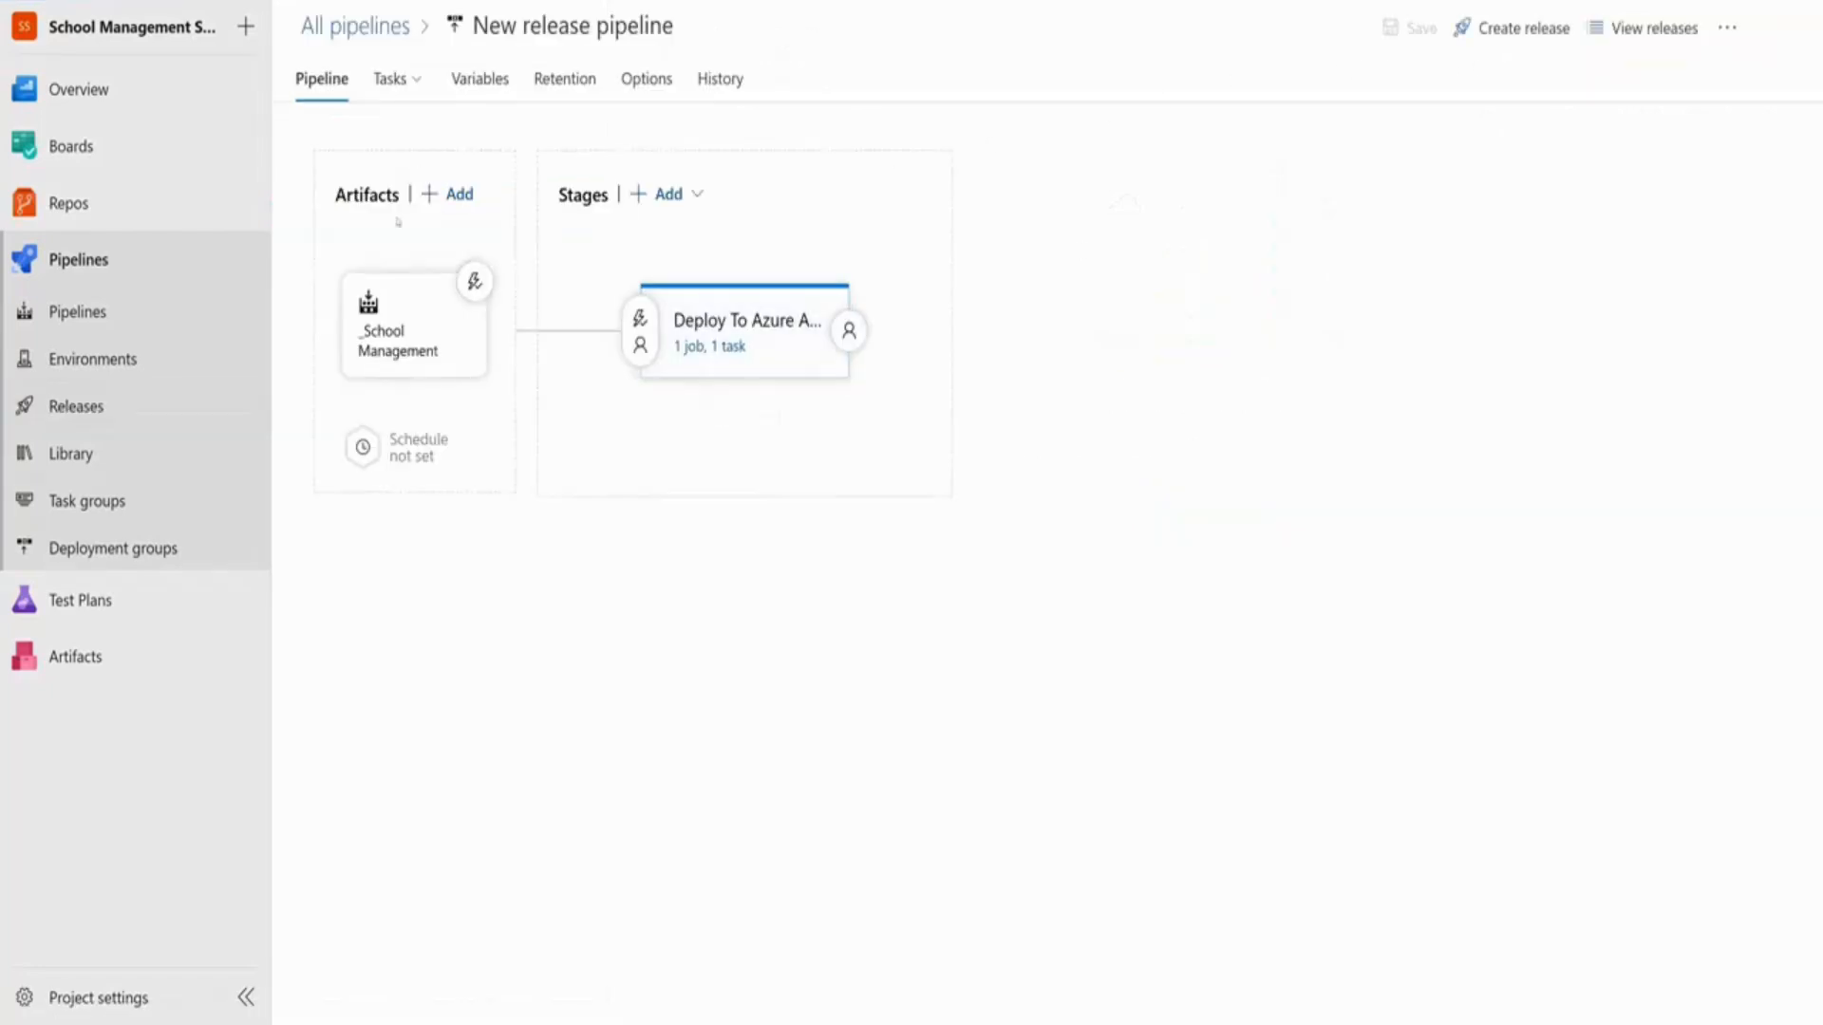
left_click(607, 26)
triple_click(607, 26)
type("Azure App Release")
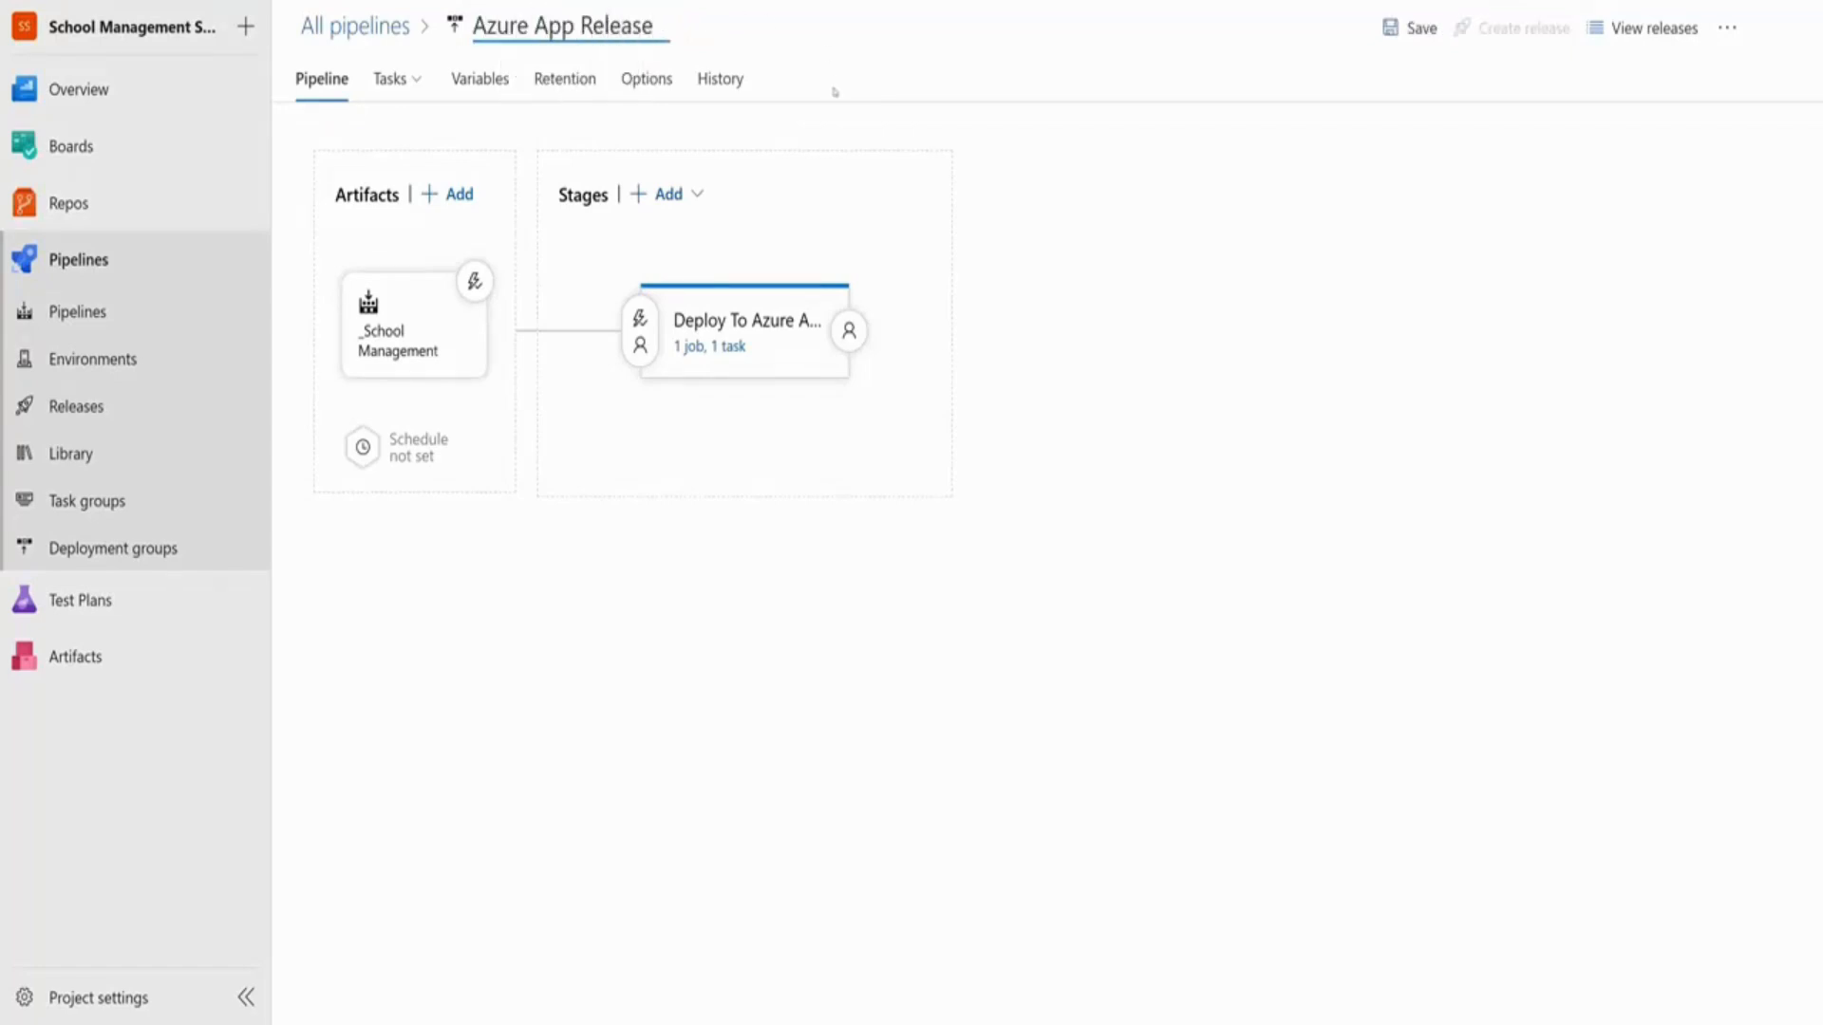
left_click(1414, 28)
left_click(1004, 577)
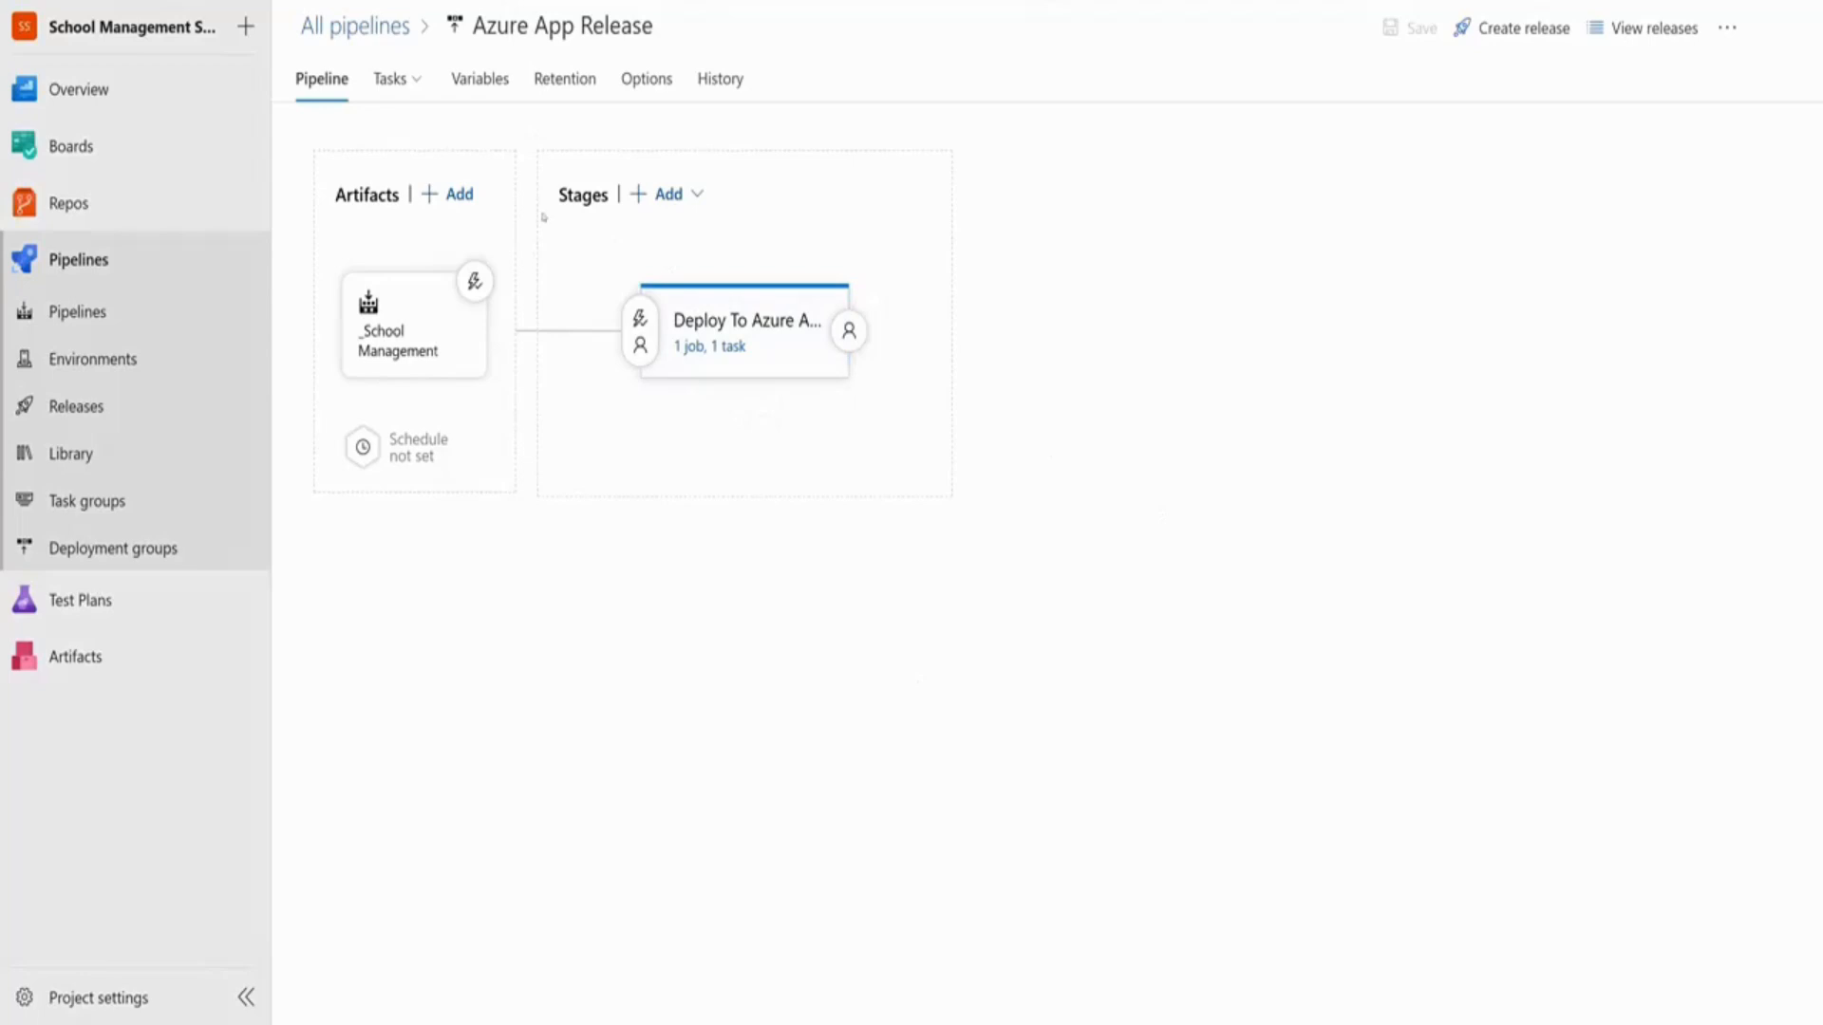
left_click(364, 41)
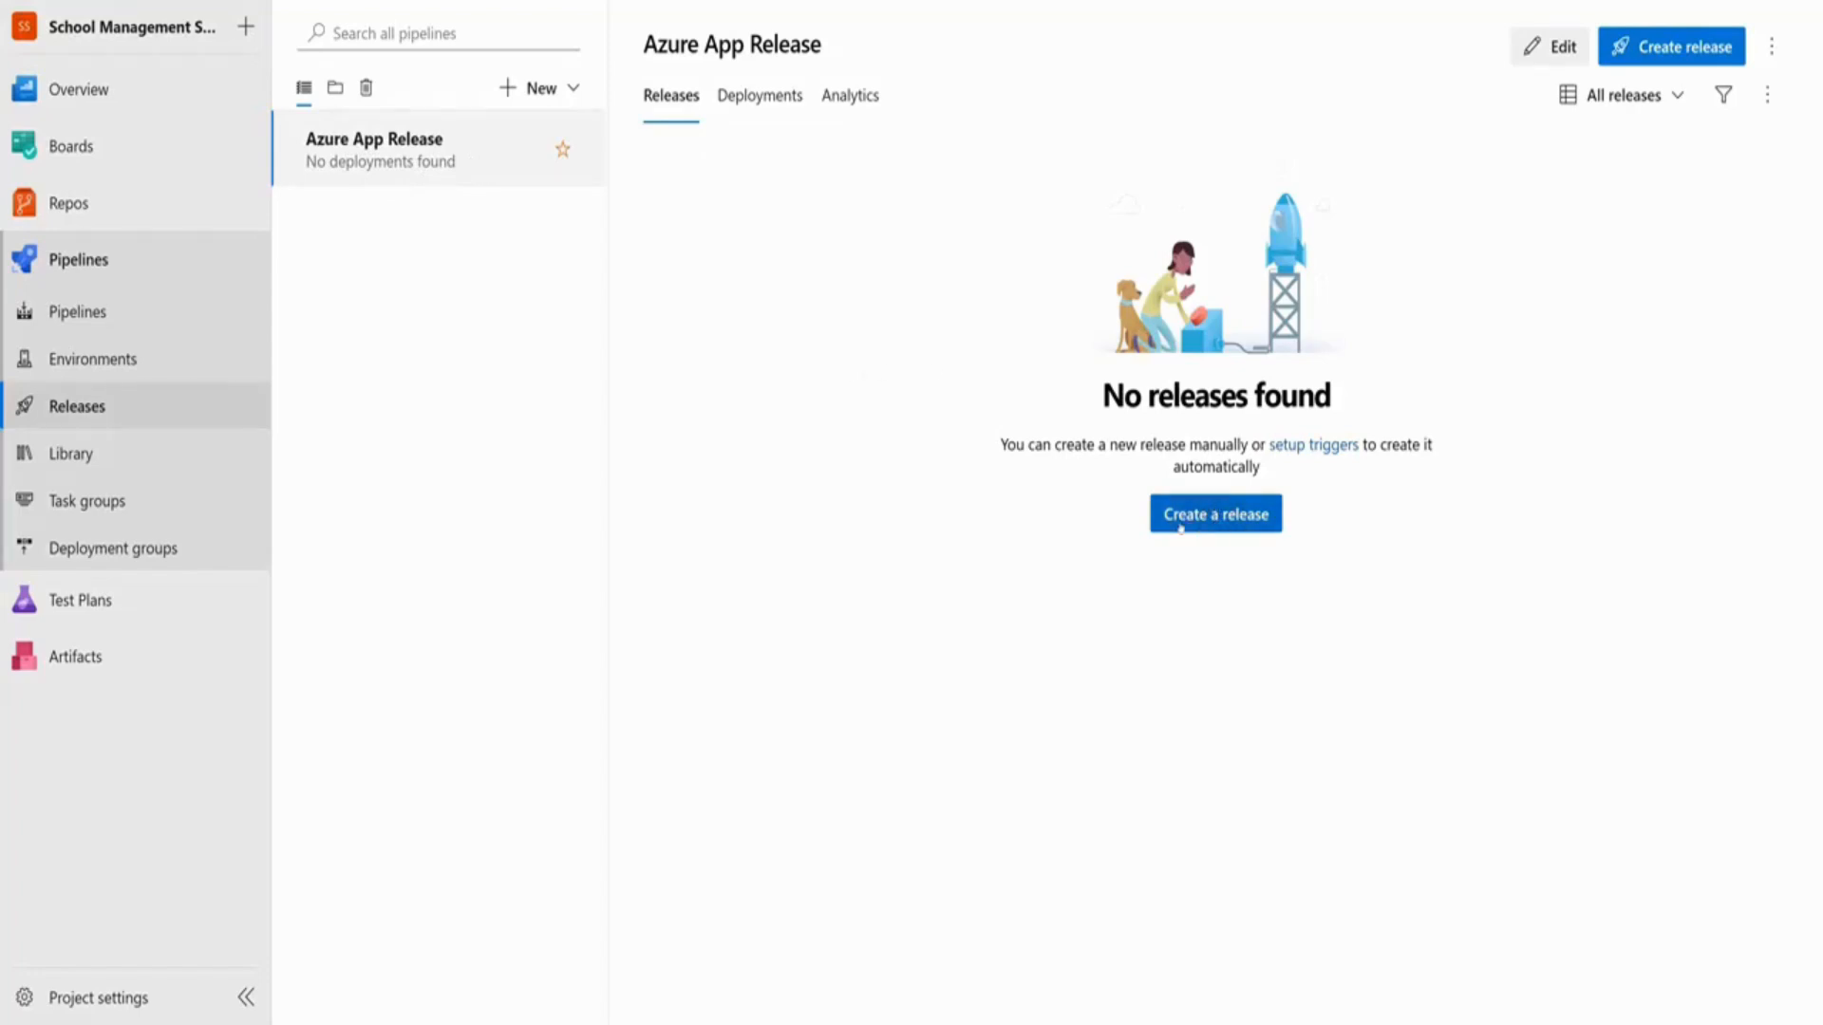
Create a release of Azure App Release with the Deploy To Azure App Service stage on manual trigger
left_click(1213, 519)
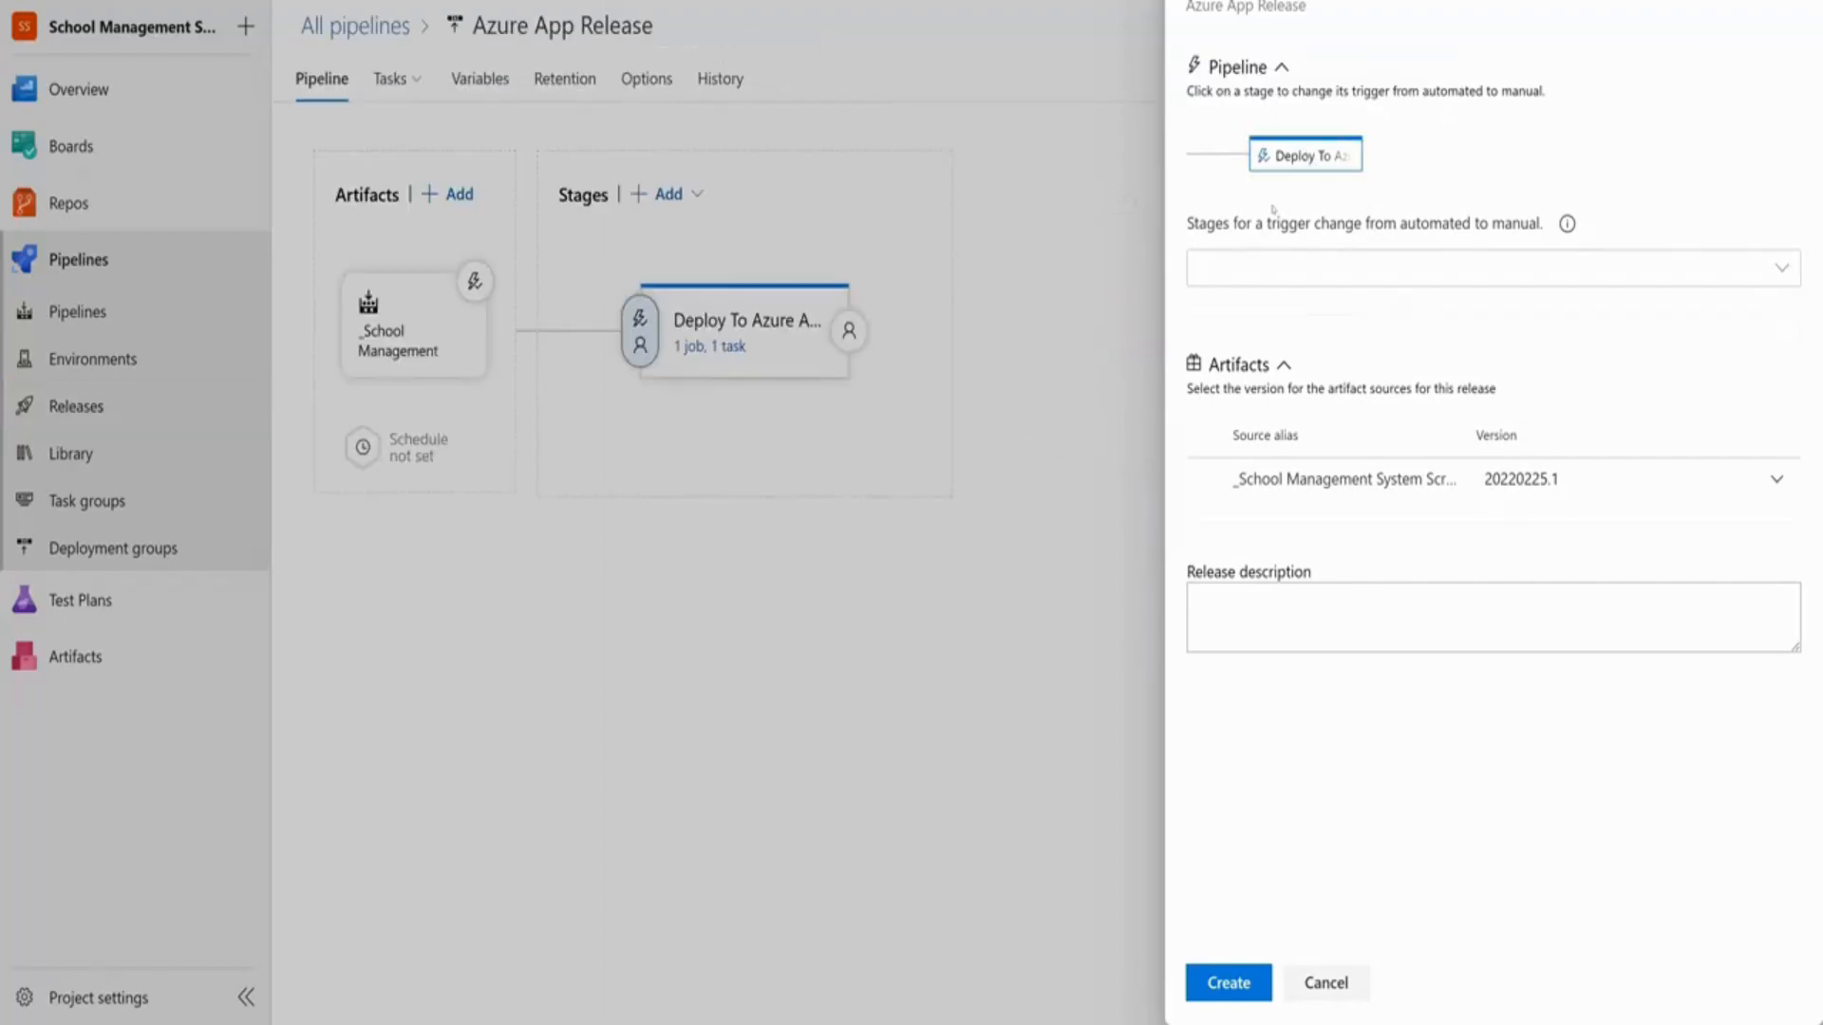
left_click(1783, 269)
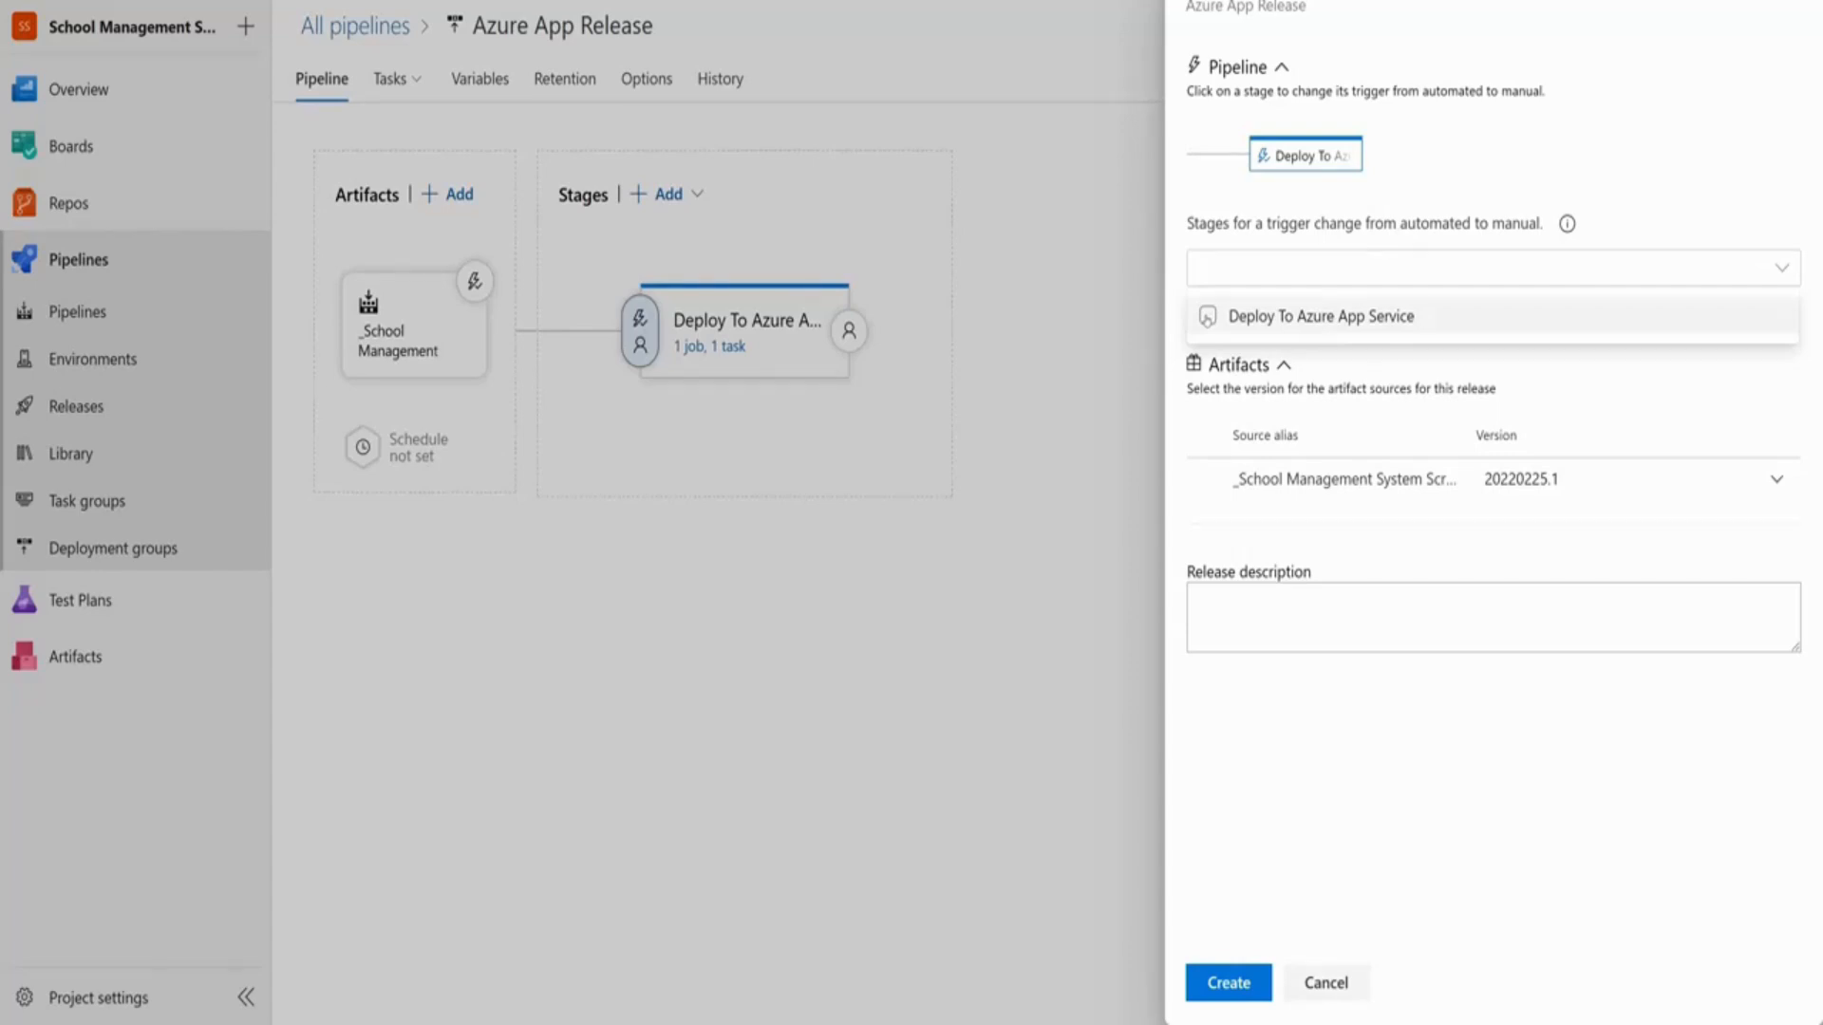
left_click(1209, 319)
left_click(1209, 318)
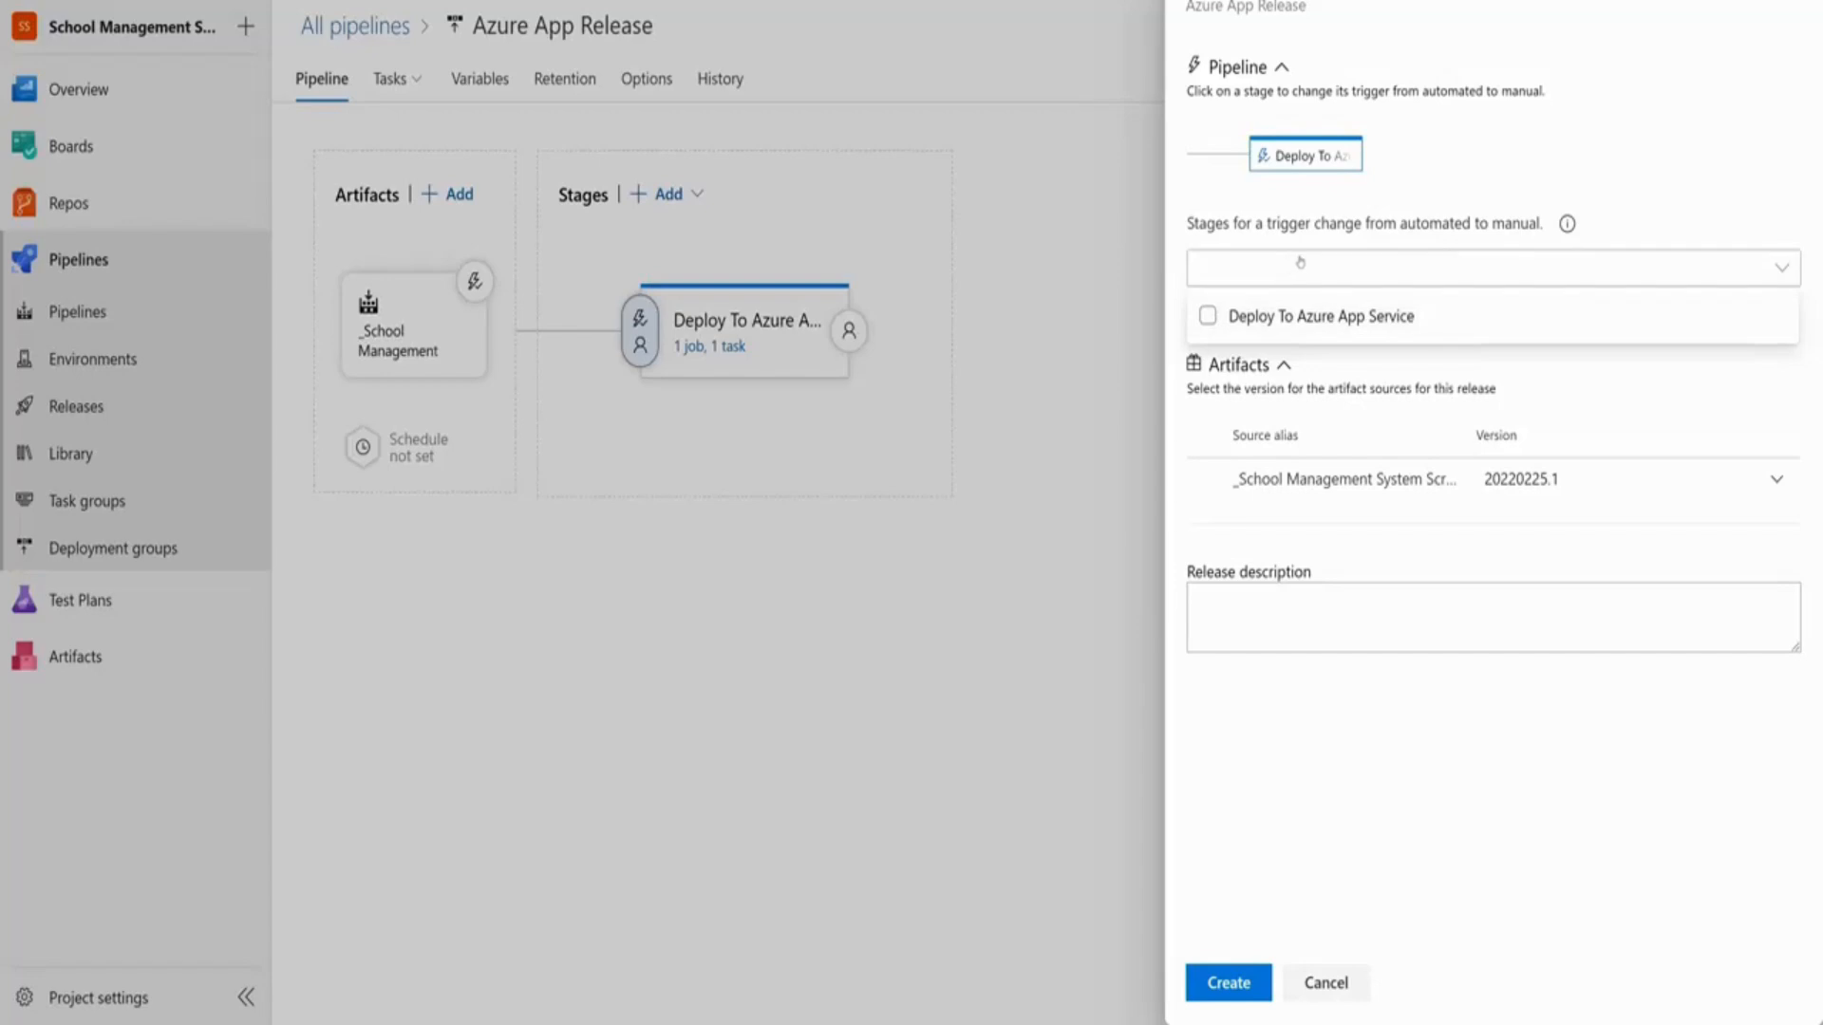
left_click(1315, 316)
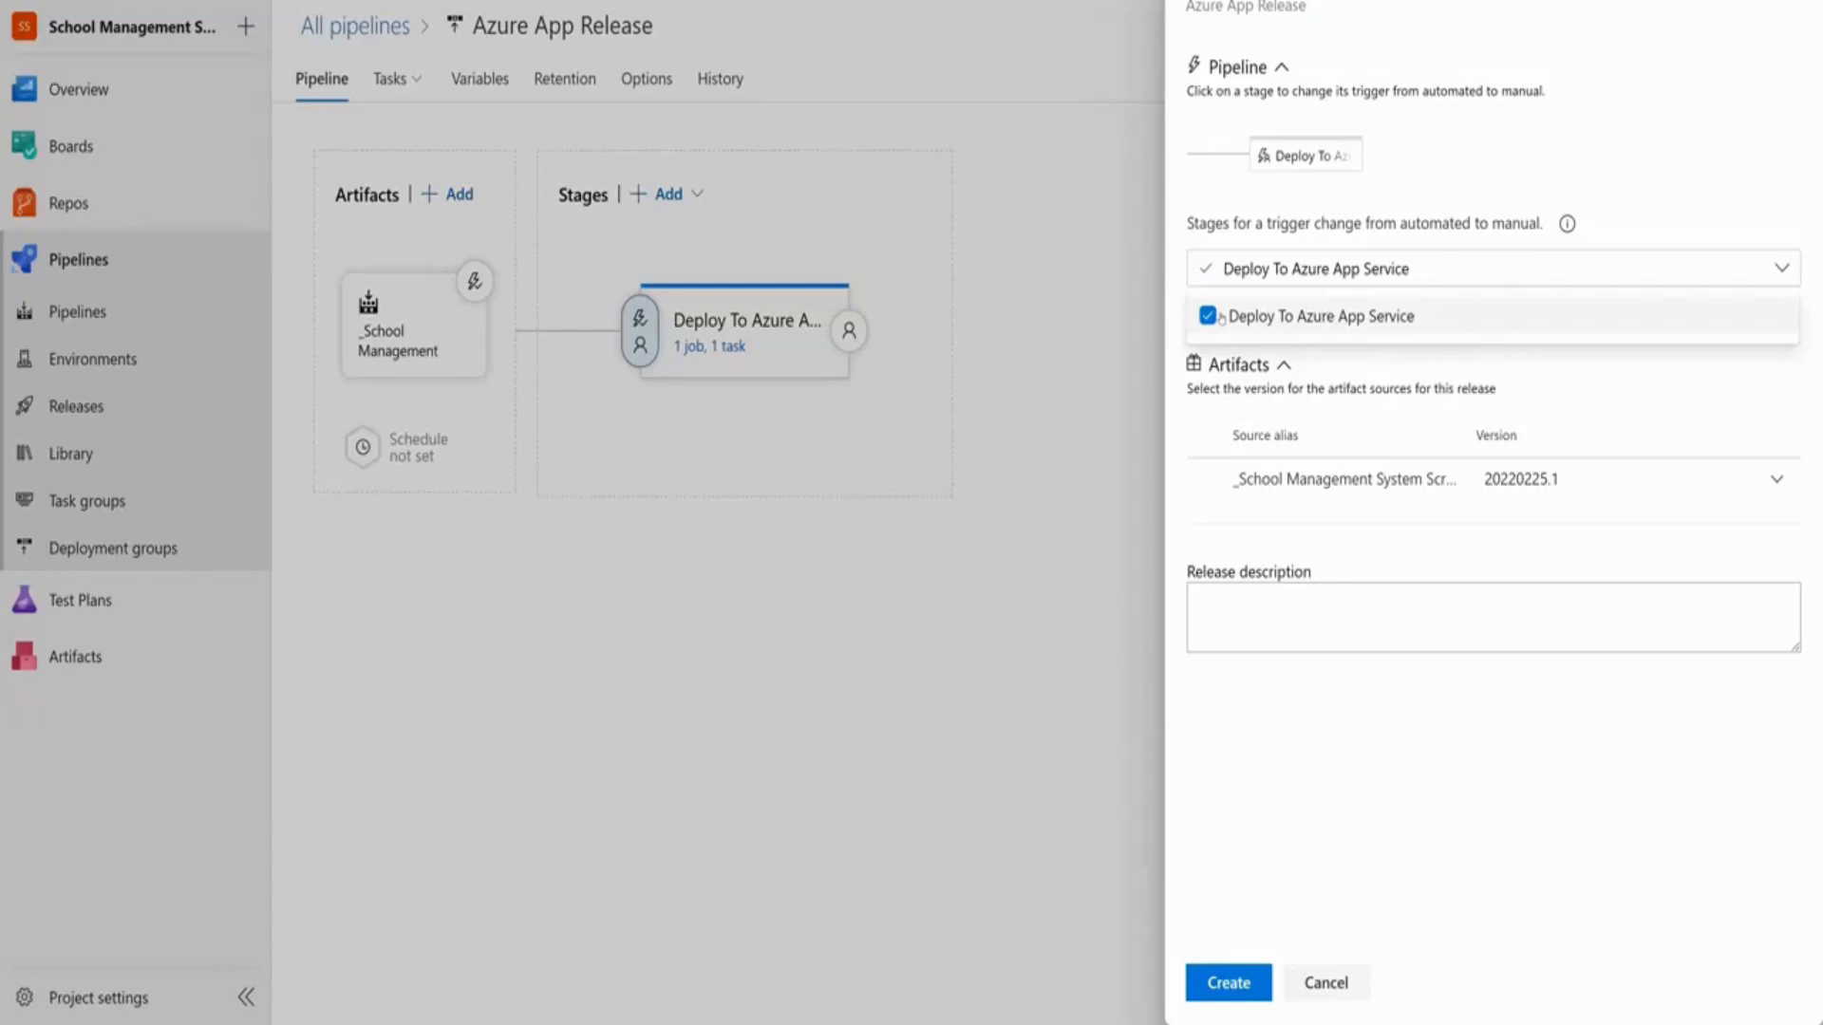
left_click(1332, 771)
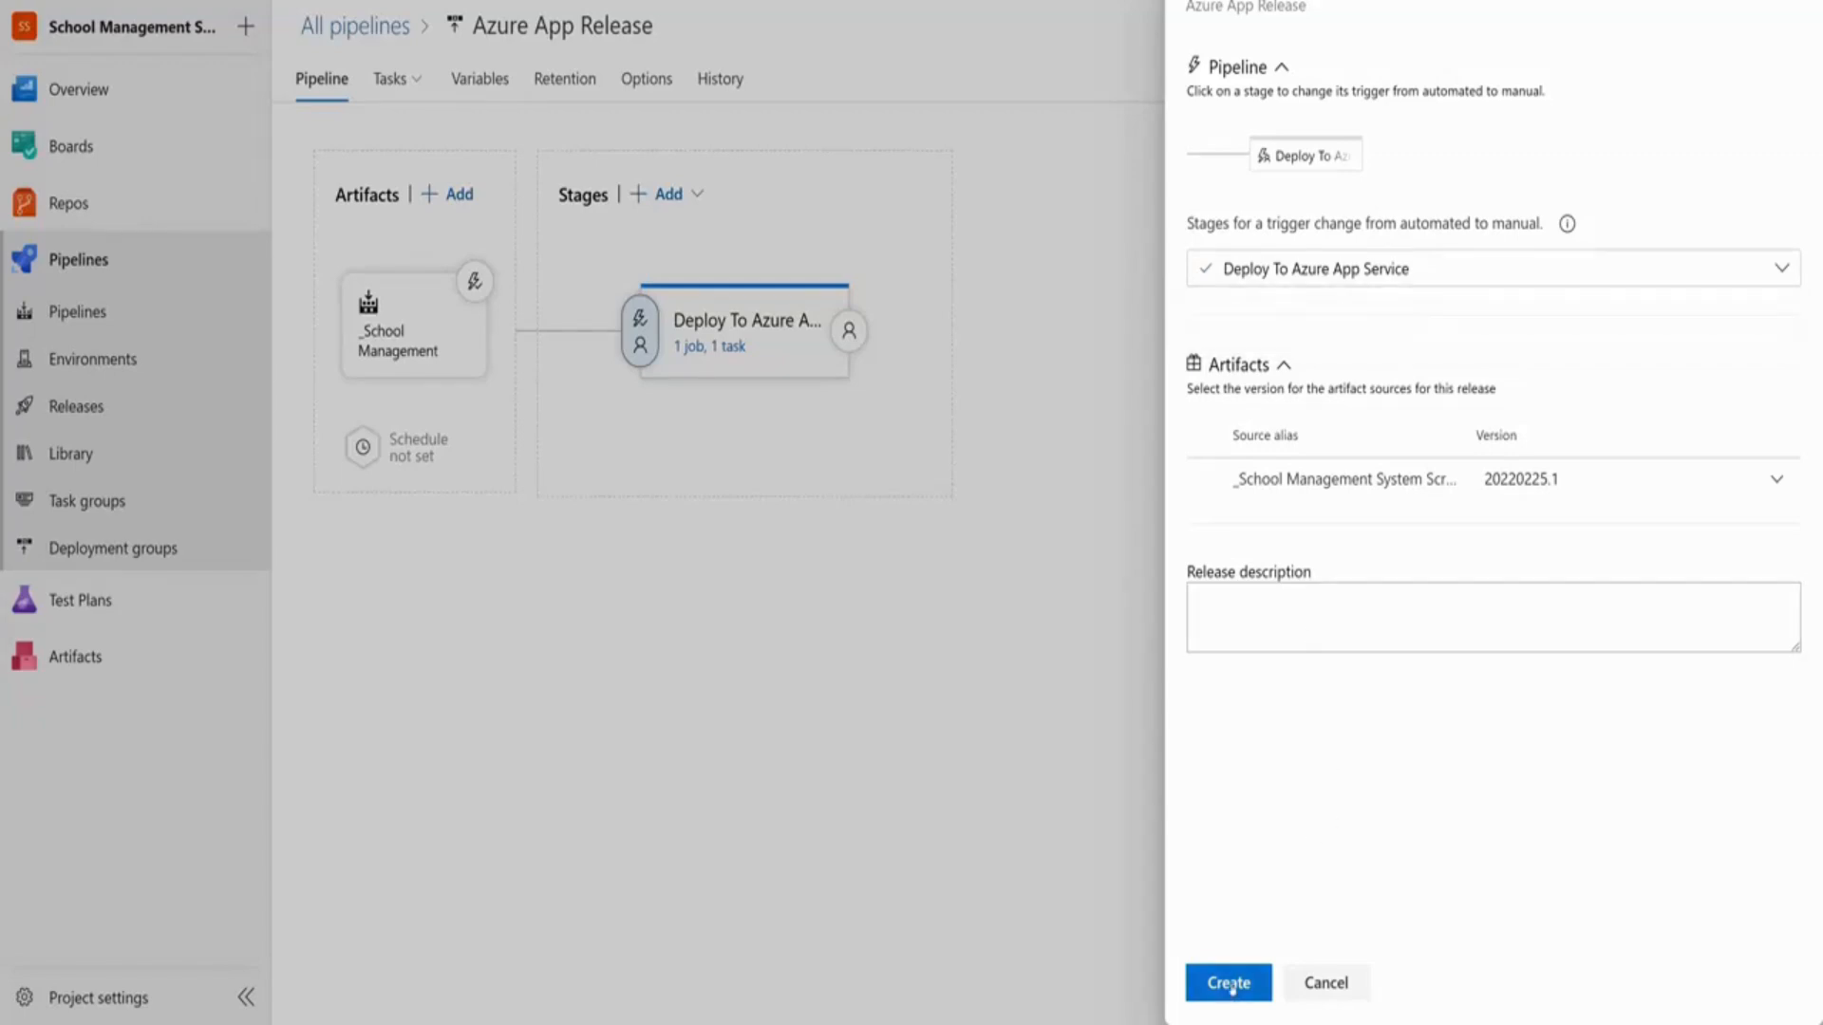
left_click(1229, 982)
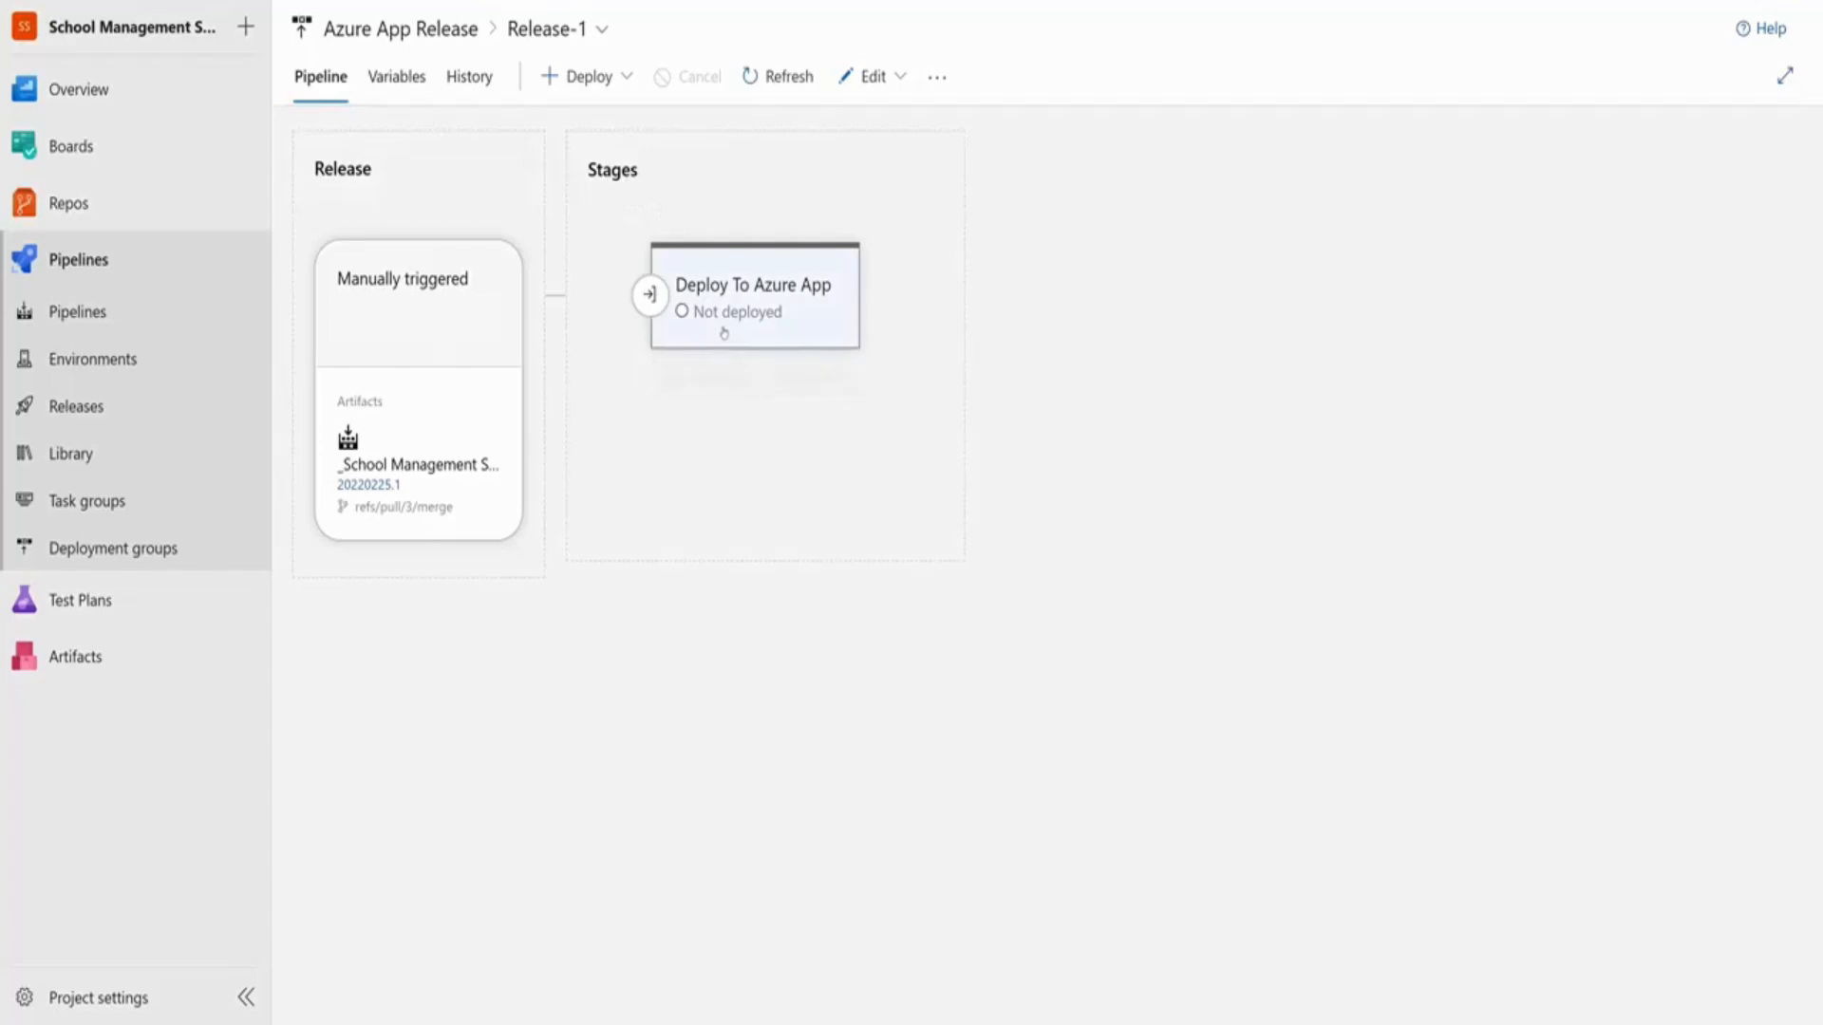
Deploy Release-1 to the app service stage and check its five-minute pre-deployment gate
left_click(713, 383)
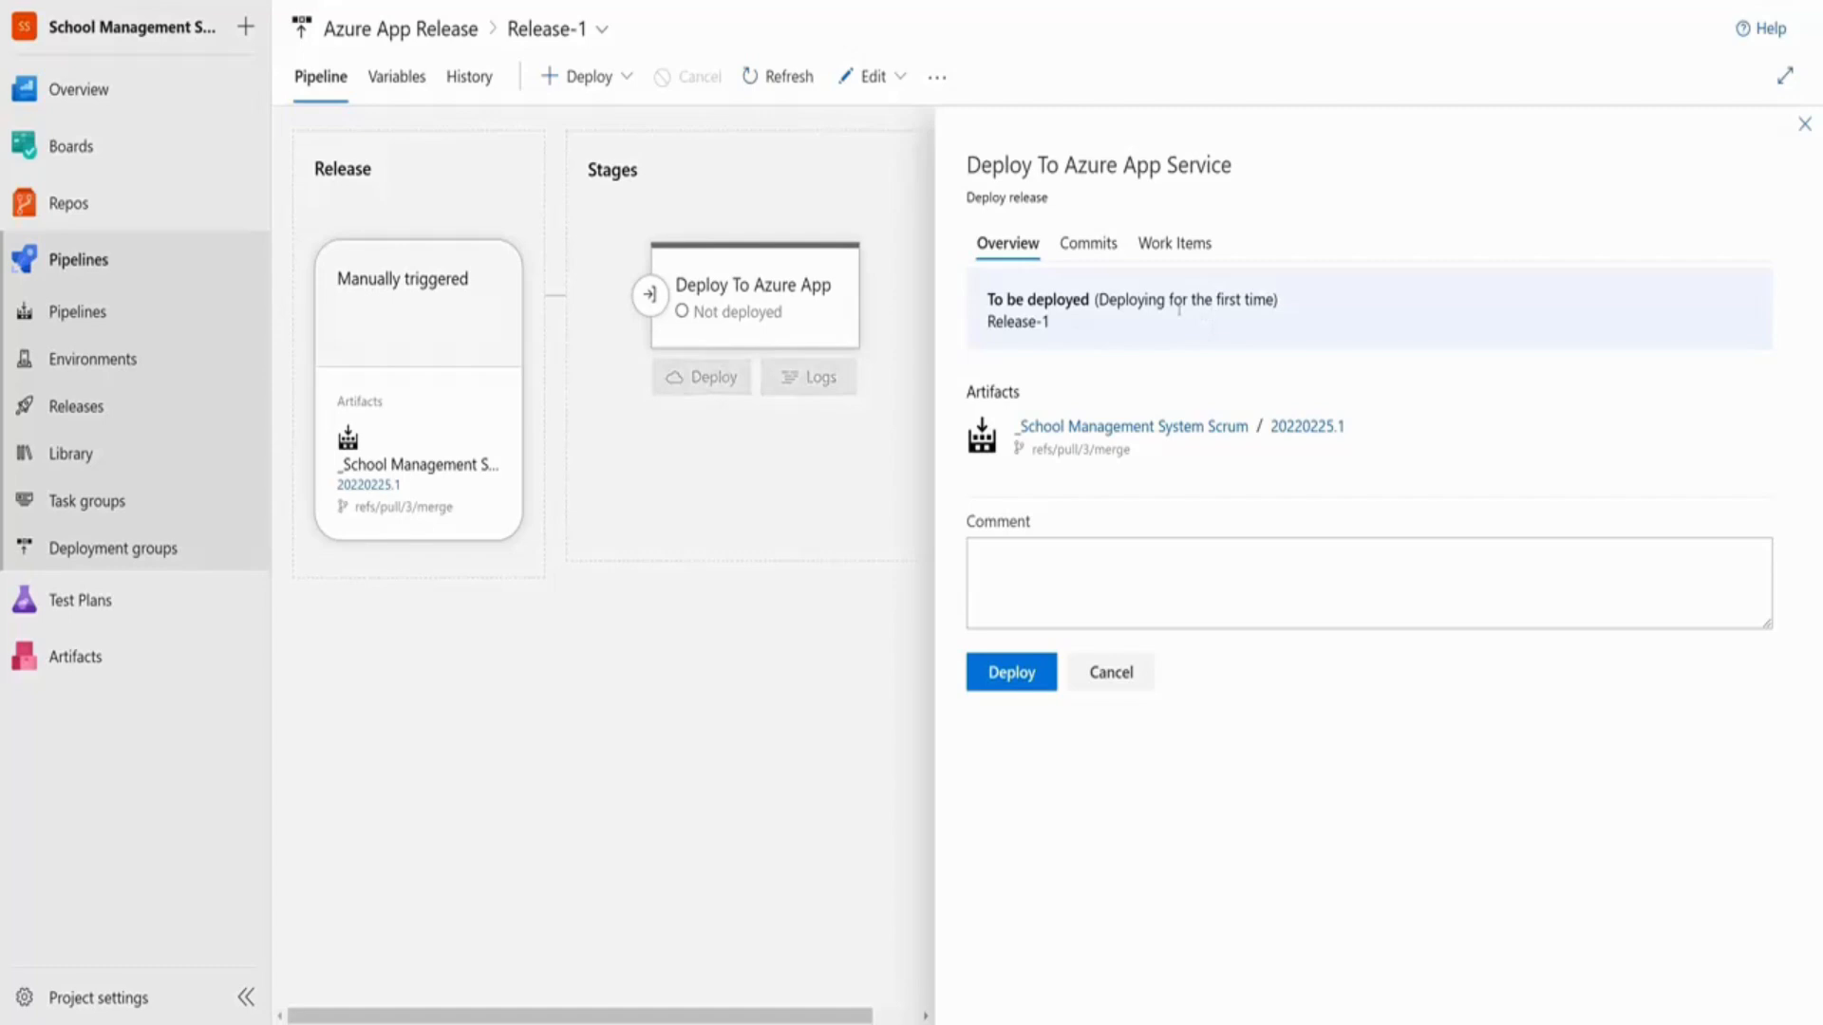
left_click(1010, 673)
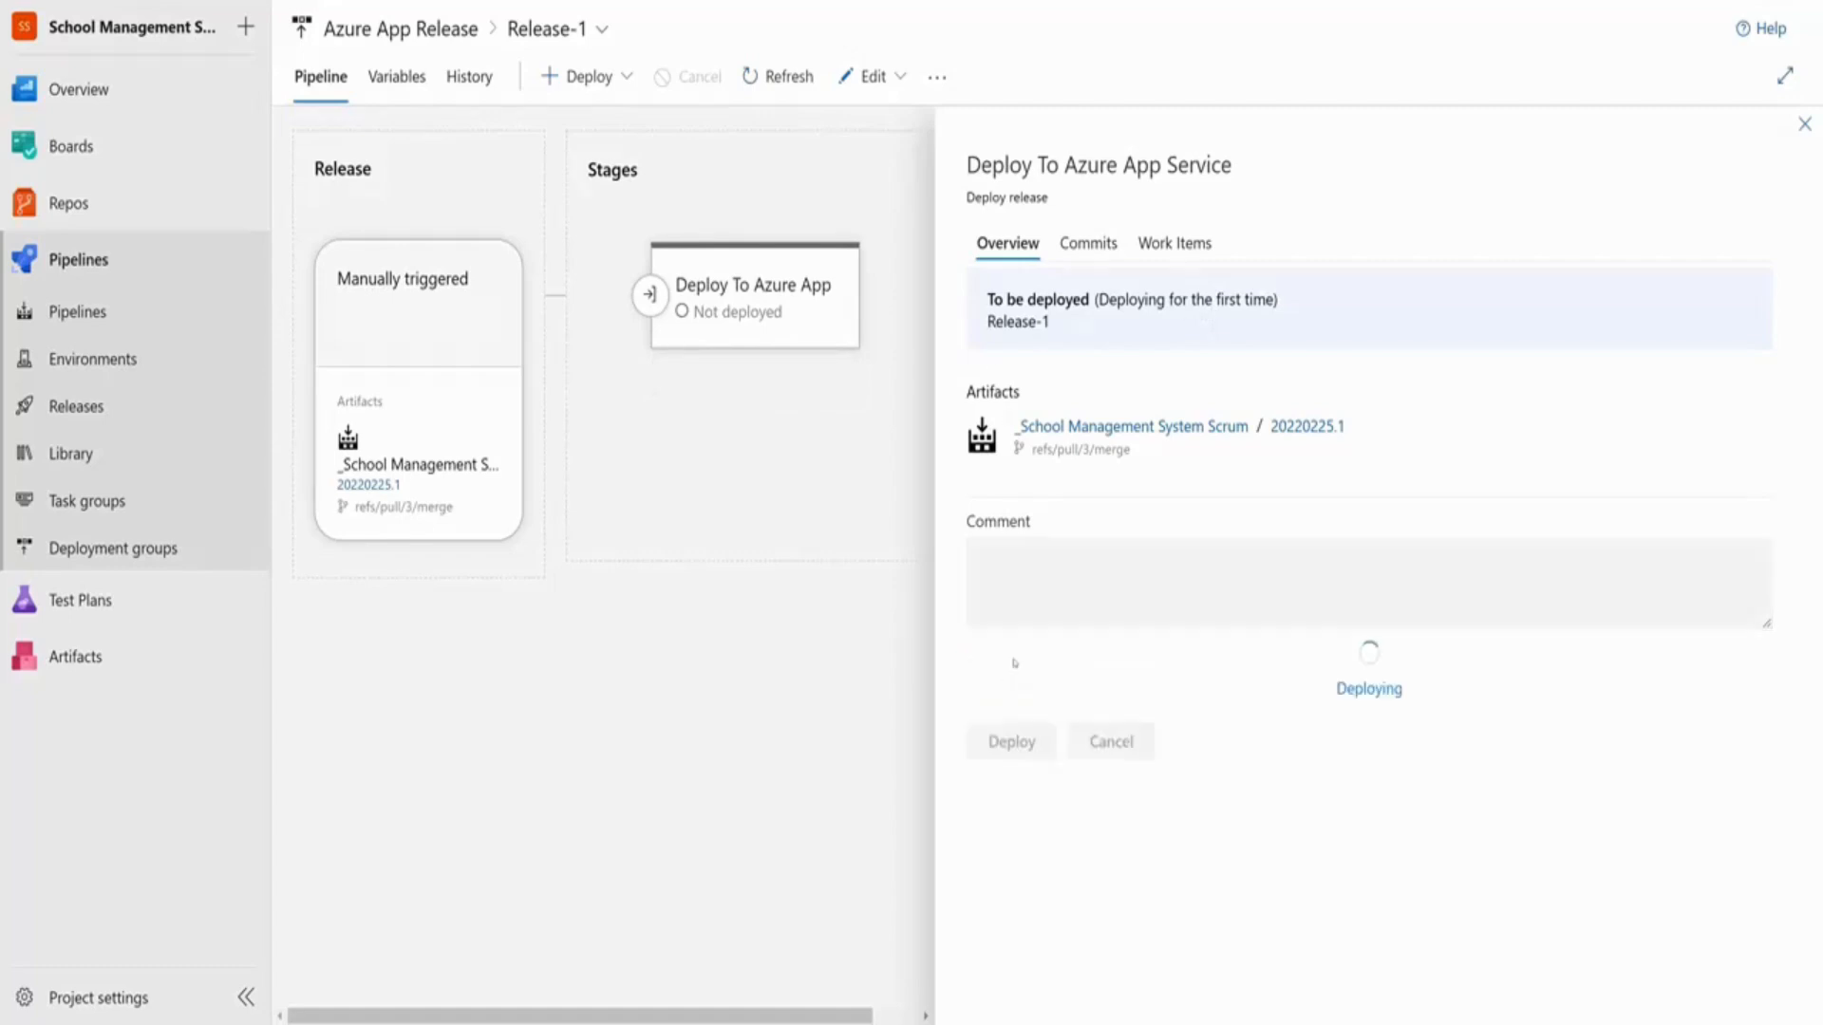
mouse_move(726, 347)
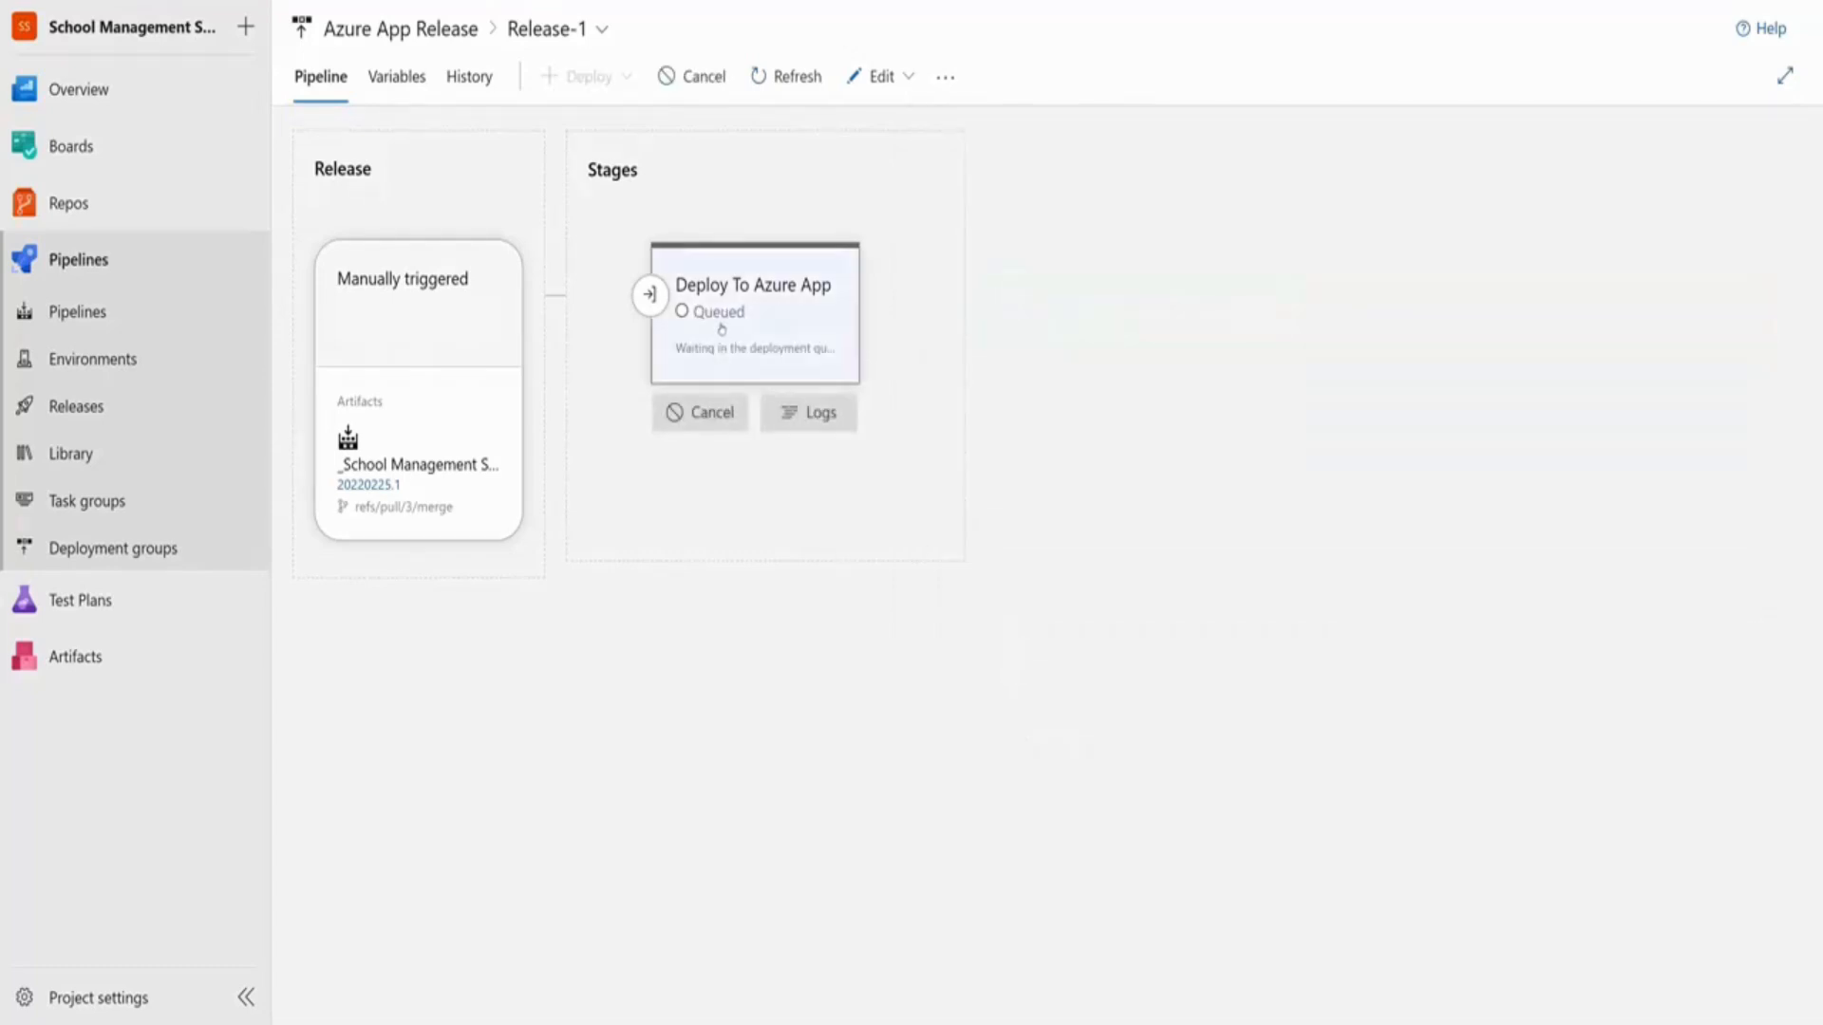
left_click(722, 330)
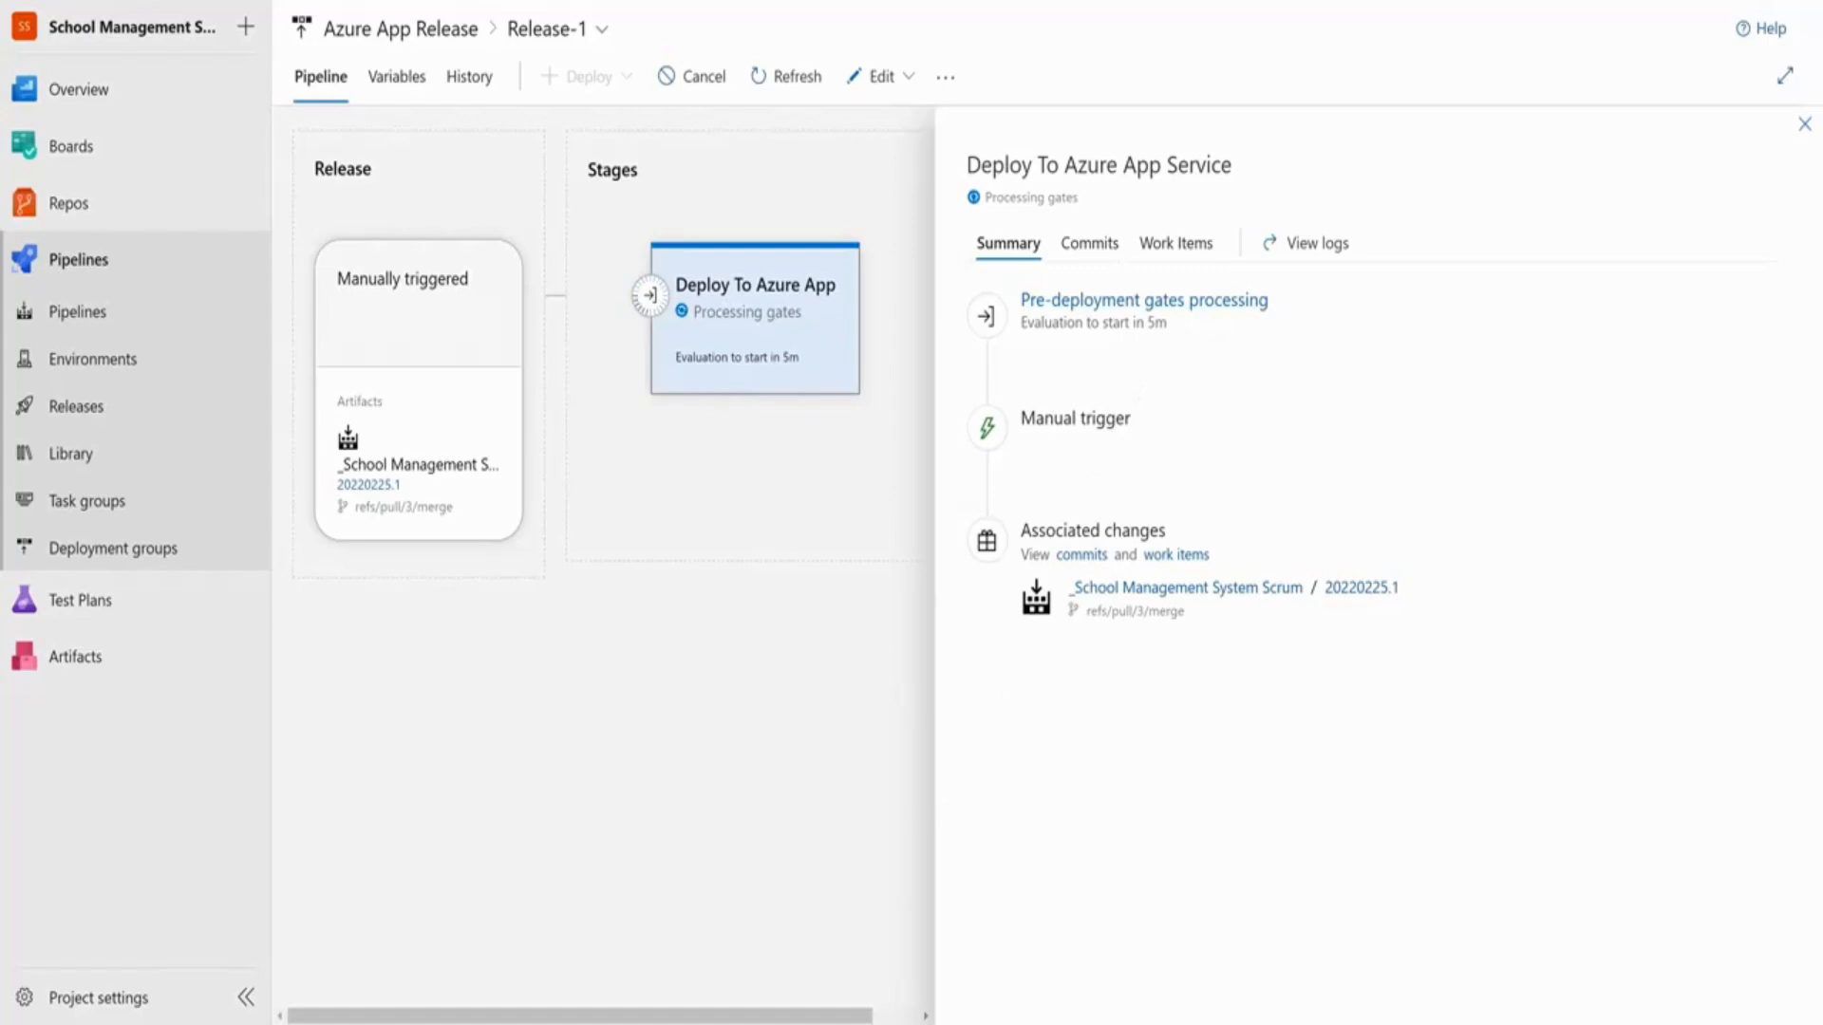
left_click(1144, 300)
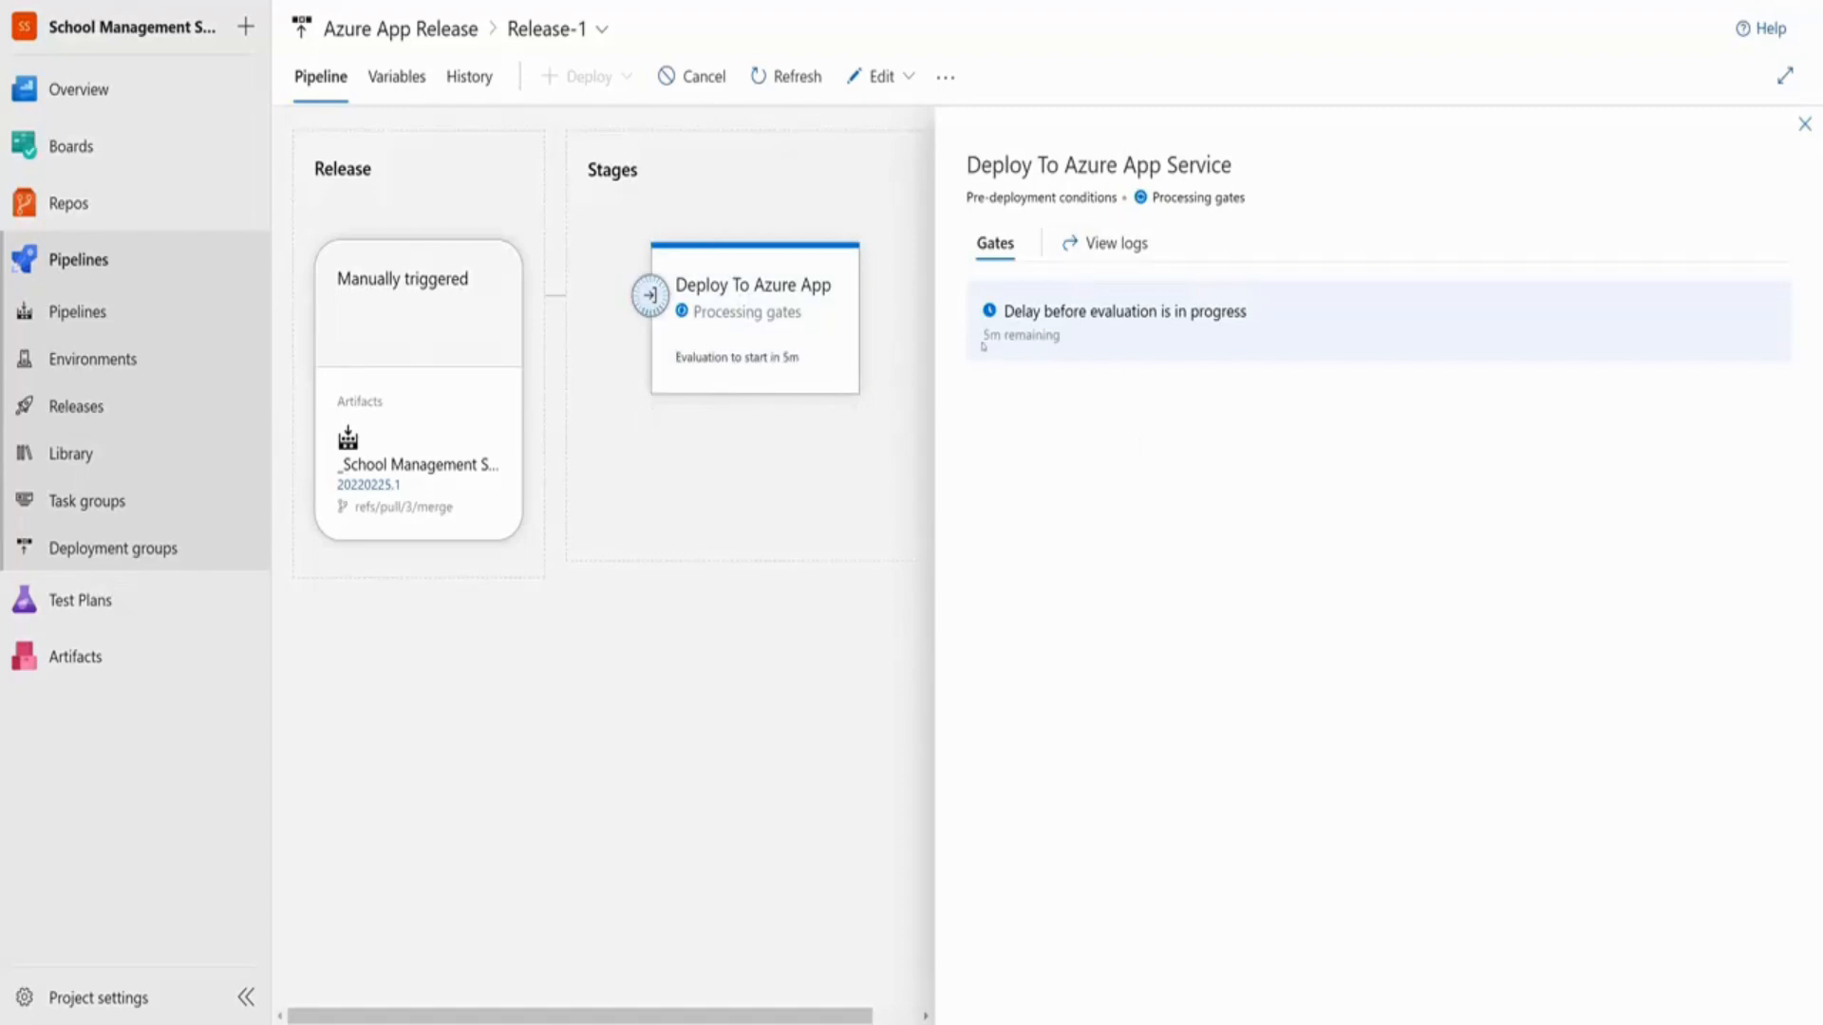
left_click_drag(982, 335, 1060, 335)
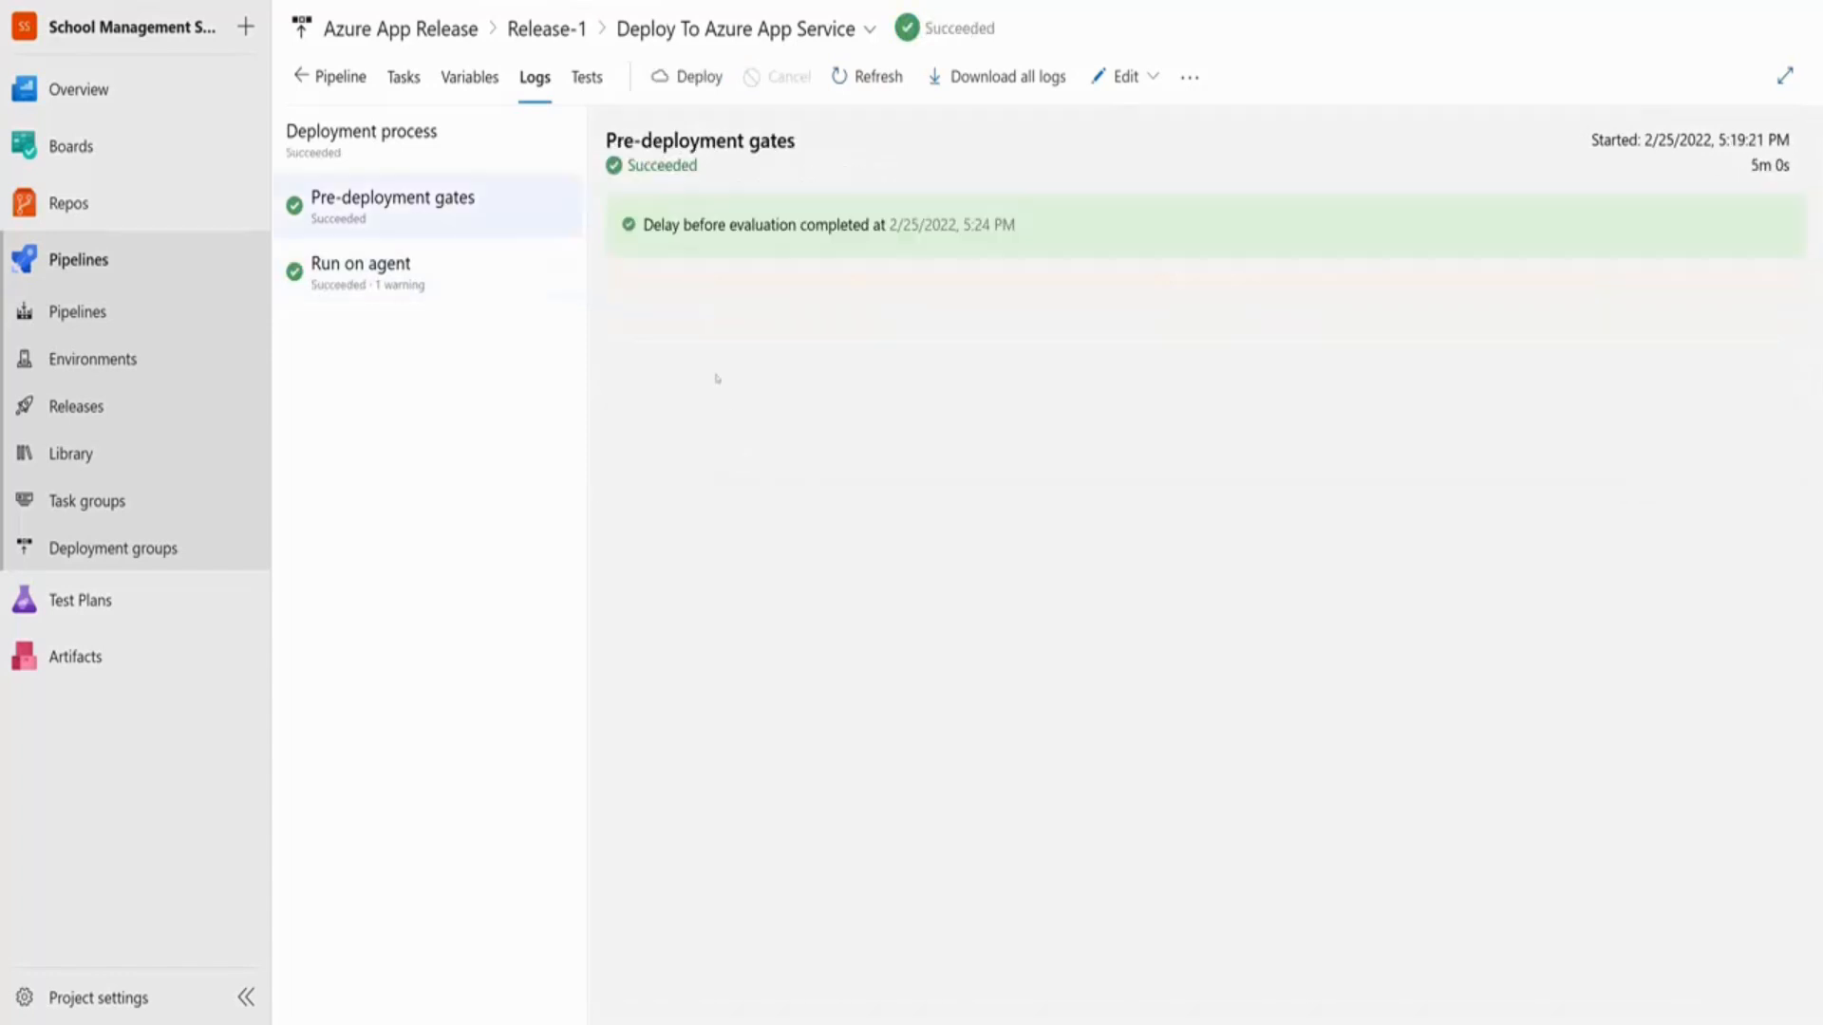
Open the Deploy Azure App Service step log and review the deployed file lines
left_click(415, 294)
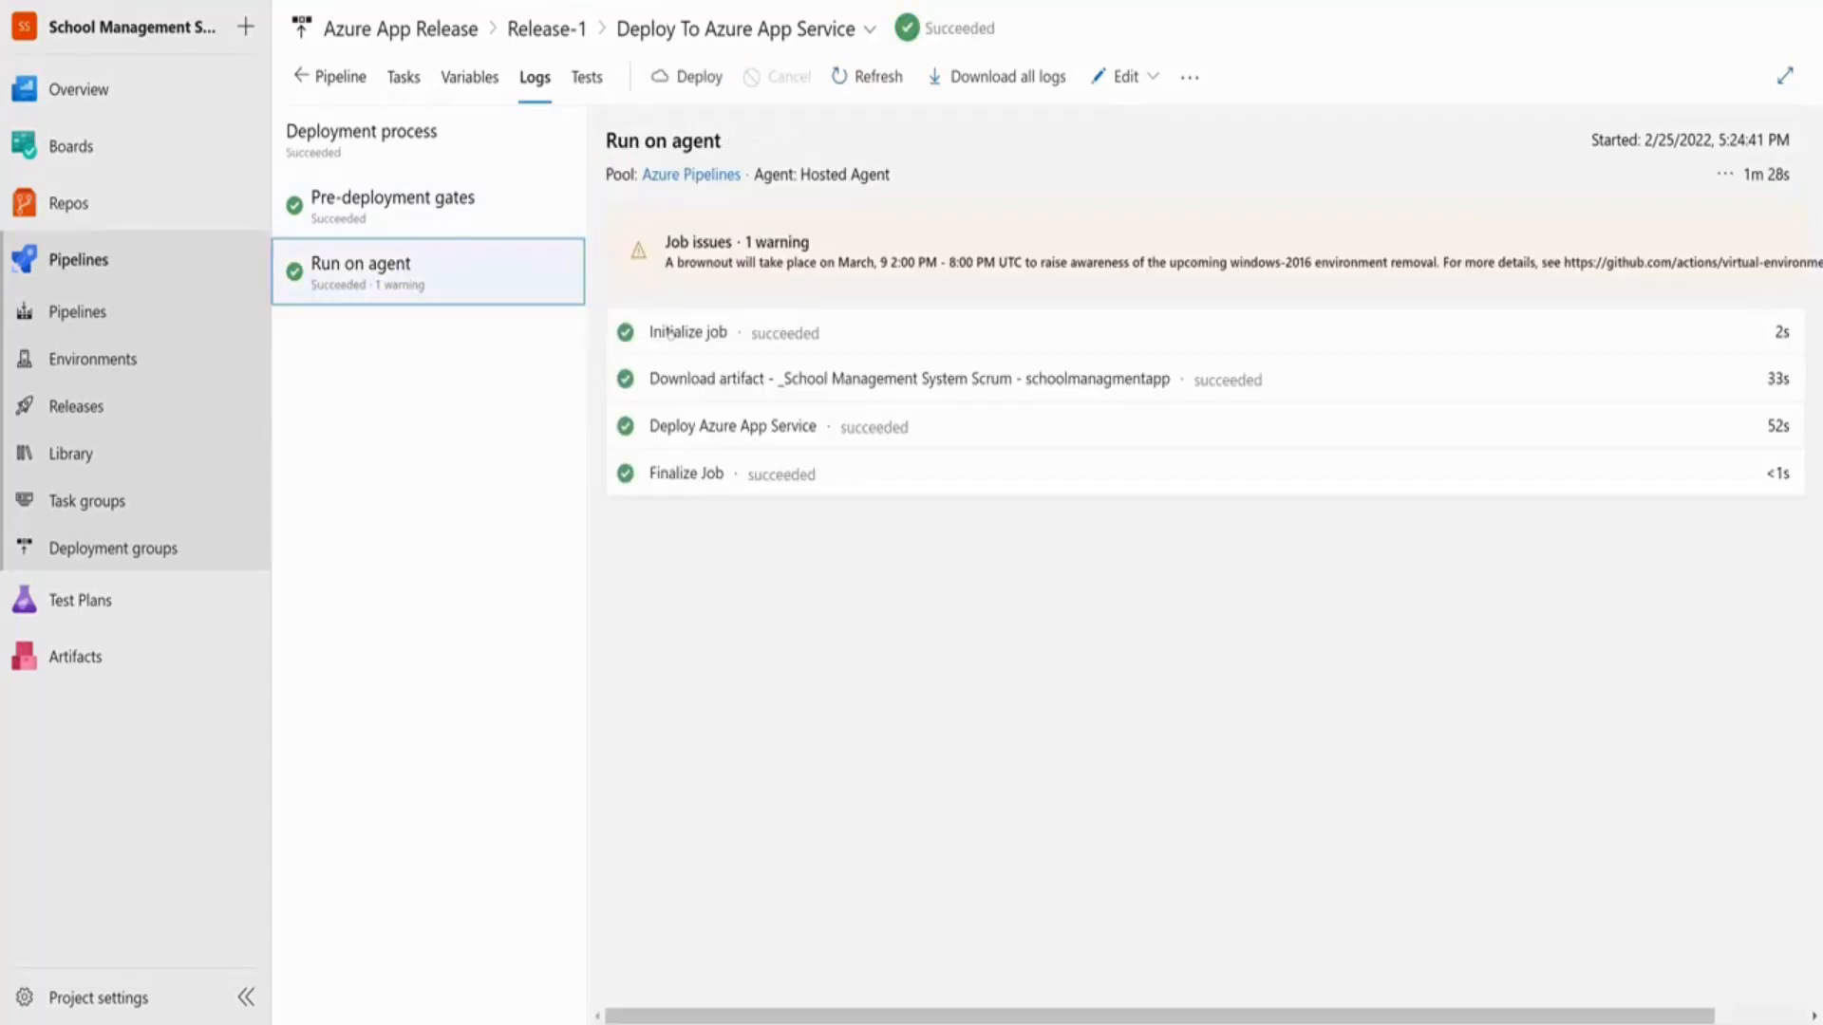
left_click(724, 427)
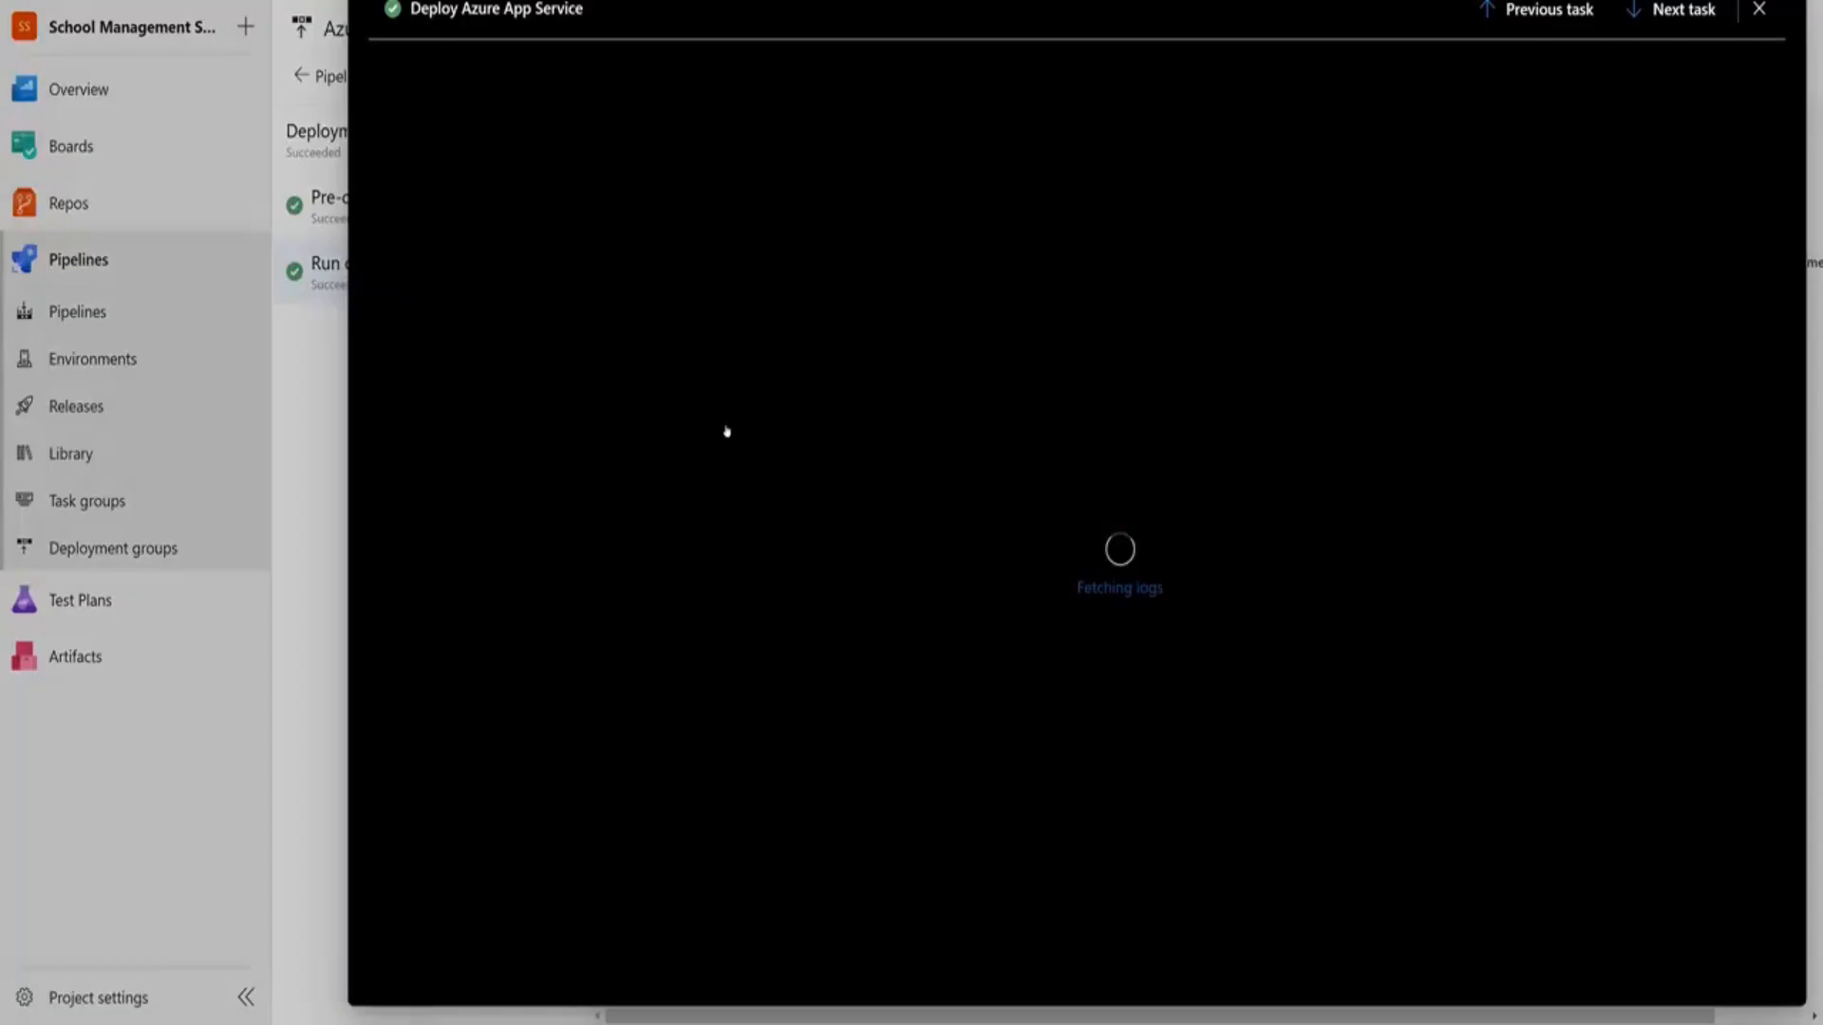
left_click_drag(953, 345, 977, 534)
left_click(977, 535)
scroll(977, 535, "down", 2)
left_click_drag(764, 677, 927, 677)
left_click_drag(802, 714, 1052, 772)
left_click_drag(830, 847, 1038, 885)
left_click_drag(871, 942, 1037, 961)
Scroll to the log's App Service Application URL line showing the schoolmanagement-app name
scroll(1038, 961, "down", 20)
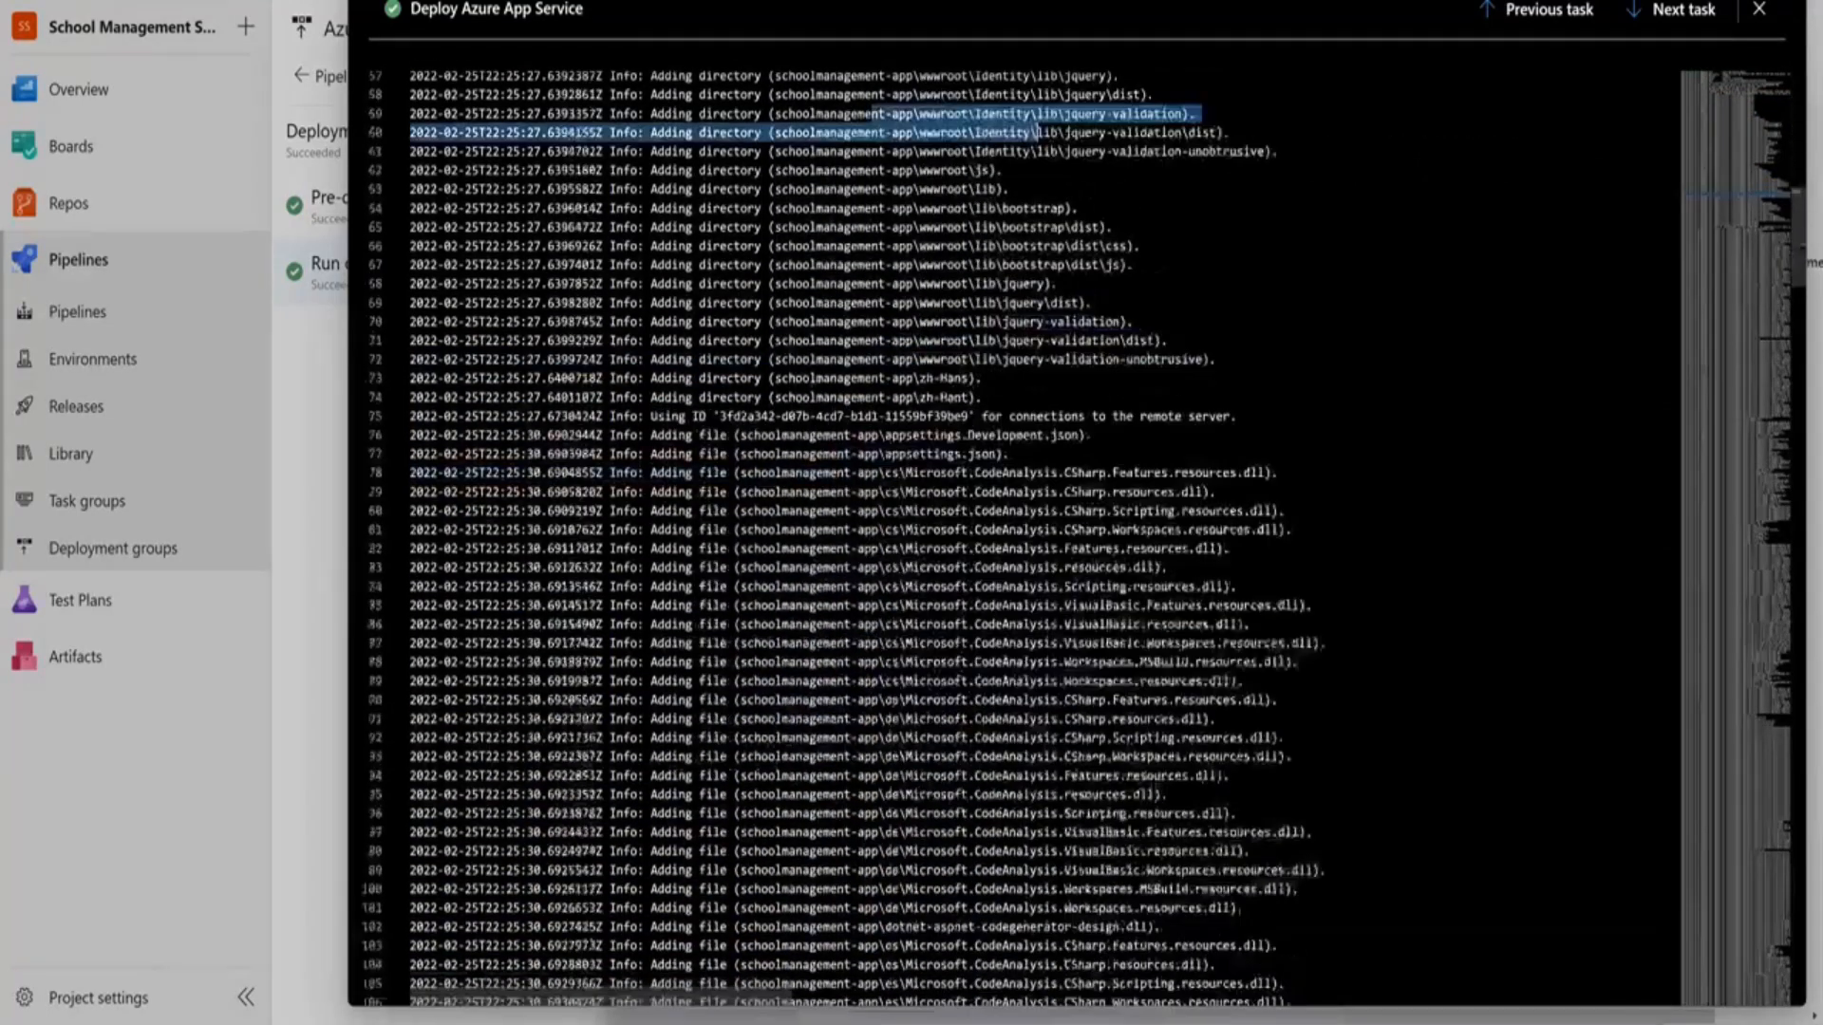
scroll(909, 537, "down", 10)
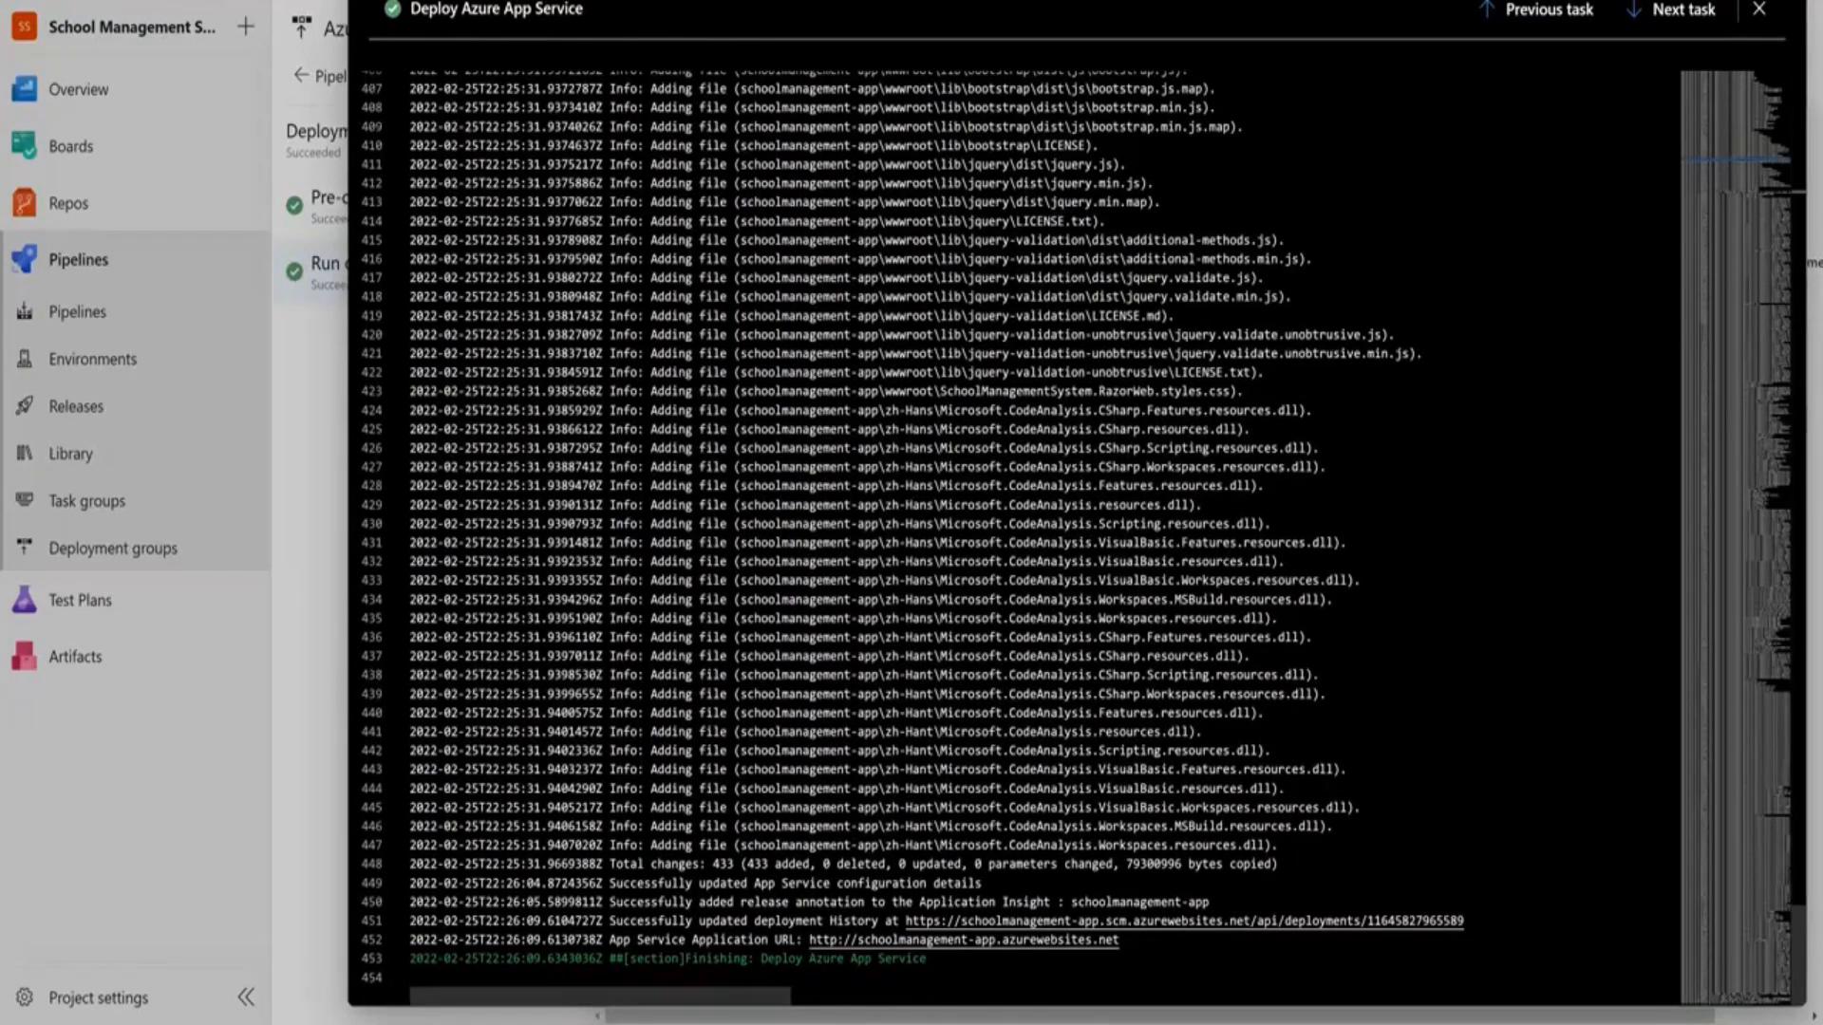
left_click_drag(437, 939, 684, 940)
left_click(719, 940)
double_click(729, 940)
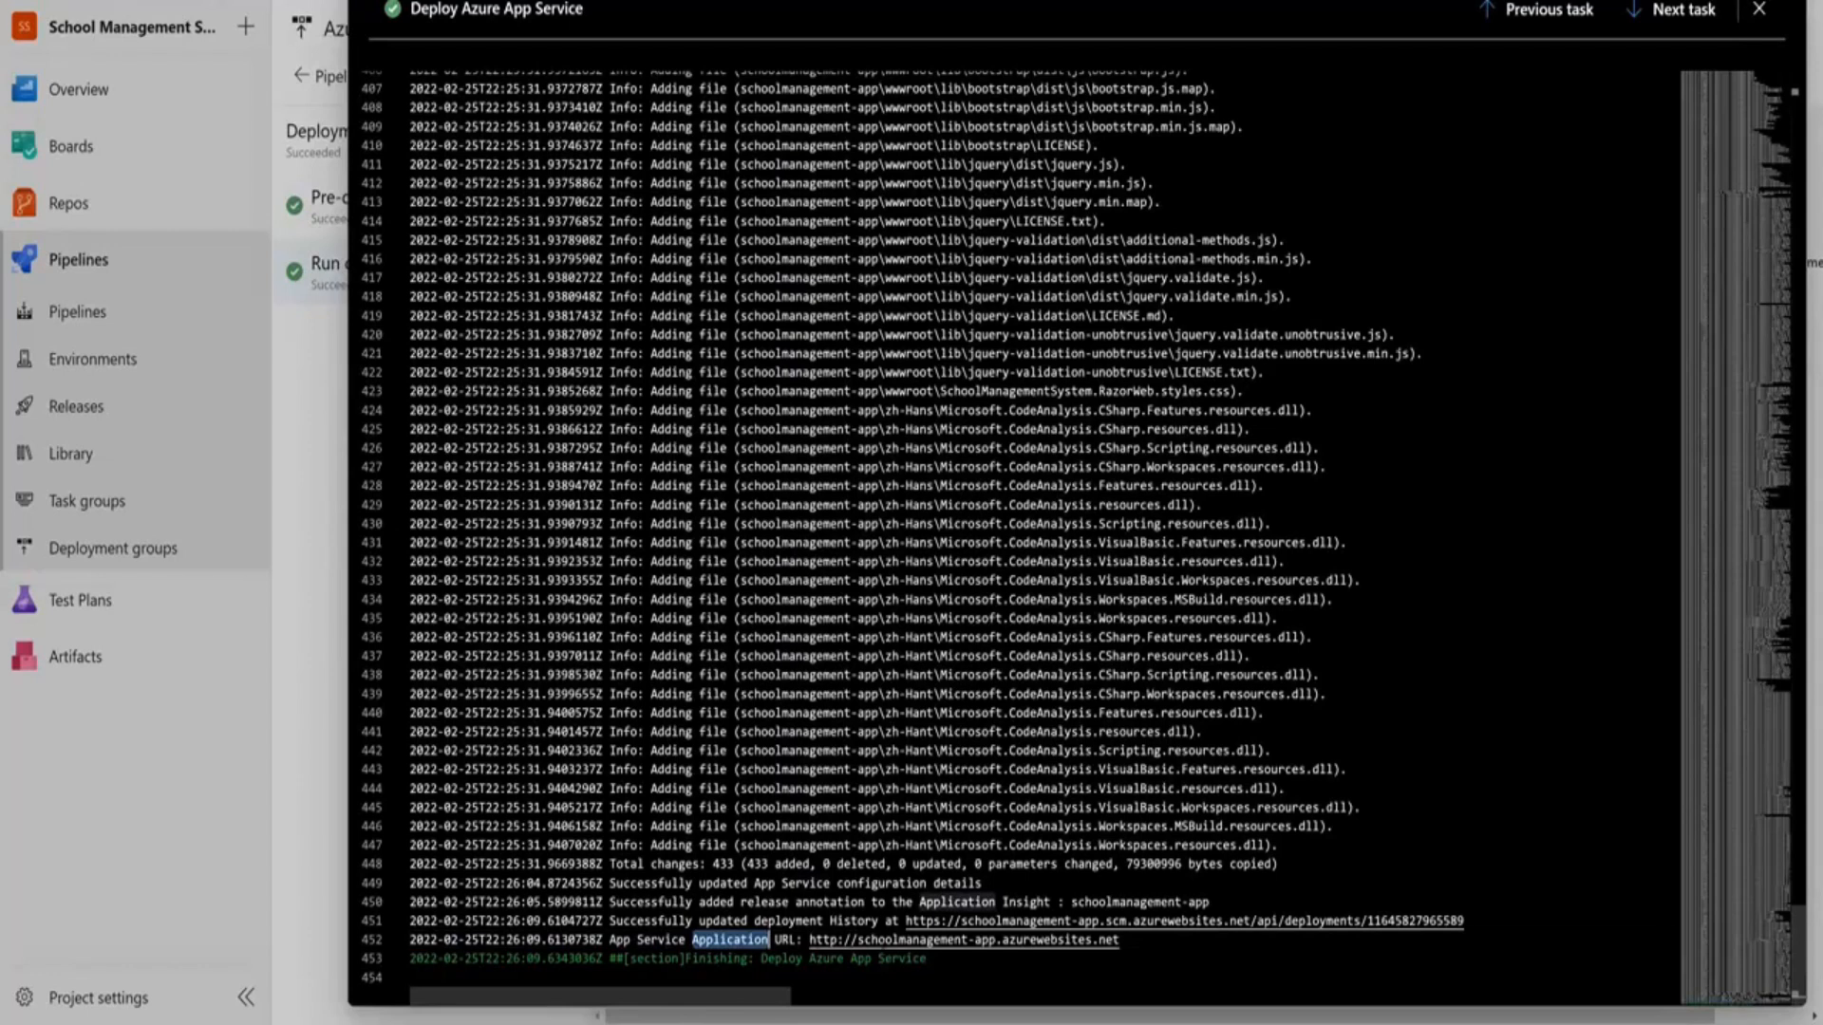
left_click(886, 940)
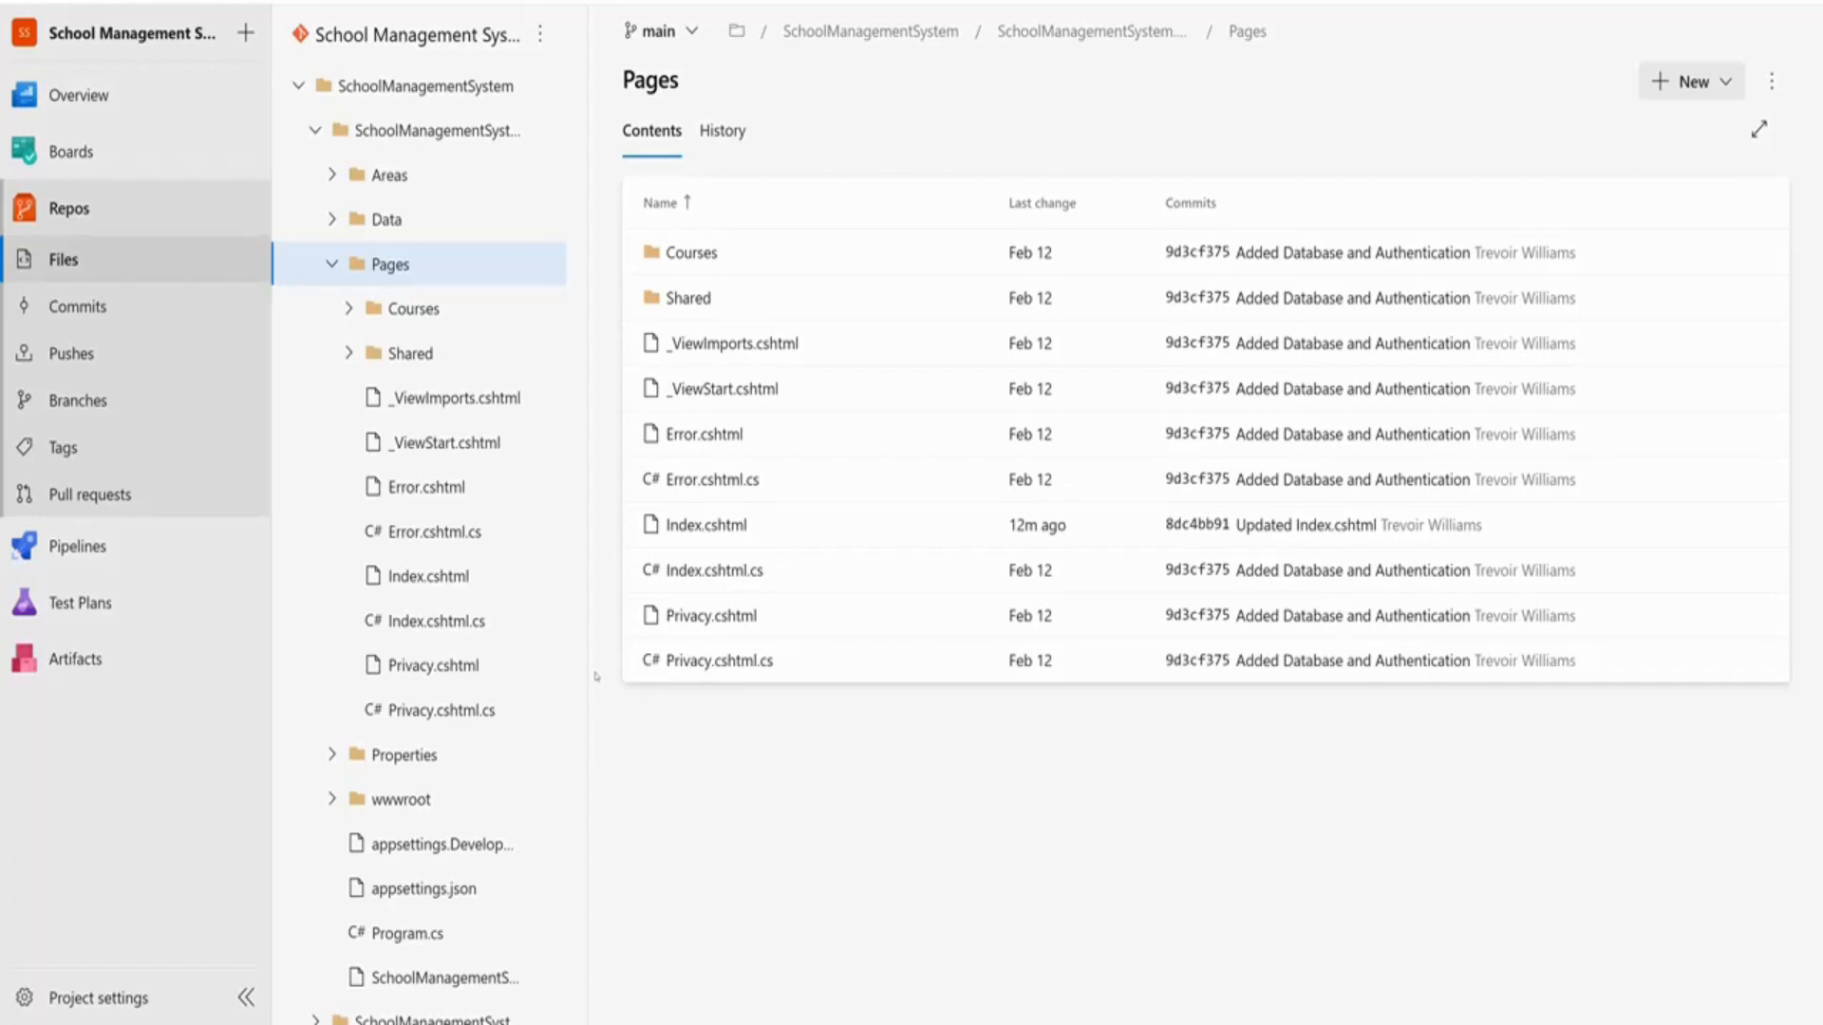
Open Index.cshtml and check the Testing Release Pipeline heading on line 6
left_click(664, 30)
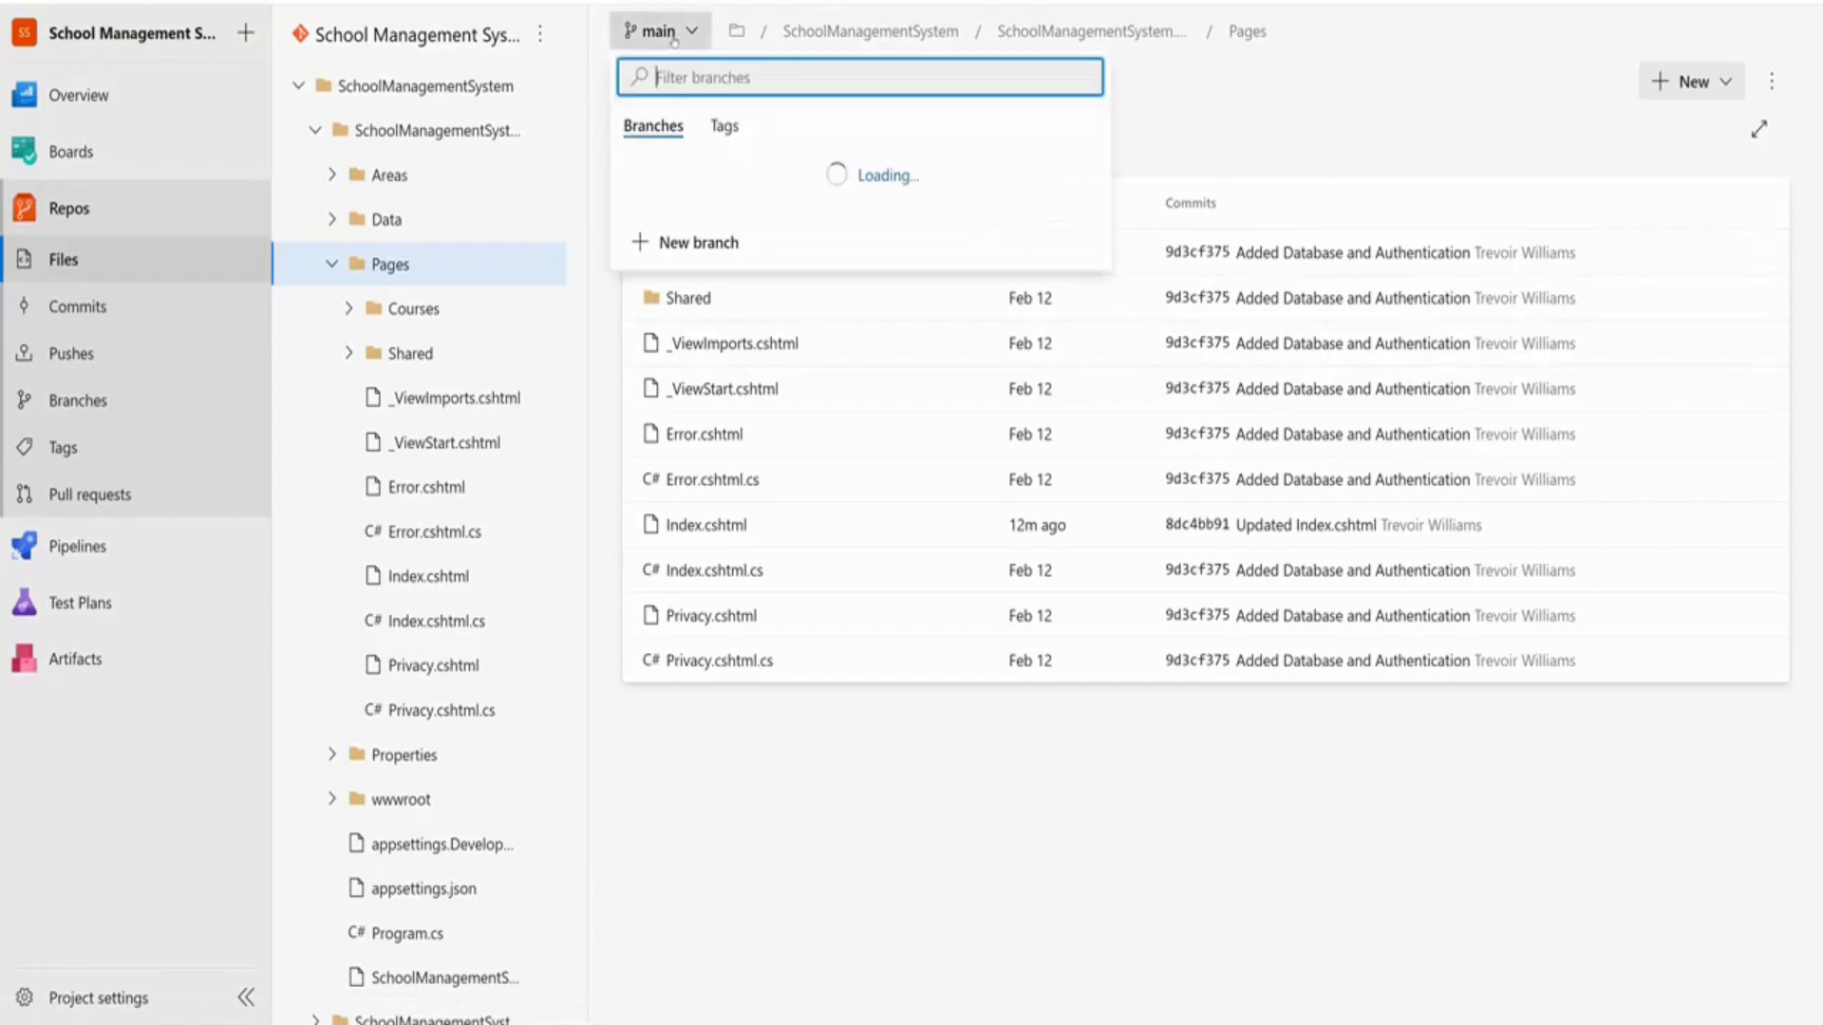
left_click(745, 530)
left_click_drag(669, 279, 928, 278)
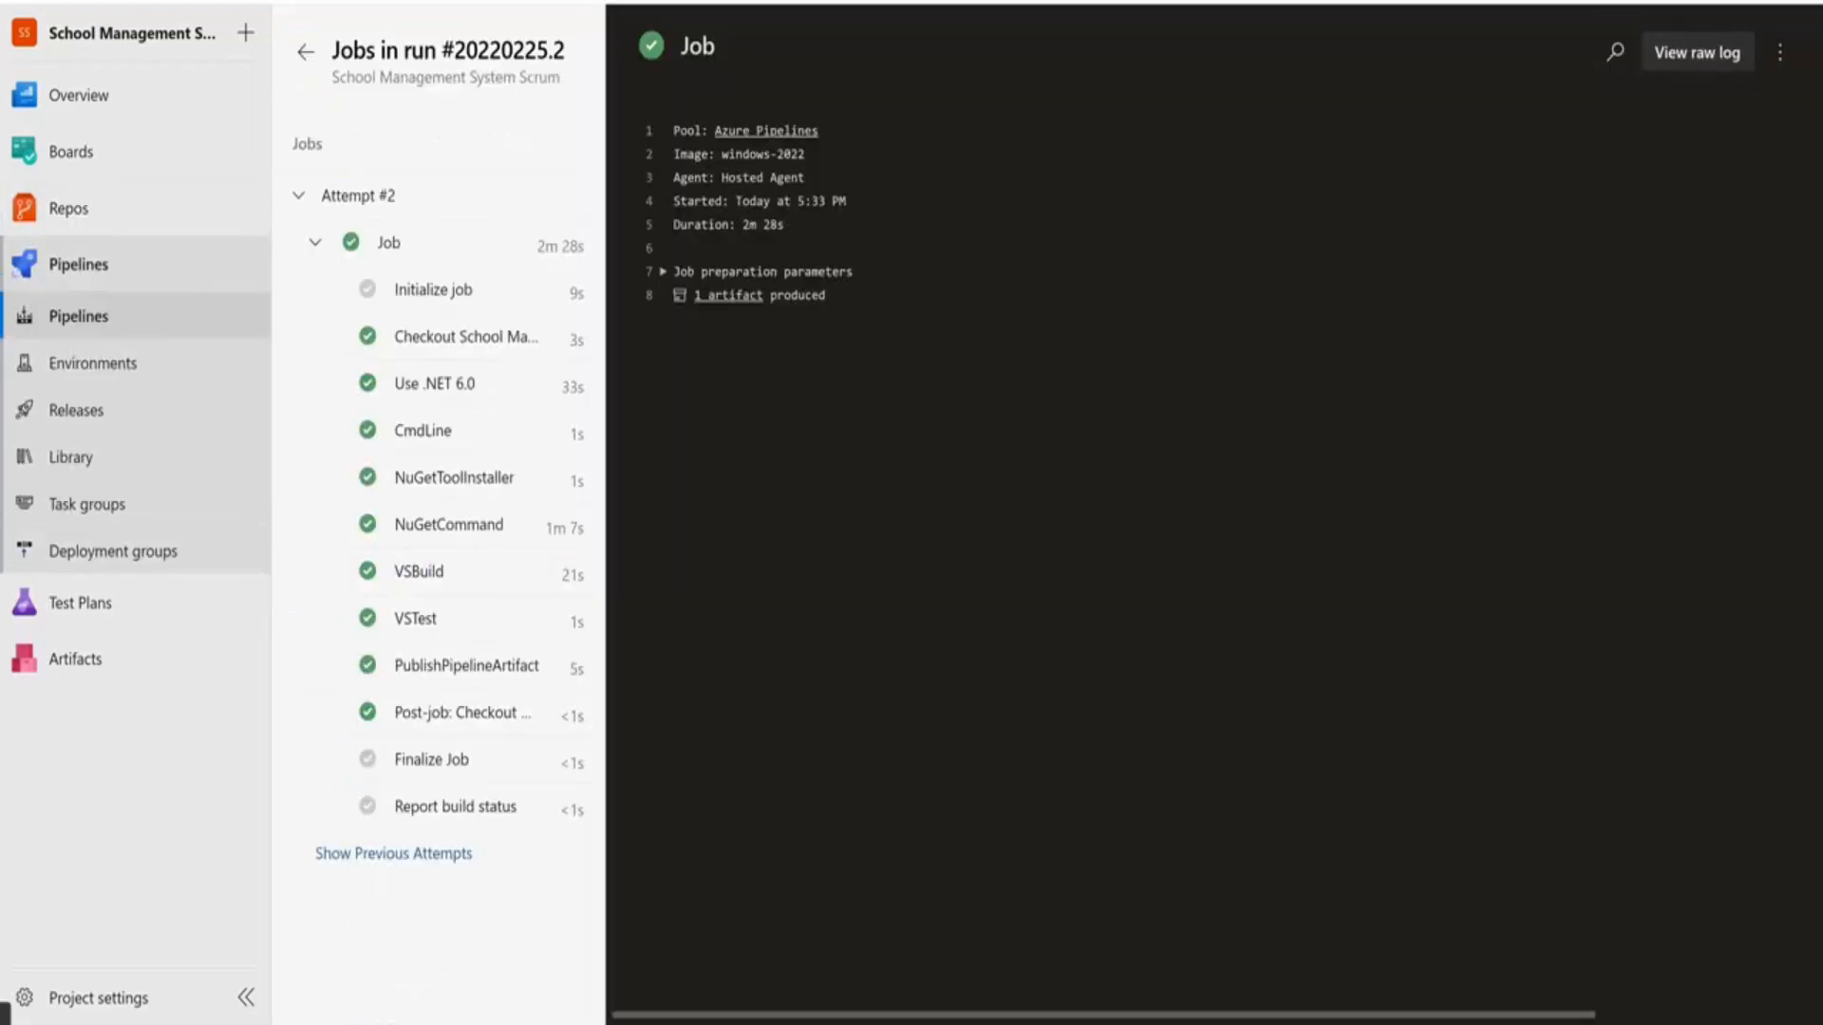
Return to run #20220225.2's summary, inspect its published artifact, and open the Releases list
left_click_drag(417, 80, 444, 80)
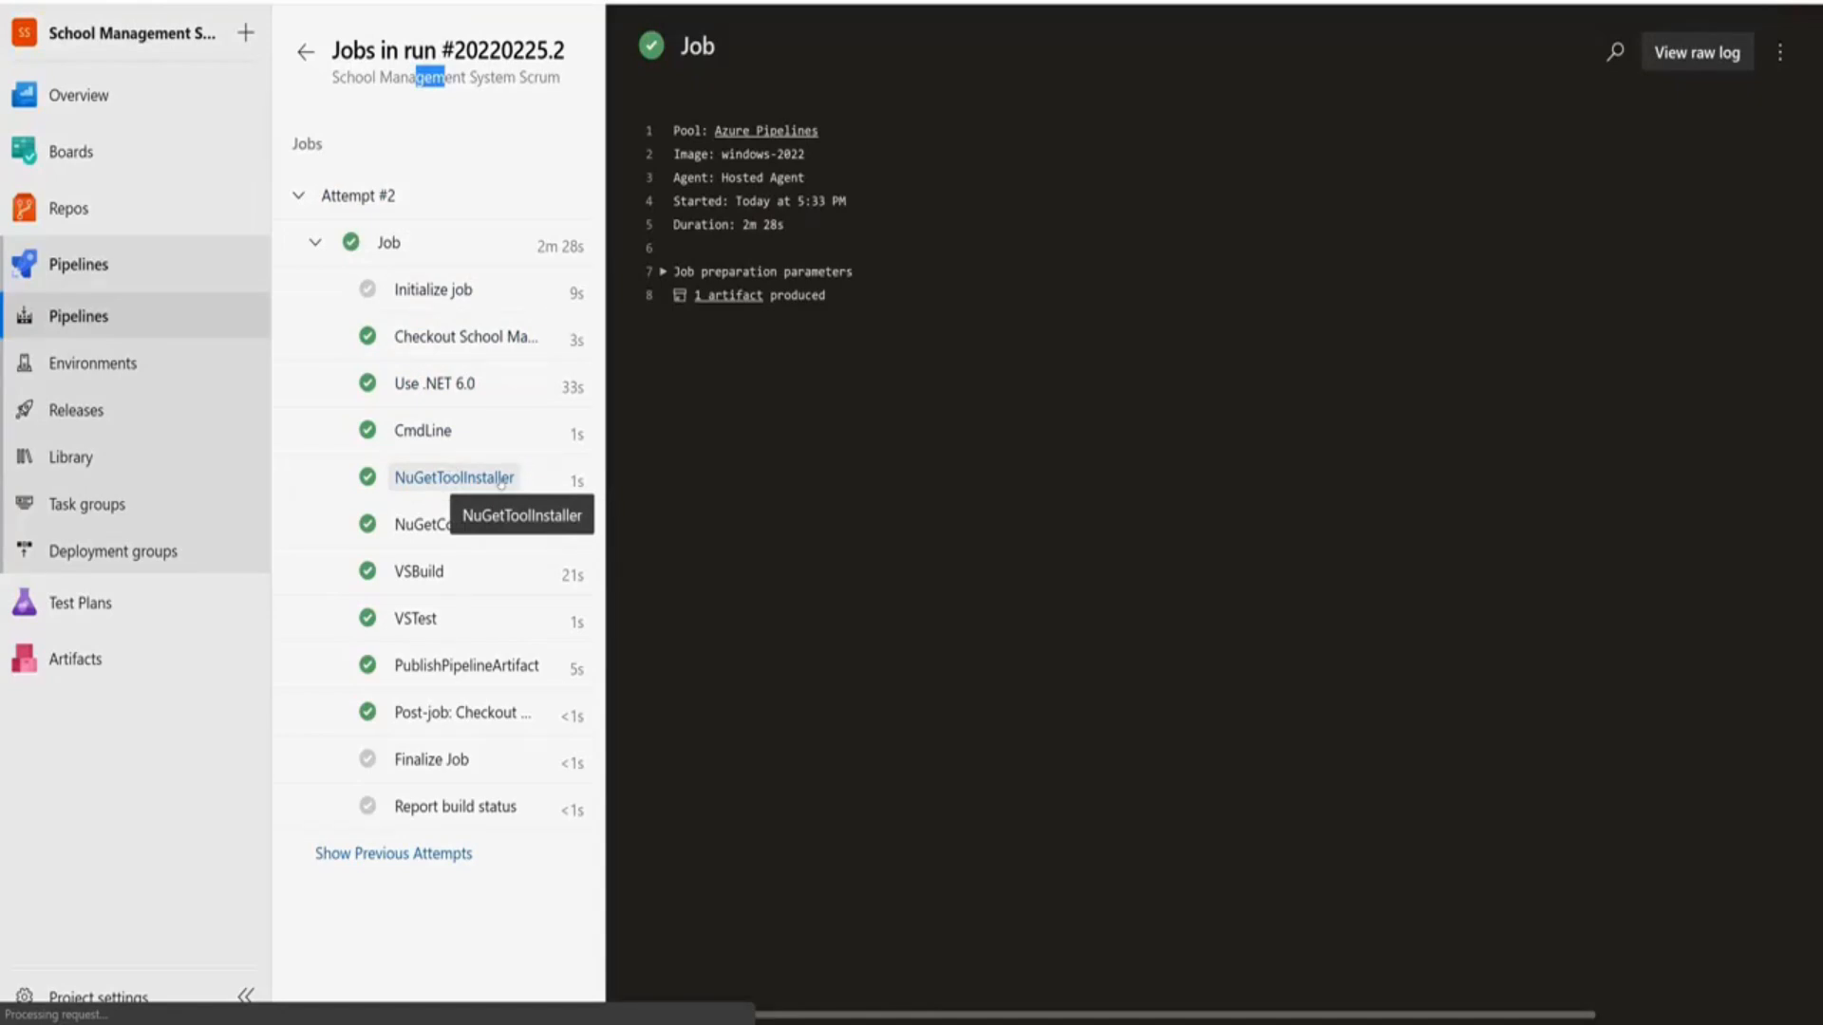
left_click(305, 53)
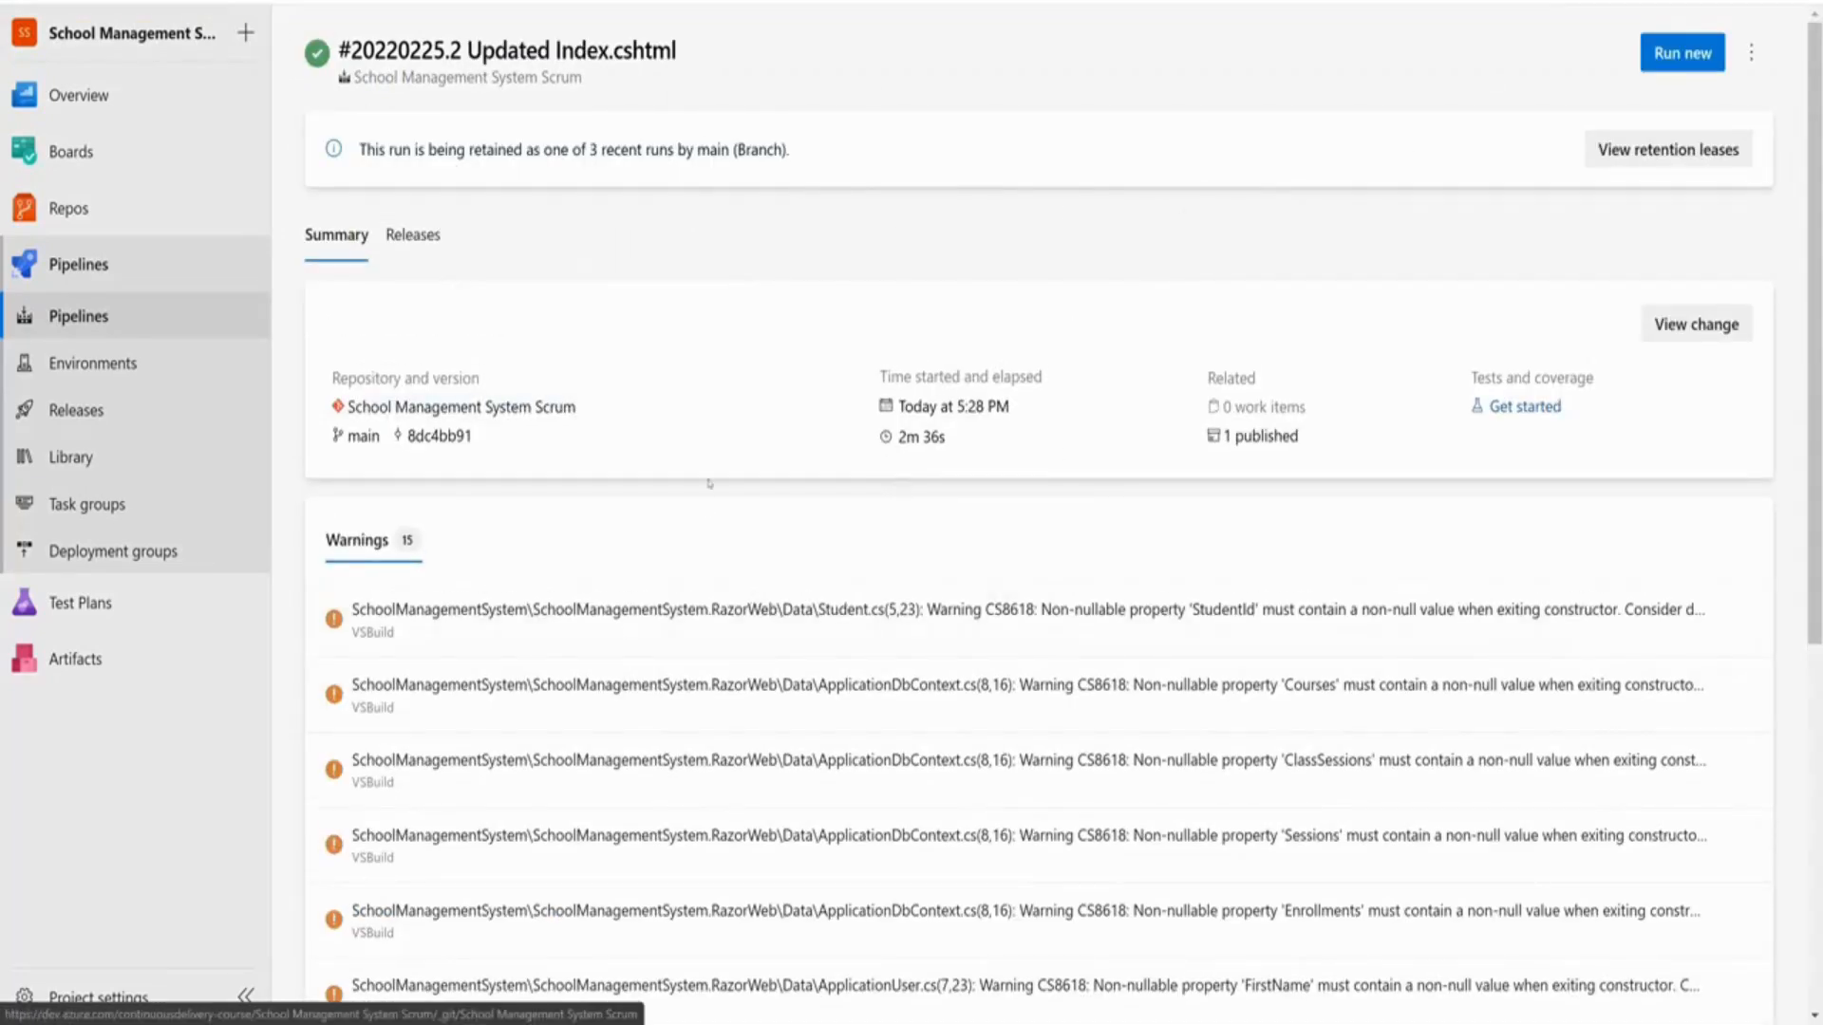
left_click(1221, 439)
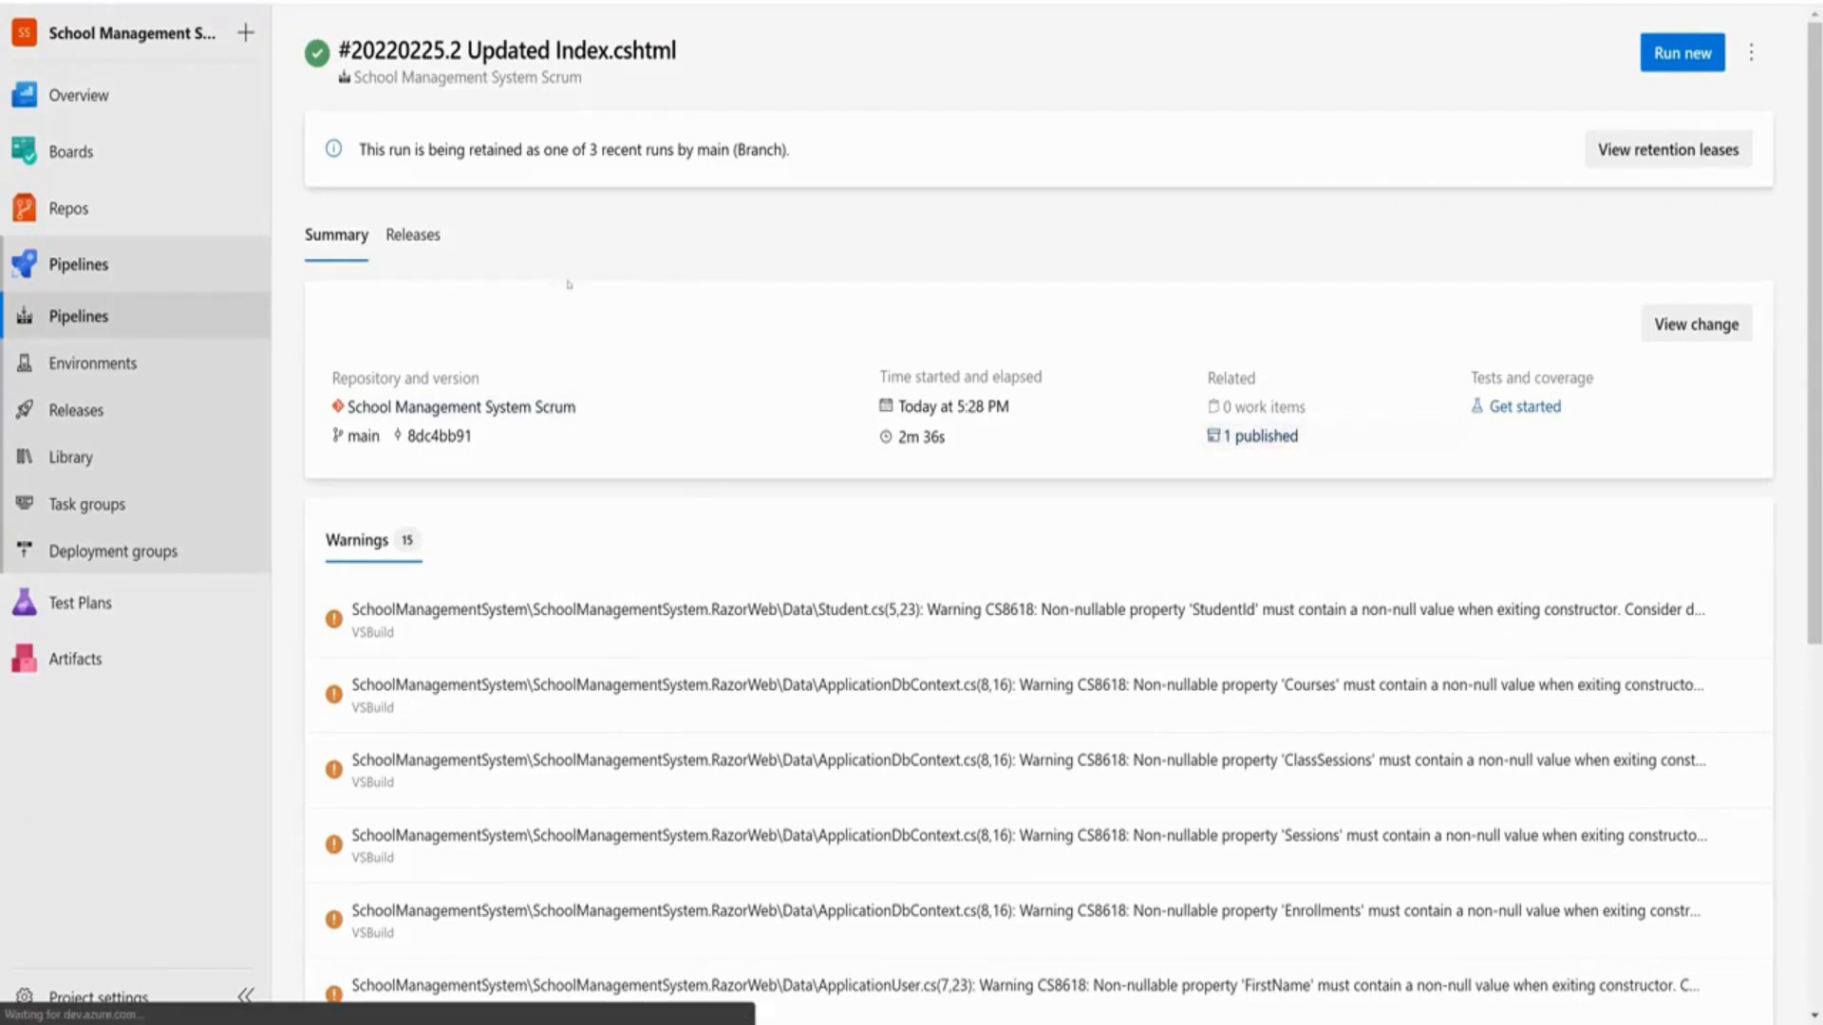
scroll(759, 684, "down", 6)
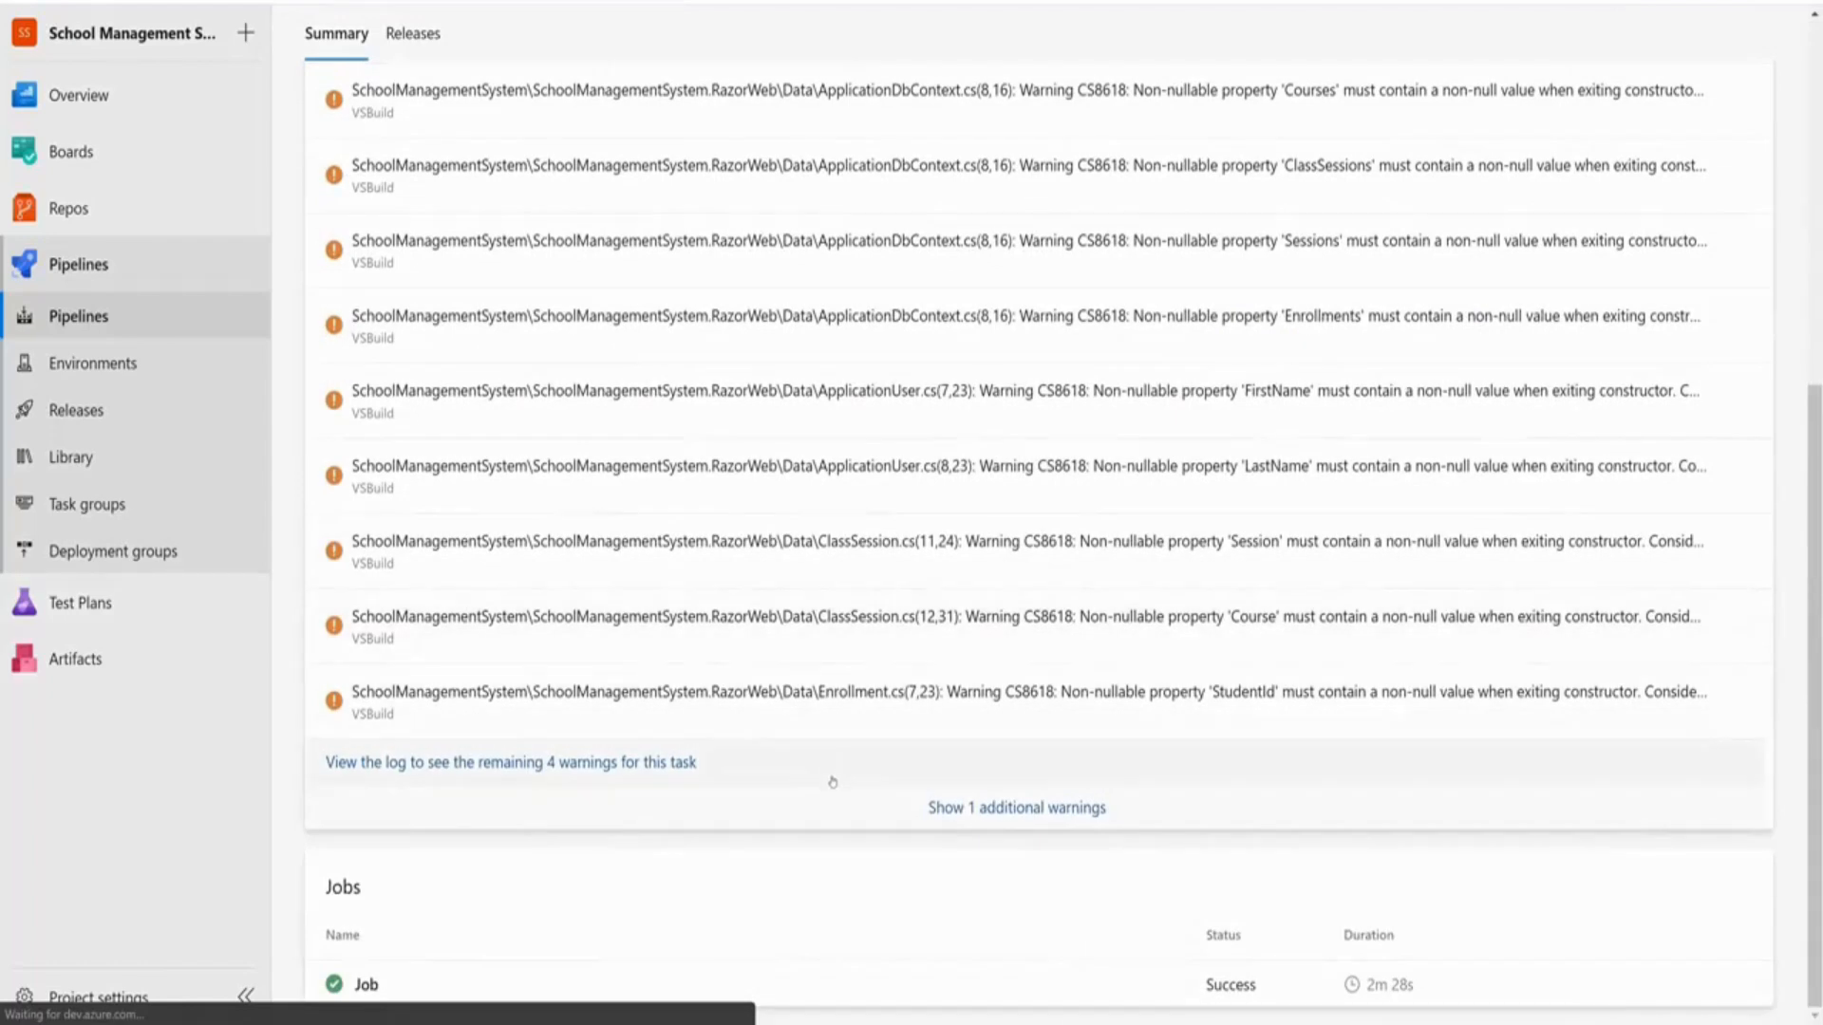
scroll(833, 778, "up", 6)
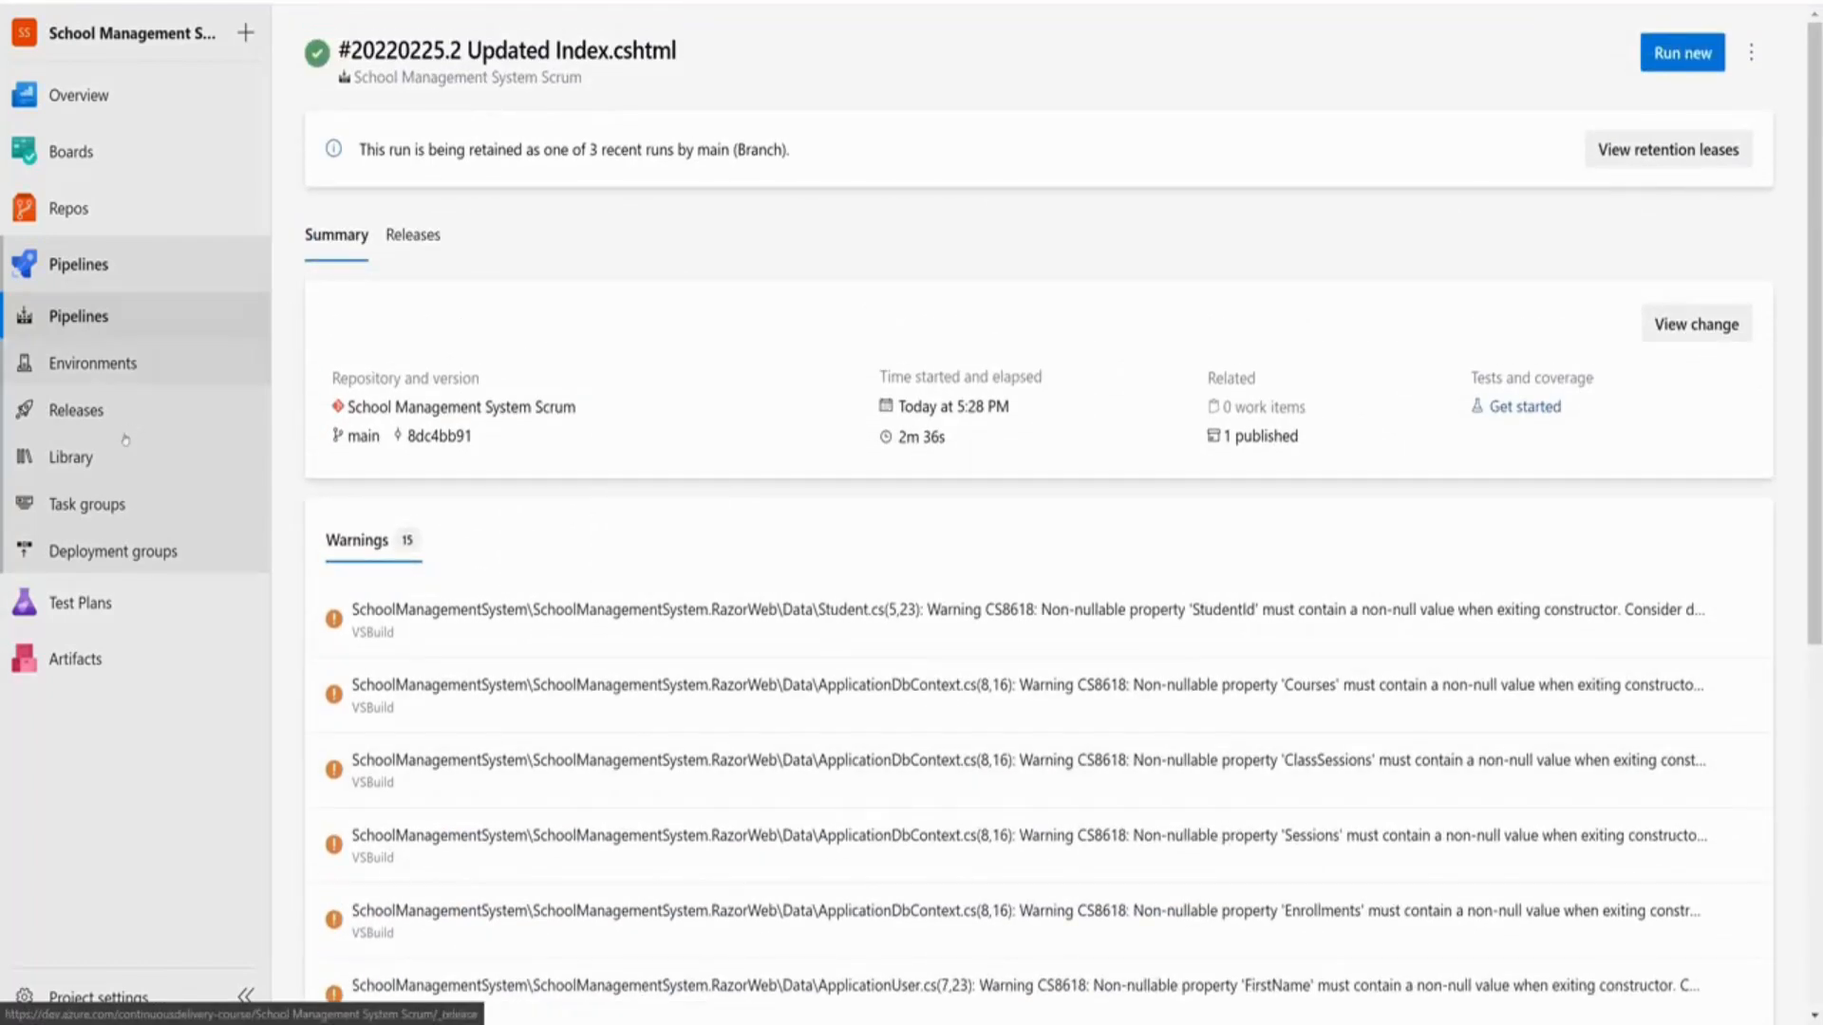
left_click(417, 235)
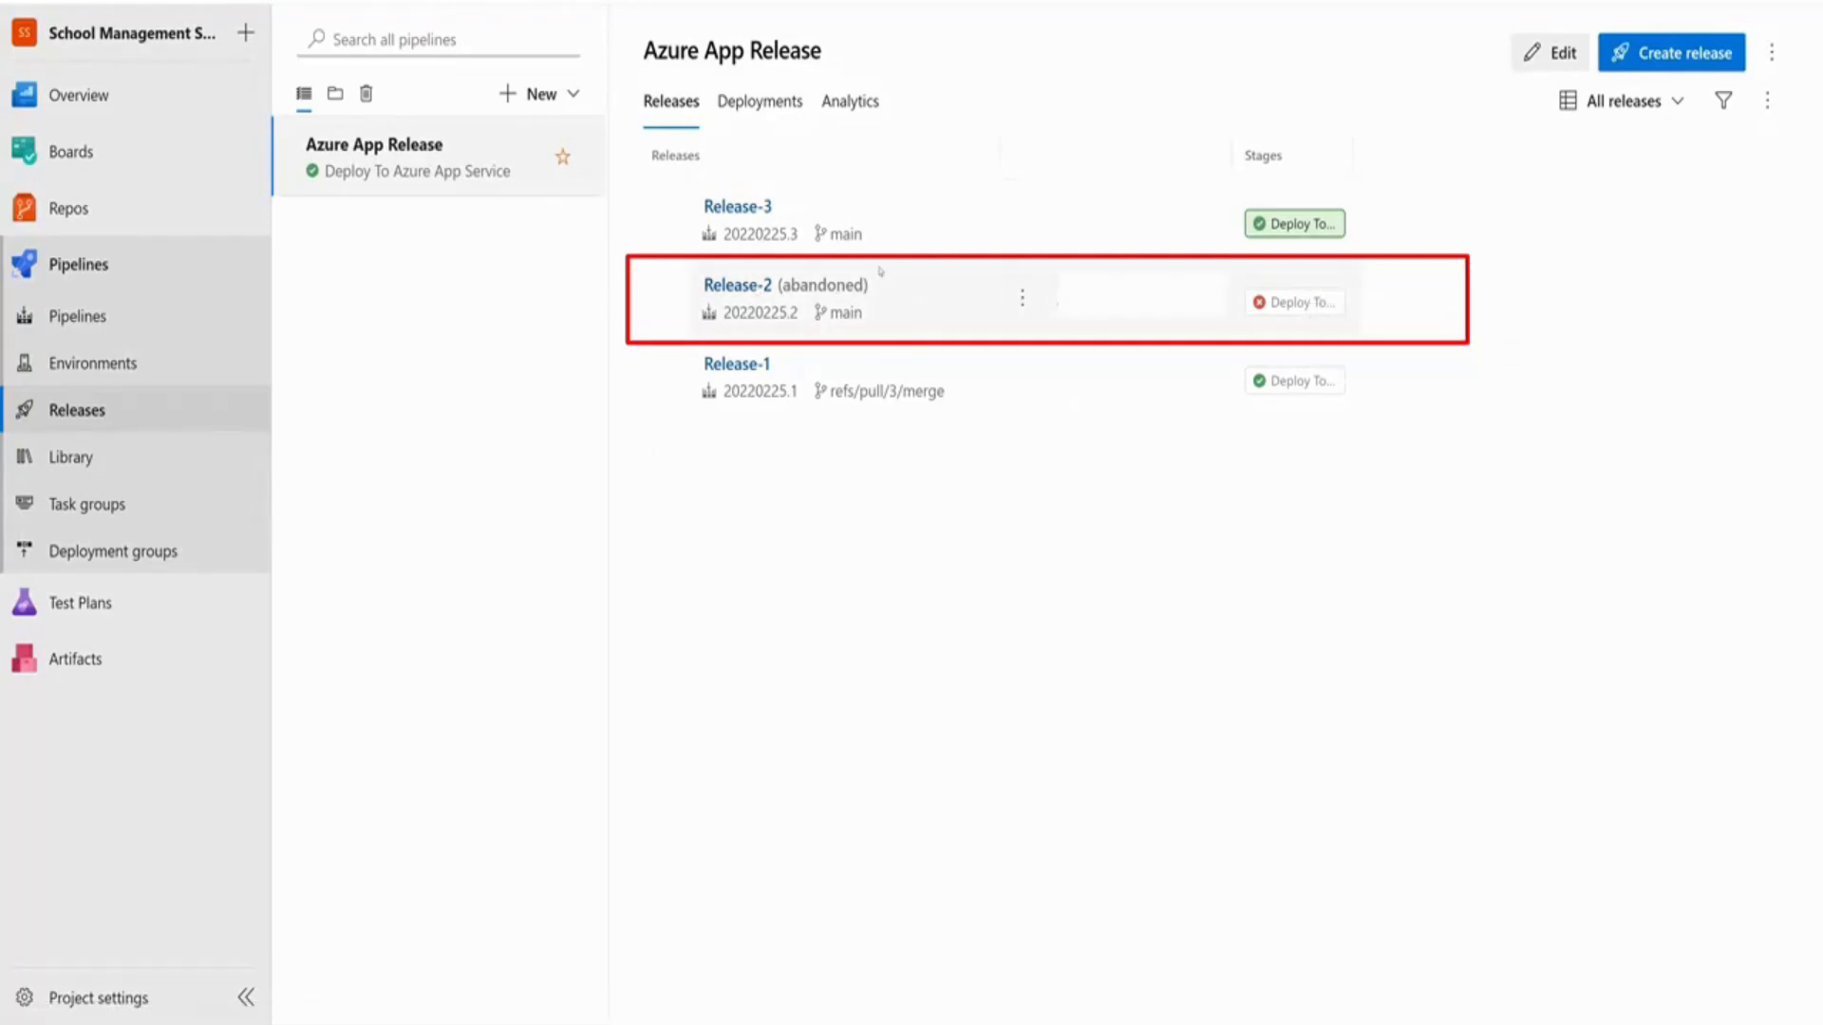
Inspect Release-2's failed deploy stage and logs: resource 'schoolmanagement-app' doesn't exist
left_click(760, 285)
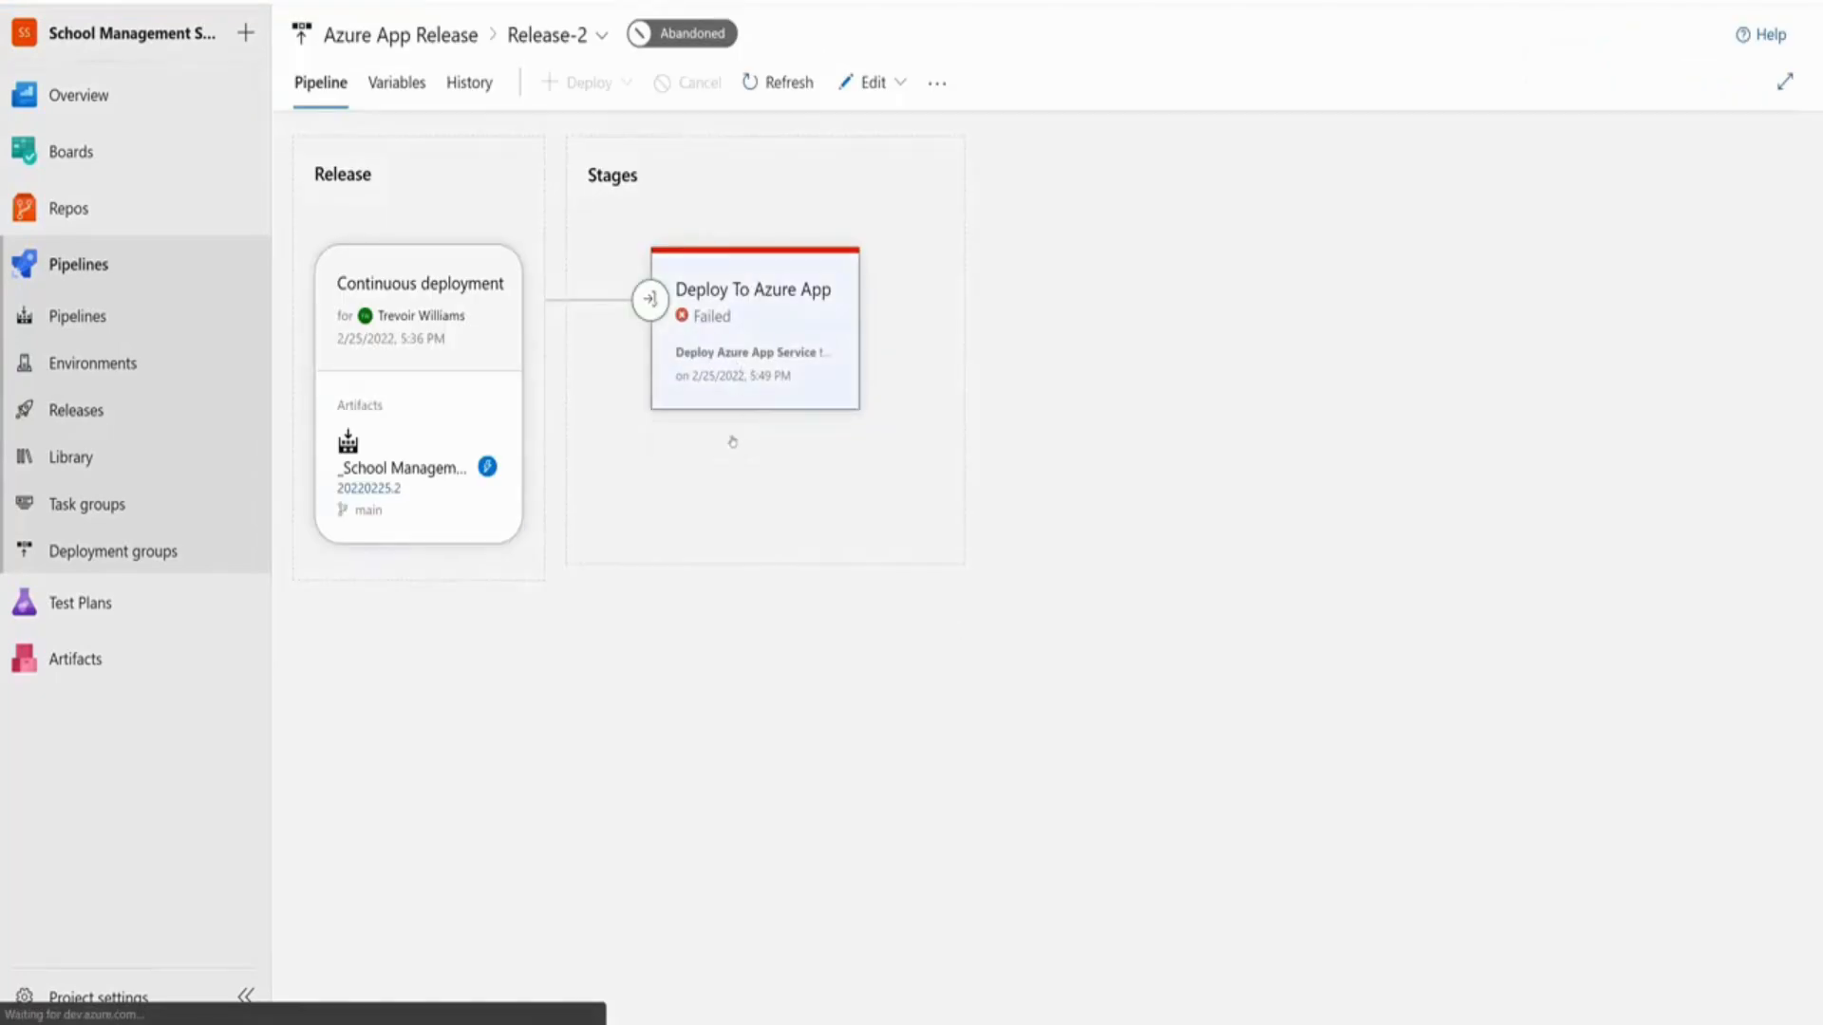
left_click(722, 335)
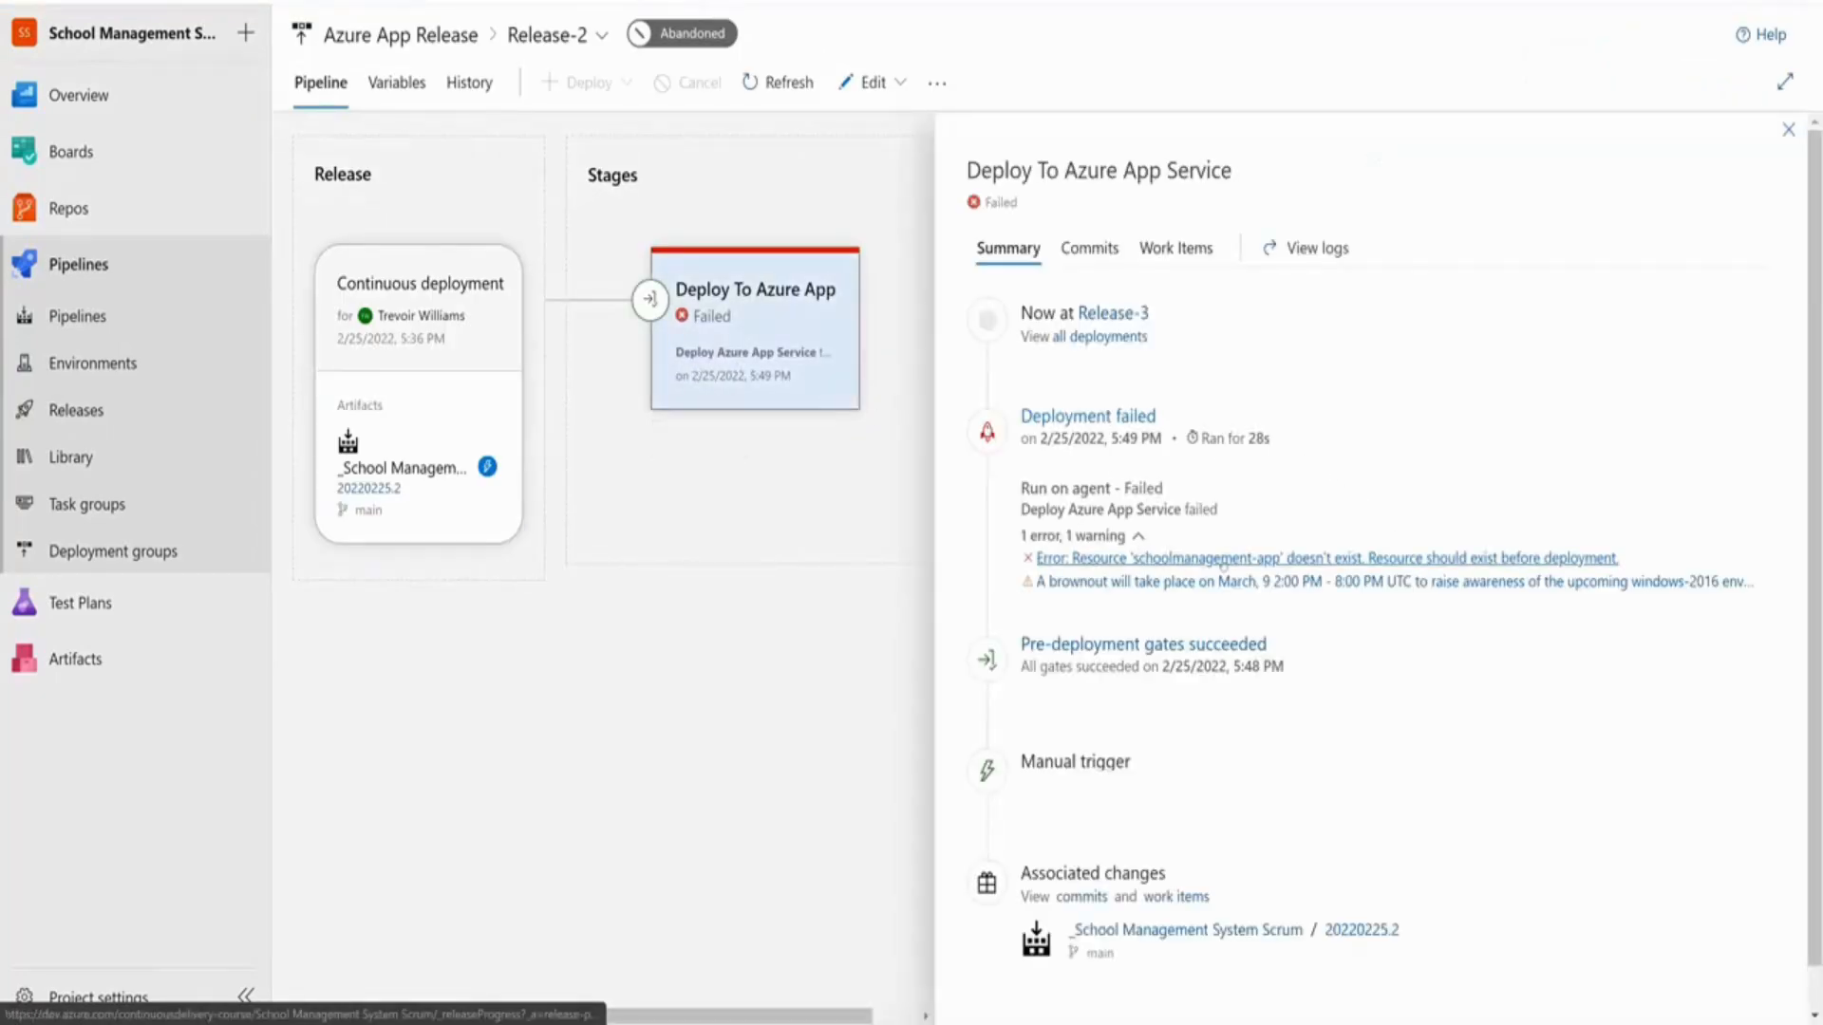
left_click_drag(1012, 414, 1302, 558)
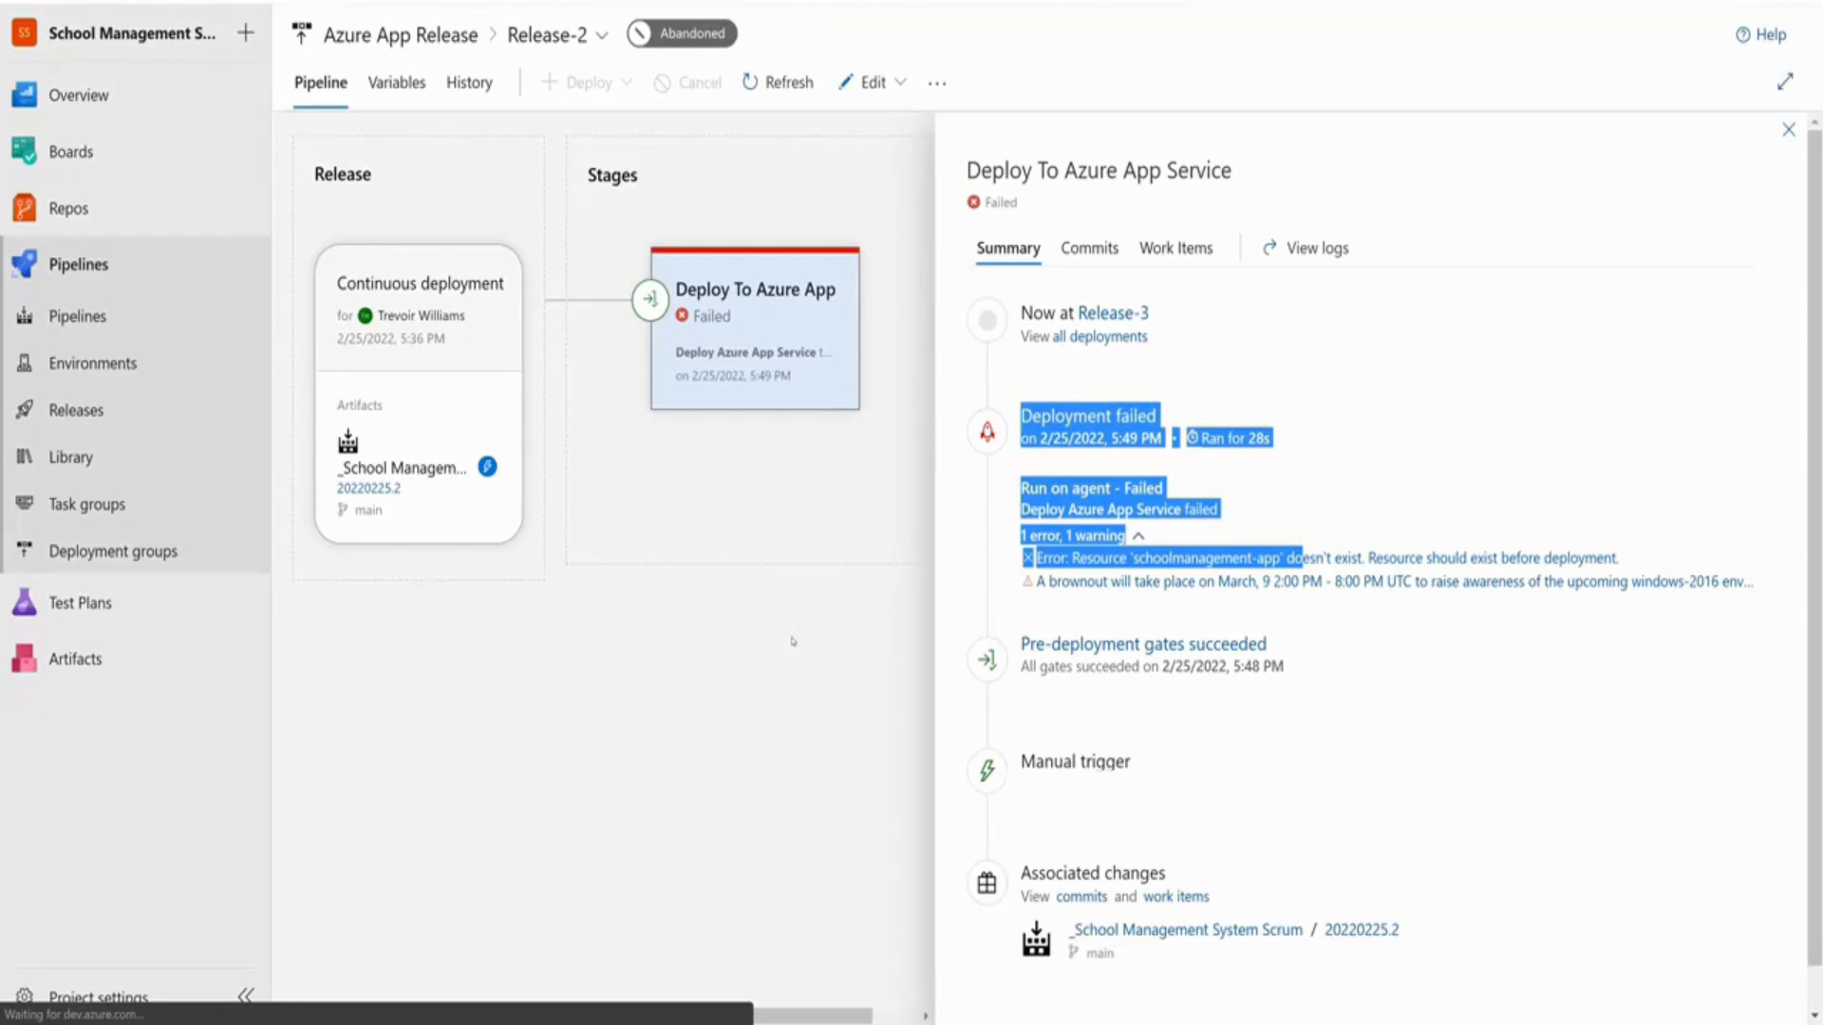
left_click(1318, 248)
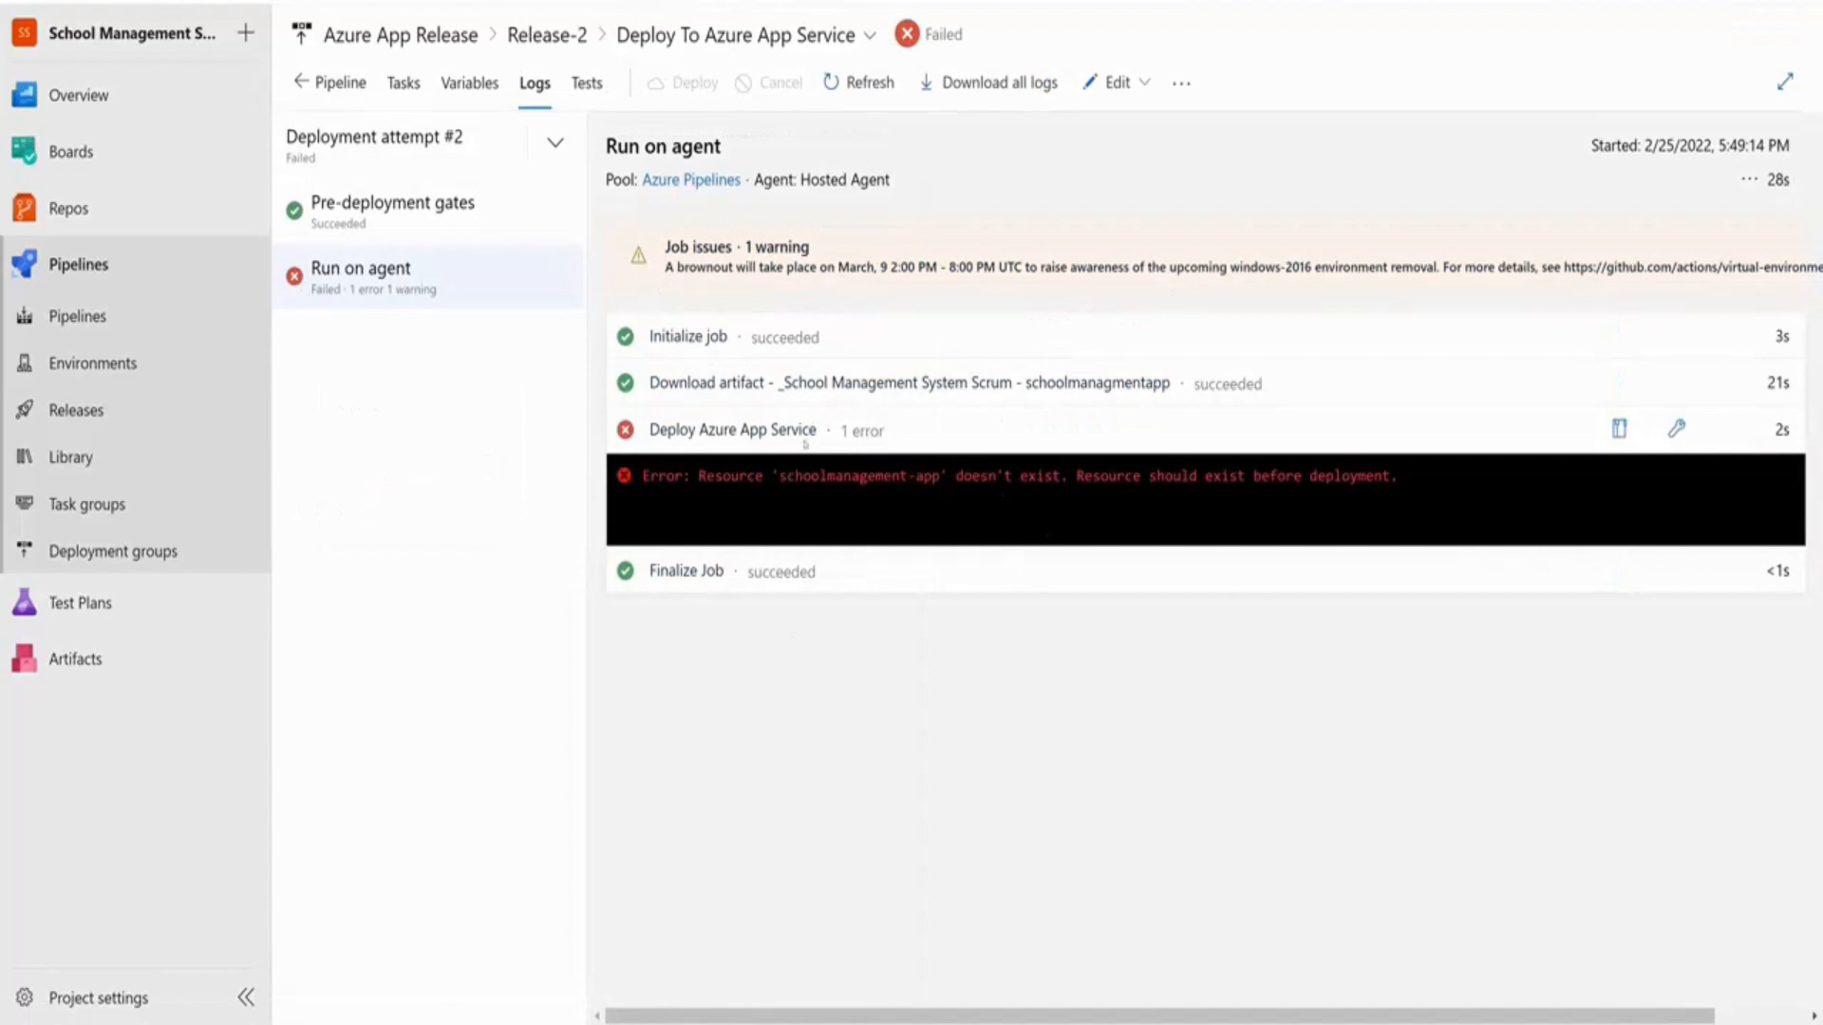
left_click(332, 82)
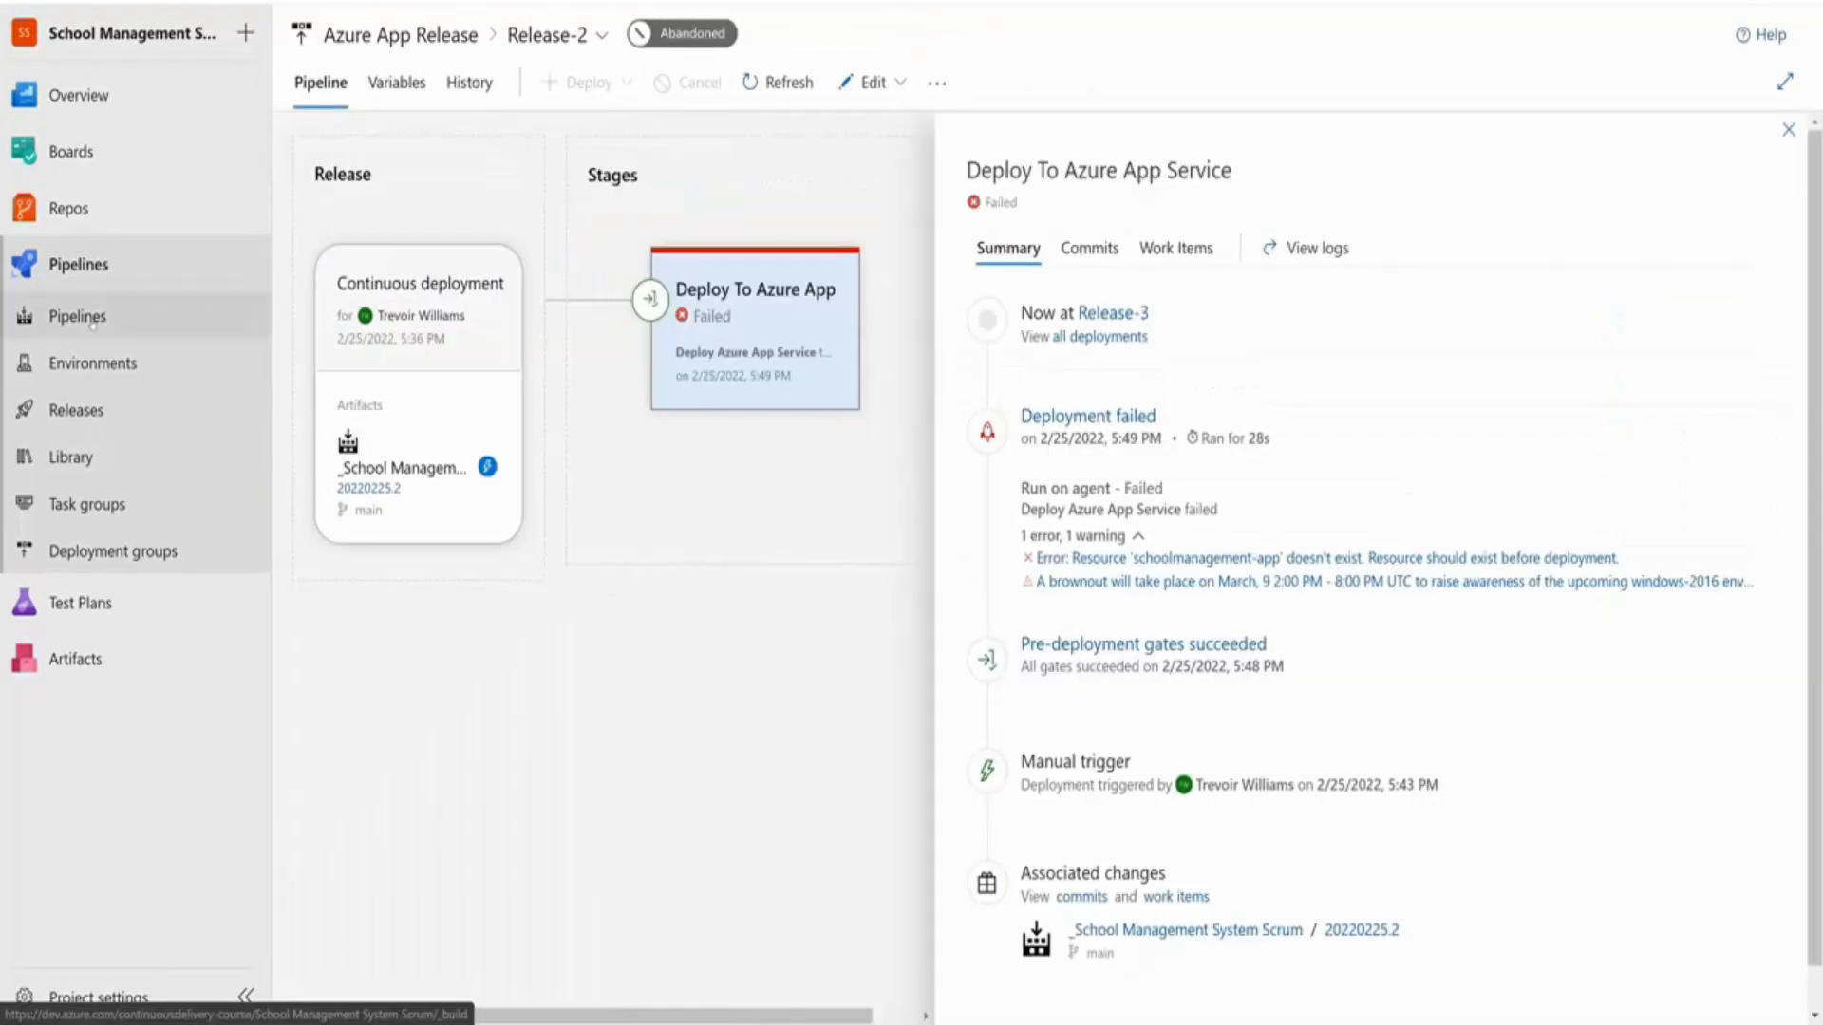
left_click(92, 320)
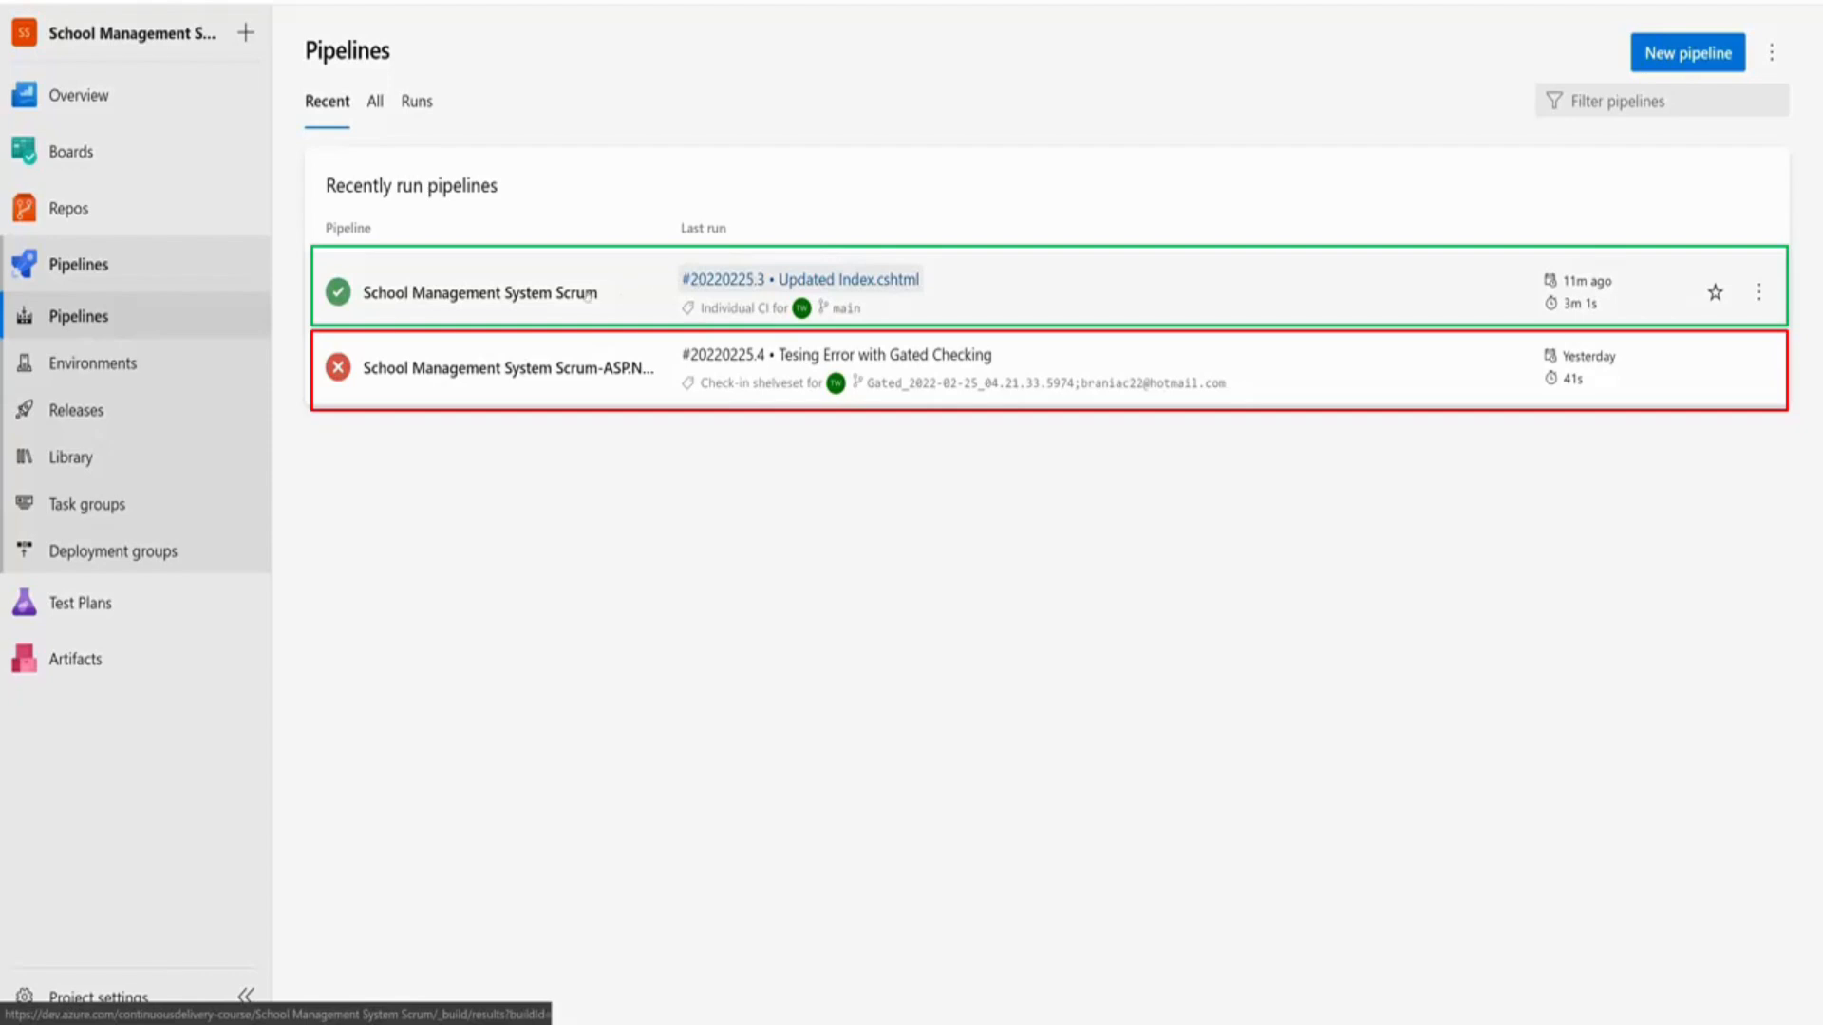
Open School Management System Scrum run #20220225.3 and check which releases used it
left_click(543, 302)
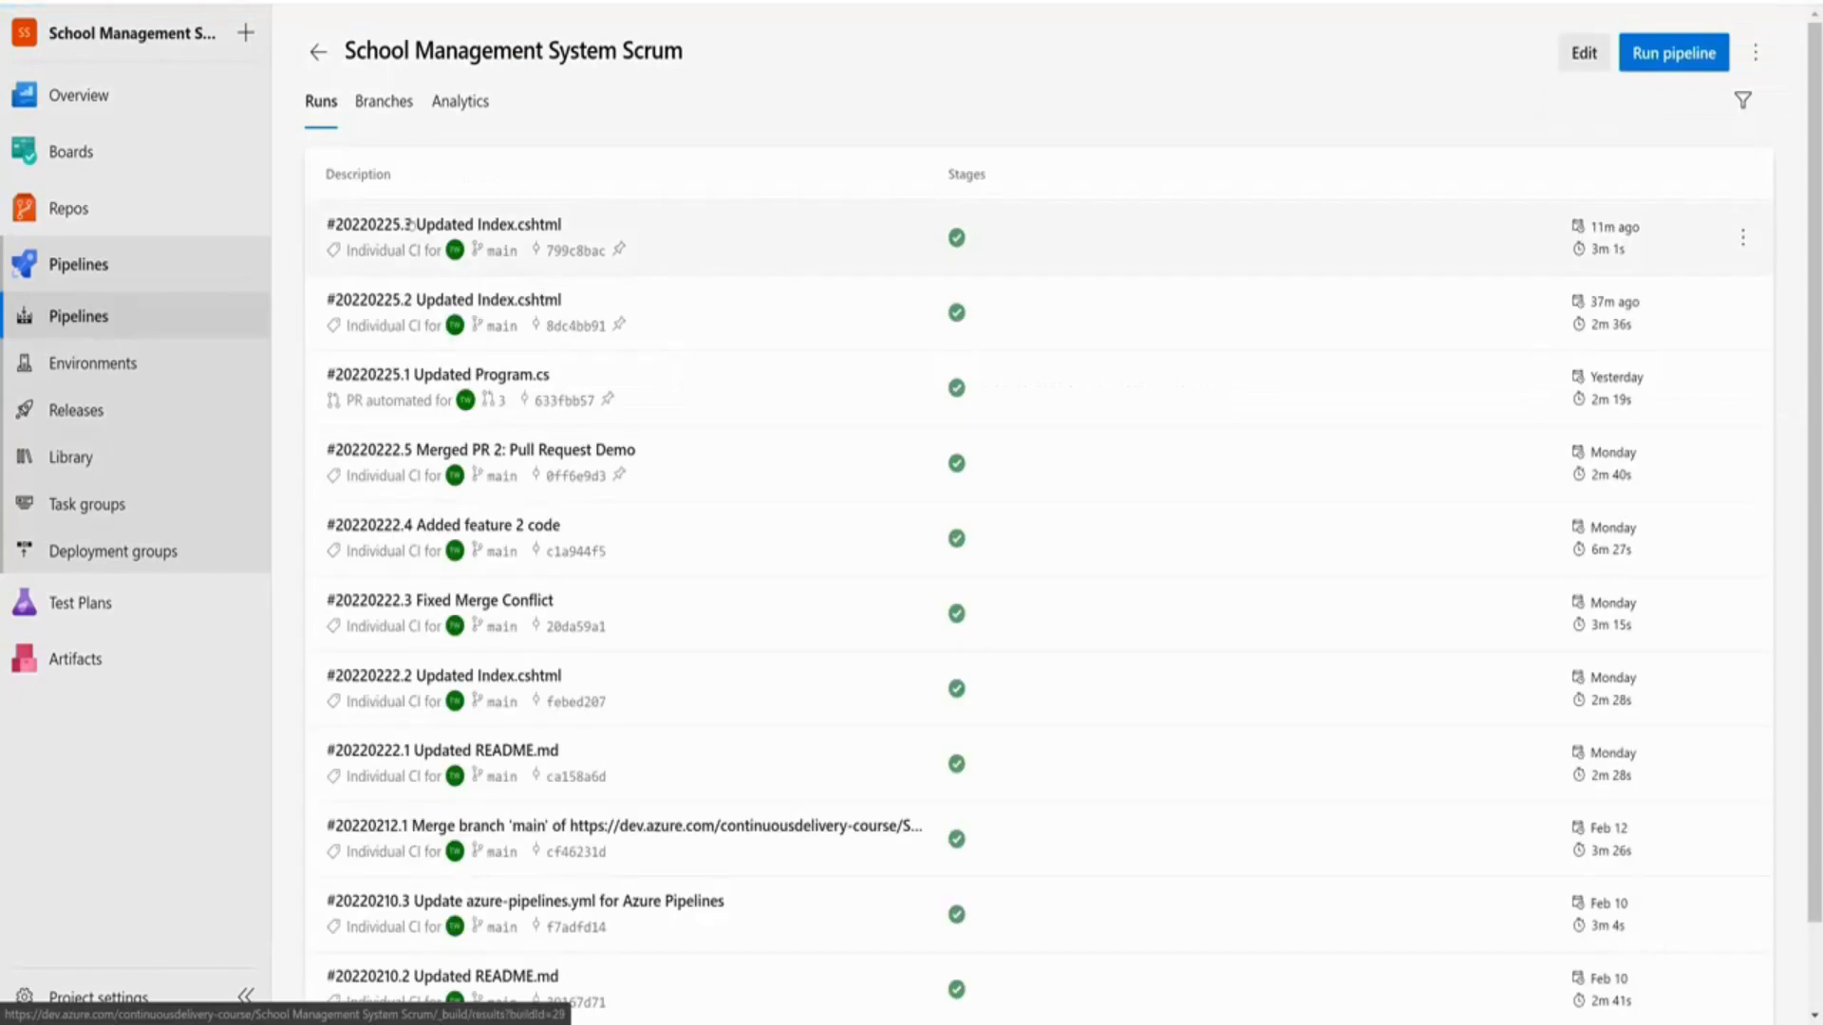
left_click(443, 226)
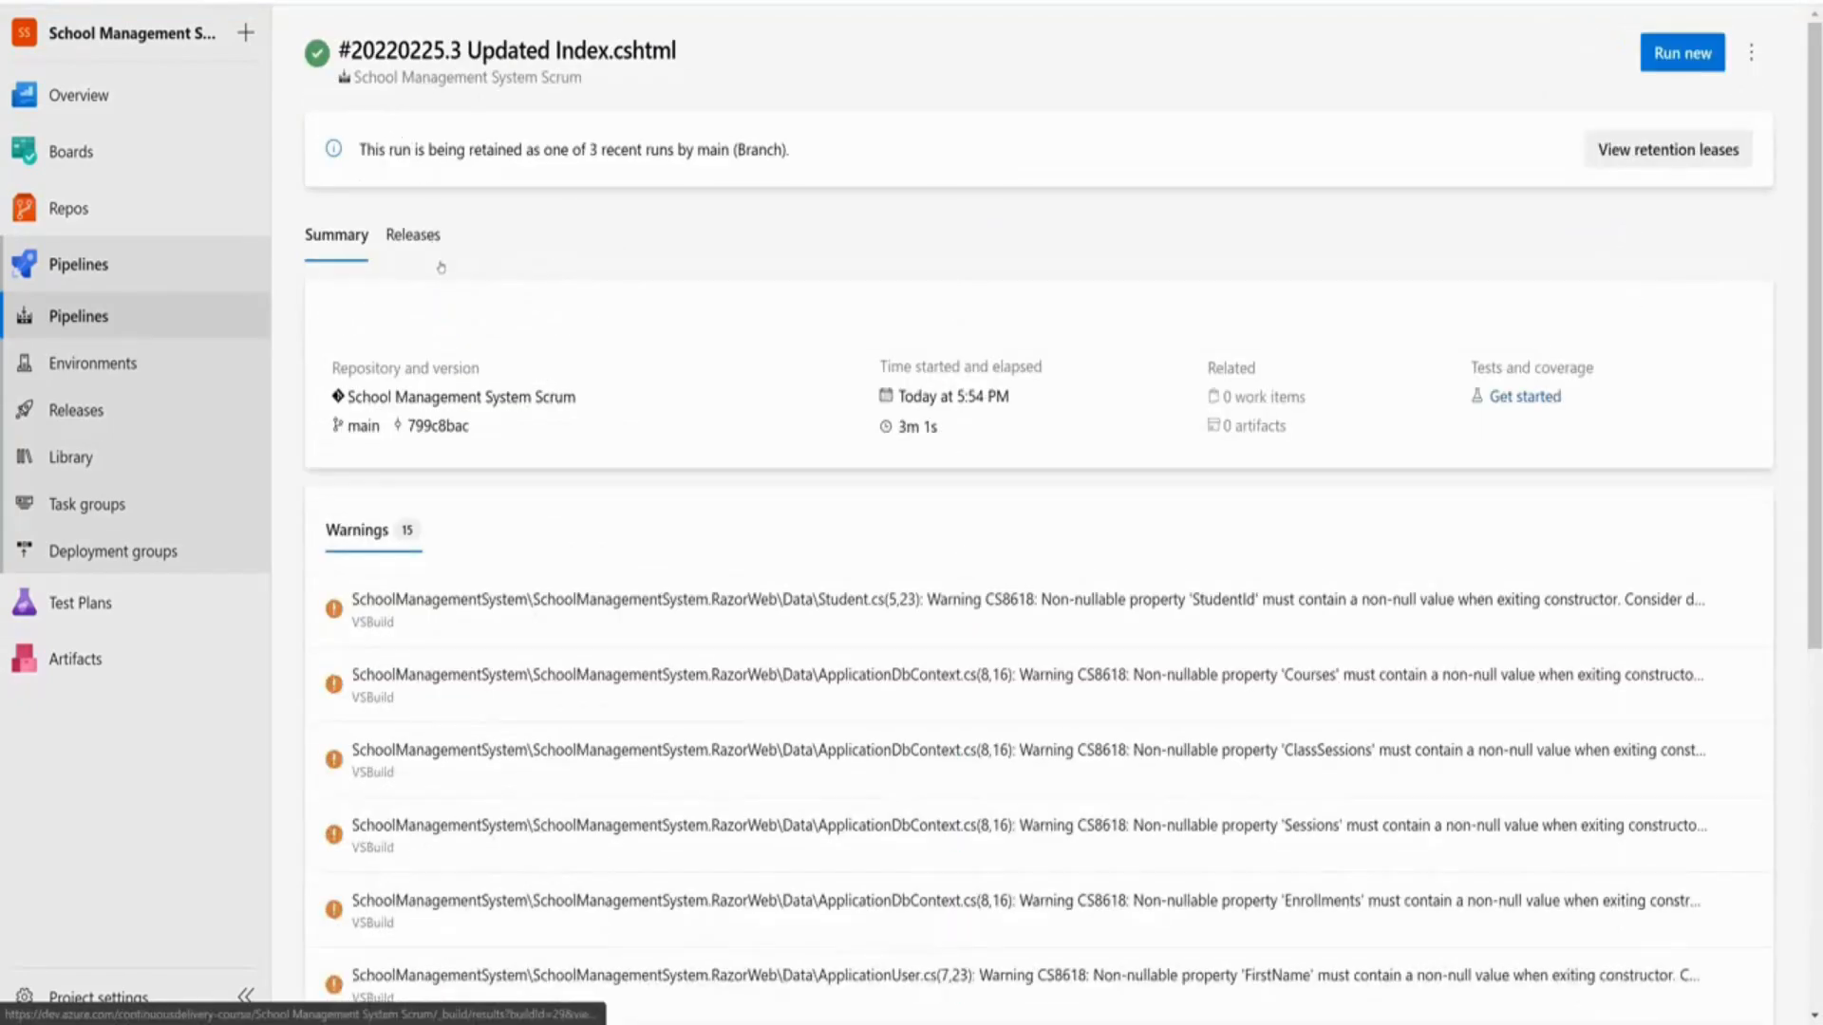
left_click(413, 230)
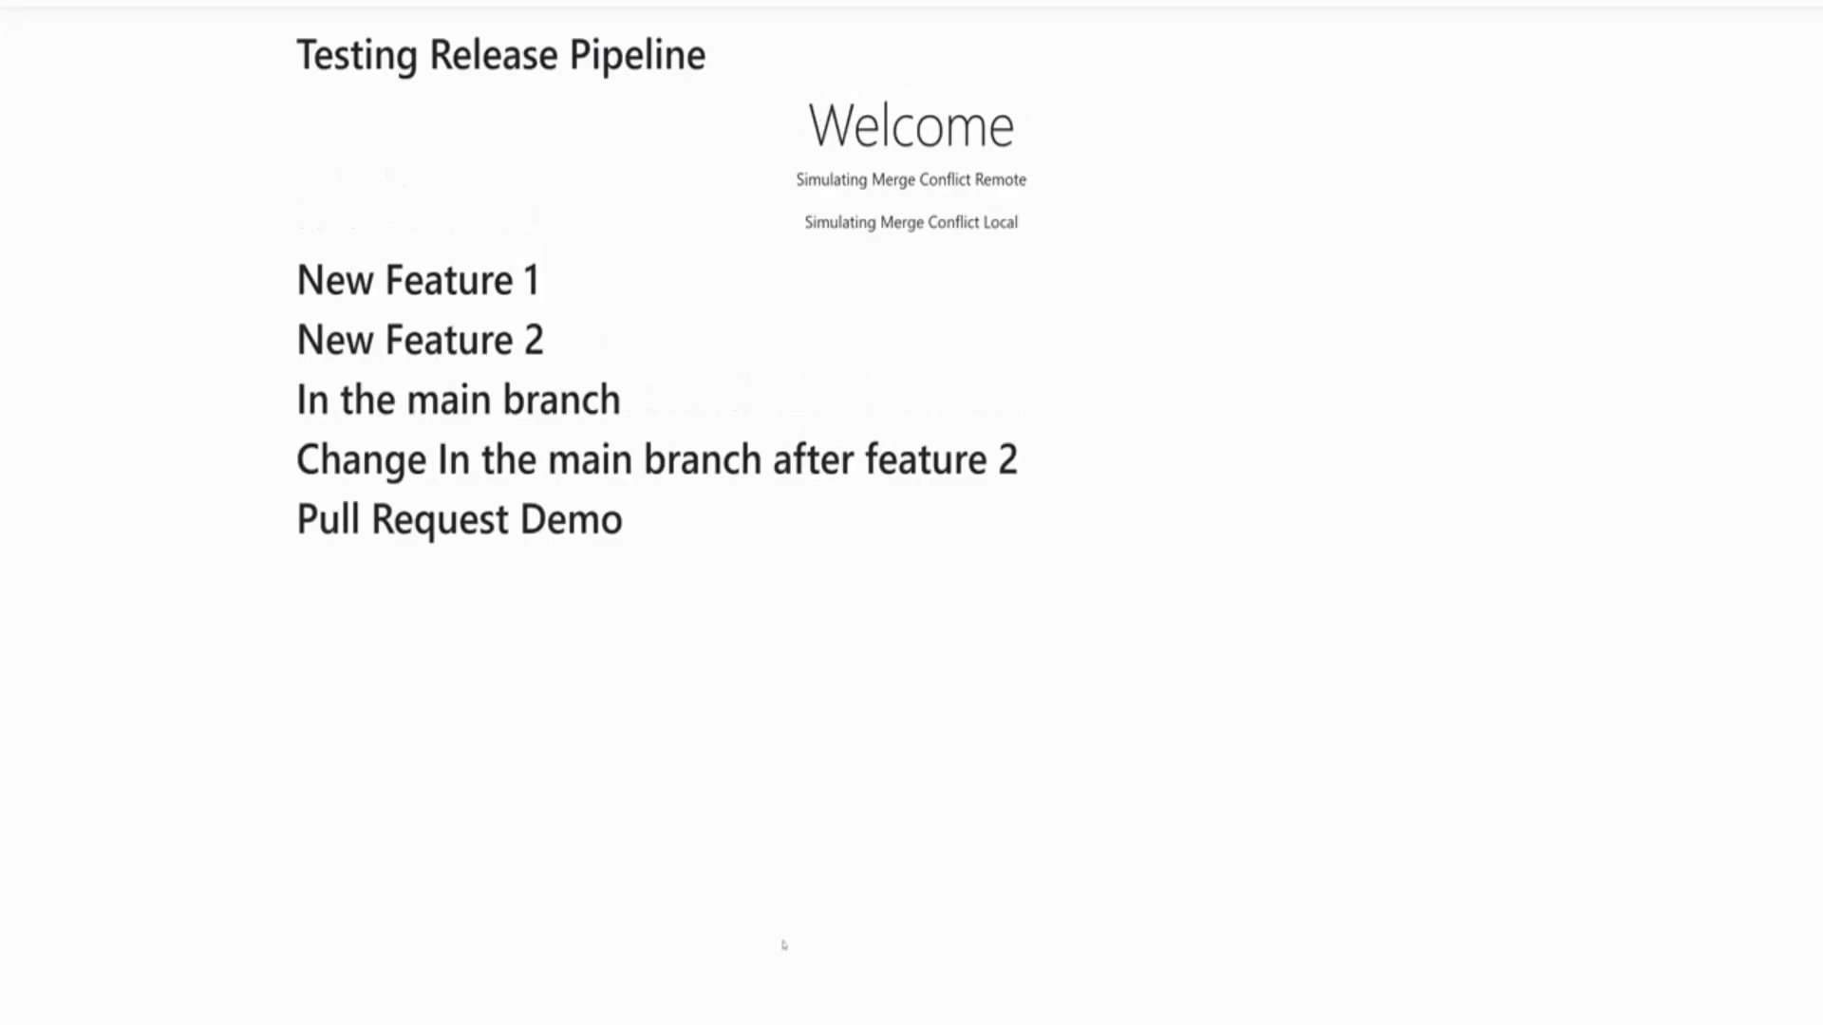
Check the deployed site's 'Testing Release Pipeline' heading by selecting and deselecting its words
left_click_drag(265, 56, 739, 73)
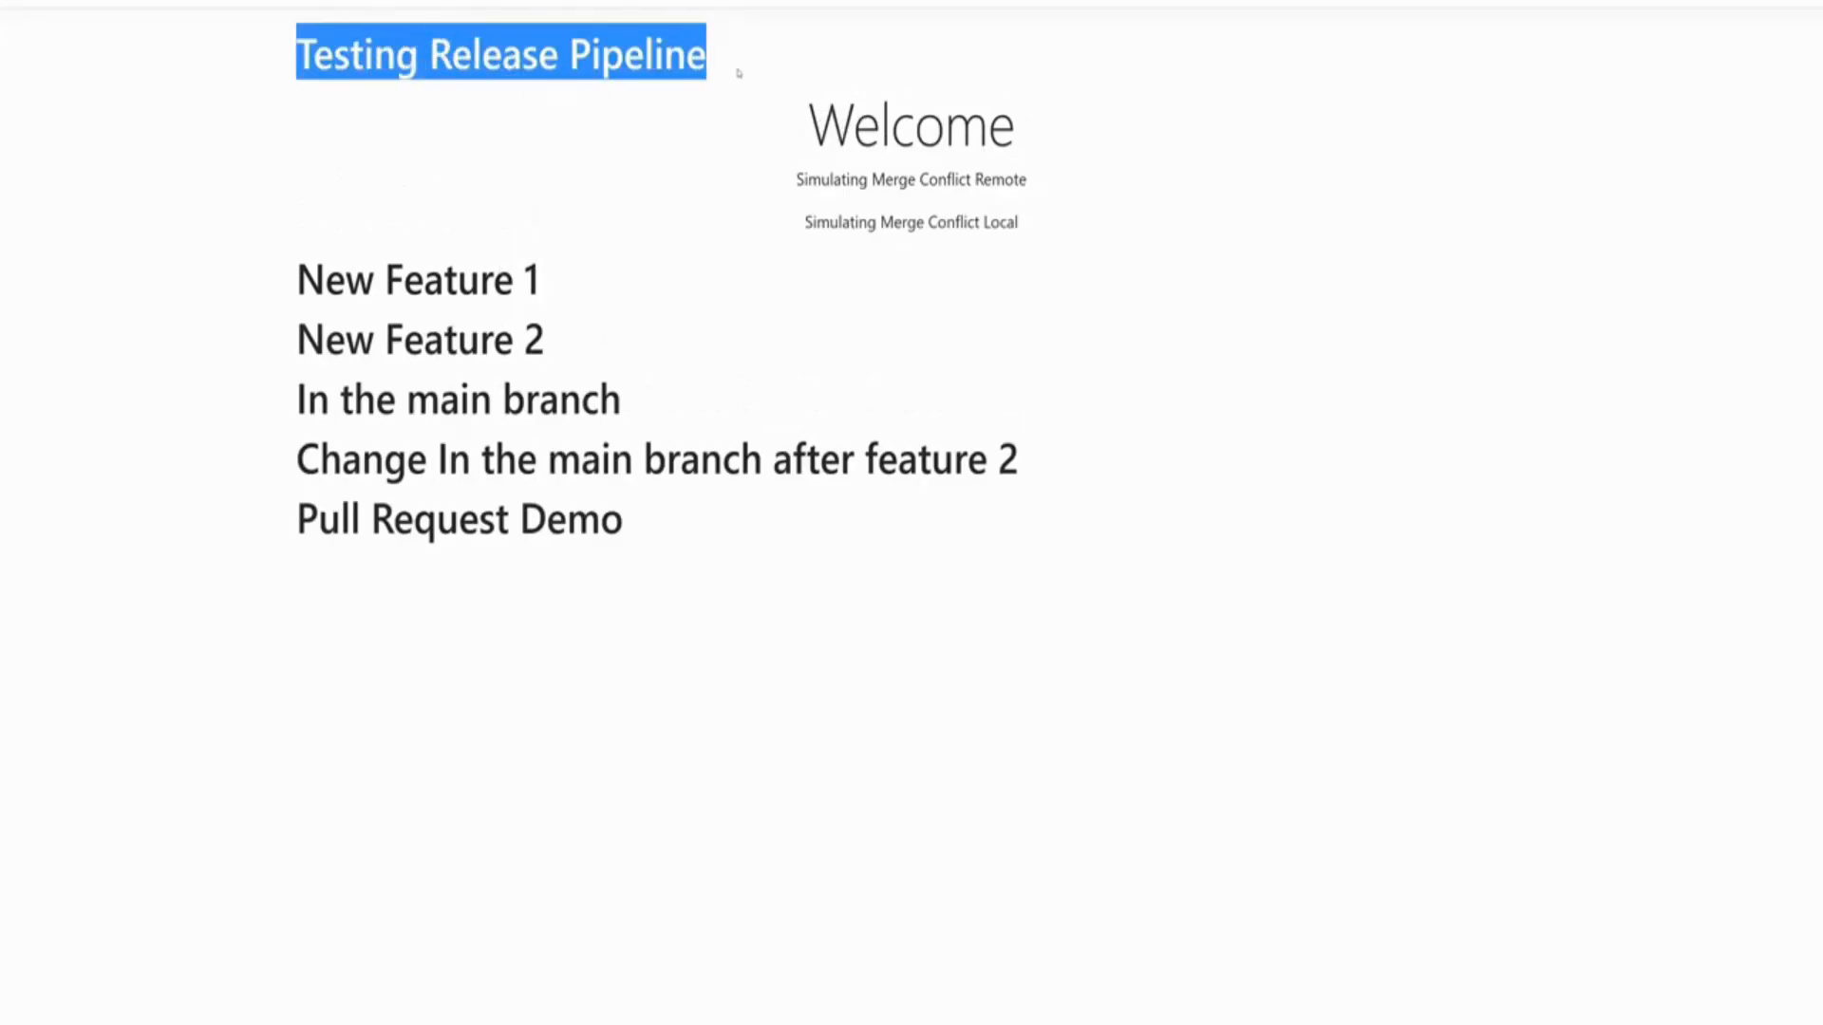
double_click(354, 59)
left_click(505, 61)
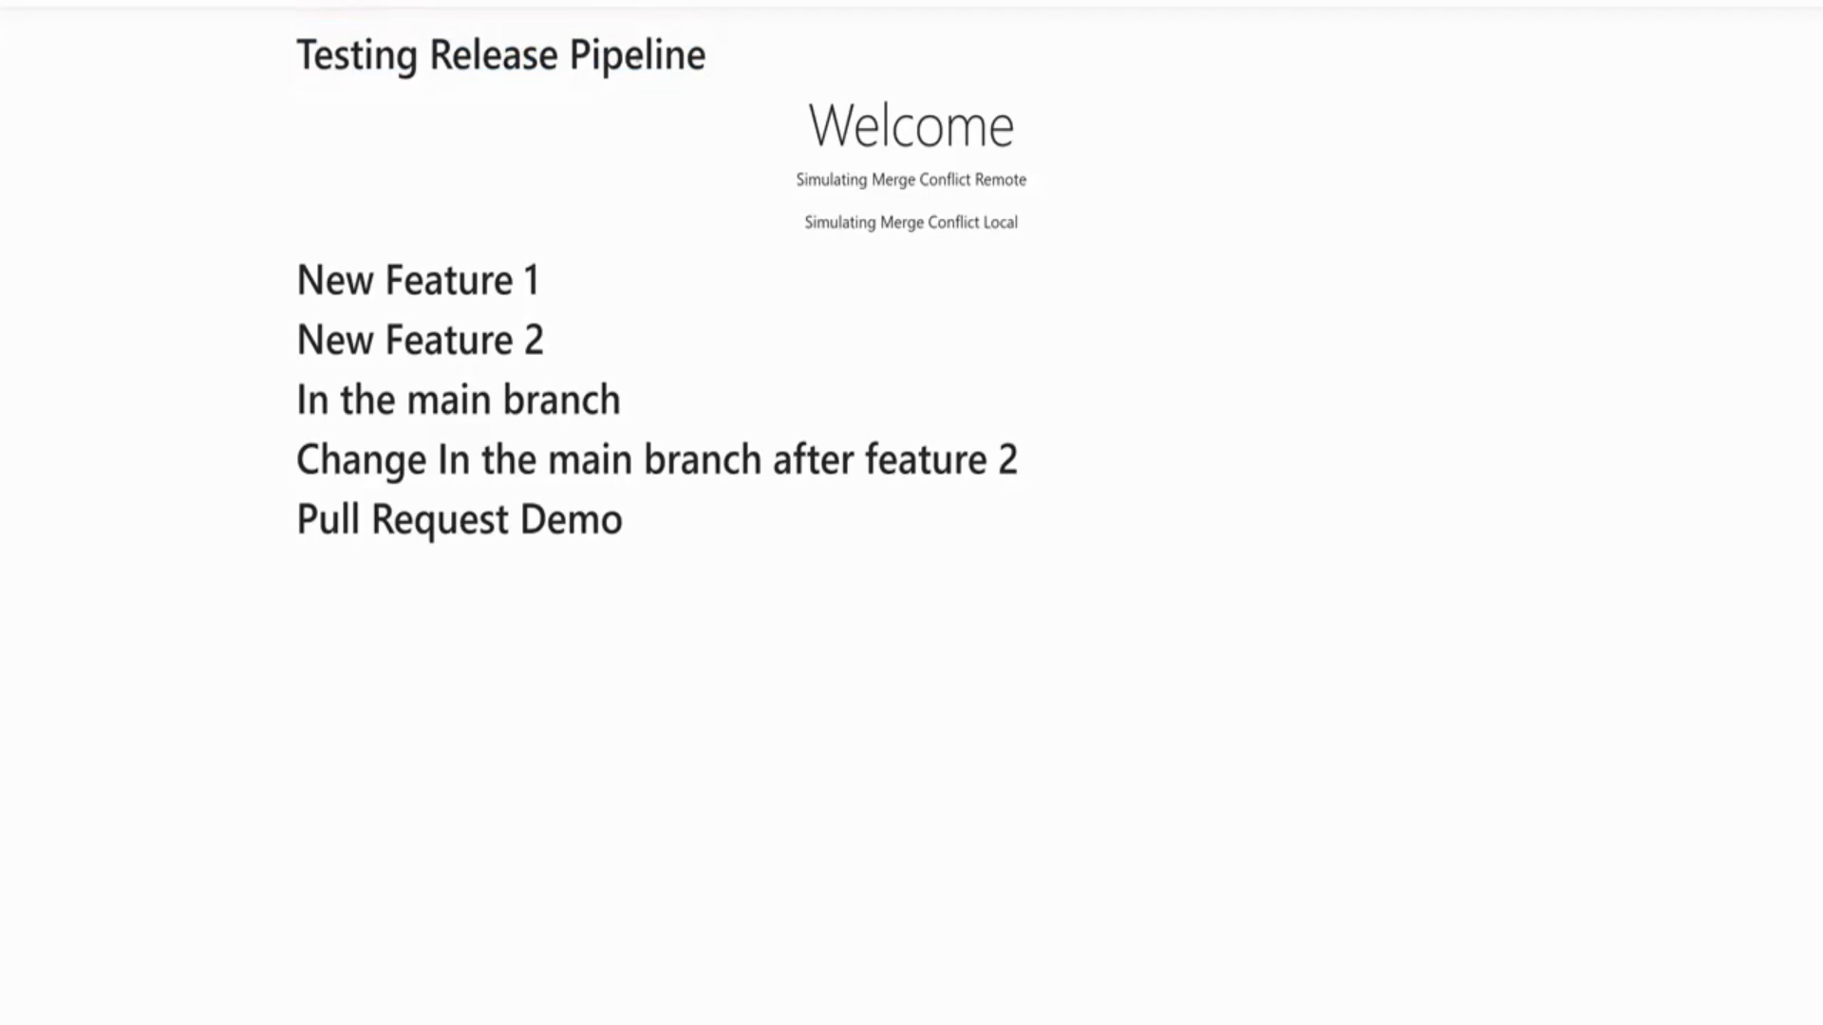
double_click(655, 57)
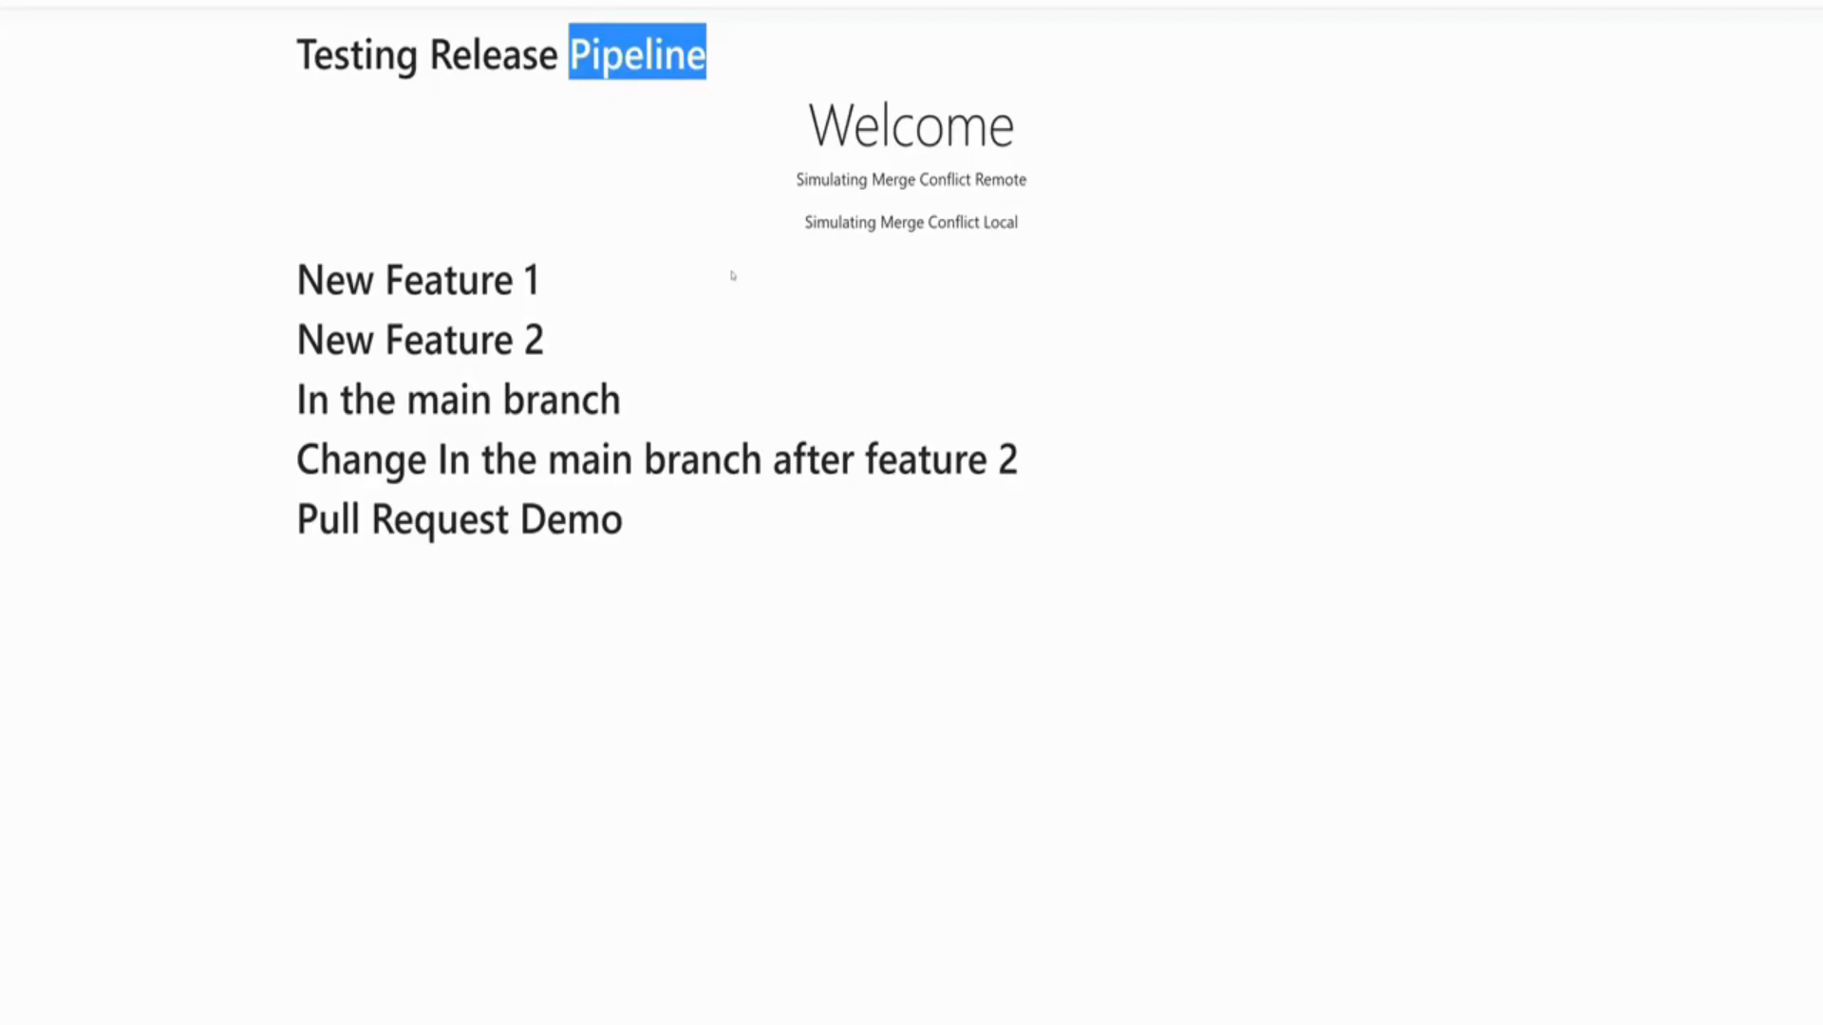
left_click(732, 275)
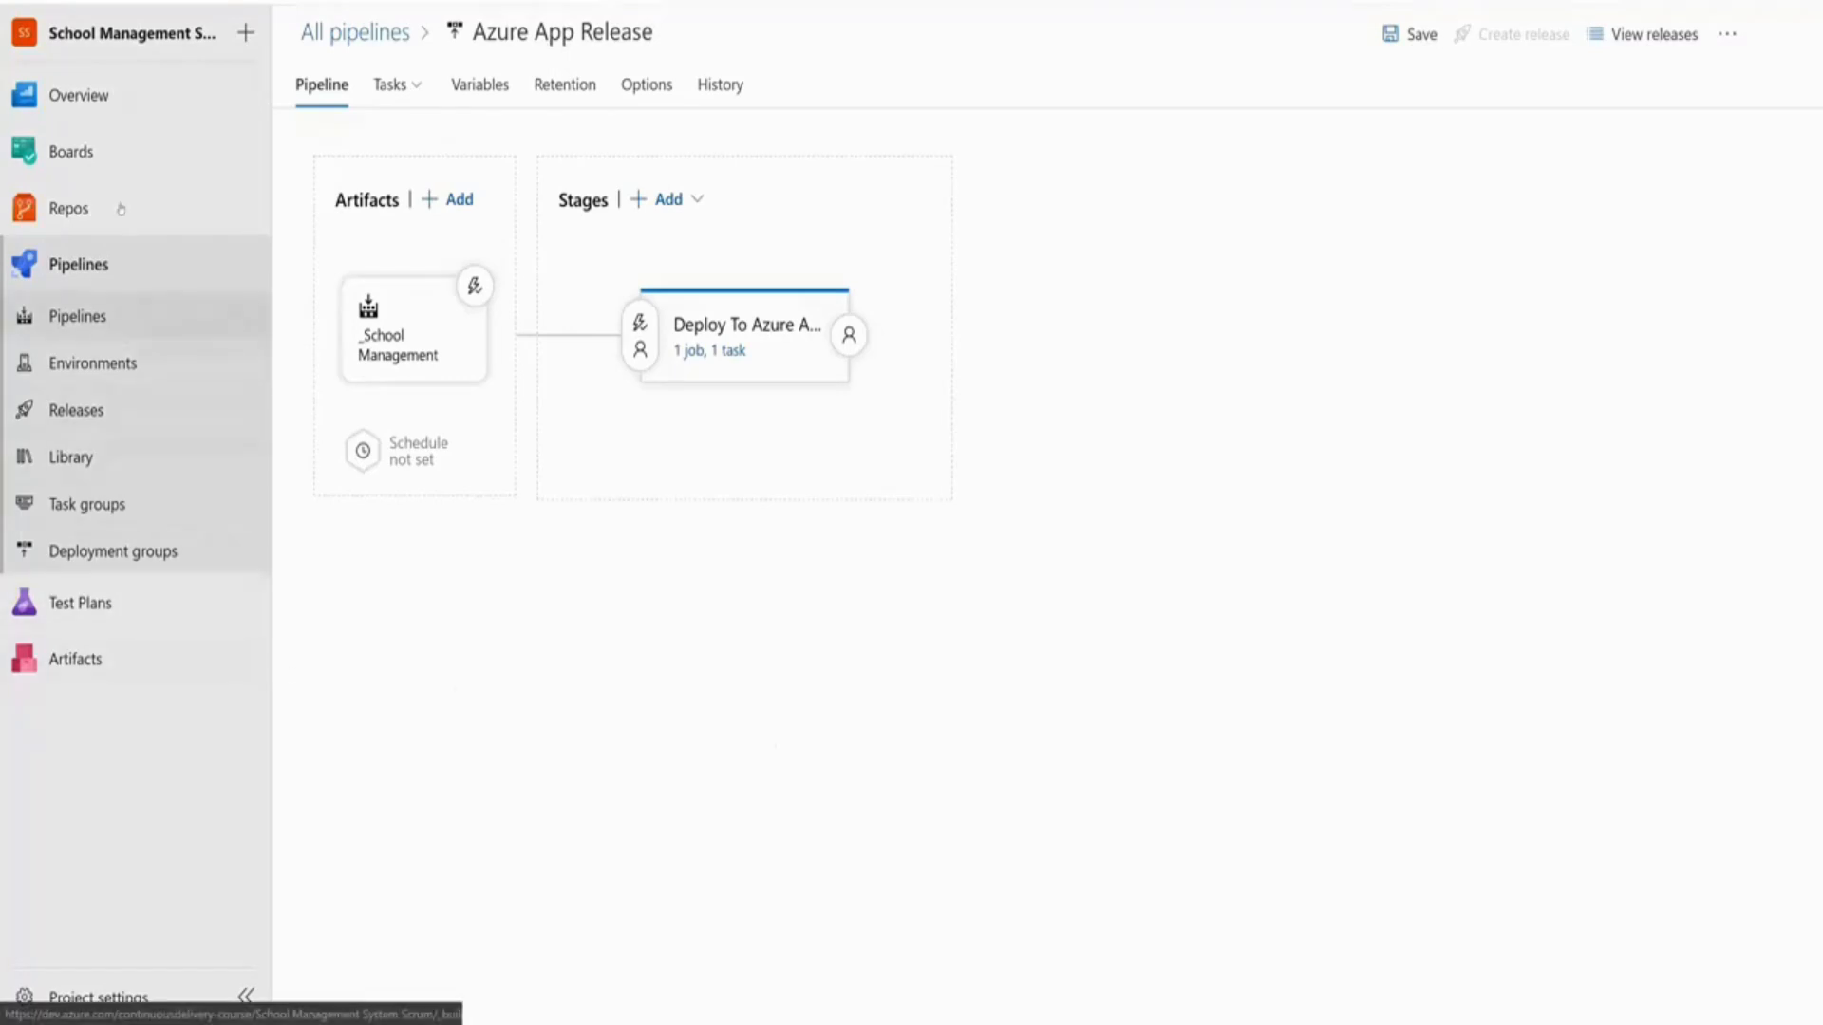
Leave the unsaved pipeline edits and delete the SCM Web Machine - Dev deployment group
left_click(113, 551)
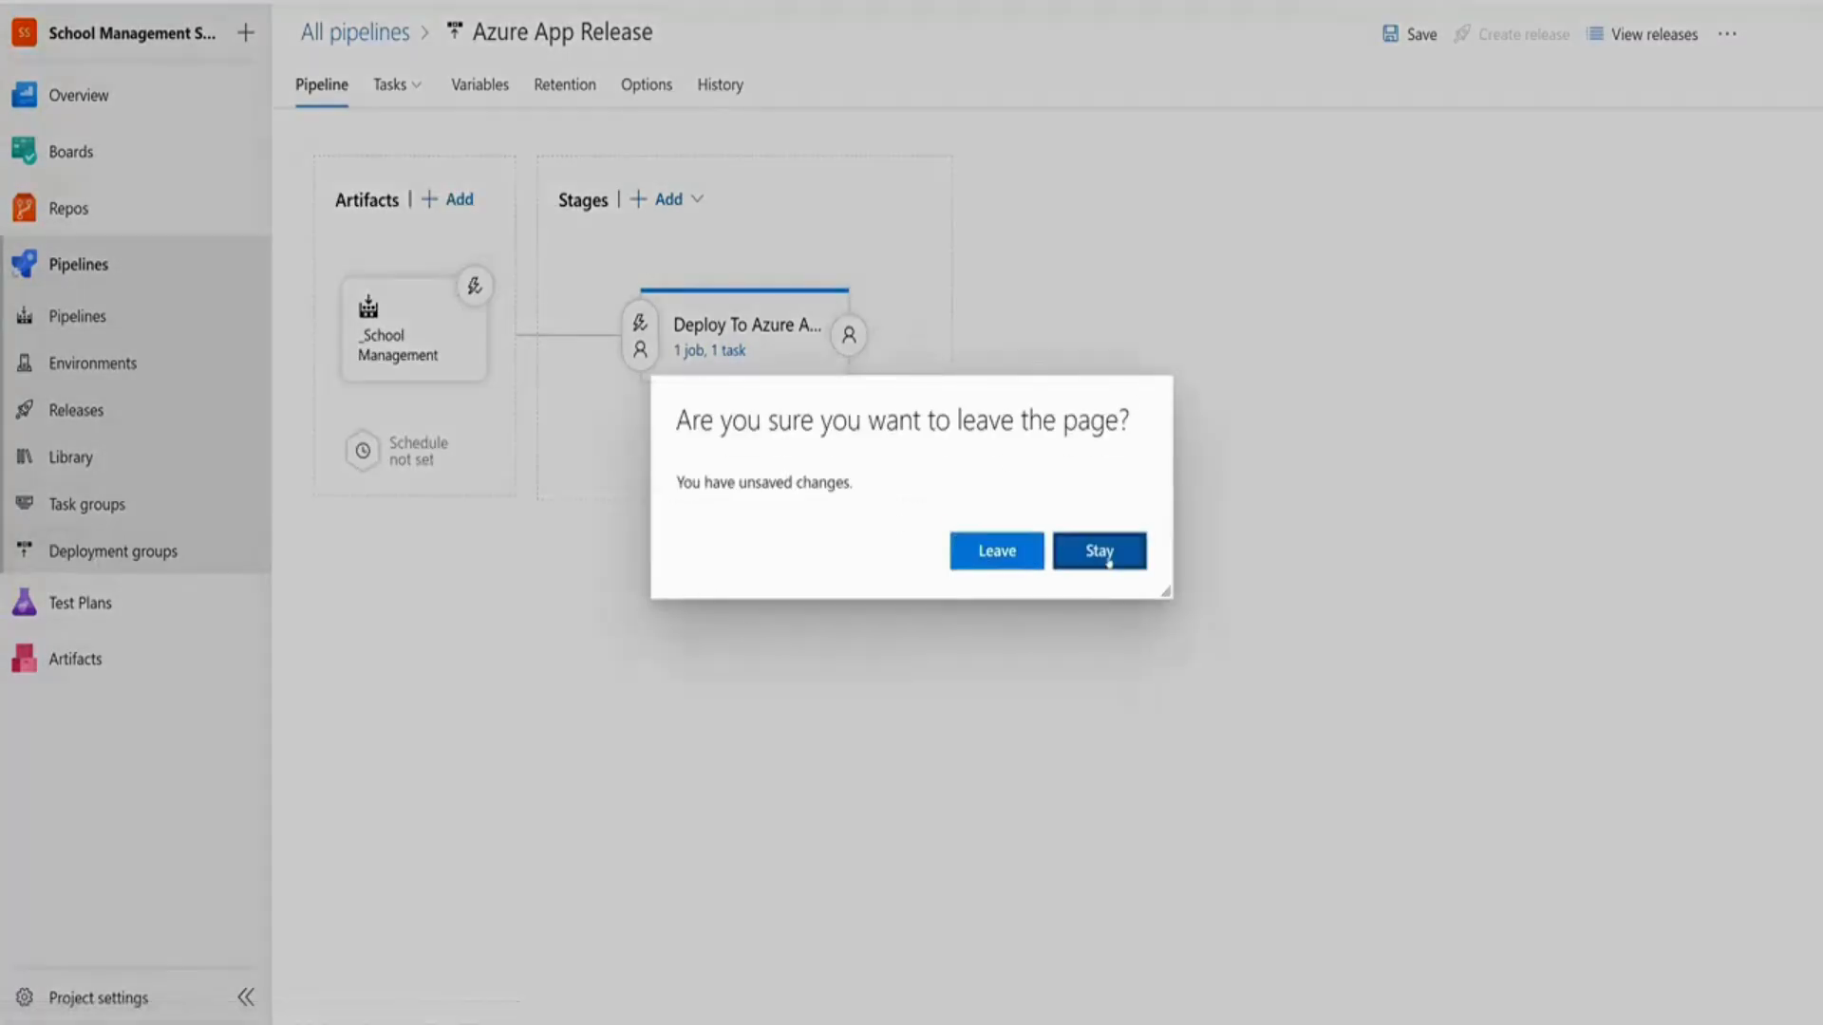
left_click(1003, 562)
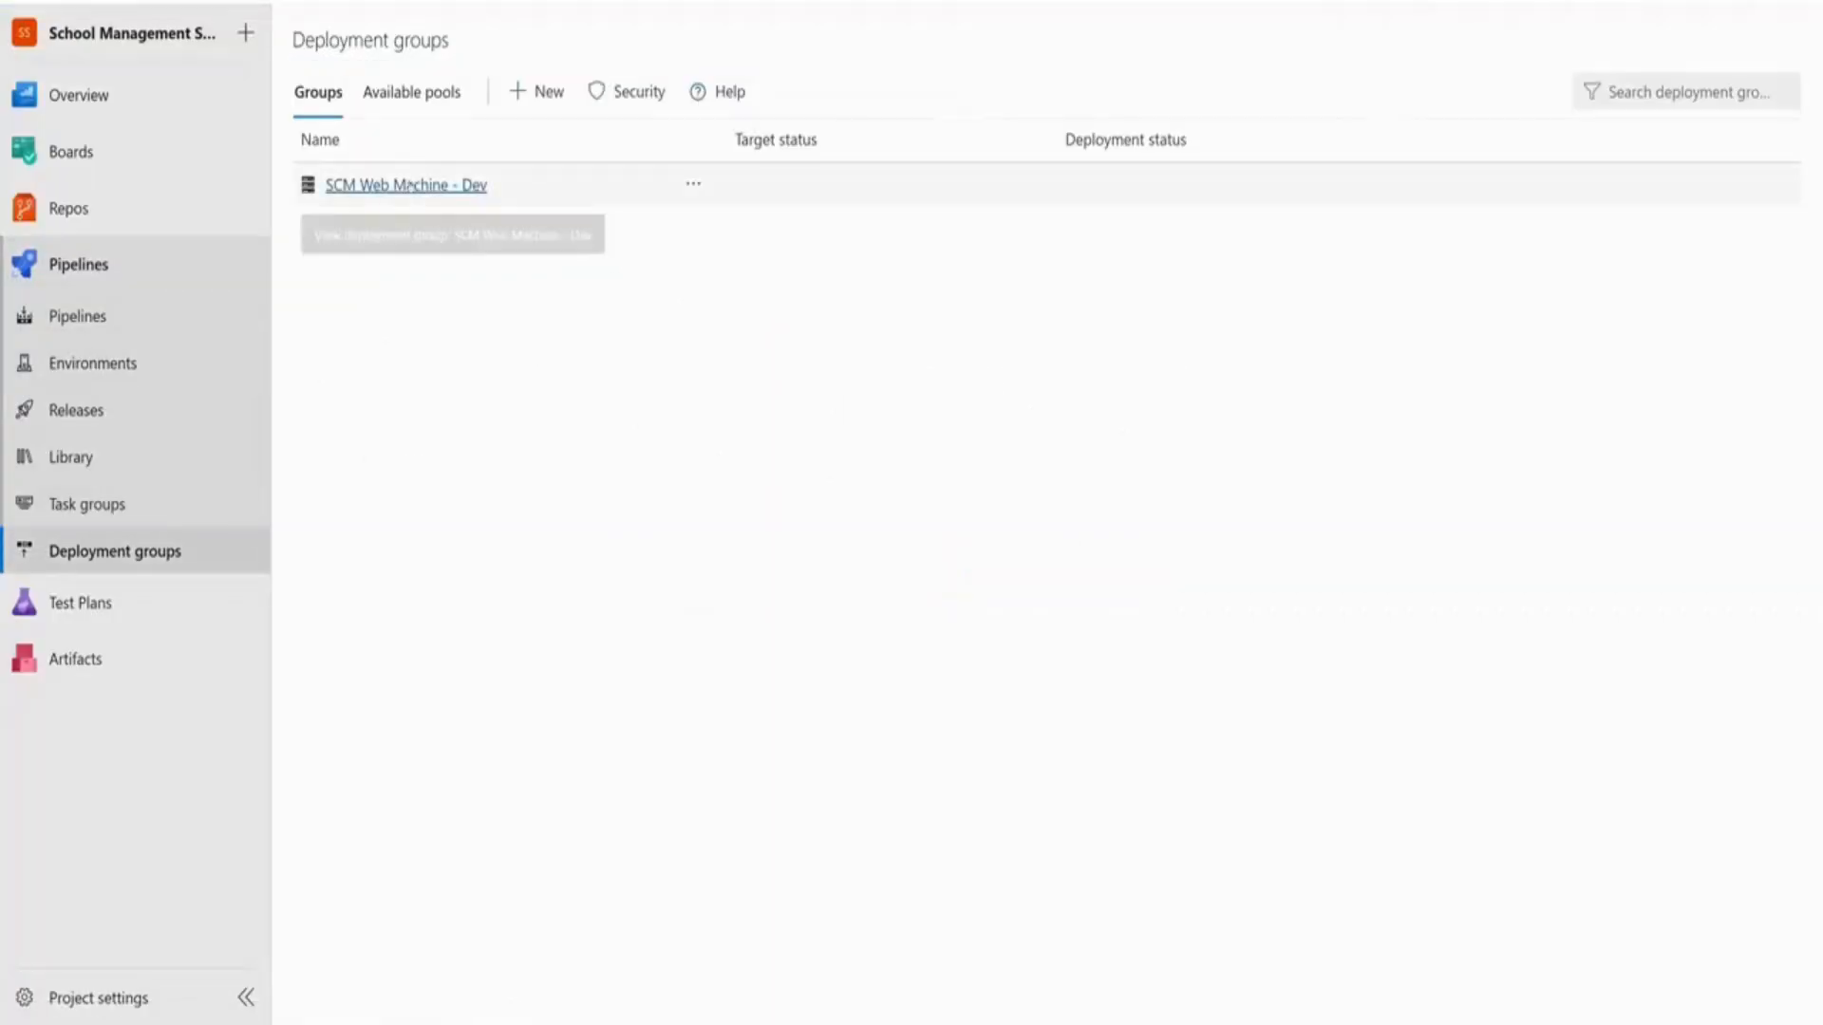
left_click(693, 184)
left_click(707, 304)
left_click(993, 560)
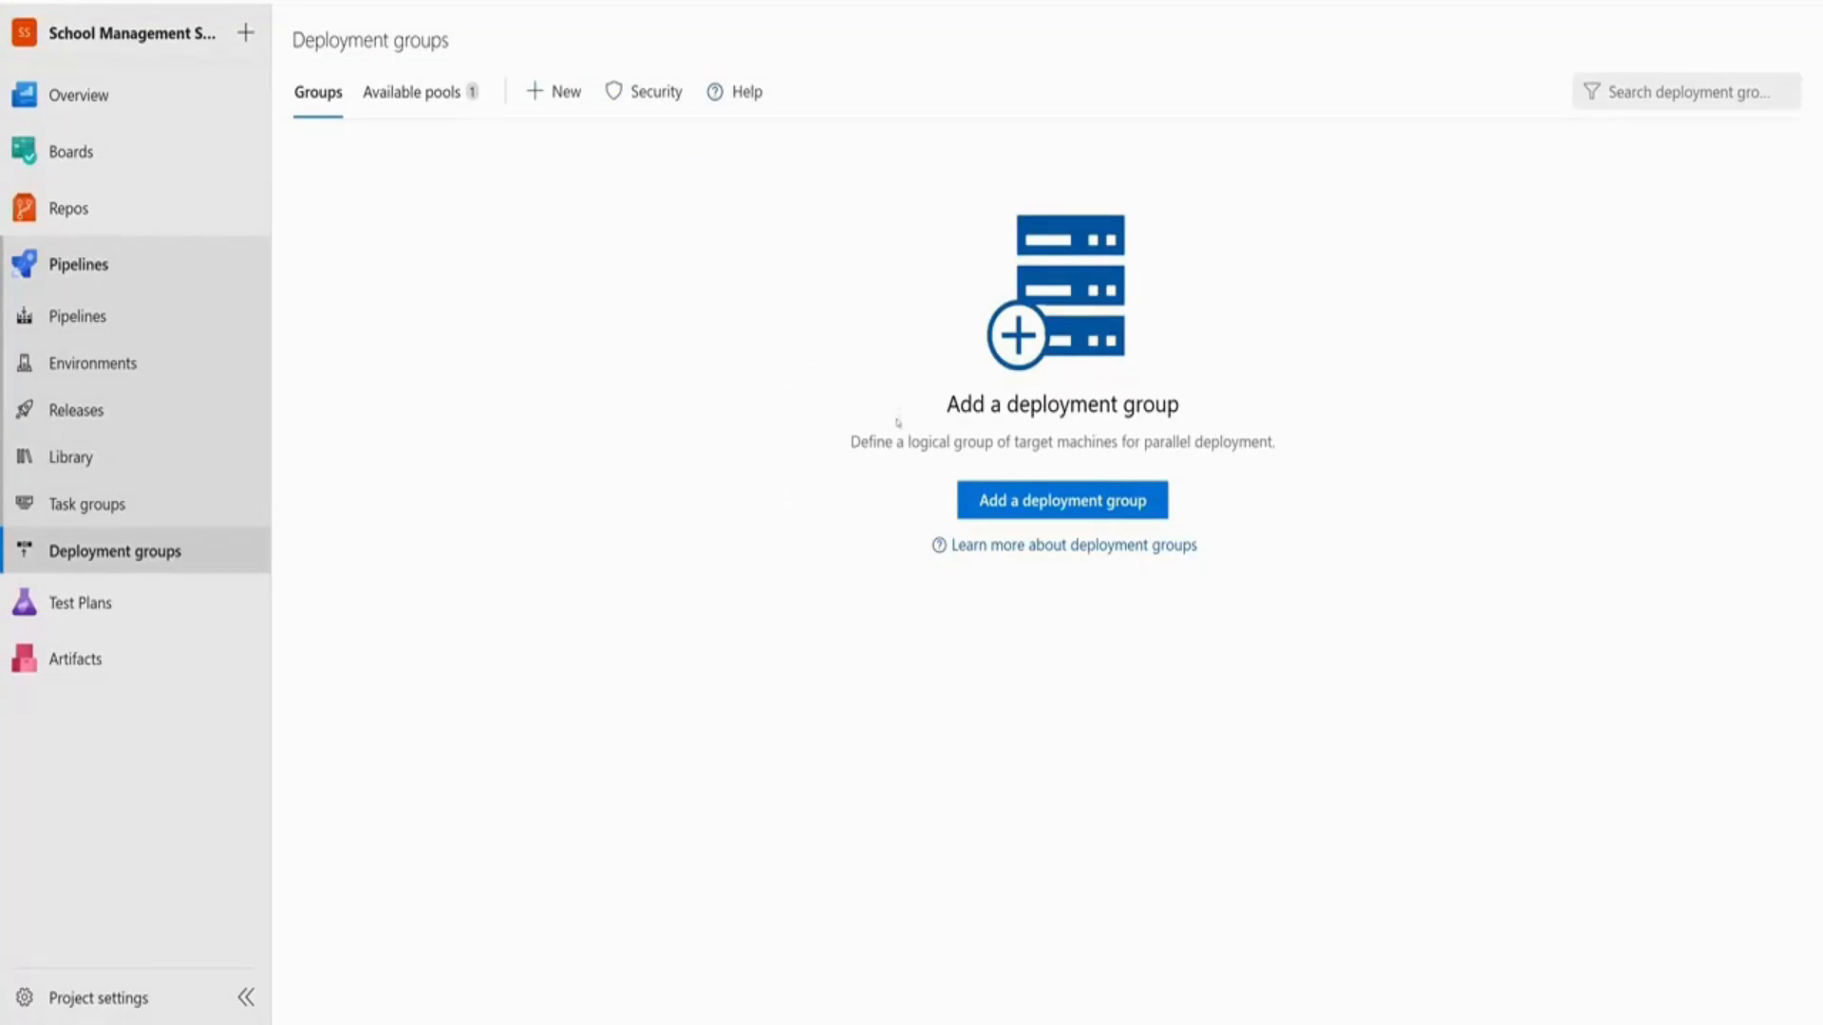
Read the deployment groups description, highlighting 'logical', 'group', 'machines', 'parallel' and 'deployment'
double_click(935, 441)
double_click(978, 441)
double_click(1092, 442)
double_click(1166, 441)
double_click(1233, 442)
left_click(1288, 537)
Add a new deployment group and enter the name SchoolManagement-VM
left_click(1042, 506)
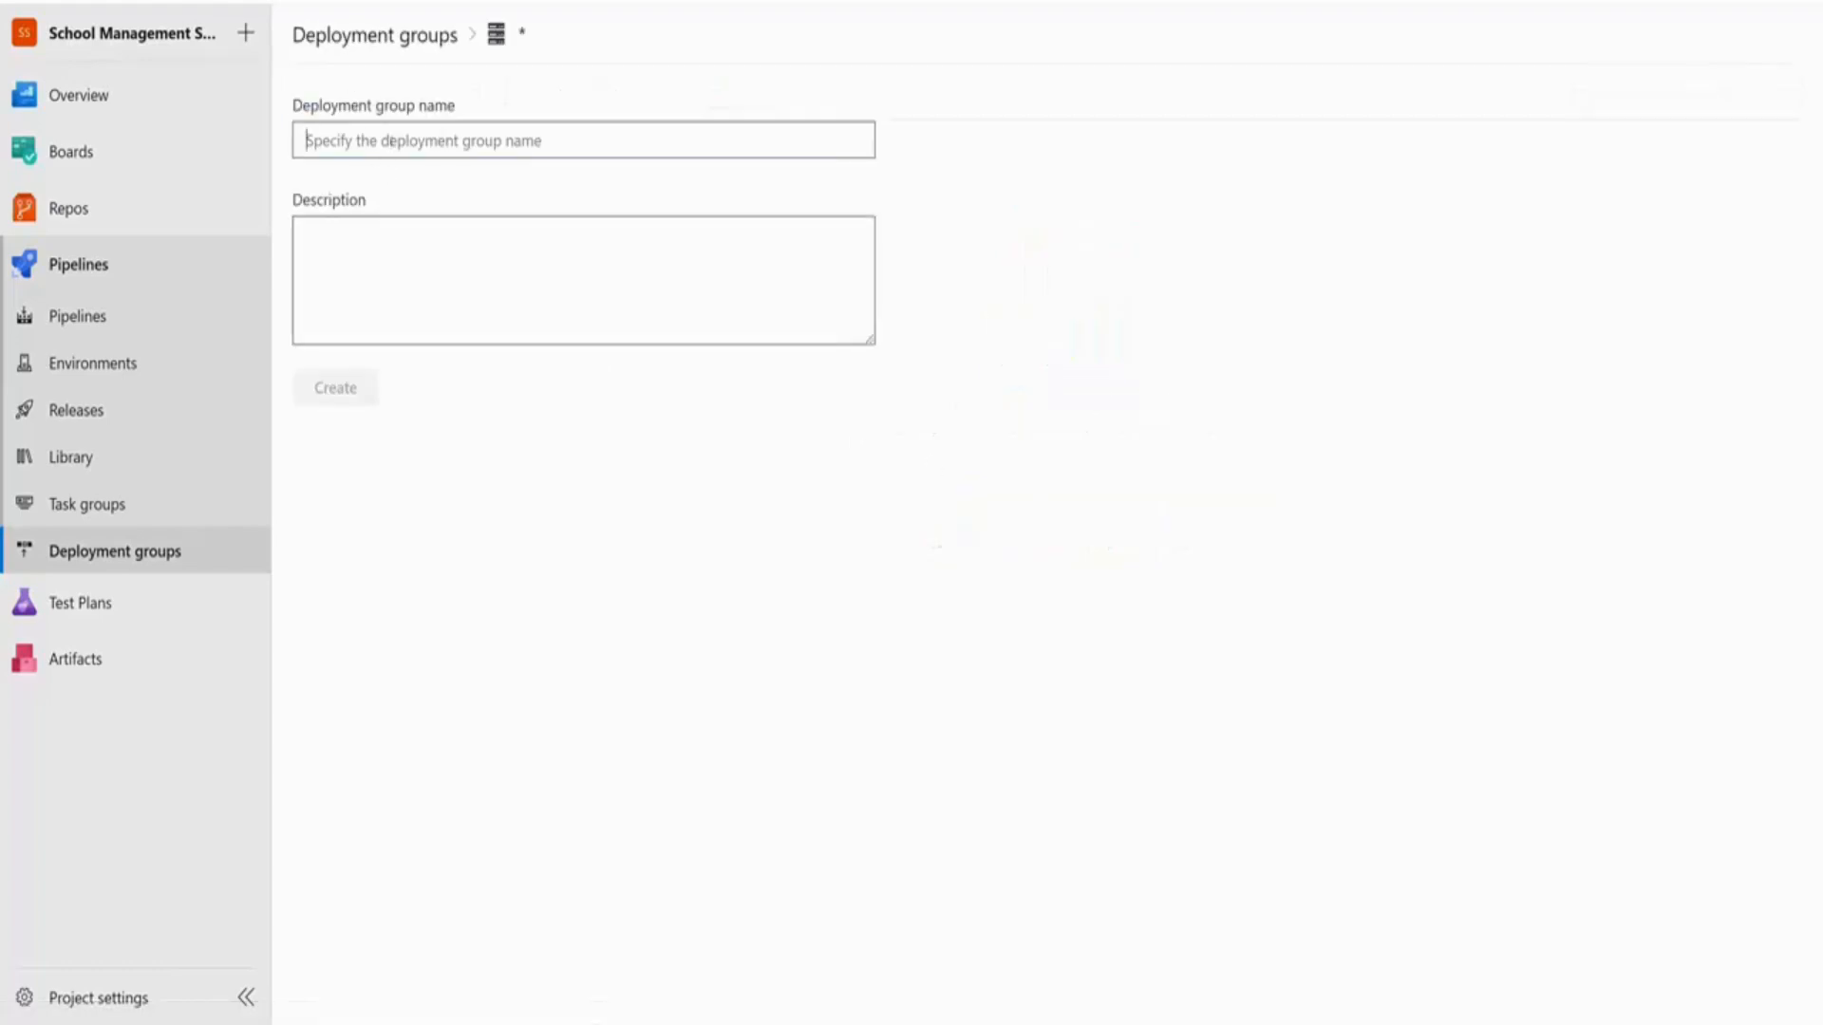
type("S")
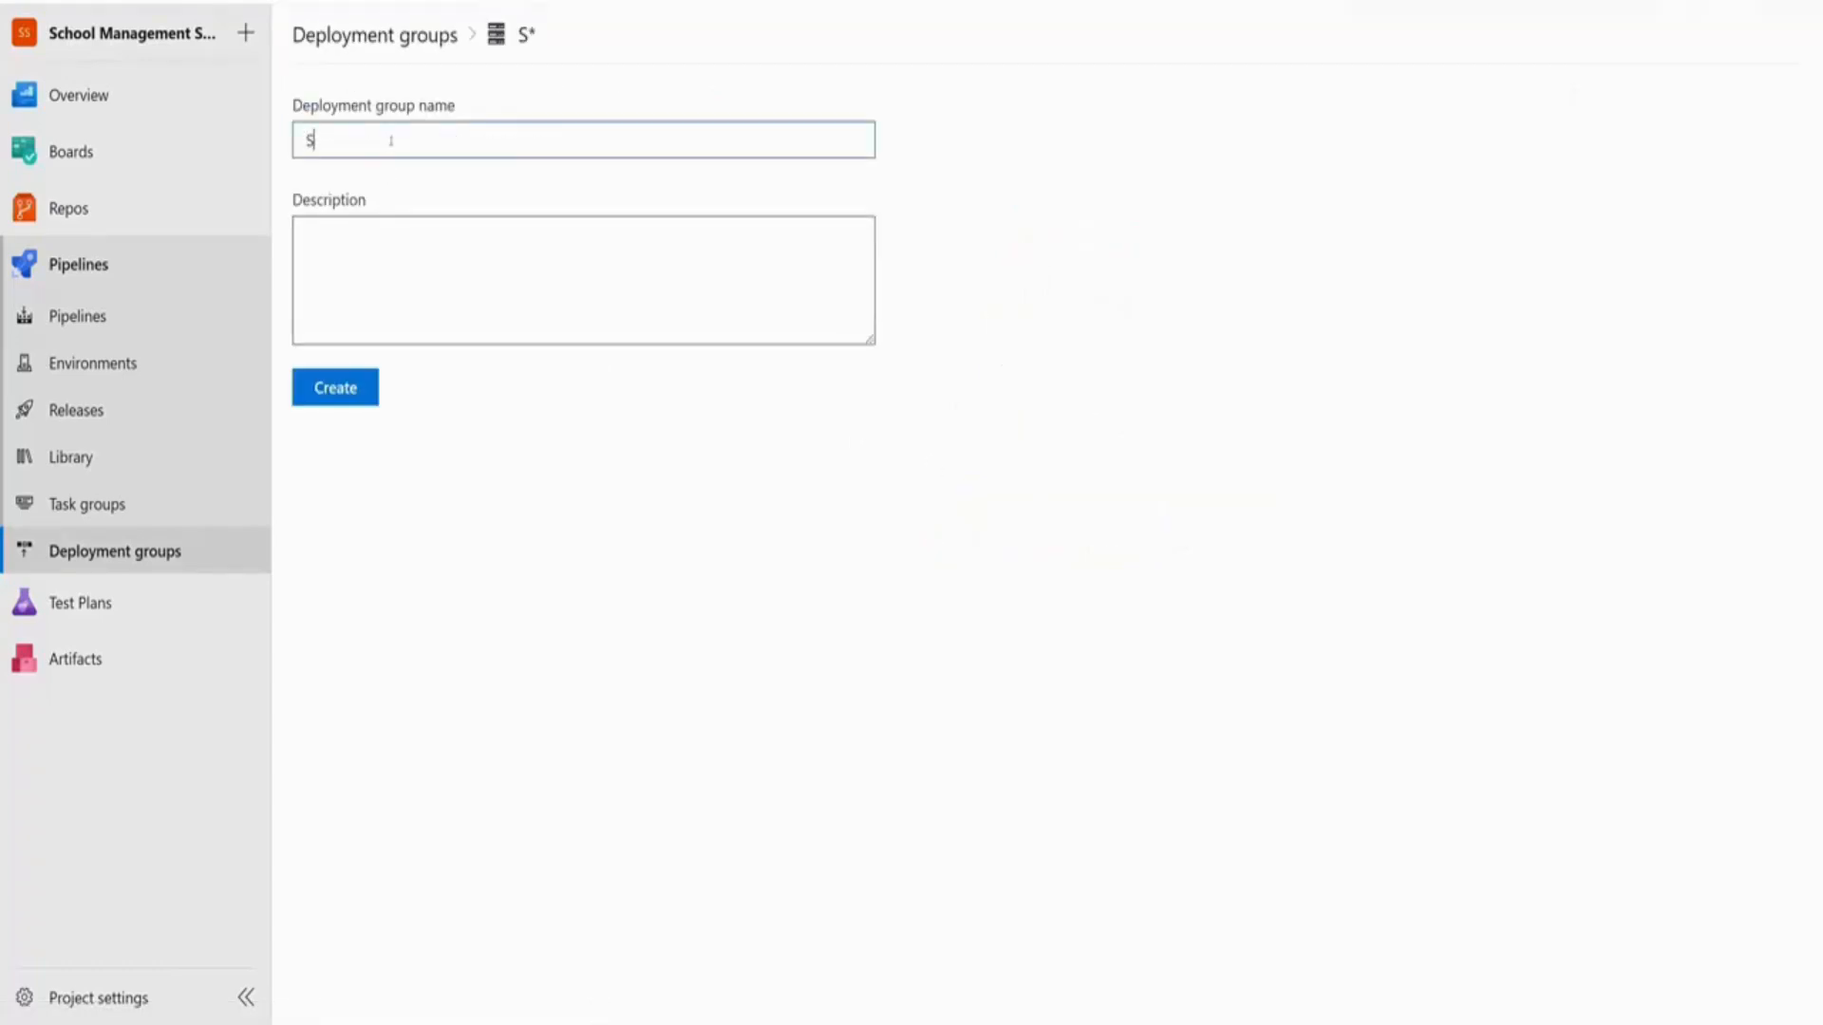
type("choolManagement-")
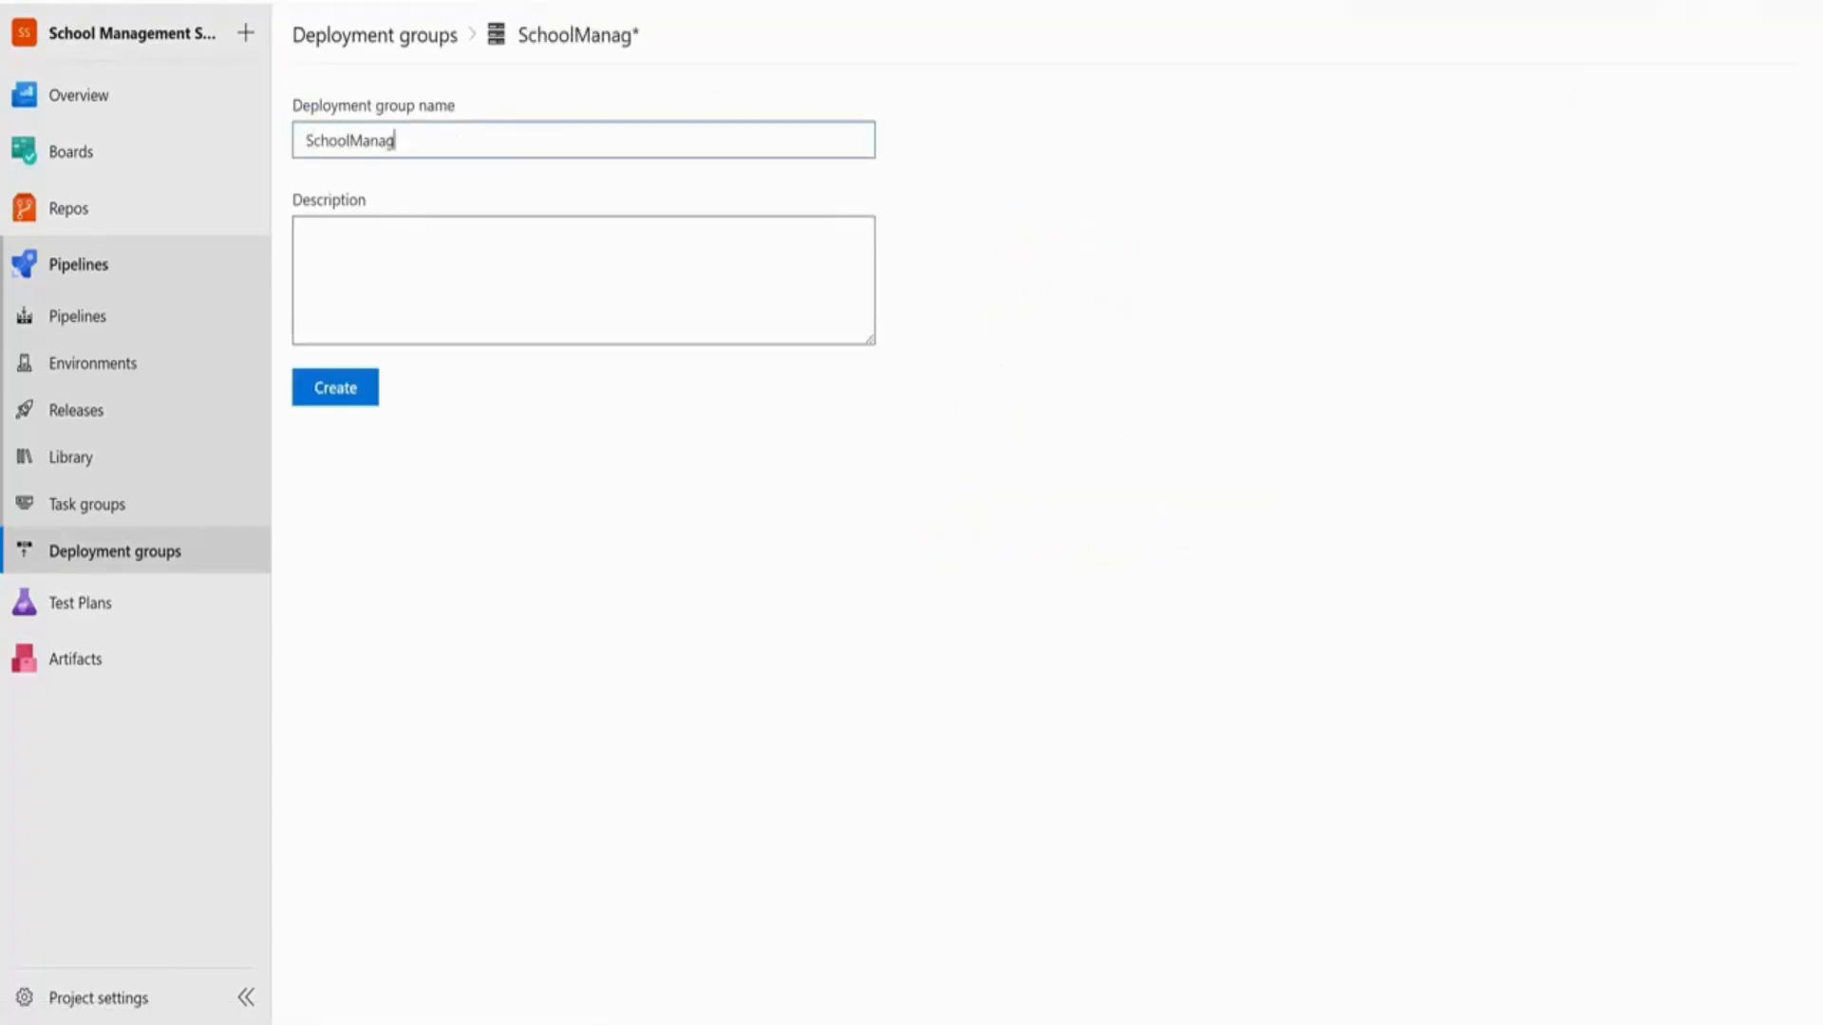
type("VM")
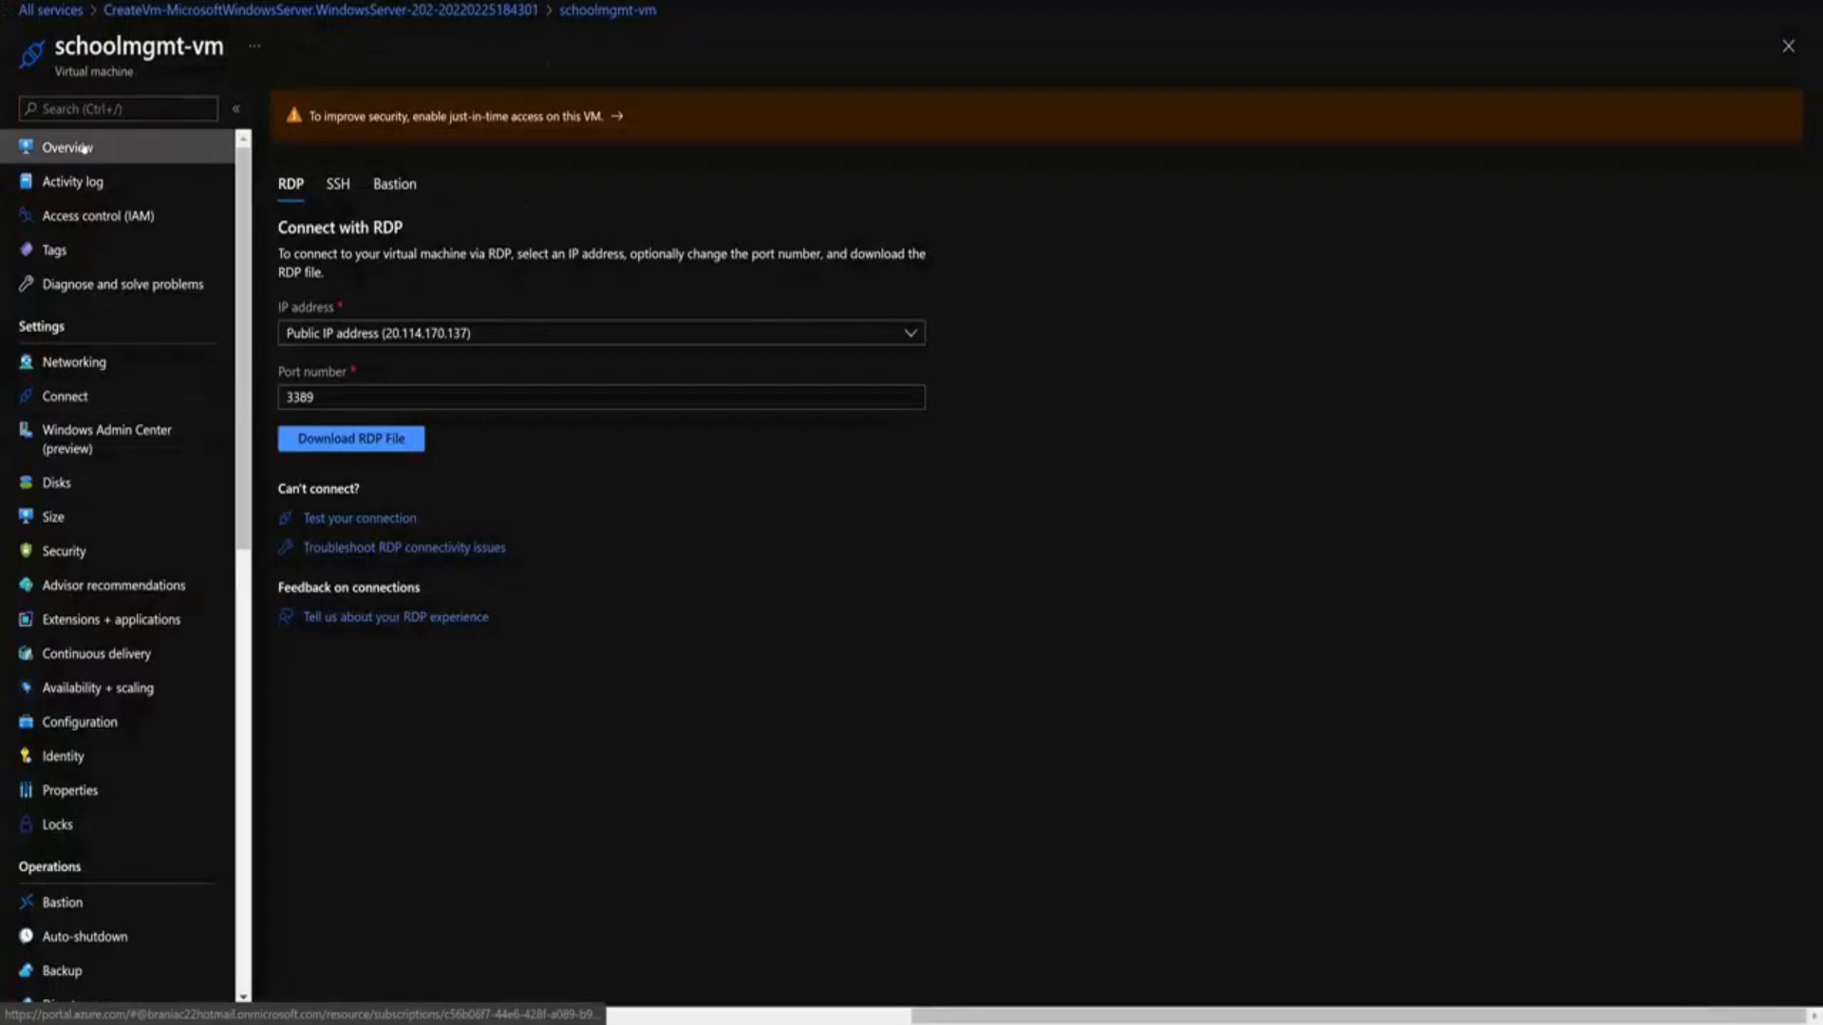
Show the schoolmgmt-vm overview in Azure Portal, then create the SchoolManagement-VM deployment group
left_click(84, 148)
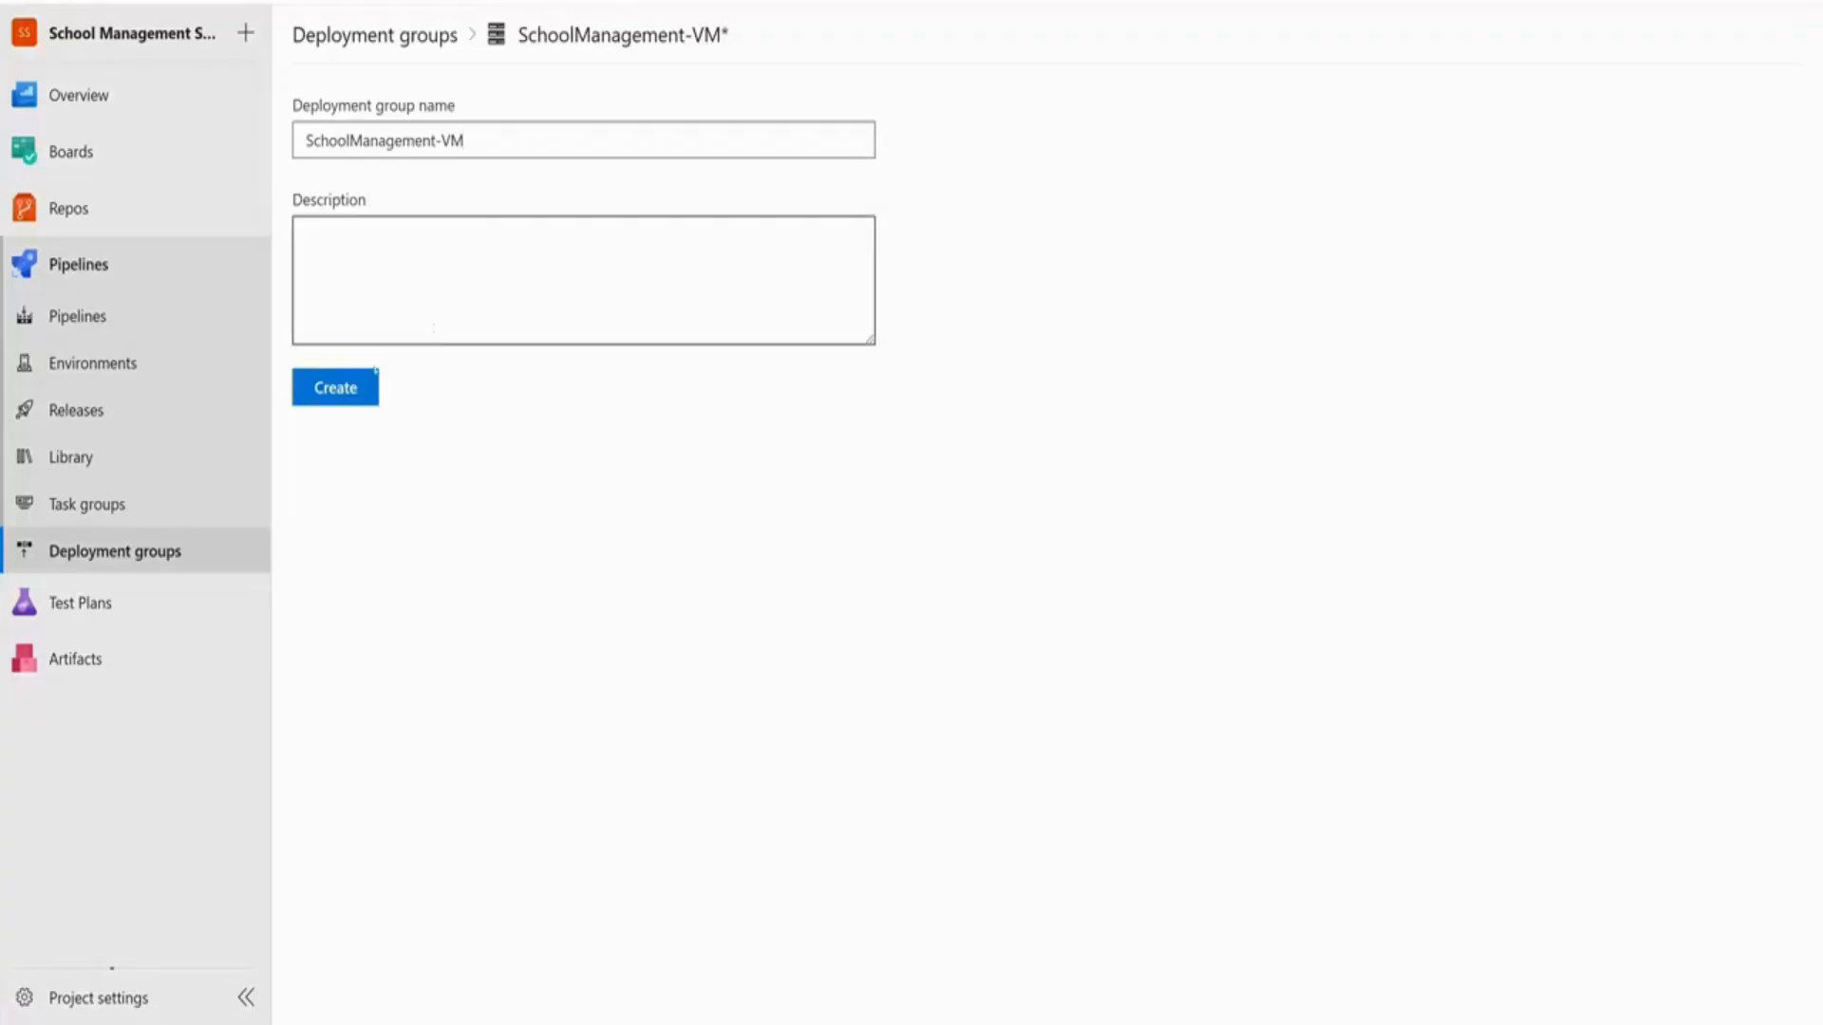
left_click(353, 389)
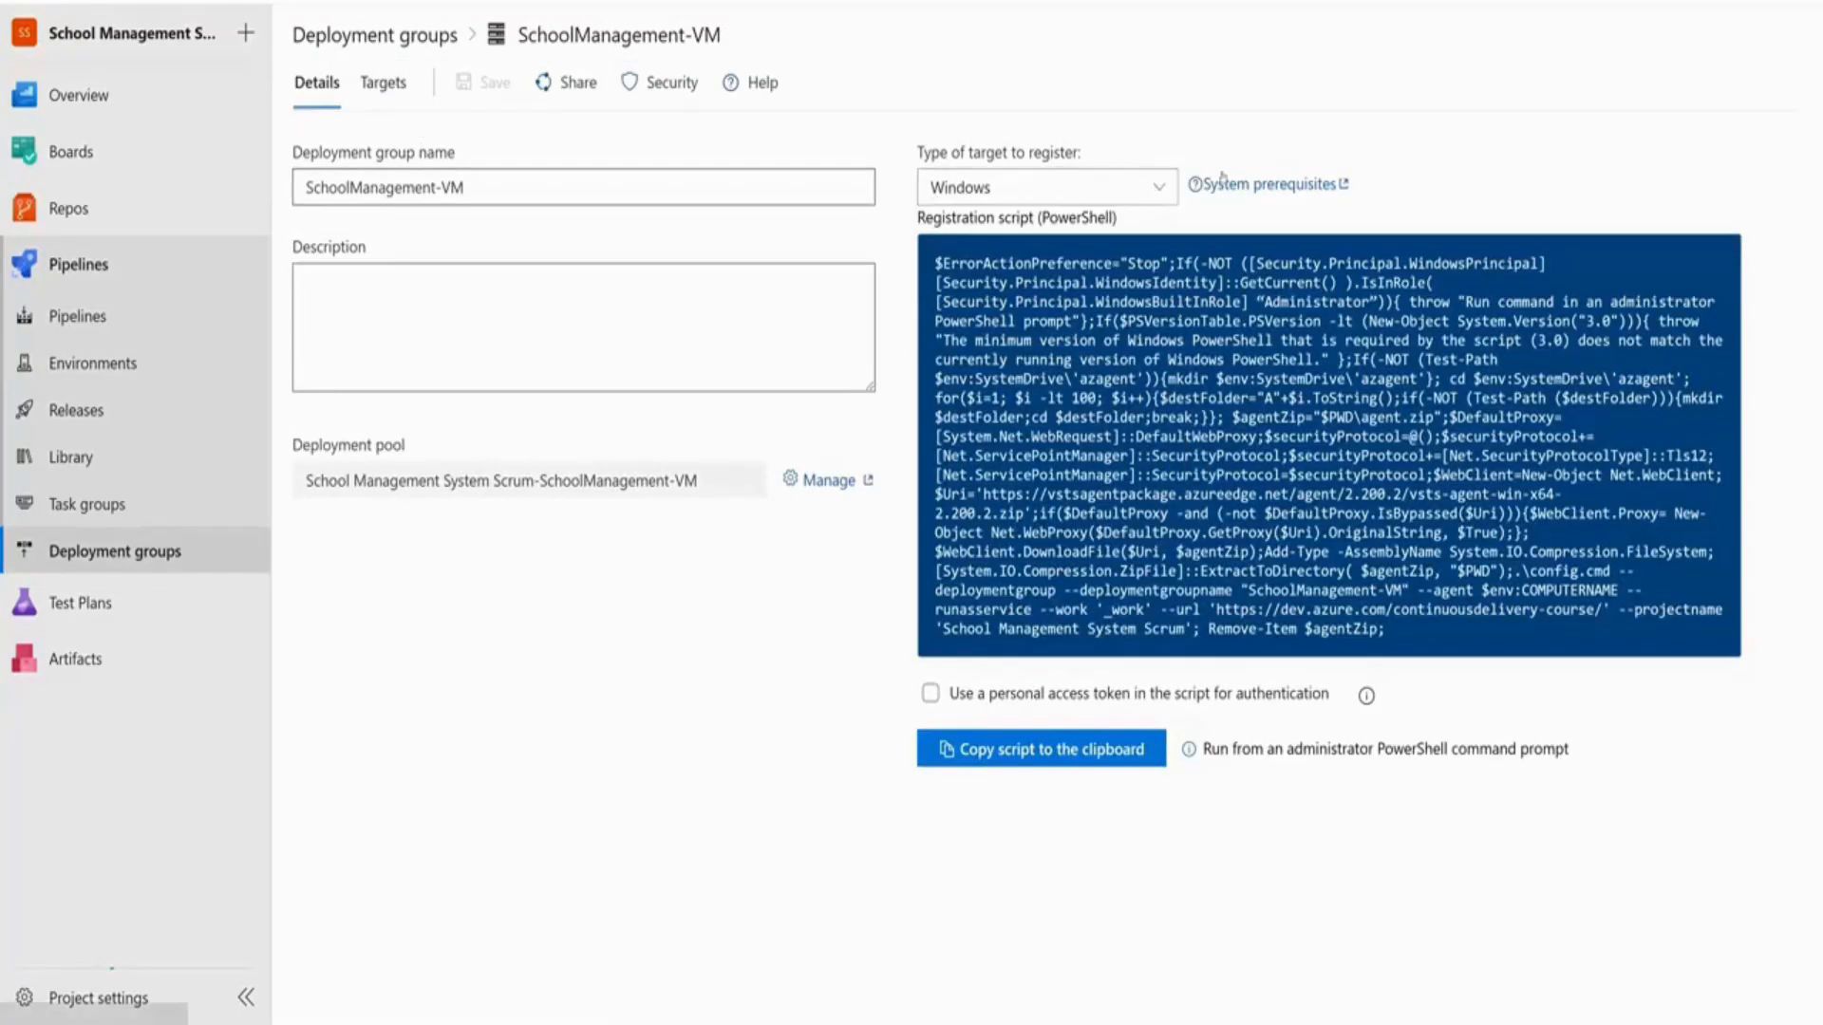
Copy the Windows registration script with personal access token authentication enabled
left_click(971, 188)
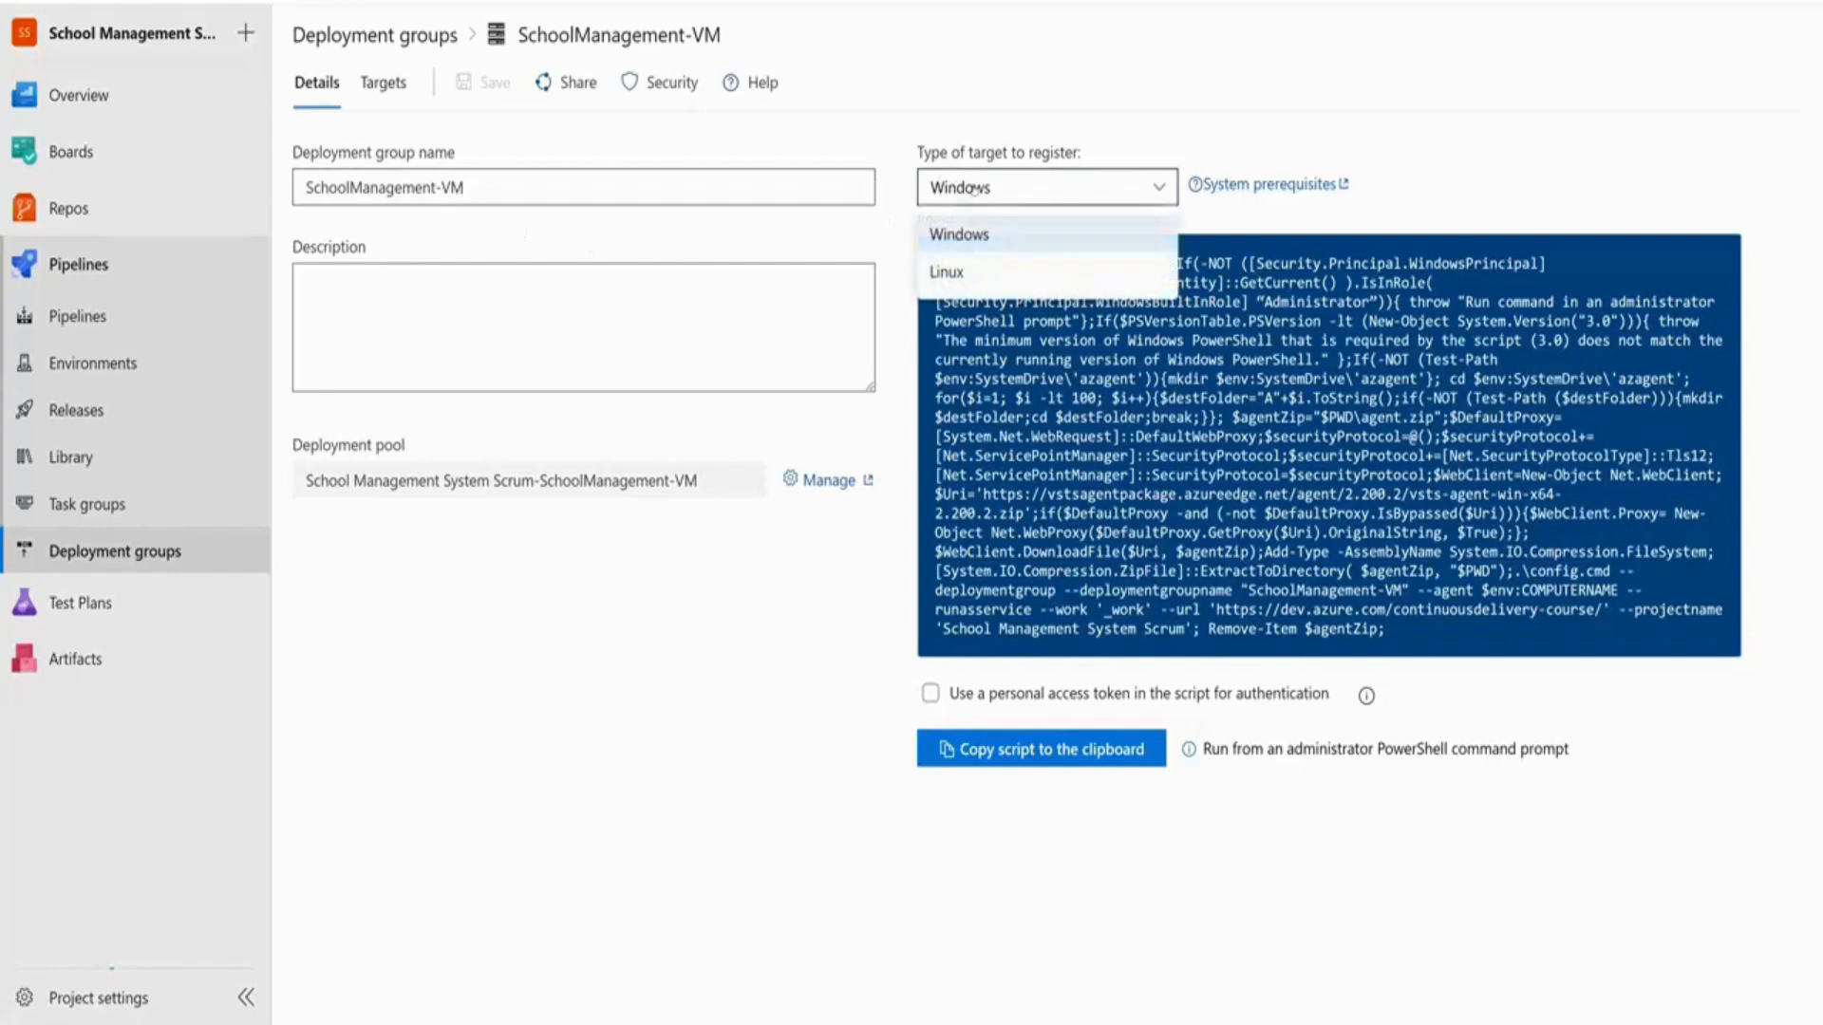
left_click(1000, 238)
left_click(931, 695)
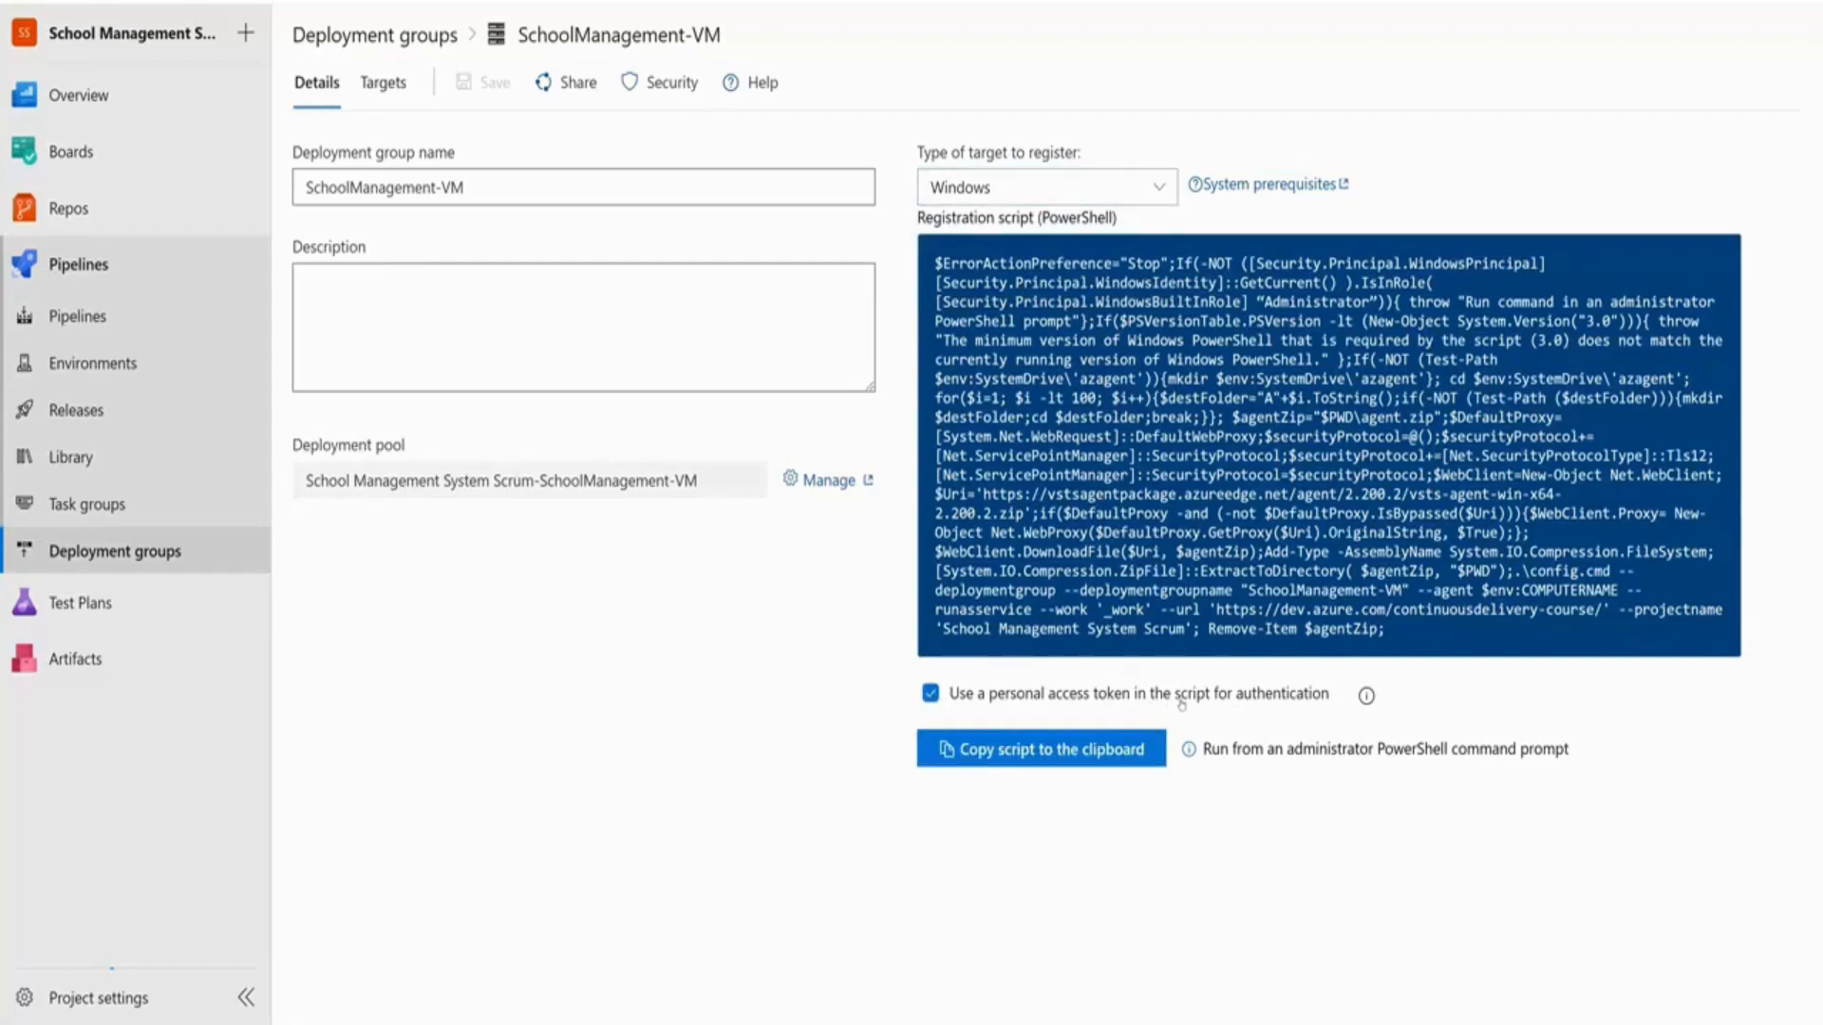
left_click(1018, 757)
key("alt+Tab")
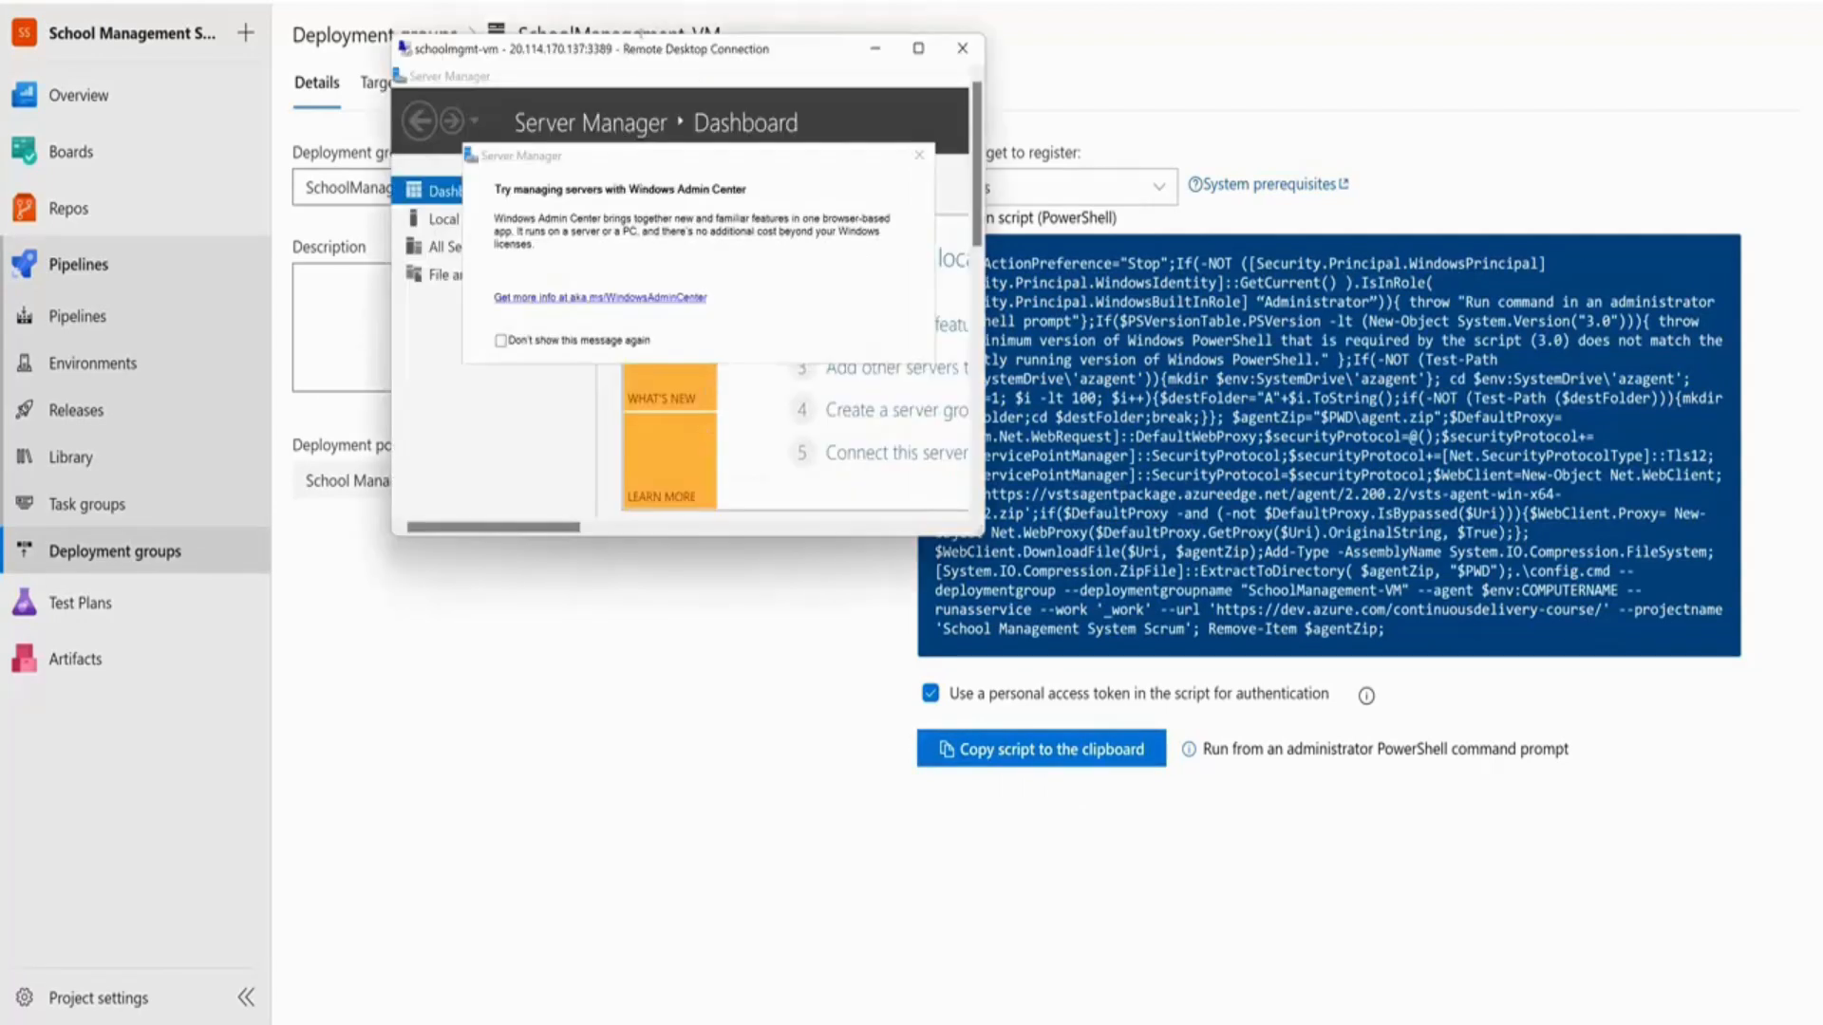
Maximize the RDP window and paste and run the registration script in administrator PowerShell
double_click(625, 47)
left_click(1010, 785)
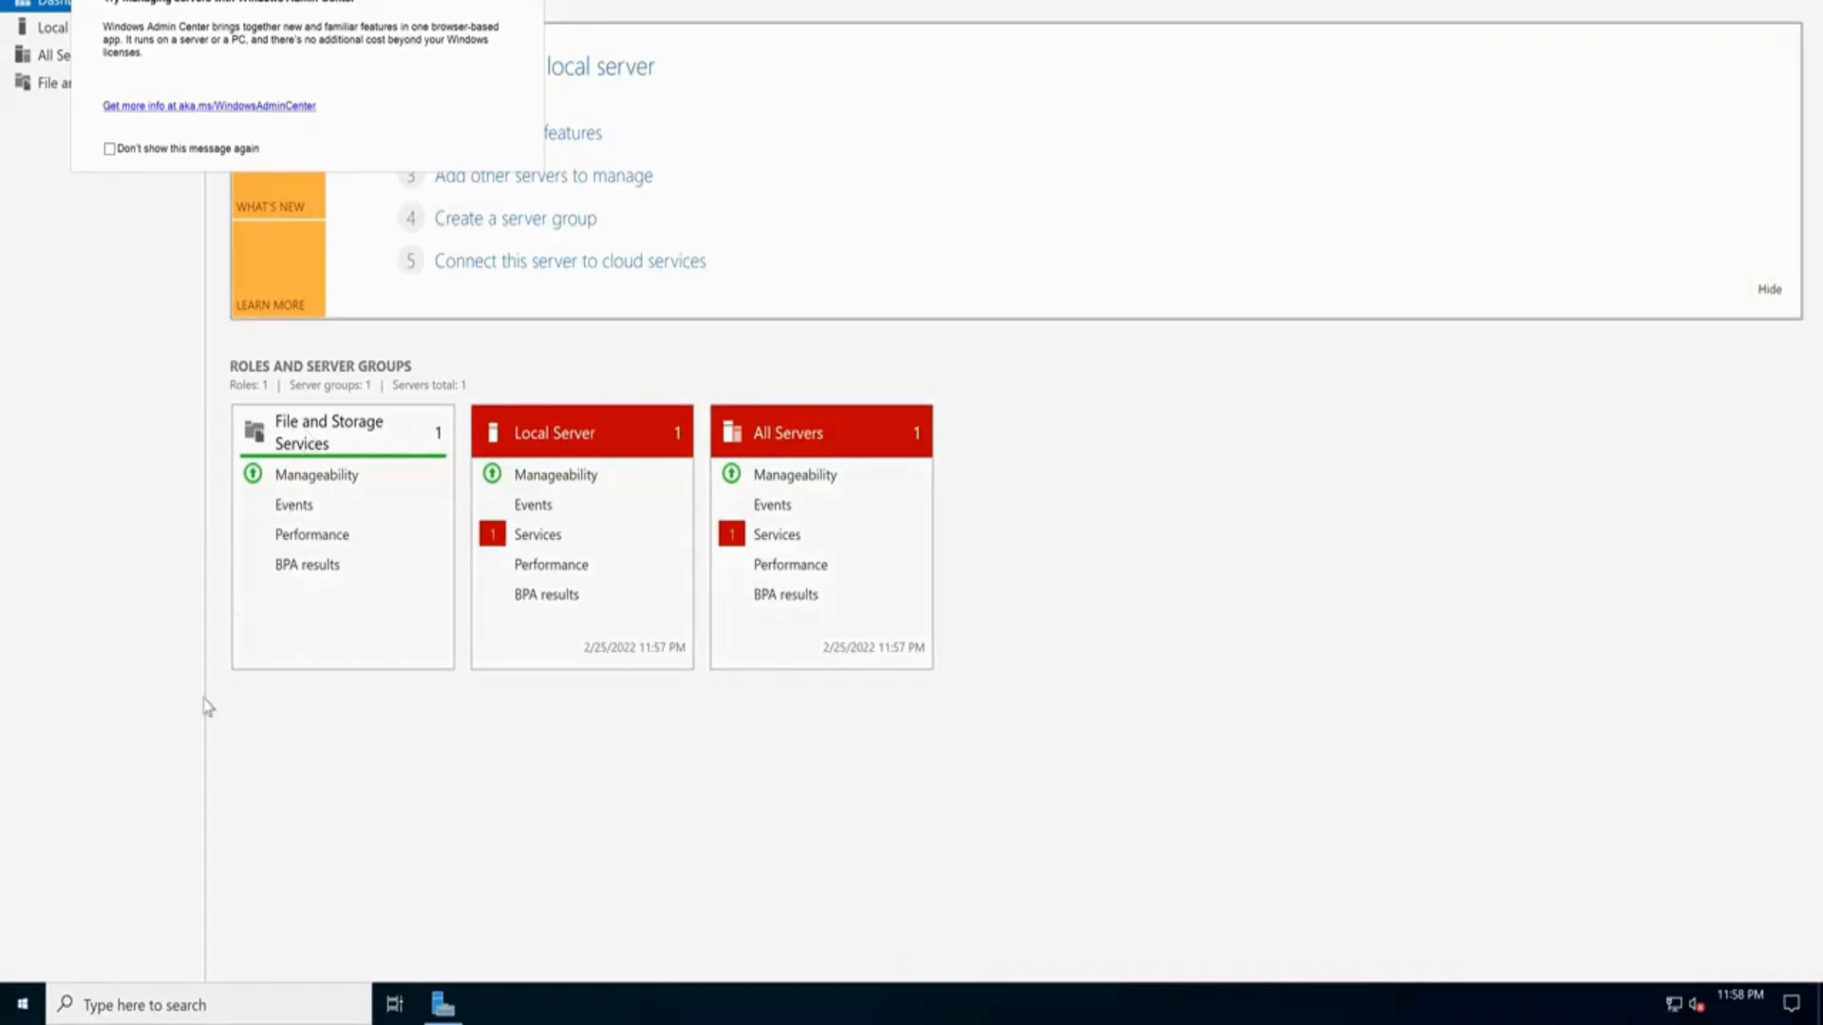
left_click(152, 998)
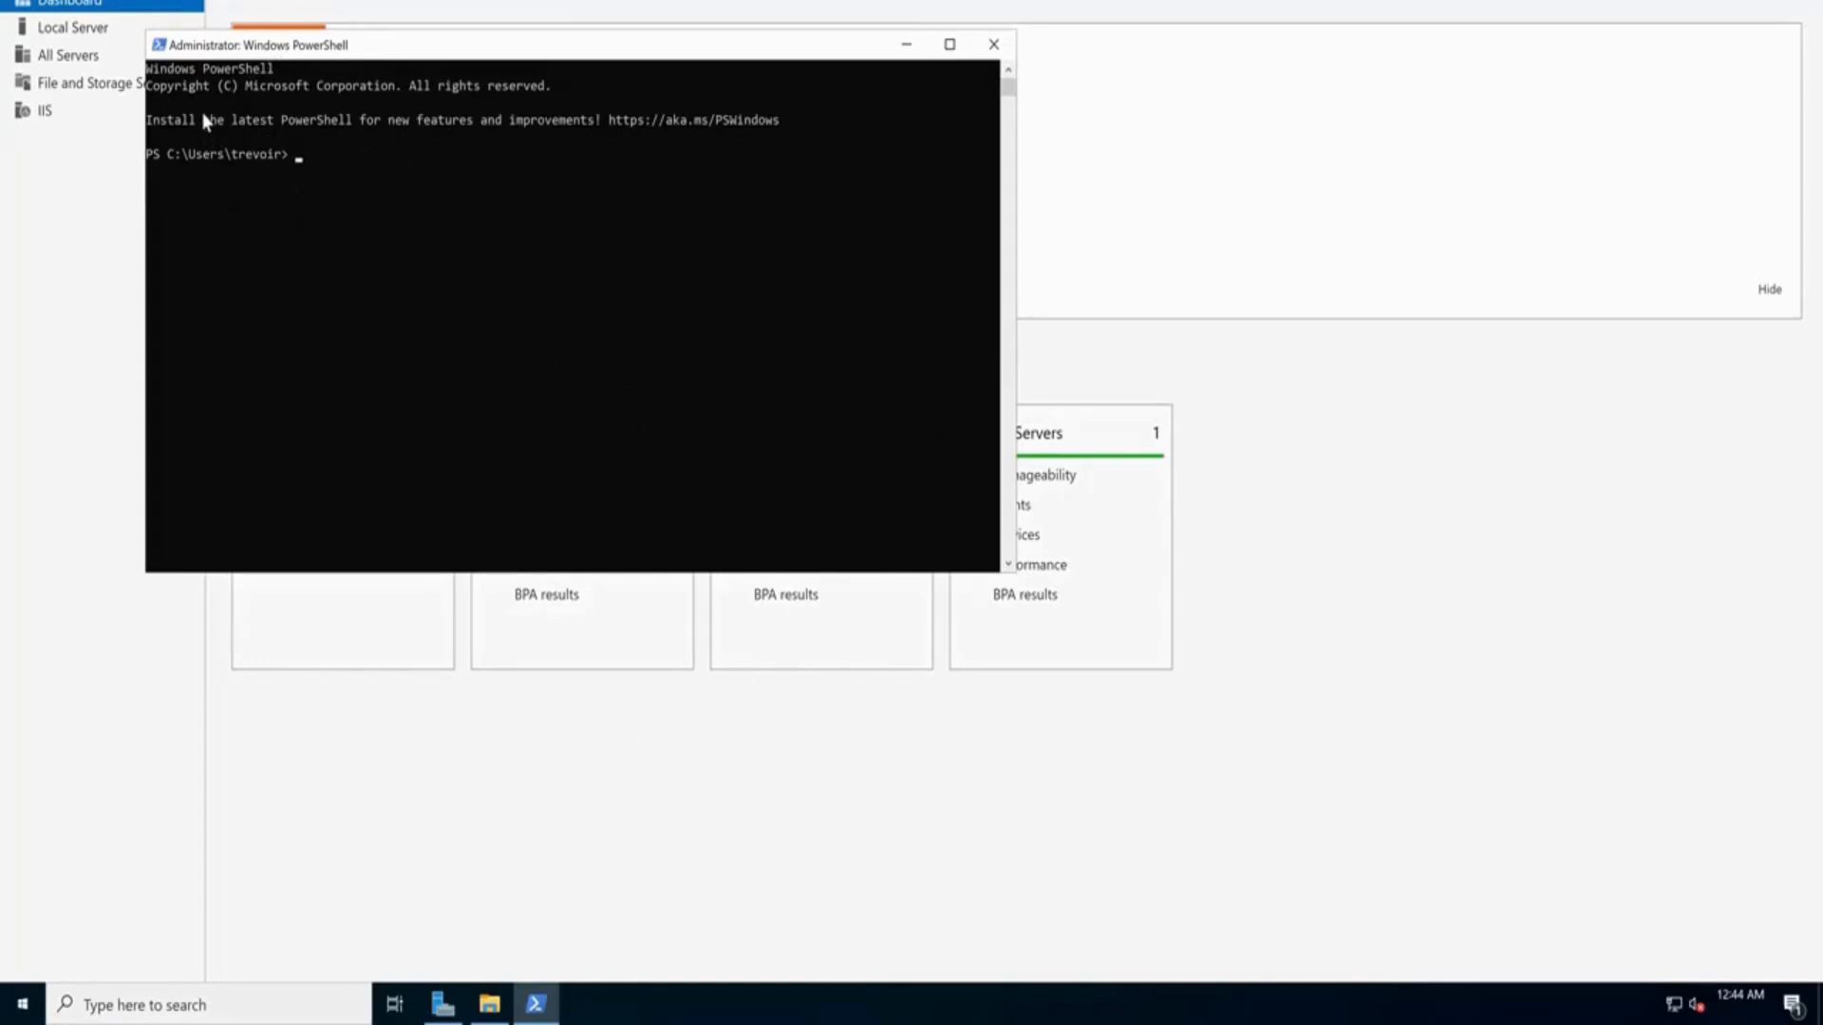
key("ctrl+v")
left_click(514, 446)
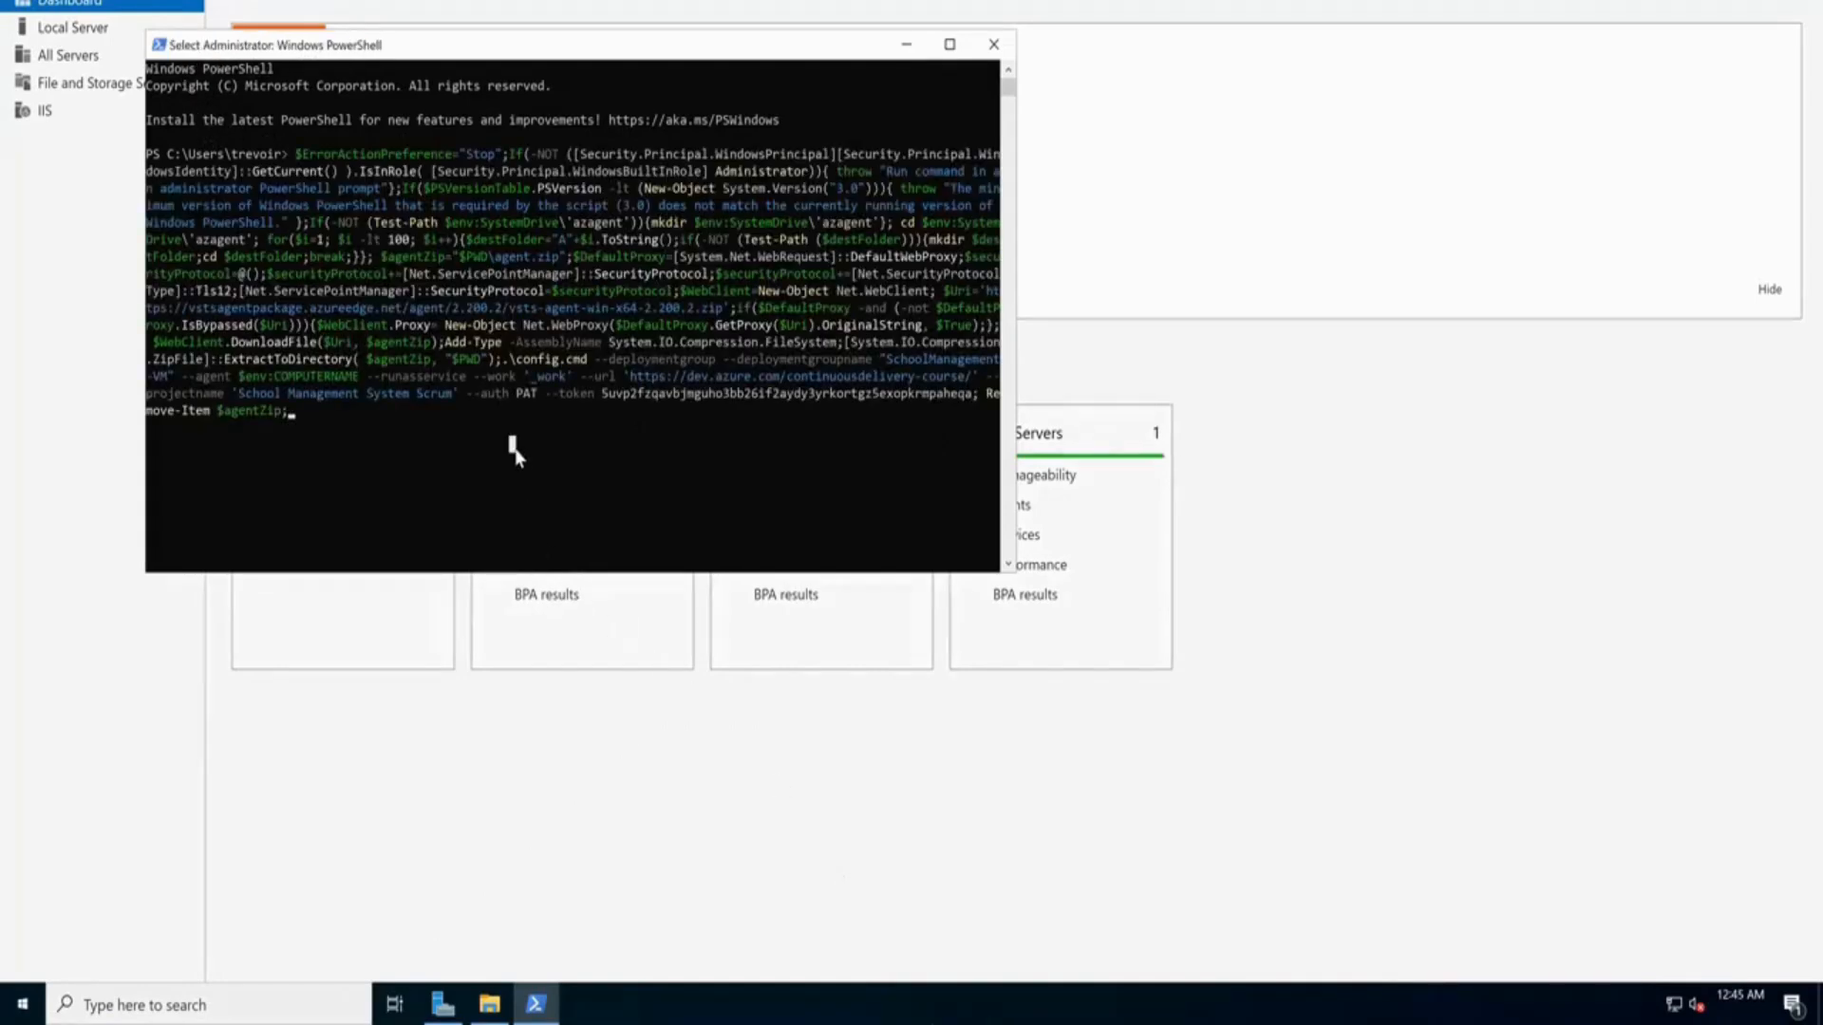
key("Return")
key("Return")
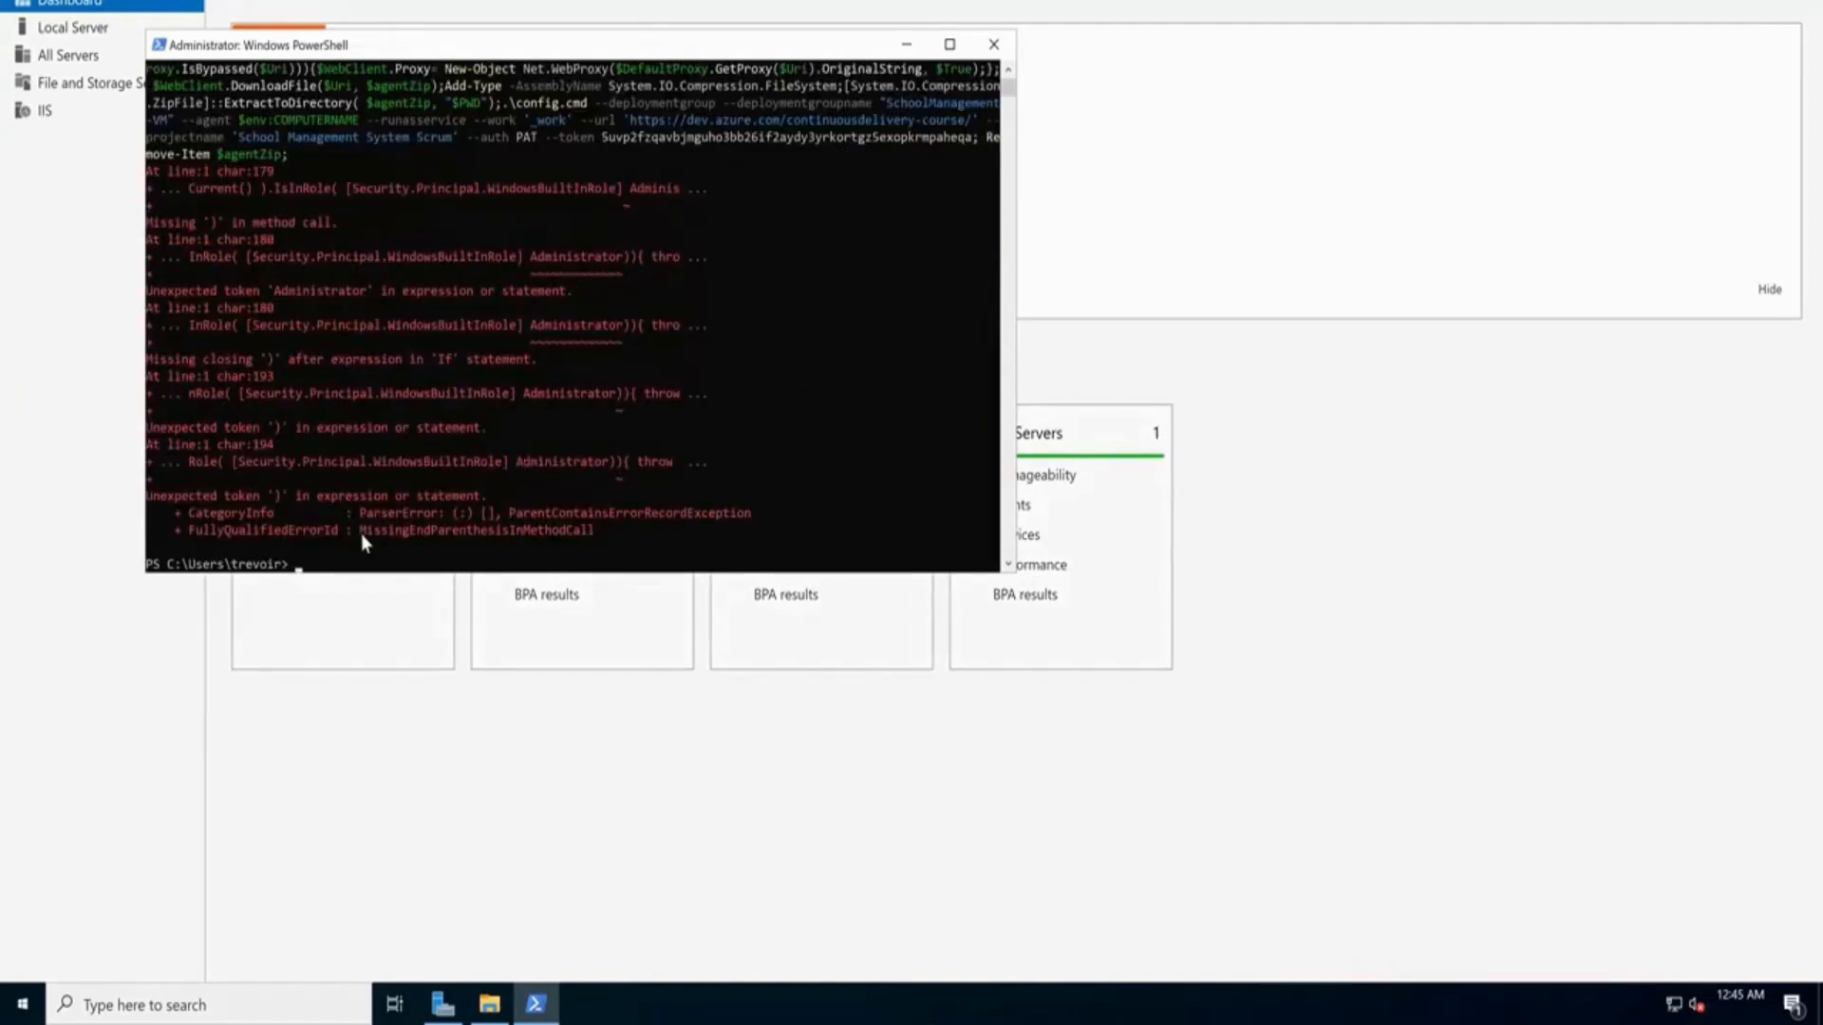
Inspect the pasted command and its IsInRole 'Missing )' parse error in the console
left_click(302, 566)
right_click(298, 564)
scroll(276, 323, "up", 5)
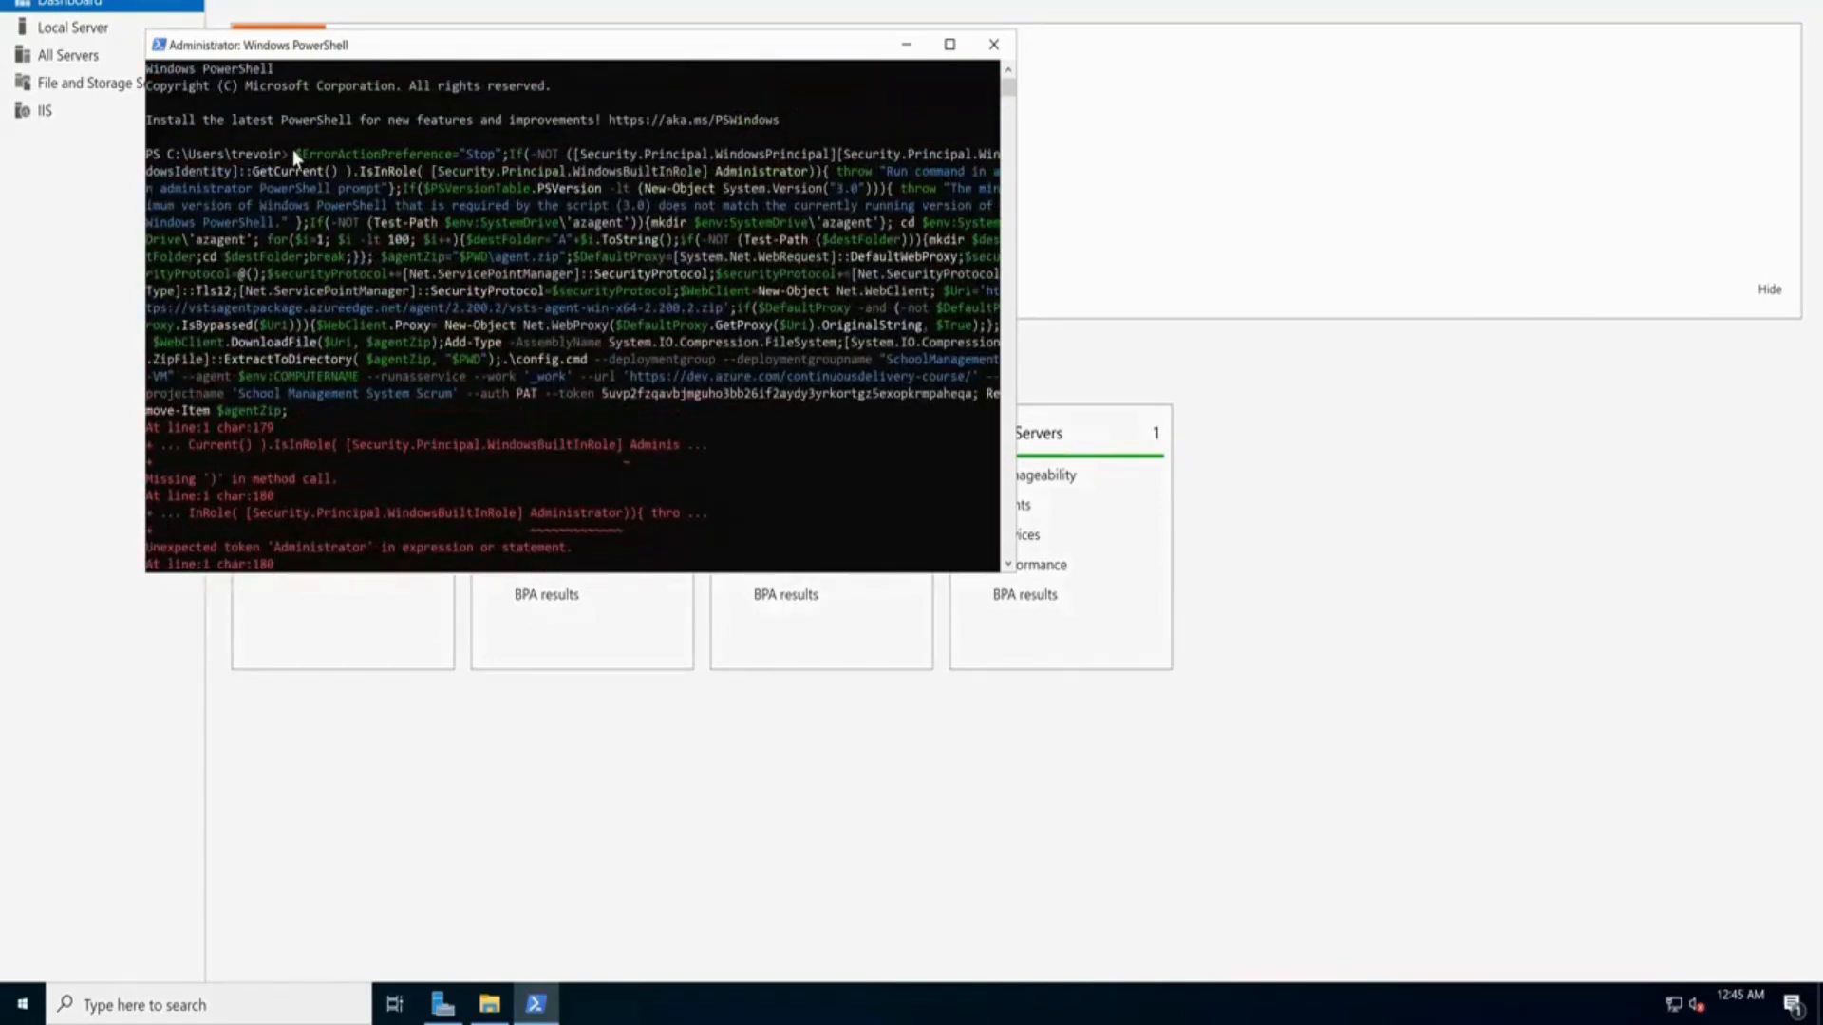
left_click_drag(292, 152, 284, 413)
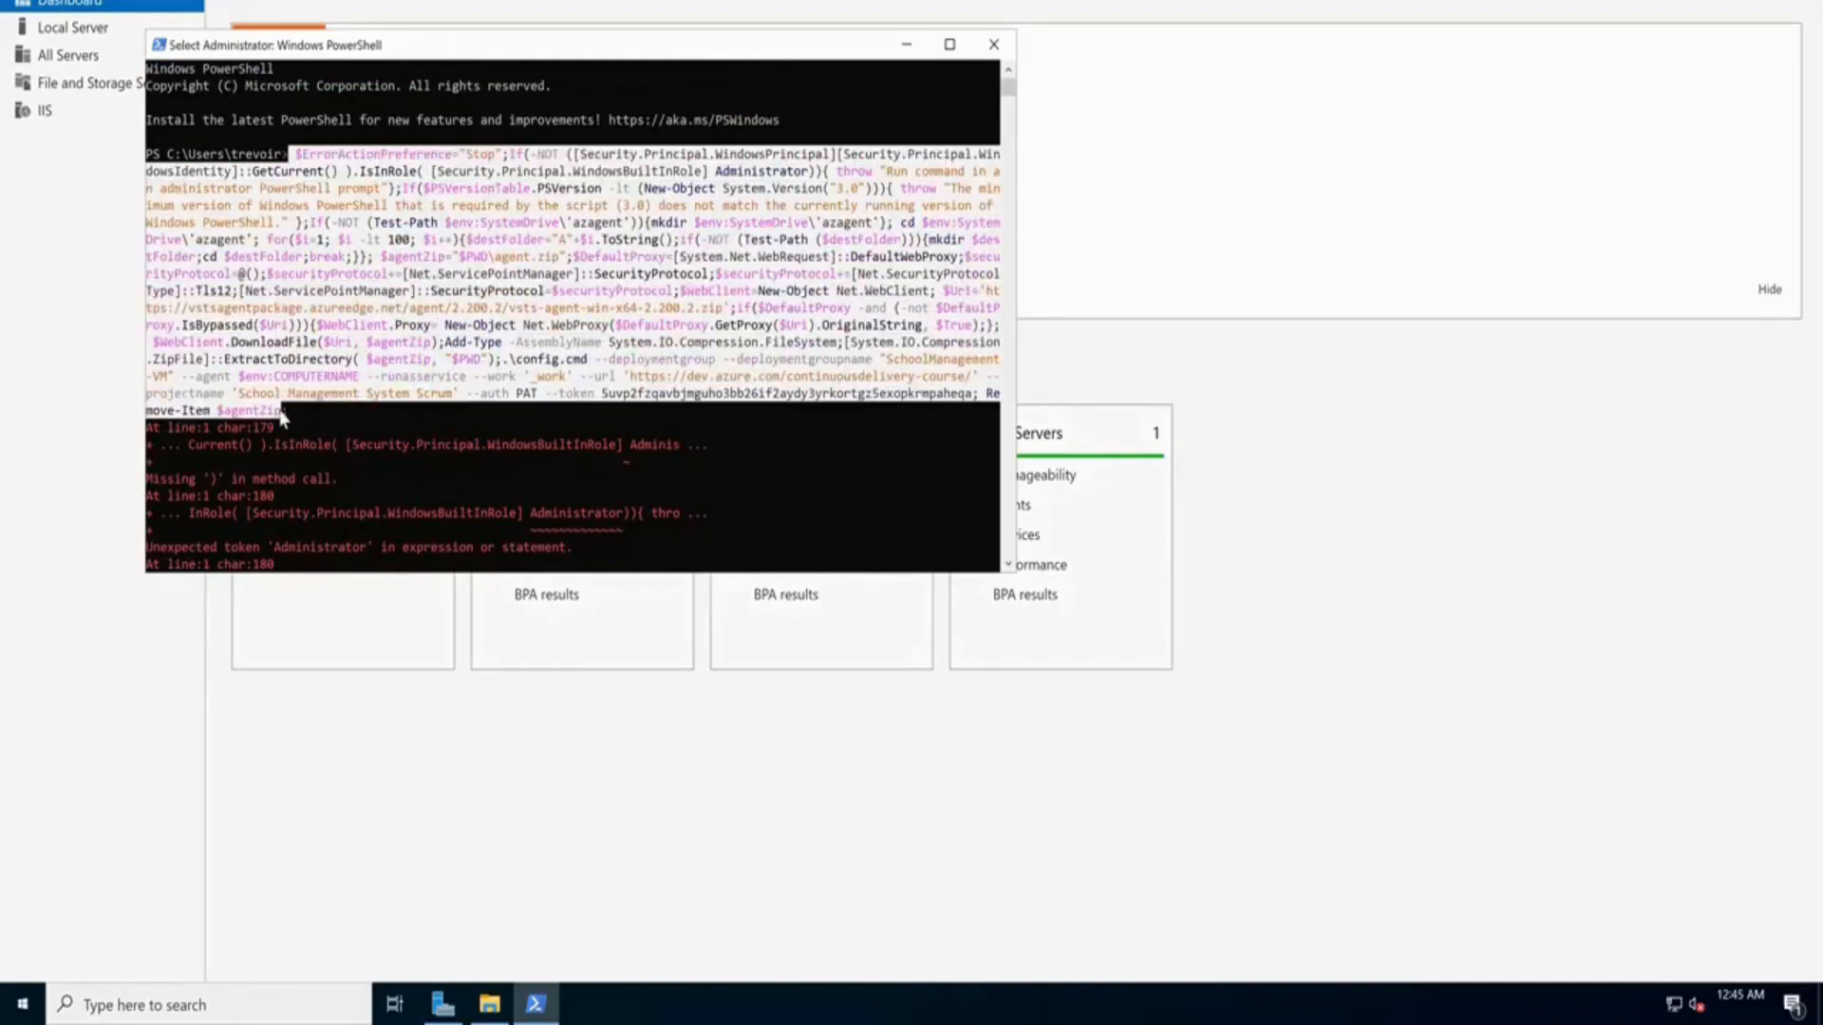
right_click(287, 412)
left_click_drag(261, 188, 680, 194)
left_click(680, 193)
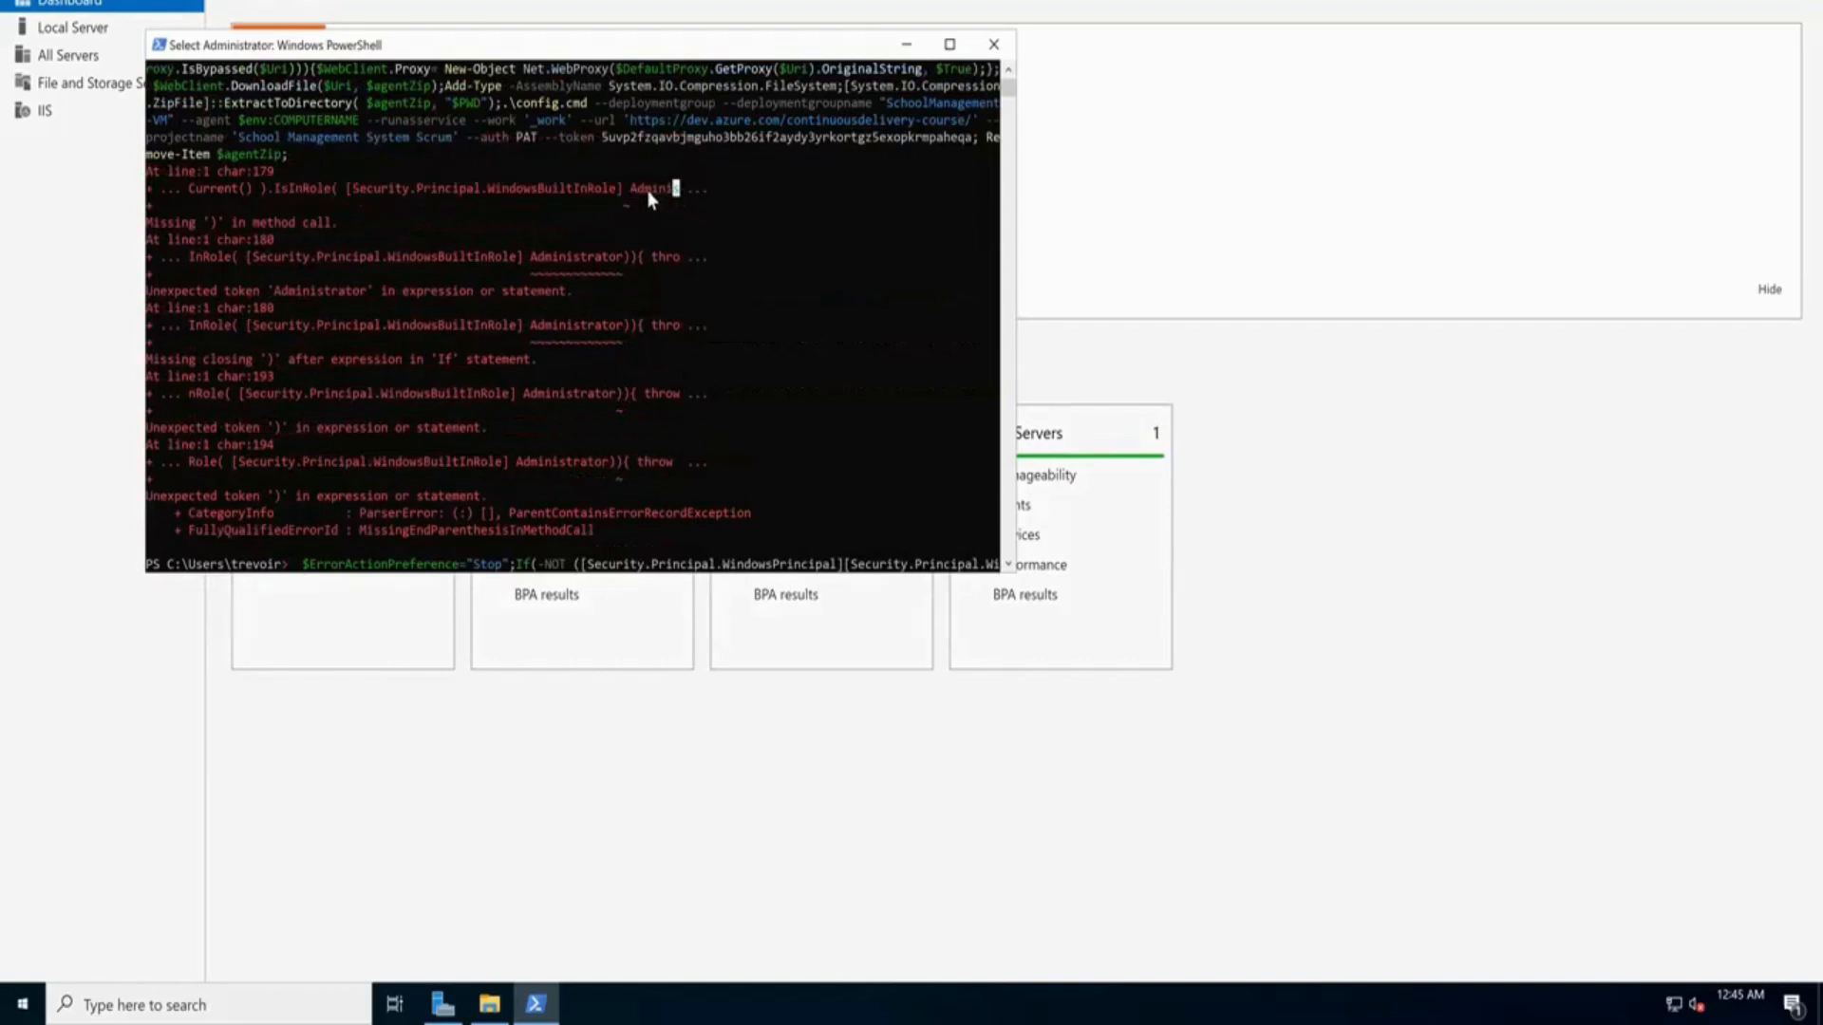
right_click(676, 196)
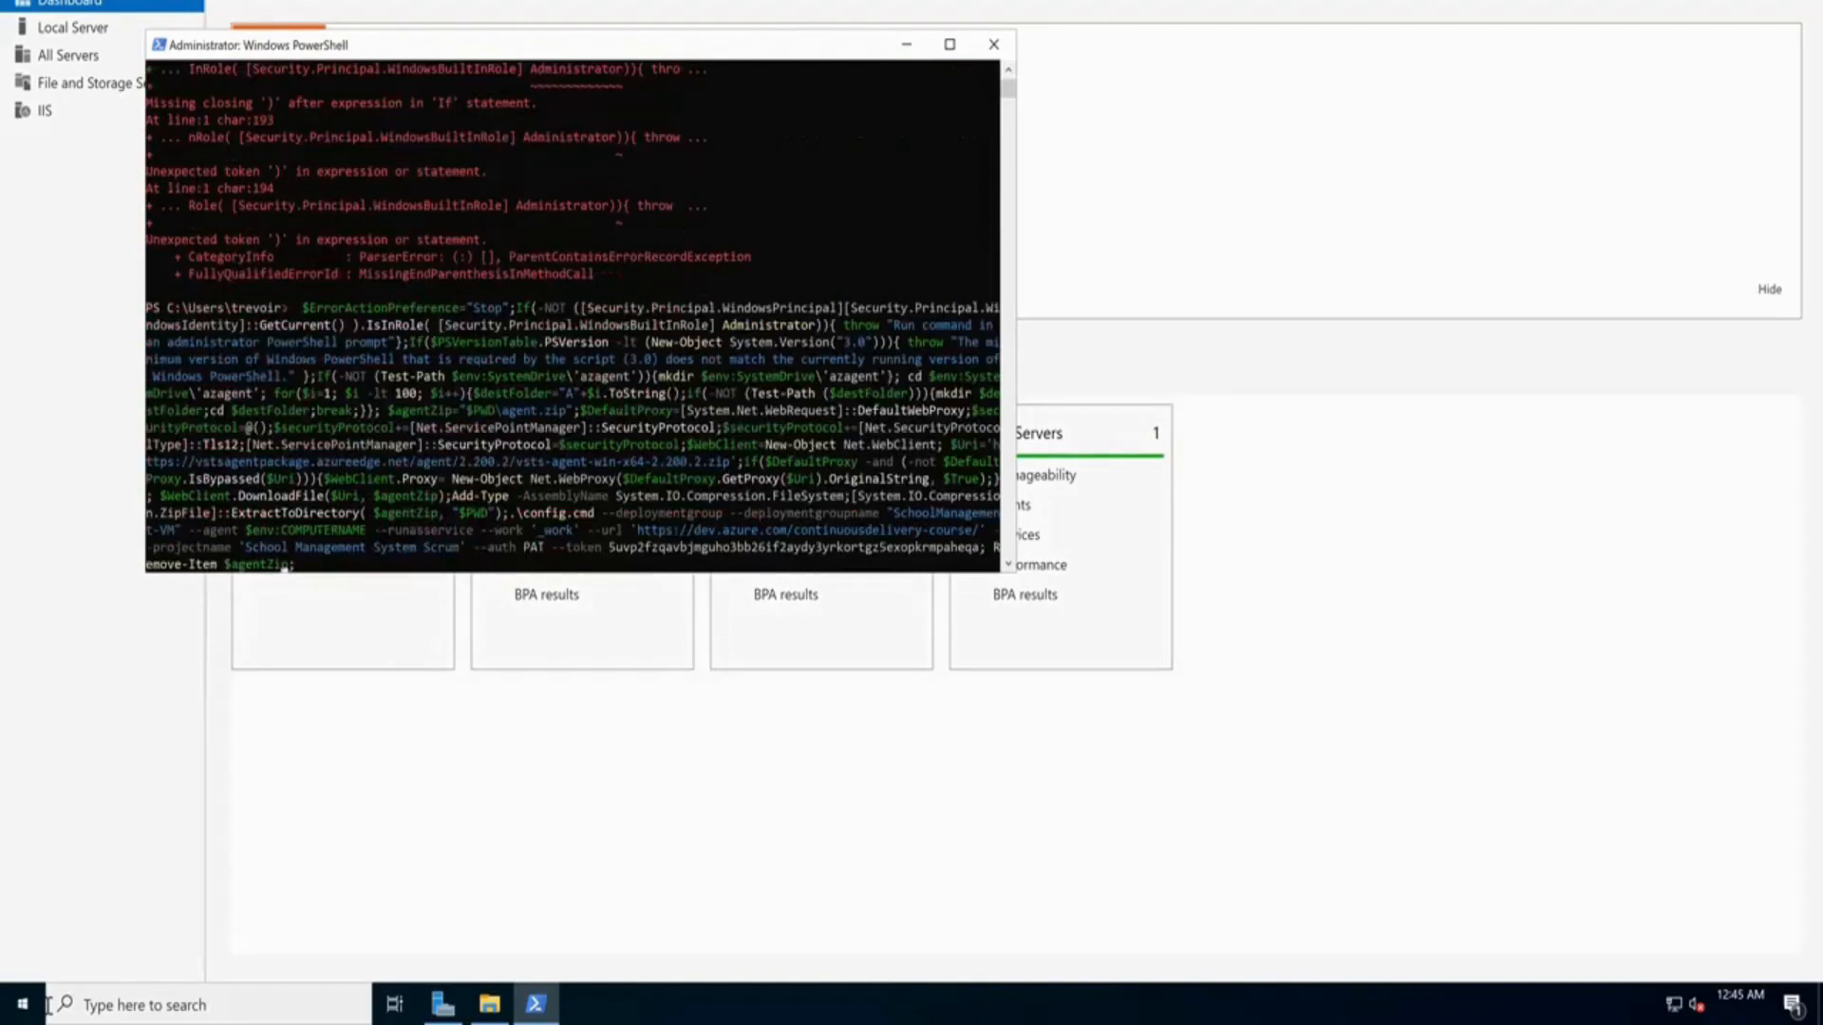
left_click(21, 1008)
Launch Notepad from Start search and paste the registration script into it
type("notepad")
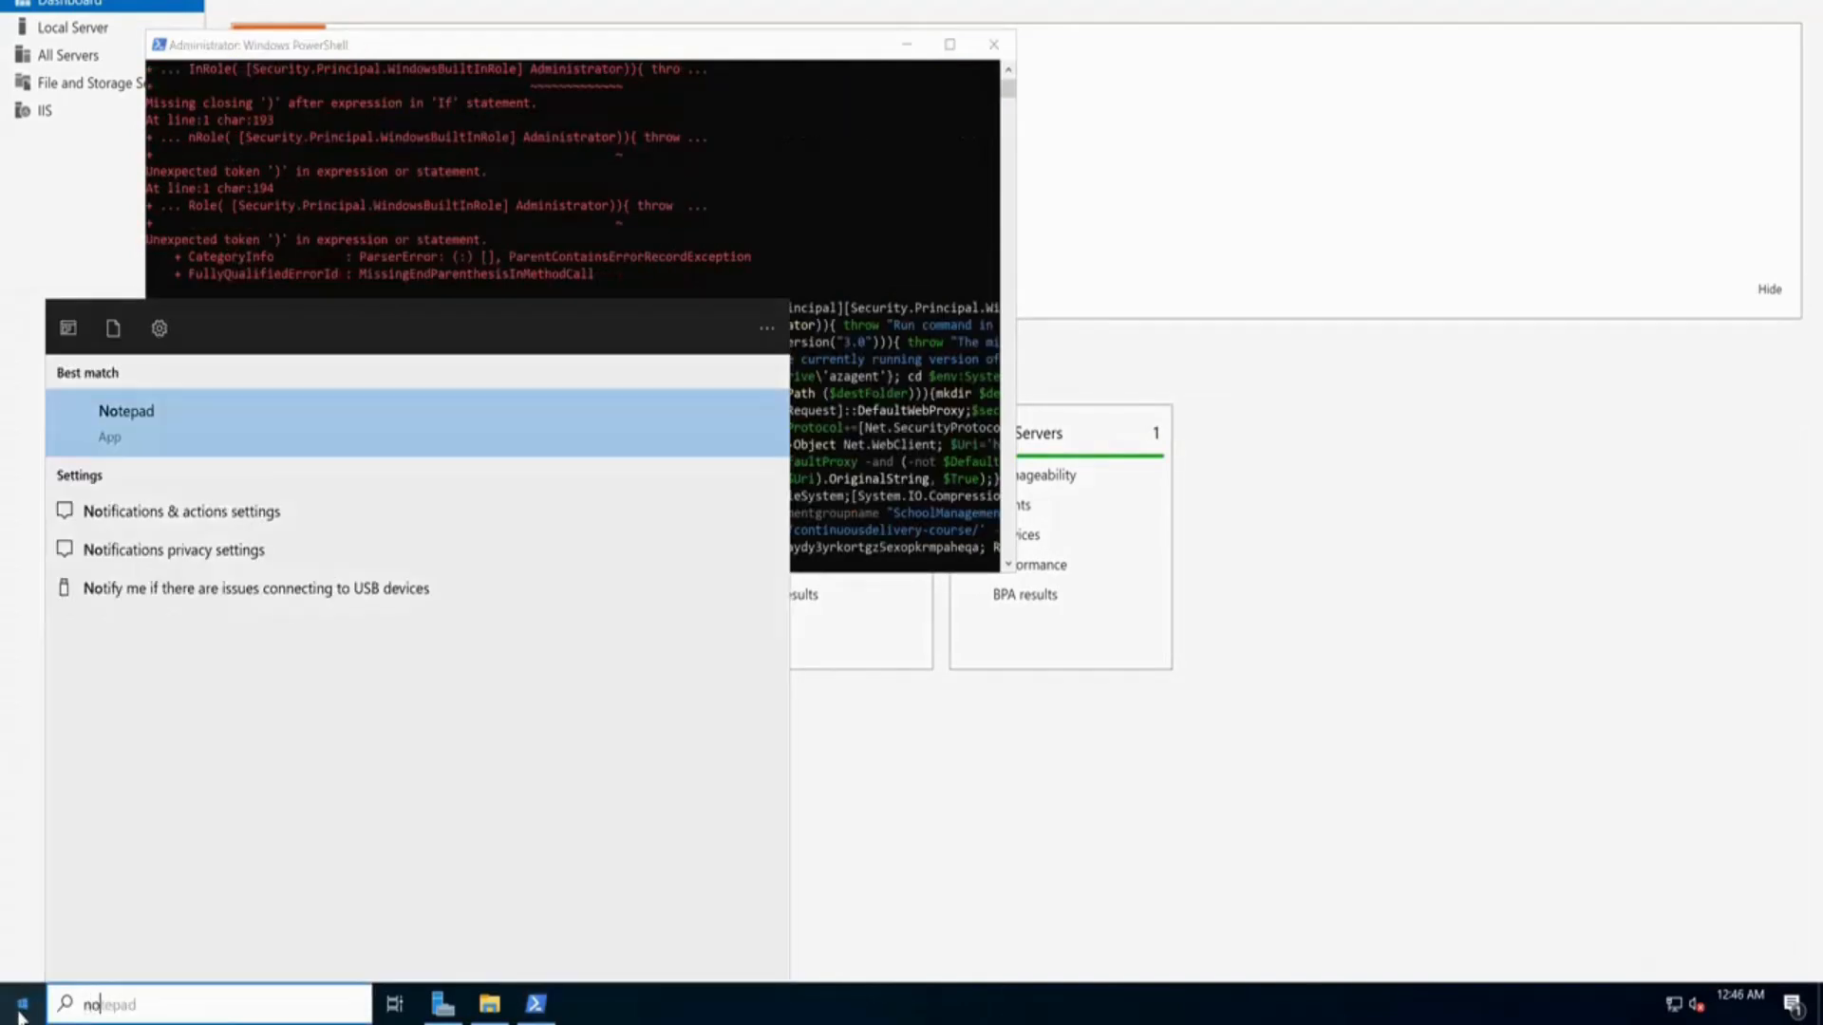
key("Return")
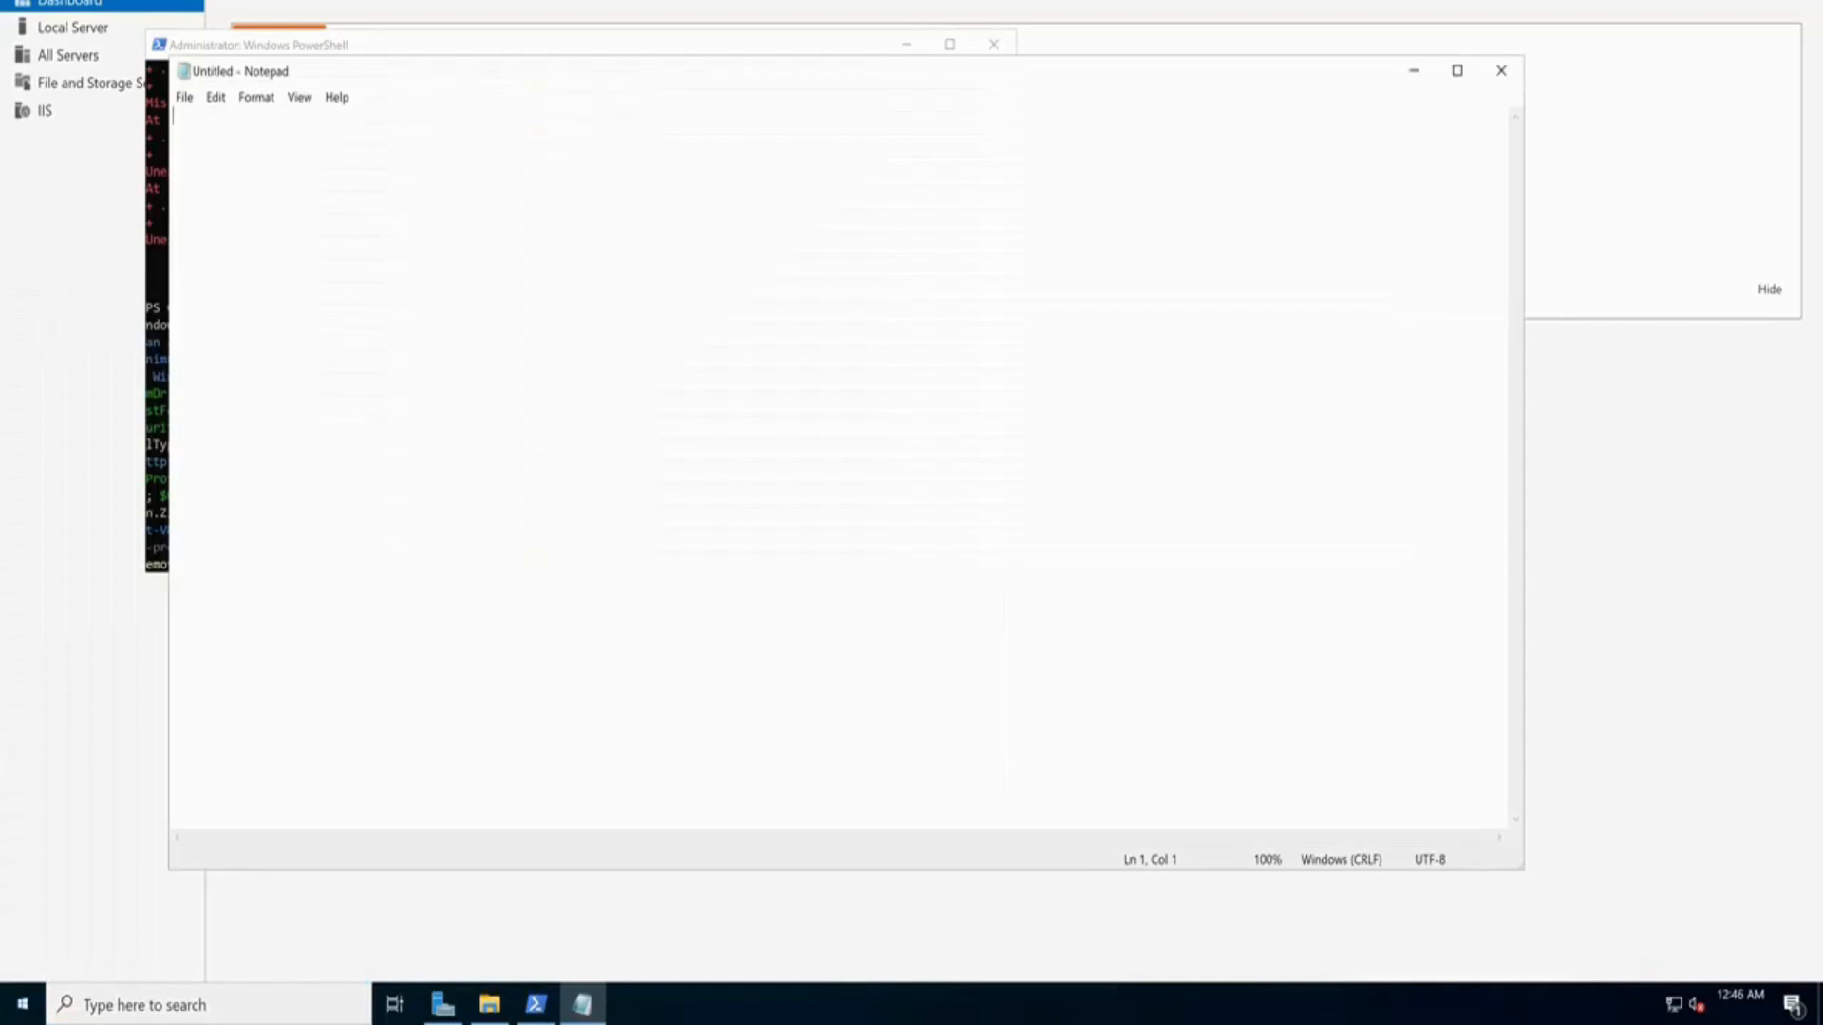
key("ctrl+v")
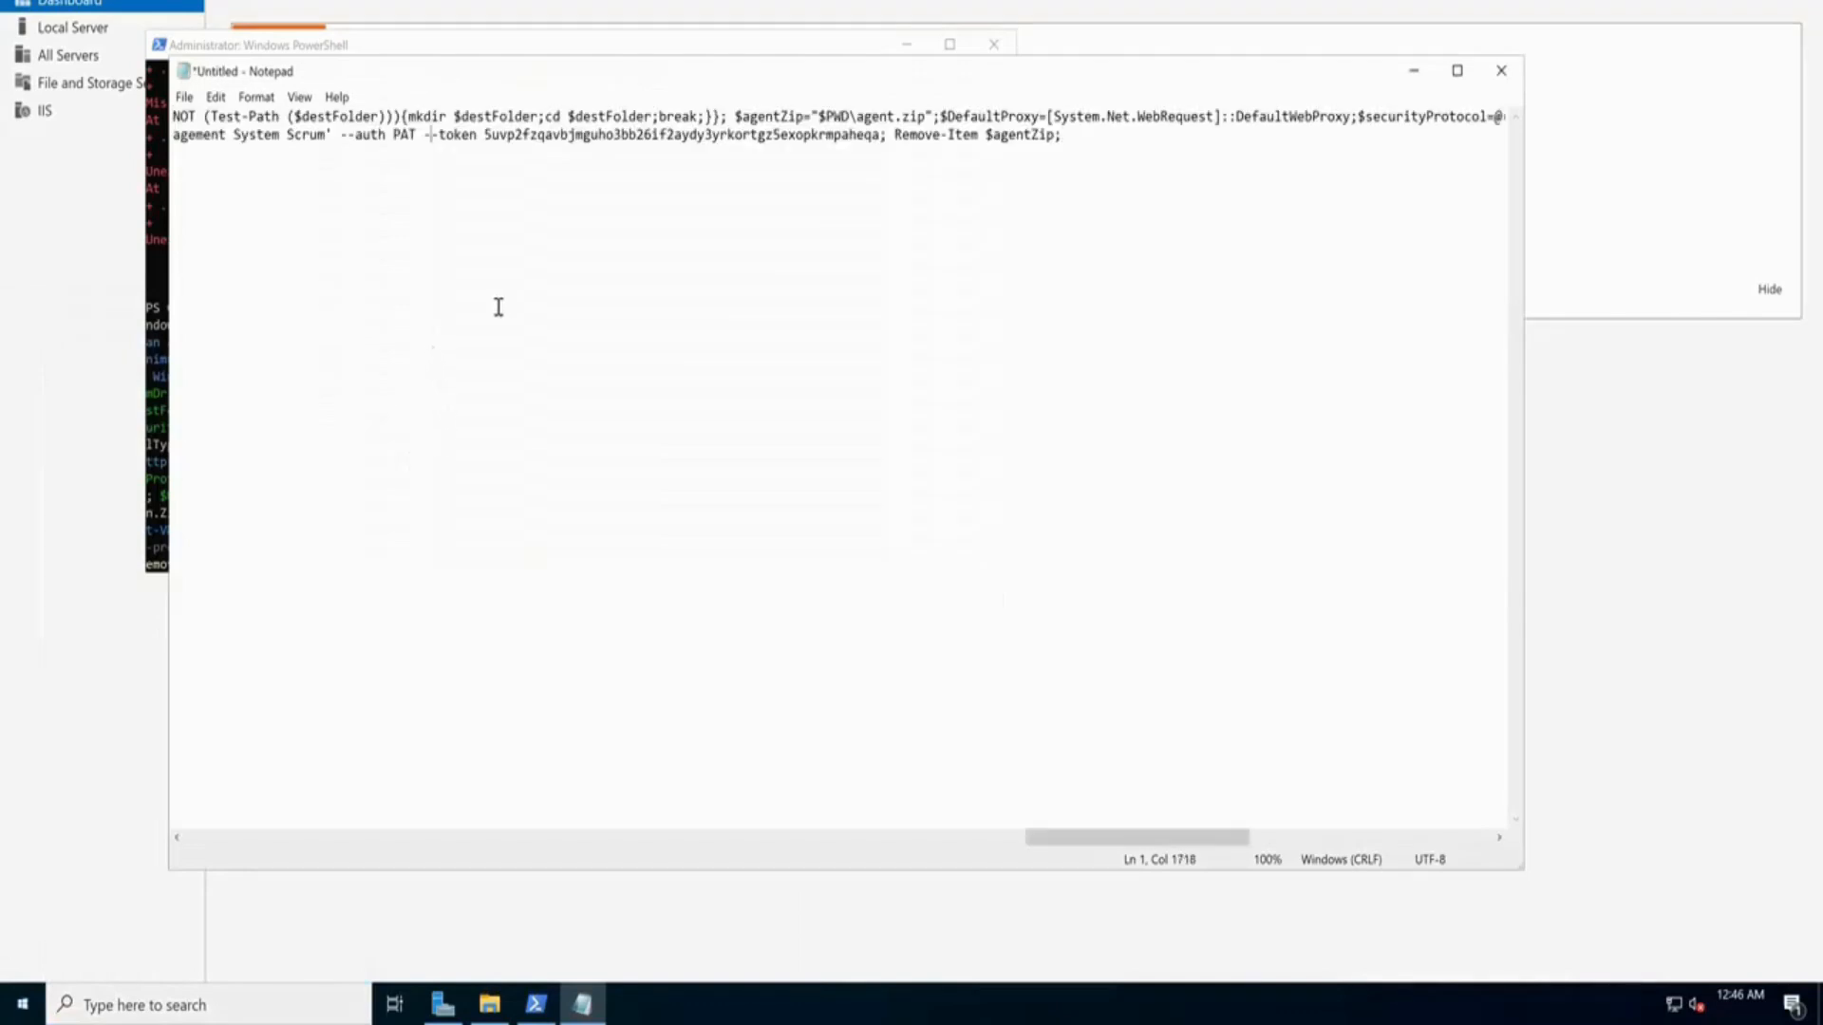
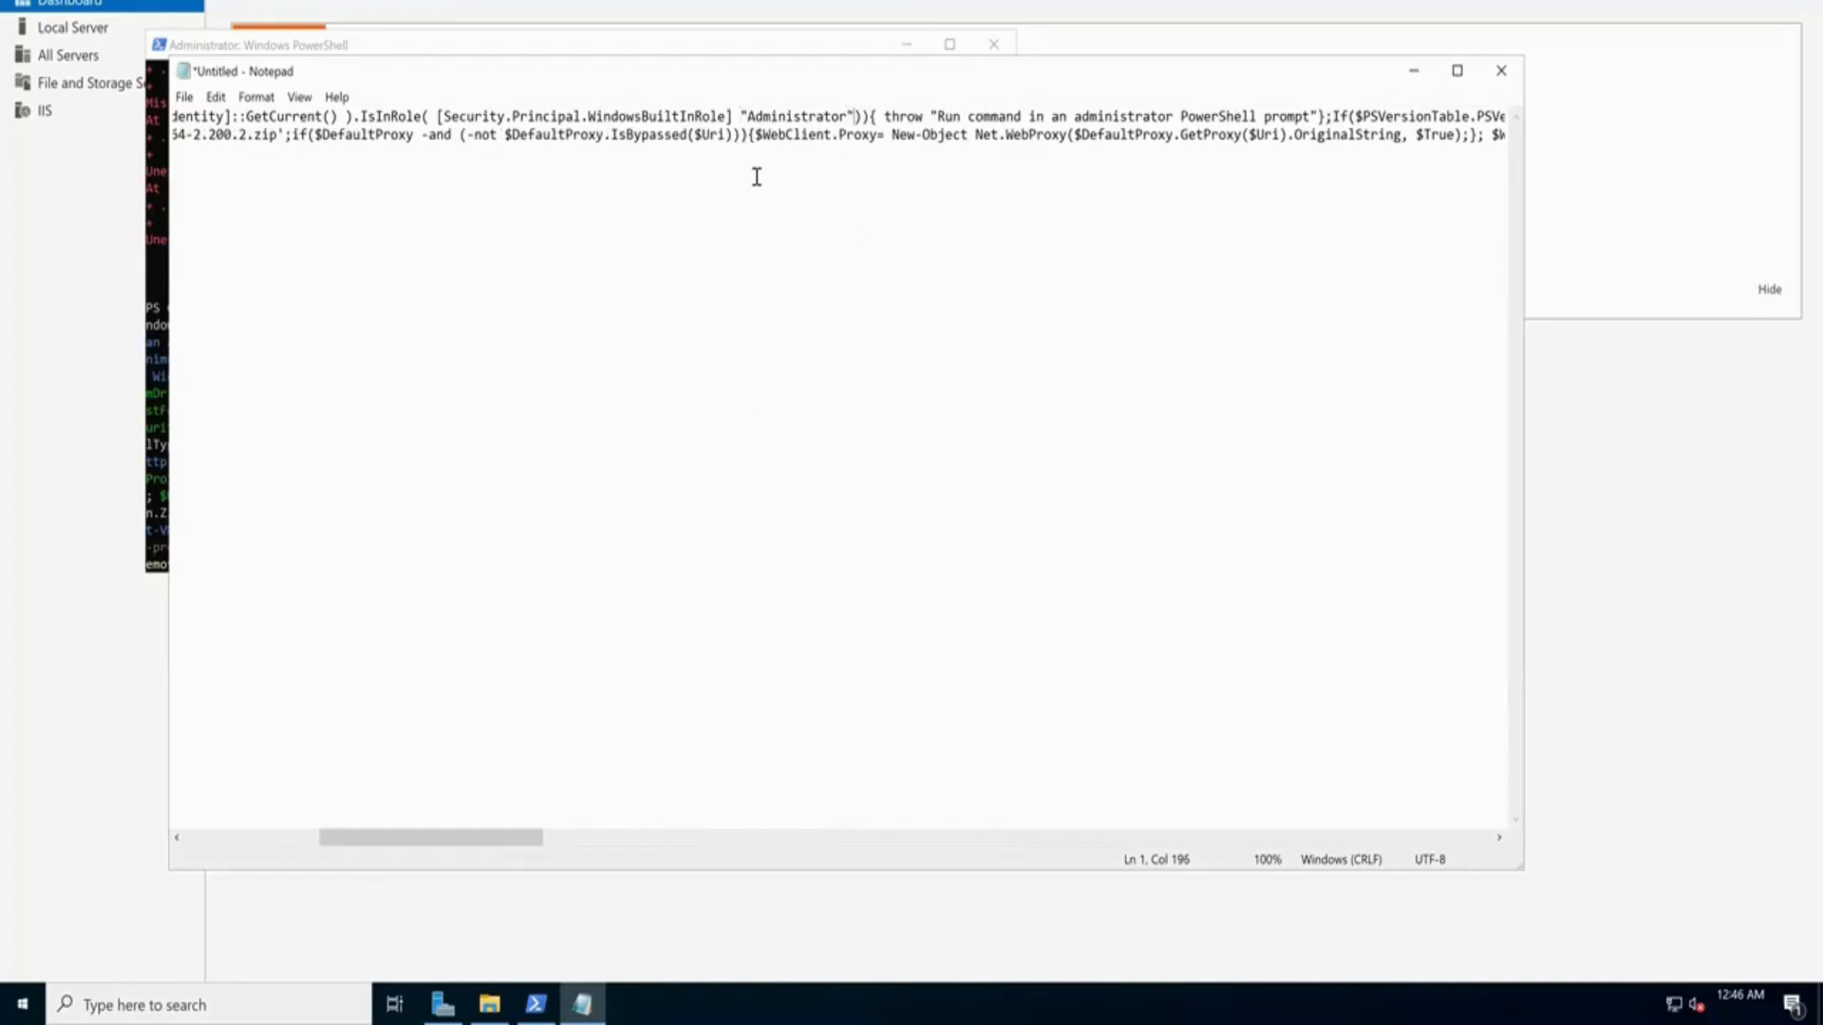
Copy the registration script from Notepad and run it in admin PowerShell, creating agent folder A4
key("ctrl+a")
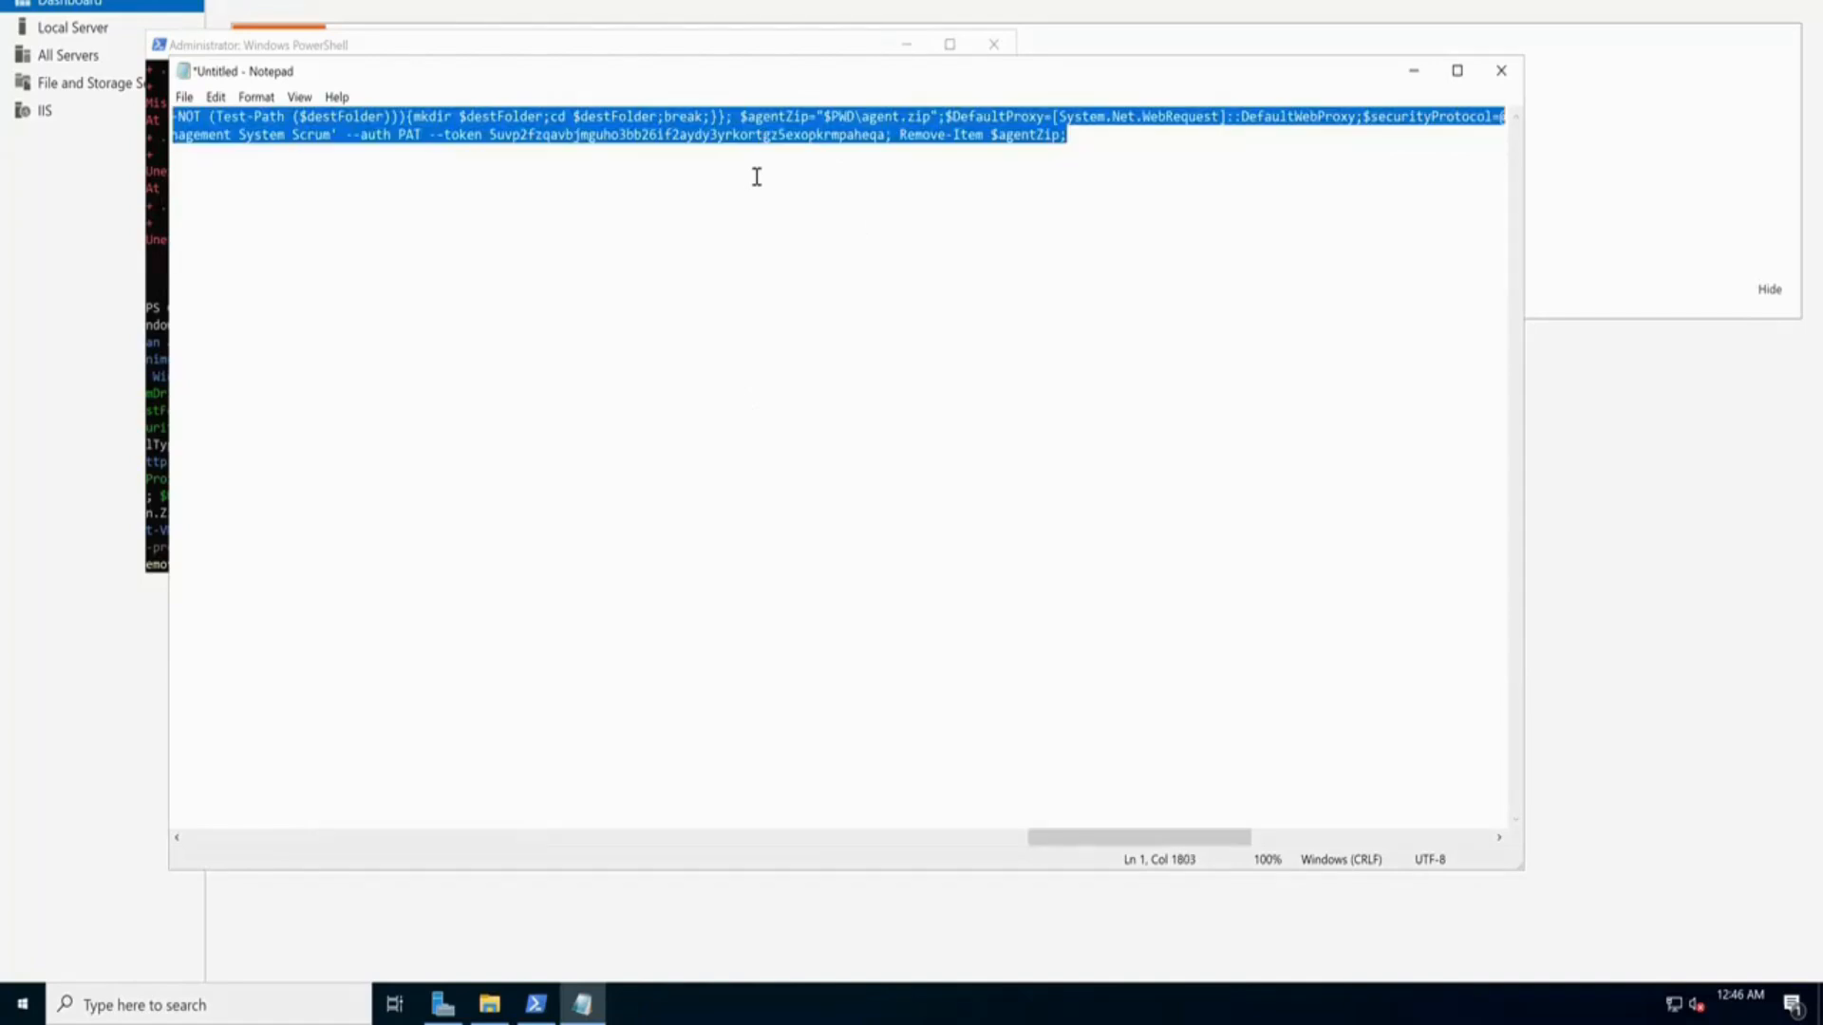
left_click(162, 286)
key("Return")
right_click(359, 393)
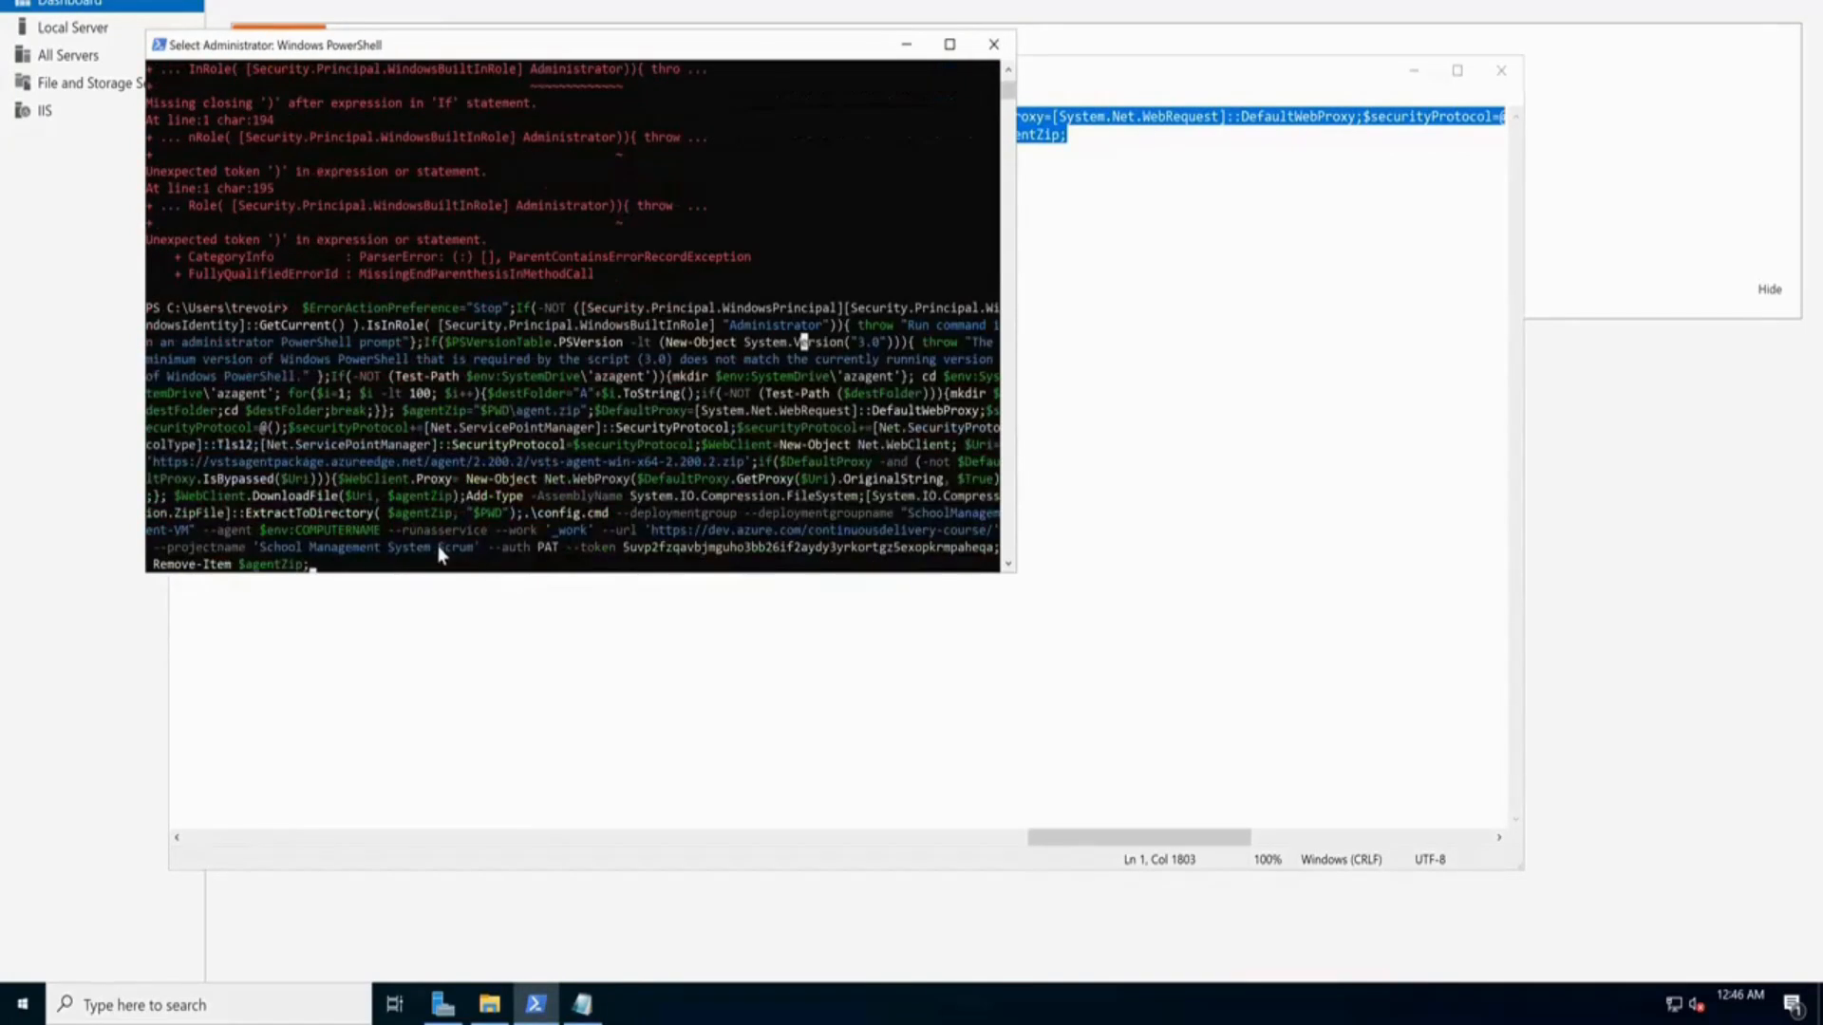
key("Return")
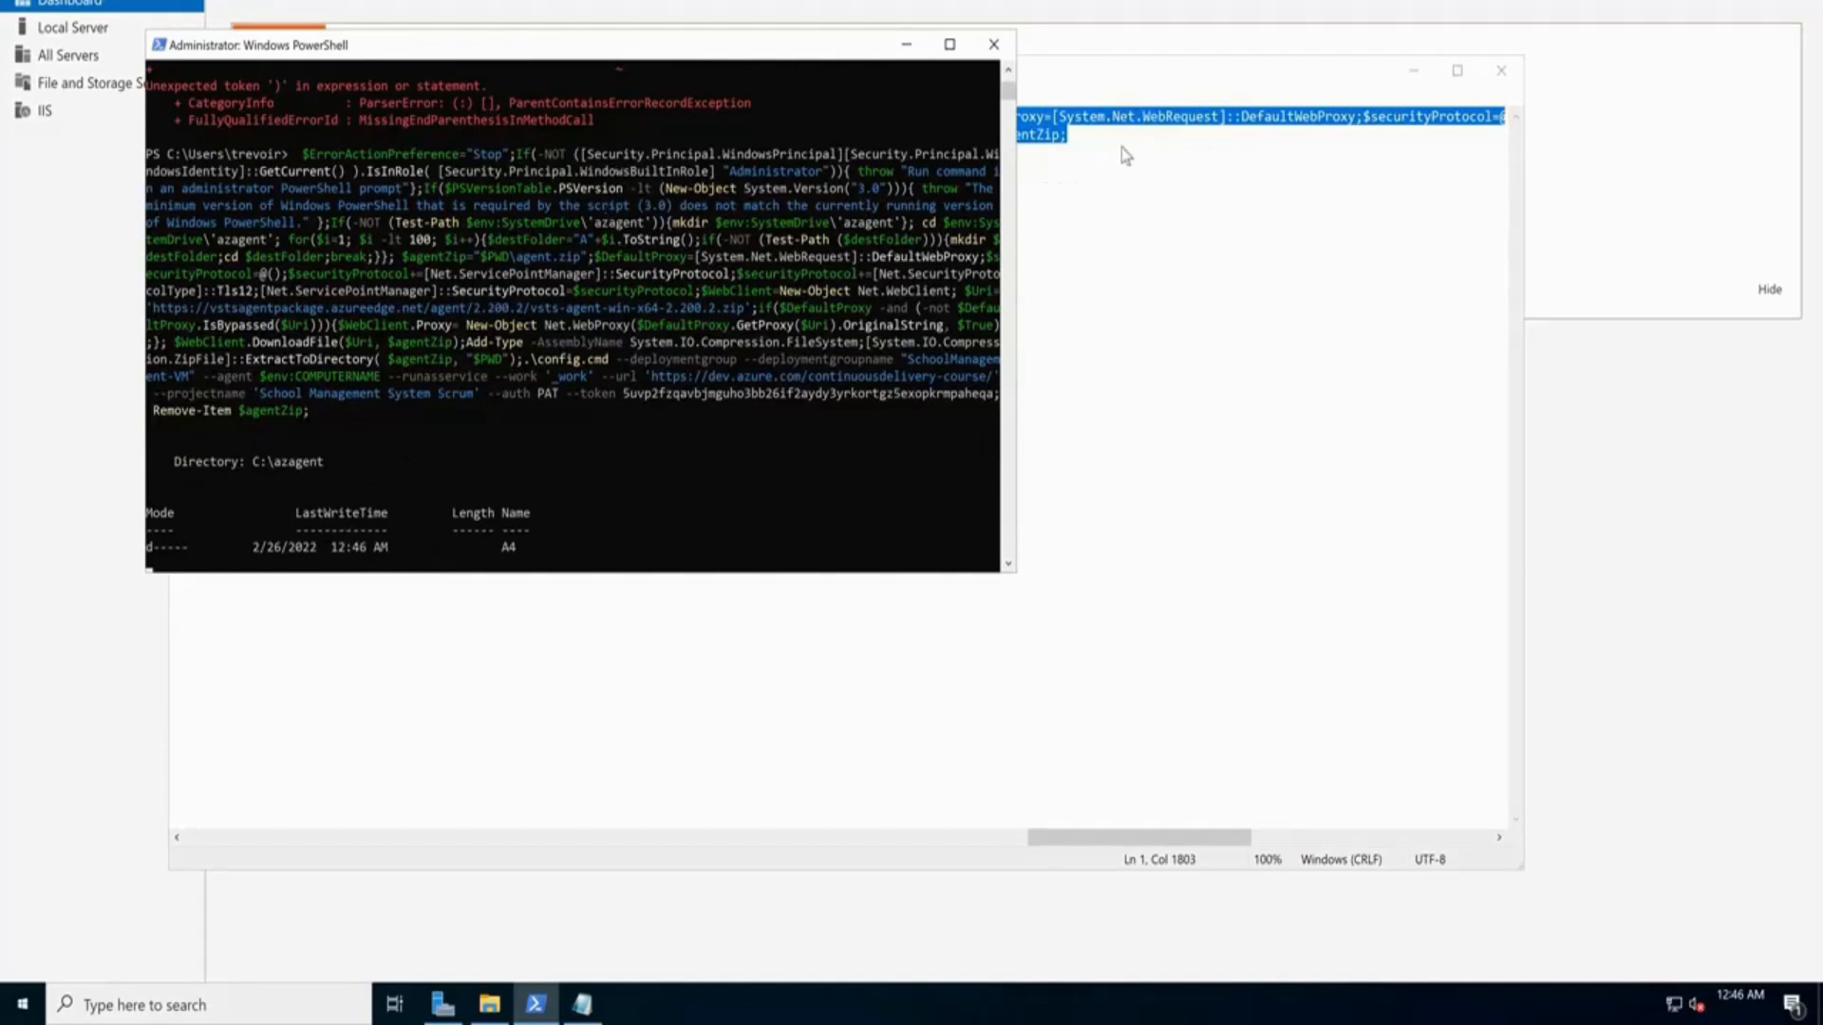
scroll(245, 357, "down", 2)
left_click_drag(249, 357, 305, 366)
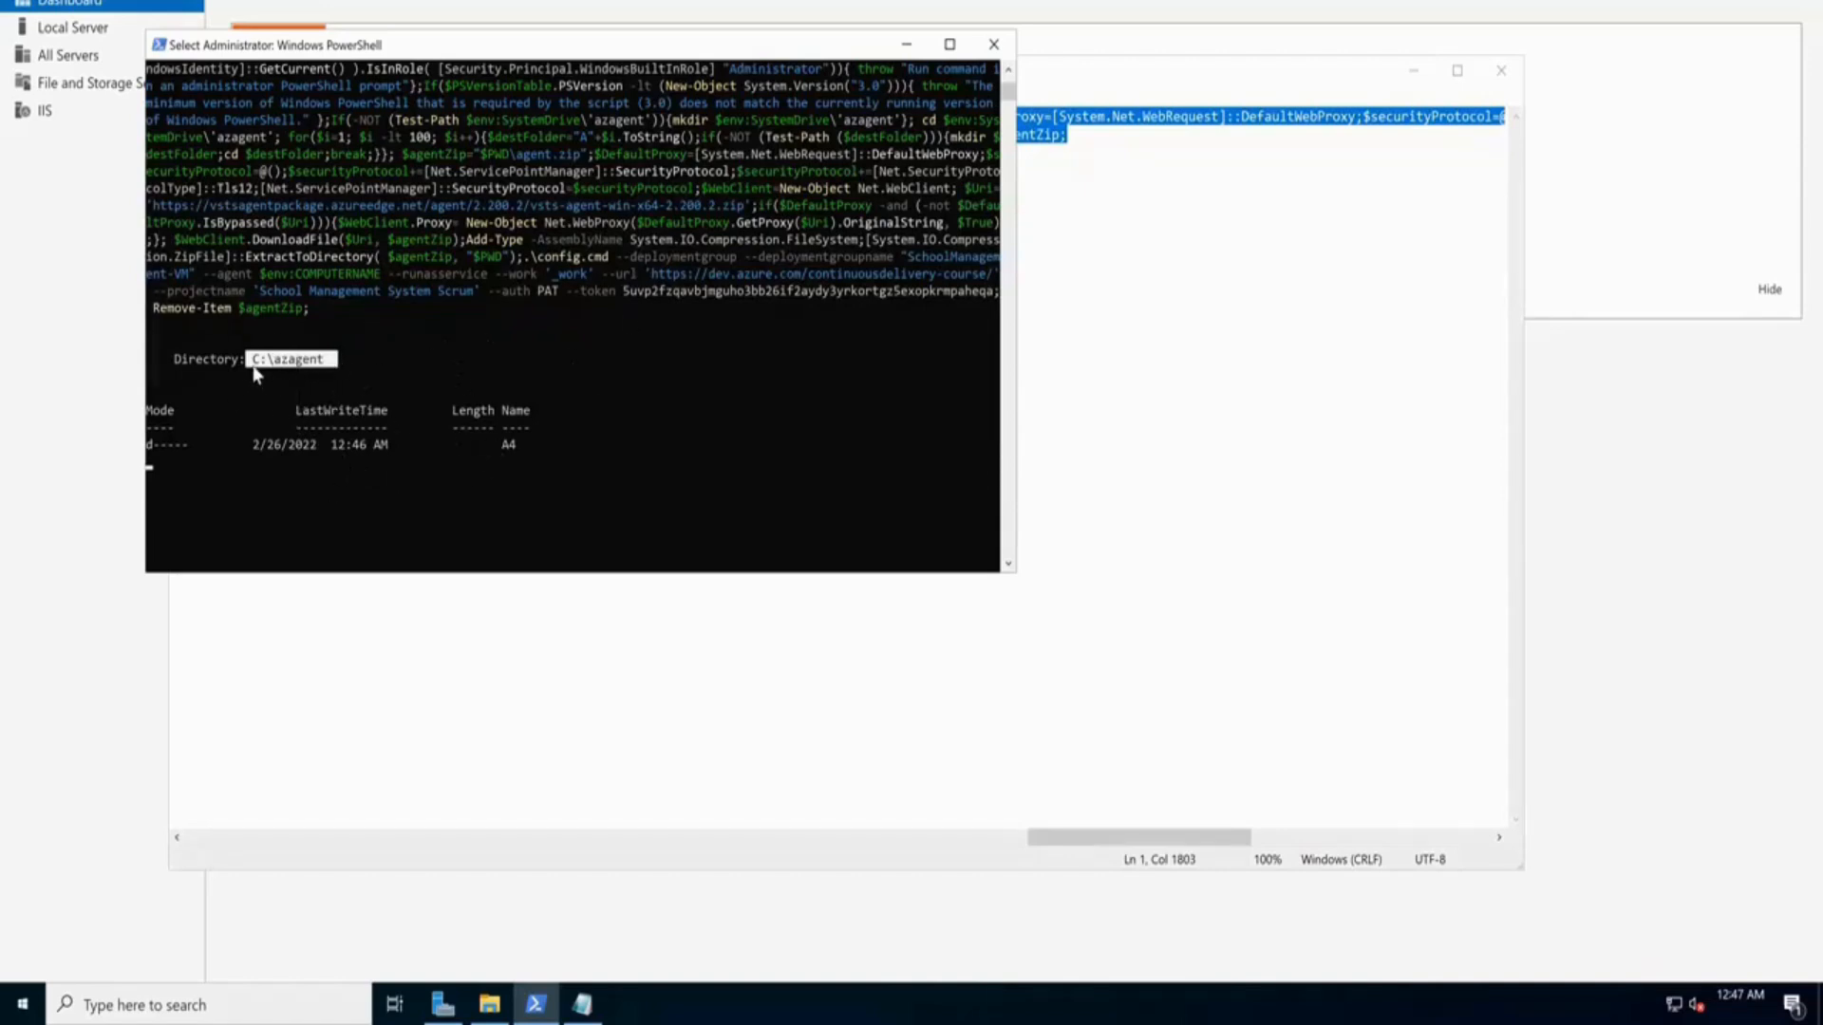
Browse to C:\azagent\A4 in File Explorer to view the downloaded agent files, then return to Server Manager
double_click(504, 447)
left_click(492, 1004)
left_click(675, 168)
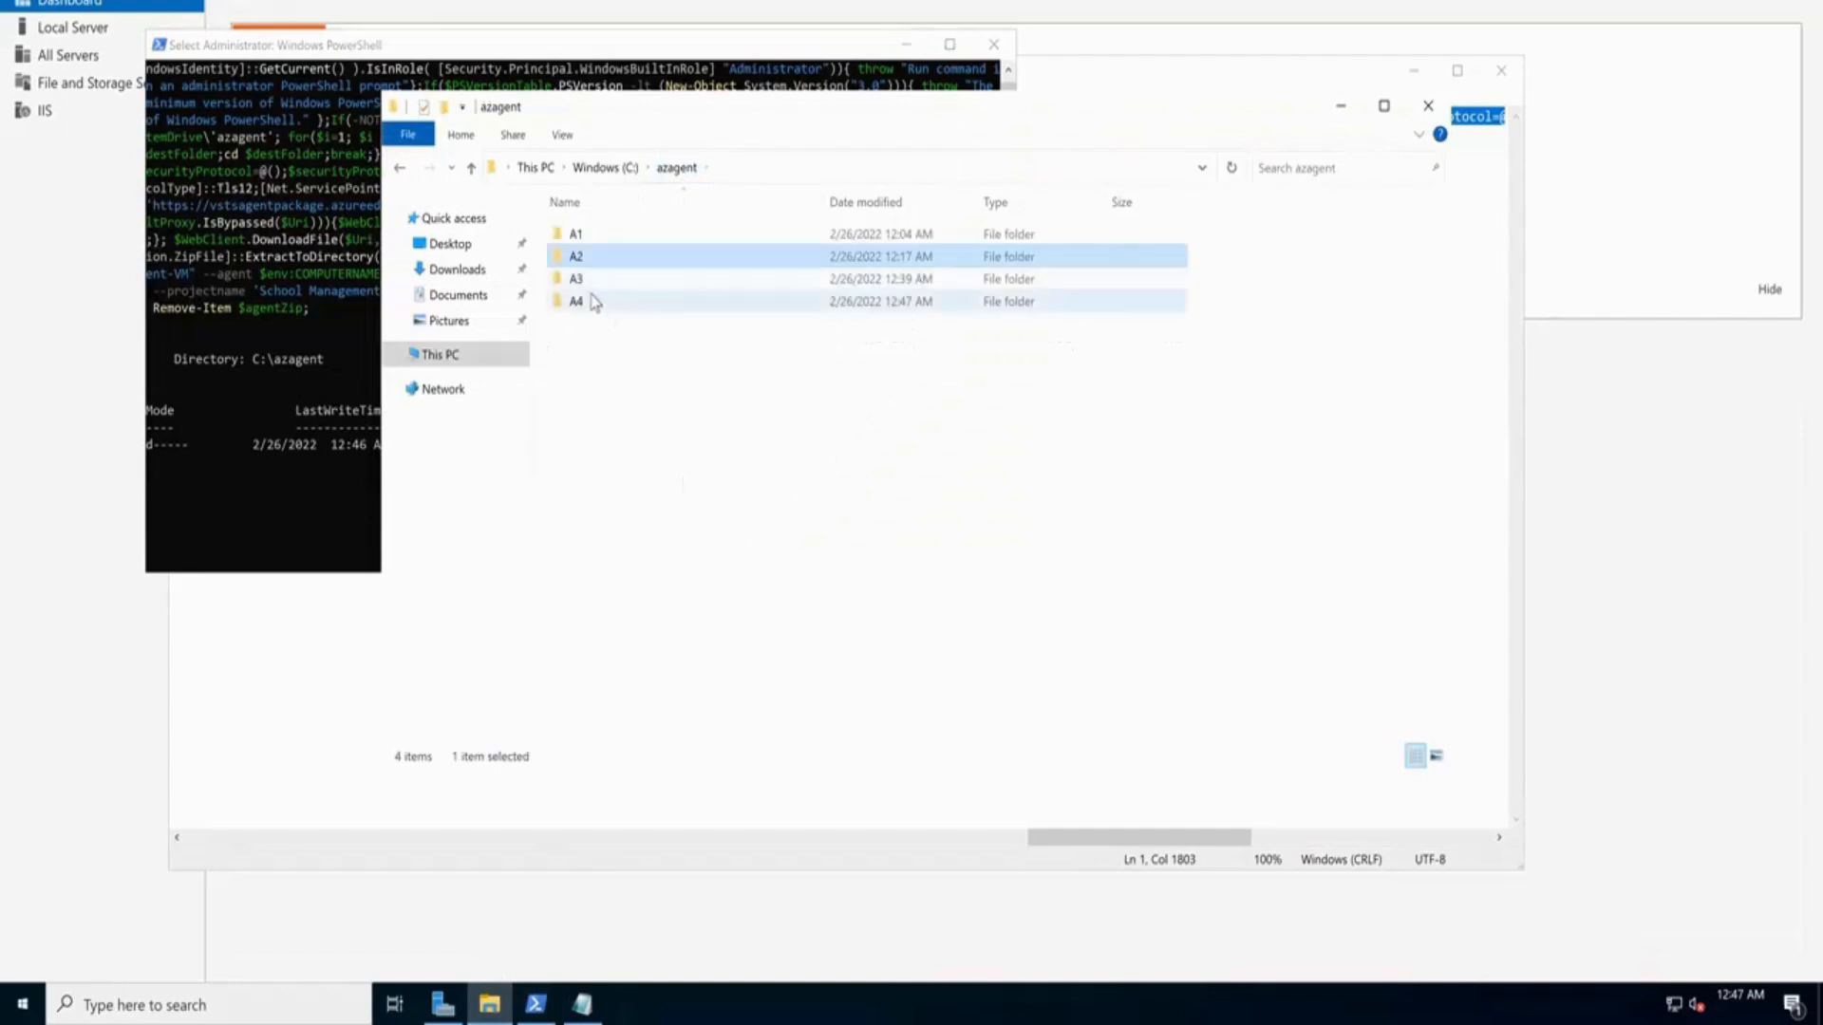
double_click(581, 302)
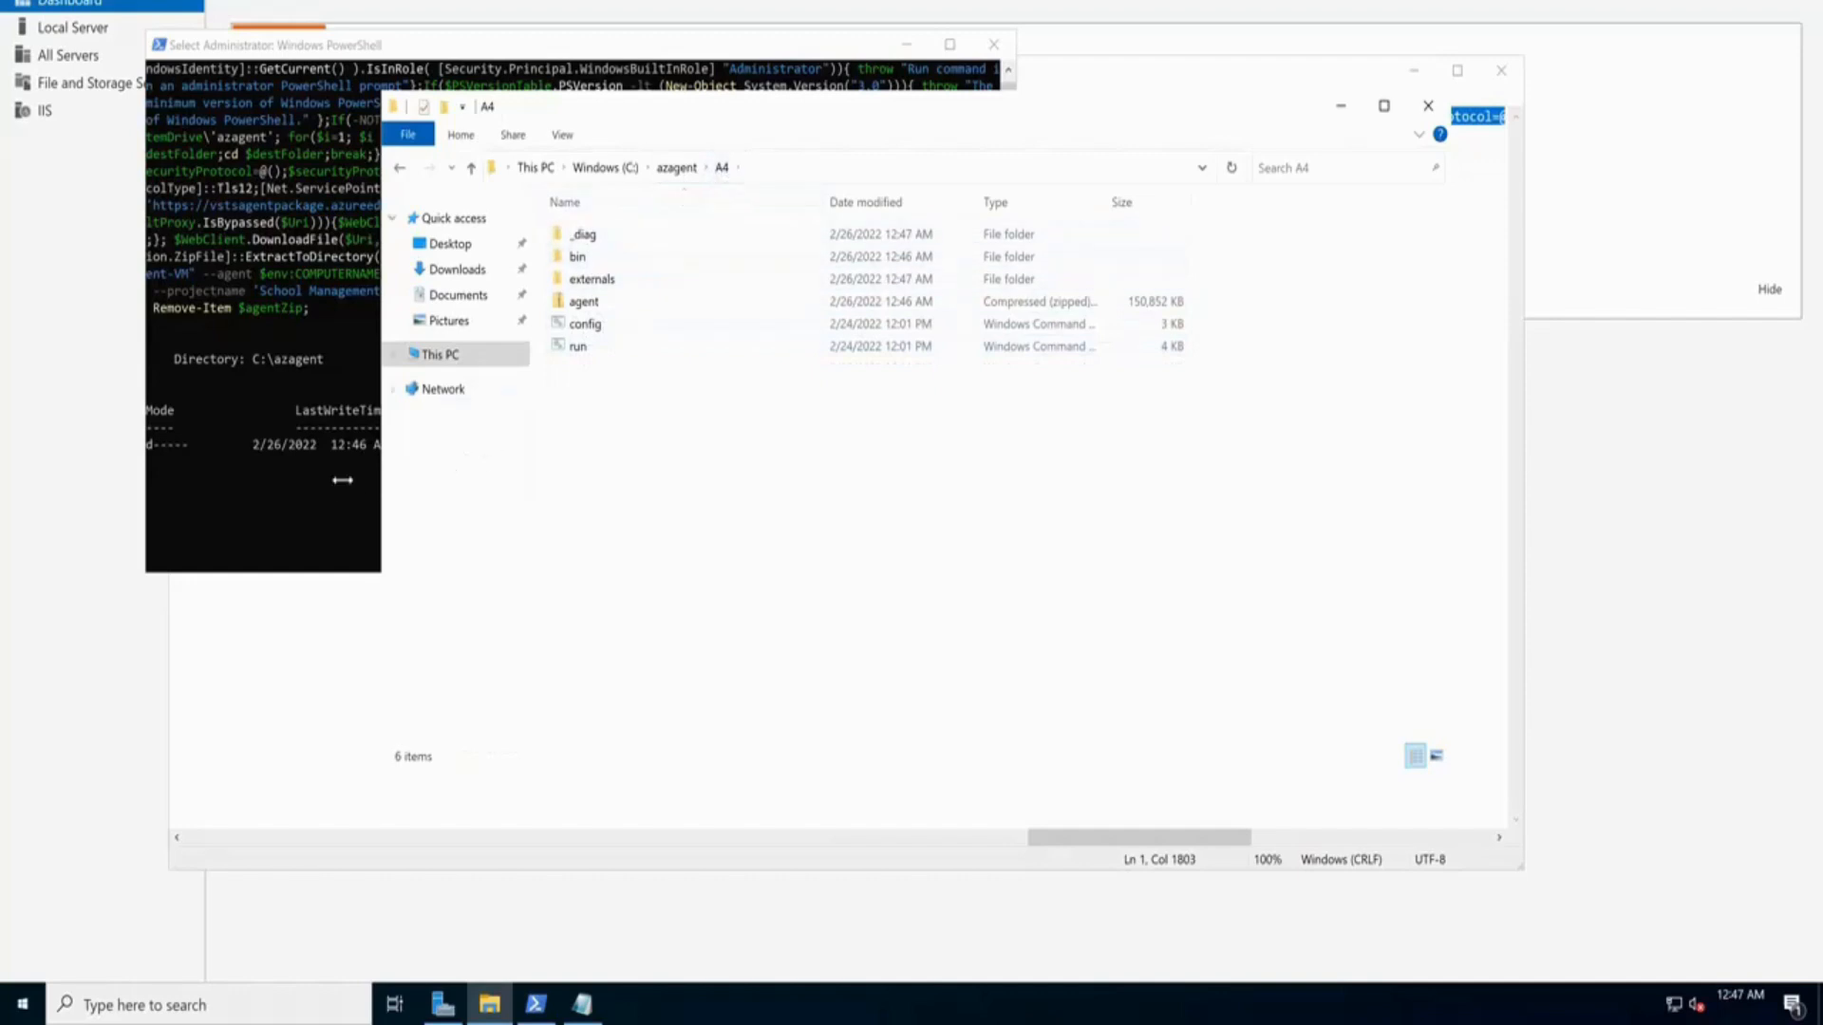
left_click(353, 452)
left_click(368, 446)
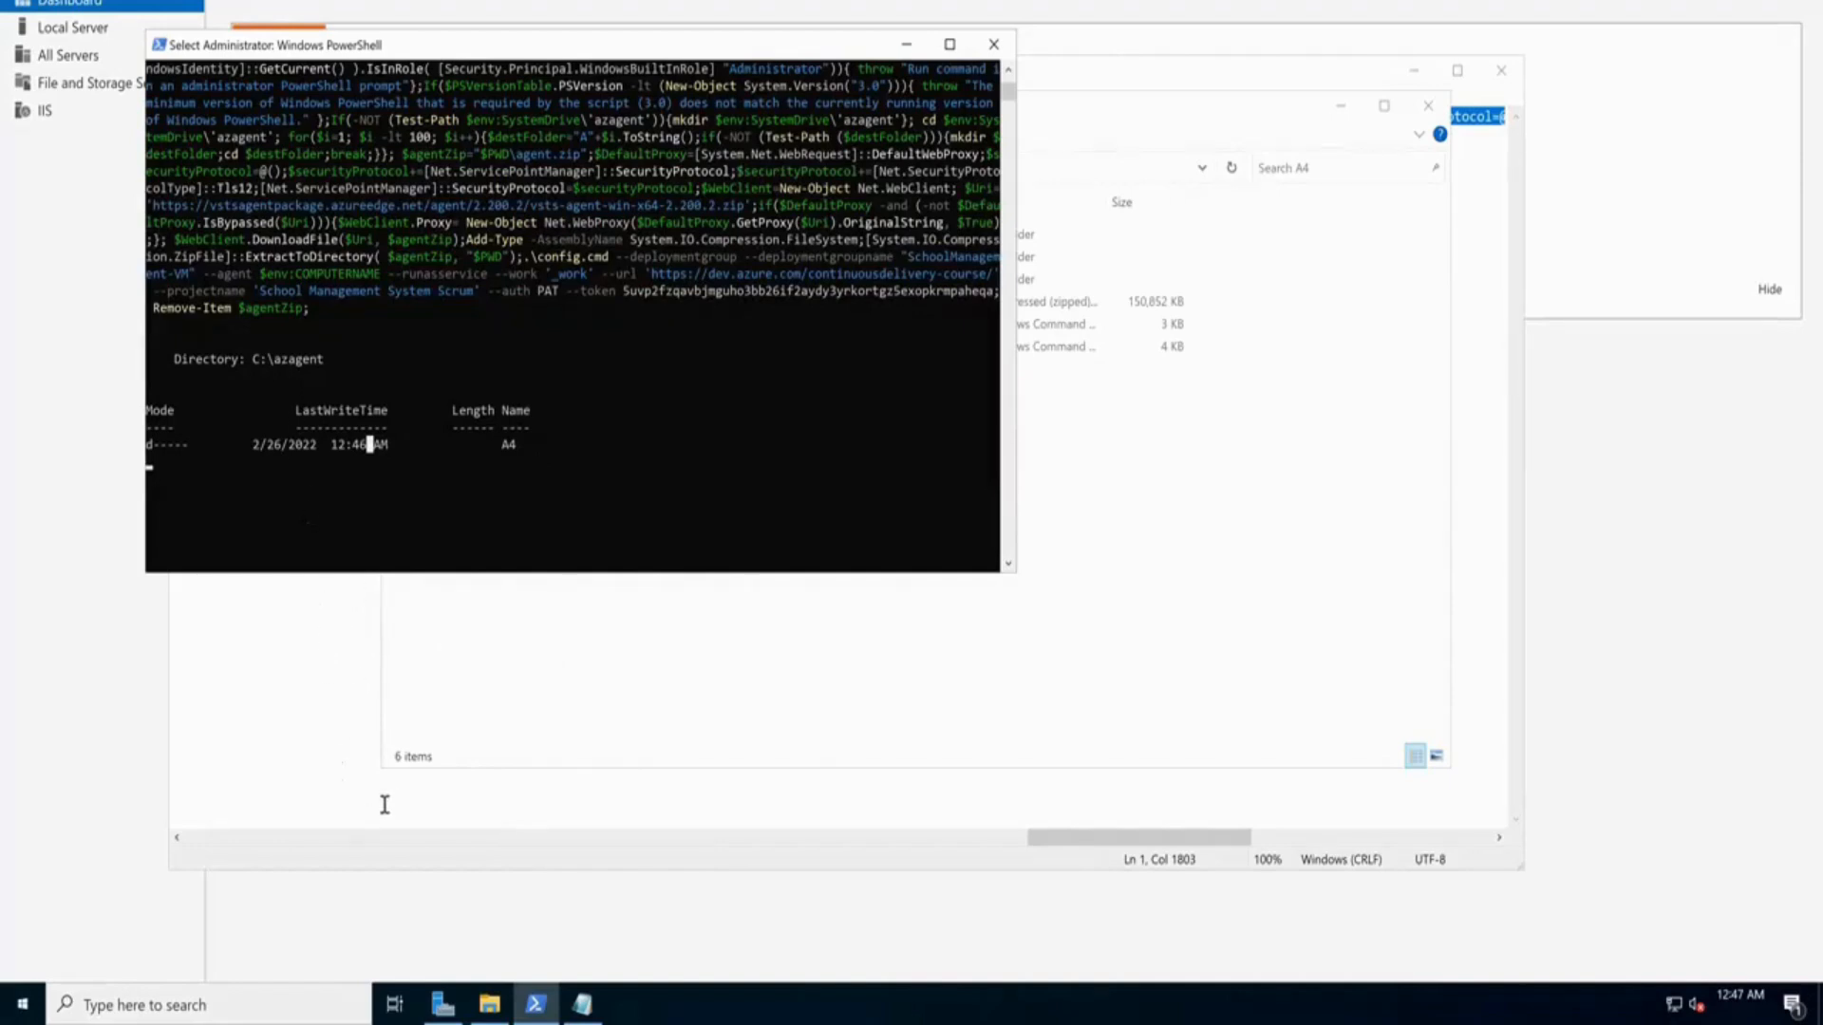
left_click(357, 898)
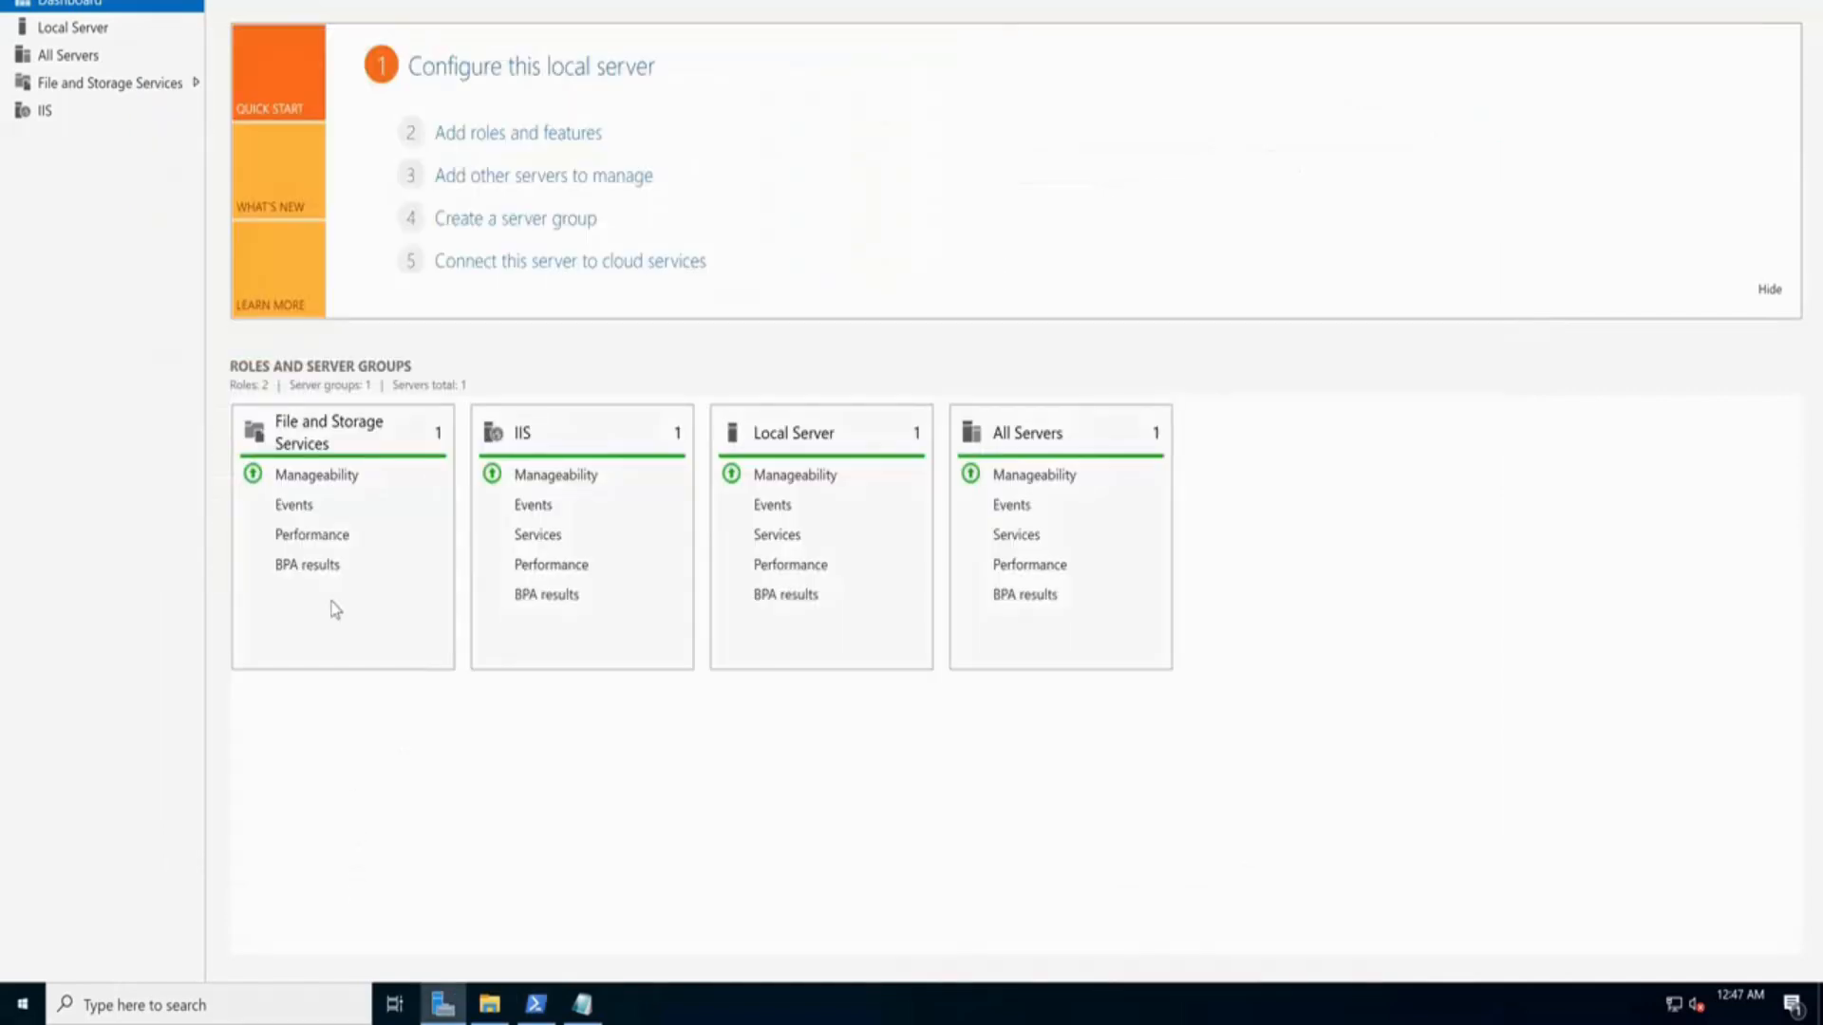
Step the Add Roles and Features wizard to Server Roles, confirm Web Server (IIS) is installed, and cancel
left_click(472, 142)
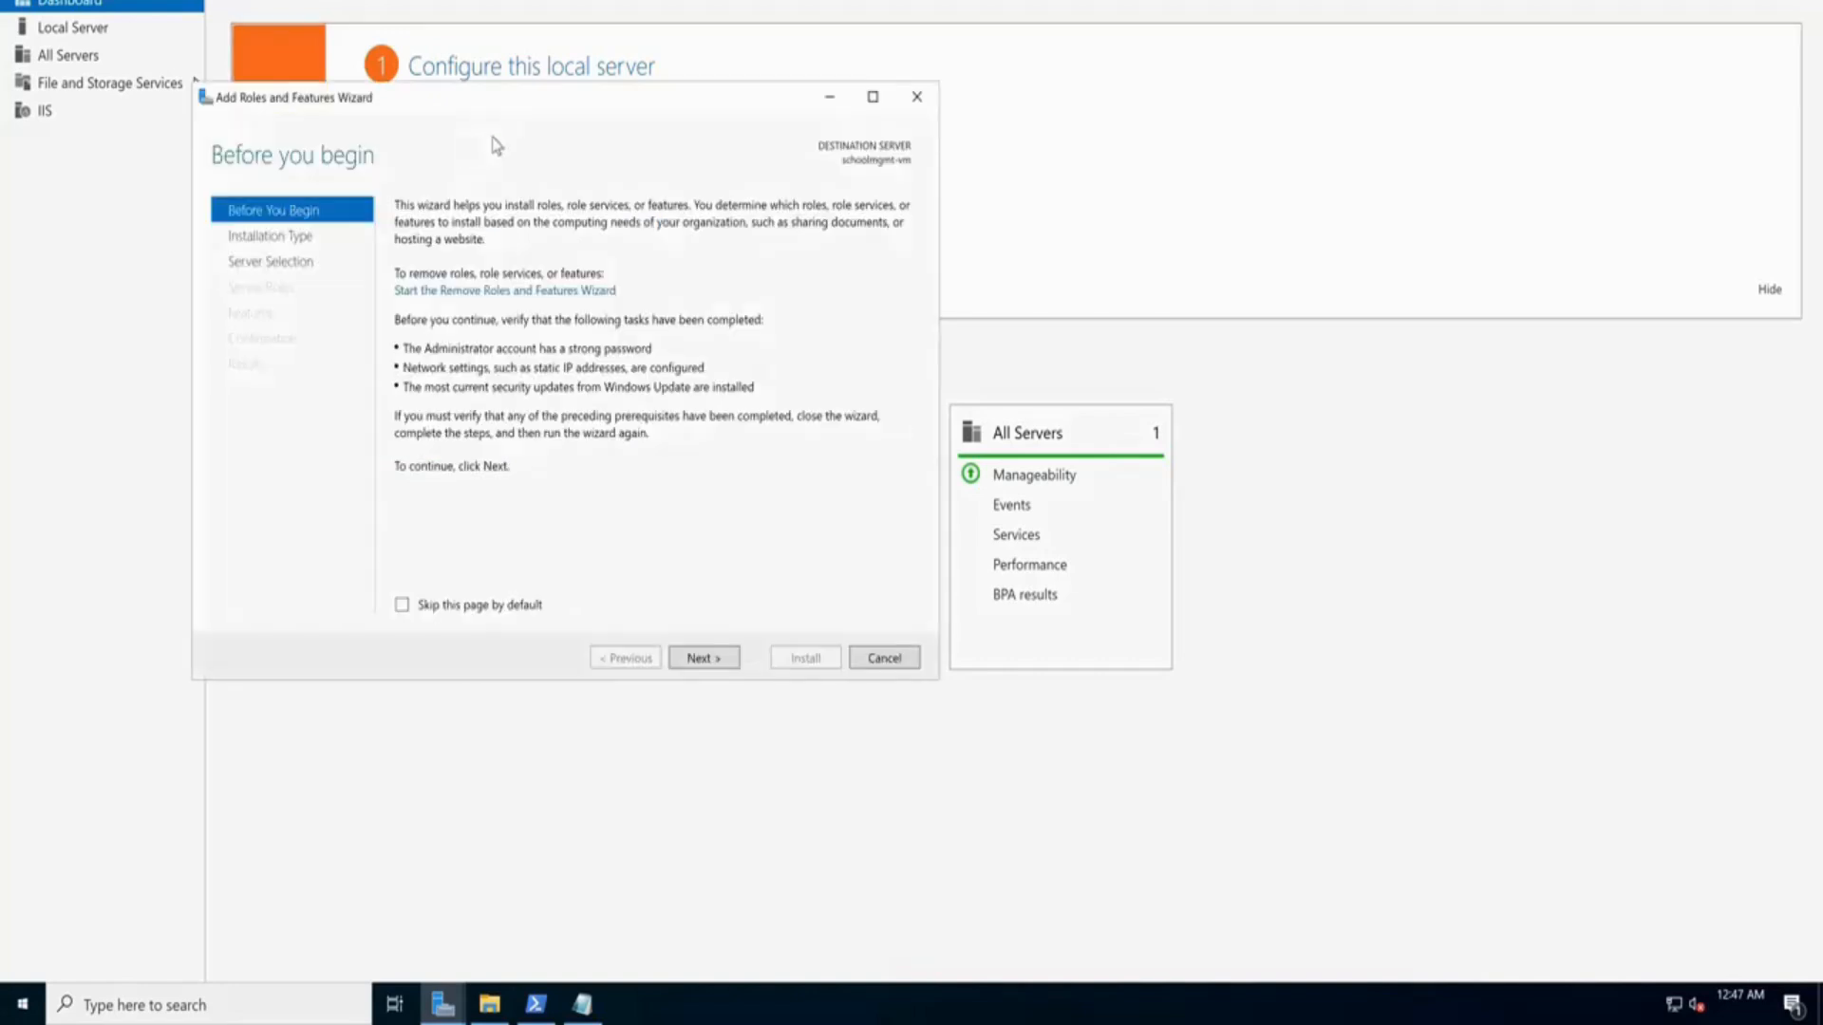
left_click(719, 660)
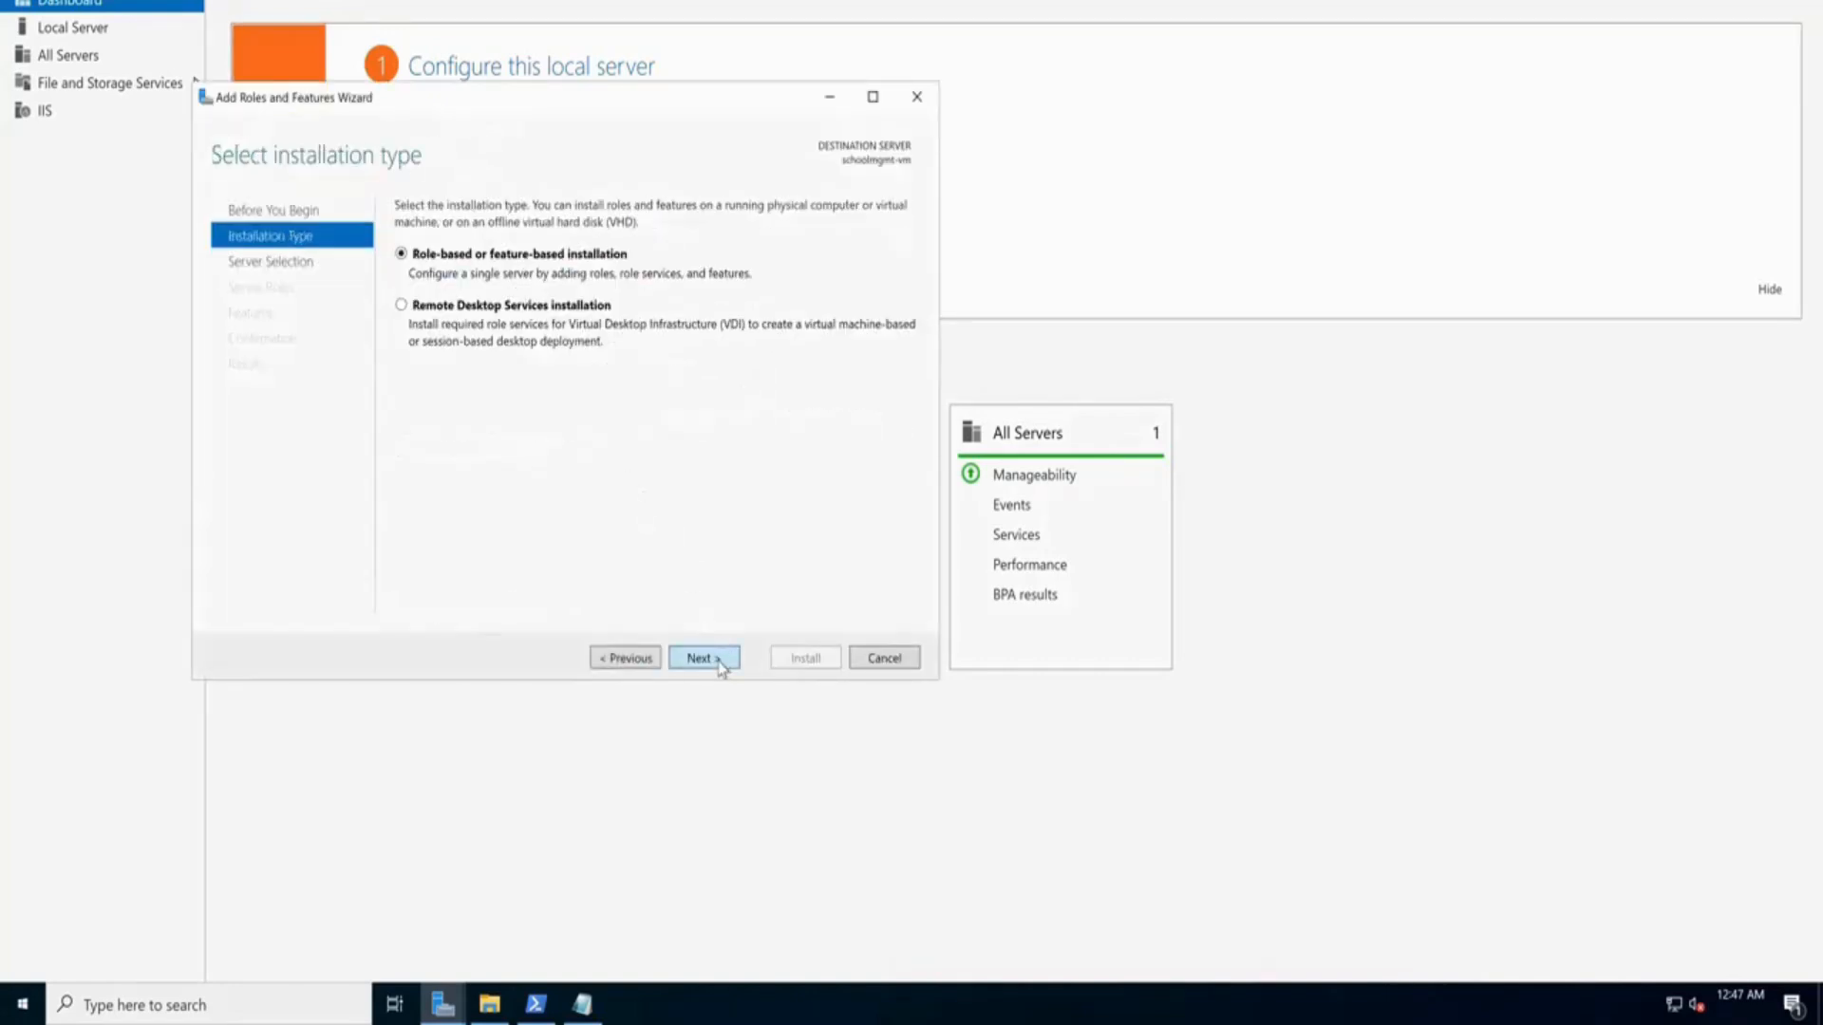
left_click(720, 660)
left_click(708, 658)
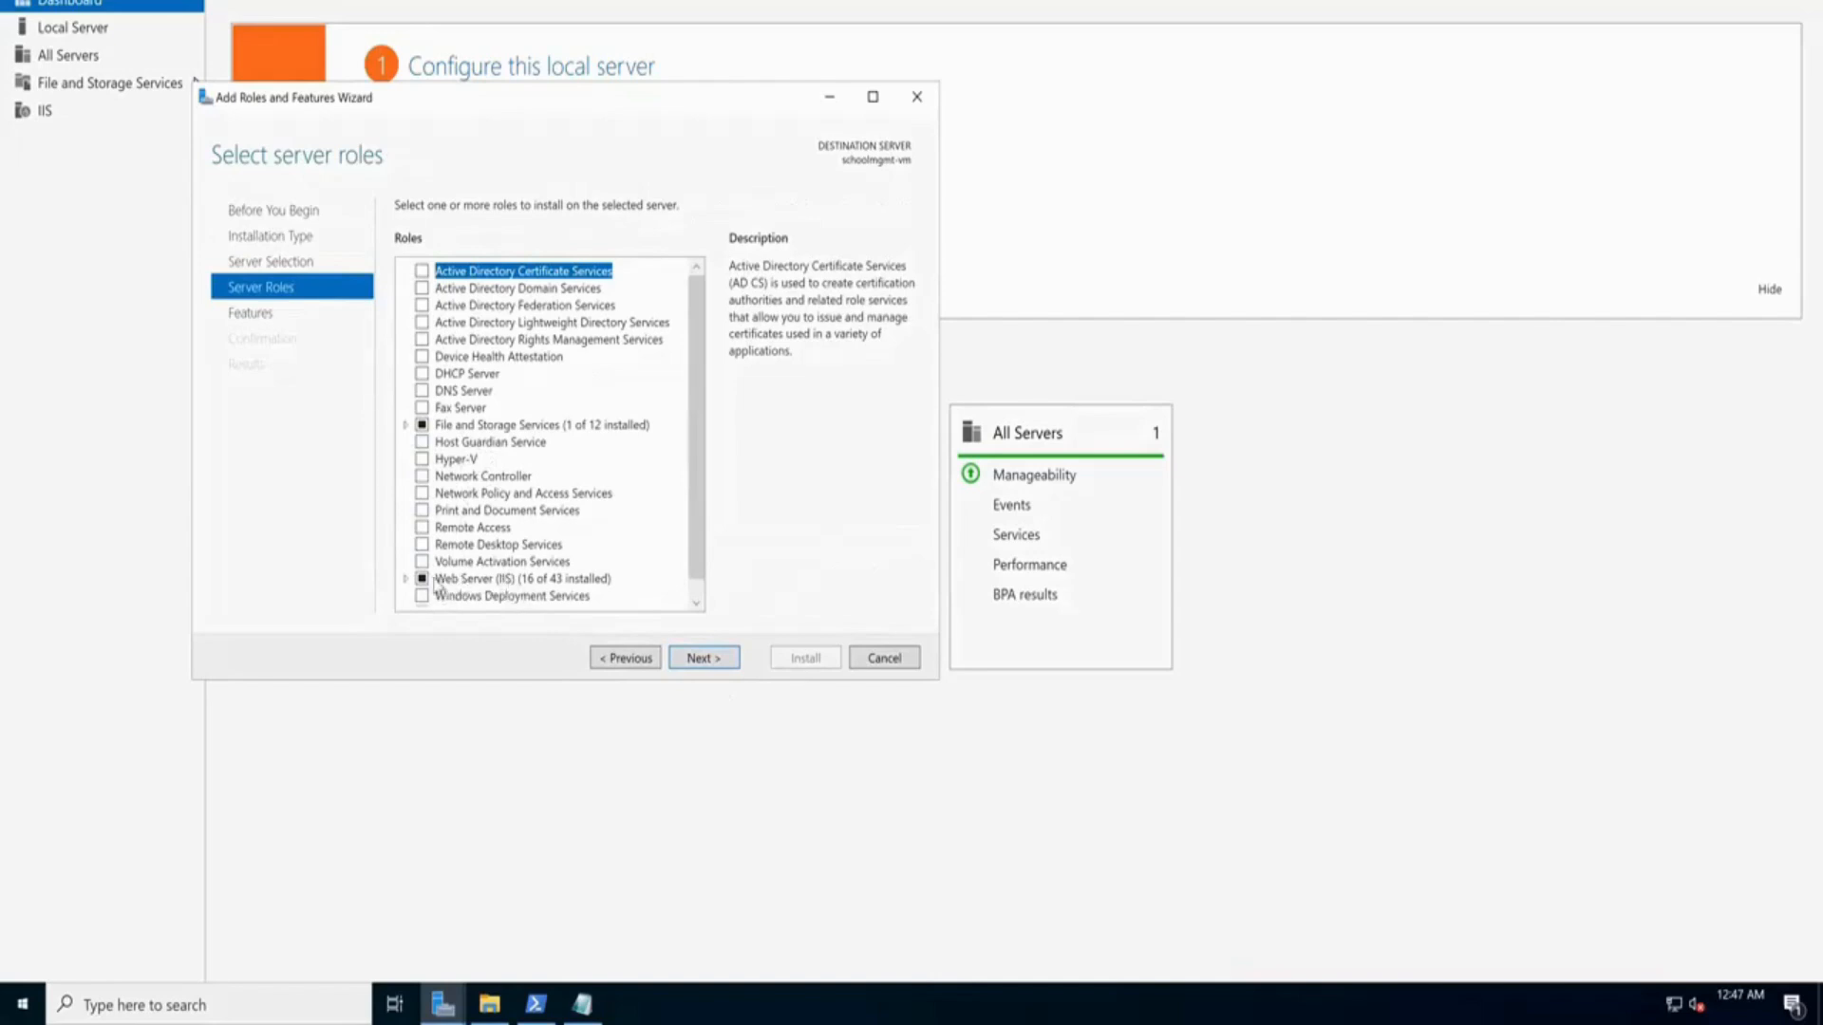
left_click_drag(702, 505, 701, 585)
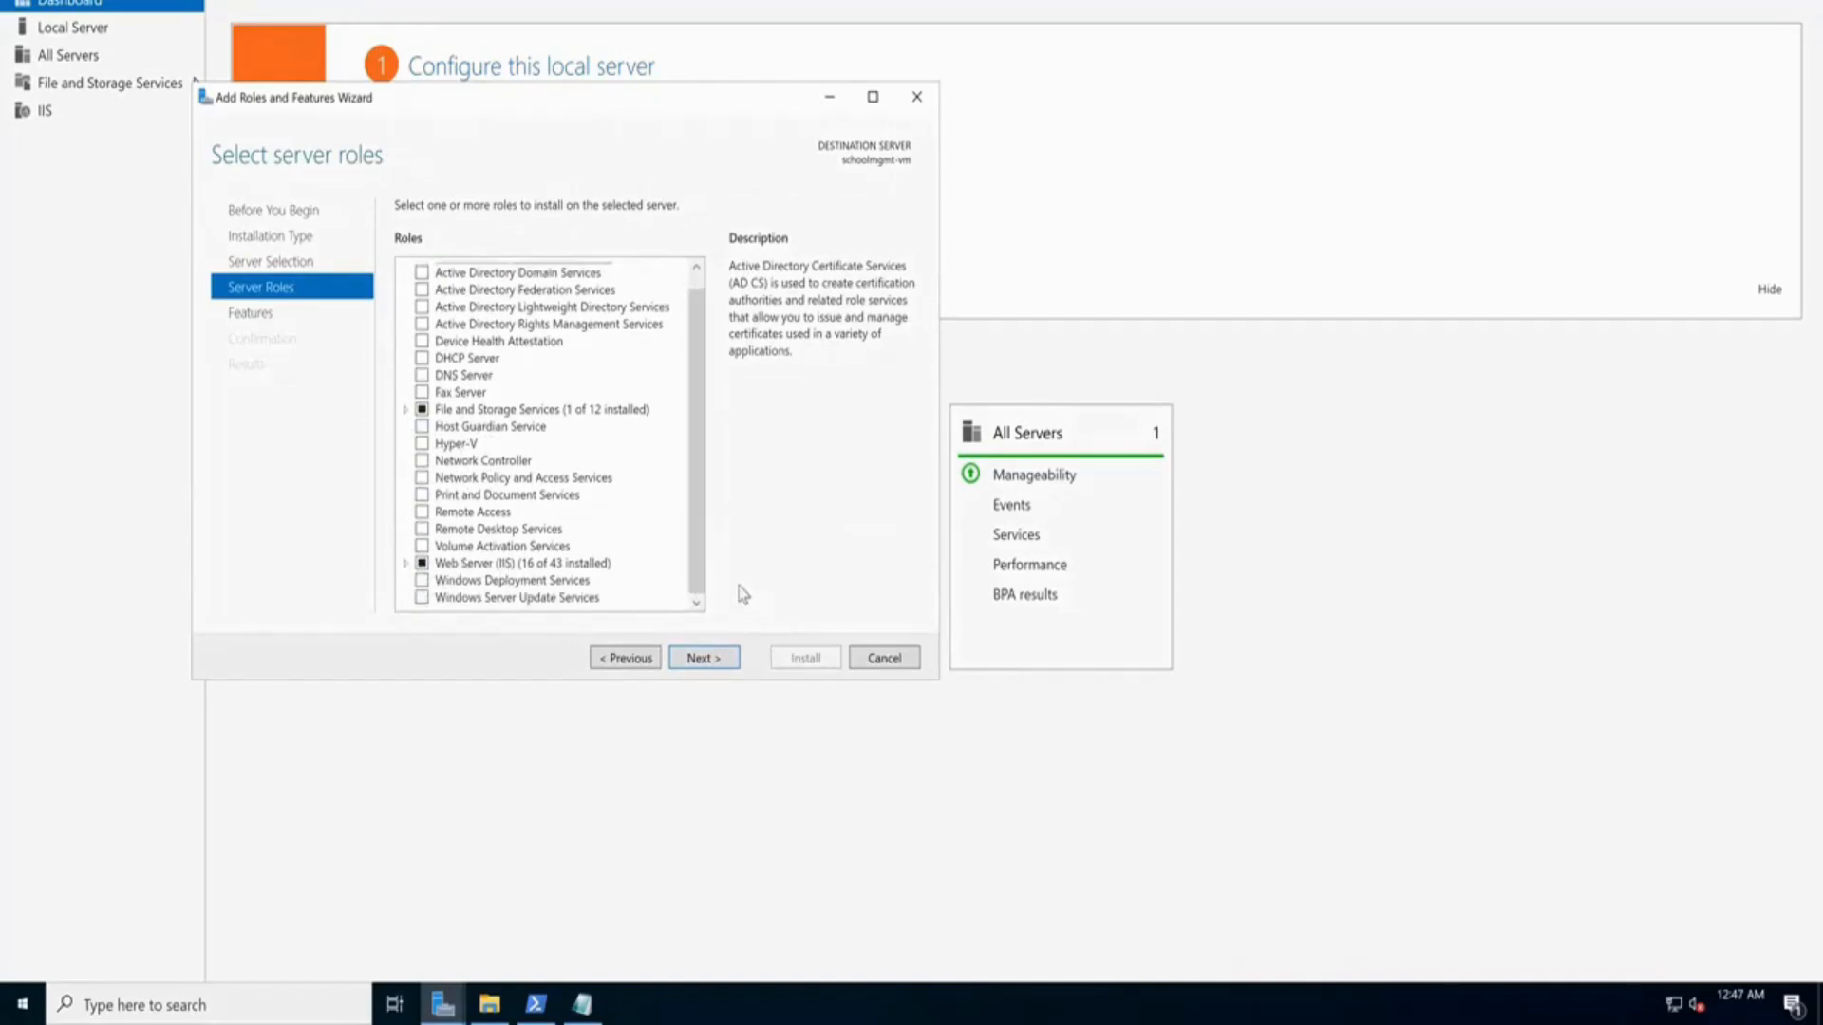
left_click(884, 657)
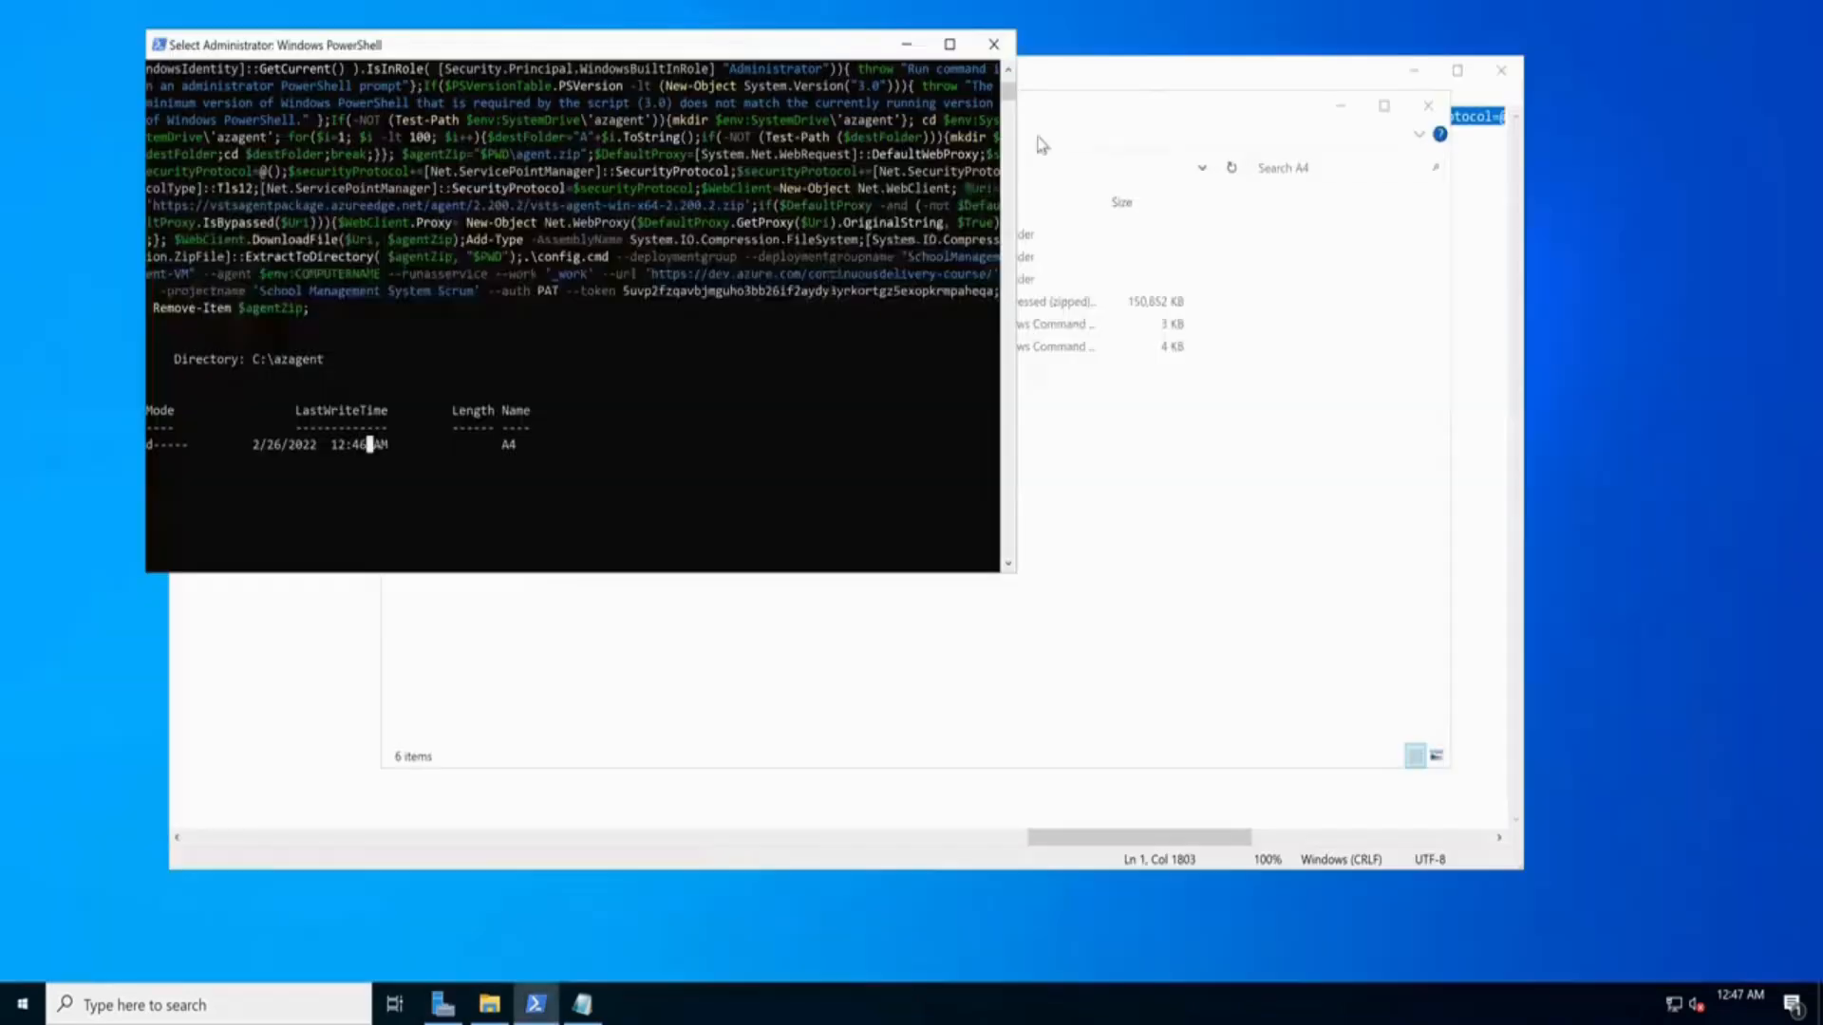
Finish agent setup with no tags, the default service account and immediate start, then find the Azure Pipelines Agent service
left_click(440, 410)
key("Return")
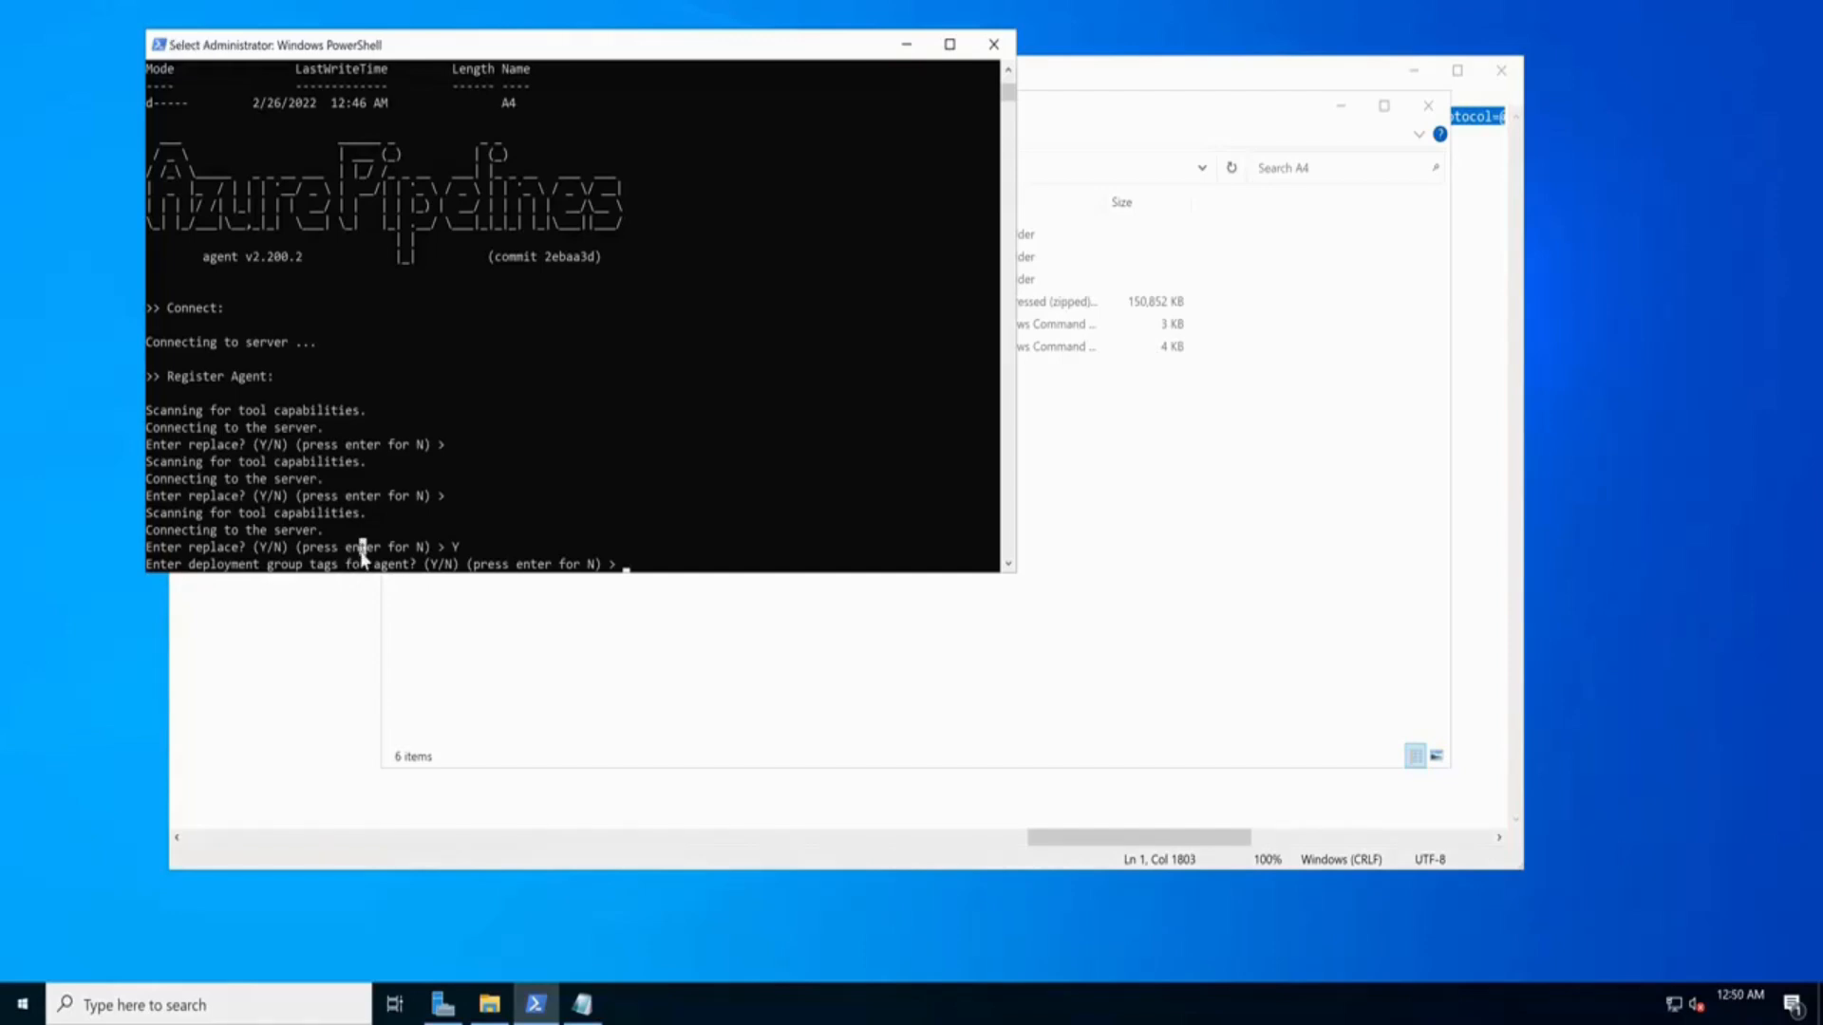
key("Return")
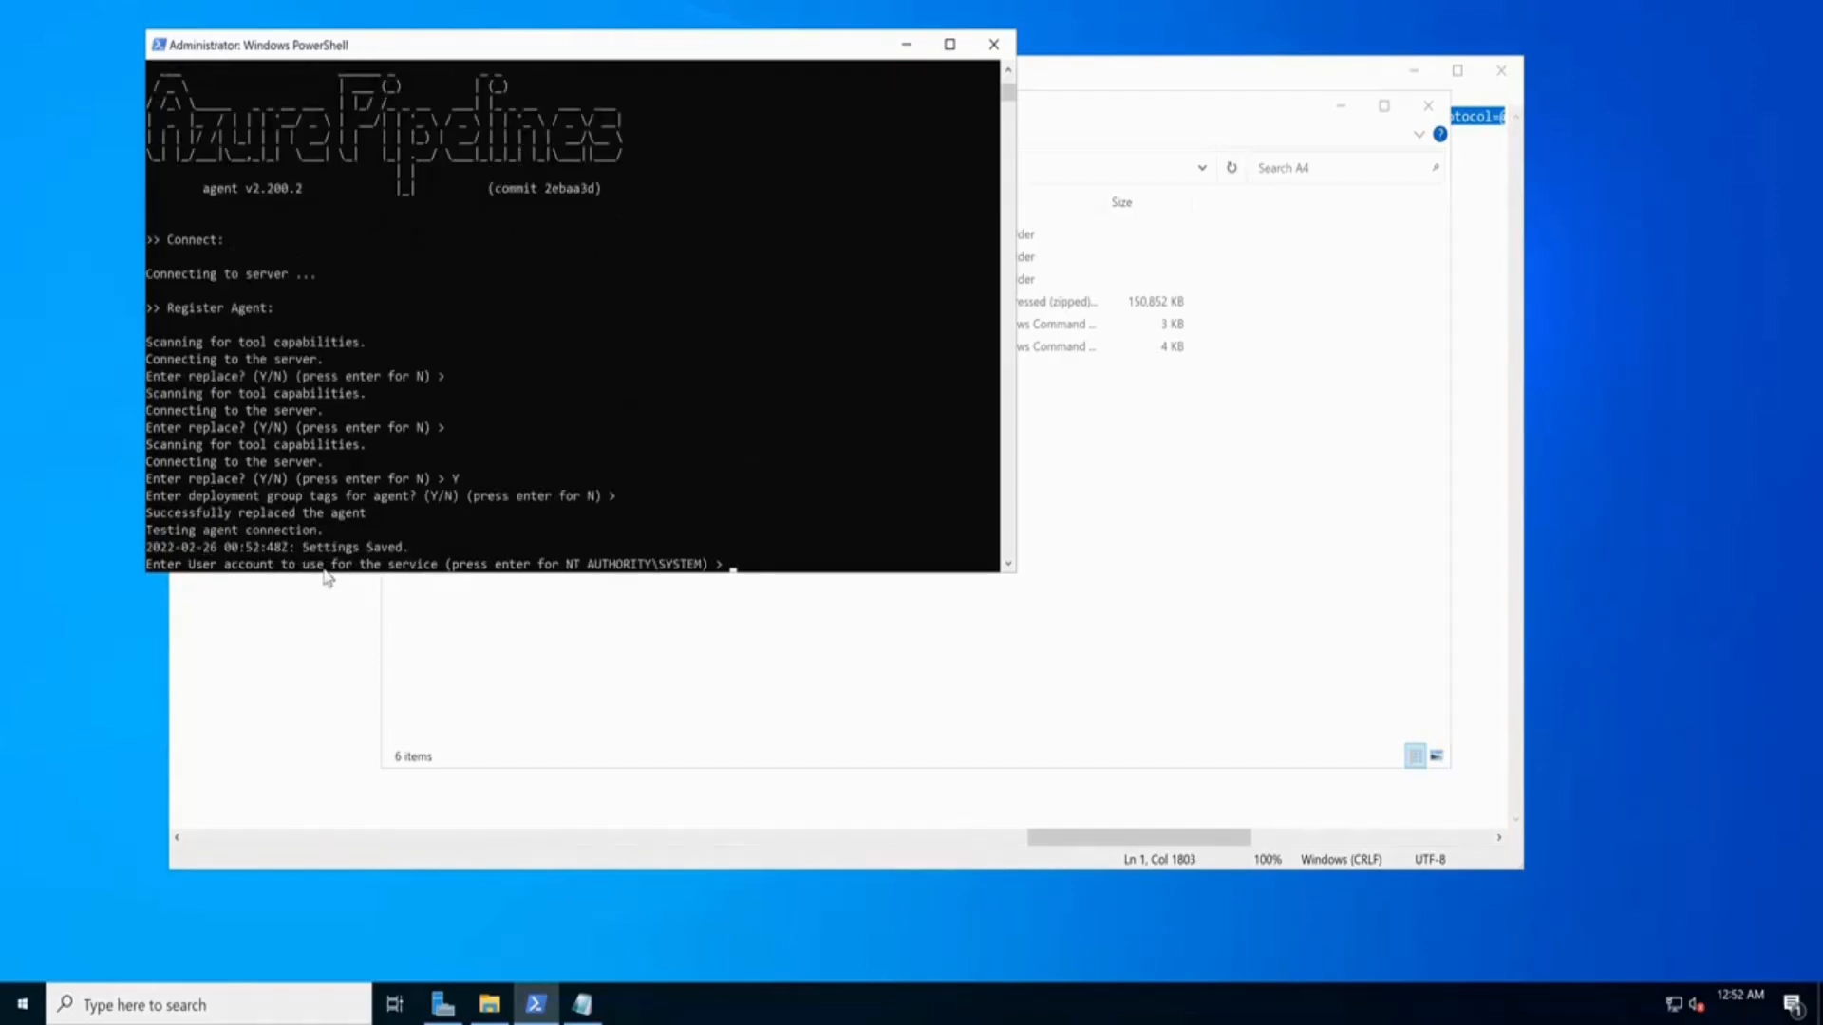
left_click(570, 508)
key("Escape")
key("Return")
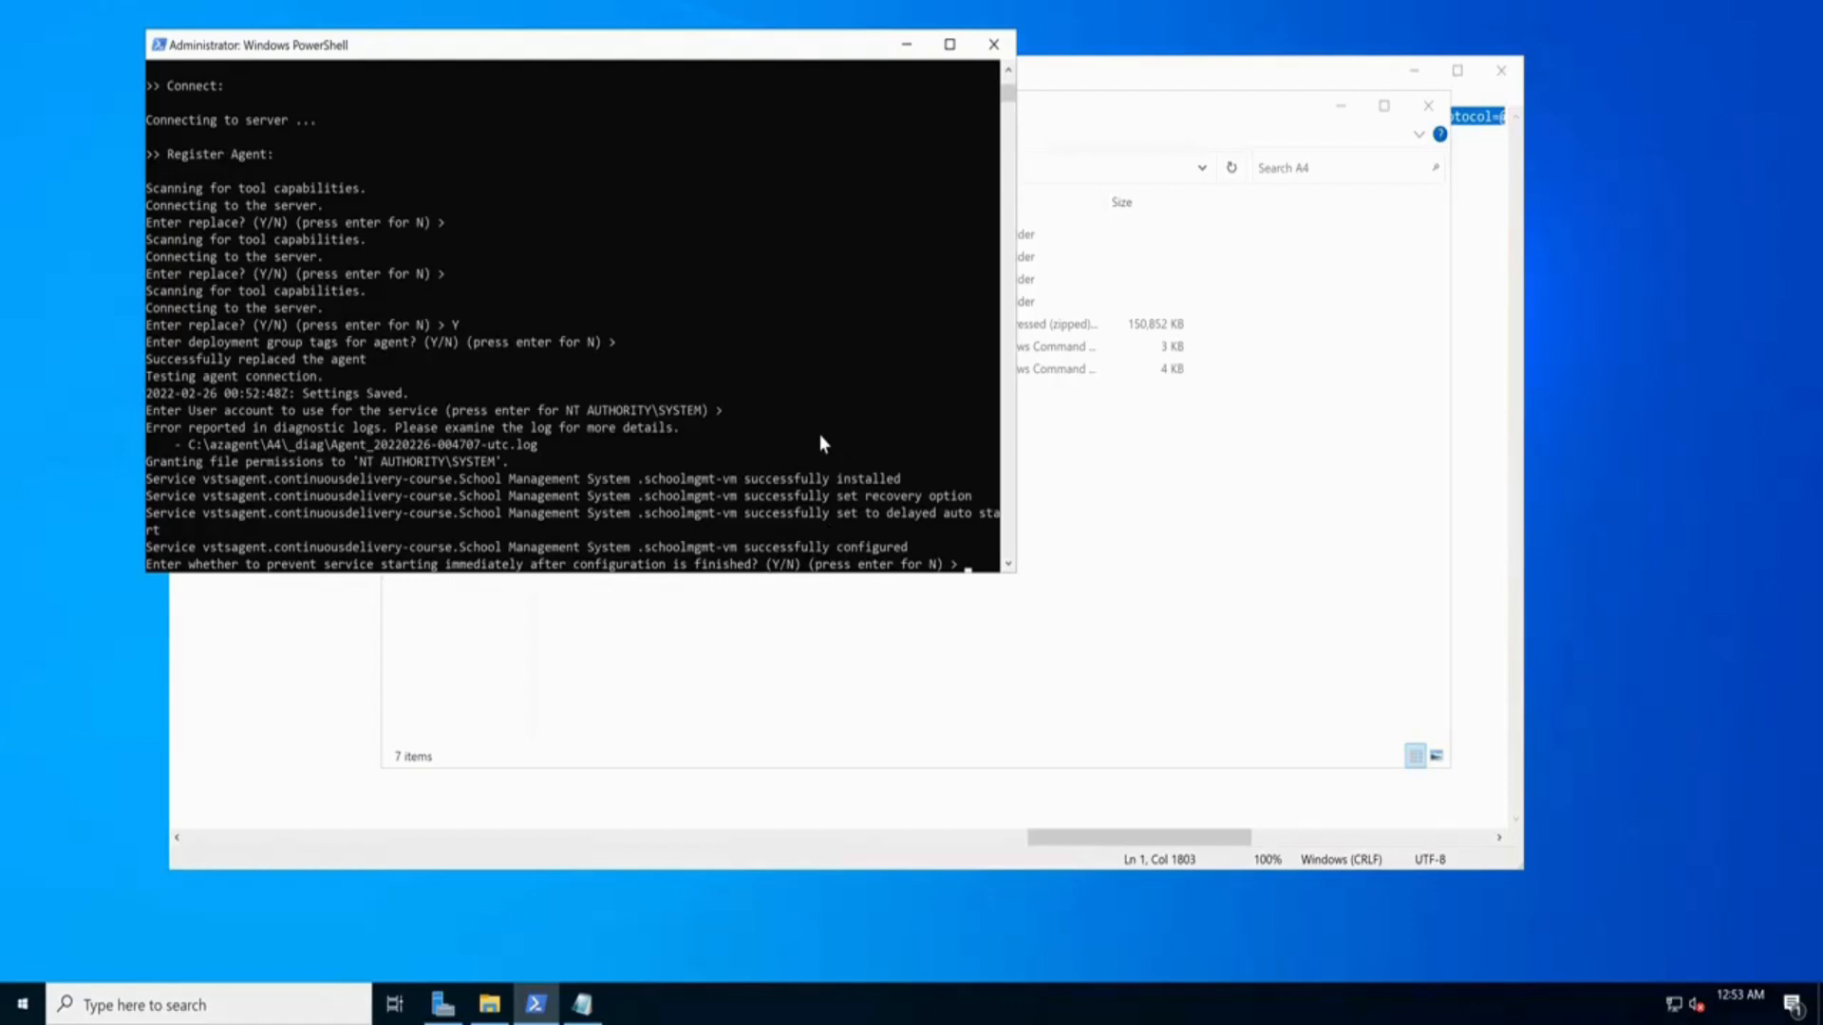
key("Return")
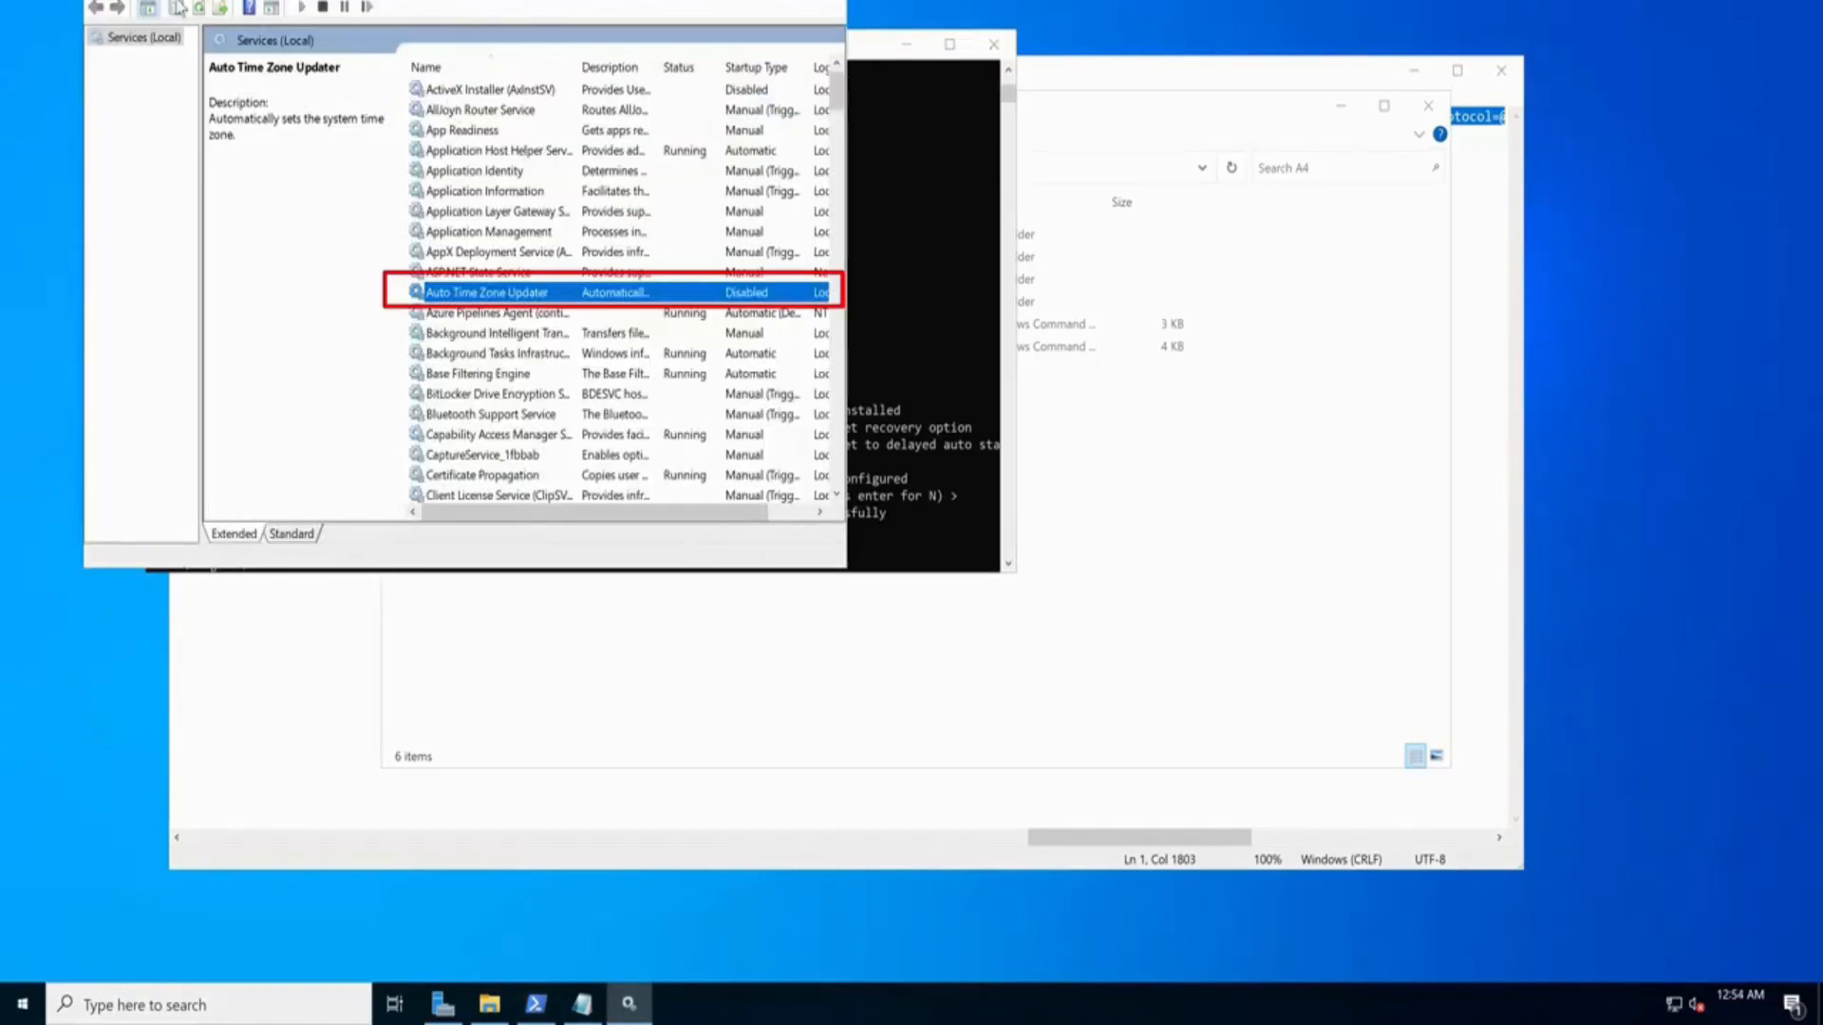
left_click(457, 316)
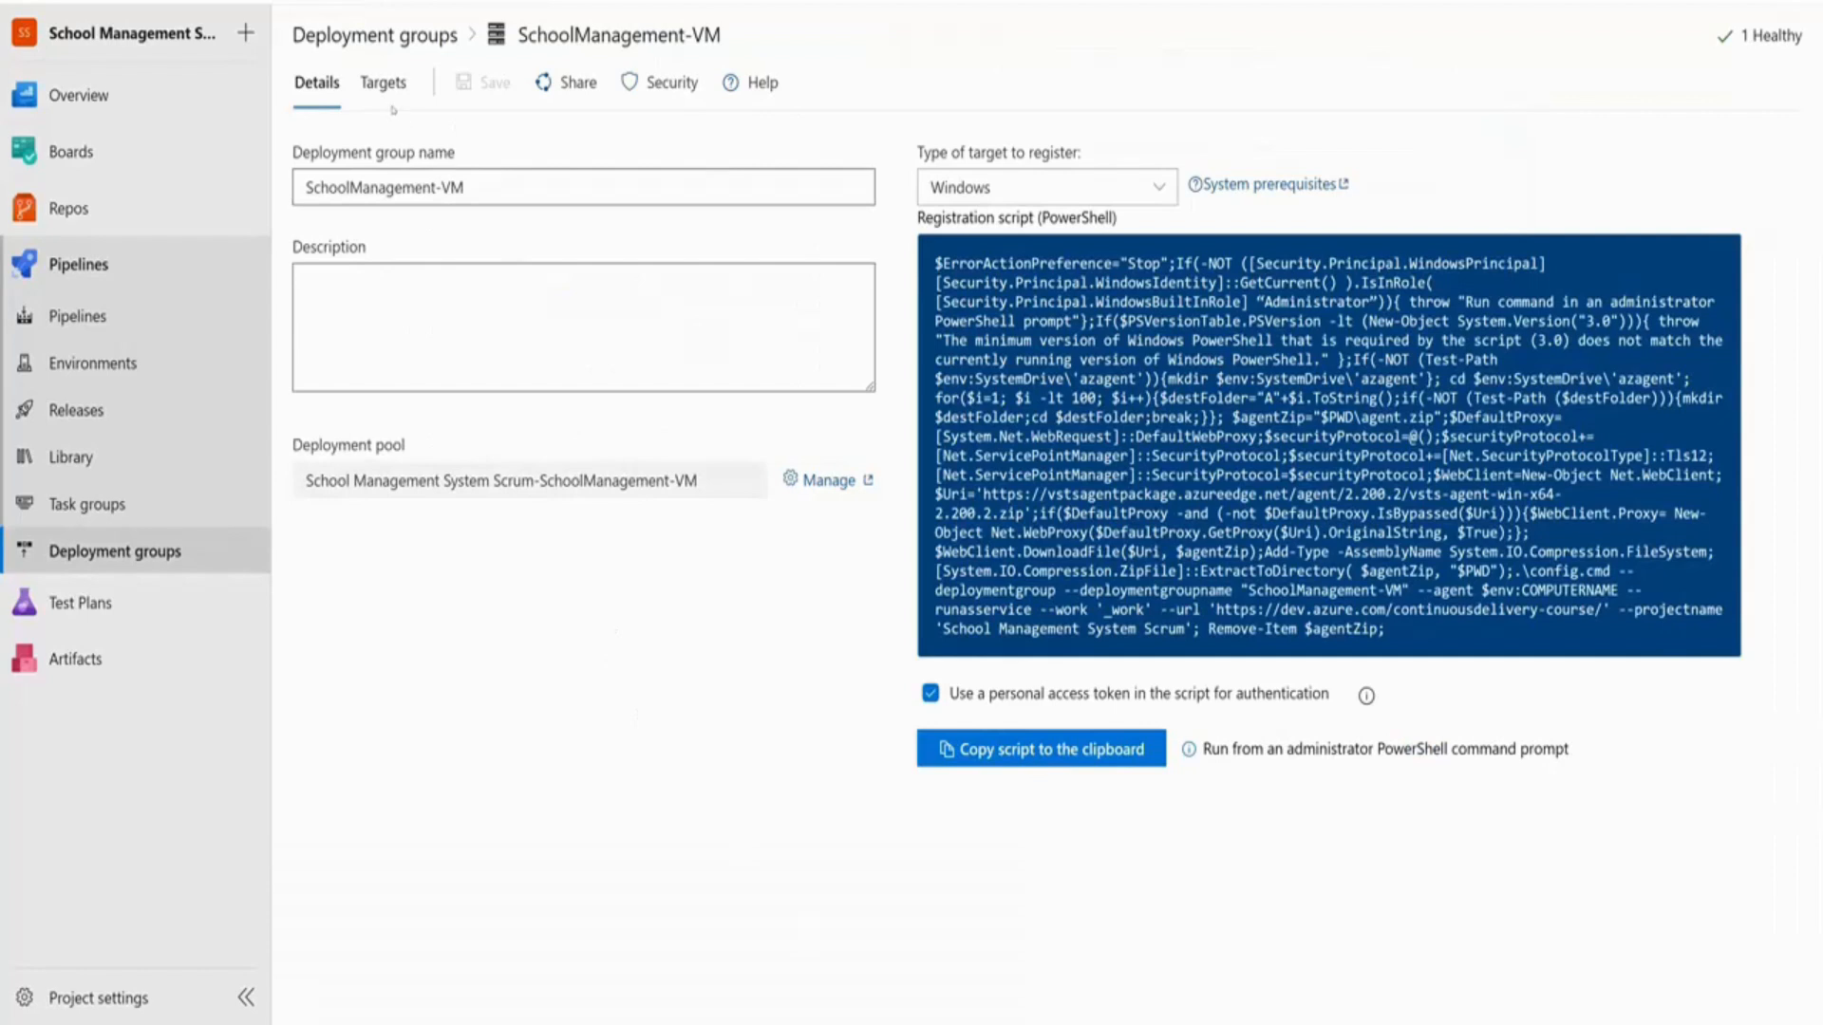
Refresh SchoolManagement-VM, verify schoolmgmt-vm is a healthy target, then go to Pipelines > Releases
key("F5")
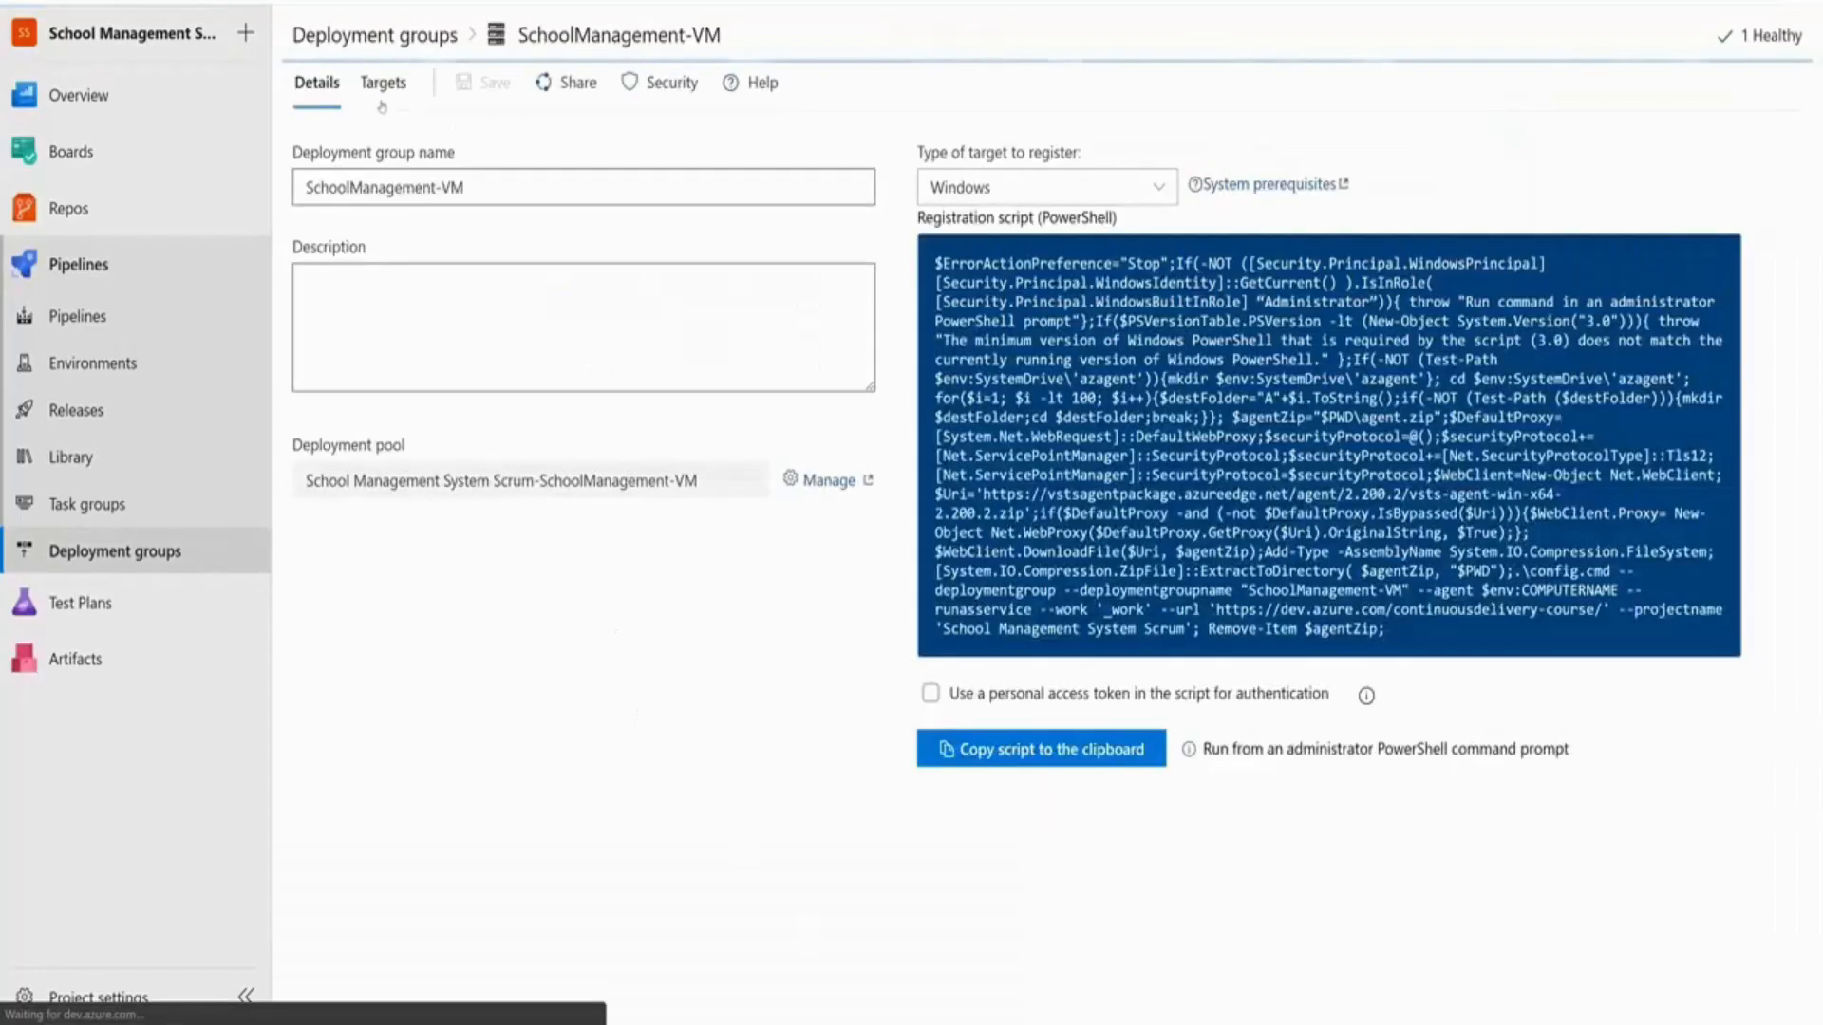
left_click(381, 103)
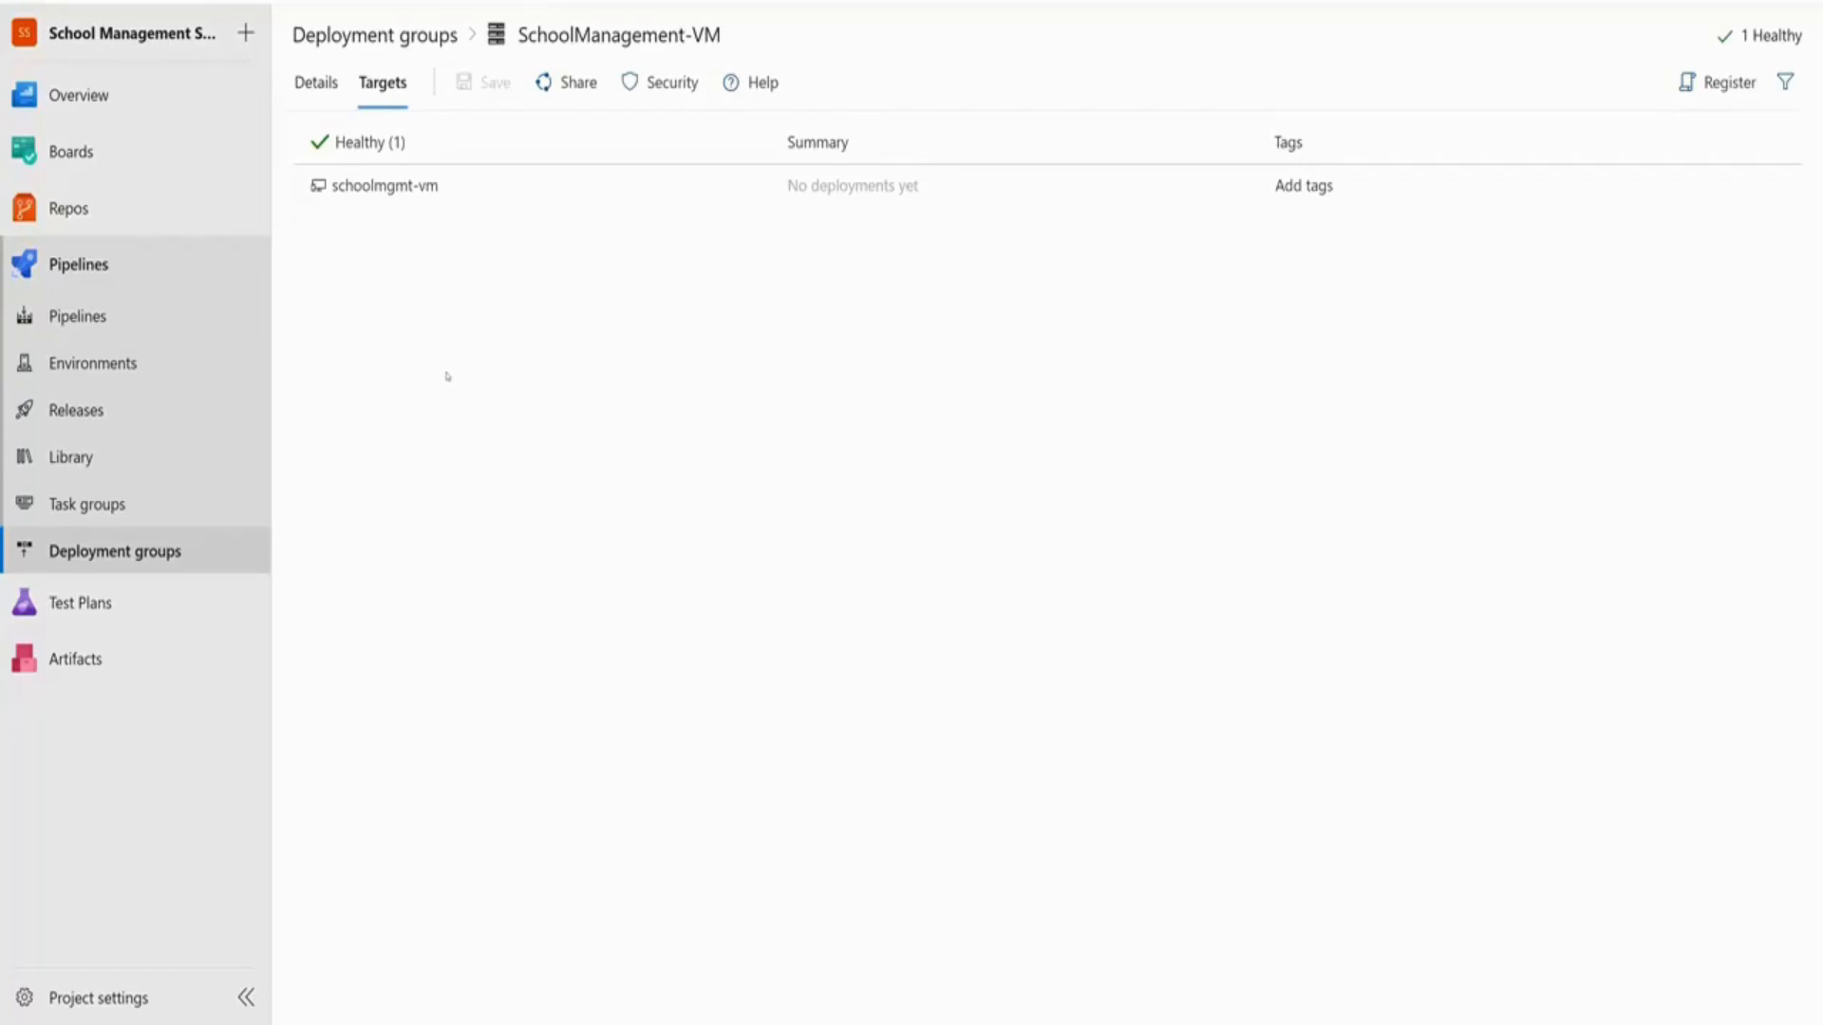
left_click(331, 87)
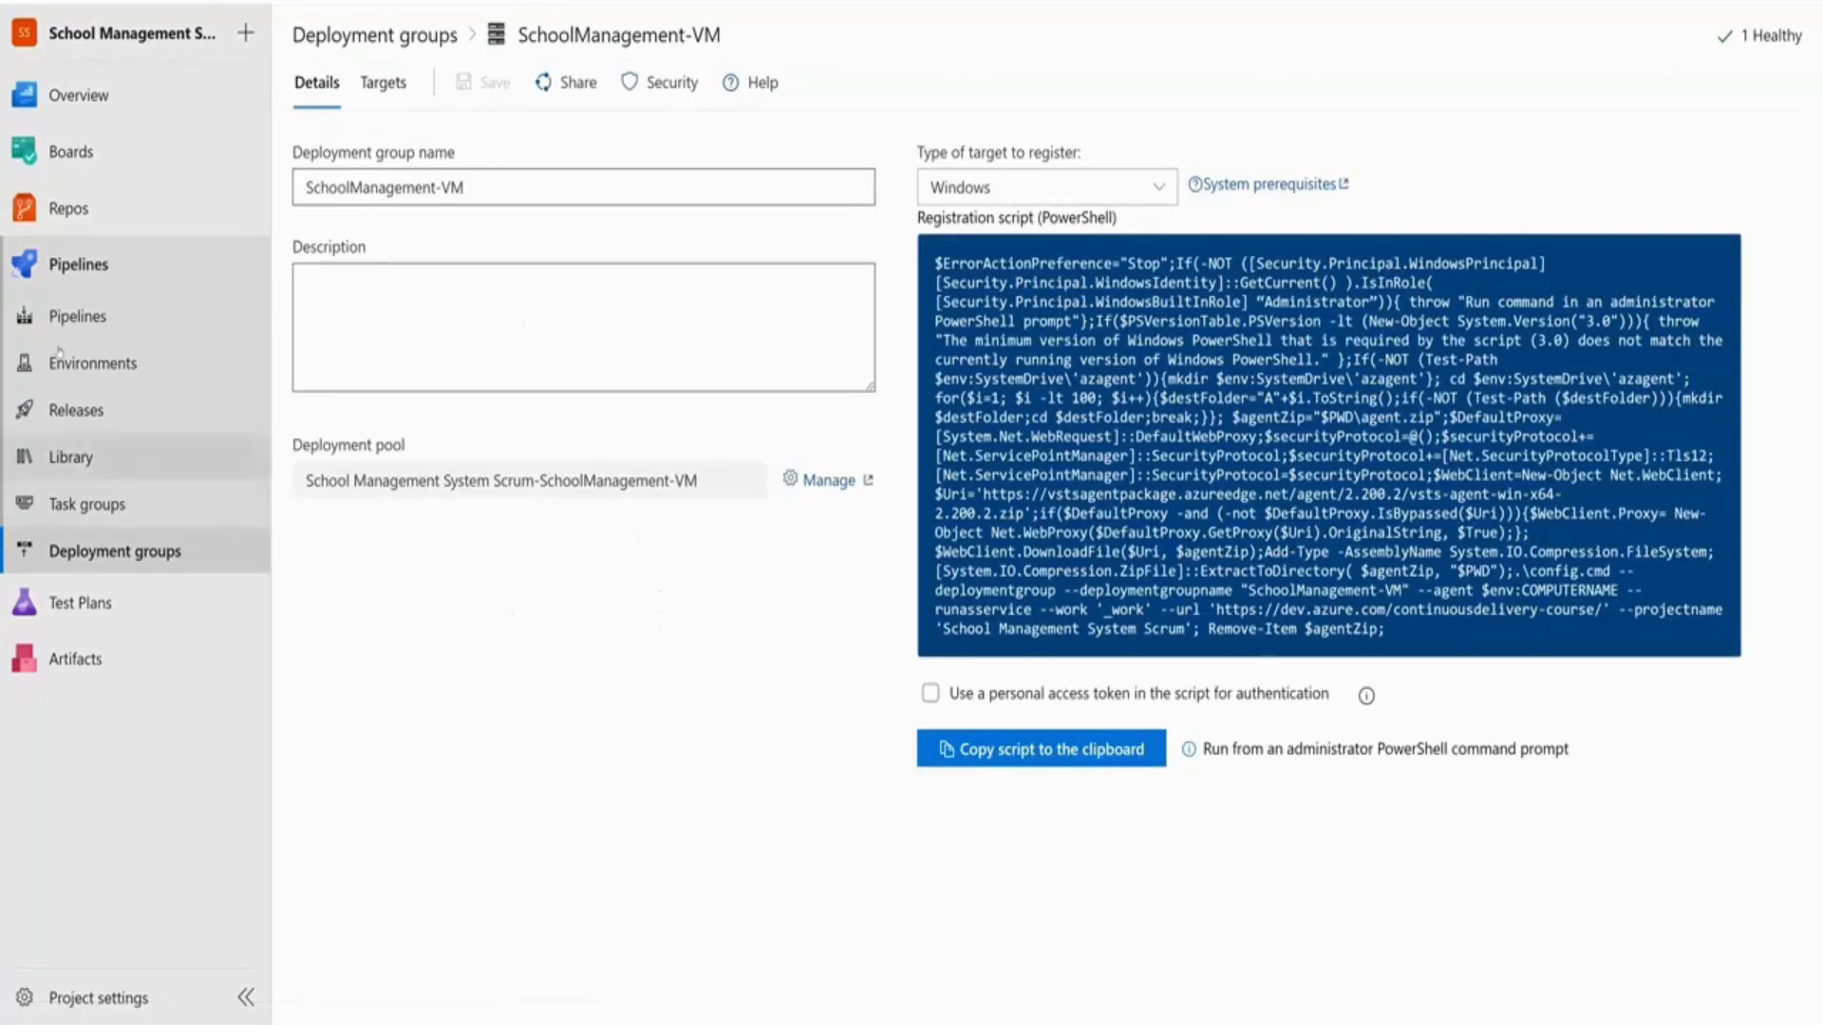
left_click(76, 411)
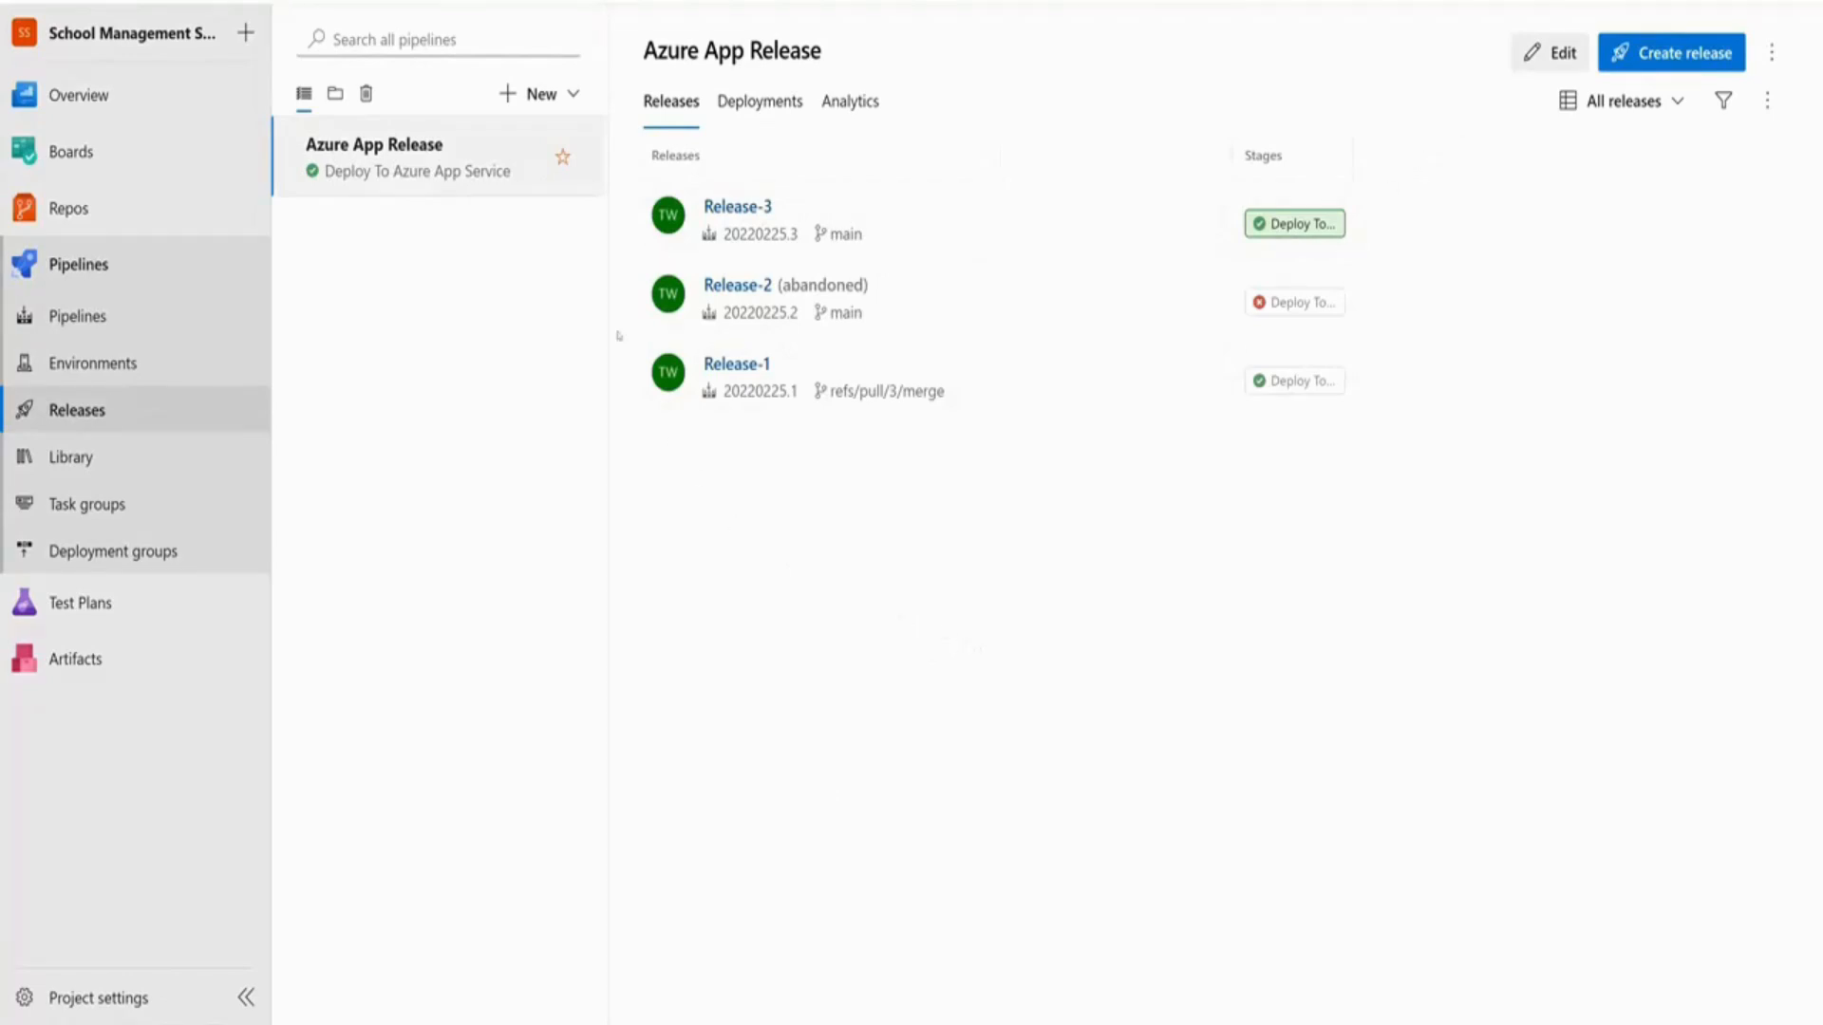
Edit the release pipeline and shorten its name from 'Azure App Release' to 'App Release'
left_click(1550, 52)
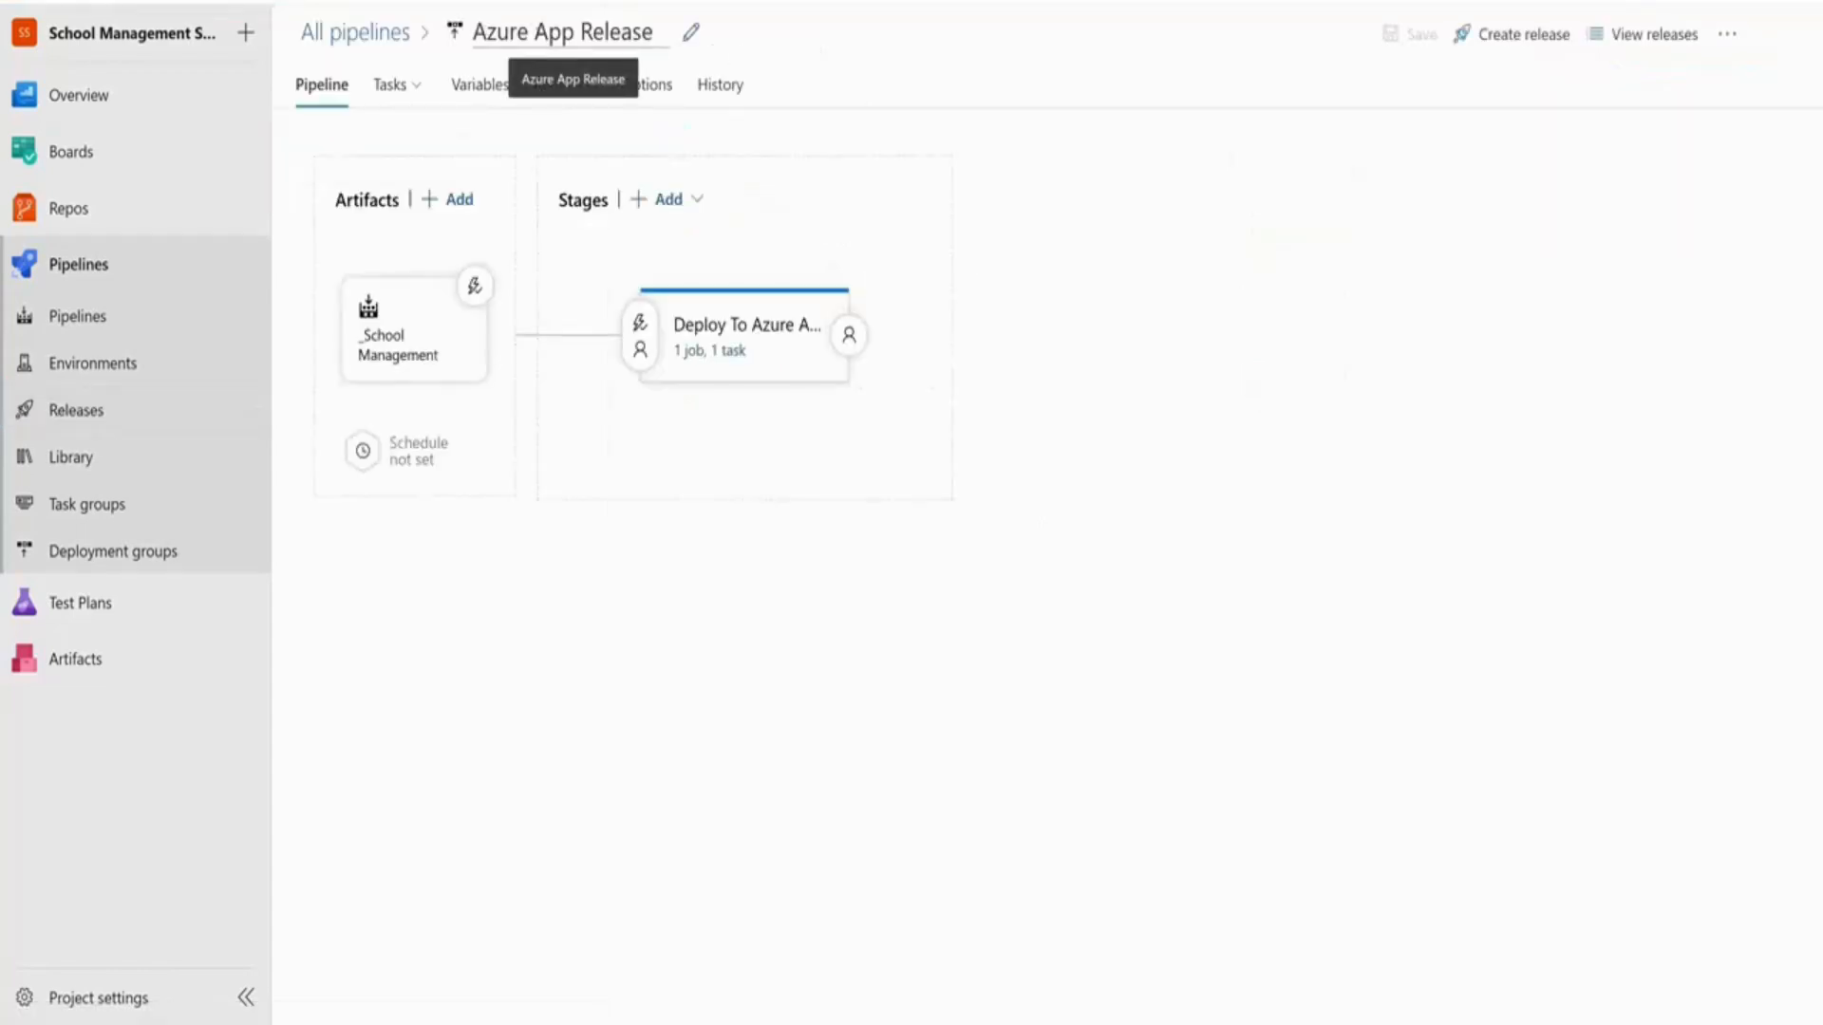
left_click(575, 33)
left_click_drag(575, 33, 455, 38)
type("App")
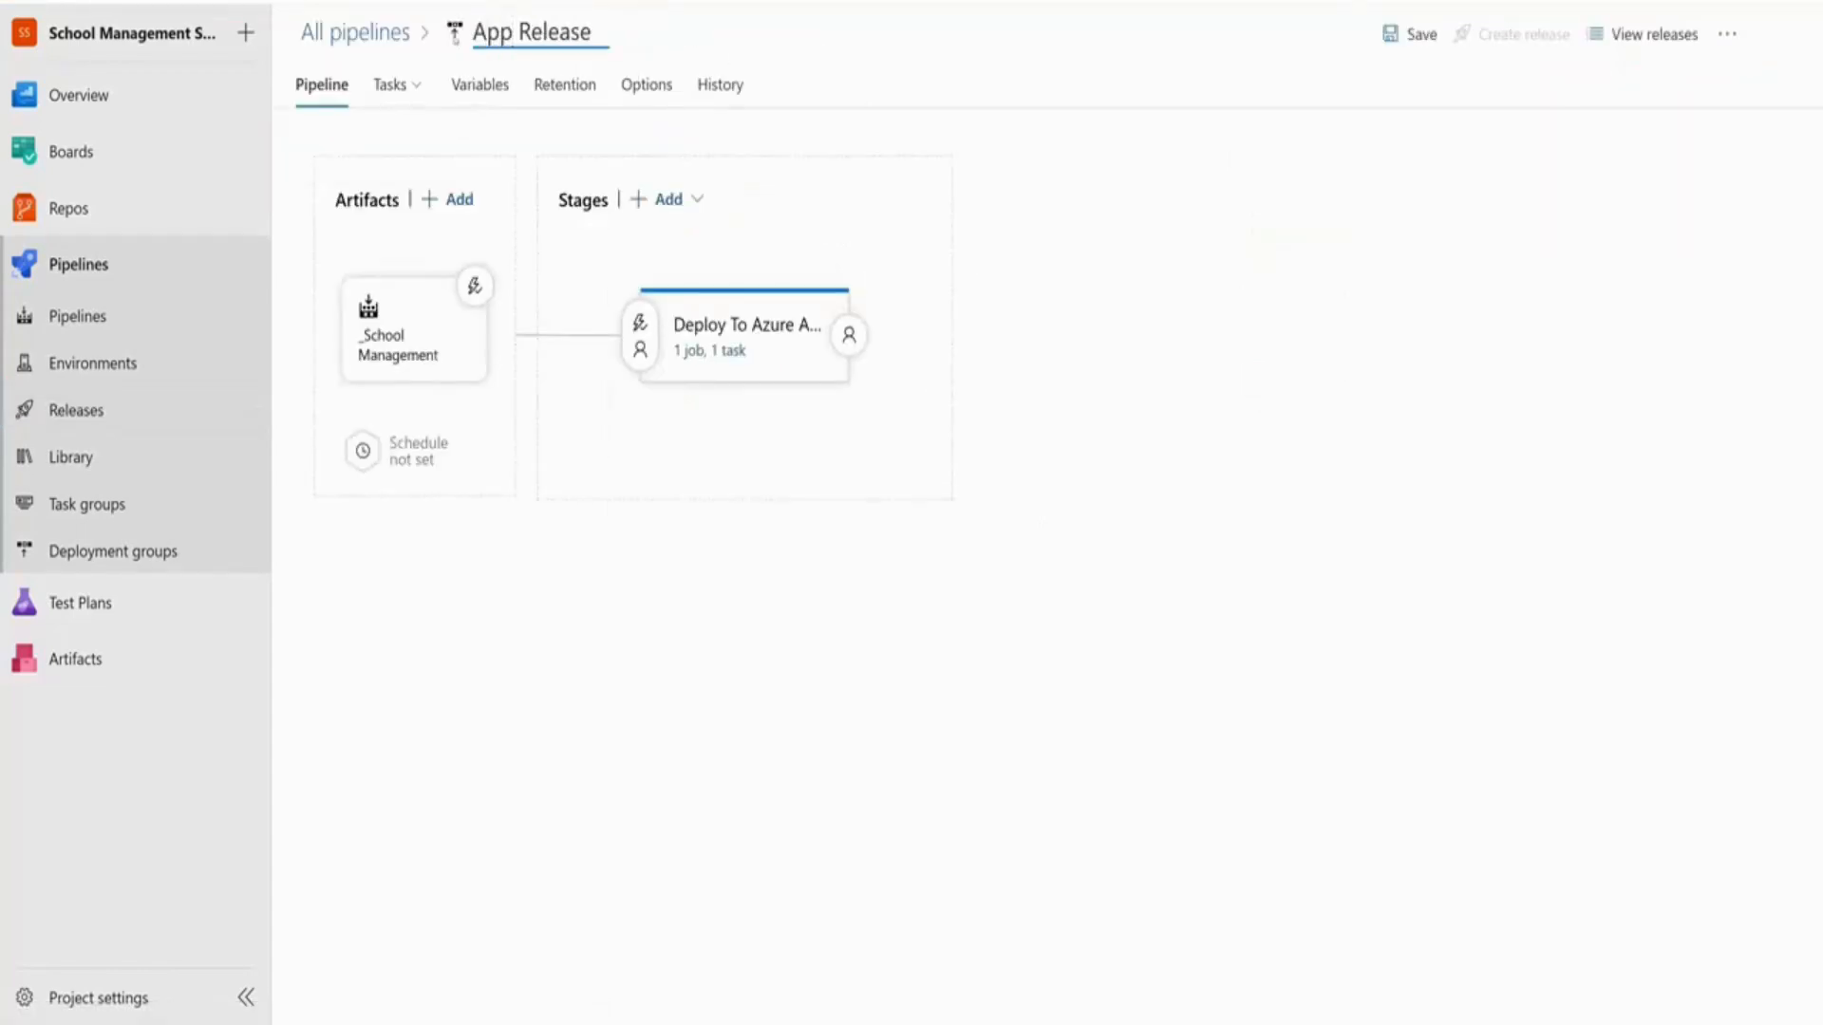
left_click(685, 636)
Discard Stage 1 and add a new stage from the 'IIS website and SQL database deployment' template
mouse_move(714, 424)
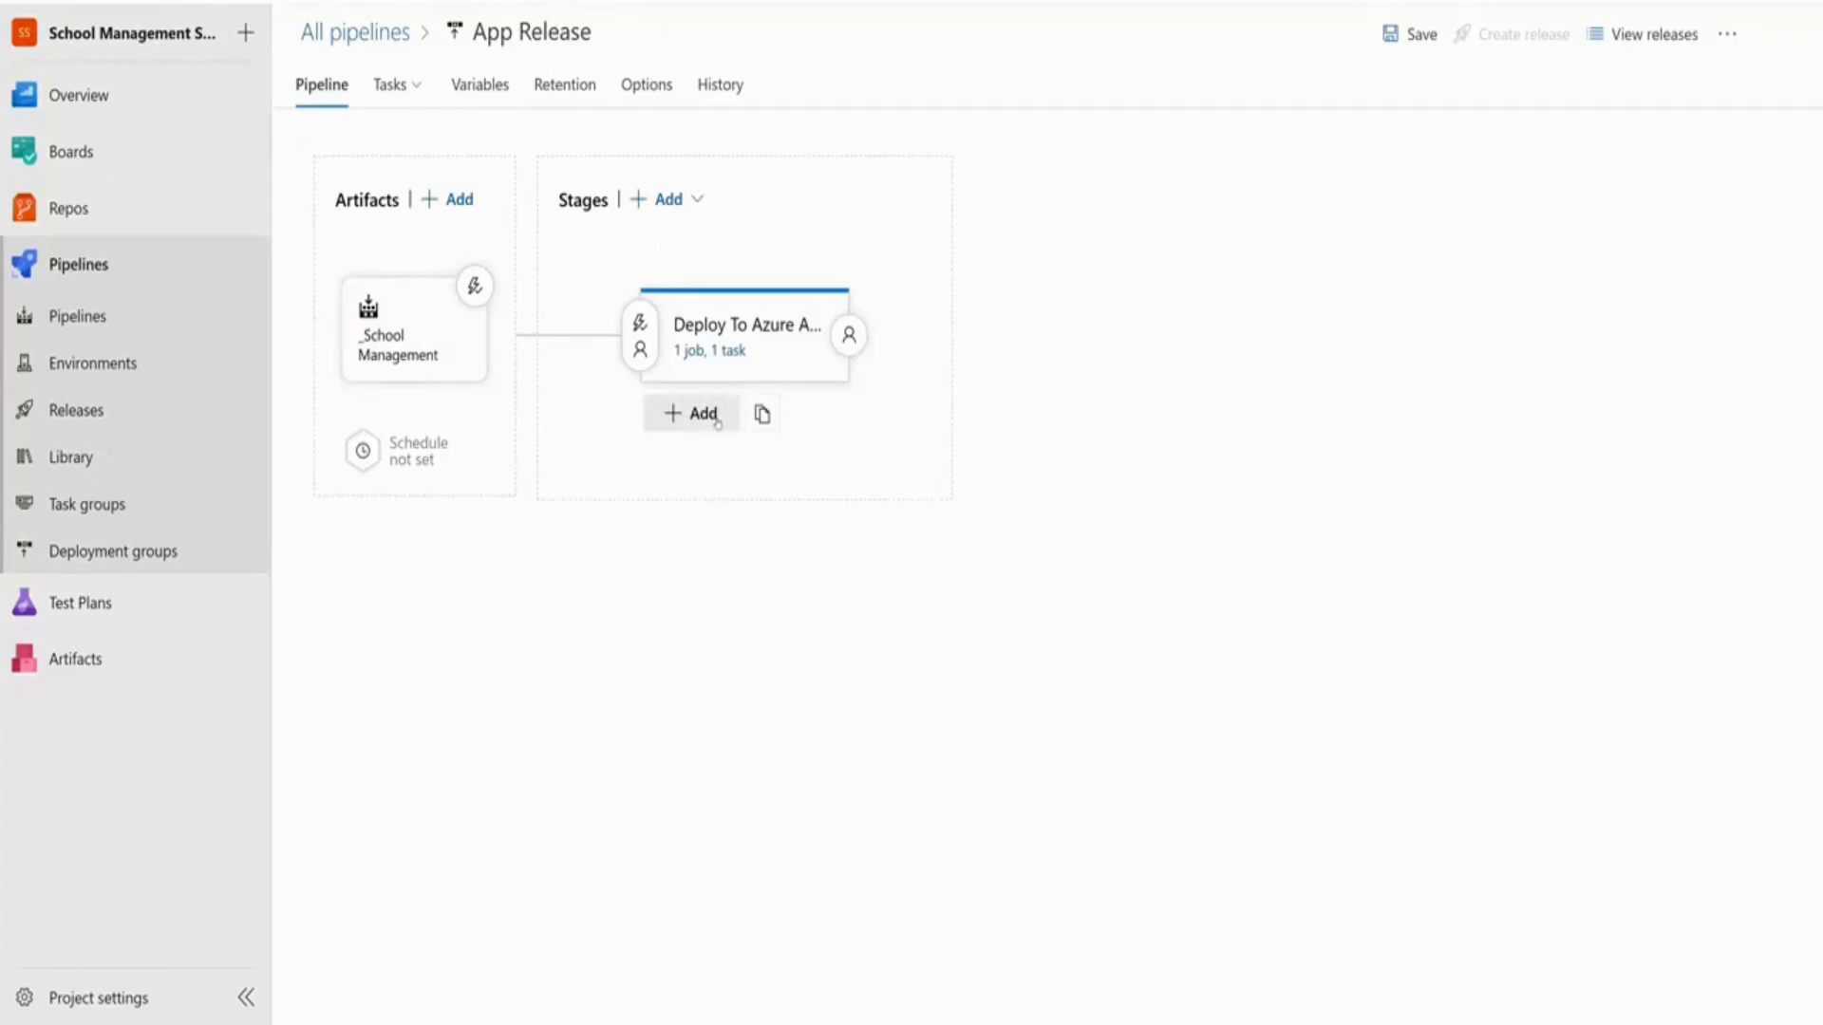
left_click(703, 414)
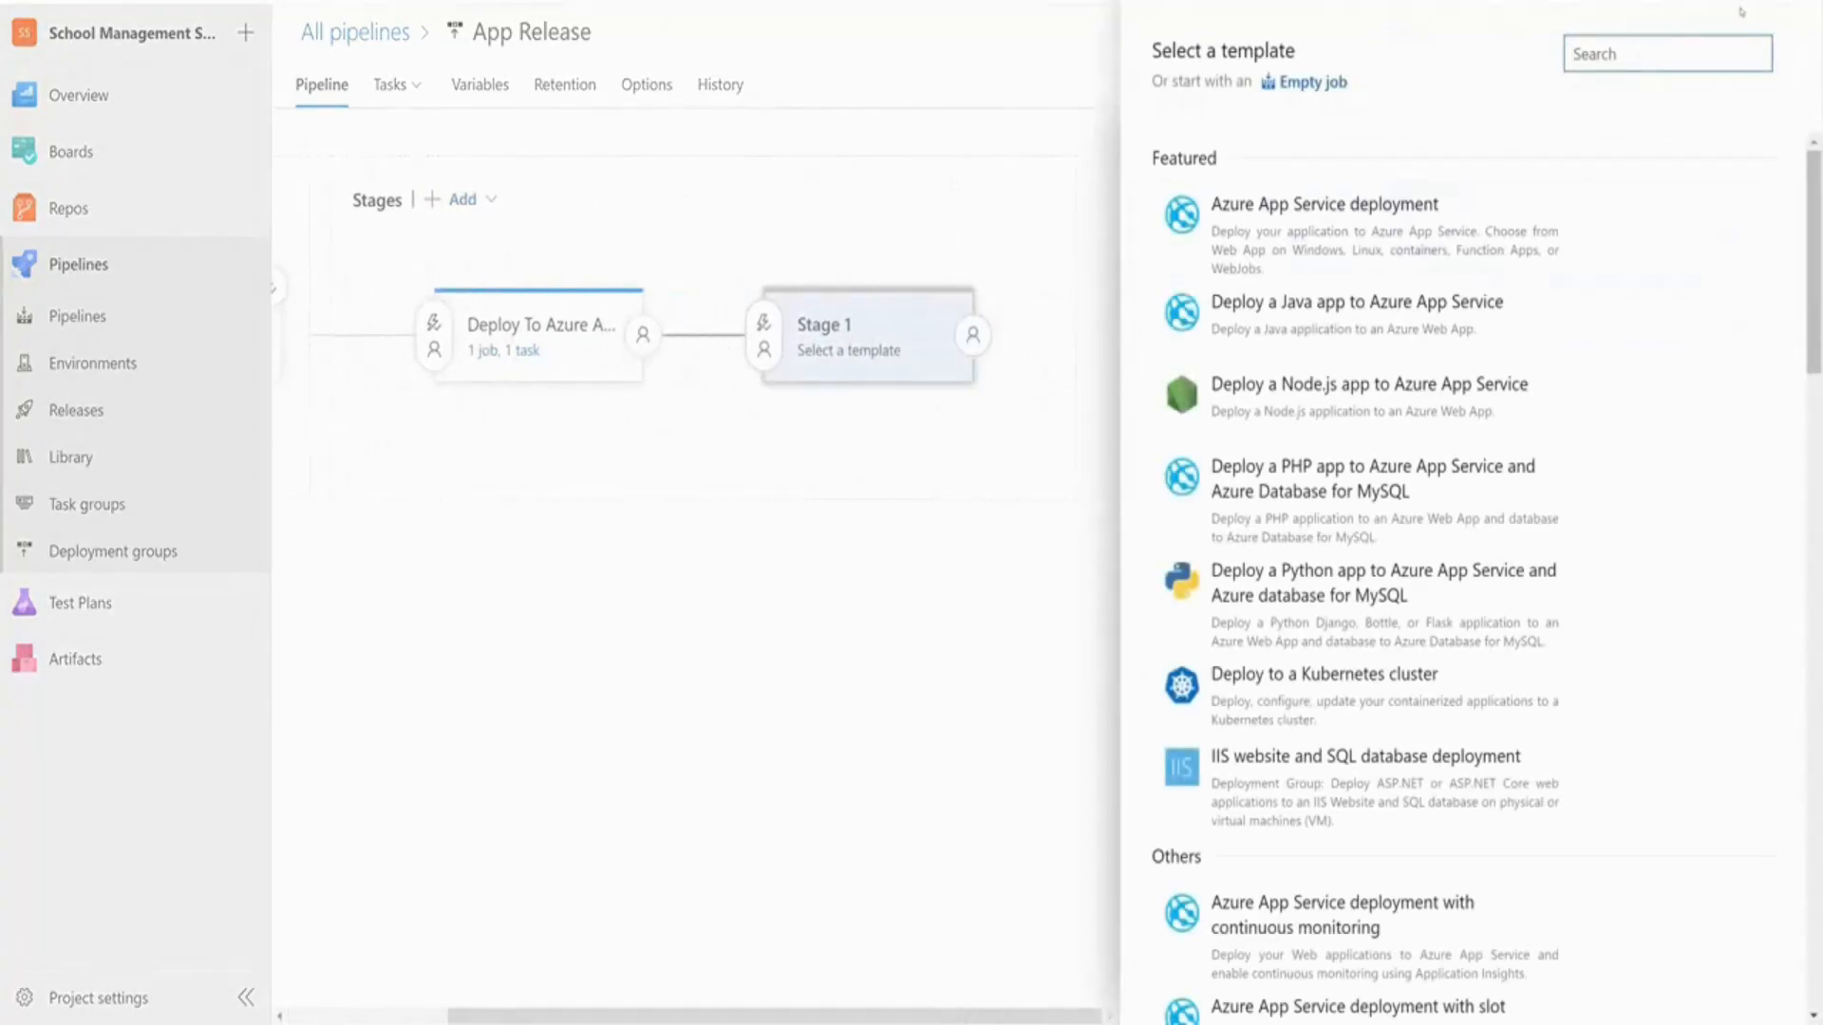
left_click(1018, 621)
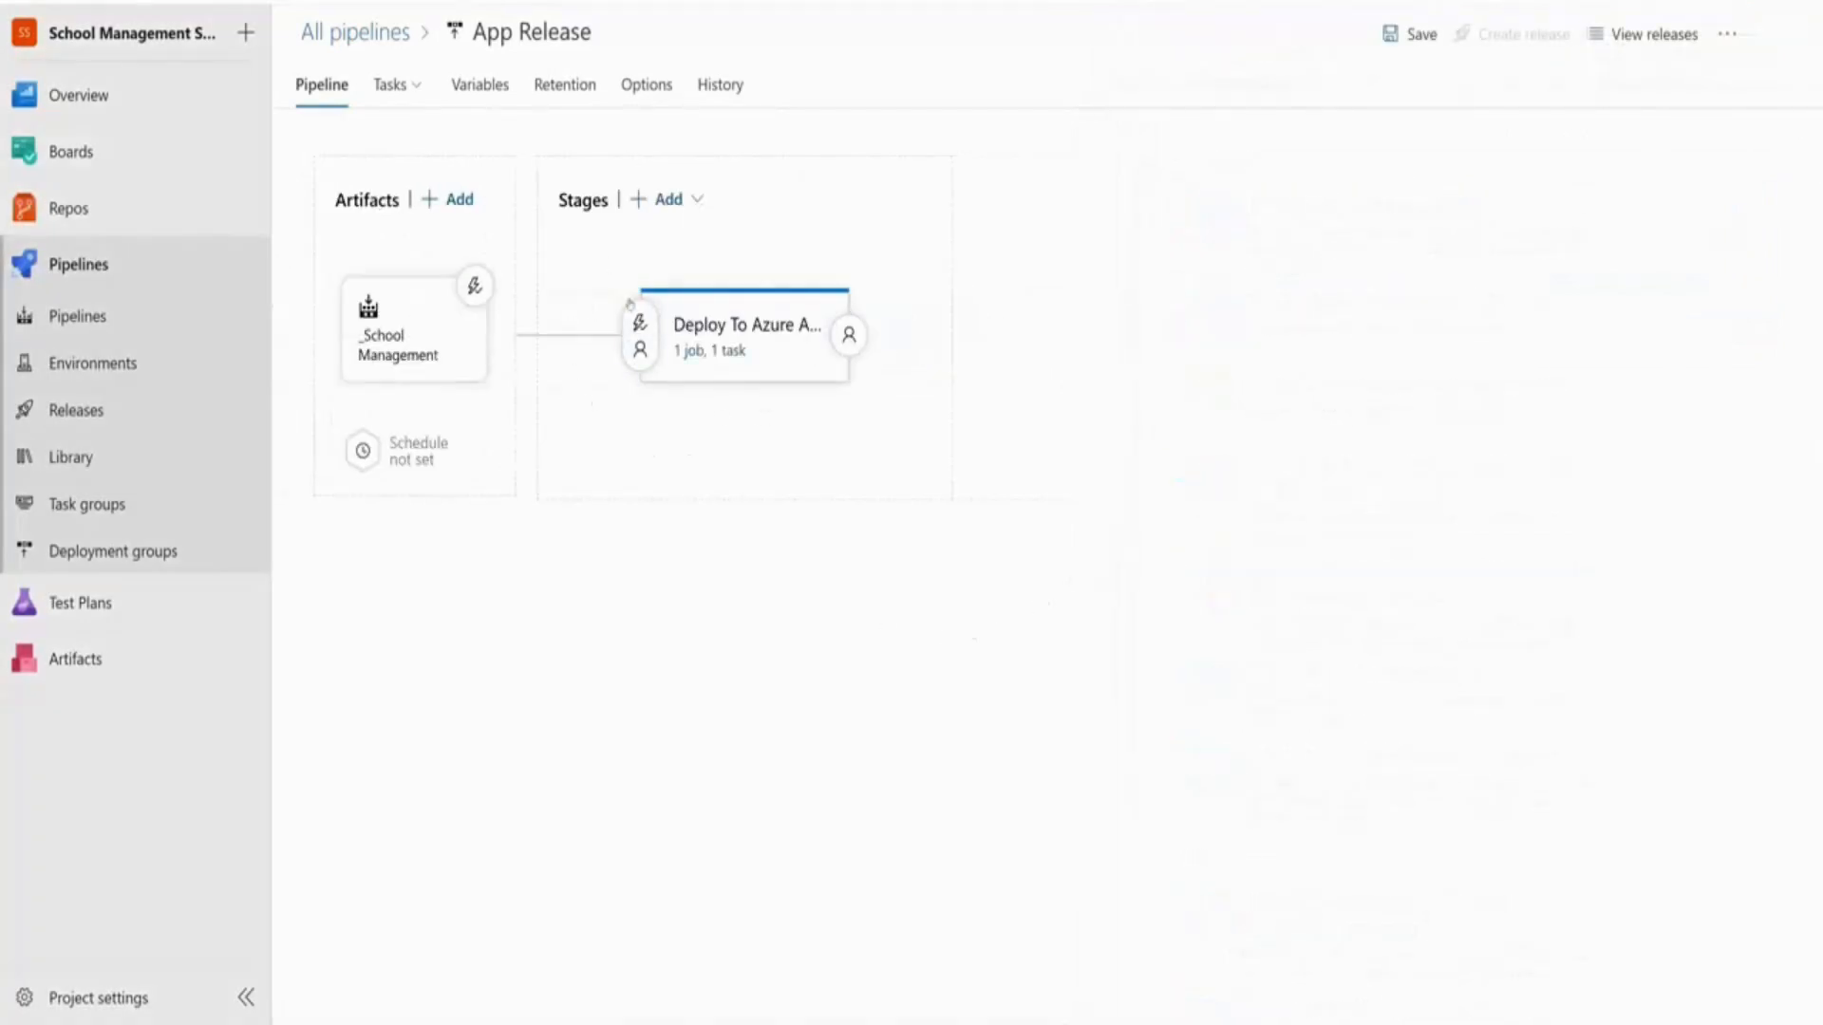
left_click(666, 200)
left_click(693, 247)
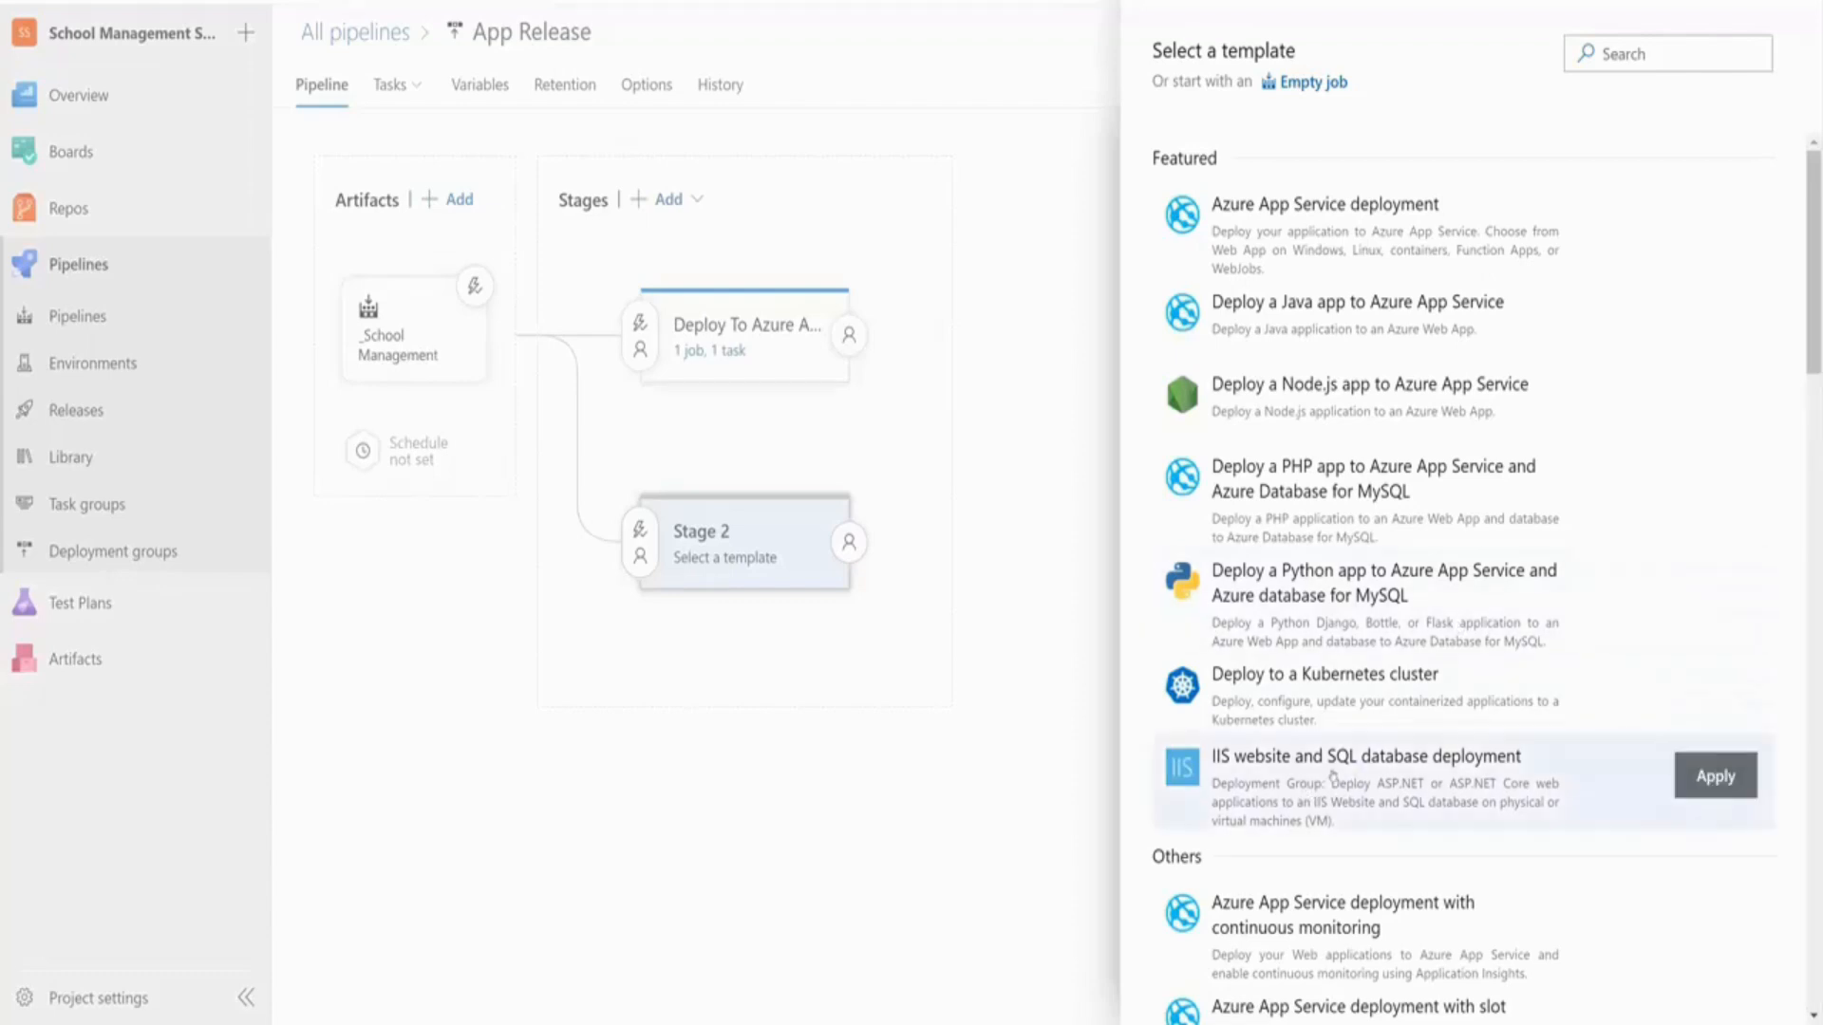
left_click(1418, 777)
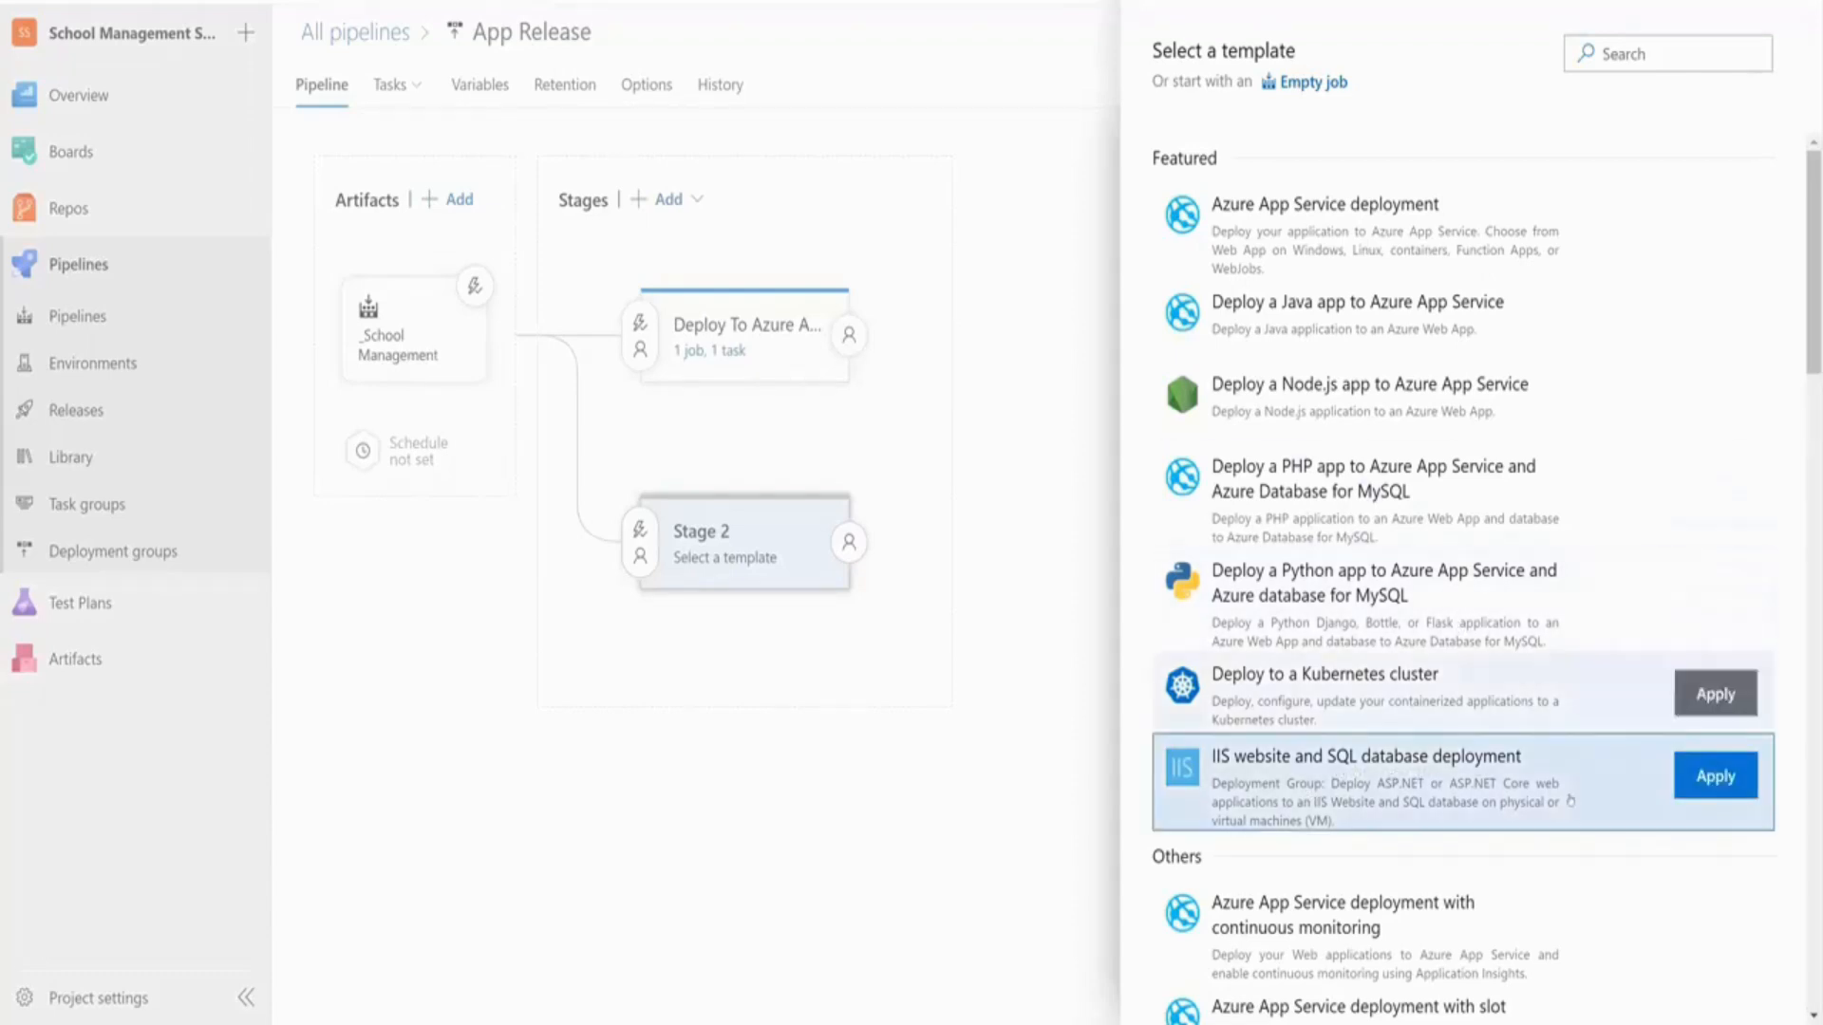
left_click(1729, 777)
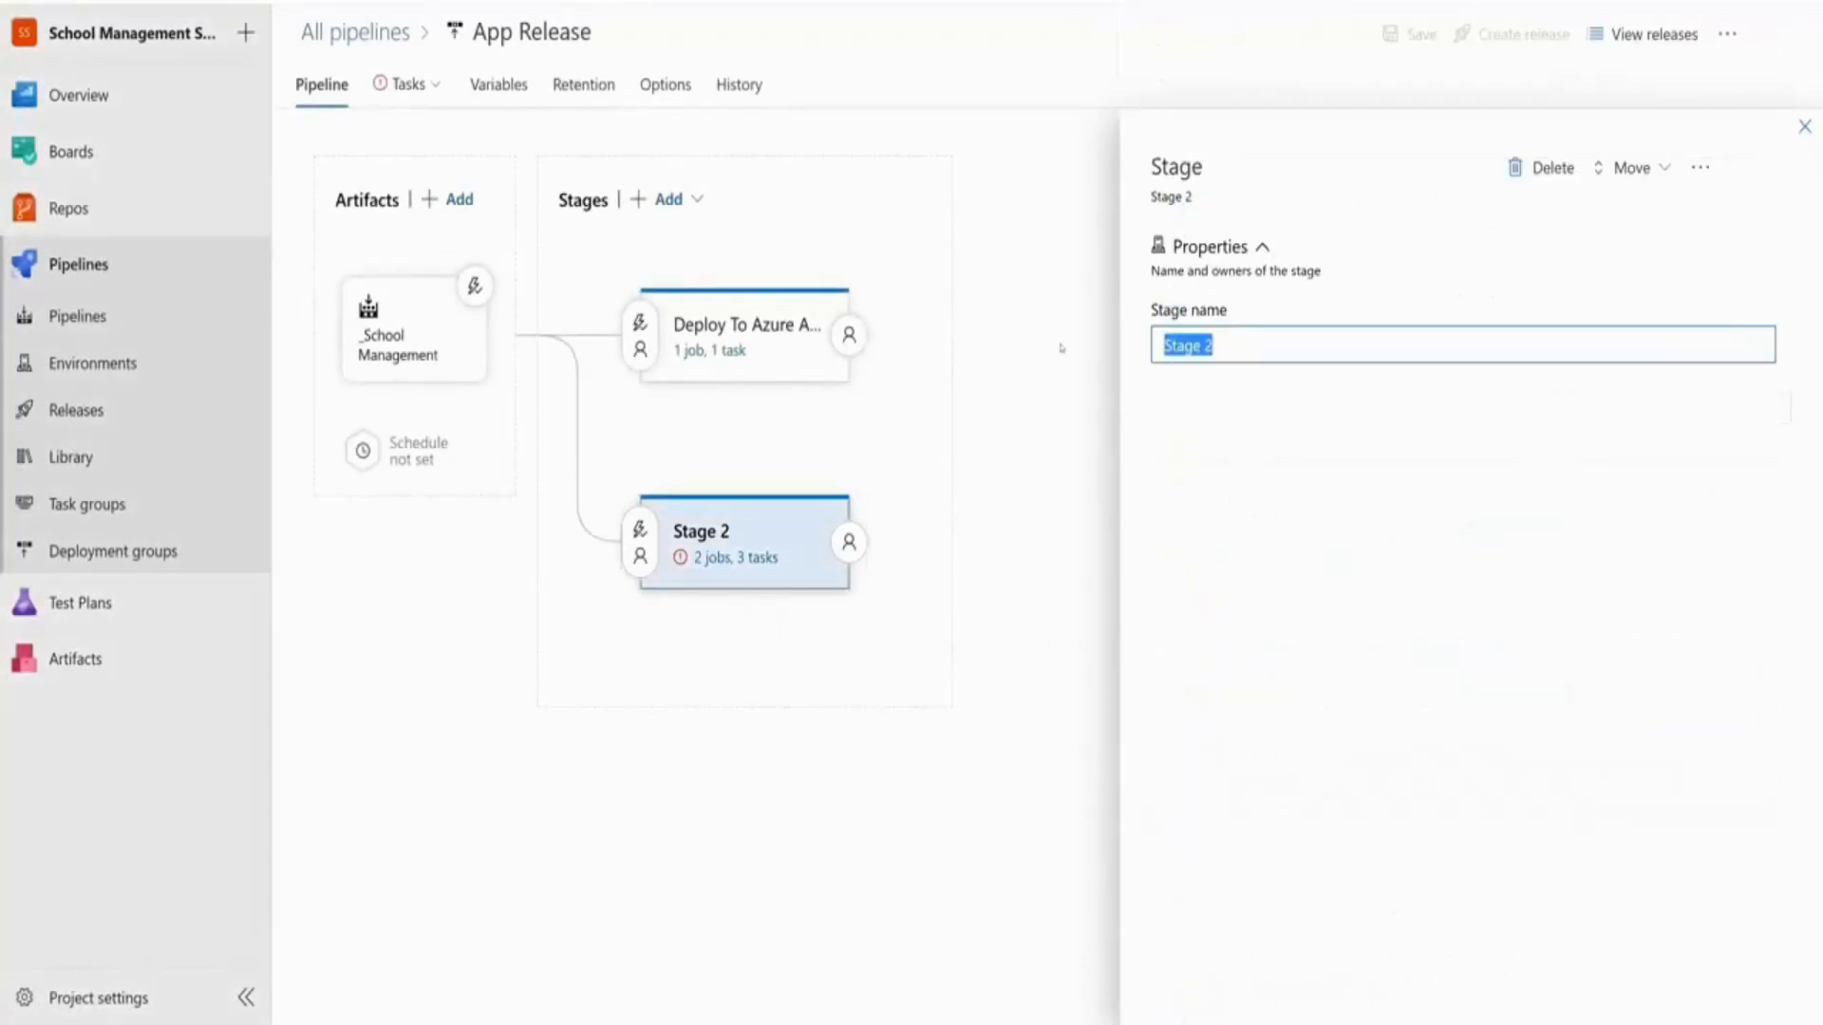
Name the new stage 'Server Deployment' and remove its SQL Deployment job
type("Server Deployment")
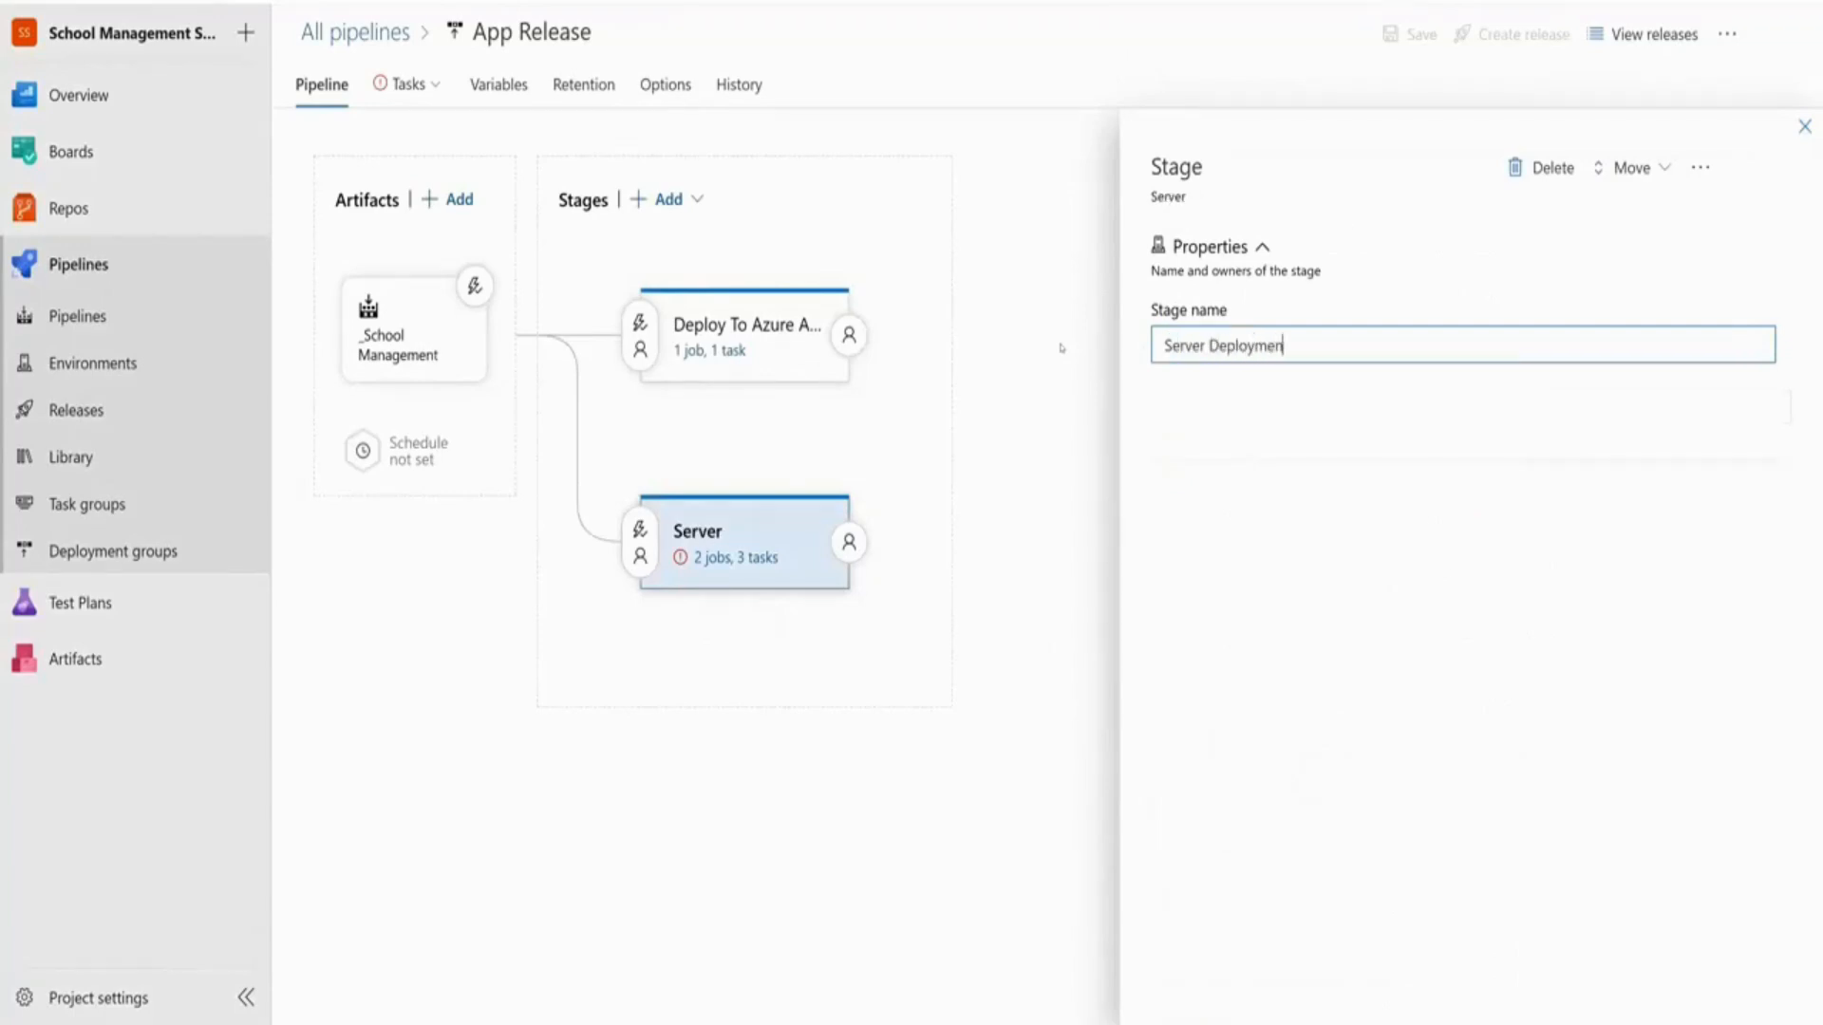
left_click(747, 561)
left_click(750, 444)
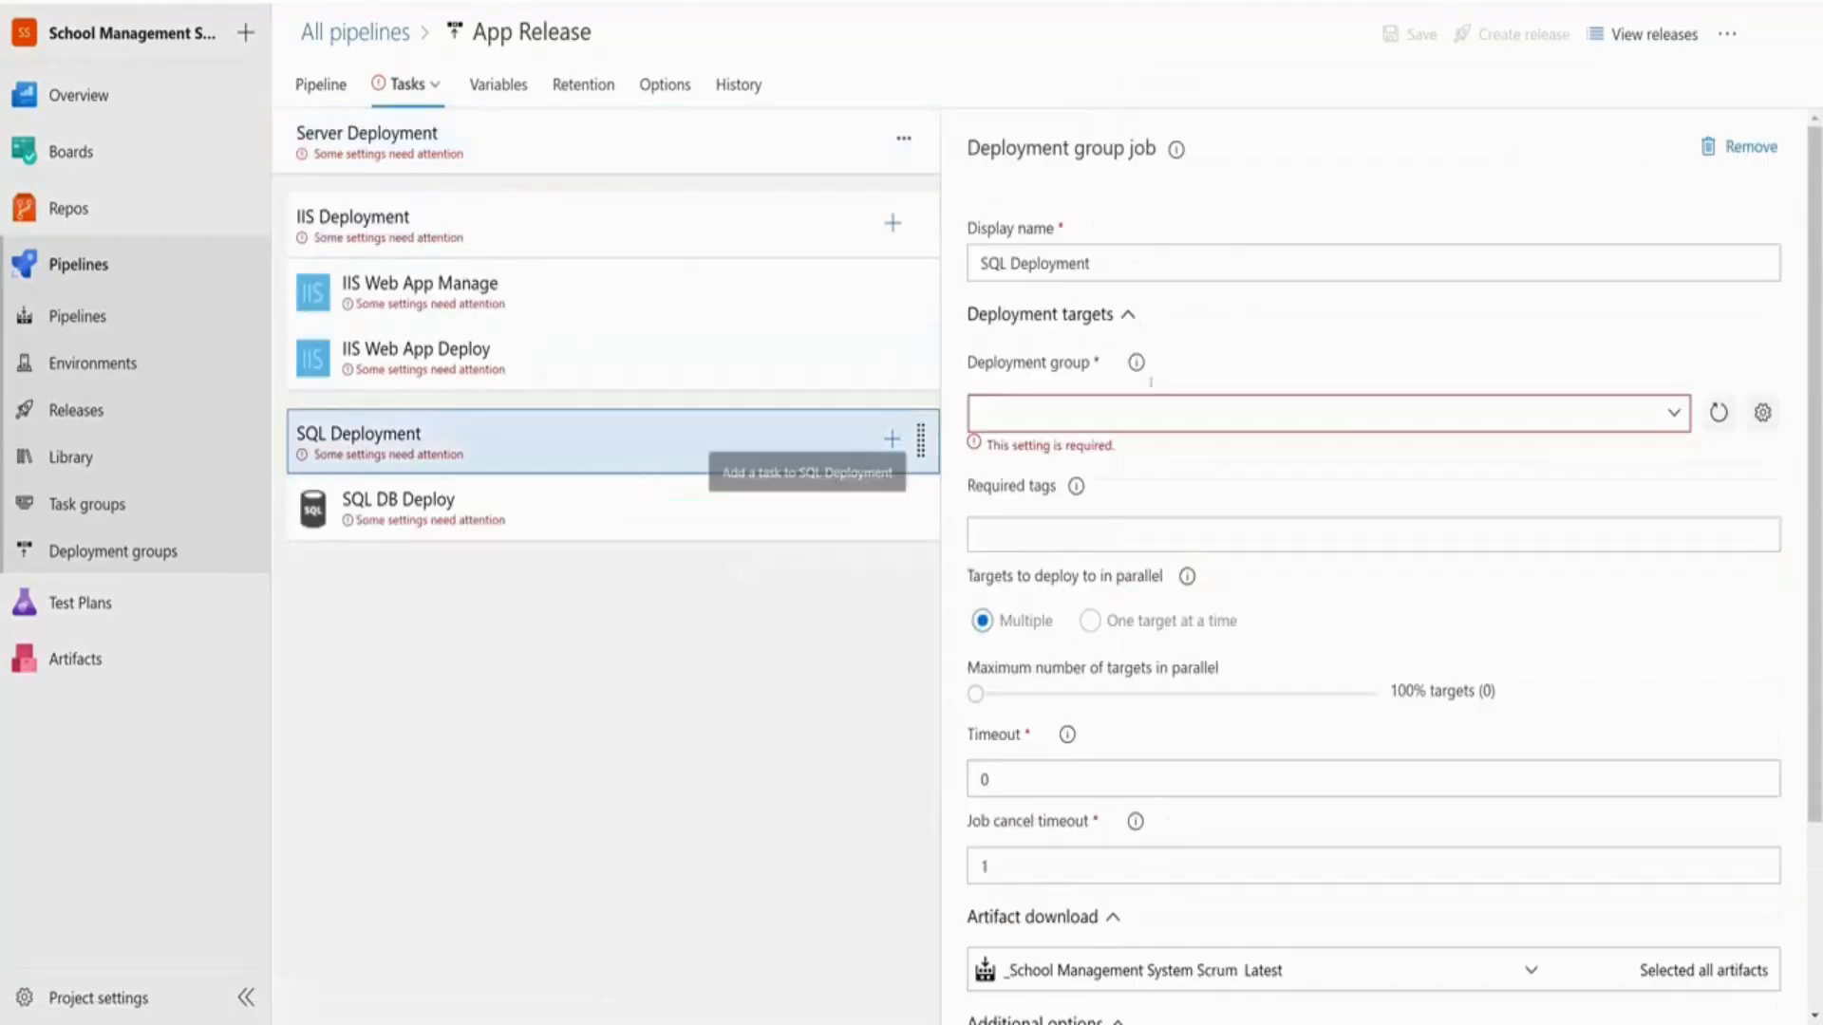
left_click(1742, 150)
left_click(952, 550)
Point the IIS Deployment job at the SchoolManagement-VM deployment group, keeping multiple-target deployment
left_click(445, 228)
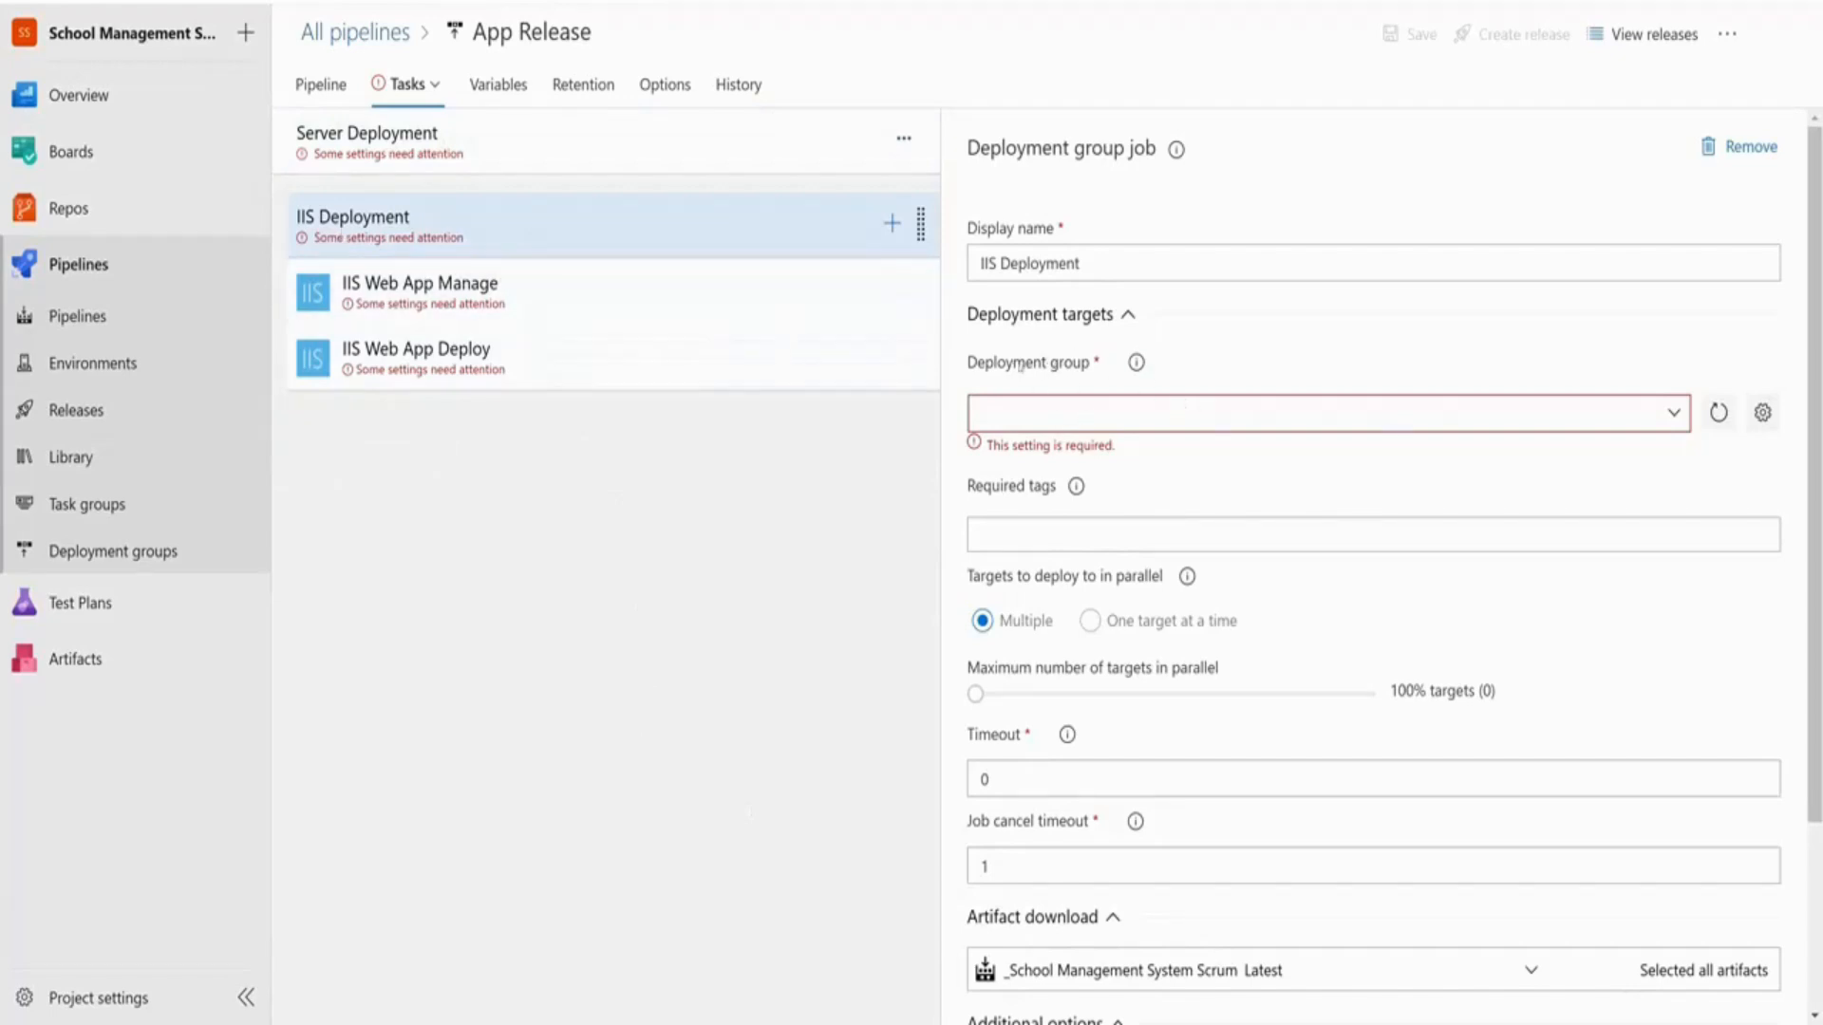
left_click(1678, 421)
left_click(1076, 456)
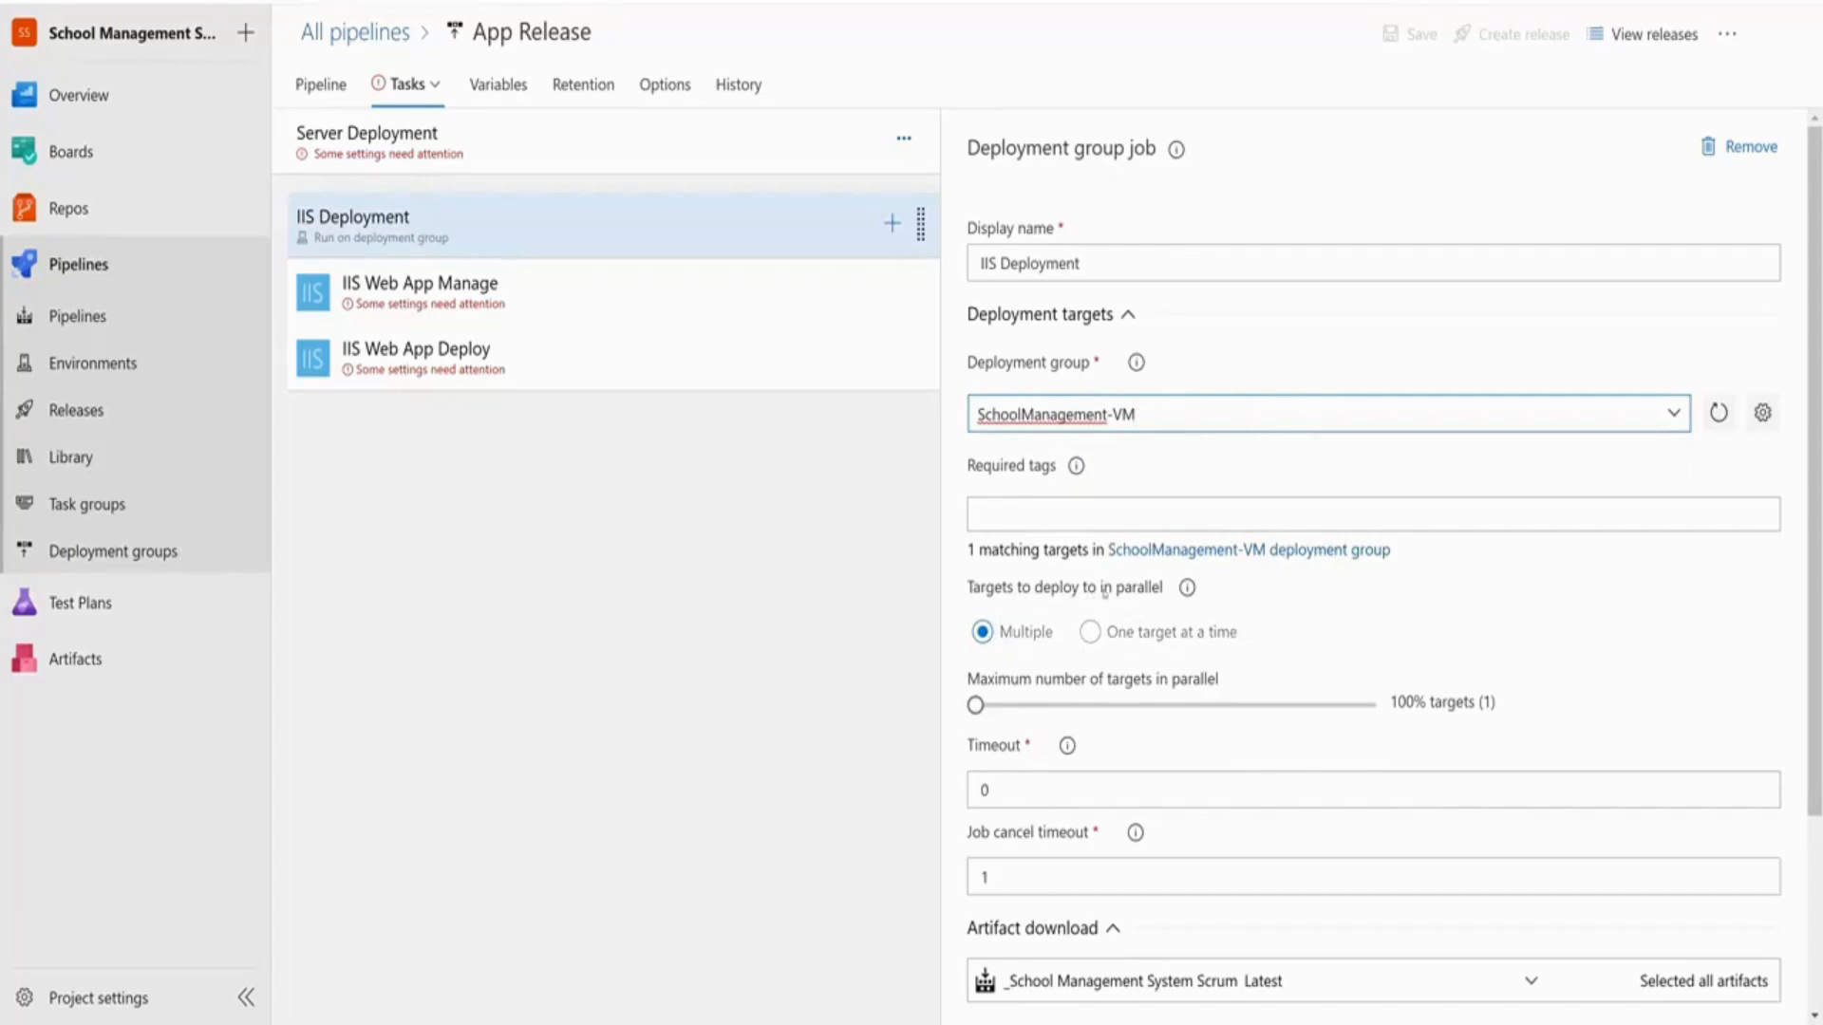
left_click_drag(969, 590, 1168, 598)
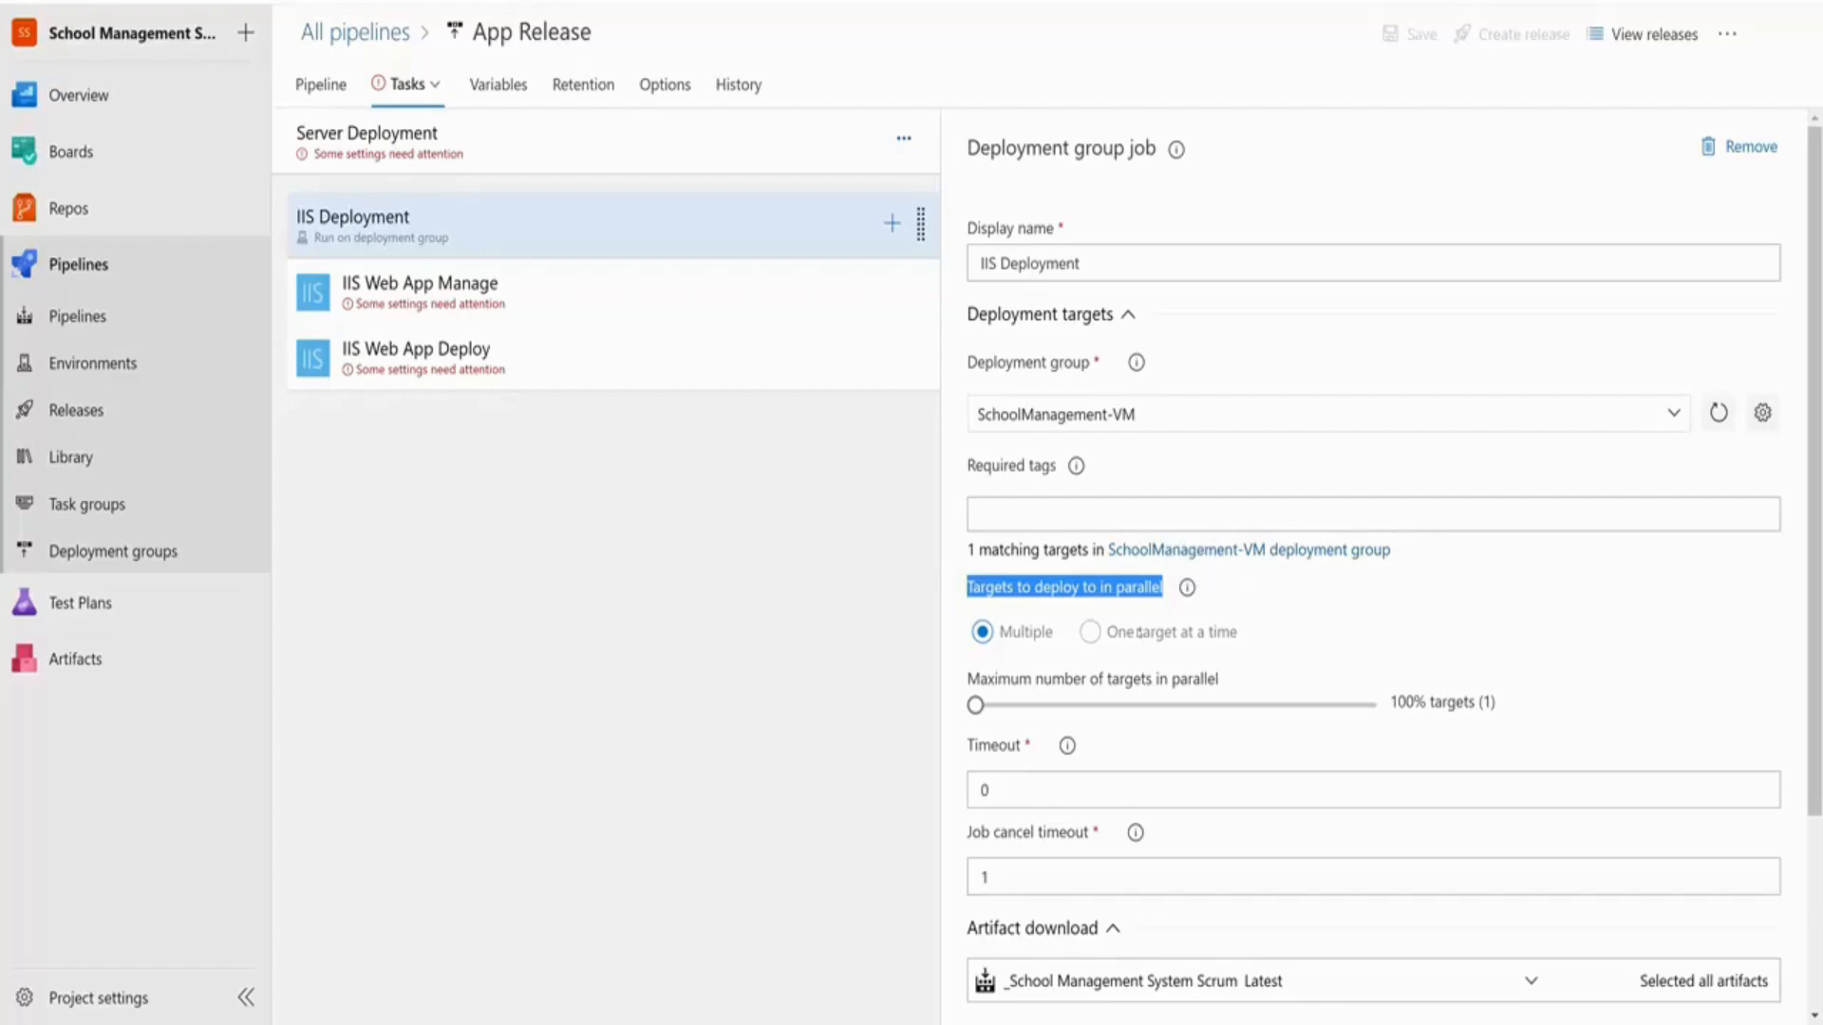
left_click(1138, 634)
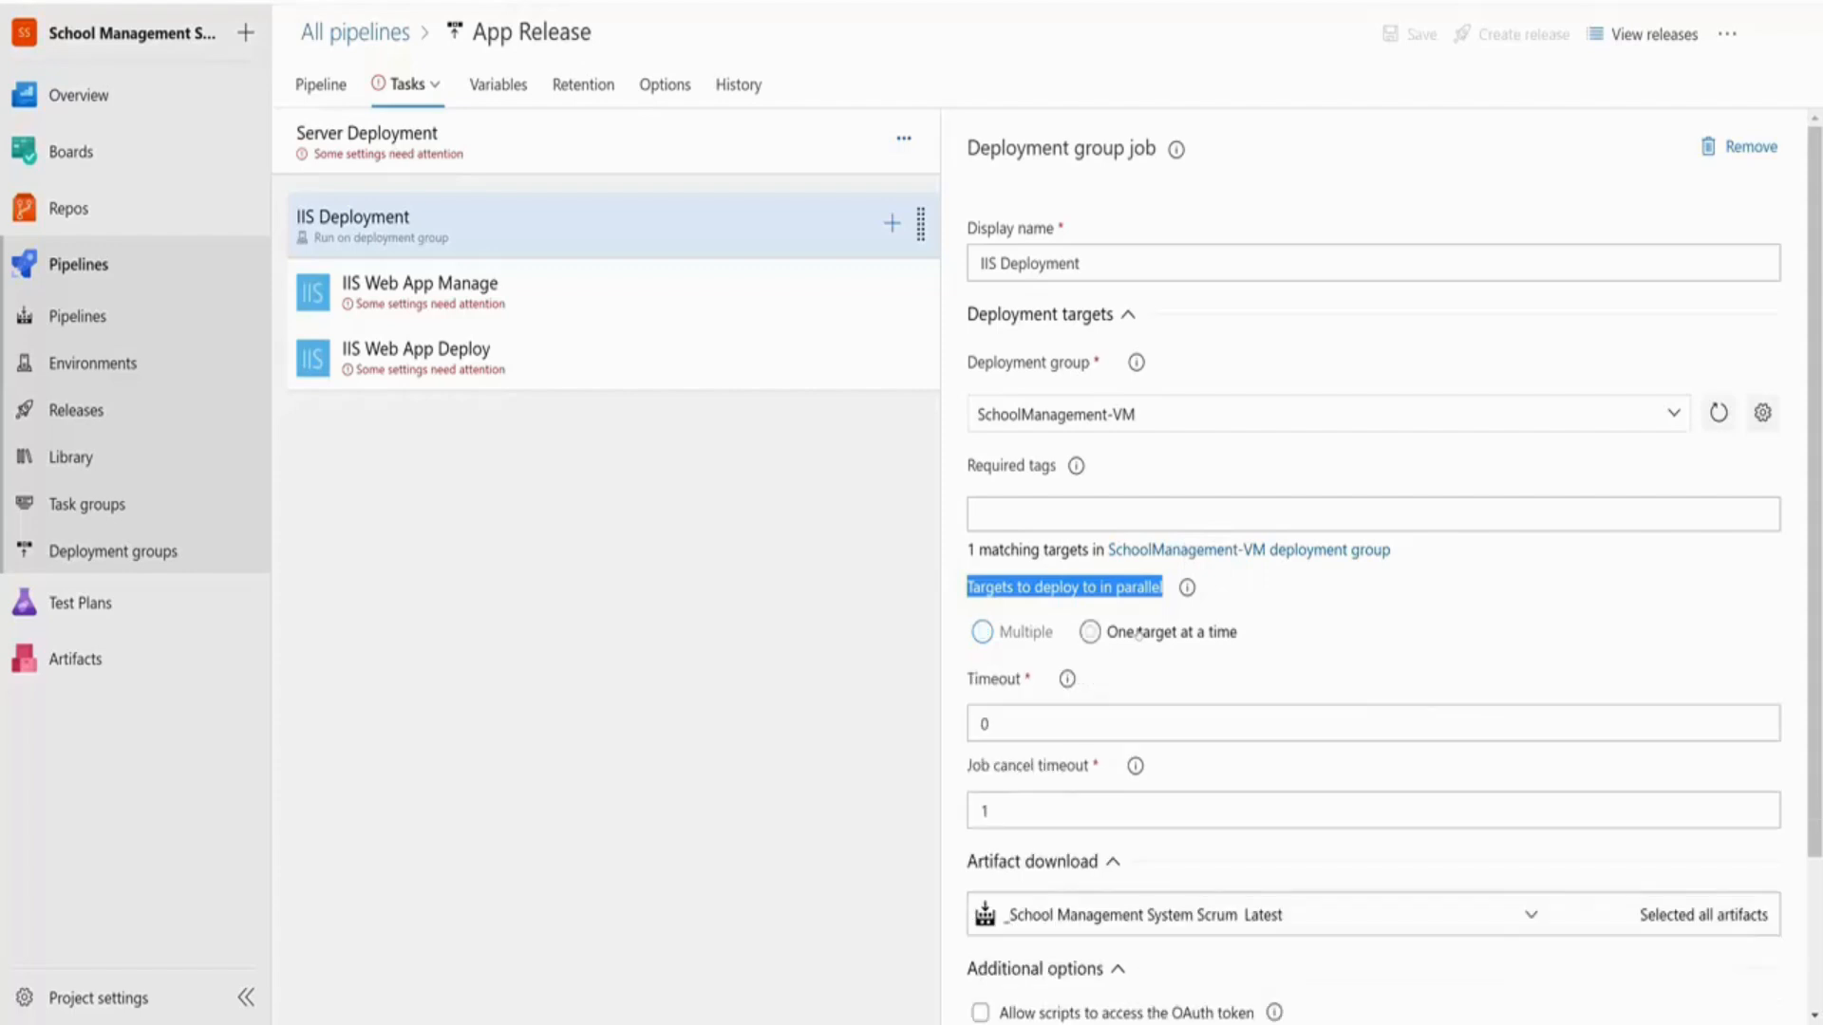
left_click(1020, 629)
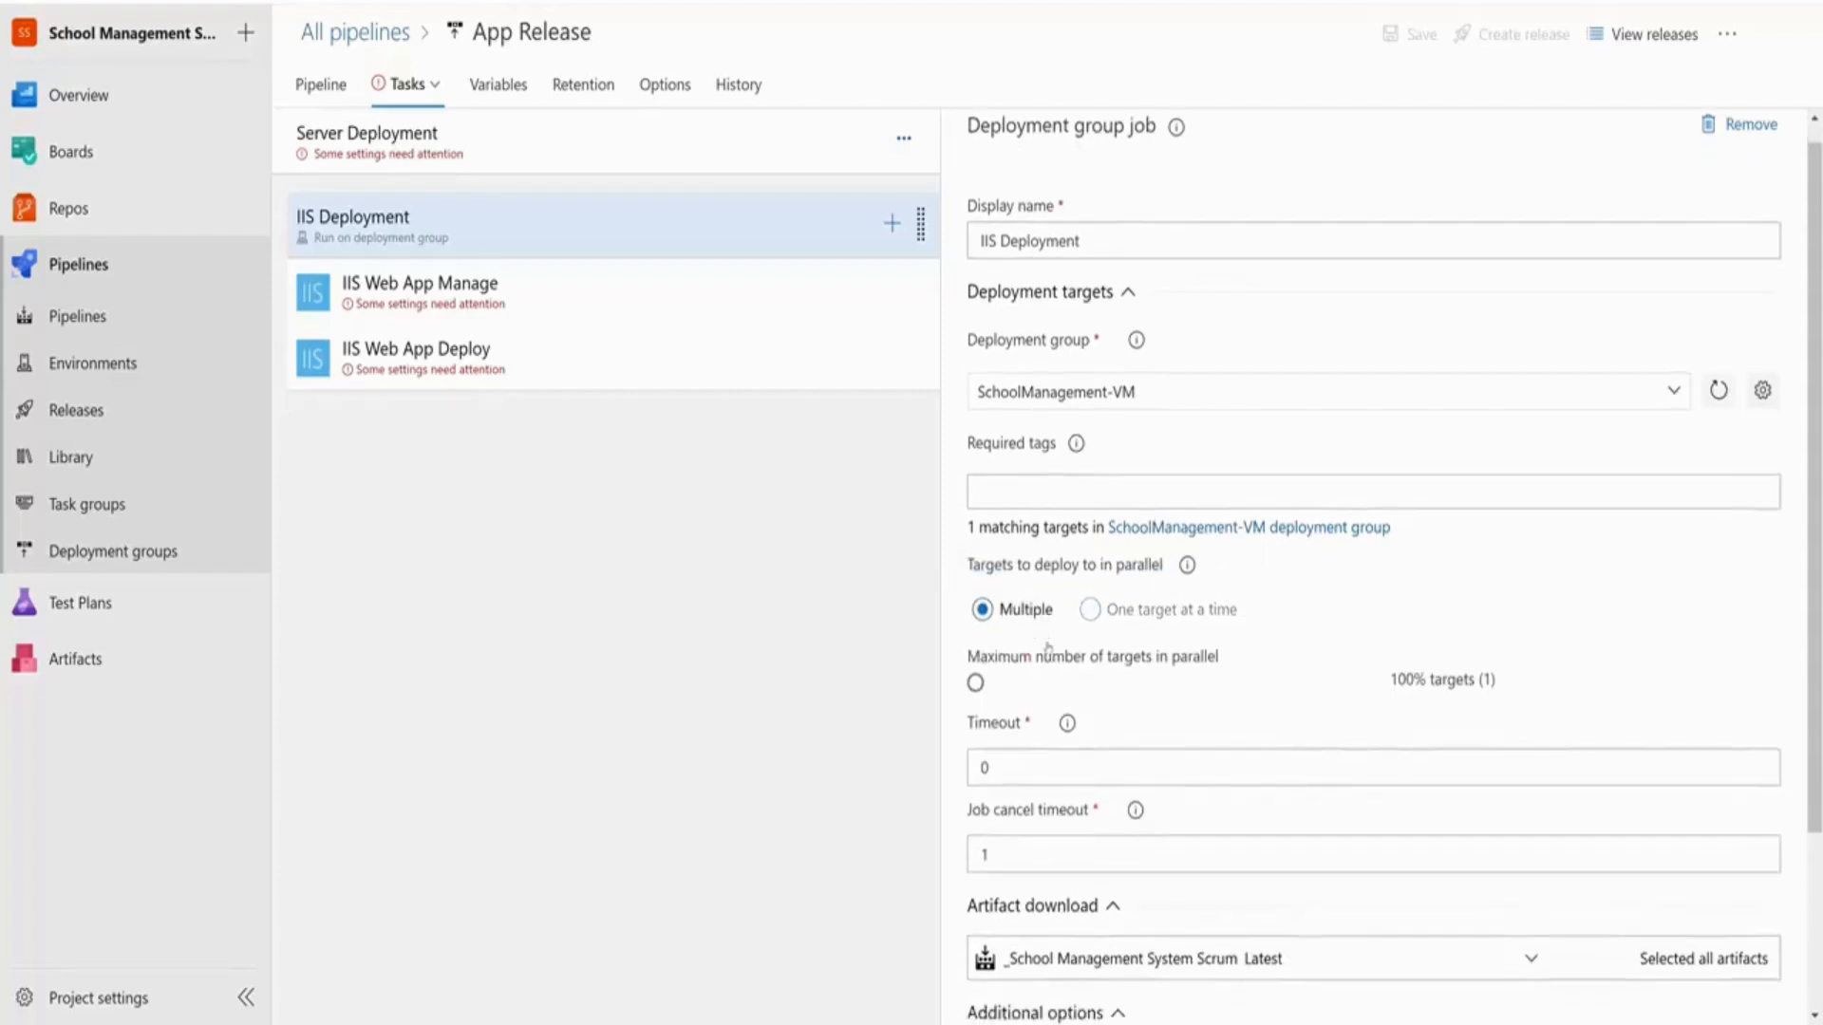
scroll(1048, 648, "down", 3)
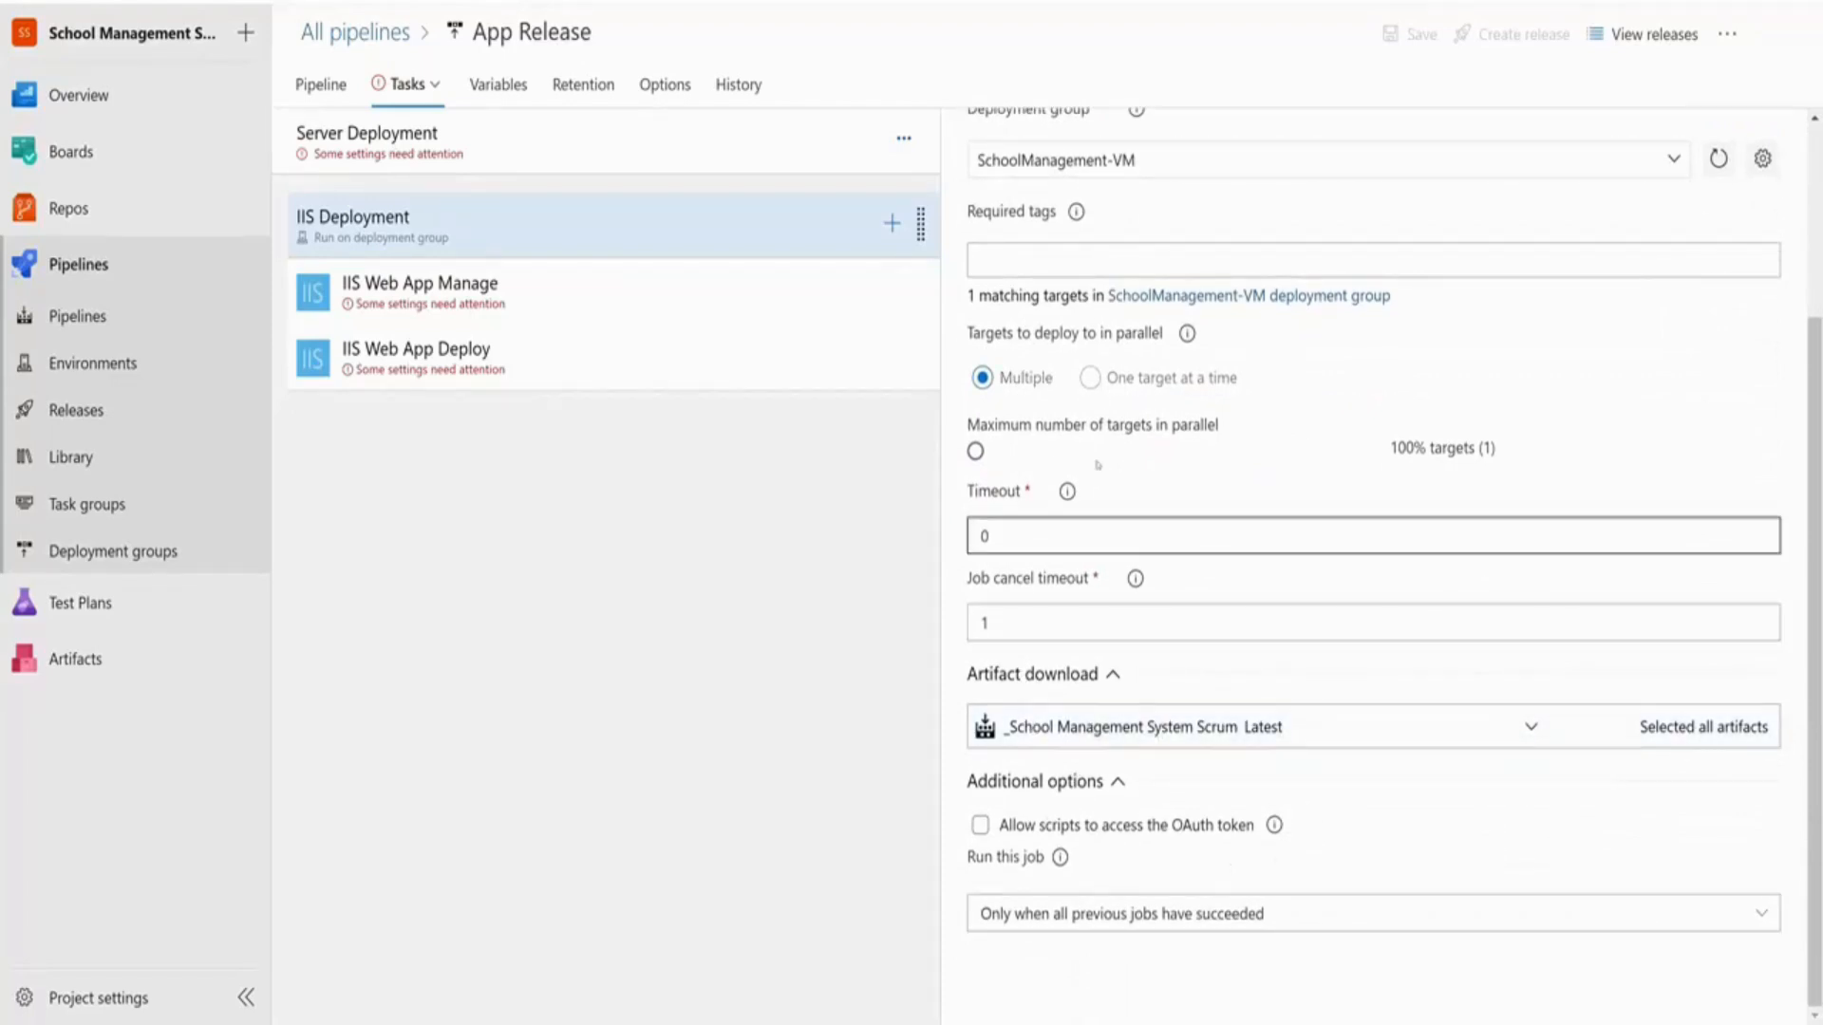
scroll(1202, 683, "up", 3)
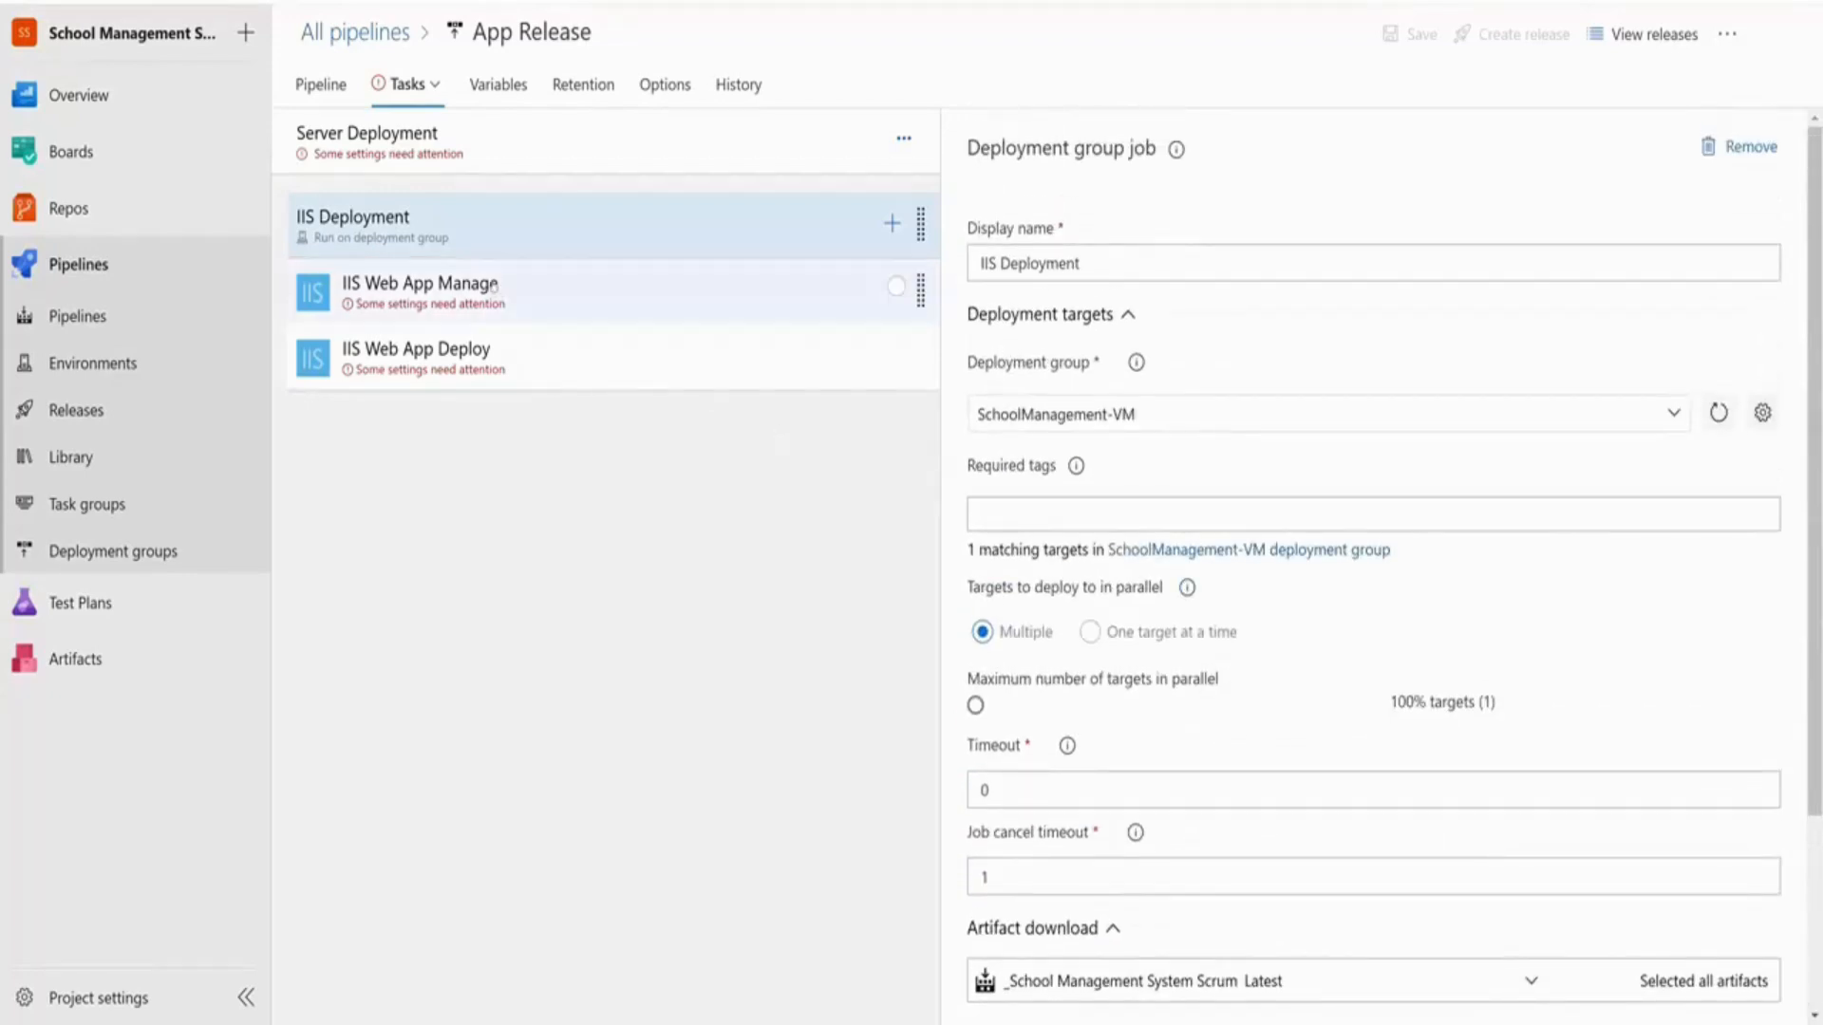
Enter 'SchoolmanagementSystem' as the website name in the Server Deployment stage parameters
left_click(494, 287)
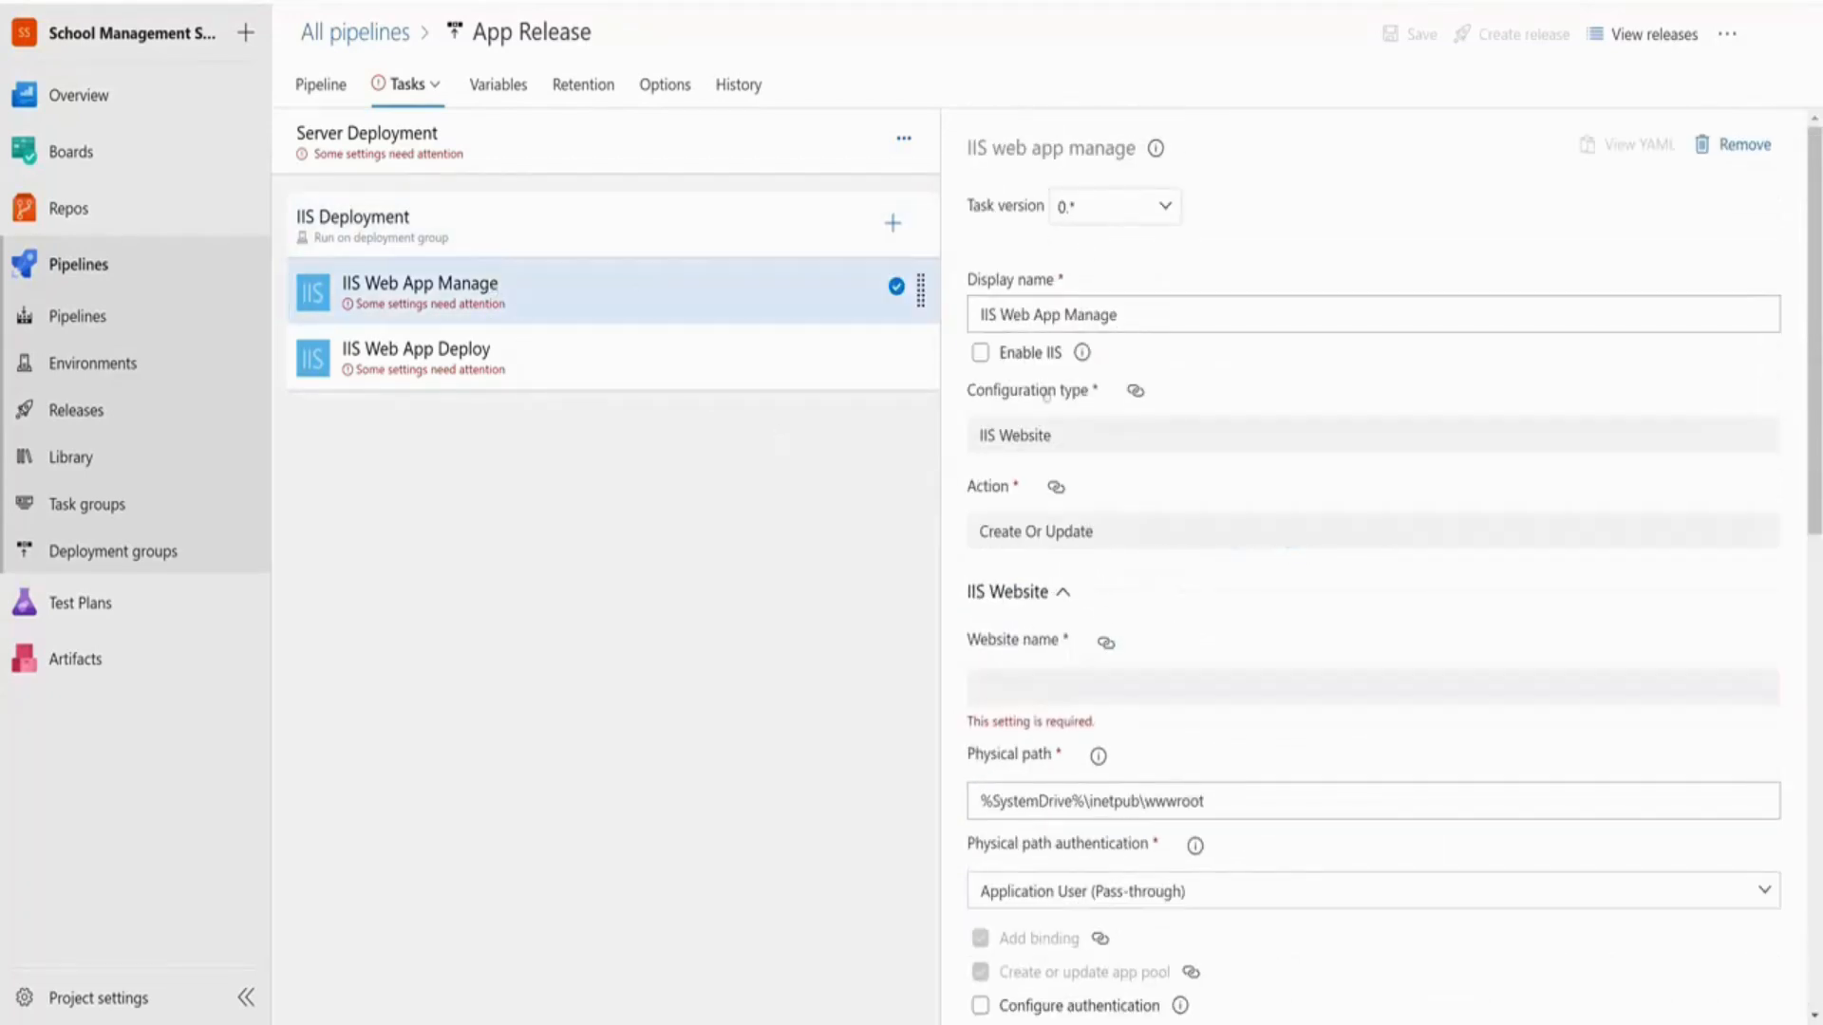
scroll(1152, 639, "down", 4)
scroll(1135, 659, "up", 1)
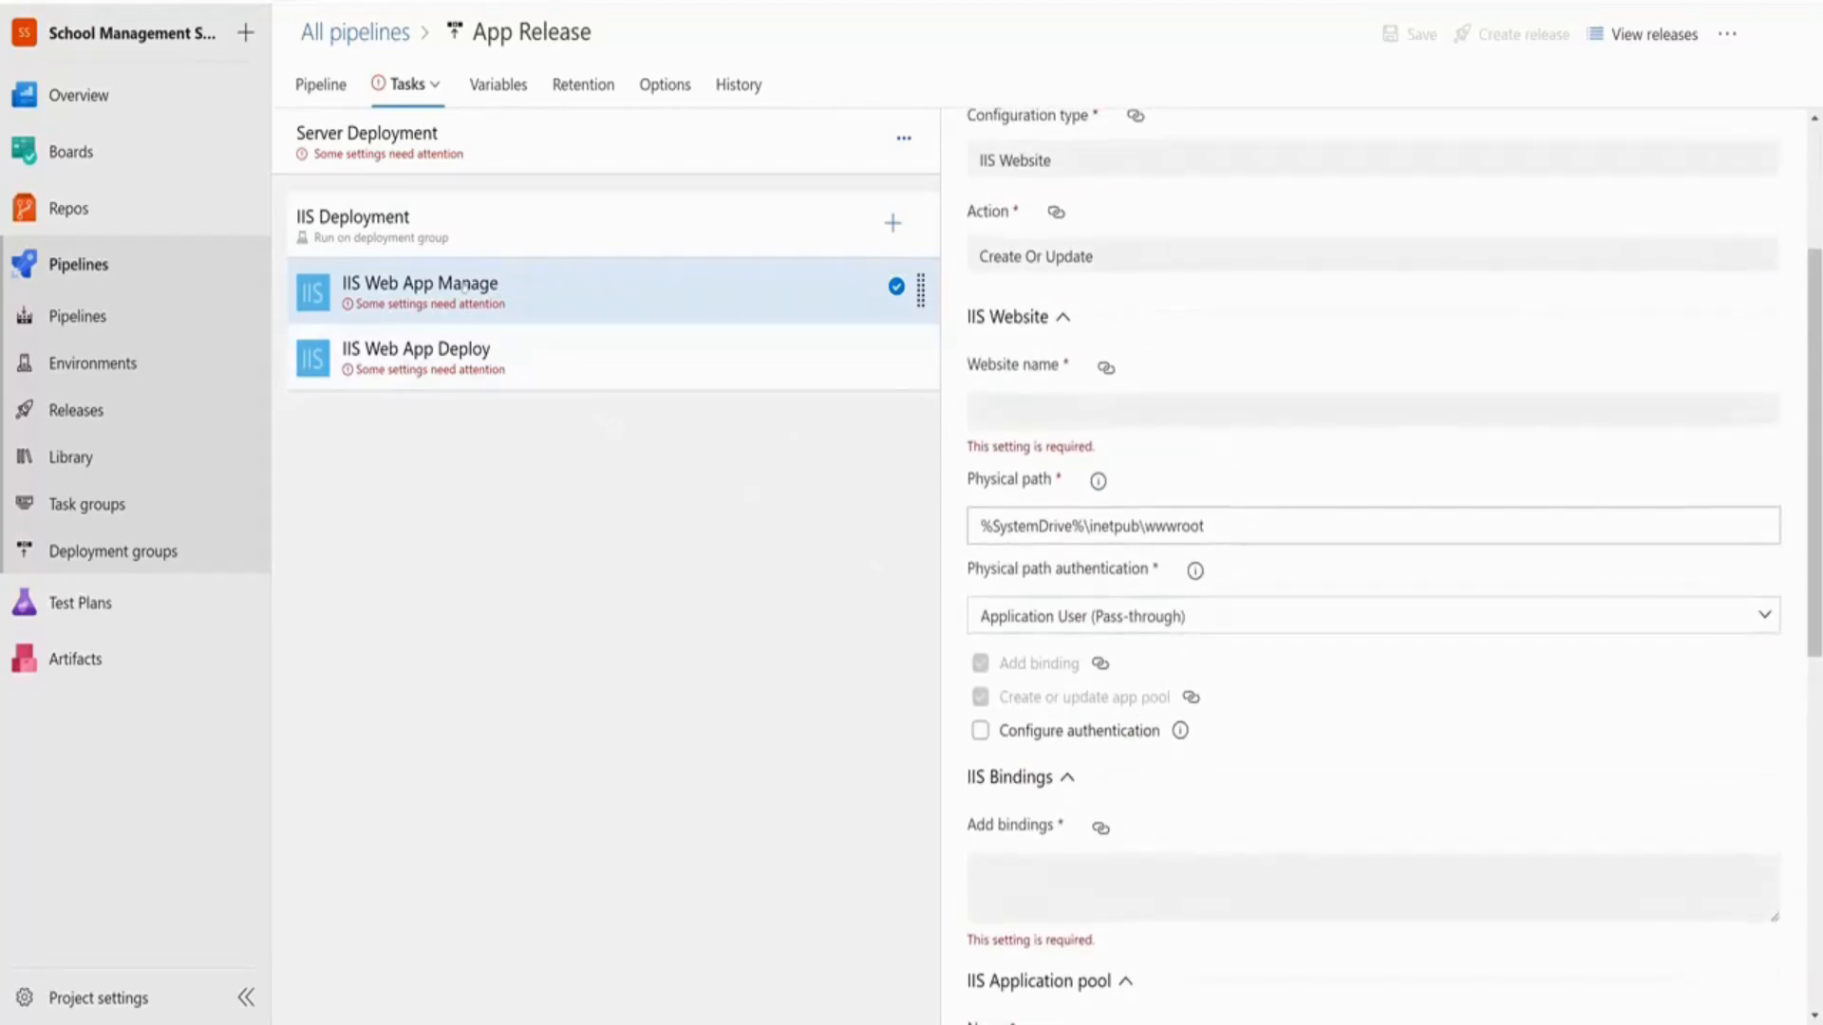
left_click(670, 147)
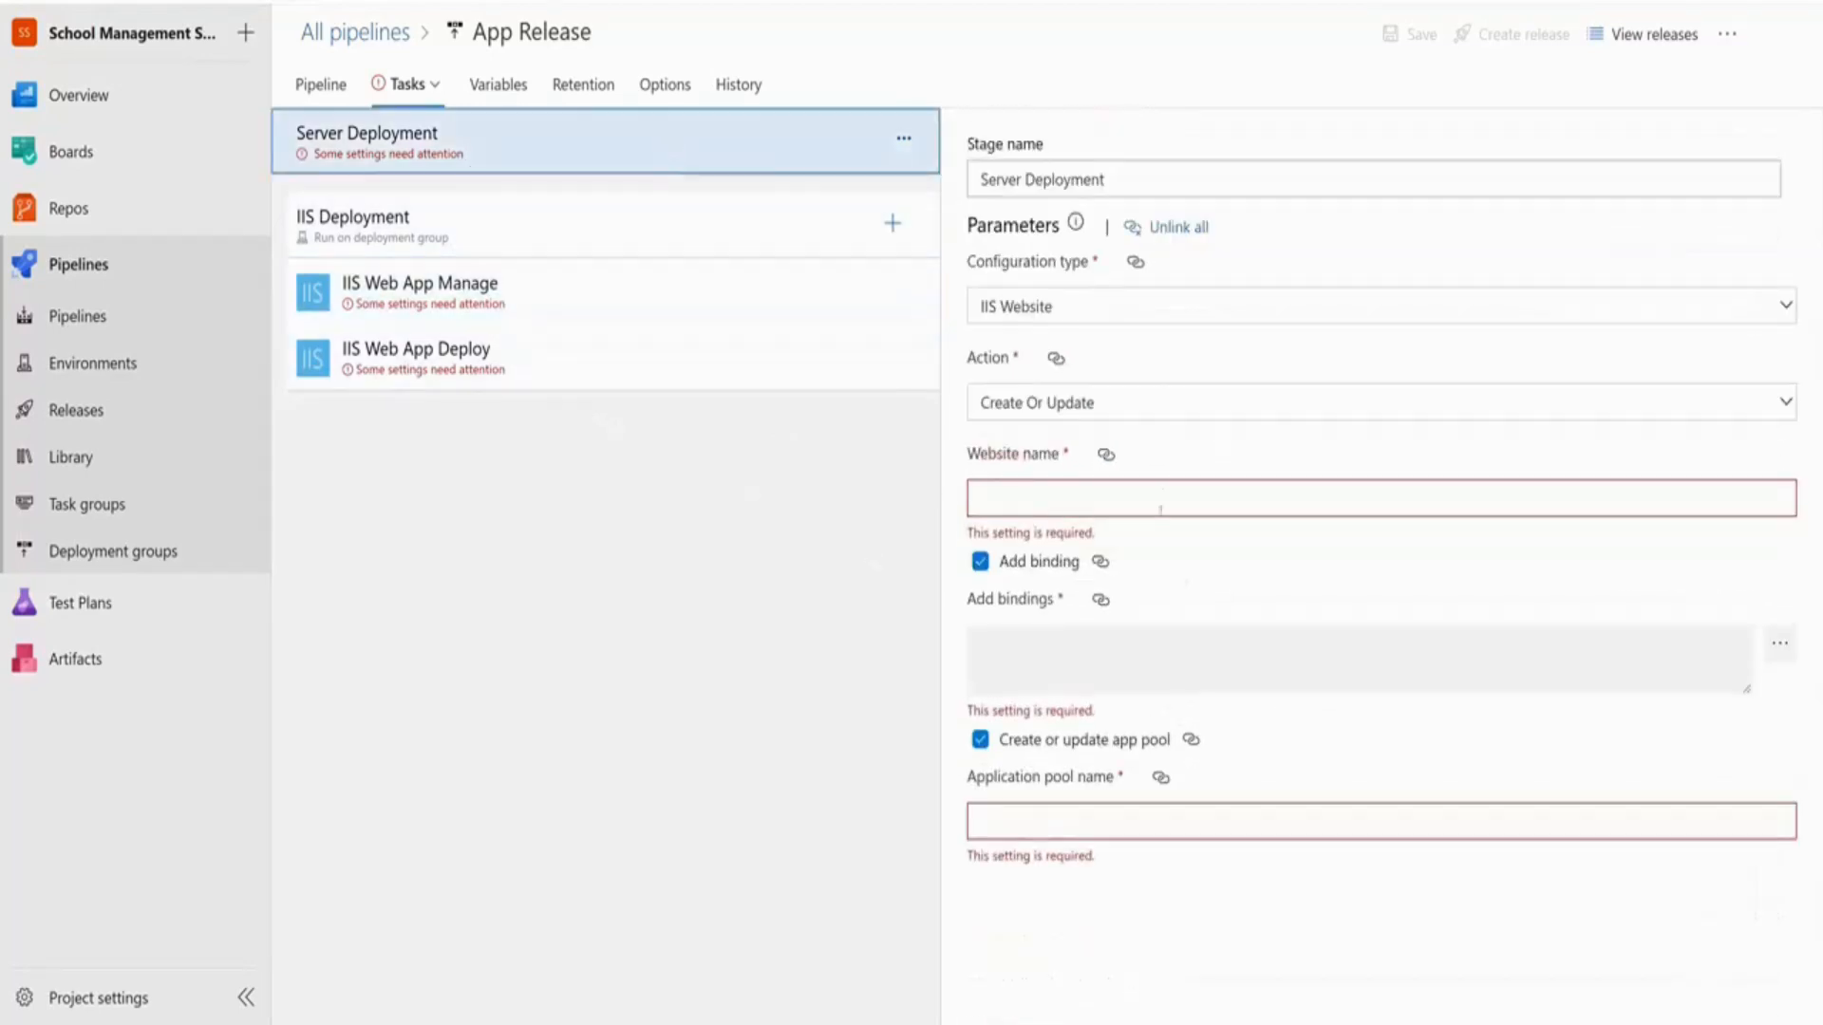
left_click(1064, 502)
type("SchoolmanagementSystem")
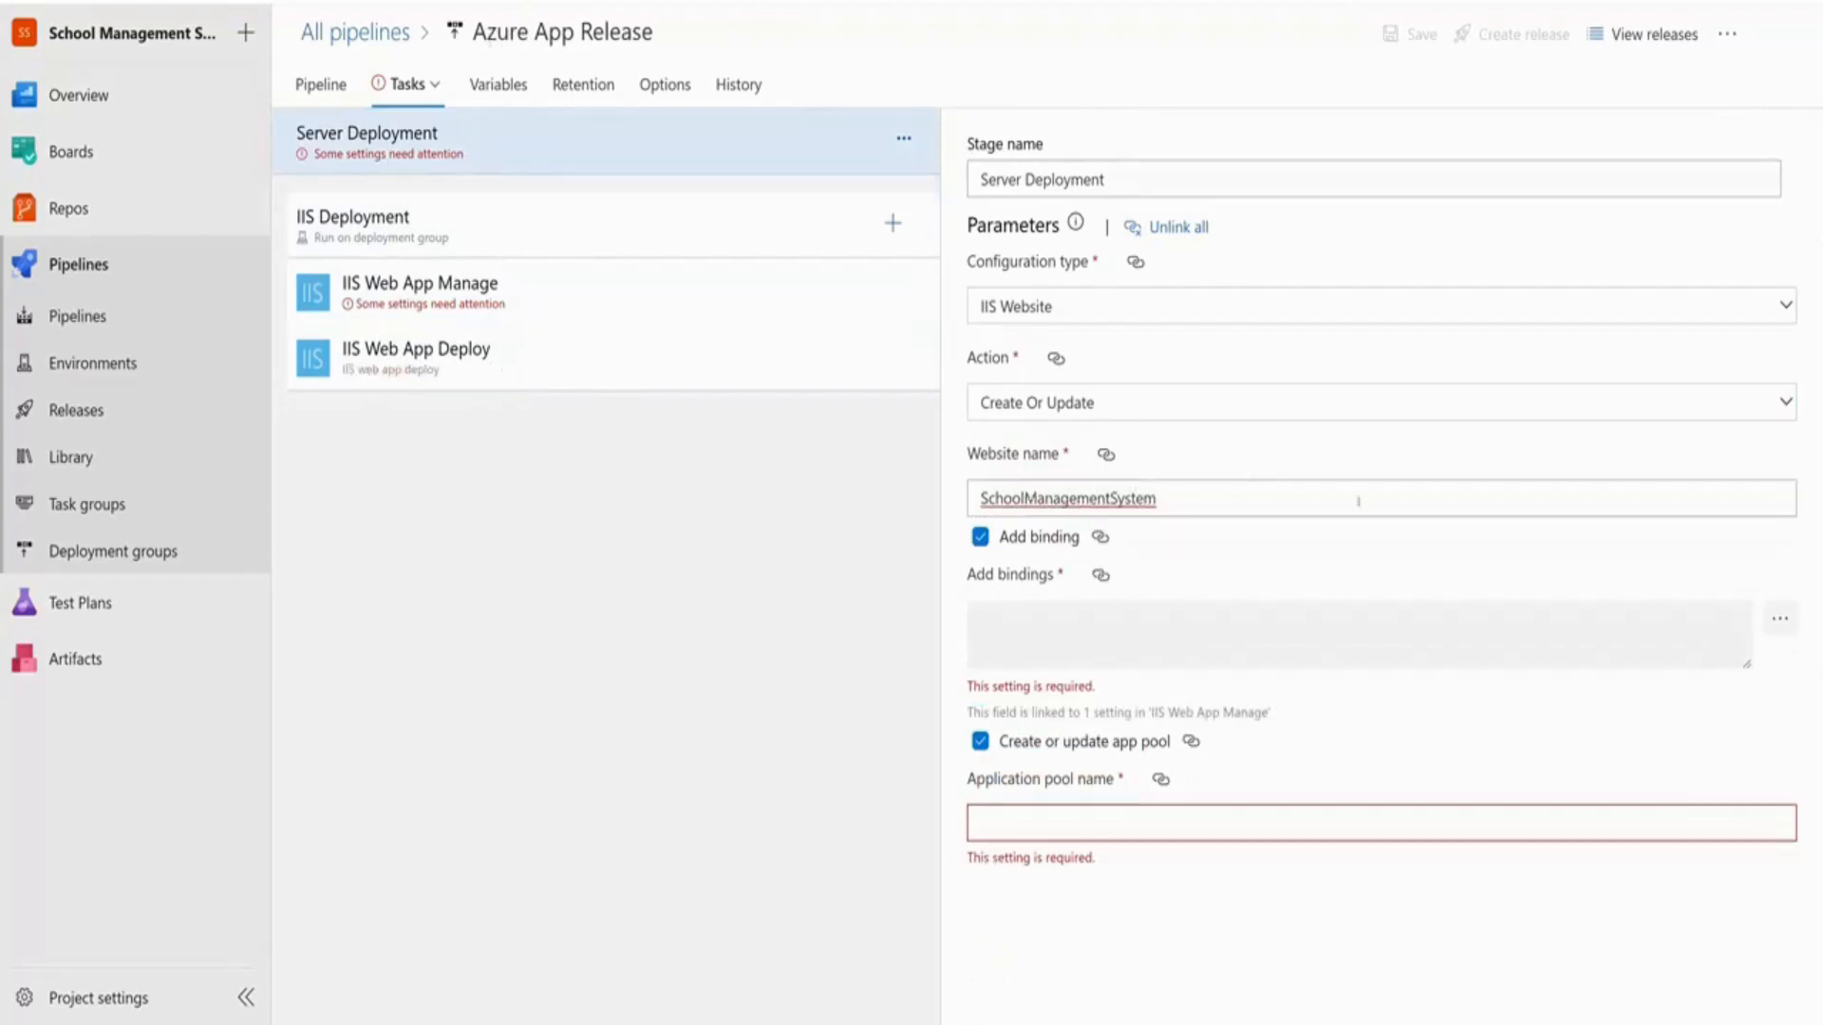
Add an http binding on port 80 for the website
left_click(1779, 618)
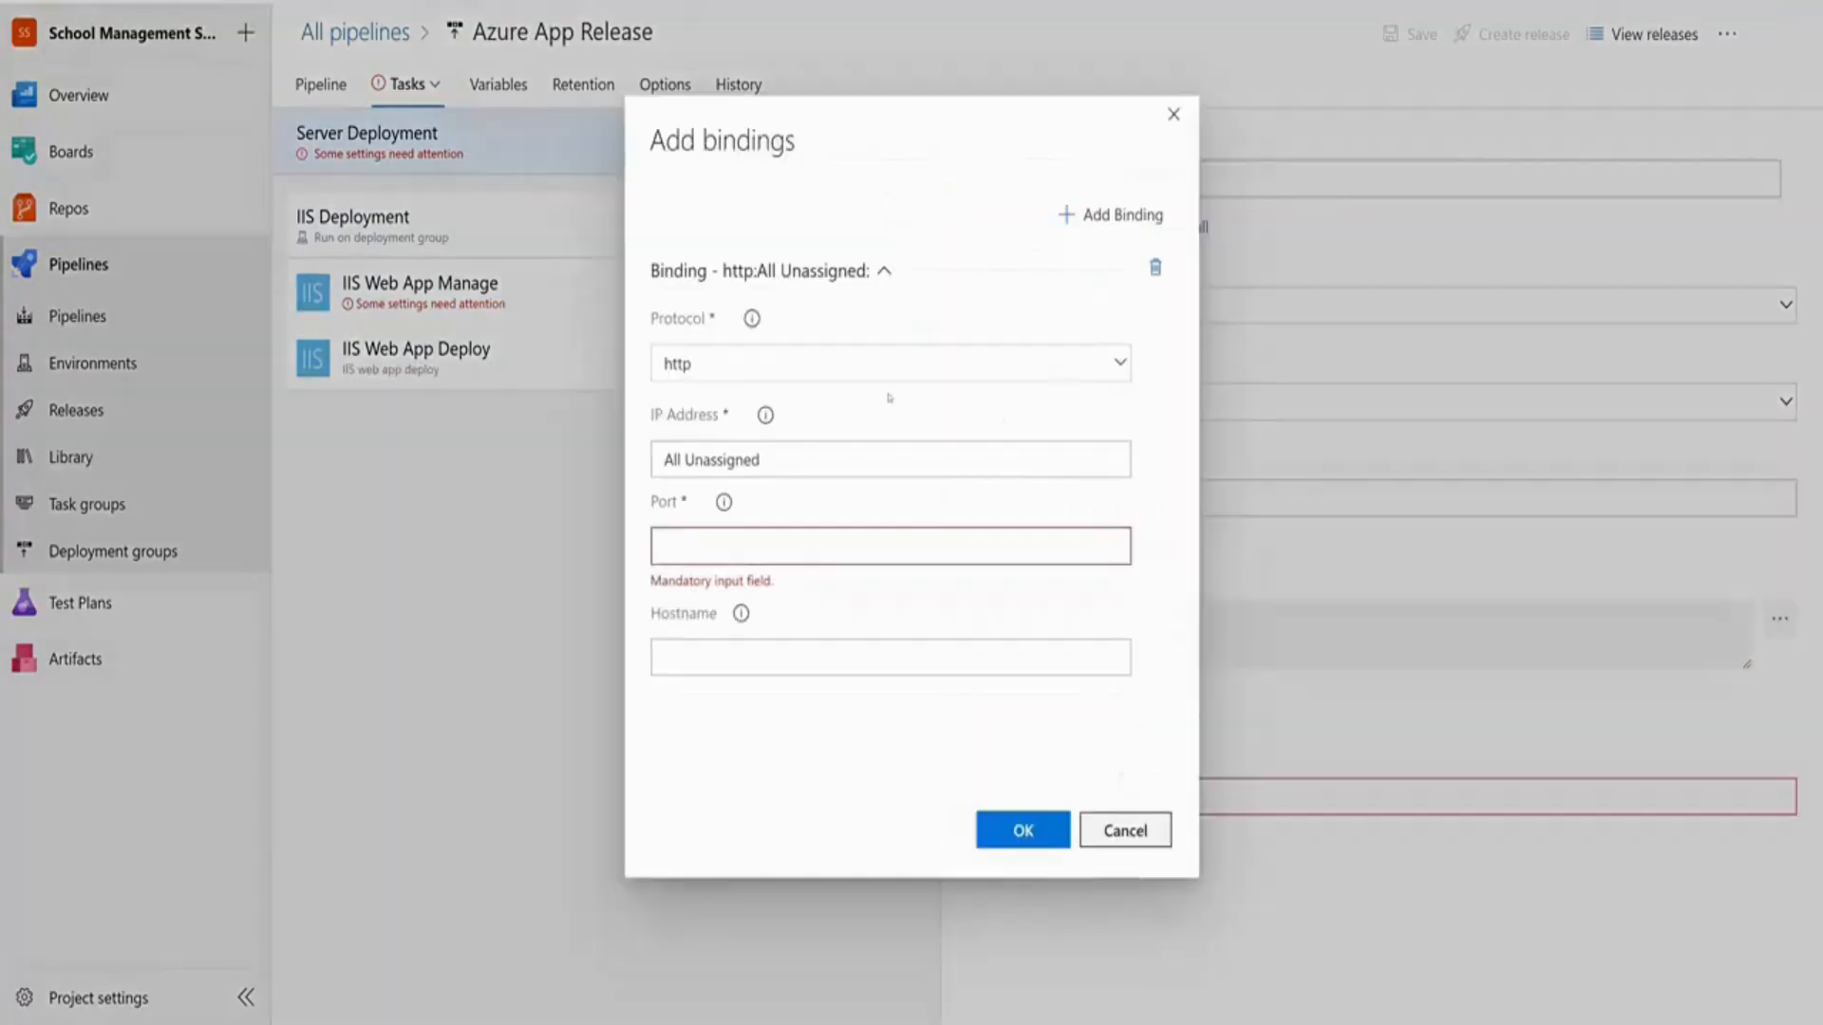
left_click(700, 547)
type("80")
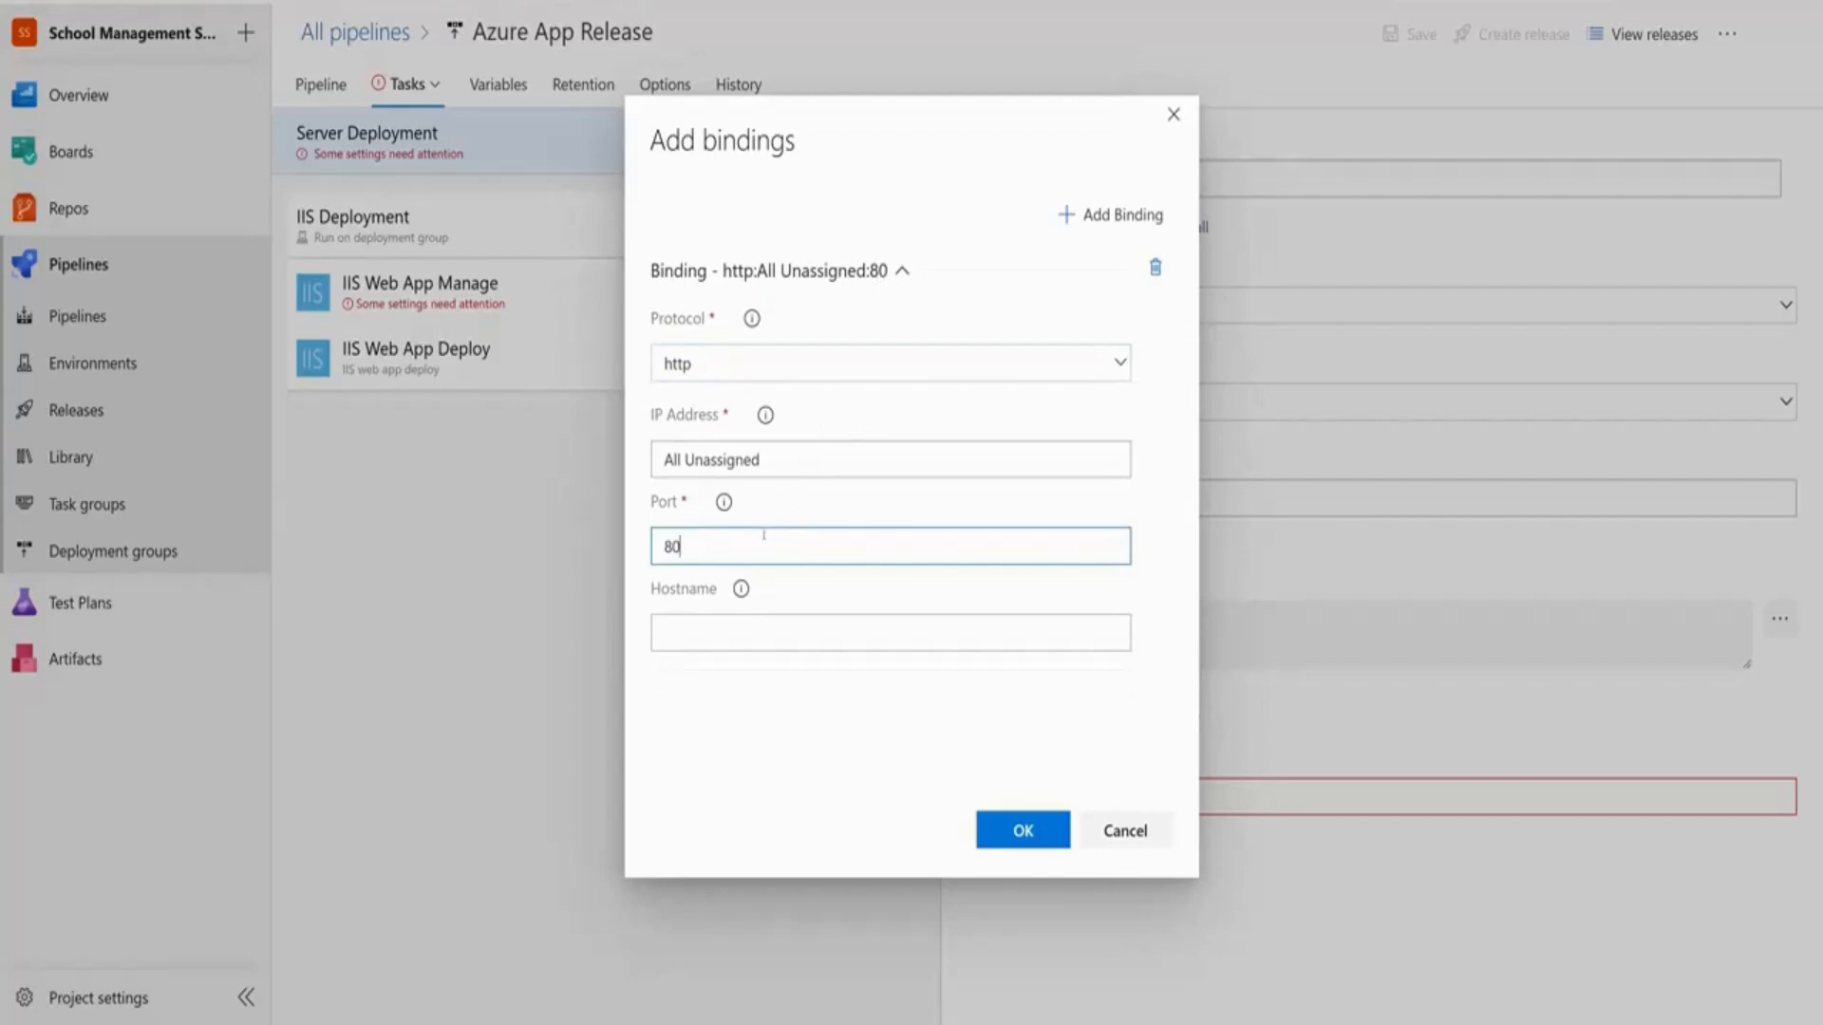
left_click_drag(683, 548, 616, 553)
left_click(994, 837)
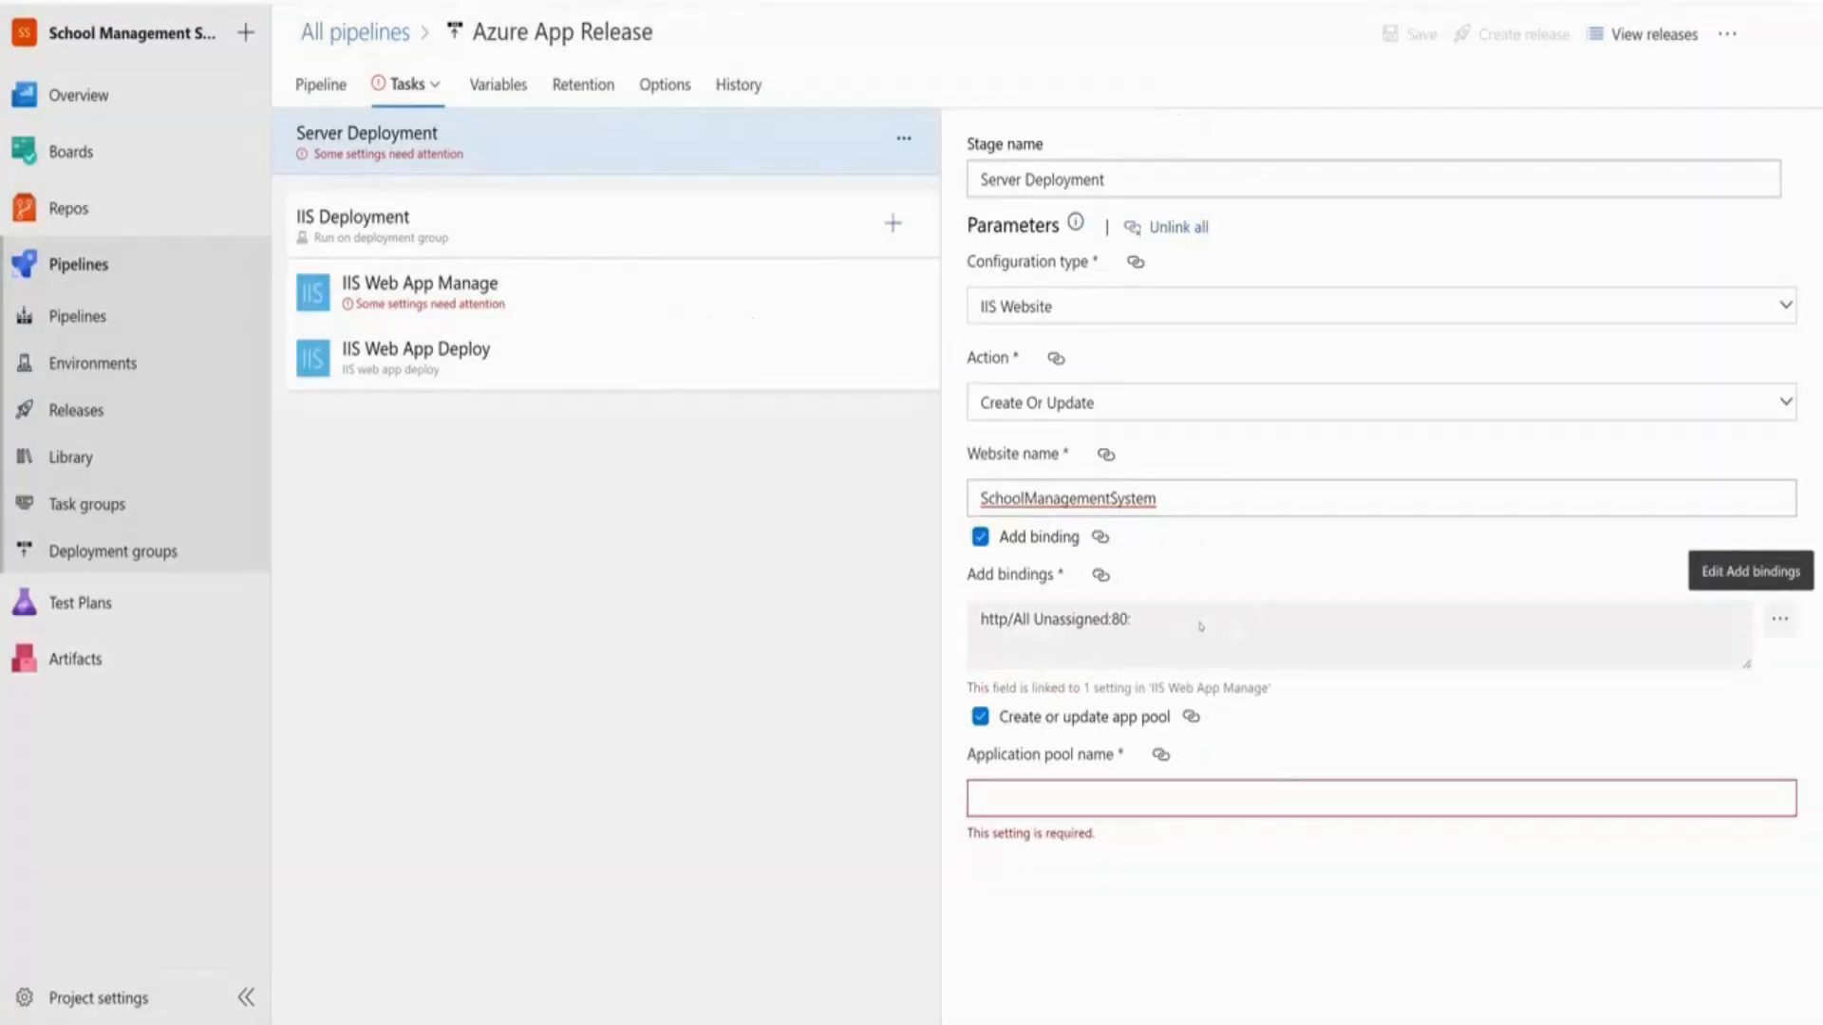
Reuse the website name SchoolManagementSystem as the application pool name
left_click(1090, 796)
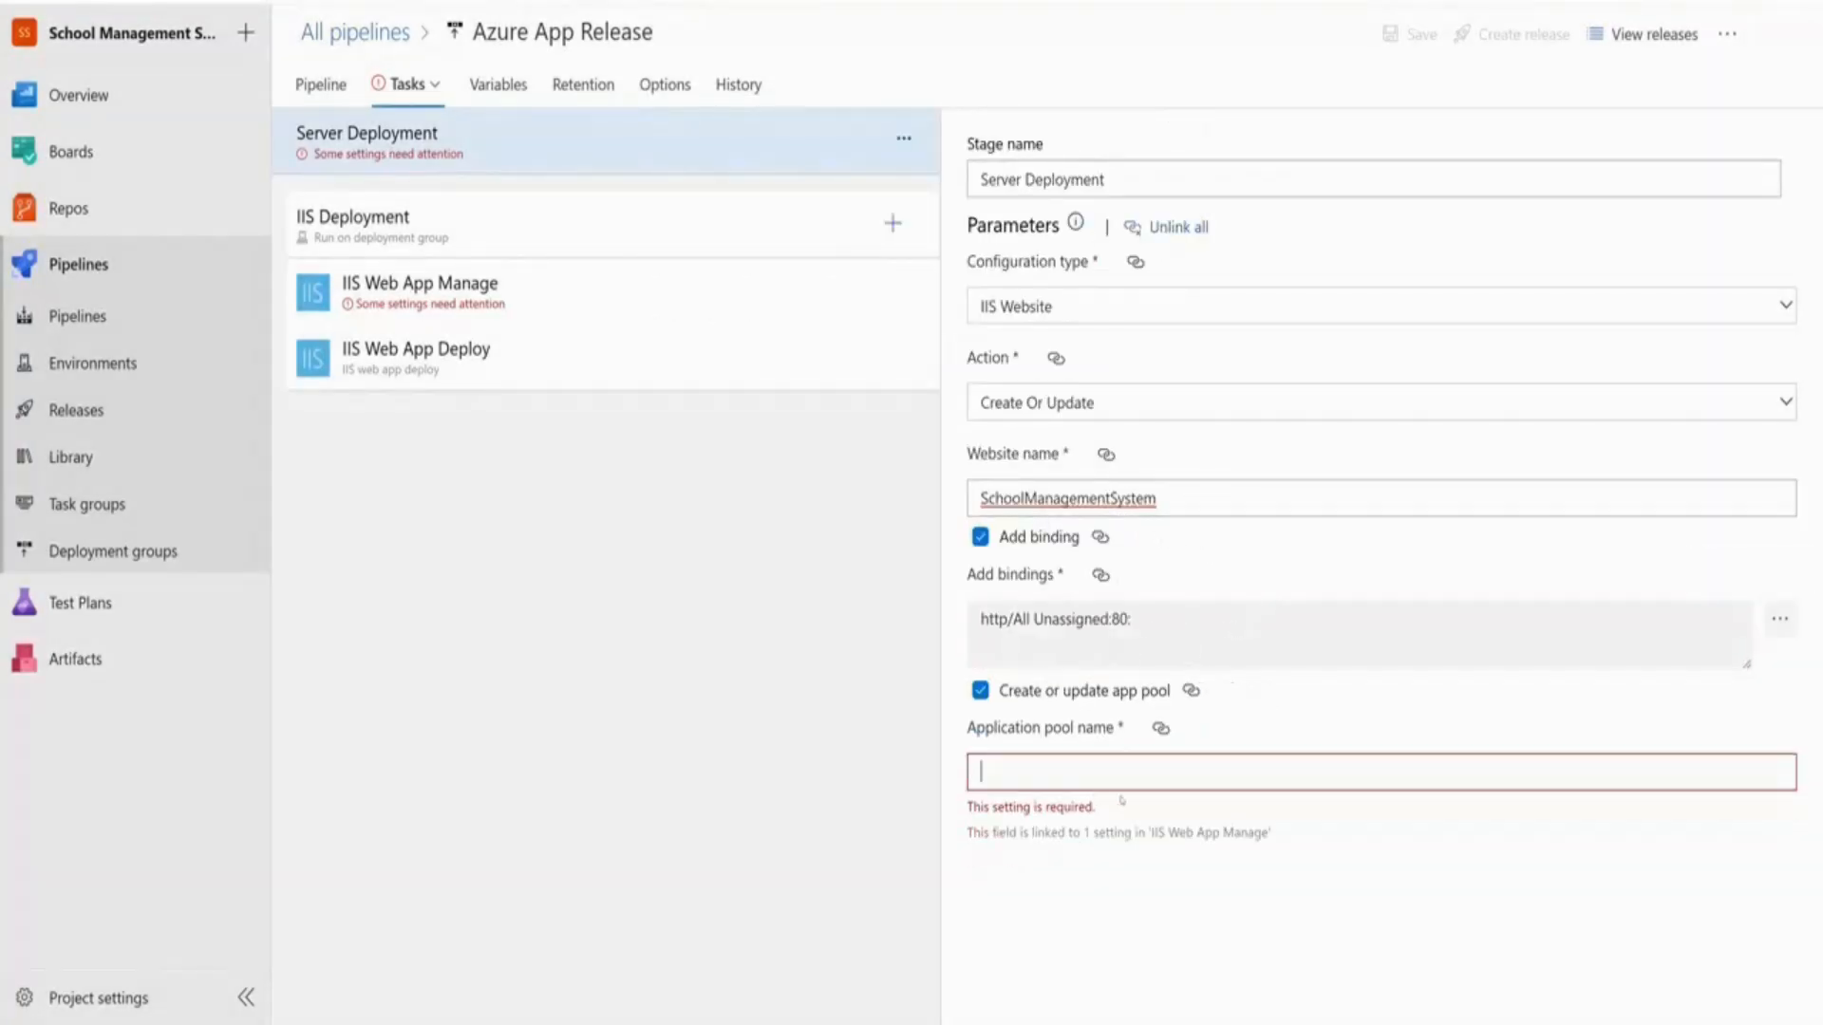
double_click(1048, 499)
key("ctrl+c")
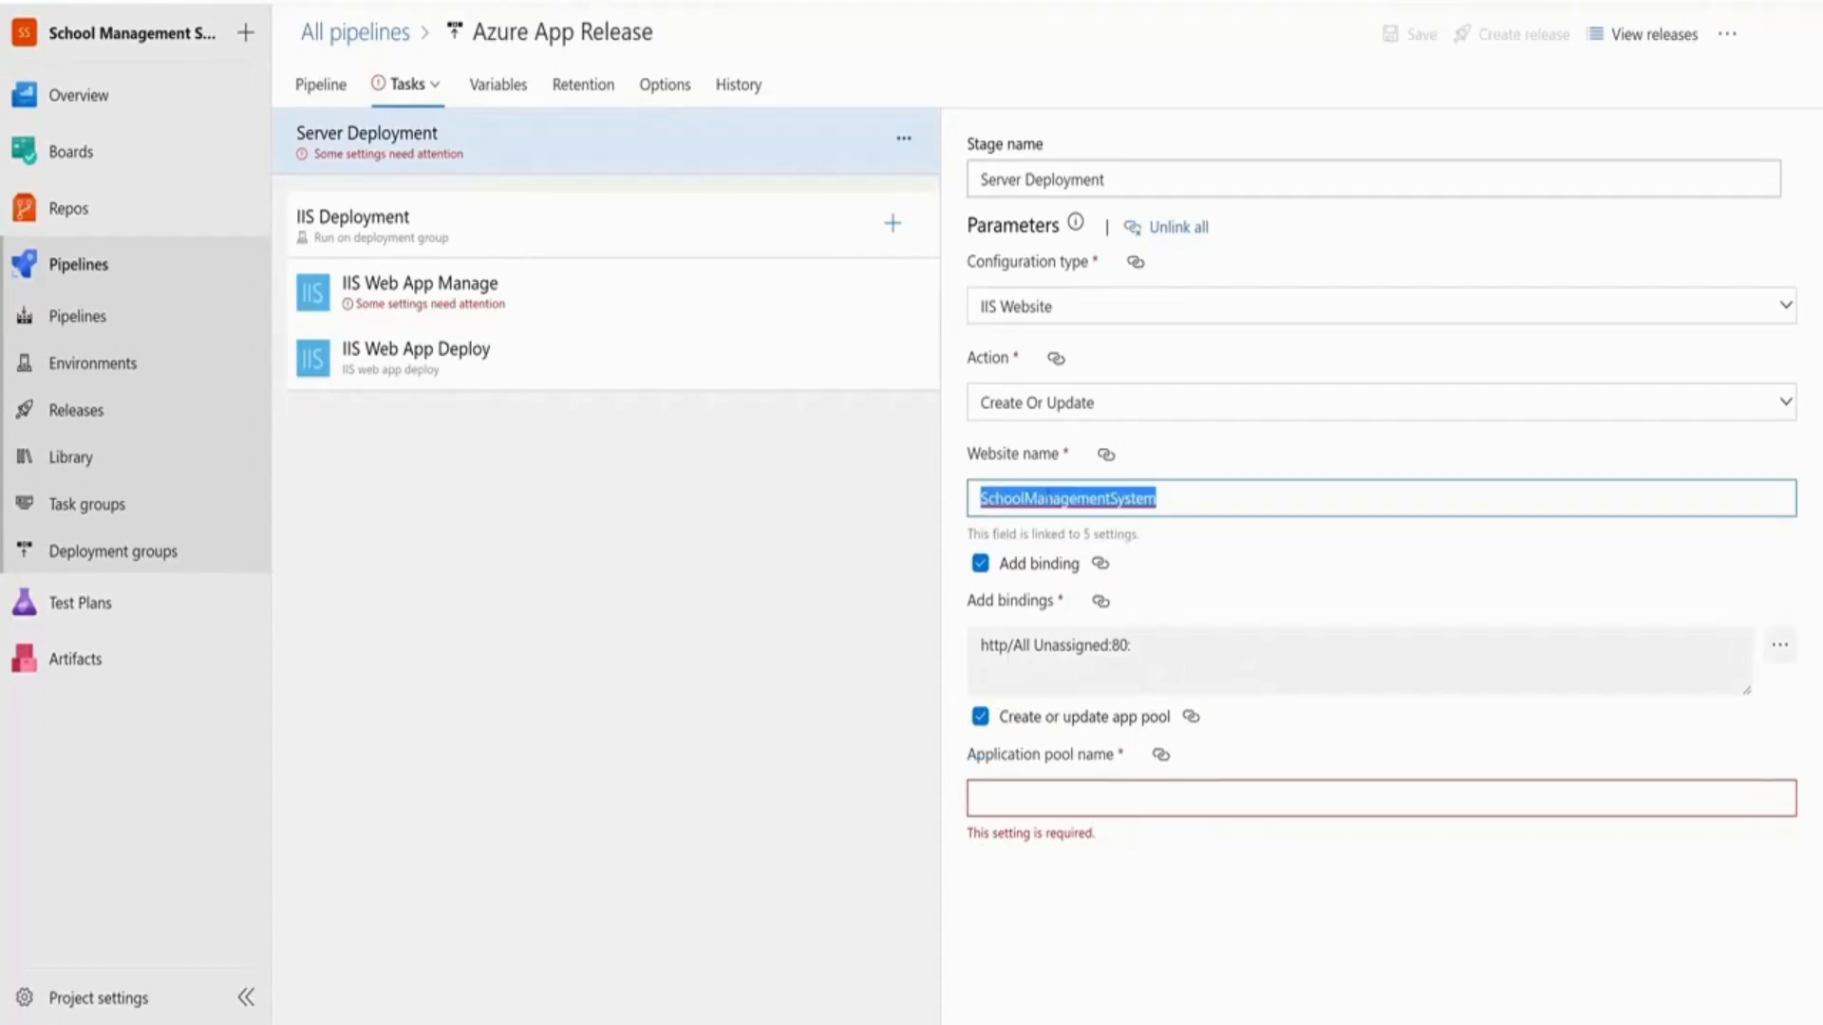
left_click(1067, 798)
key("ctrl+v")
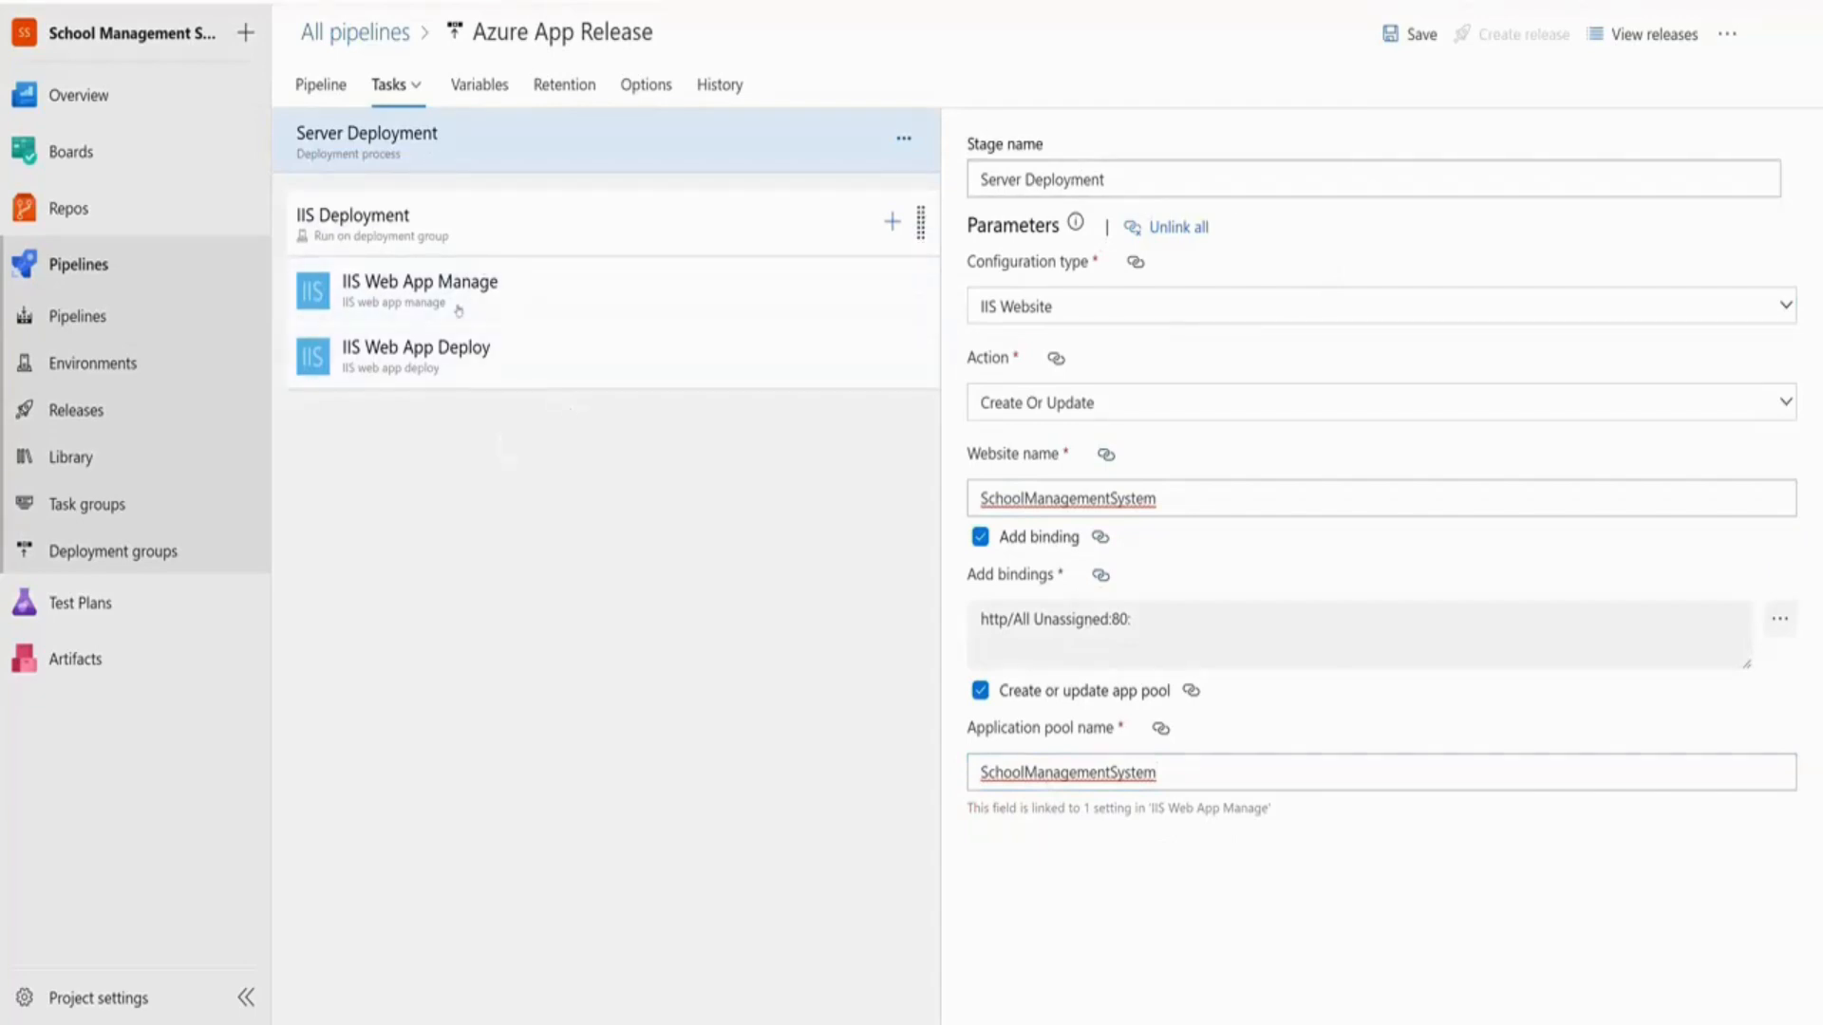
left_click(440, 367)
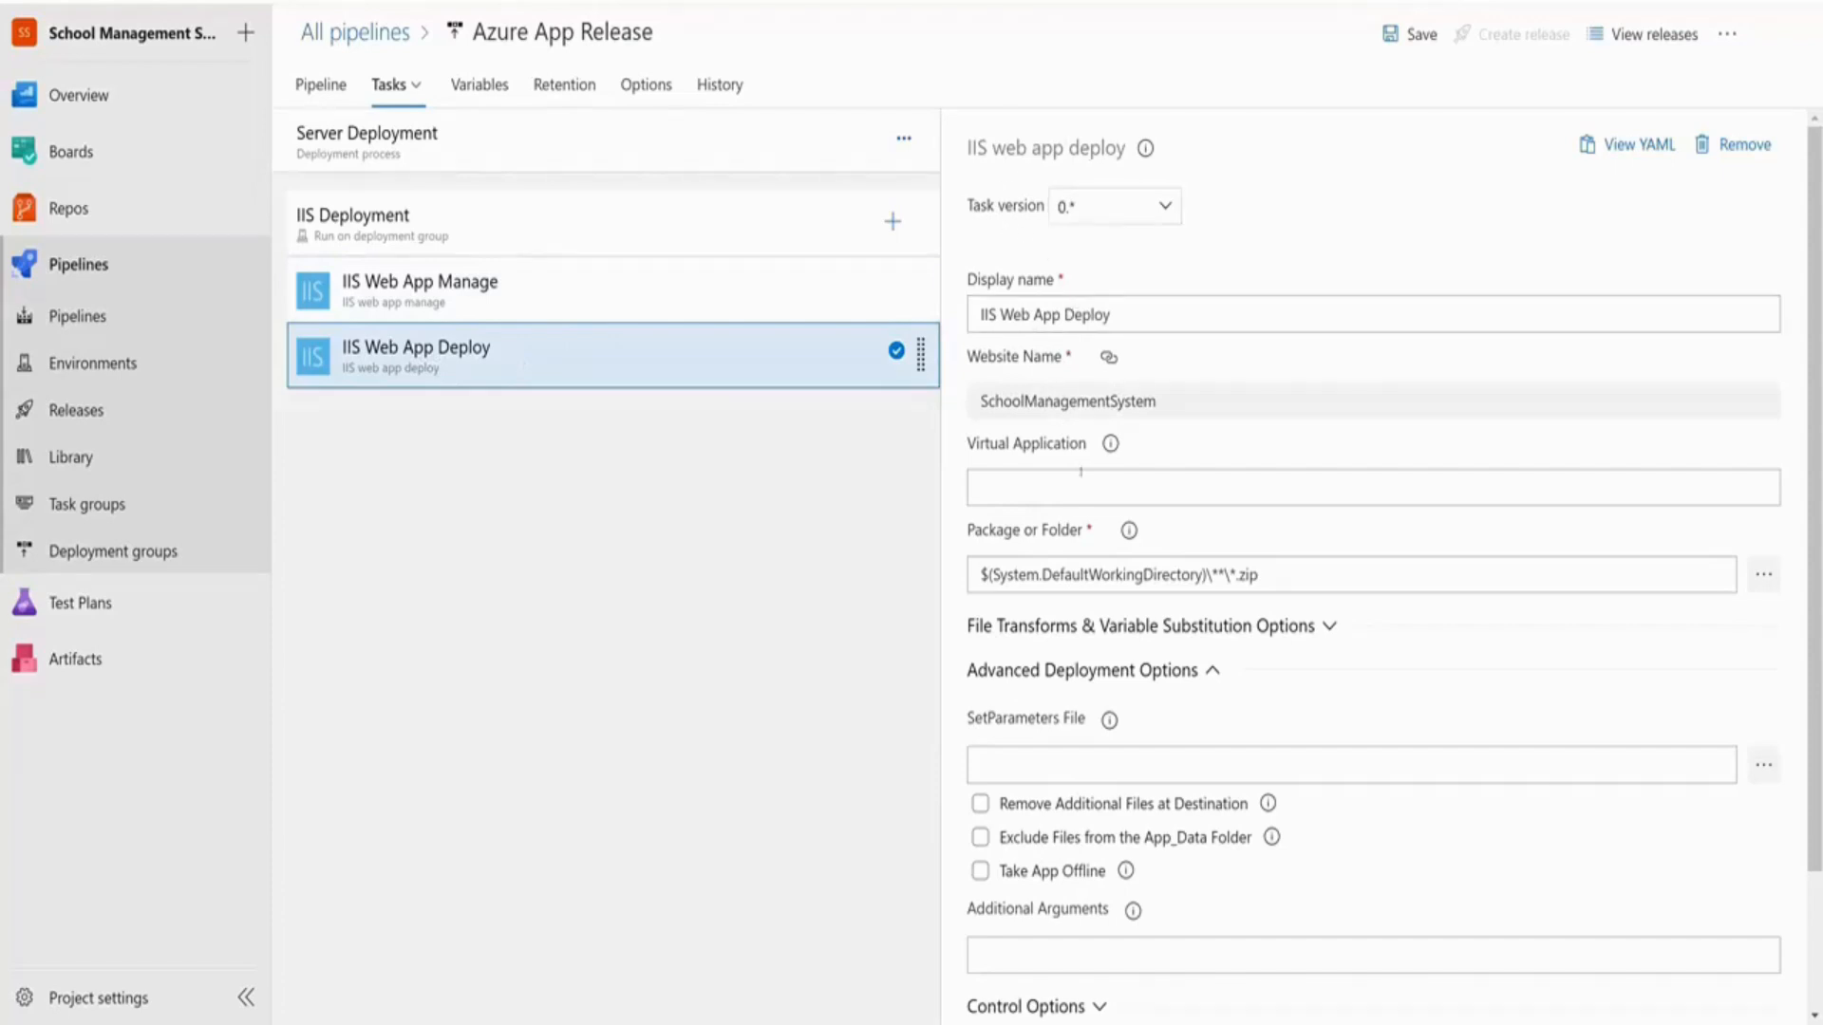
Check the package path, then save the pipeline with the comment 'Added Server Deployment Group'
left_click_drag(1314, 571, 937, 570)
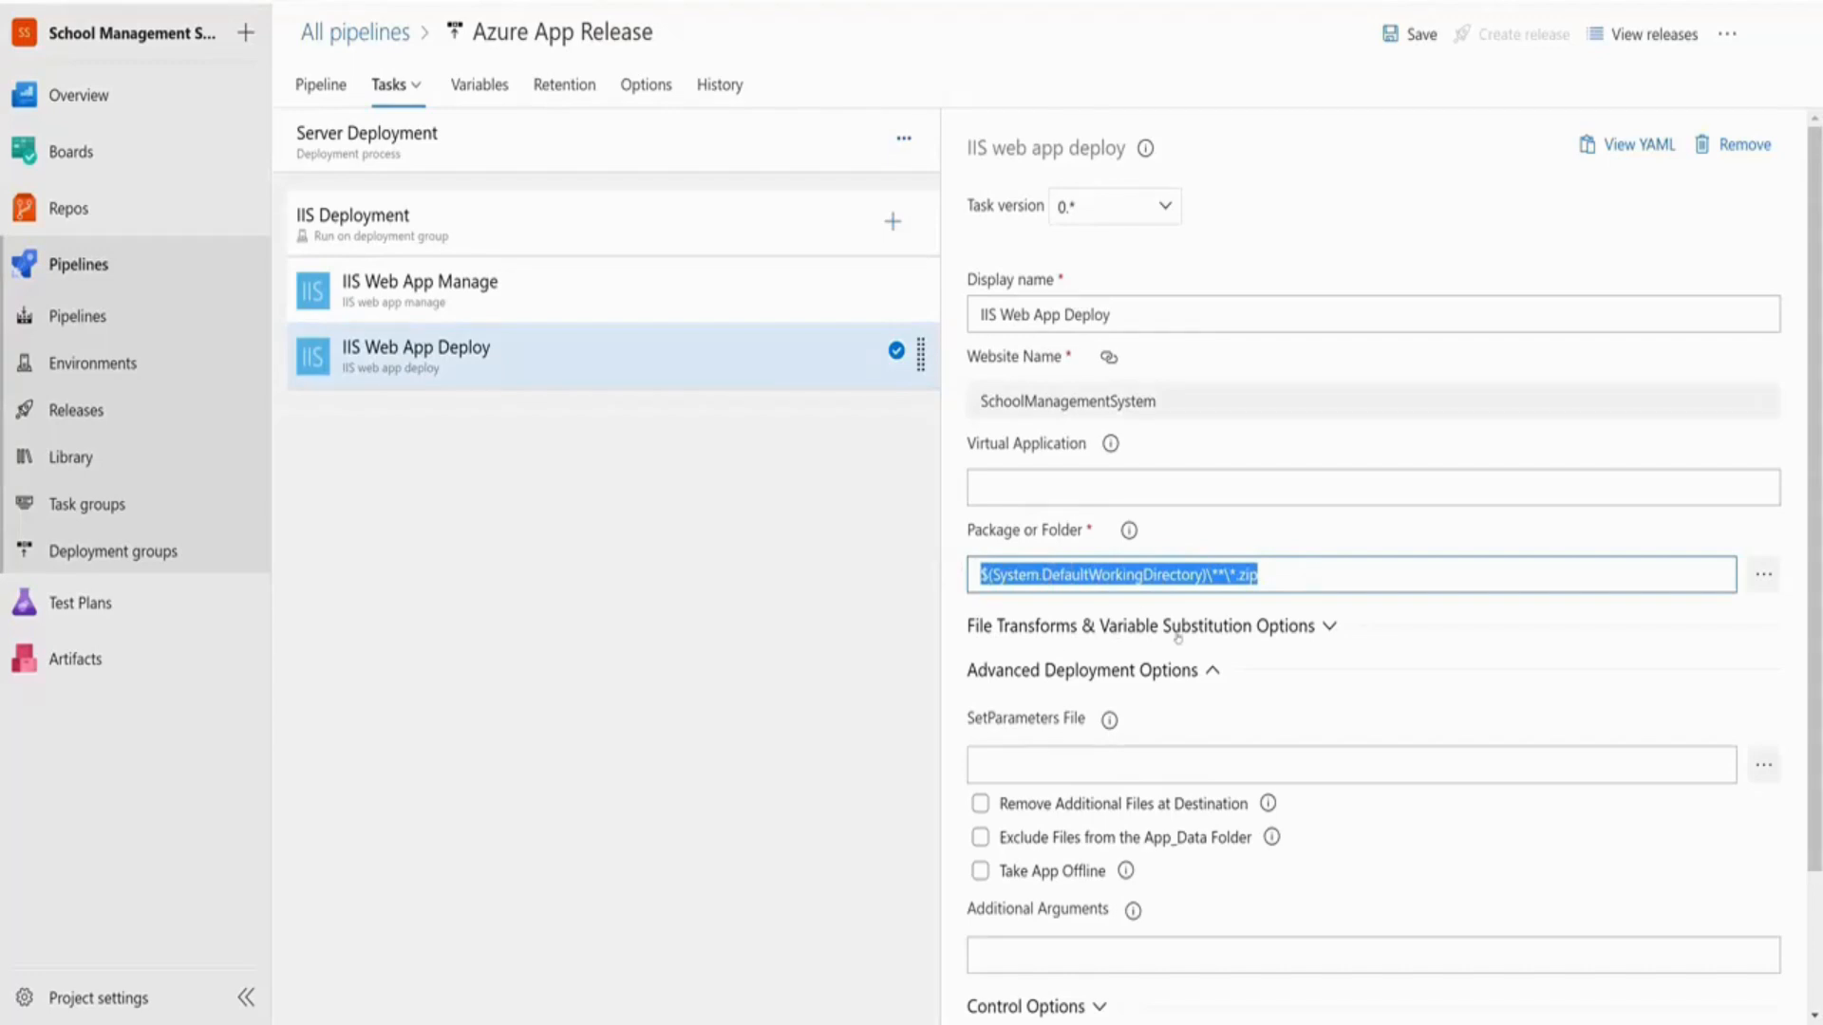
scroll(1175, 638, "down", 2)
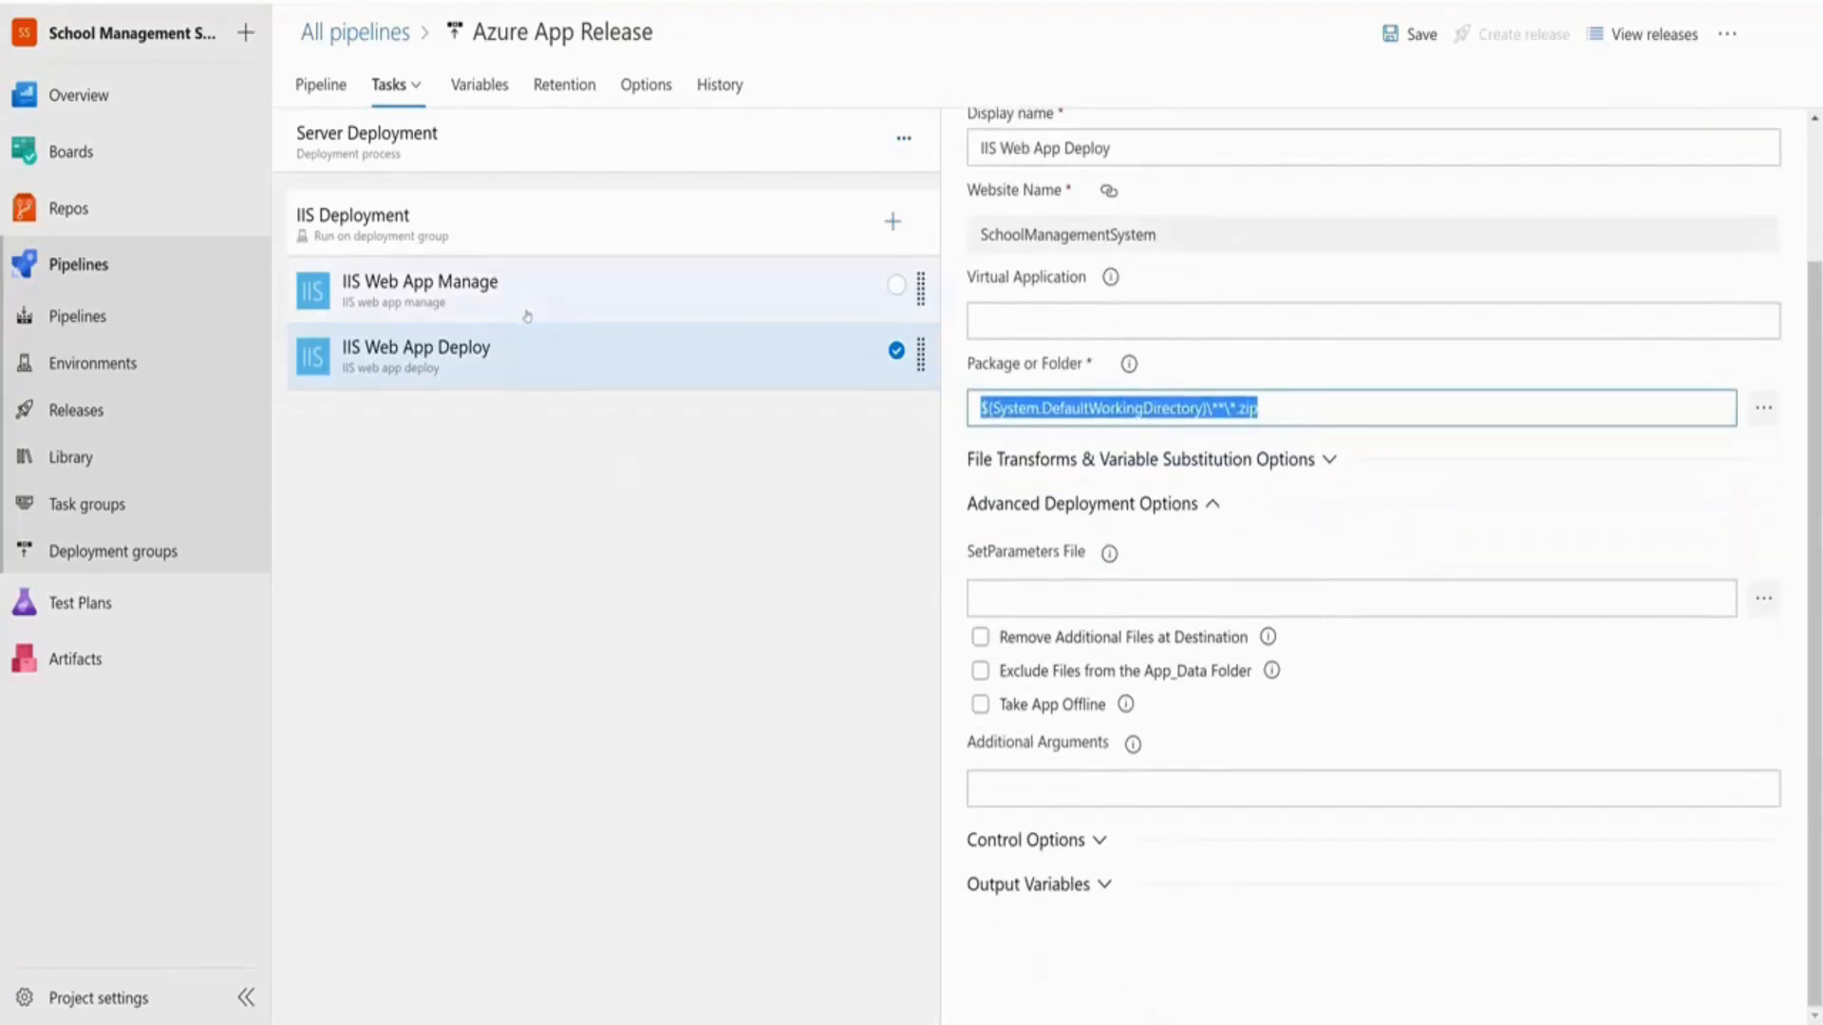
left_click(541, 504)
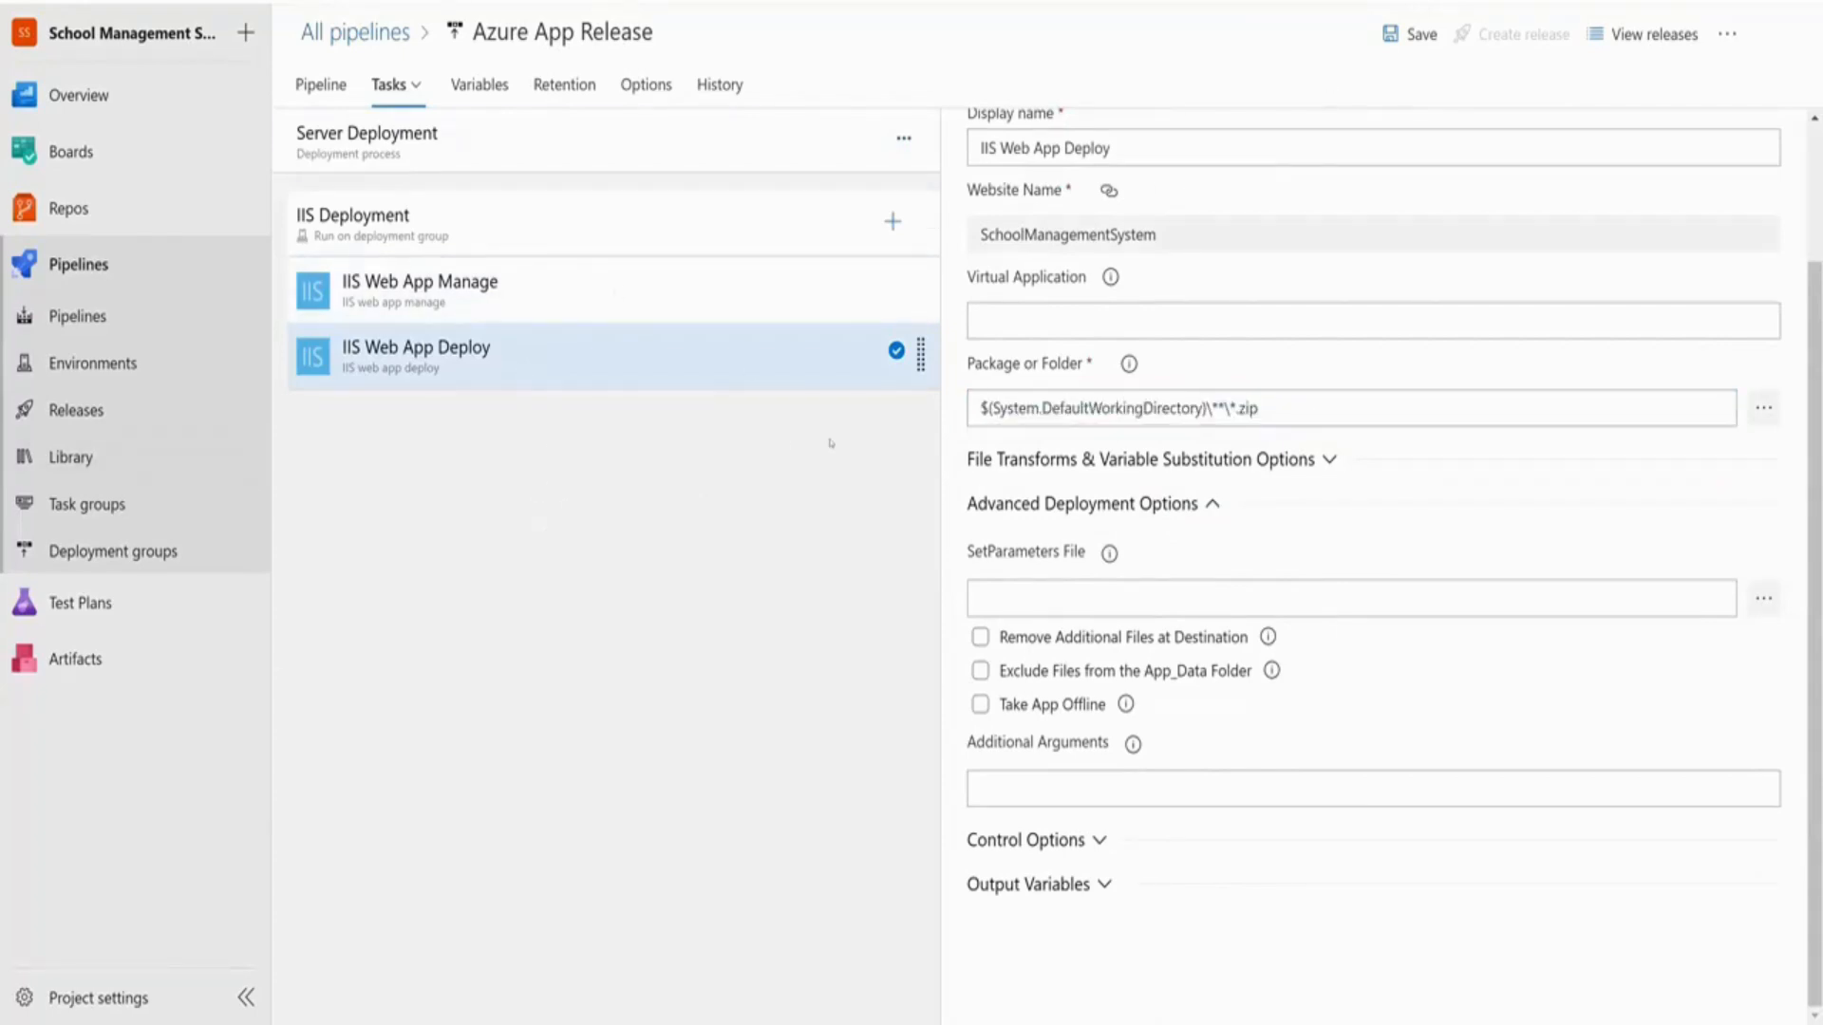
left_click(1413, 34)
left_click(903, 518)
type("Adde")
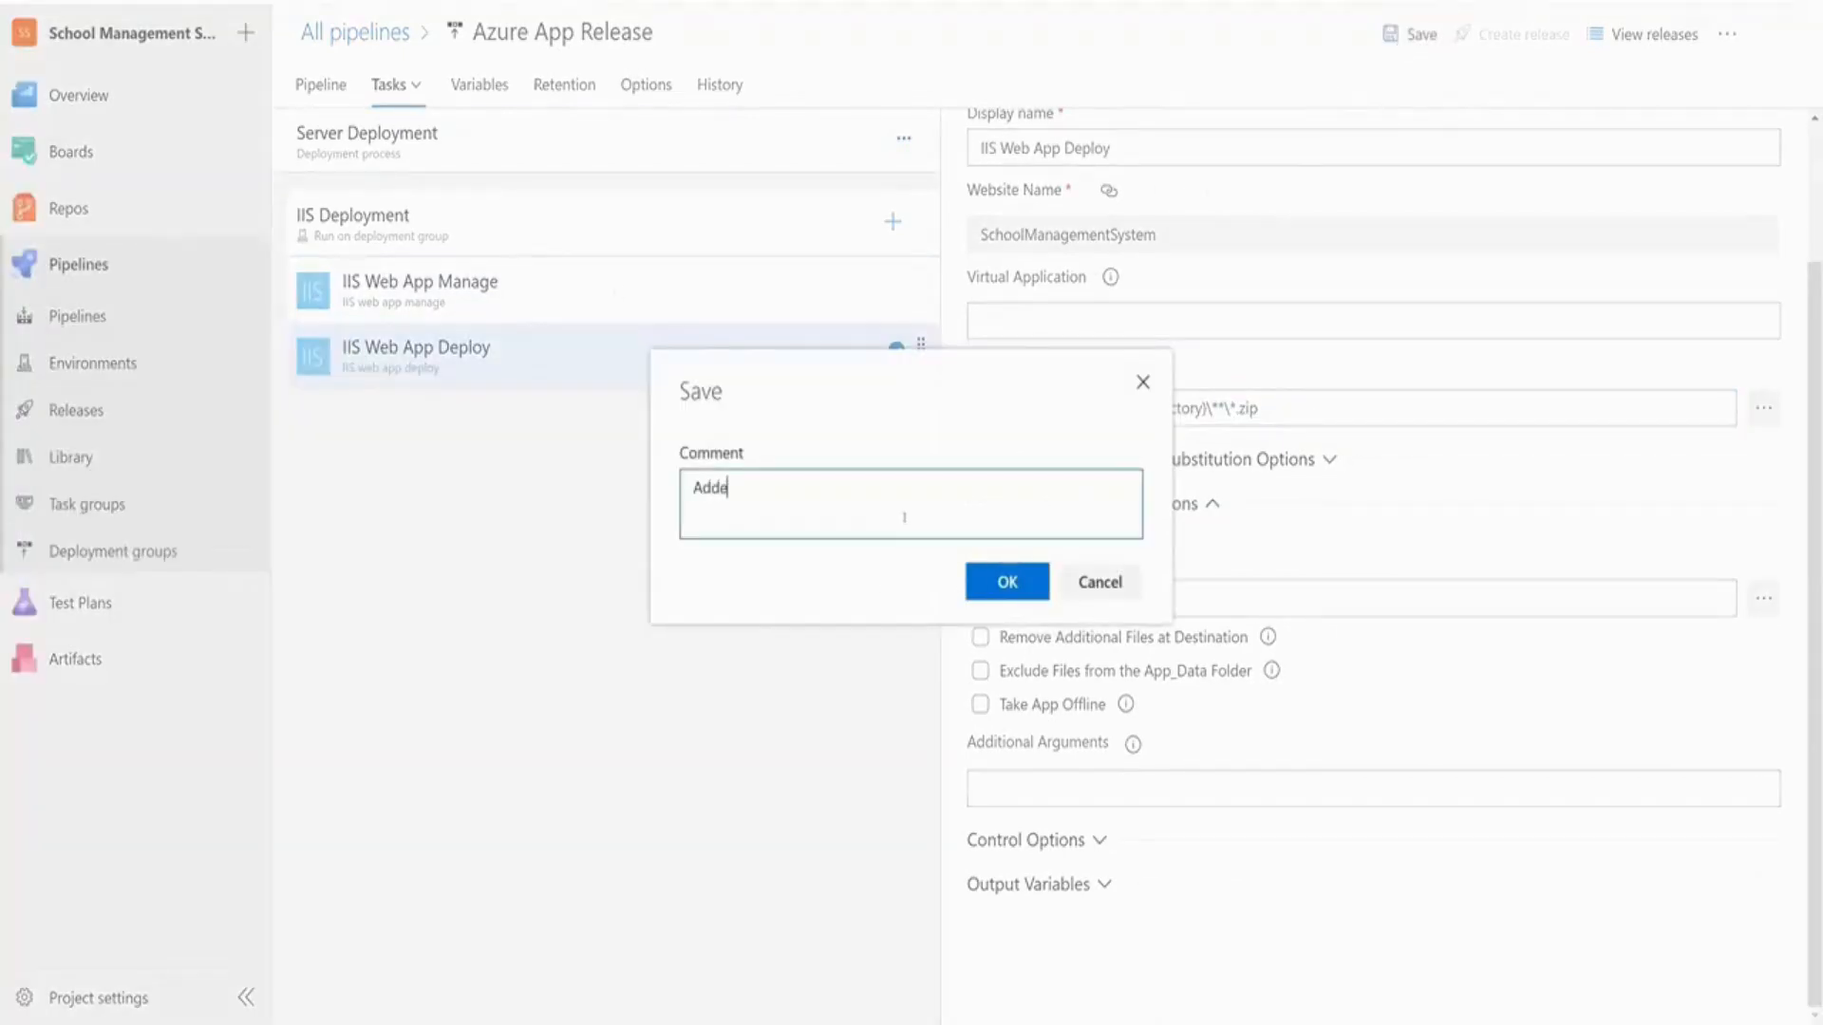
type("d Server Deployment Group")
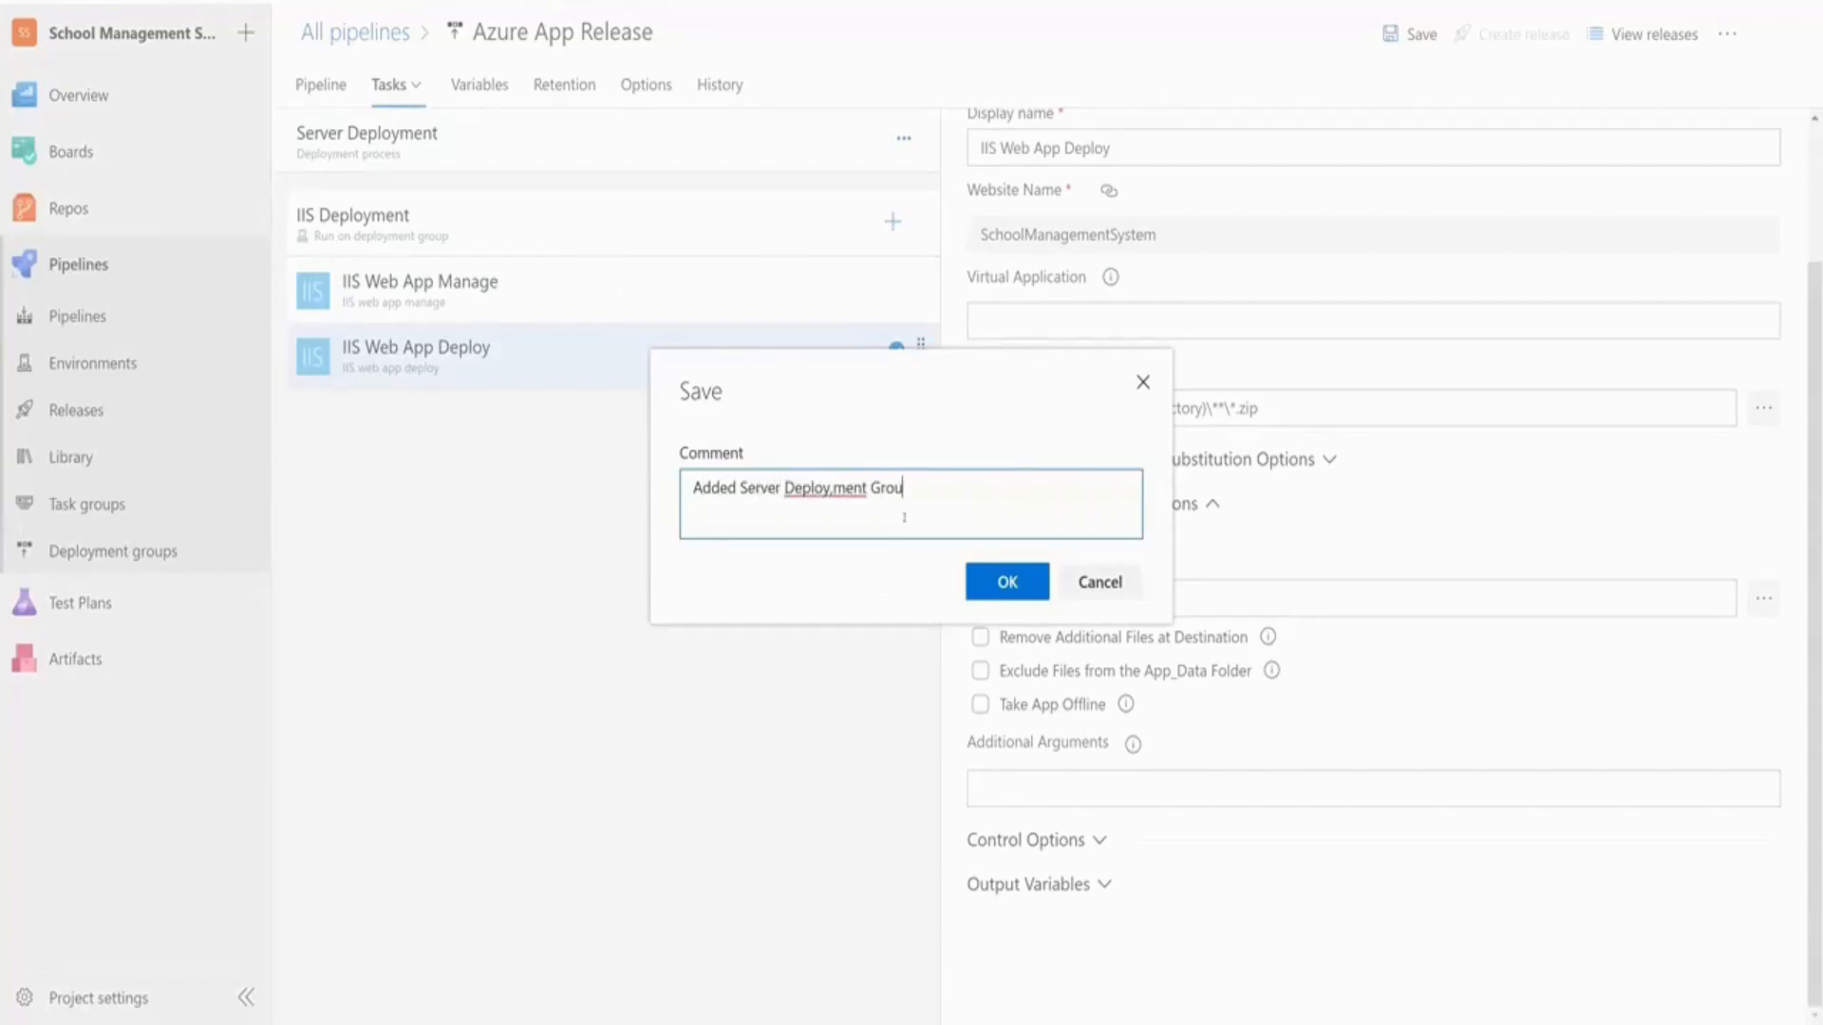
left_click(1006, 582)
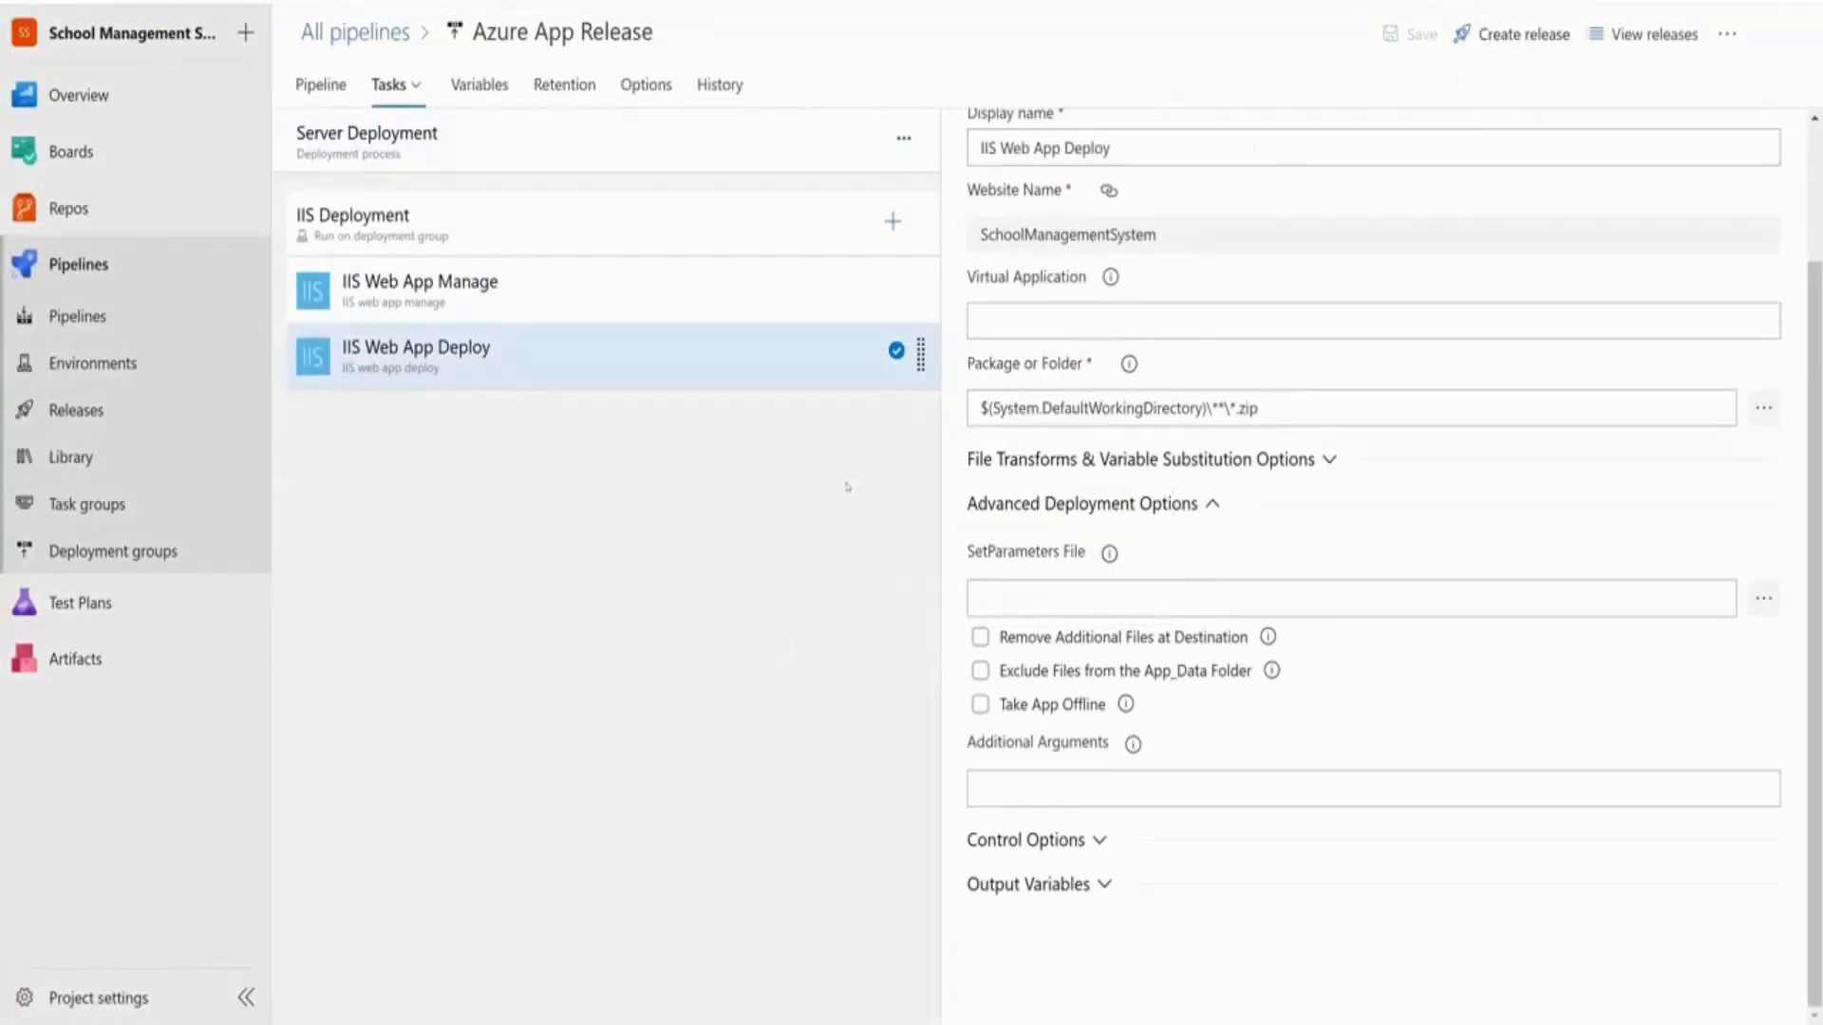
Browse the repository files to SchoolManagementSystem Pages/Index.cshtml and open it for editing
mouse_move(142, 204)
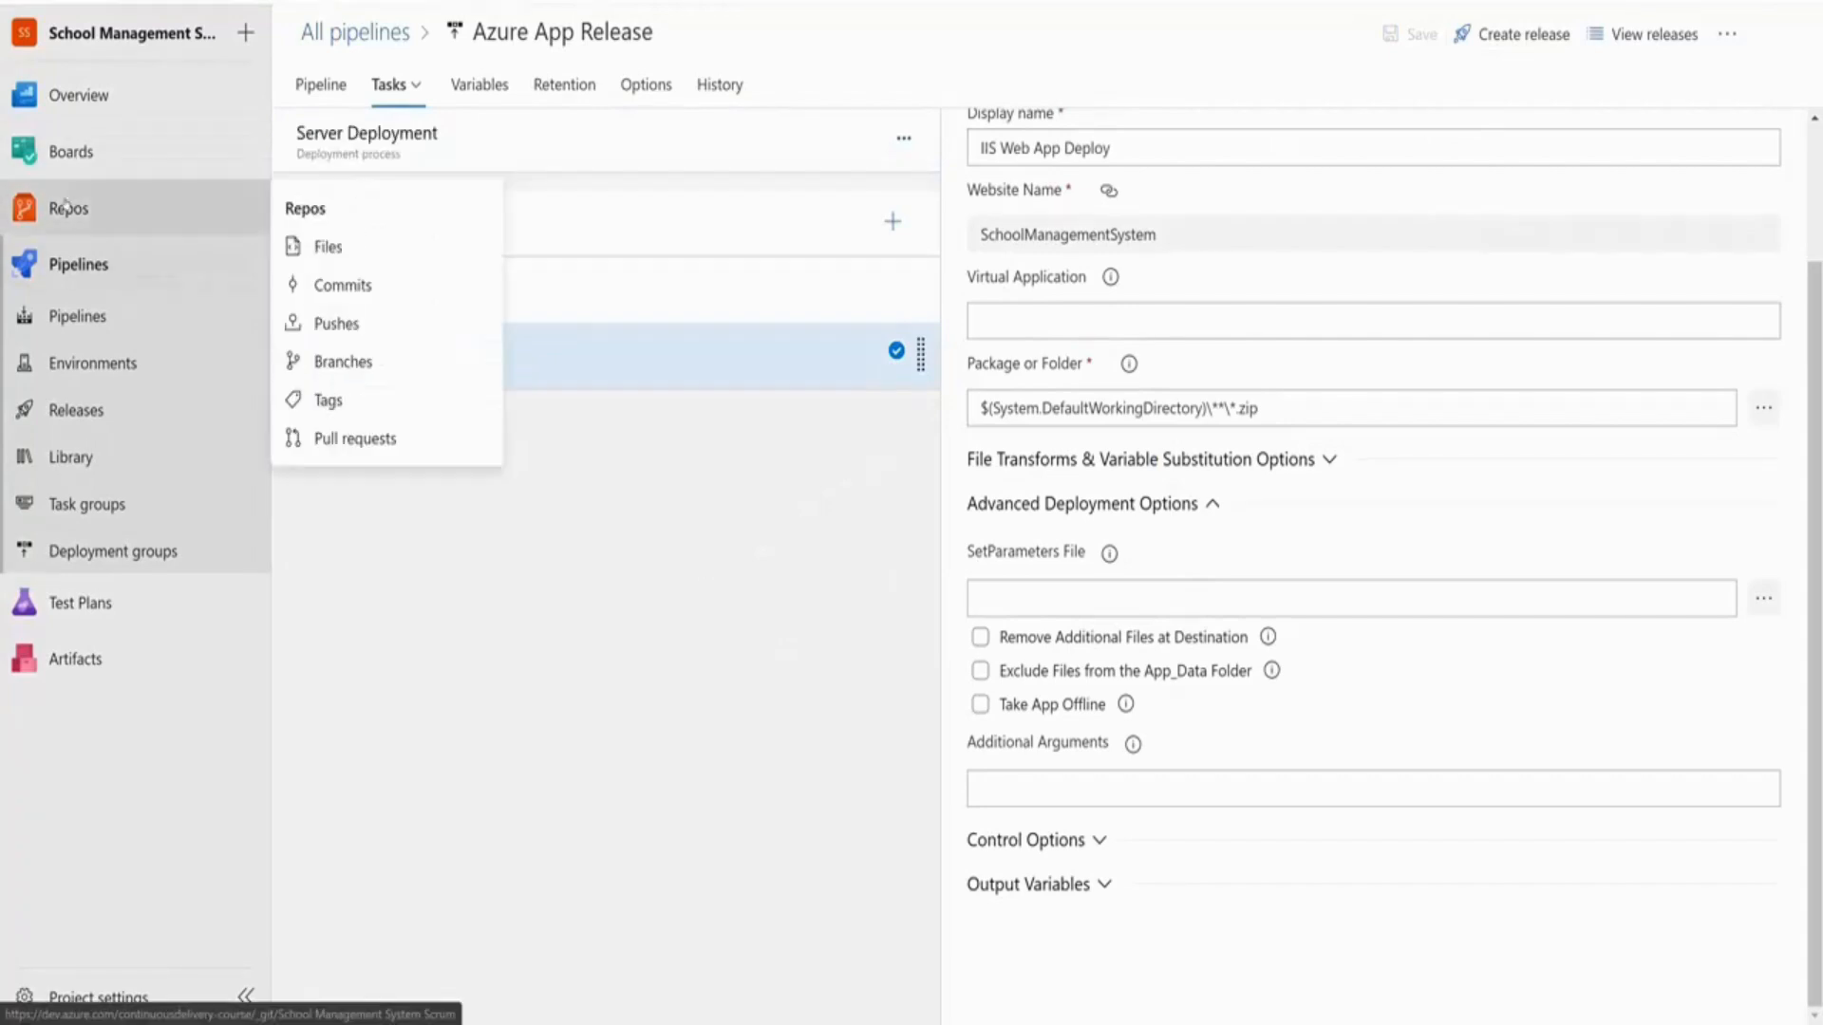
left_click(369, 251)
left_click(703, 252)
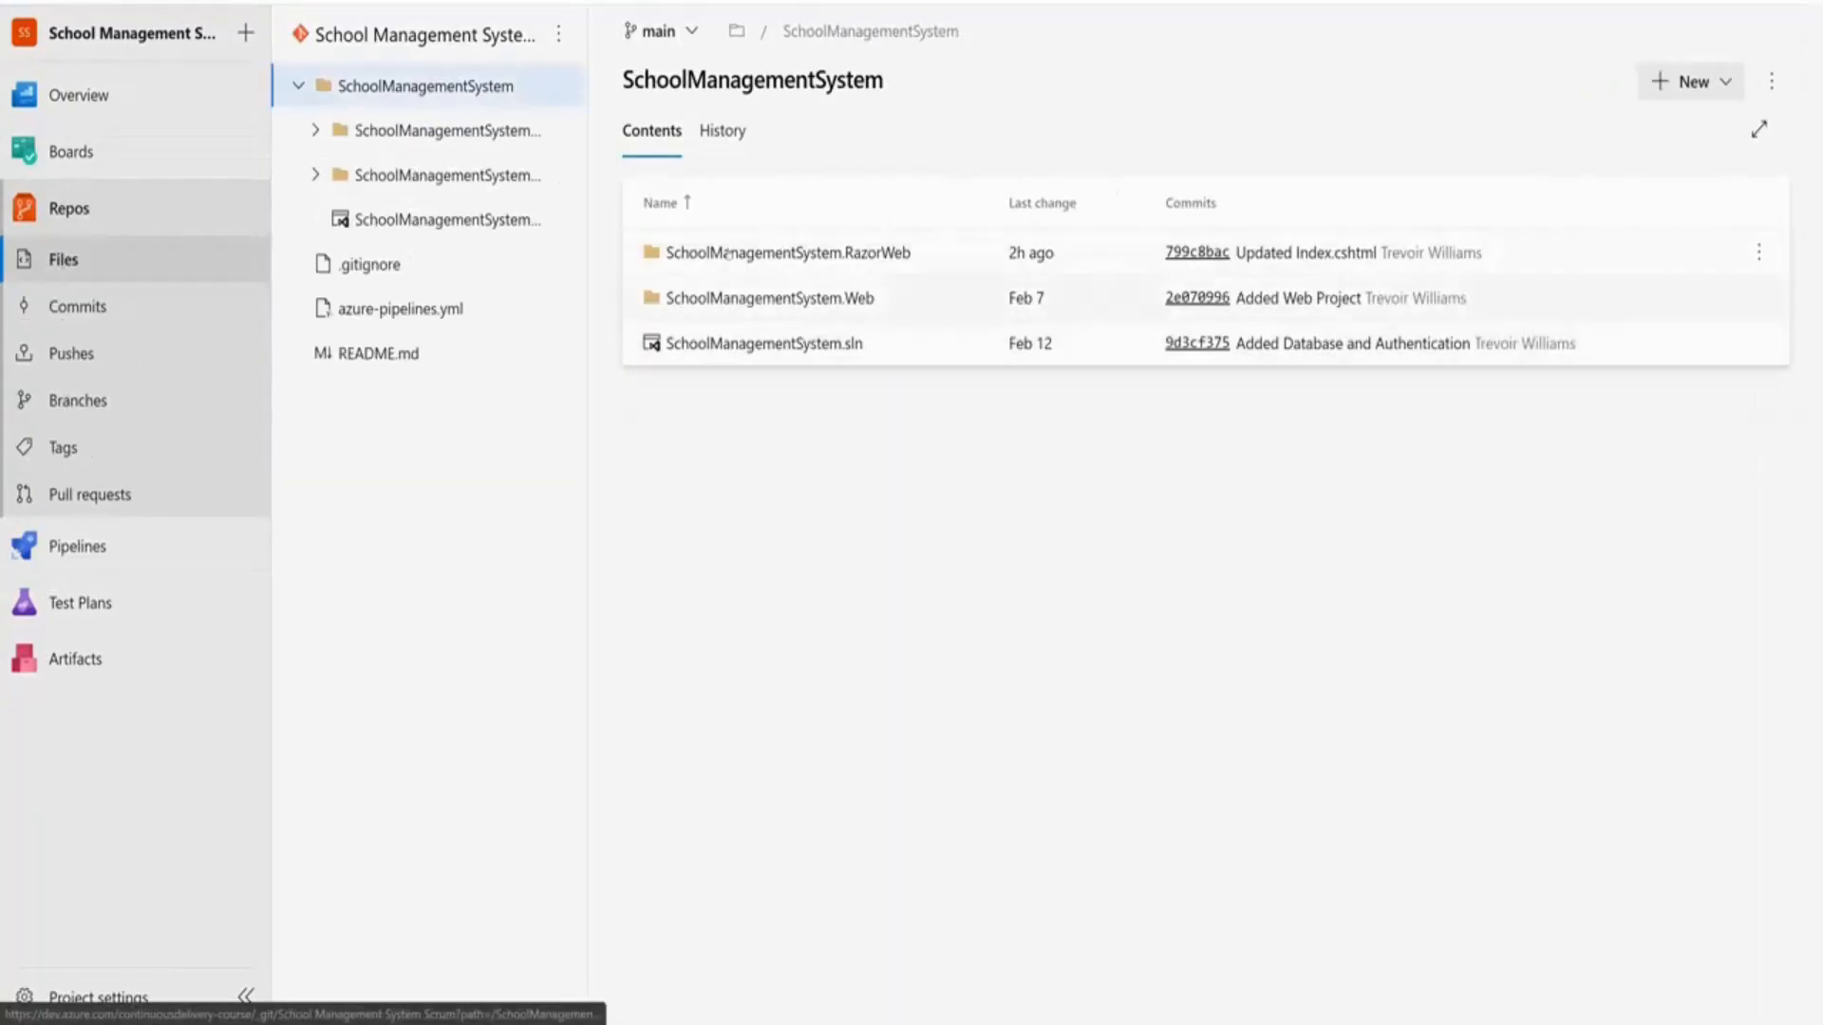
left_click(703, 252)
left_click(697, 345)
left_click(707, 525)
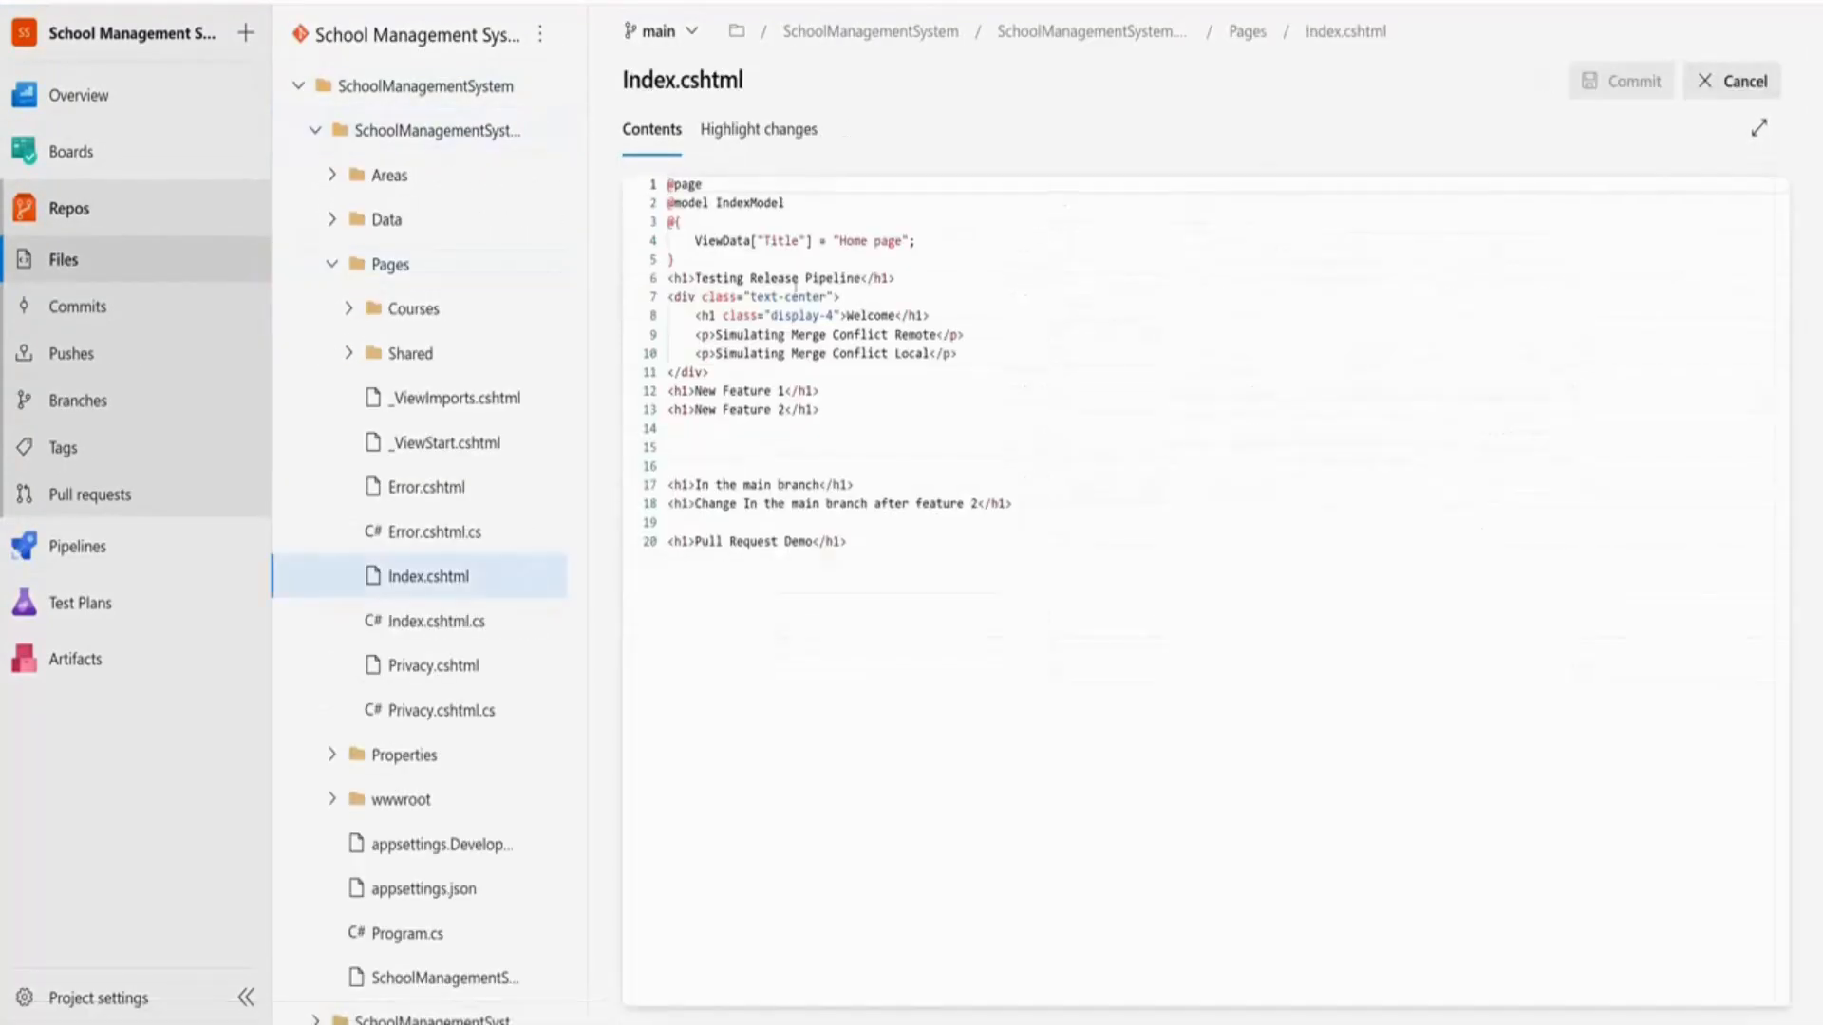
Add '<h2>Testing Deployment Groups</h2>' after line 6 and commit the change to main
left_click(937, 282)
key("Return")
type("<h2><")
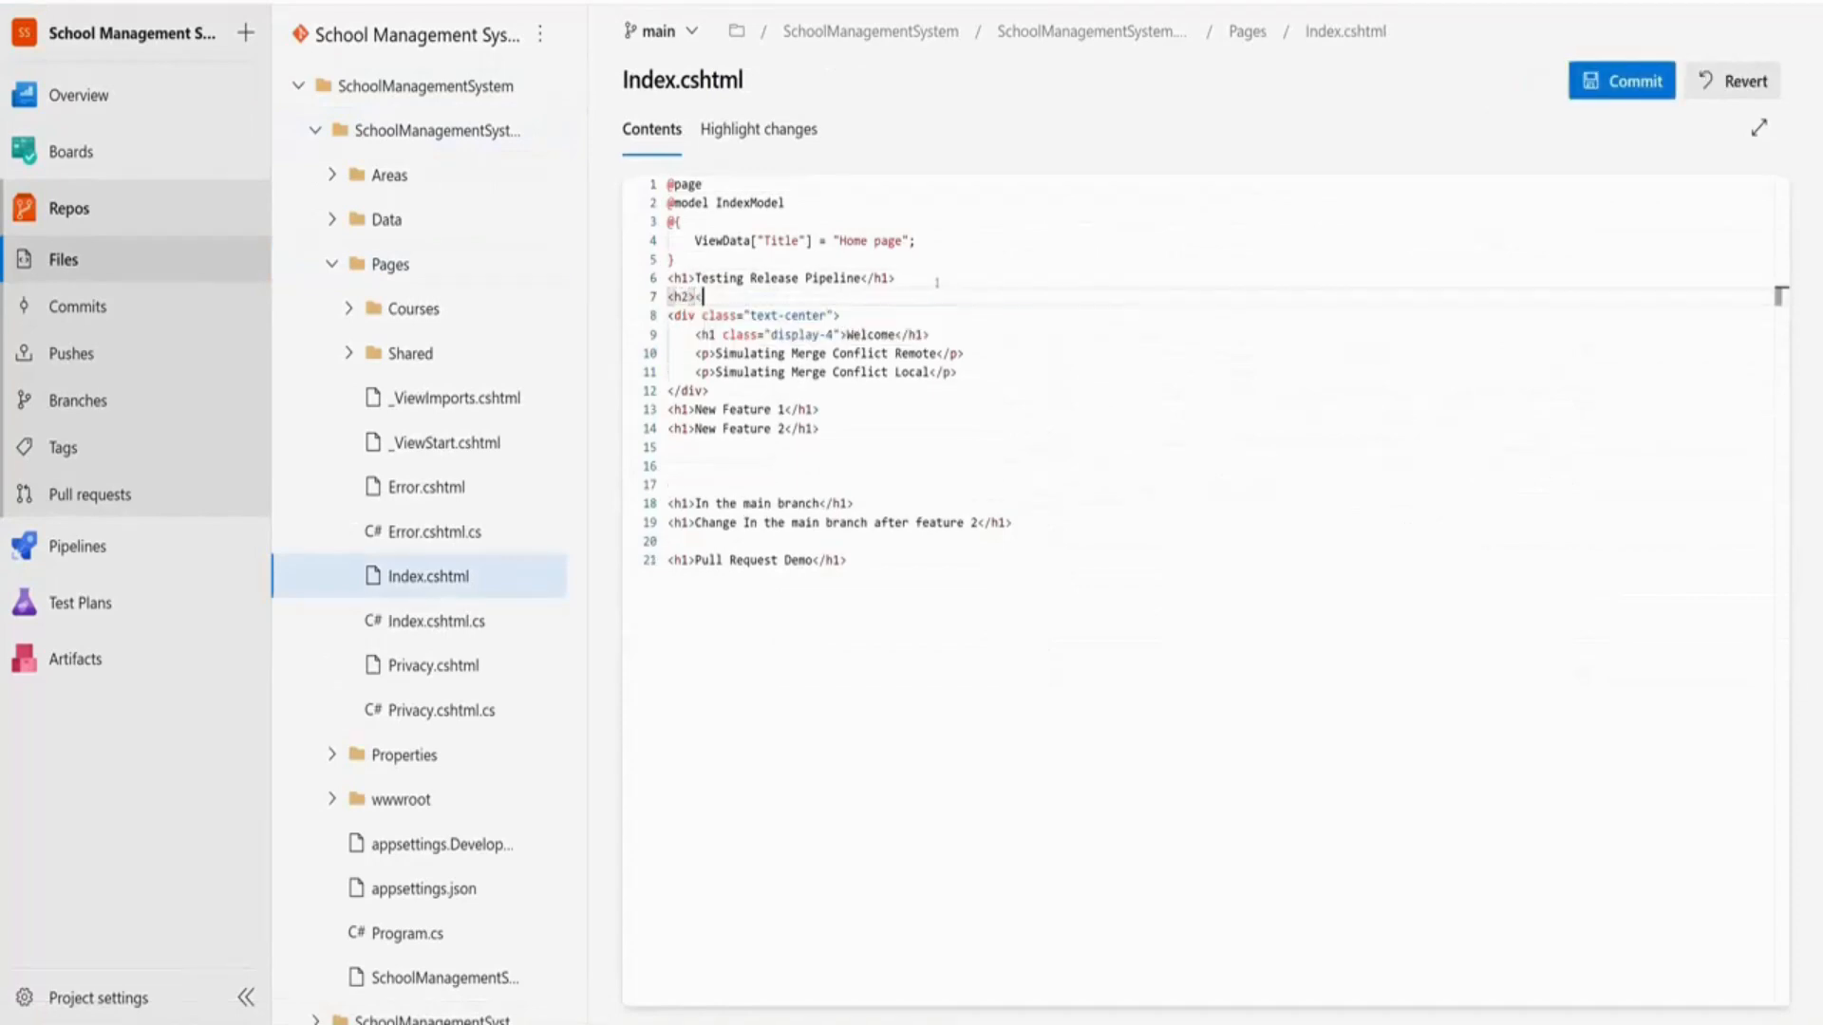
type("/h2>")
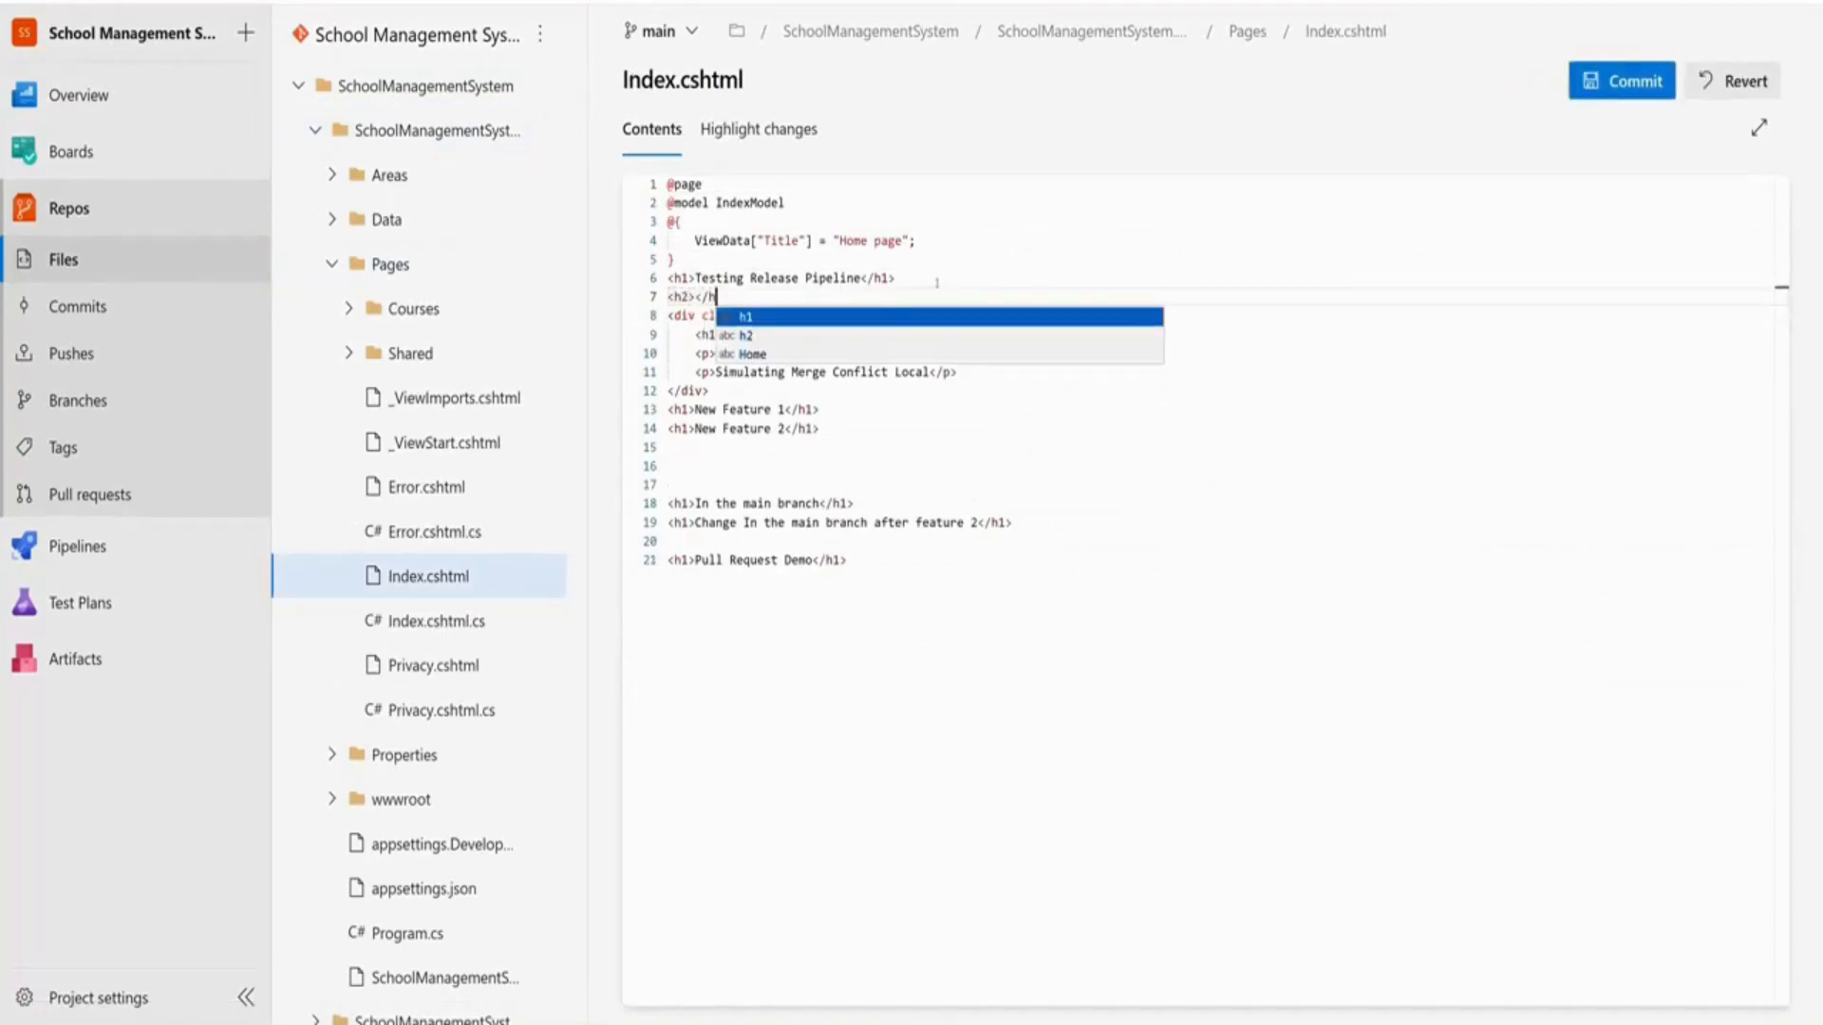
key("Left")
key("Left")
key("Left")
type("Testing Deployment Groups")
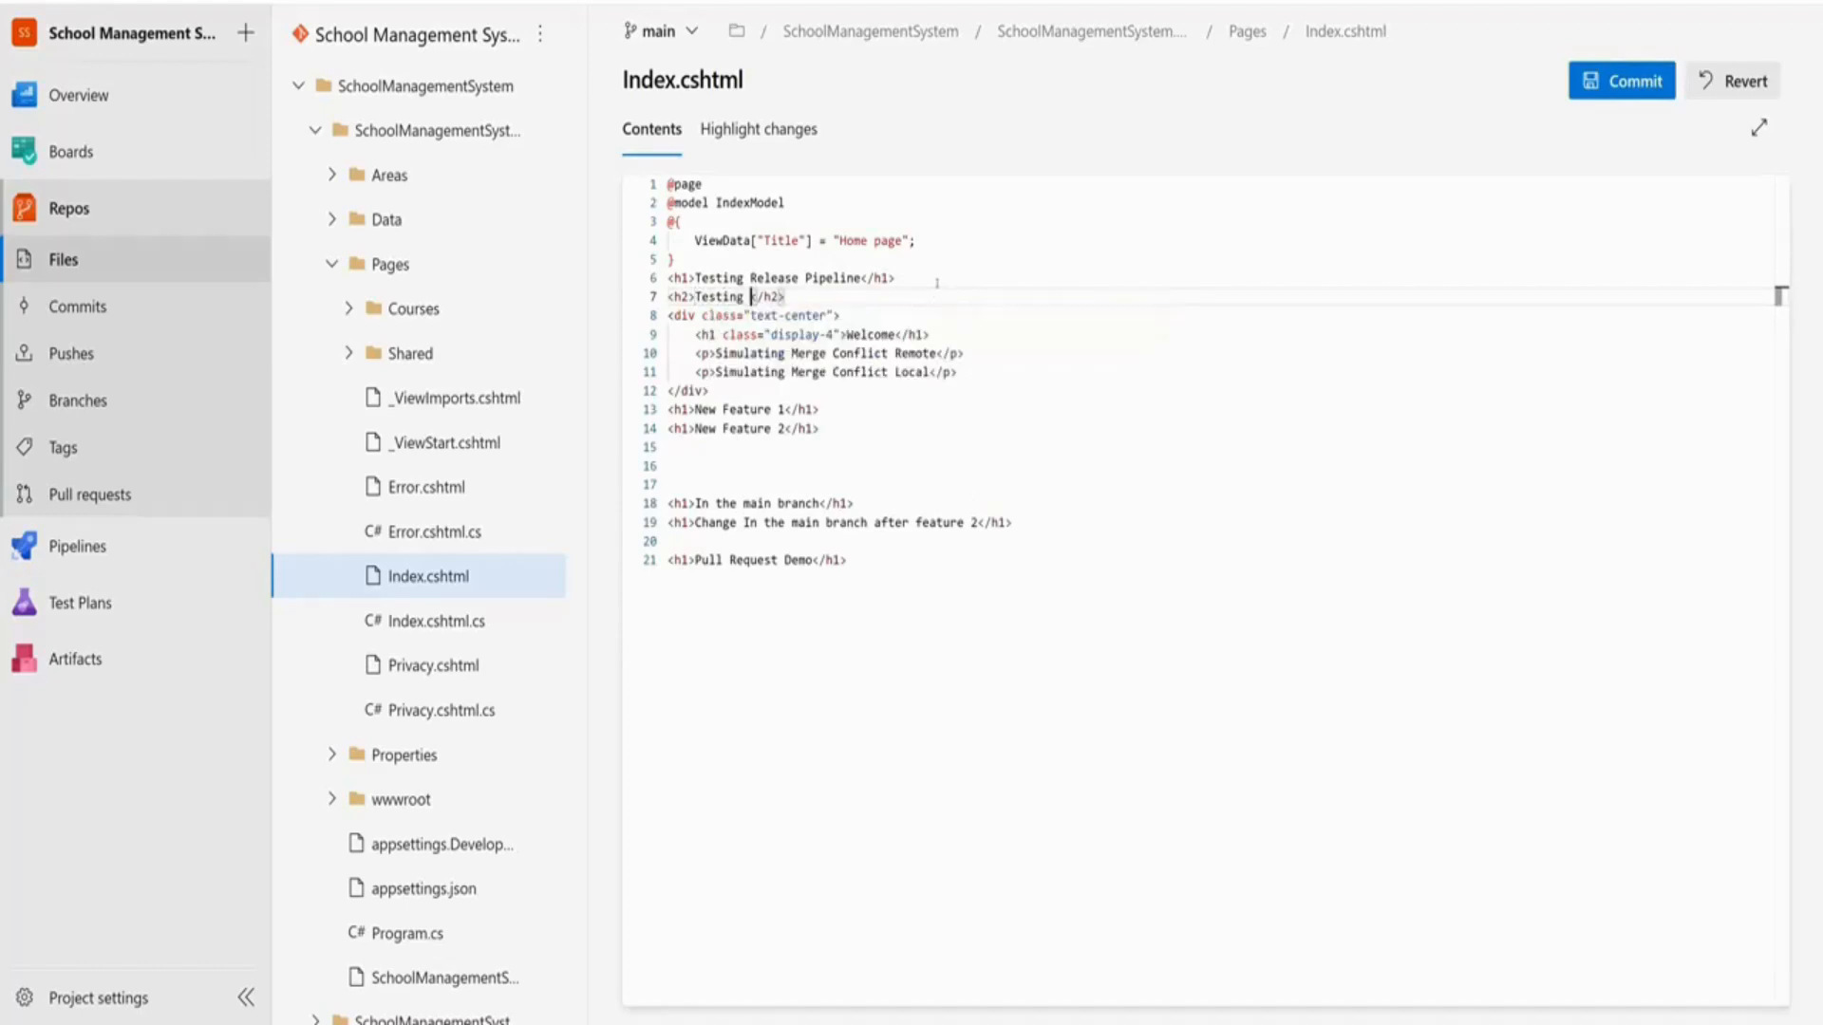
left_click(1639, 93)
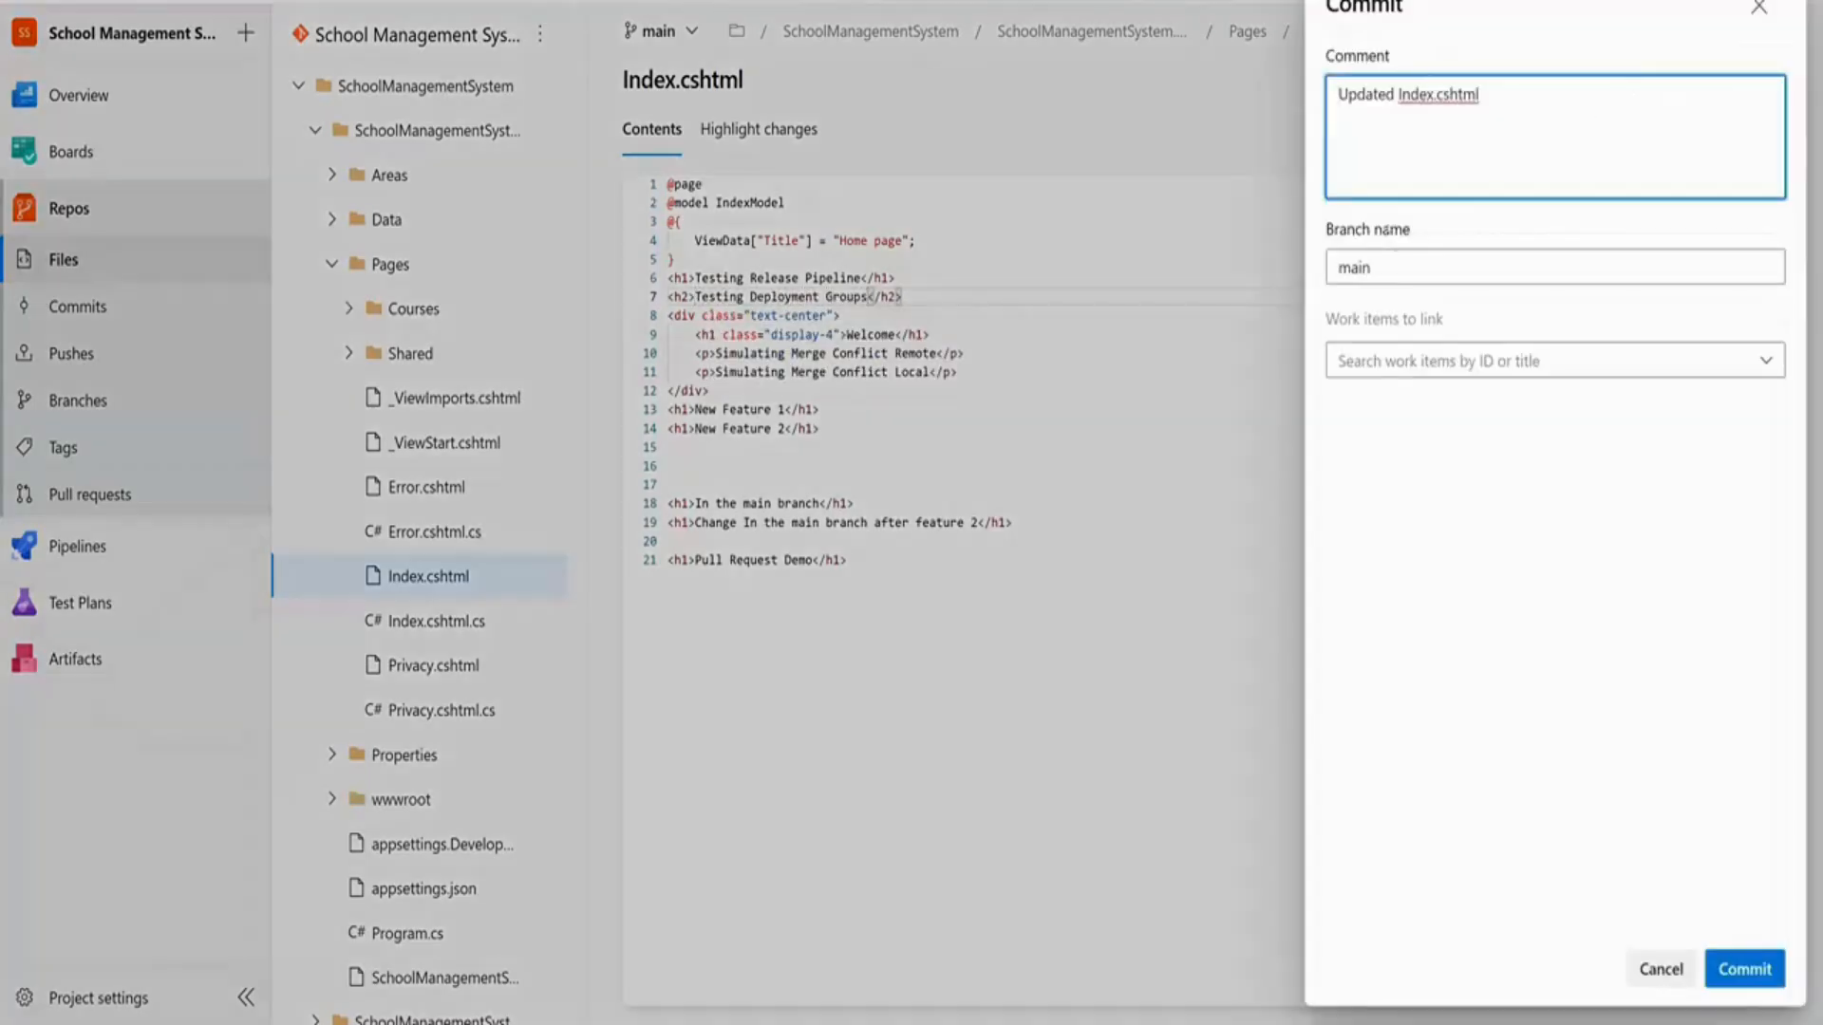
left_click(1747, 970)
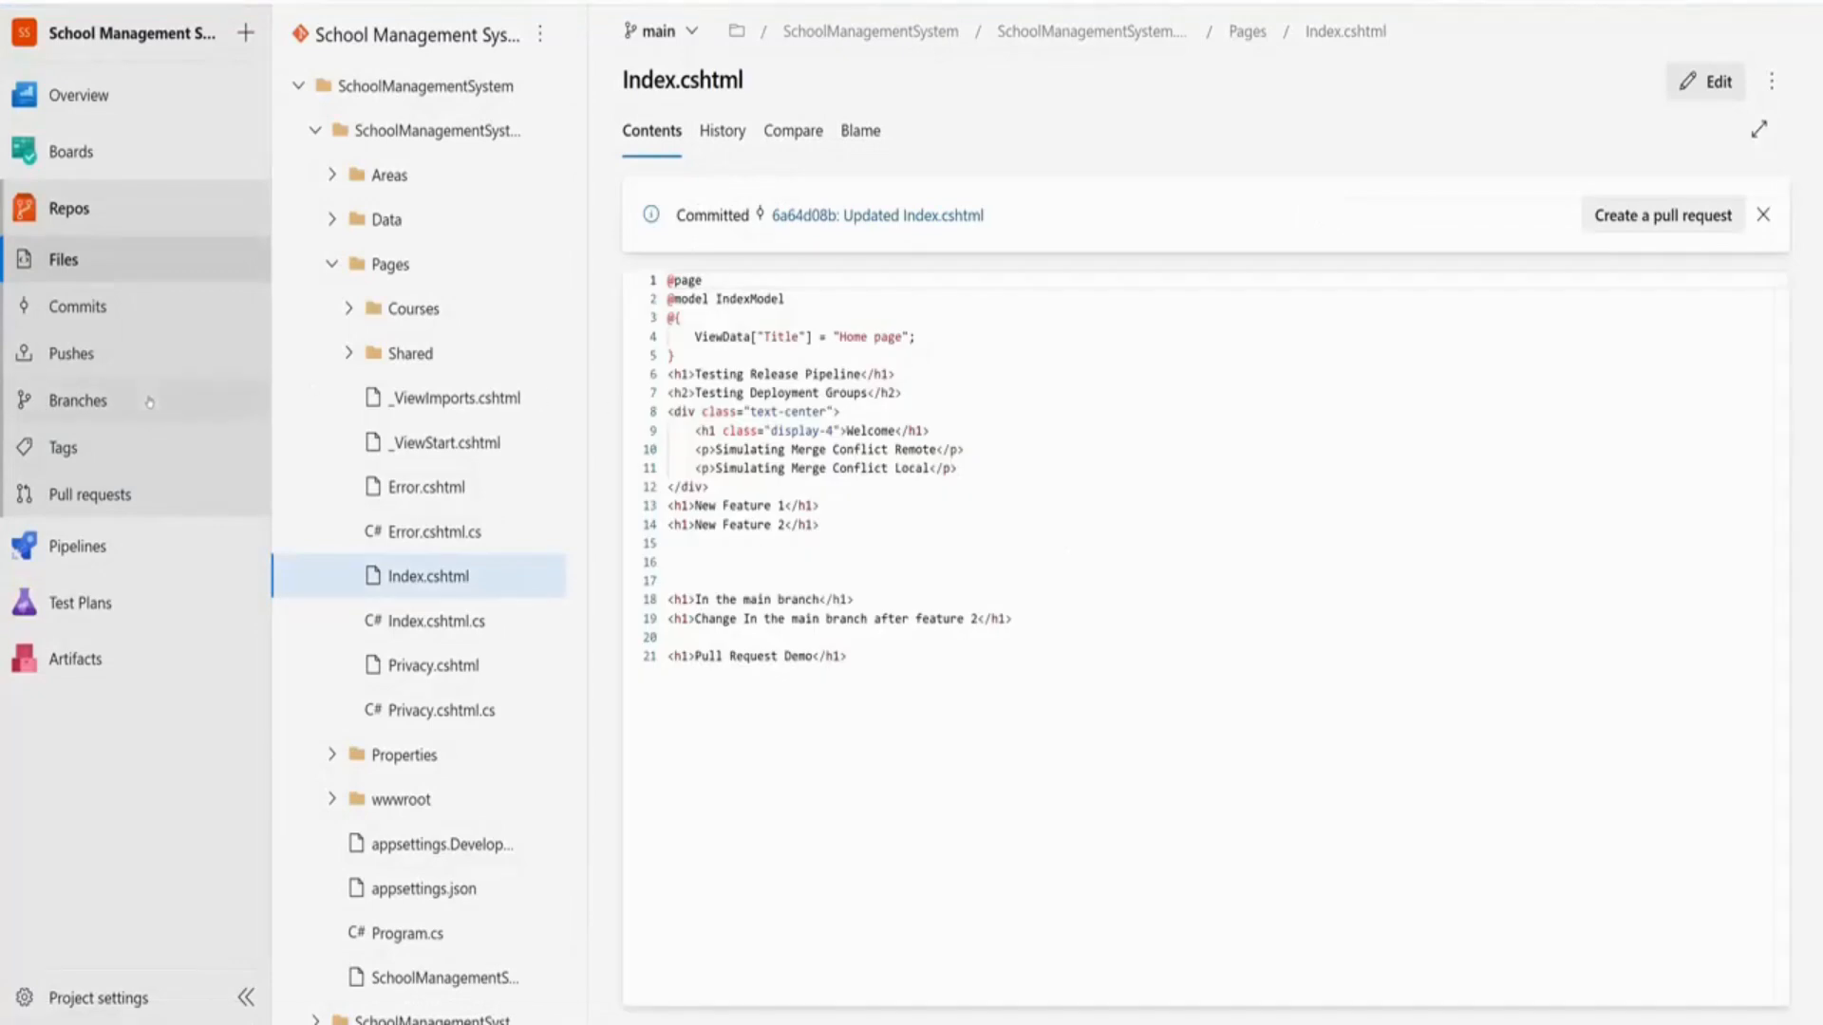
left_click(104, 549)
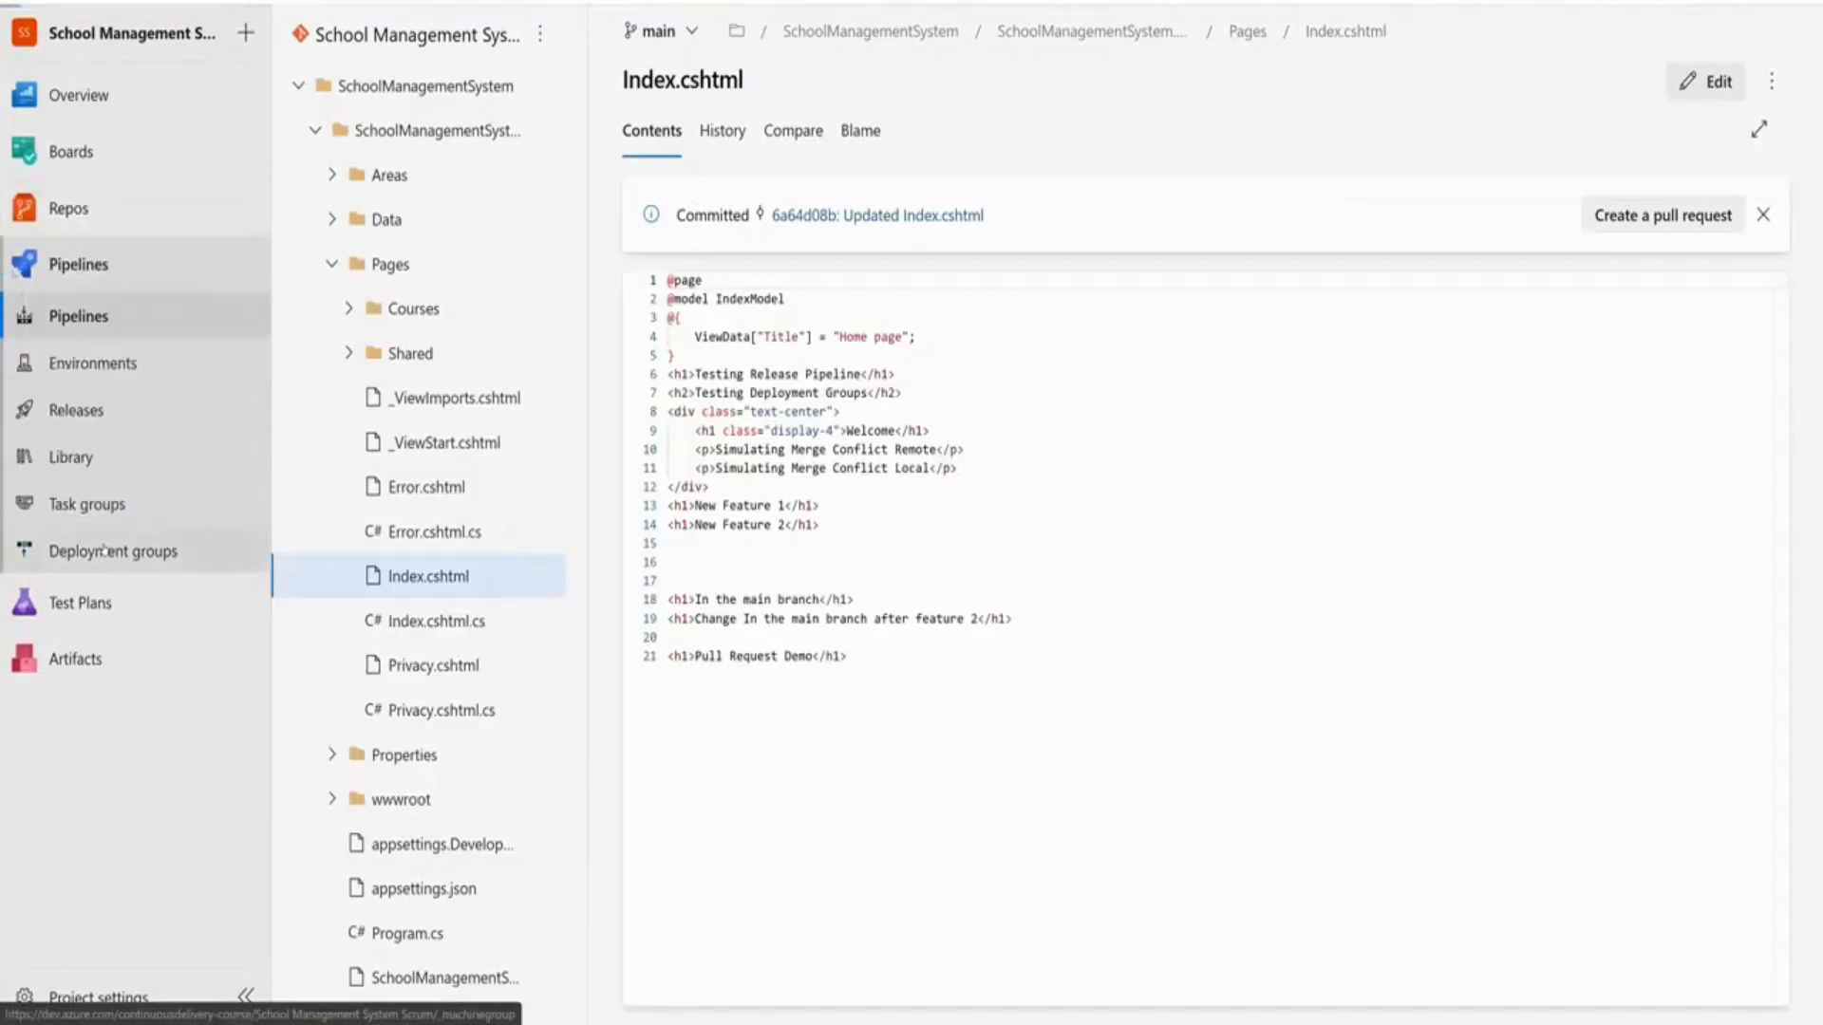
Open Release-4's schoolmgmt-vm deployment log and highlight the site named in the port 80 error
left_click(103, 411)
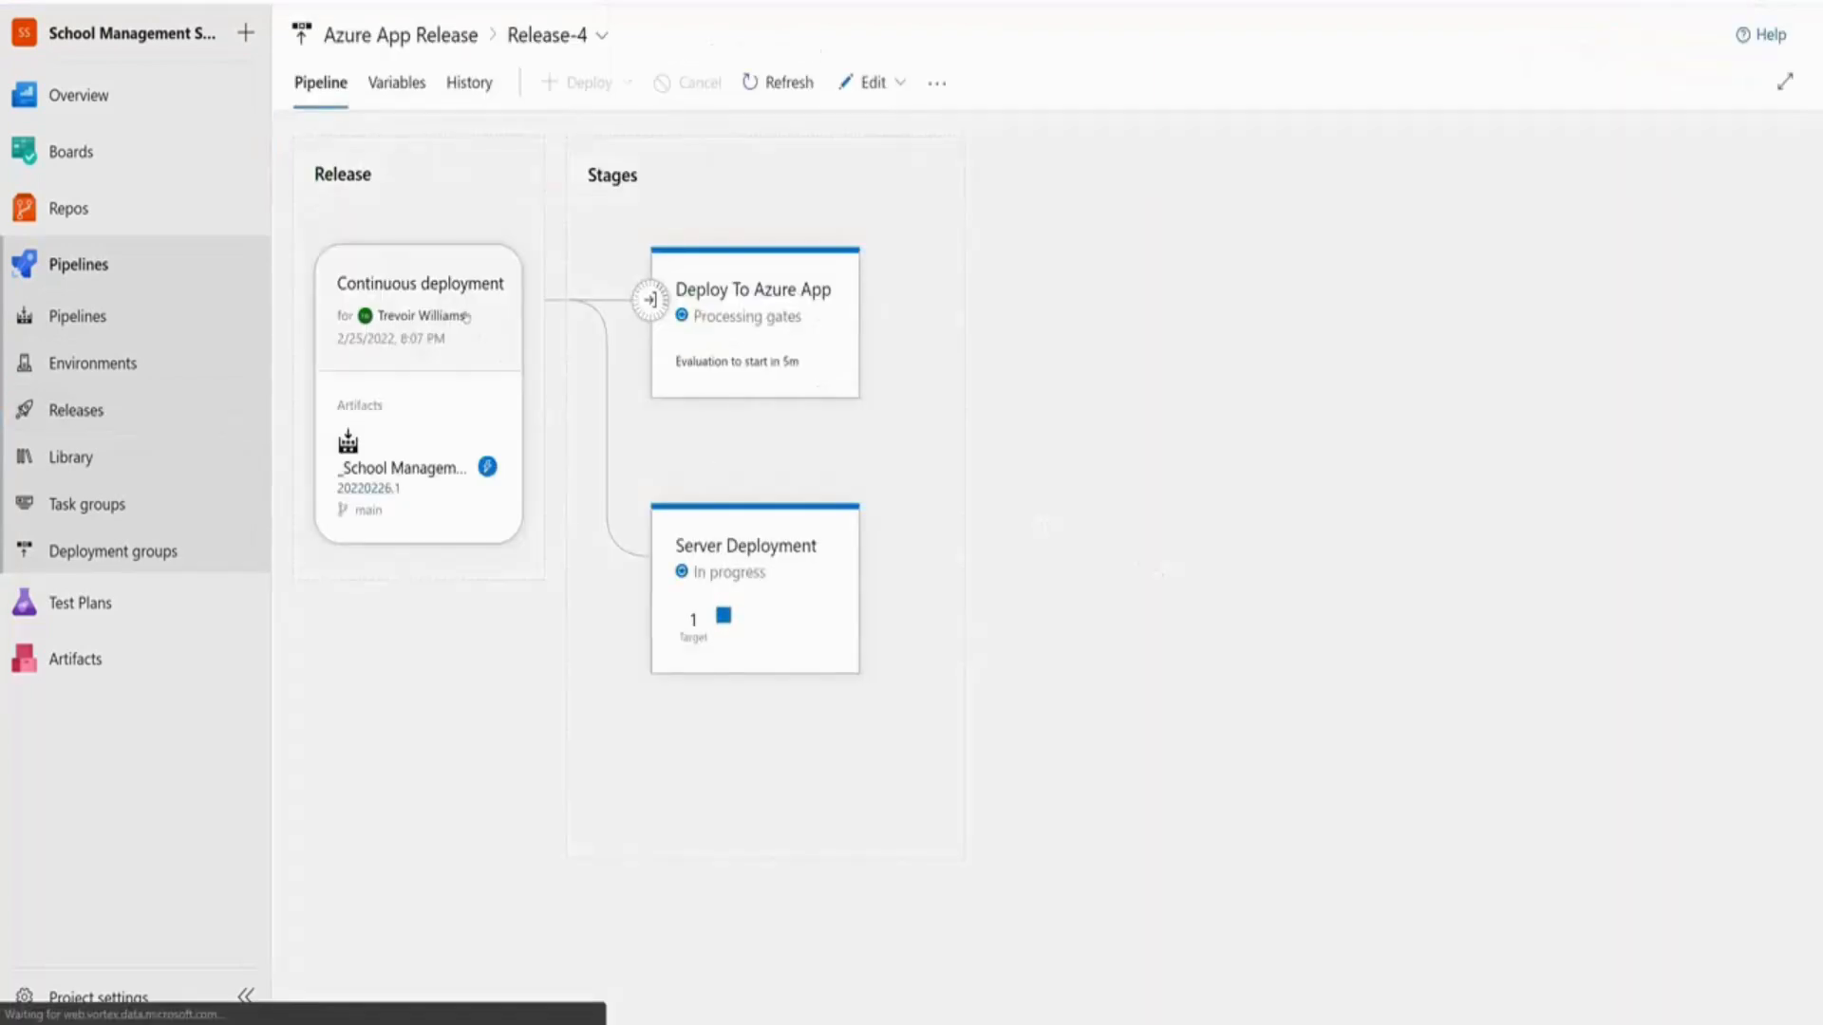
mouse_move(774, 308)
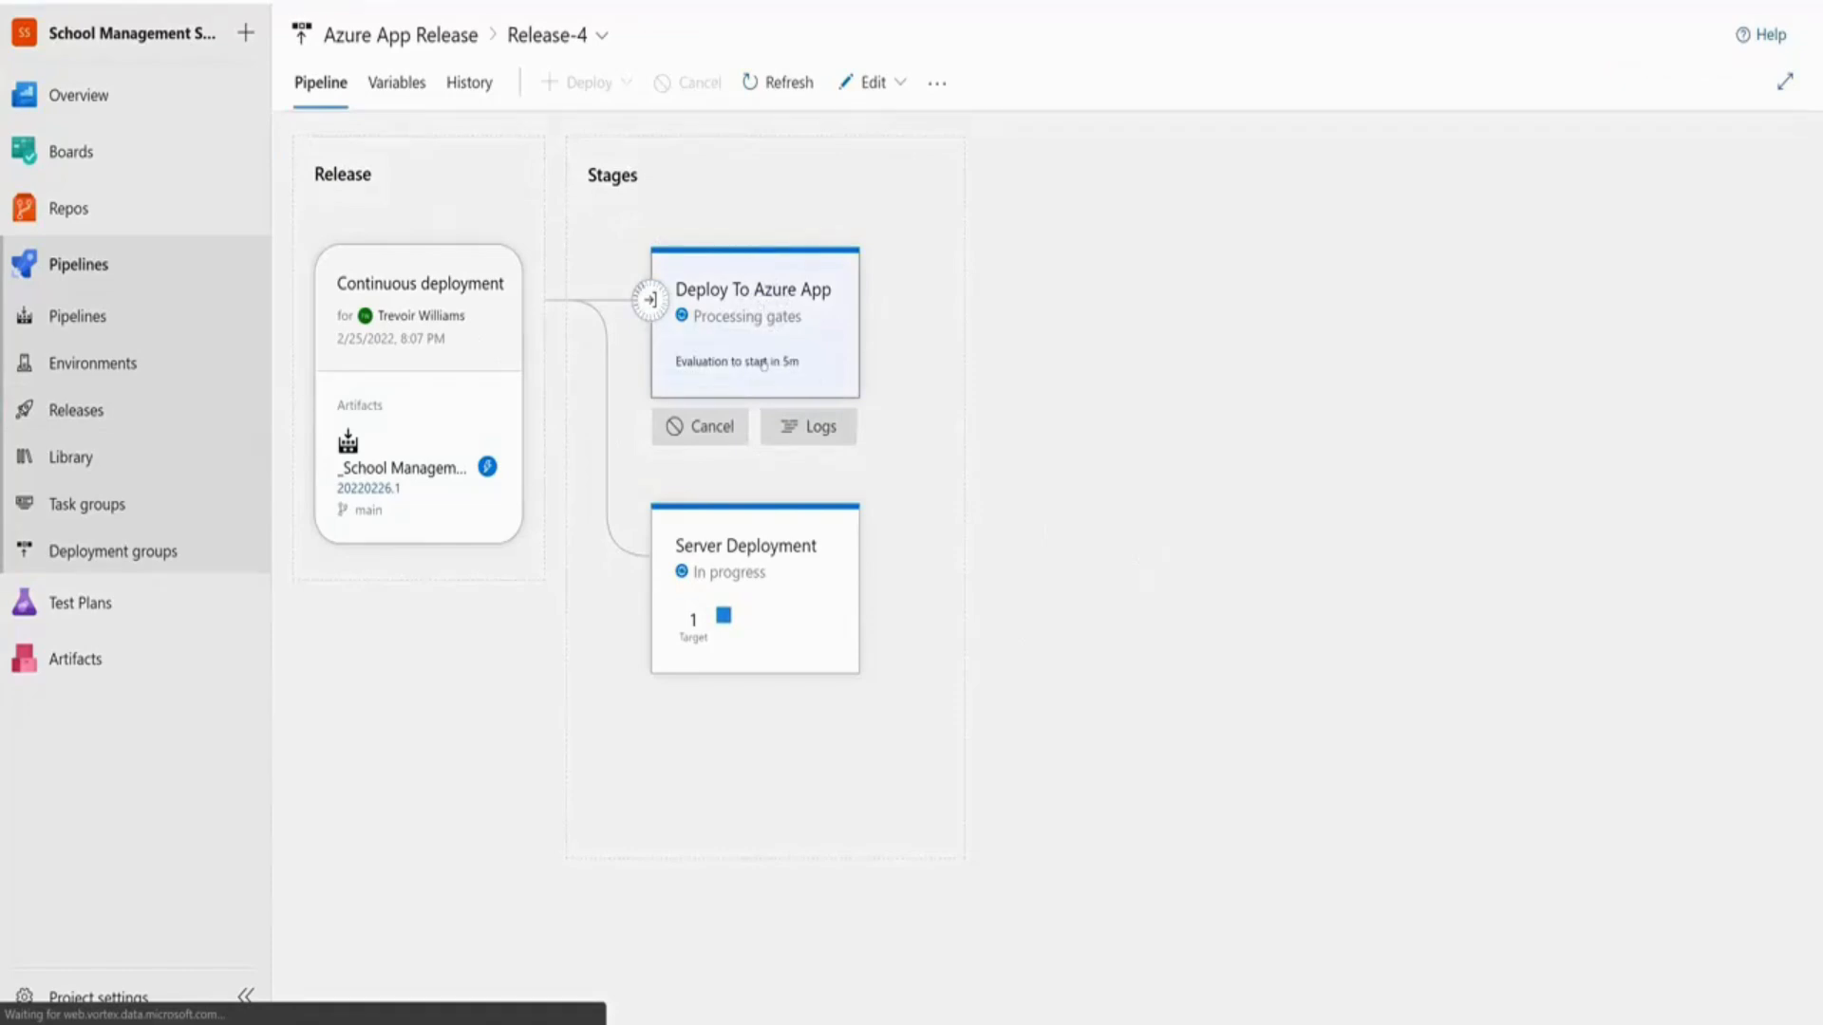
mouse_move(749, 576)
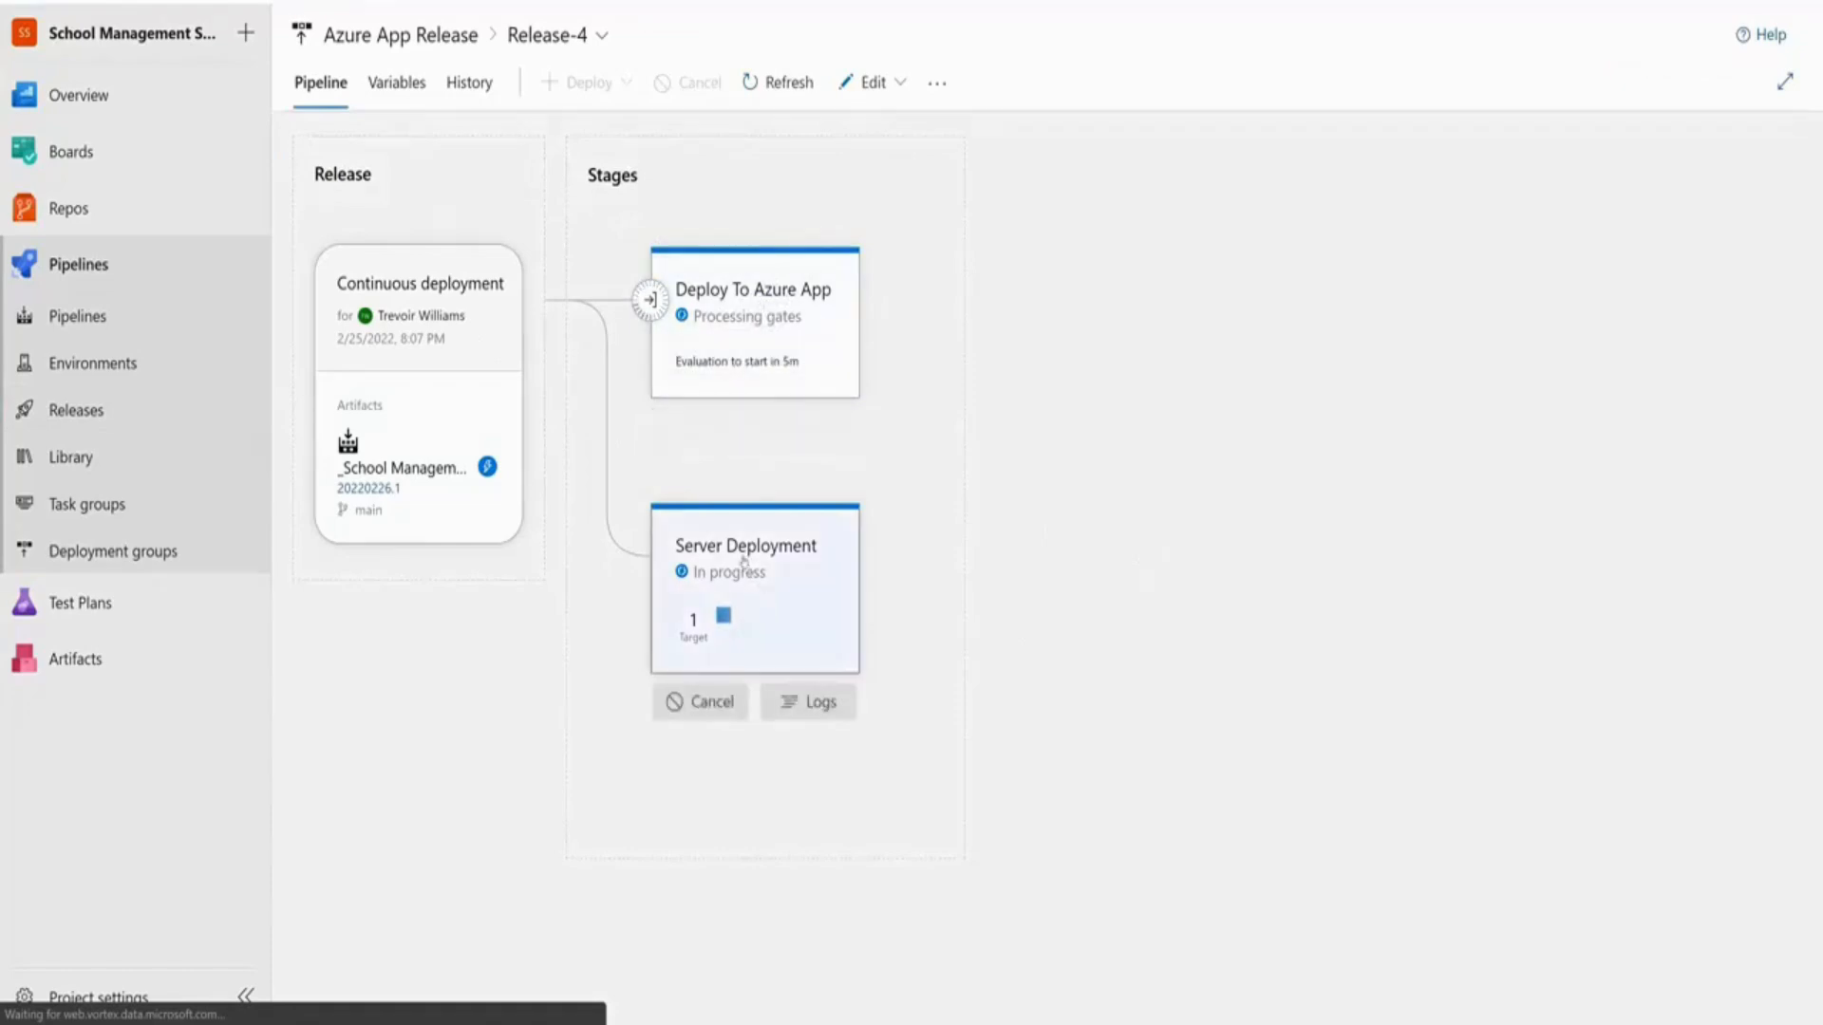
left_click(745, 563)
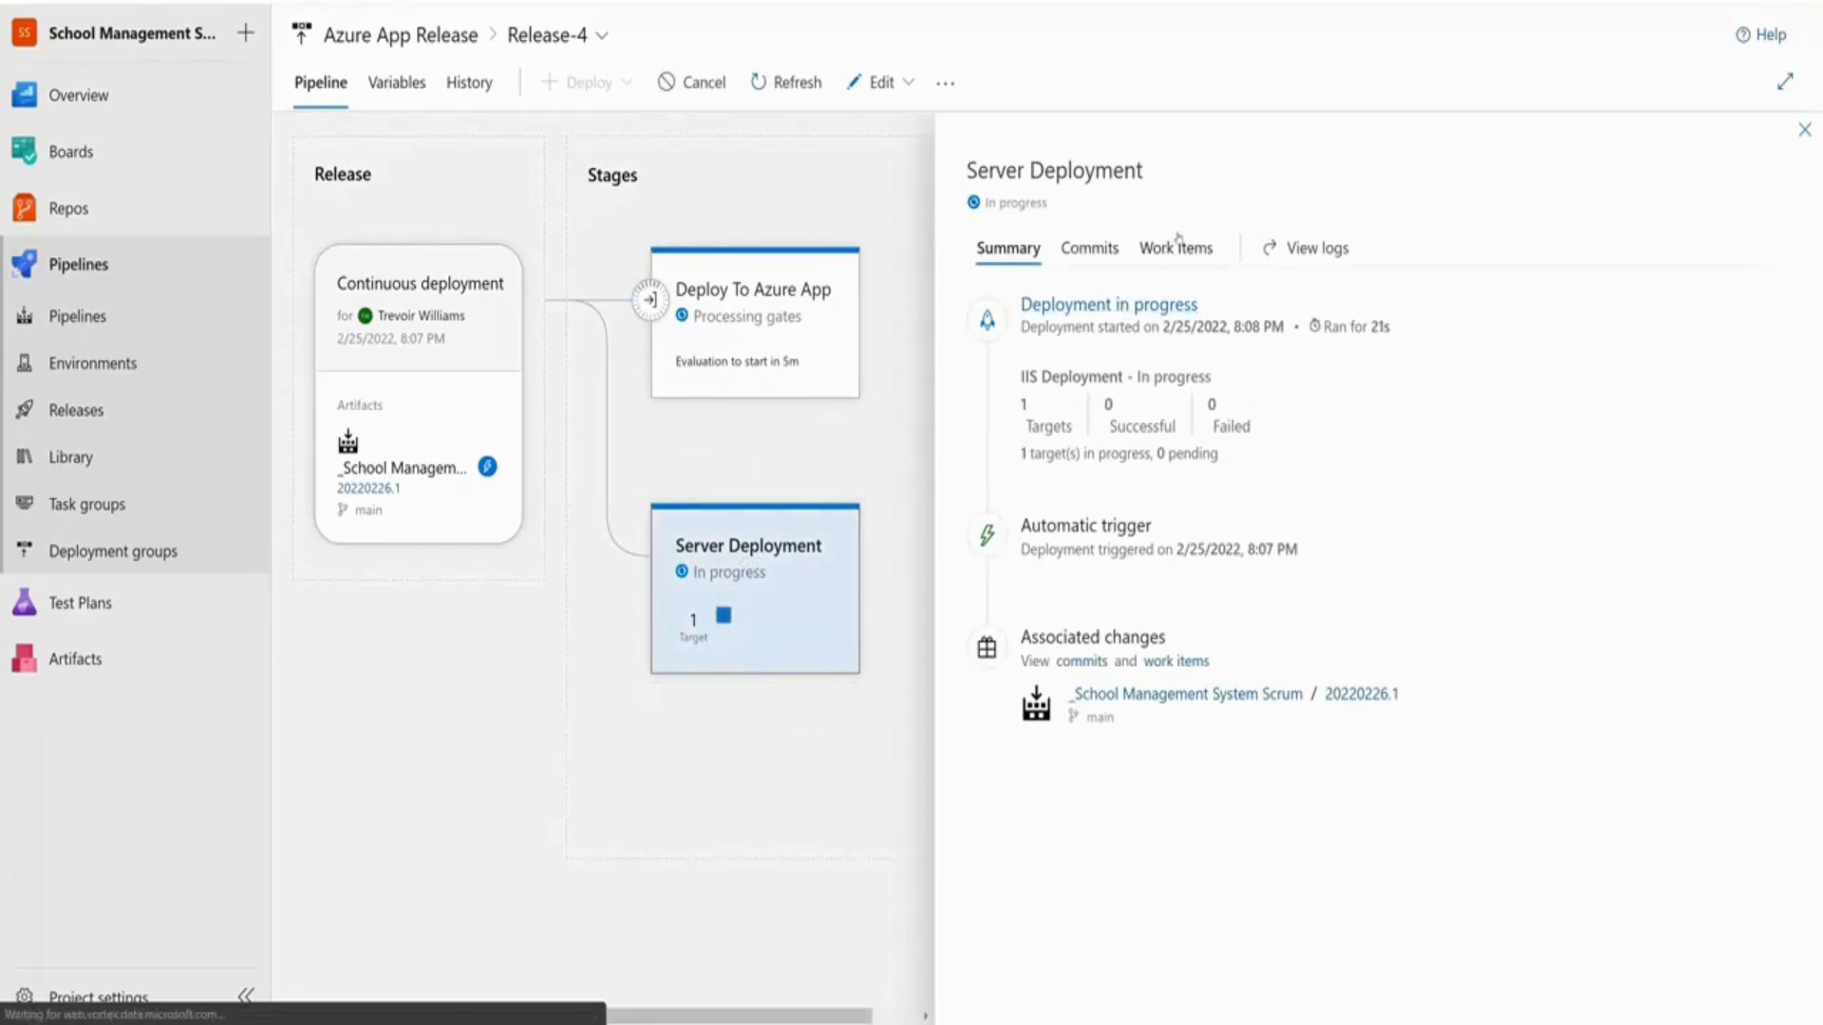
left_click(1310, 248)
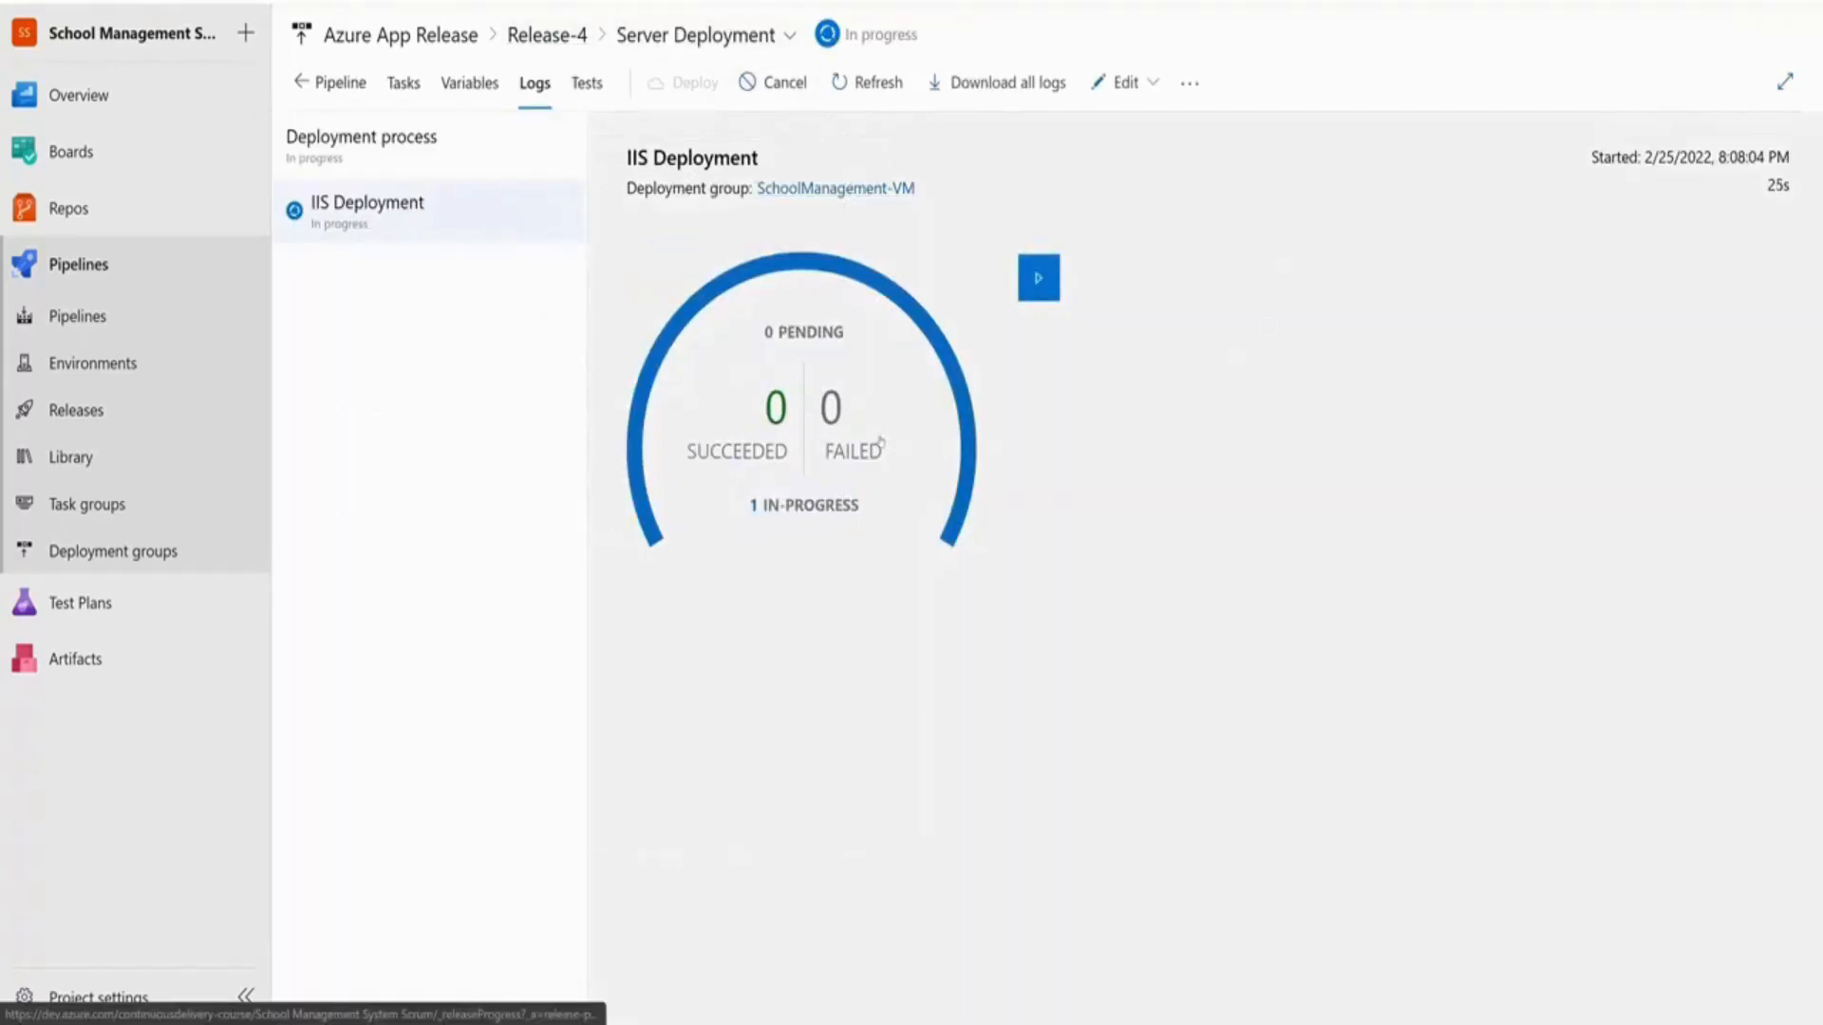
left_click(1039, 278)
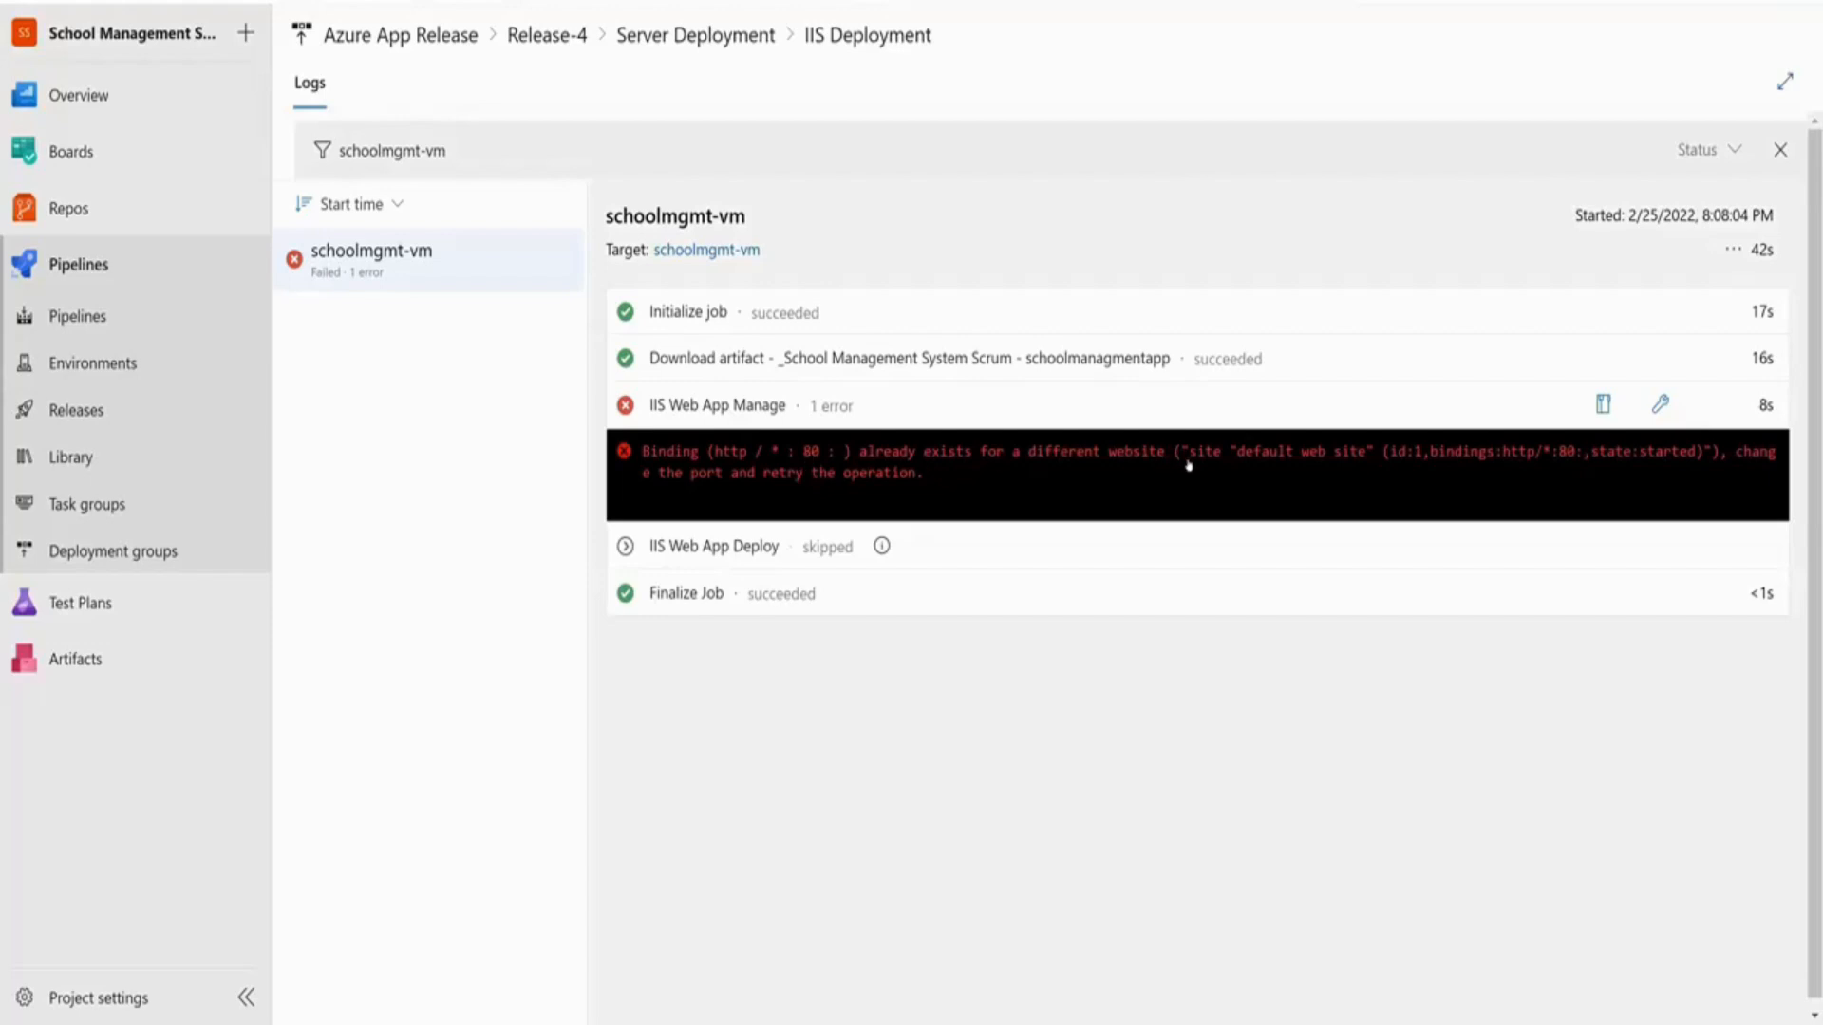
left_click_drag(1237, 460, 1323, 464)
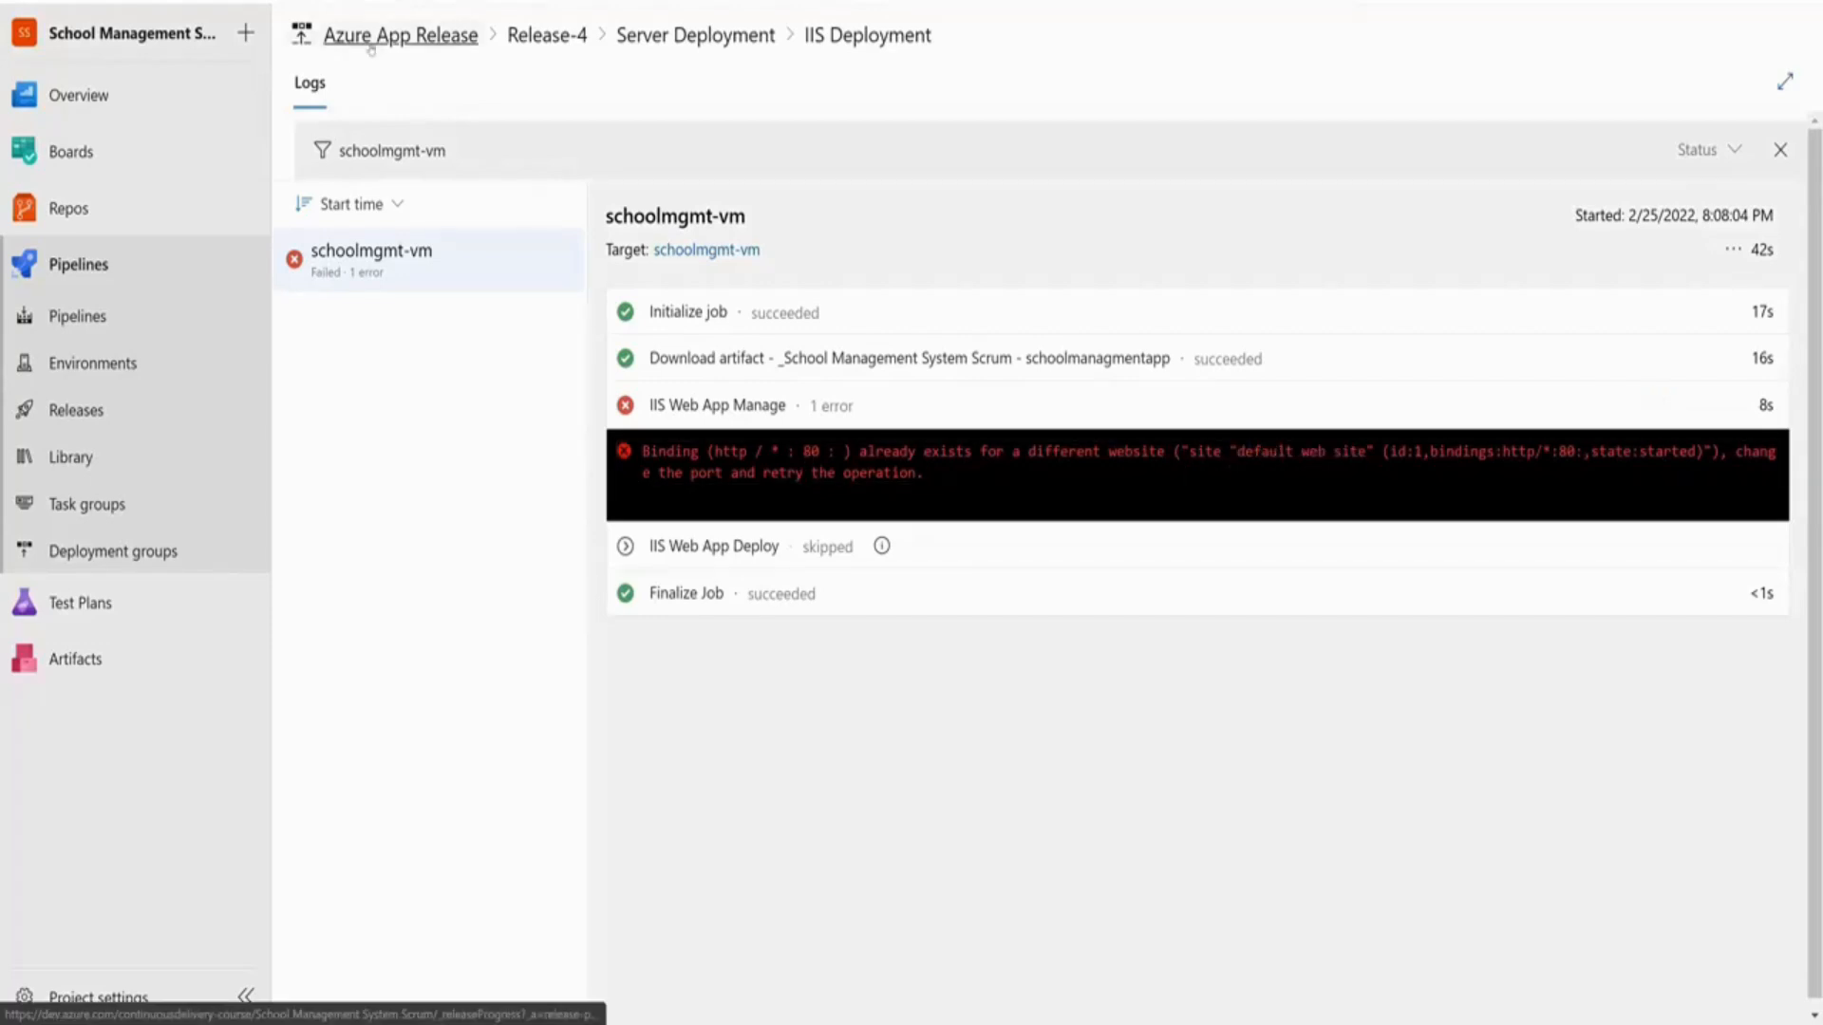
In Server Deployment, set the website name to 'default web site' and the application pool to 'default'
left_click(398, 37)
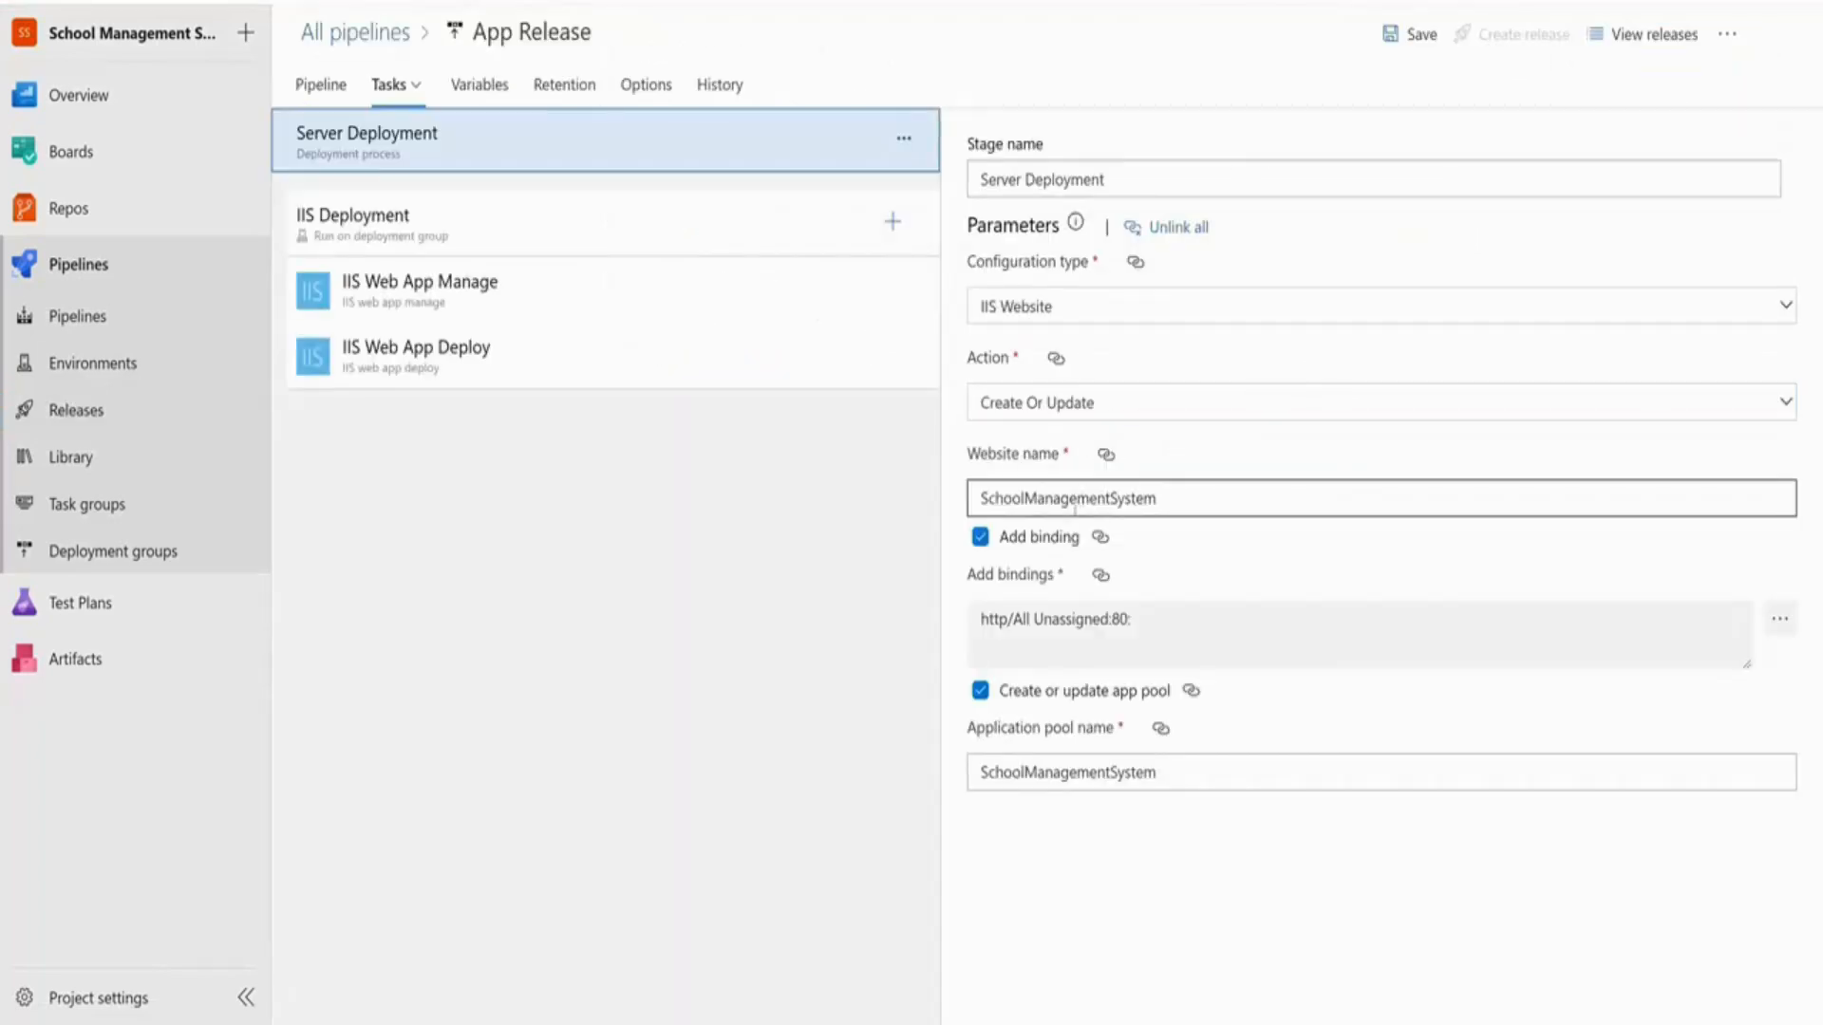
left_click(1073, 500)
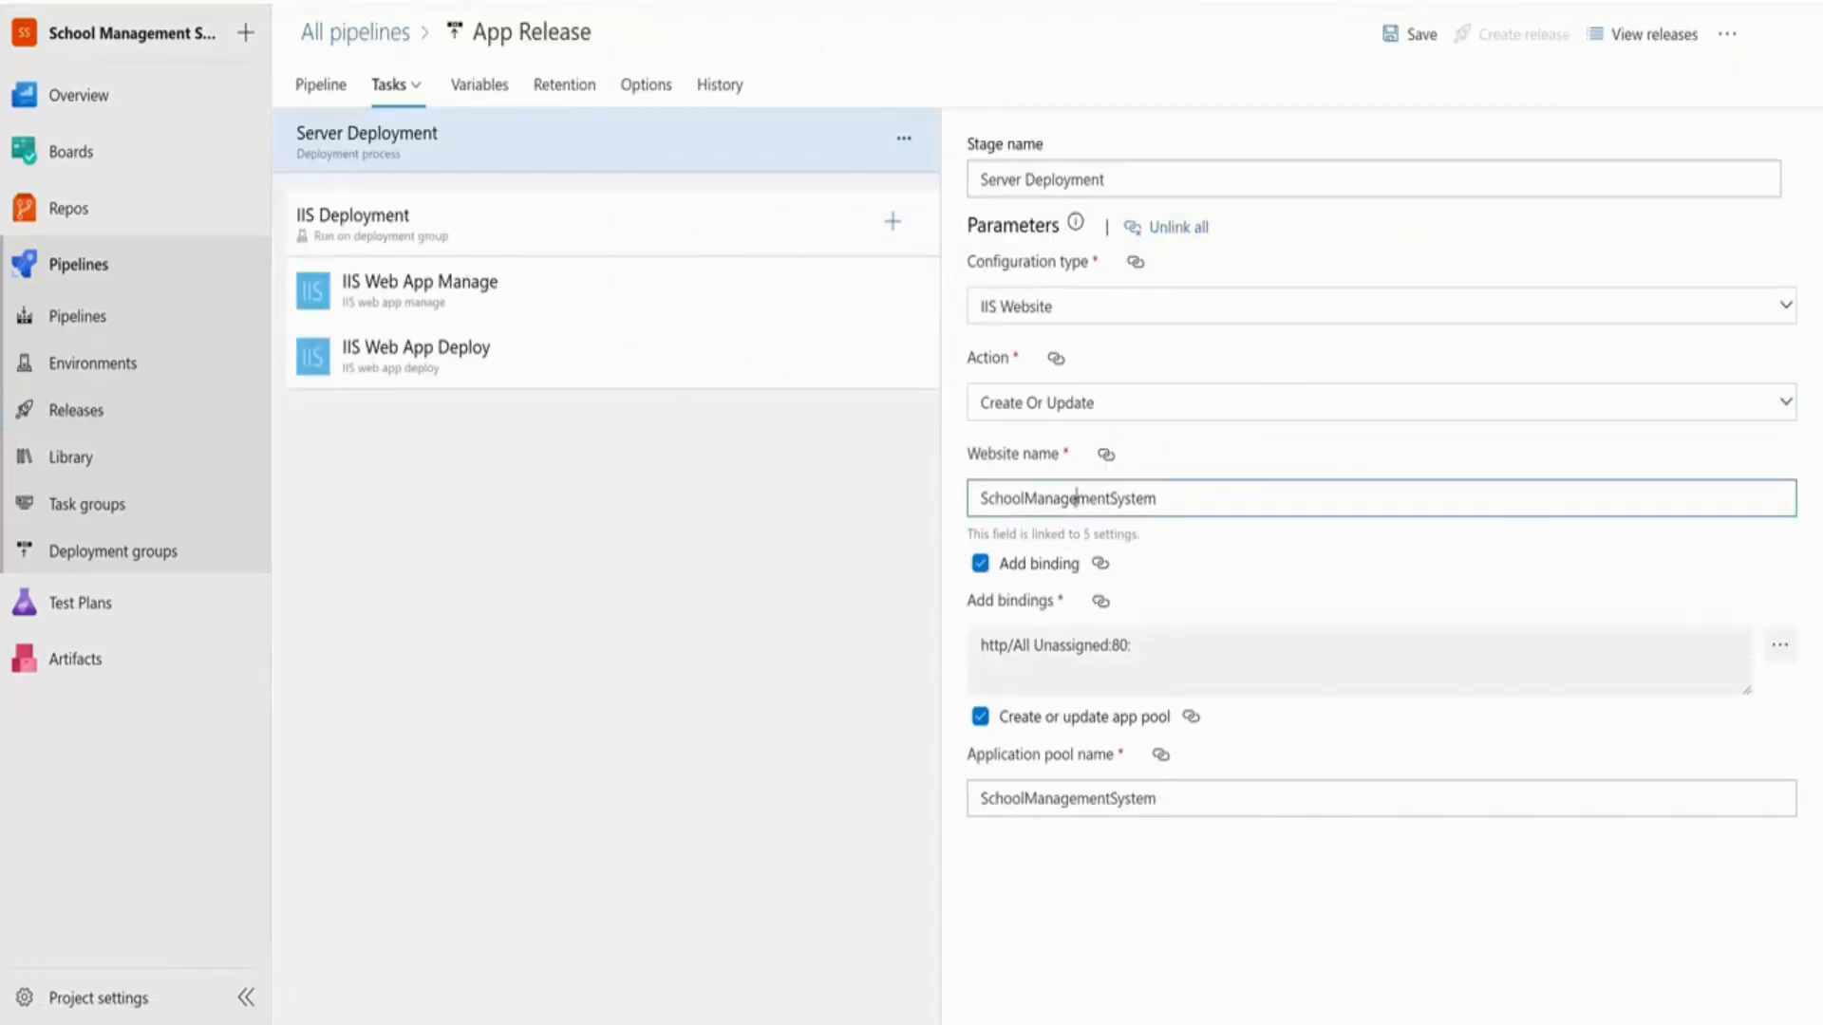
double_click(1072, 500)
type("default web site")
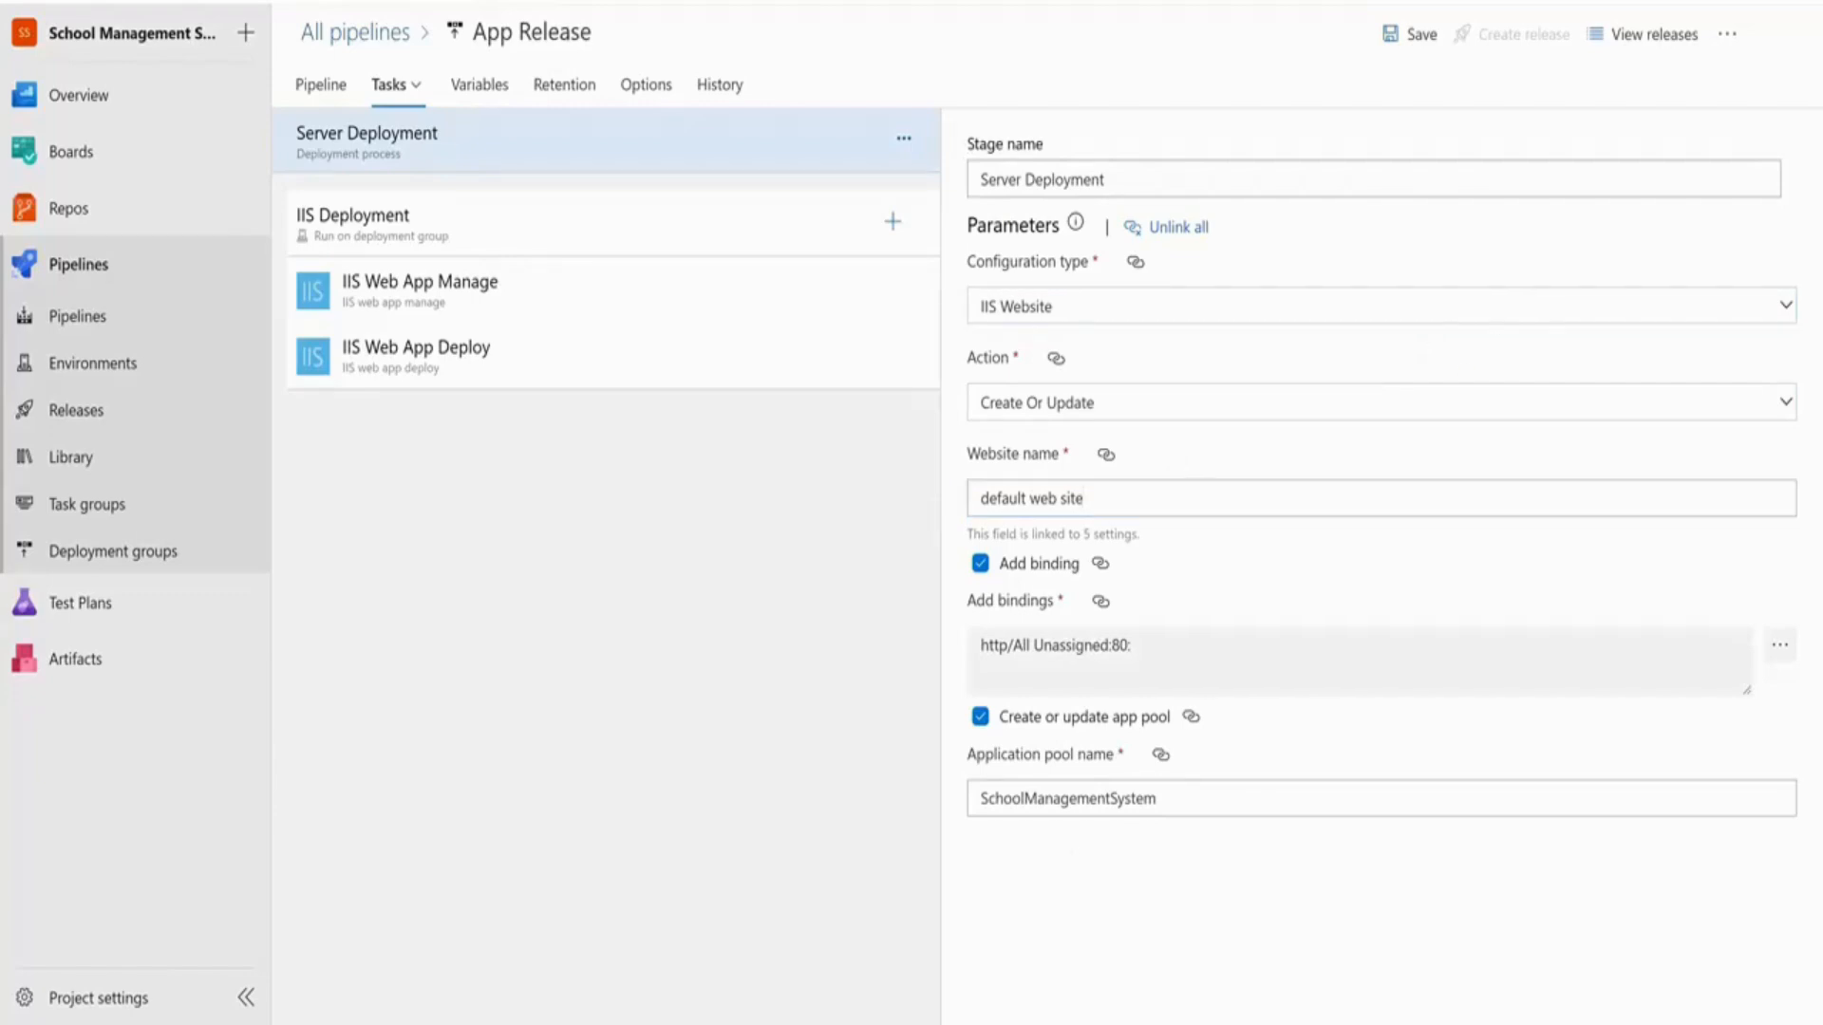
left_click(1035, 798)
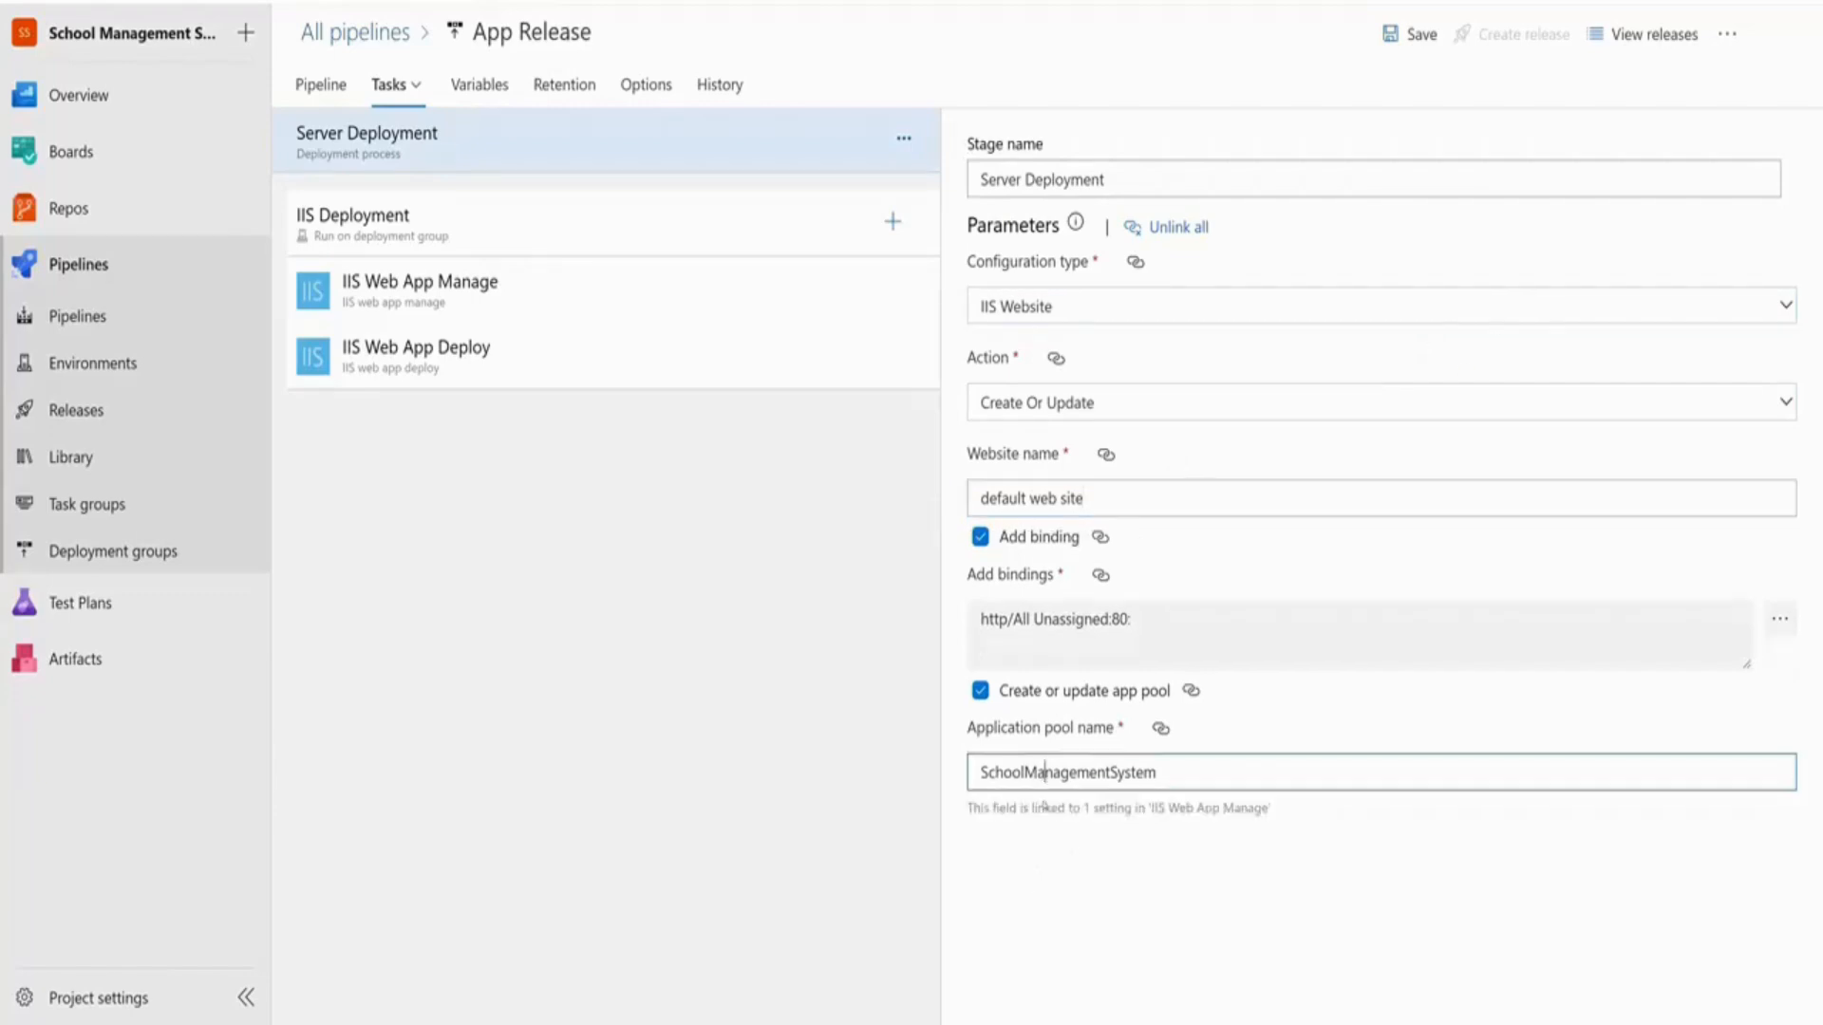
double_click(1047, 769)
type("default")
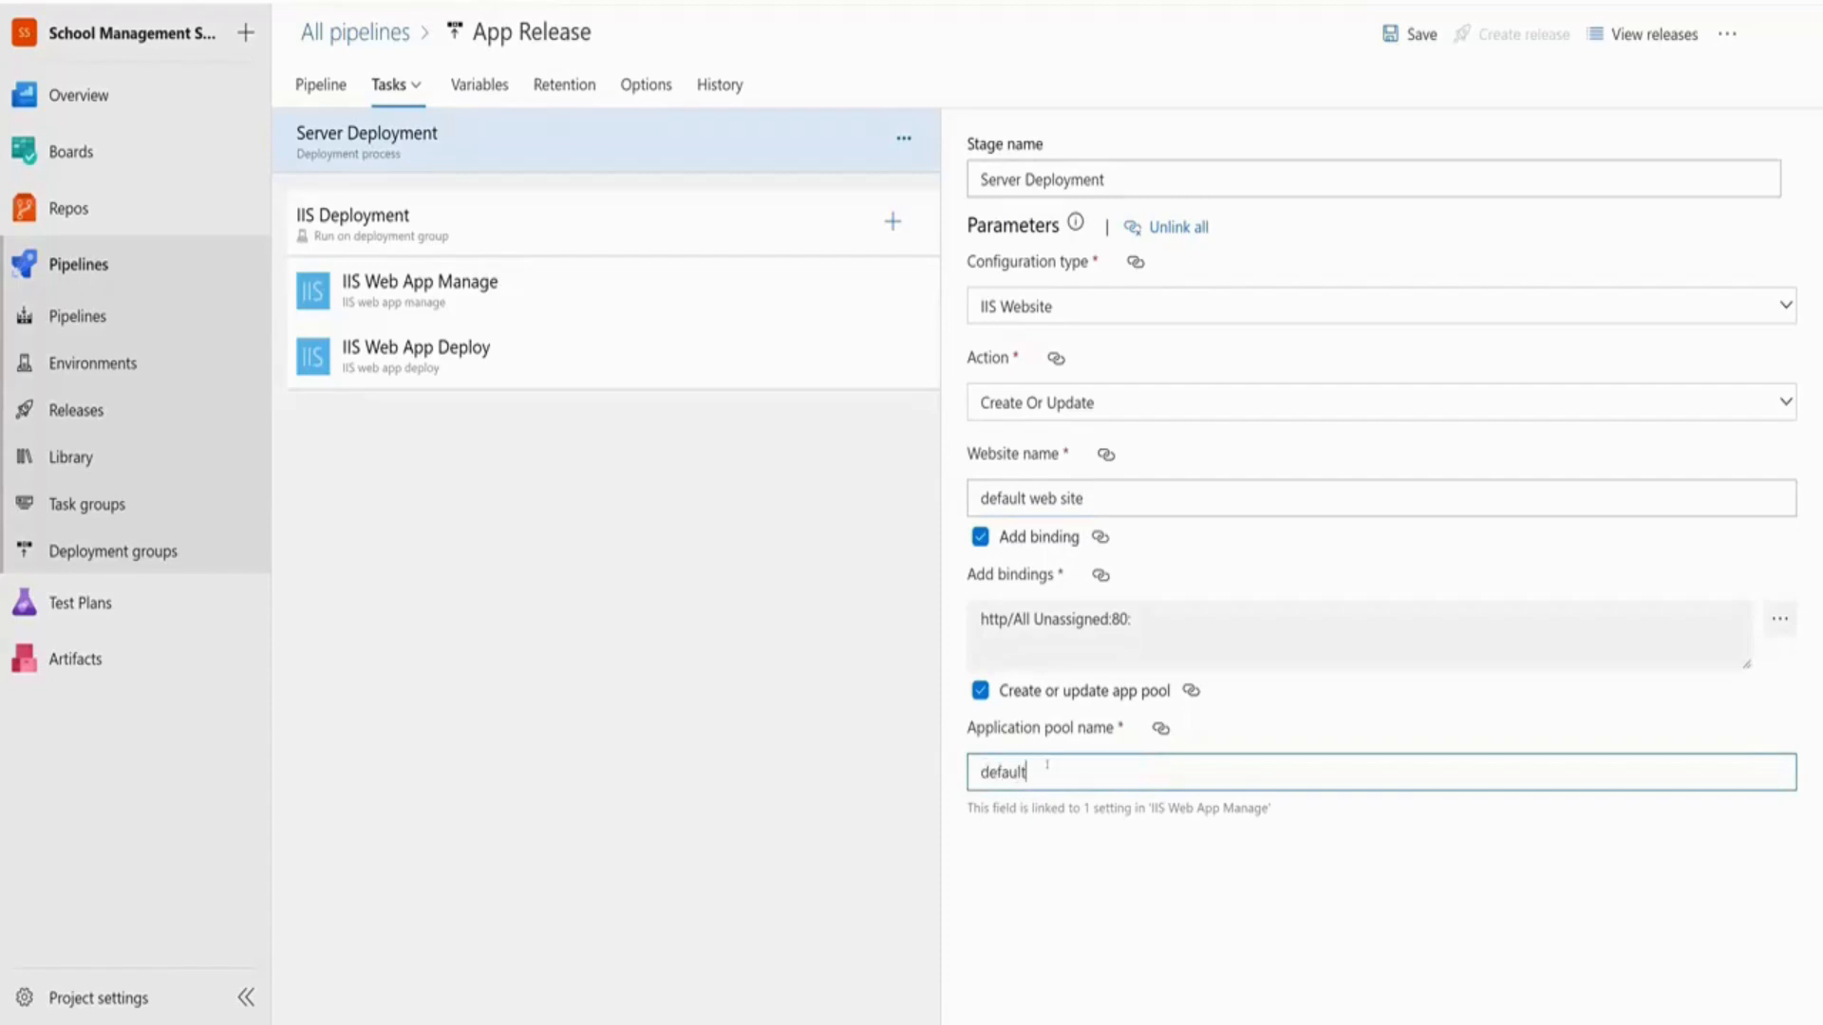
left_click(1095, 866)
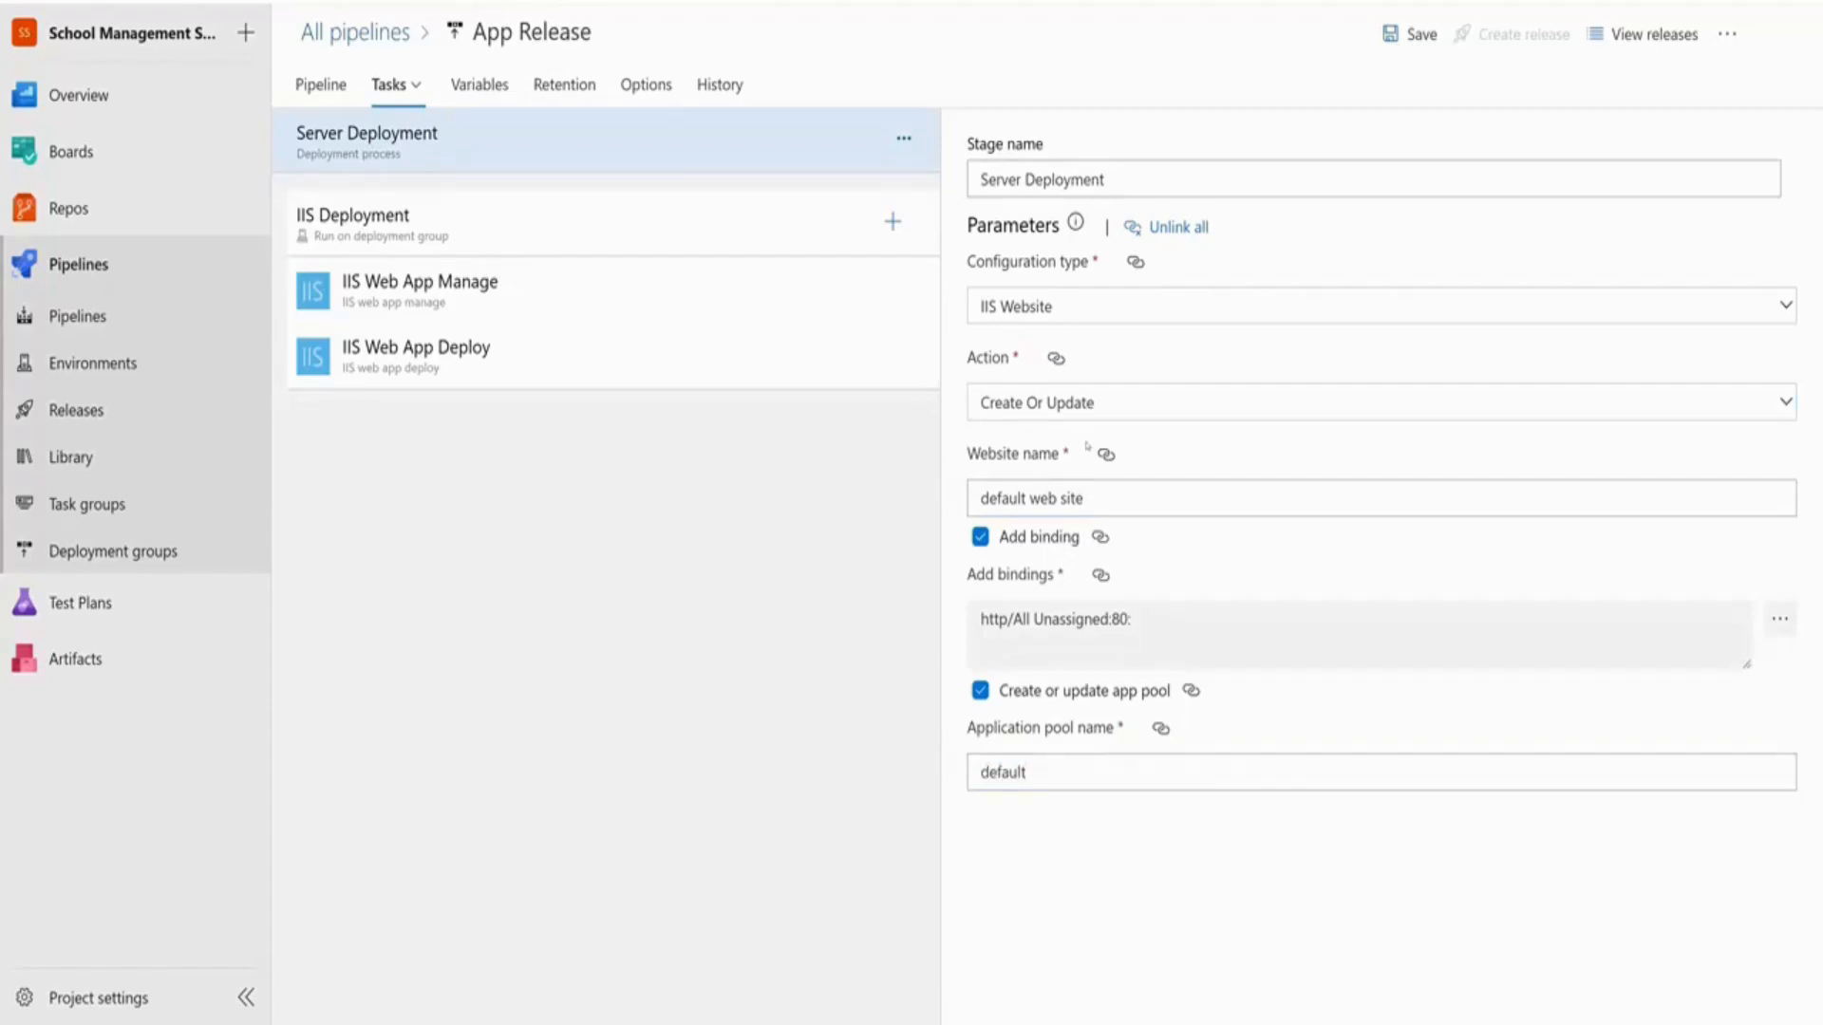
Save the App Release pipeline with the comment 'Fixed IIS Website Error'
left_click(1411, 34)
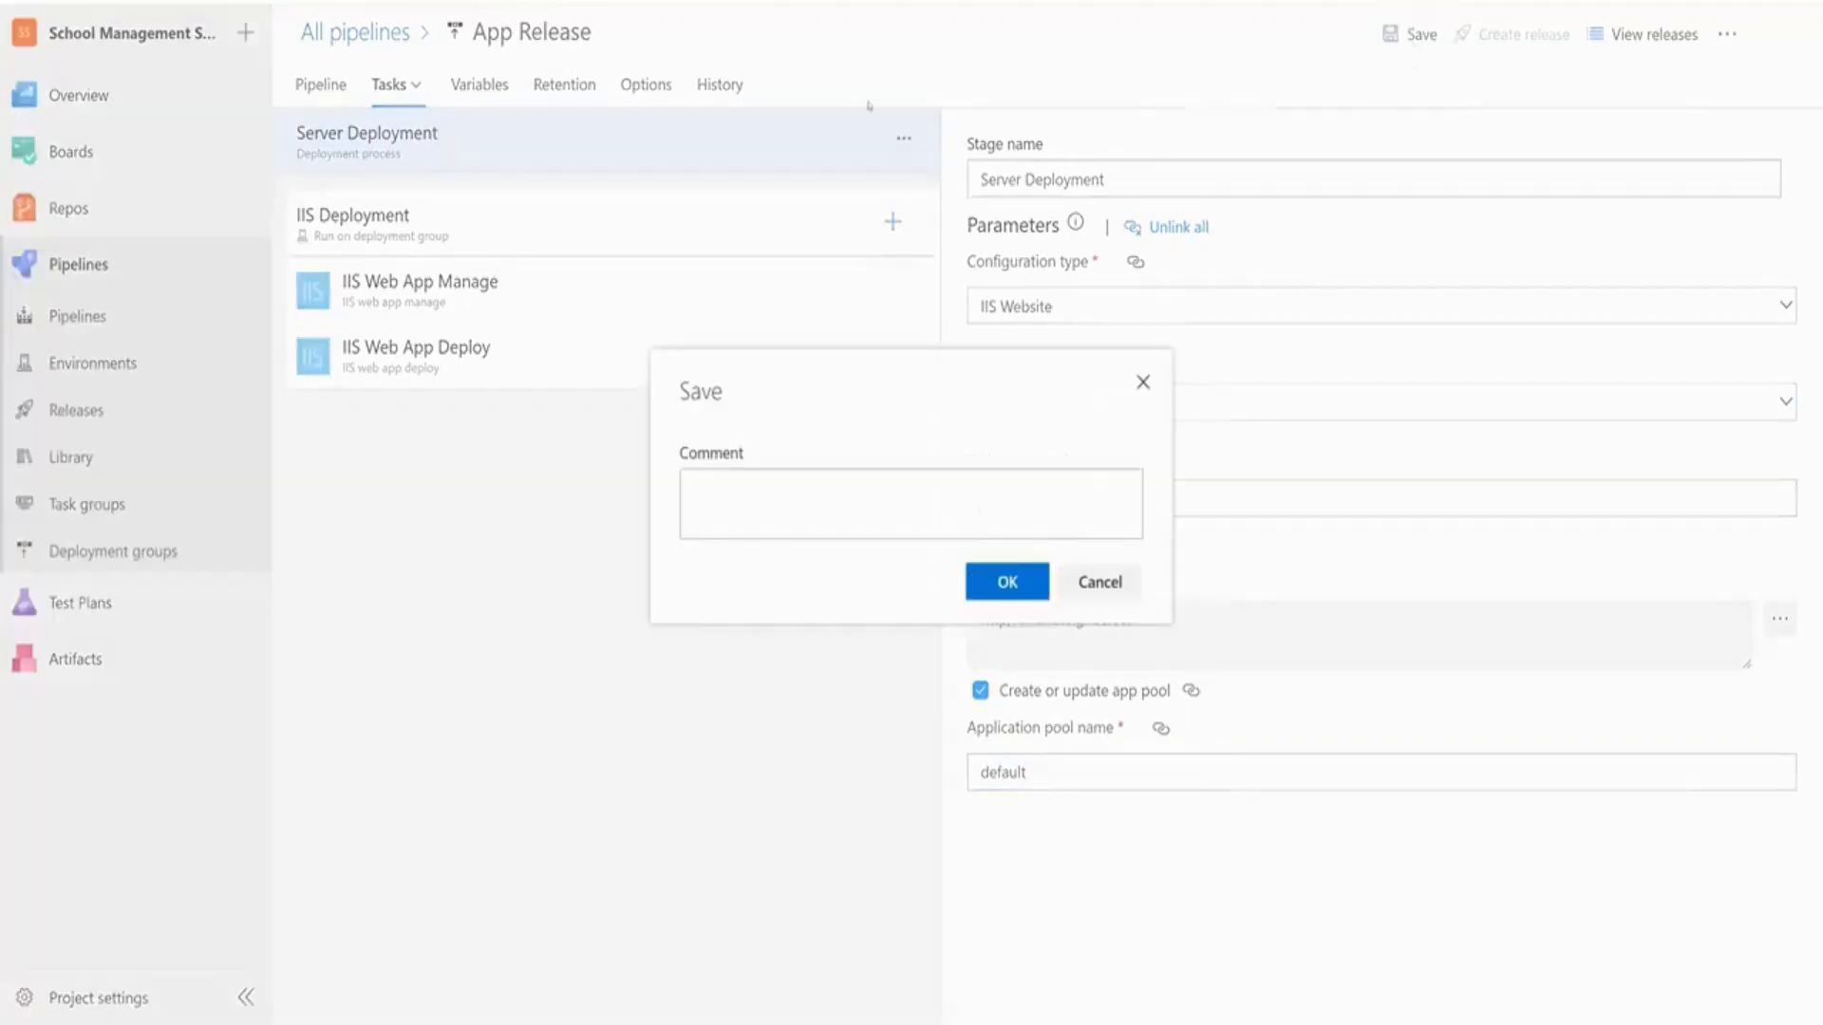
left_click(901, 512)
type("Fixed IIS Web A")
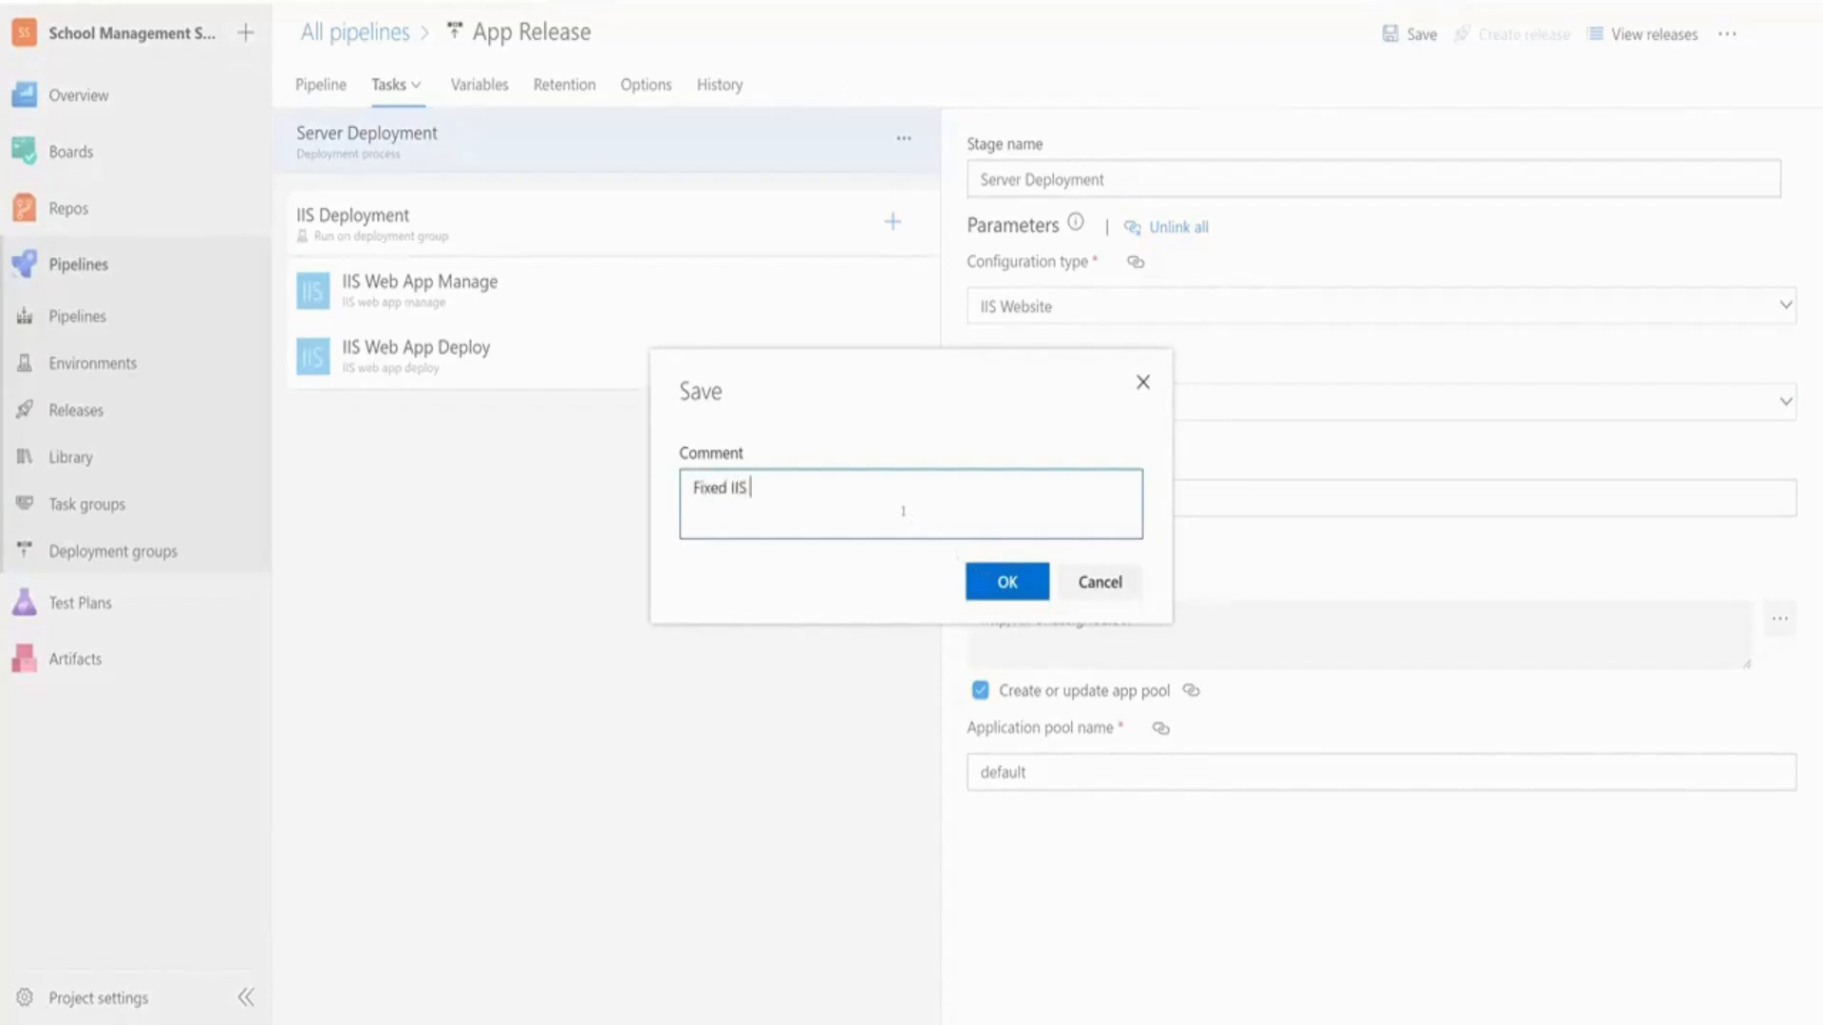
key("BackSpace")
key("BackSpace")
type("site Error")
left_click(1028, 594)
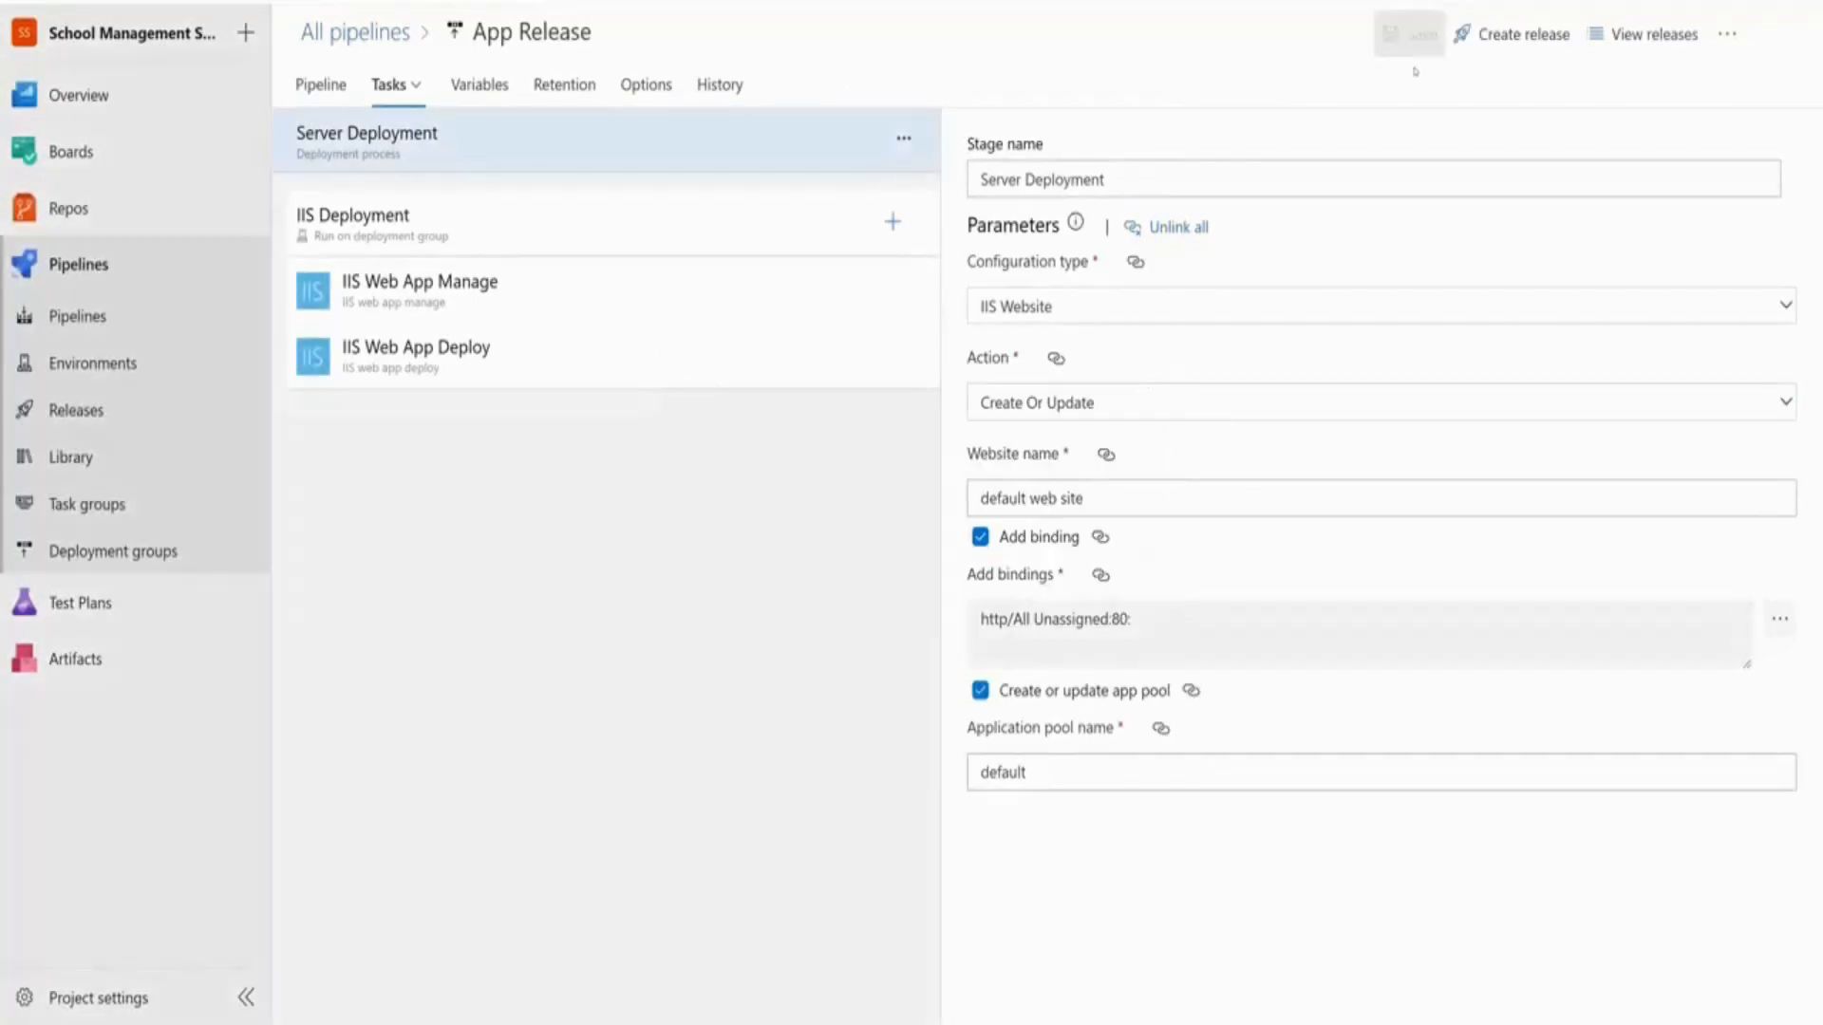
Cancel the pending Azure deployment stage of Release-4
left_click(369, 36)
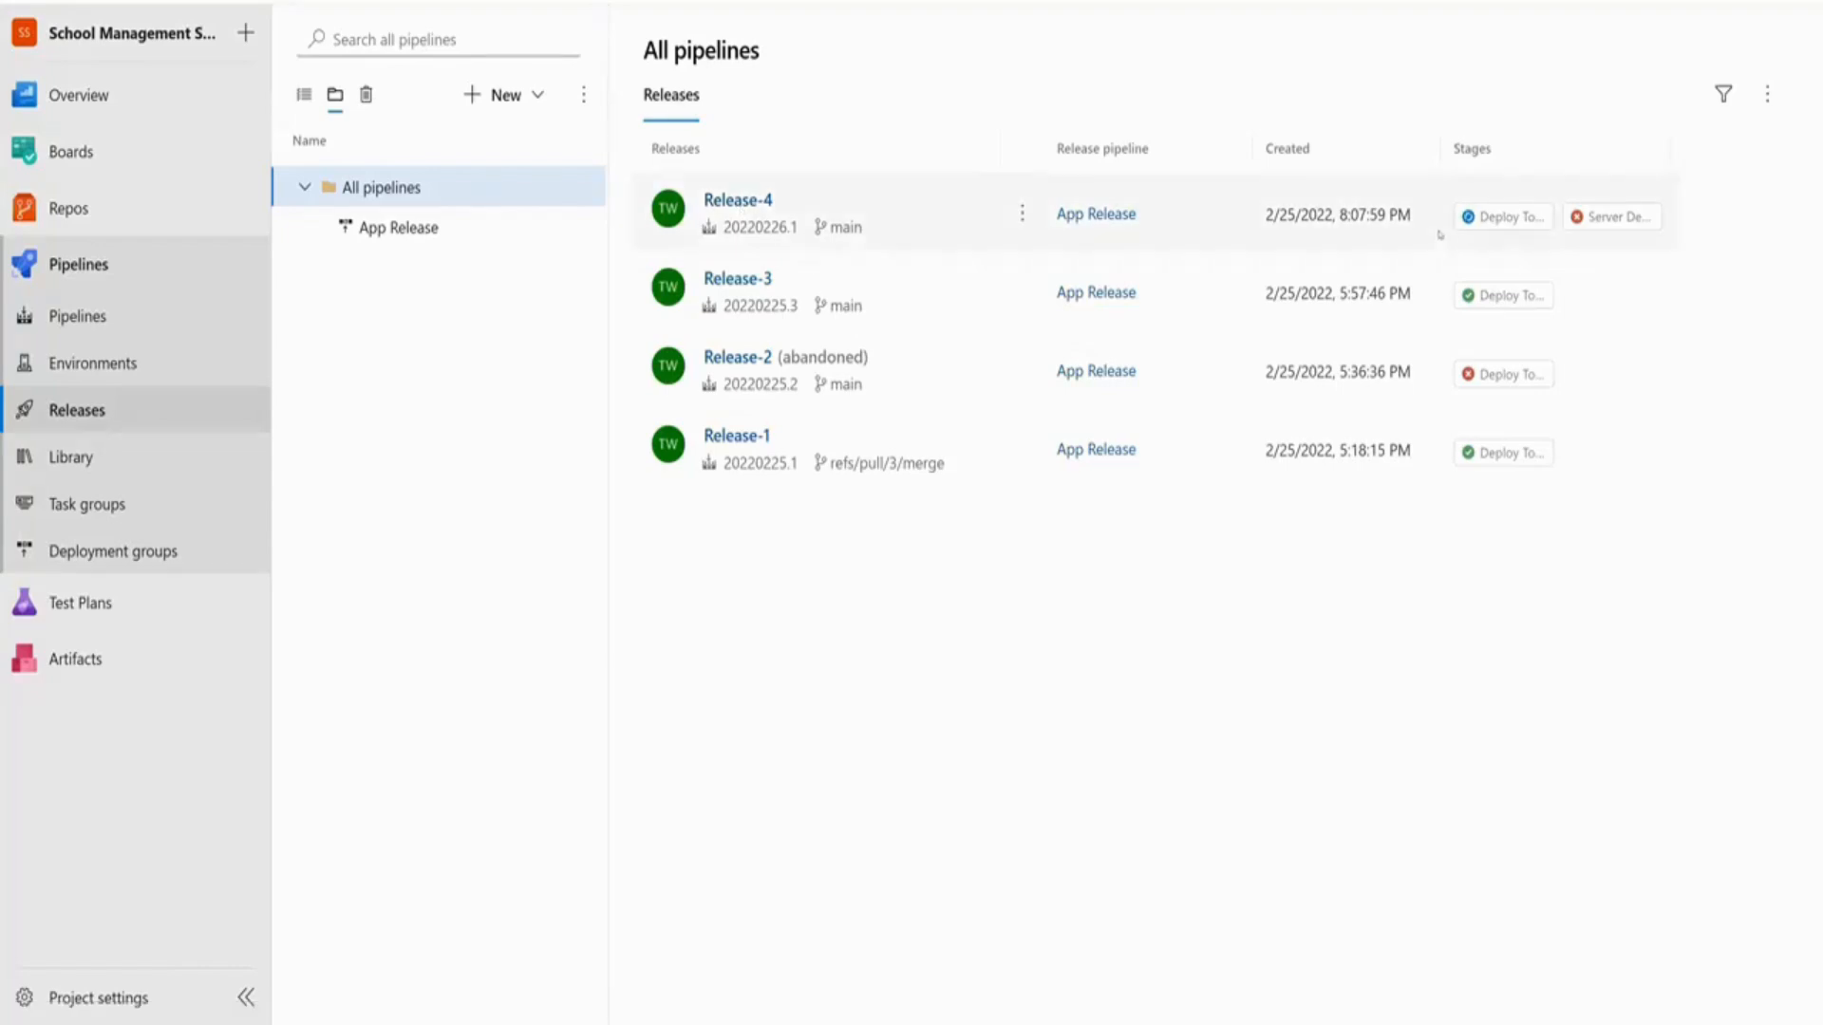
left_click(1503, 220)
left_click(774, 83)
left_click(1005, 598)
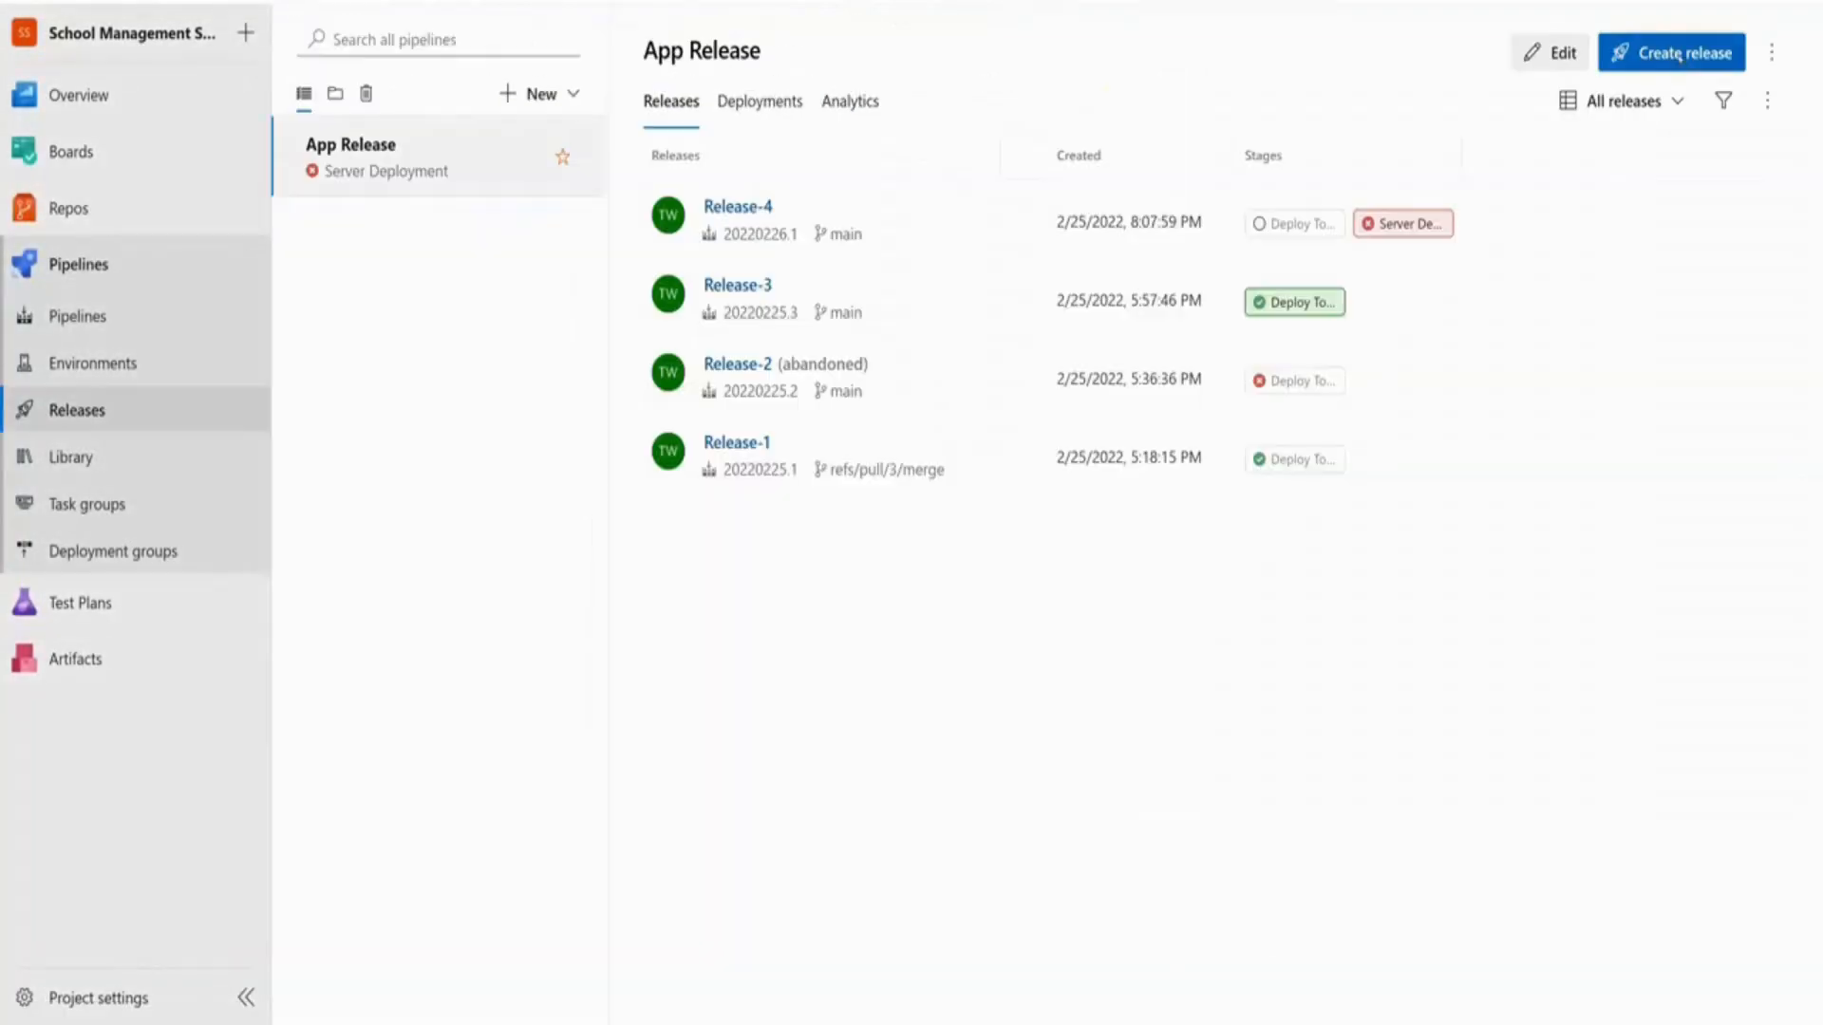
Create Release-5 with all stages set to manual trigger and open it
left_click(1662, 55)
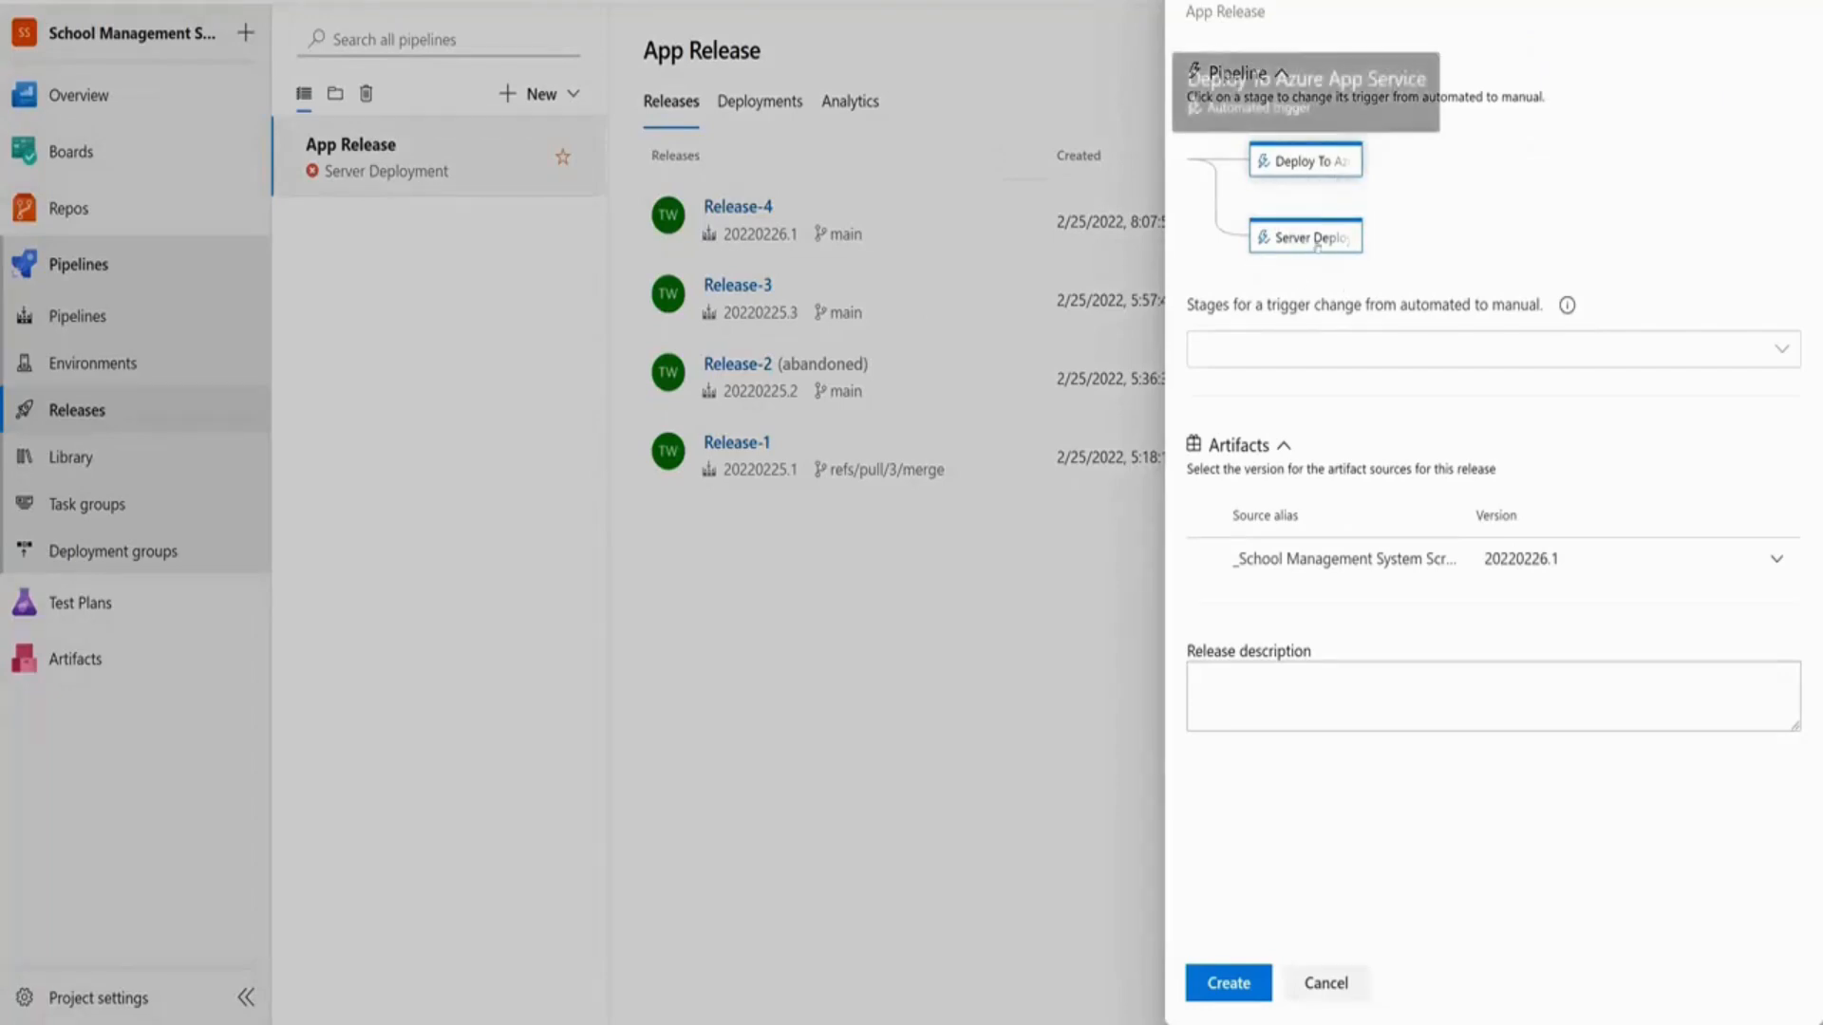
left_click(1346, 350)
left_click(1208, 396)
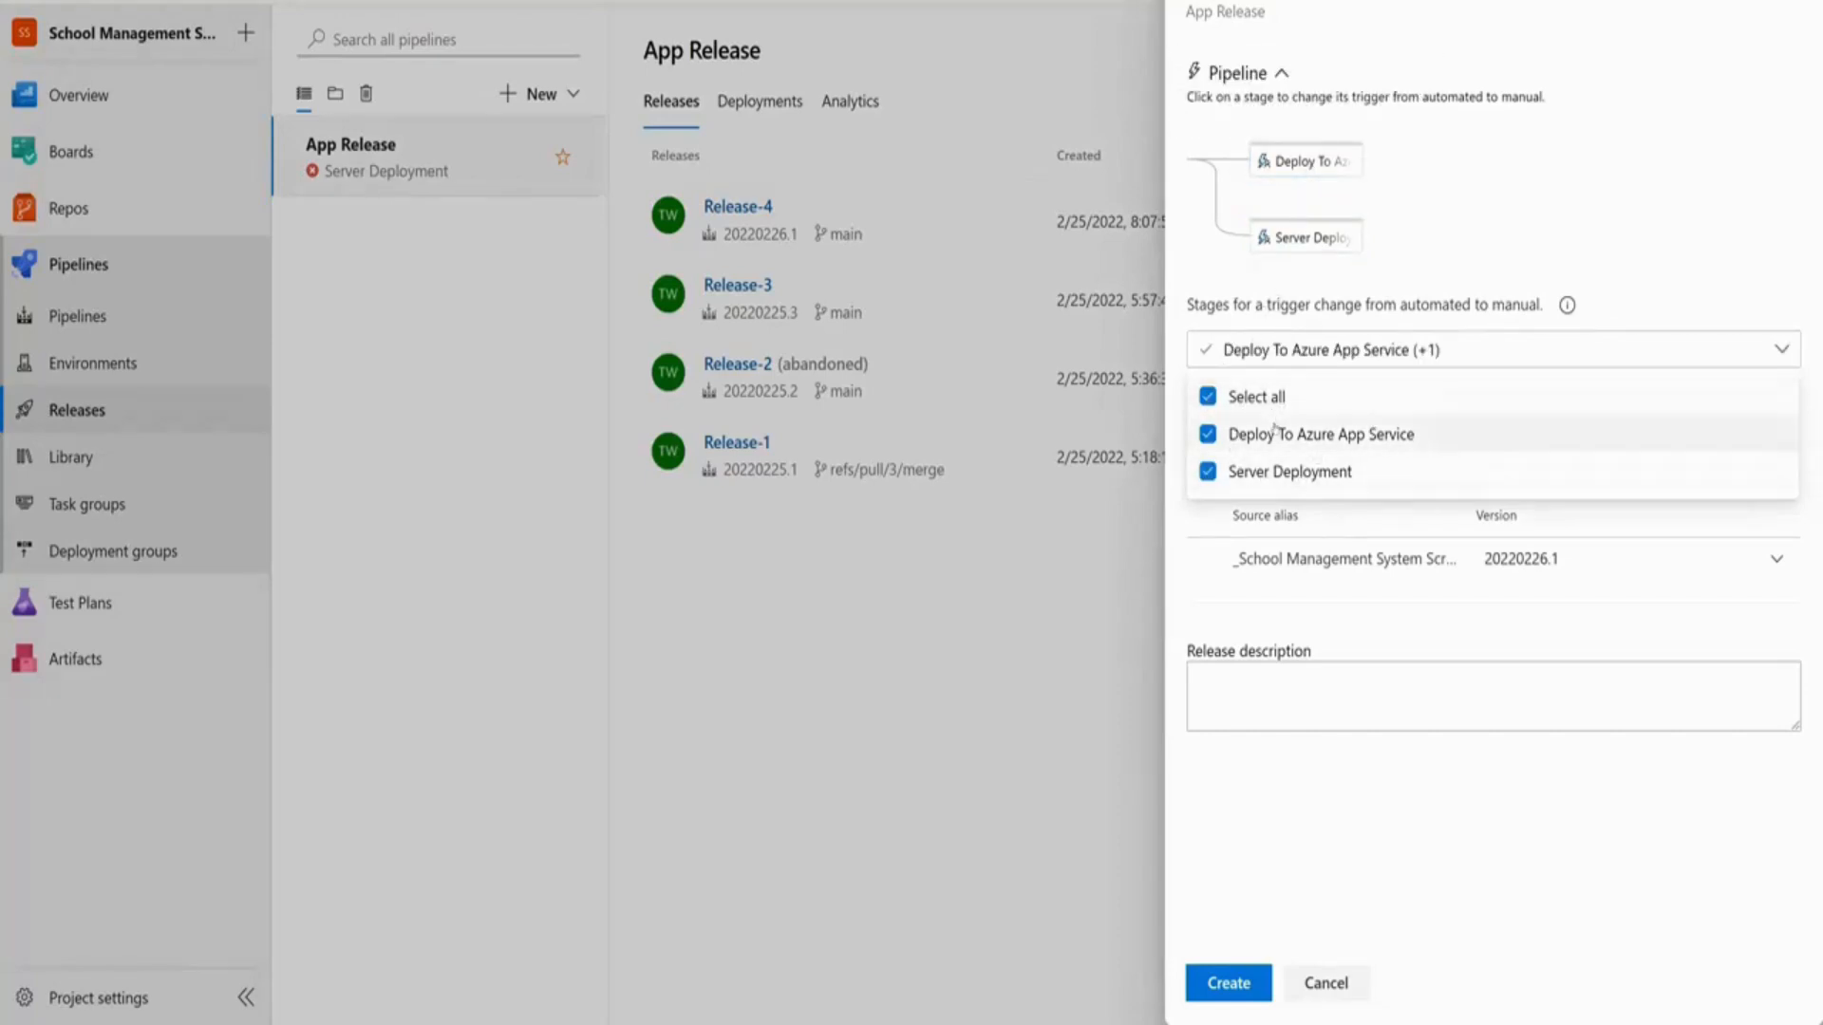
left_click(1388, 835)
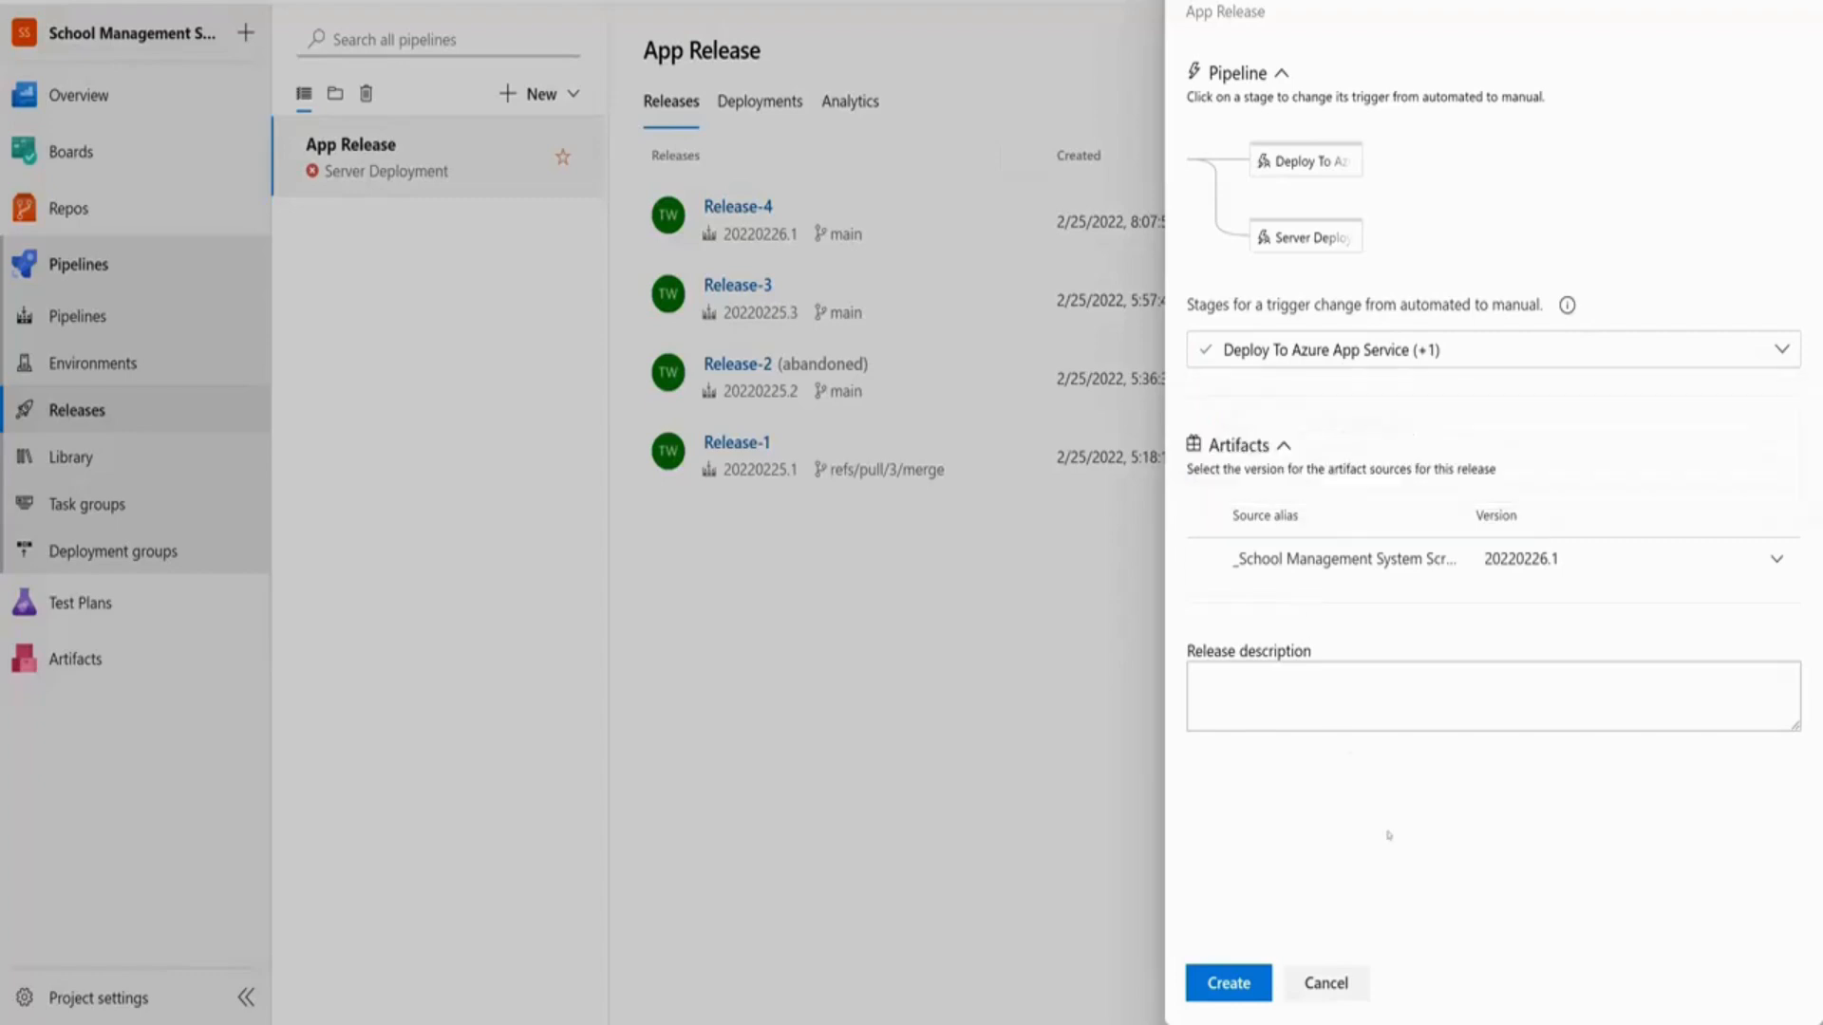
left_click(1235, 970)
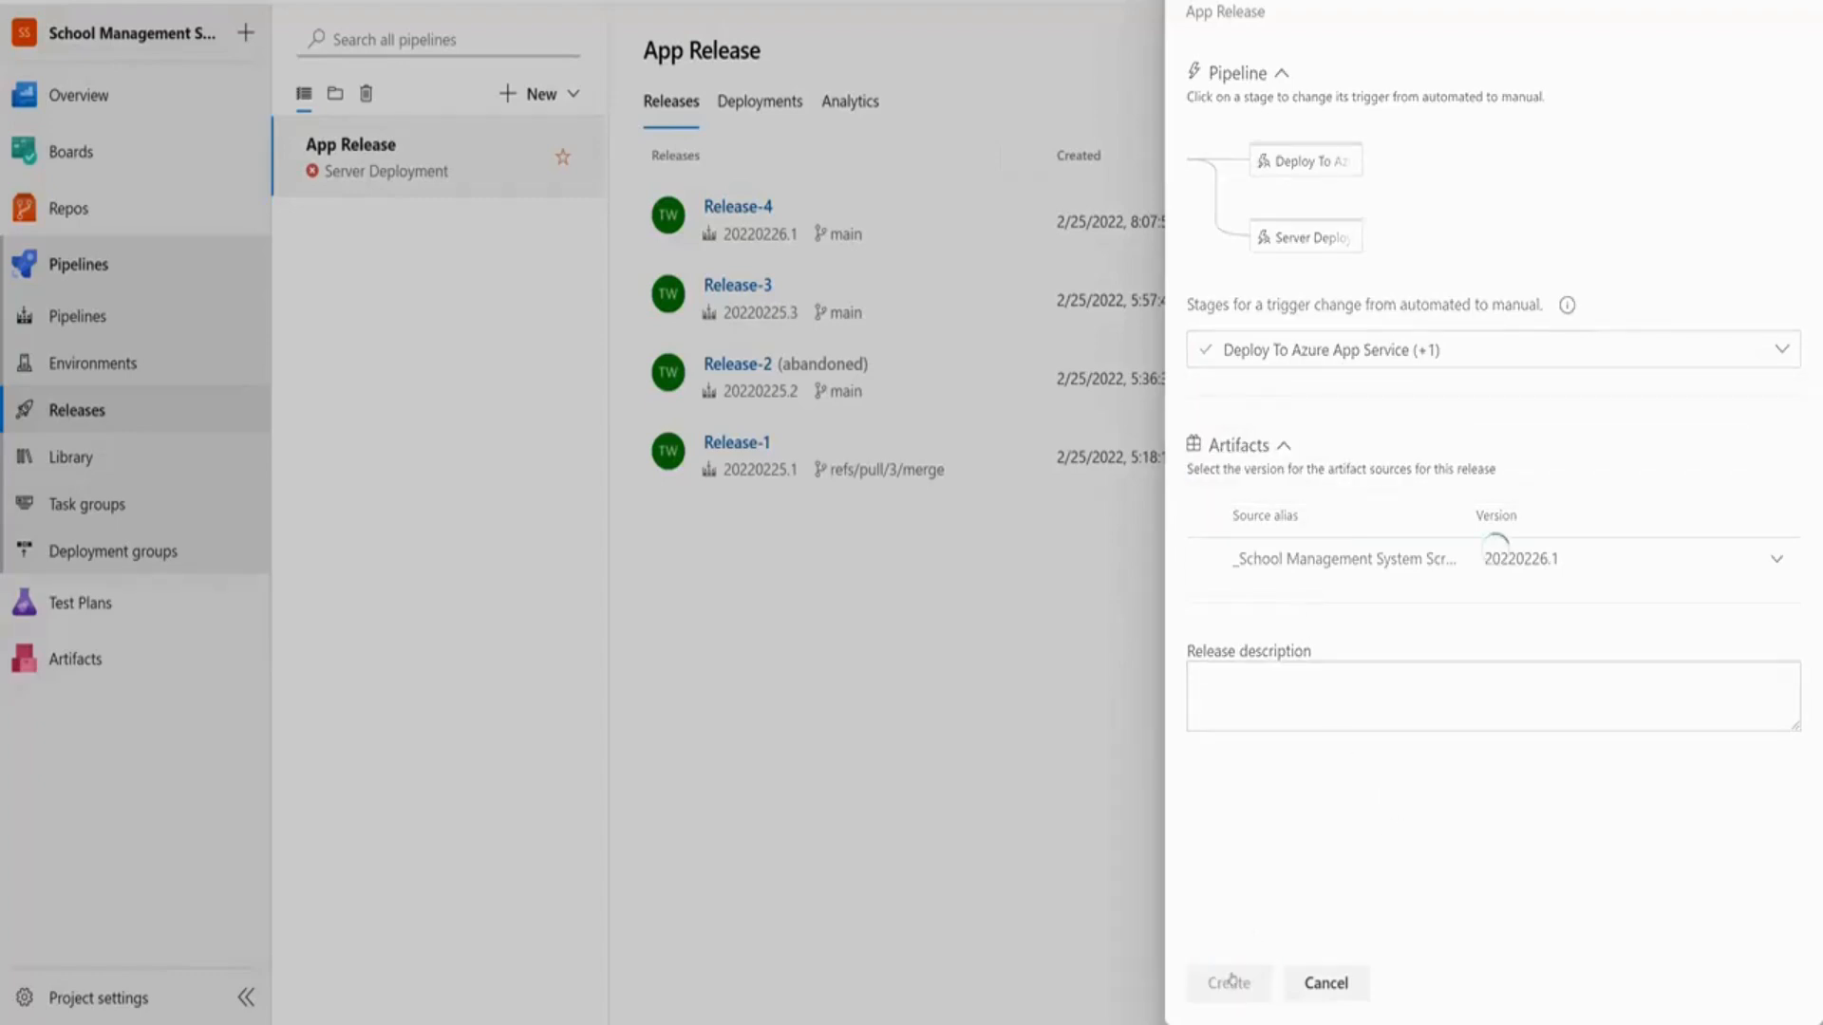
left_click(412, 37)
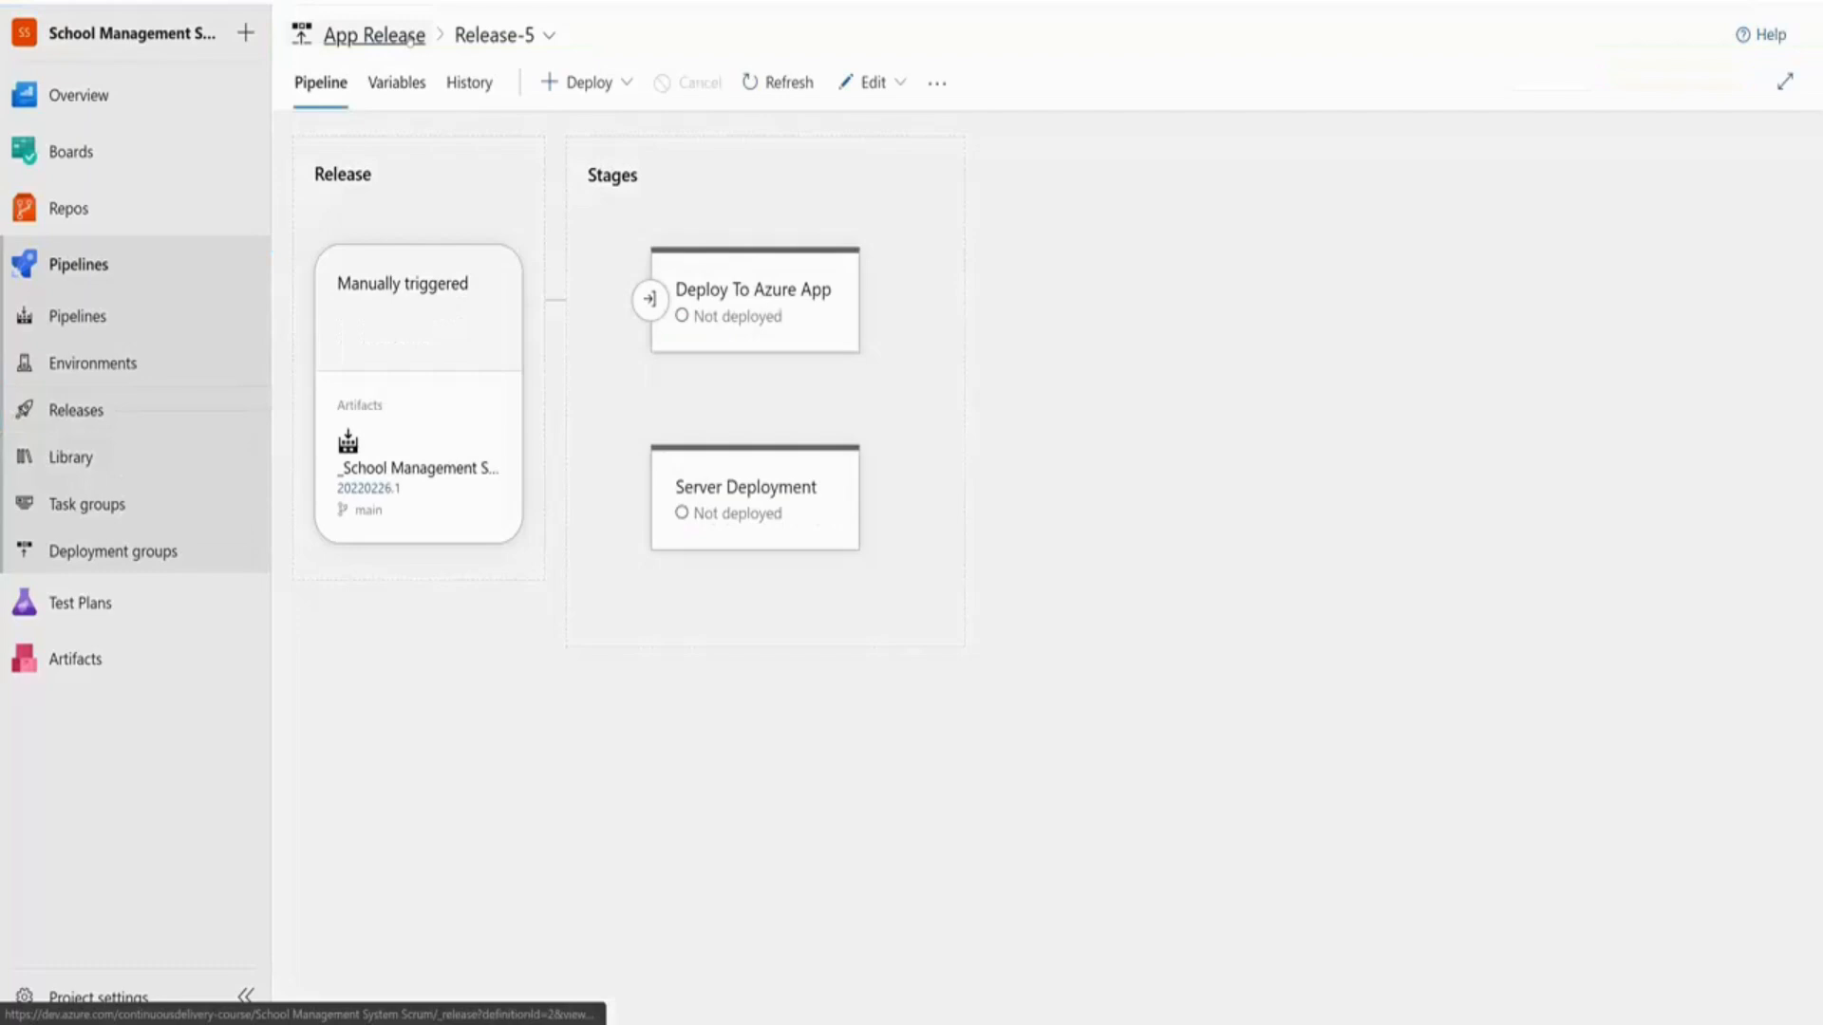
Deploy Release-5's Server Deployment stage and view the schoolmgmt-vm IIS Deployment log showing all steps succeeded
mouse_move(774, 343)
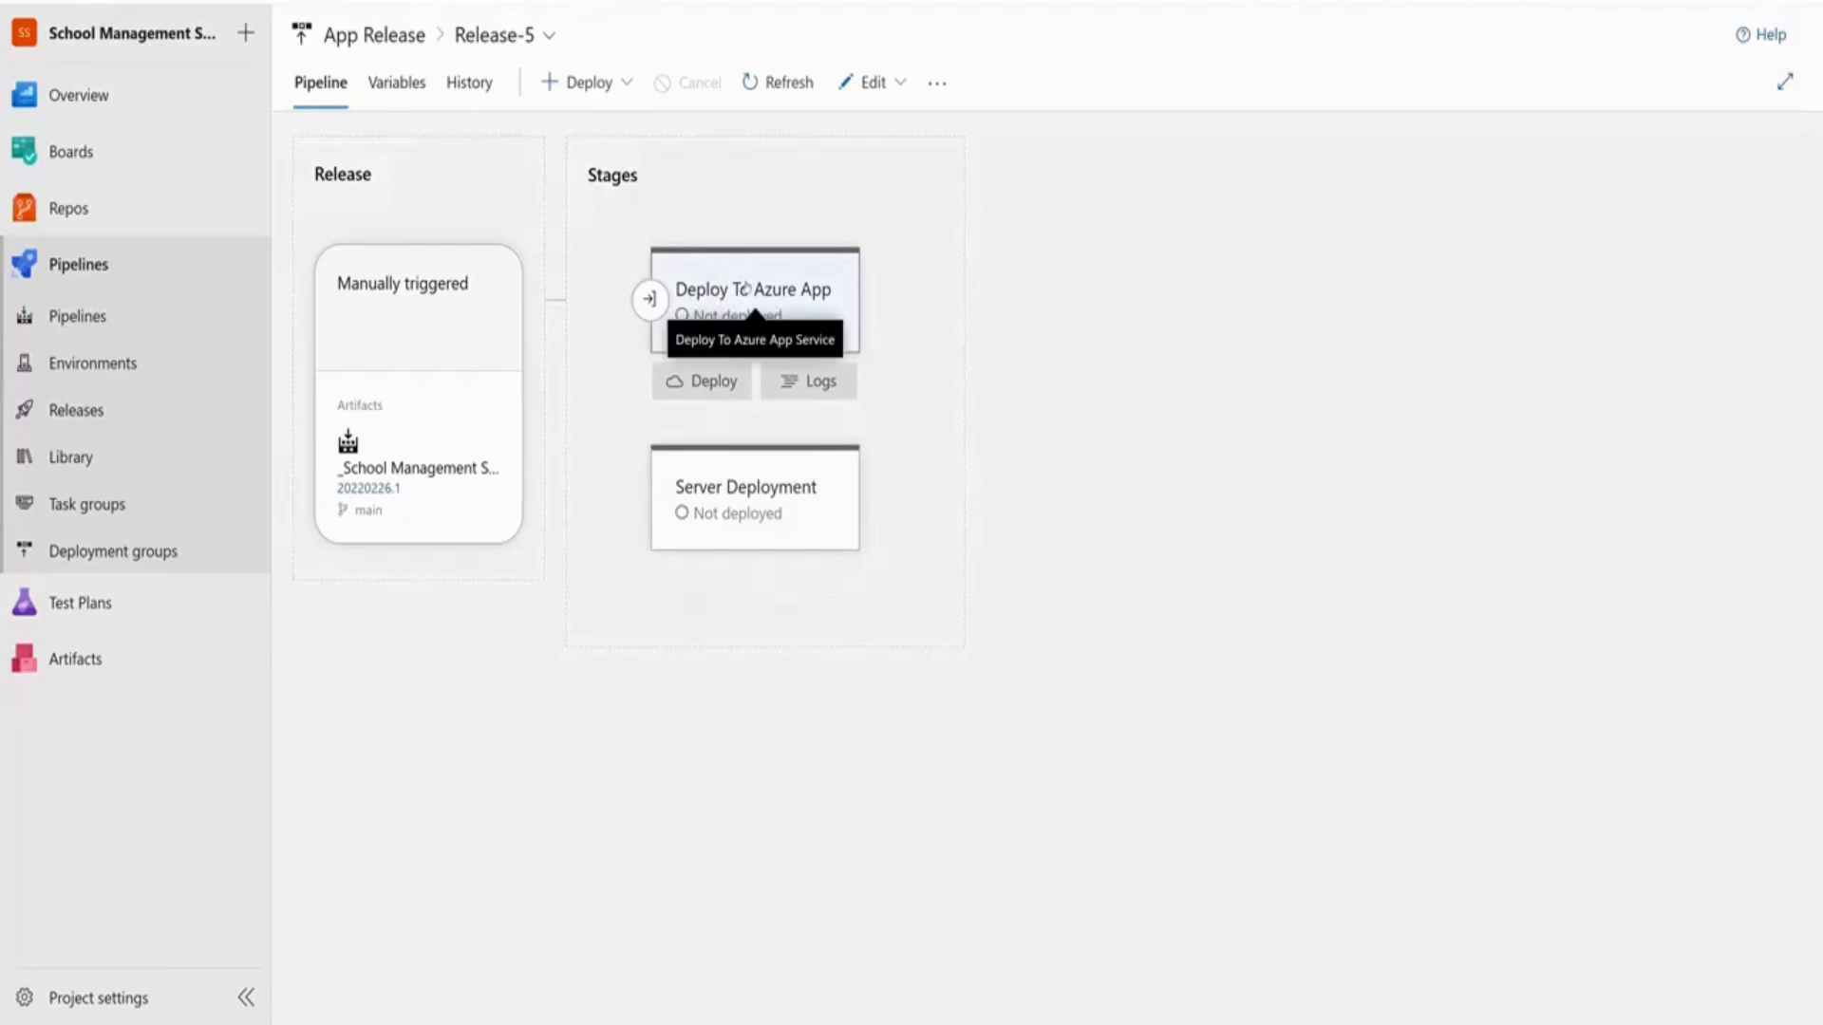
mouse_move(745, 480)
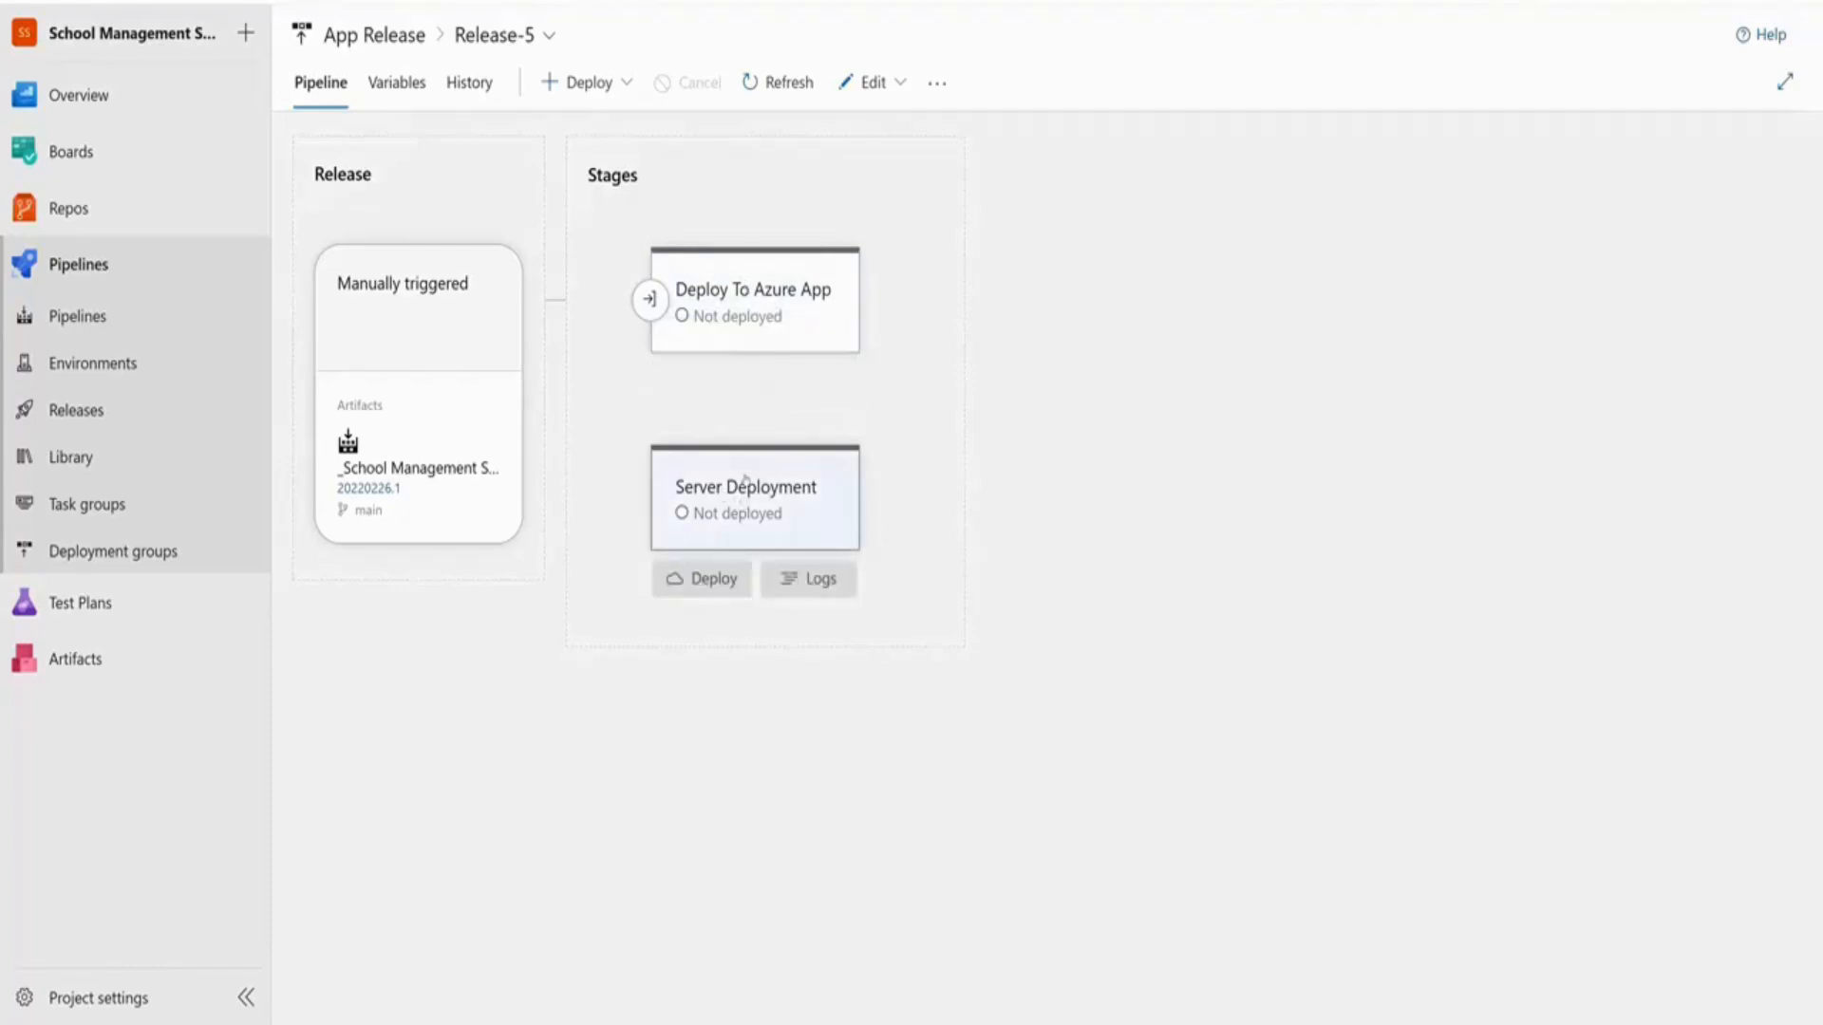
left_click(706, 579)
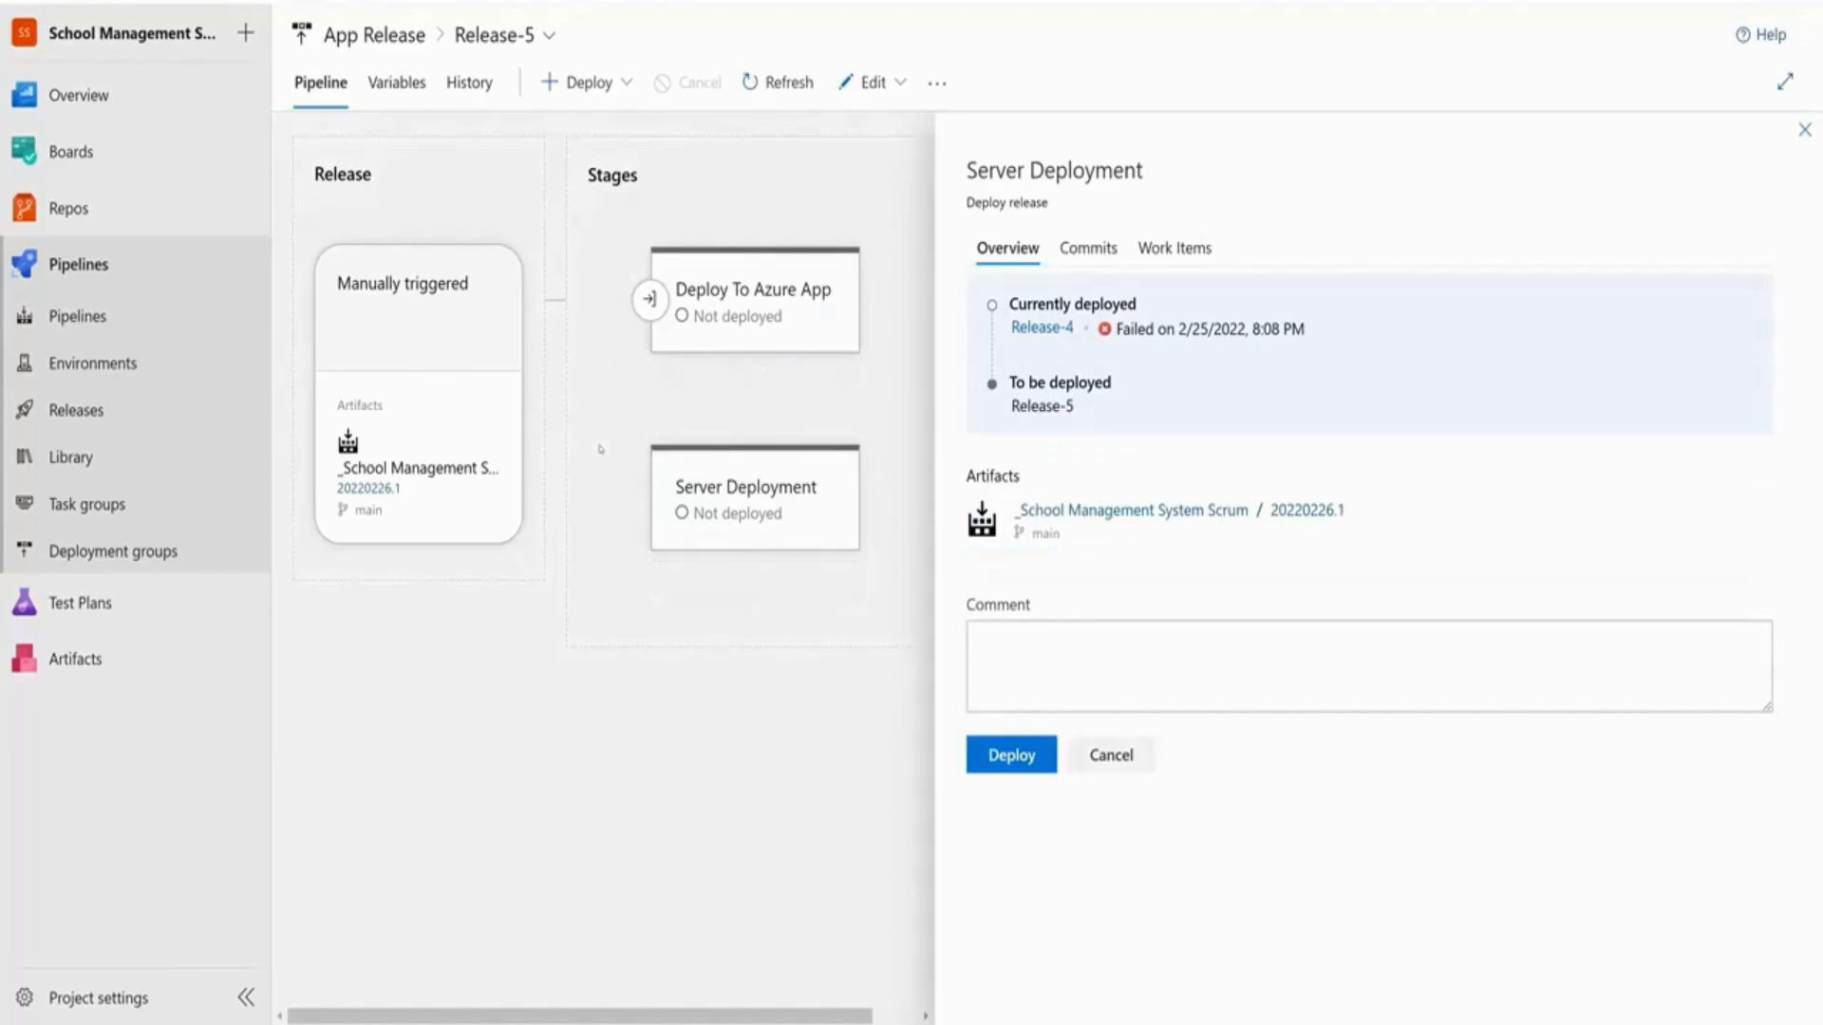
left_click(1014, 752)
mouse_move(760, 542)
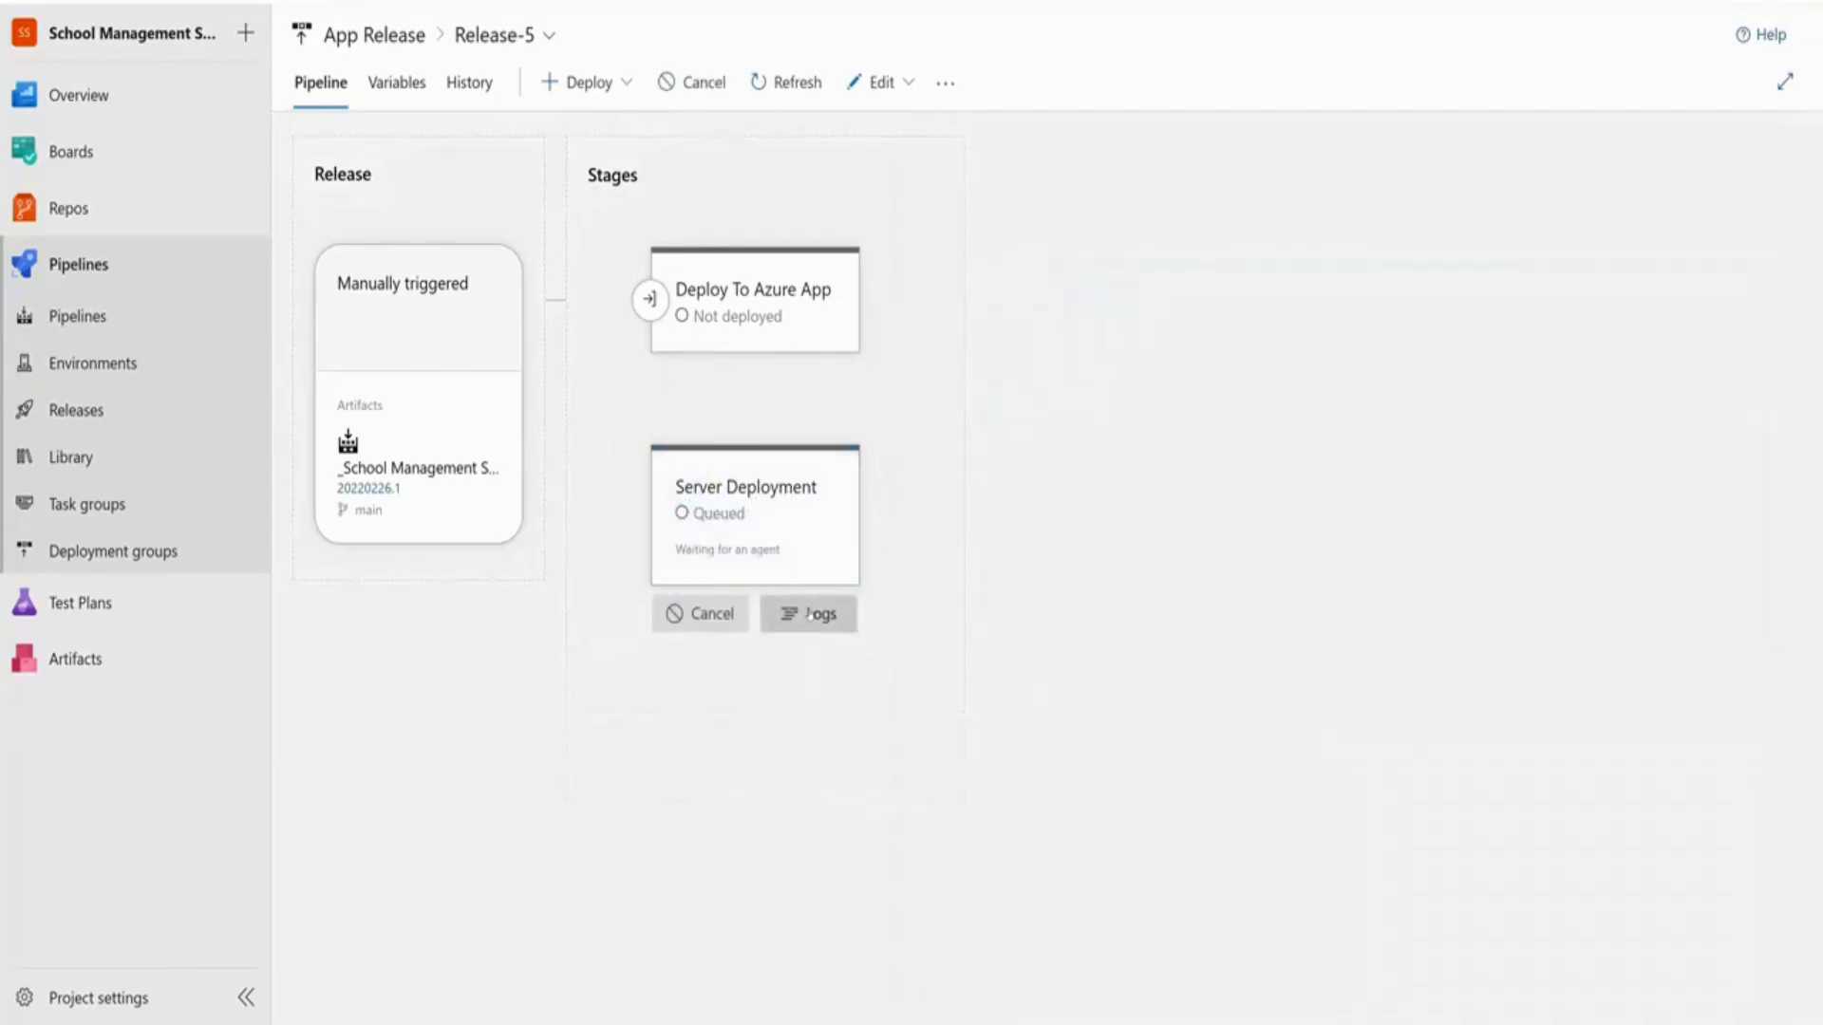
left_click(808, 636)
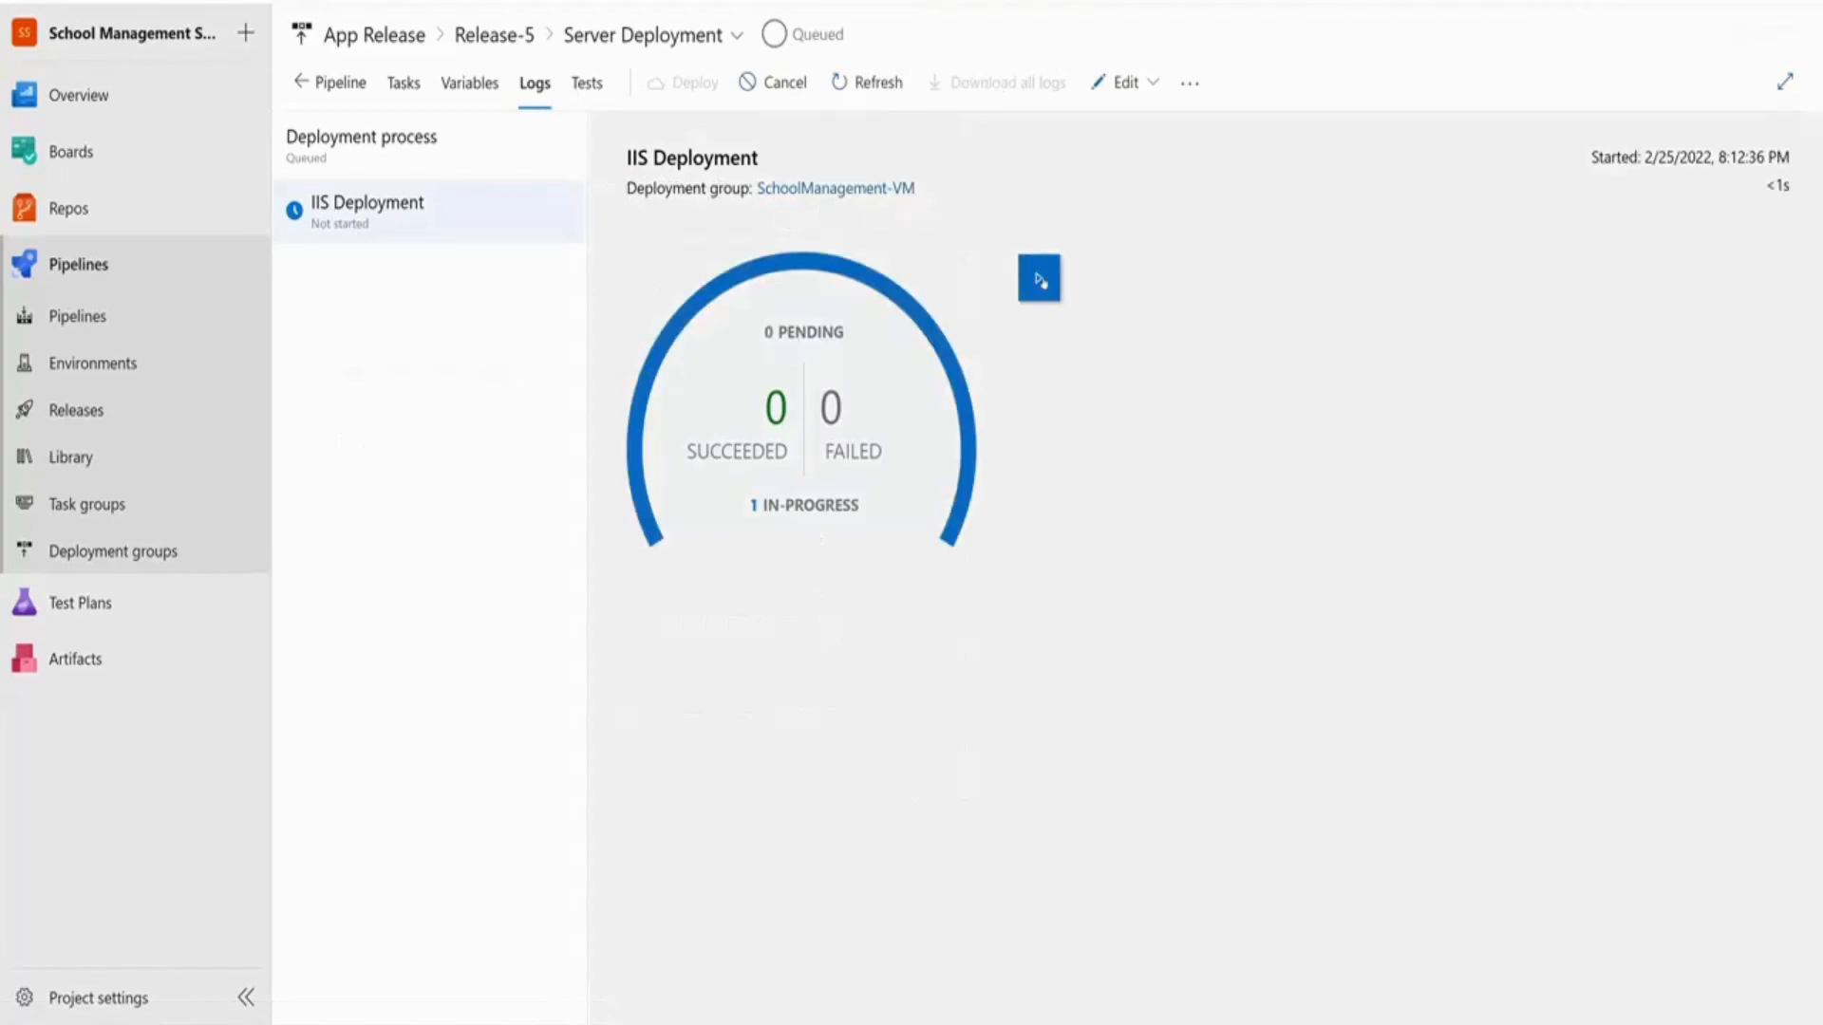
left_click(1038, 279)
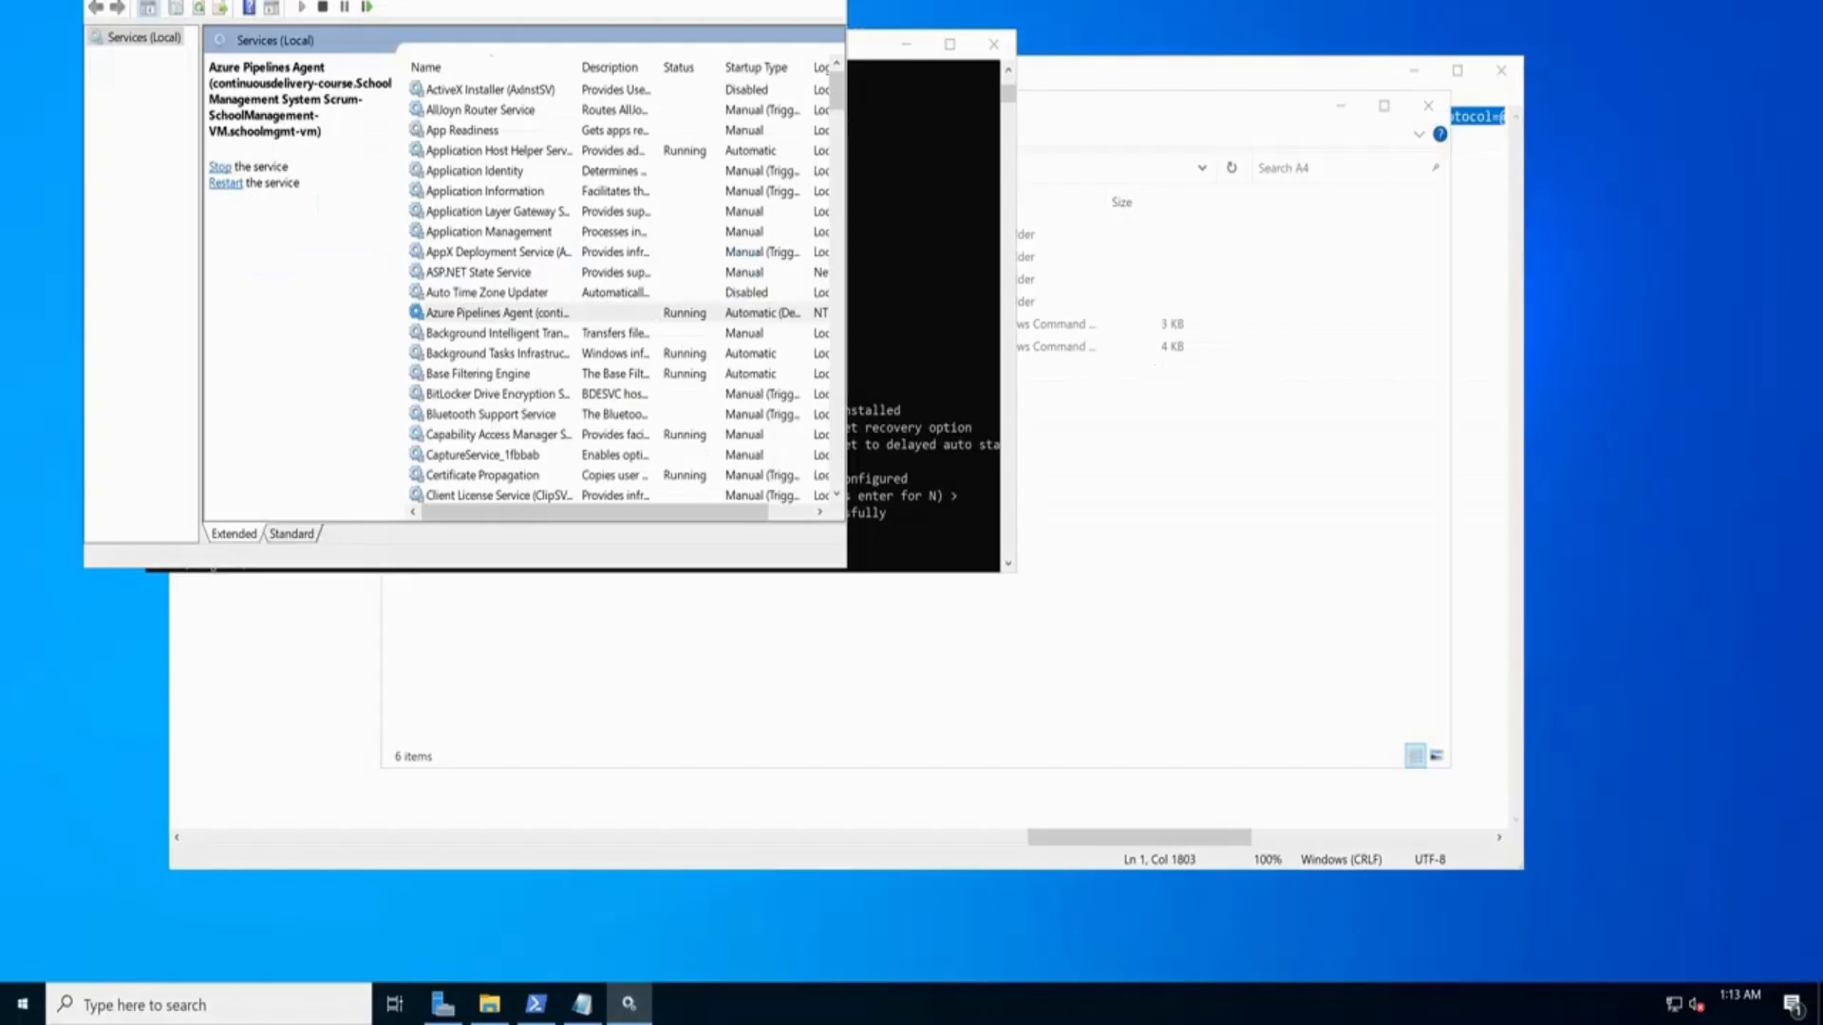
Browse to C:\inetpub\wwwroot and scroll through the deployed SchoolManagementSystem files
left_click(1269, 551)
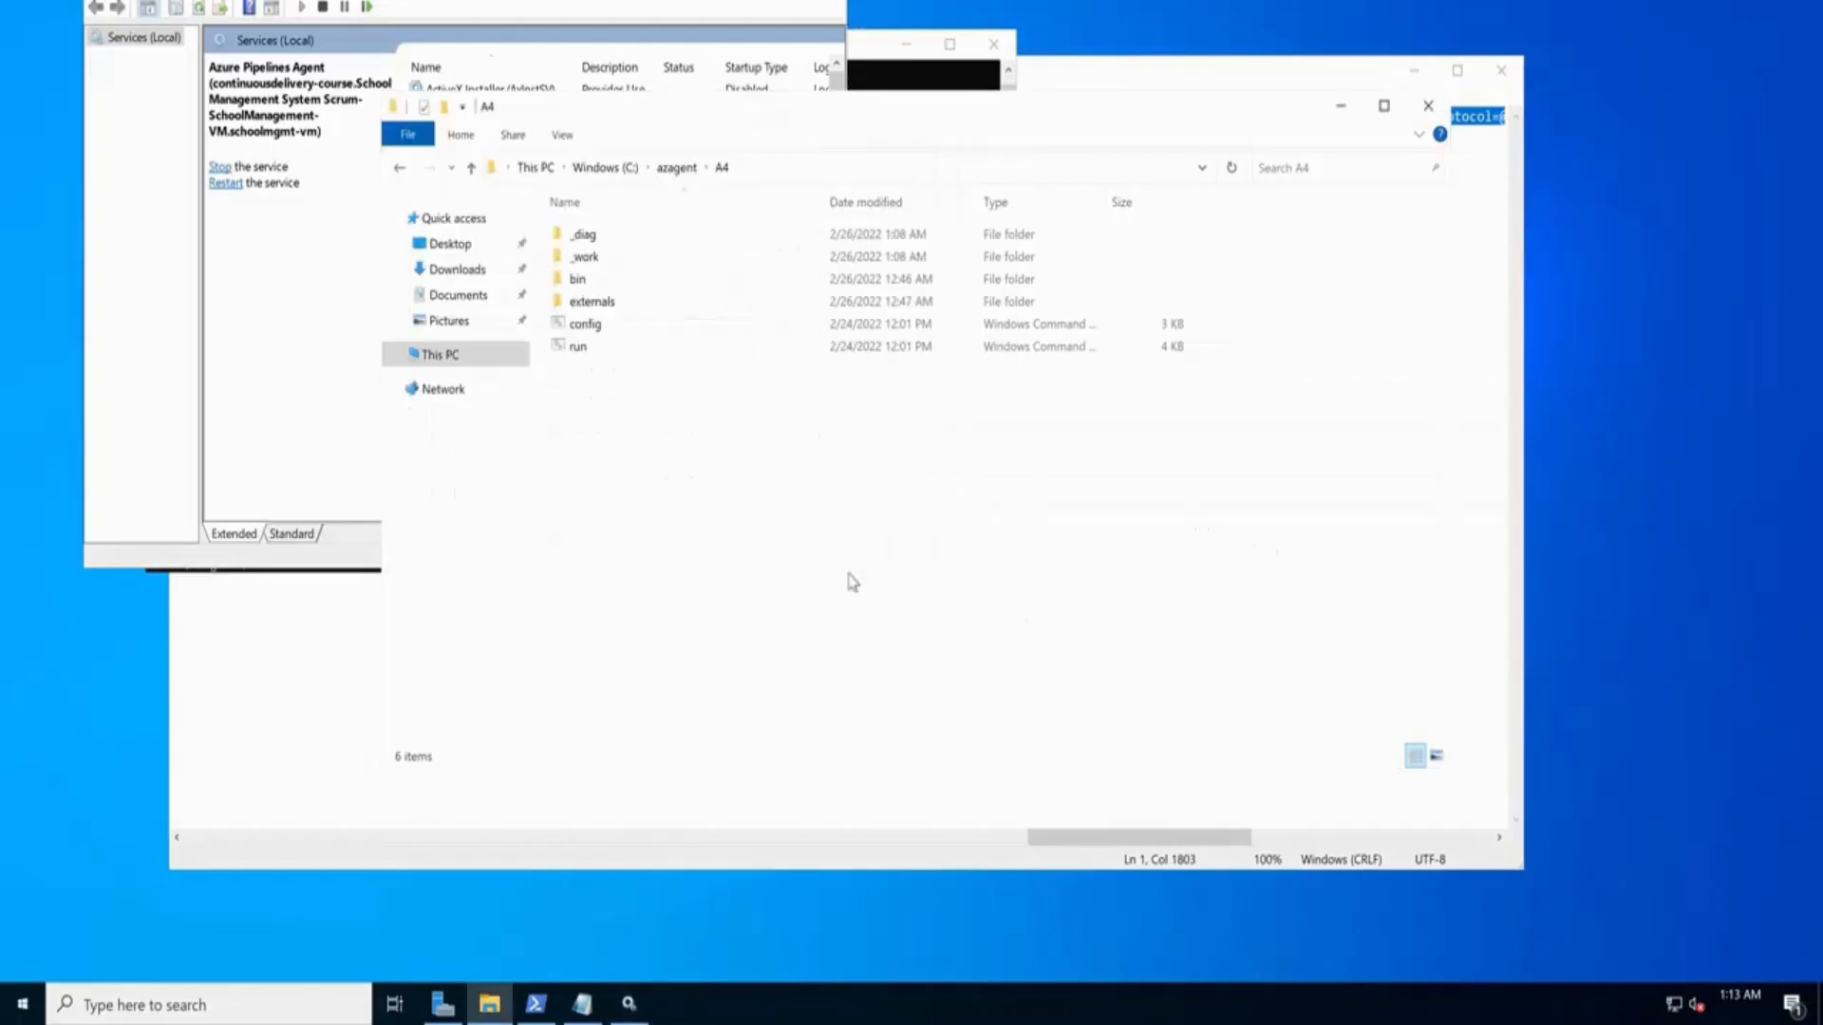
left_click(445, 356)
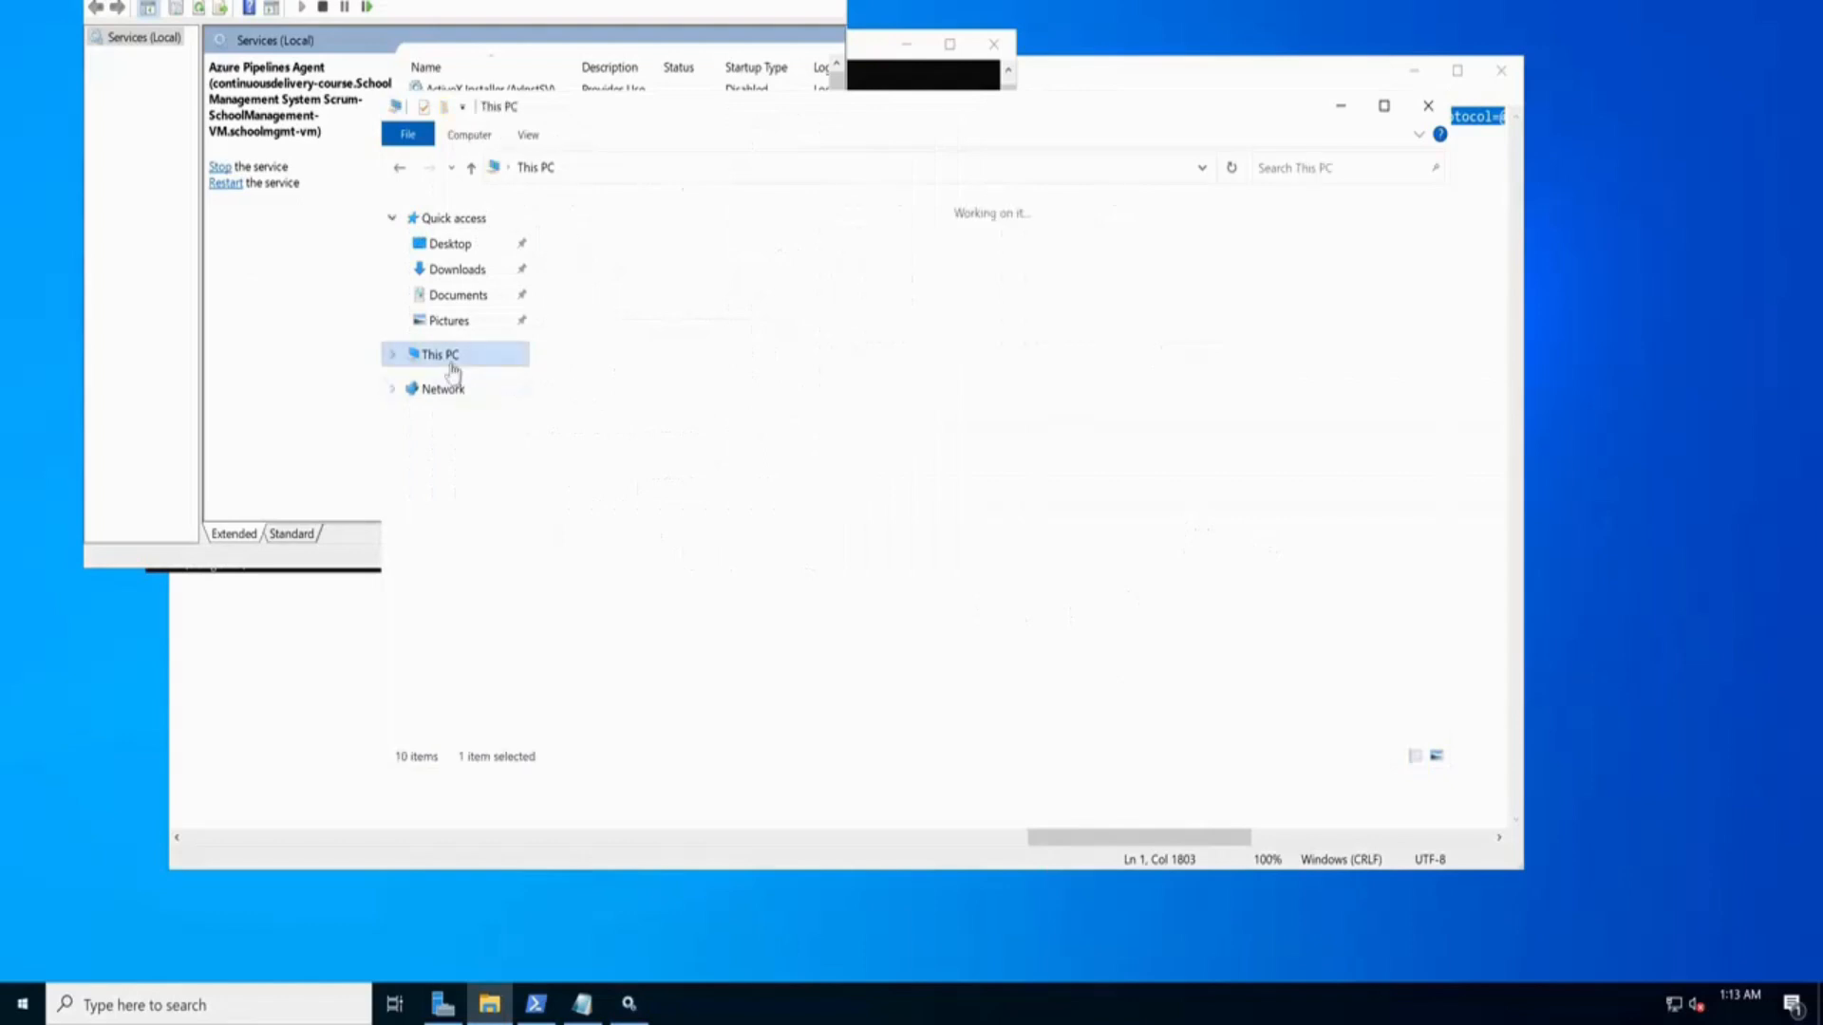
double_click(670, 470)
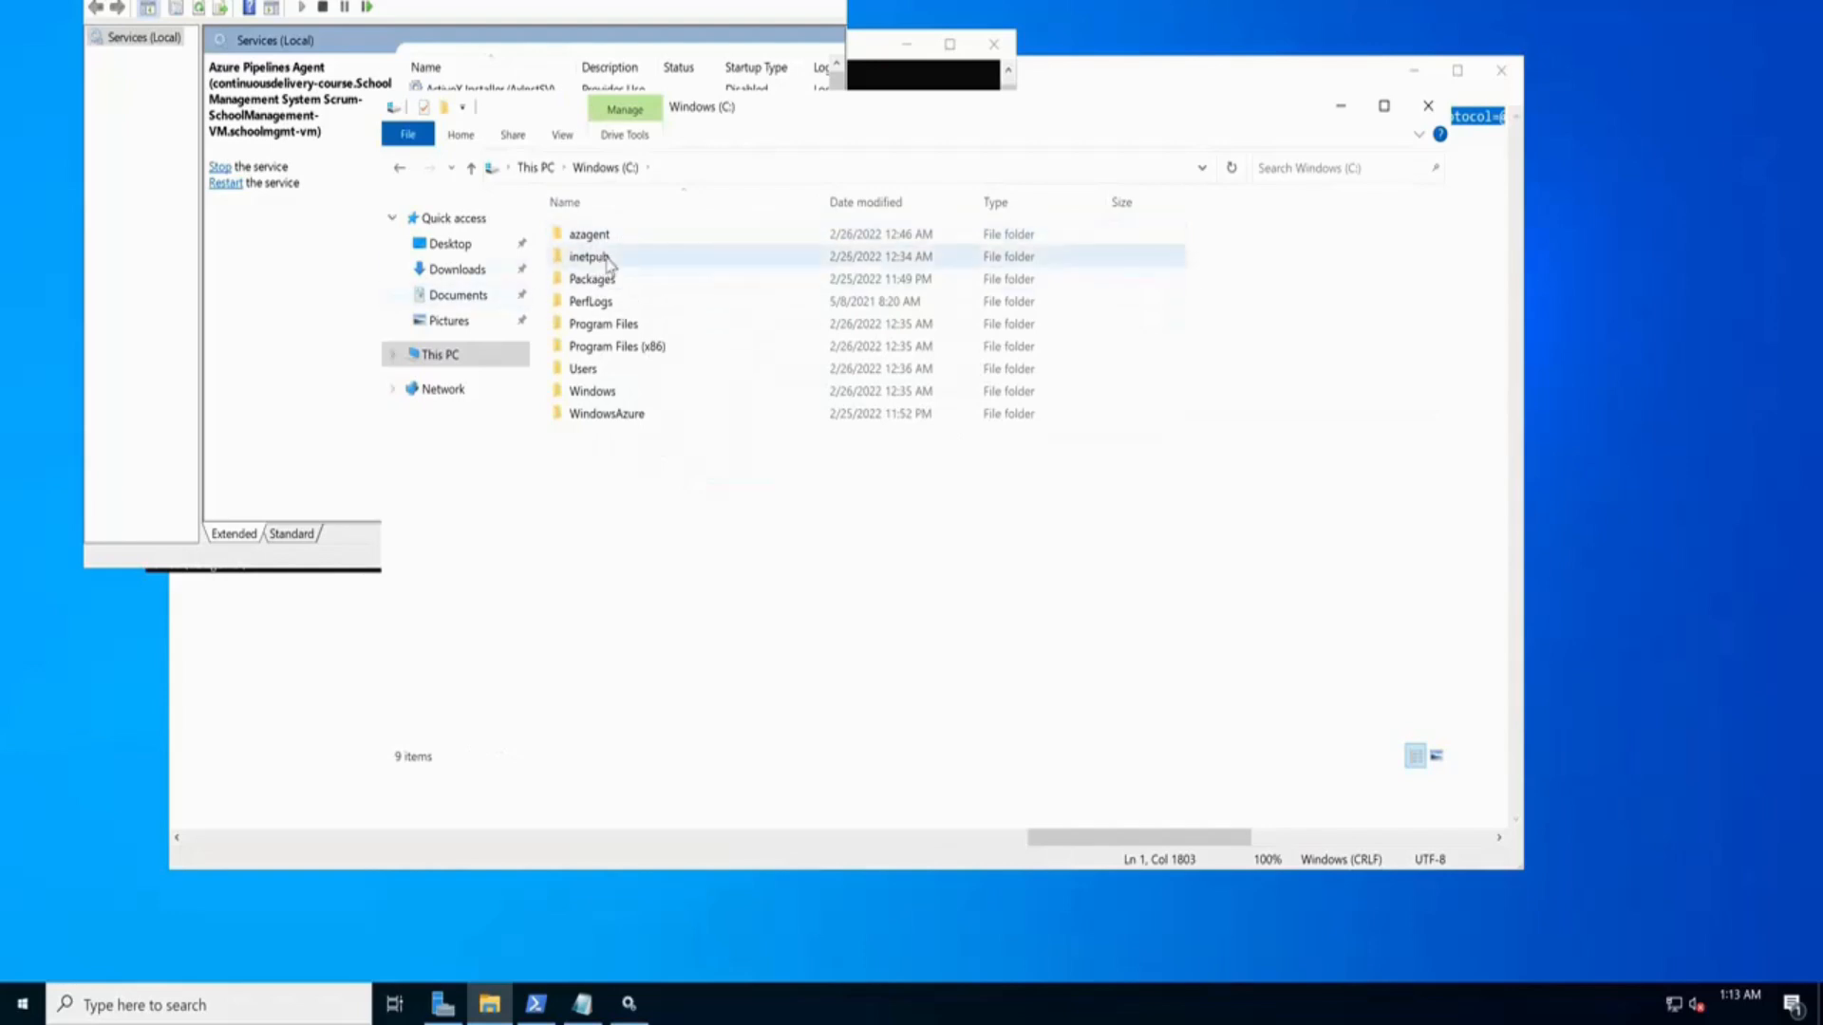
double_click(605, 256)
double_click(600, 326)
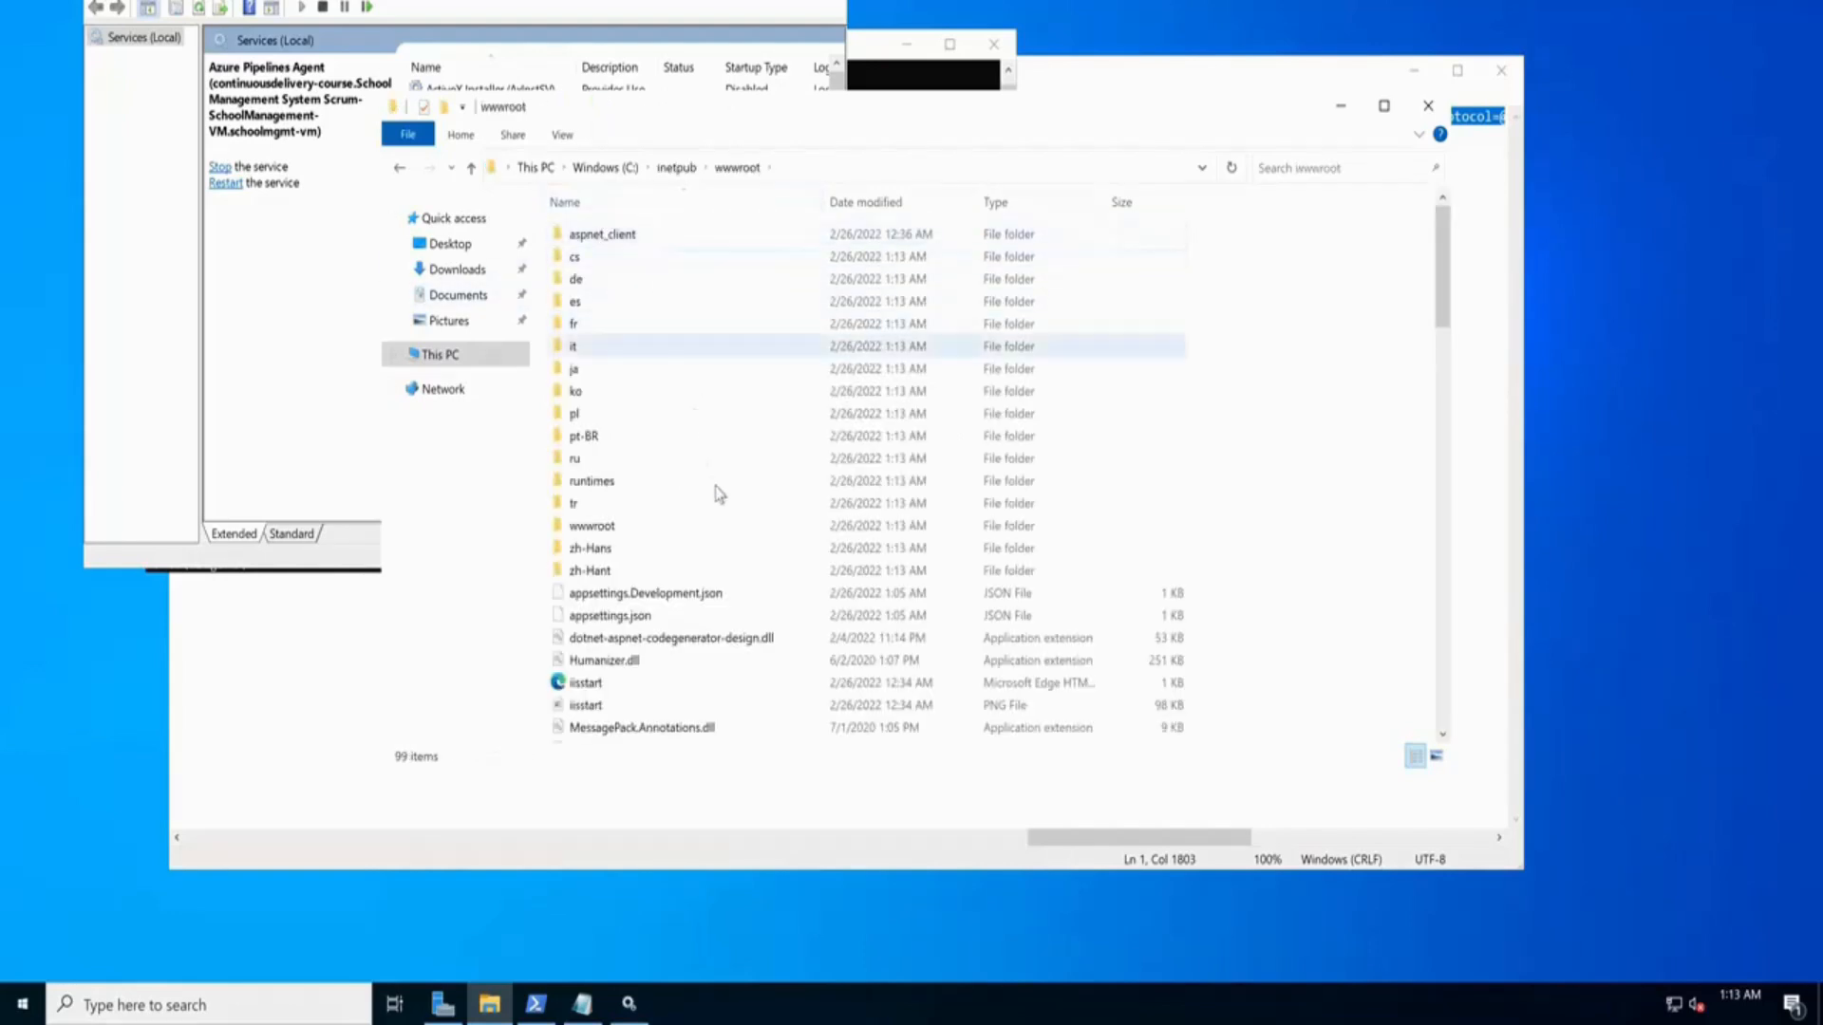
scroll(731, 508, "down", 15)
scroll(760, 551, "down", 8)
scroll(759, 475, "up", 20)
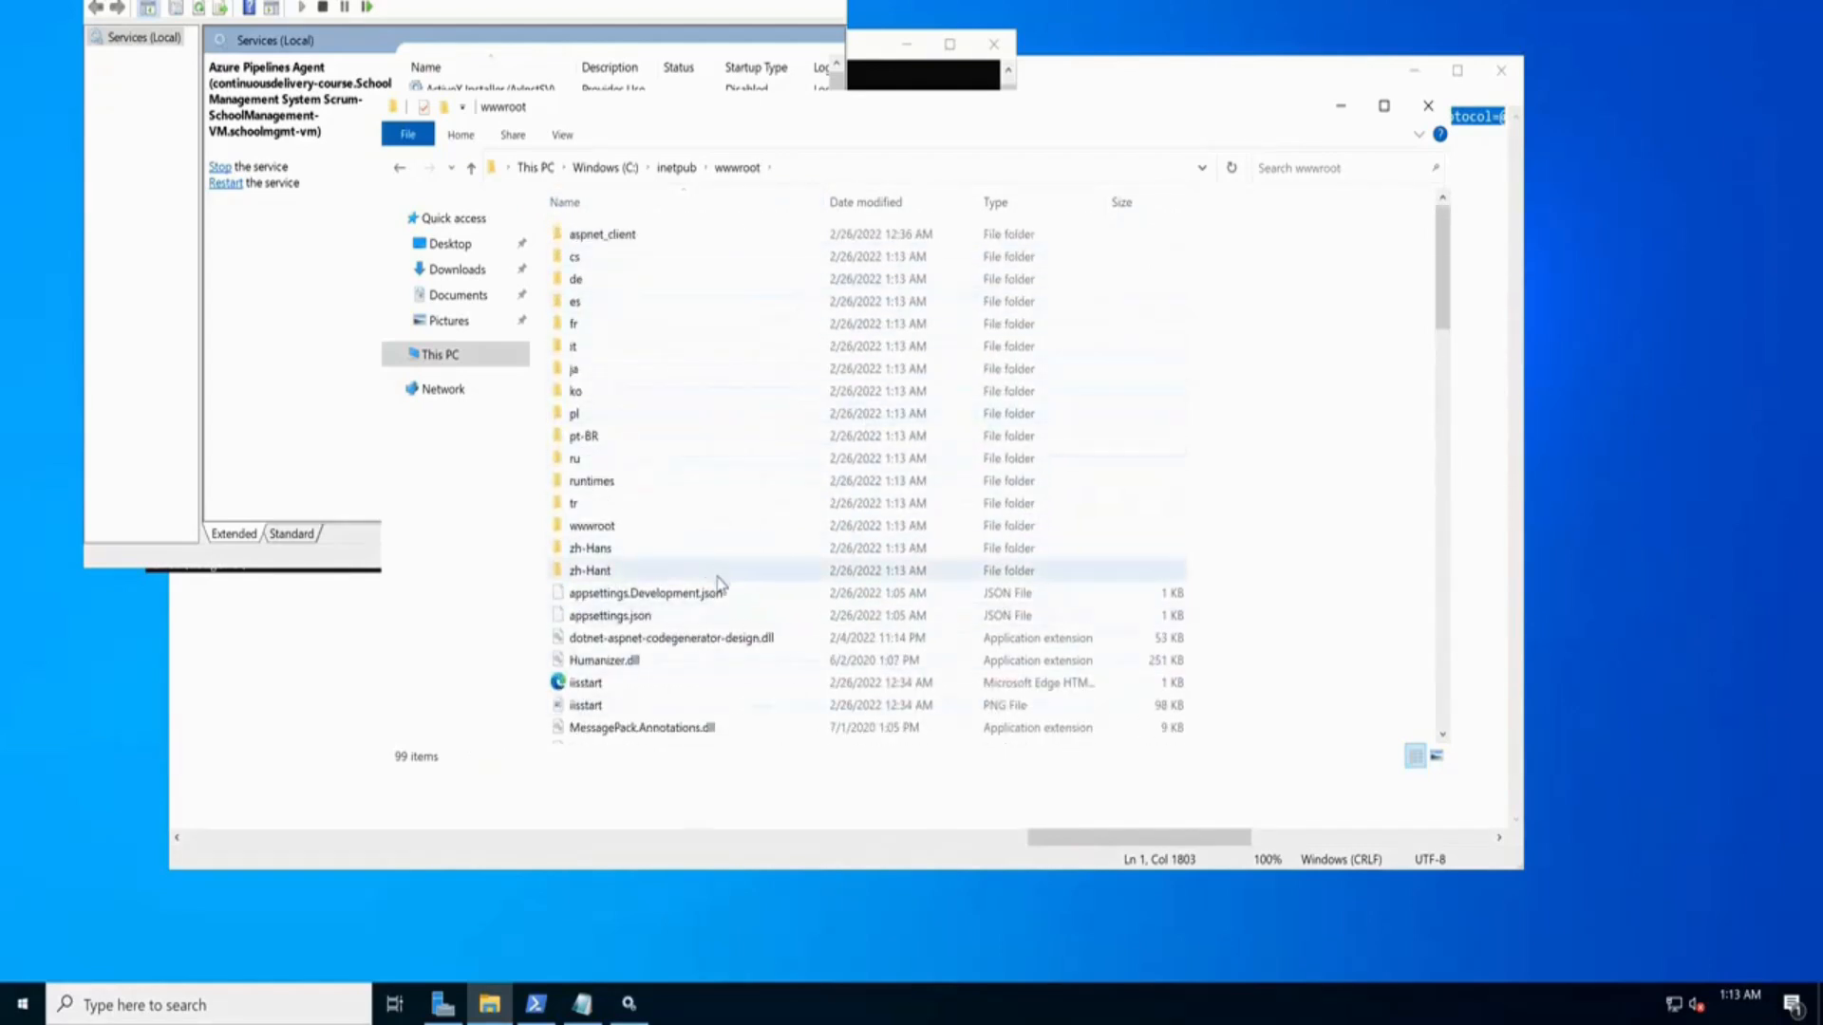
scroll(740, 596, "down", 7)
scroll(745, 598, "down", 18)
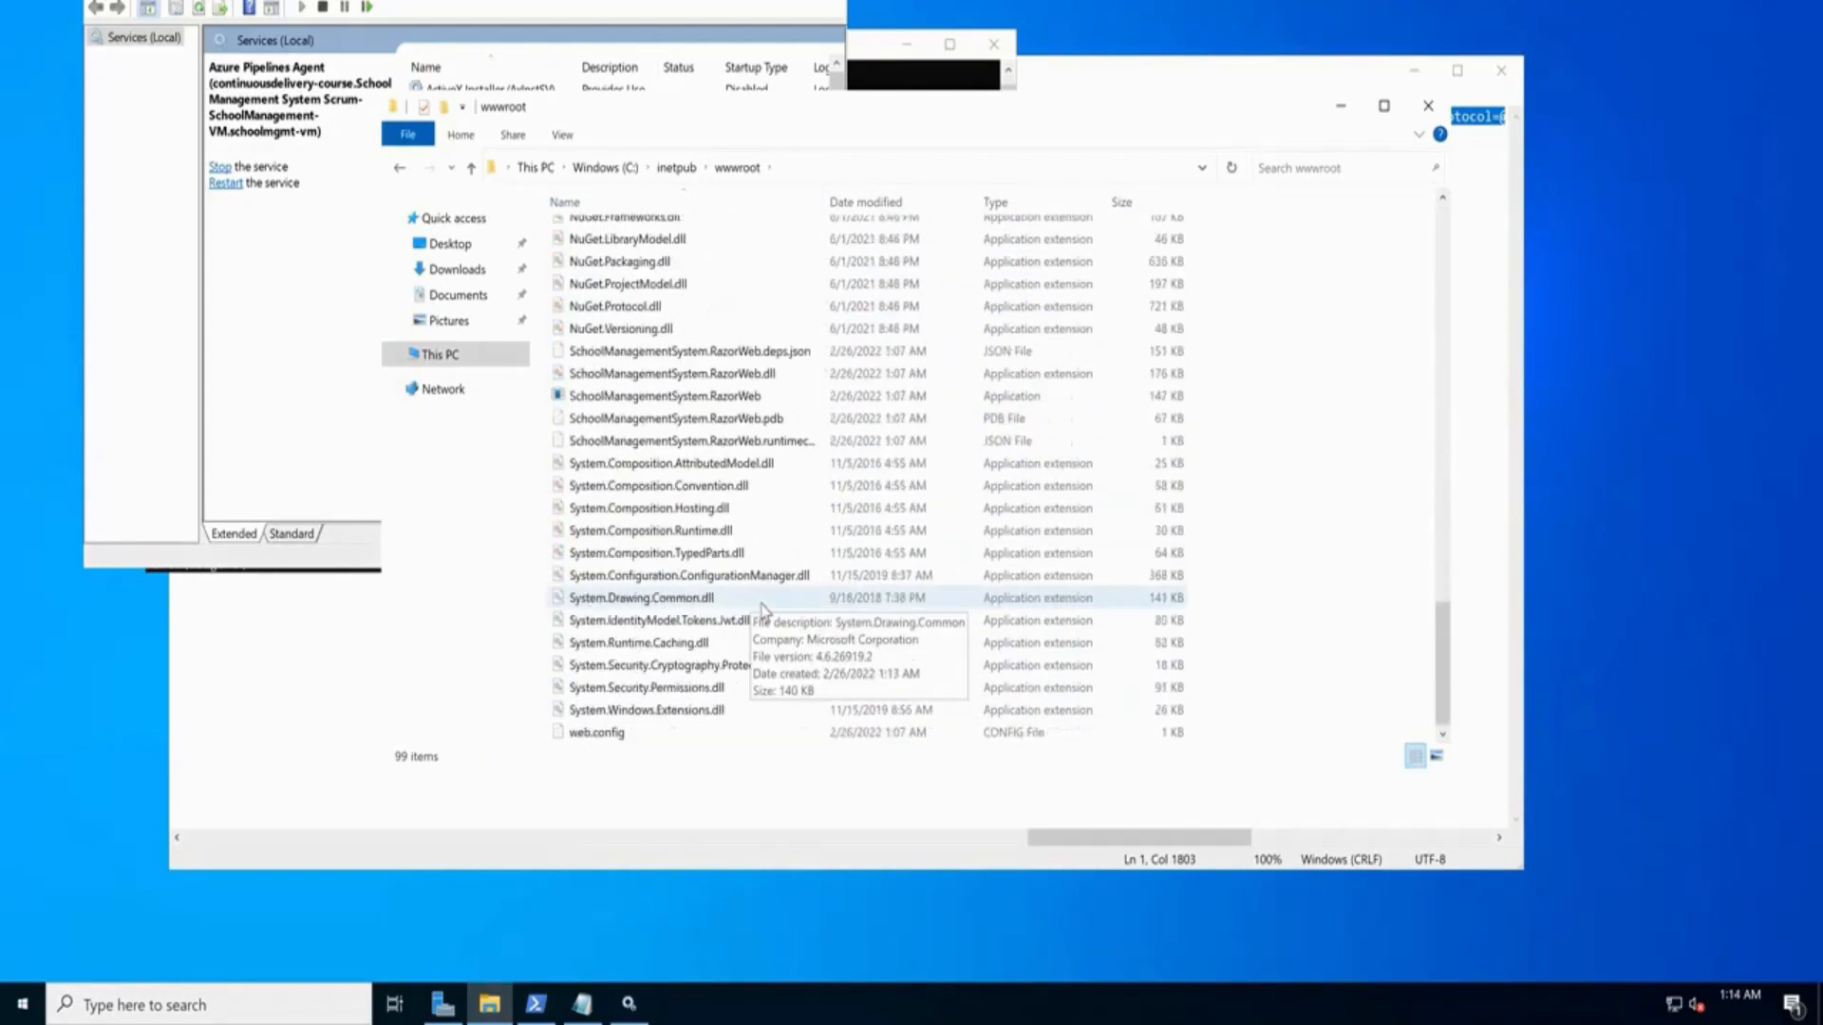